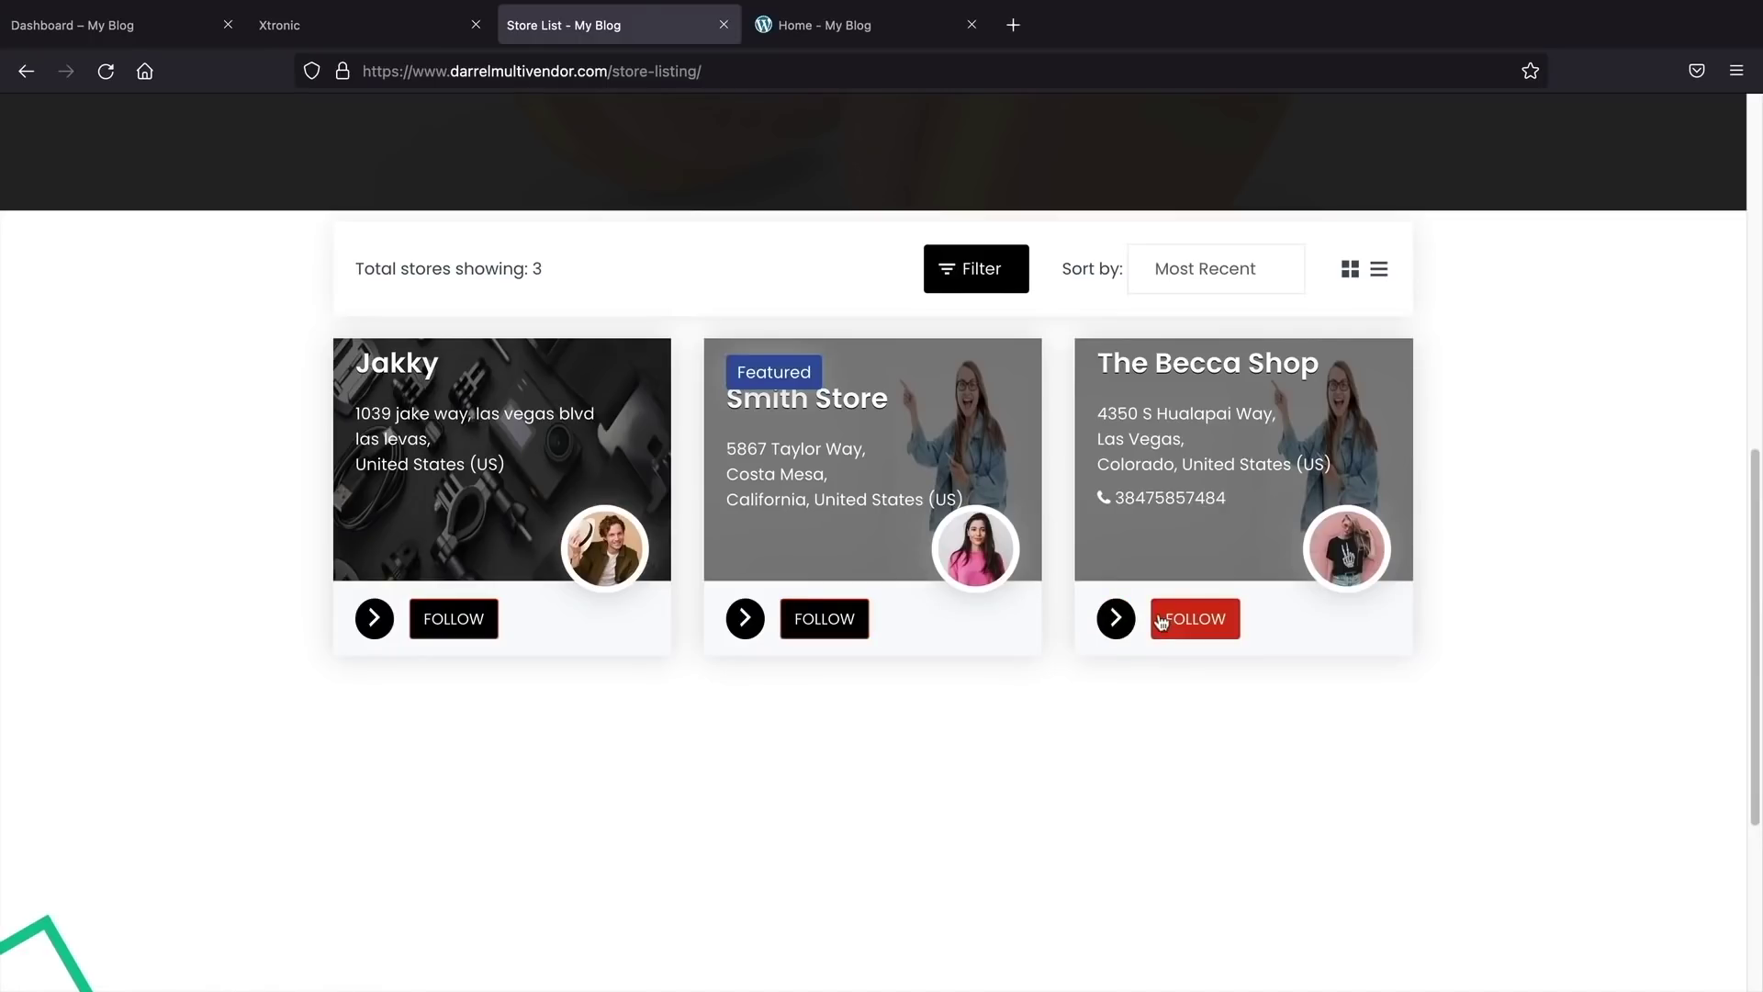
Step: Open The Becca Shop storefront and open several of its products in new tabs
click(1182, 367)
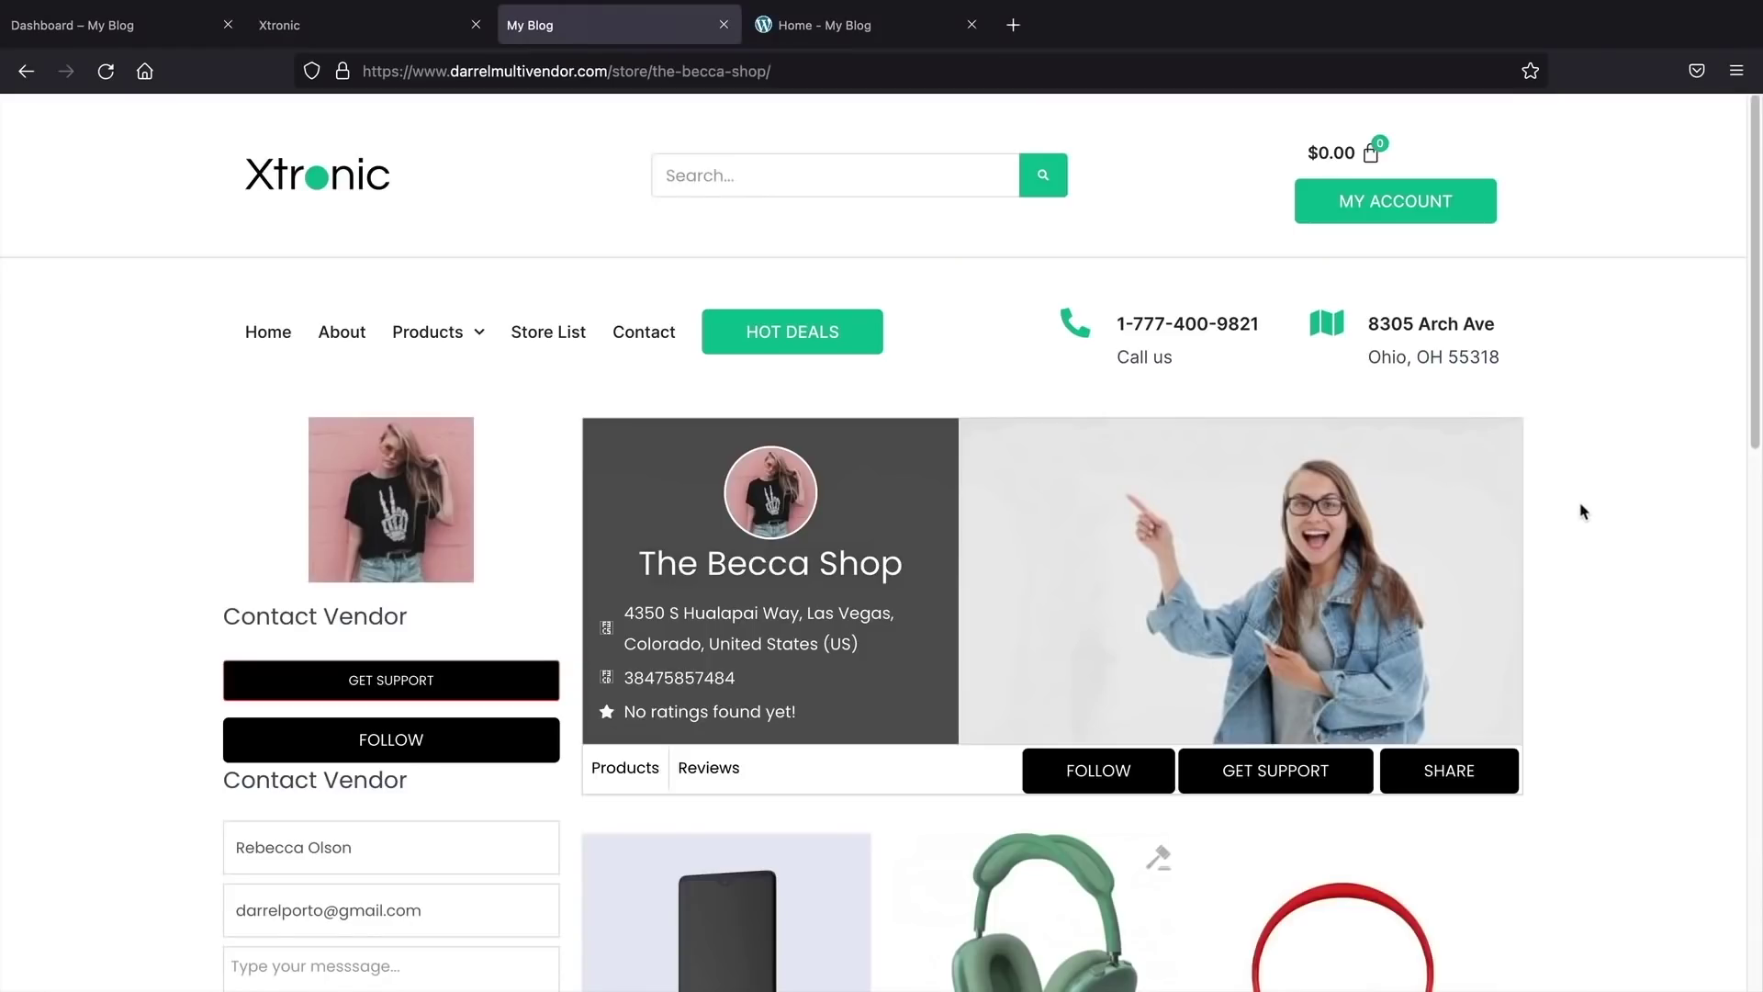
middle_click(1580, 504)
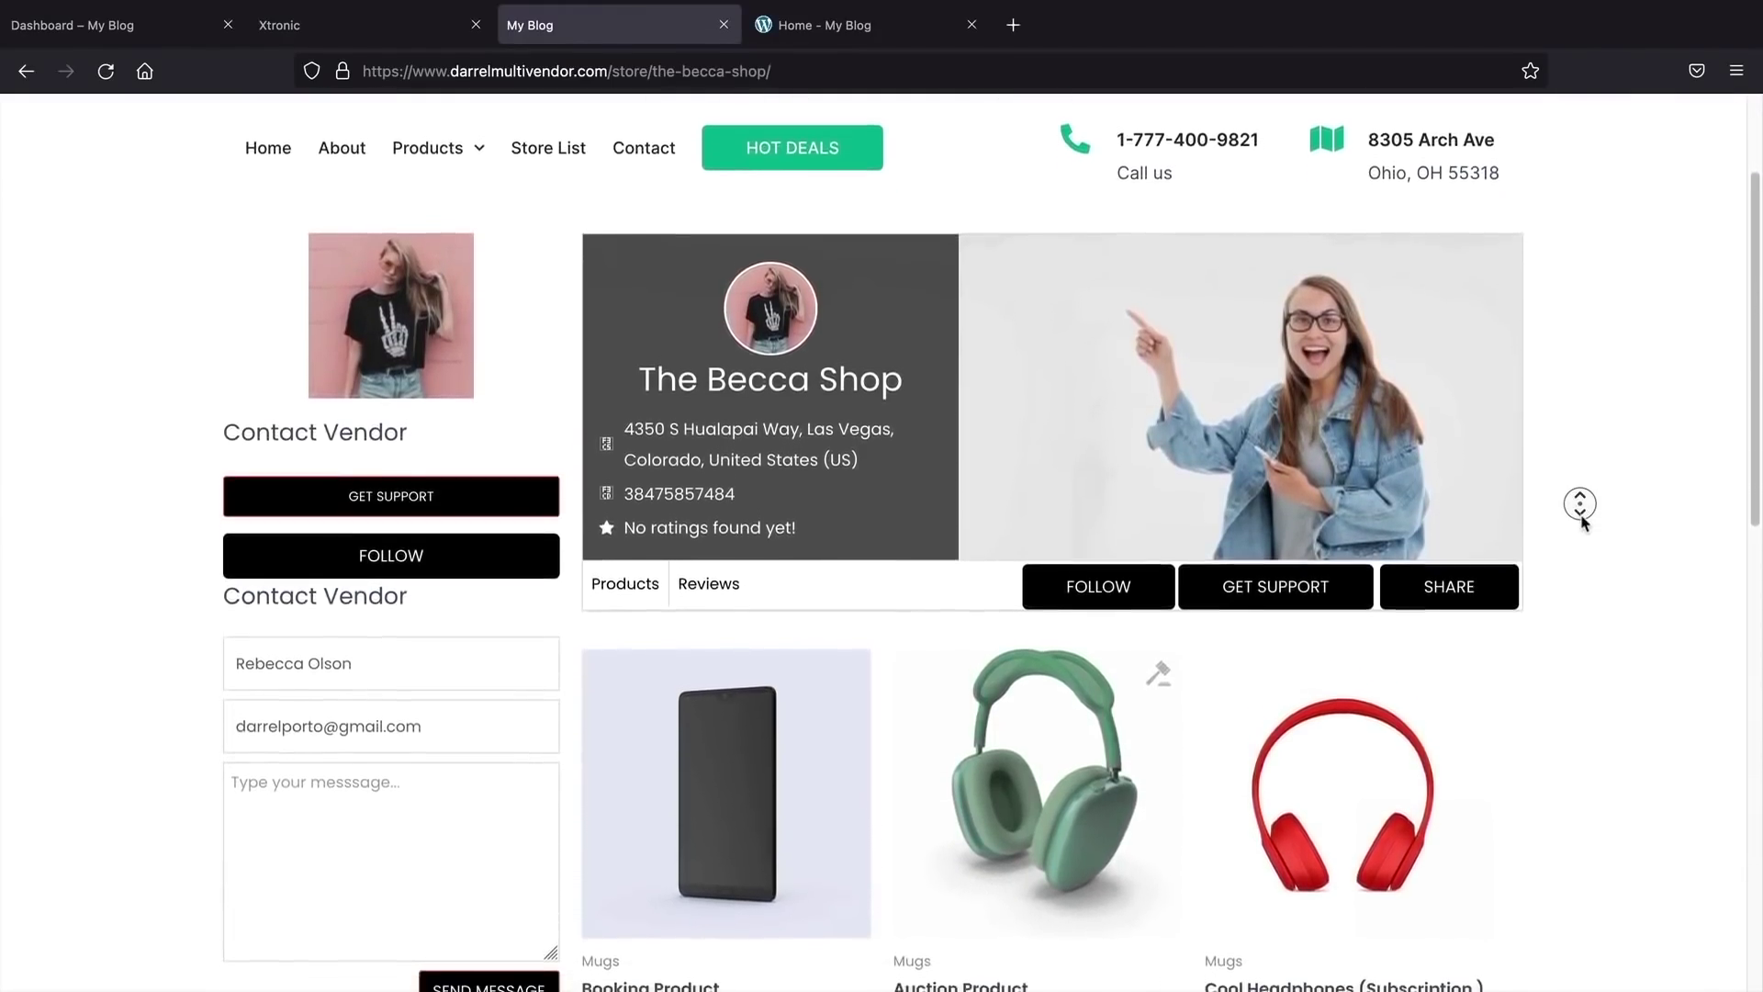
middle_click(1583, 522)
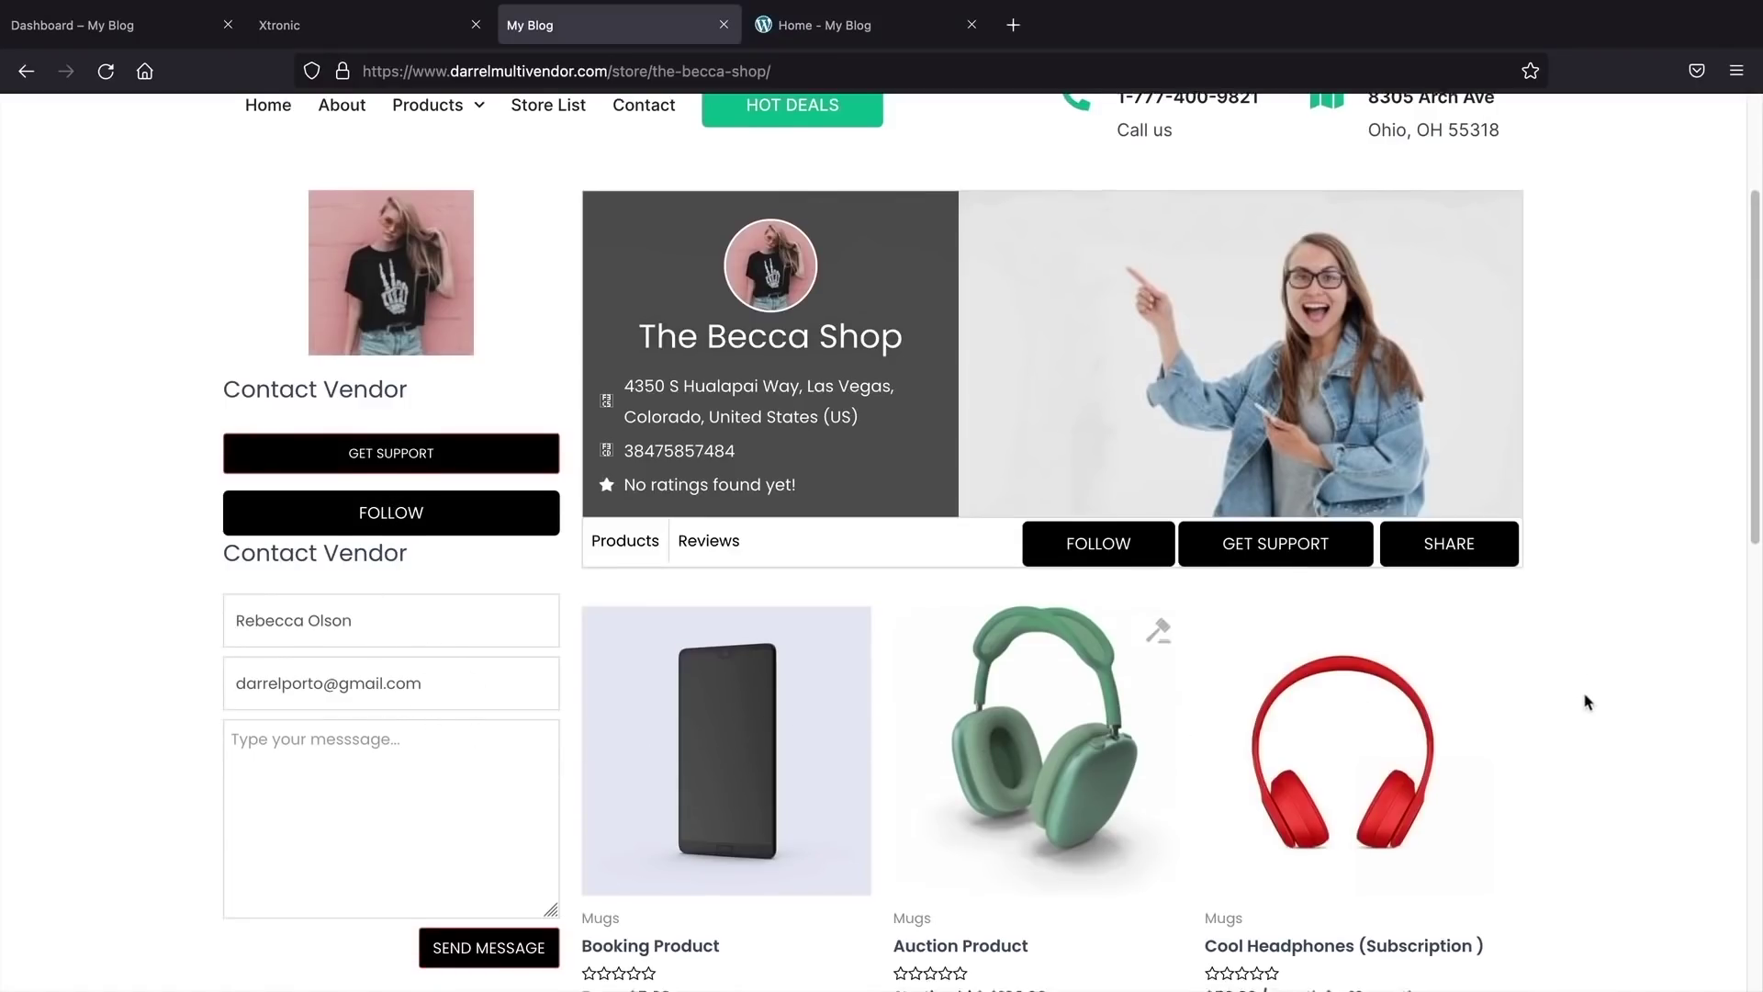
scroll(1586, 700, down, 1)
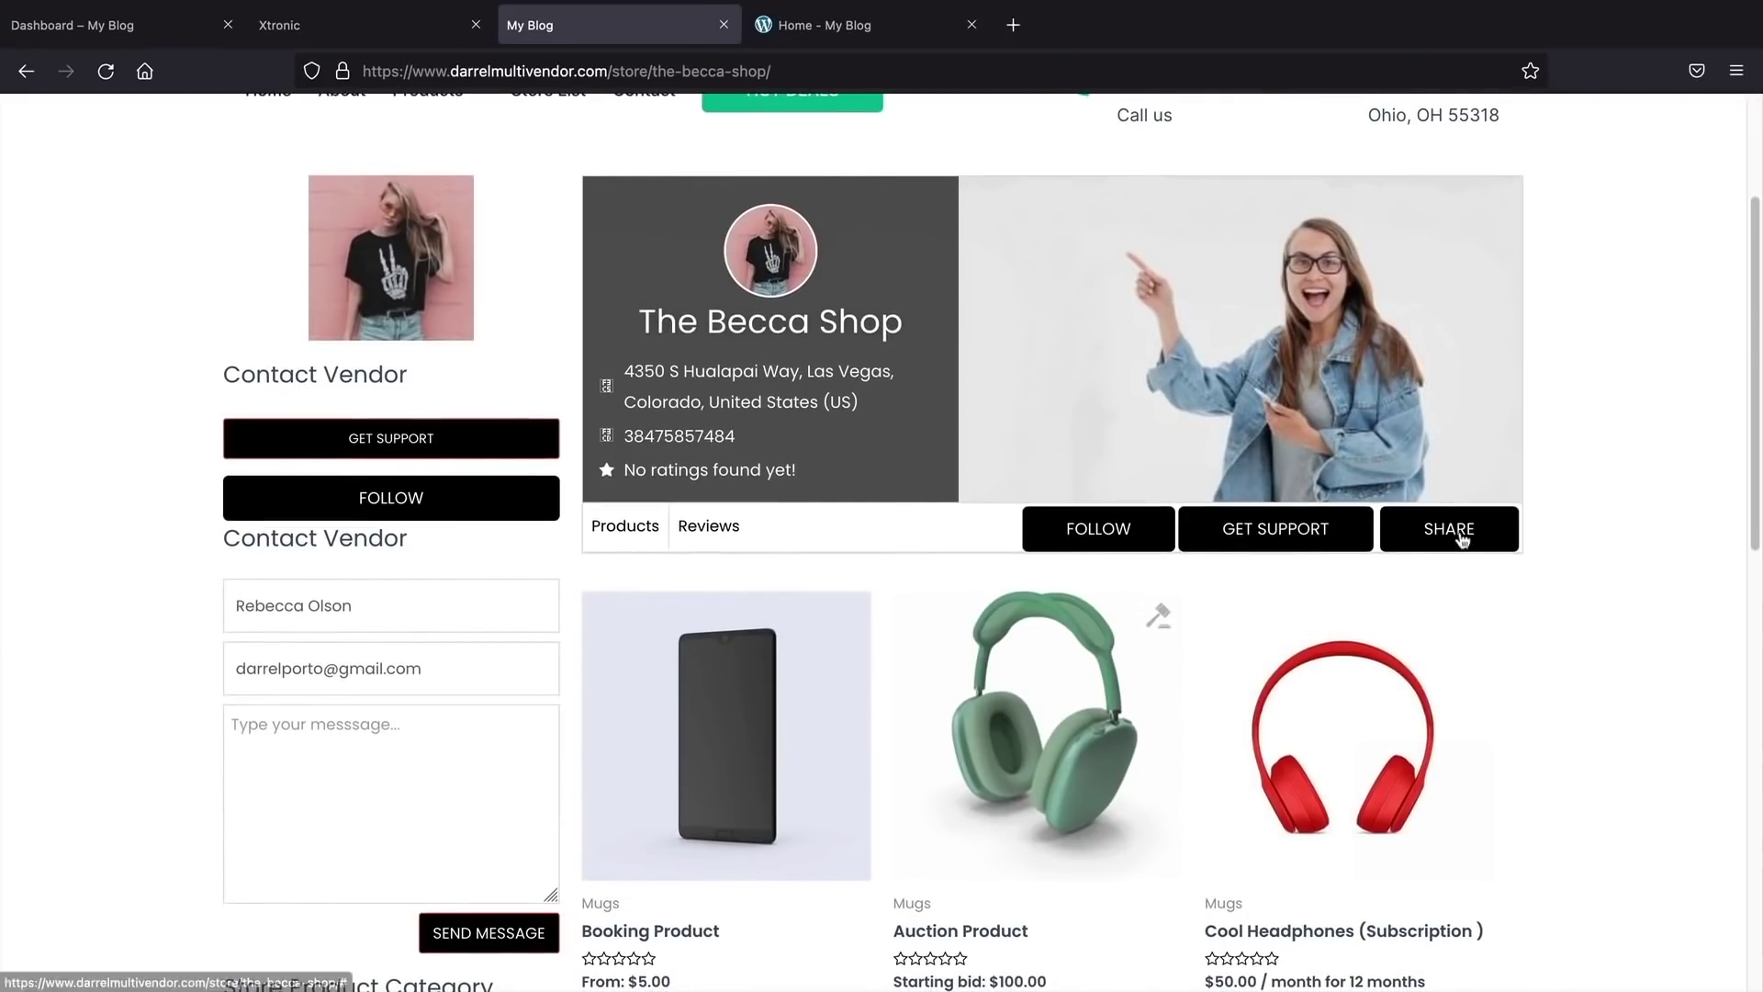
middle_click(1554, 579)
Step: Browse more shop products, then return to the vendor dashboard showing $215.00 sales
scroll(1554, 578, down, 5)
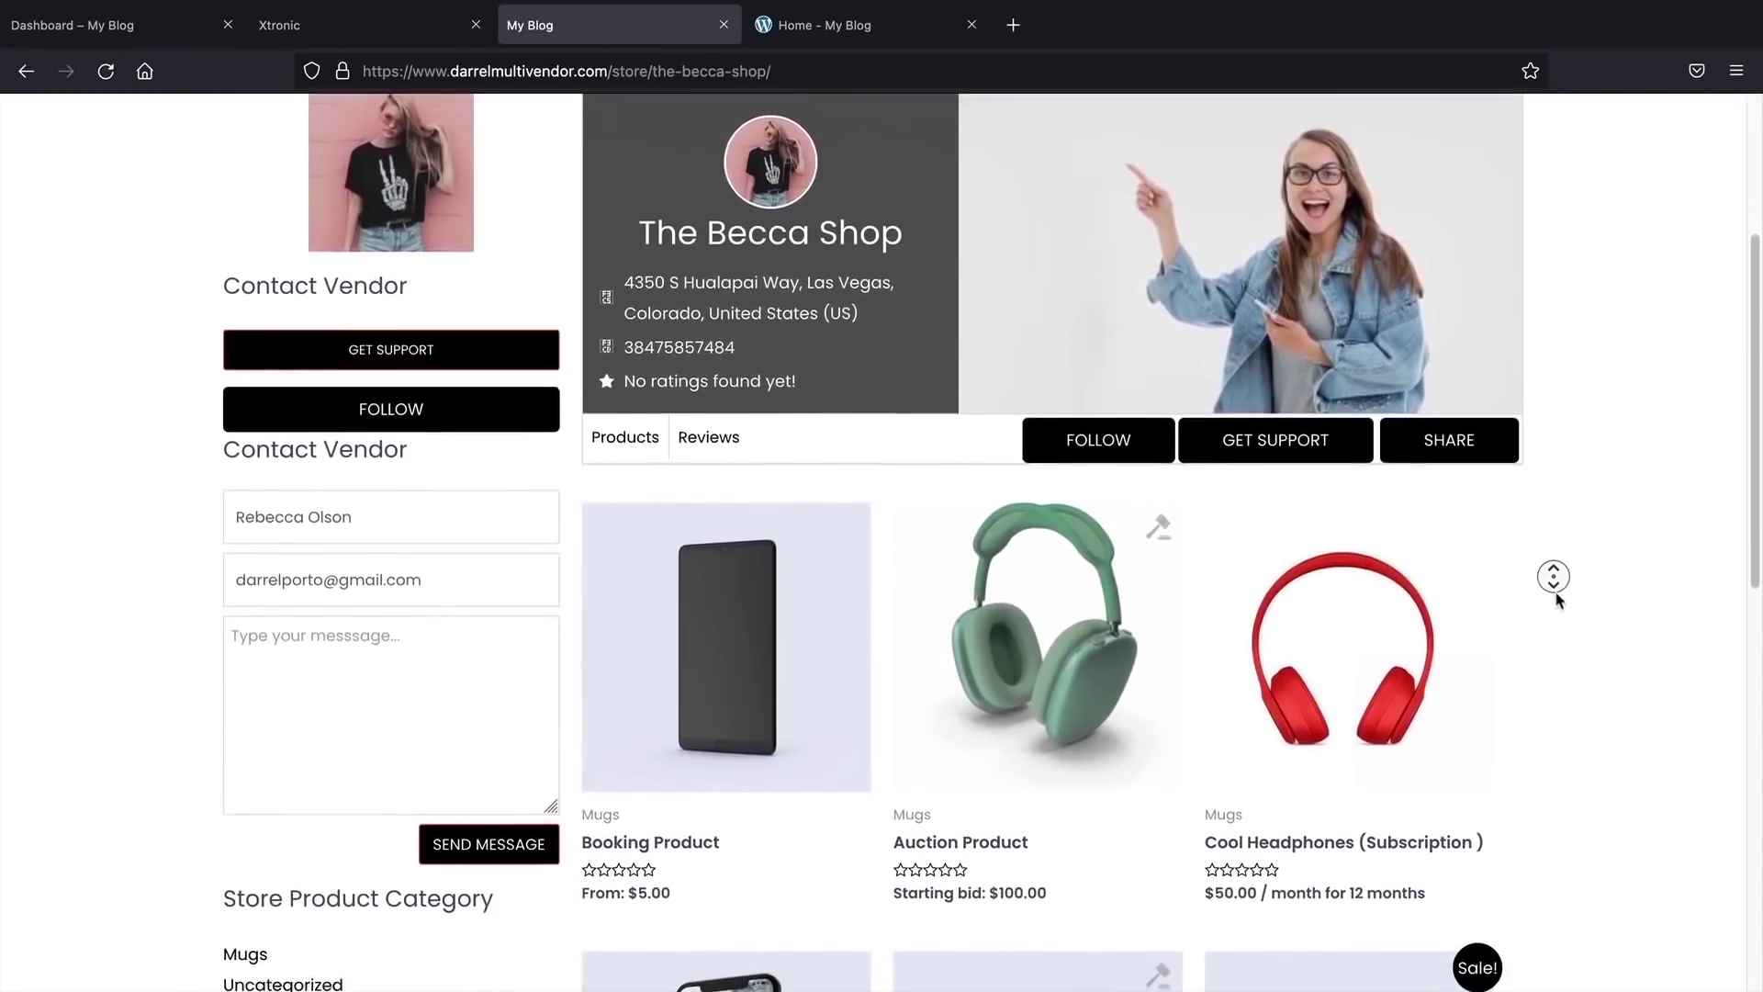
scroll(1559, 600, down, 3)
click(1555, 598)
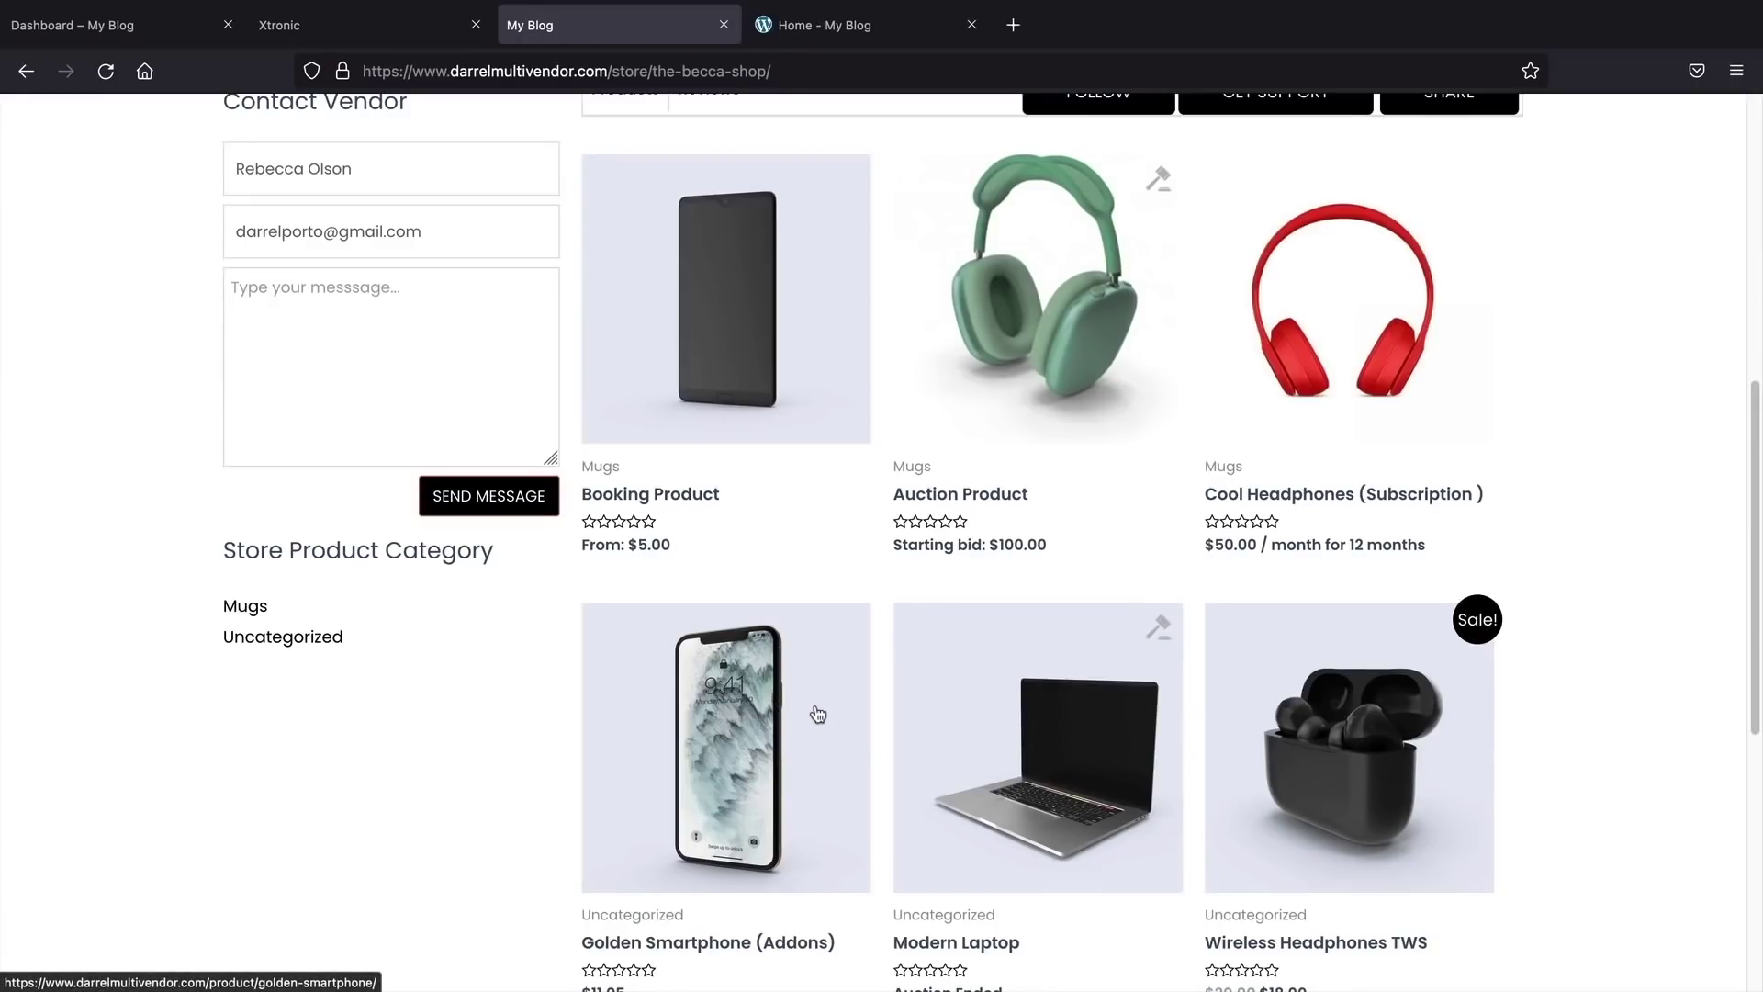
scroll(817, 715, down, 1)
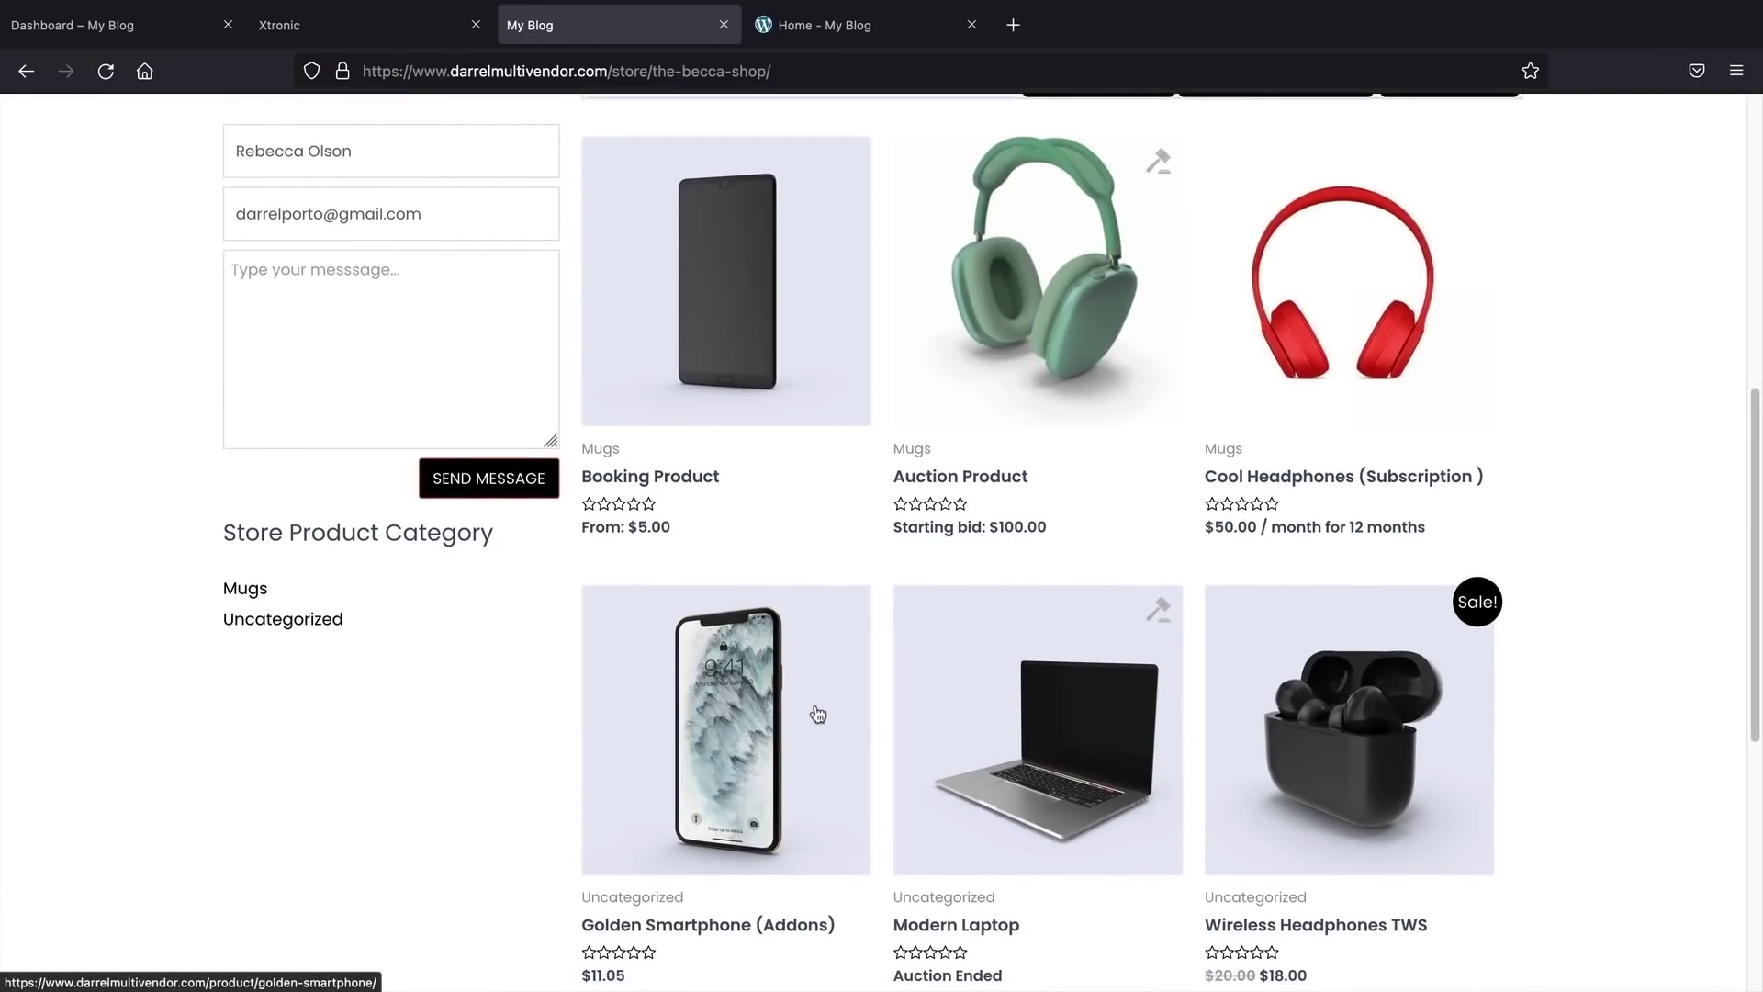
key(ctrl+1)
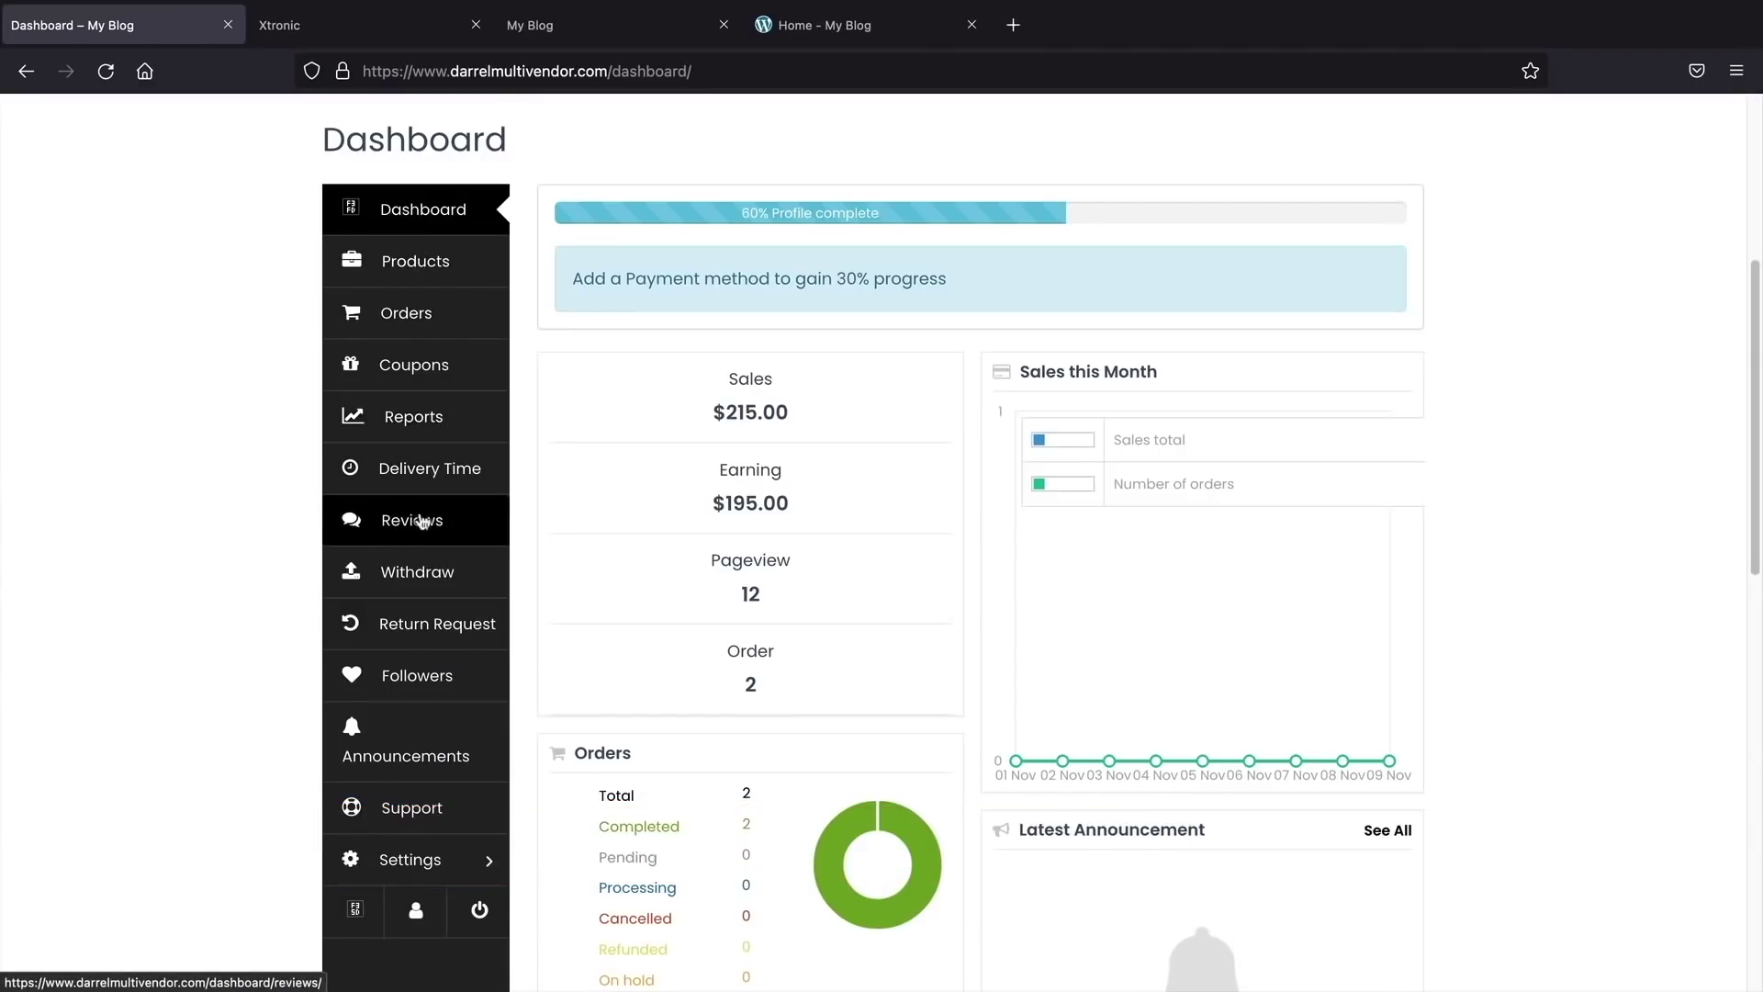
Step: Browse the vendor's 6 products, including the Booking Product pending review
click(447, 265)
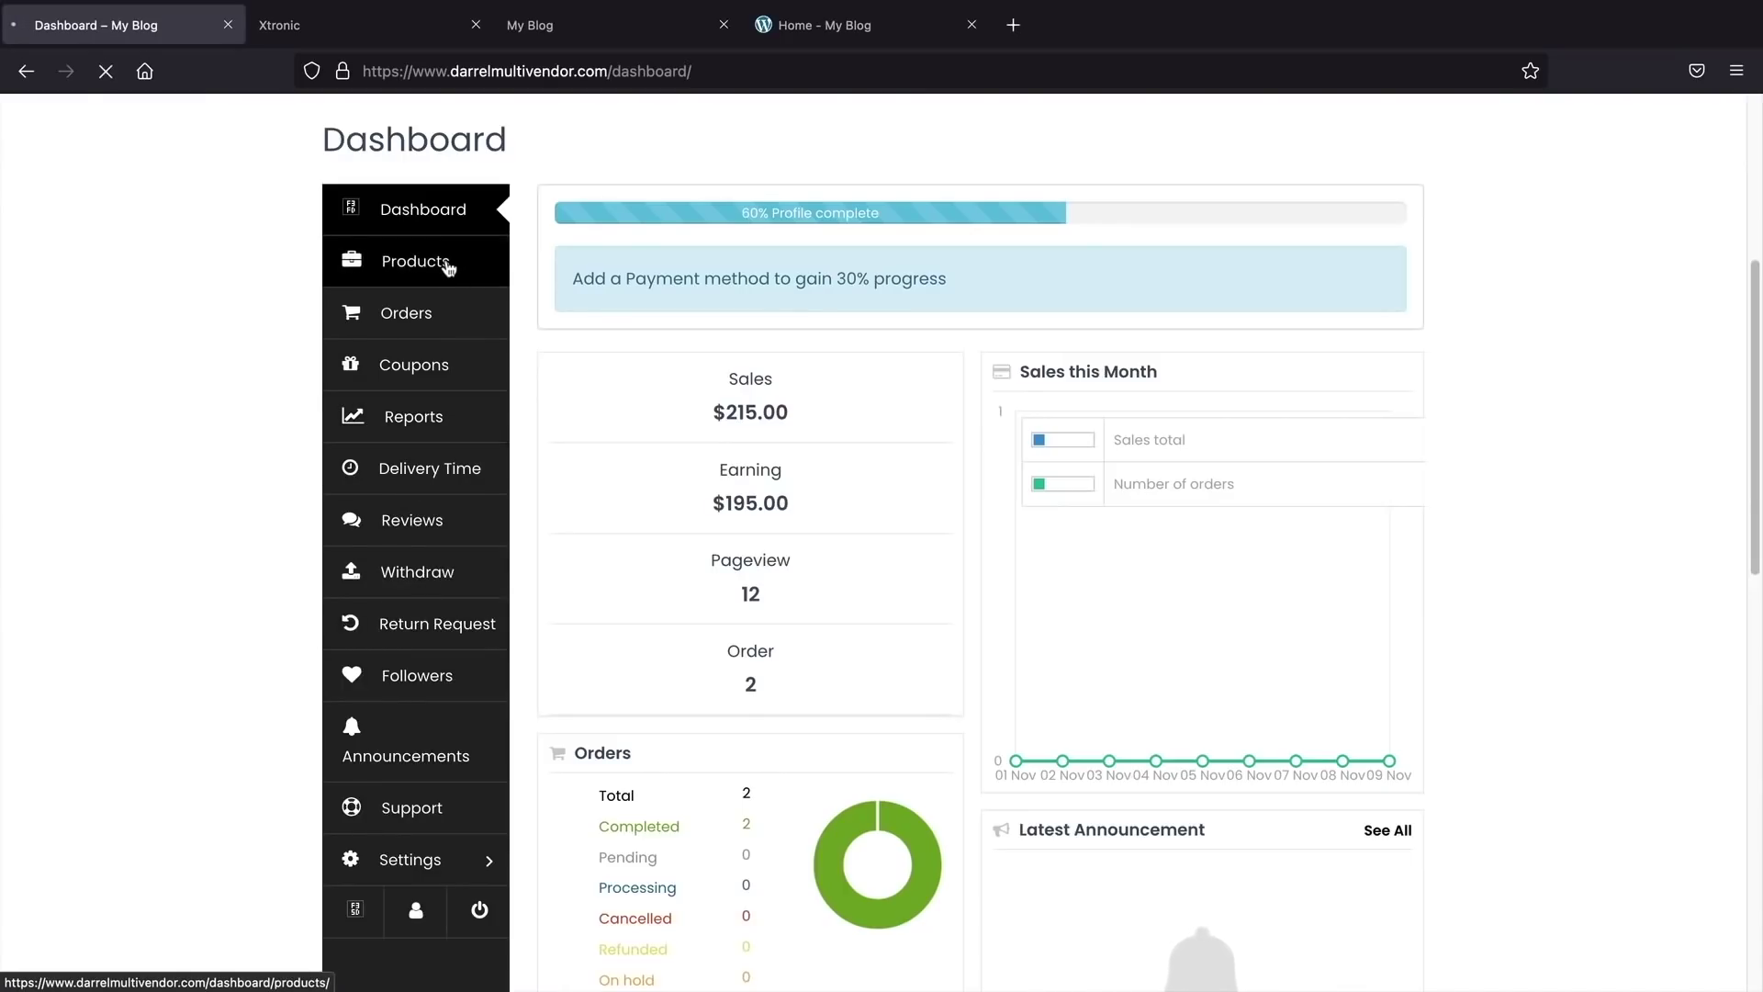
scroll(1502, 625, down, 3)
mouse_move(1252, 374)
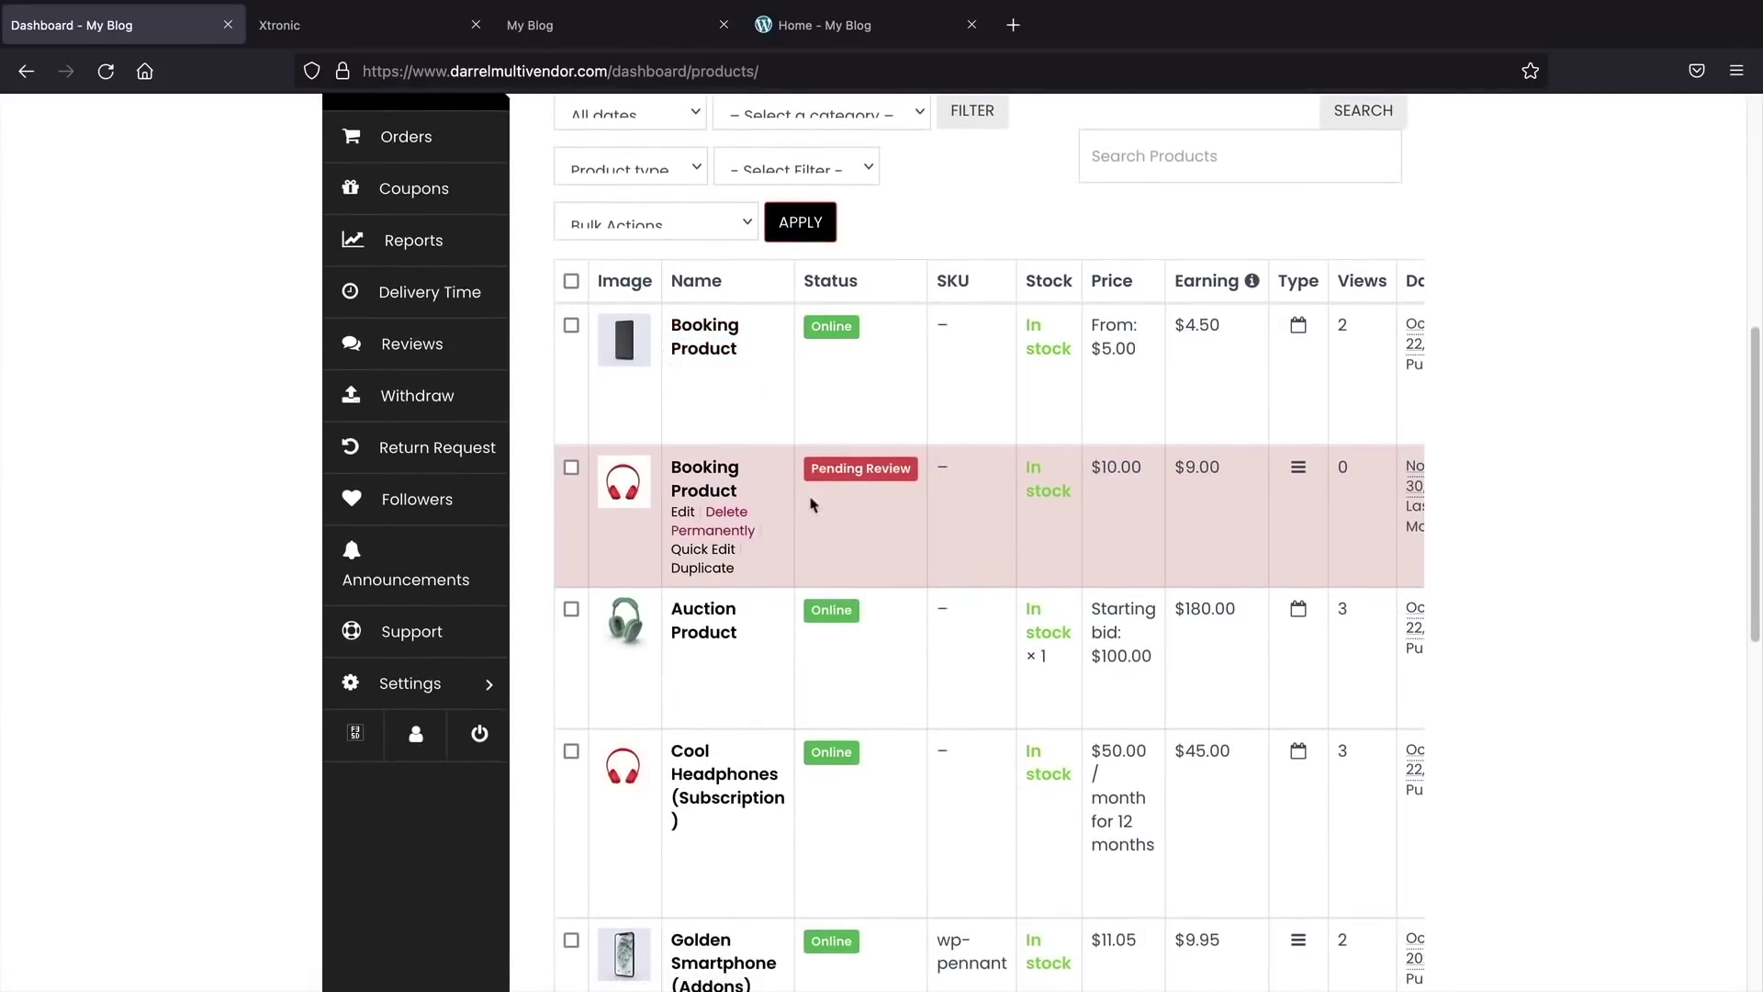
scroll(705, 639, down, 1)
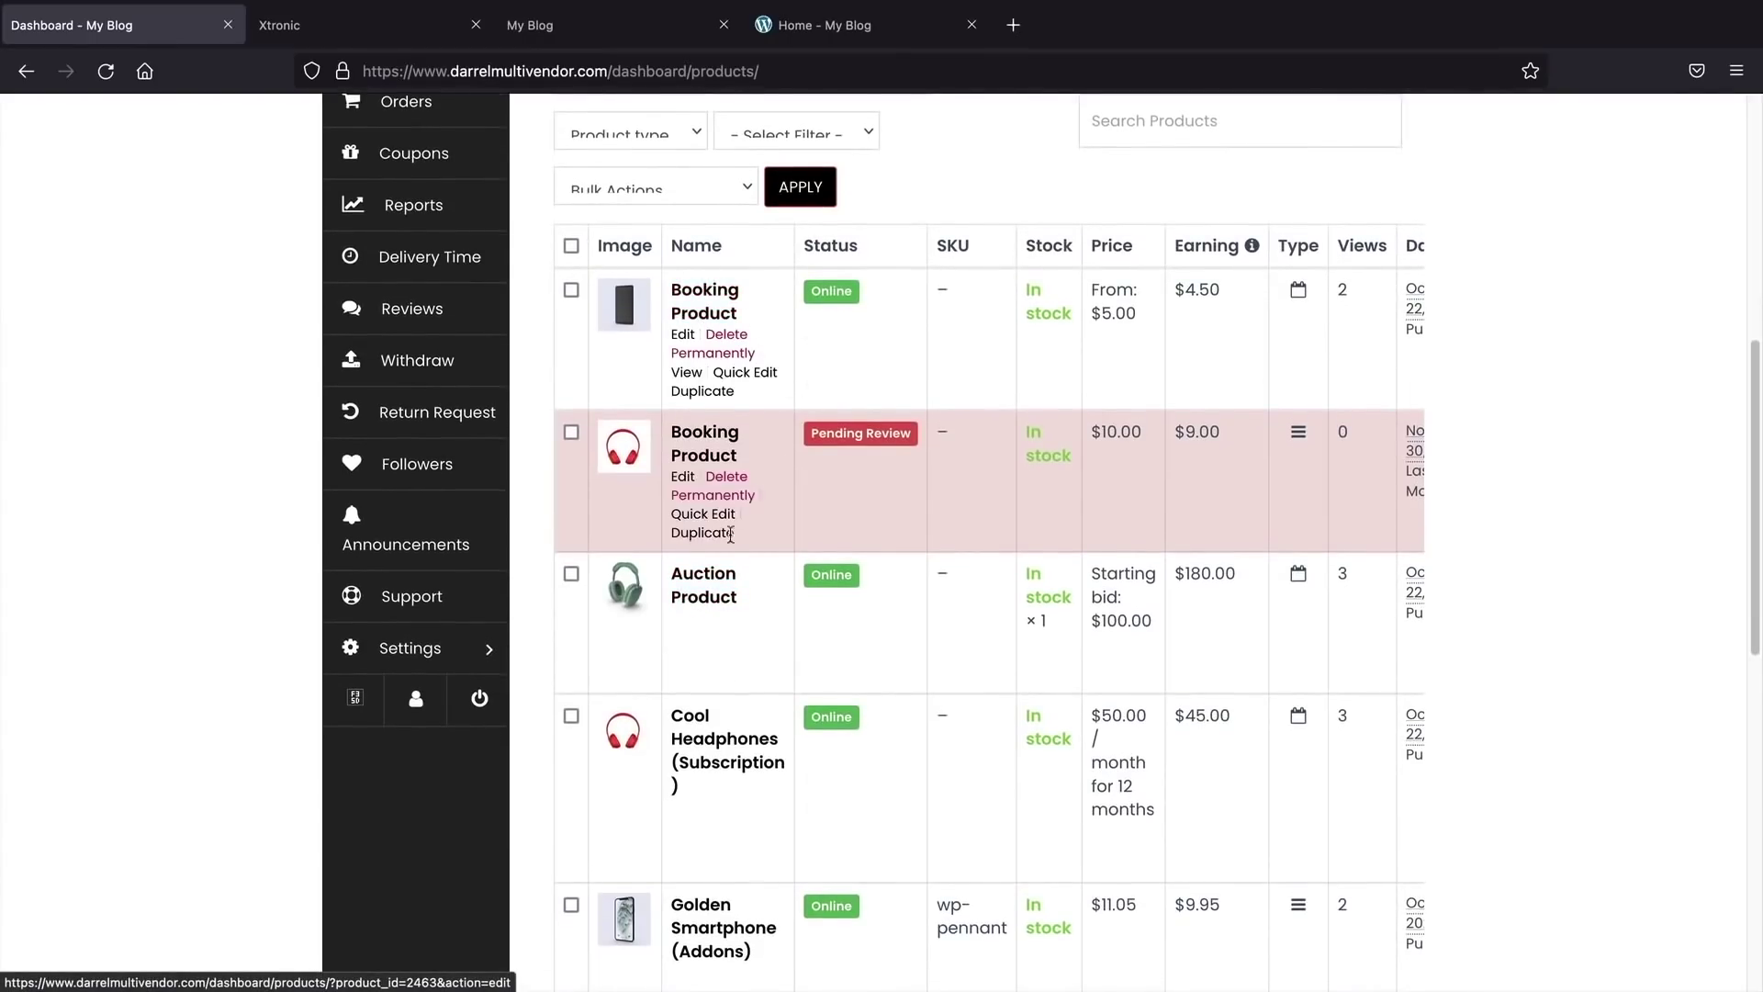
scroll(719, 471, down, 3)
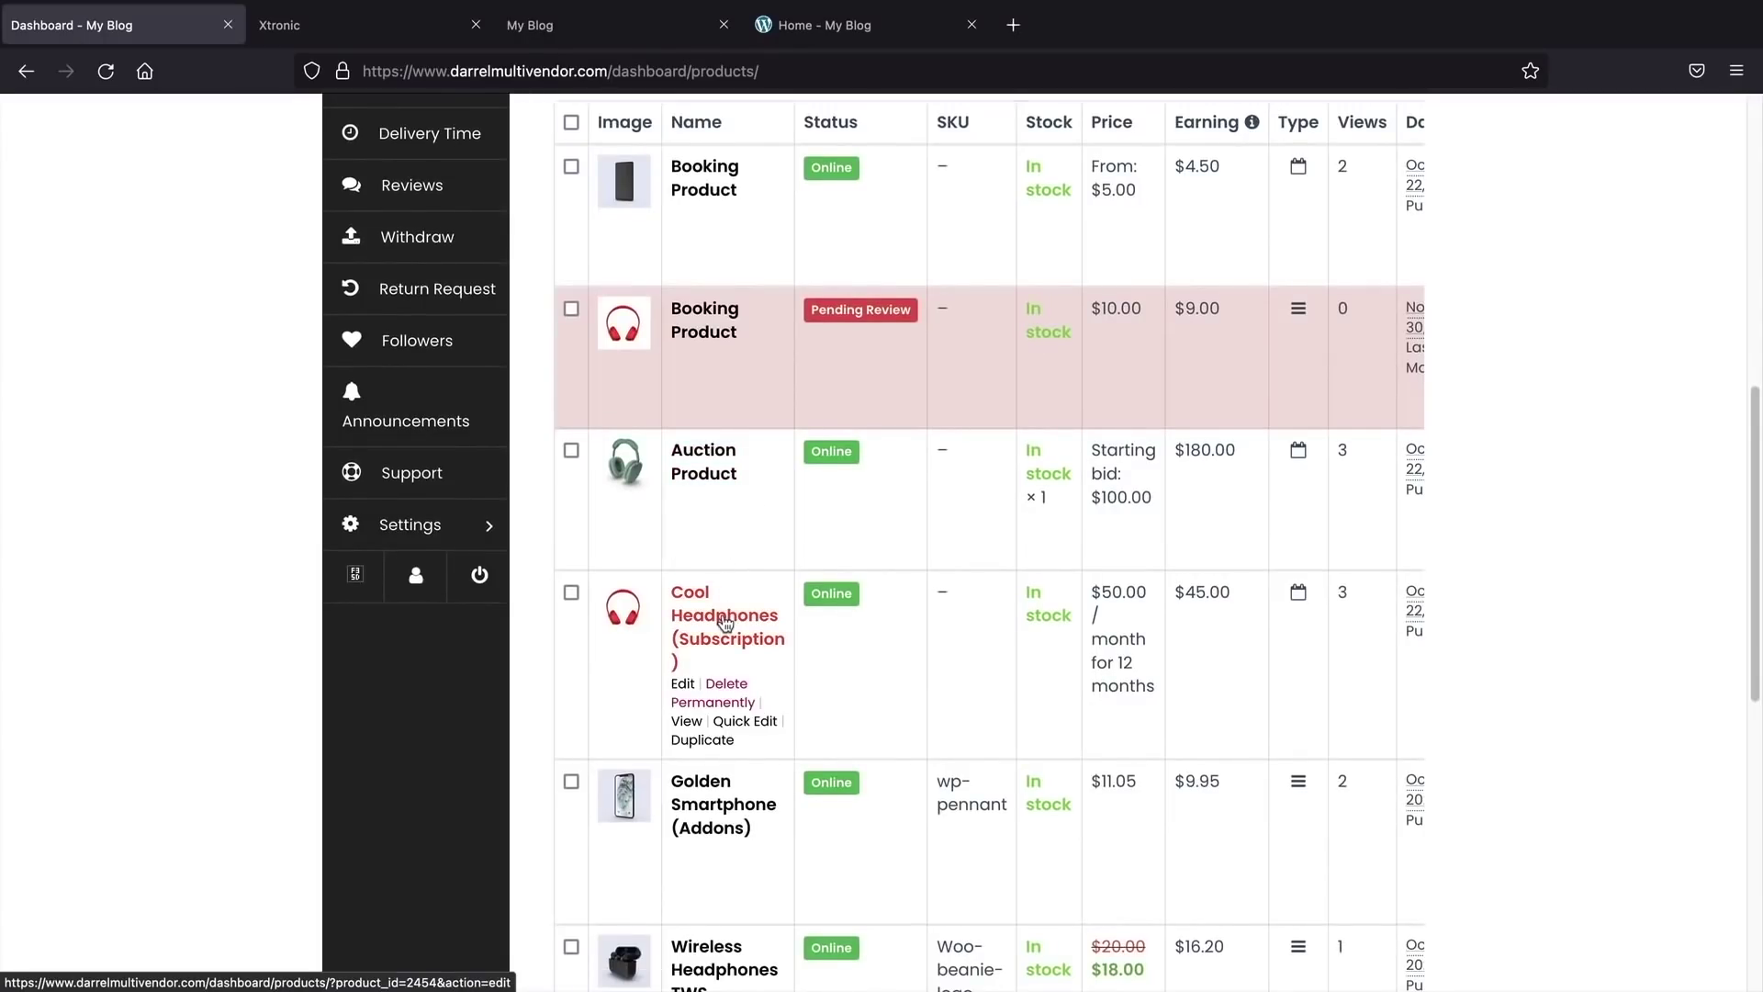
scroll(726, 623, down, 3)
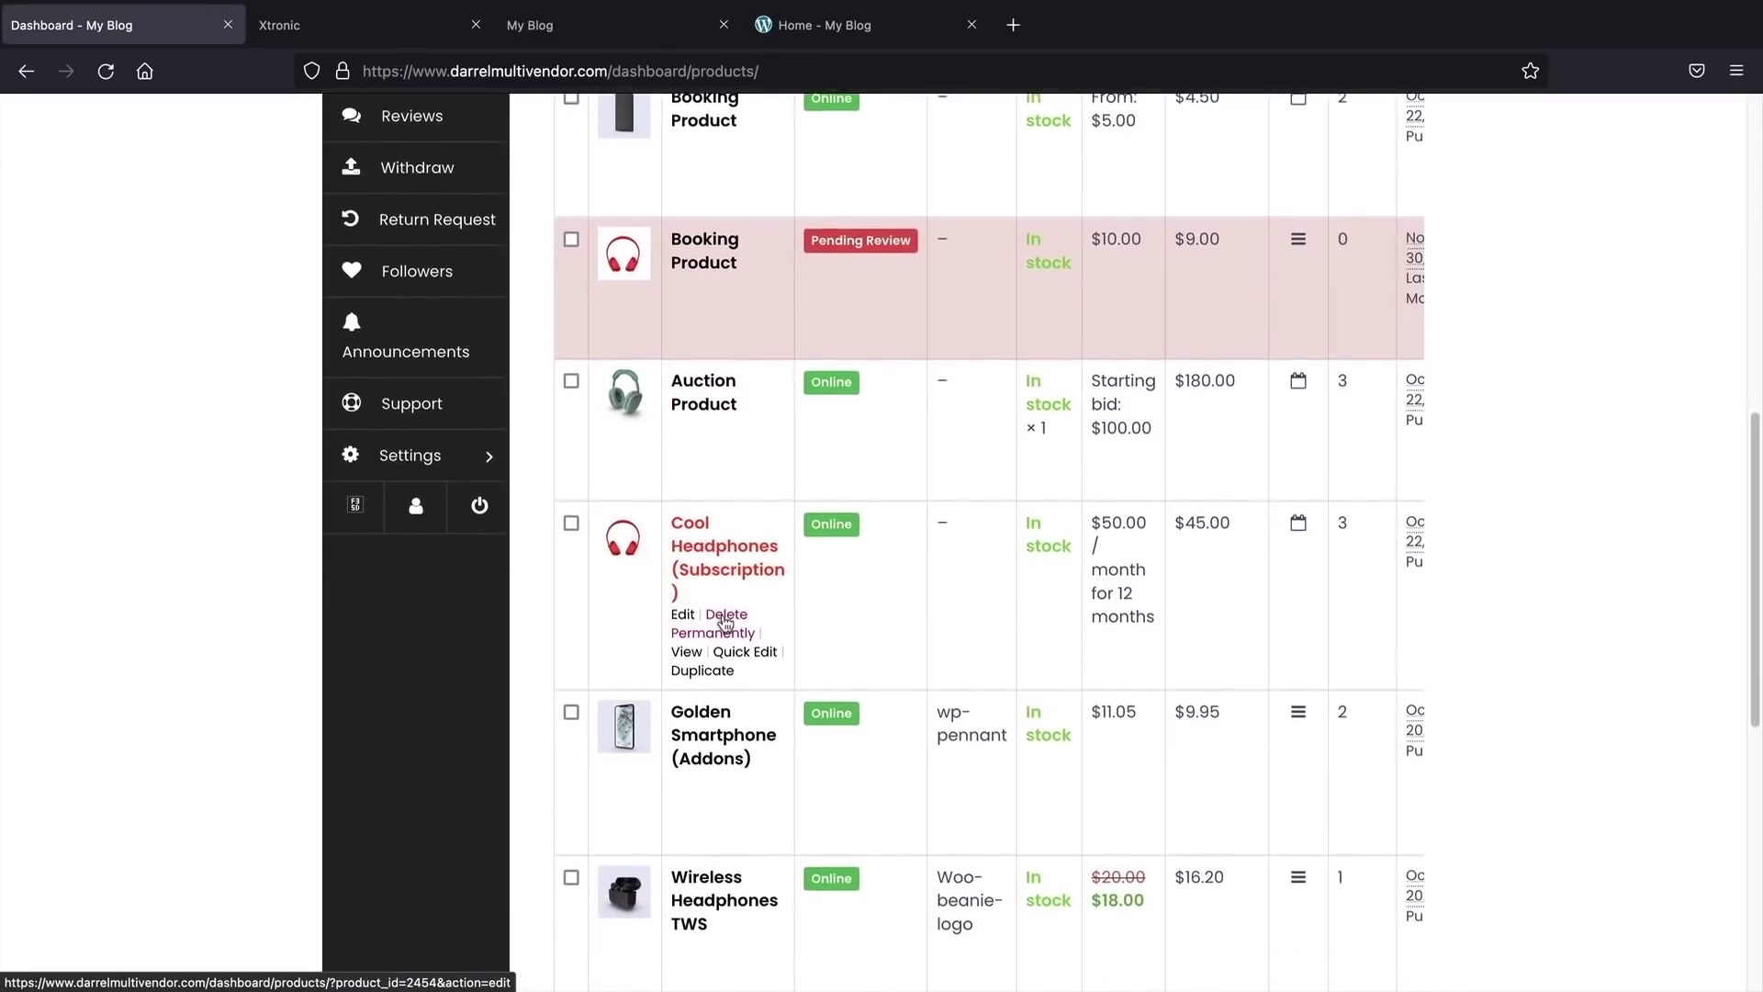
scroll(726, 622, up, 8)
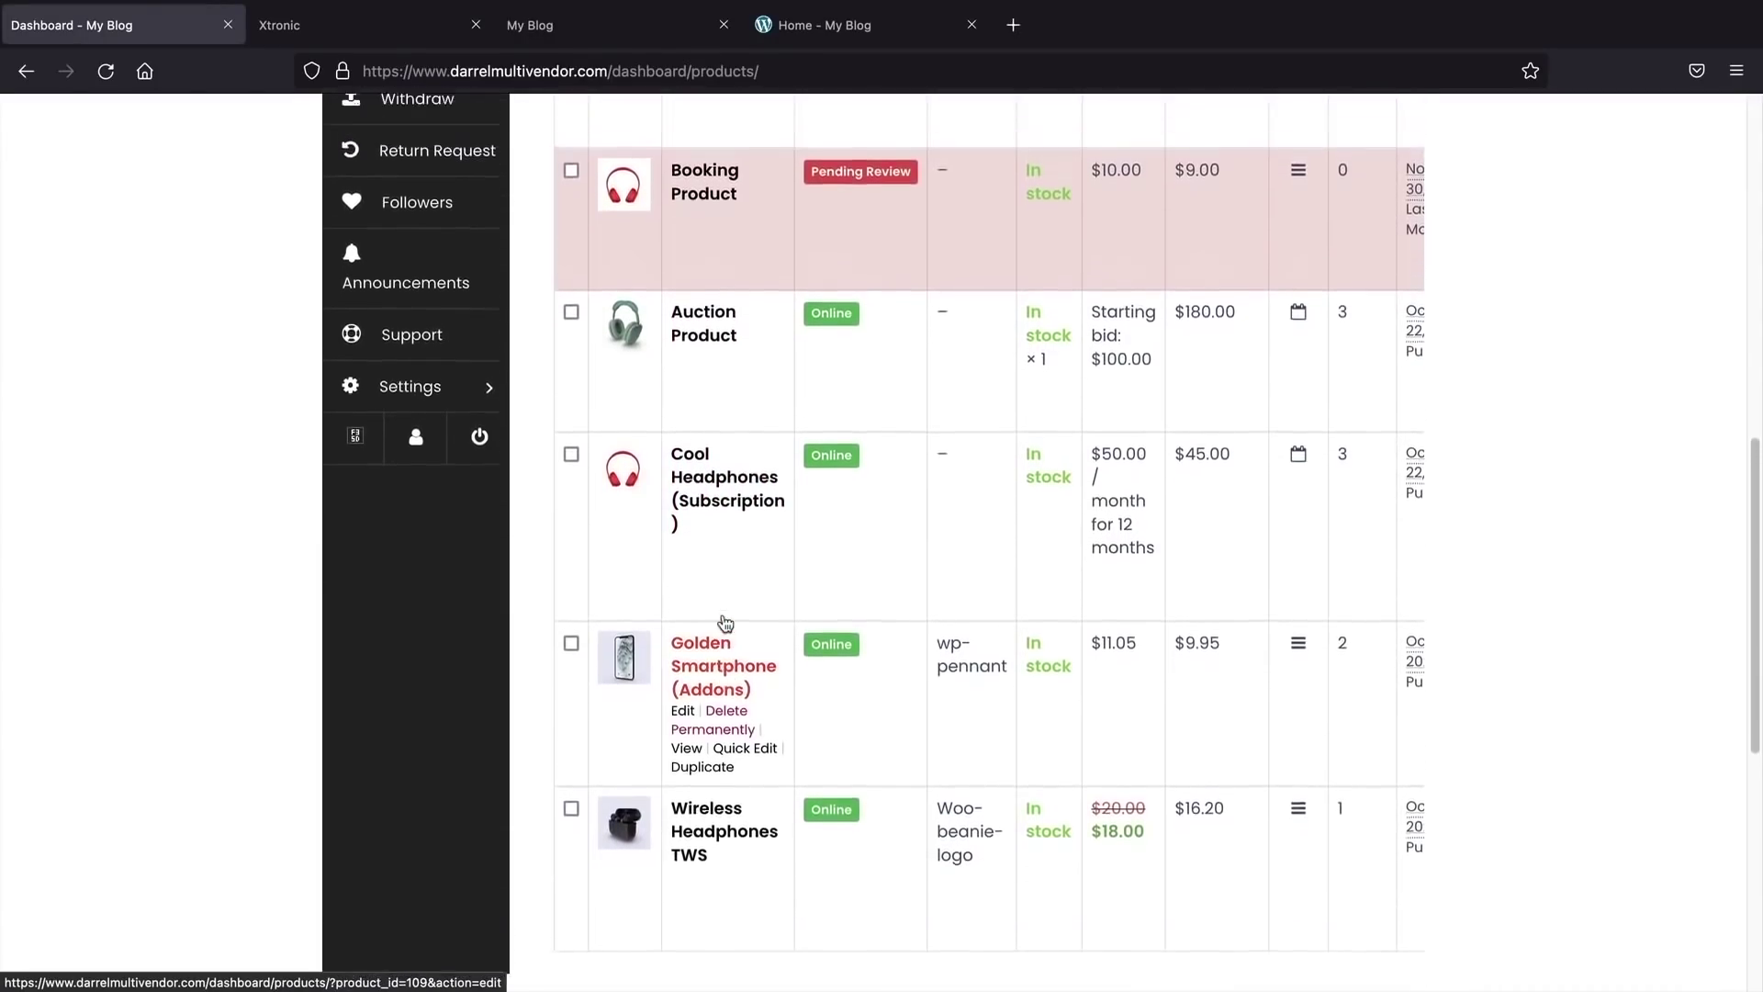
scroll(725, 622, up, 4)
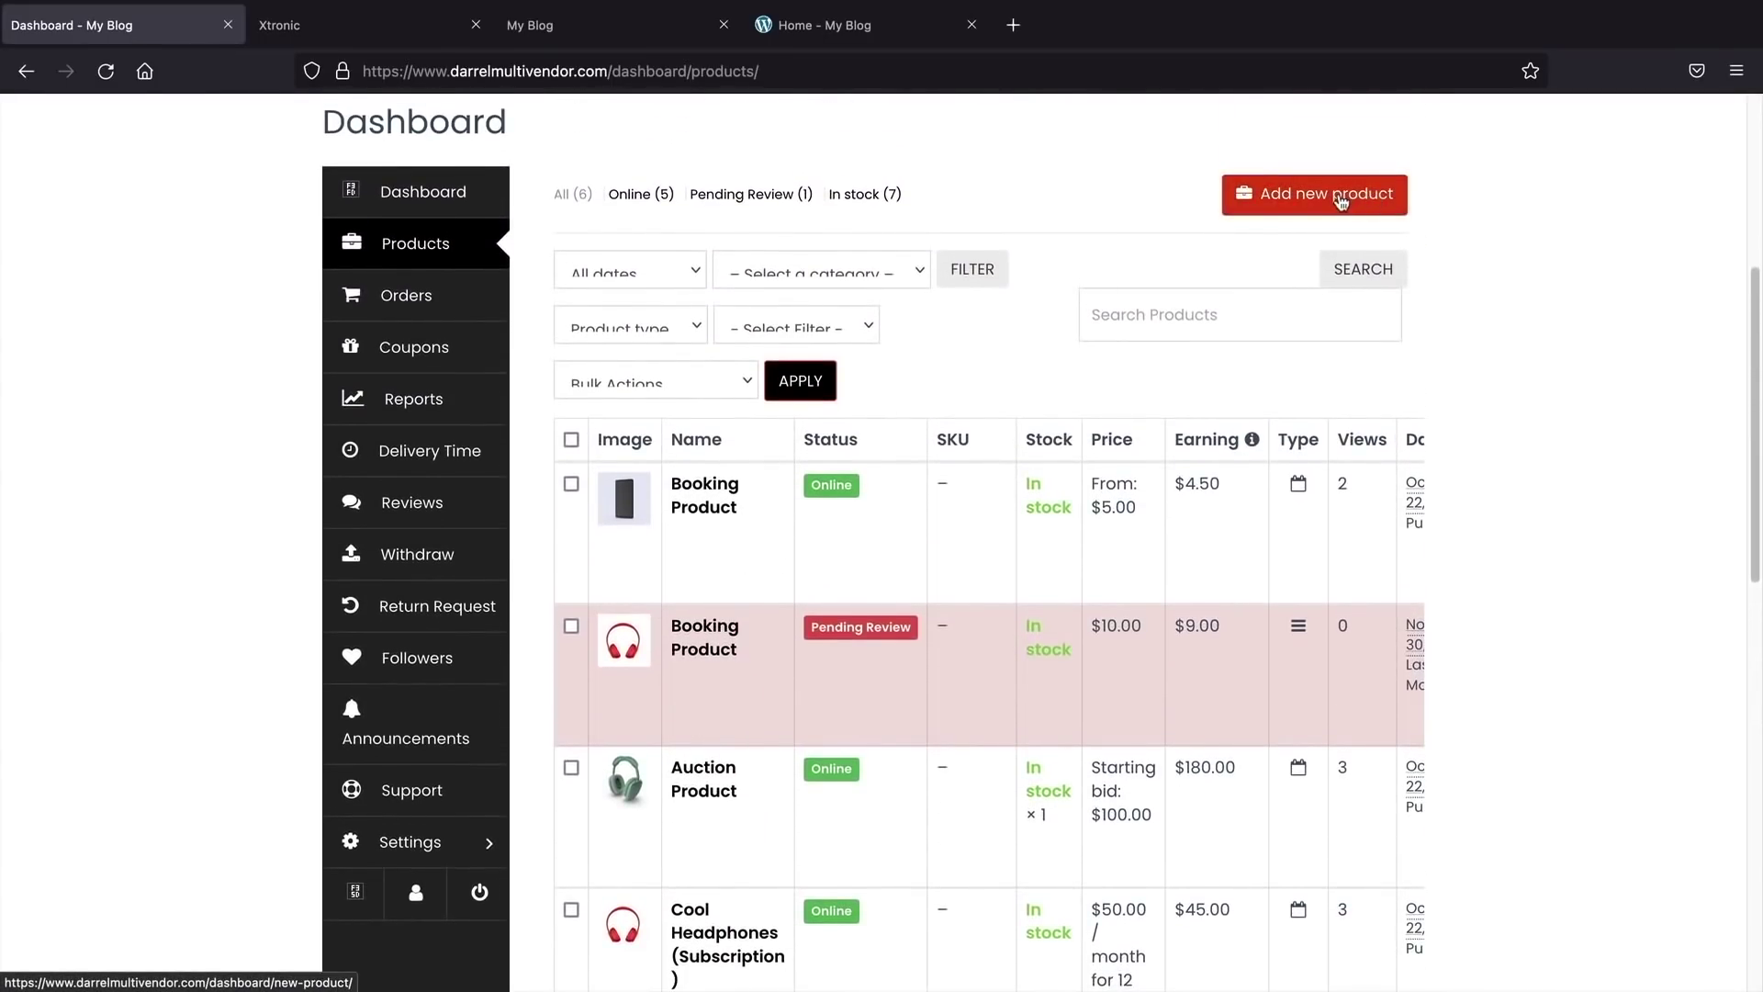
click(1341, 193)
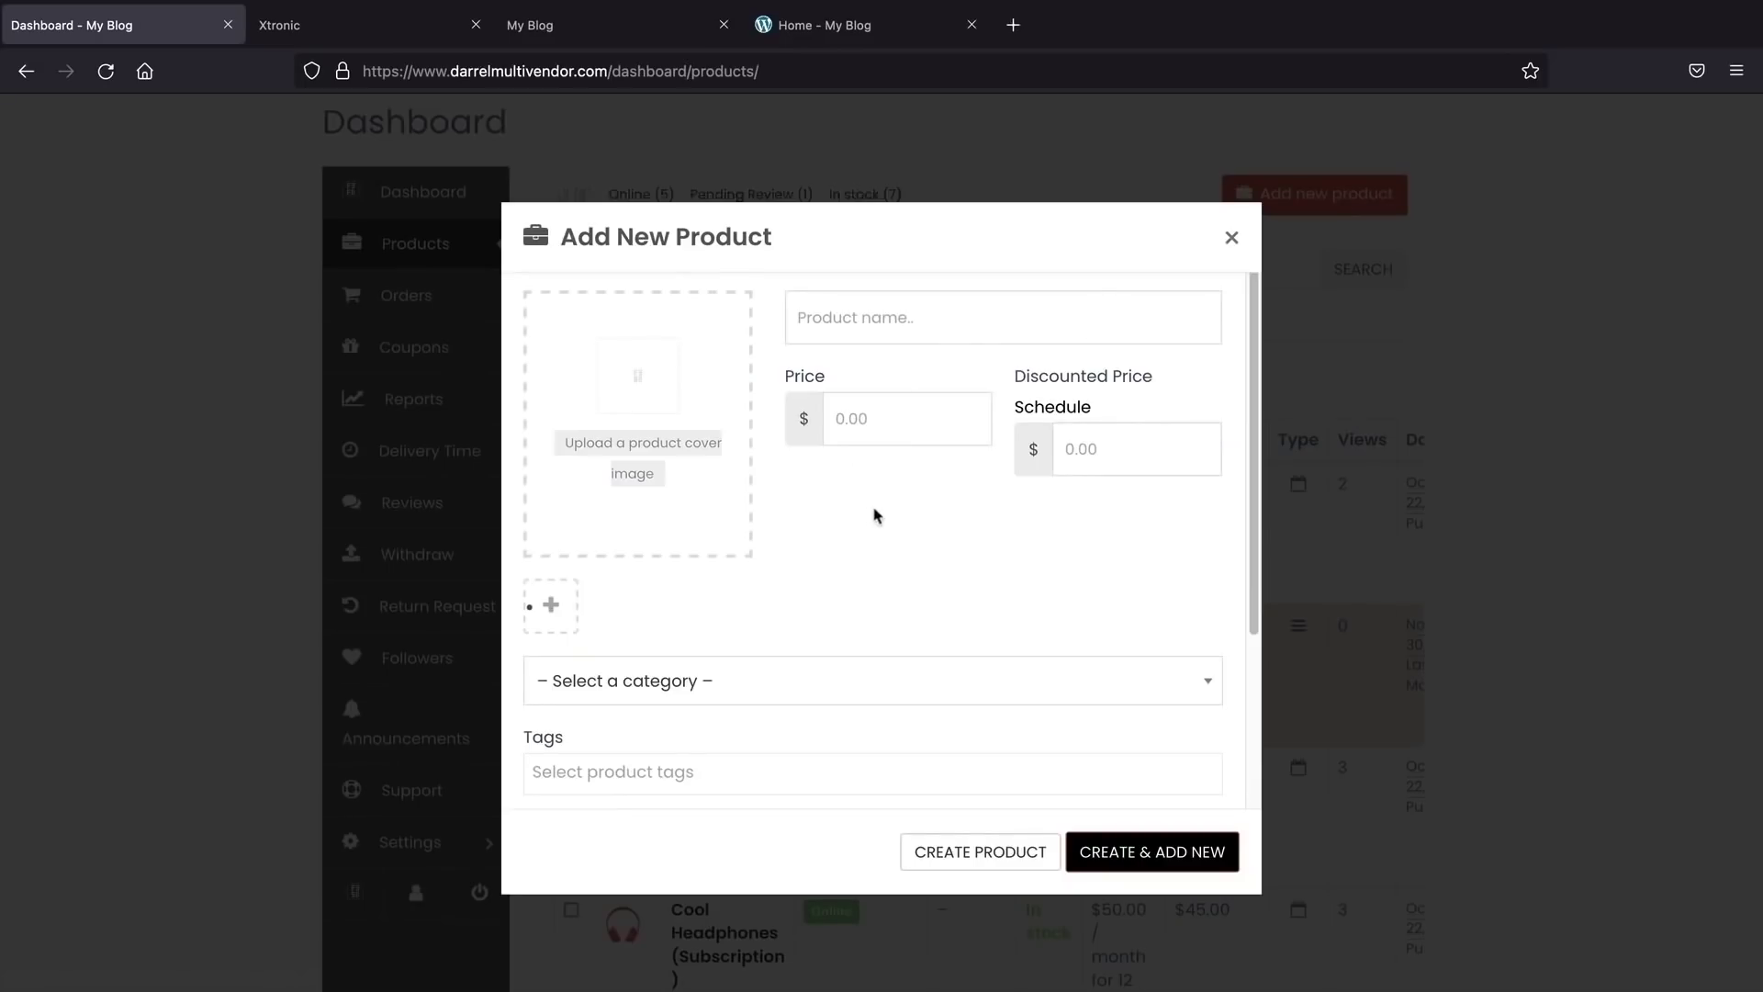
scroll(836, 544, down, 4)
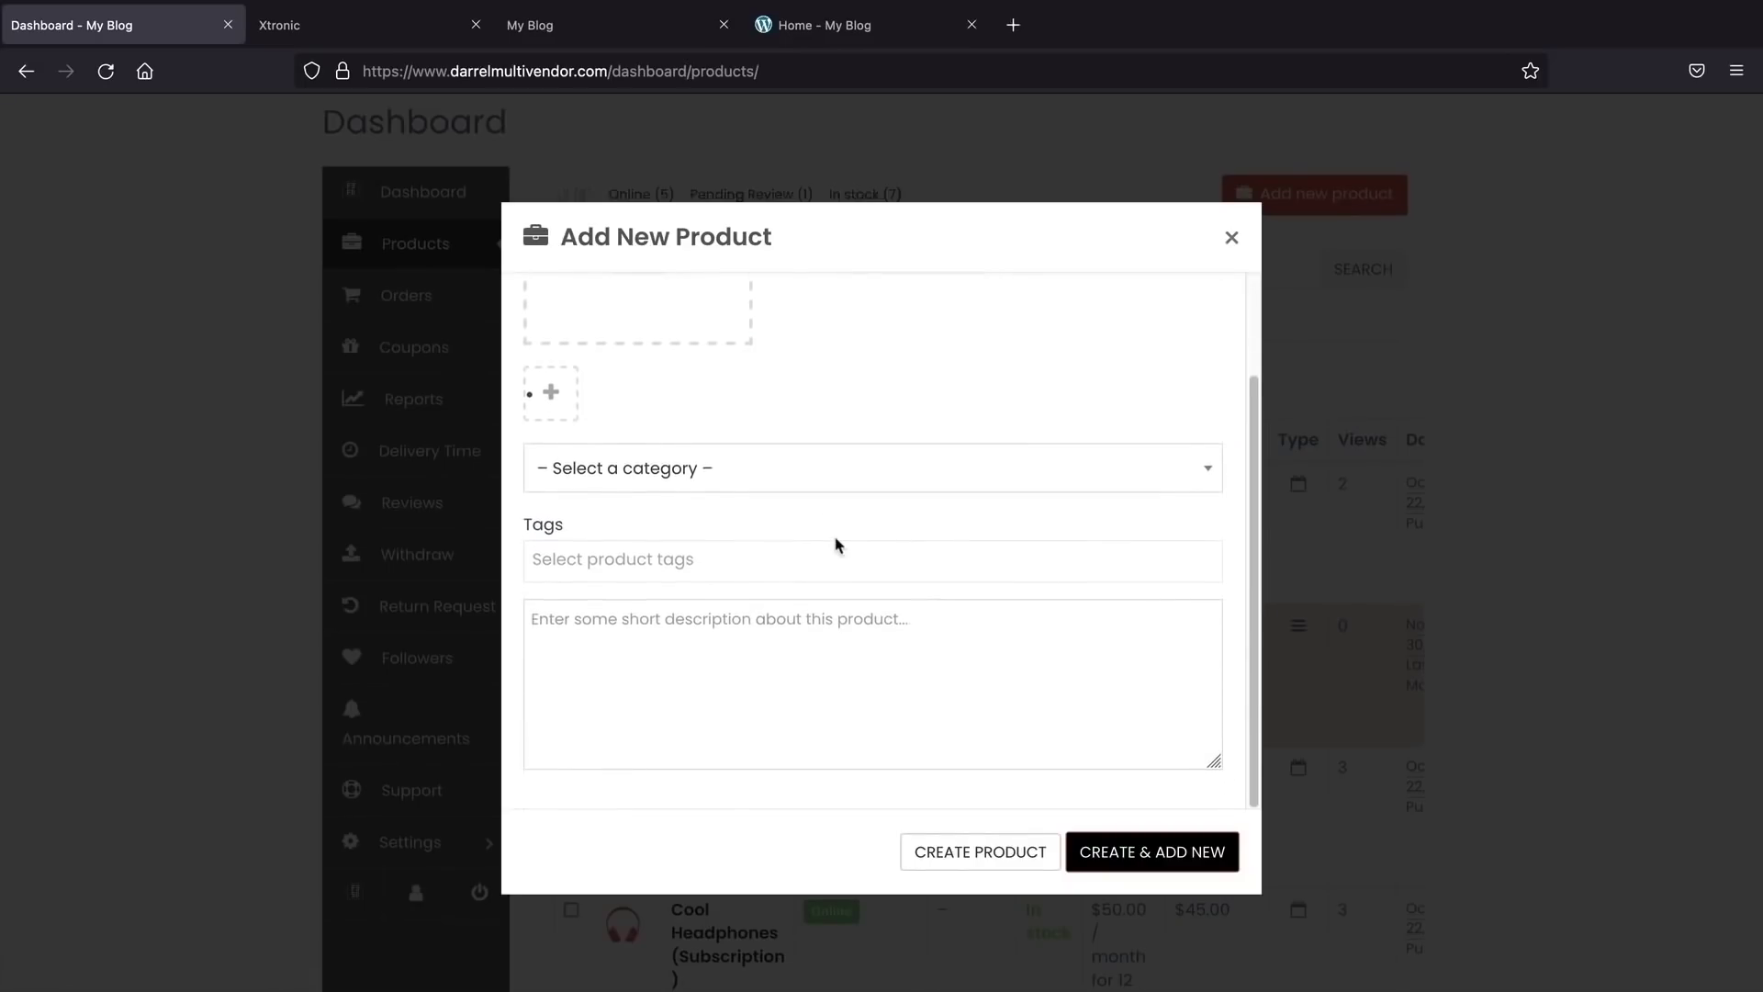
scroll(854, 564, up, 4)
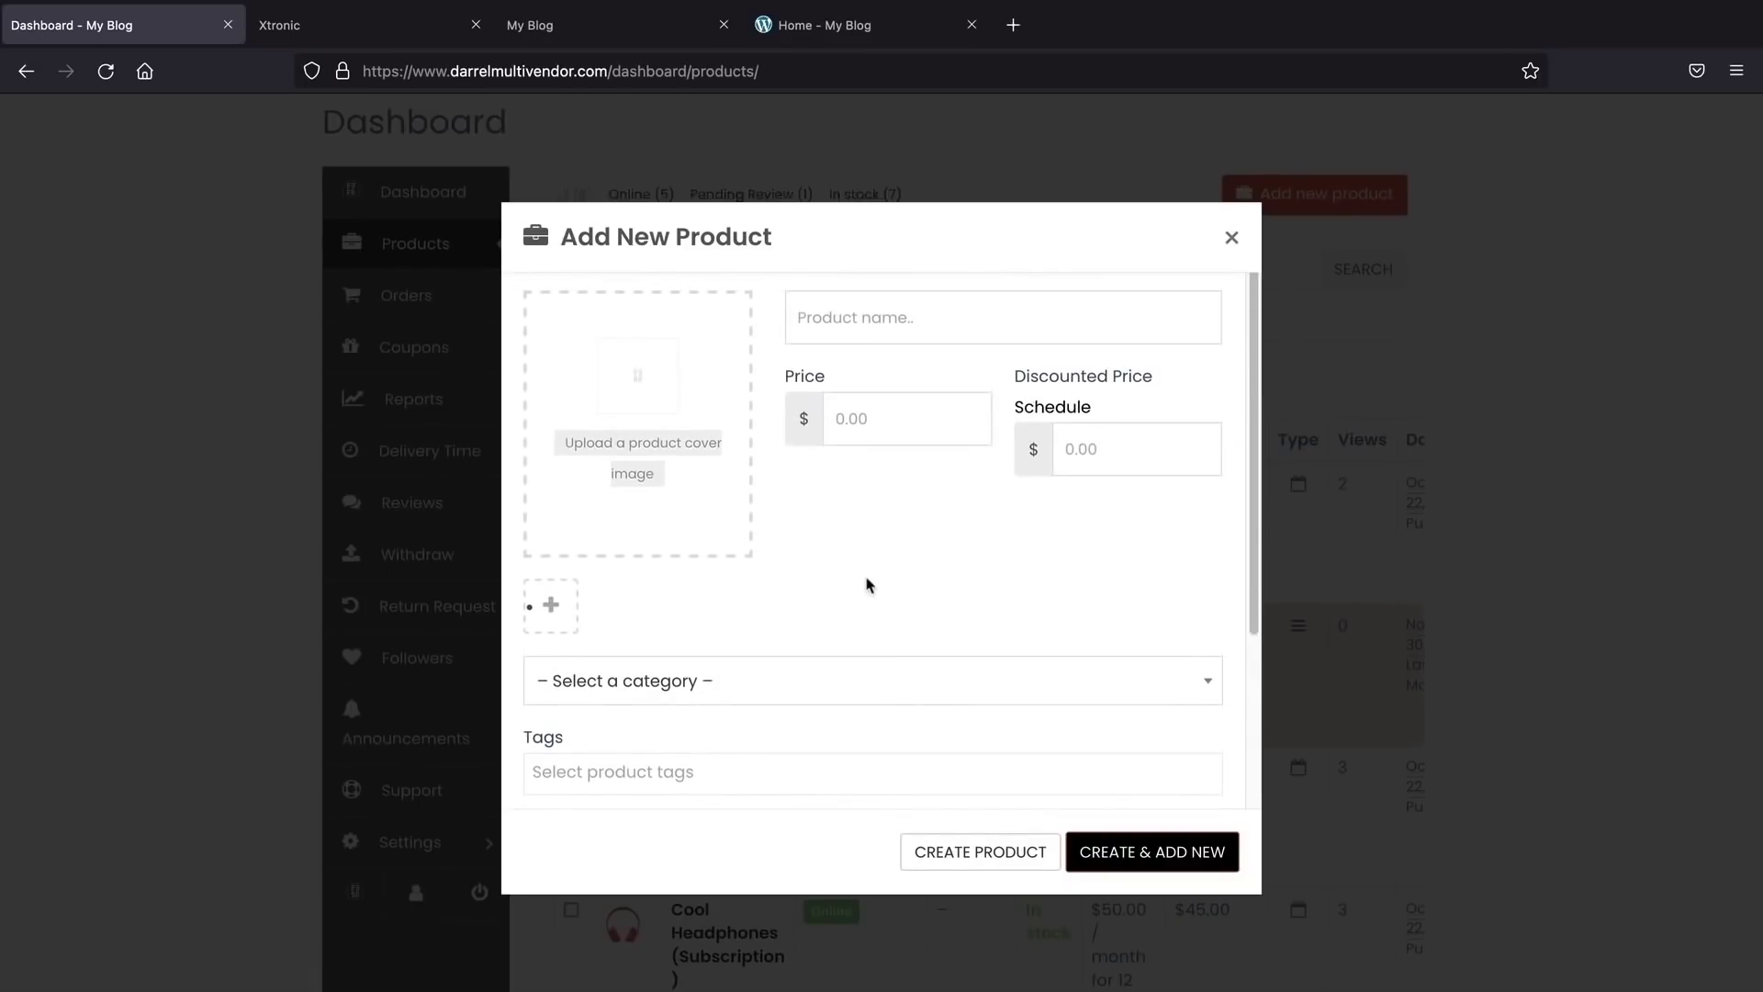
click(252, 709)
mouse_move(695, 694)
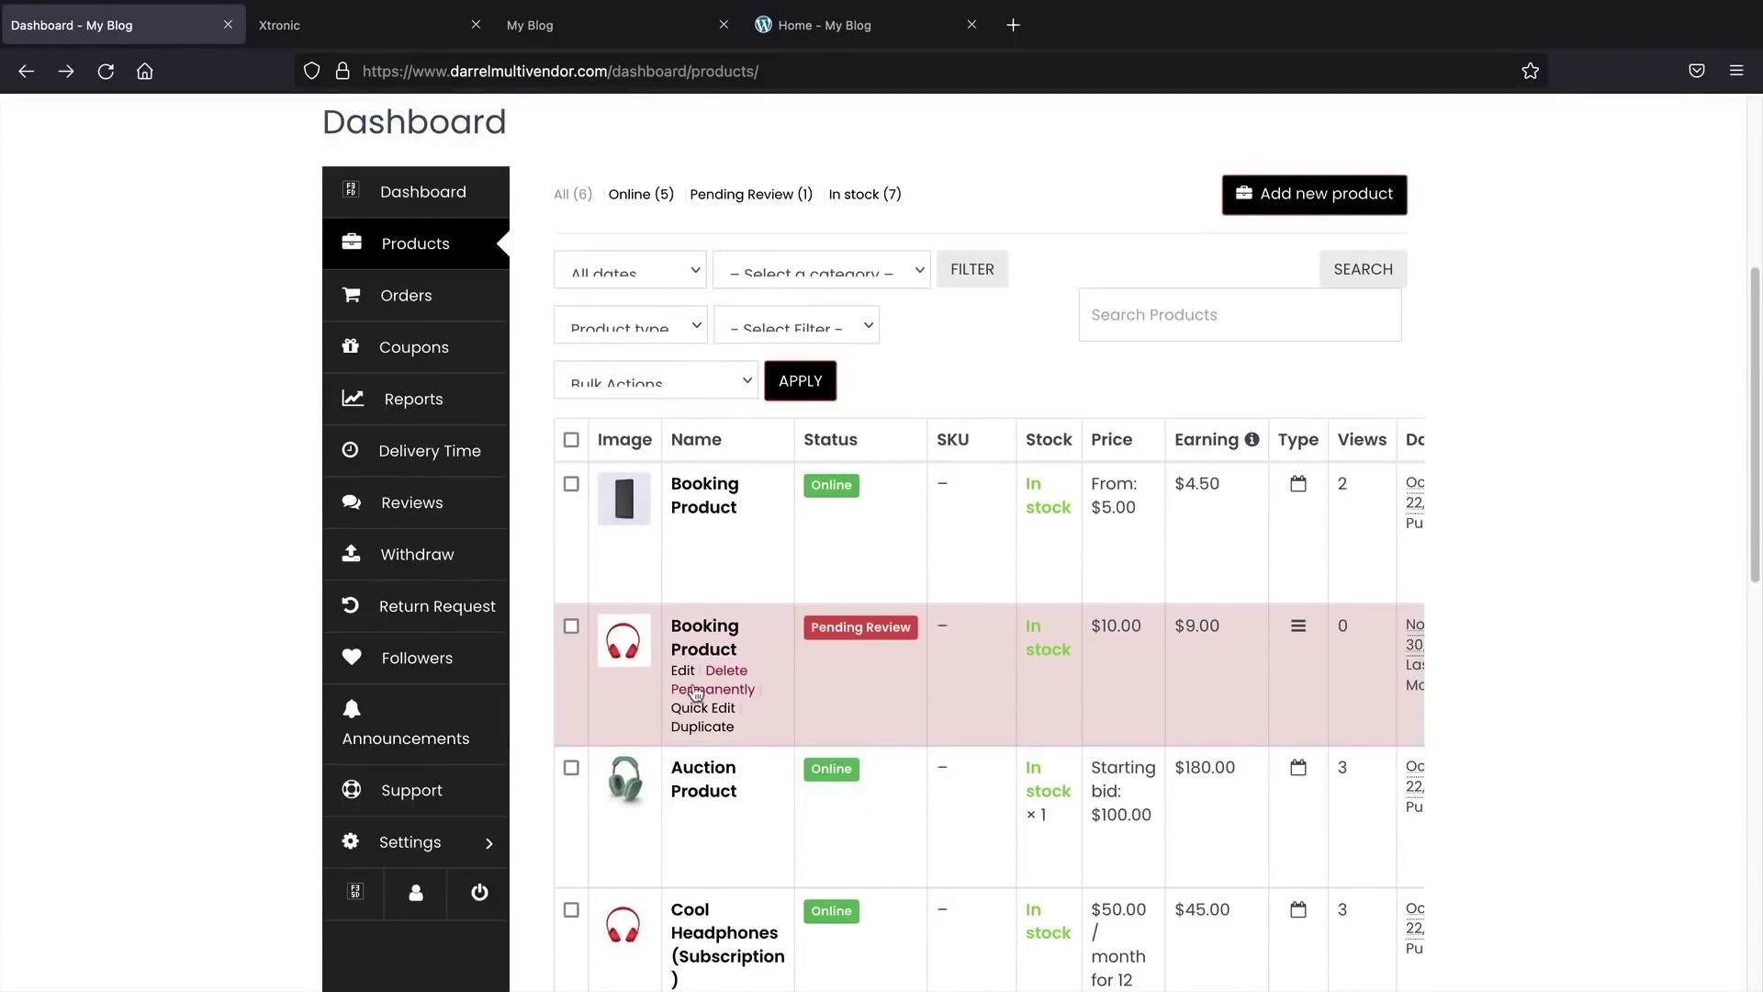
drag(810, 628, 914, 630)
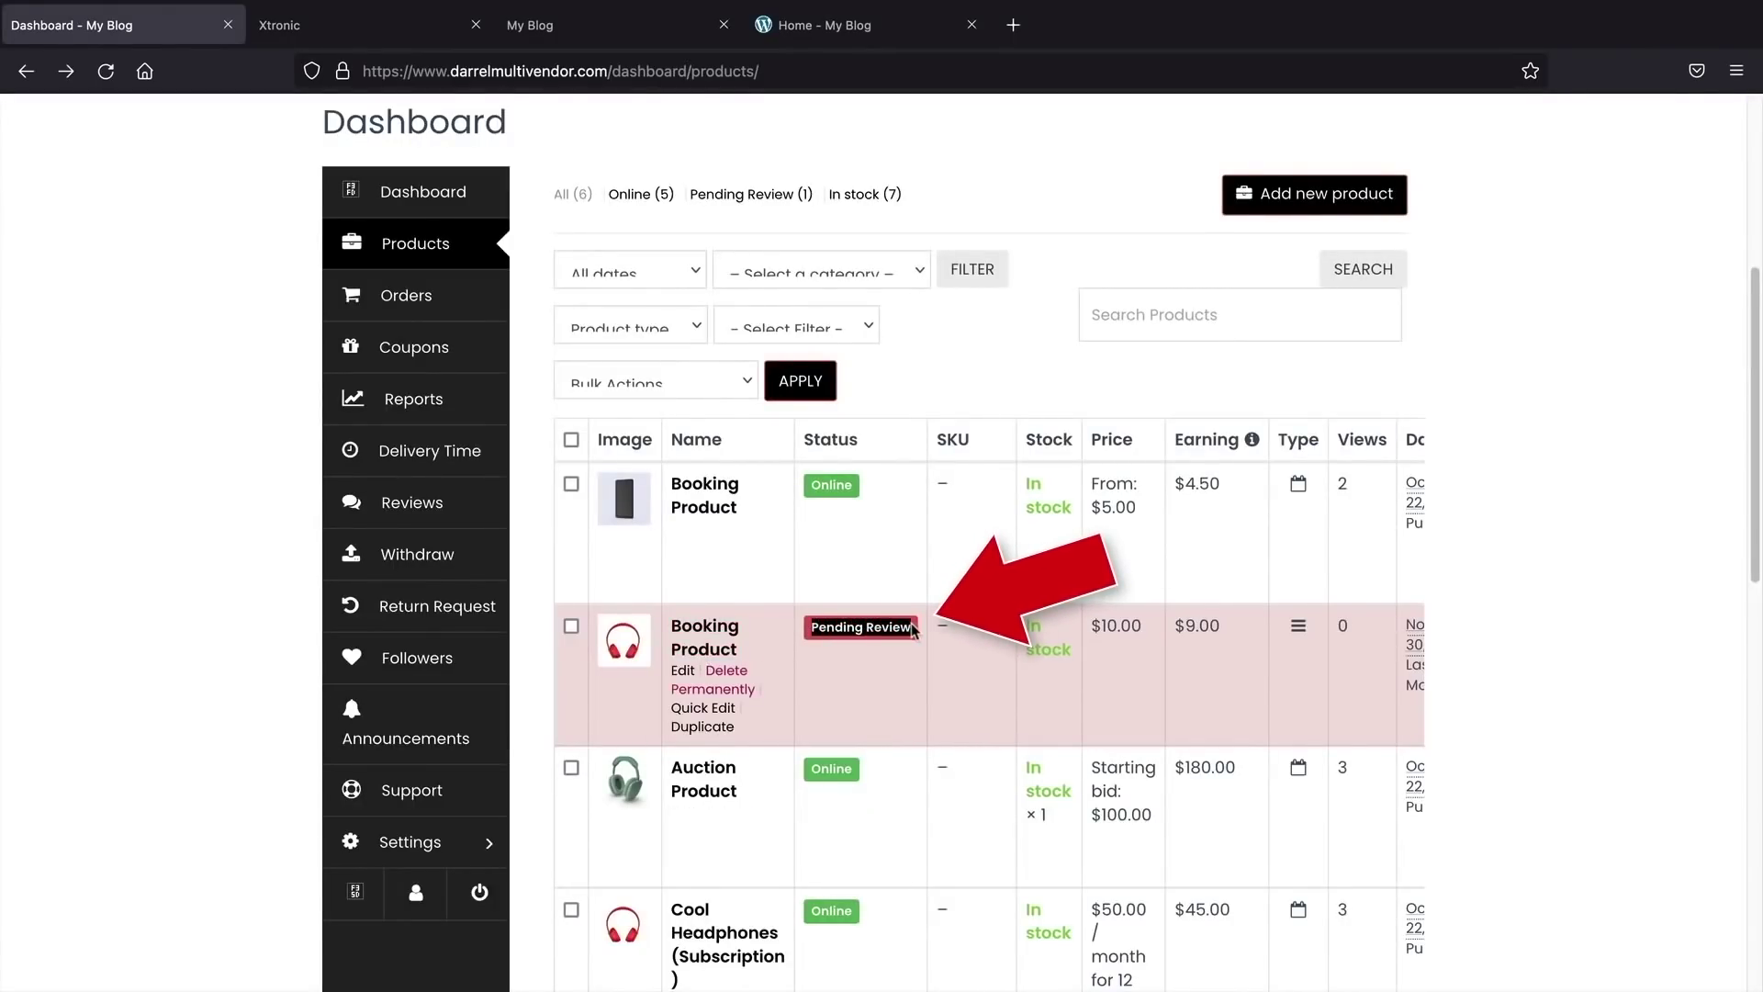
click(548, 607)
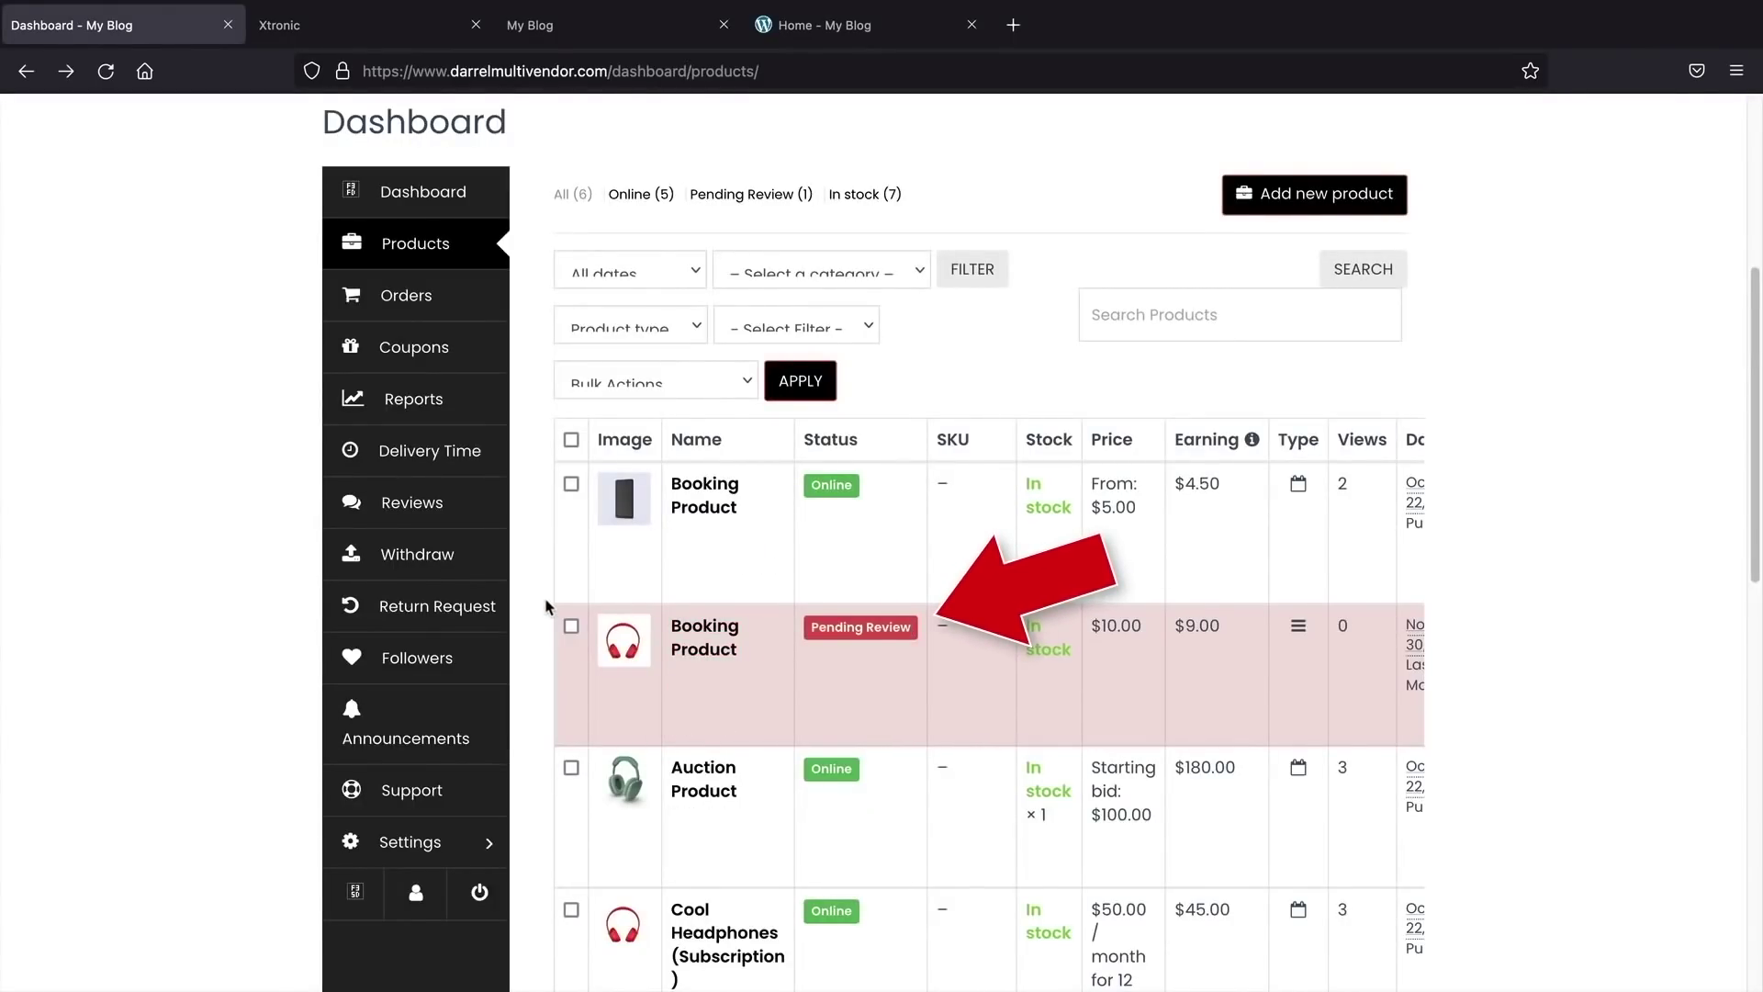
scroll(552, 607, down, 1)
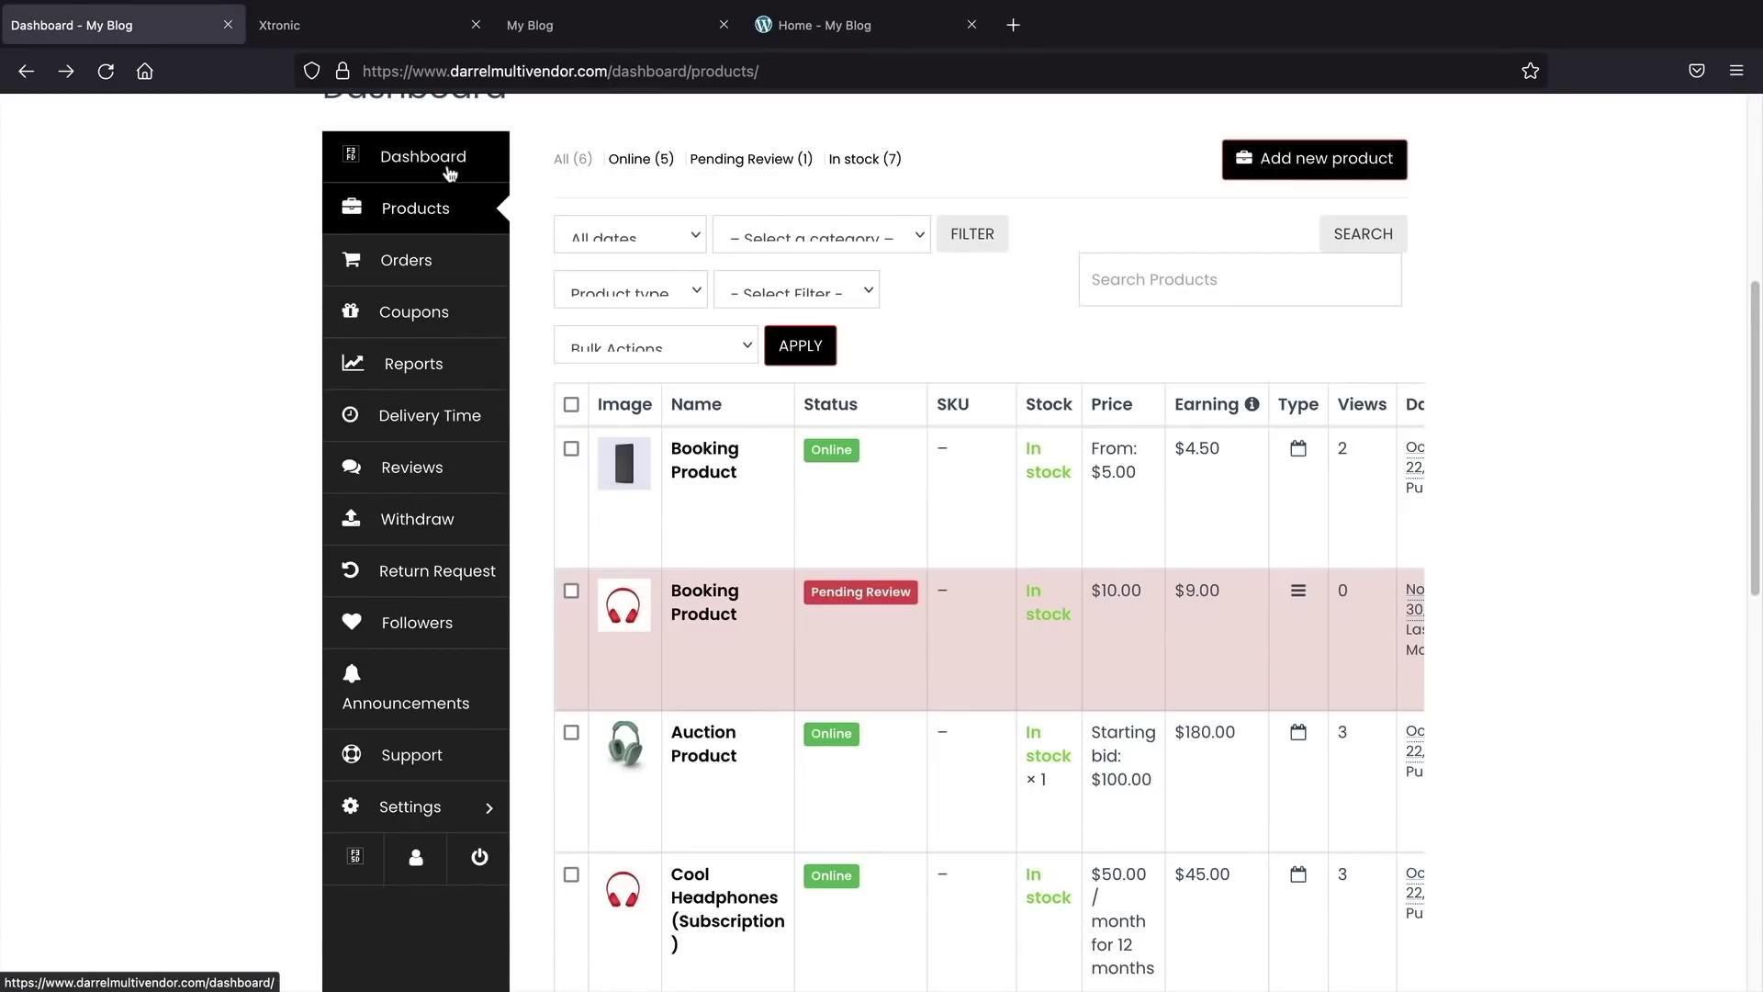
Step: Back on the vendor dashboard, highlight the $195.00 earnings and $215.00 sales and review the overview
click(450, 167)
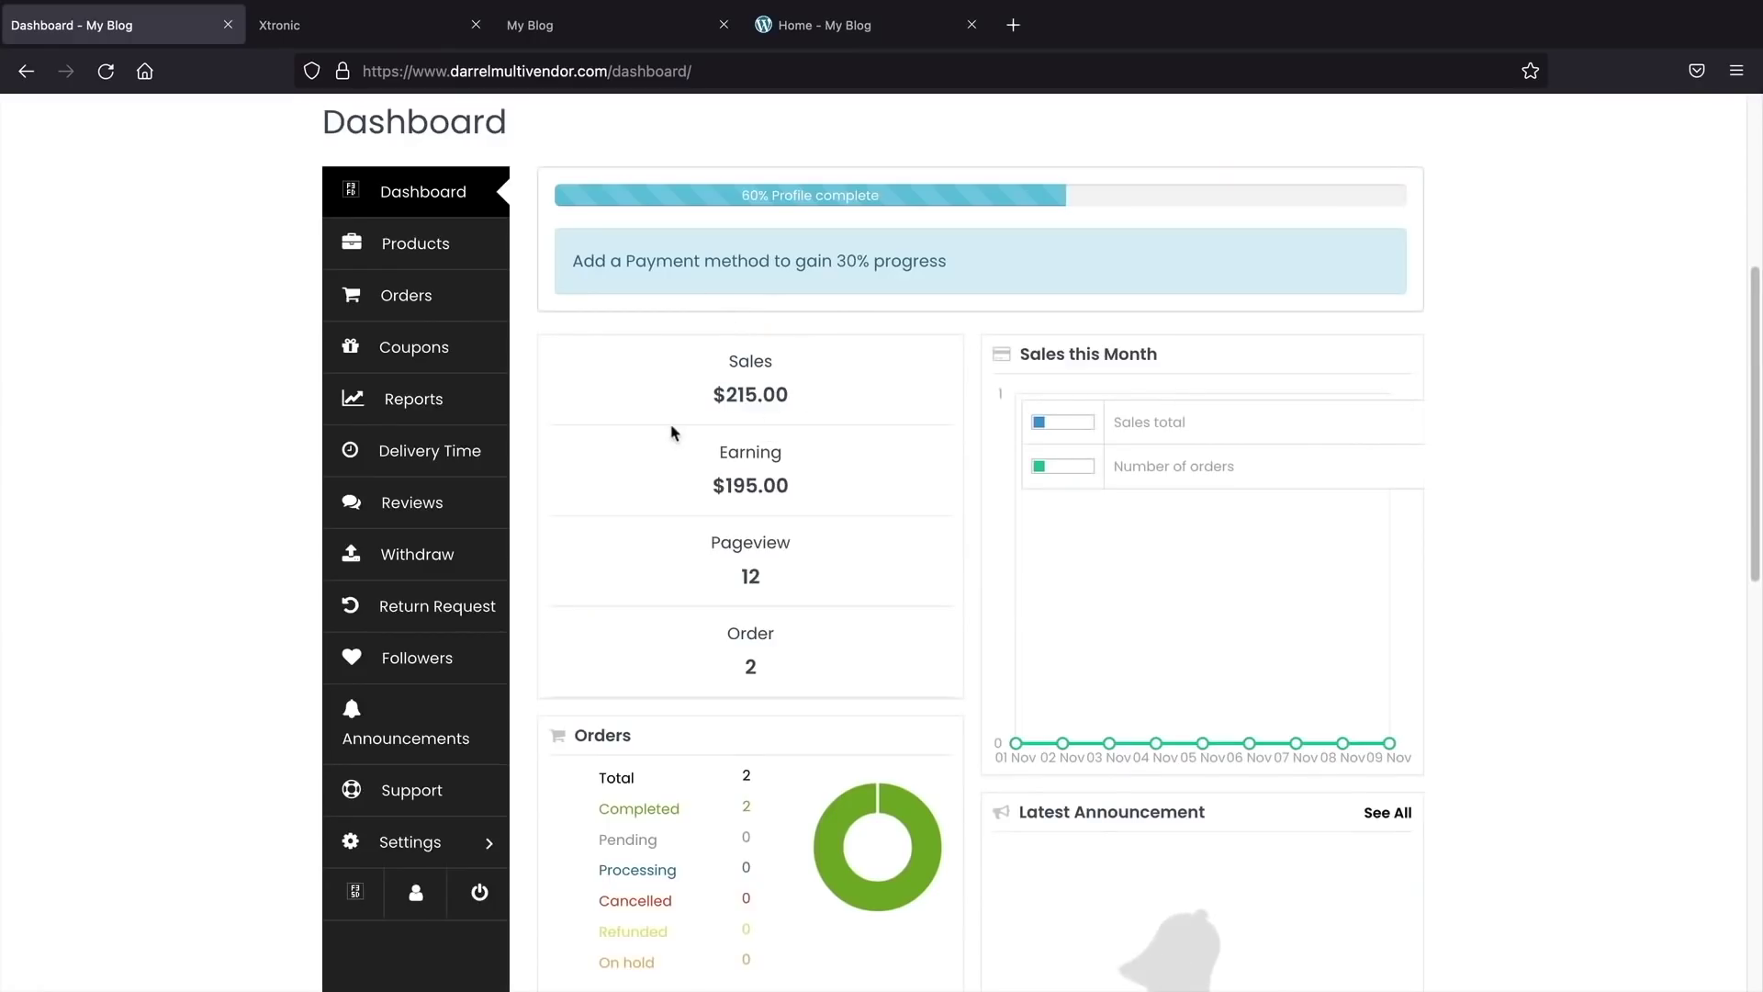
drag(726, 395, 802, 423)
scroll(799, 401, down, 2)
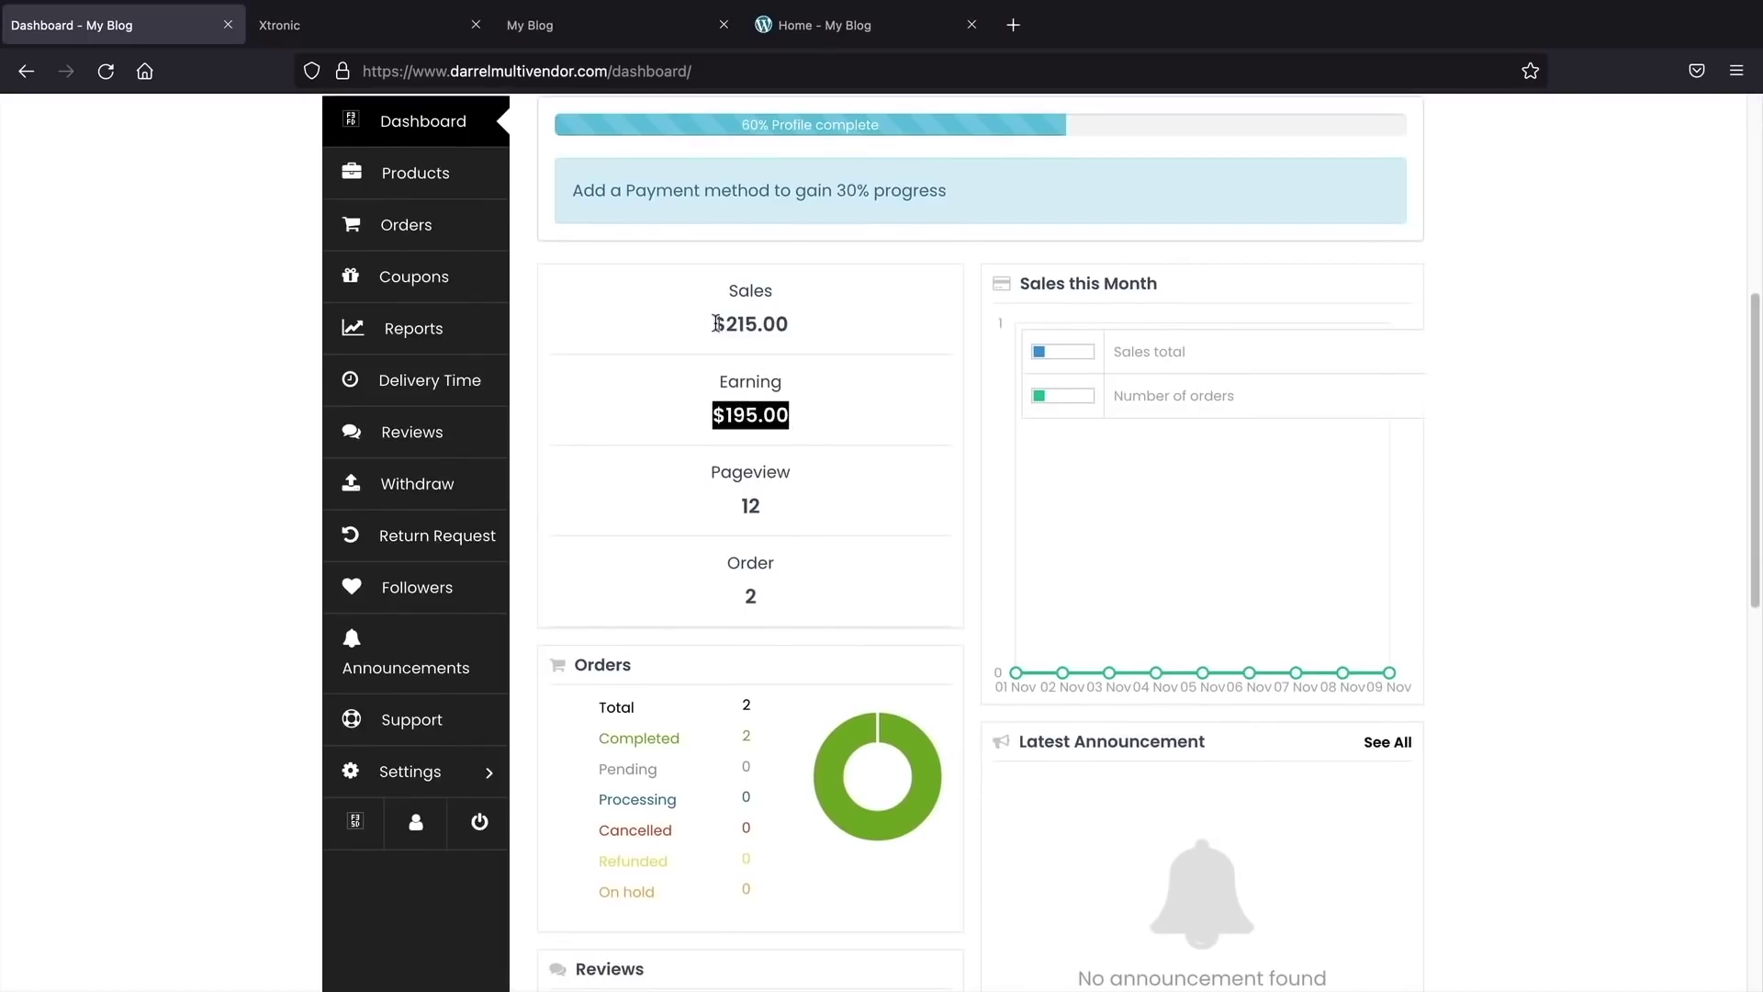
drag(718, 323, 807, 331)
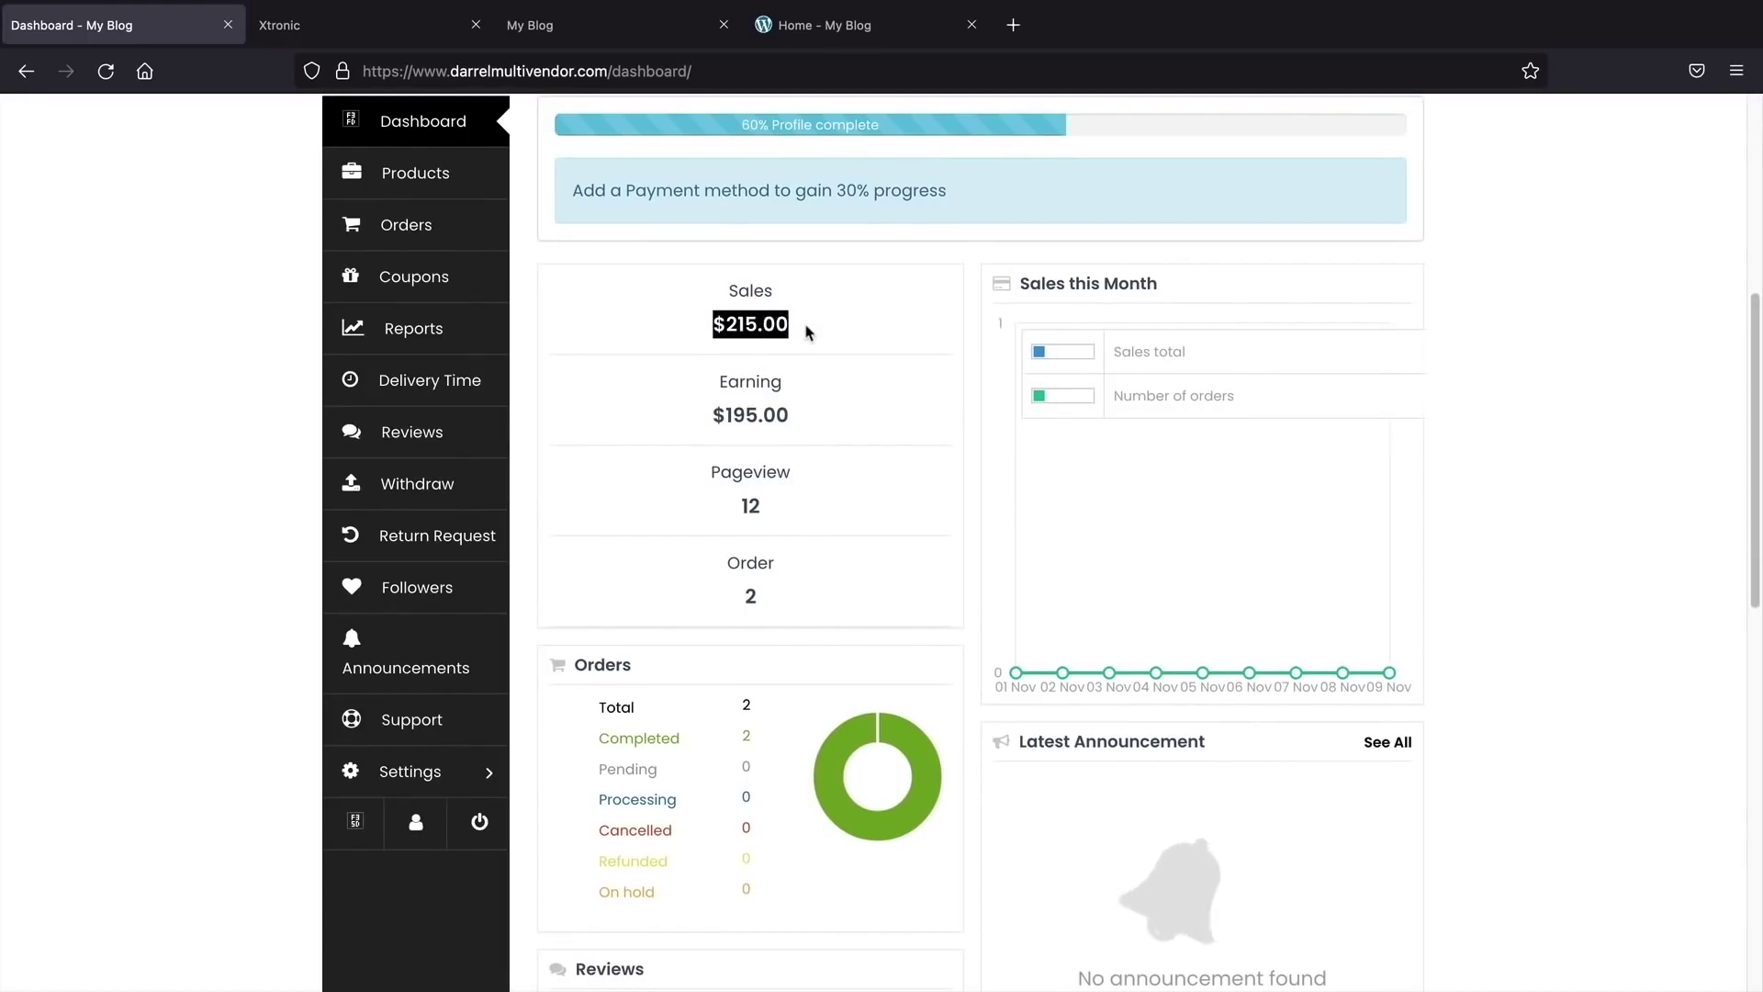
scroll(825, 374, down, 5)
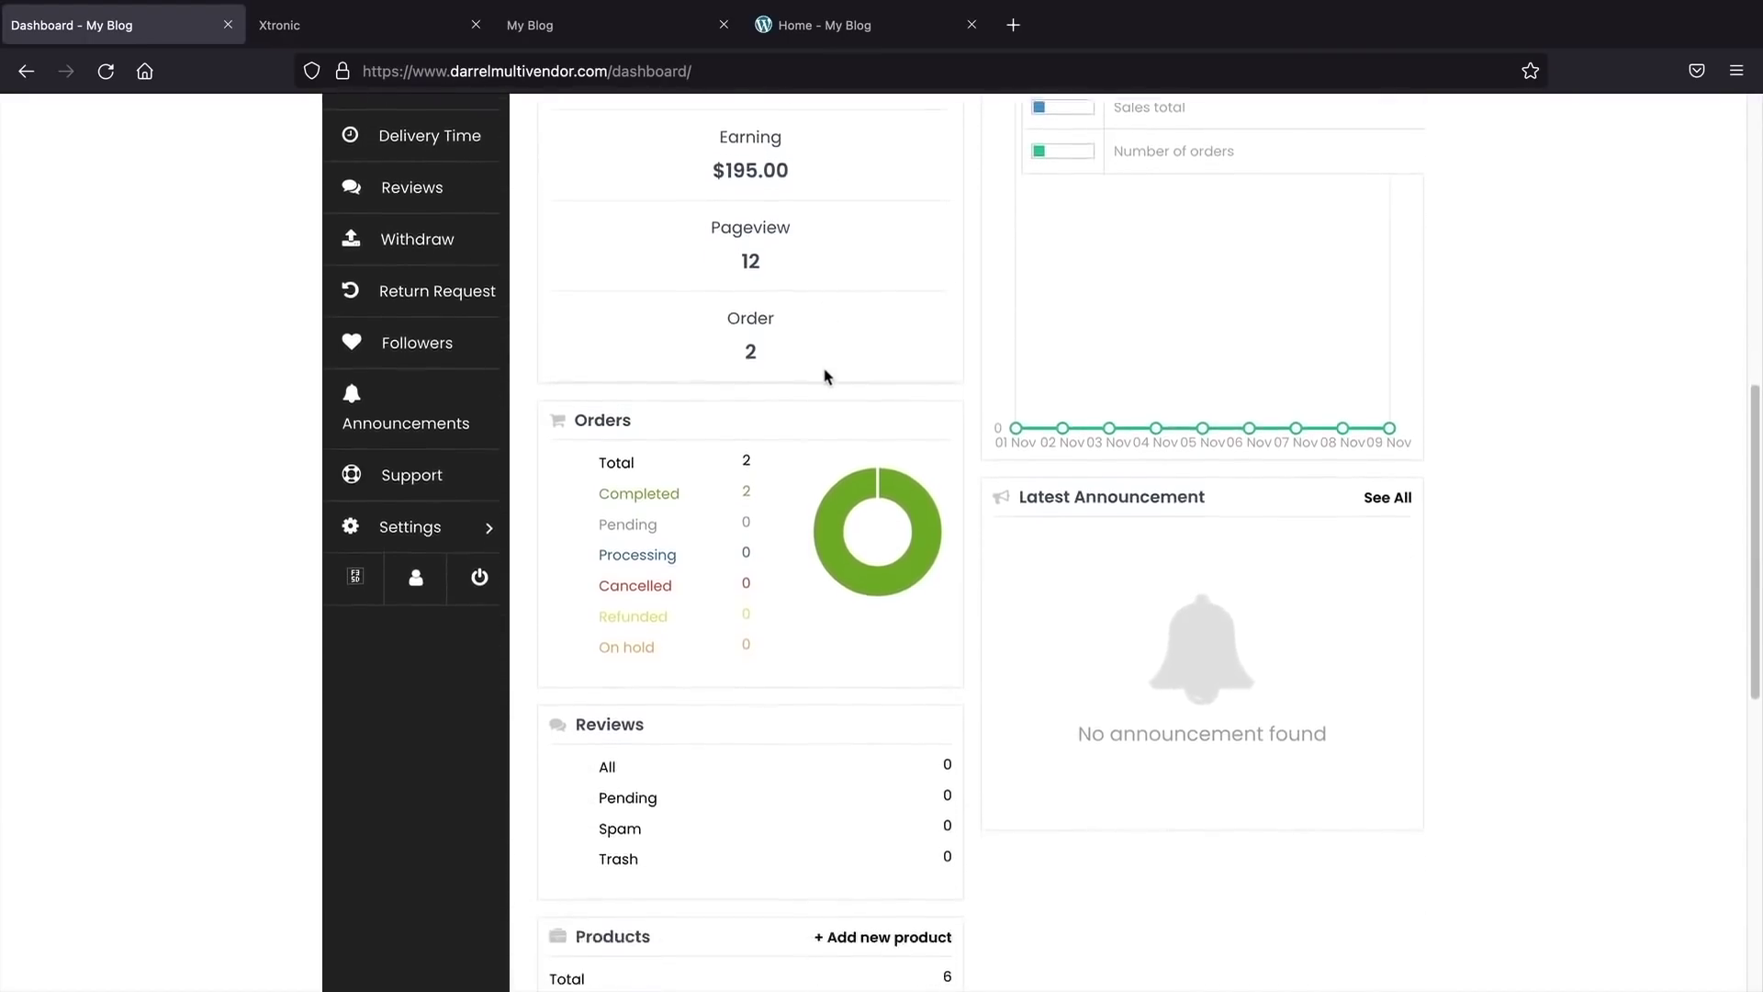
scroll(825, 375, down, 2)
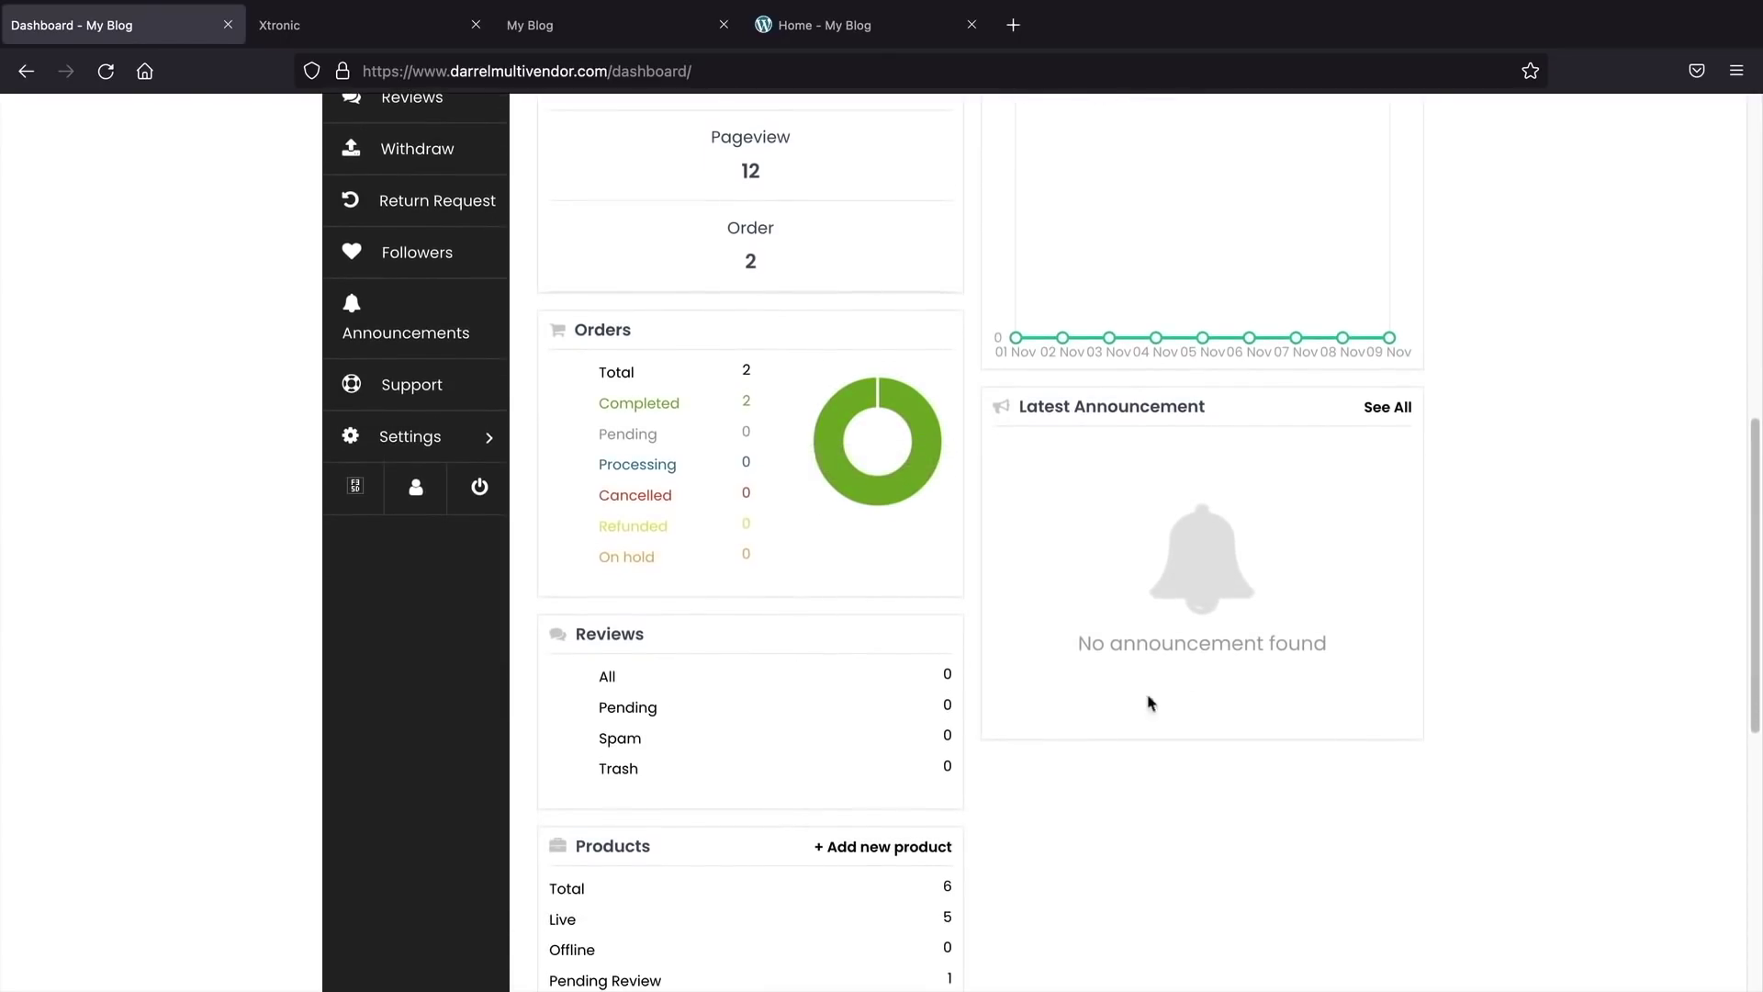
scroll(801, 609, up, 5)
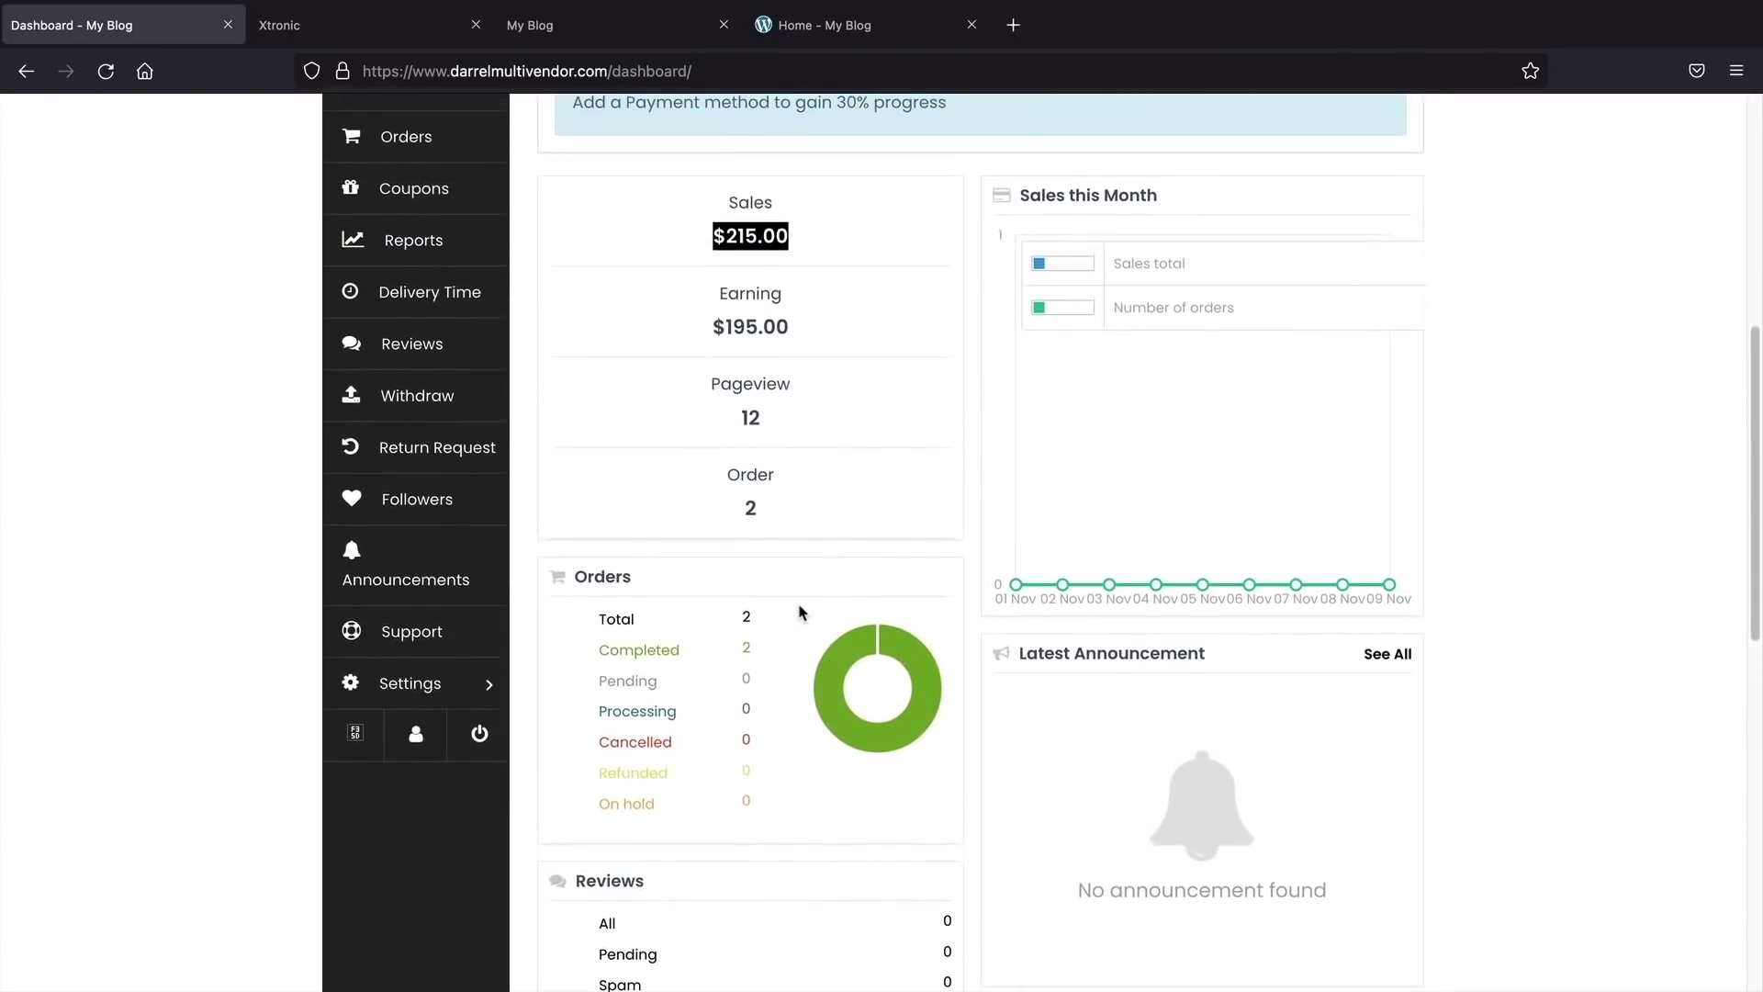
Step: On the Withdraw page, cancel the pending $50.00 PayPal withdraw request
click(453, 414)
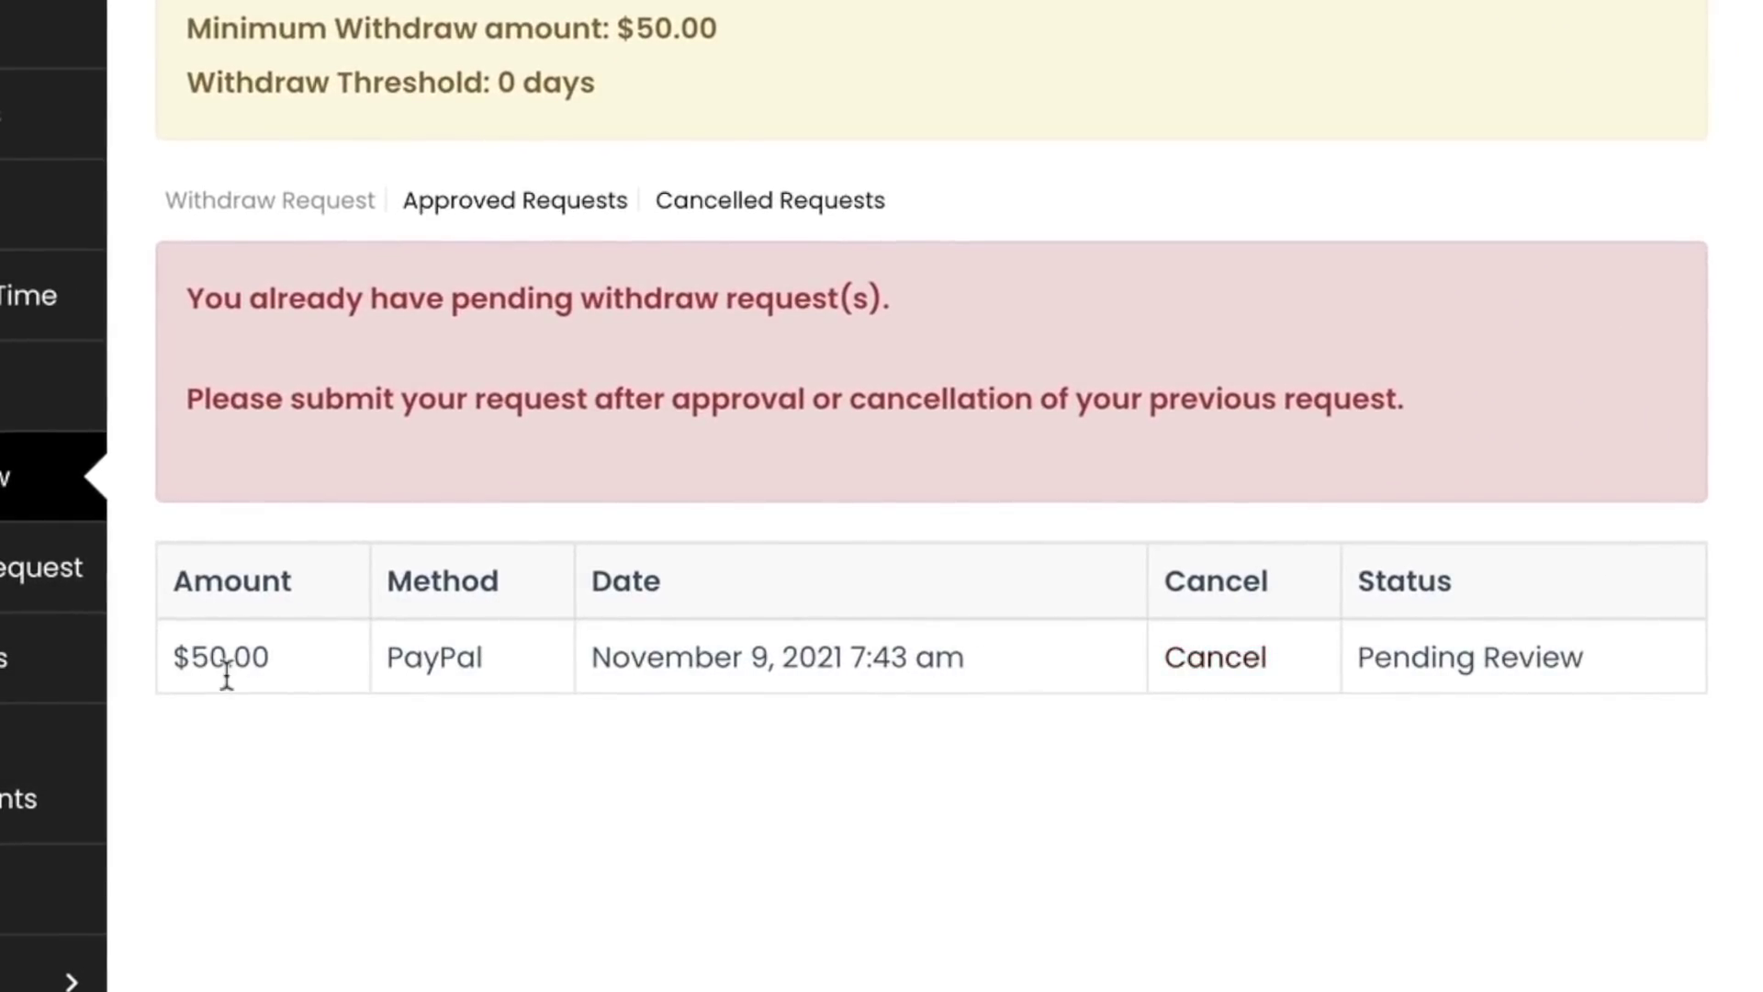
drag(316, 661, 166, 670)
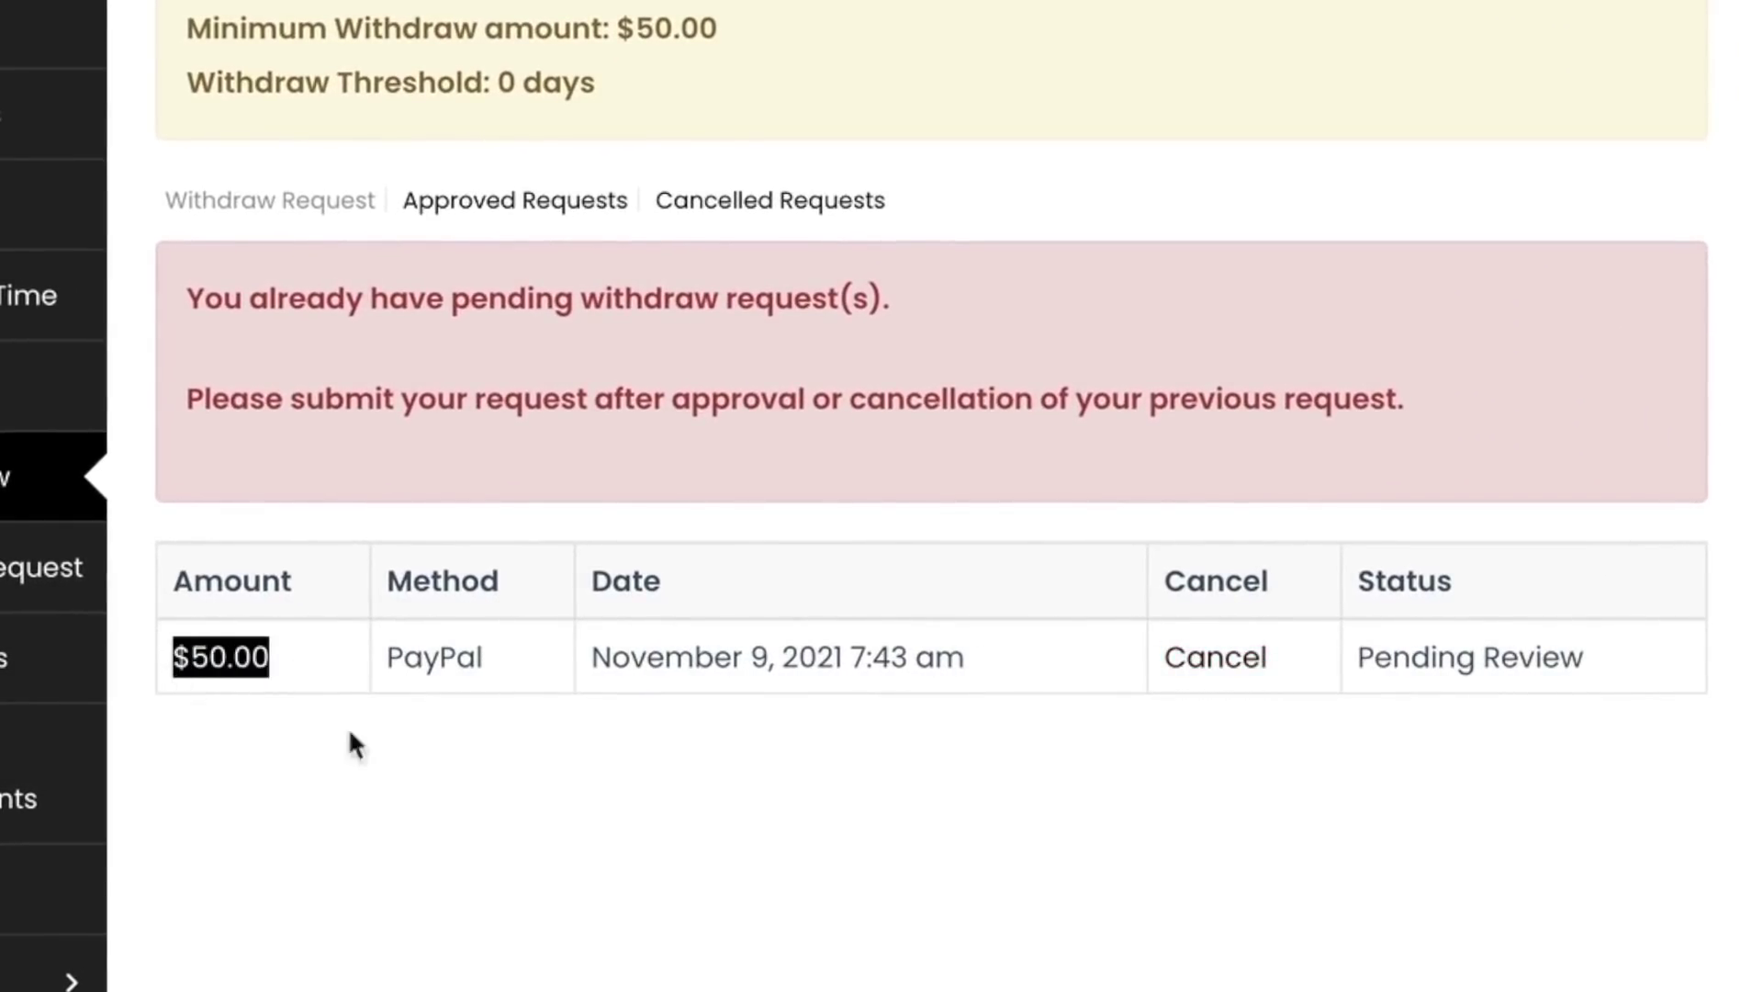
drag(1358, 657, 1625, 676)
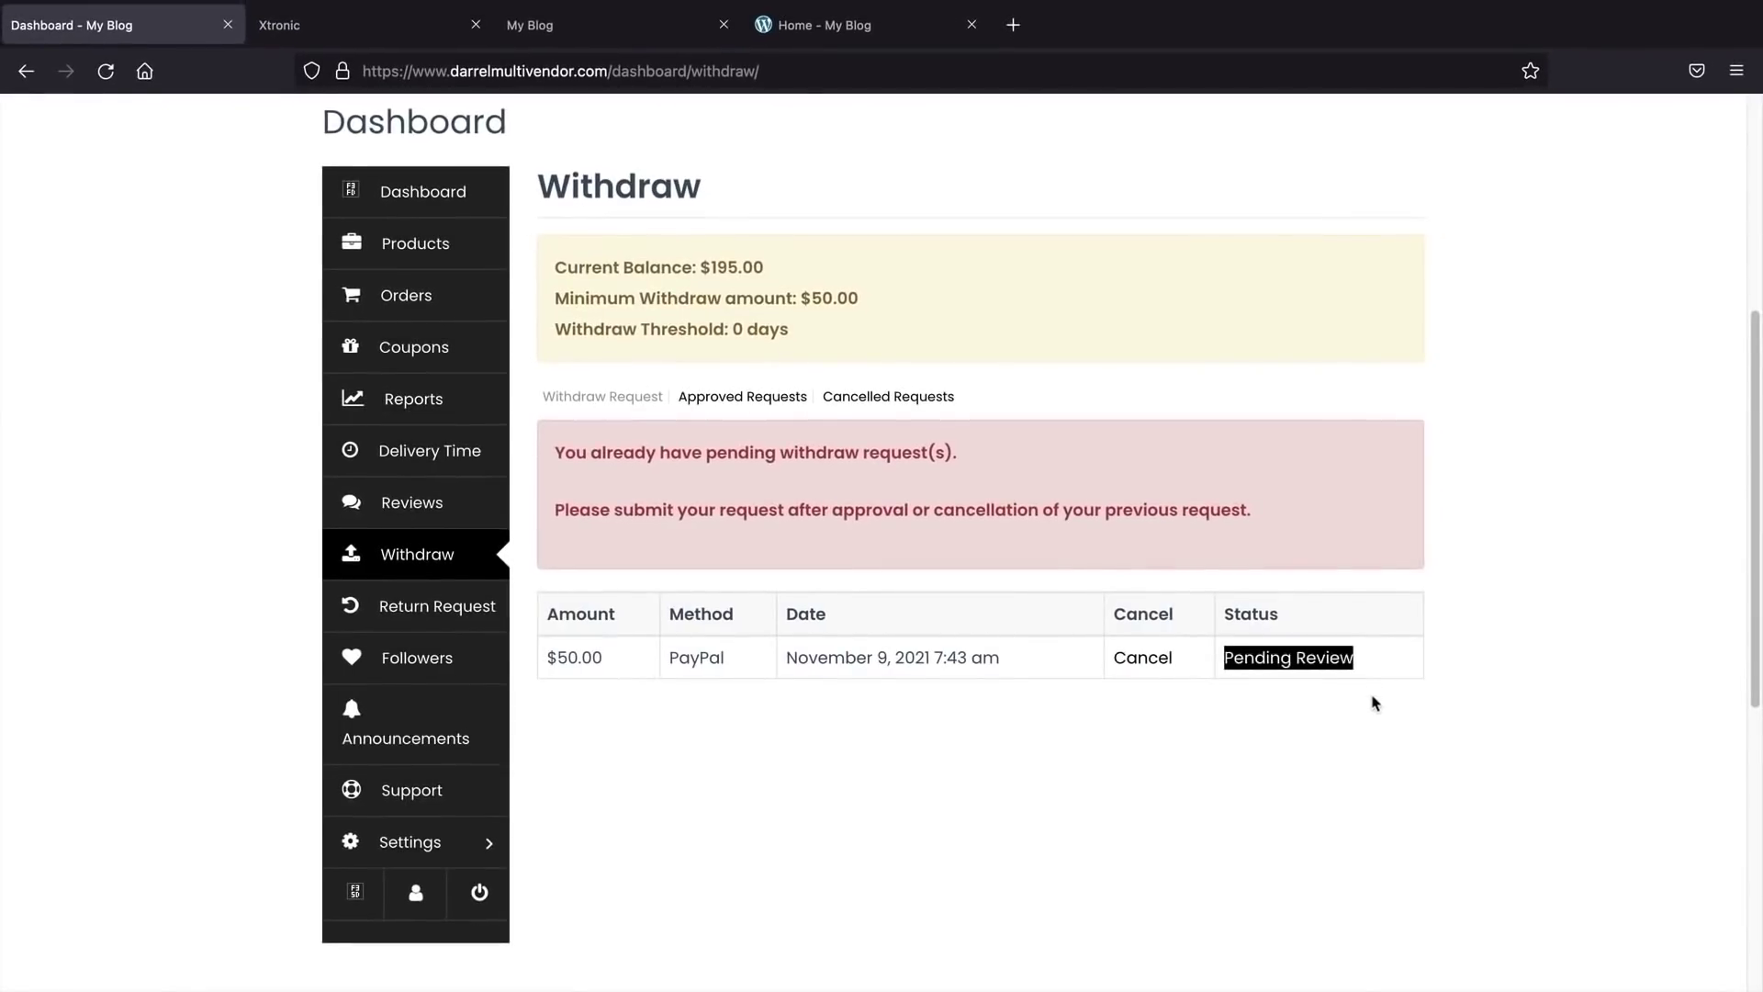
click(1375, 703)
click(1142, 659)
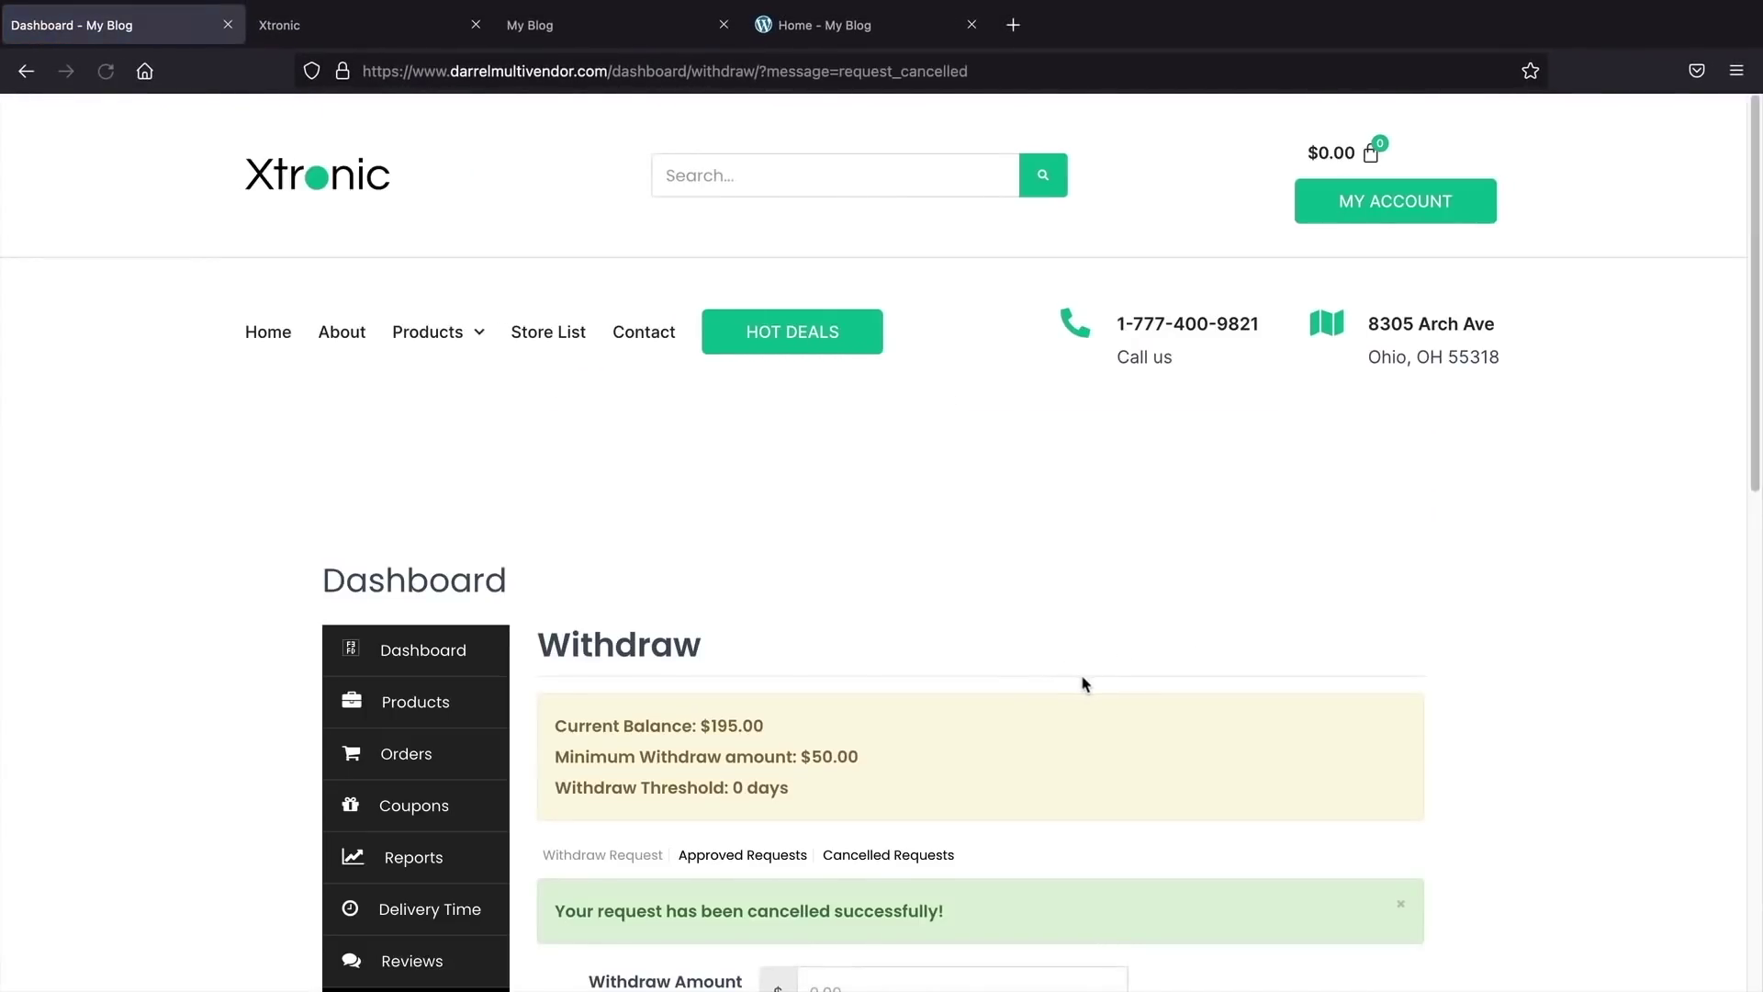
Step: Submit a $150.00 withdraw request with PayPal as the payment method
scroll(1083, 676, down, 5)
click(996, 497)
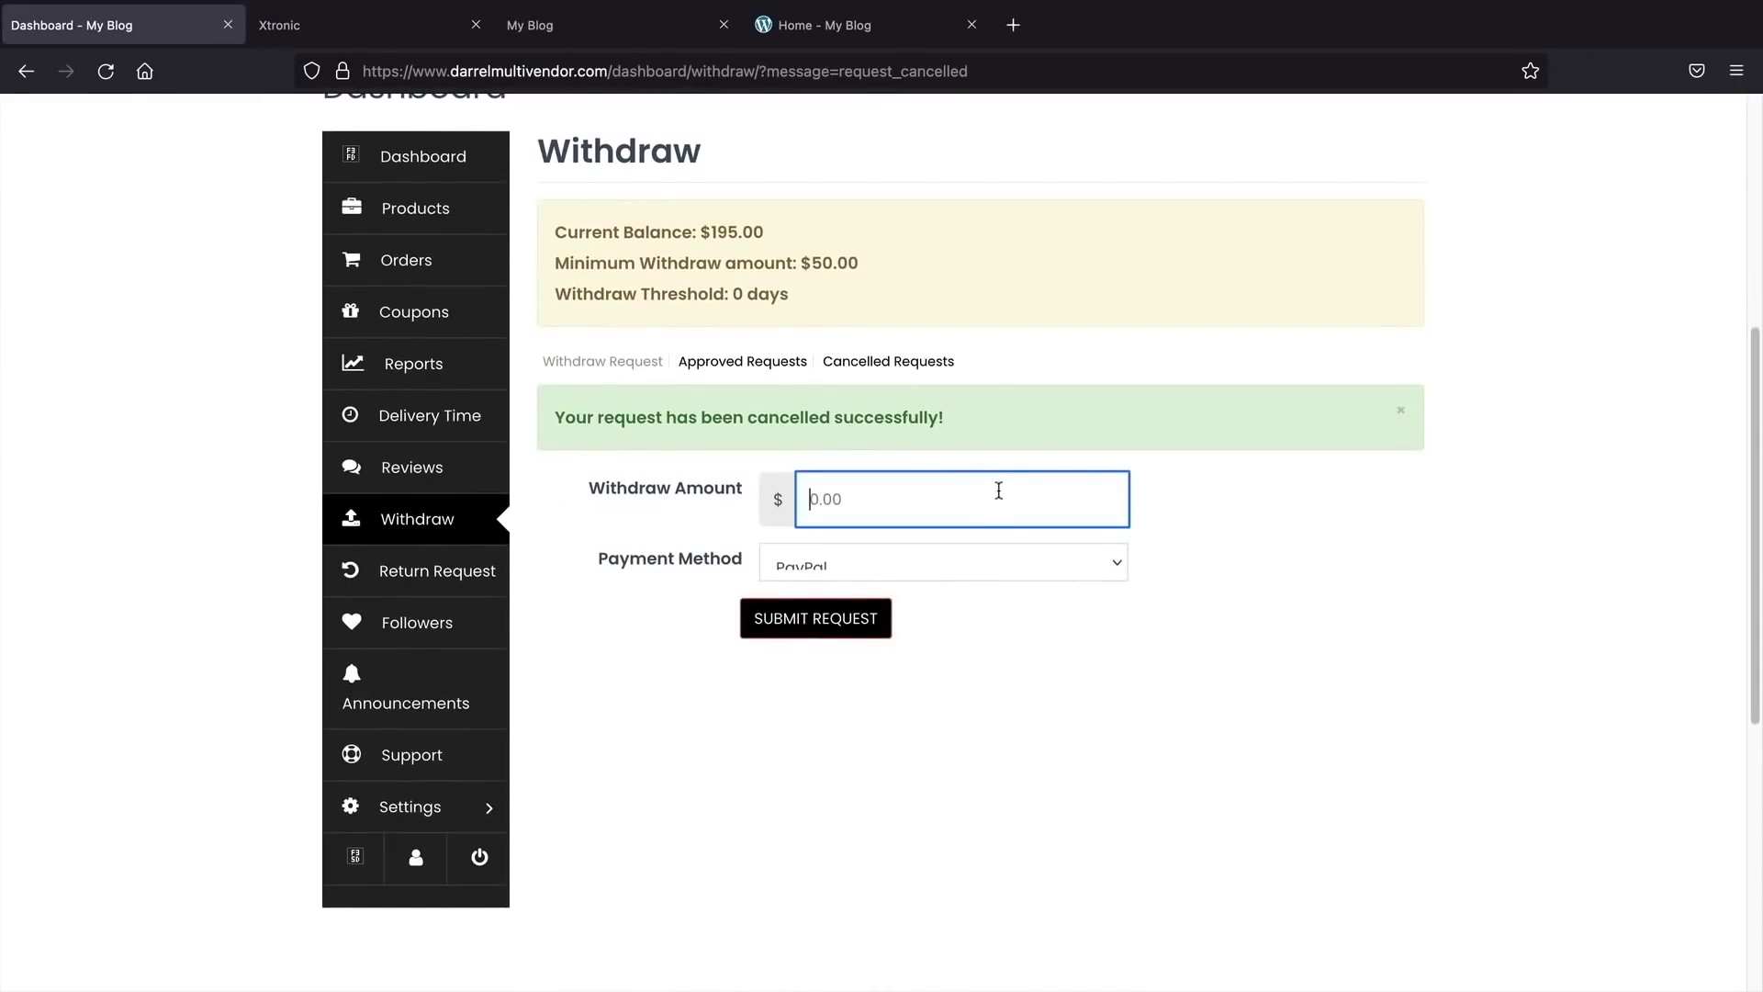
text(150)
click(961, 569)
click(946, 562)
click(817, 625)
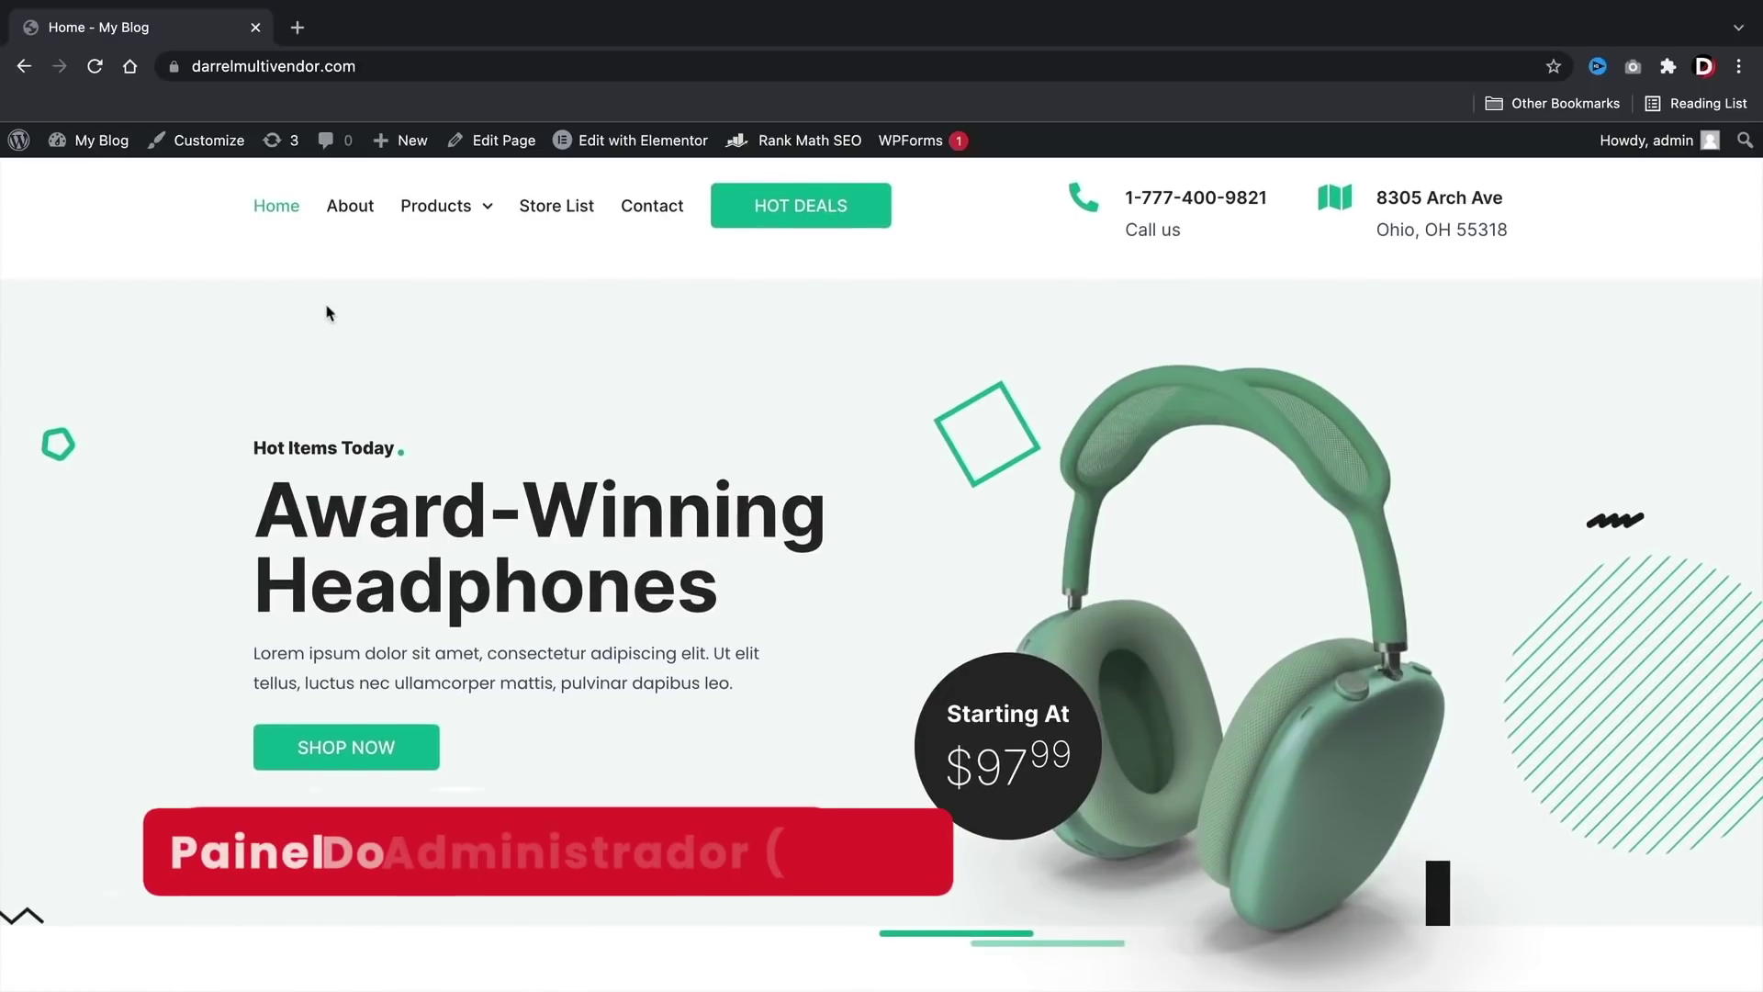
Step: Go to the WordPress admin dashboard and open Dokan's Withdraw requests list
mouse_move(96, 139)
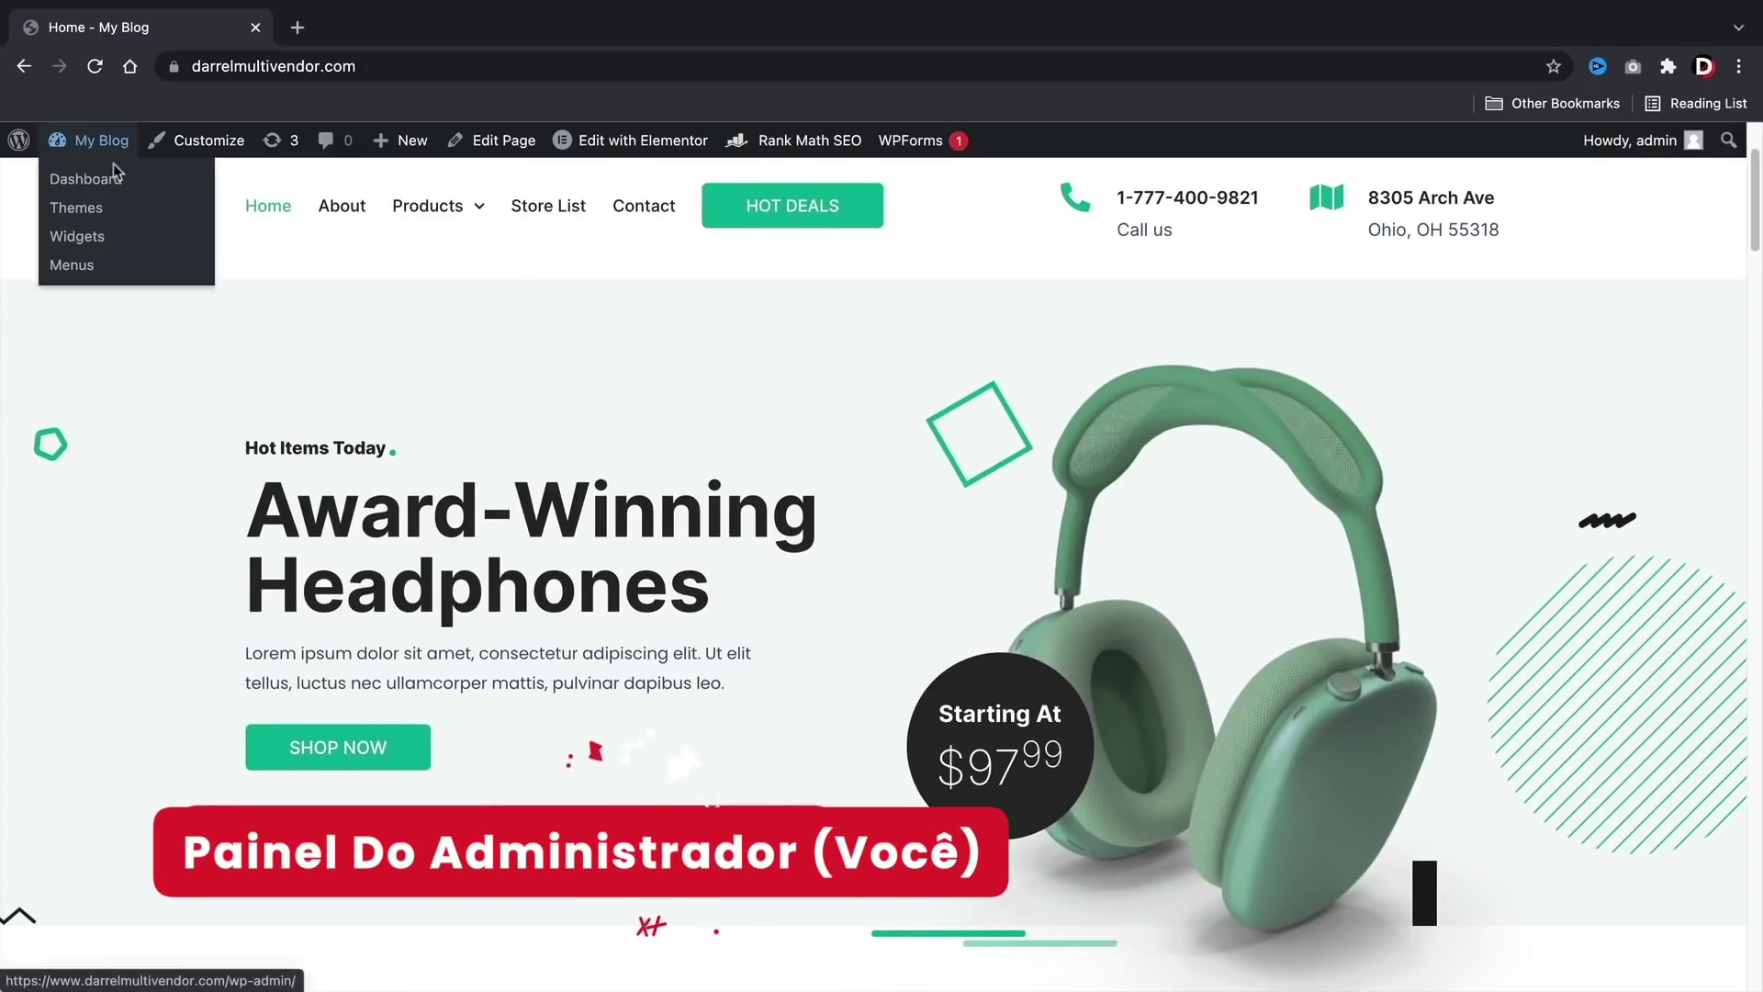
click(115, 181)
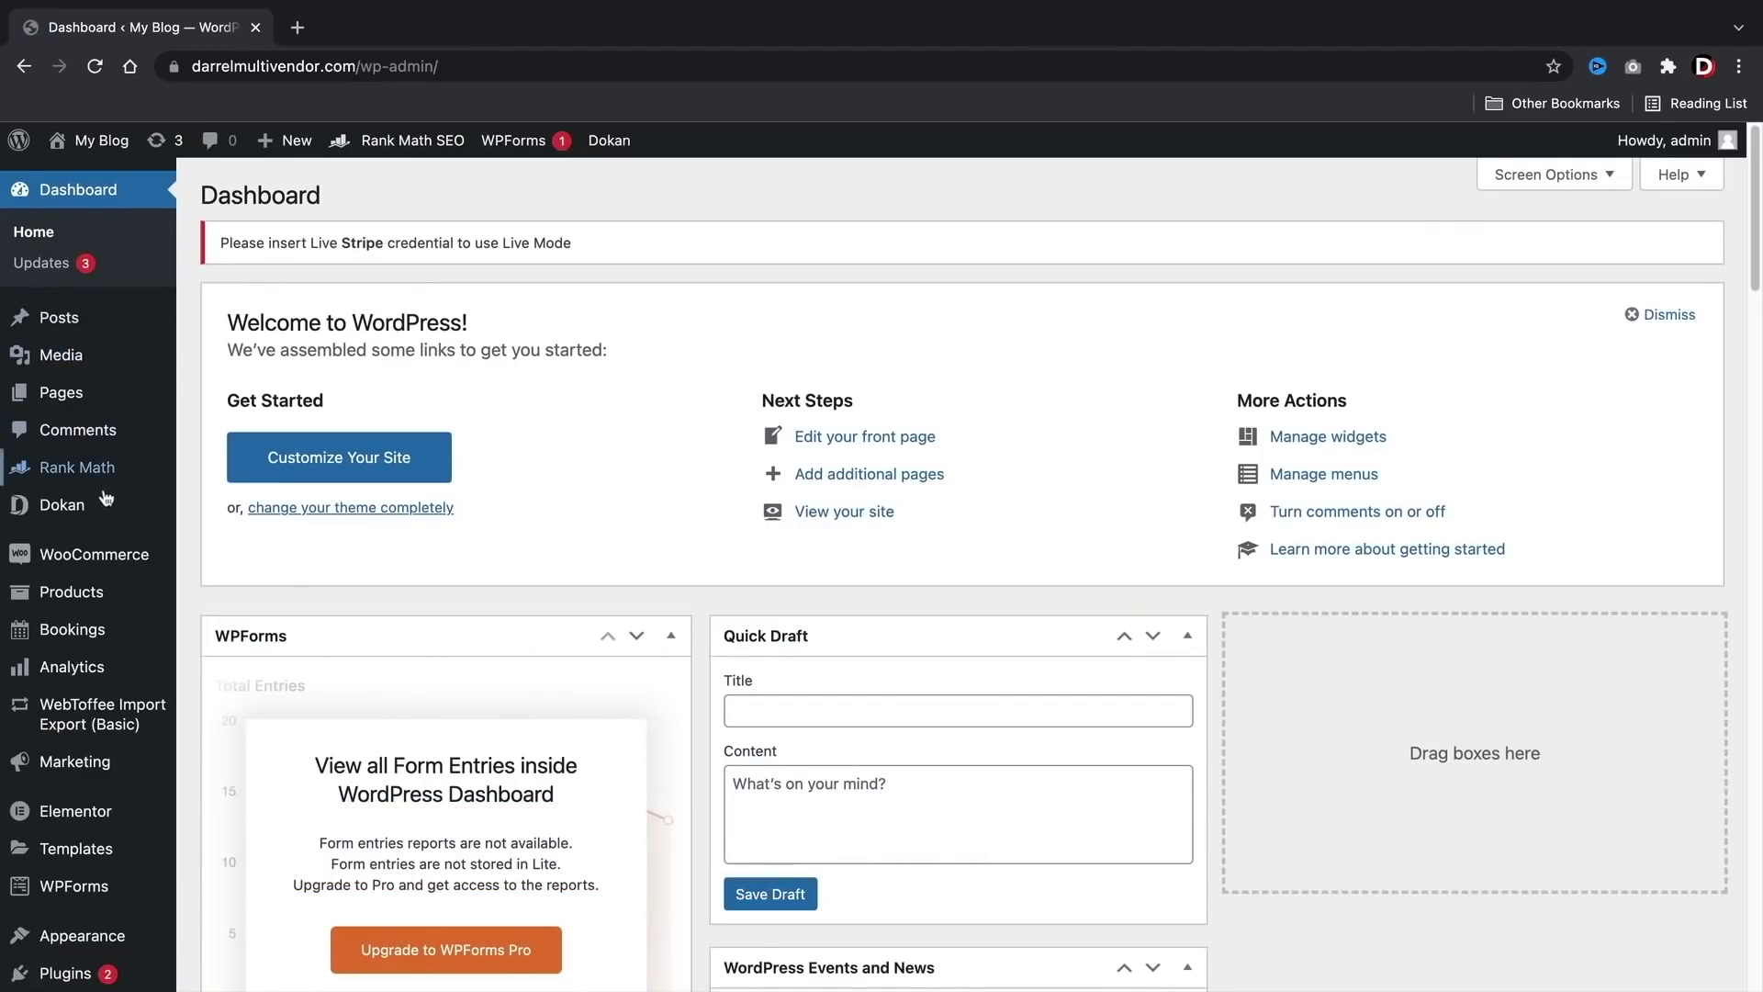
mouse_move(106, 497)
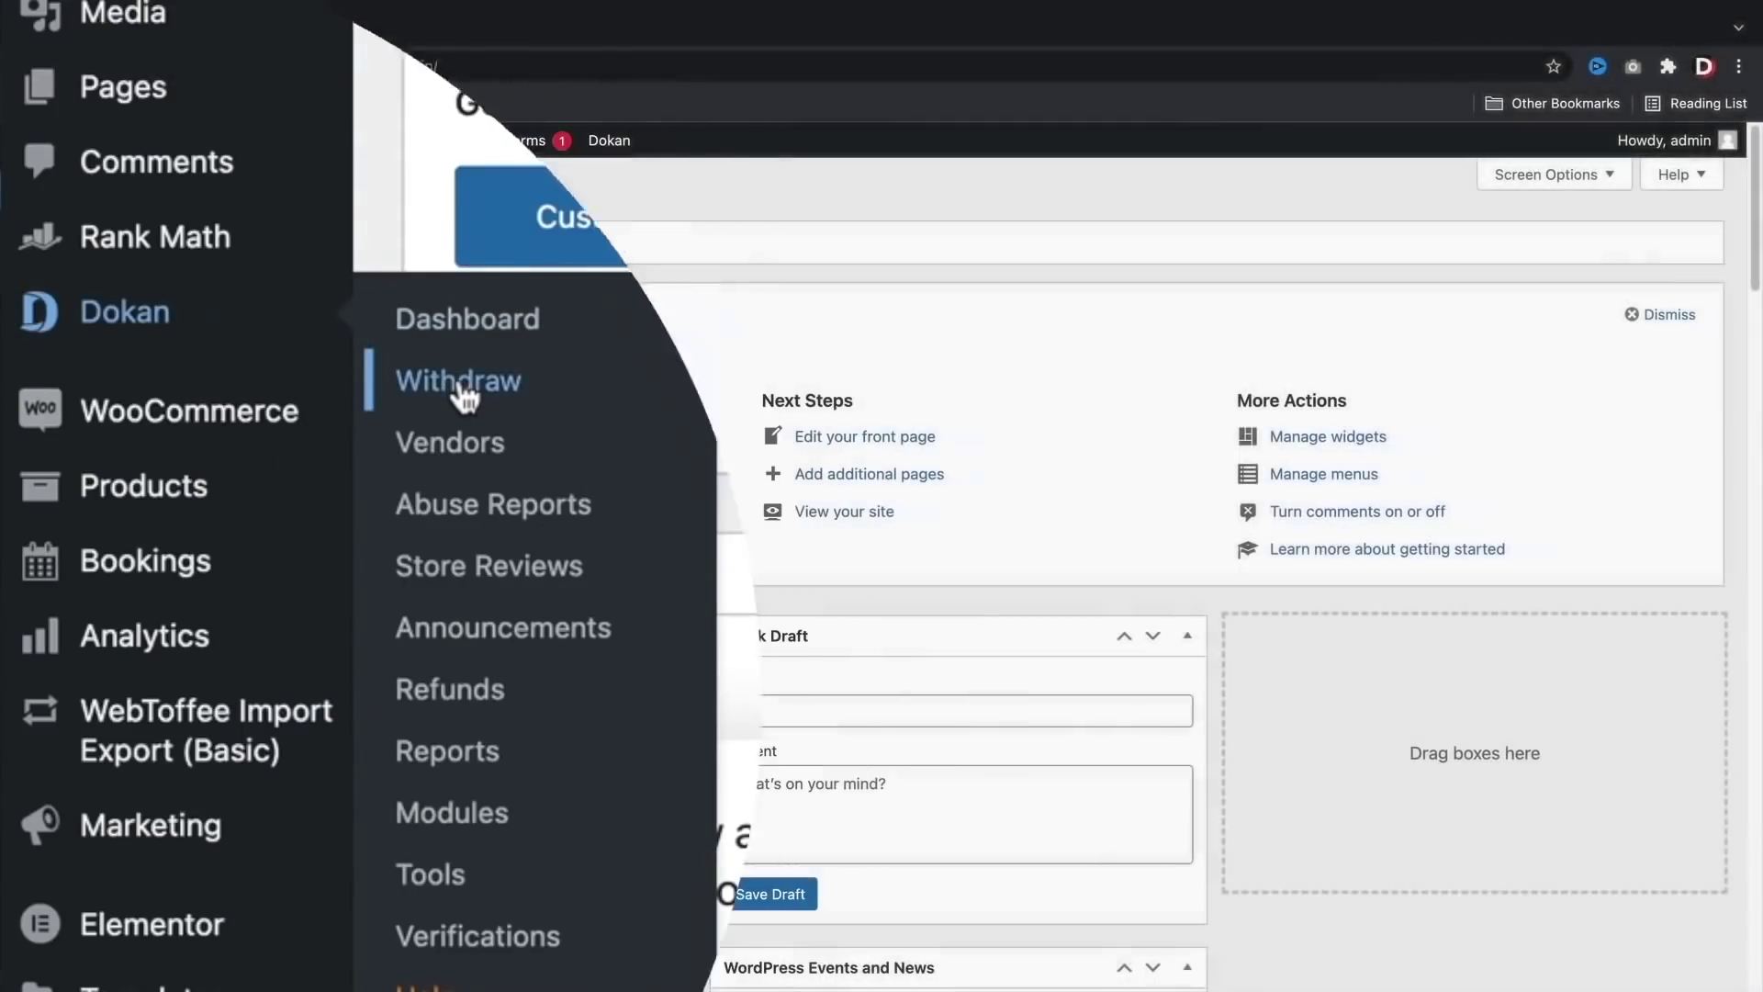
click(464, 395)
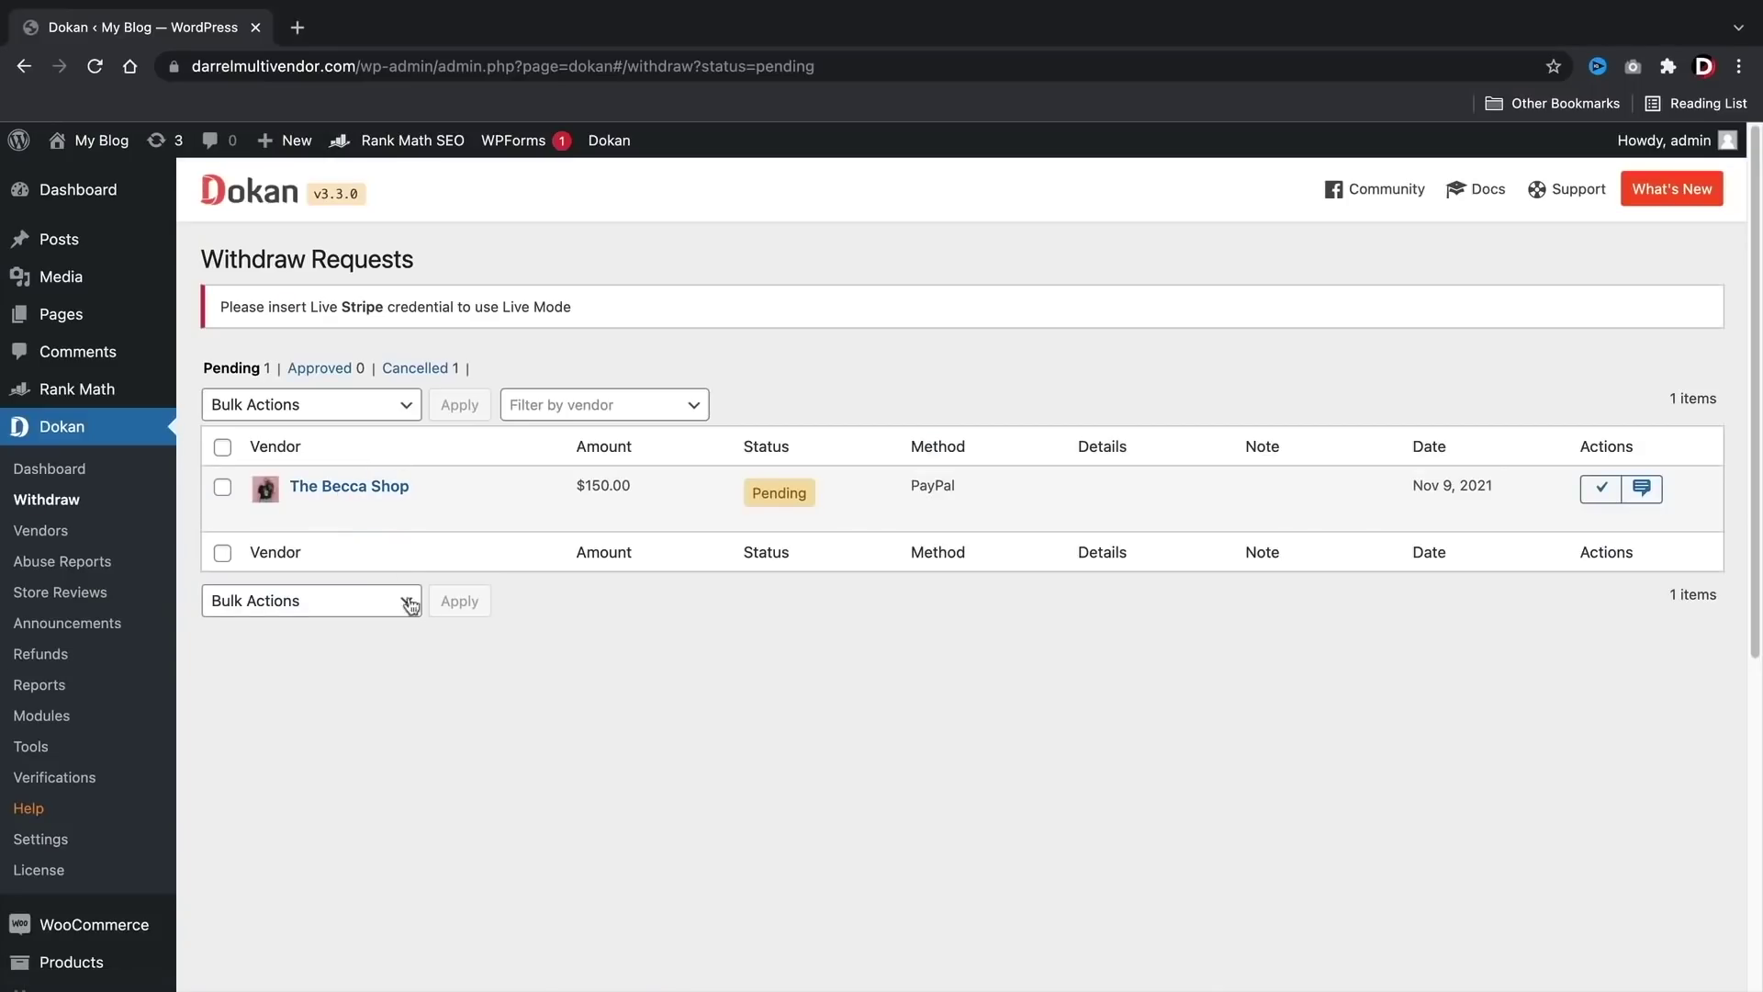
Step: Approve The Becca Shop's pending $150.00 PayPal withdraw request
drag(573, 488, 641, 488)
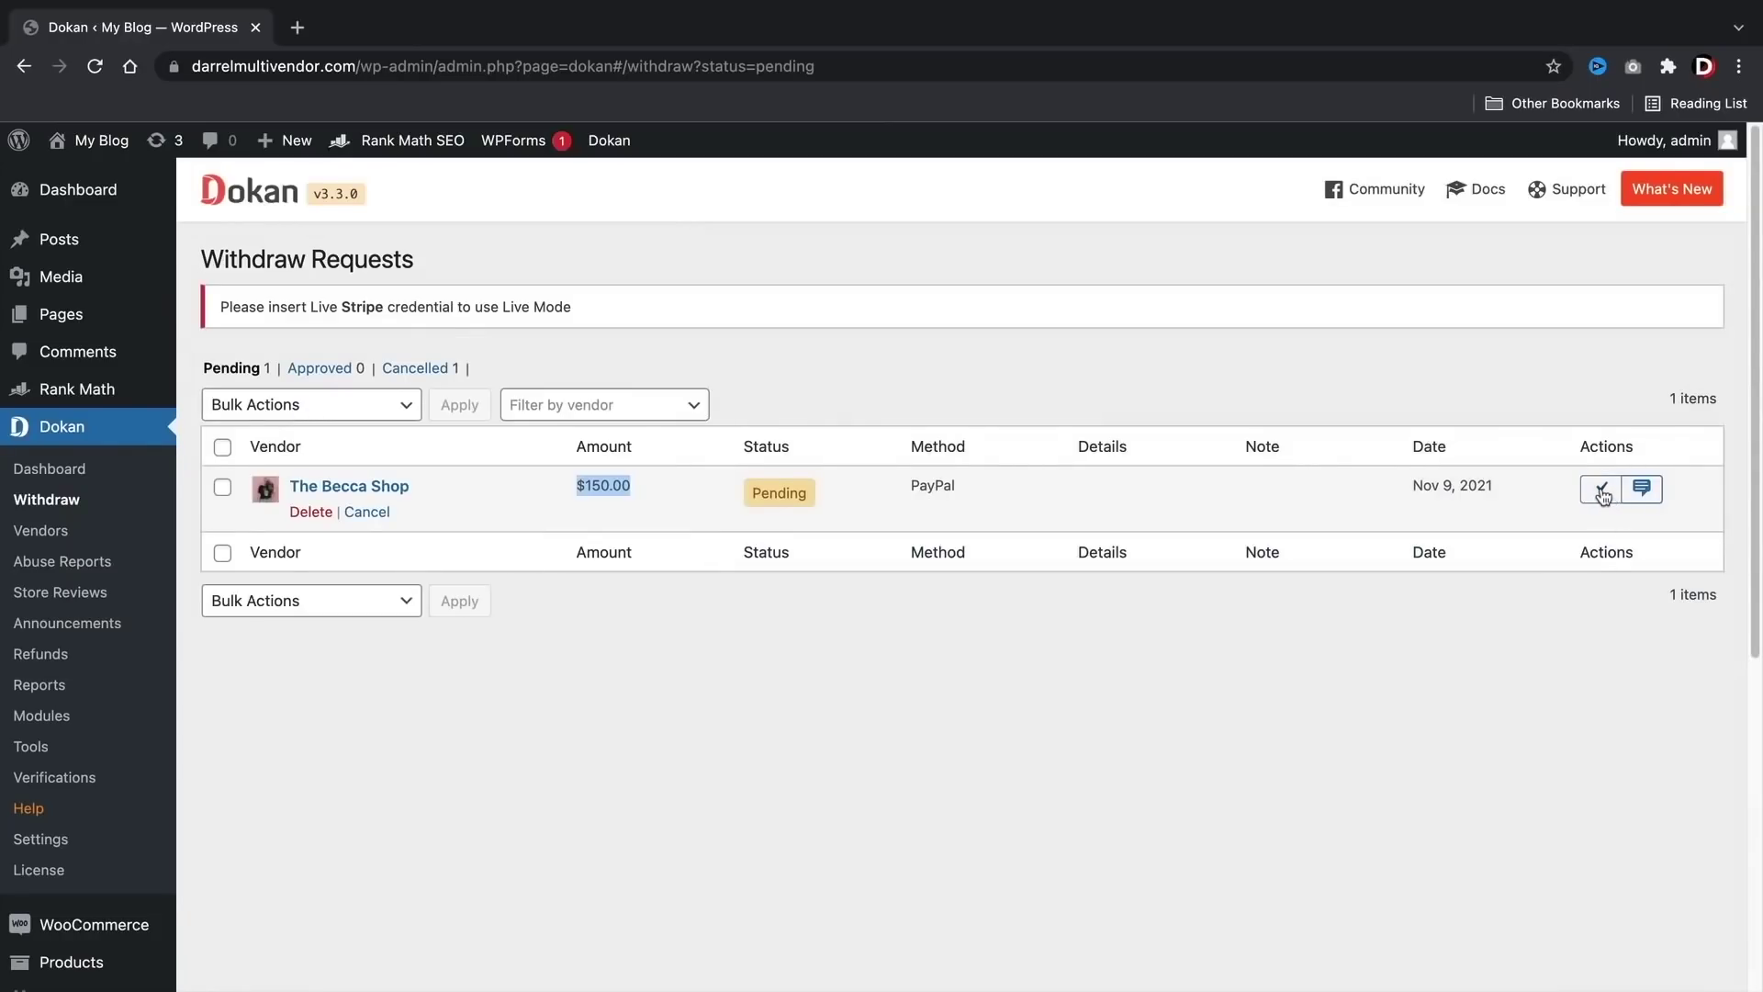
click(1602, 492)
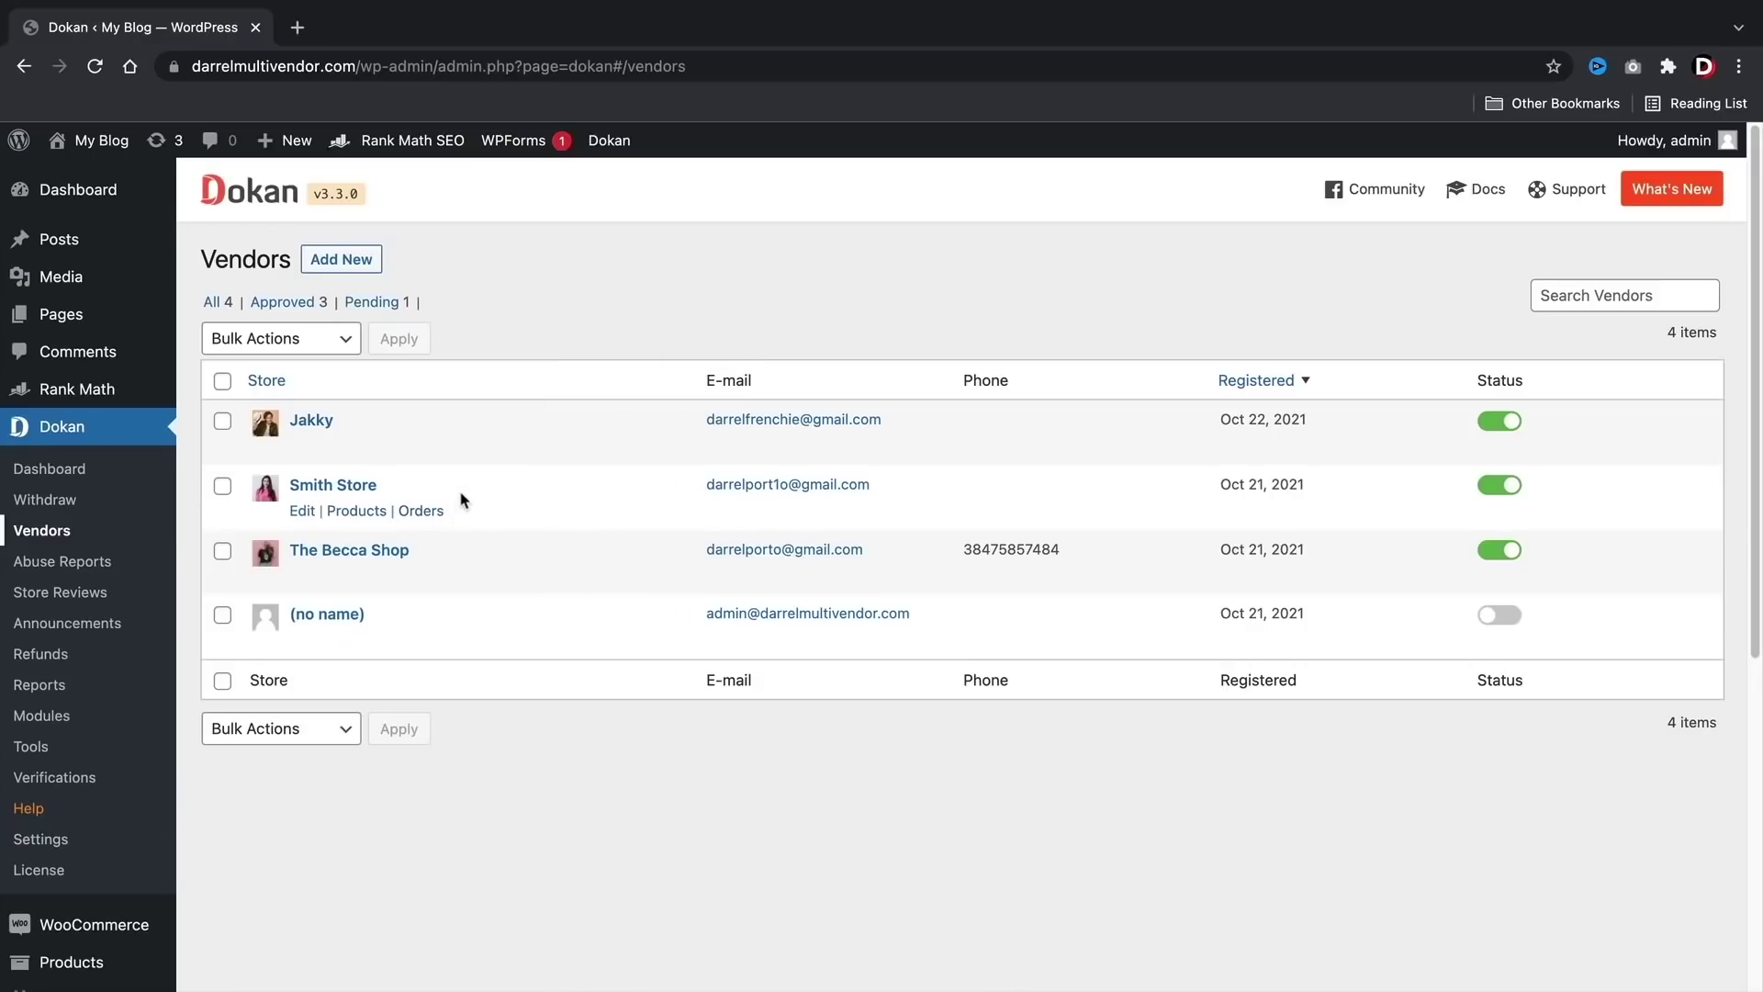
Step: Disable the Jakky vendor store and open The Becca Shop's product list
click(1503, 425)
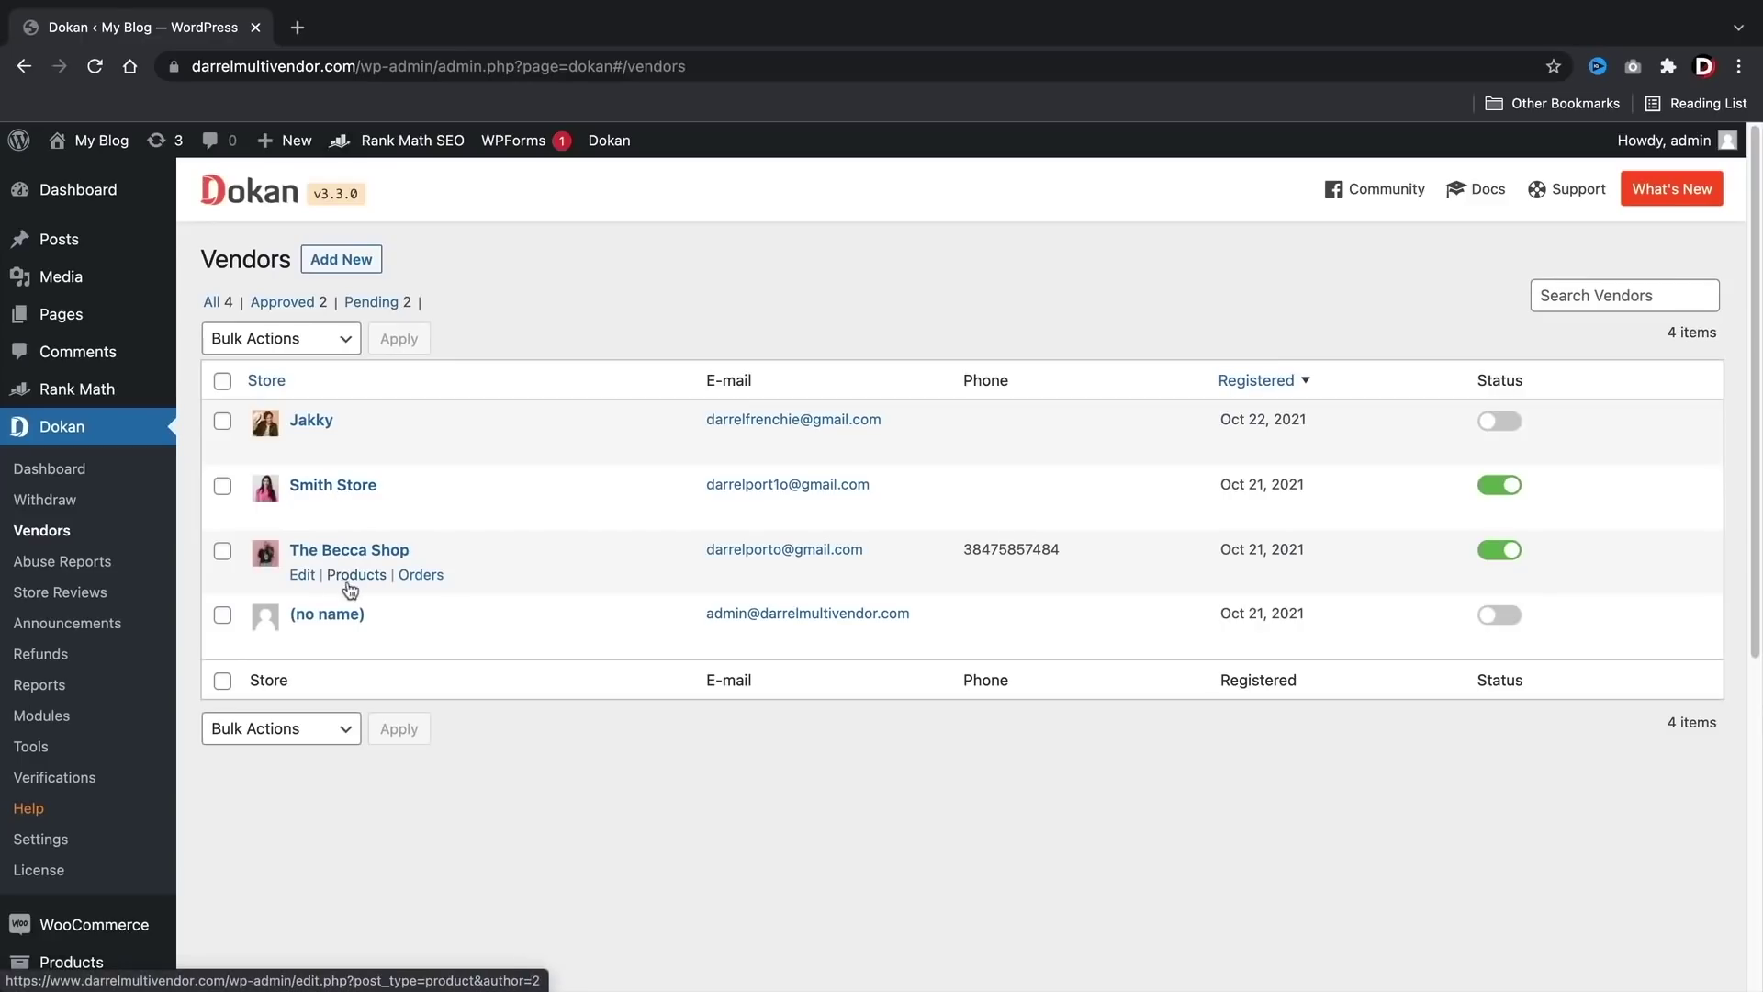
click(354, 575)
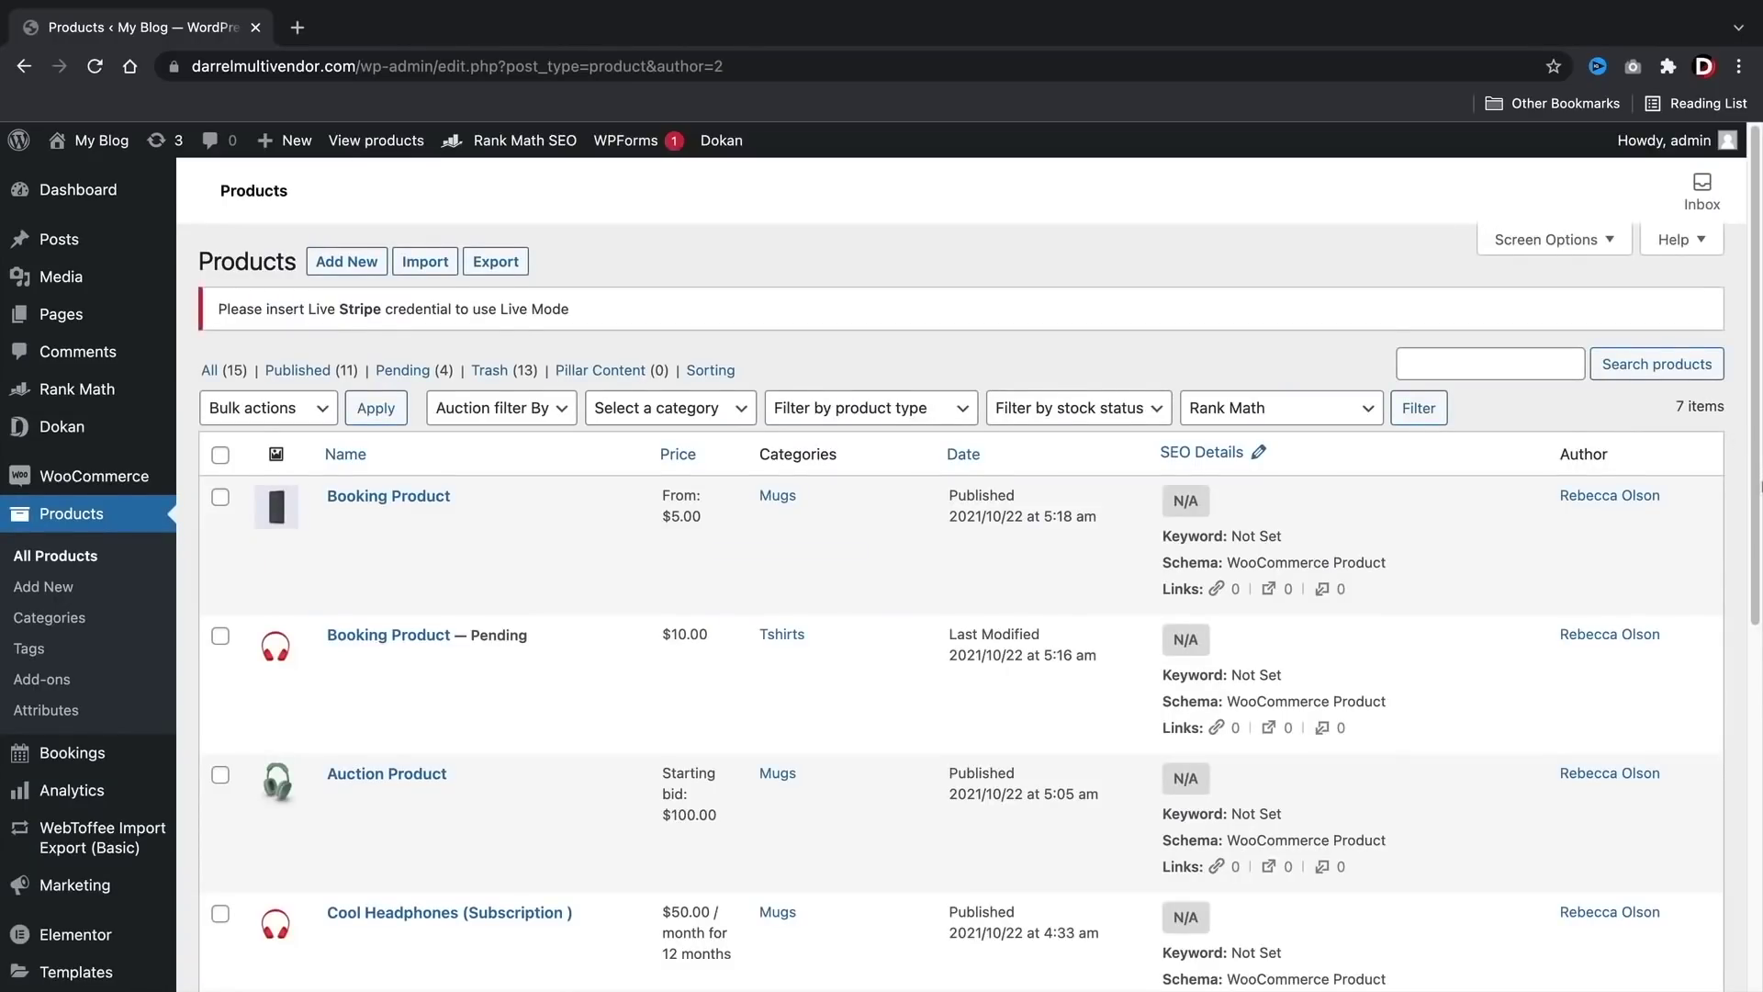
Step: Scroll The Becca Shop's products and open Quick Edit for Wireless Headphones TWS
scroll(961, 557, down, 5)
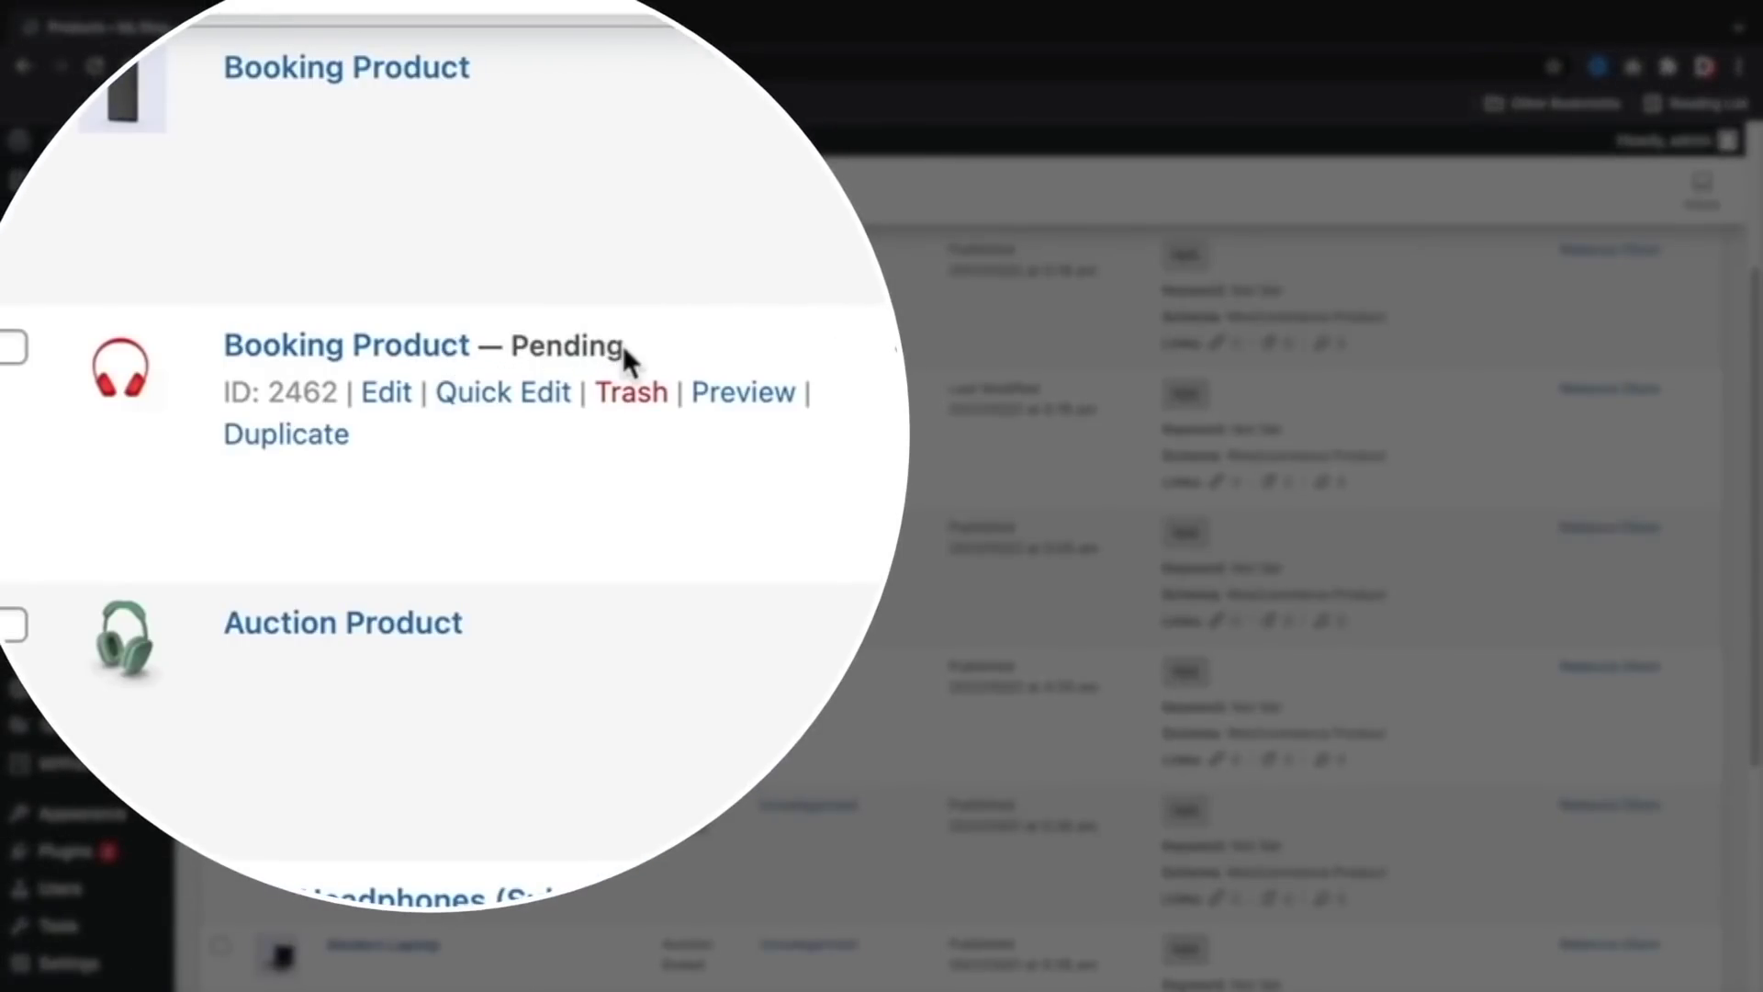
scroll(529, 397, down, 4)
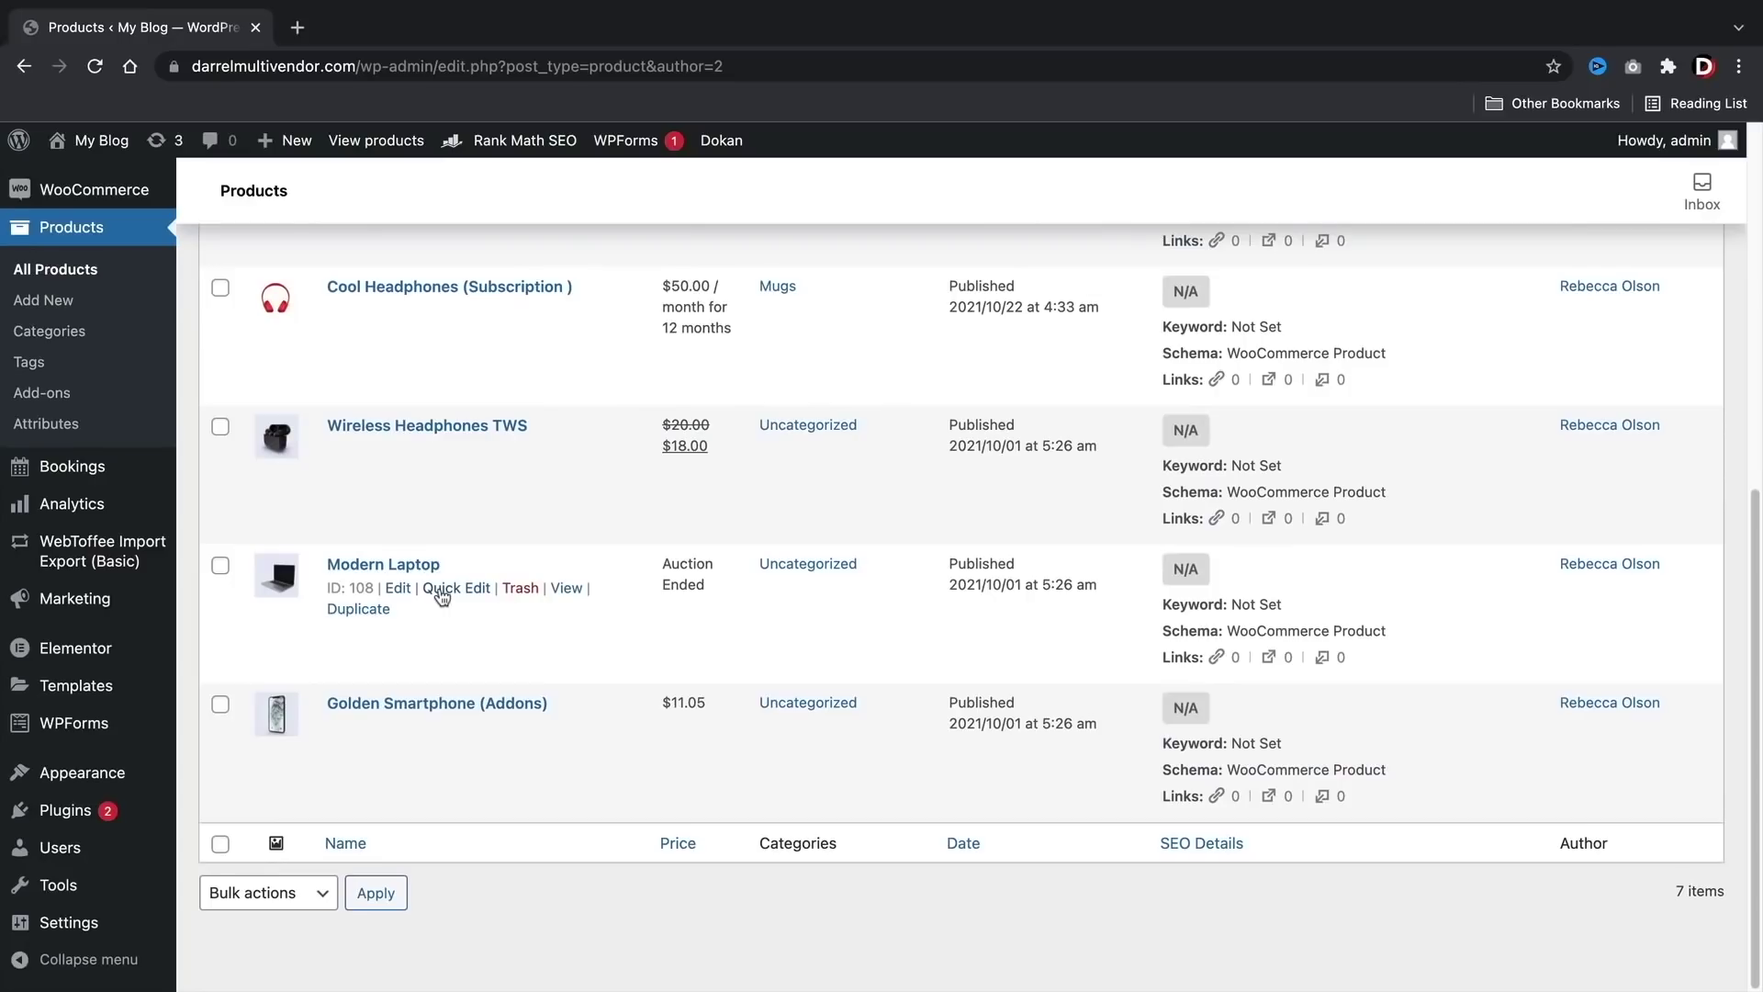
scroll(442, 598, up, 2)
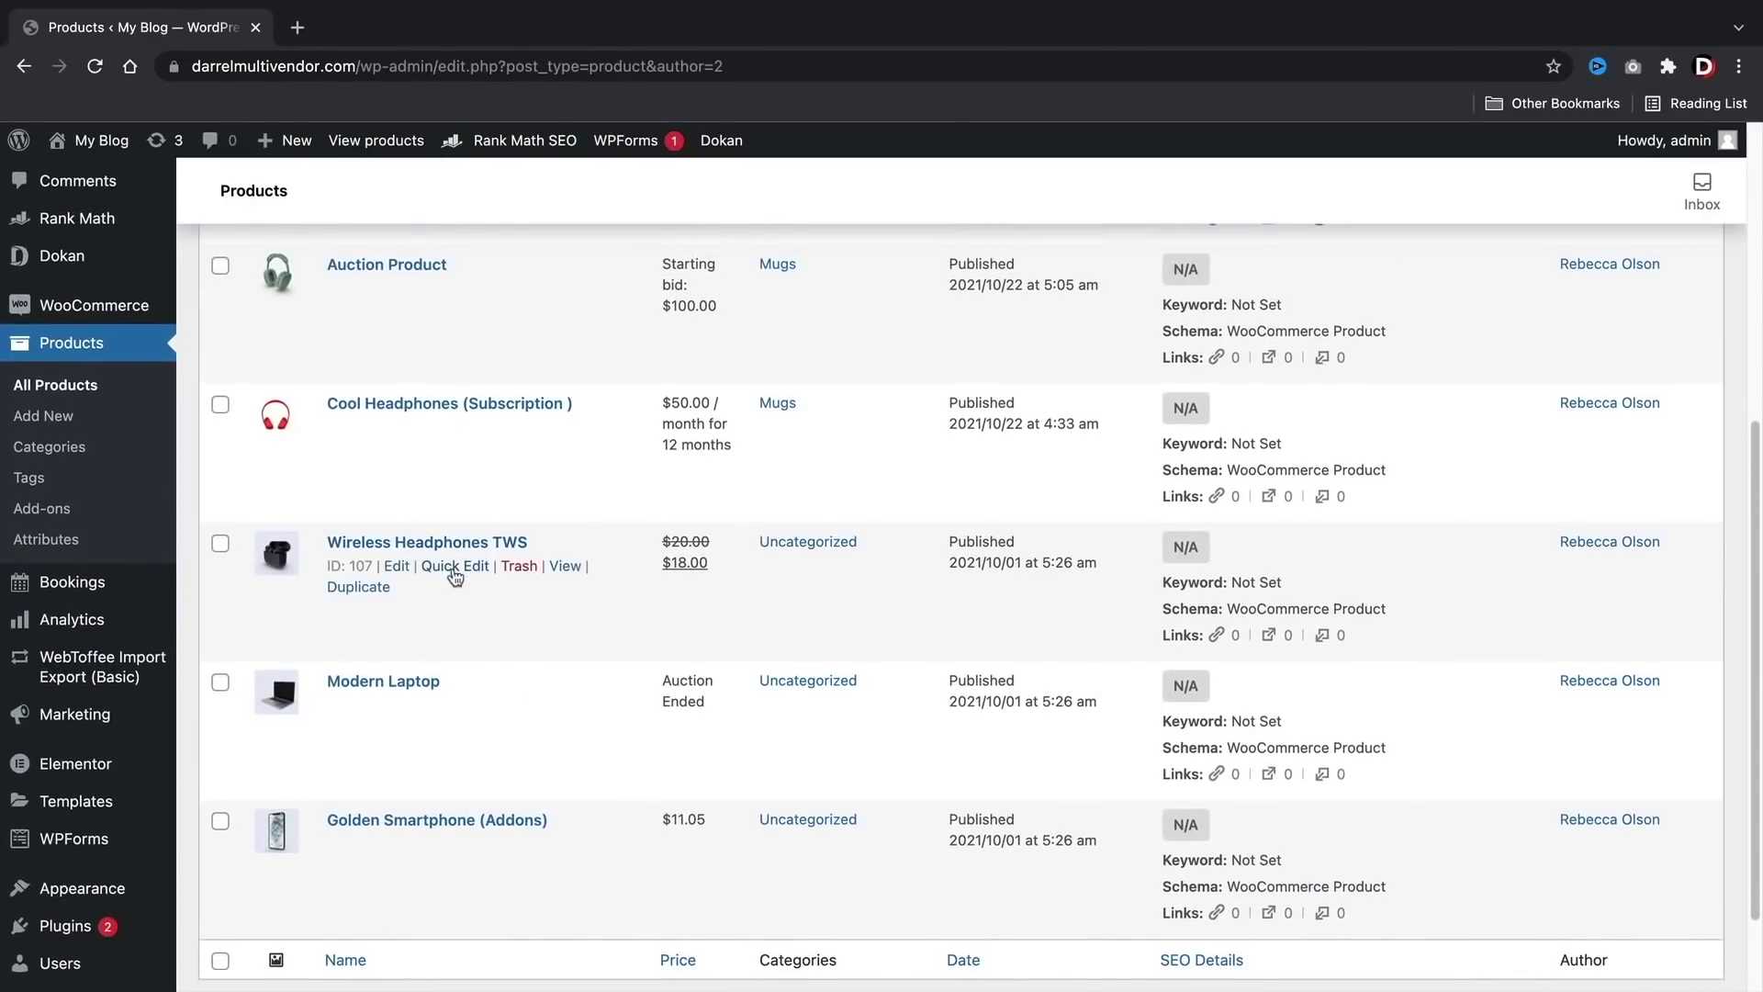
click(454, 566)
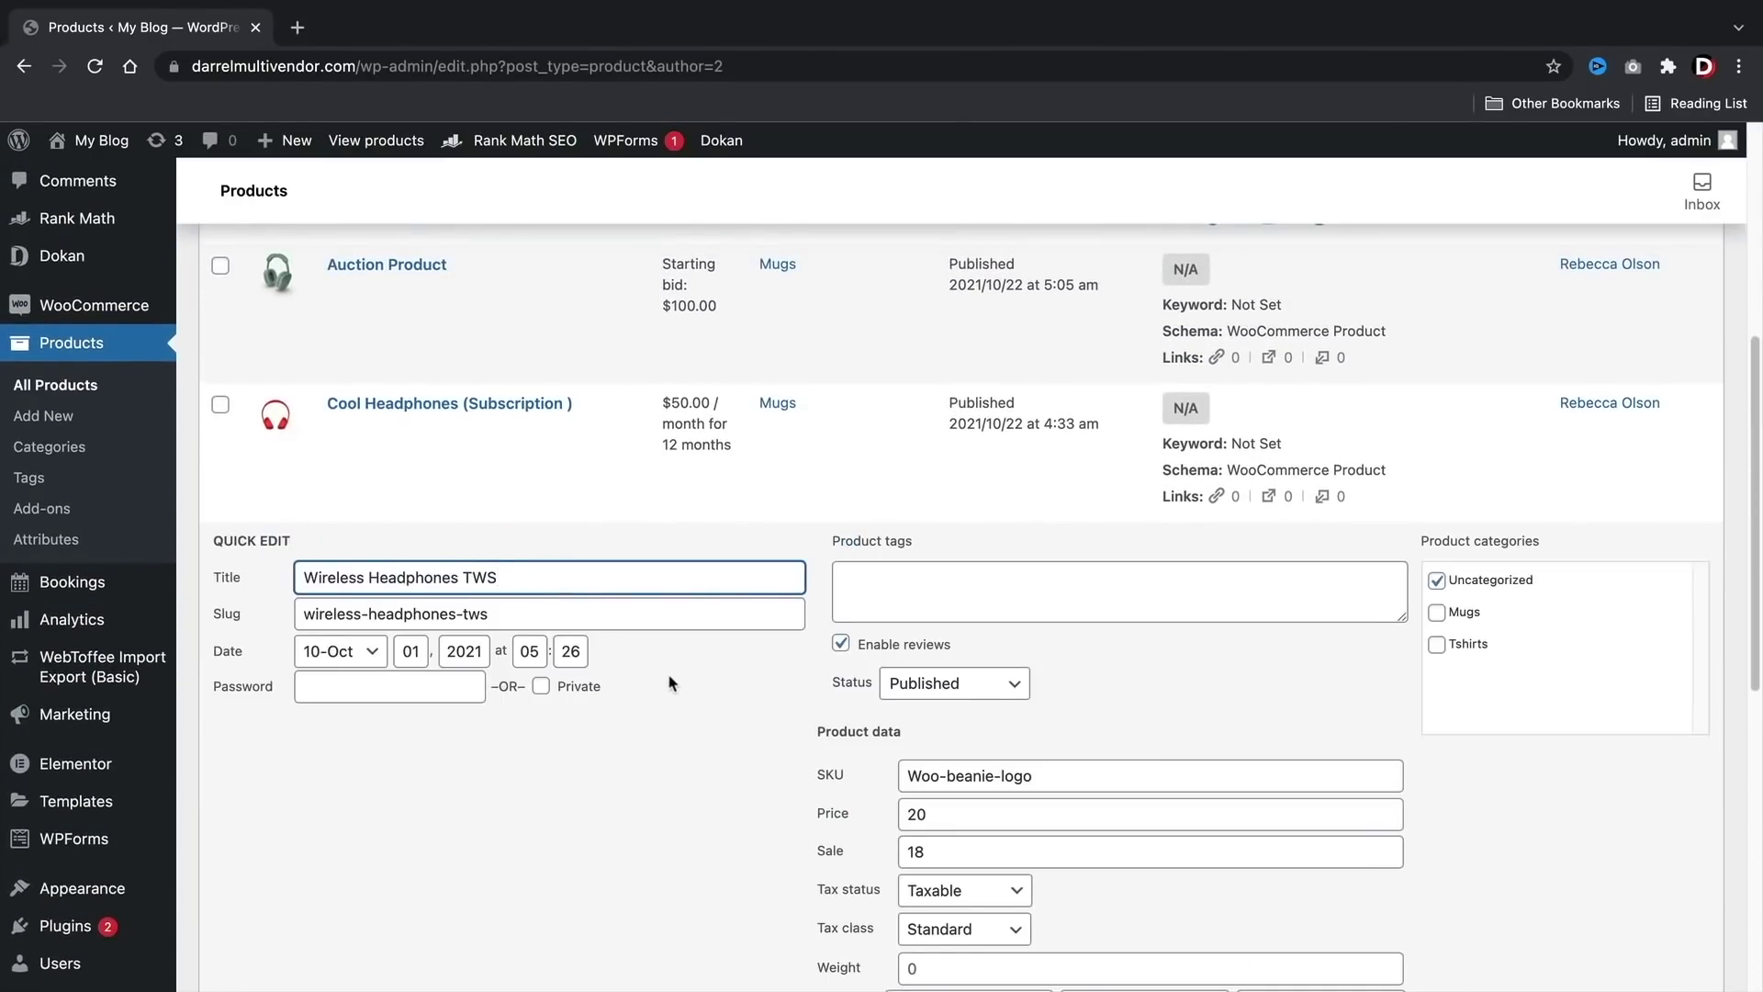
scroll(670, 683, down, 5)
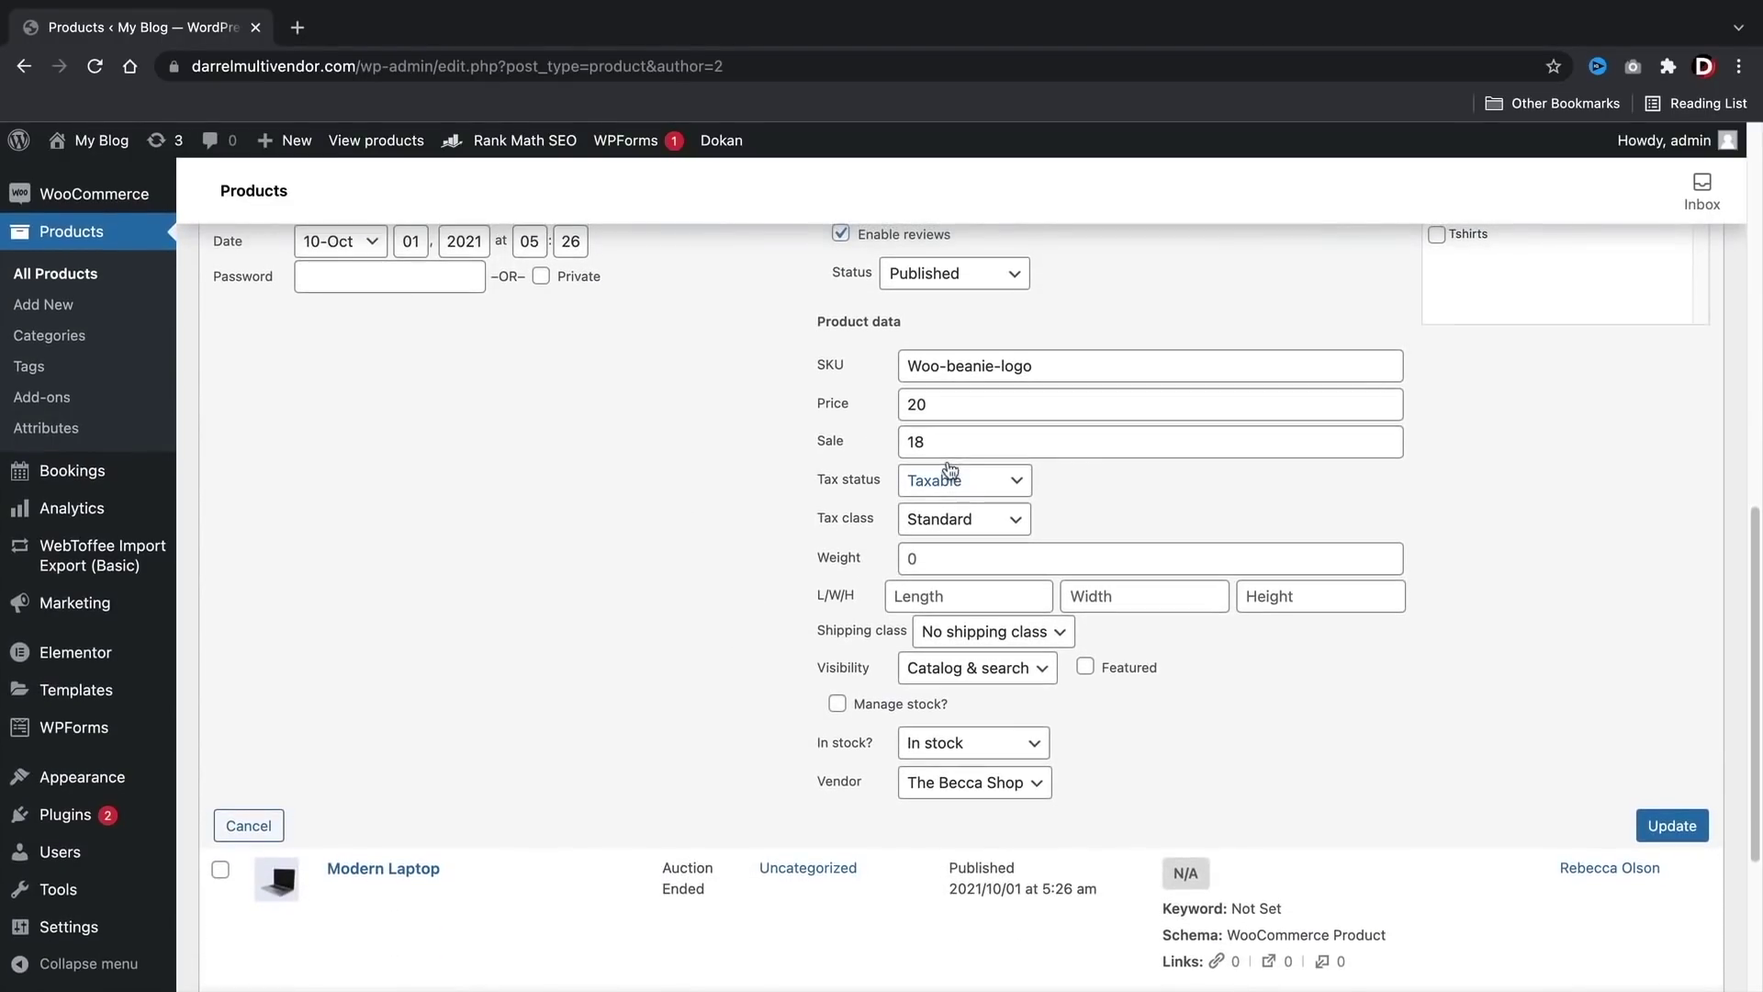
scroll(945, 464, up, 4)
click(432, 464)
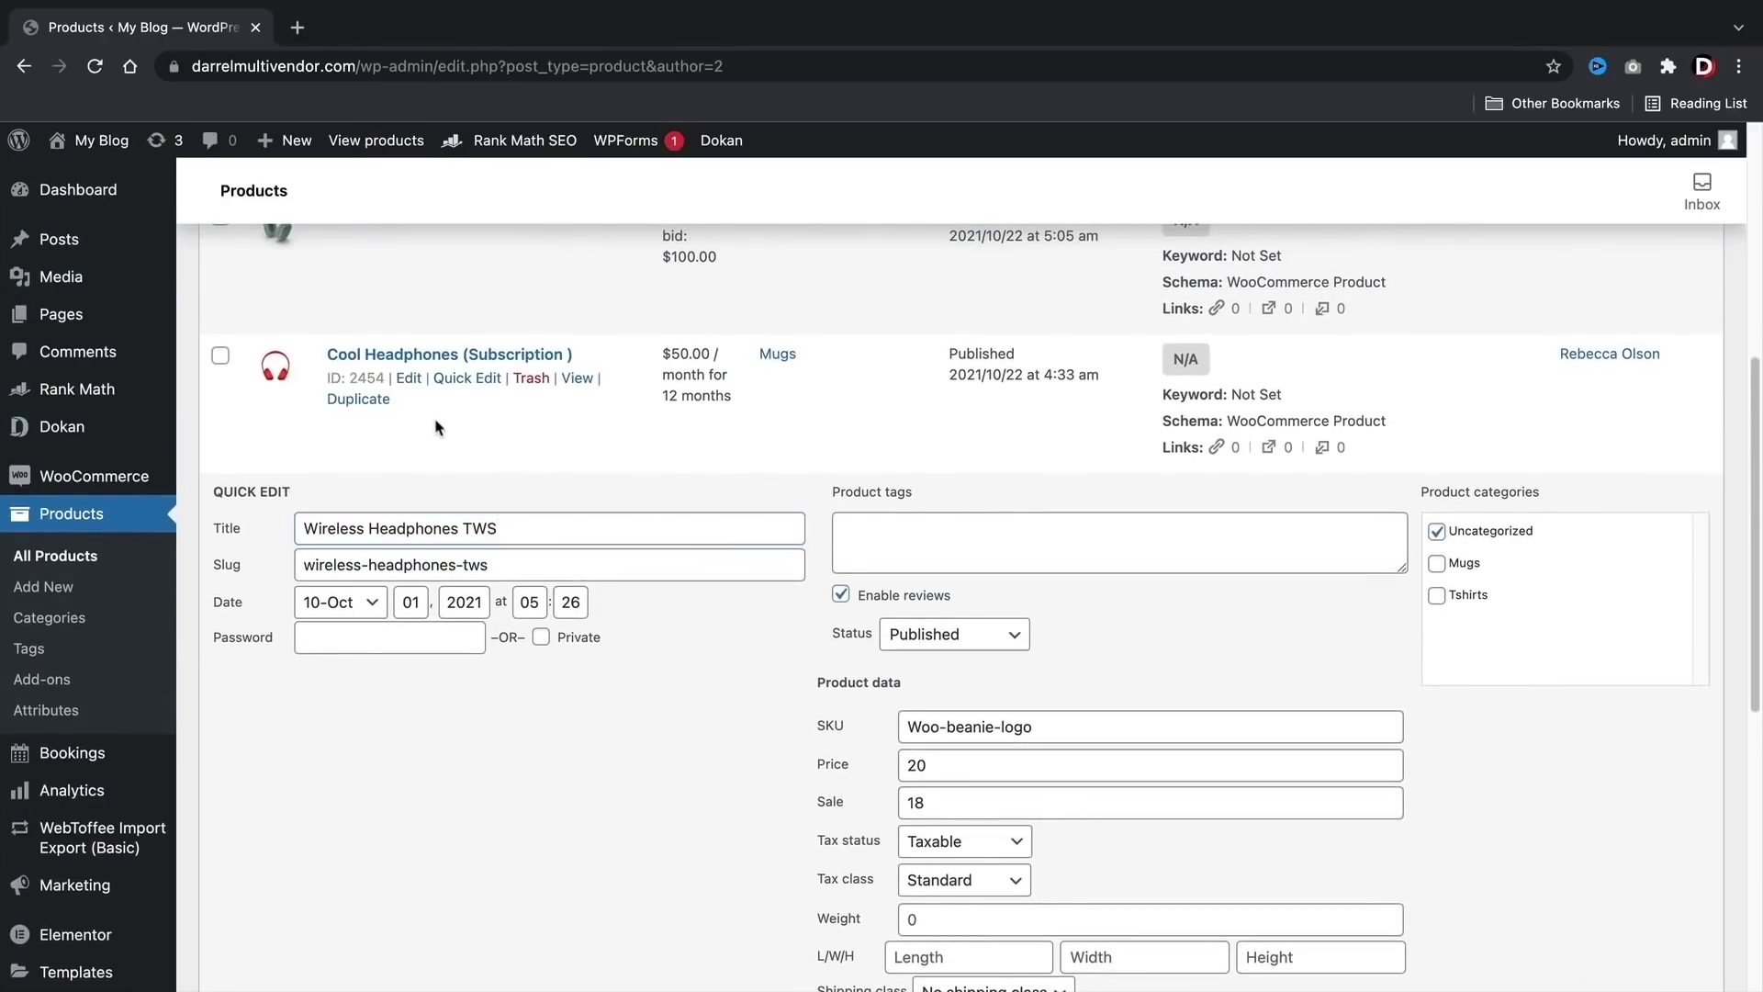
Step: Edit Cool Headphones (Subscription) and delete 'Now On Sale' from its short description
click(409, 379)
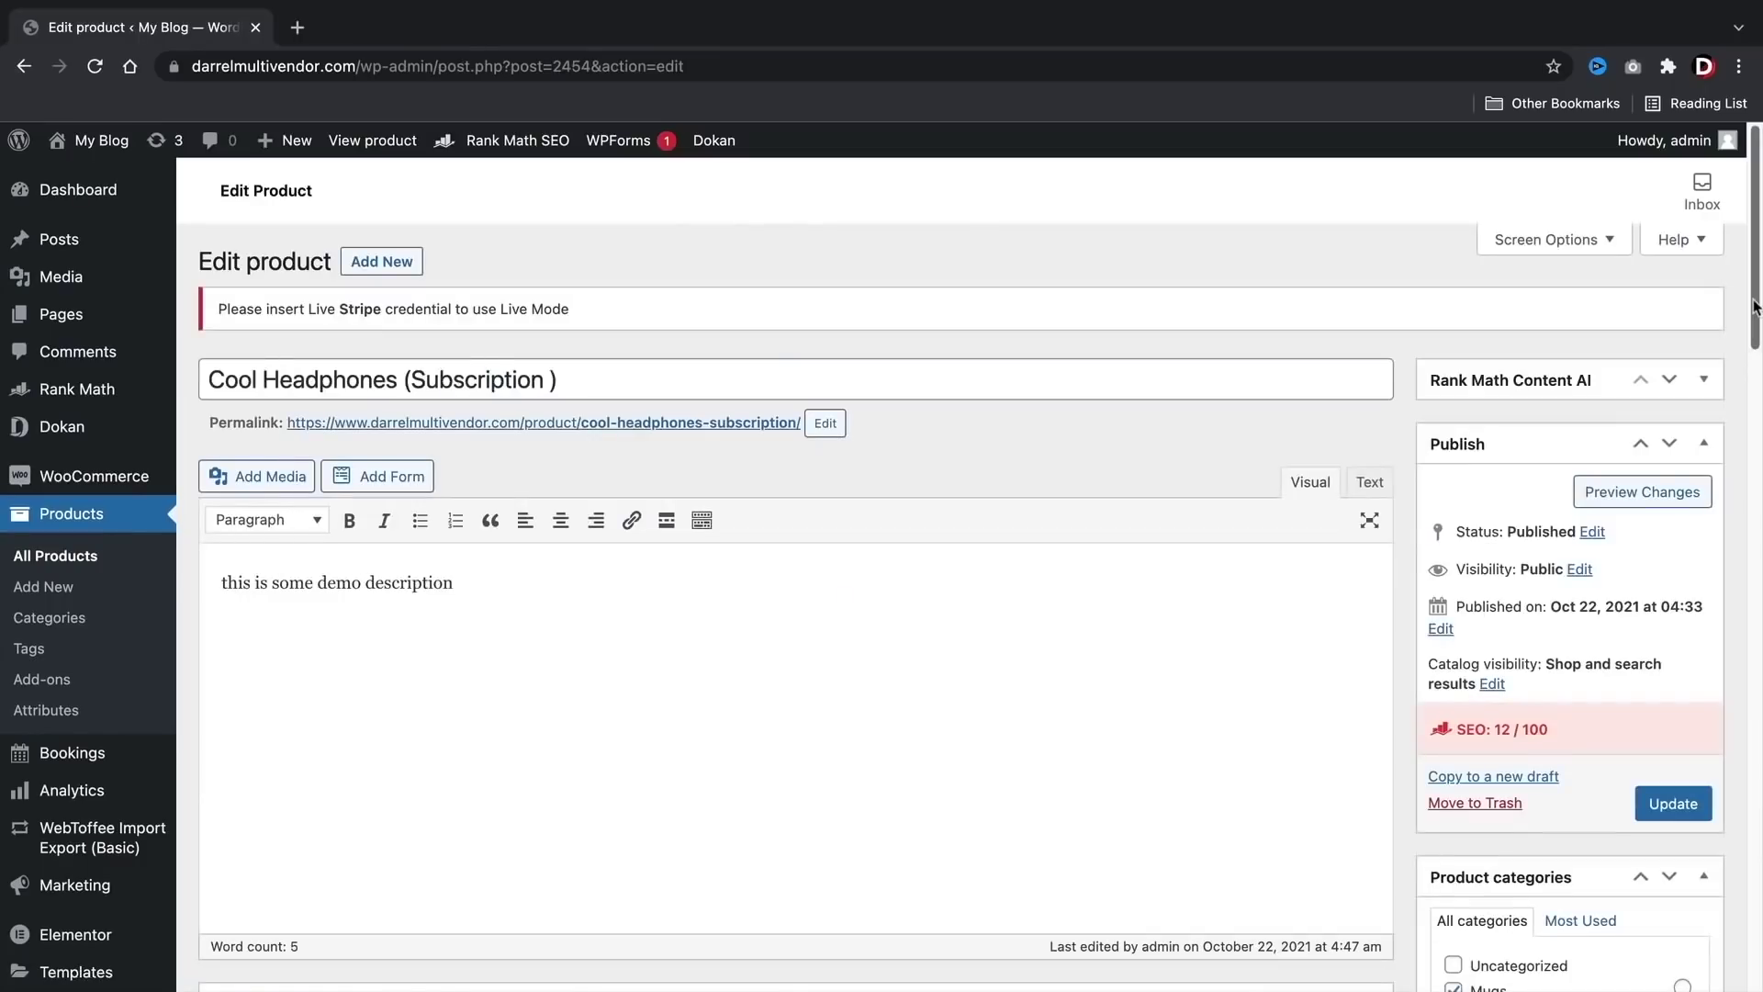
drag(1756, 308, 1733, 591)
scroll(1733, 591, down, 3)
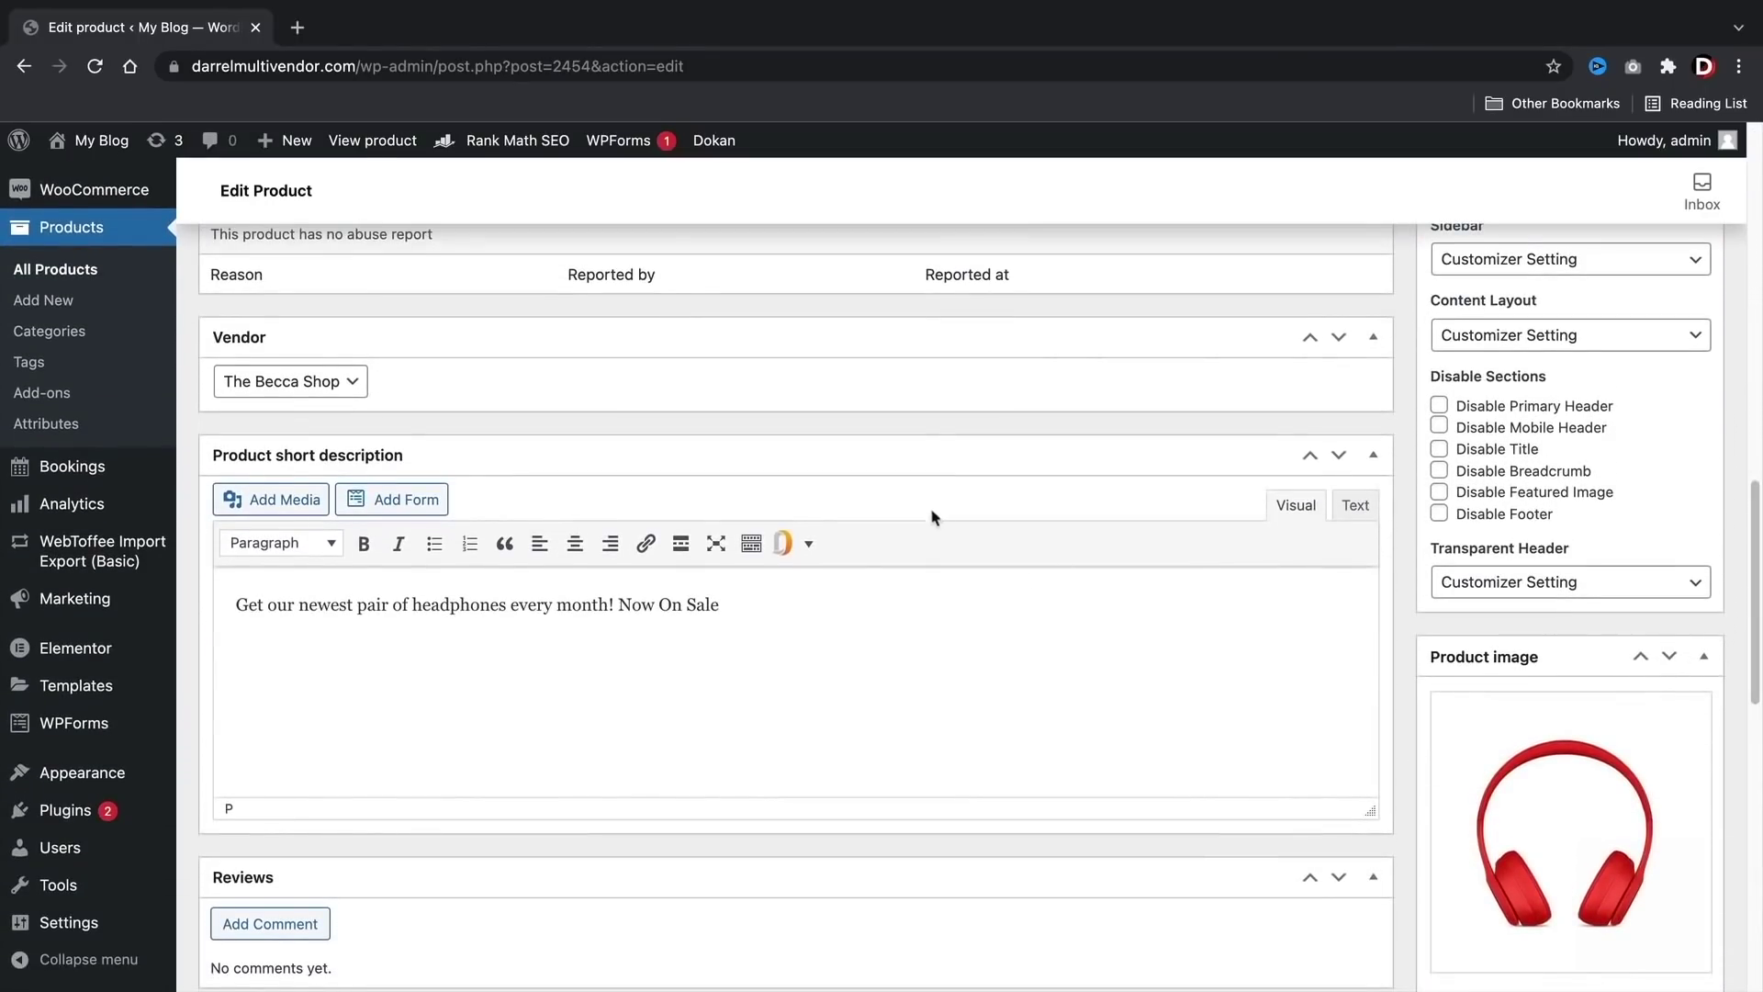
drag(620, 607, 809, 617)
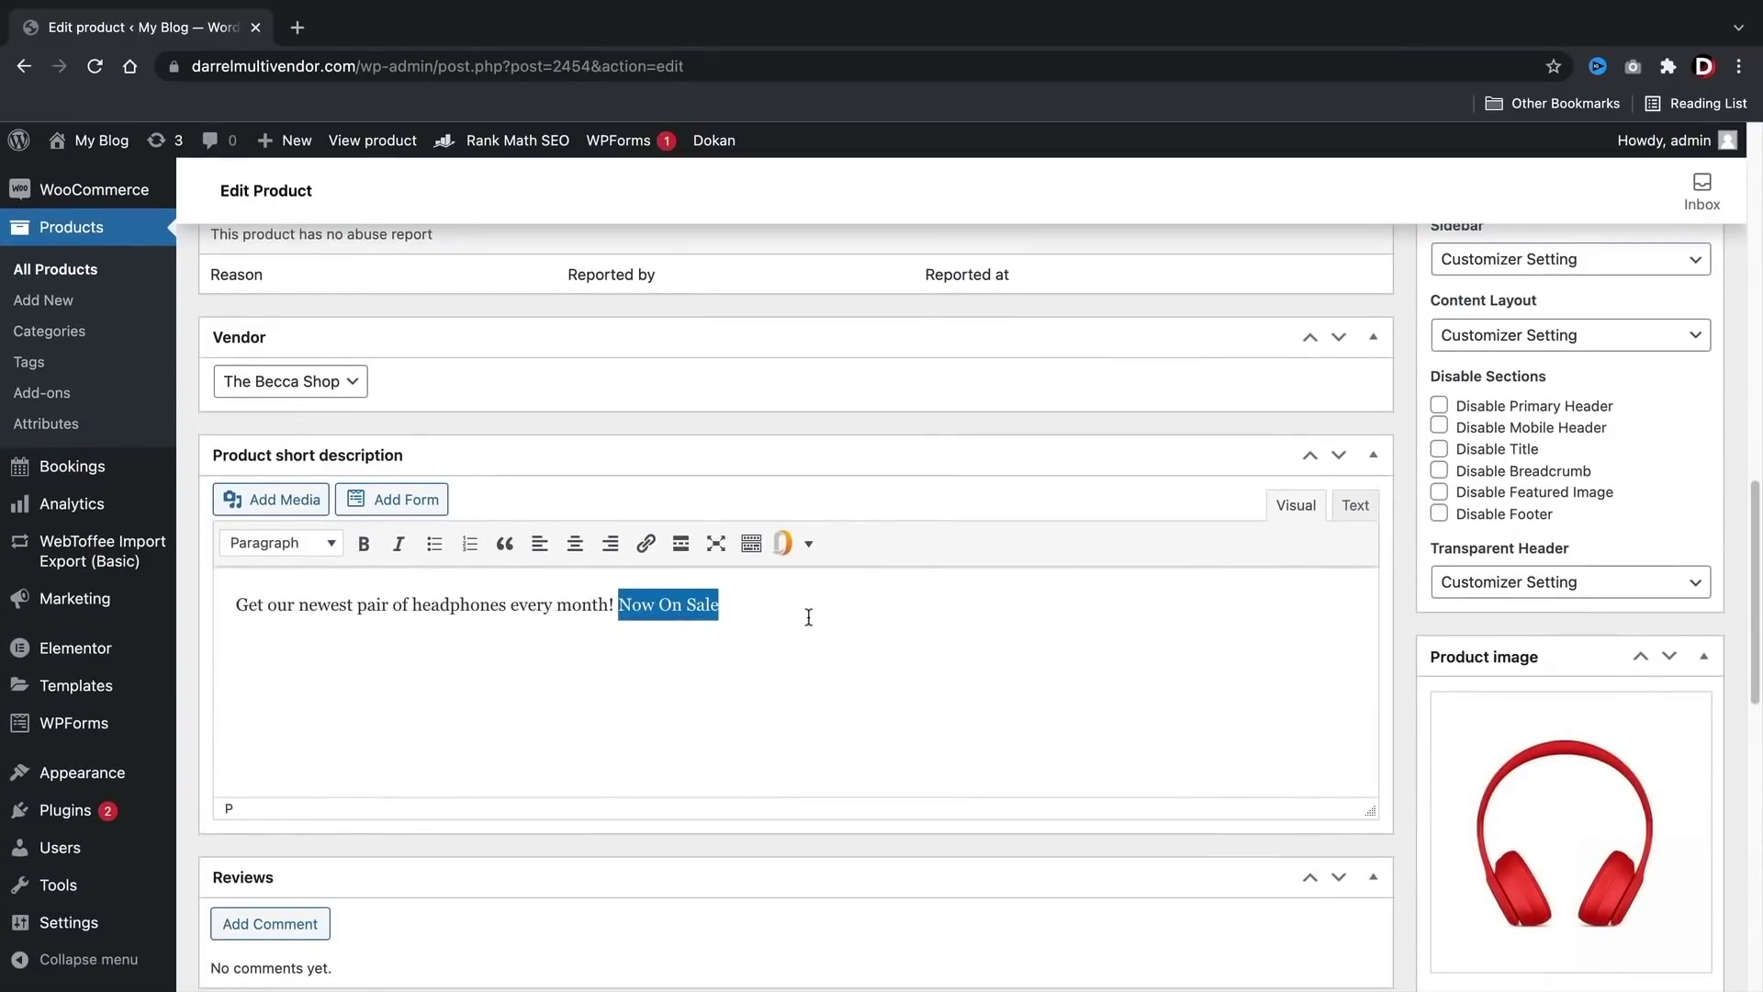
key(BackSpace)
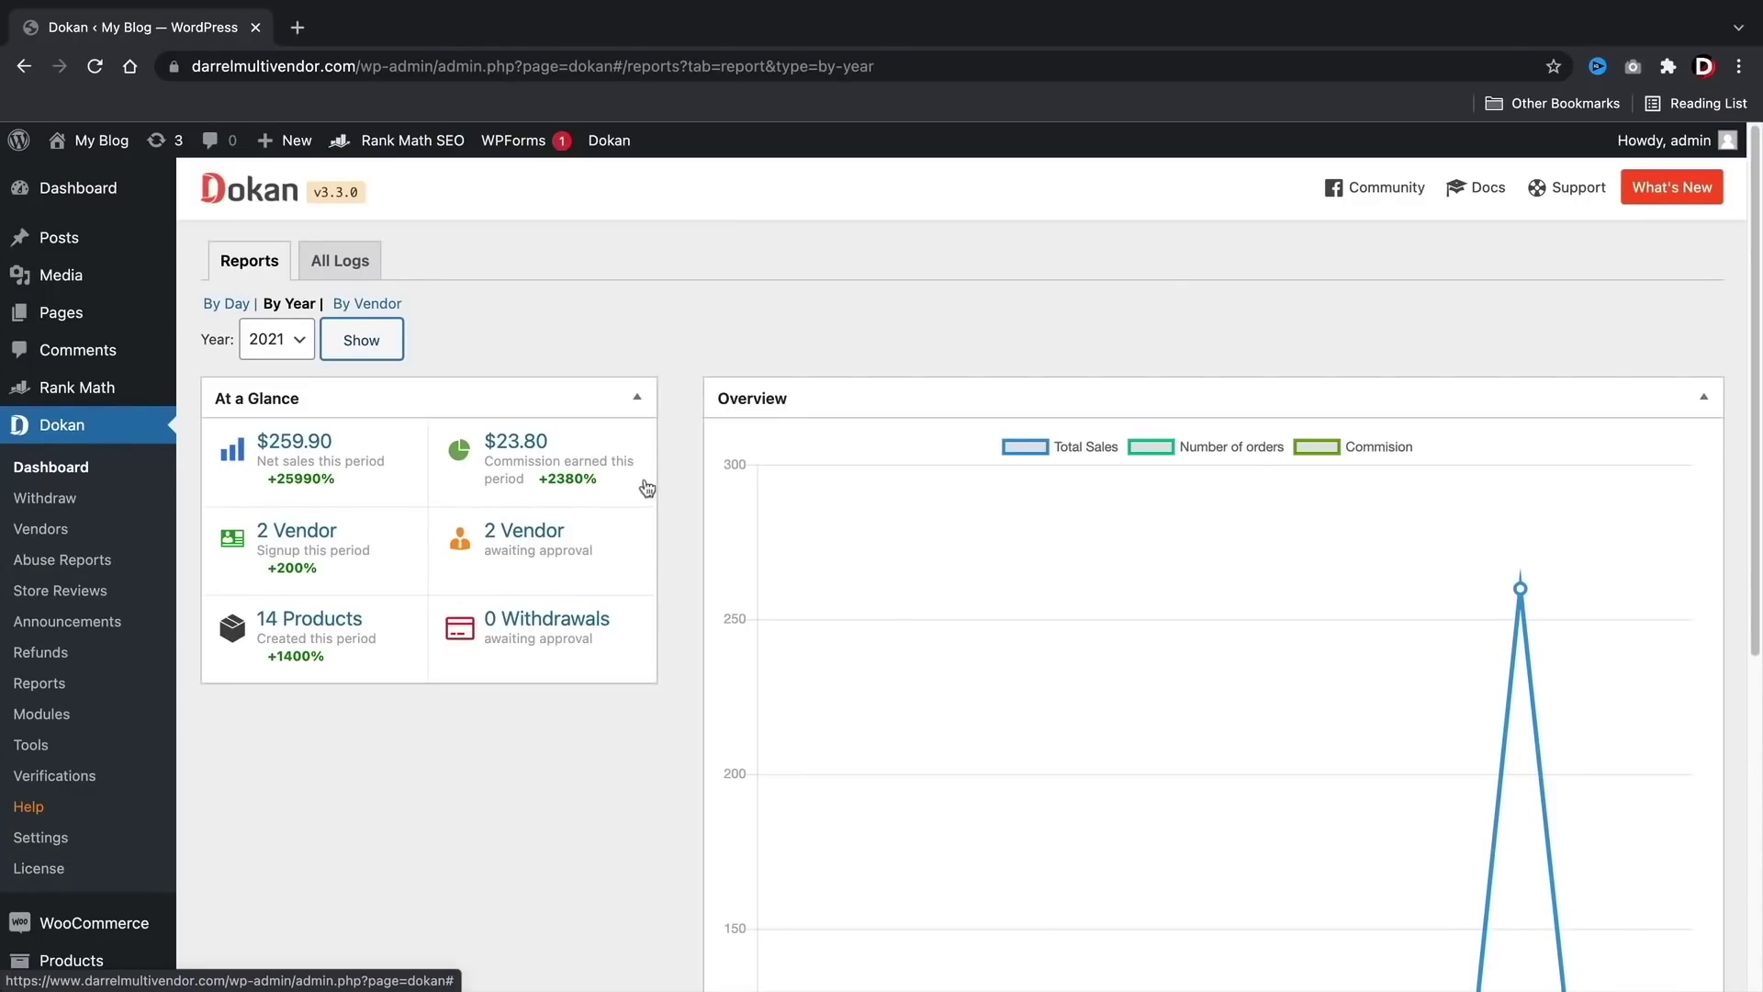
scroll(696, 487, down, 6)
mouse_move(1435, 856)
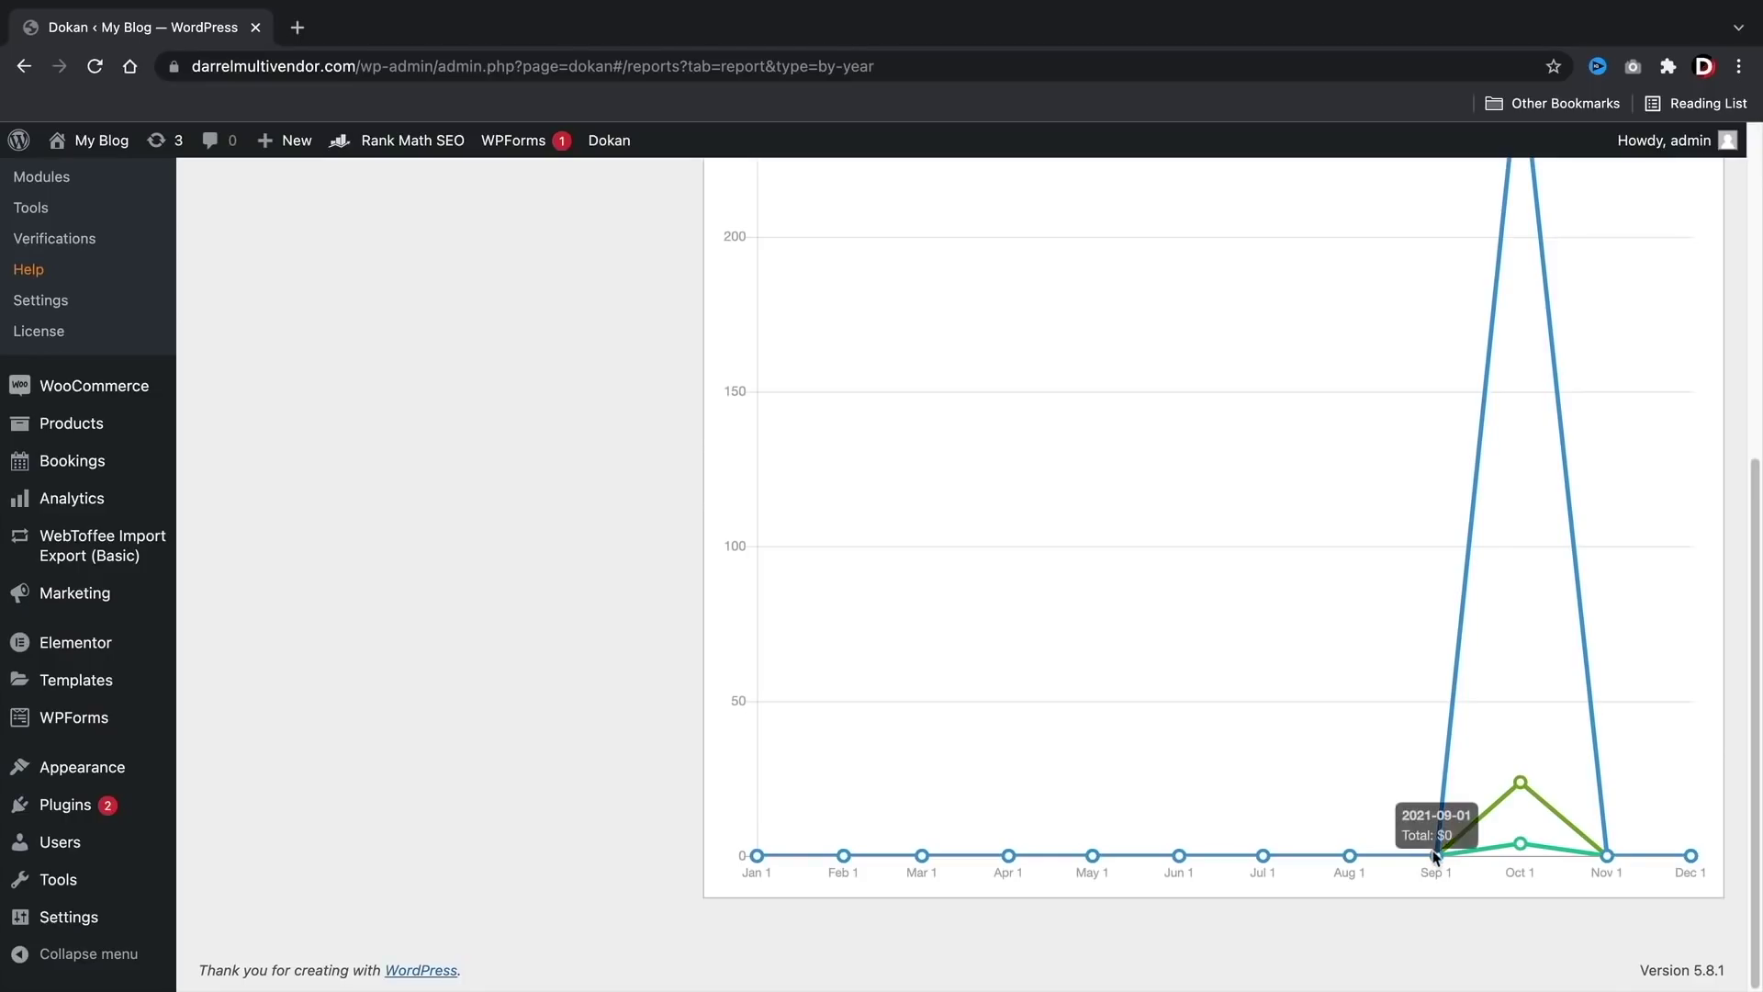
mouse_move(1522, 782)
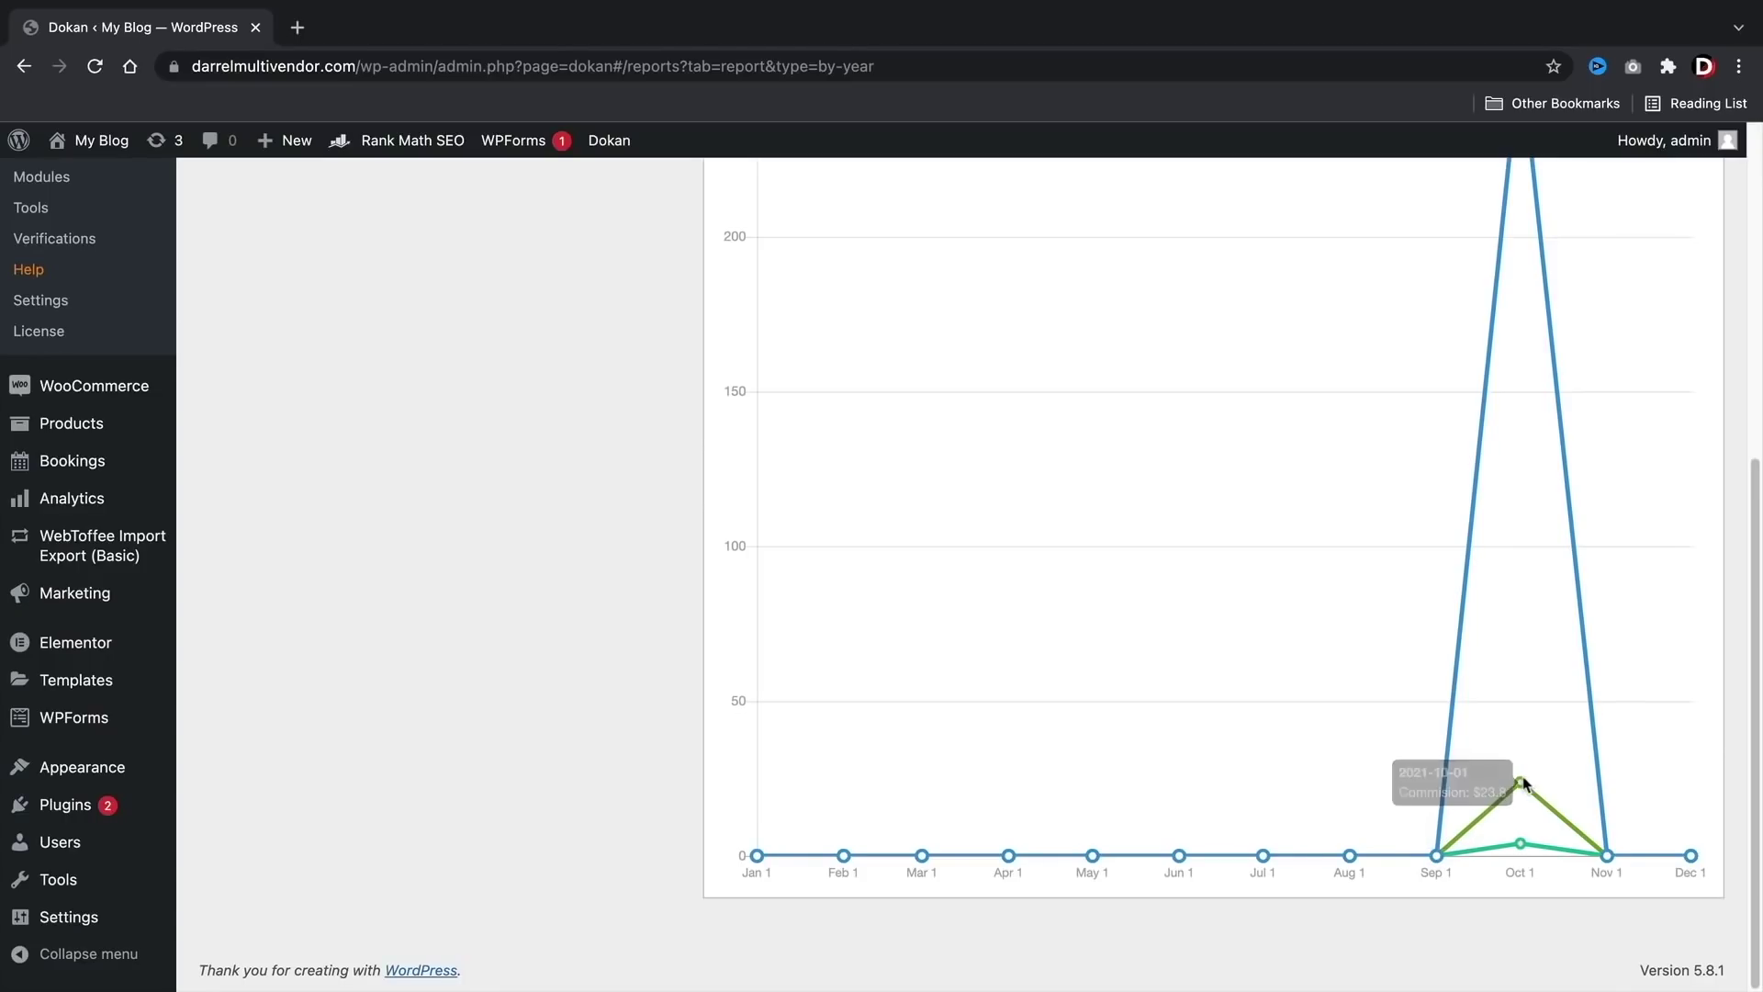
mouse_move(1608, 856)
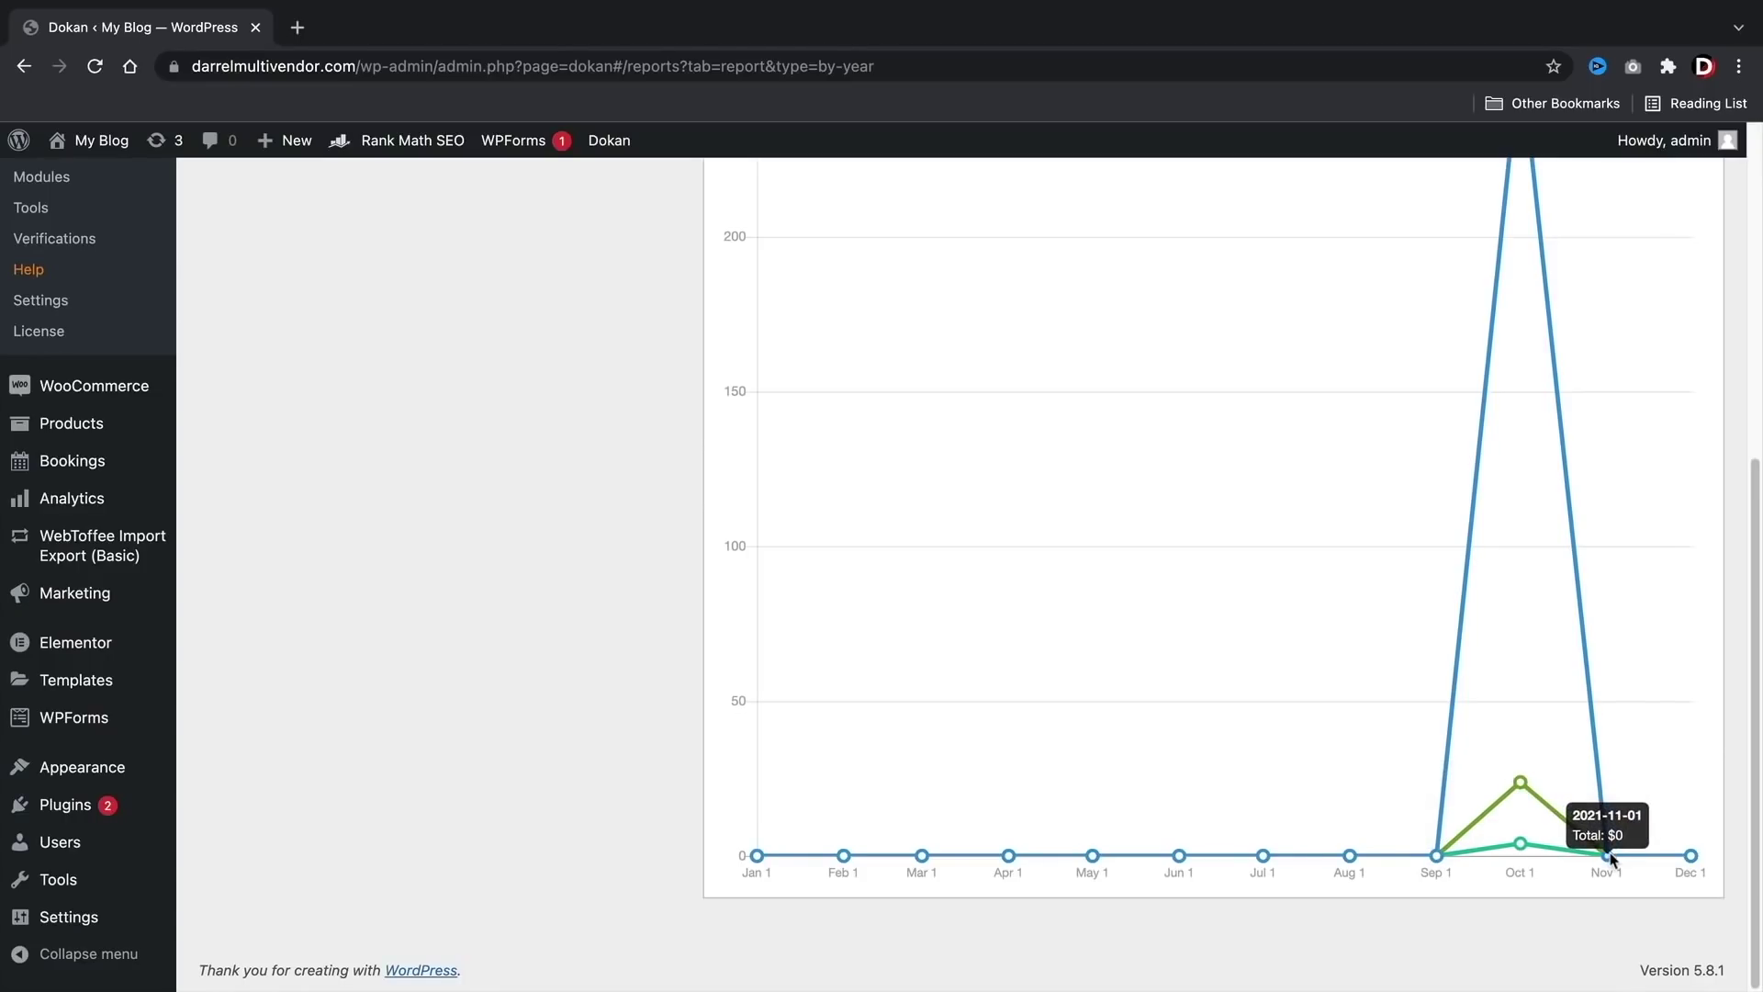
scroll(1589, 810, up, 6)
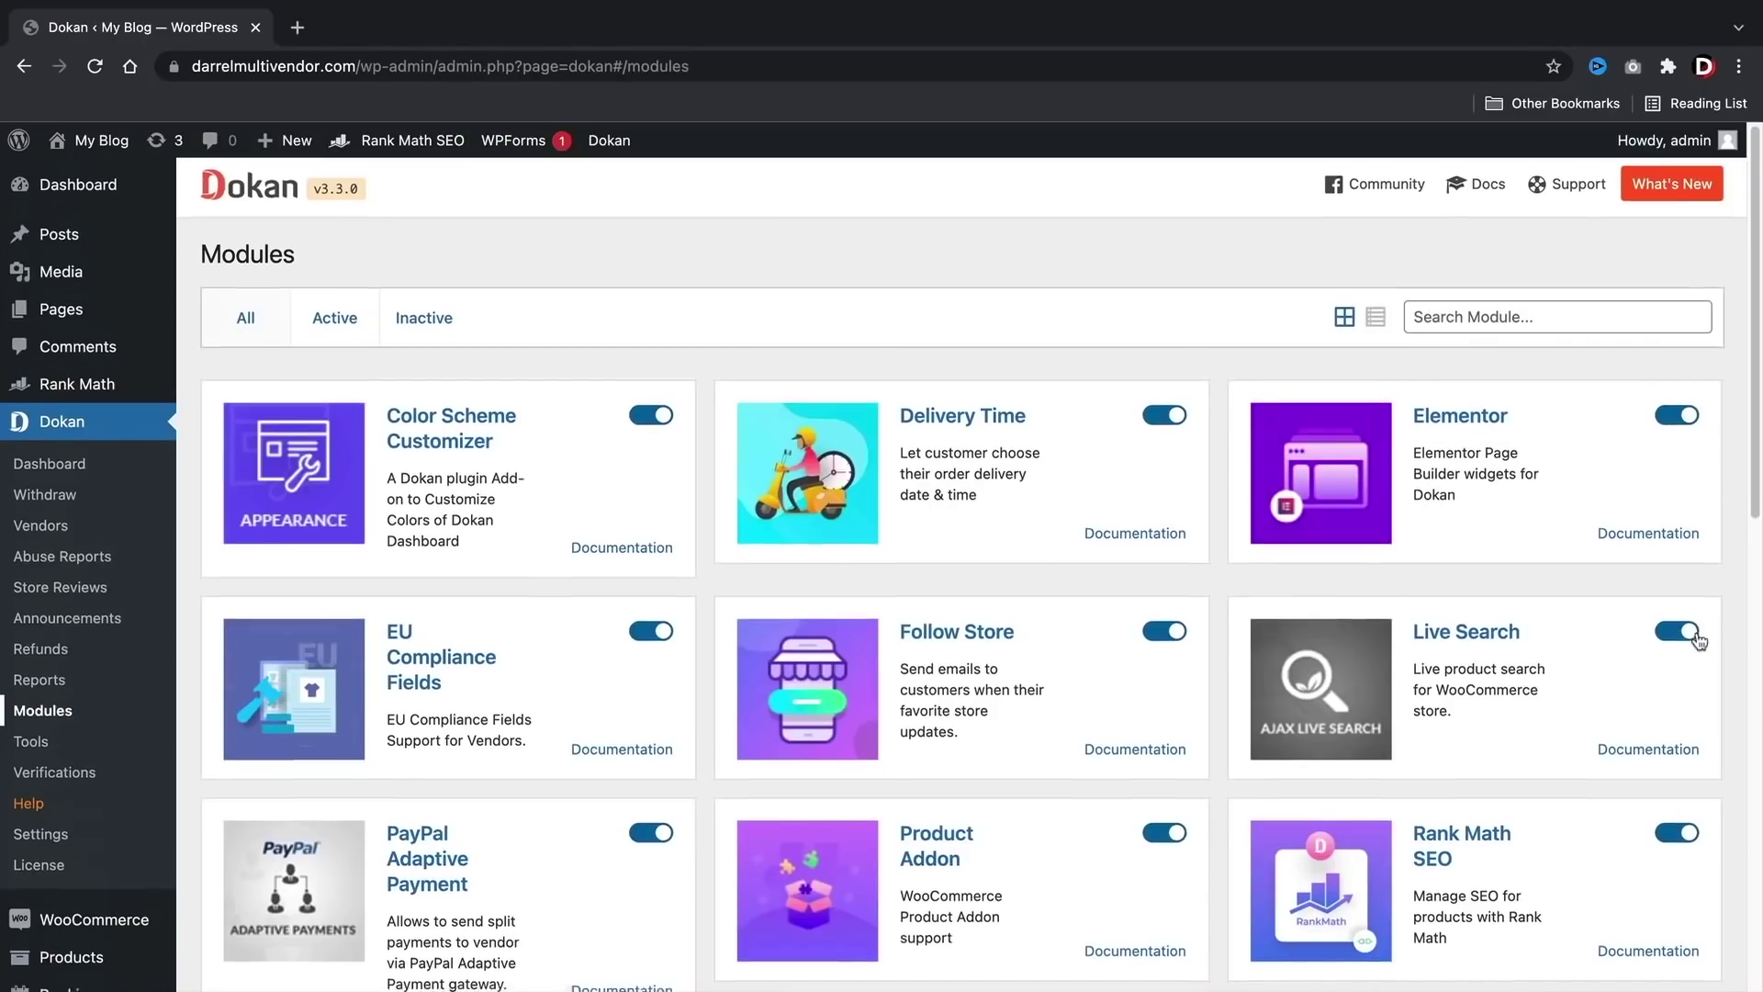
Step: Scroll down through the enabled Dokan module cards, then back up the list
scroll(1699, 640, down, 3)
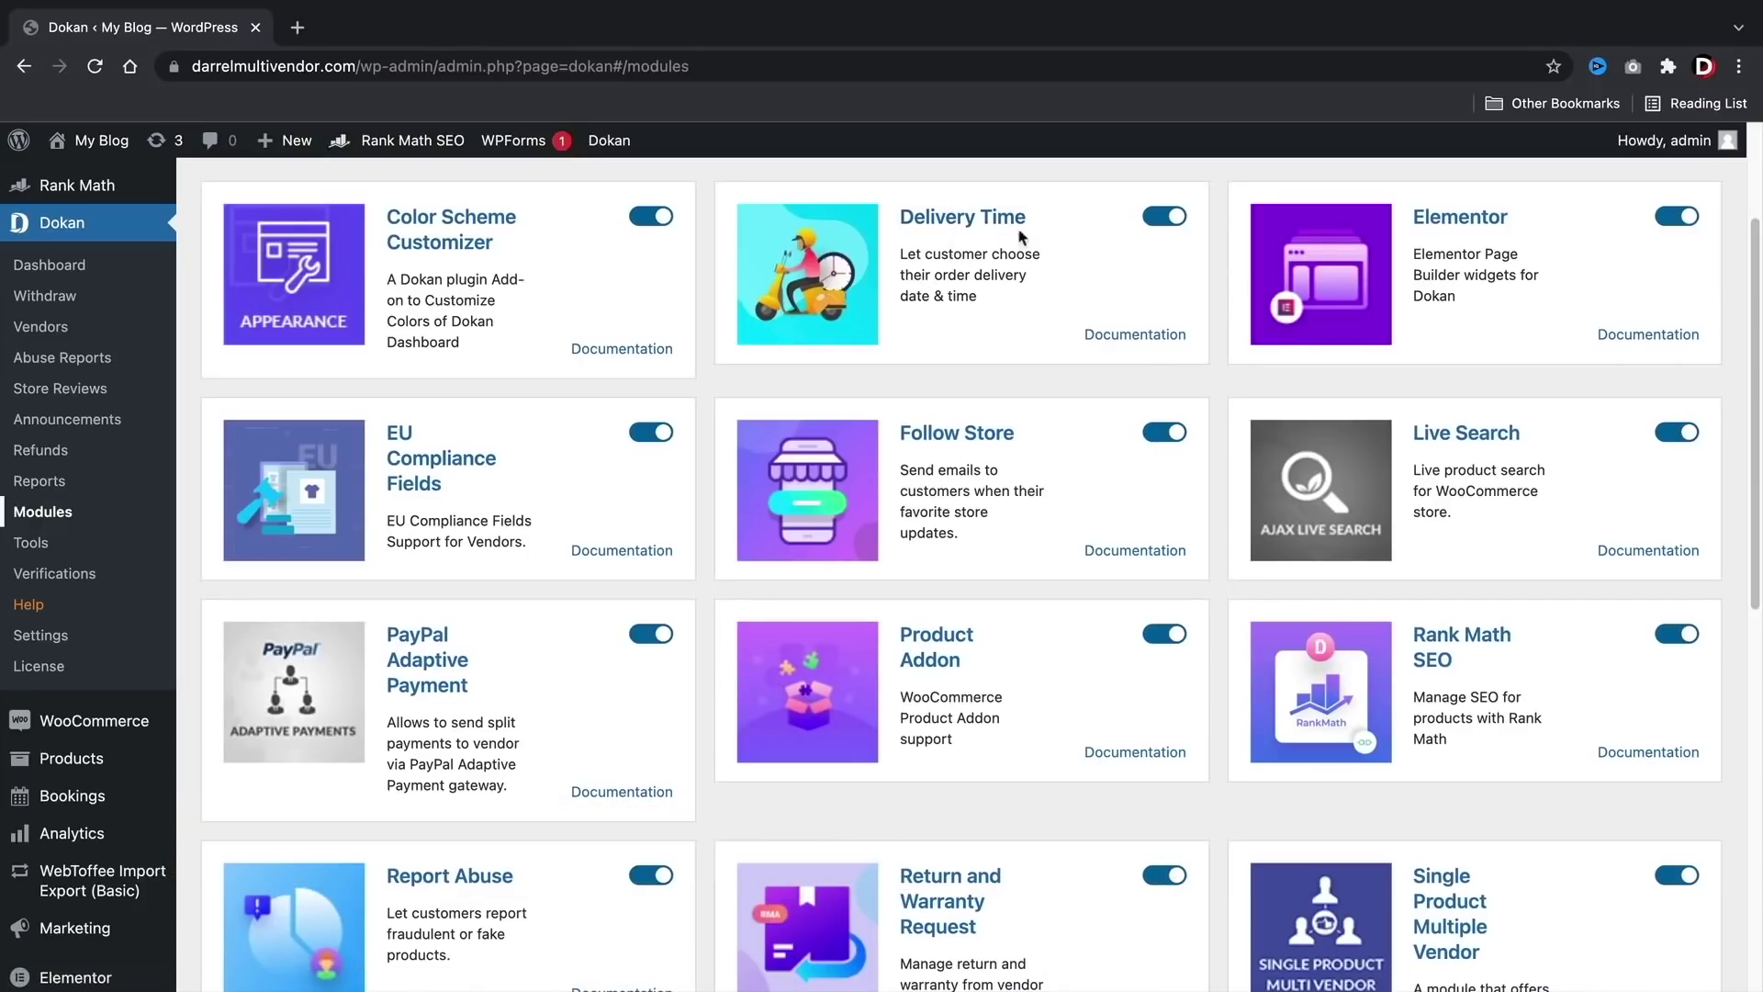
scroll(1197, 445, down, 3)
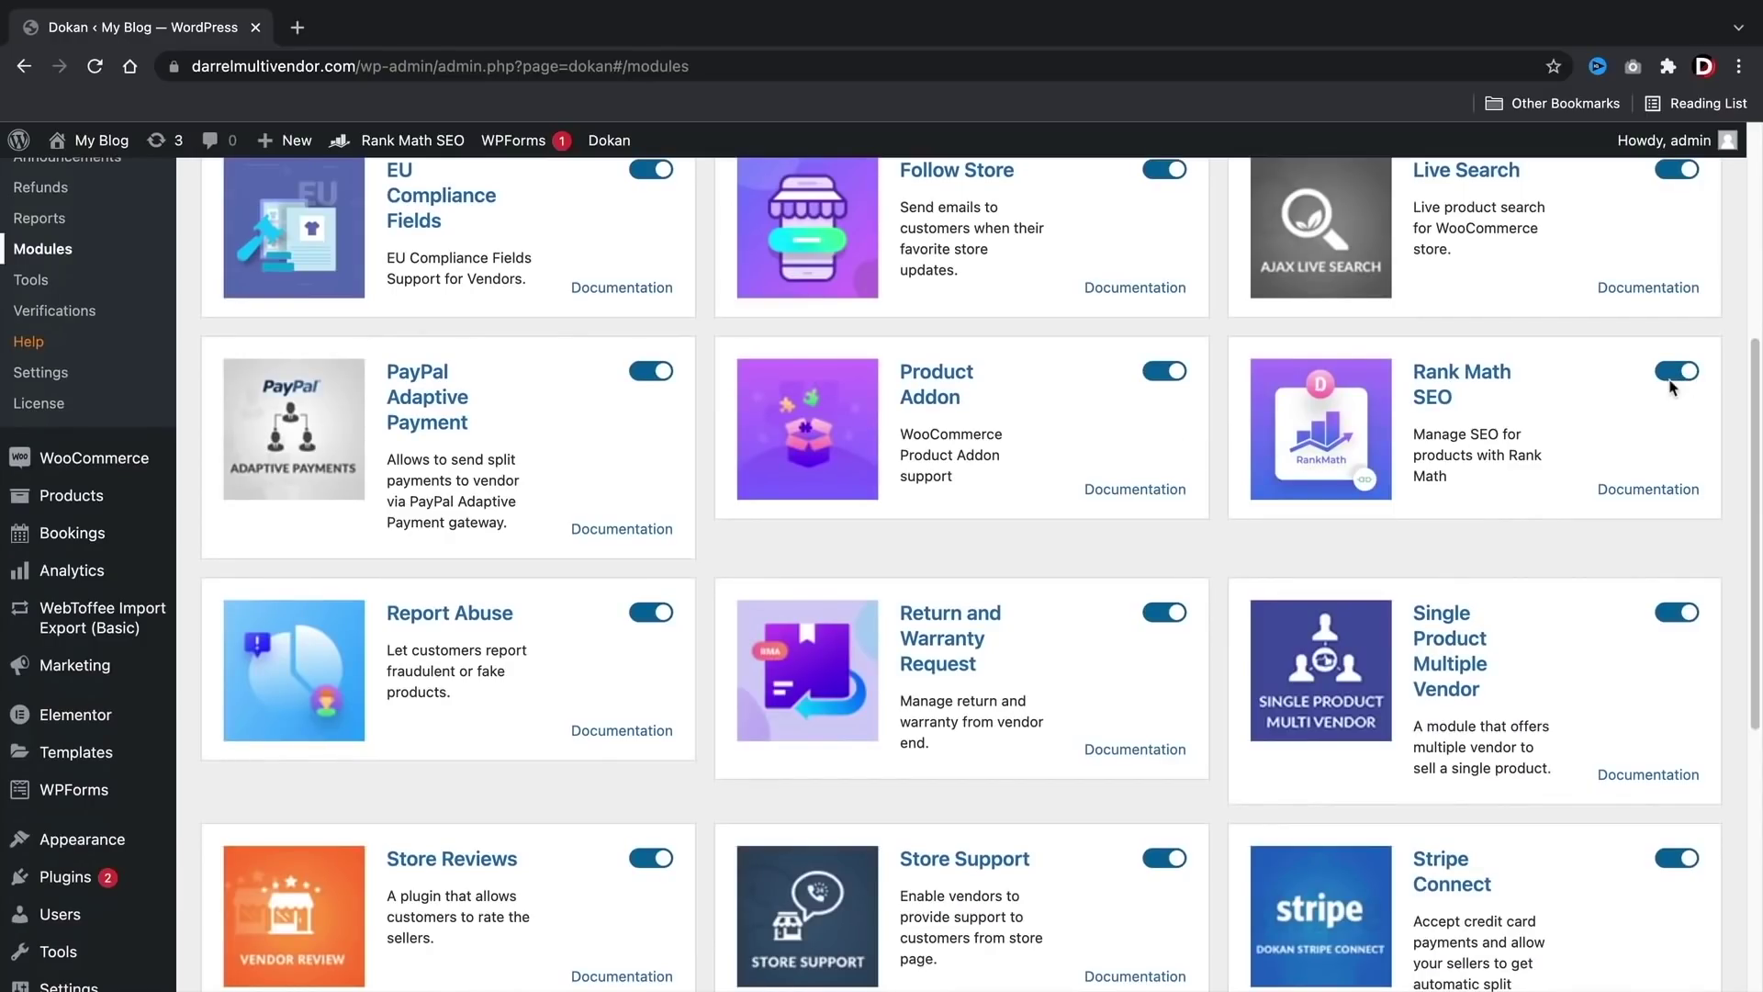
scroll(1110, 547, down, 1)
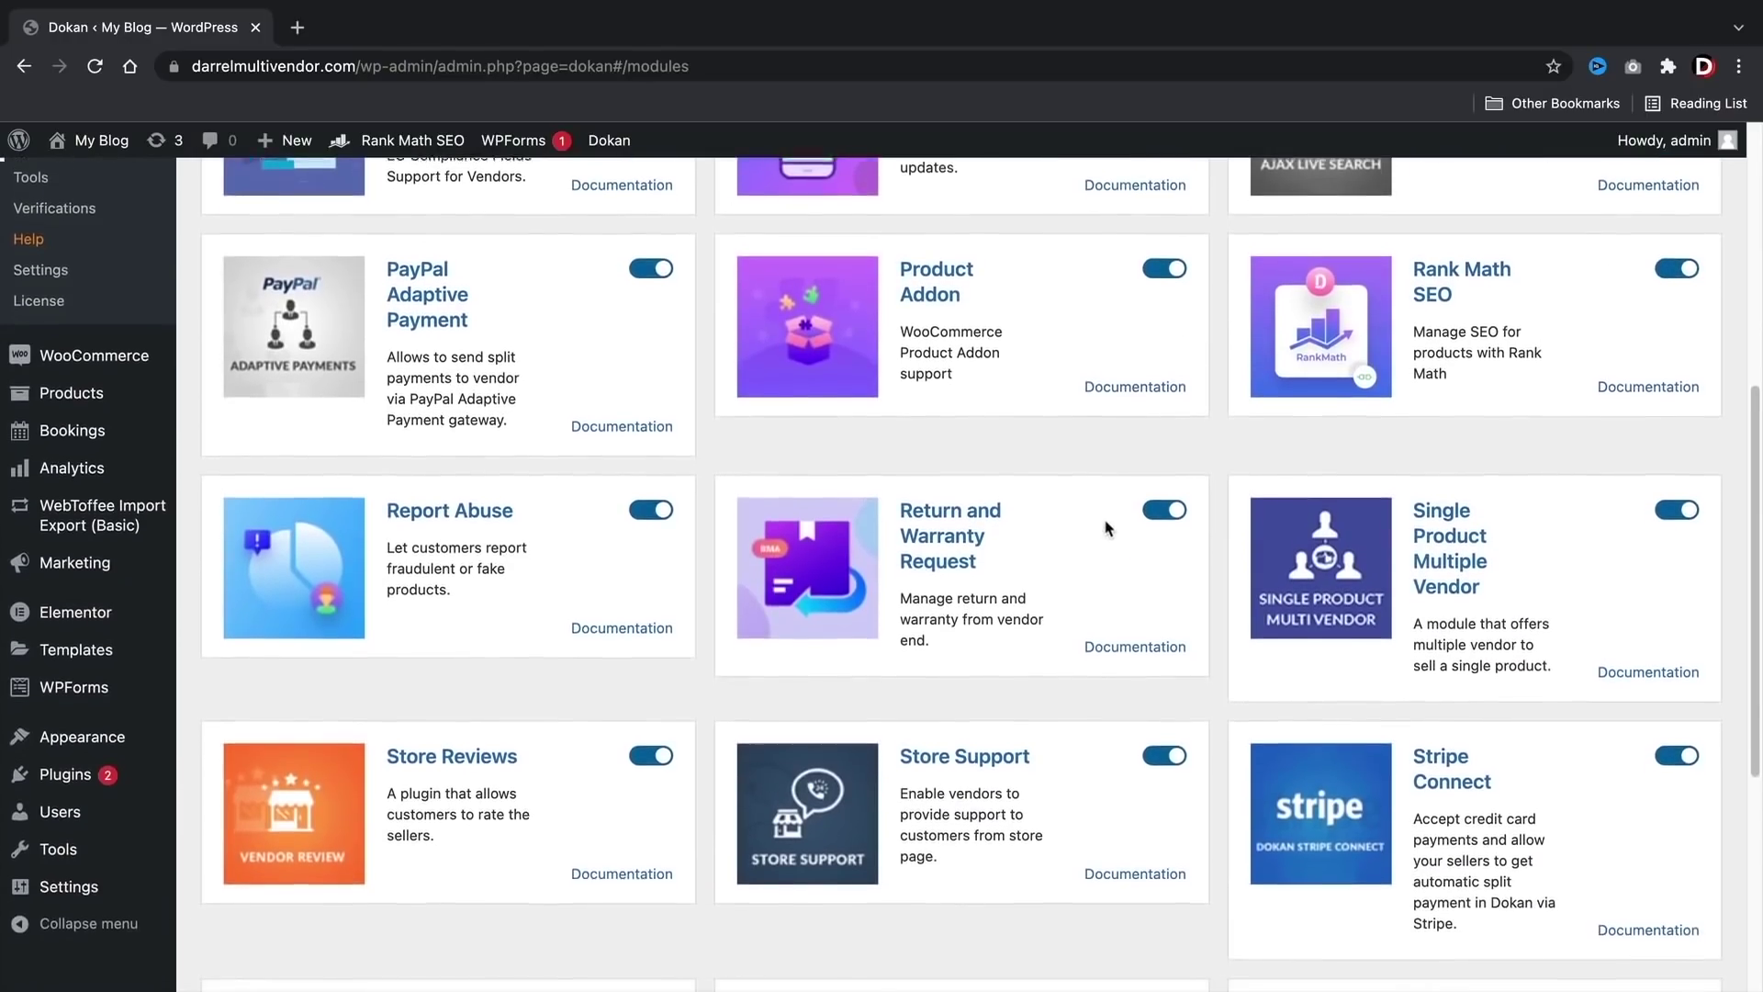
scroll(1004, 643, down, 3)
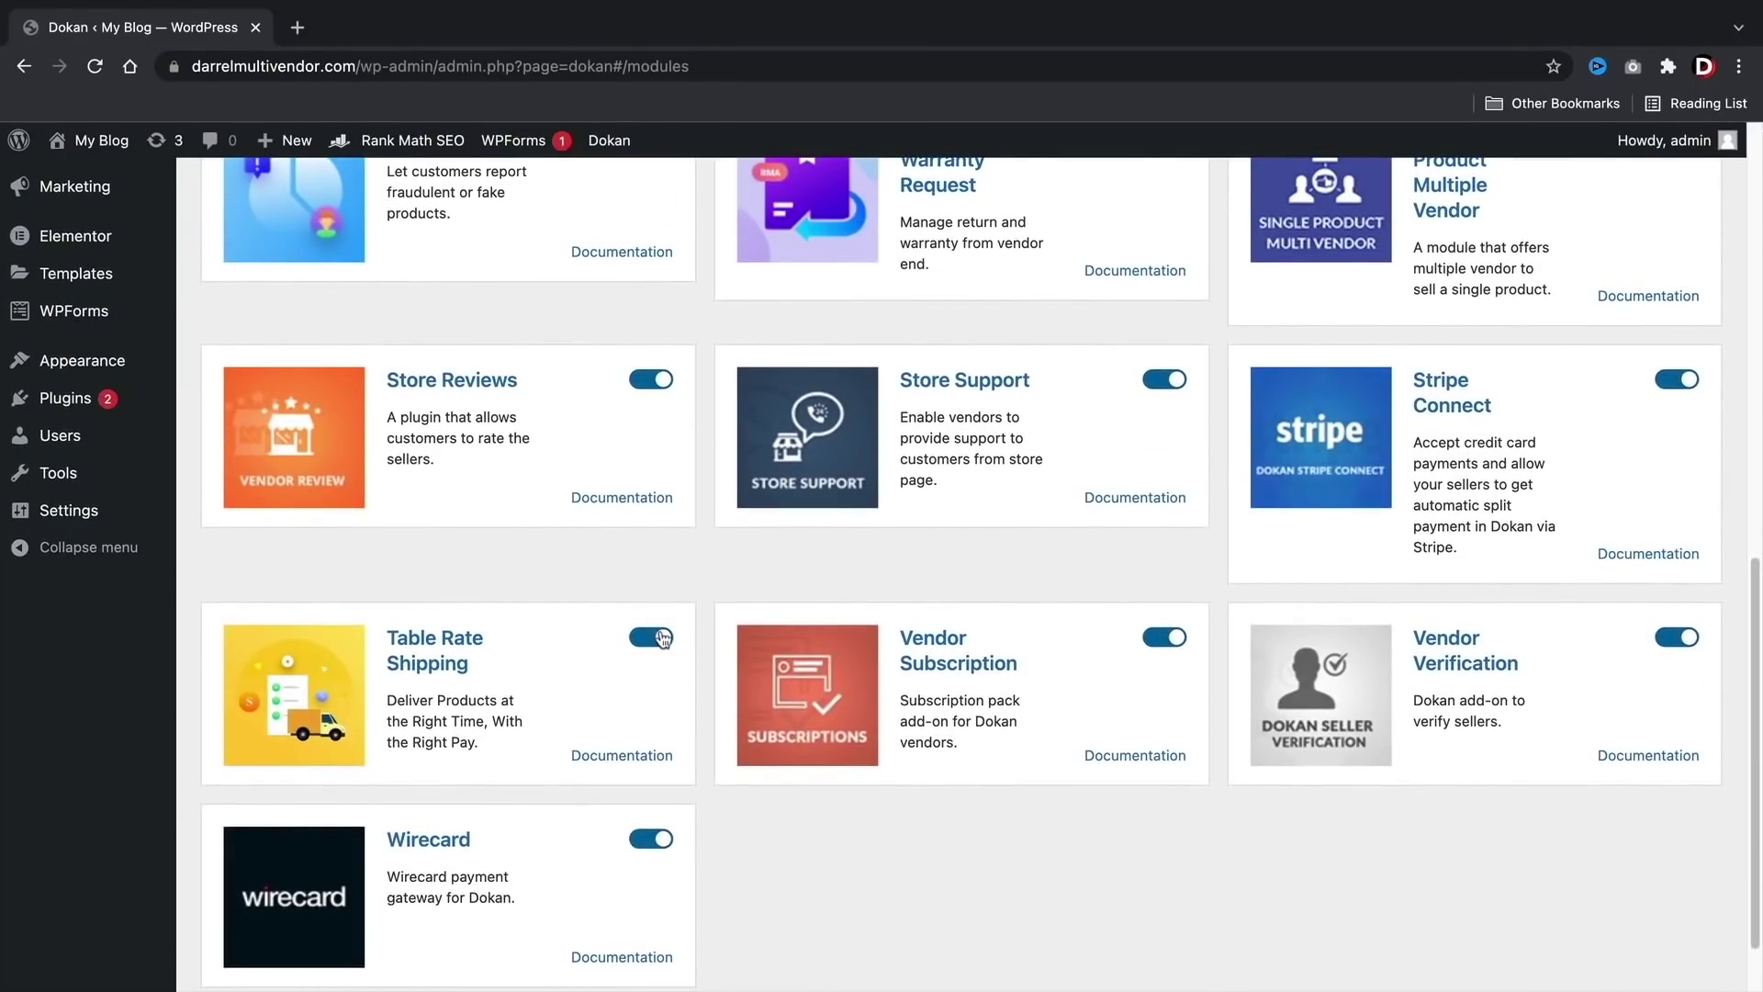
scroll(1120, 411, up, 10)
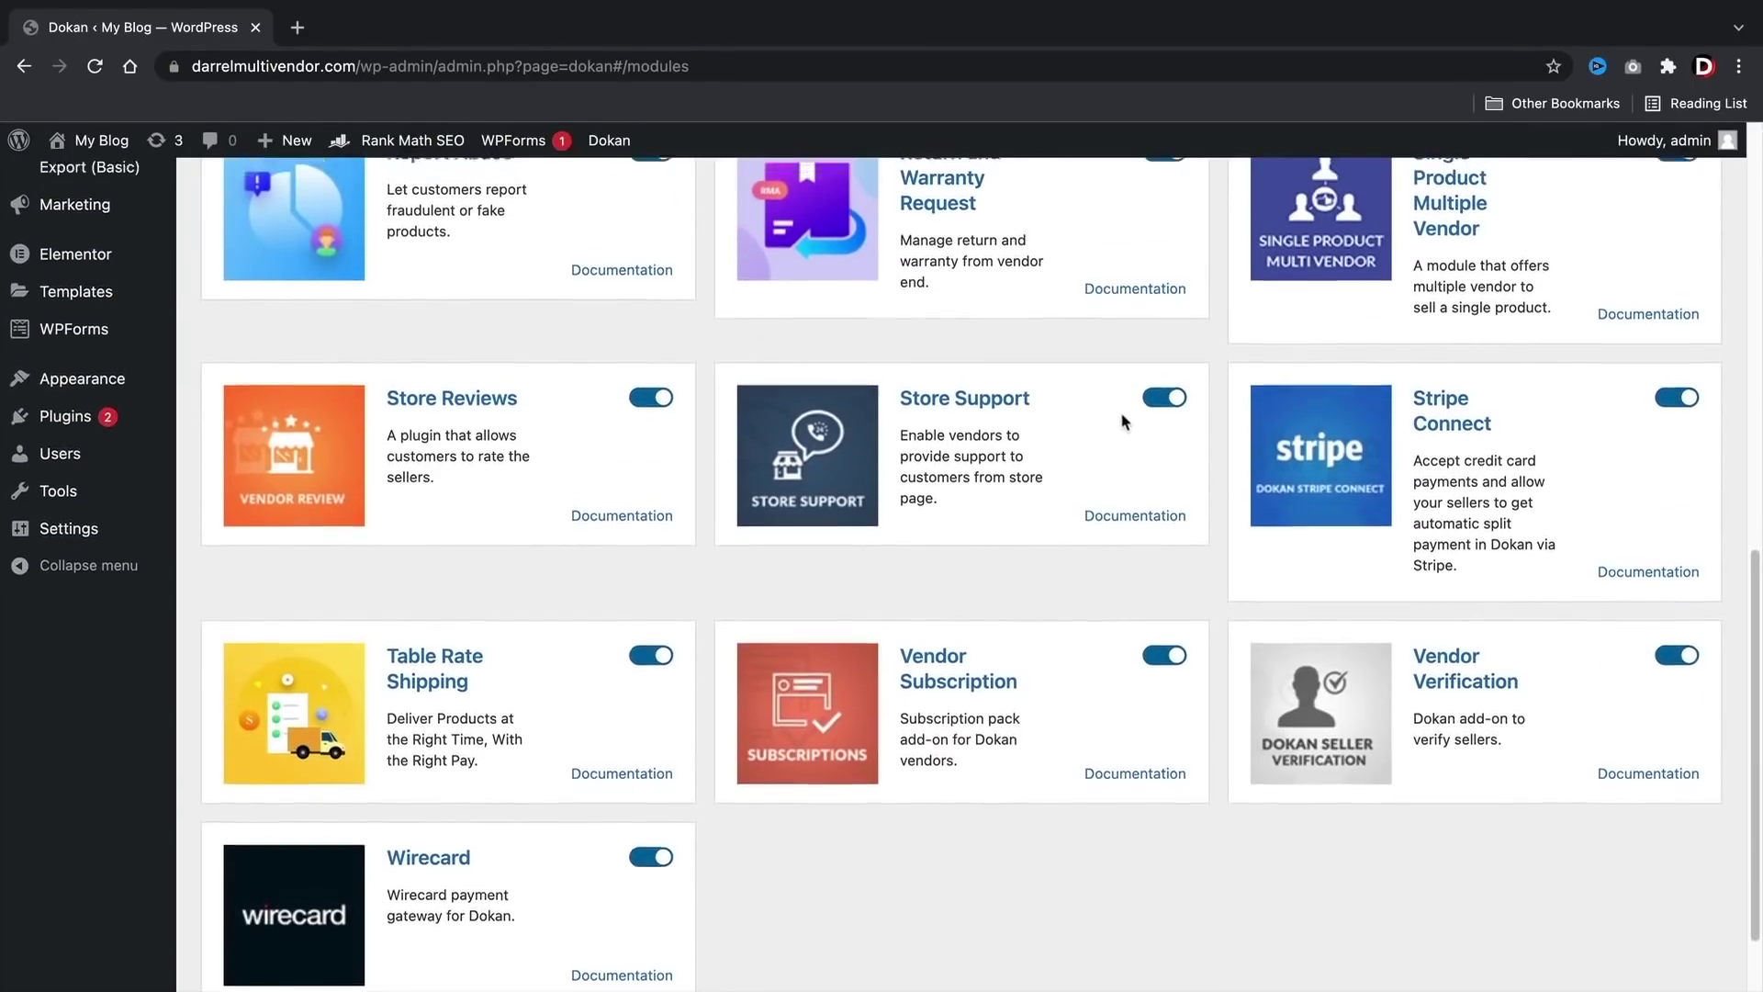
scroll(1180, 462, up, 1)
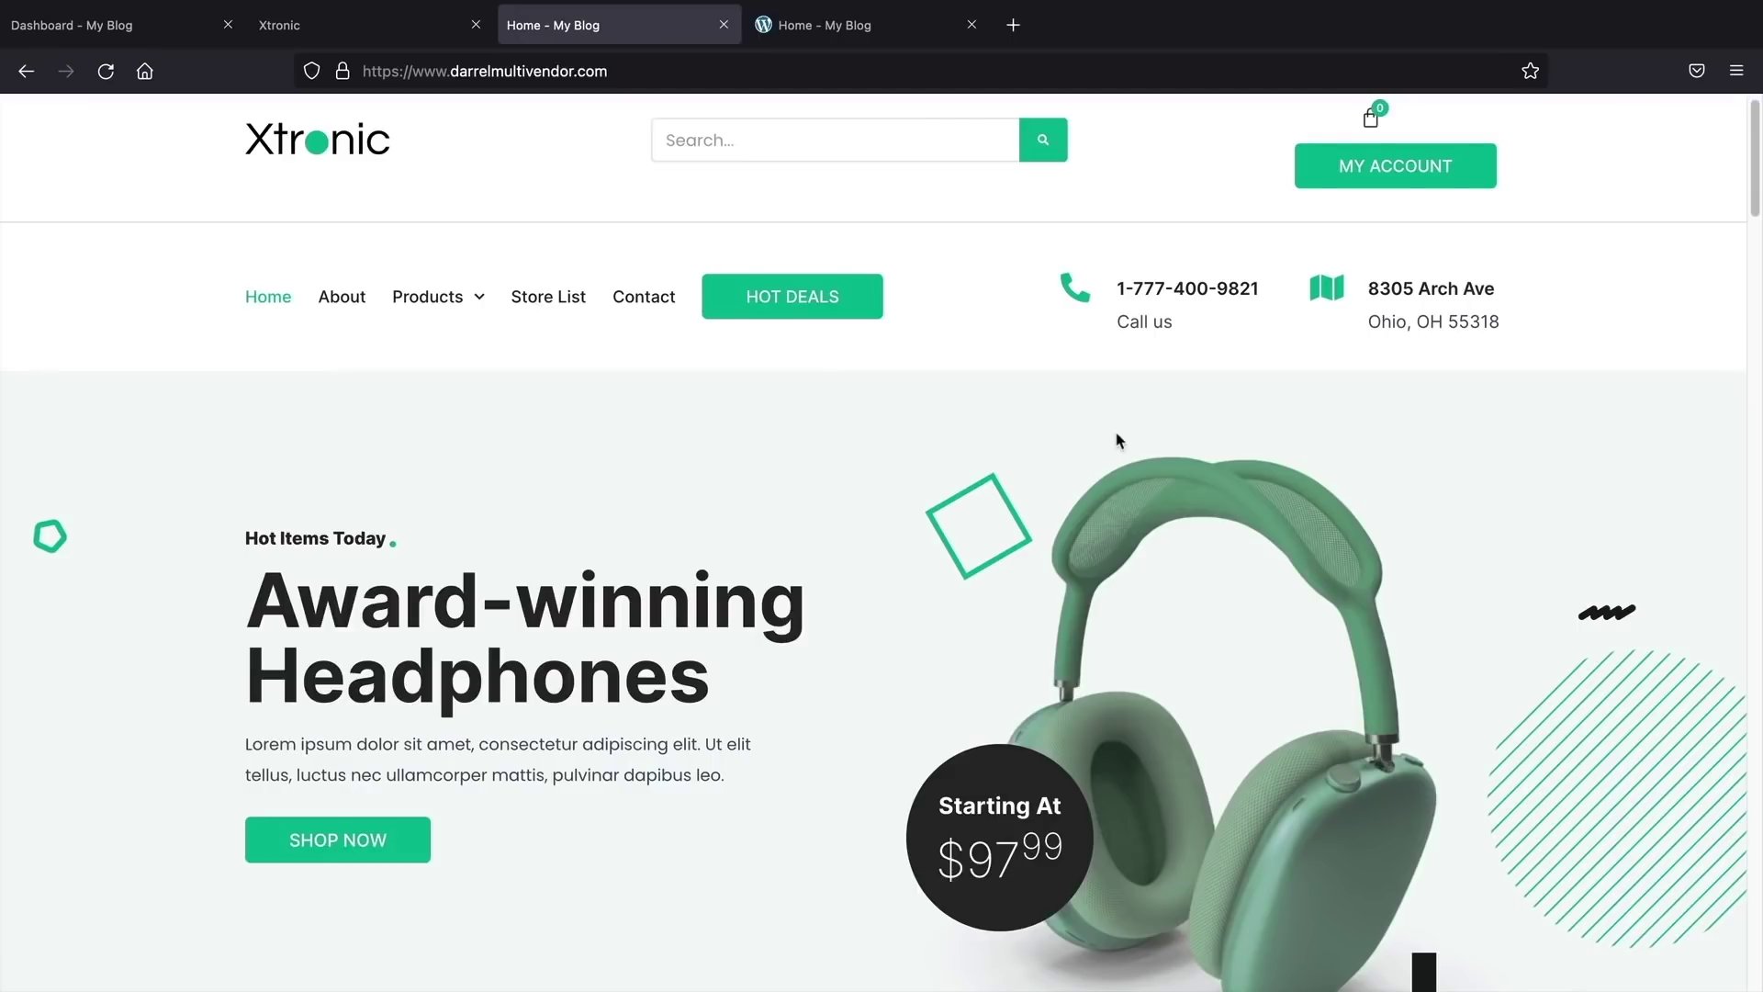
Step: Switch to the multivendortutorial.com 'Home - My Blog' page and autoscroll down toward its footer
click(841, 28)
middle_click(1293, 477)
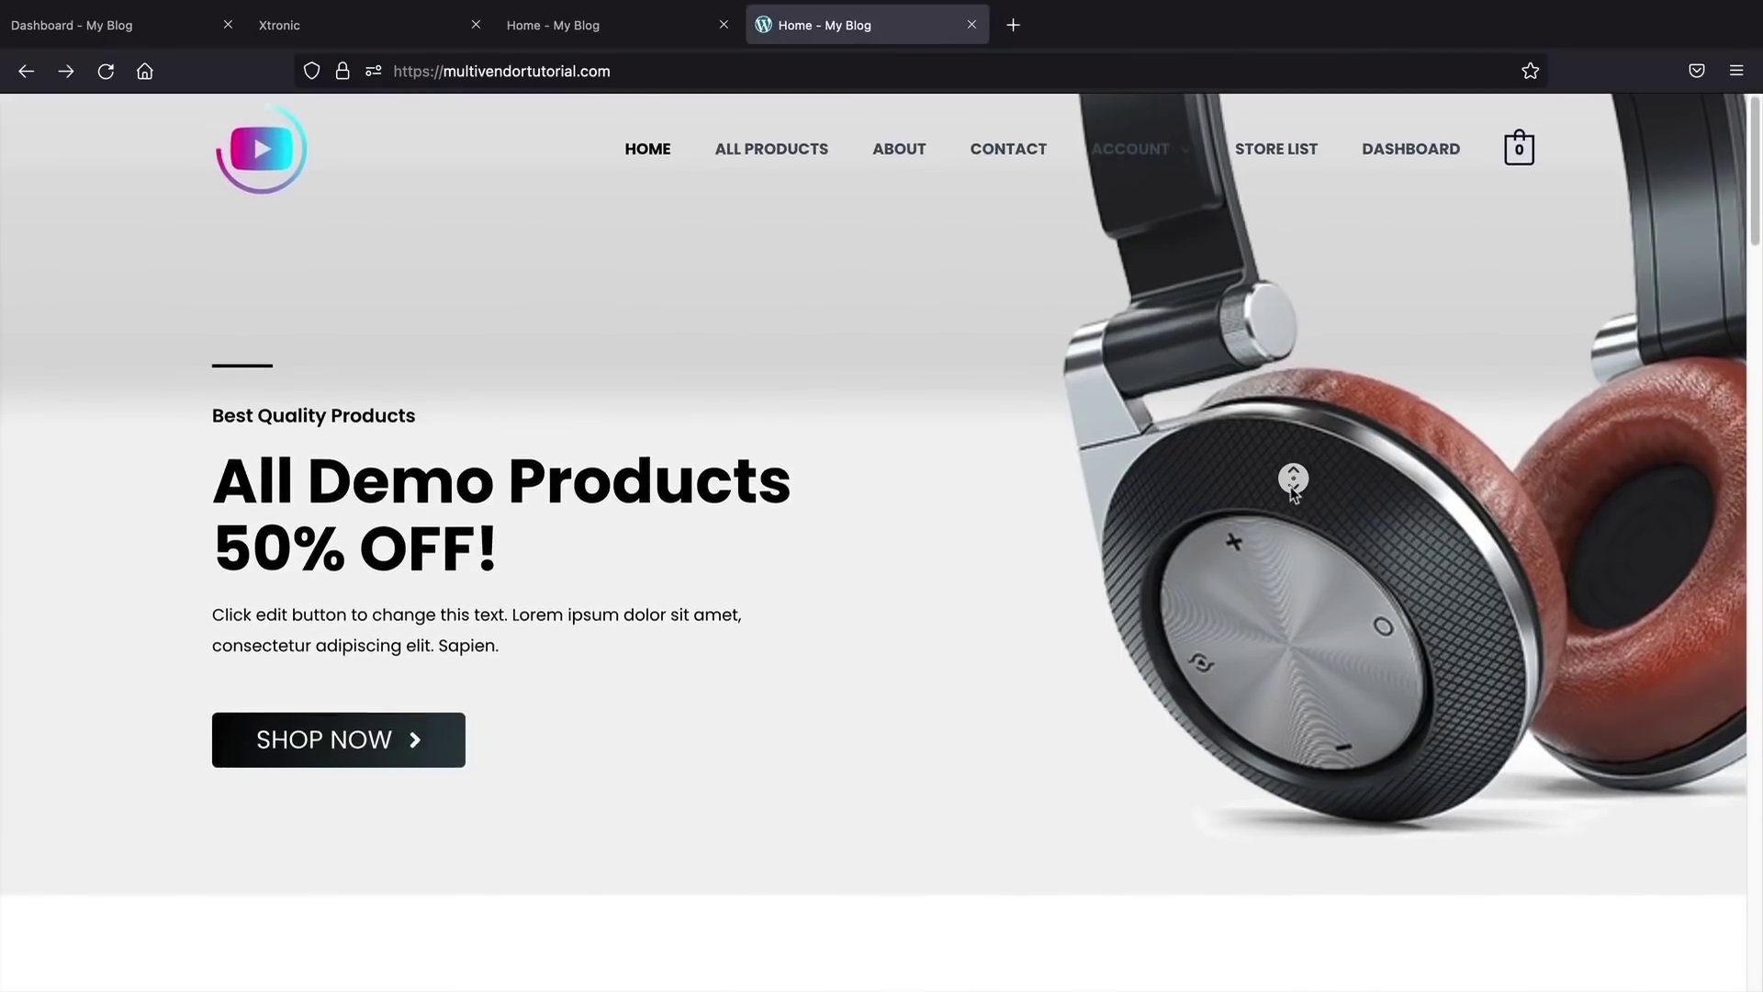
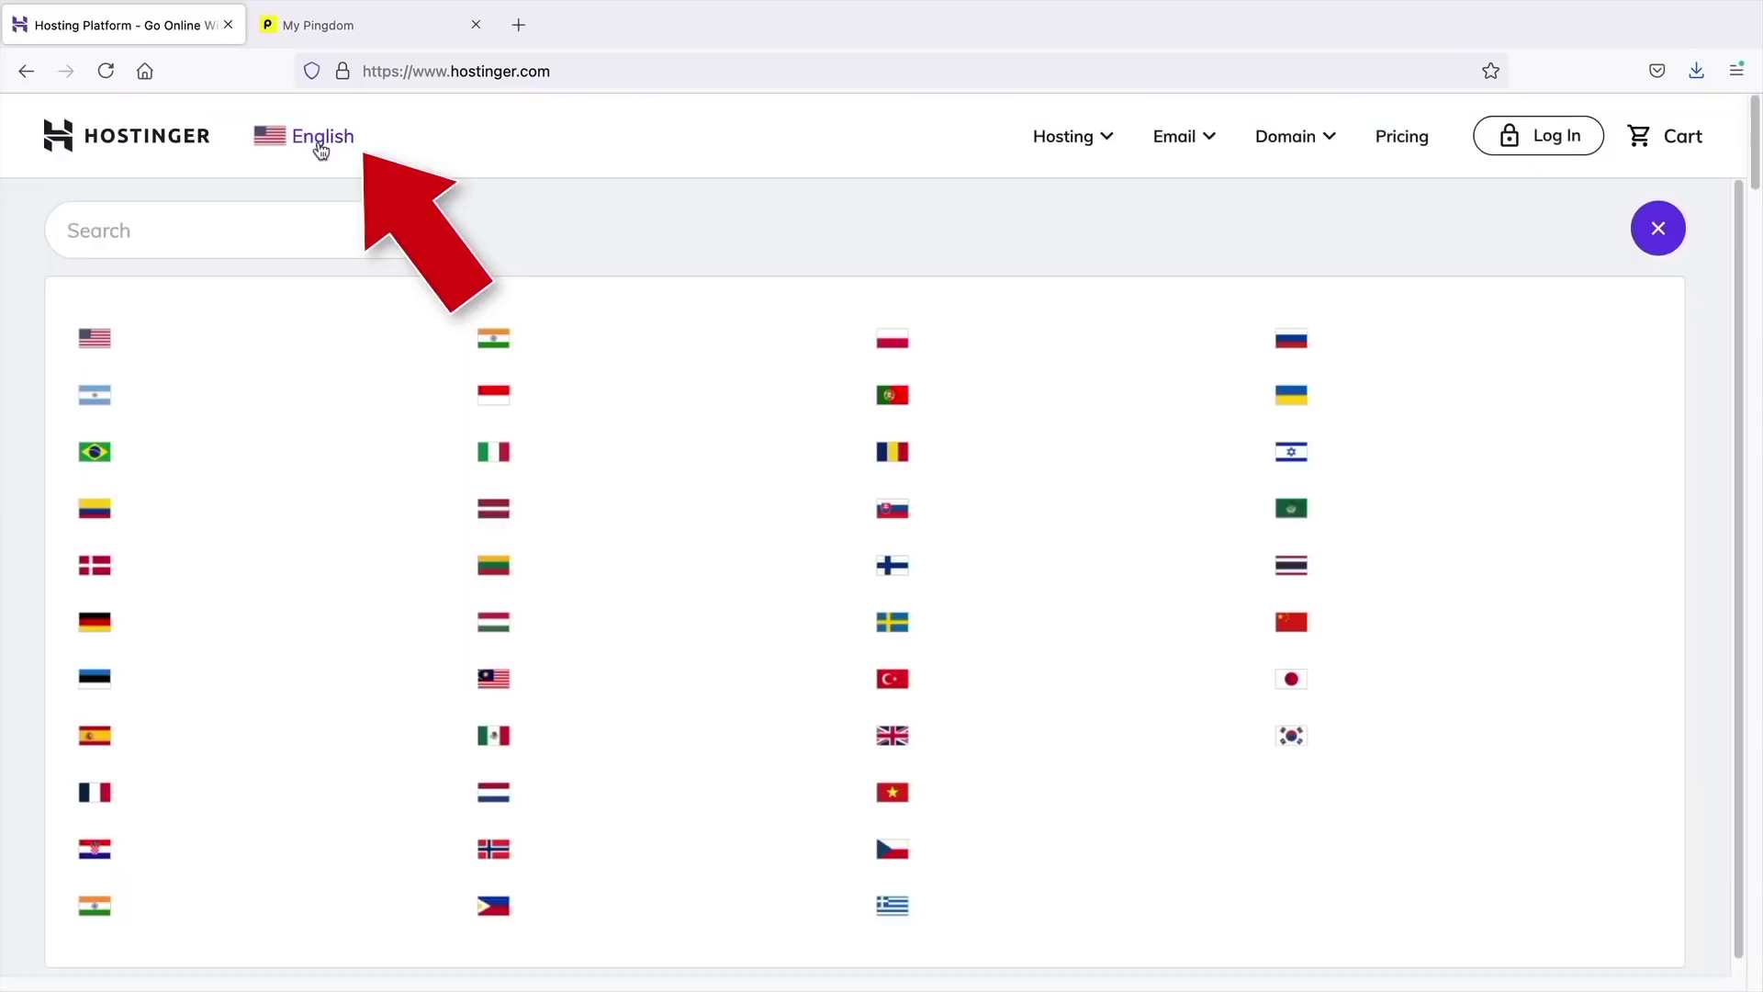
Step: Switch Hostinger to Thailand and back to United States English, then go to Shared Web Hosting
click(320, 149)
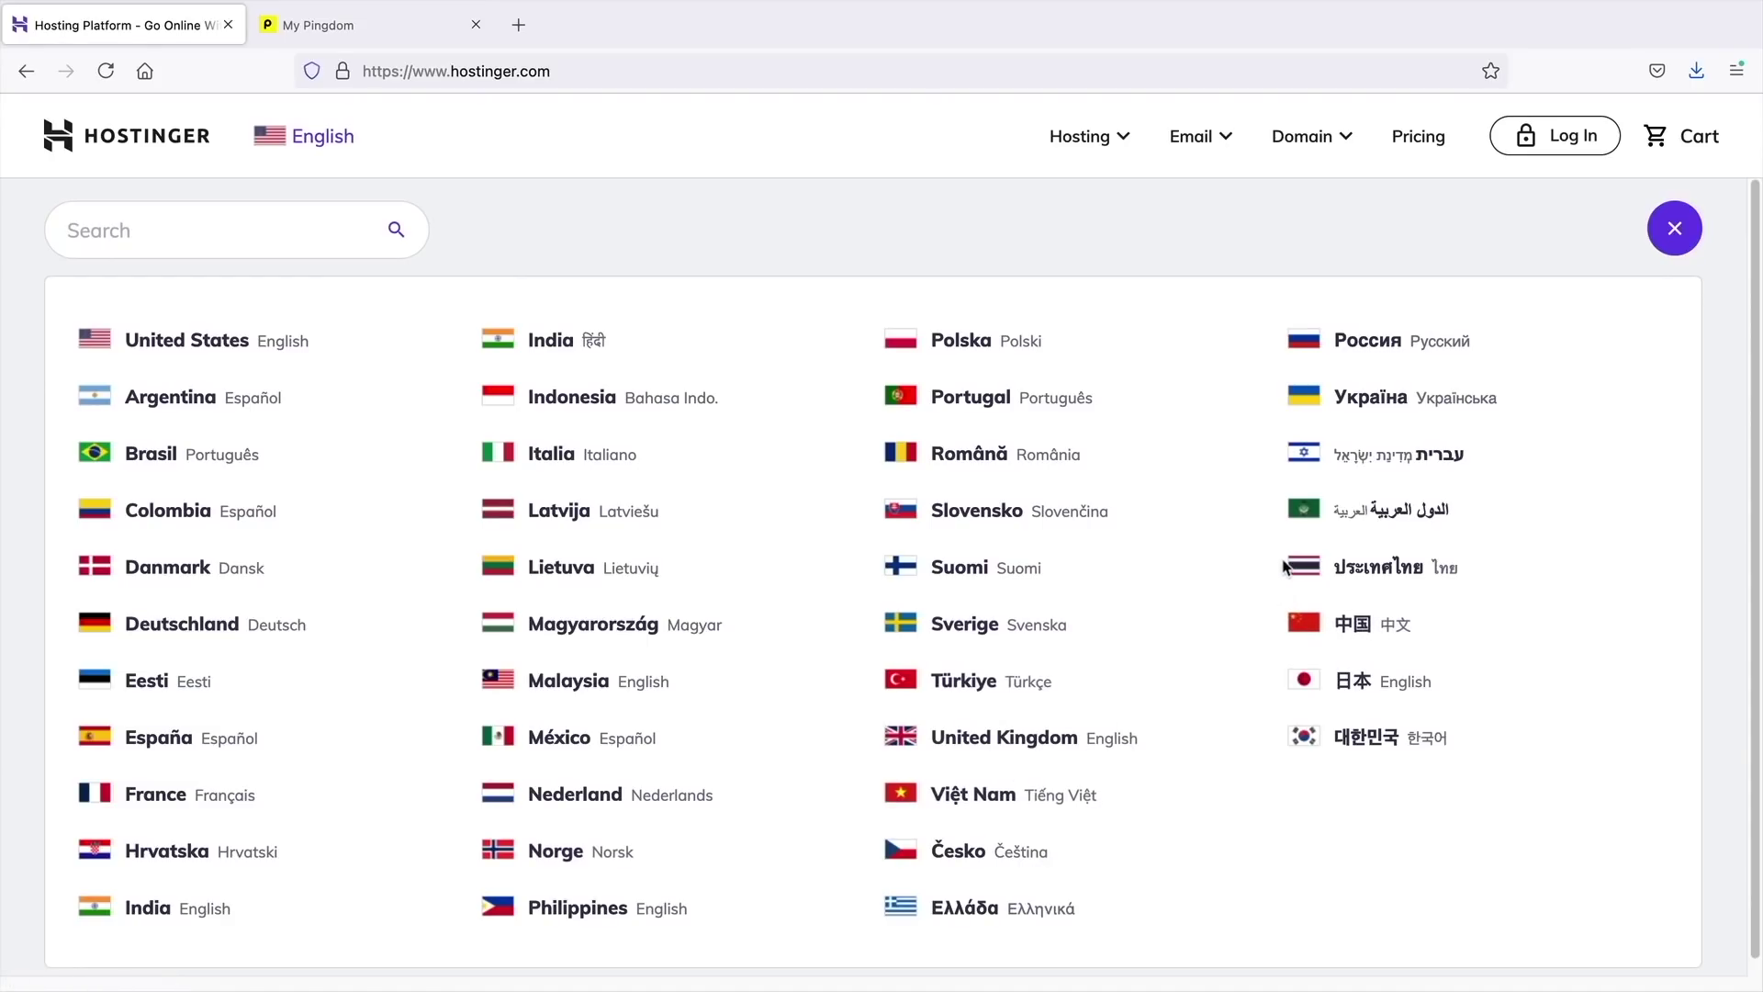
click(1362, 571)
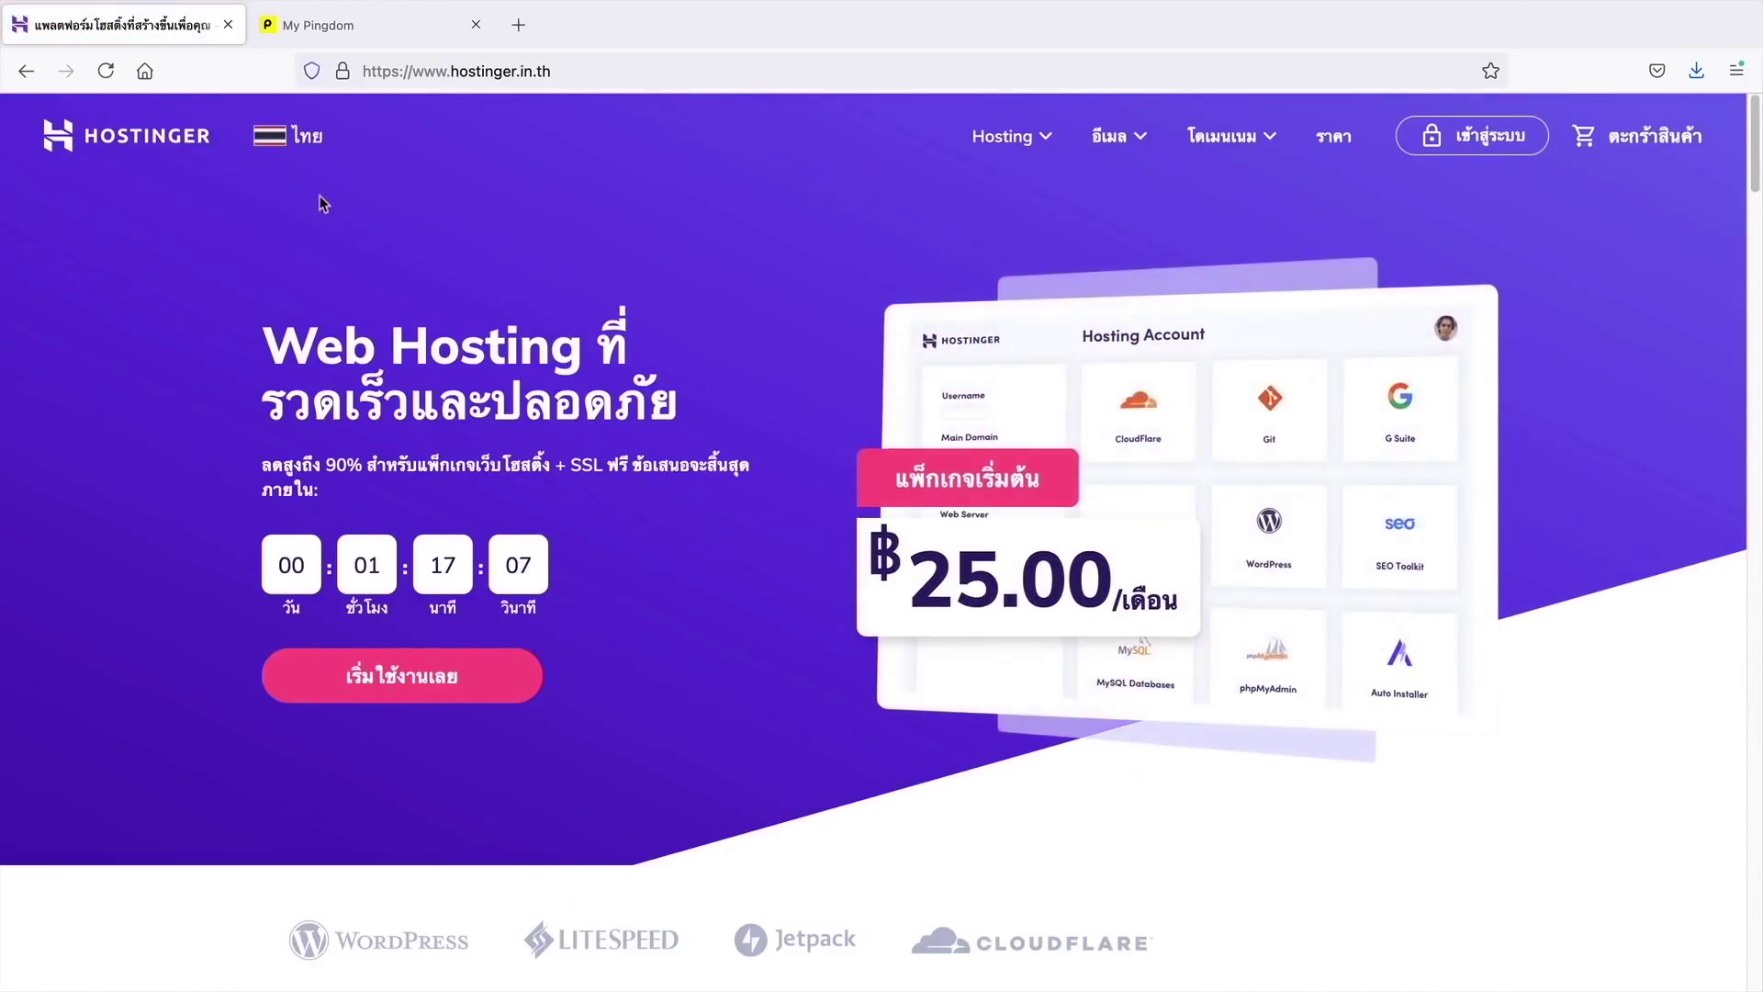
click(296, 147)
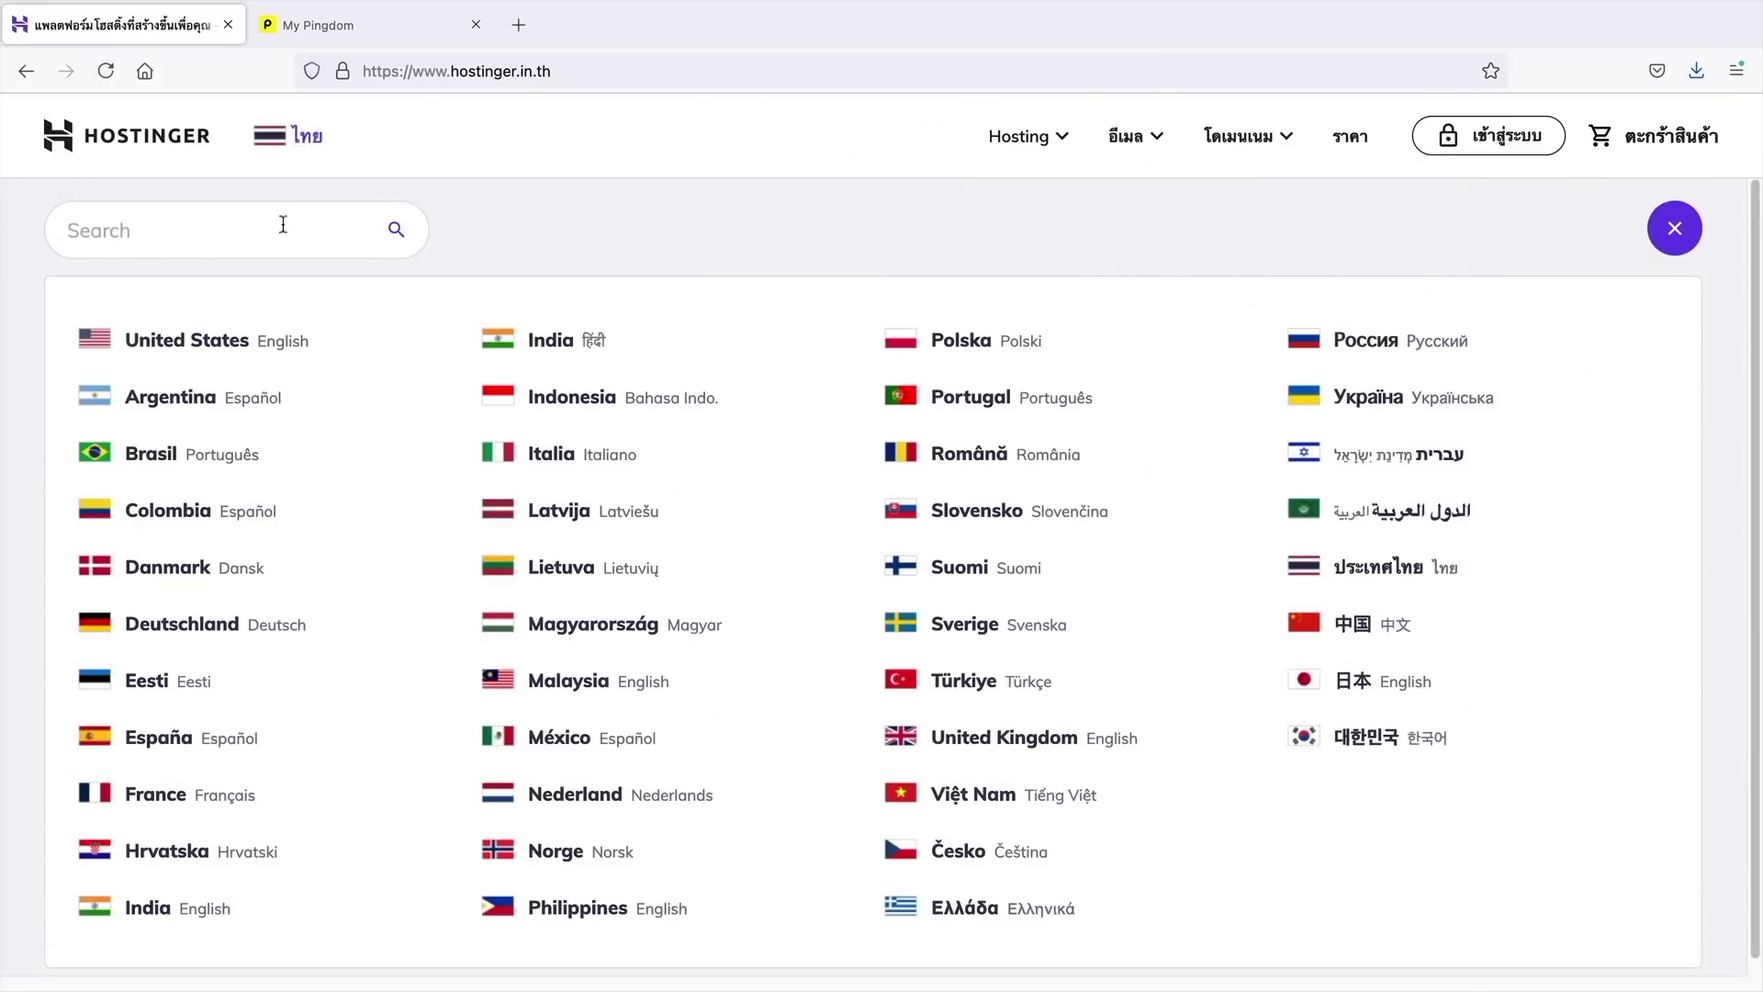
click(218, 348)
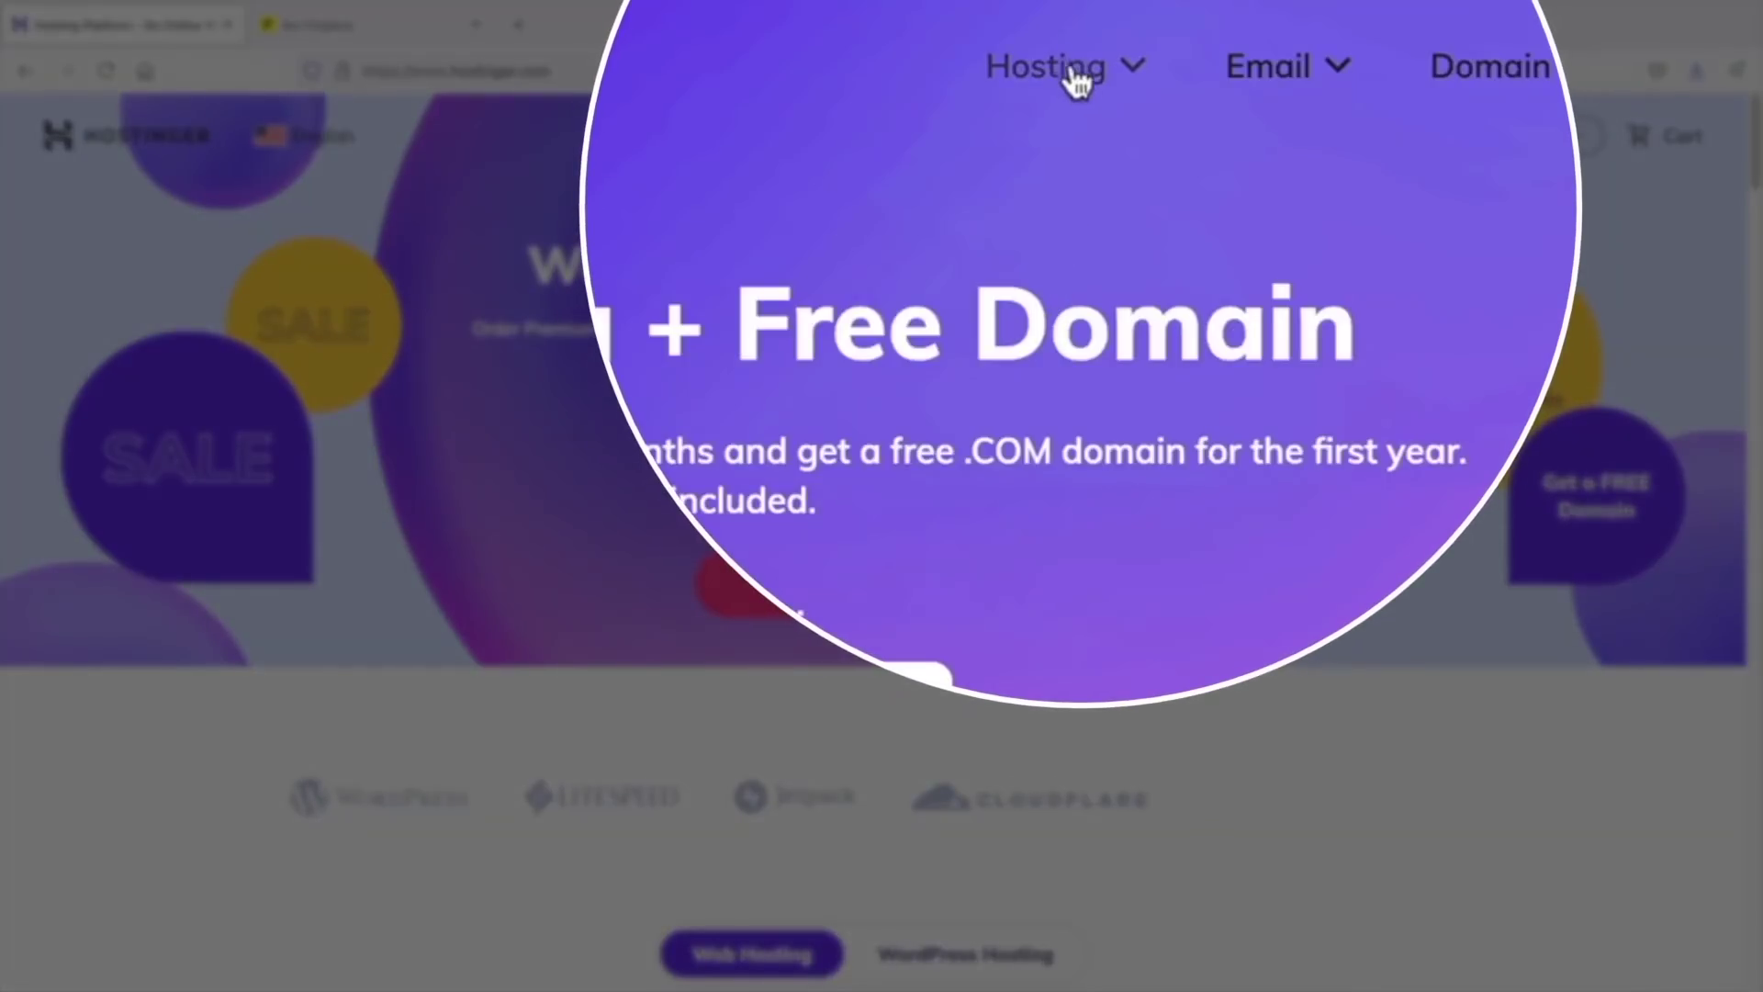
click(1079, 81)
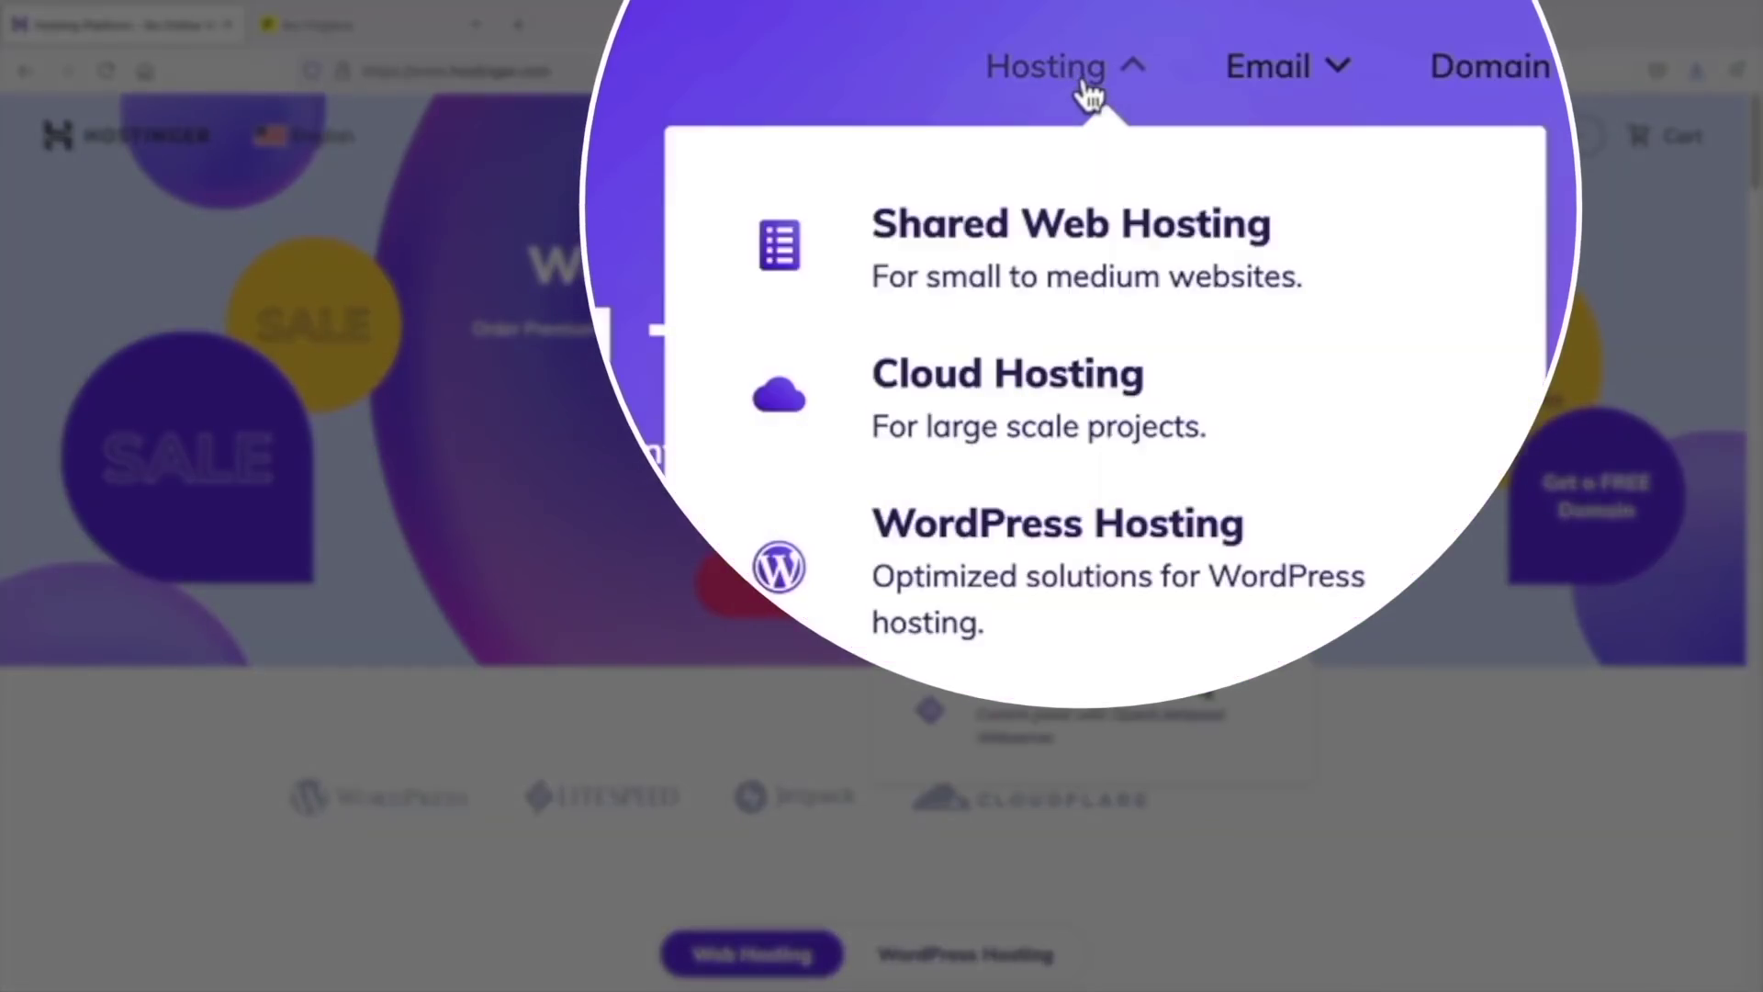
click(999, 246)
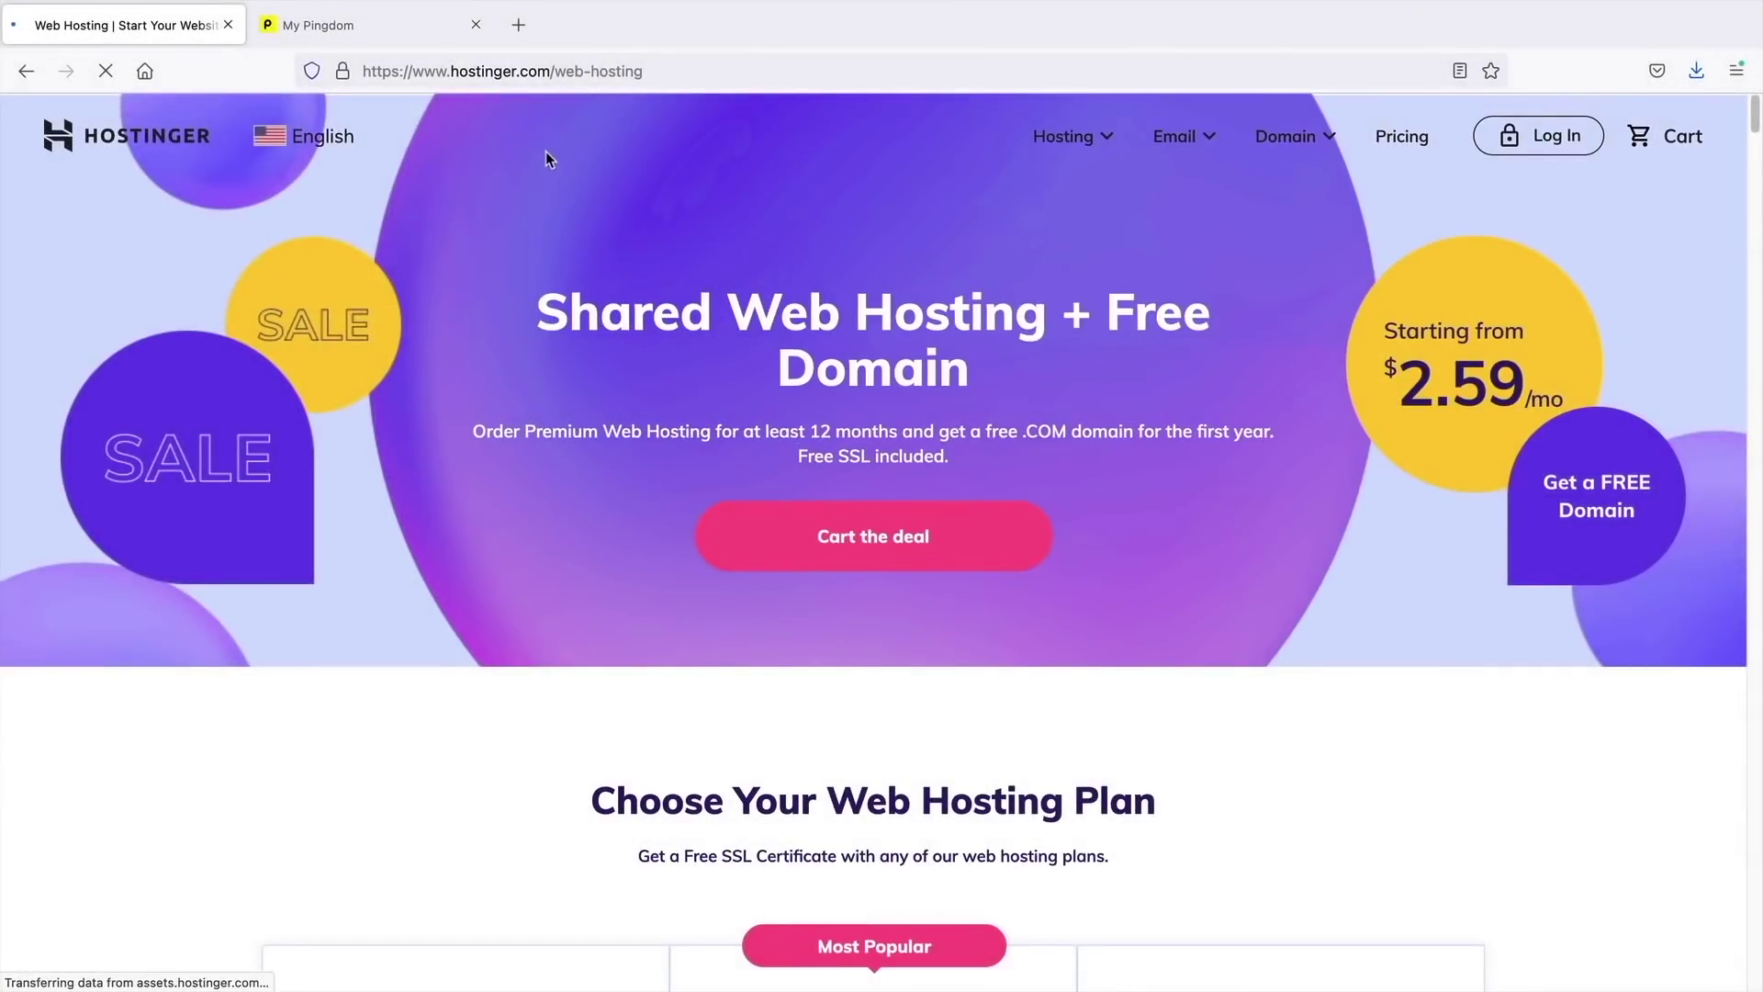
Step: Open Pingdom's Hostinger page speed report, highlight its 898 ms load time, then return to Hostinger
click(393, 41)
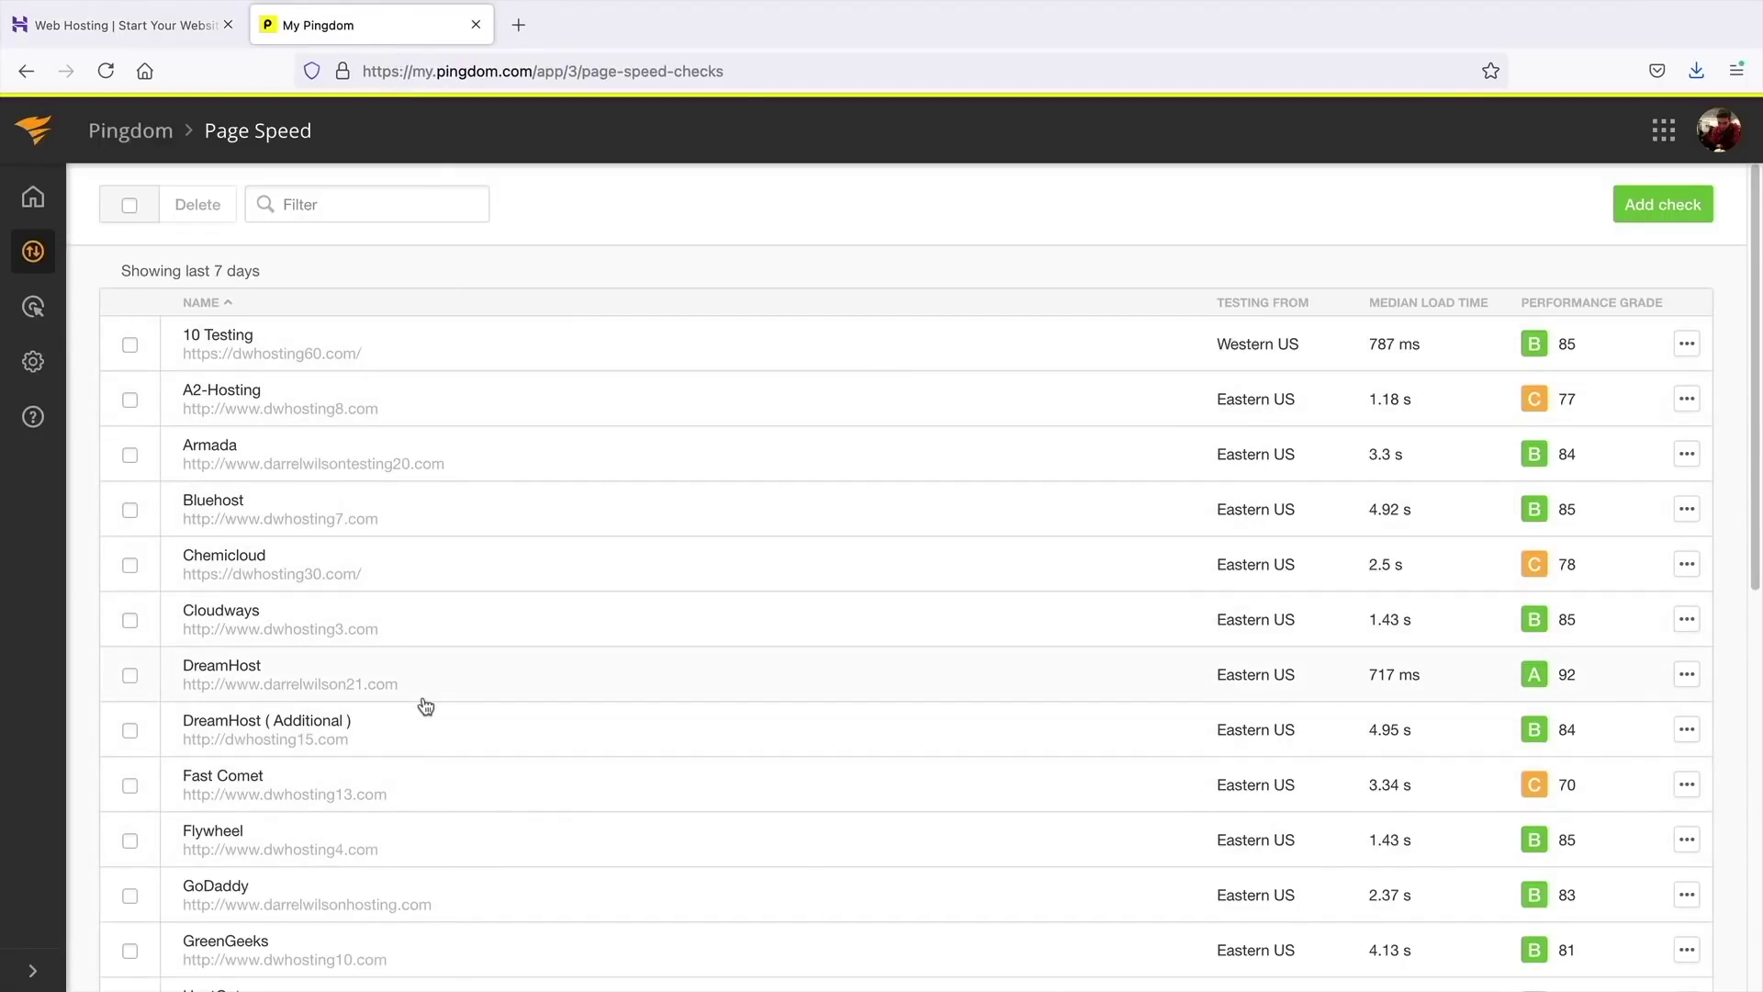
scroll(425, 705, down, 1)
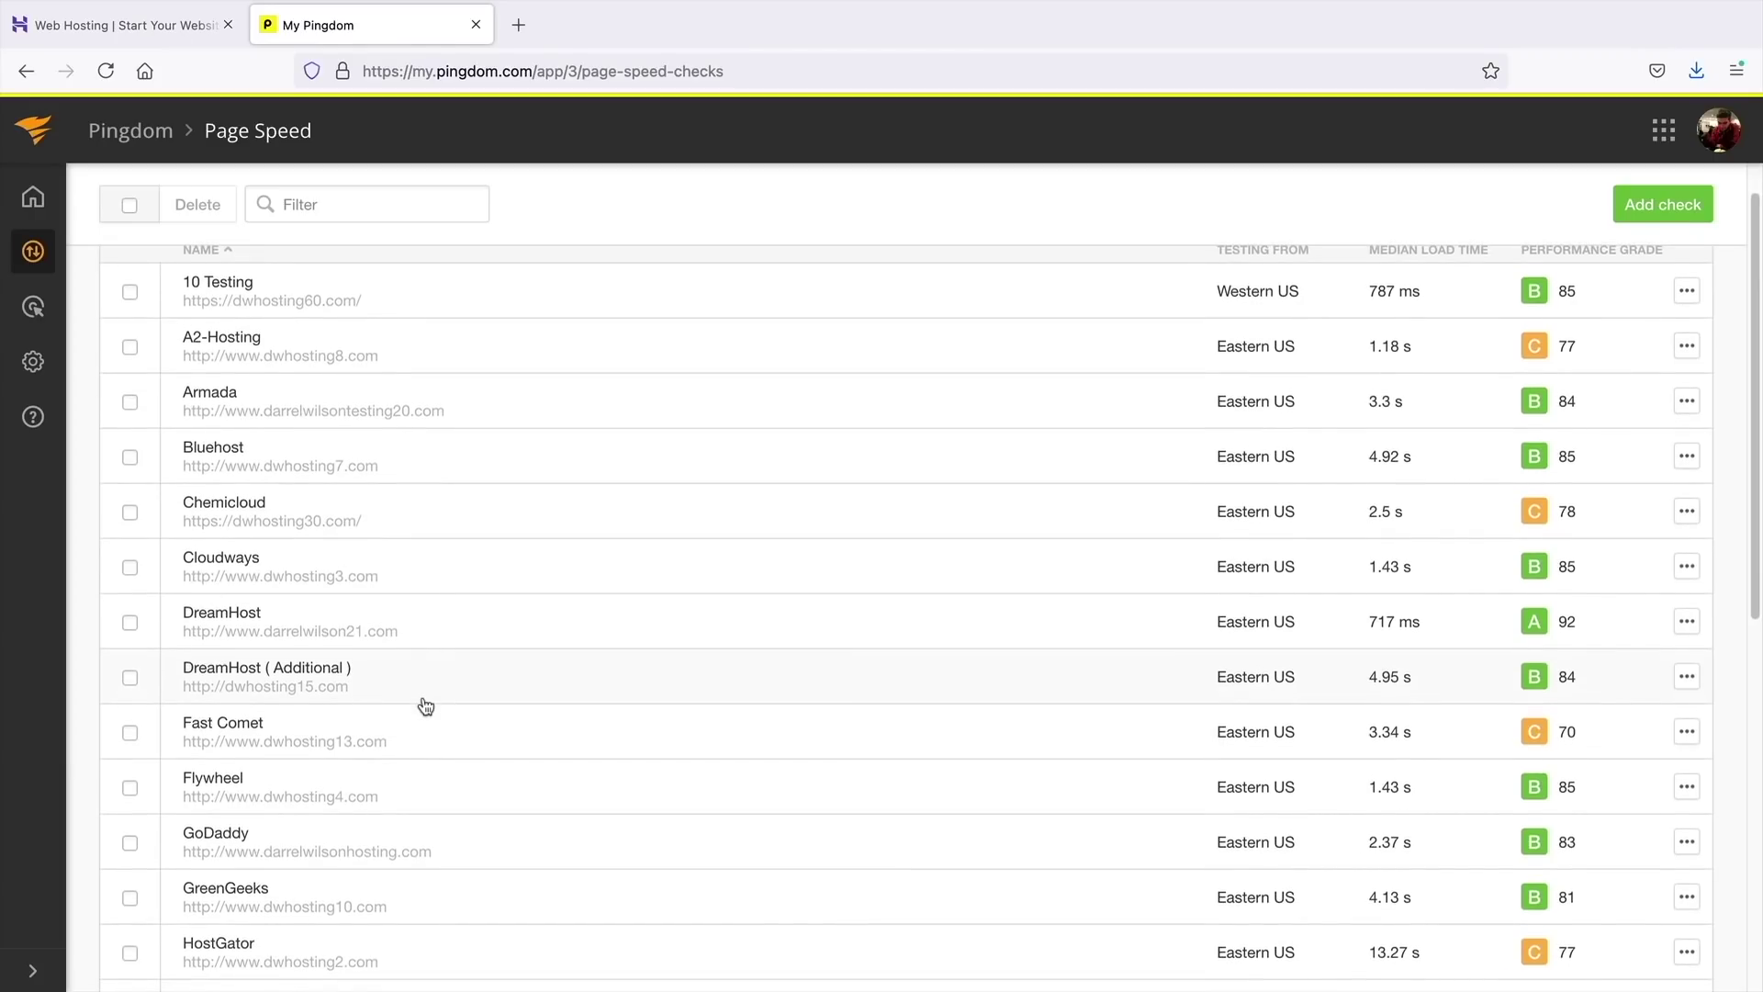
scroll(425, 706, down, 2)
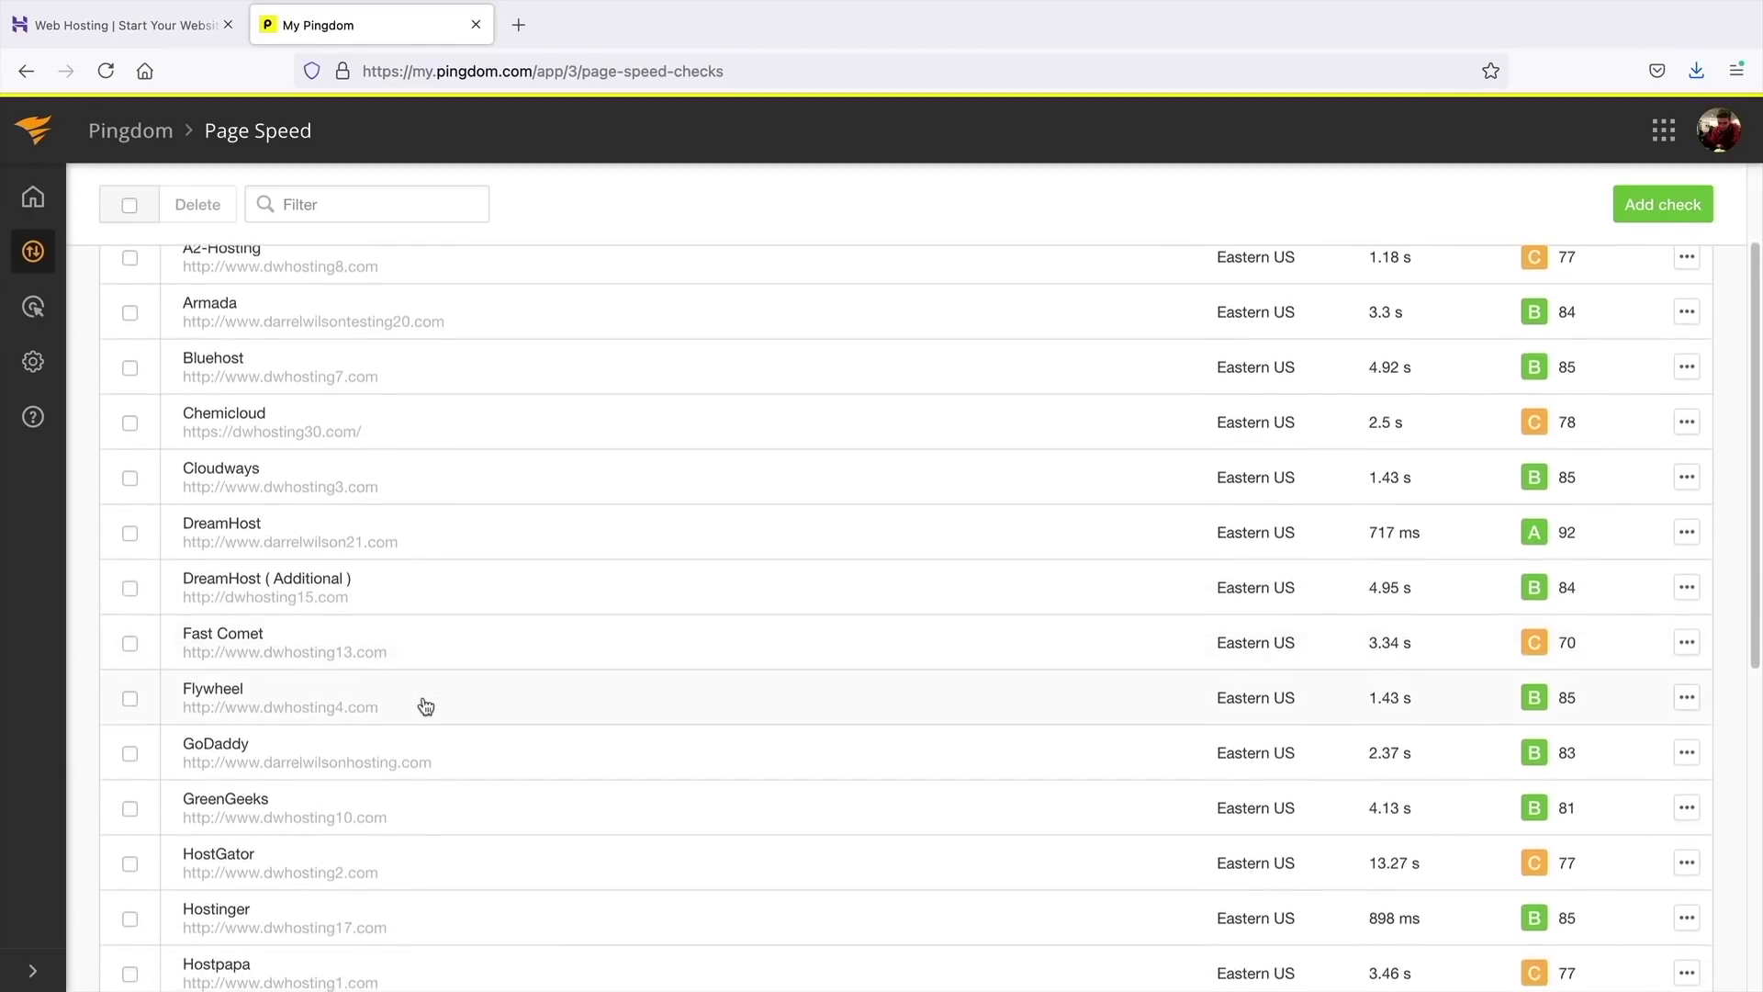
scroll(397, 788, down, 4)
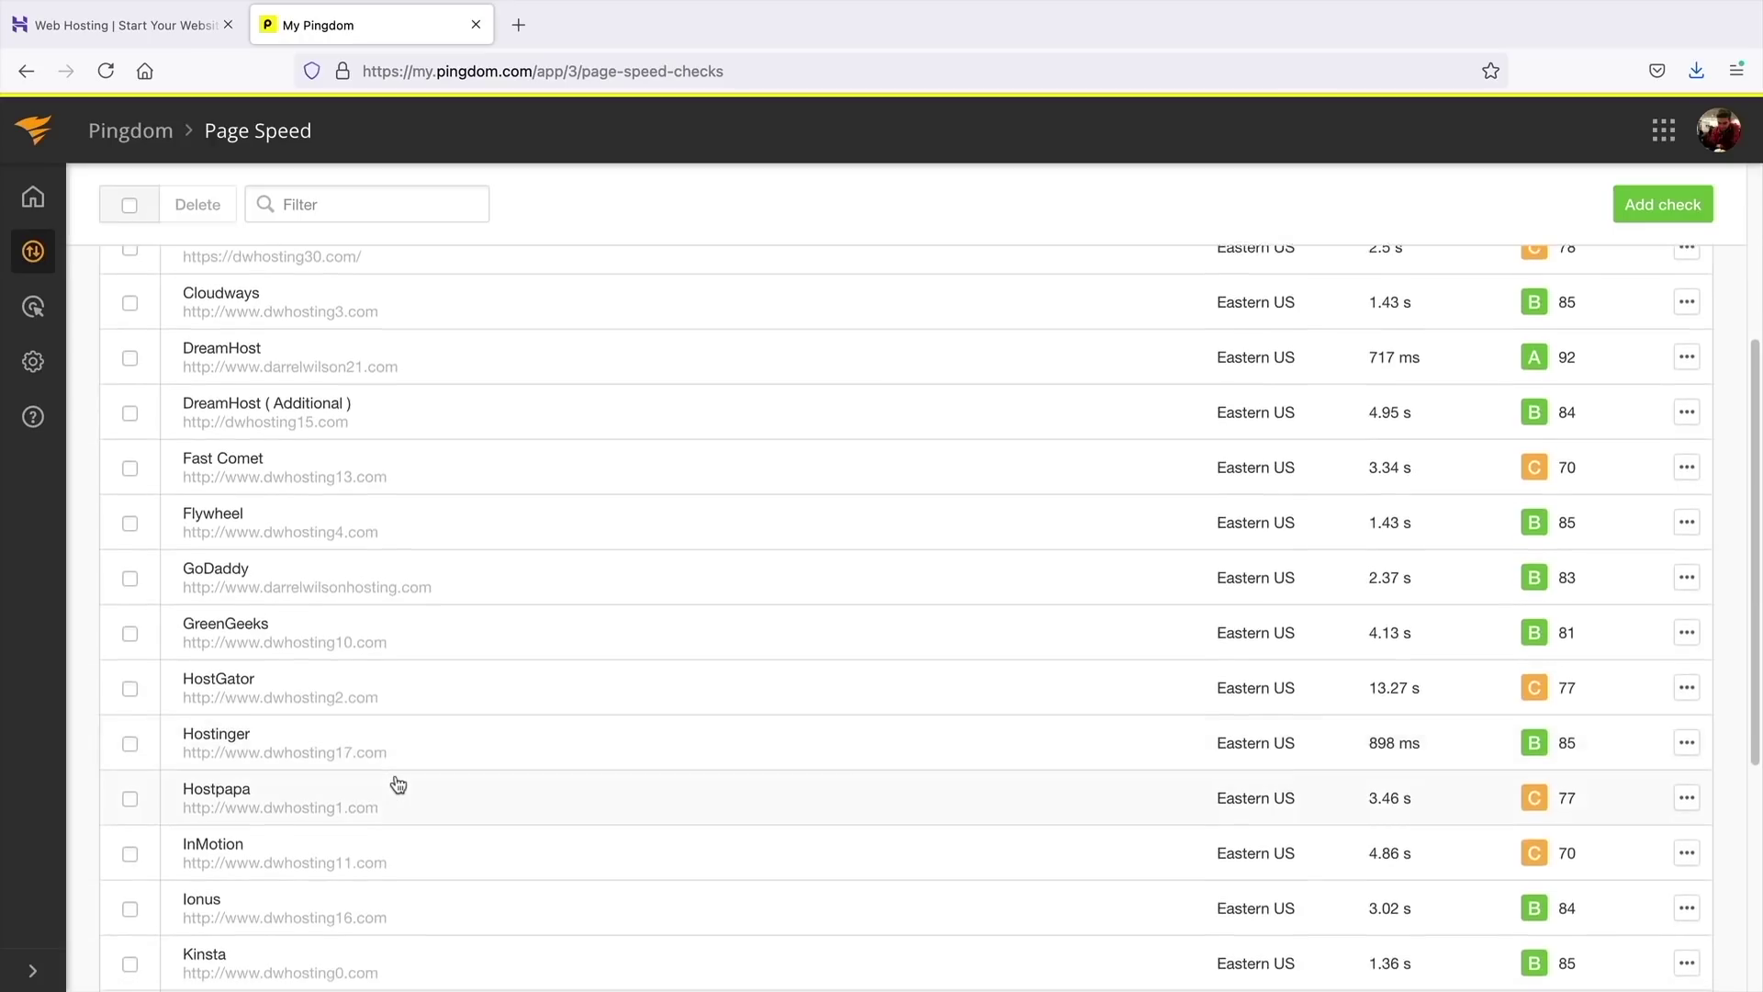
scroll(398, 783, down, 3)
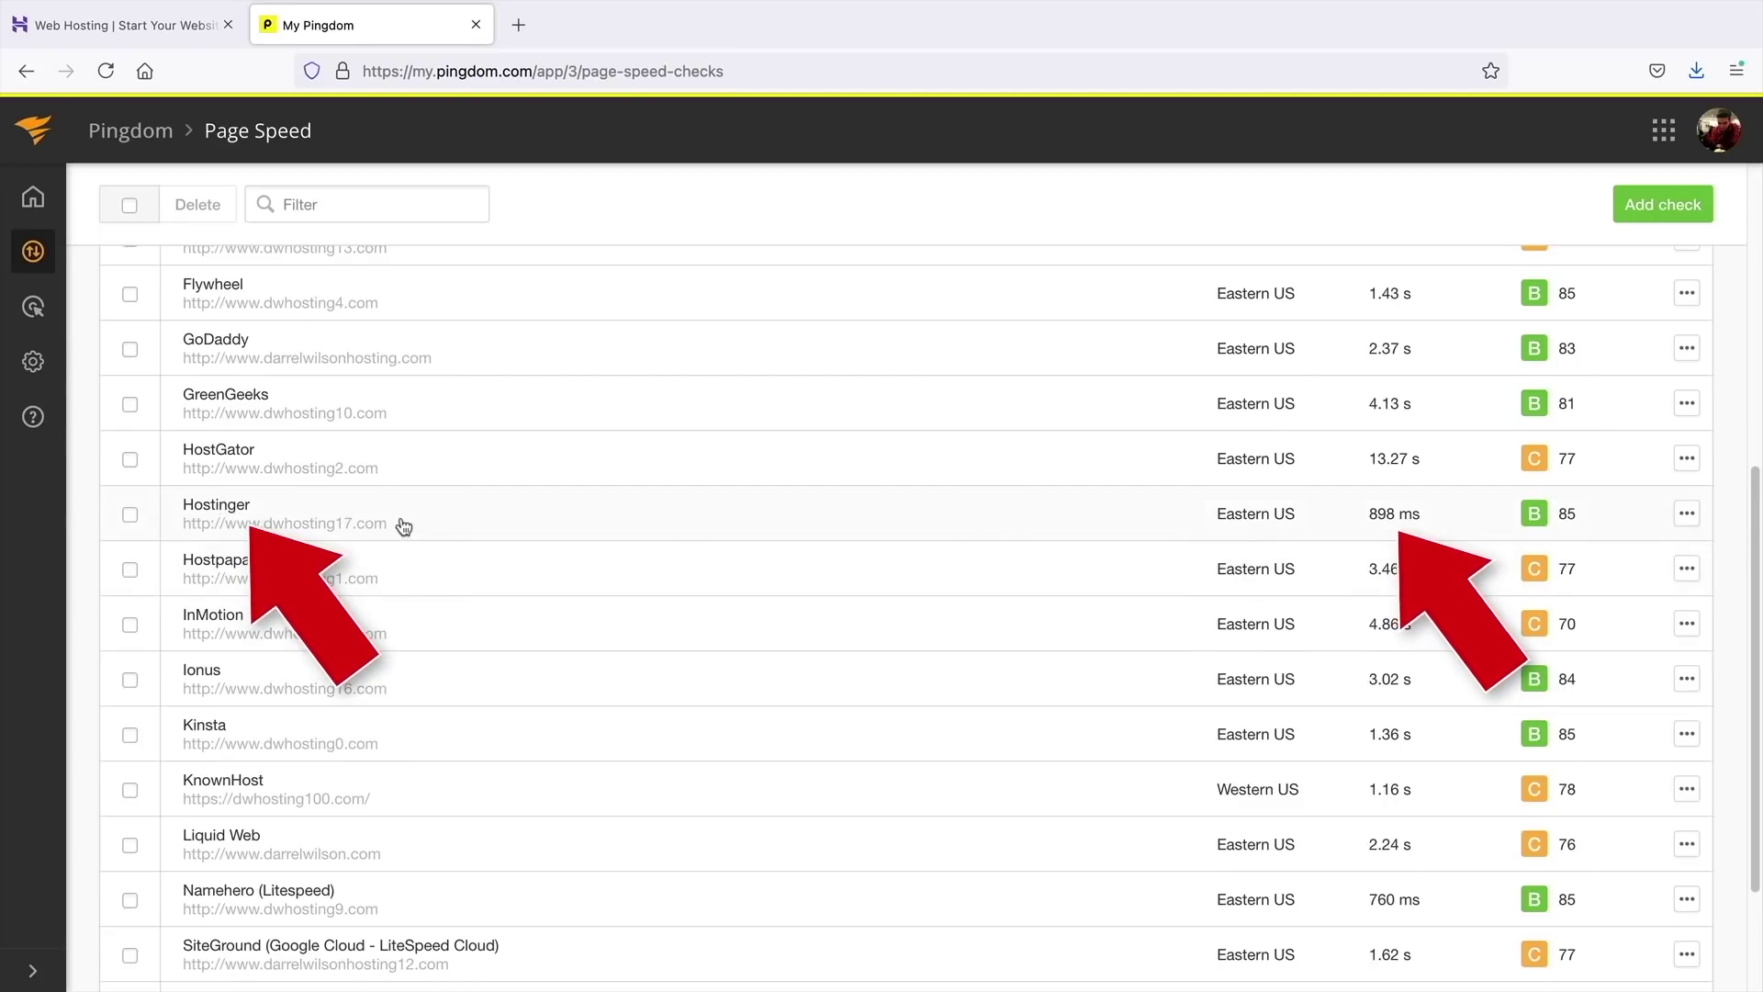
click(719, 534)
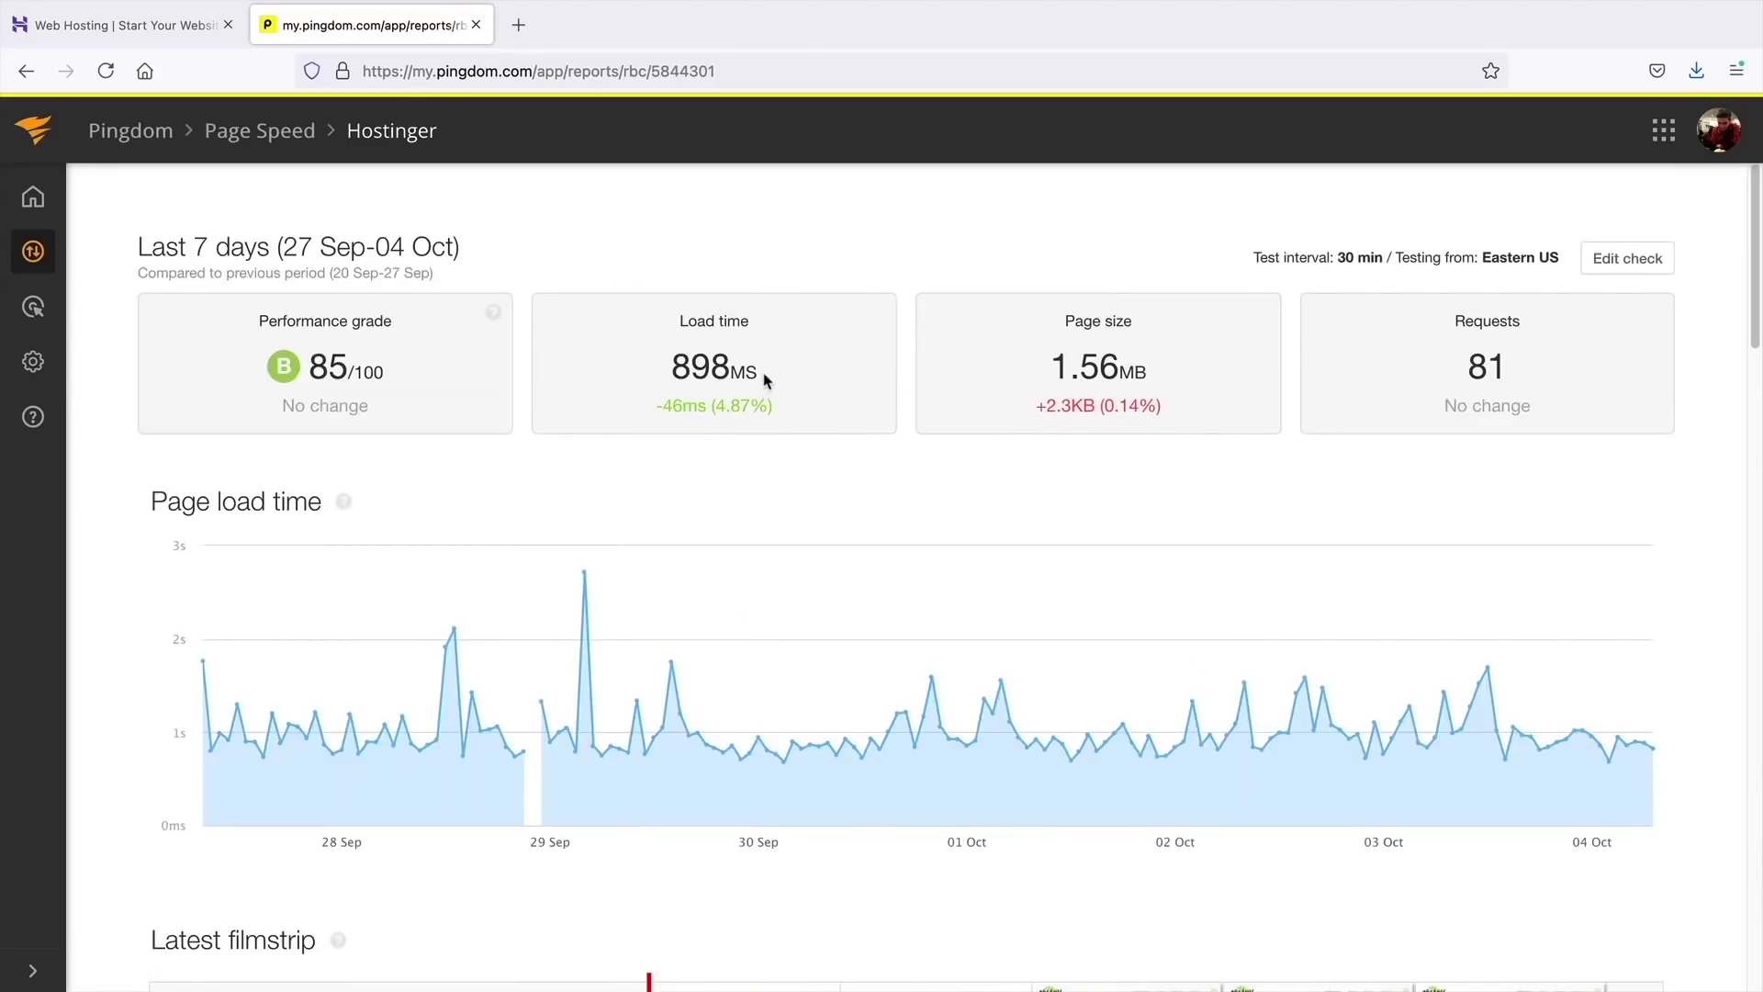
drag(765, 379, 668, 369)
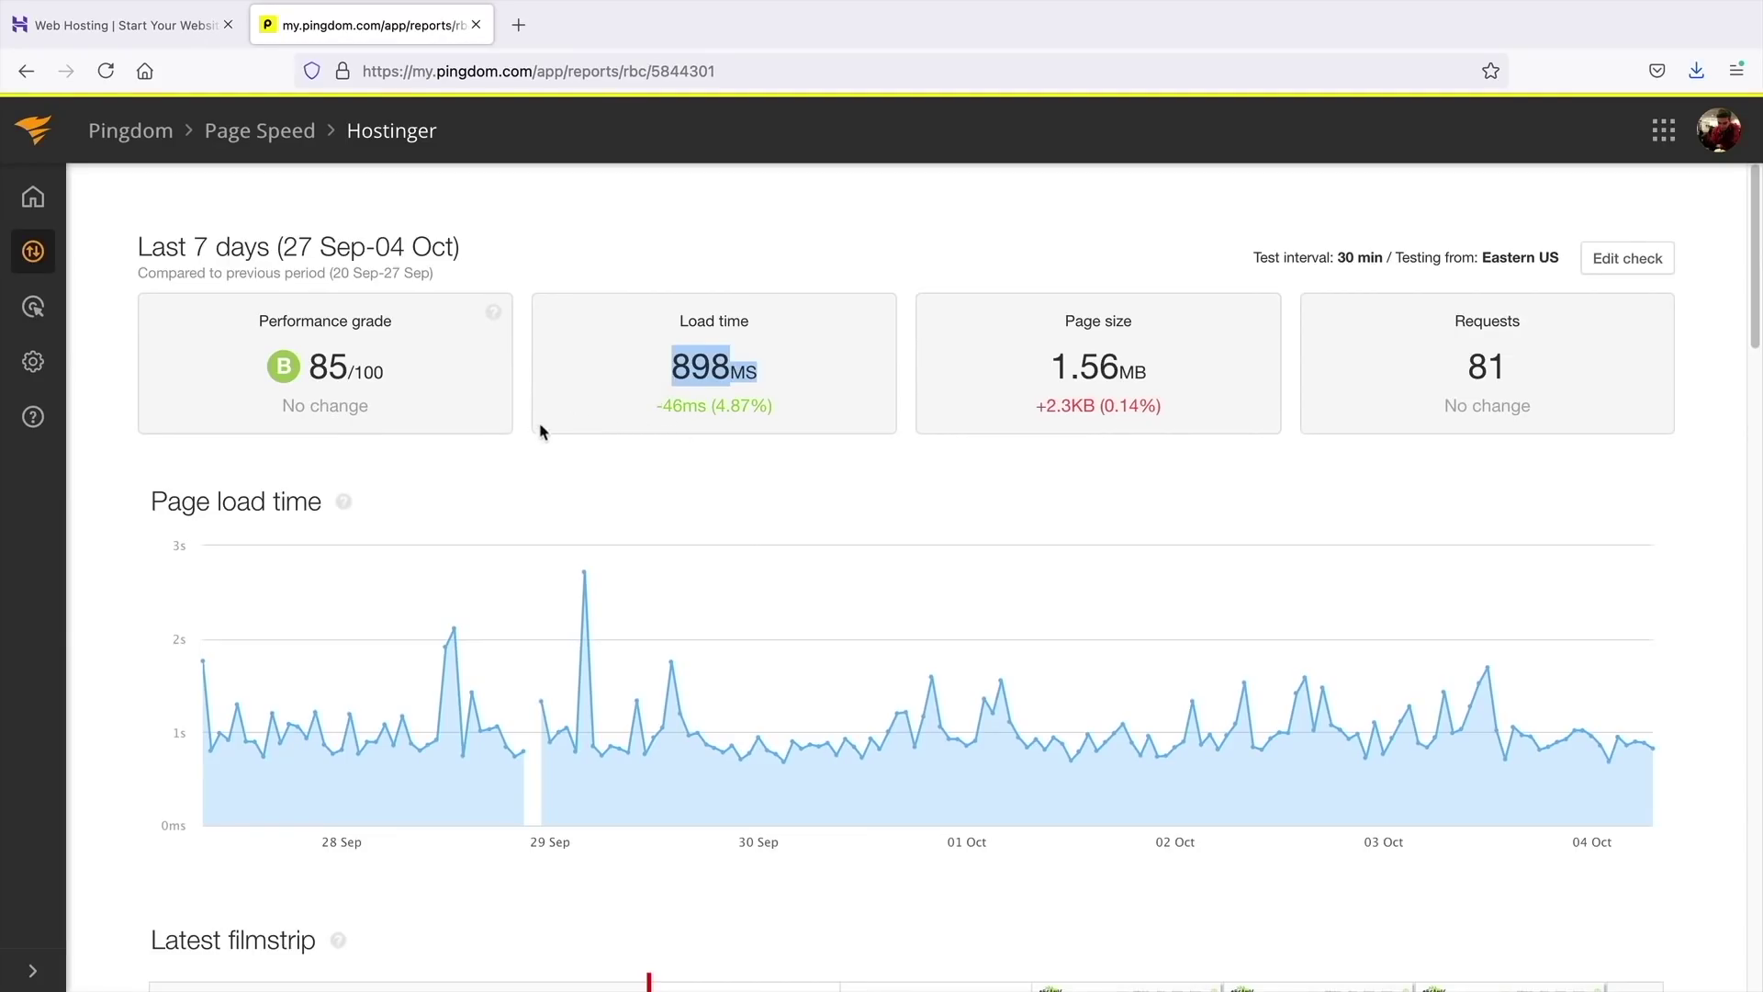
click(156, 26)
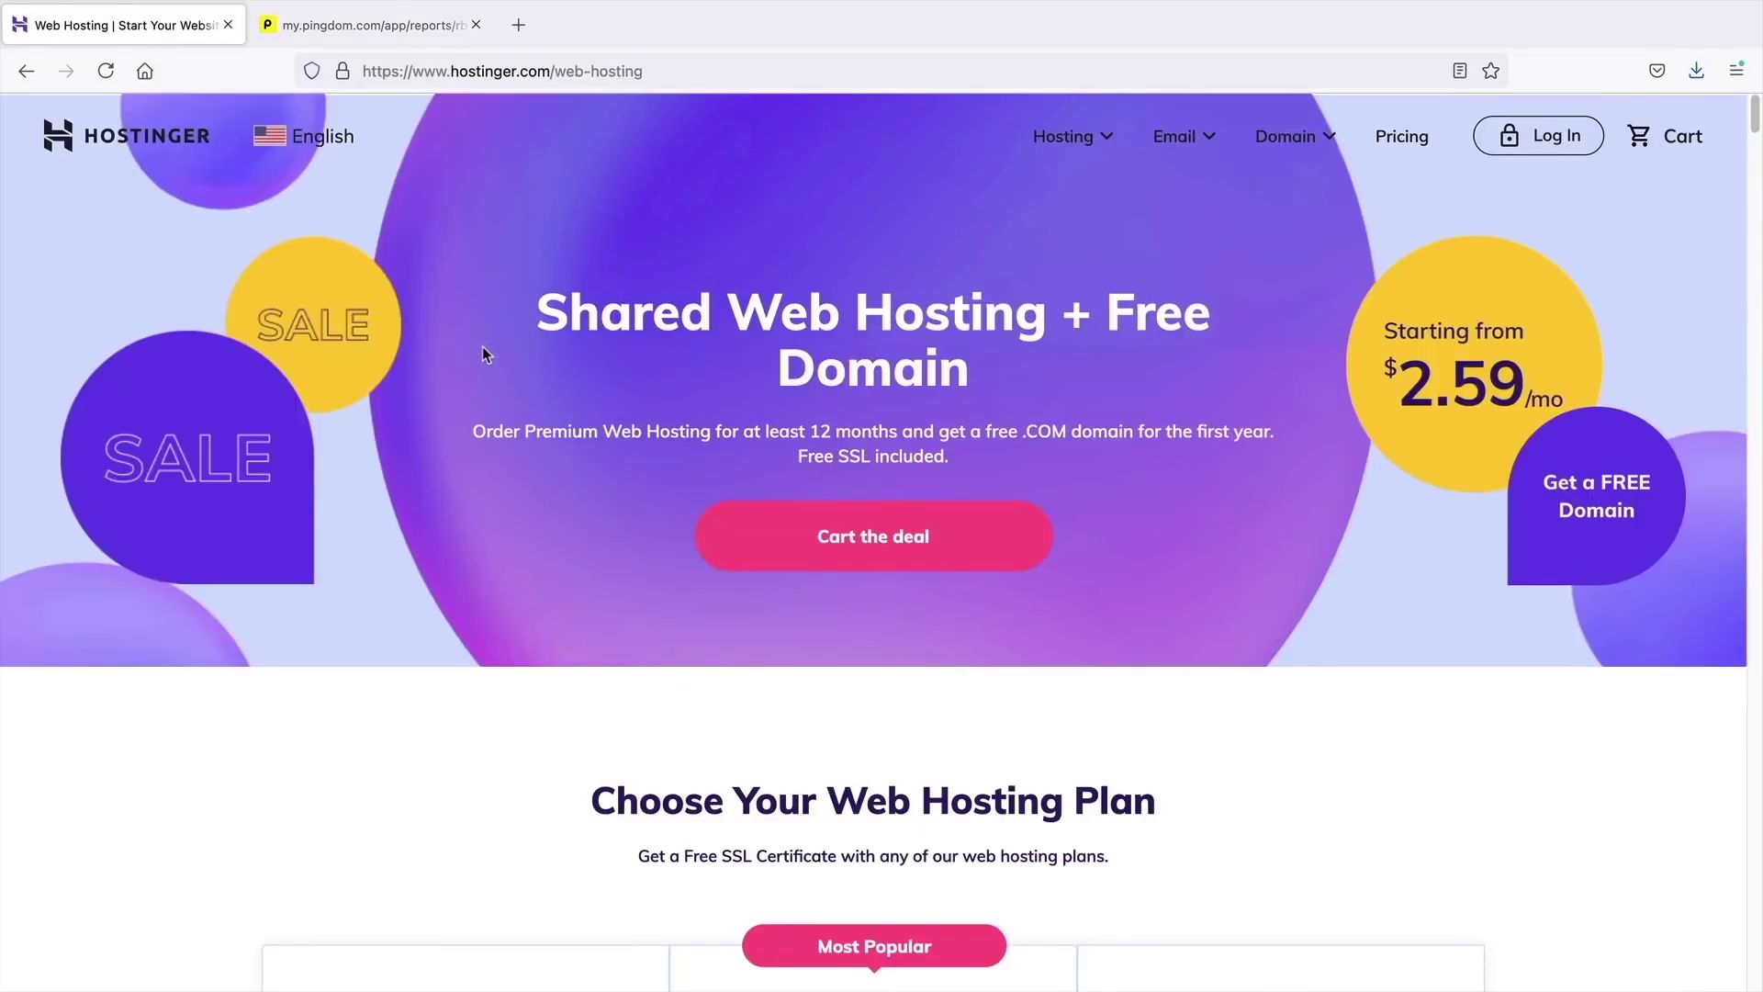
Step: Jump to the pricing table and compare the Premium and Business Shared Hosting plan titles
click(888, 548)
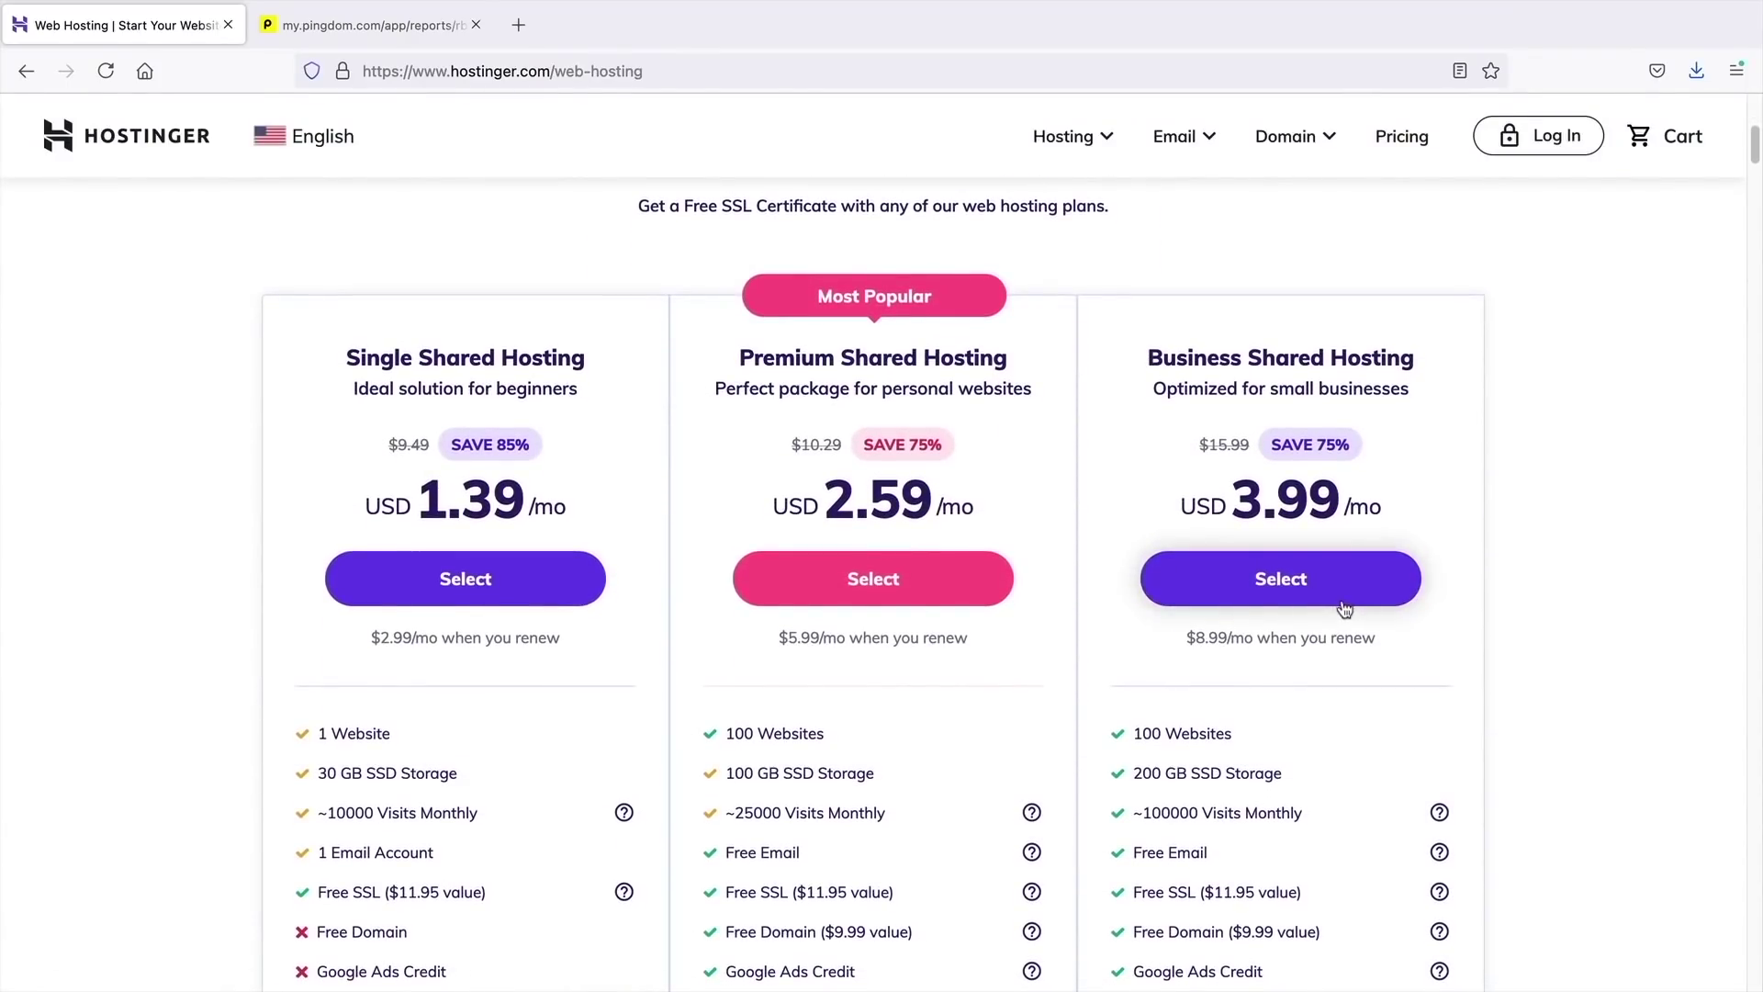
scroll(1540, 653, down, 2)
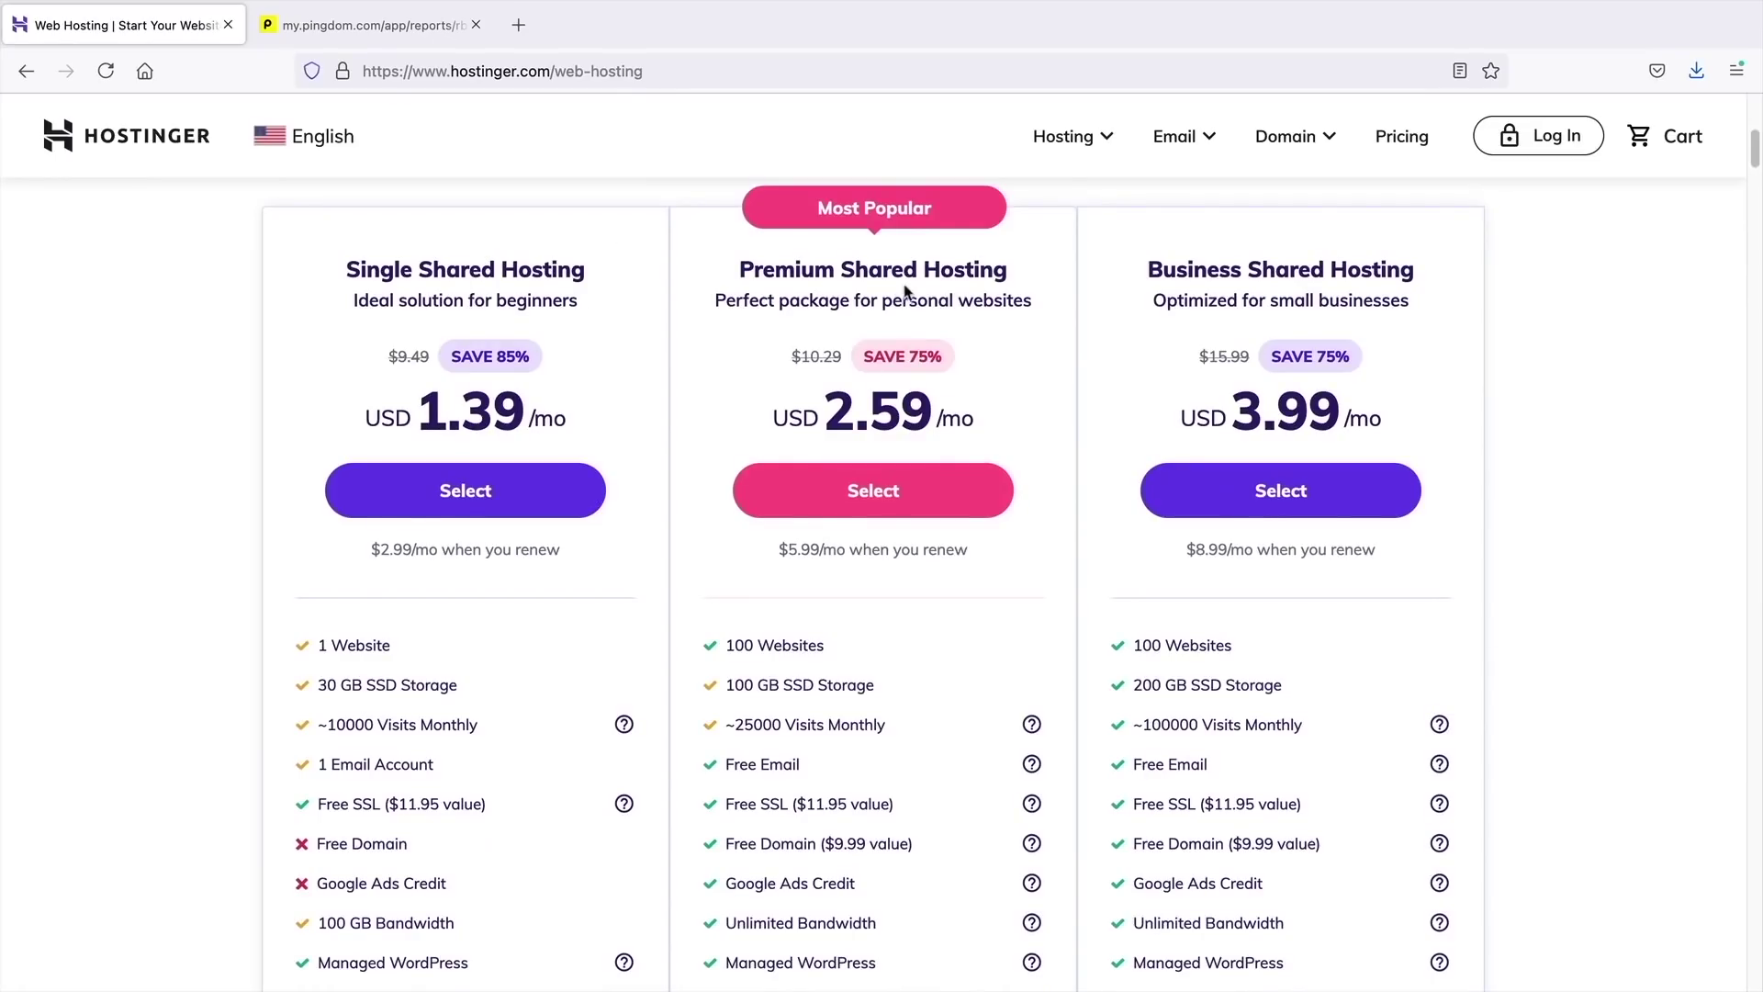
drag(1182, 269, 1453, 287)
click(1504, 295)
drag(748, 271, 1005, 274)
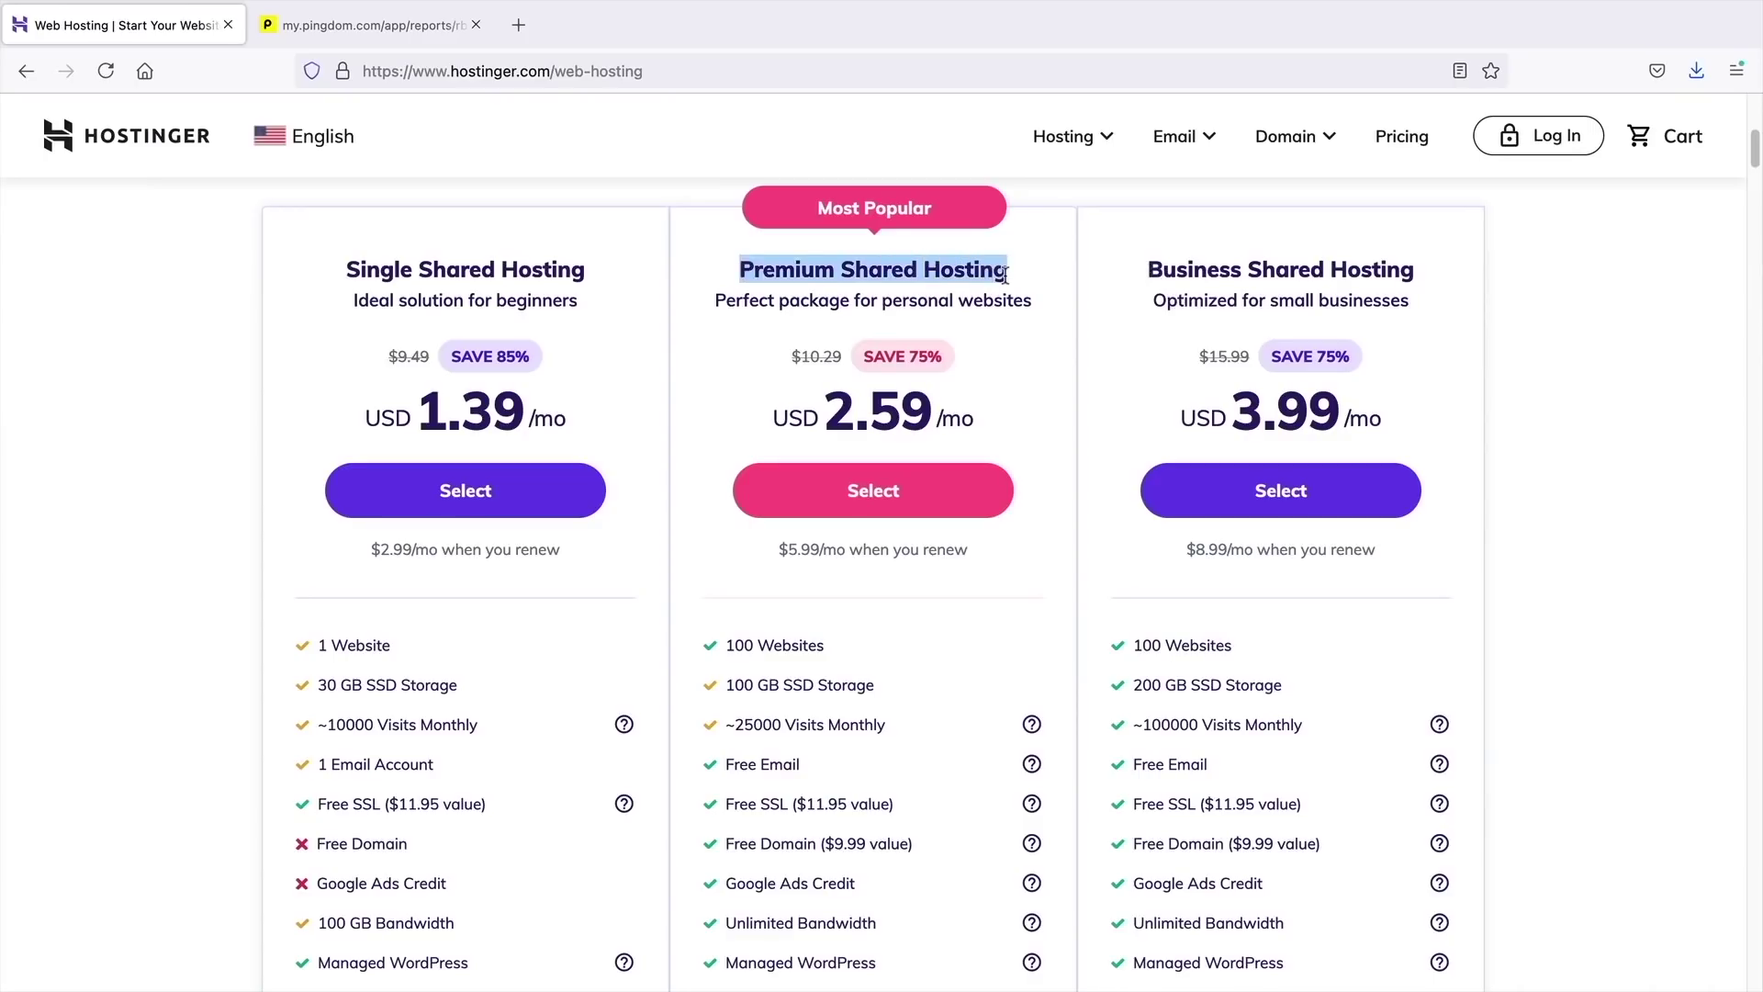
drag(1148, 272, 1423, 280)
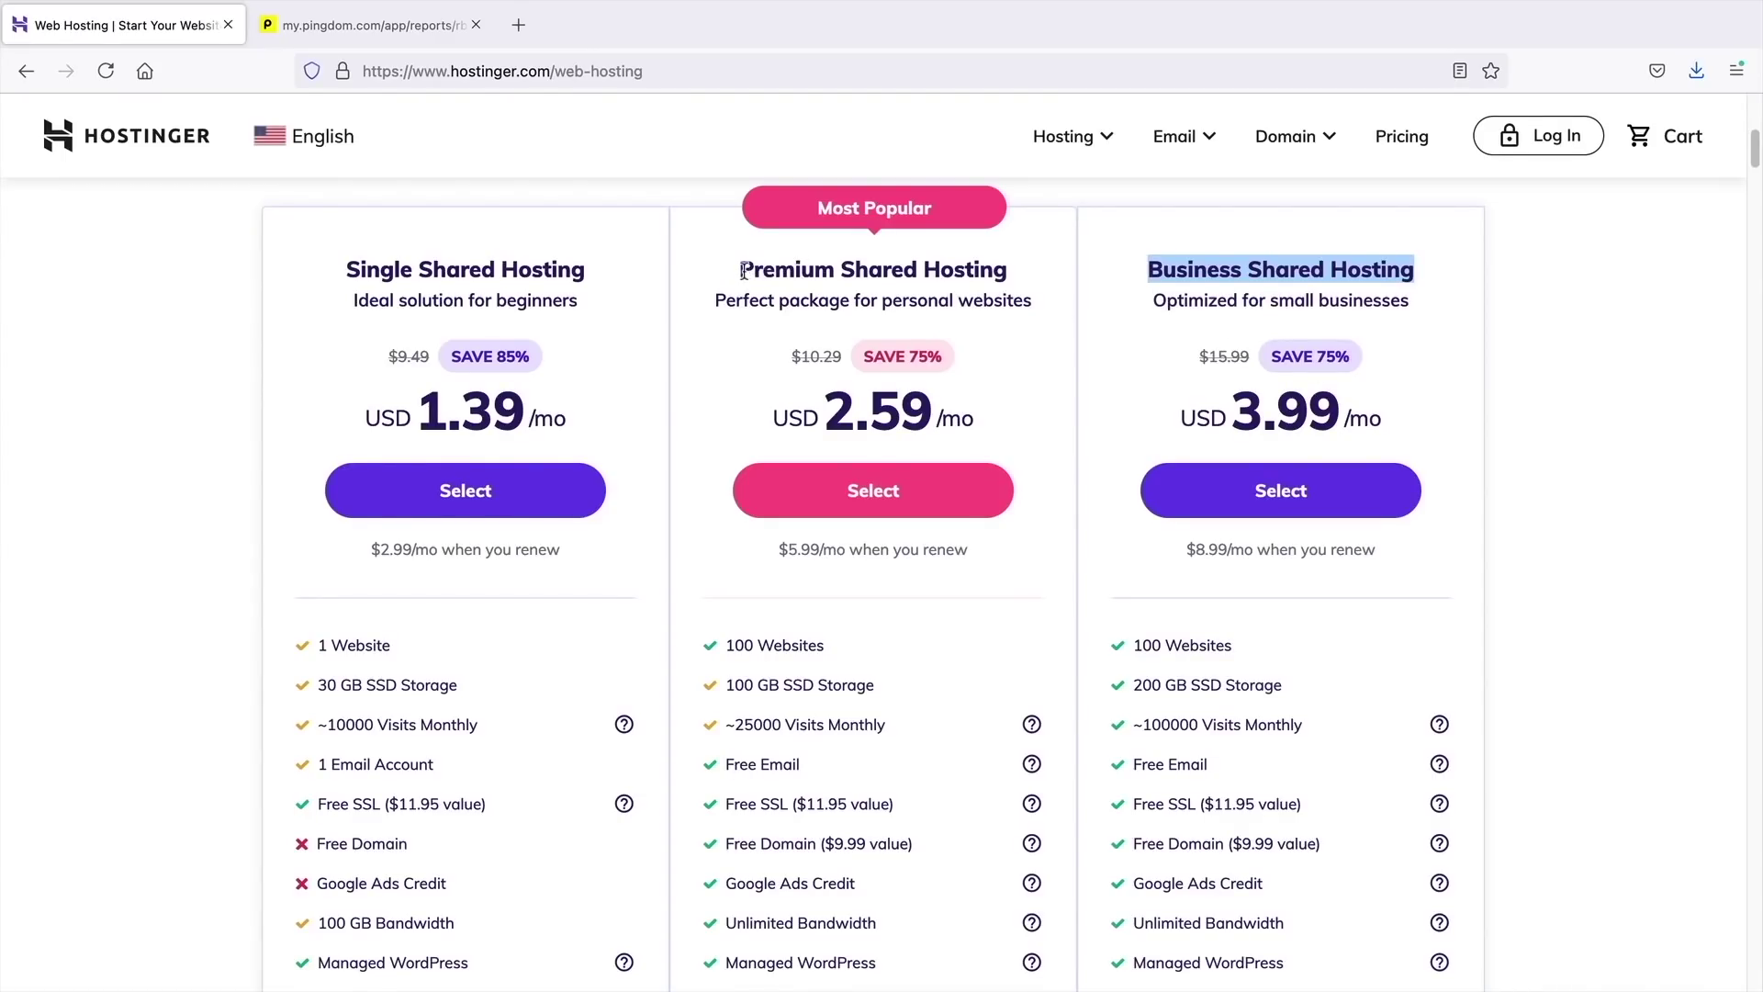
drag(743, 270, 1003, 281)
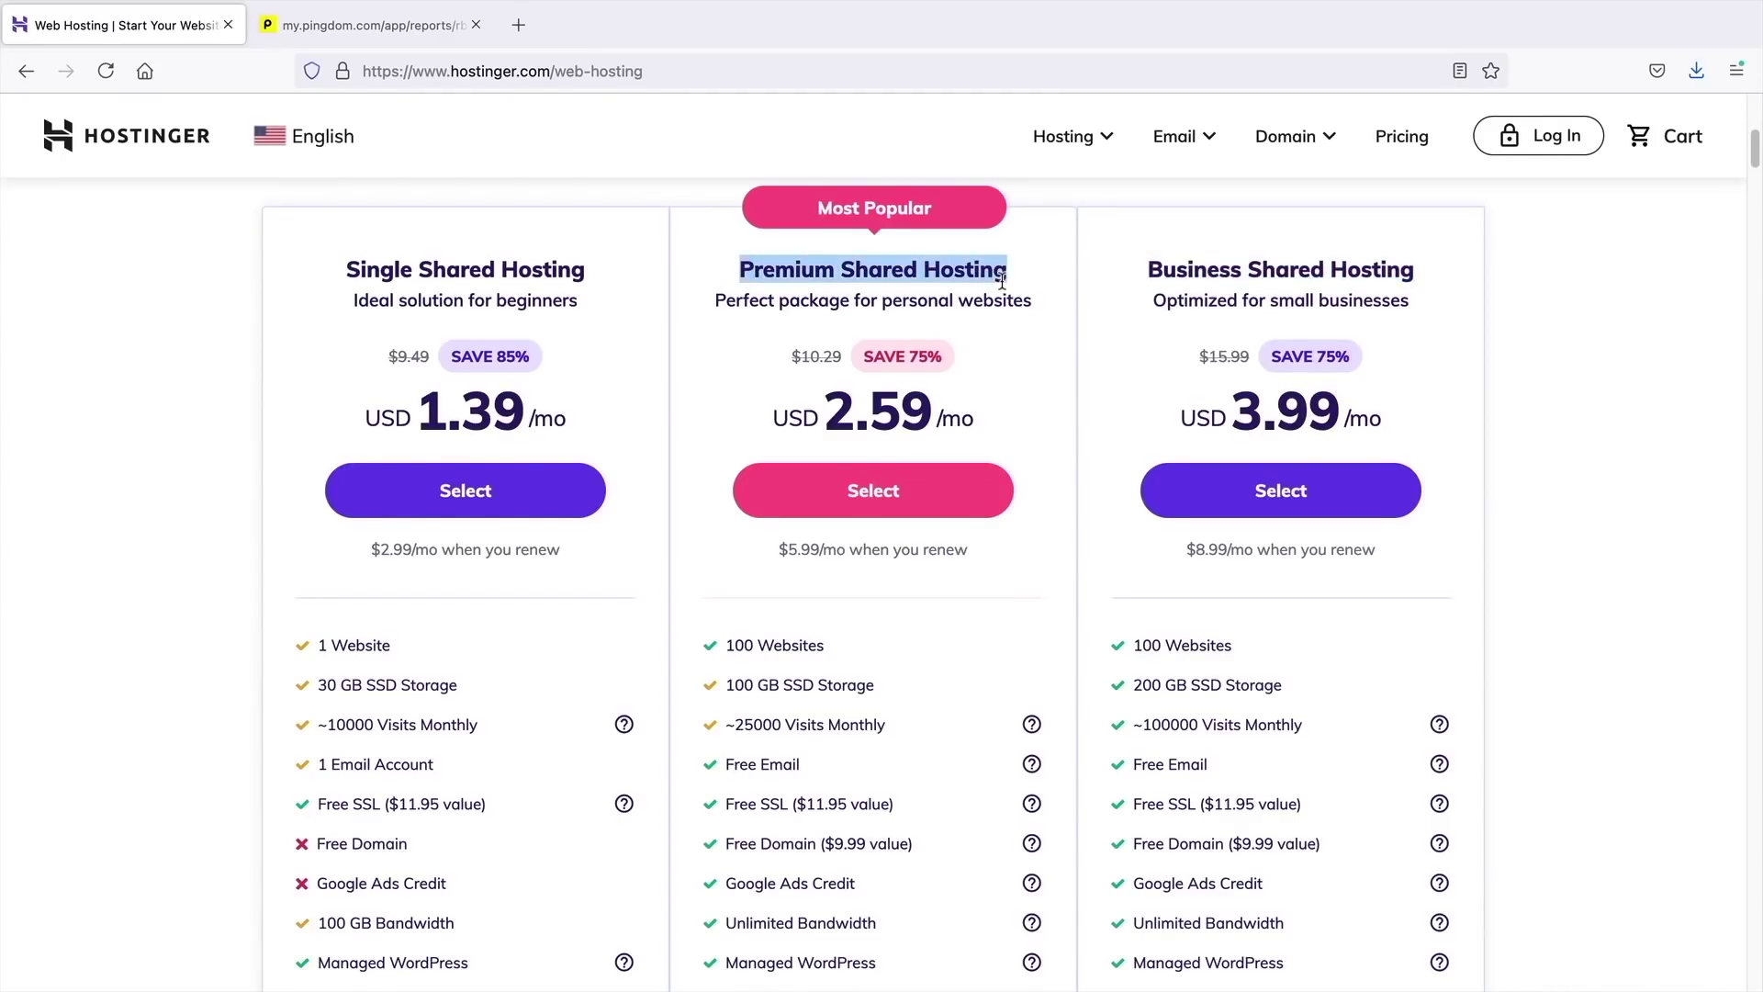
click(1003, 281)
Step: Compare plan features: 100 websites on Premium versus 1 on Single, plus the 30-day money-back guarantee
drag(857, 654, 726, 645)
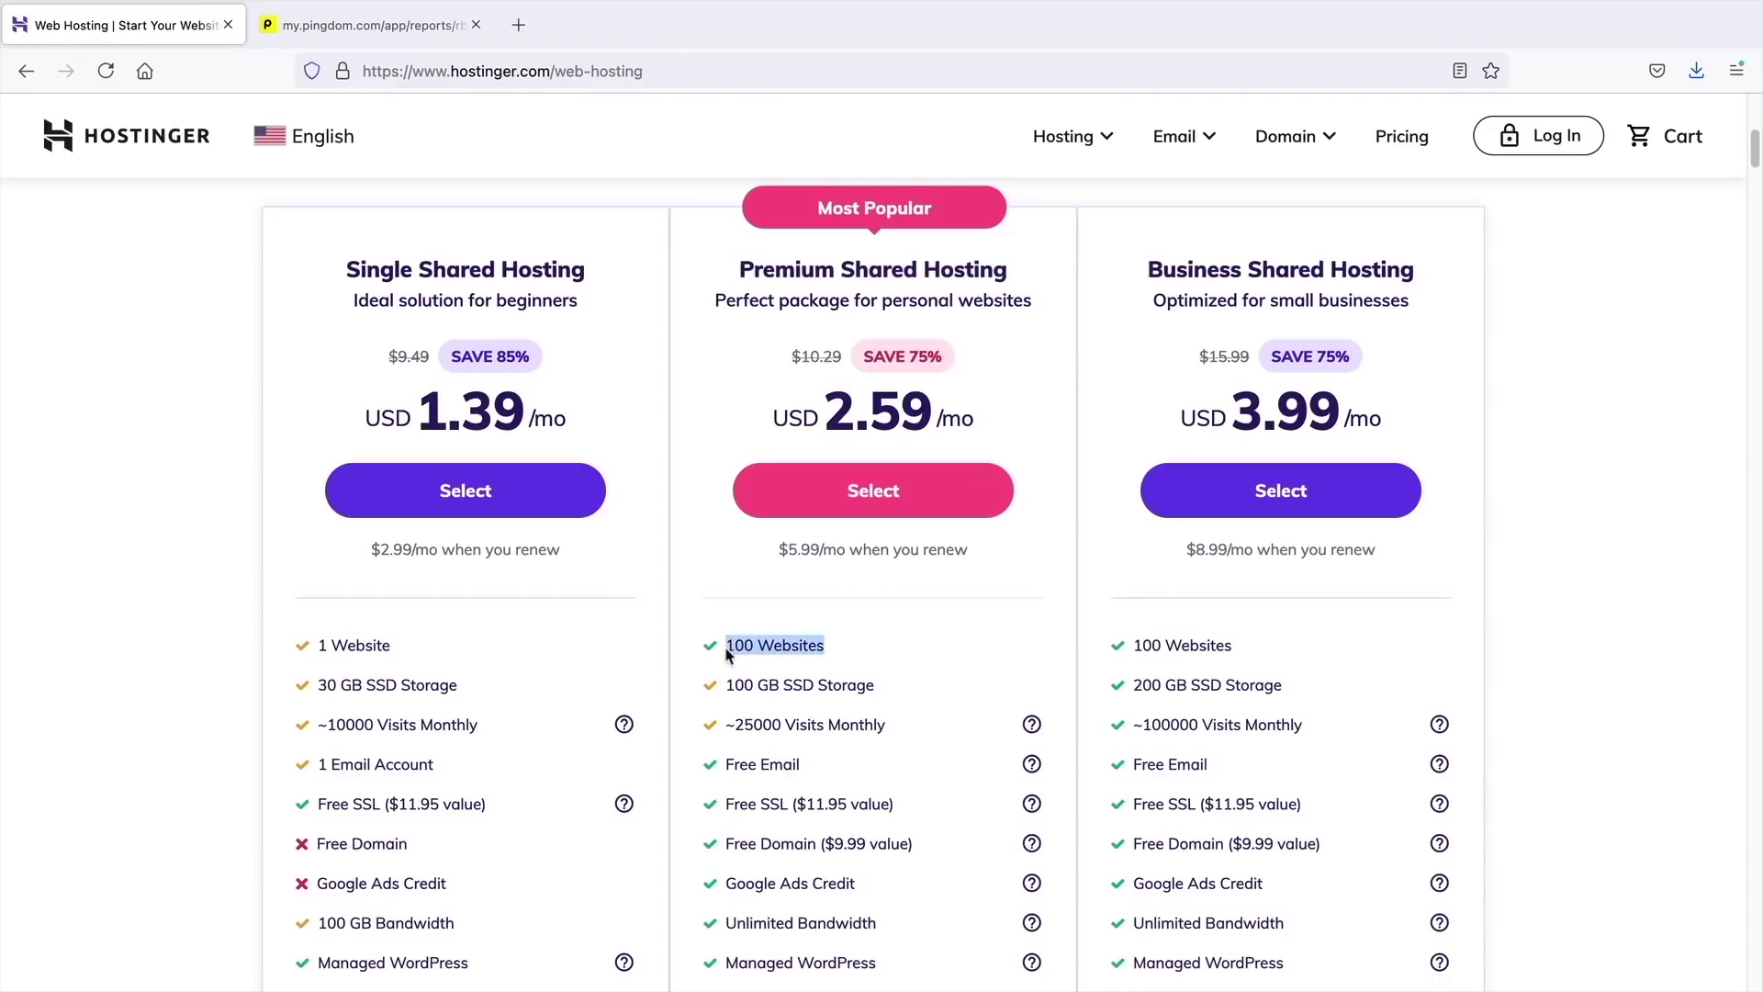
drag(432, 657, 306, 649)
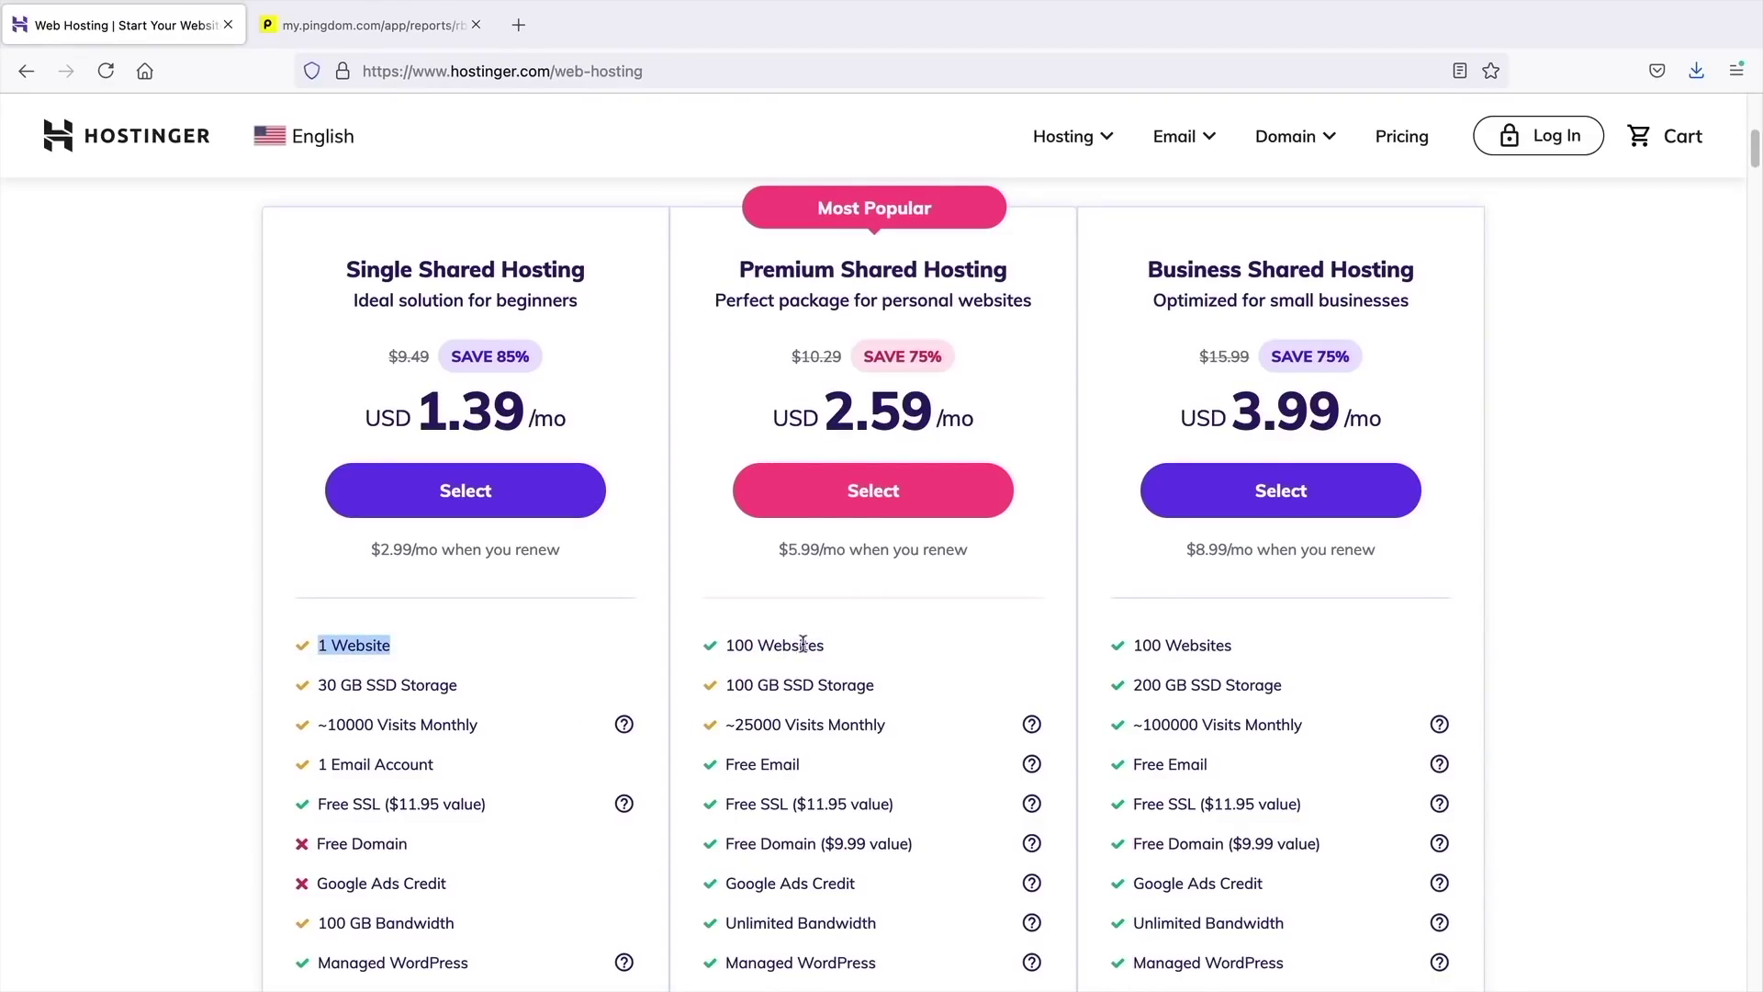
drag(746, 274, 1005, 277)
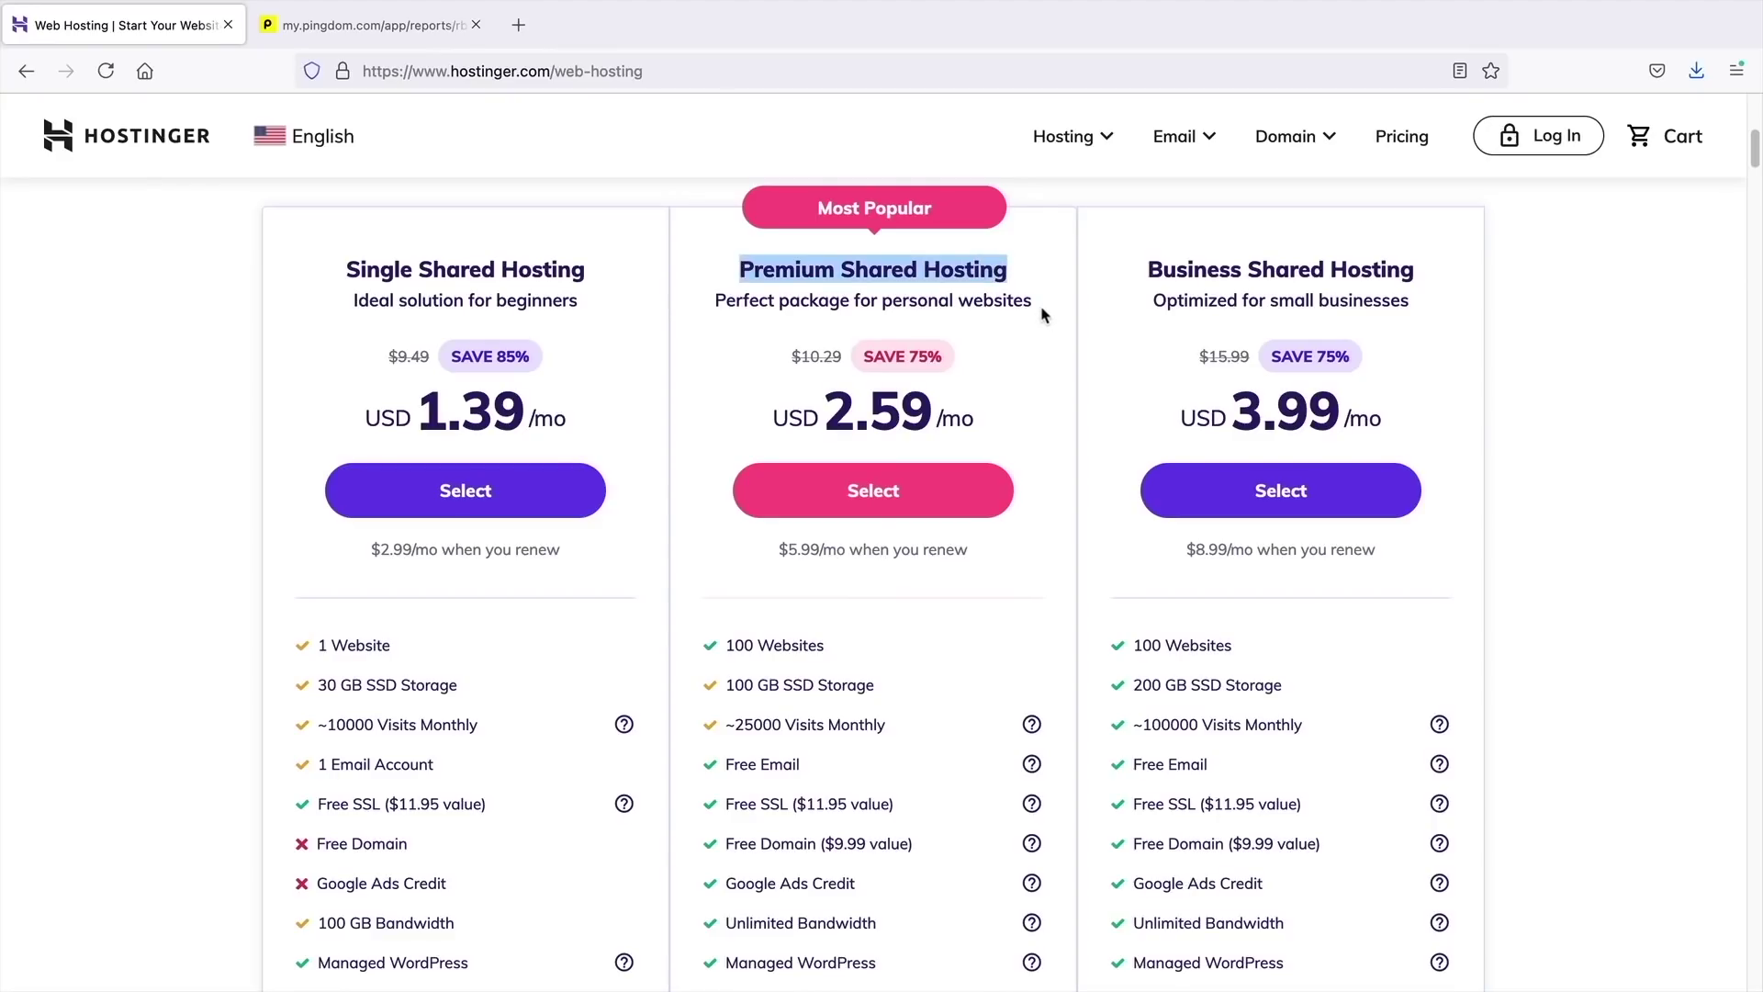
drag(1137, 274, 1444, 285)
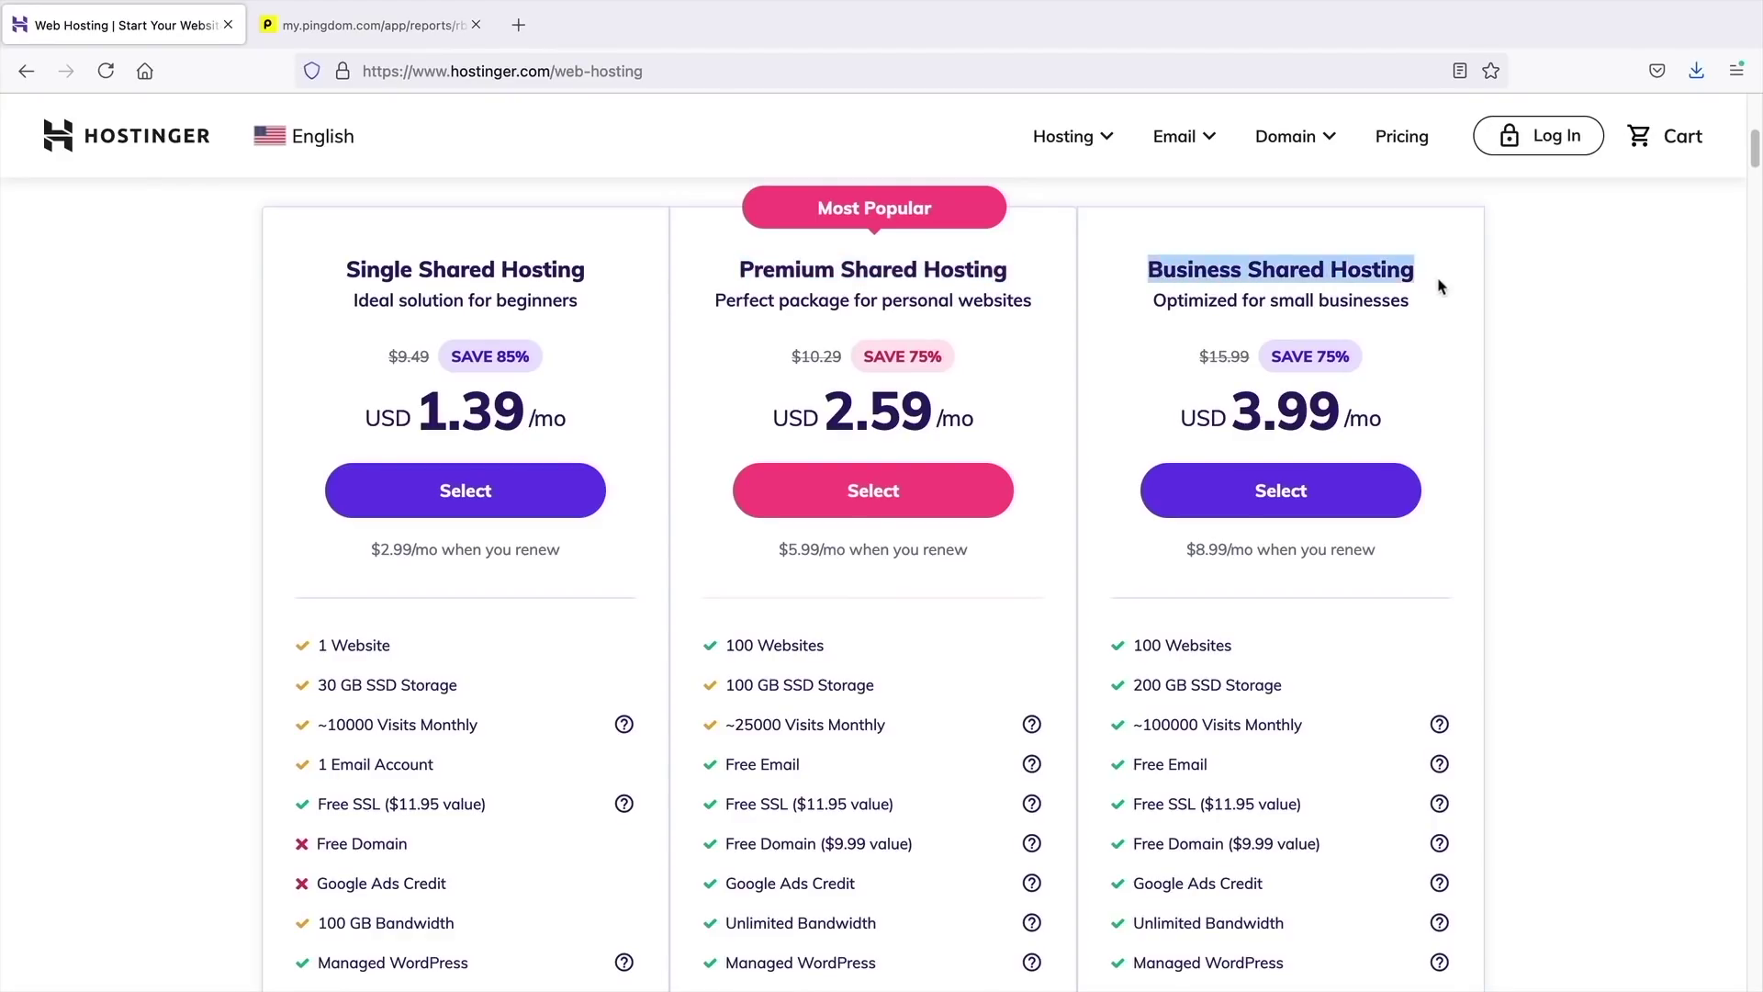
click(1510, 358)
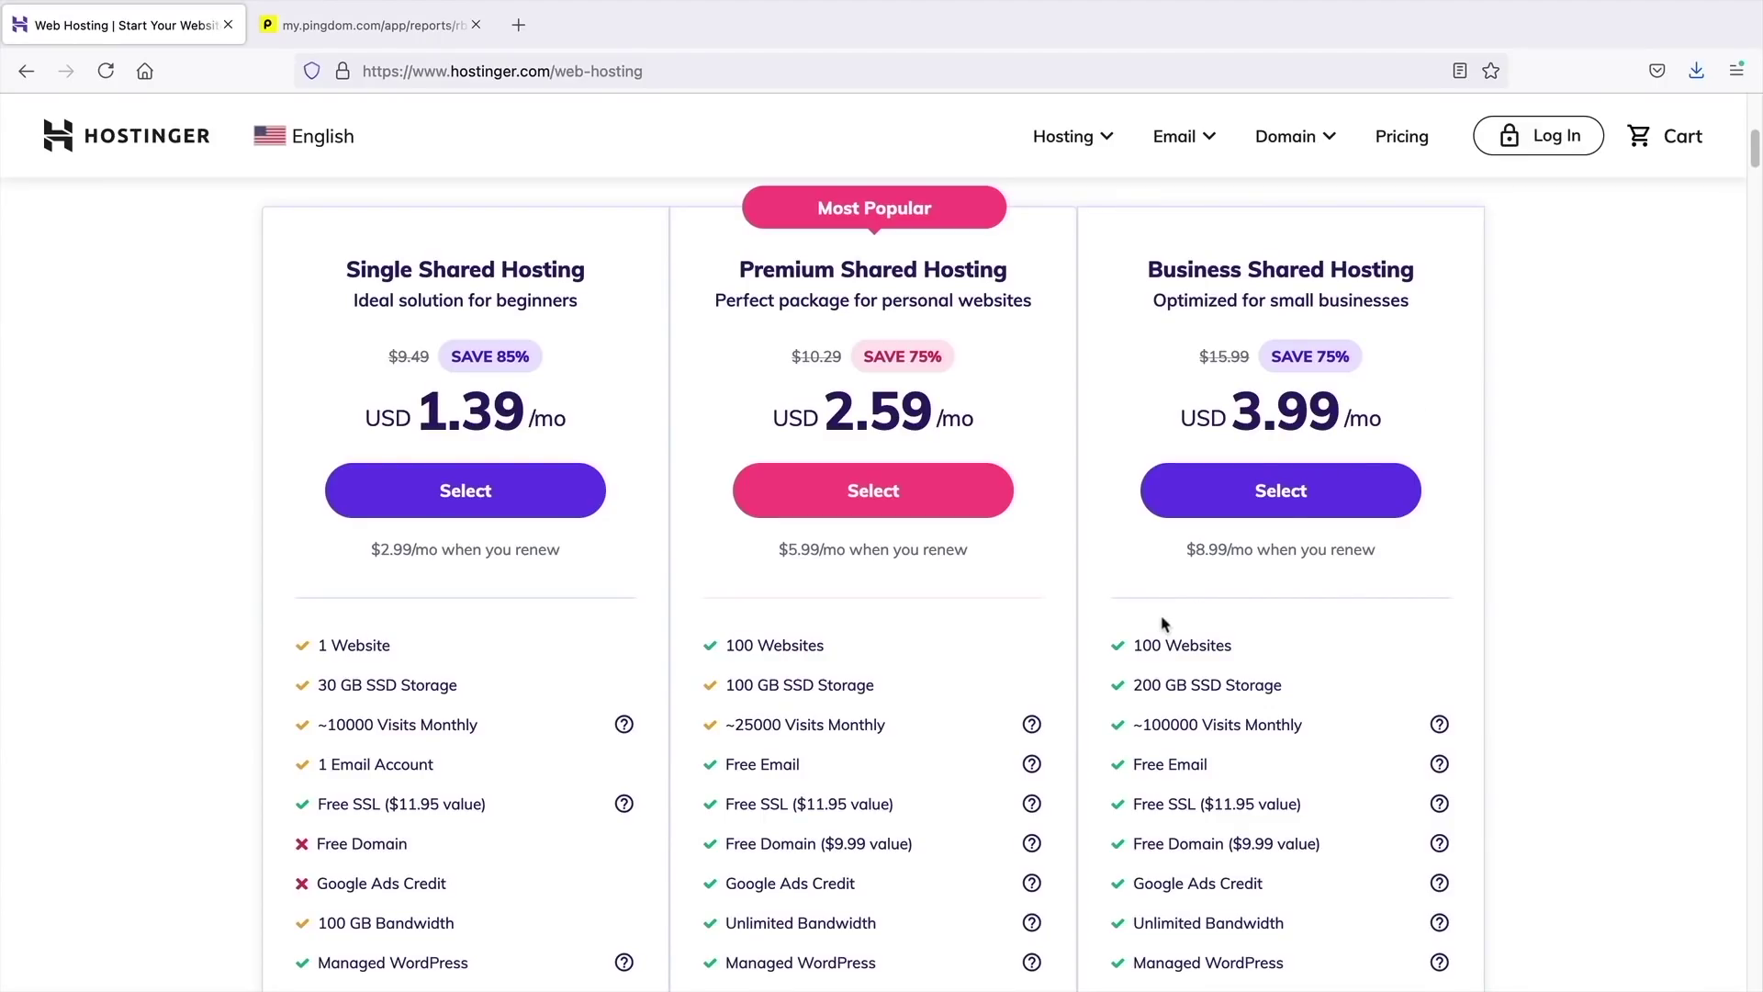
scroll(1162, 623, down, 5)
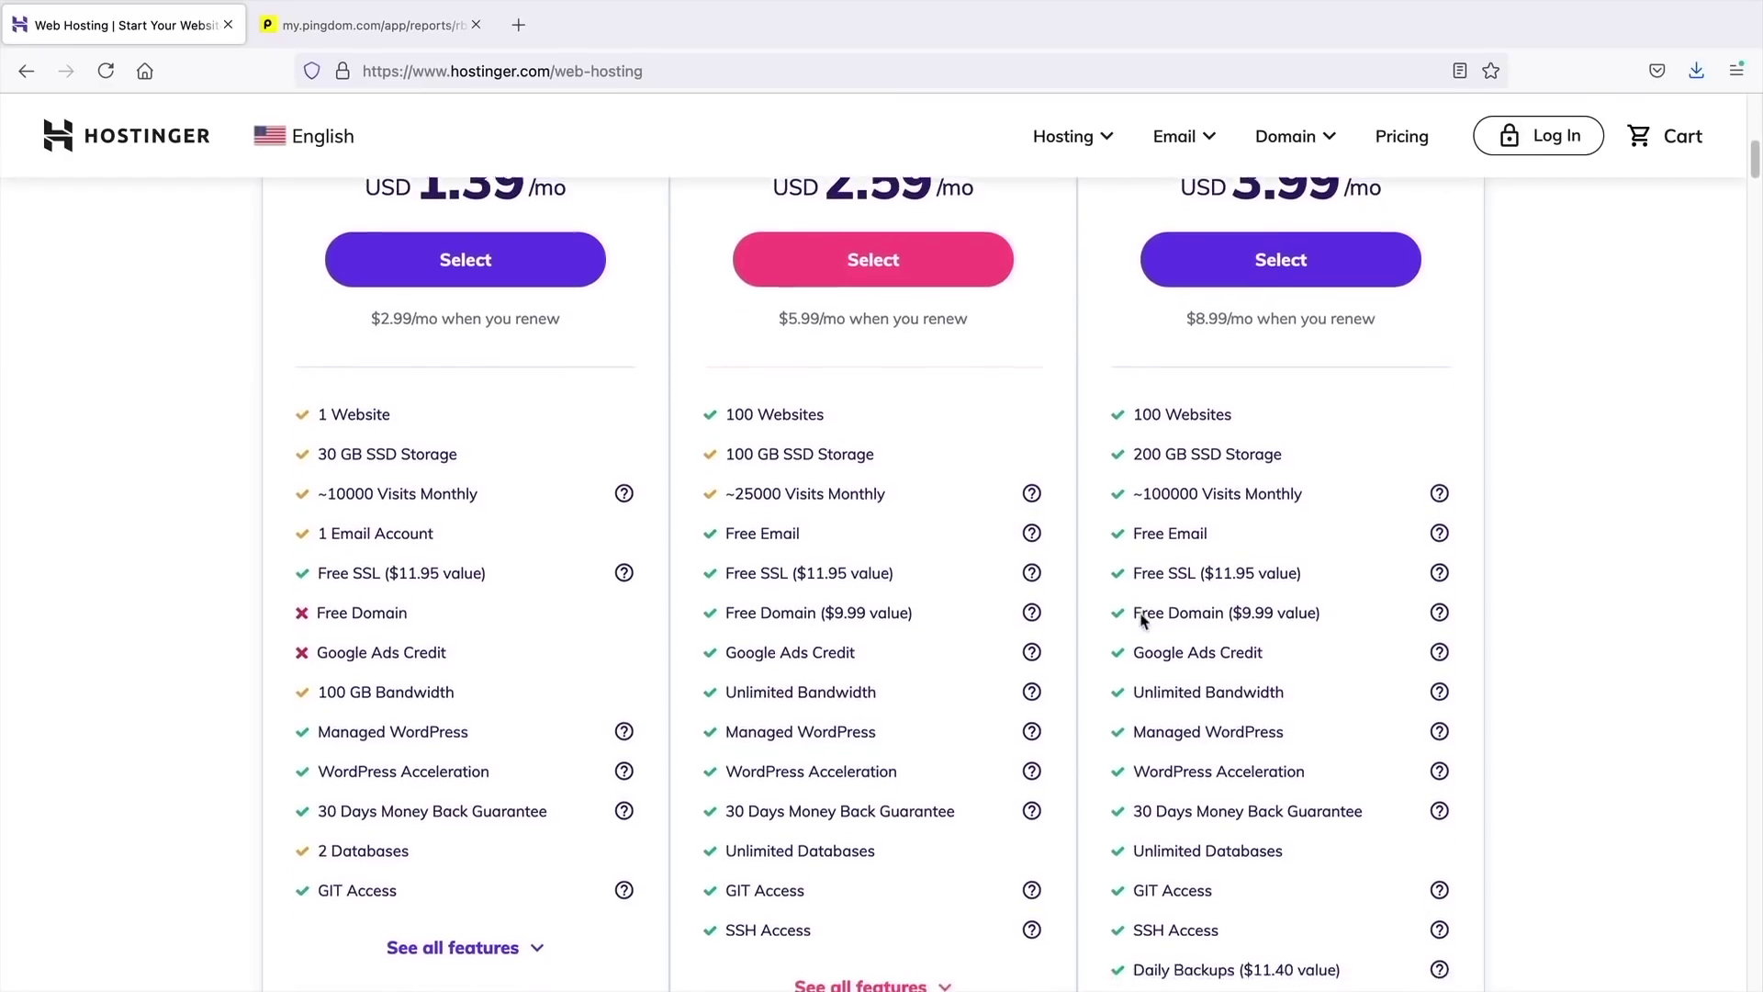
scroll(1143, 621, down, 1)
drag(740, 762, 952, 764)
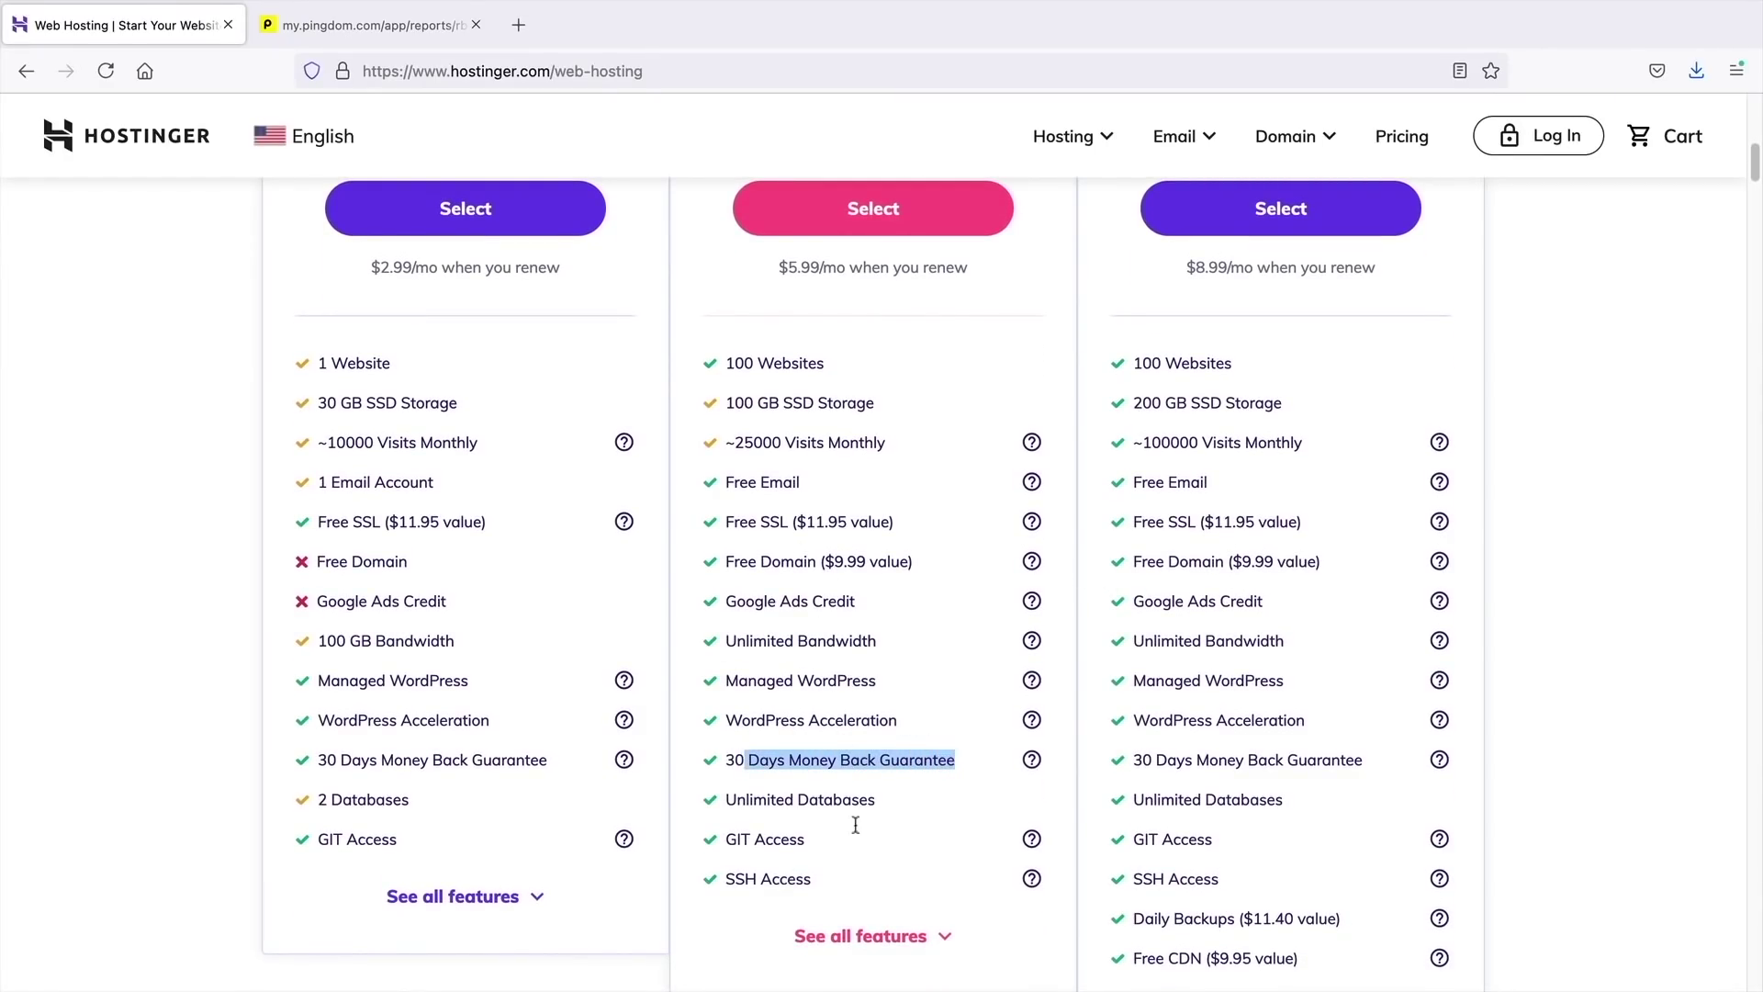
scroll(855, 825, up, 4)
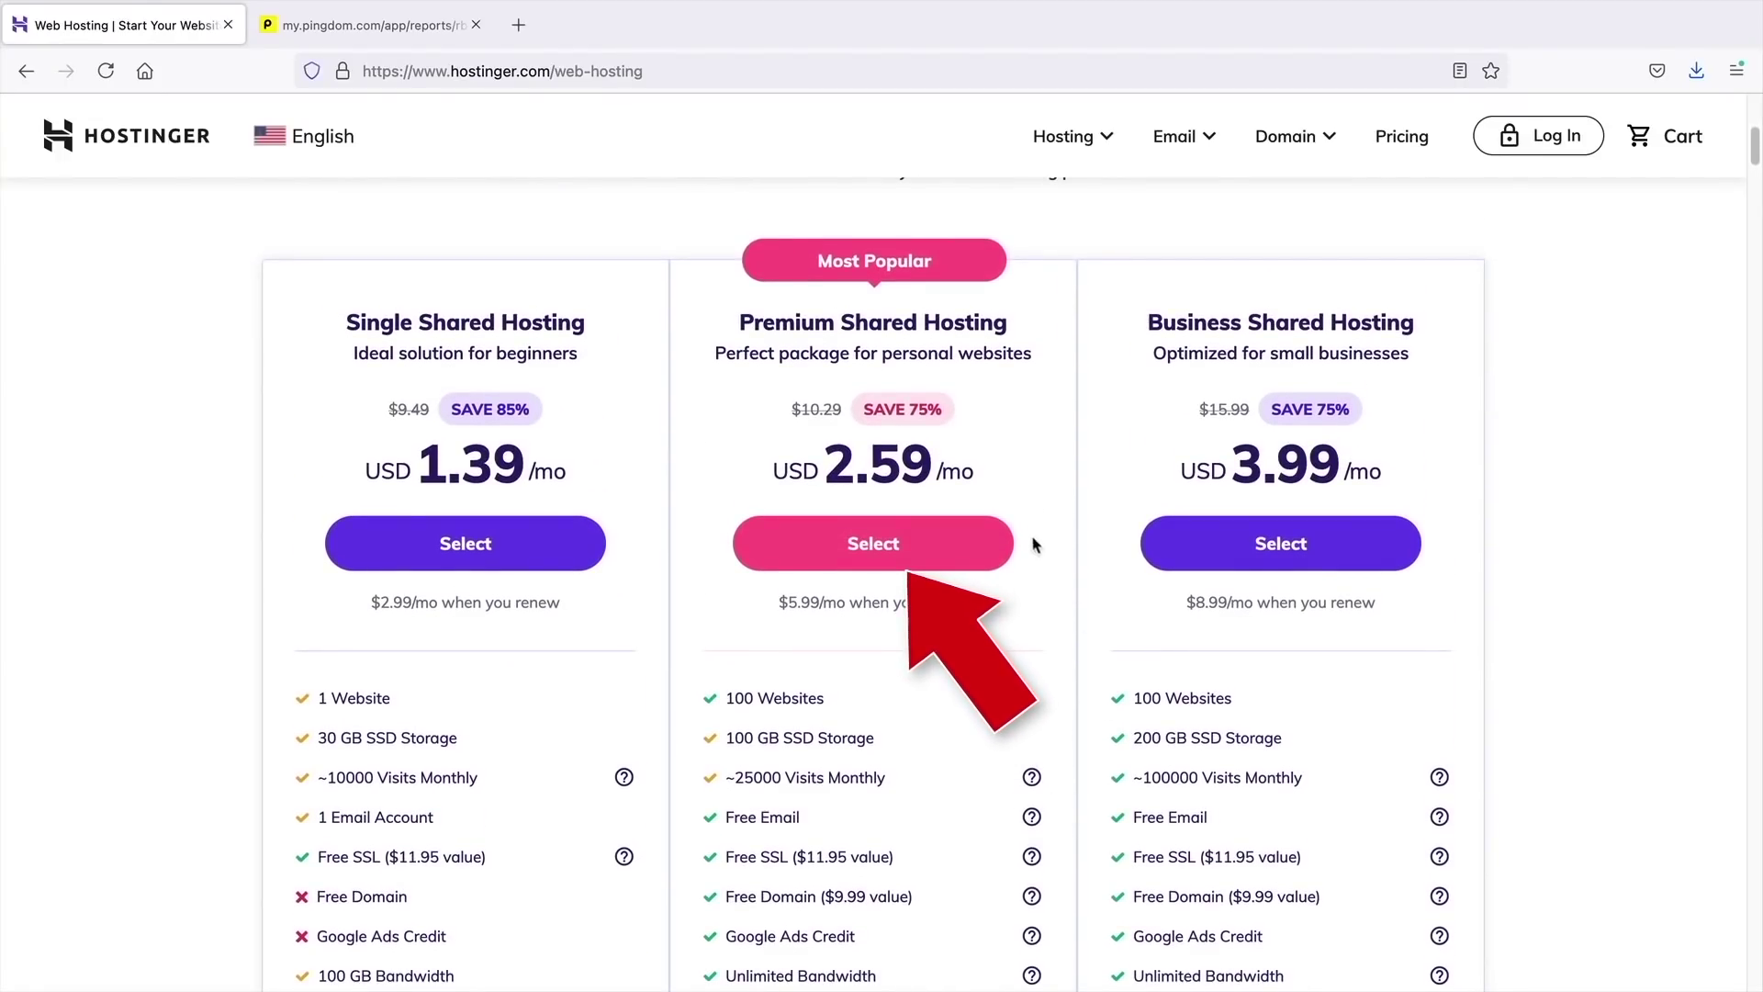
click(863, 555)
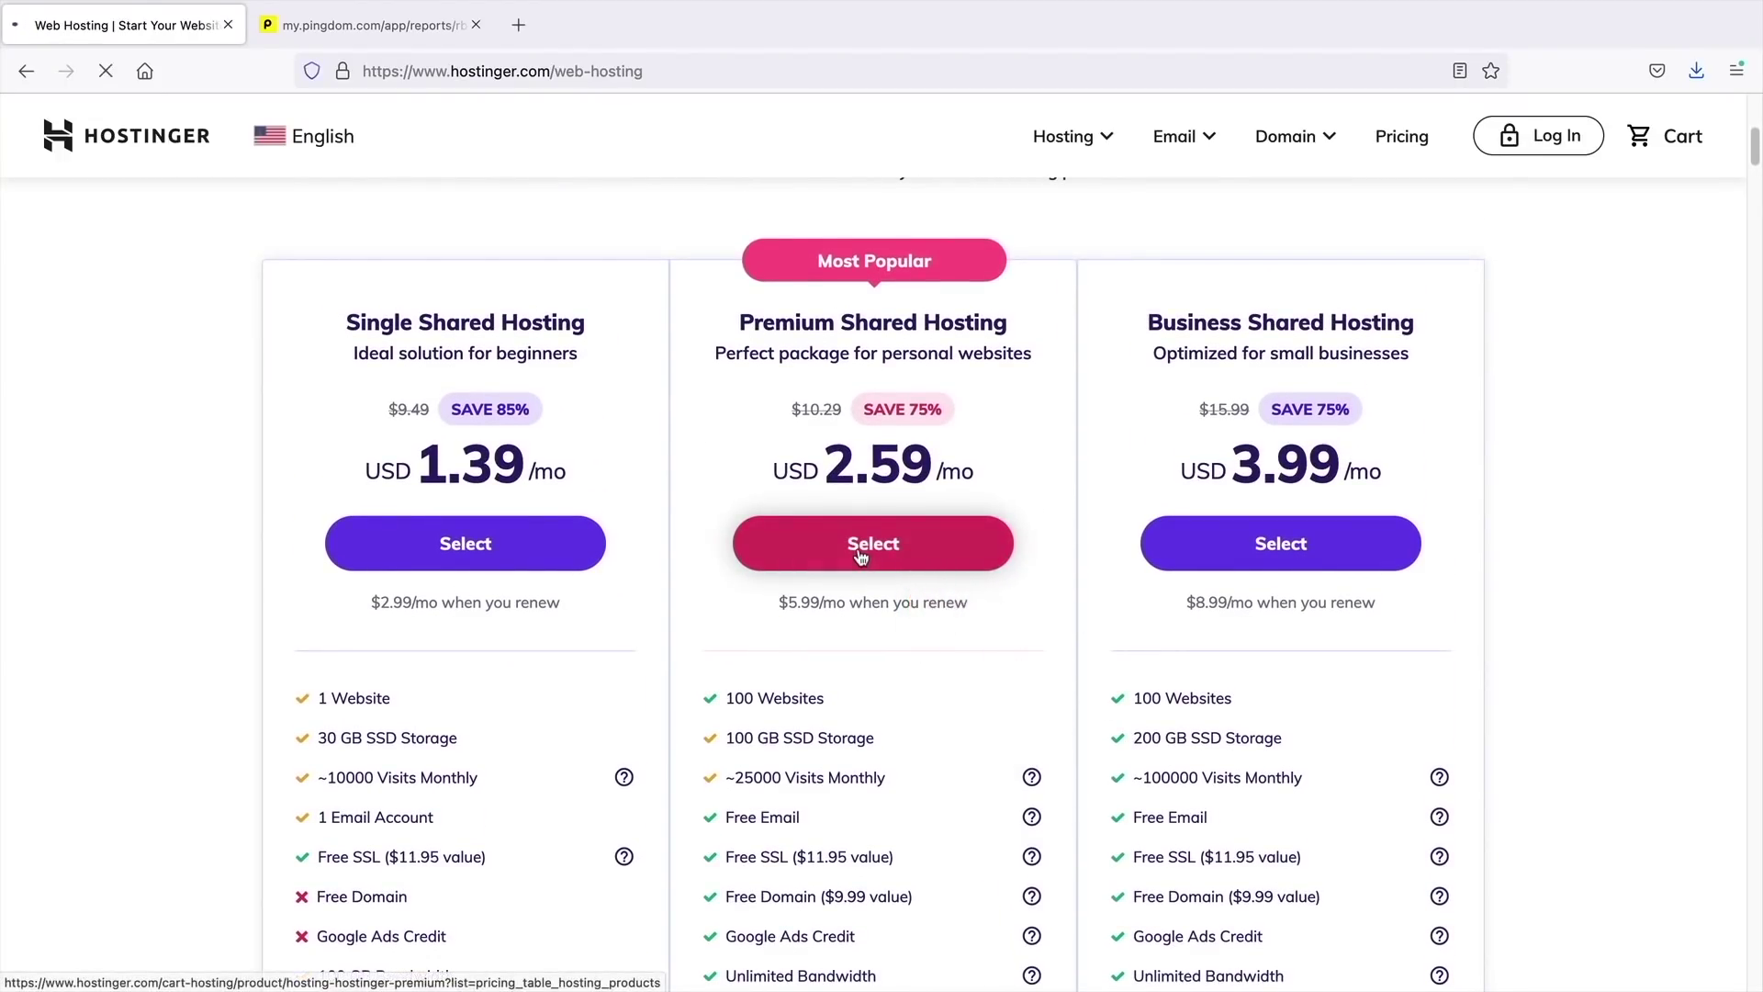
scroll(864, 546, down, 2)
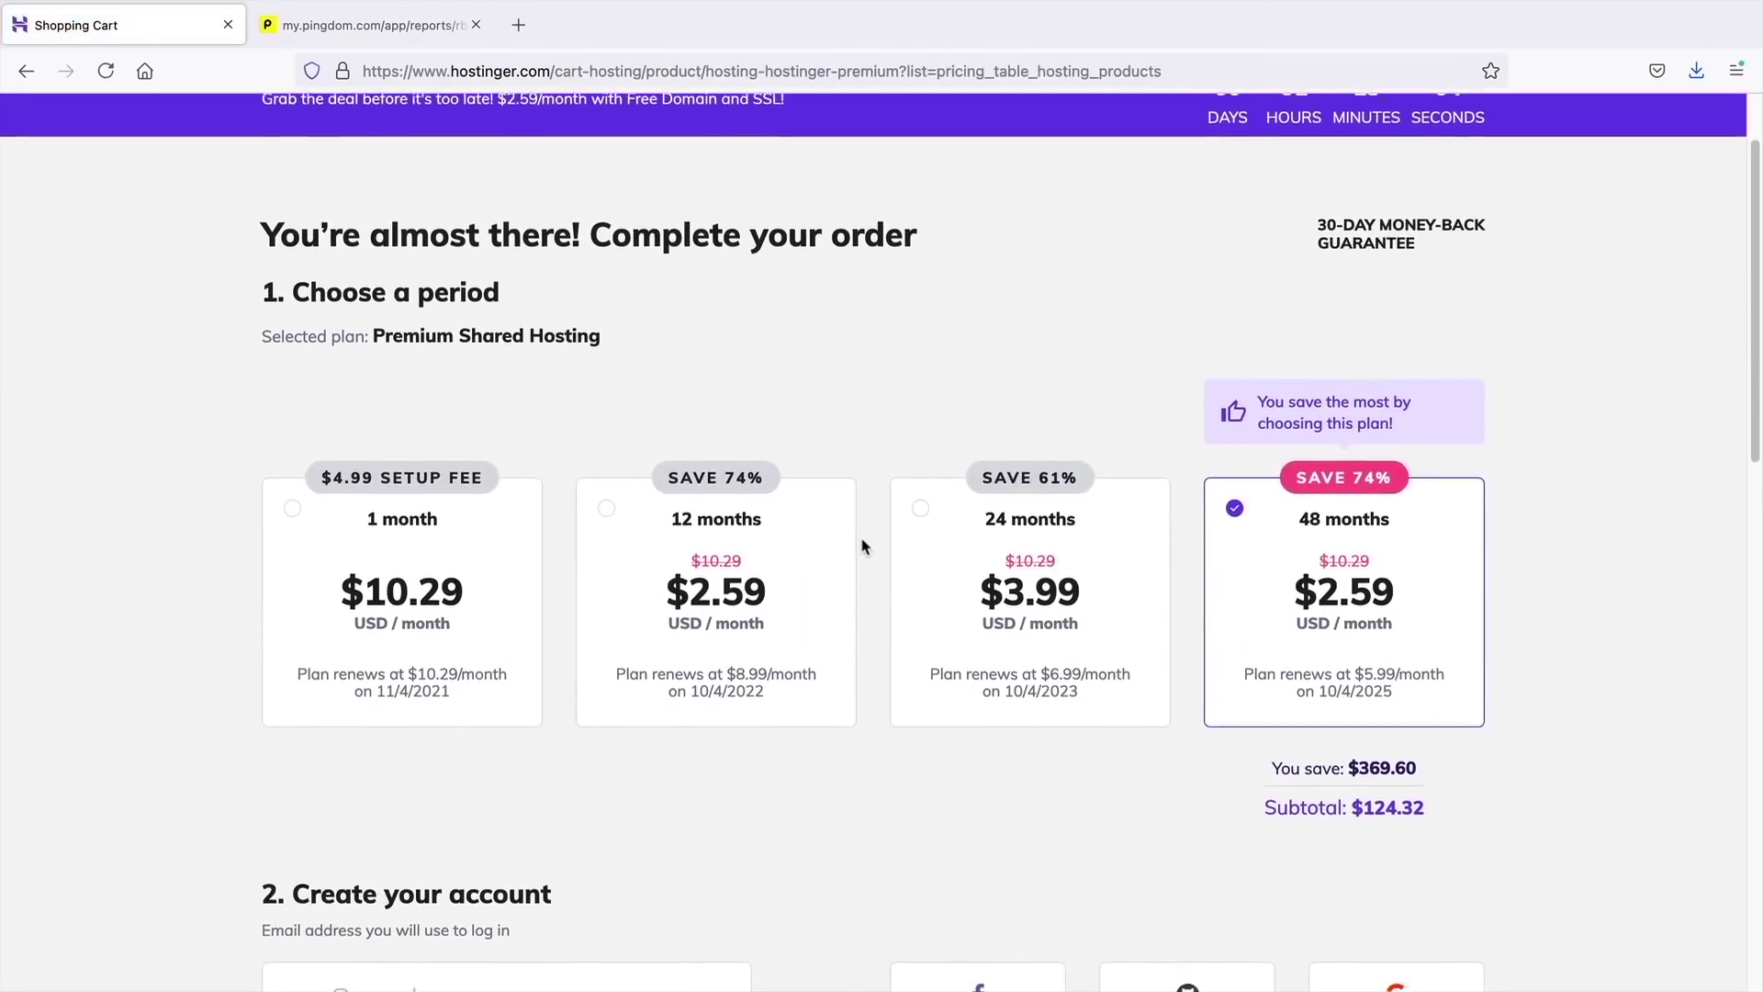
scroll(861, 546, down, 1)
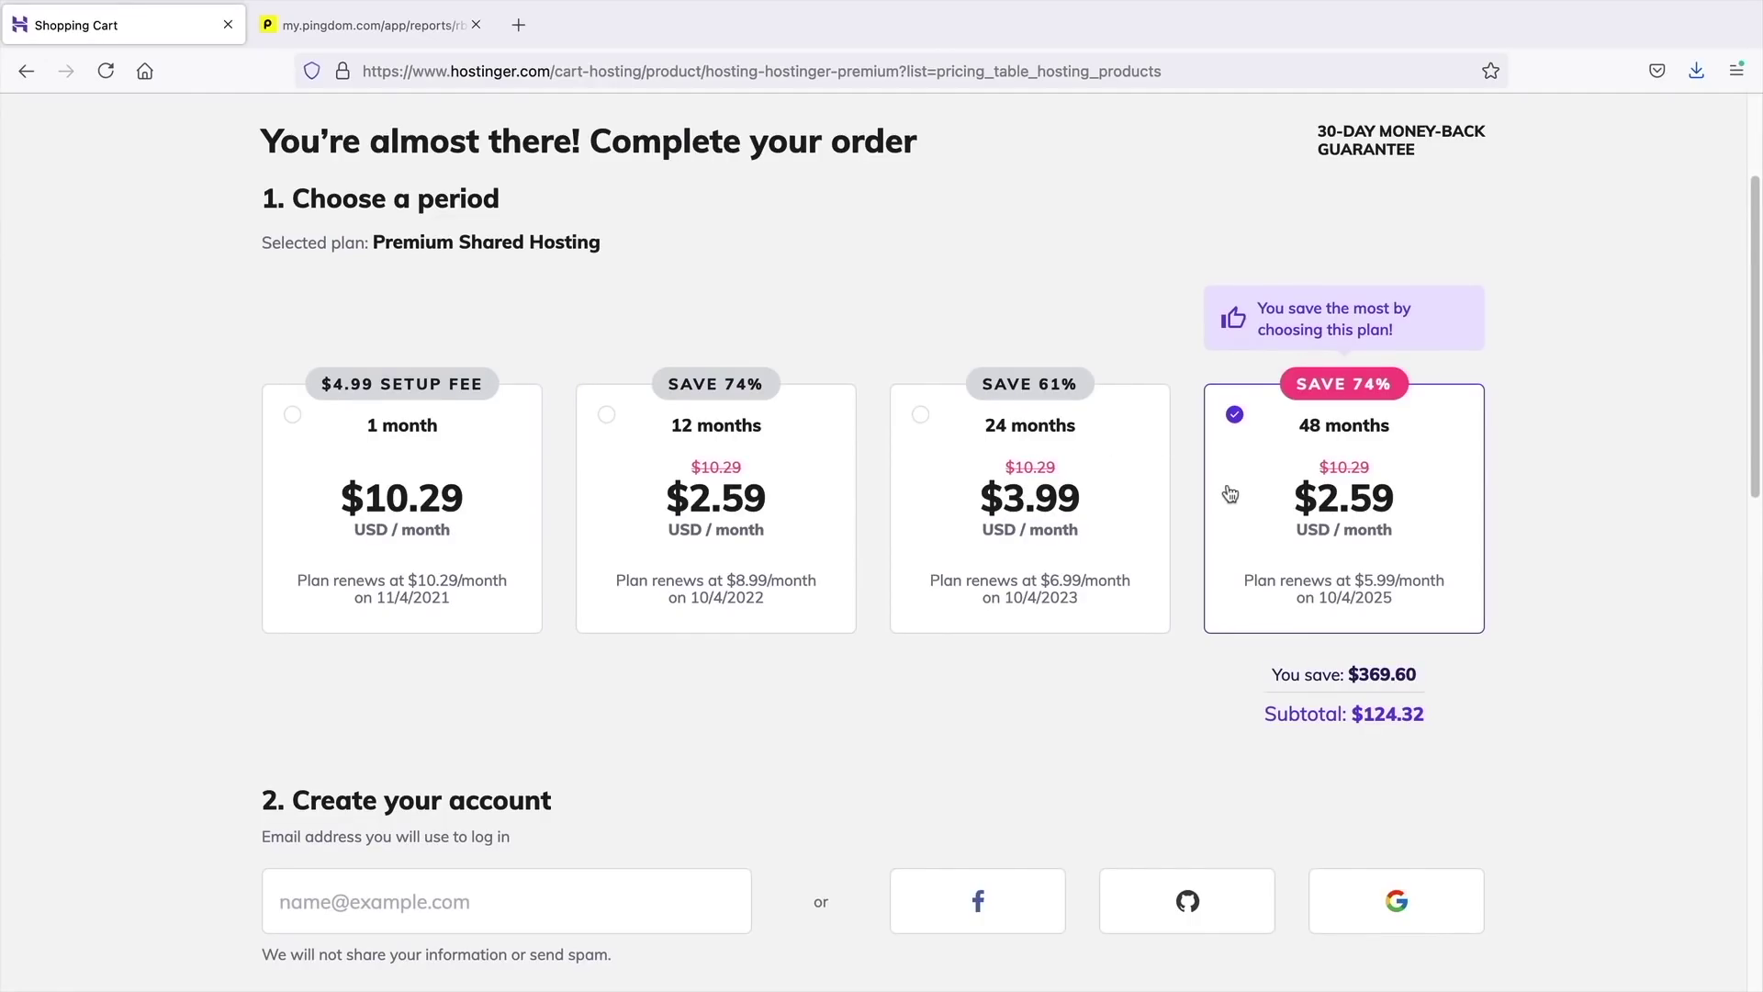
click(700, 437)
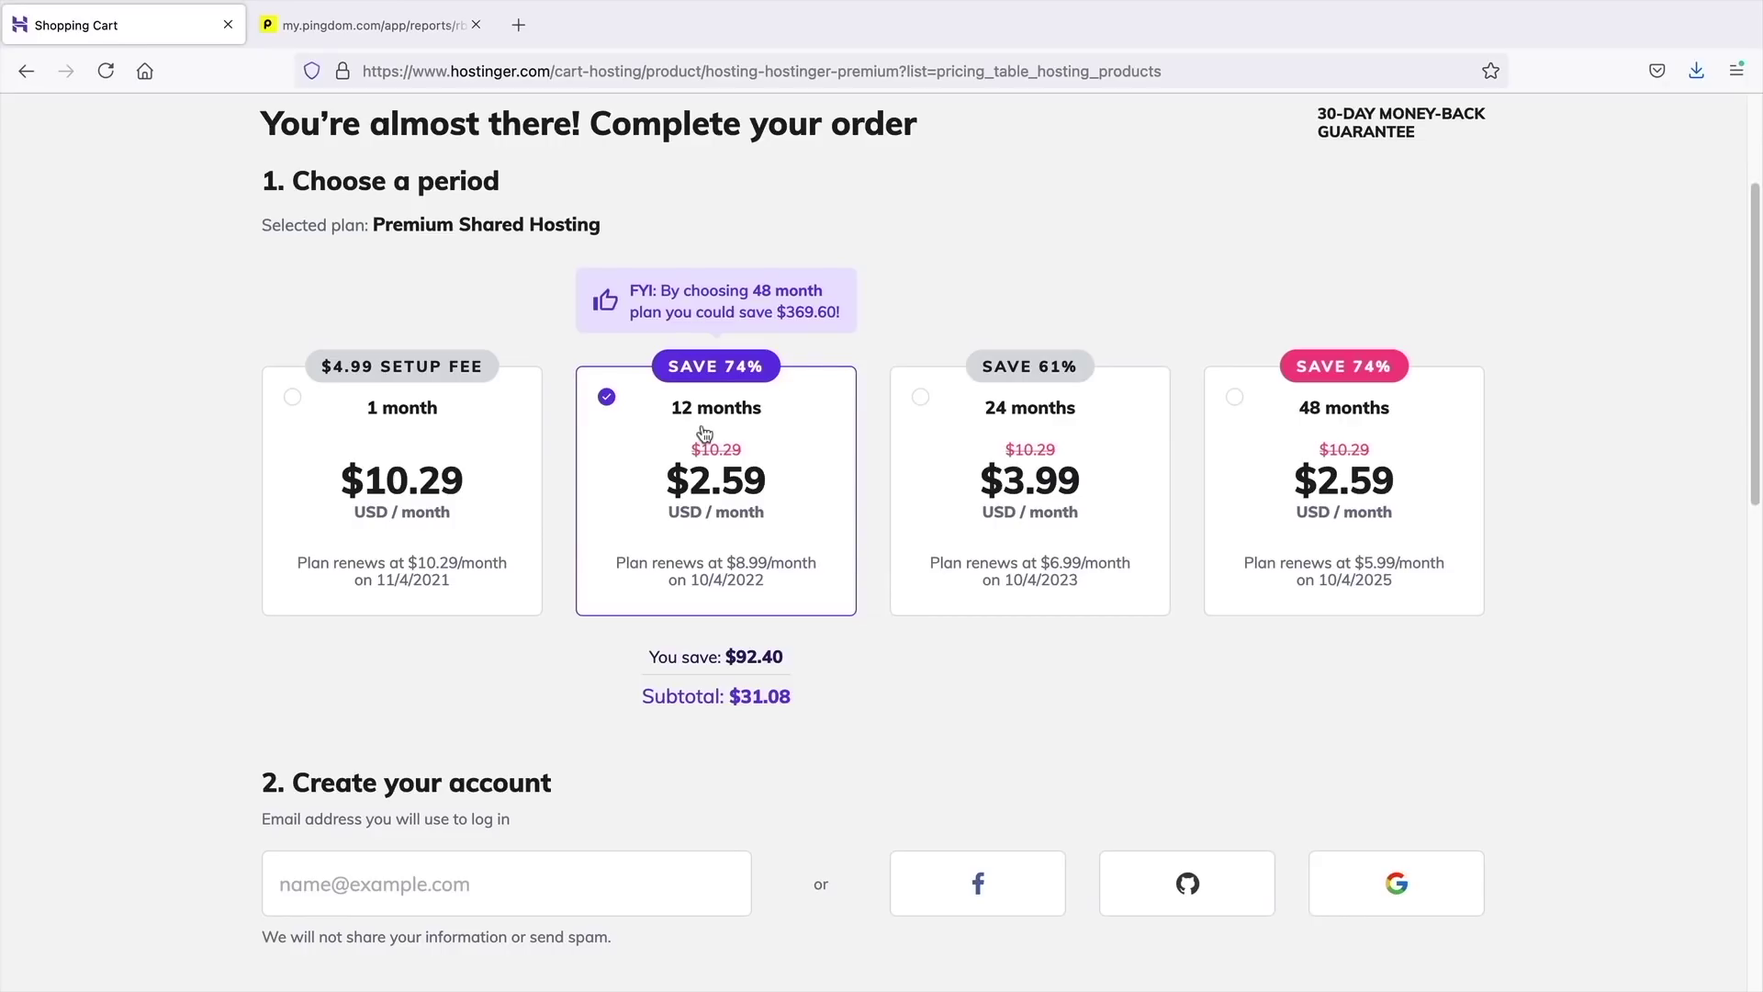
middle_click(1530, 528)
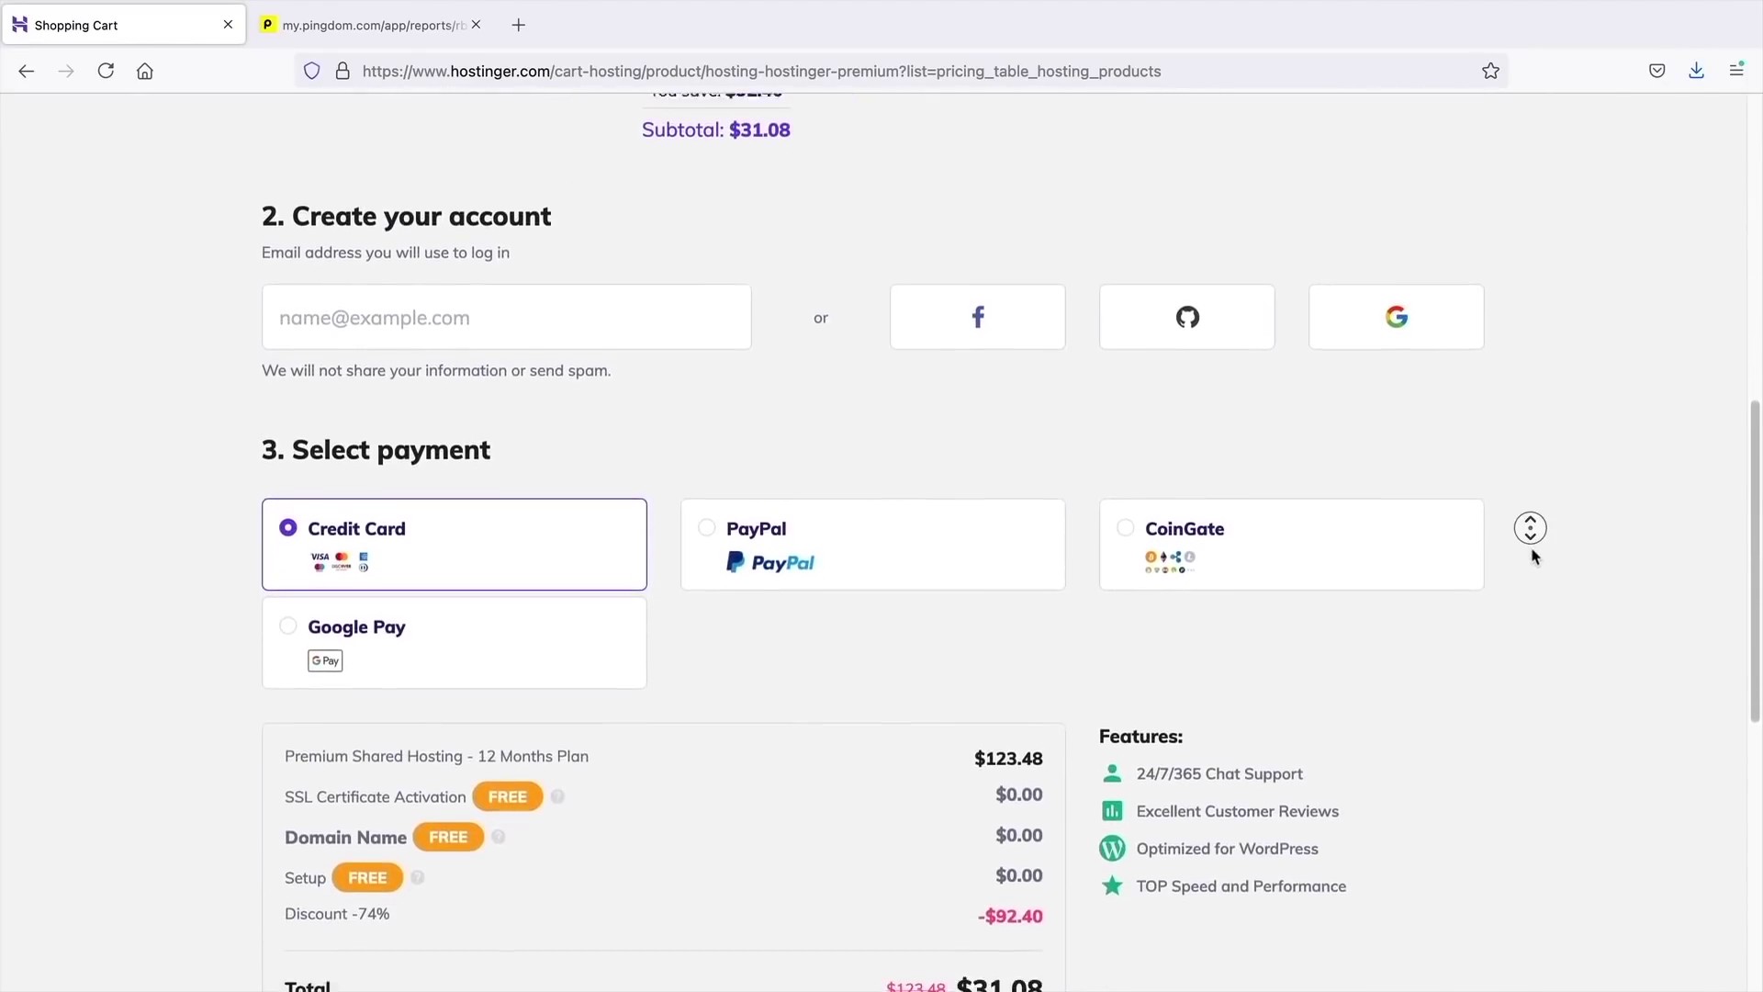
click(1532, 556)
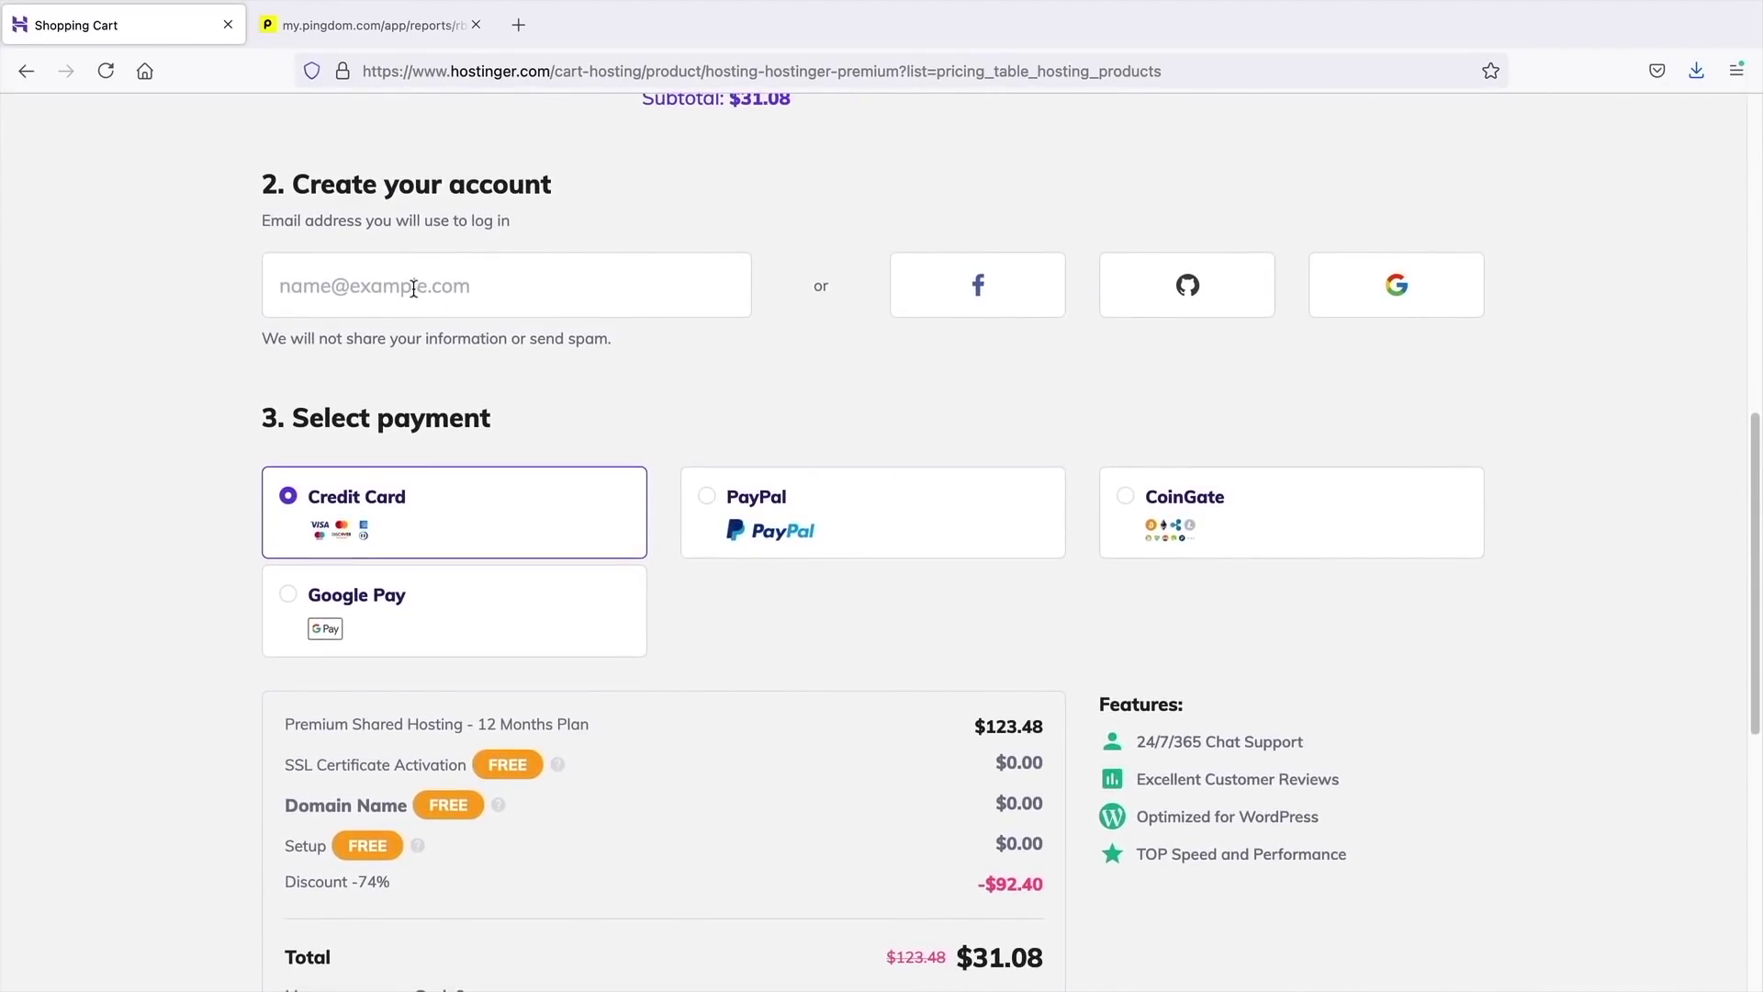
middle_click(1585, 468)
click(1583, 494)
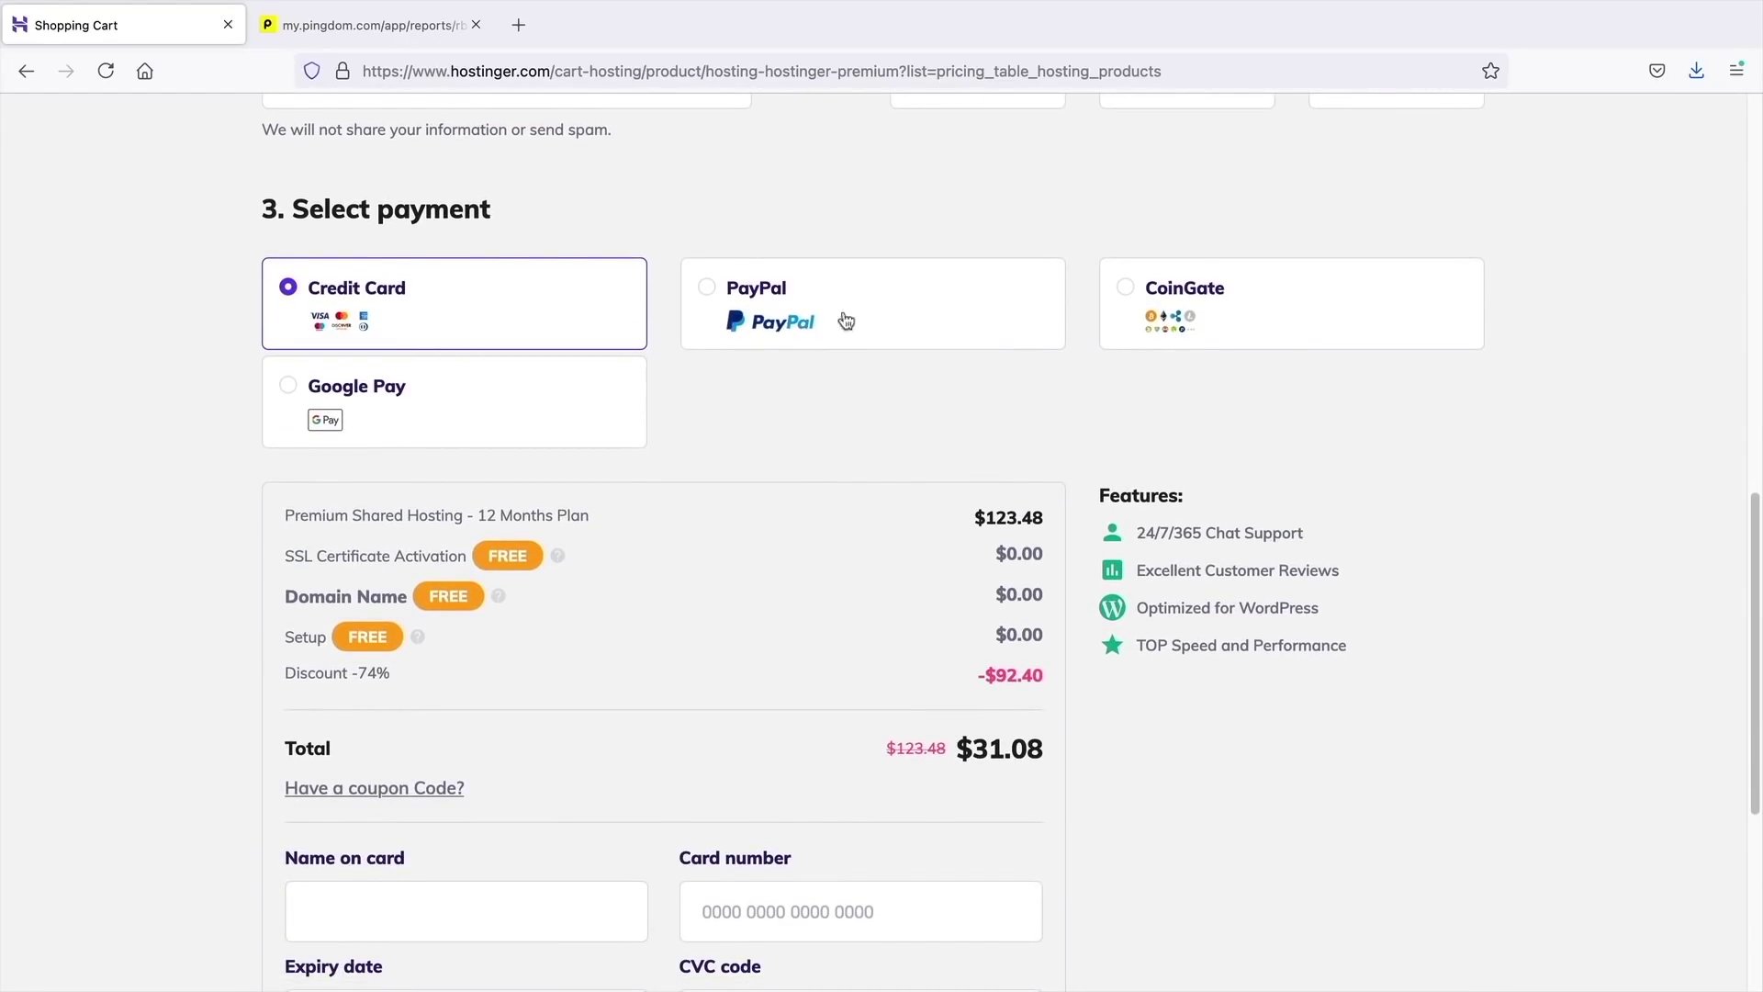
click(1140, 295)
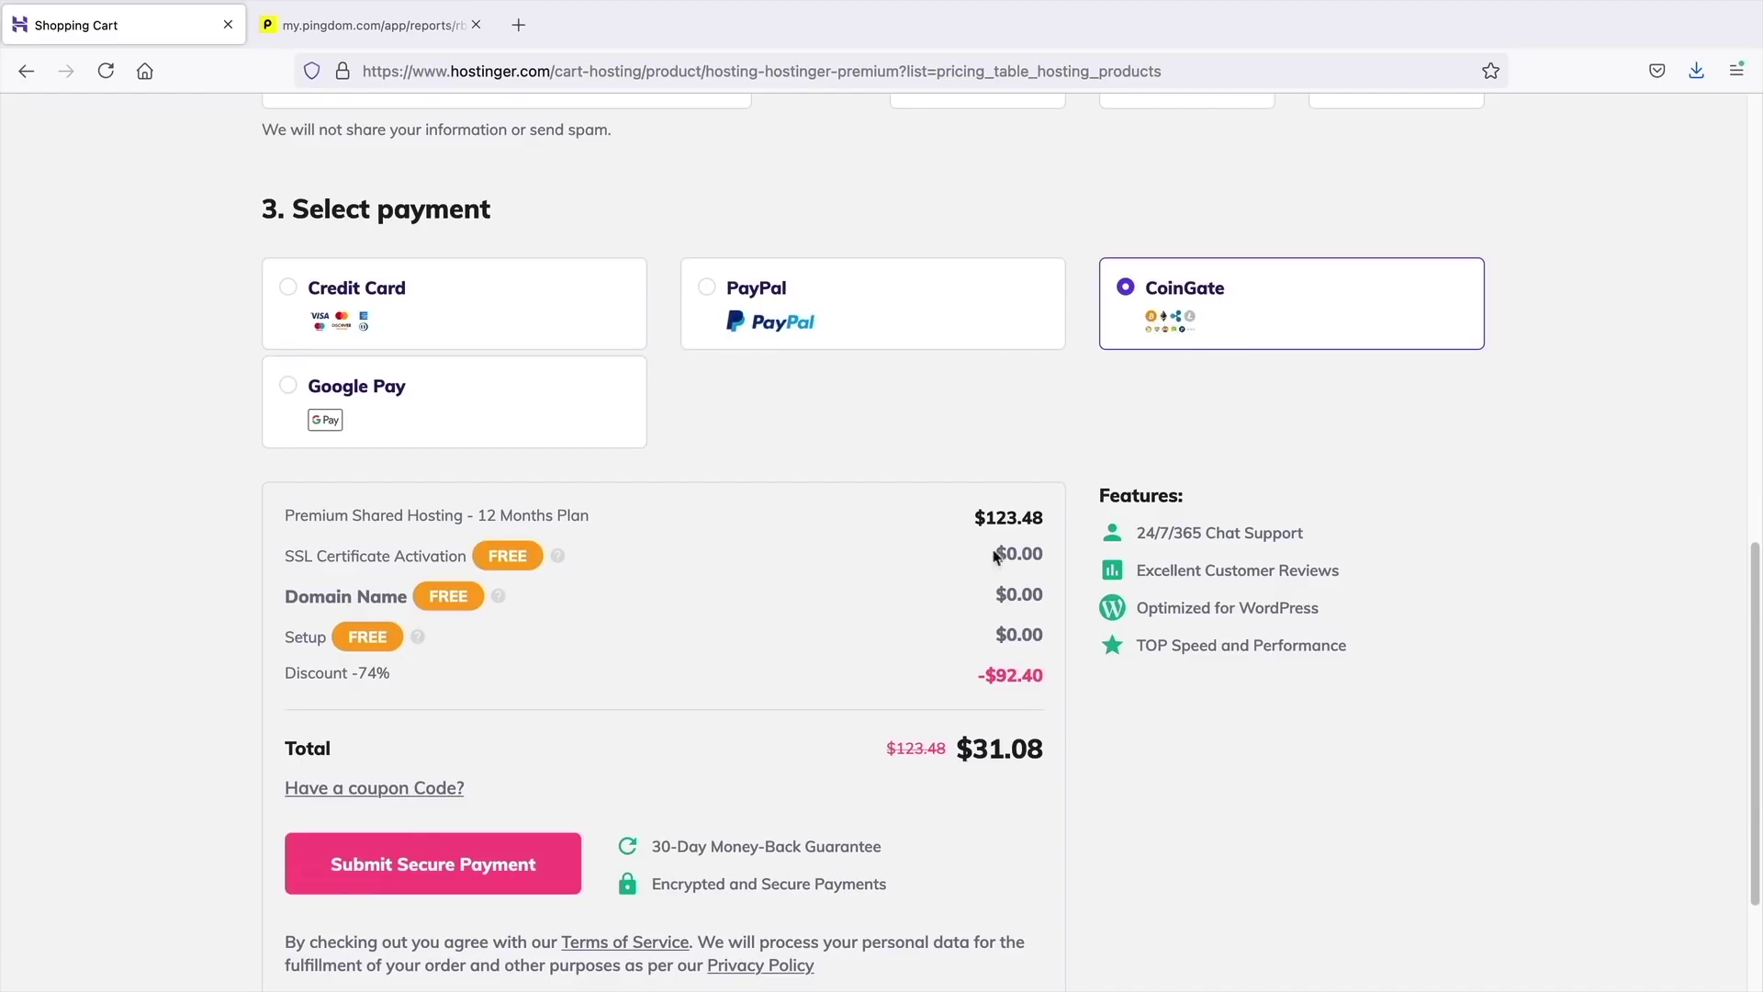
click(577, 316)
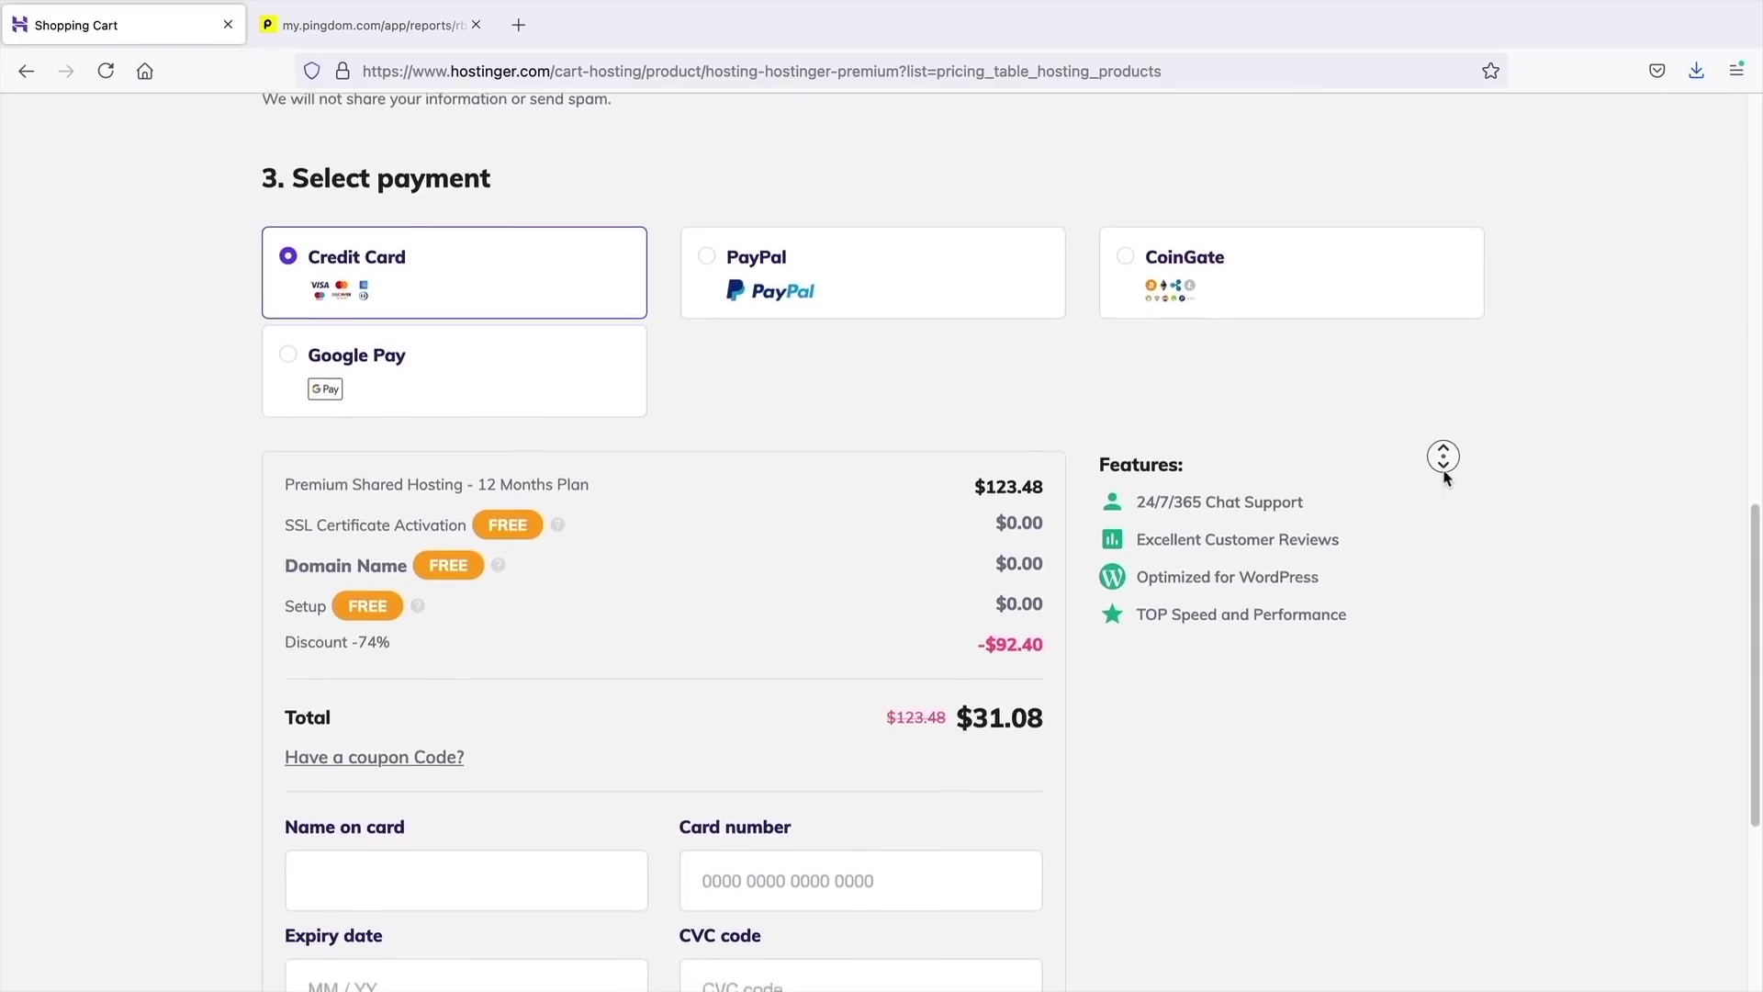
click(1244, 603)
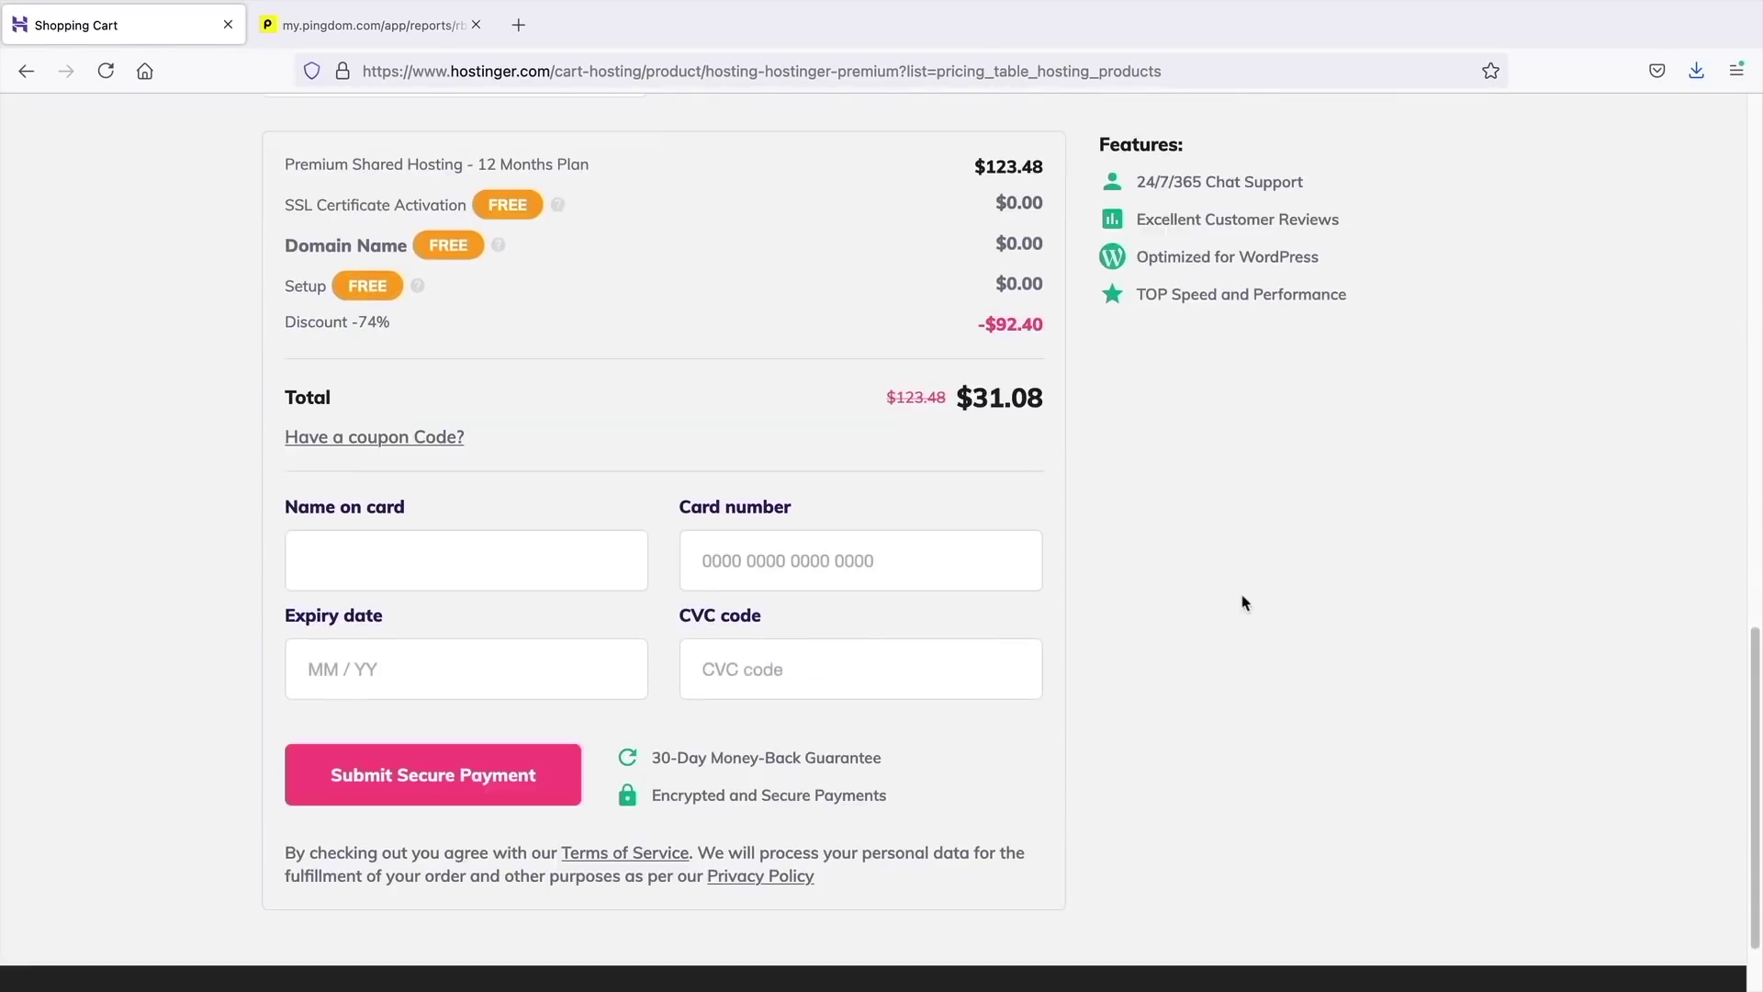
Step: Enter and apply the coupon code, bringing the order total down to $27.96
click(413, 439)
text(DARREL10)
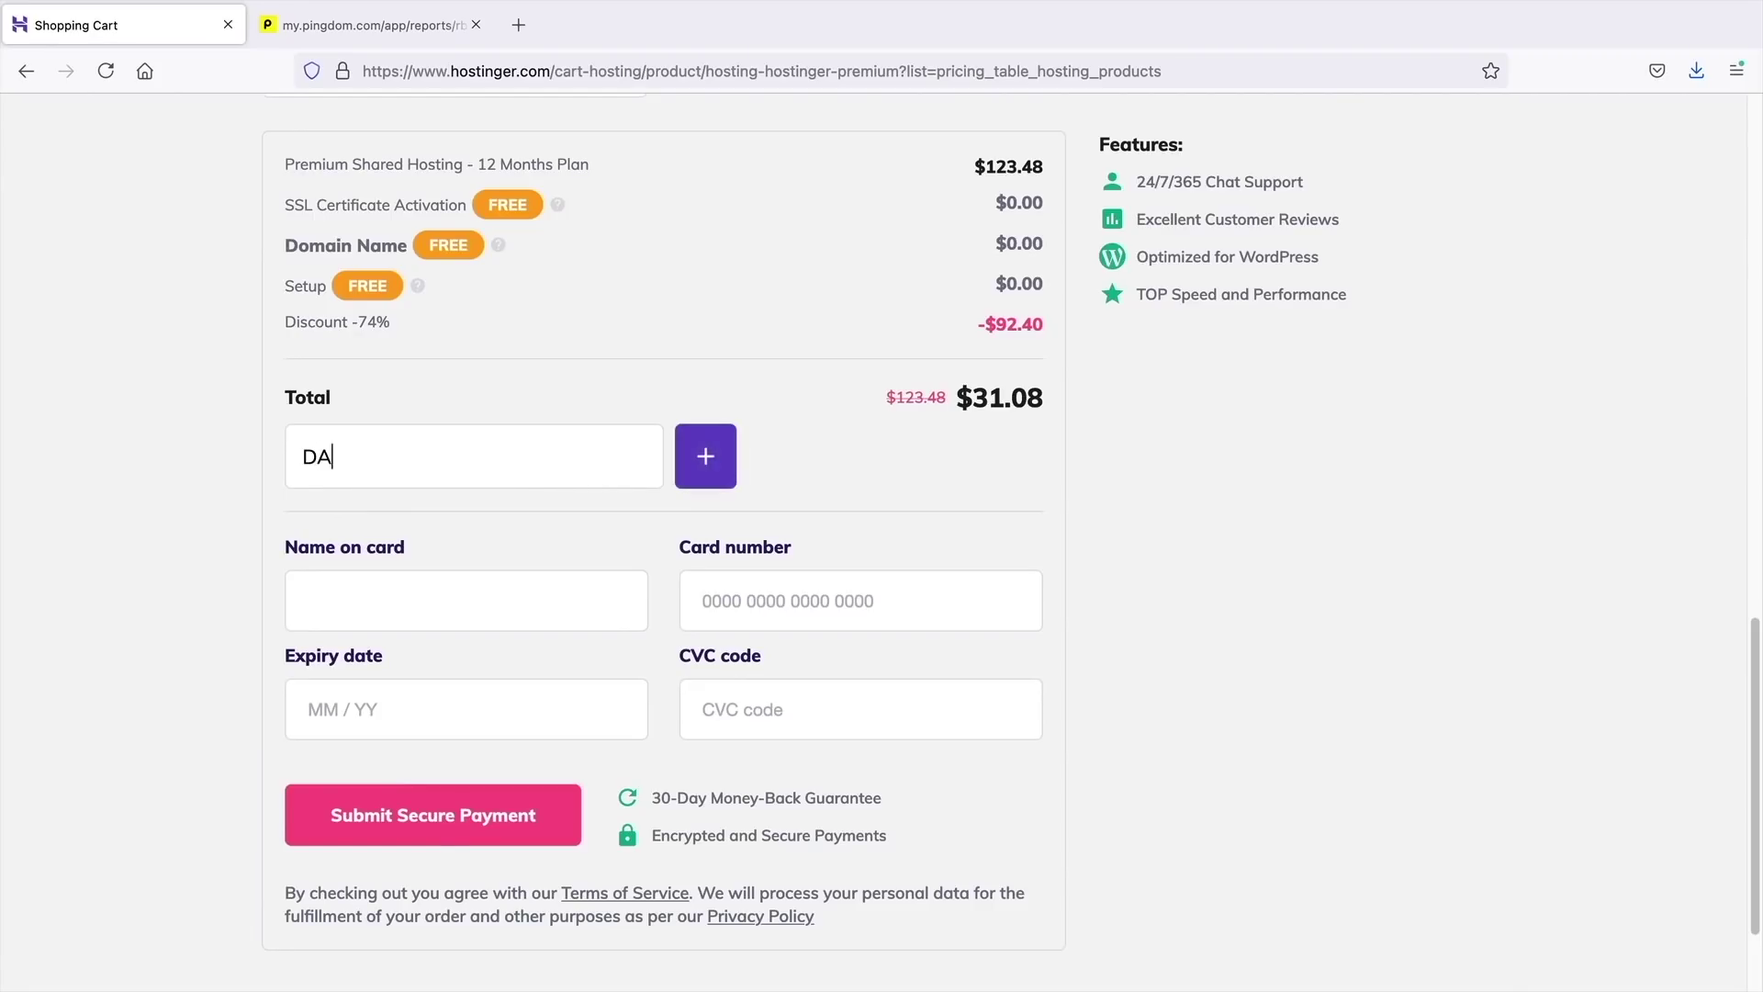
click(714, 456)
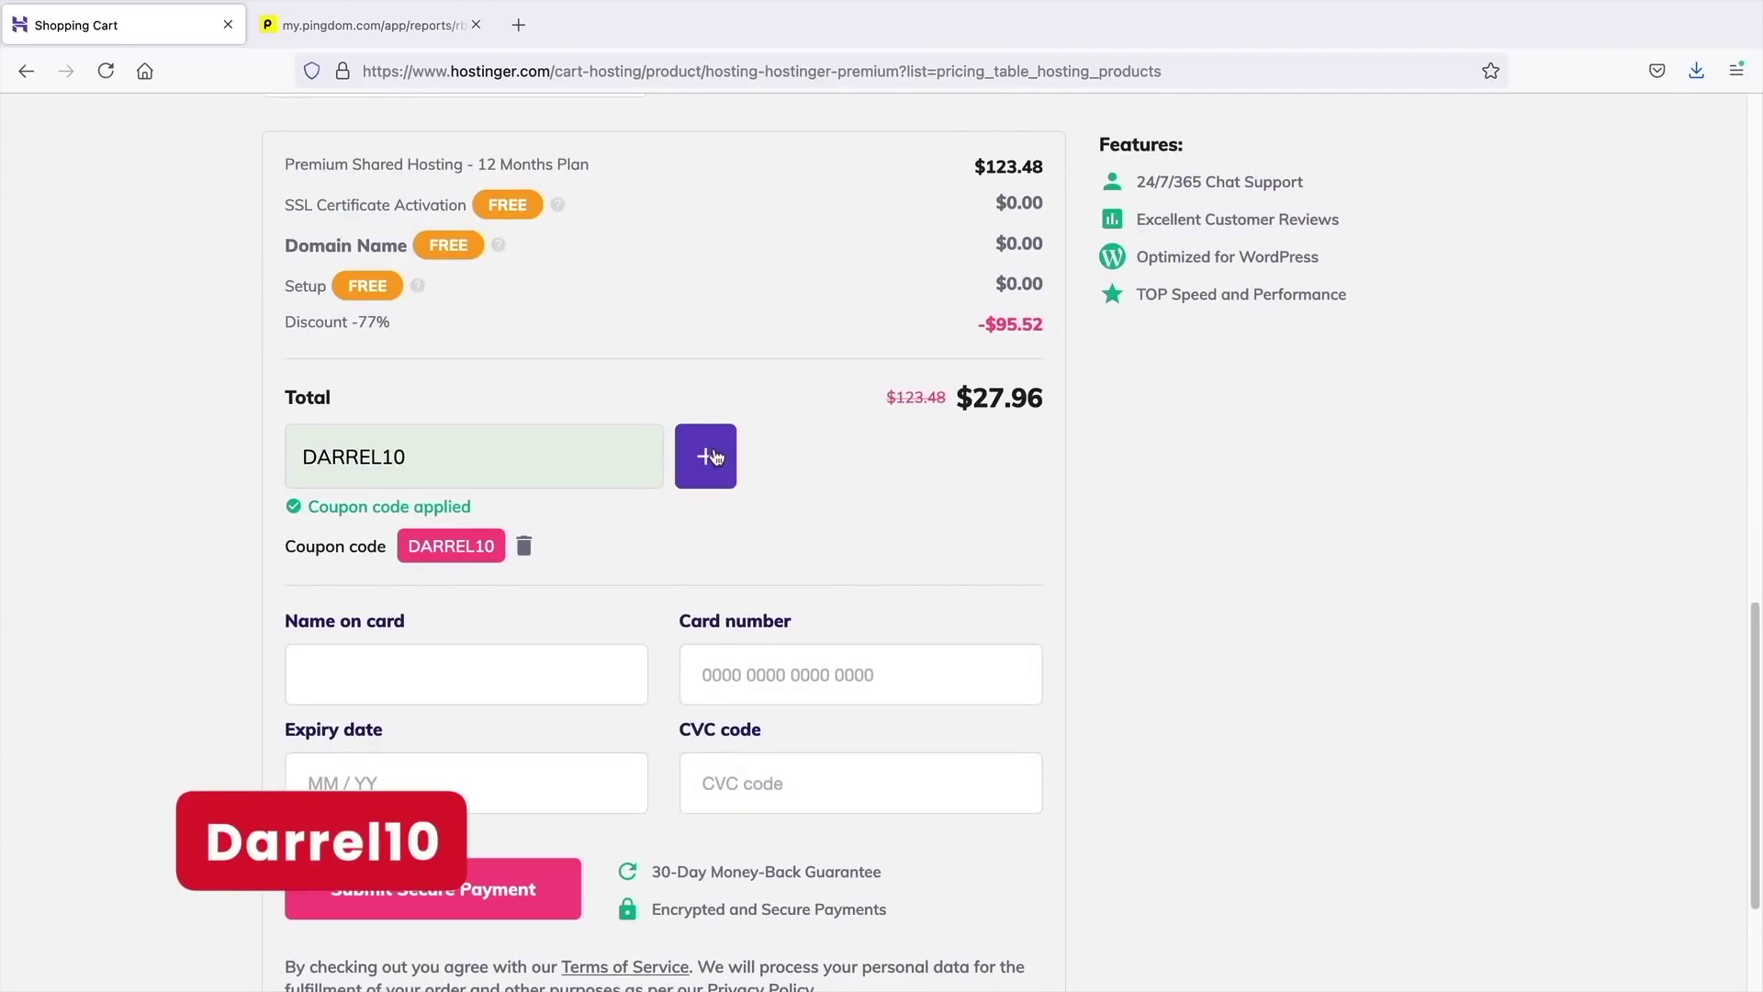
drag(1044, 400, 964, 402)
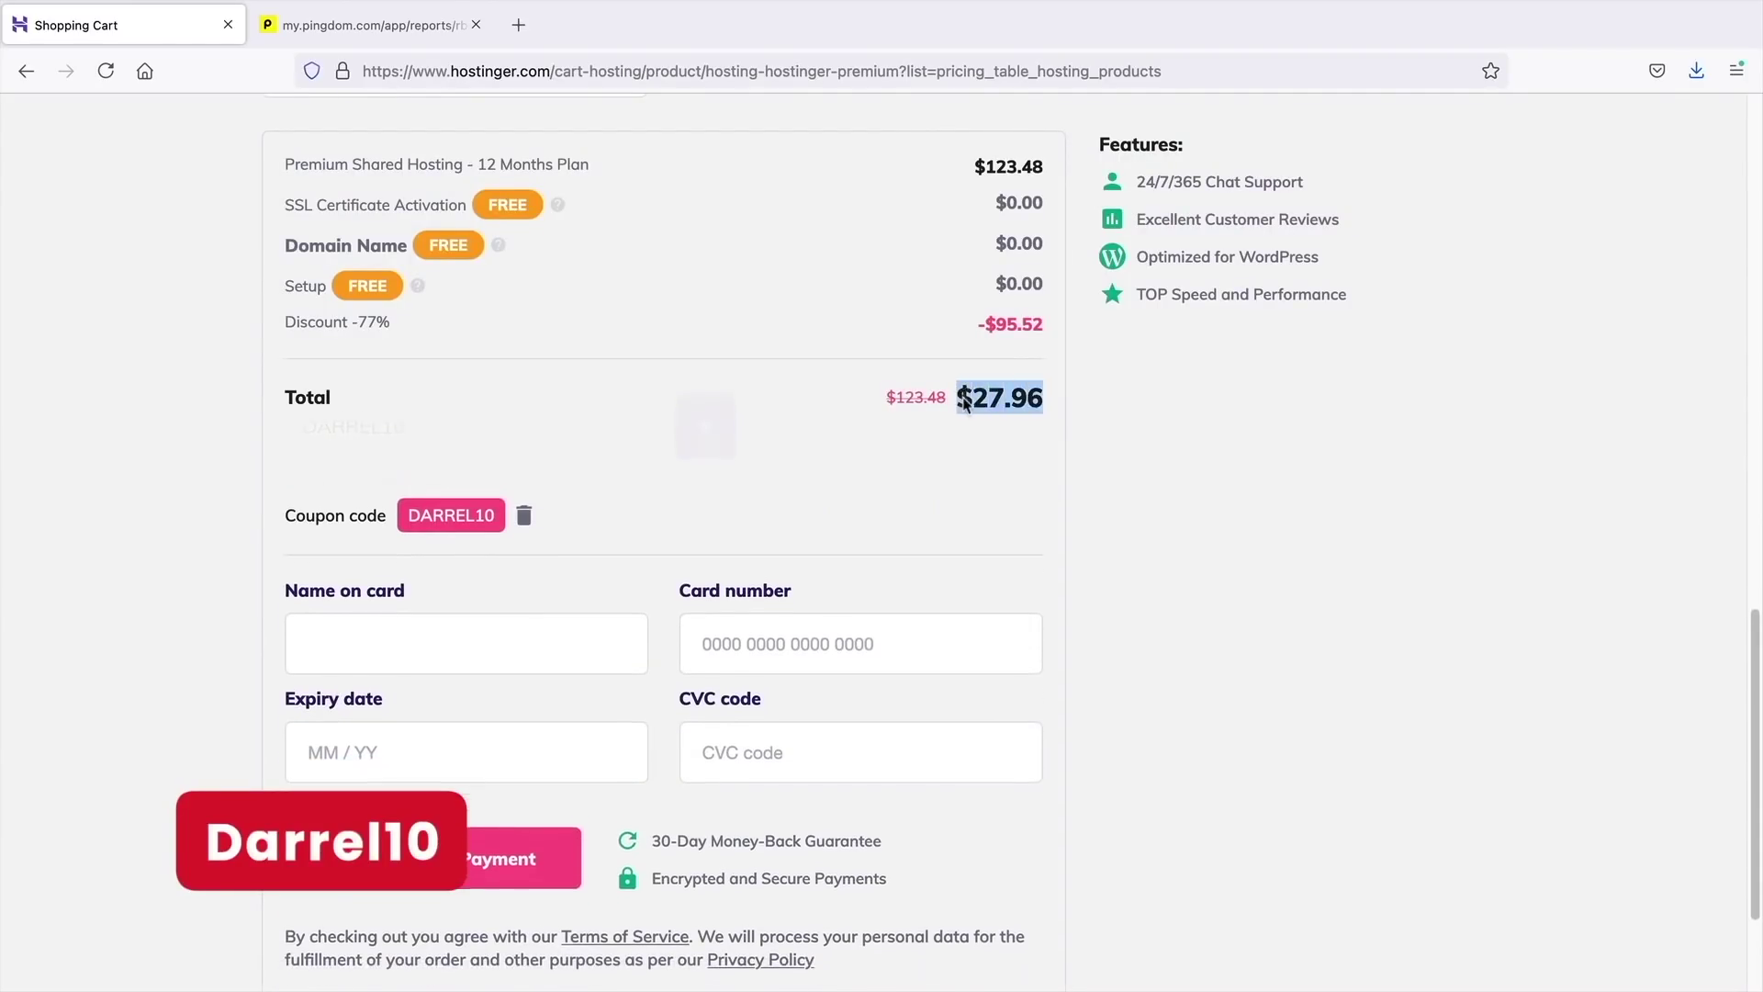
click(1078, 423)
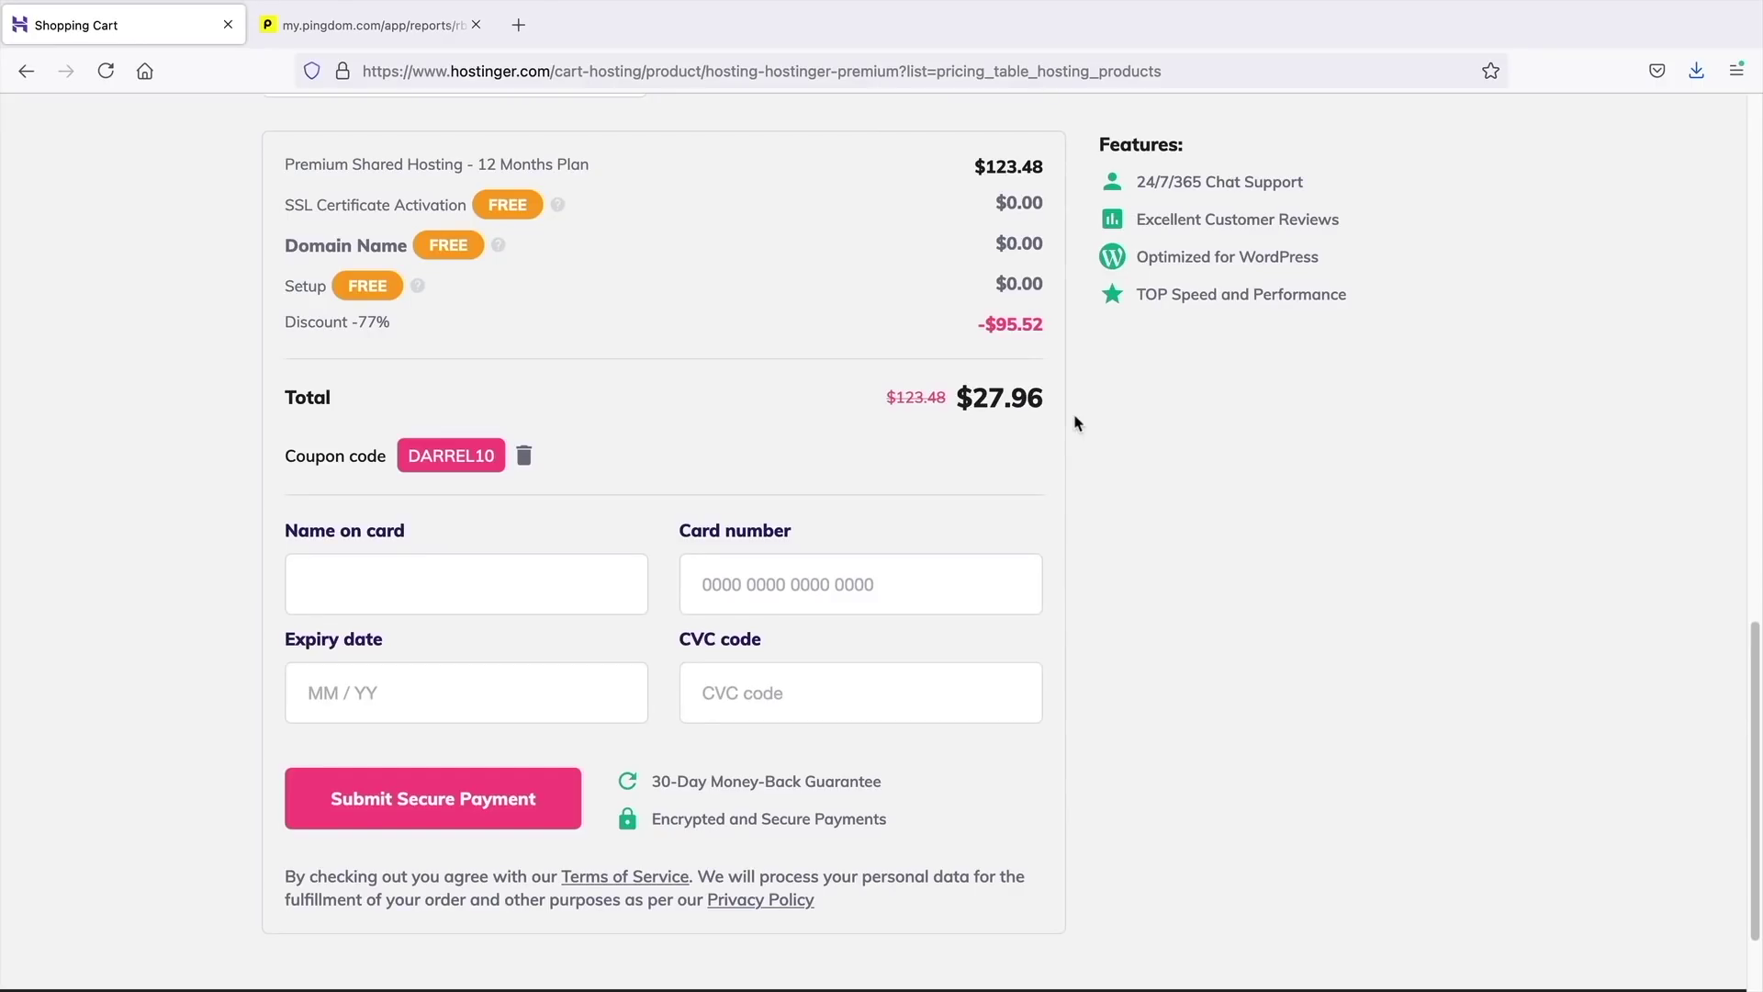
scroll(687, 473, down, 3)
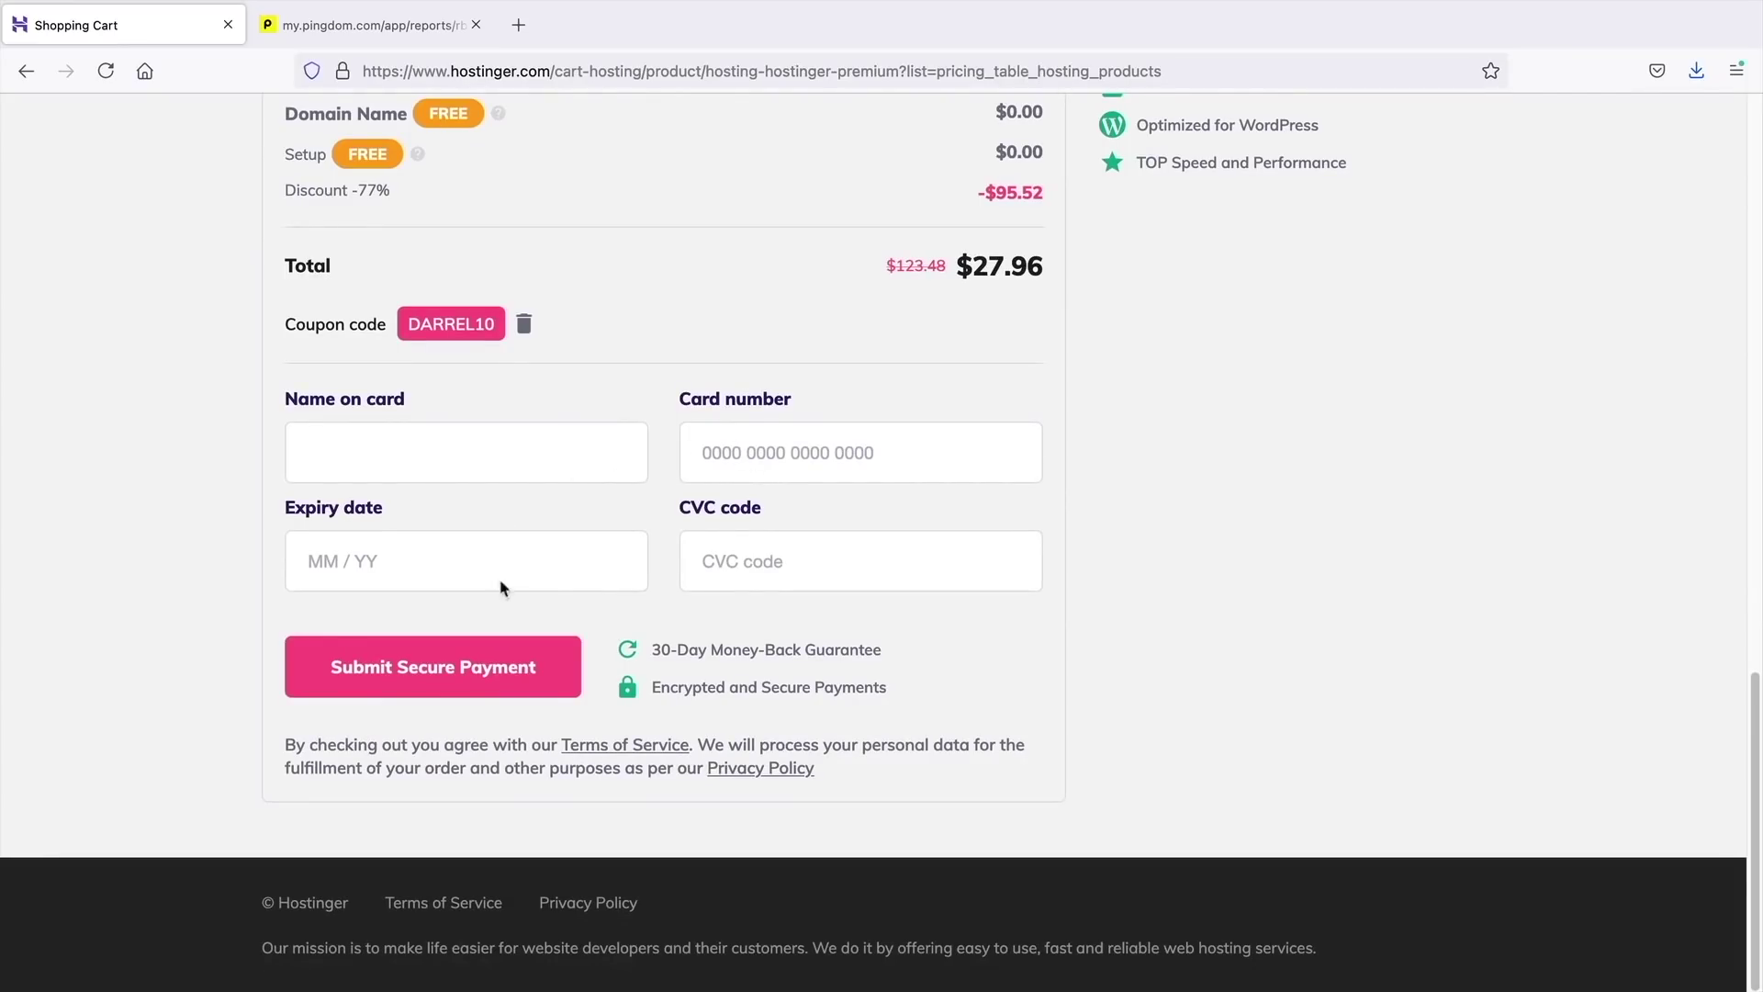
scroll(1056, 610, up, 1)
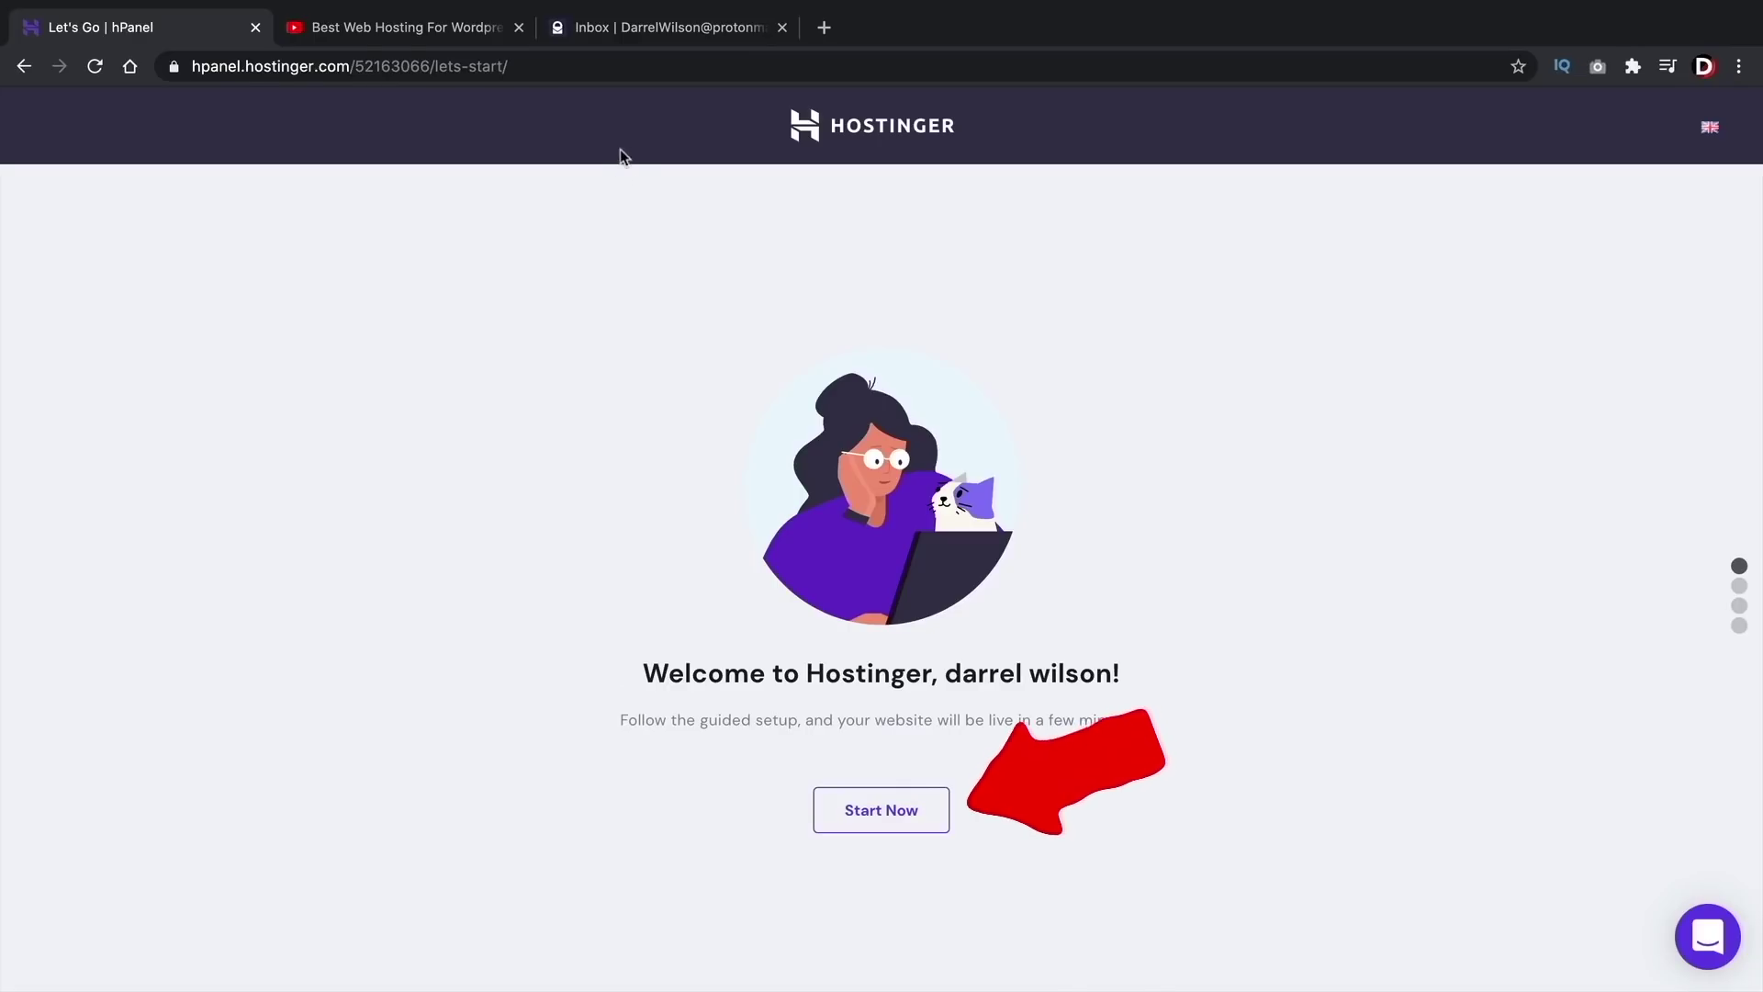
Step: Claim the free domain mytutorialwebsitedar.com and confirm it to continue setup
click(880, 810)
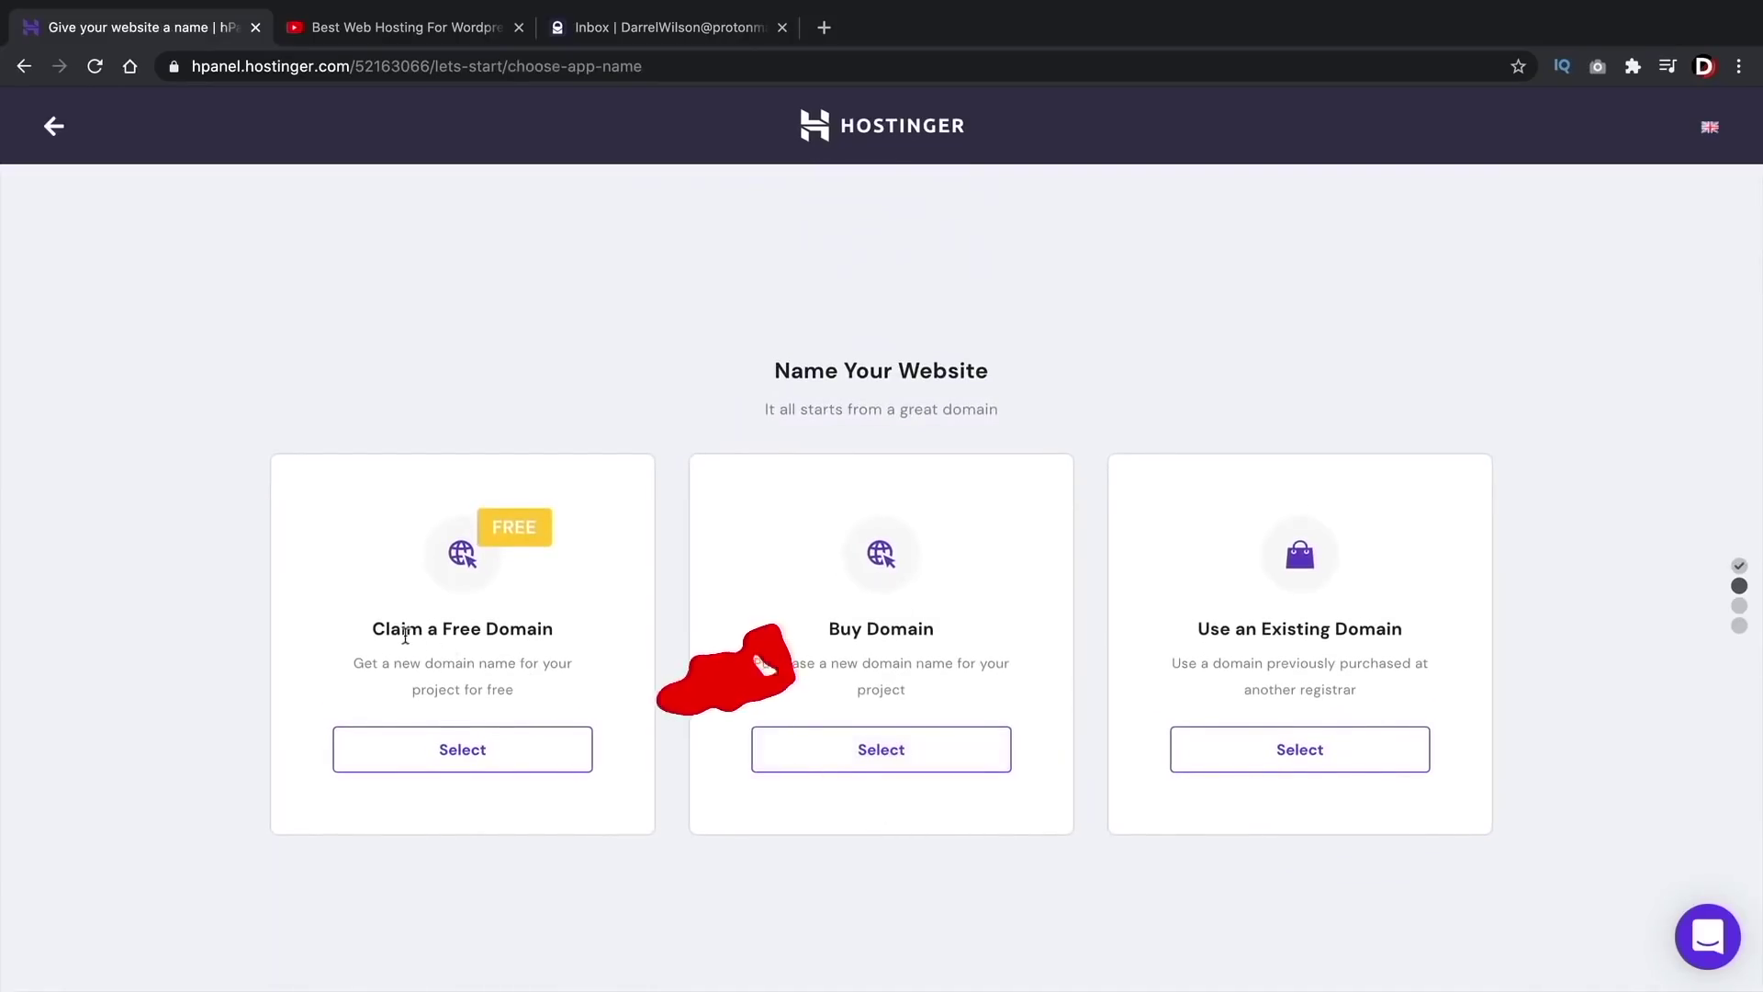
click(456, 759)
click(672, 759)
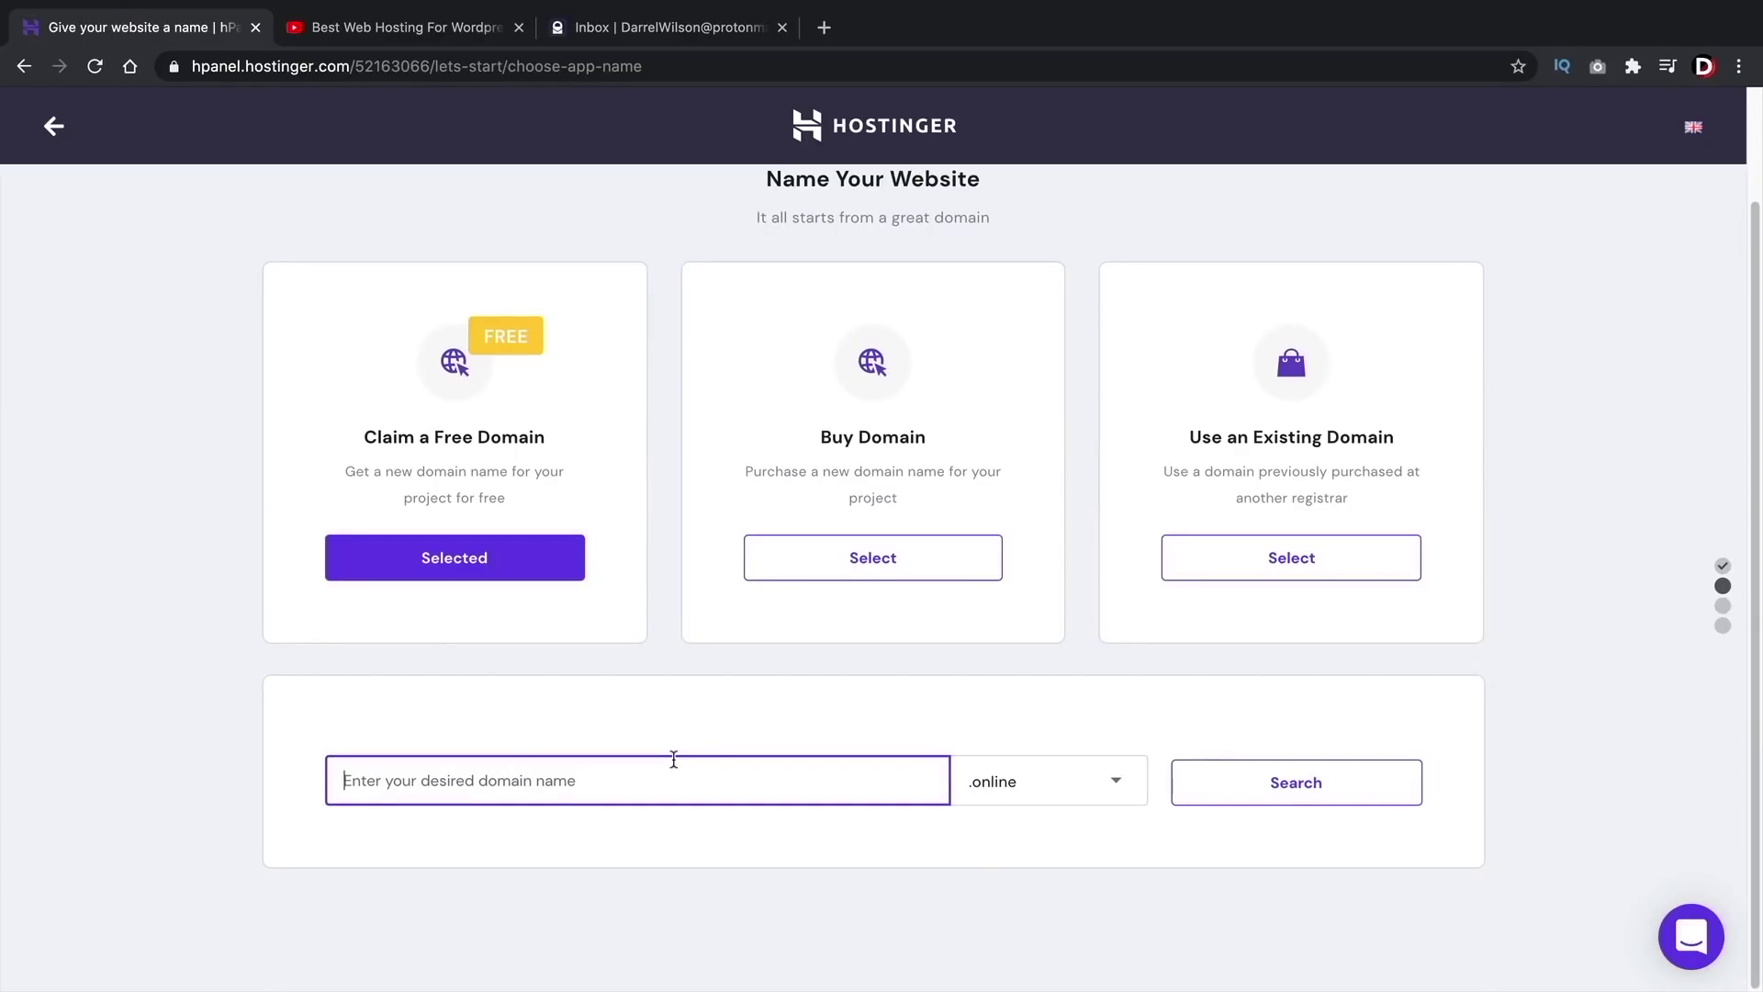
text(mytutorial)
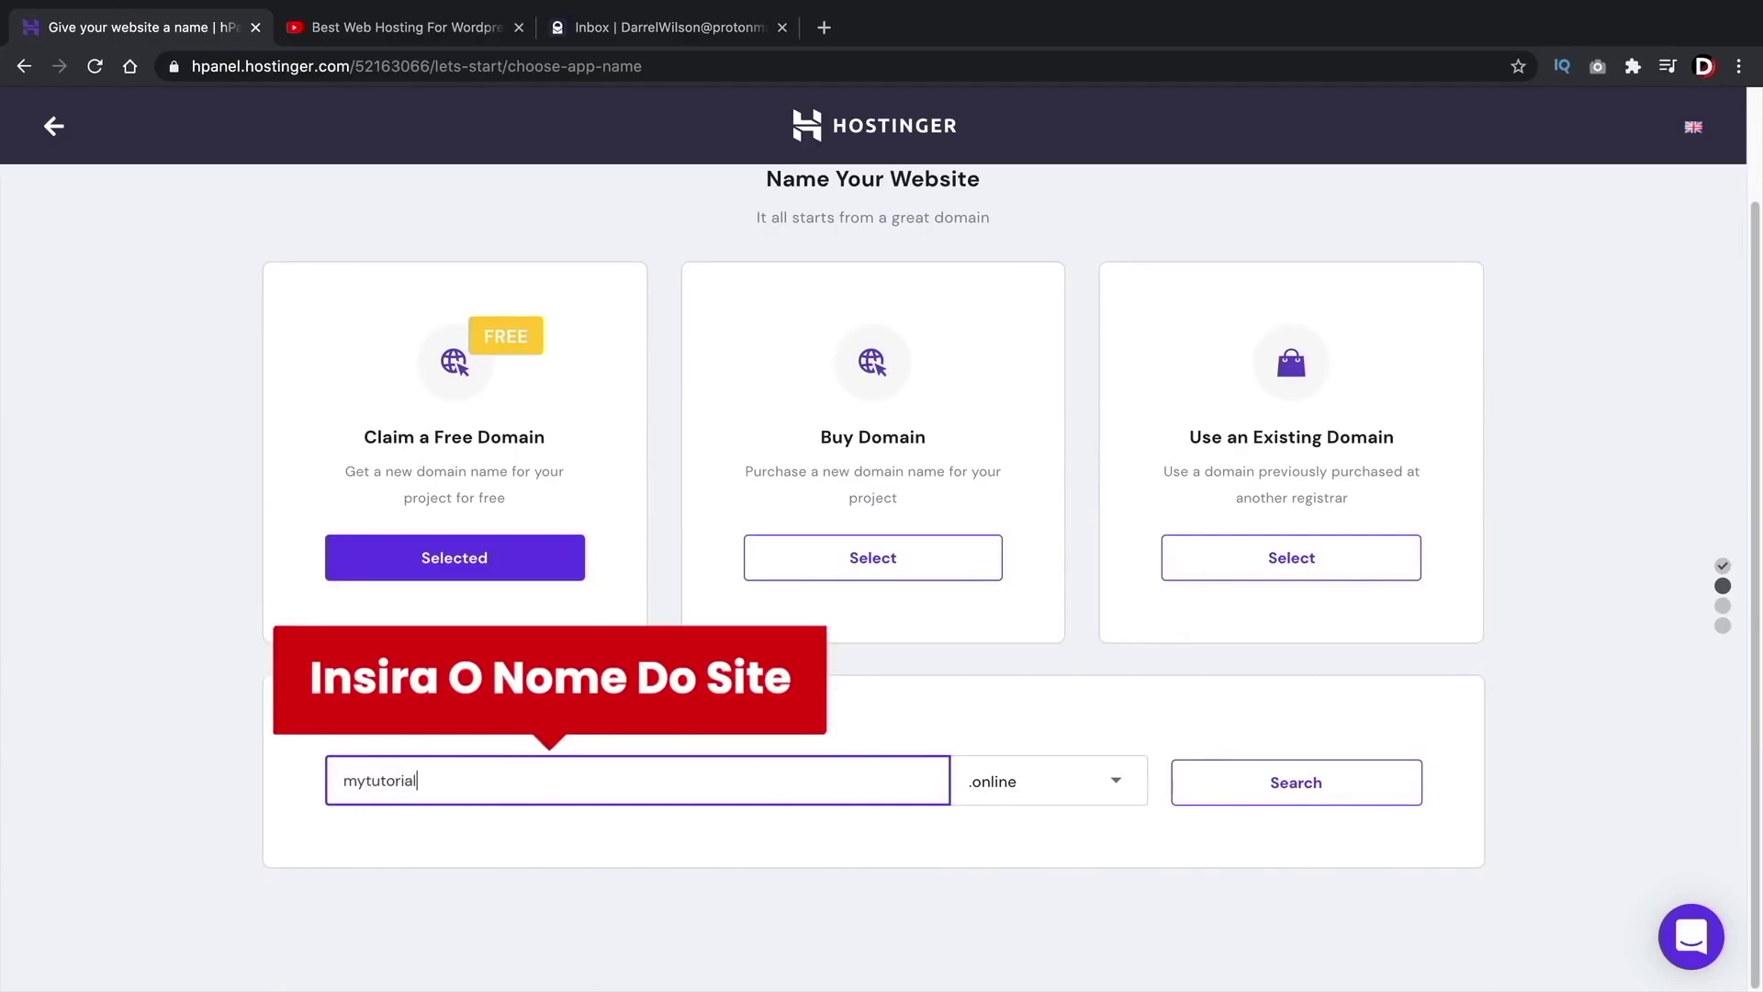
text(websitedar)
click(989, 780)
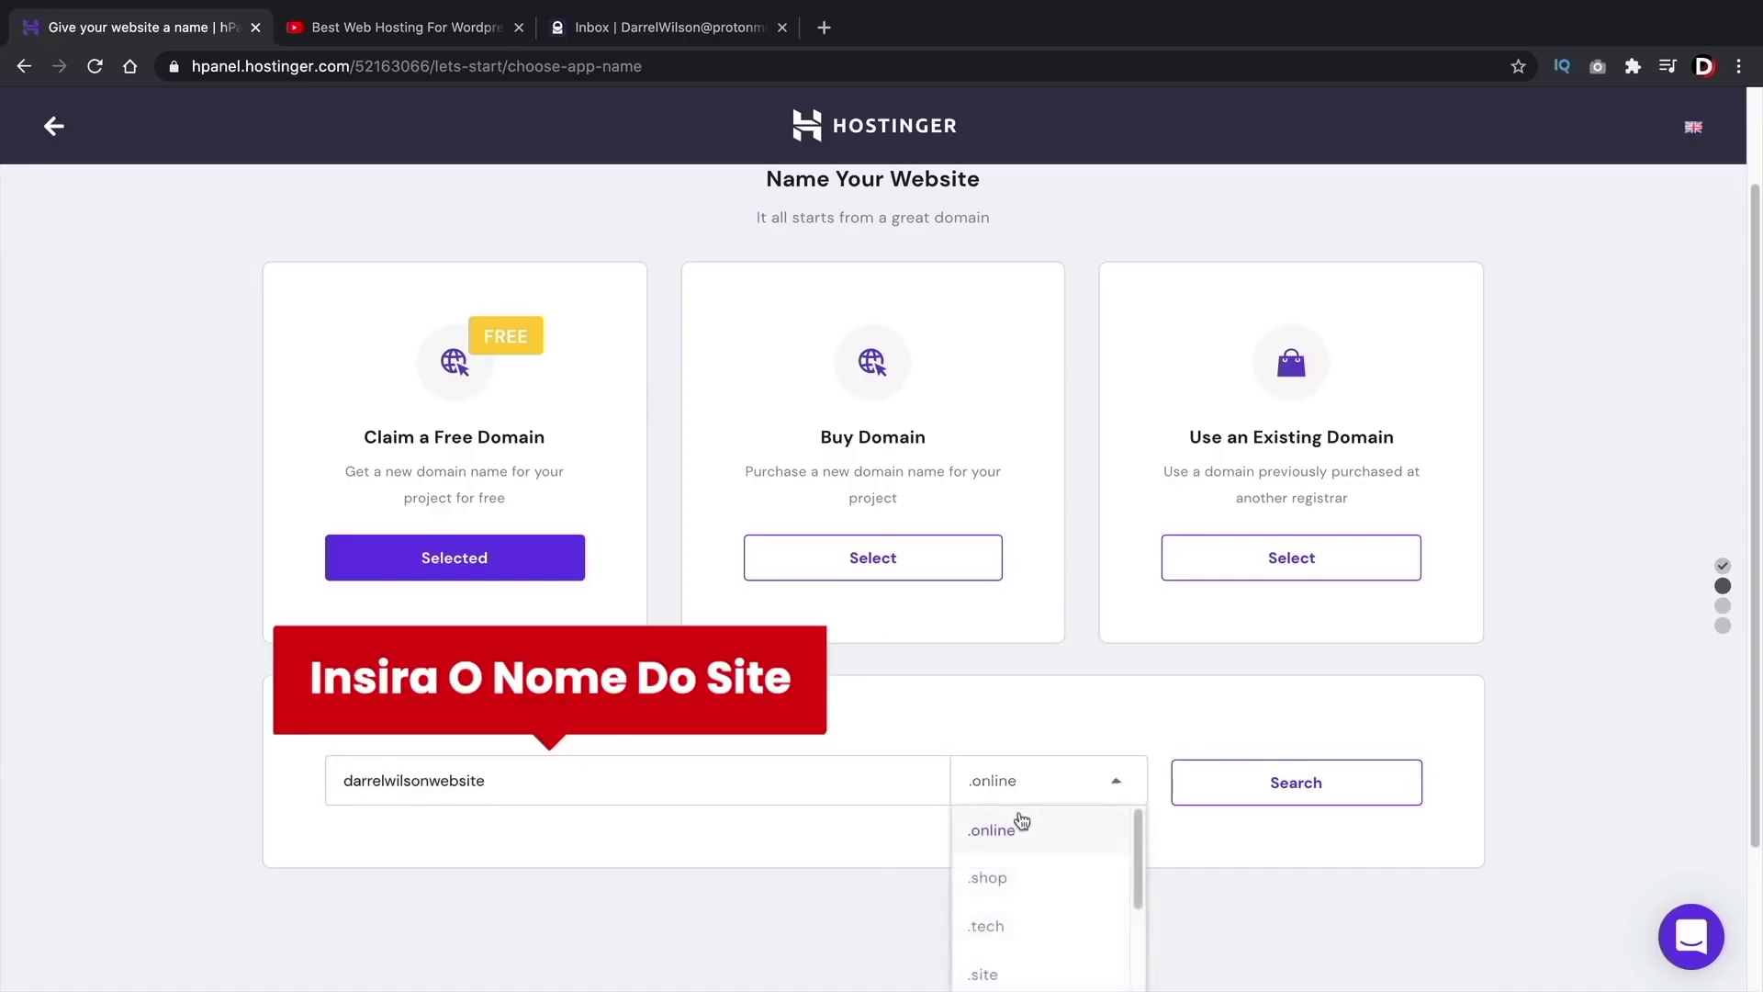
scroll(1021, 832, down, 5)
scroll(1028, 838, up, 5)
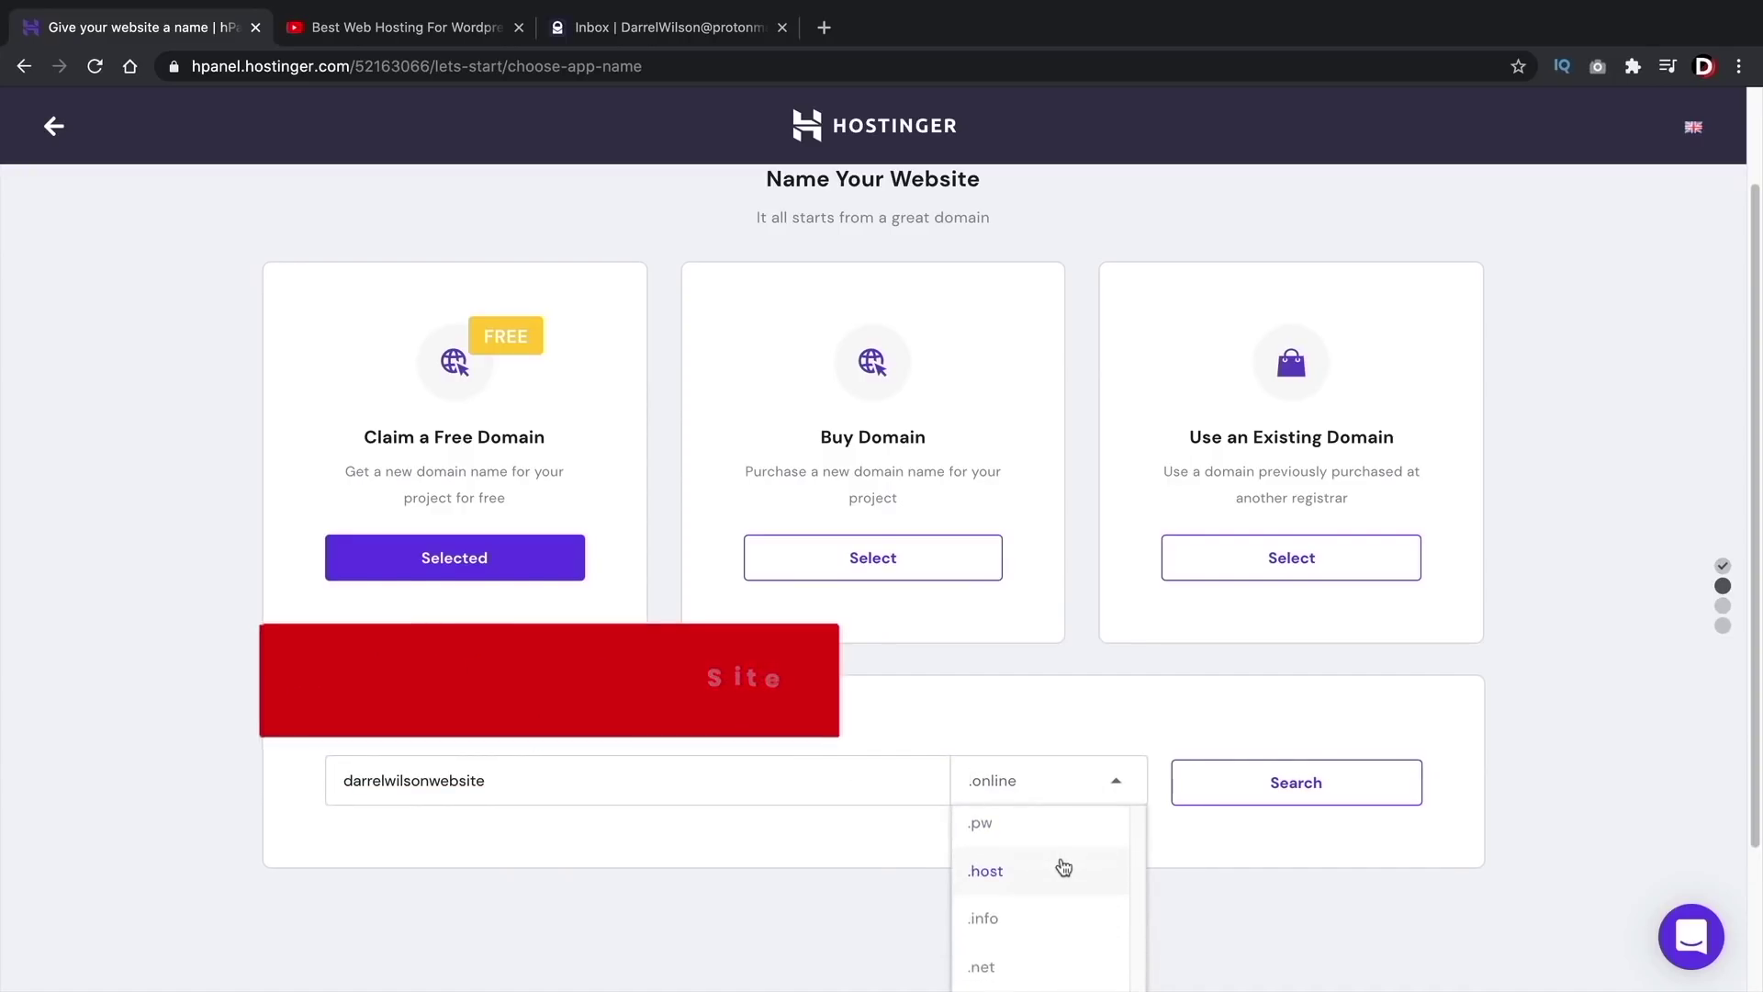
scroll(1057, 864, down, 2)
click(987, 740)
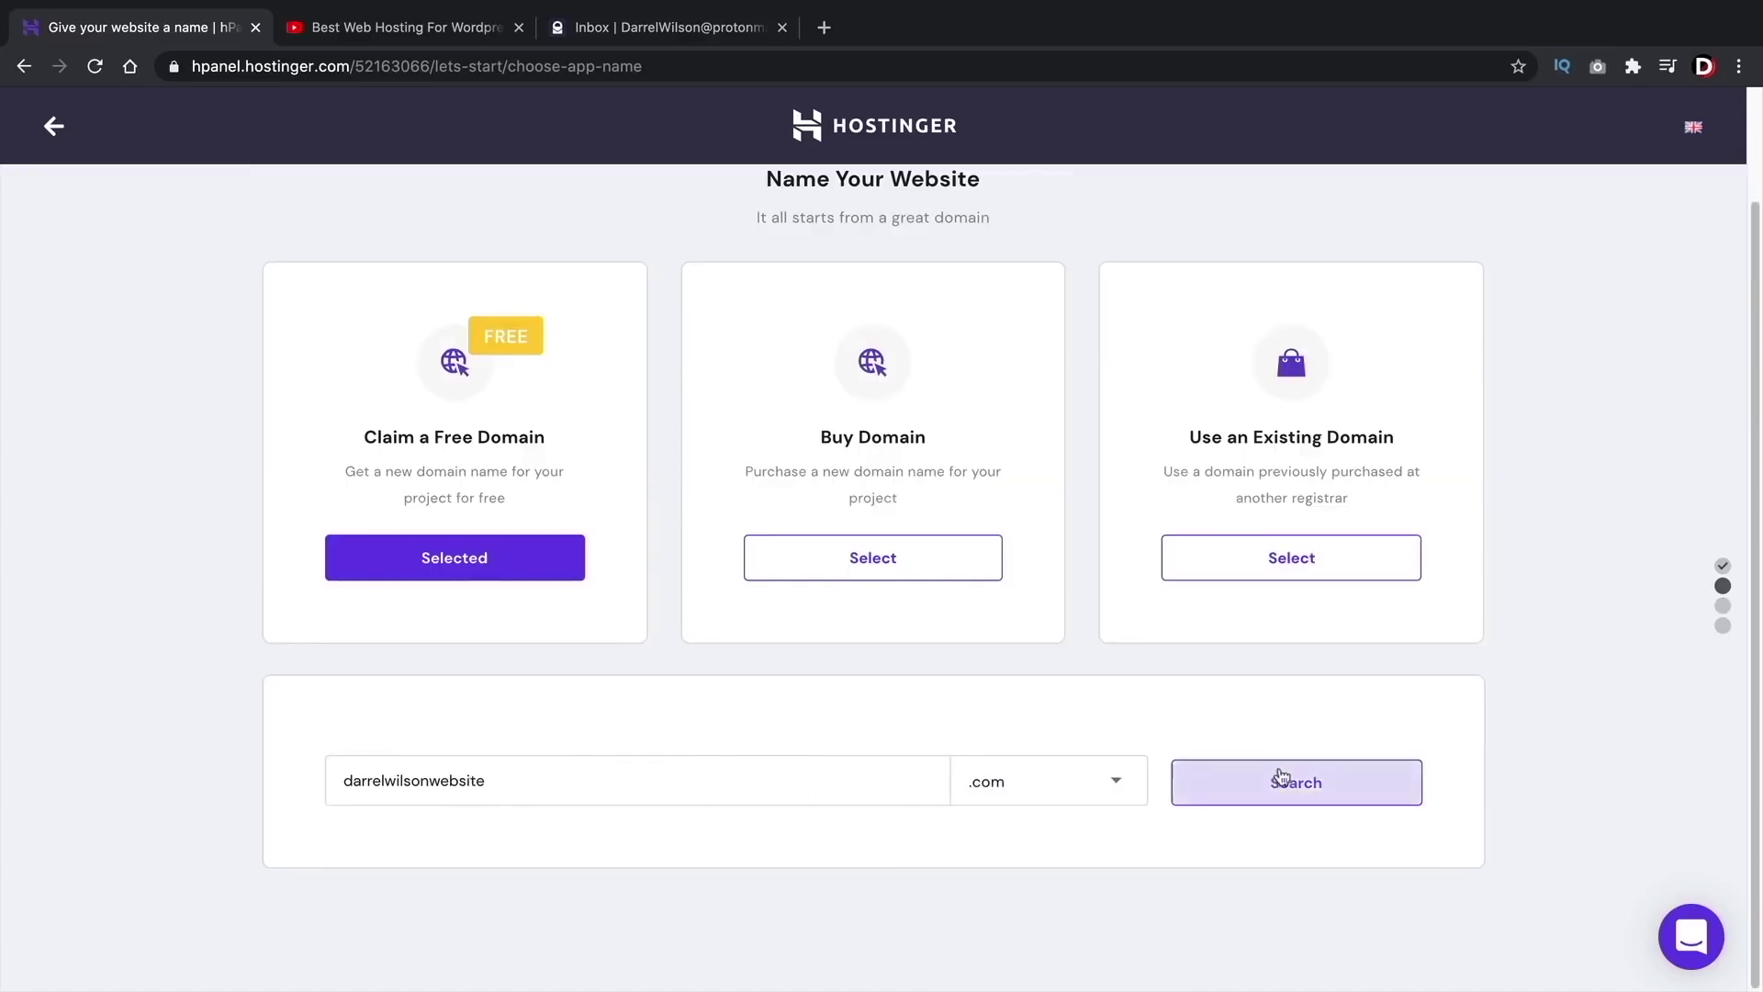
click(1301, 791)
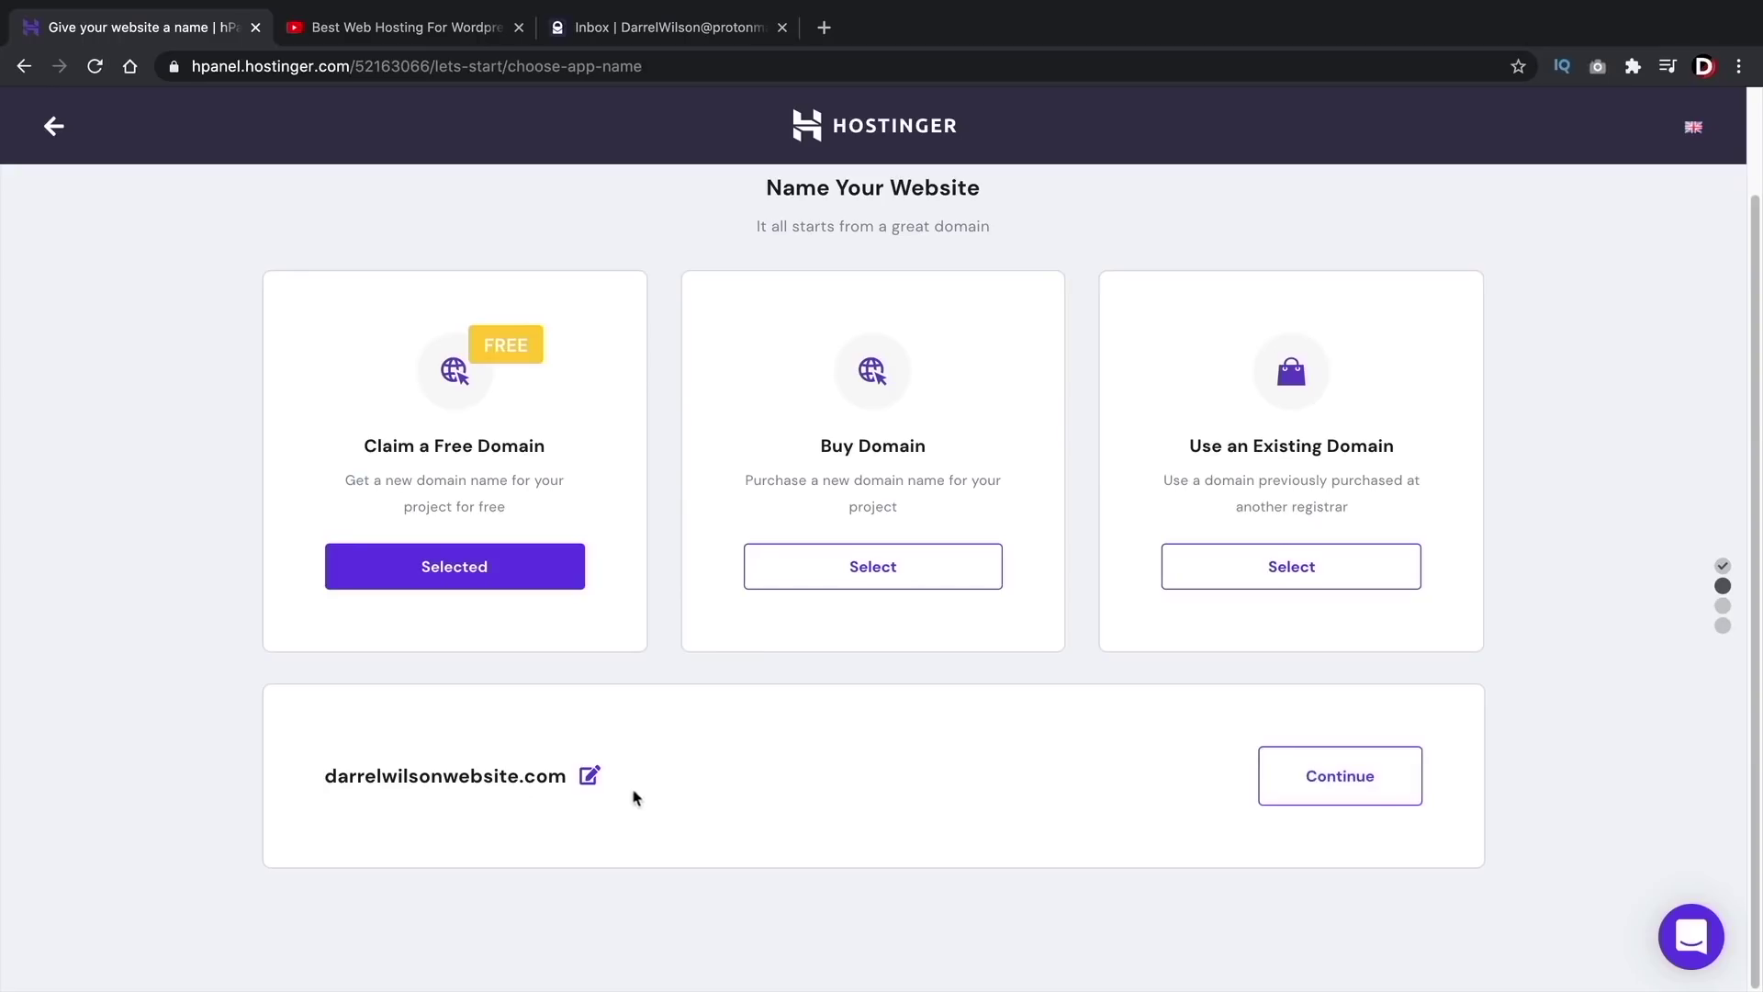
click(1317, 781)
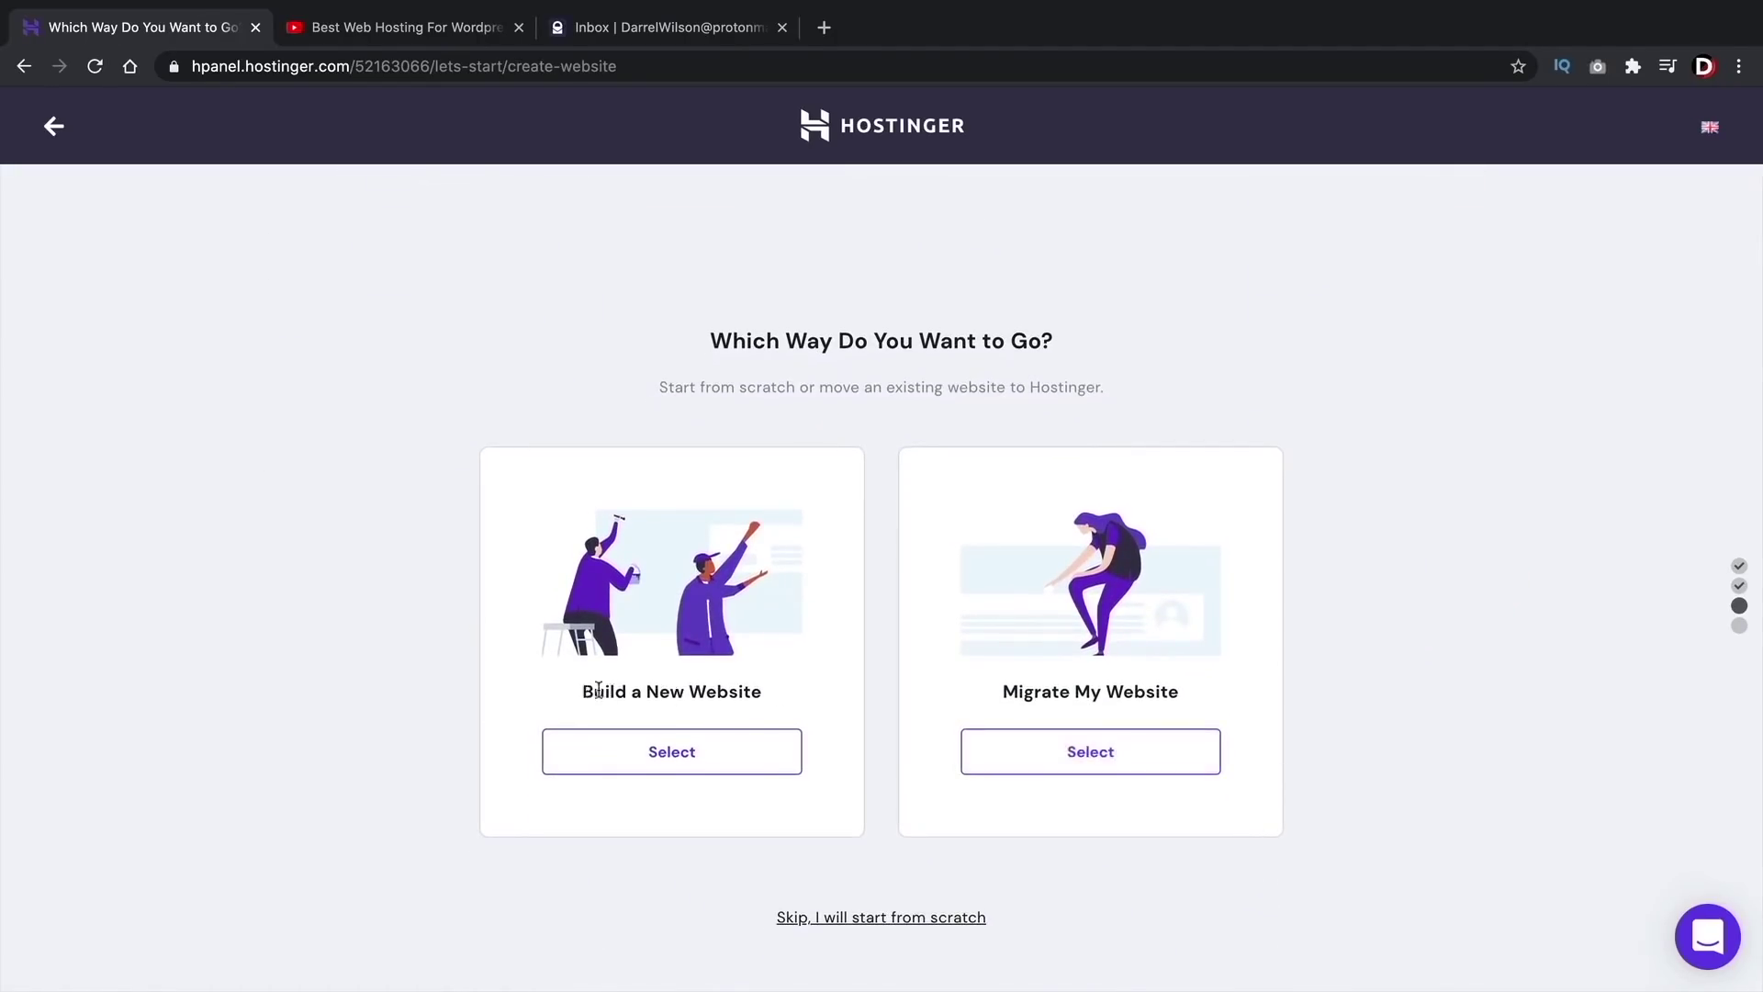
Step: Choose to build a new WordPress website as an experienced user and submit the admin account details
drag(598, 690, 758, 691)
click(635, 691)
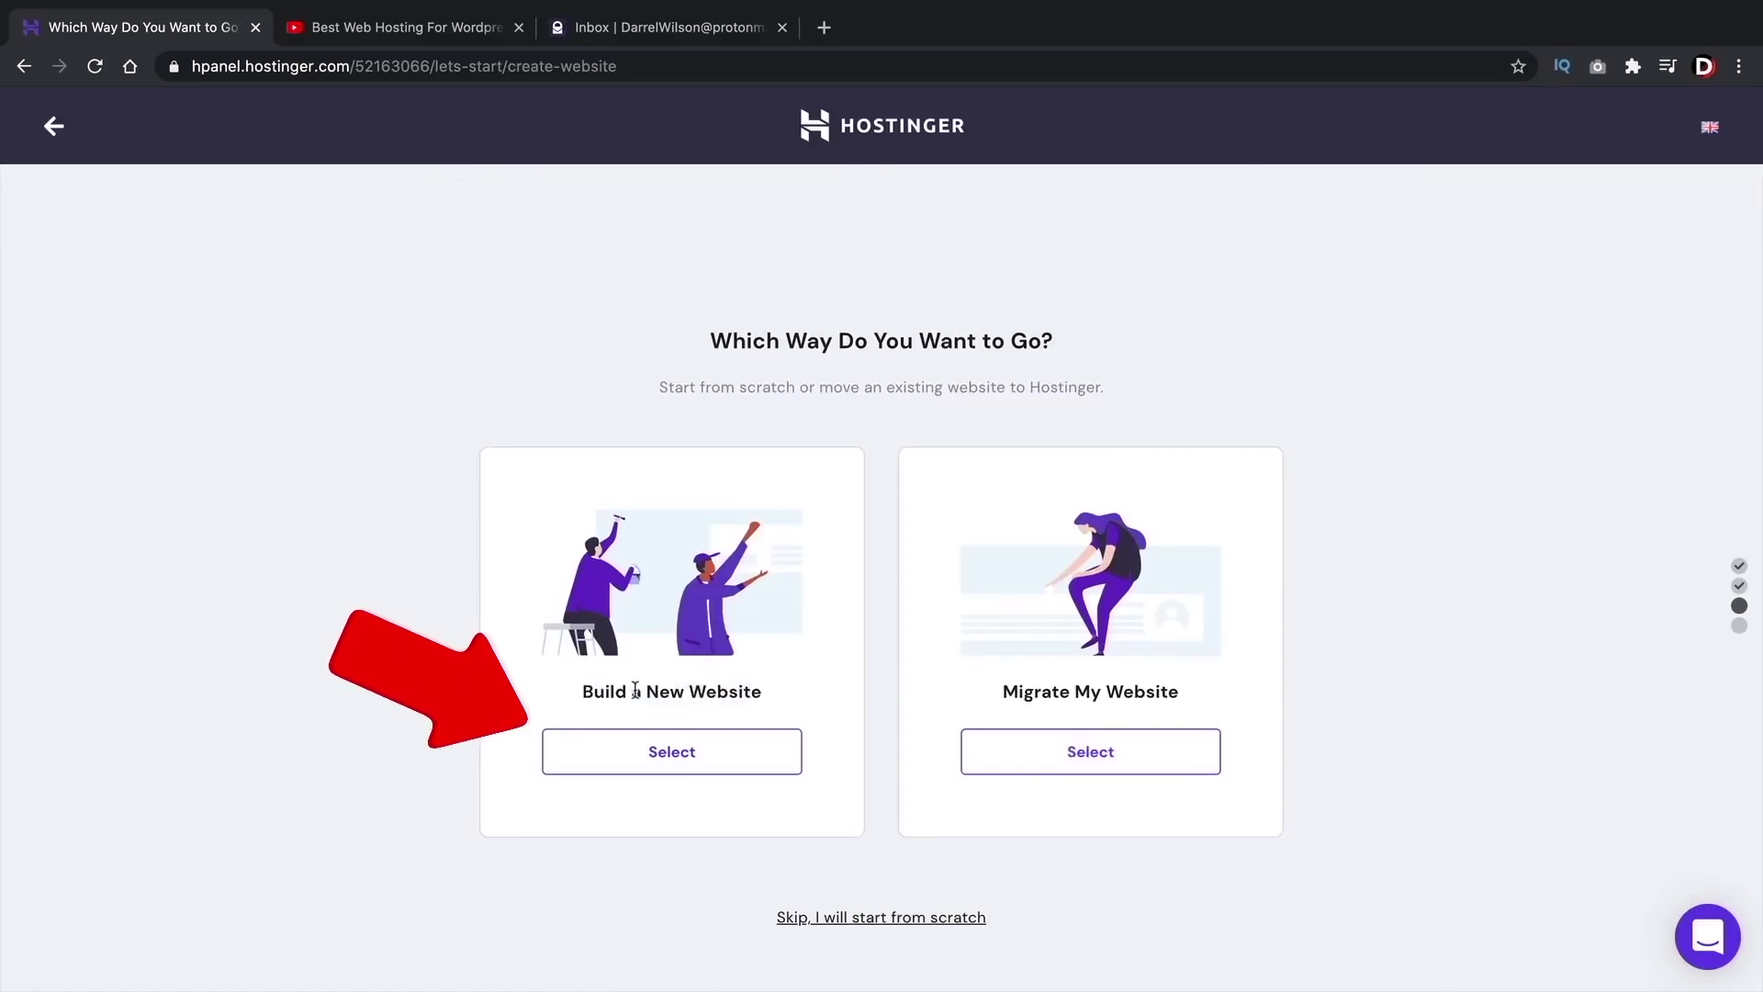
click(687, 757)
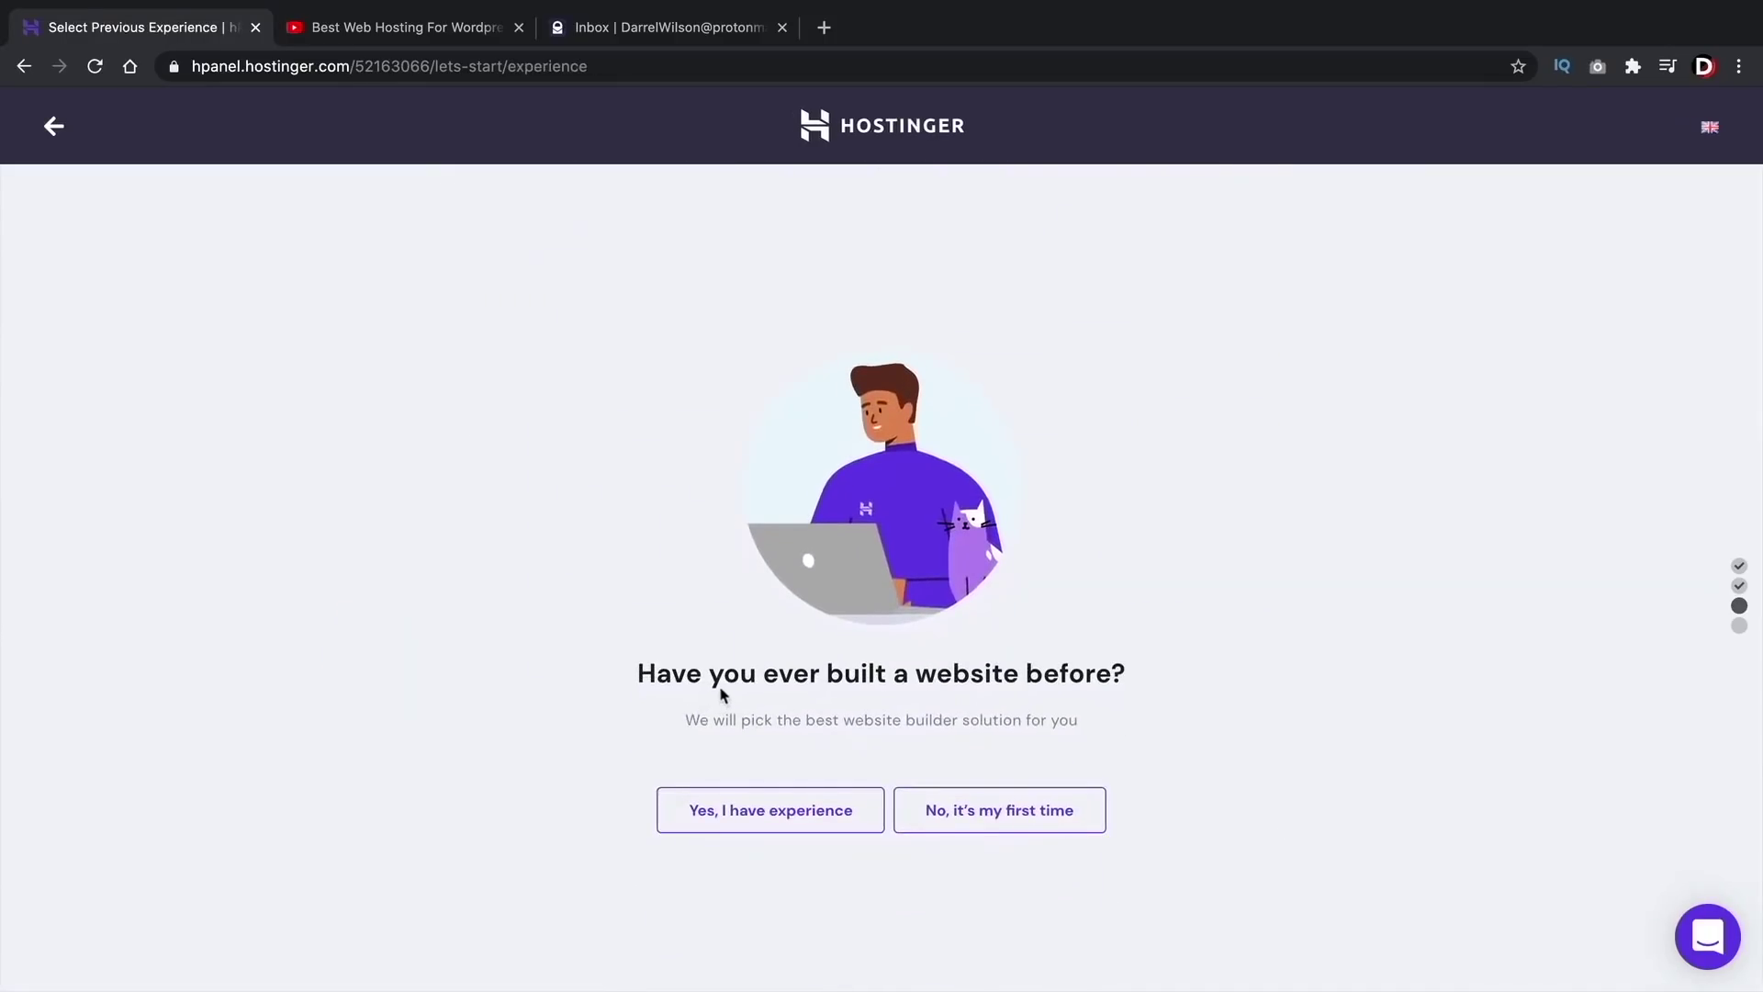
click(762, 820)
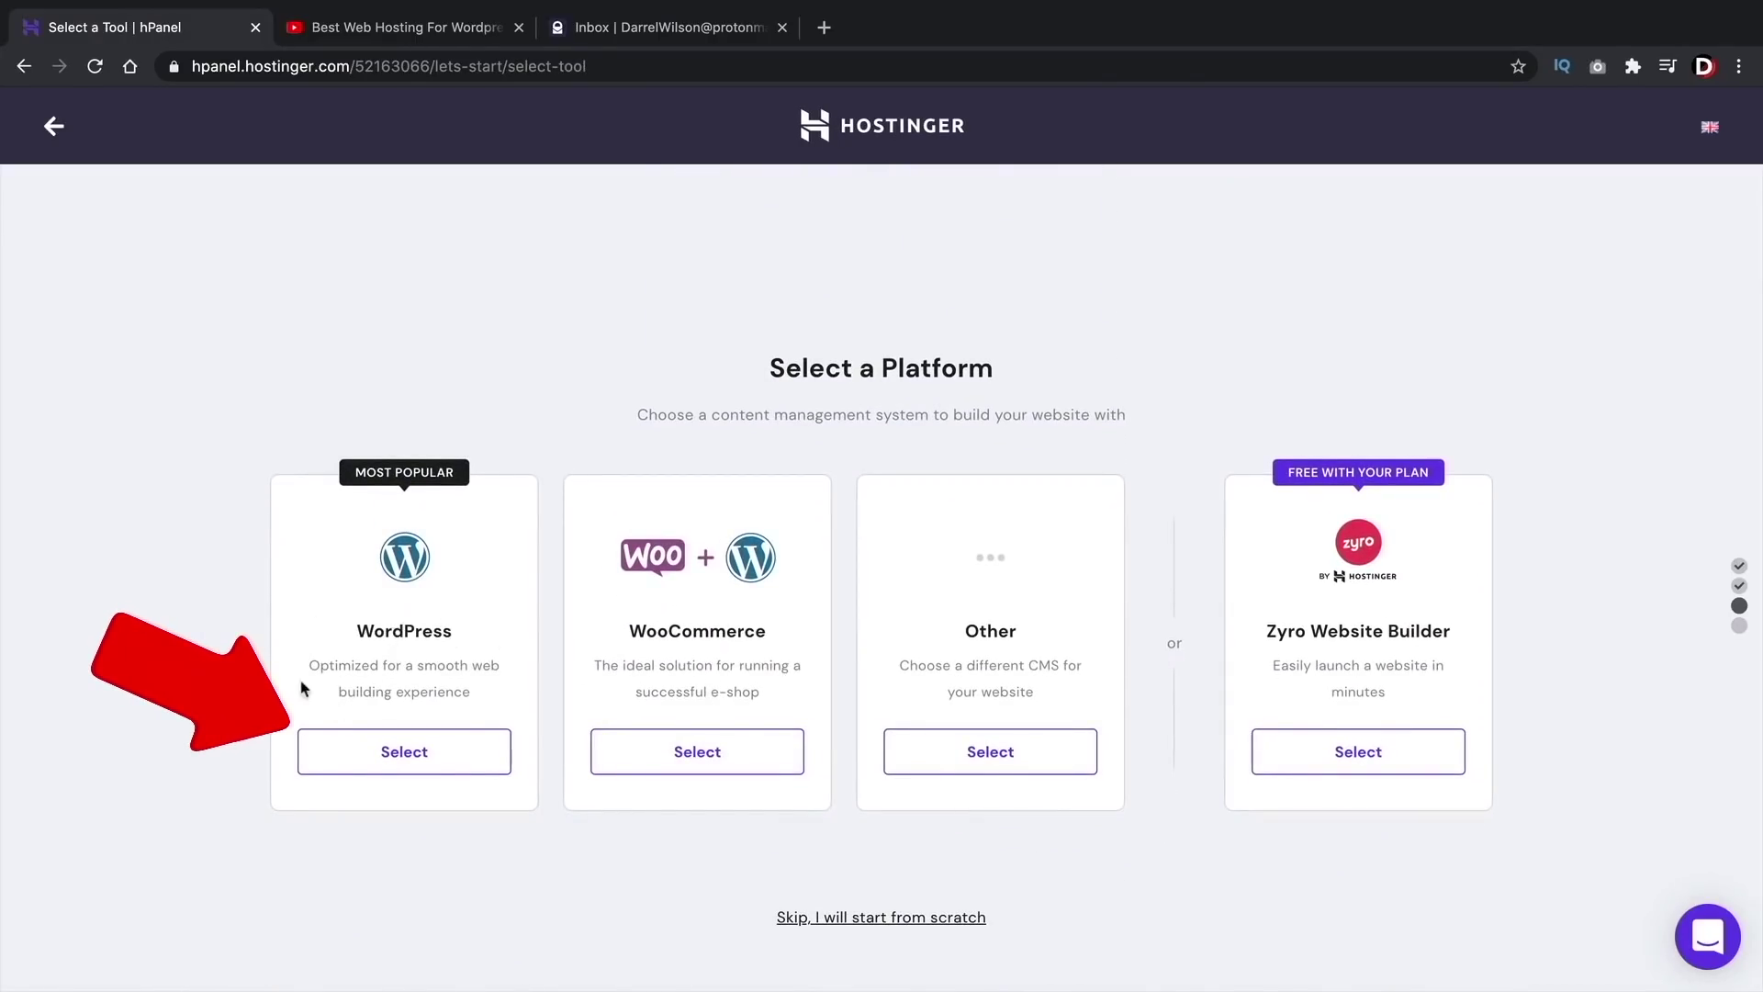
click(401, 764)
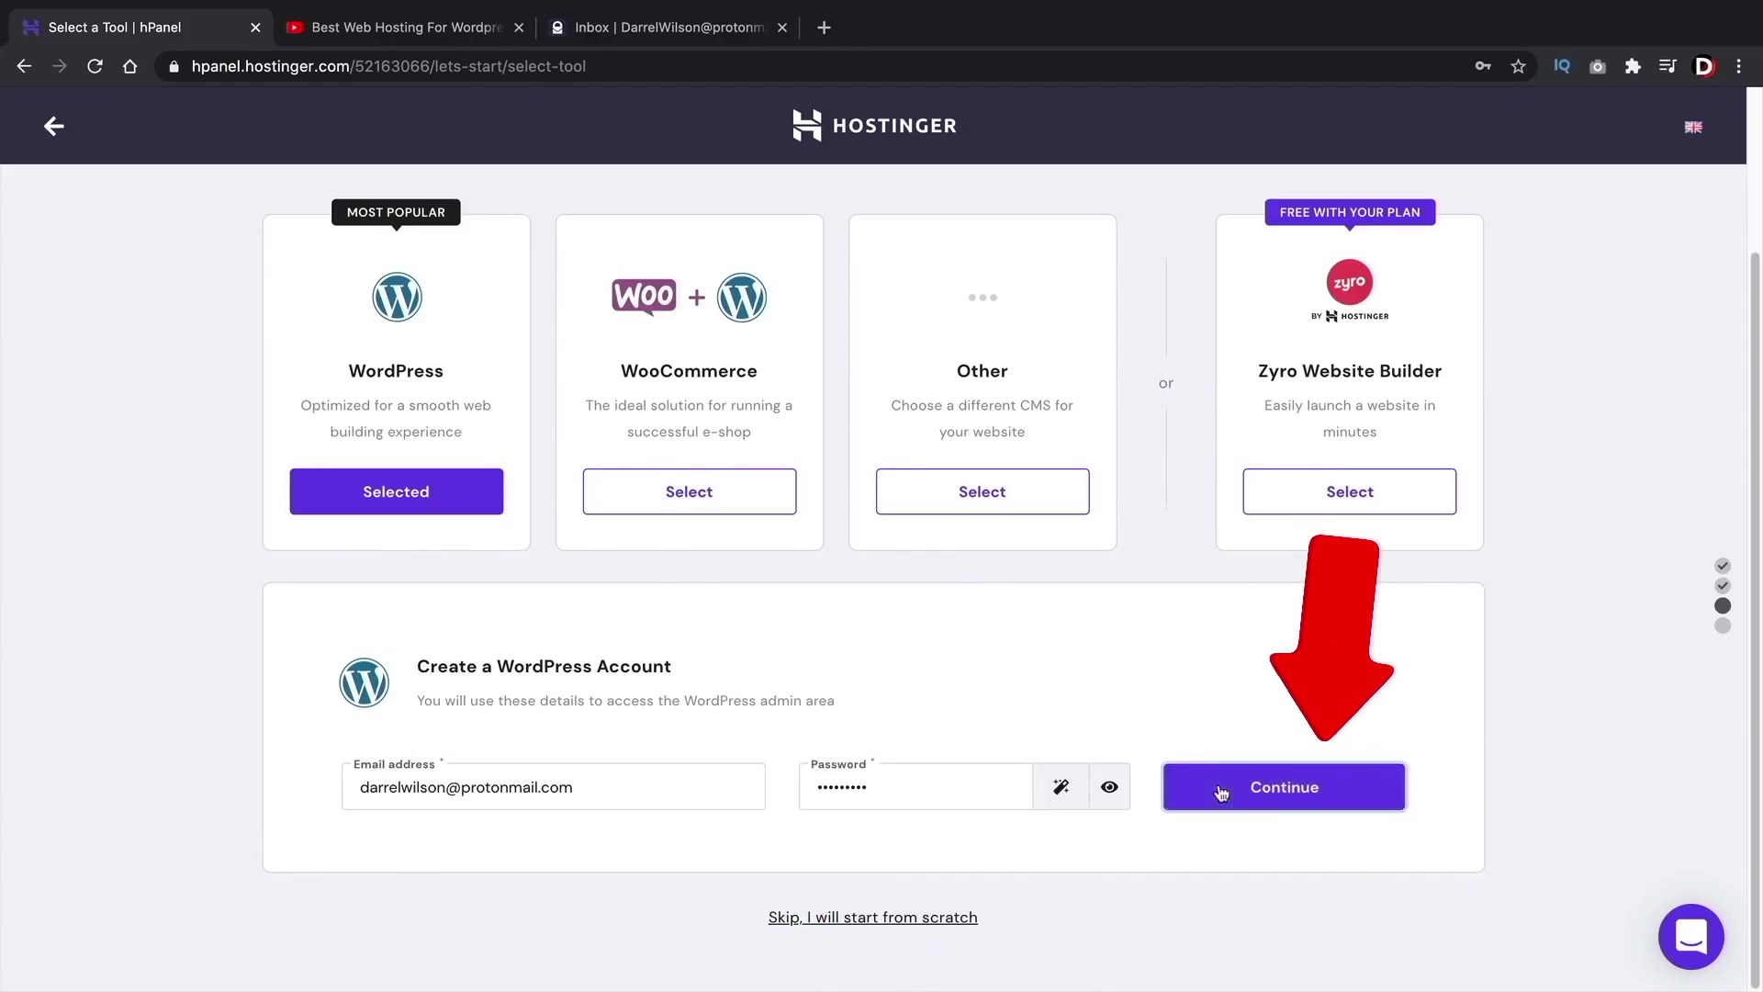
click(1244, 795)
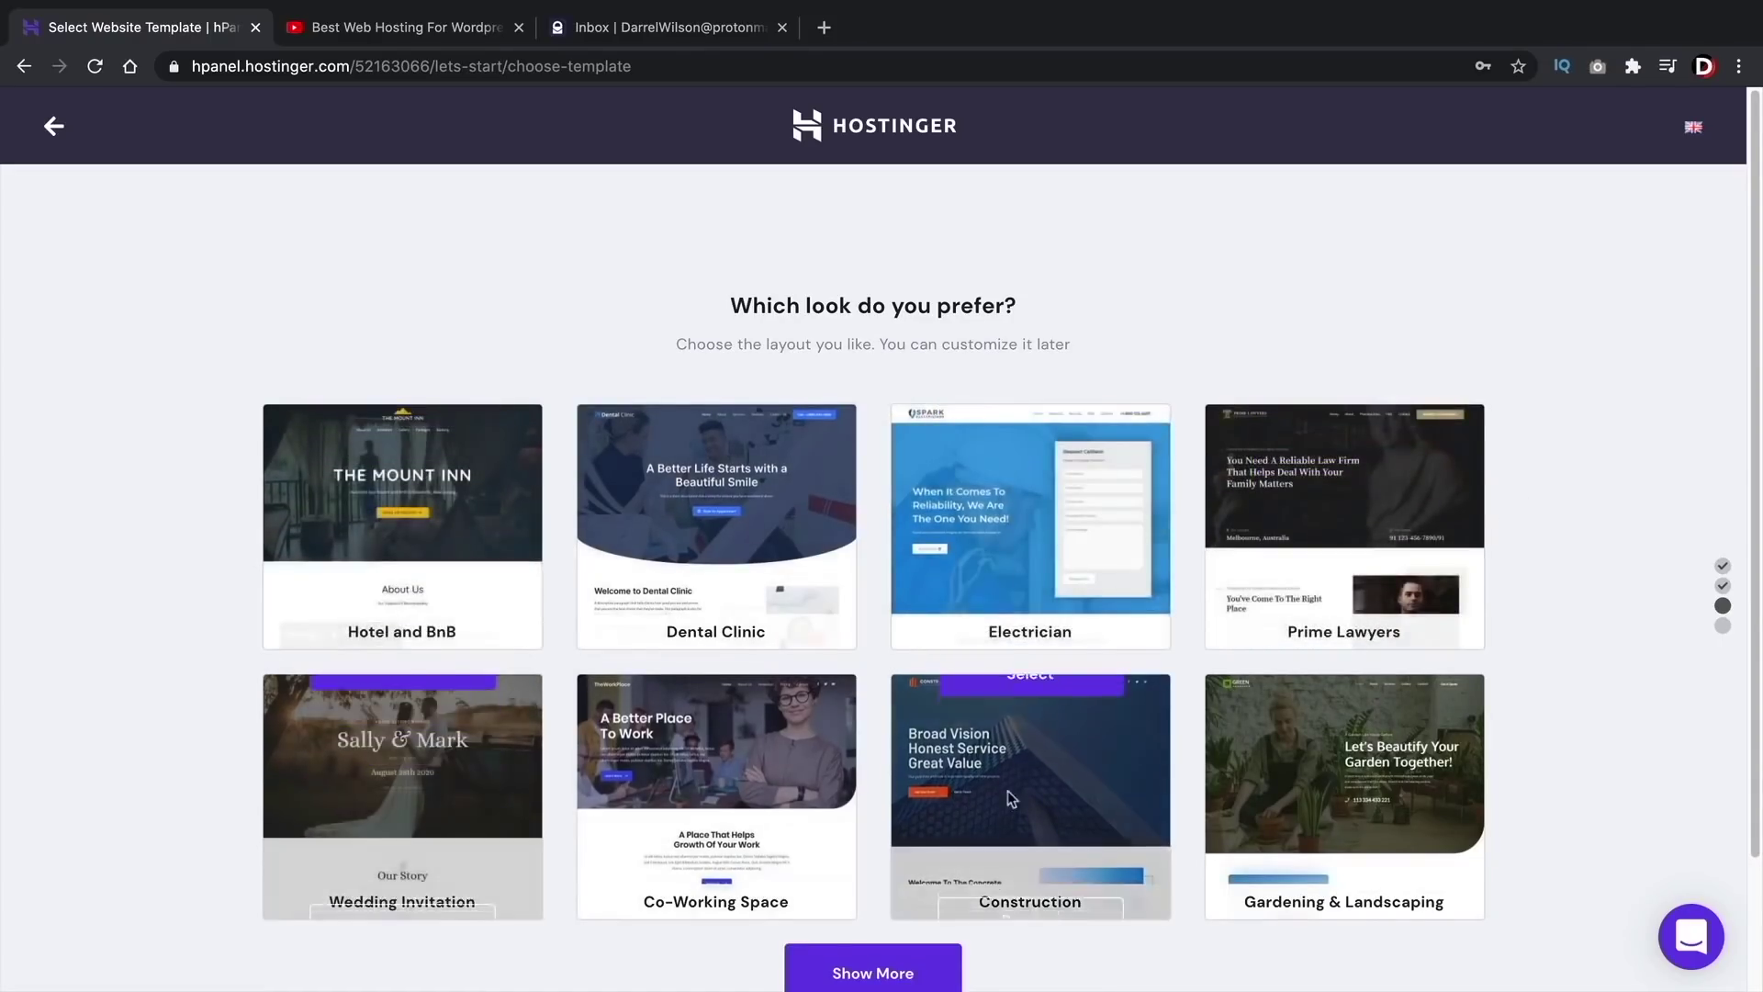
Step: Skip the website template and finish the setup on the overview page
scroll(1586, 784, down, 2)
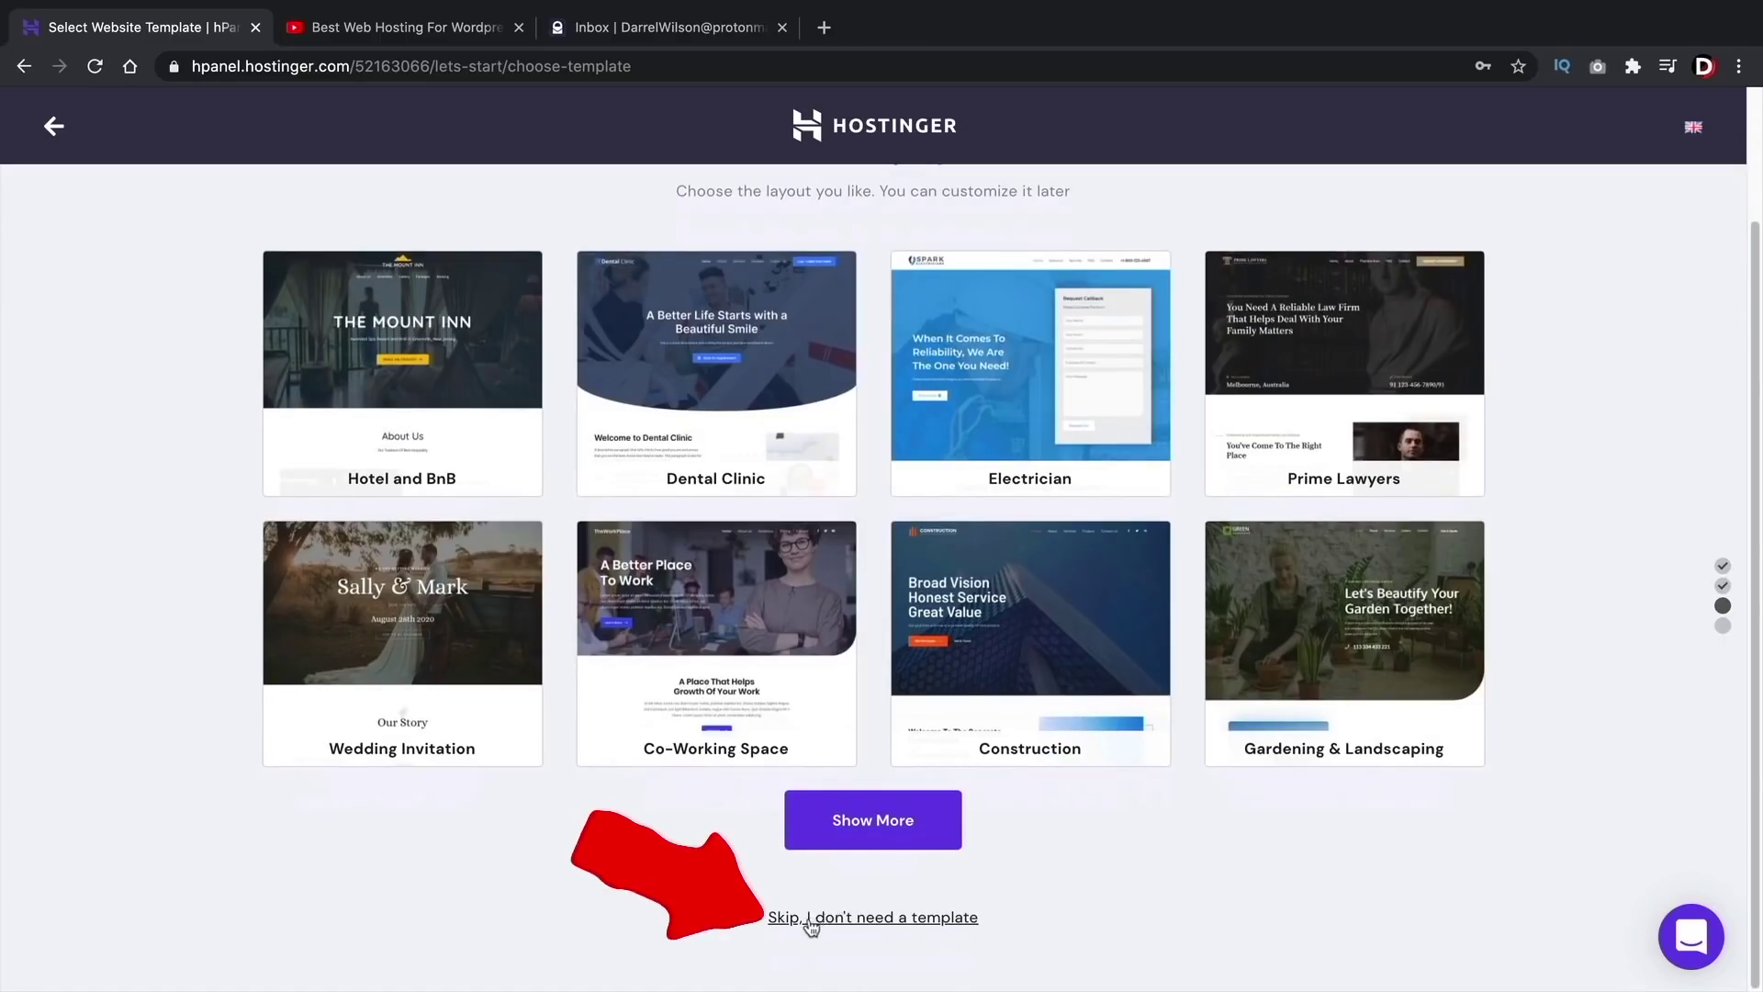
click(813, 920)
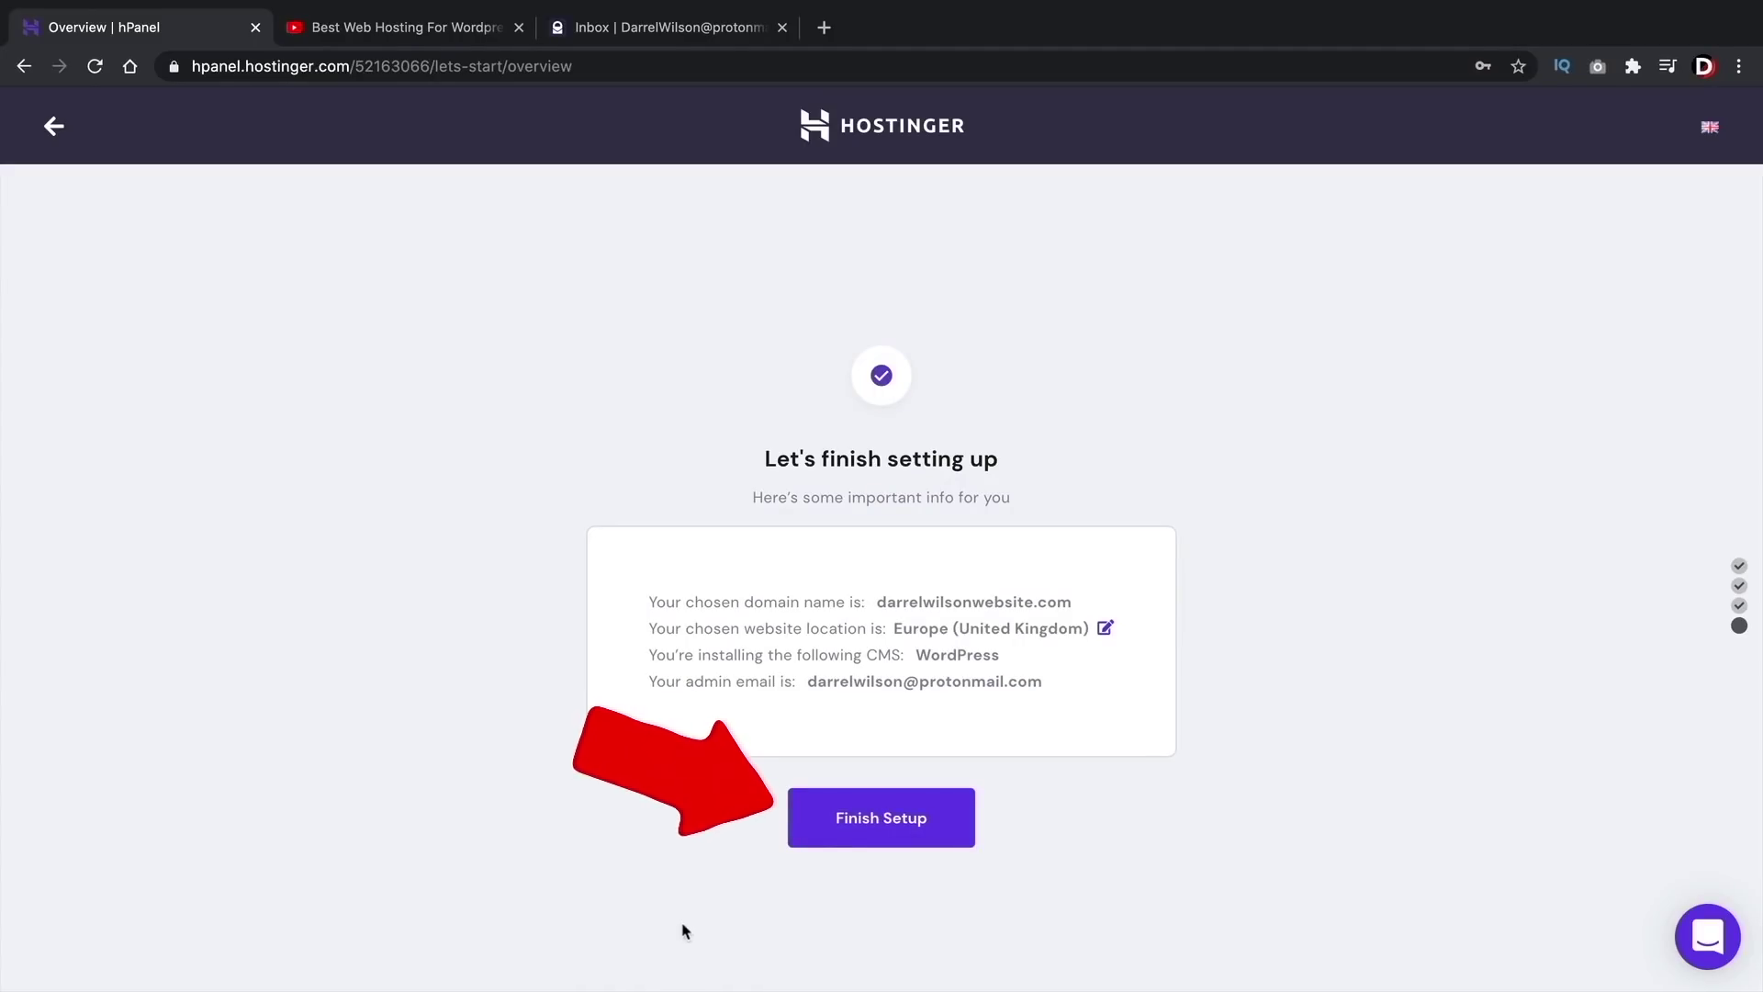
click(867, 818)
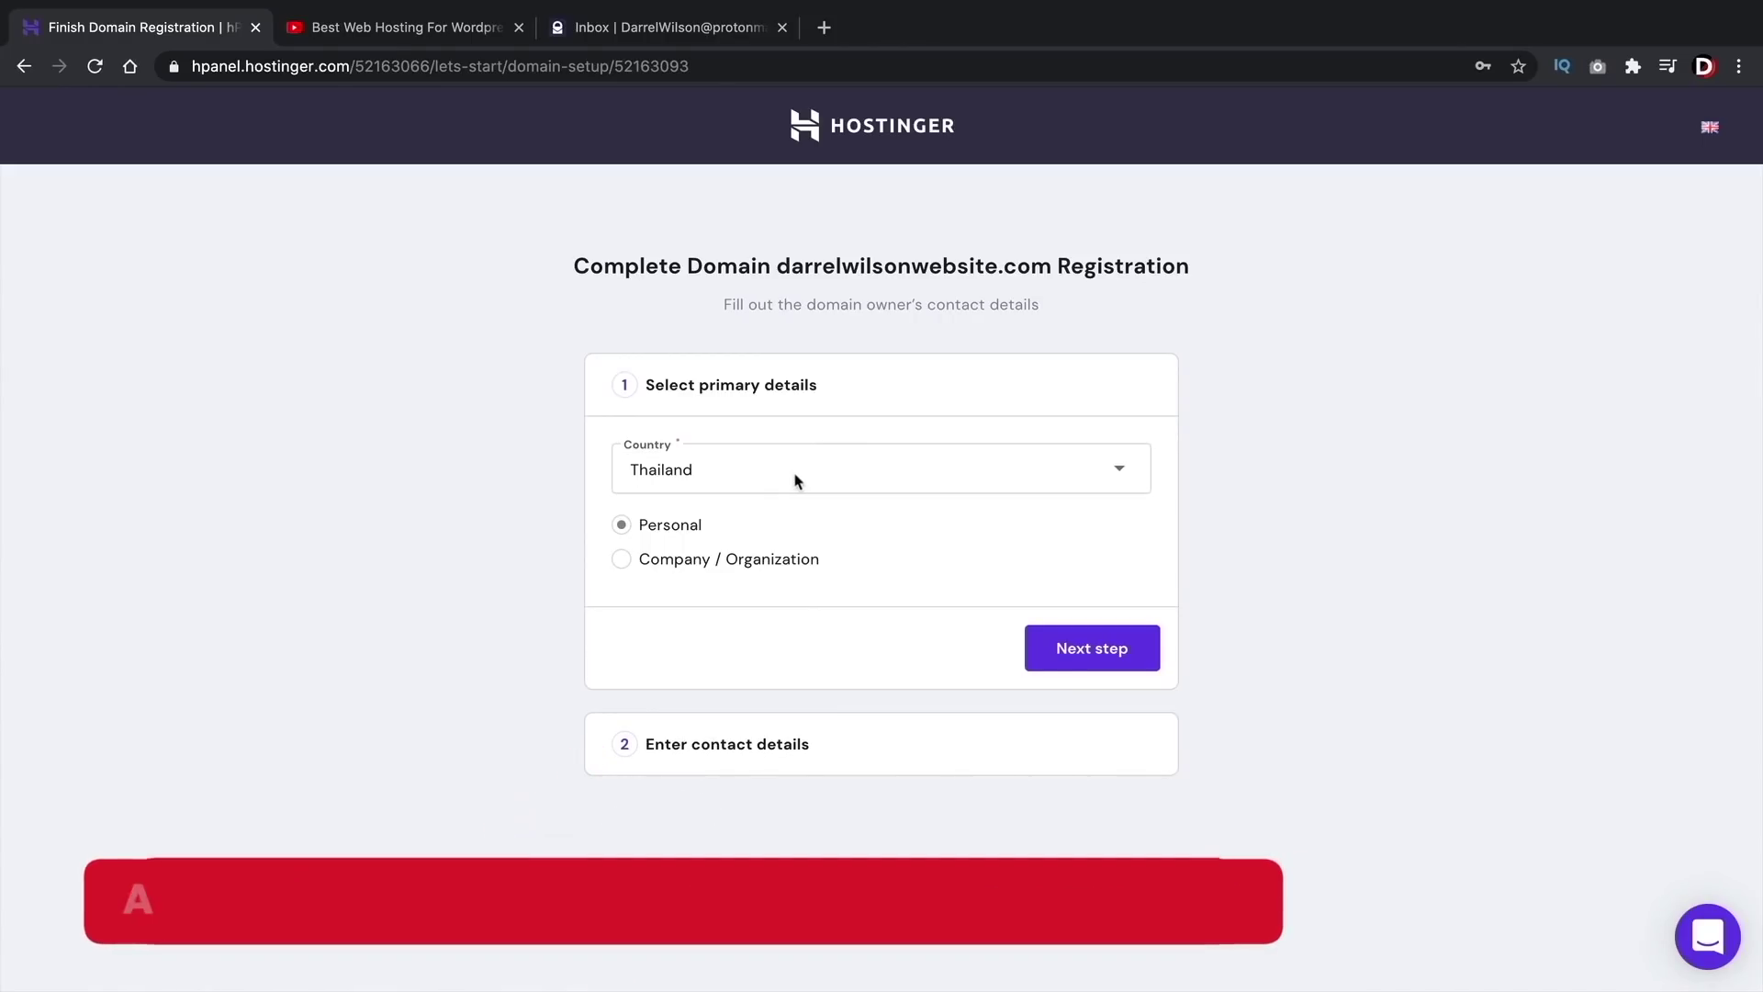
Step: Move on to the contact details form, fill it in, and finish the domain registration
click(1072, 649)
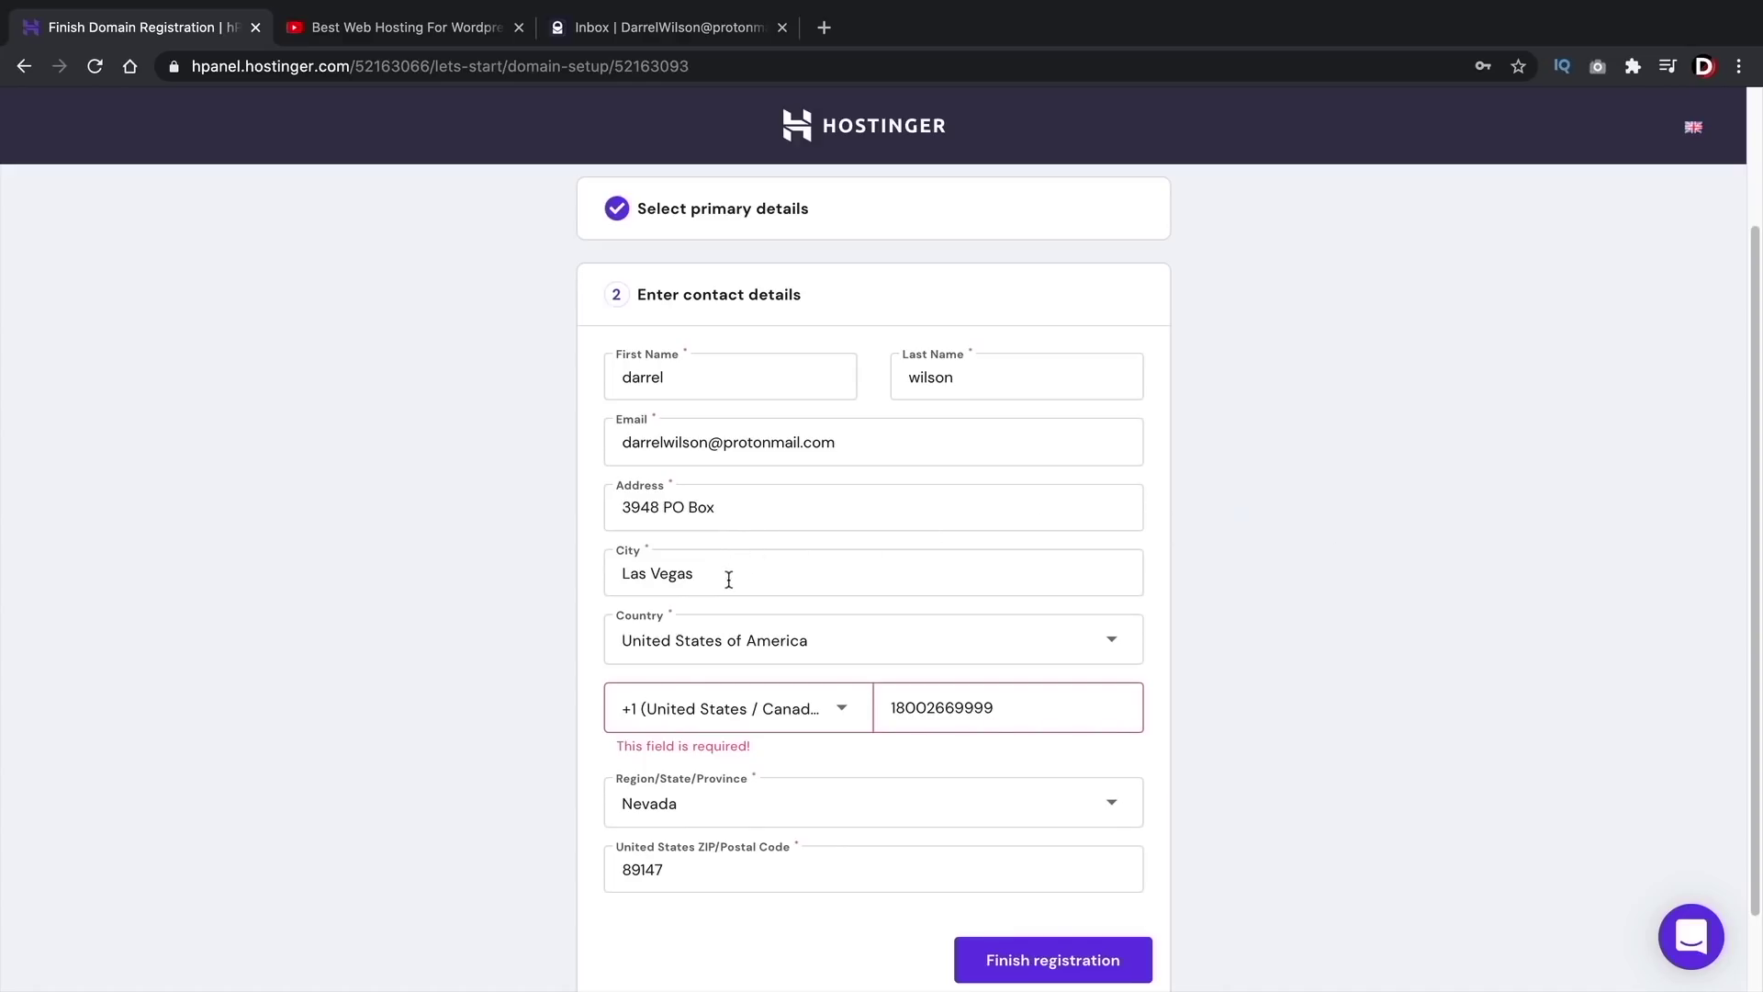
drag(728, 579, 598, 586)
click(588, 592)
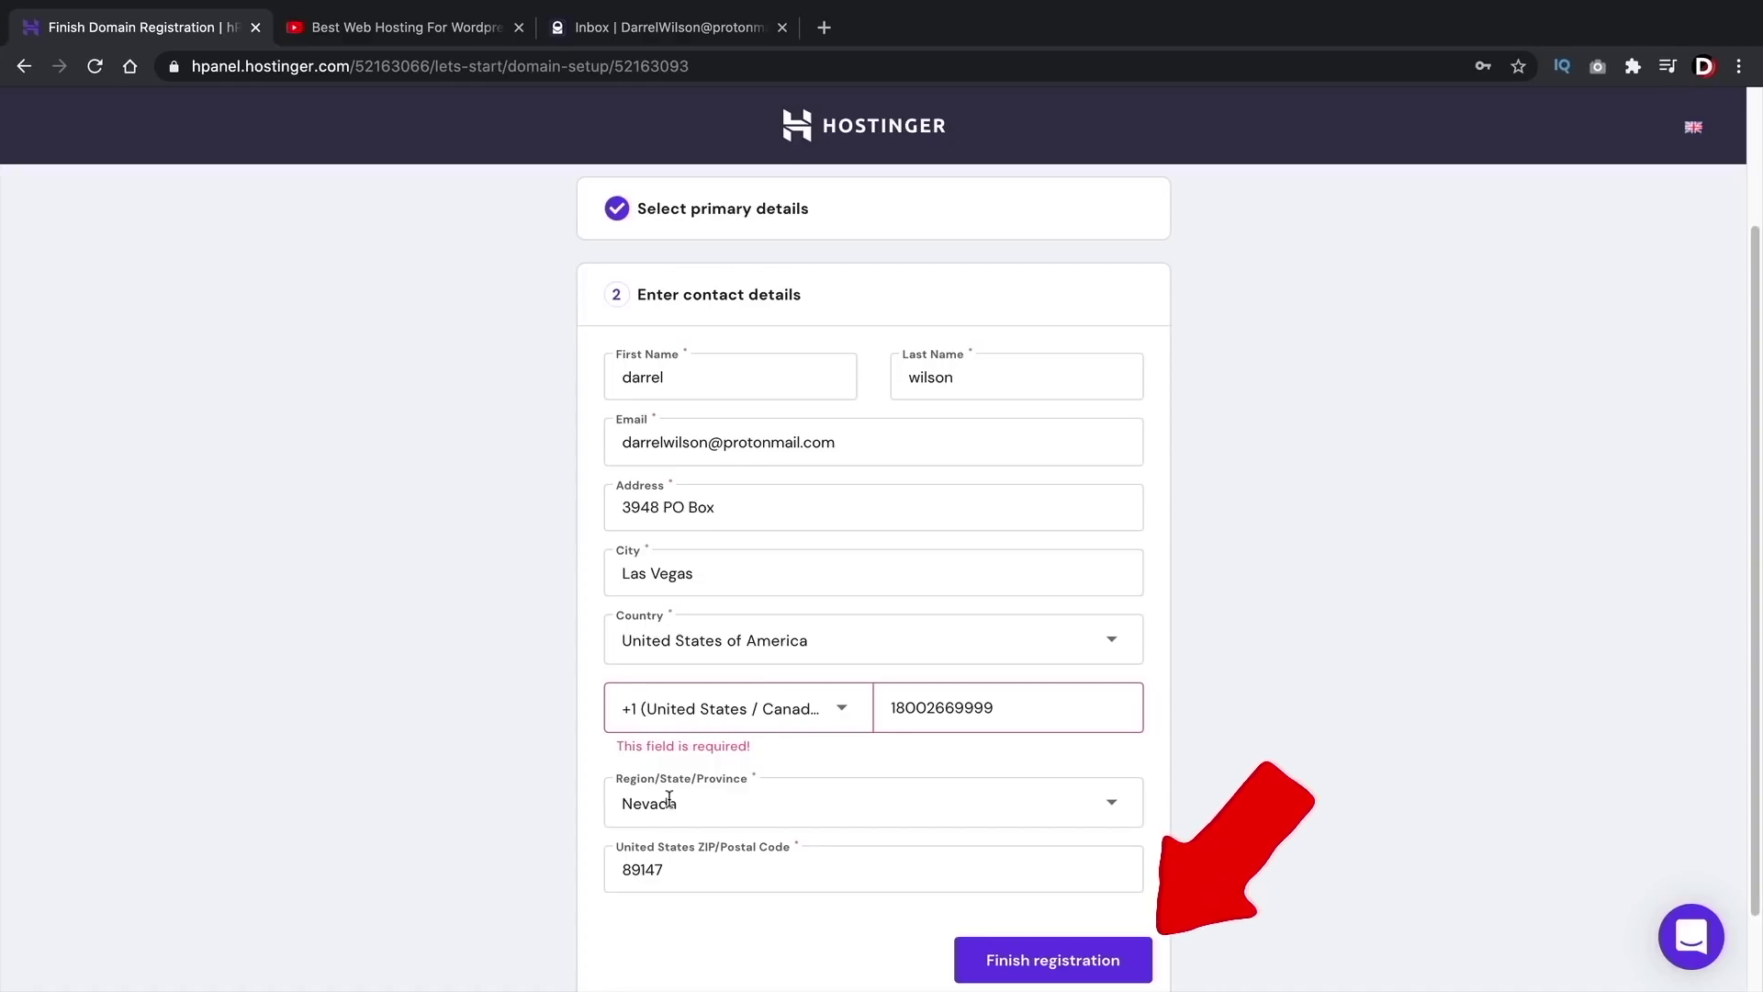
click(1042, 961)
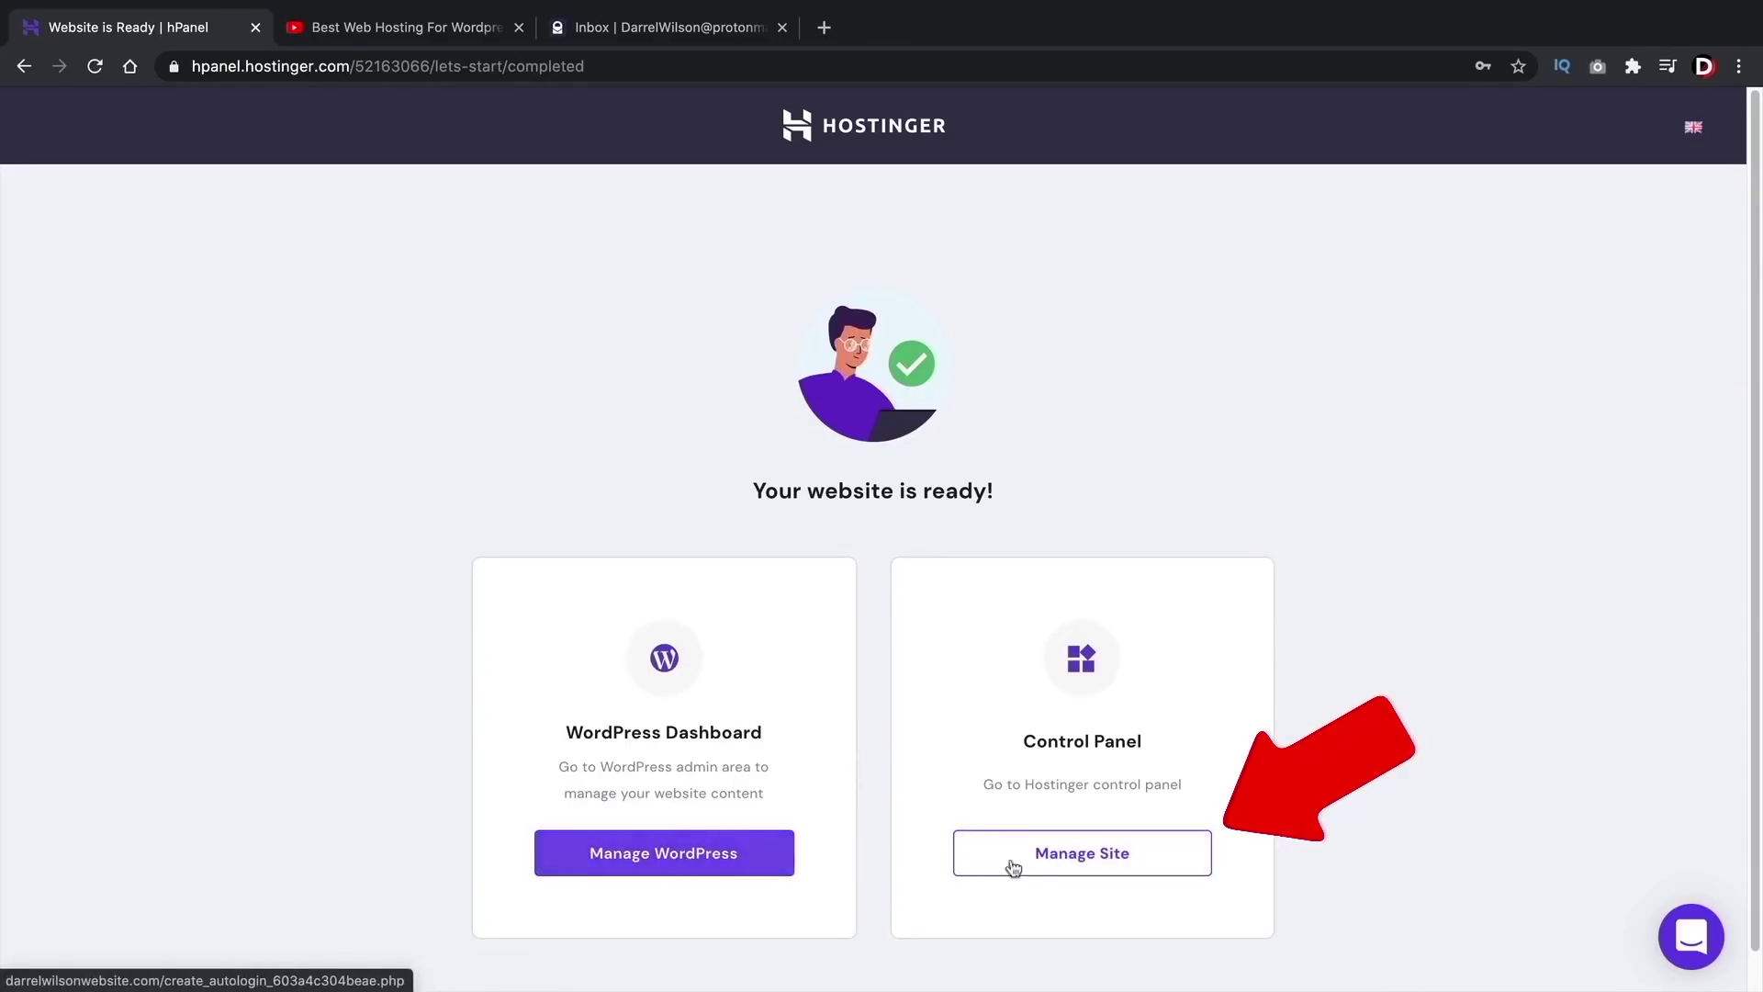
Step: Open the site's WordPress dashboard in a new tab and collapse the help chat panel
click(1096, 866)
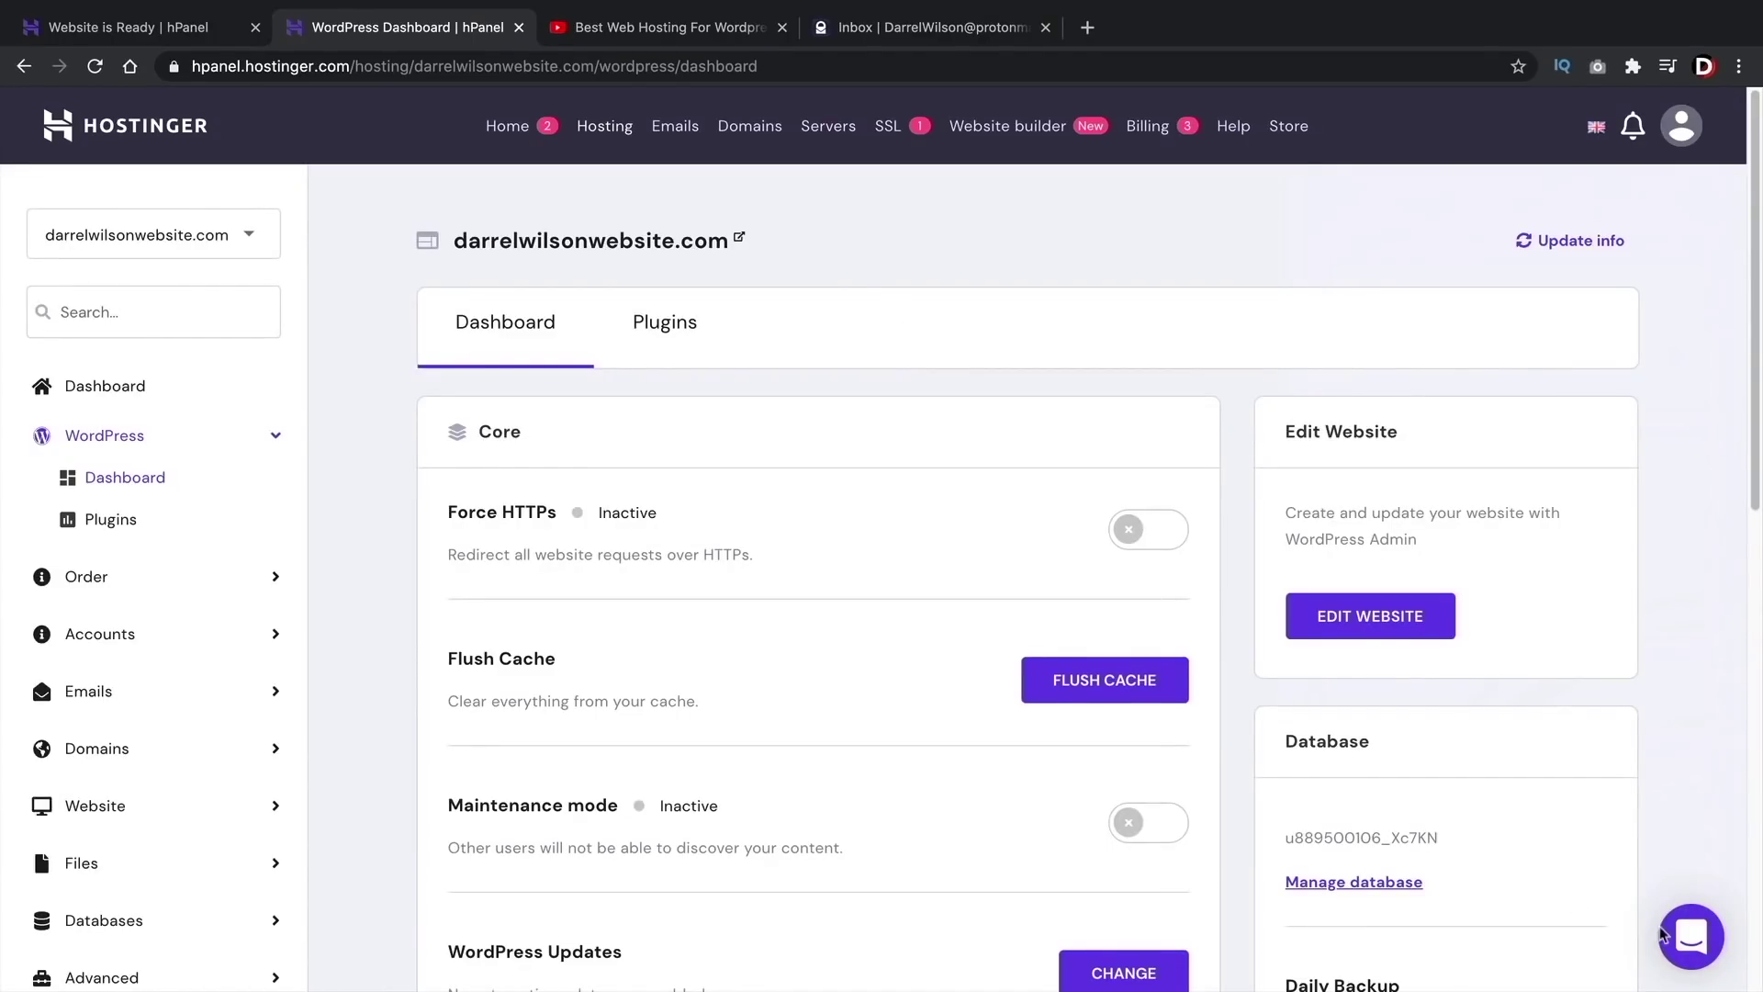
click(1688, 942)
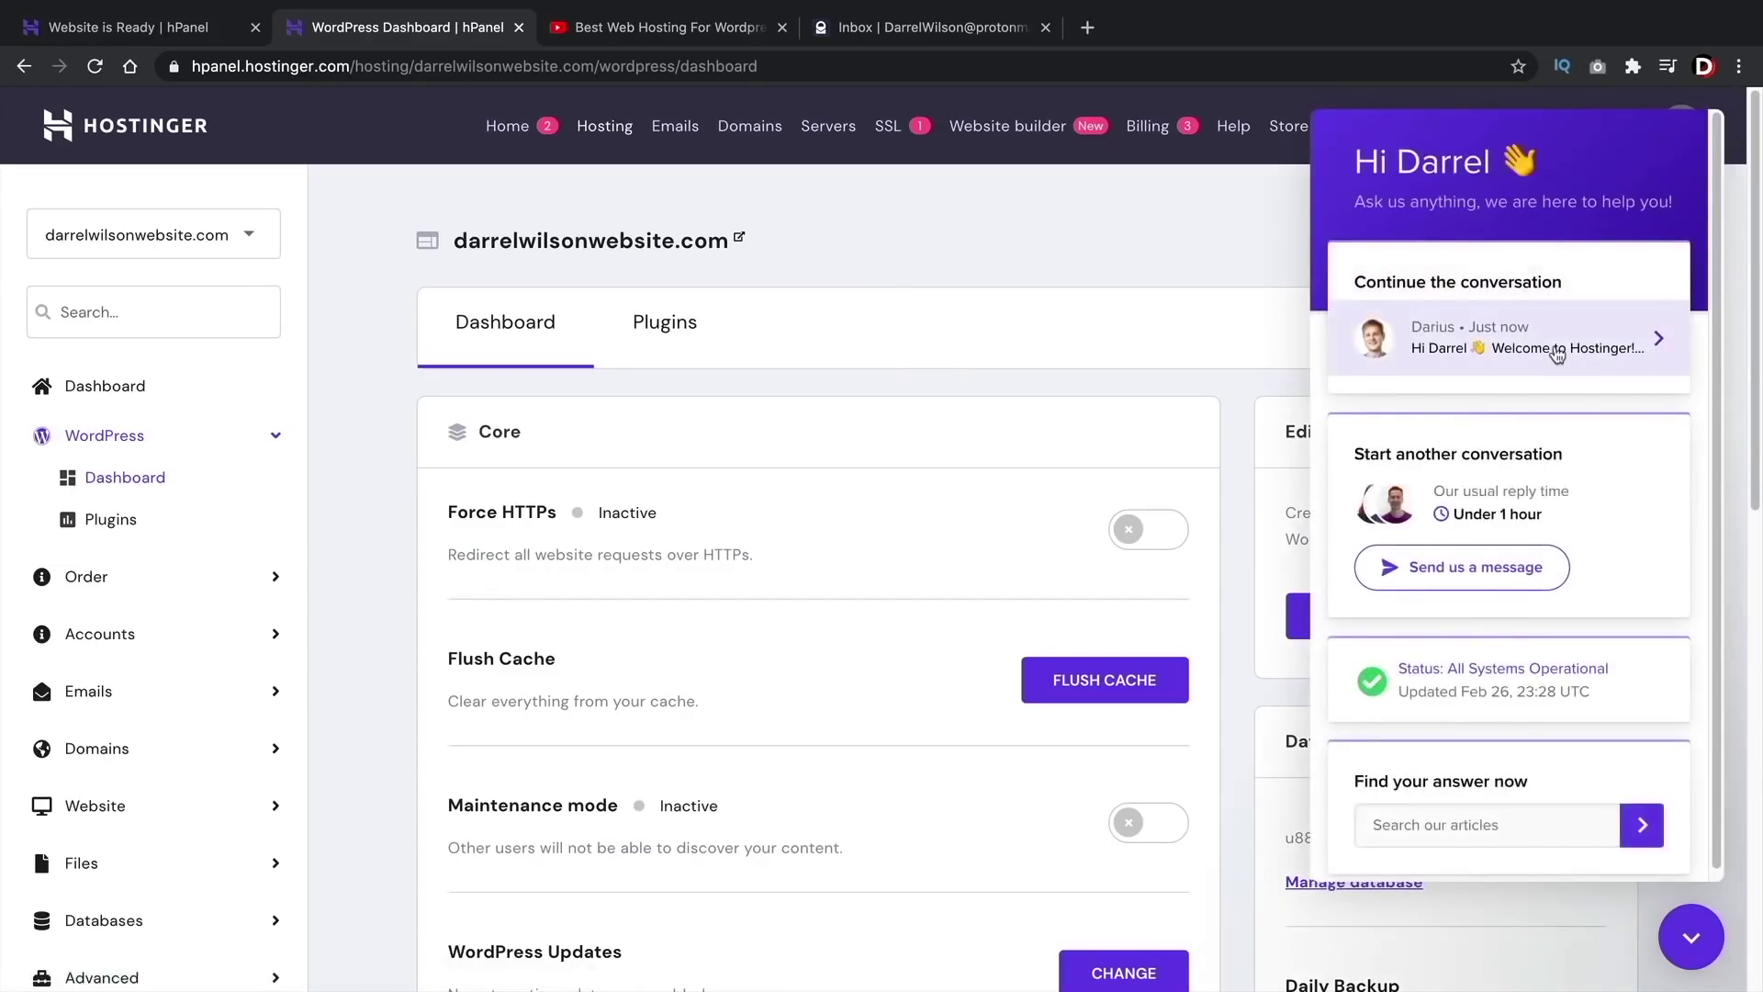
click(1691, 939)
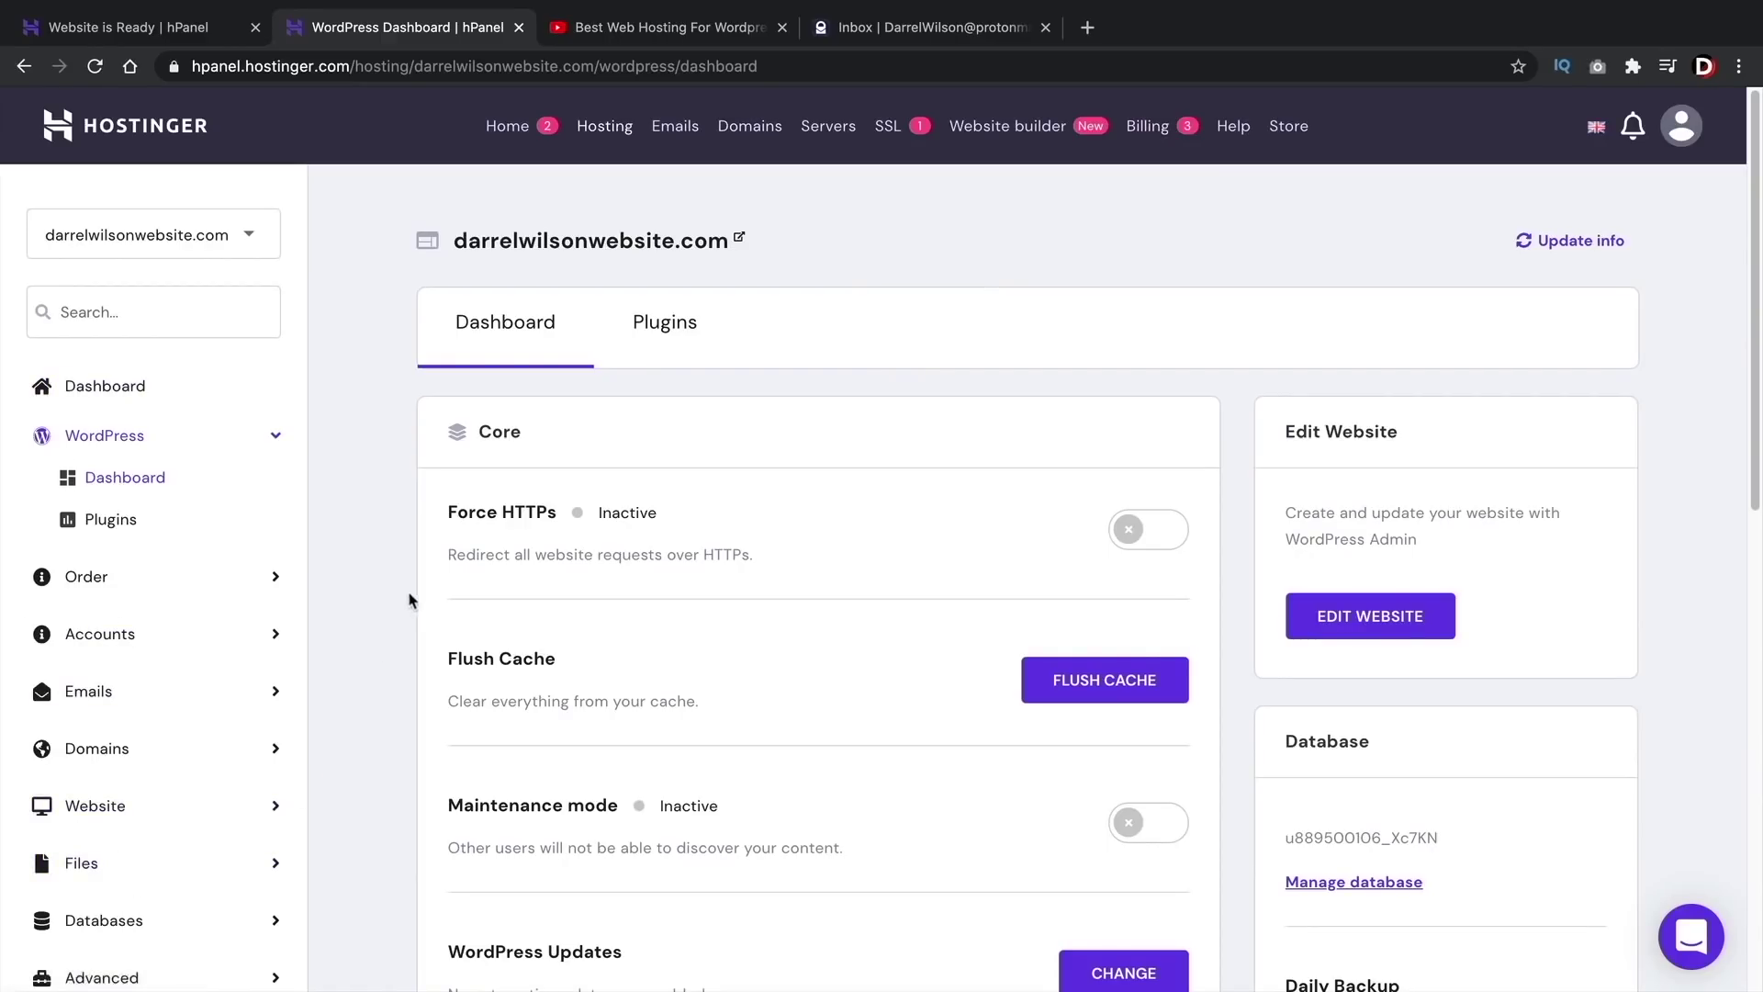
drag(444, 512, 556, 513)
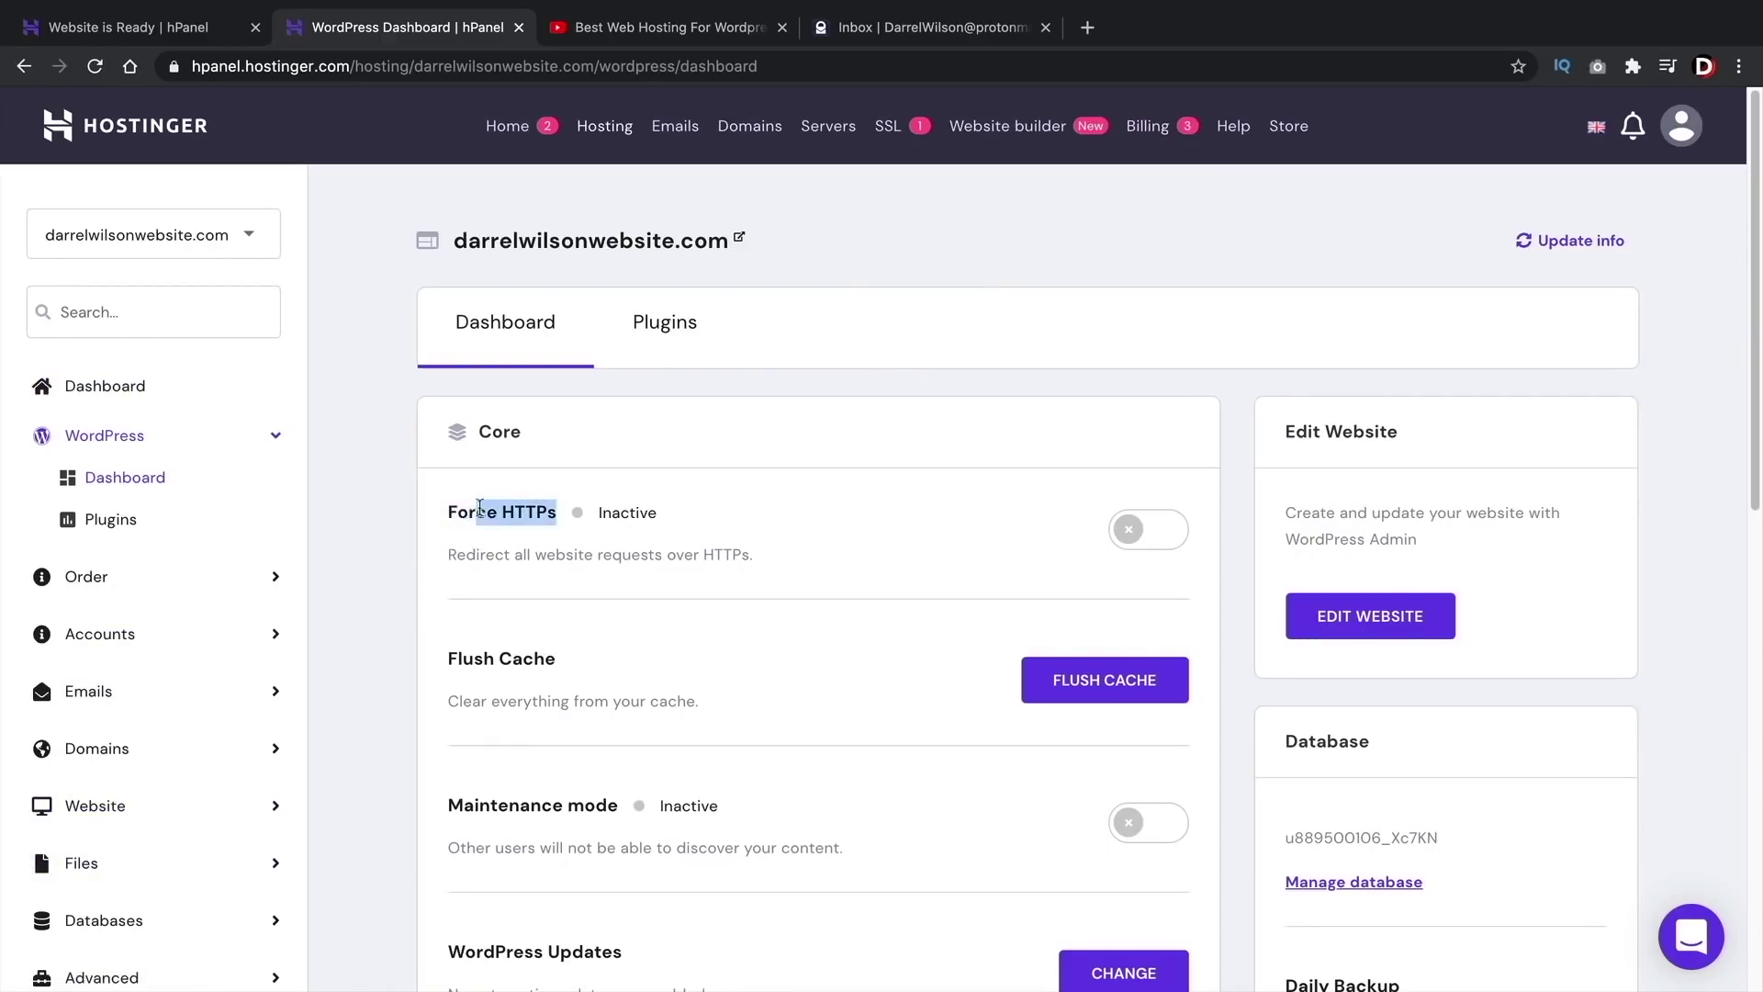
click(452, 505)
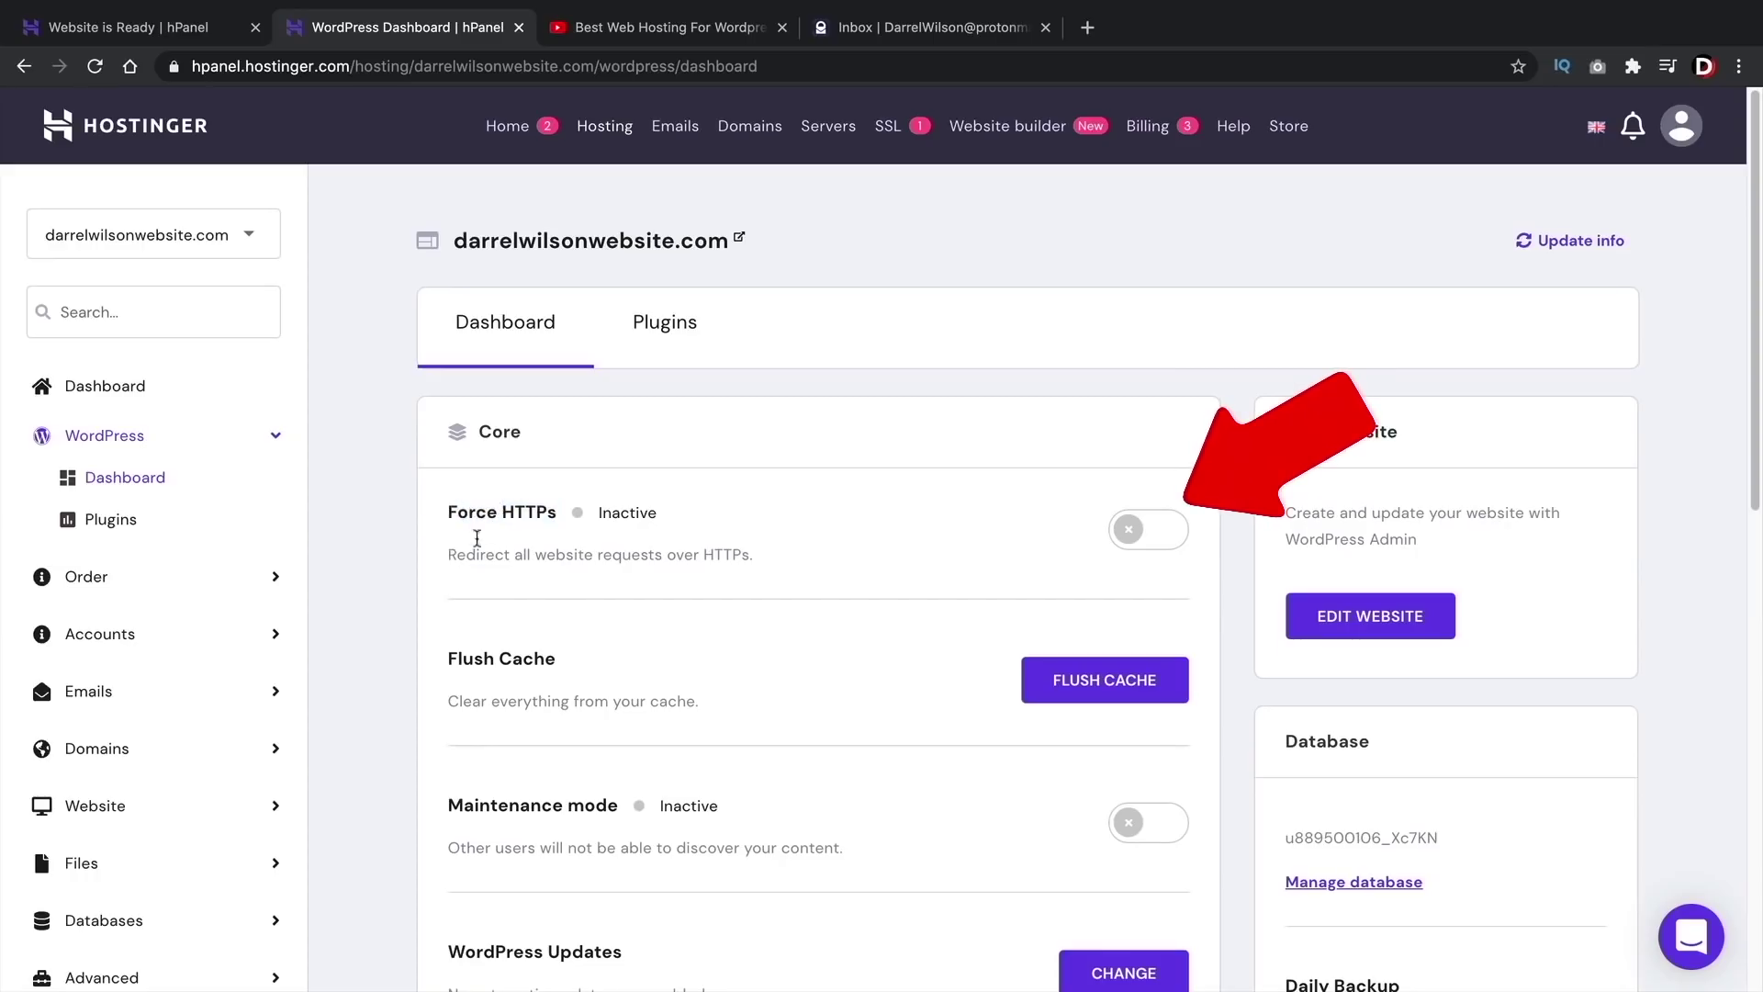
Step: Install the Let's Encrypt SSL certificate from the Force HTTPs toggle and dismiss the success message
click(1126, 531)
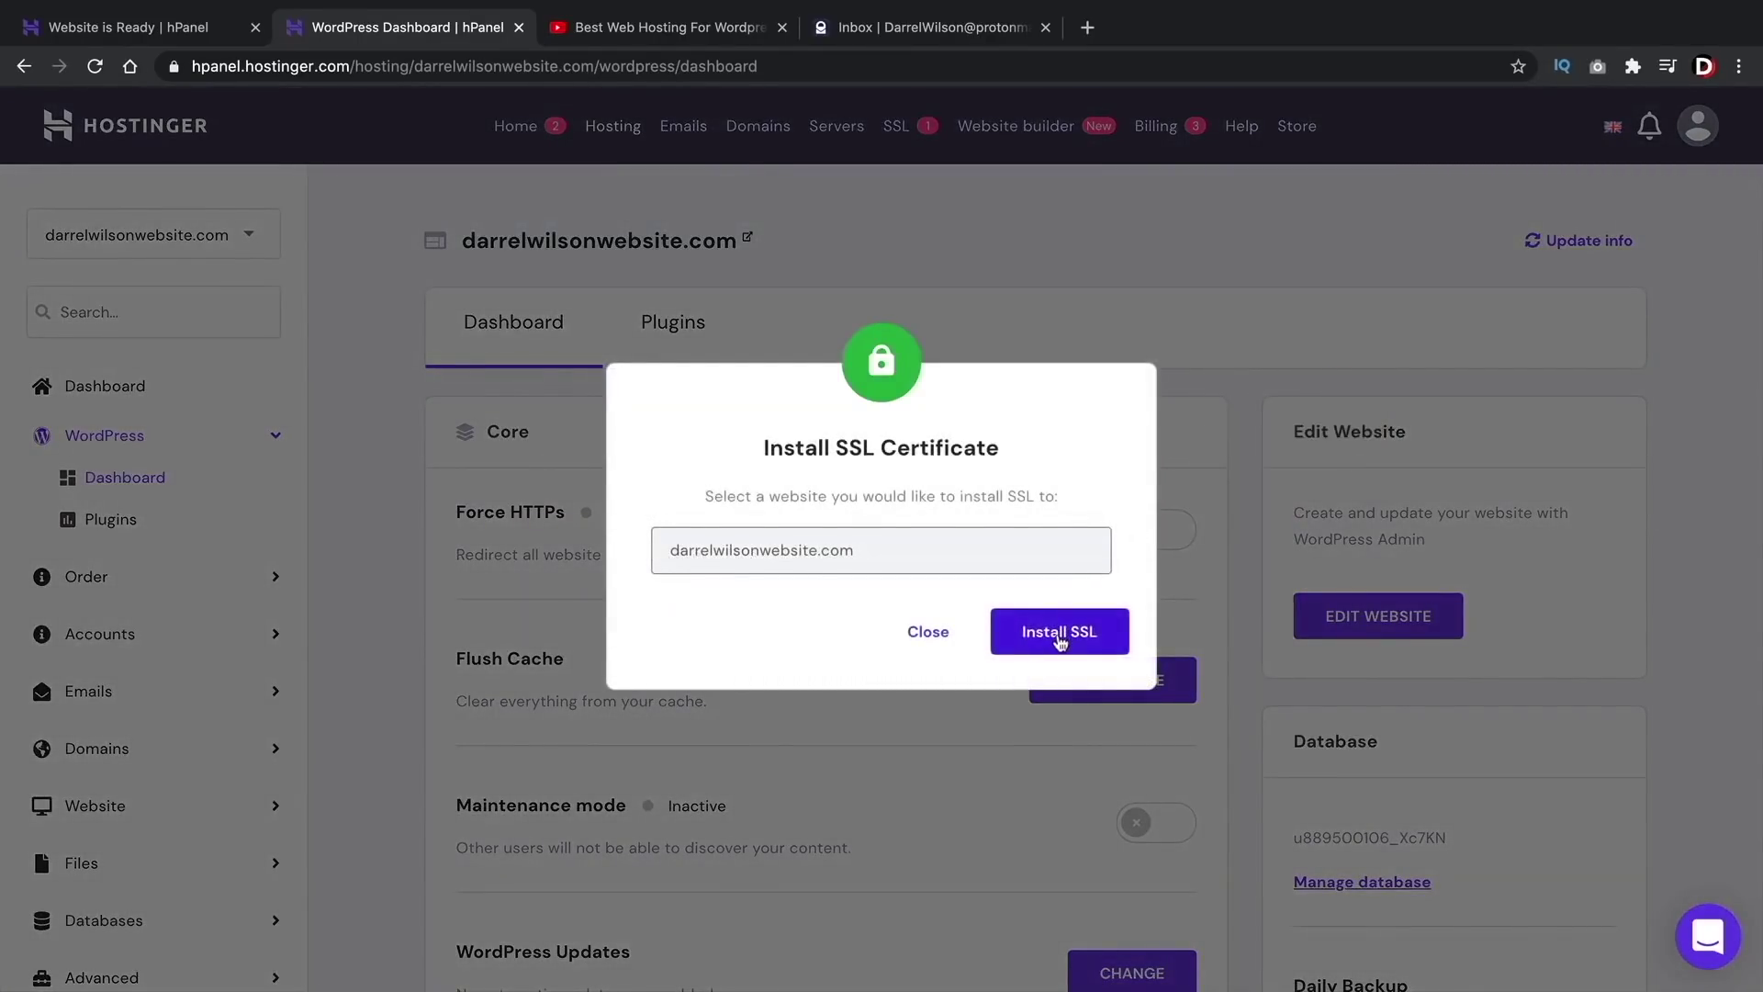
click(1060, 637)
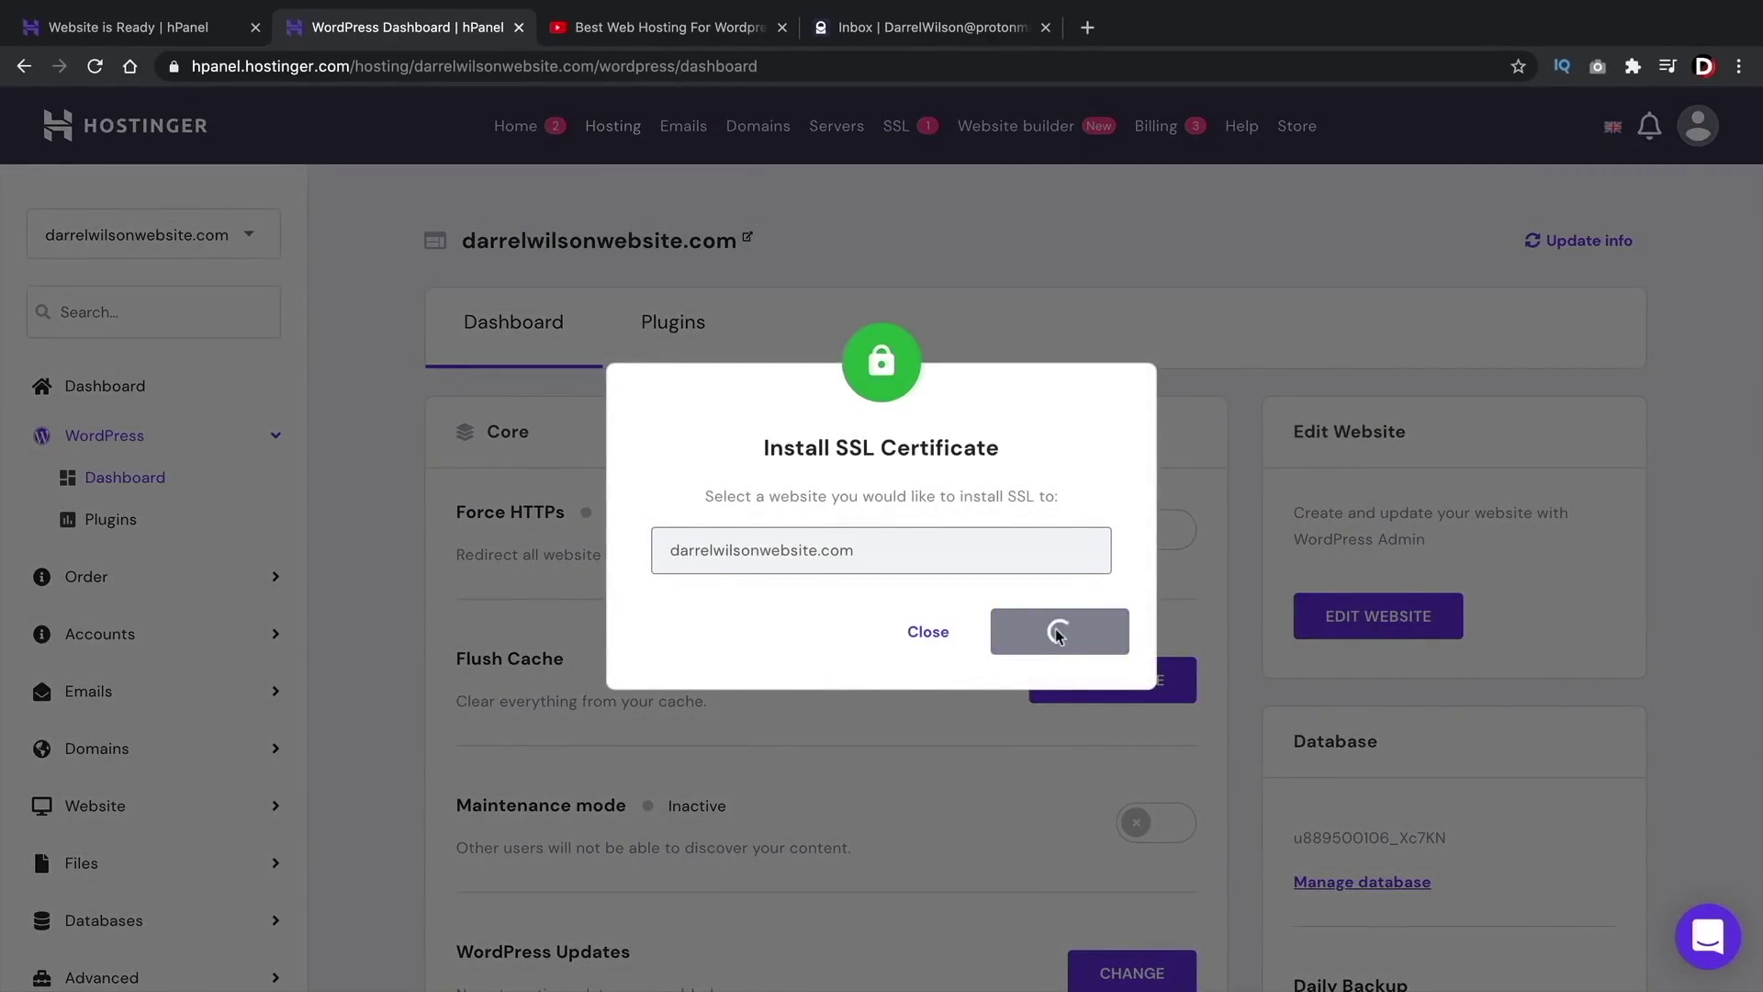
click(687, 29)
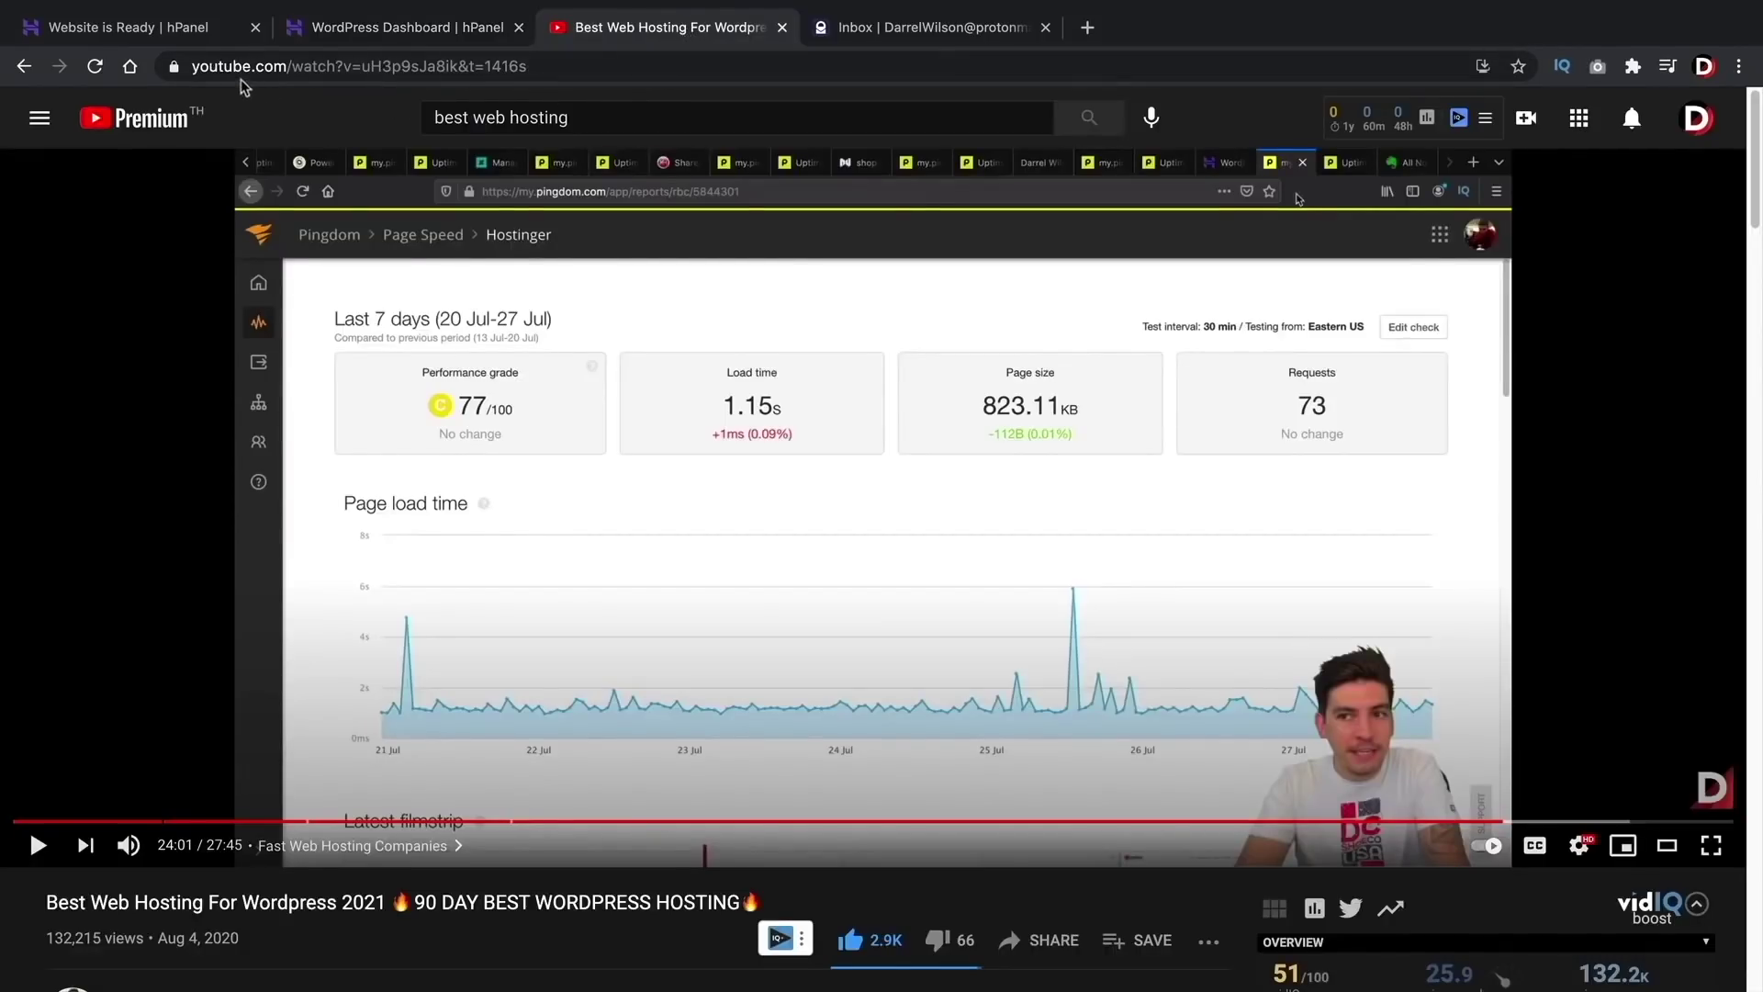
click(175, 67)
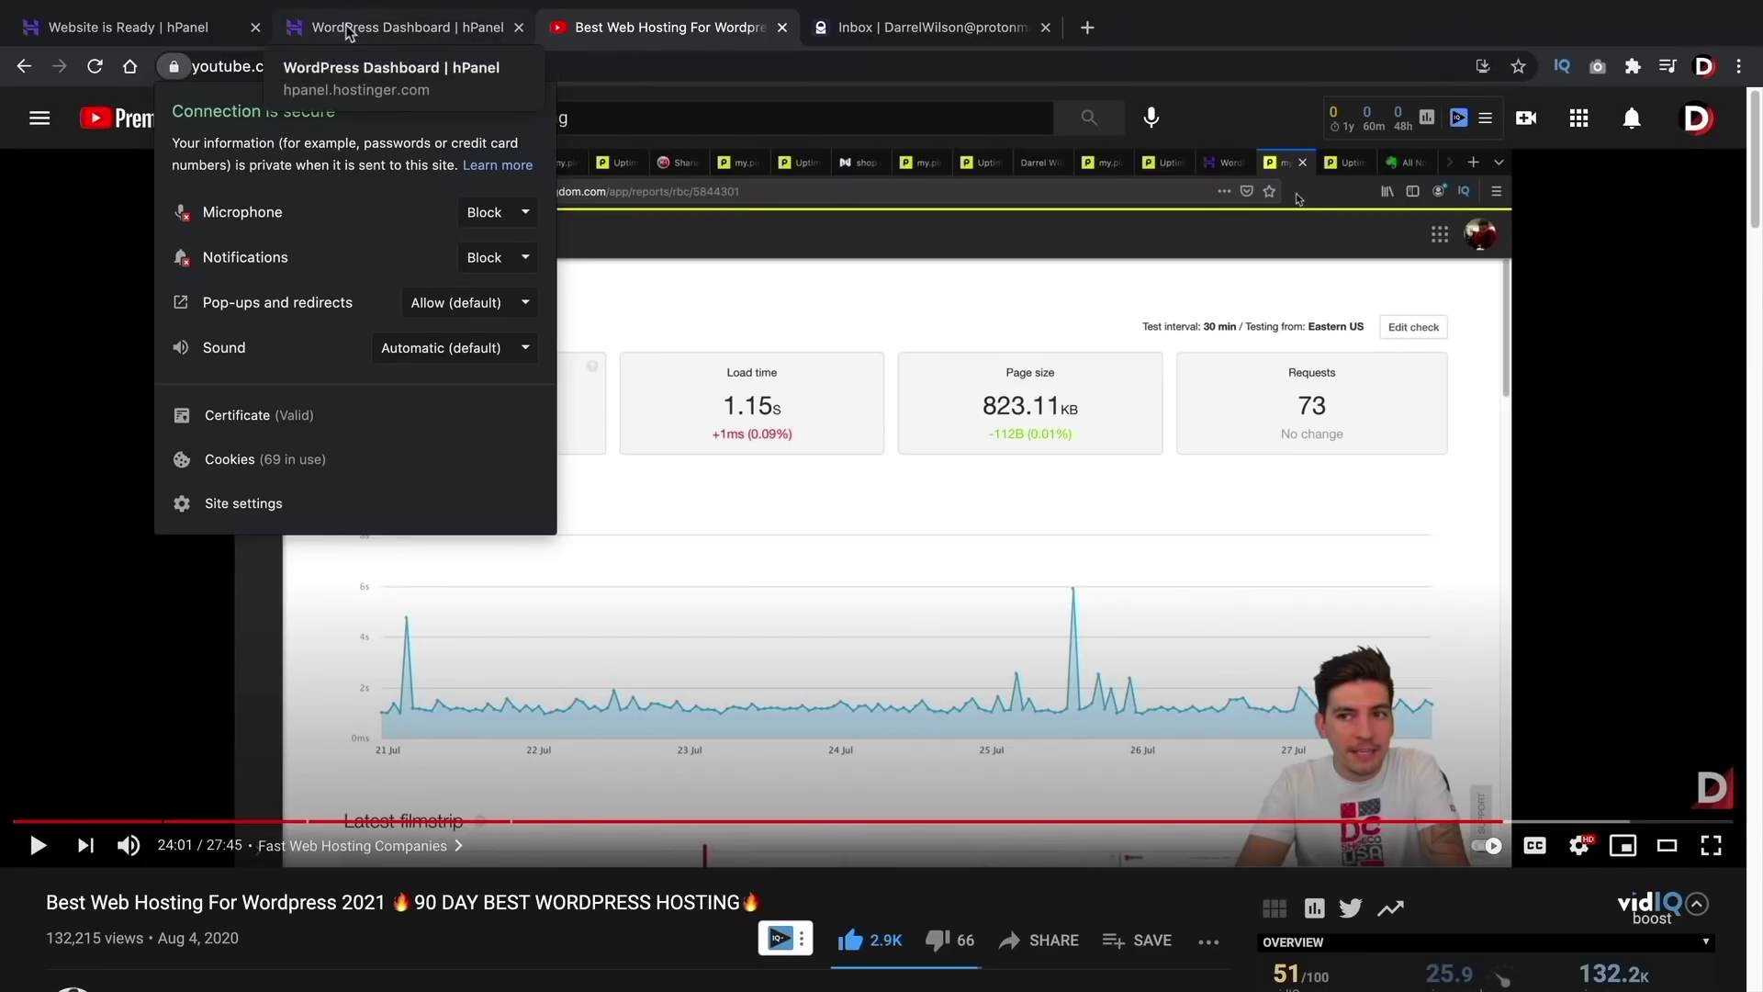
click(348, 34)
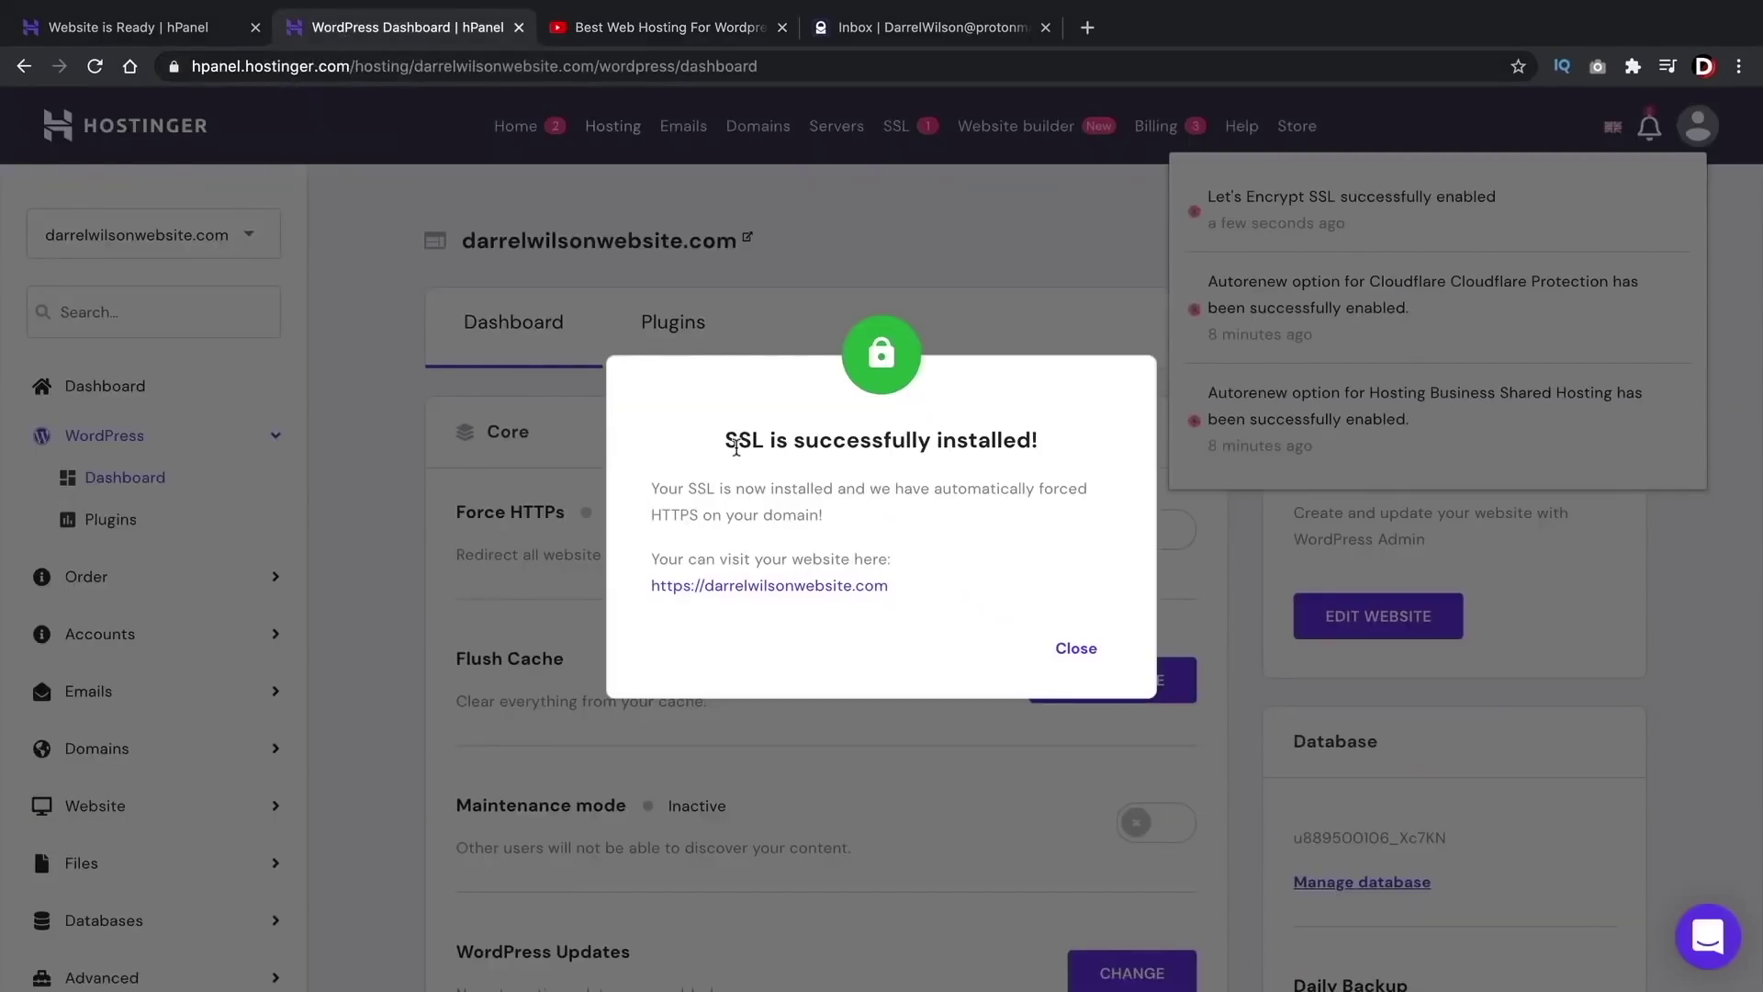
click(1073, 654)
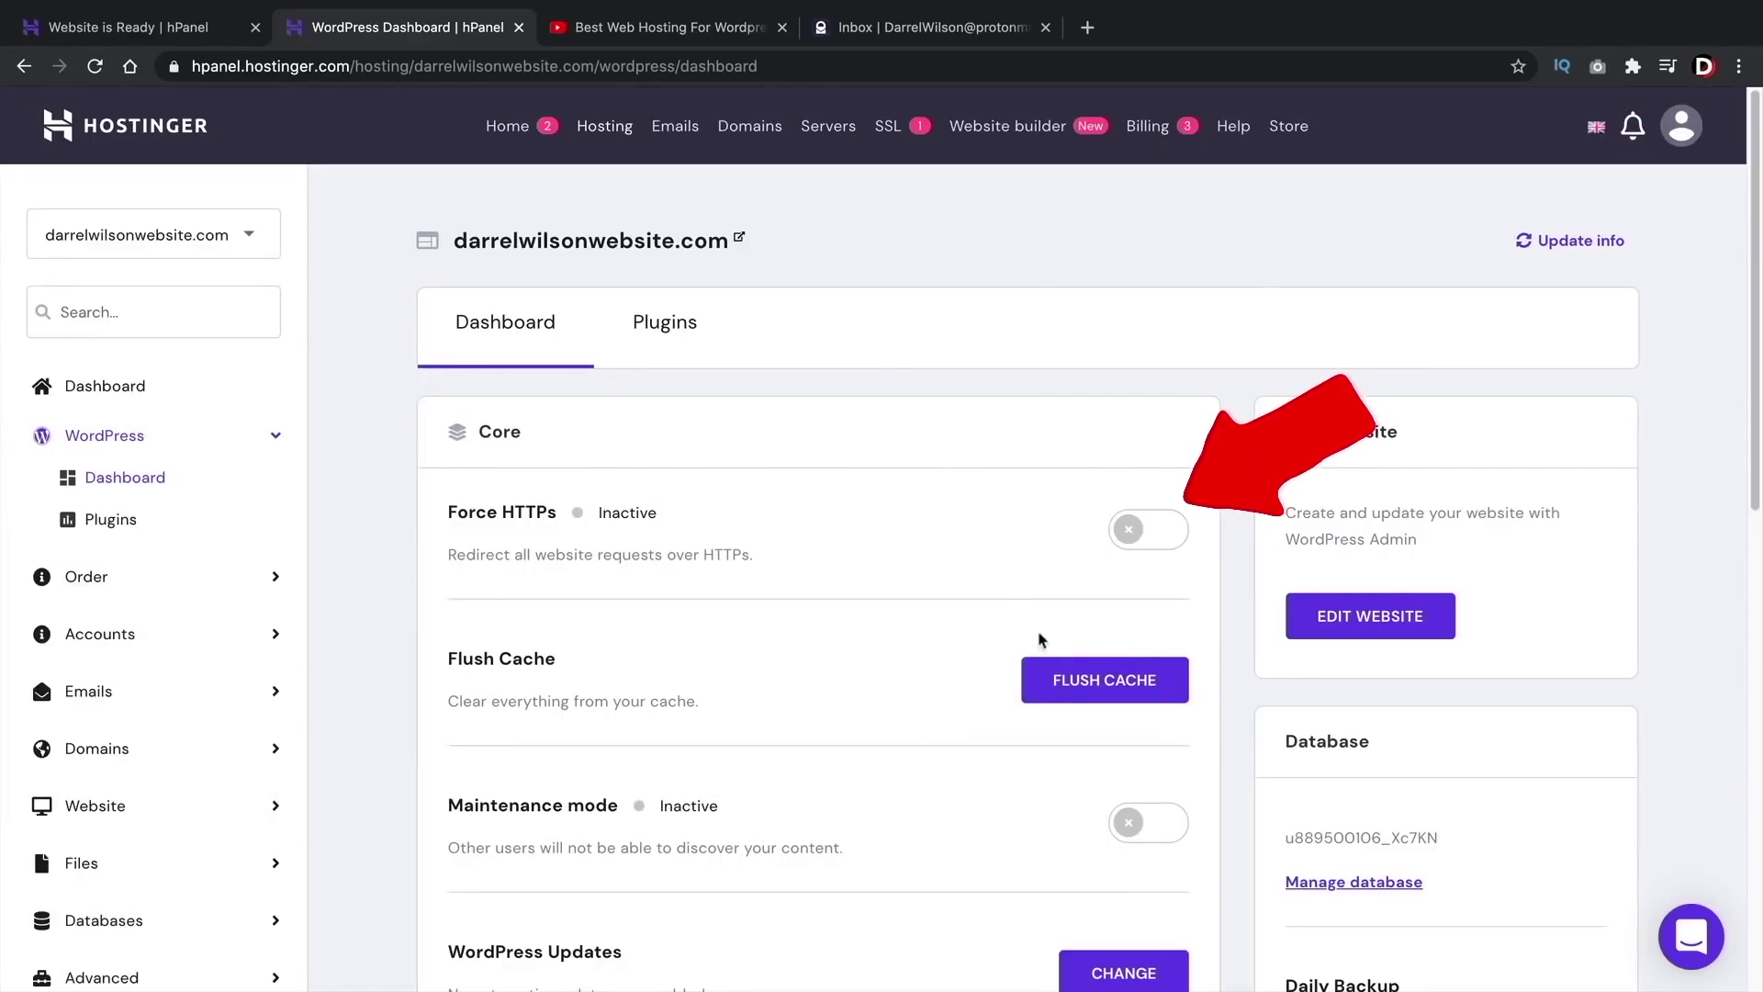
Step: Set Force HTTPS to Active and flush the site's cache
click(1131, 532)
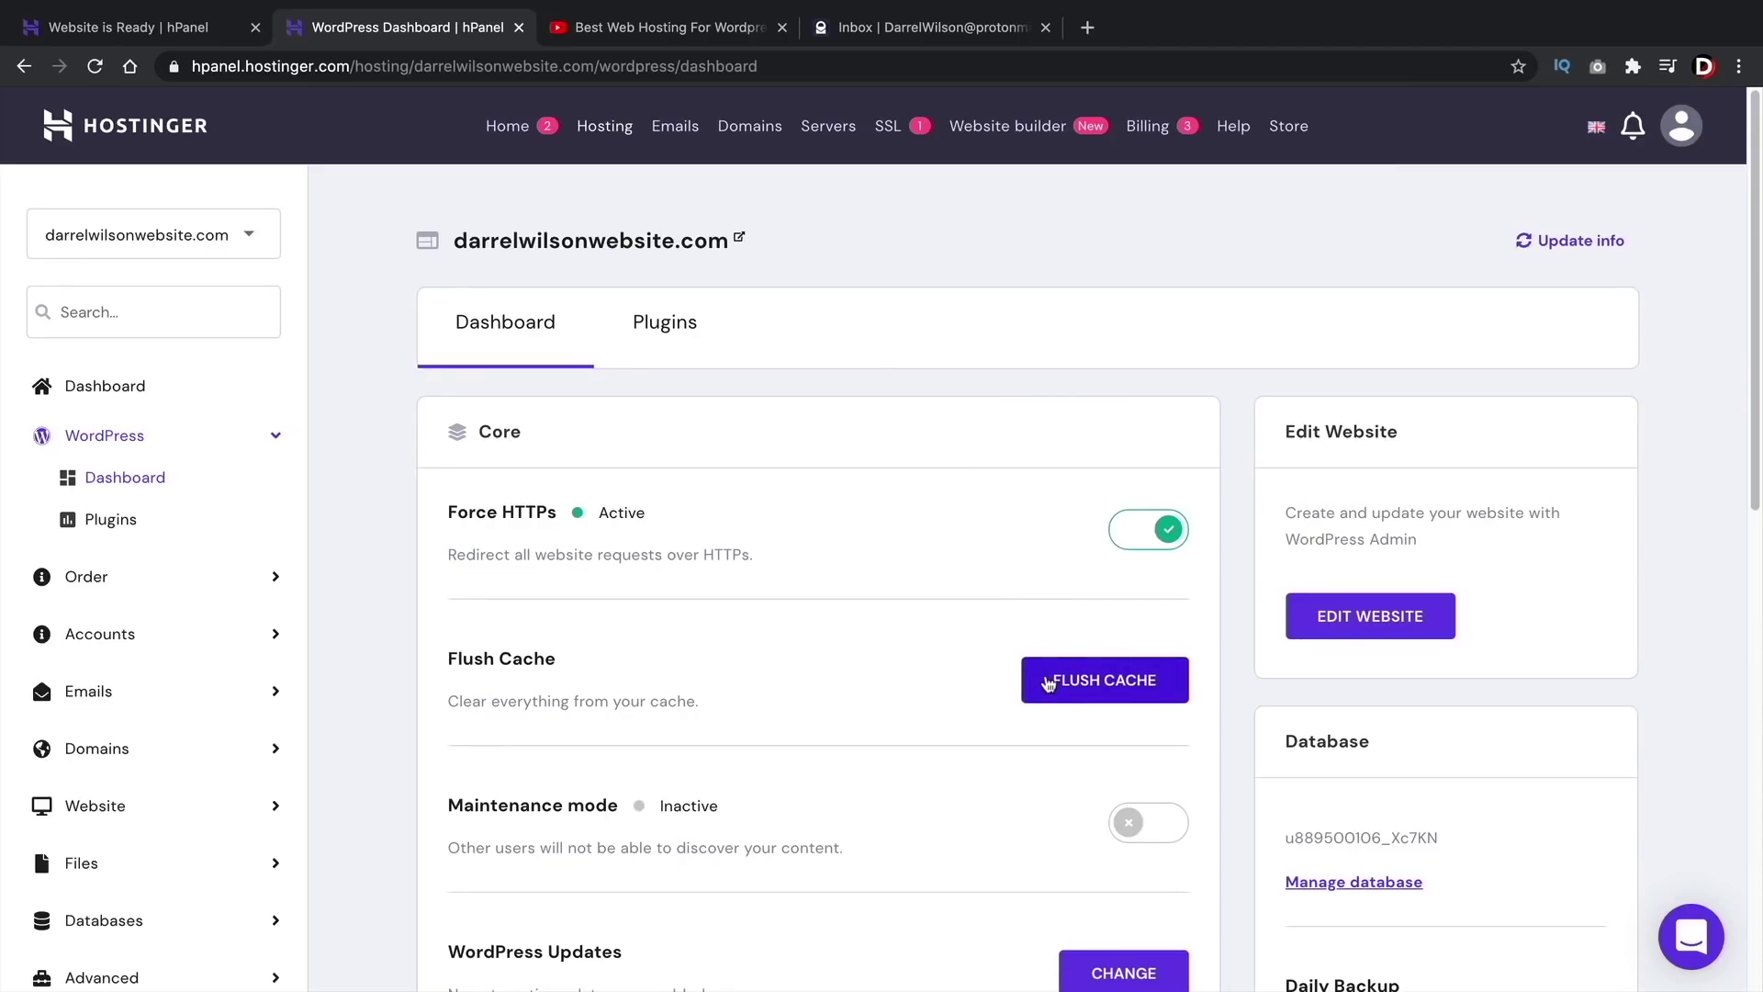
click(1104, 691)
scroll(1091, 687, down, 5)
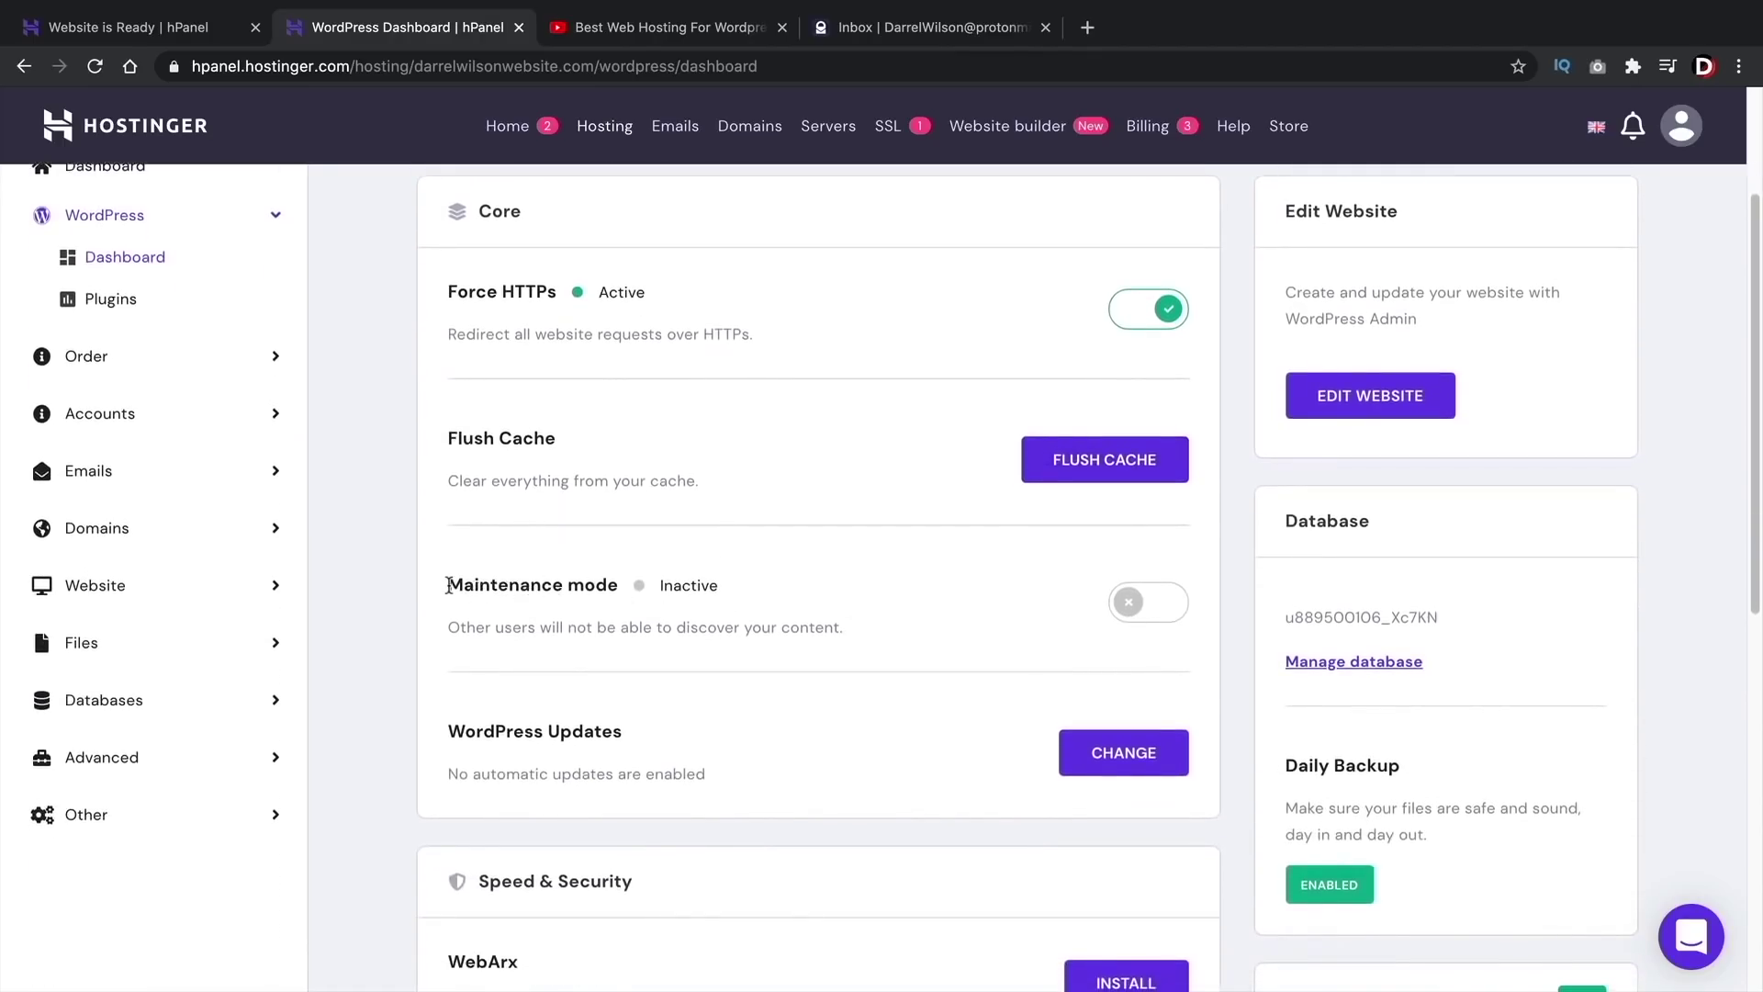
Step: Review the Maintenance mode setting and the Core and Speed & Security sections
drag(449, 585, 621, 595)
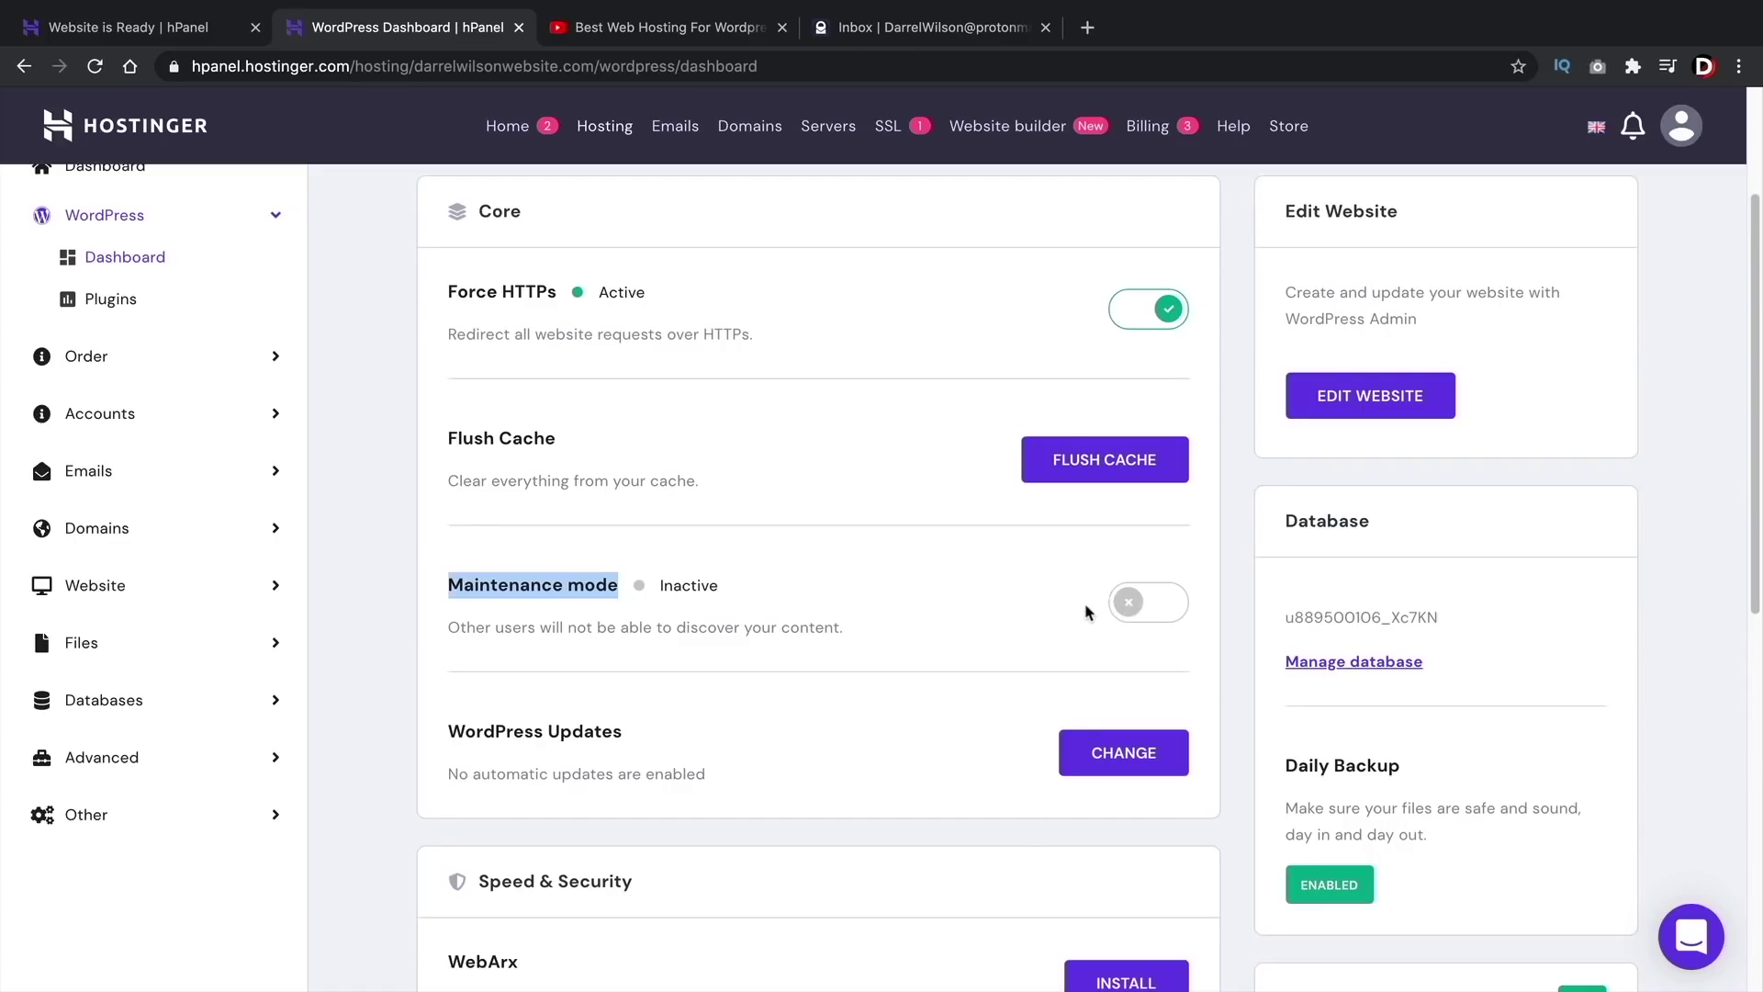
triple_click(501, 585)
scroll(1102, 584, up, 1)
scroll(1102, 584, up, 3)
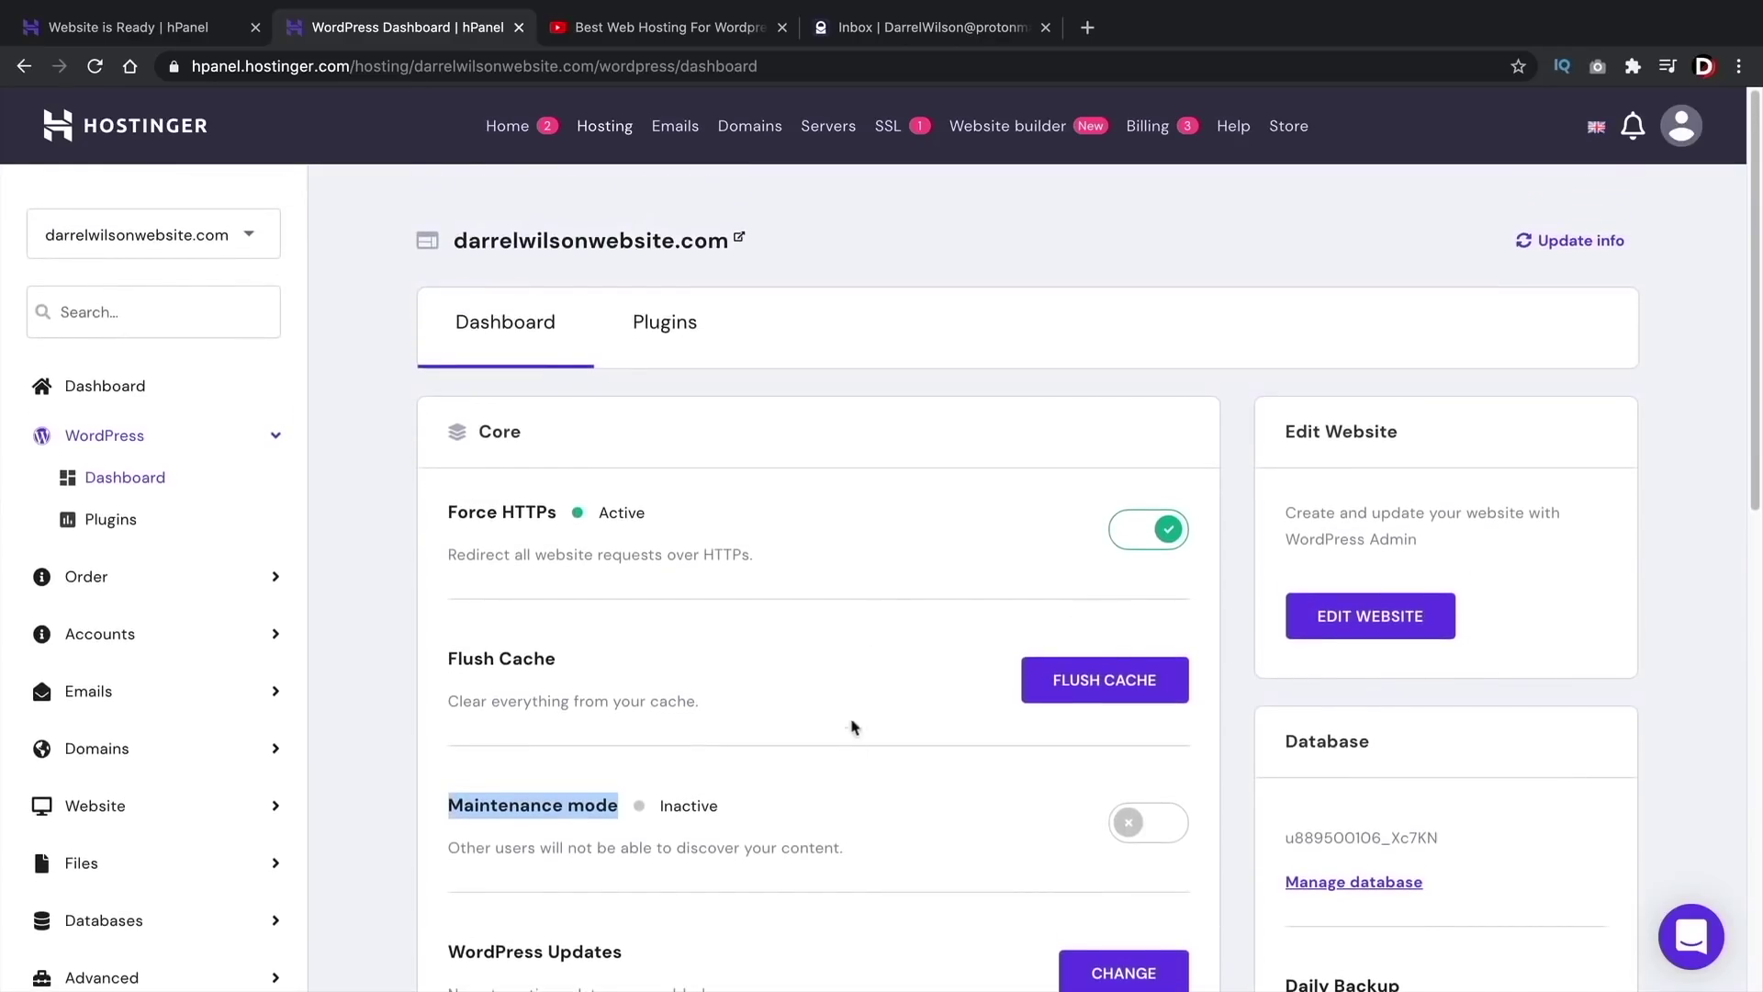
scroll(824, 546, down, 8)
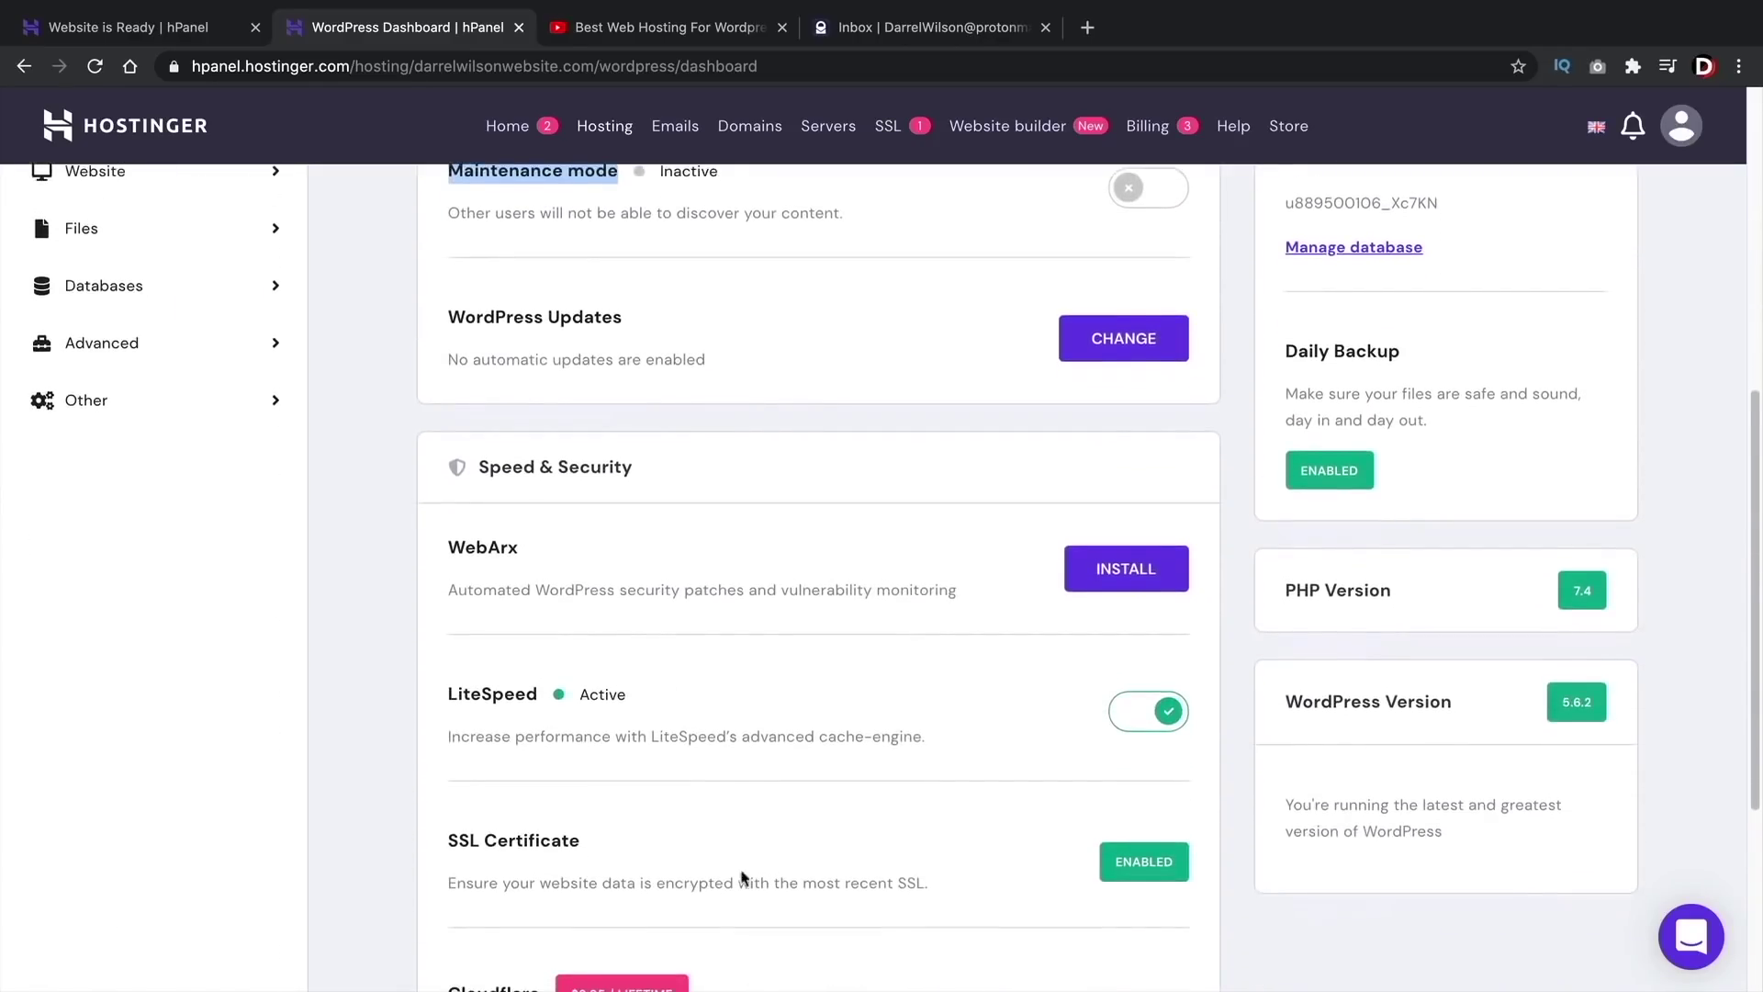
scroll(862, 755, up, 6)
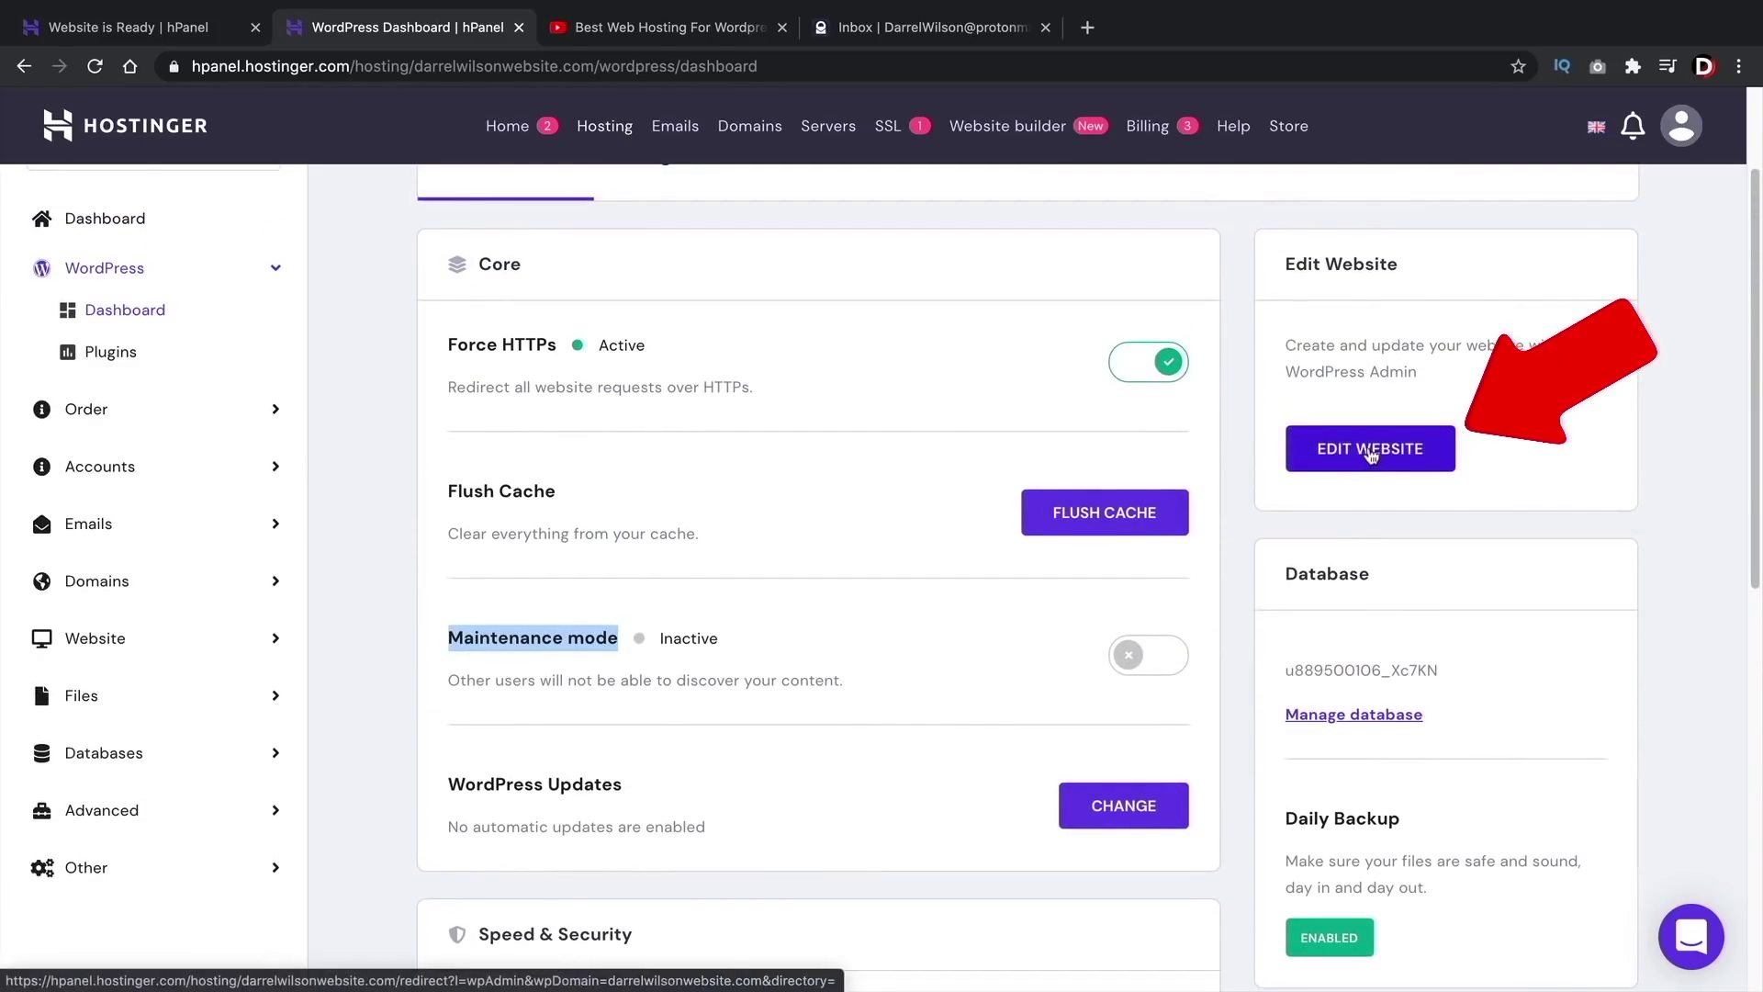
Step: Open the site's WordPress admin from Edit Website and log in with the account password
click(1379, 450)
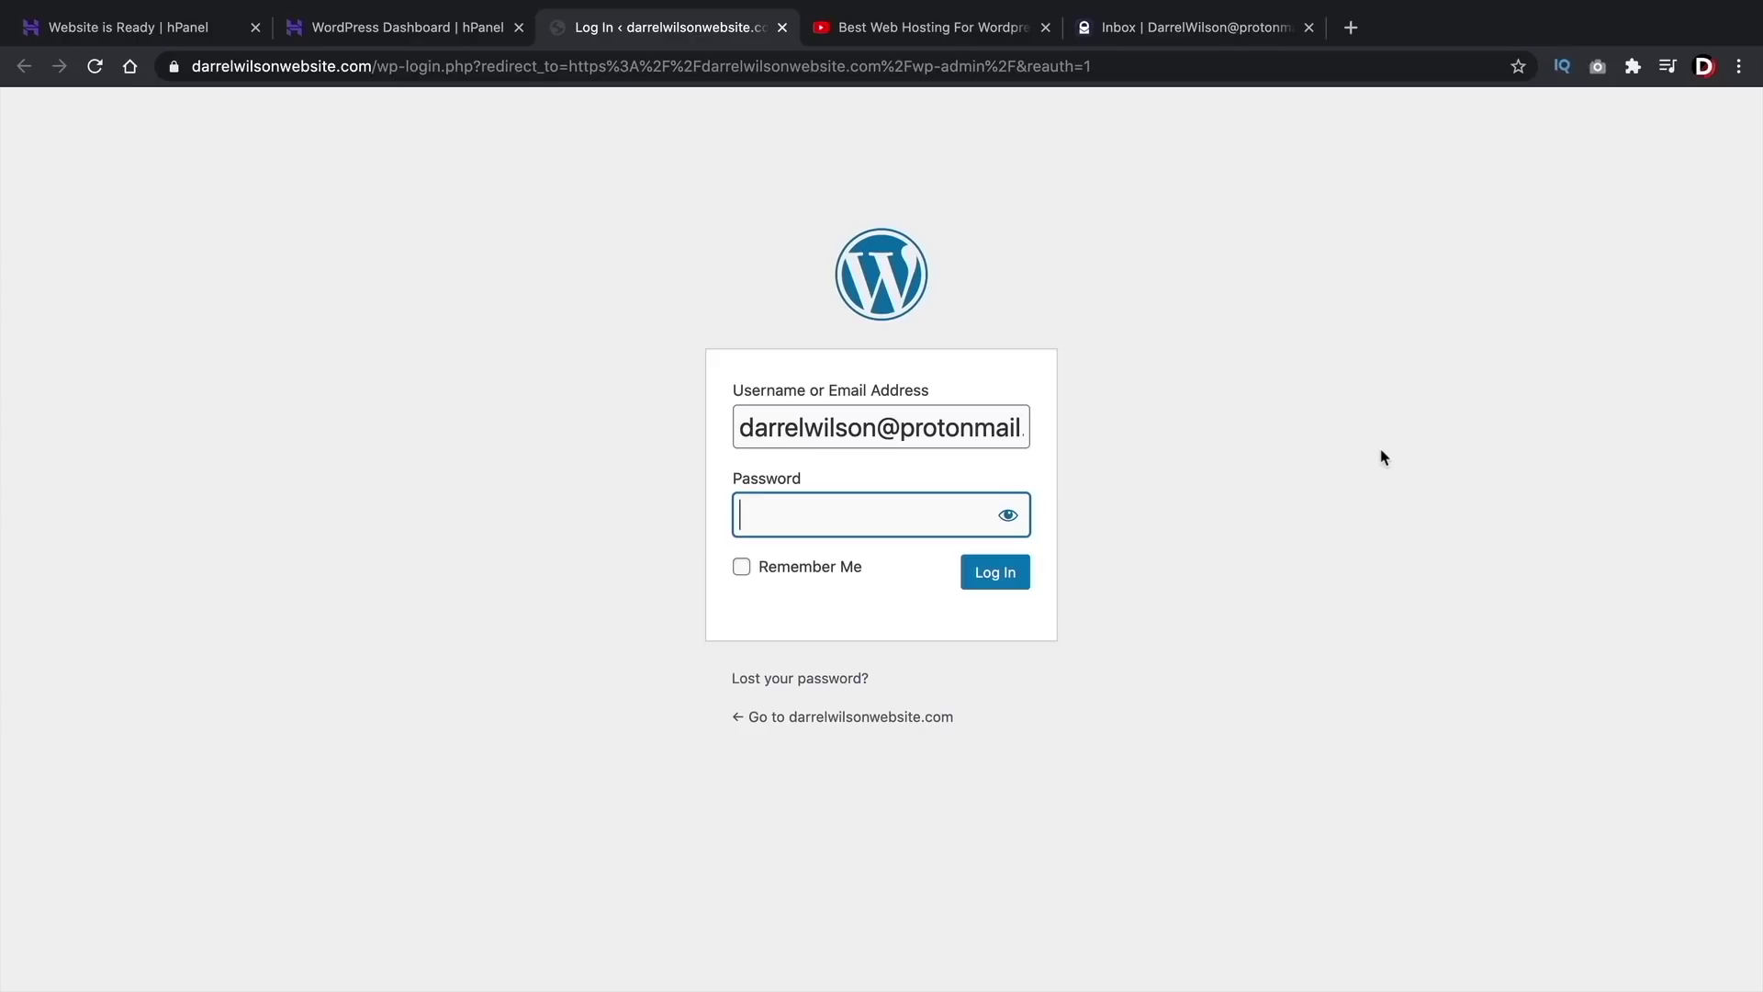
text(p)
click(1007, 586)
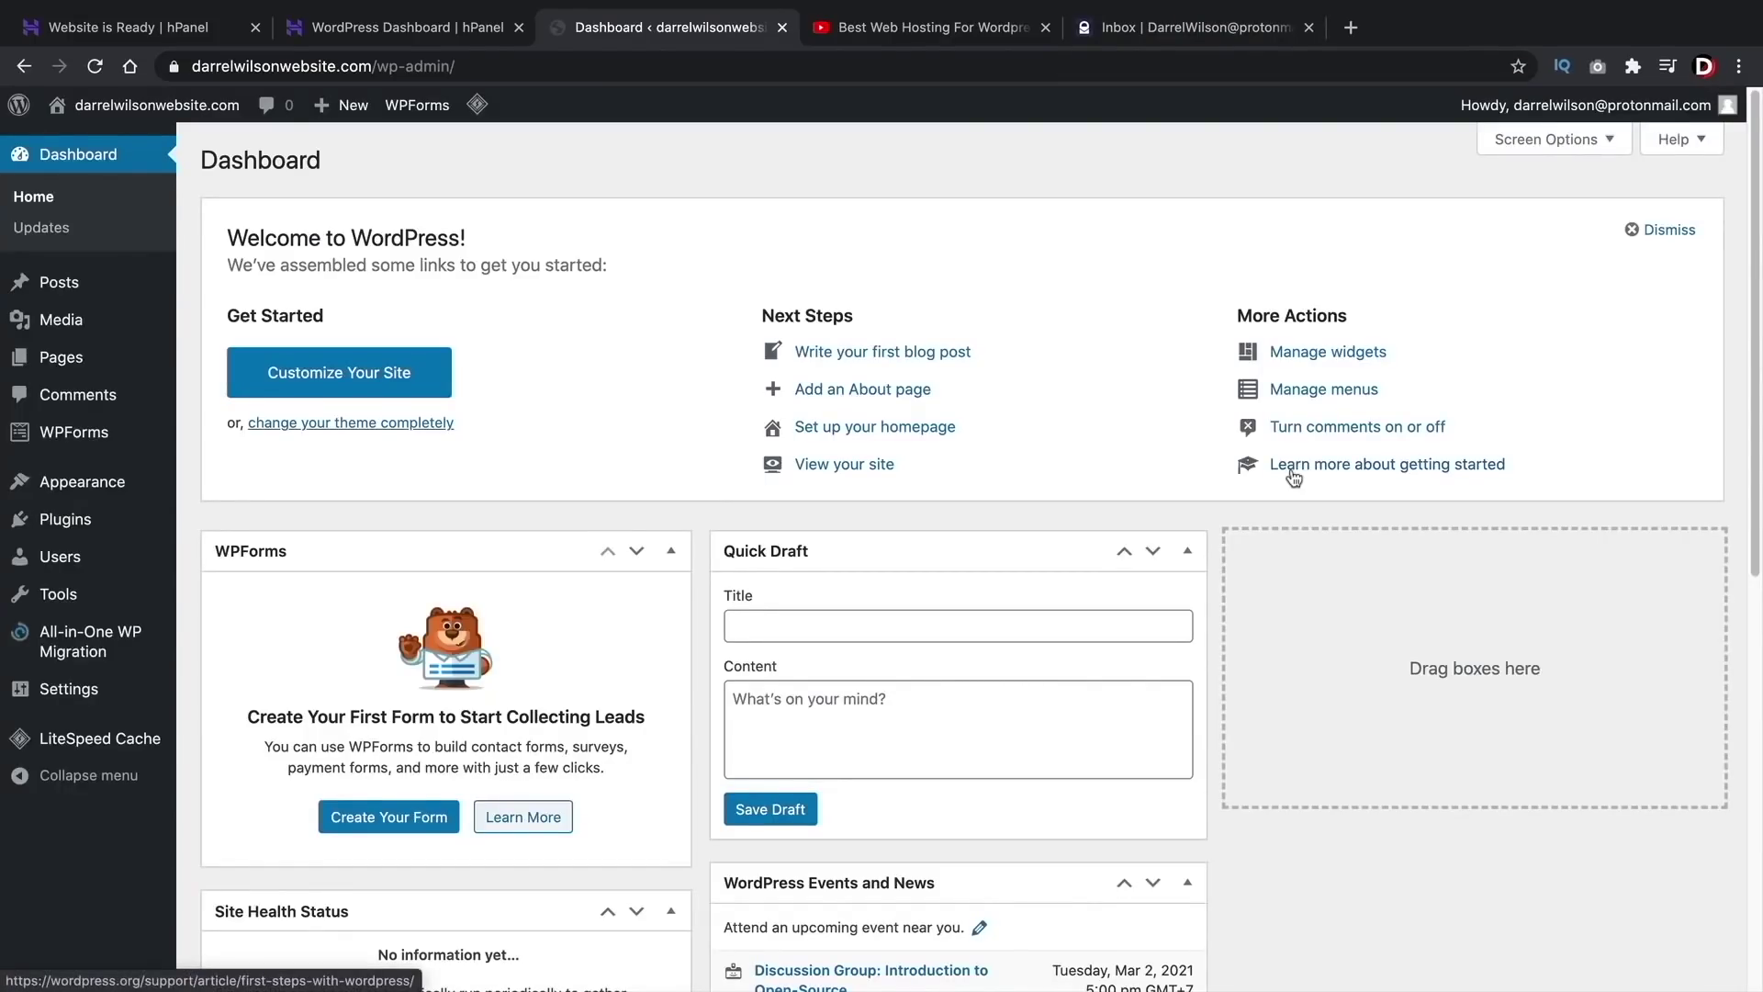
Step: Check the HTTPS connection details, then switch to the ProtonMail inbox
click(175, 67)
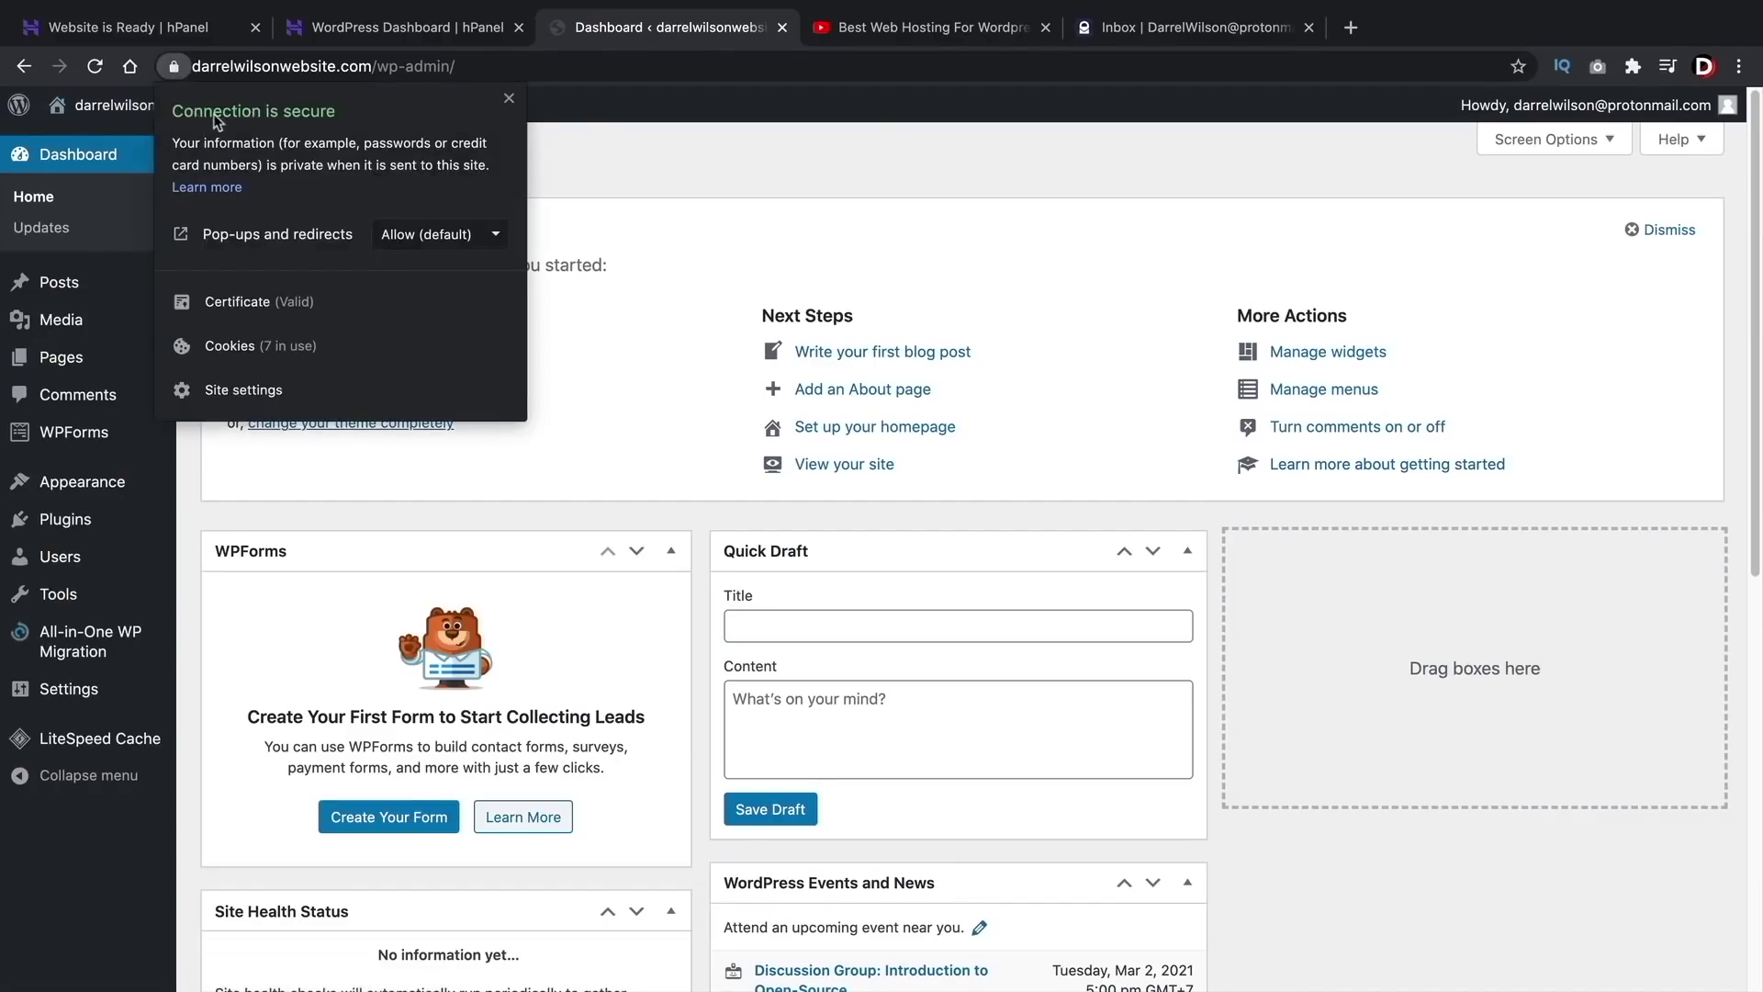
click(180, 77)
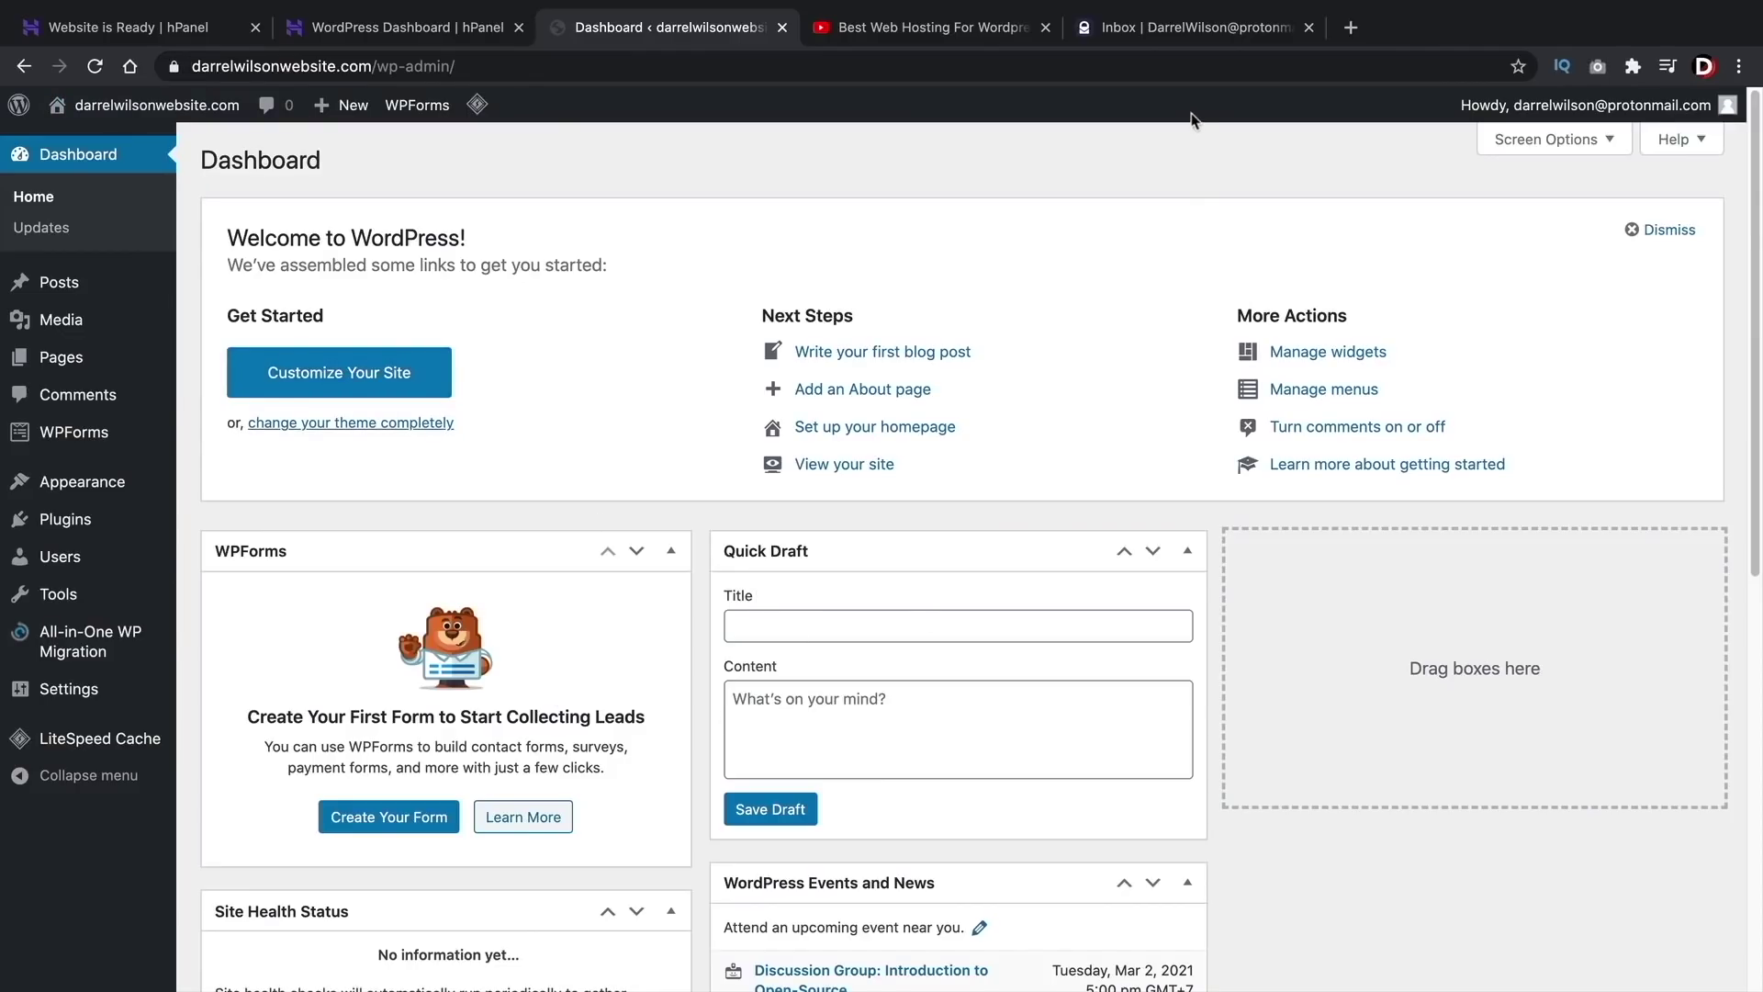
click(1228, 31)
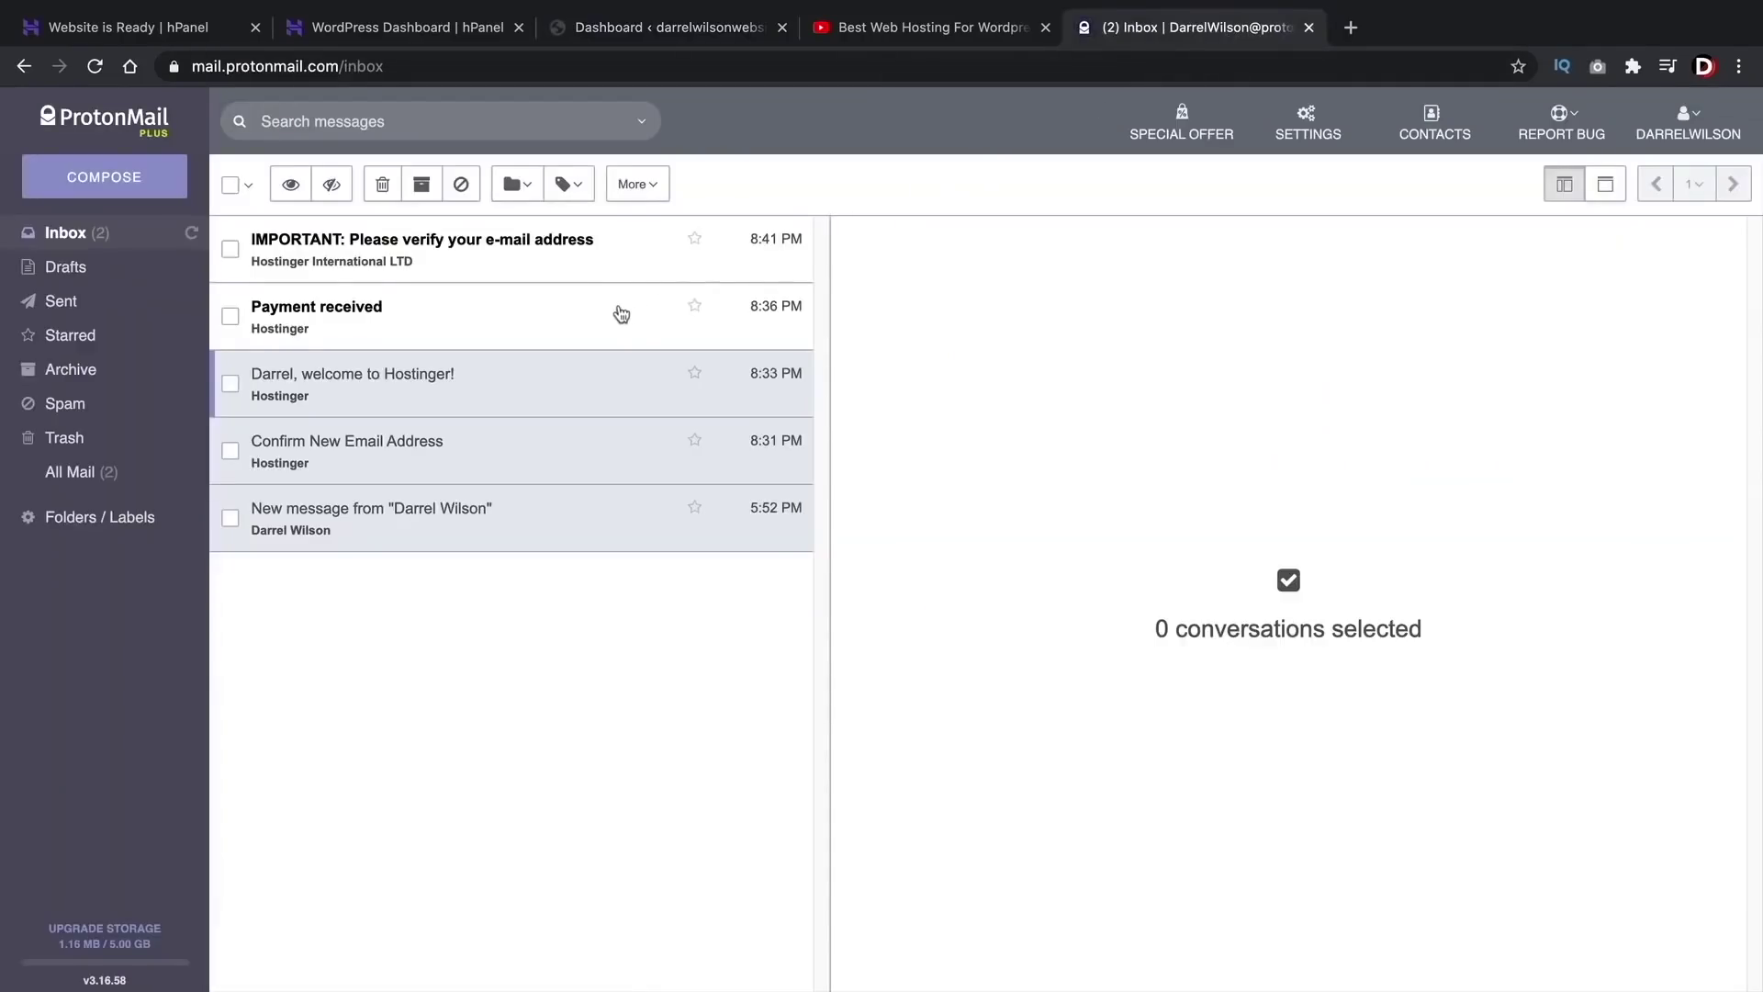
Step: Verify the domain e-mail through the link in Hostinger's ICANN verification message, then return to the inbox
click(504, 255)
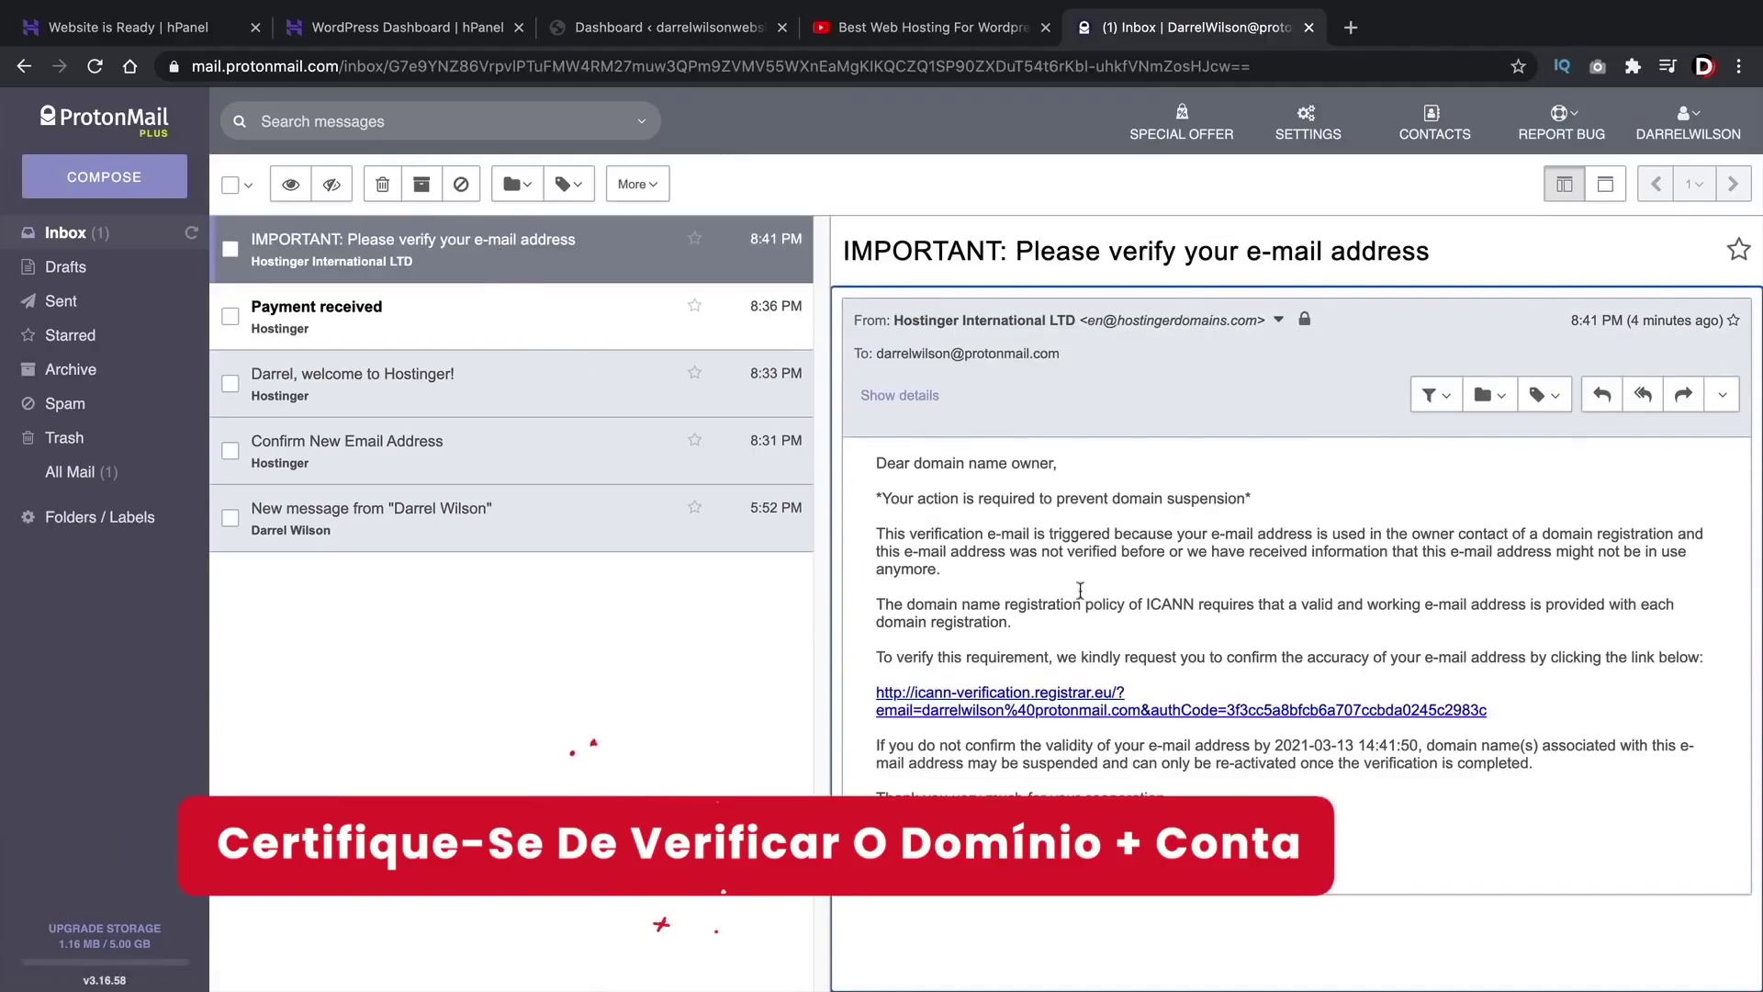
drag(1146, 605, 1198, 604)
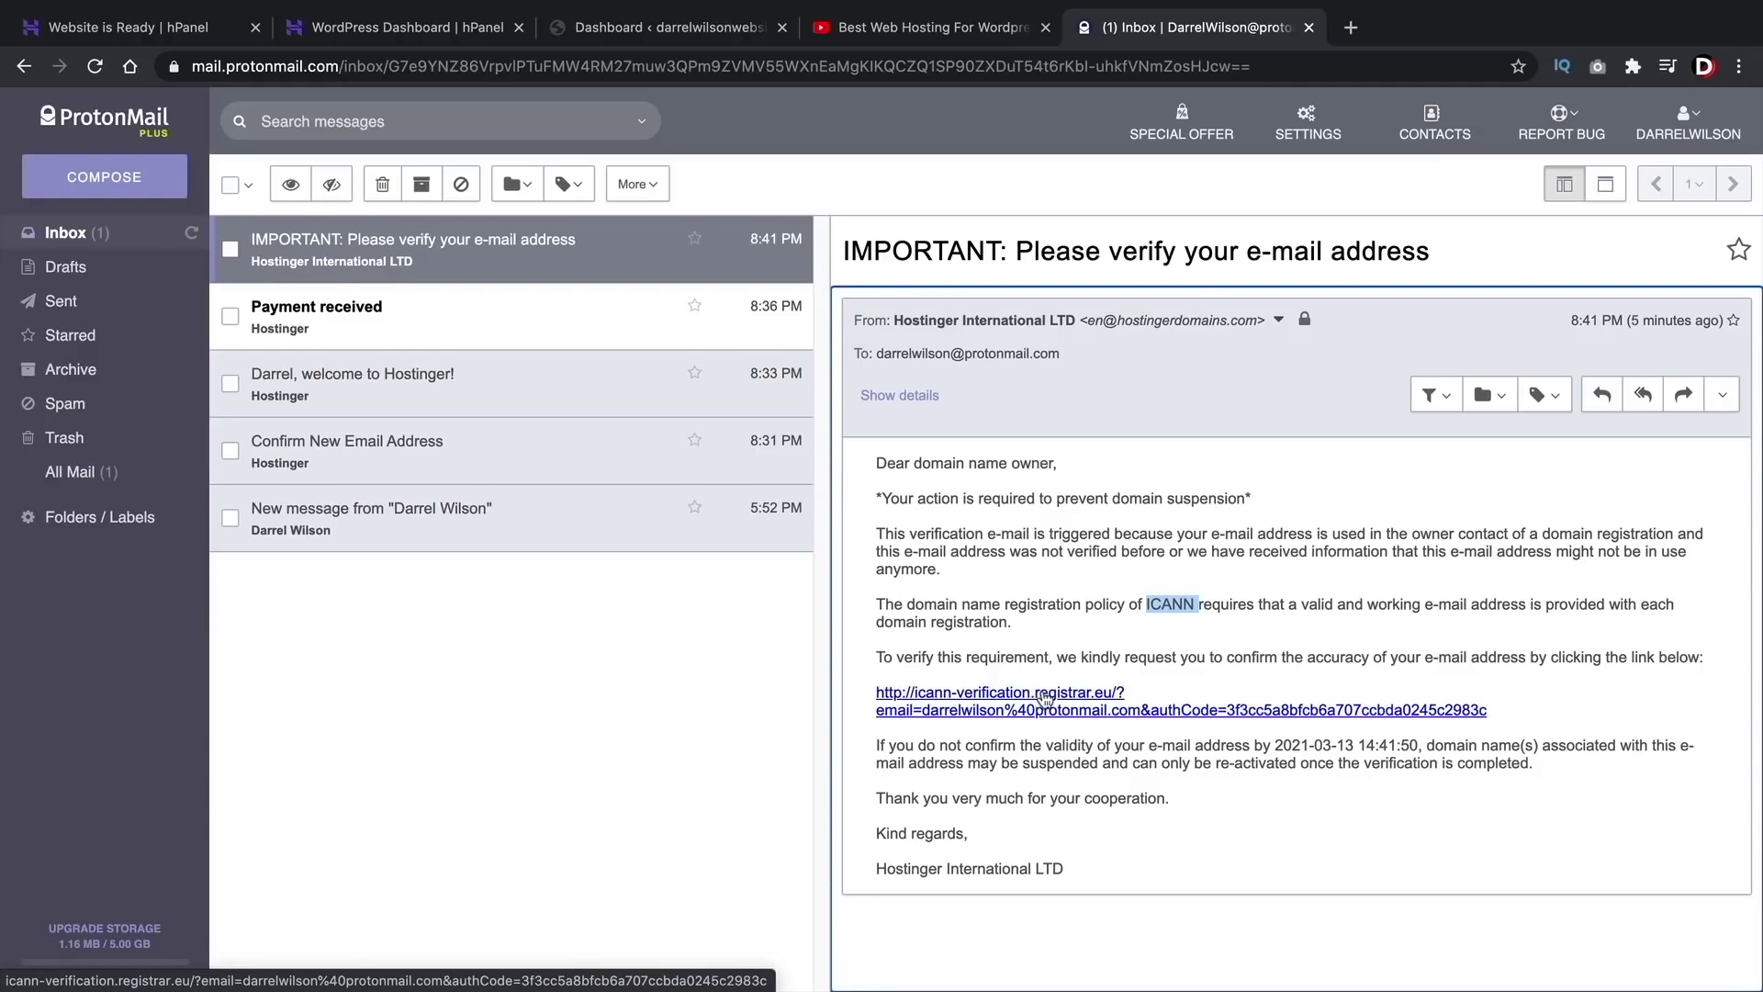
click(1044, 698)
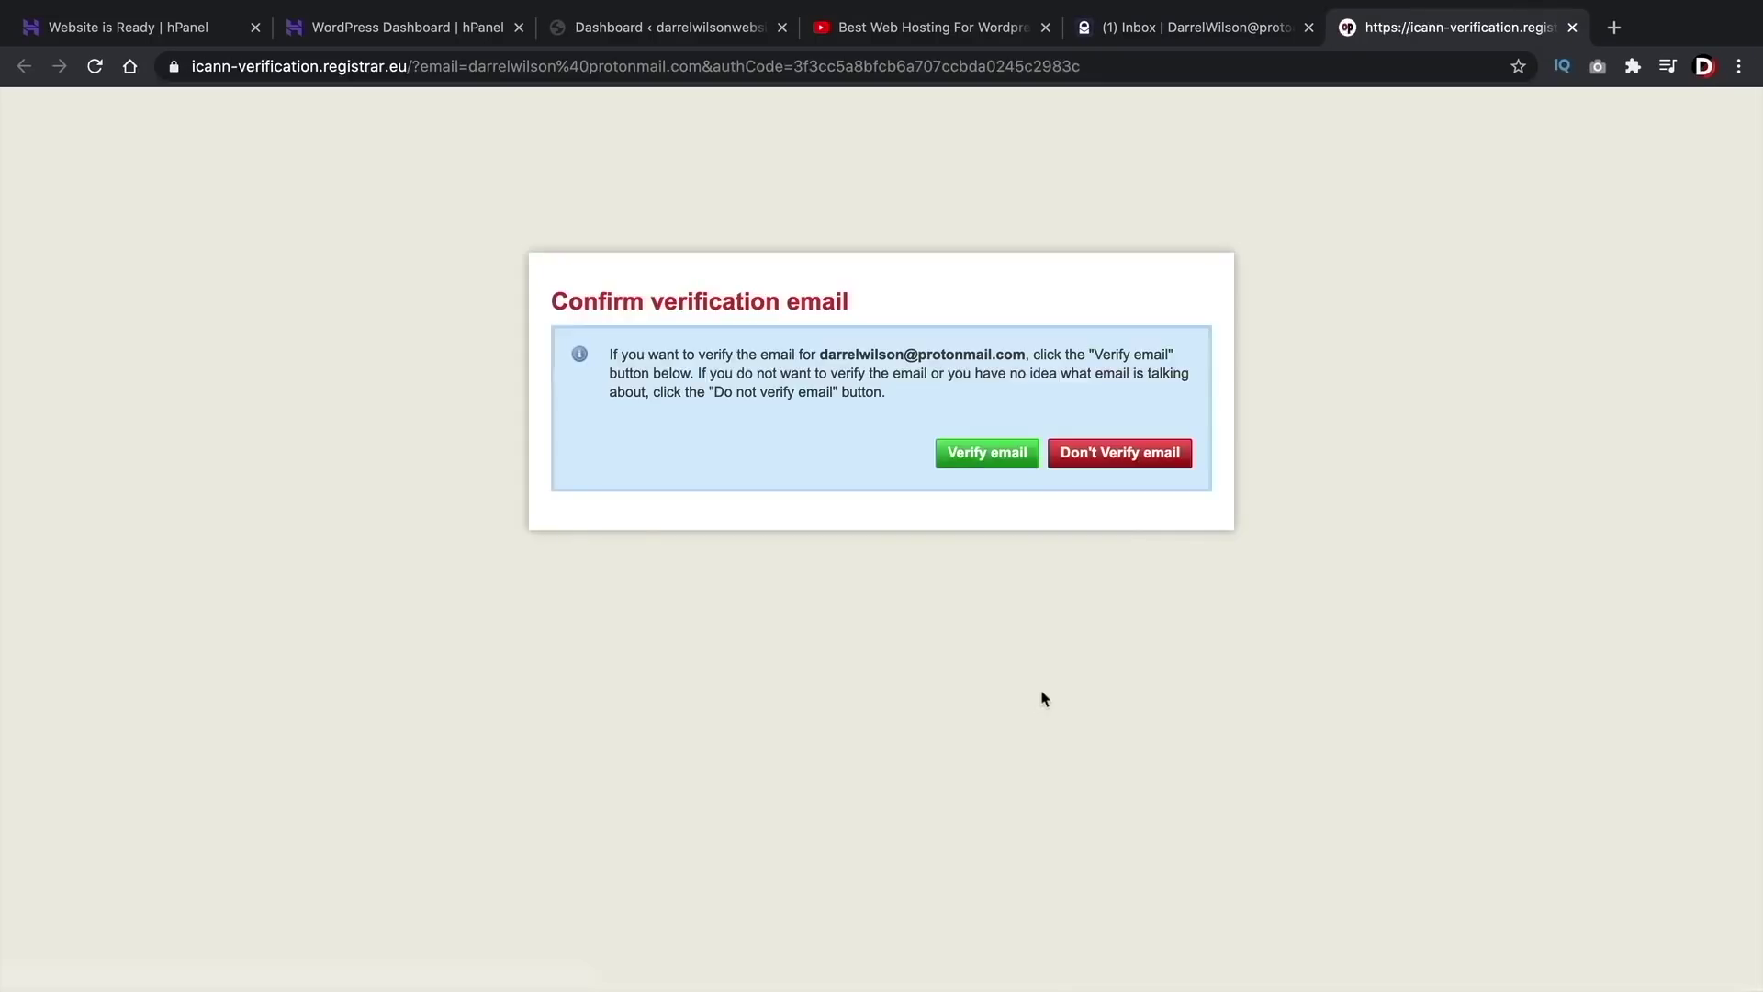
click(988, 466)
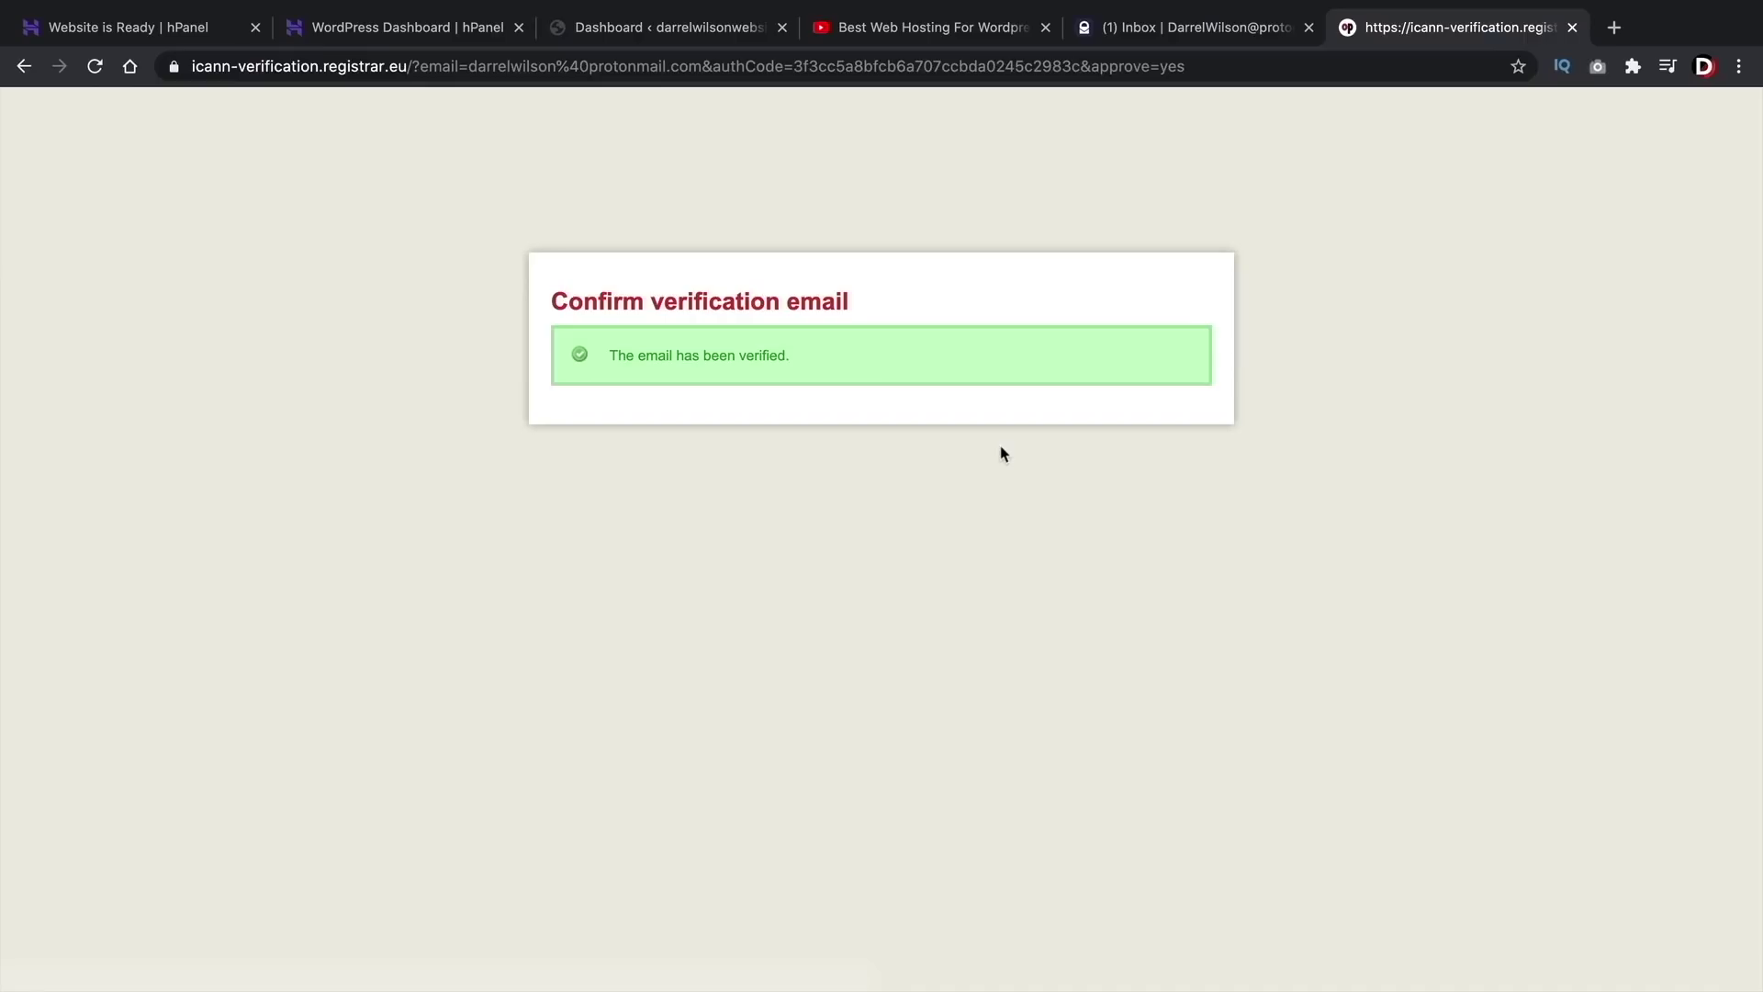
click(1183, 31)
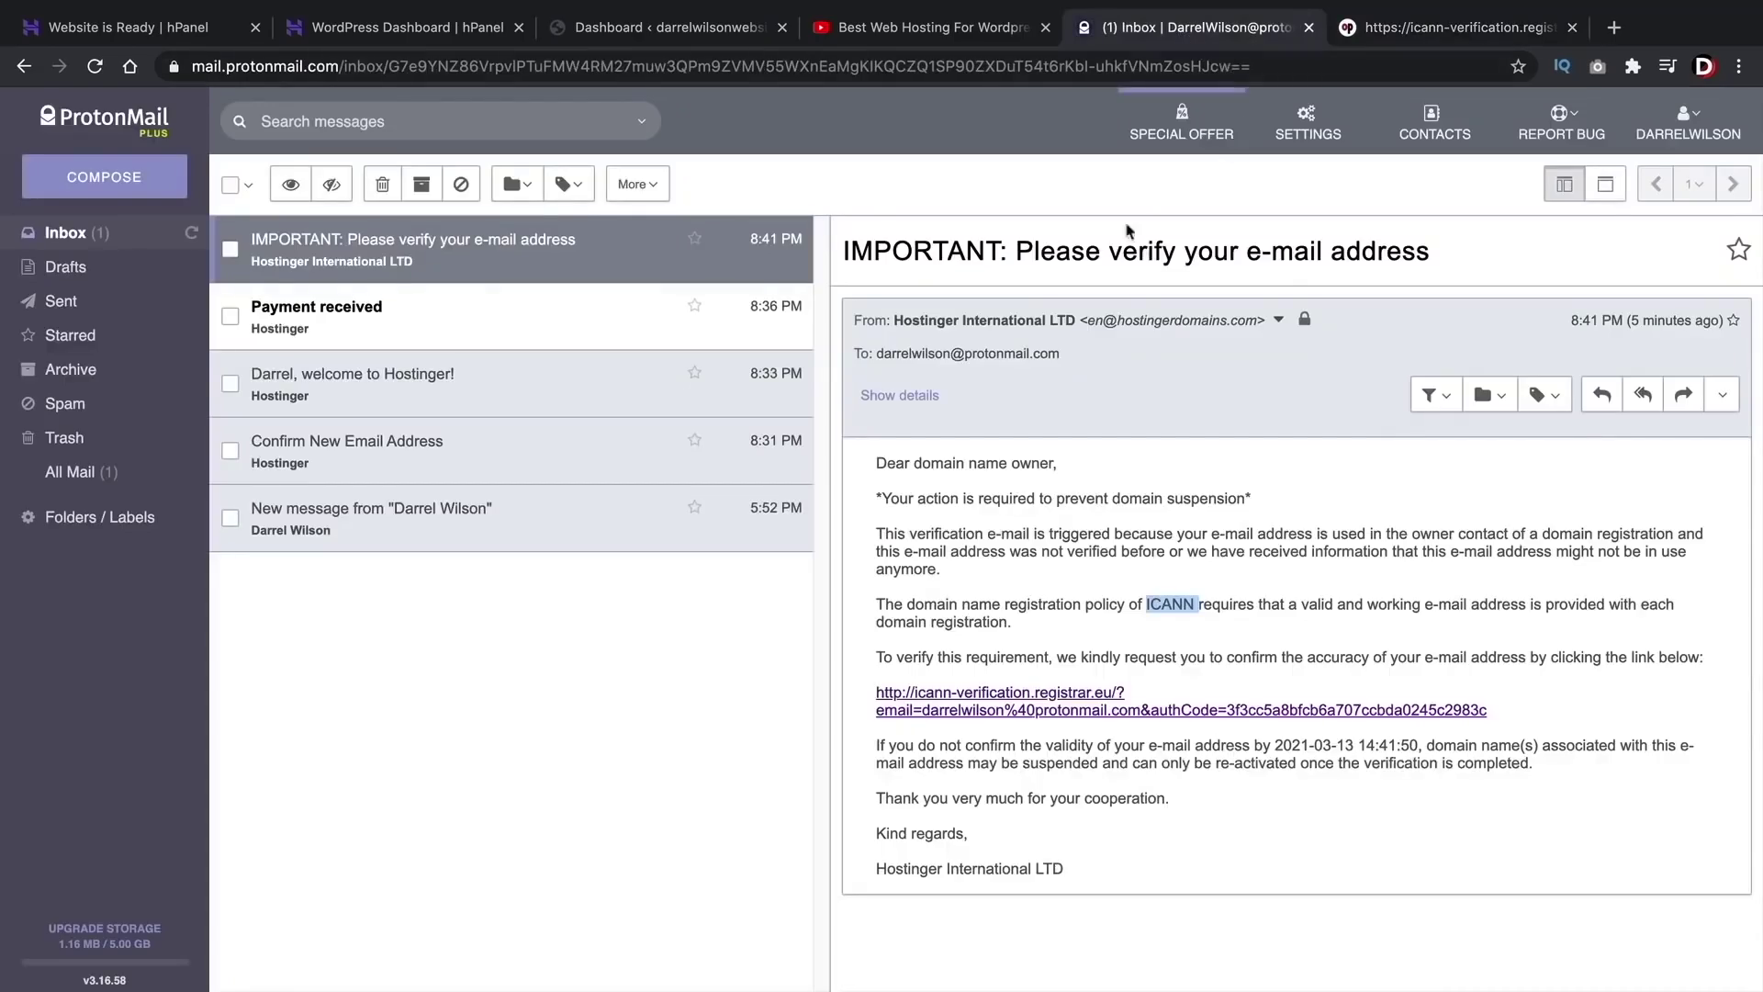
Step: Read Hostinger's 'Confirm New Email Address' message, then return to the WordPress Dashboard
click(336, 447)
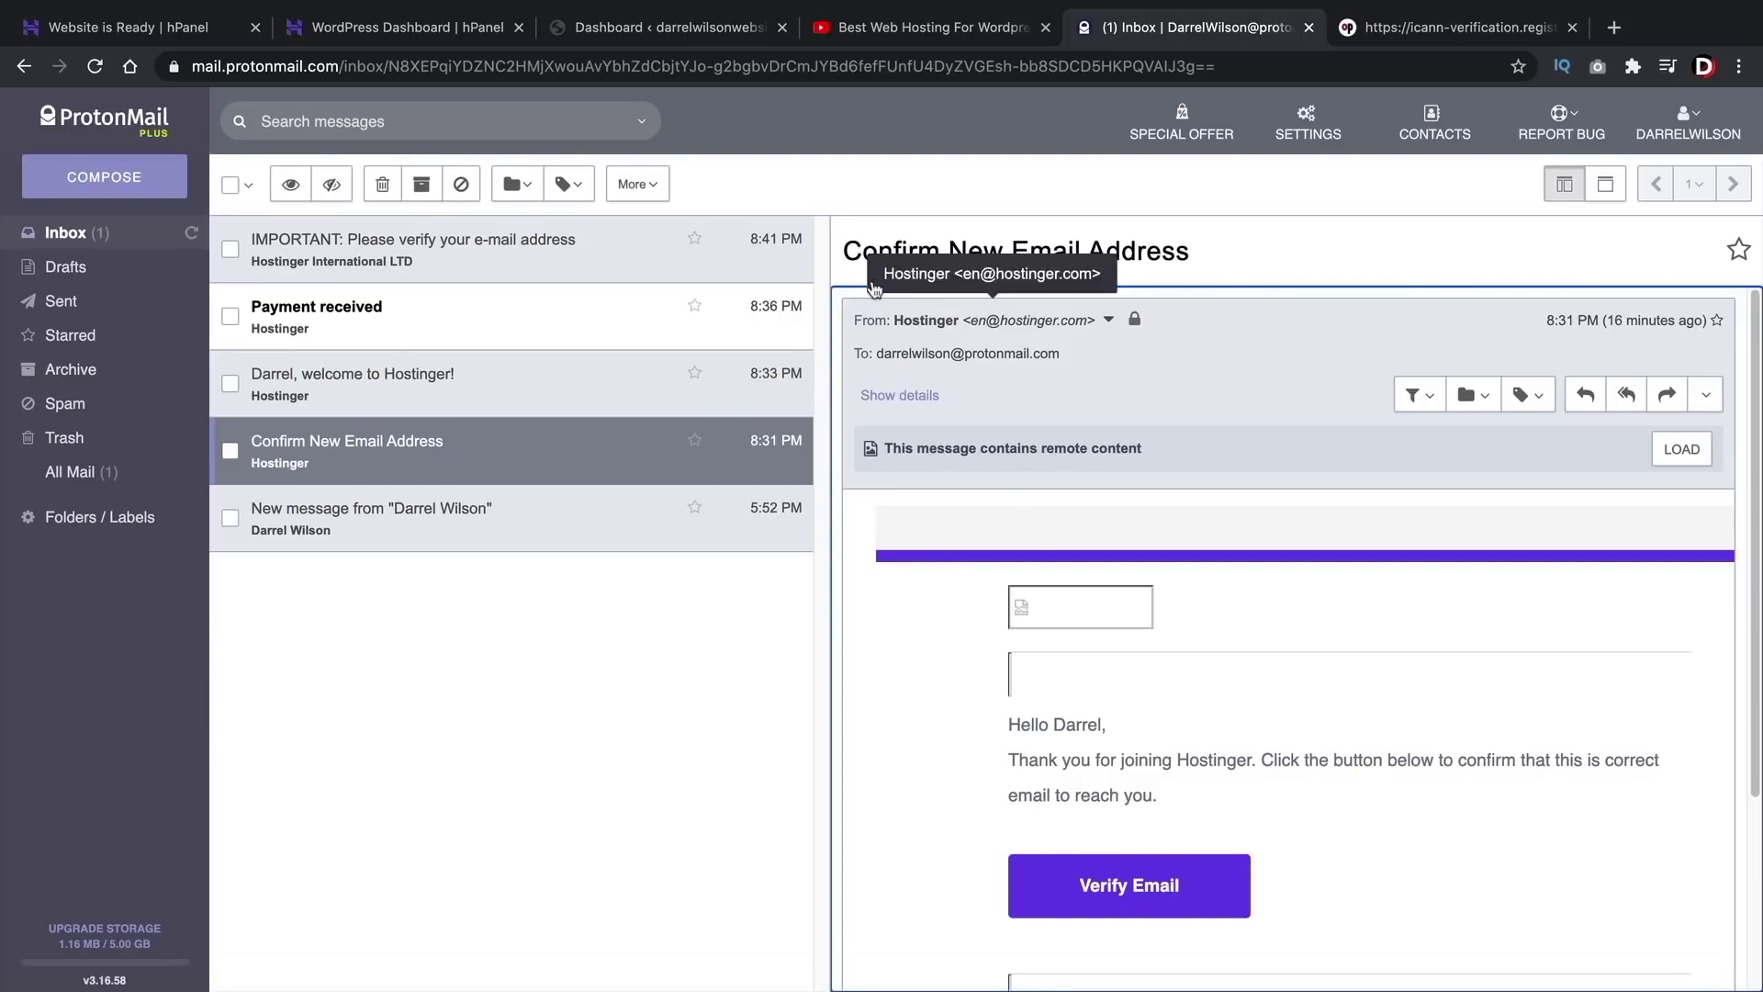
click(681, 29)
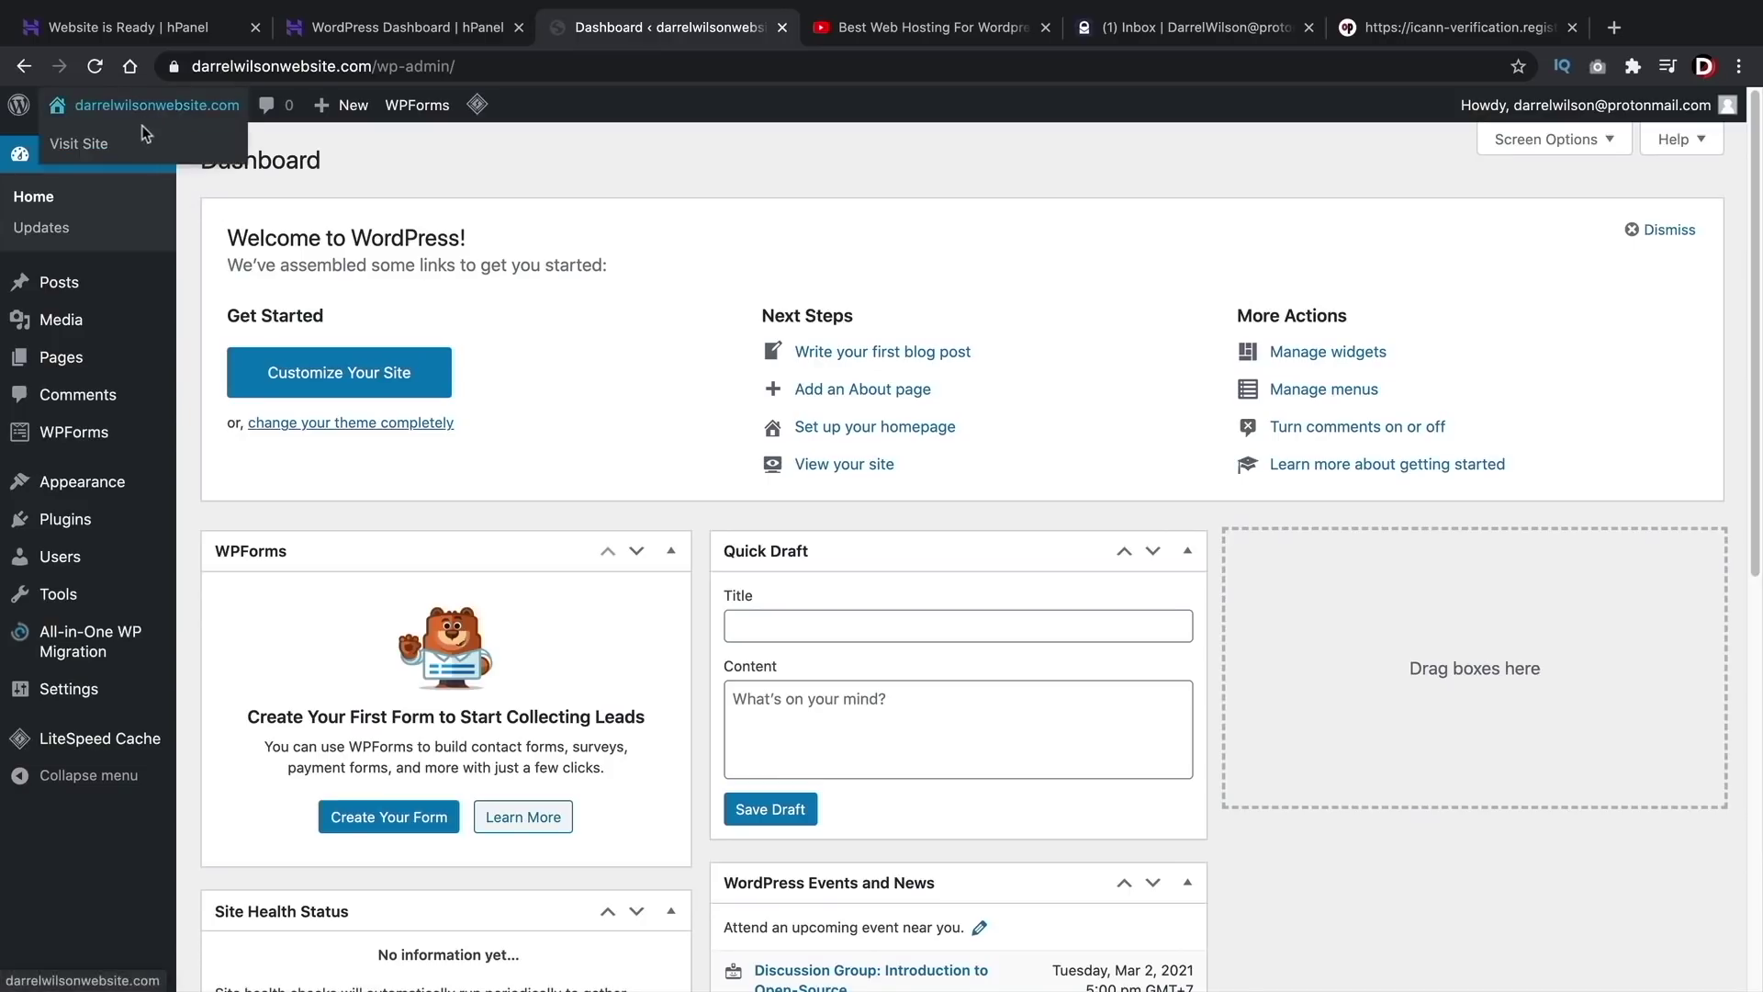
click(135, 150)
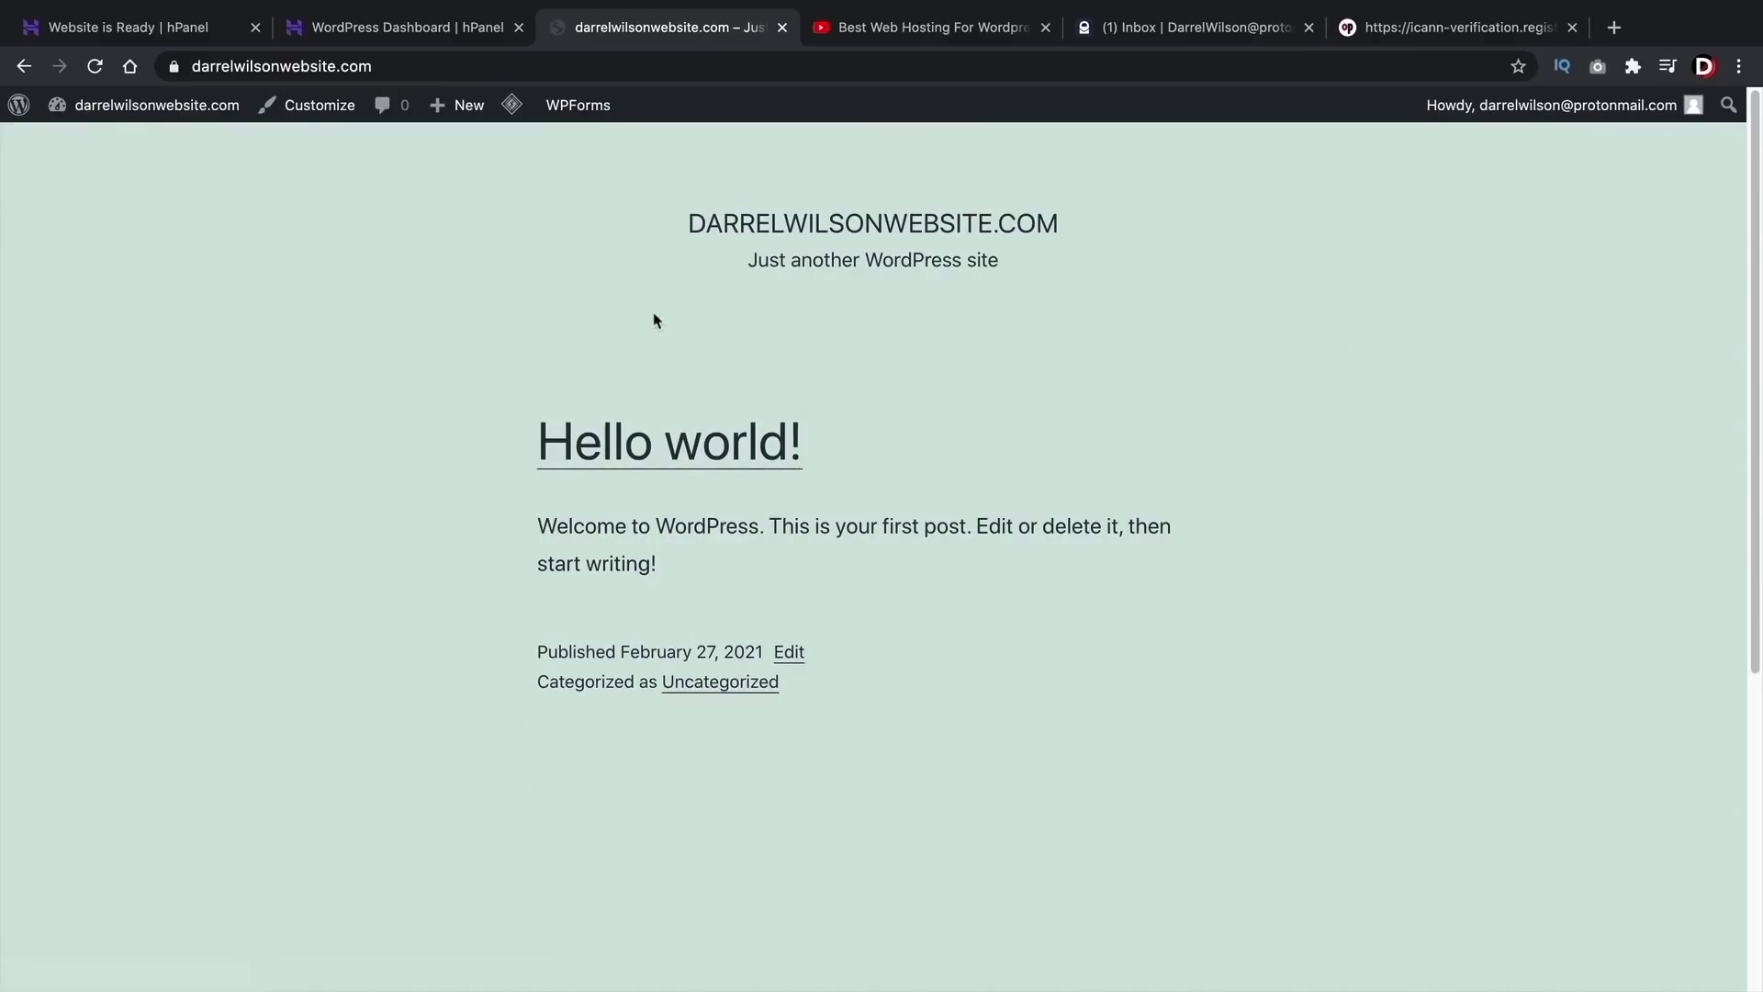
mouse_move(173, 115)
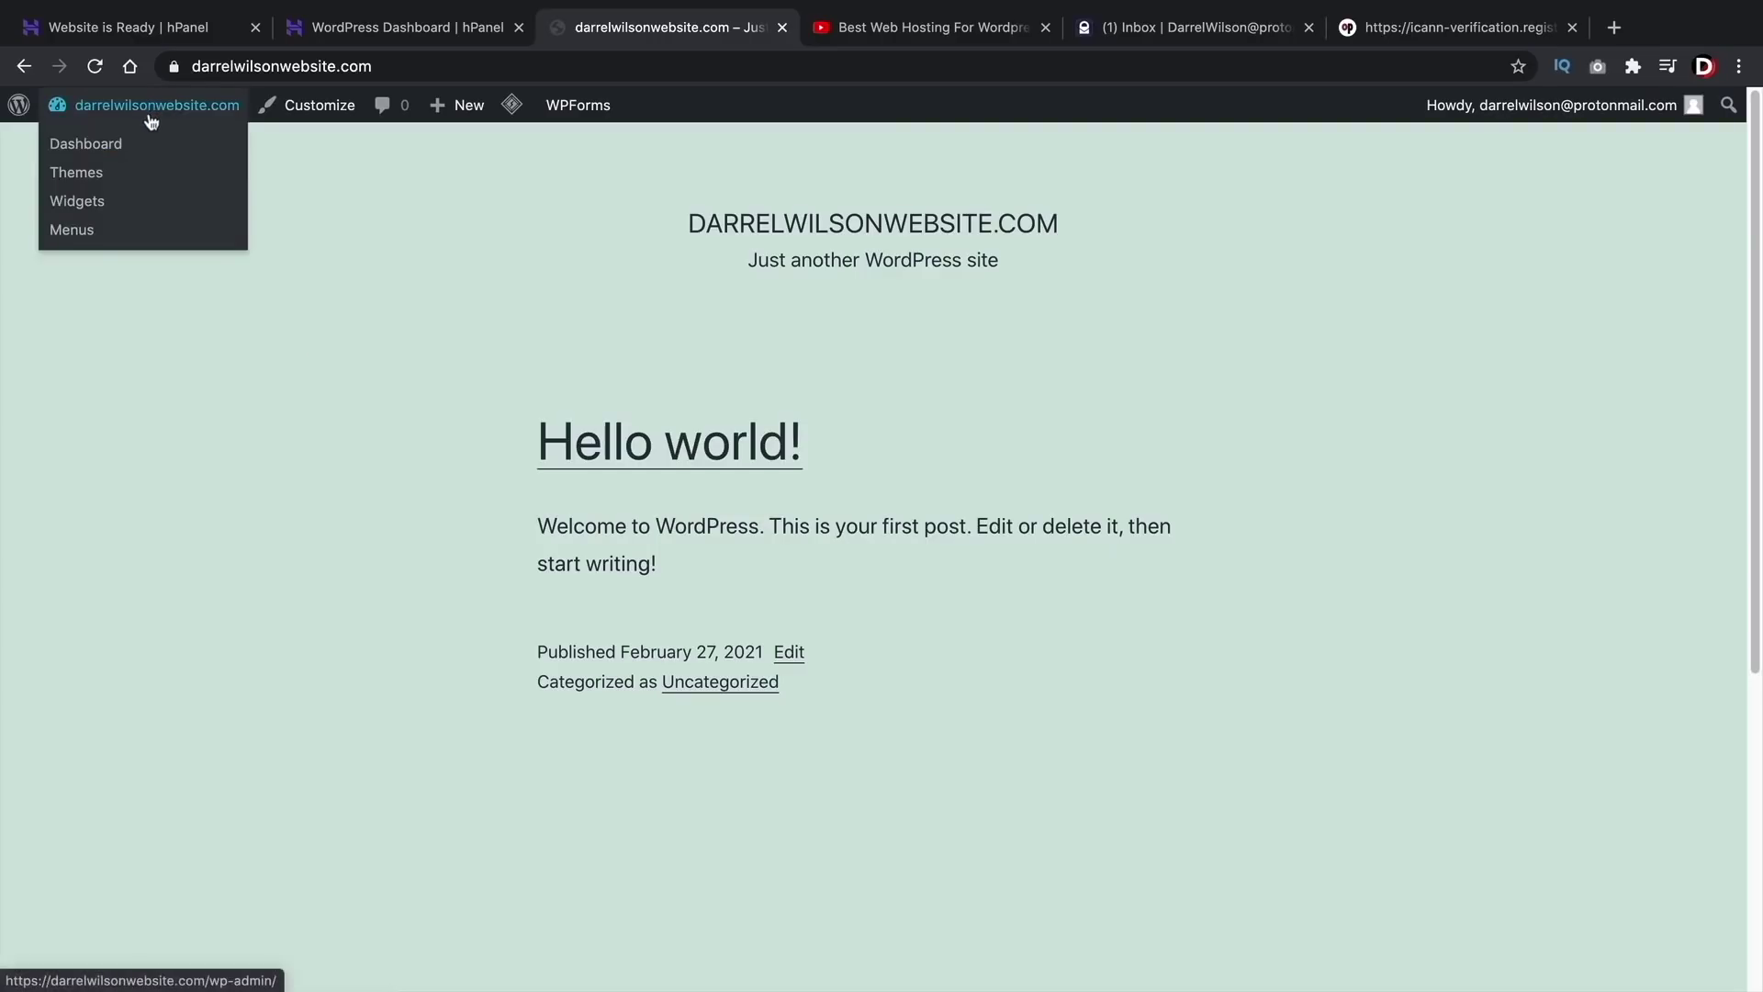
click(97, 149)
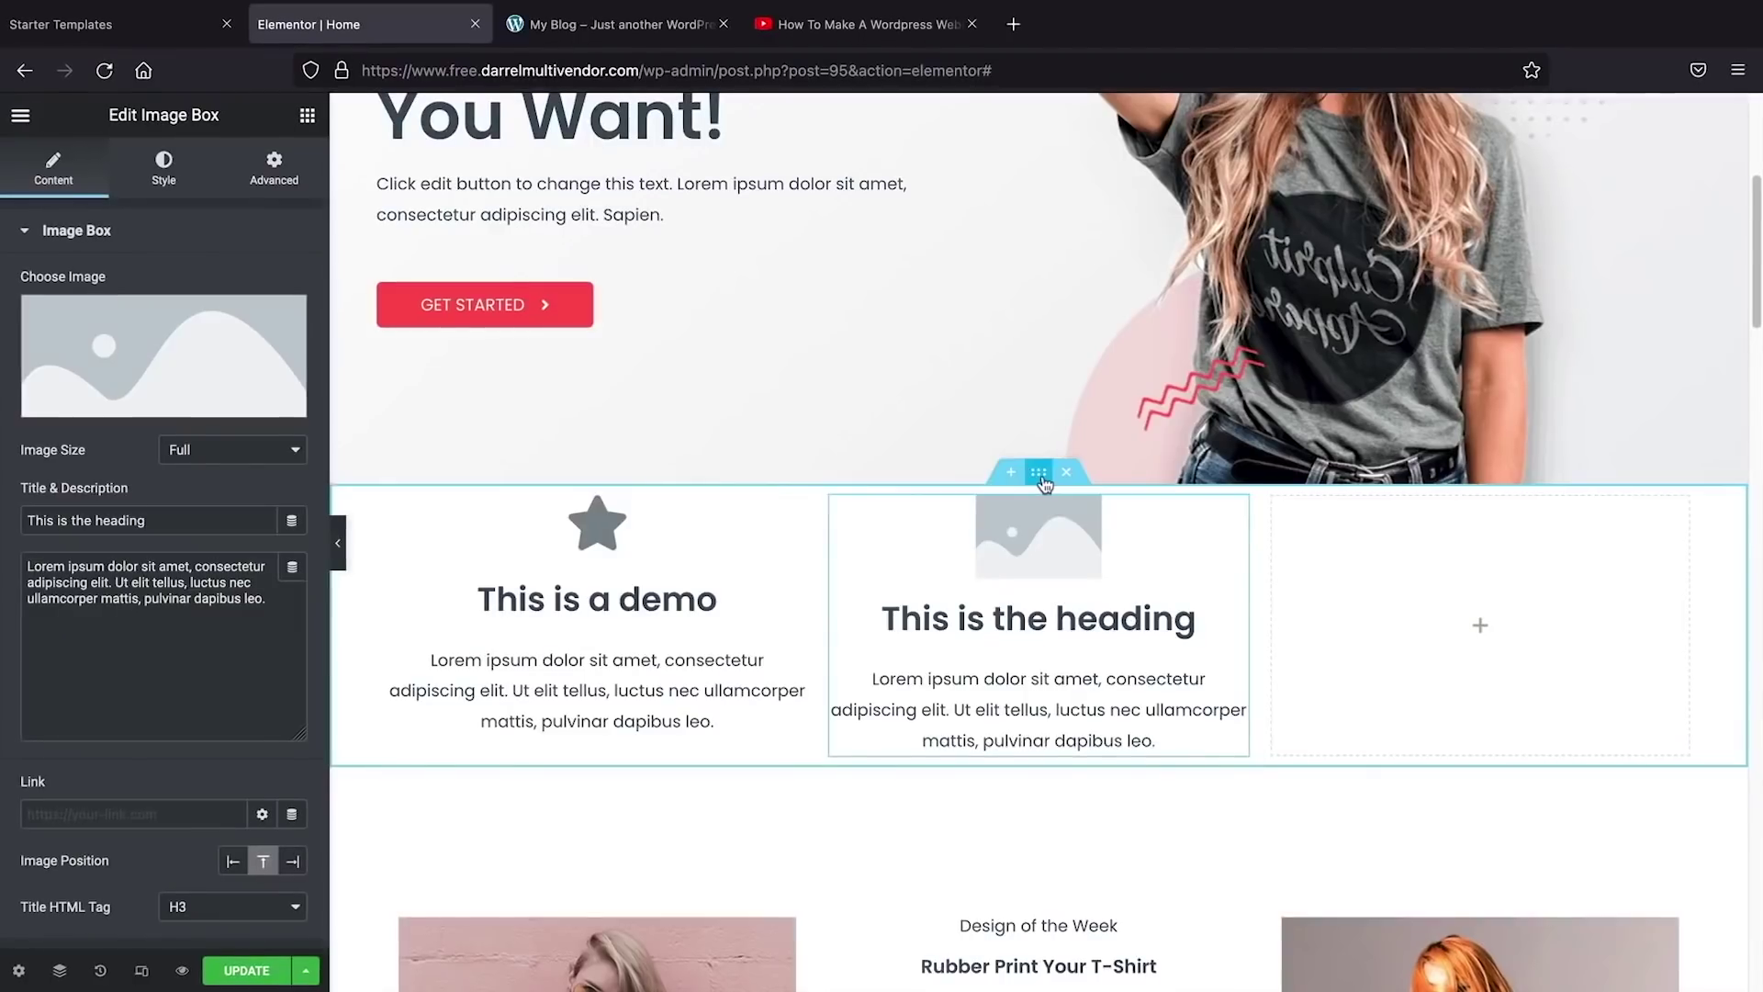
Step: Raise the bottom padding of the three-column section below the hero to 60 px
click(1040, 473)
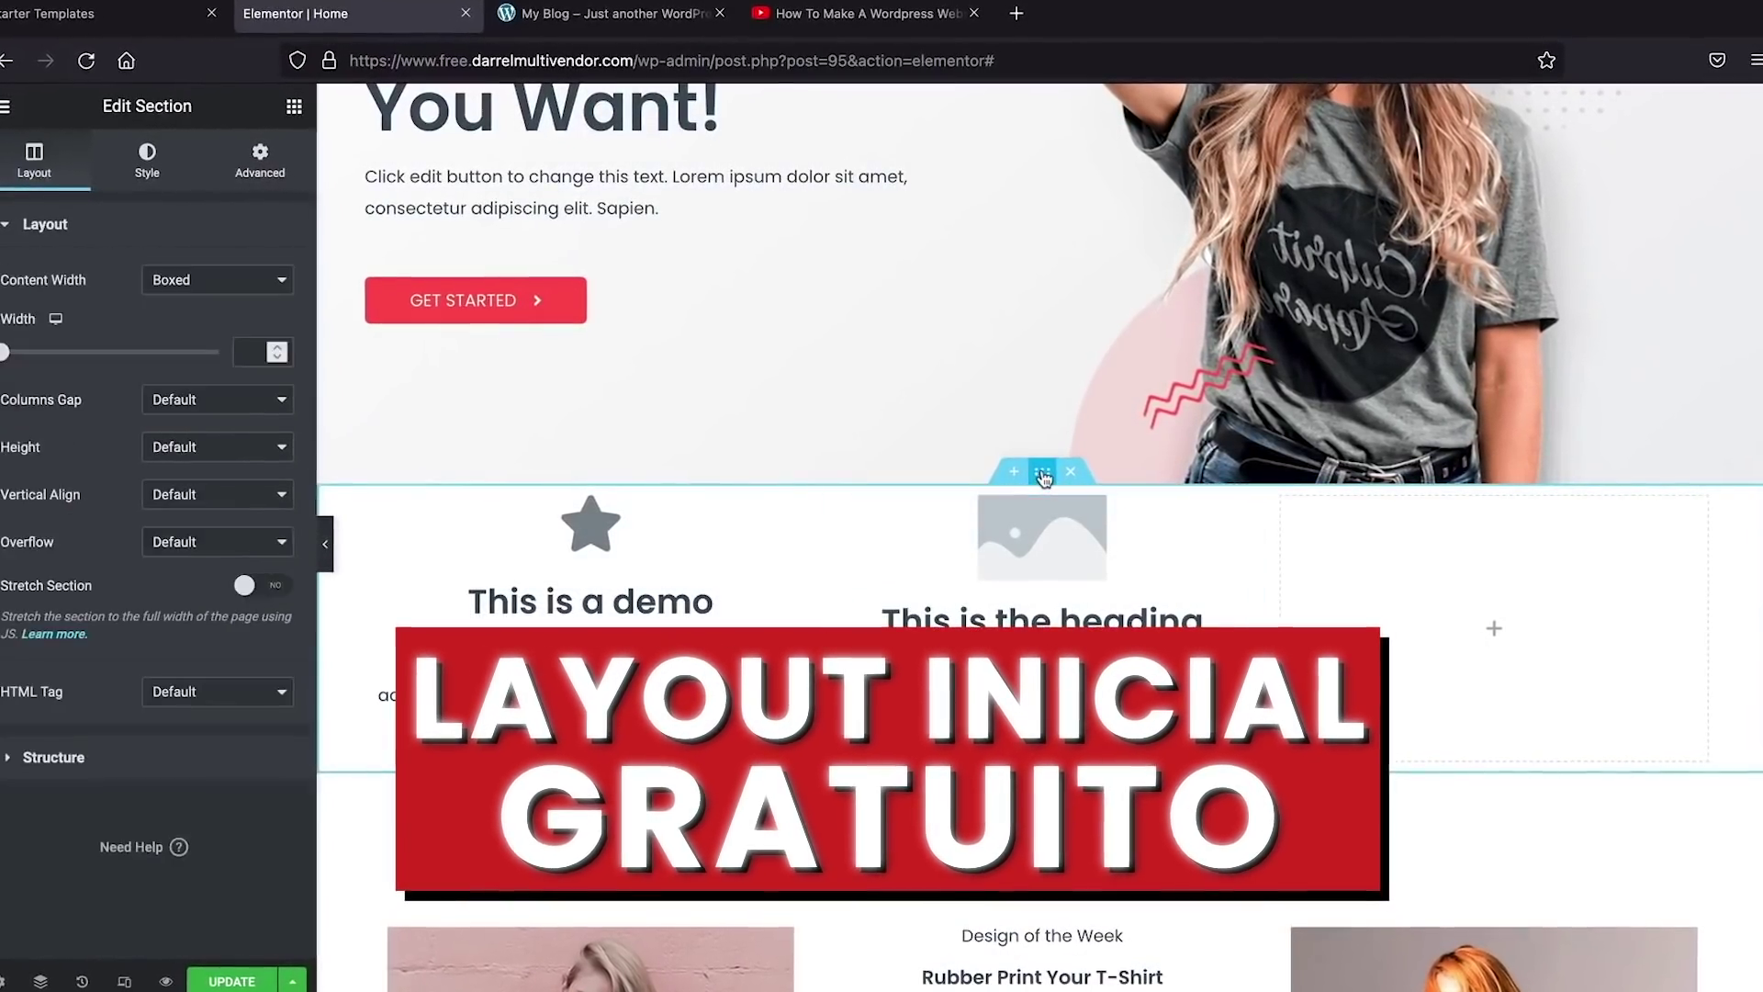
click(259, 160)
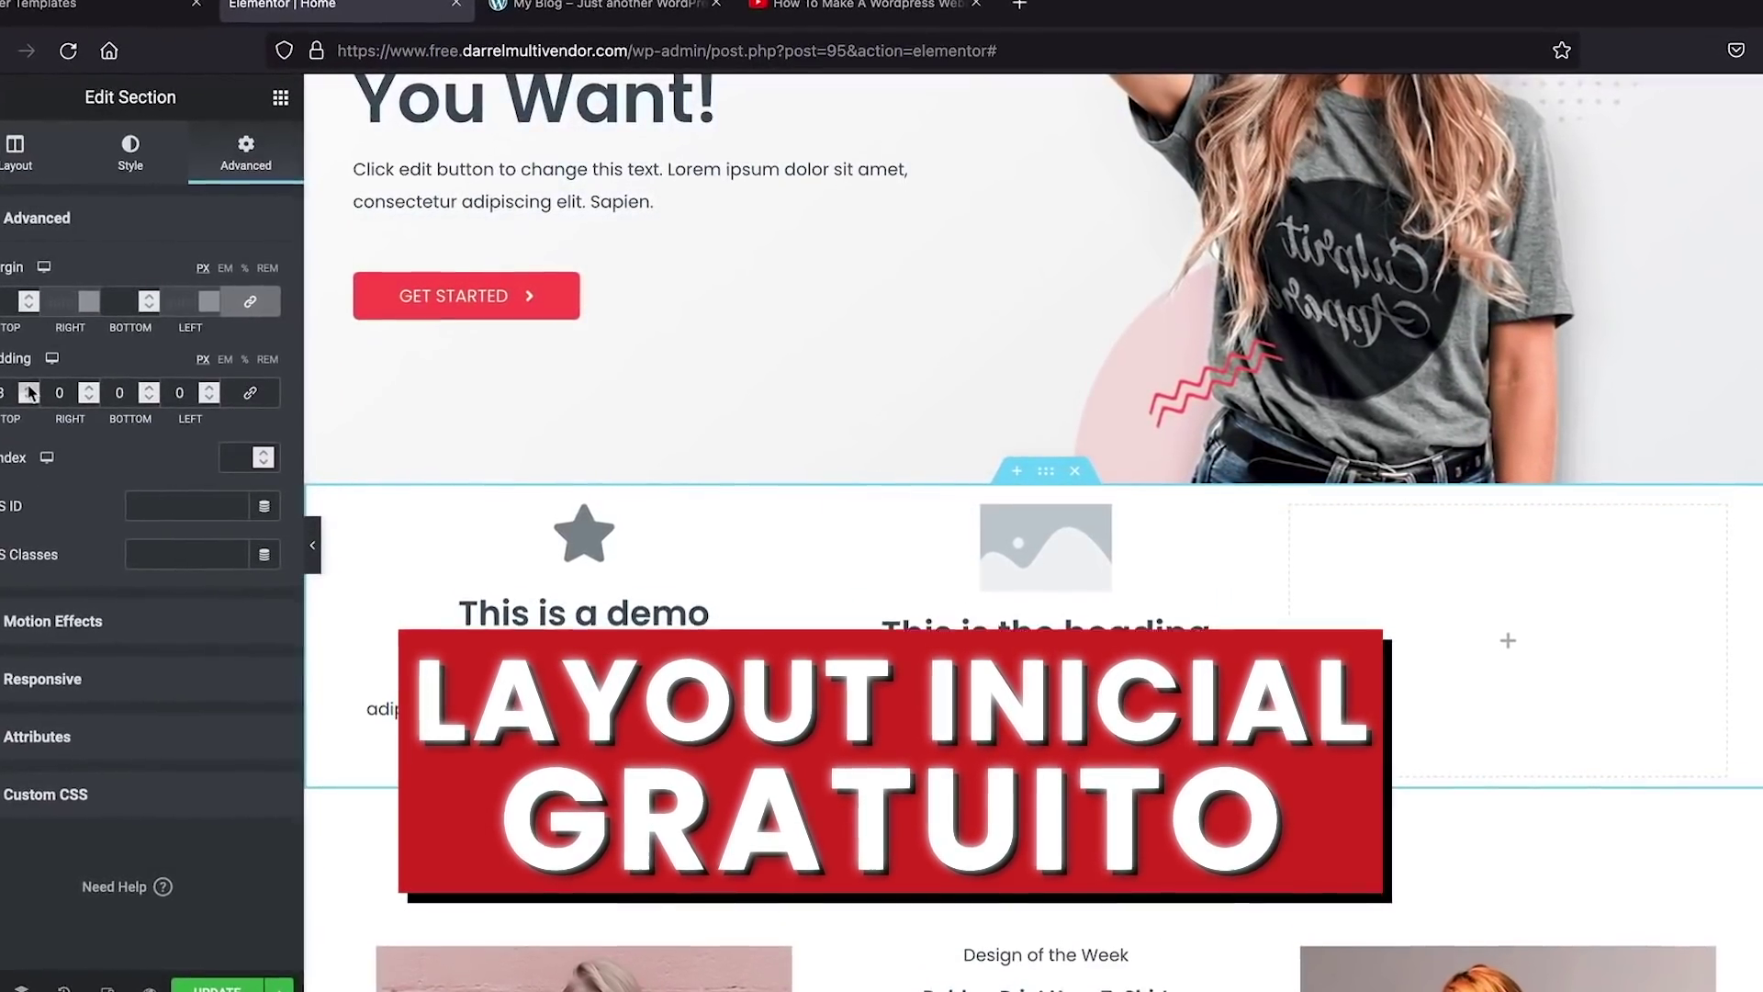
click(149, 387)
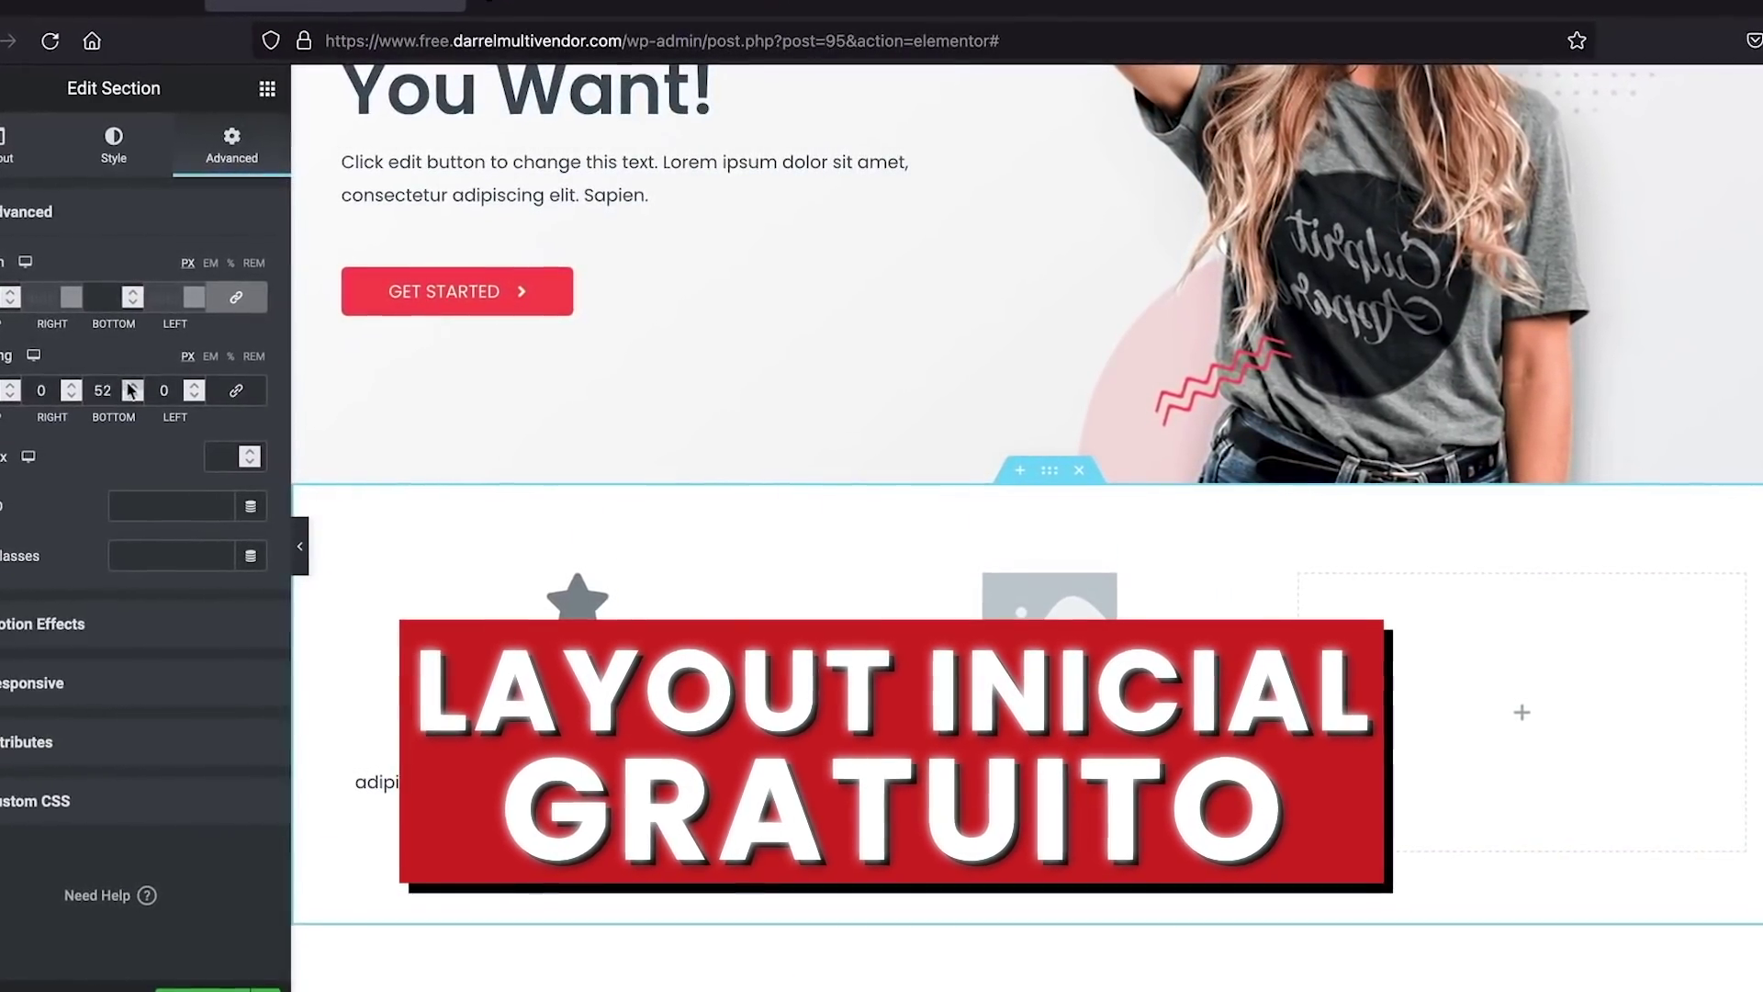
click(131, 390)
scroll(1046, 612, down, 1)
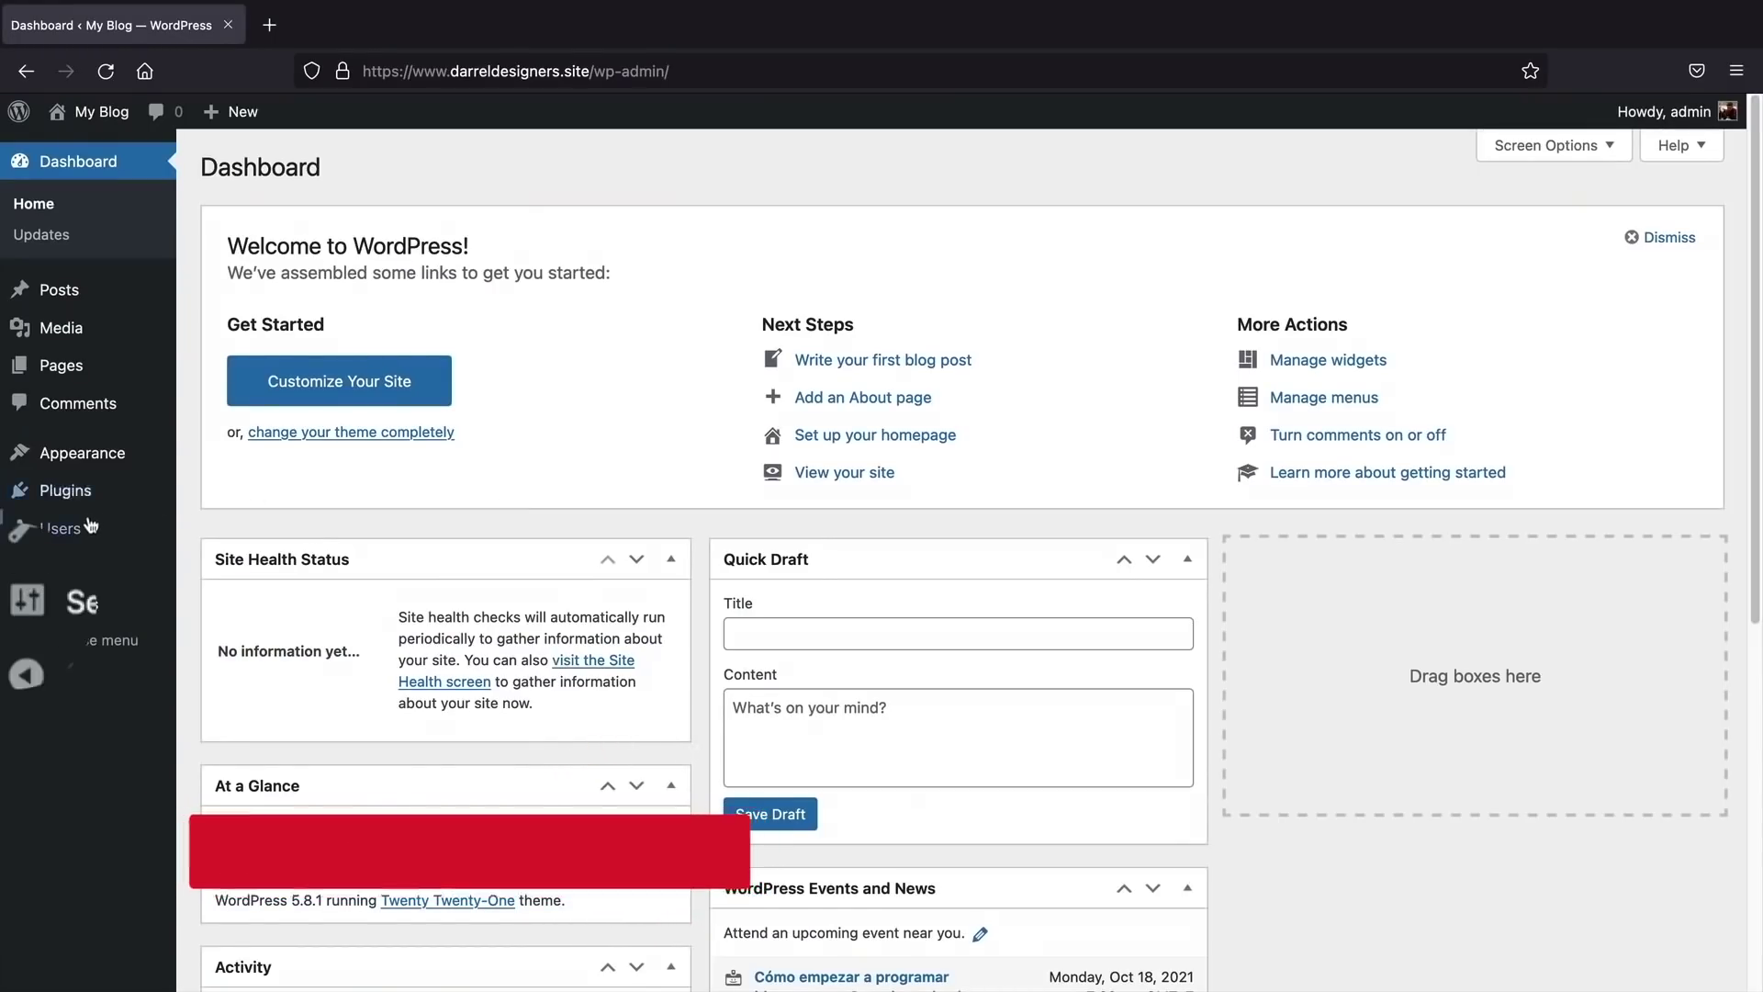
Step: On the profile page, compare the Sunrise, Coffee and Ocean colour schemes and choose Midnight
mouse_move(22, 540)
click(397, 592)
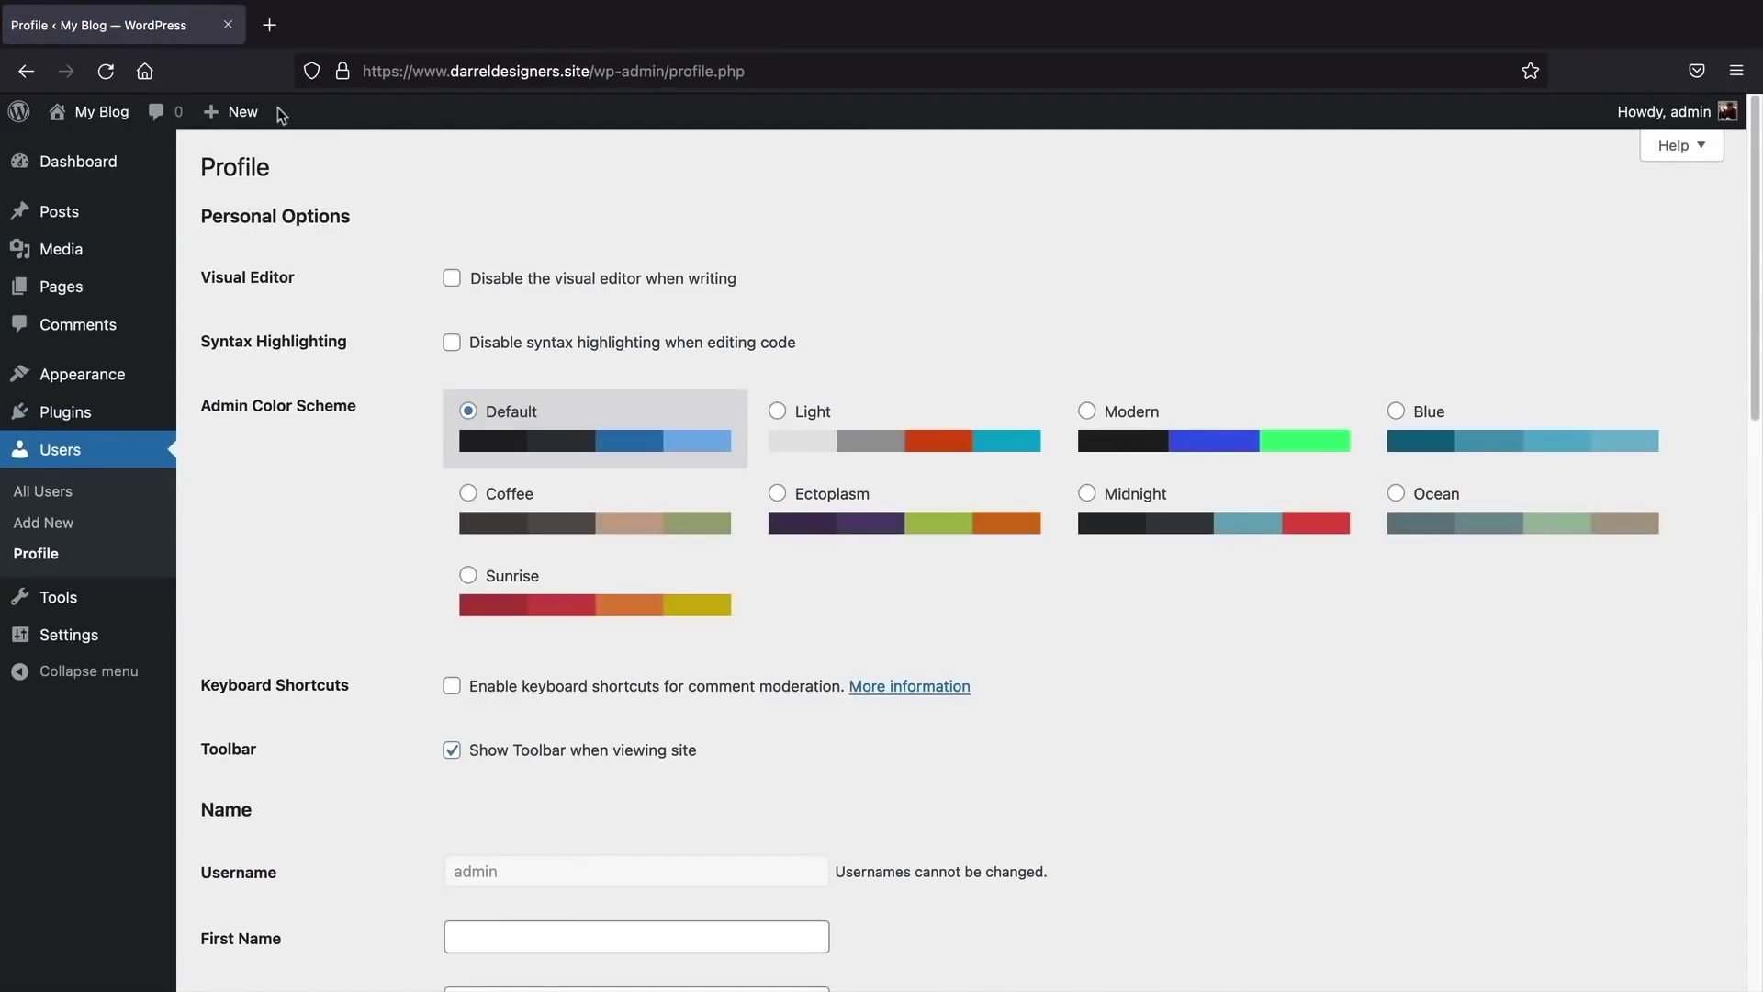
click(1086, 498)
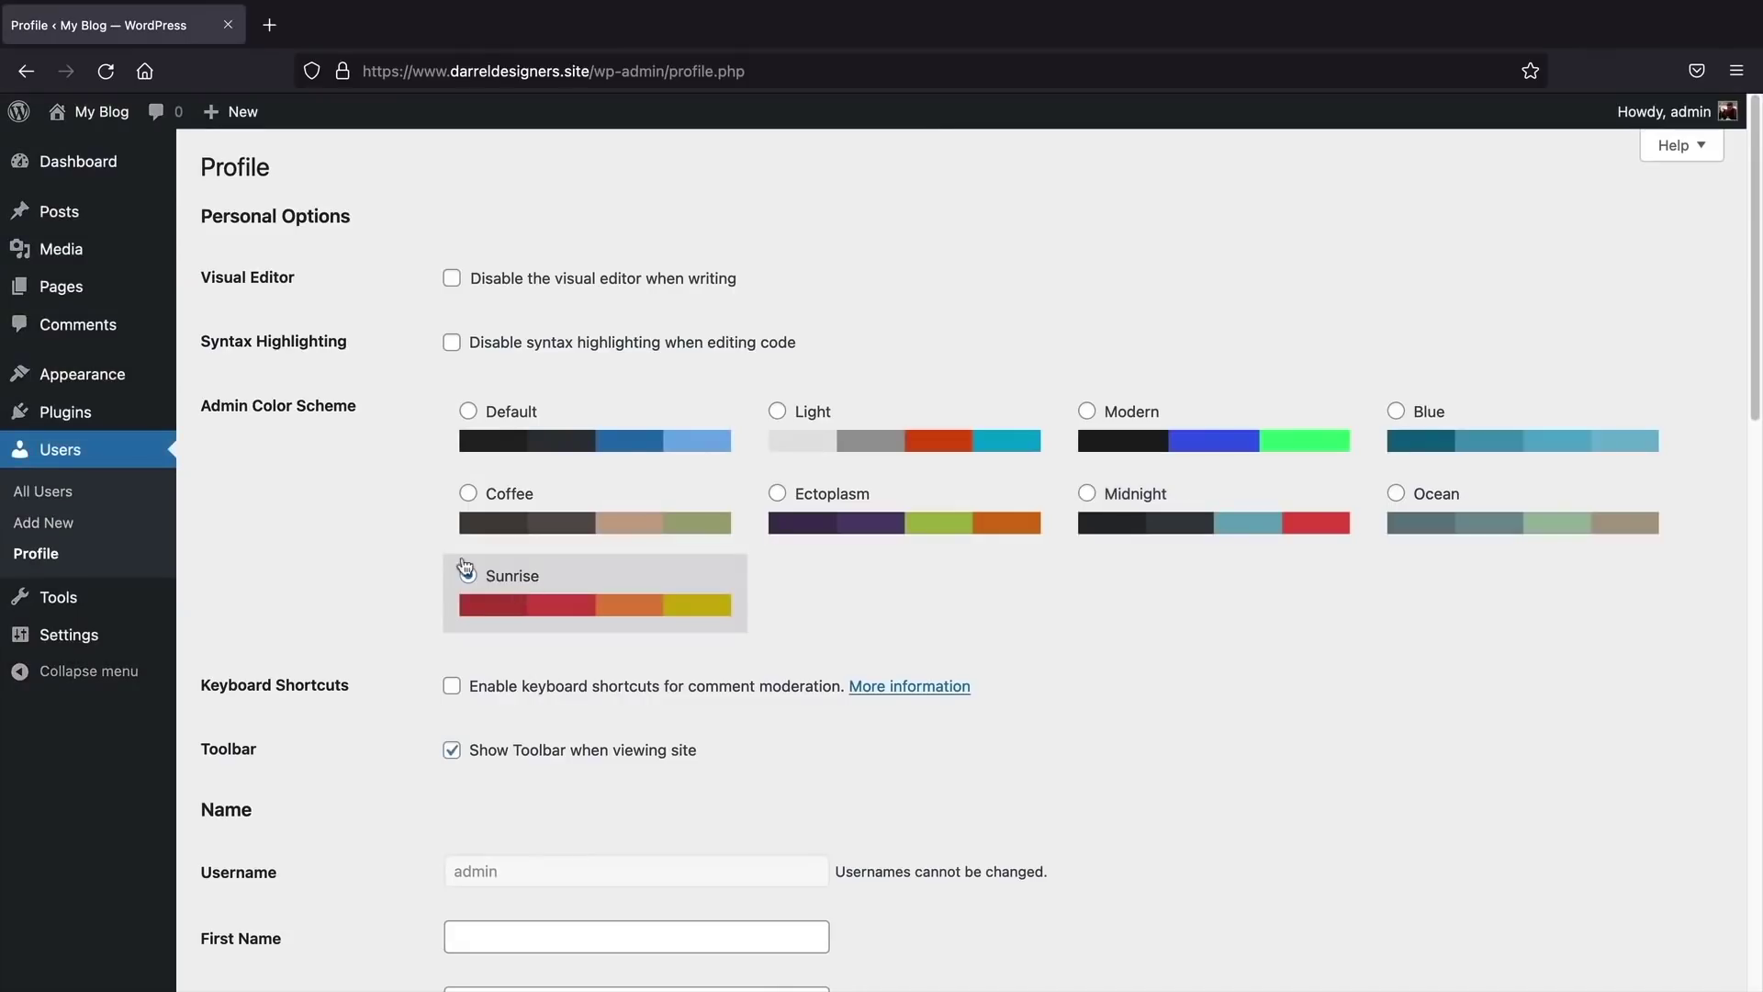
click(467, 575)
click(544, 525)
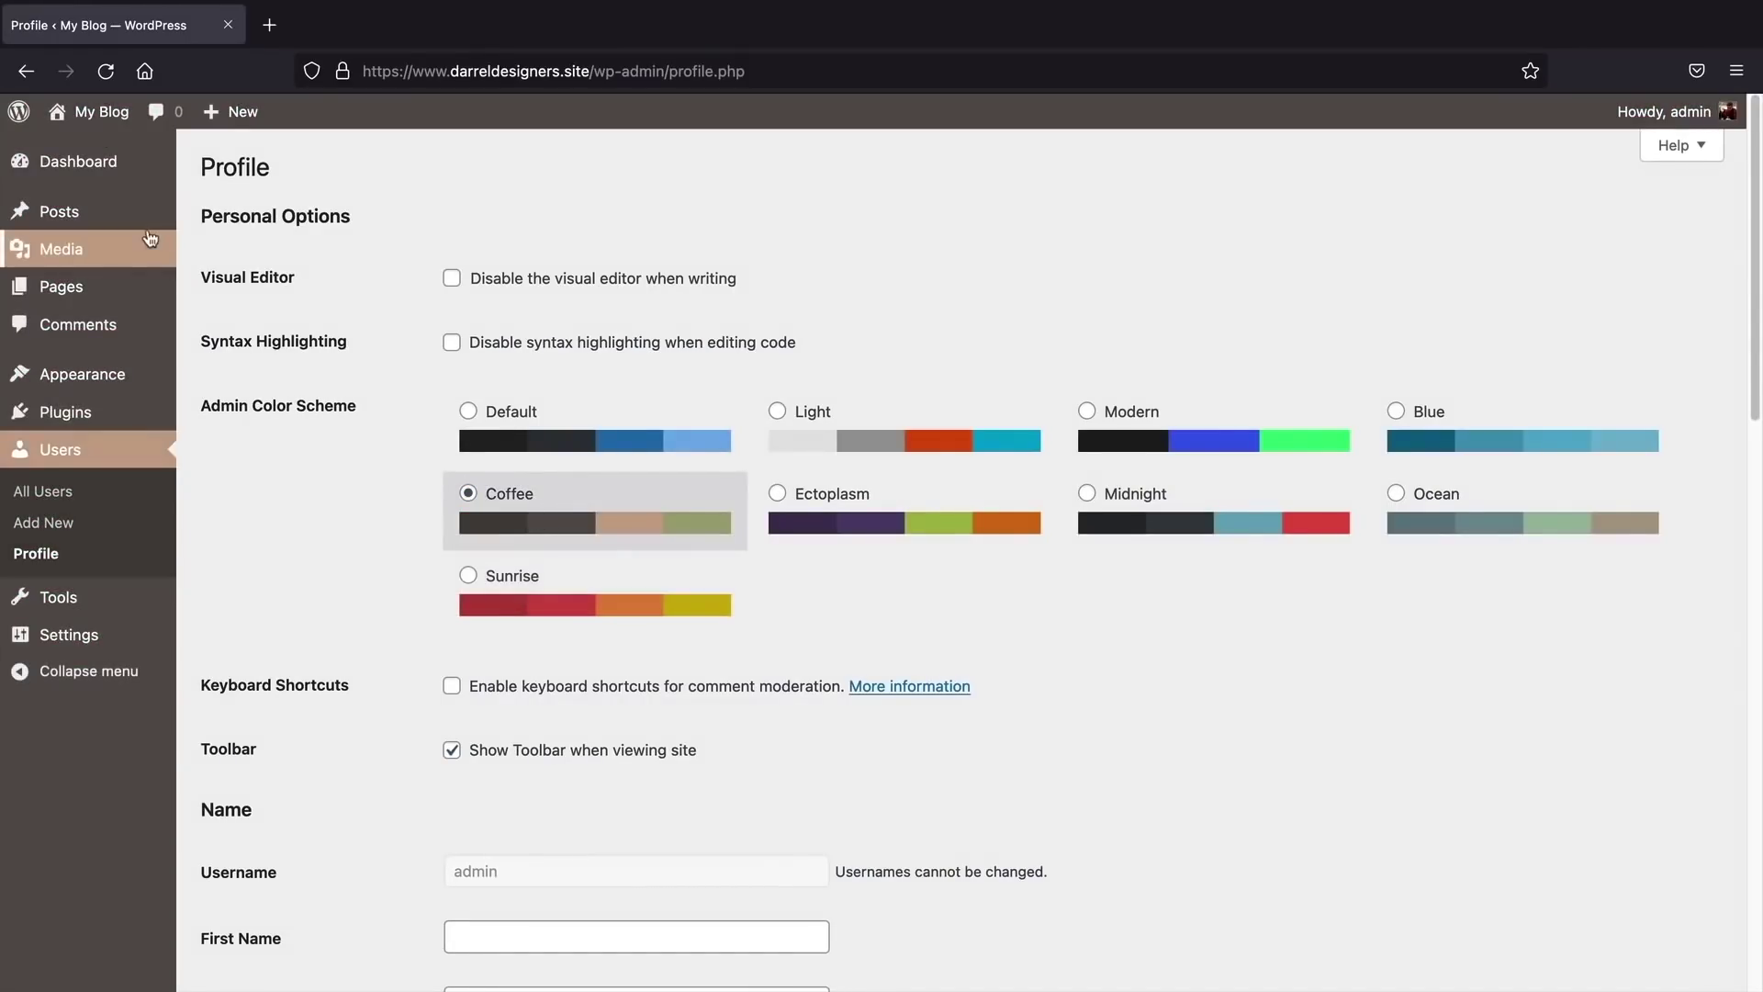
click(1401, 517)
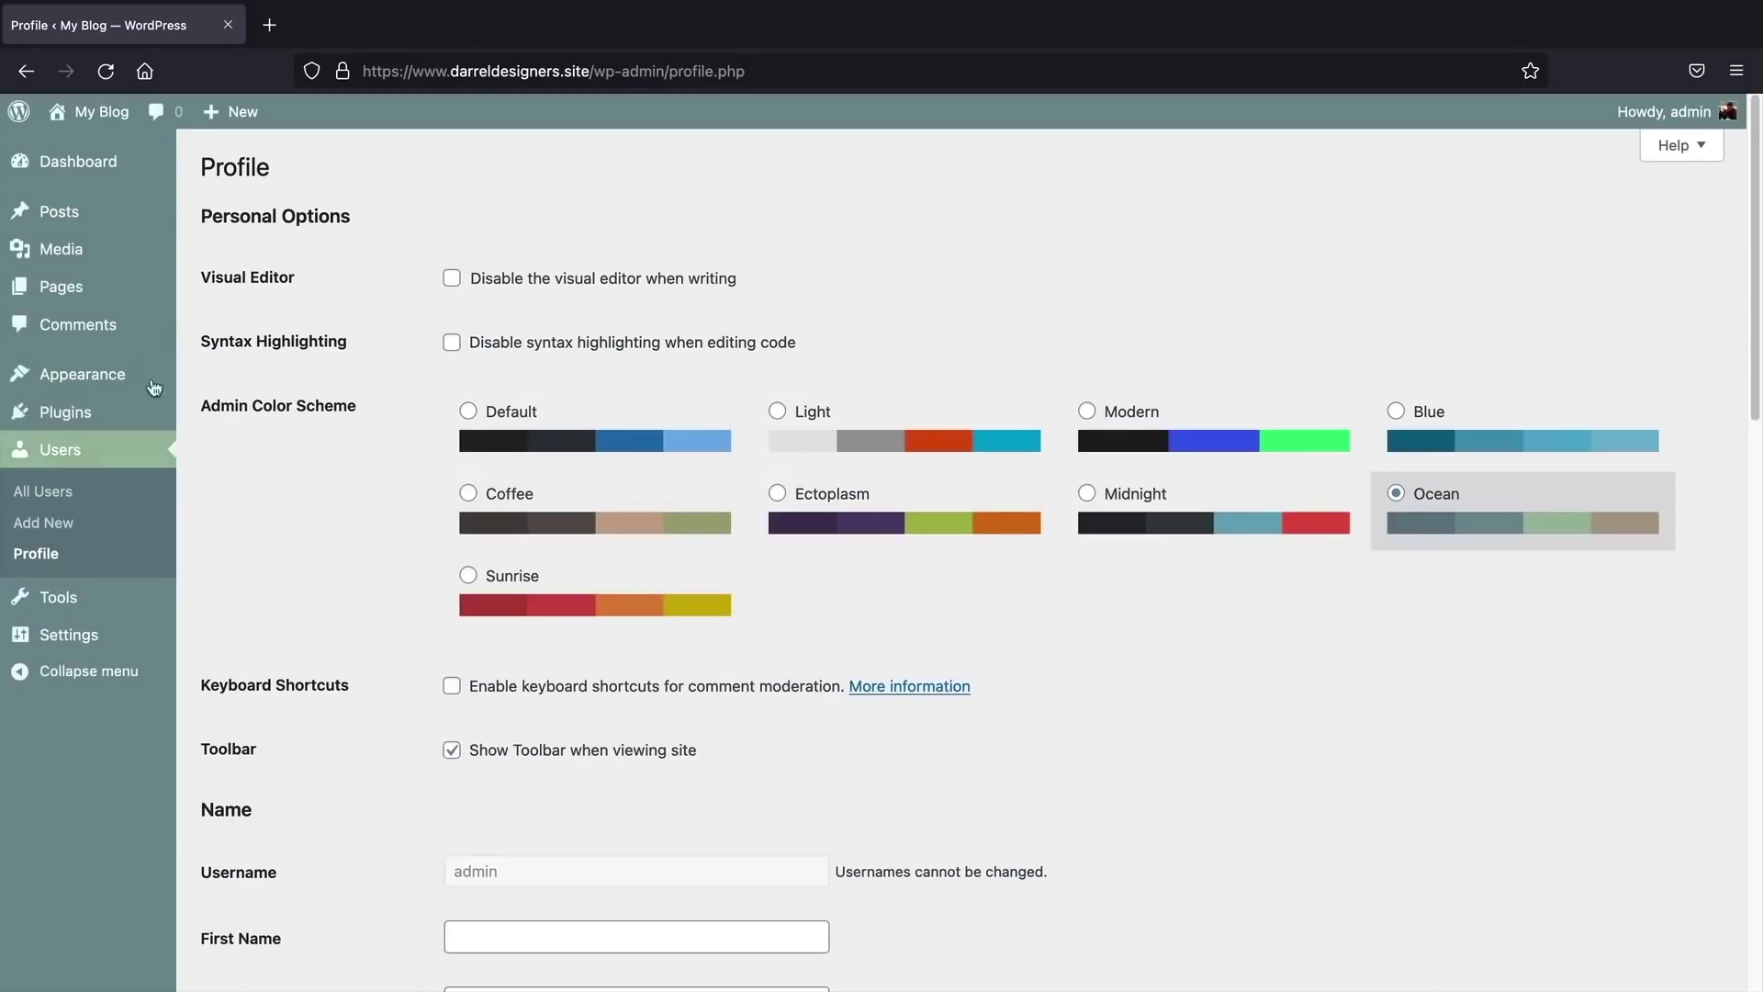
click(1076, 511)
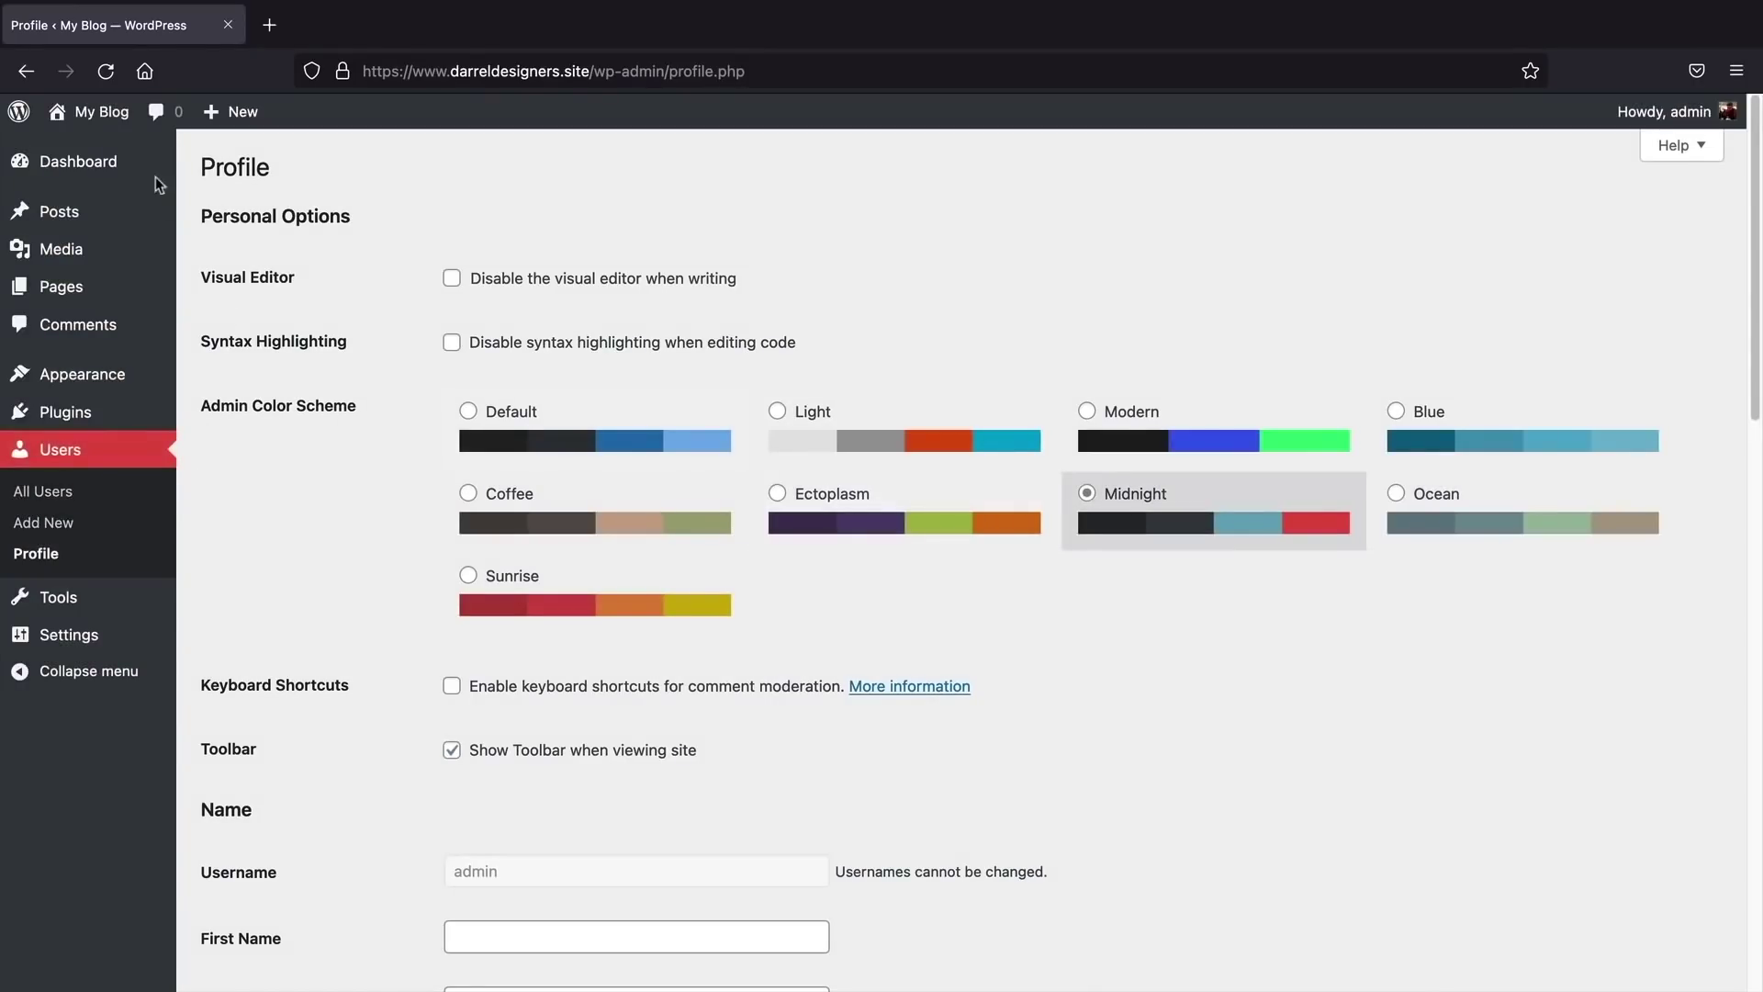
Step: Generate a new password, discard it, and save the profile with Update Profile
middle_click(1187, 749)
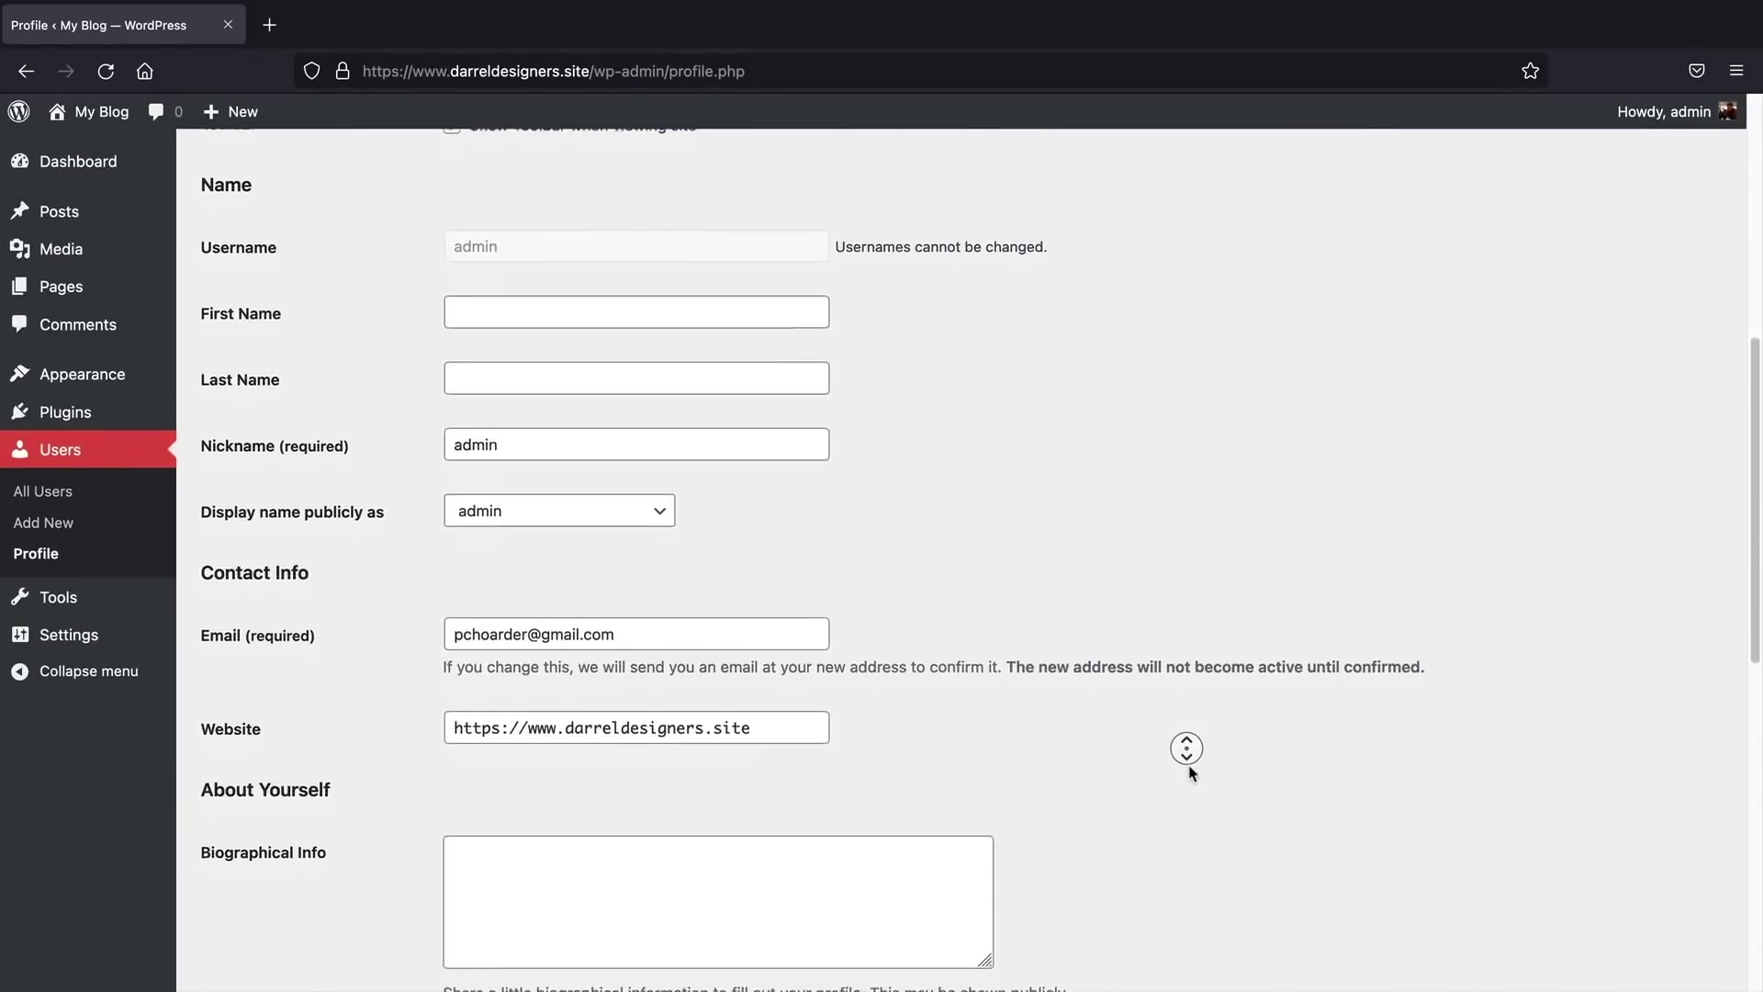
middle_click(1191, 773)
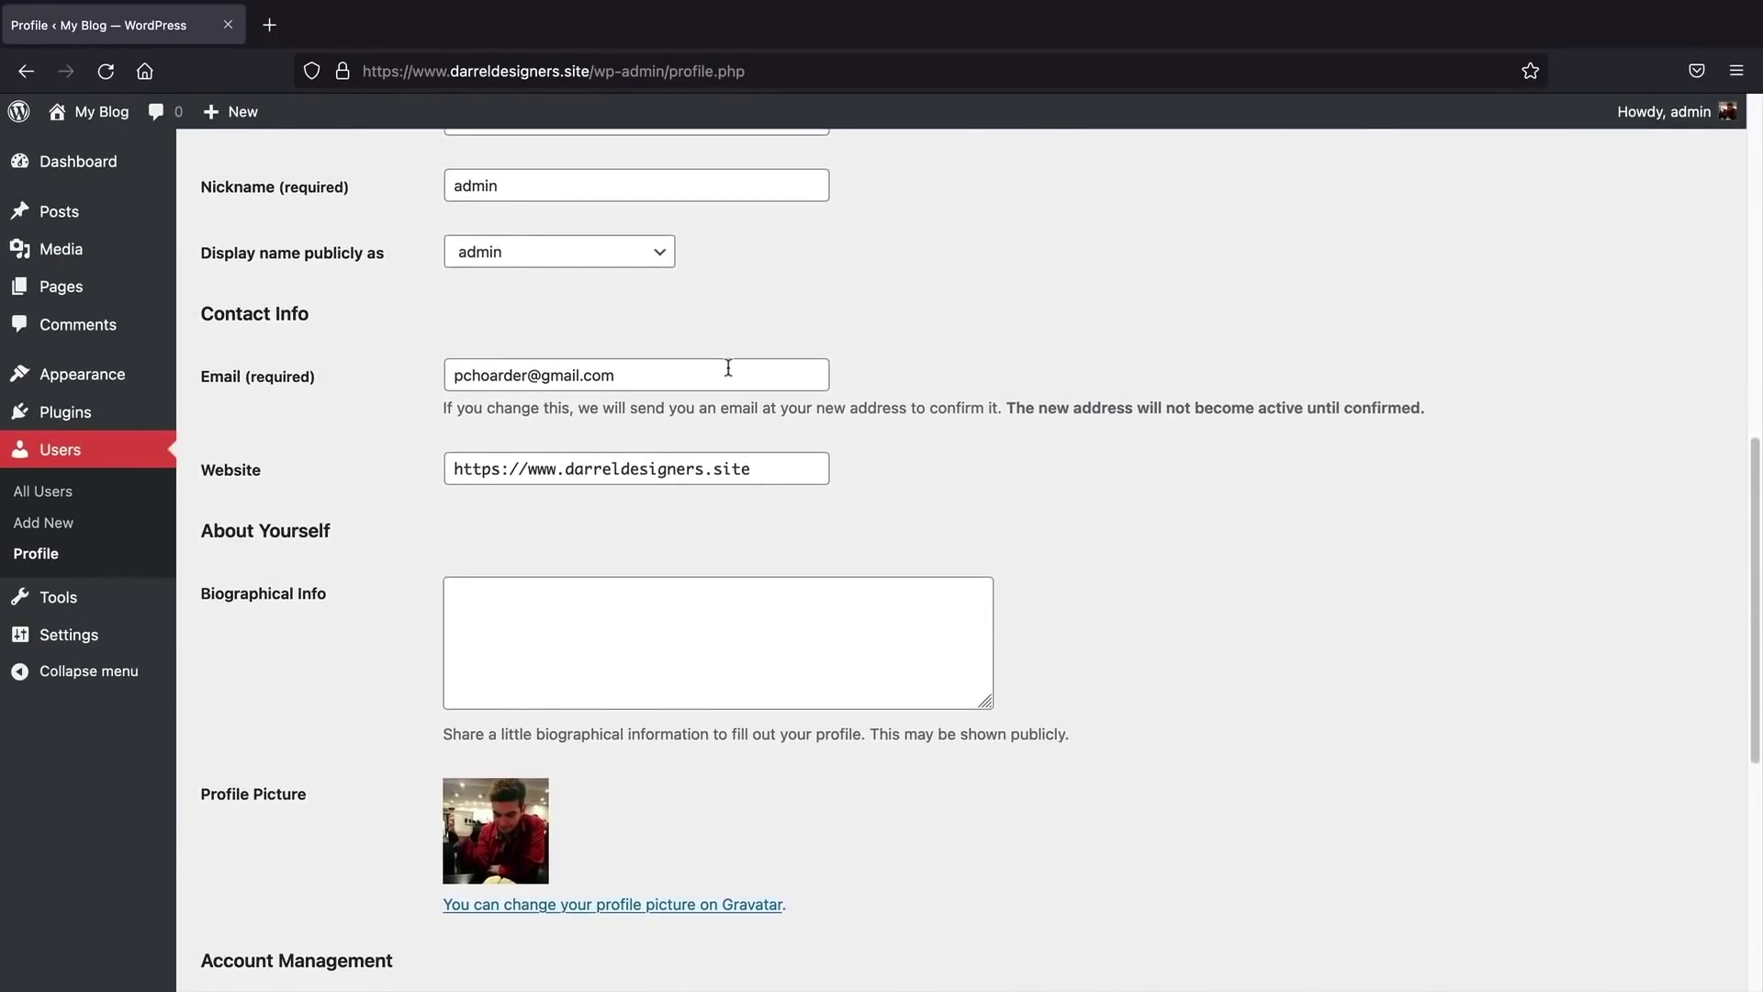
drag(728, 369, 434, 368)
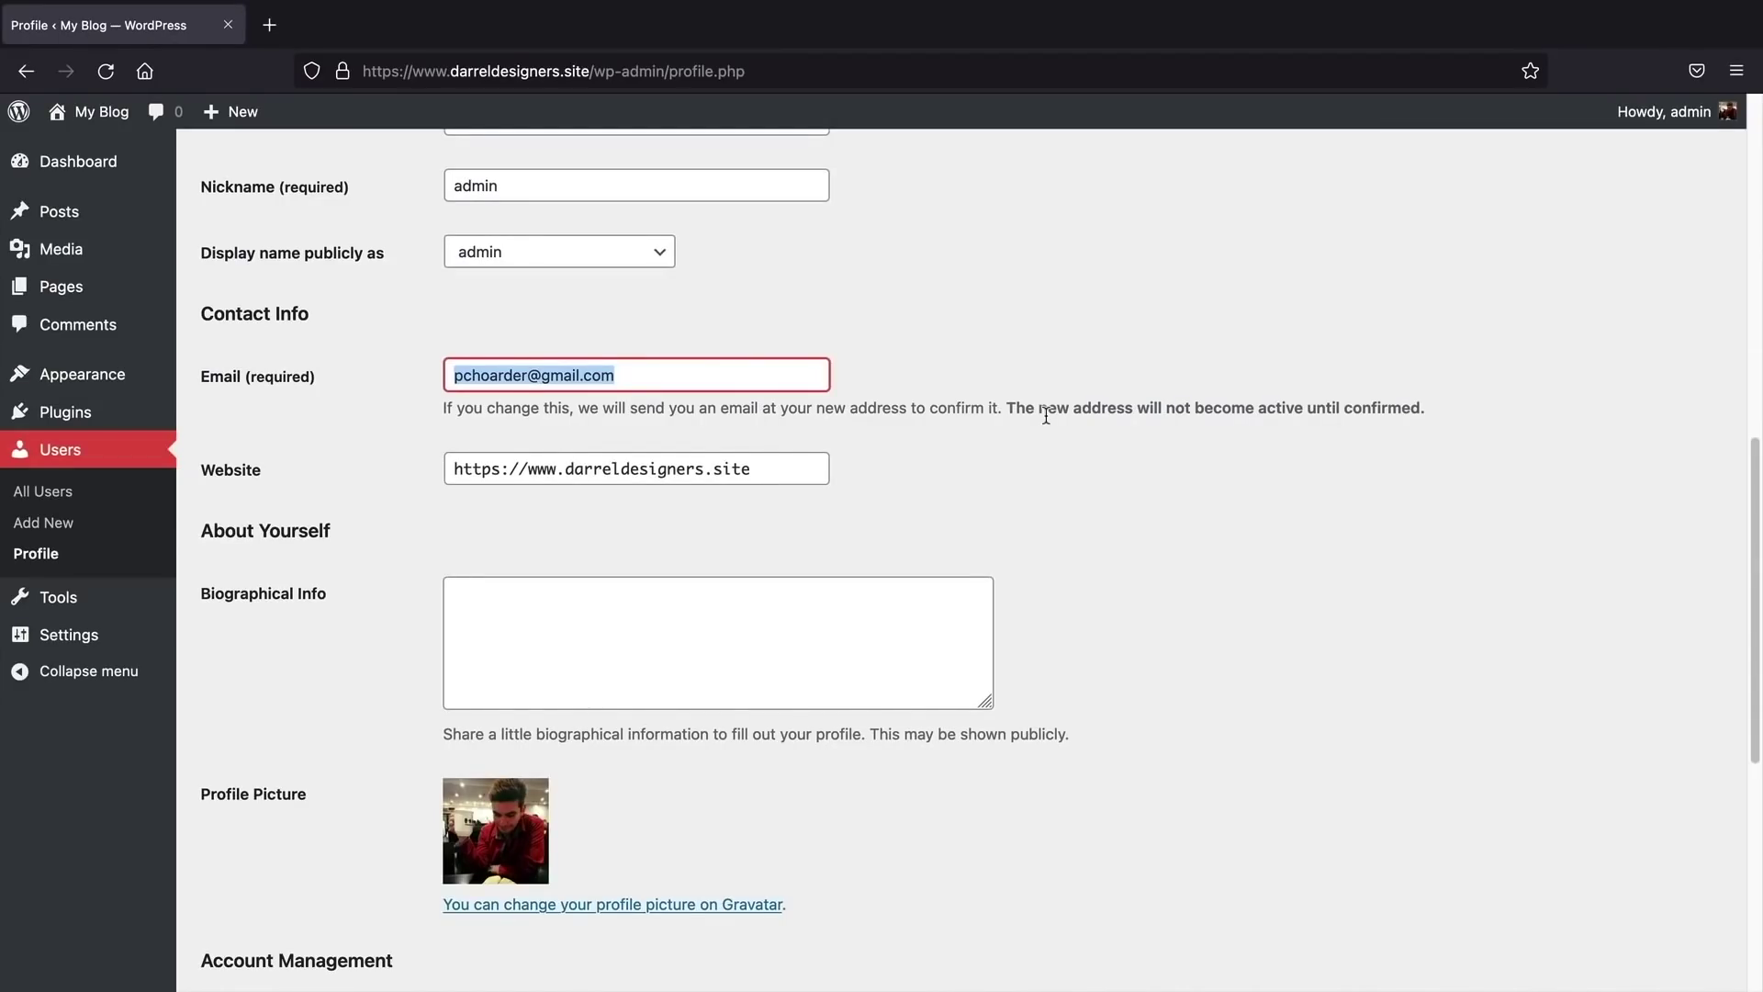
middle_click(1075, 662)
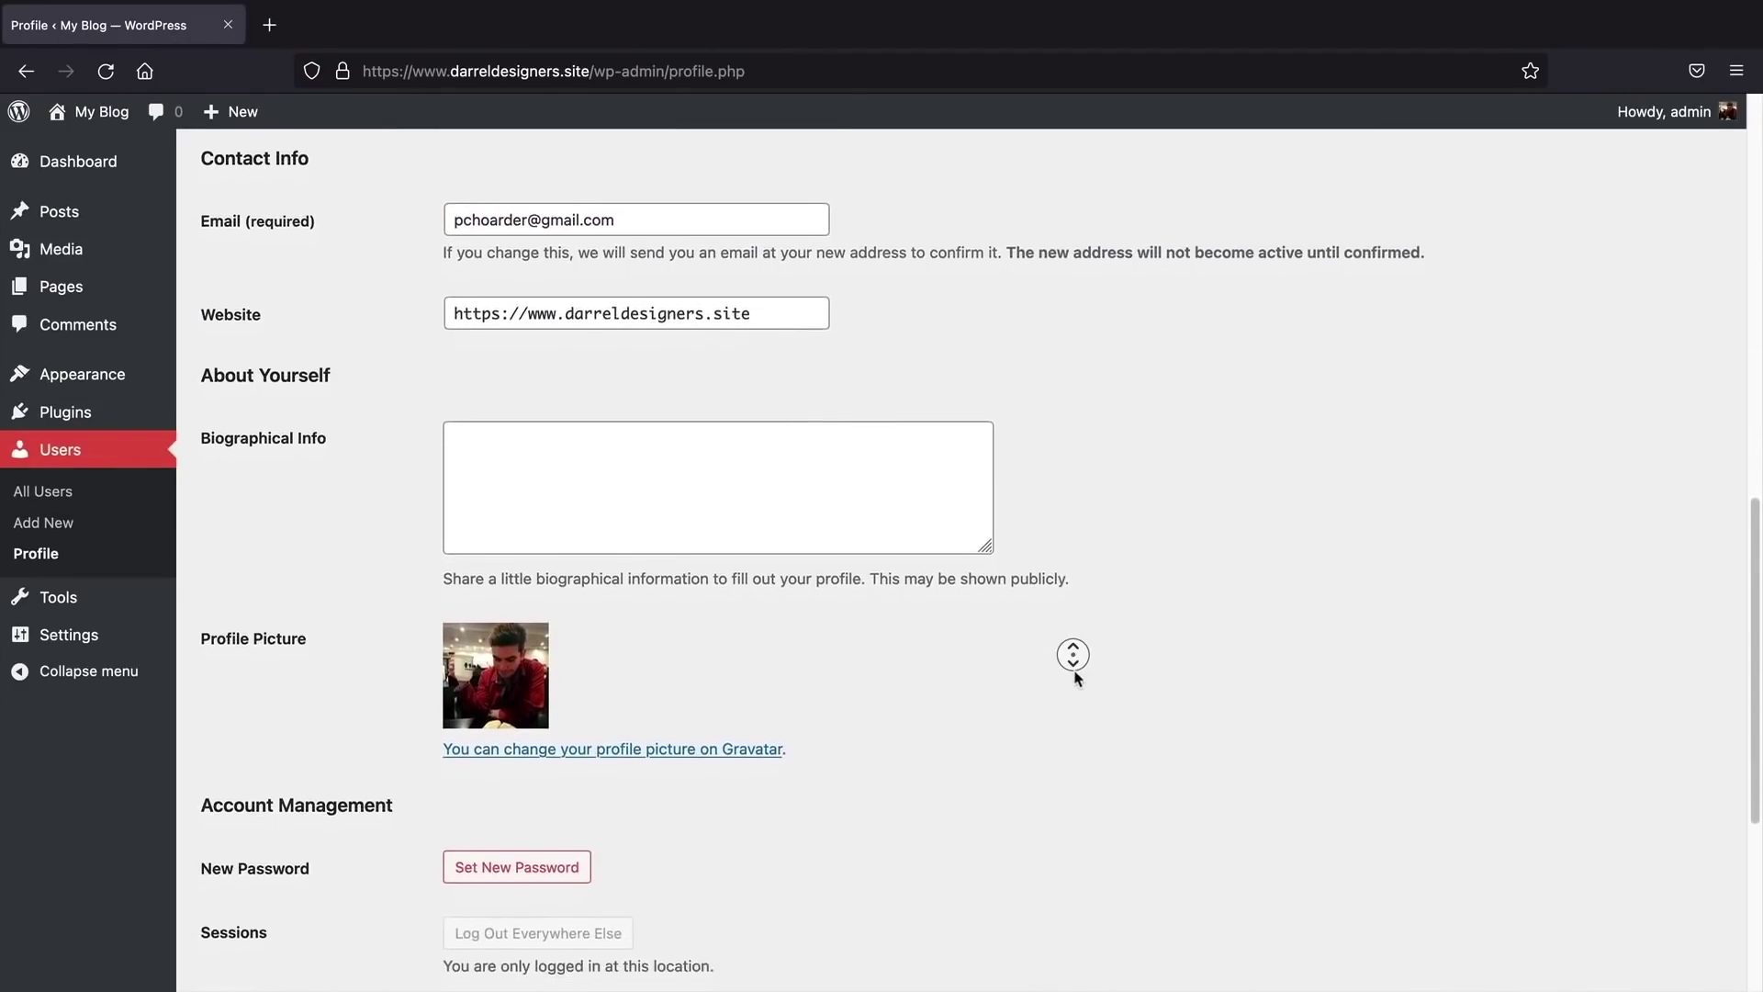
click(830, 566)
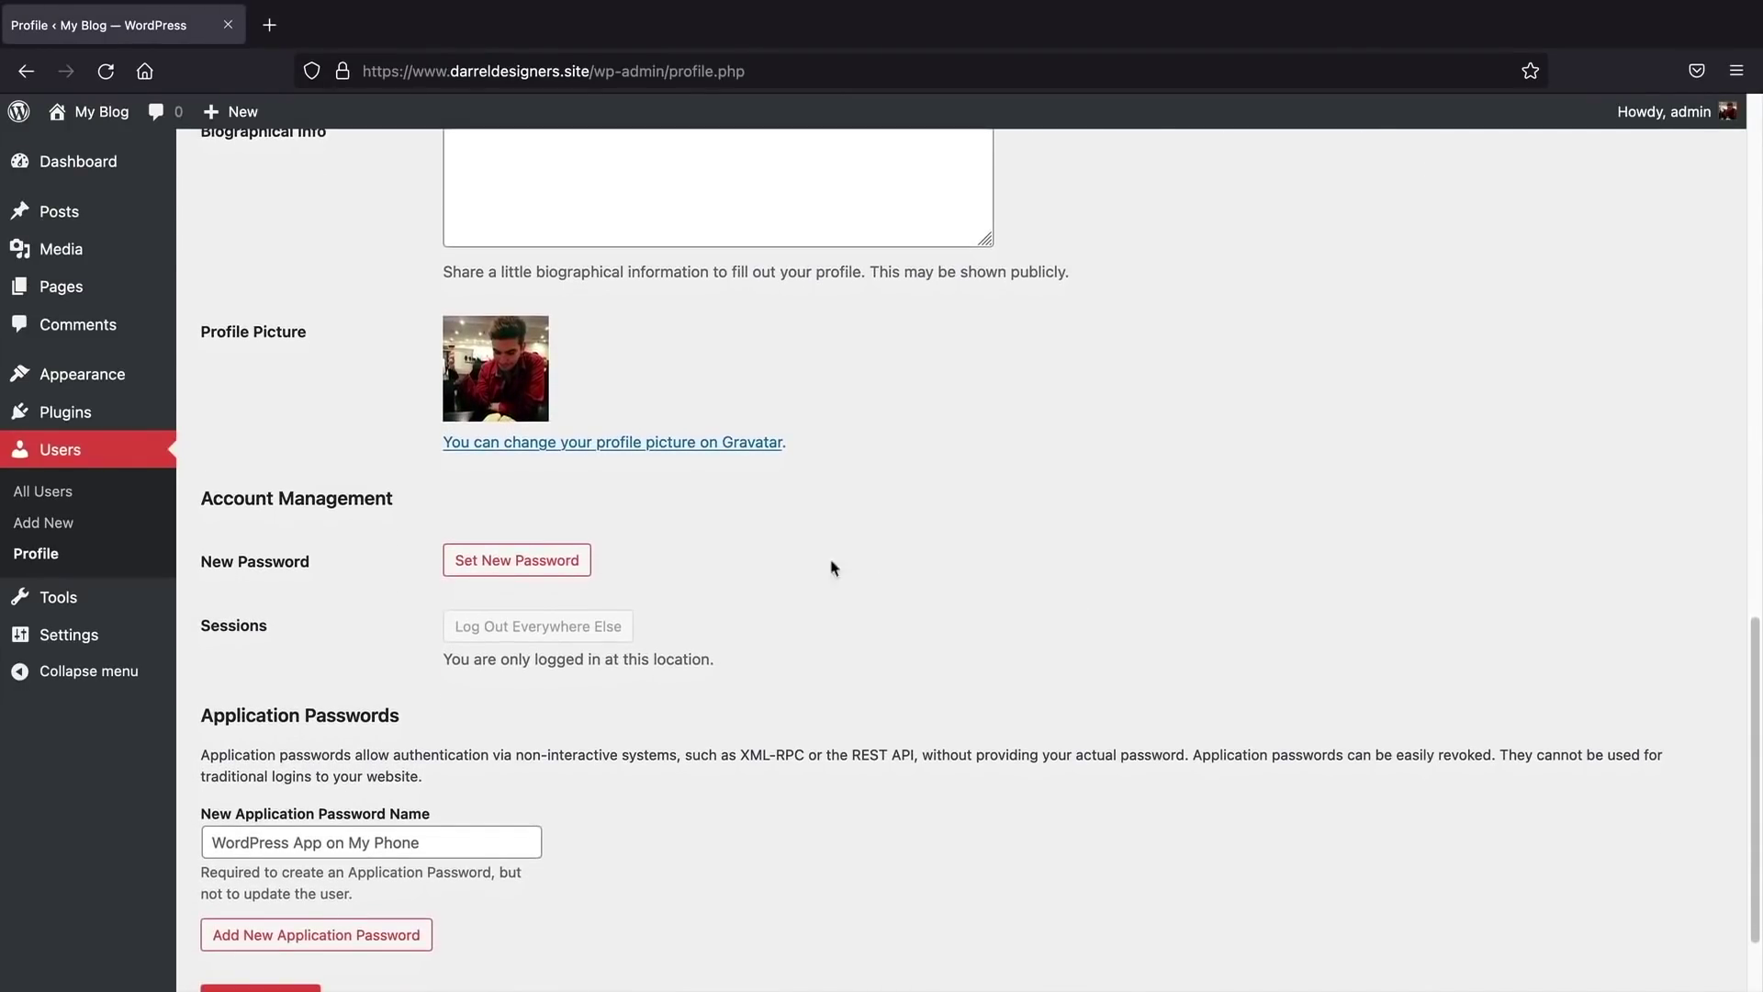
click(541, 563)
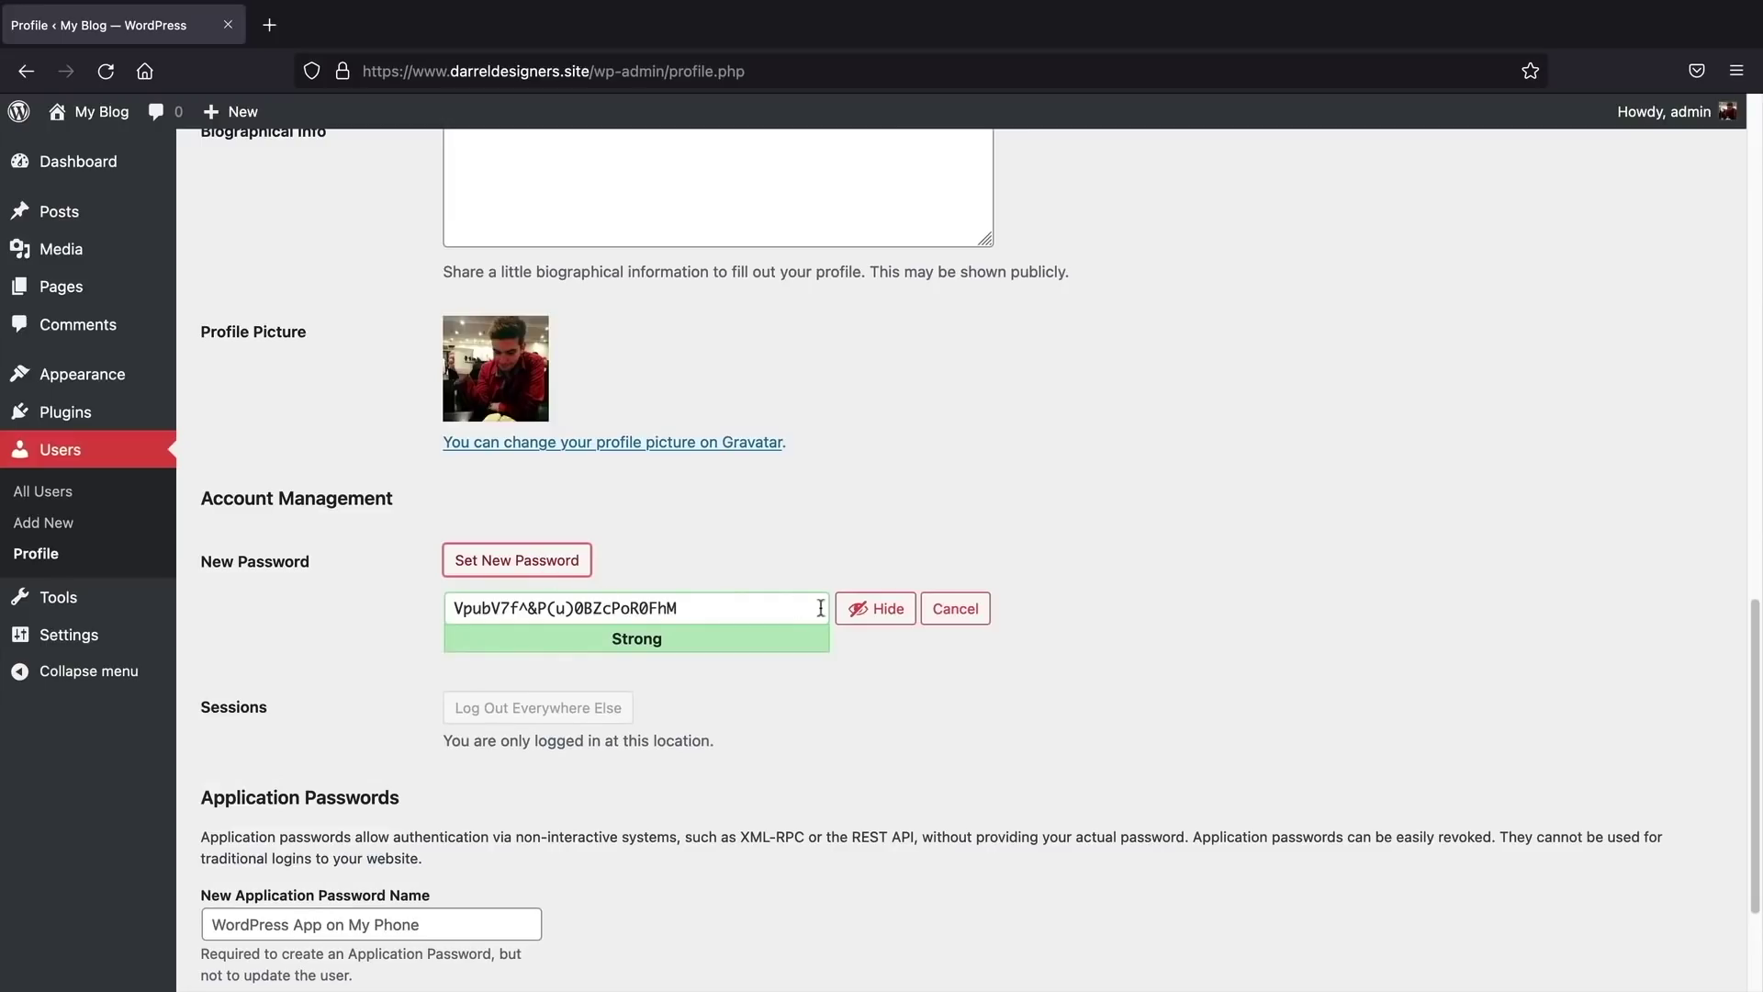
click(953, 611)
middle_click(856, 655)
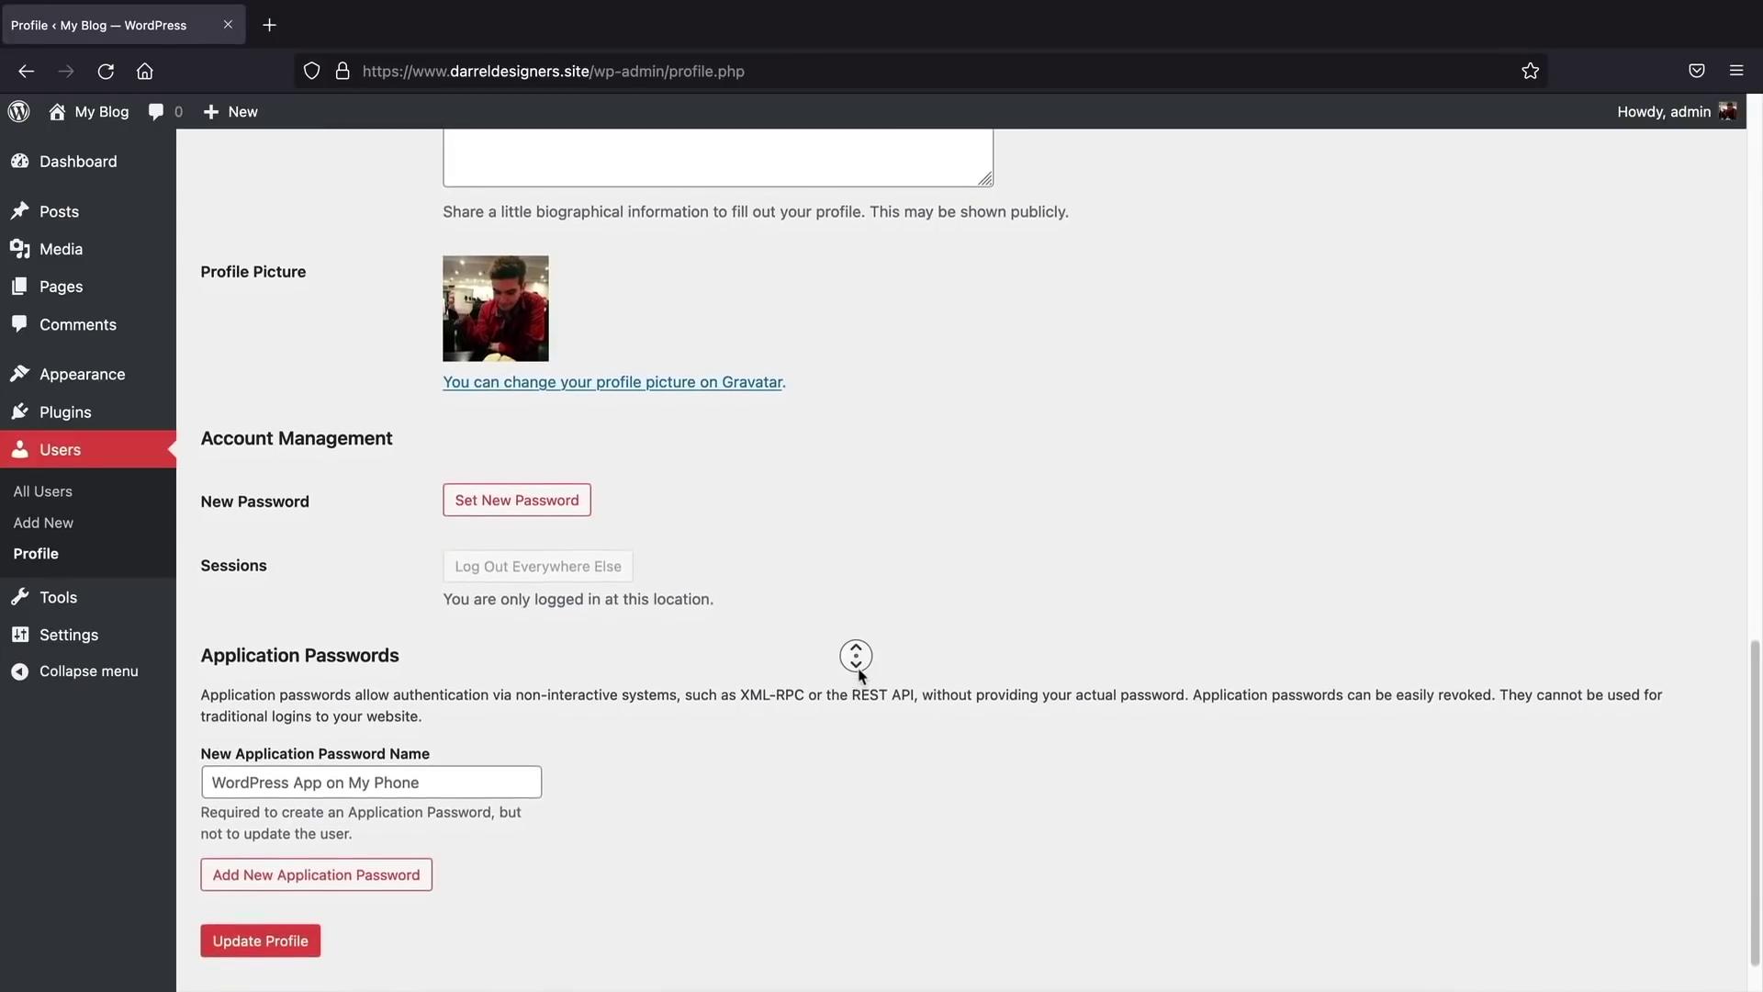
click(862, 676)
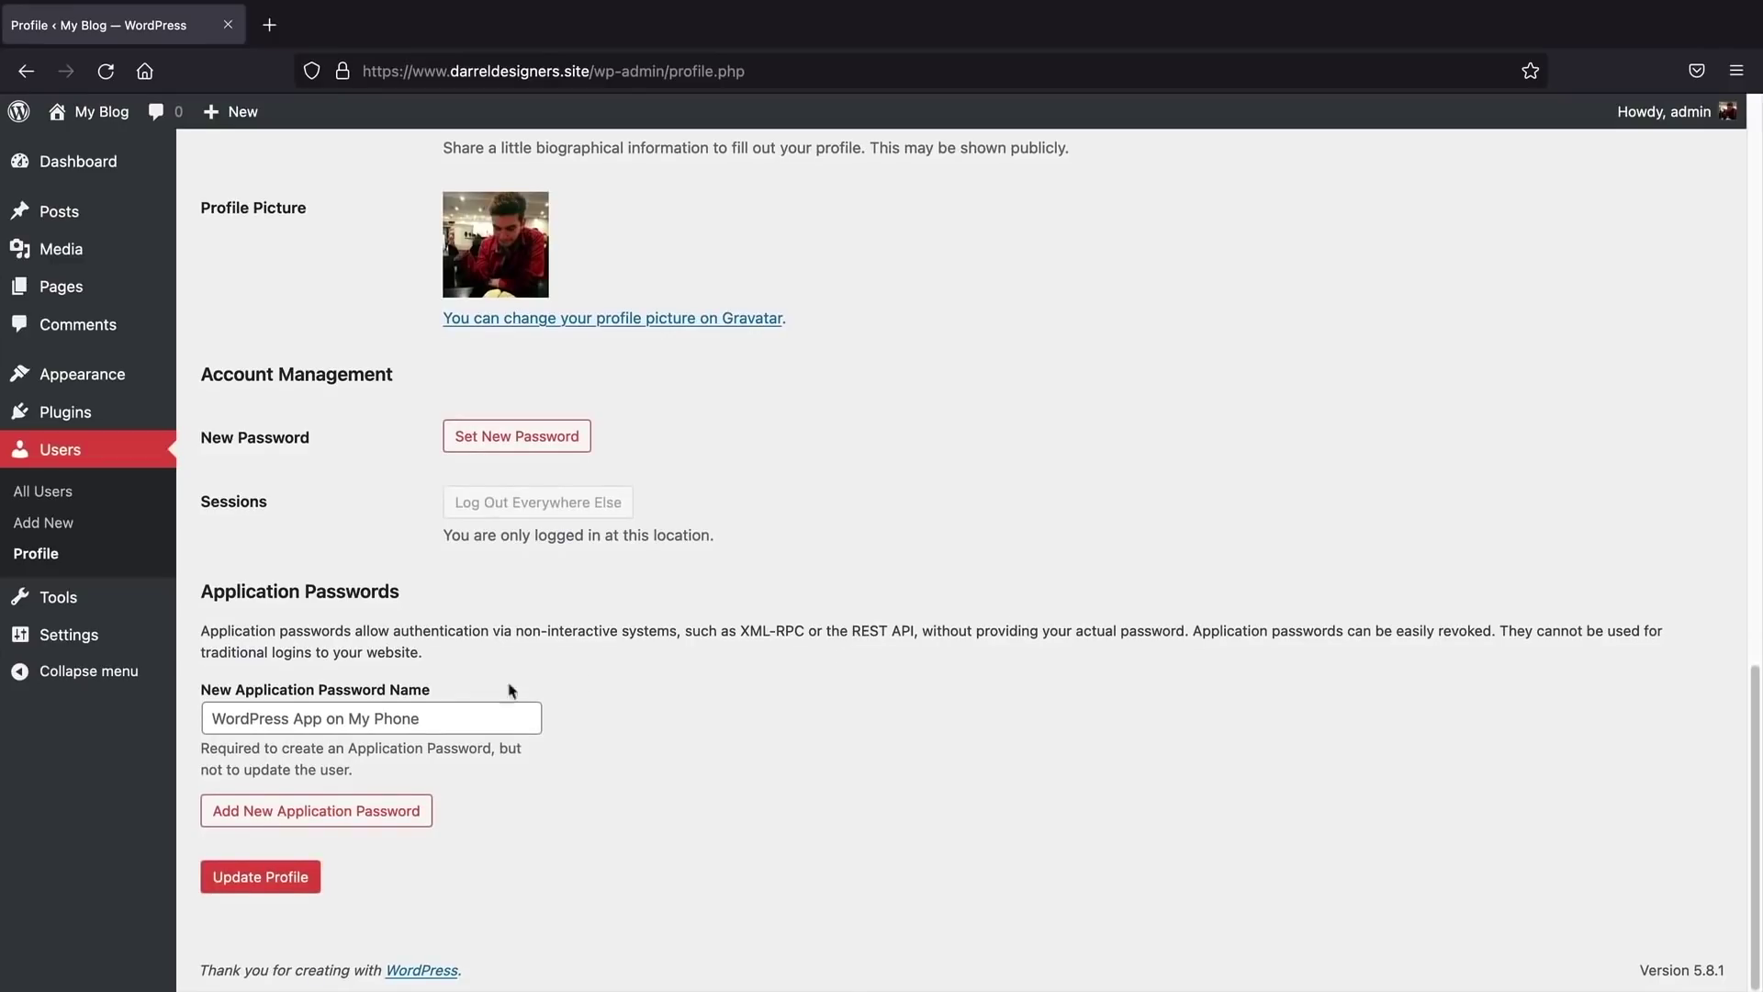
click(261, 879)
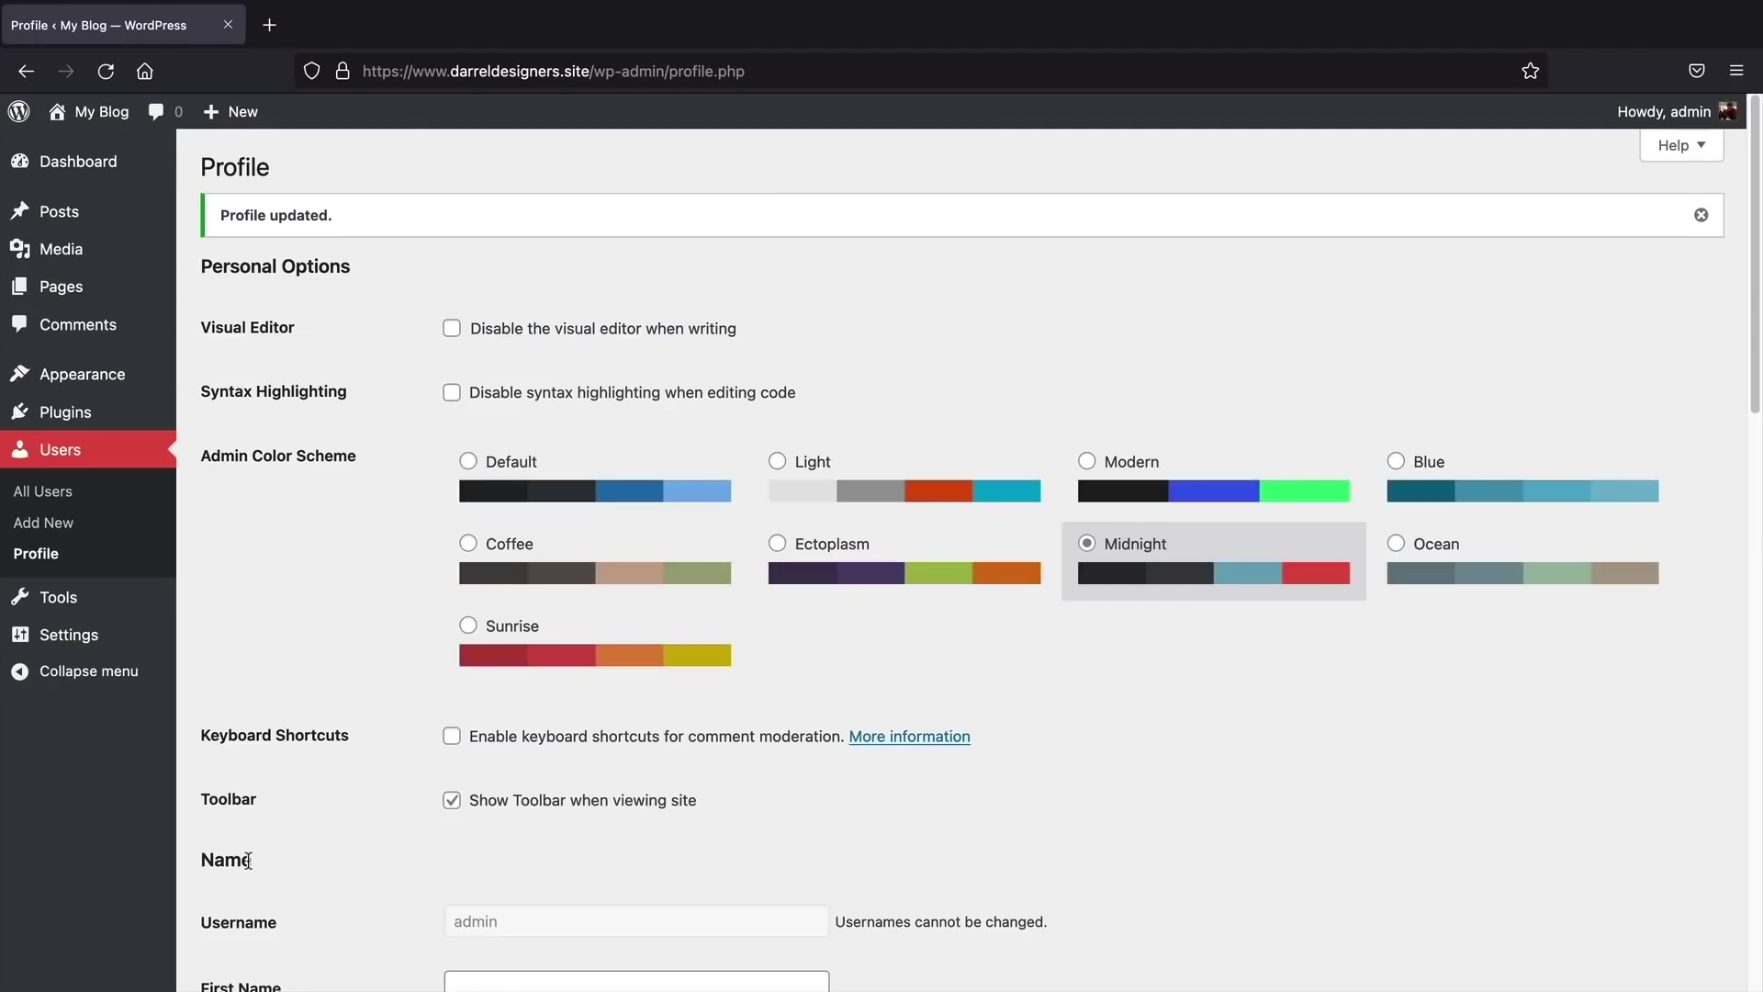
Step: Open General Settings and review the administration e-mail field
mouse_move(101, 643)
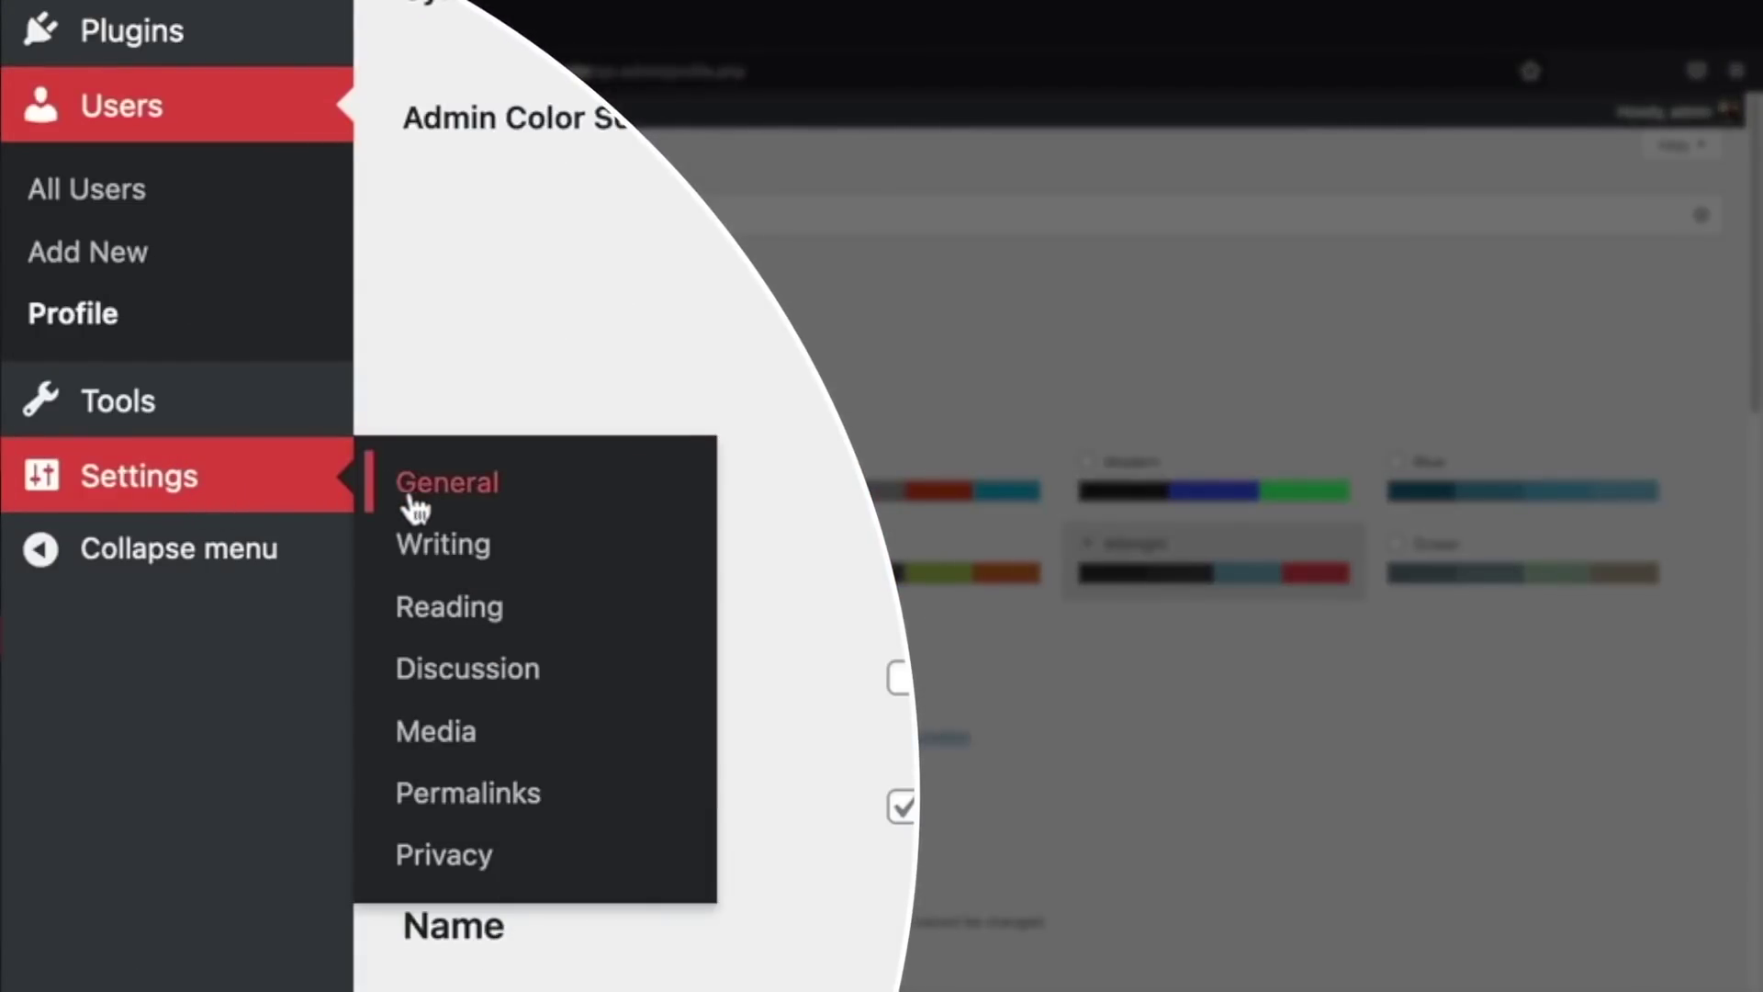
click(415, 505)
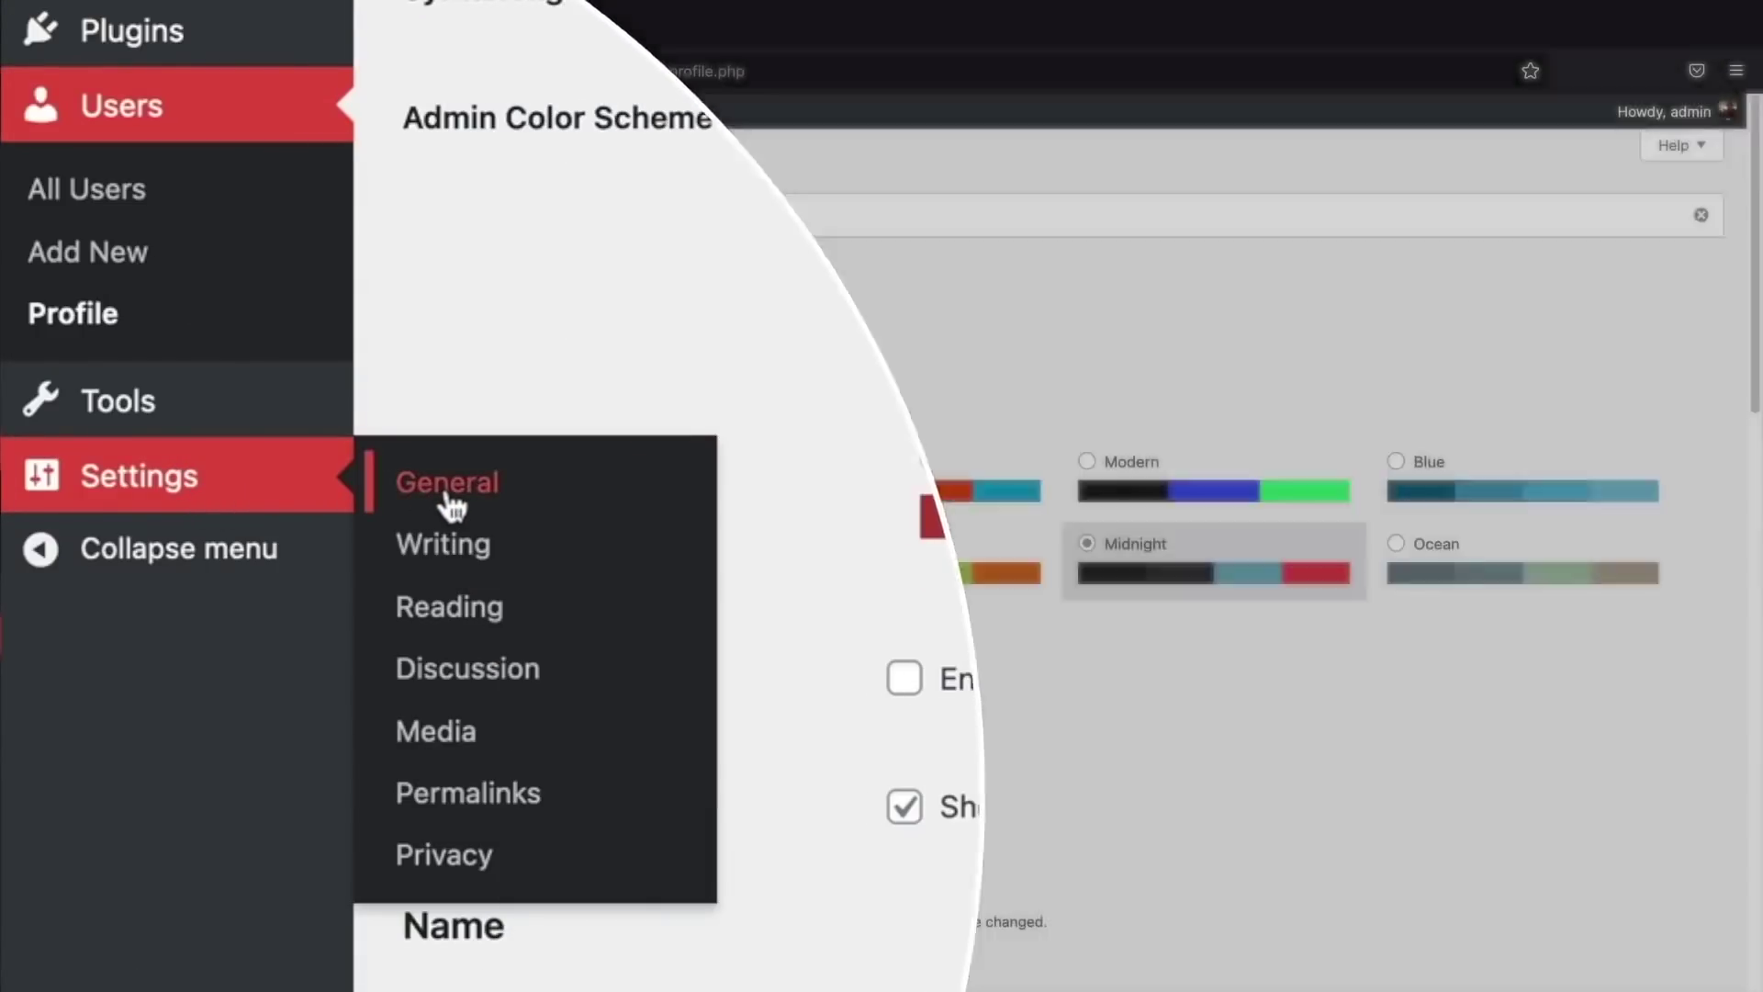
drag(666, 555, 439, 551)
click(815, 621)
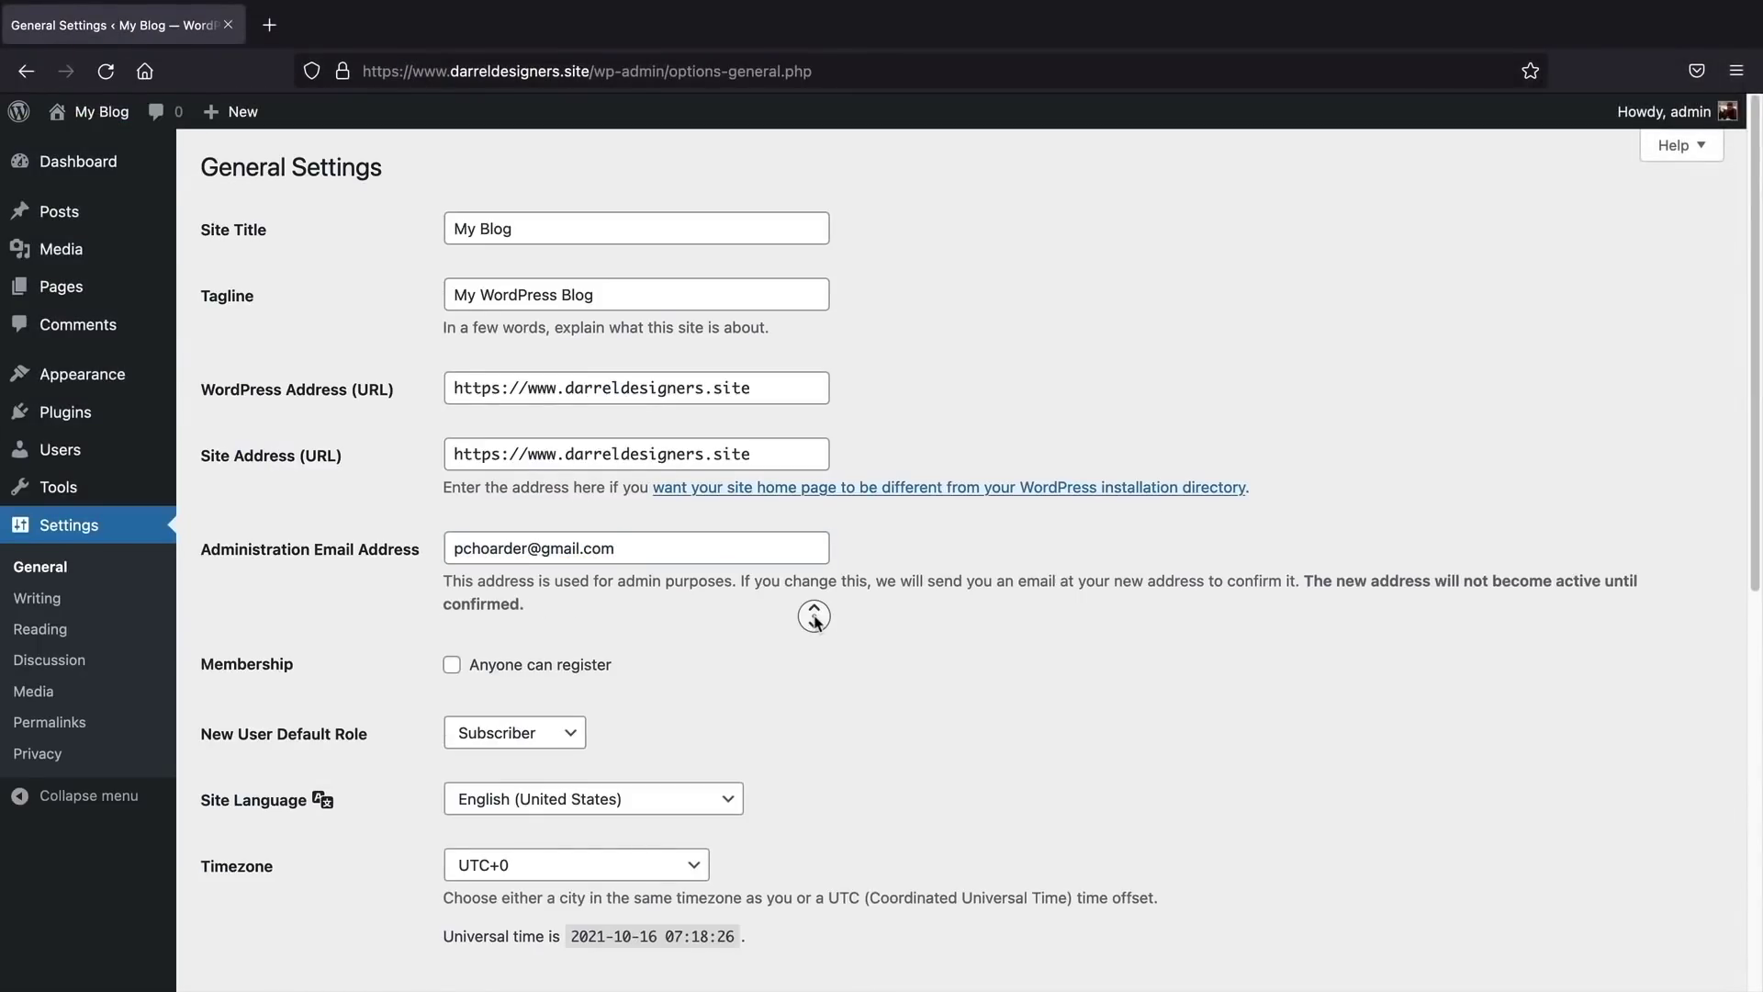
middle_click(751, 628)
scroll(750, 625, down, 5)
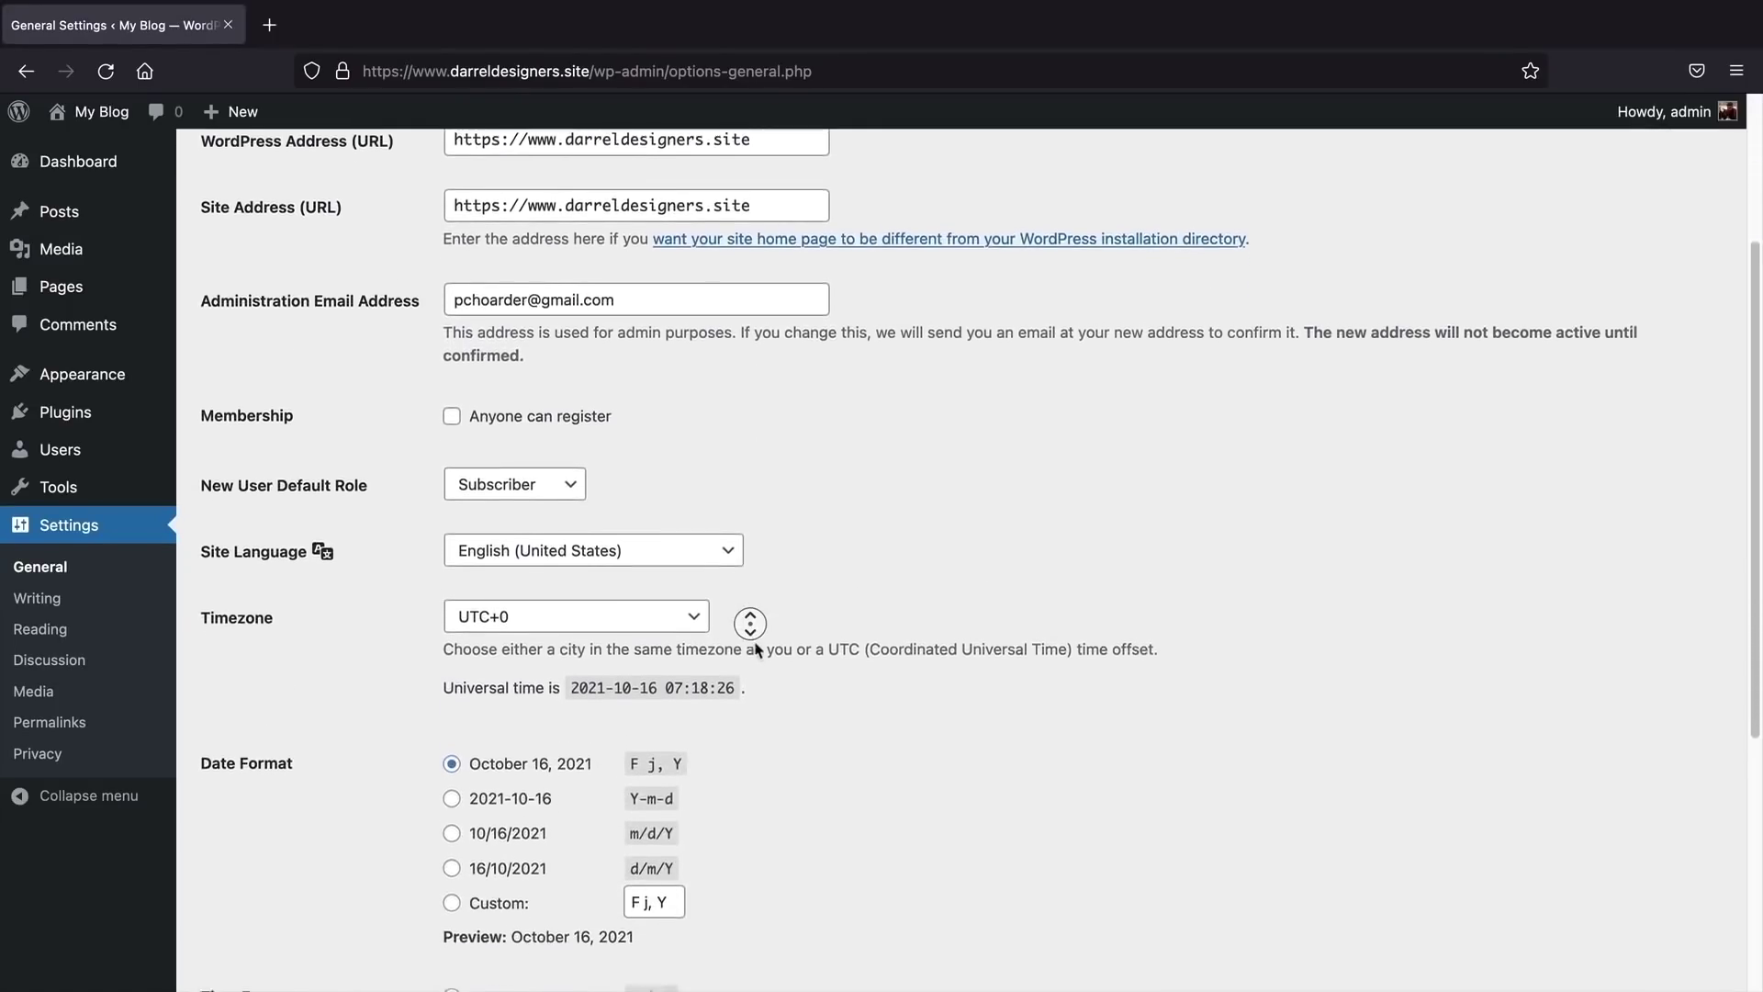
Step: Keep English (United States) as the site language and save the general settings
click(749, 611)
click(649, 380)
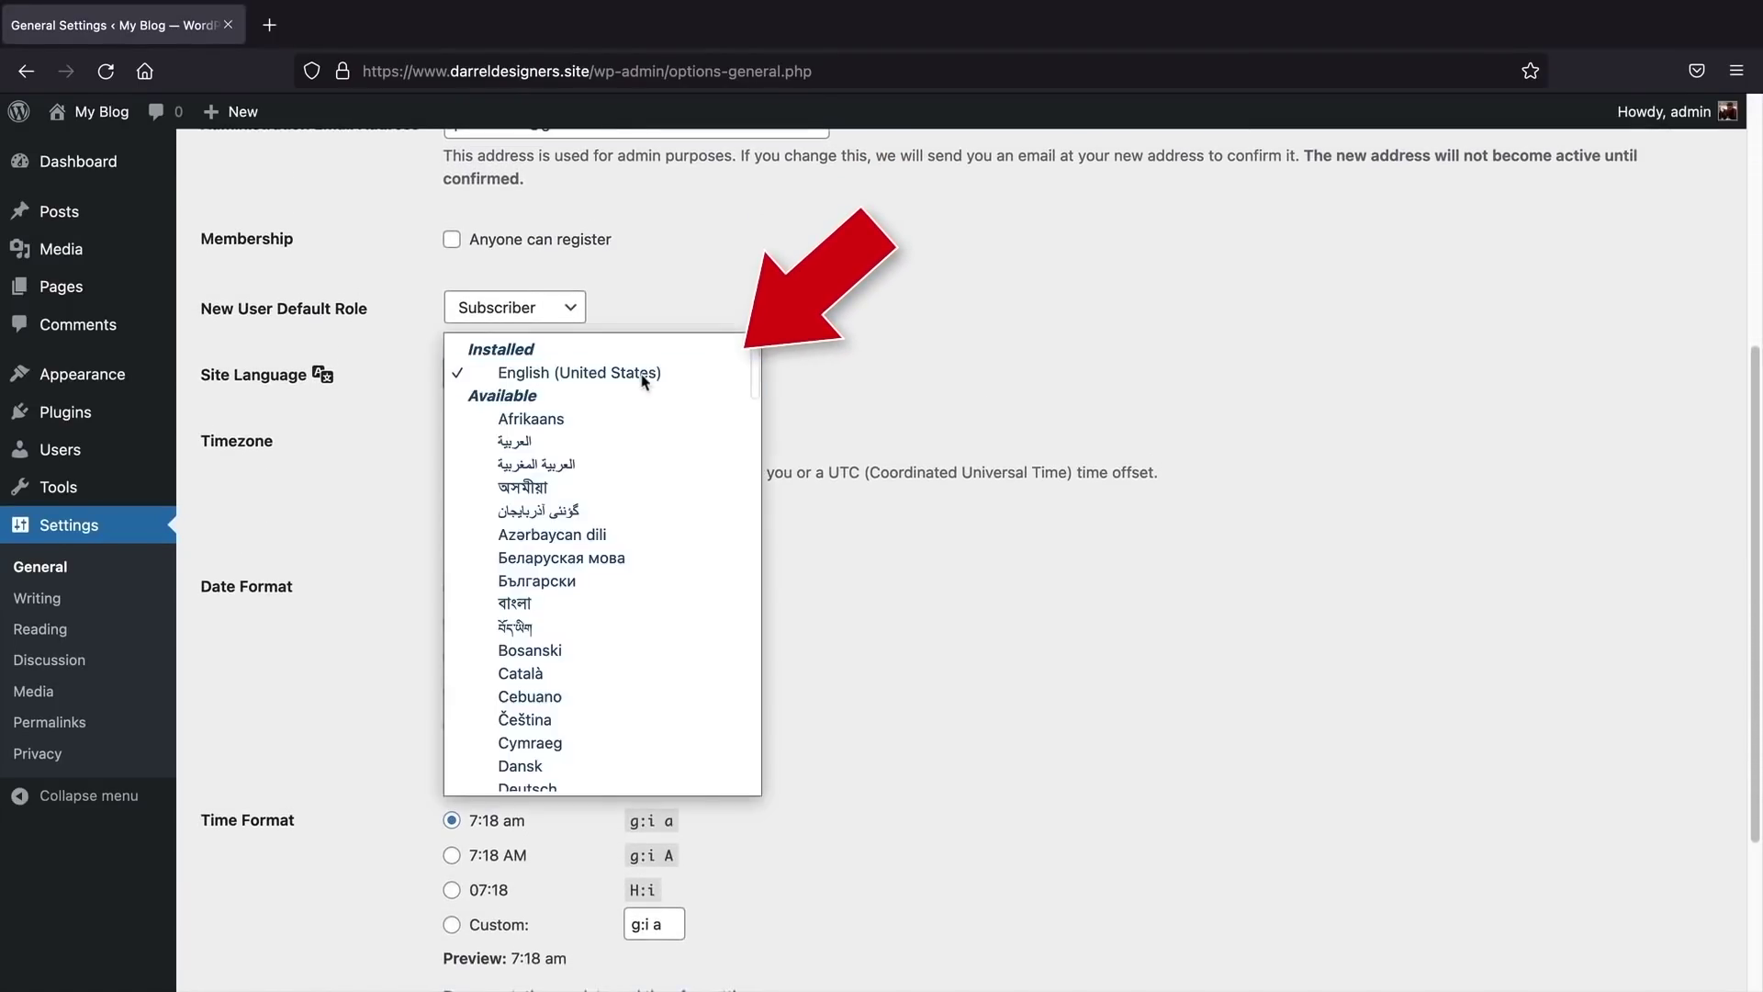
click(649, 382)
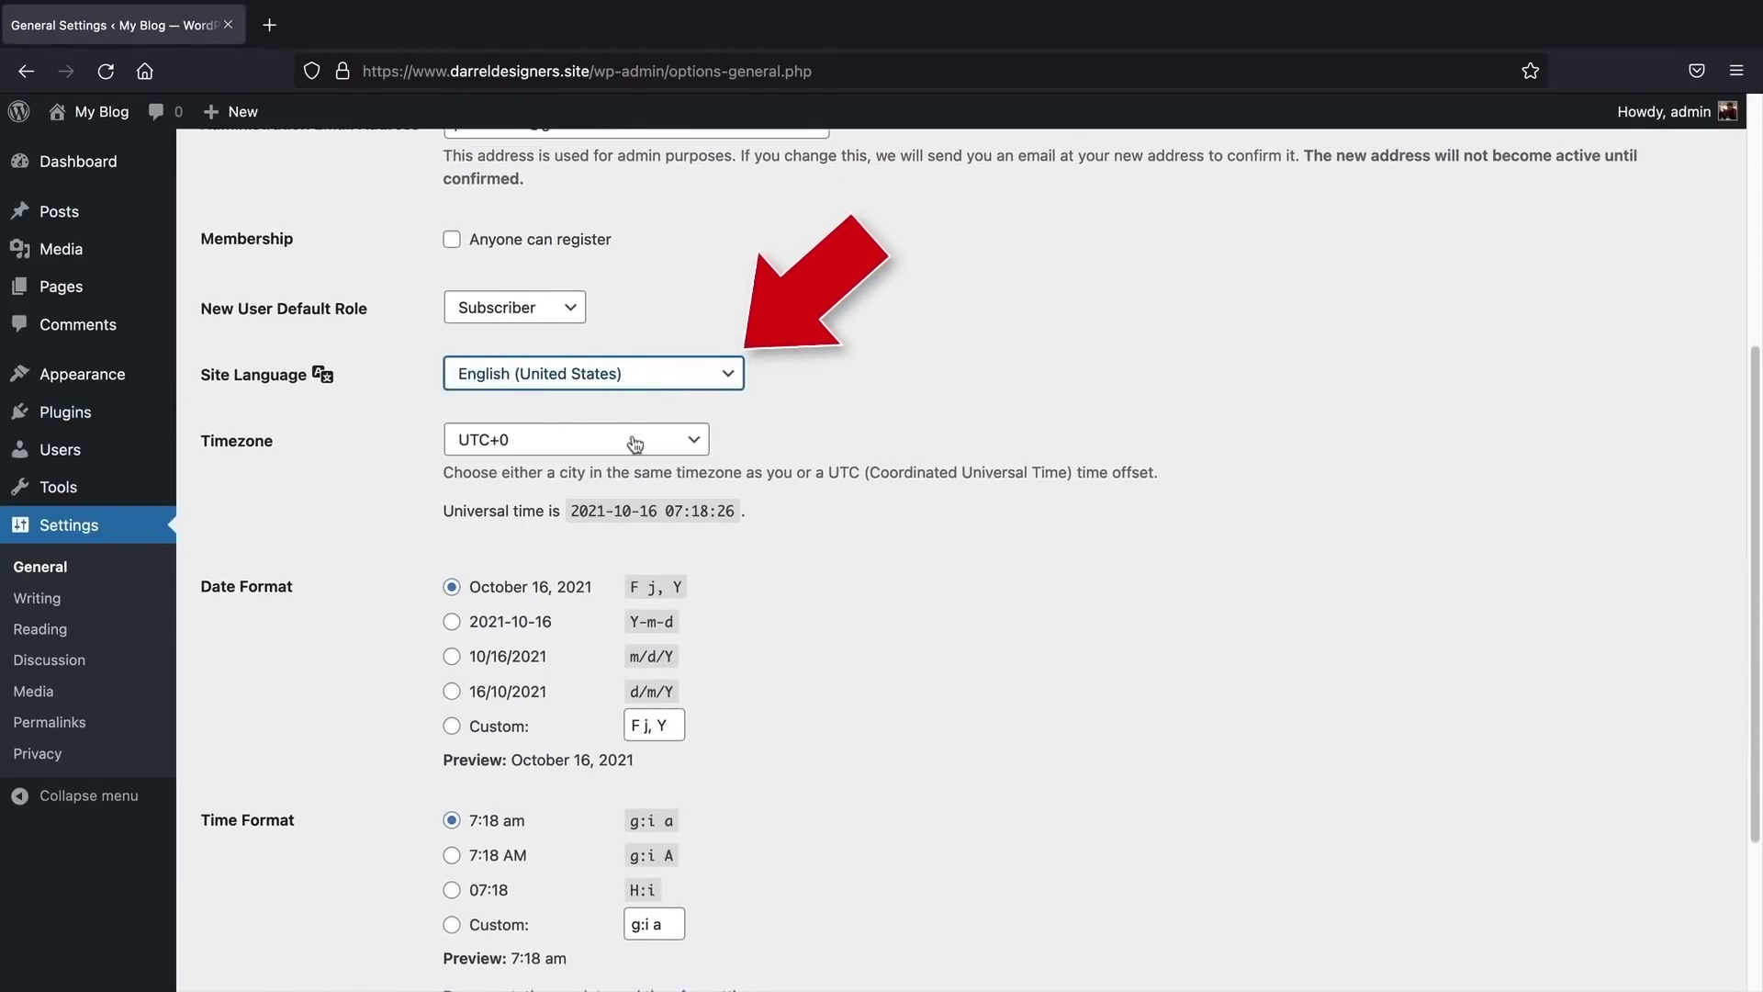
click(614, 380)
scroll(602, 735, down, 5)
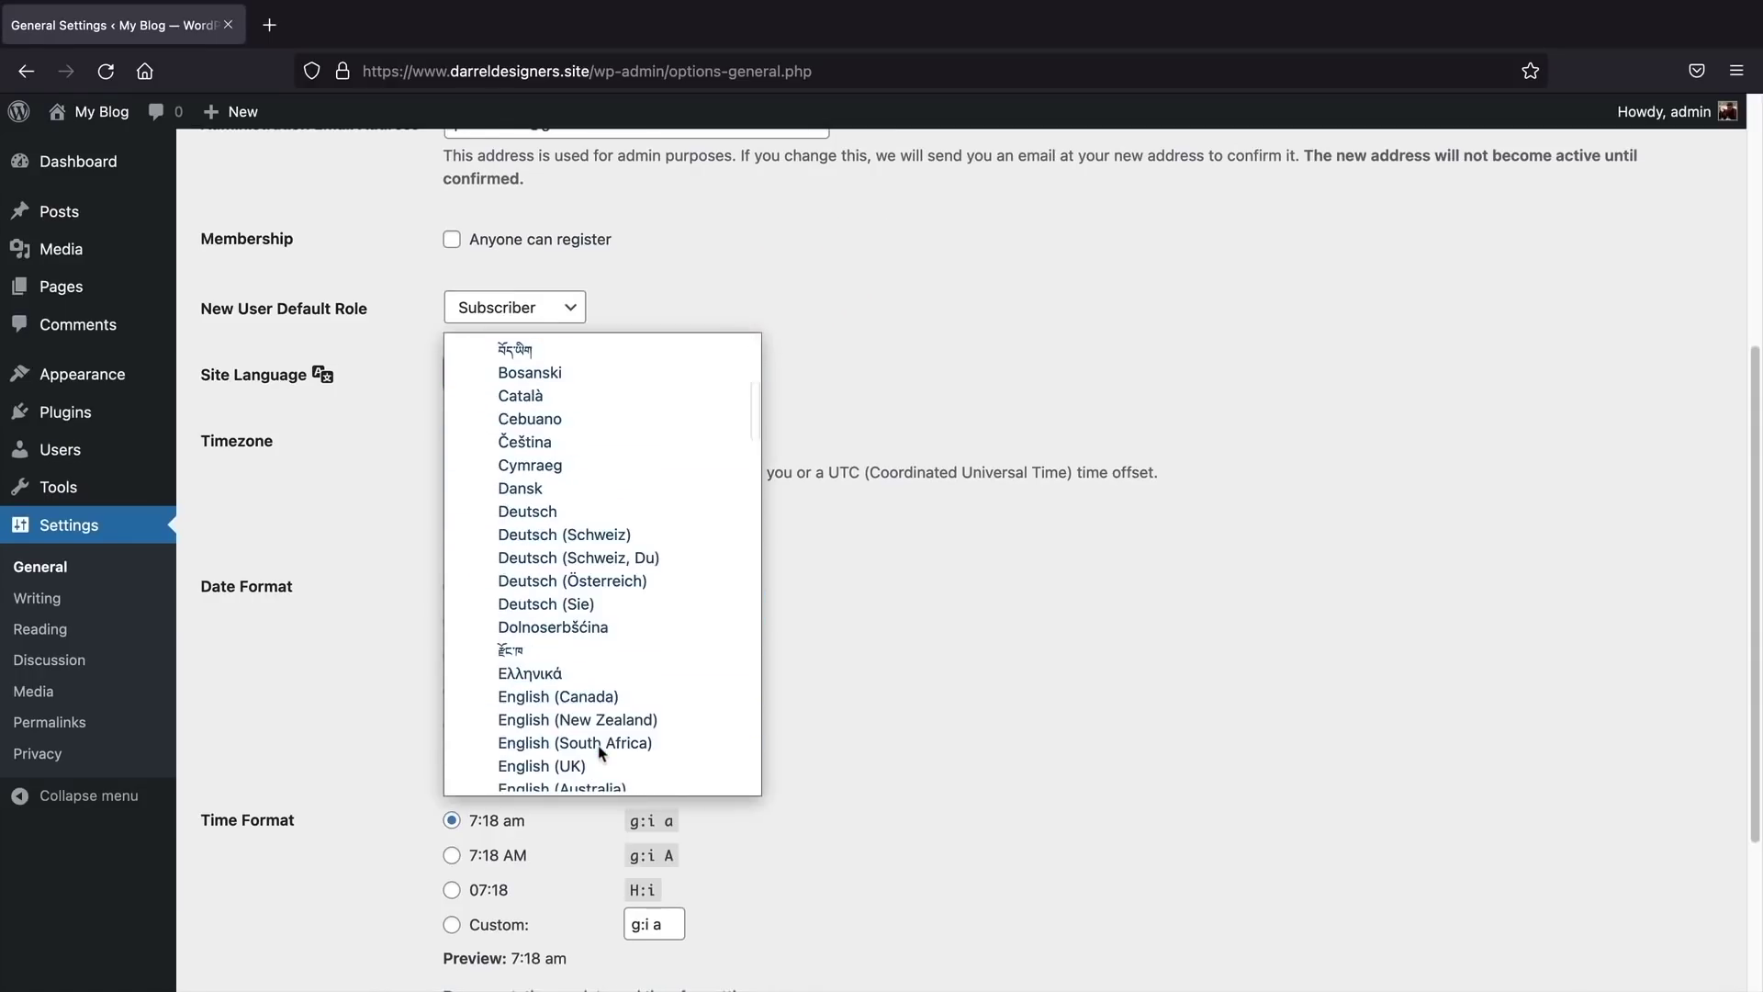
scroll(599, 732, down, 6)
scroll(601, 730, up, 12)
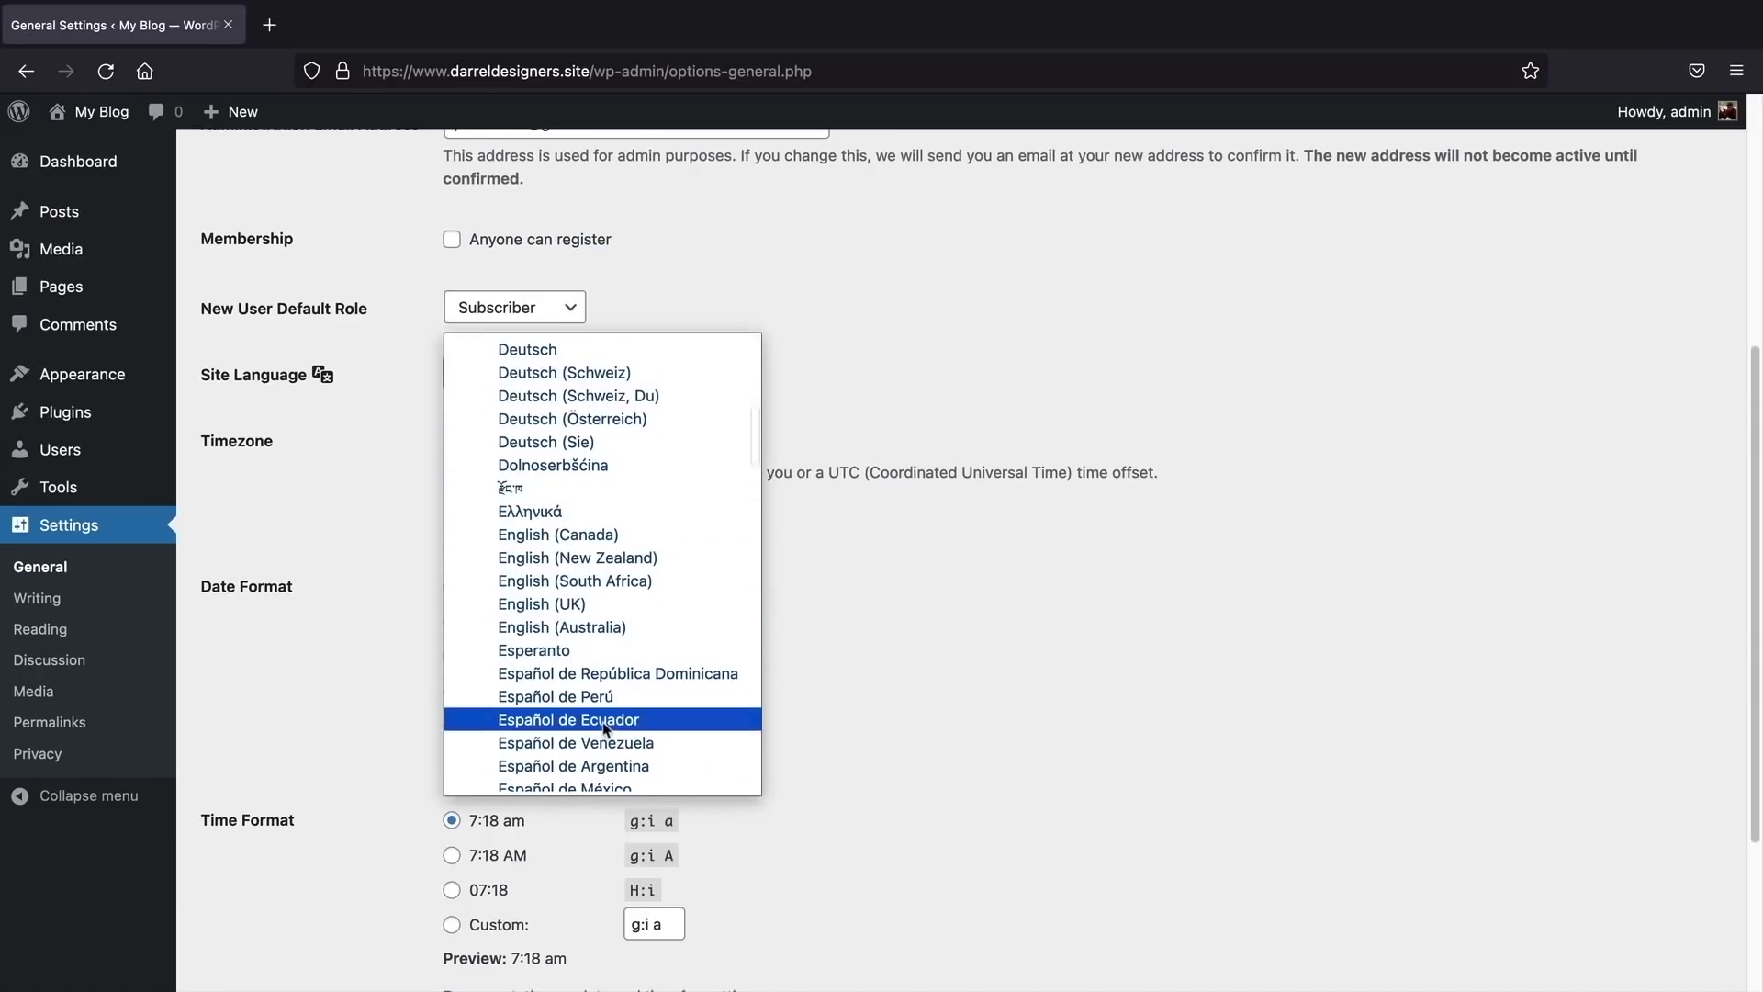
scroll(601, 730, up, 3)
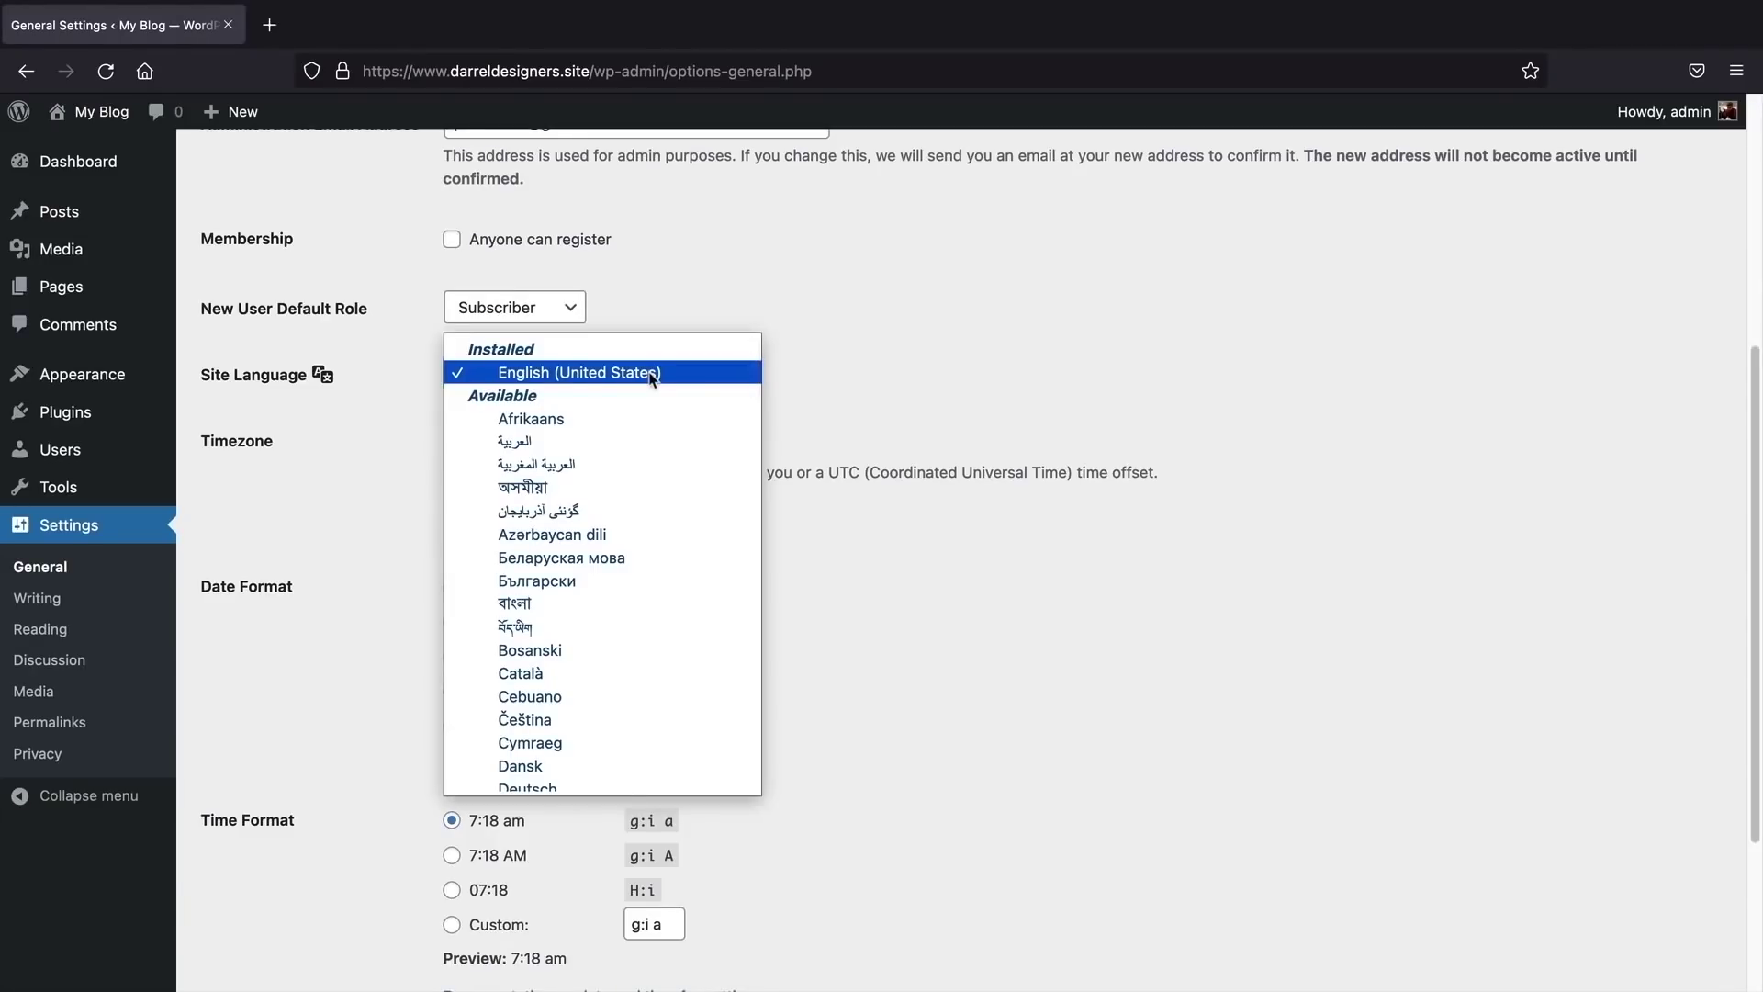
click(411, 435)
middle_click(412, 427)
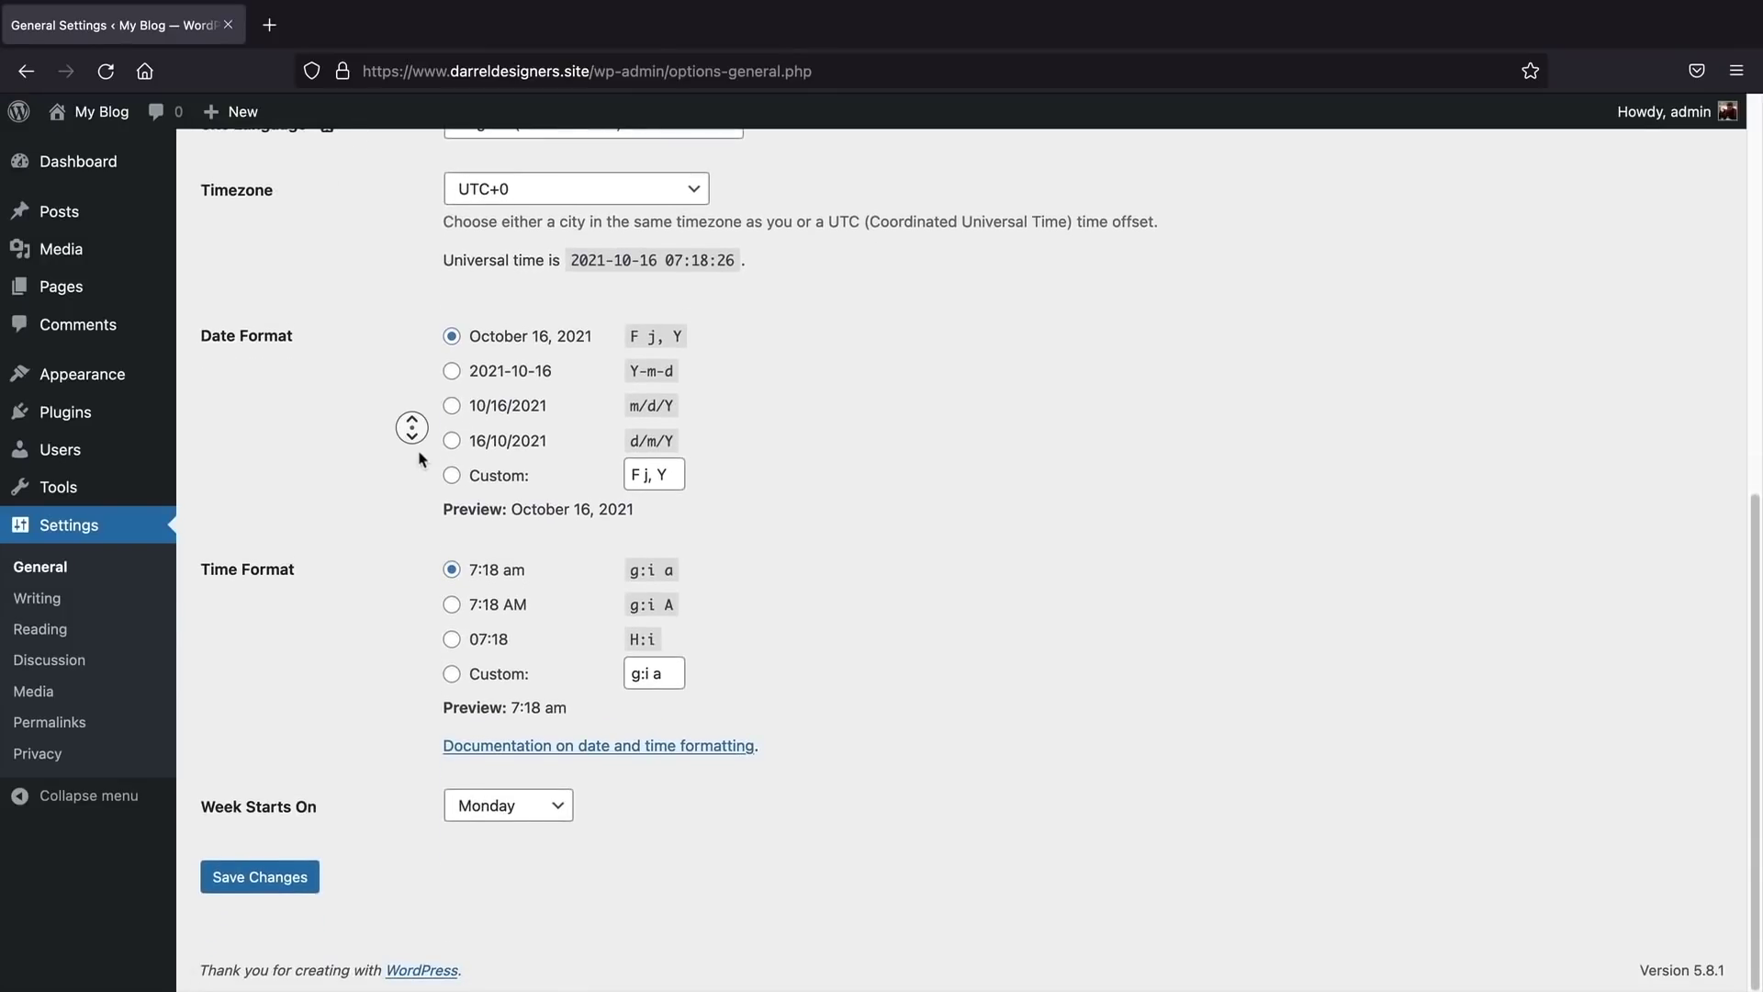
click(269, 884)
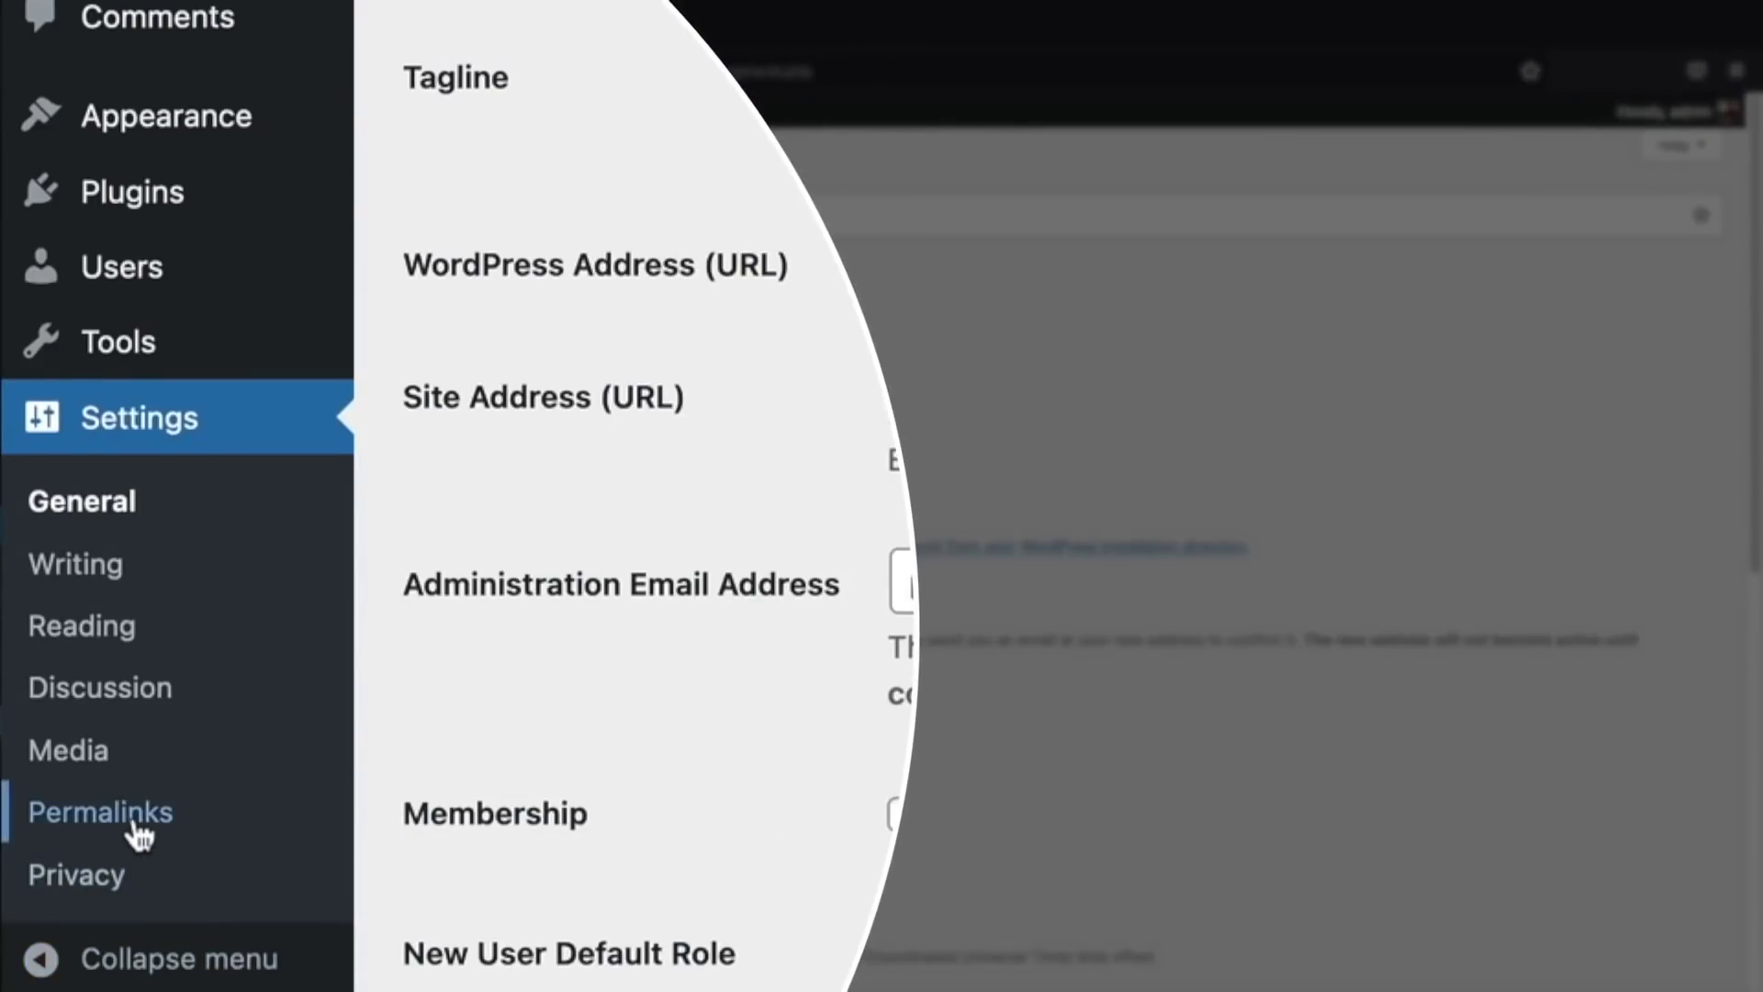
Step: Select the Post name (/%postname%/) permalink structure and save it
click(133, 825)
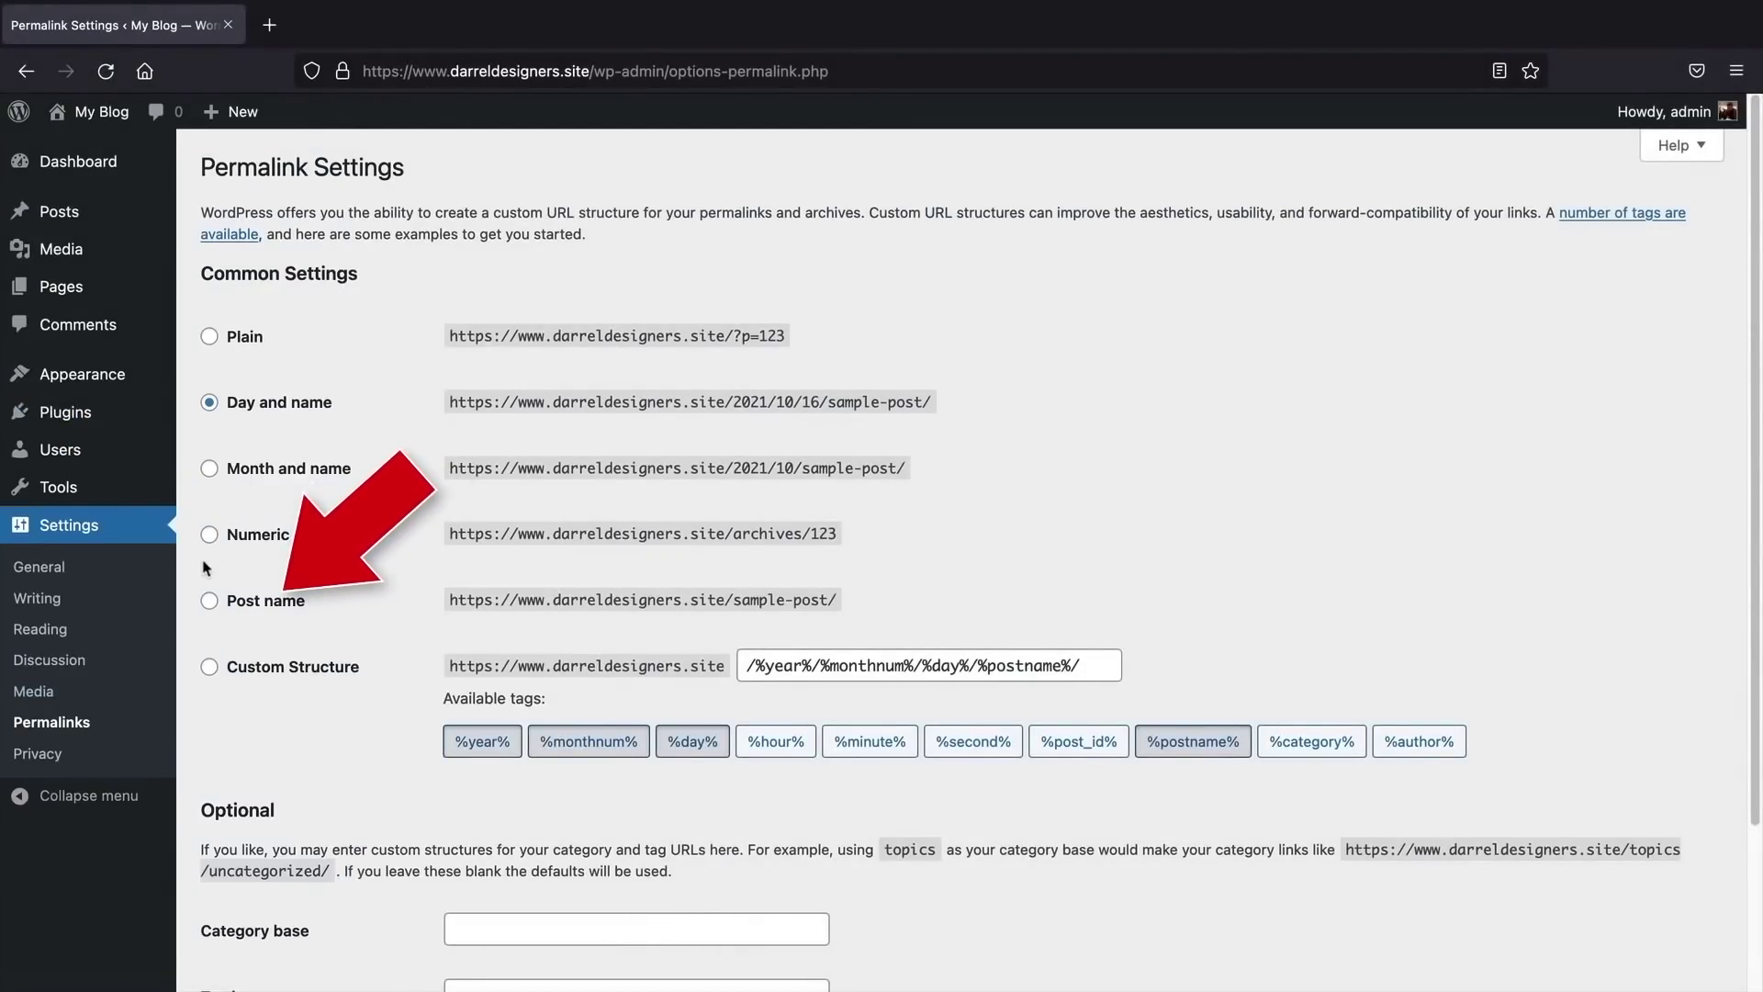
click(210, 602)
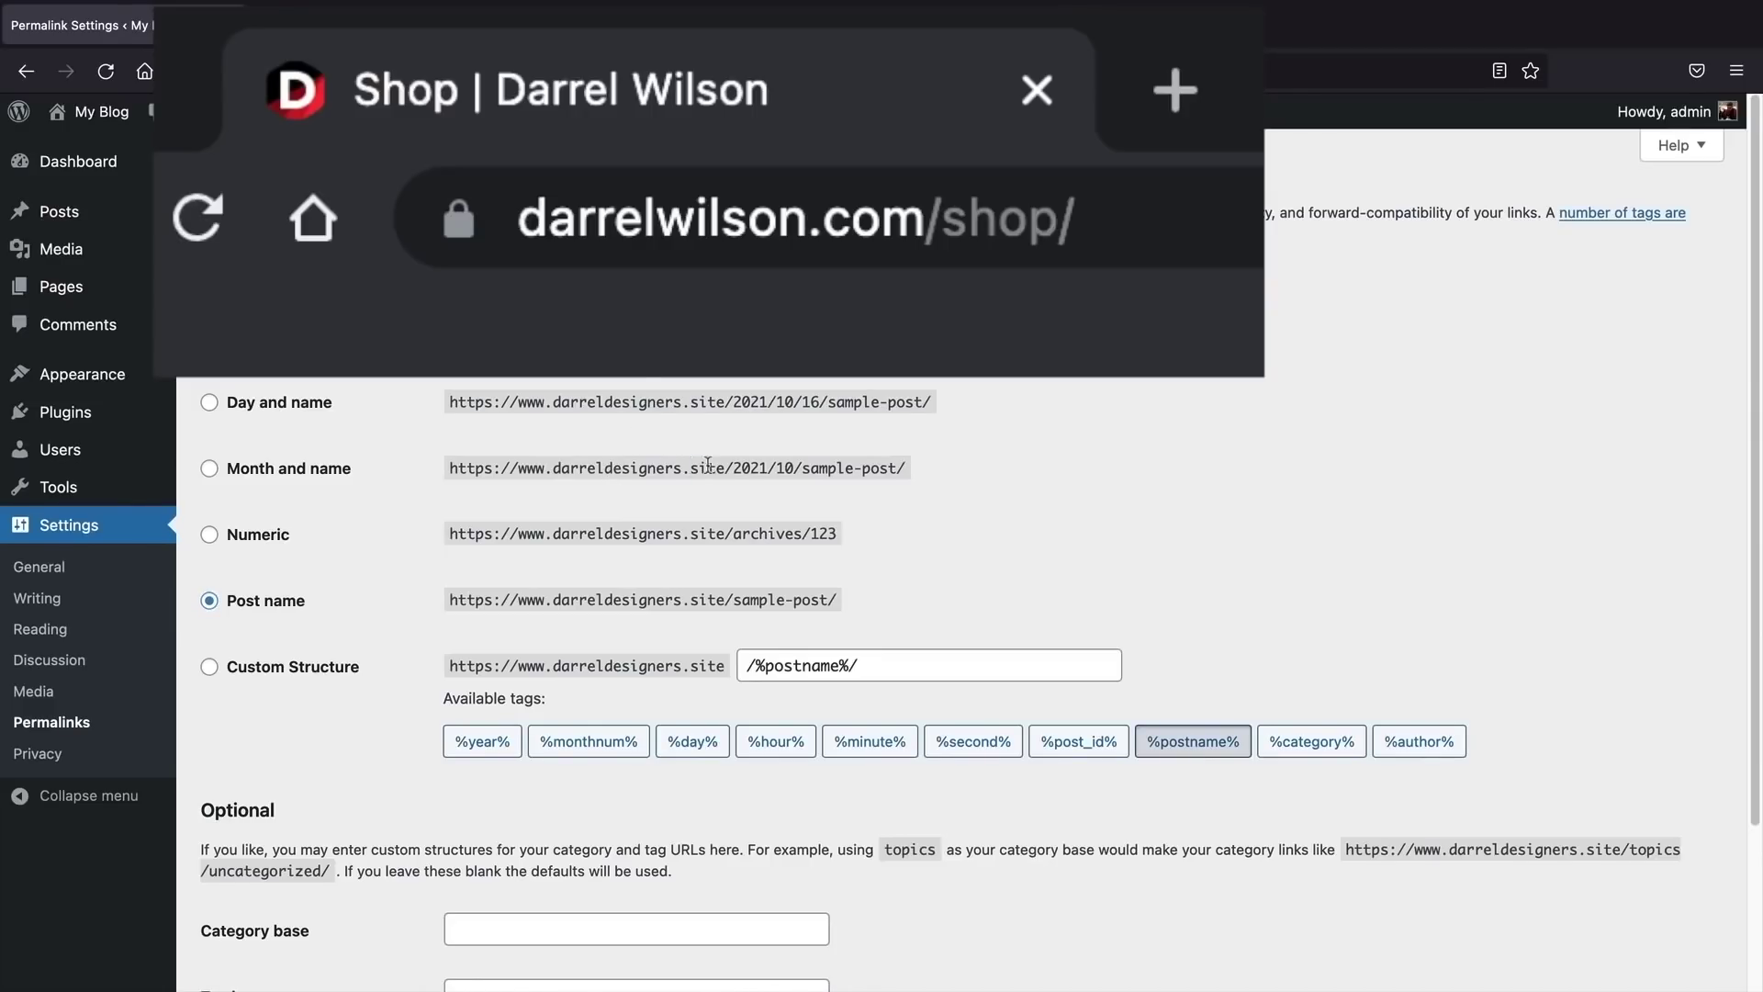
drag(691, 469, 919, 469)
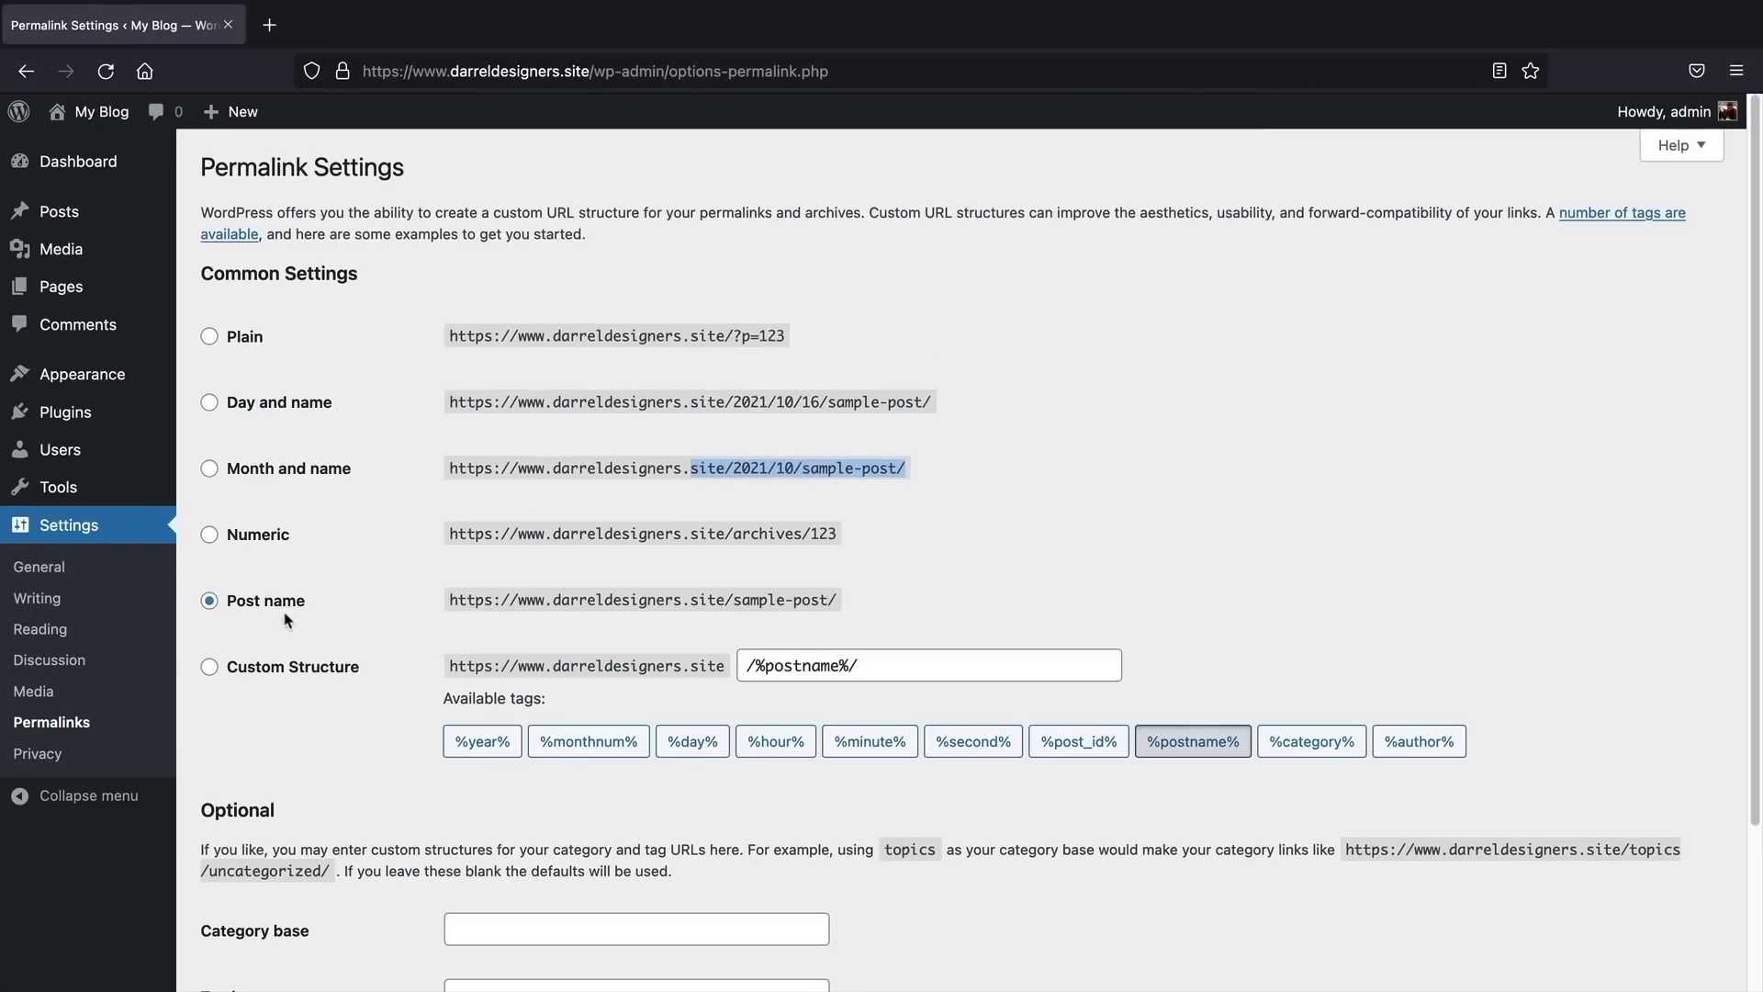
click(469, 598)
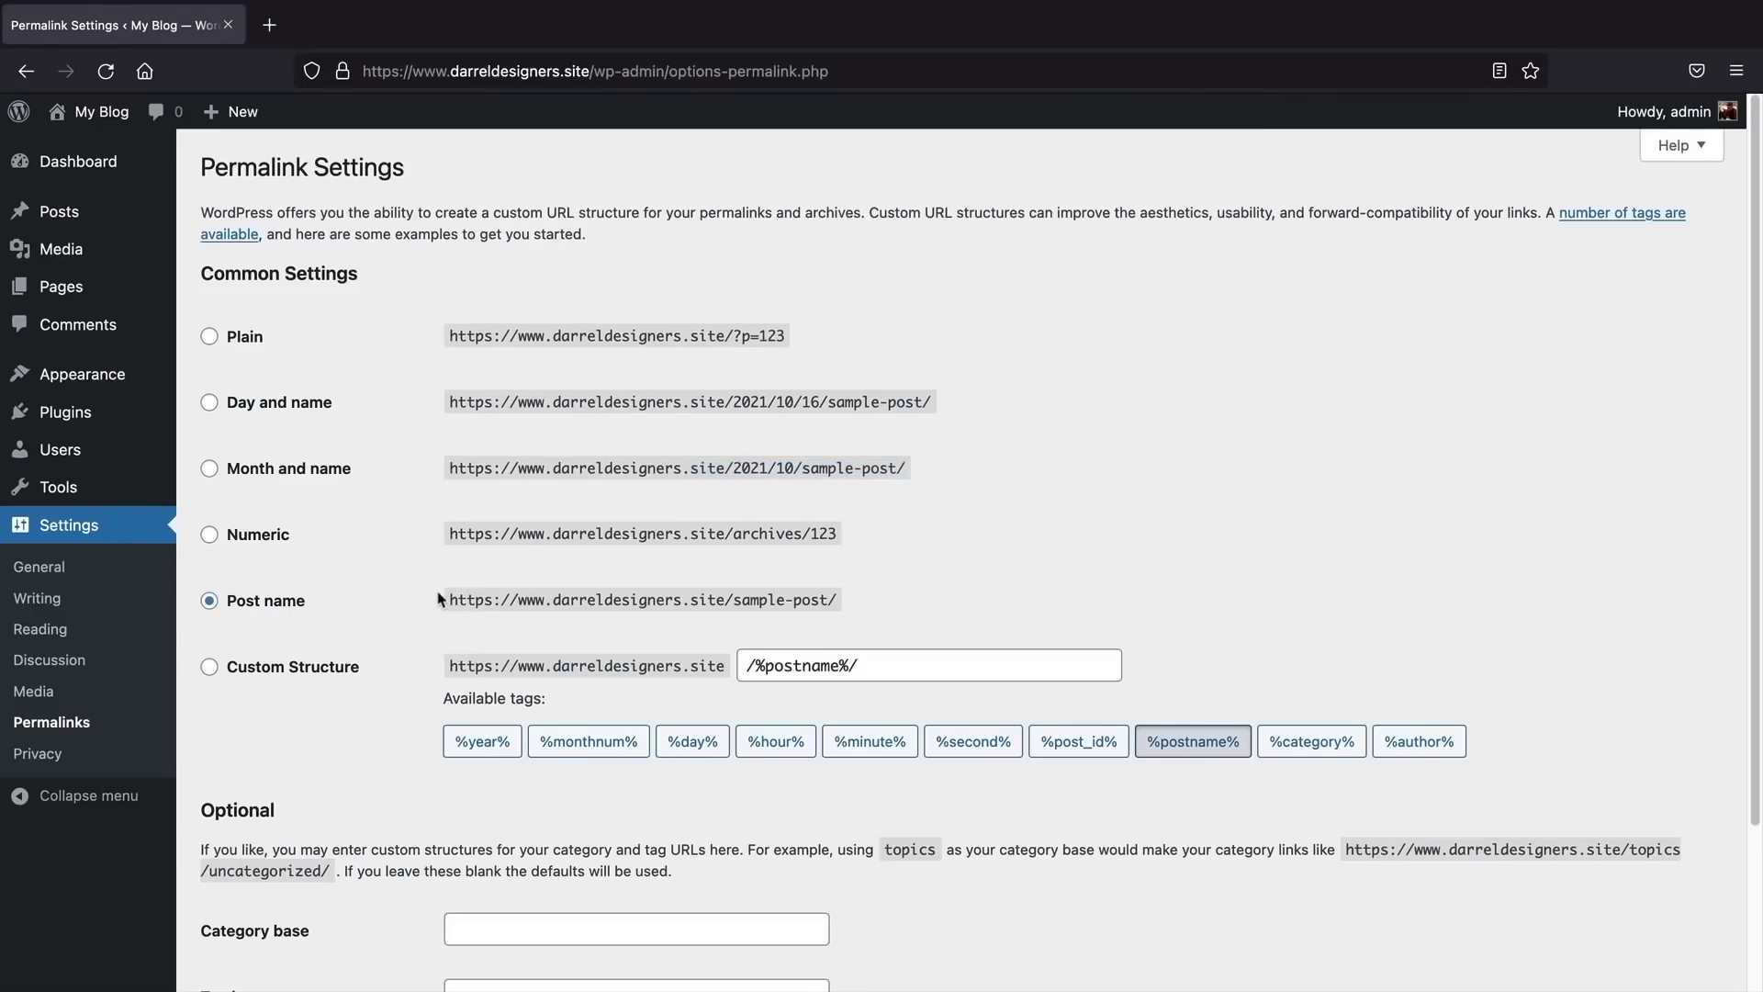
middle_click(438, 598)
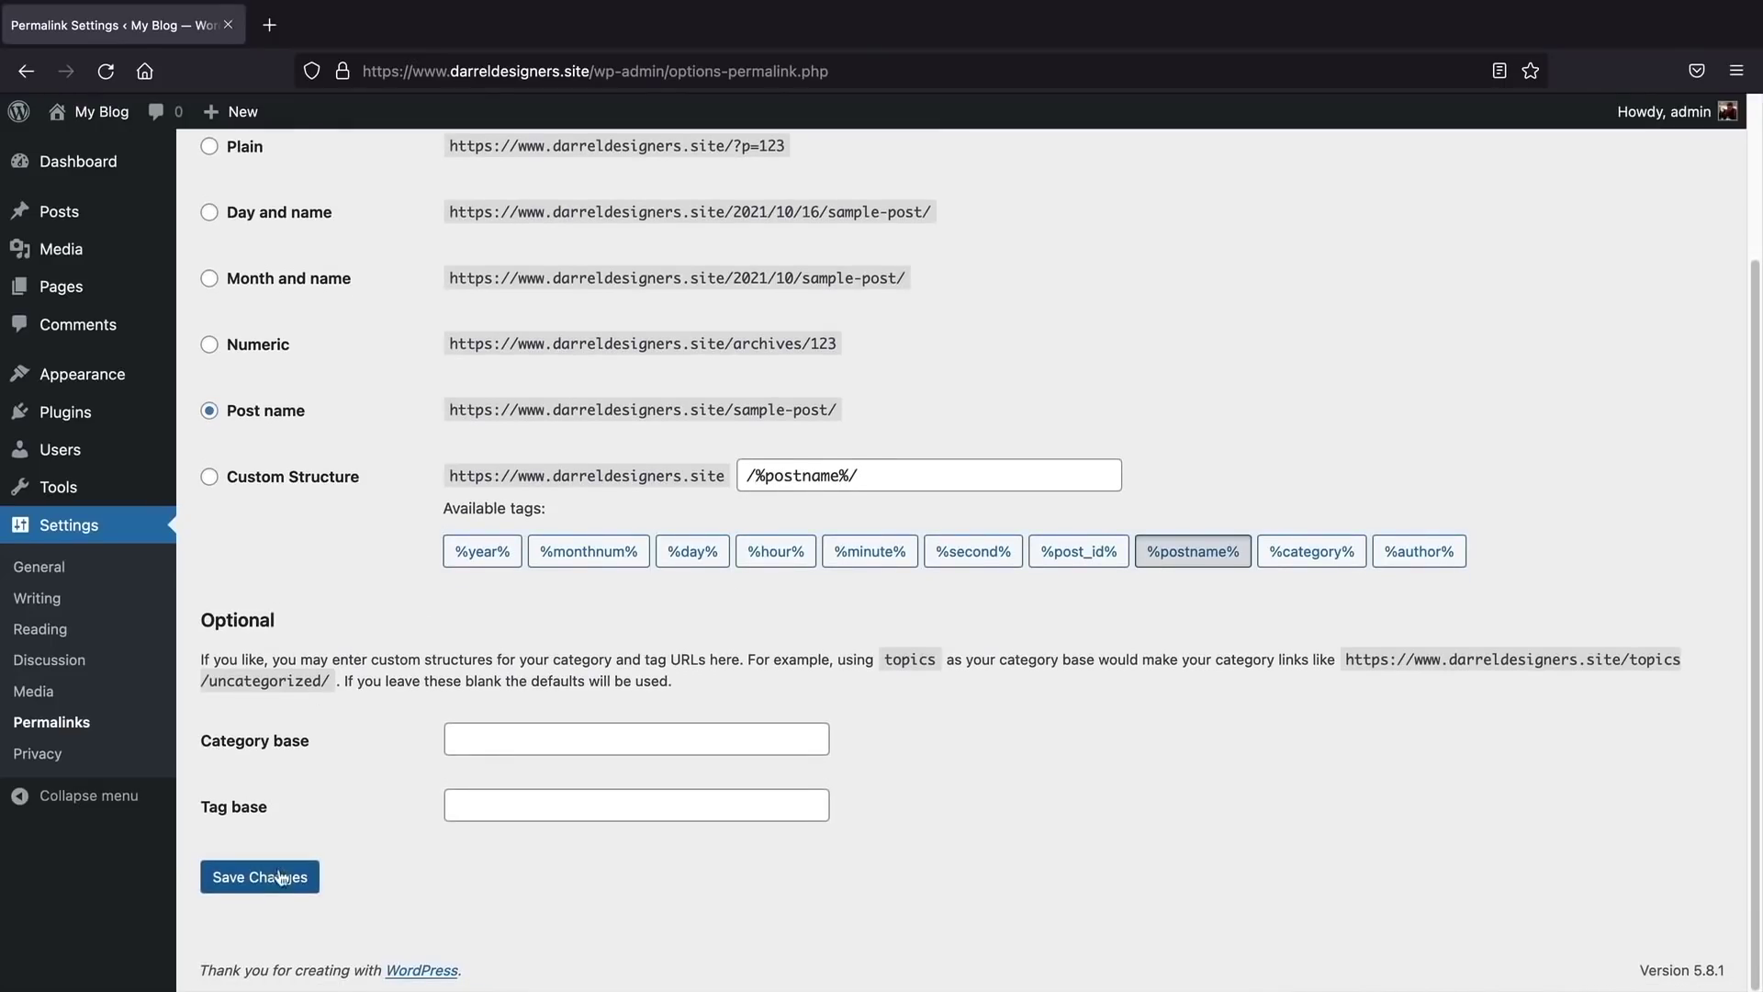
click(280, 883)
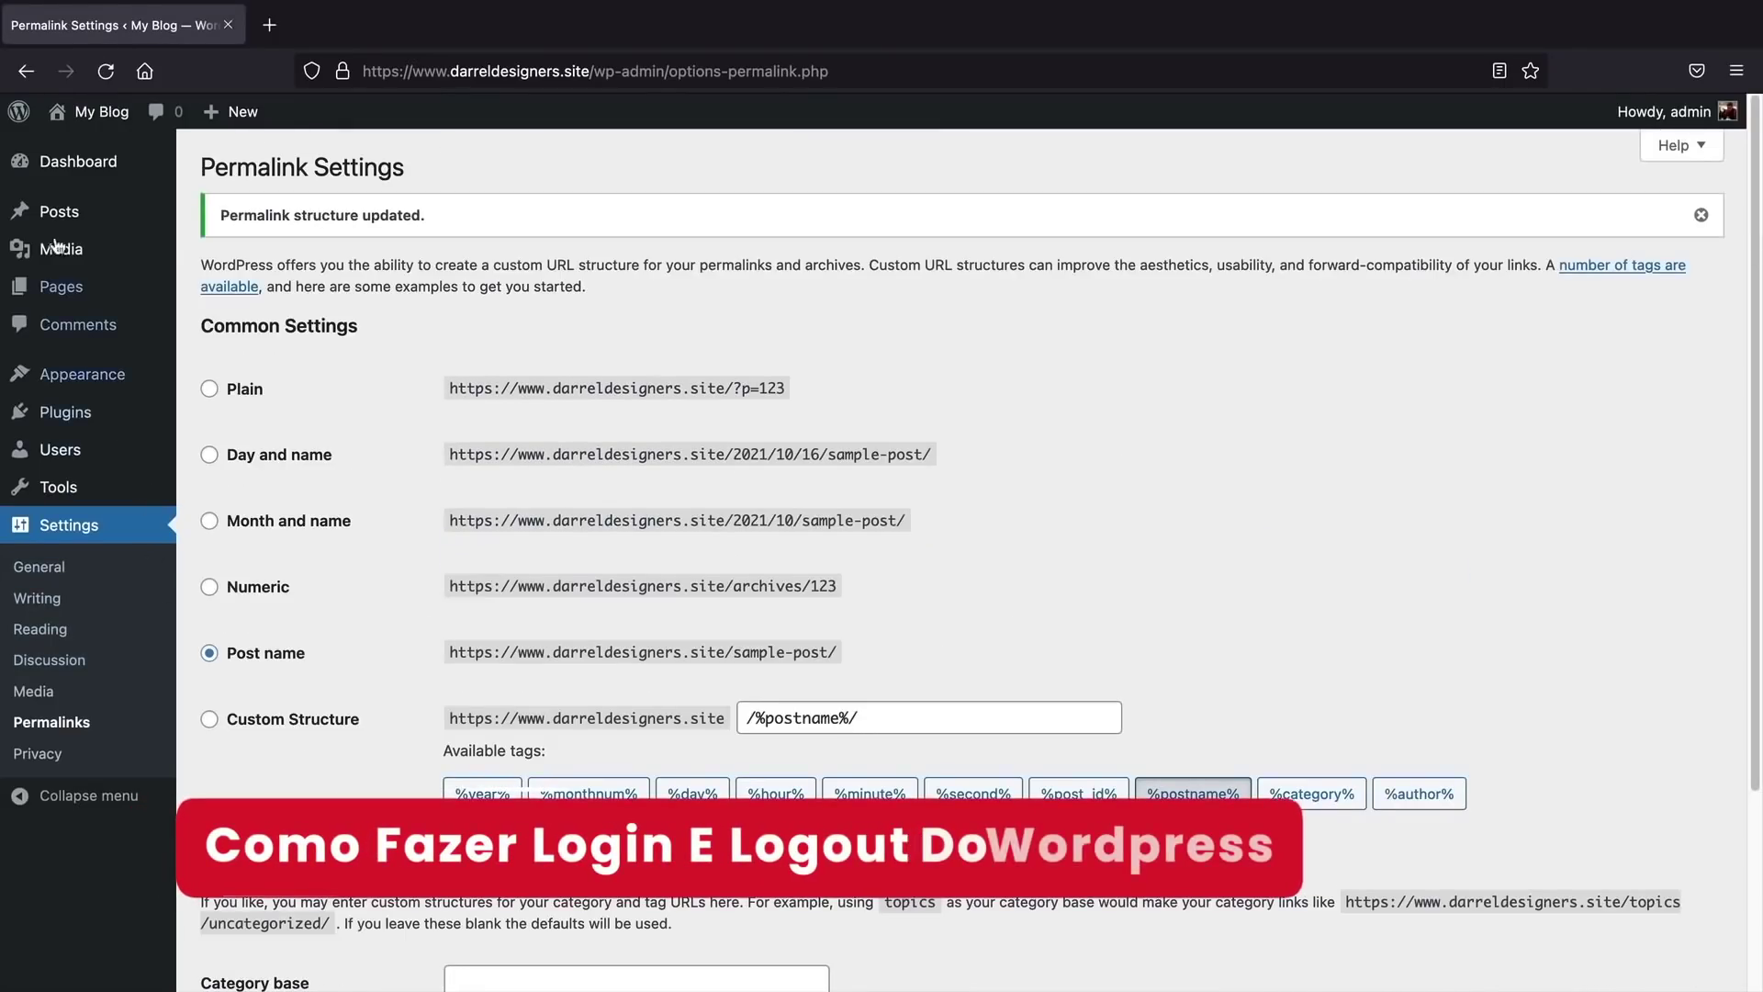
click(79, 163)
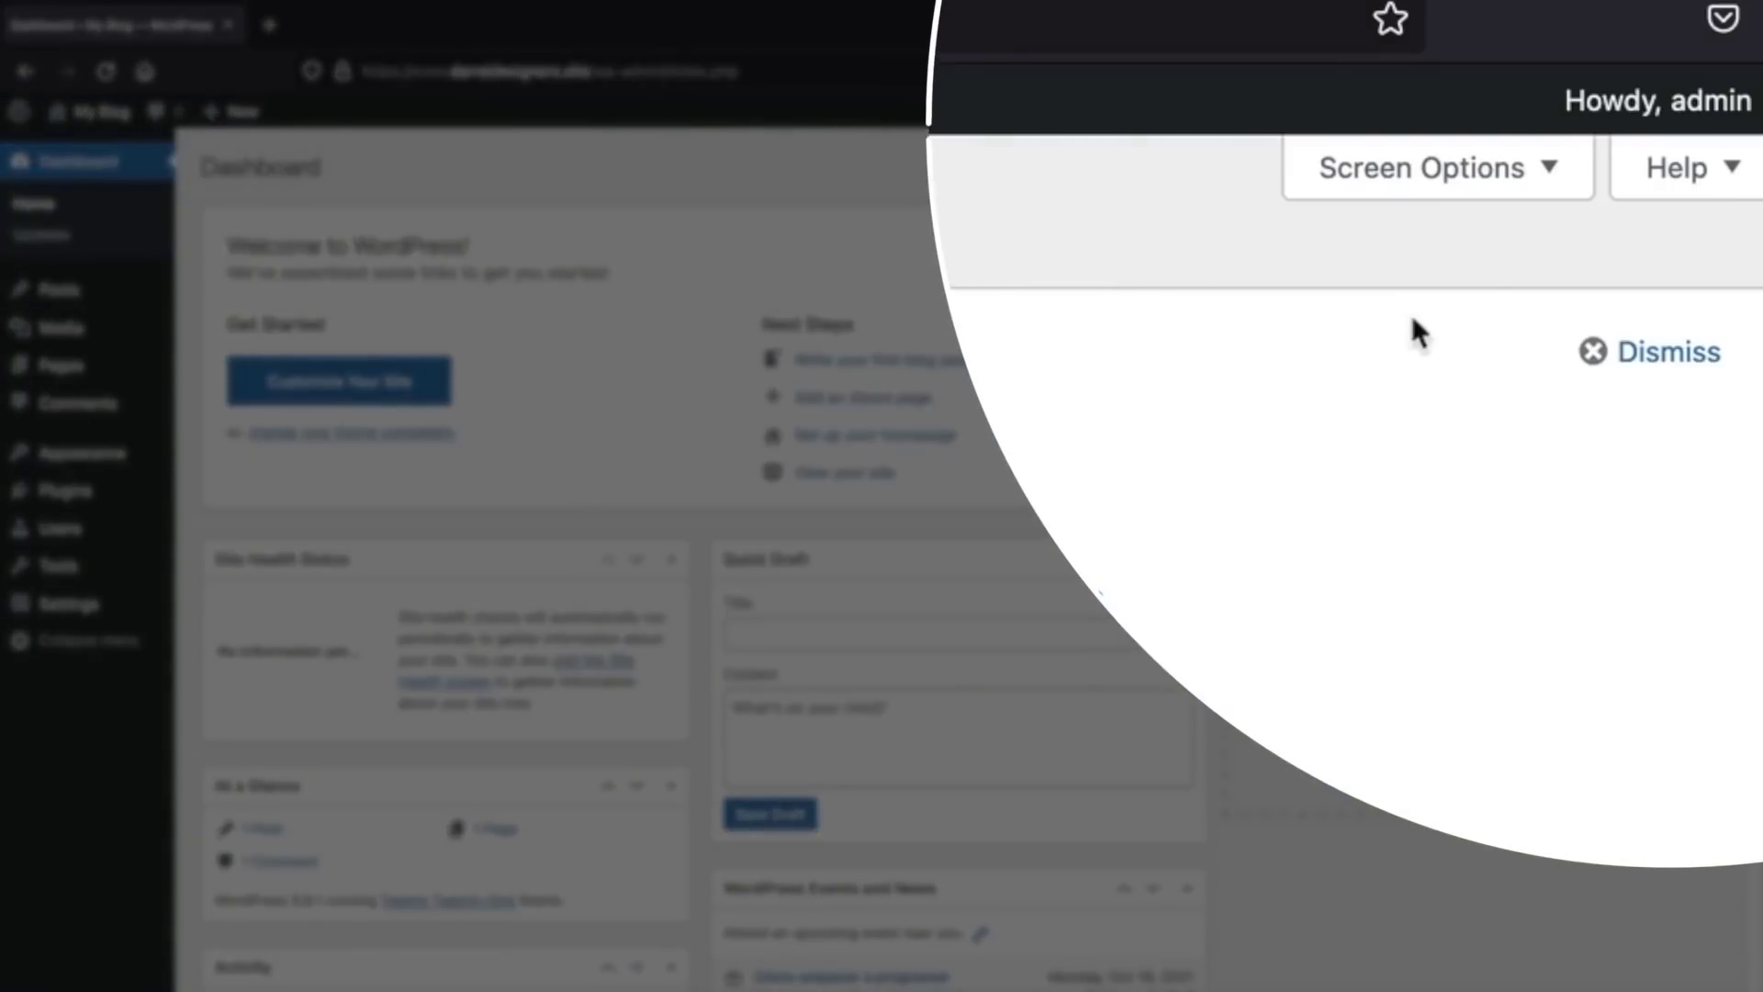
Step: Load the site's /wp-admin login page from the address bar
mouse_move(1659, 115)
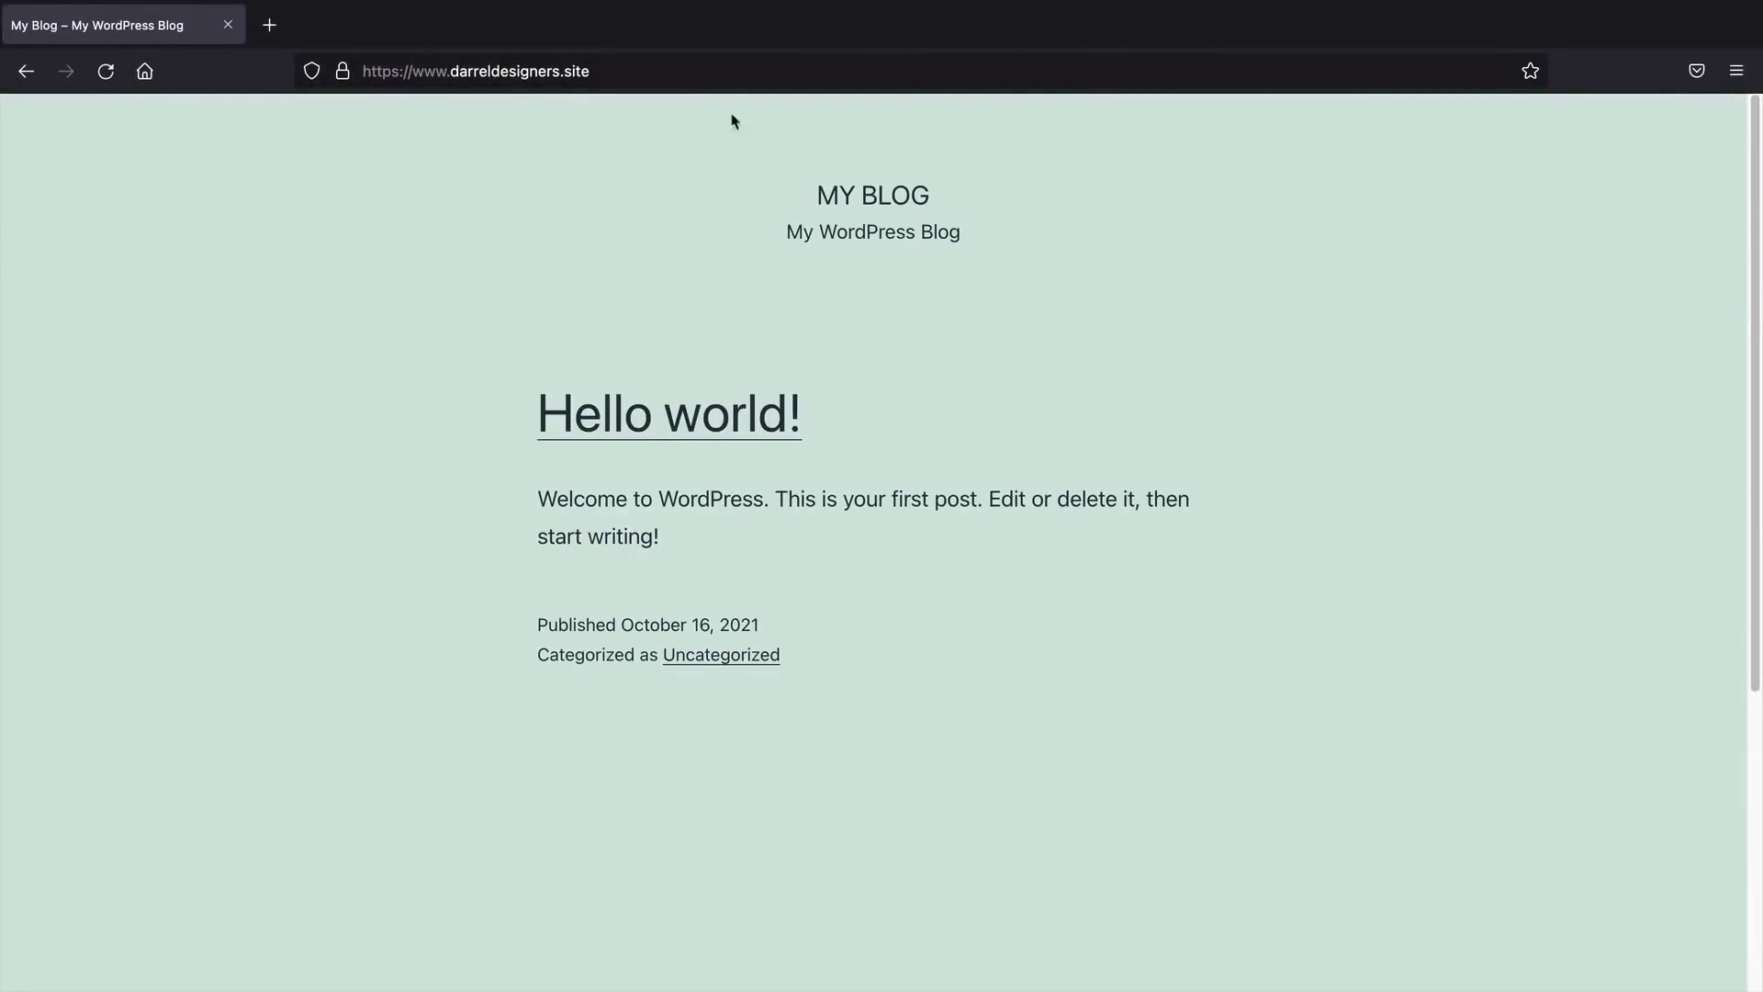
click(673, 65)
click(673, 66)
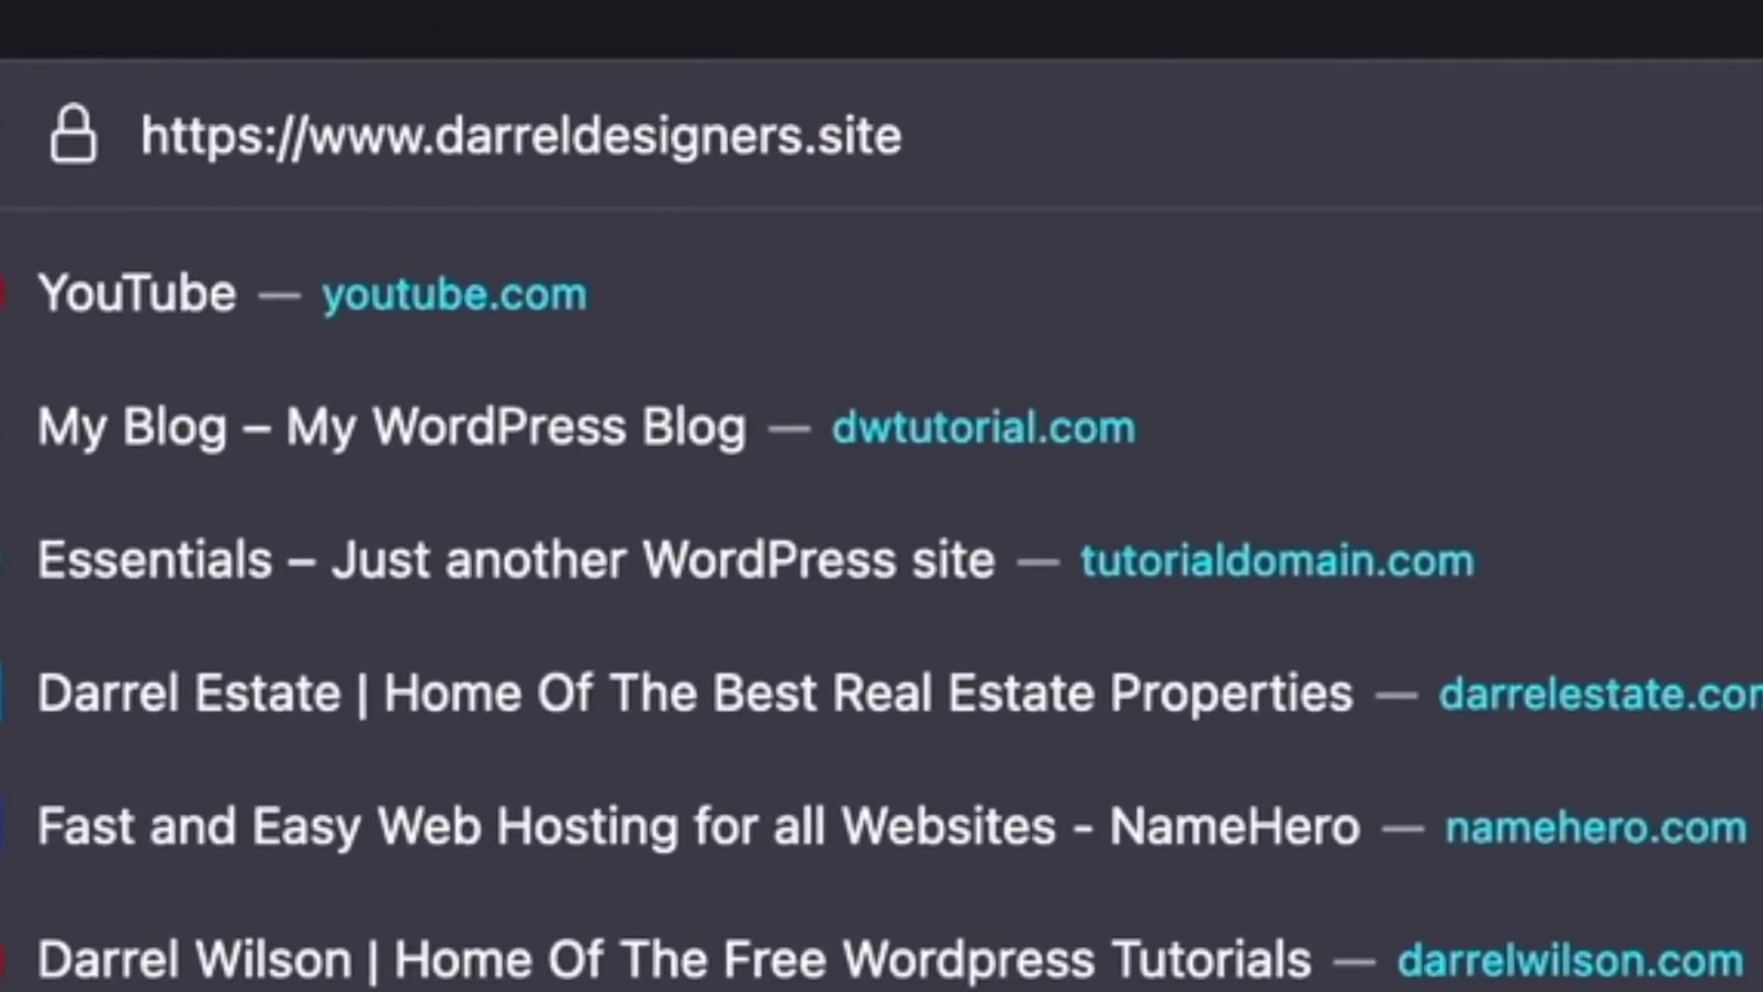
text(/wp-admin/)
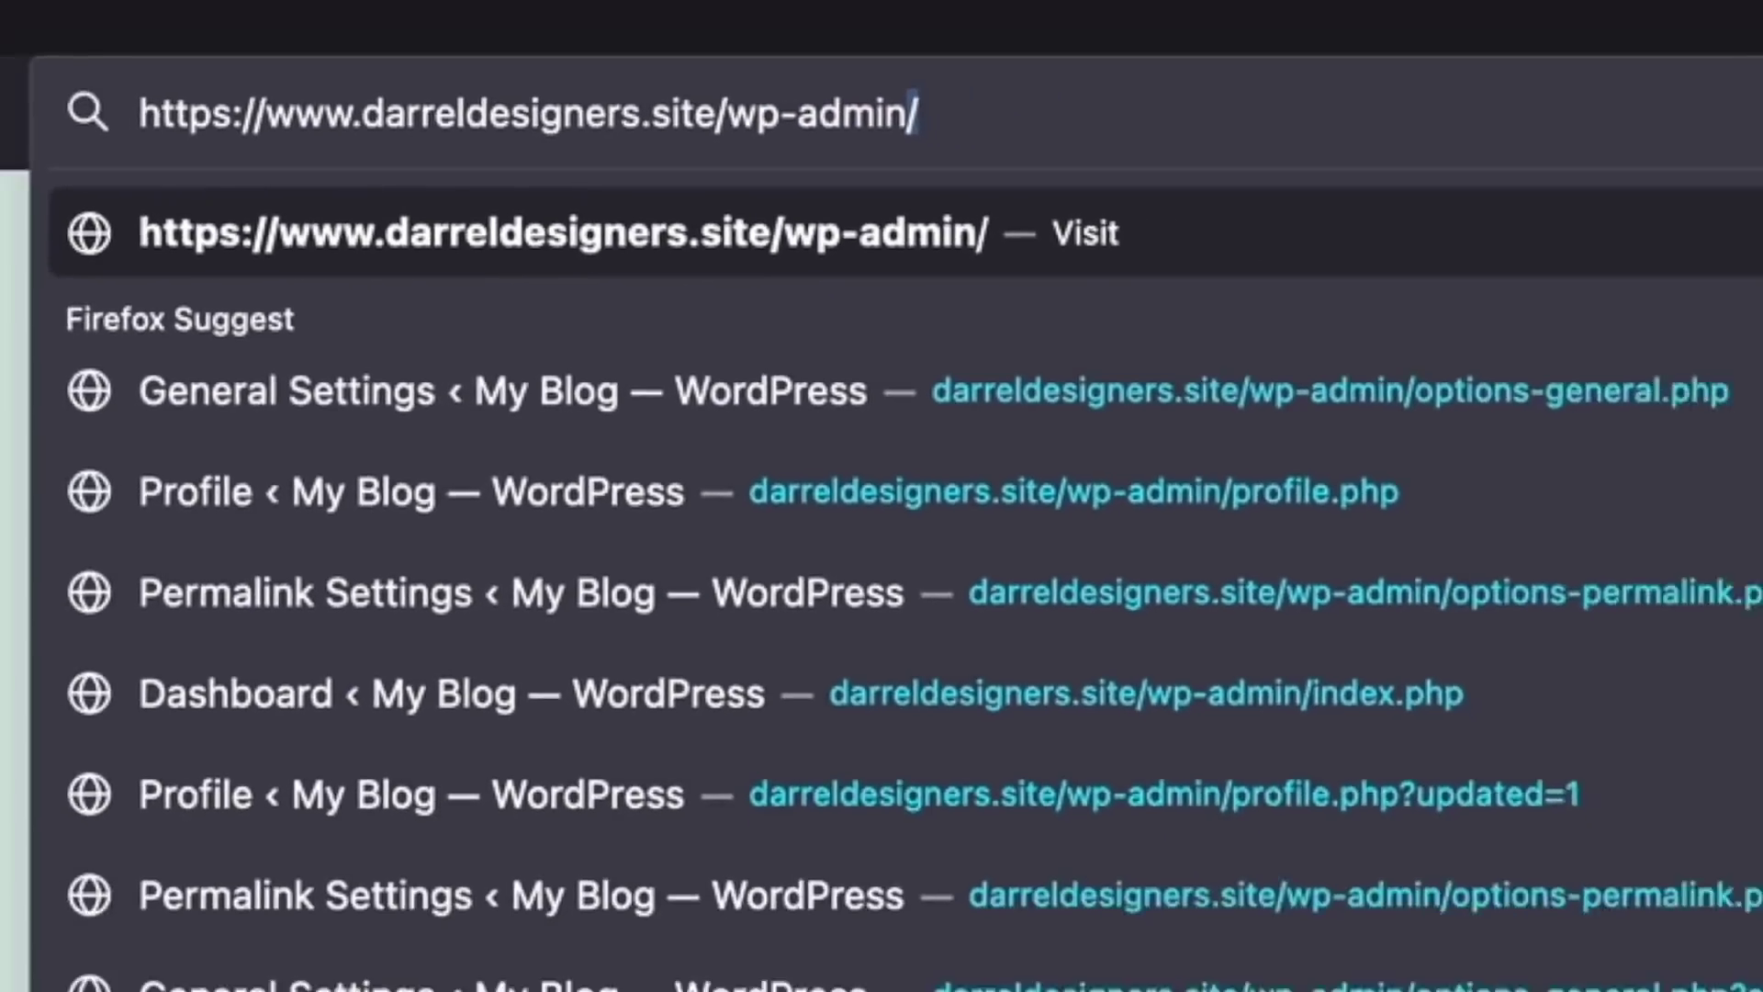
key(Return)
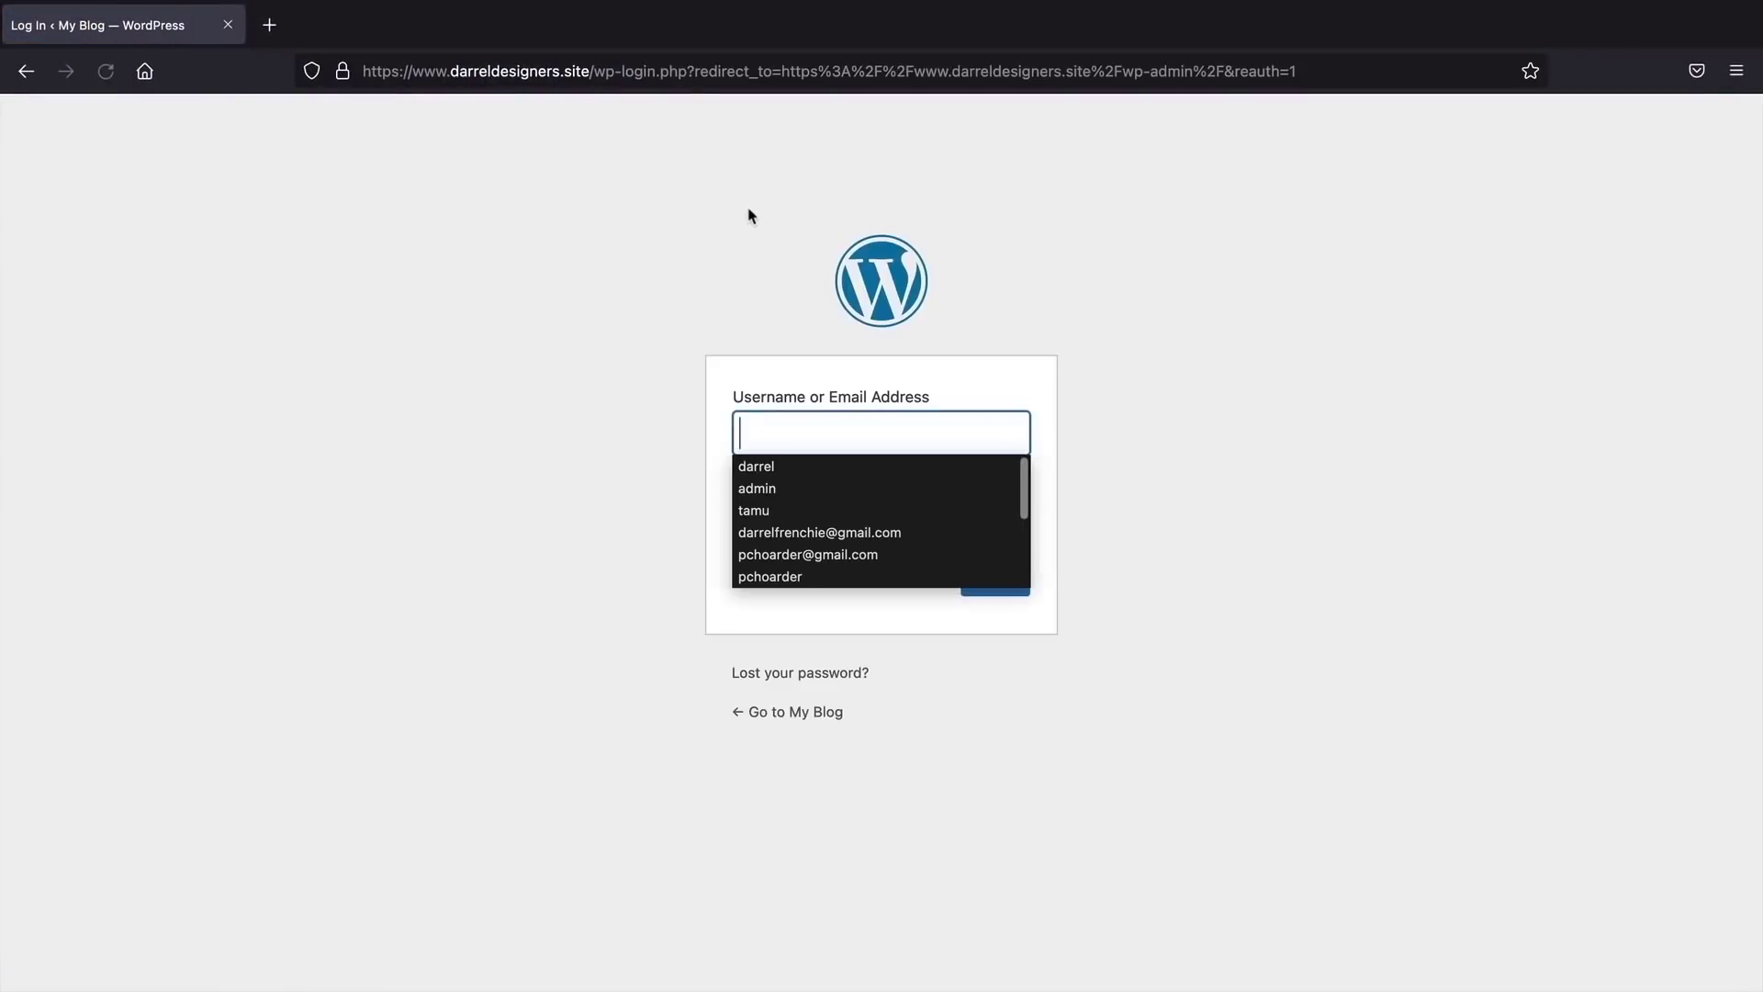
Step: Log in as 'admin' with the account password, declining to save the login
click(751, 239)
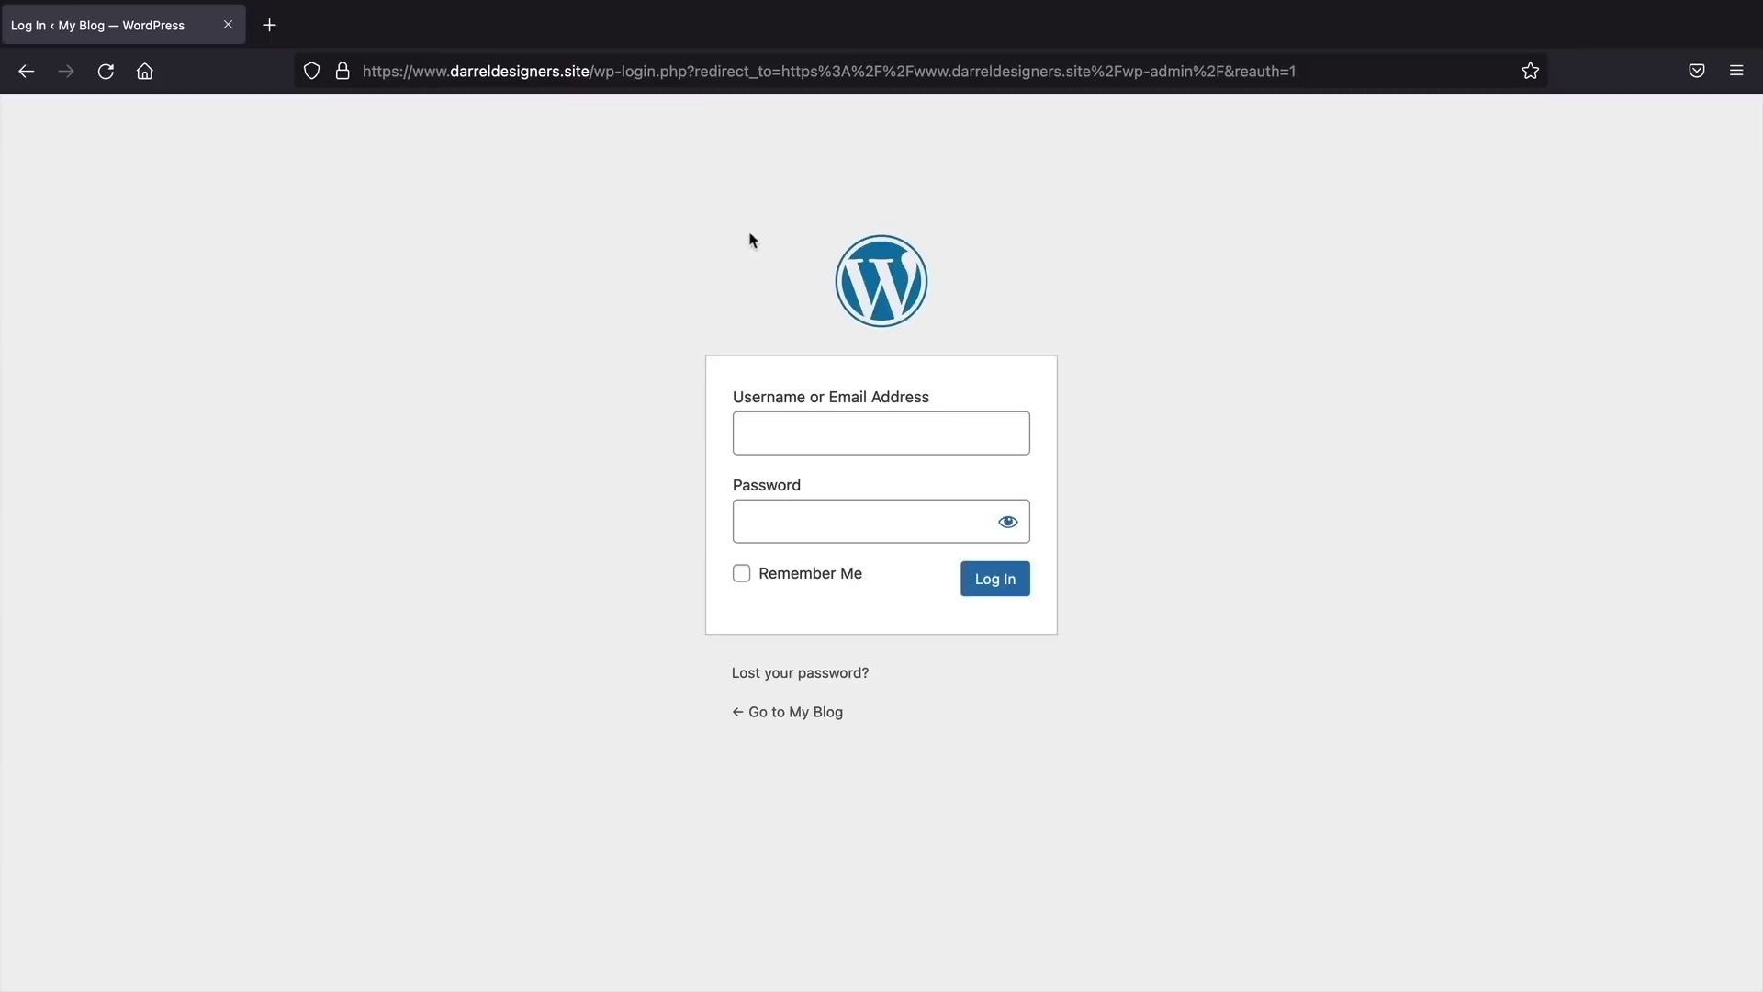
click(753, 444)
text(admin)
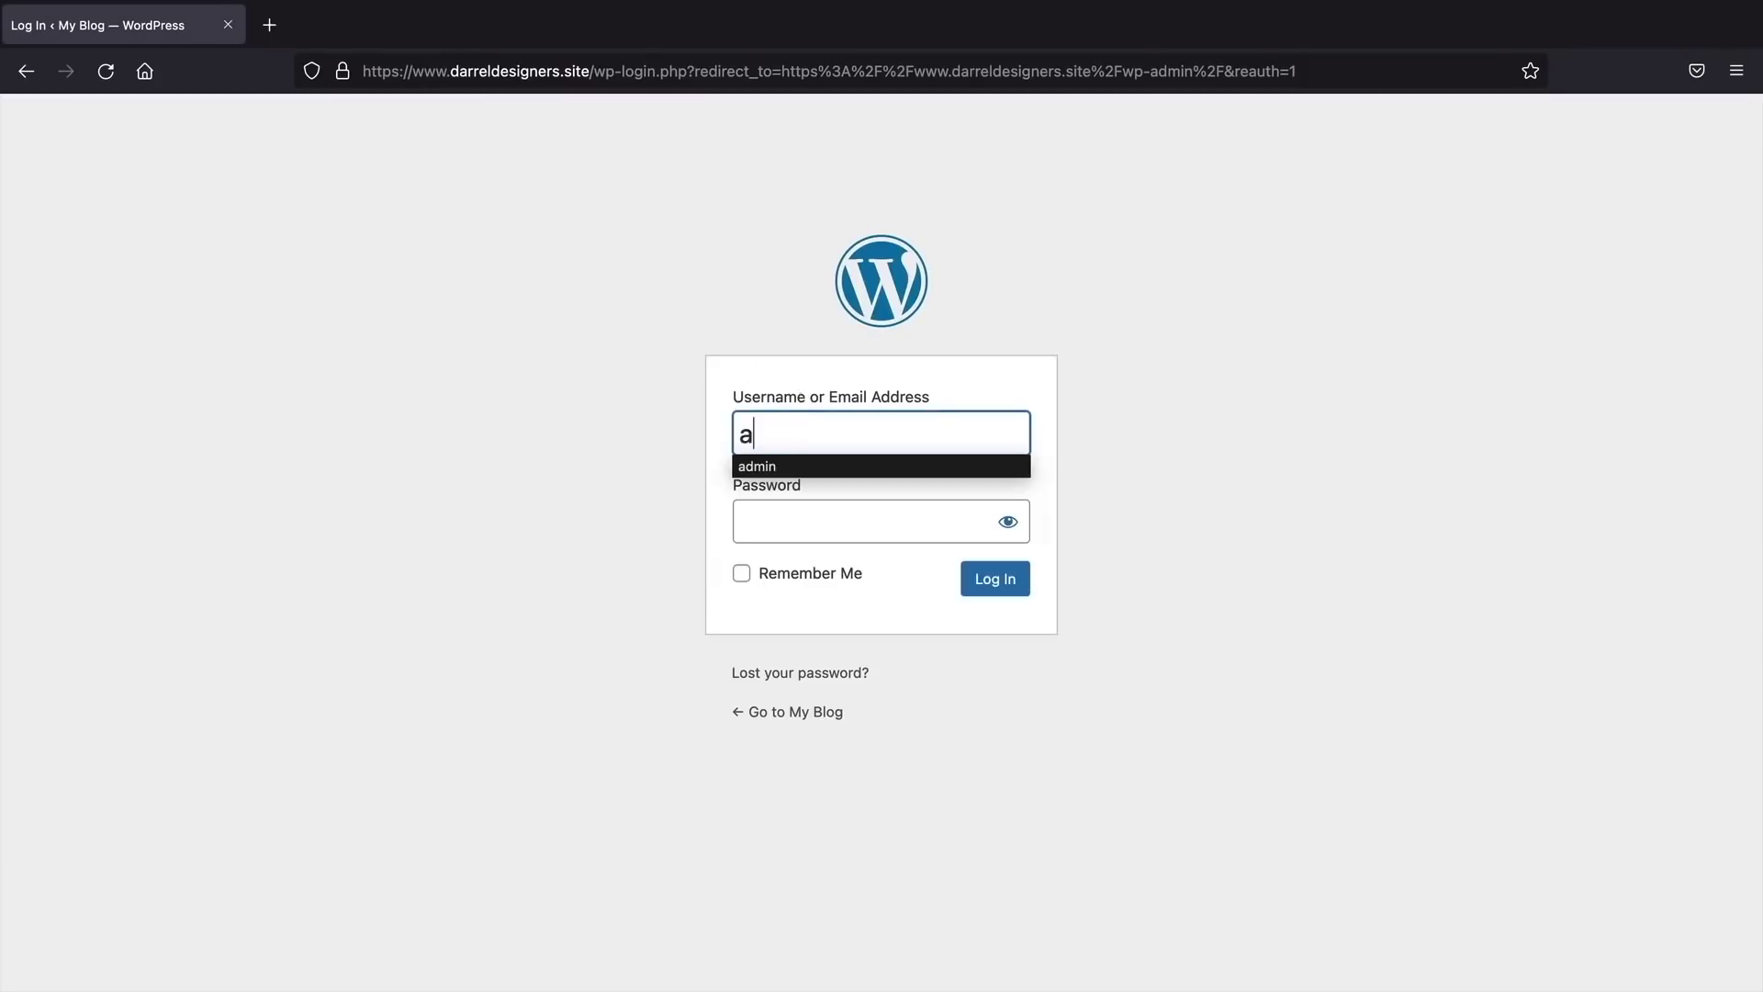
key(Tab)
text(••)
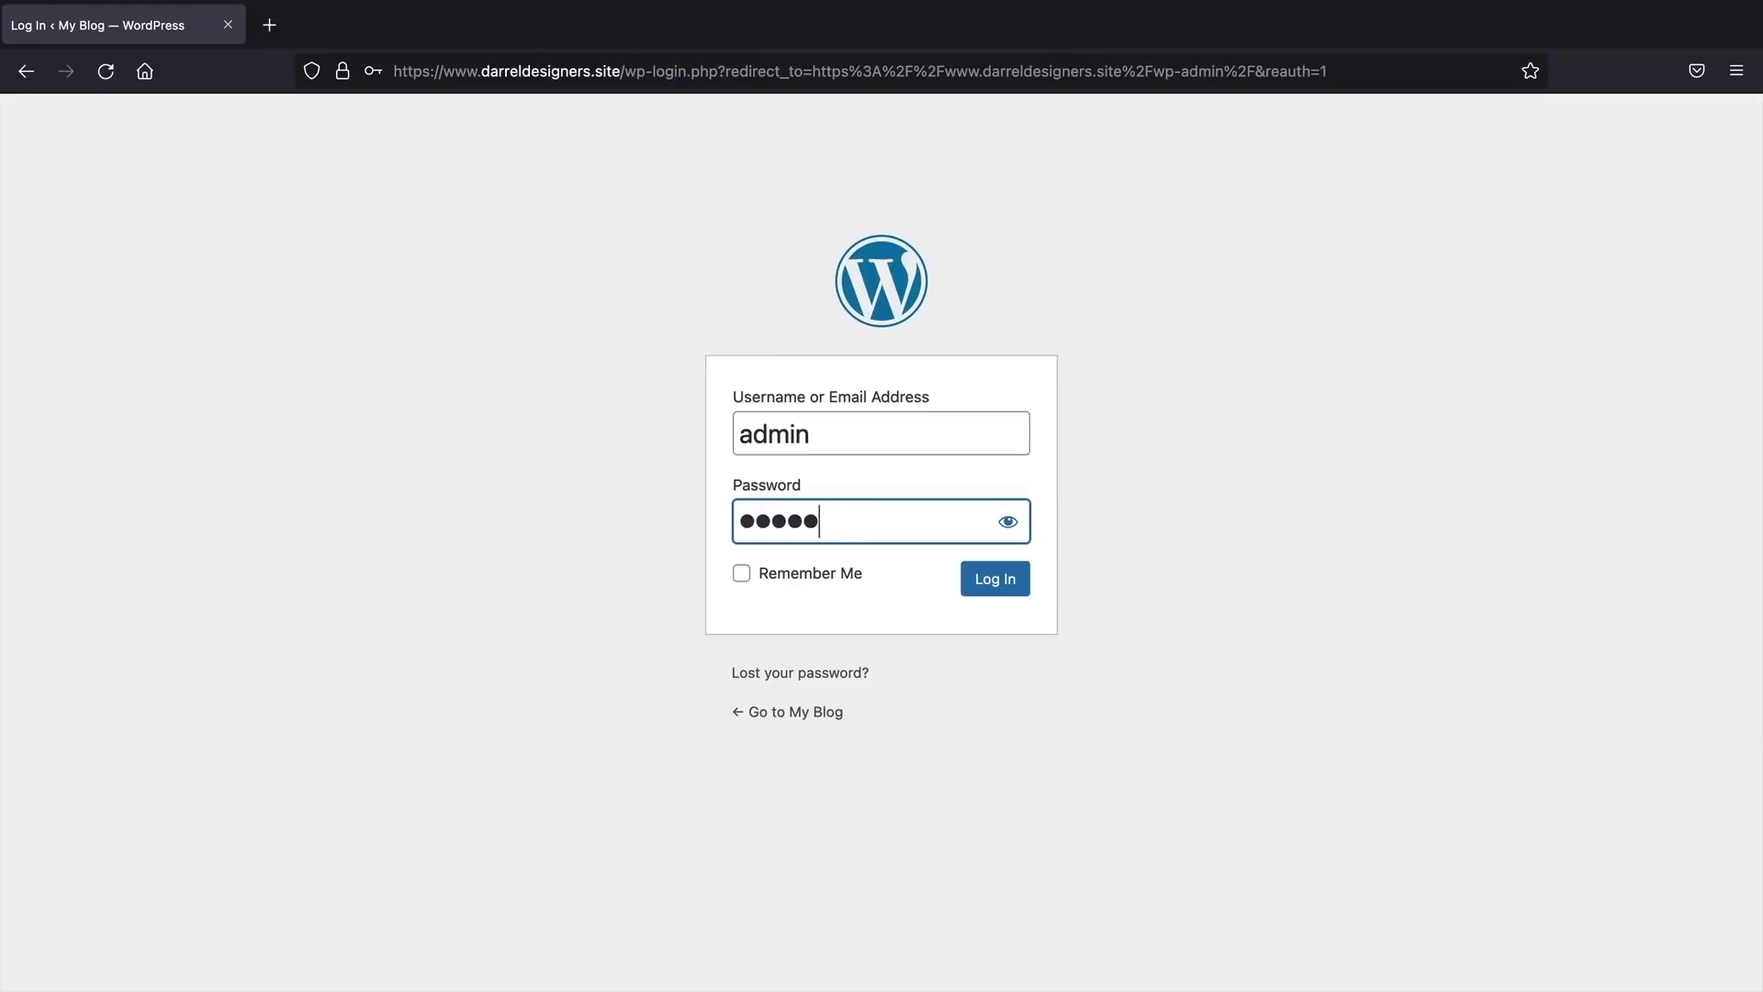
click(1008, 522)
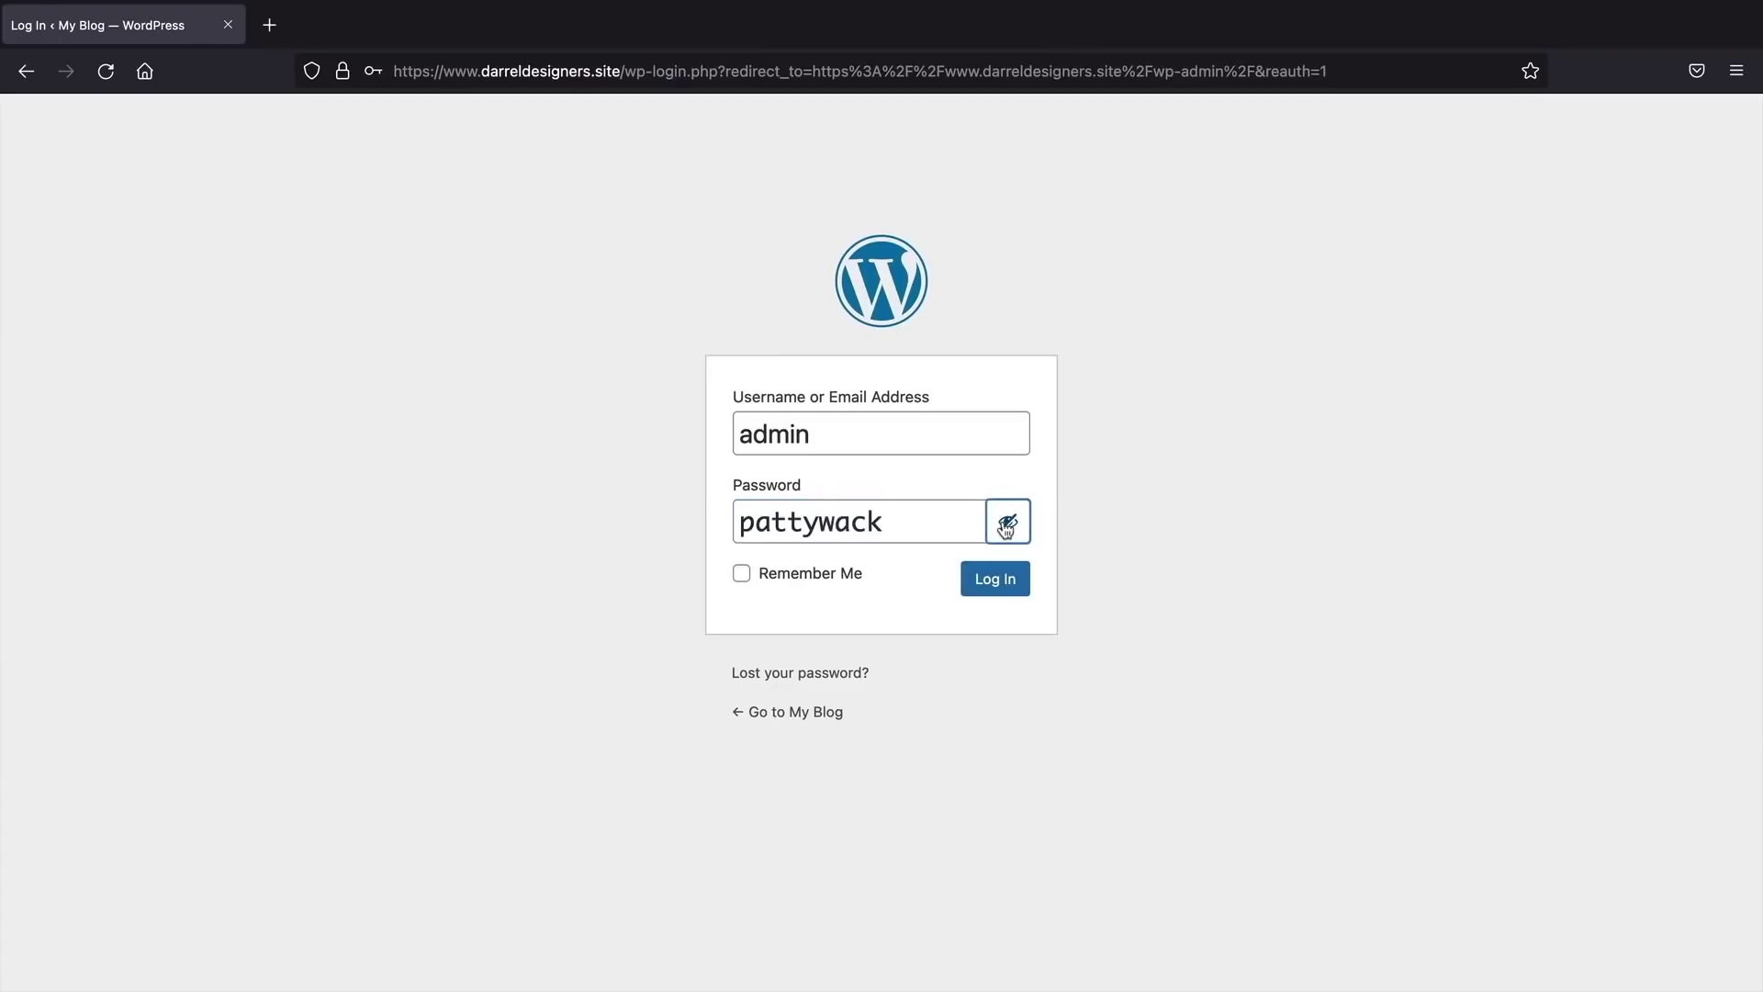
click(998, 584)
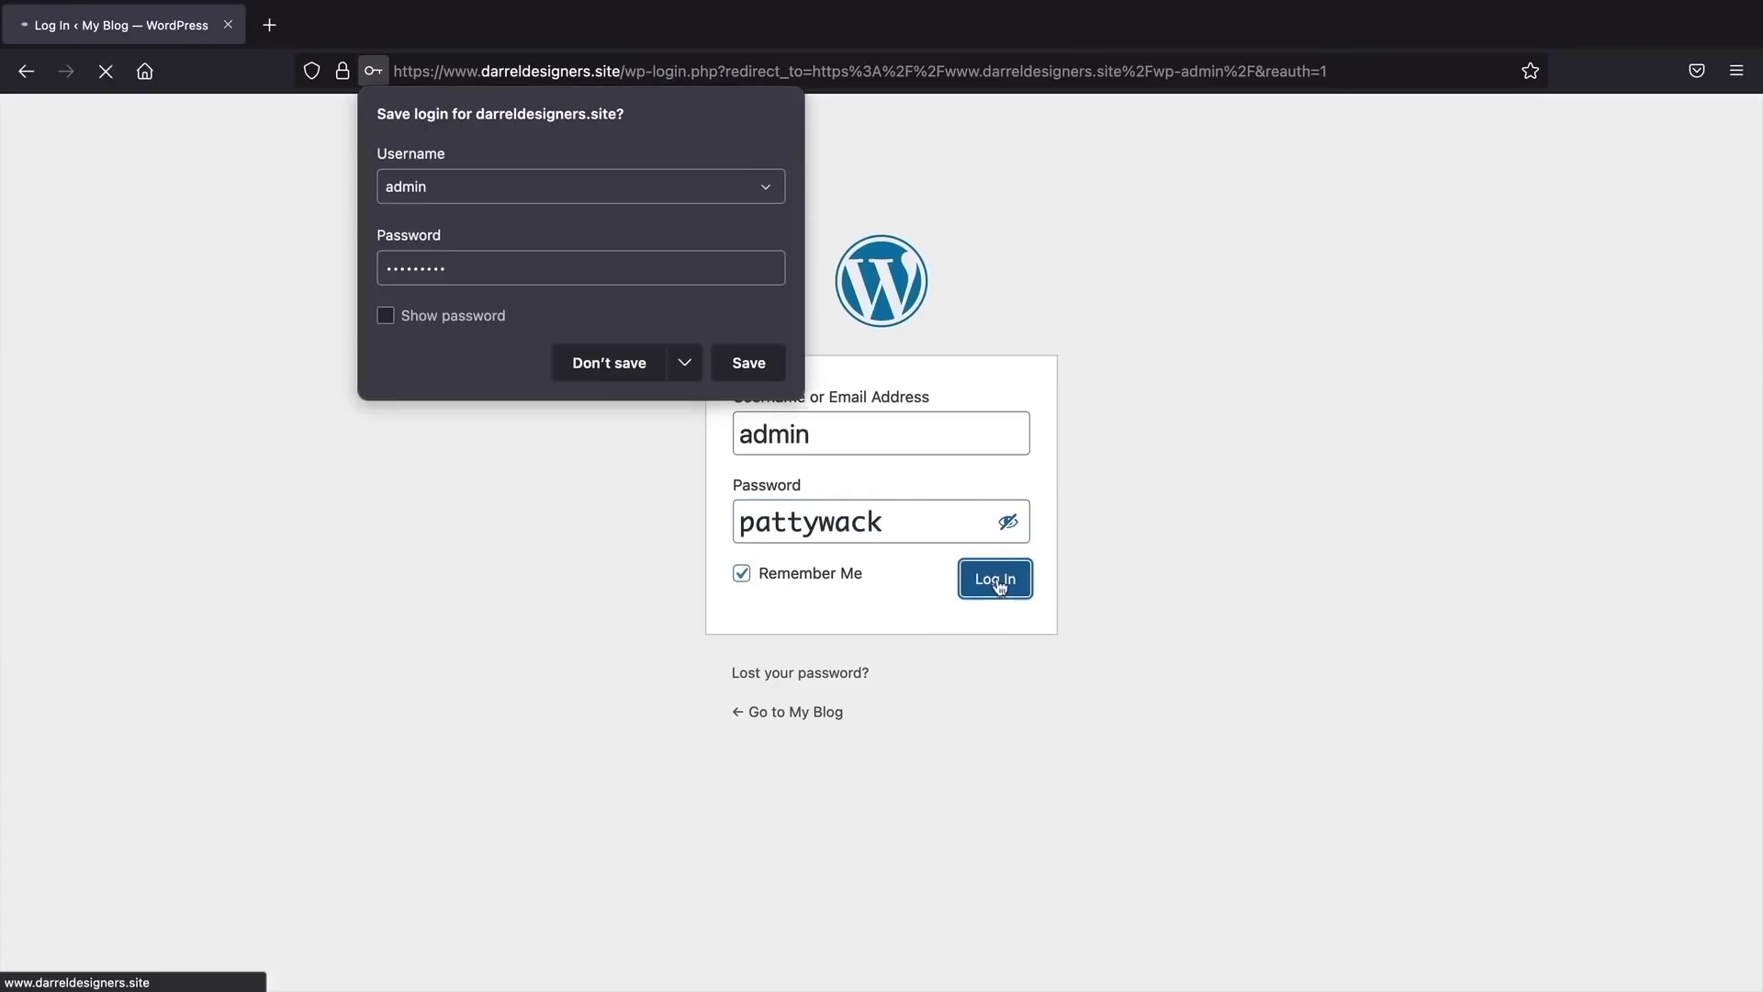
click(764, 374)
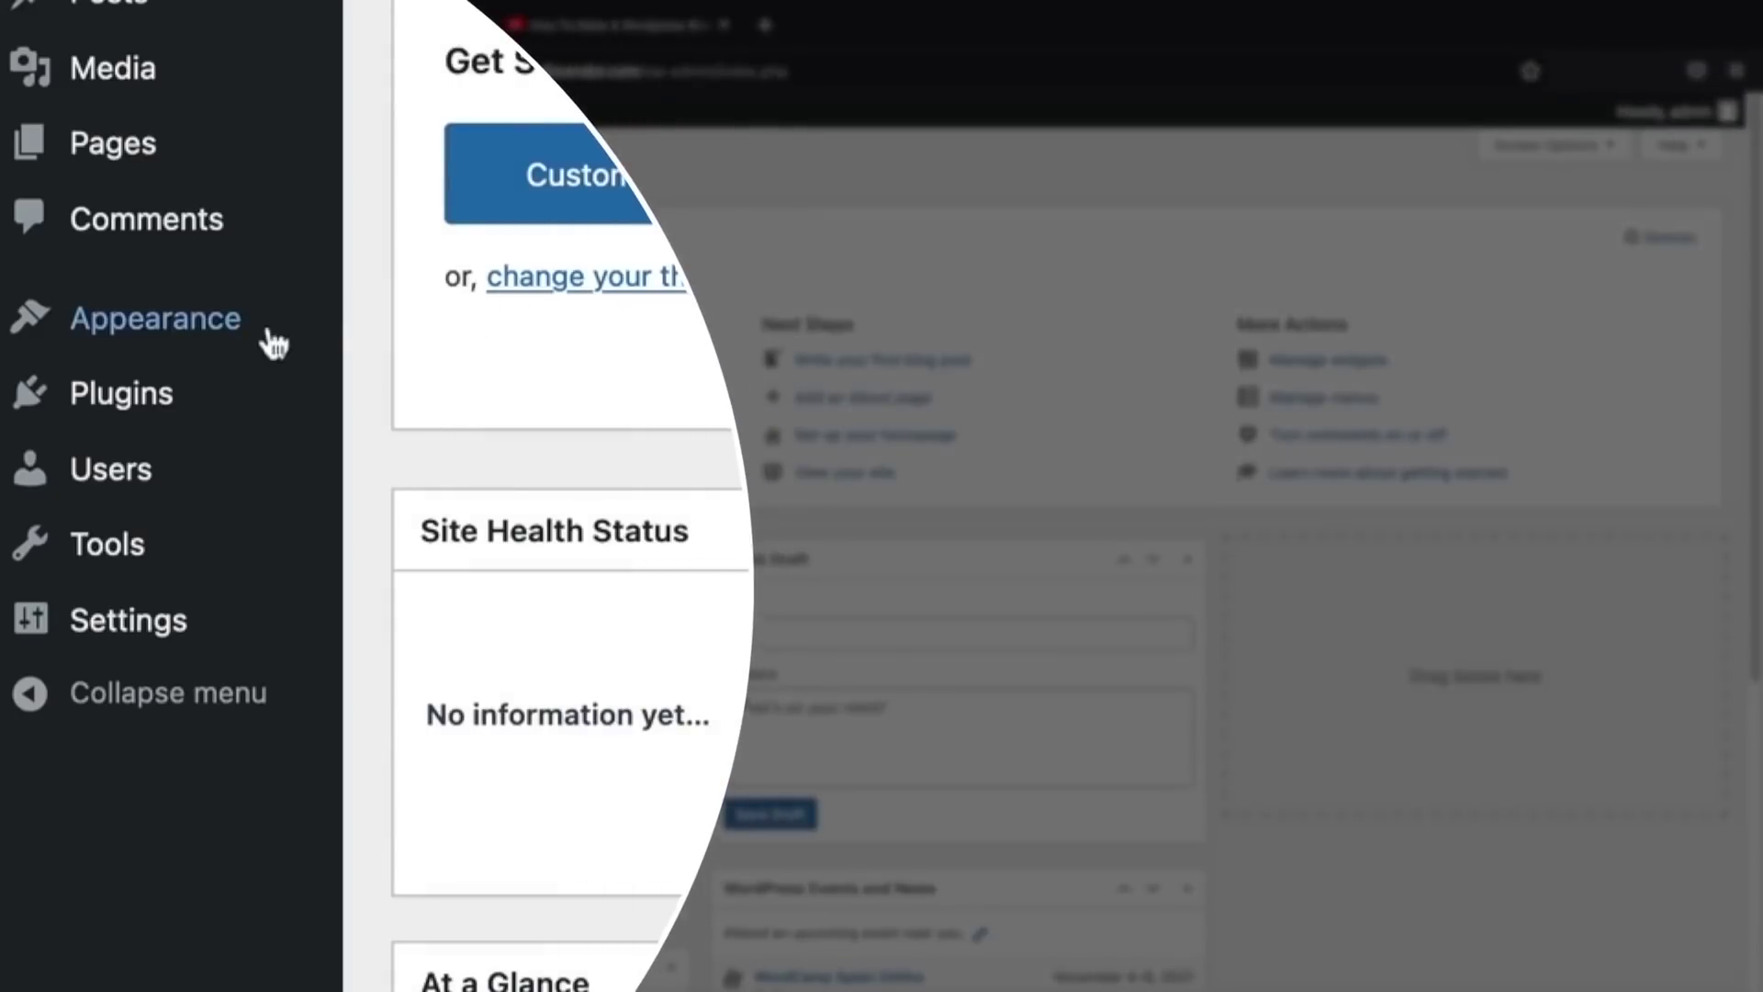
Step: Go to Appearance > Themes > Add New and browse the Popular themes list
mouse_move(99, 461)
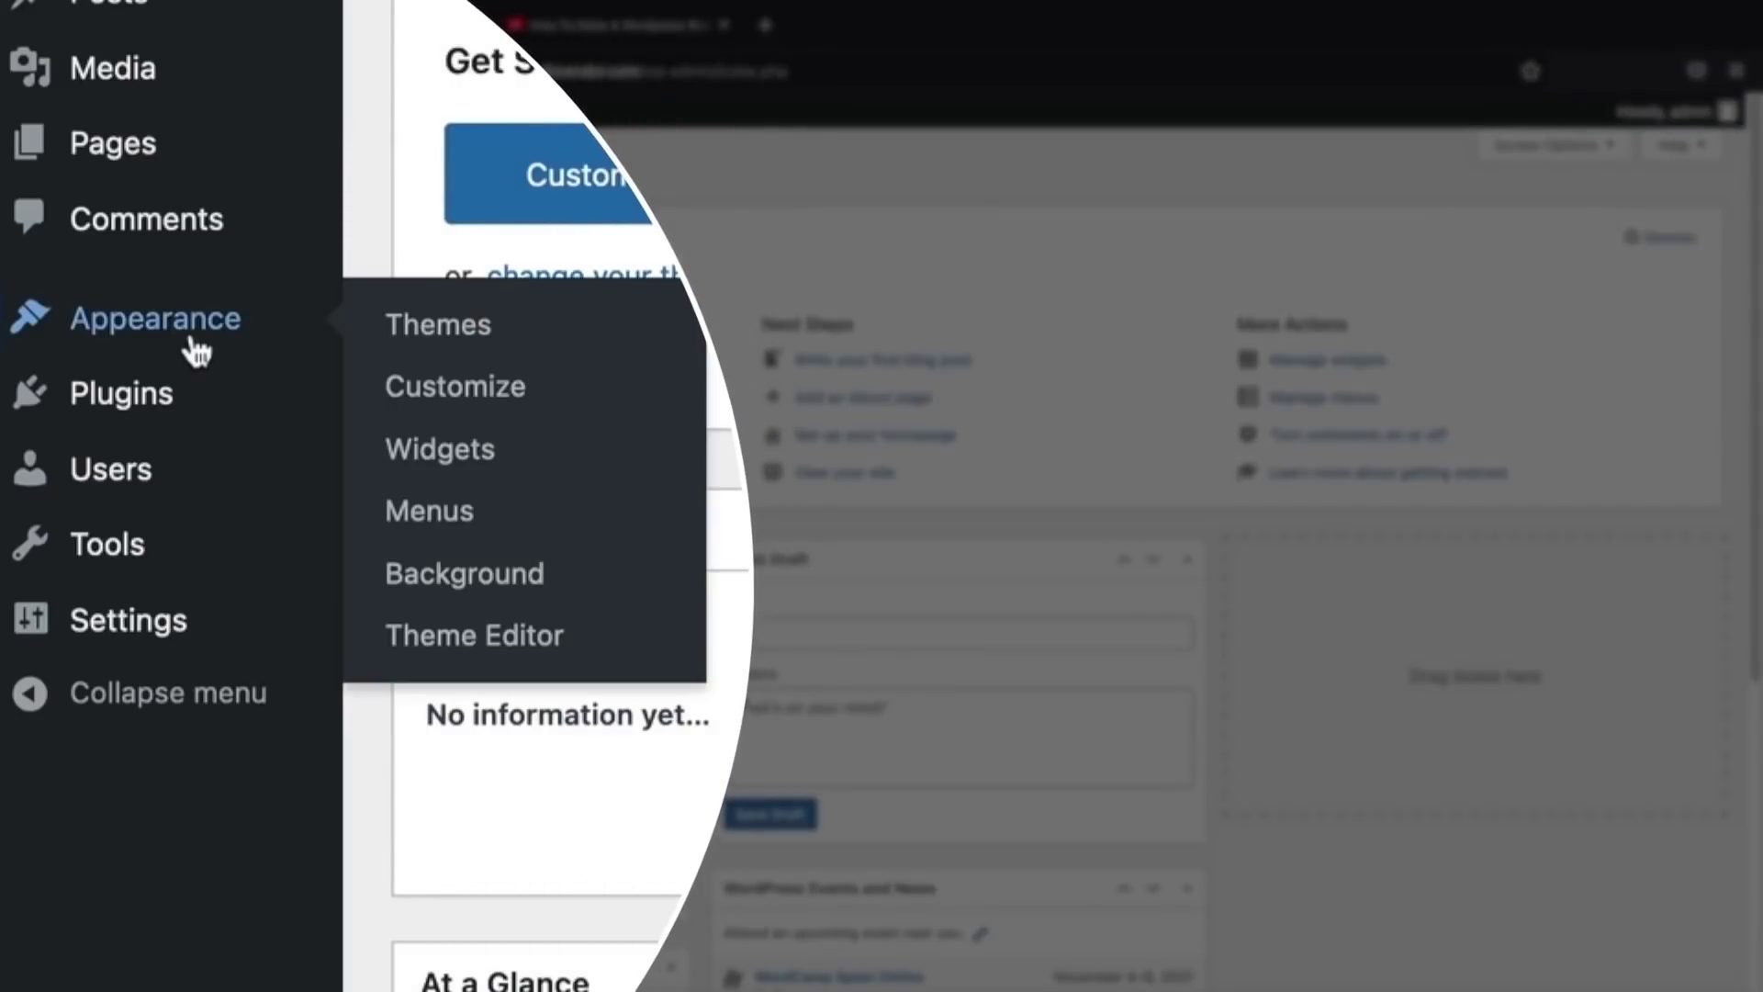
click(473, 340)
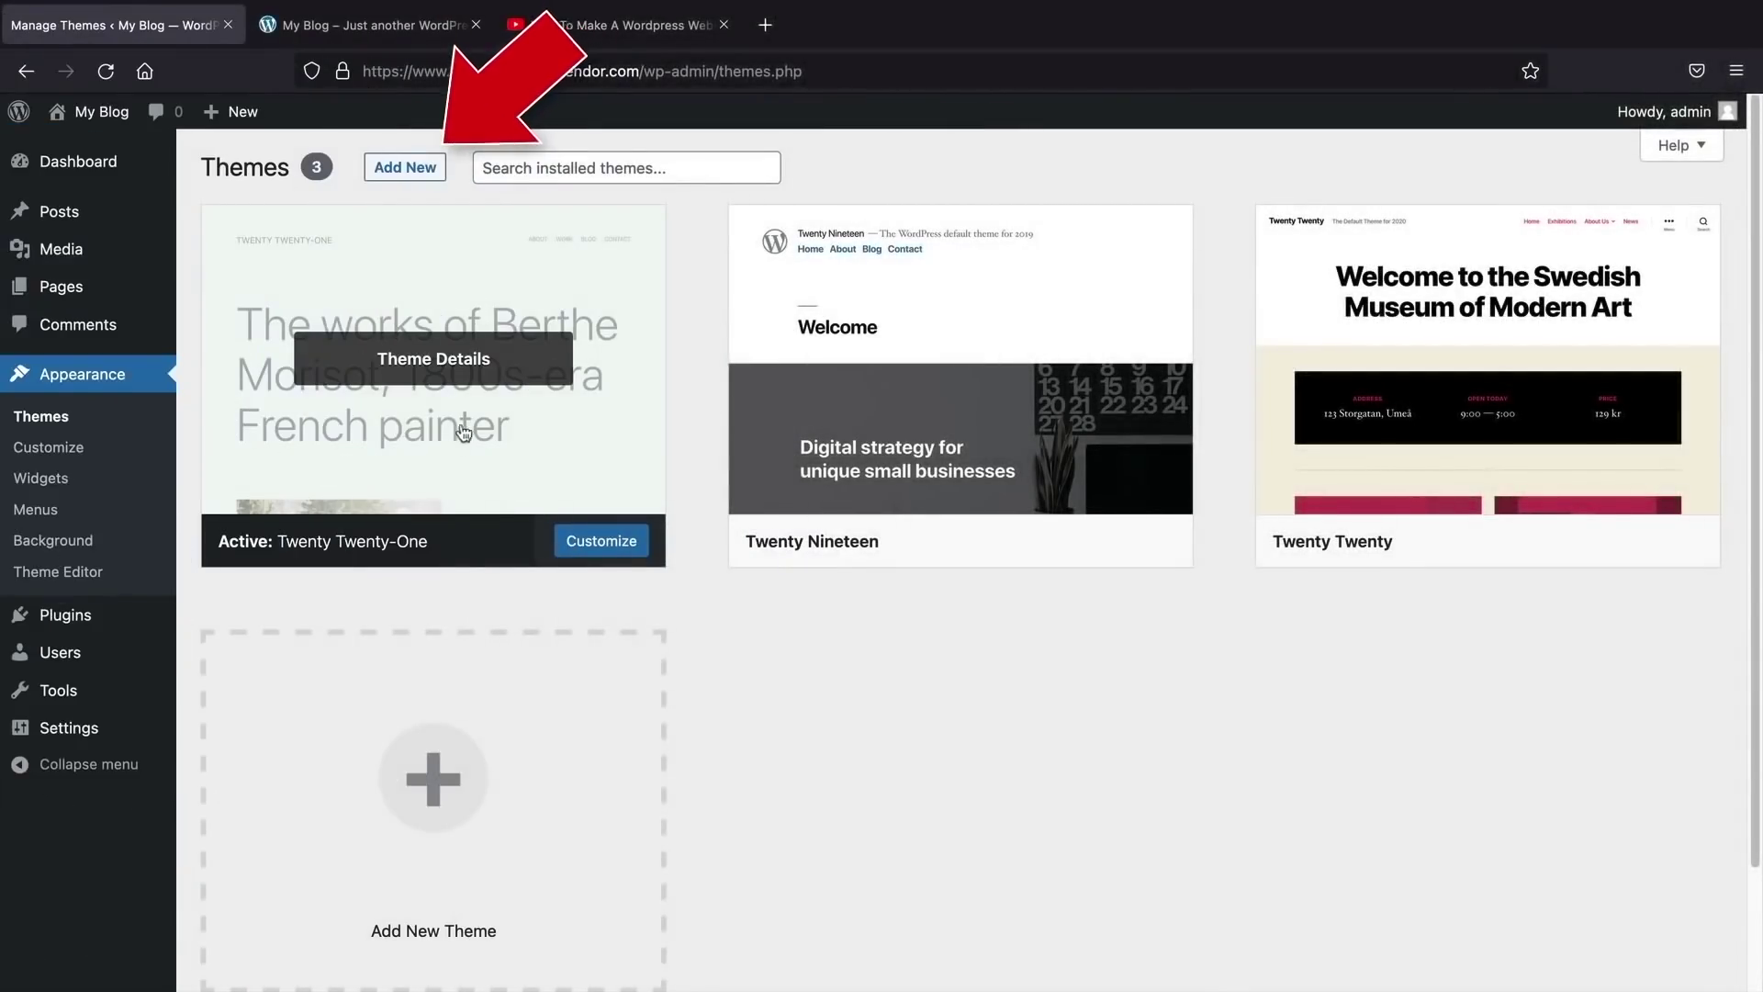
click(415, 168)
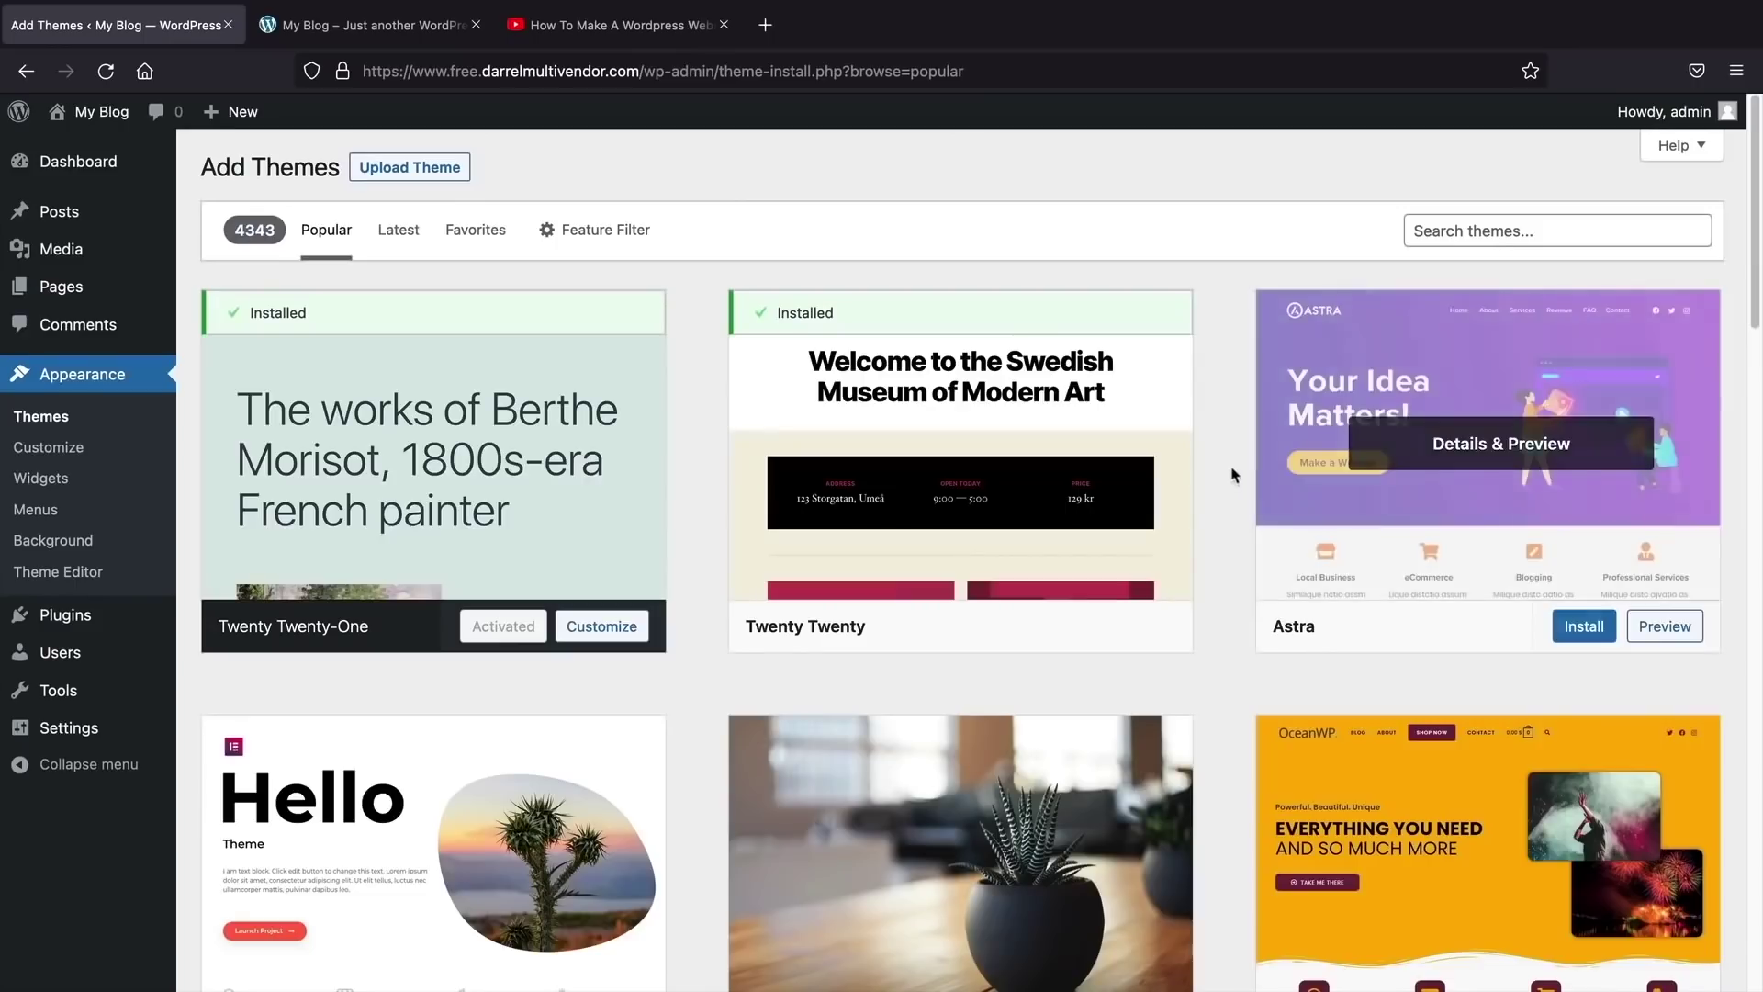
middle_click(1224, 468)
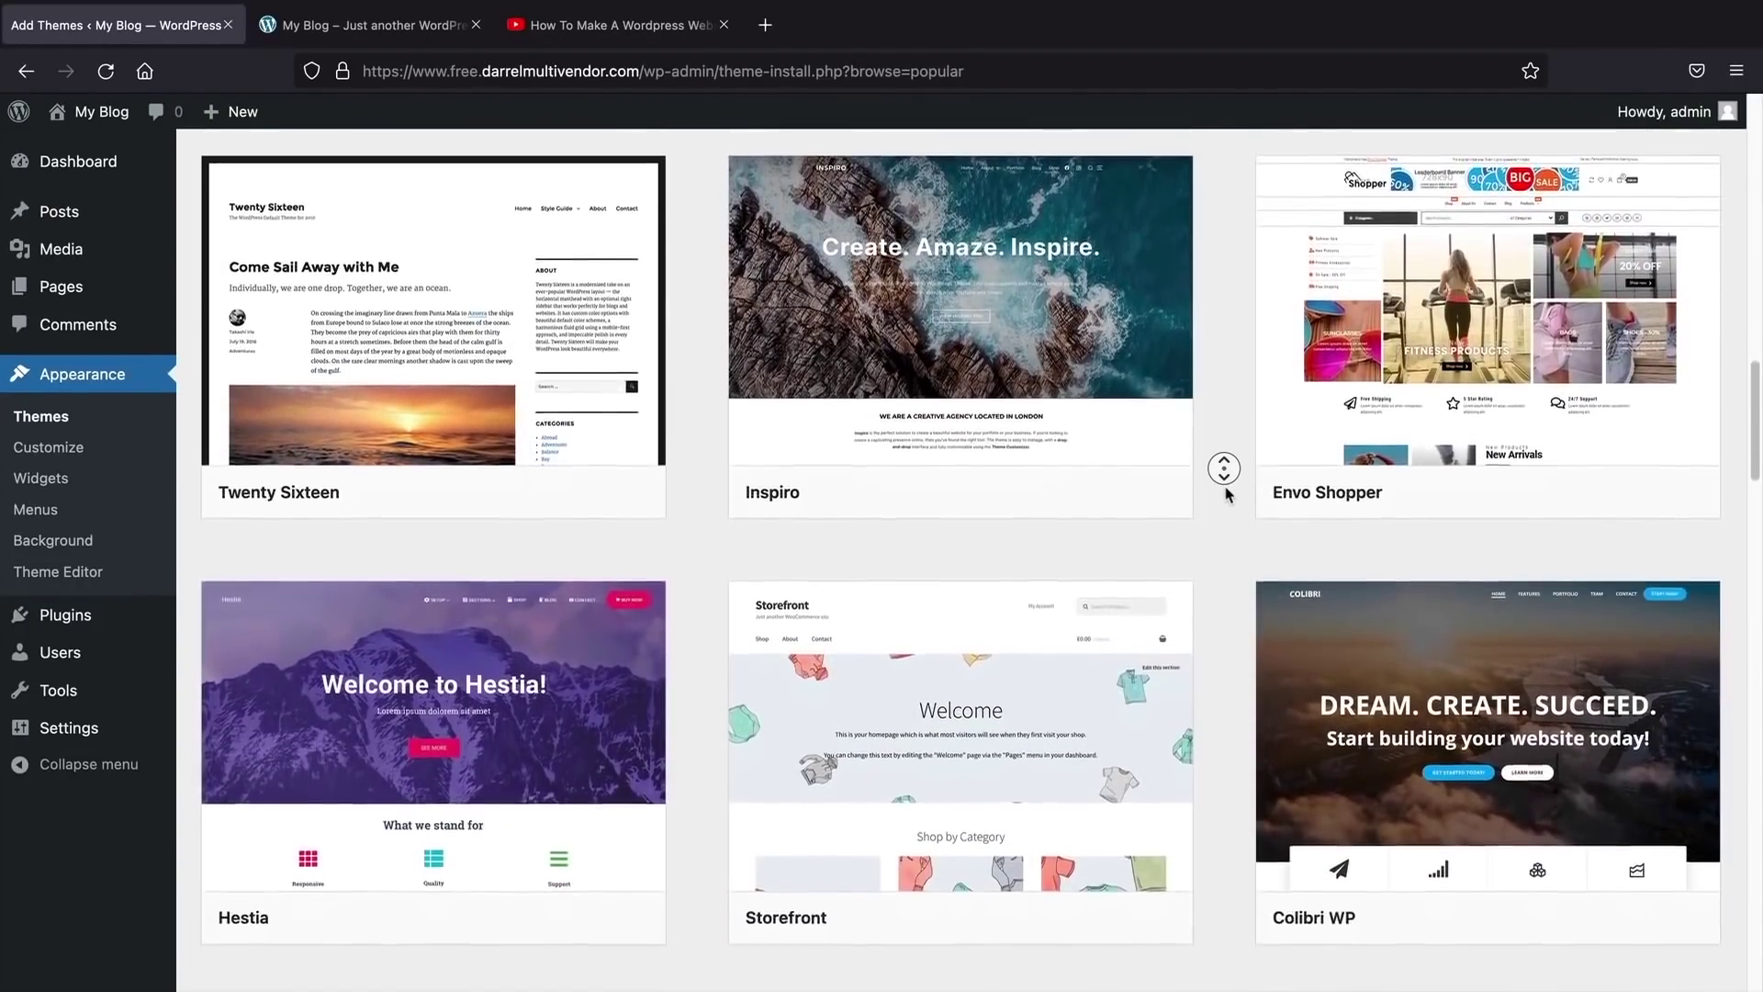
click(1227, 494)
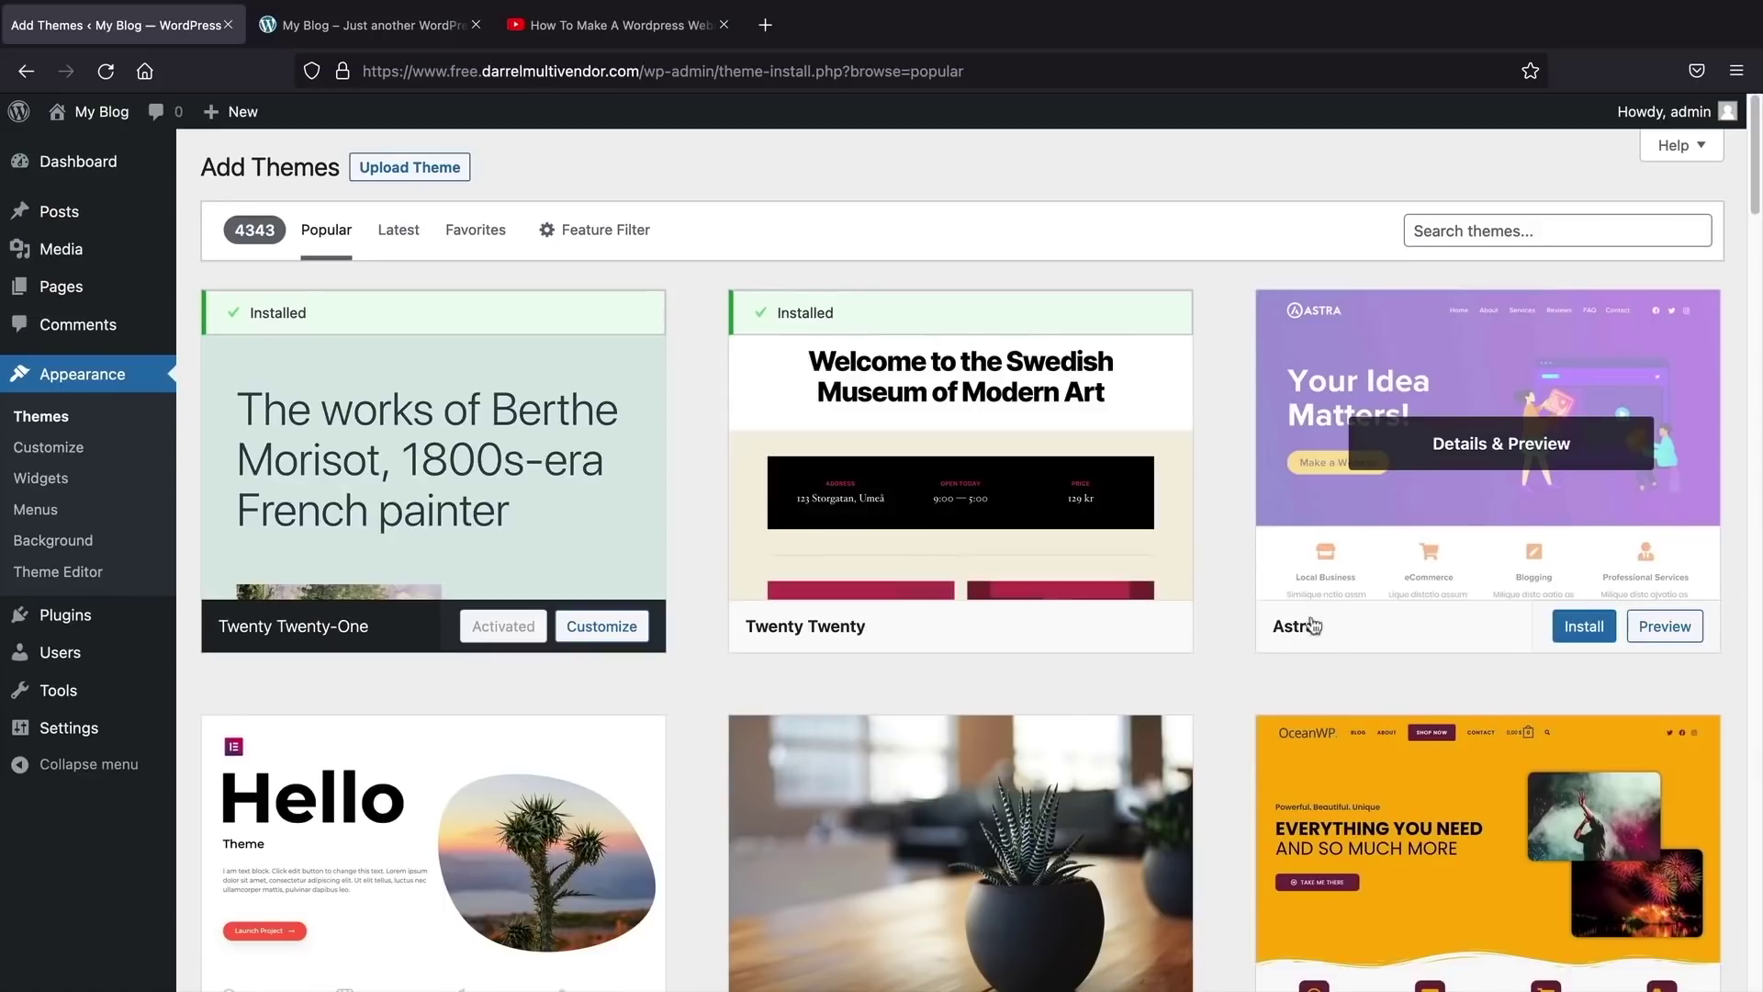
Step: Search the theme directory for 'astra', then install and activate the Astra theme
click(1519, 229)
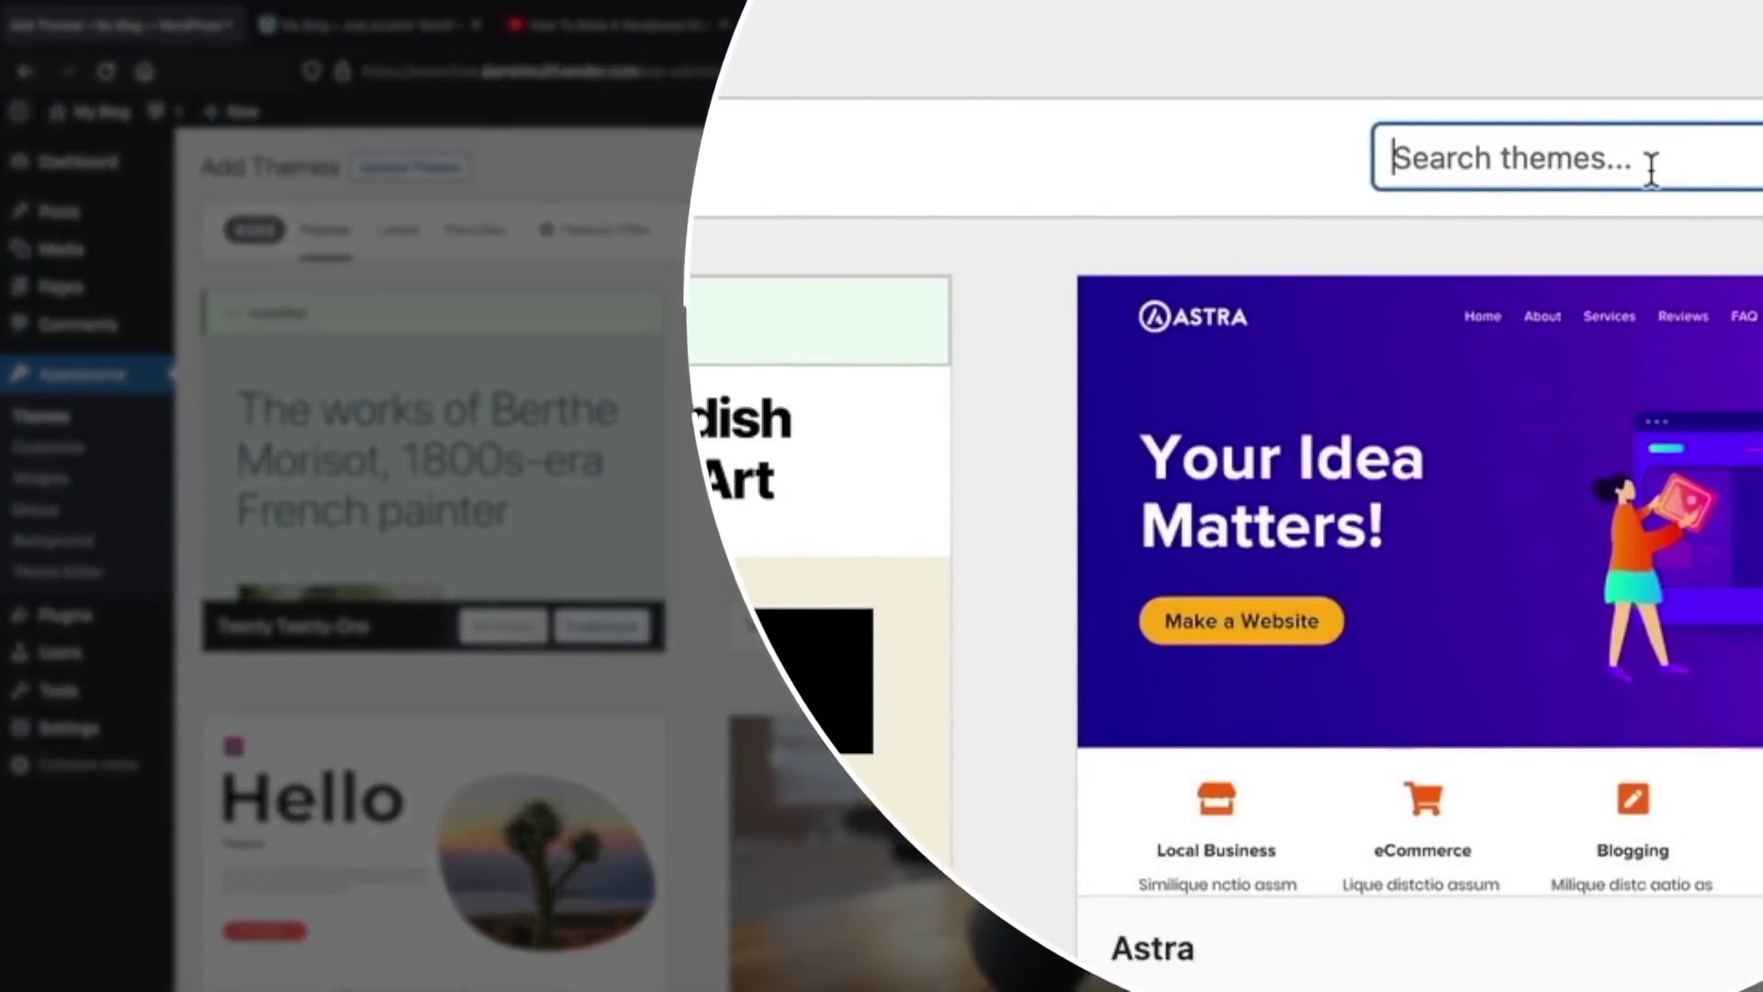
text(astra)
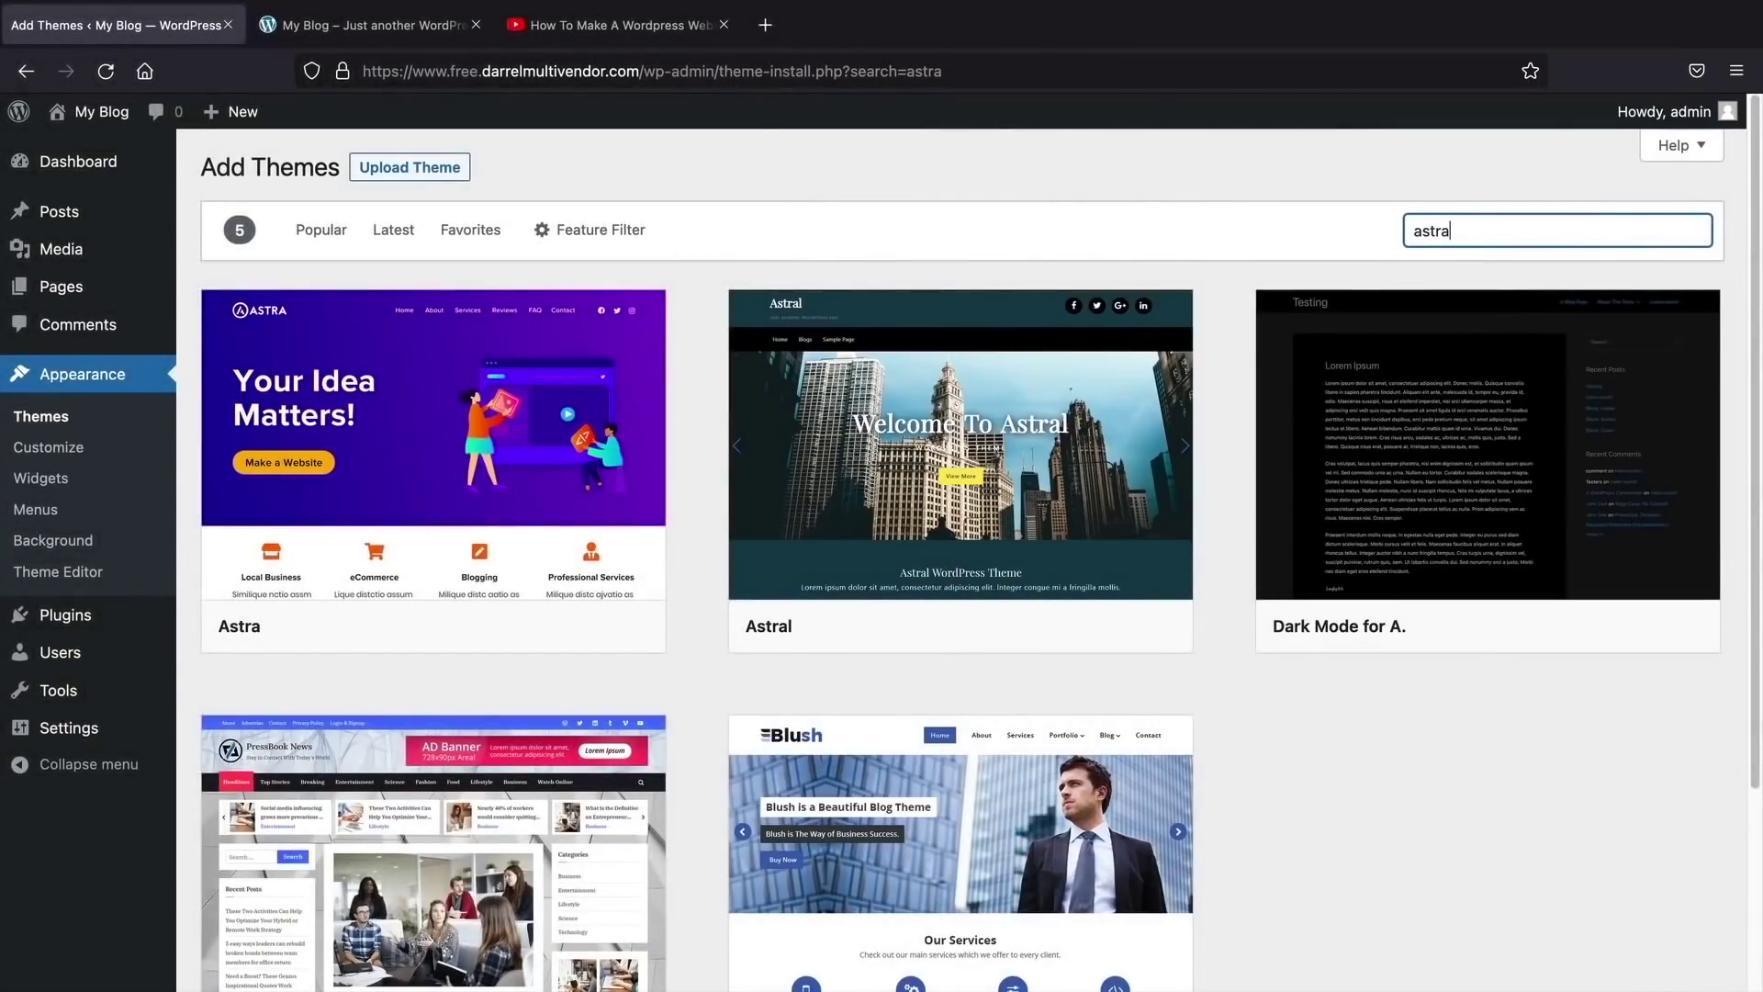
mouse_move(433, 534)
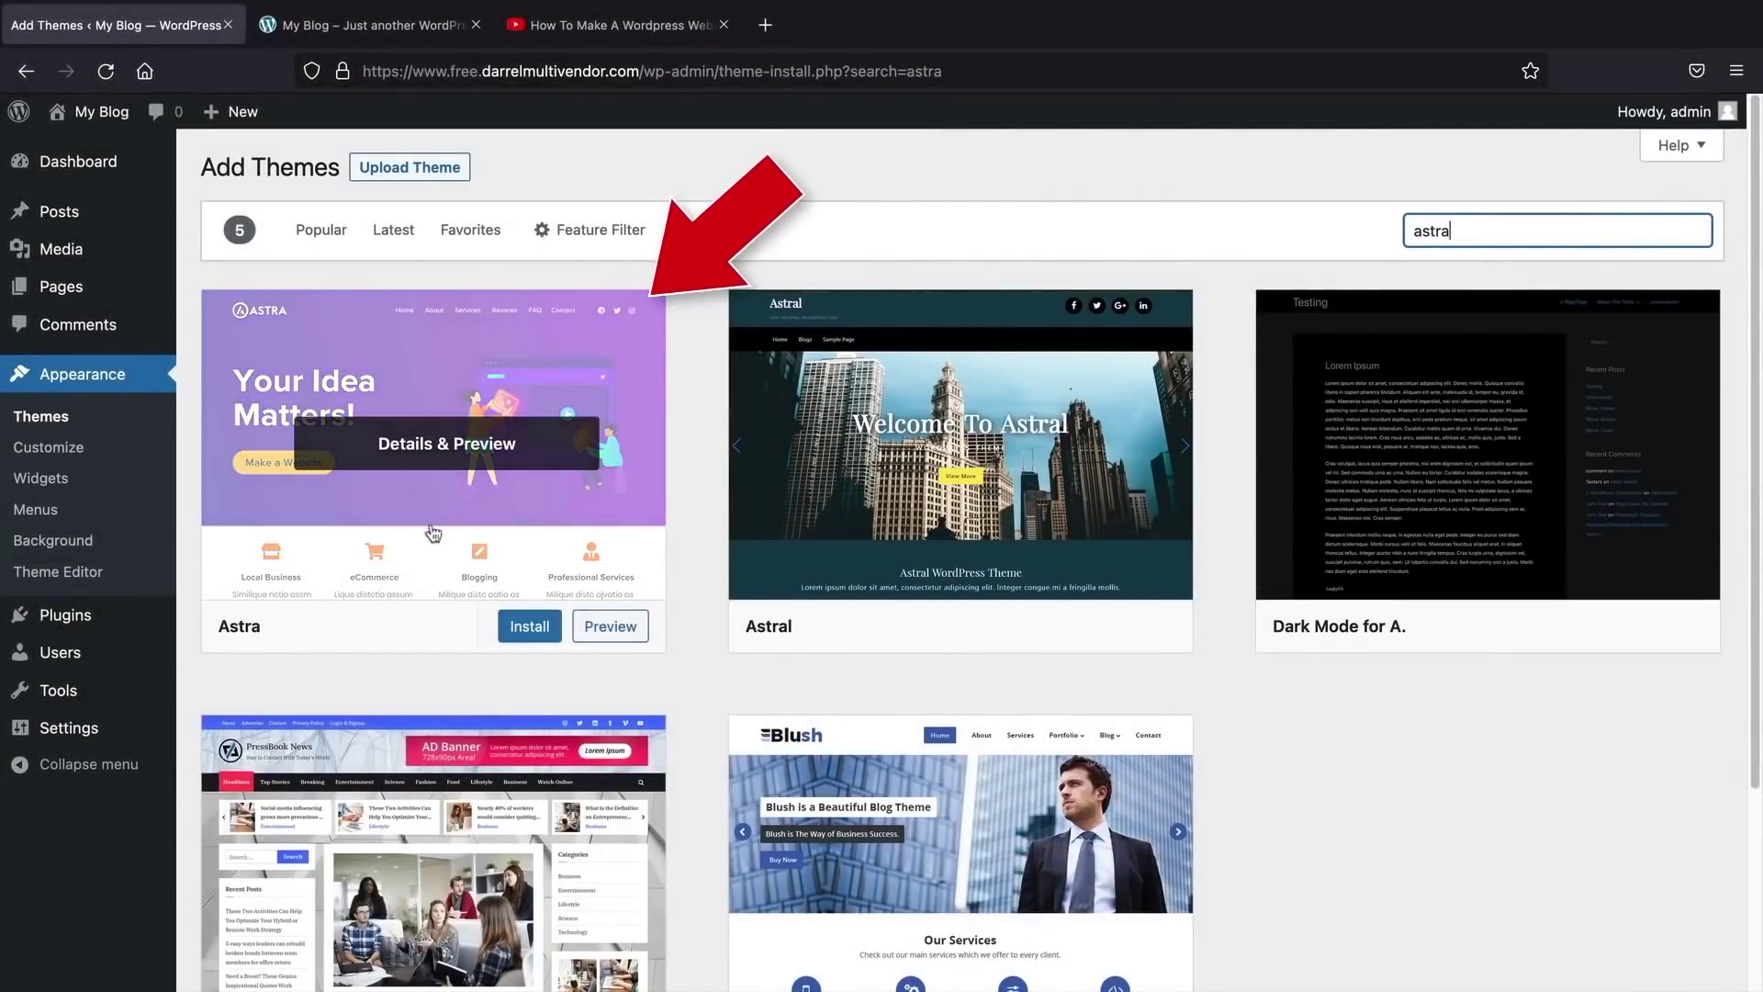
click(448, 448)
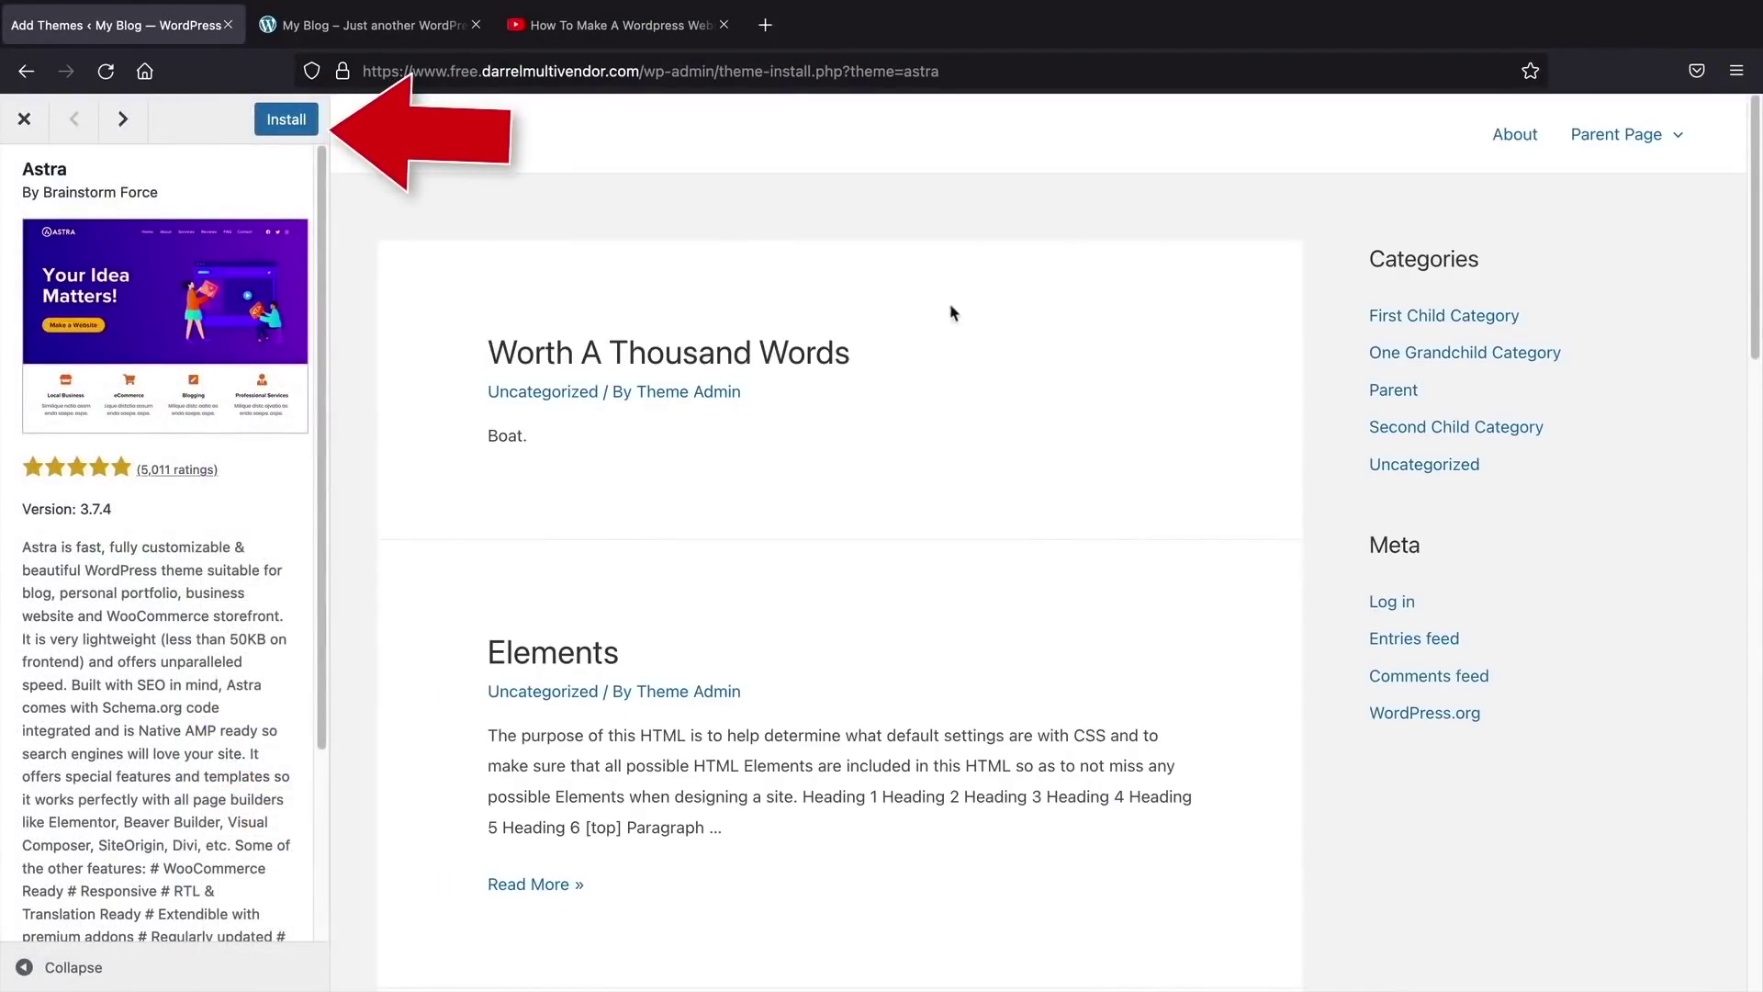
click(287, 132)
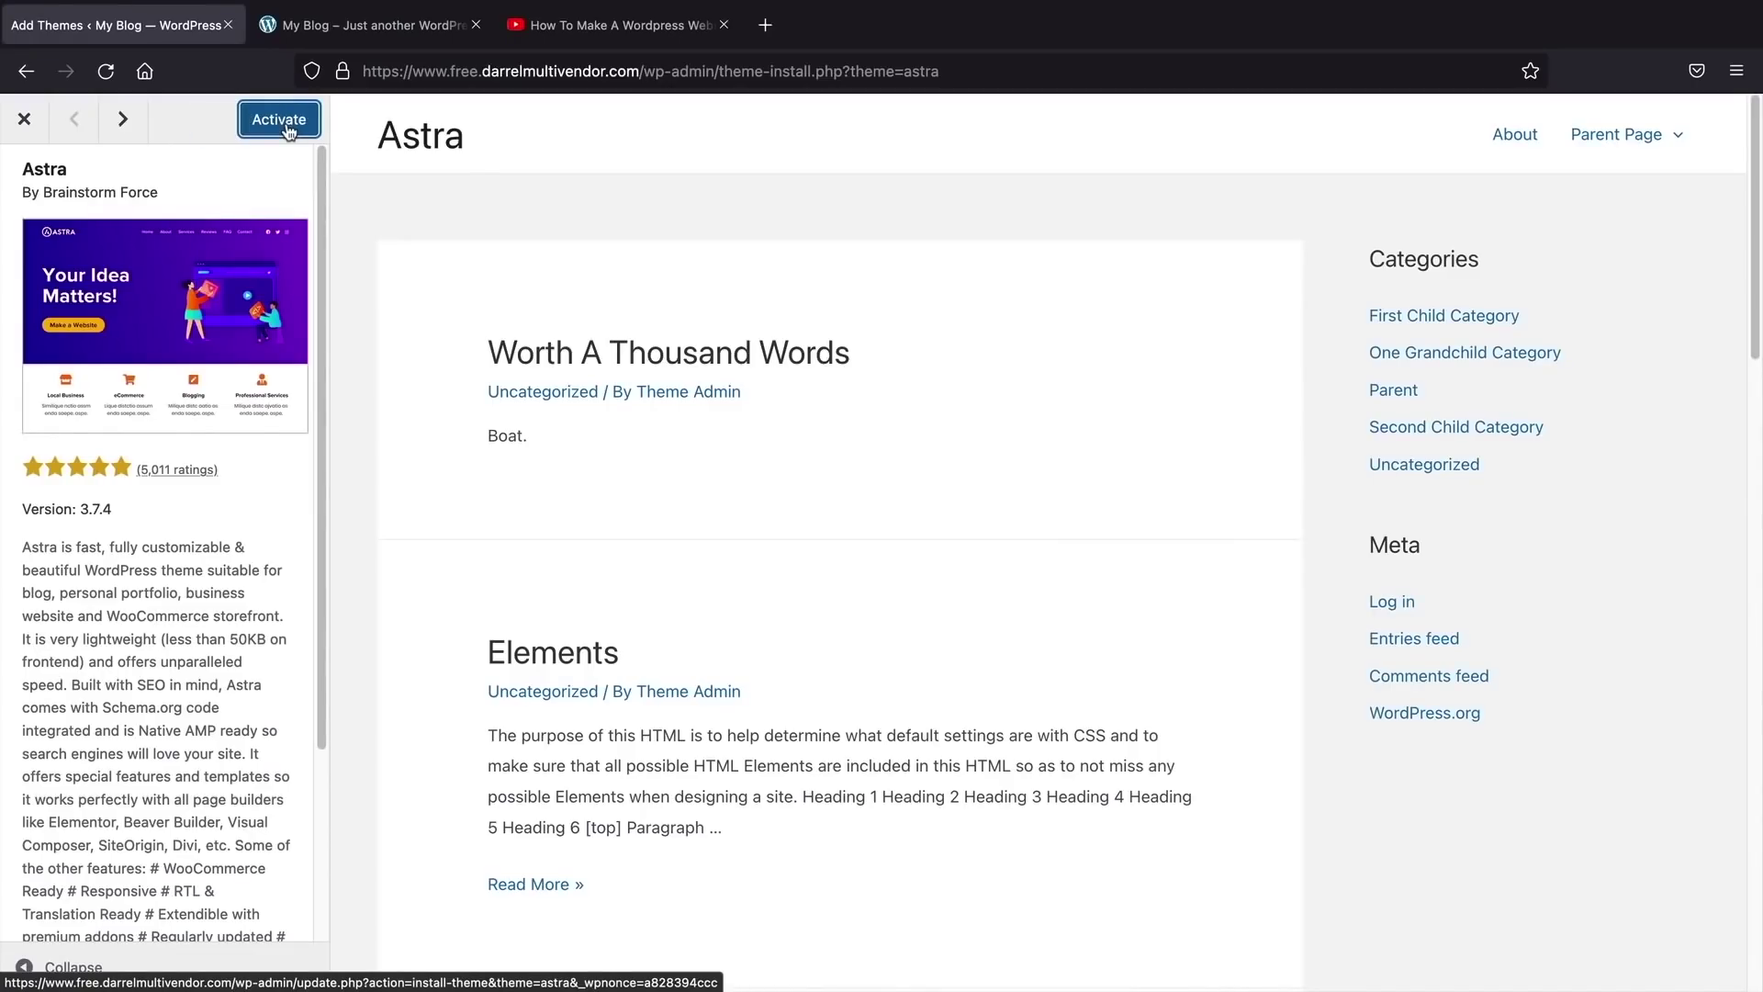
click(286, 124)
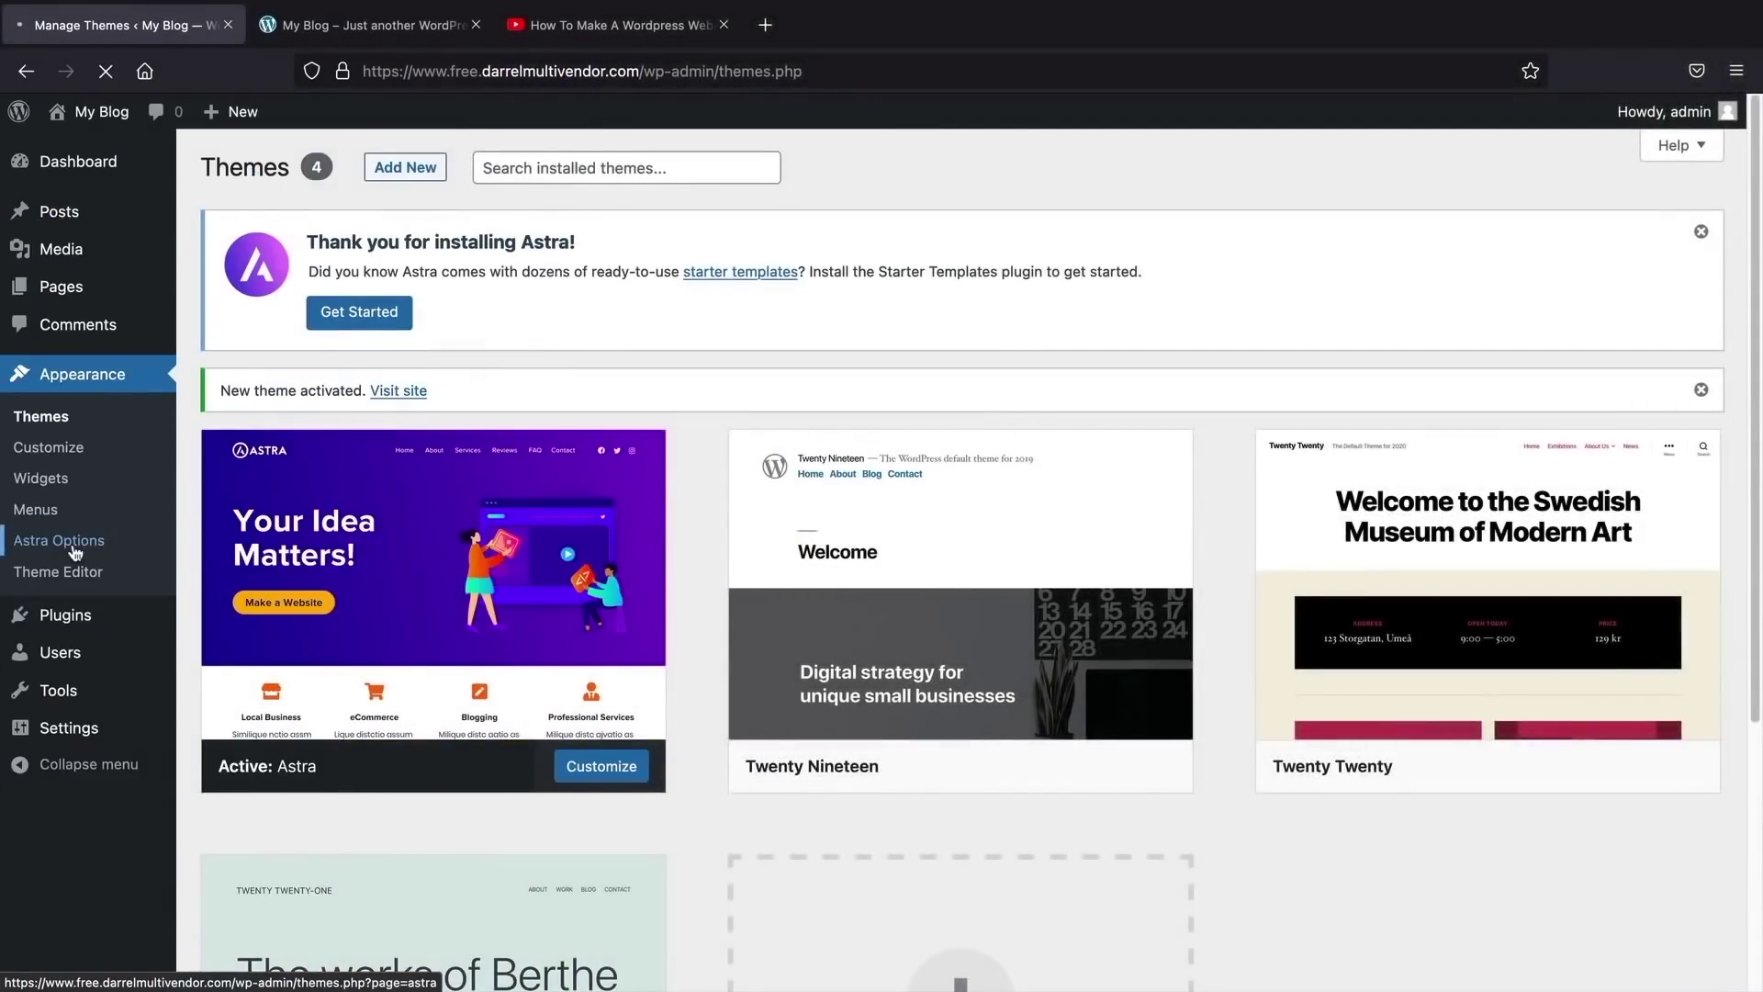
Step: From Appearance > Astra Options, install the Starter Templates importer plugin
click(145, 544)
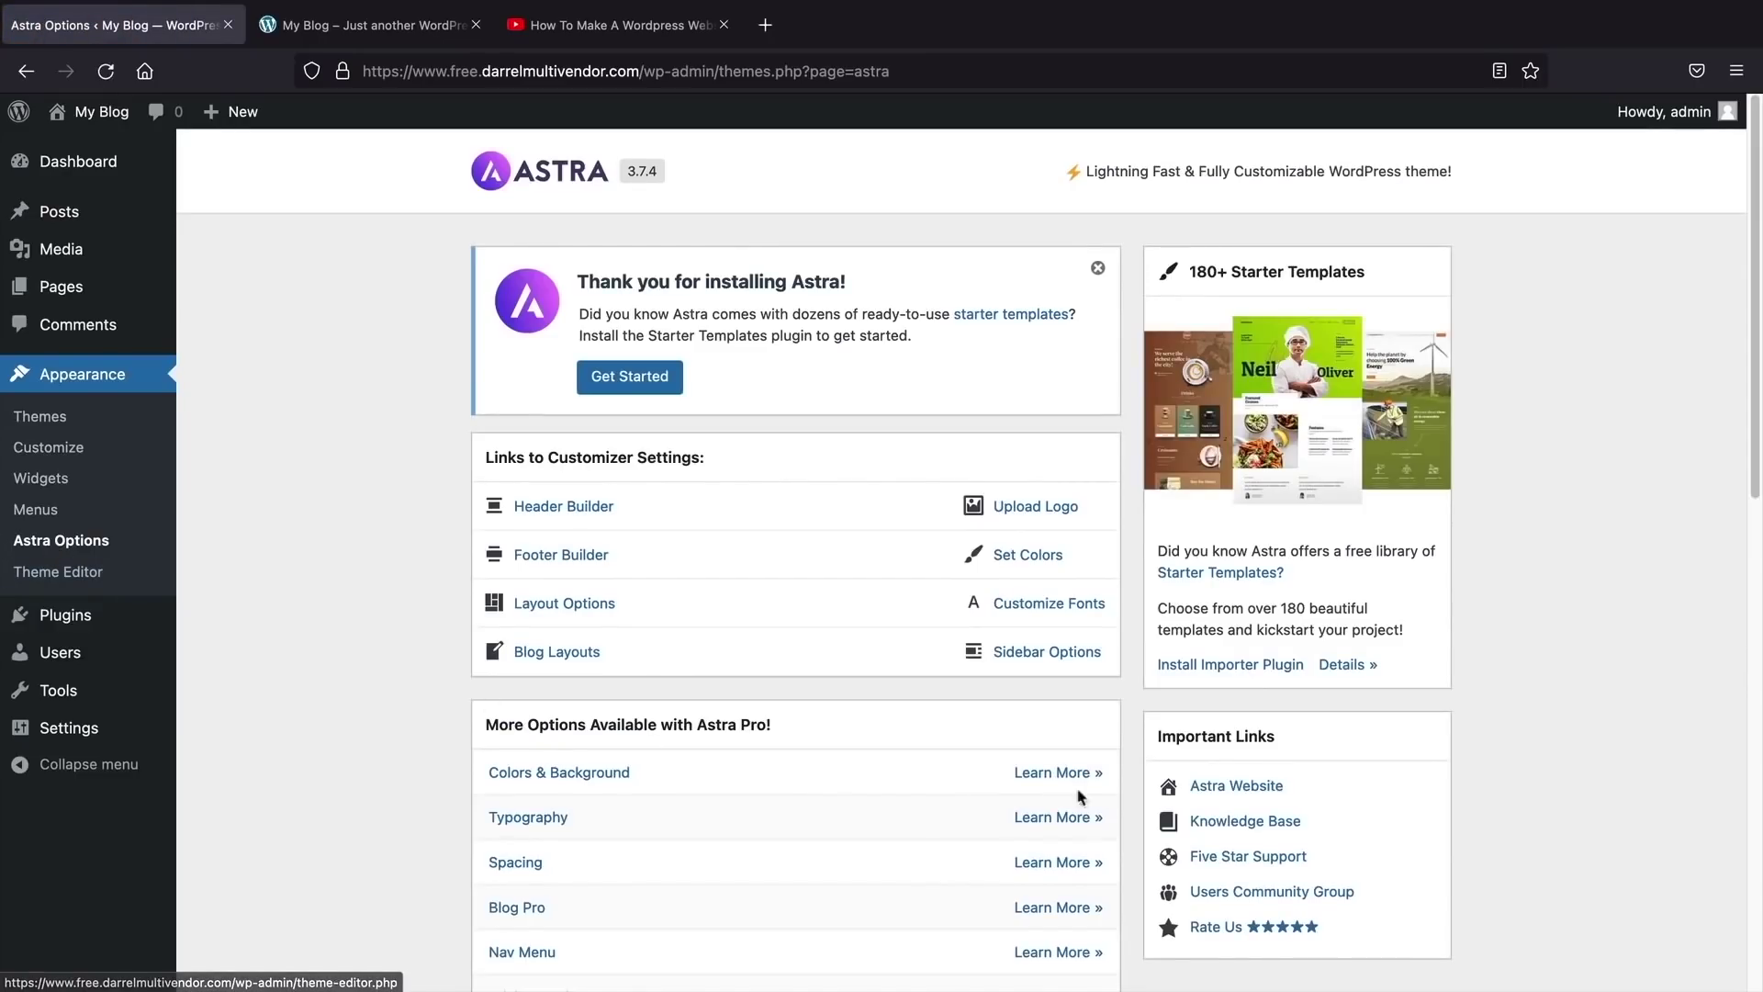
click(1187, 667)
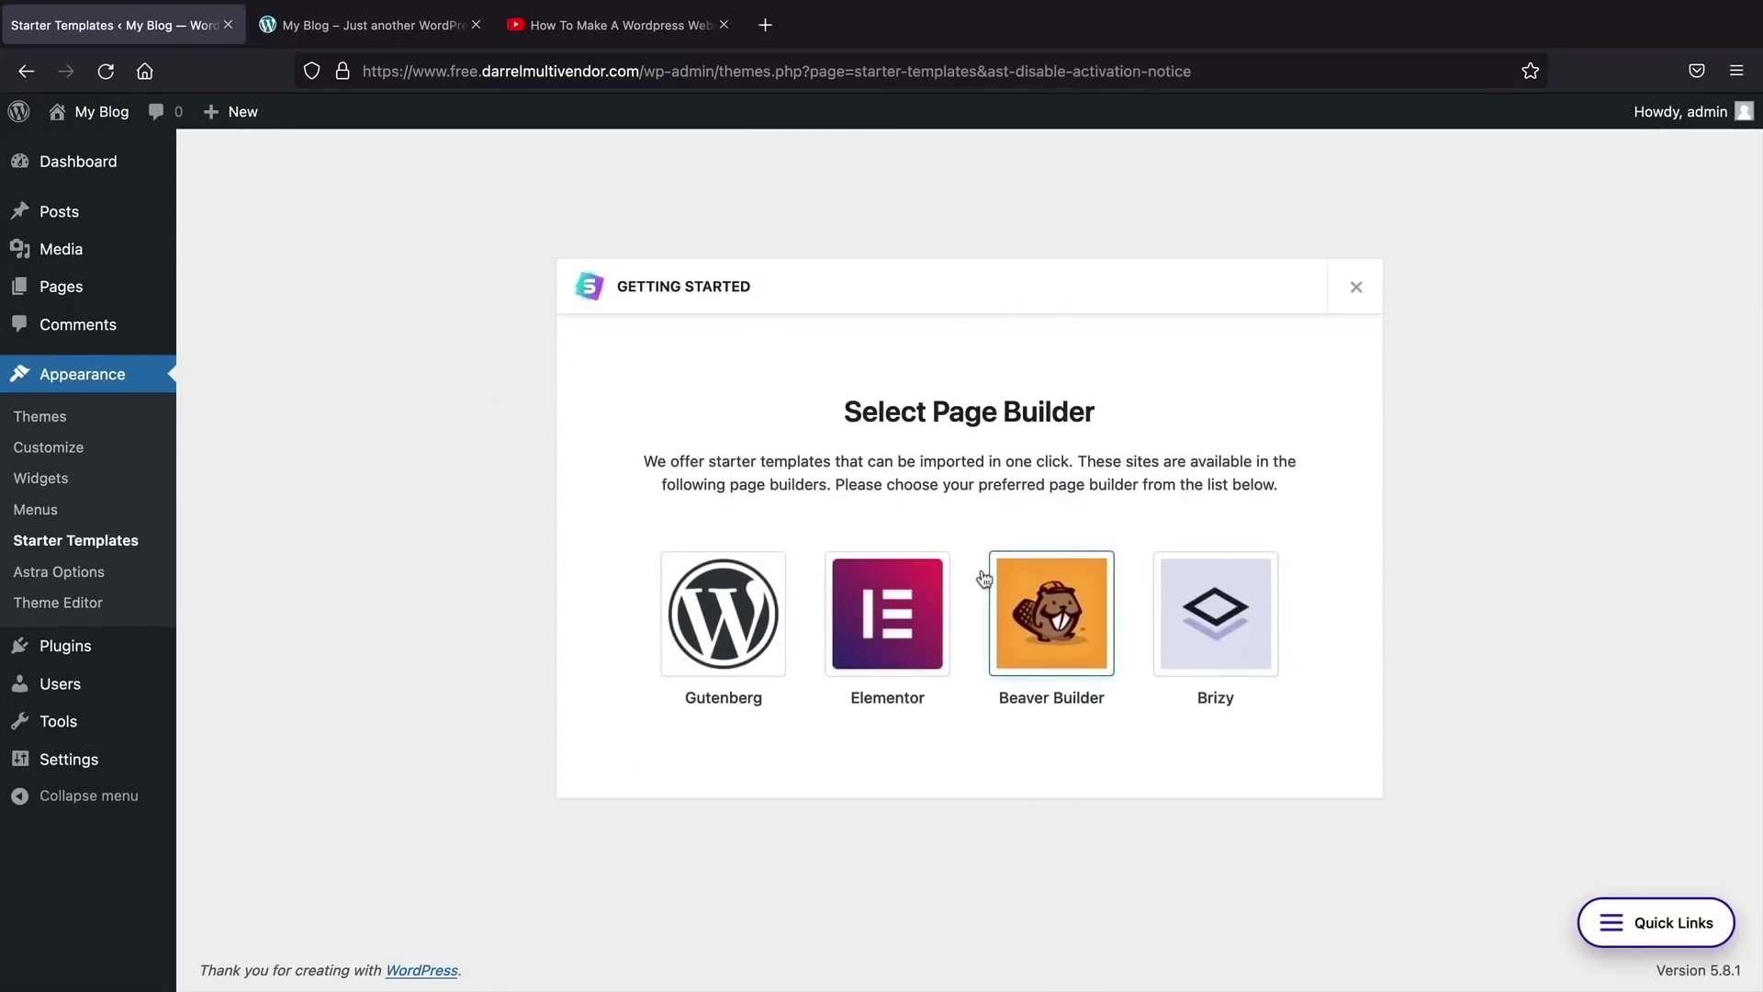
click(895, 623)
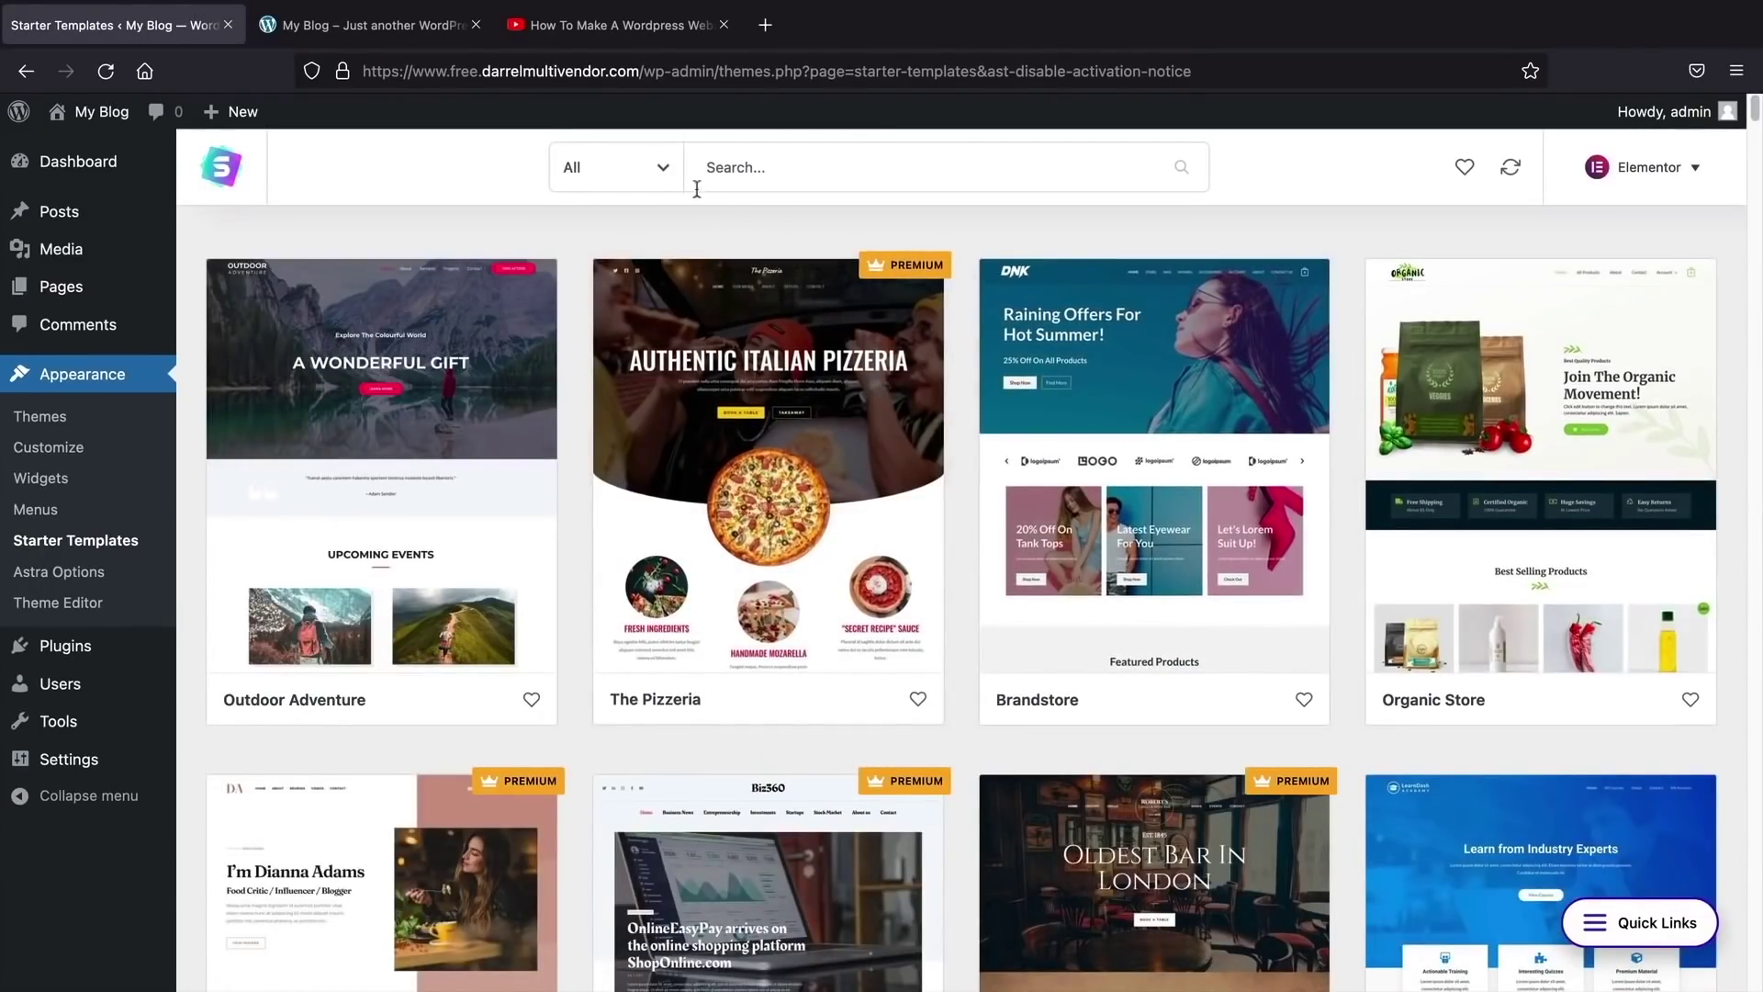
click(664, 170)
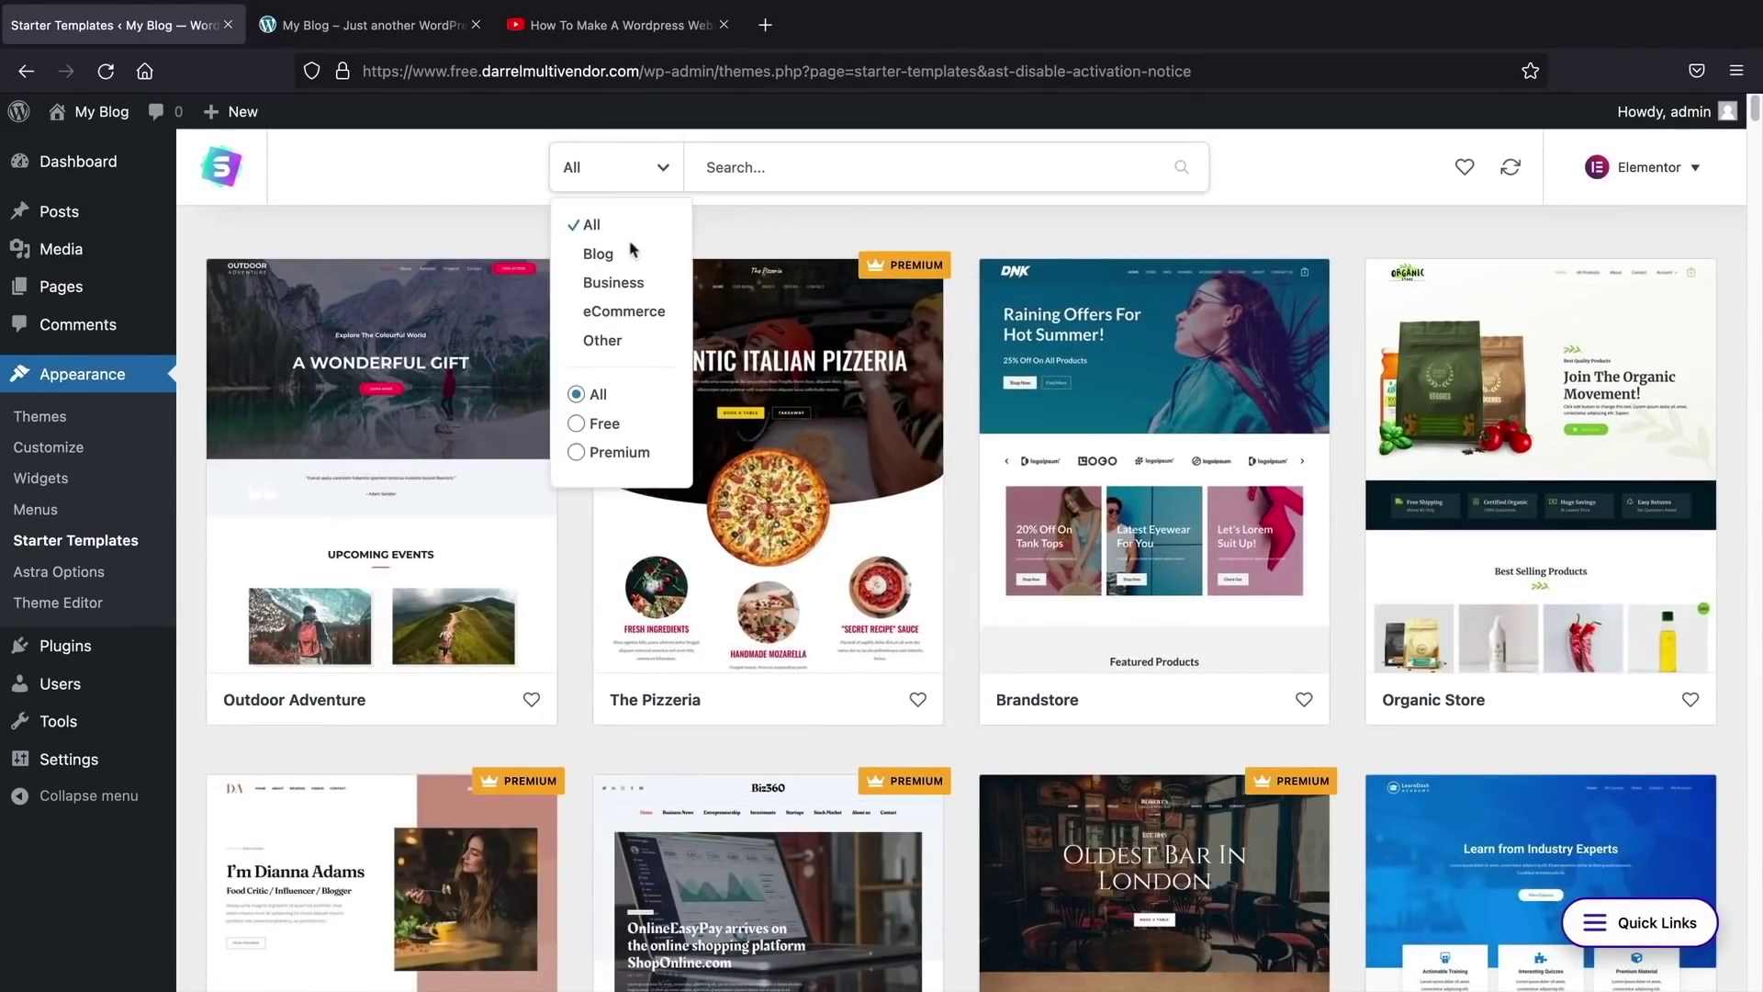
click(623, 312)
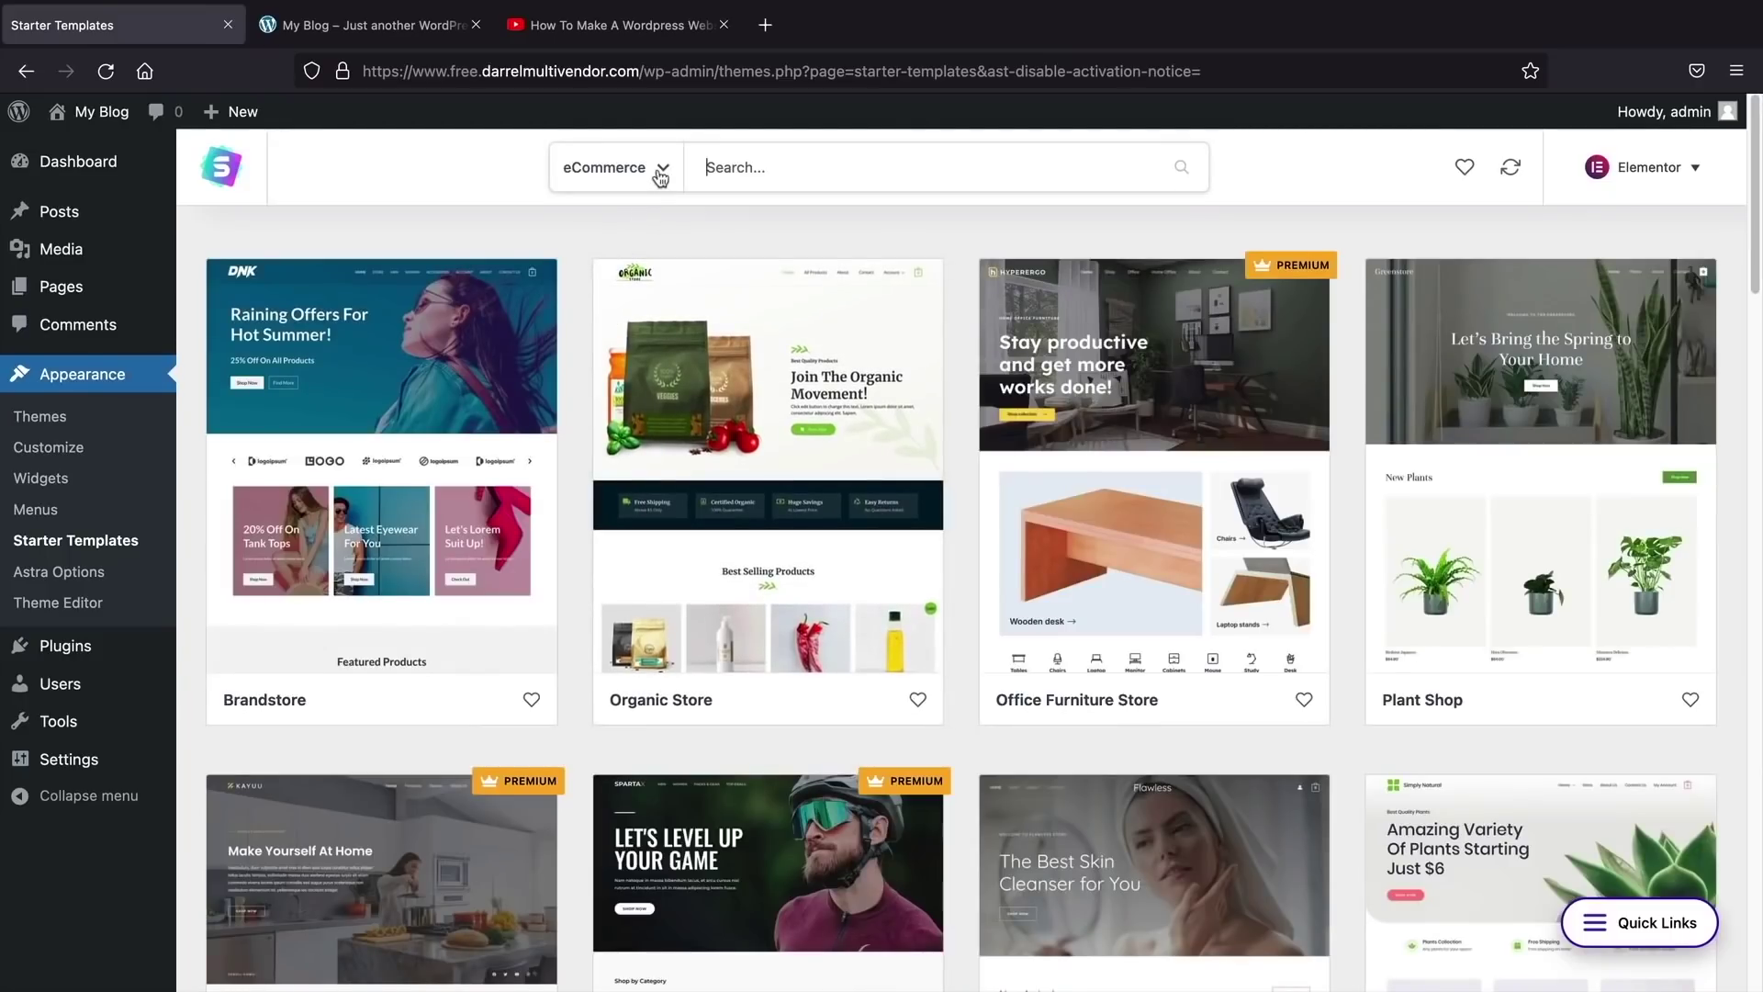
click(663, 170)
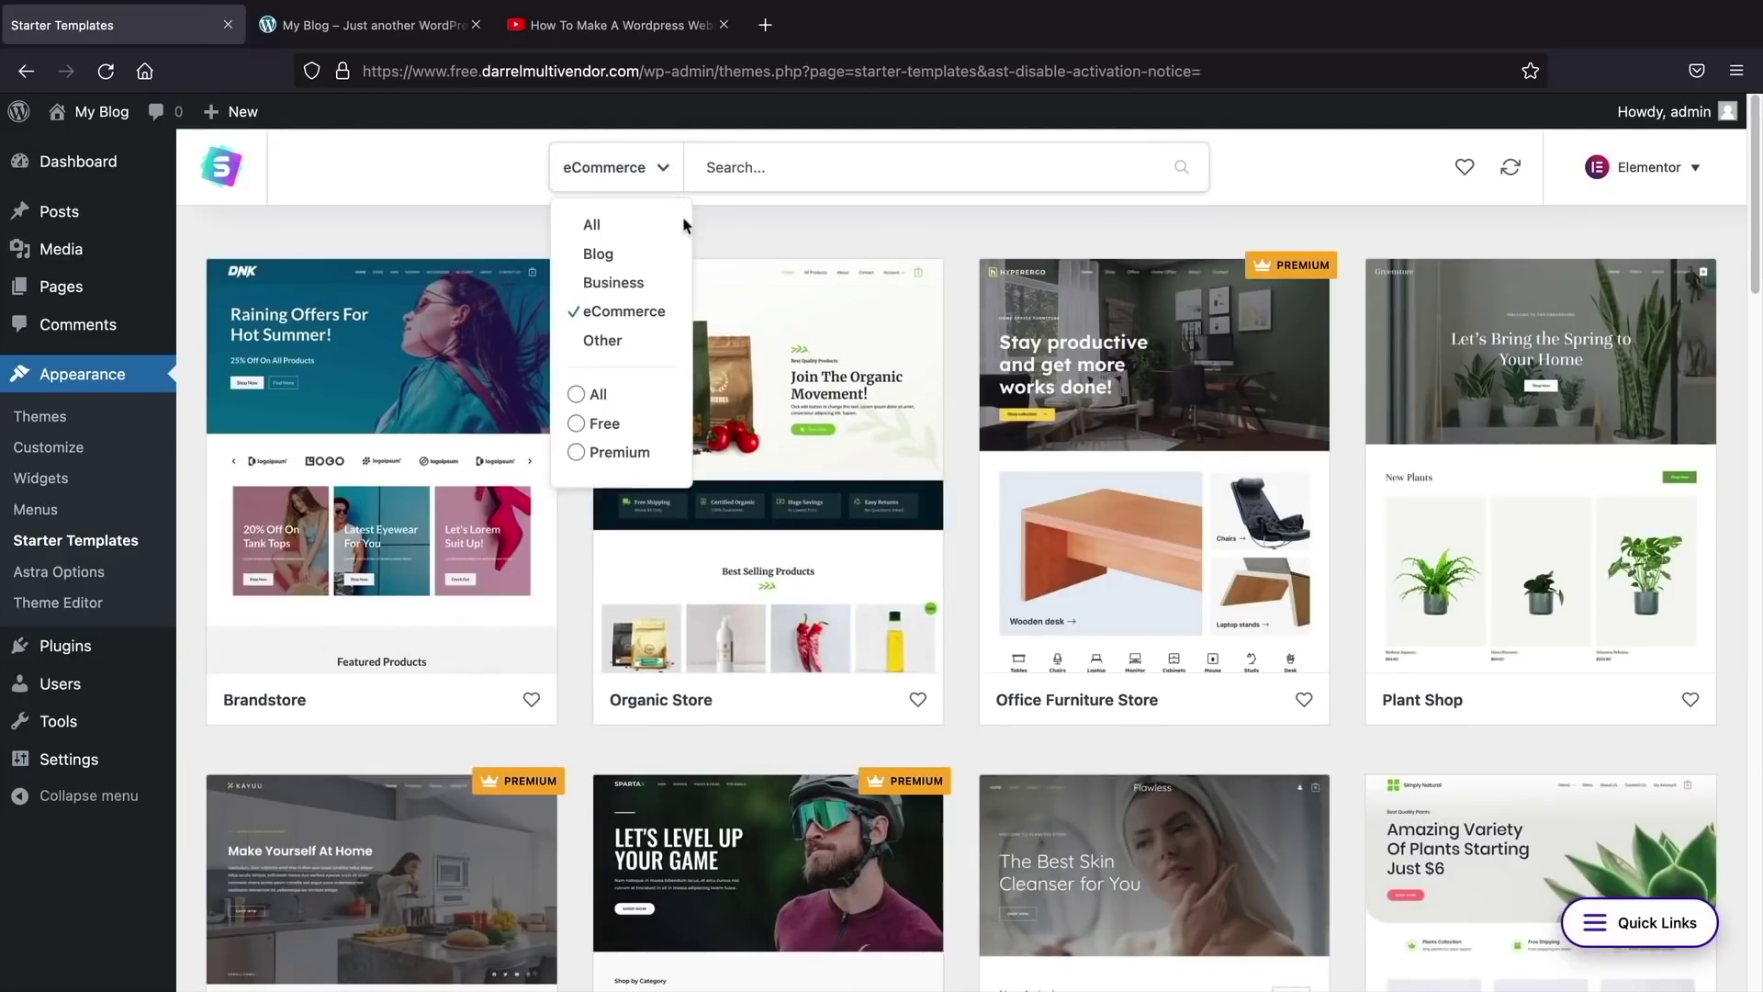
click(577, 424)
middle_click(1726, 434)
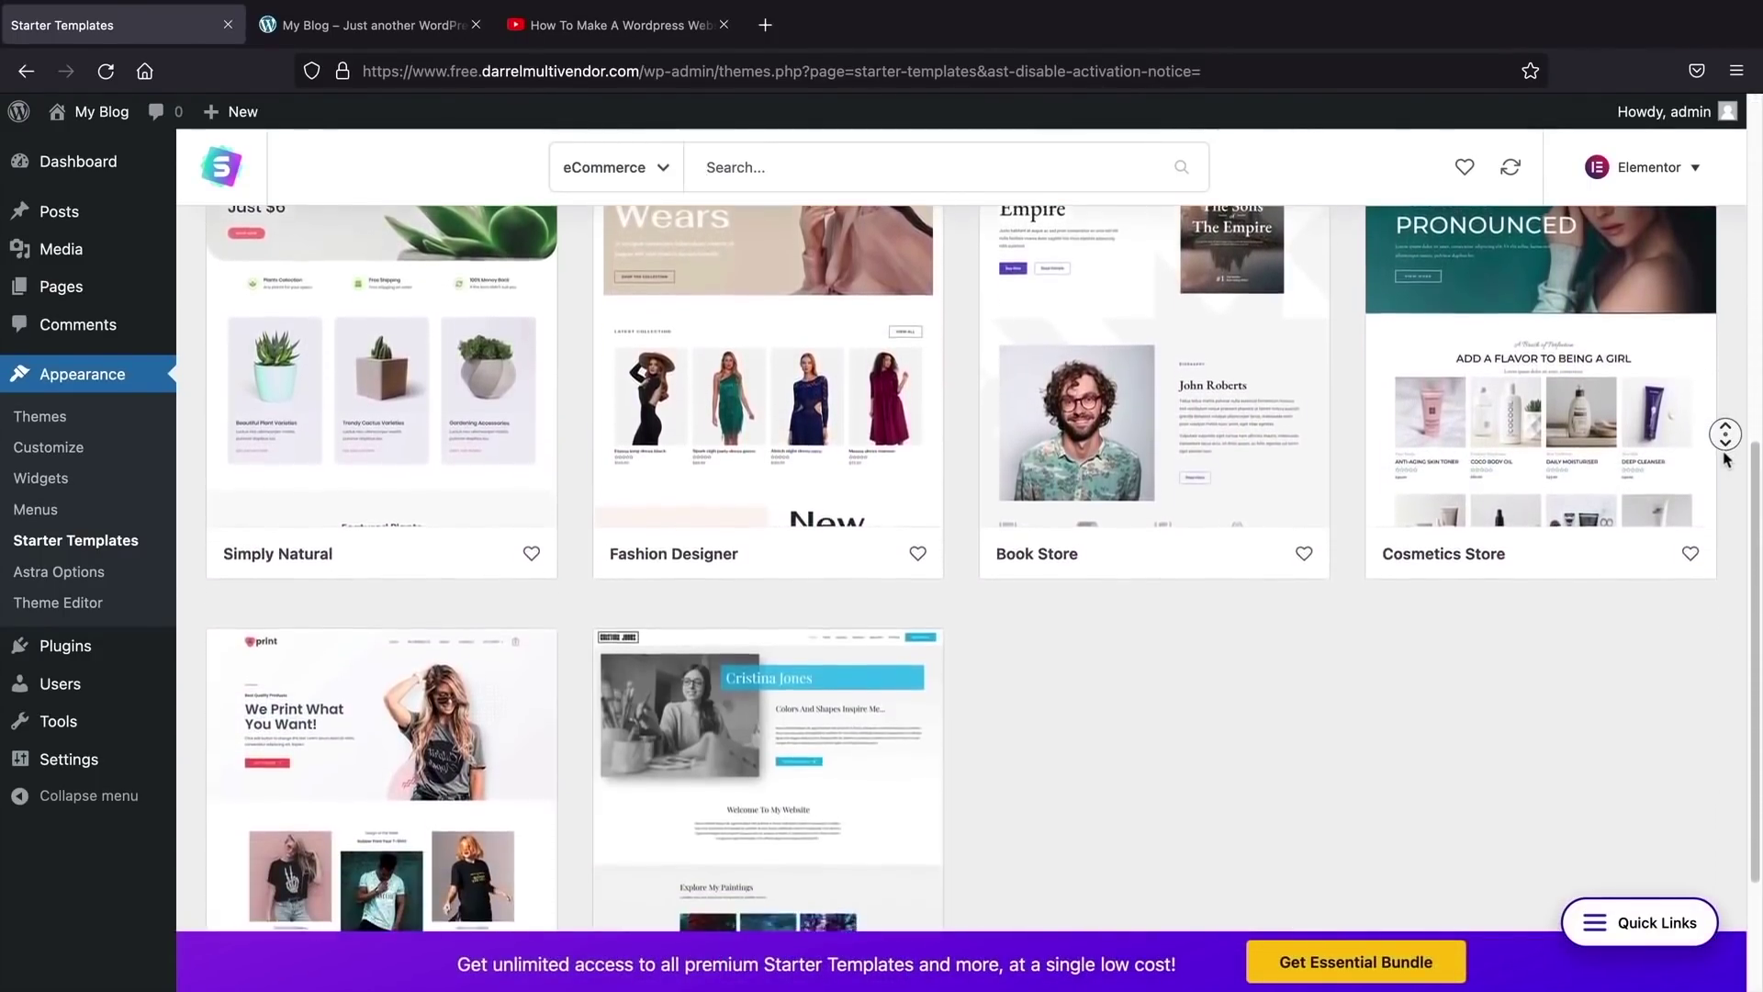
middle_click(1724, 461)
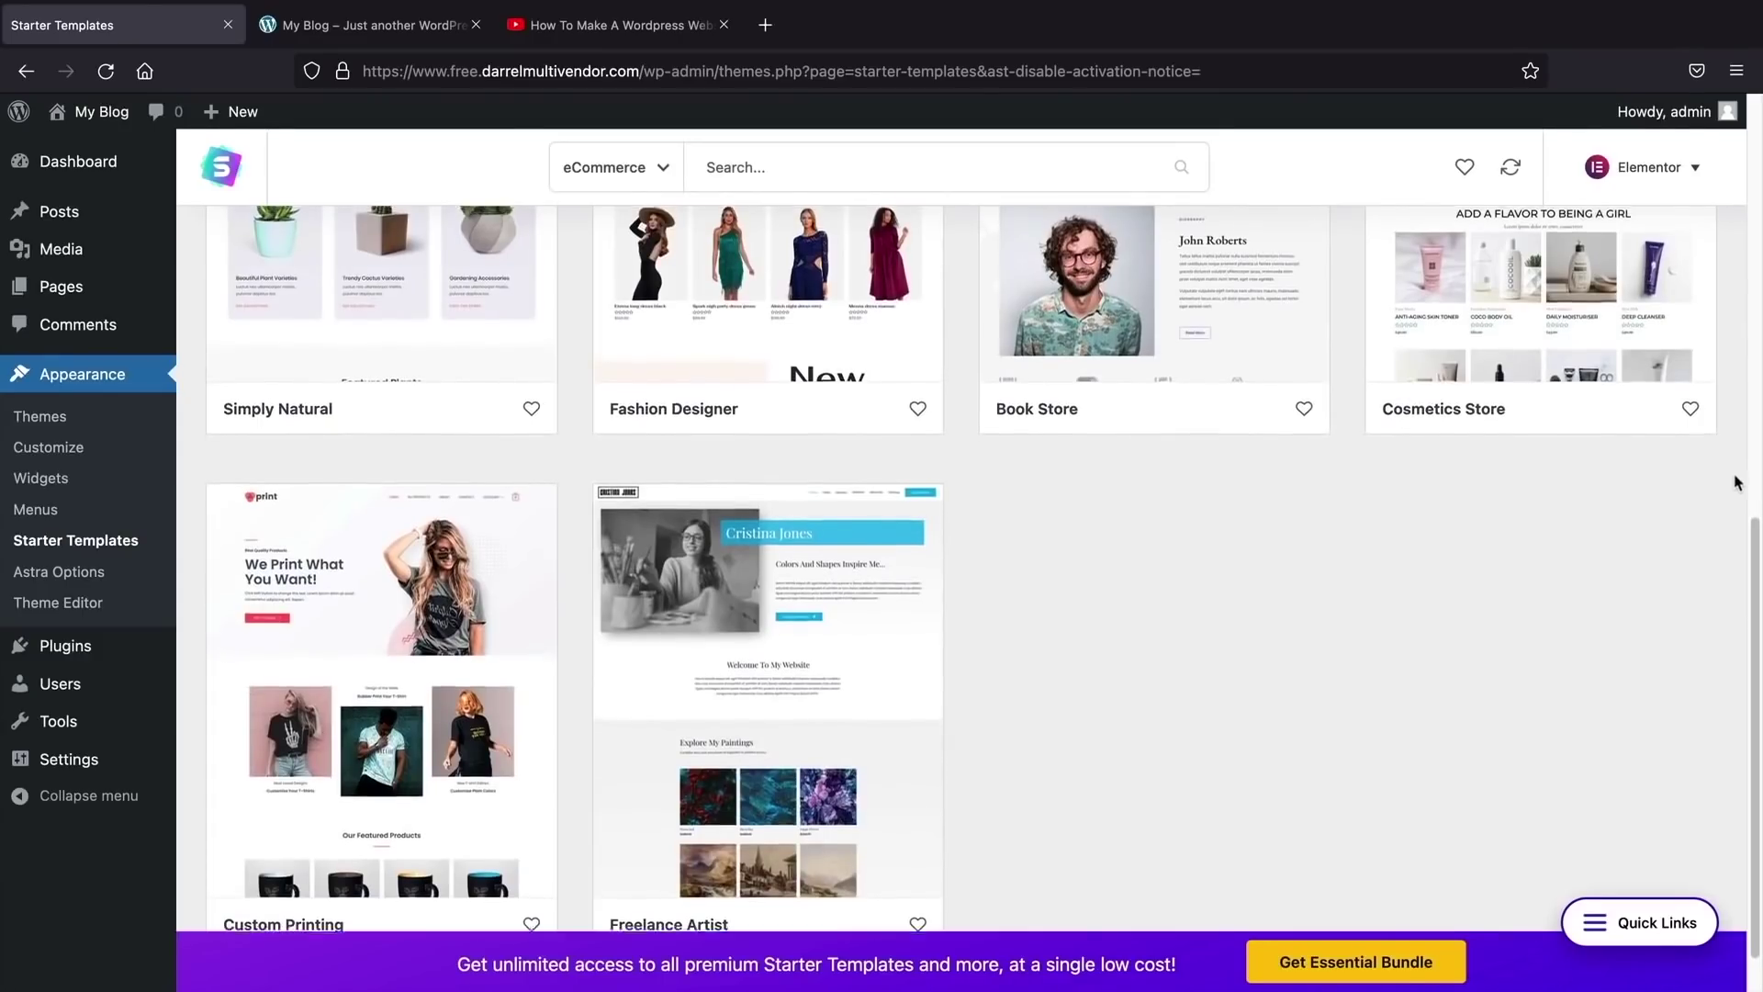
scroll(1736, 473, up, 3)
scroll(1736, 482, up, 6)
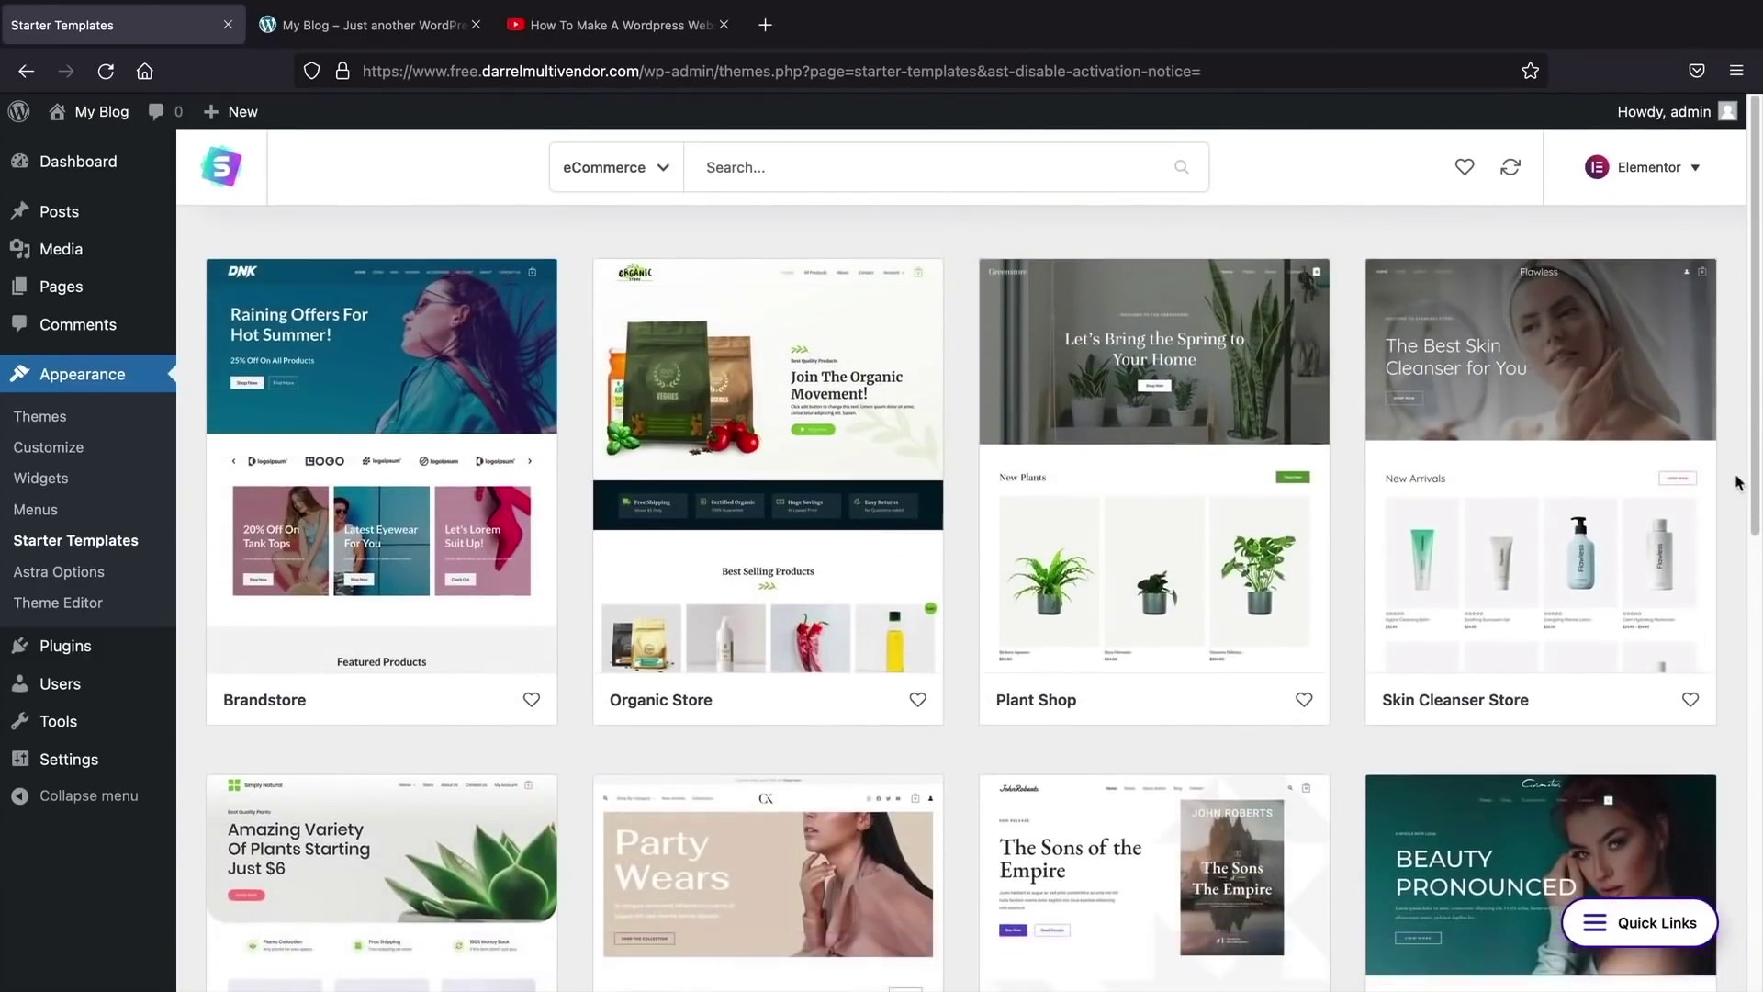
Step: Switch to the multivendortutorial.com store tab and scroll its homepage to the footer and back
click(337, 35)
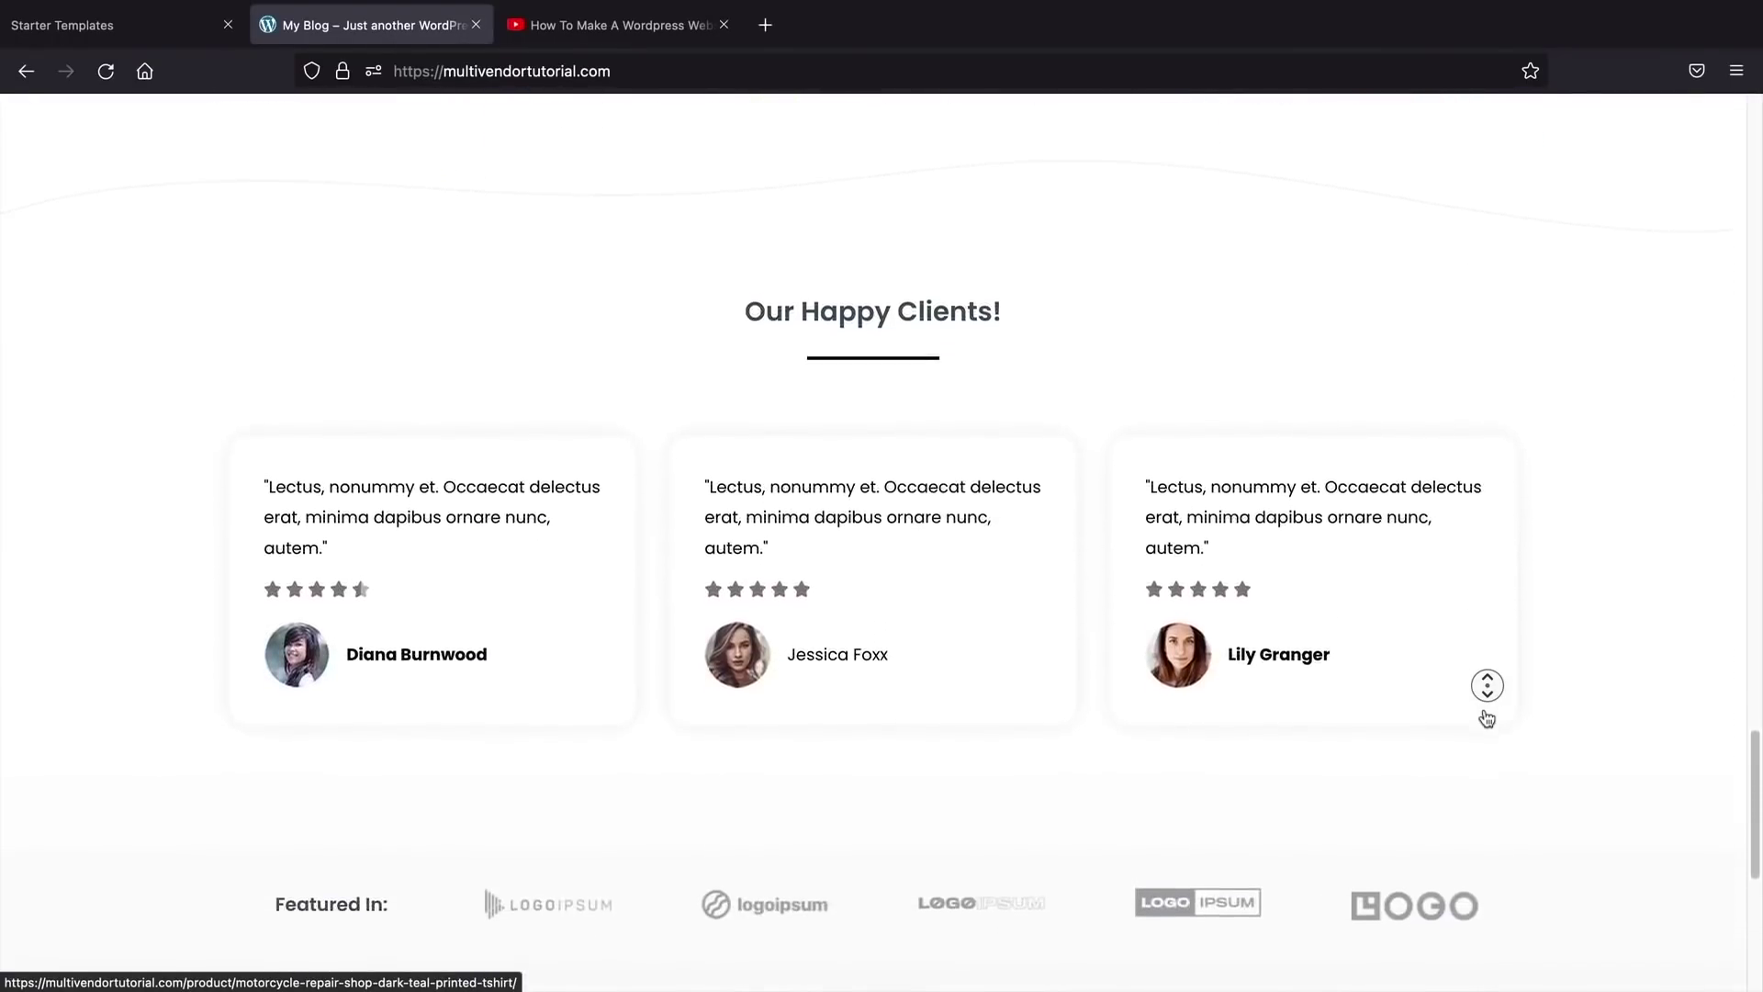
middle_click(1487, 716)
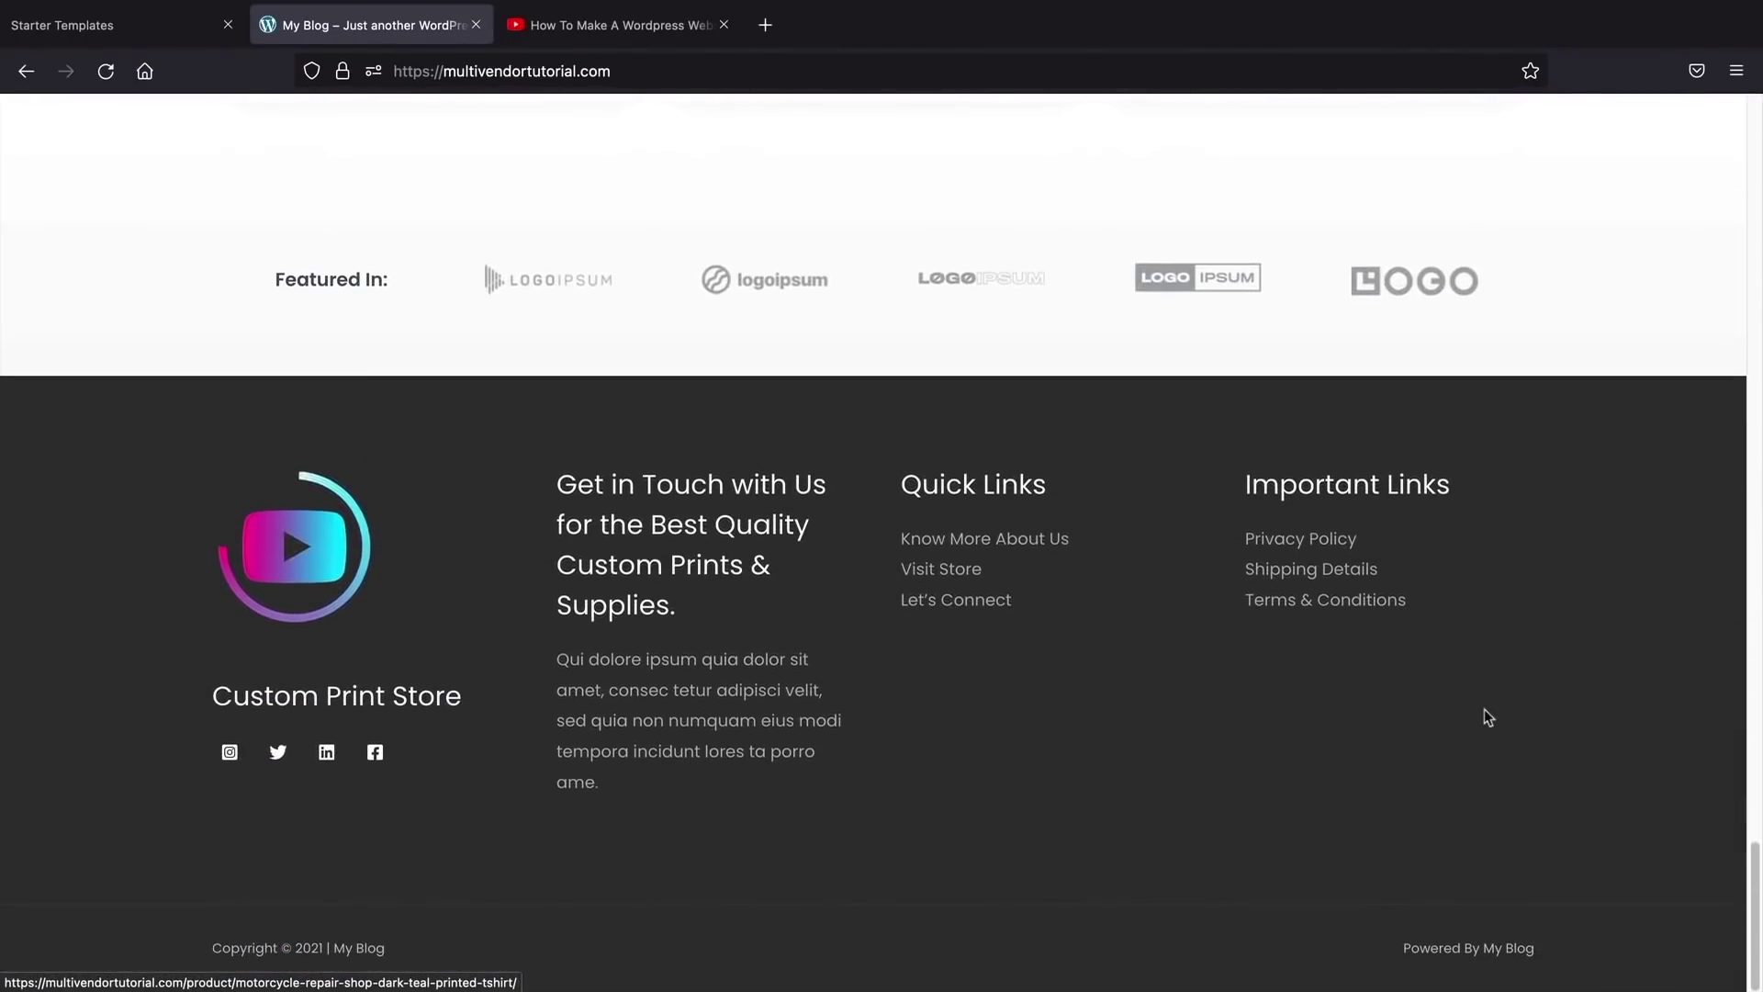
drag(1732, 863, 1753, 160)
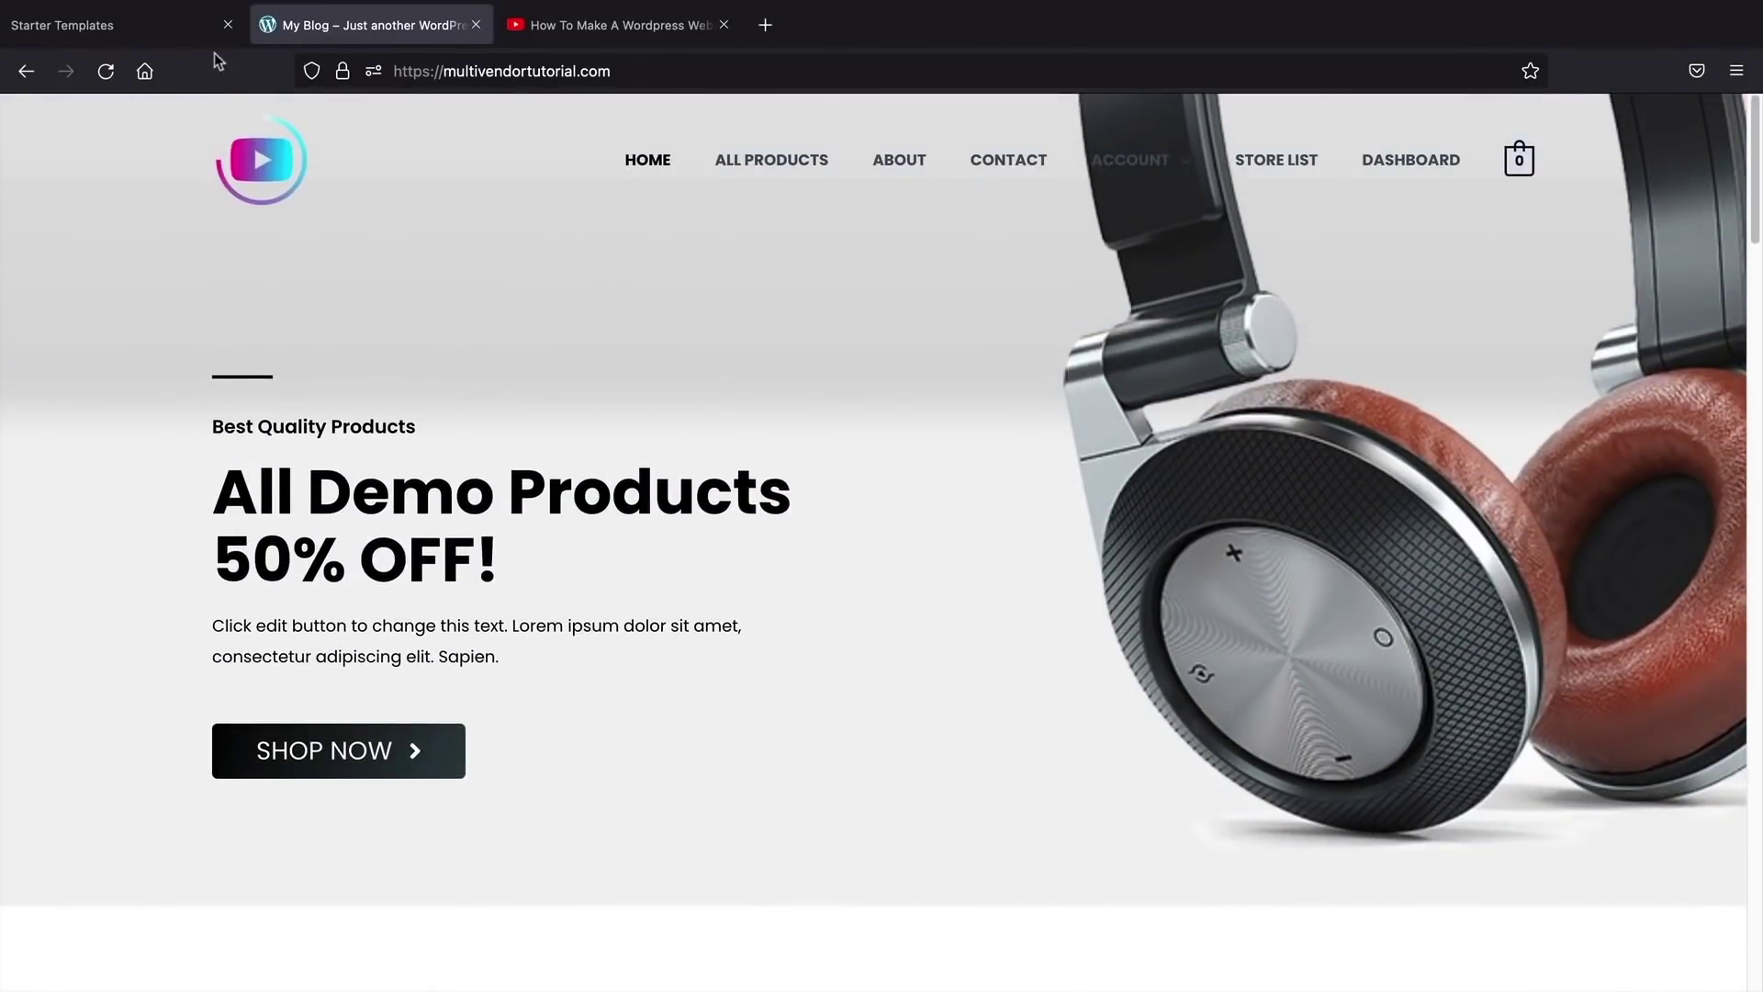
Step: Back in the Starter Templates gallery, filter eCommerce templates to Premium and browse them
click(187, 29)
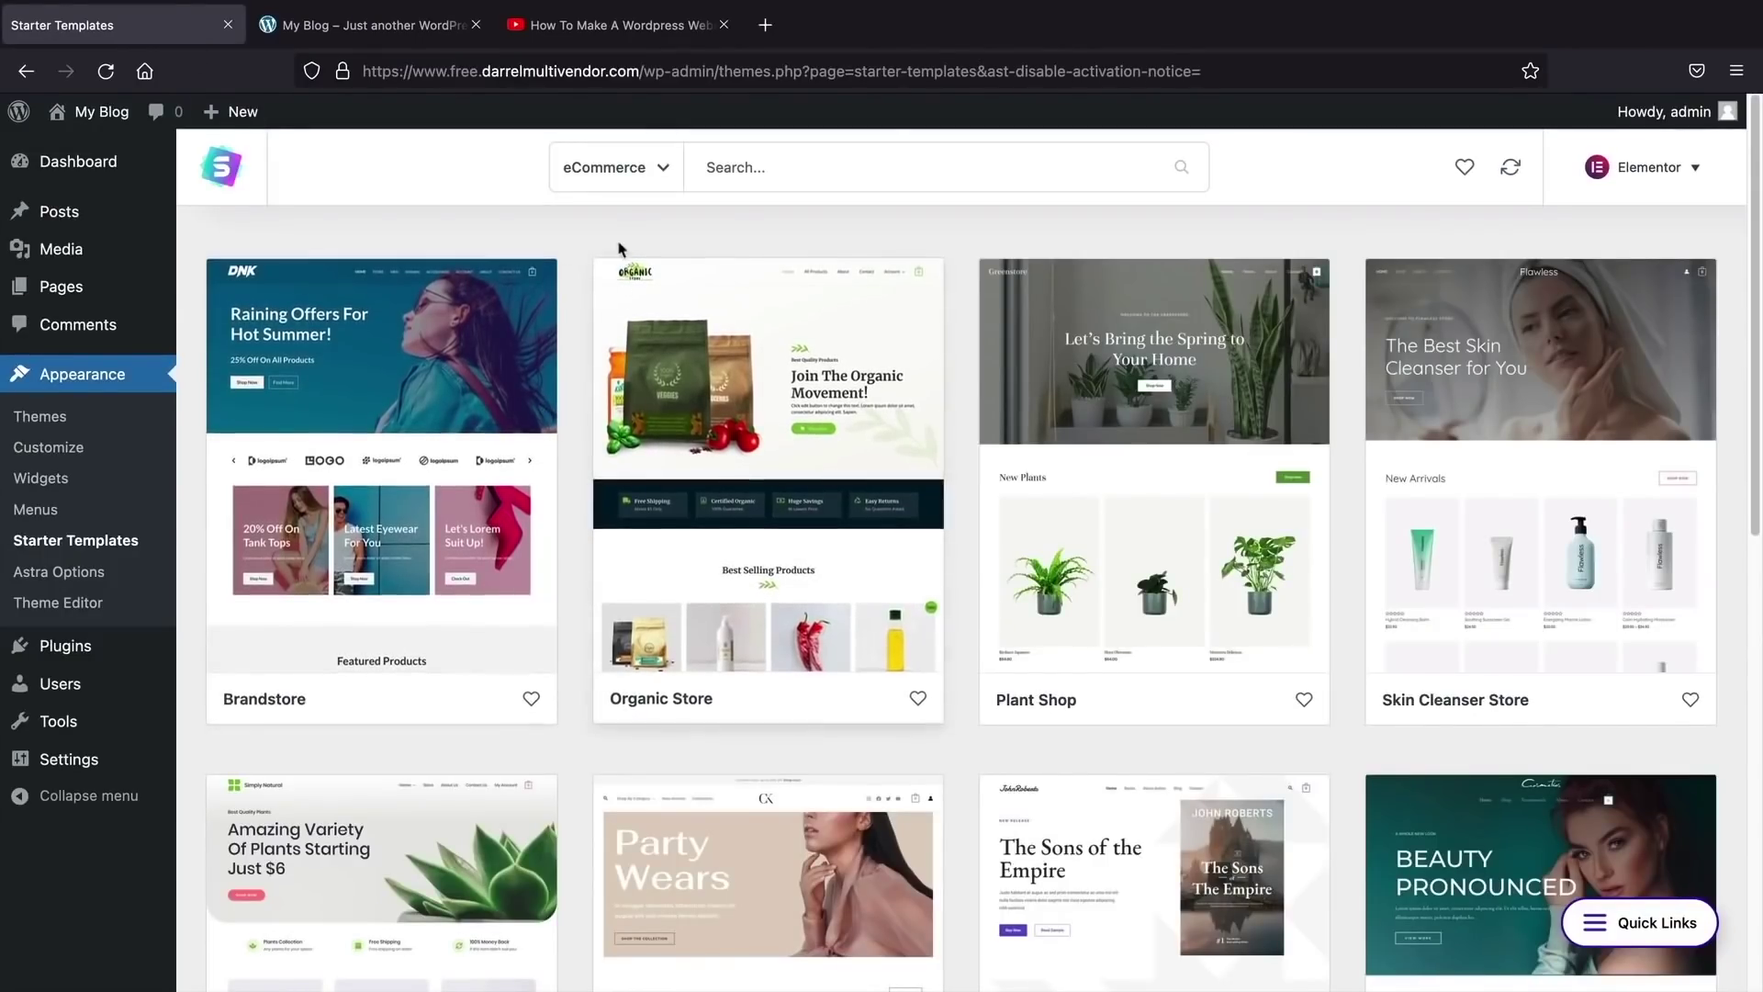
click(654, 170)
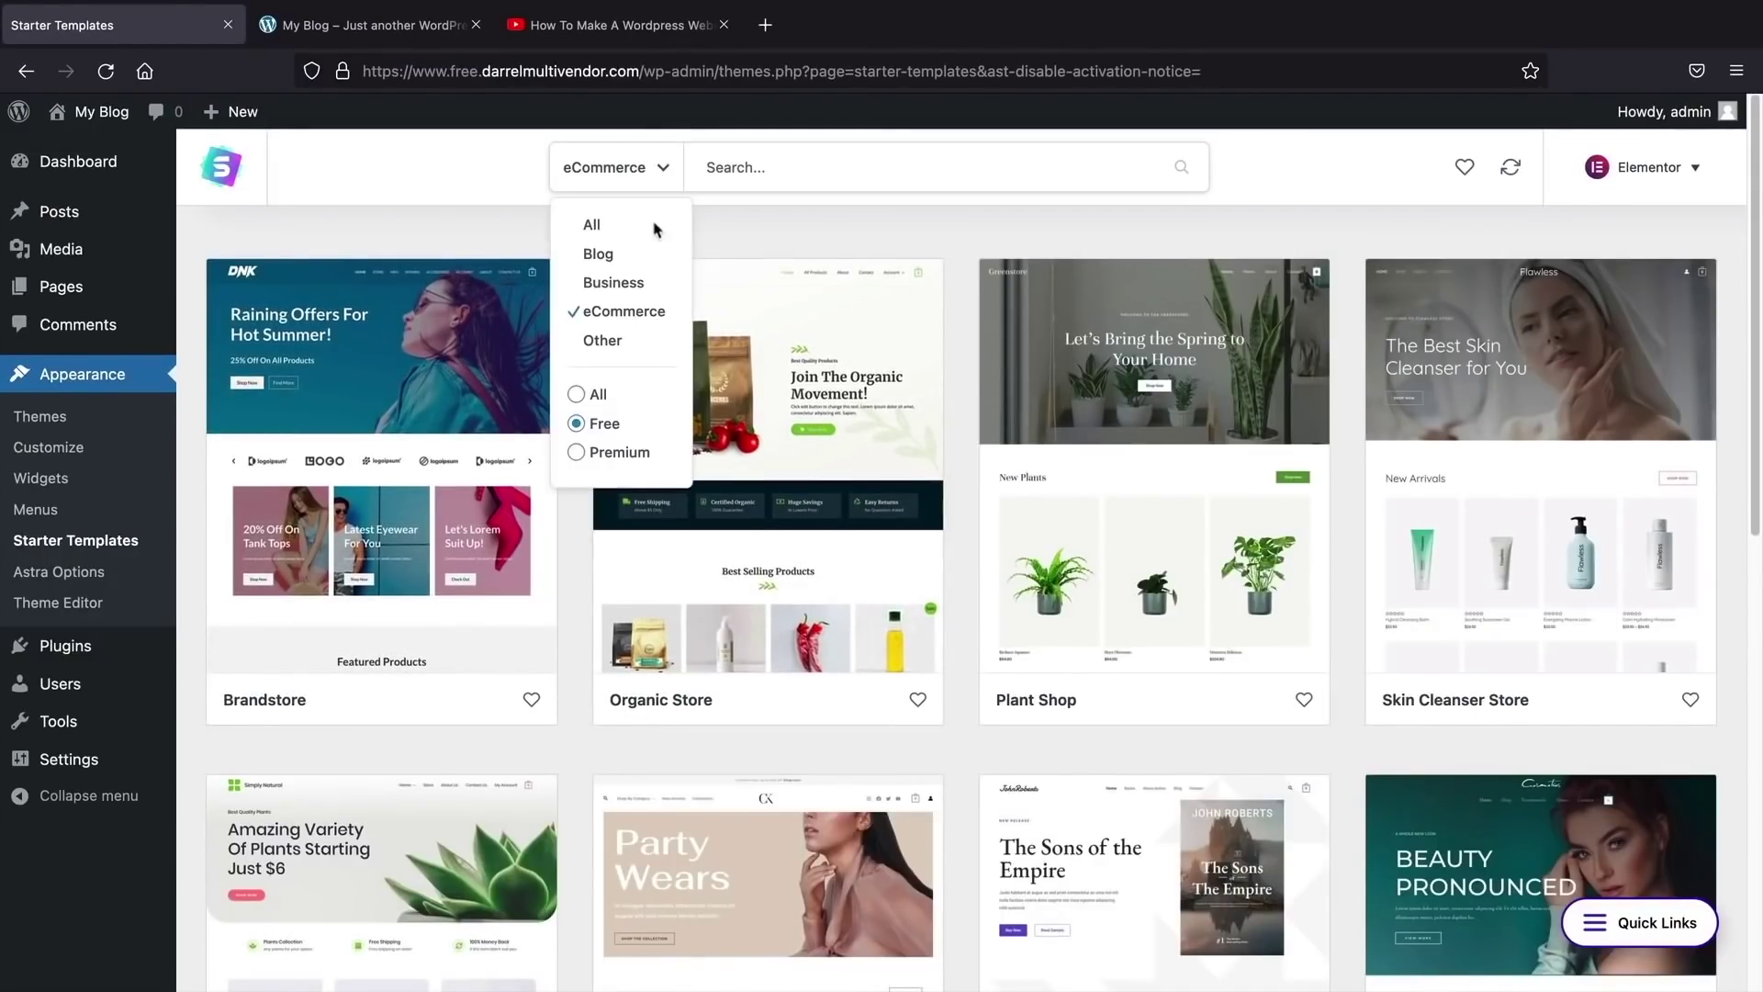
click(605, 453)
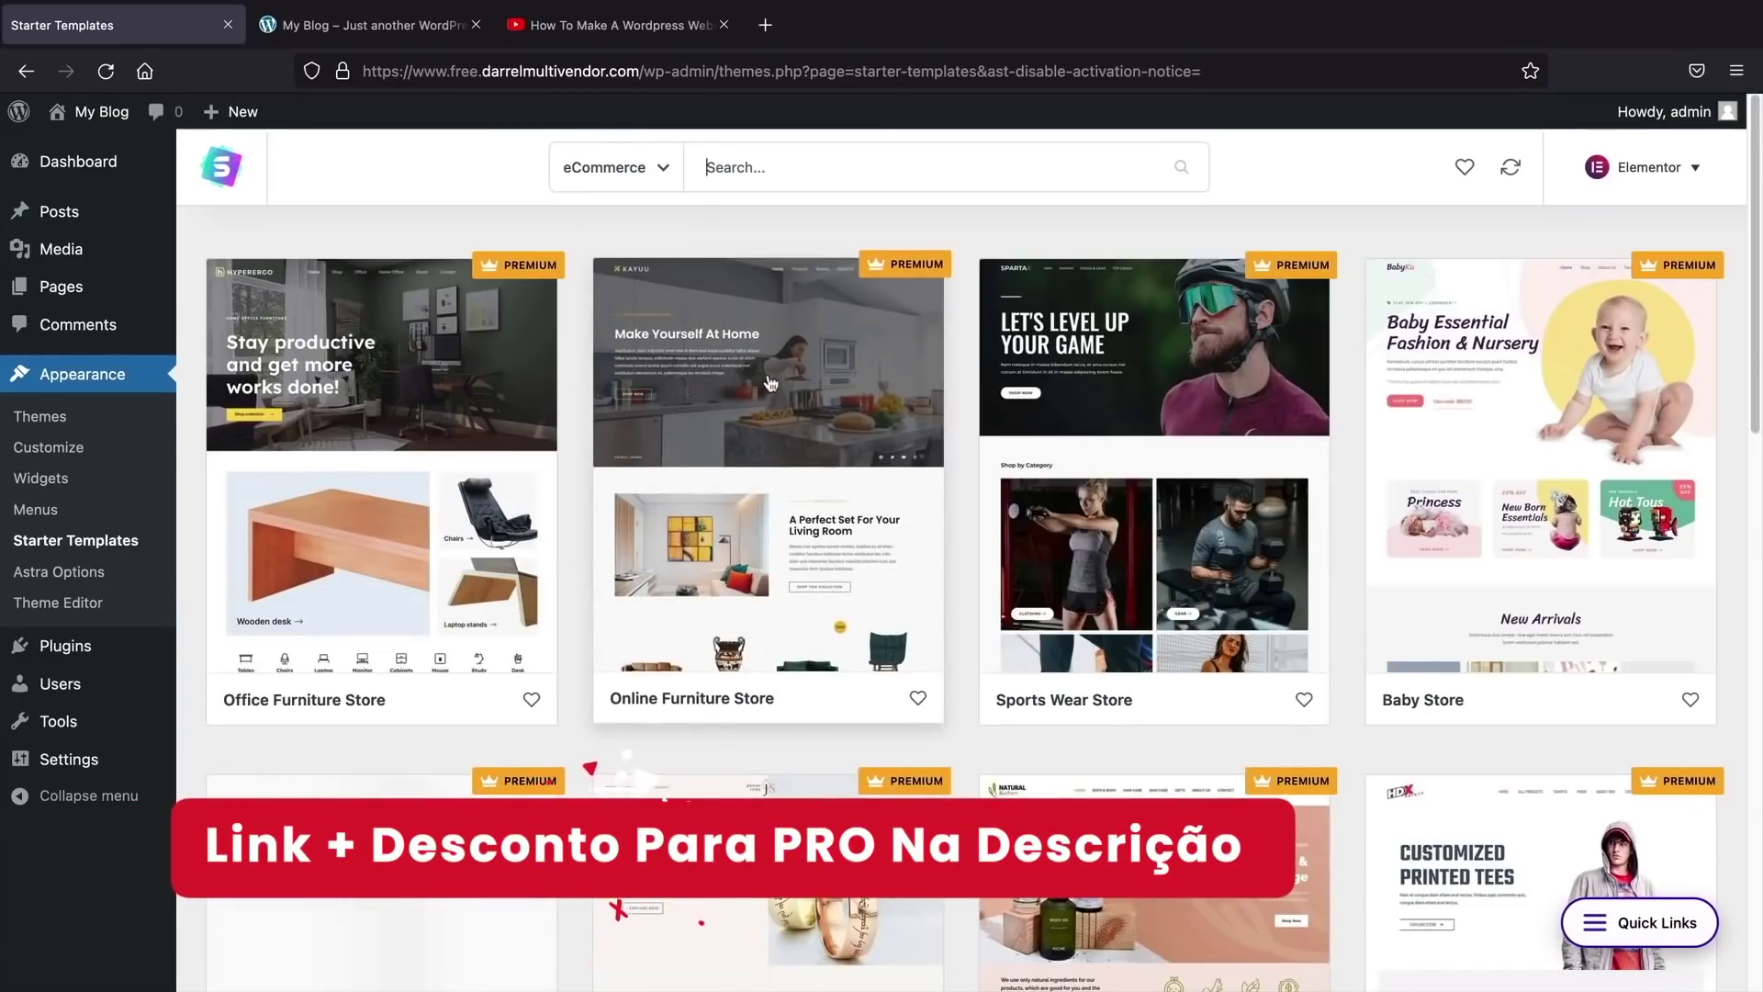
scroll(1037, 616, down, 5)
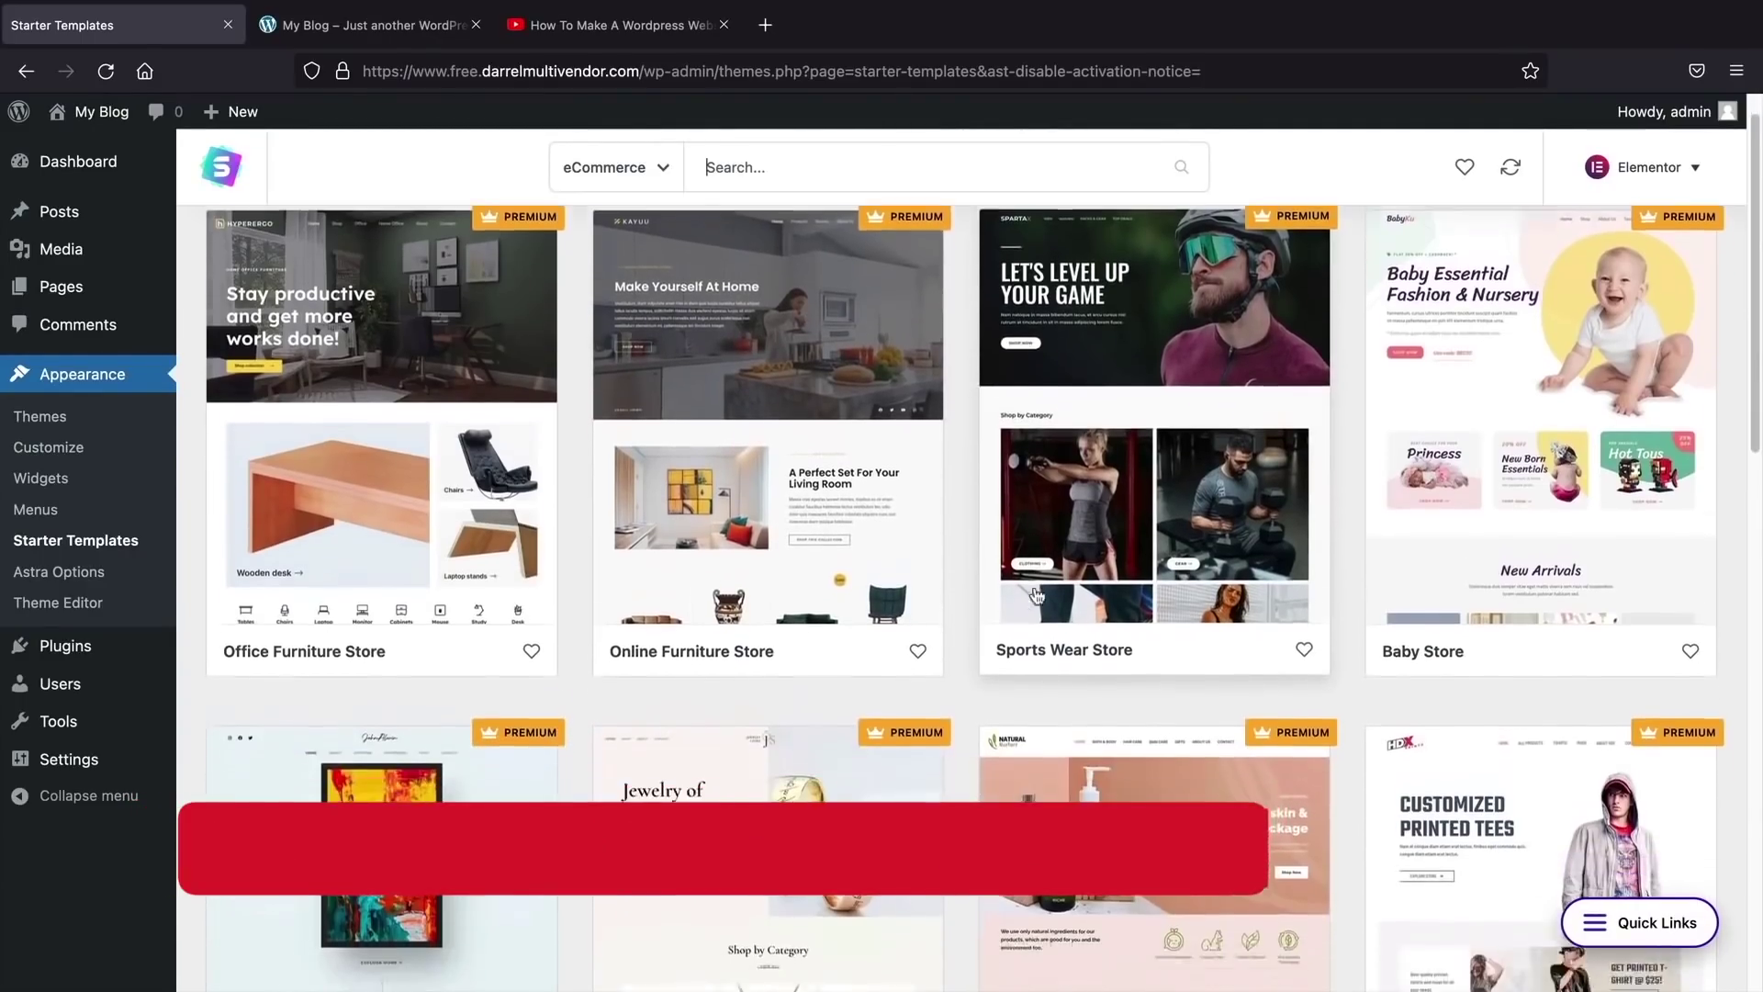
scroll(1037, 616, down, 10)
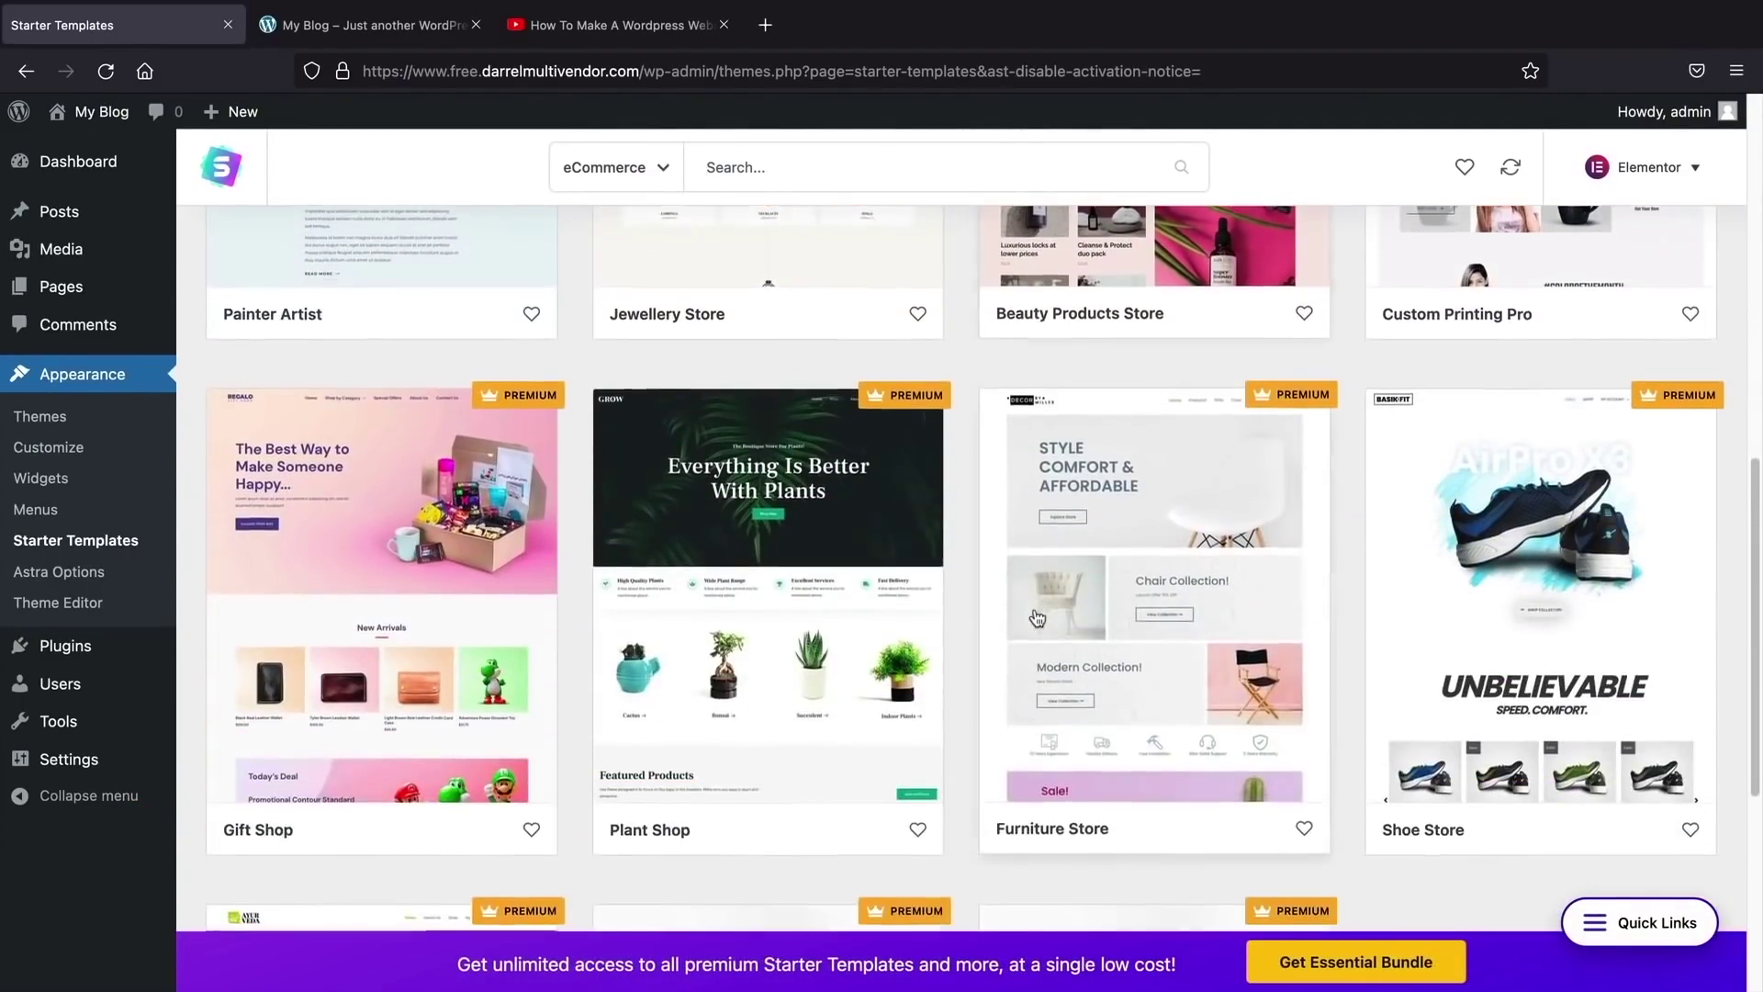
scroll(805, 570, down, 3)
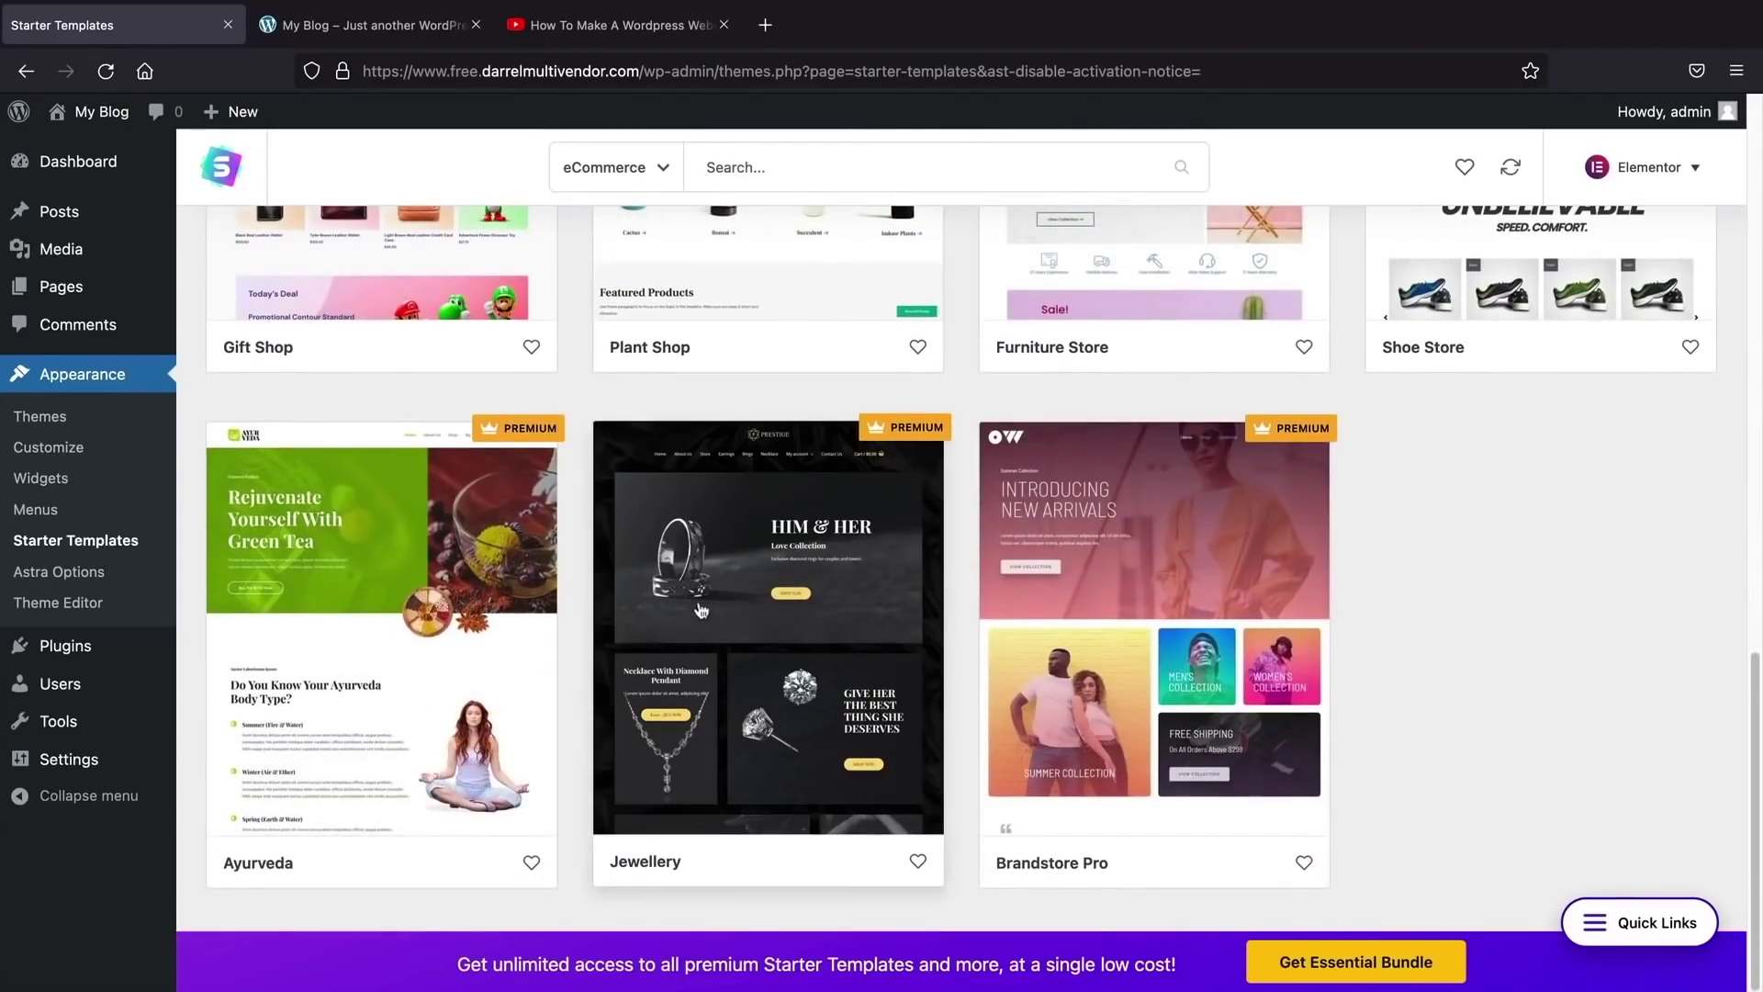
scroll(978, 633, up, 11)
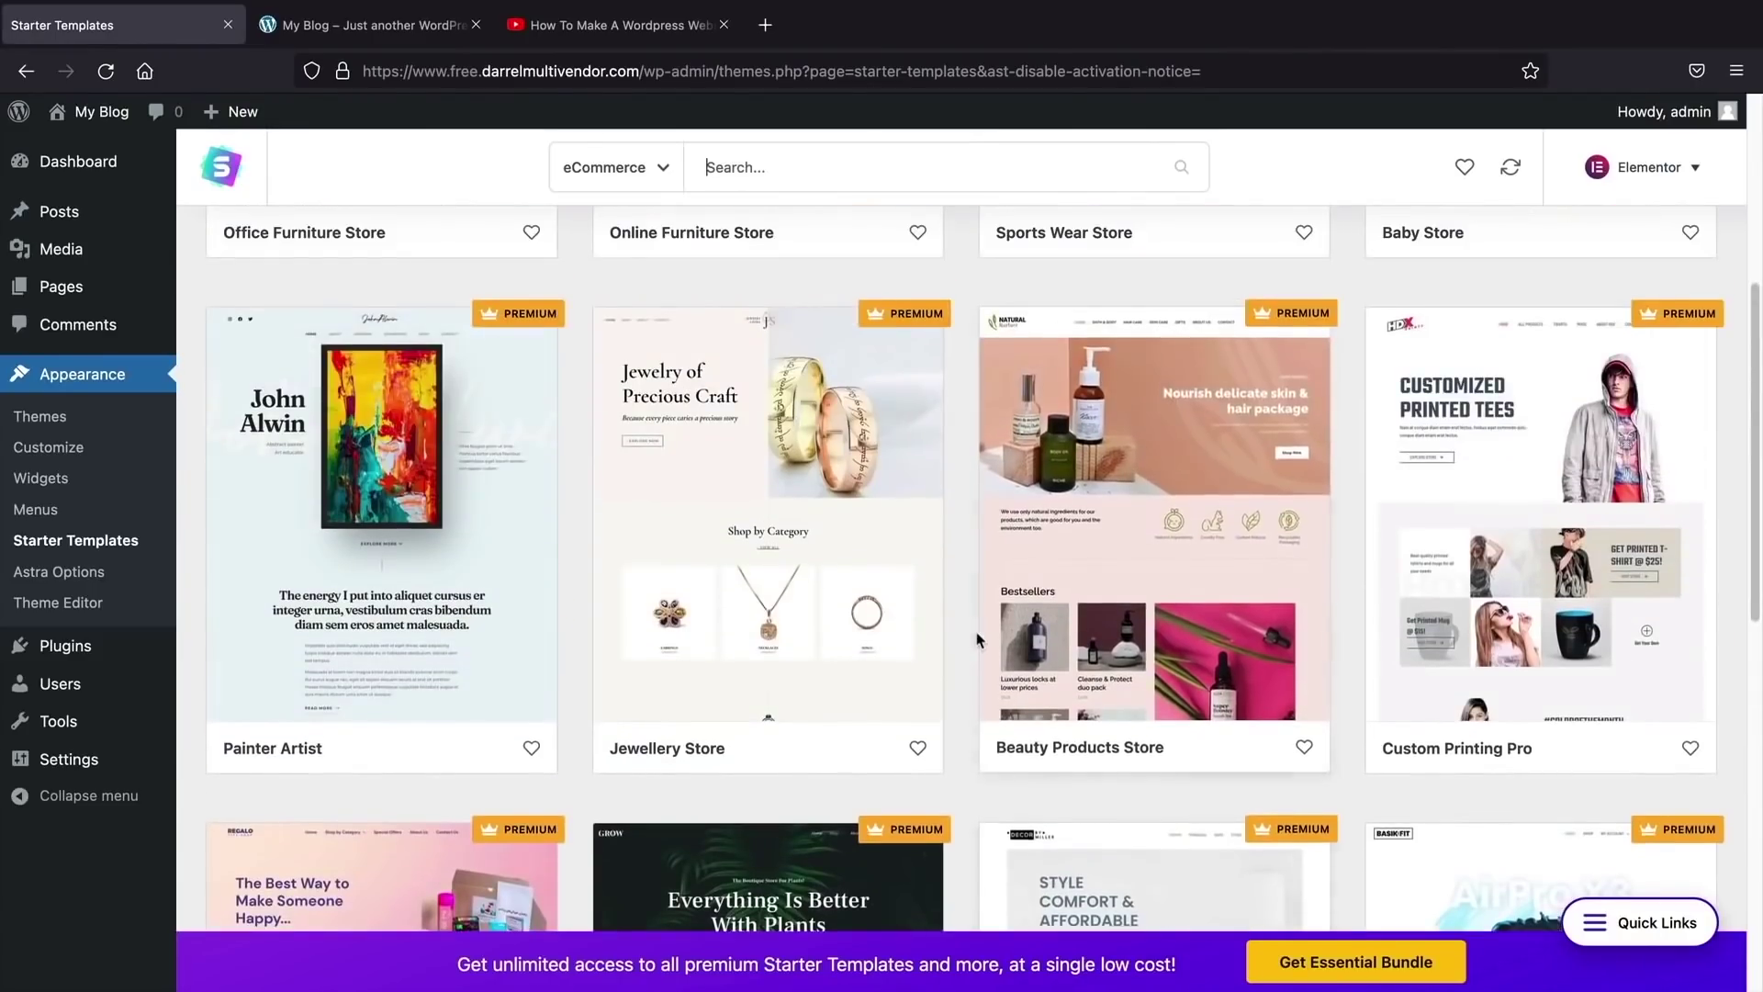
scroll(978, 640, up, 5)
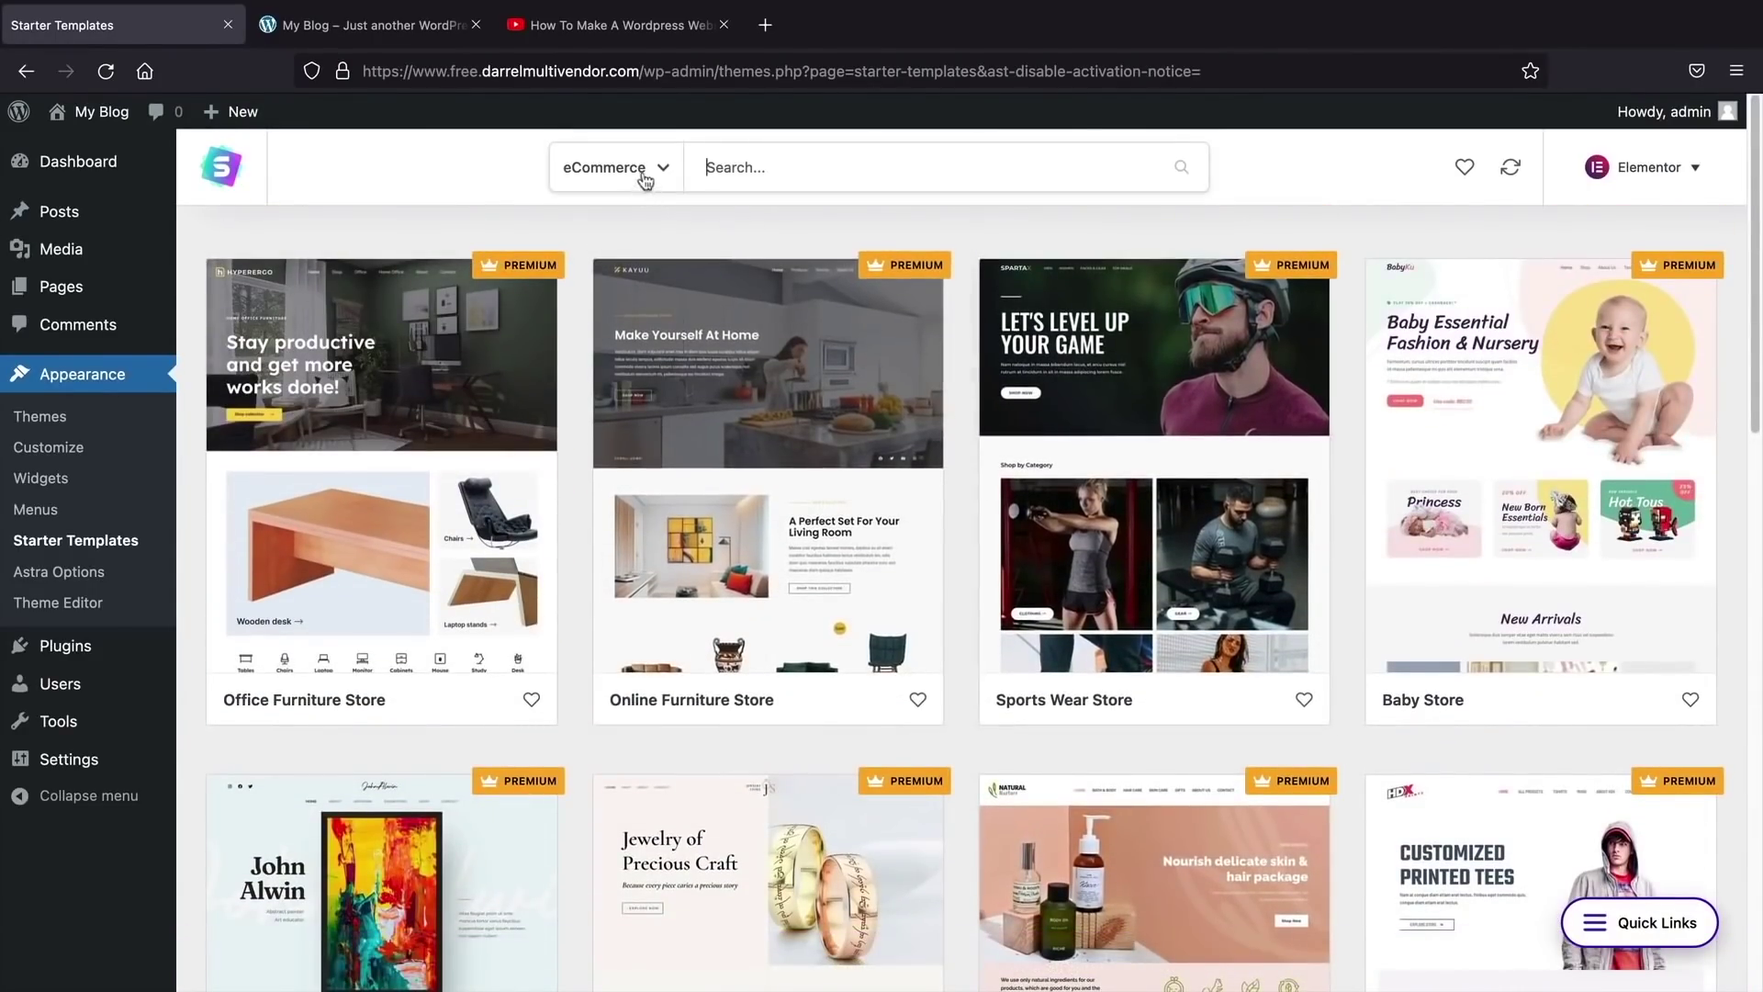
Step: Switch the filter to Free eCommerce templates and open the Custom Printing template's details
click(660, 168)
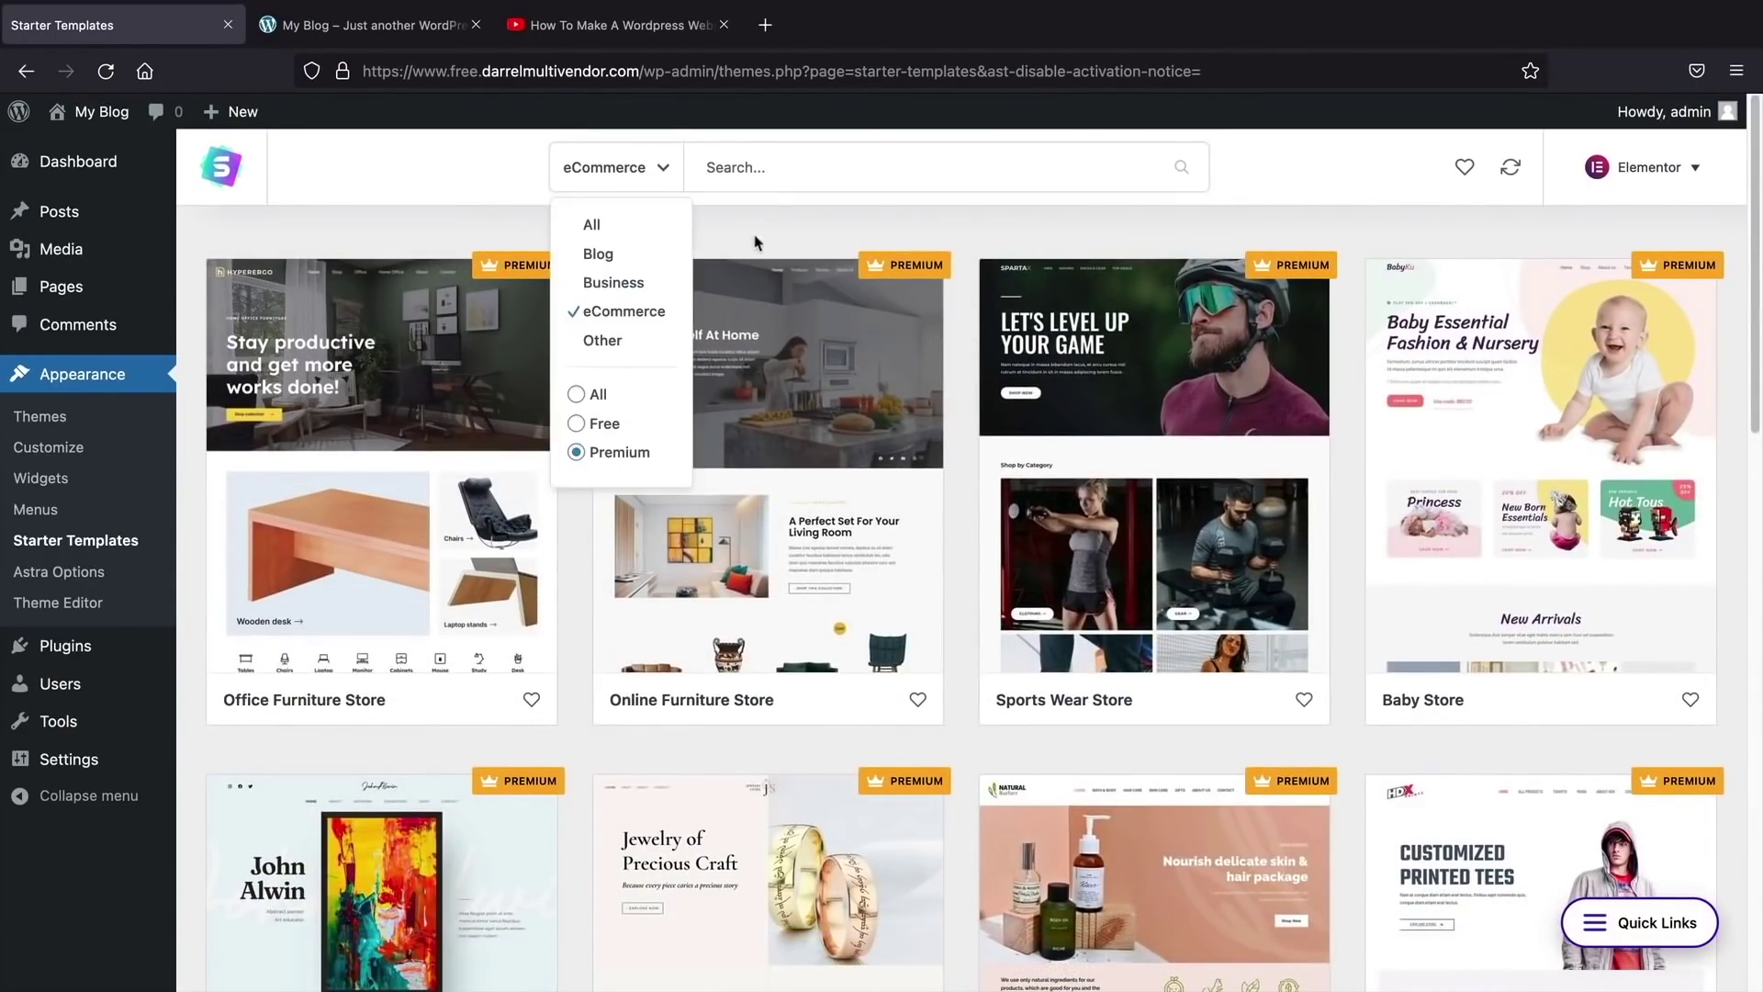
click(577, 423)
scroll(554, 500, down, 9)
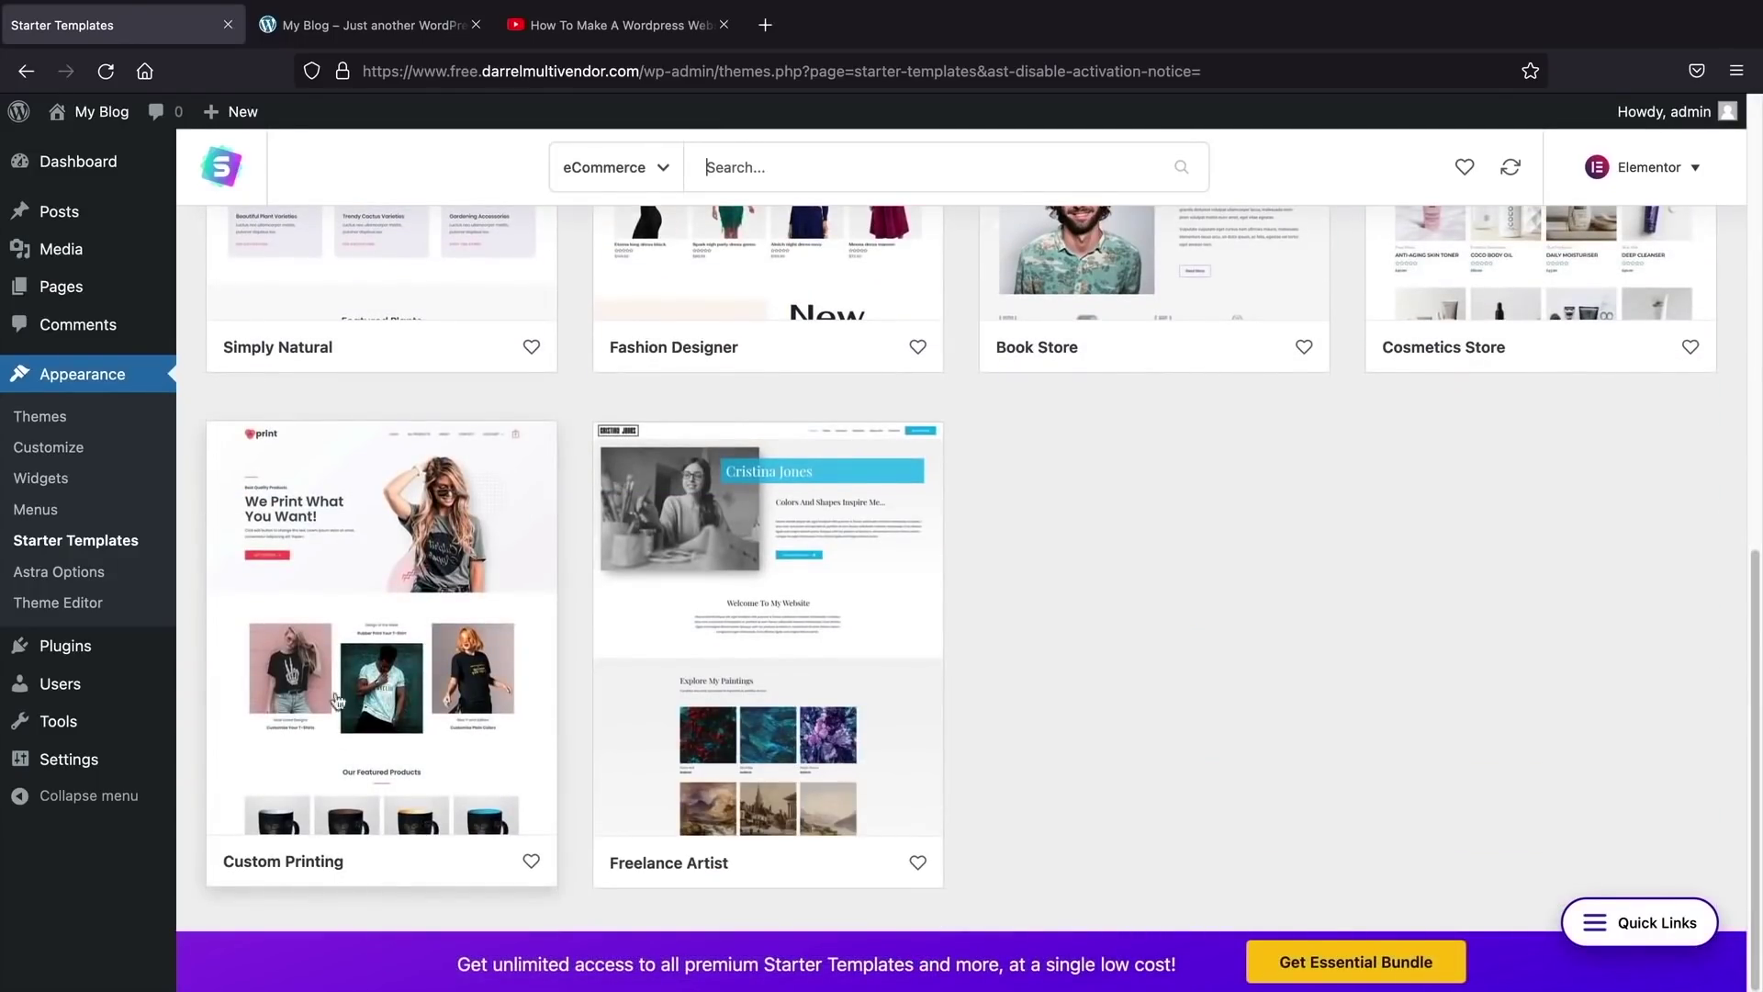
click(337, 701)
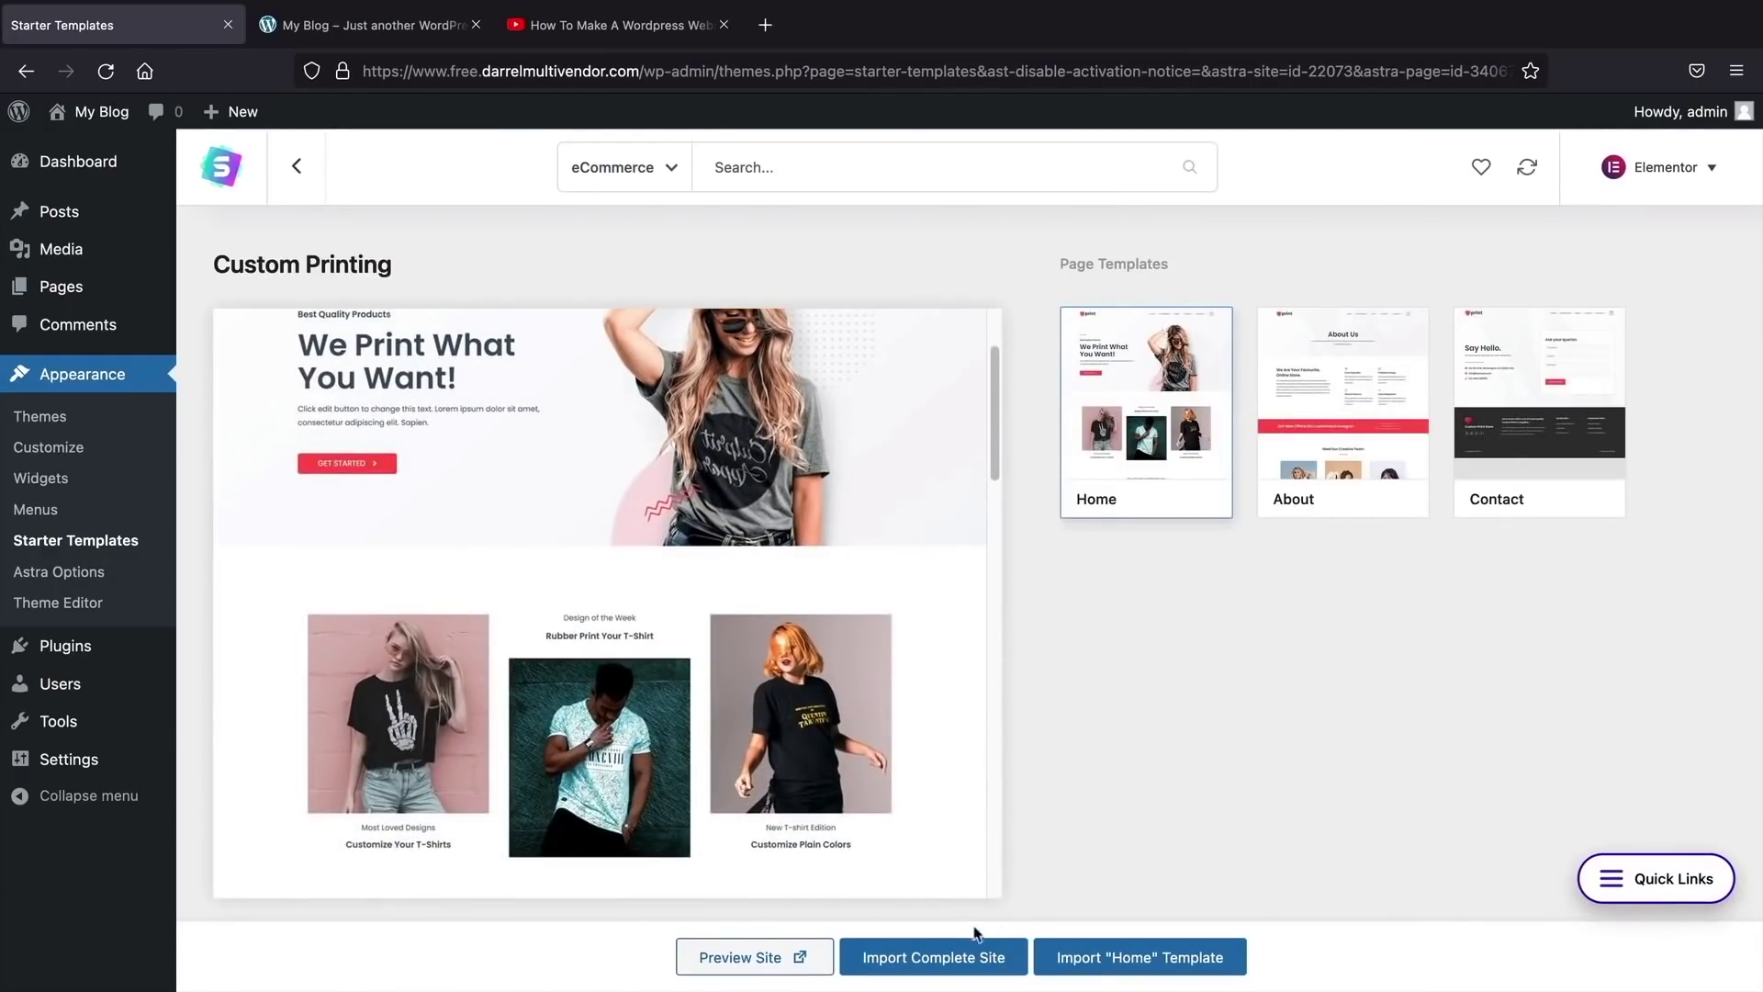
Step: Import the complete Custom Printing site as an Intermediate user building for Myself/My company, skipping the details form
click(938, 966)
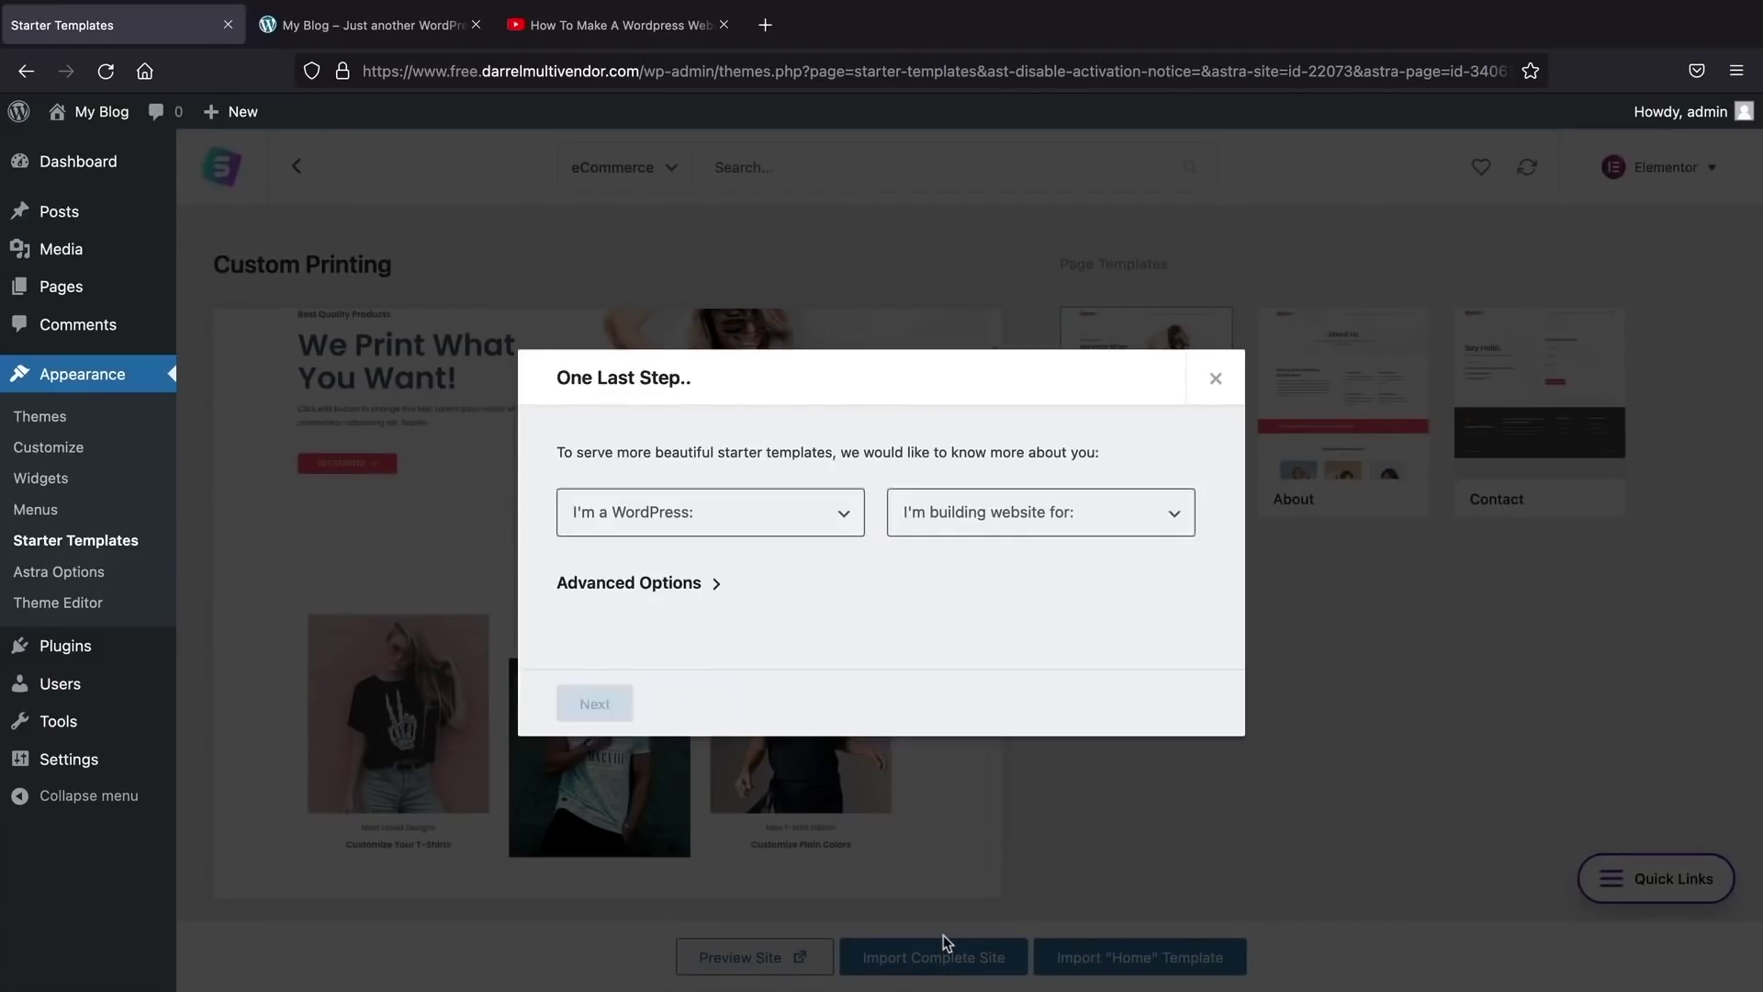
click(716, 527)
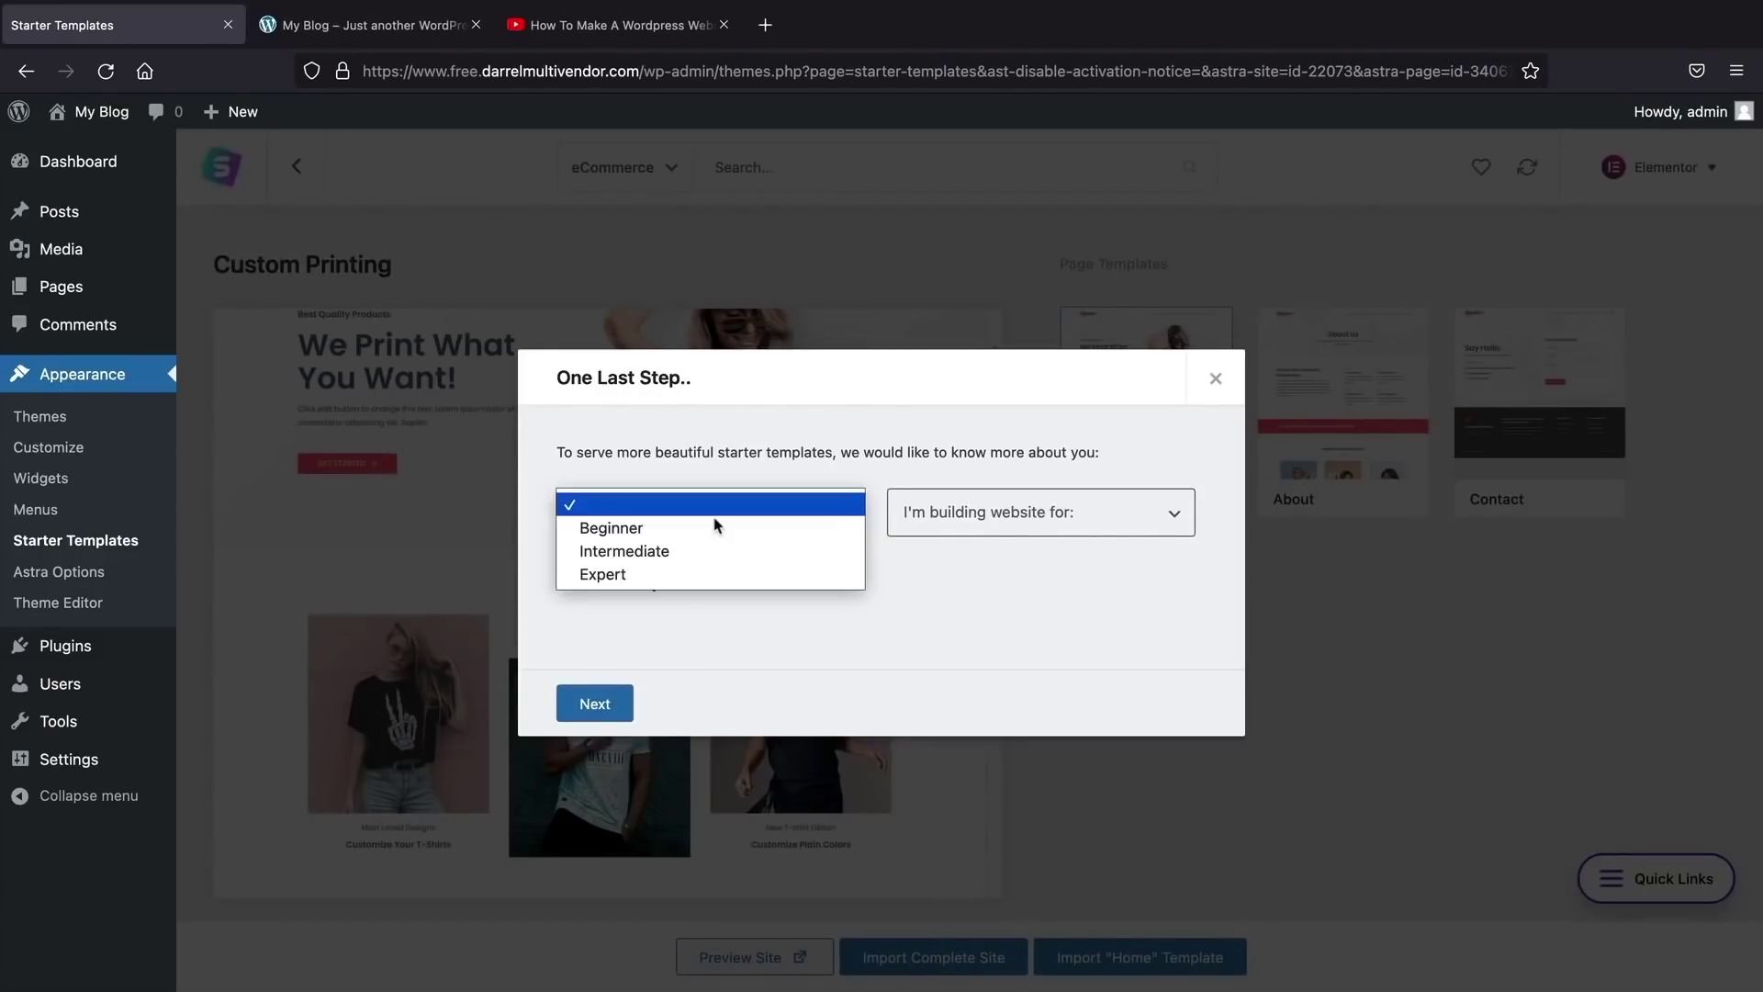
click(716, 552)
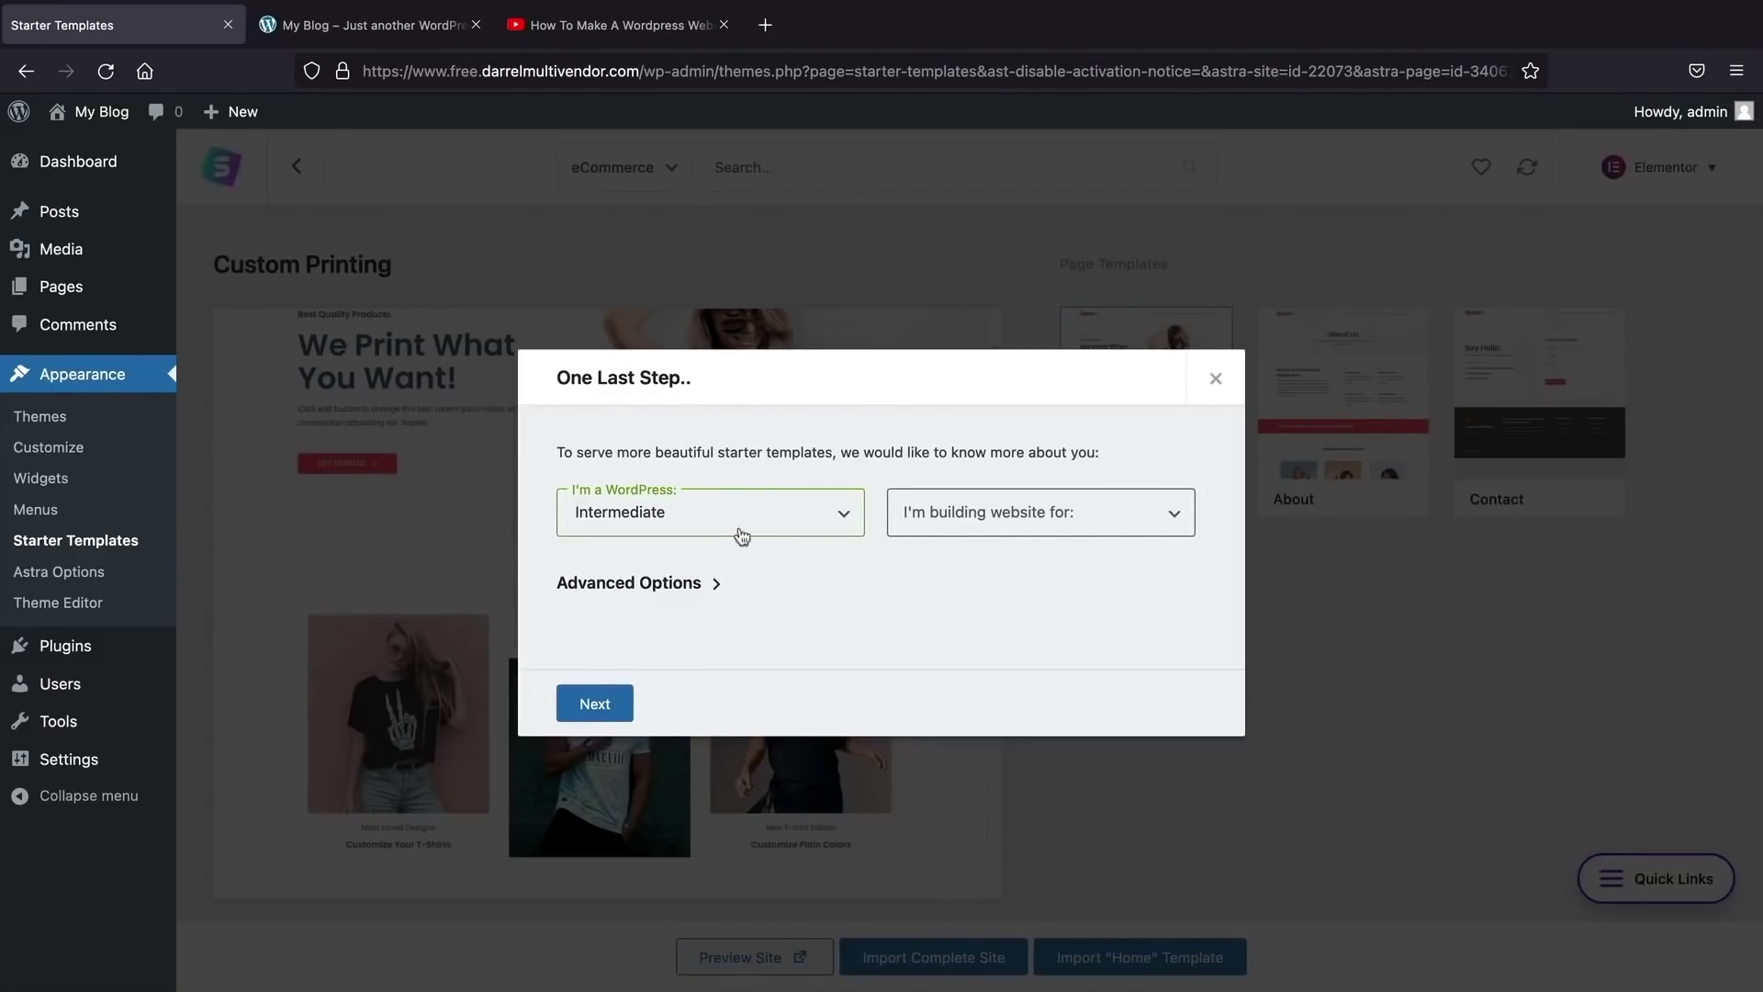
click(976, 514)
click(1019, 530)
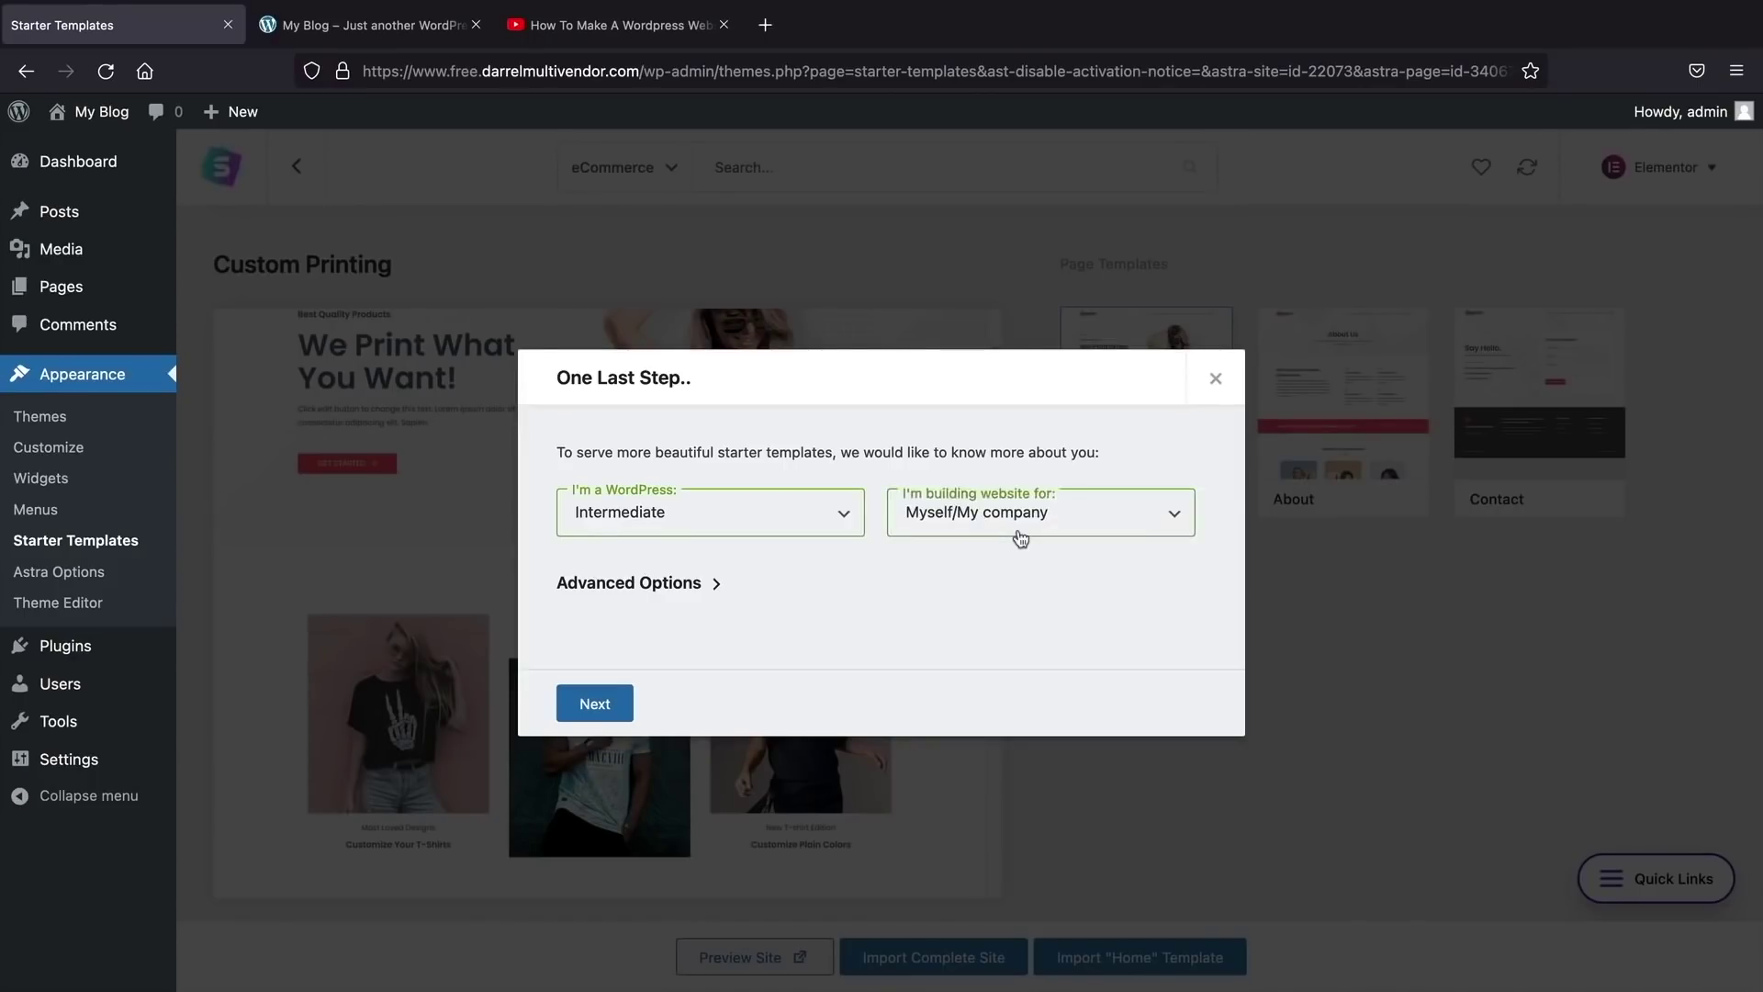
click(604, 708)
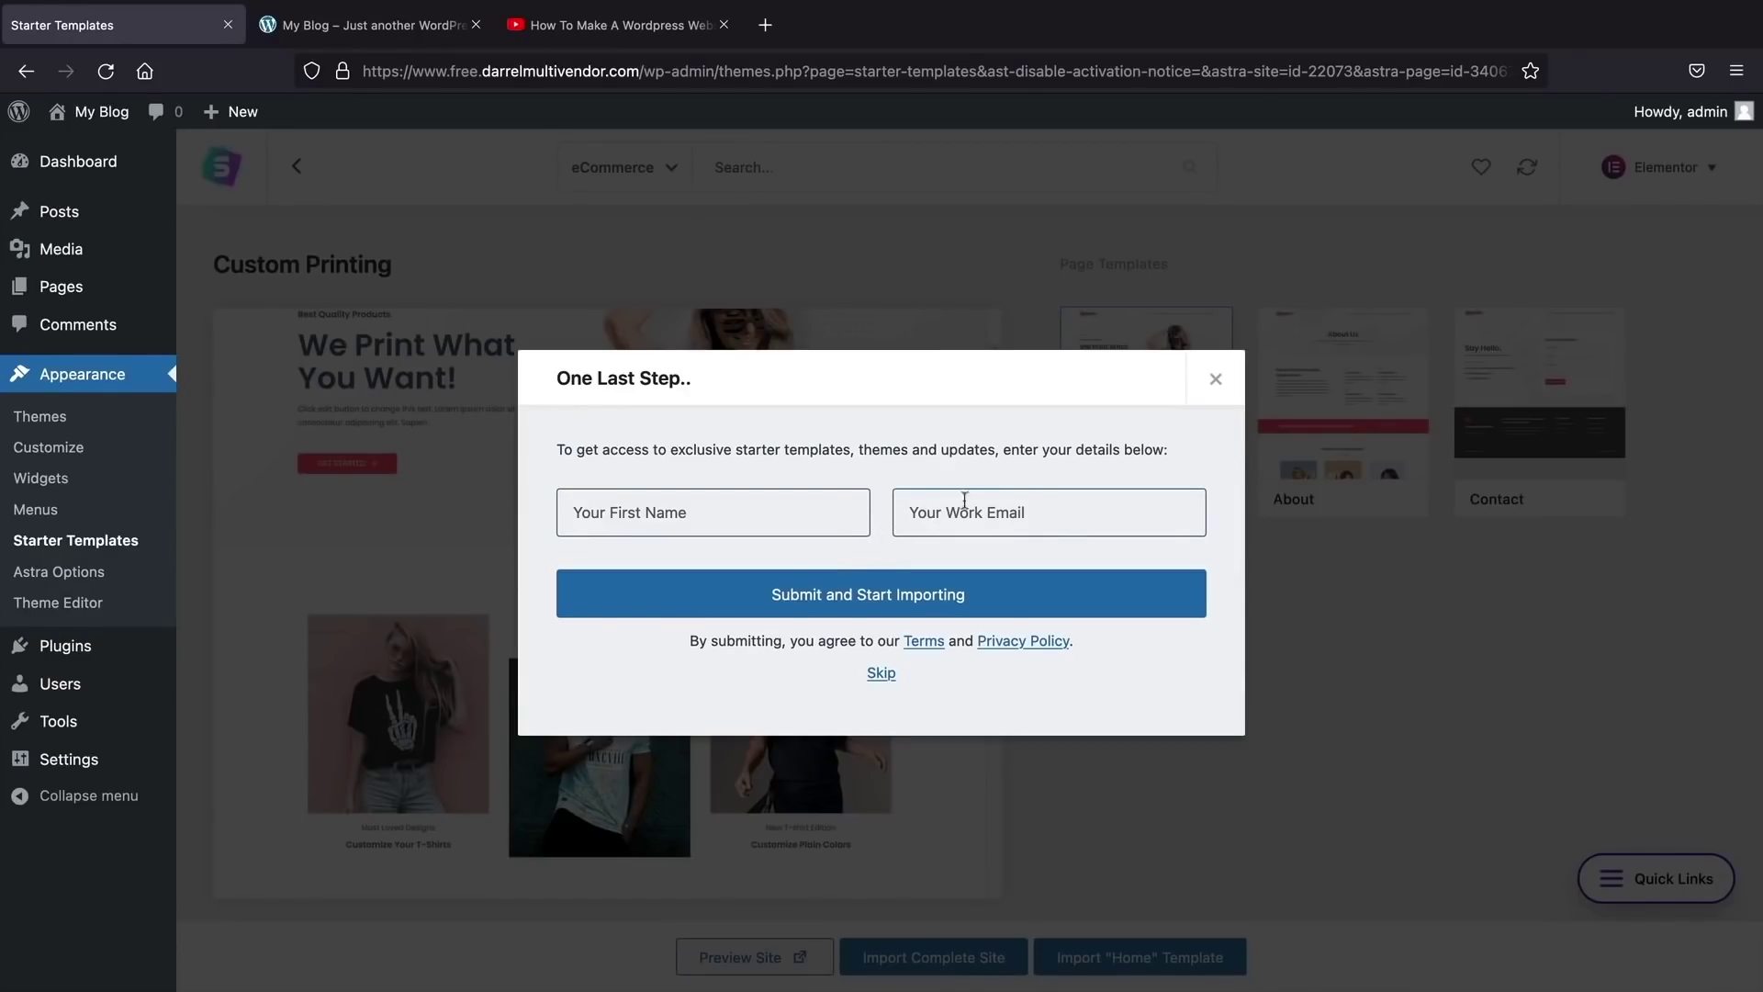
click(880, 675)
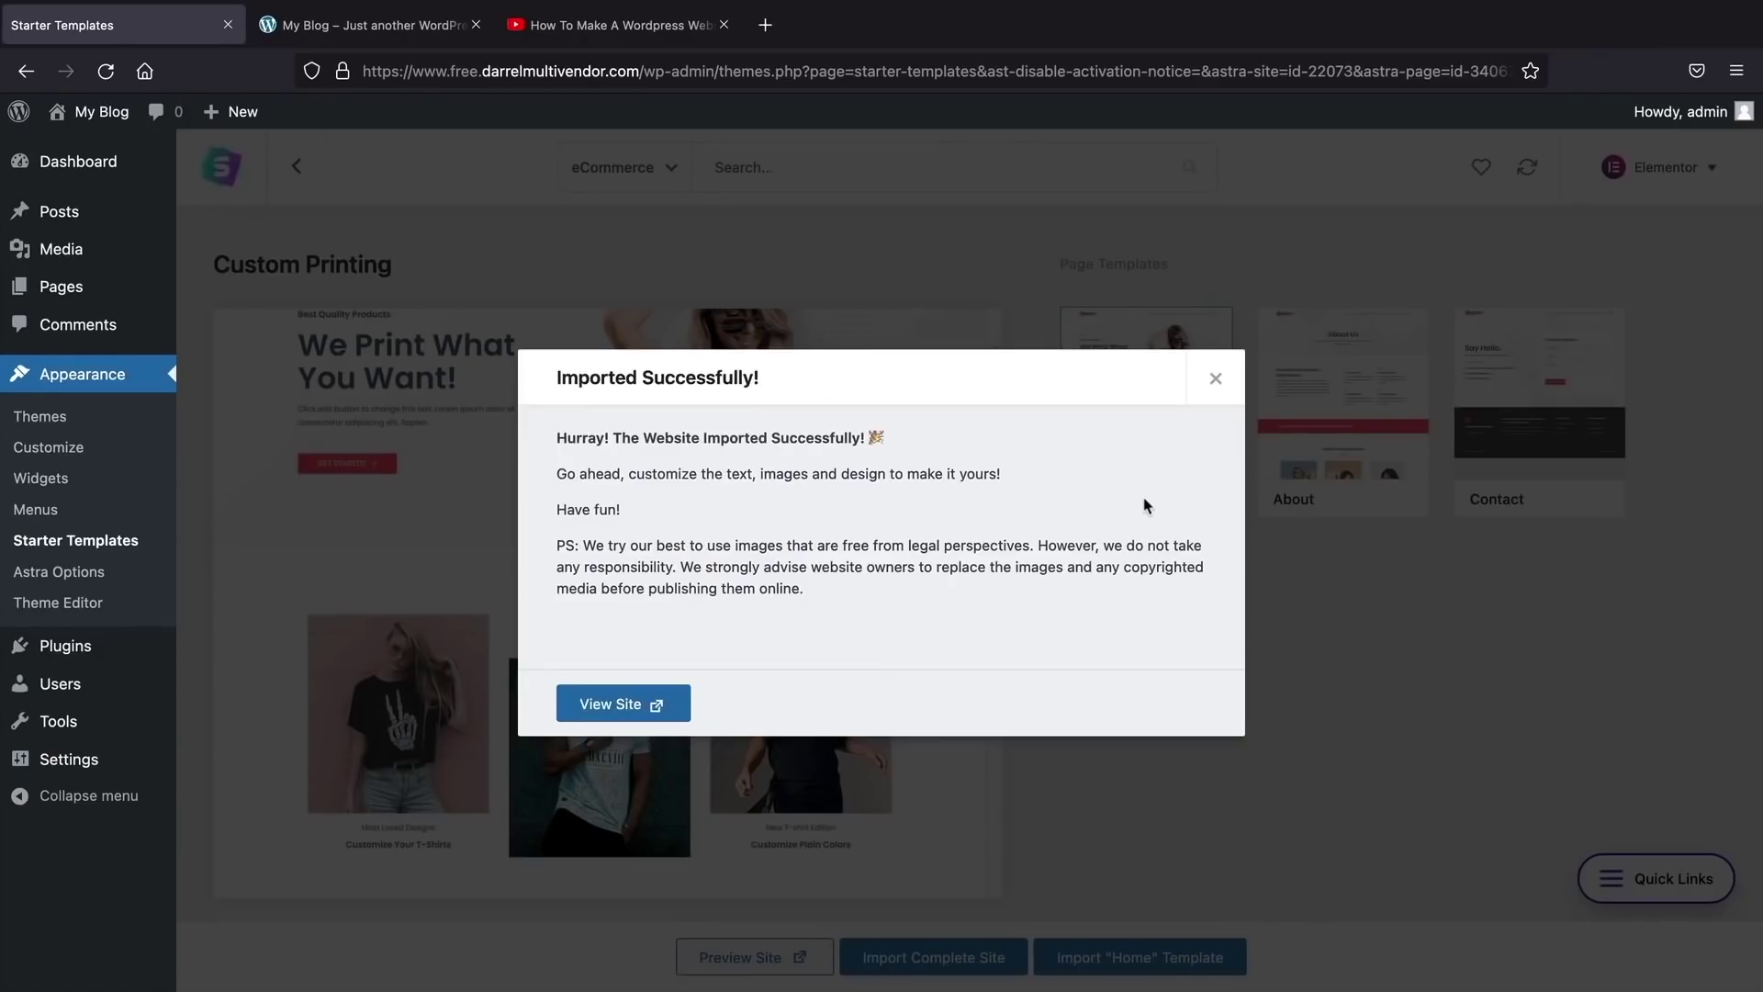
click(654, 701)
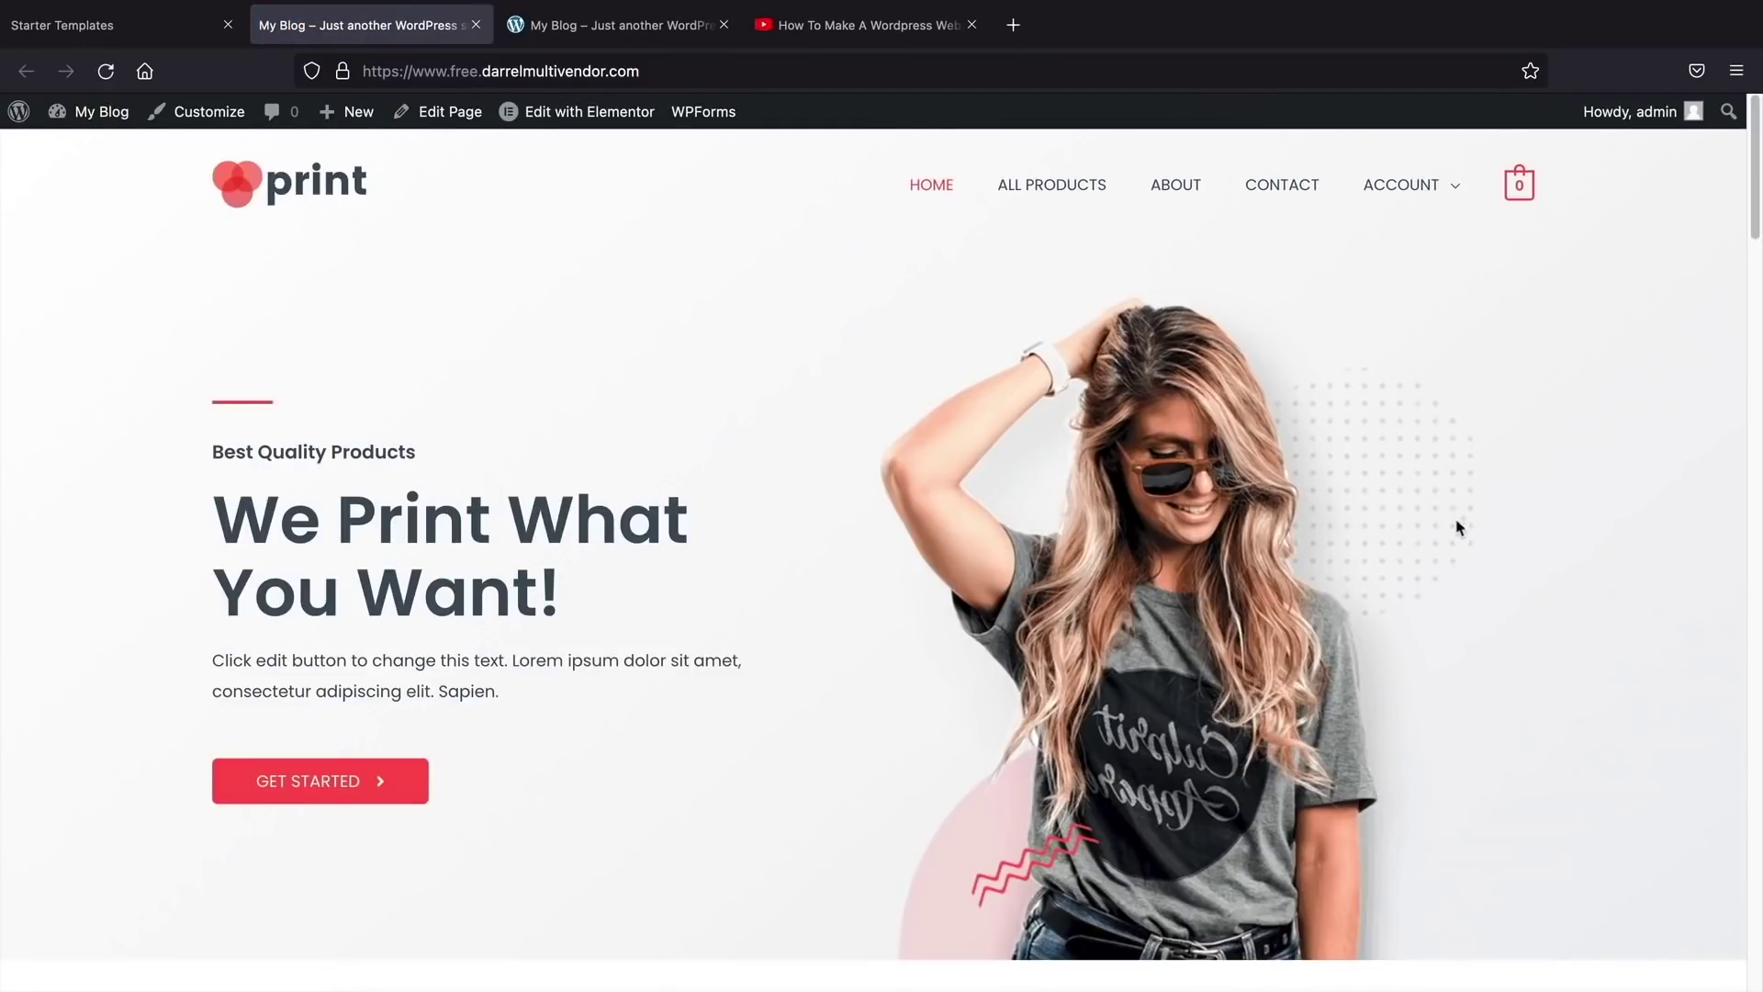
Step: Scroll through the imported print site's homepage, then open its About page
scroll(1627, 625, down, 8)
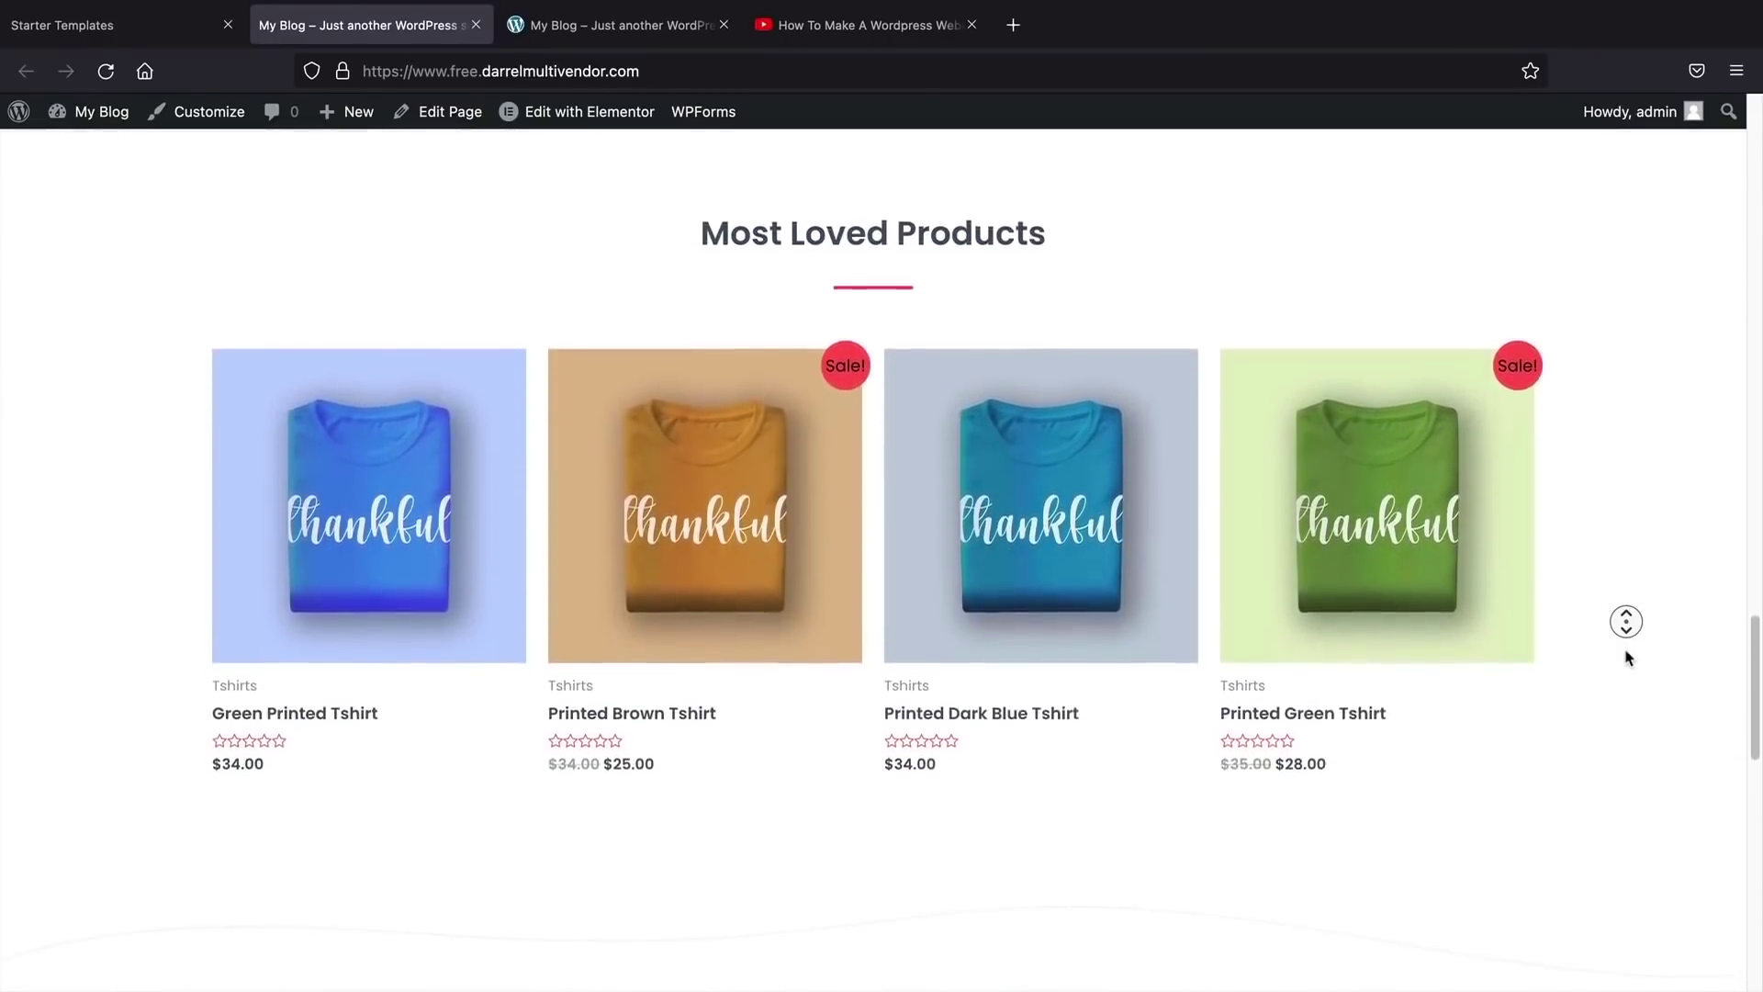
click(1628, 663)
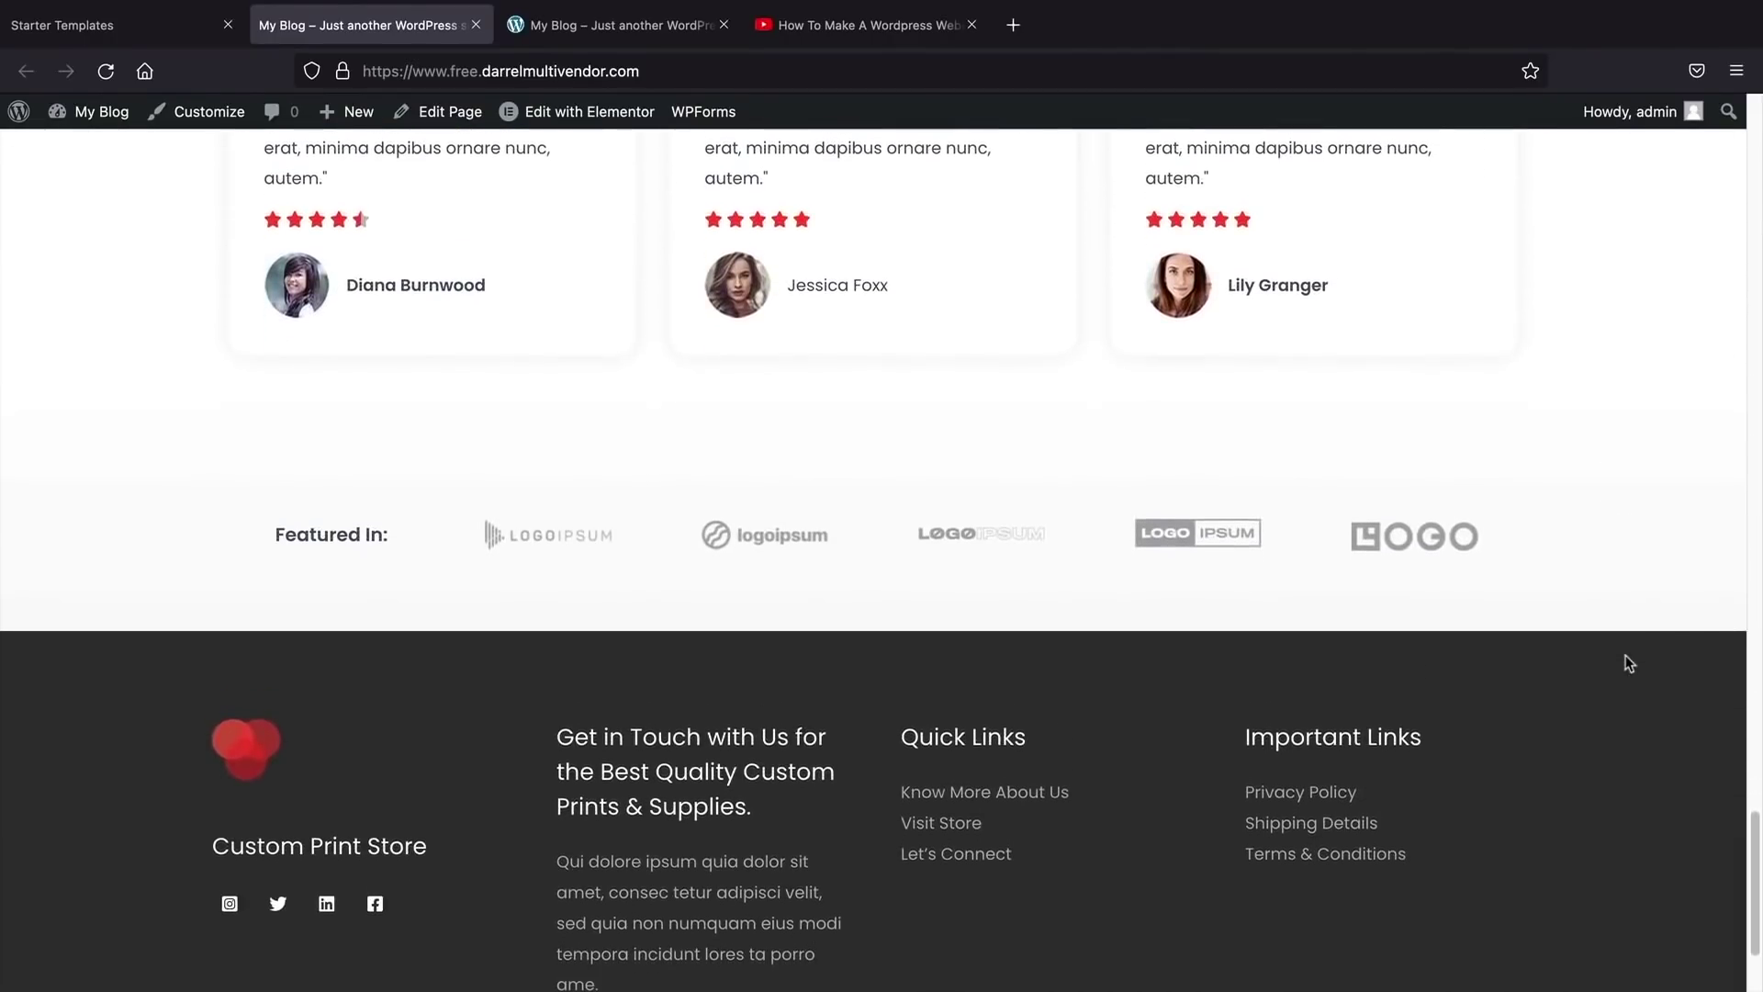
drag(1738, 869, 1745, 119)
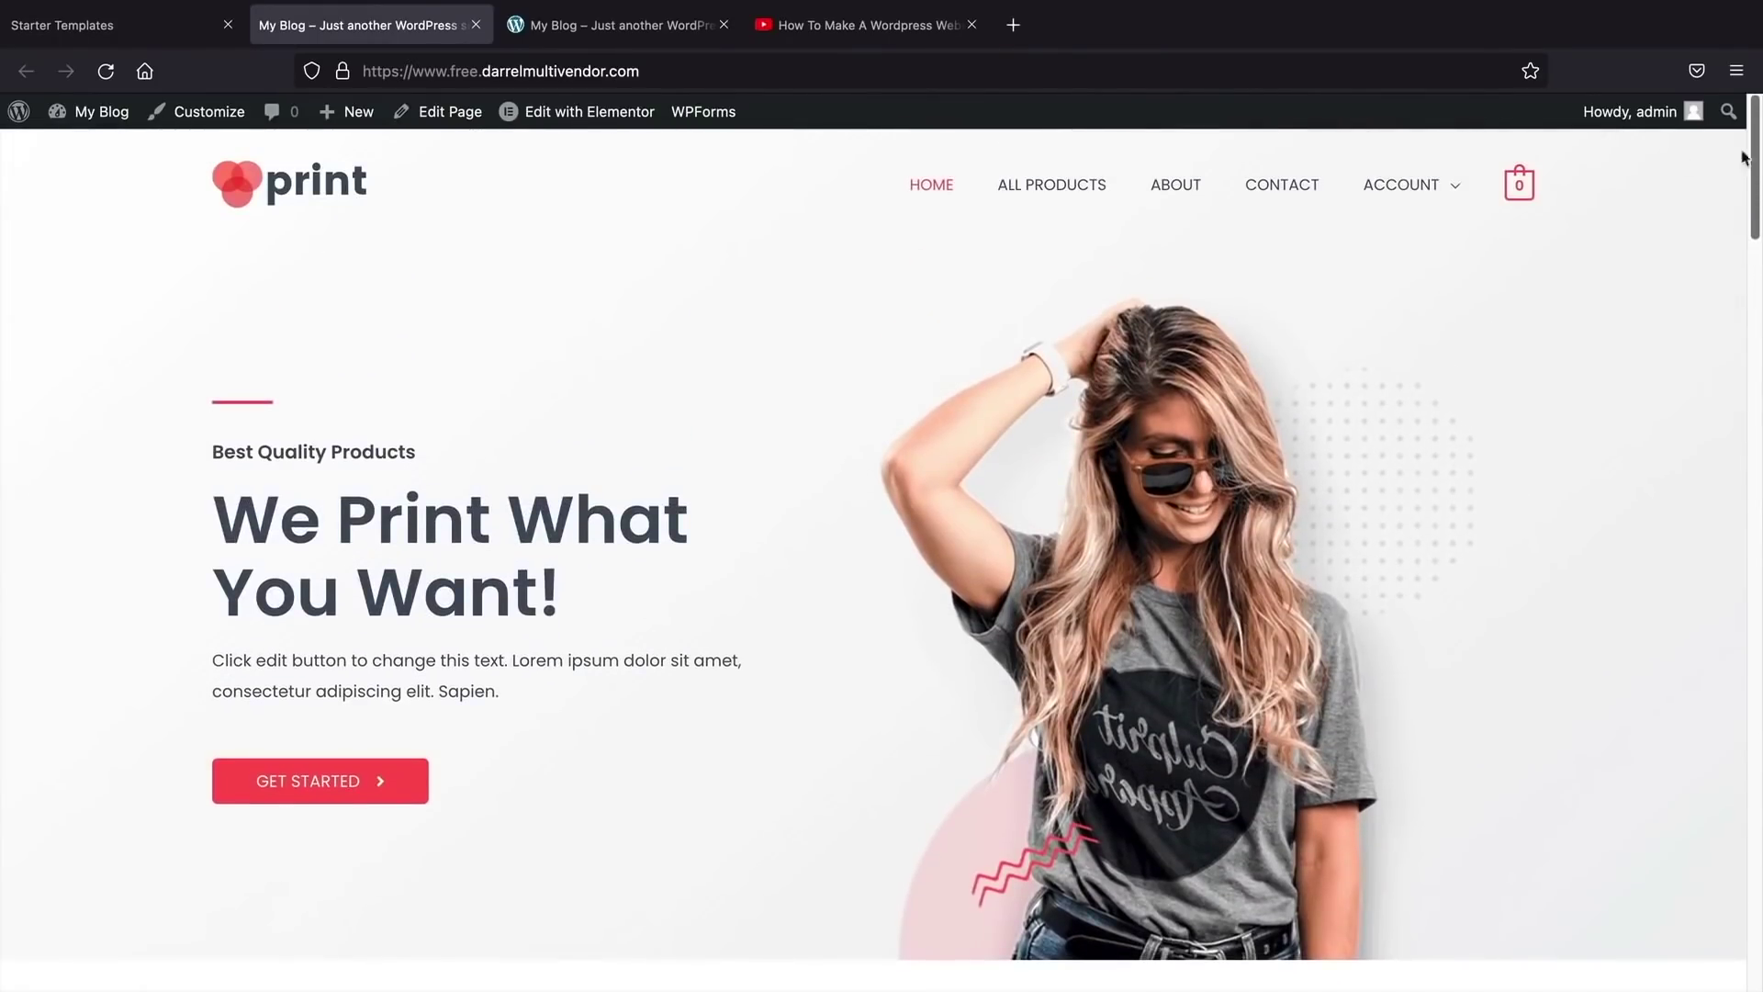
click(1182, 194)
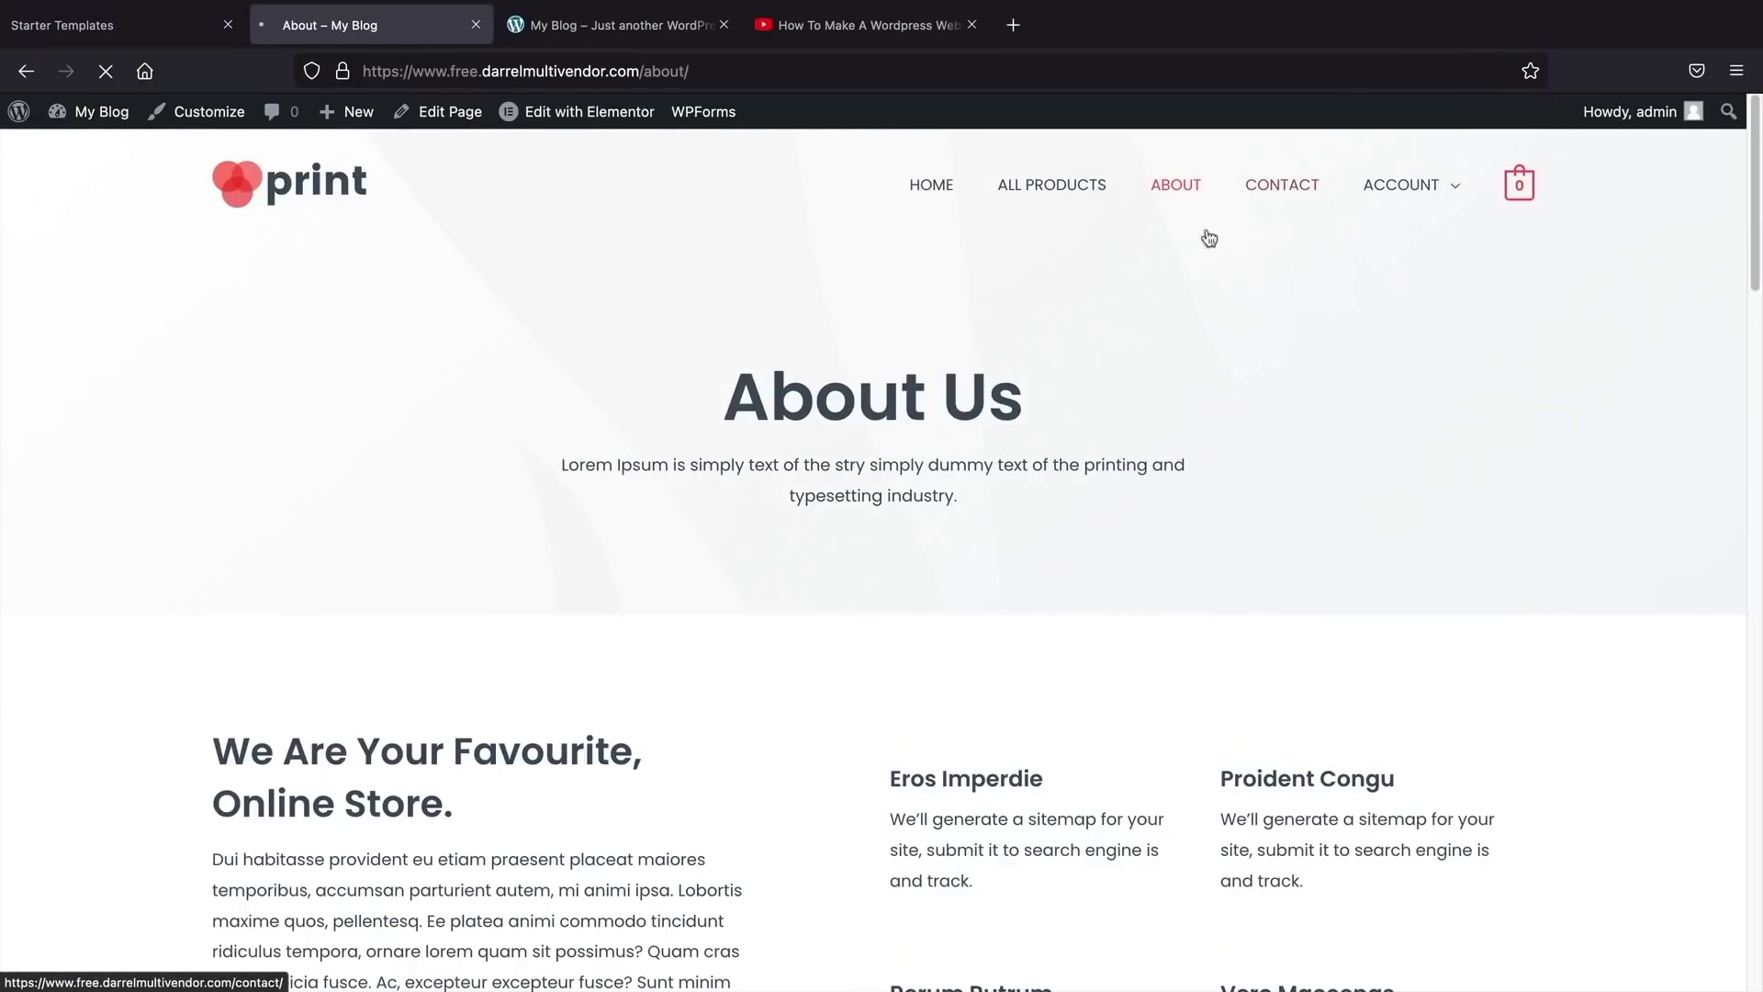
Step: Browse the All Products shop page of mugs and T-shirts, then return to the home page
click(1065, 202)
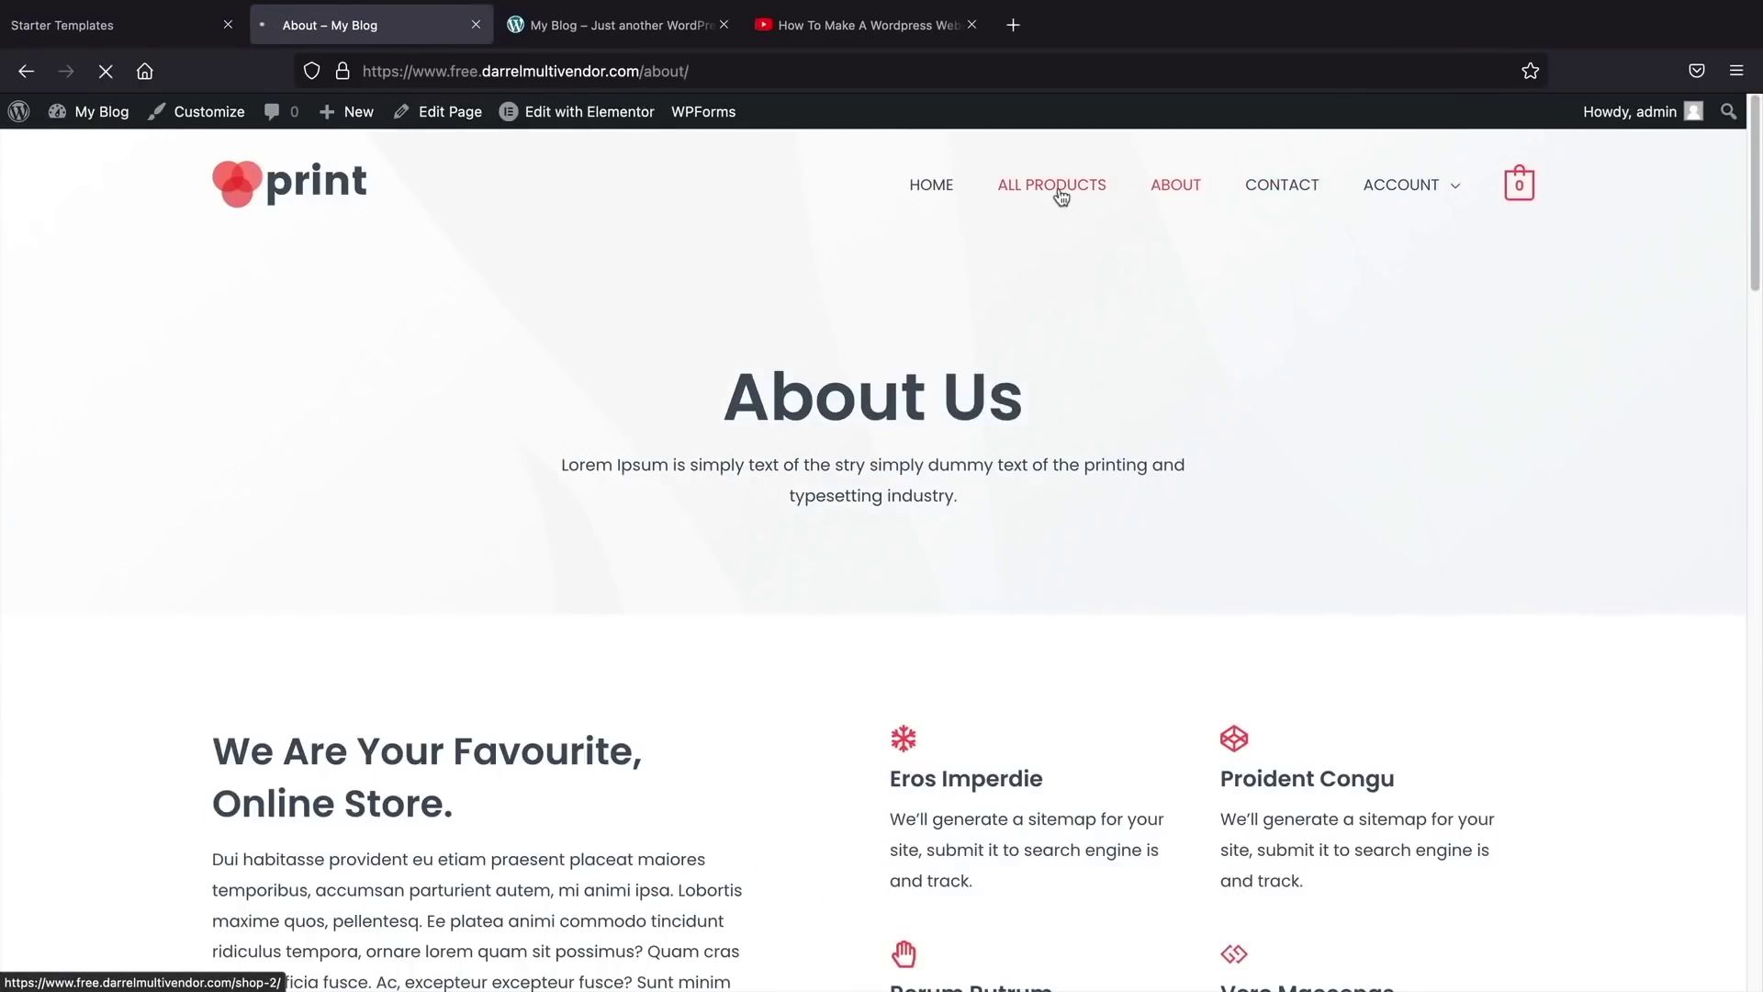
scroll(1428, 575, down, 3)
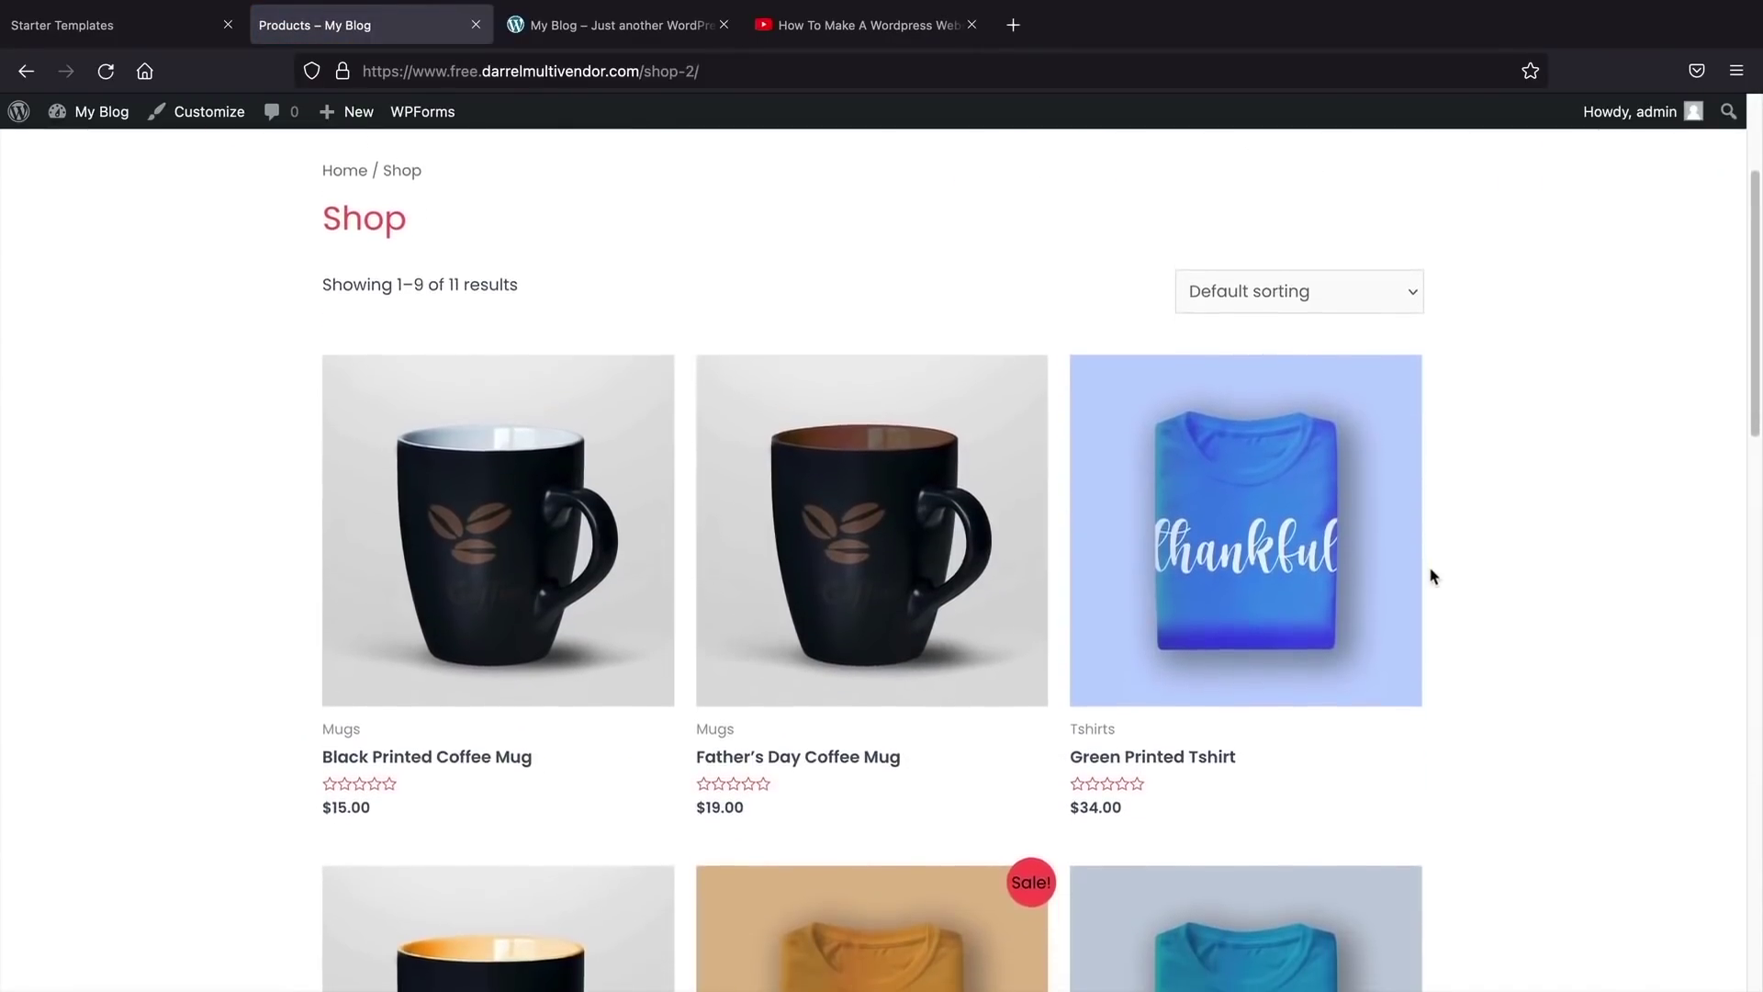
scroll(1433, 572, down, 2)
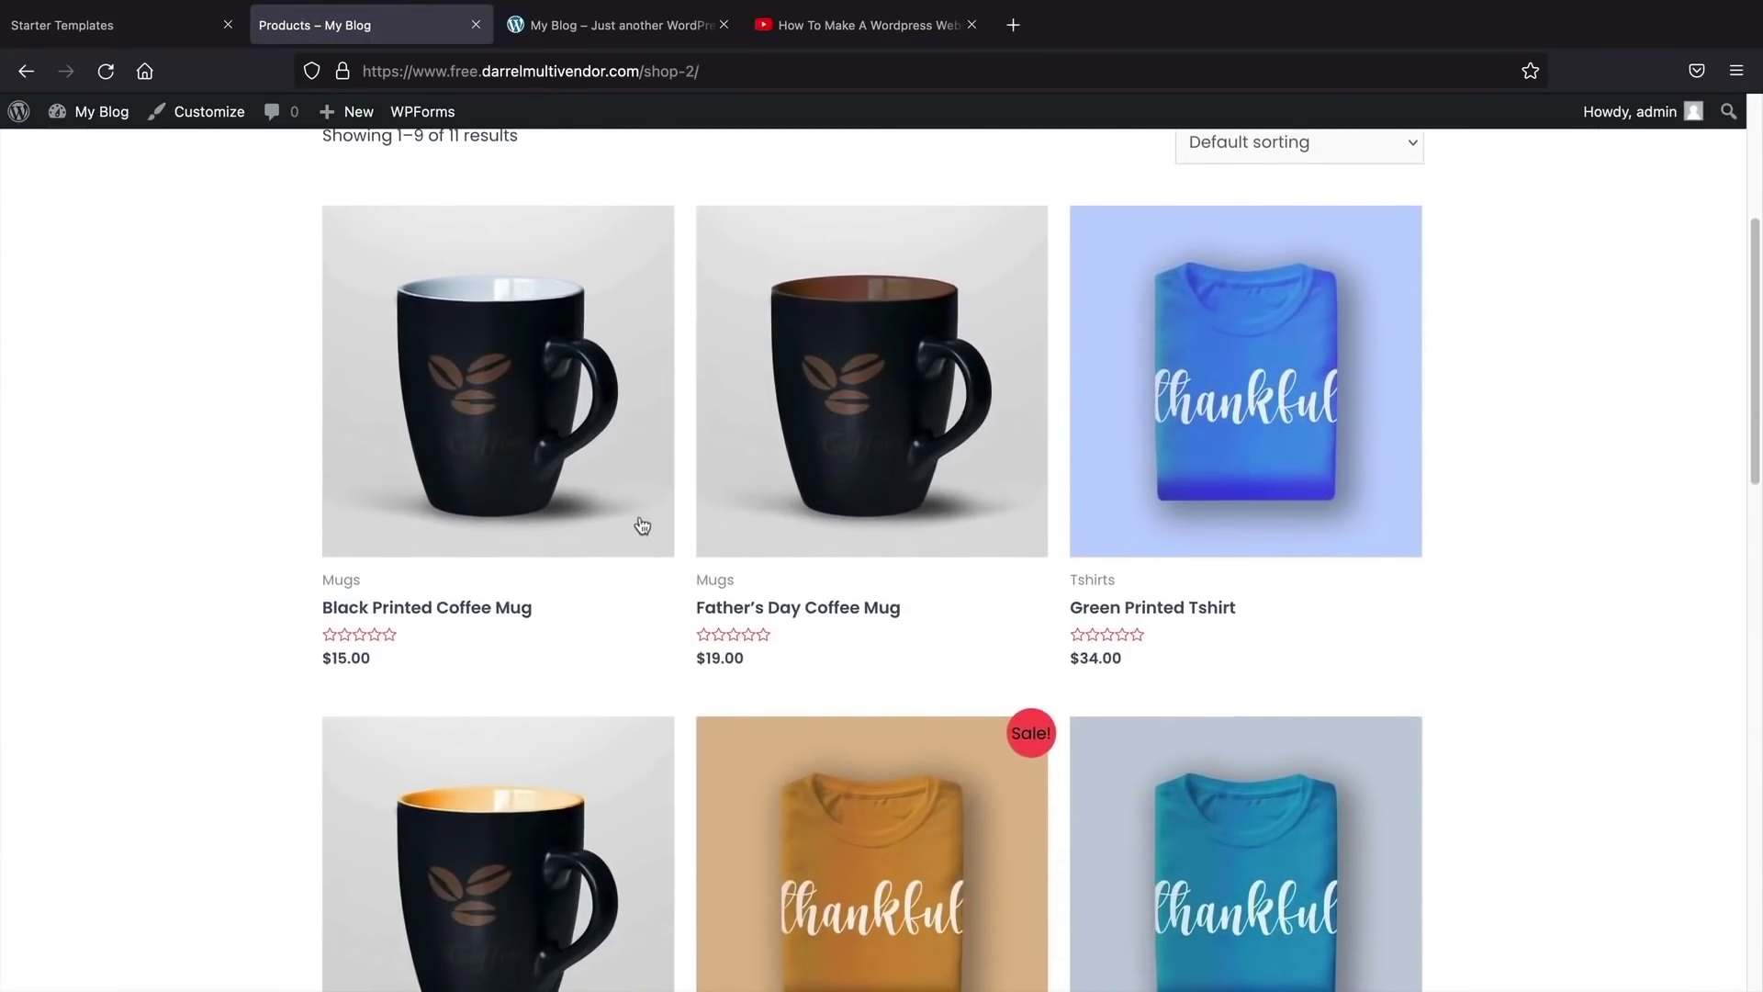
scroll(642, 525, down, 3)
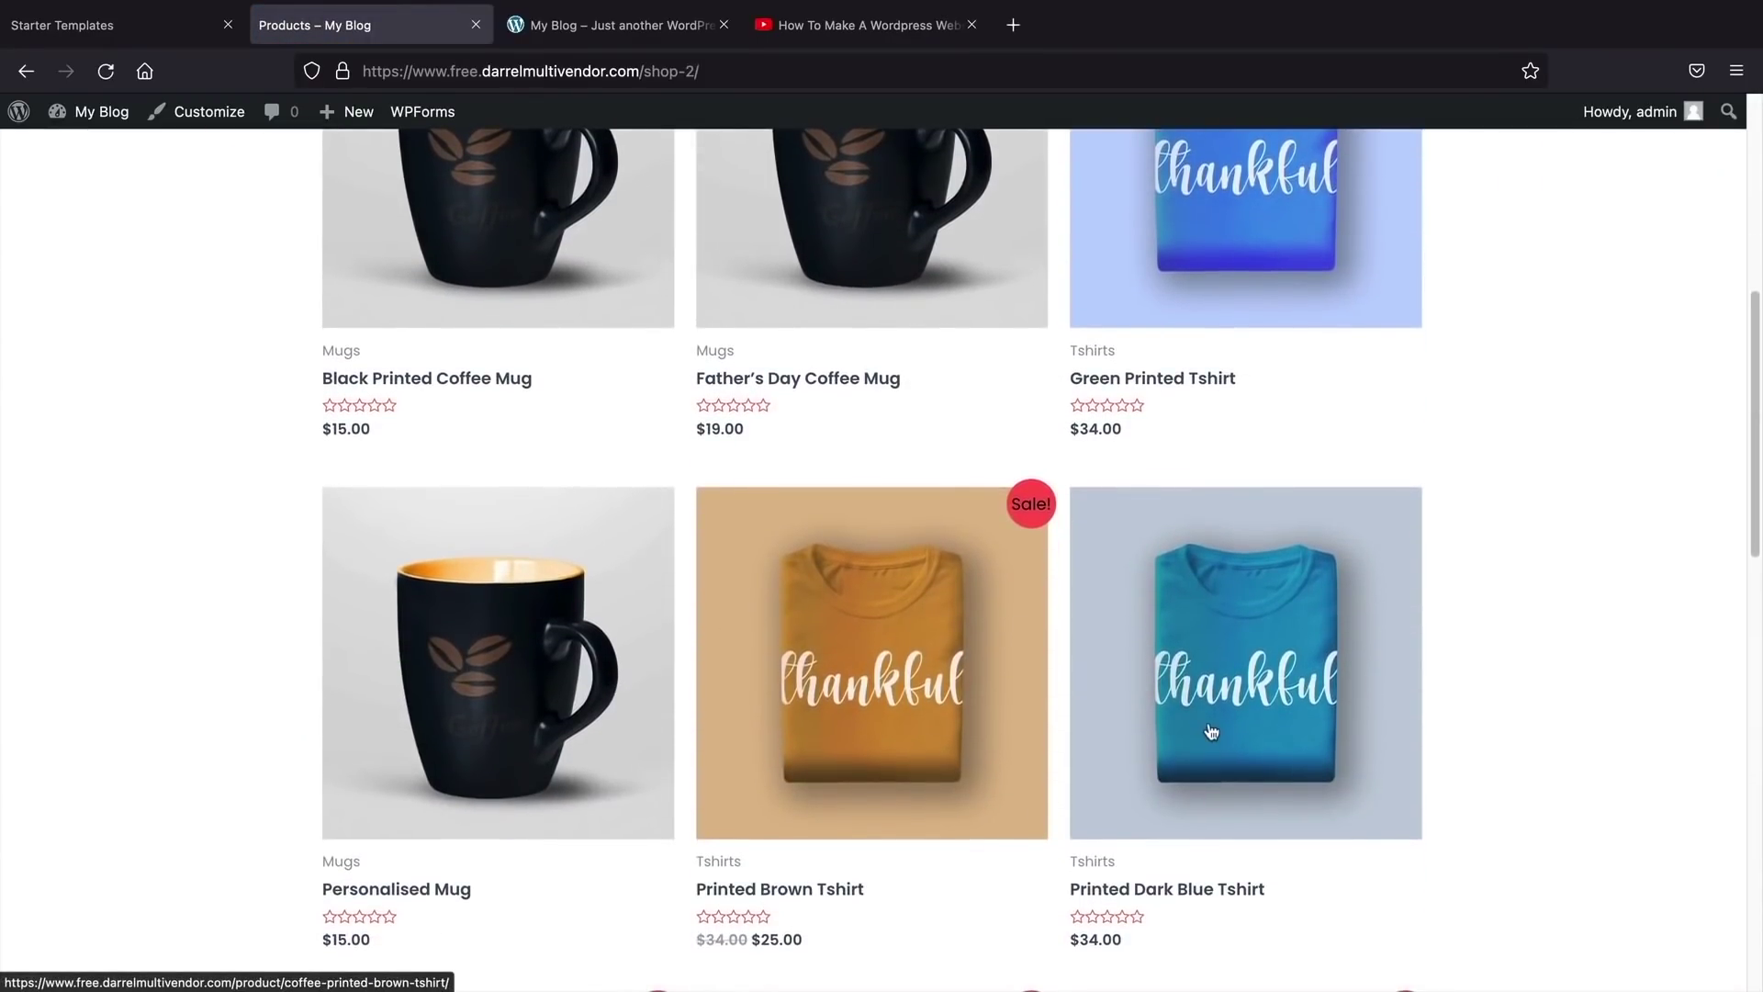
scroll(1211, 732, down, 2)
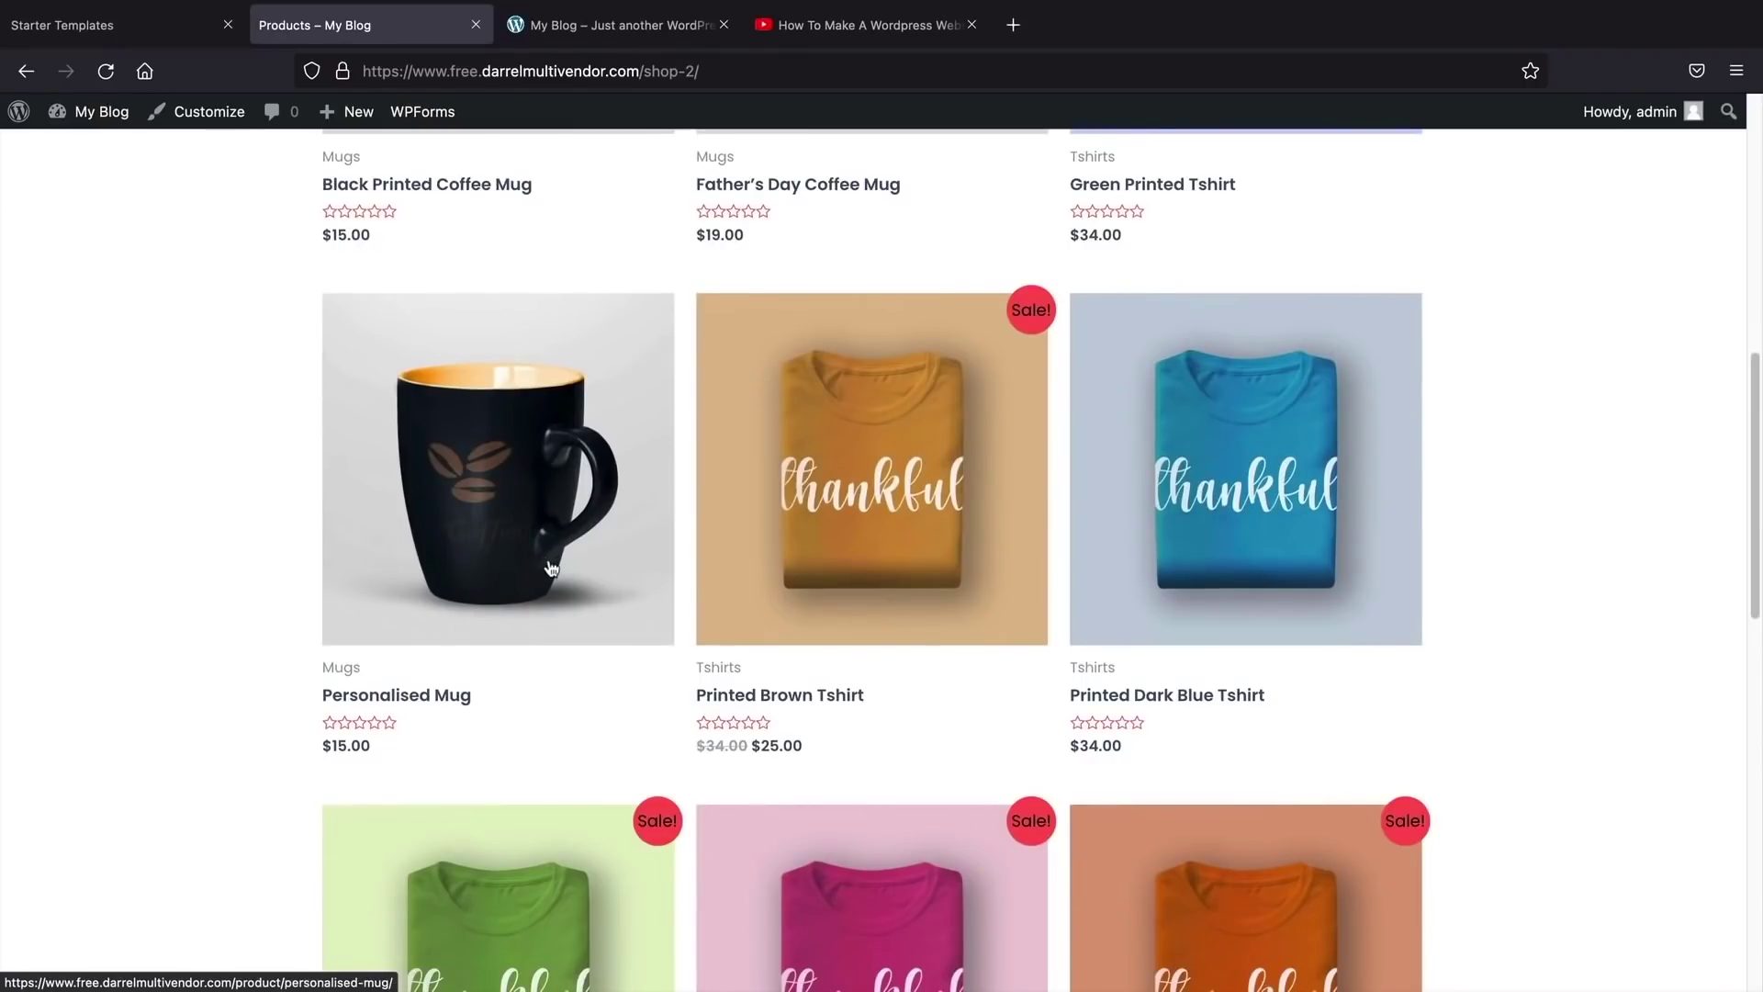
scroll(597, 588, up, 9)
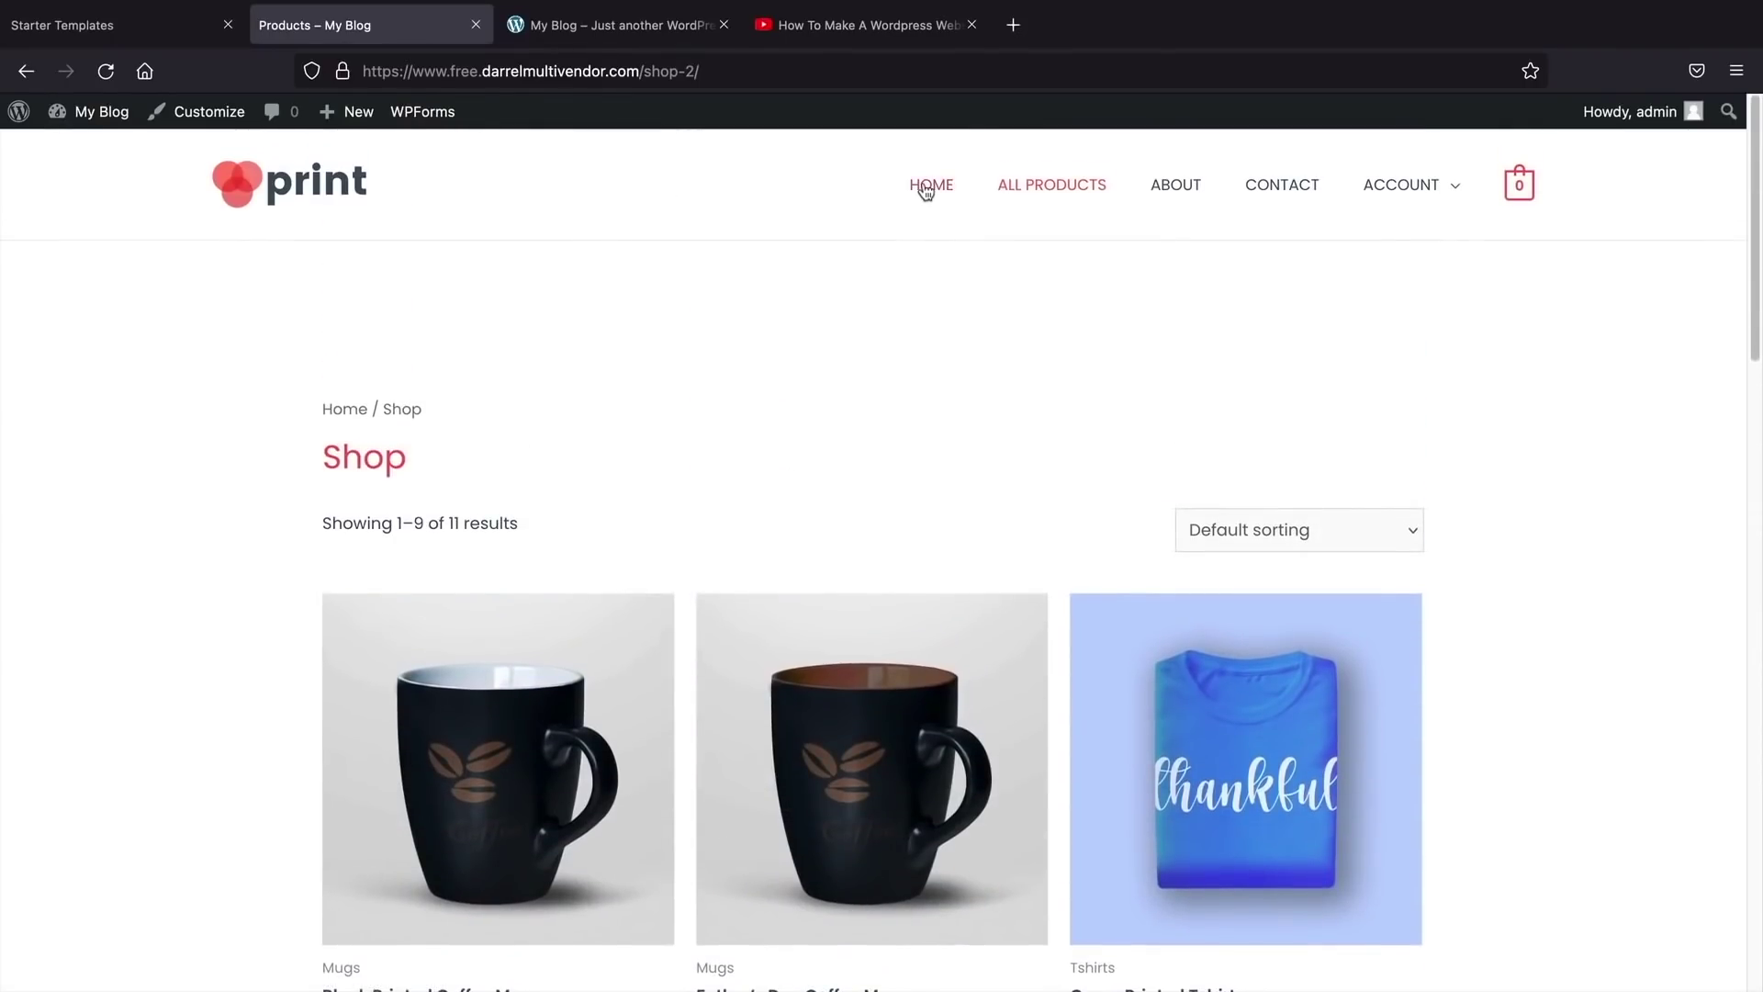
click(926, 188)
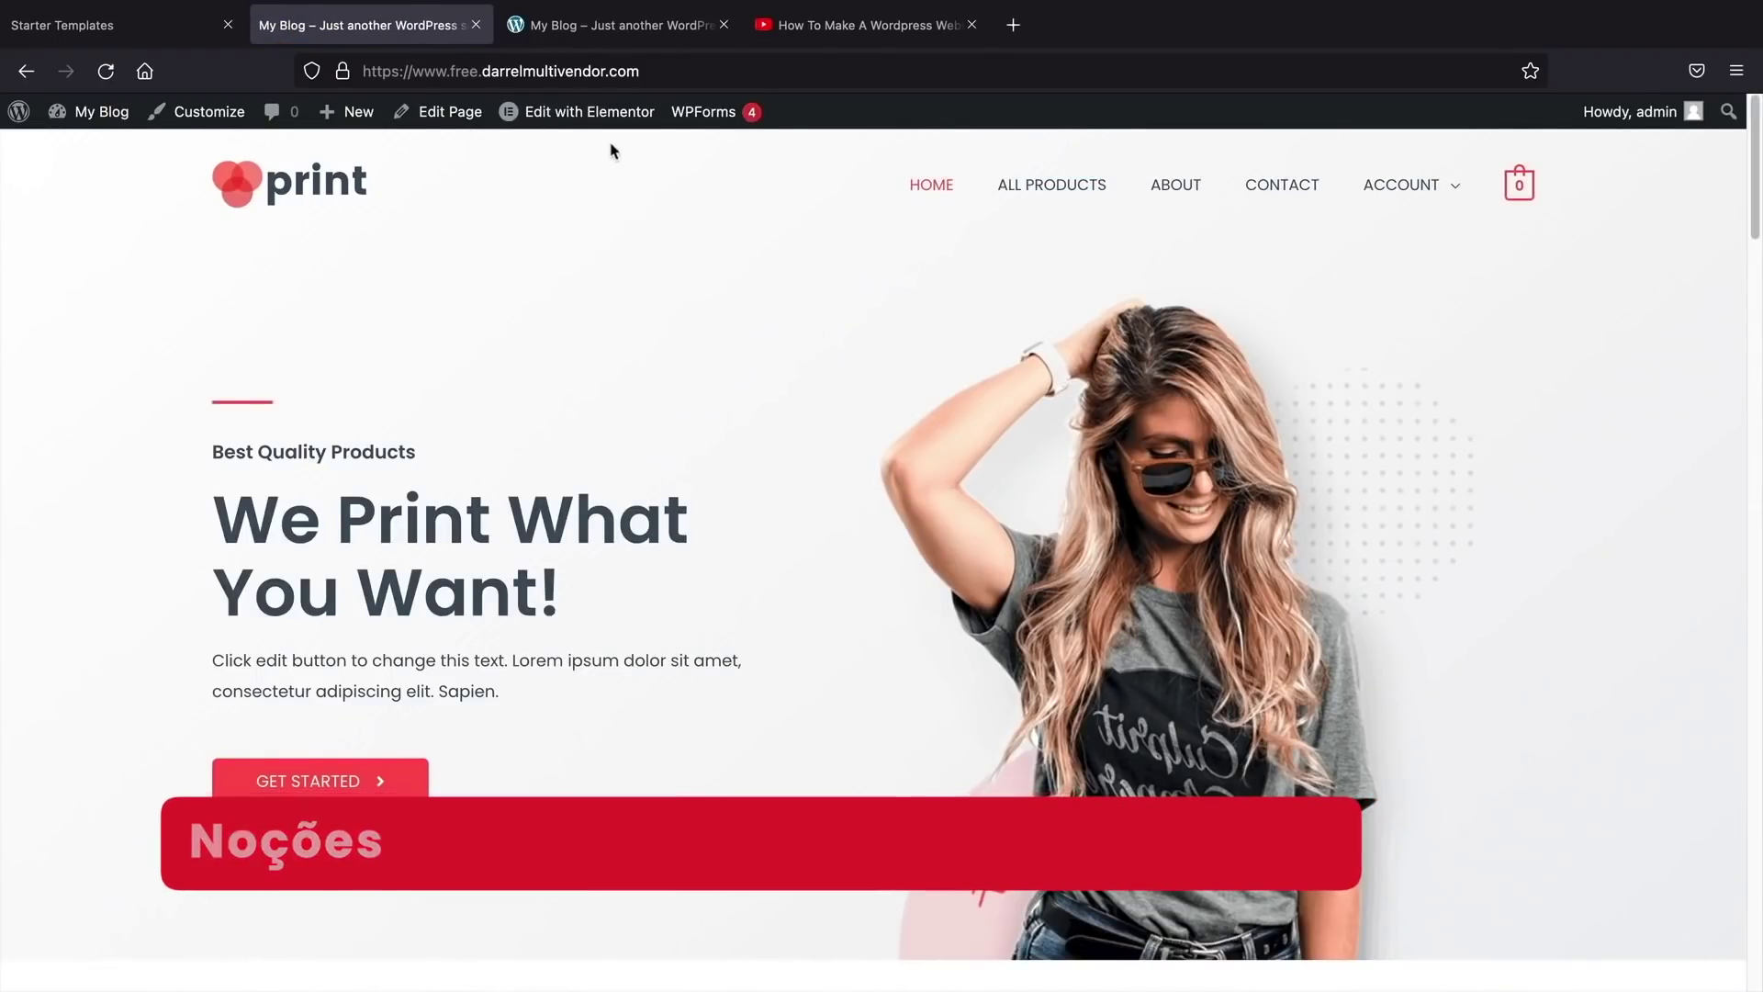
Step: Open the Home page in Elementor and add a heading above the 'We Print What You Want!' headline
mouse_move(603, 123)
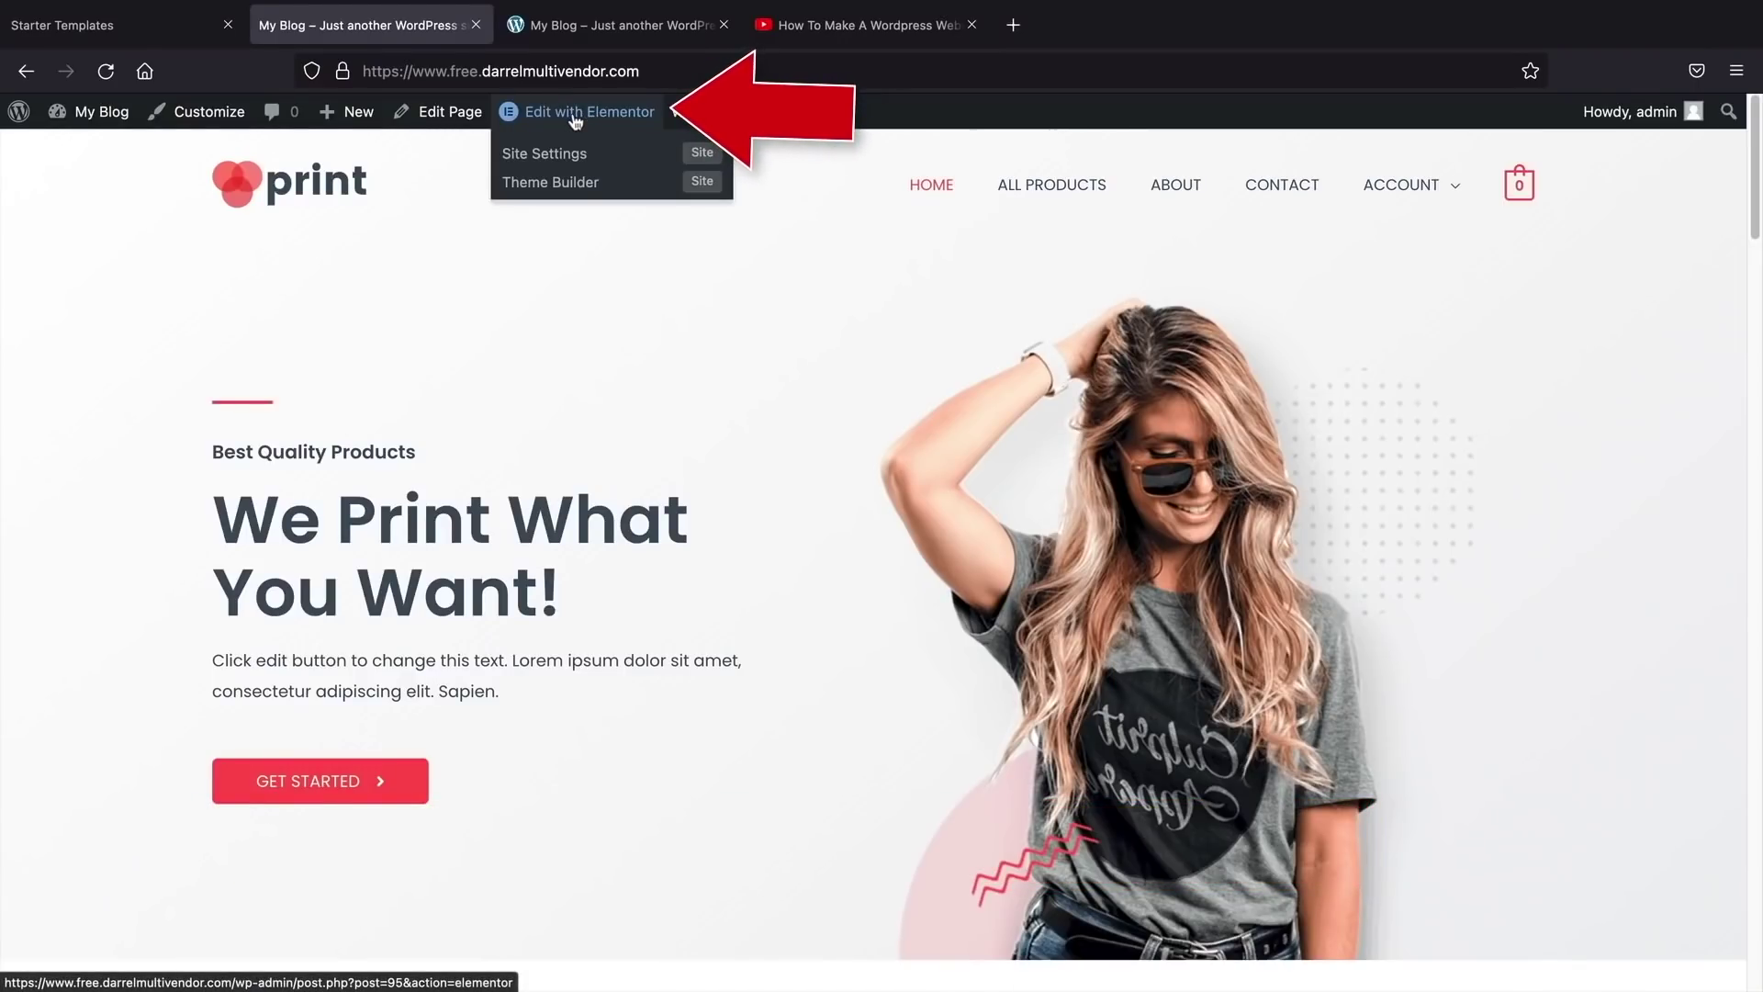
click(576, 121)
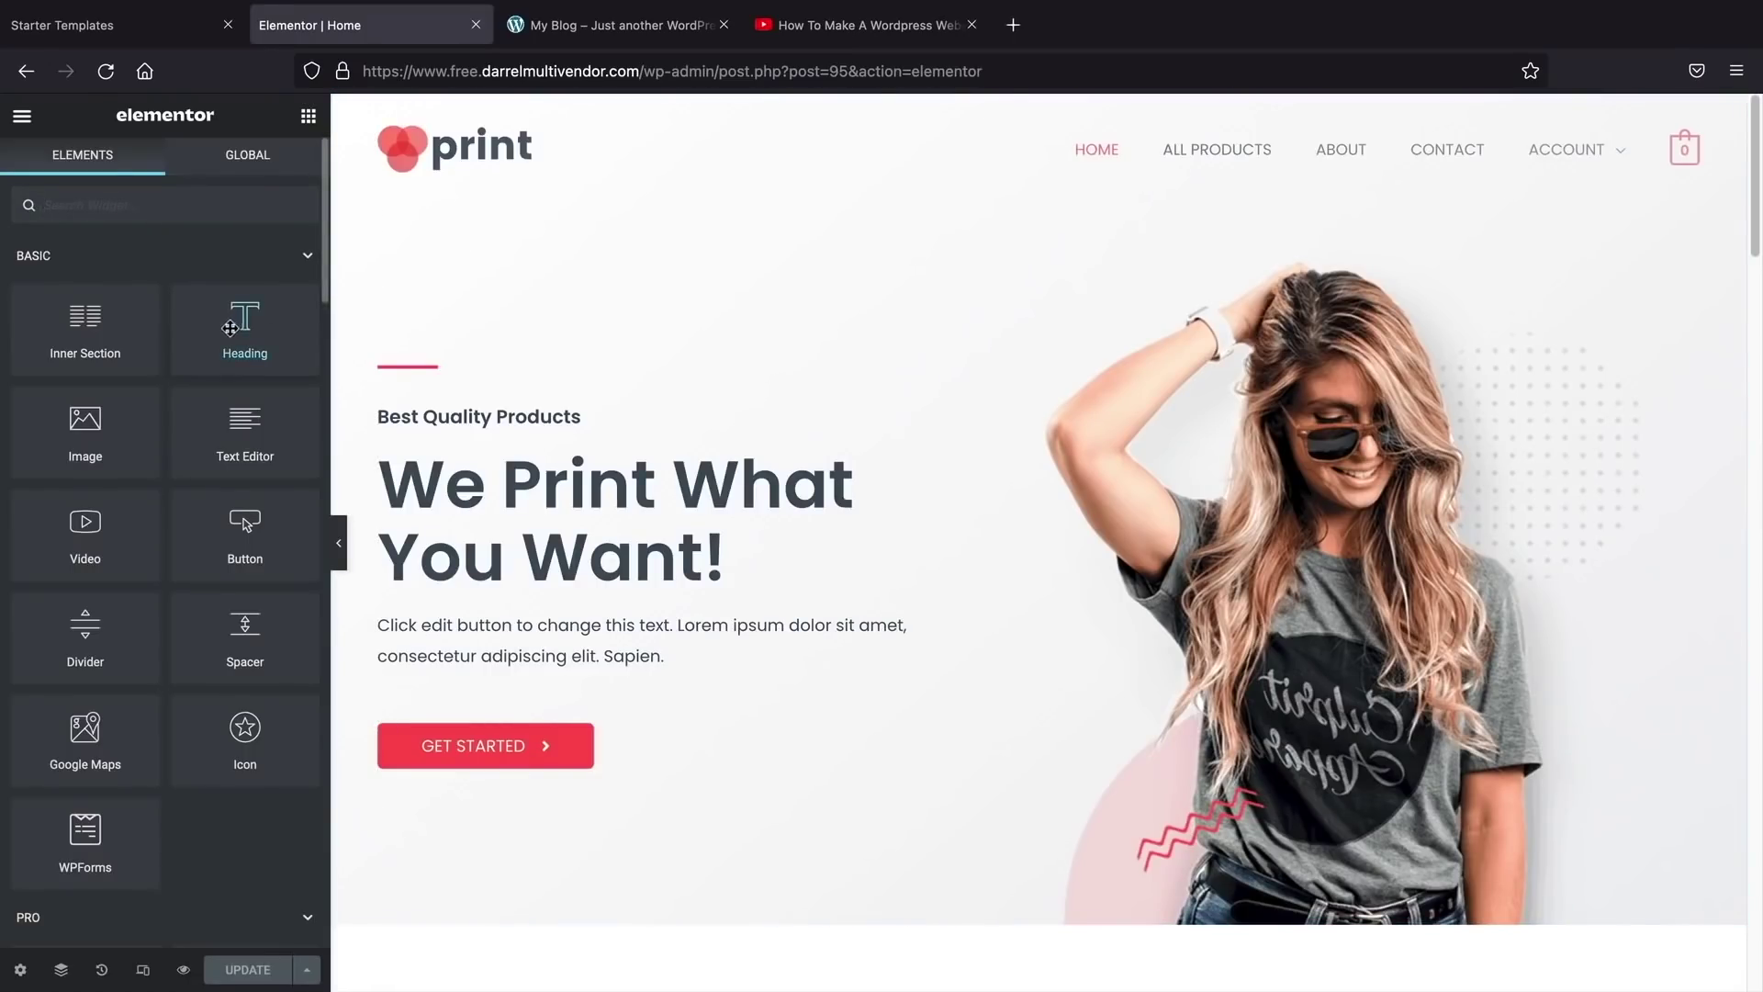
drag(234, 329, 496, 446)
Step: Add a CLICK HERE button and a star icon beneath the new heading
click(308, 115)
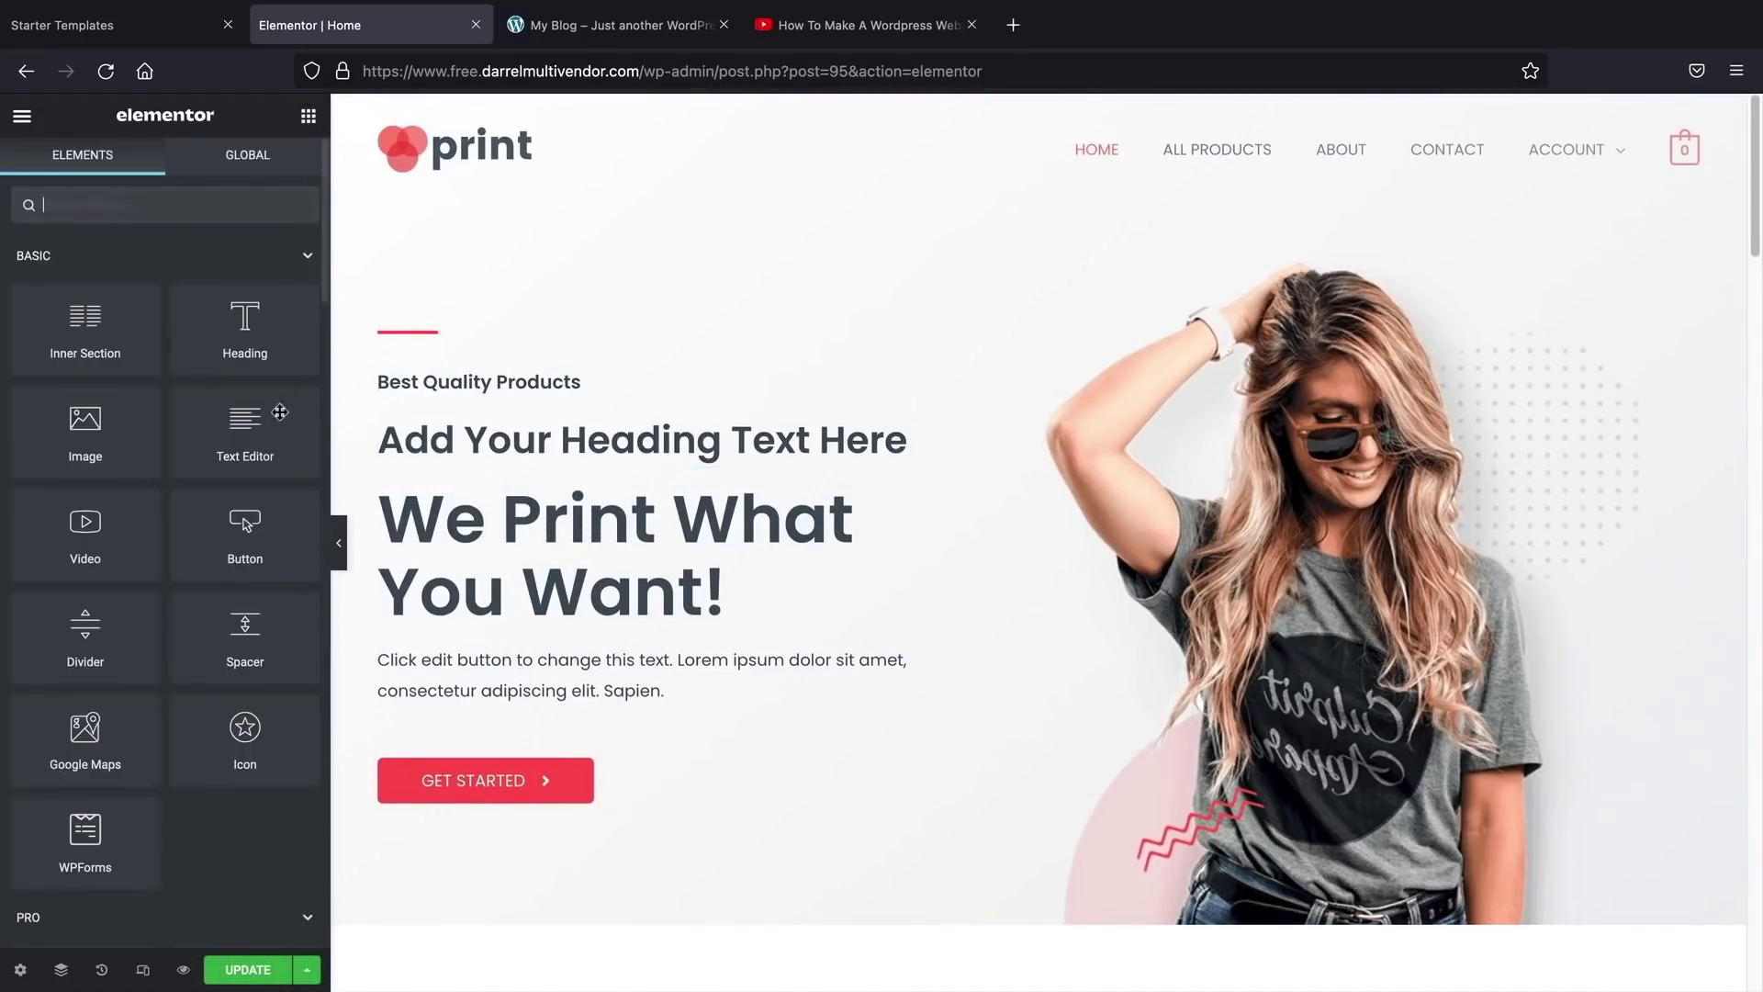
drag(240, 548, 436, 473)
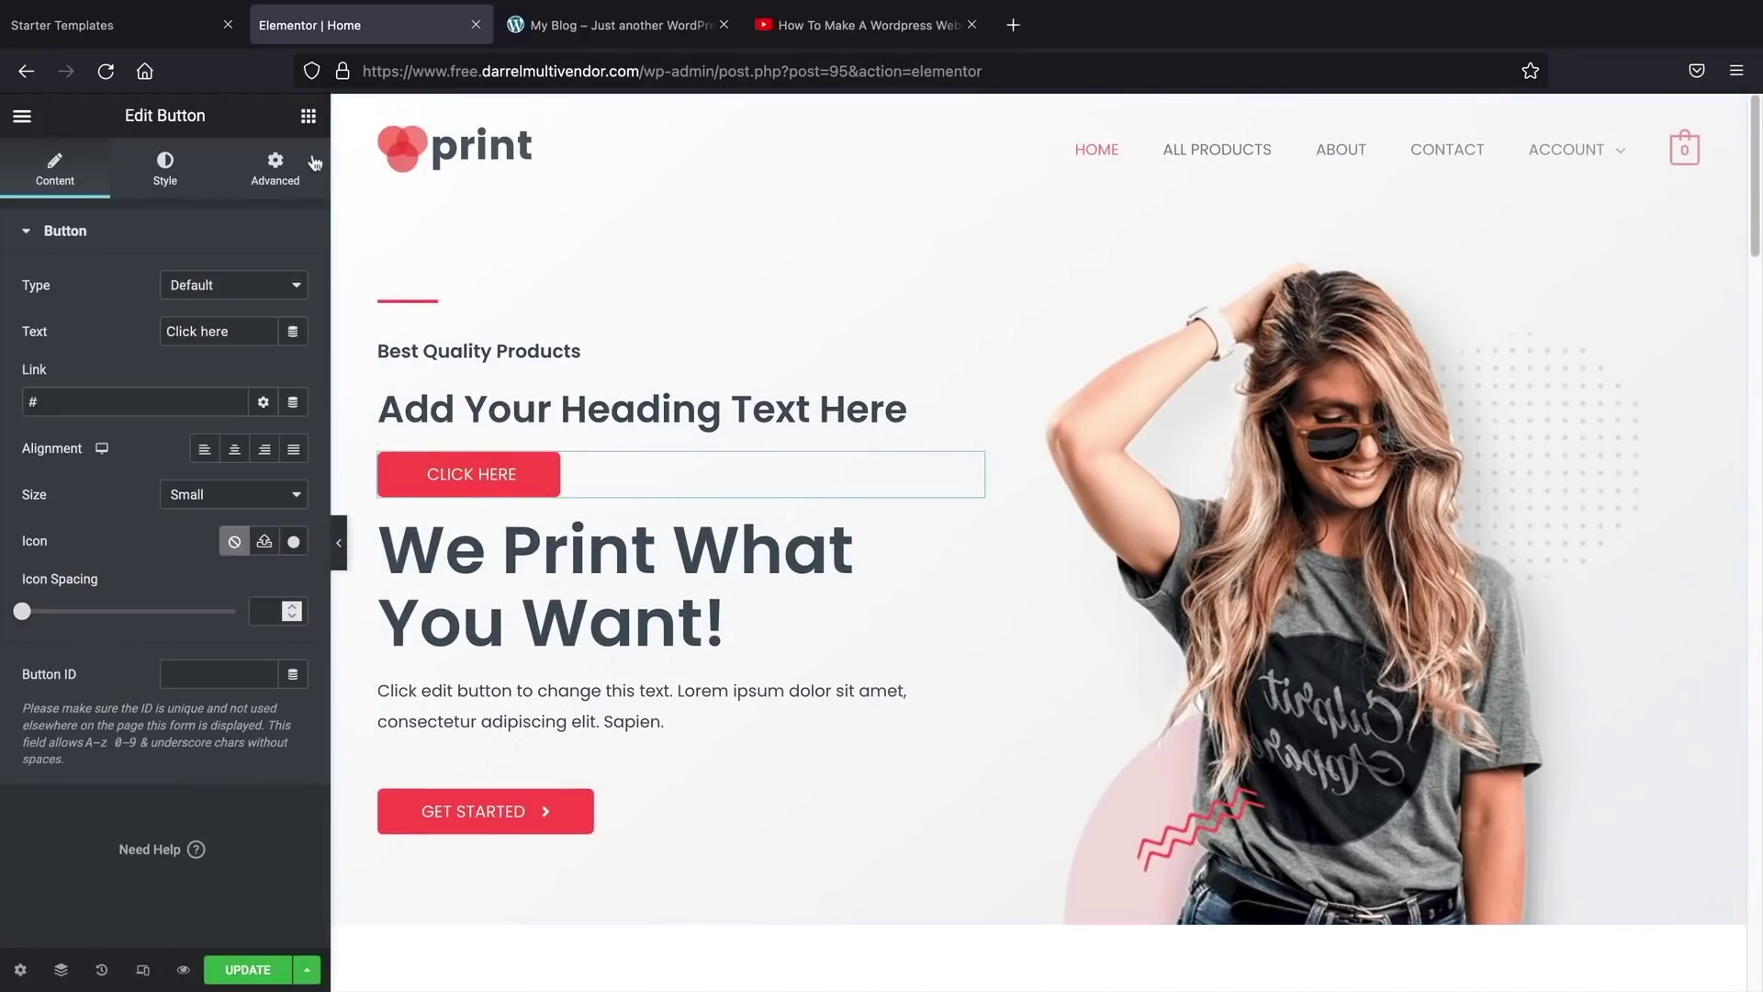
click(309, 115)
drag(244, 727, 507, 512)
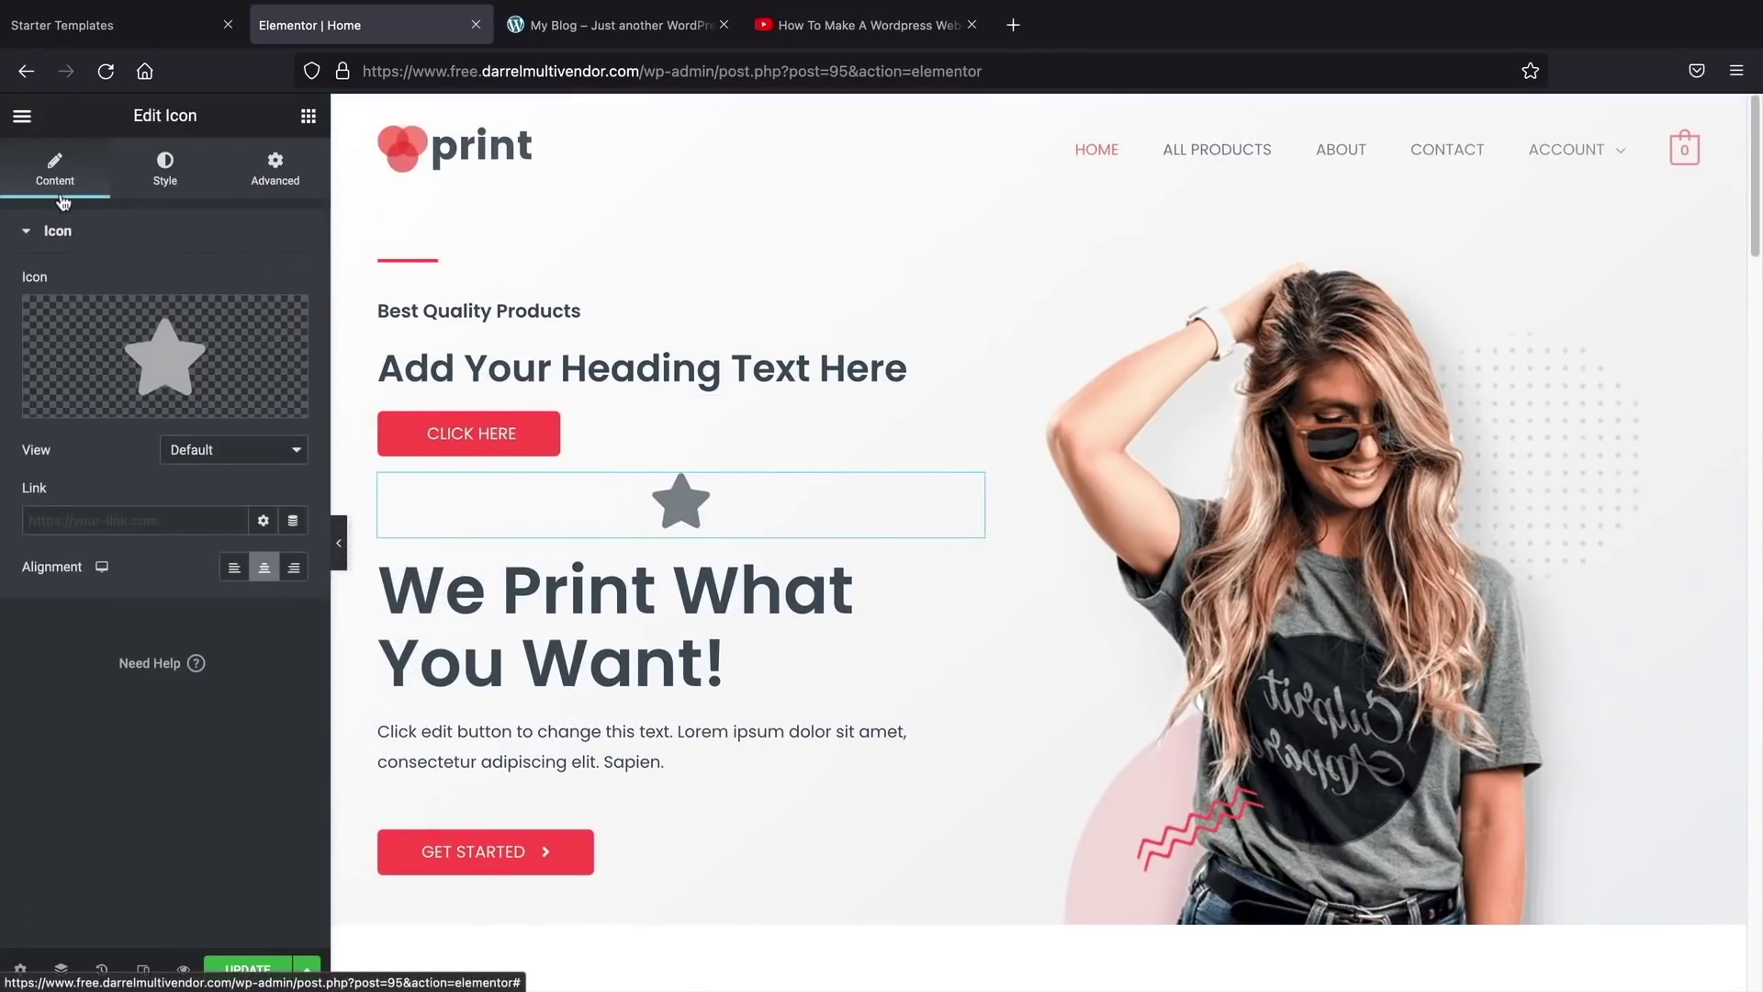
click(896, 368)
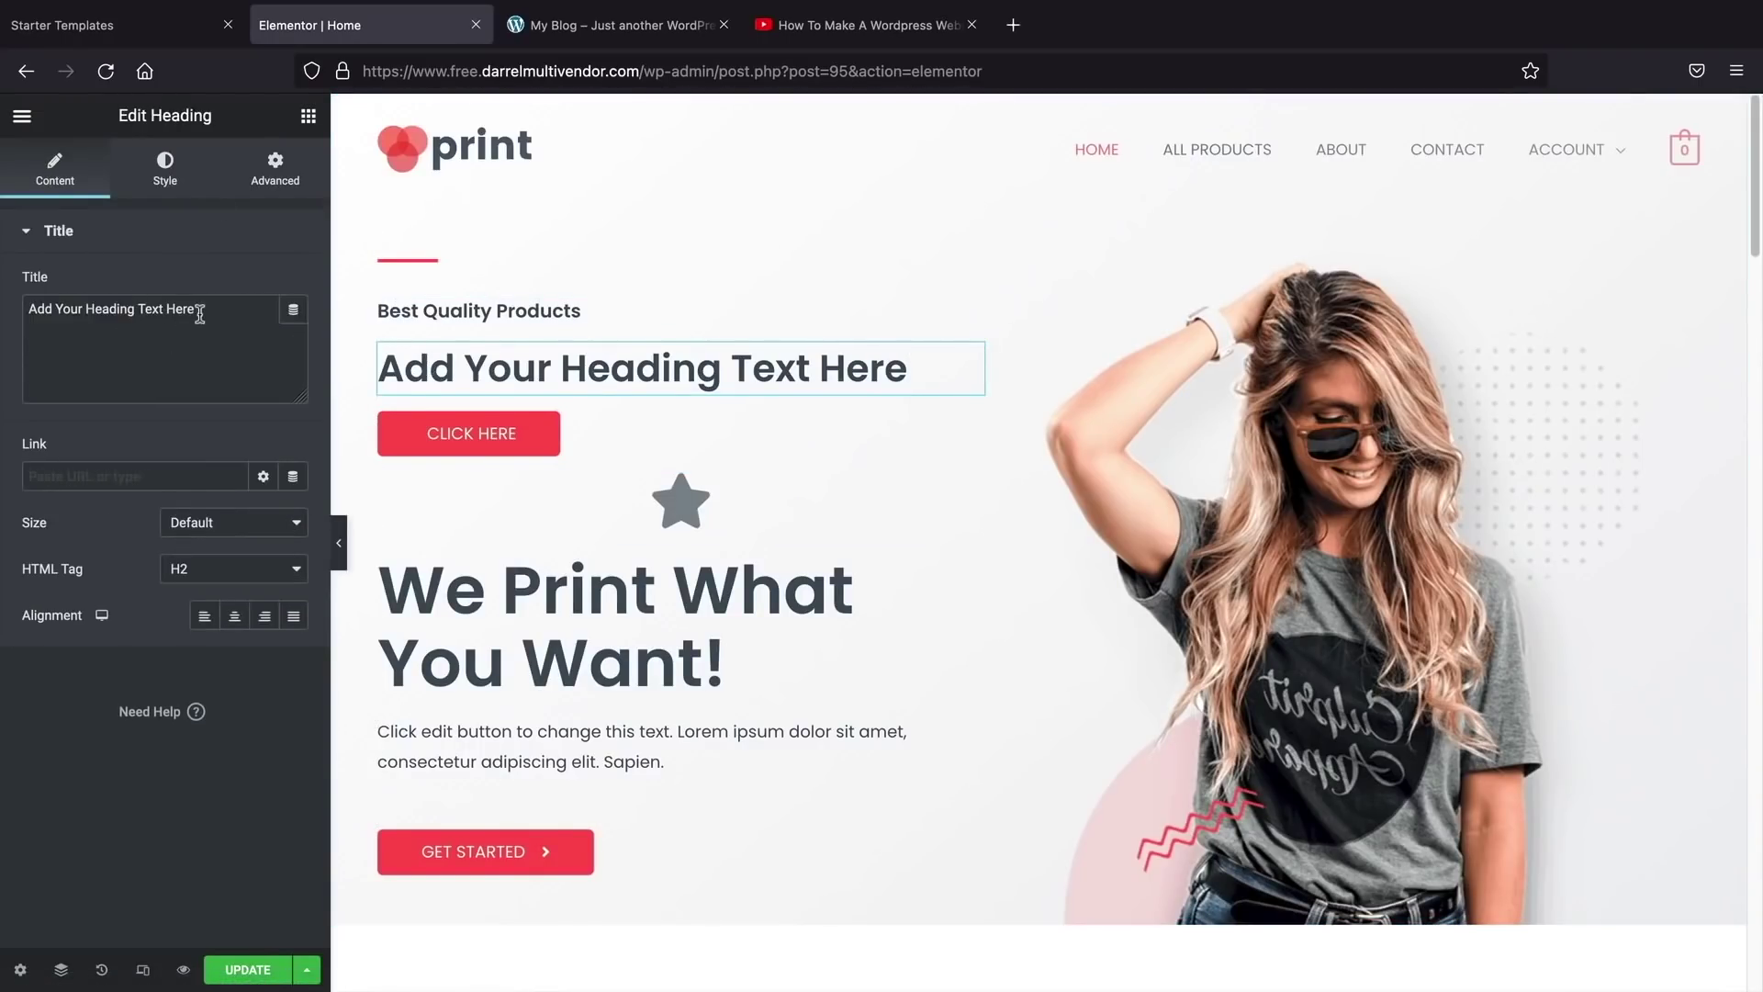
Step: Keep the new heading left-aligned and expand its Advanced > Motion Effects settings
click(234, 615)
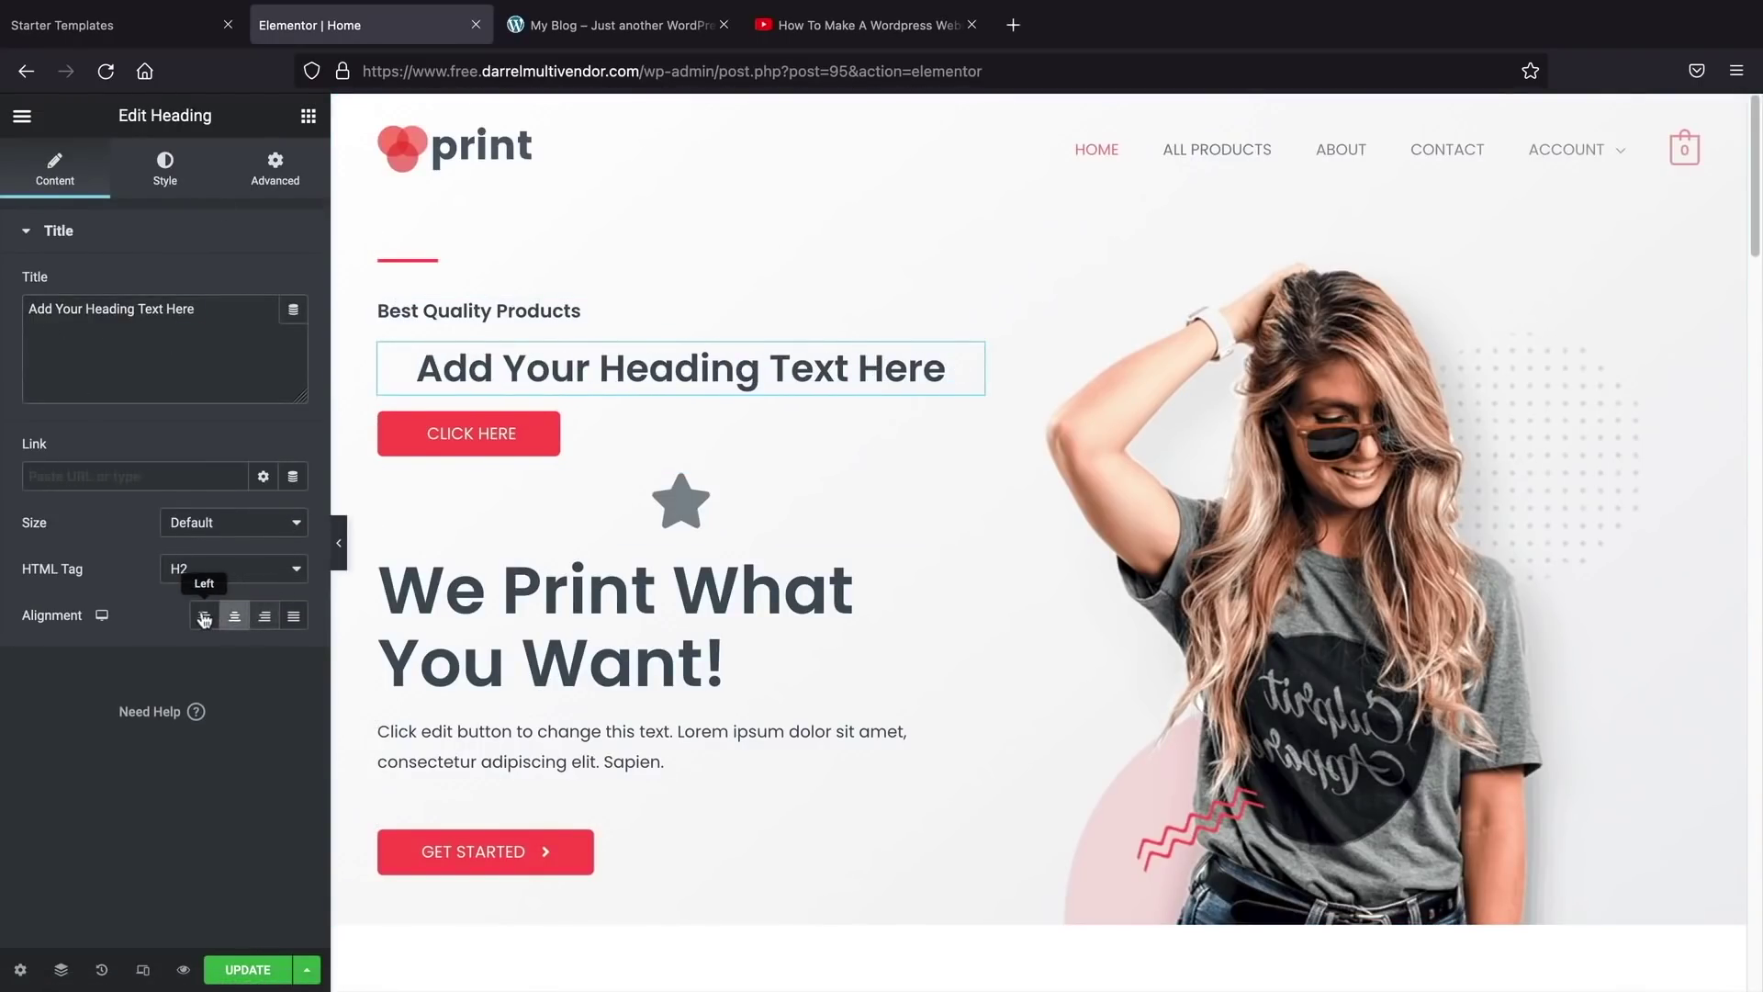
click(204, 617)
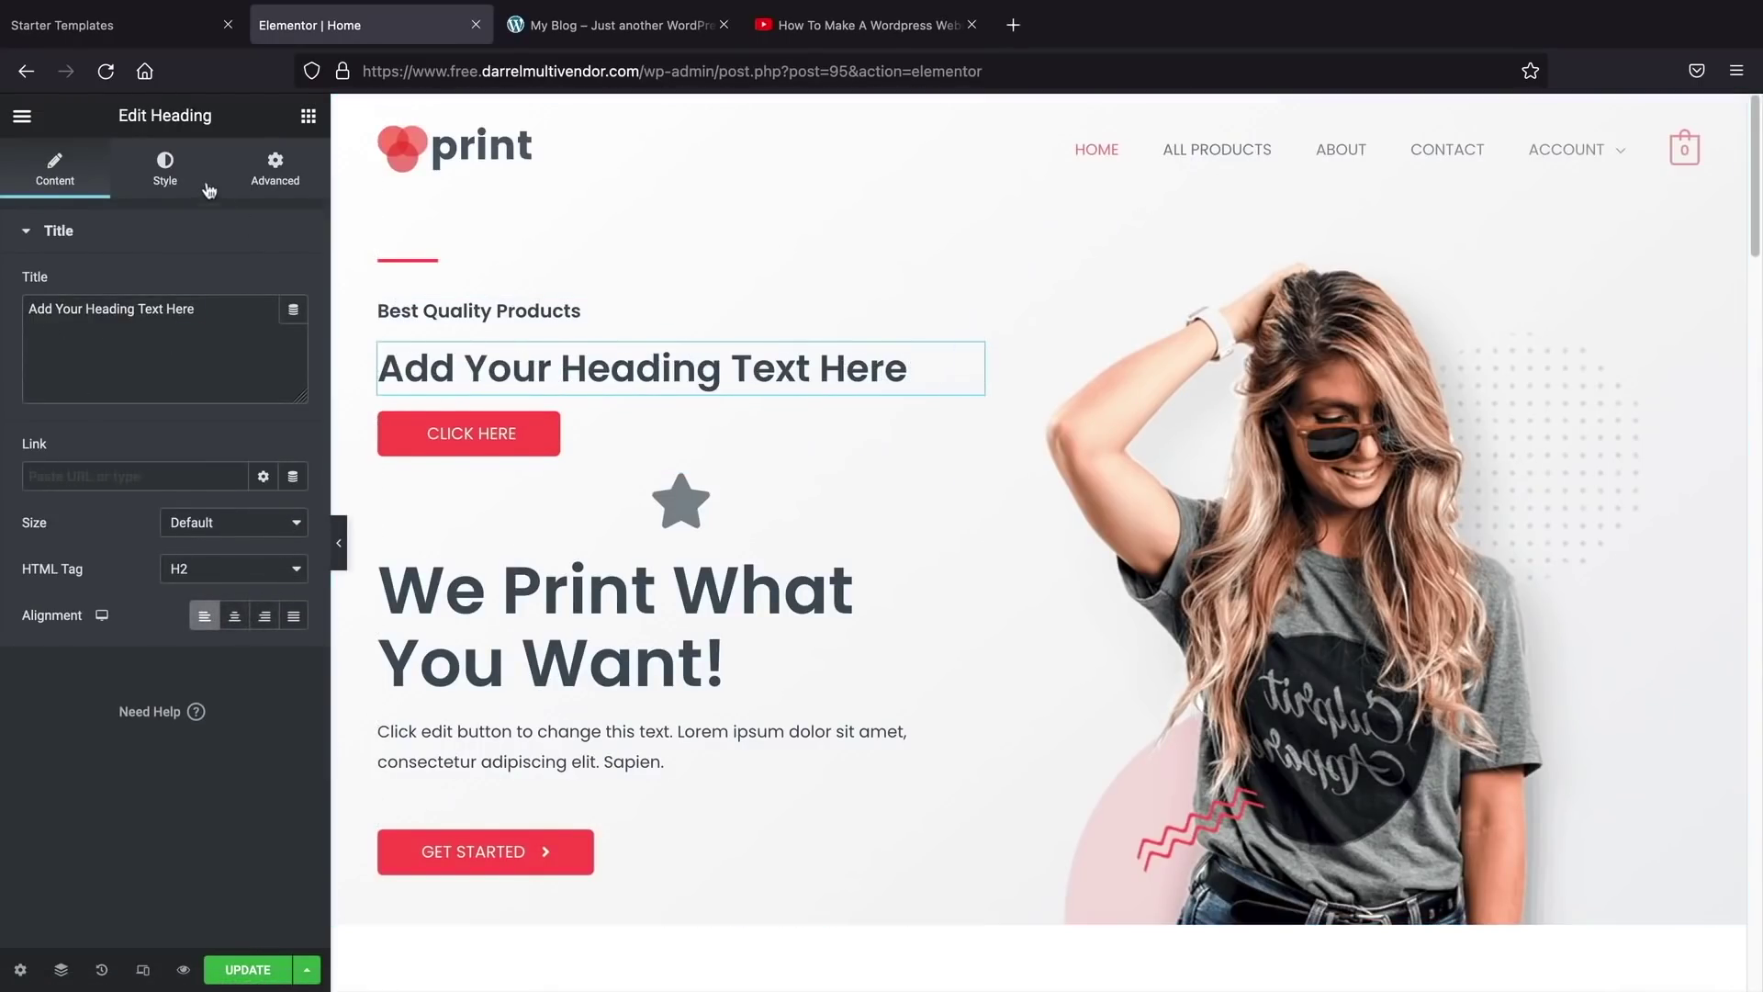
click(170, 174)
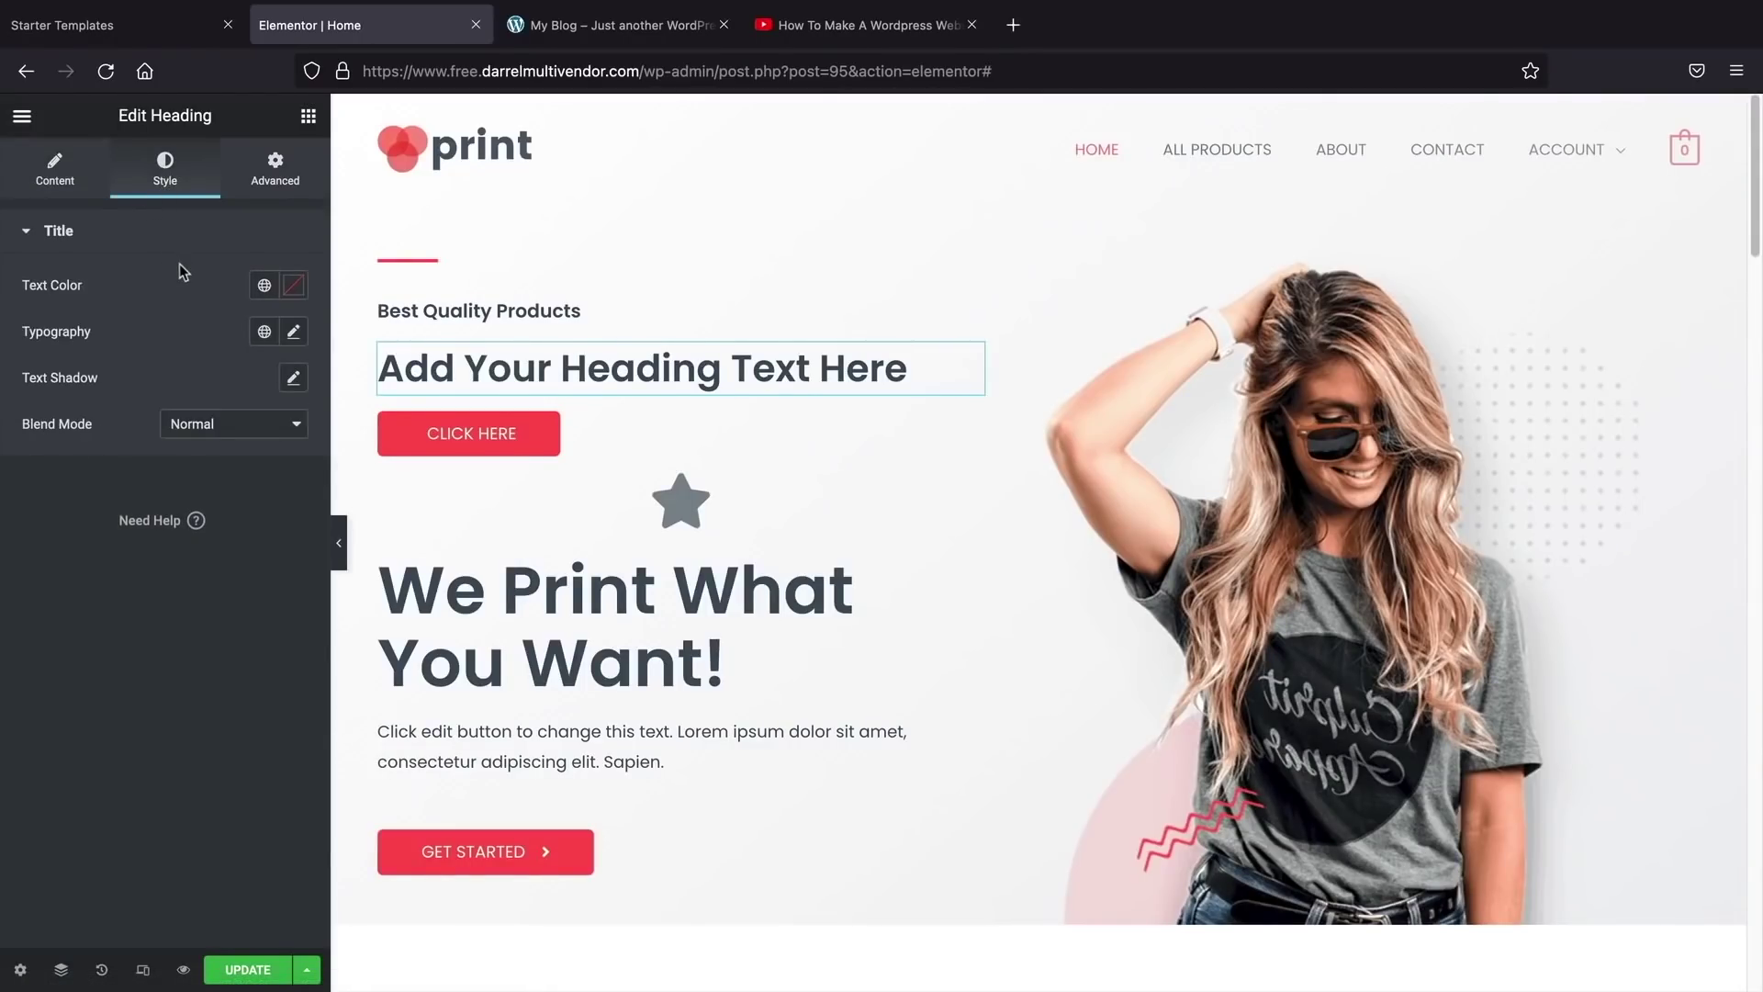
click(274, 188)
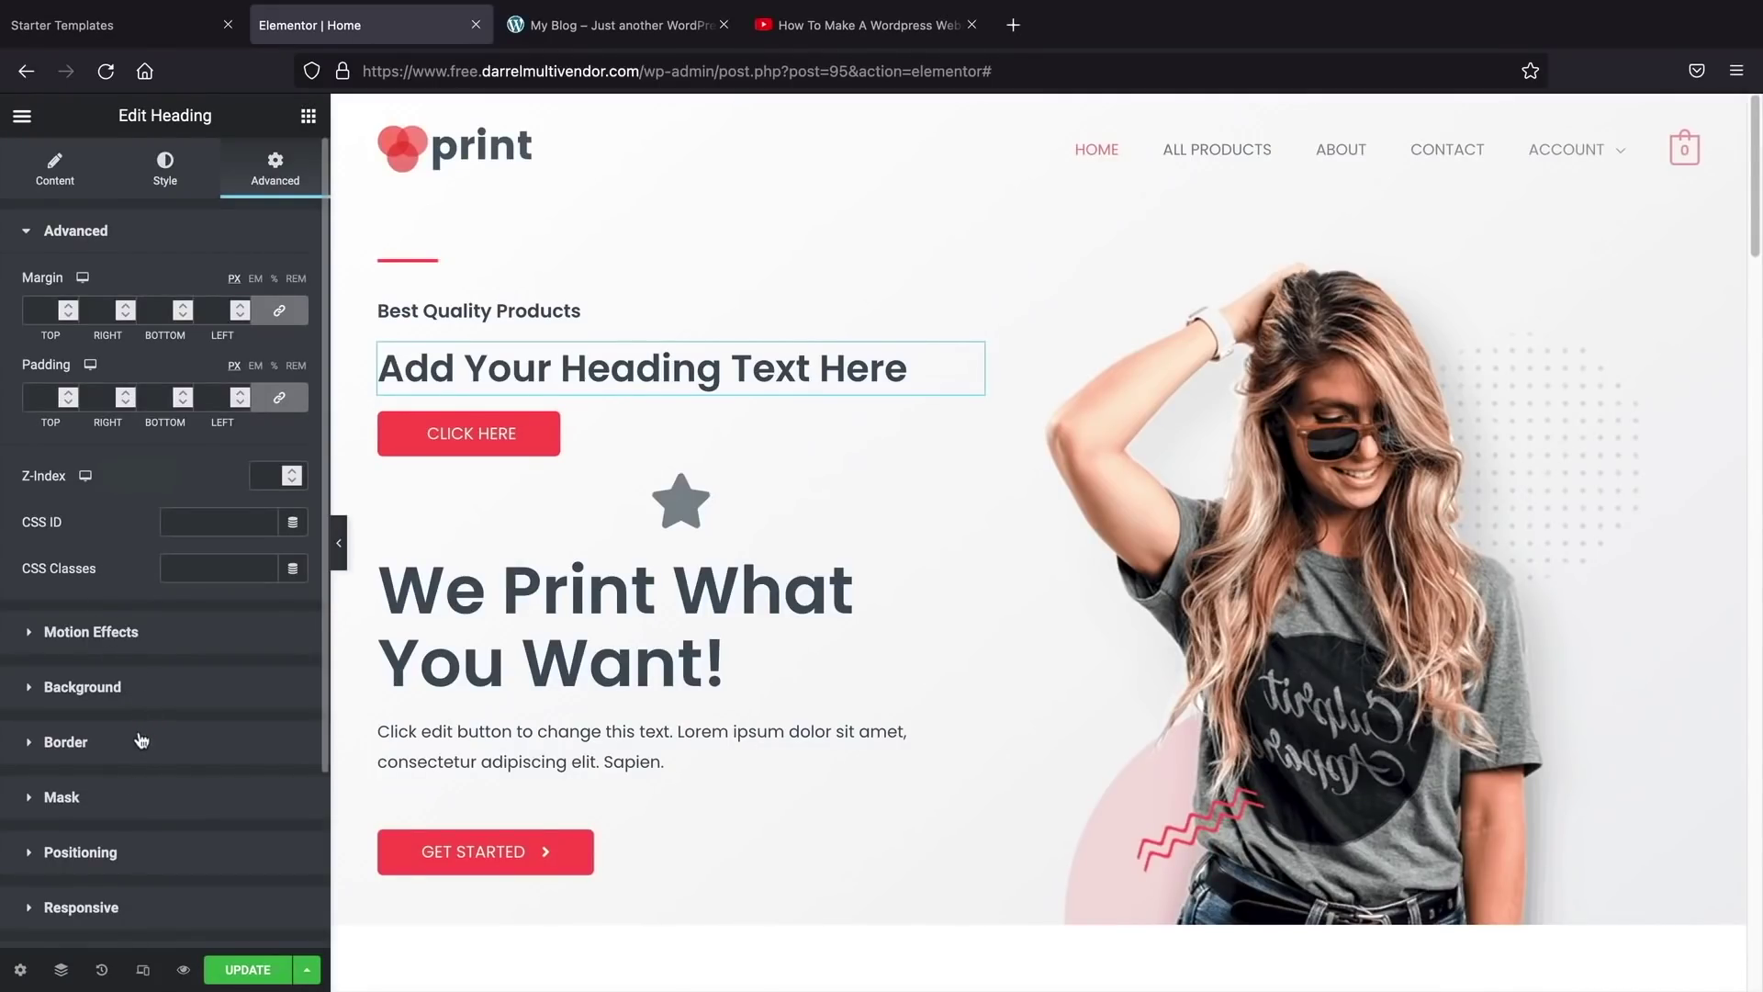
click(161, 646)
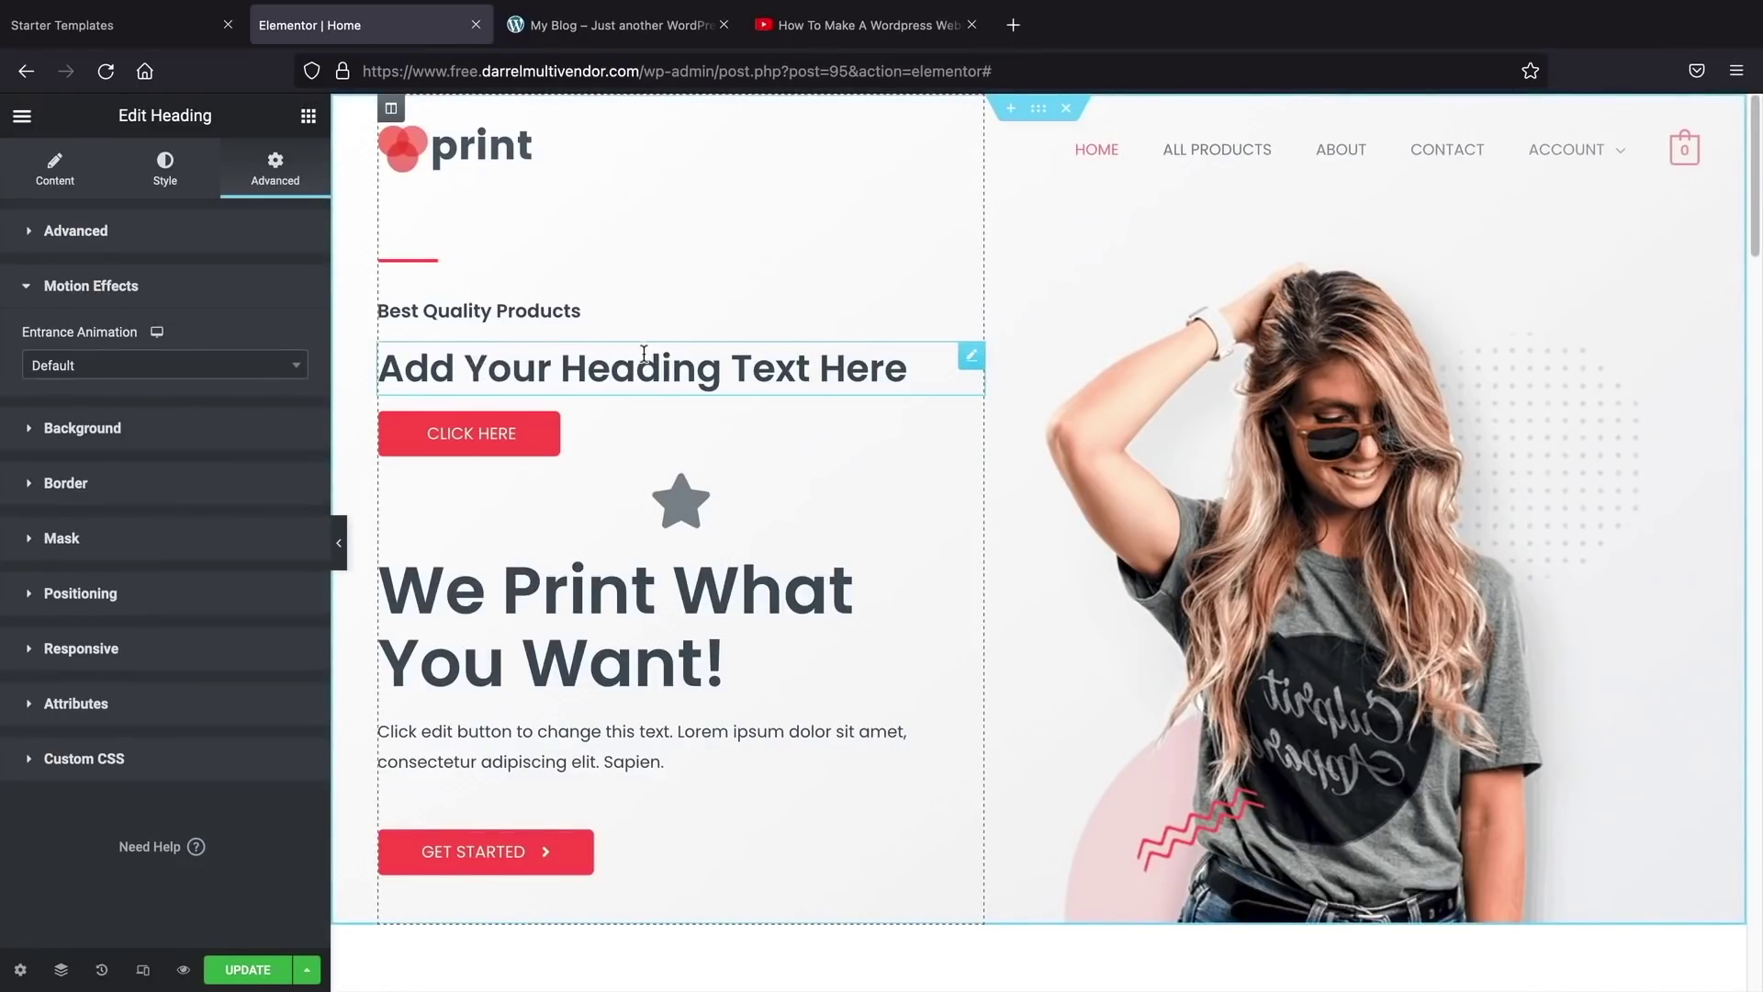
Step: Set the heading's entrance animation to Fade In Right with Normal animation duration
click(256, 365)
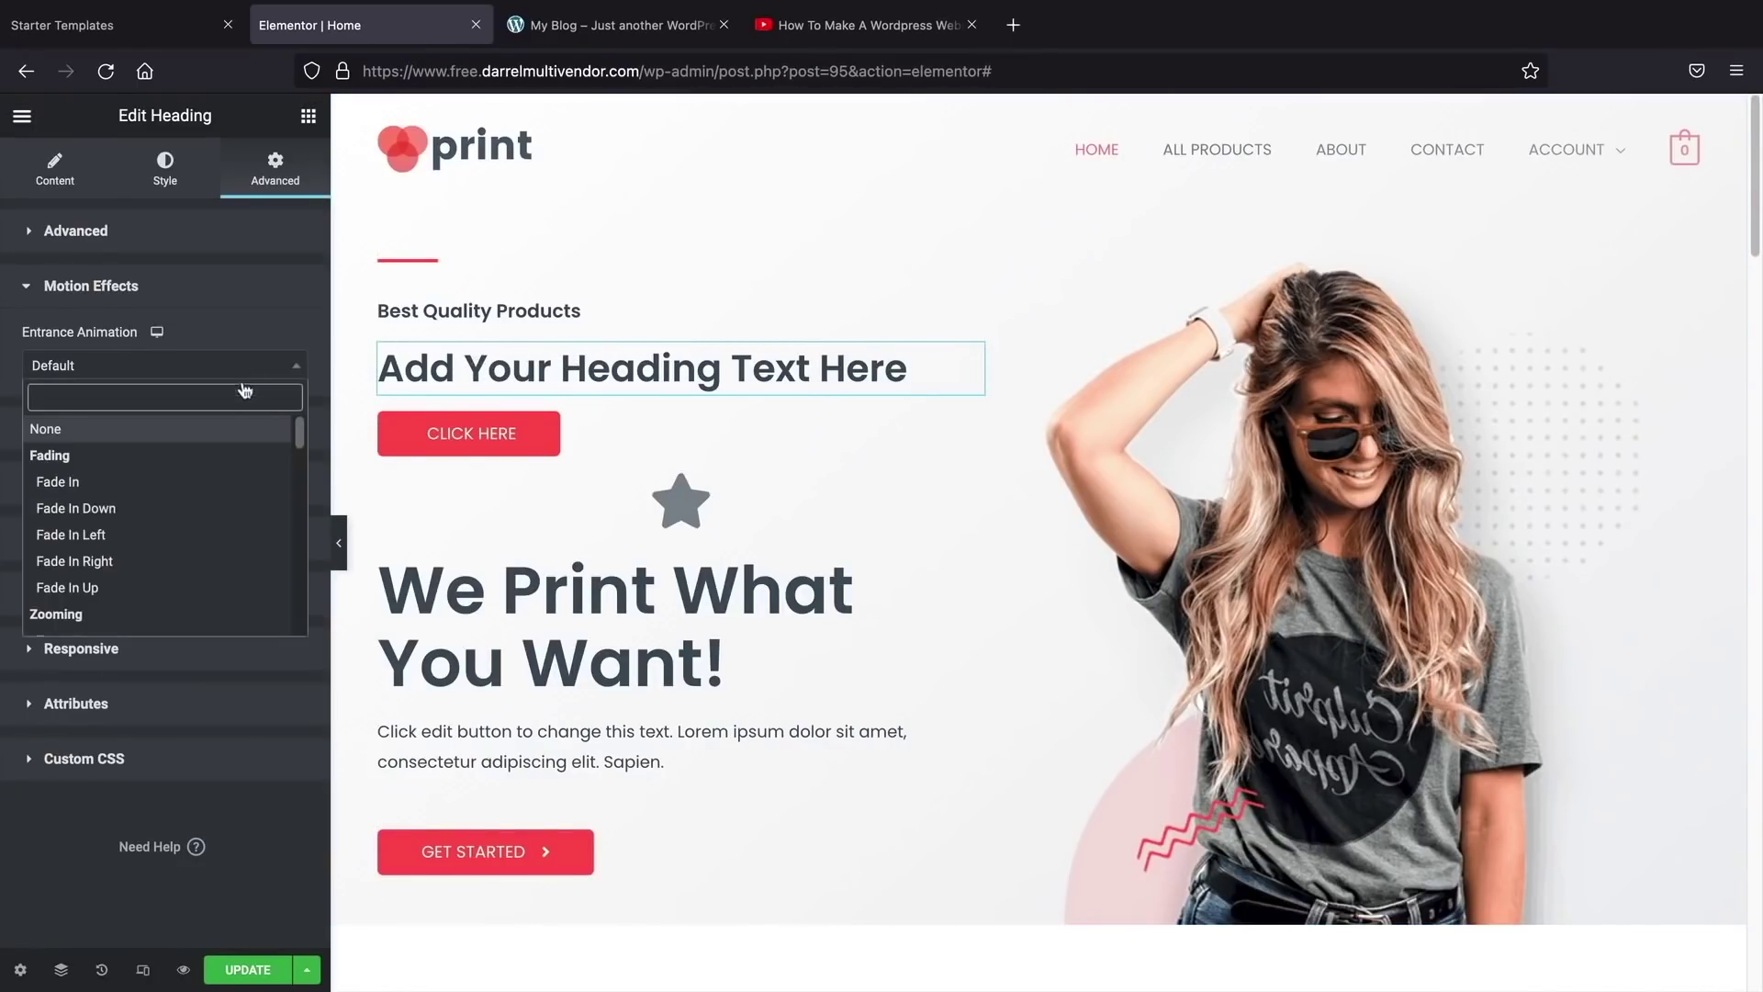
click(211, 506)
click(172, 368)
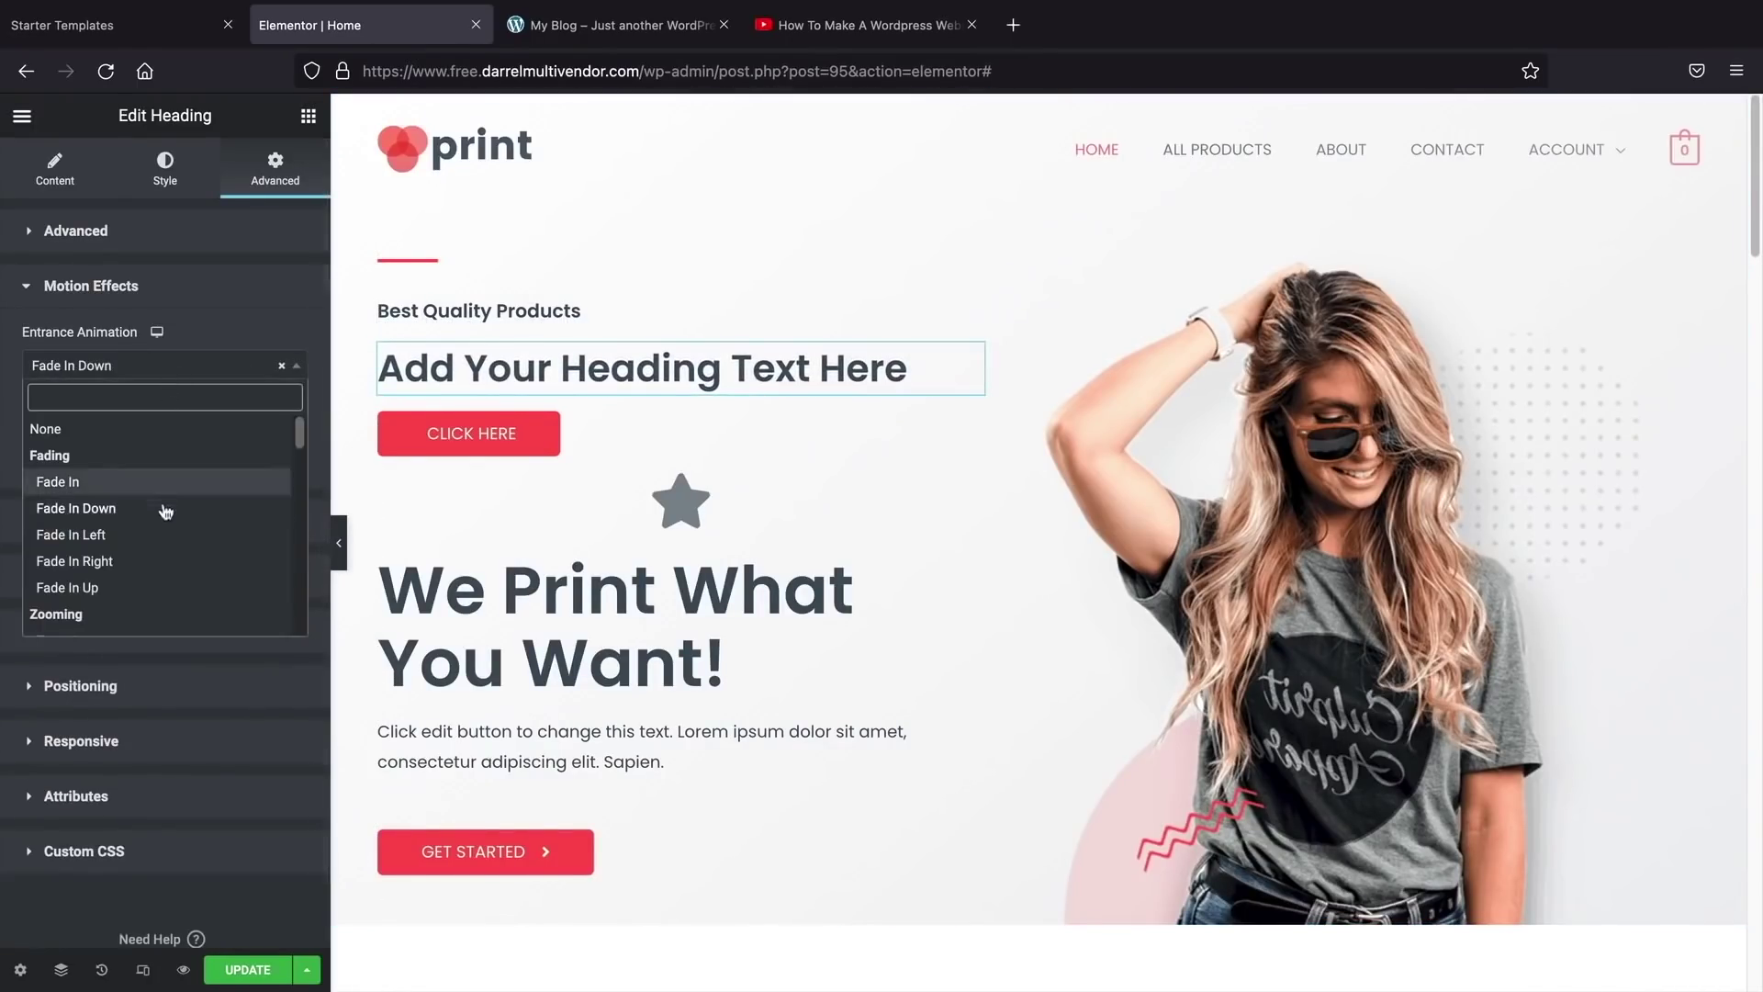
click(161, 563)
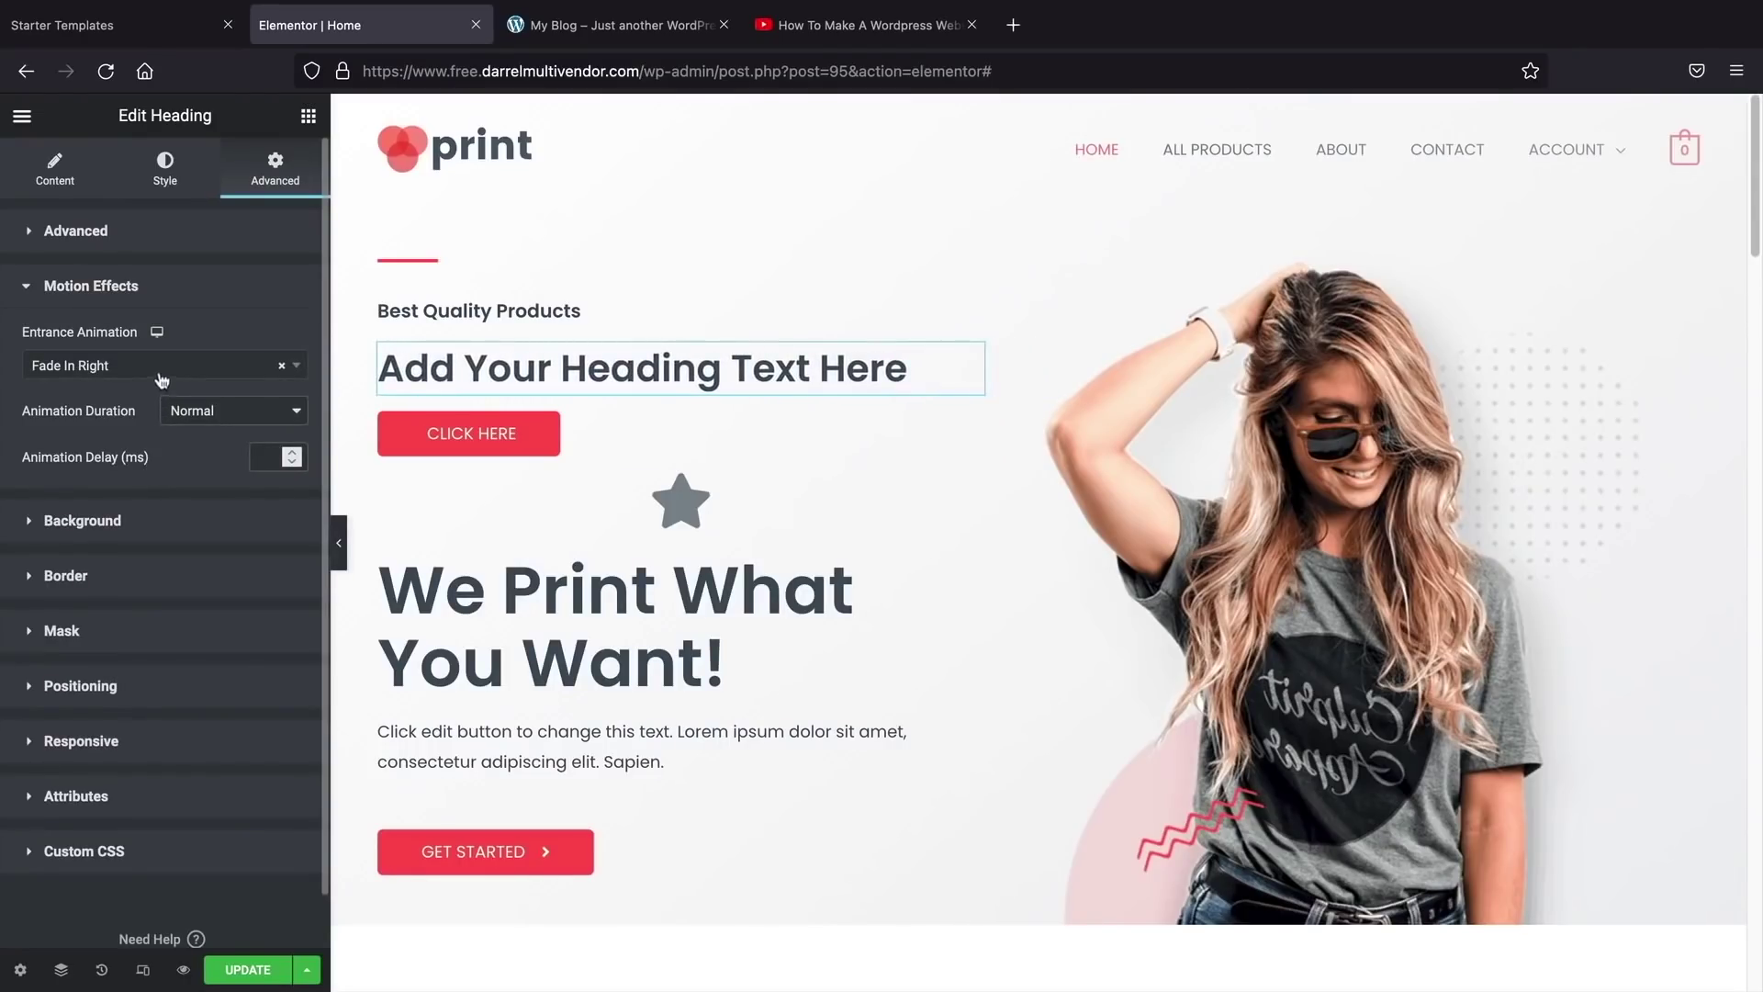
click(223, 418)
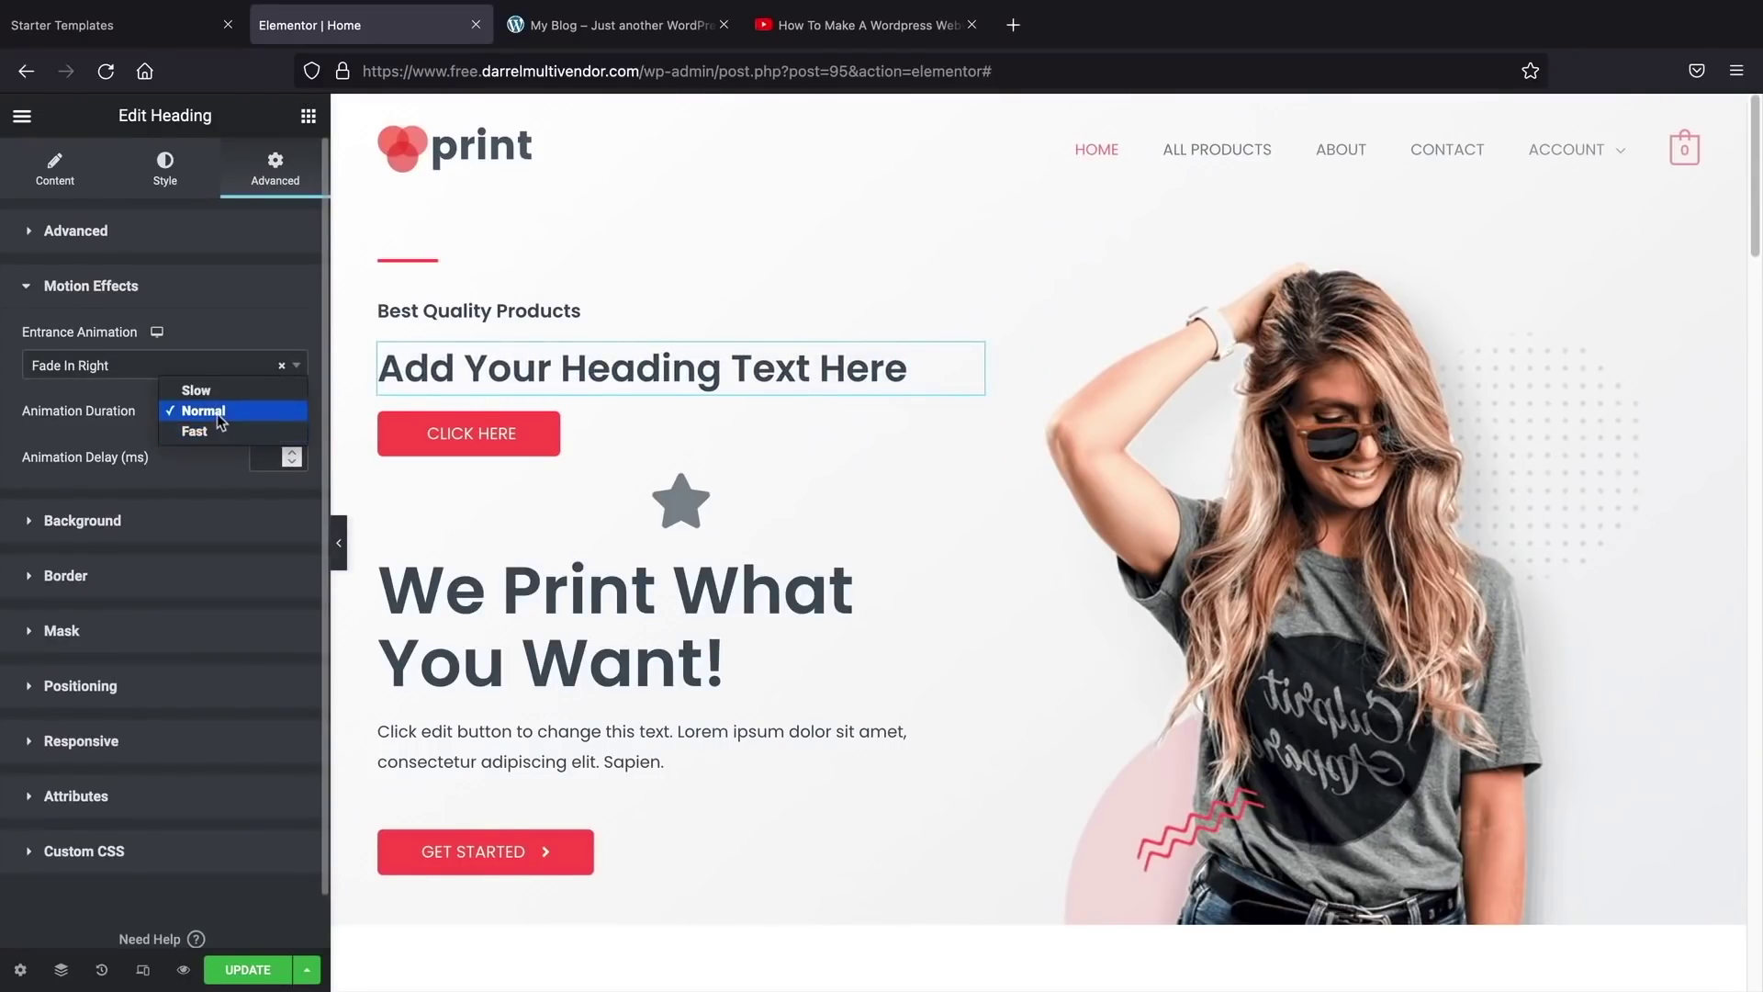
click(212, 415)
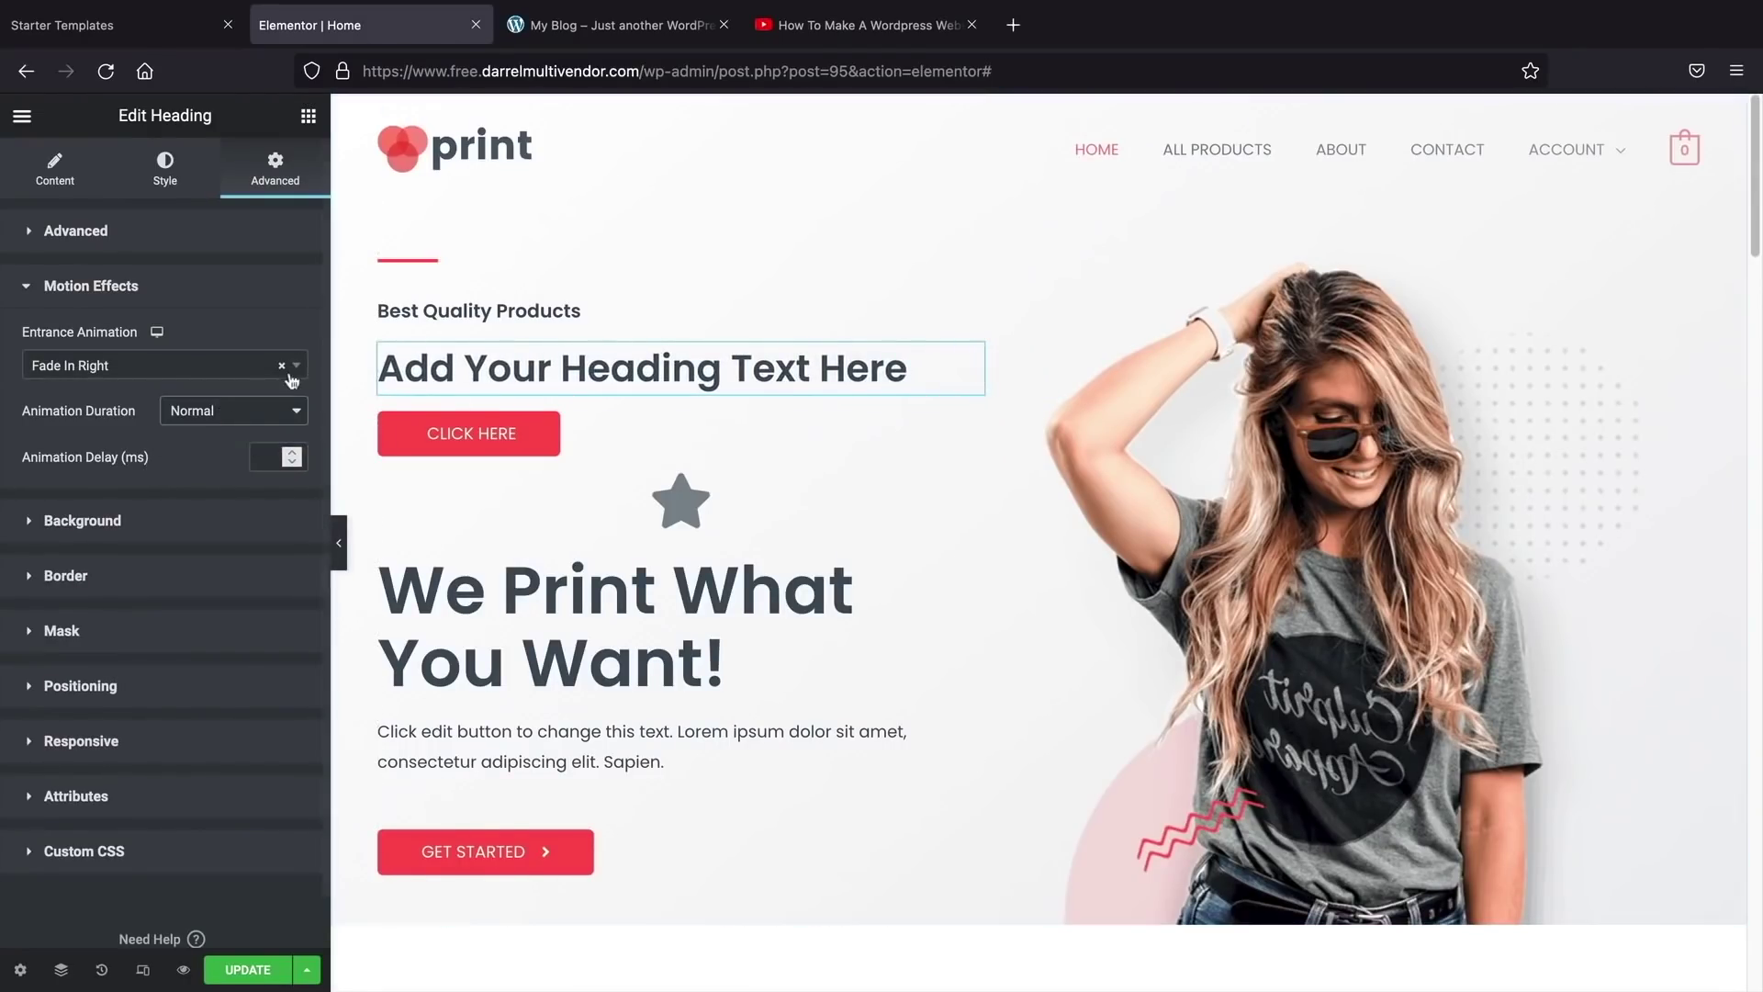
click(56, 170)
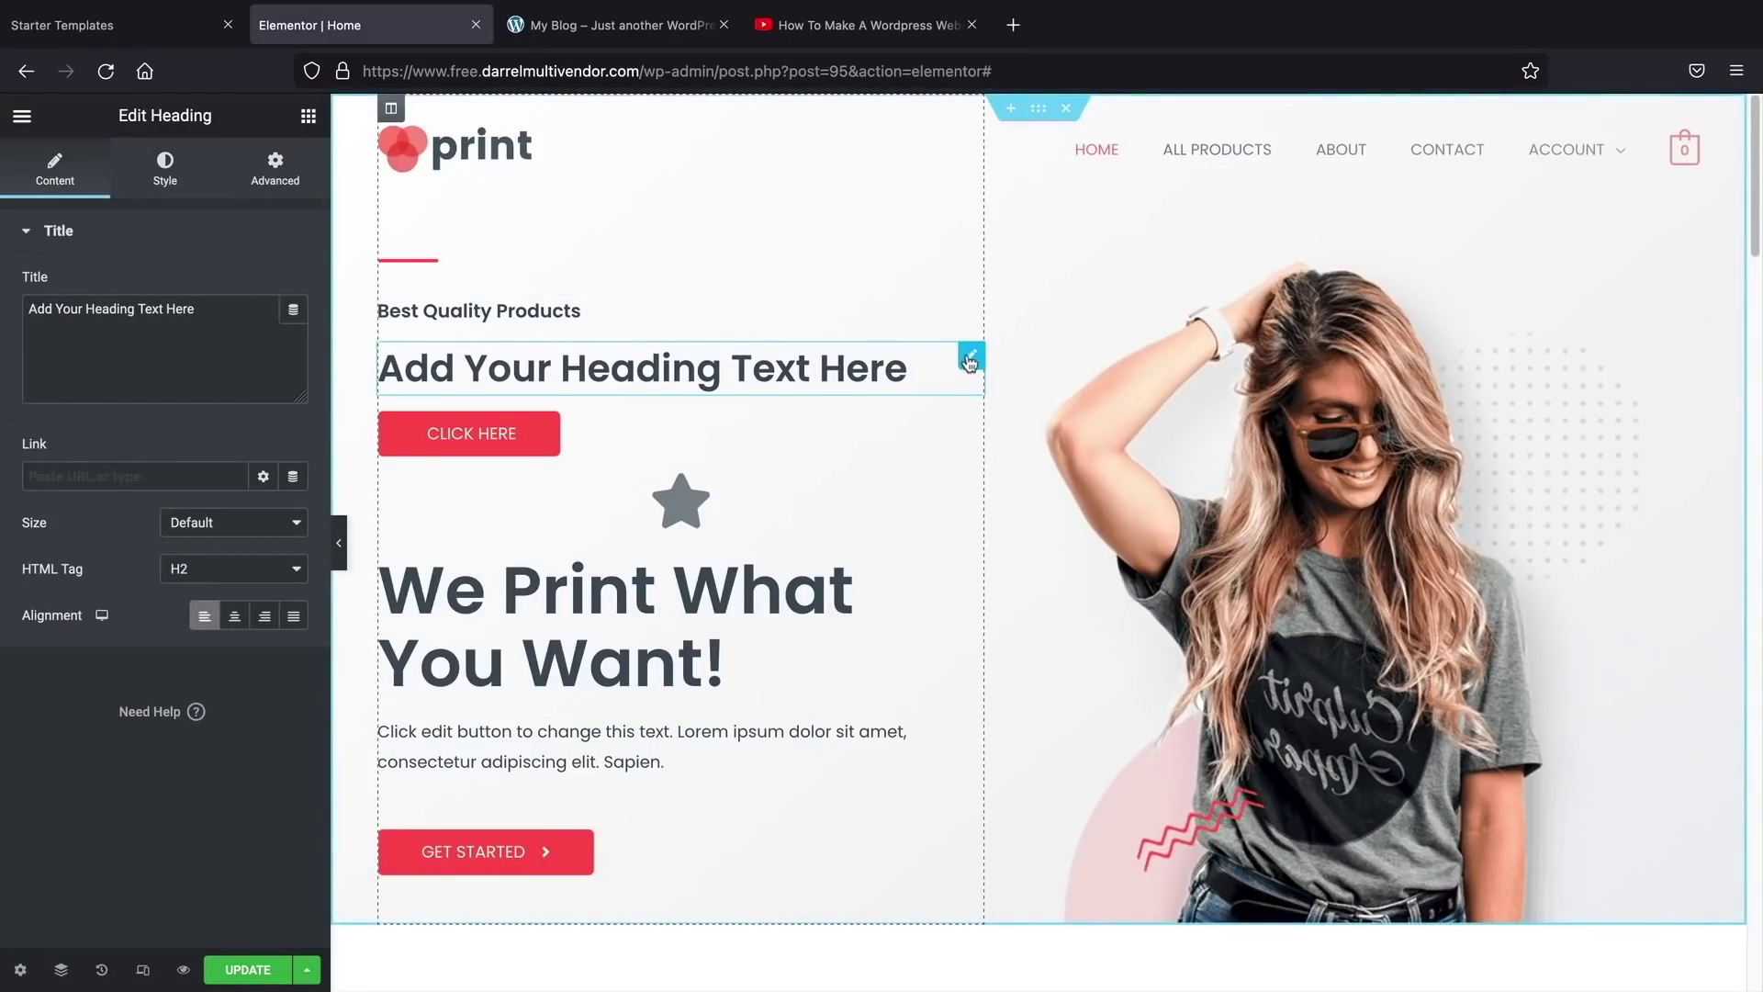
Step: Delete the placeholder heading, the CLICK HERE button and the star icon from the hero
right_click(970, 360)
click(1020, 669)
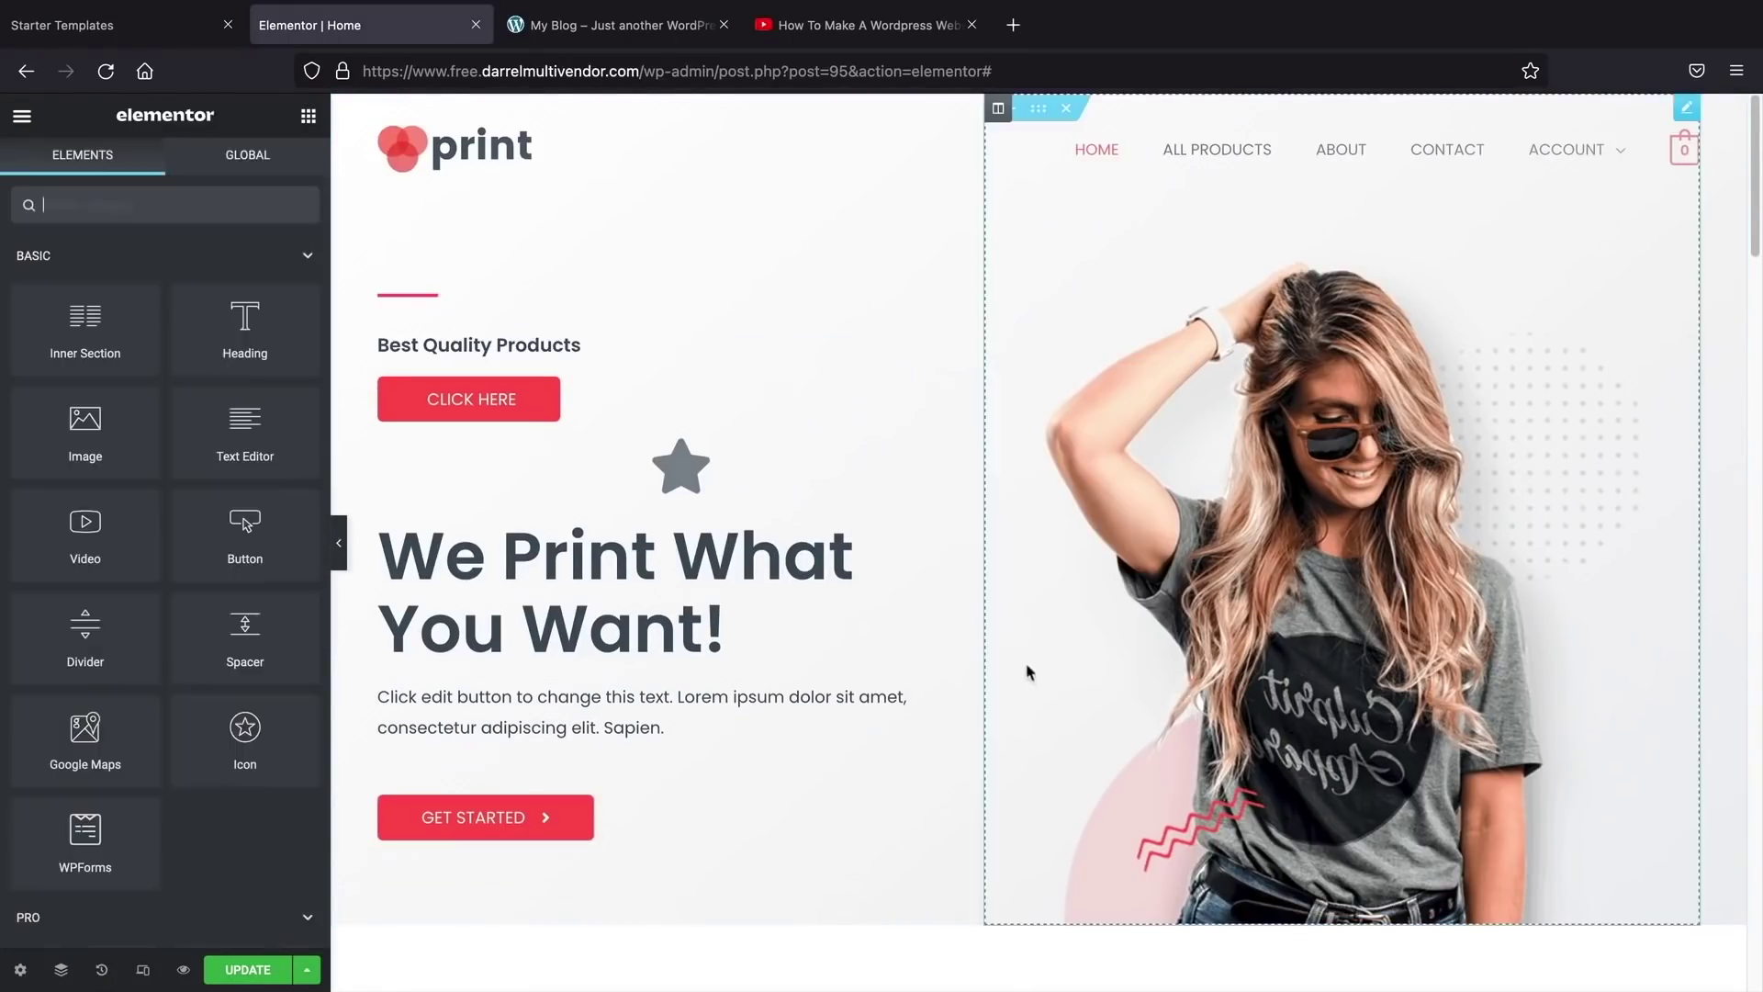
right_click(968, 394)
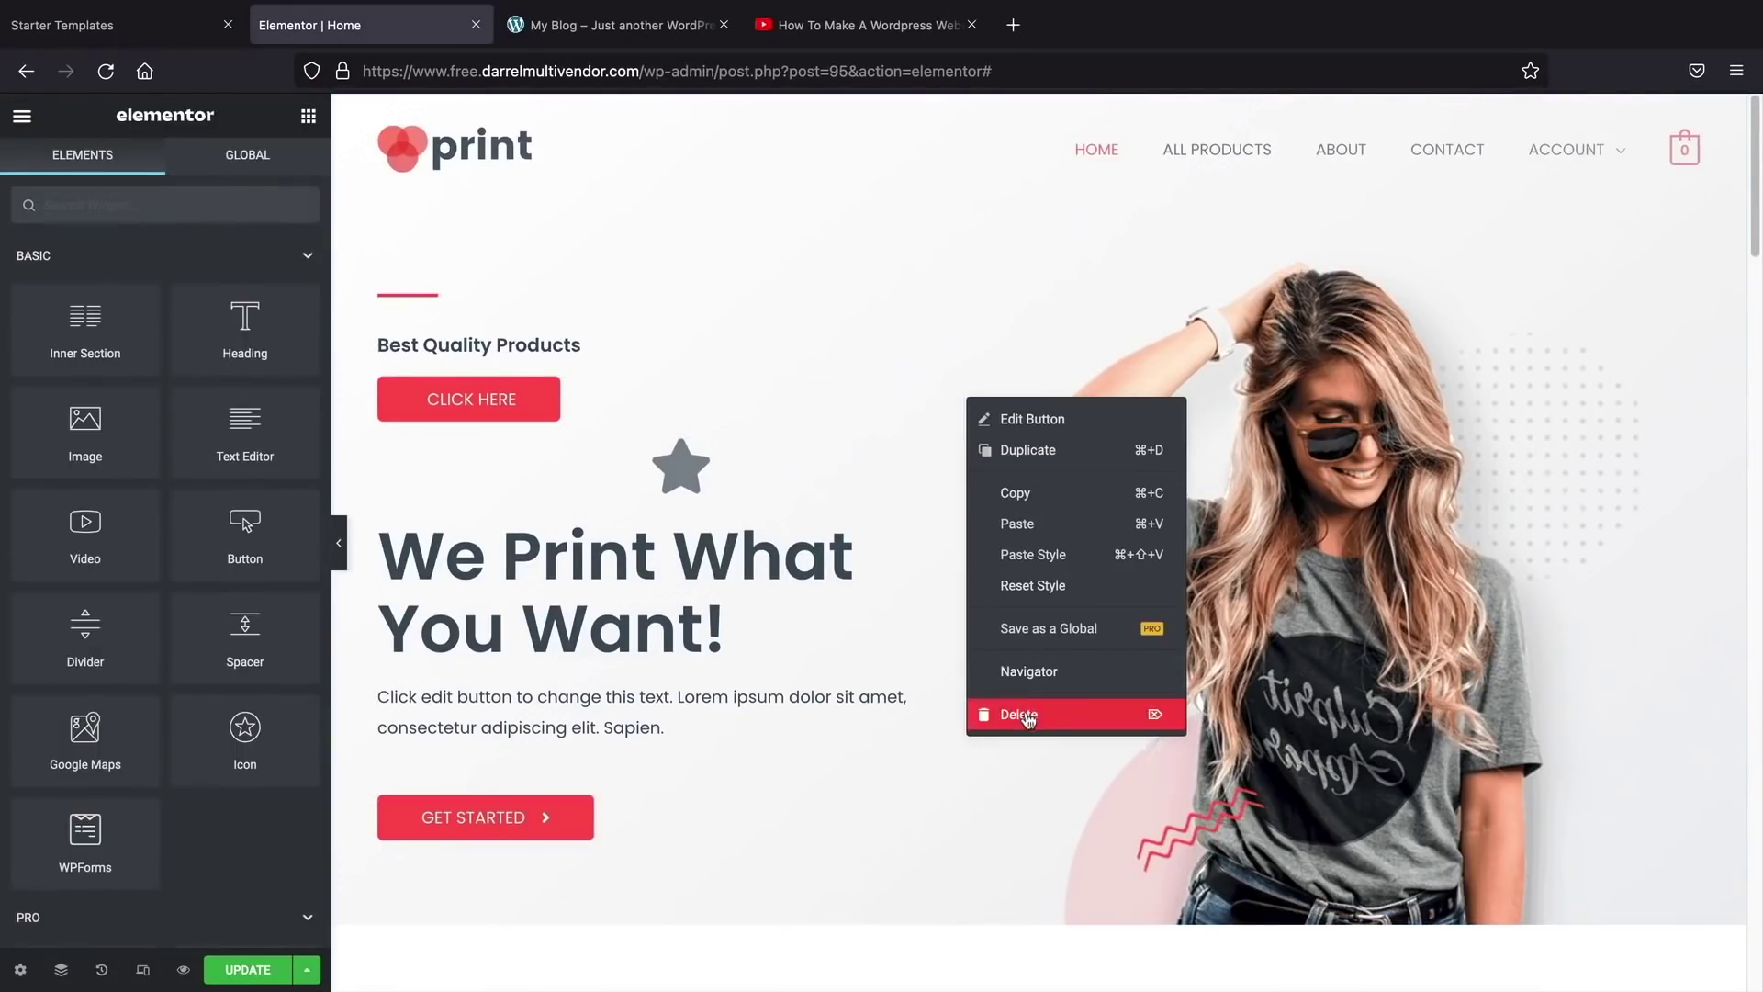
click(1020, 712)
right_click(970, 418)
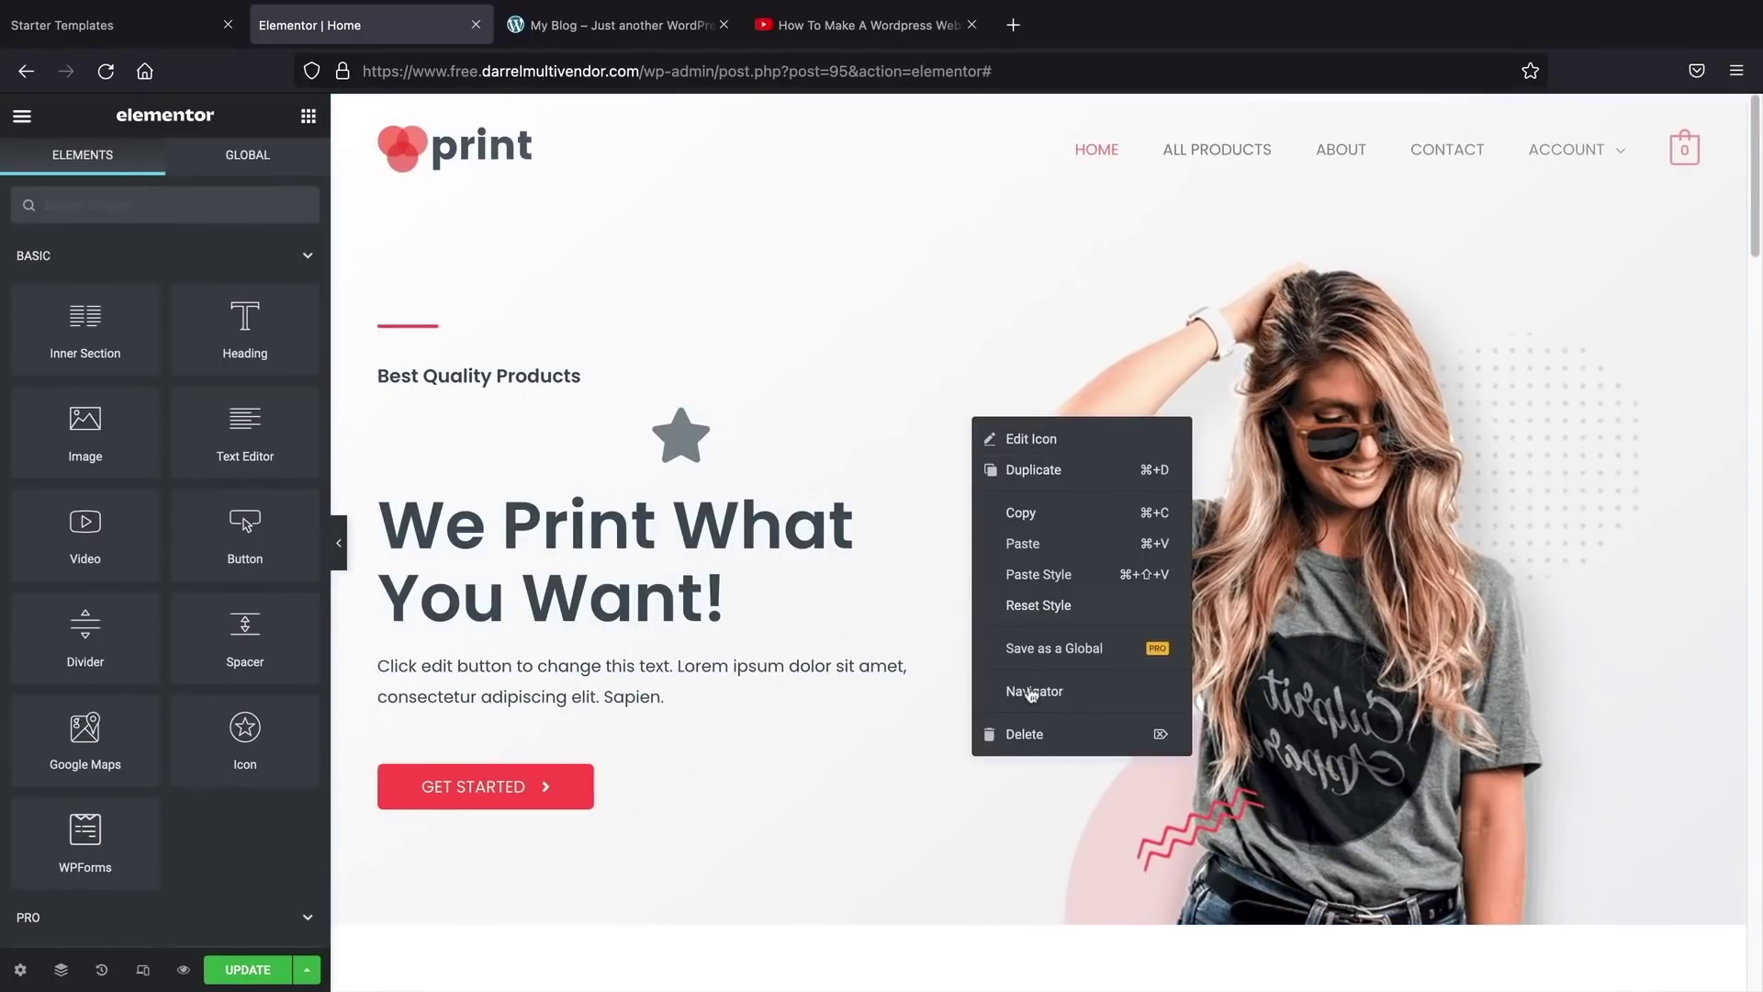
click(1041, 735)
scroll(935, 672, down, 5)
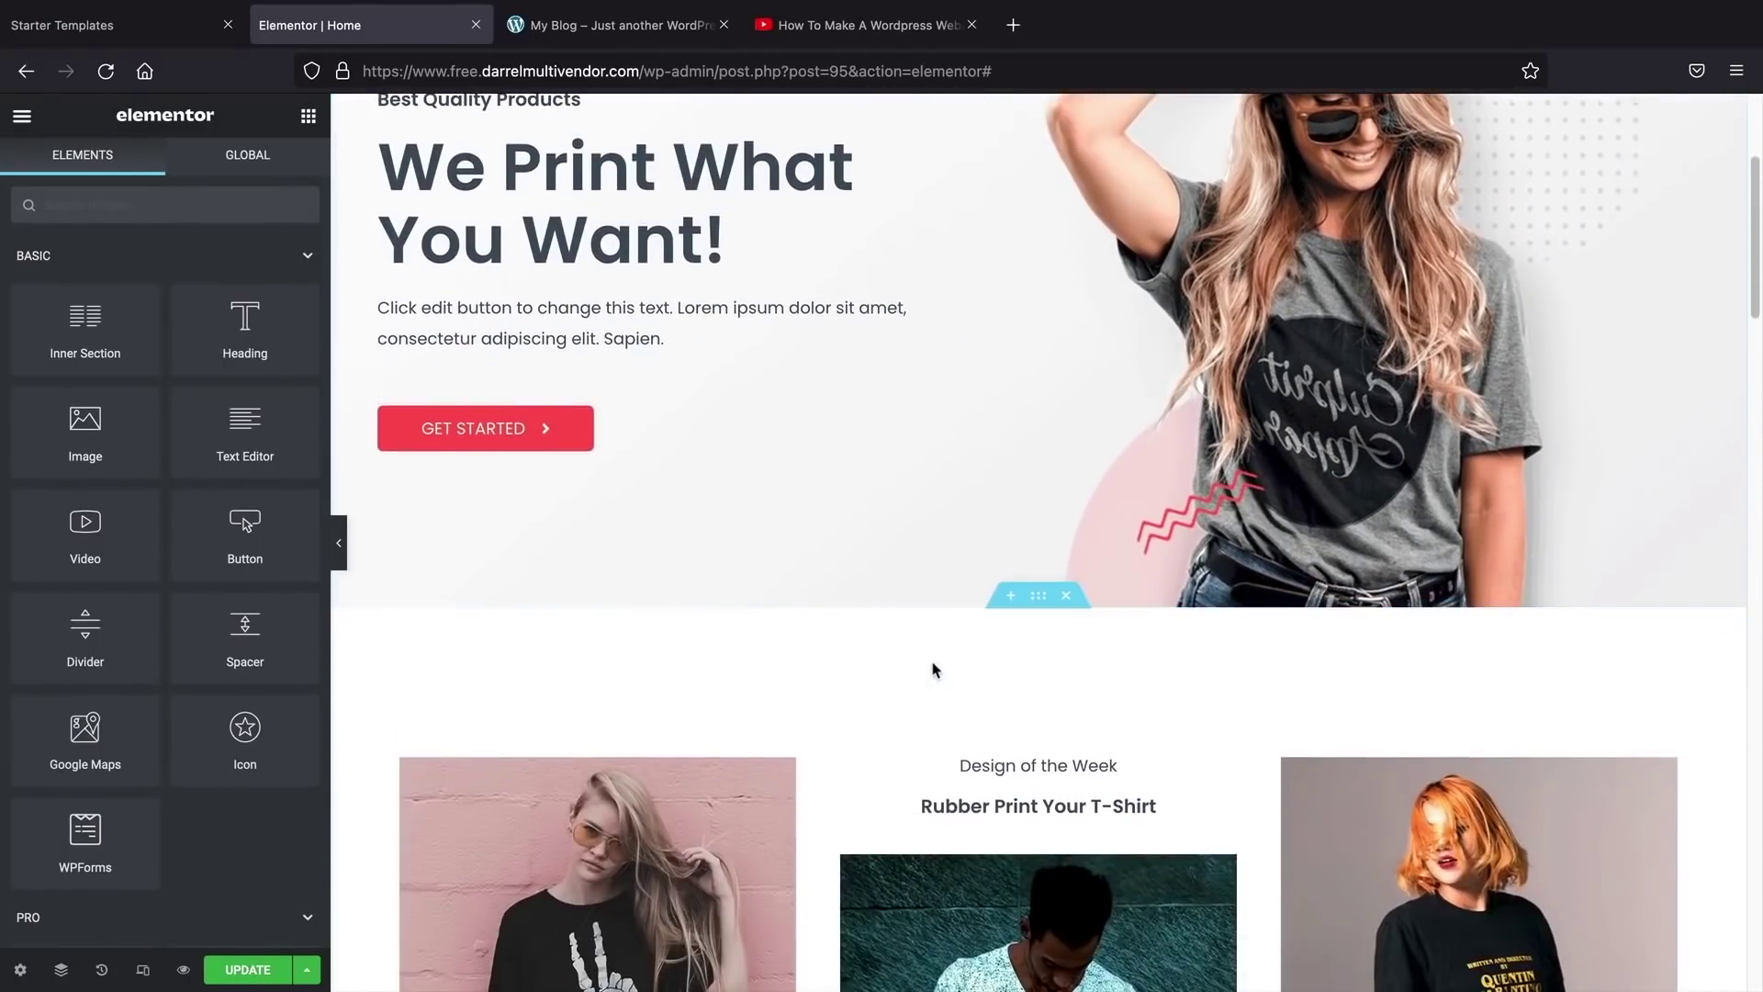
Step: Add an empty three-column section below the hero banner, above Design of the Week
scroll(976, 555, down, 2)
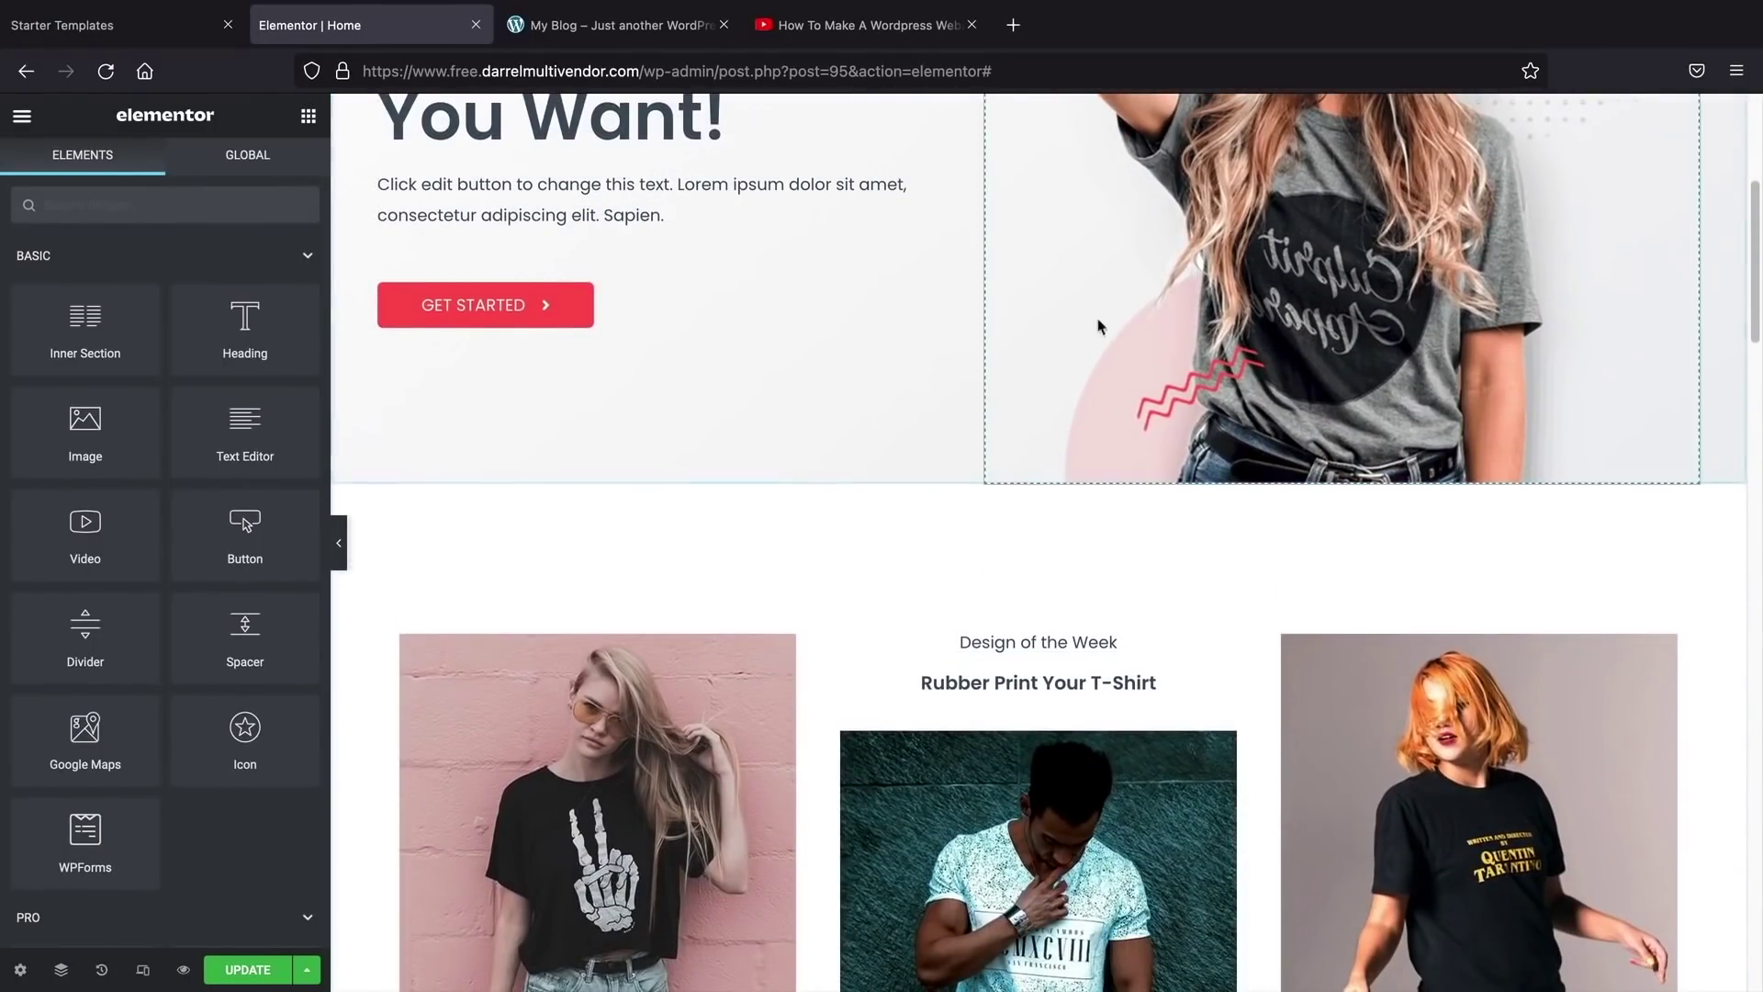
click(1007, 484)
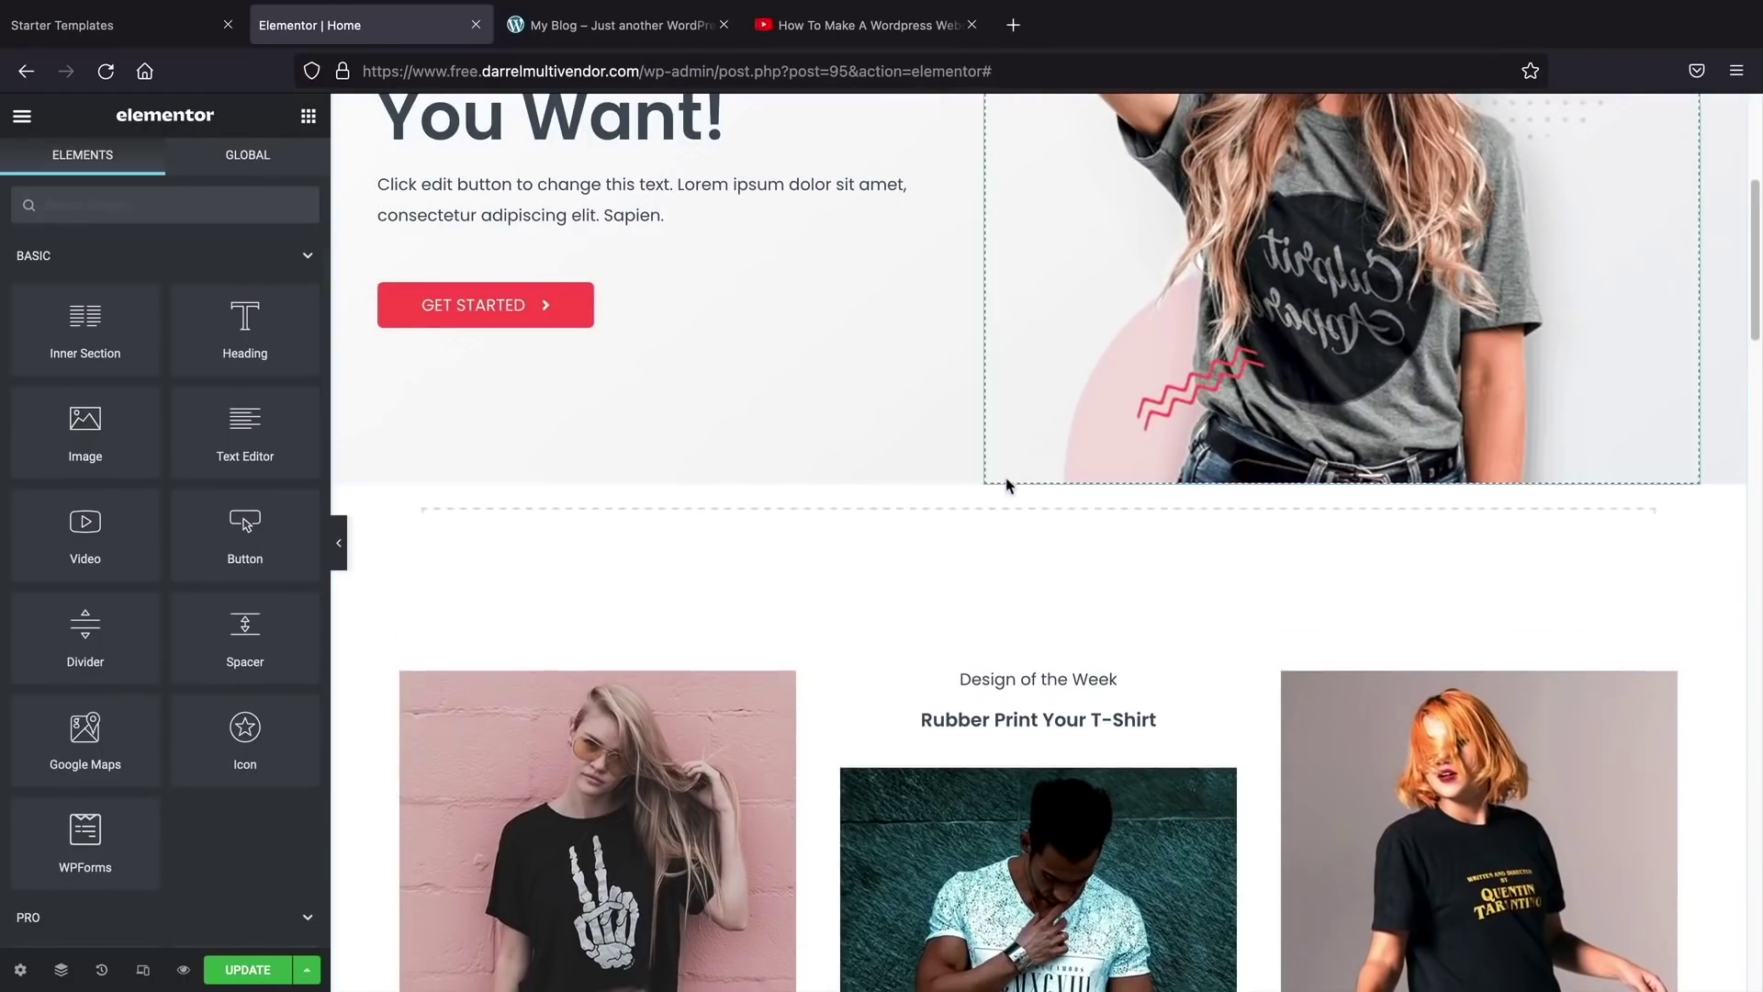
click(984, 590)
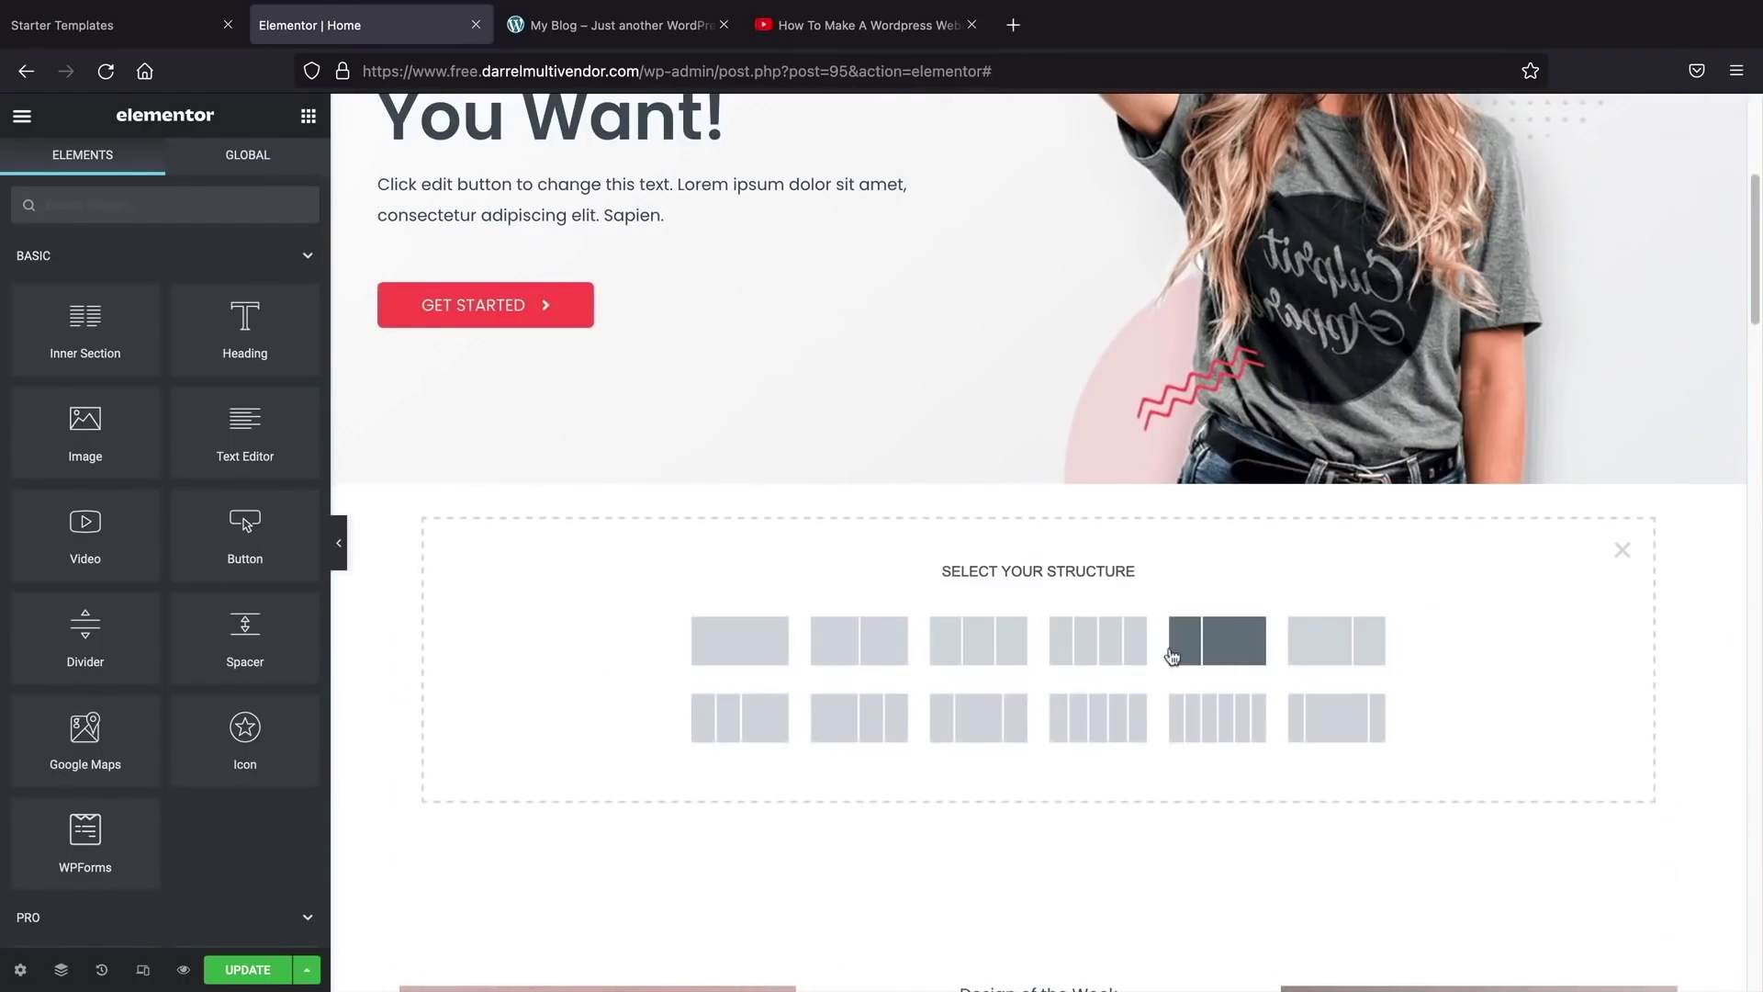
click(972, 647)
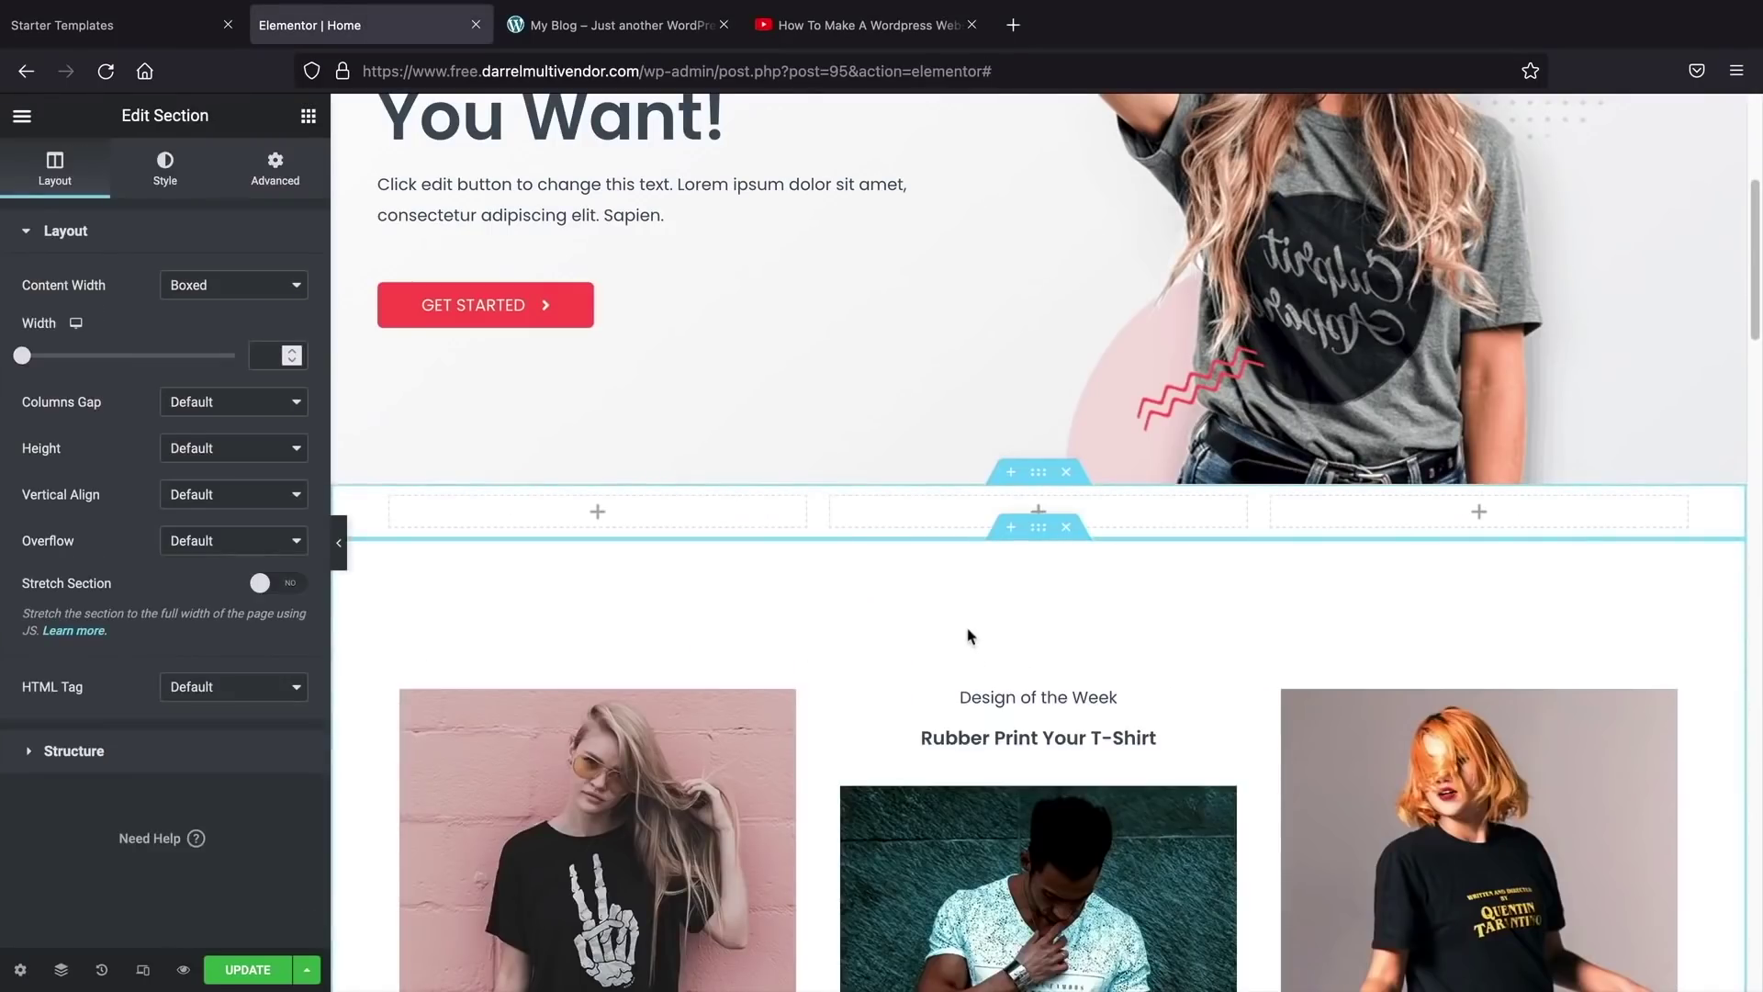
click(309, 118)
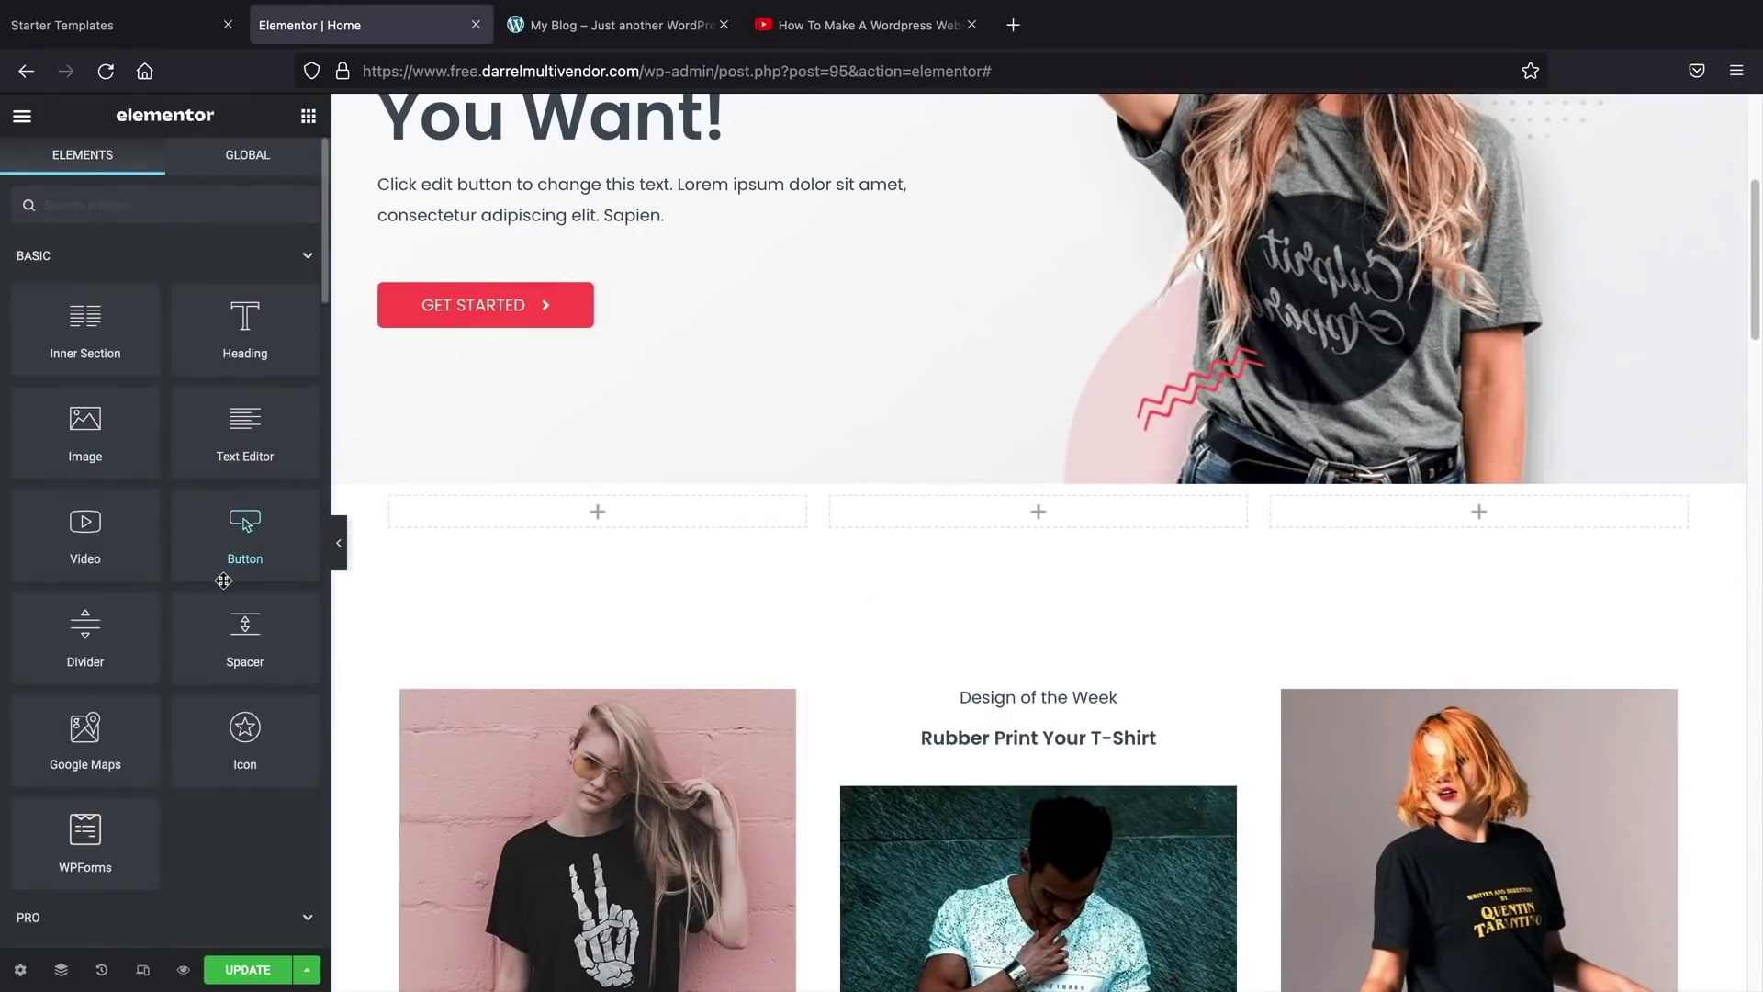
Step: Add an Icon Box widget to the first empty column of the section
scroll(223, 581, down, 5)
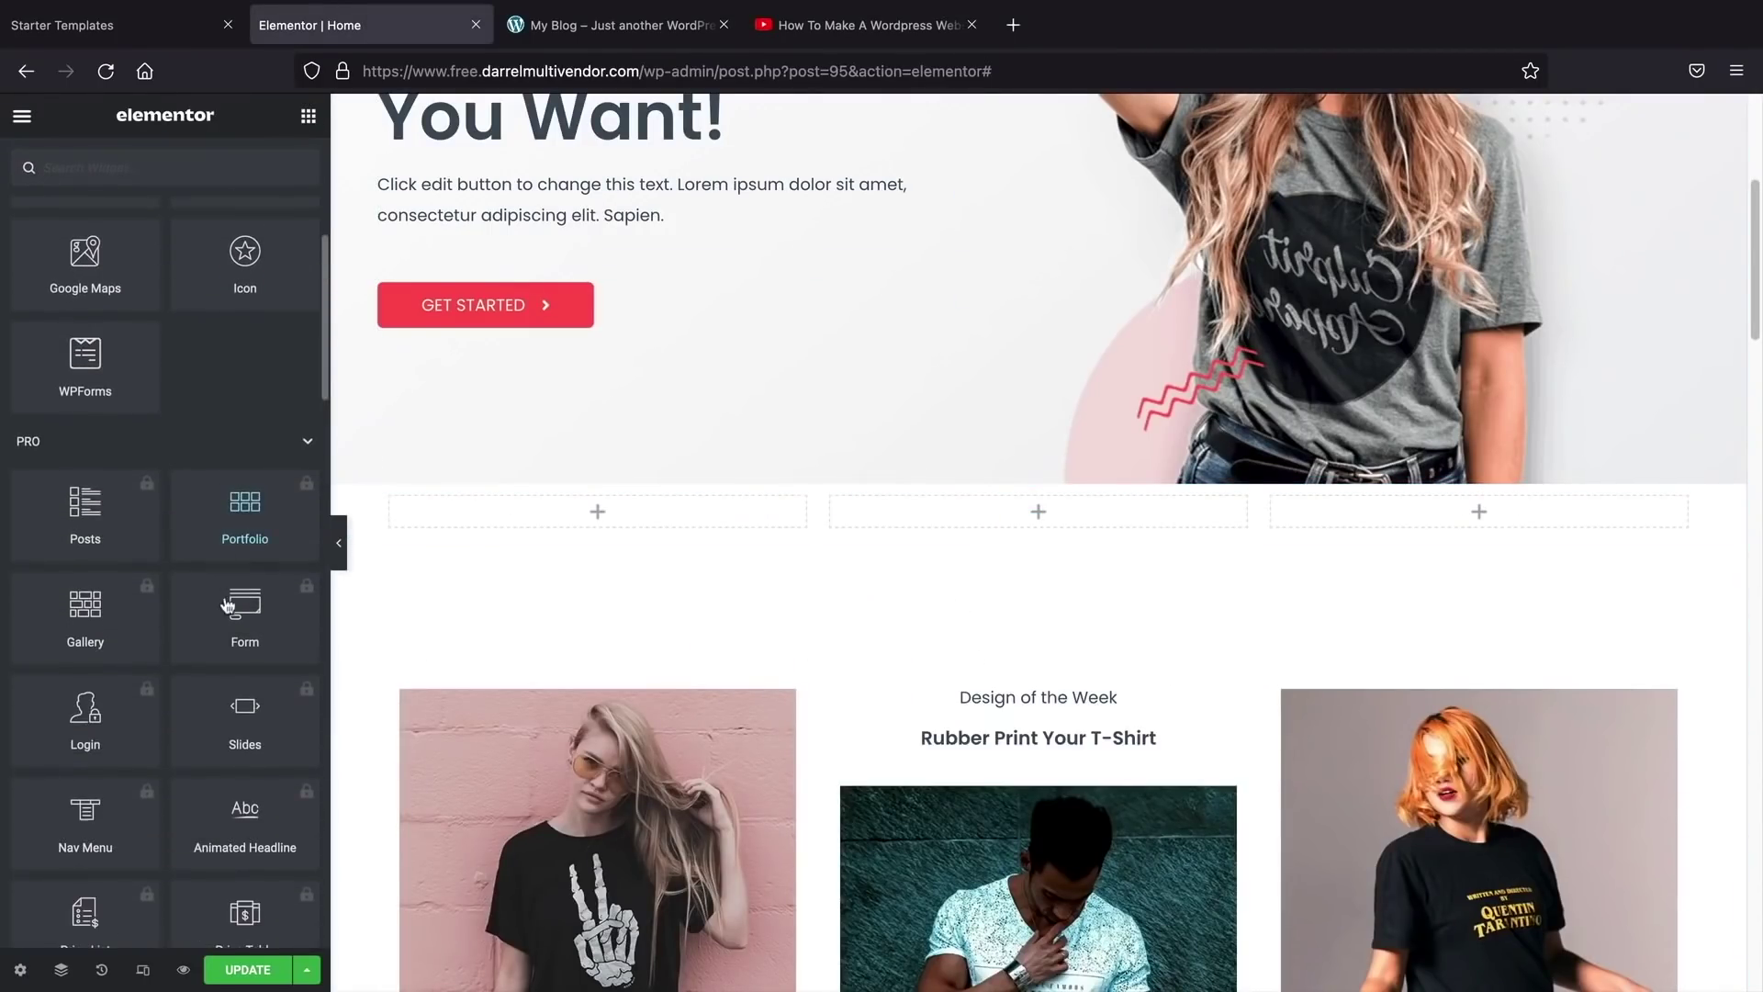
scroll(227, 606, down, 2)
scroll(205, 598, down, 1)
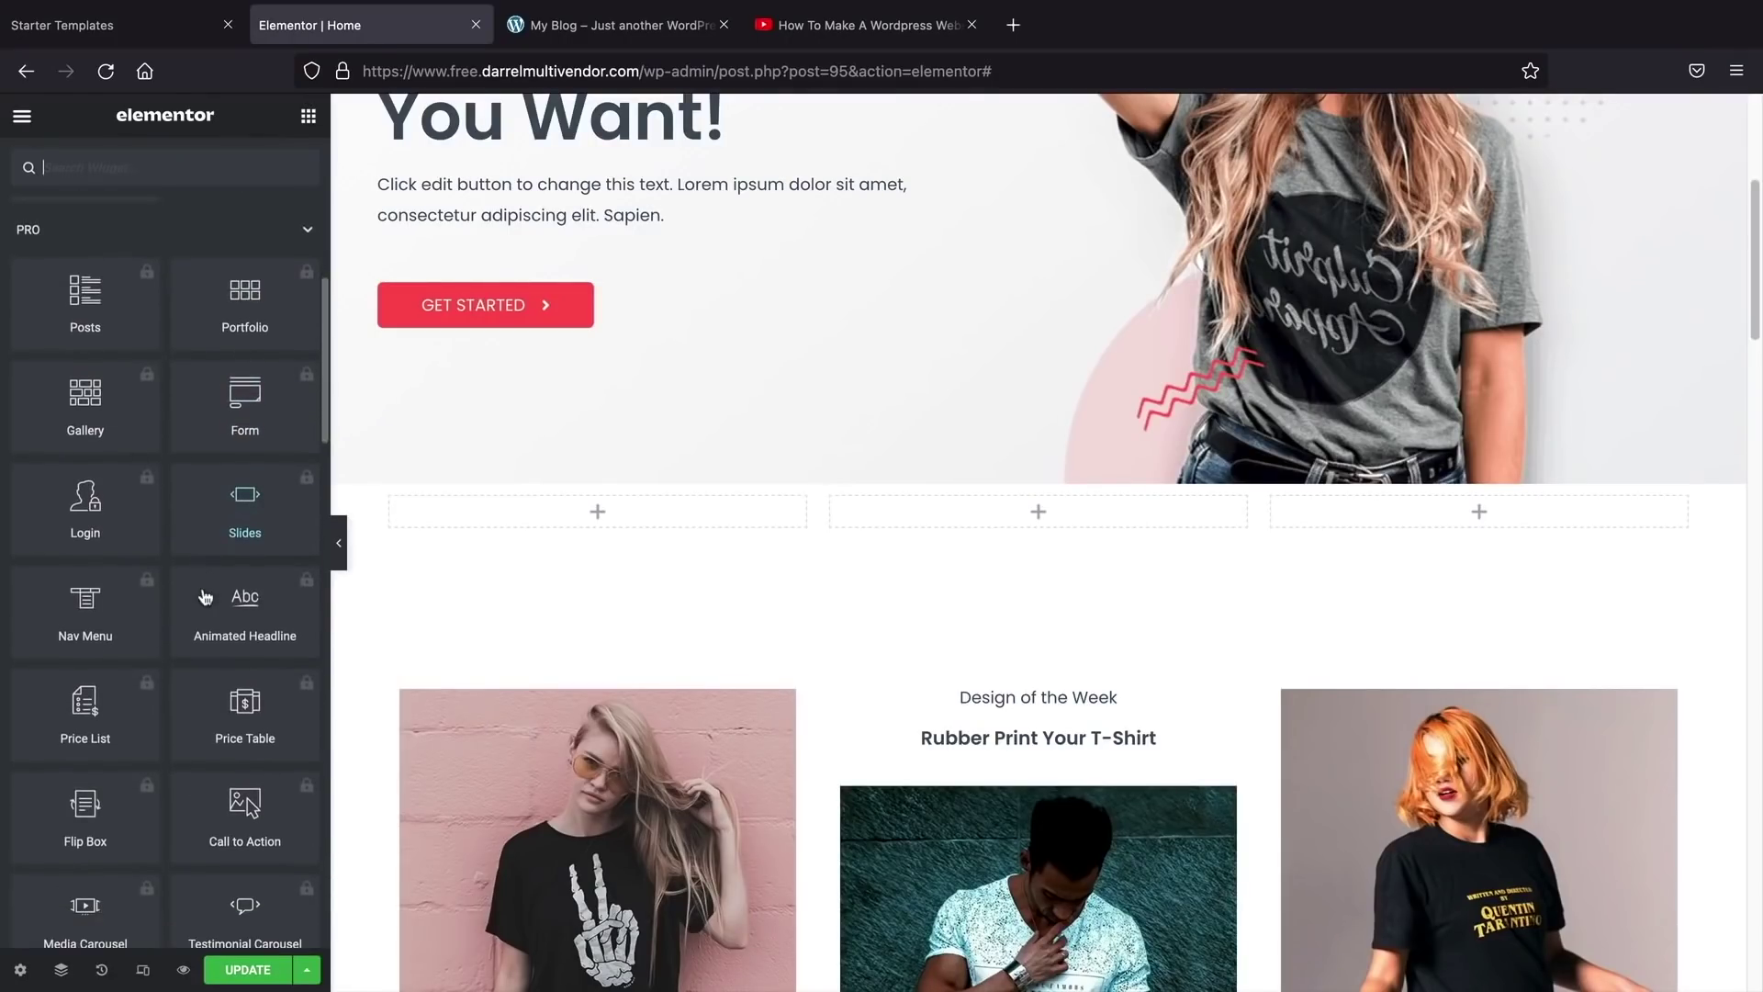
scroll(206, 598, down, 1)
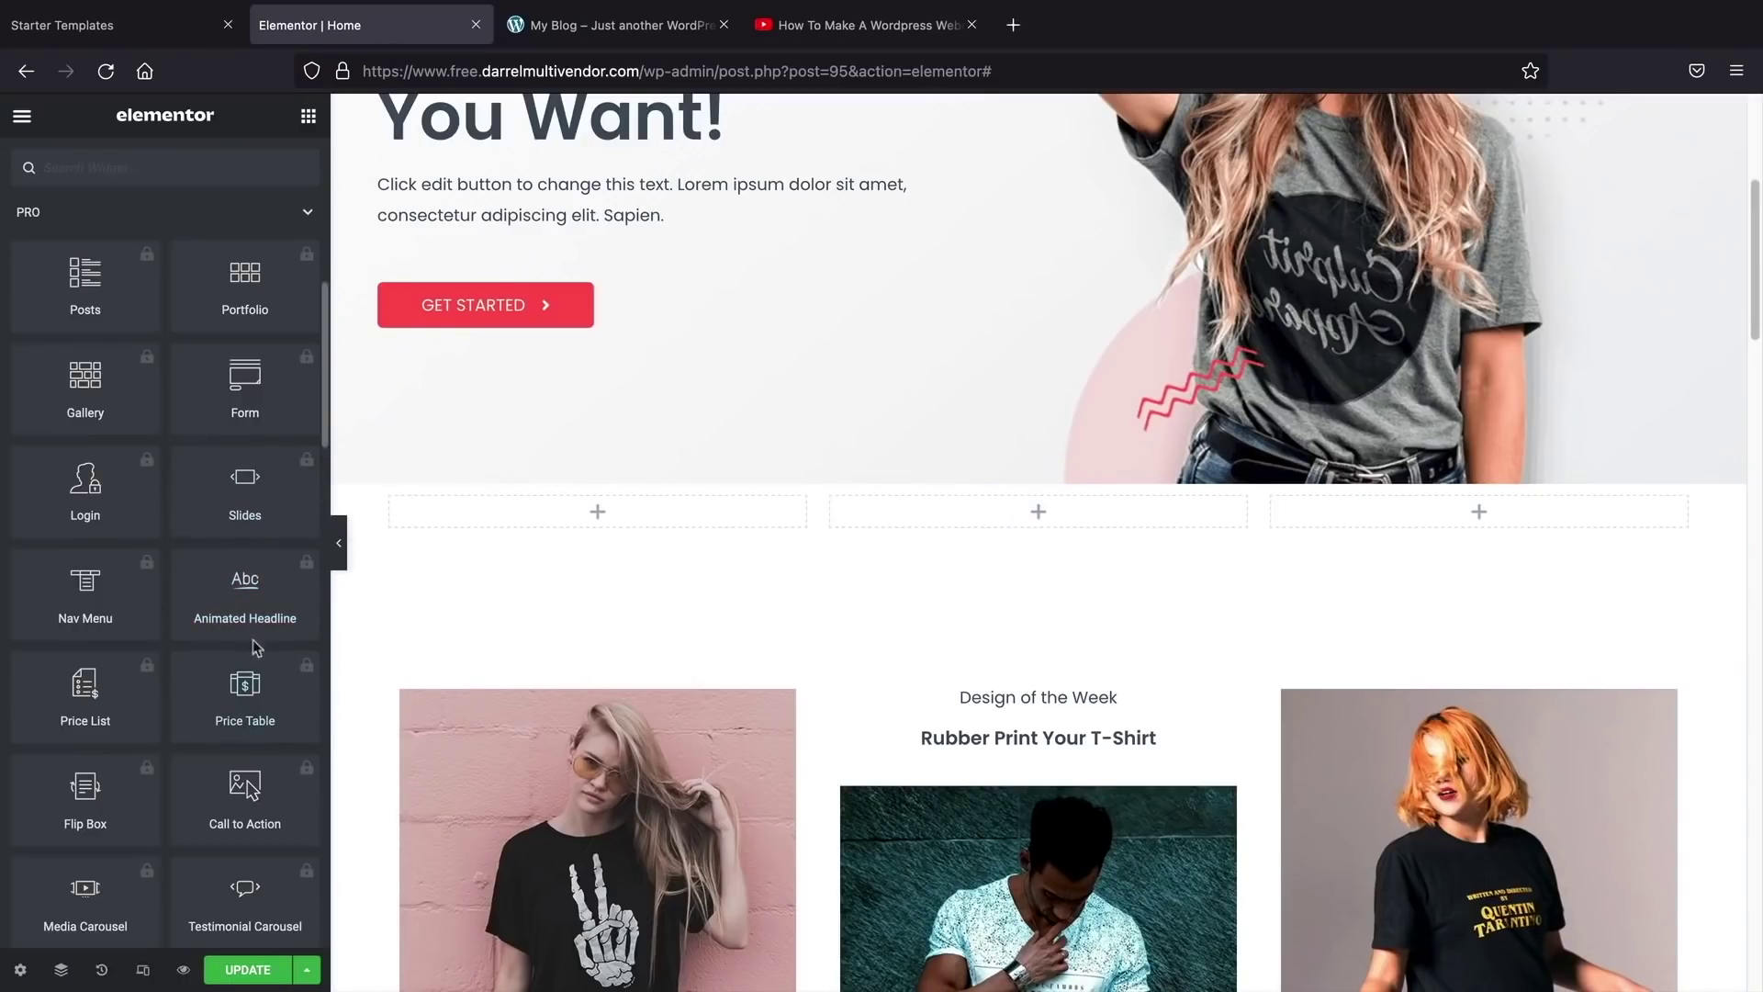
scroll(189, 701, down, 2)
scroll(190, 701, down, 6)
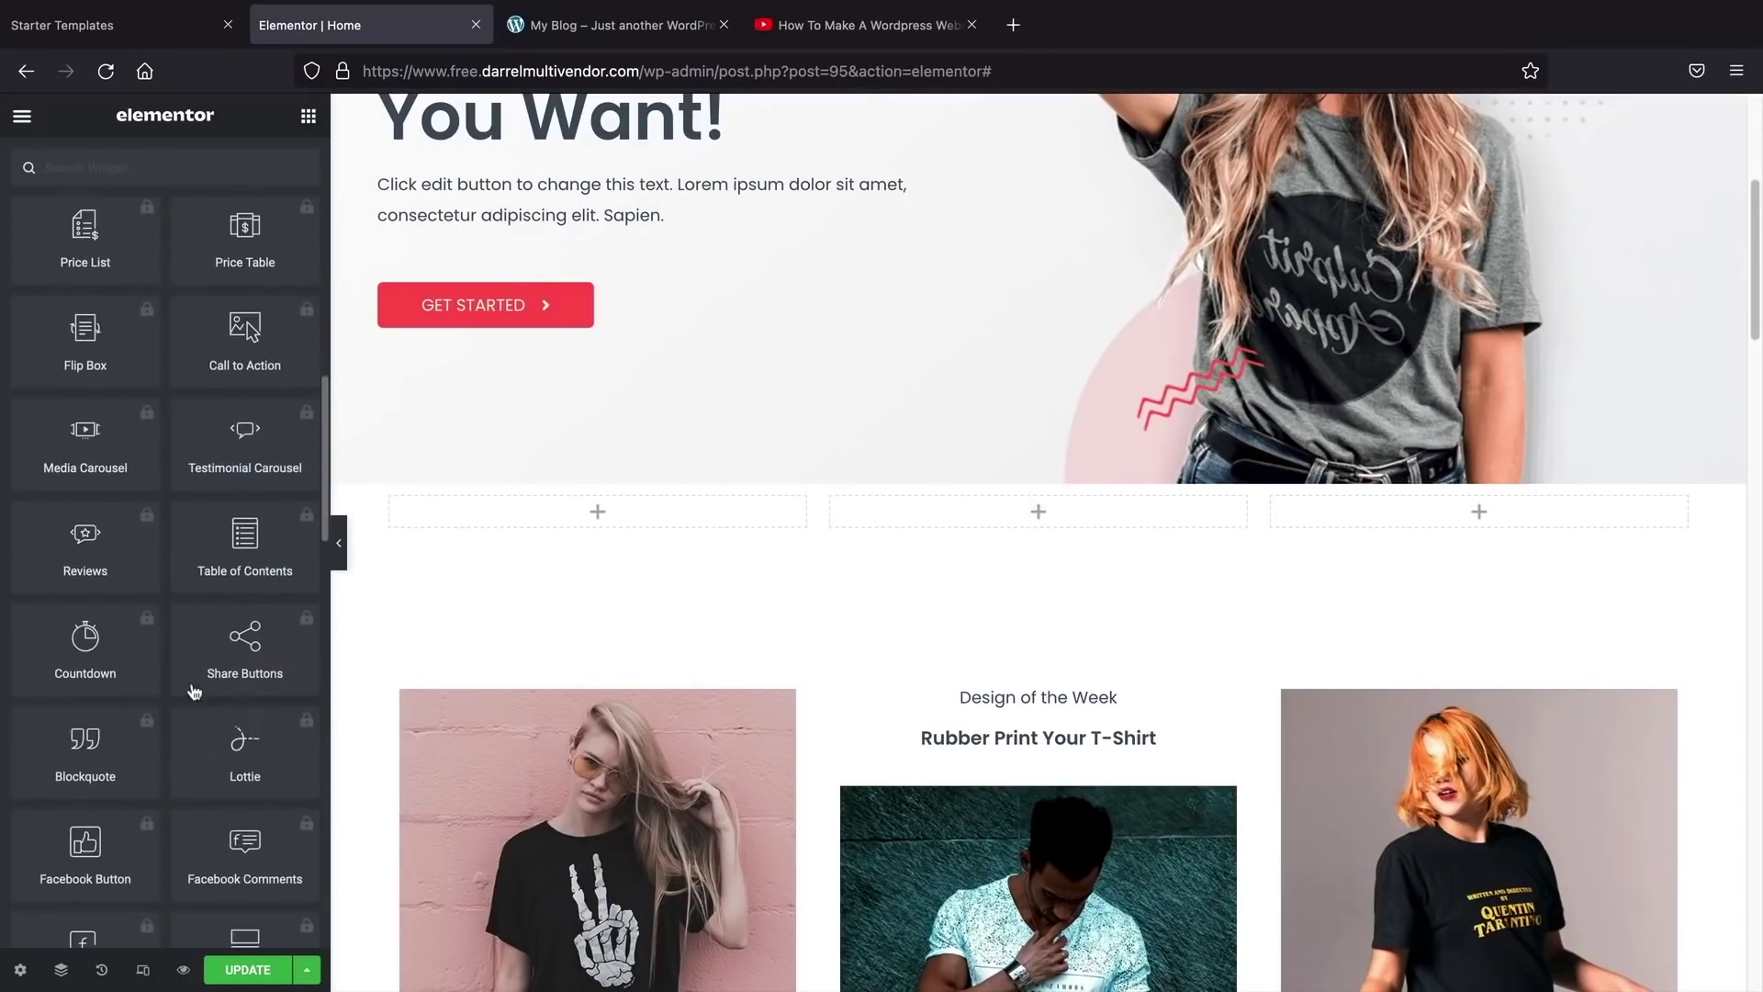
scroll(190, 701, down, 5)
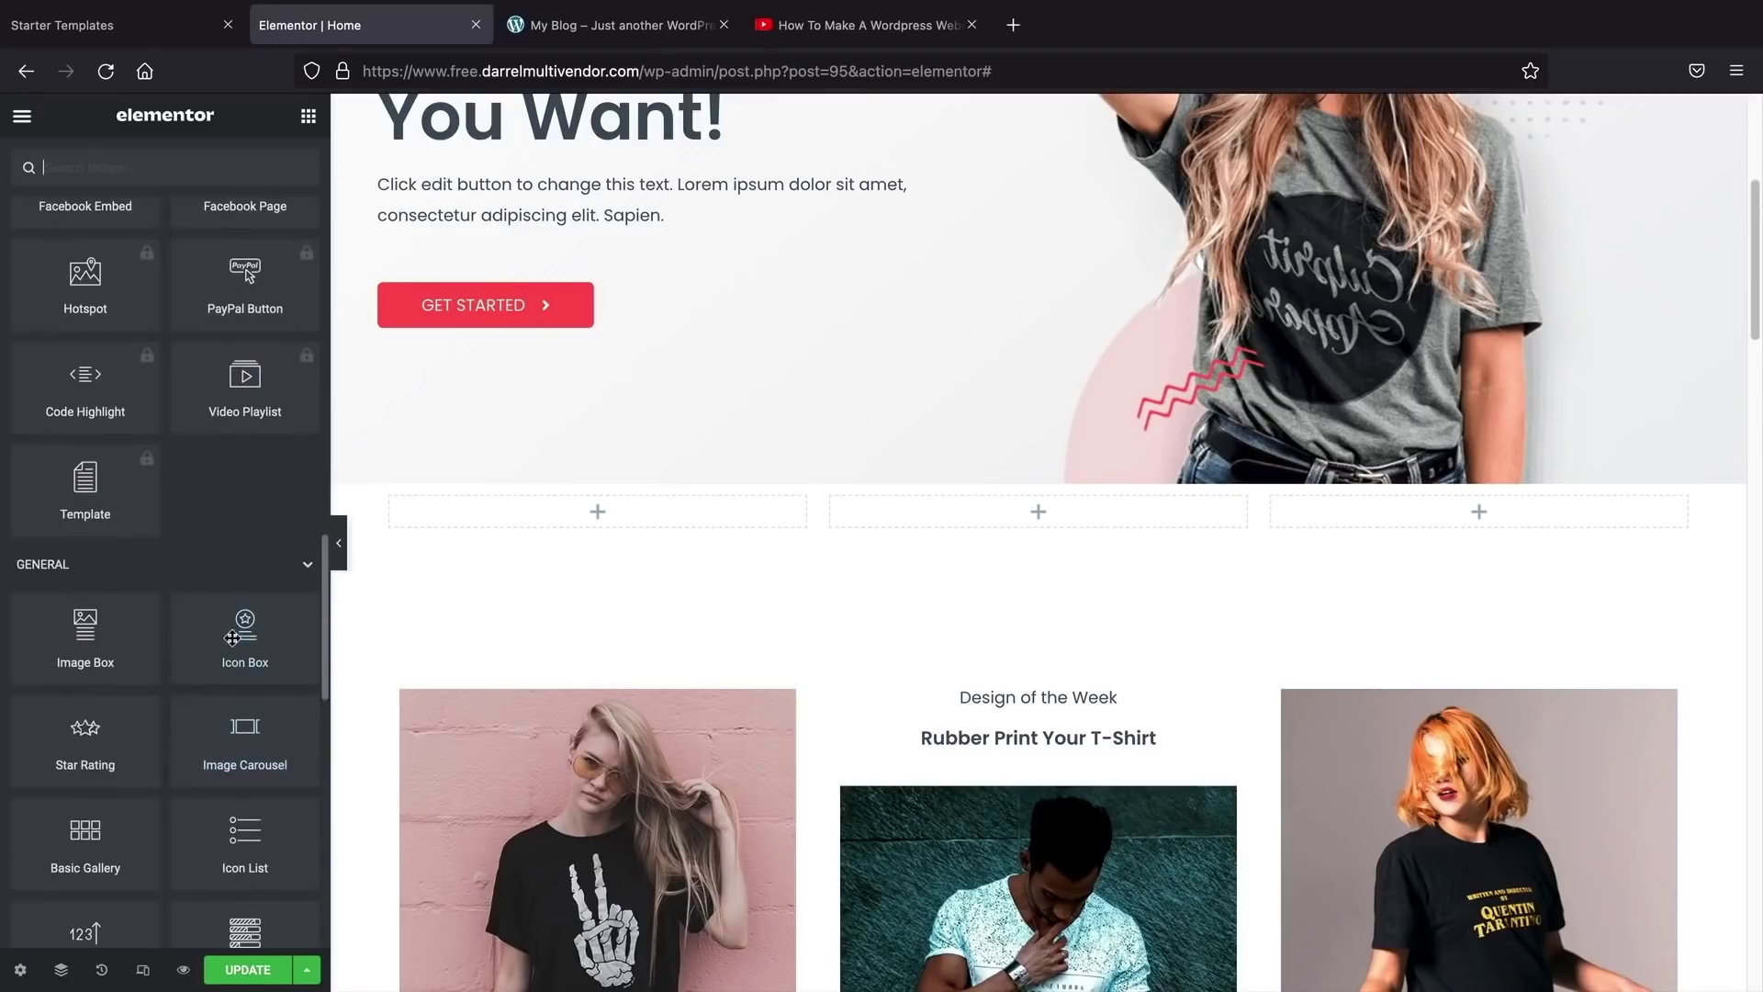
drag(238, 636, 684, 499)
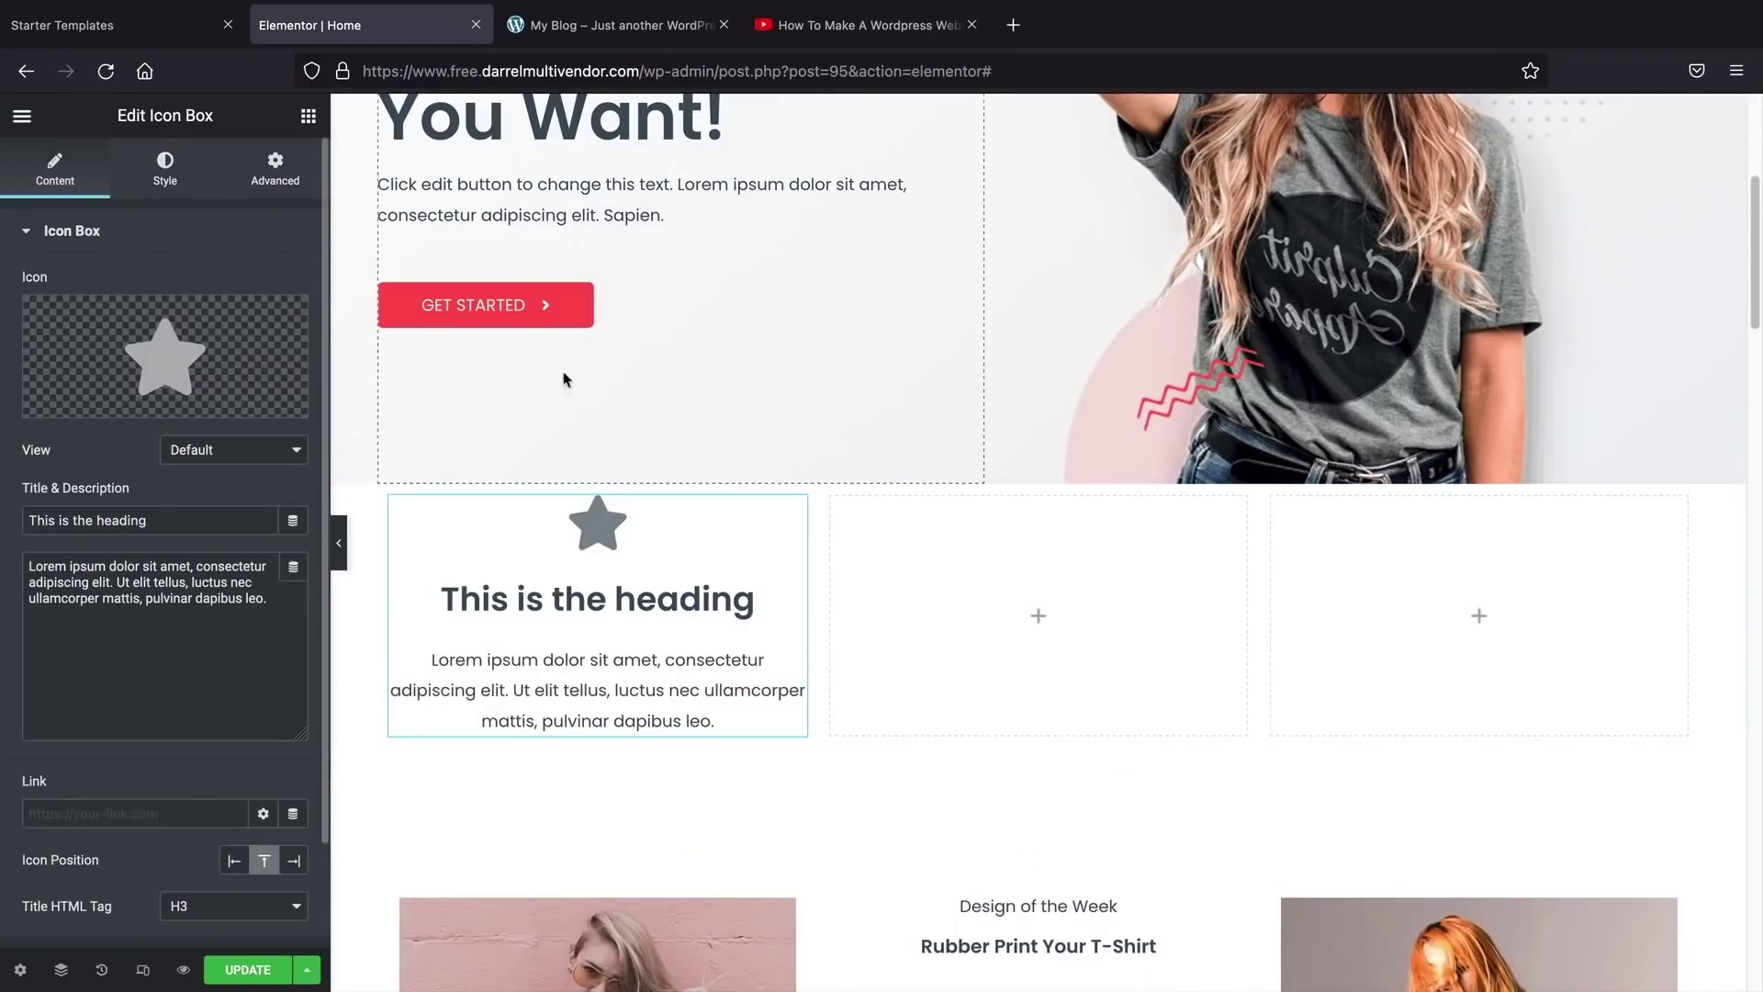
Step: Retitle the icon box 'This is a demo' and keep its star icon
triple_click(184, 516)
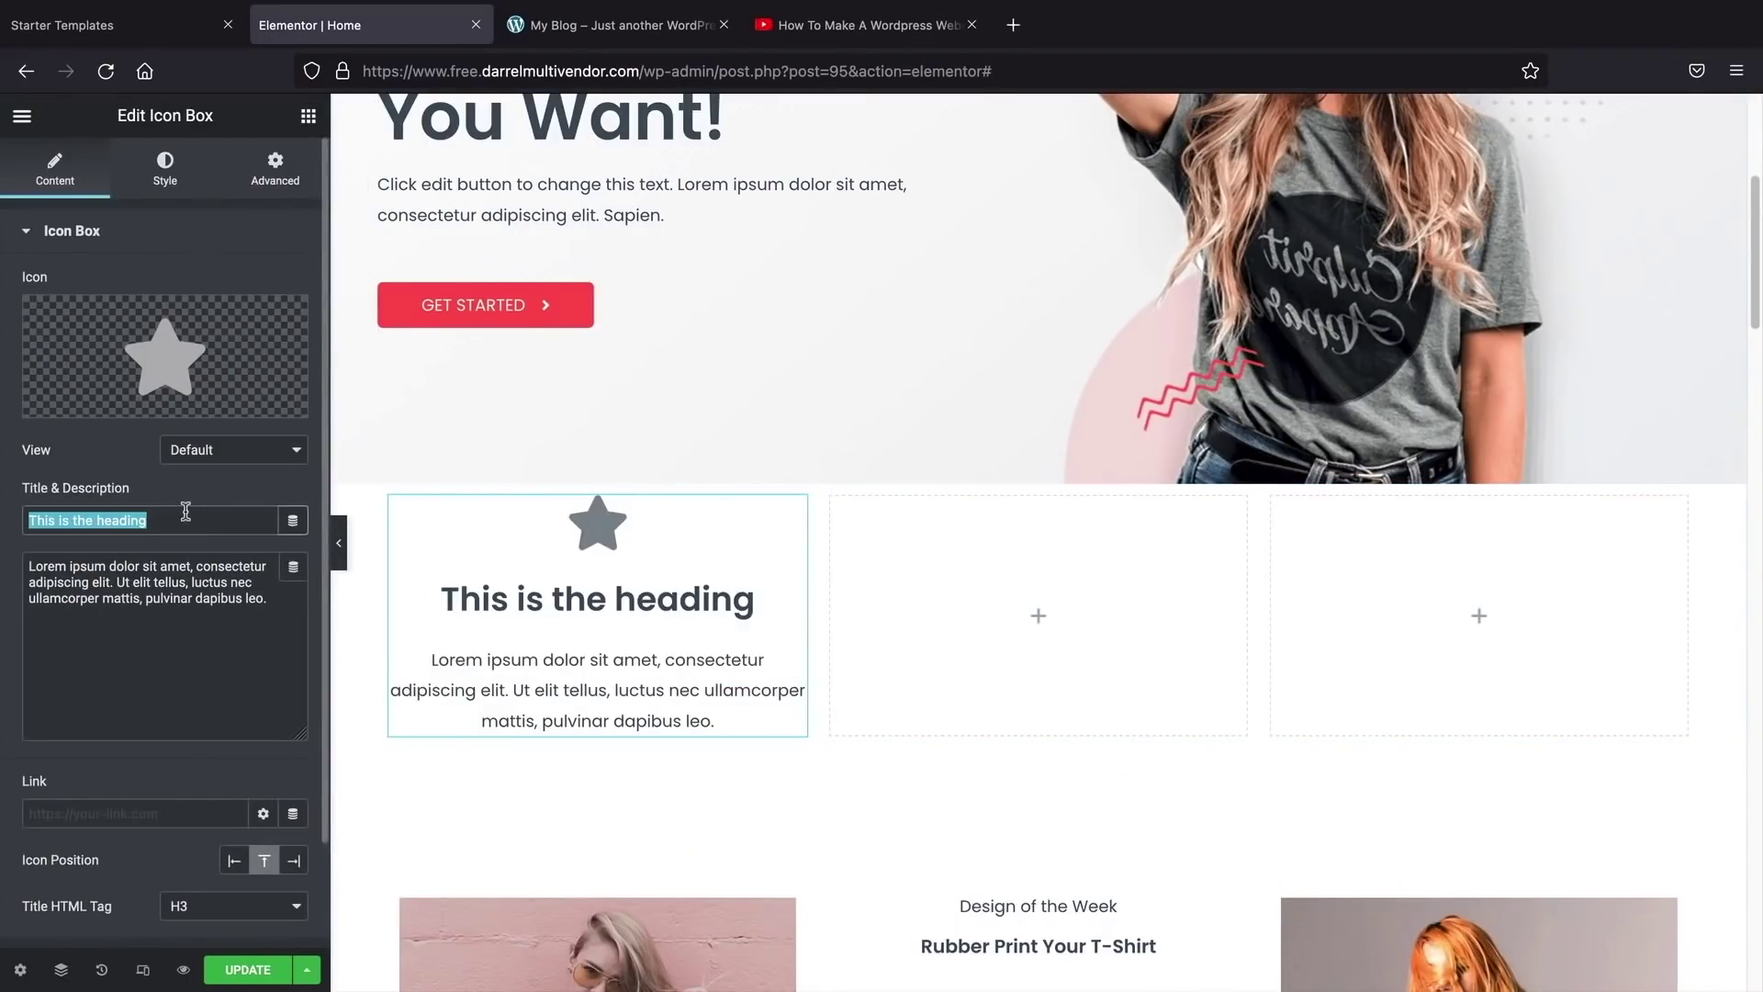
text(This is a demo)
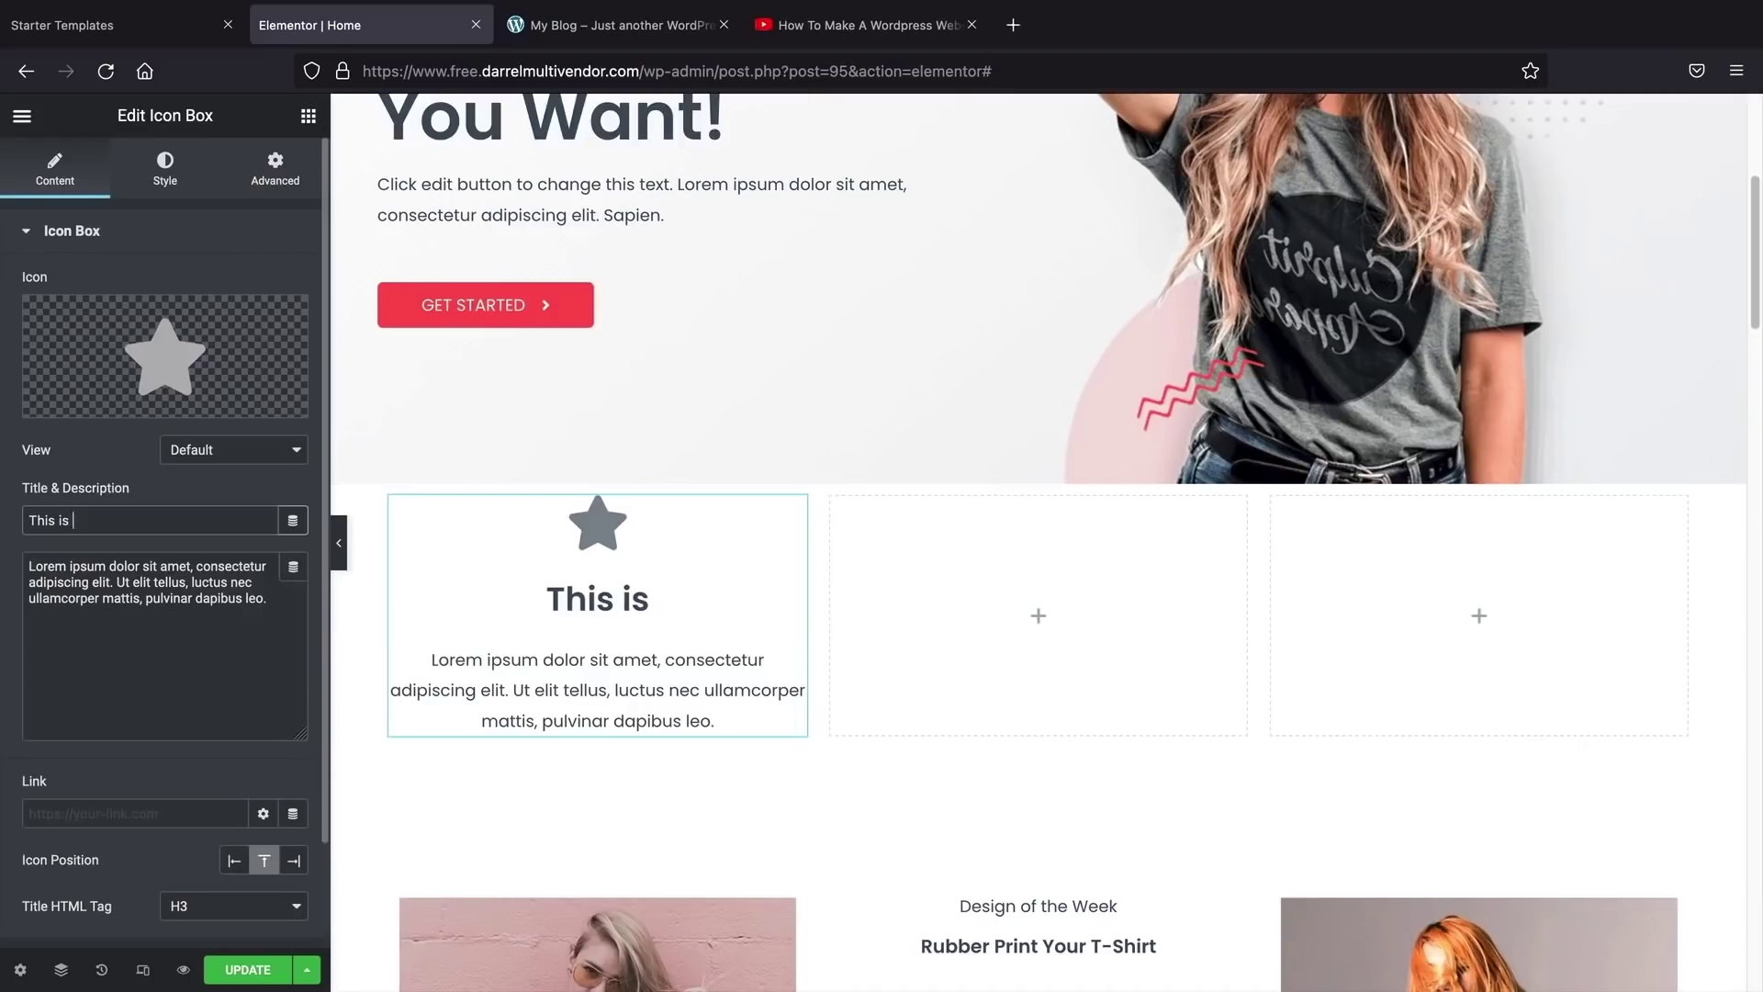
click(125, 340)
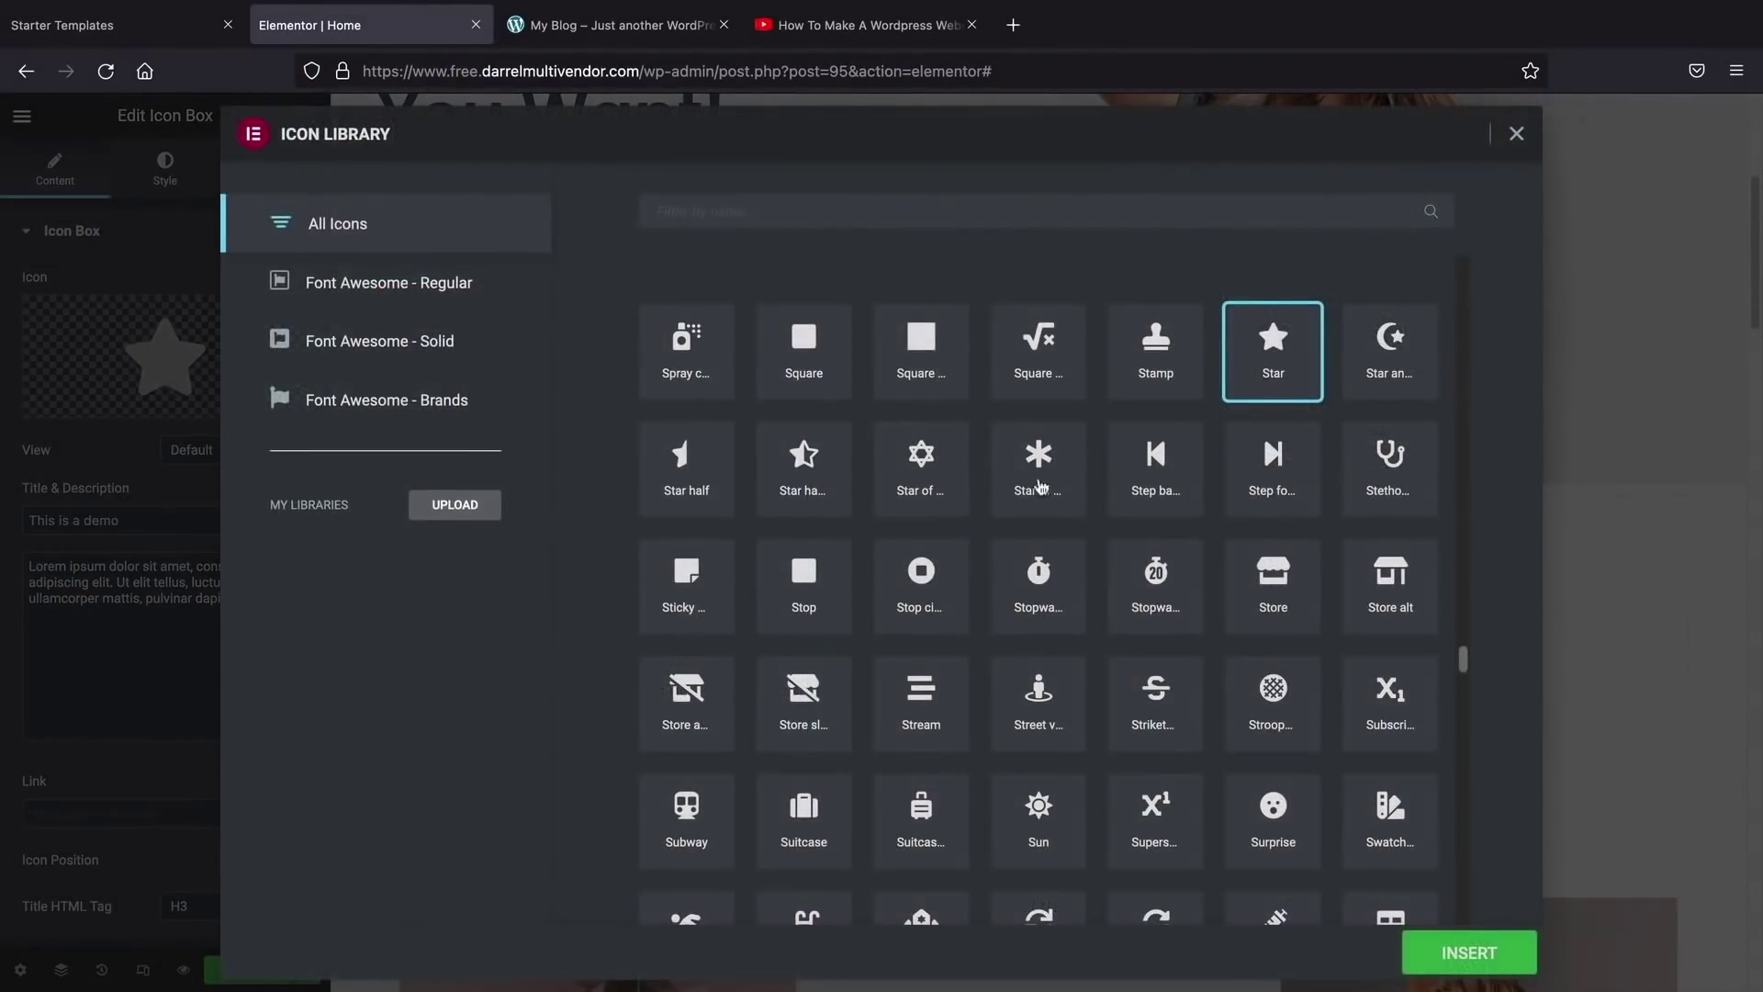
click(1516, 135)
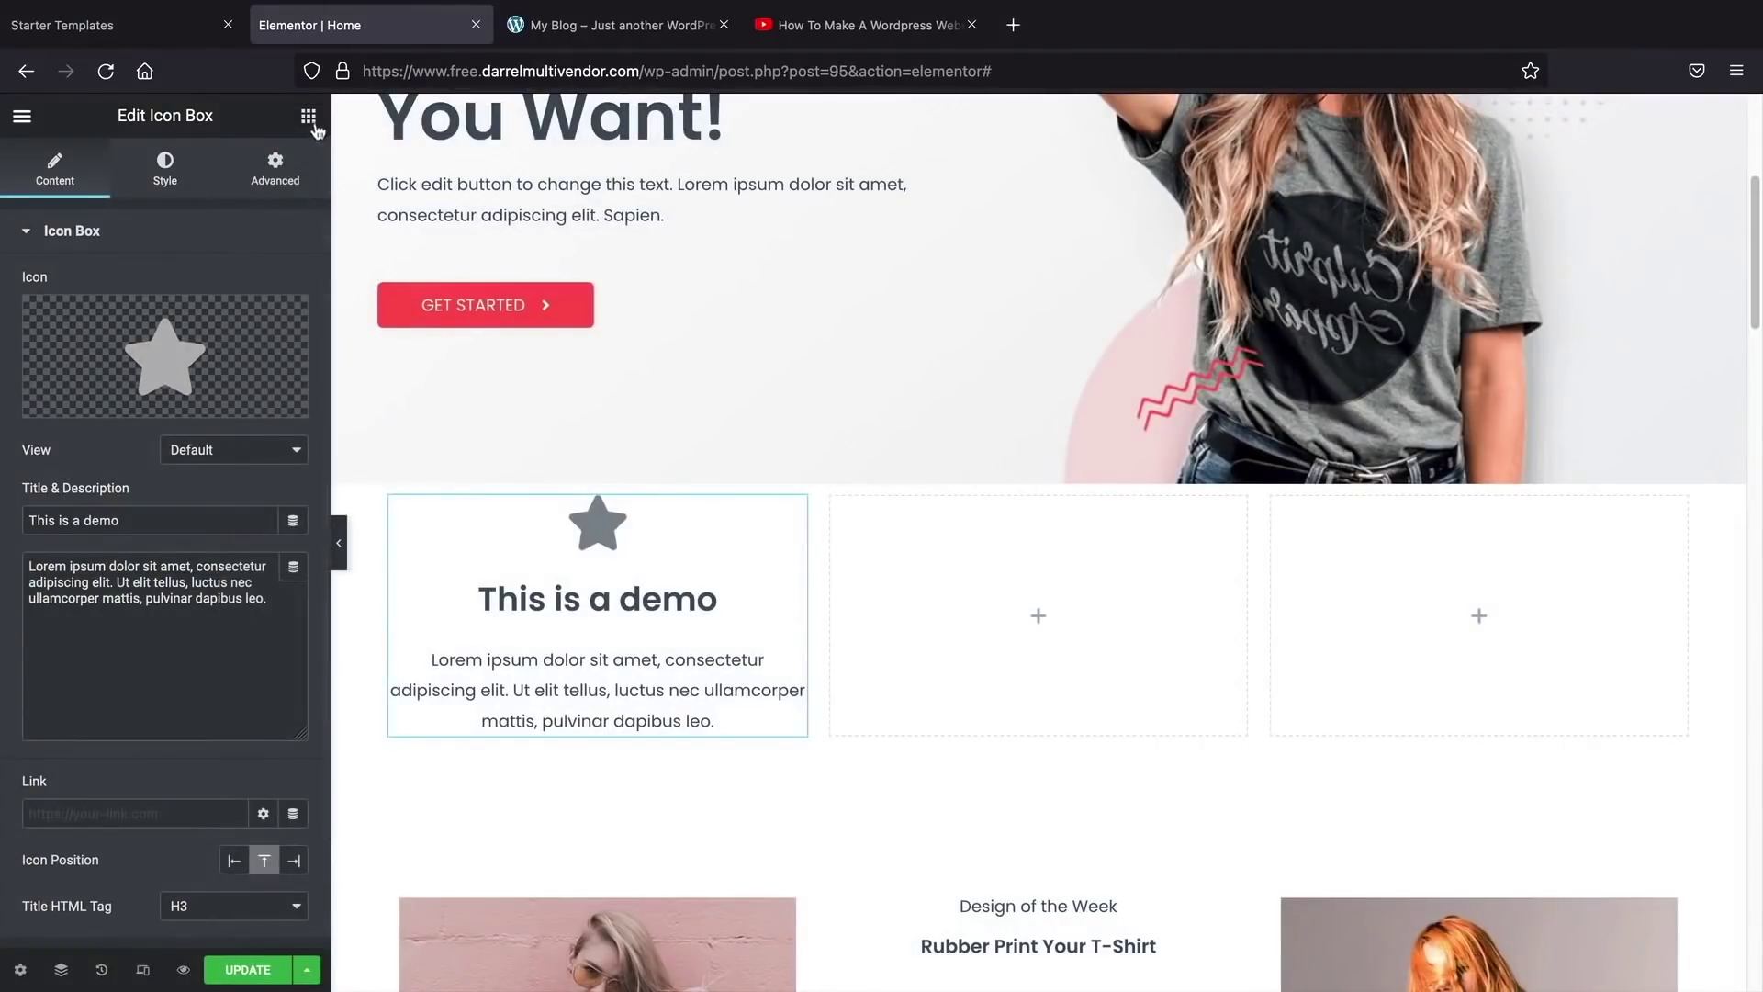
click(309, 116)
scroll(206, 671, down, 5)
scroll(207, 670, up, 3)
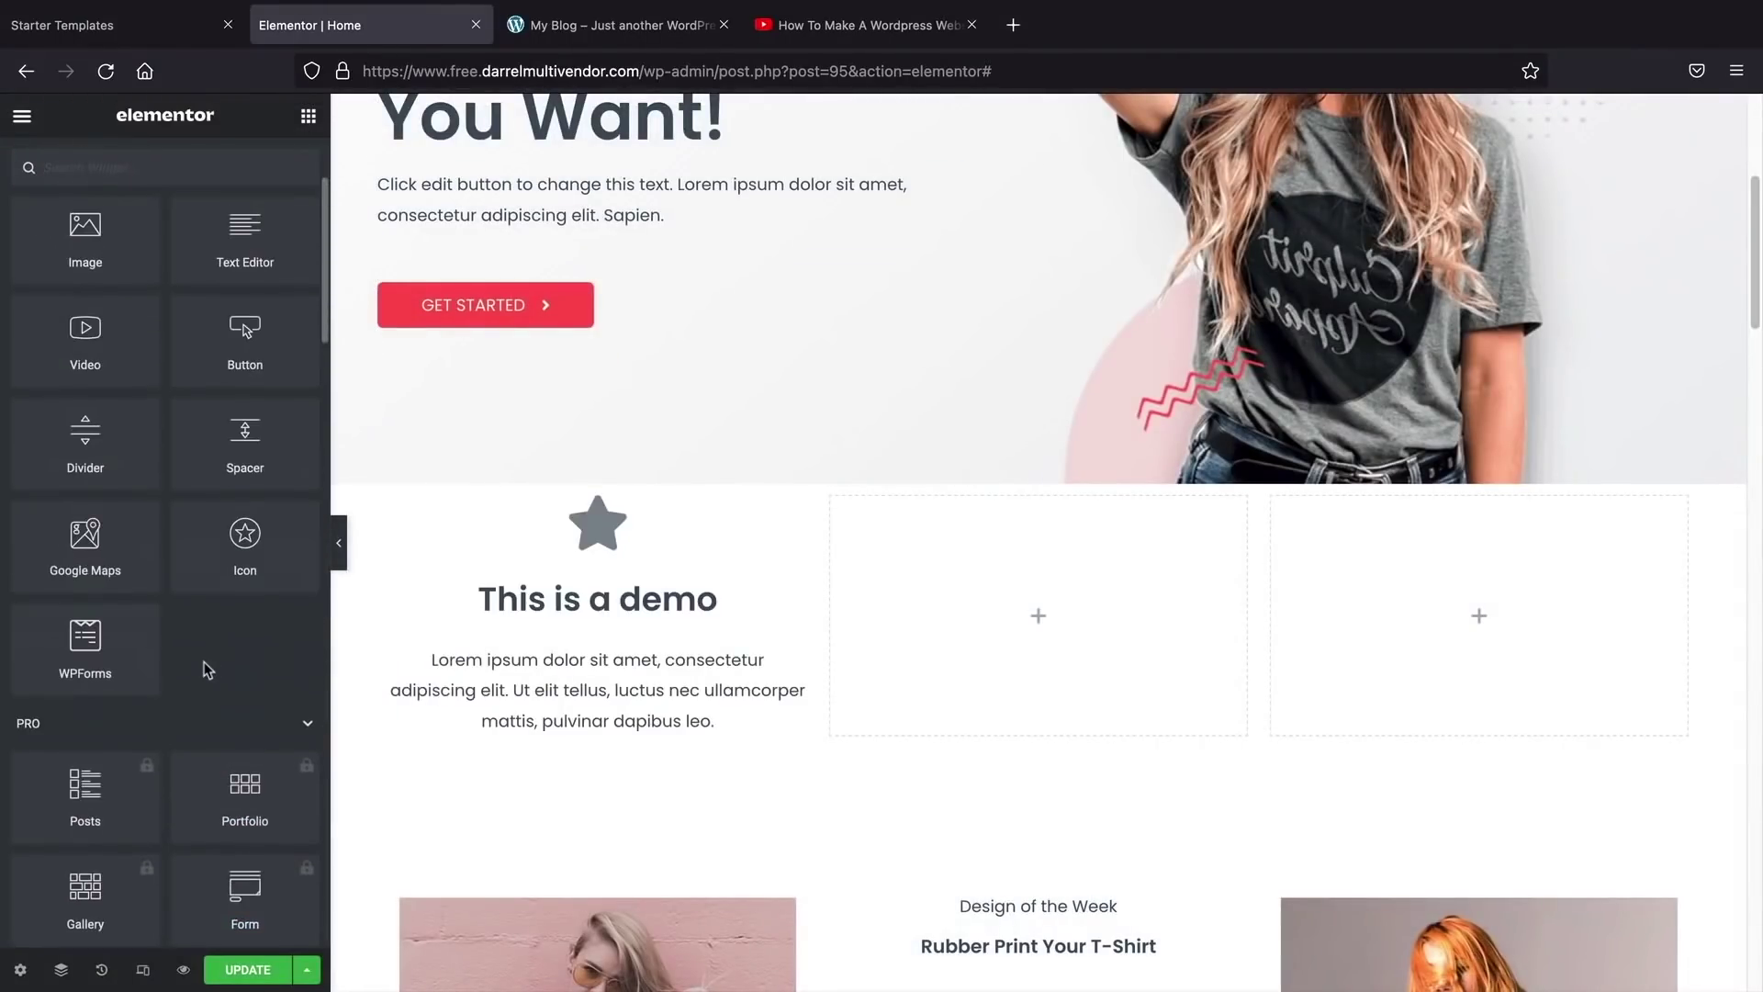
Step: Drop an Image Box with placeholder image and 'This is the heading' into the middle column
scroll(207, 671, down, 10)
scroll(207, 670, down, 7)
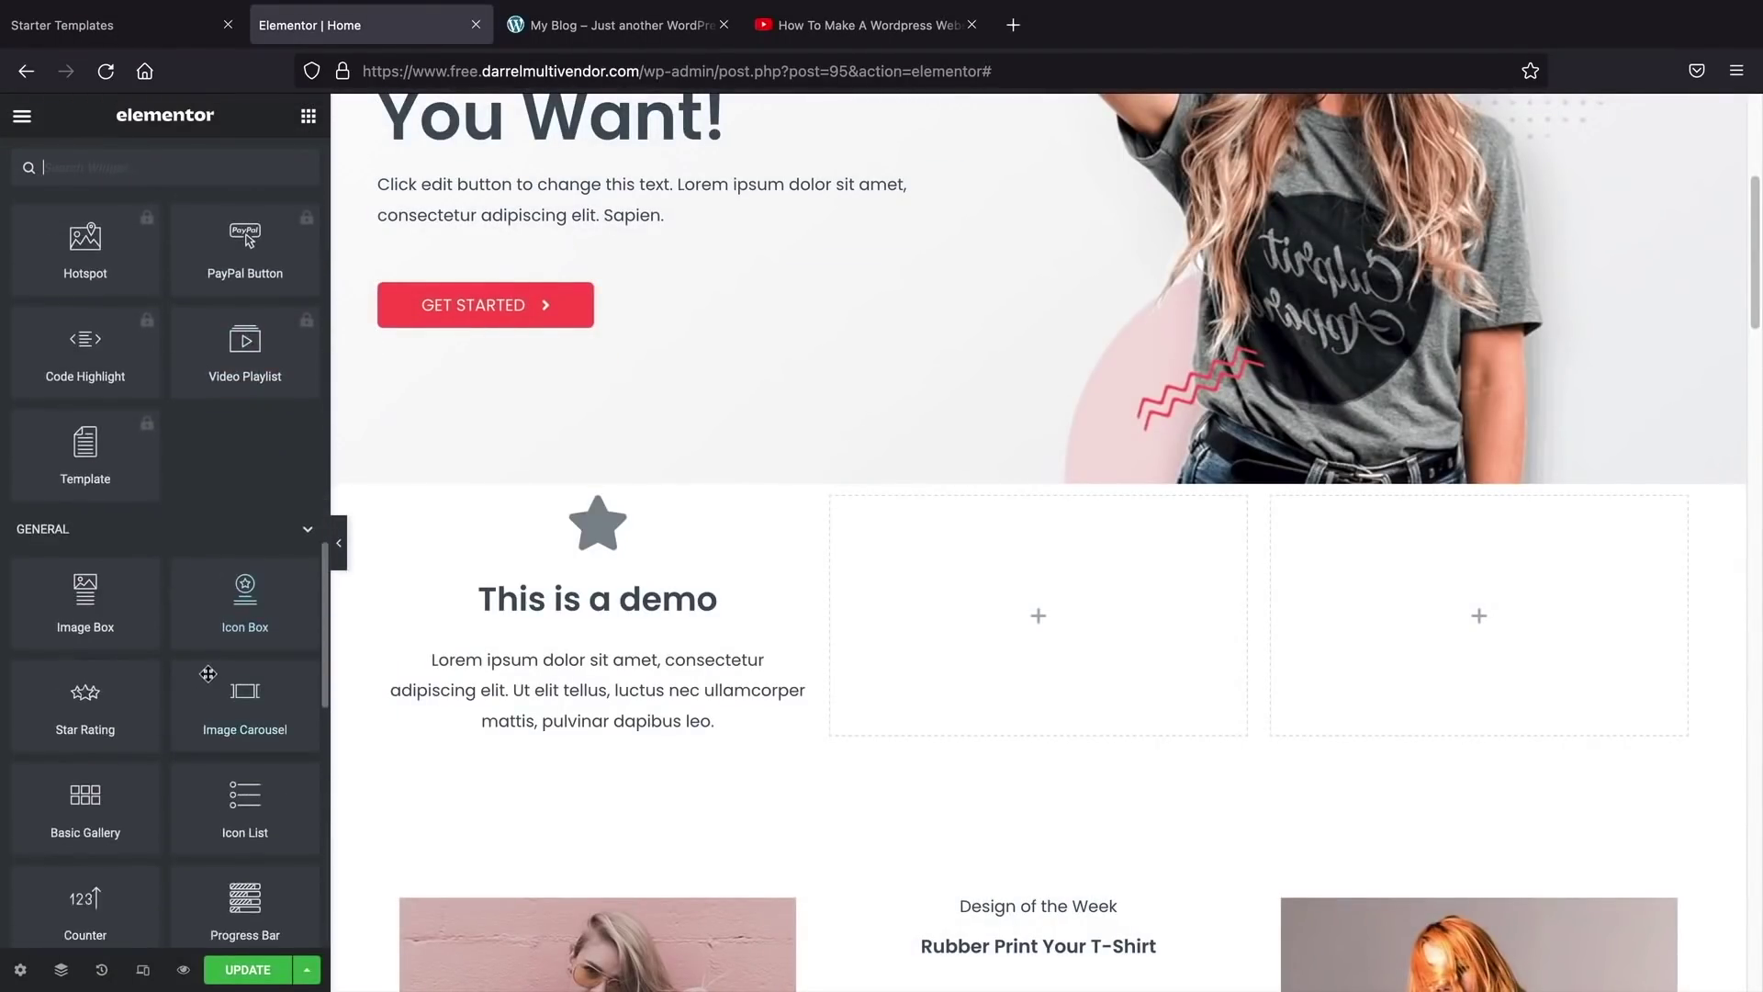
drag(101, 411, 1038, 611)
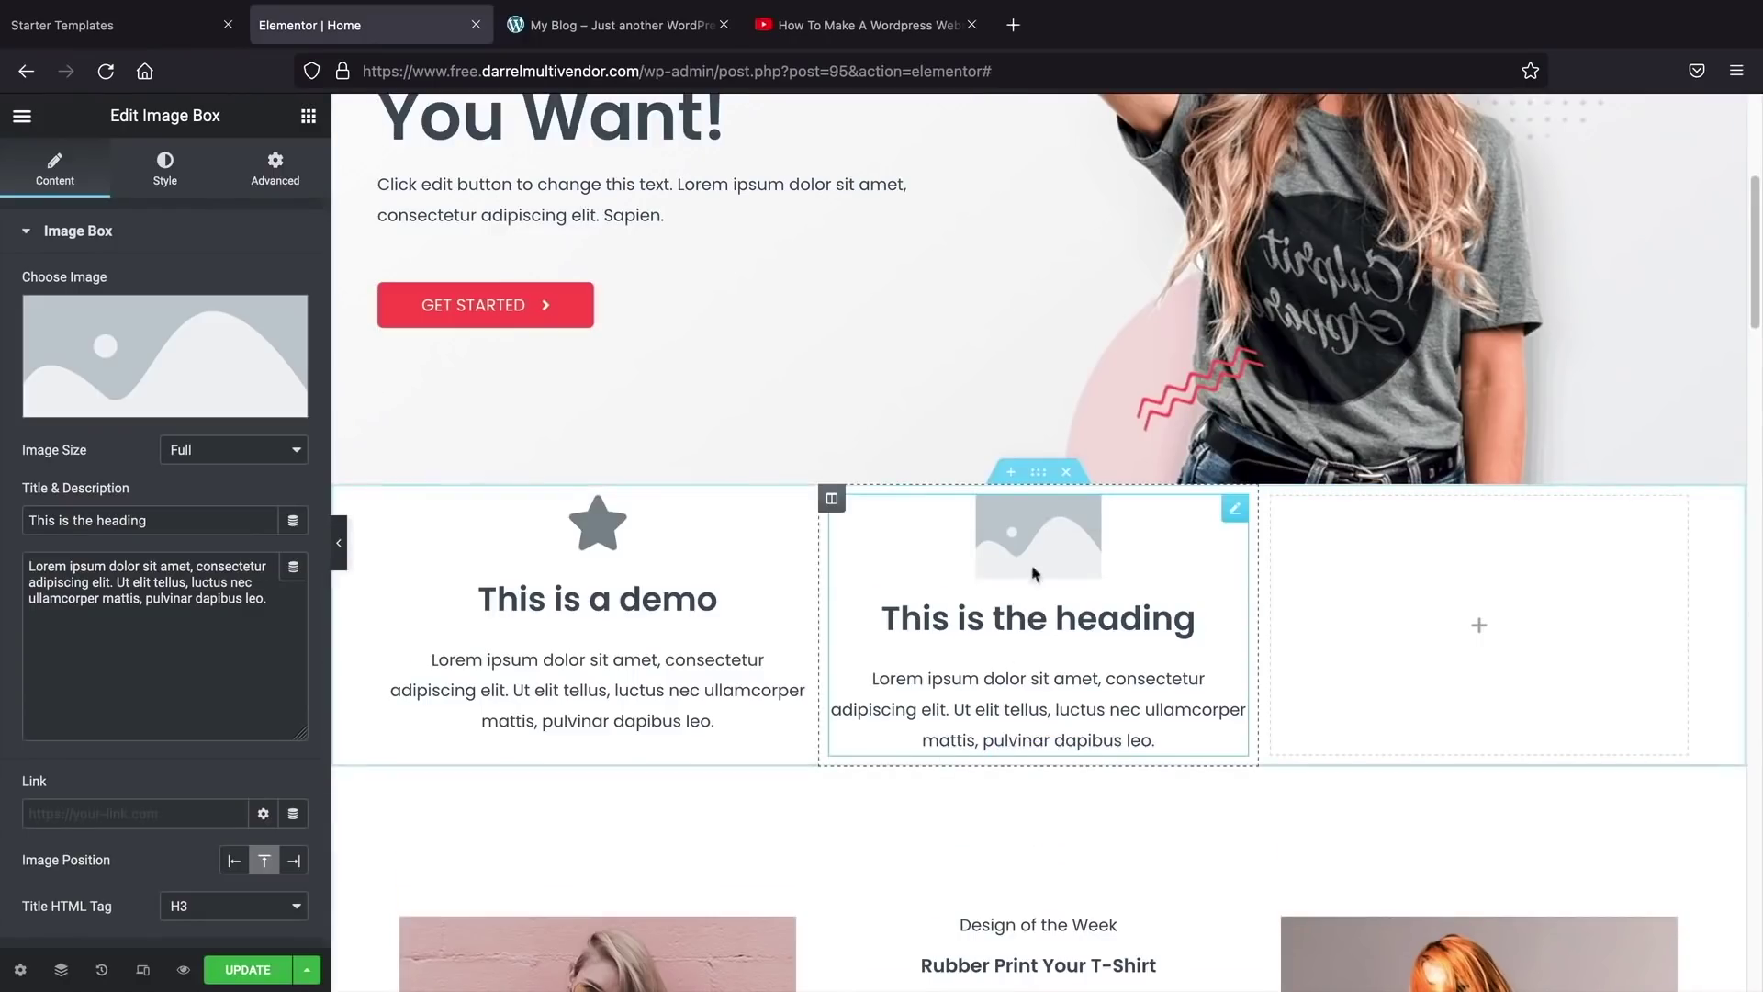
Step: Unlink the section's padding and set it to 66 px top and 60 px bottom
click(1040, 474)
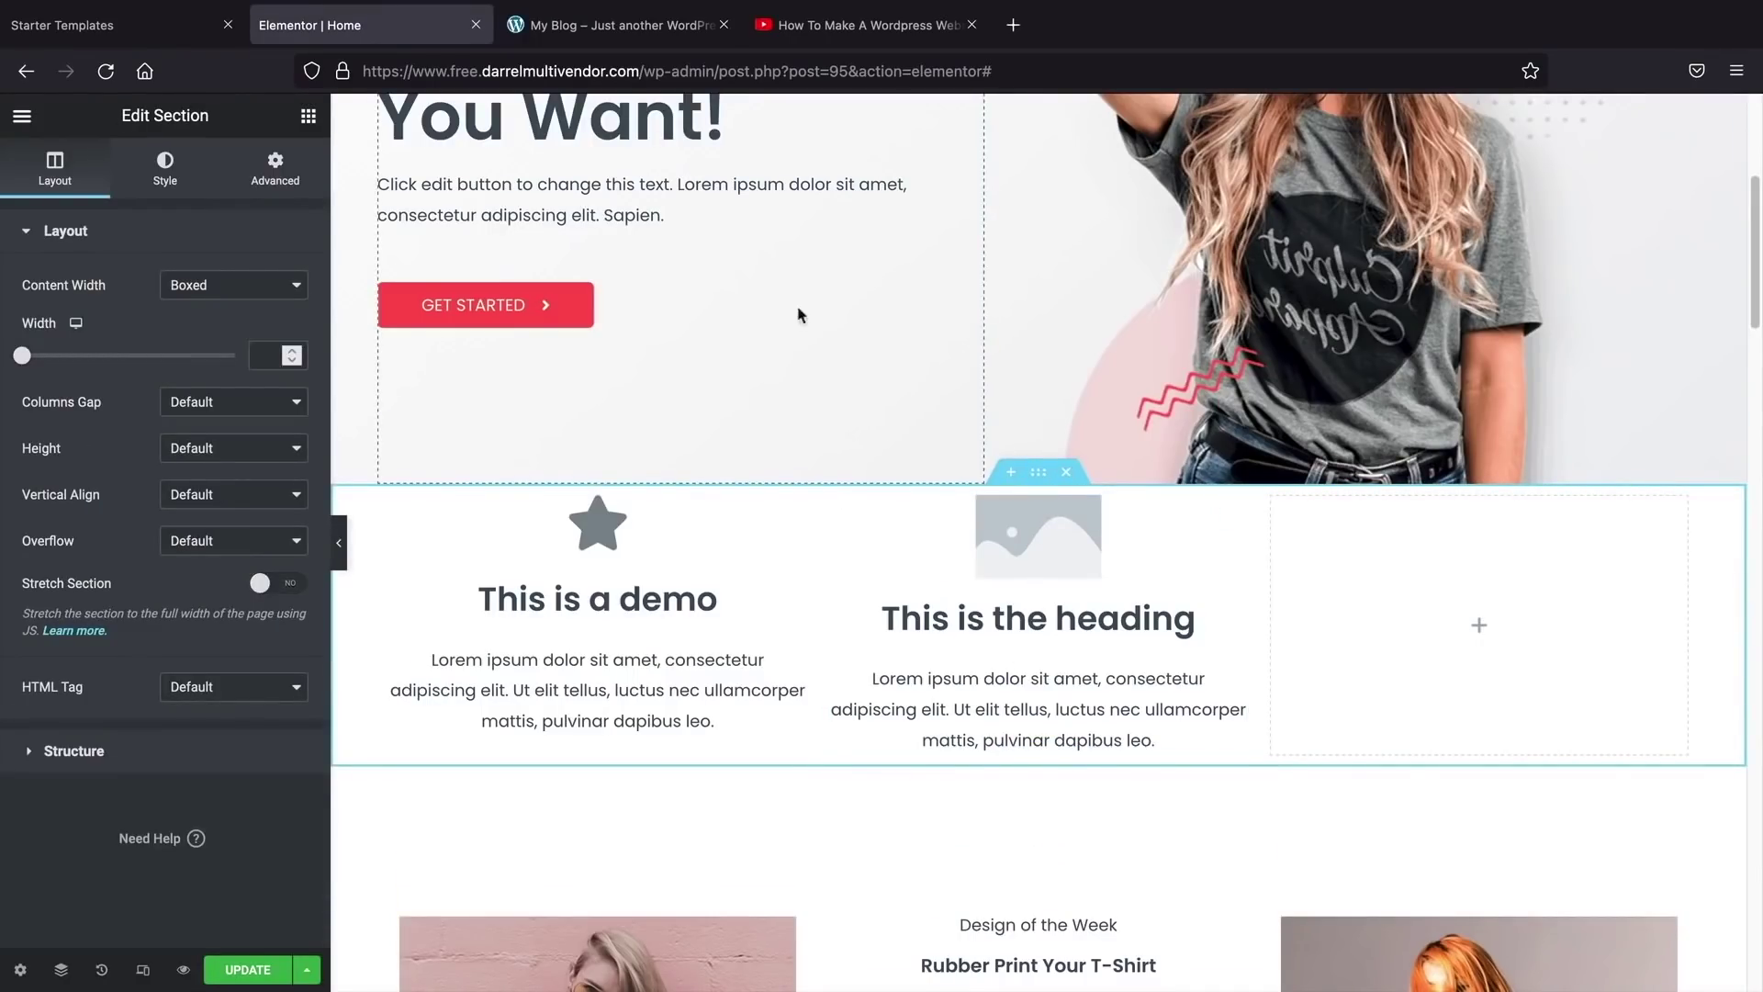
click(288, 187)
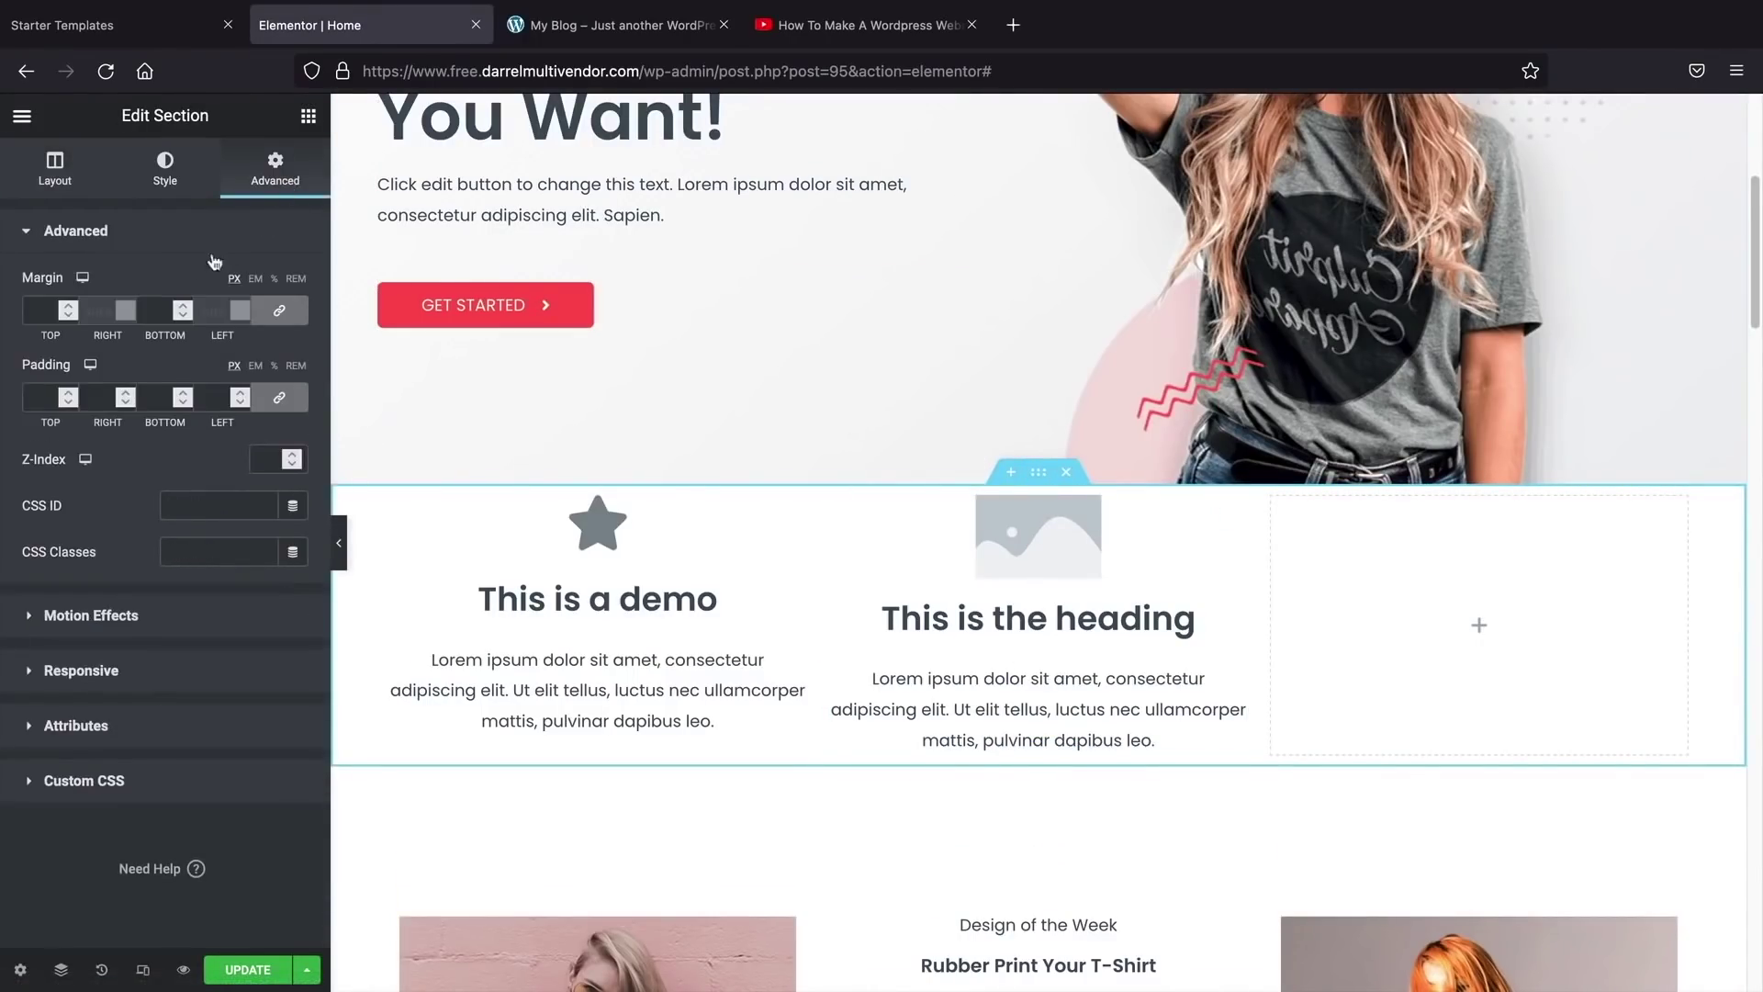
click(279, 397)
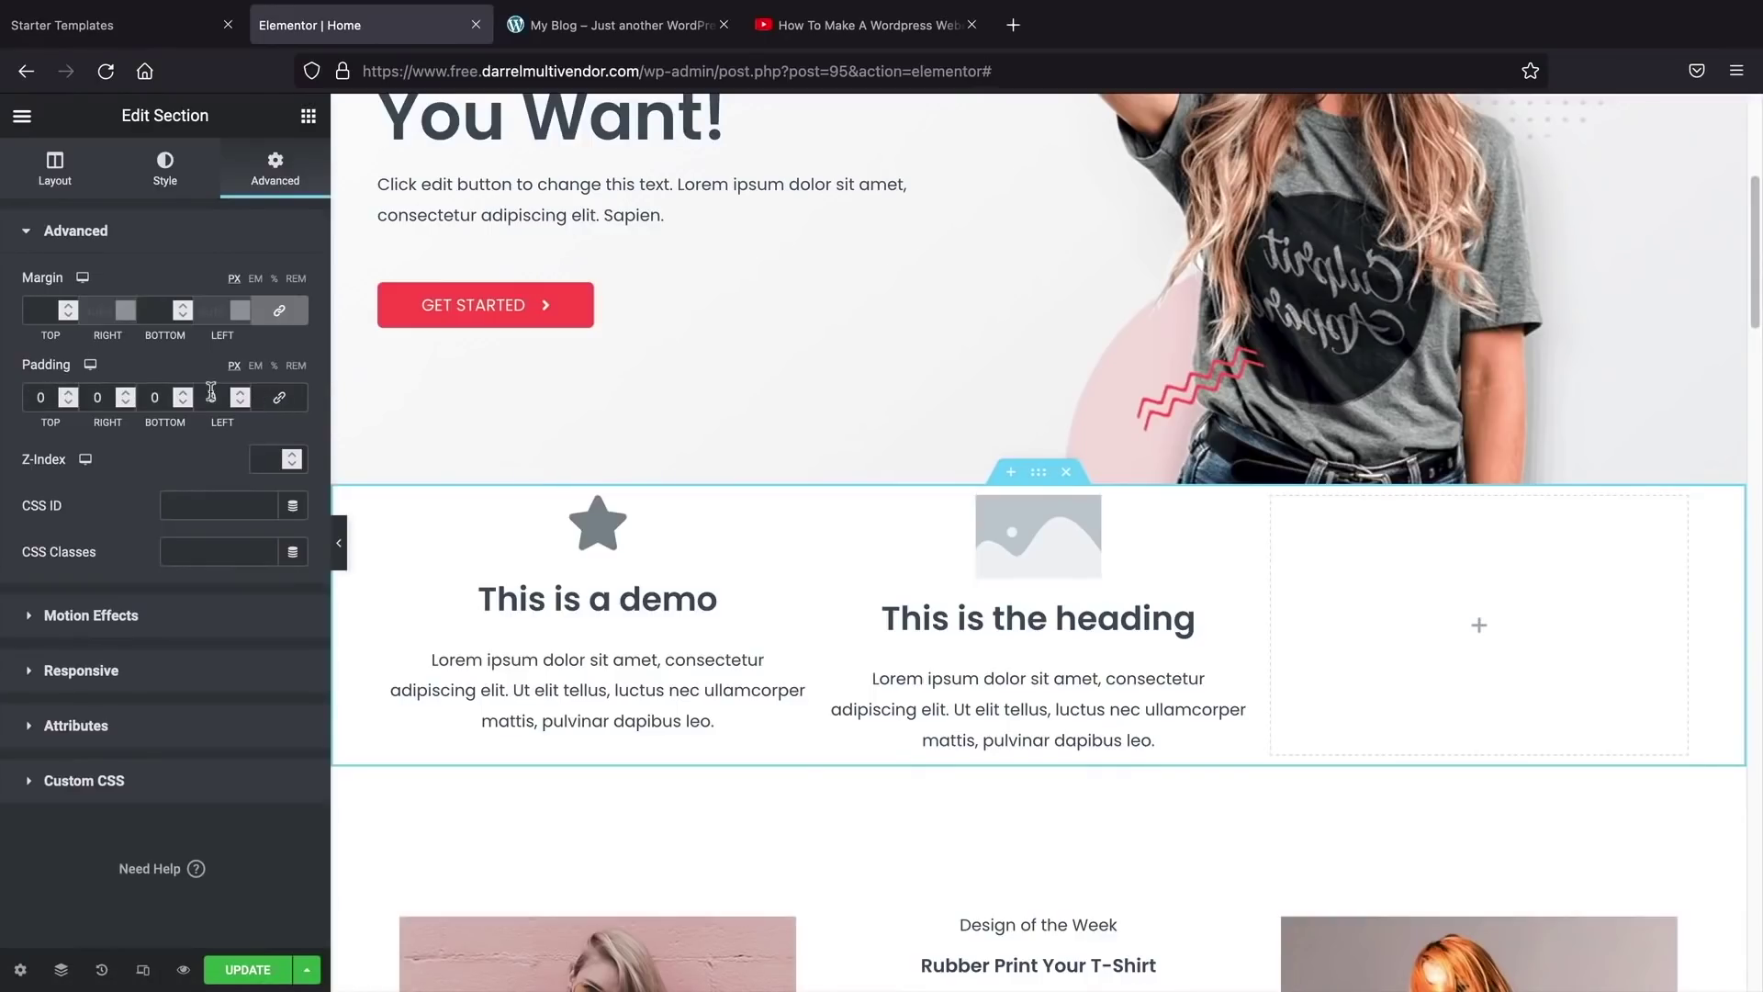
click(69, 396)
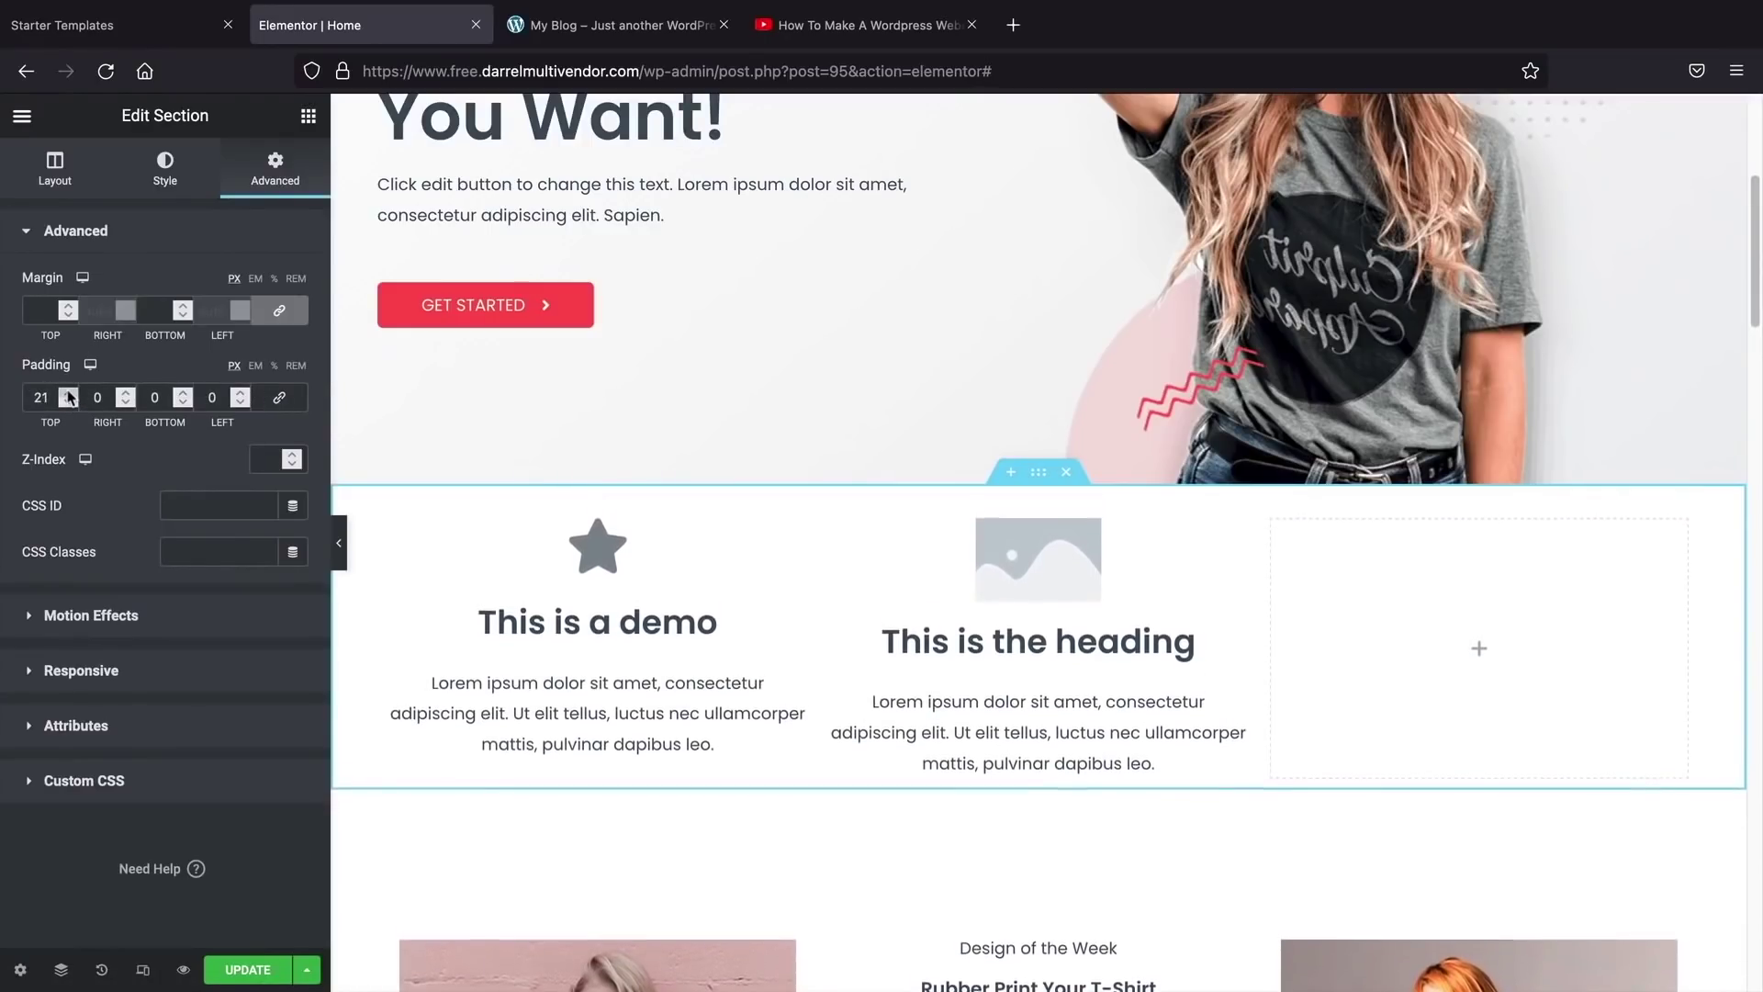
click(69, 395)
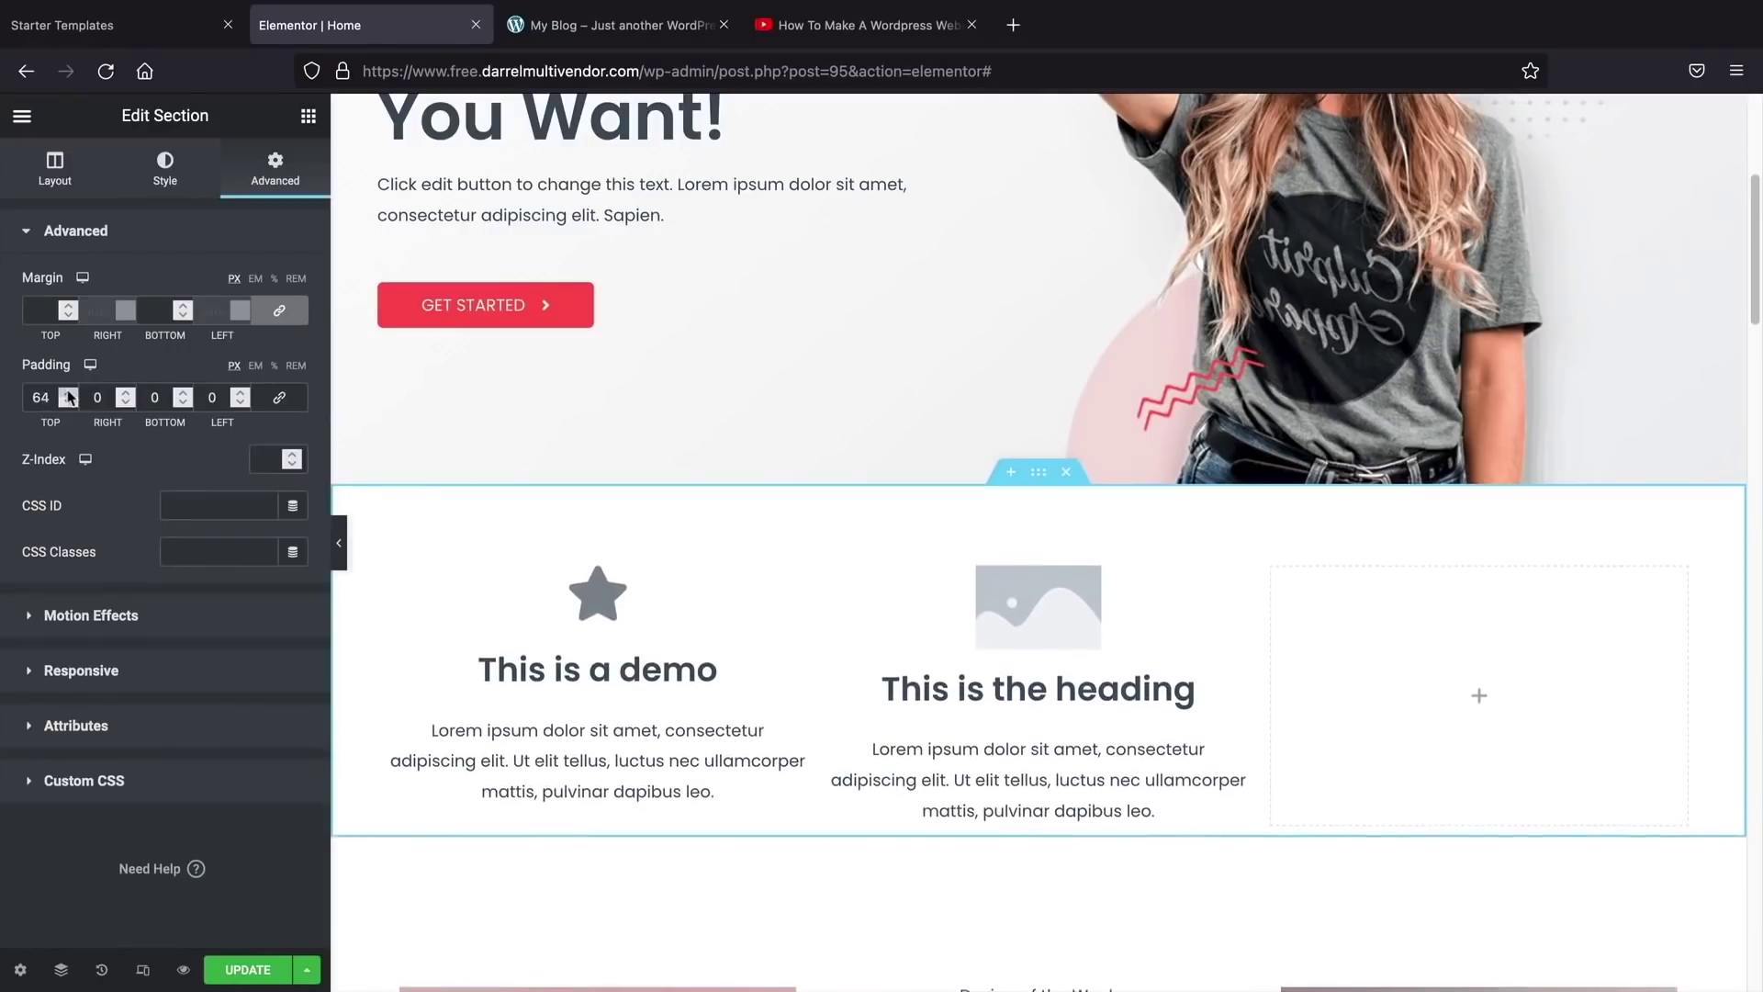
click(179, 393)
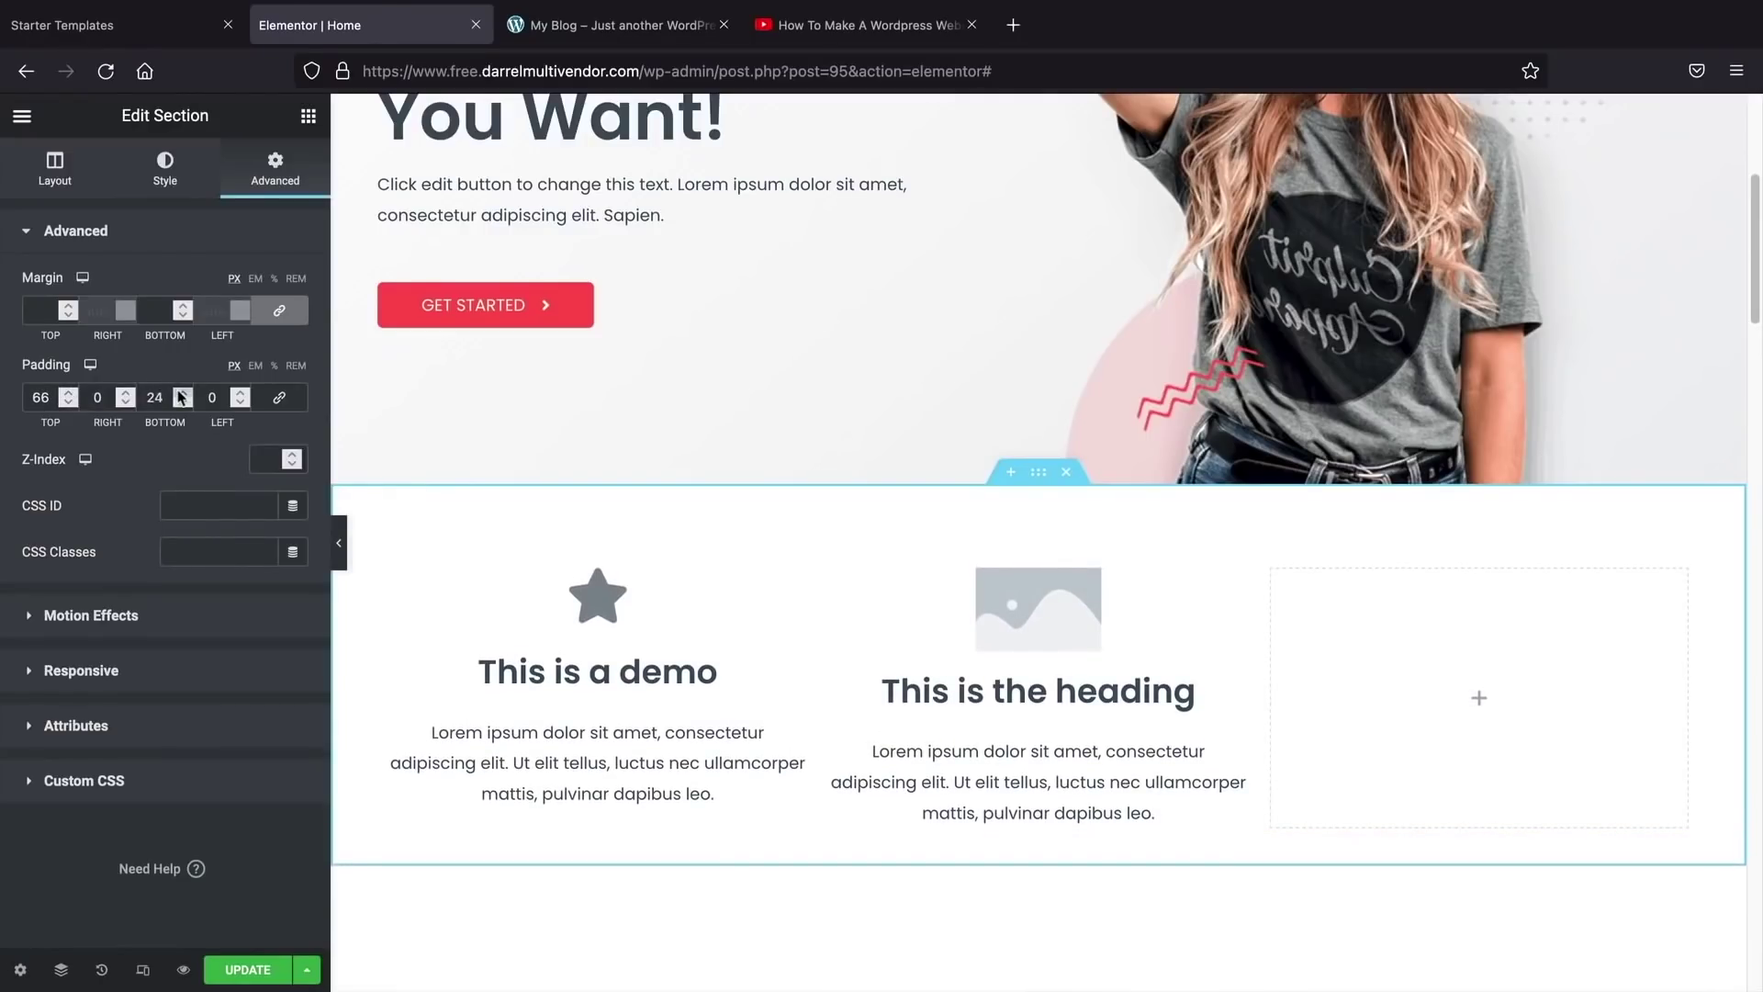
click(181, 394)
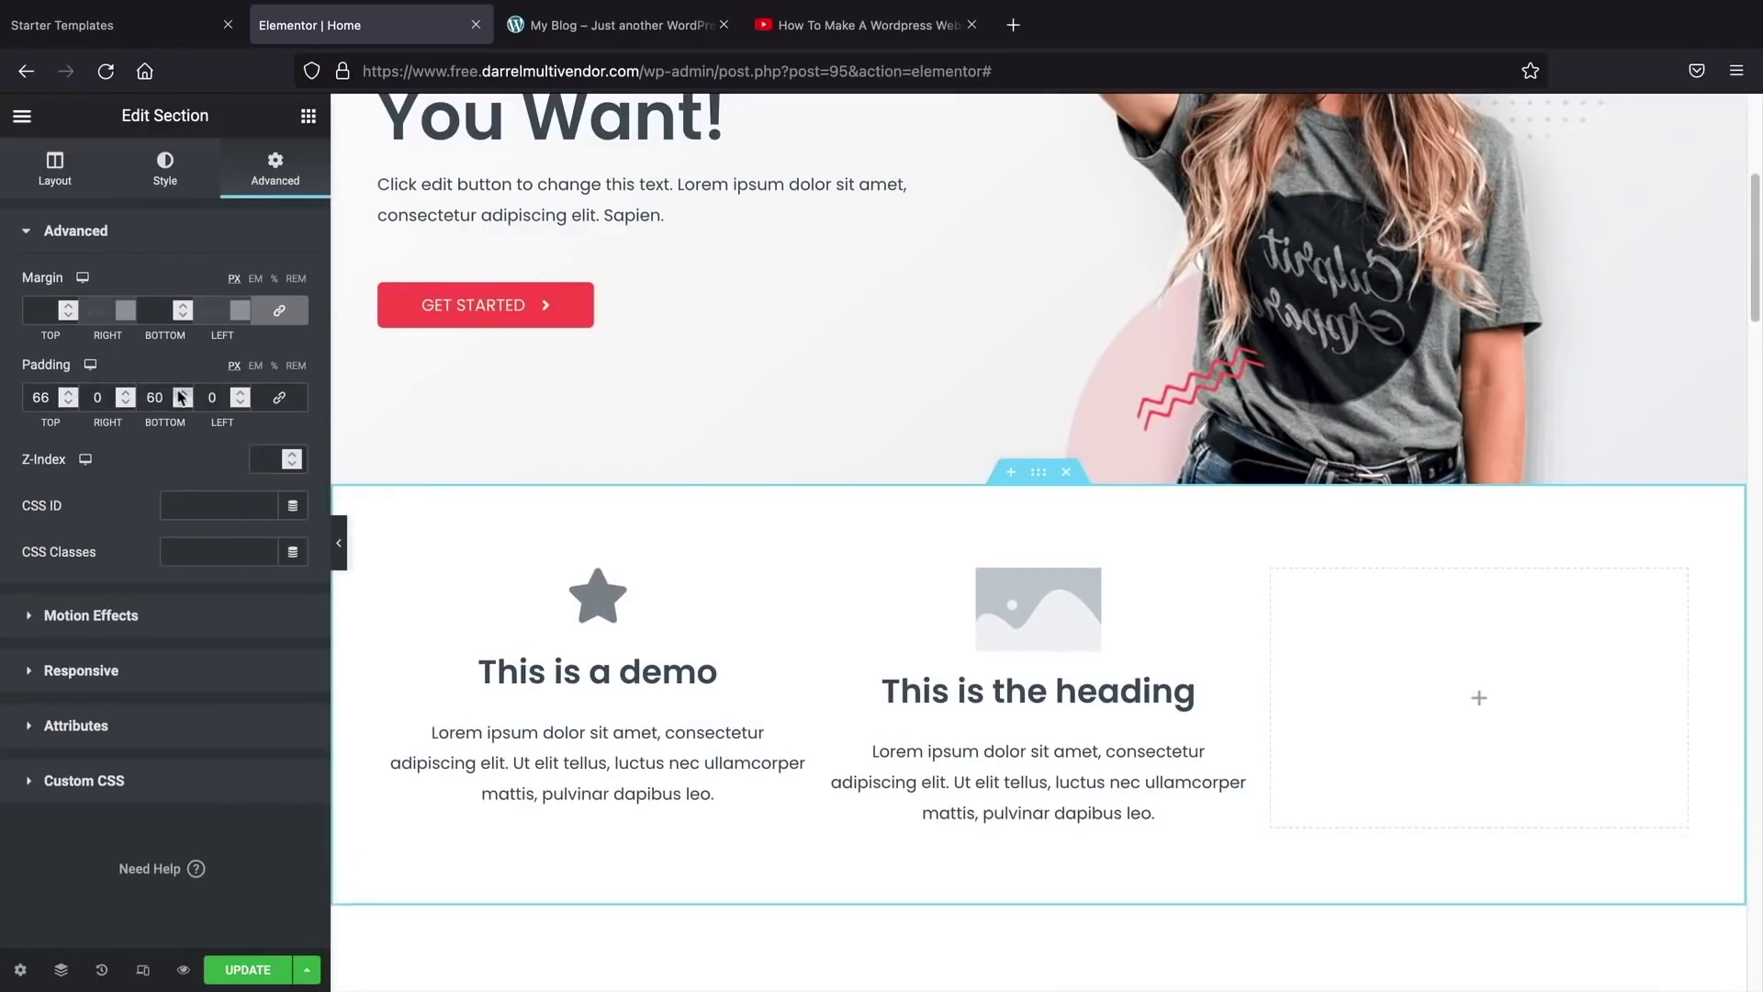
scroll(919, 693, down, 1)
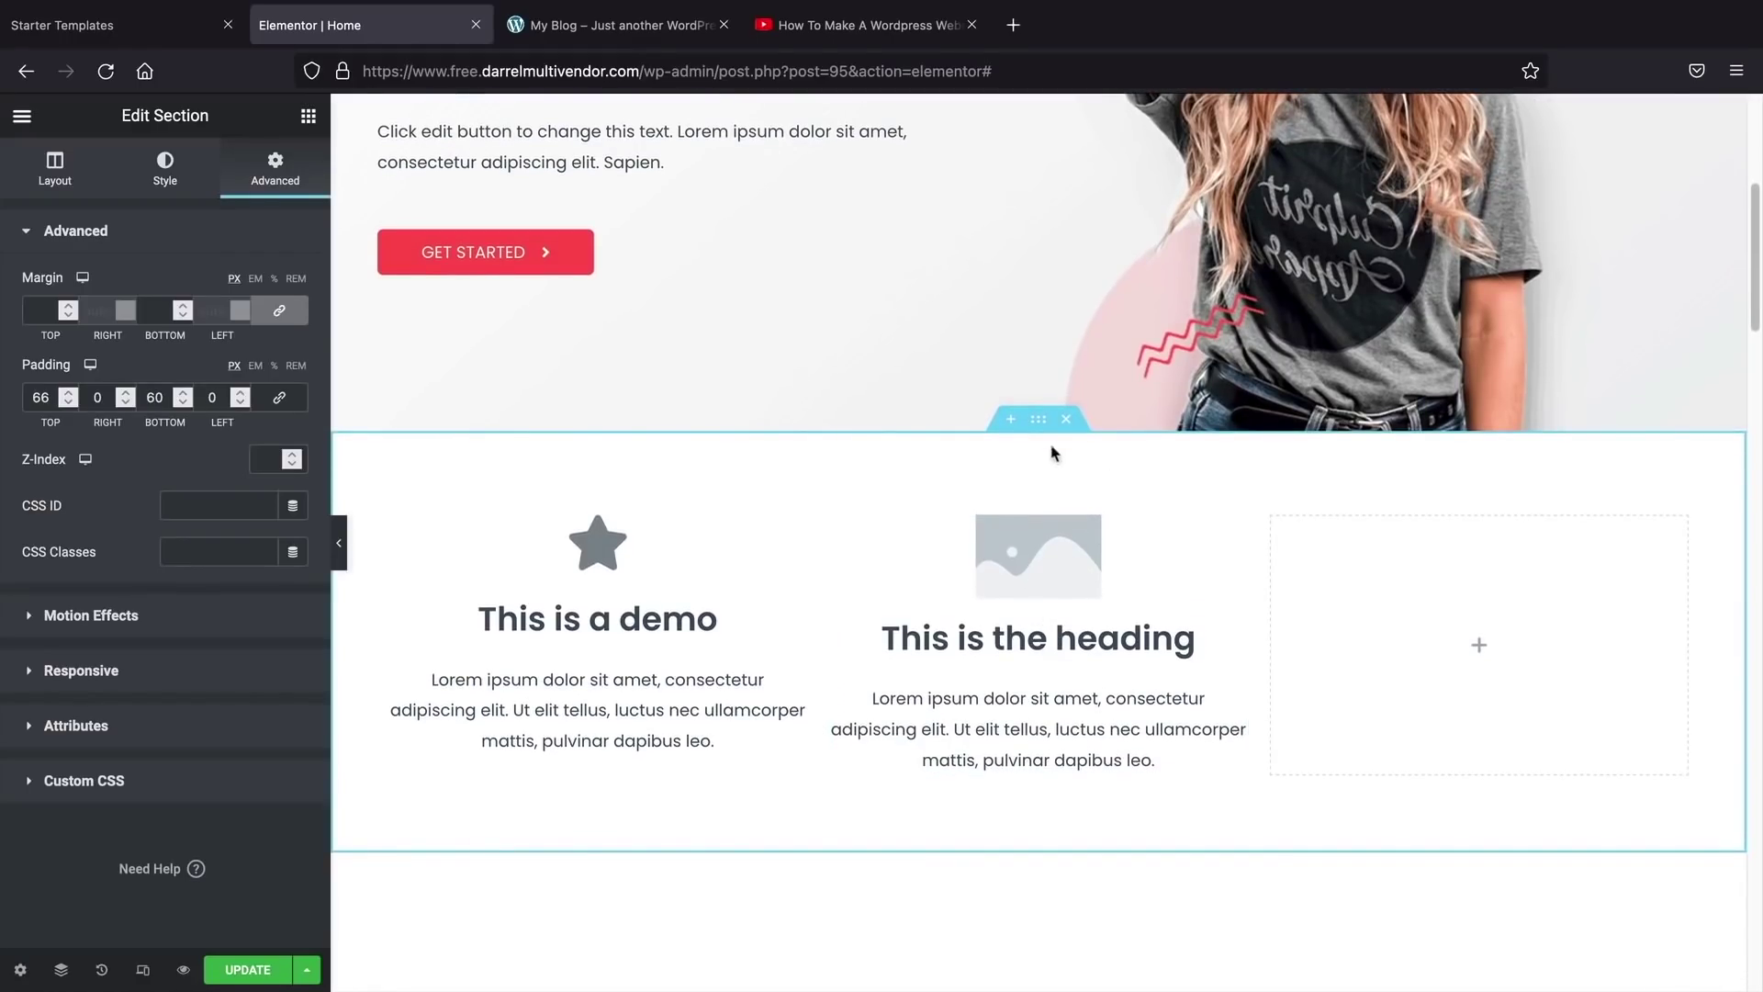
click(852, 25)
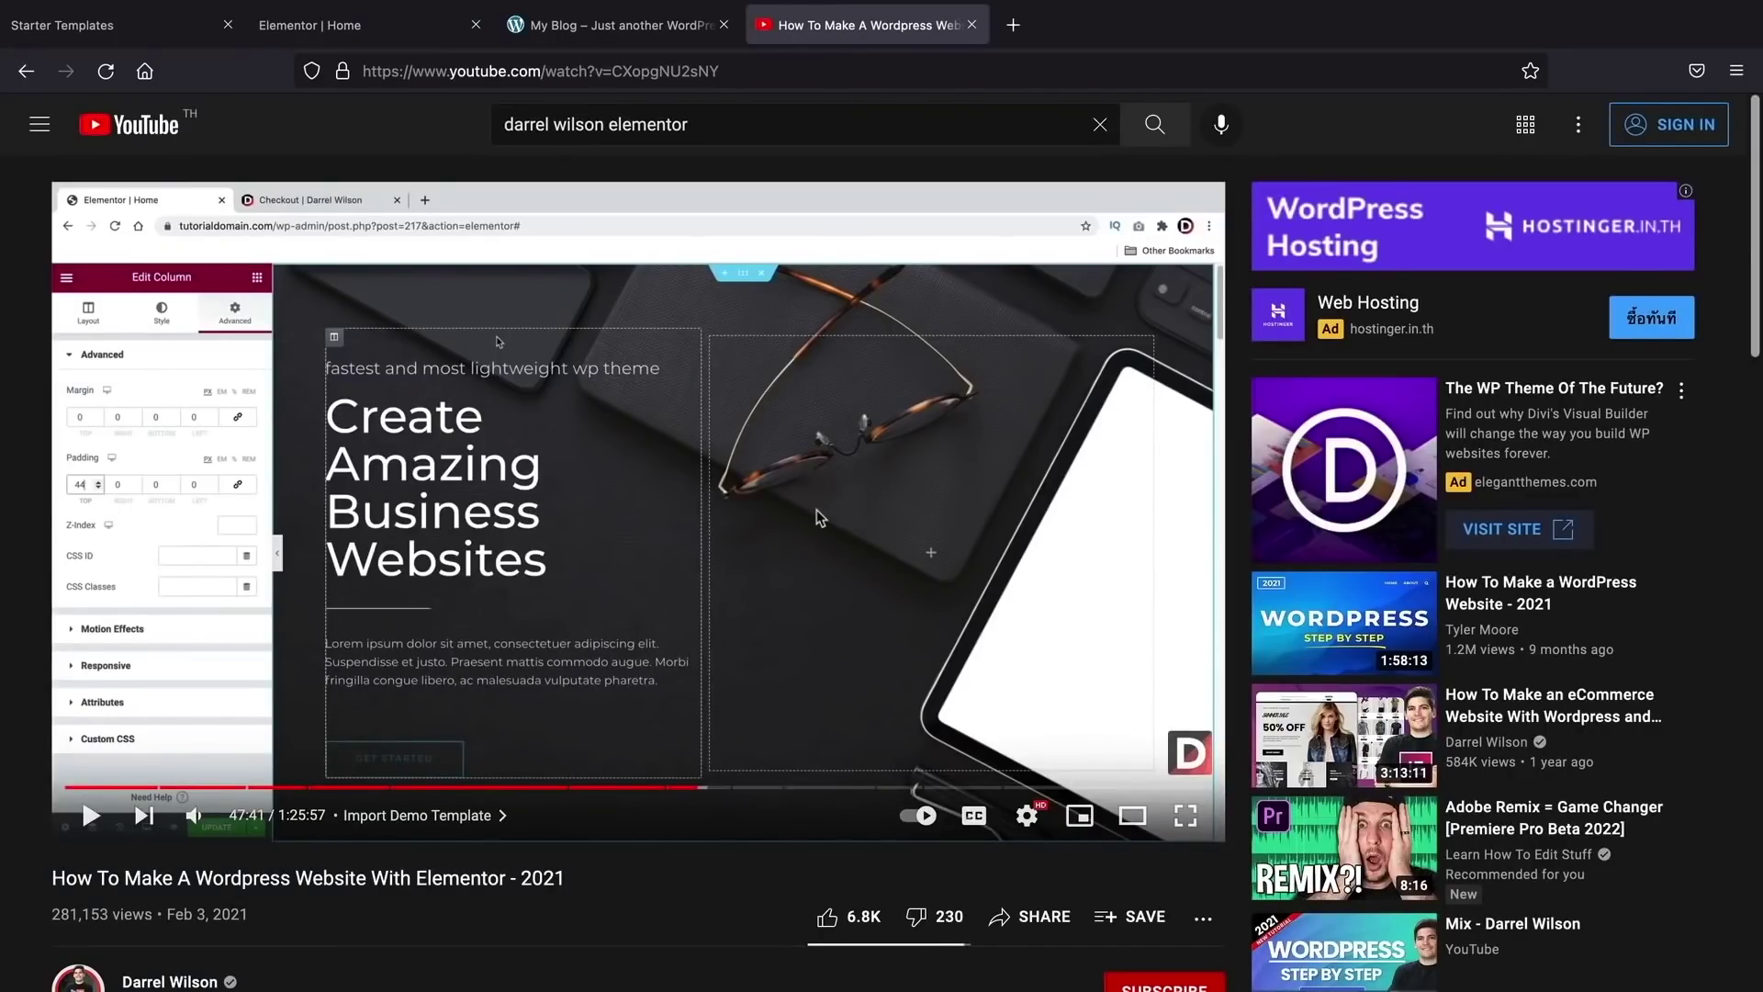
click(380, 40)
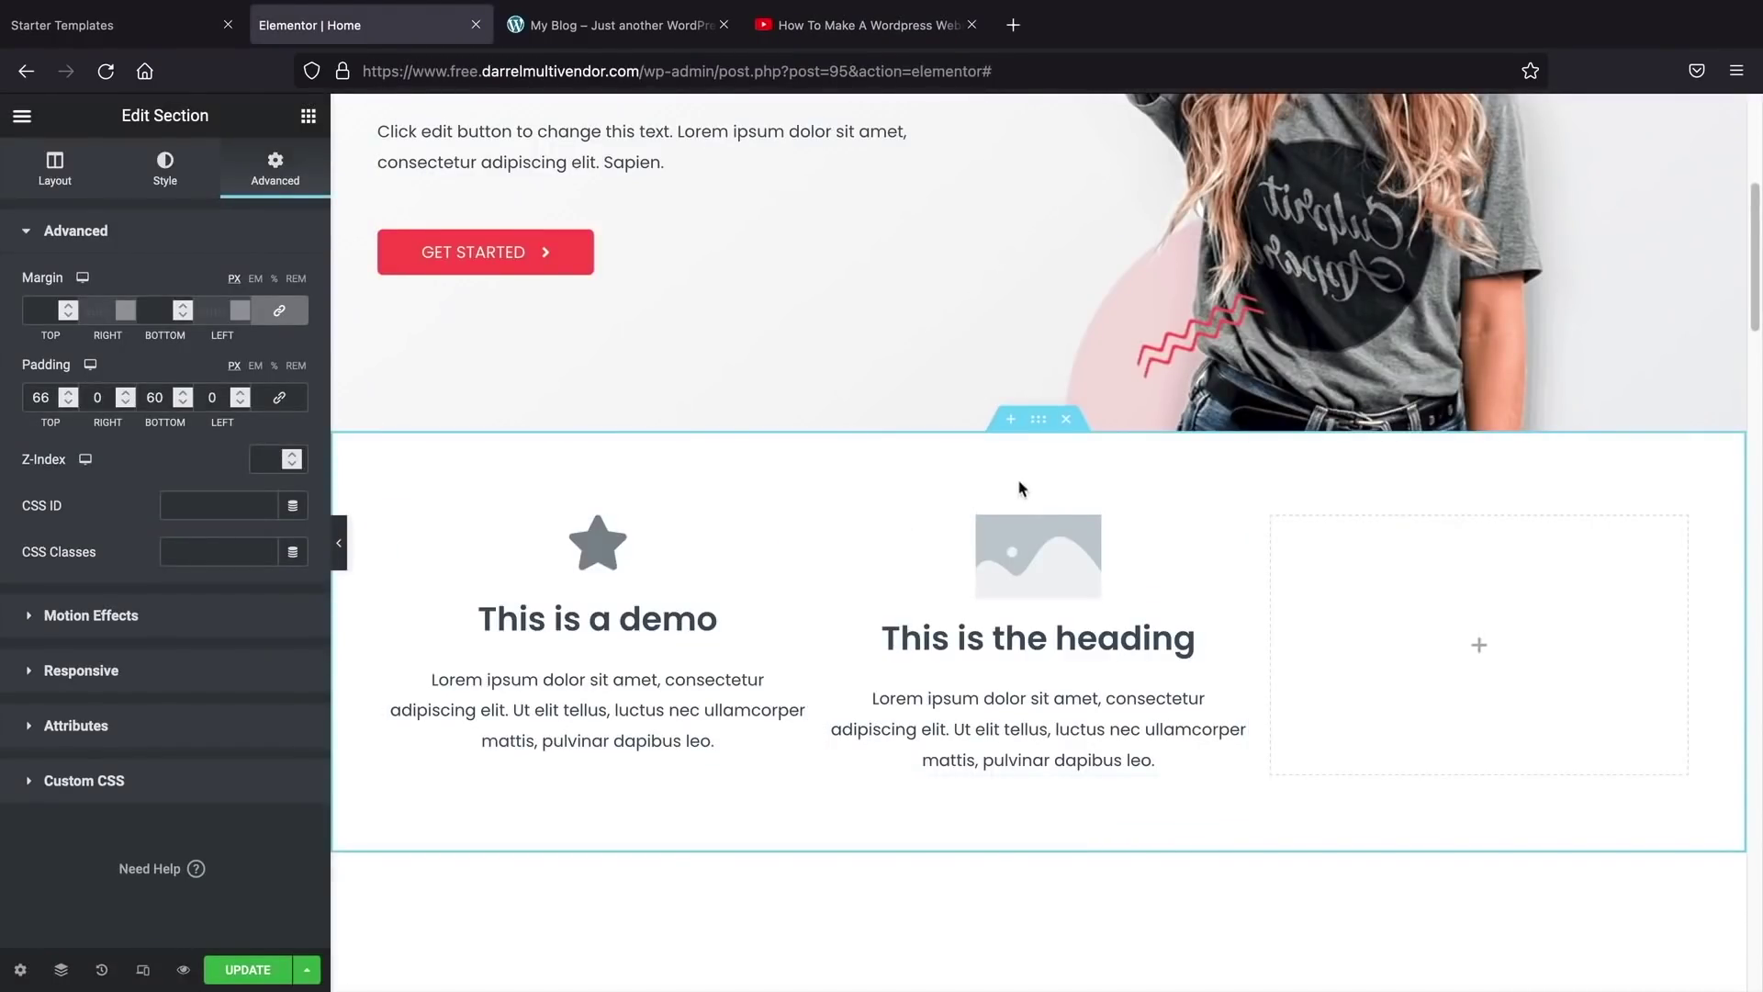
Step: Delete the demo icon-box section and update the home page
click(1066, 422)
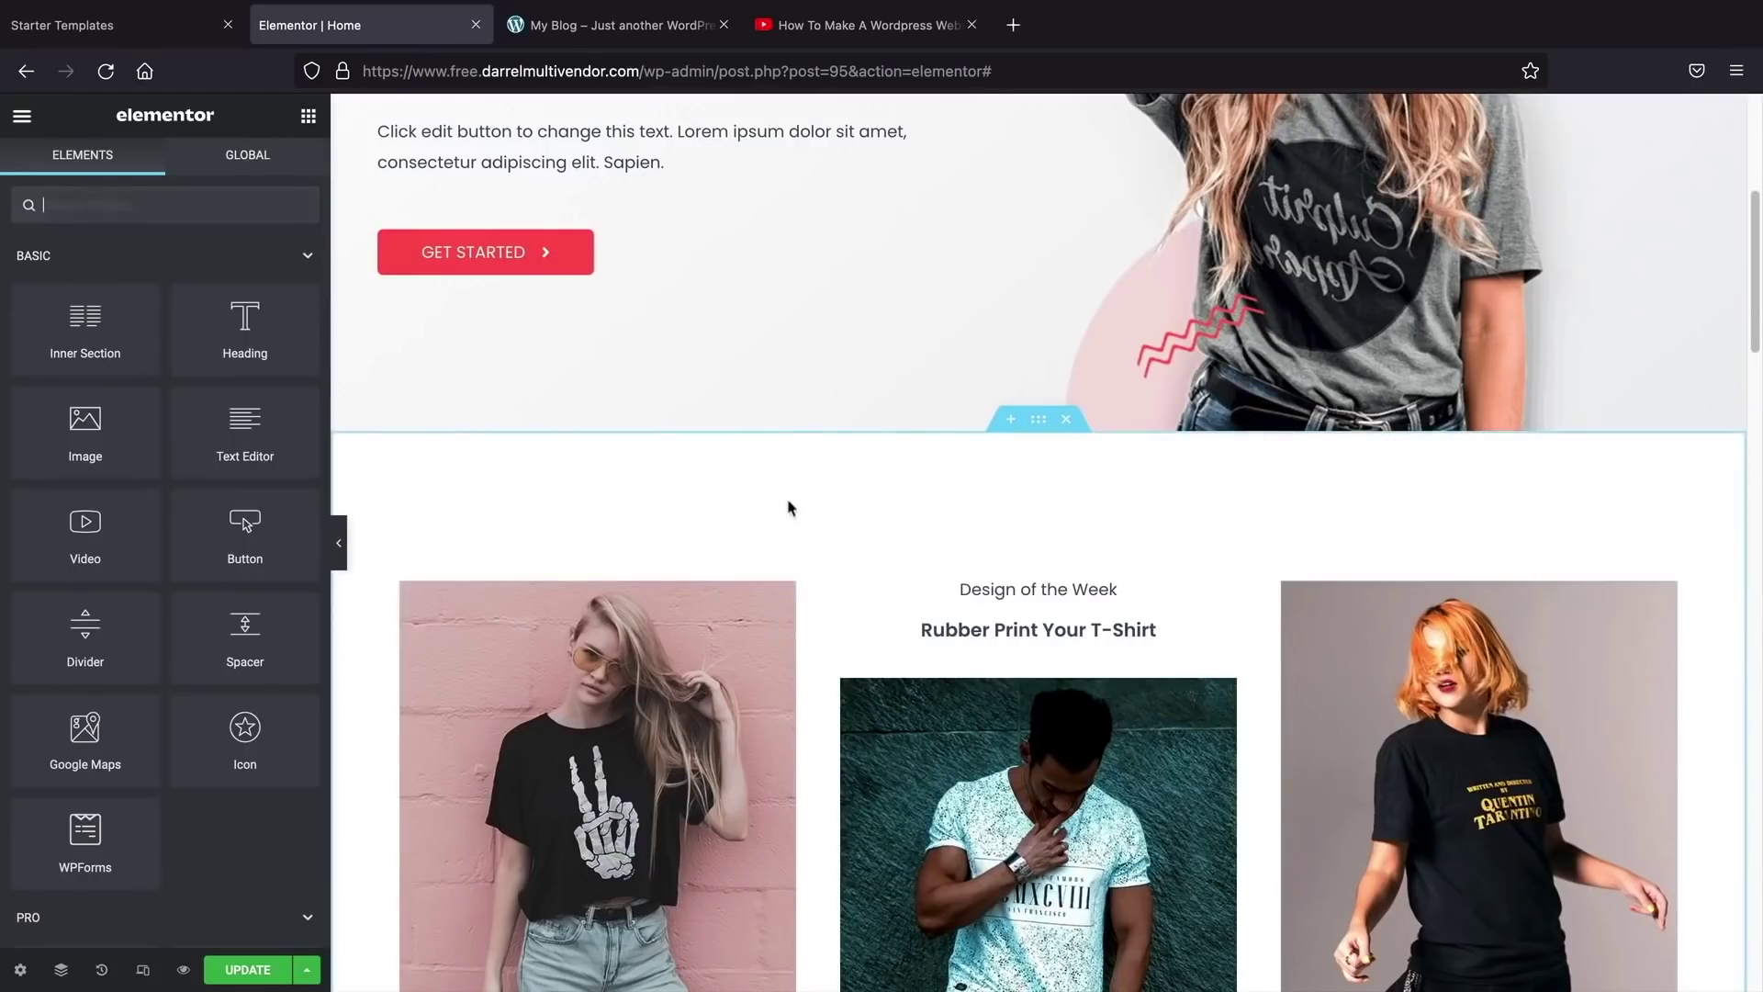
scroll(827, 487, up, 5)
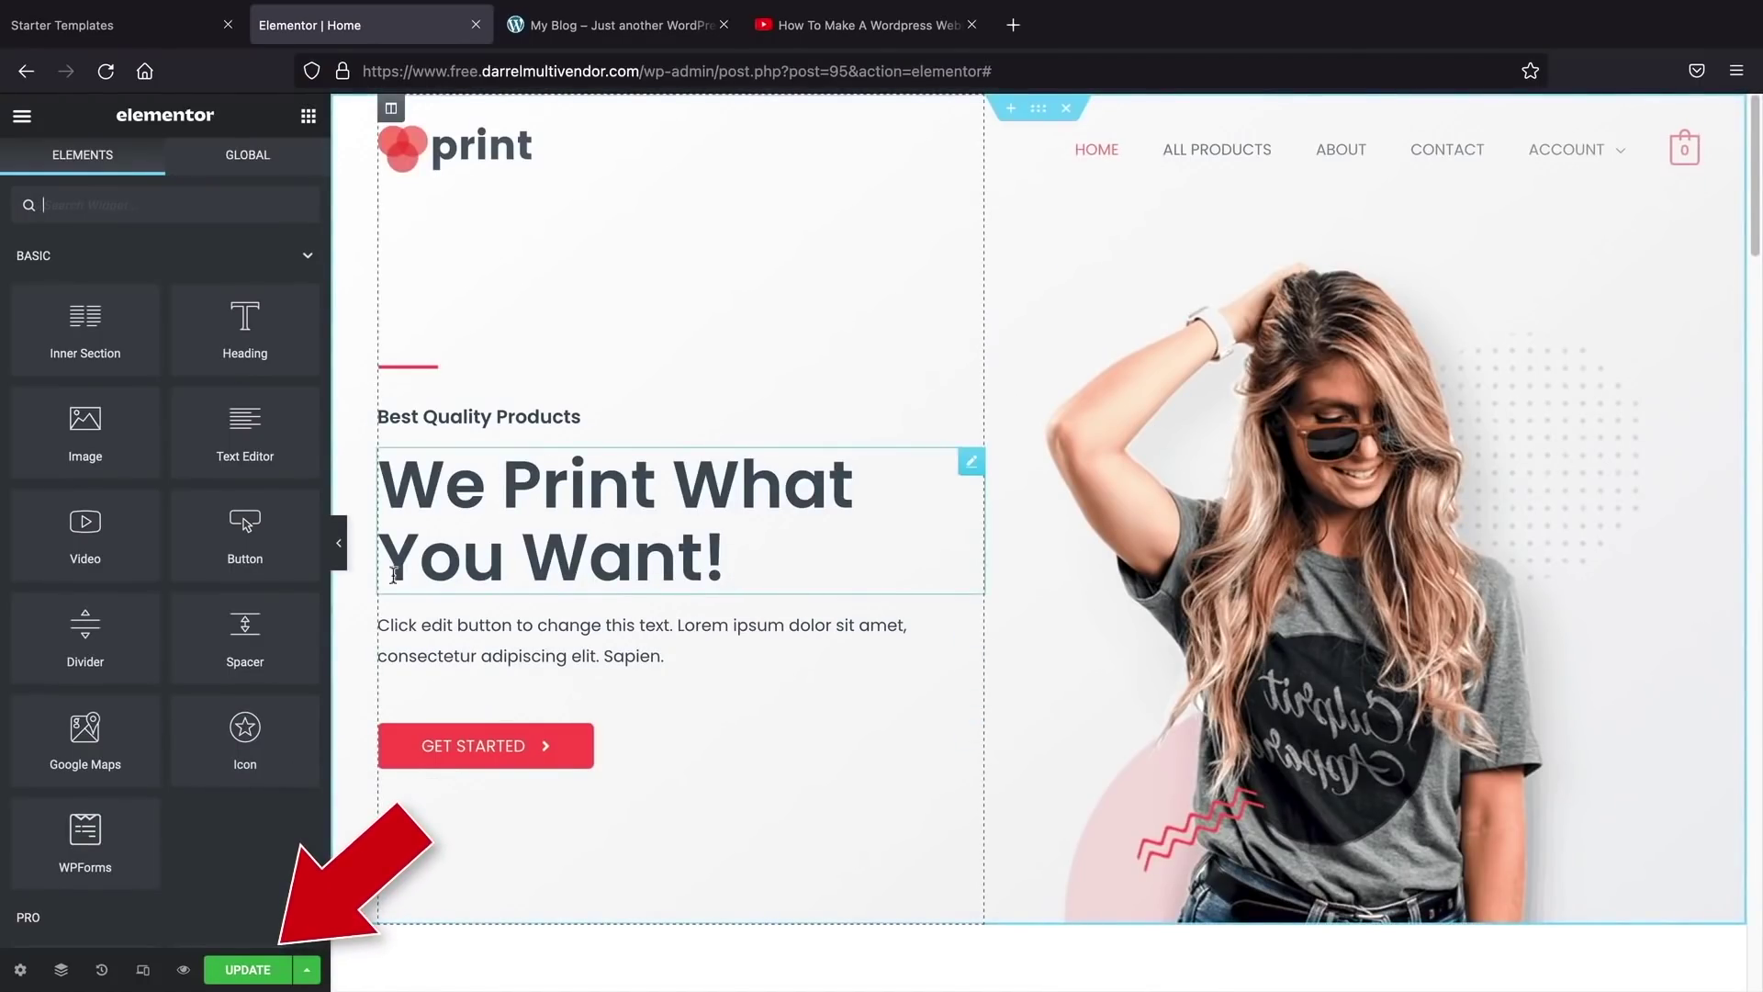
click(253, 972)
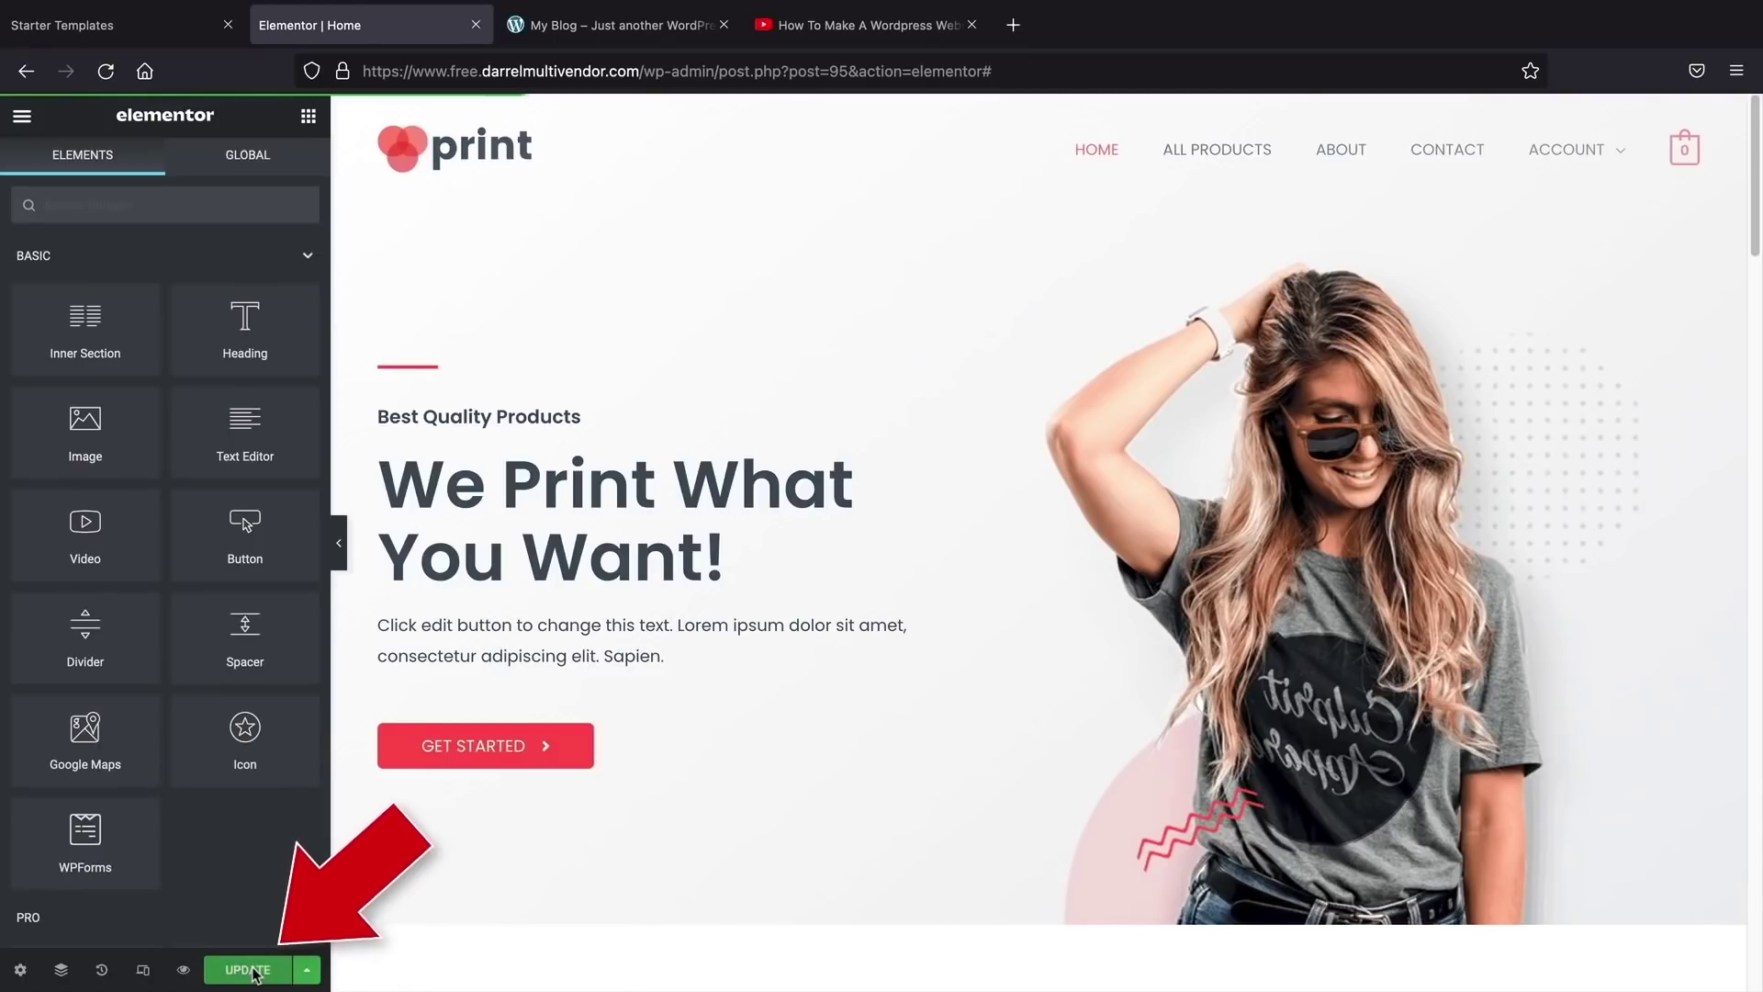
Step: View the live print homepage and compare it with the headphones demo site
click(23, 115)
click(128, 456)
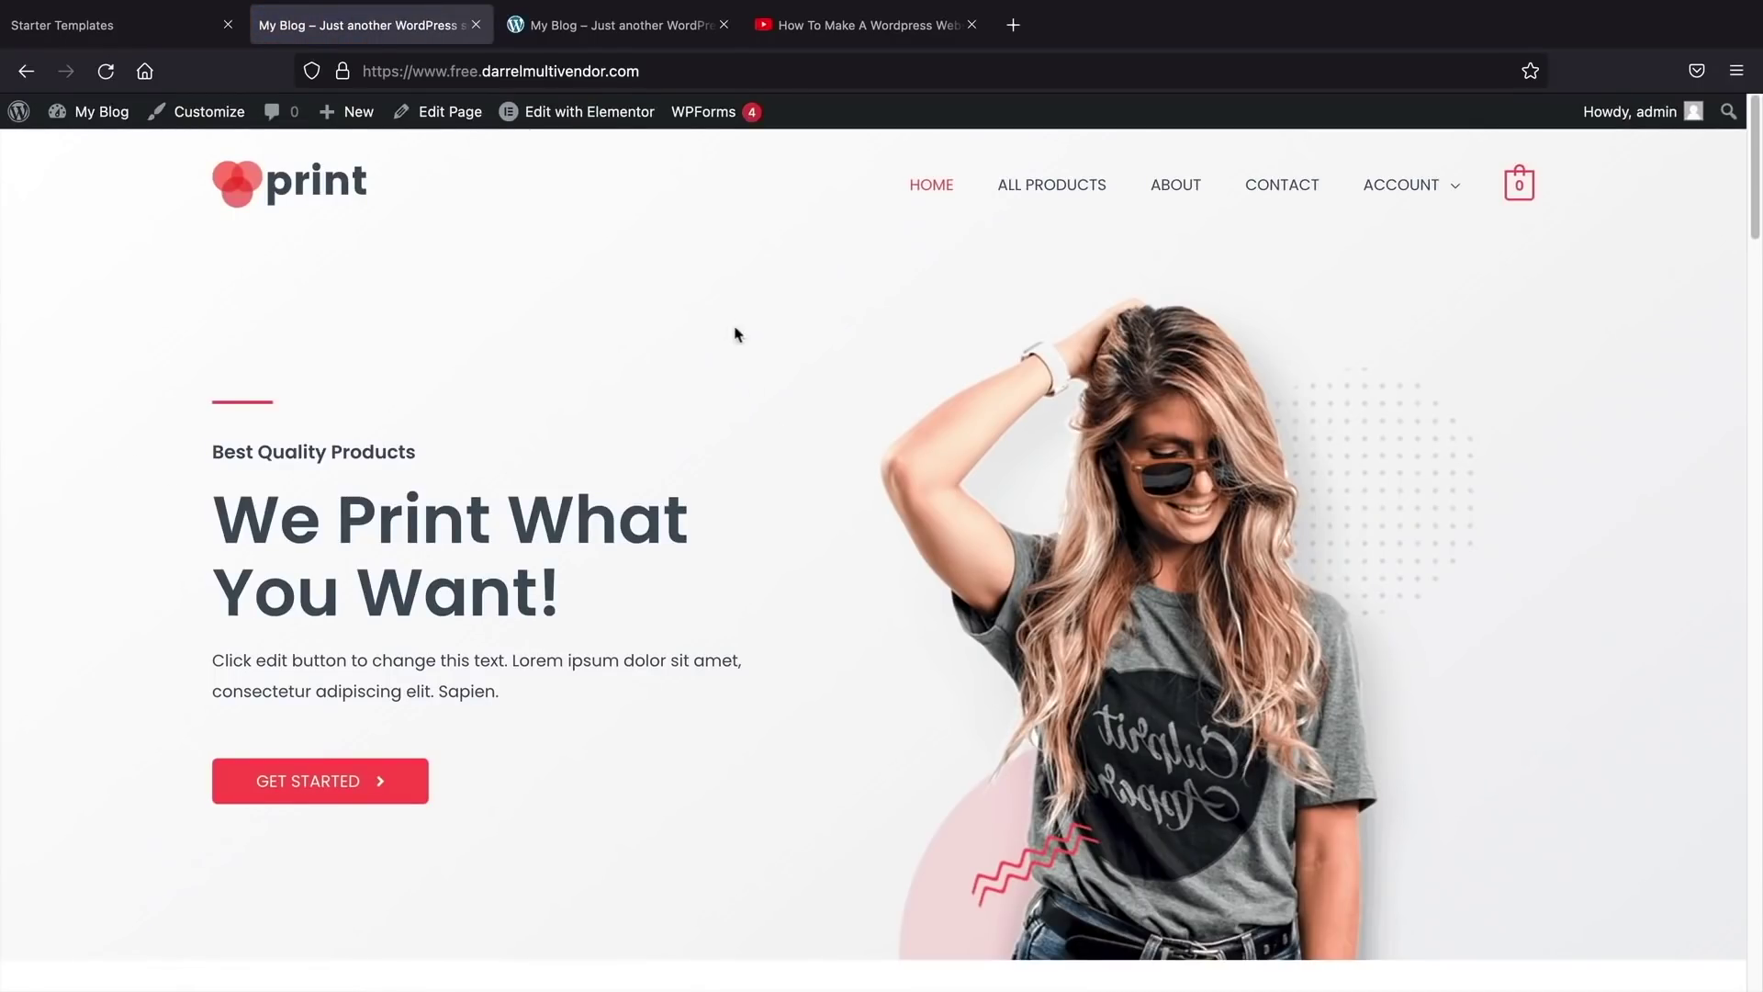
click(558, 28)
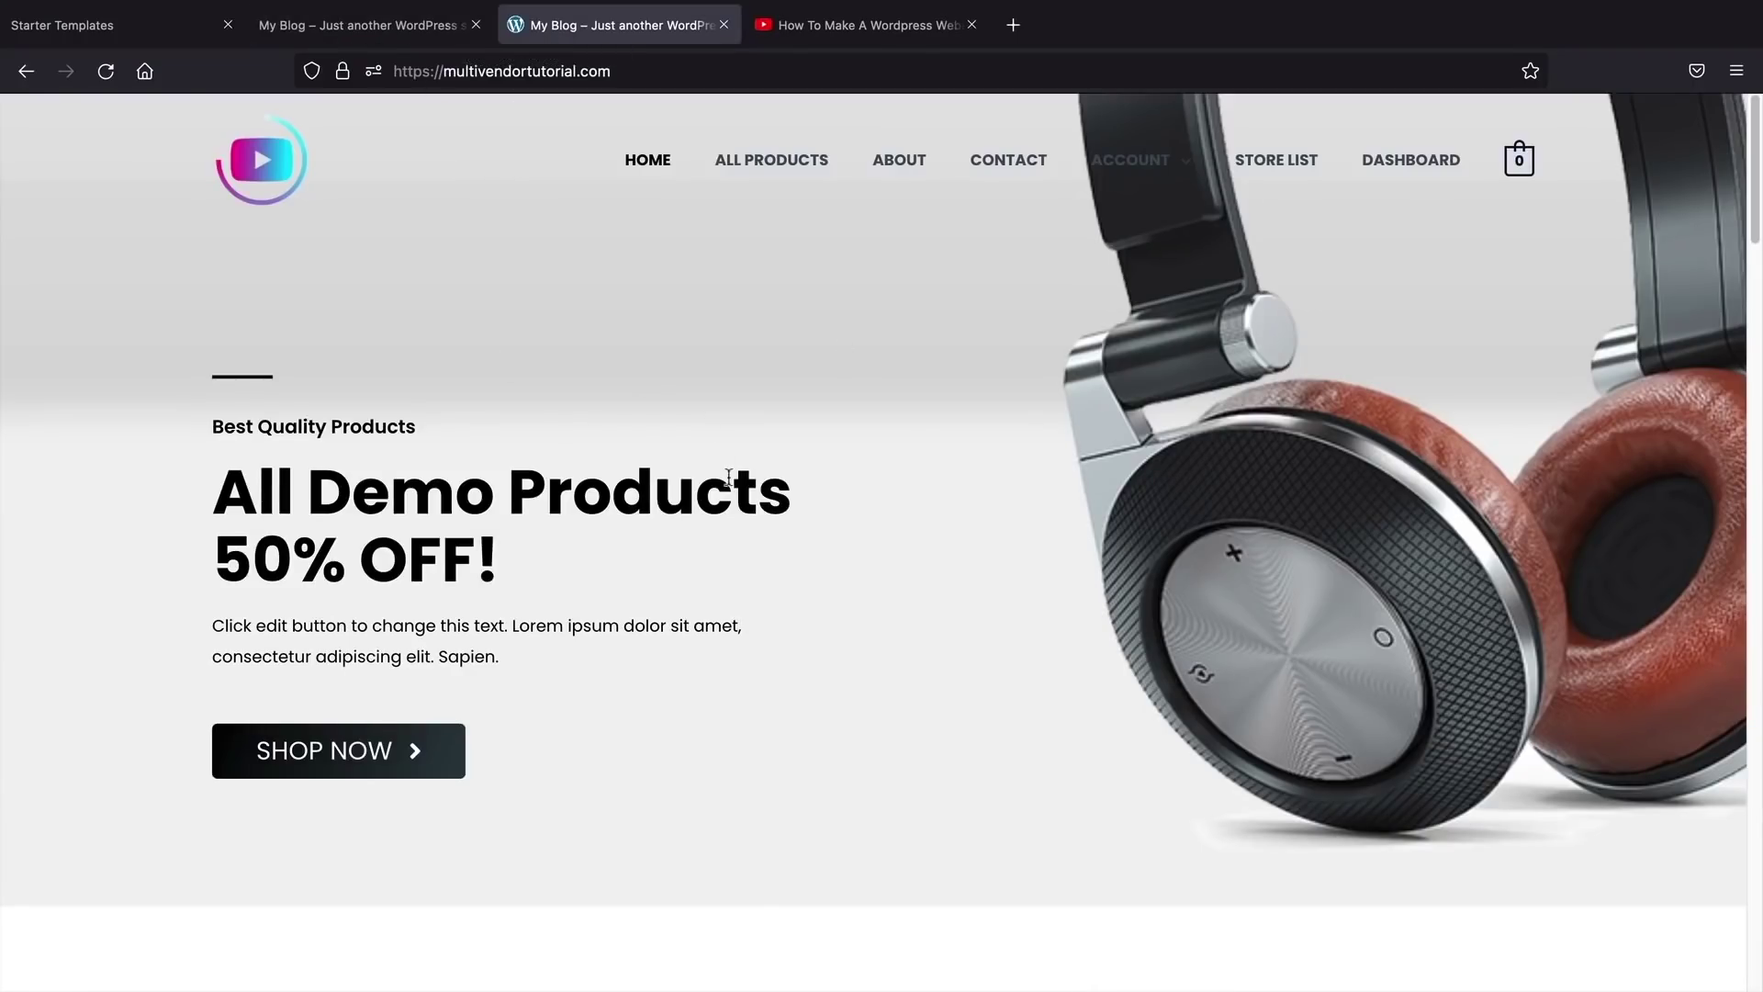
click(397, 28)
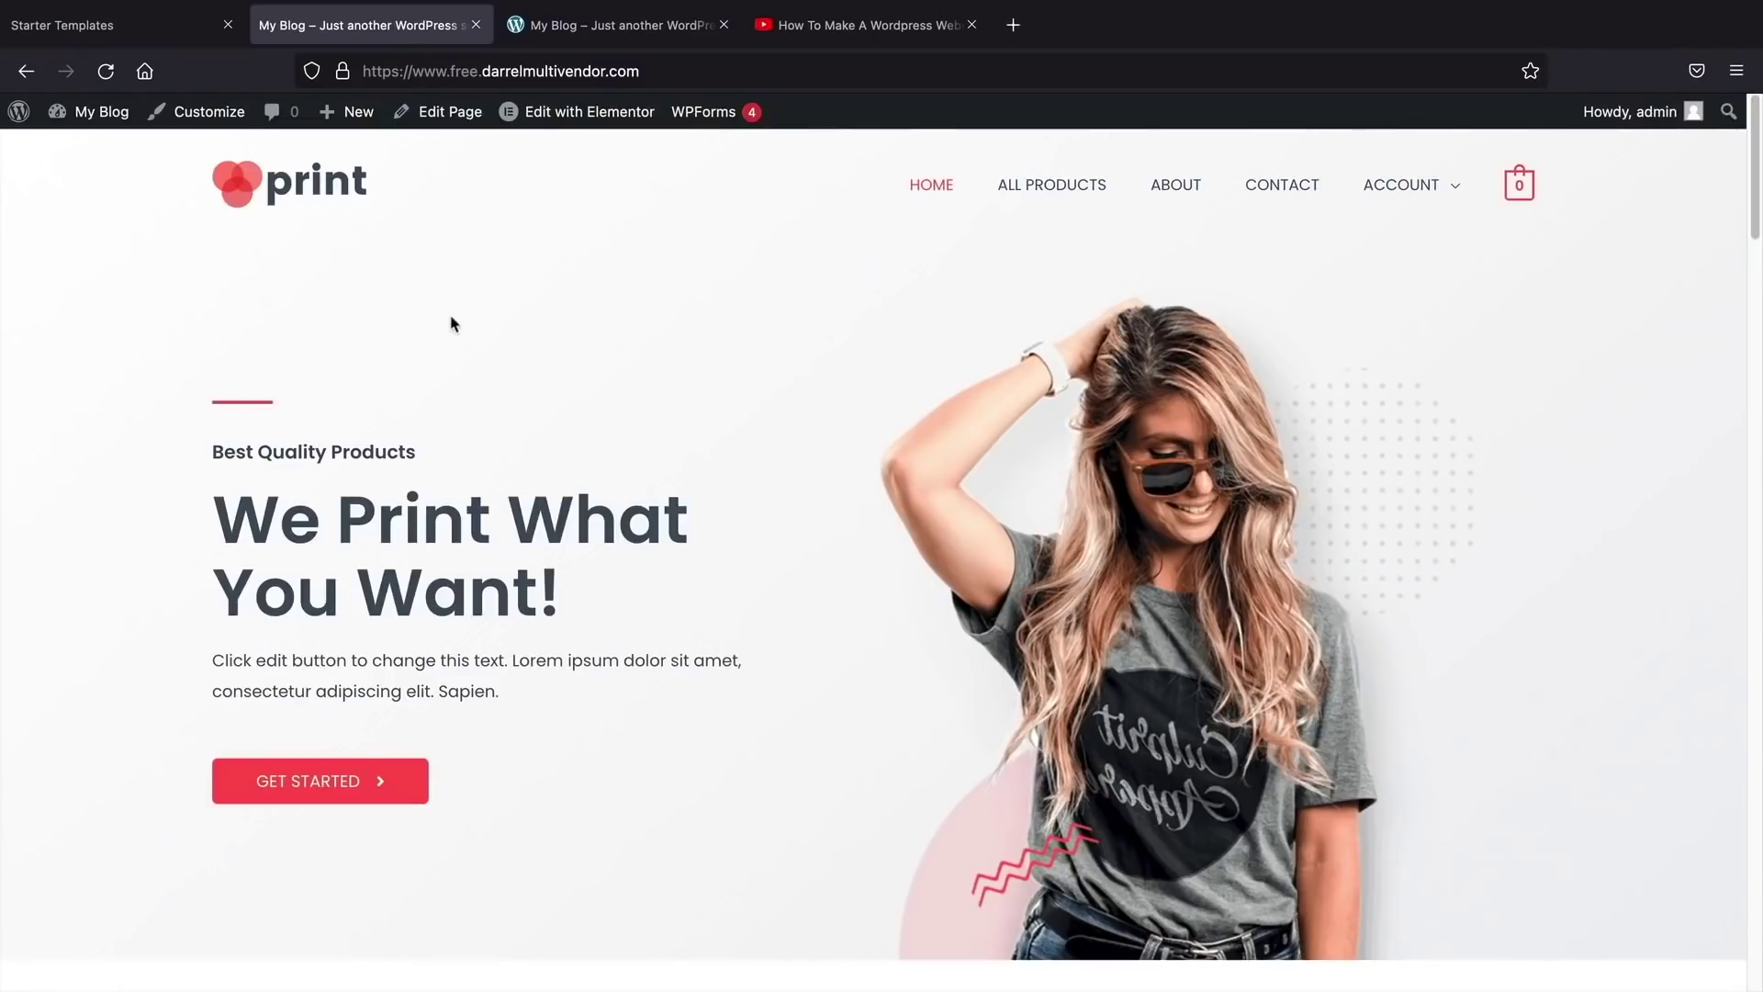
Step: Create a new page titled 'Services' and publish it
mouse_move(354, 115)
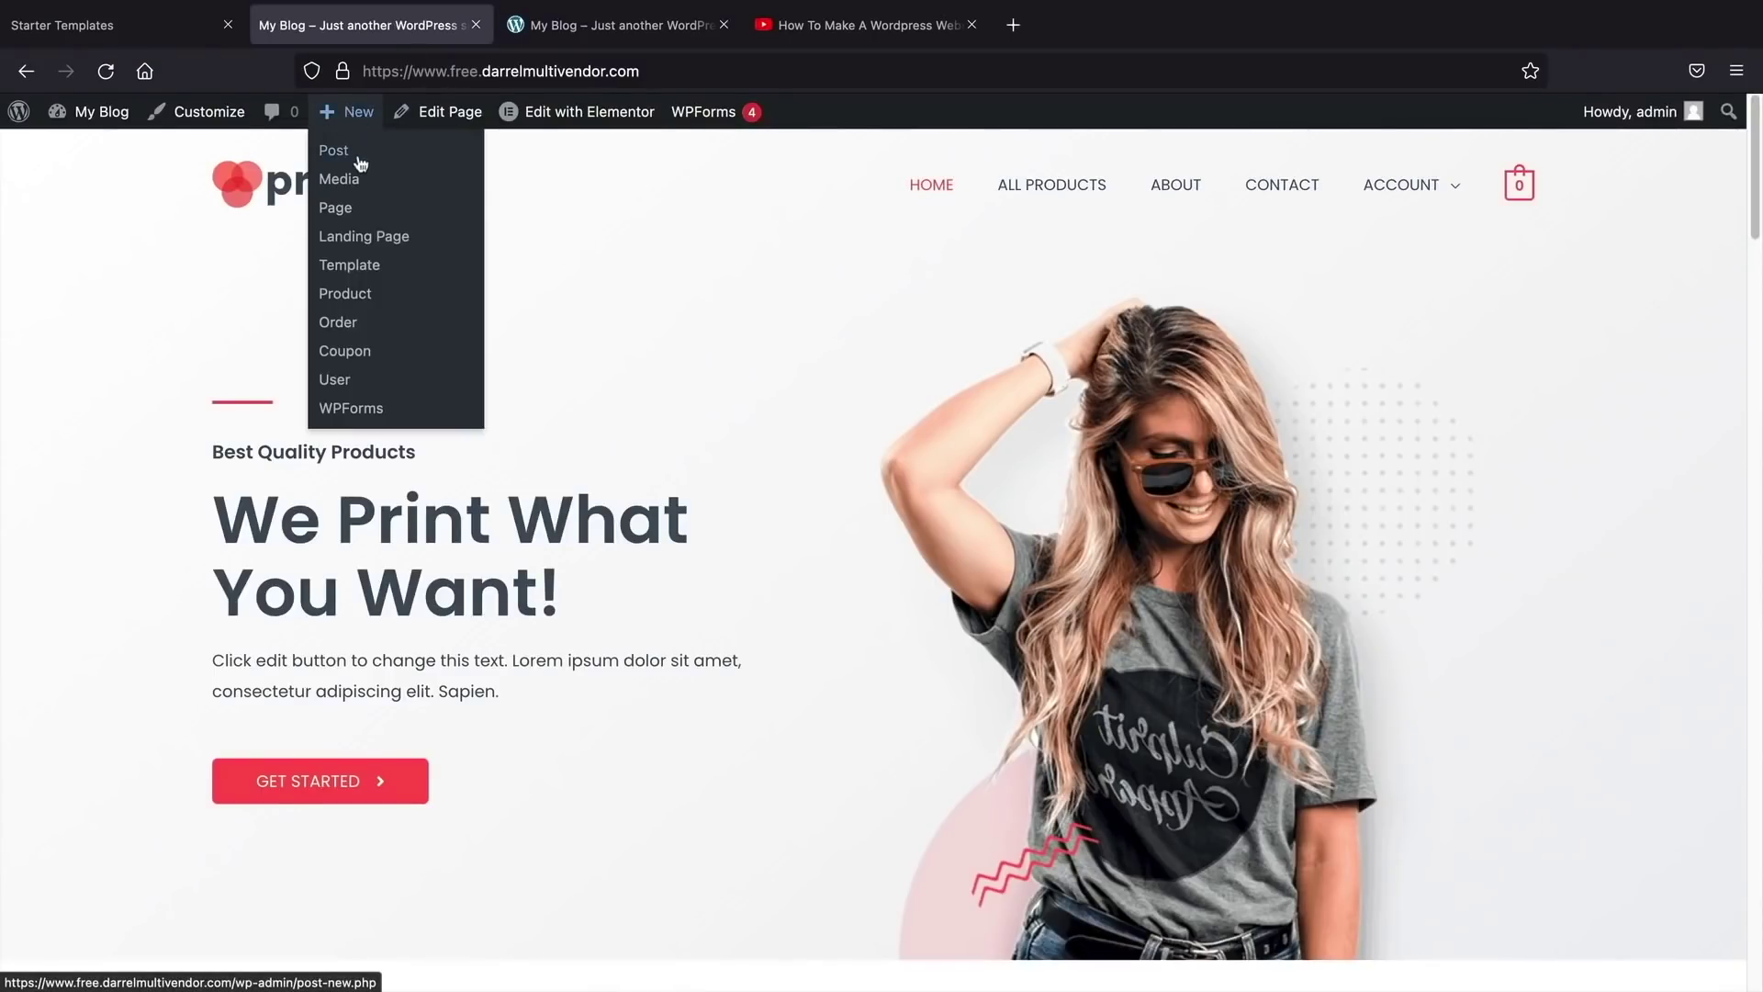
click(349, 213)
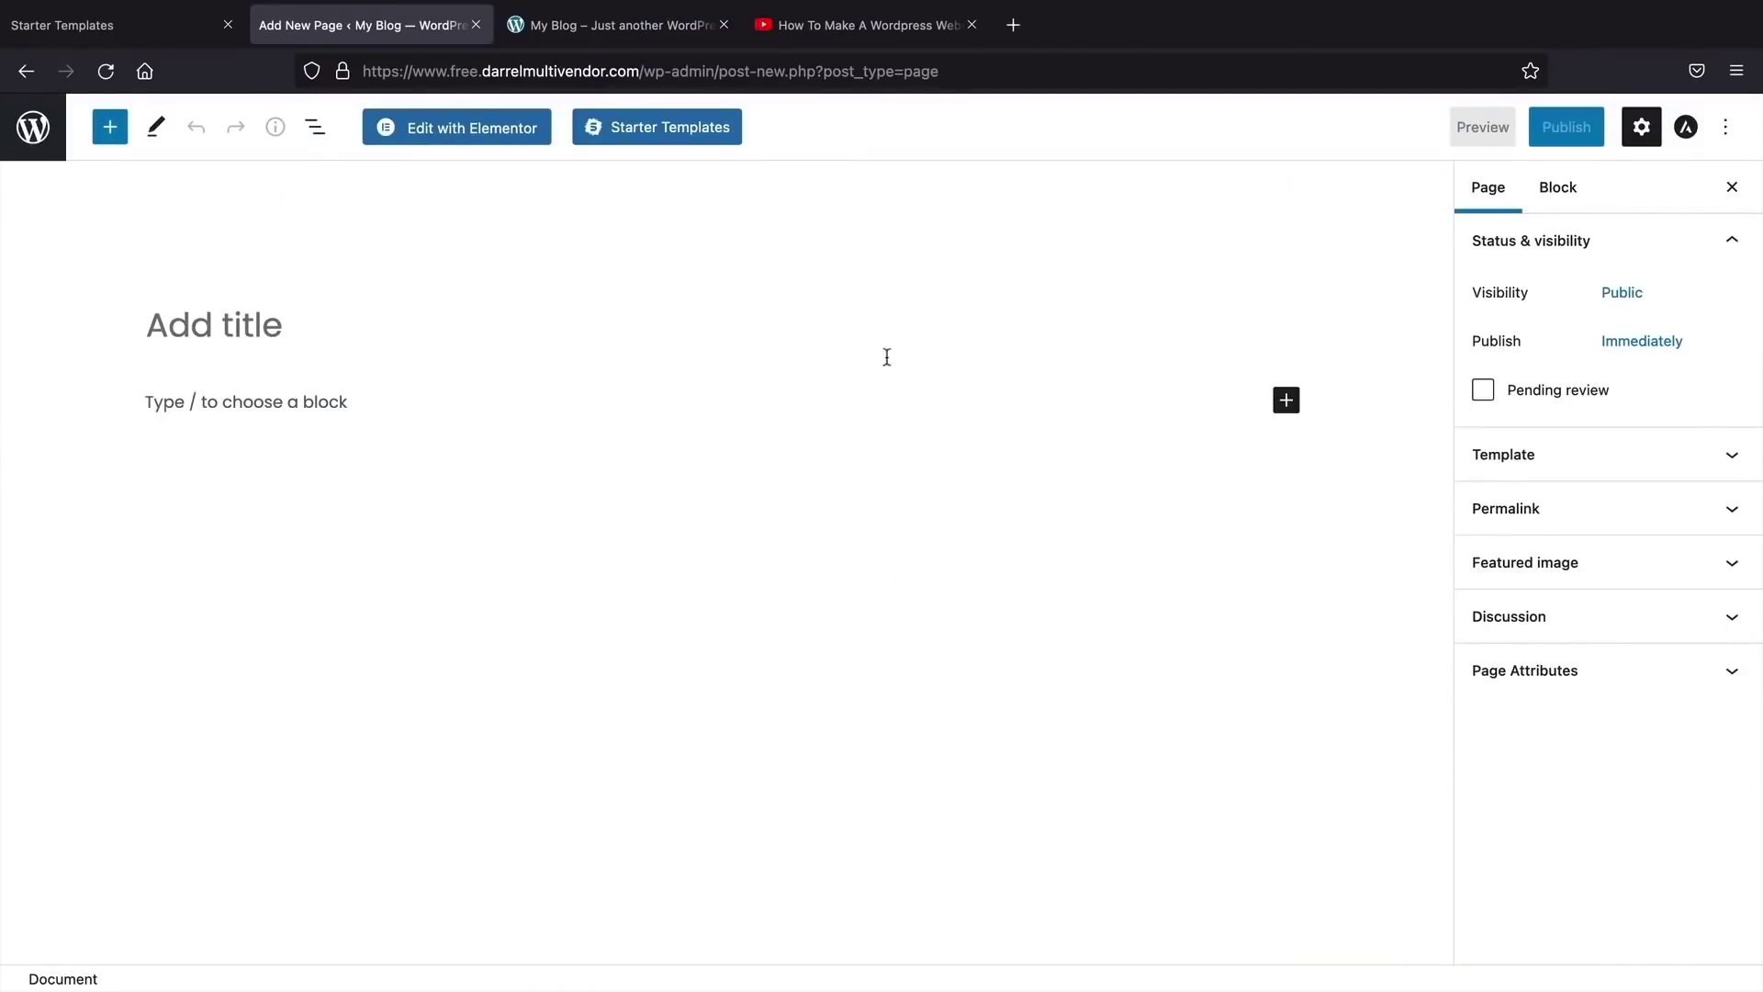
click(372, 329)
text(Services)
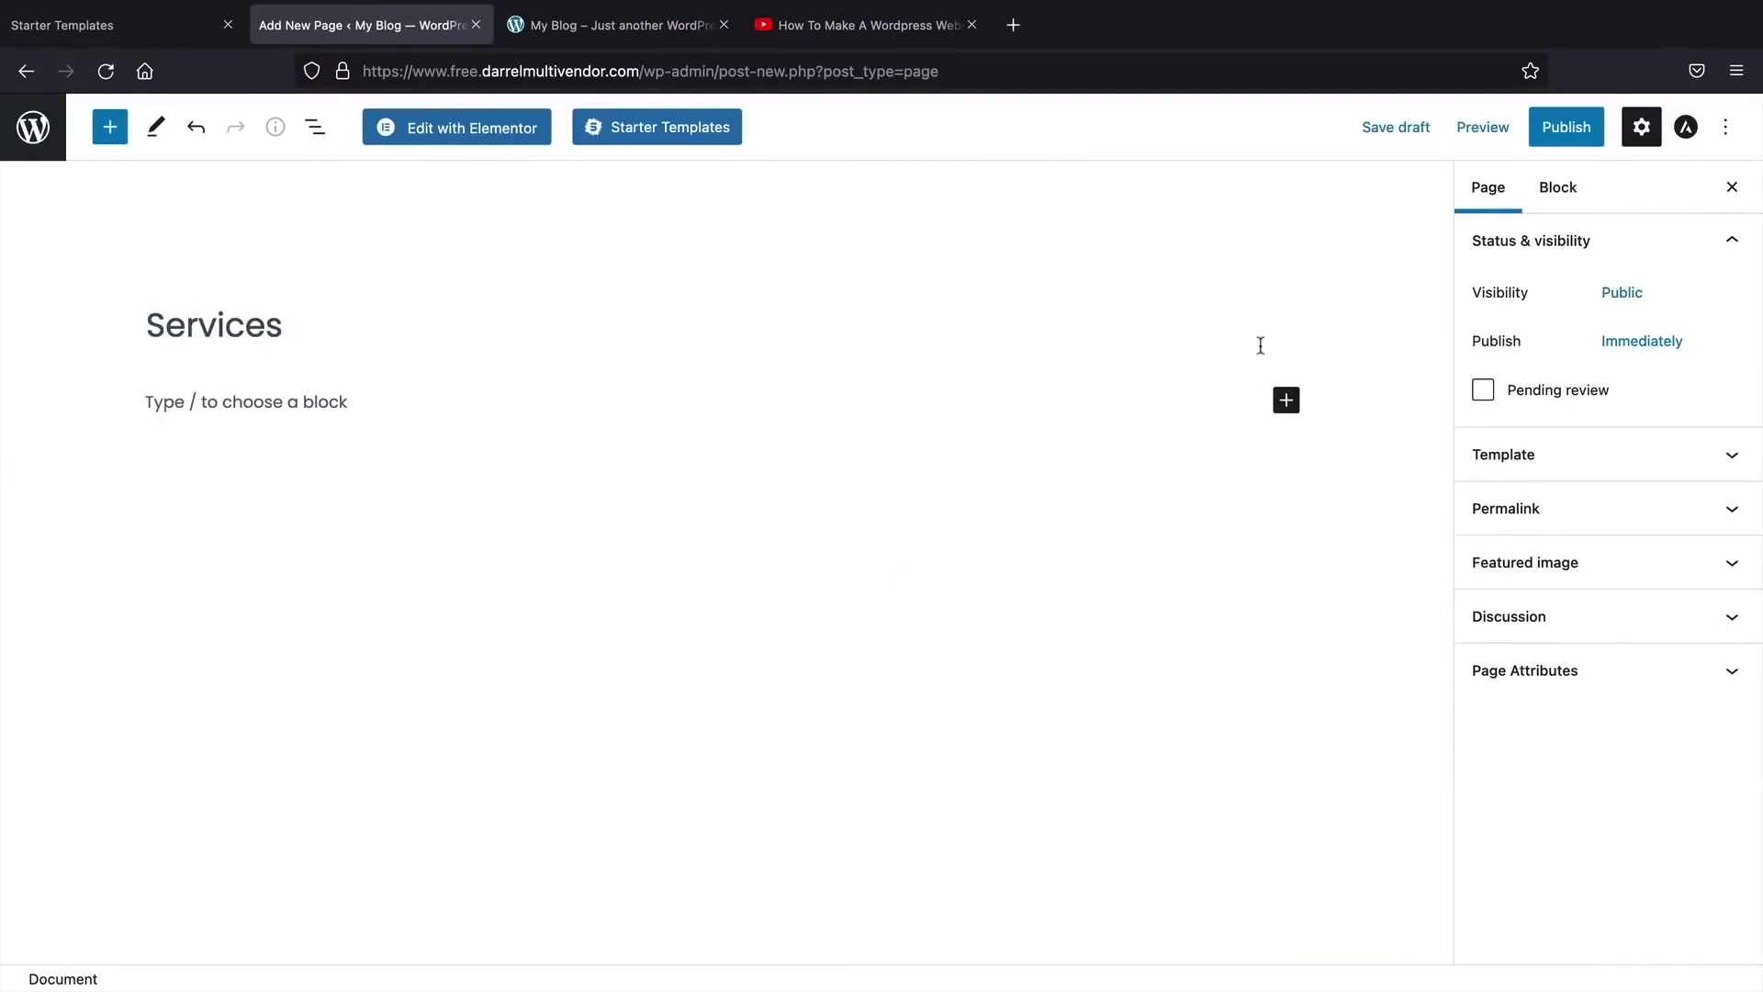
click(1566, 130)
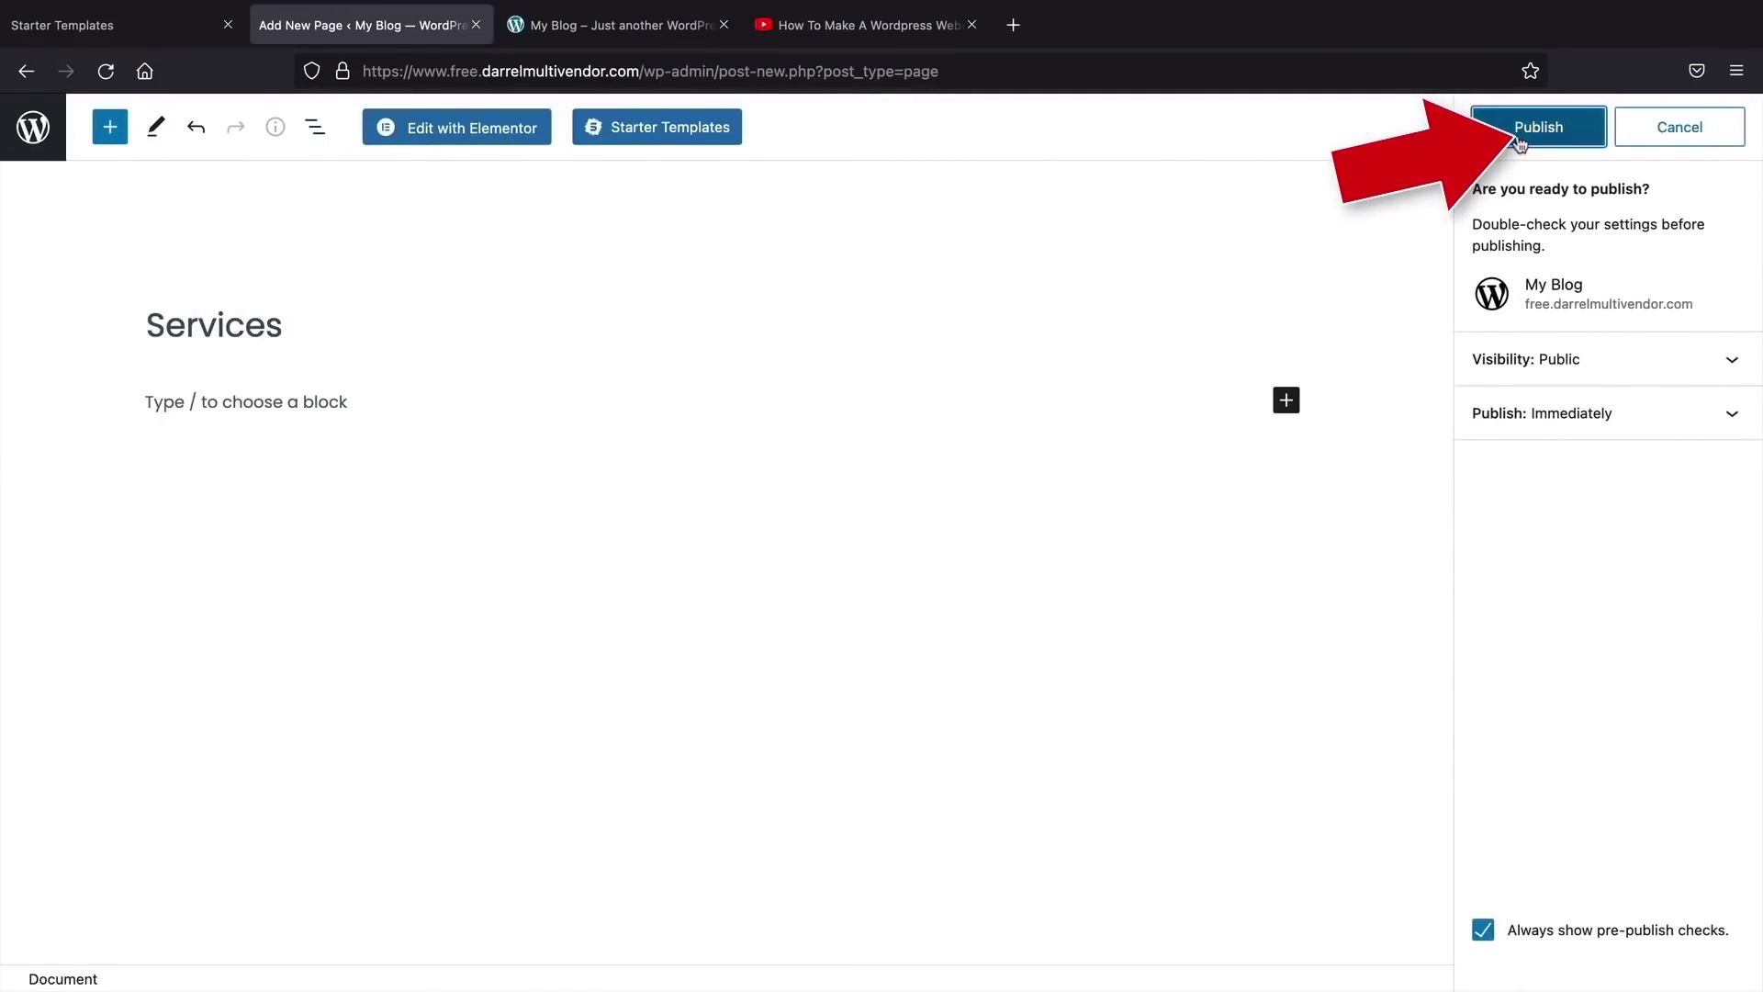
click(1520, 139)
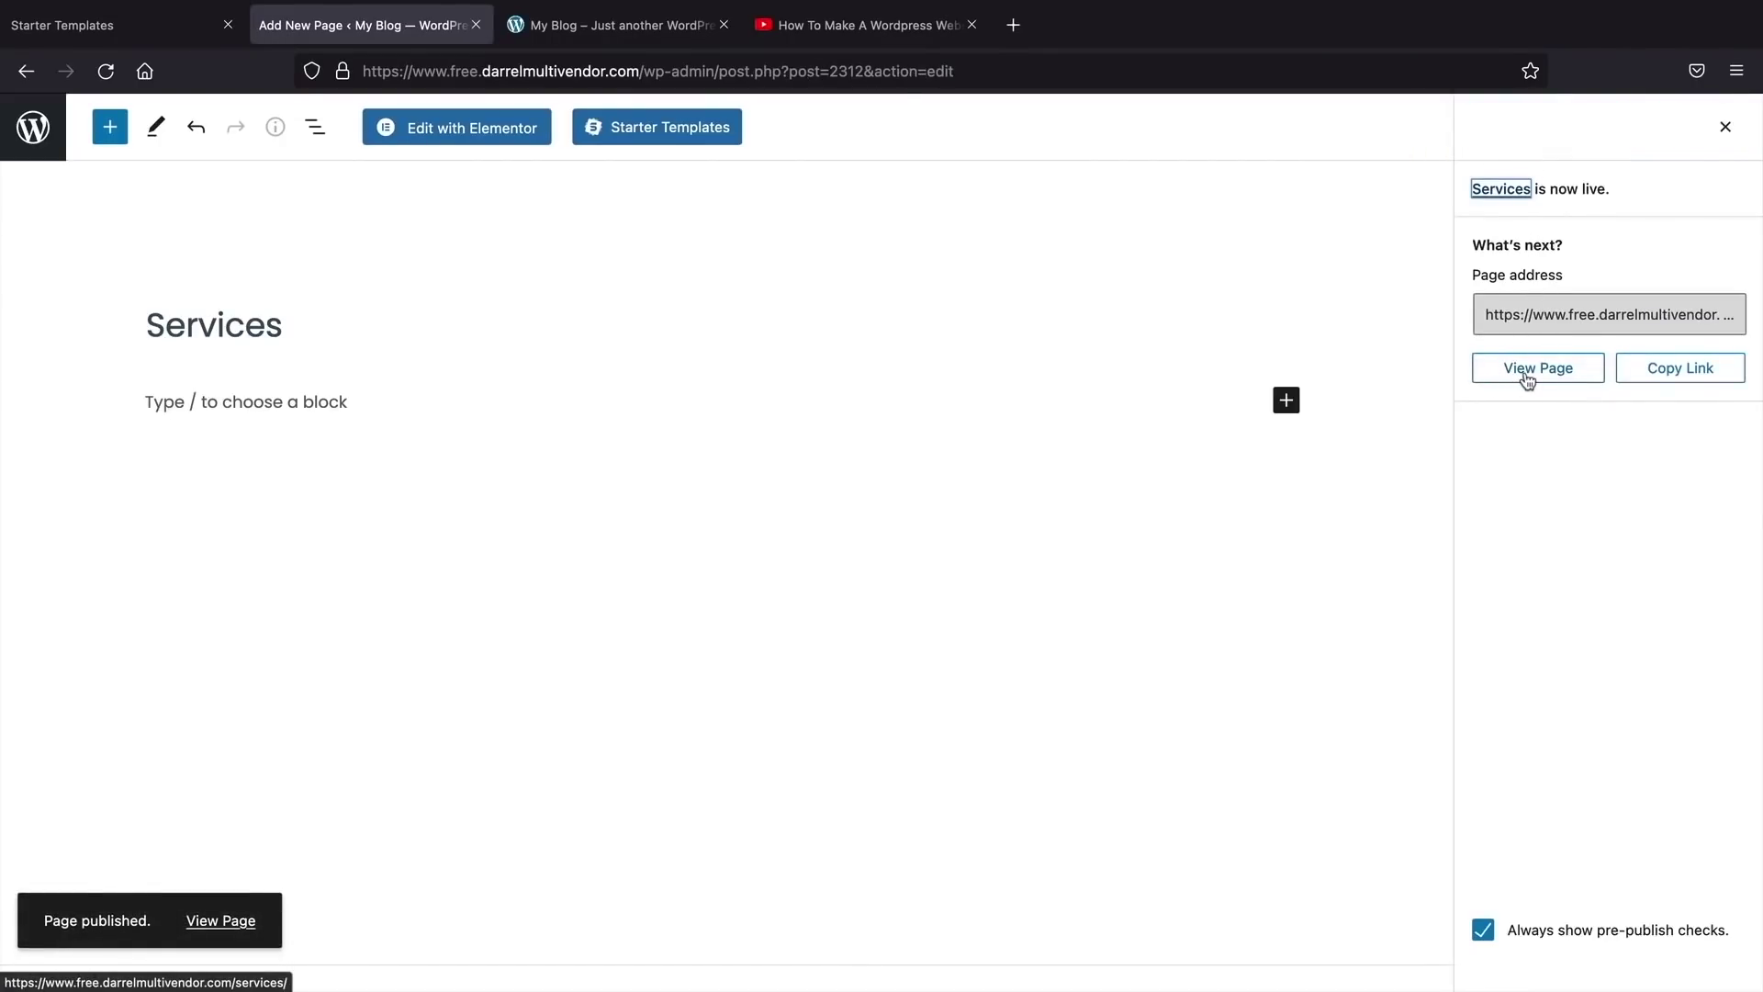
Step: Open the Services page in Elementor and add a centred 'Services Page' heading
click(473, 131)
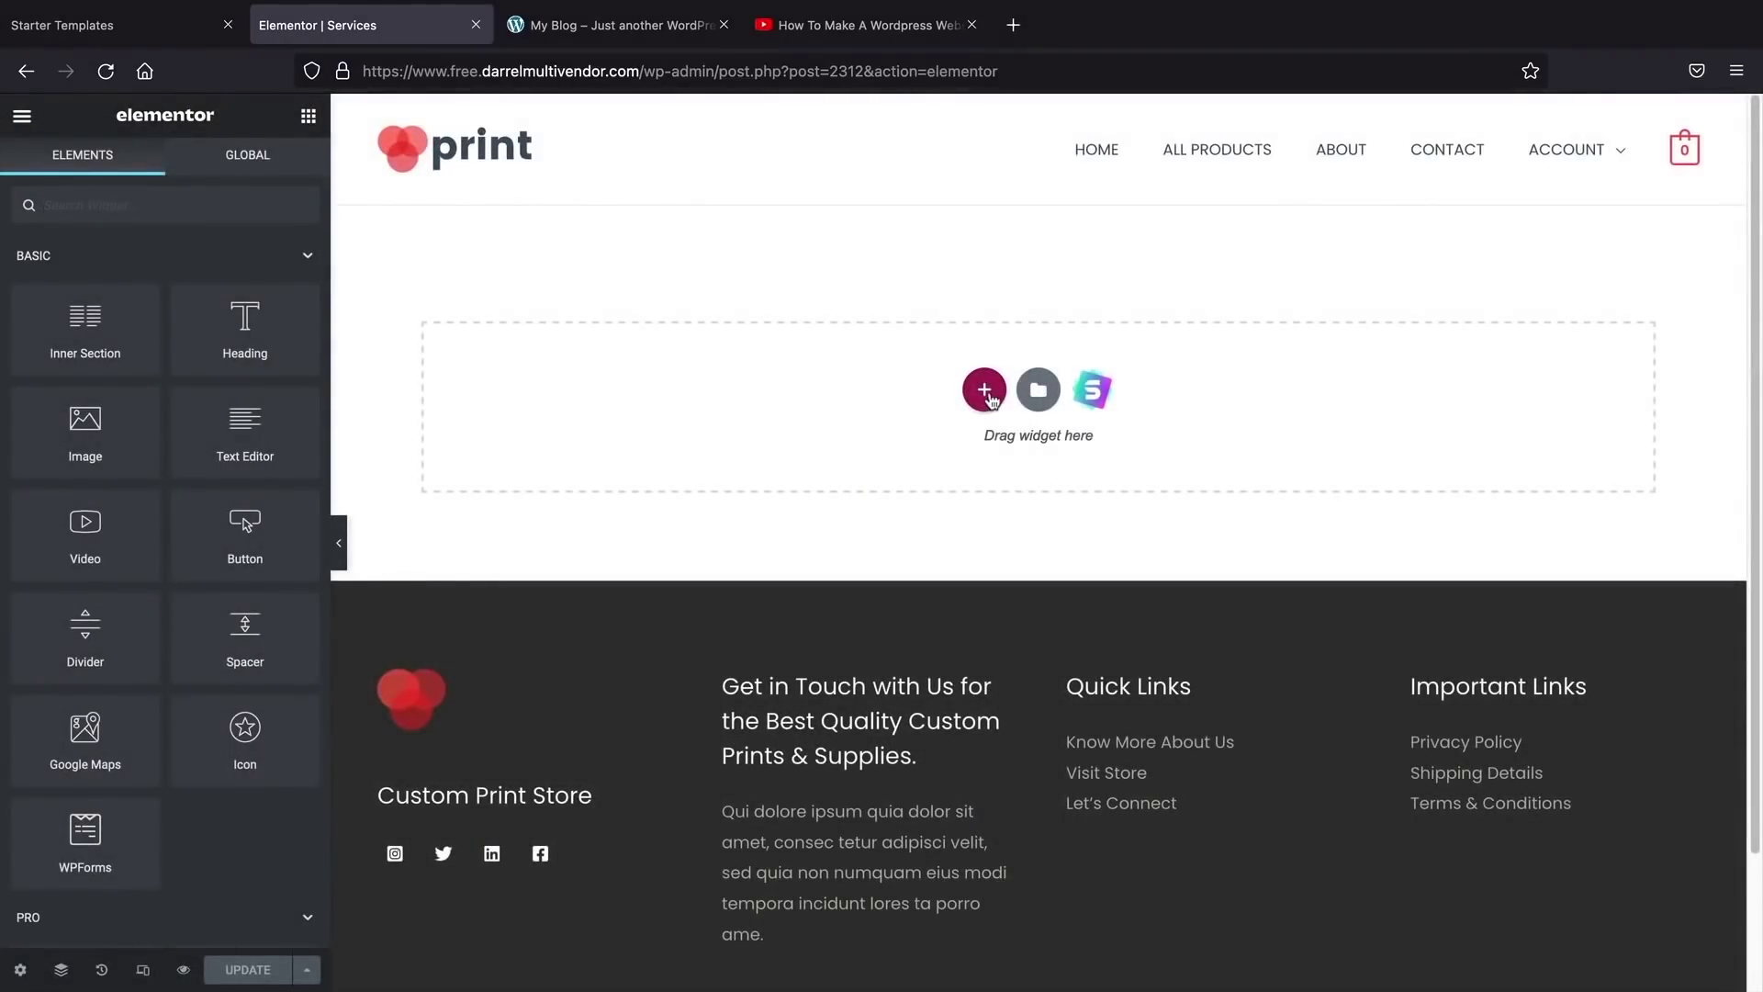
click(984, 389)
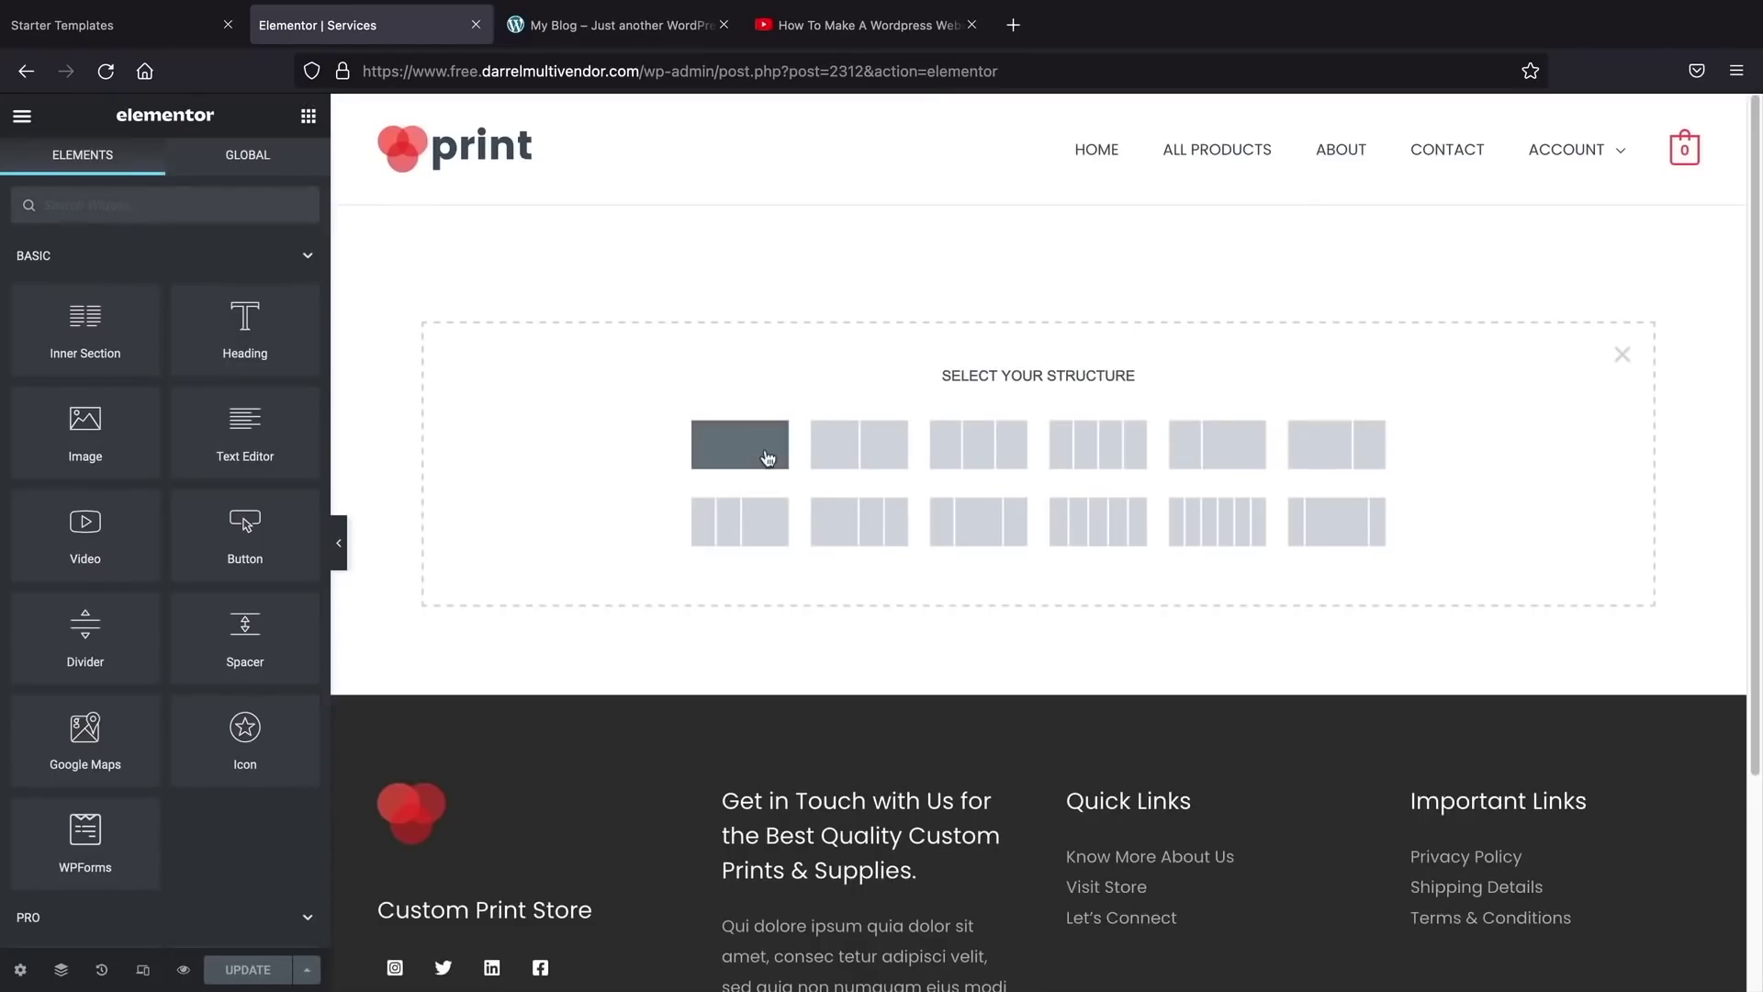
click(309, 116)
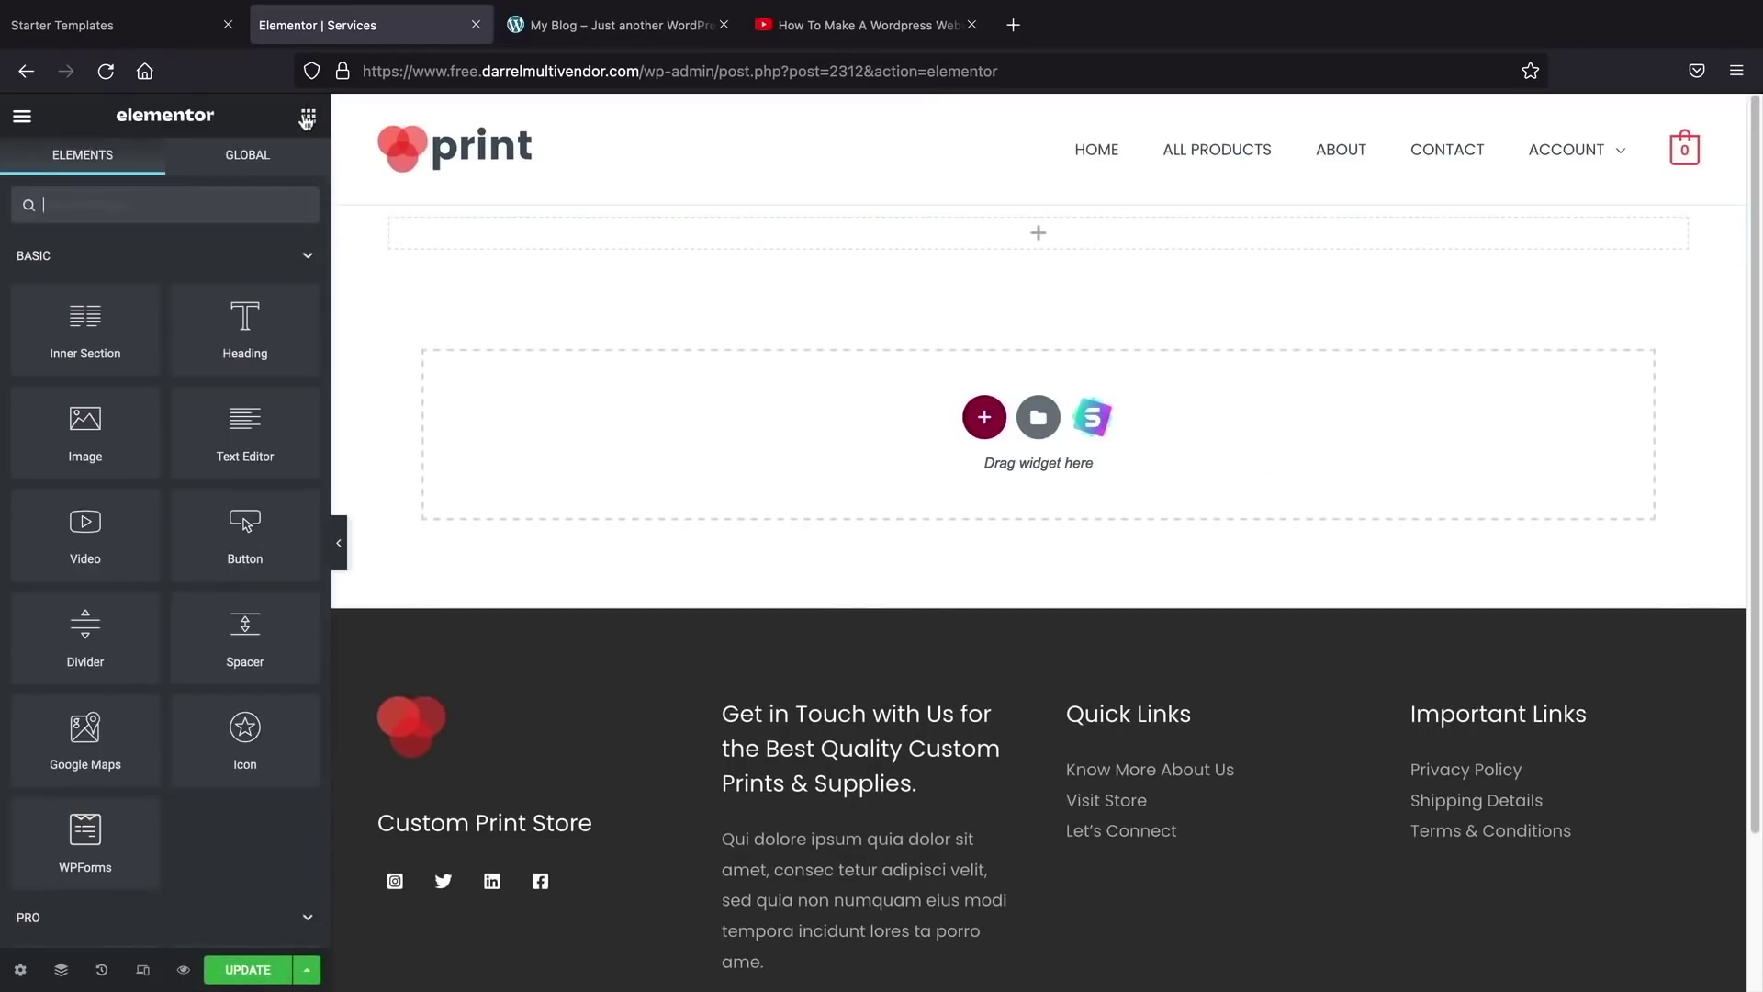
drag(244, 353, 856, 274)
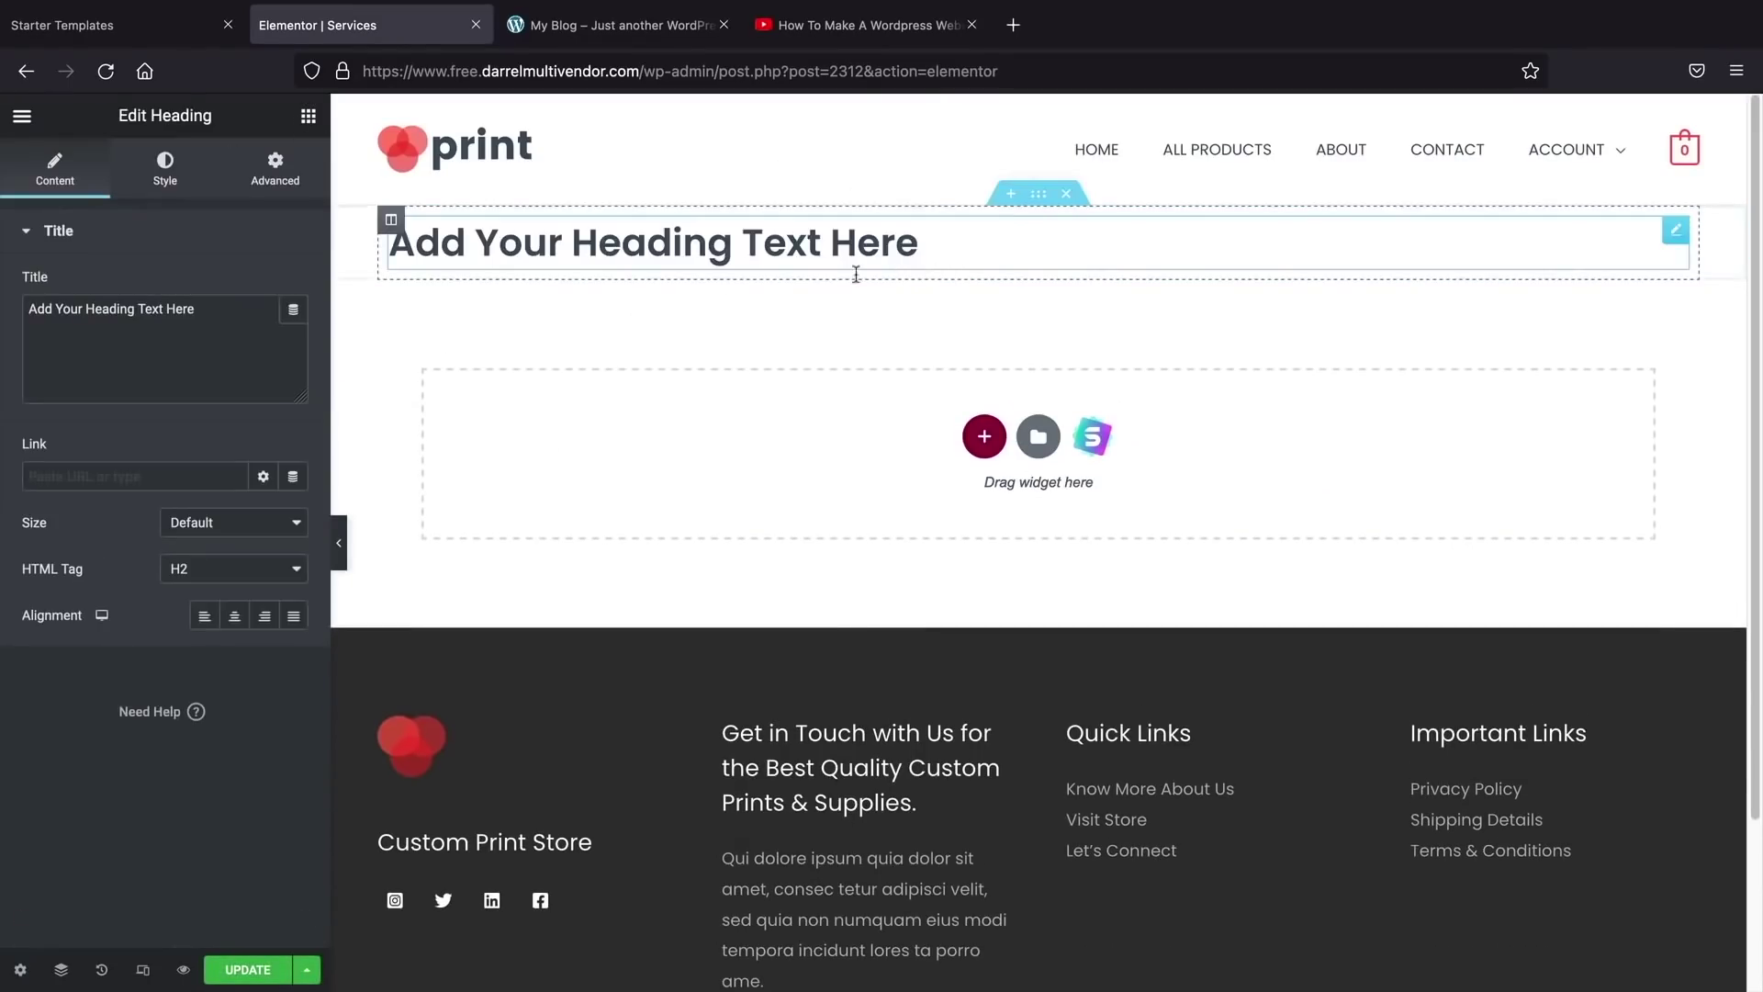
click(189, 322)
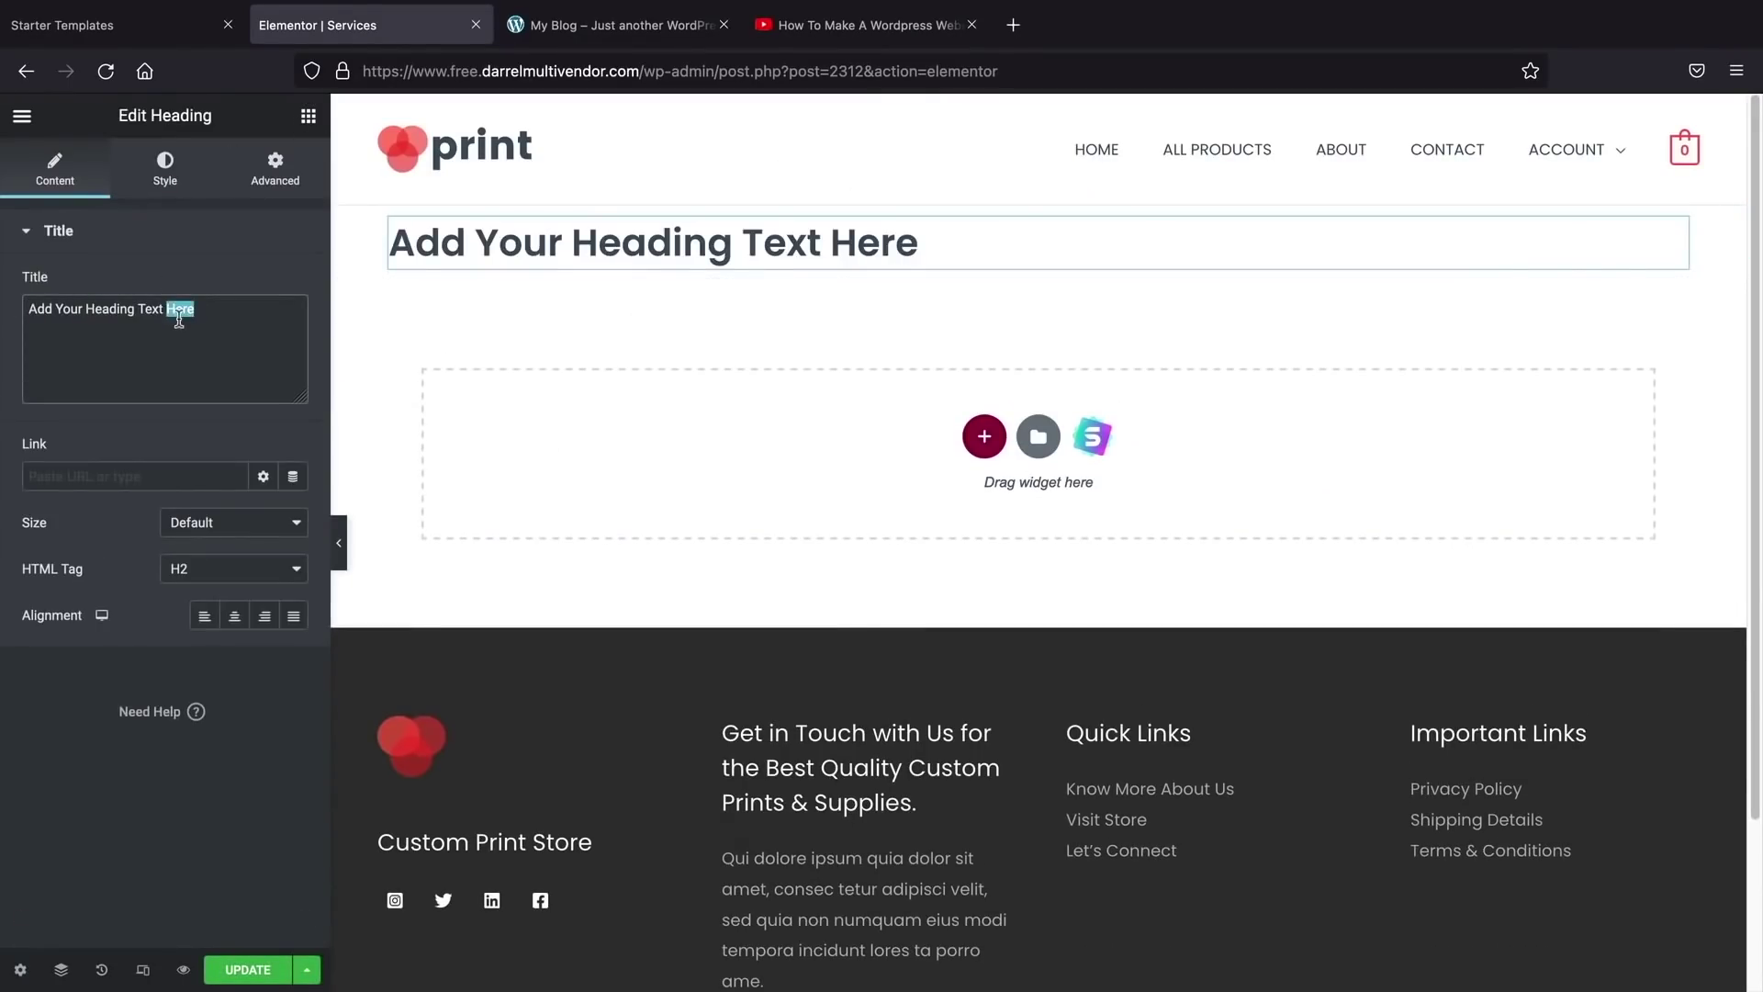
key(ctrl+a)
text(Services PO)
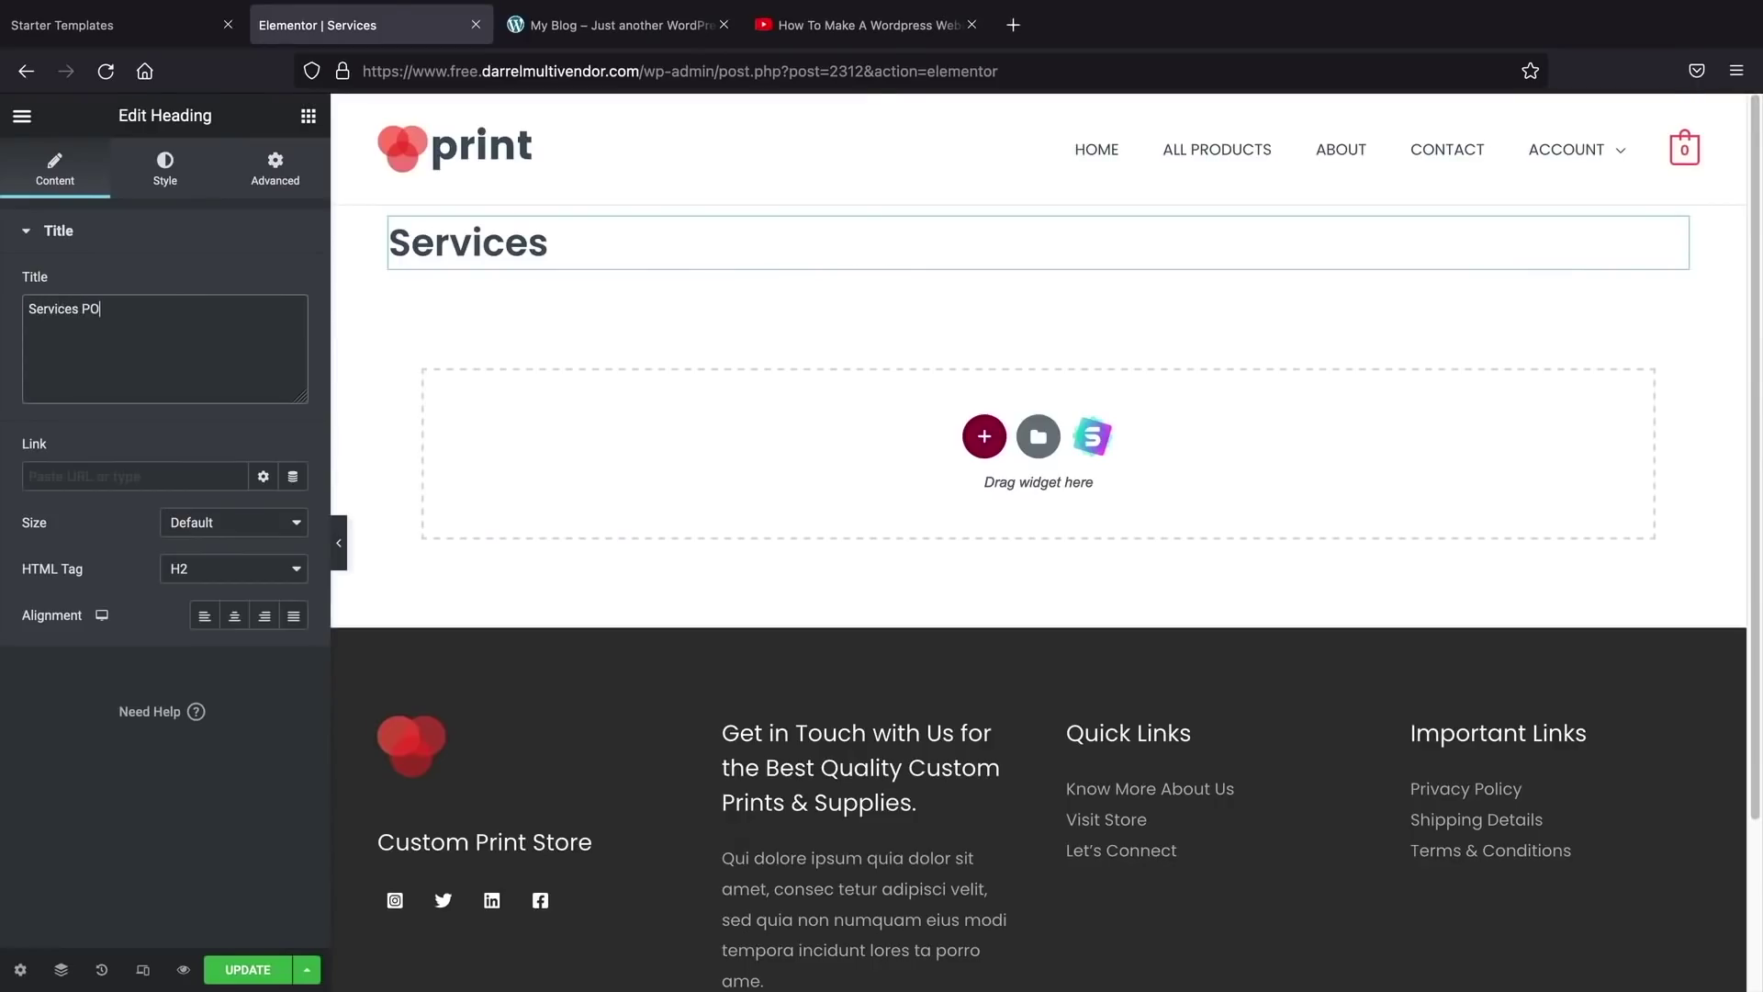
key(BackSpace)
text(age)
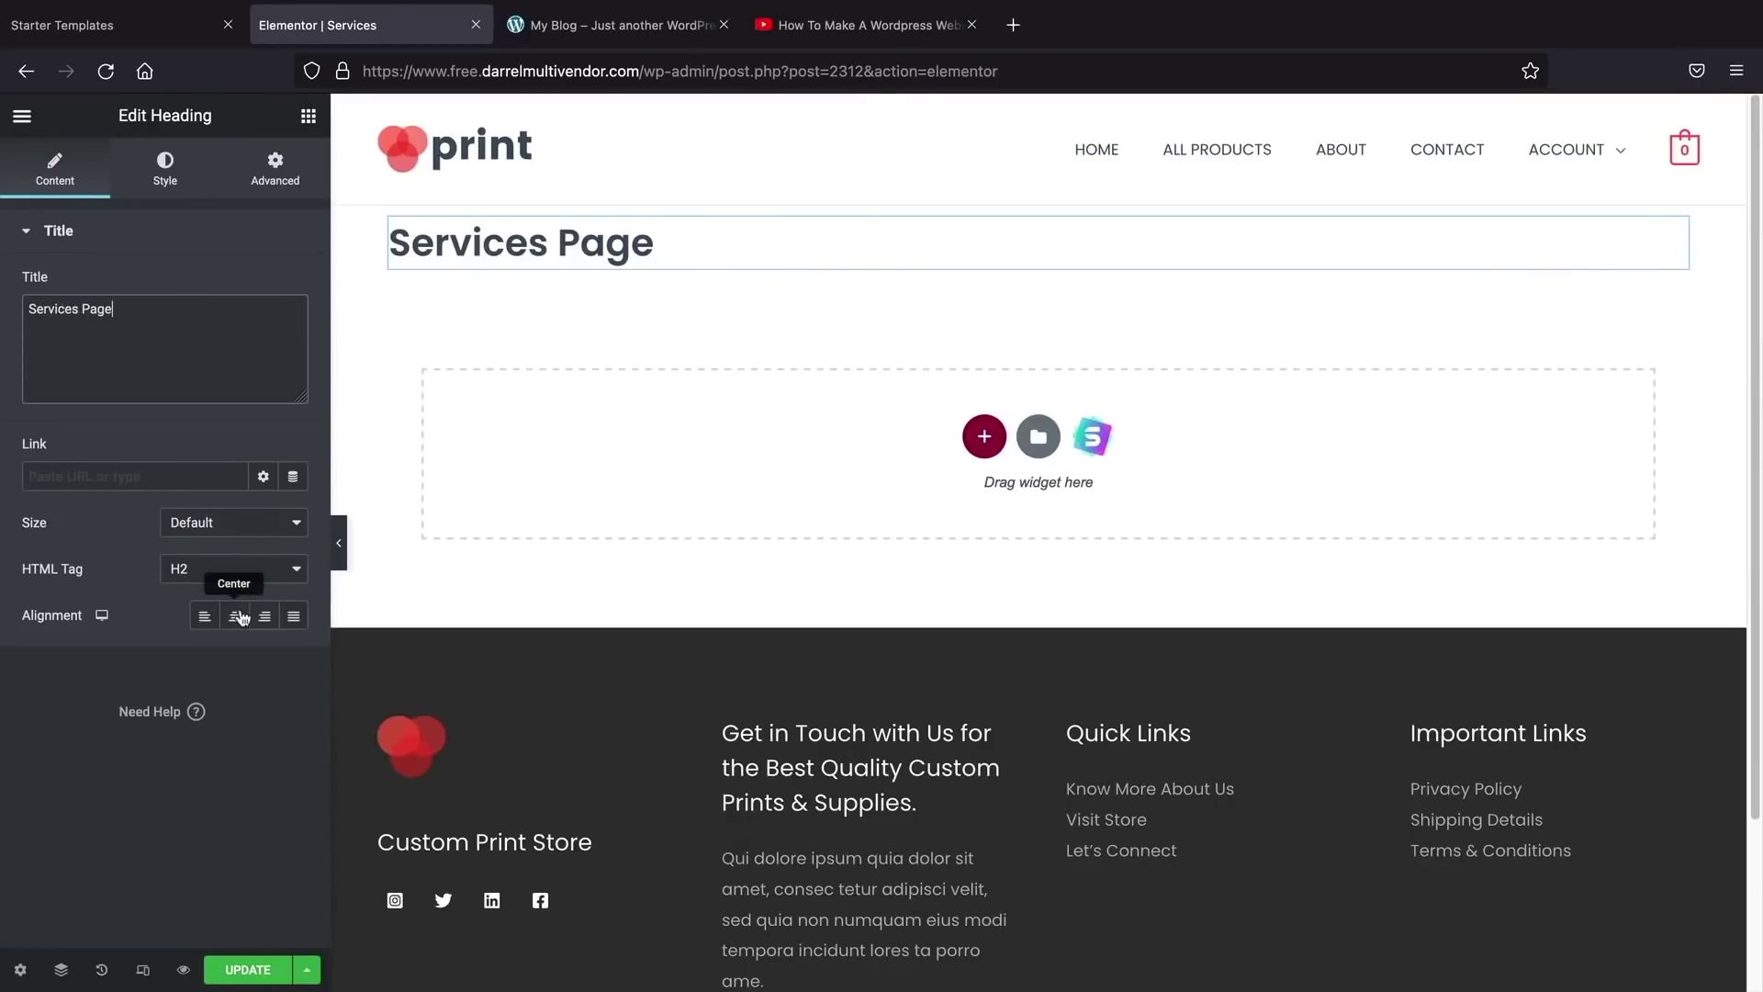
click(234, 615)
Step: Give the heading 38 px top and 41 px bottom padding, then add a three-column section
click(278, 179)
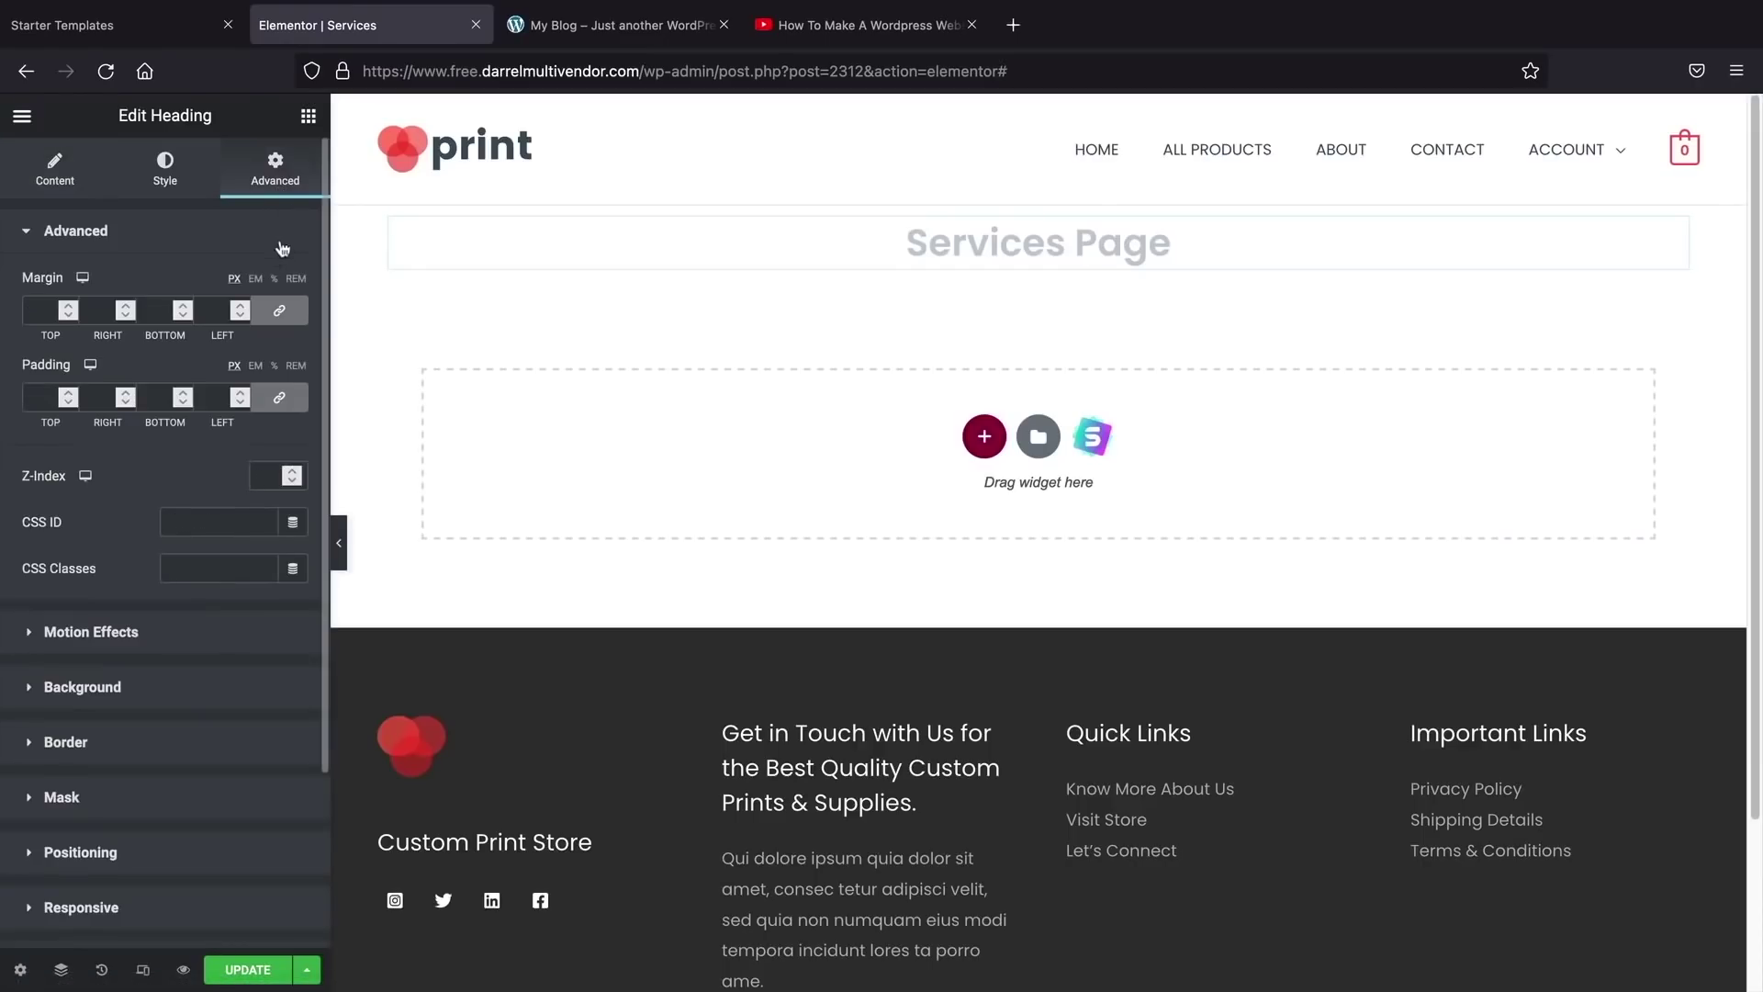
click(279, 396)
drag(70, 393, 70, 393)
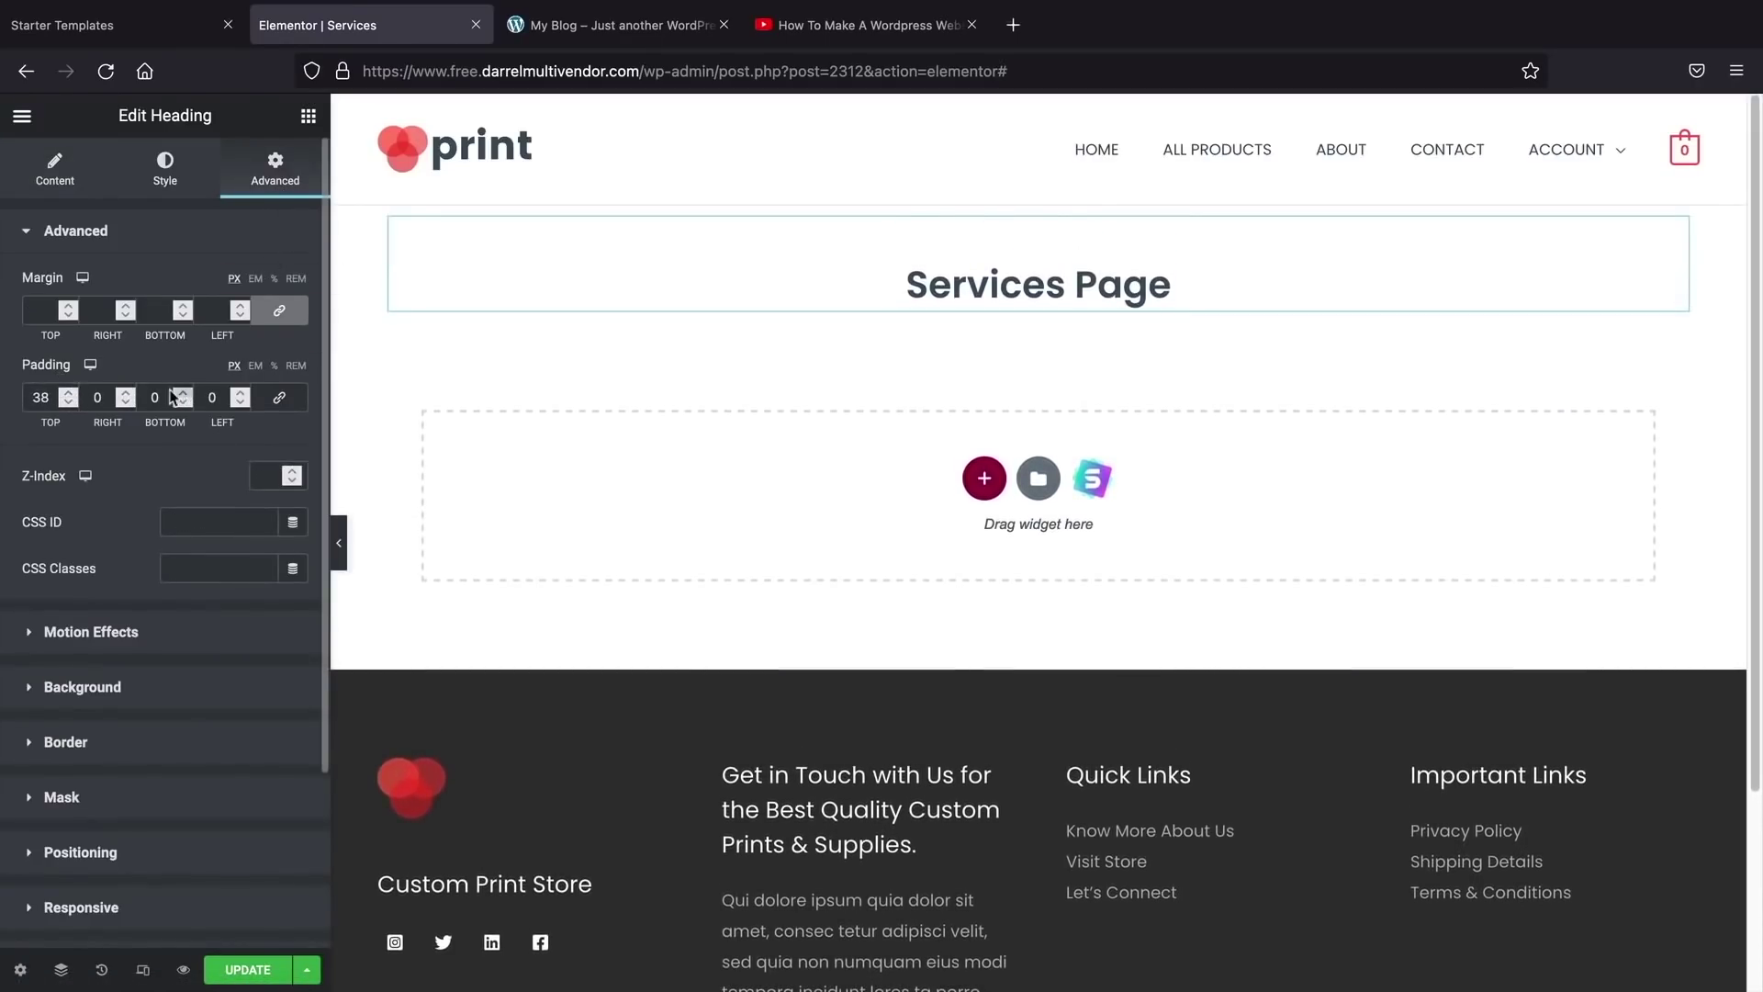
drag(181, 393, 183, 397)
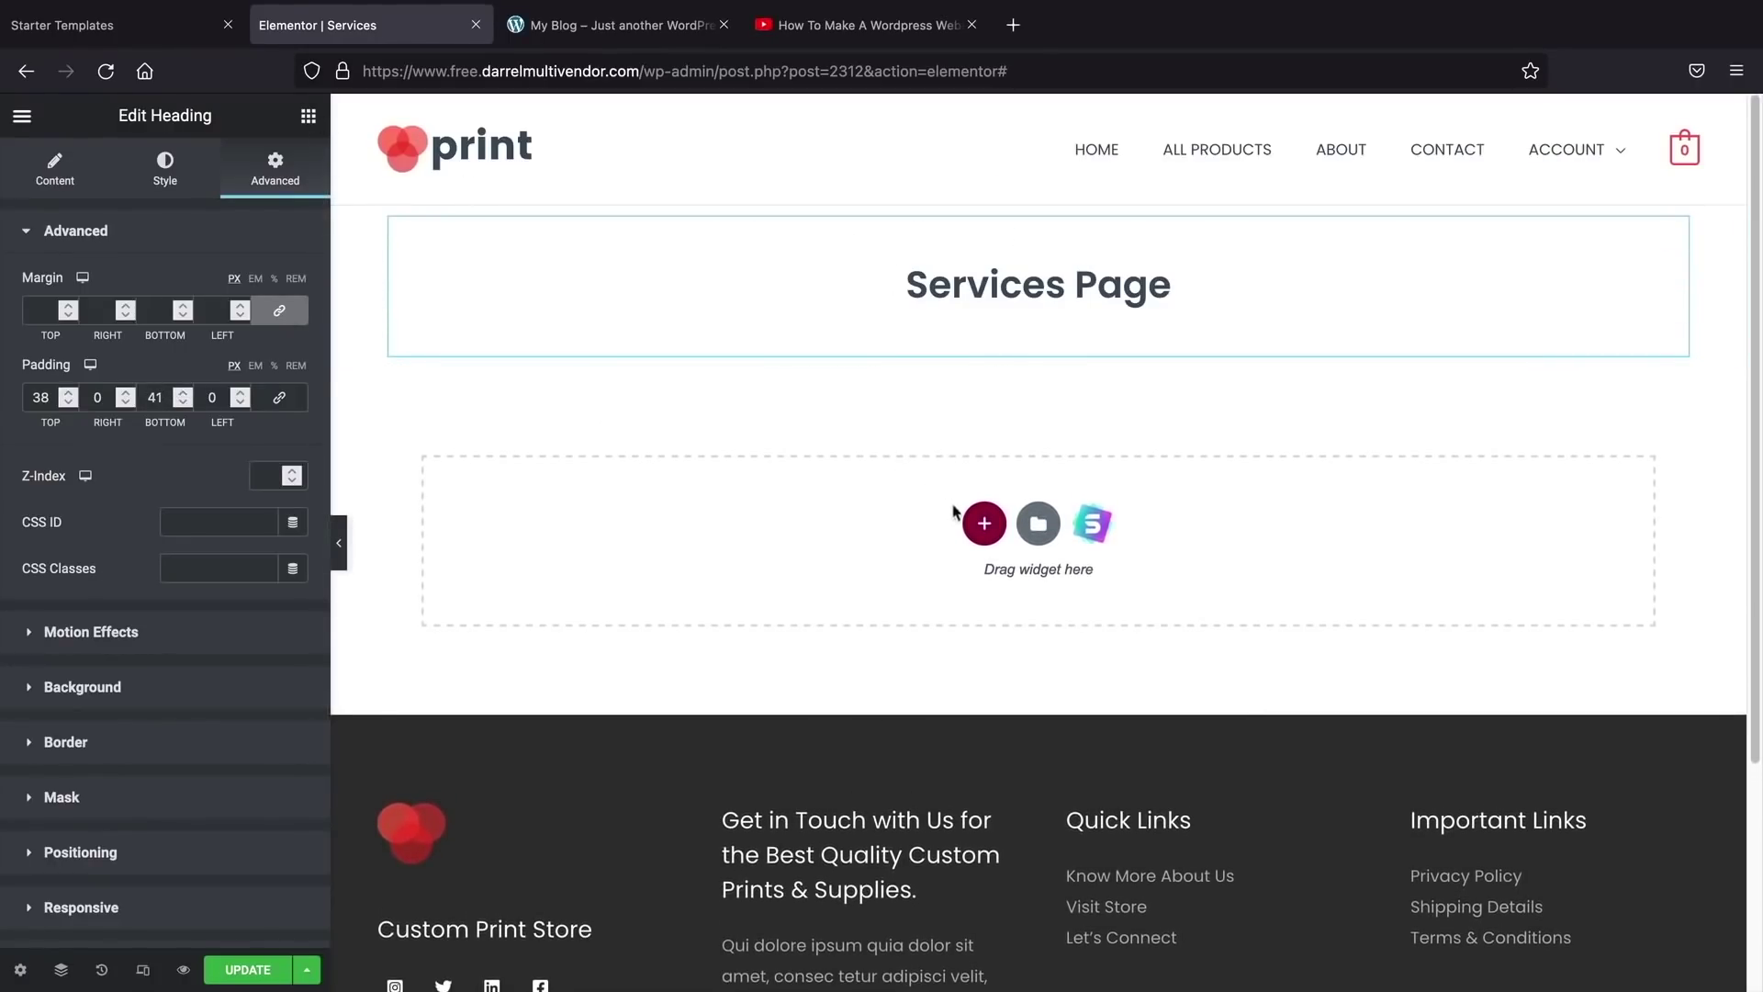
click(981, 523)
click(974, 584)
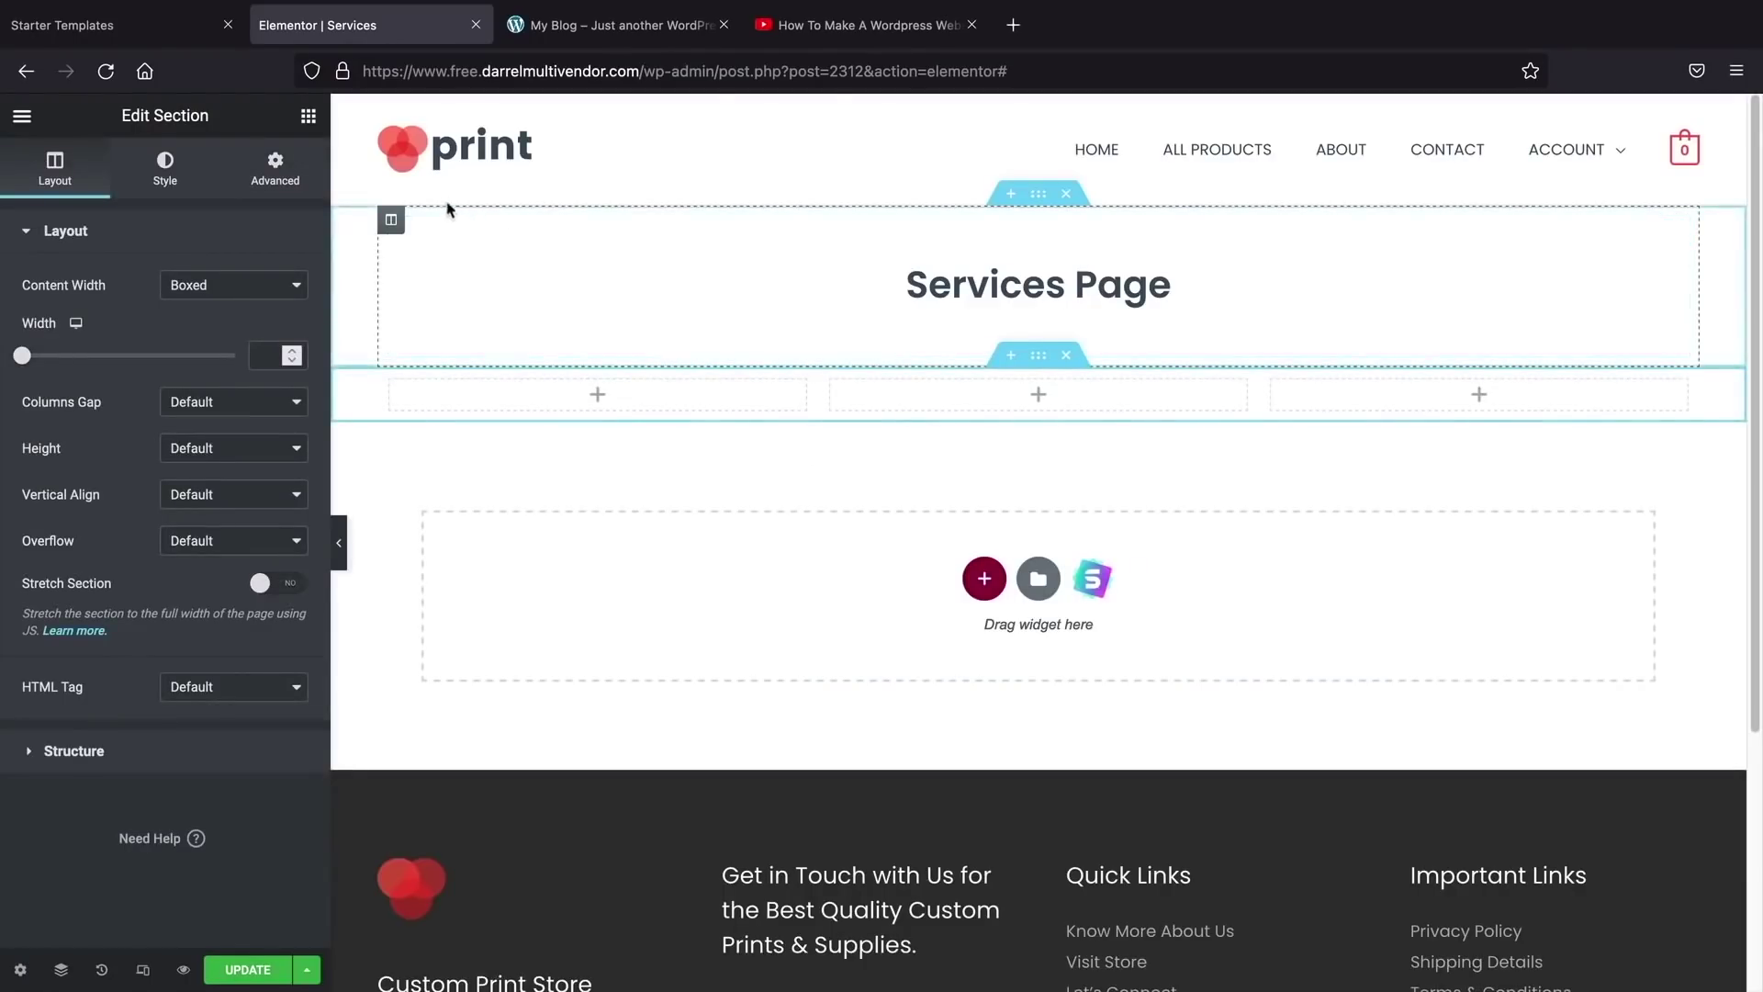
Step: Stack a Heading, Text Editor paragraph and CLICK HERE button in the first column, then update
click(308, 116)
drag(246, 409, 579, 394)
click(308, 116)
drag(245, 425, 464, 457)
click(307, 115)
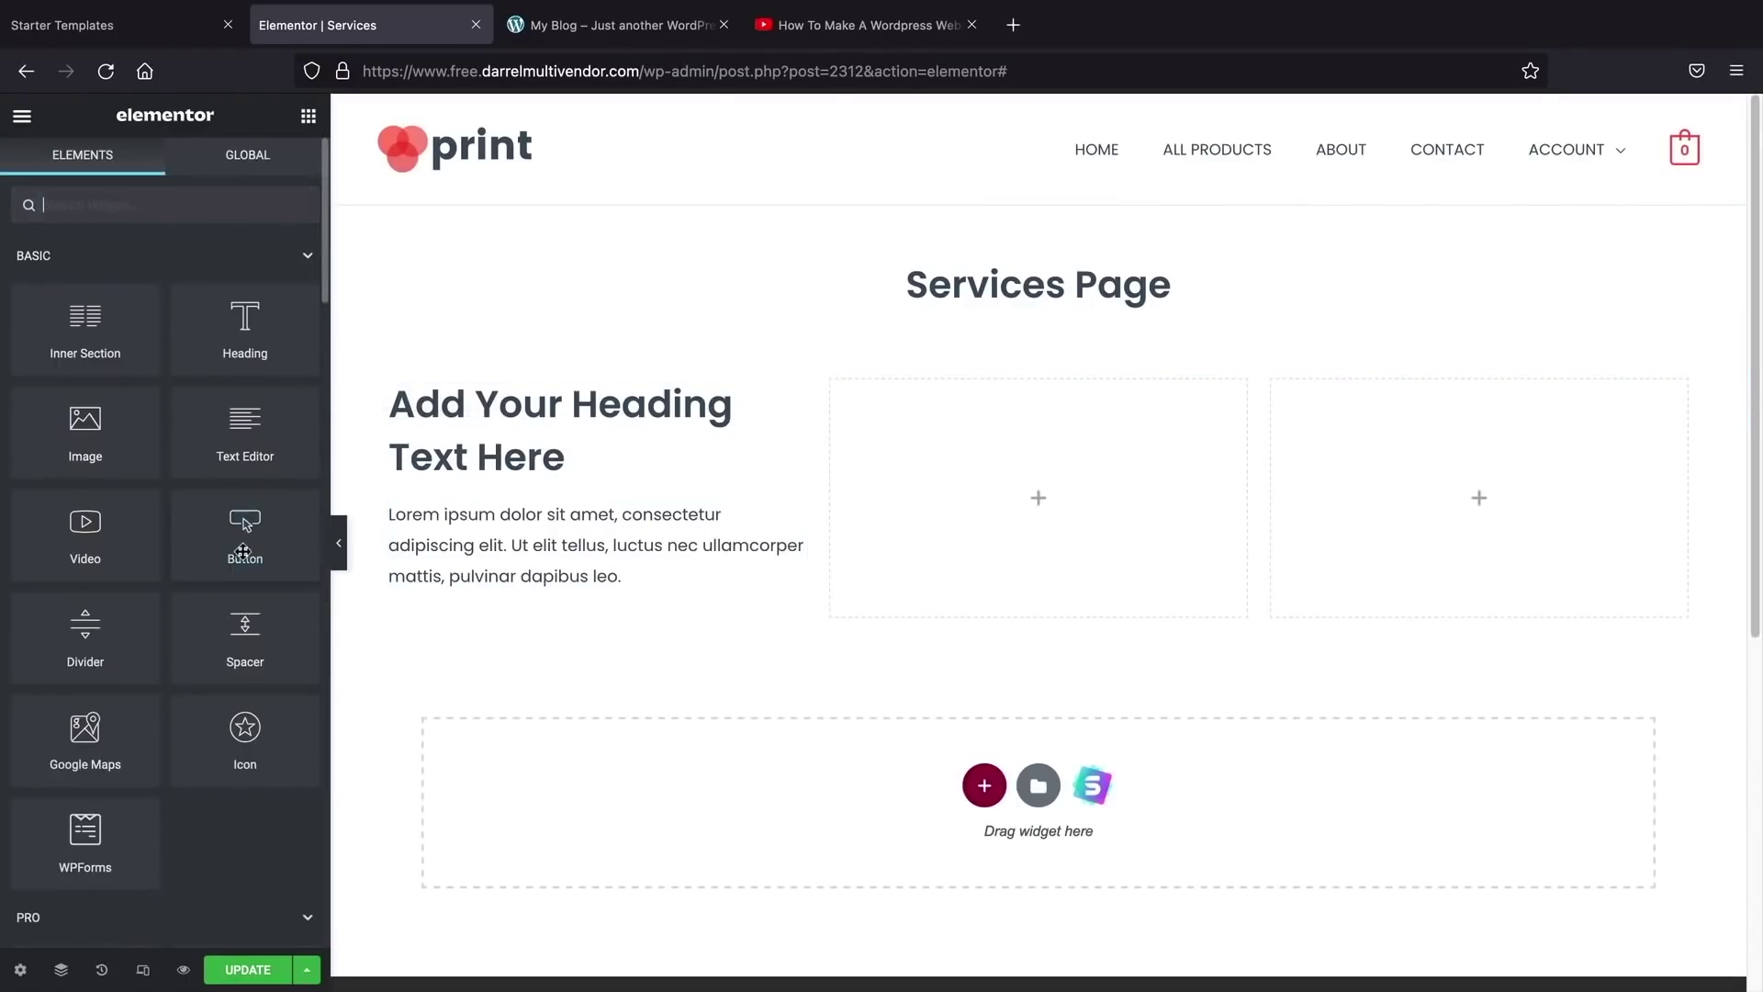
drag(245, 542, 551, 597)
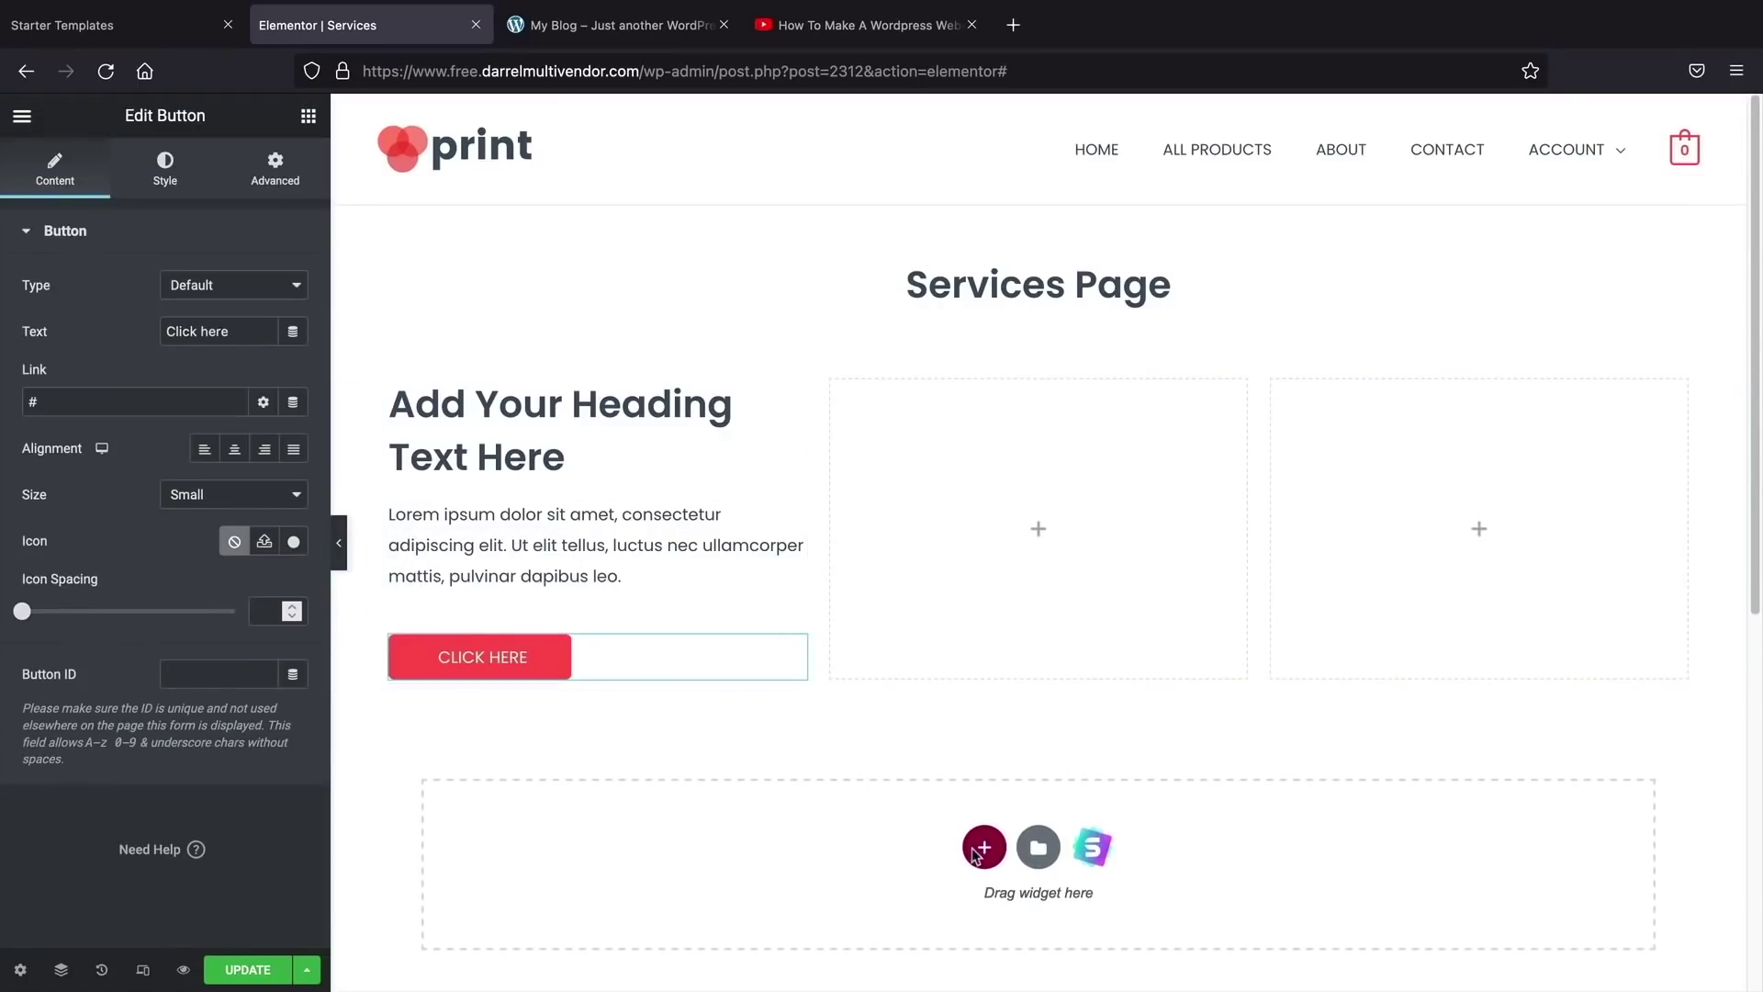
click(247, 970)
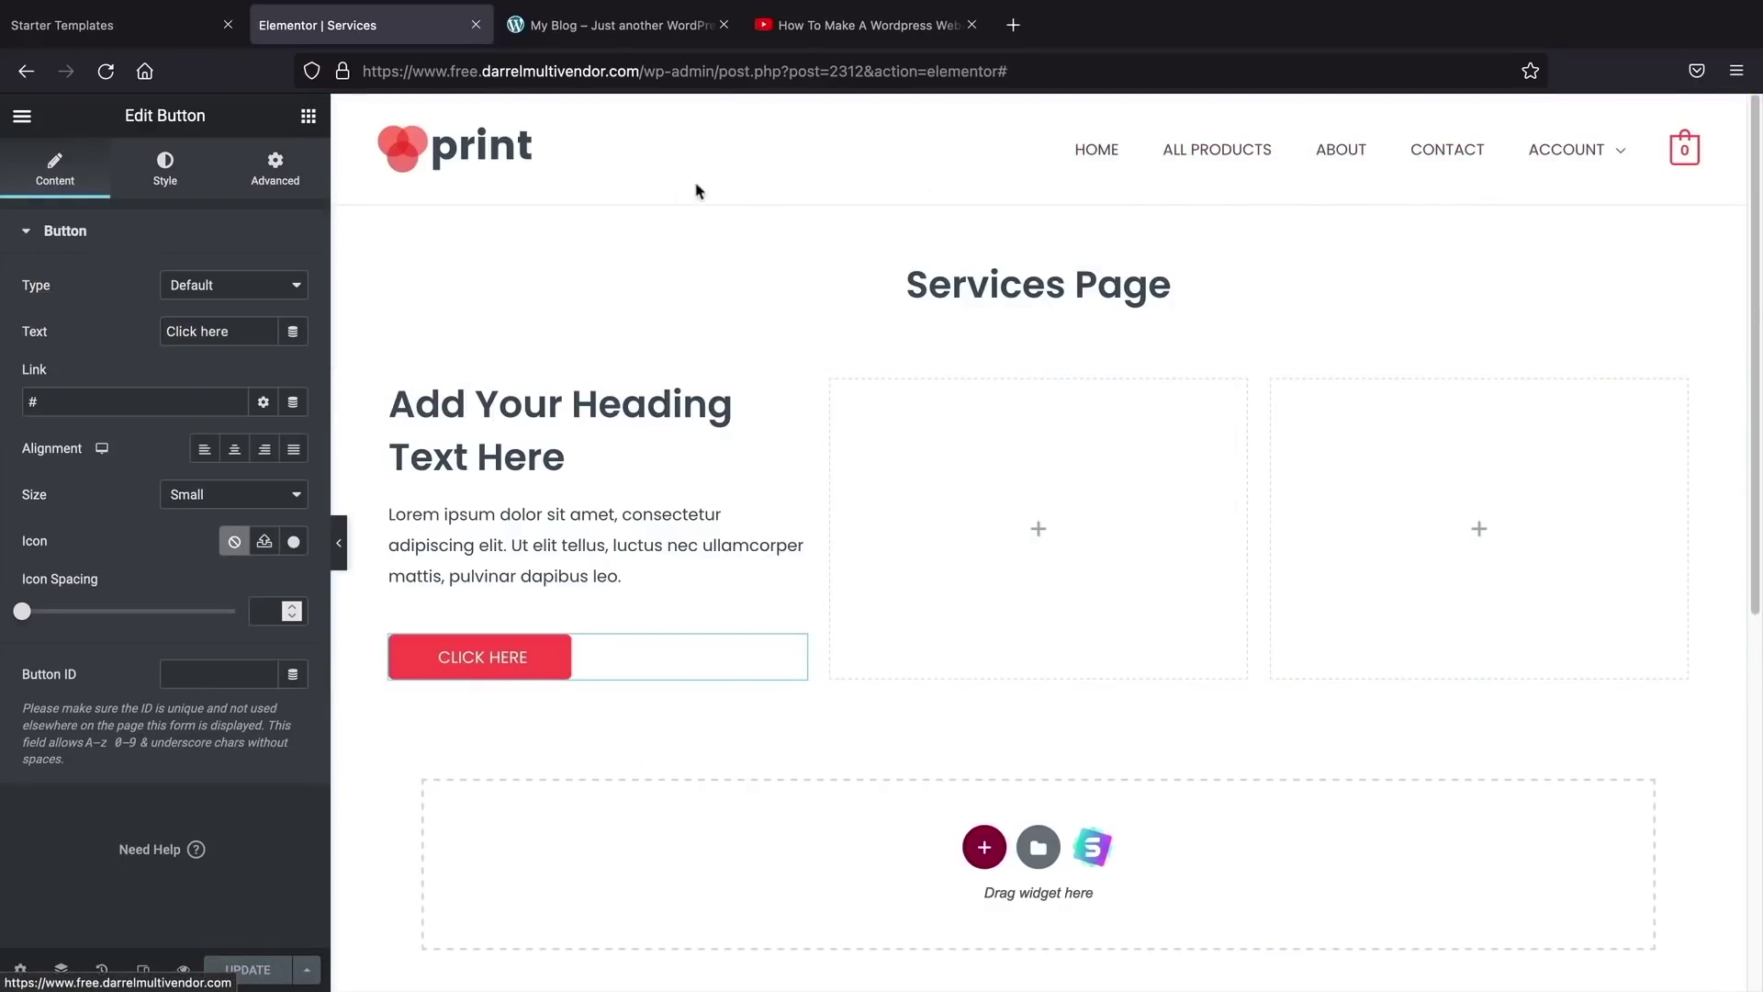
Step: Exit Elementor to the dashboard and go to Appearance > Menus
click(22, 118)
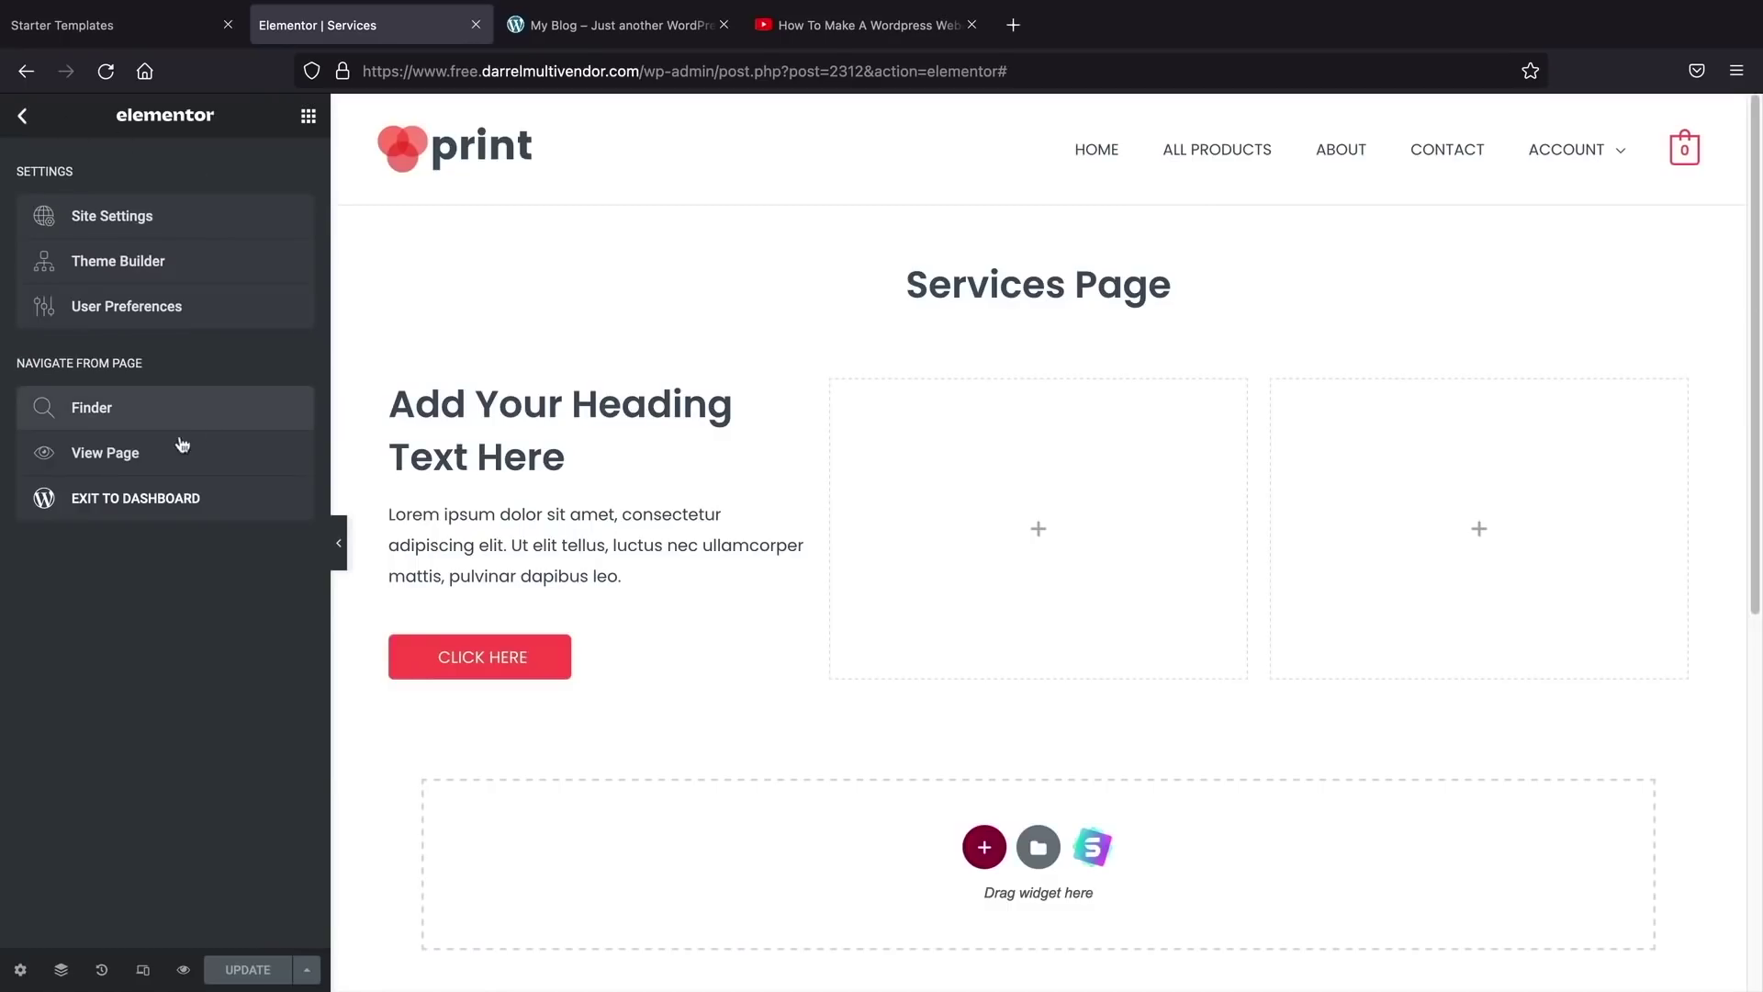
click(119, 510)
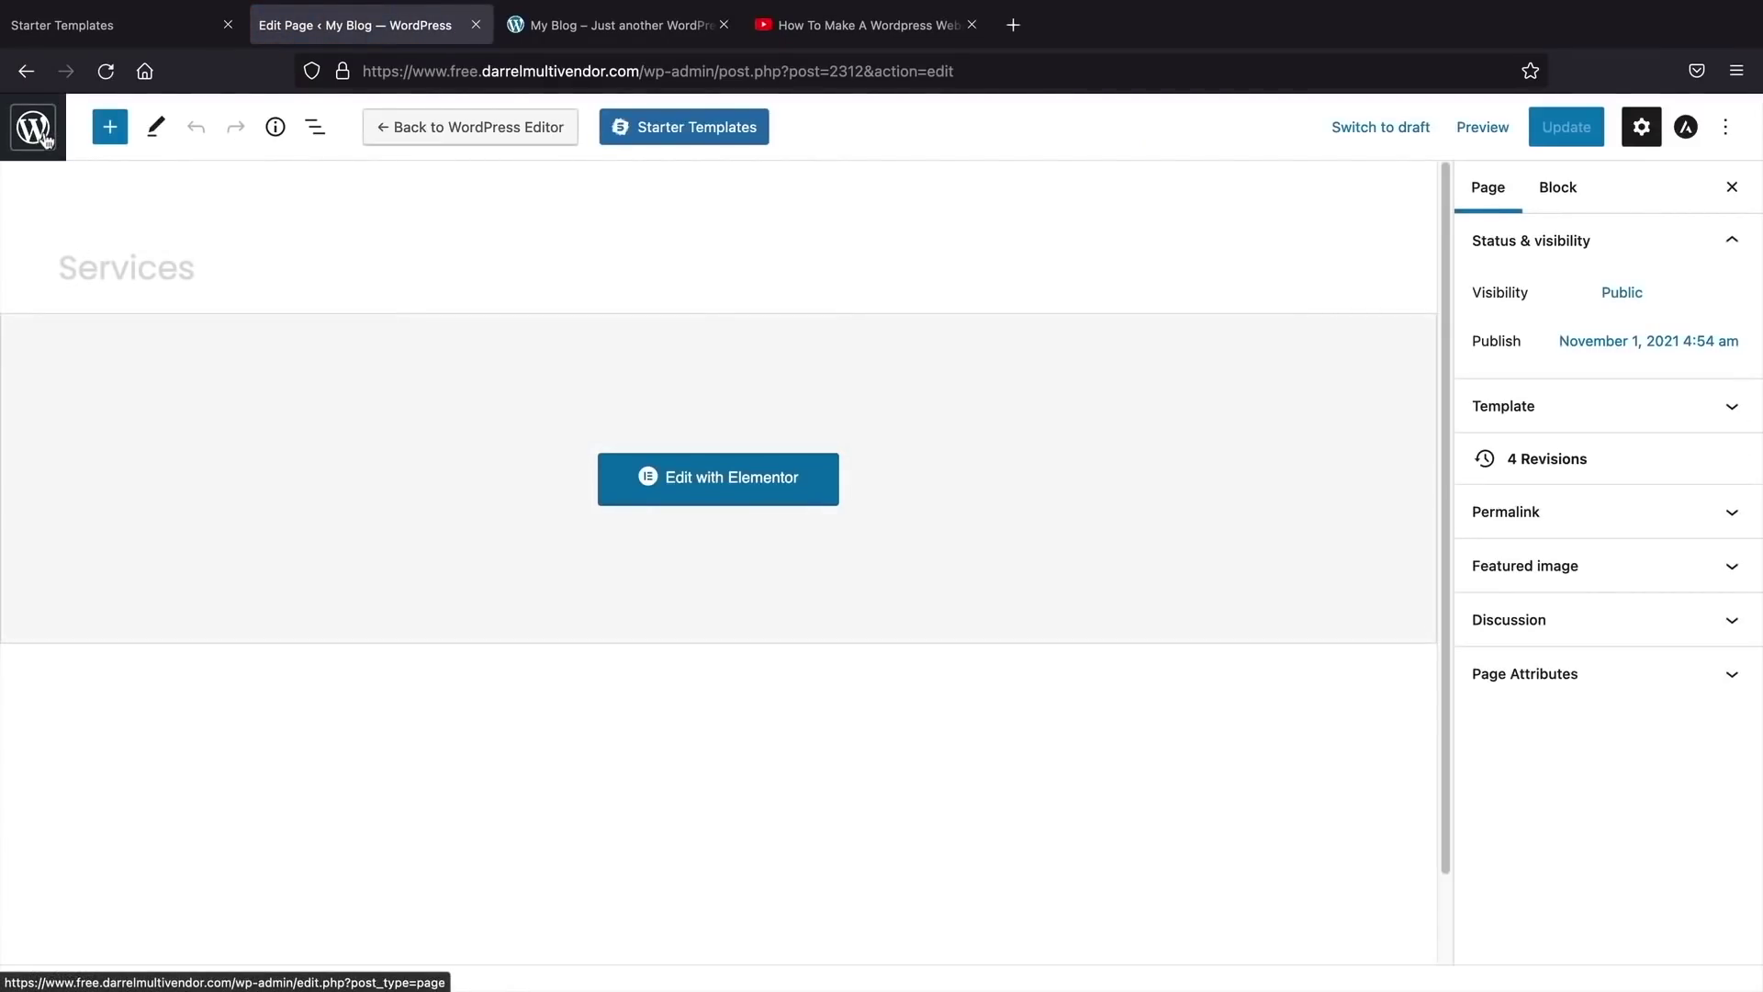
click(37, 137)
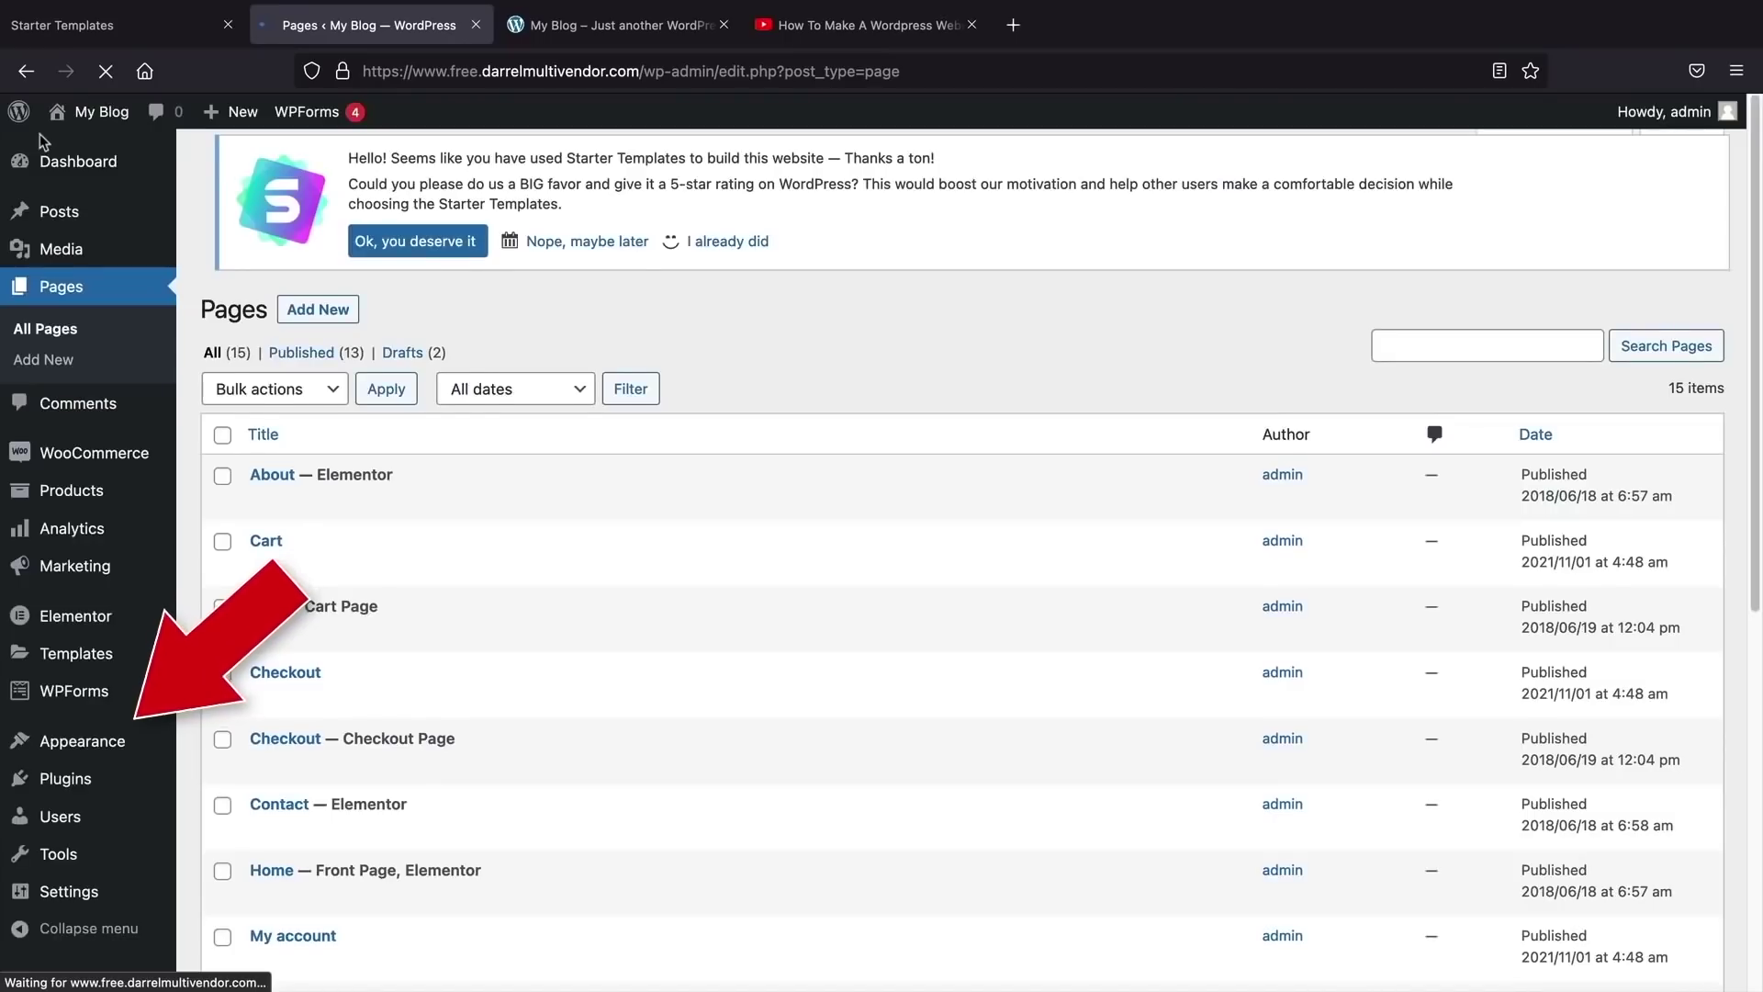
mouse_move(85, 740)
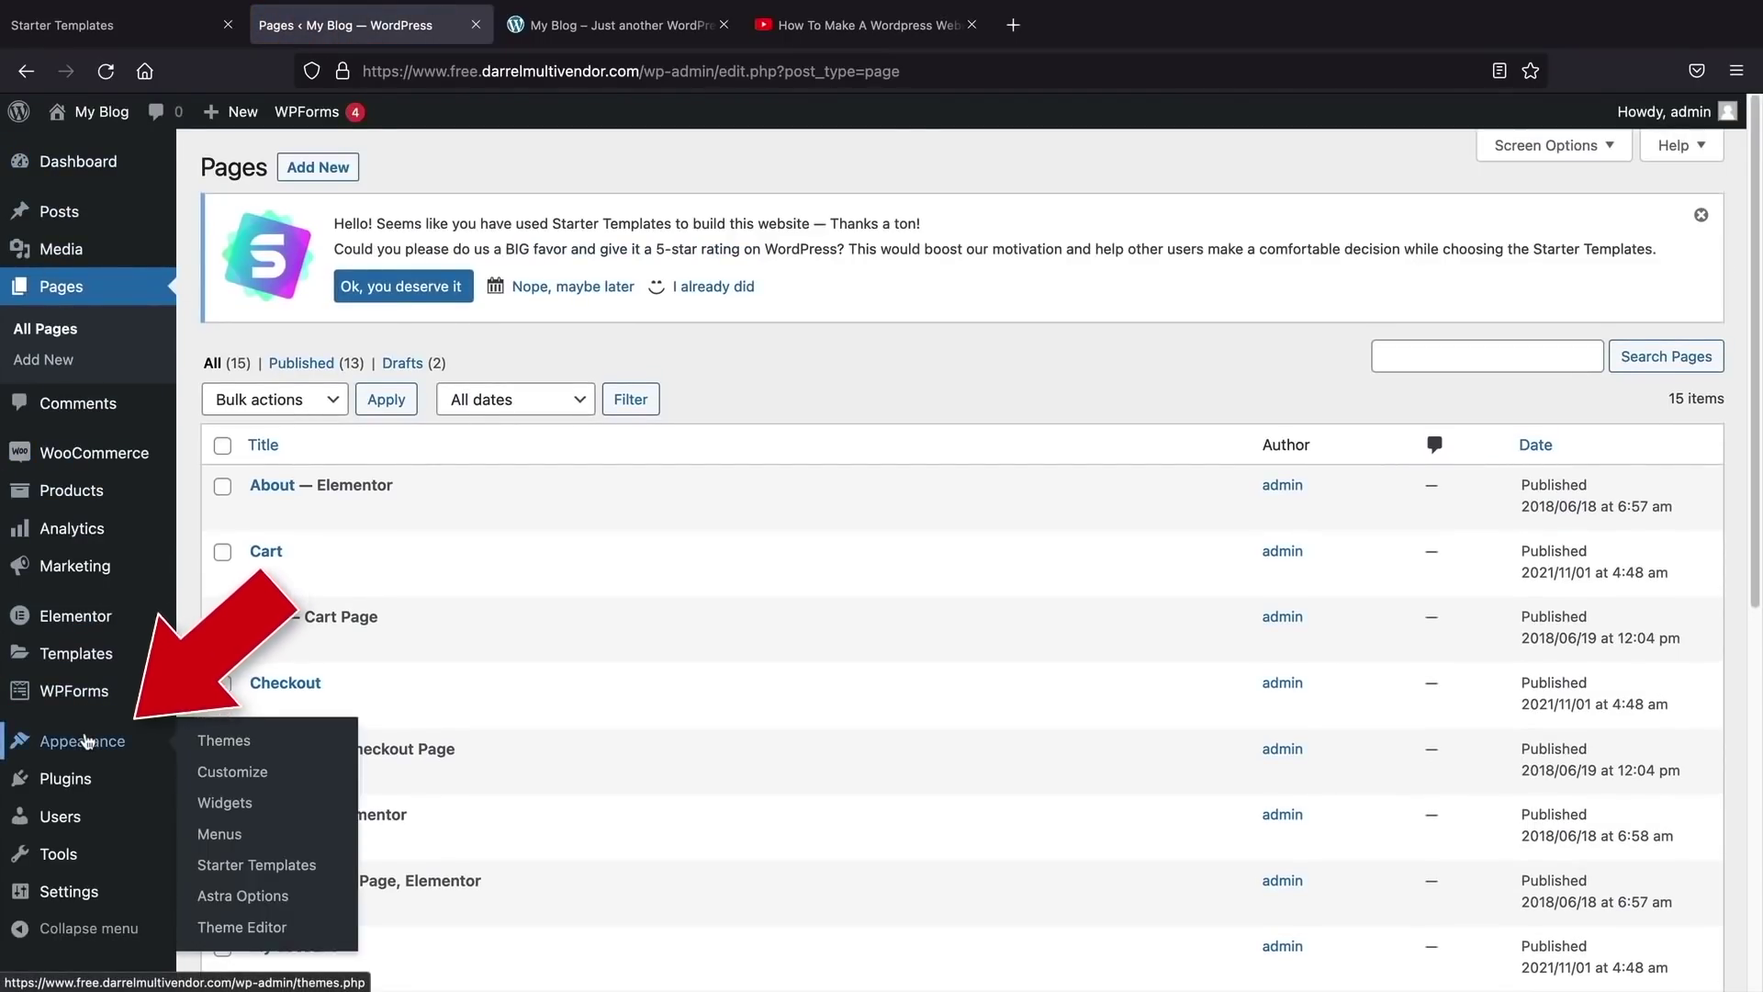
click(219, 837)
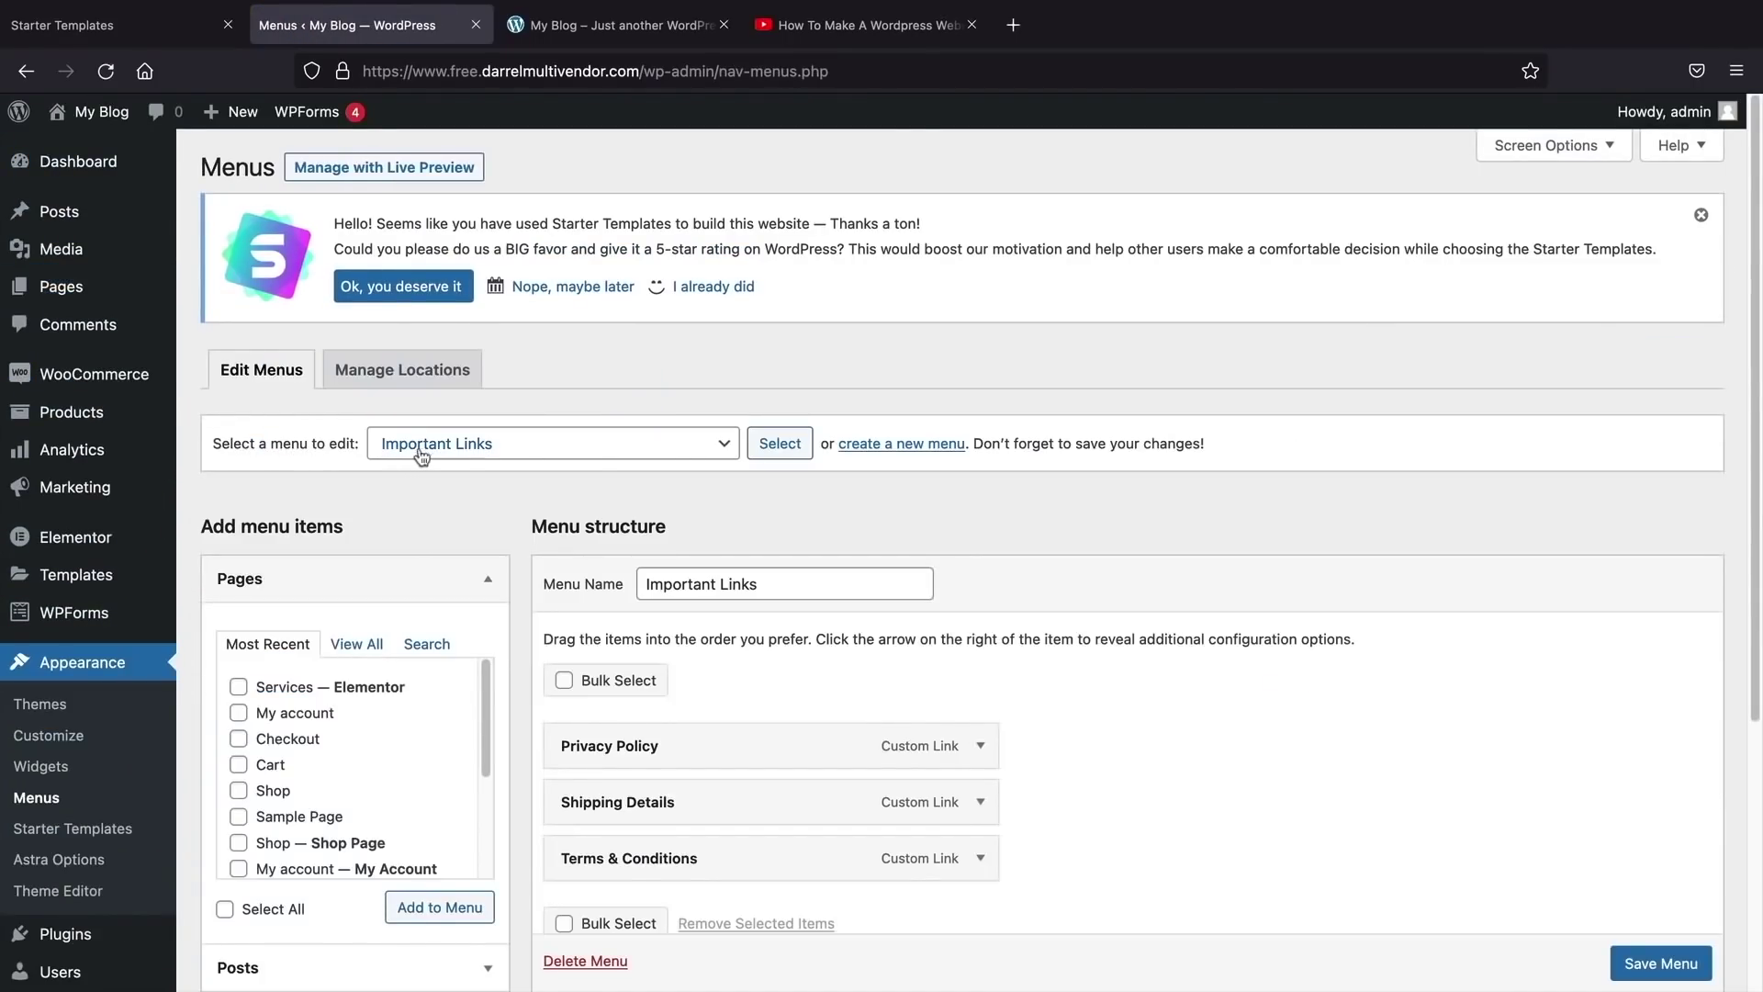
Step: Load the Main Menu and add the Services page to it
click(428, 454)
click(450, 466)
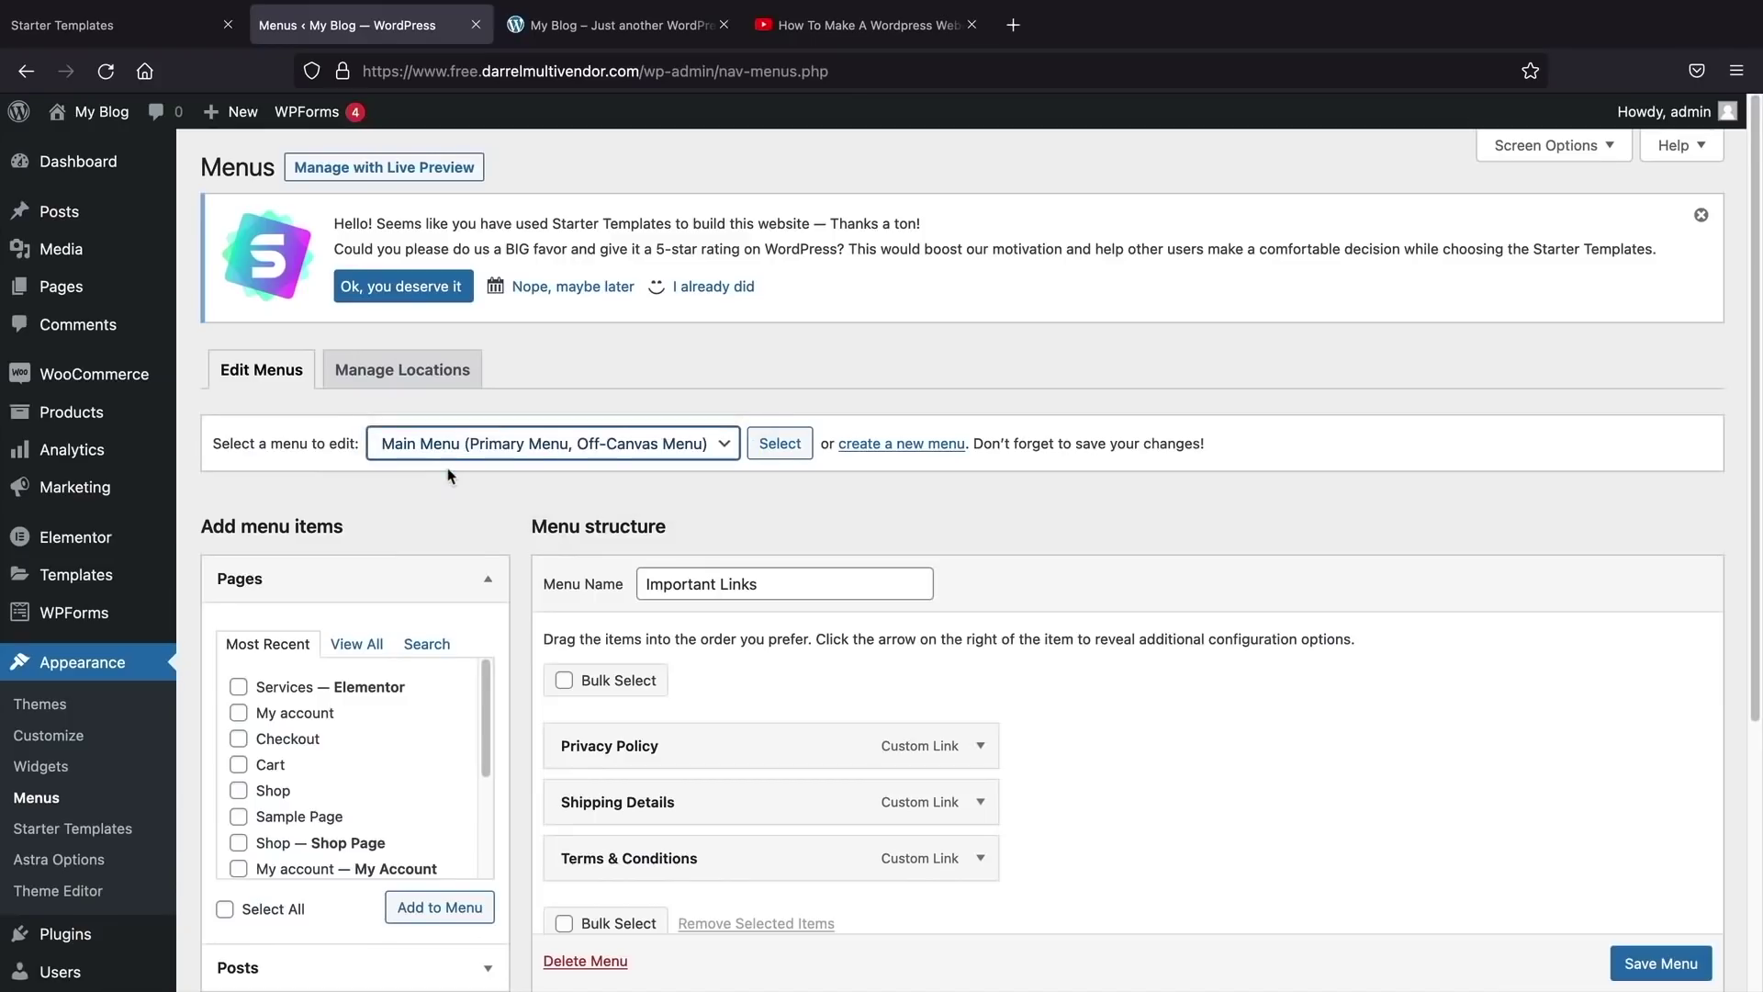
click(779, 444)
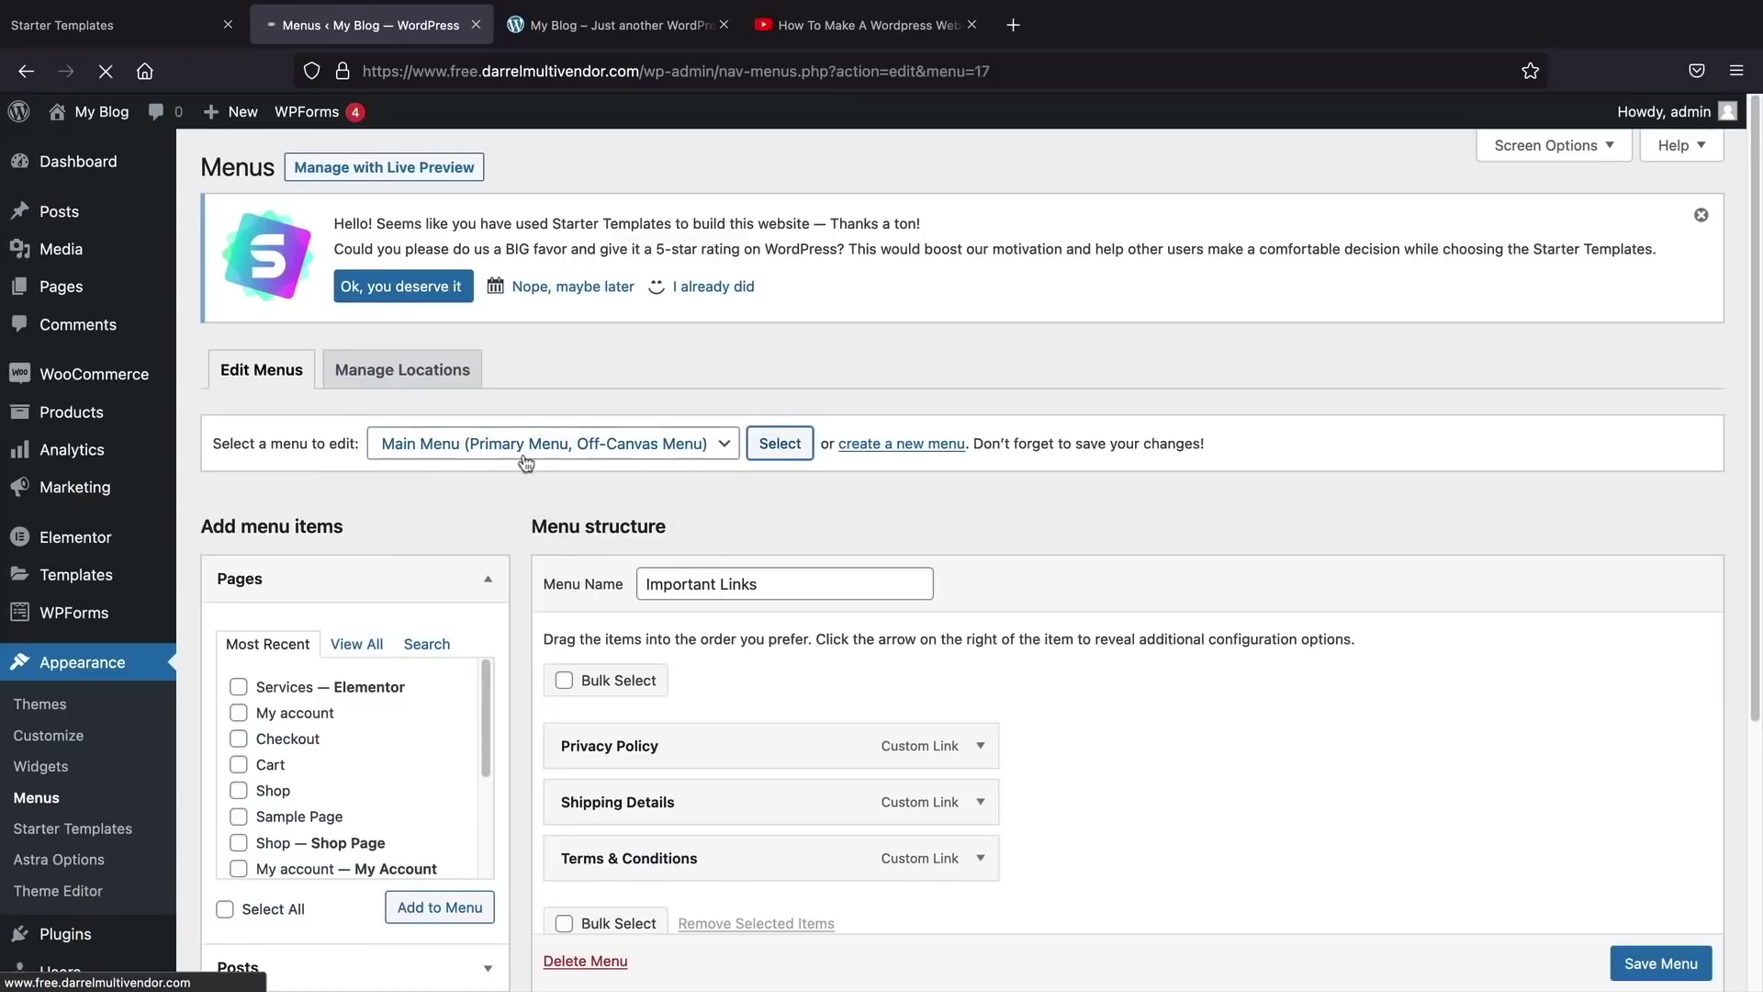
scroll(531, 492, down, 3)
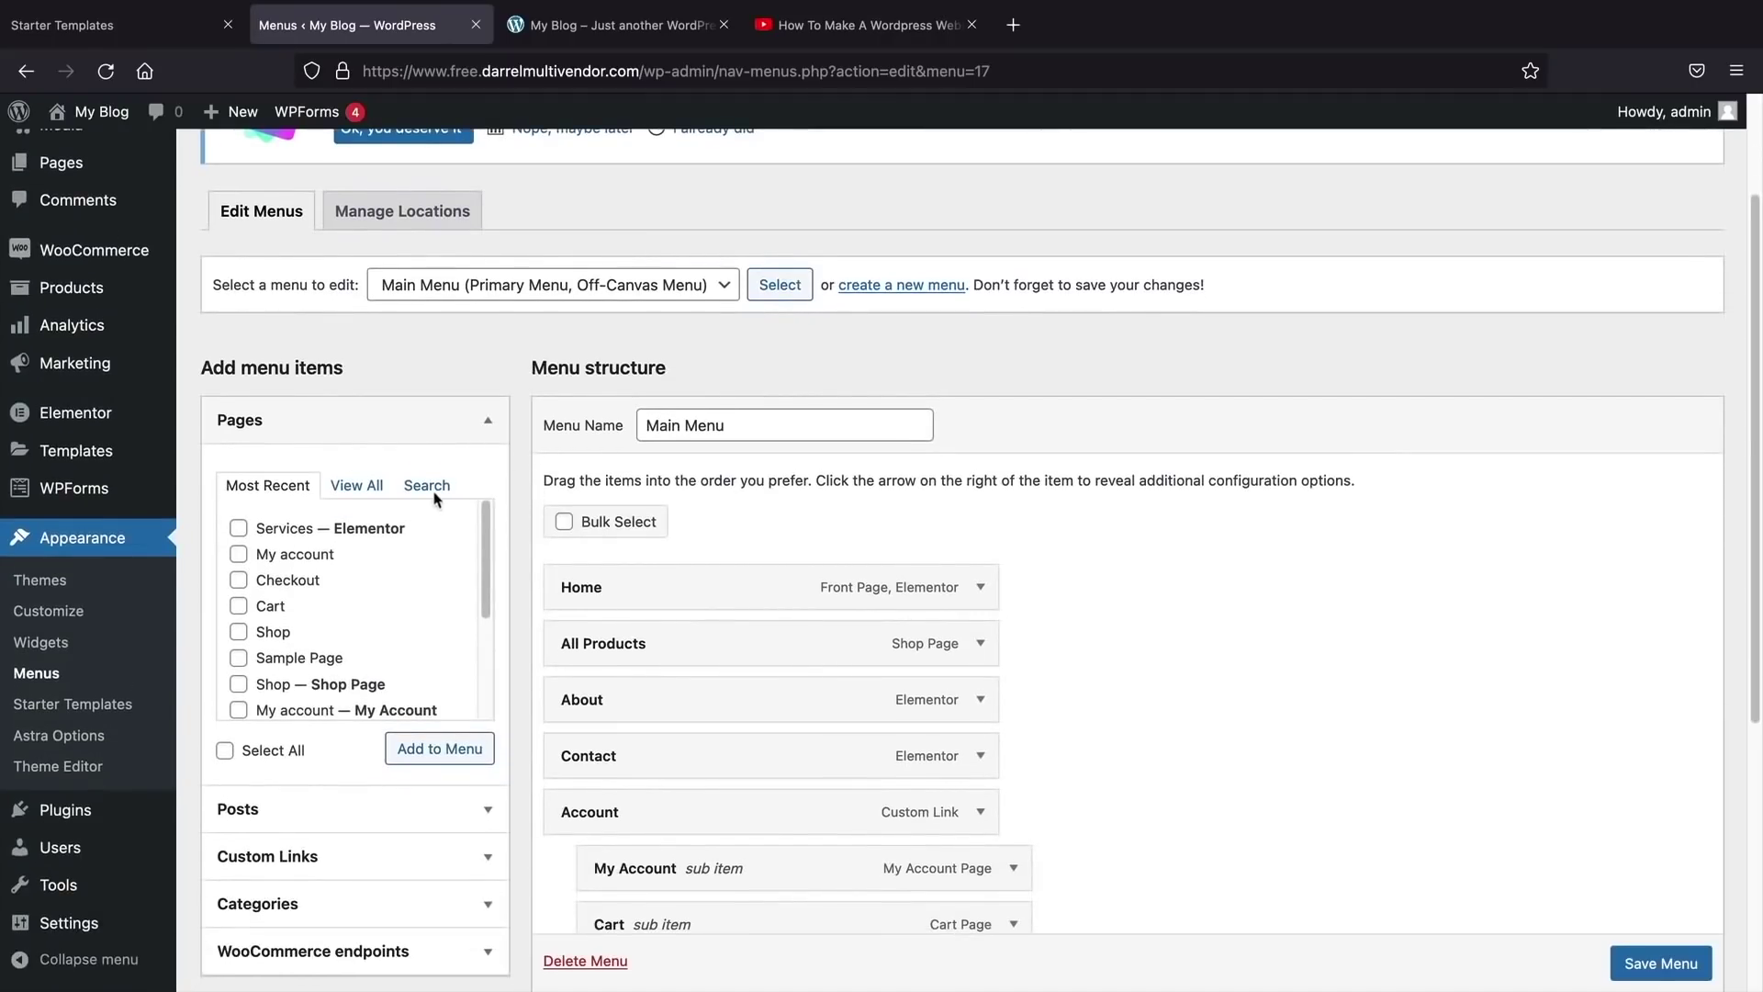
click(360, 488)
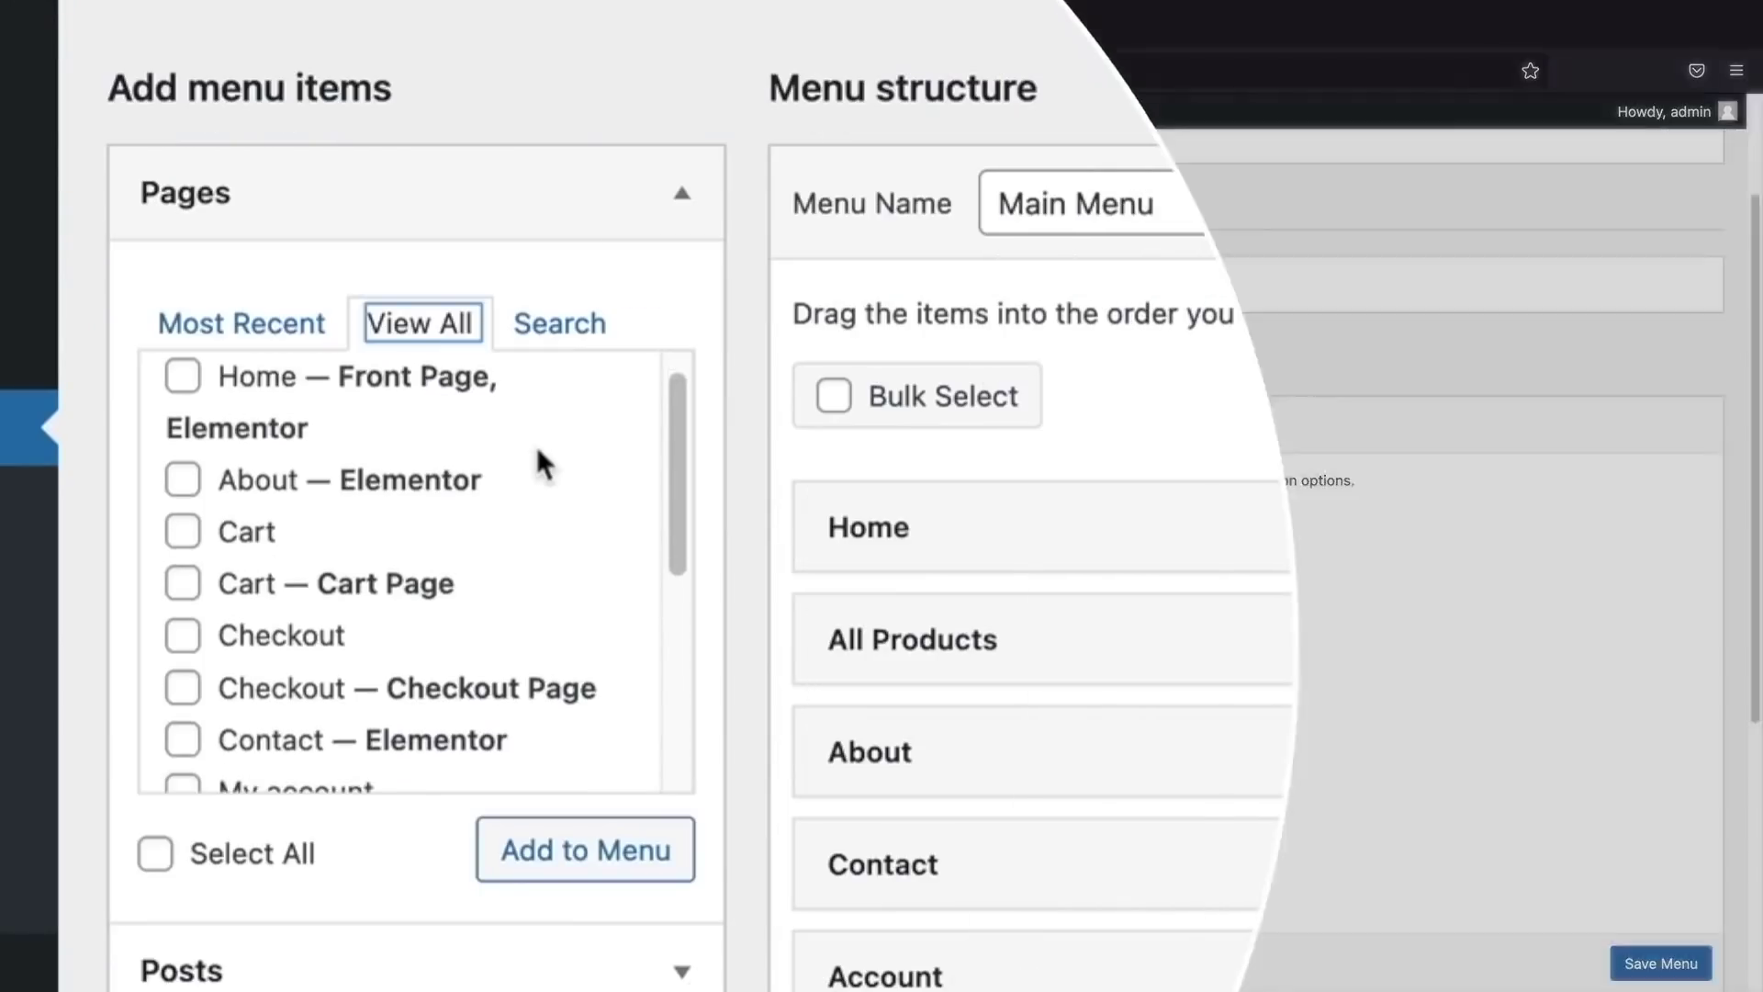
scroll(414, 554, down, 5)
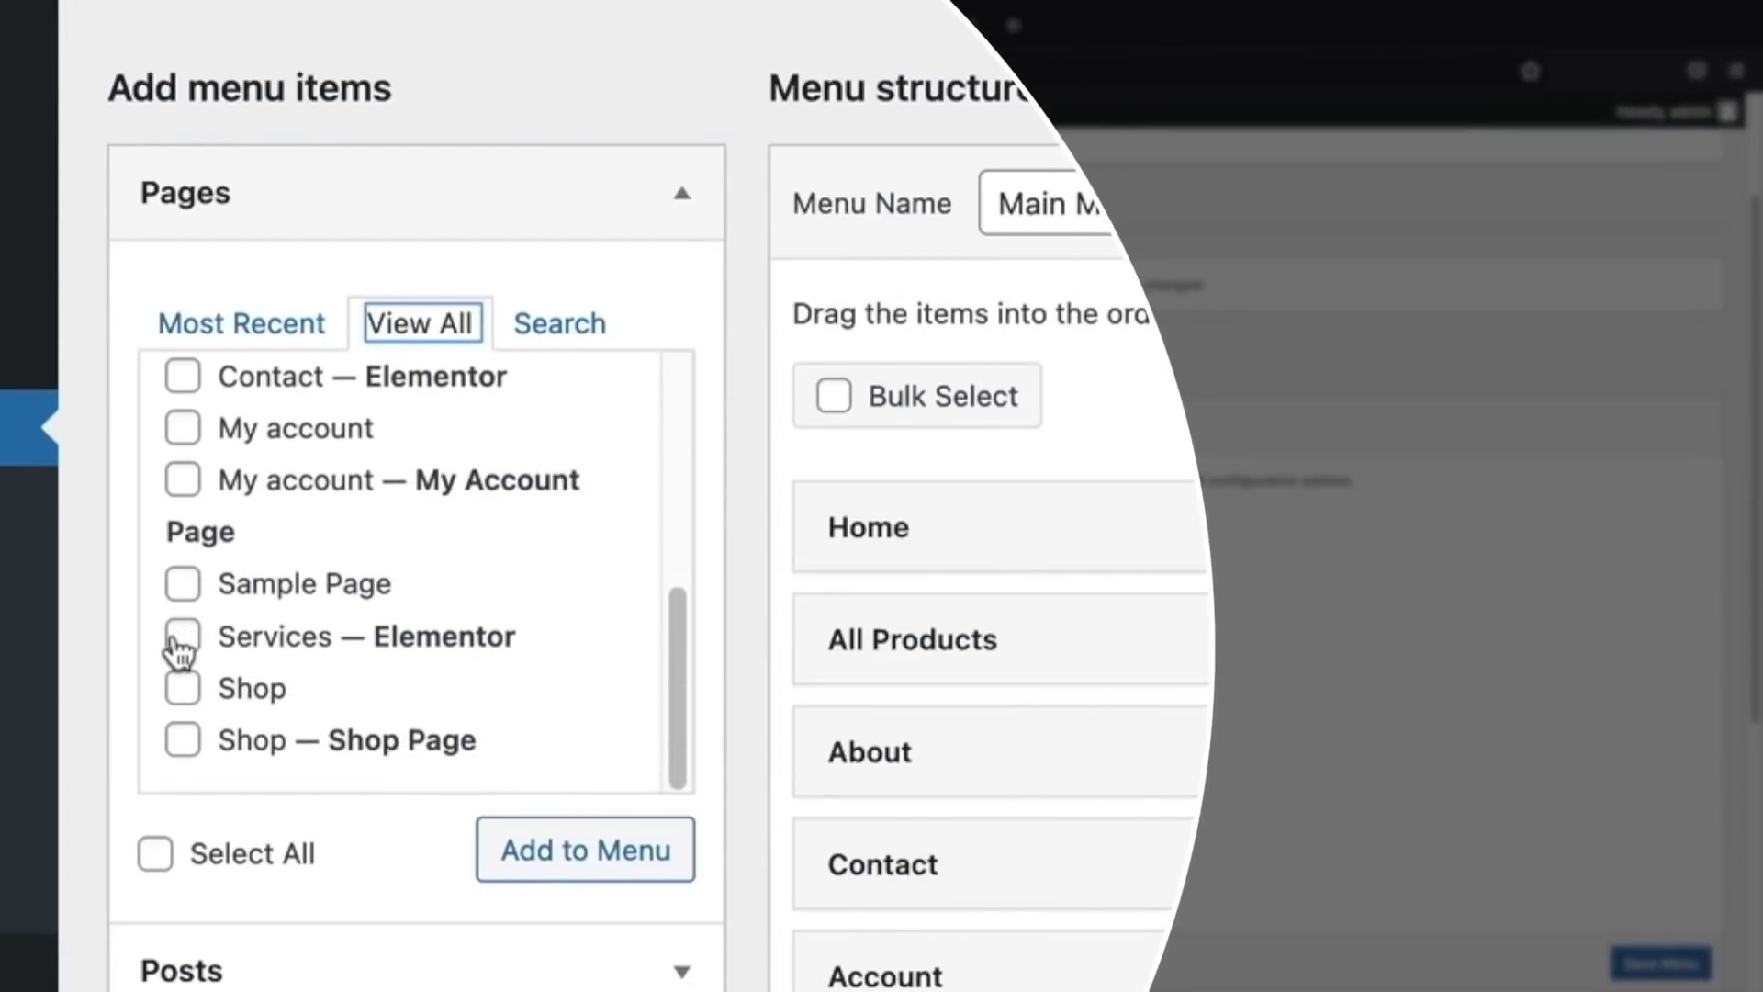
click(184, 641)
click(546, 860)
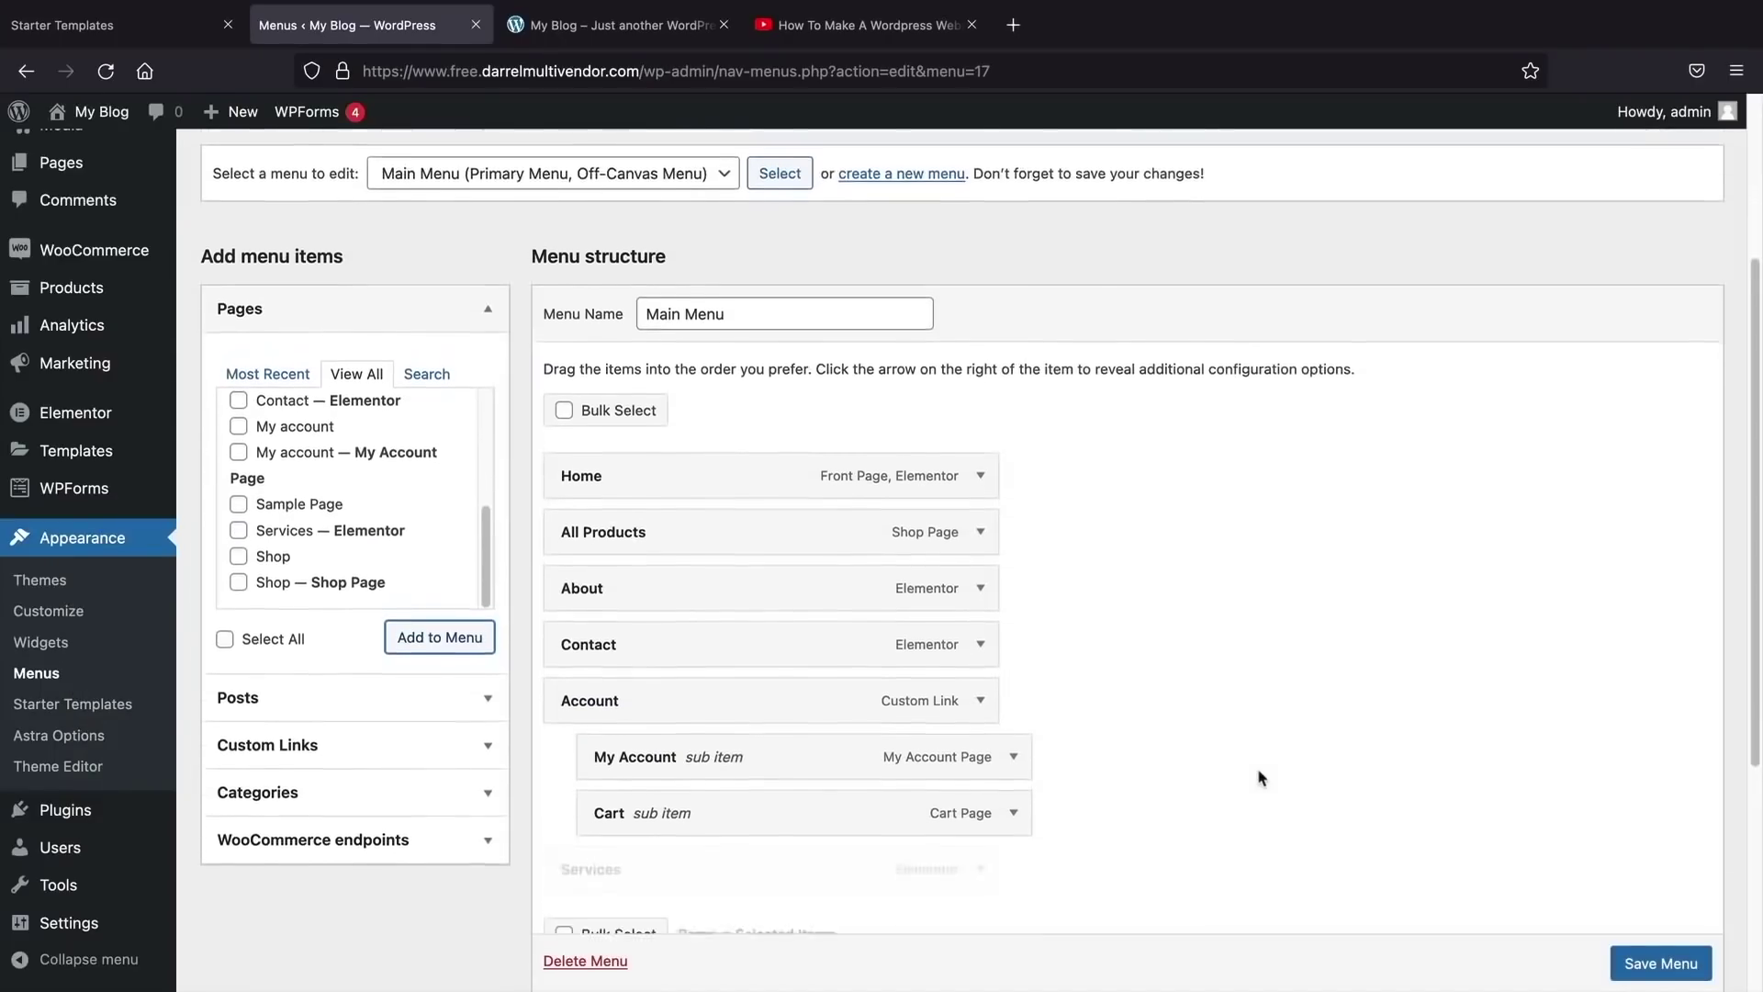
Step: Move Services directly below All Products and save the Main Menu
scroll(1260, 775, down, 1)
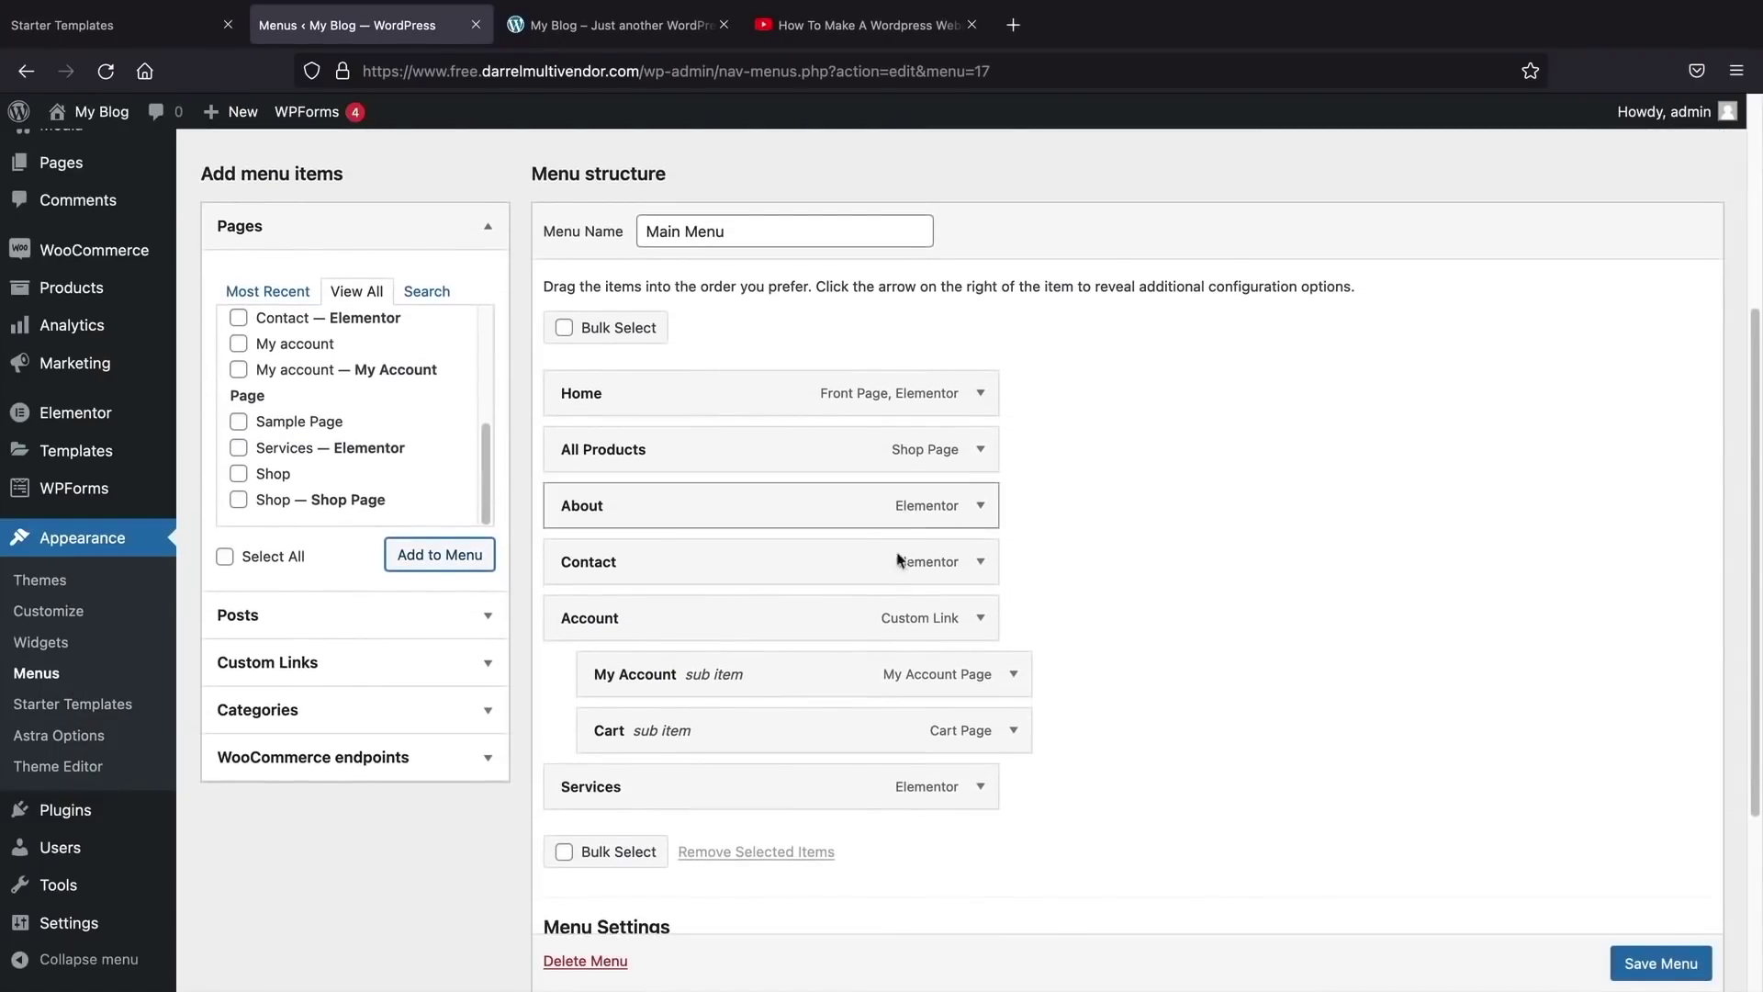
drag(708, 780, 696, 504)
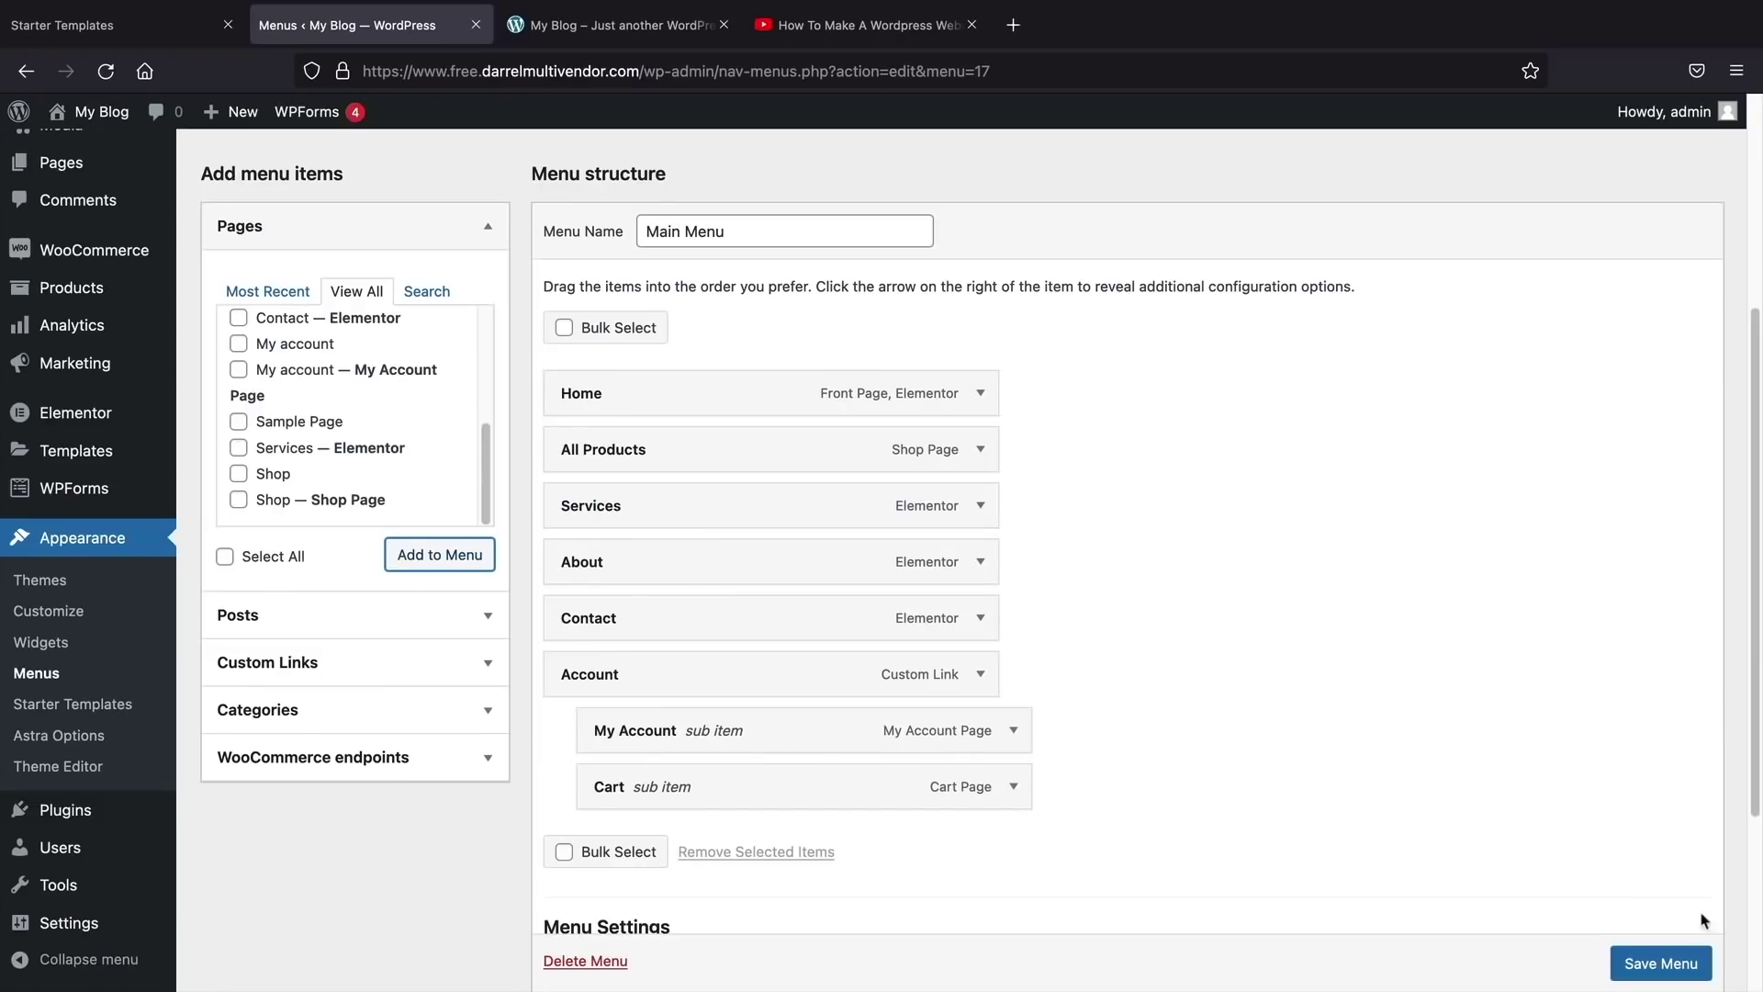
click(1661, 963)
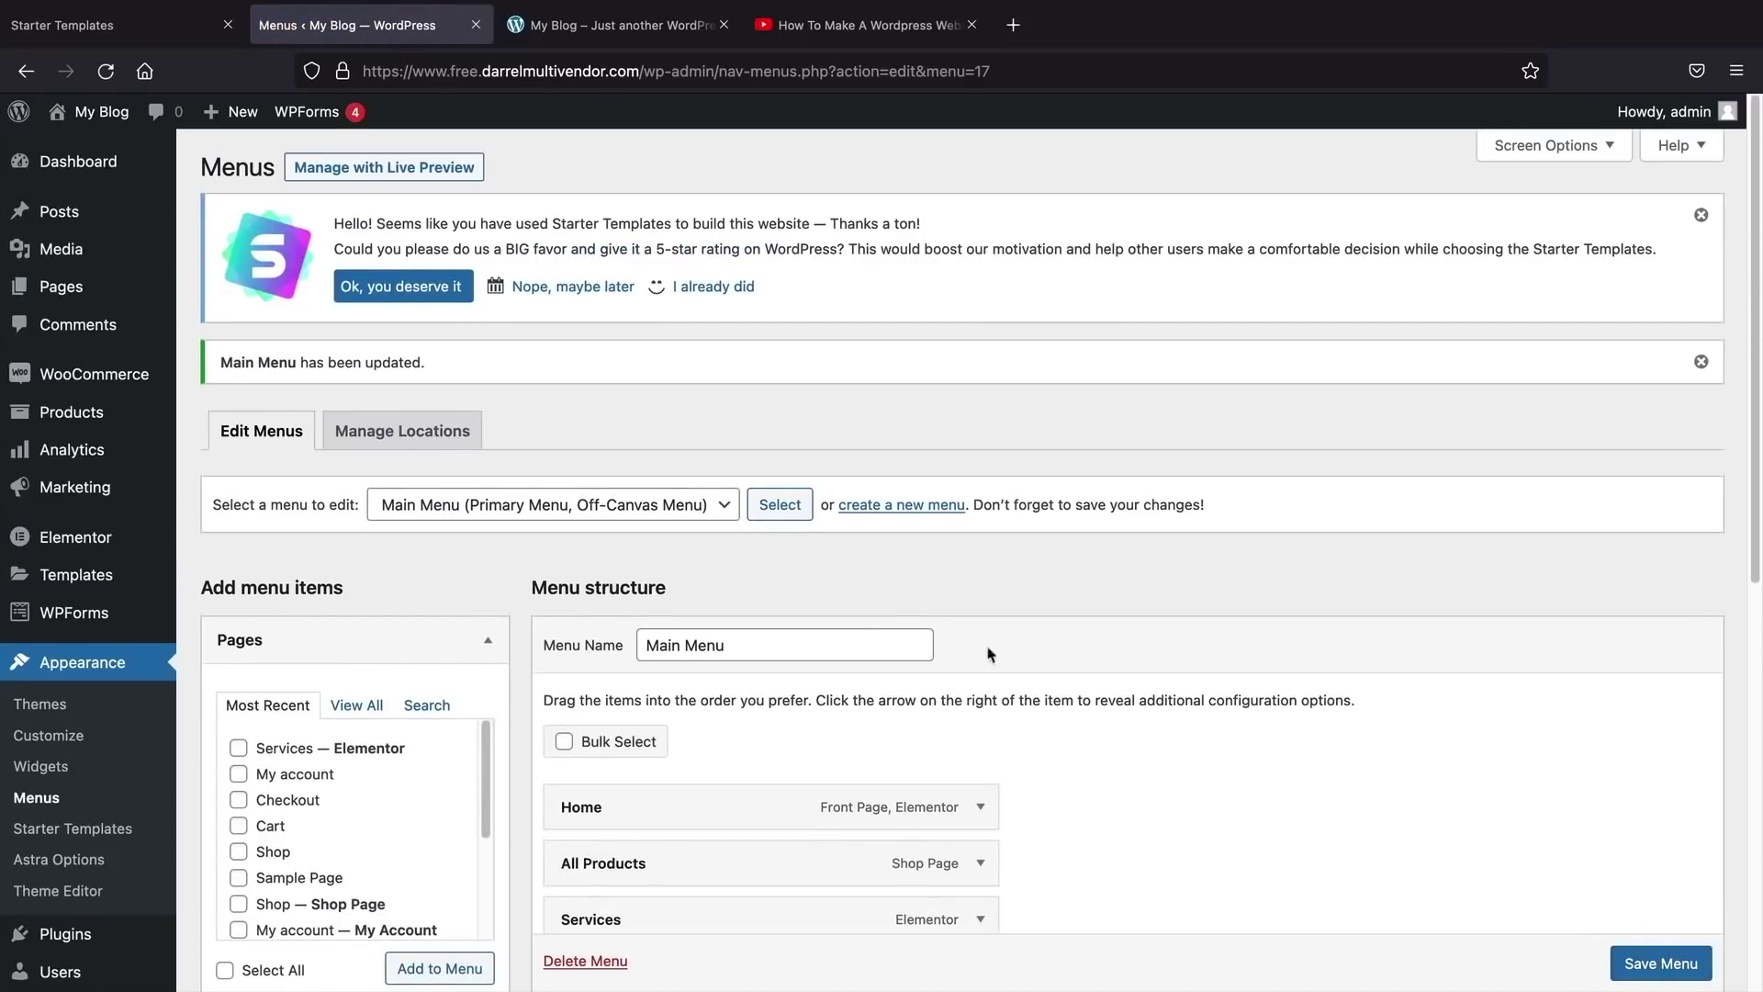
mouse_move(93, 146)
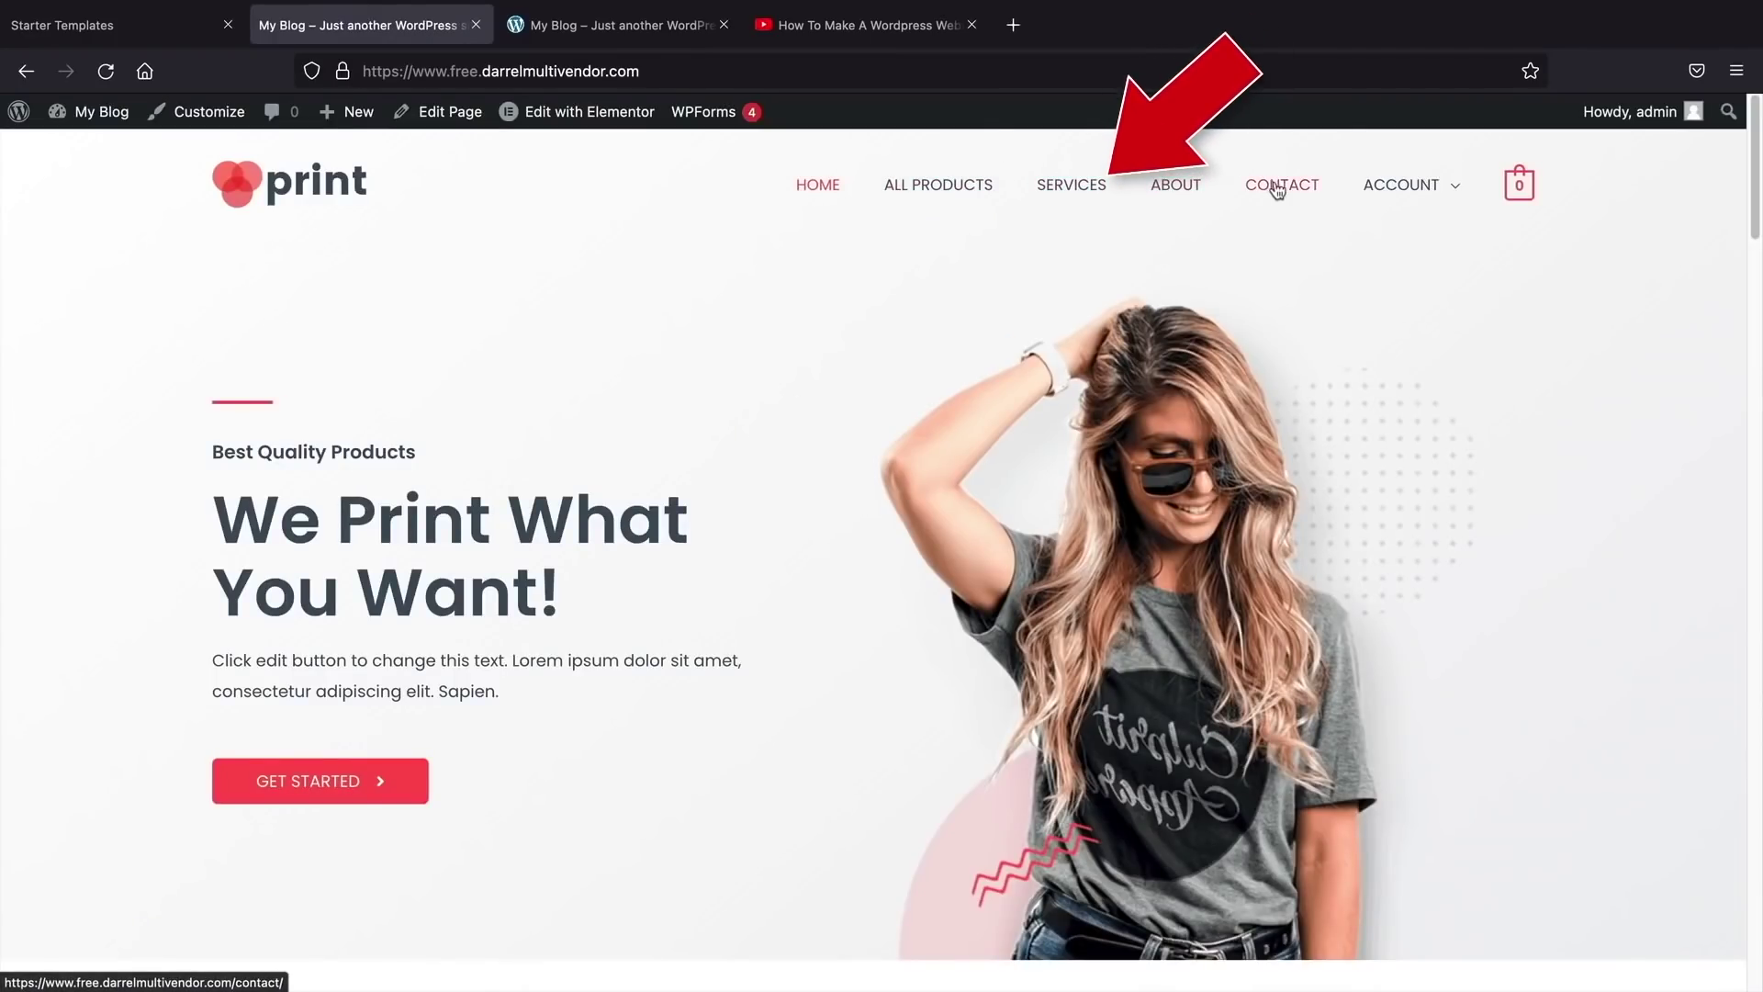
Step: Check the header's SERVICES link opens the page, then edit the home page in Elementor
click(1070, 188)
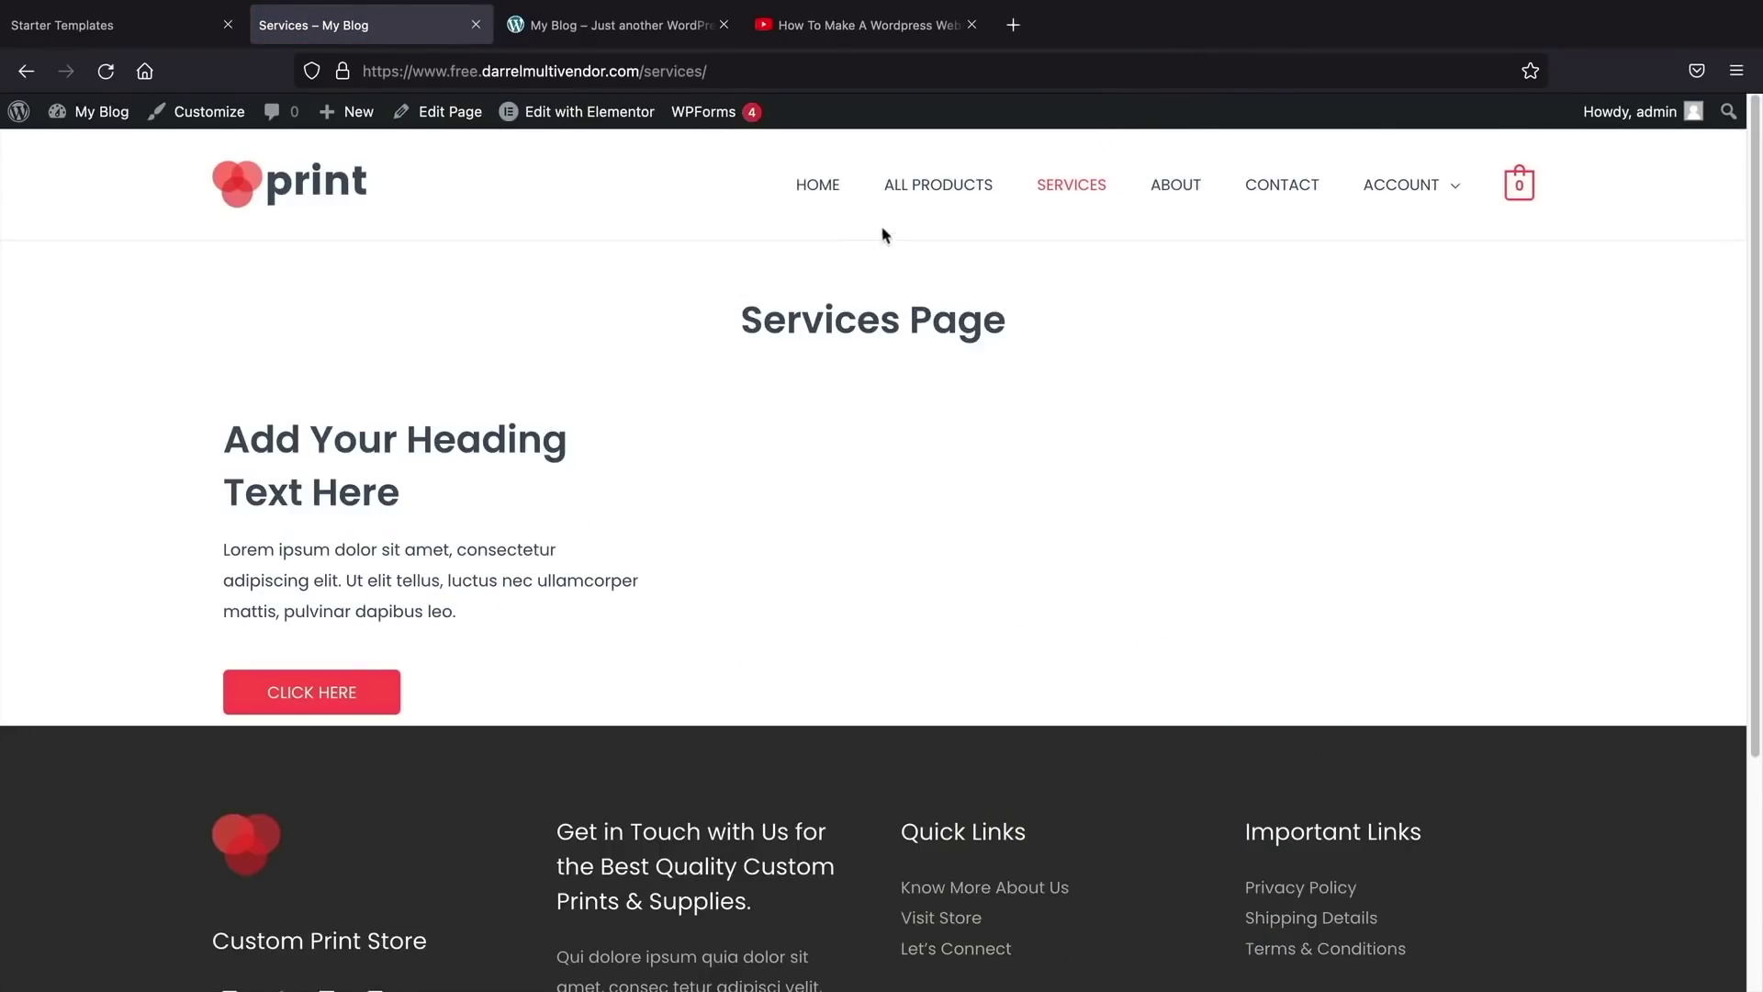
click(25, 71)
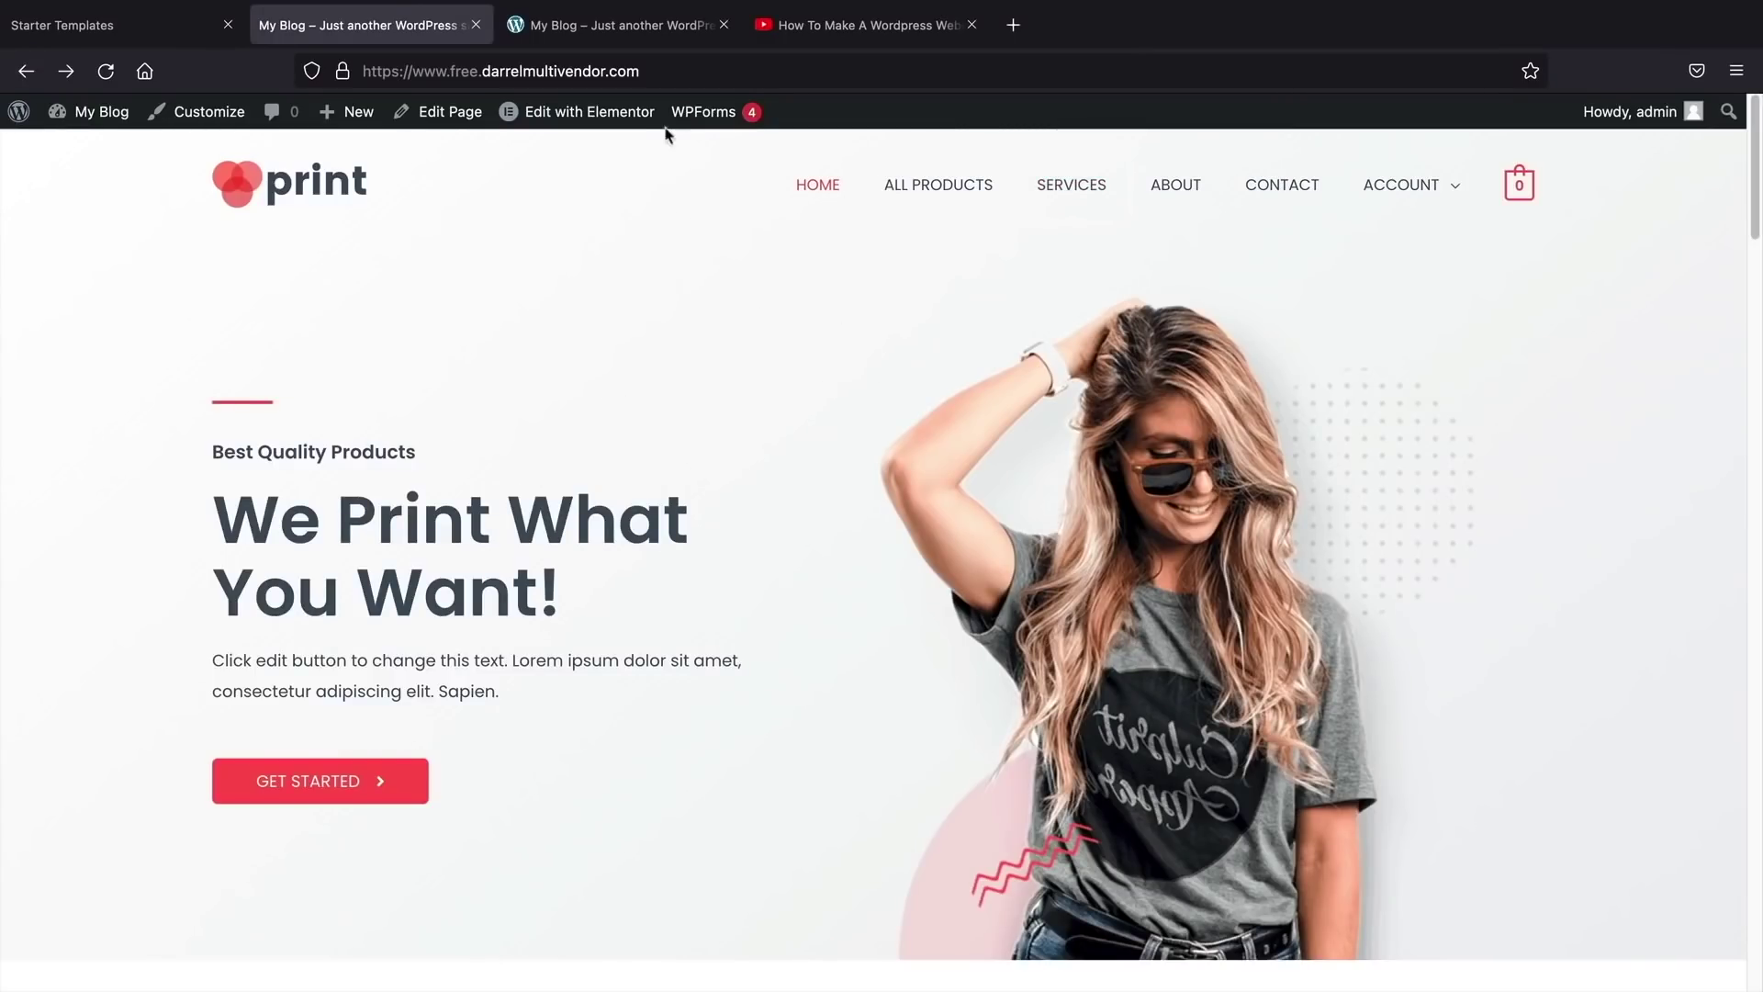
click(632, 32)
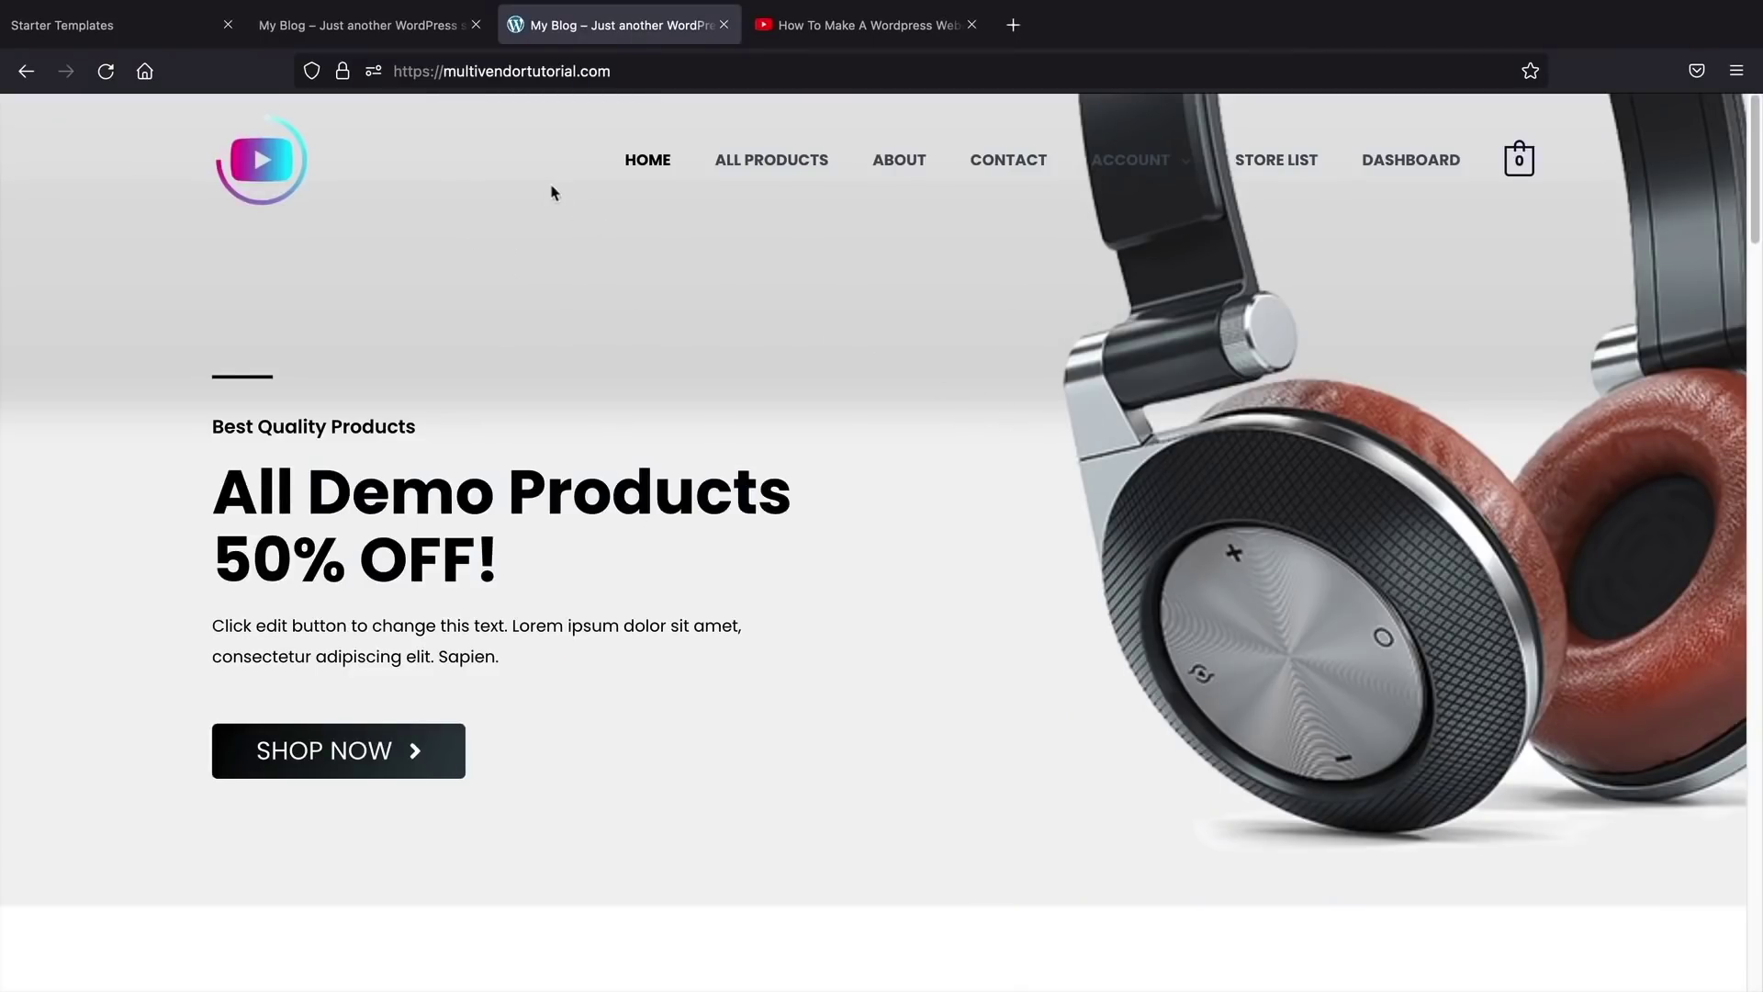
click(388, 33)
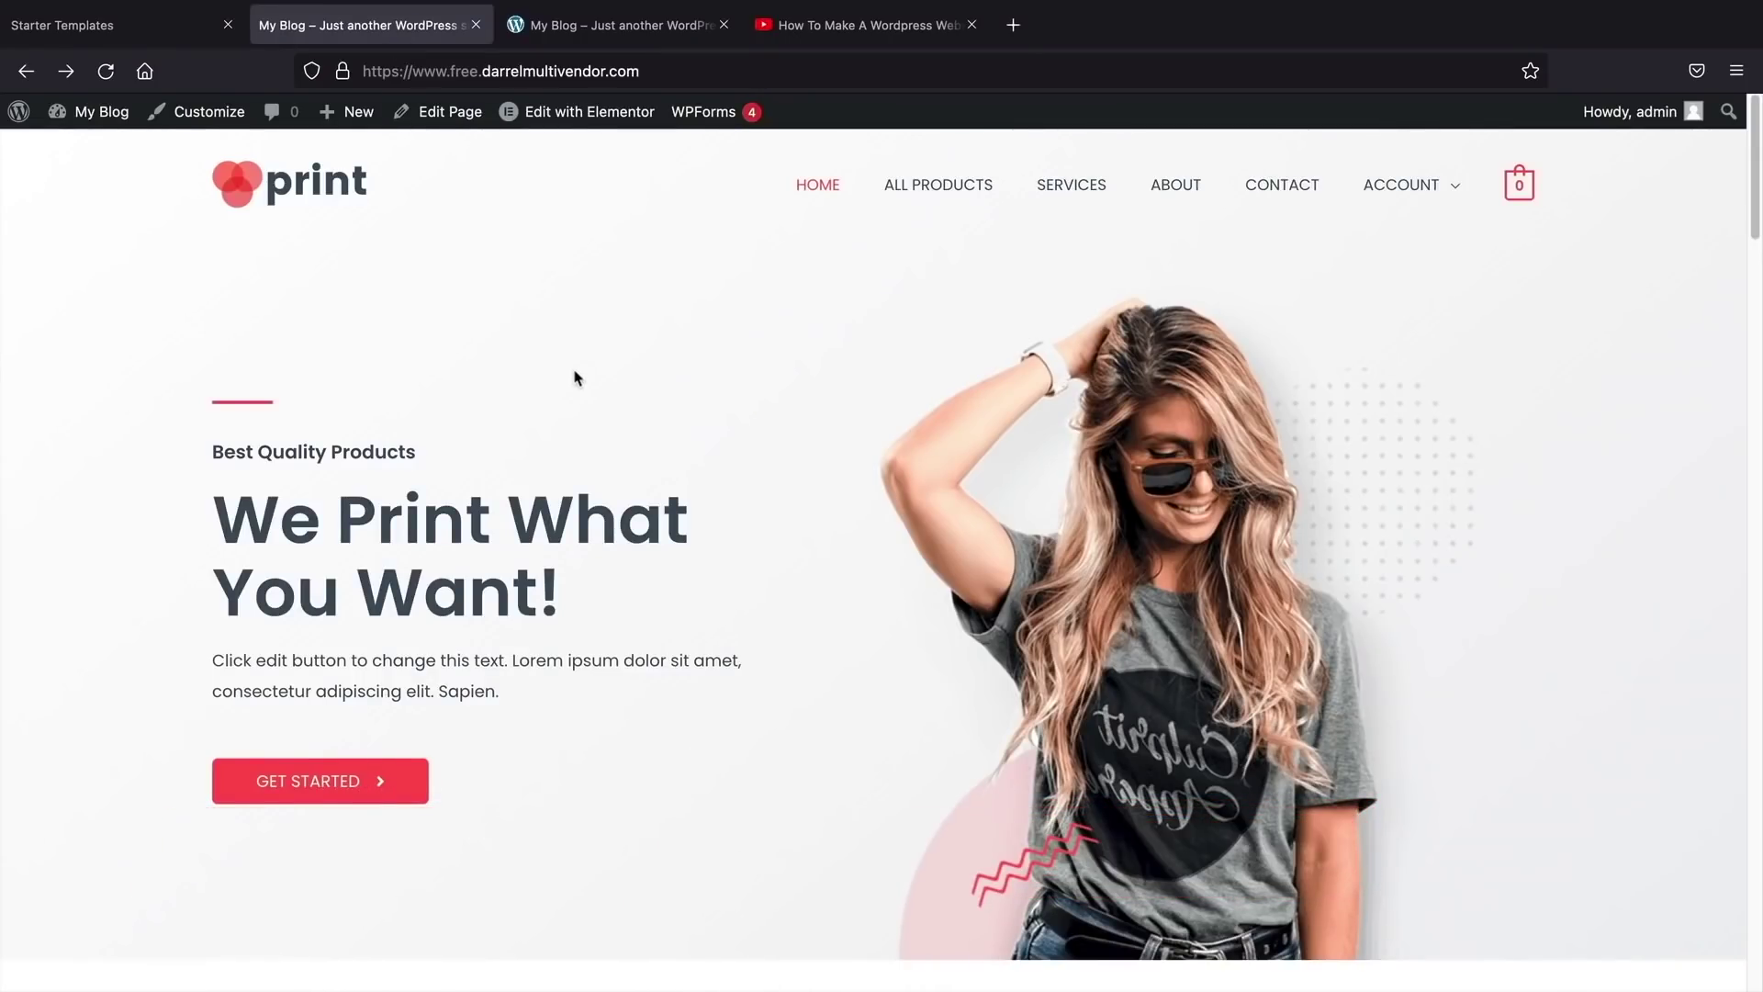
click(586, 117)
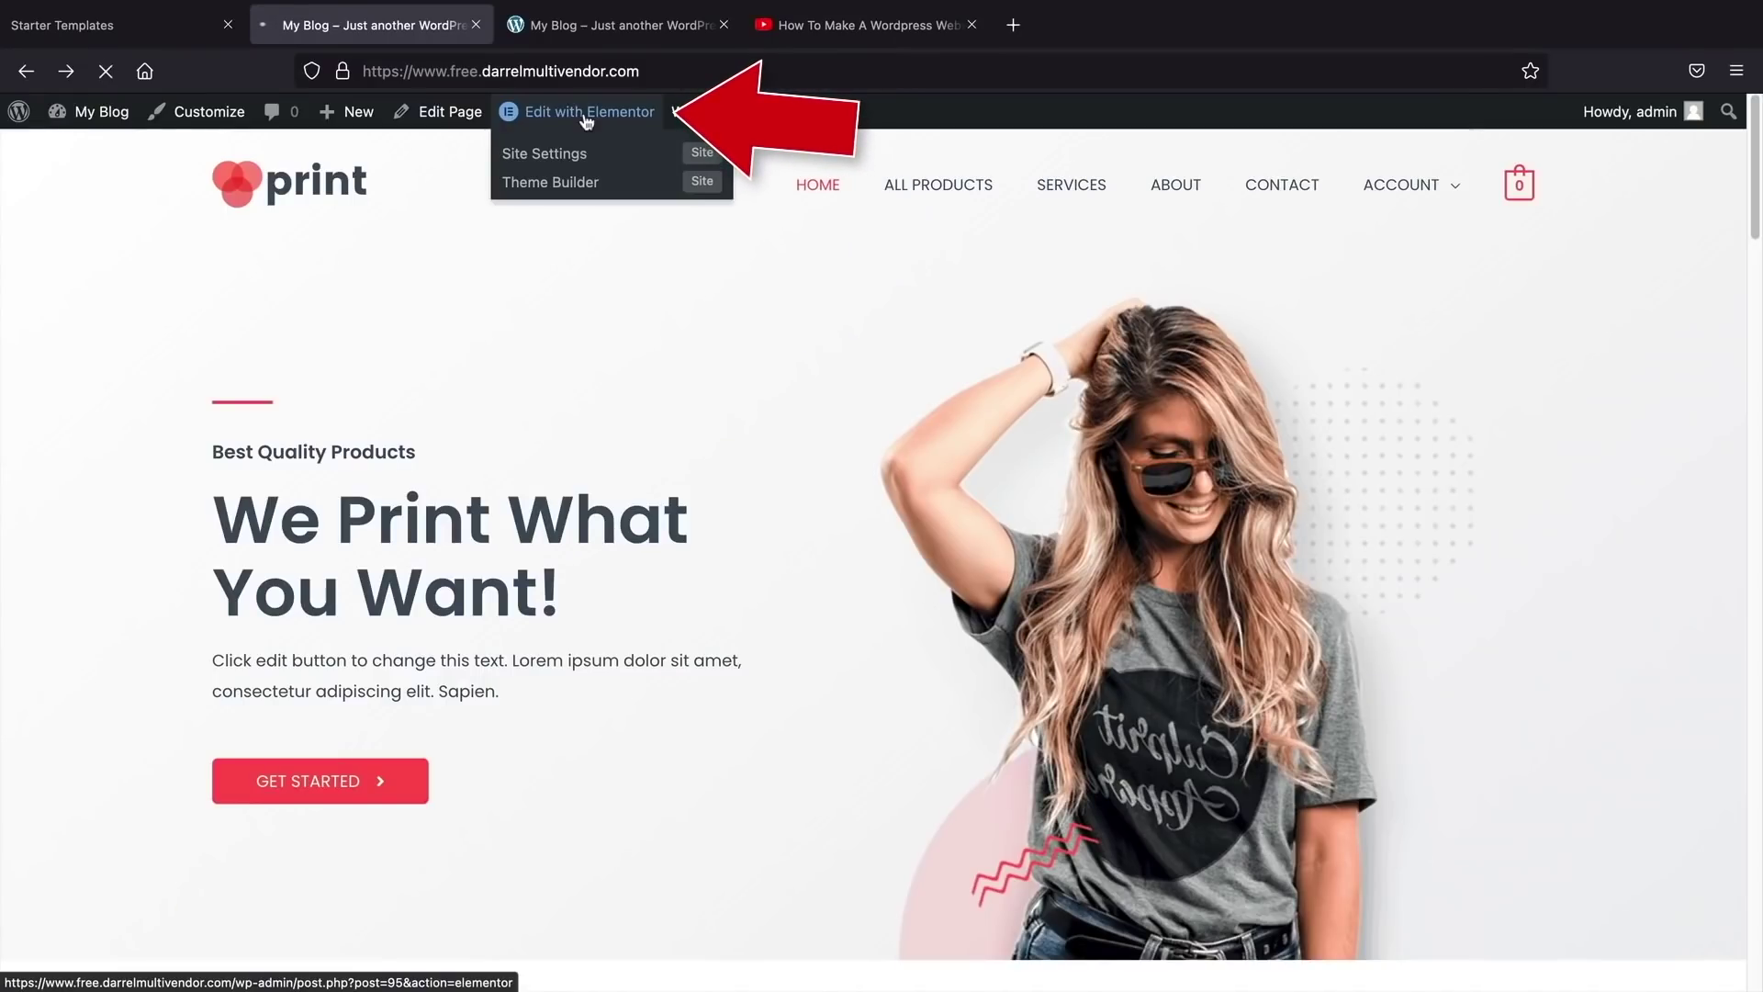
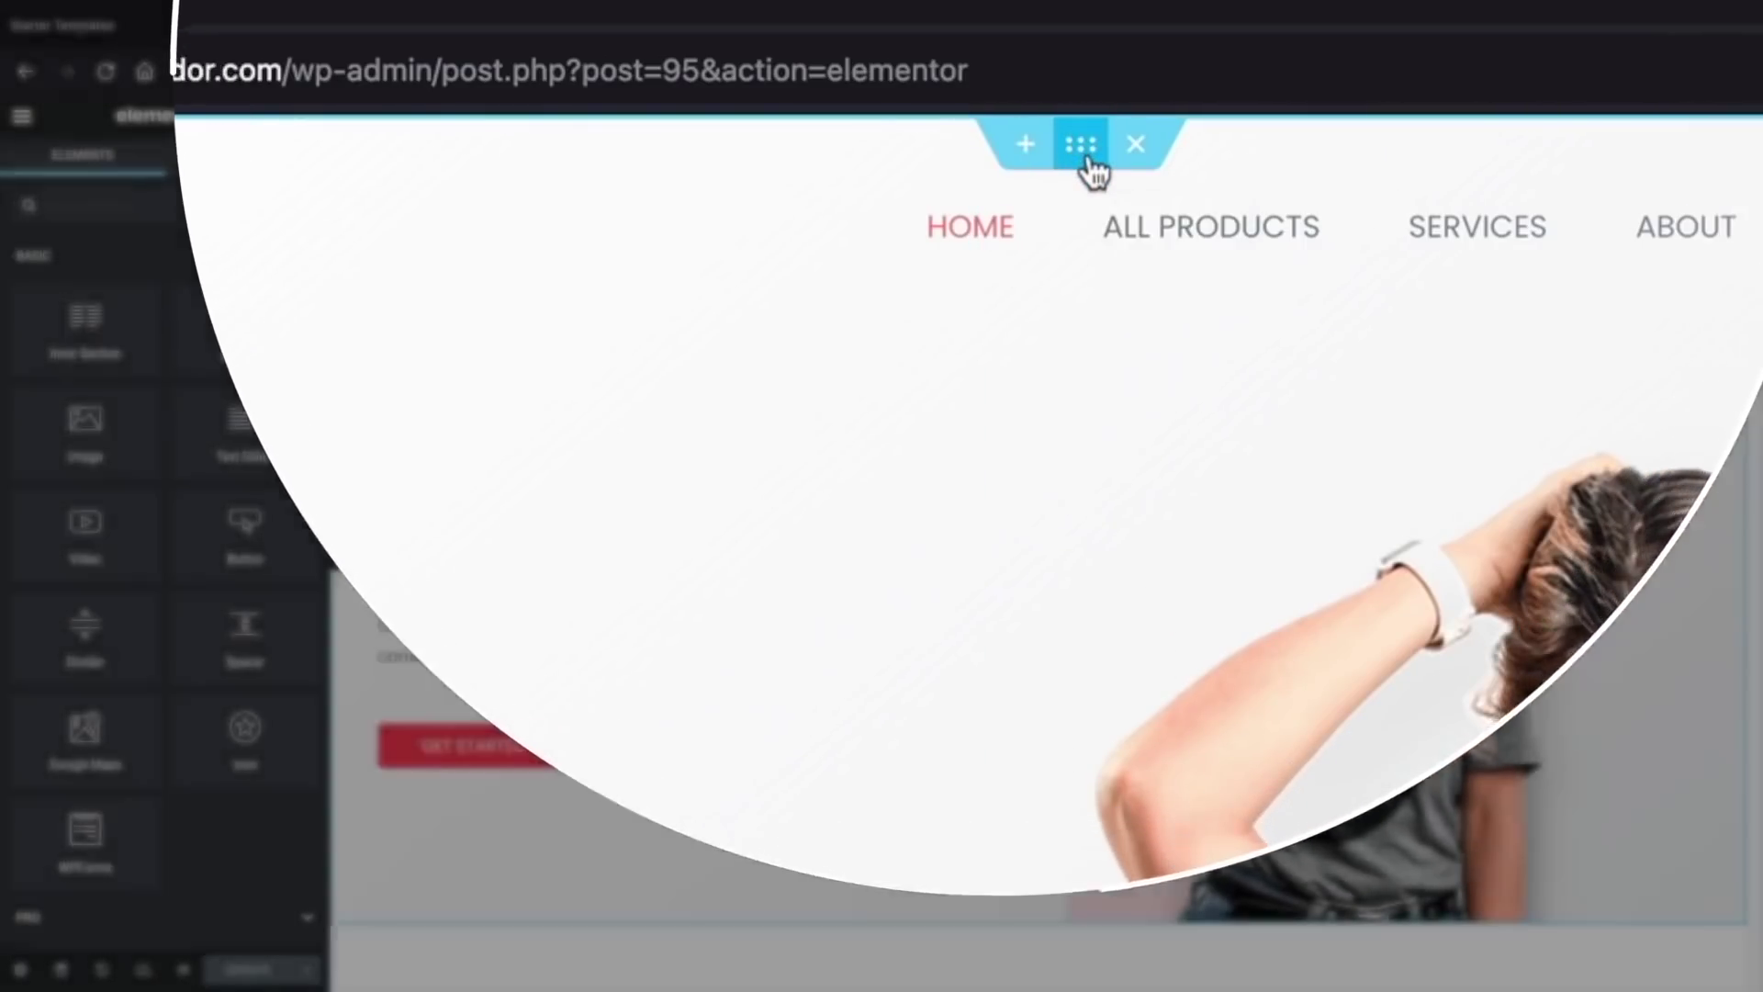
Step: Switch the hero section's background type from gradient to Classic and start choosing an image
click(1084, 152)
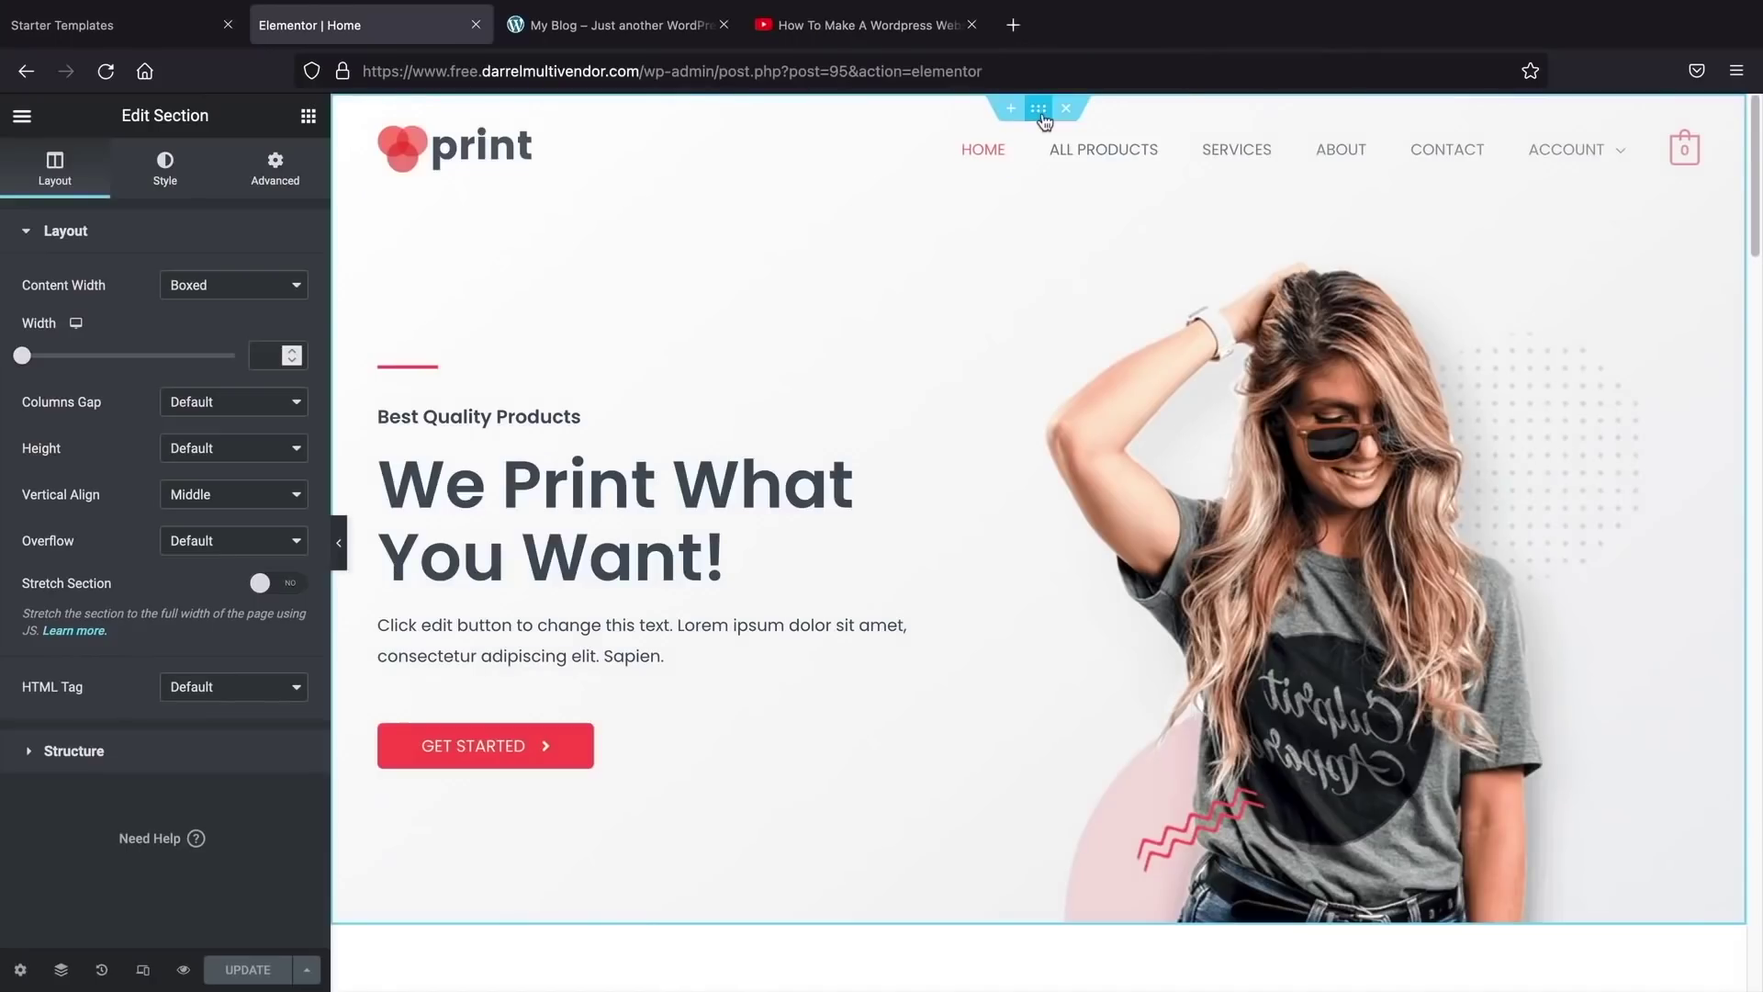
click(168, 179)
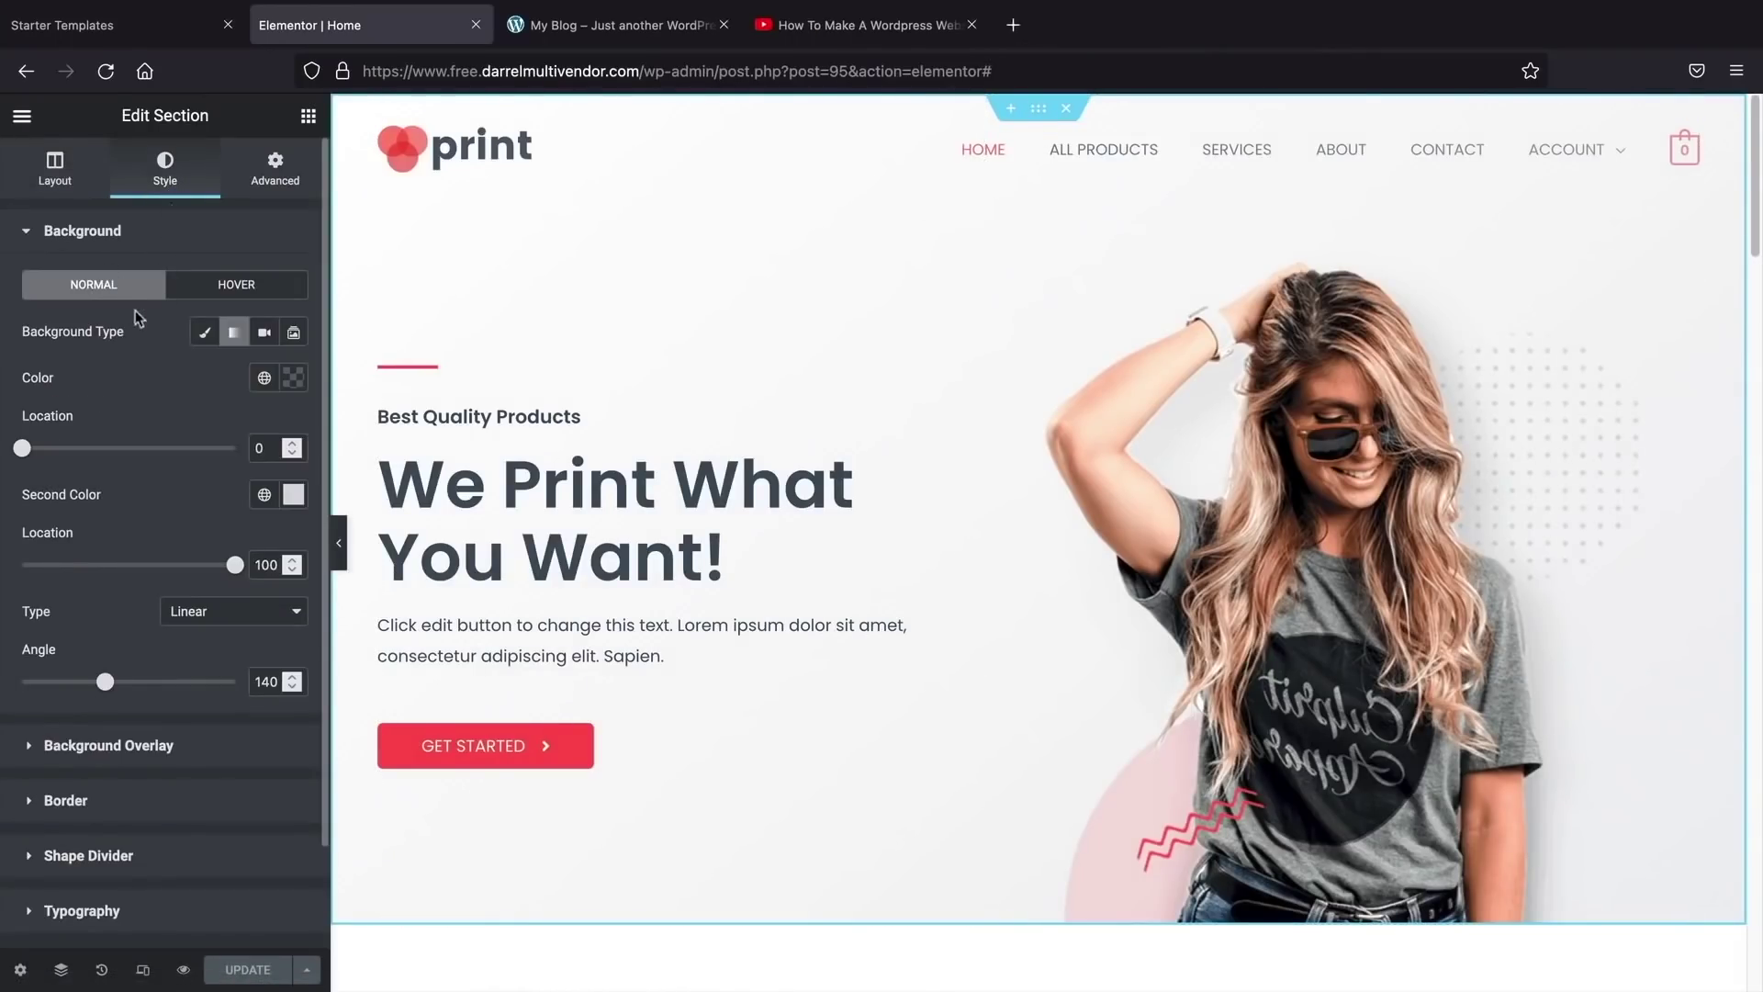
click(205, 334)
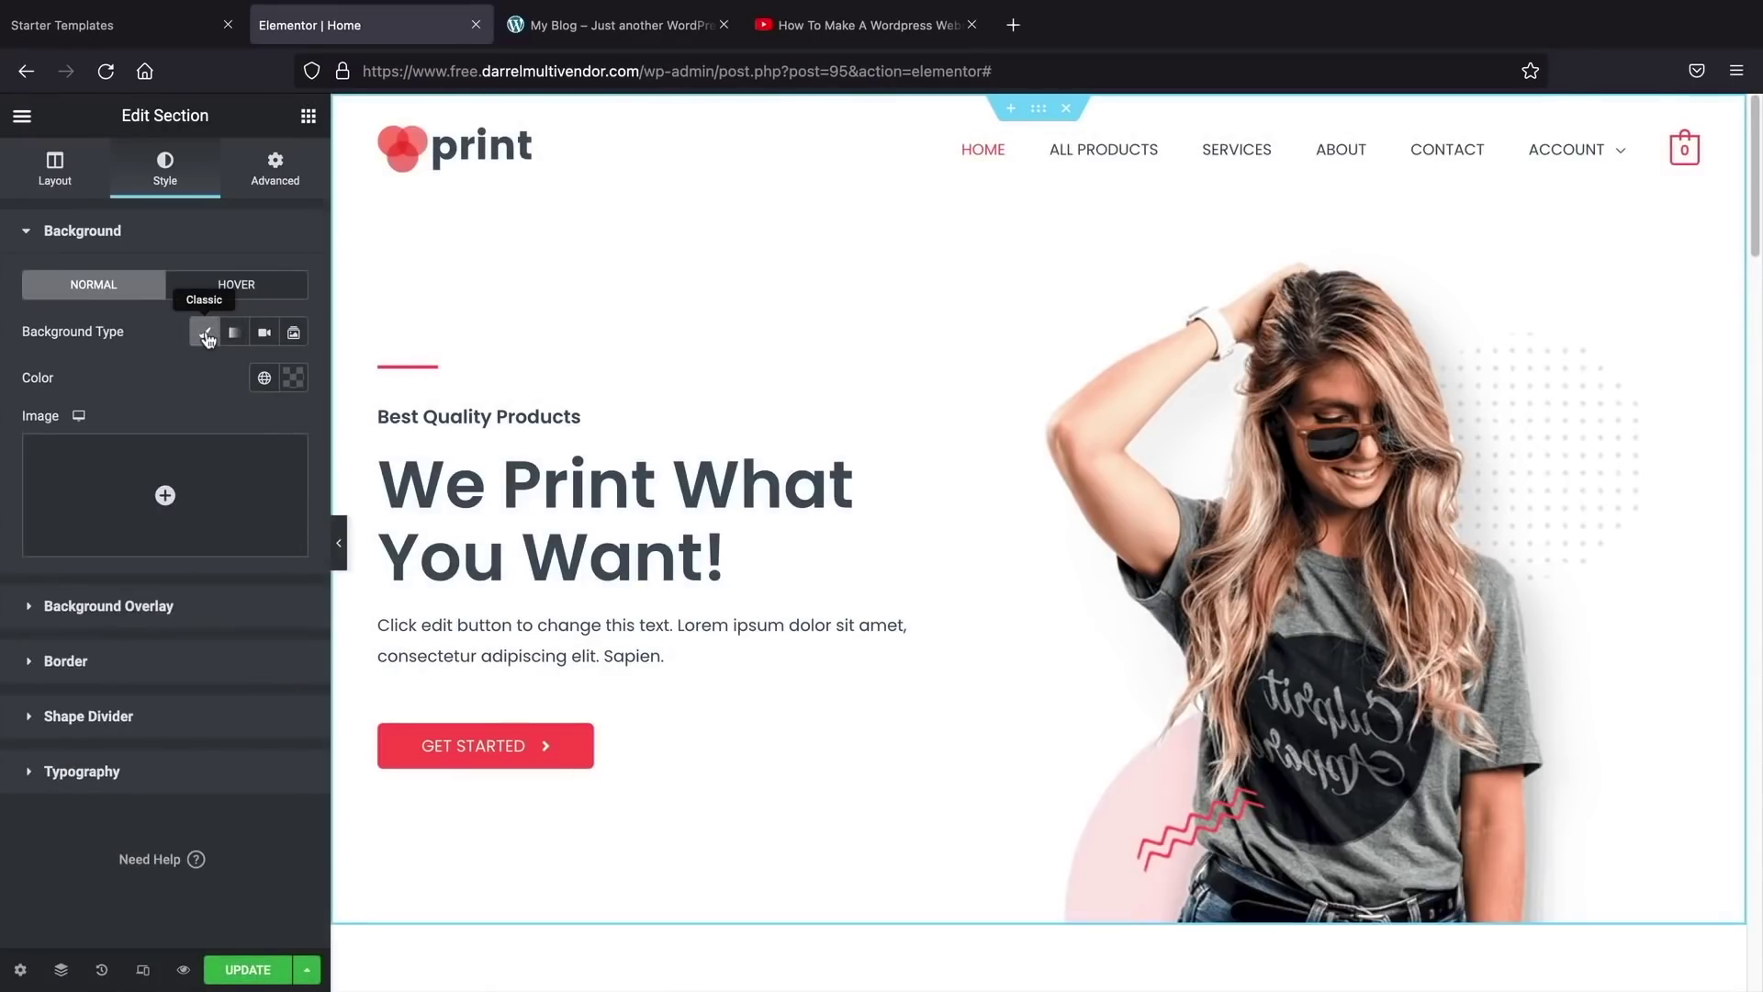
click(156, 501)
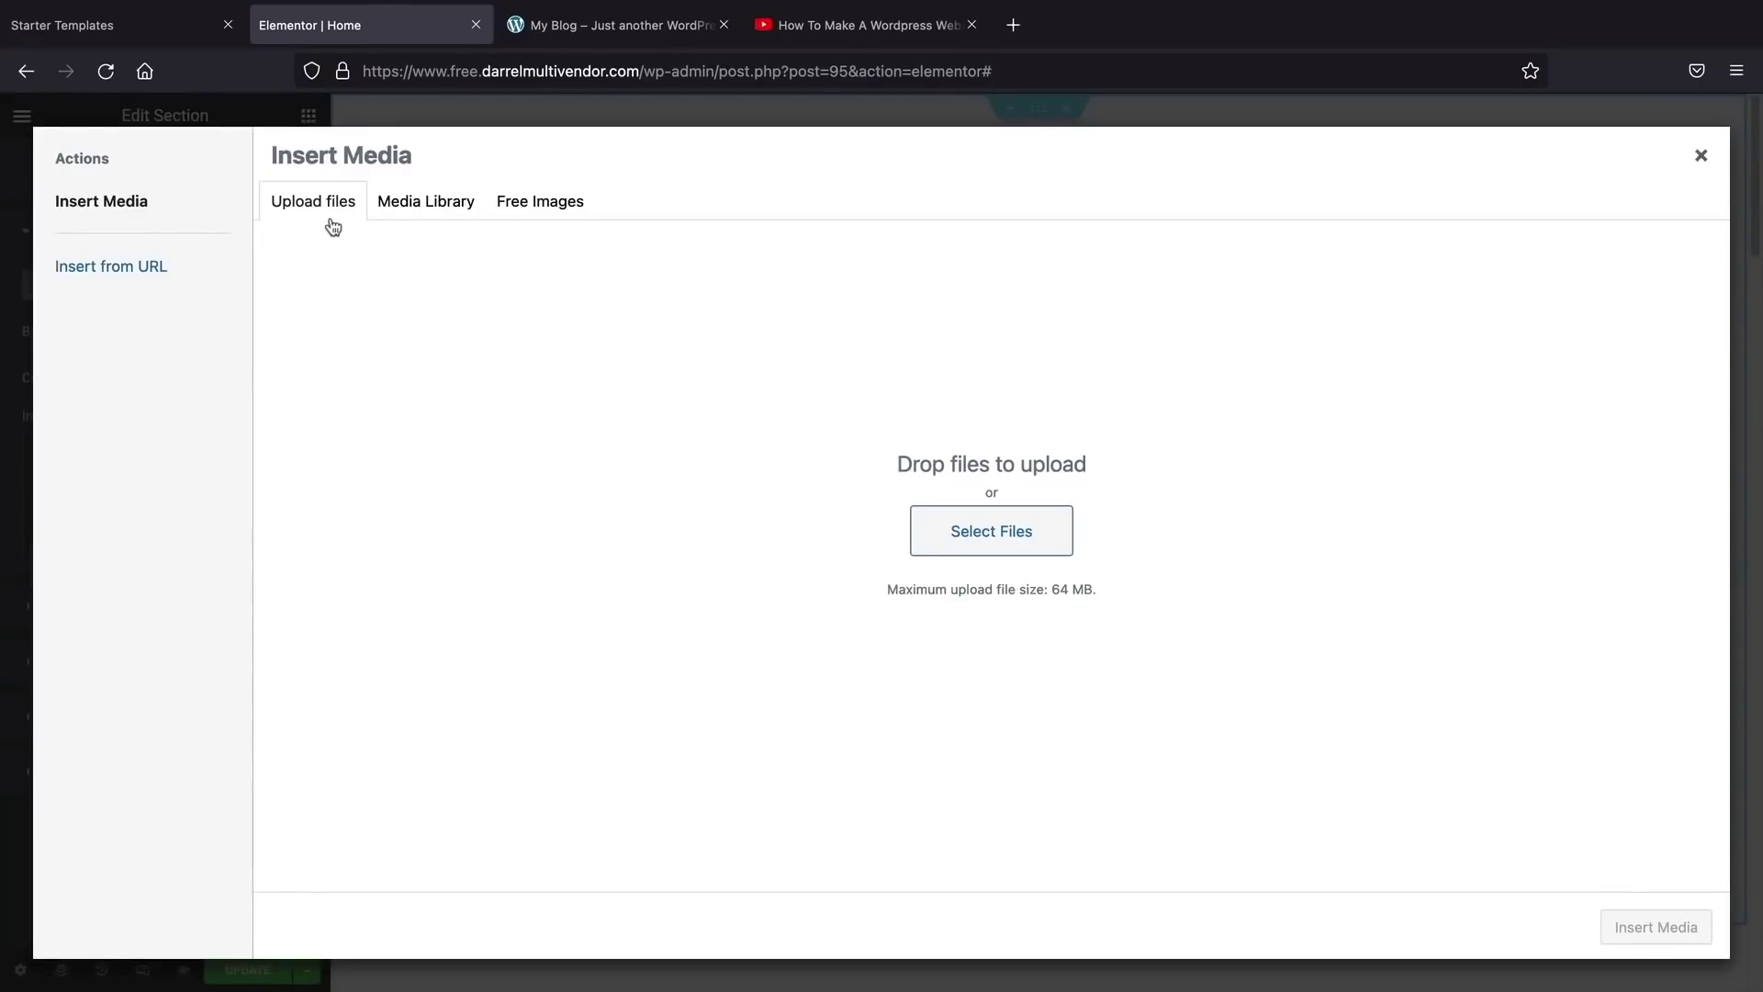
Step: Search the free stock images for 'sunset' and browse the results, then return to Upload files
click(535, 207)
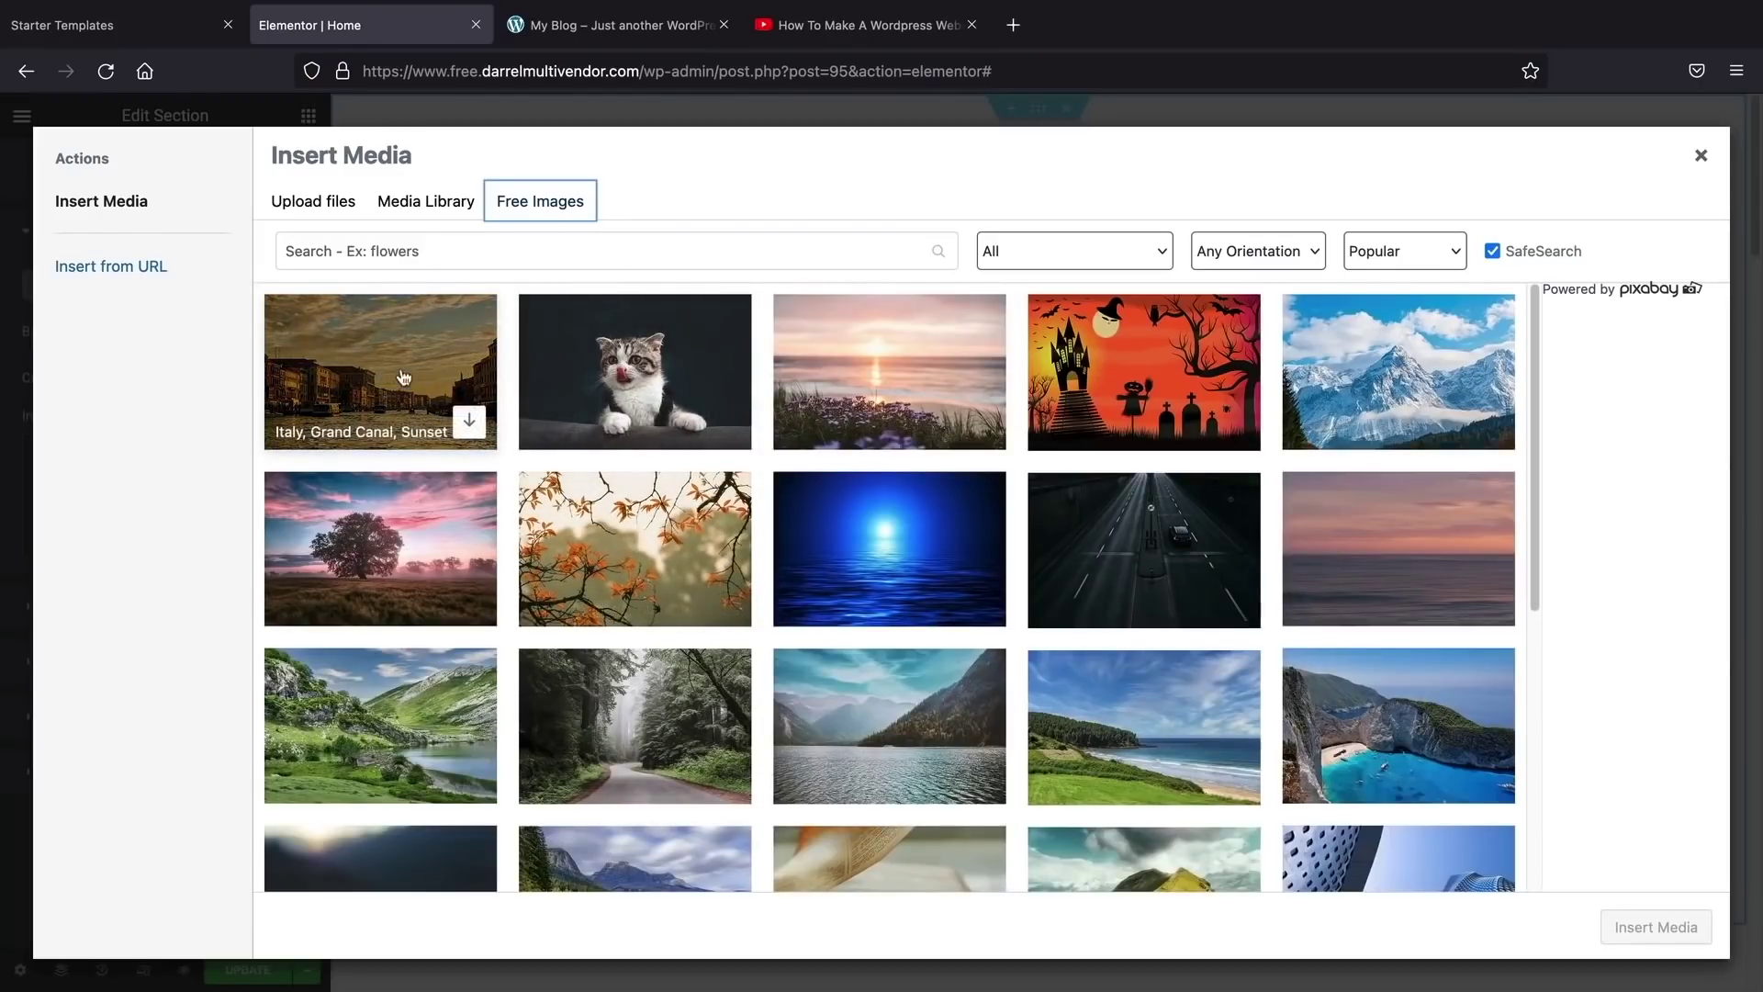
click(507, 255)
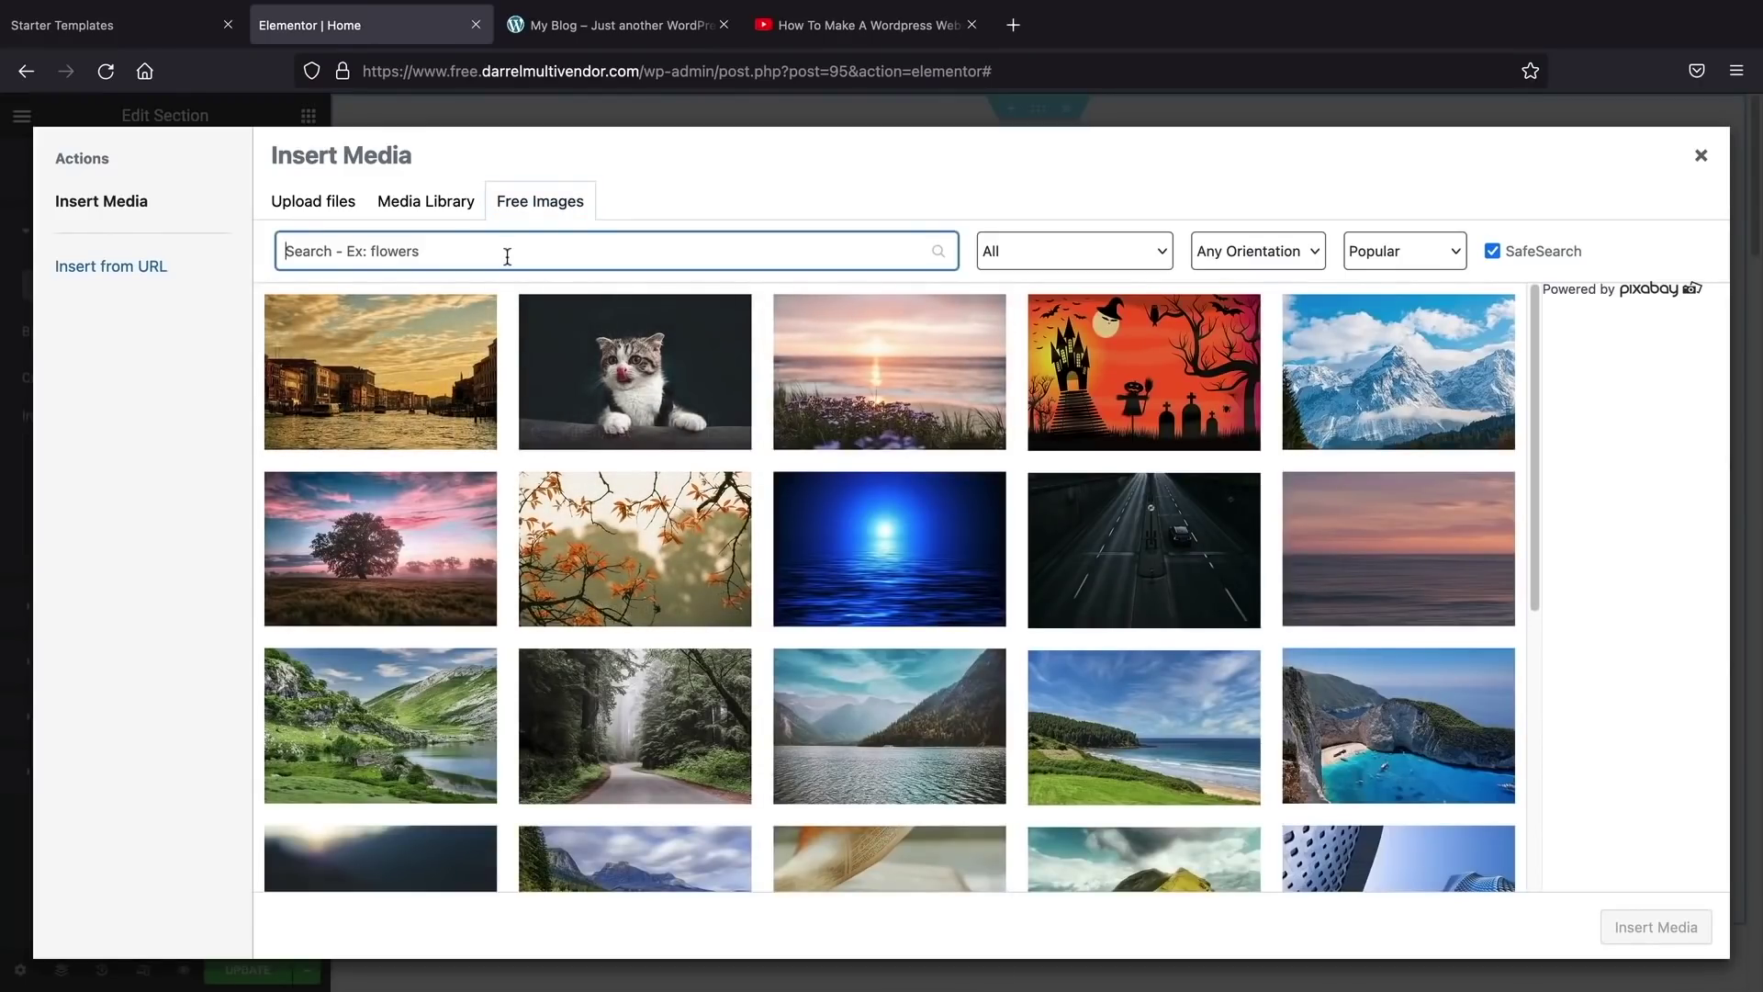
text(sunset)
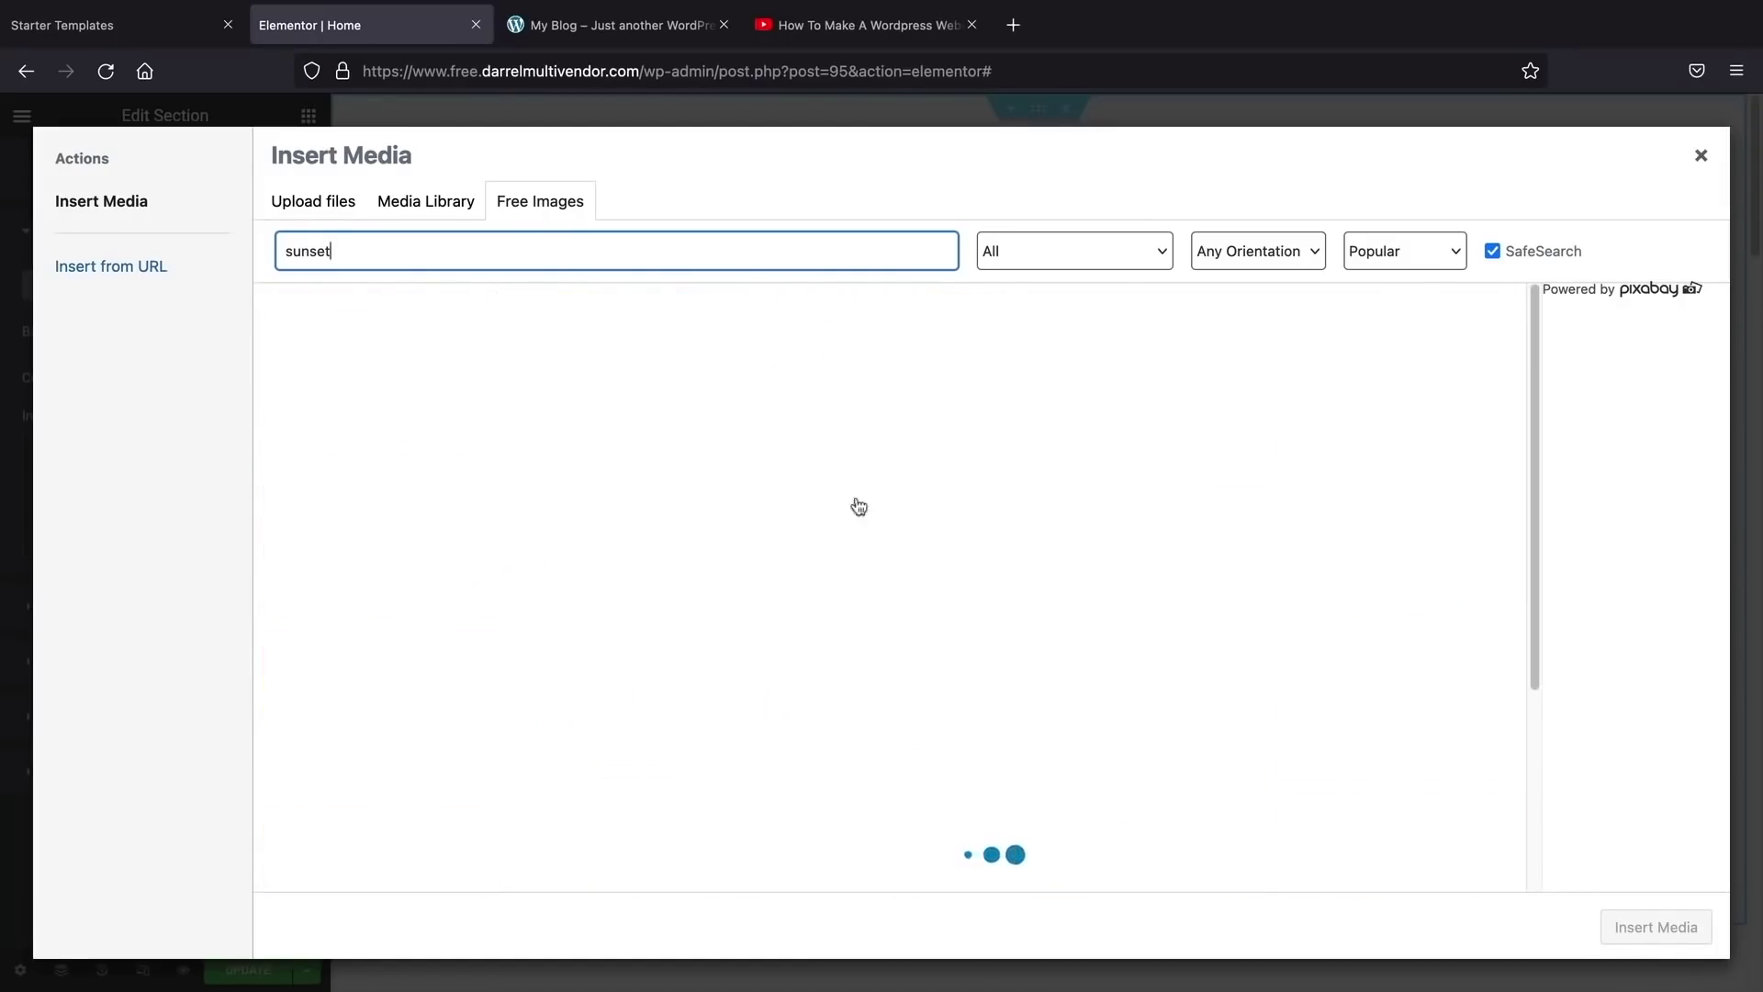
scroll(860, 501, down, 5)
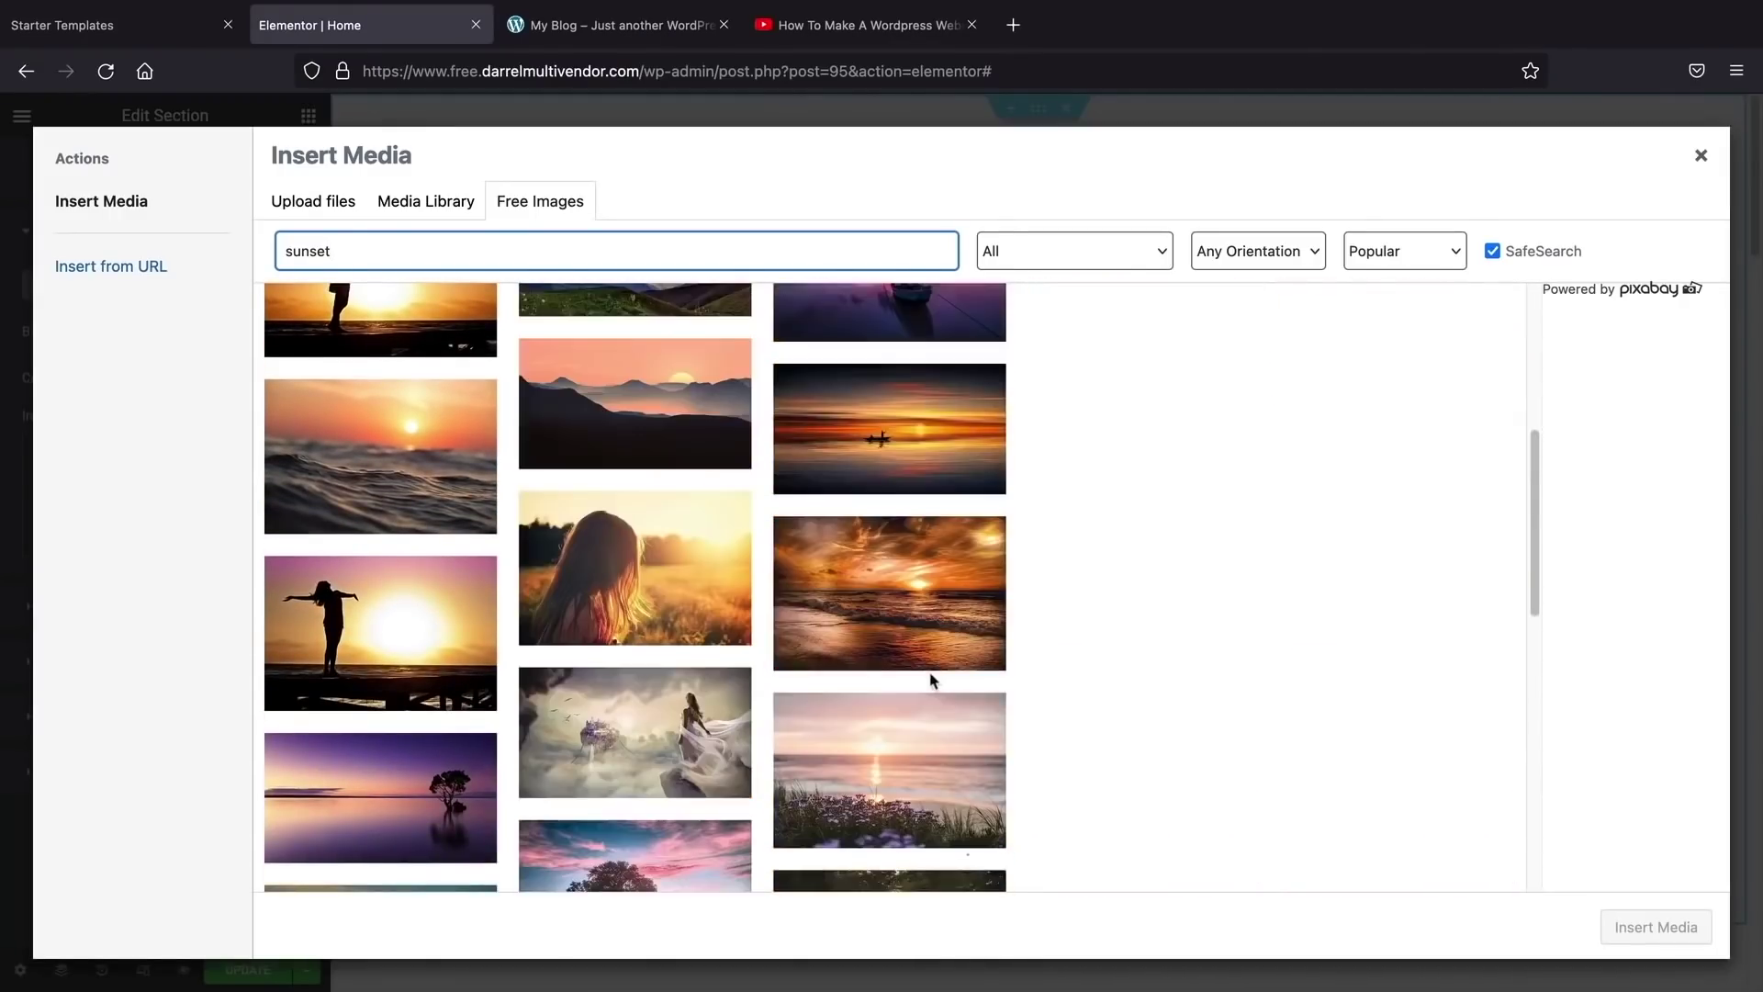
scroll(900, 670, down, 1)
scroll(870, 666, down, 1)
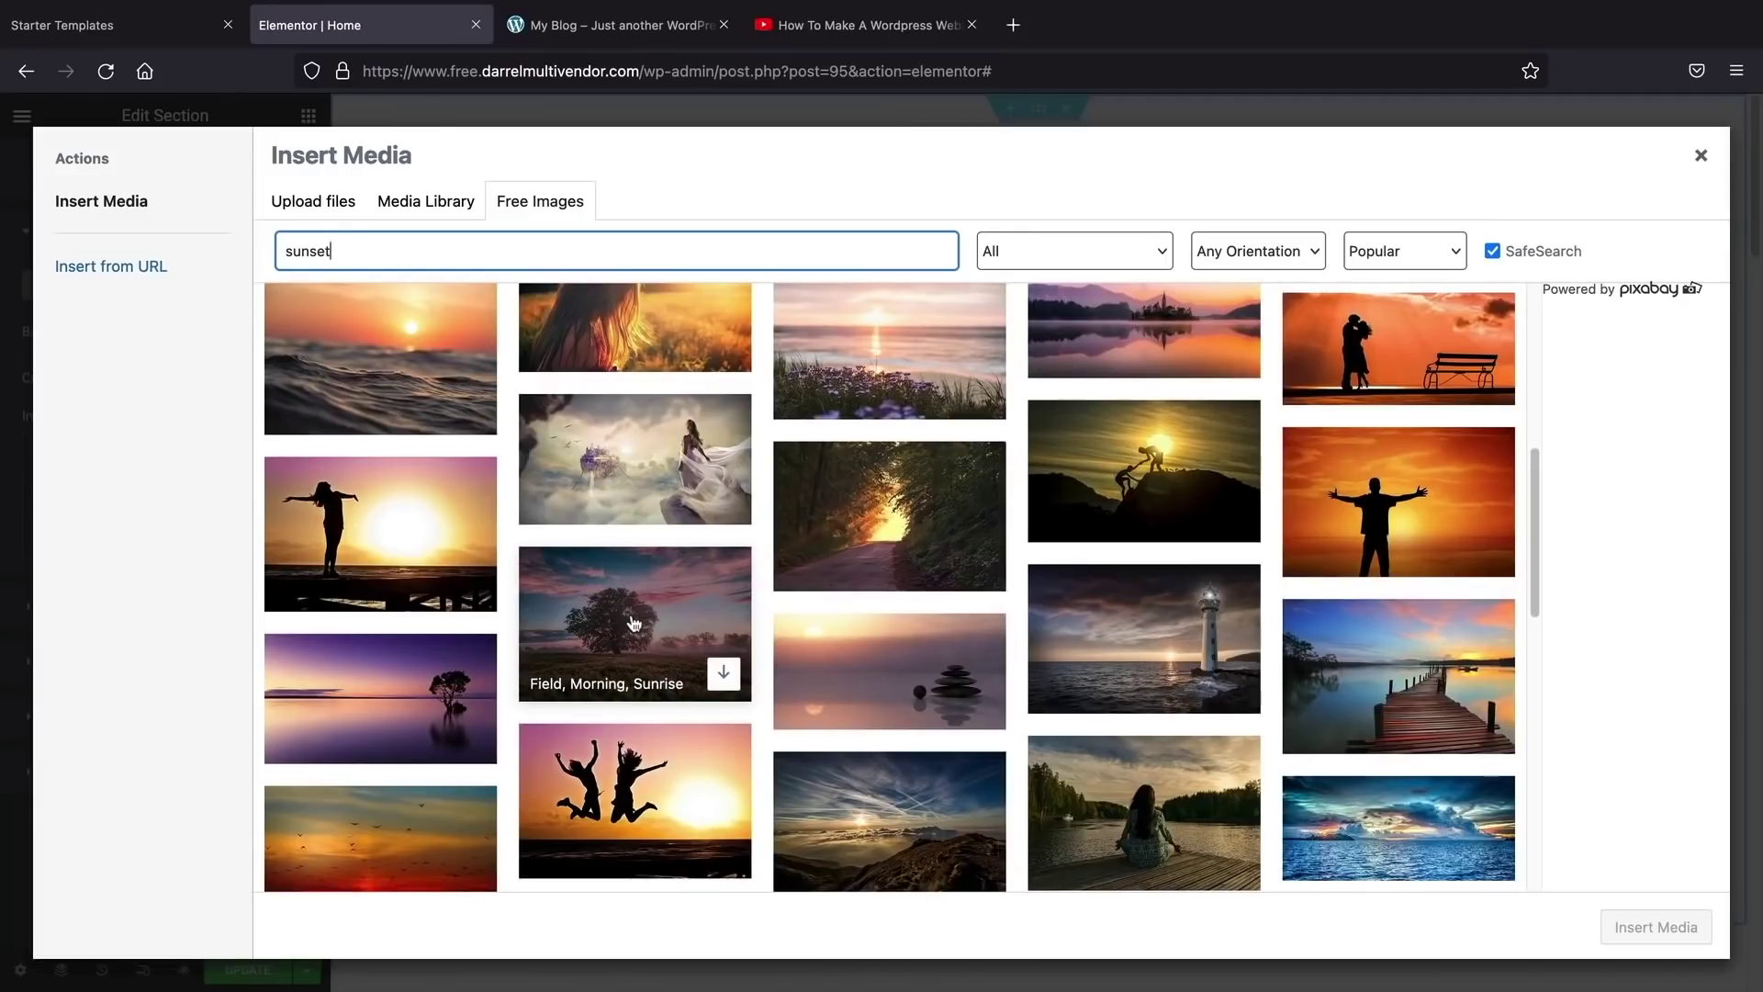
scroll(634, 624, up, 6)
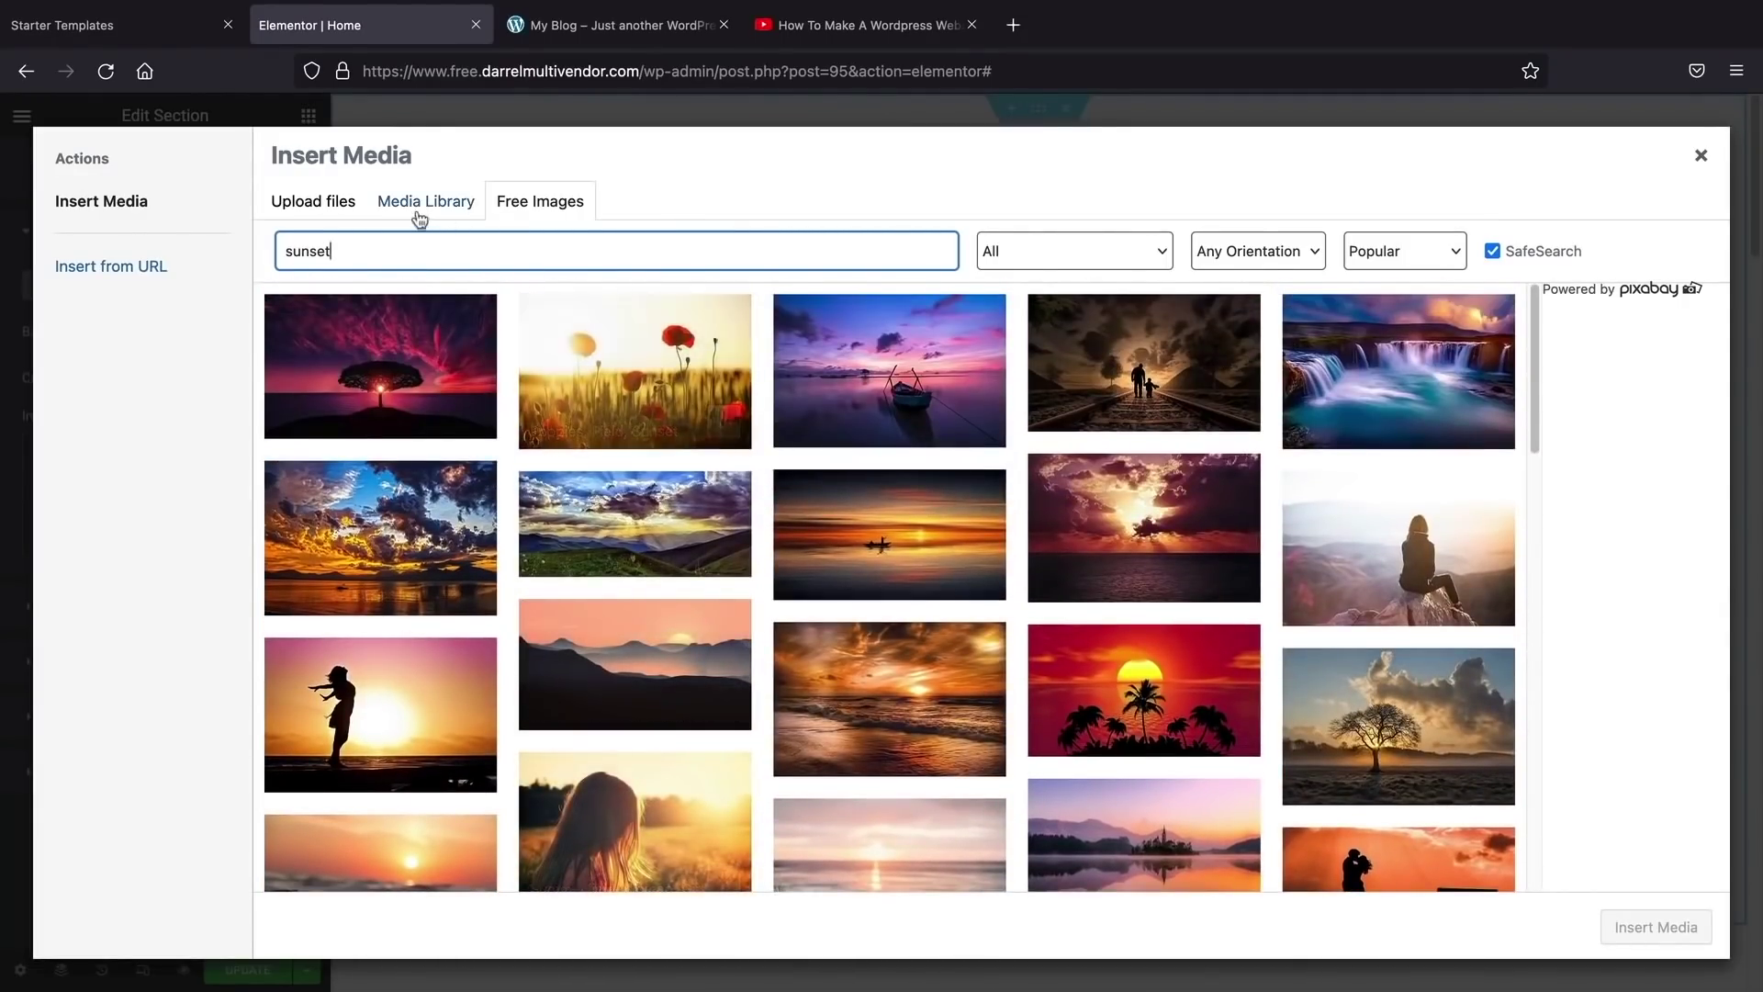
click(321, 203)
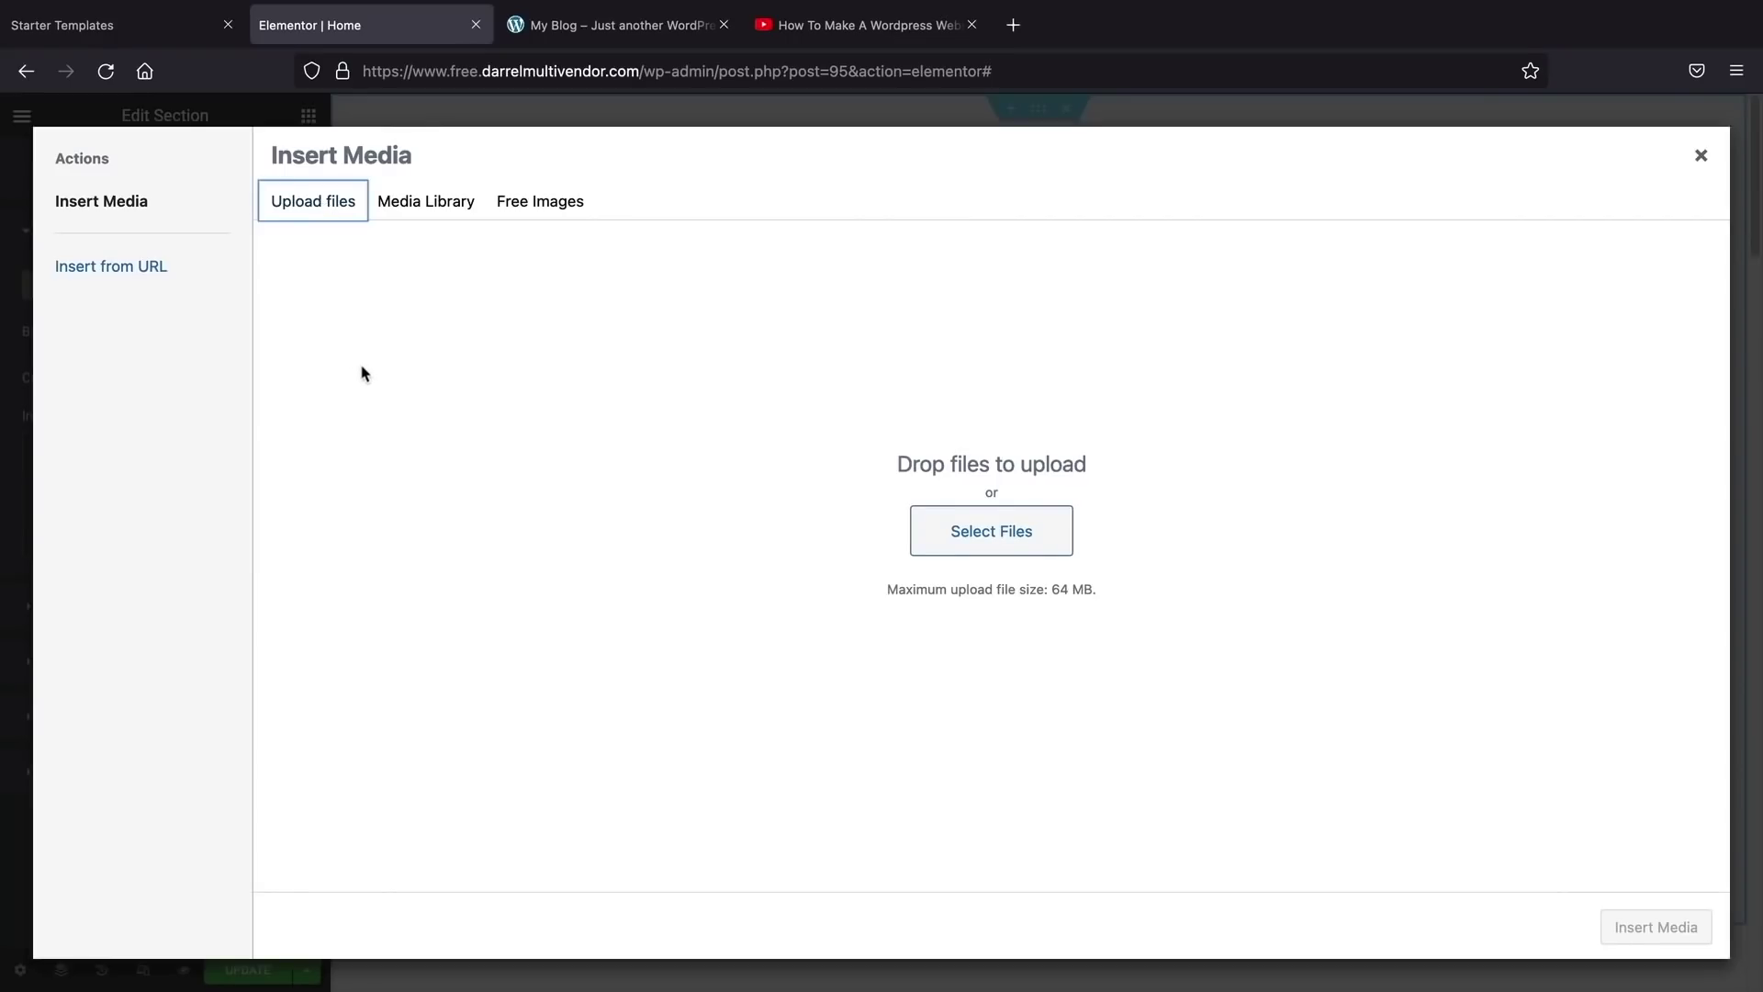
Step: Upload a batch of images from the media_library_export folder to the Media Library
click(1018, 538)
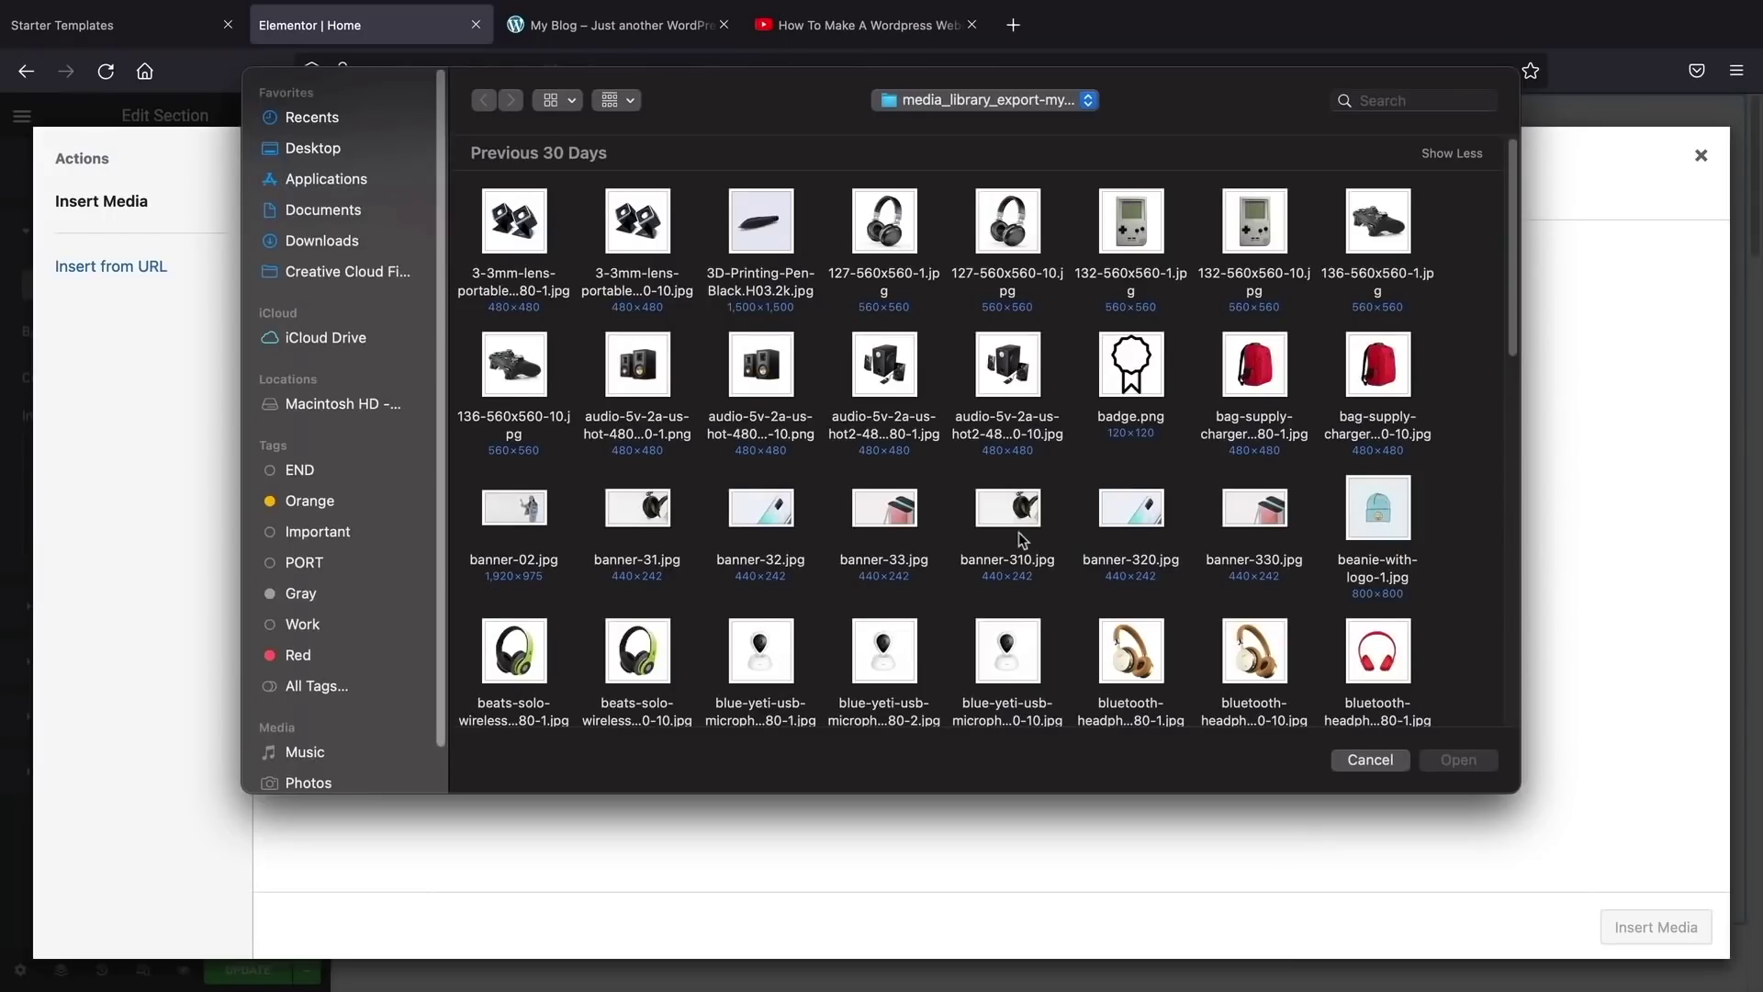
drag(1465, 207, 512, 591)
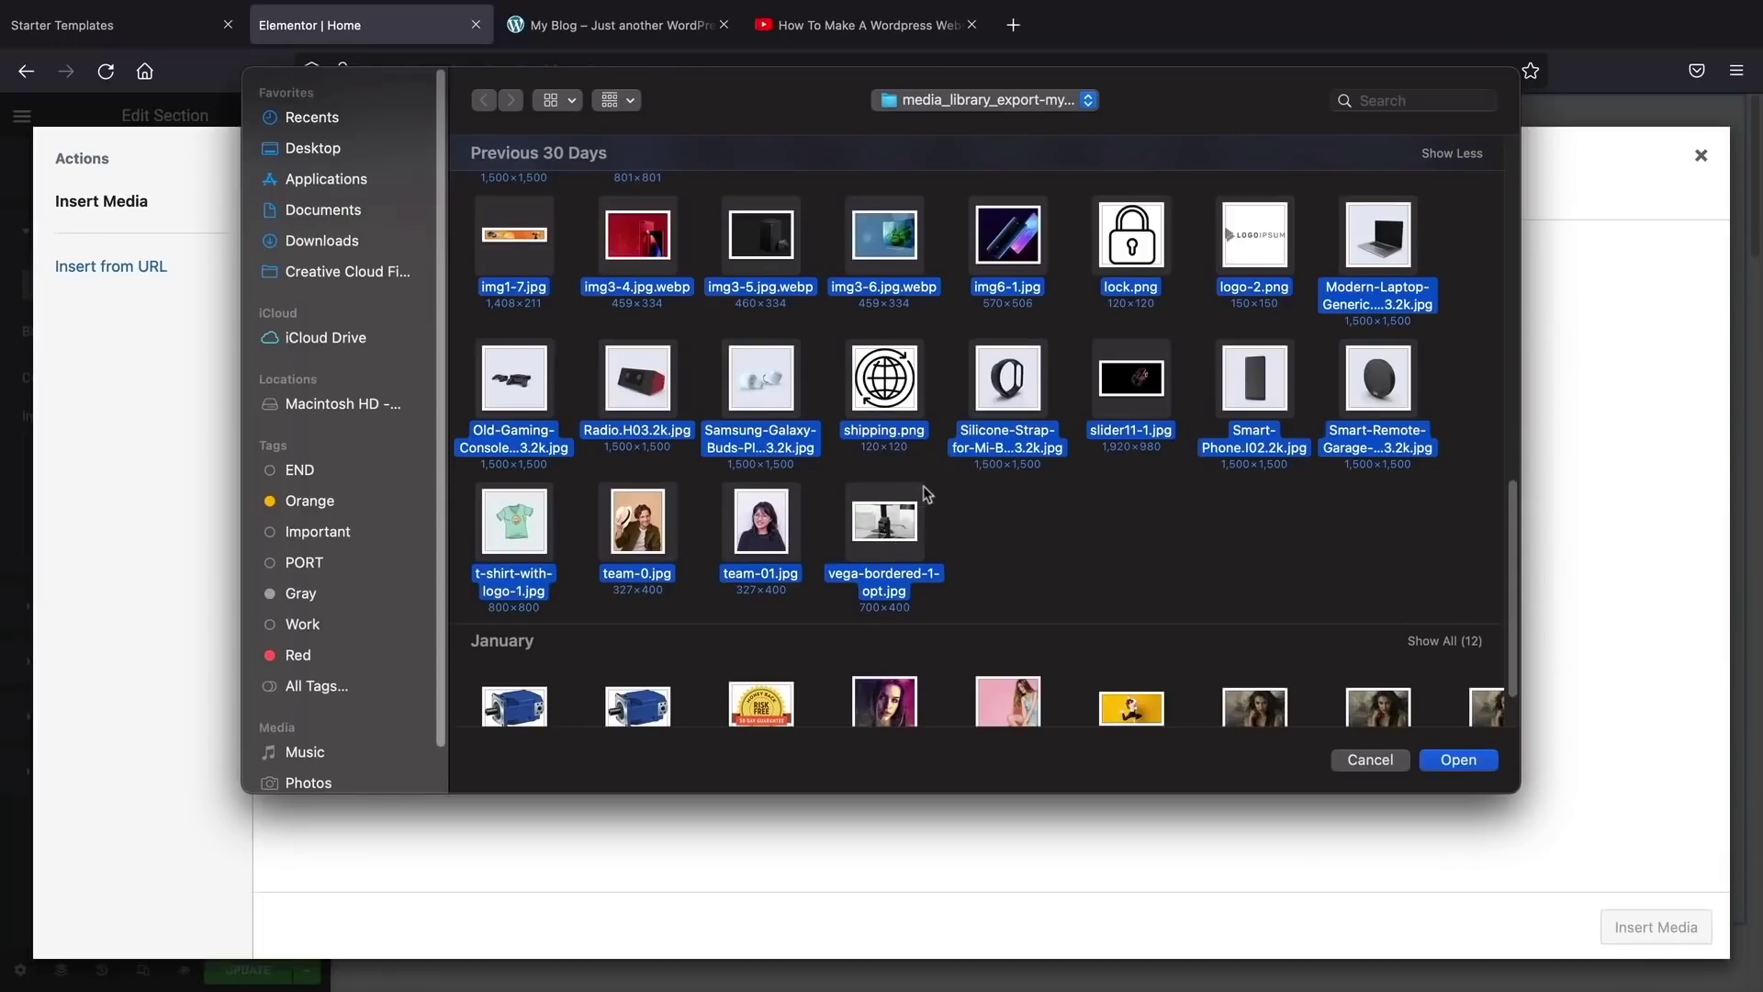
click(1474, 764)
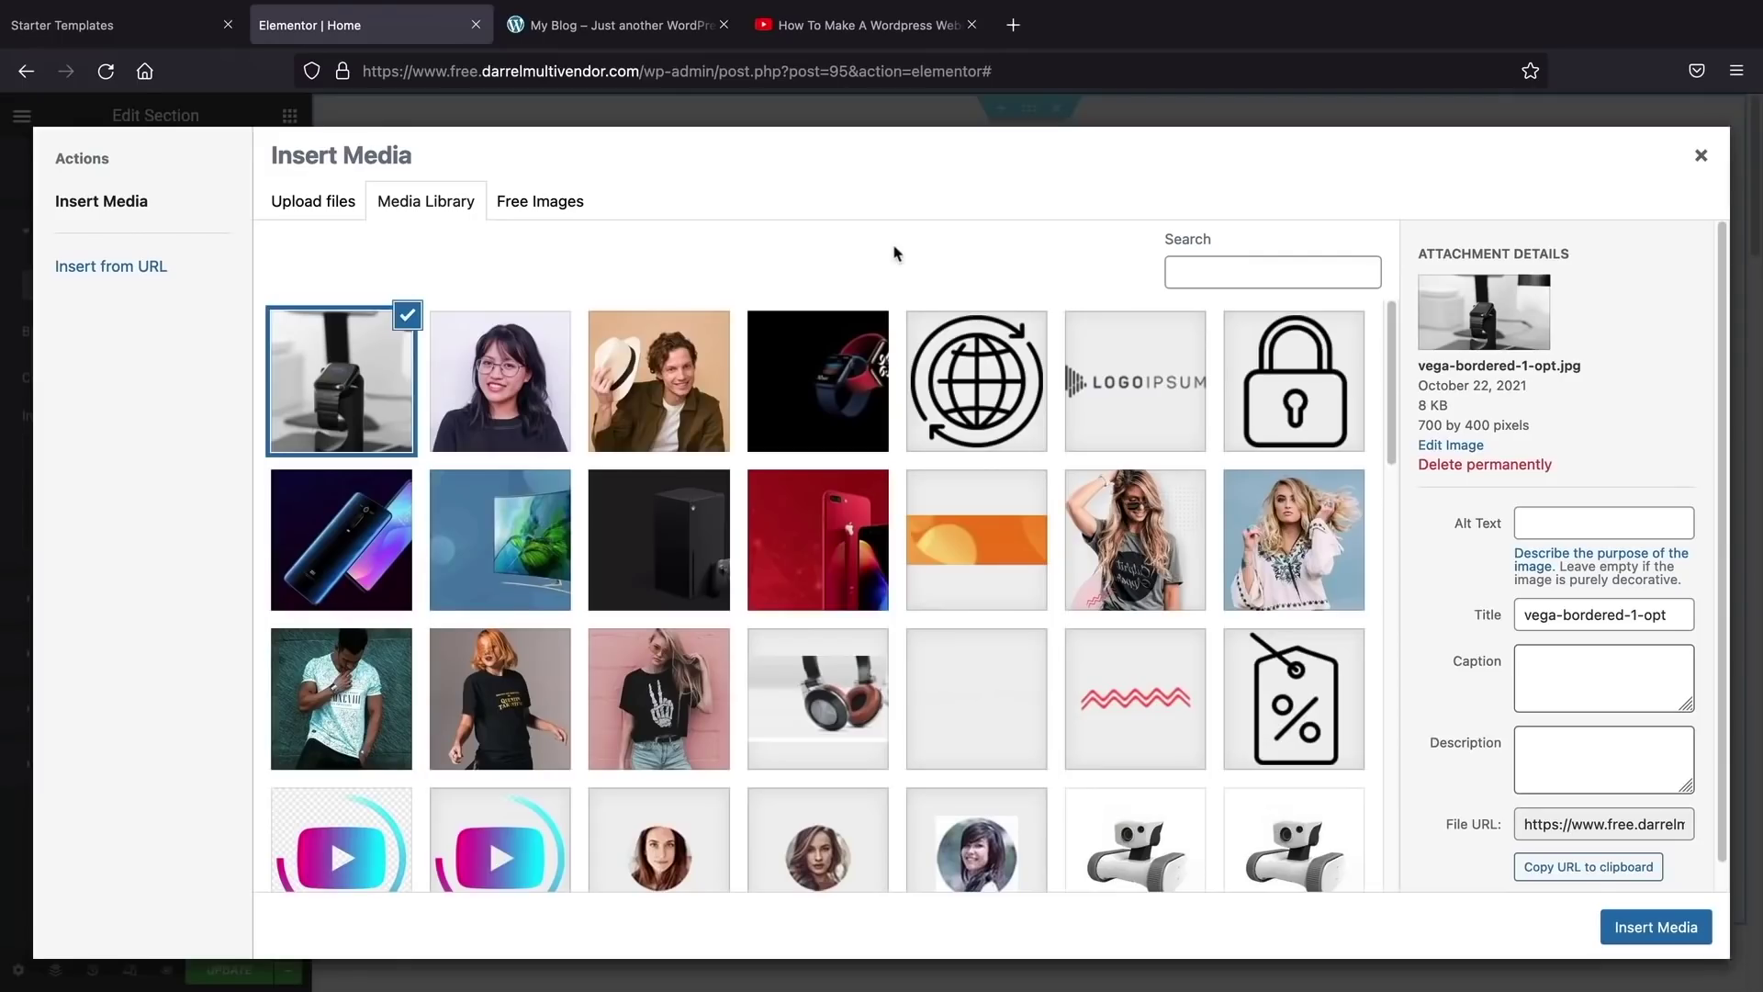
Step: Insert the hu477.jpg headphones photo as the hero section's background image
click(827, 691)
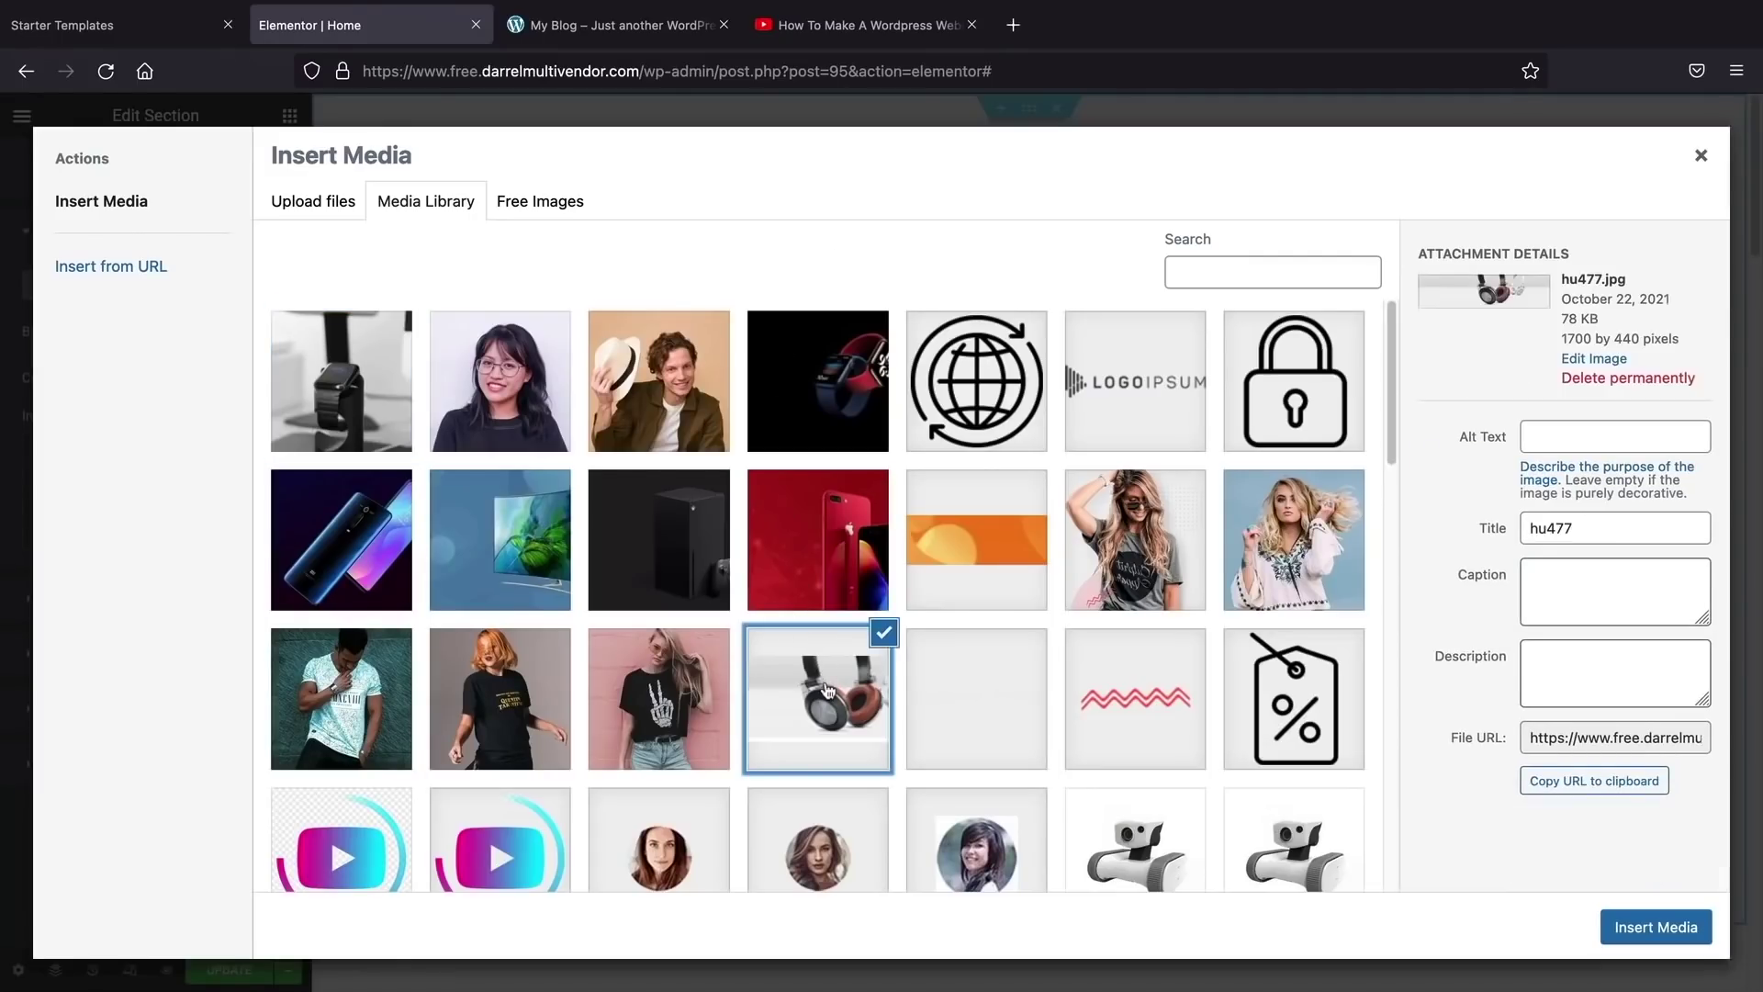
click(1644, 929)
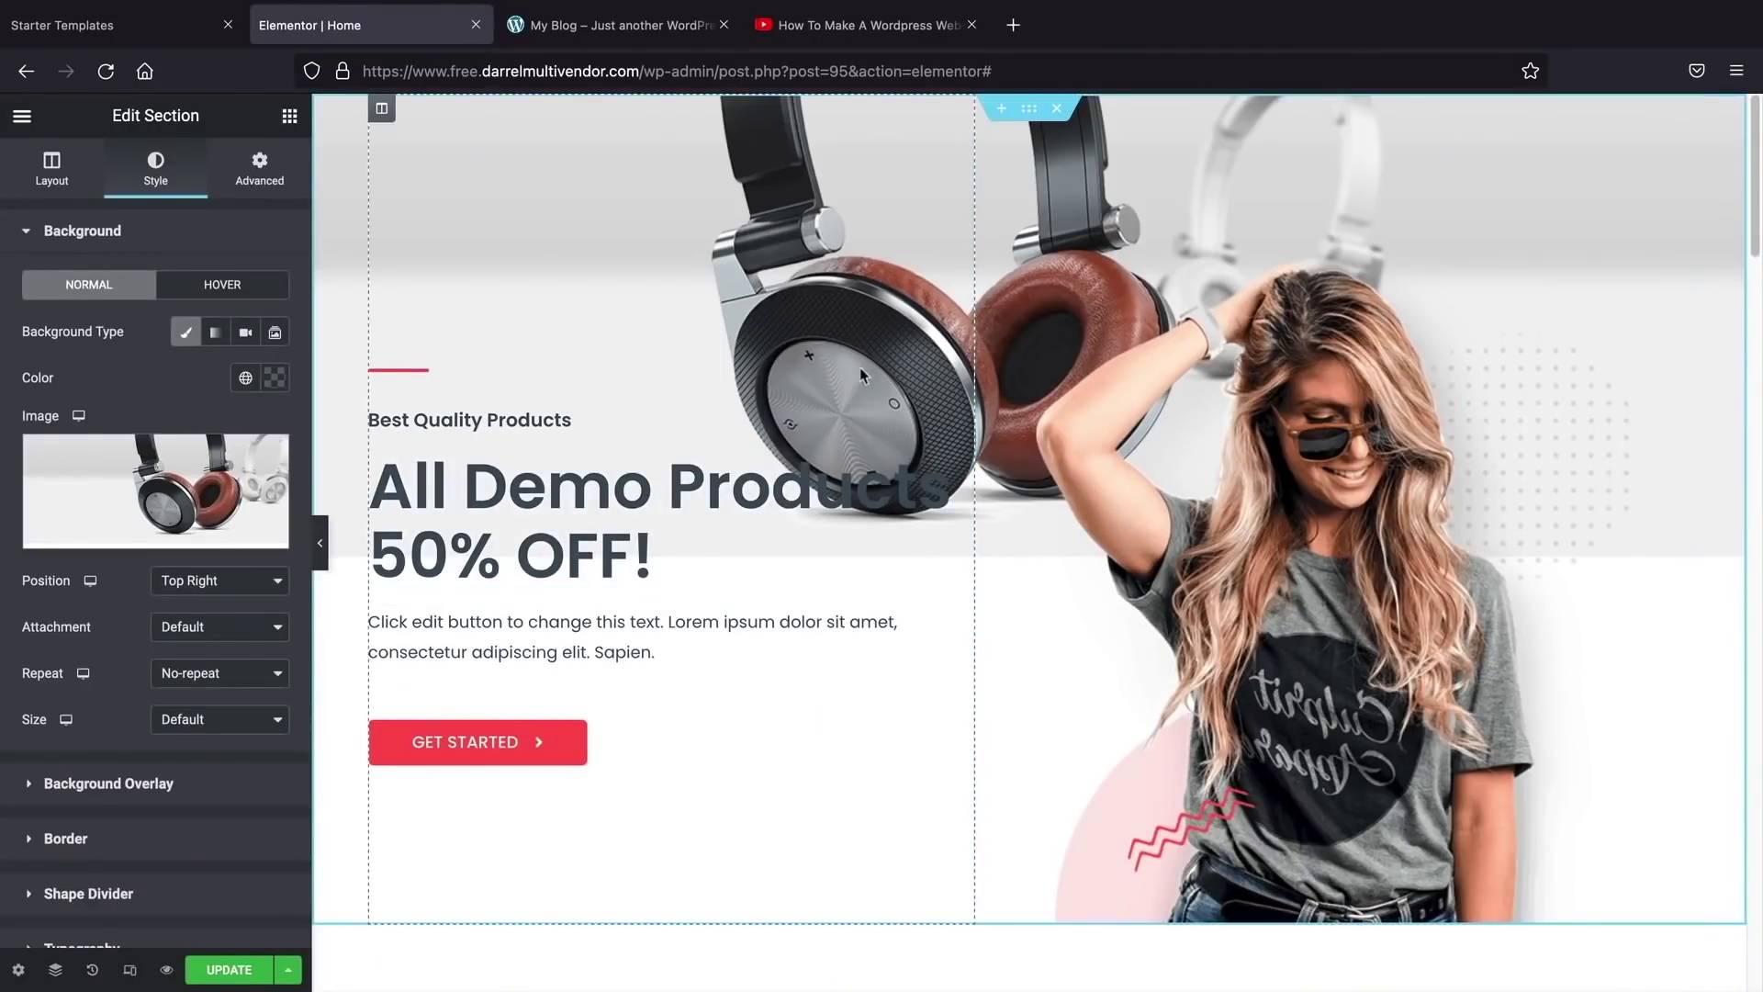
Step: Delete the woman photo from the hero section
click(1215, 563)
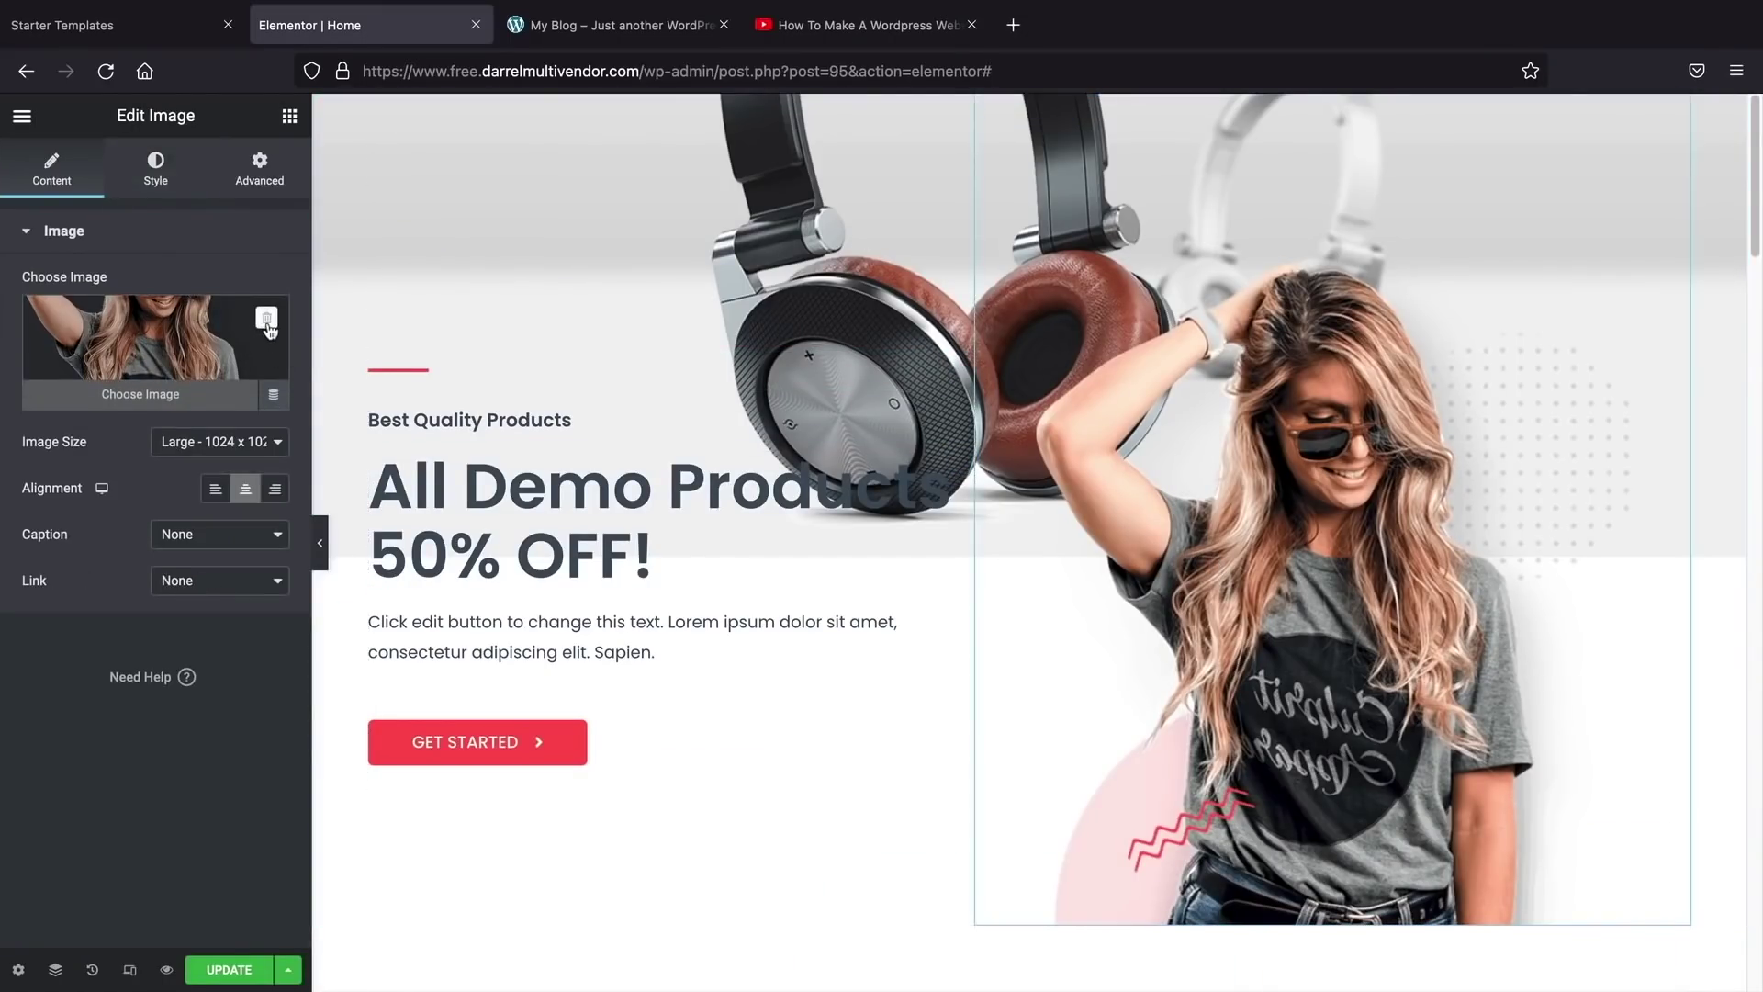
click(266, 319)
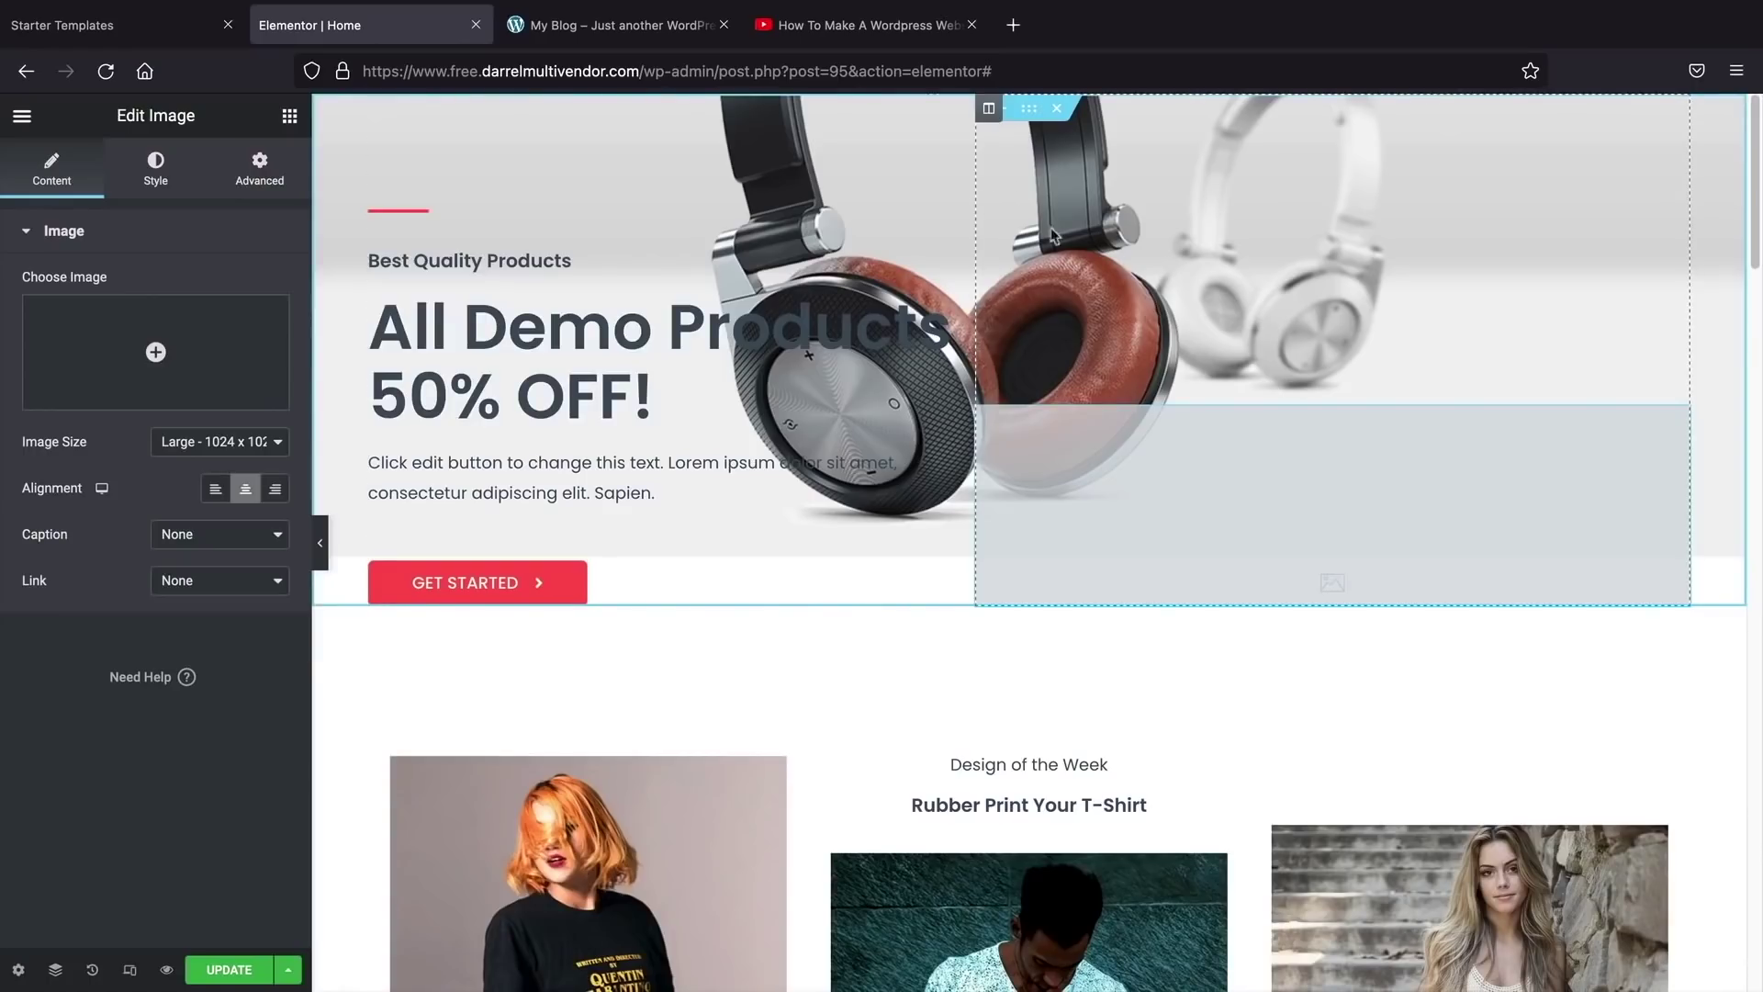
click(1030, 115)
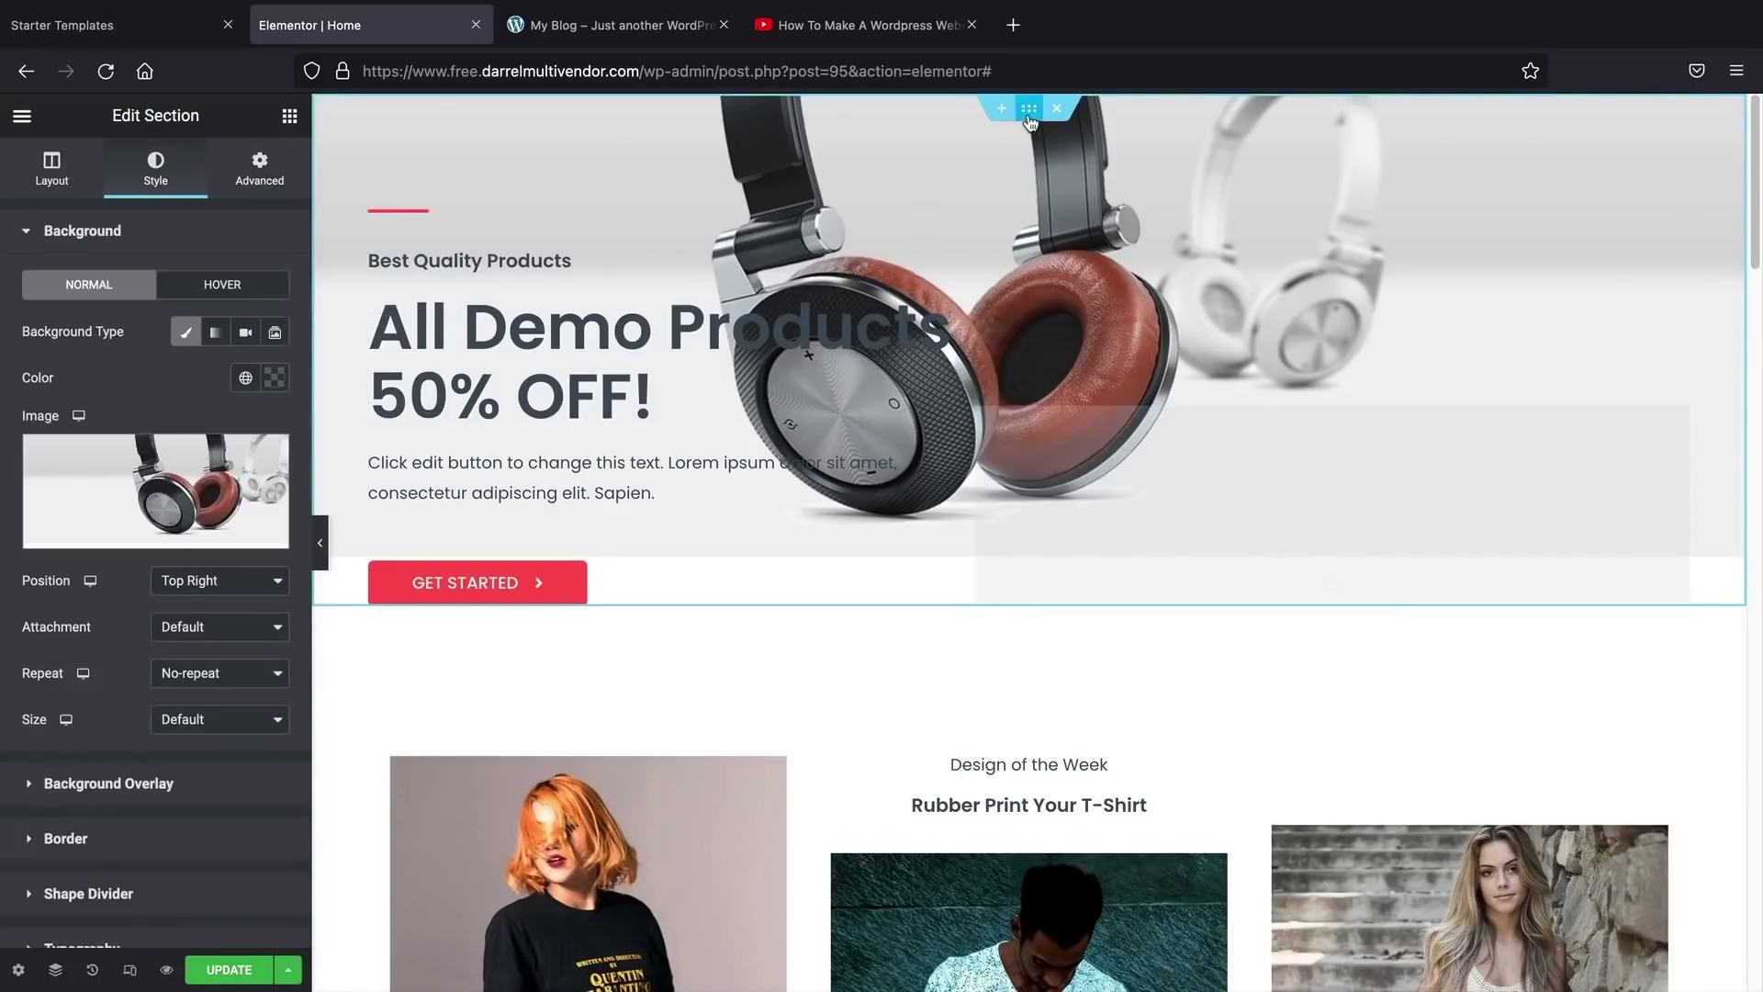
Step: Set the hero section's height to Min Height of 758 px
click(51, 170)
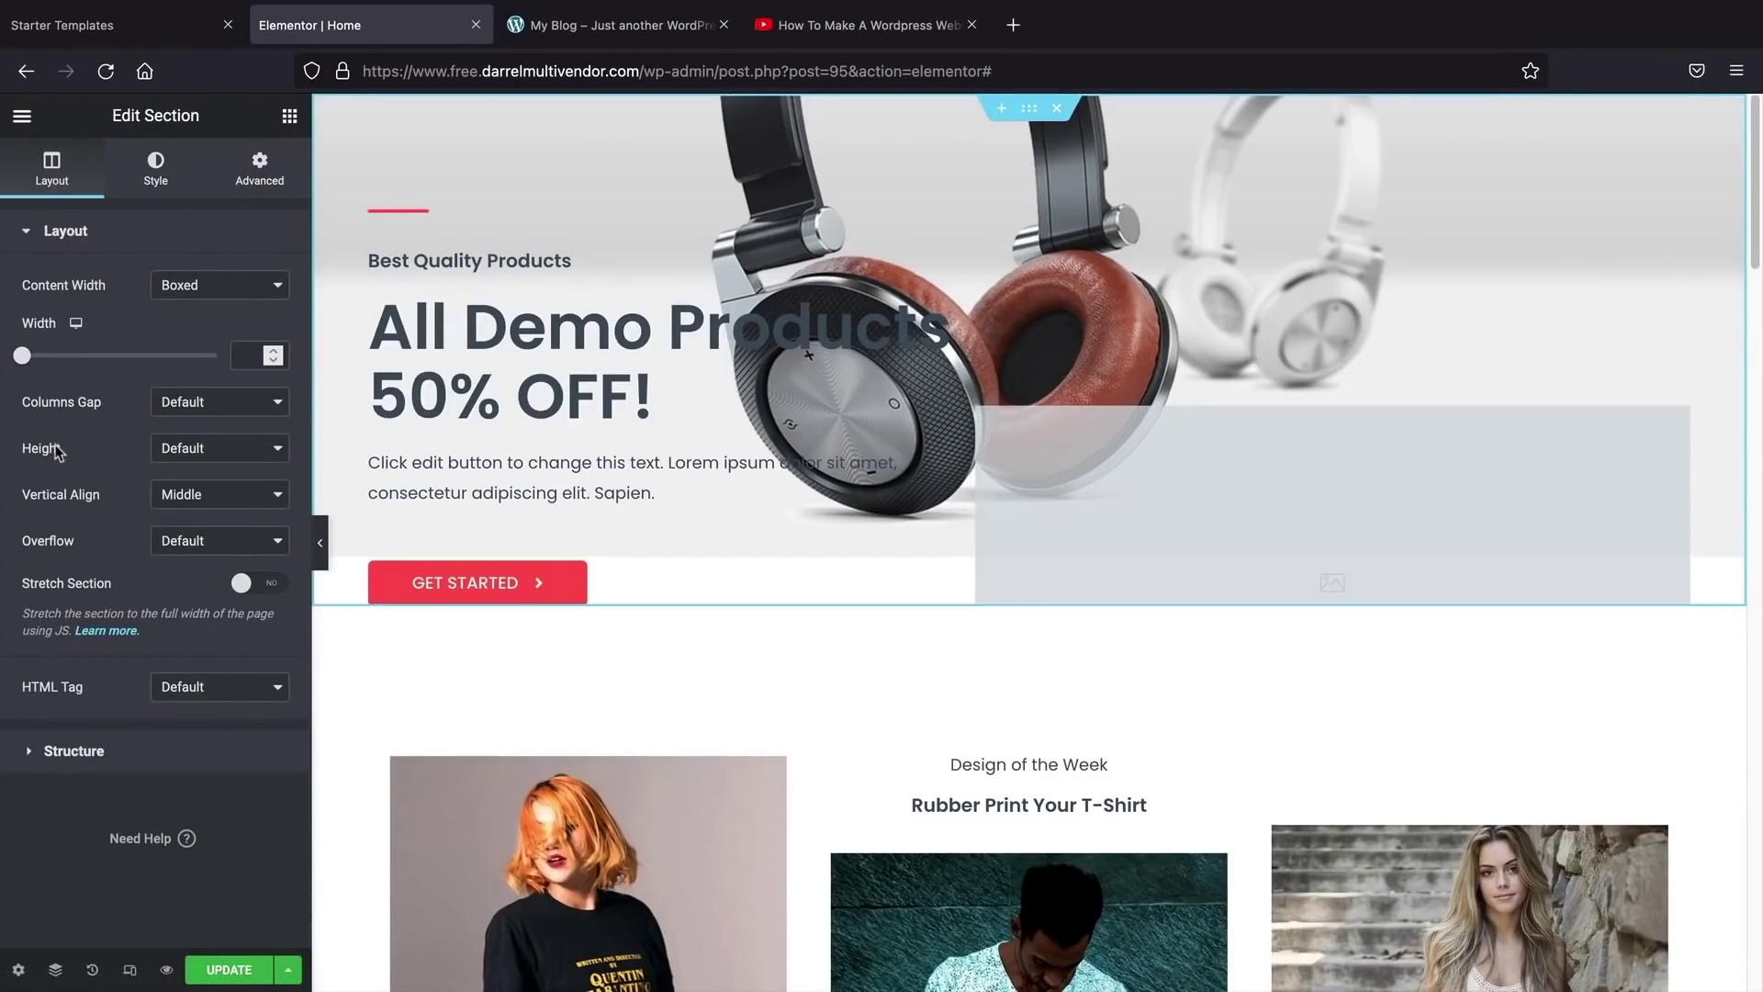
click(188, 450)
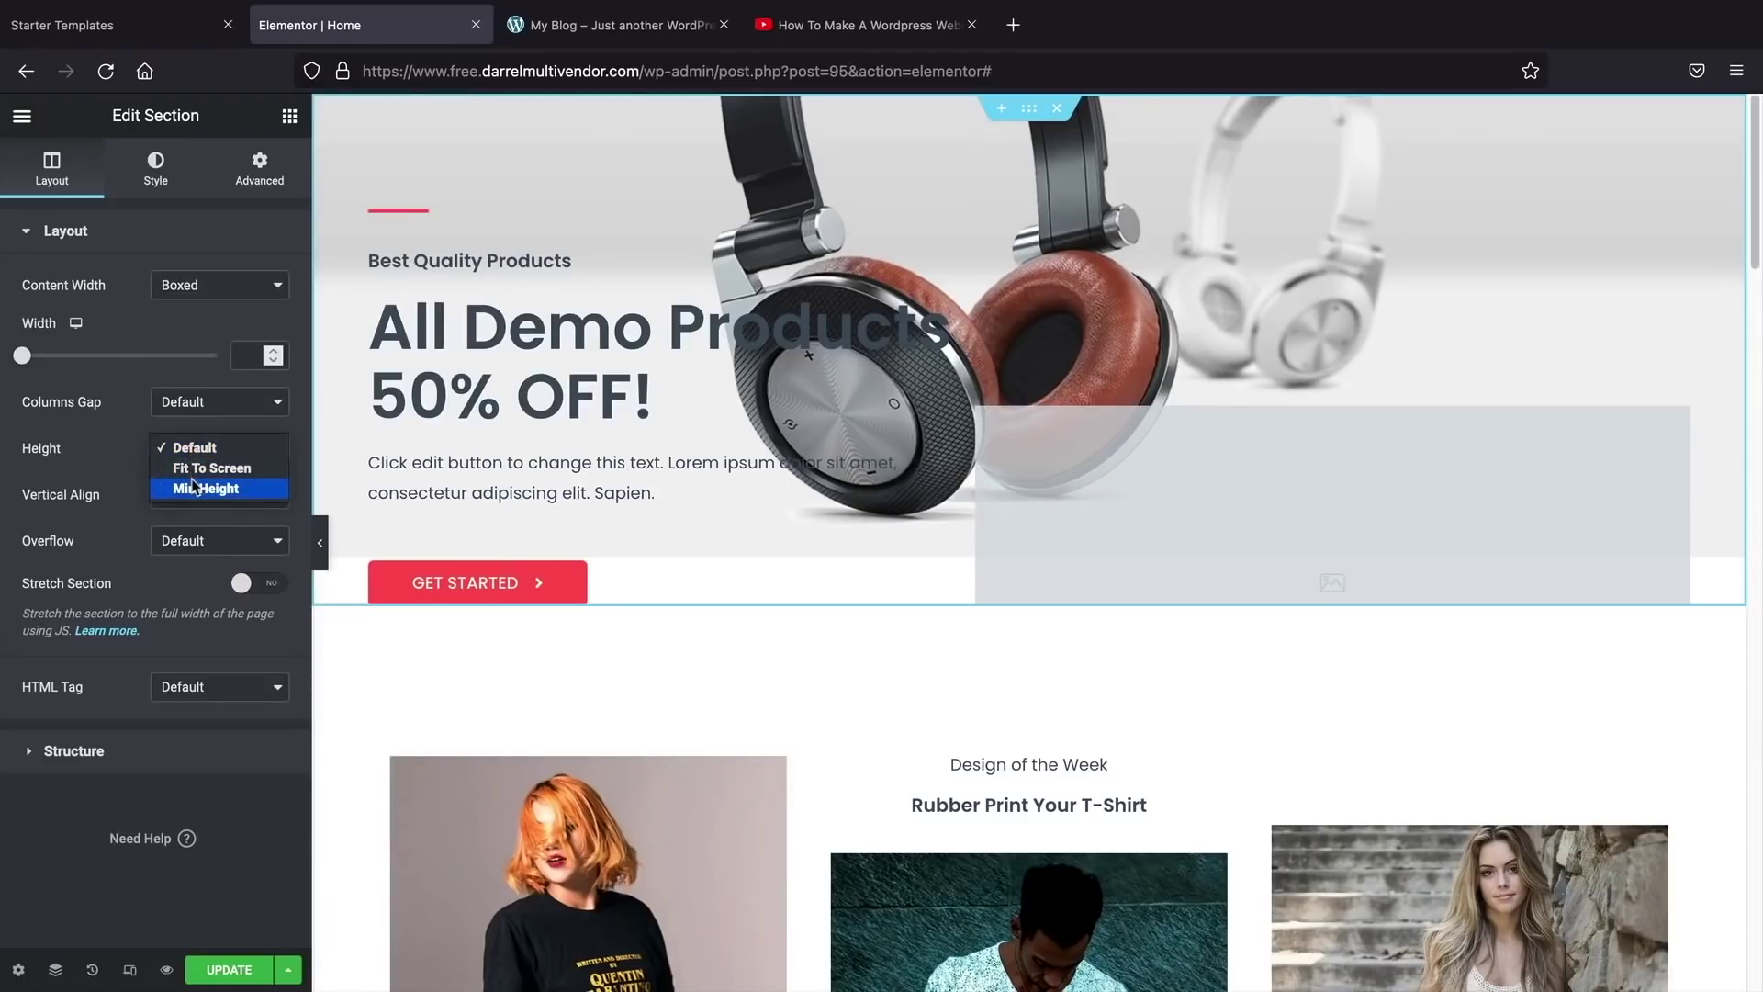
click(207, 468)
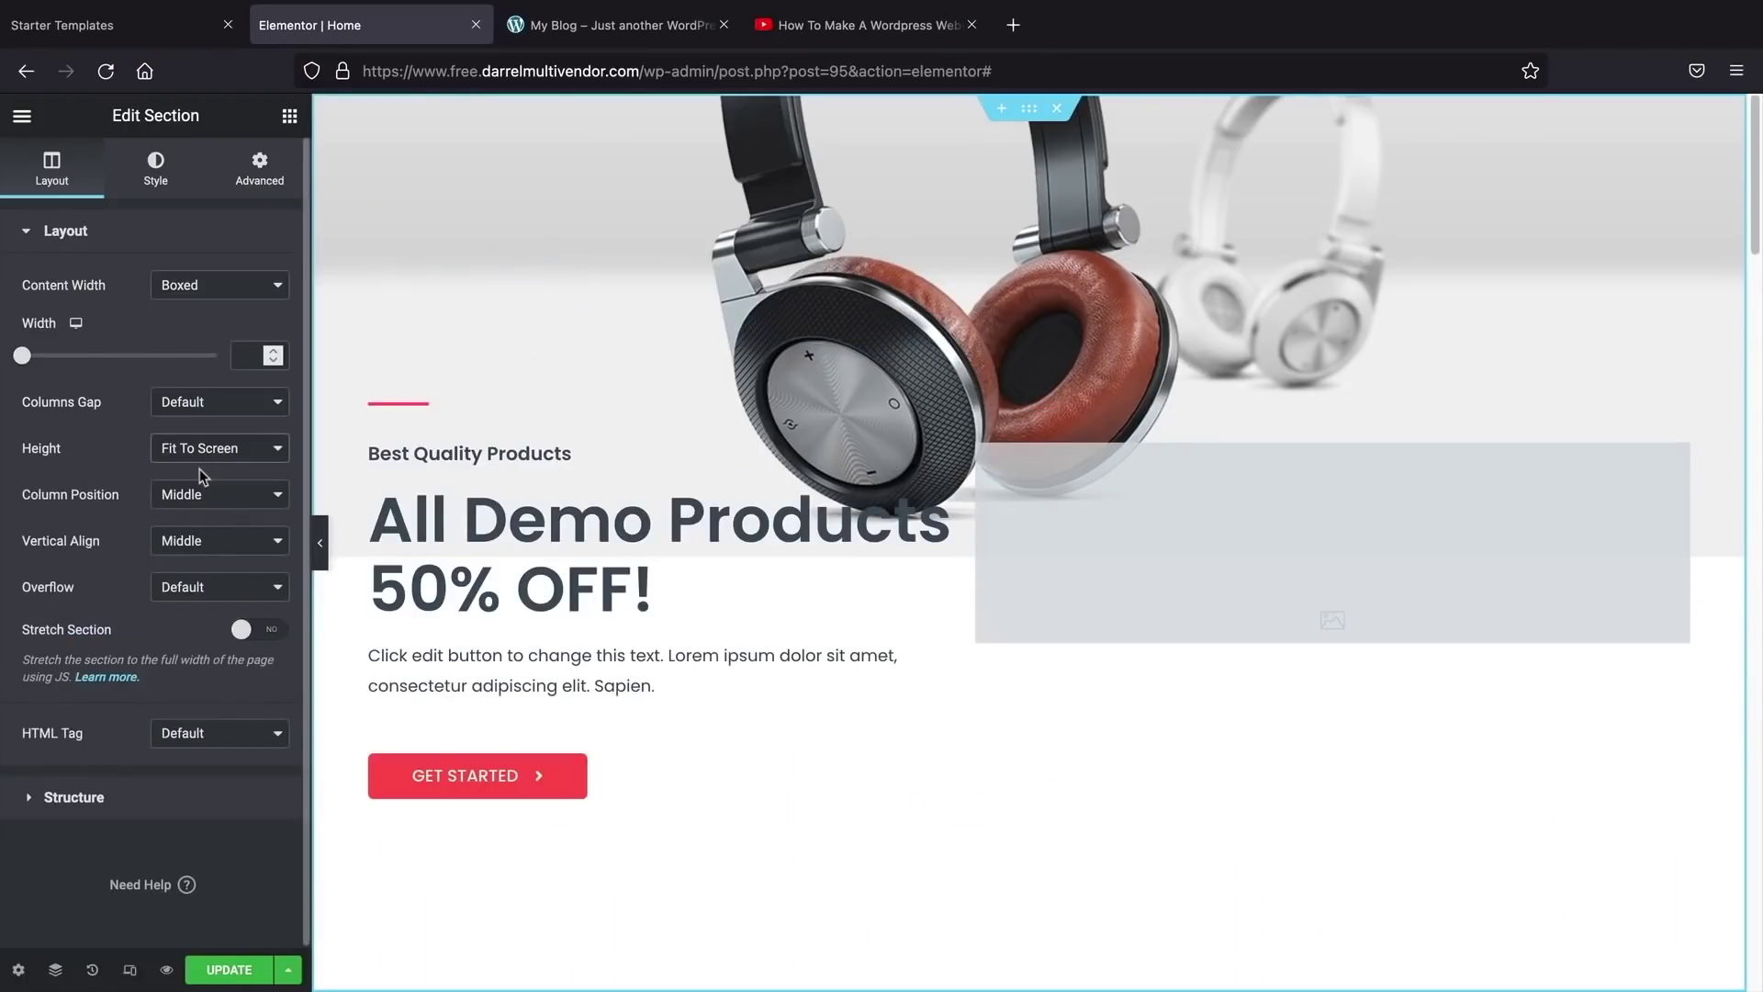
click(200, 450)
click(191, 478)
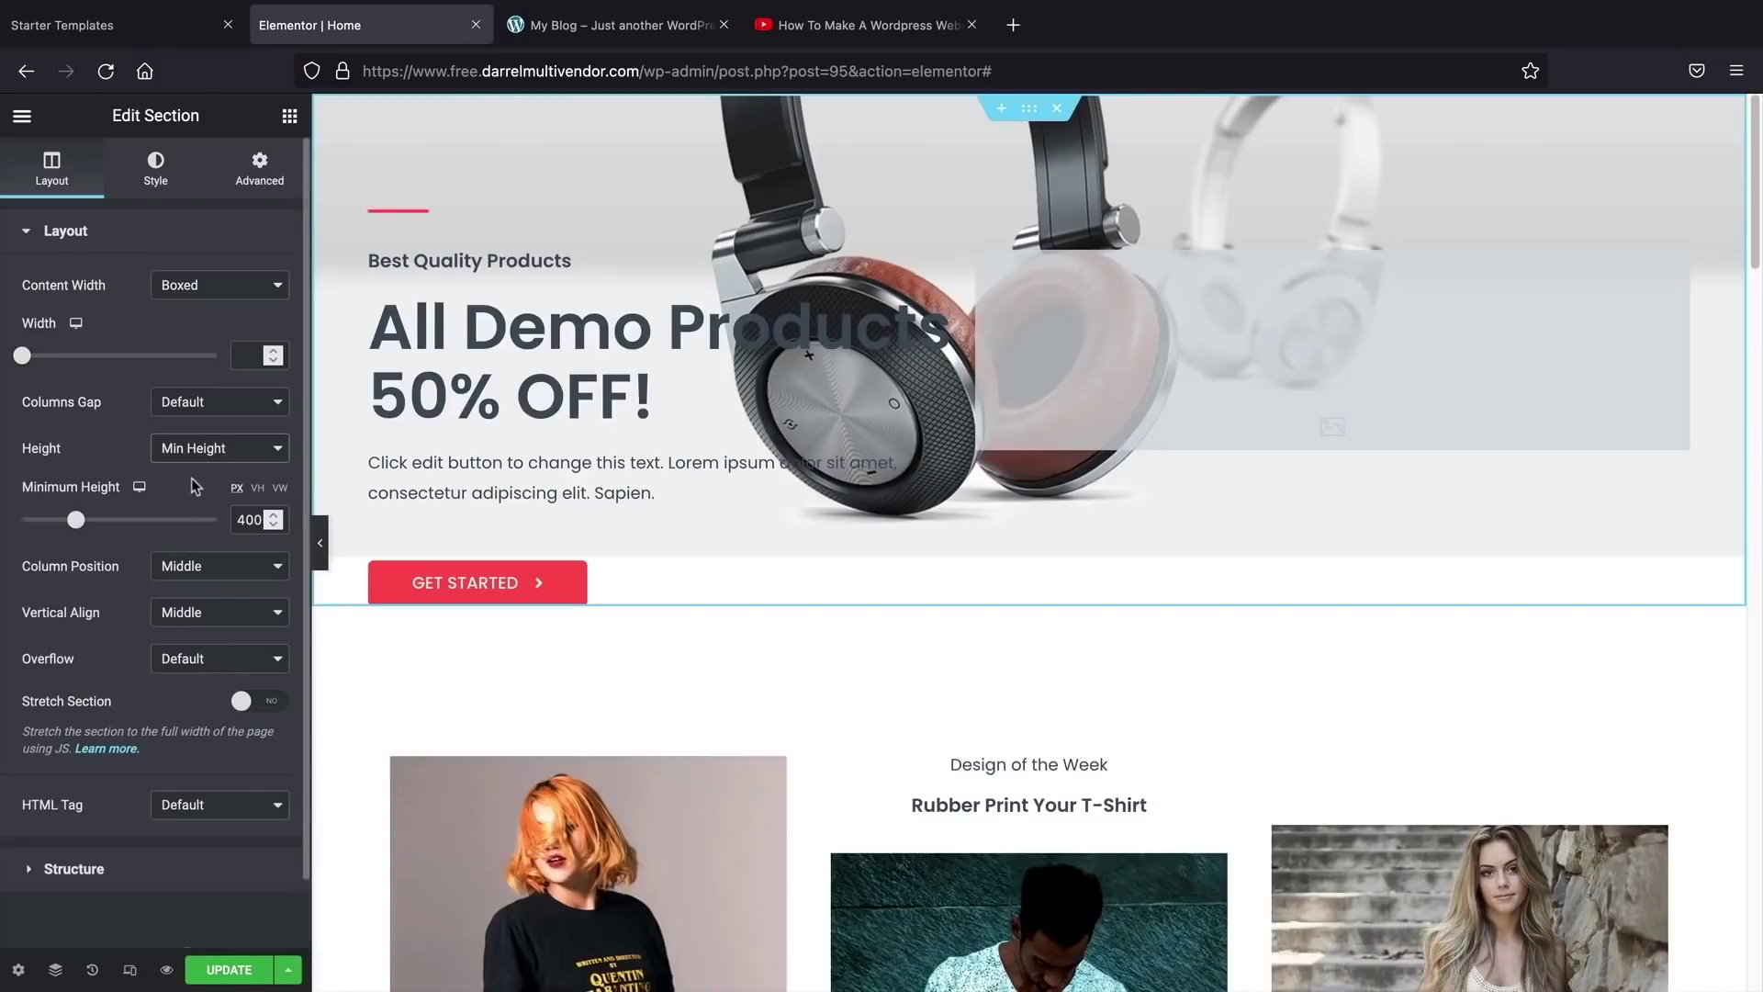
drag(76, 521, 124, 519)
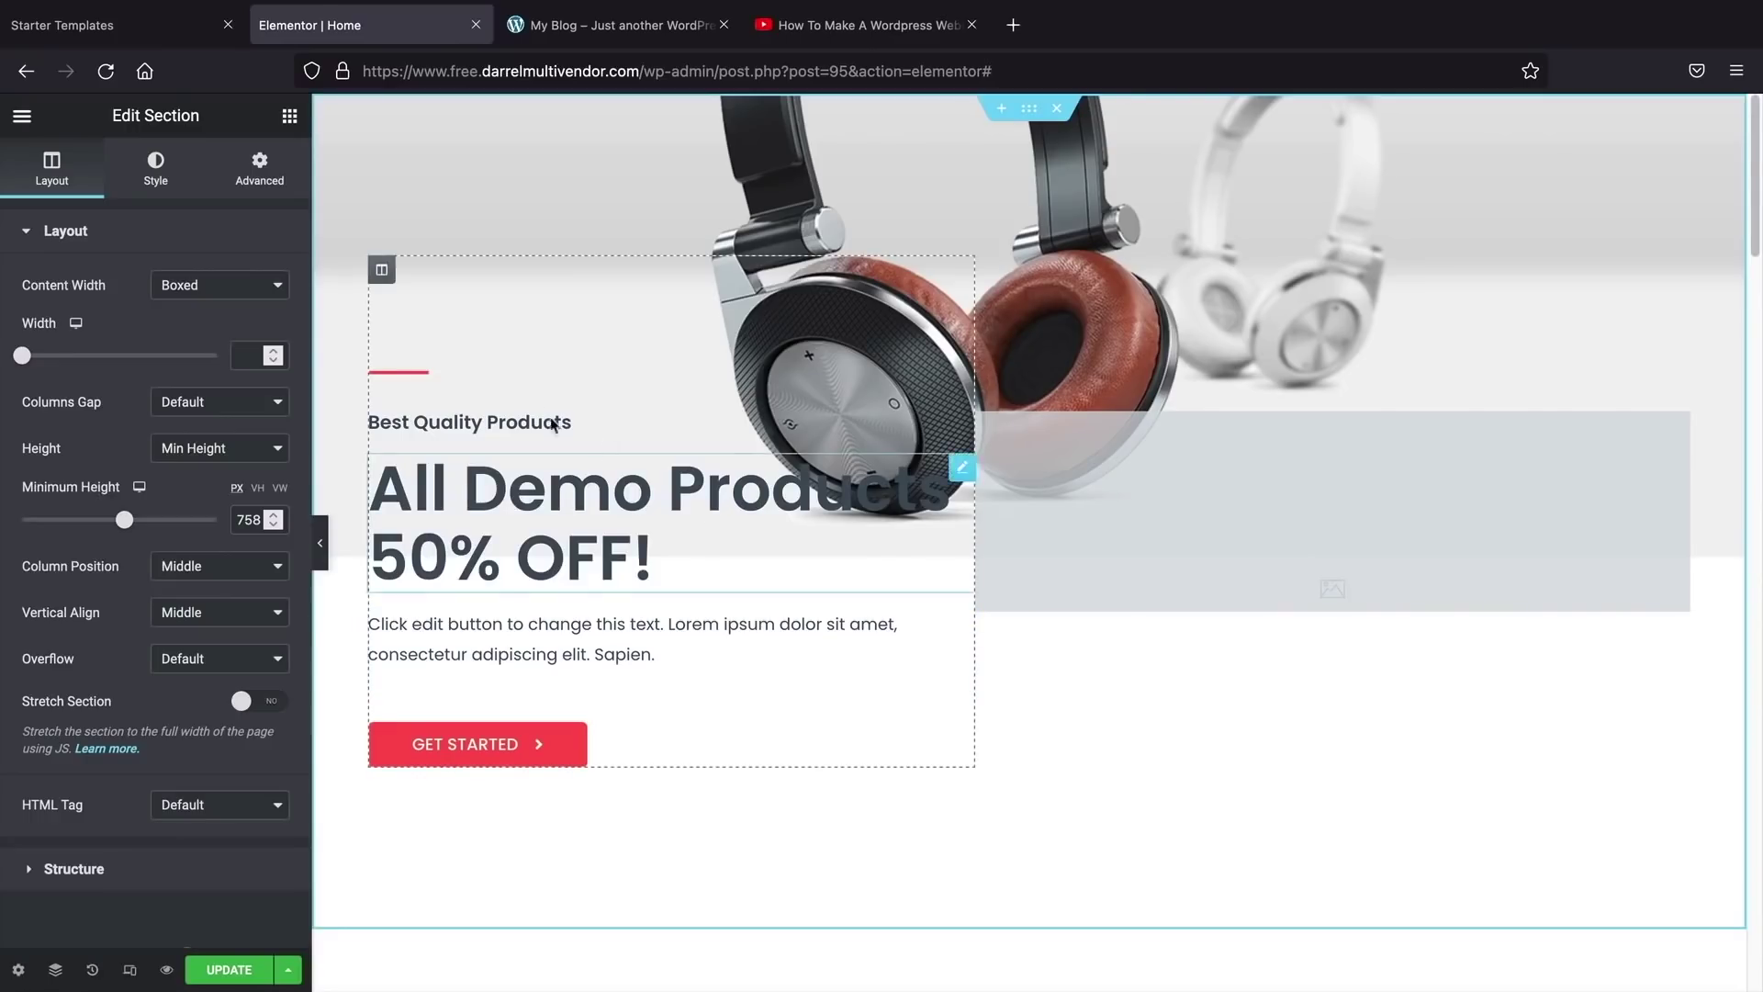
click(154, 180)
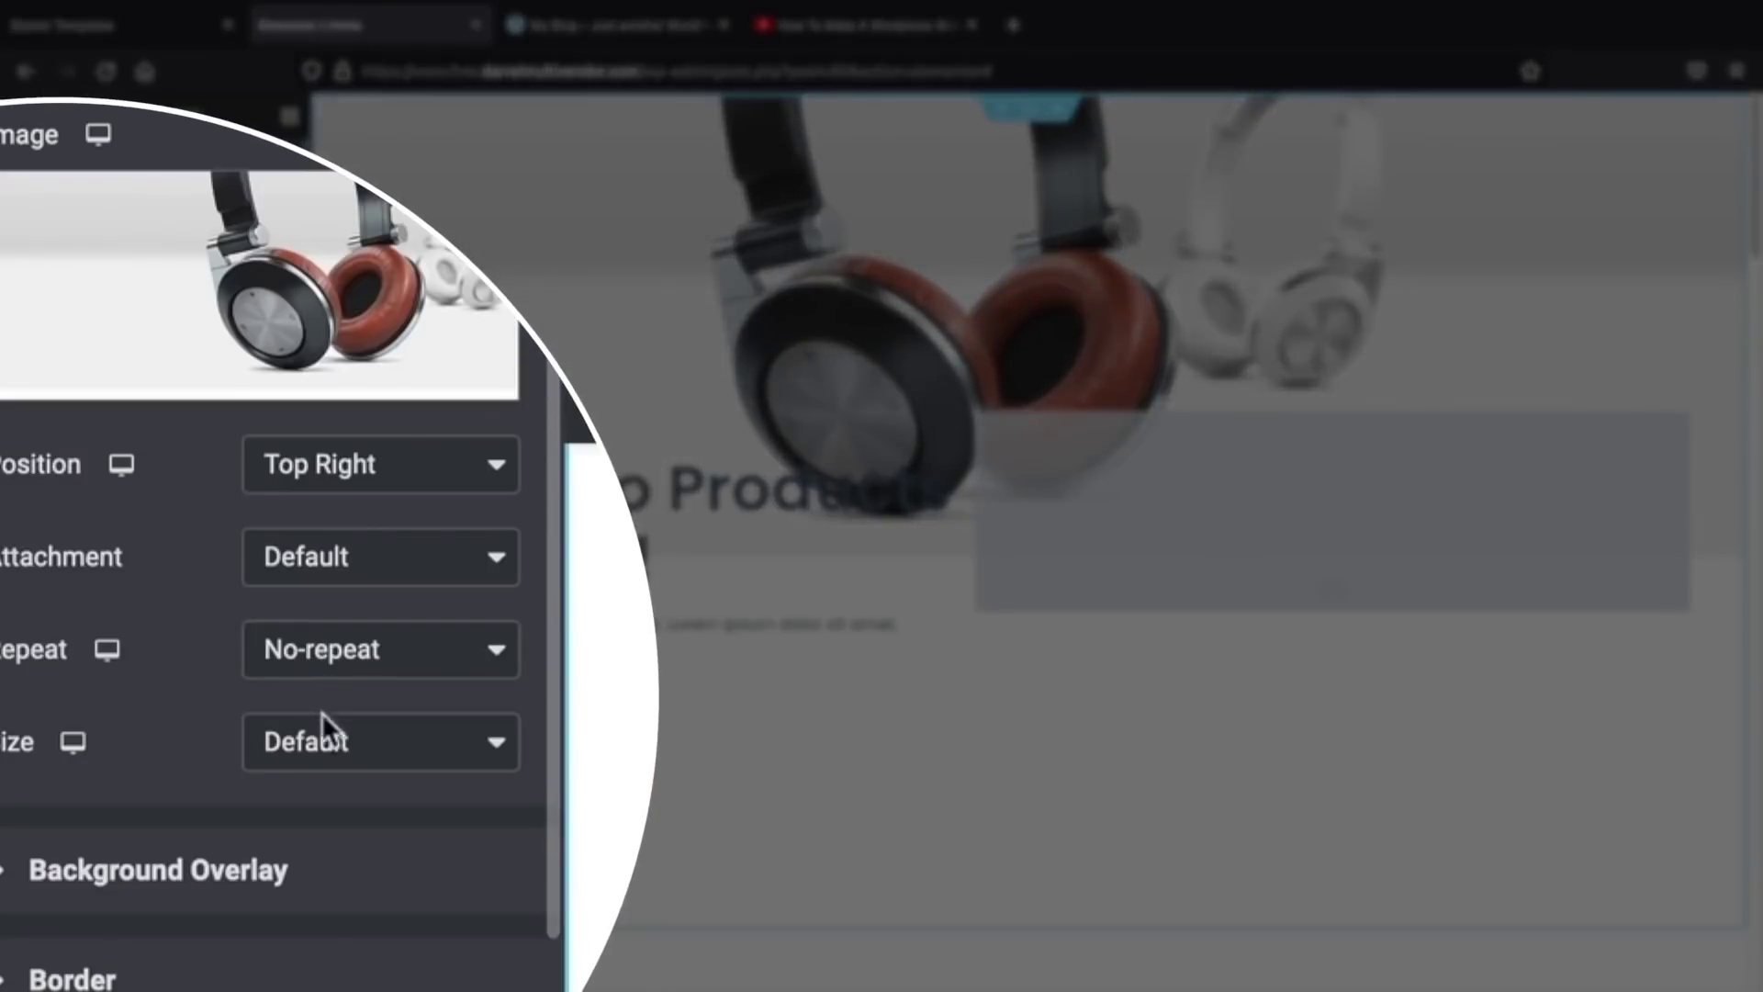
Step: Set the hero background image size to Cover with no repeat
click(322, 735)
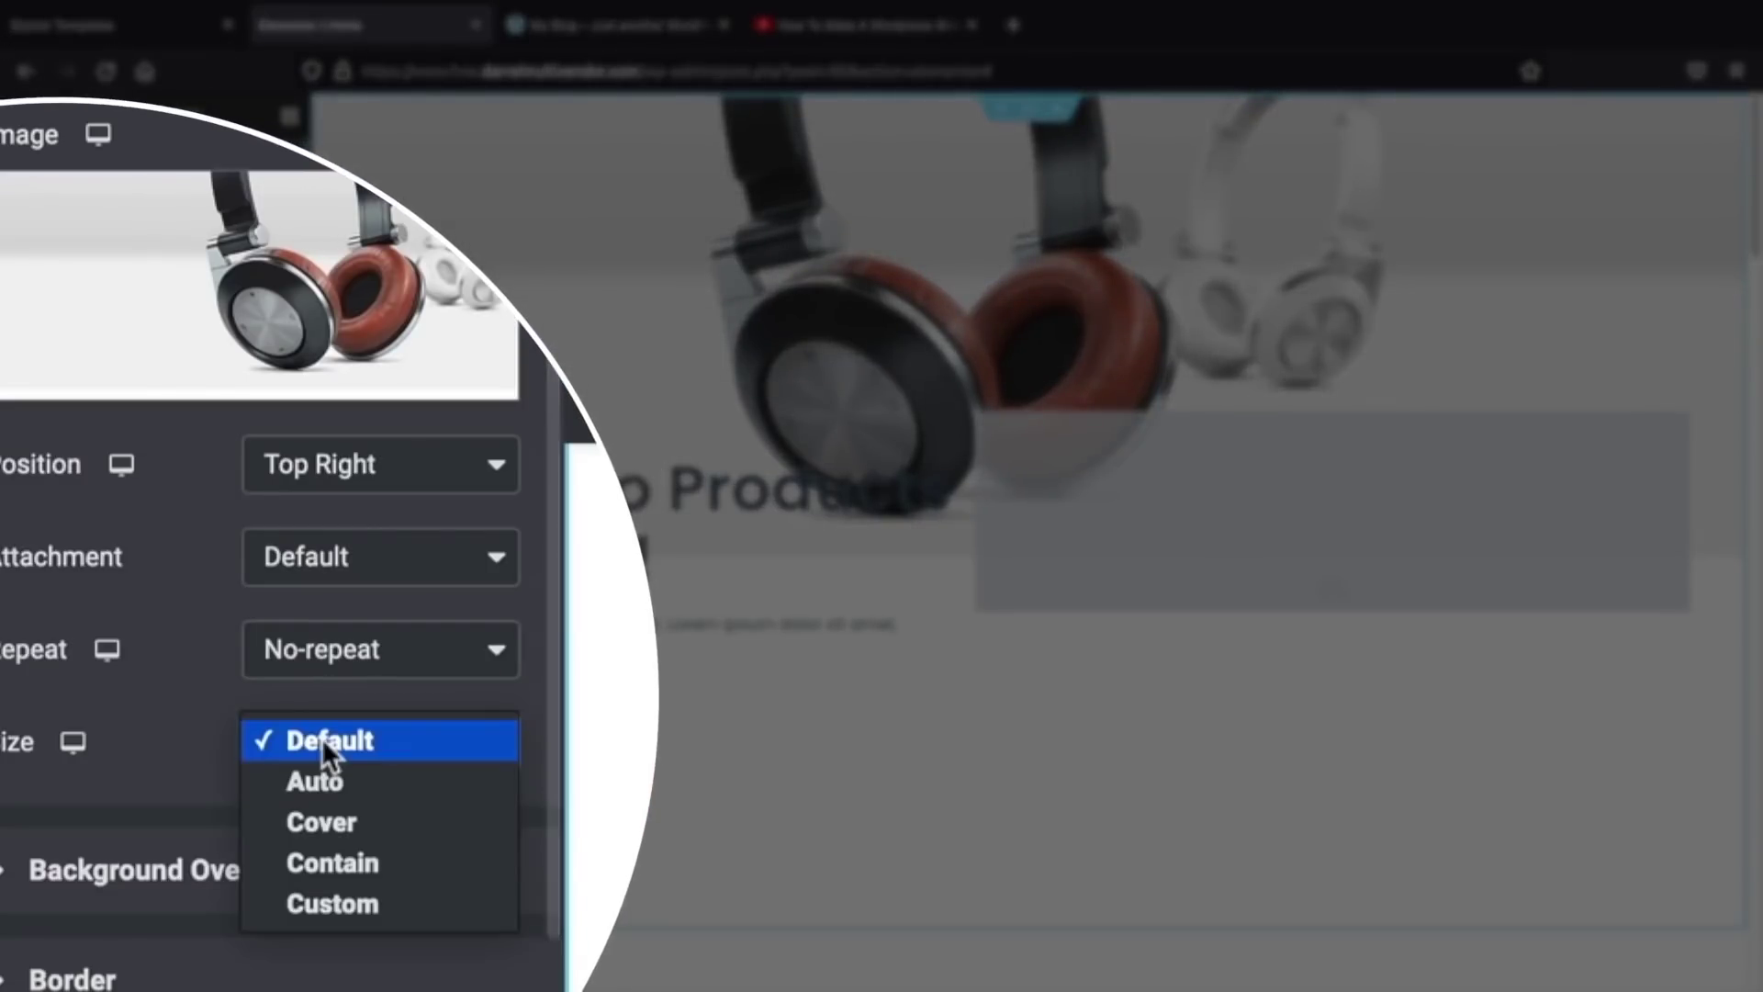
click(342, 820)
click(371, 772)
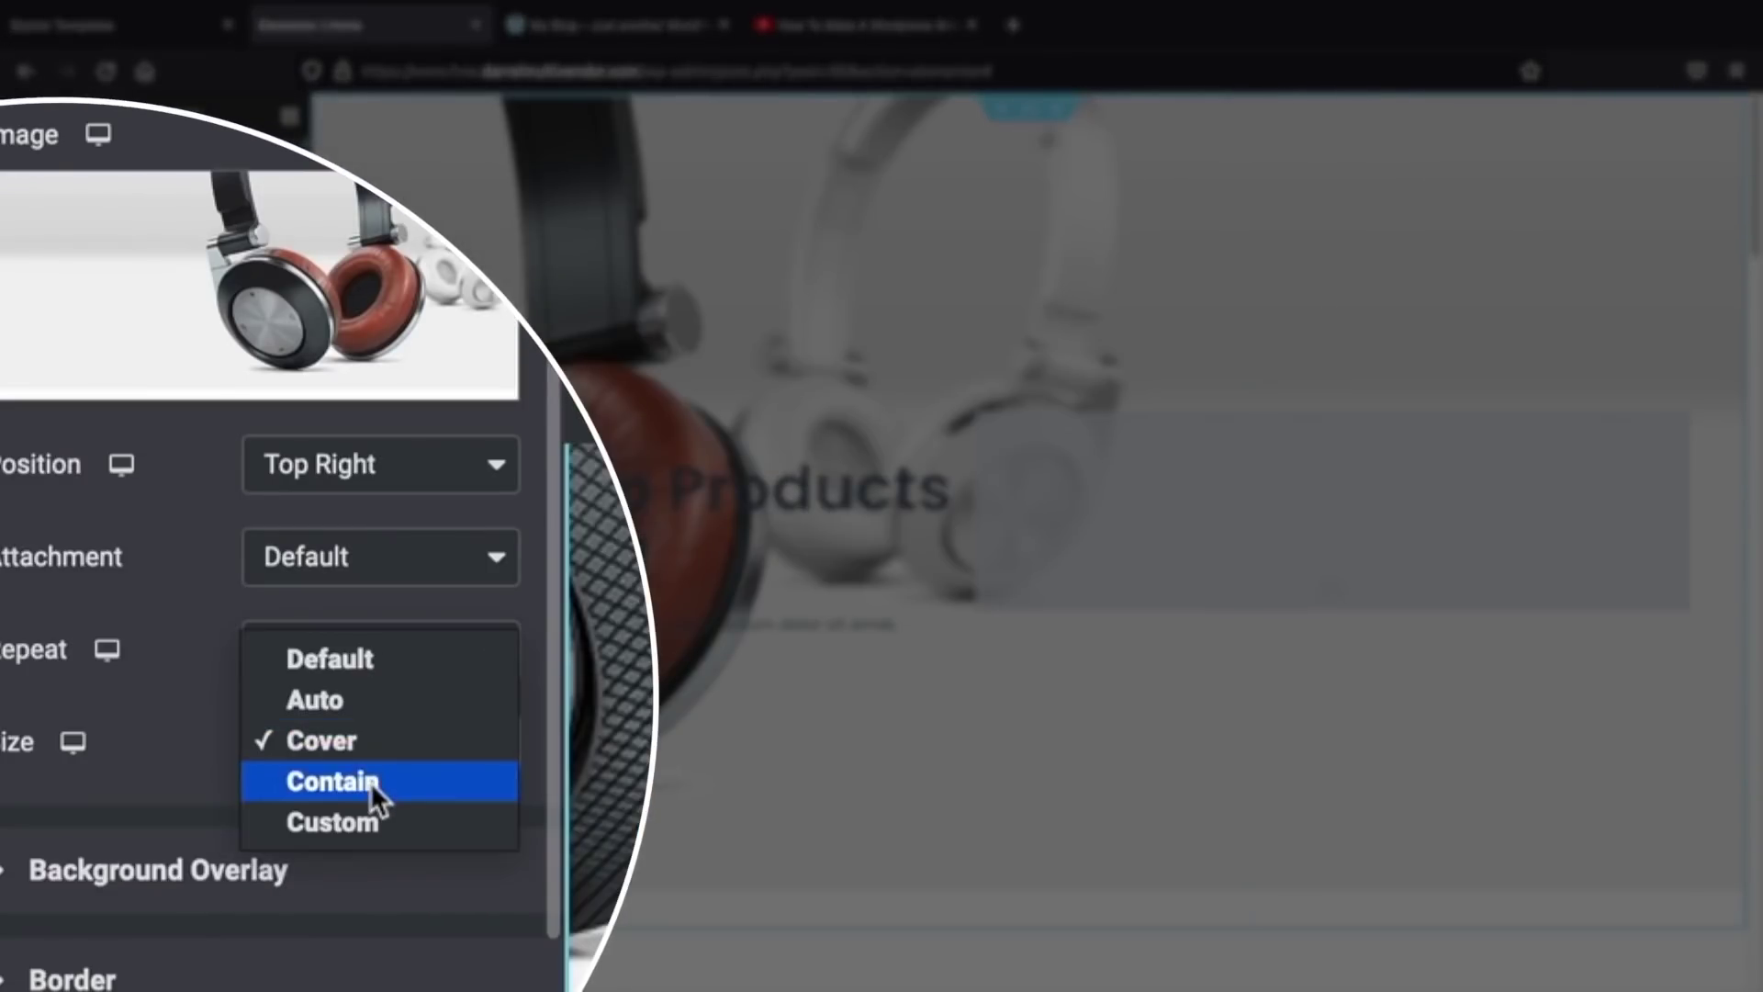
click(372, 783)
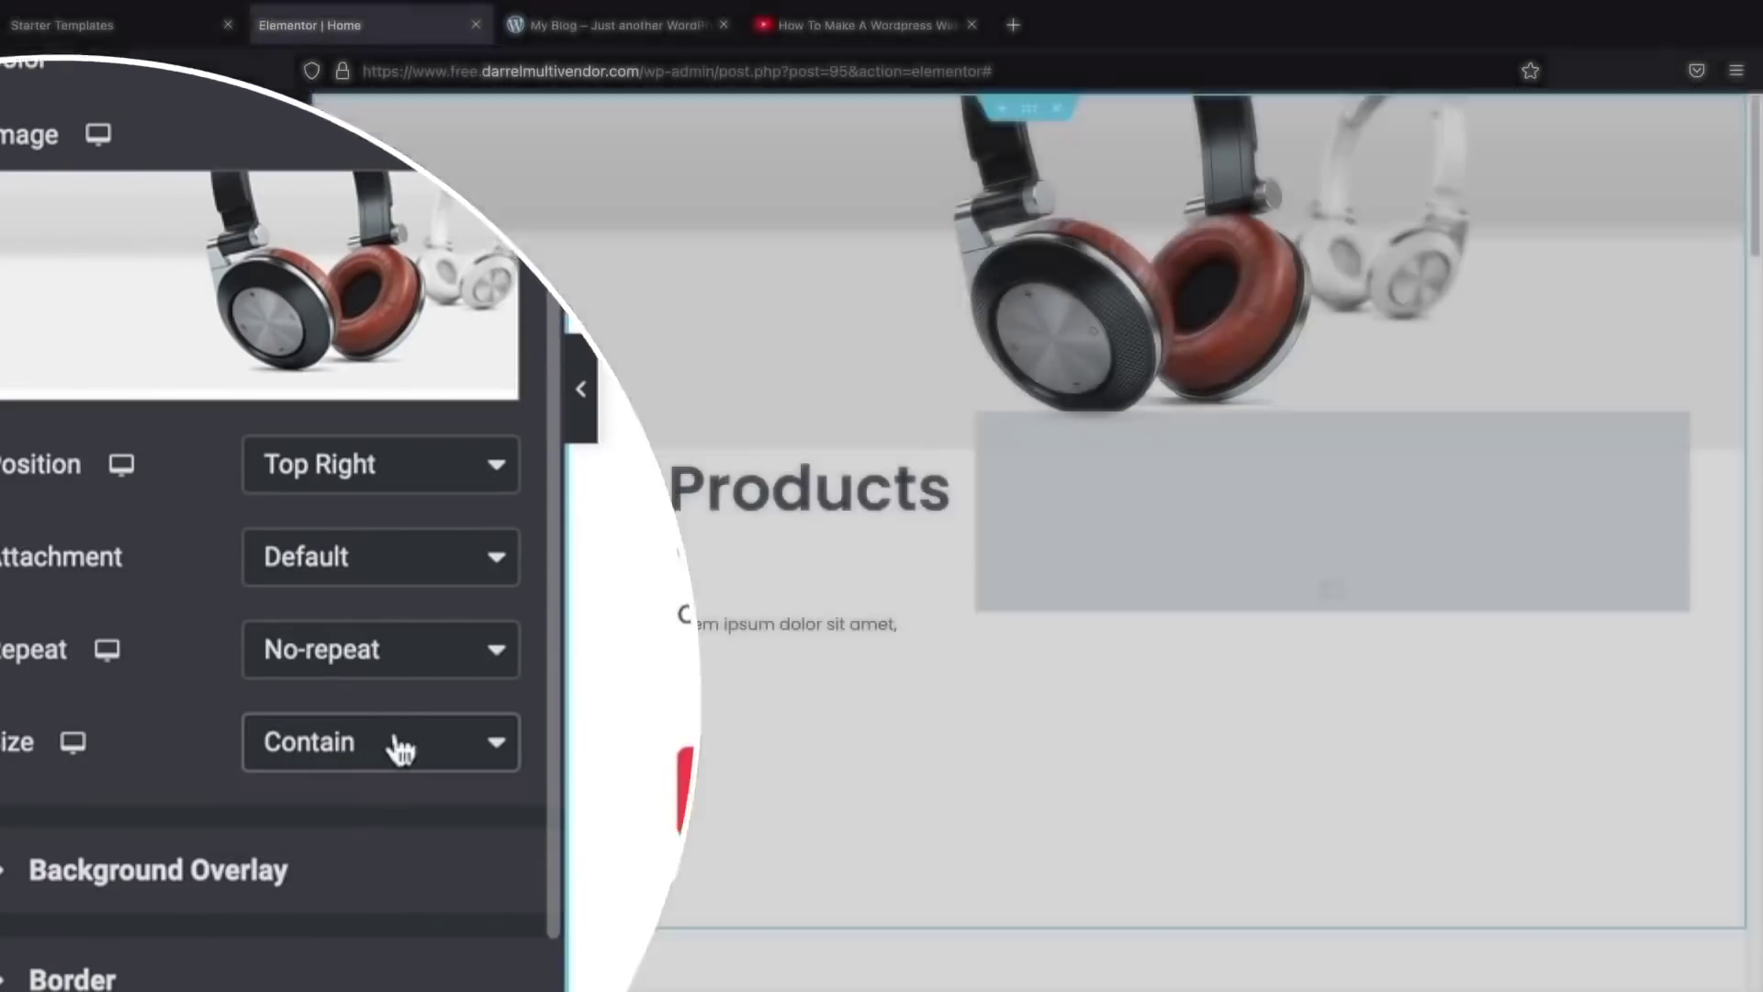
click(228, 719)
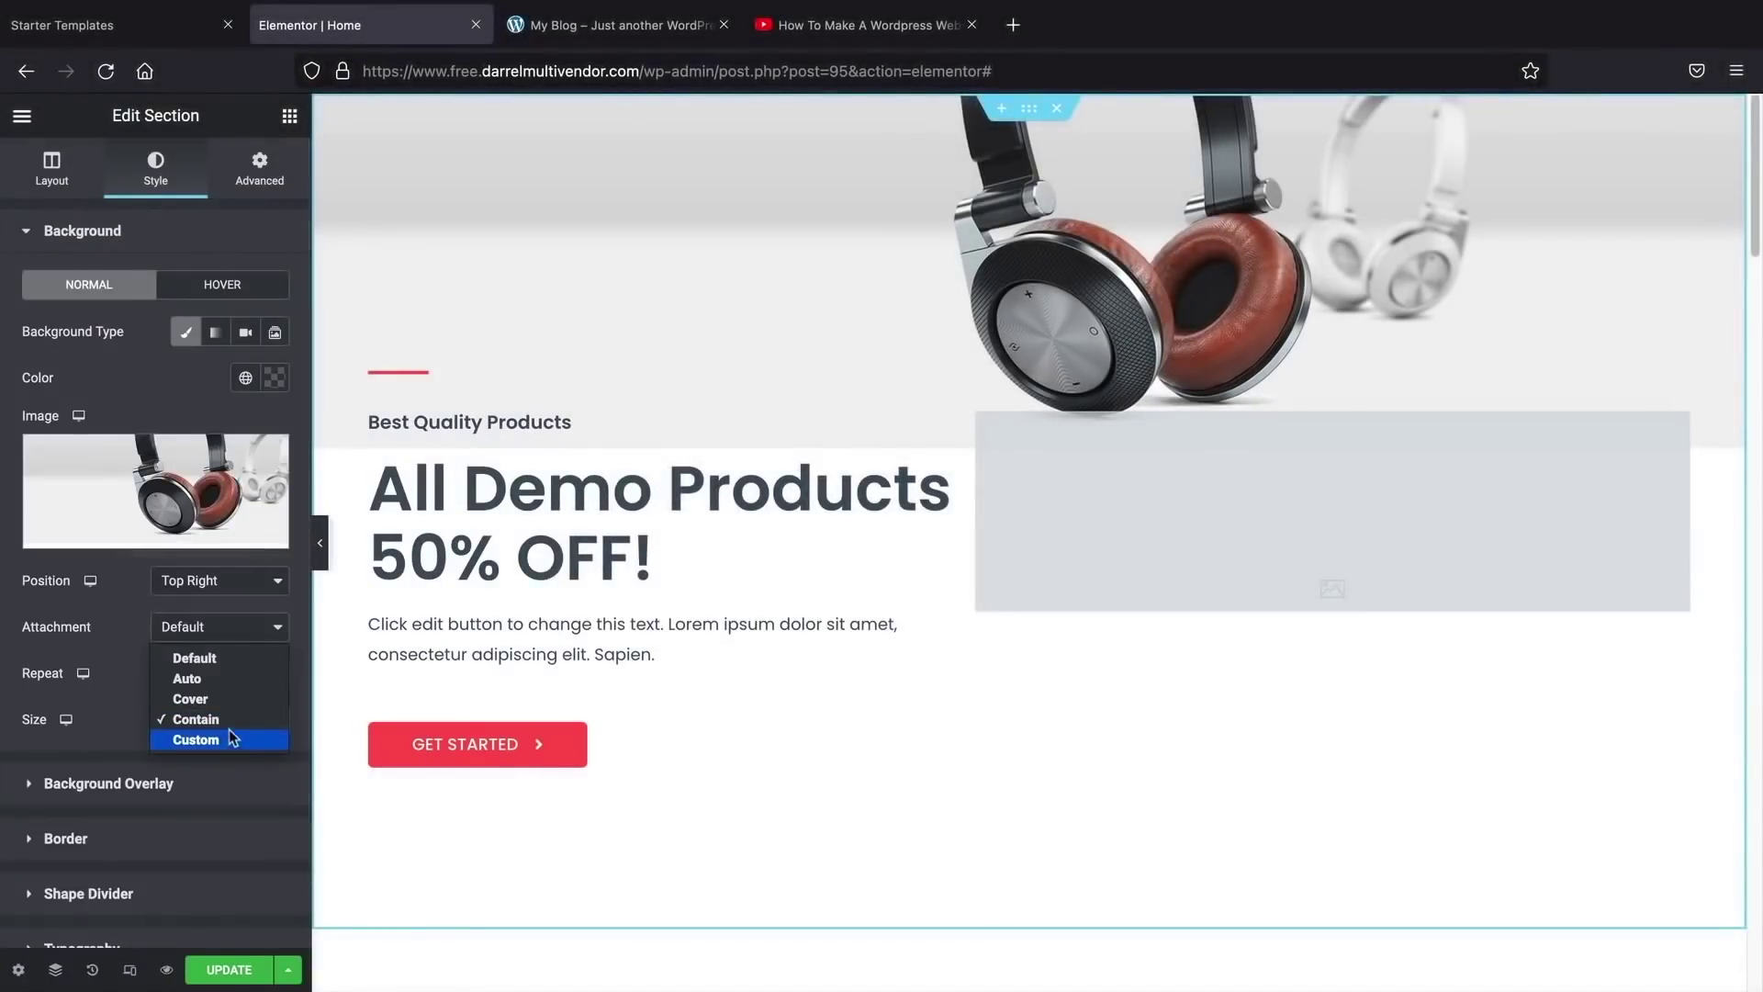
click(228, 700)
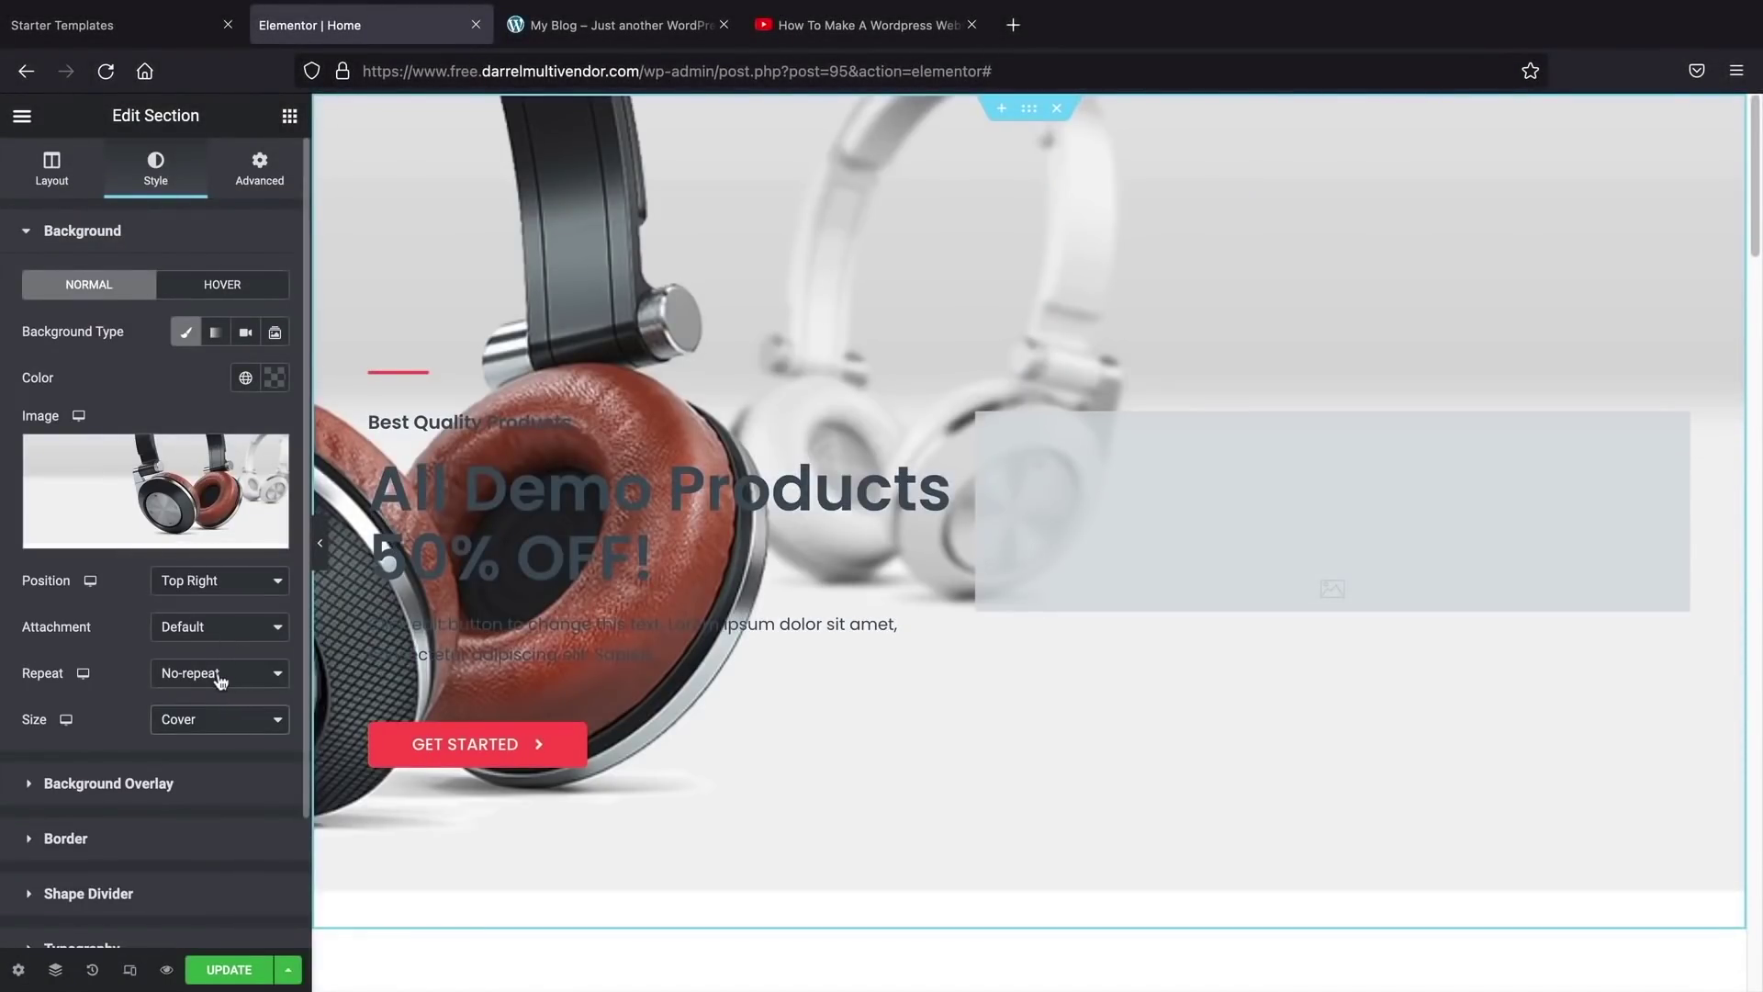
click(220, 675)
click(234, 678)
click(236, 588)
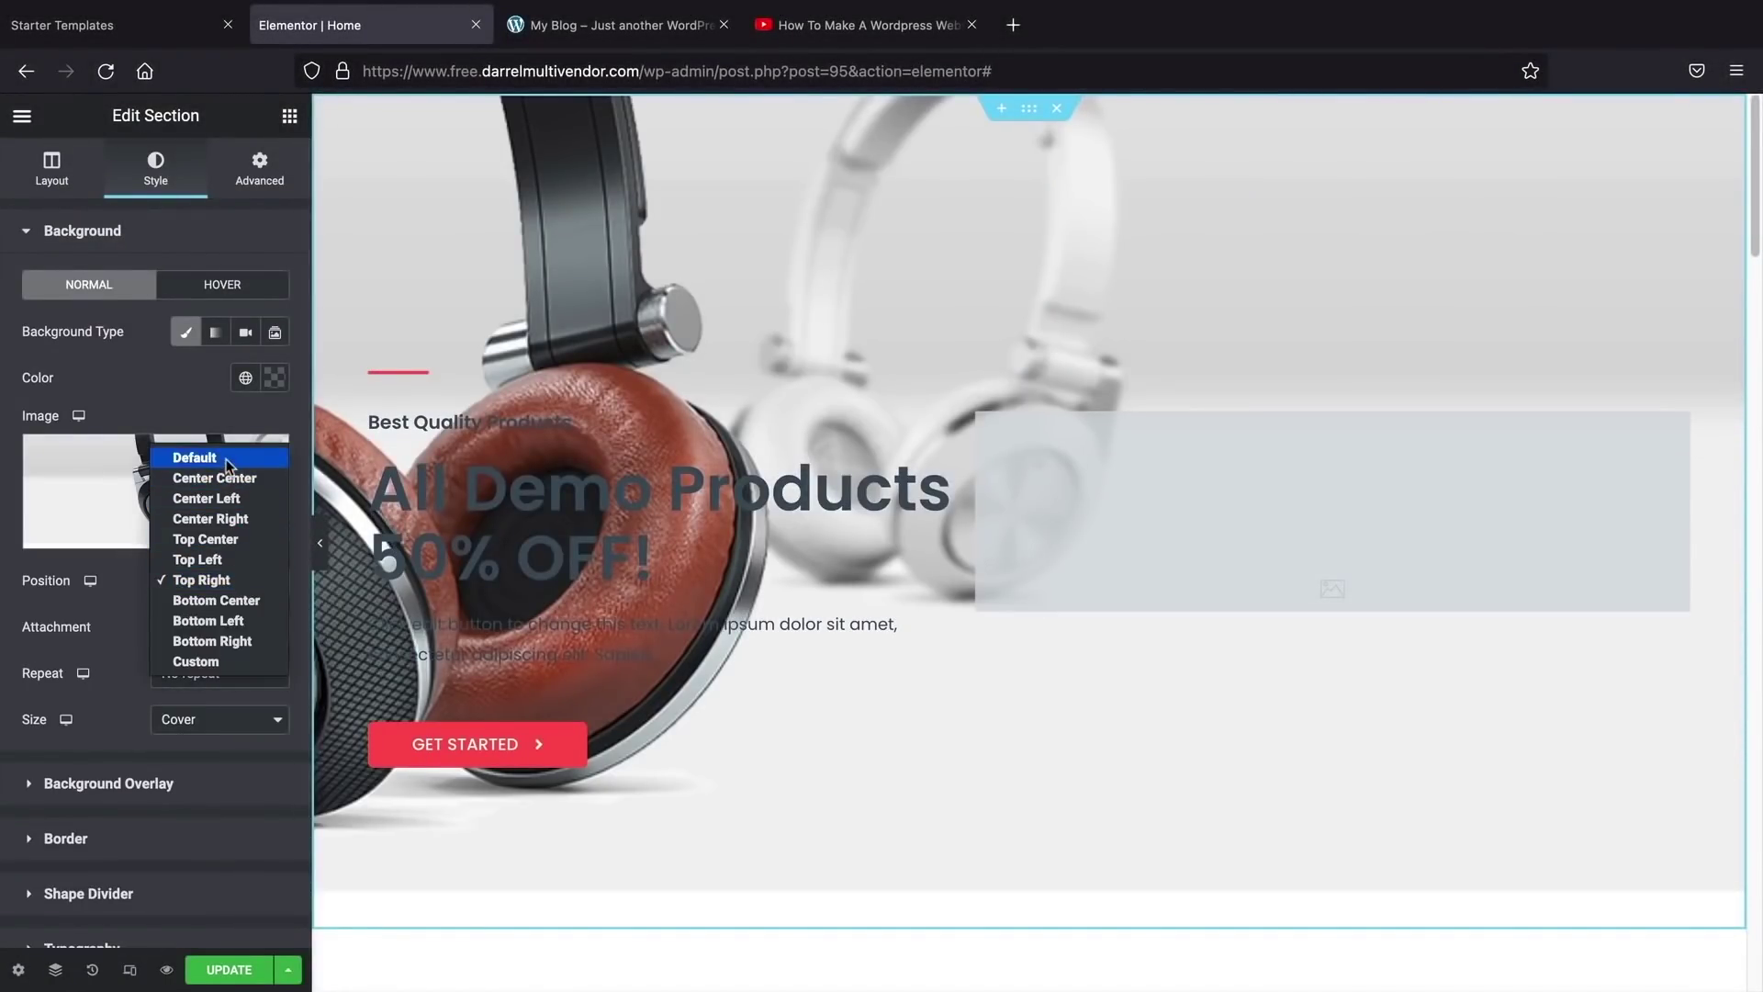
click(228, 457)
Step: Give the background a custom X position around -630 so the headphones sit right, then compare with the reference site
click(217, 581)
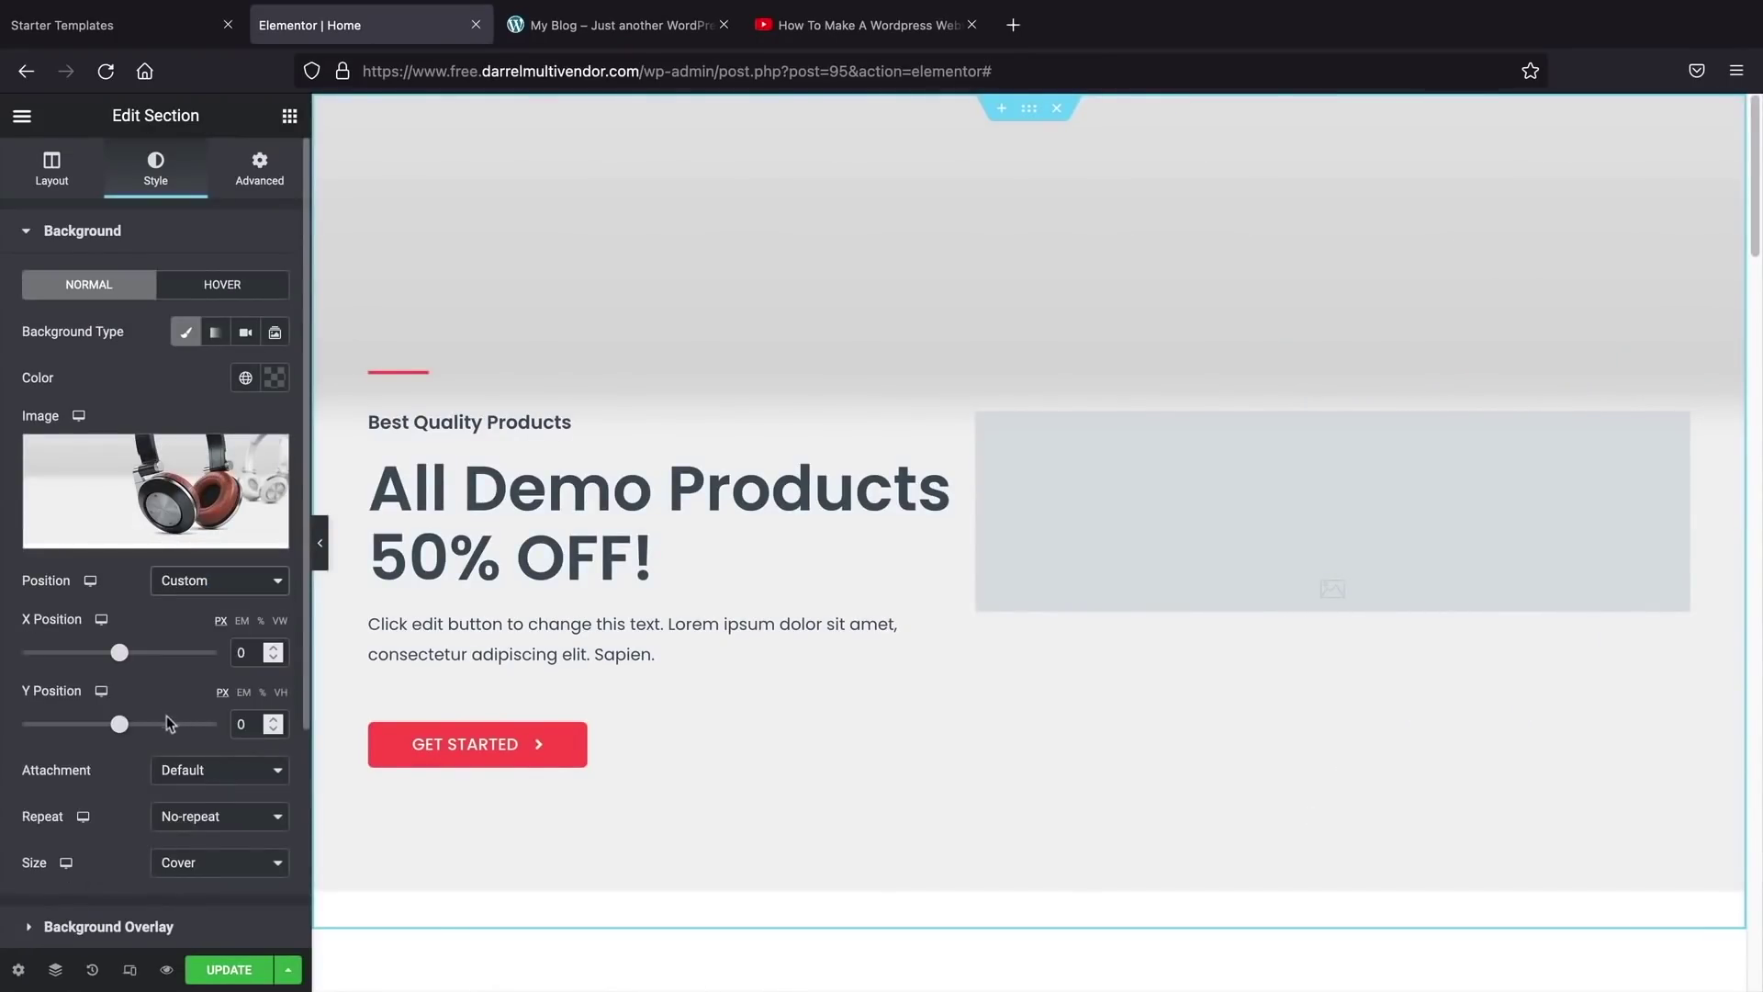
drag(126, 660, 50, 659)
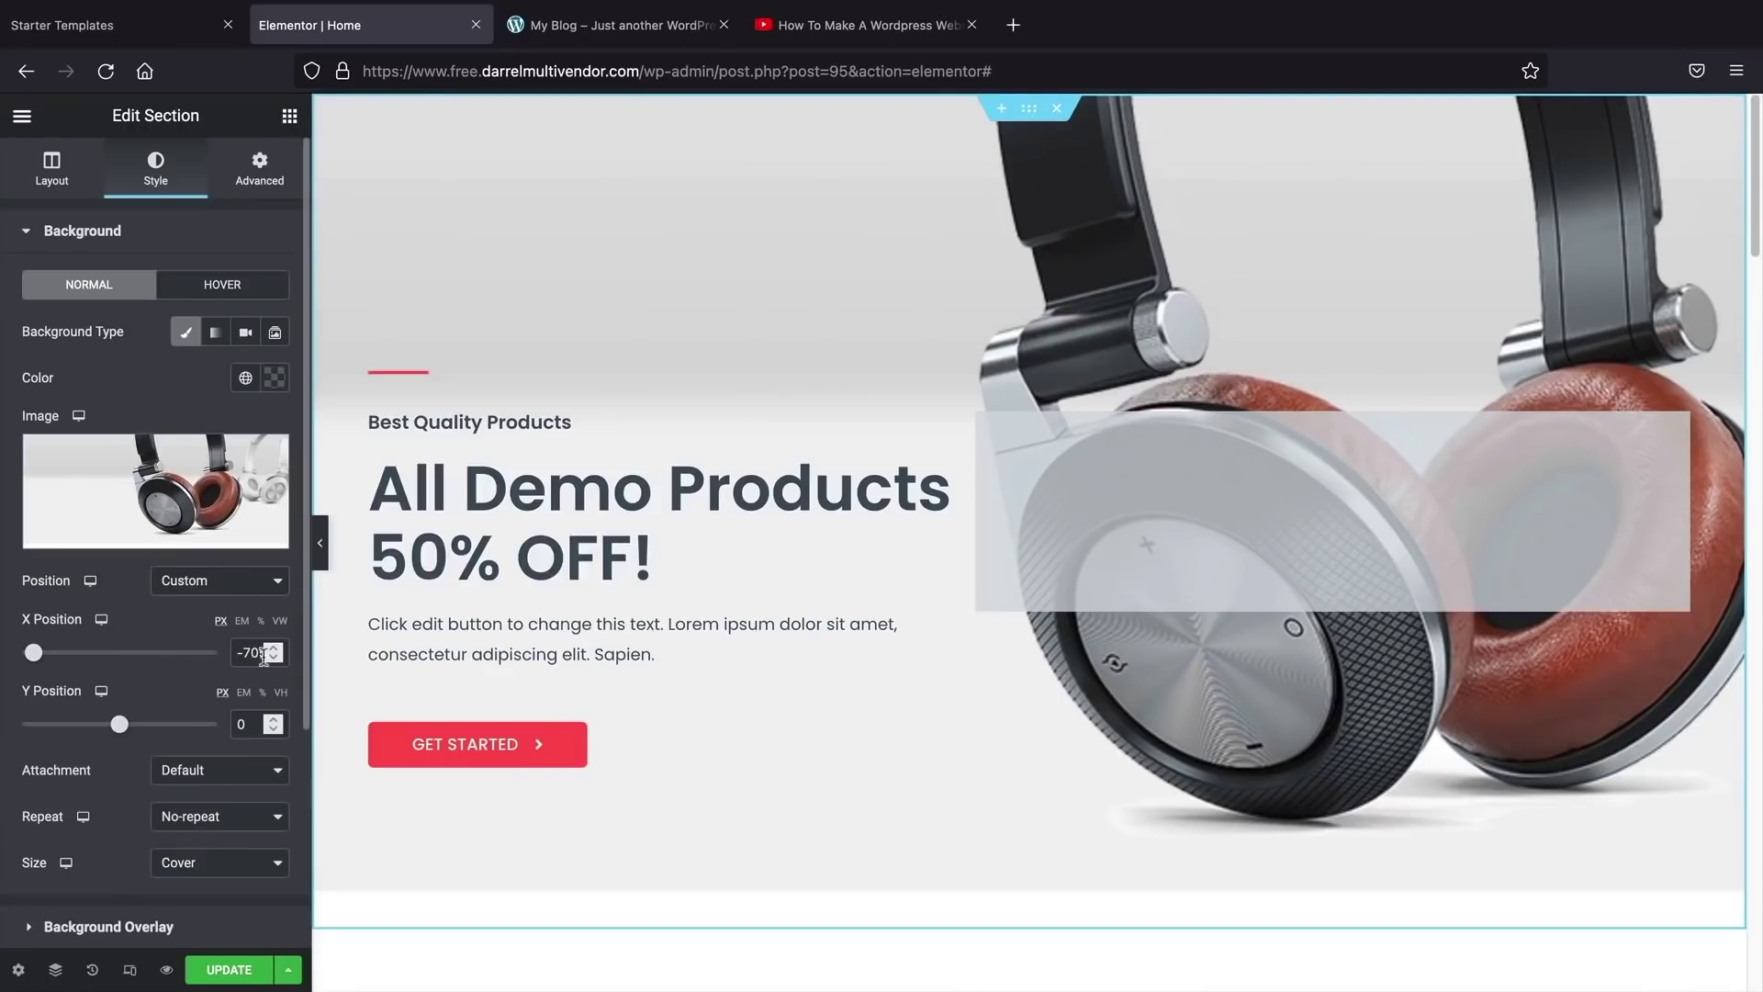
scroll(262, 656, down, 2)
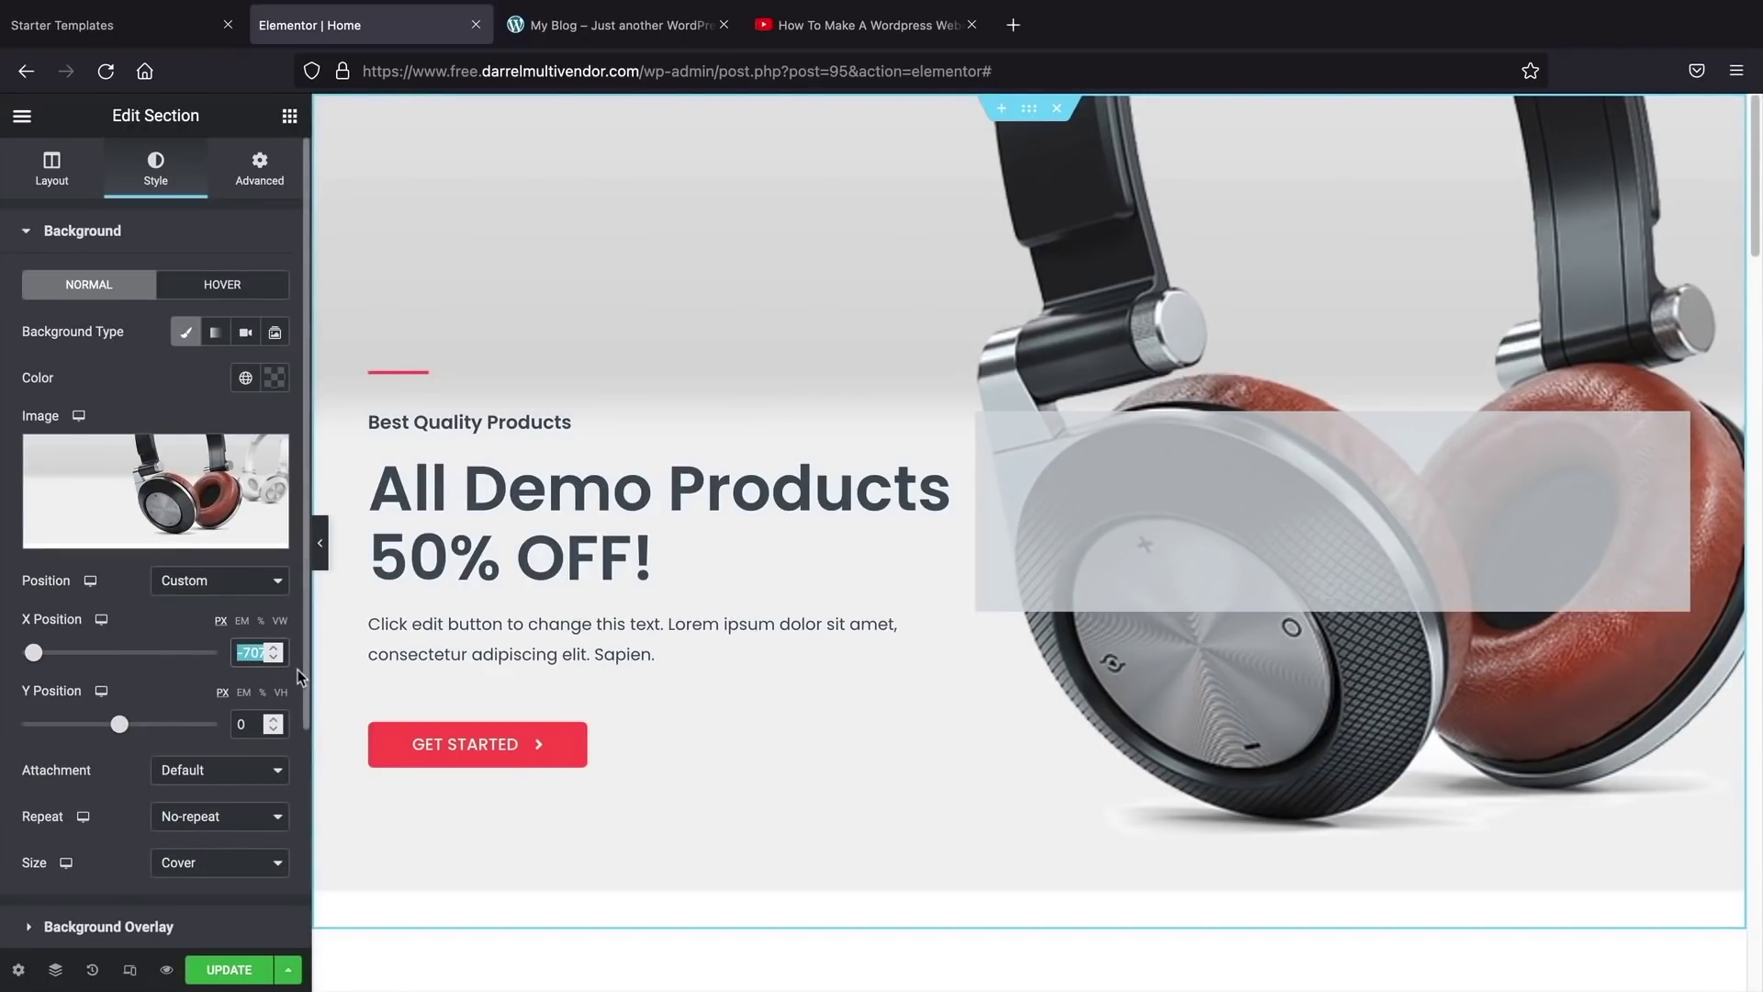
text(-800)
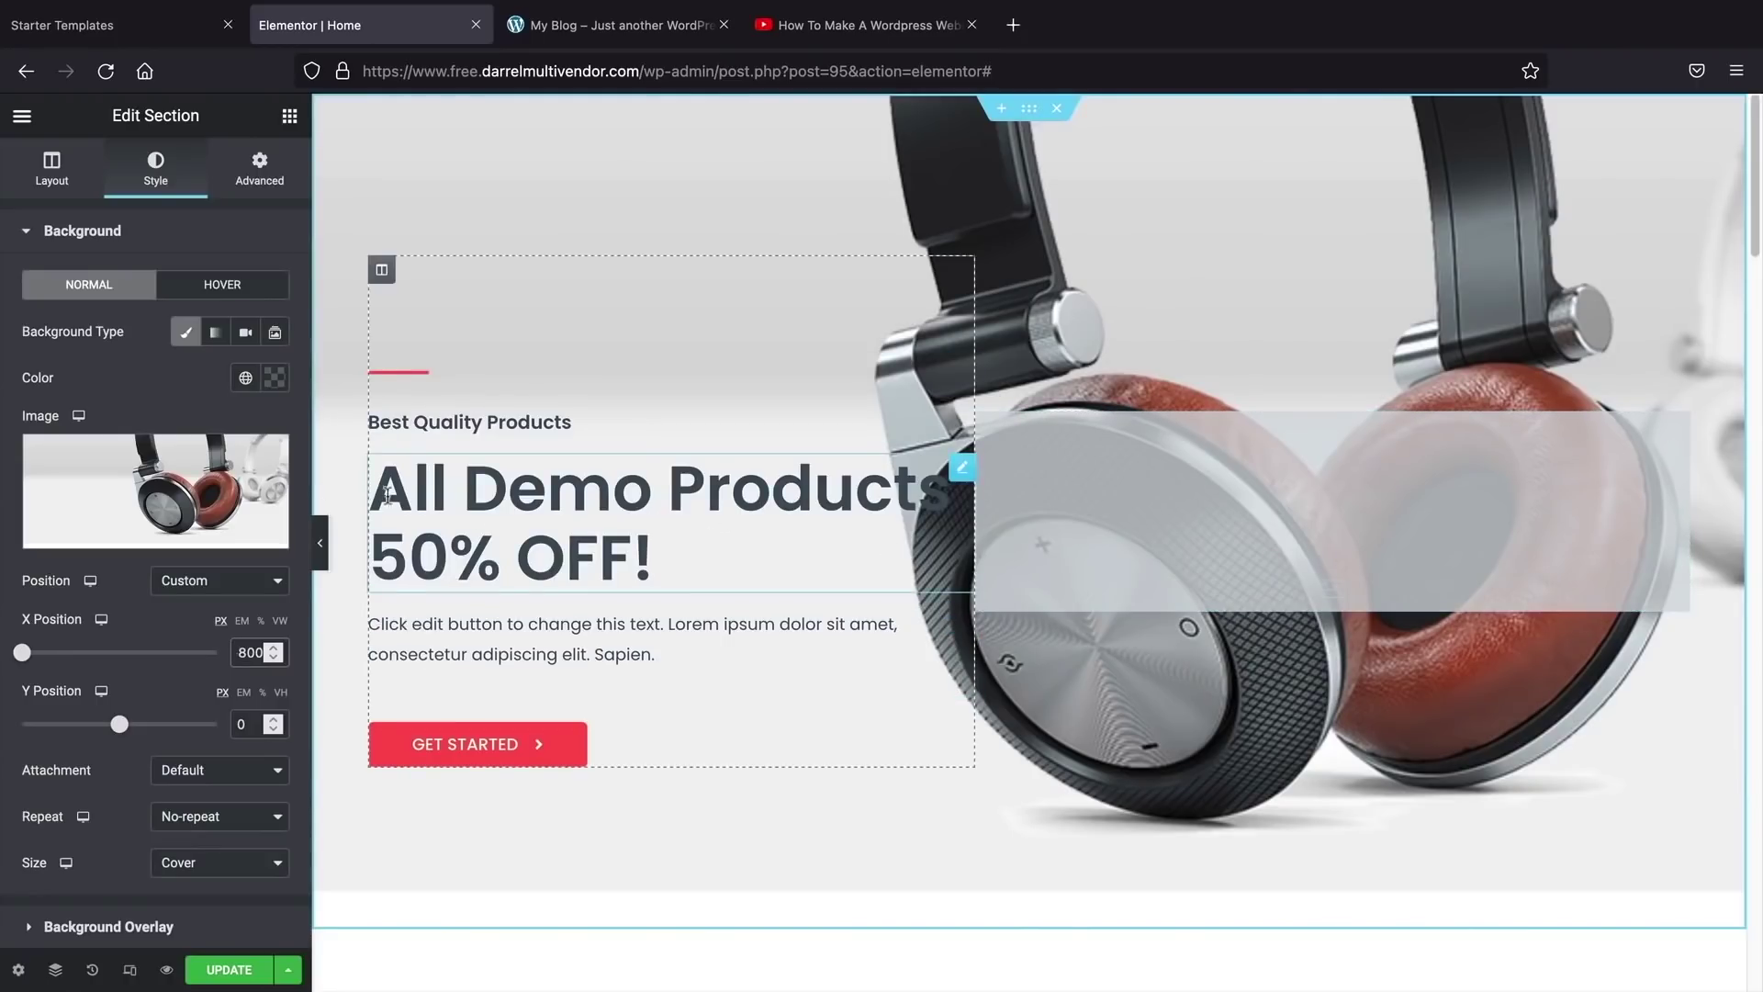
click(320, 543)
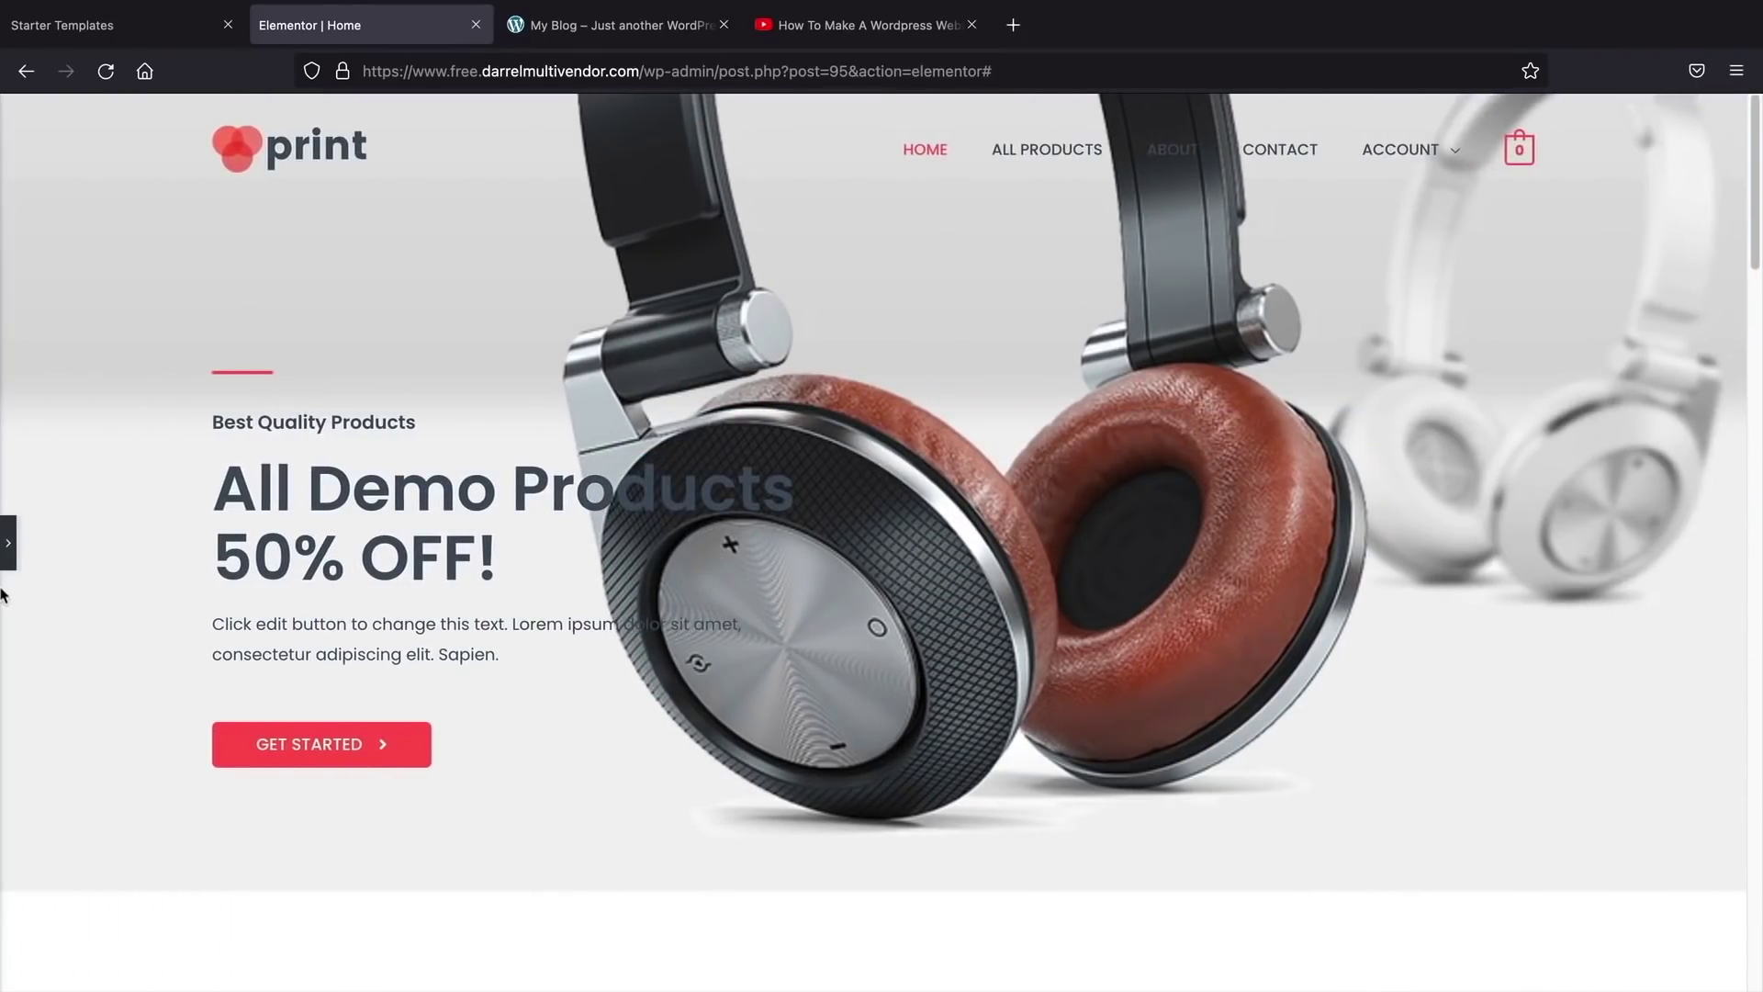
click(8, 549)
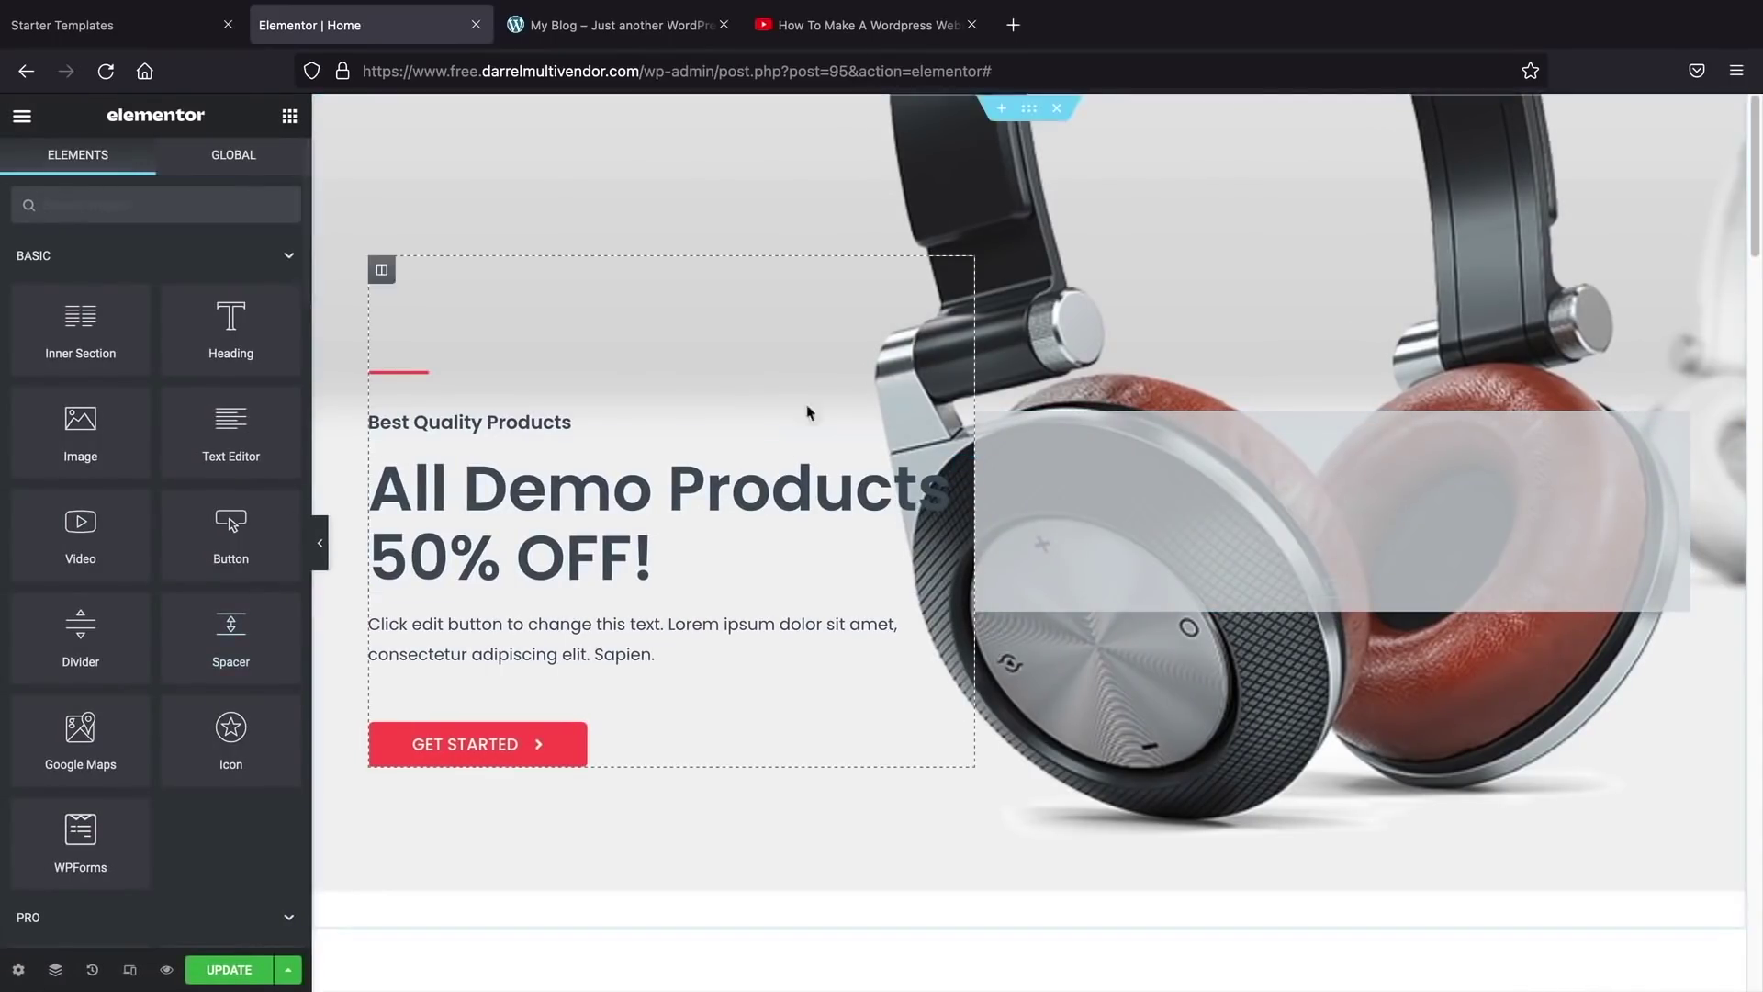
click(1029, 107)
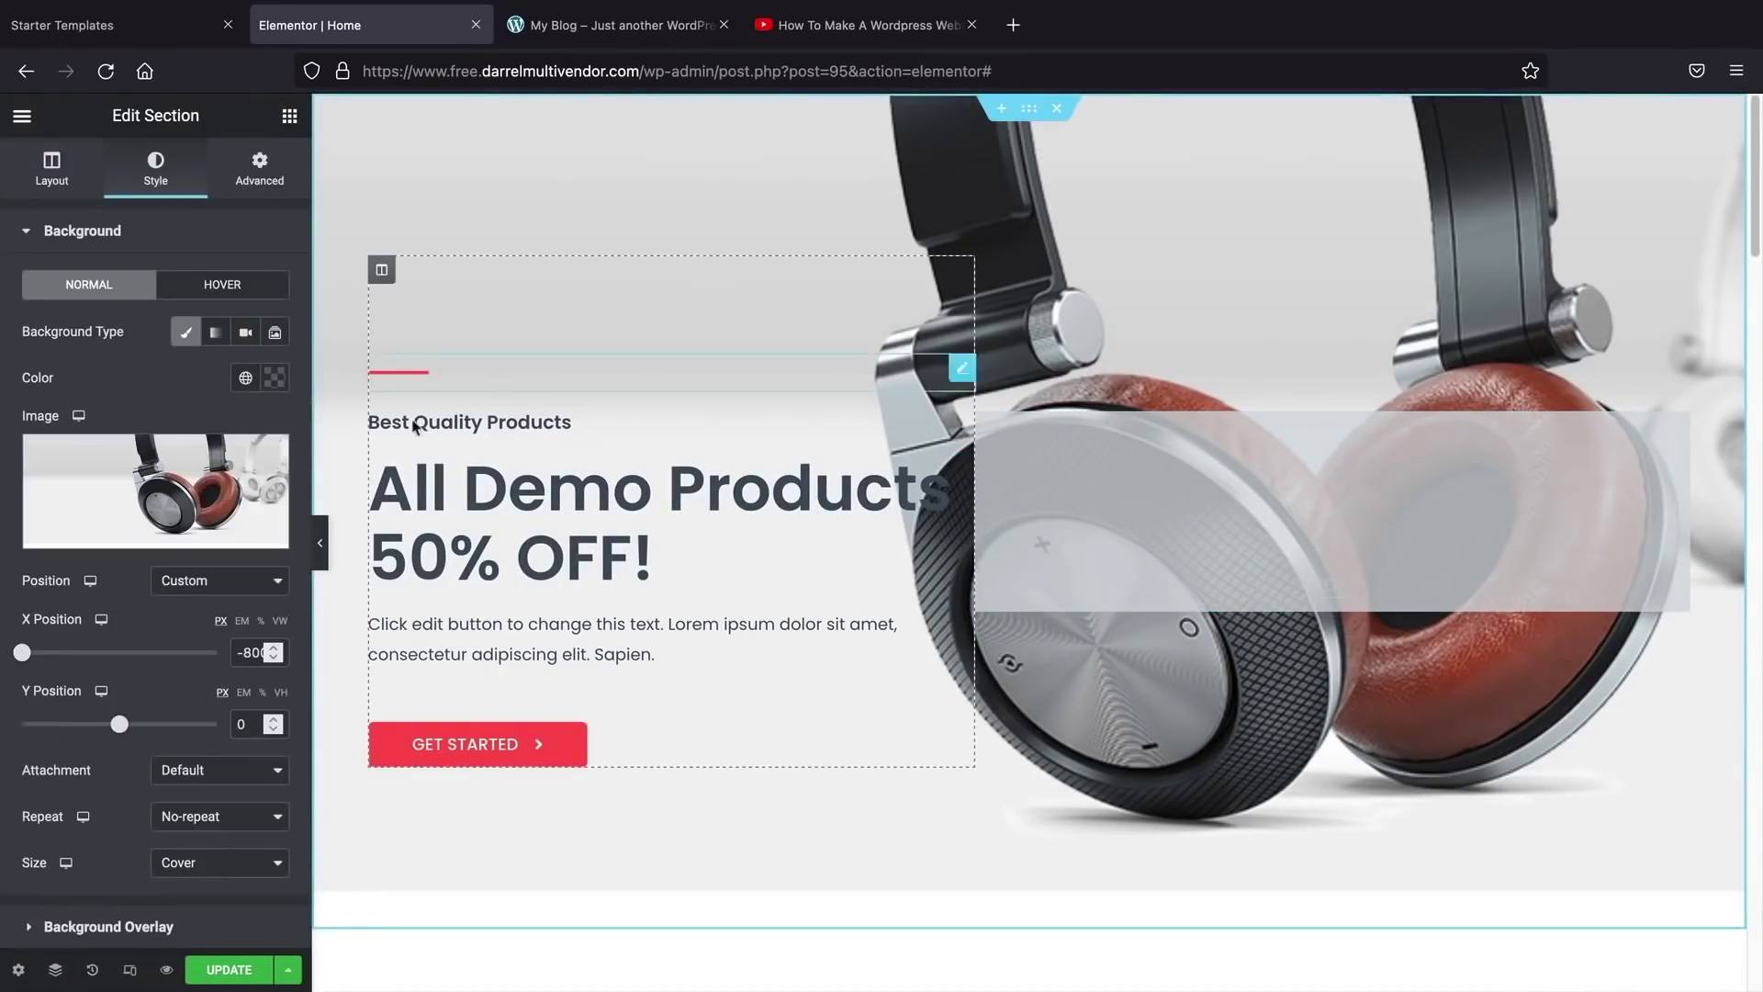
drag(25, 660, 41, 660)
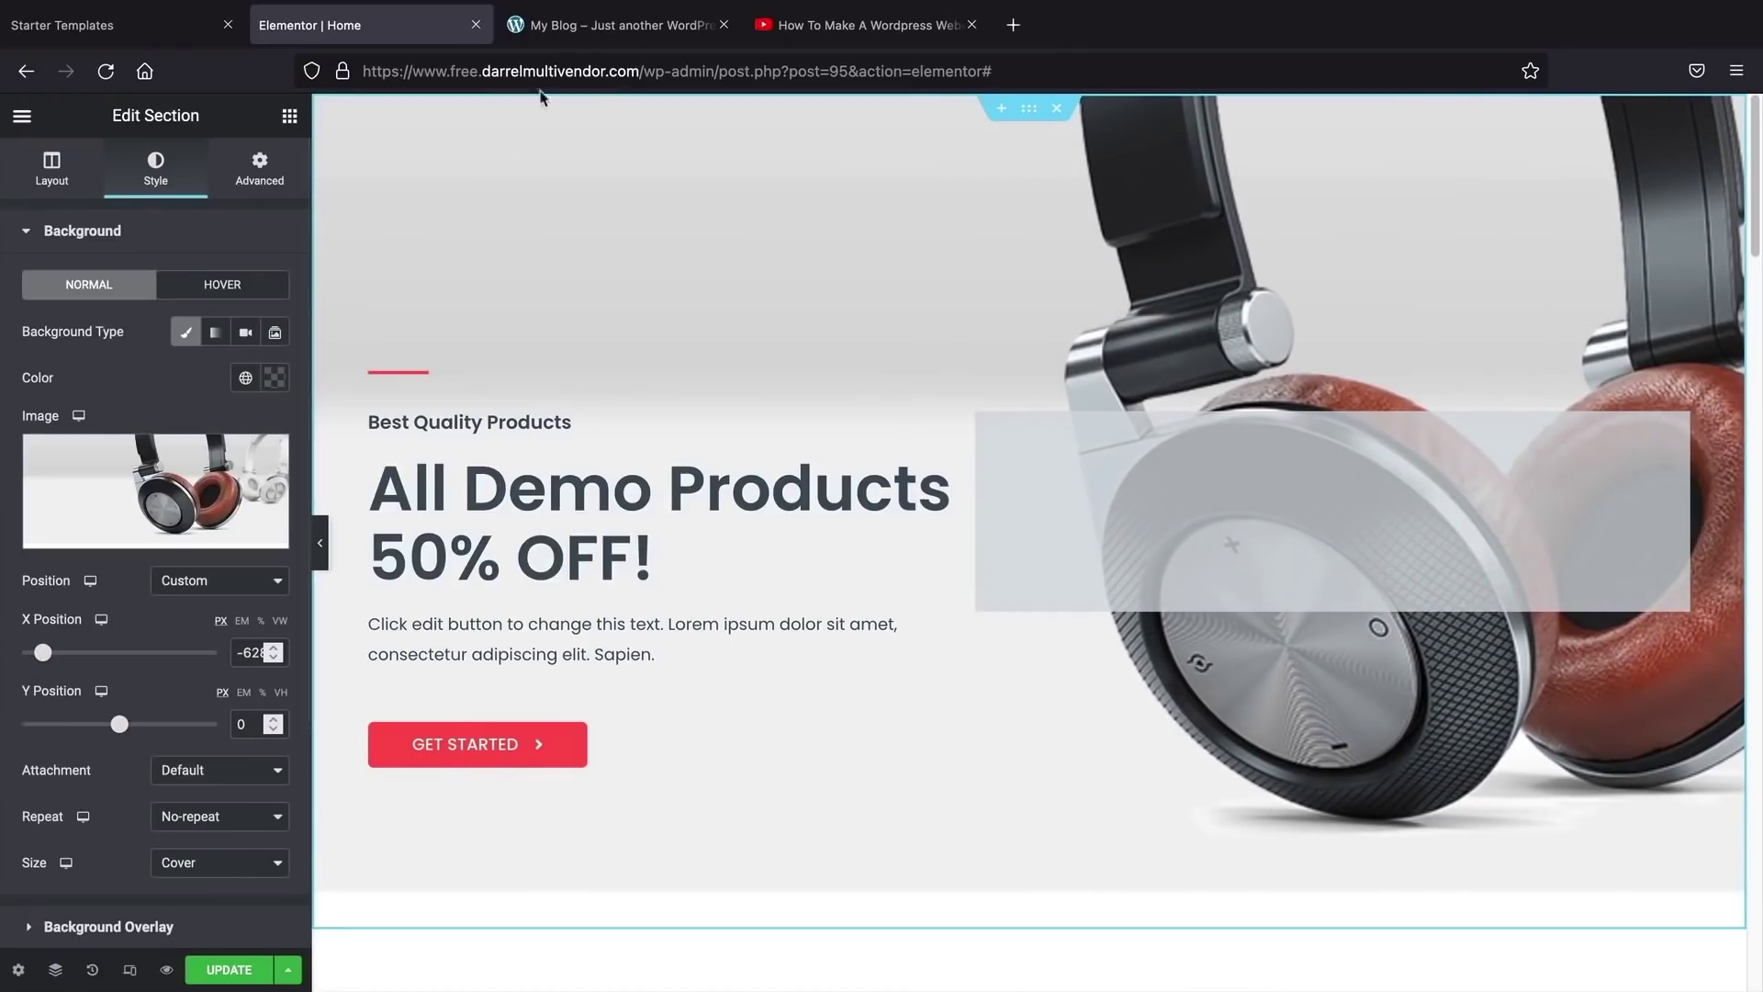
click(573, 28)
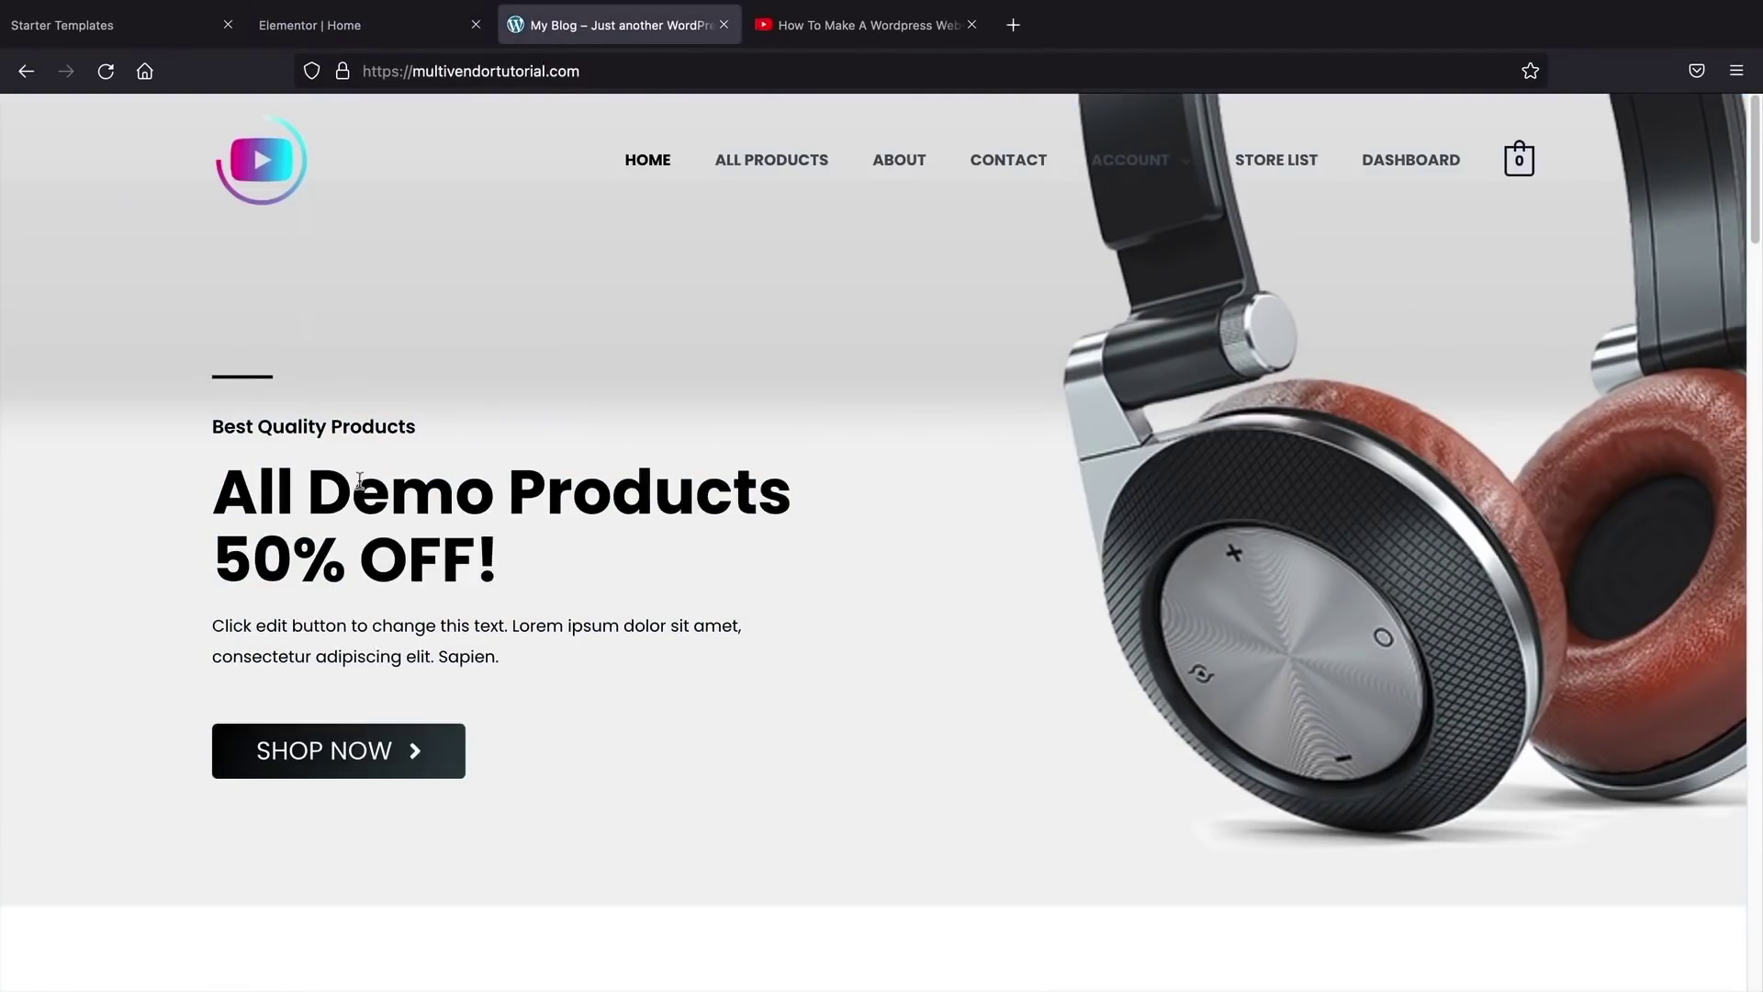
Step: Set the hero headline's text colour to black
click(337, 40)
click(410, 493)
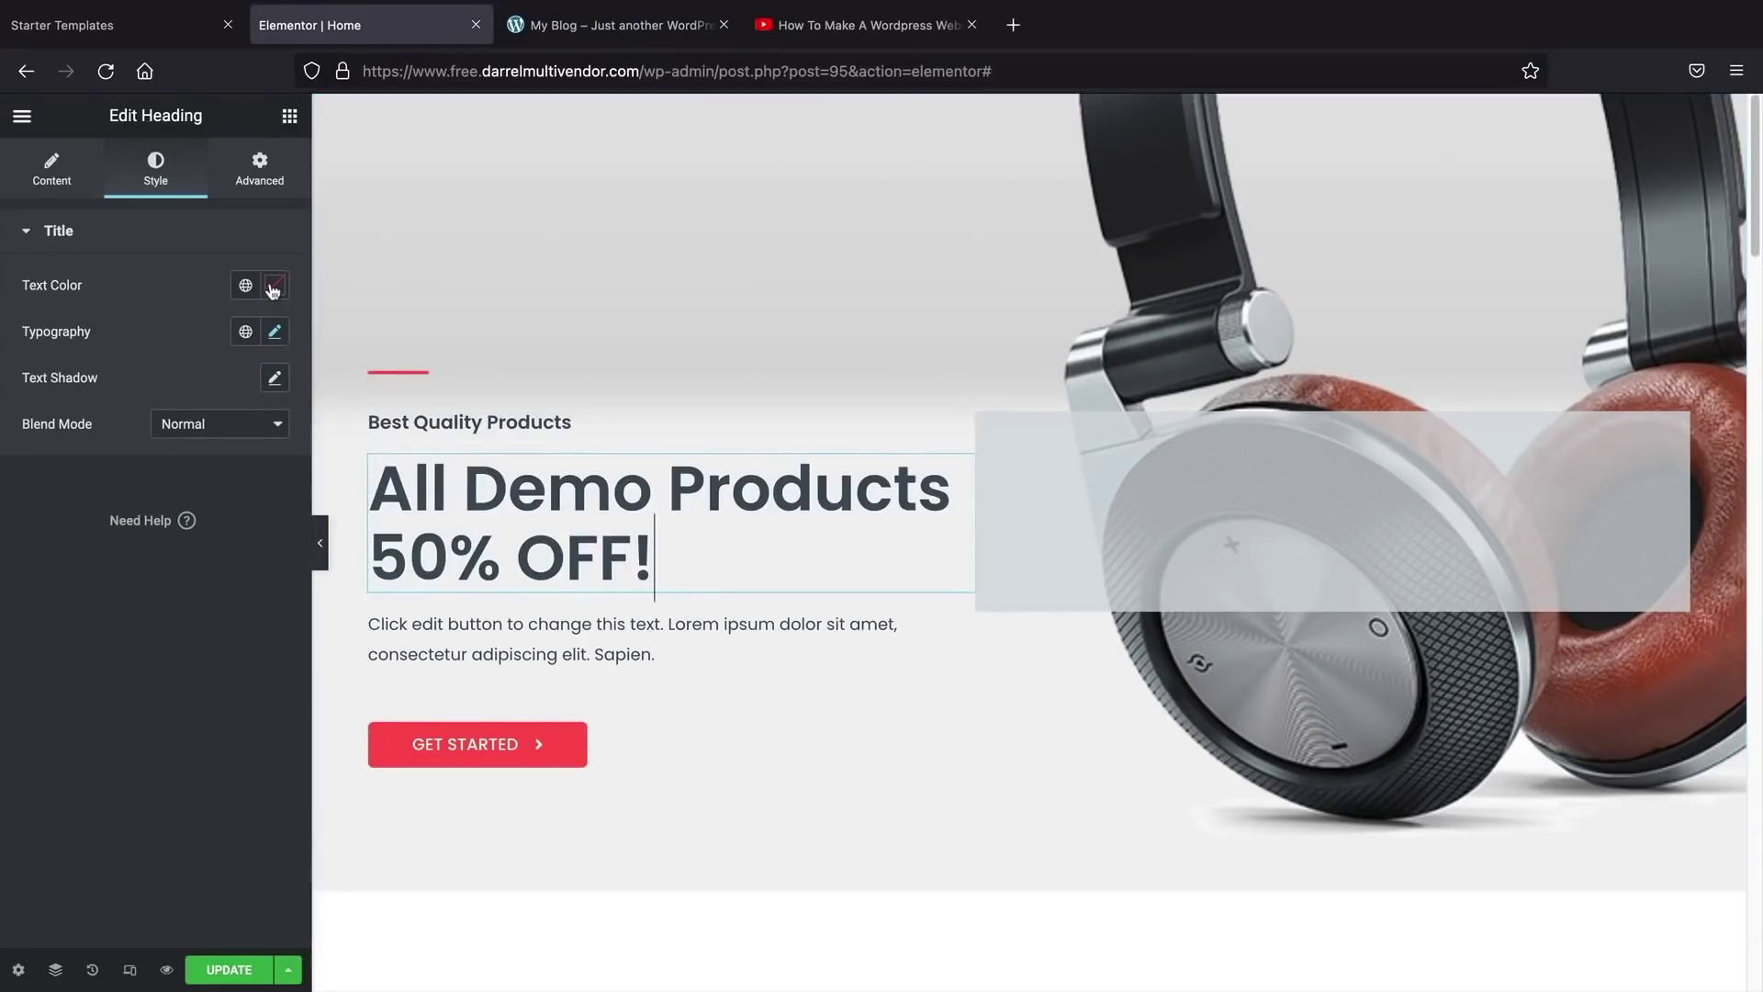
click(274, 285)
Step: Make the hero paragraph text black and compare against the multivendortutorial.com reference site
click(479, 643)
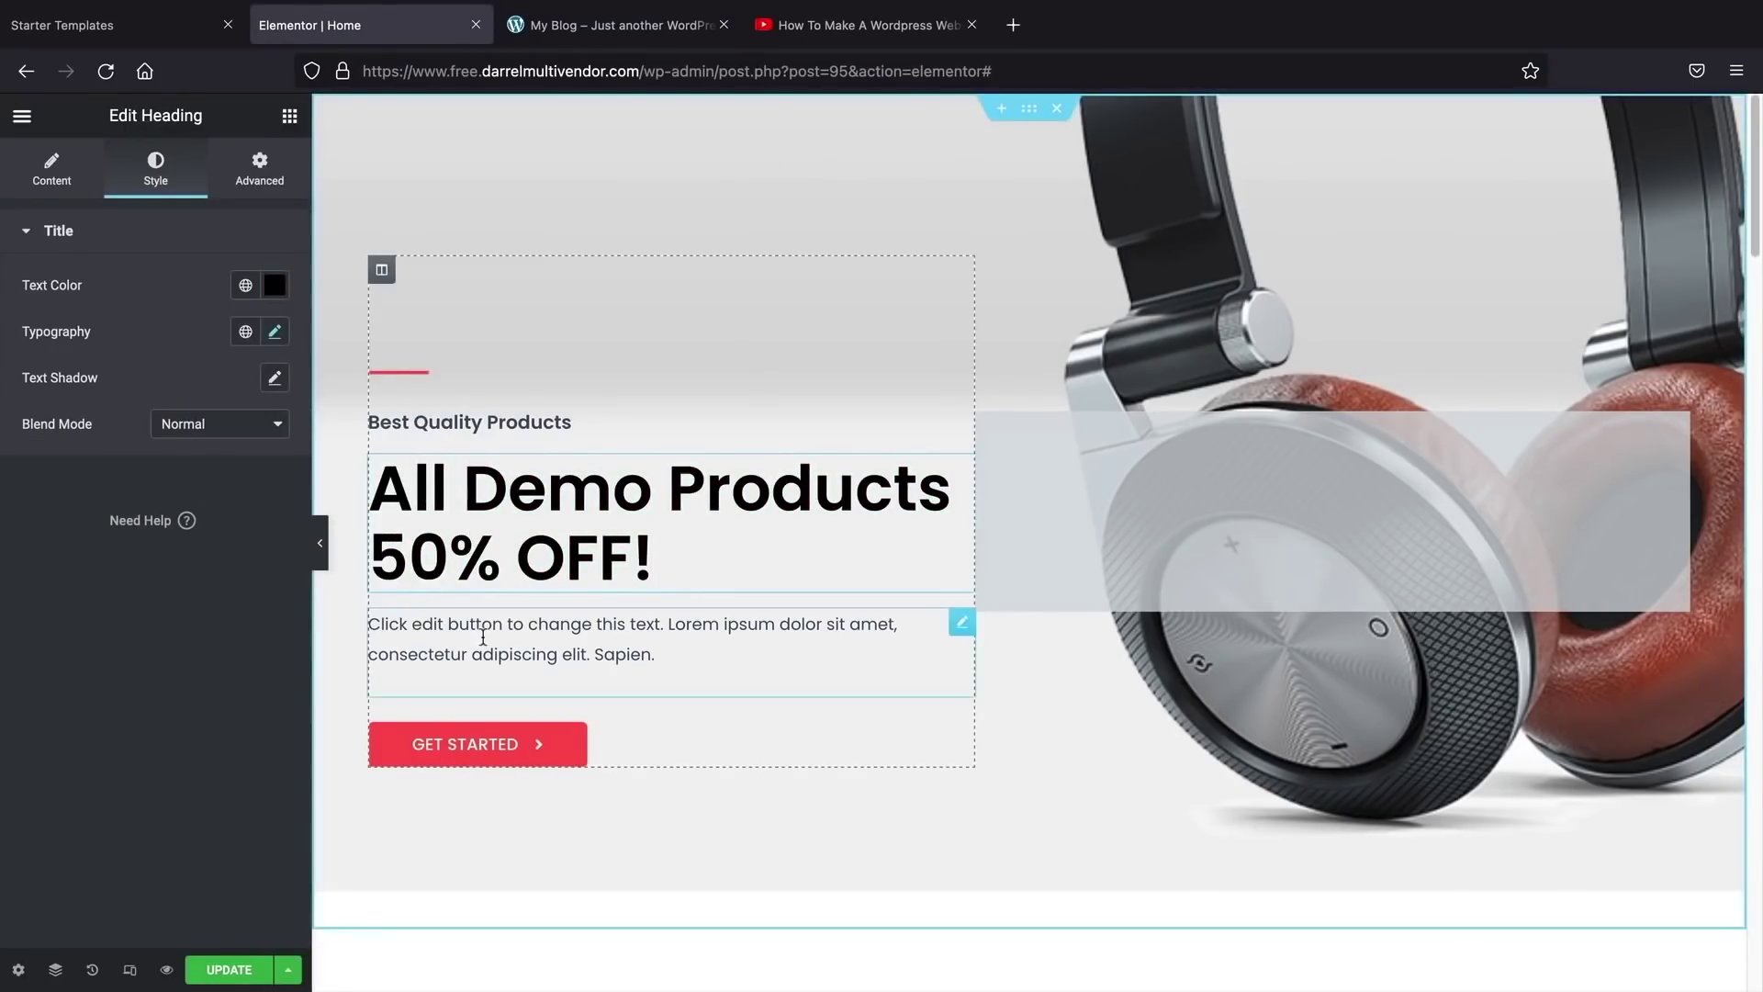
click(482, 643)
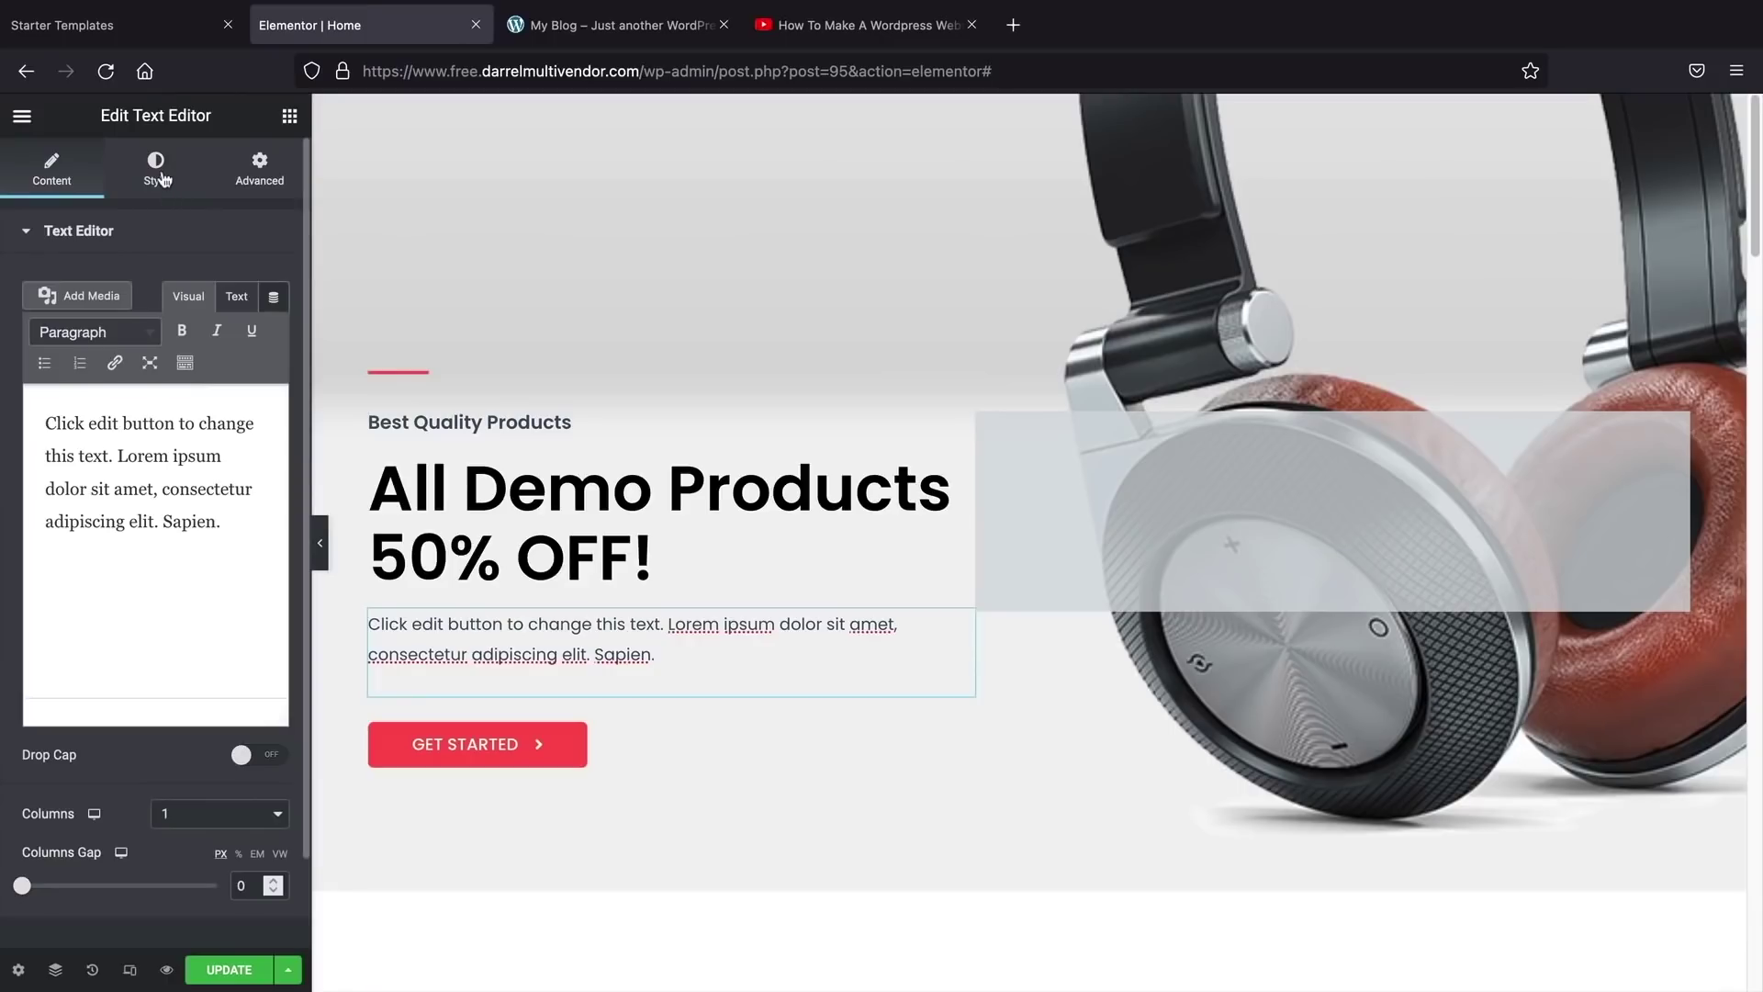
click(158, 174)
click(273, 337)
drag(251, 372, 181, 601)
click(18, 642)
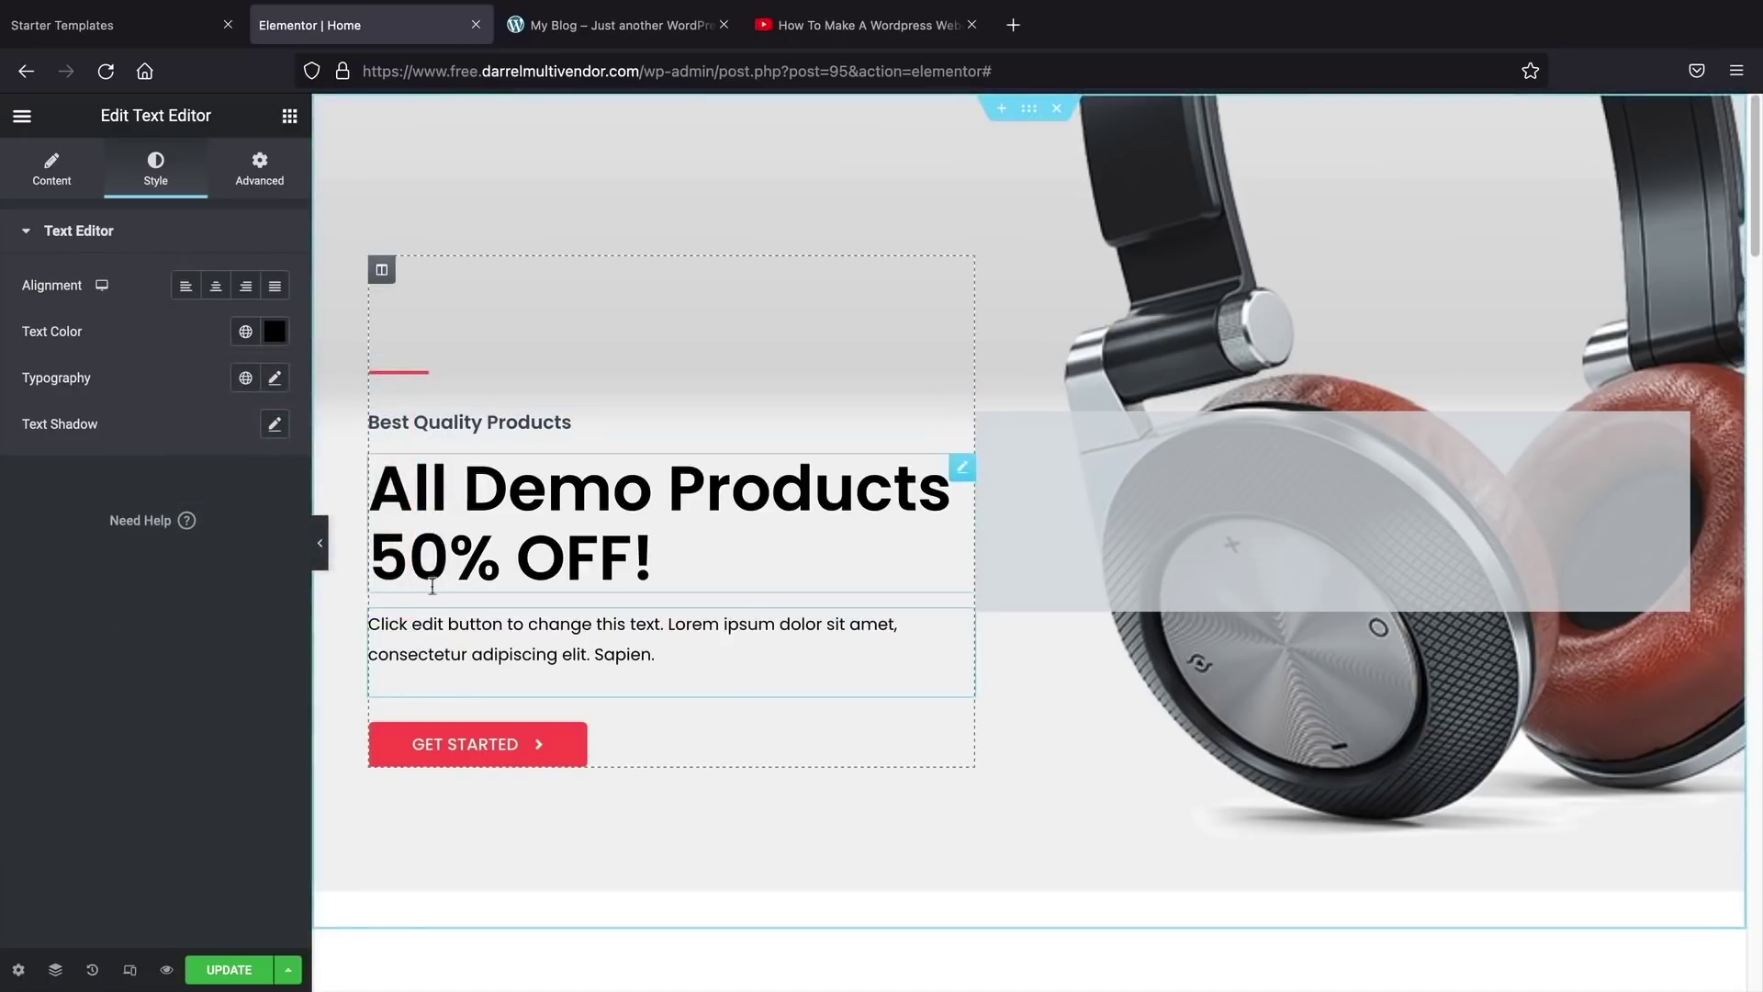
click(574, 35)
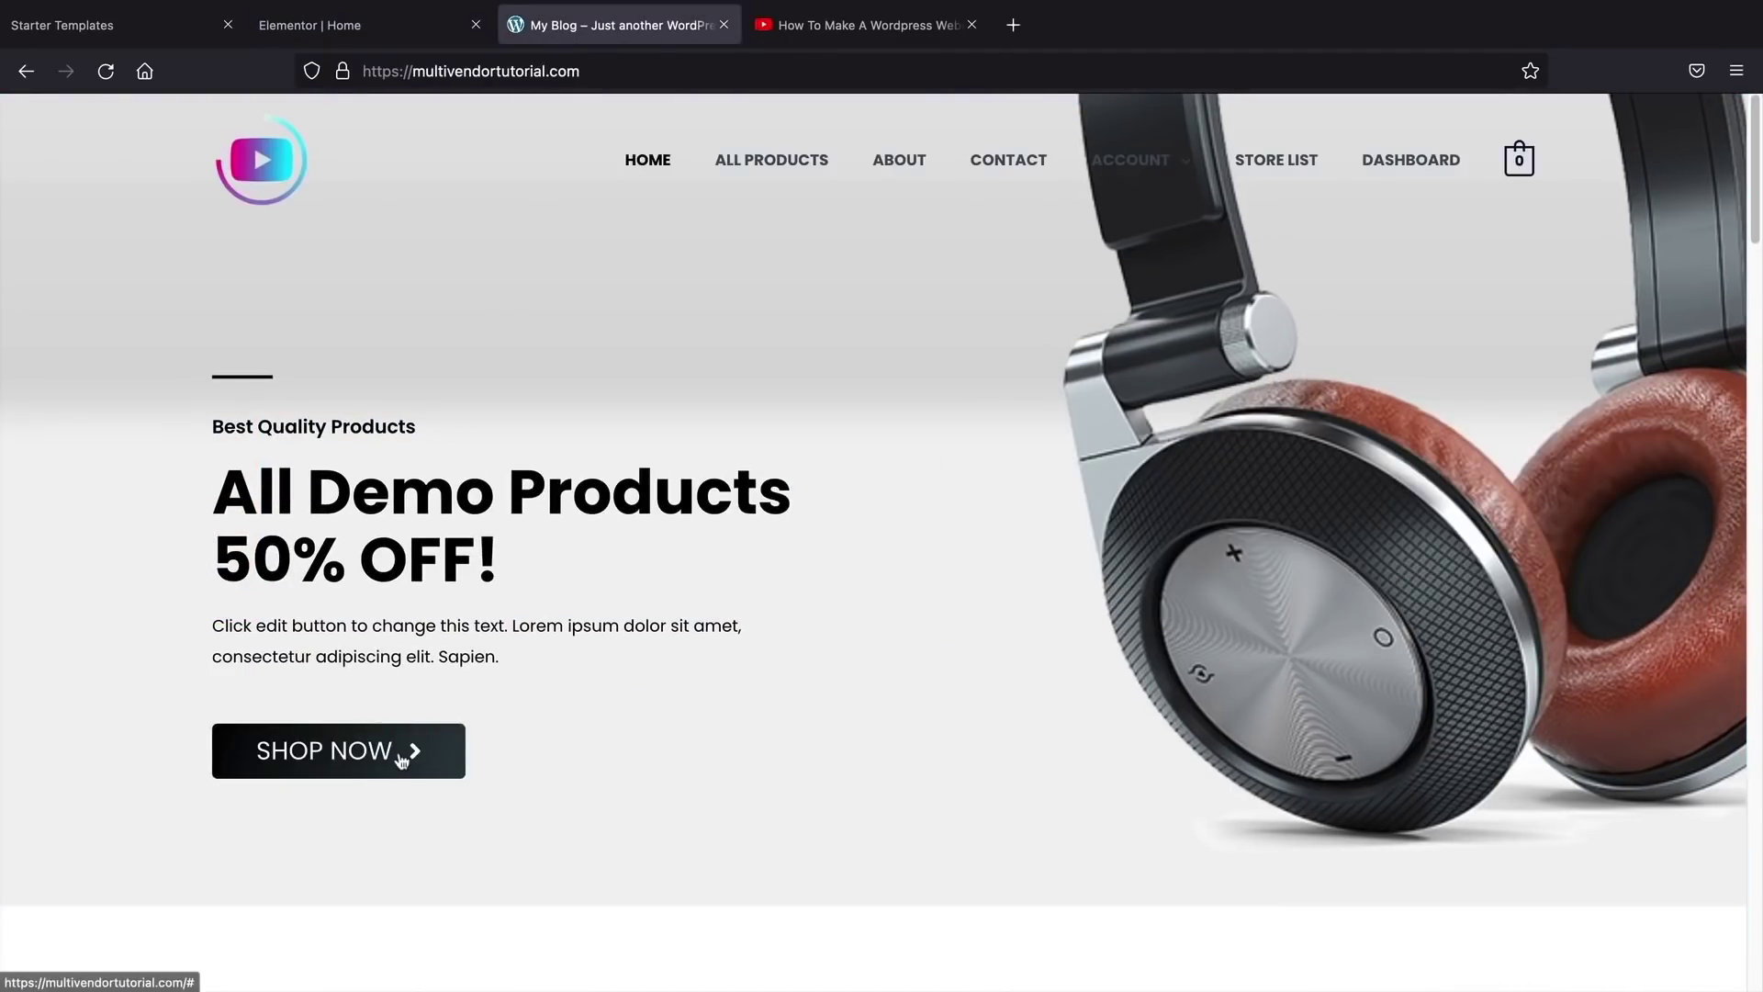
scroll(582, 748, down, 10)
scroll(578, 744, down, 10)
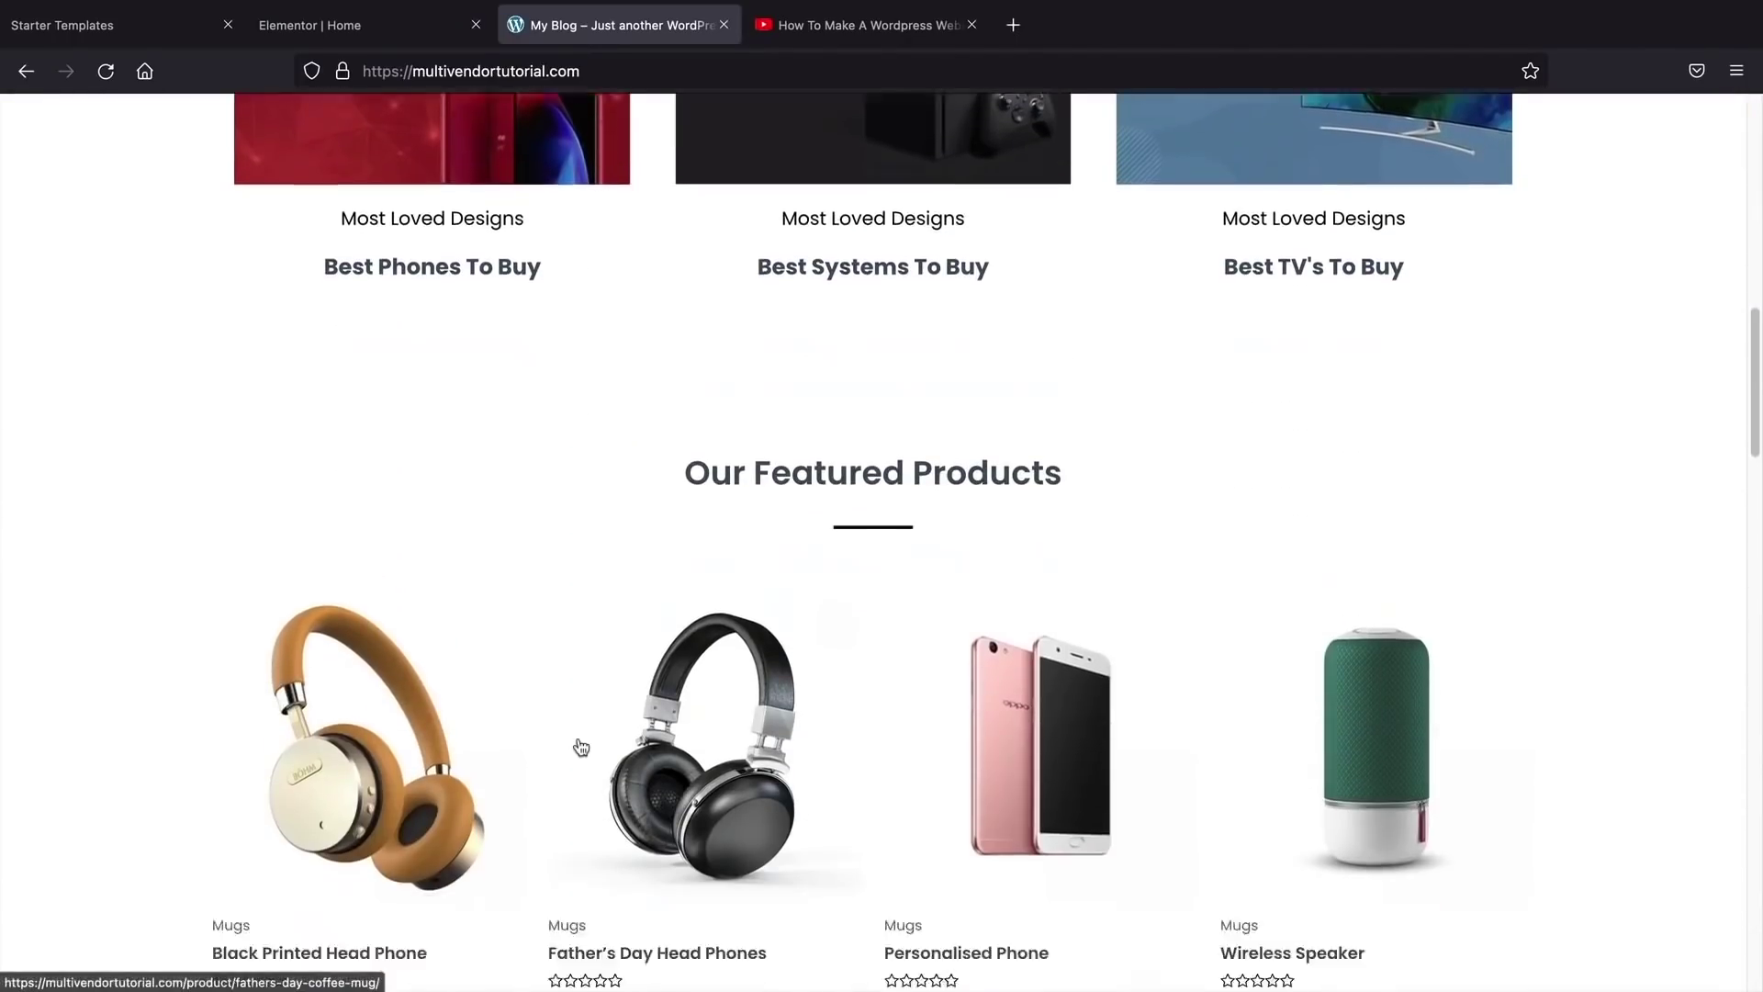
scroll(333, 506, up, 20)
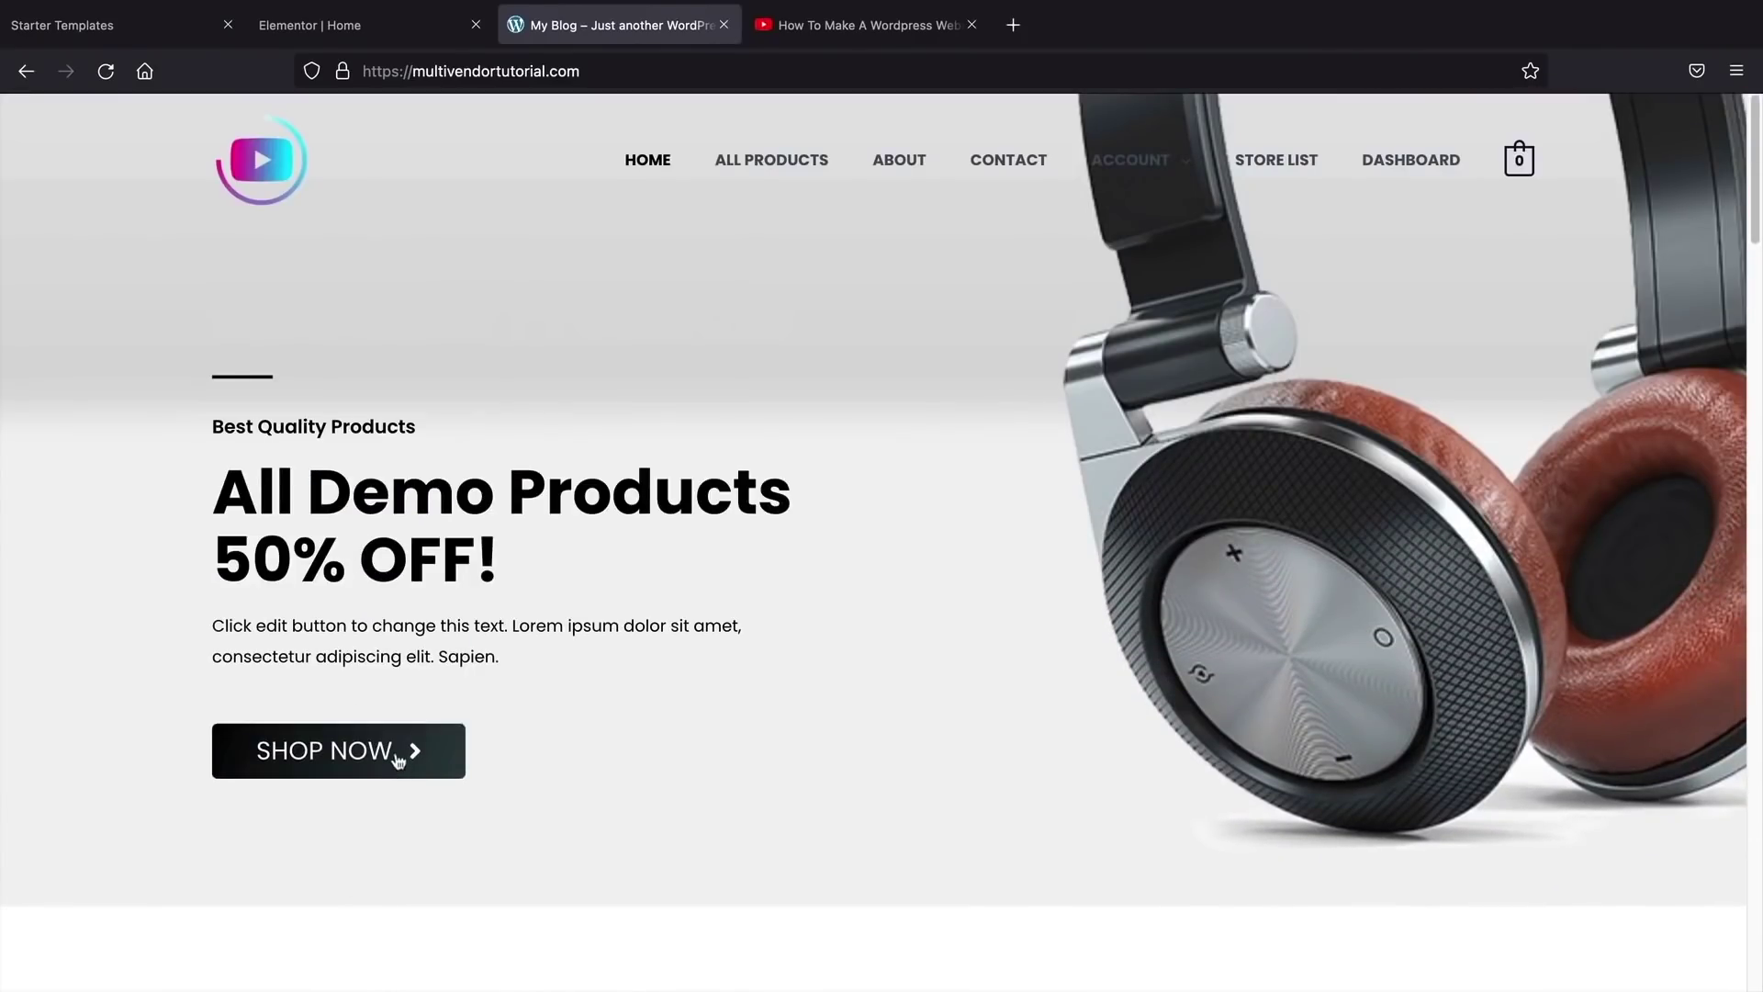
Step: Switch the GET STARTED button background to a gradient with a near-black second colour
click(323, 25)
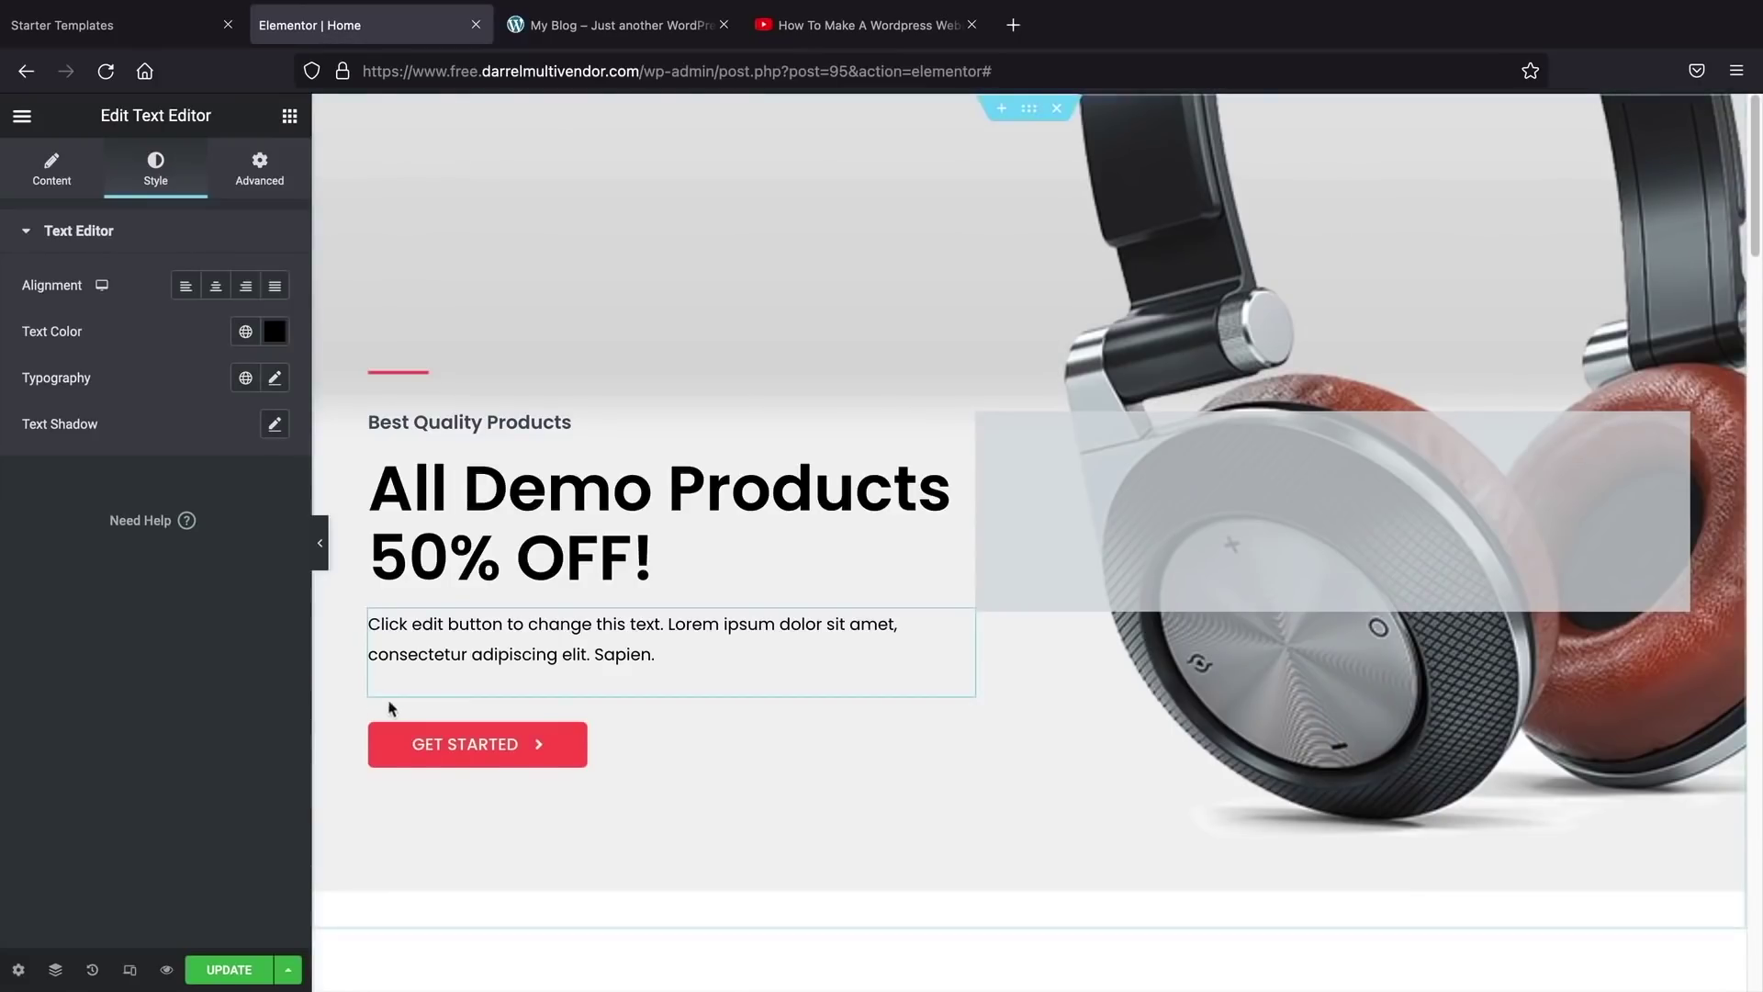
click(963, 727)
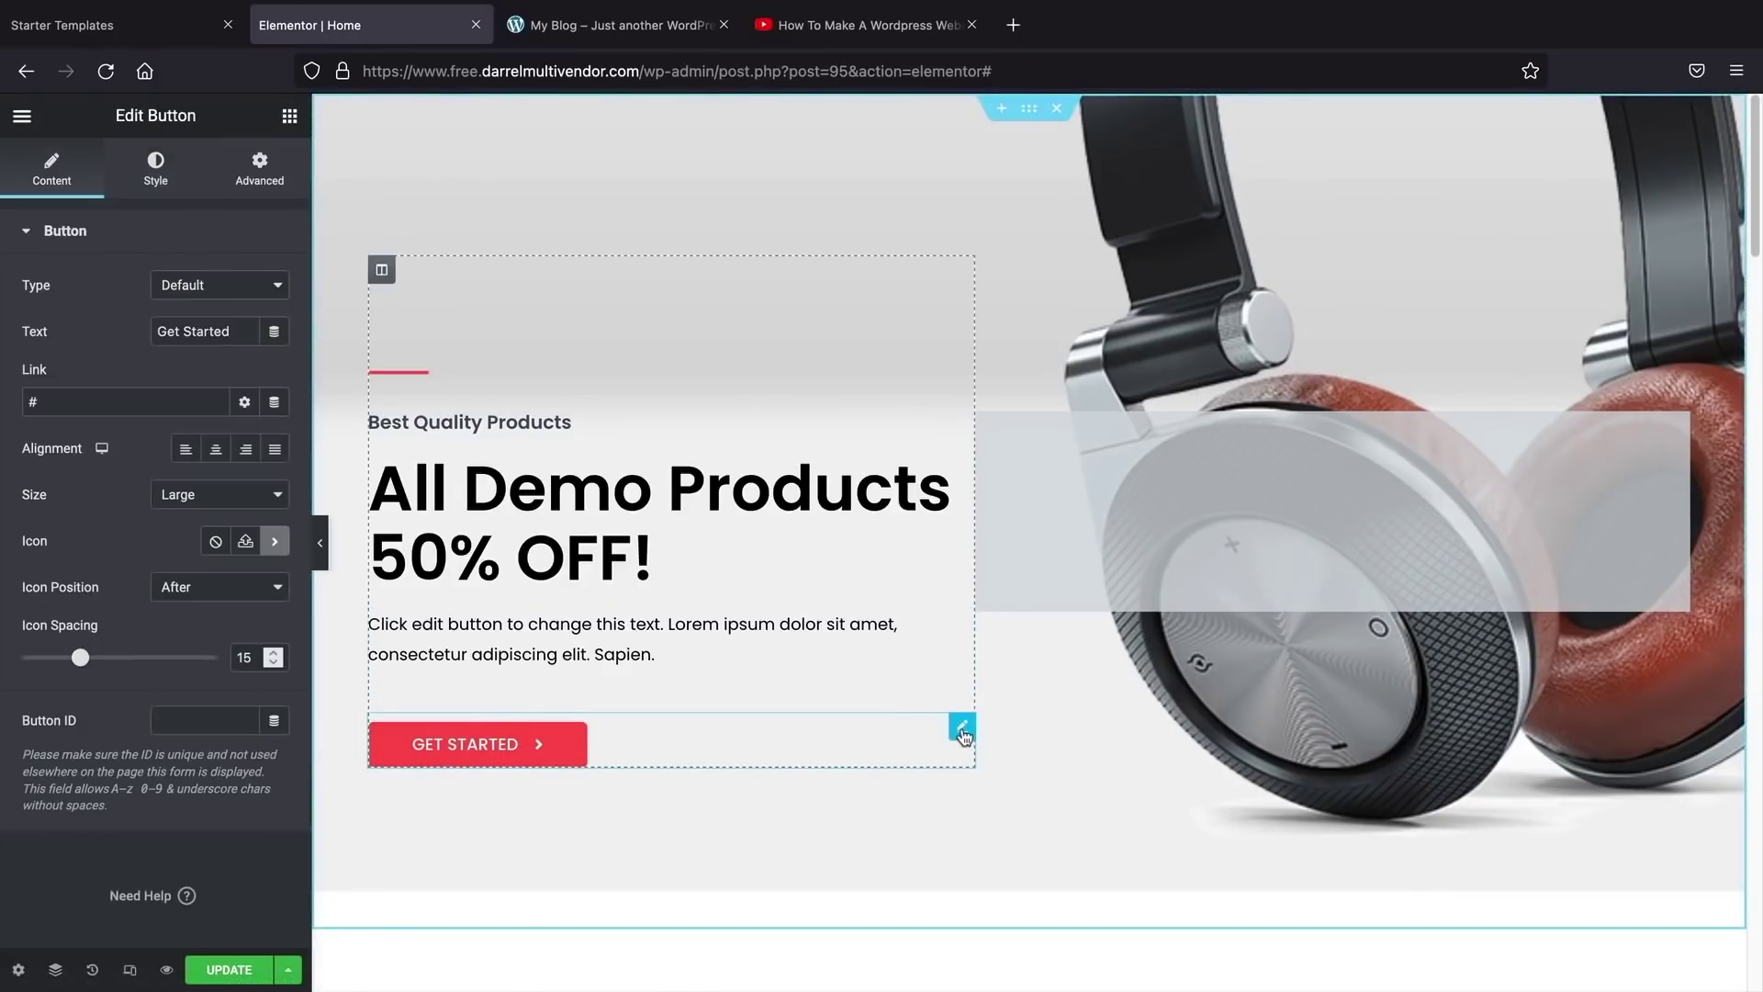
click(156, 170)
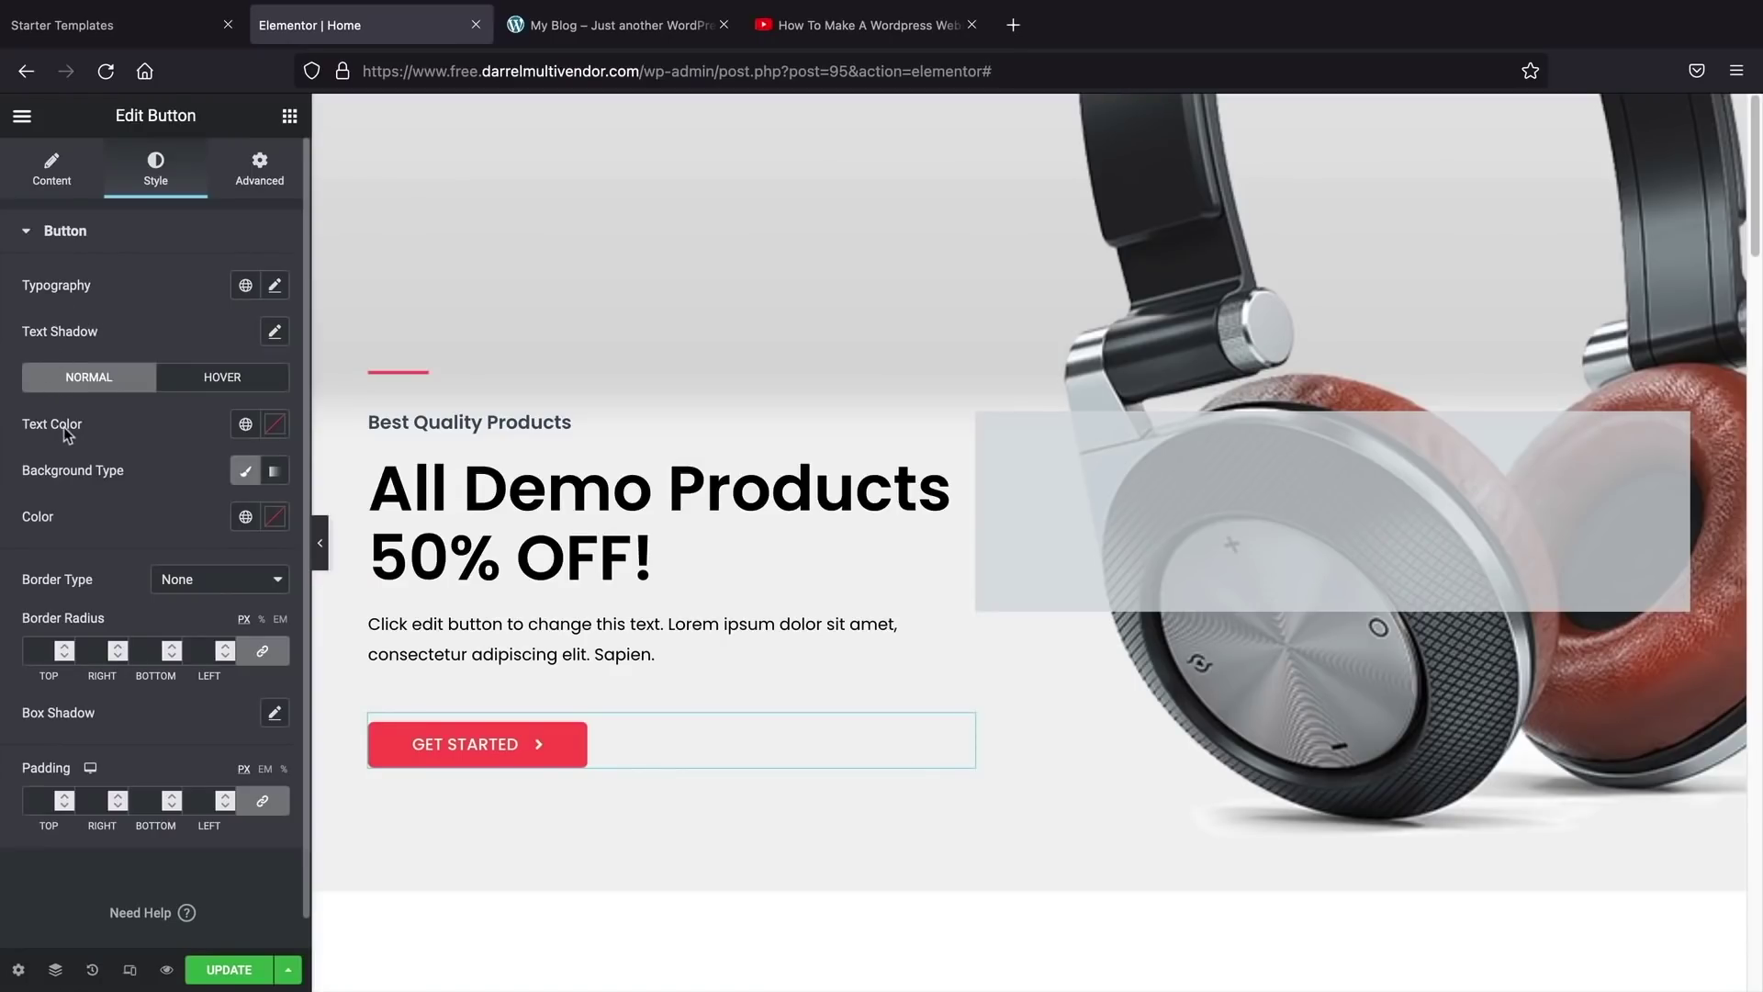
click(276, 474)
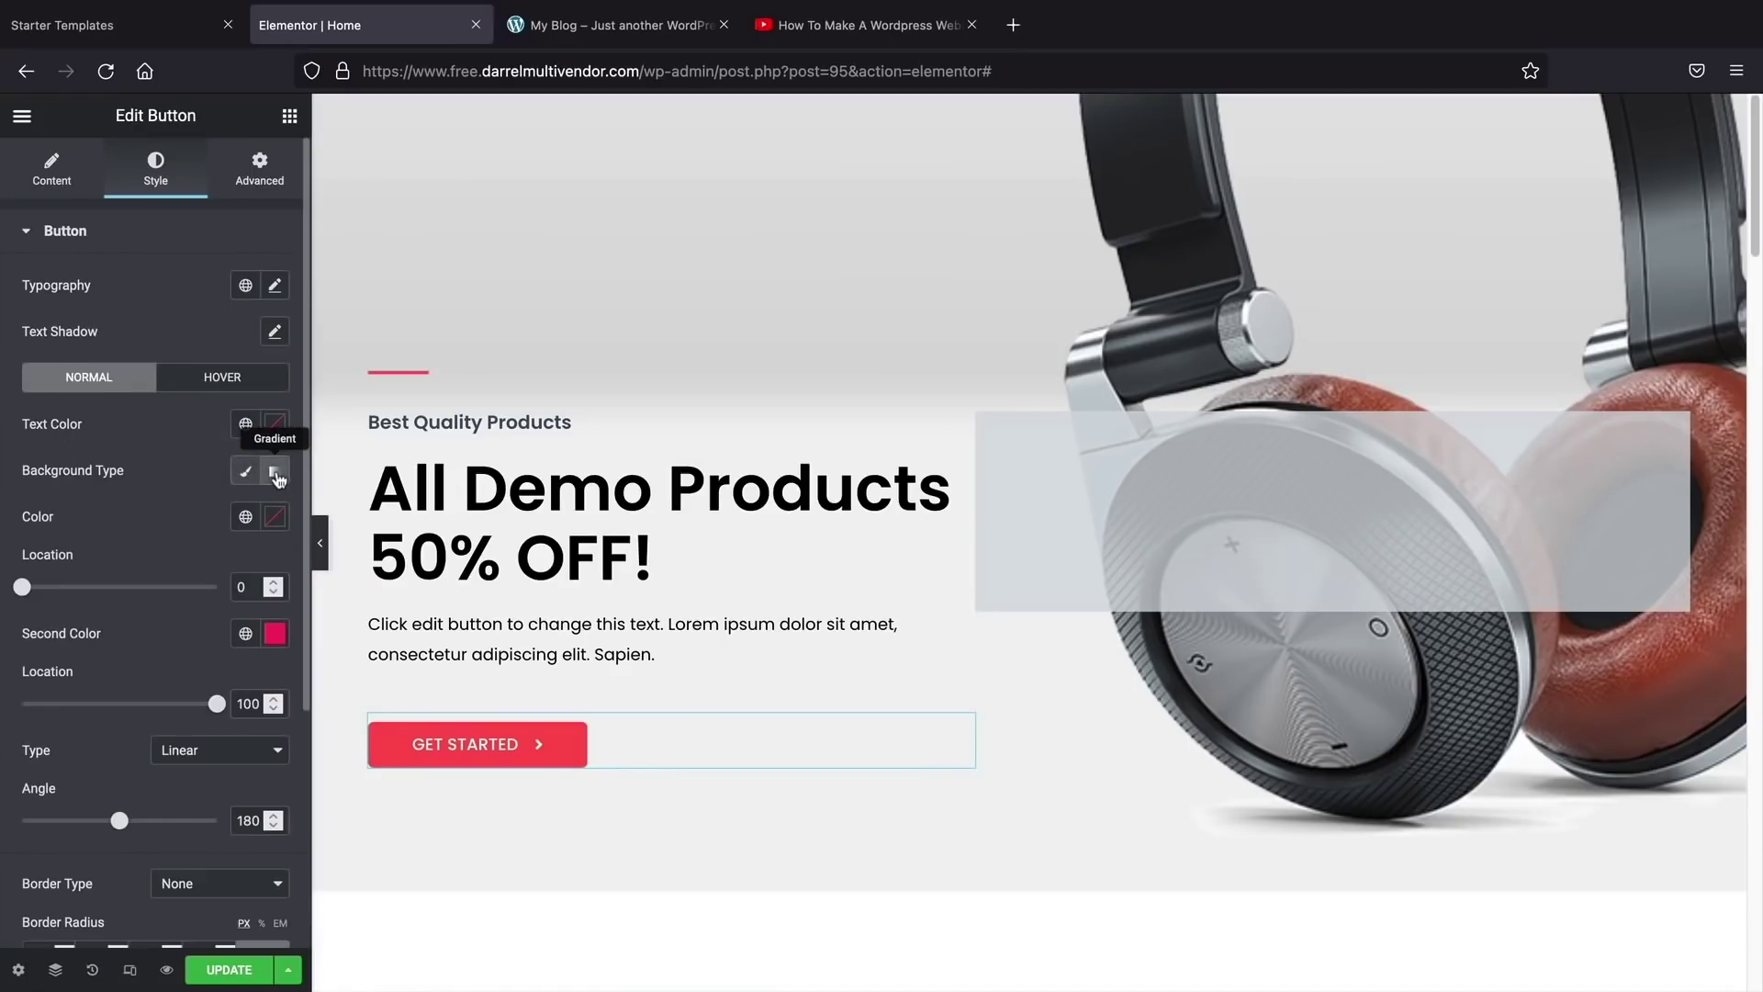
click(275, 633)
drag(241, 478, 213, 518)
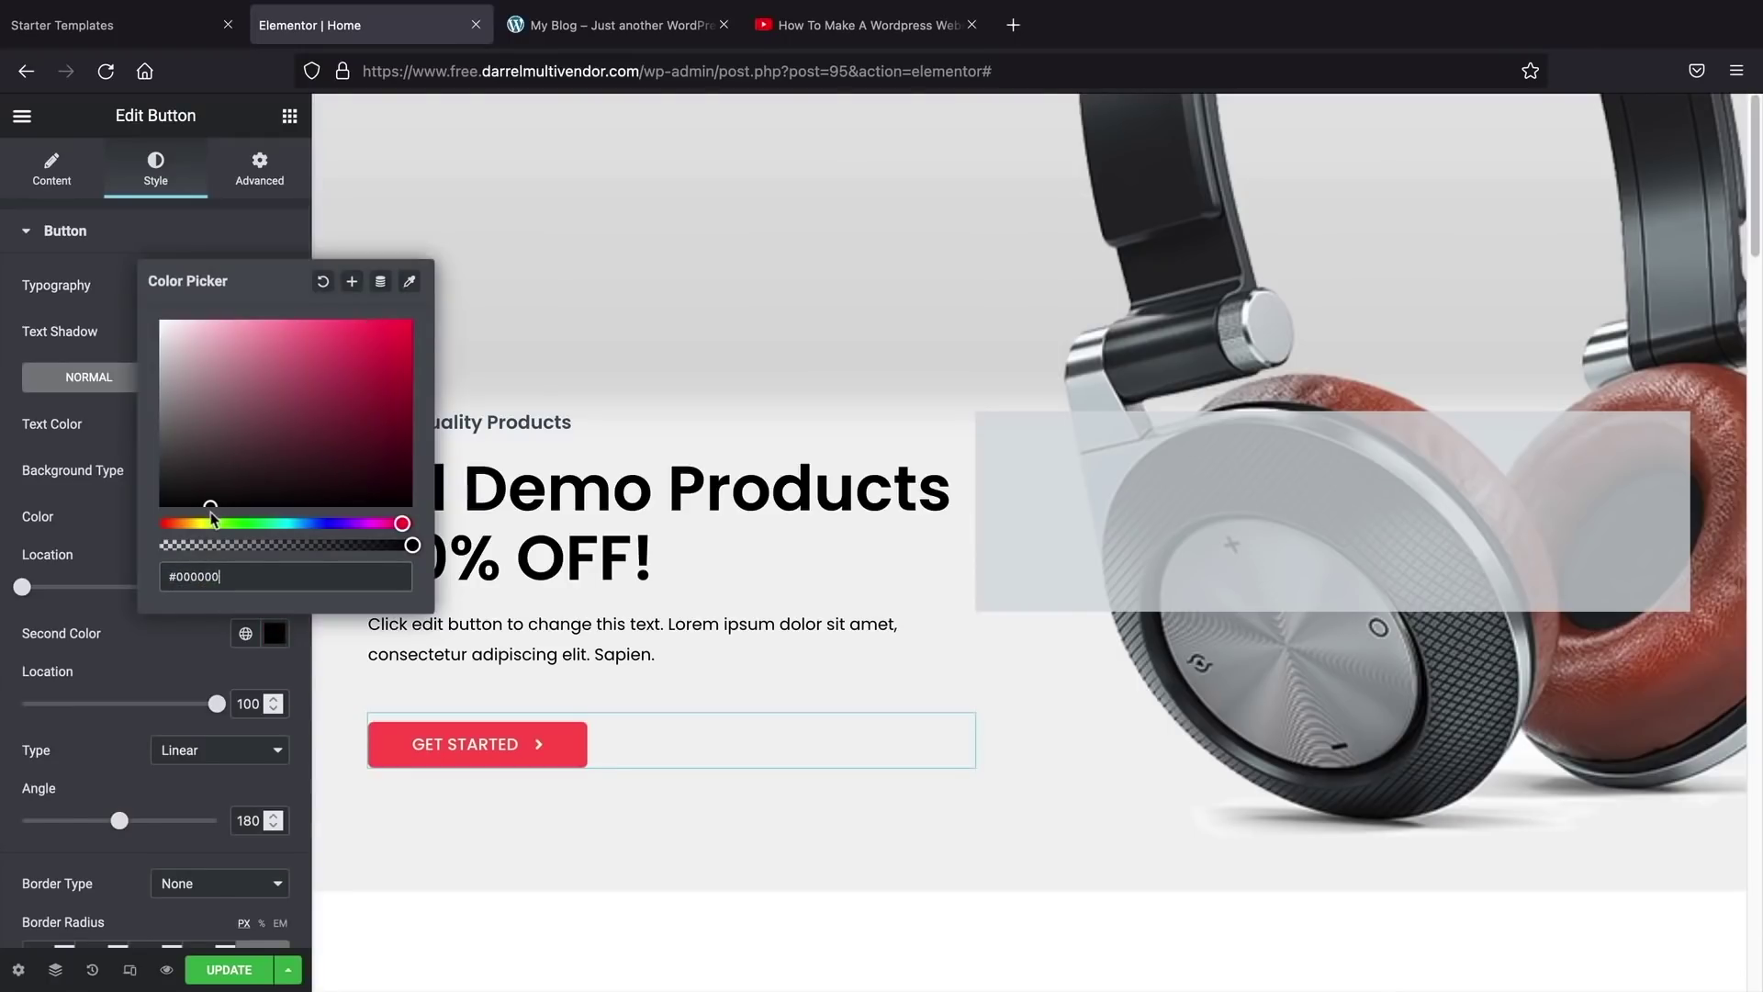
click(124, 632)
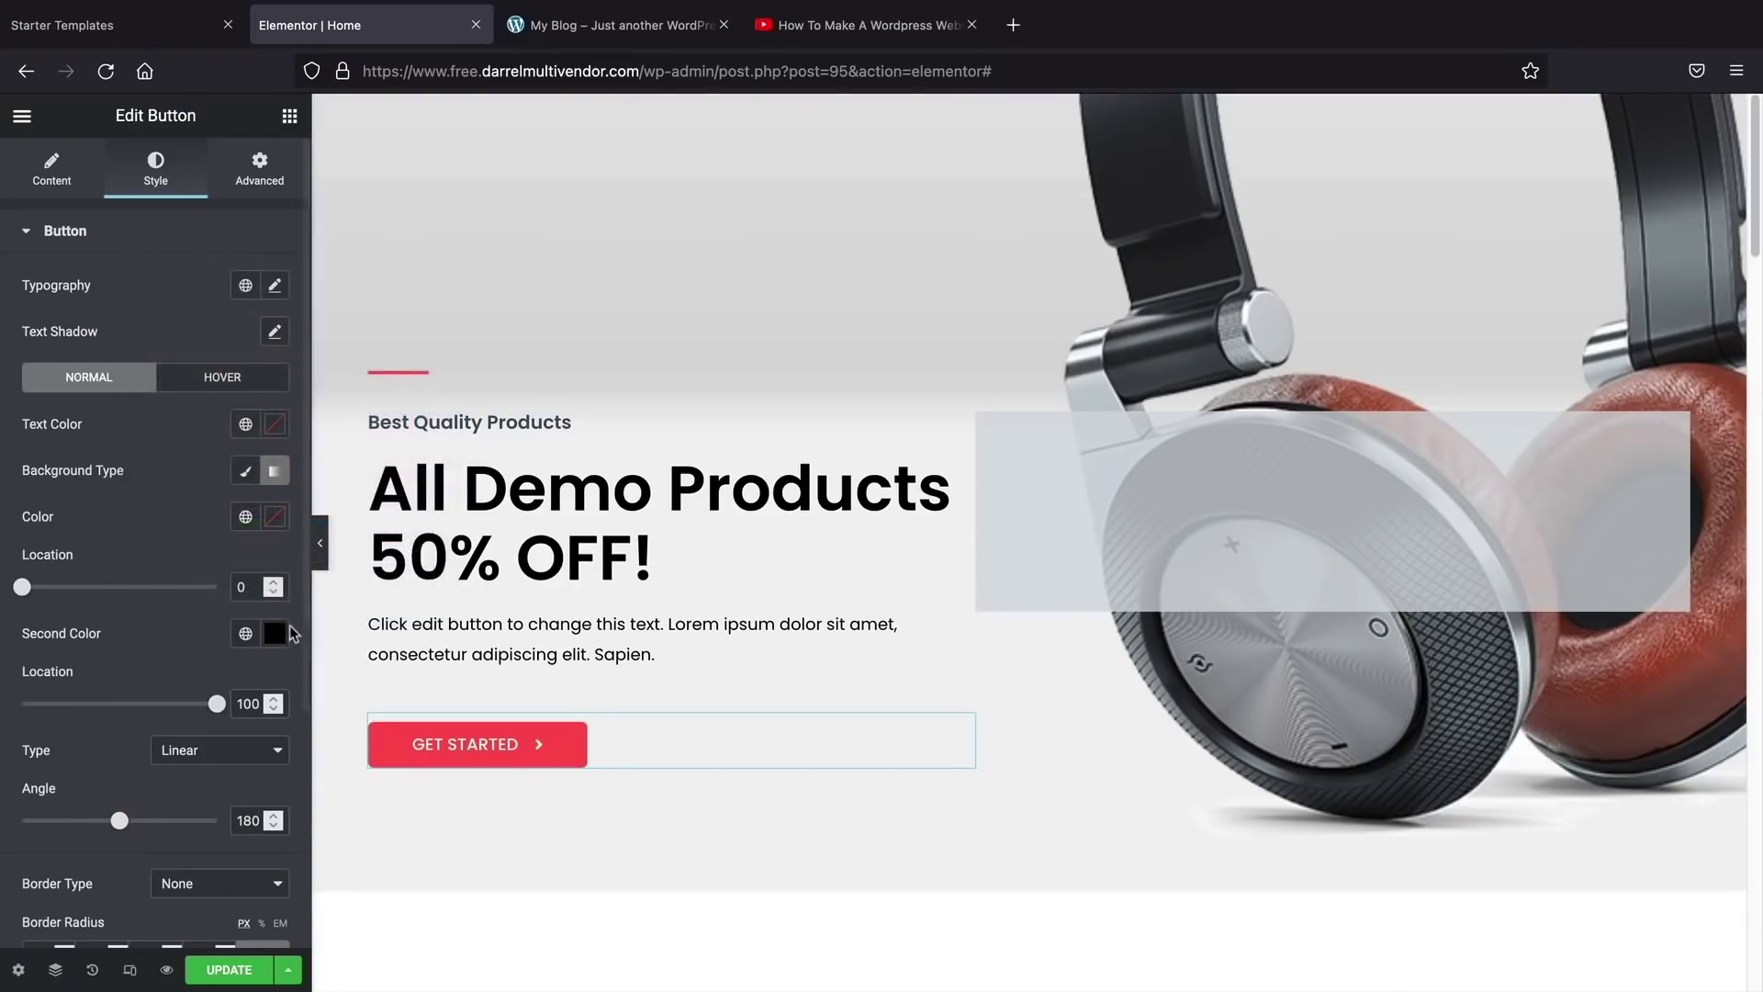
Step: Darken the first gradient colour, make the second dark grey, and set location 97 and angle 80
click(275, 520)
drag(211, 712, 203, 758)
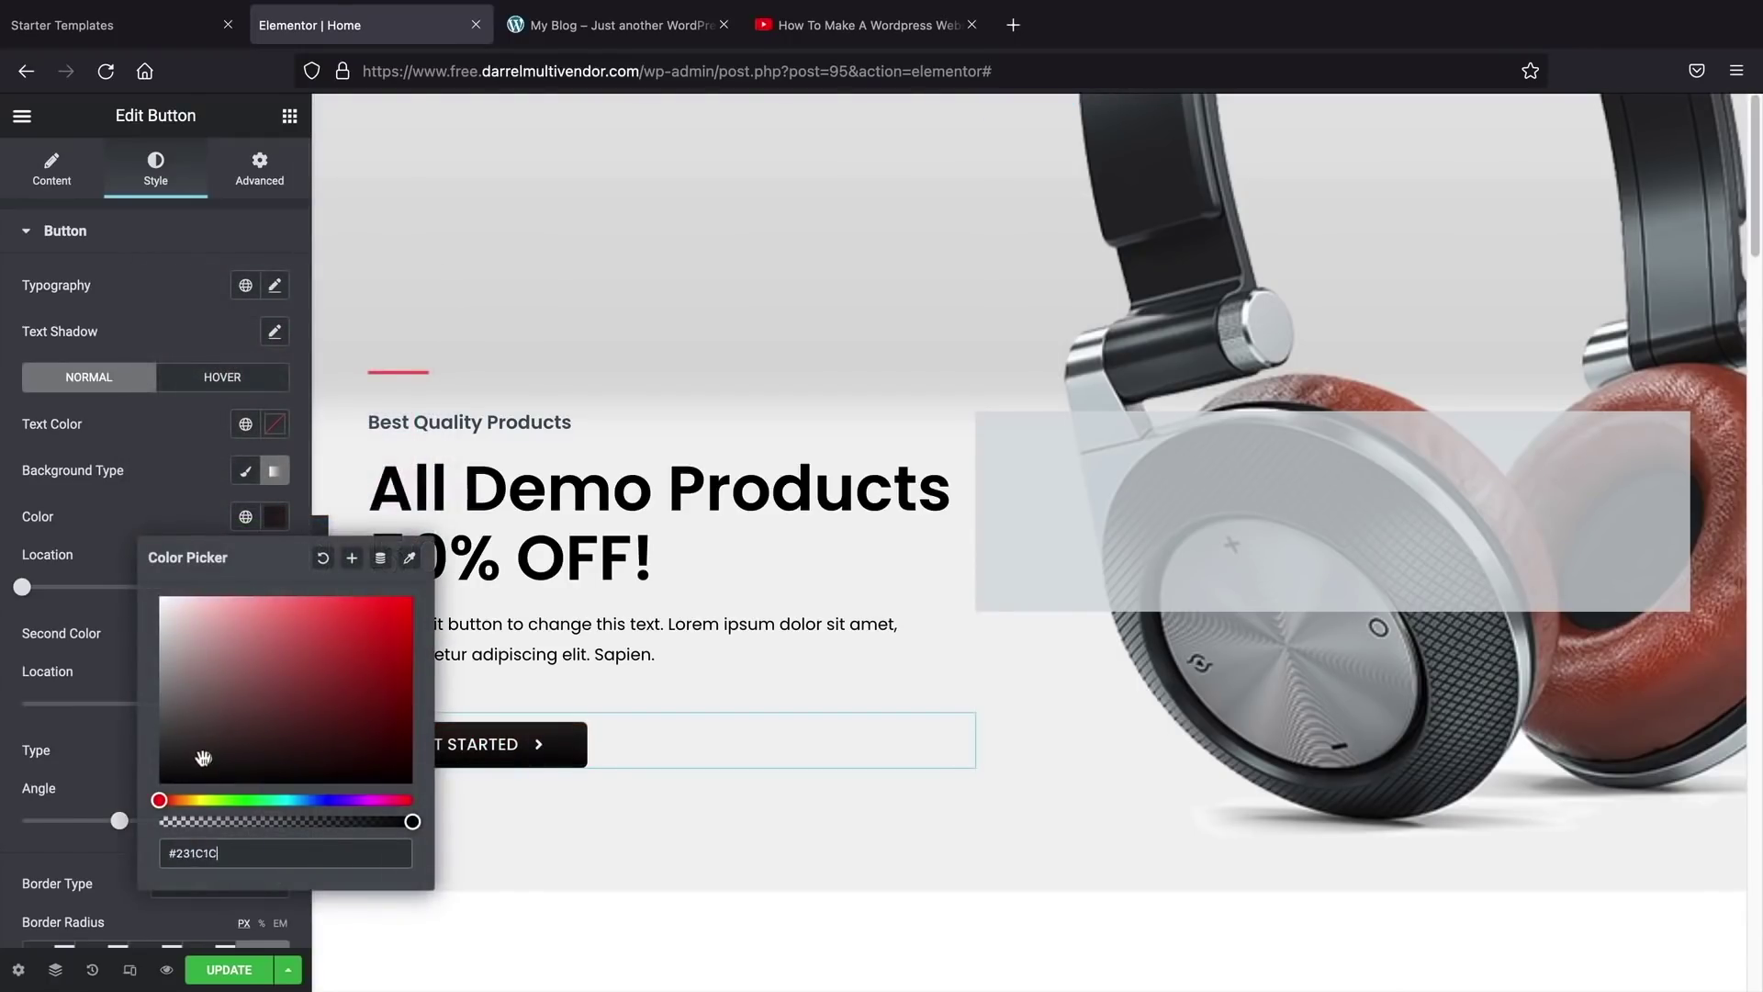
click(128, 700)
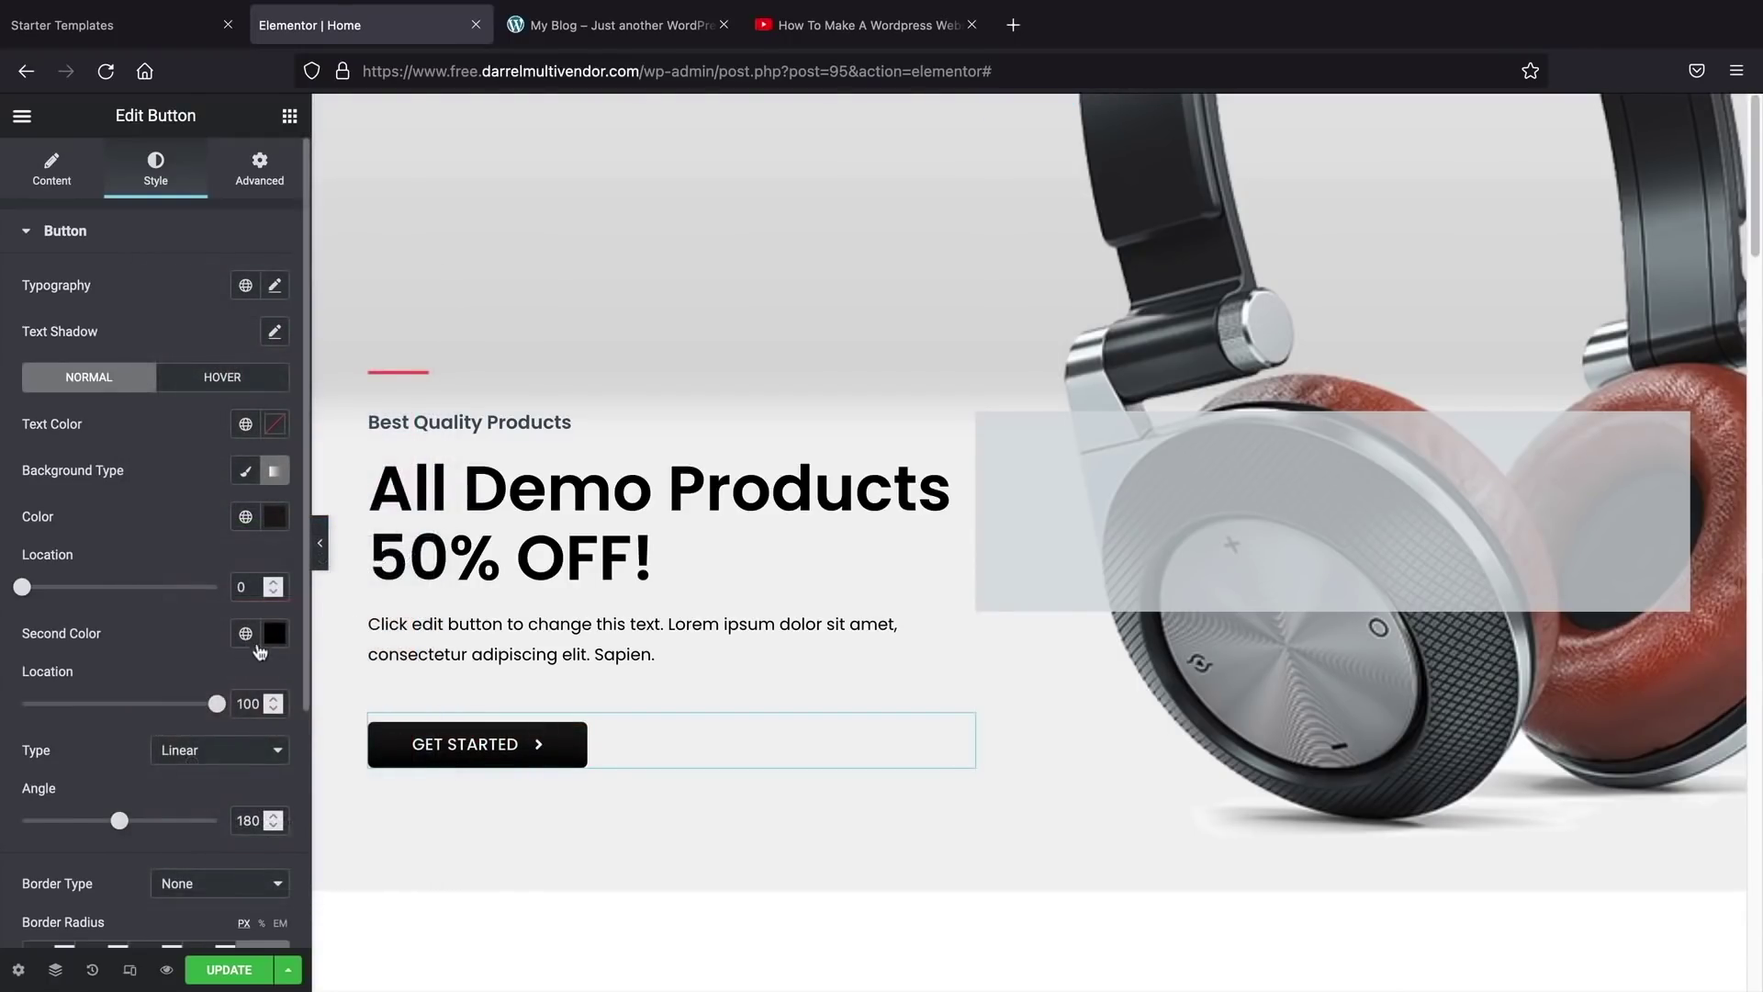
click(275, 633)
drag(198, 473, 161, 457)
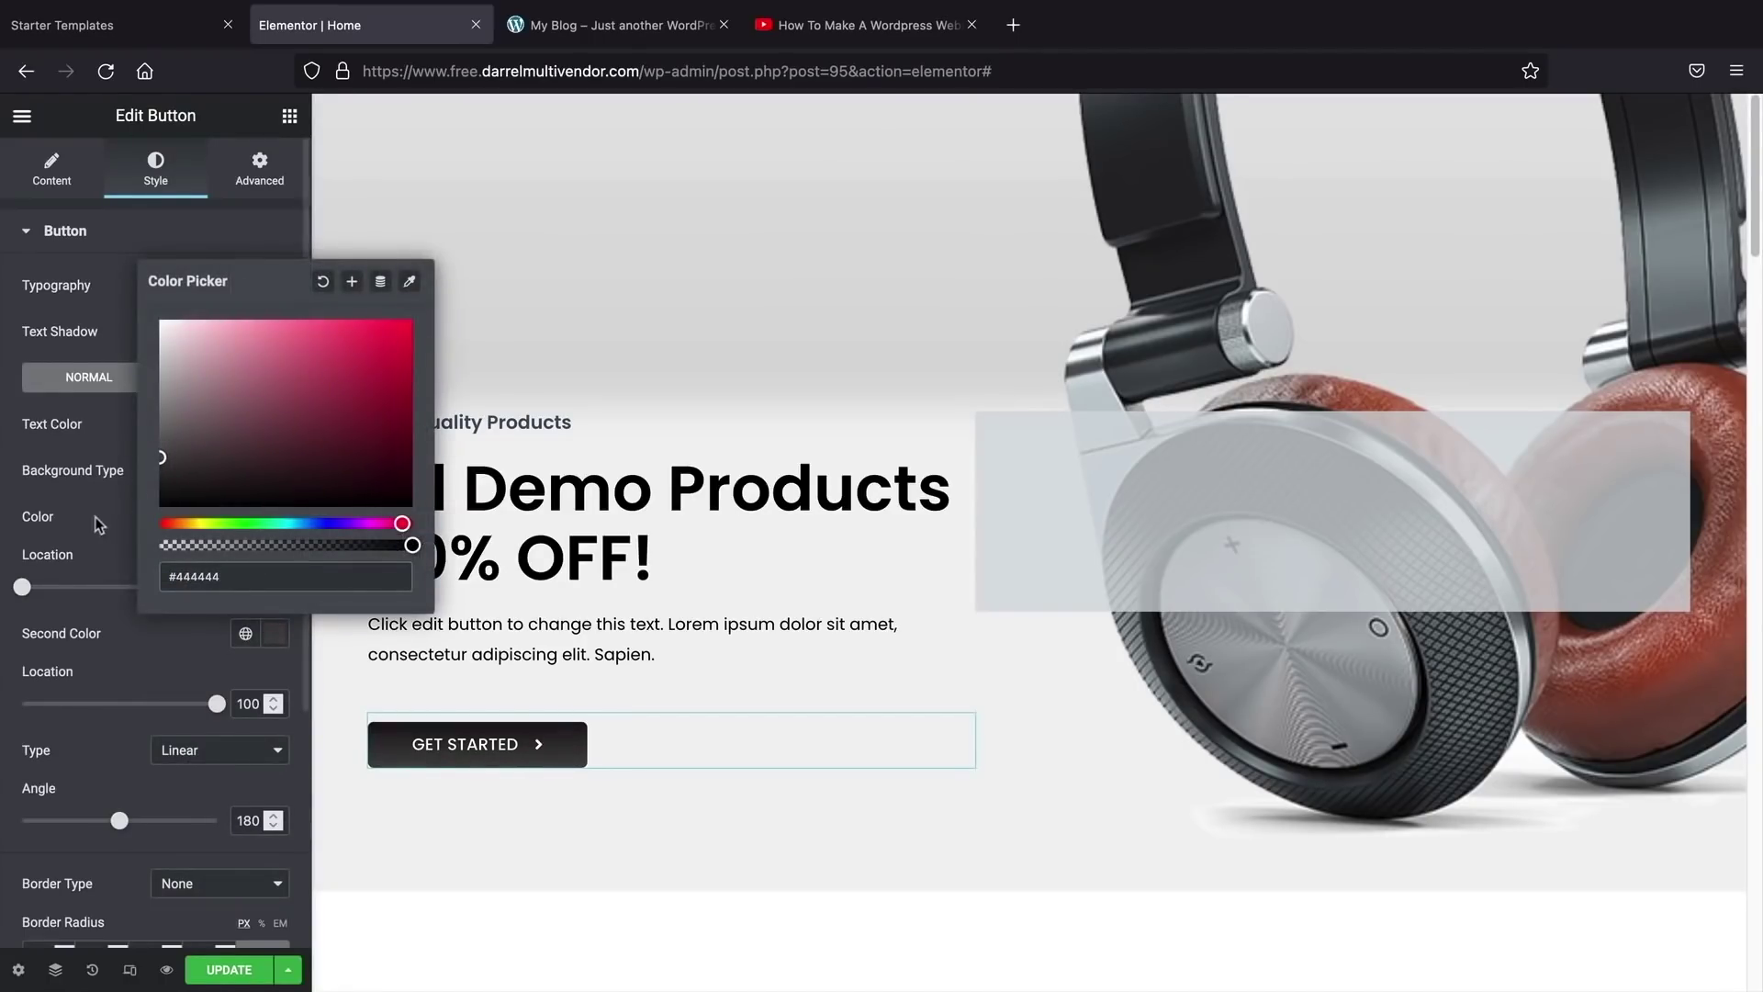
click(118, 595)
mouse_move(216, 707)
mouse_down()
mouse_move(127, 729)
mouse_move(209, 728)
mouse_up()
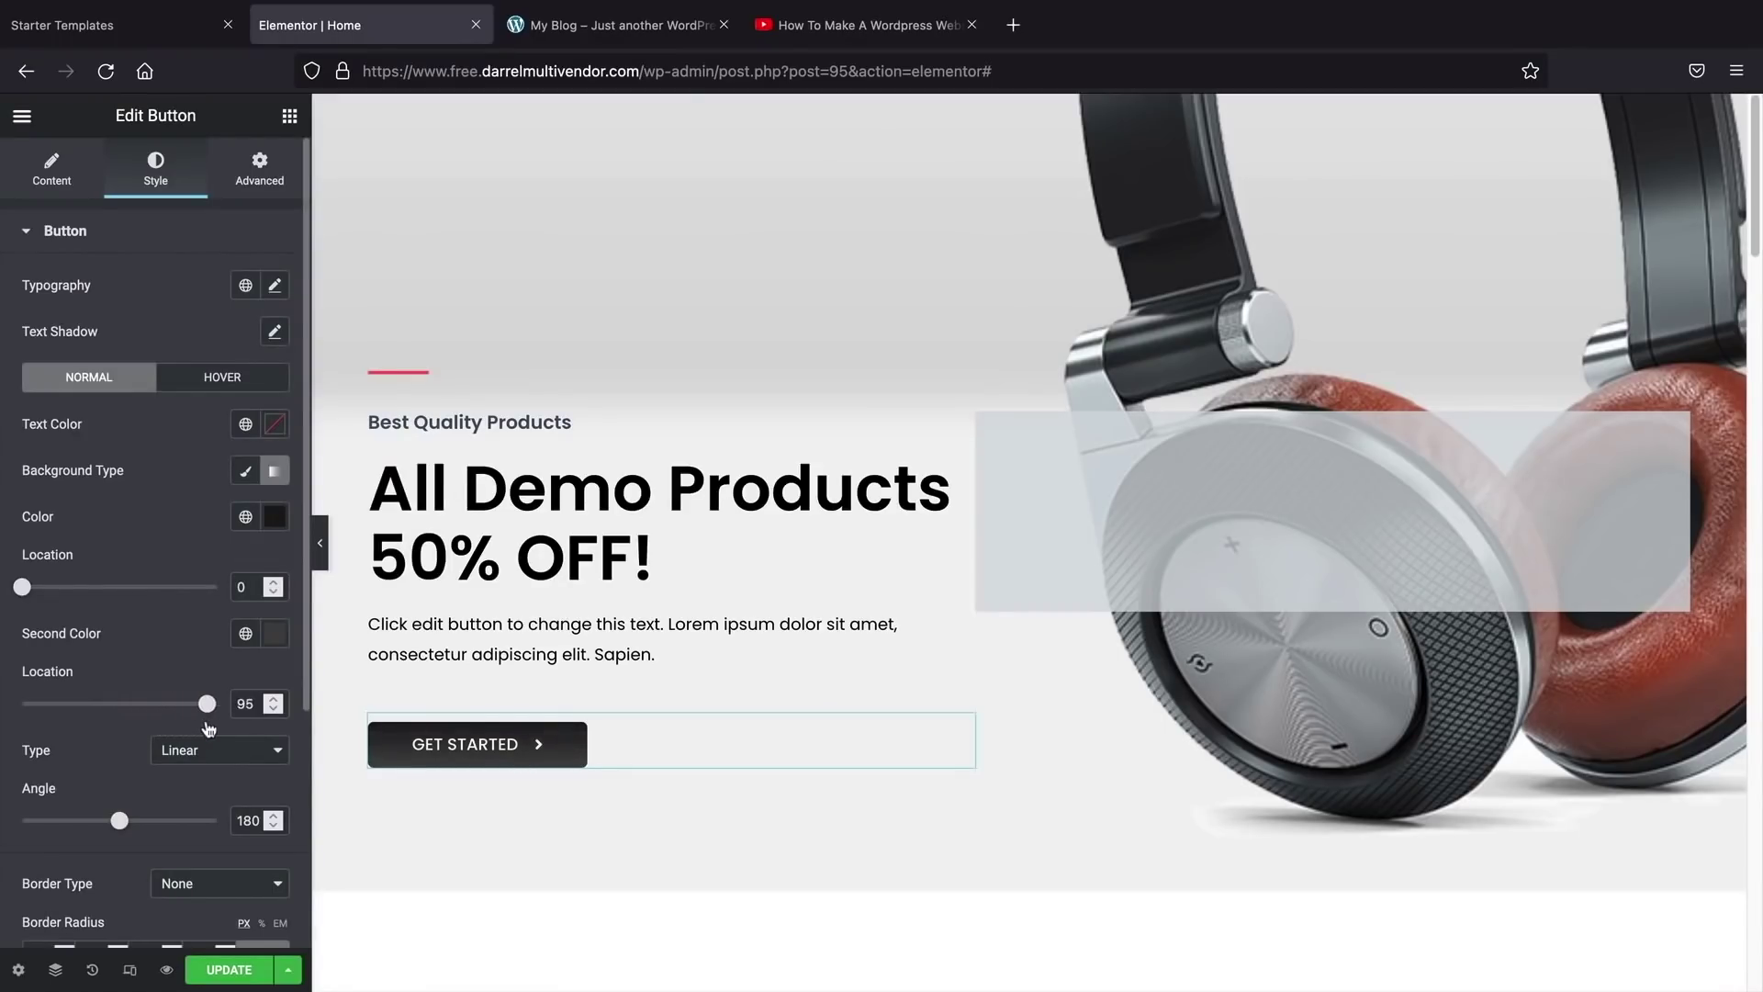
drag(121, 824, 64, 825)
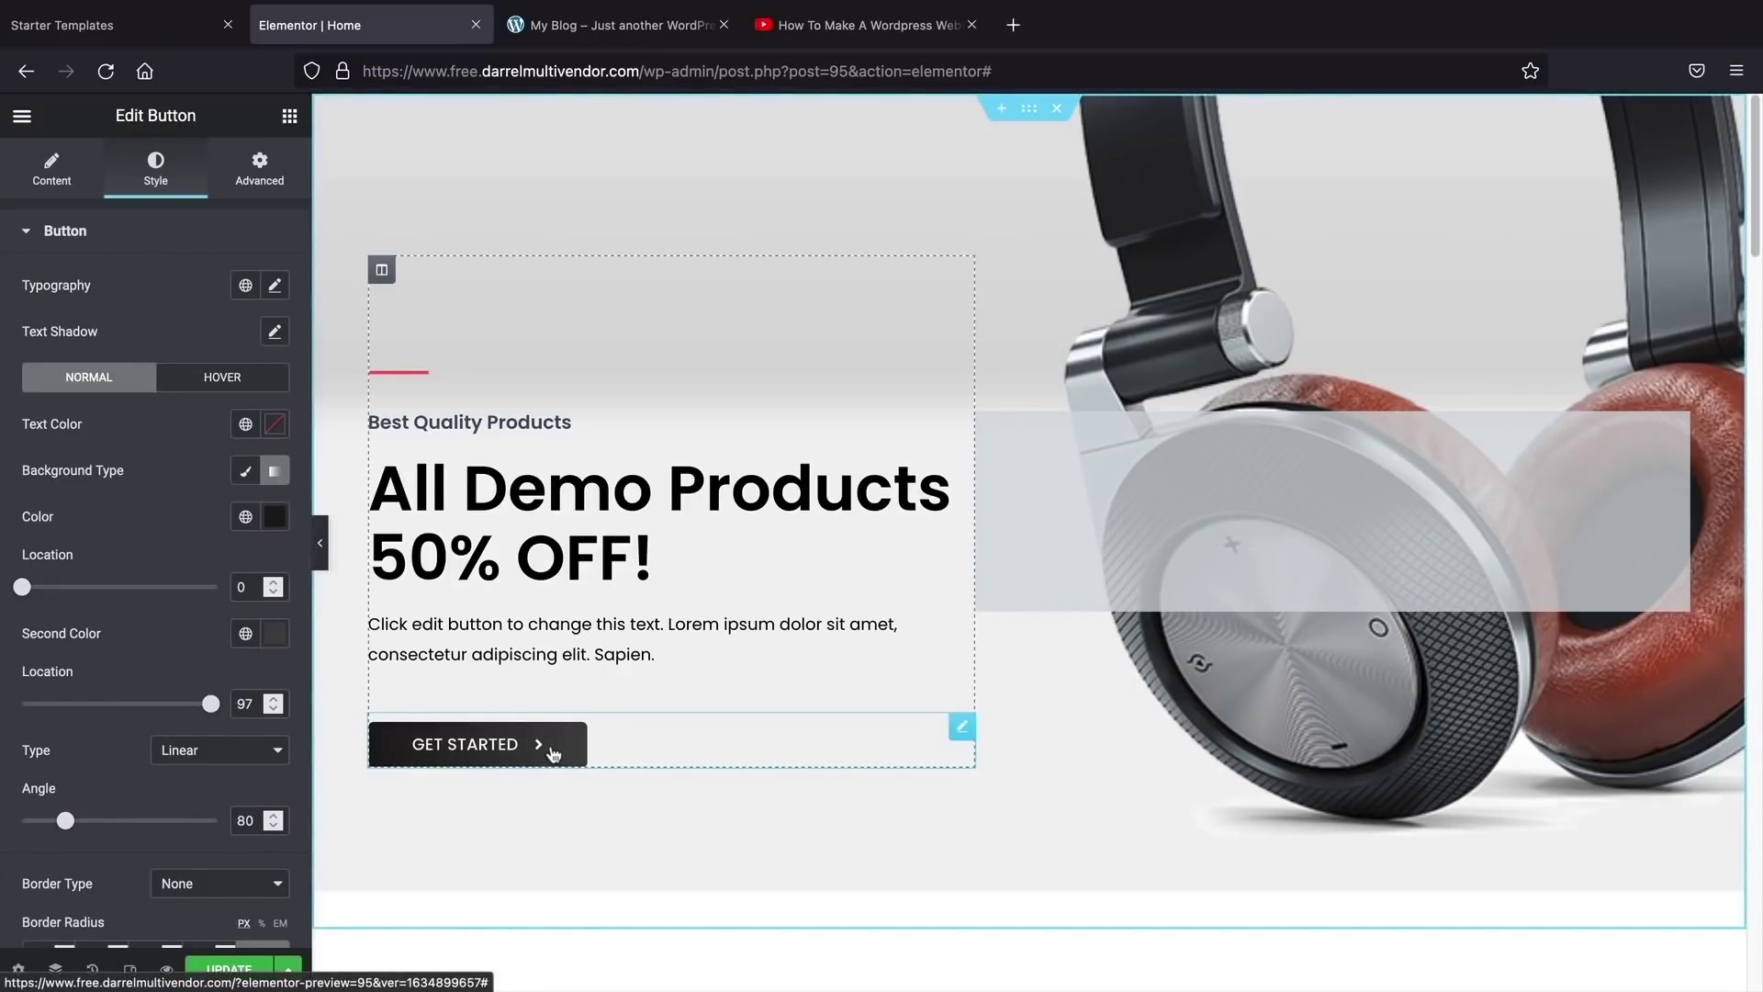
Step: Preview the page full width and compare it with the reference site
click(319, 542)
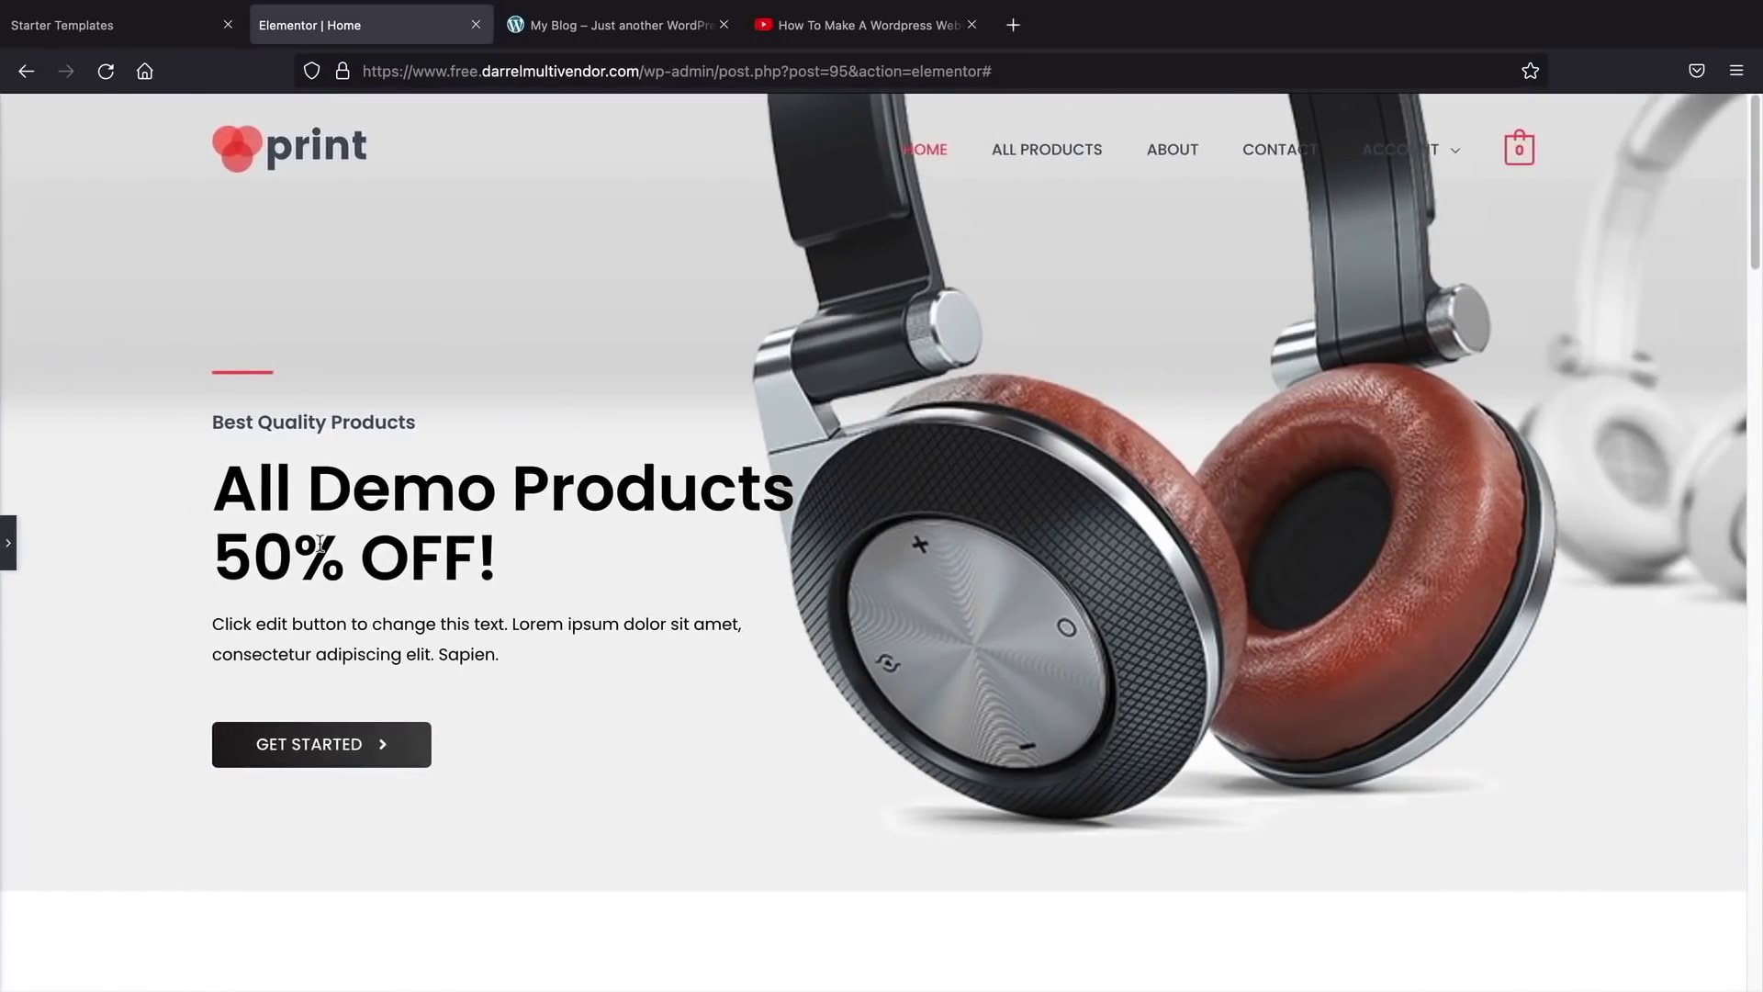
click(652, 27)
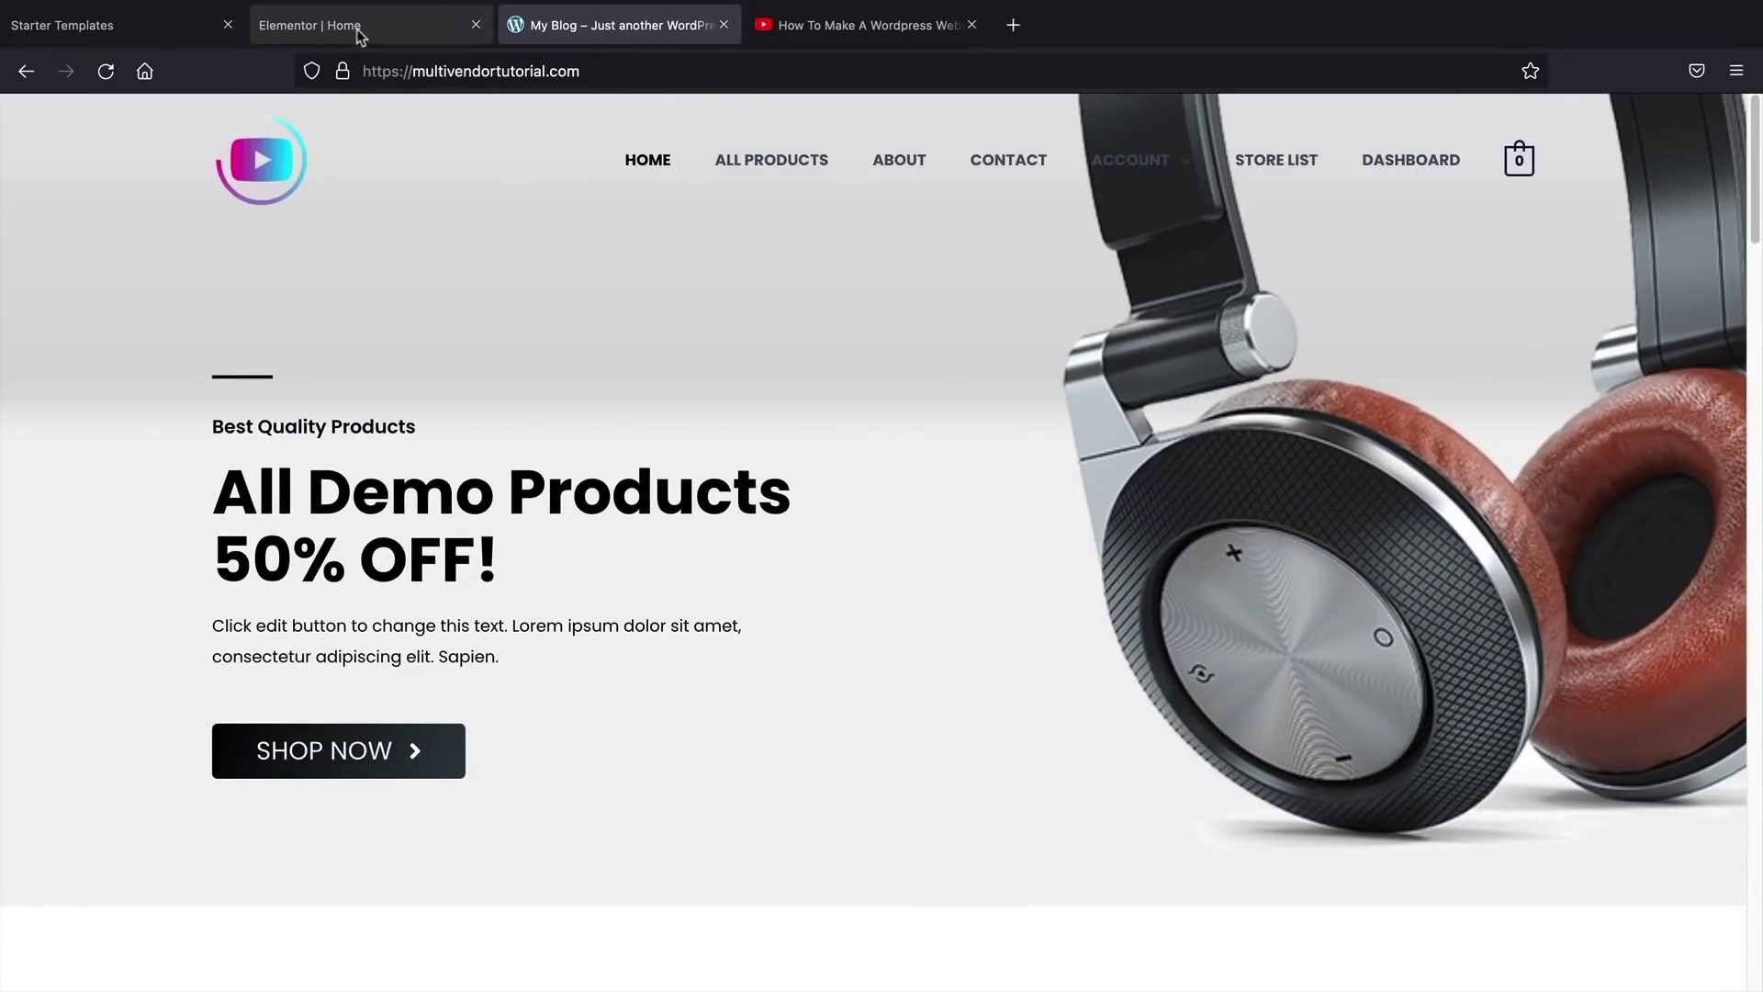
click(365, 37)
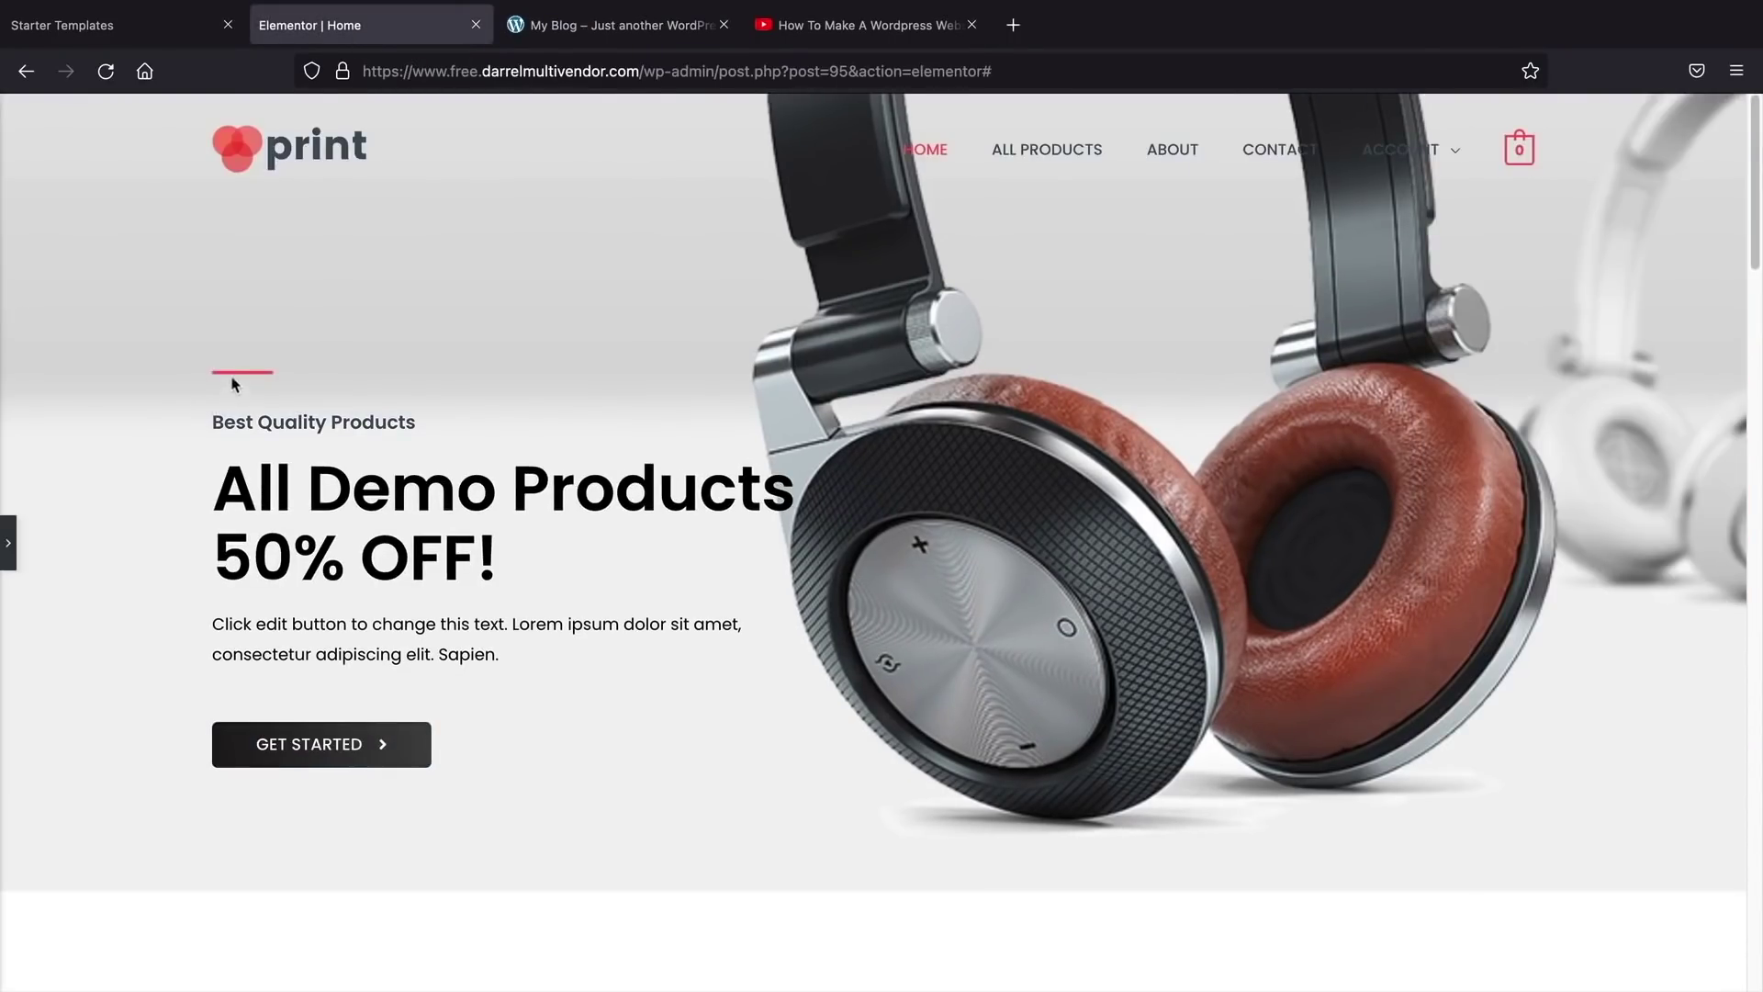
click(8, 542)
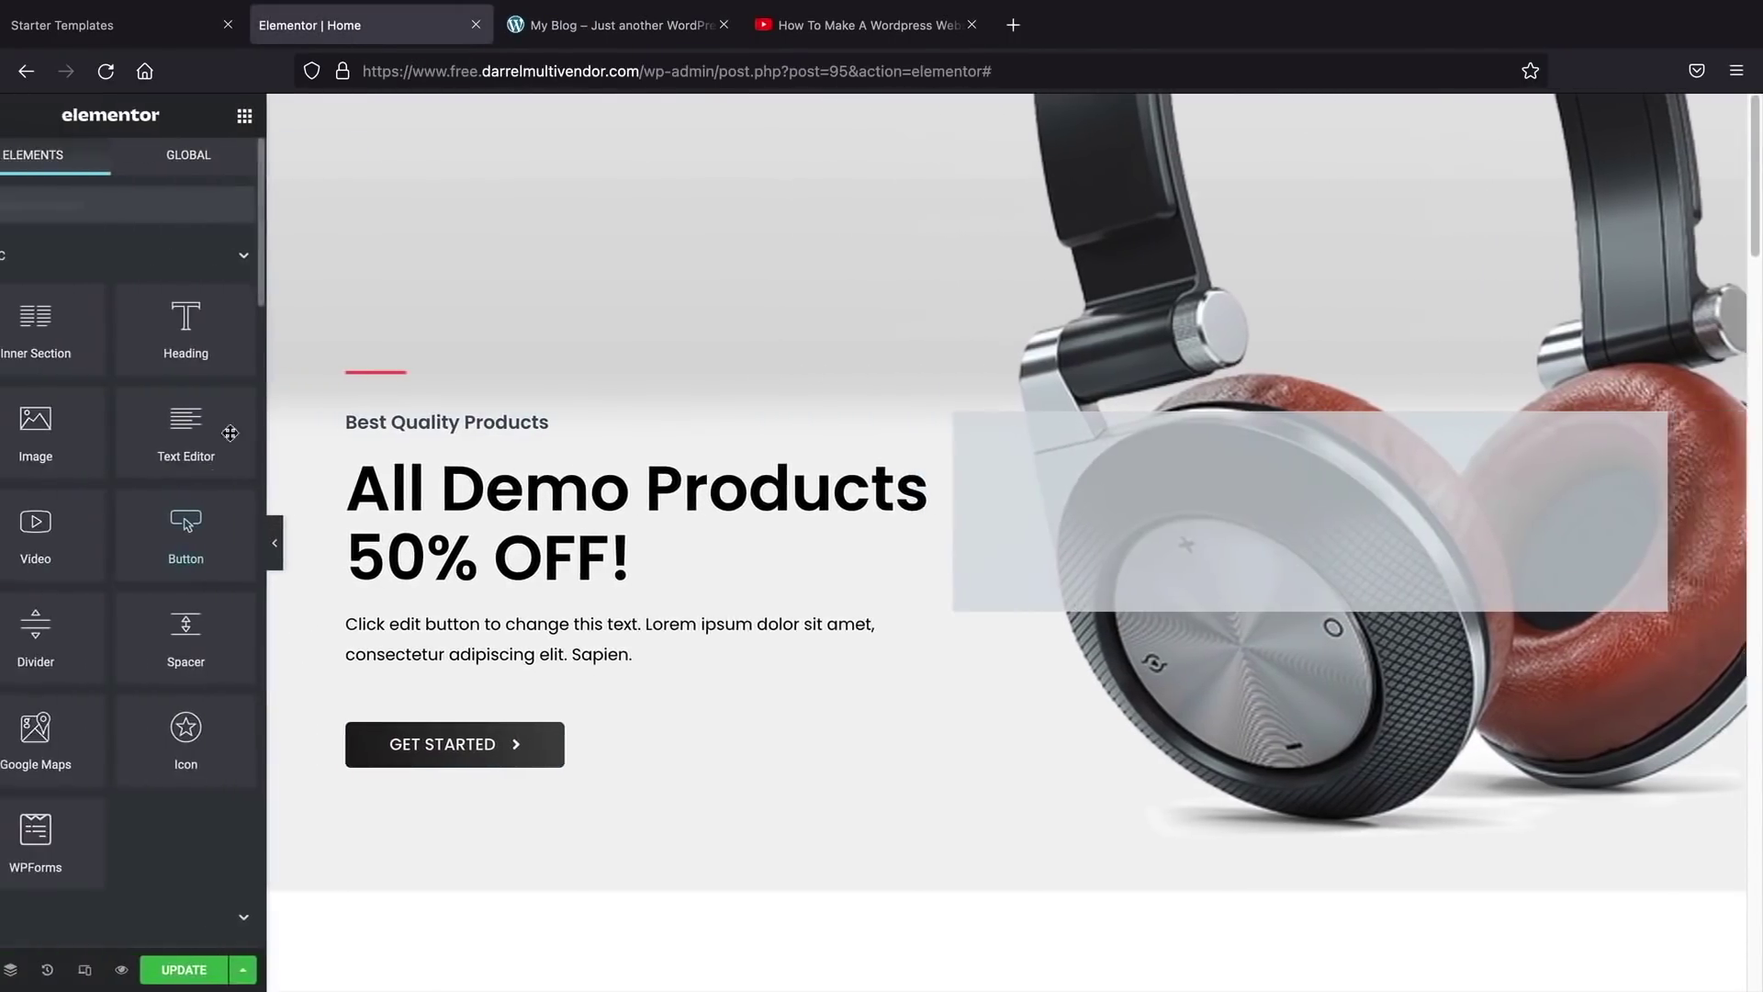
Step: Colour the divider above 'Best Quality Products' #000000 and update the page
click(410, 373)
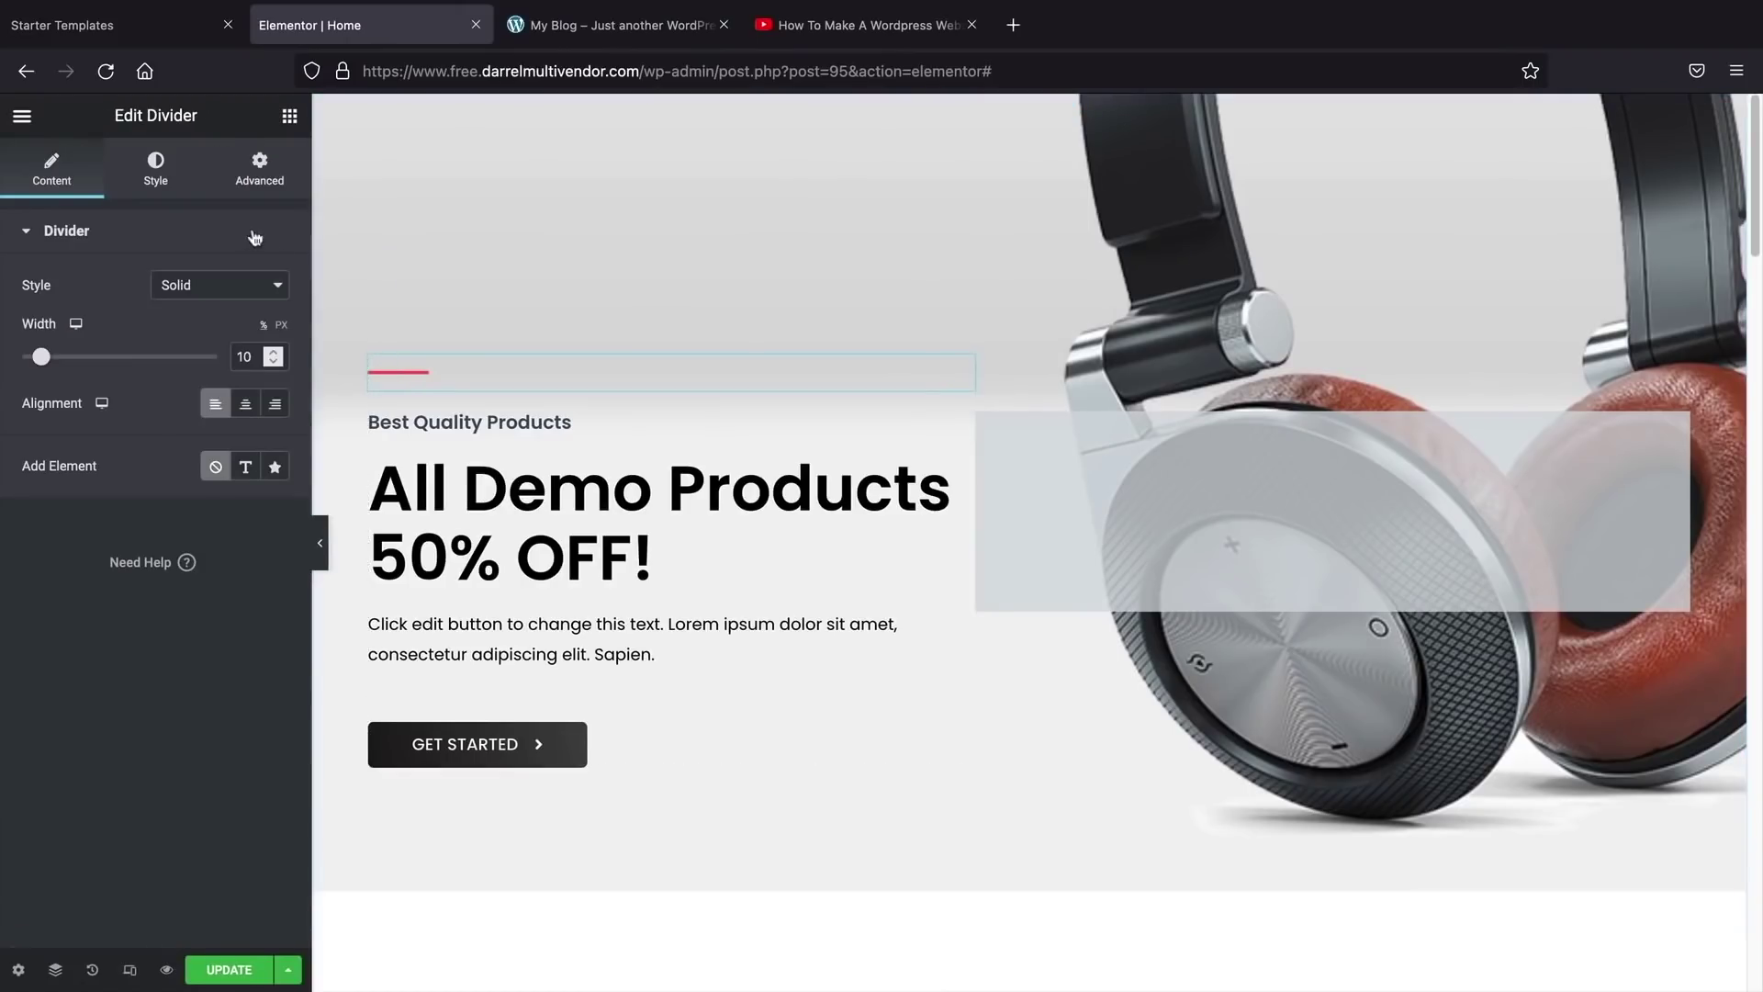
click(169, 184)
click(275, 285)
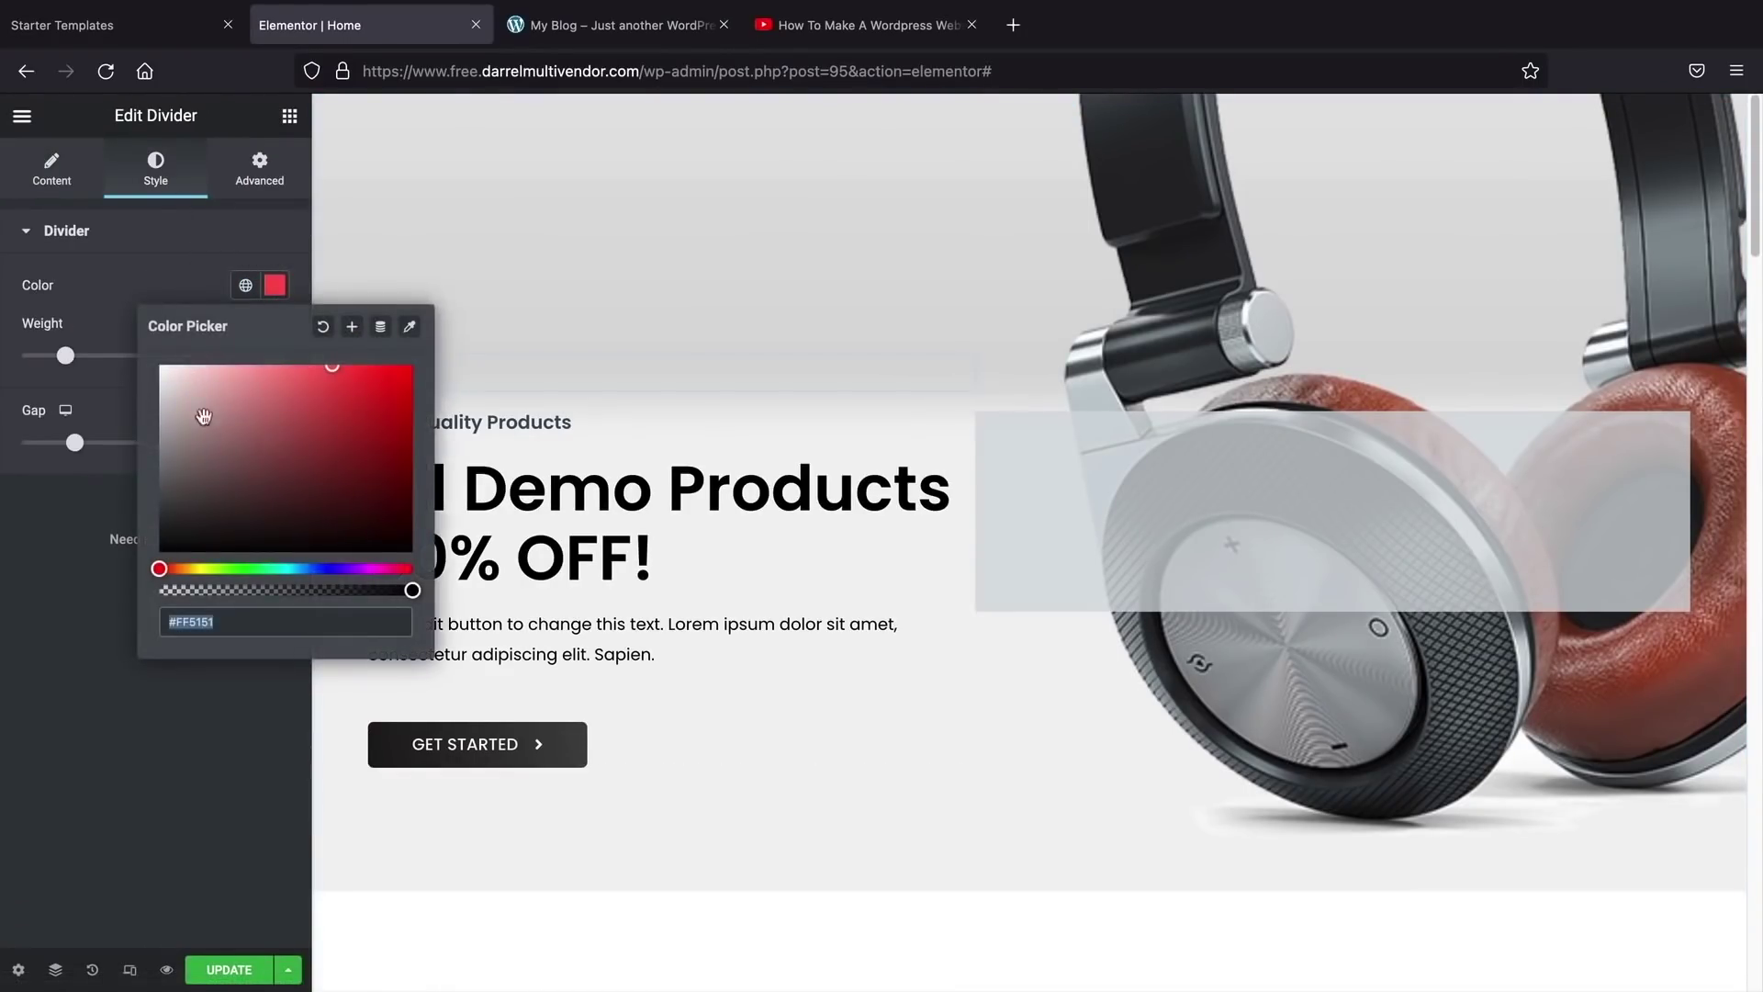
drag(220, 487, 177, 590)
click(103, 772)
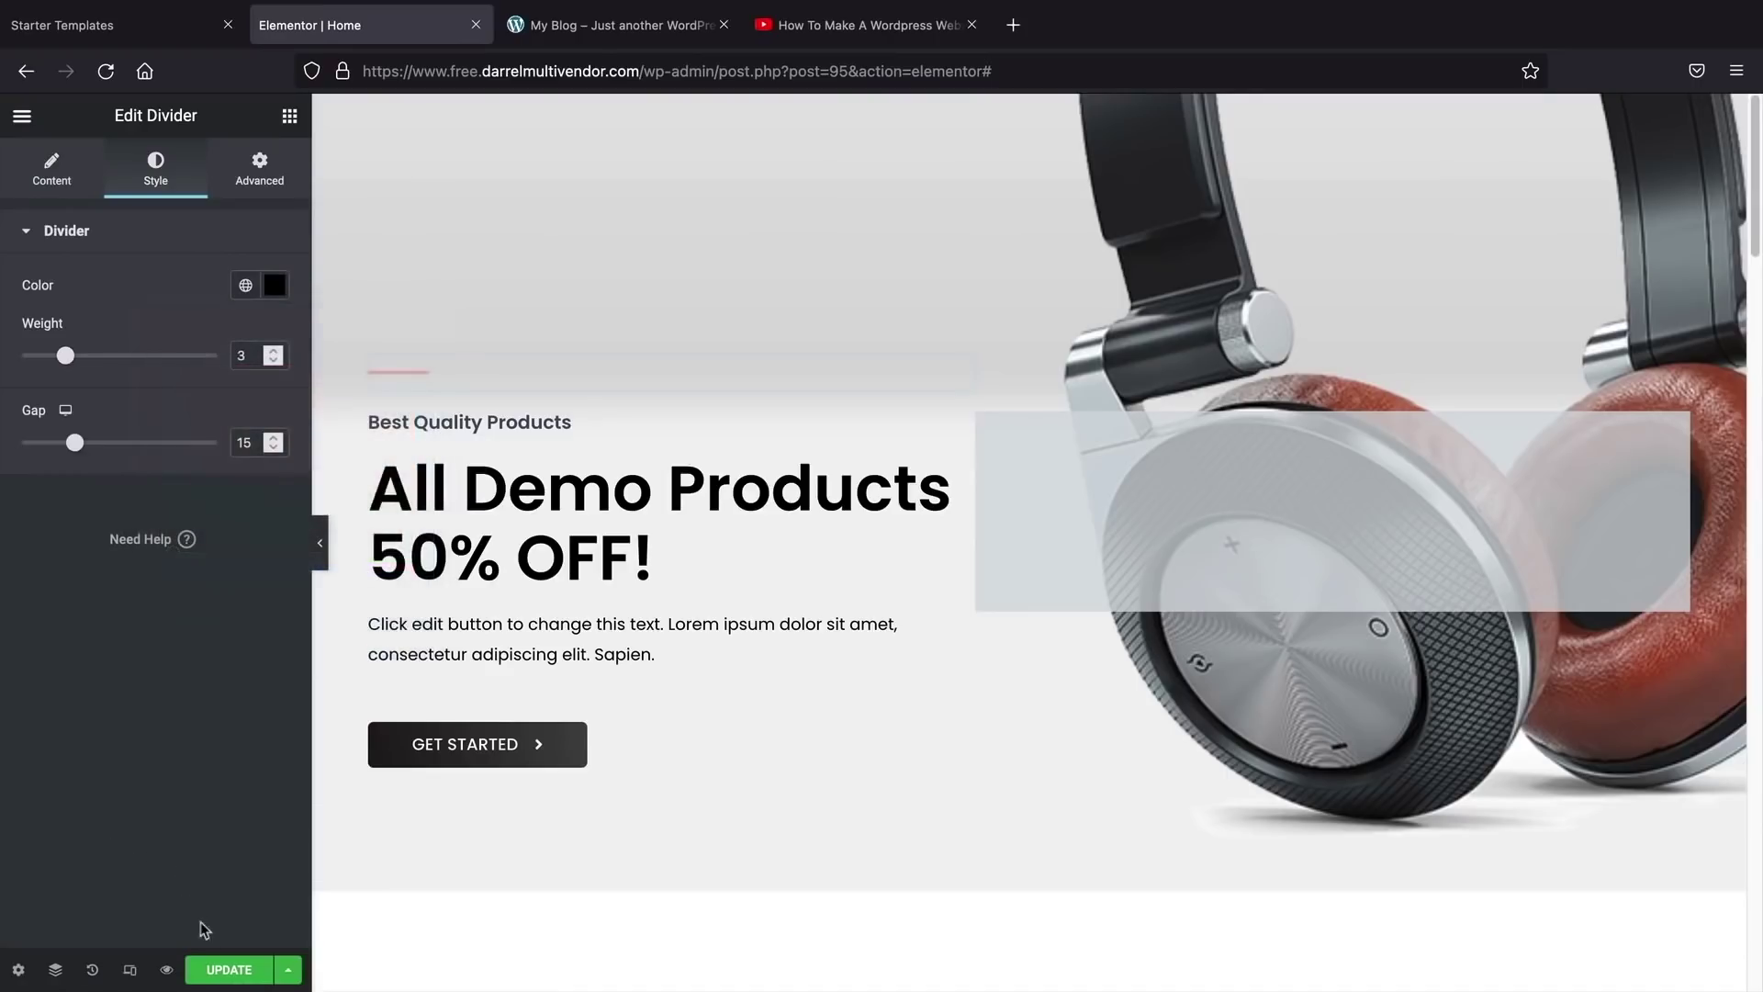
click(218, 971)
click(324, 541)
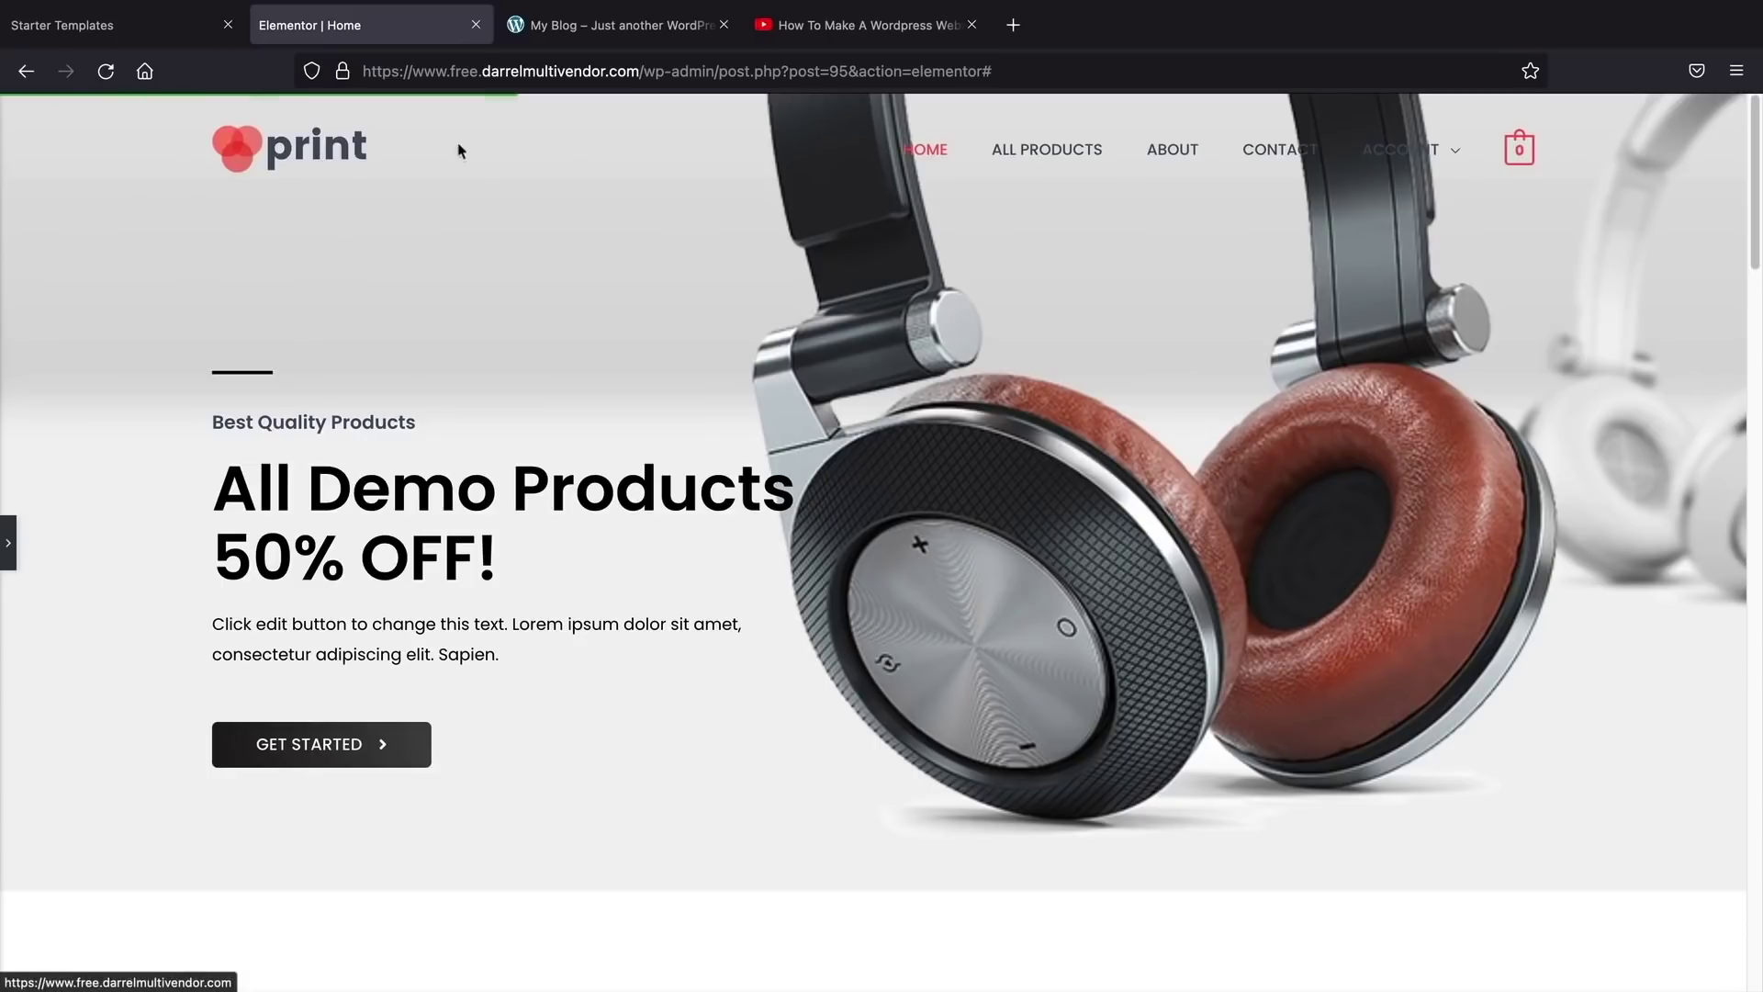
Step: After checking the reference site, choose View Page from Elementor's menu to see the live home page
click(636, 32)
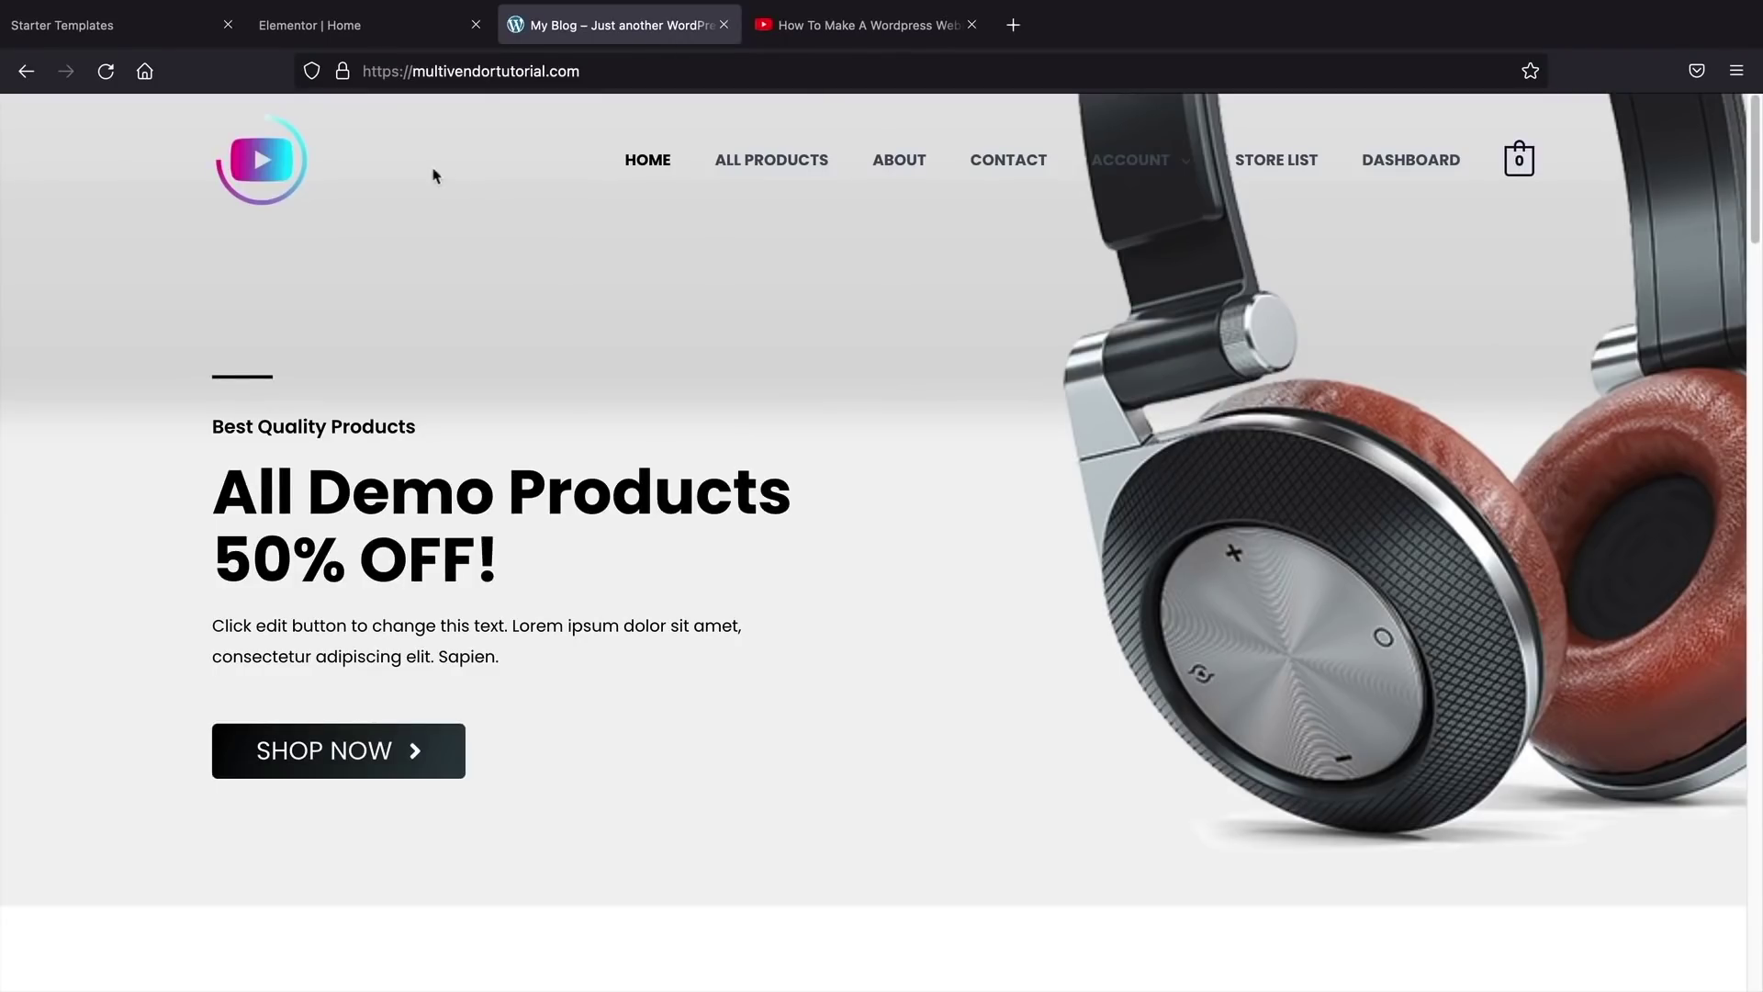
click(382, 28)
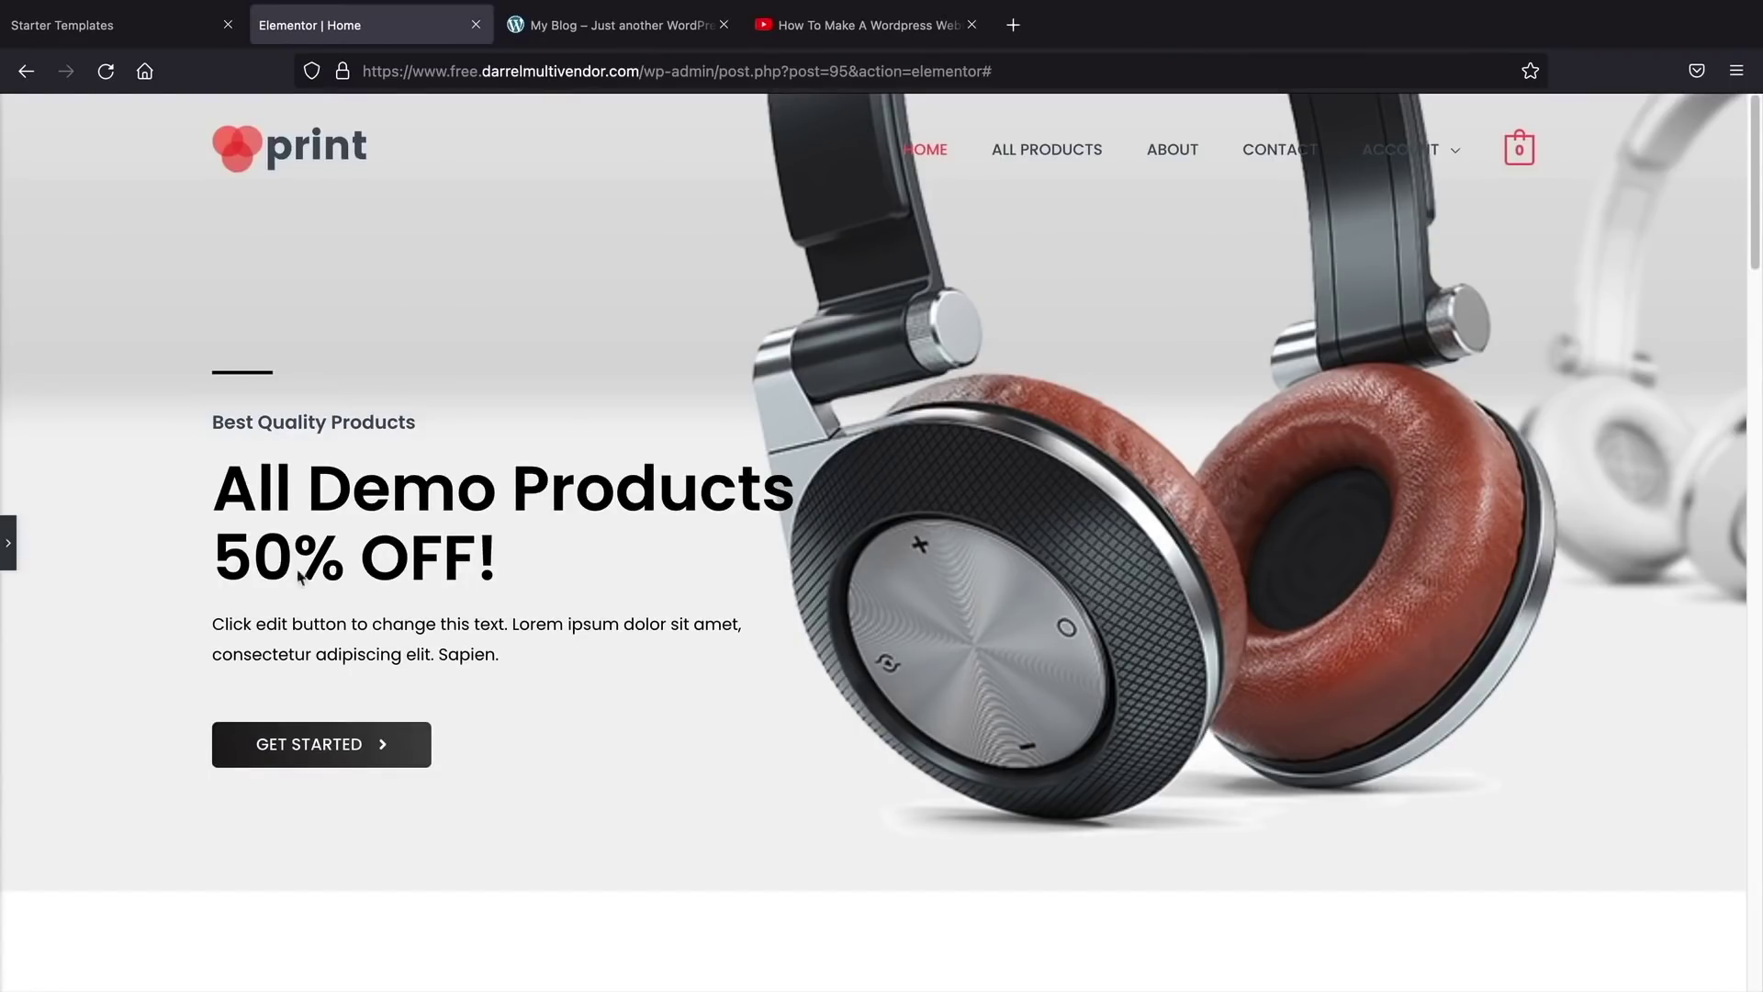
click(9, 542)
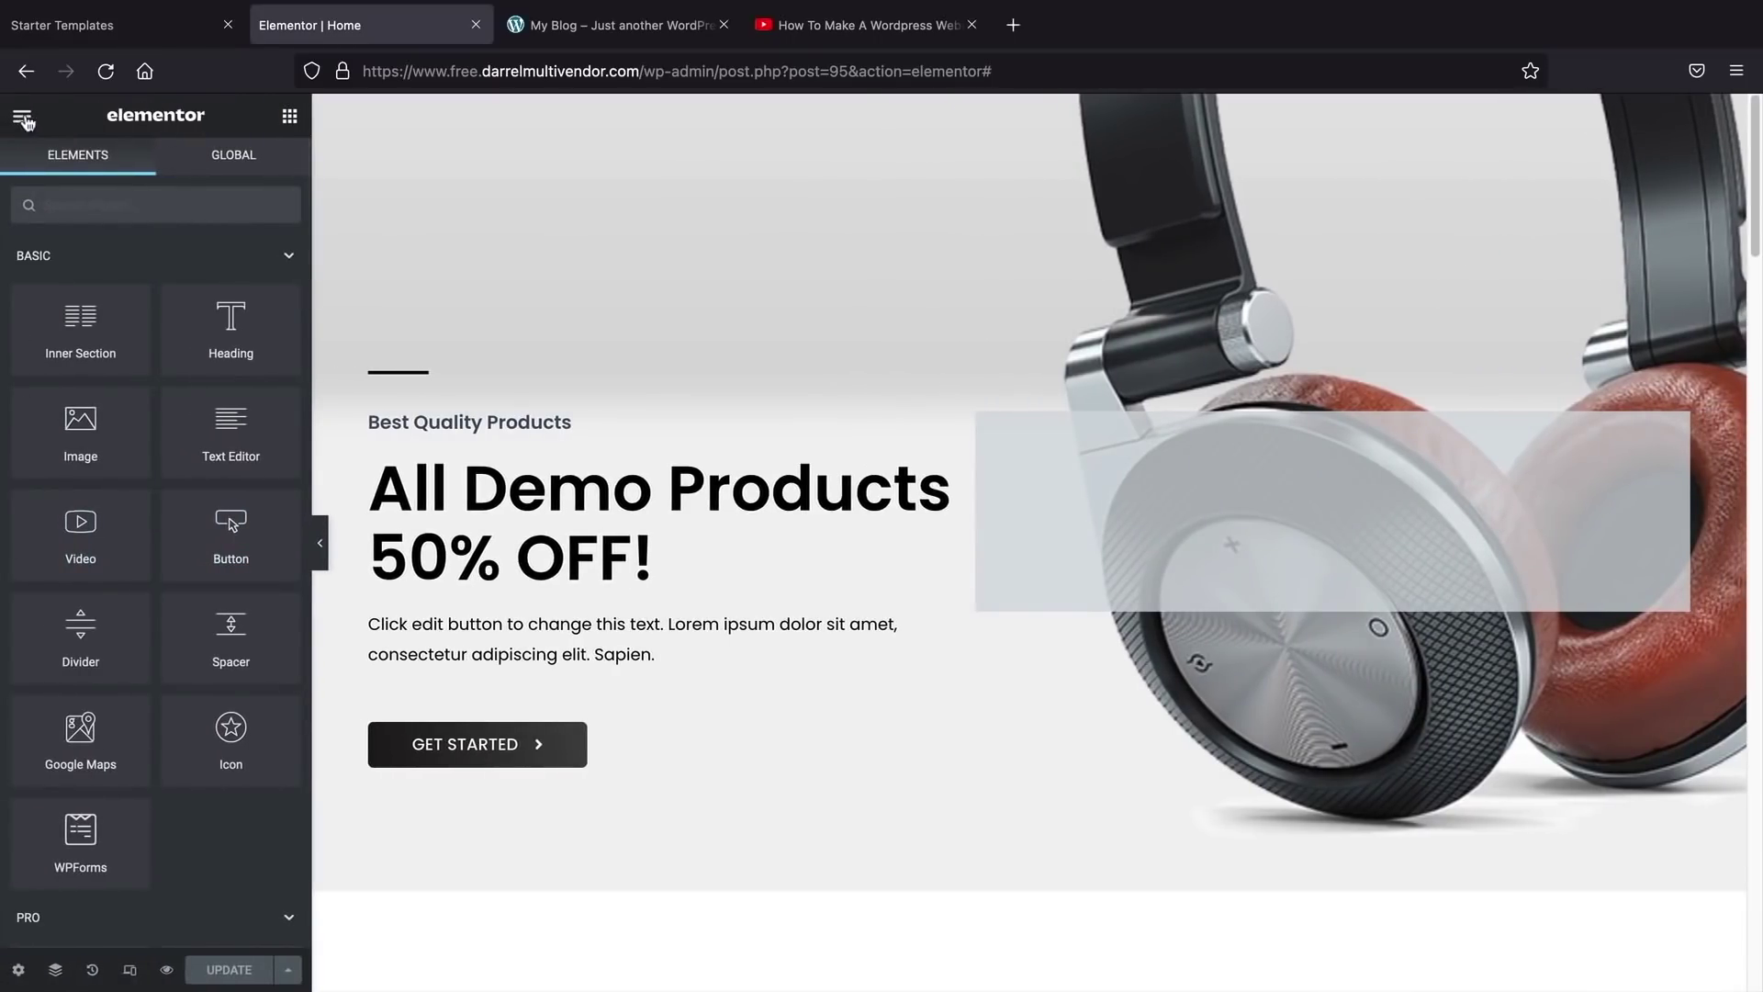
click(21, 118)
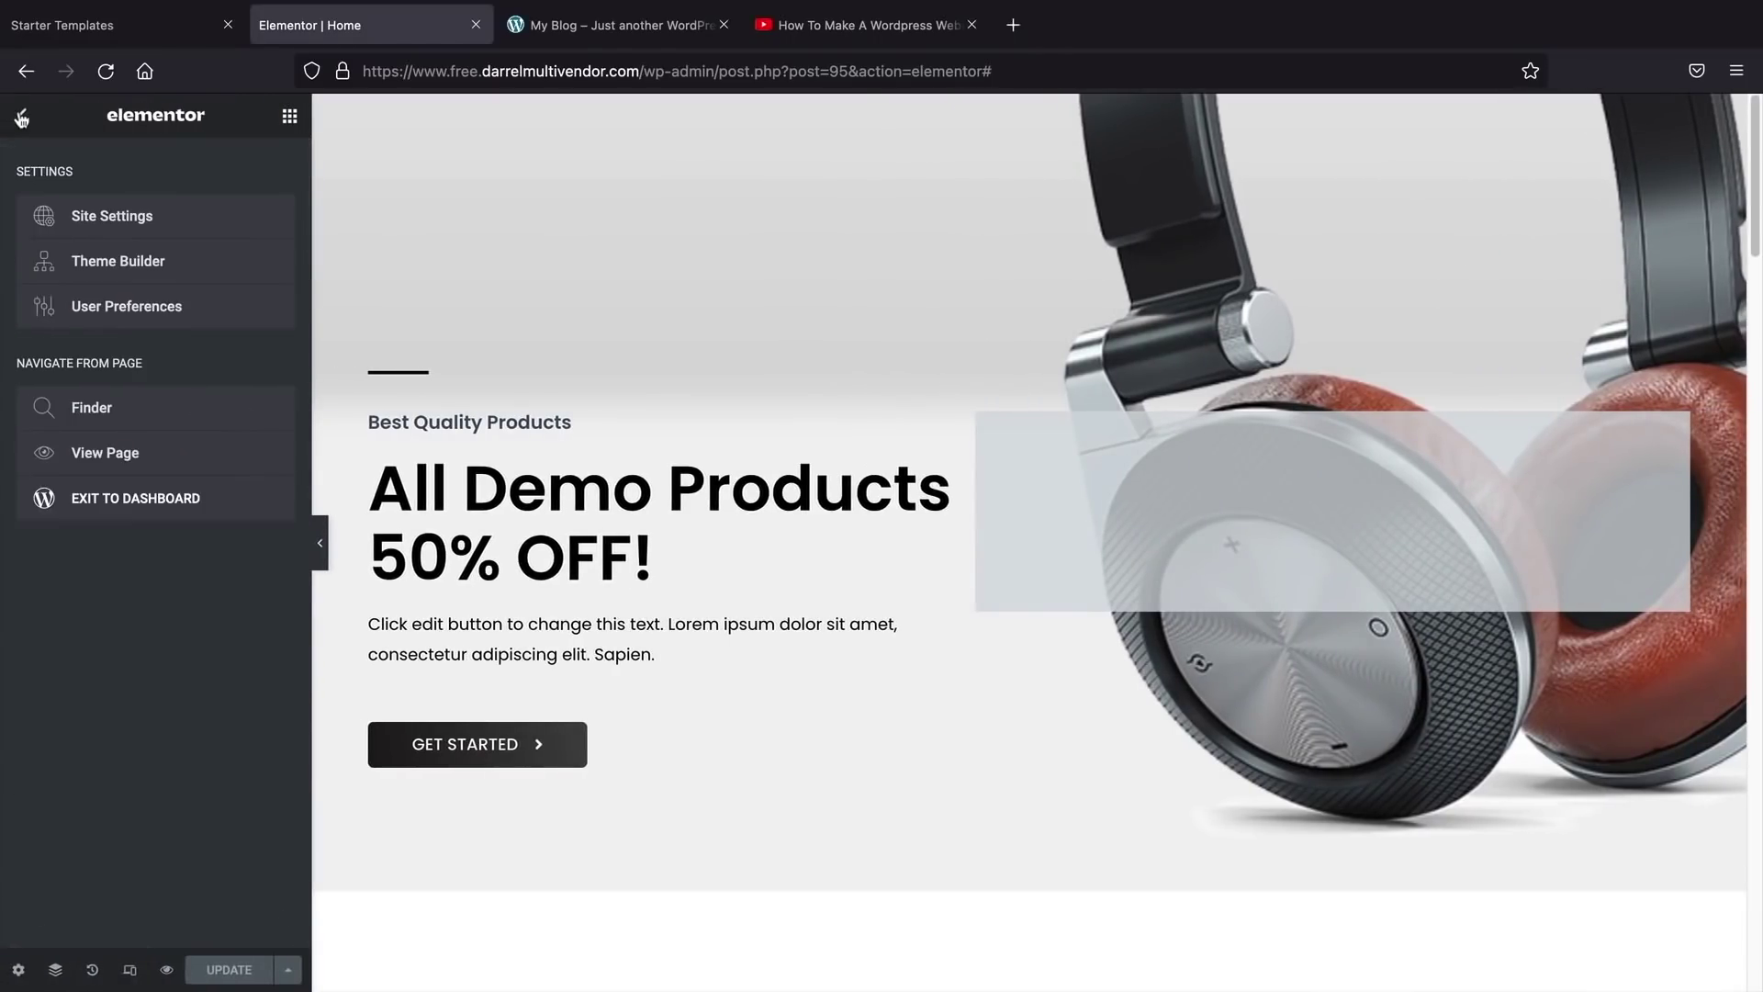
click(130, 455)
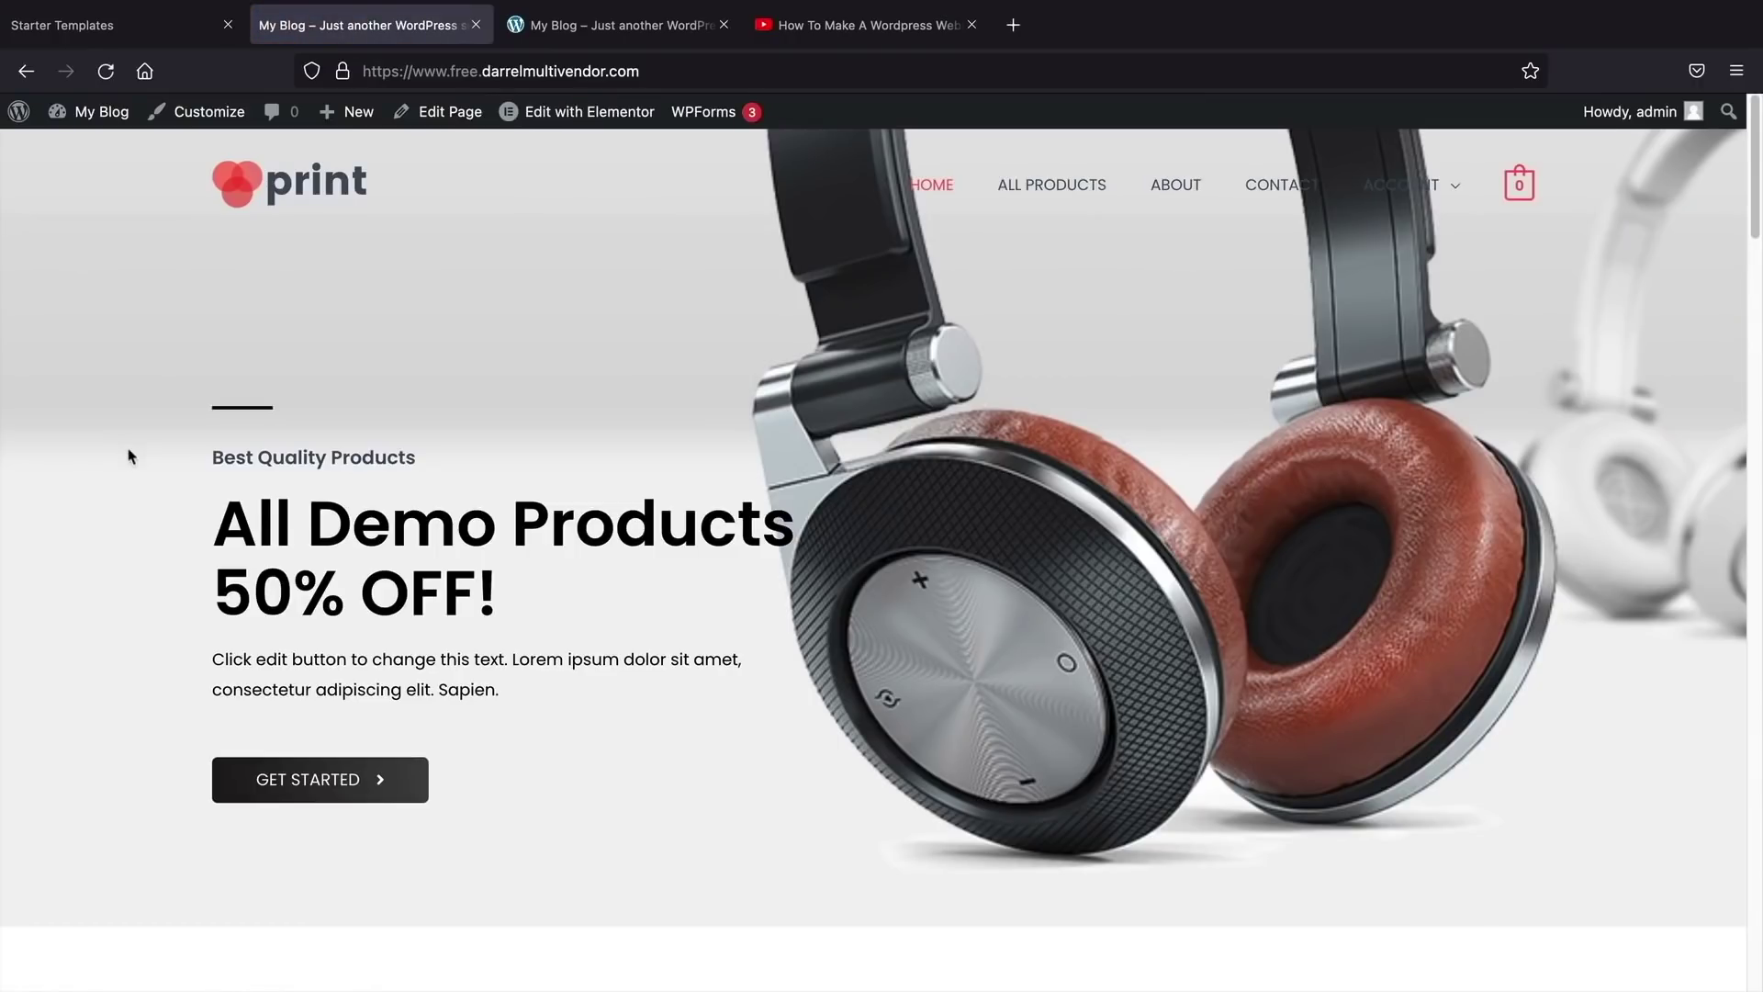
Step: Browse the Shop page's 11 products, such as mugs and printed t-shirts, then return home
click(1062, 200)
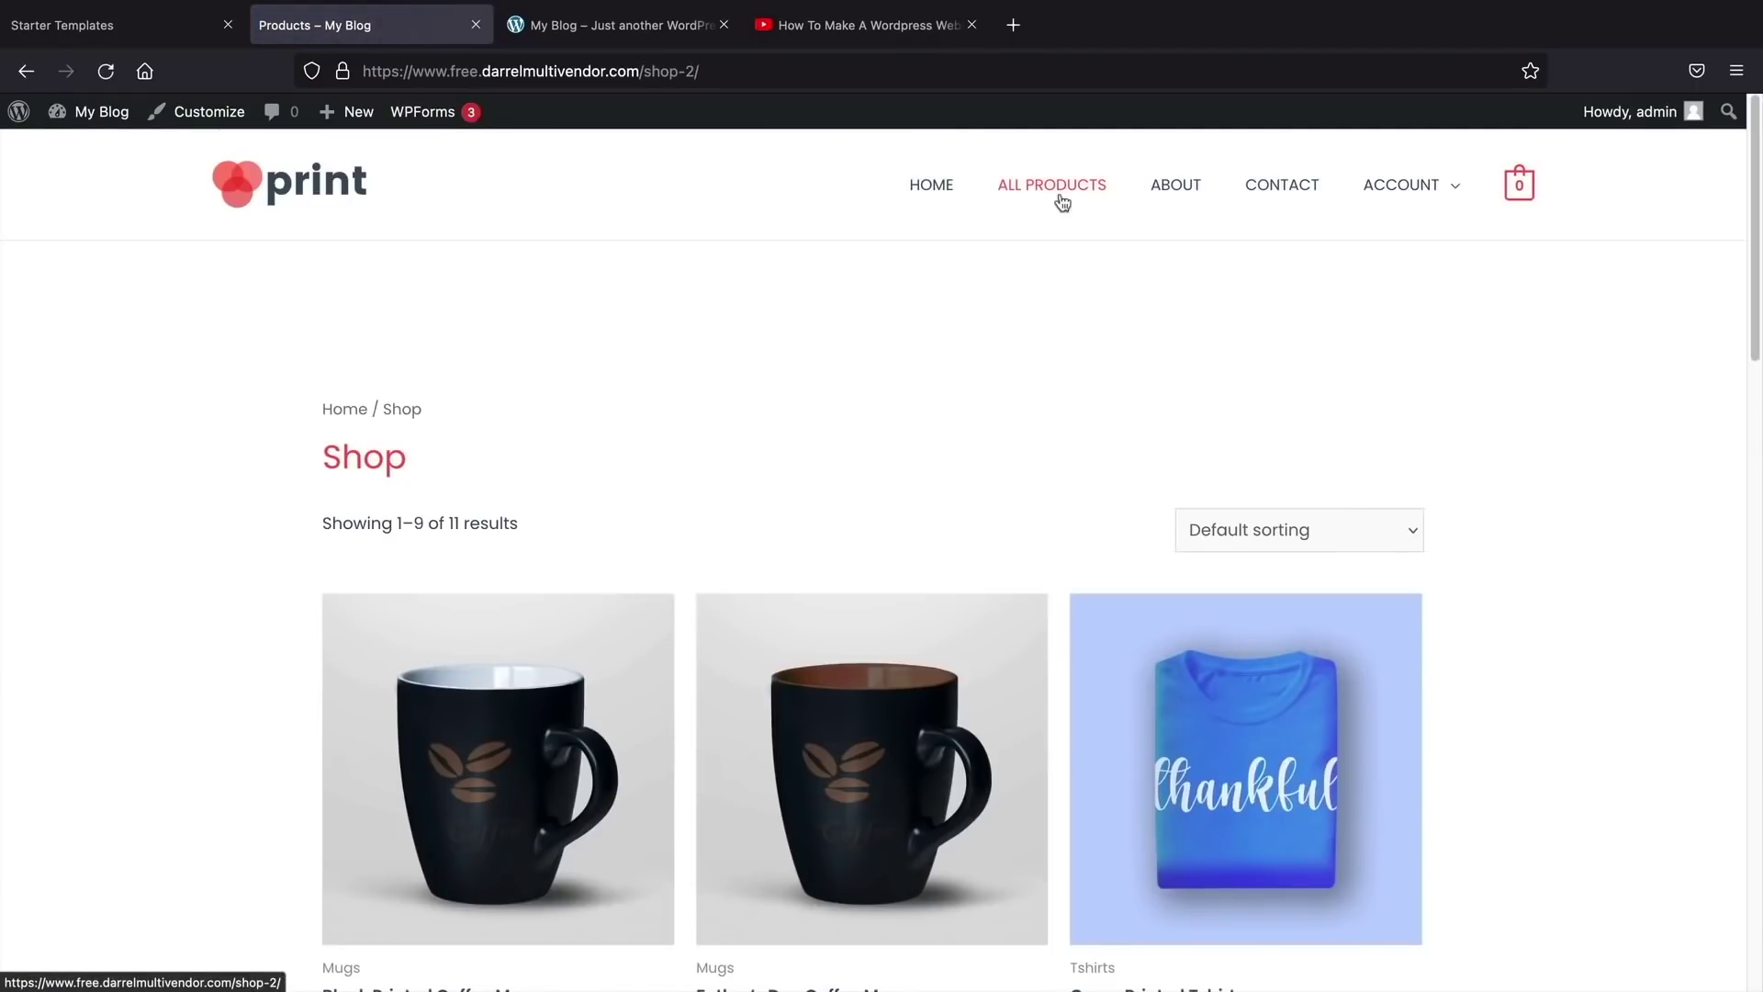
scroll(1016, 399, down, 3)
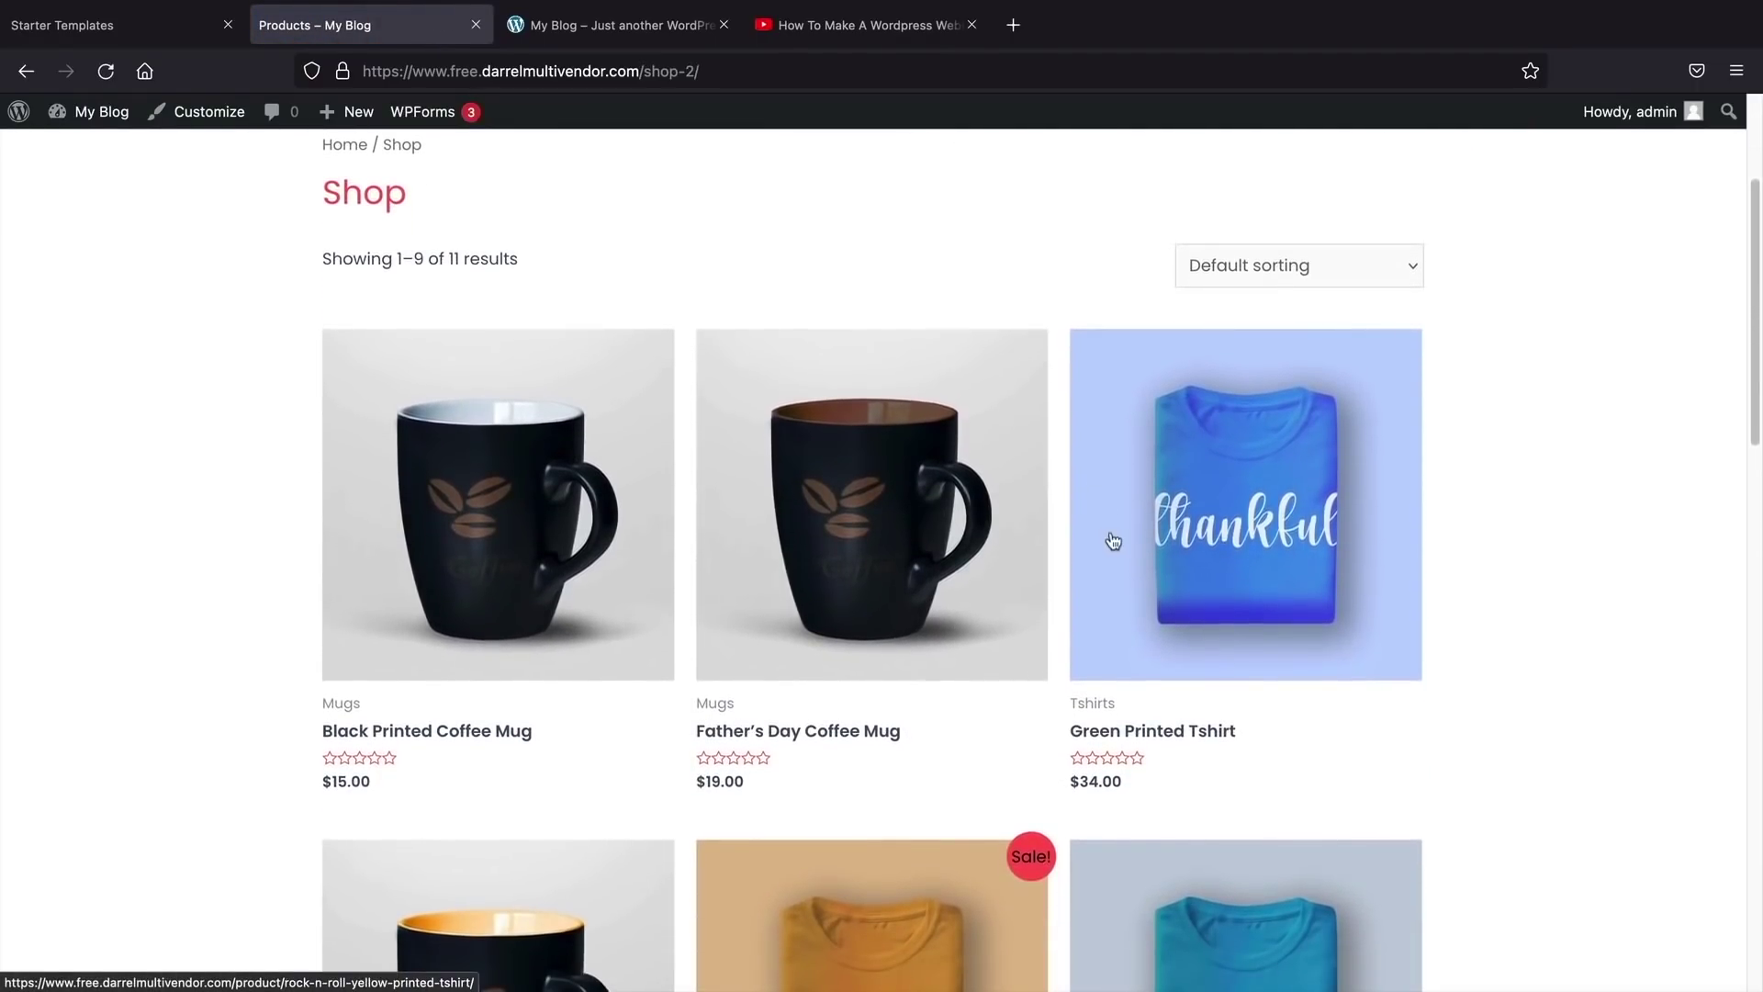
scroll(1113, 539, down, 3)
scroll(1112, 539, down, 7)
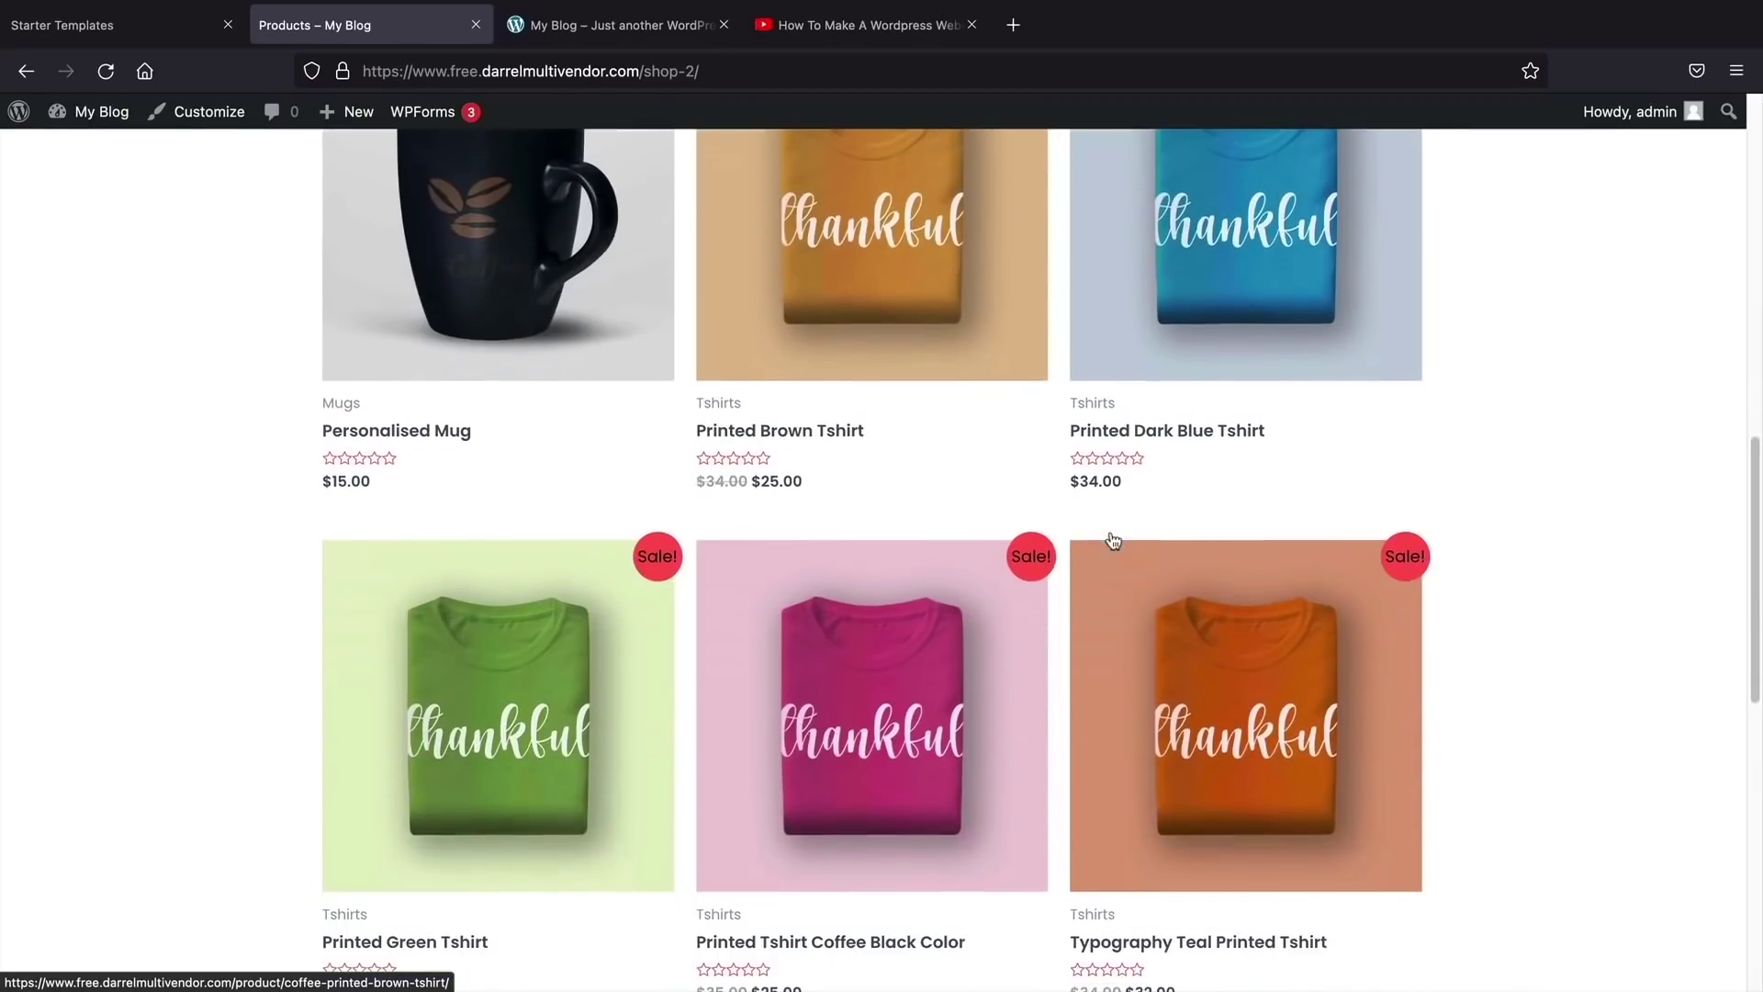
scroll(563, 547, up, 6)
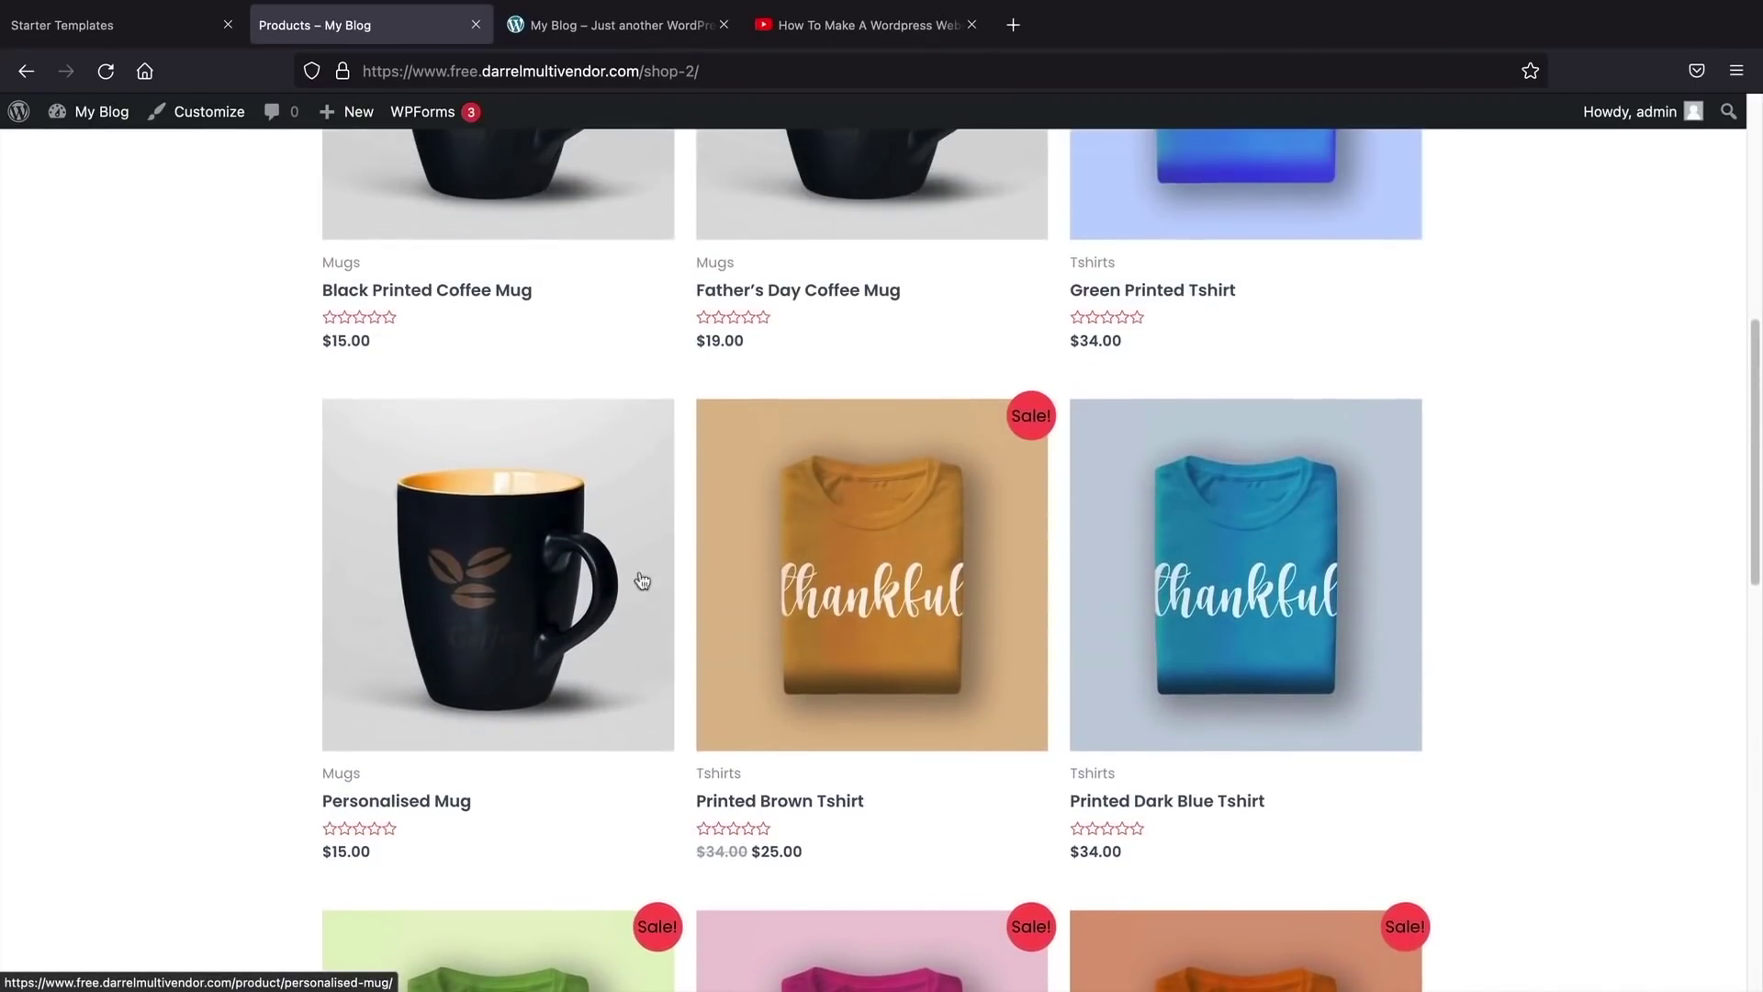
scroll(583, 460, up, 5)
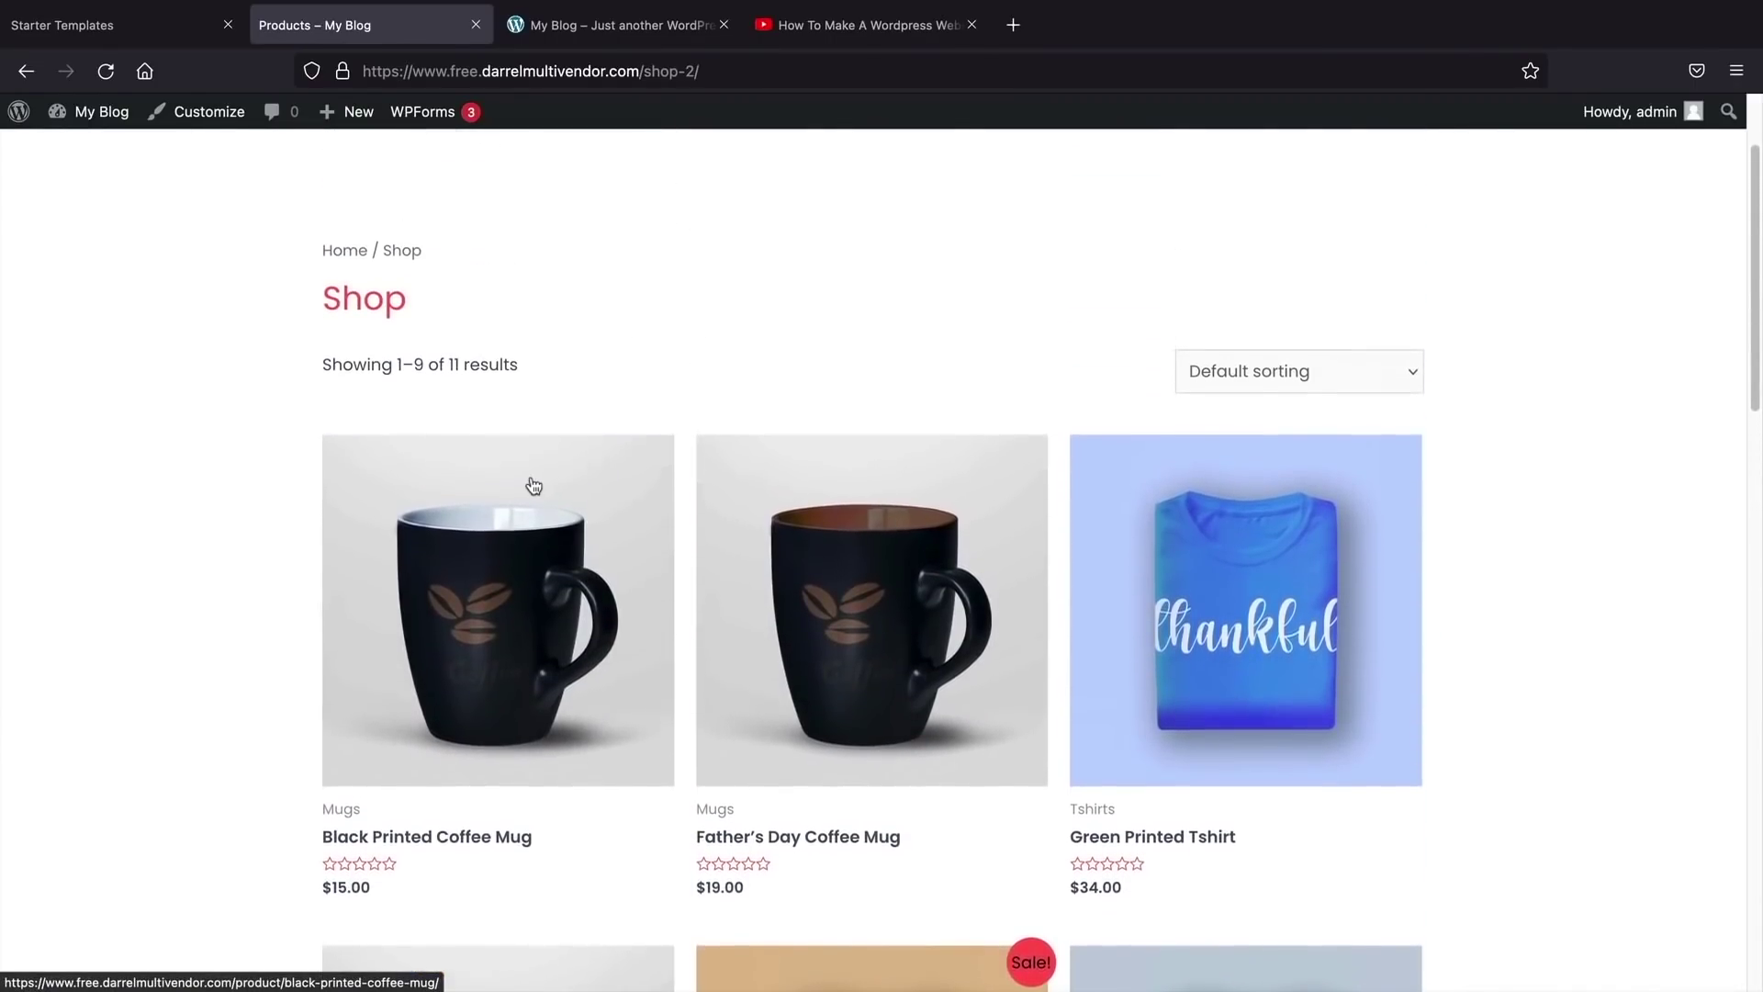
scroll(537, 496, up, 1)
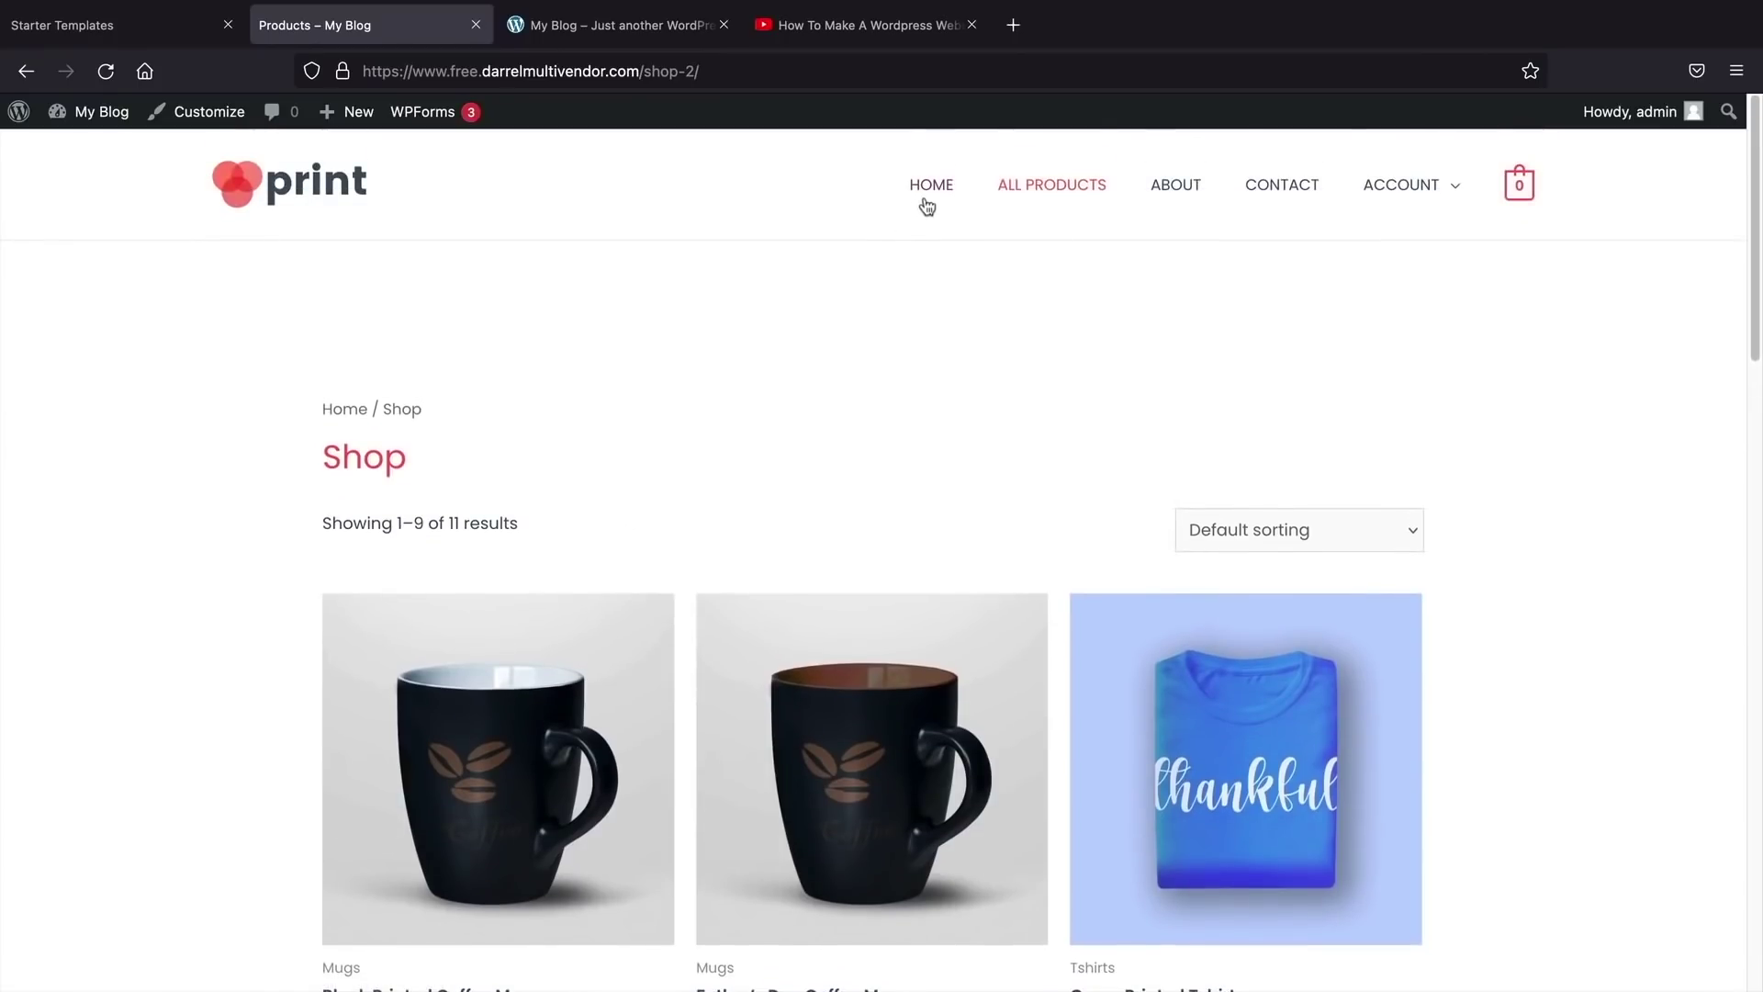
click(931, 194)
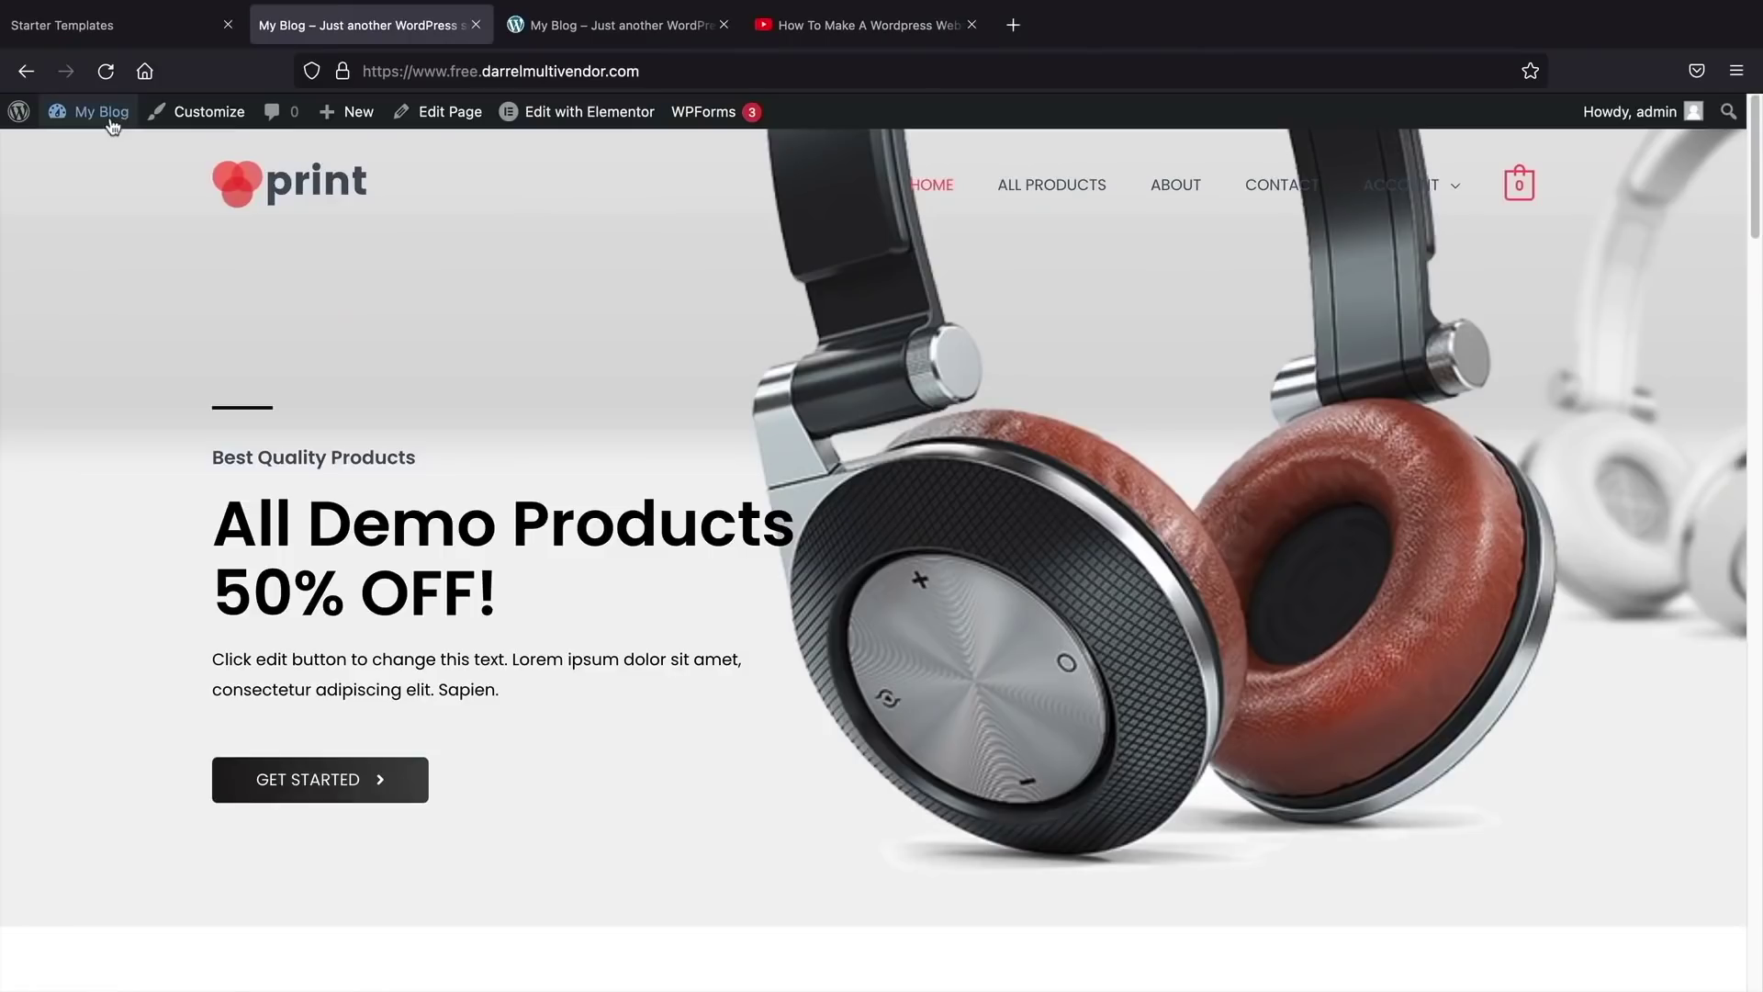
Step: Search the admin's Add New plugins page for 'dokan'
mouse_move(105, 122)
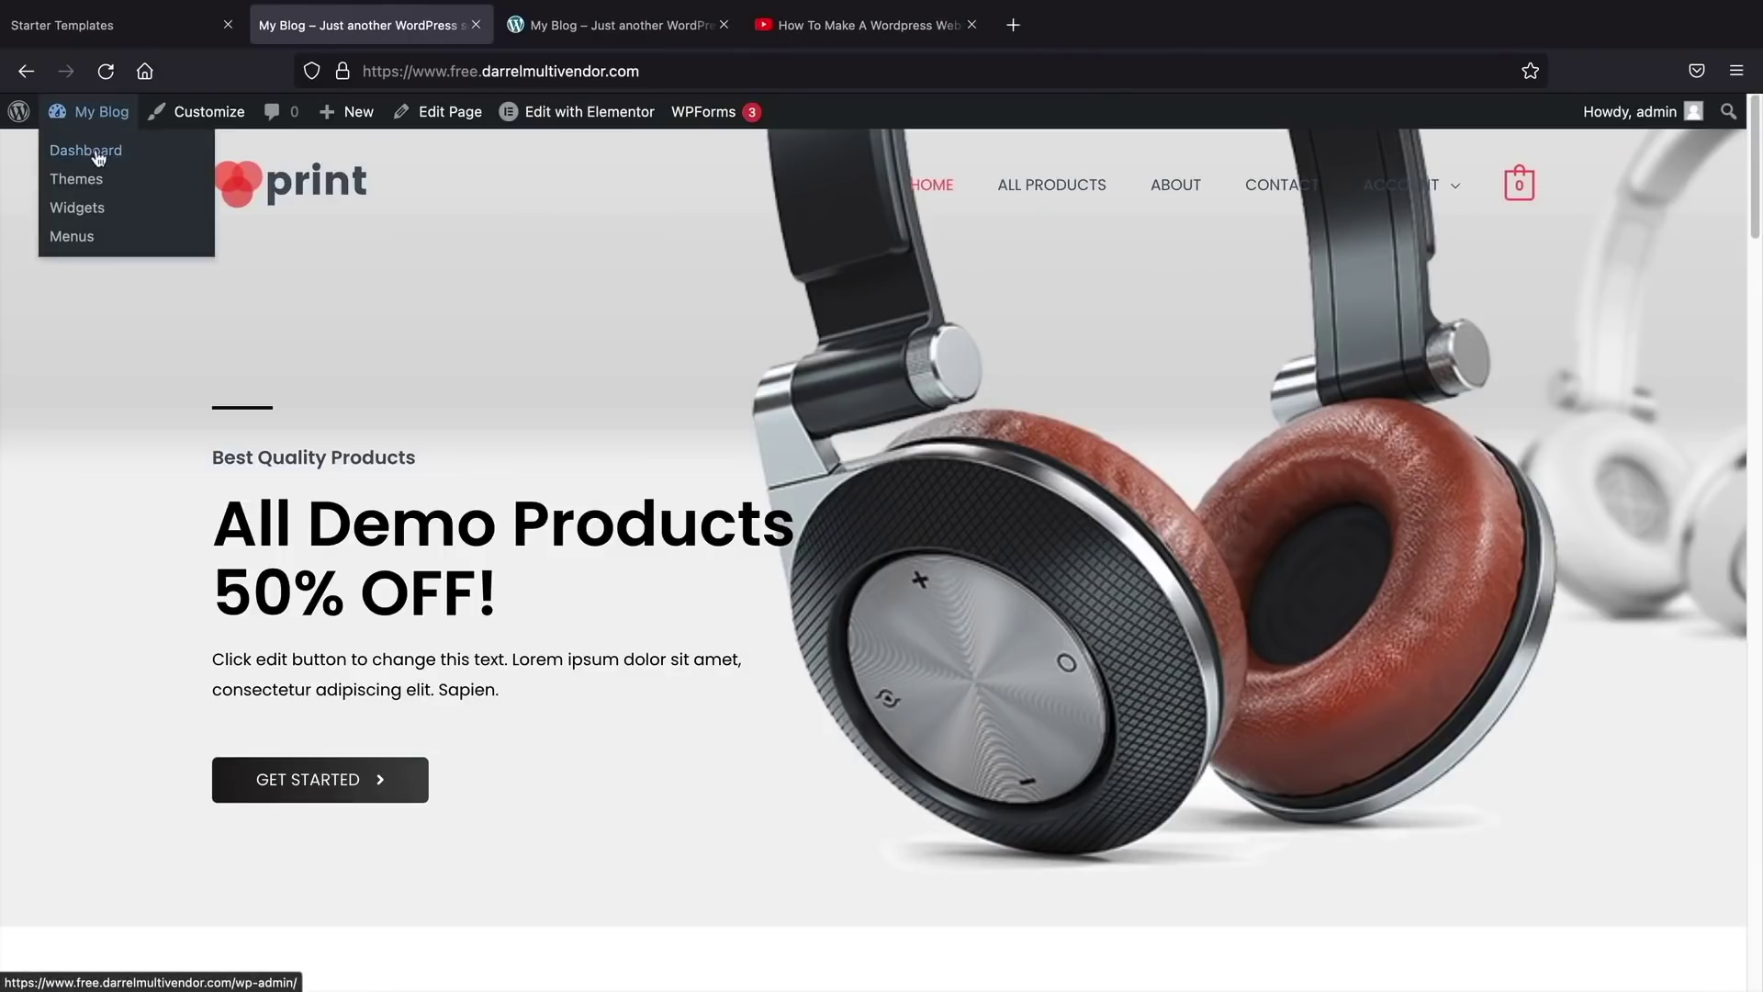
click(98, 154)
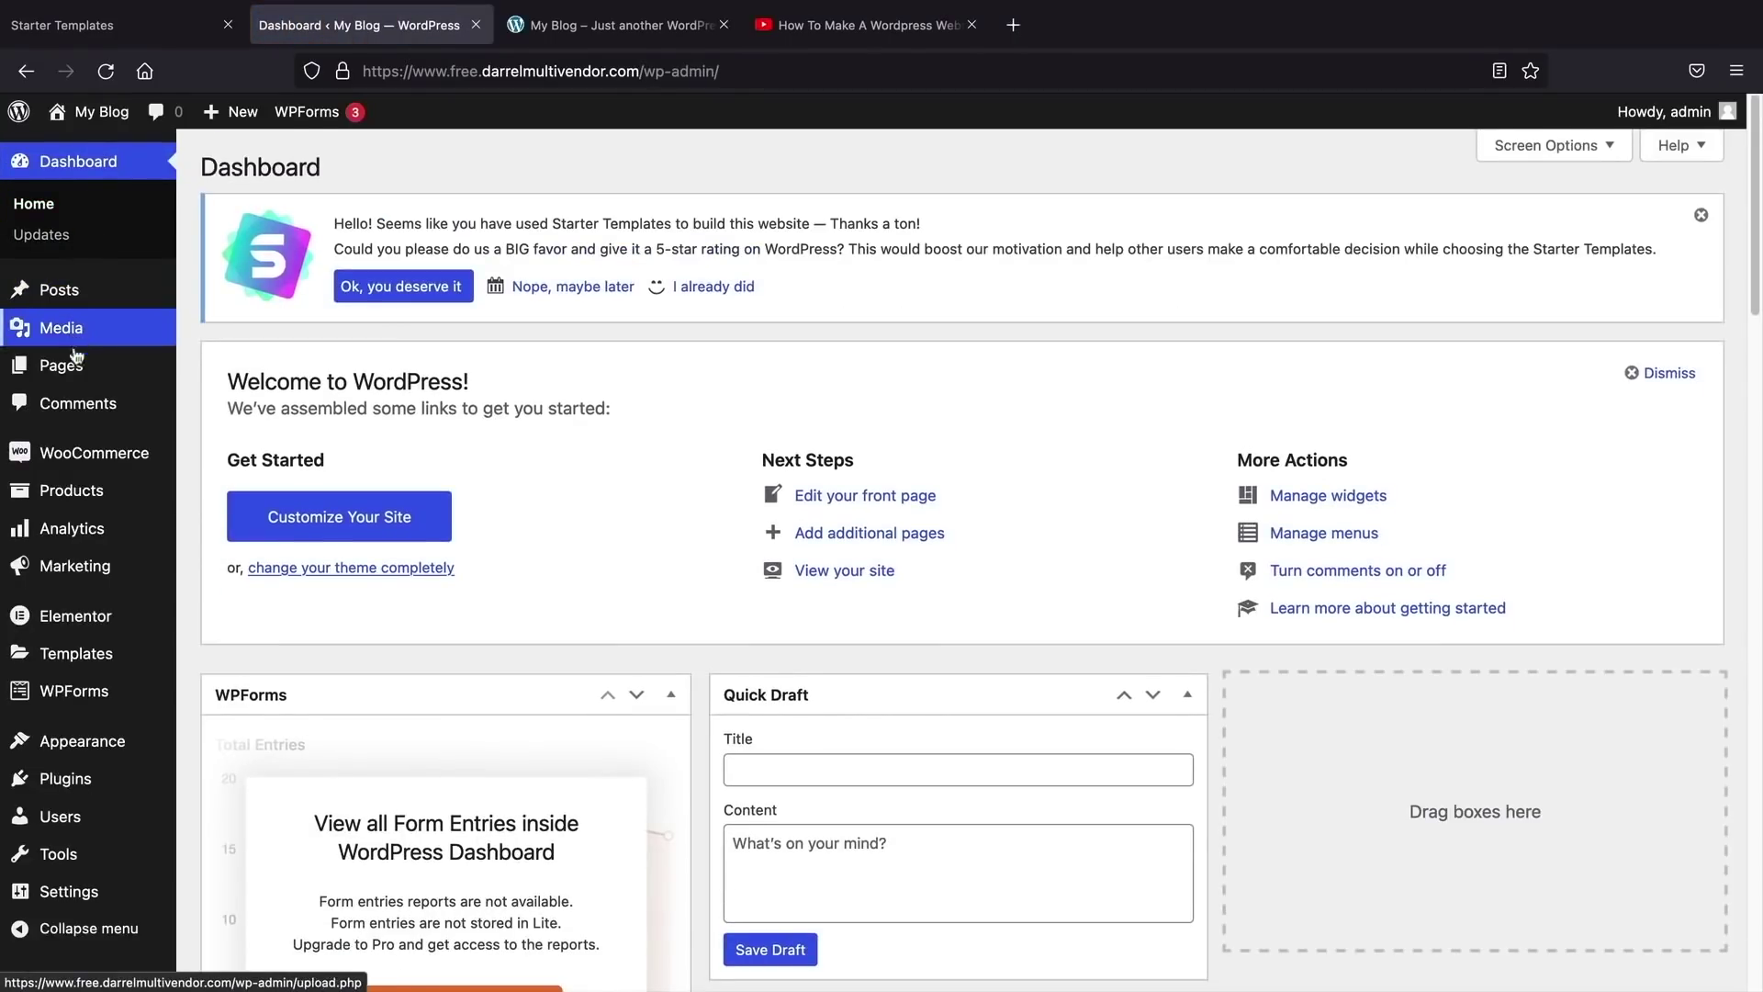
mouse_move(72, 776)
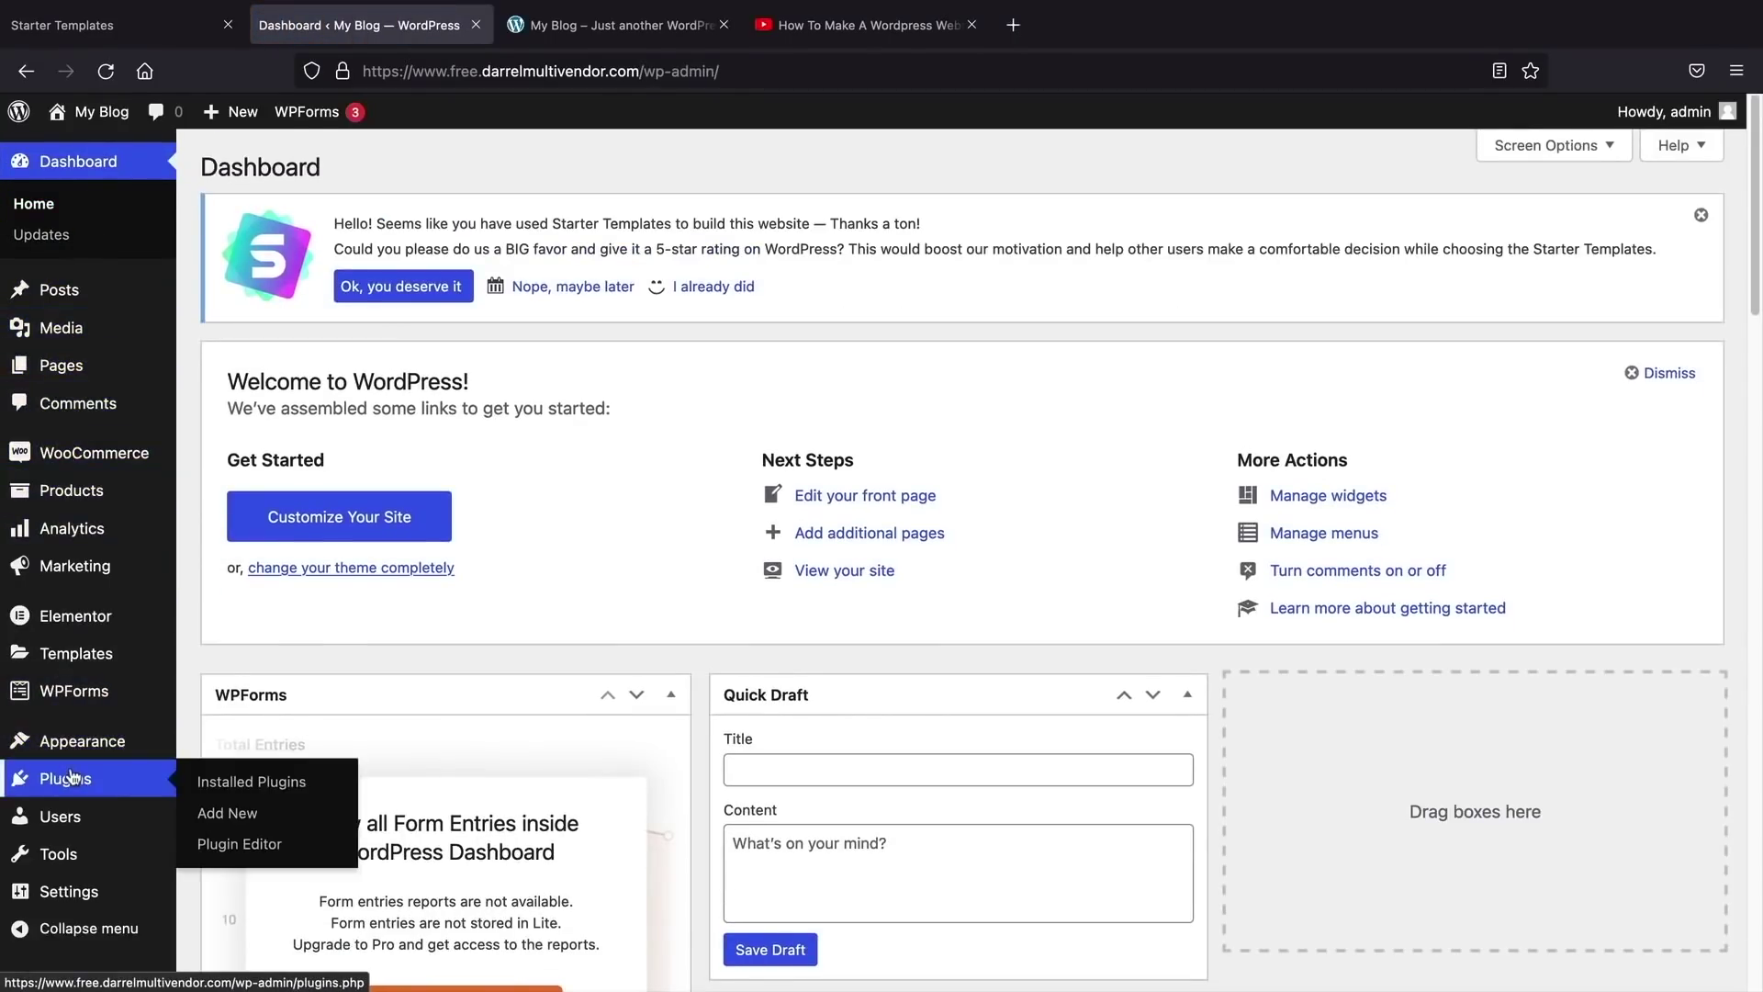
click(219, 815)
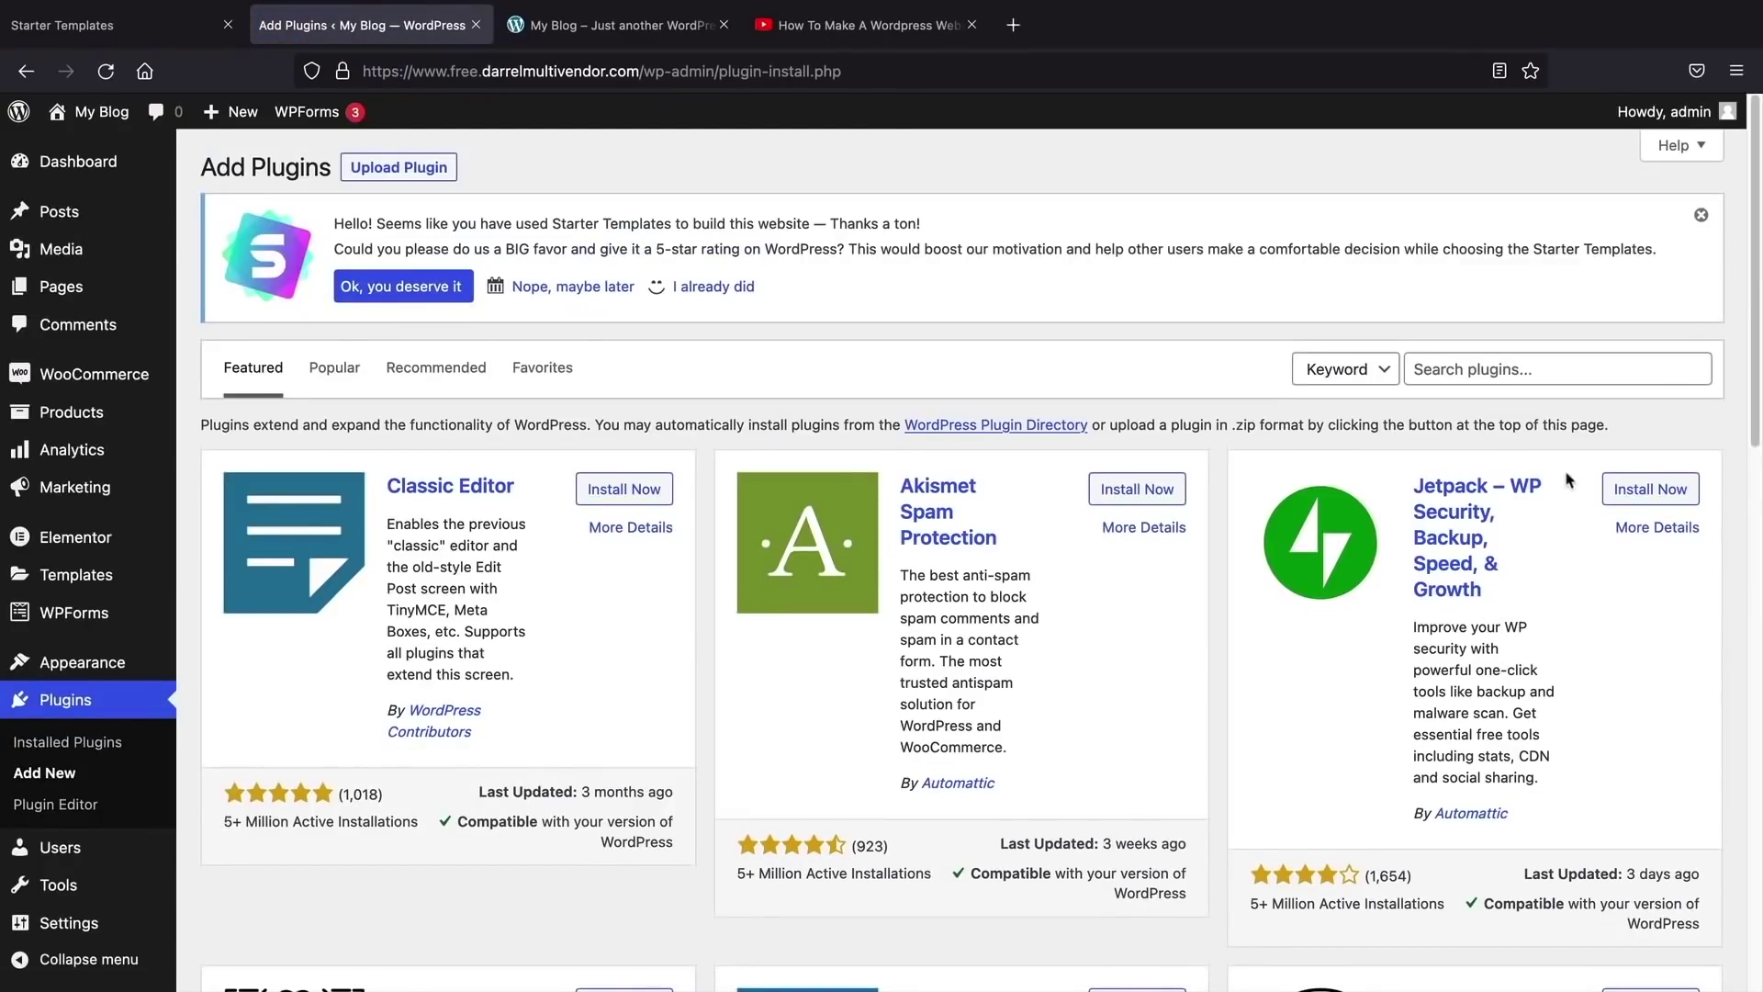
click(1526, 357)
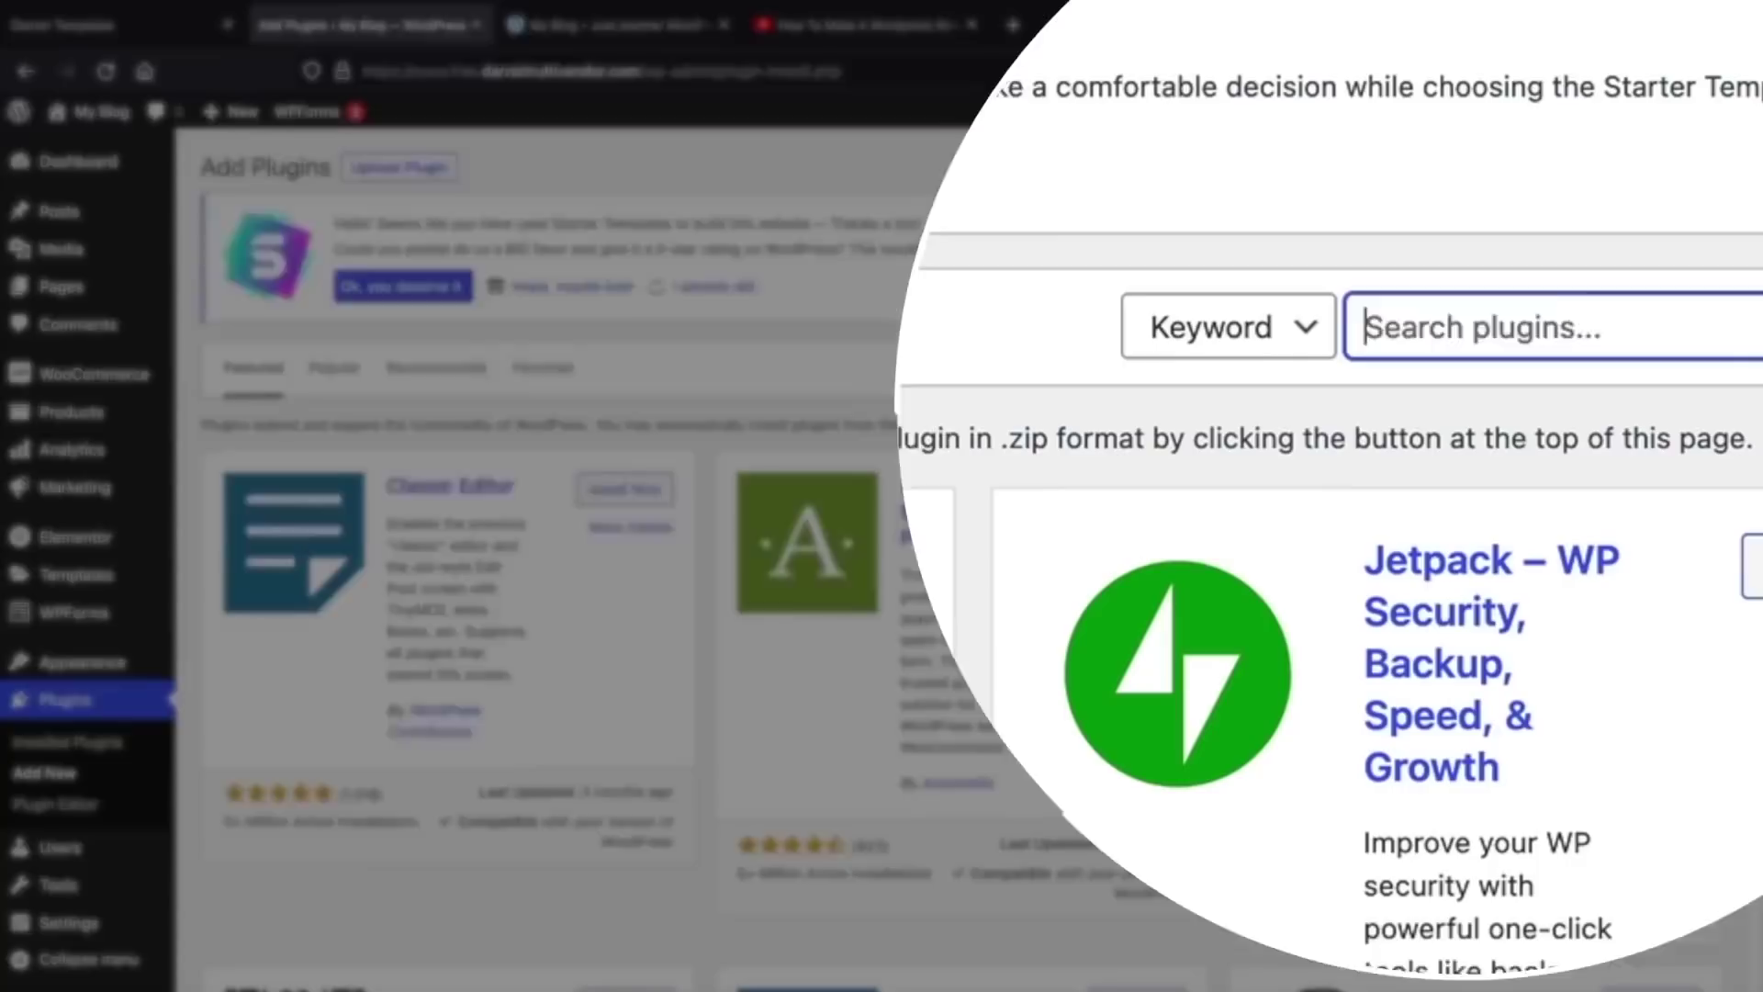
text(dokan)
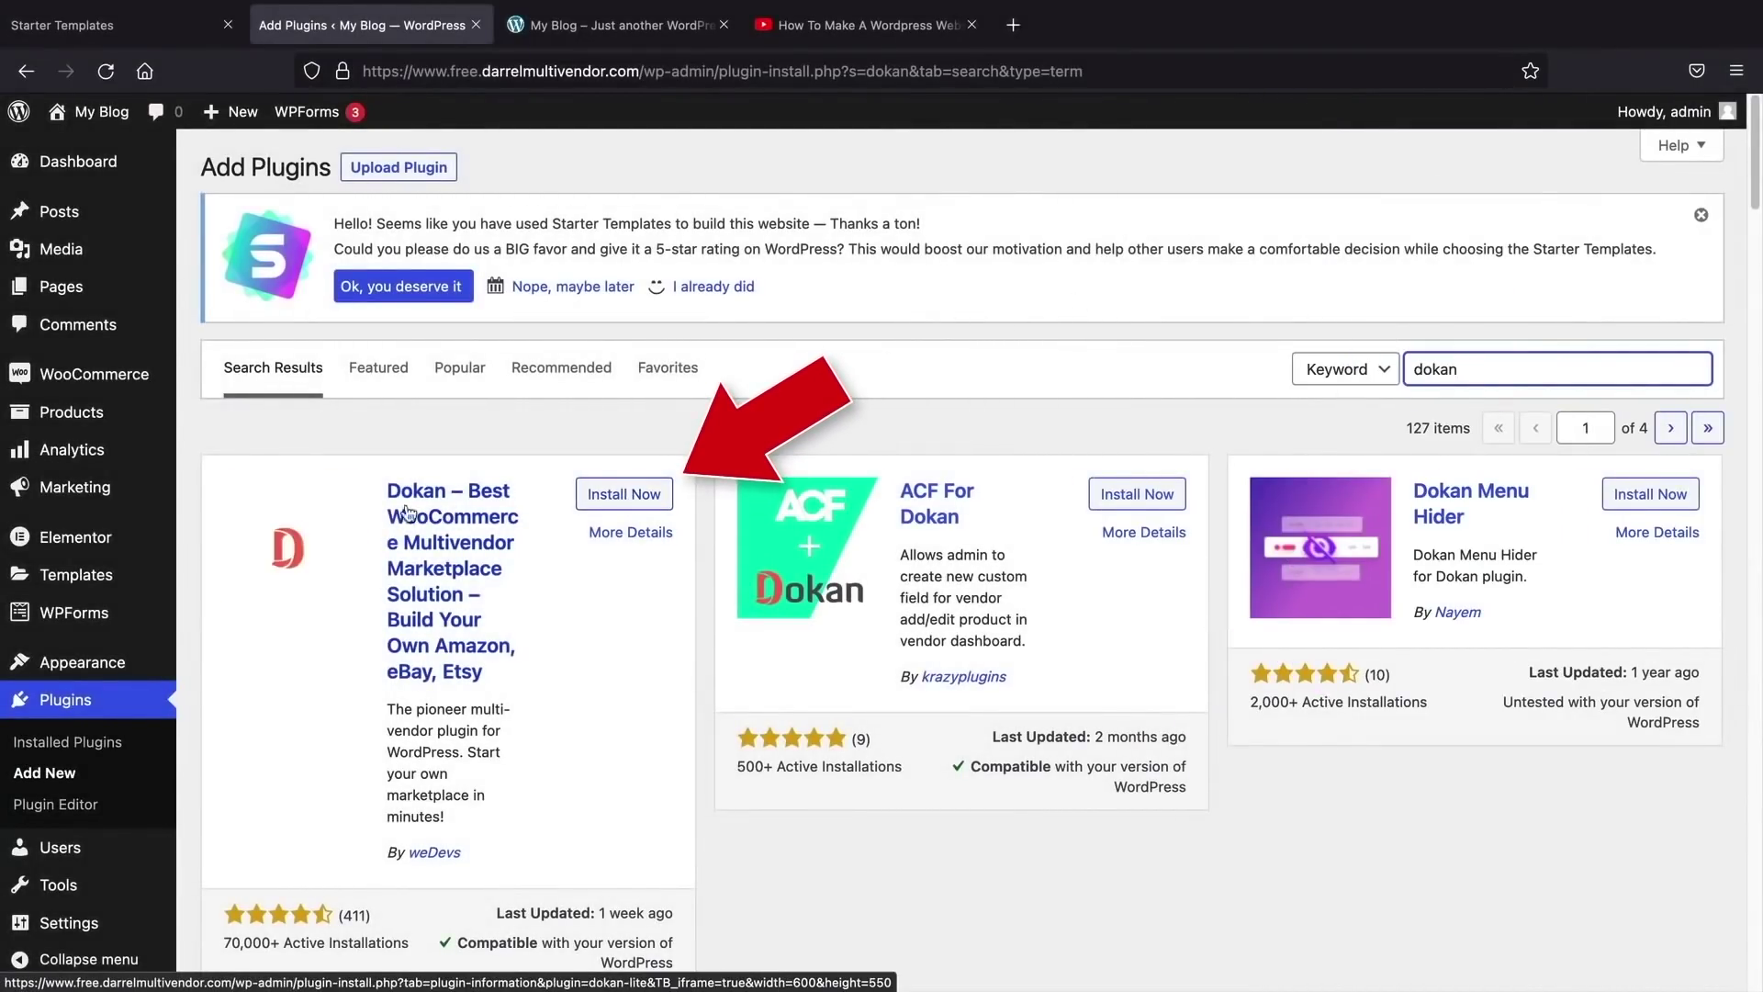
Step: Install and activate Dokan, dismiss the Starter Templates notice, and launch its setup wizard
click(630, 494)
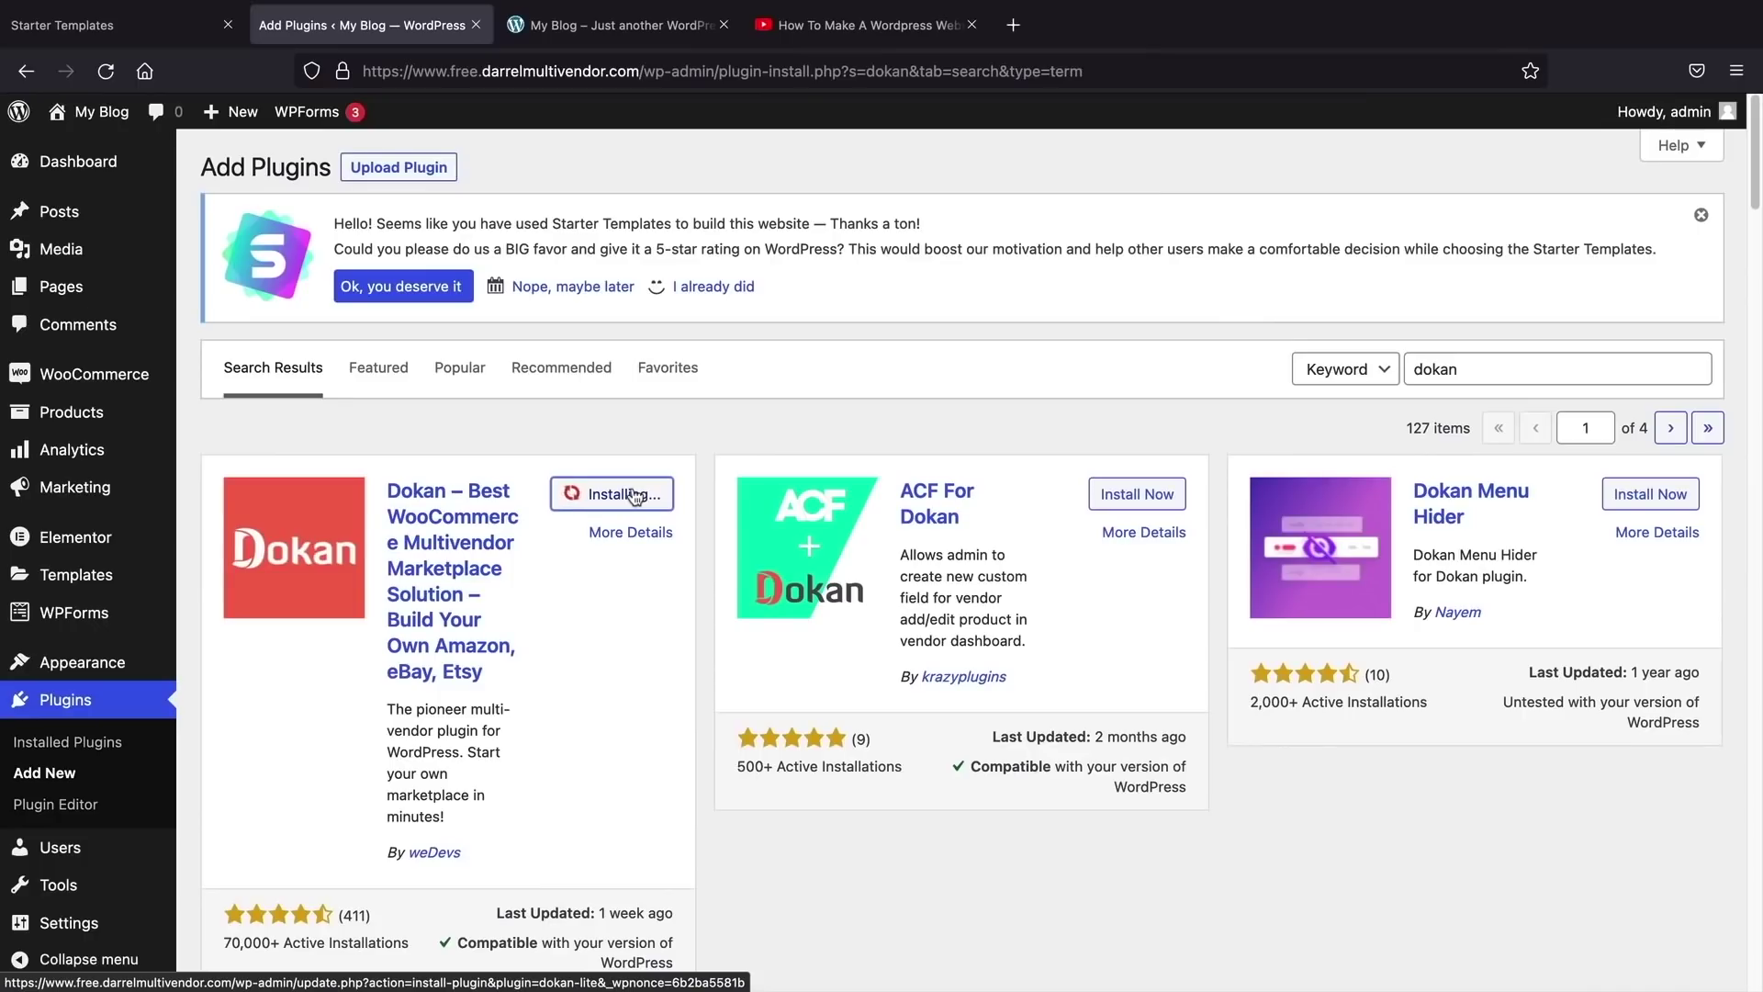
click(1701, 217)
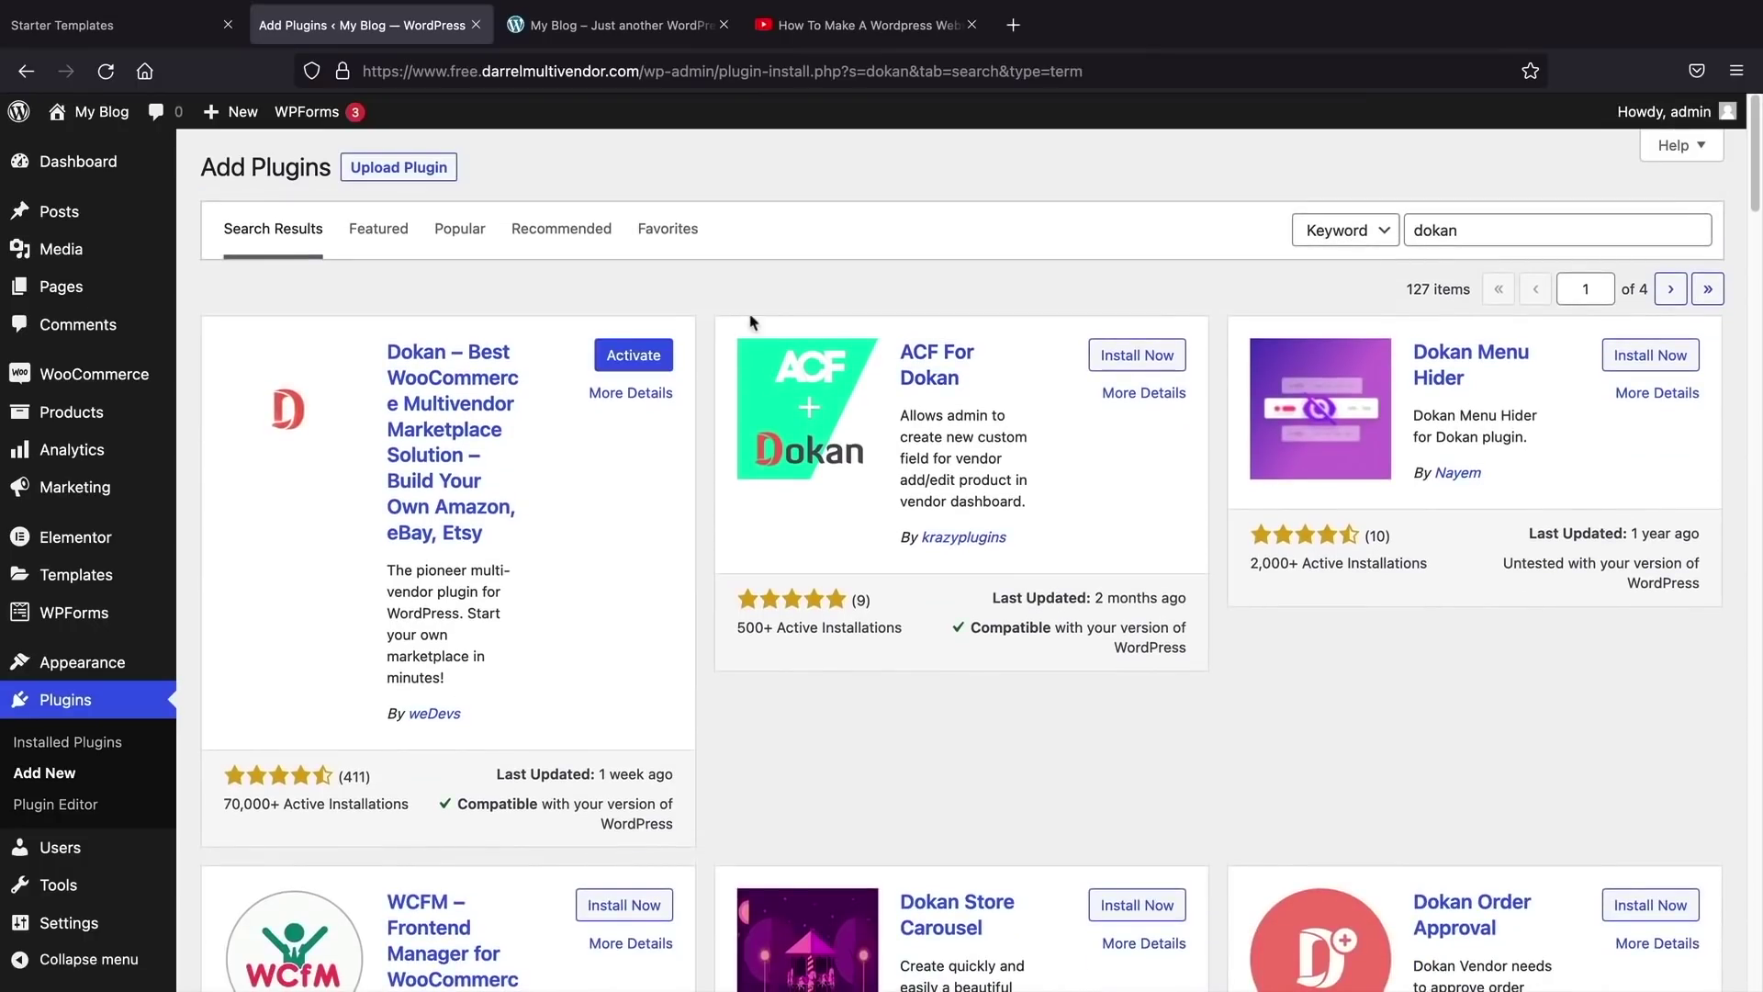
click(632, 355)
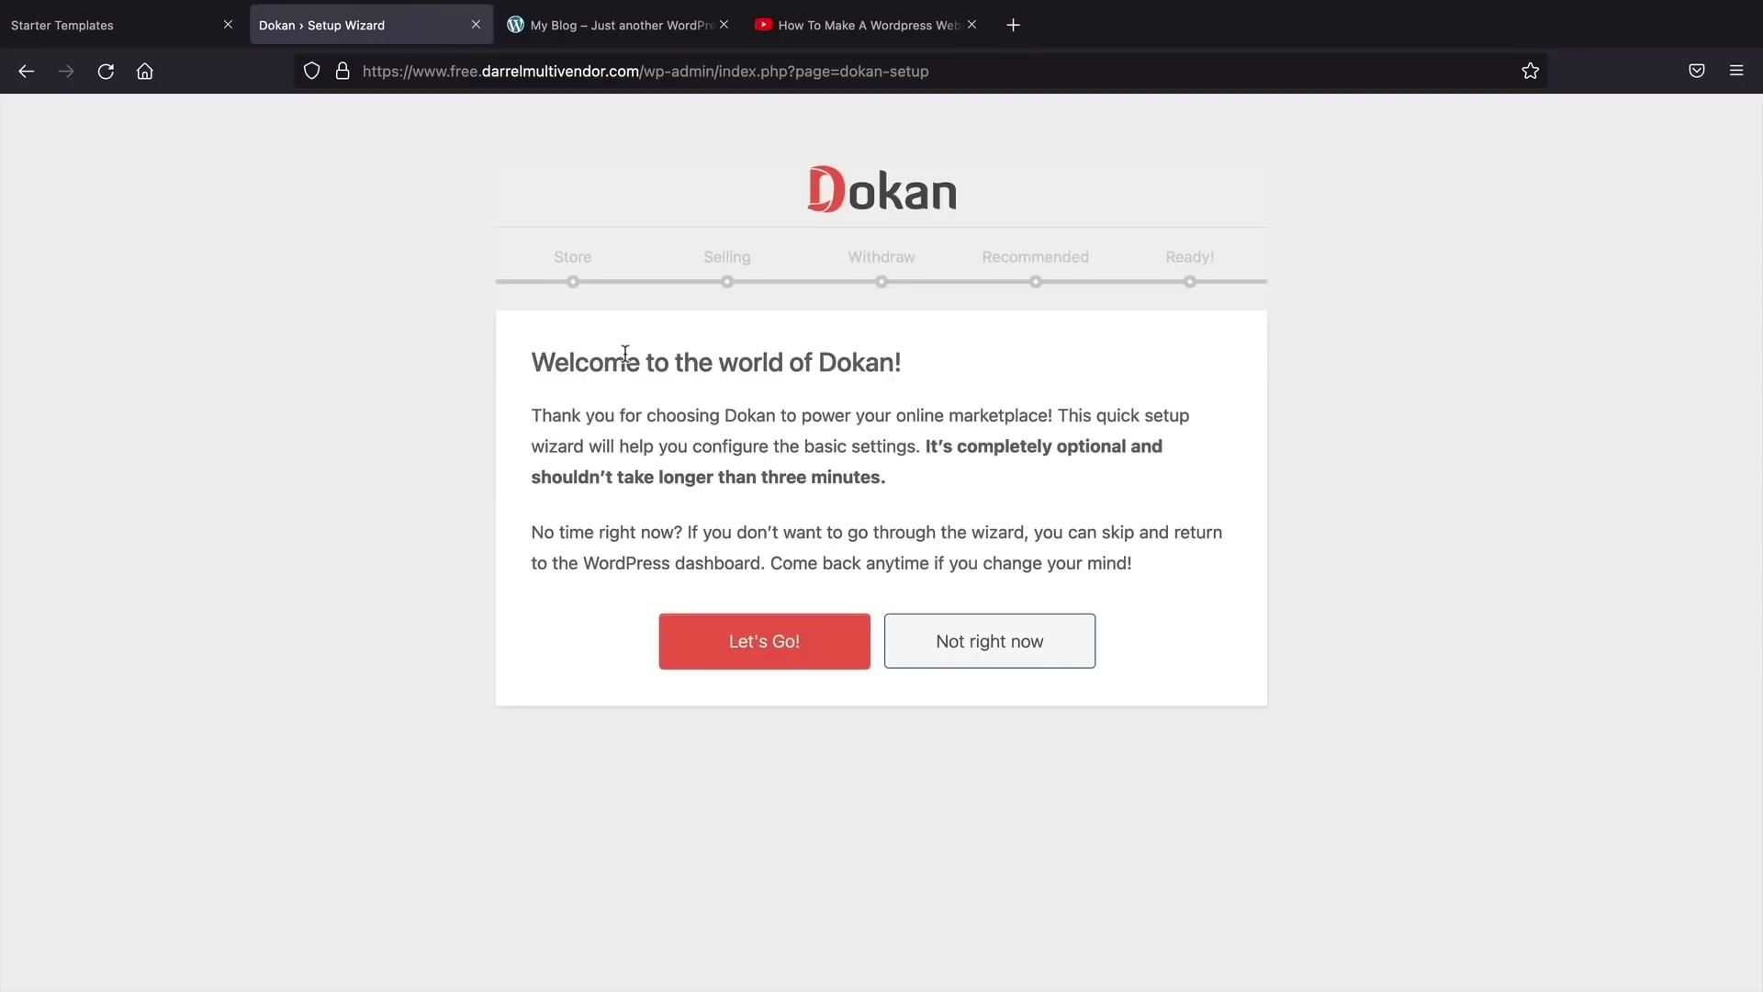
click(767, 654)
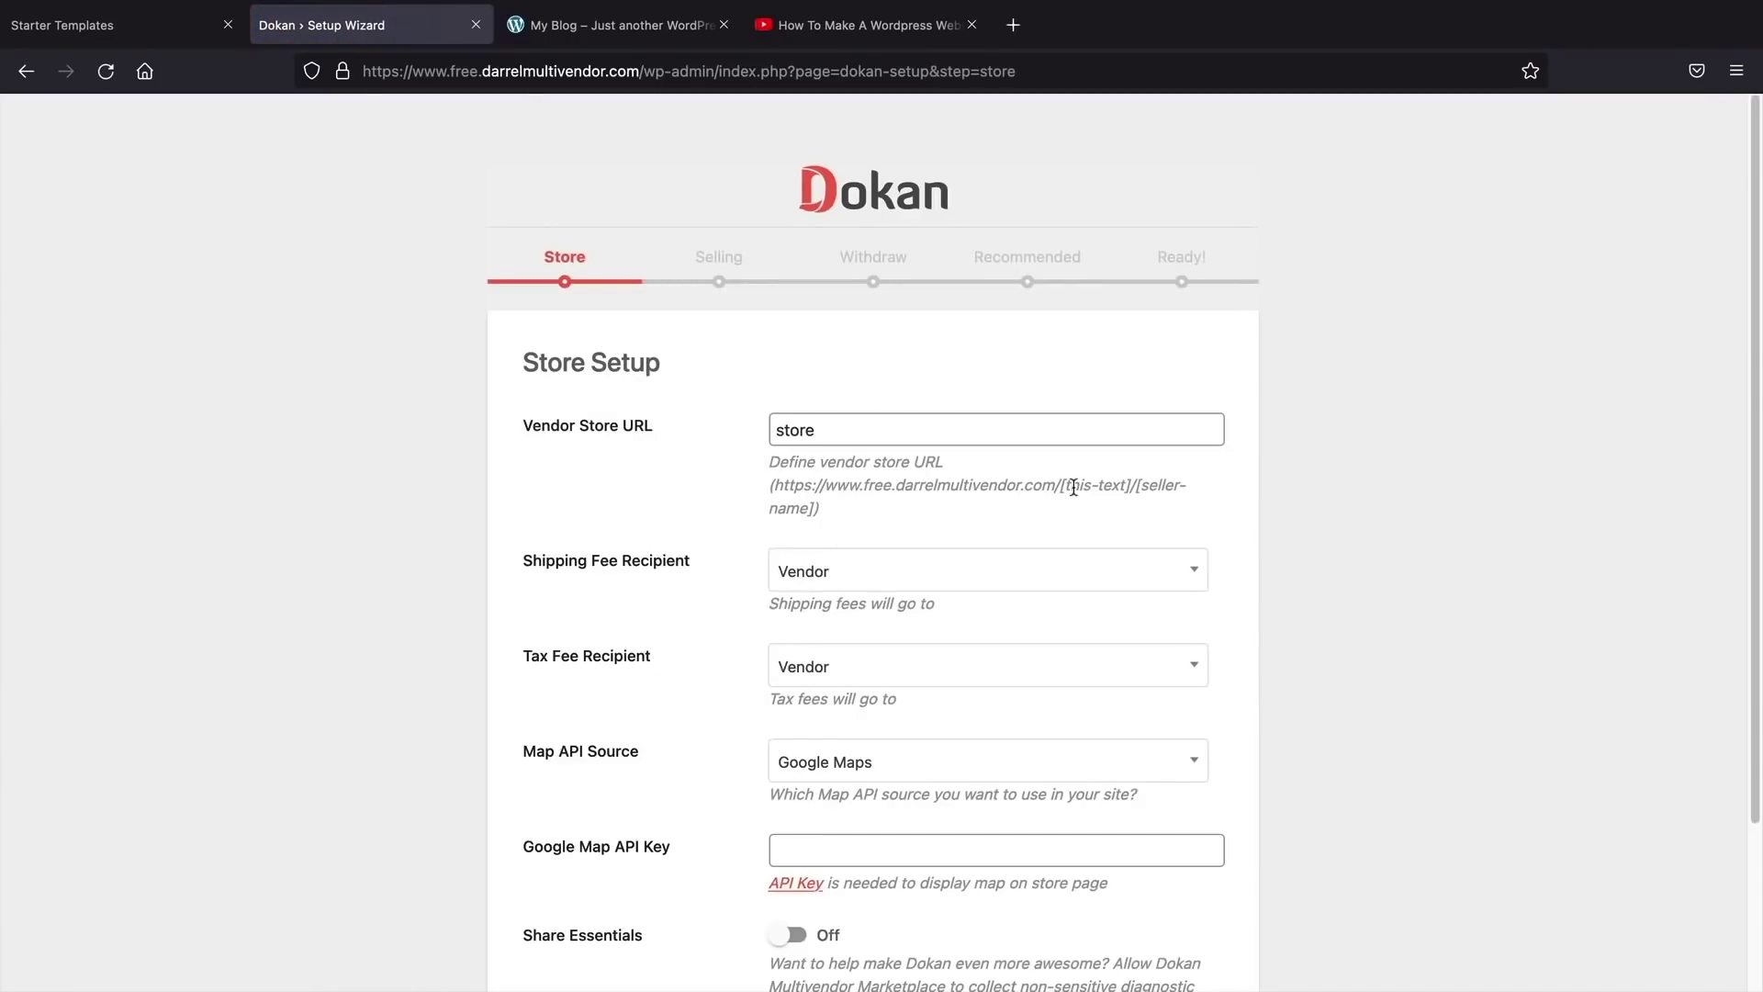
Step: Keep store URL 'store' and Vendor as shipping fee recipient, then continue past Store Setup
drag(1061, 484, 1169, 500)
click(1365, 508)
middle_click(1254, 553)
mouse_move(1259, 574)
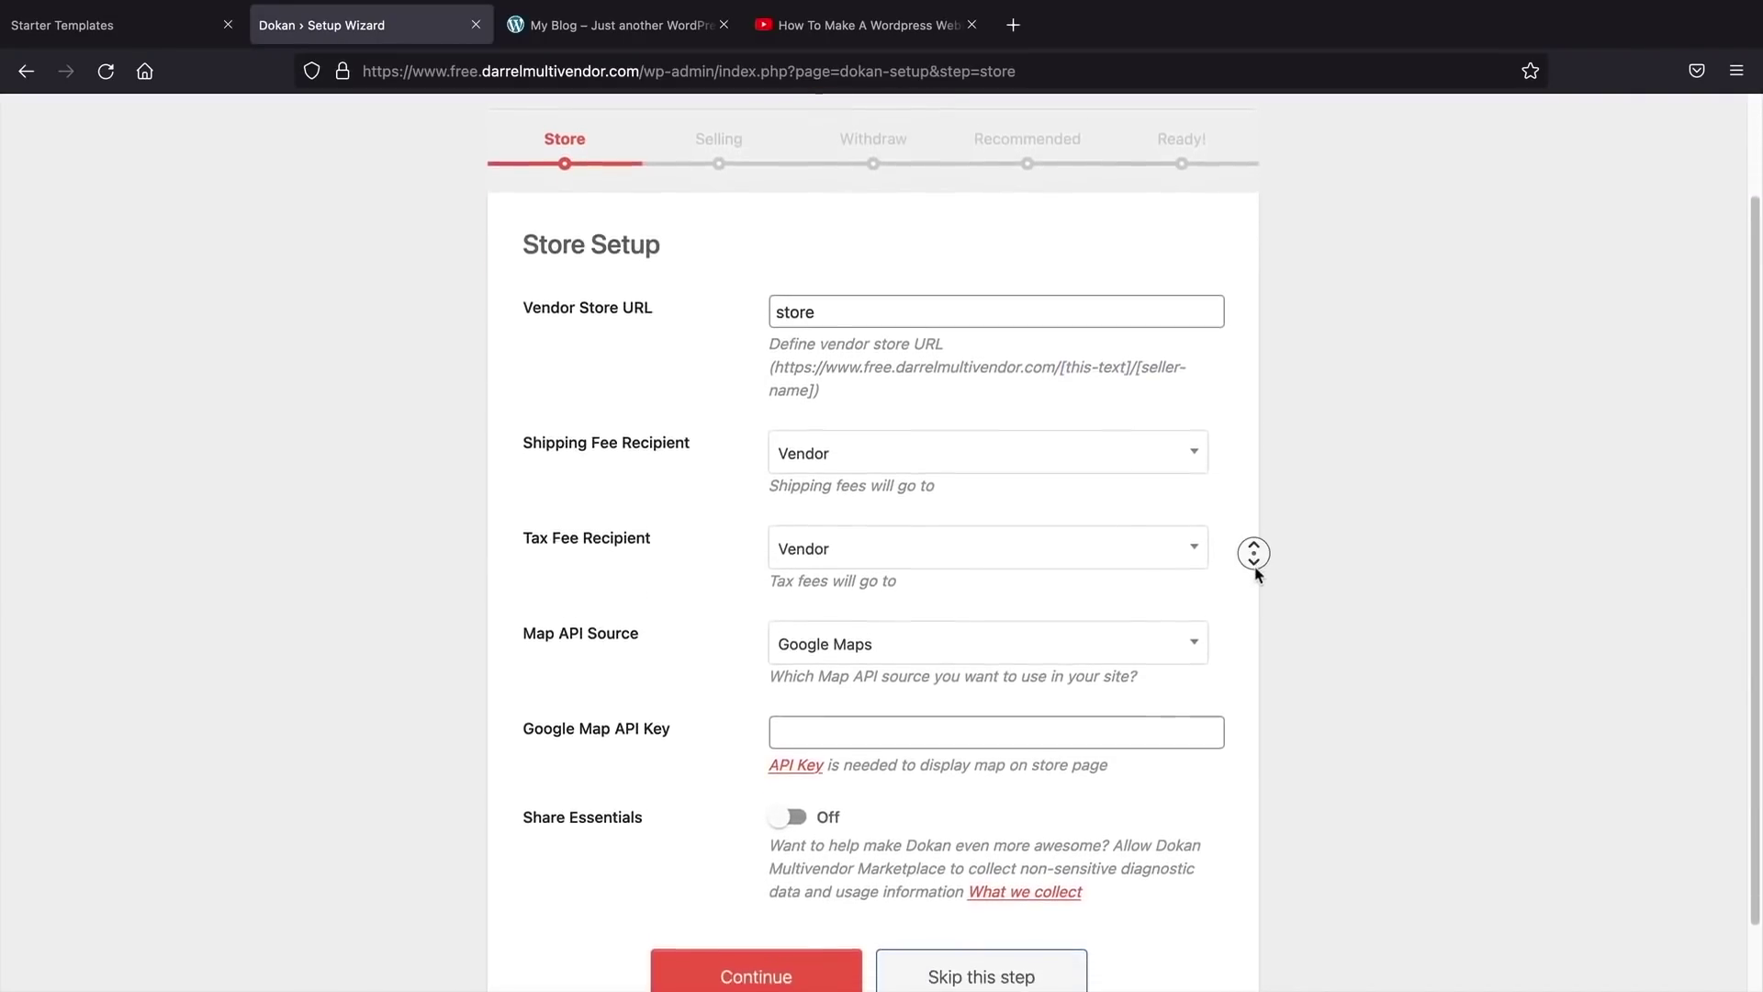
click(1258, 574)
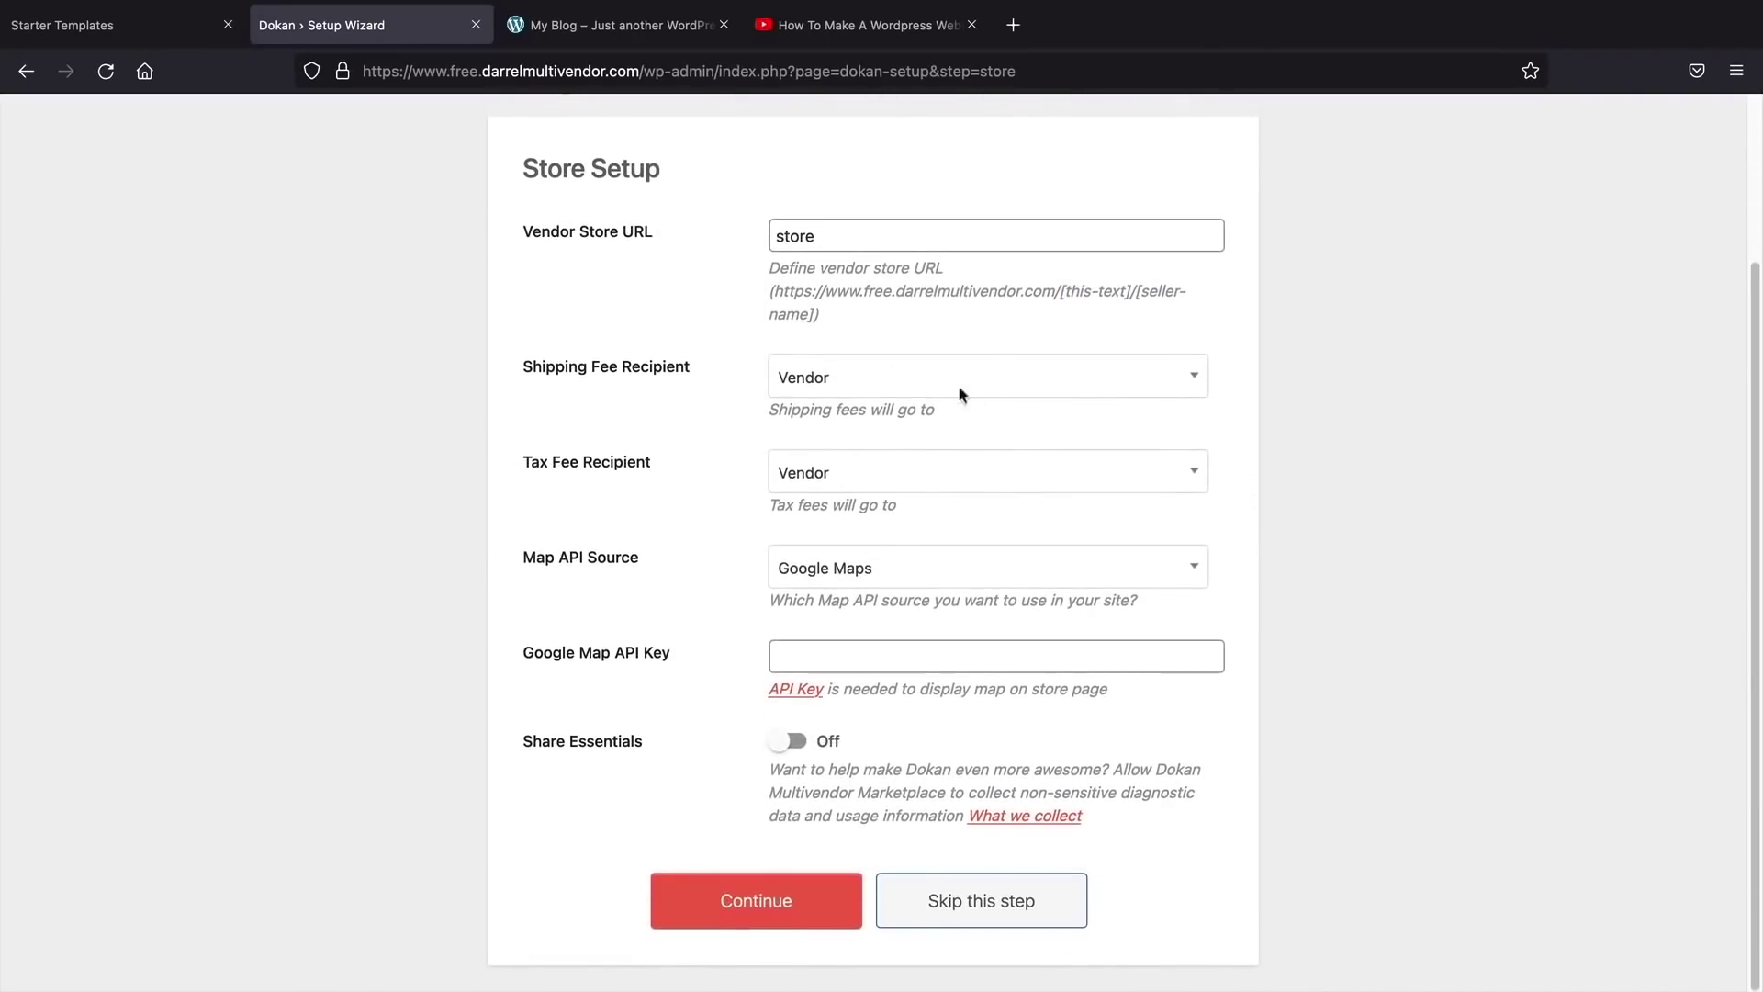
click(879, 388)
click(879, 389)
click(704, 906)
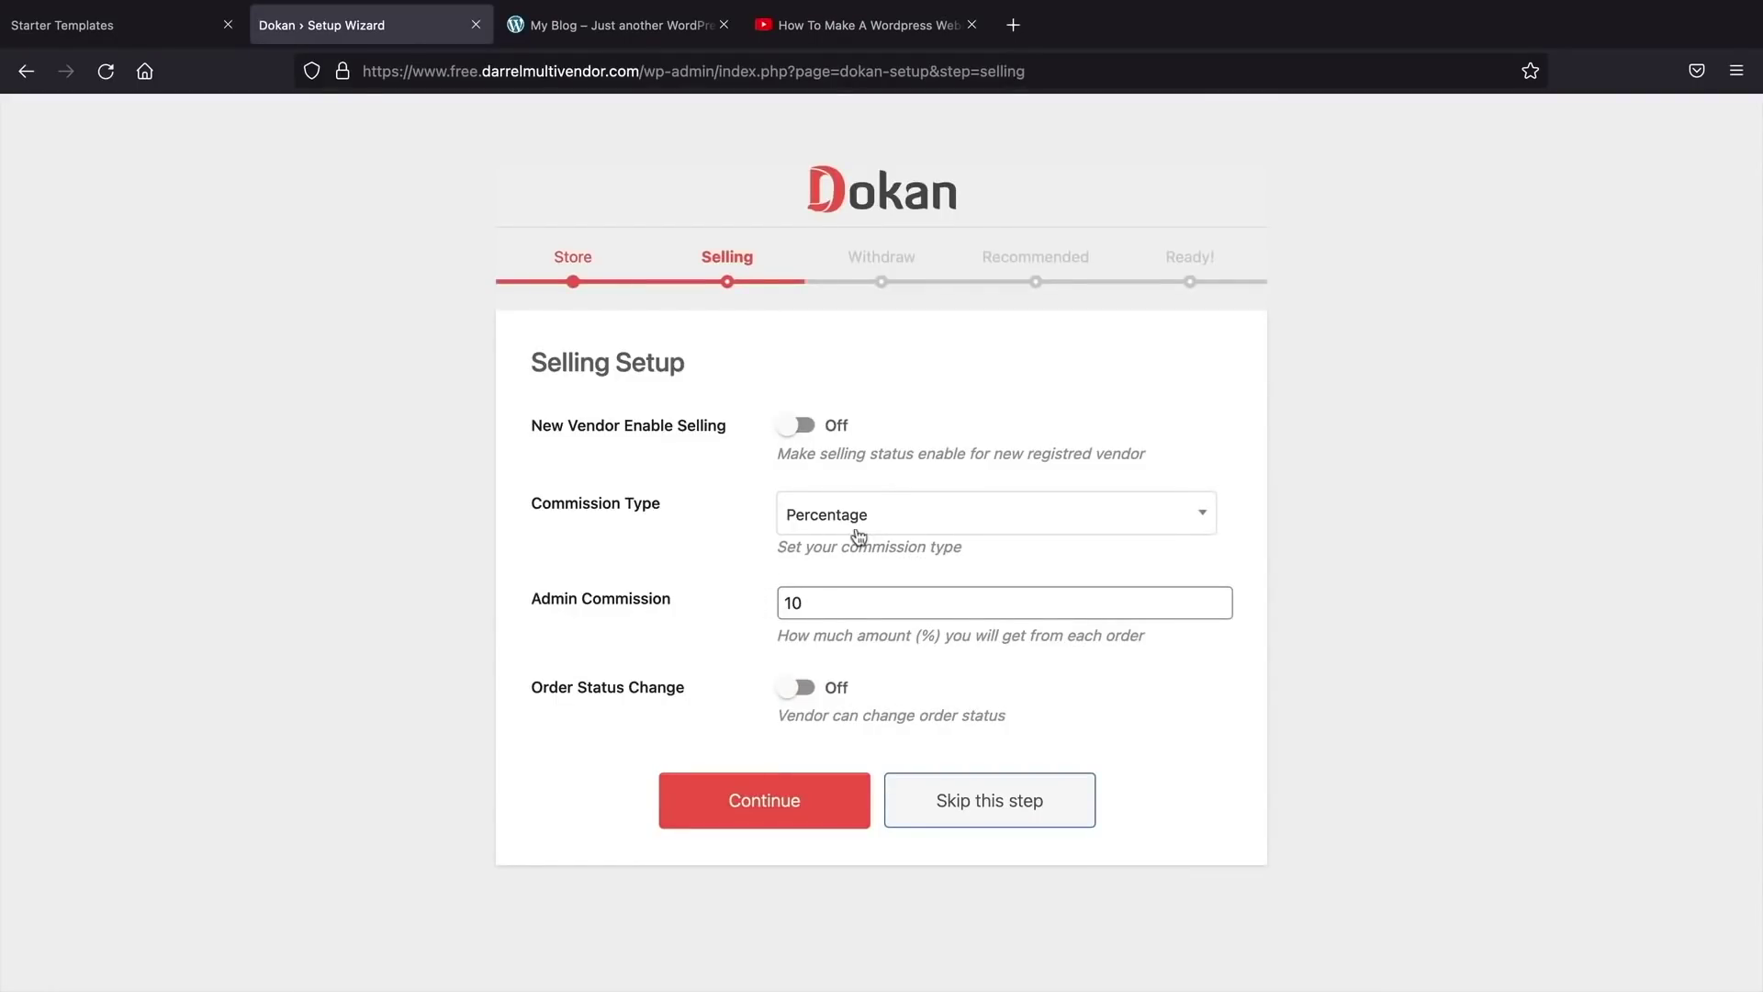
Step: Try Flat and Percentage commission types and edit the default admin commission of 10
click(868, 522)
click(814, 552)
click(843, 518)
click(824, 593)
drag(852, 606, 657, 613)
click(657, 613)
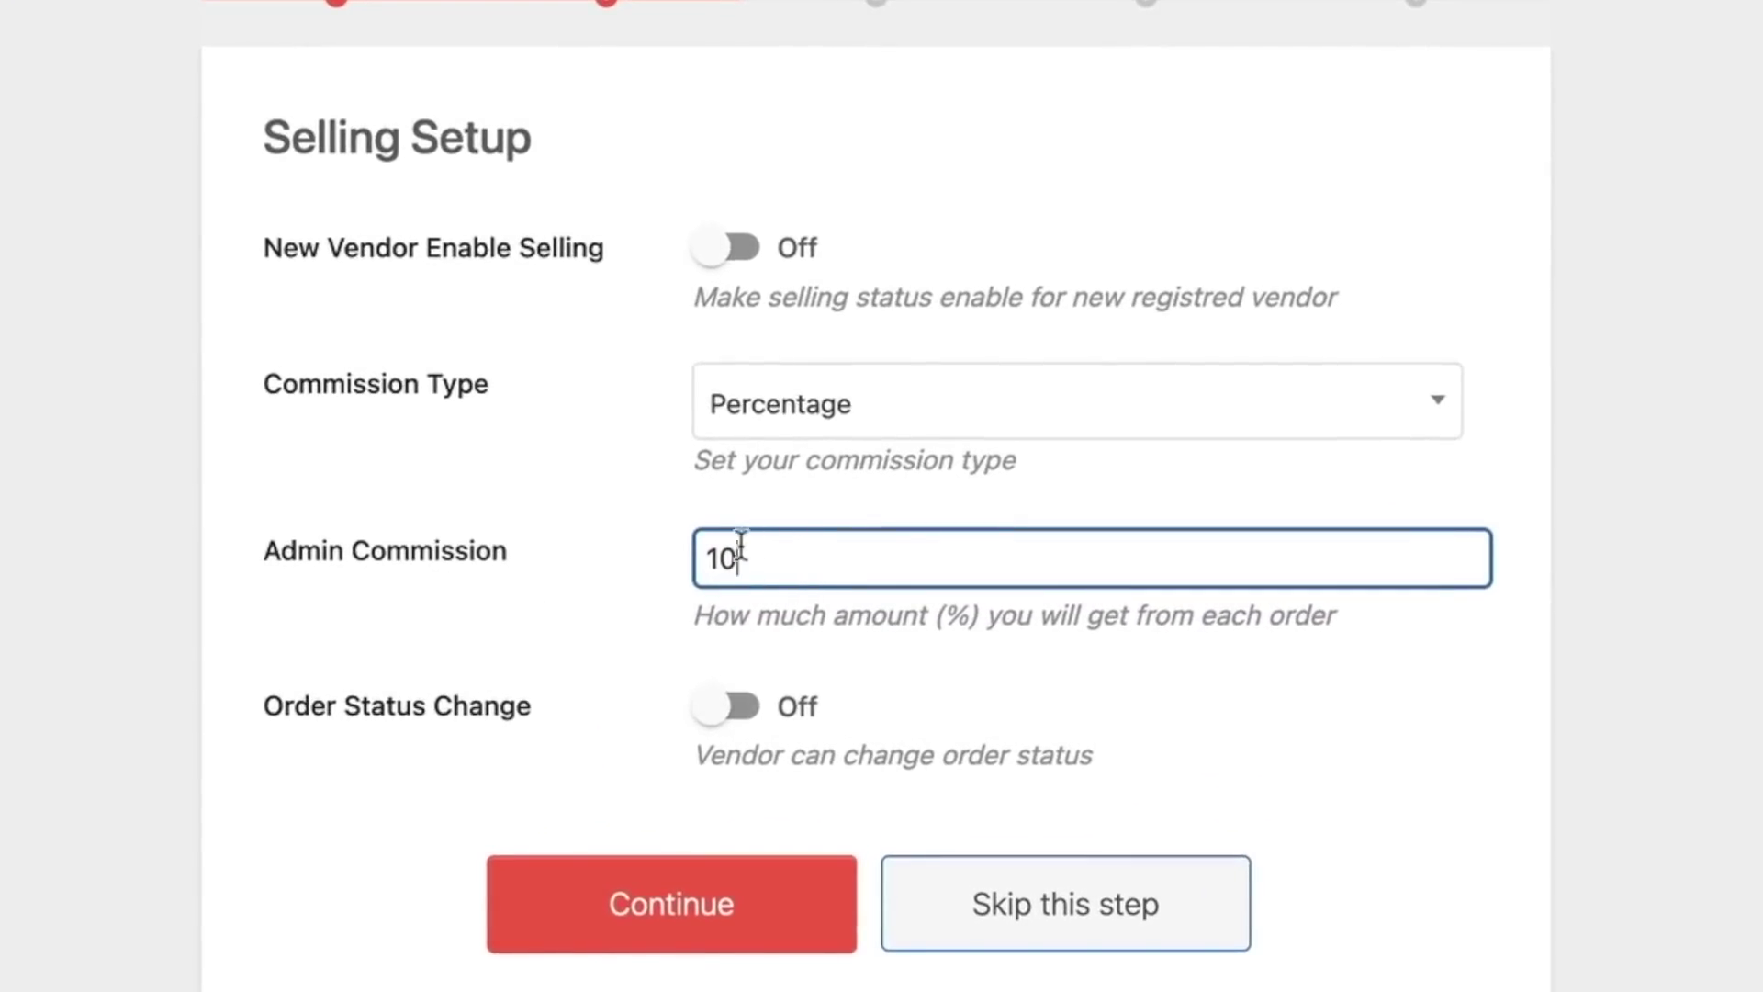
drag(740, 558, 574, 553)
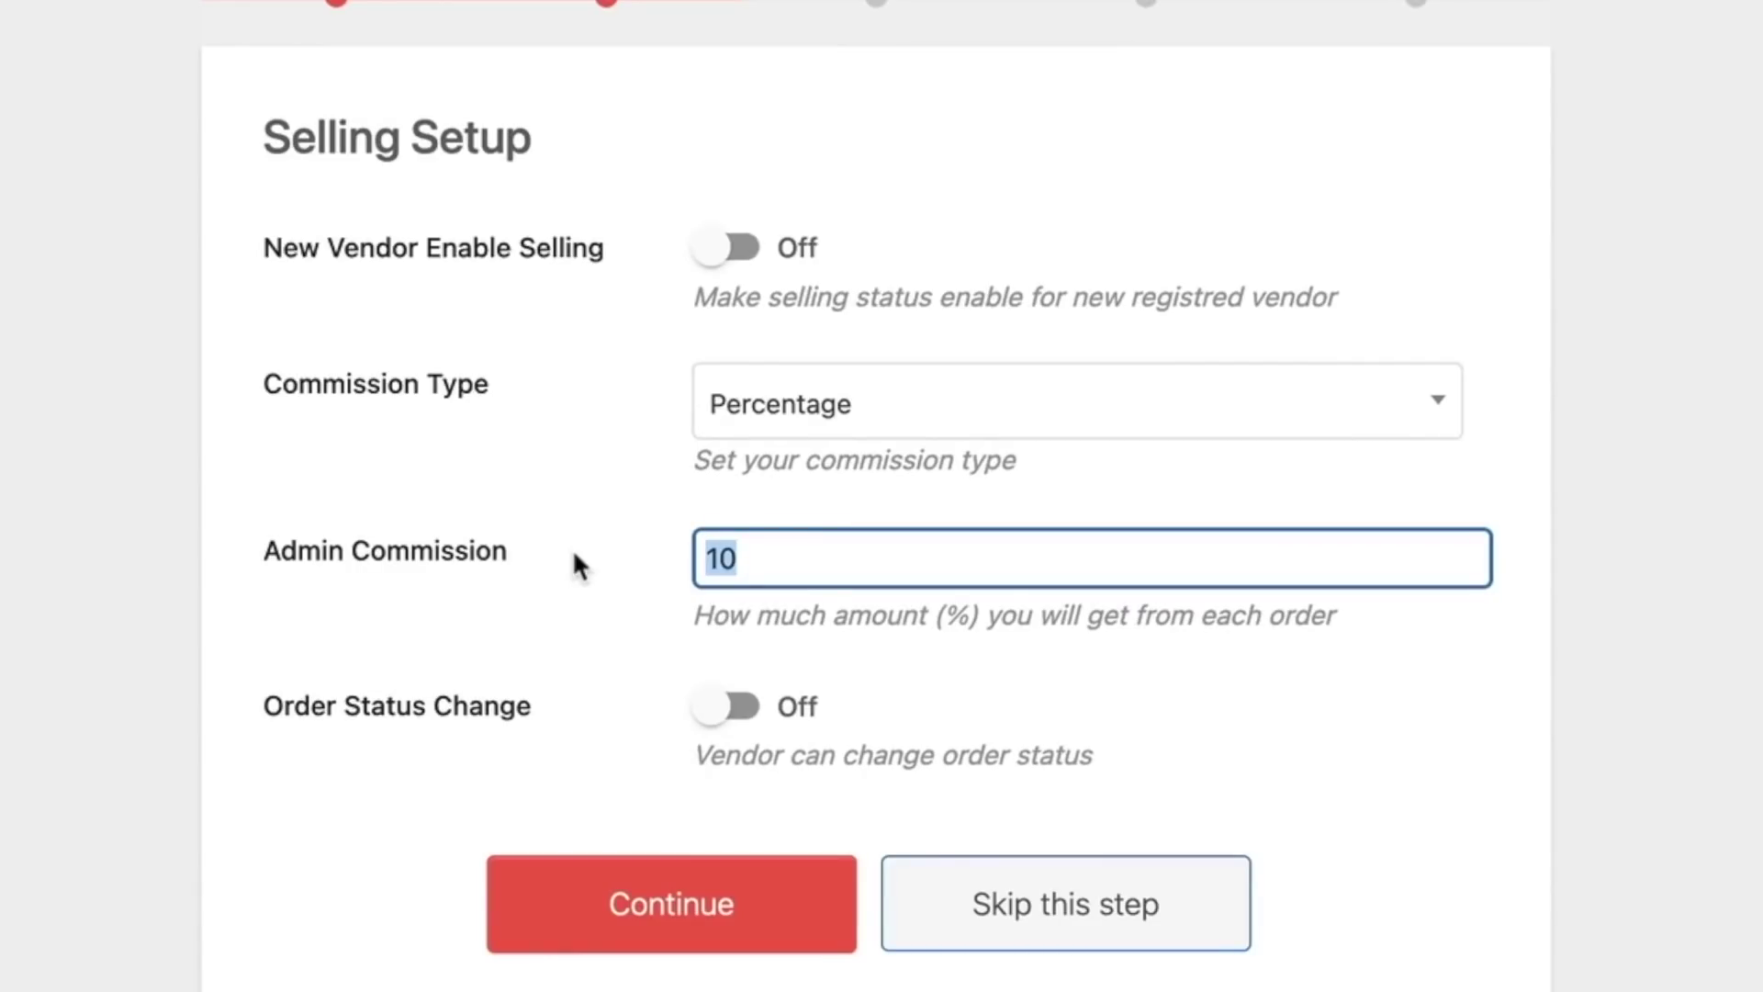
click(787, 406)
click(783, 464)
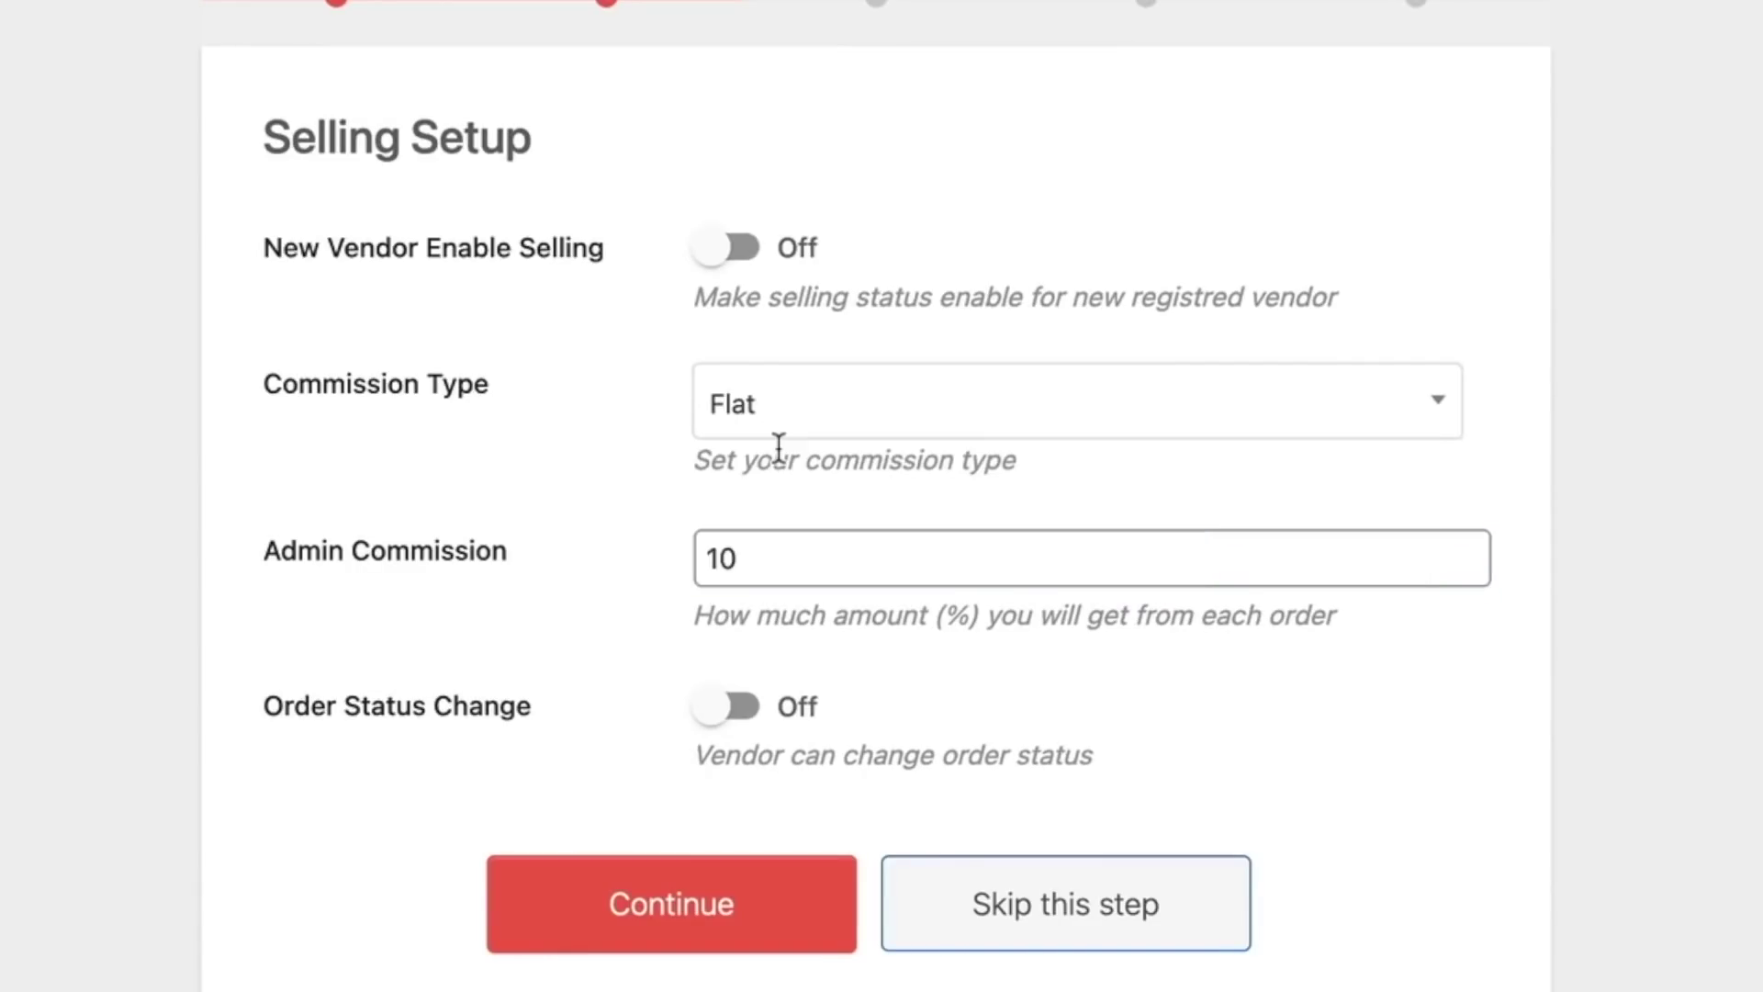
drag(814, 542, 618, 519)
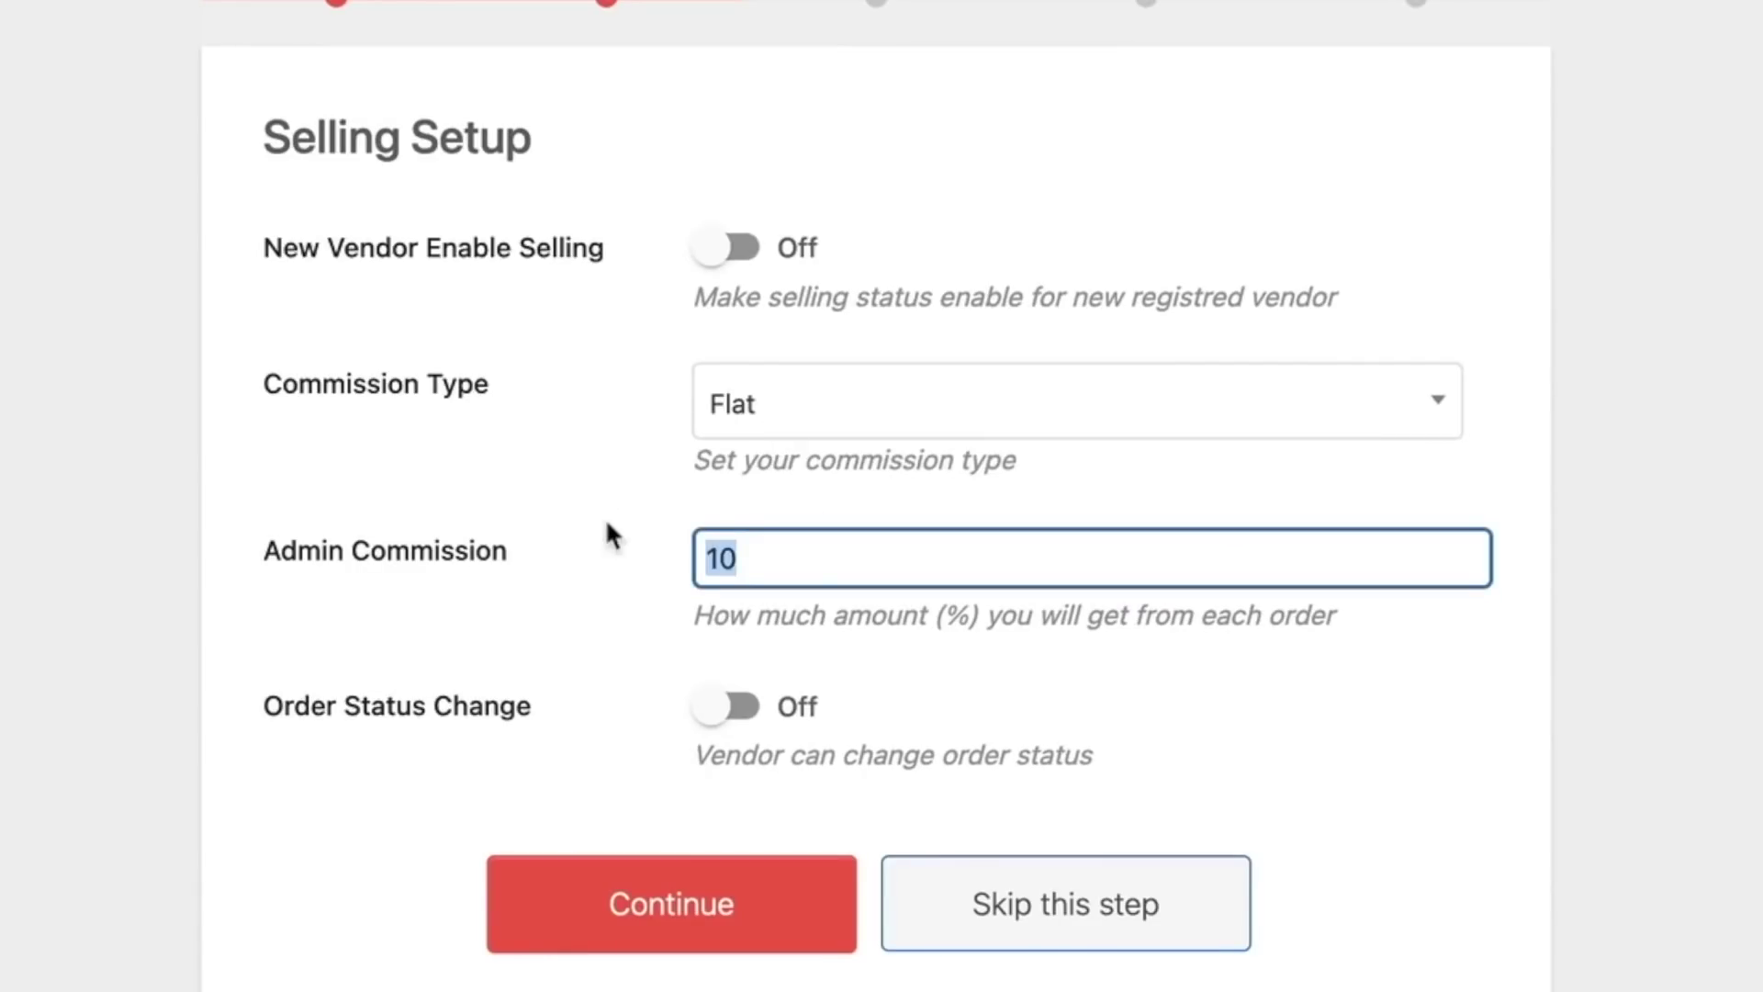
text(3)
Step: Set a Percentage commission type with admin commission 20 and submit Selling Setup
click(780, 425)
click(779, 536)
key(Tab)
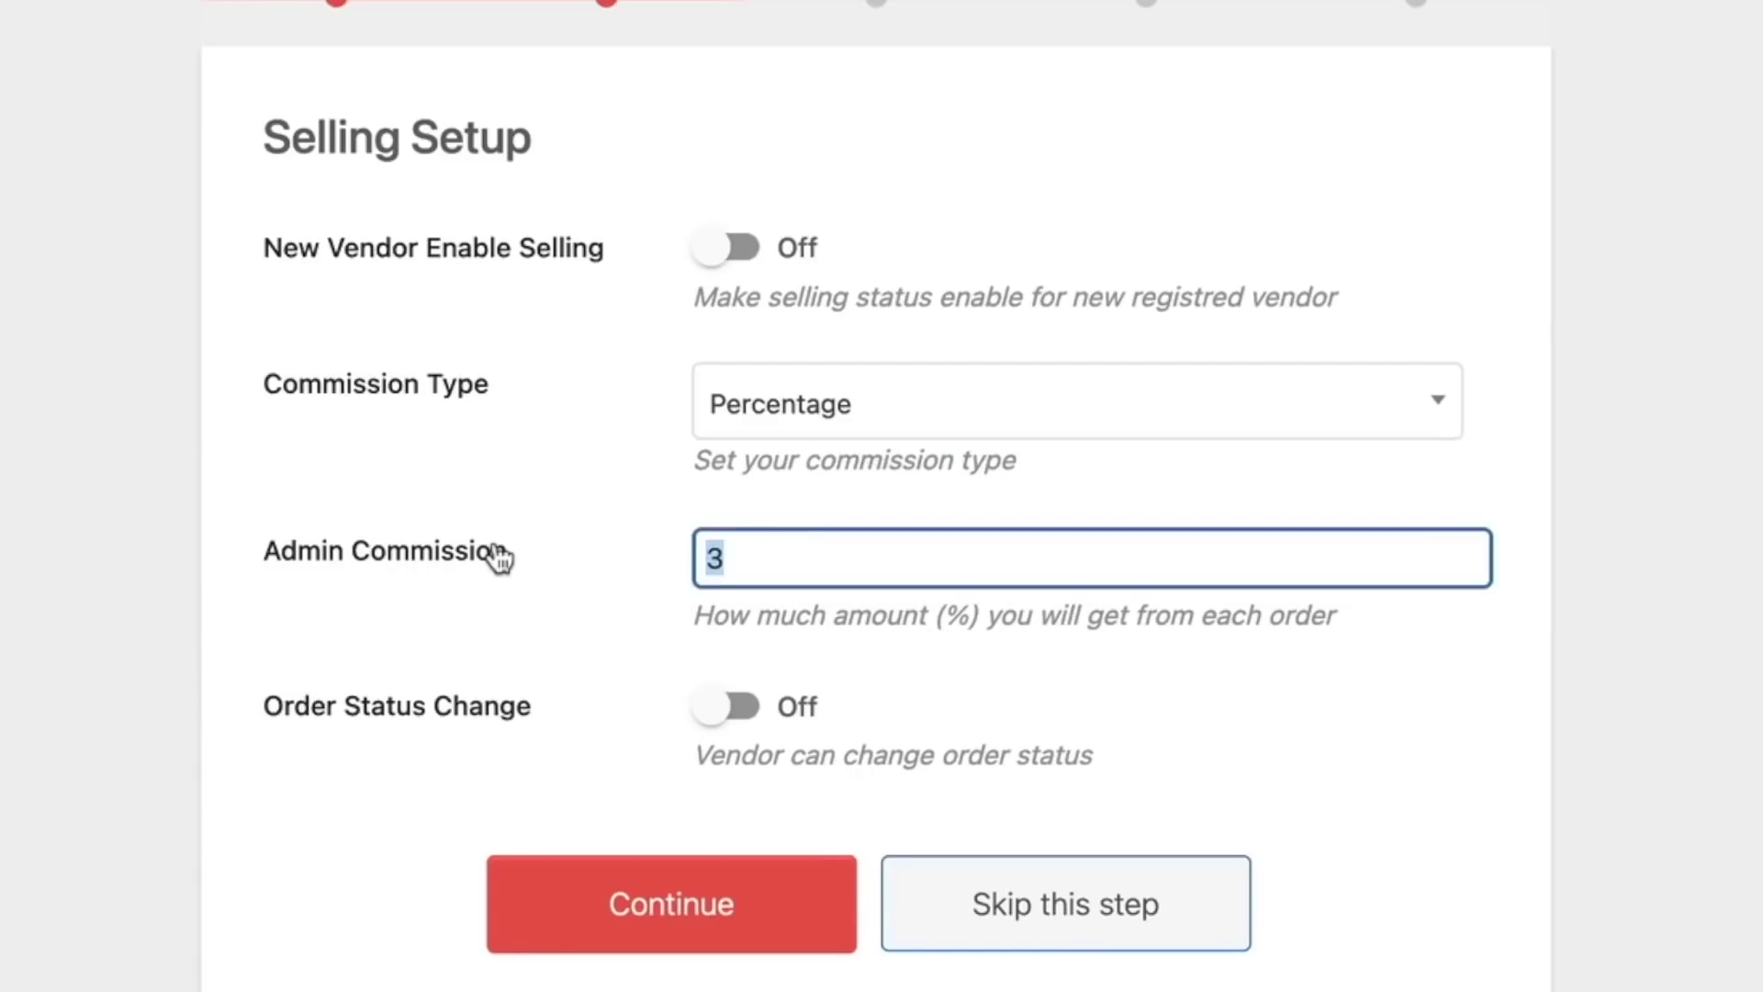
text(360)
key(BackSpace)
key(BackSpace)
key(BackSpace)
text(15)
double_click(807, 565)
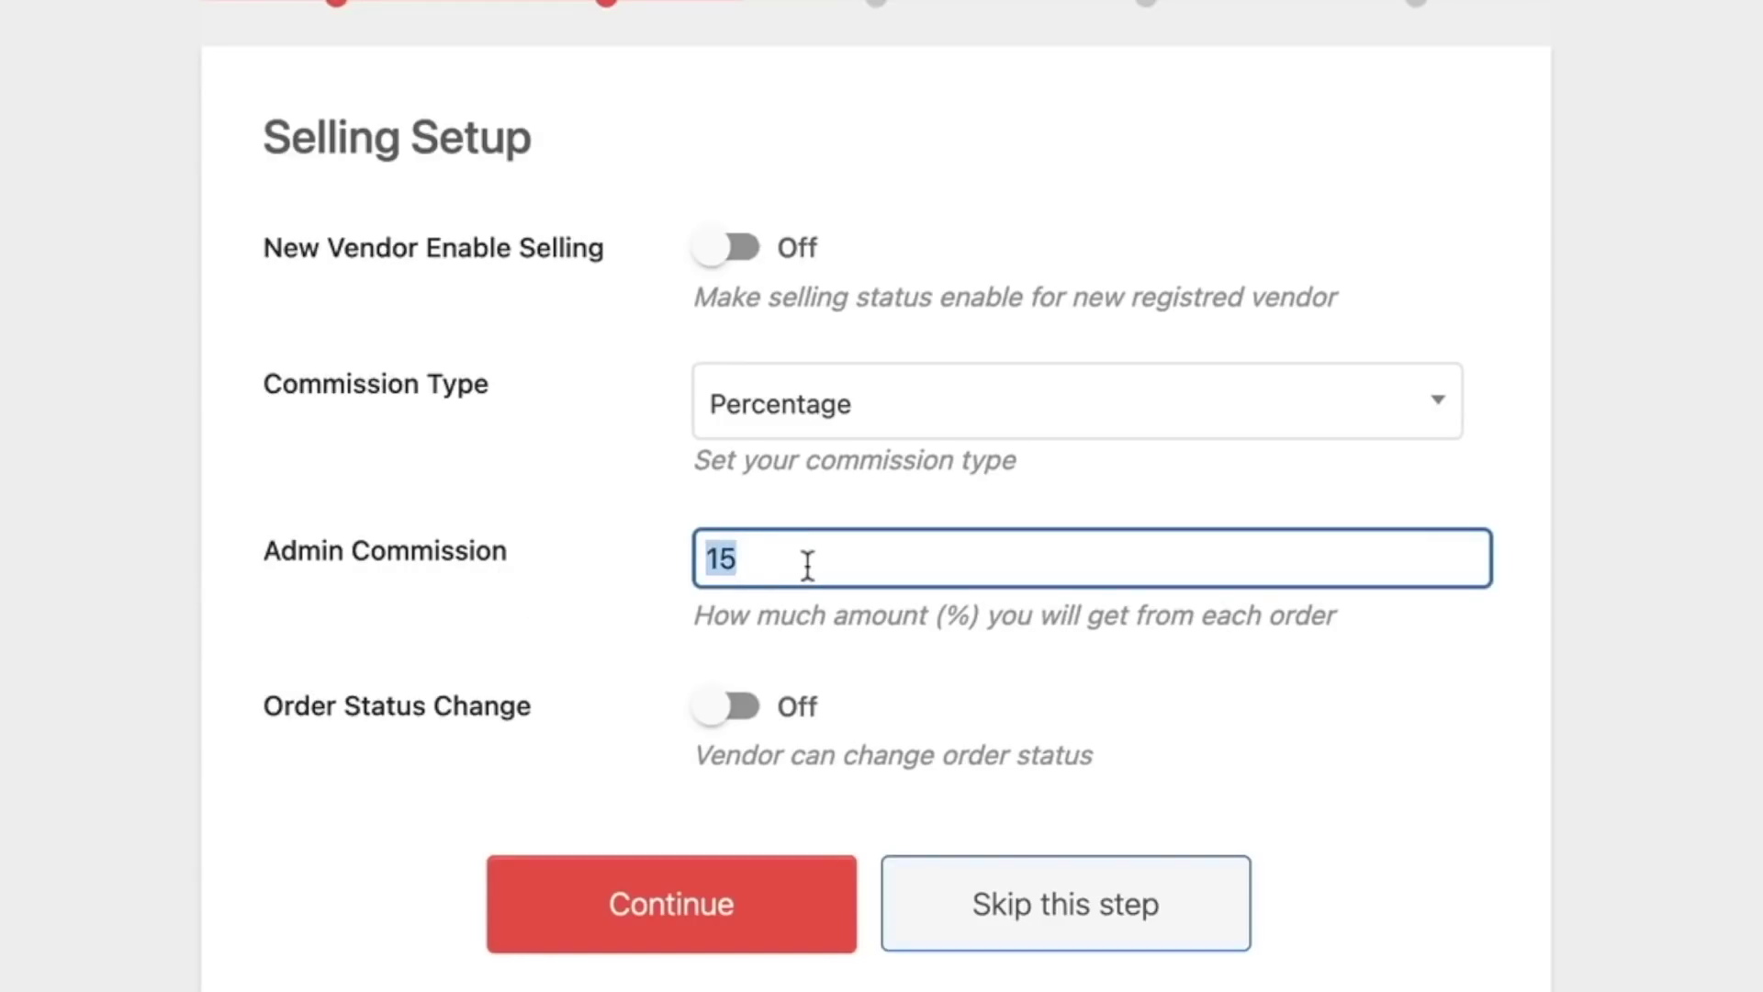
text(20)
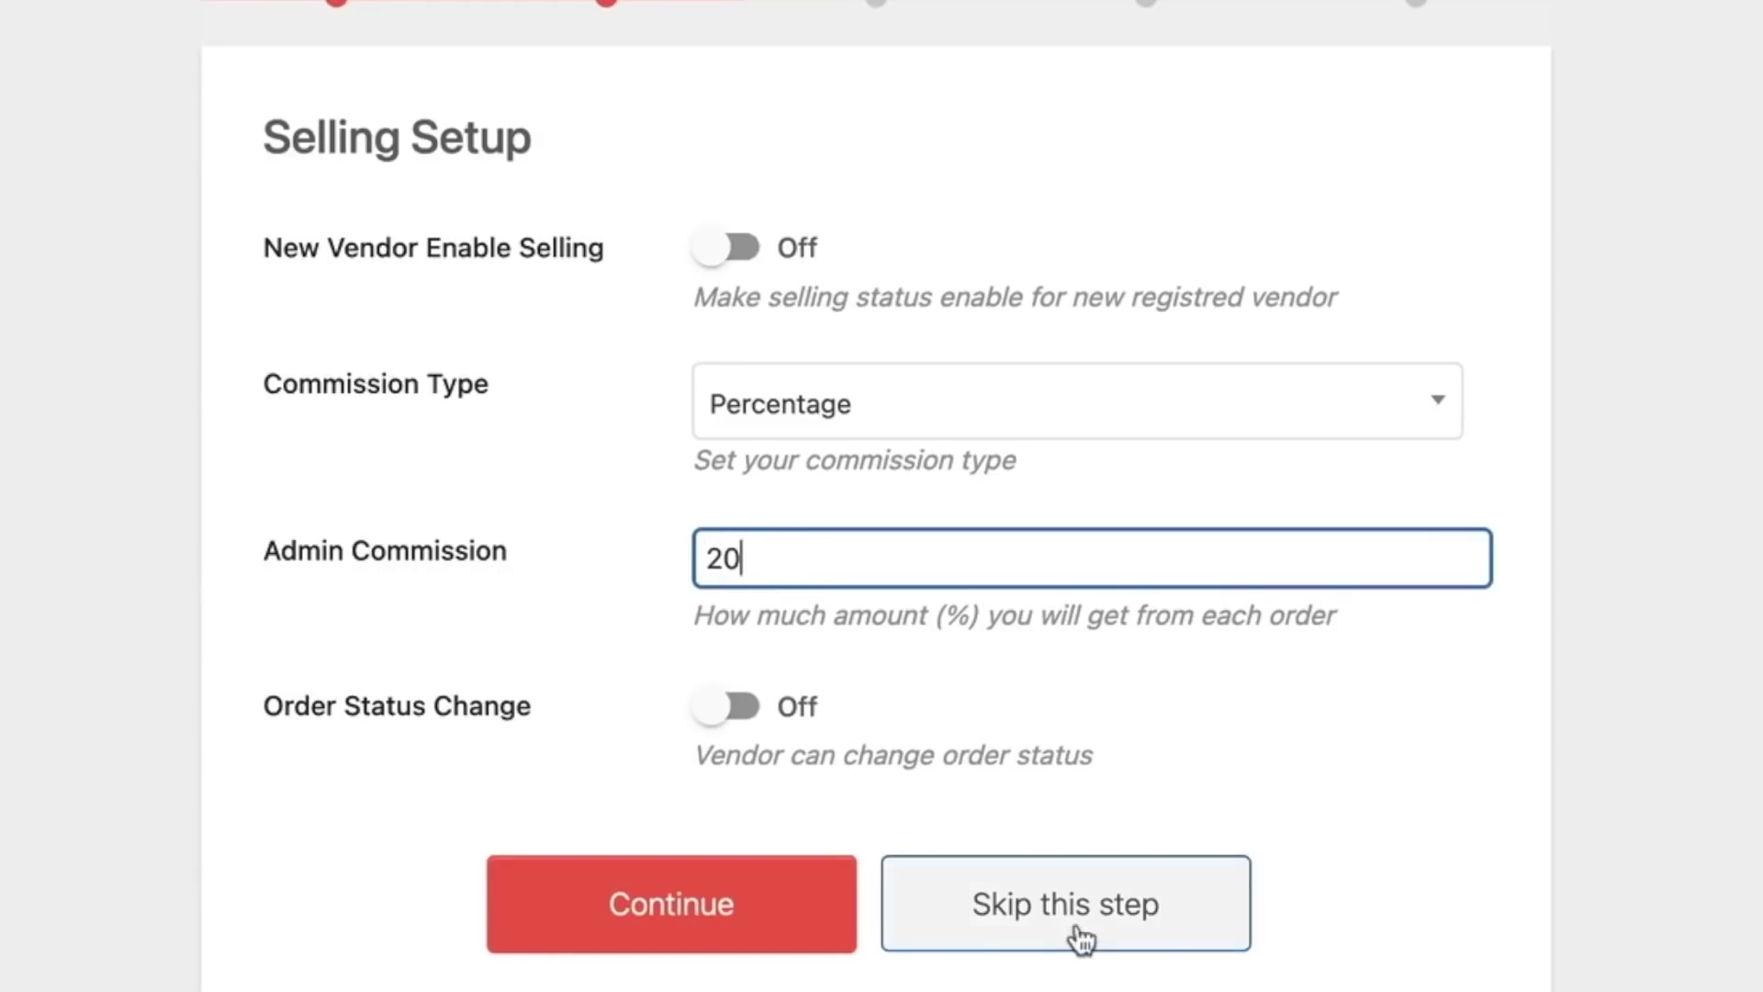
click(647, 914)
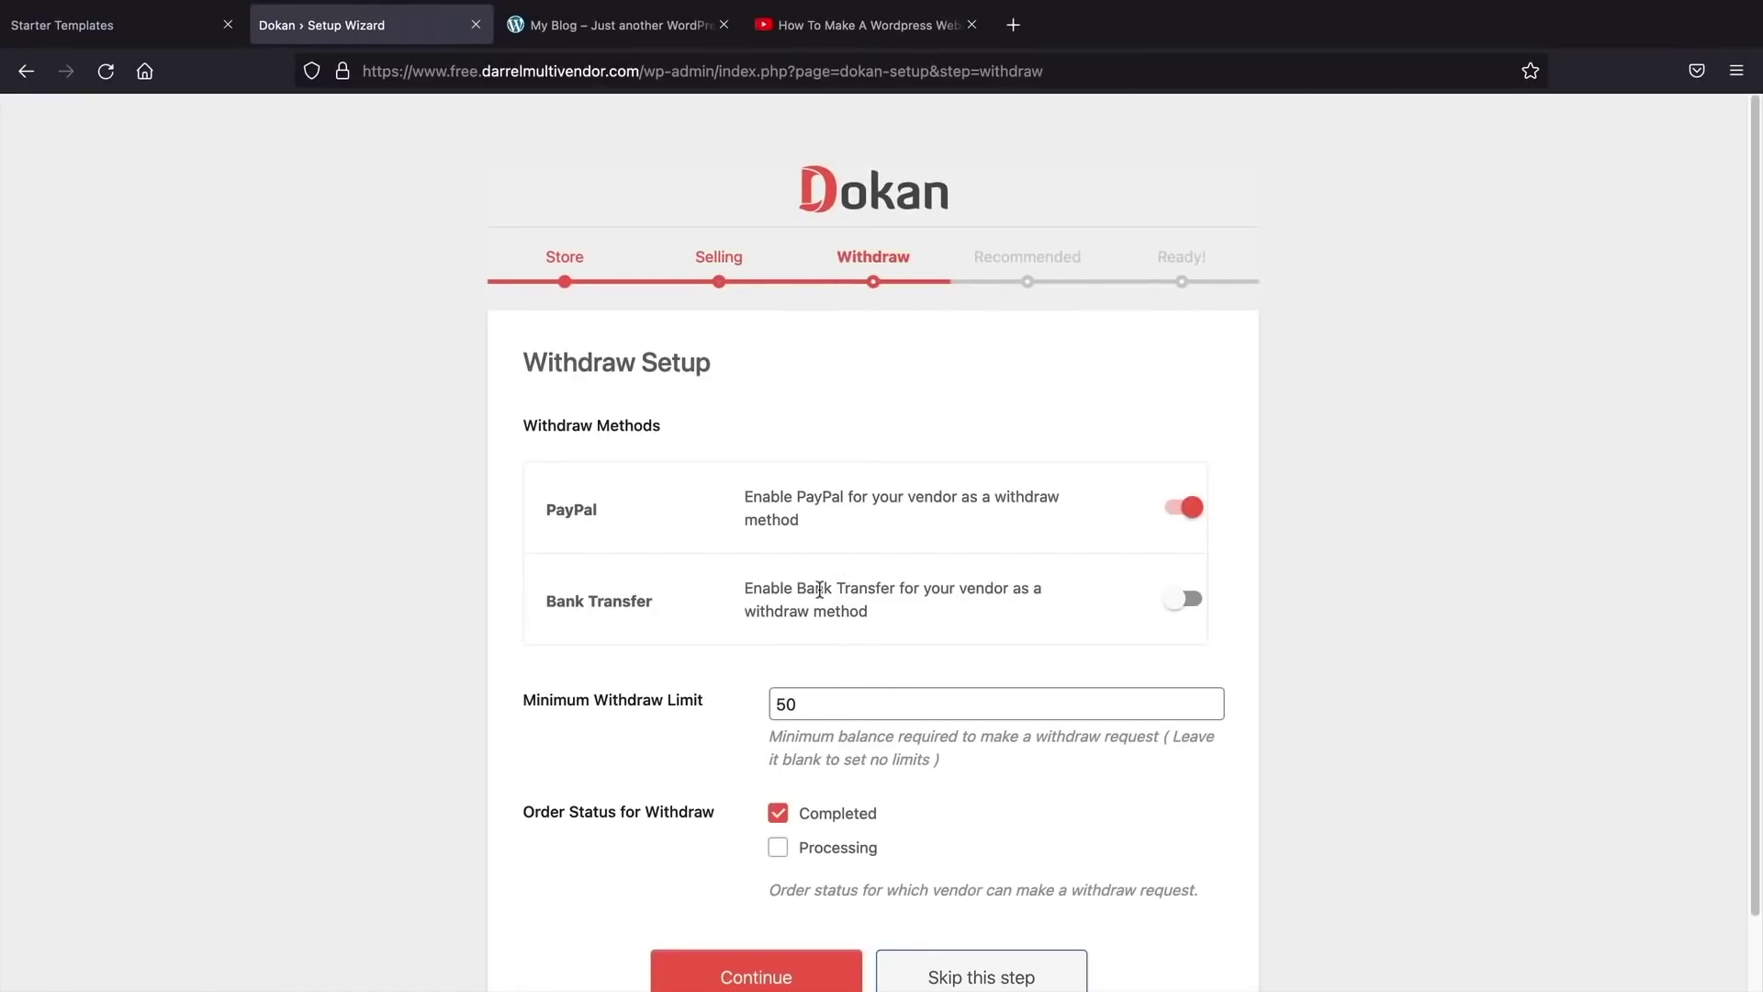
Step: Turn on Bank Transfer withdrawals, set the minimum withdraw limit to 25, and continue
scroll(819, 587, down, 1)
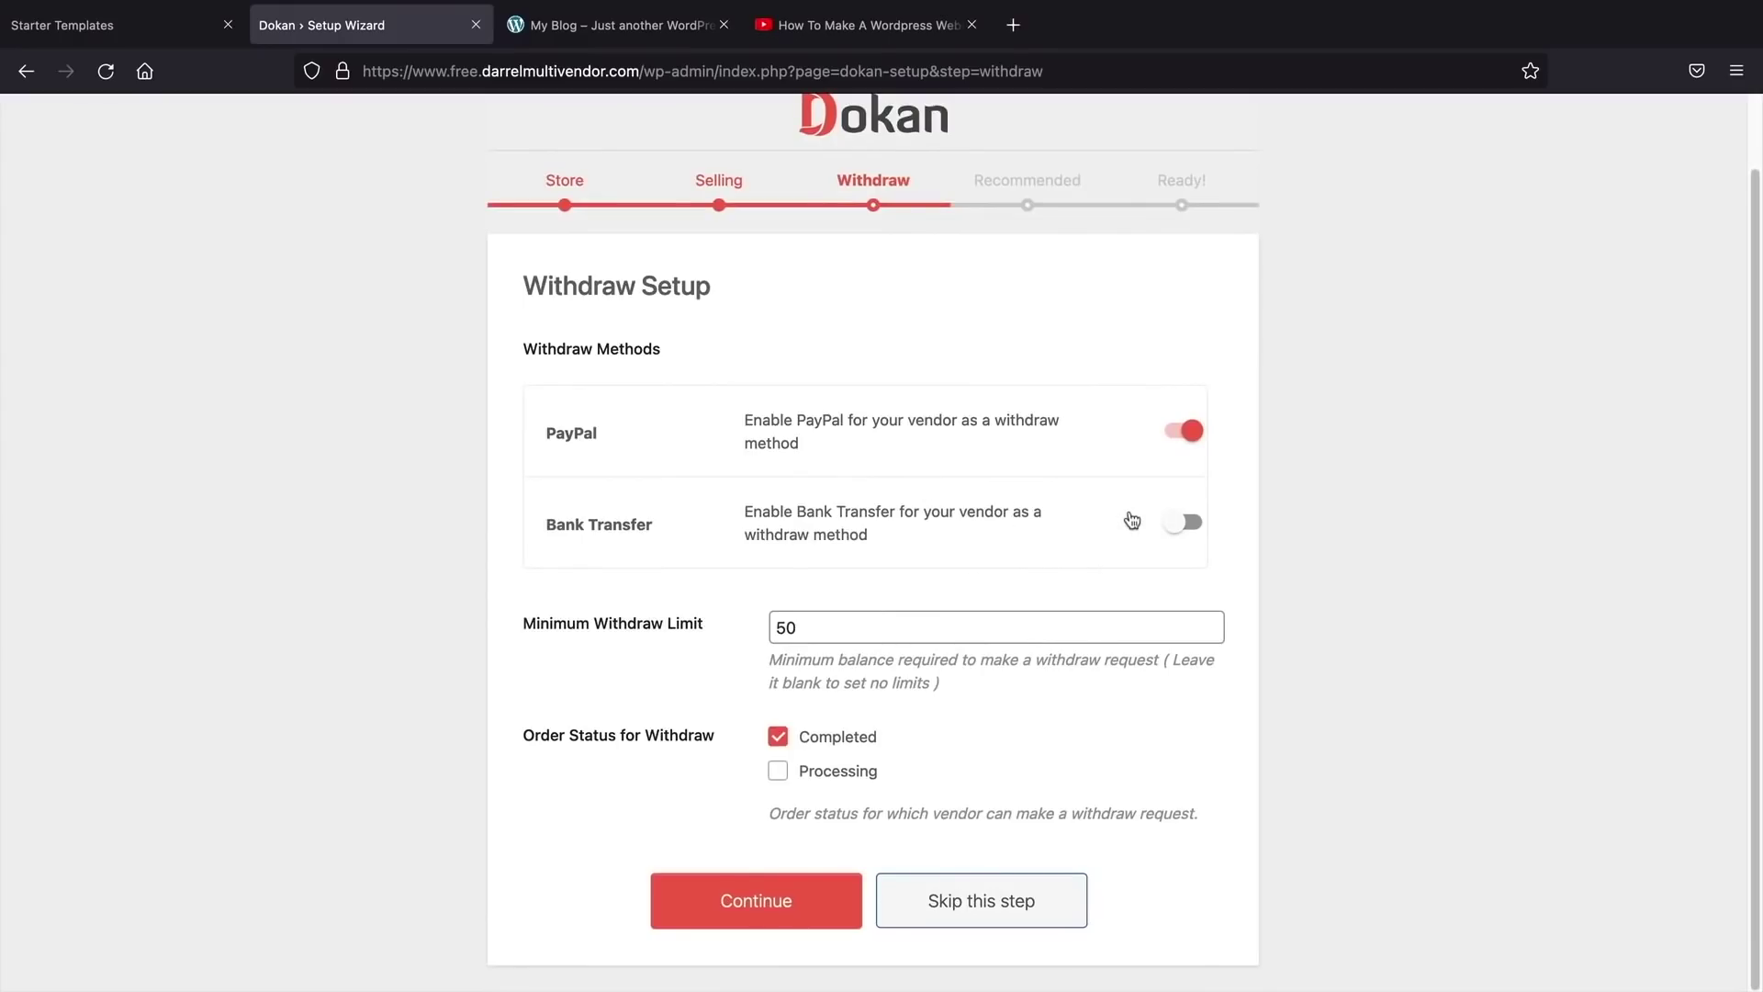
click(1186, 525)
double_click(826, 624)
text(25)
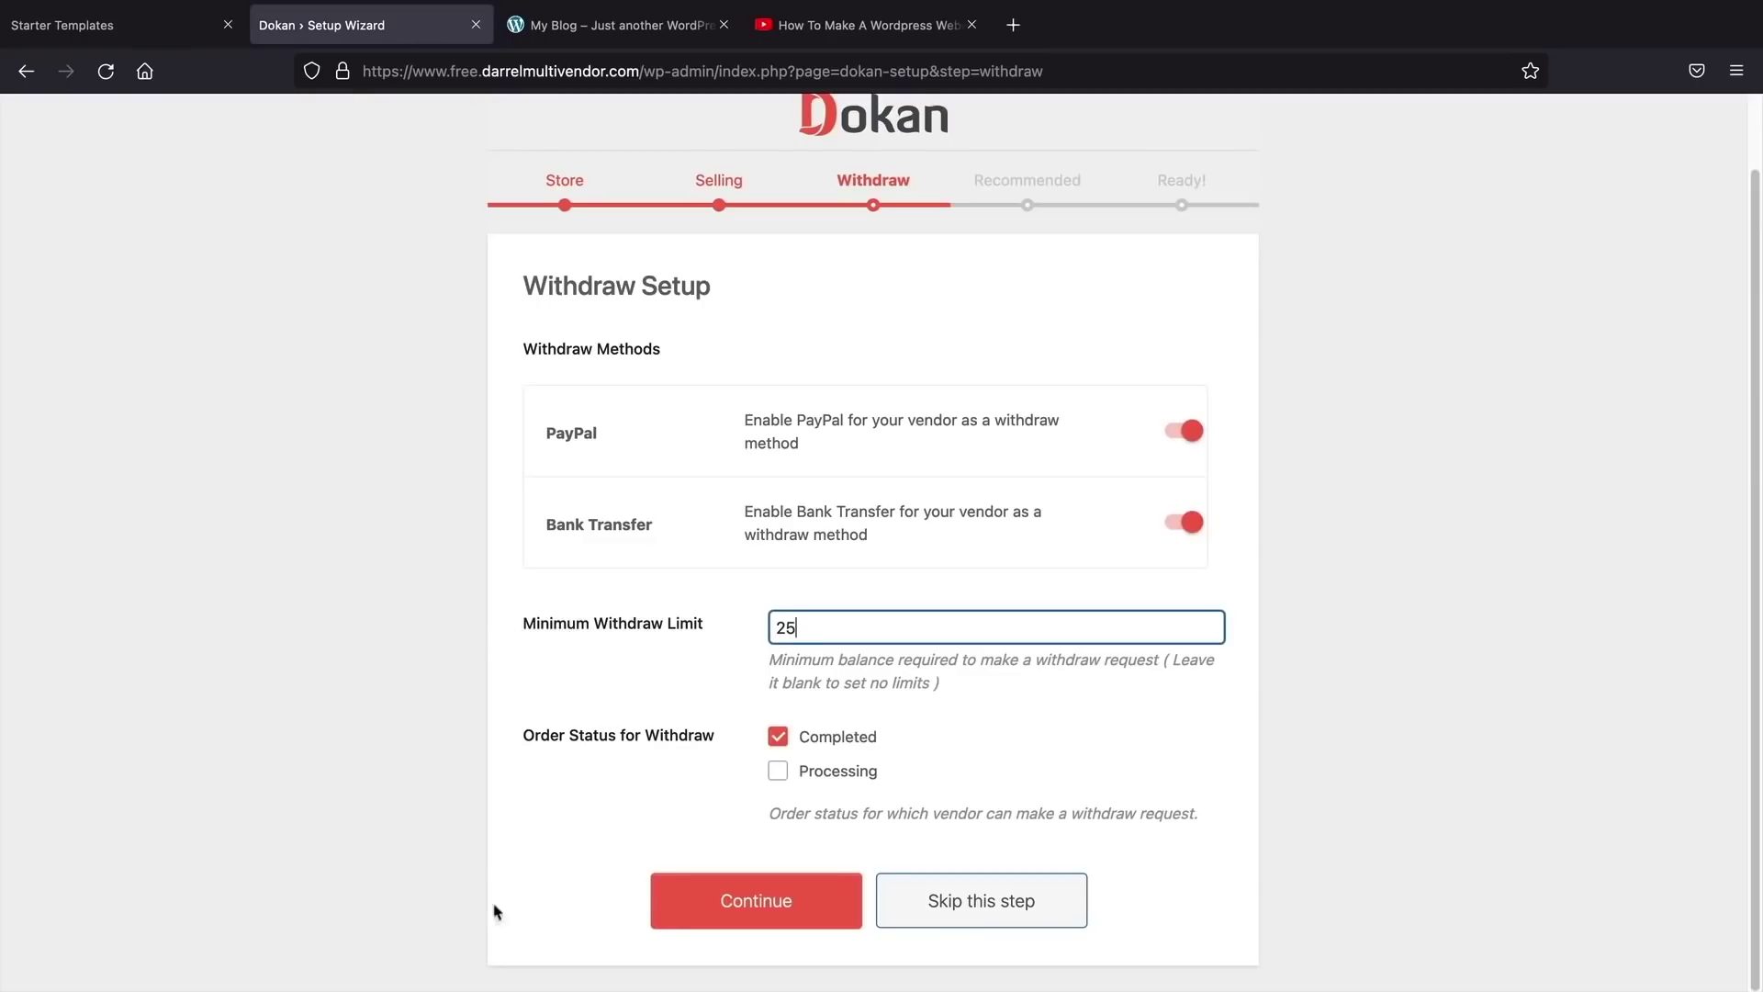
click(776, 901)
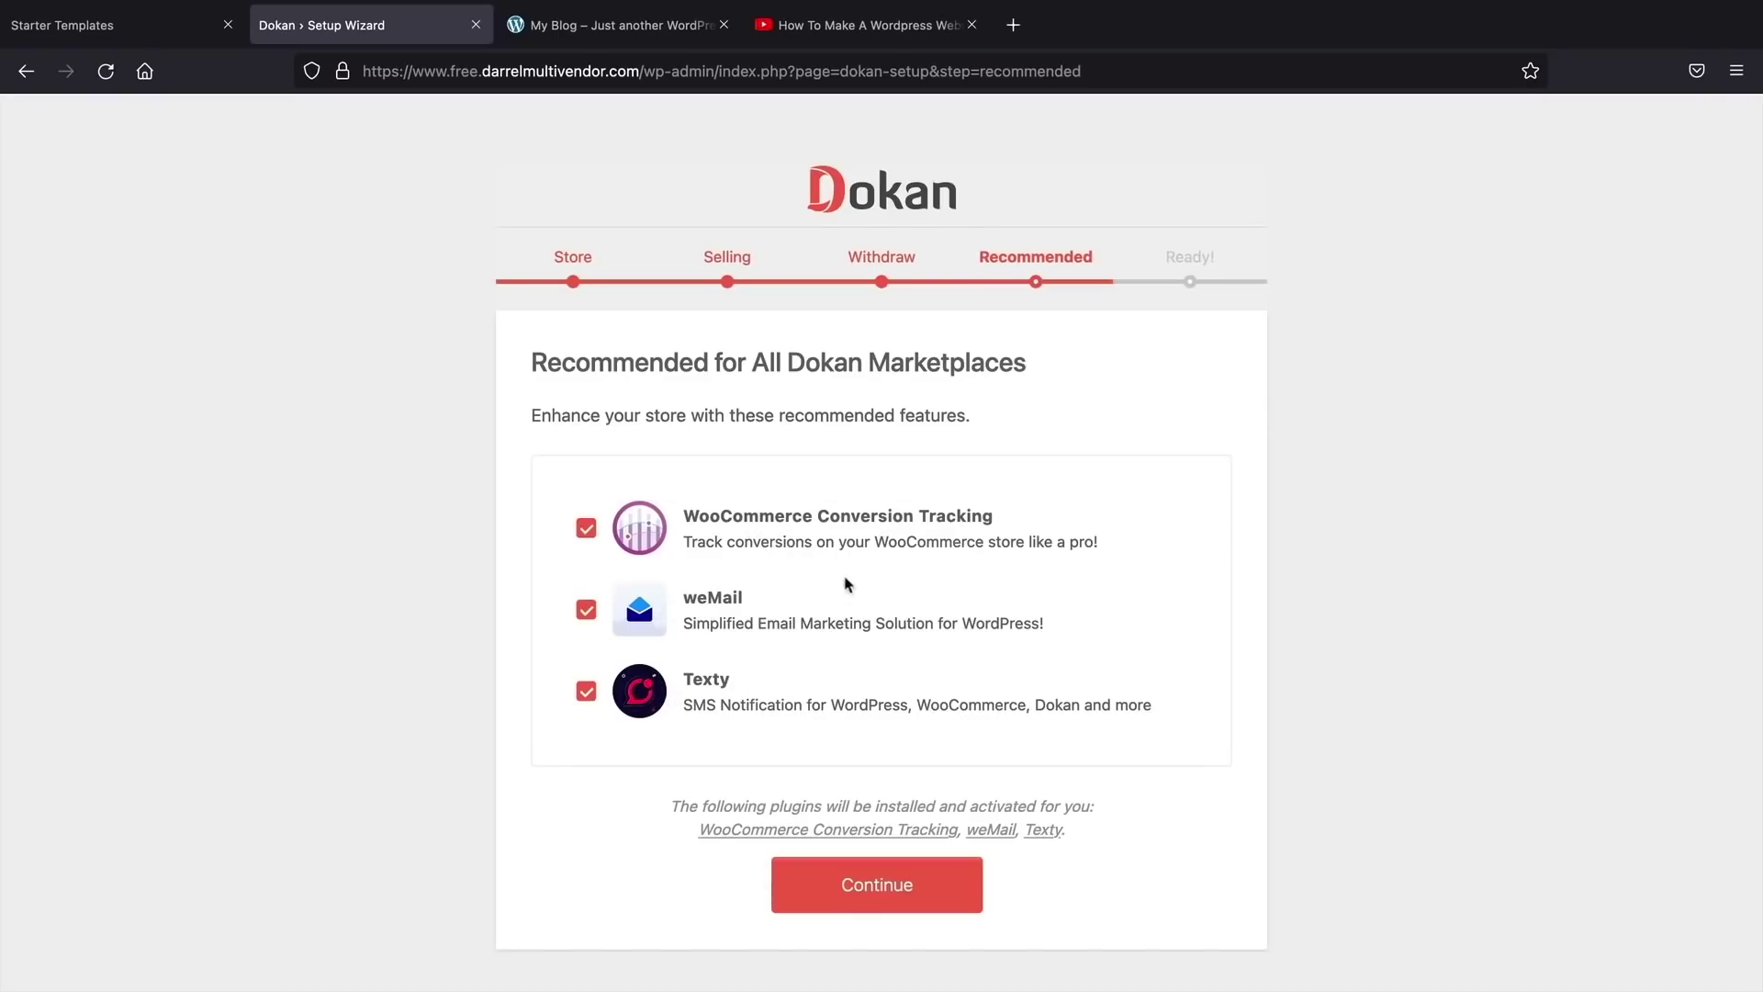
Step: Untick weMail, Texty and WooCommerce Conversion Tracking and continue without installing them
click(586, 611)
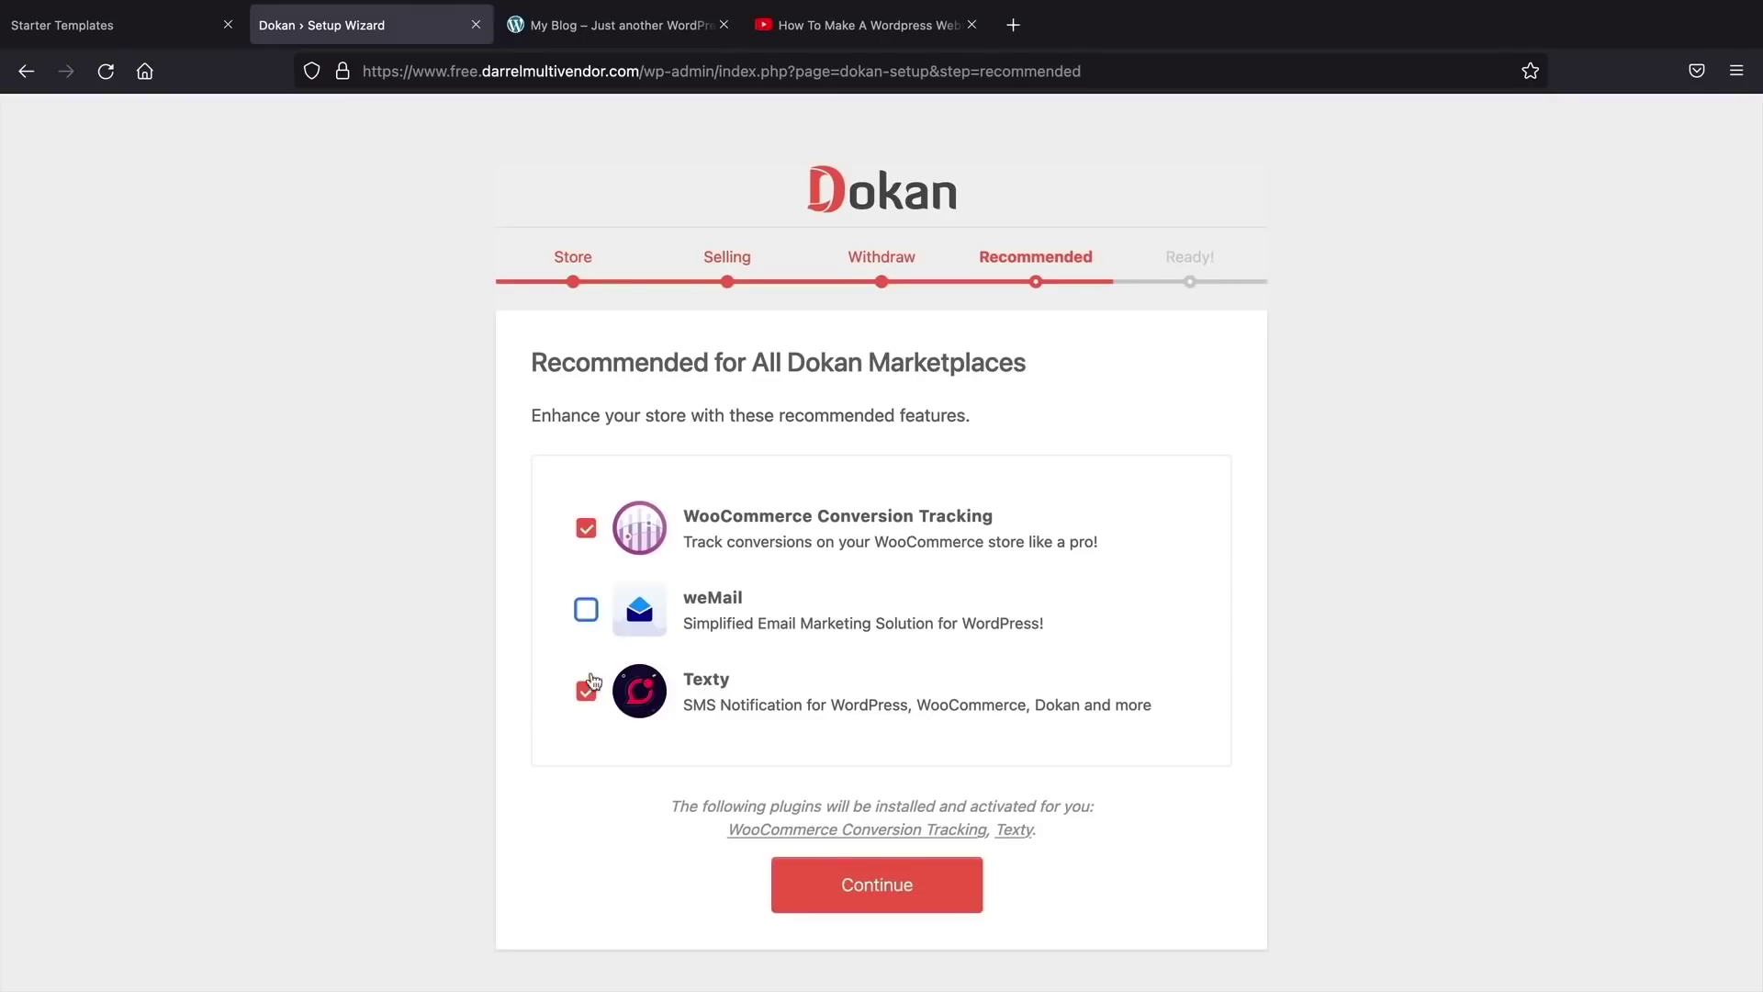
click(586, 690)
click(586, 529)
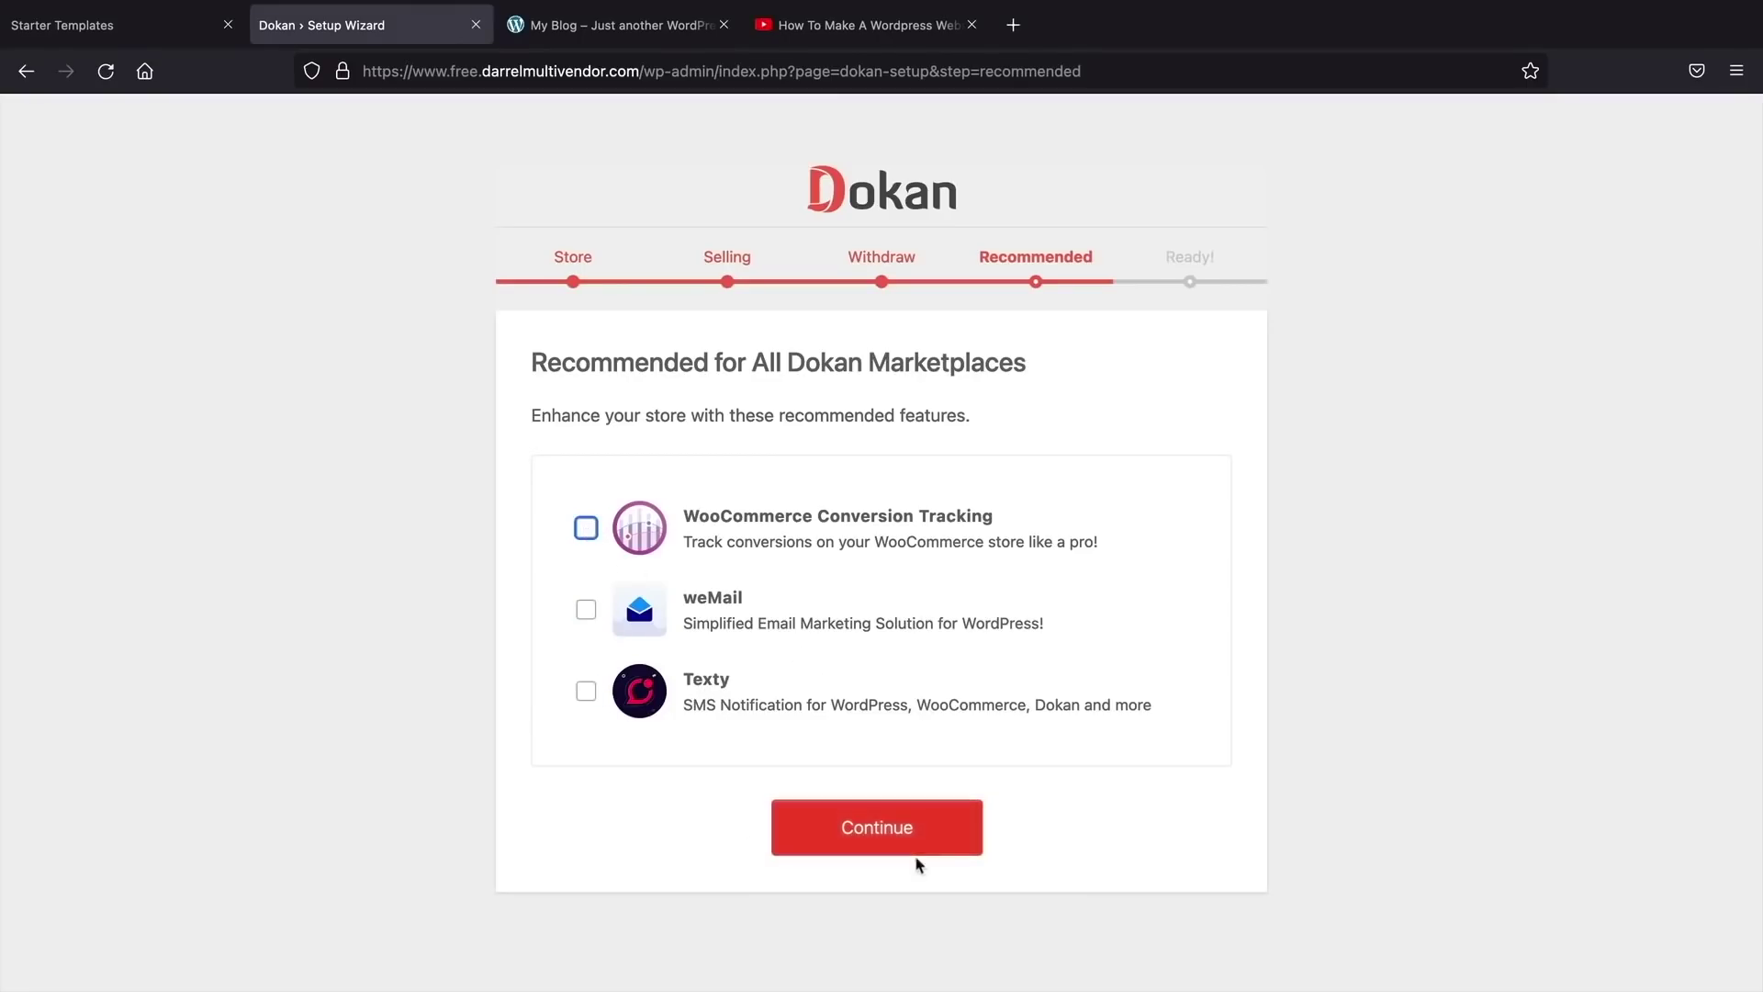
click(902, 829)
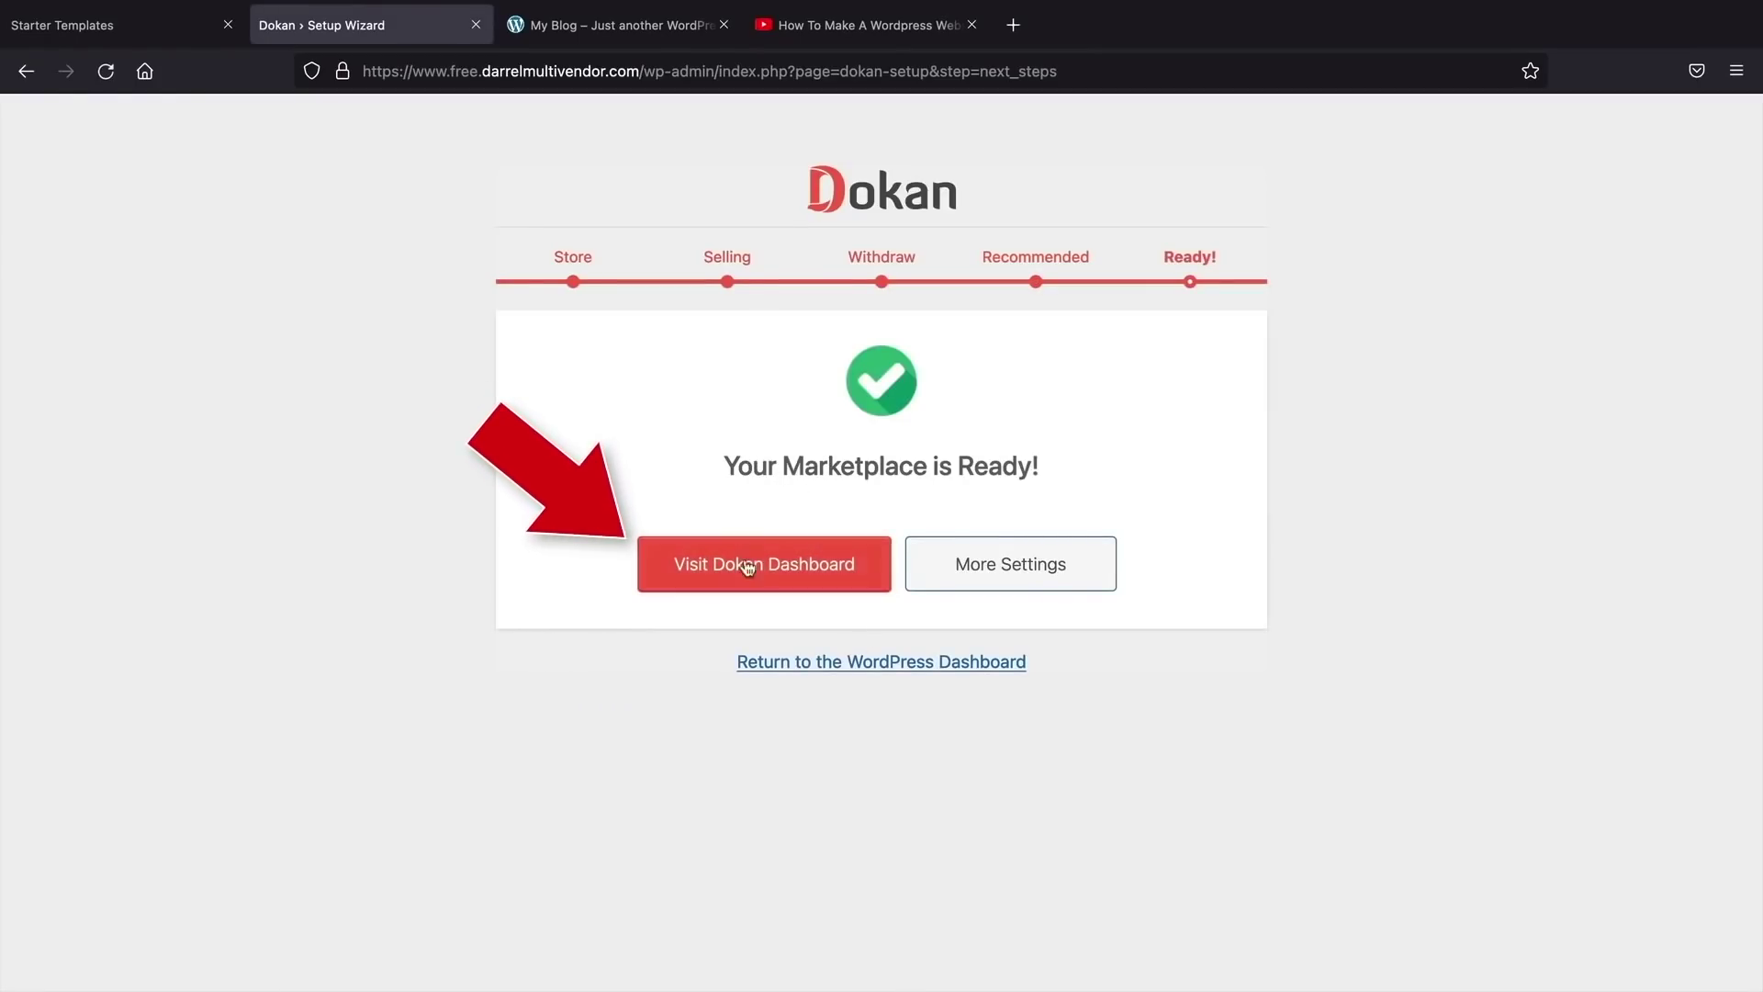
Step: Open the Dokan Dashboard and look over the Dokan admin menu
click(712, 576)
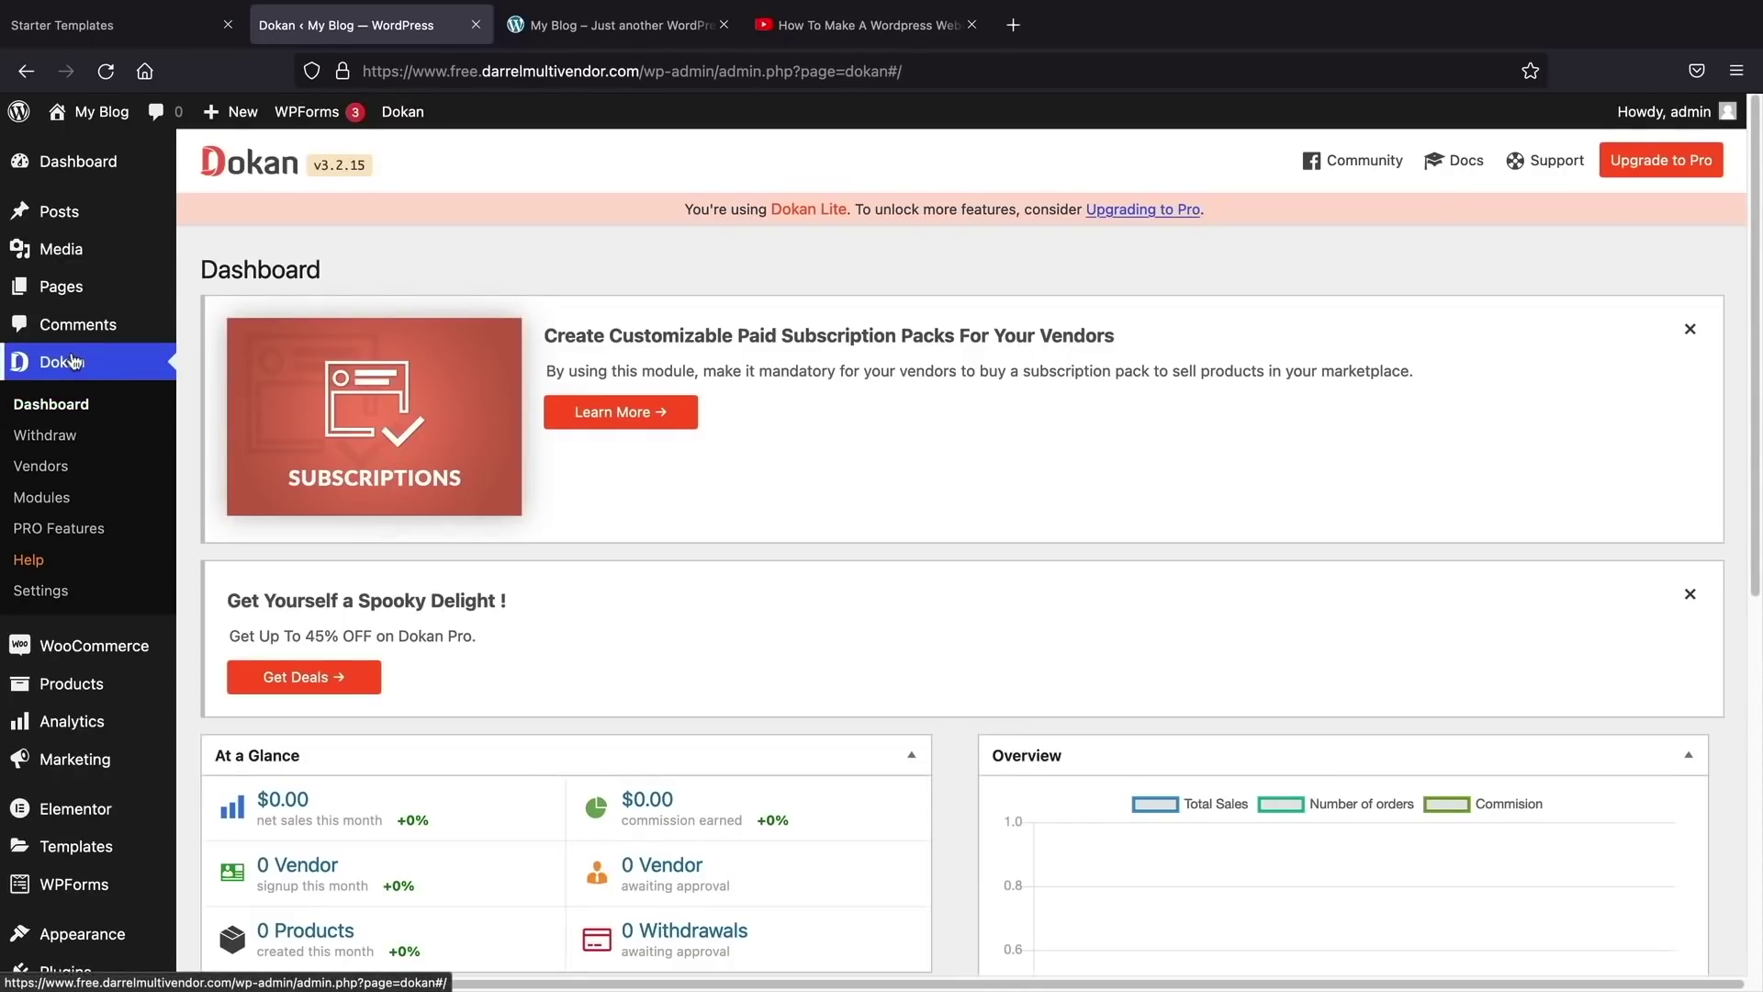
mouse_move(88, 652)
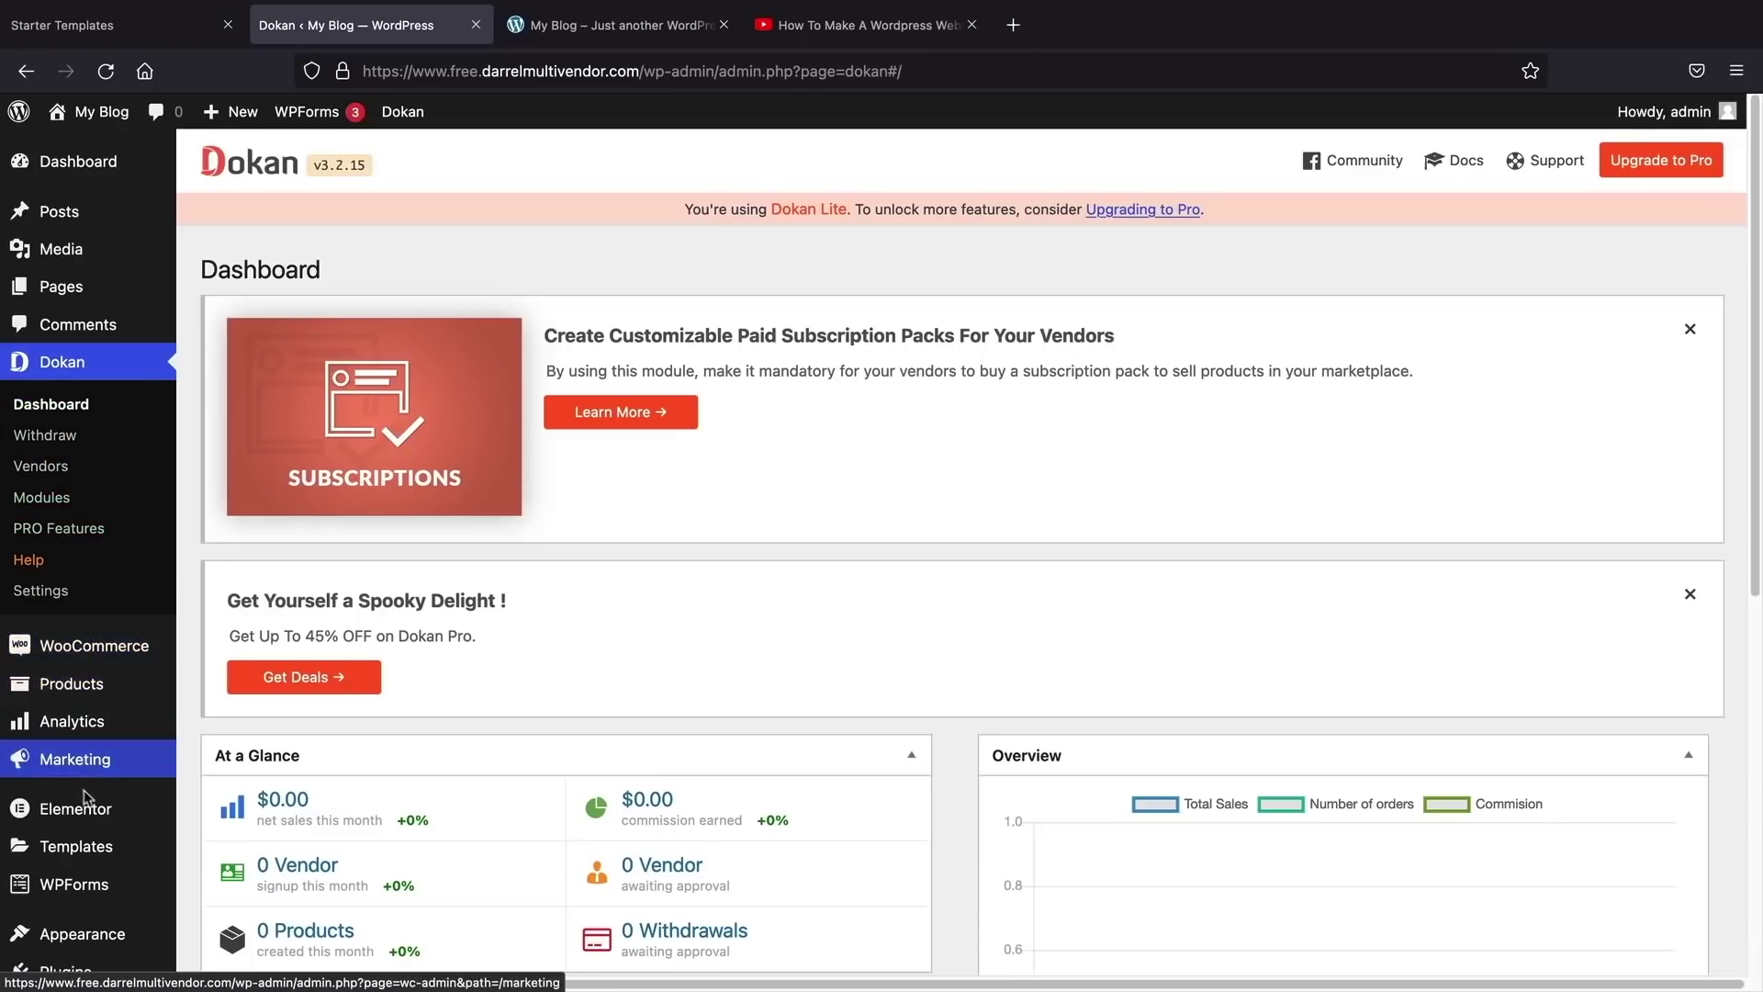
mouse_move(90, 687)
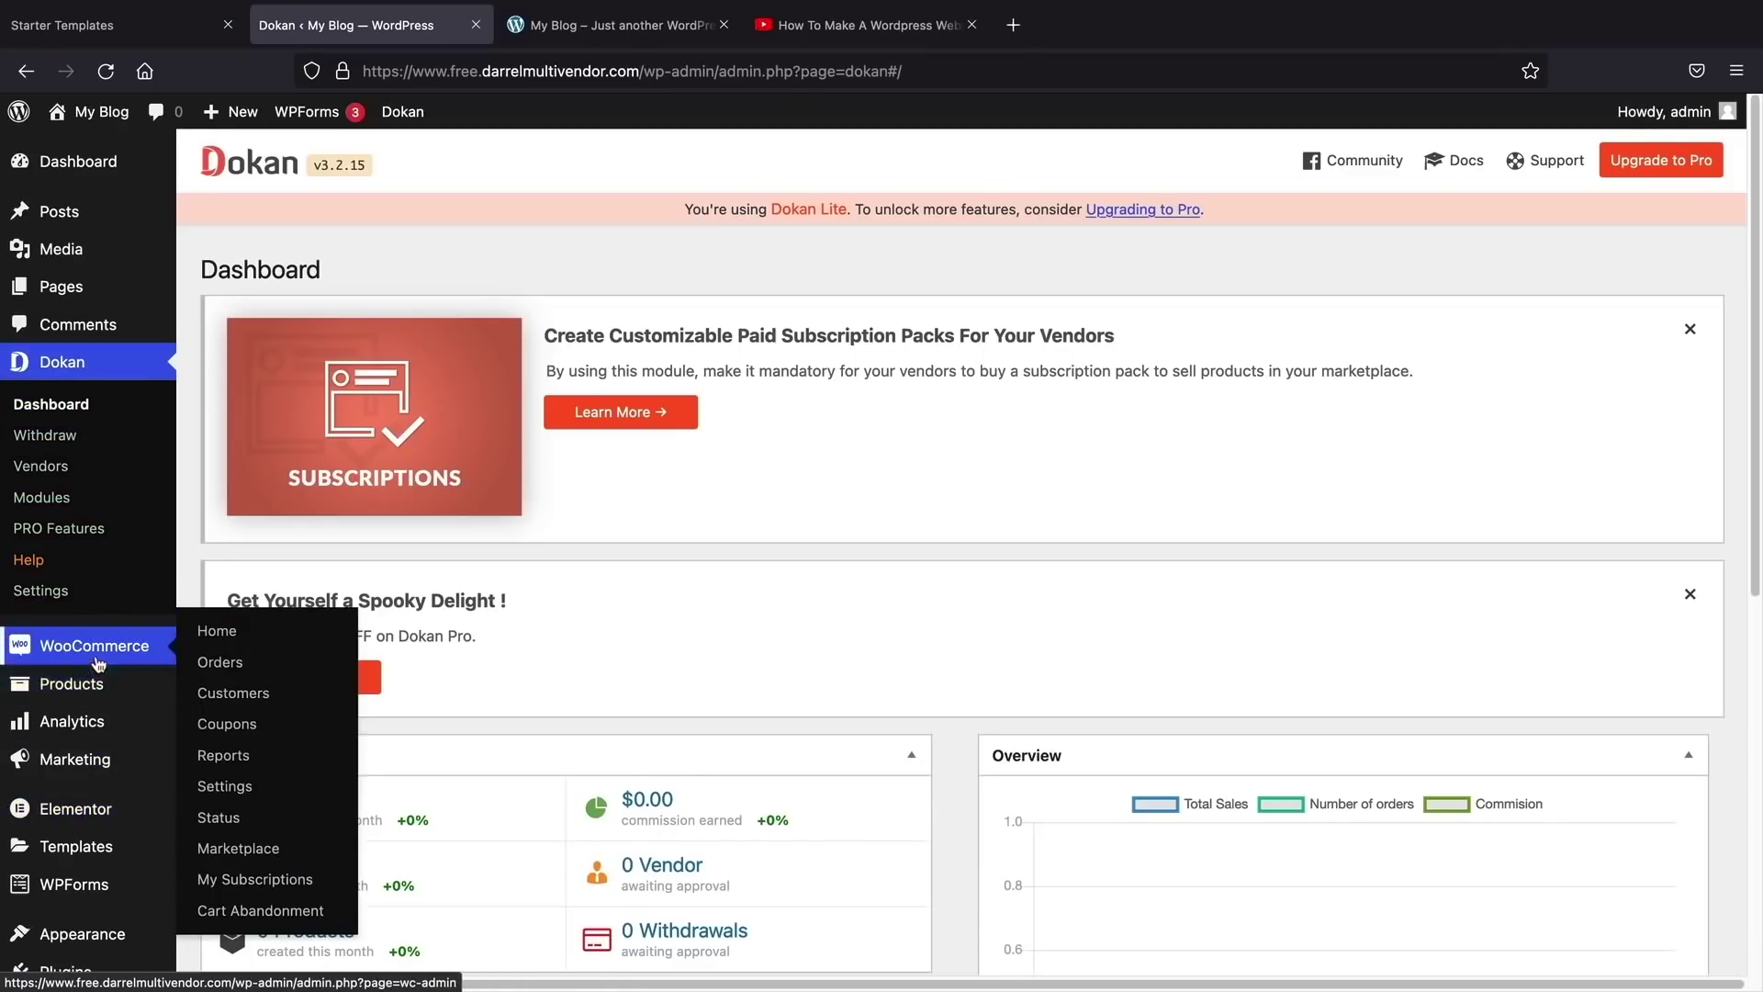
scroll(92, 826, down, 2)
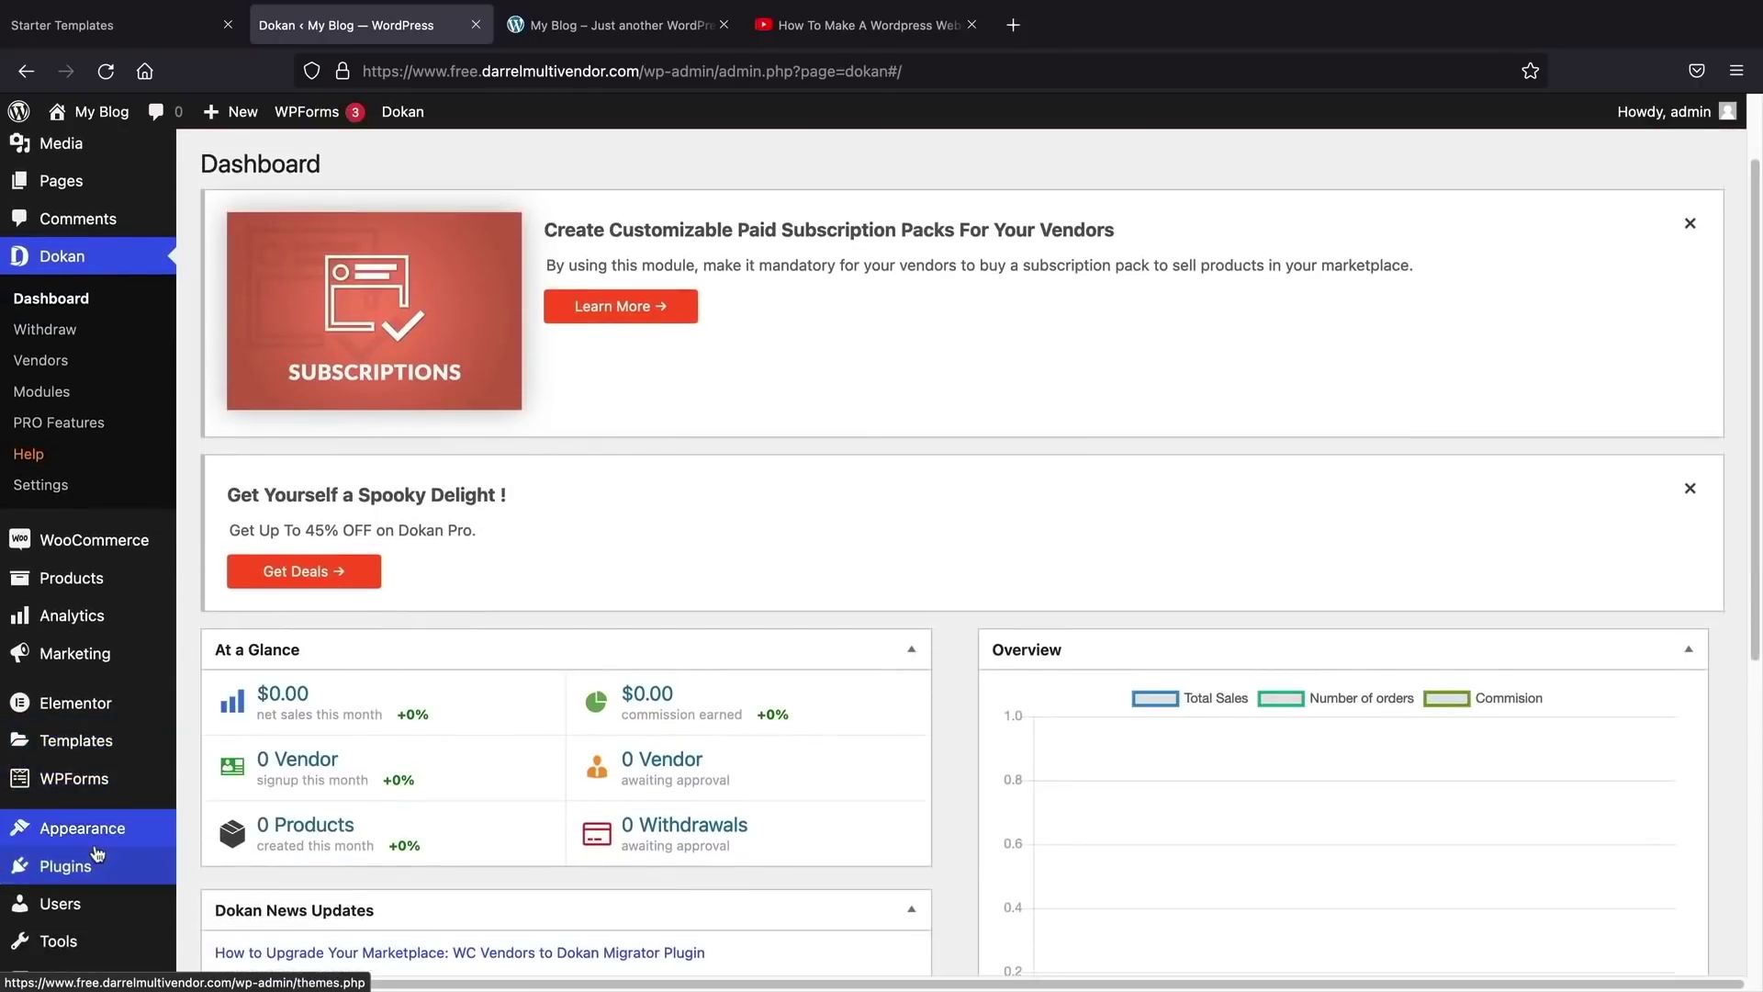
mouse_move(92, 866)
click(226, 882)
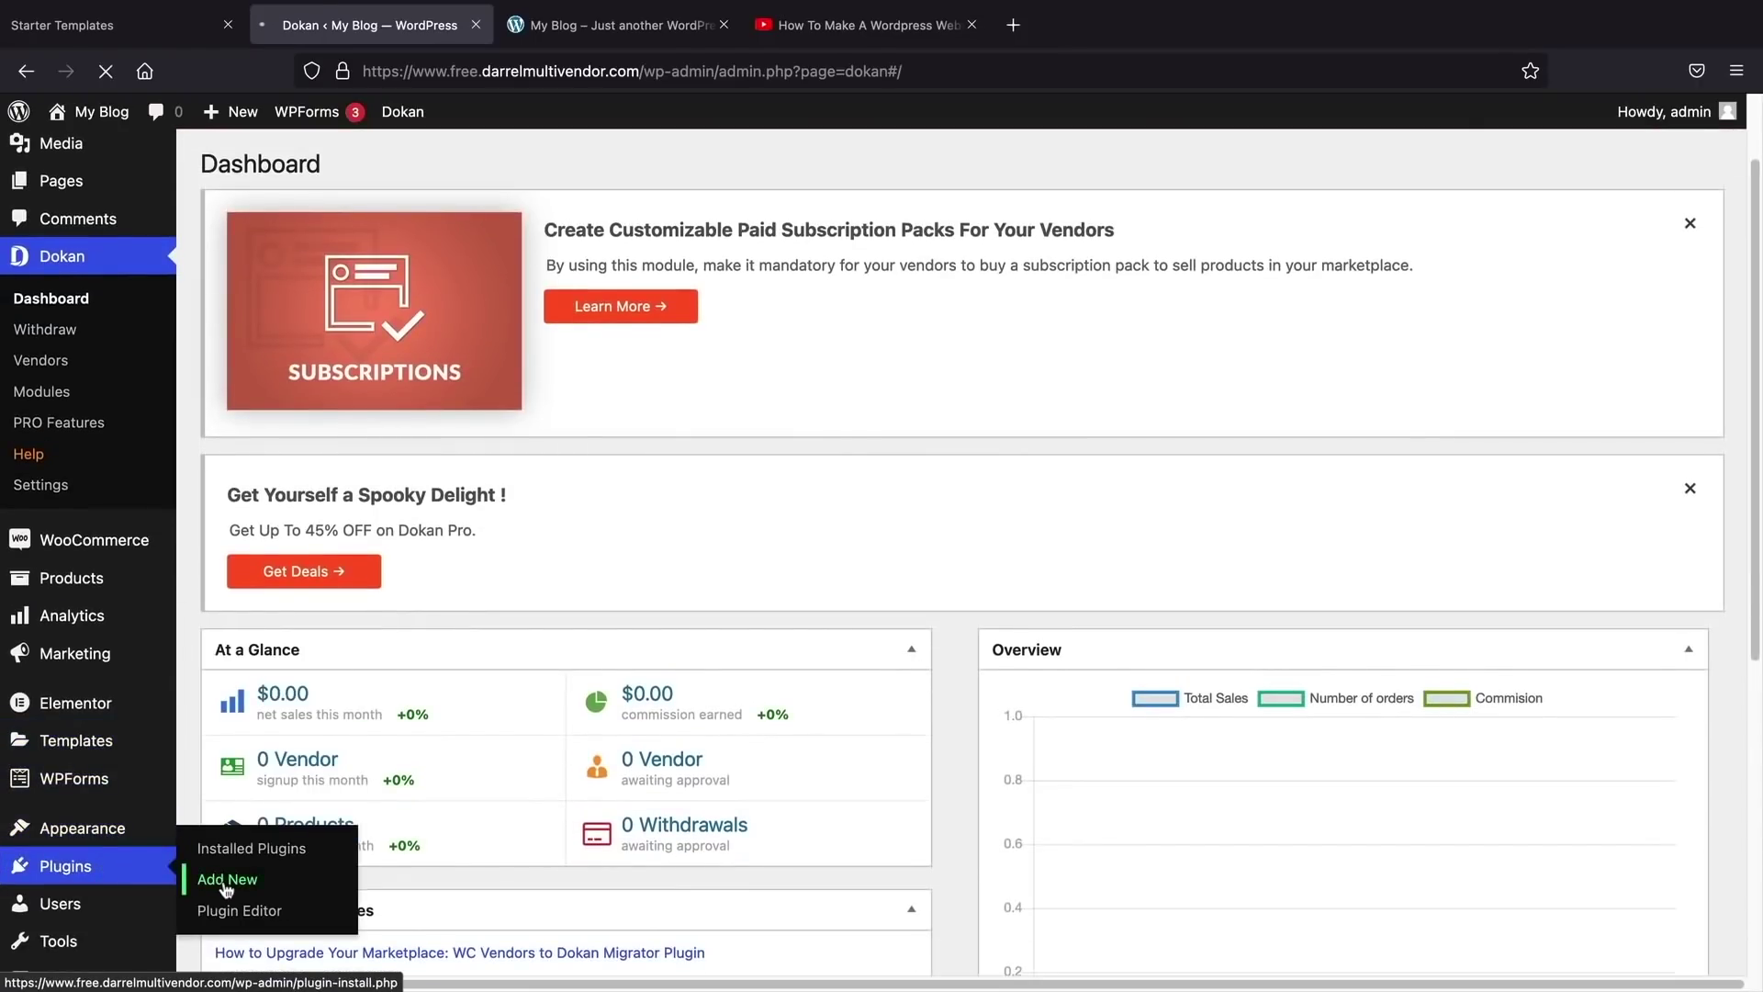
click(1588, 664)
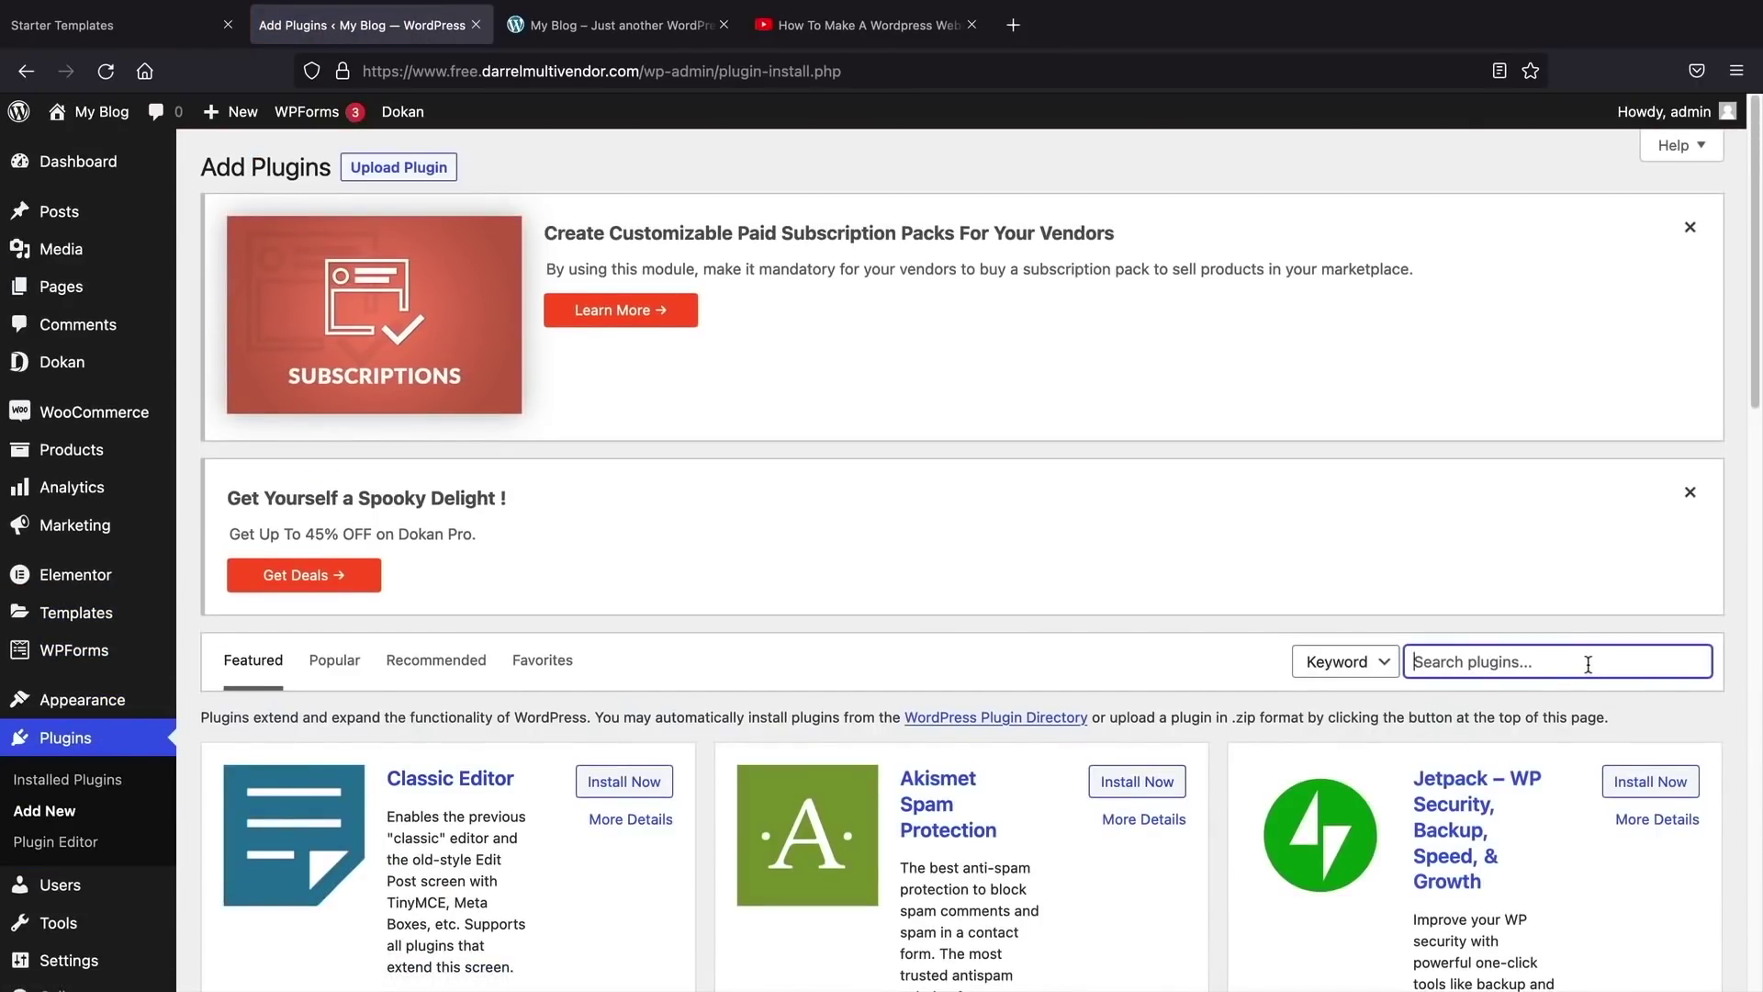
scroll(1588, 664, down, 2)
text(wo)
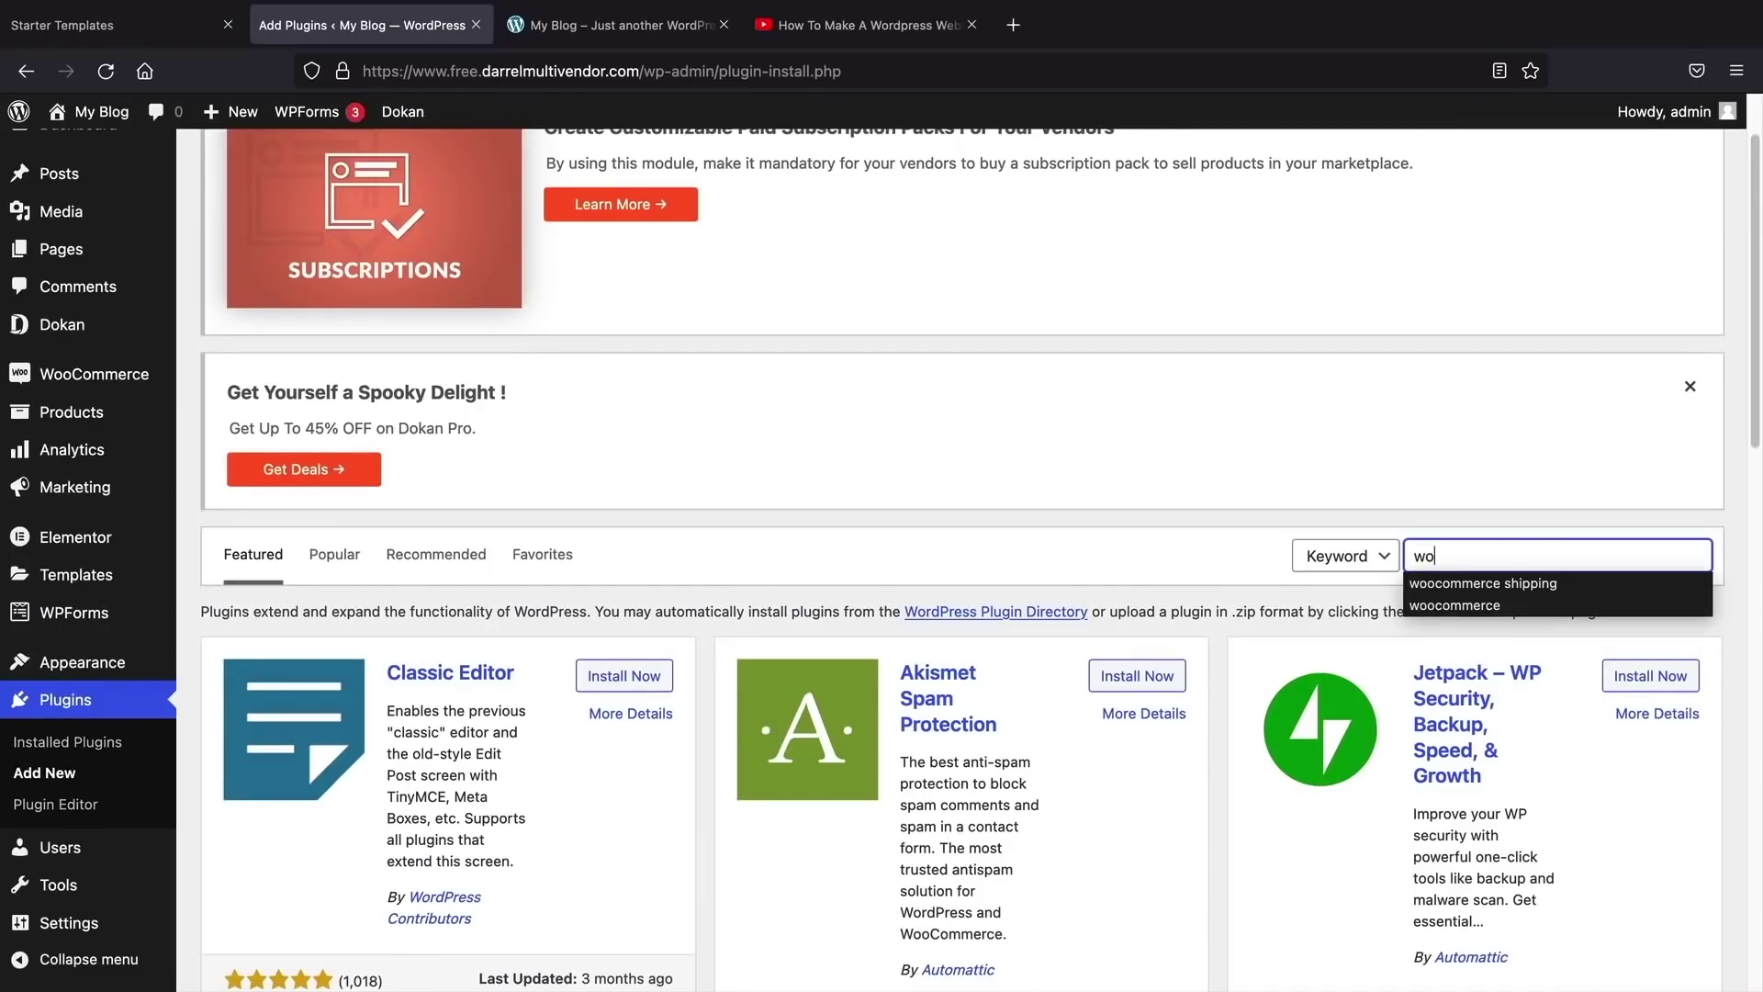
text(ocommerce)
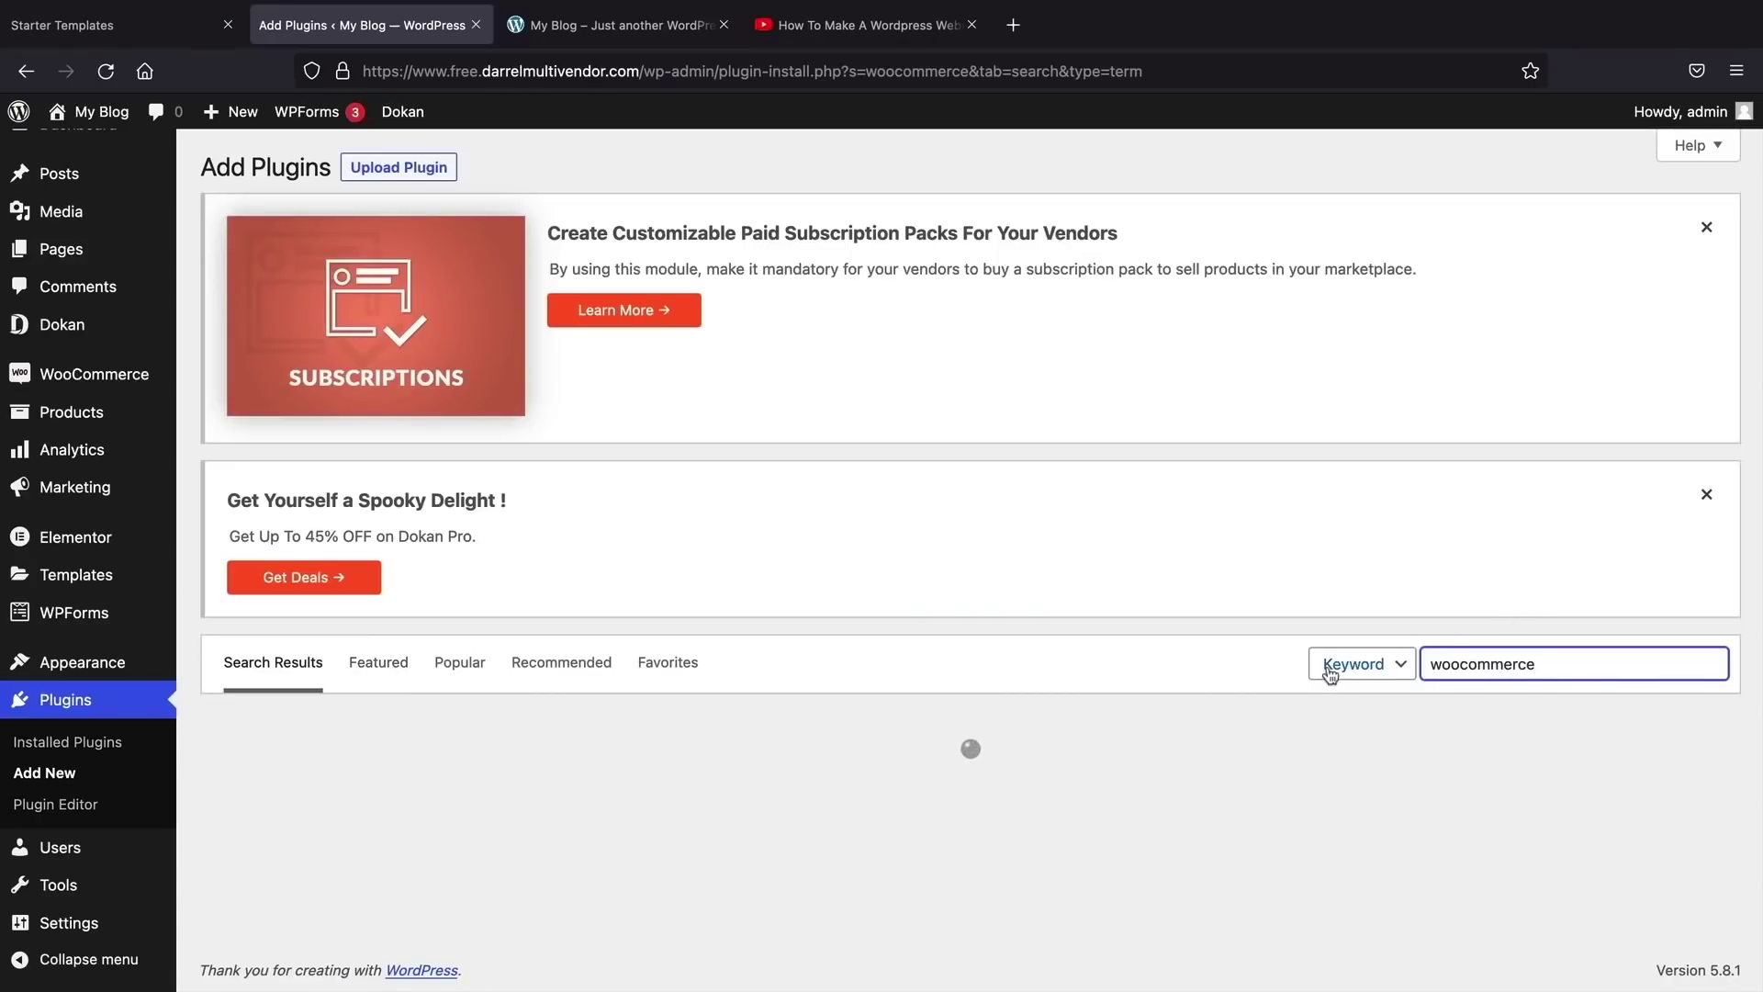
scroll(405, 551, down, 3)
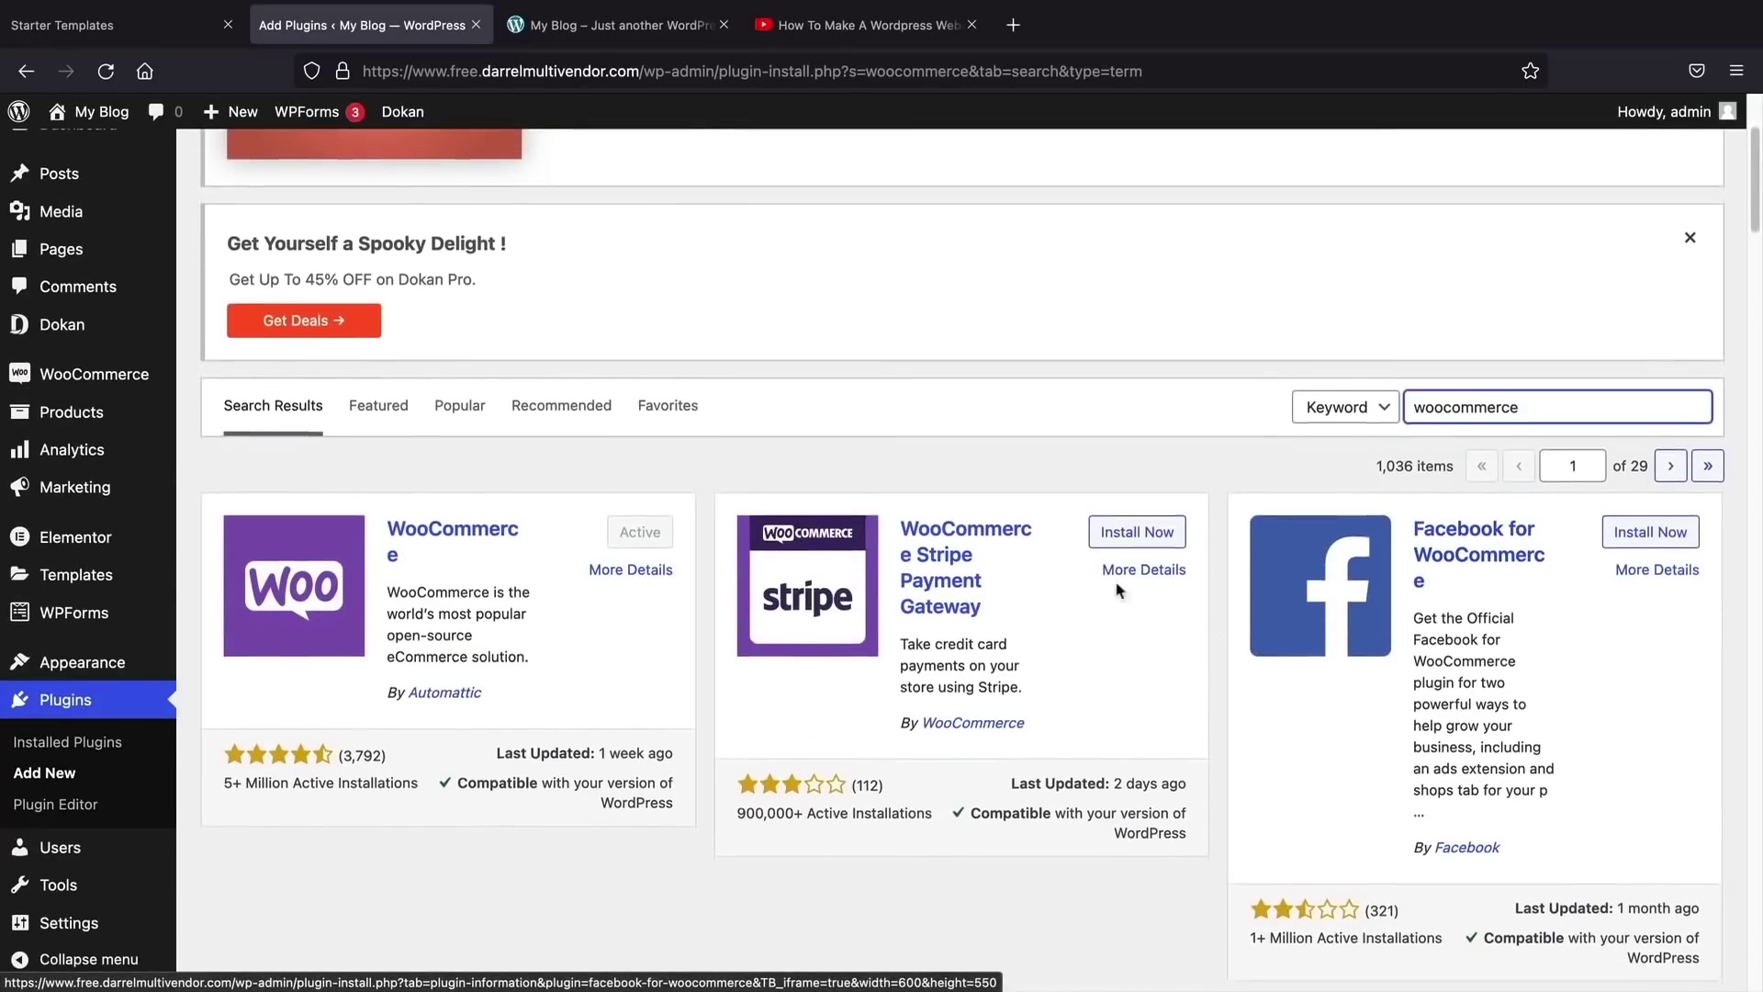
click(405, 529)
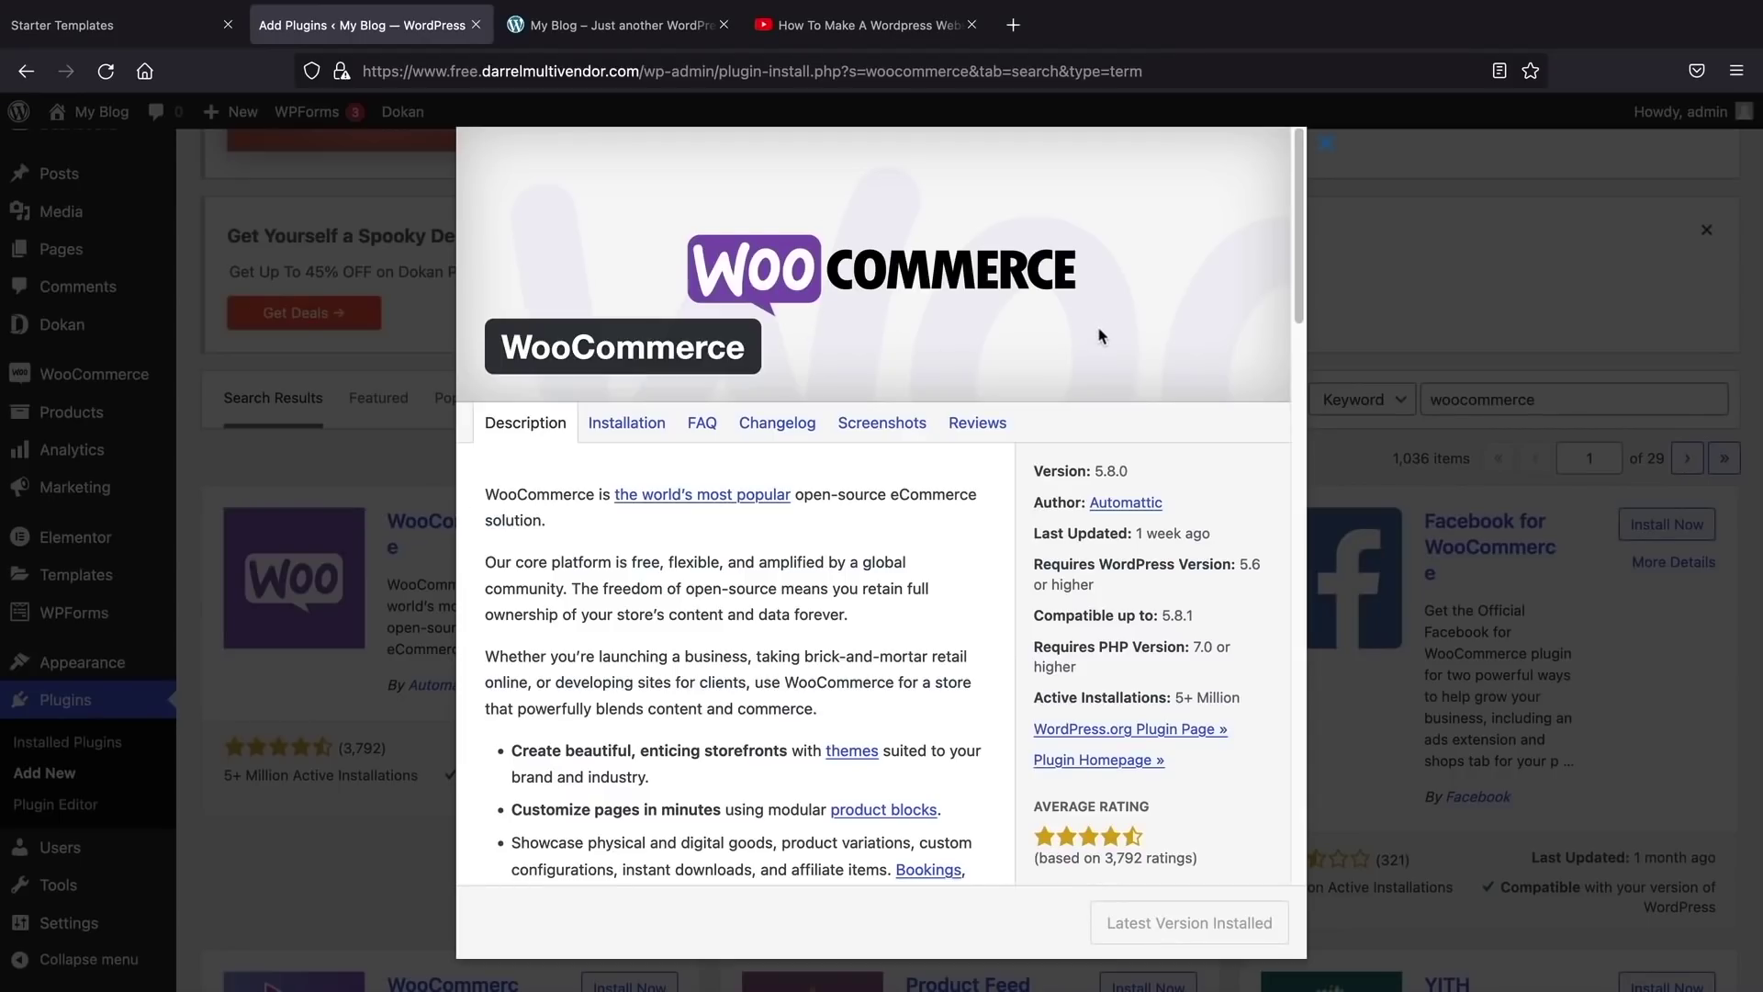
click(1329, 151)
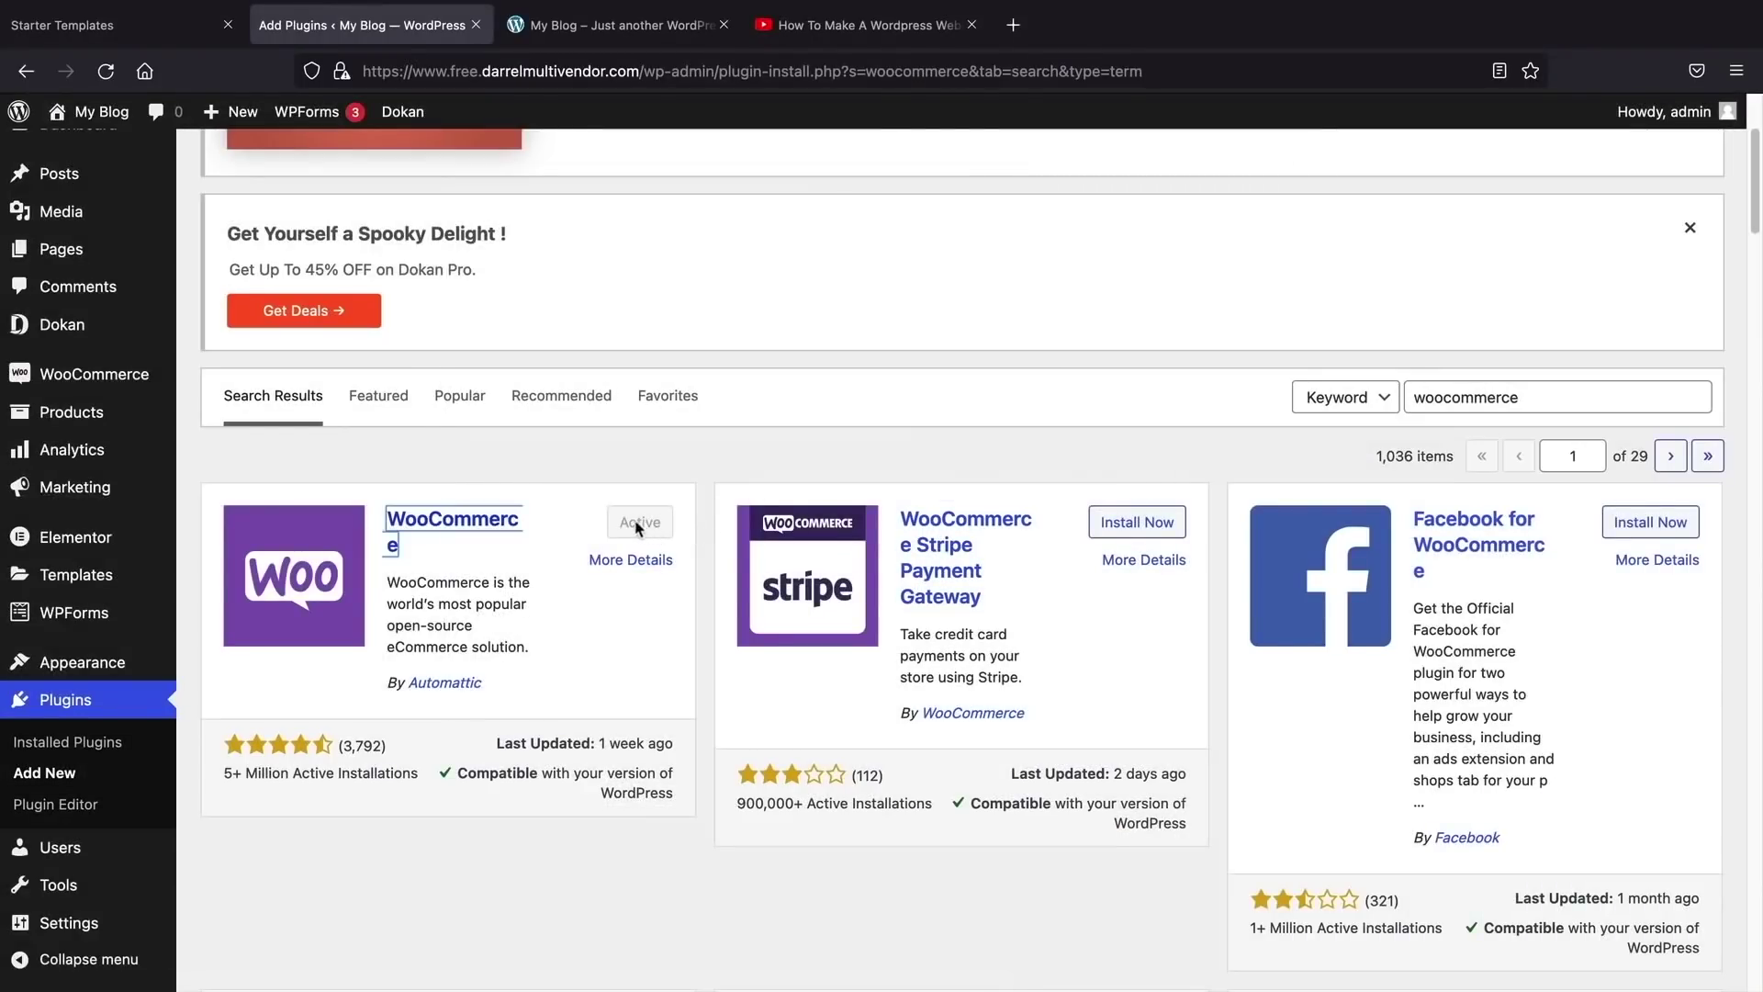
mouse_move(137, 331)
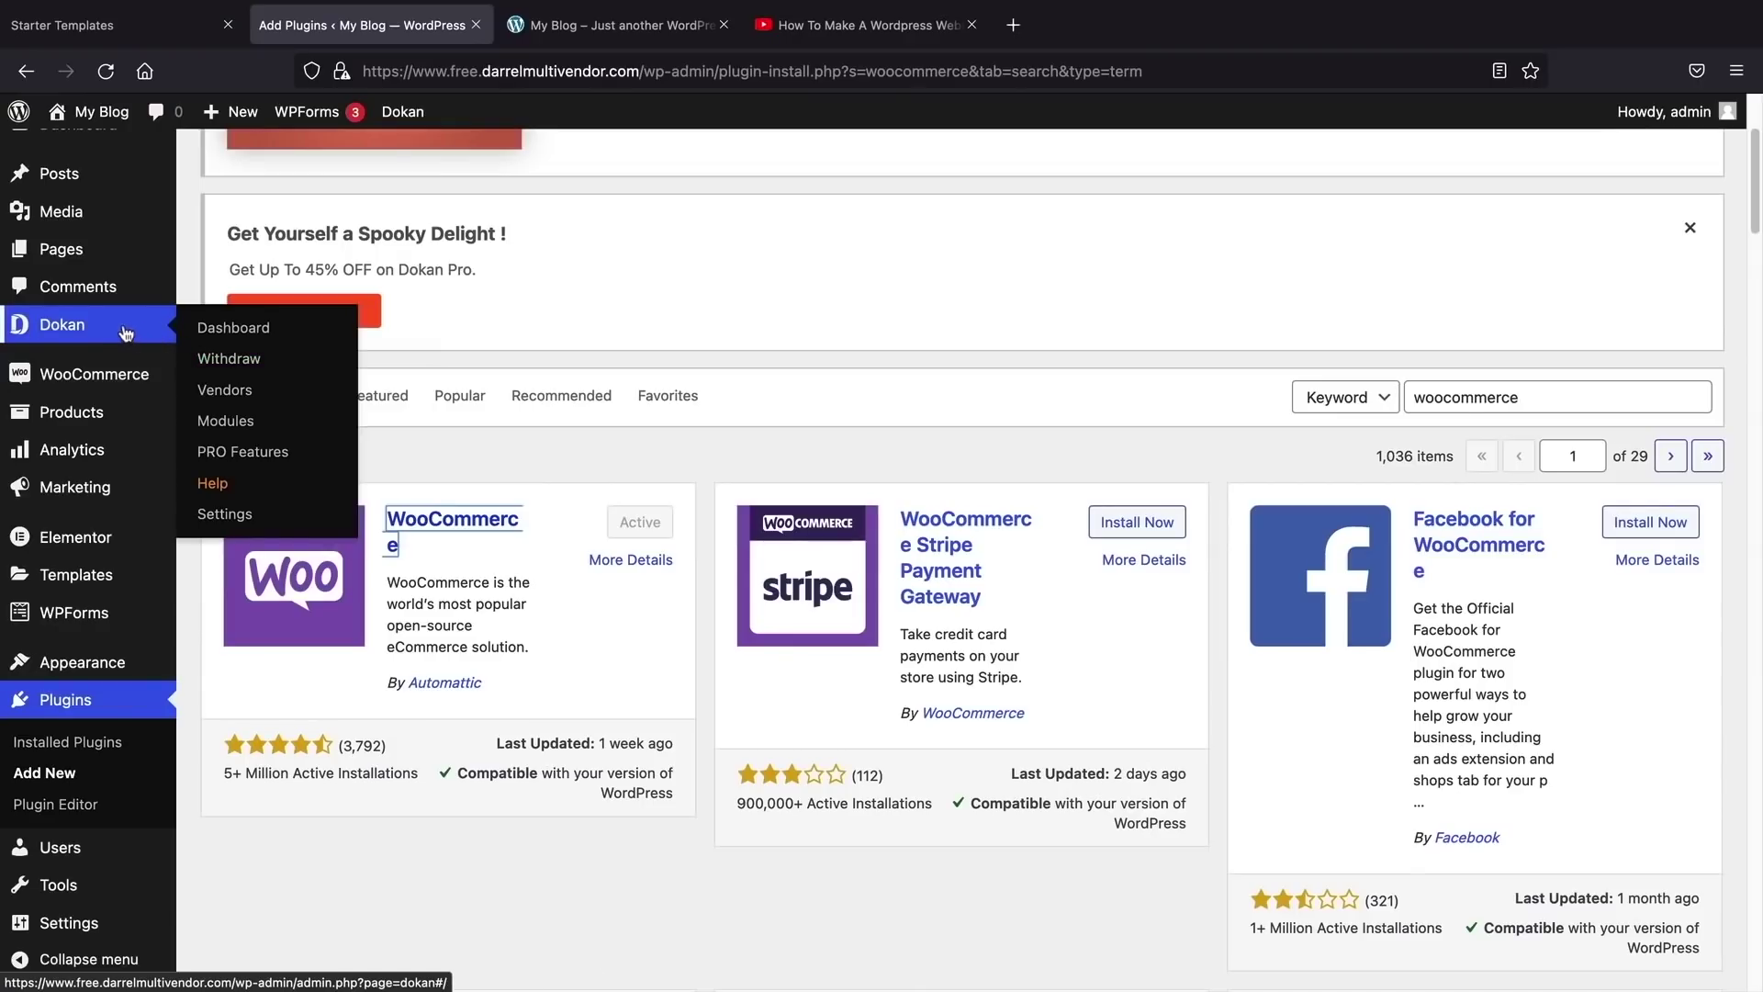
click(225, 331)
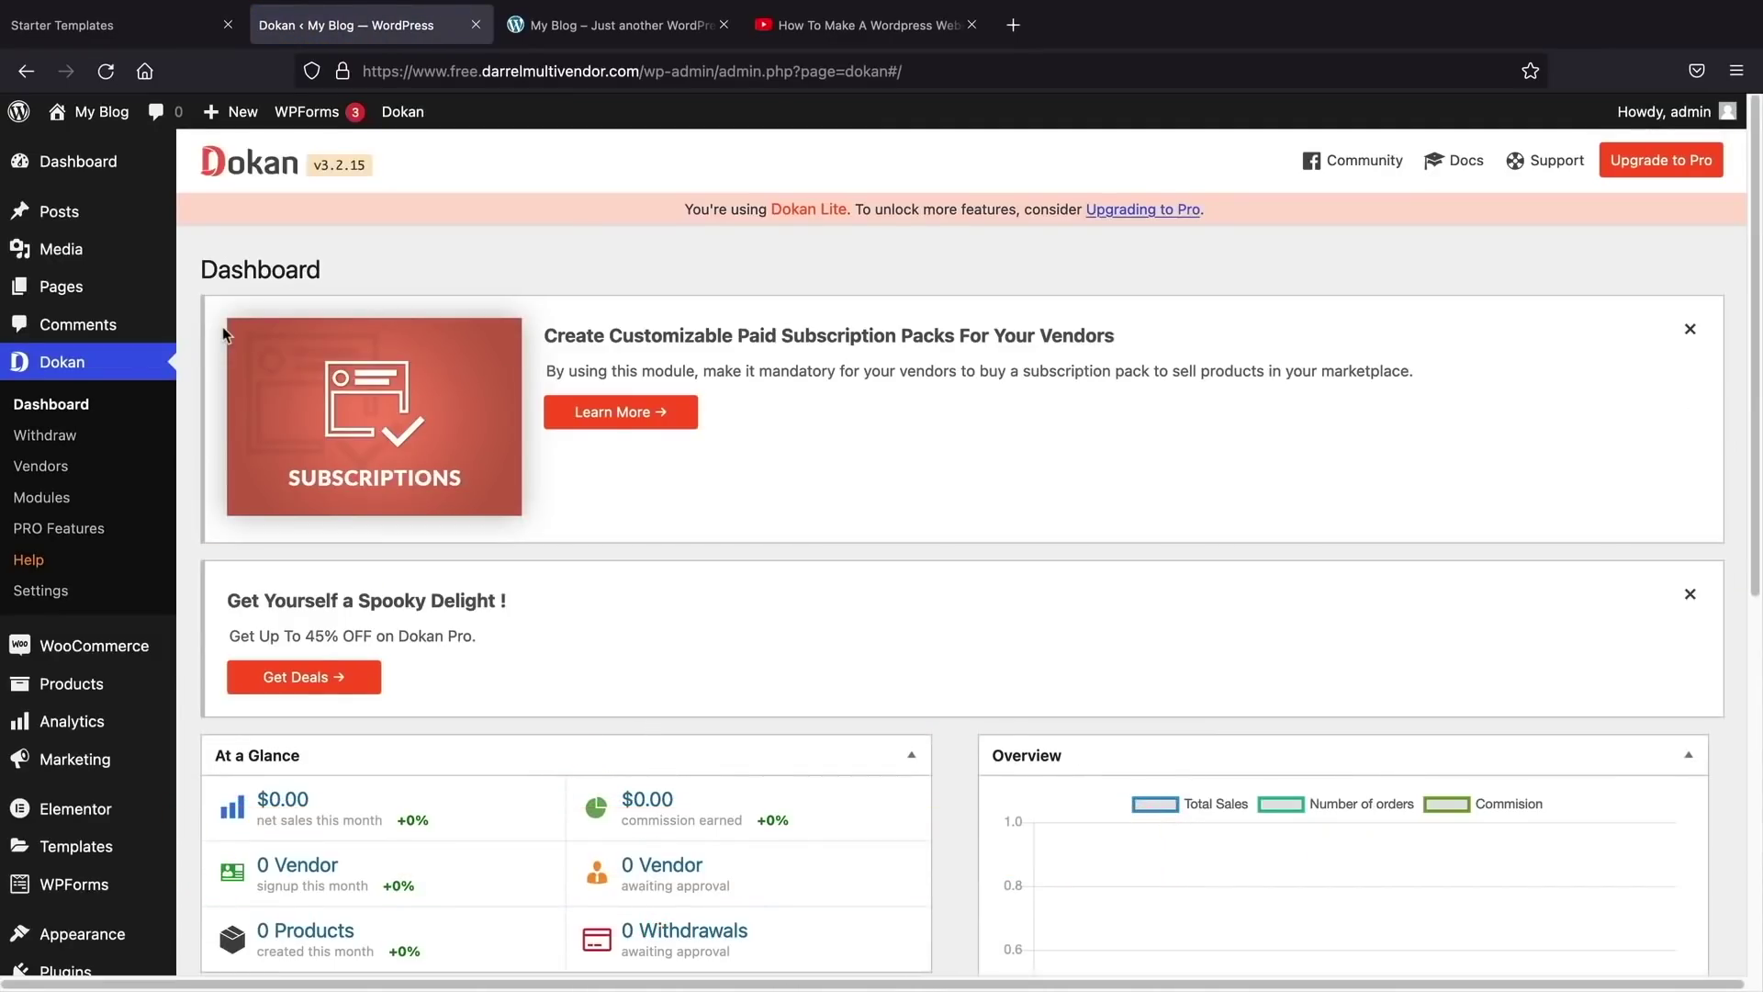
Step: Open Dokan's Vendors list and start adding a new vendor
scroll(485, 588, down, 1)
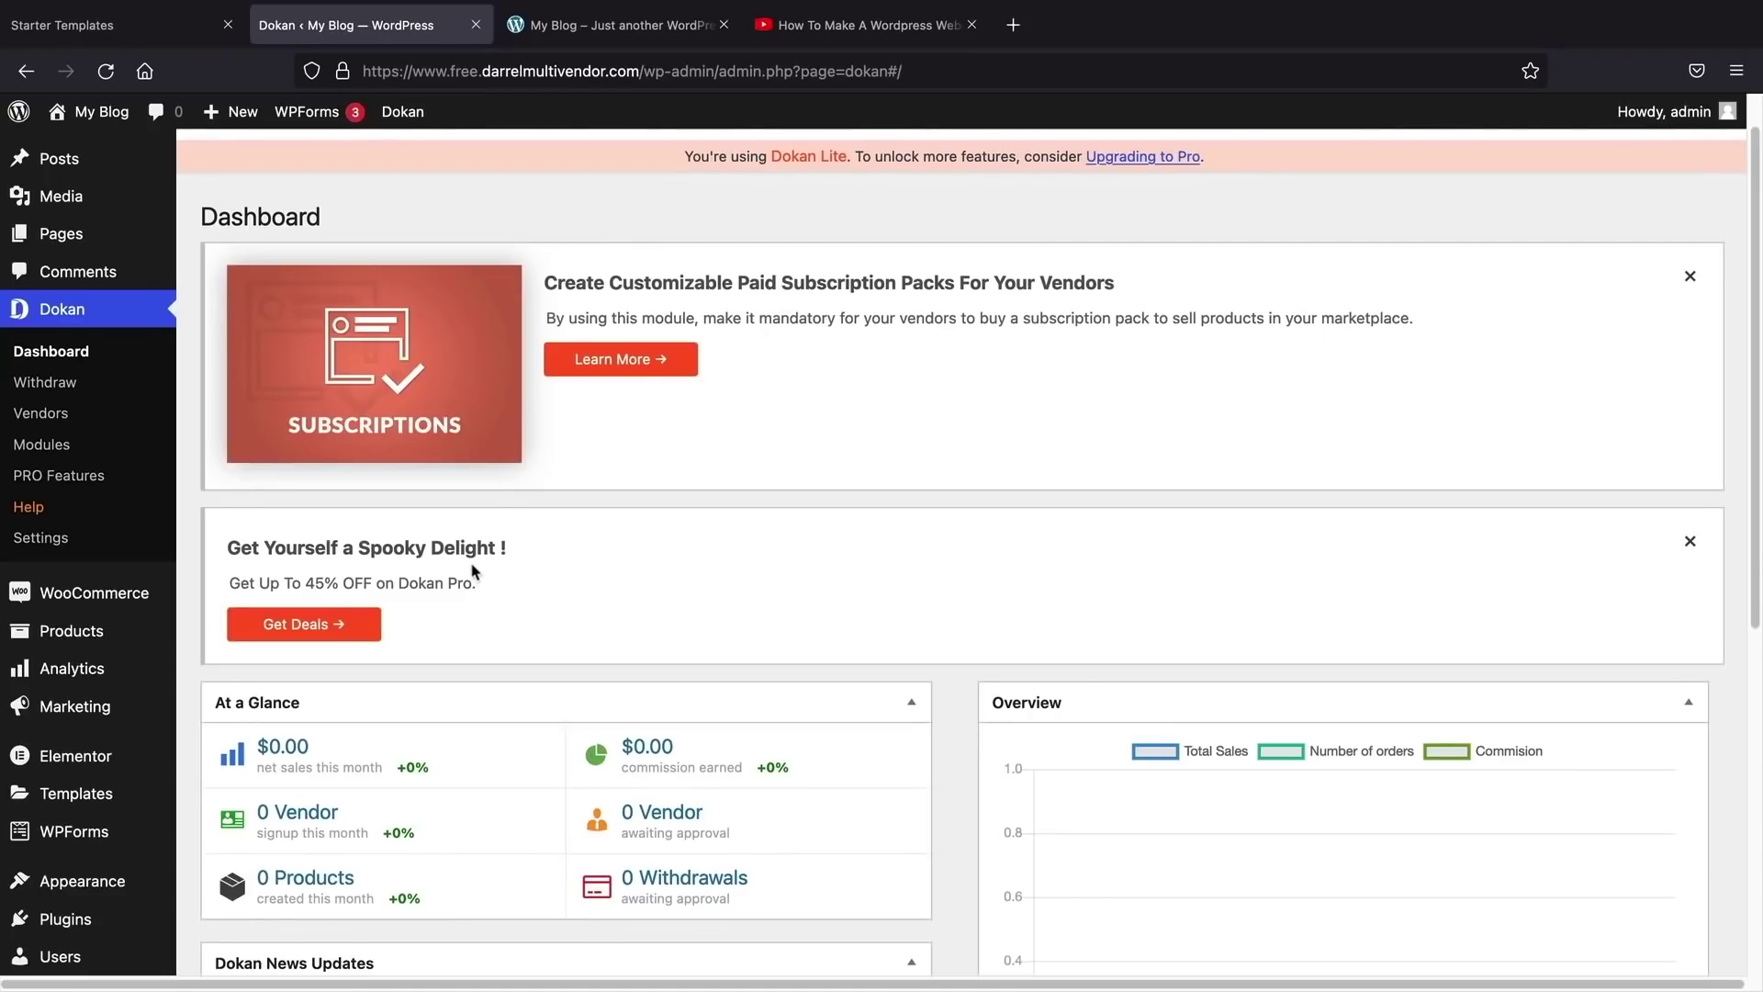
click(81, 419)
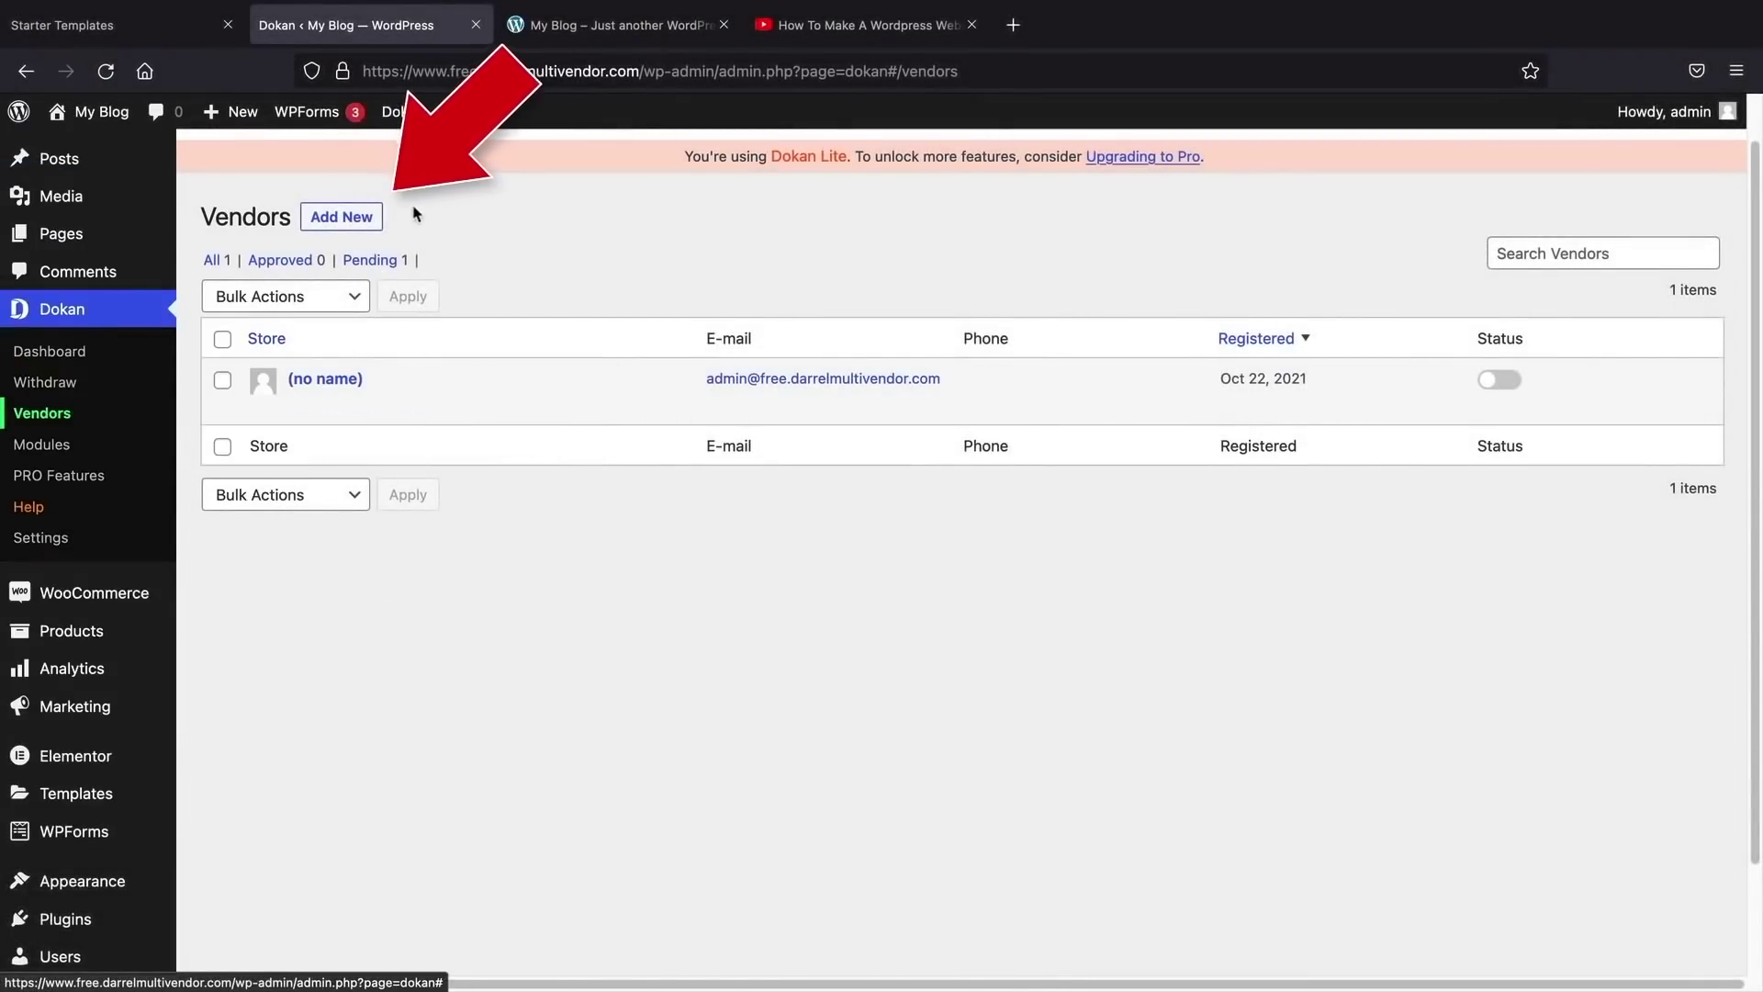
click(339, 221)
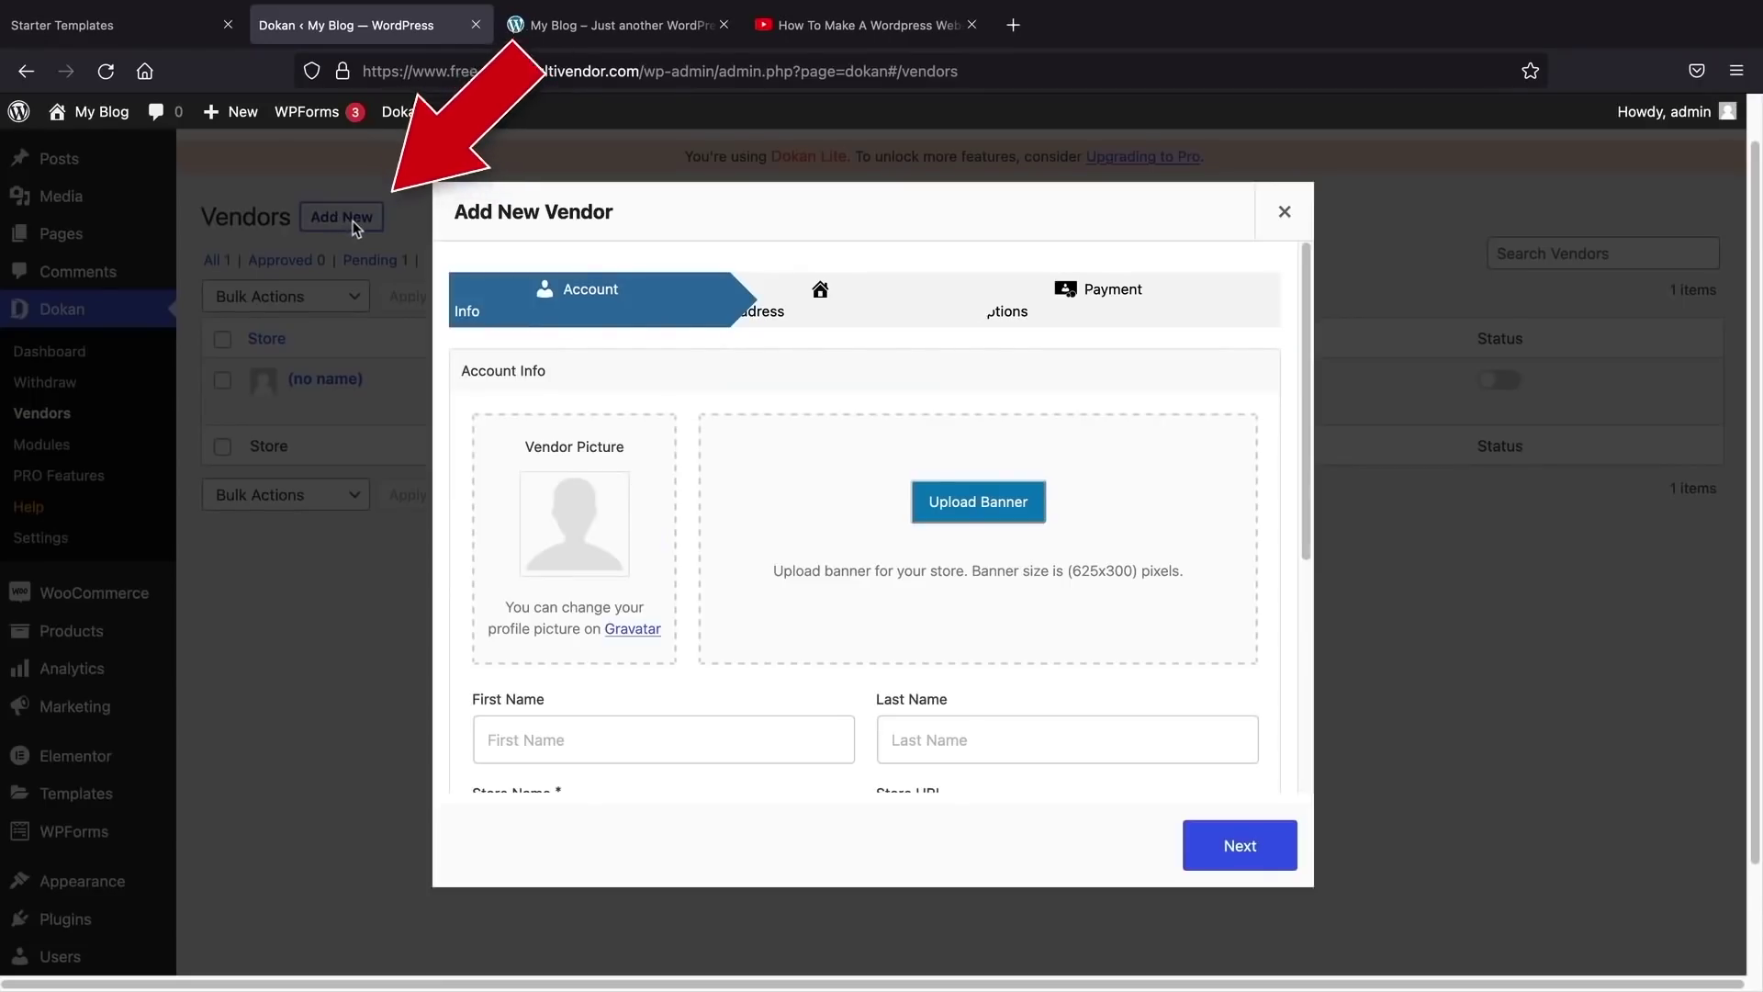
Step: Set a cropped blonde woman photo as the vendor picture and open the banner media library
click(568, 529)
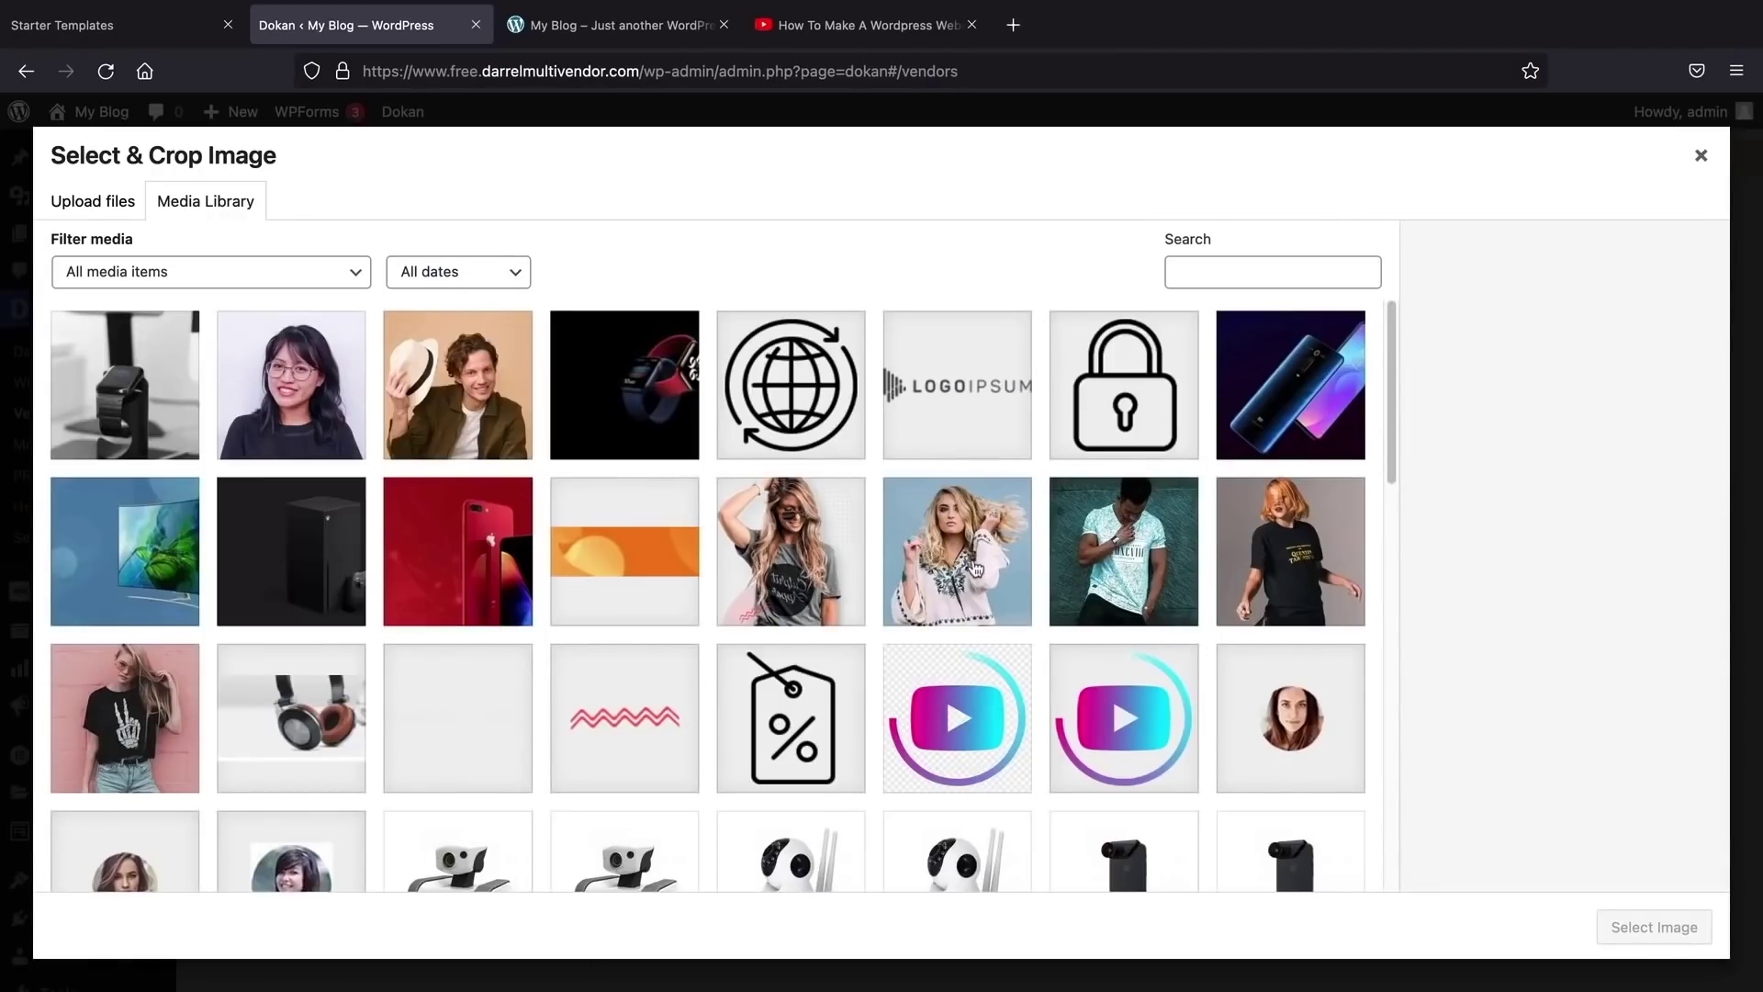
click(975, 568)
click(1629, 930)
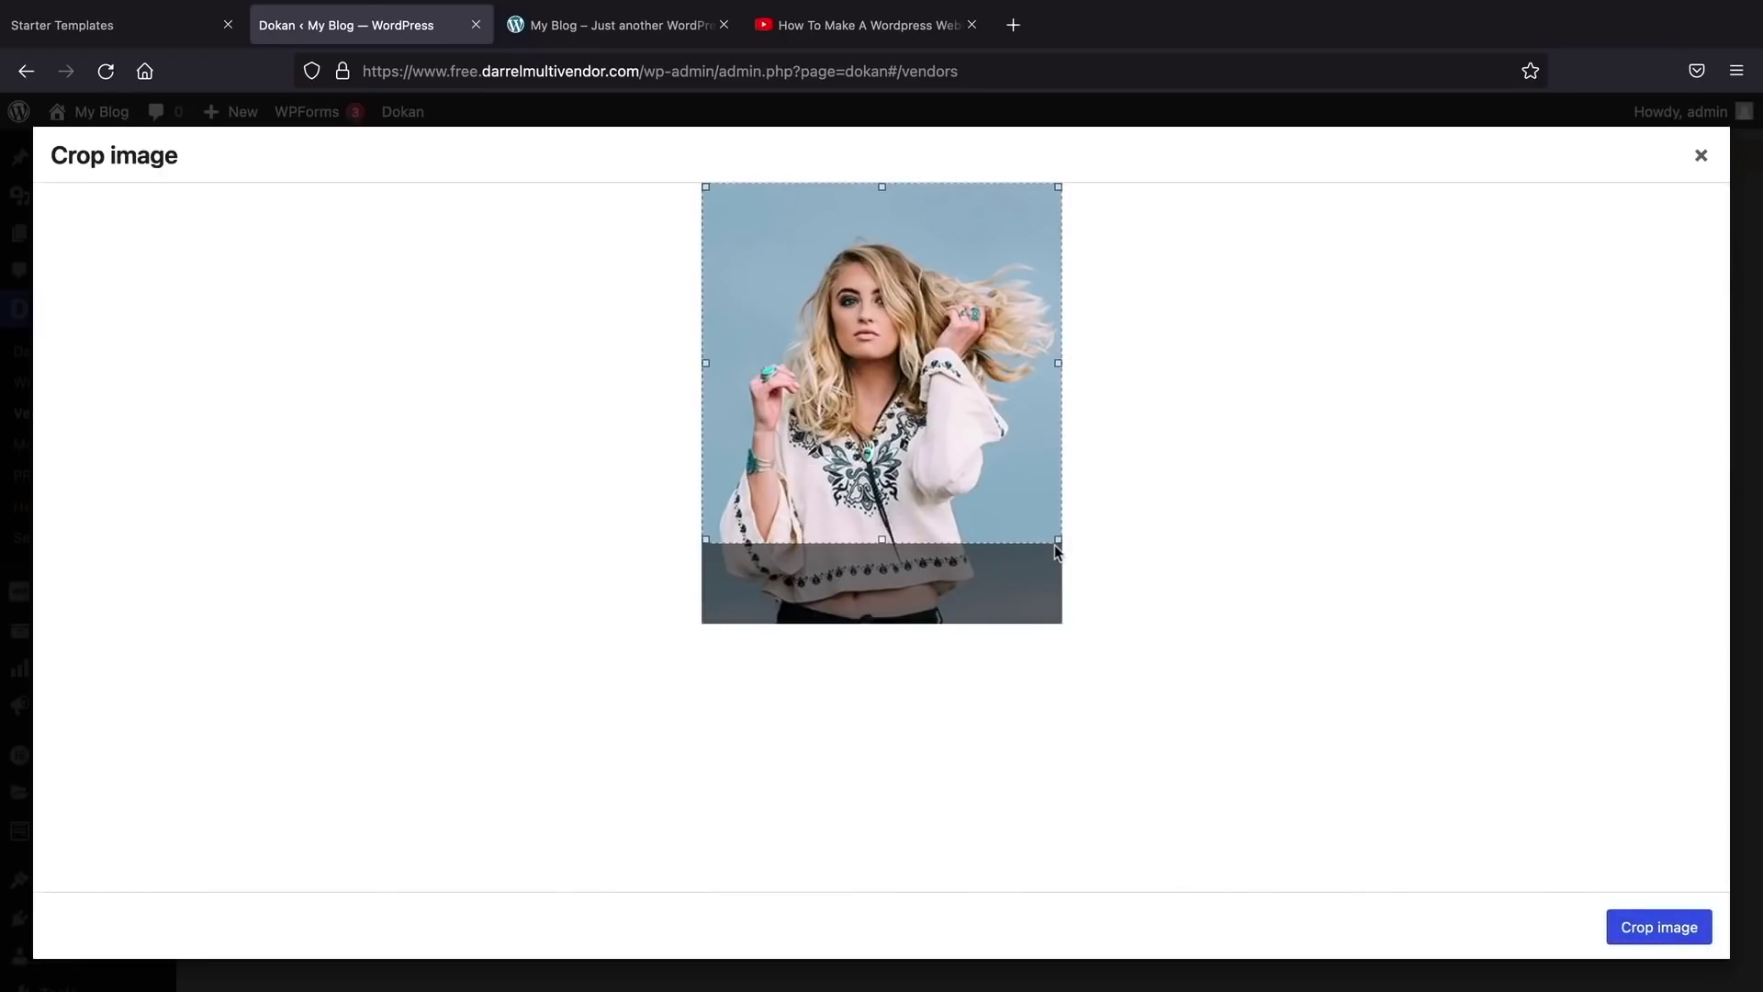
drag(971, 445, 900, 442)
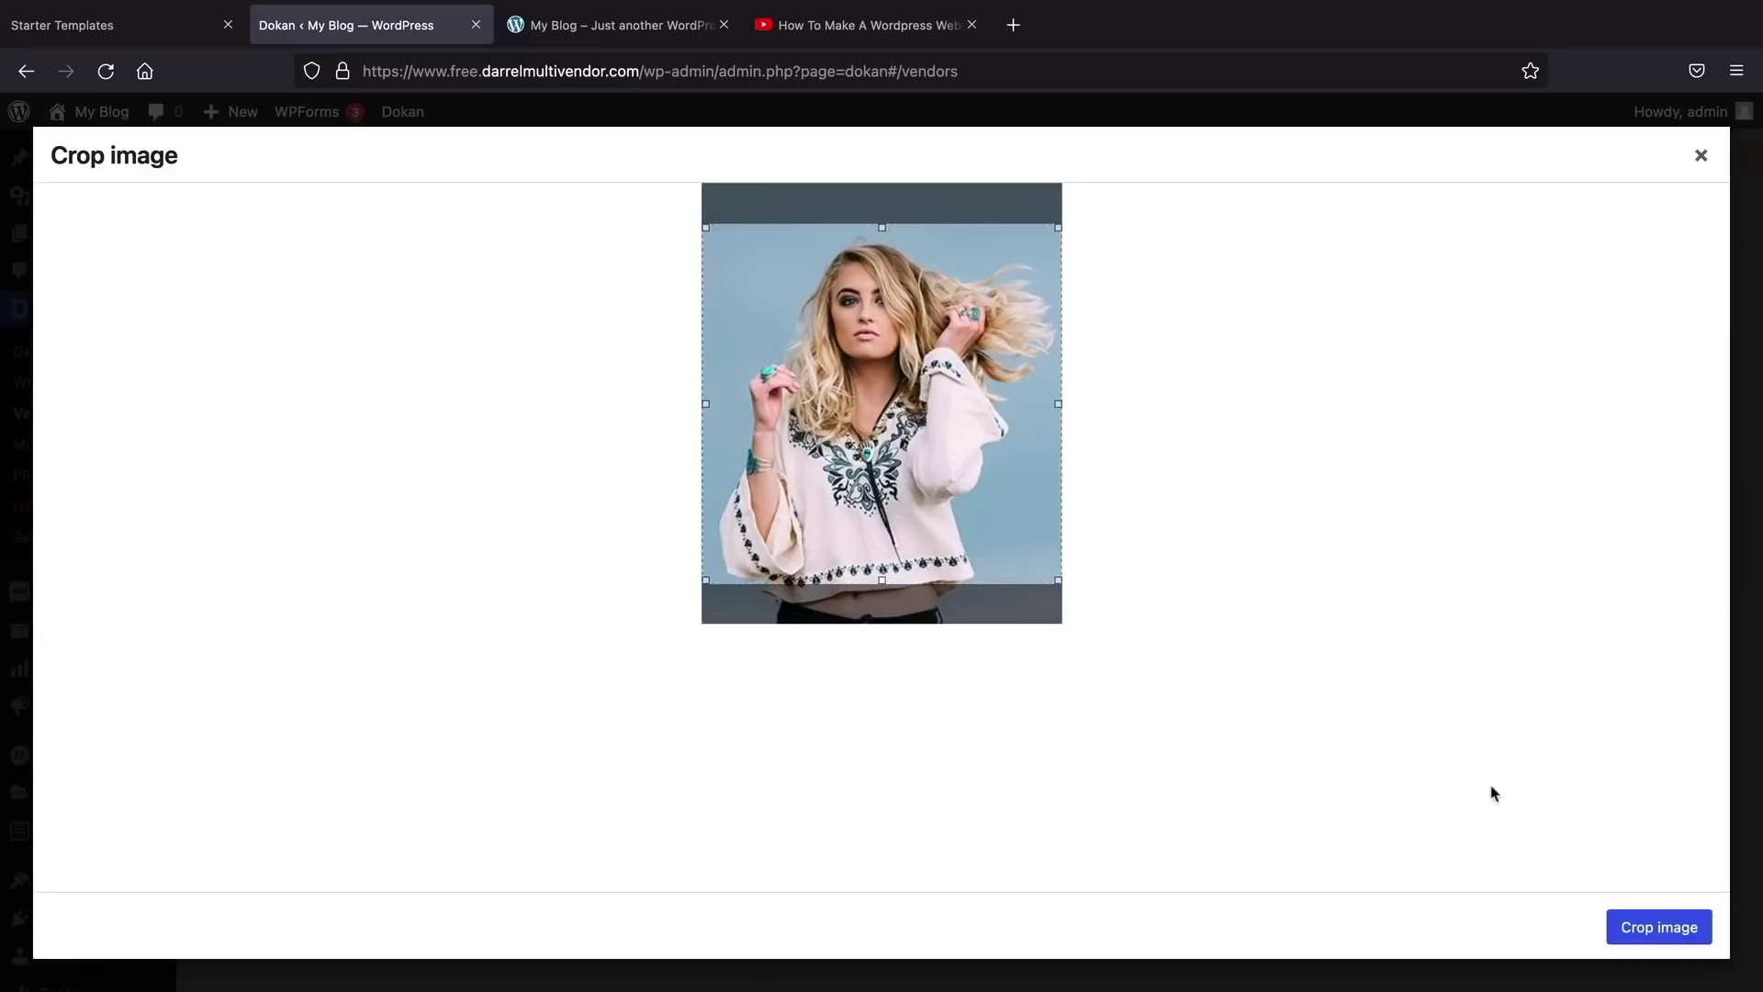
click(1650, 934)
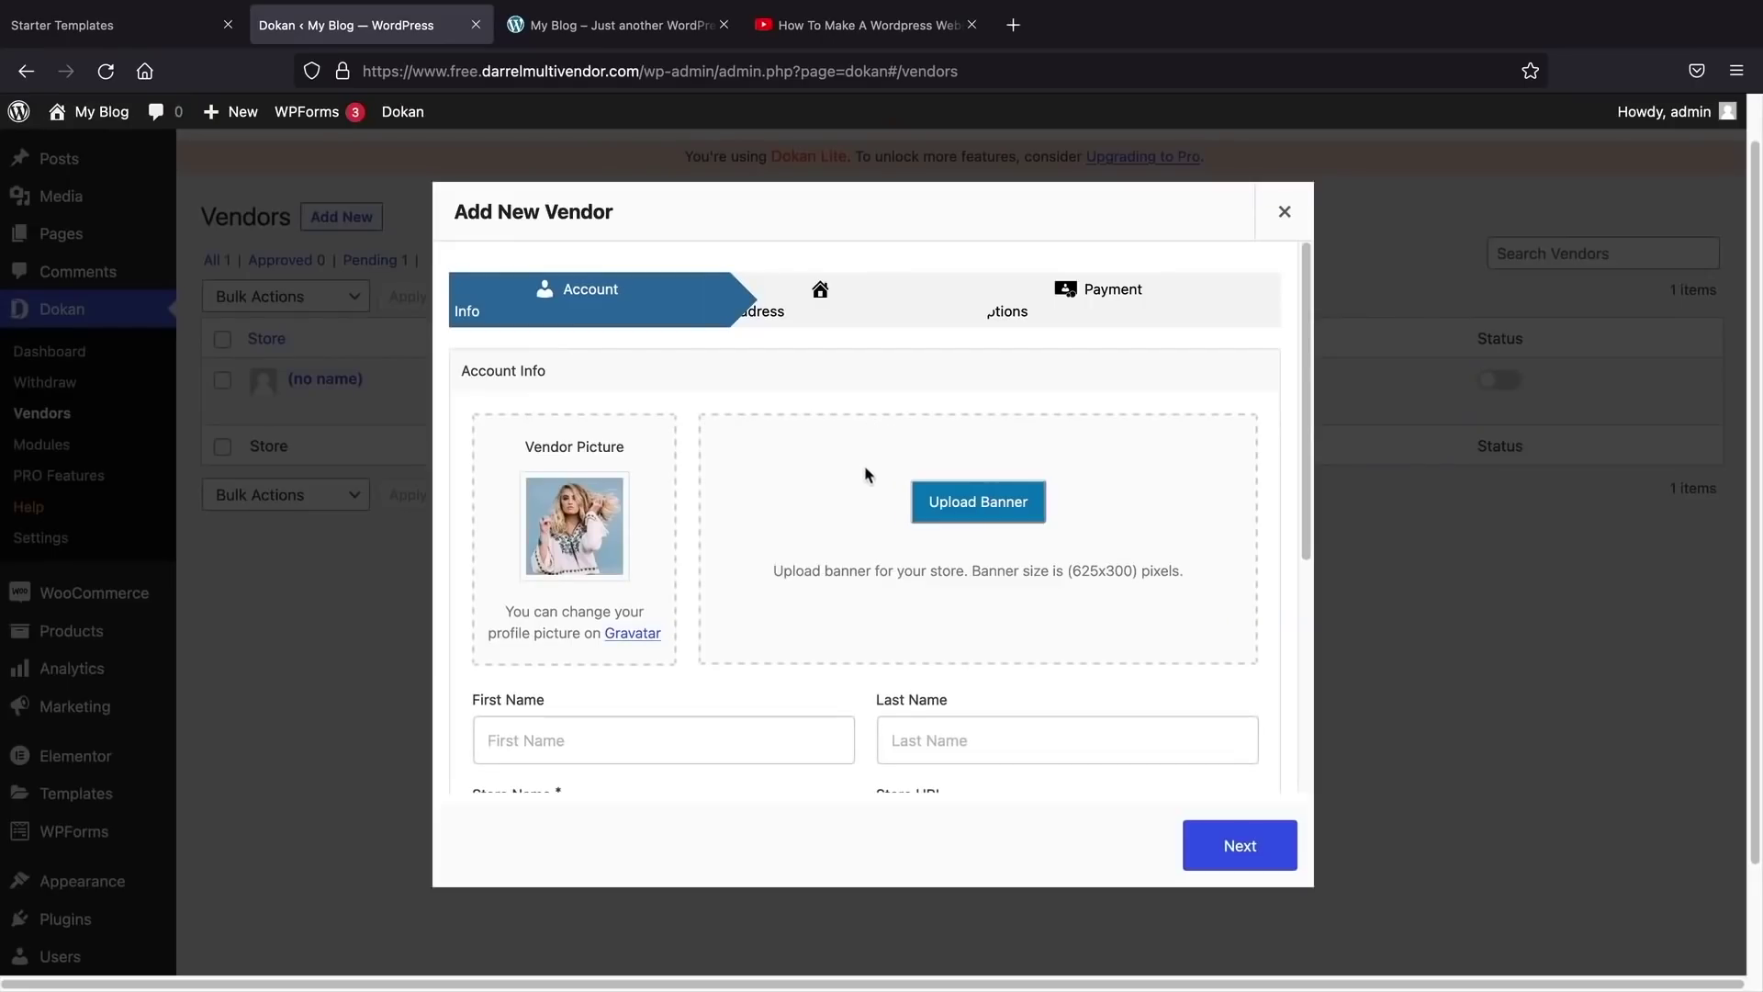
click(946, 505)
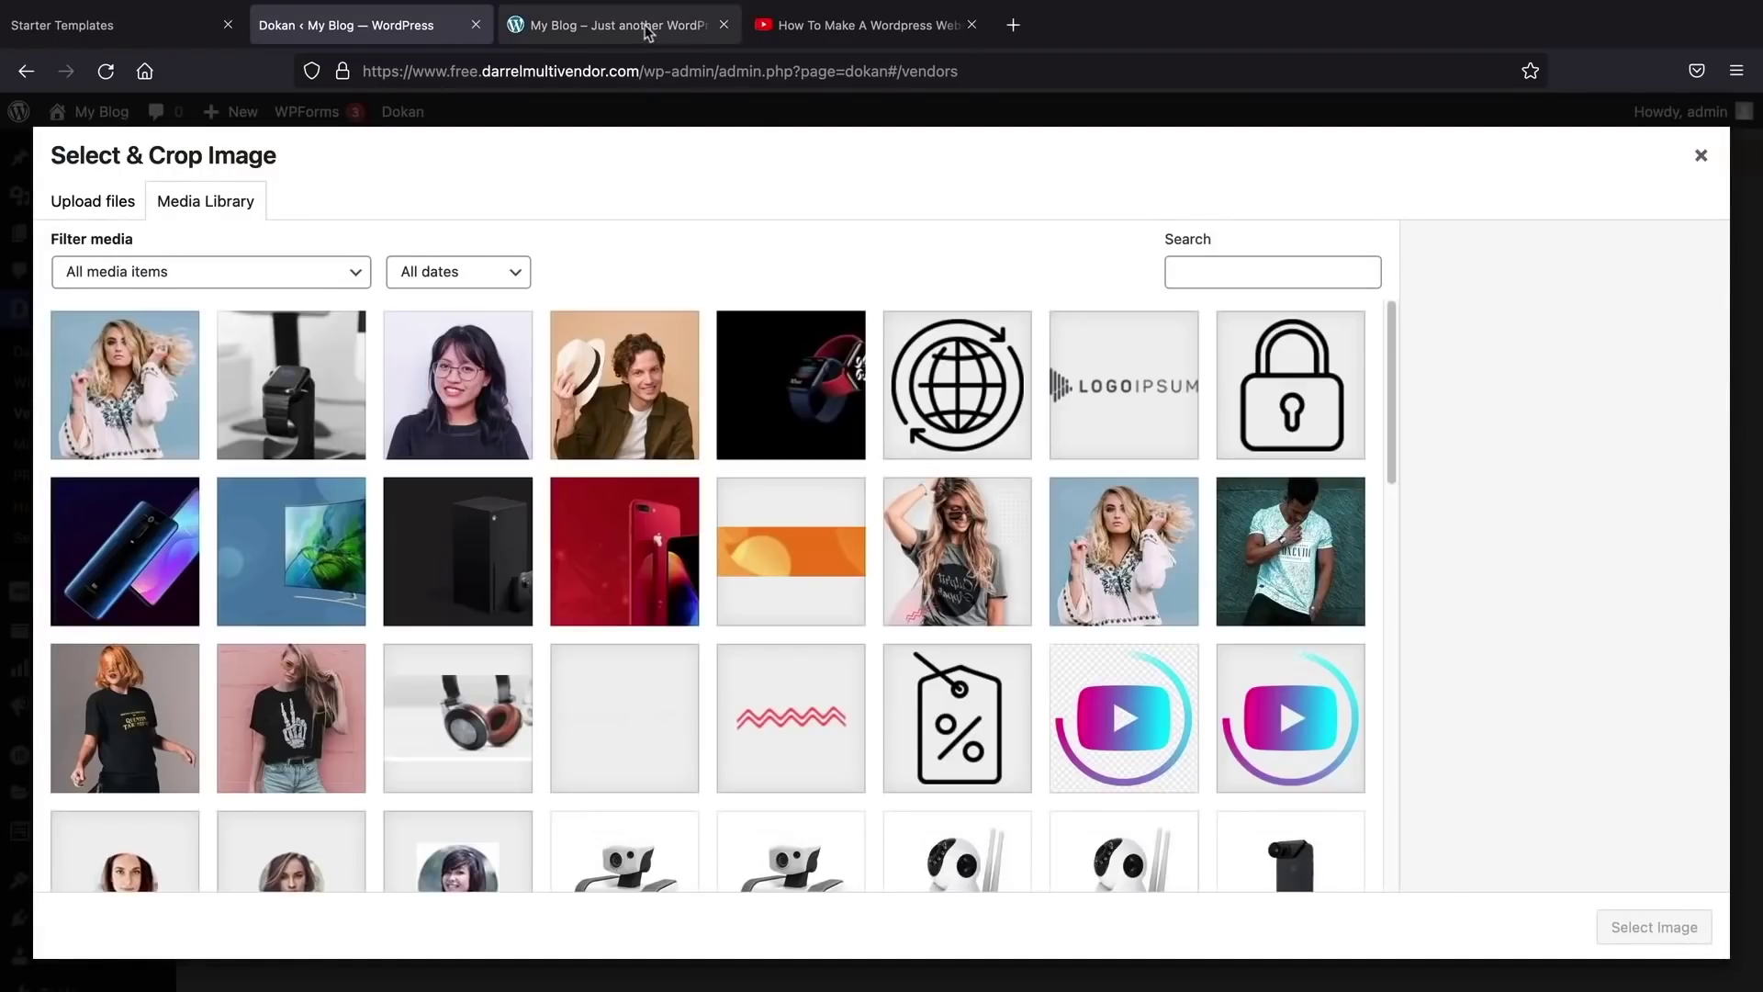
click(650, 26)
Step: View page 5 of the live site's 42-store Store List, then return to the admin
click(1249, 164)
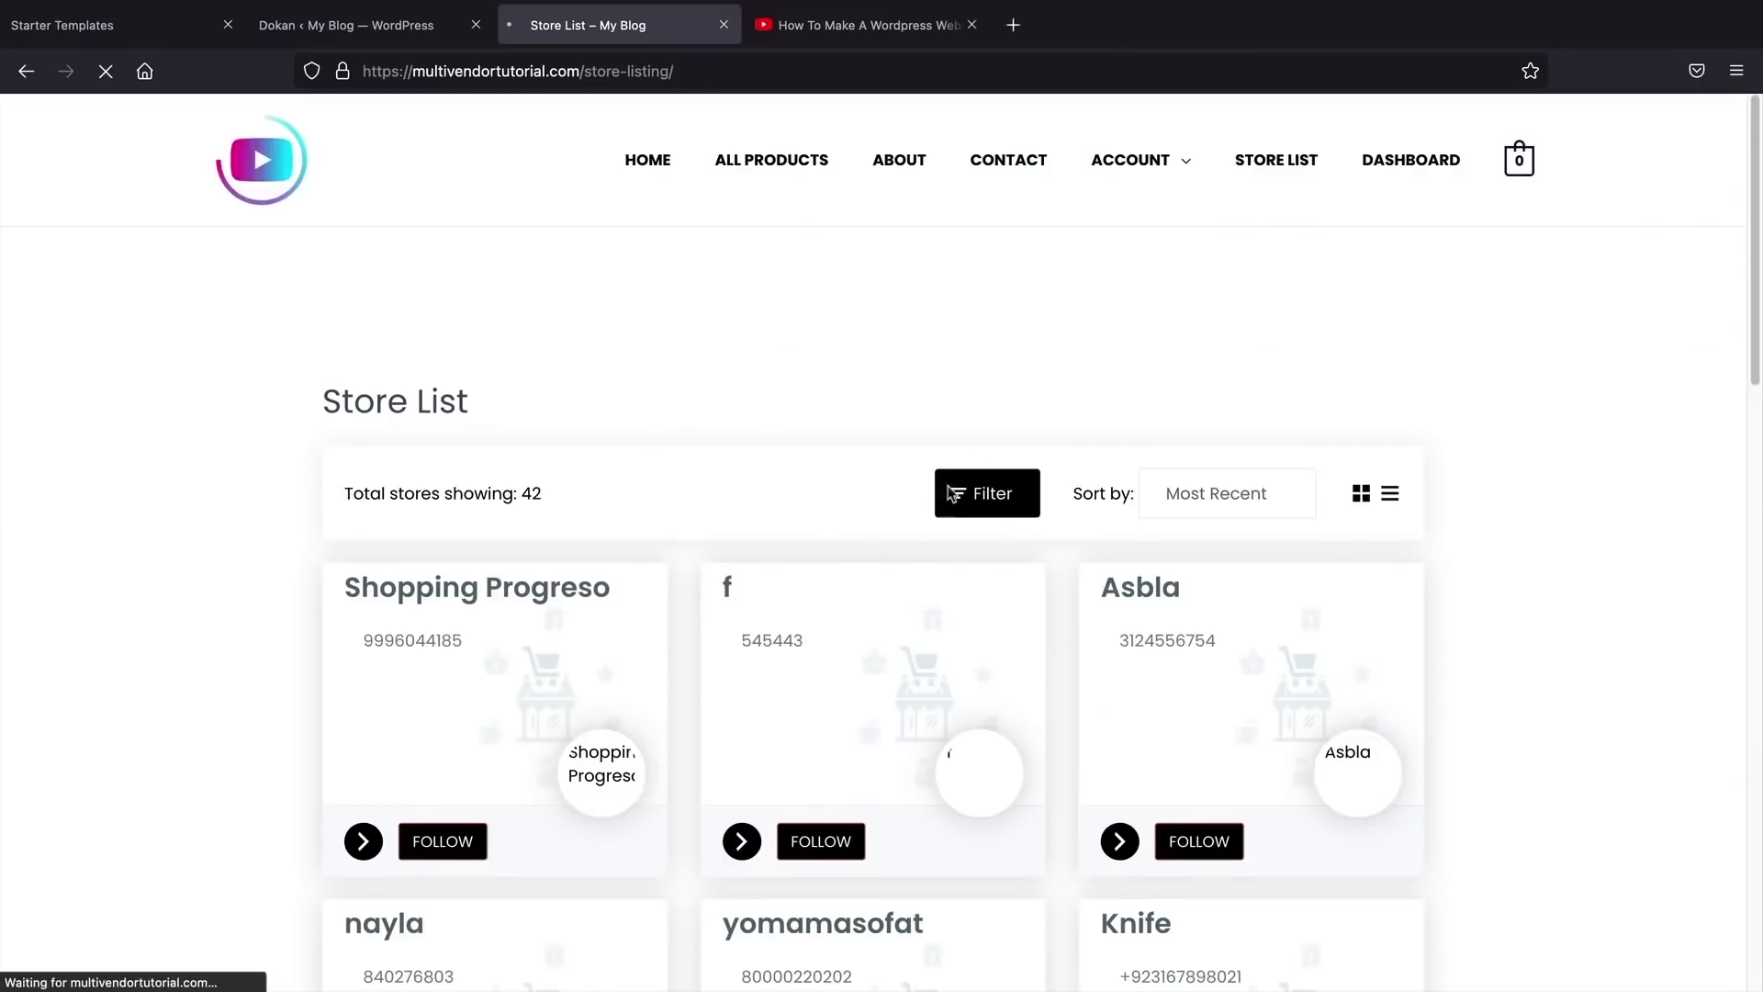
click(984, 492)
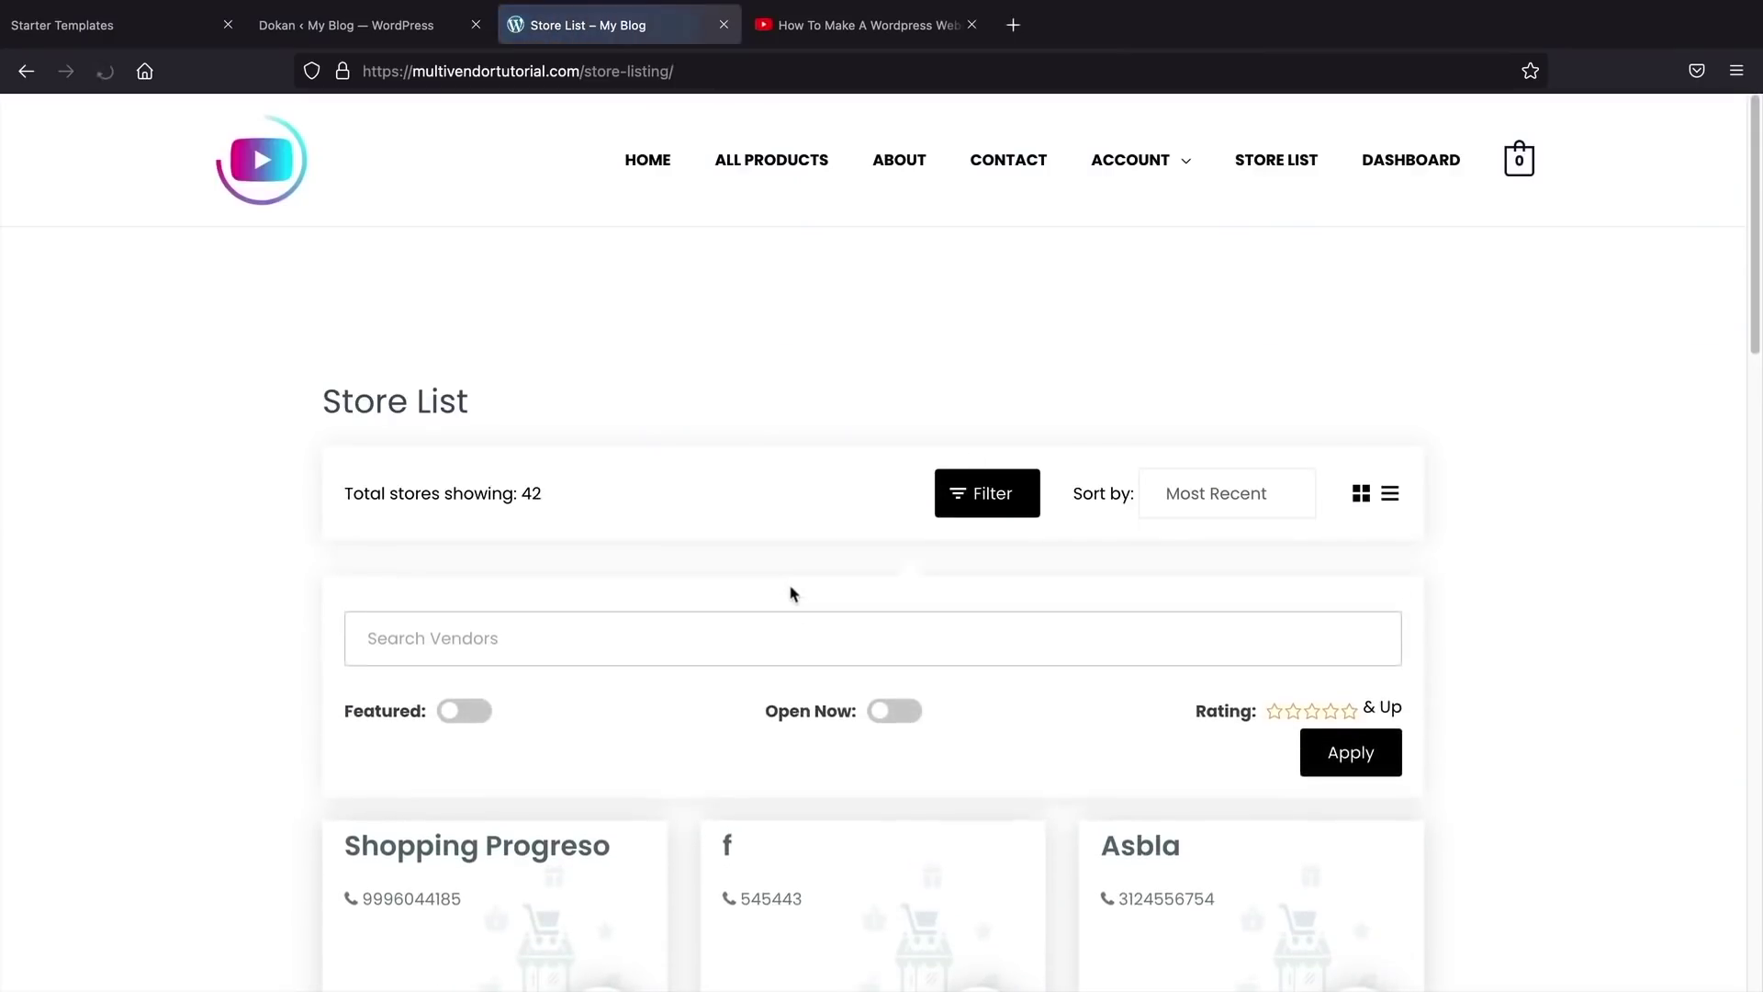
scroll(788, 588, down, 2)
scroll(785, 584, down, 3)
scroll(874, 677, down, 5)
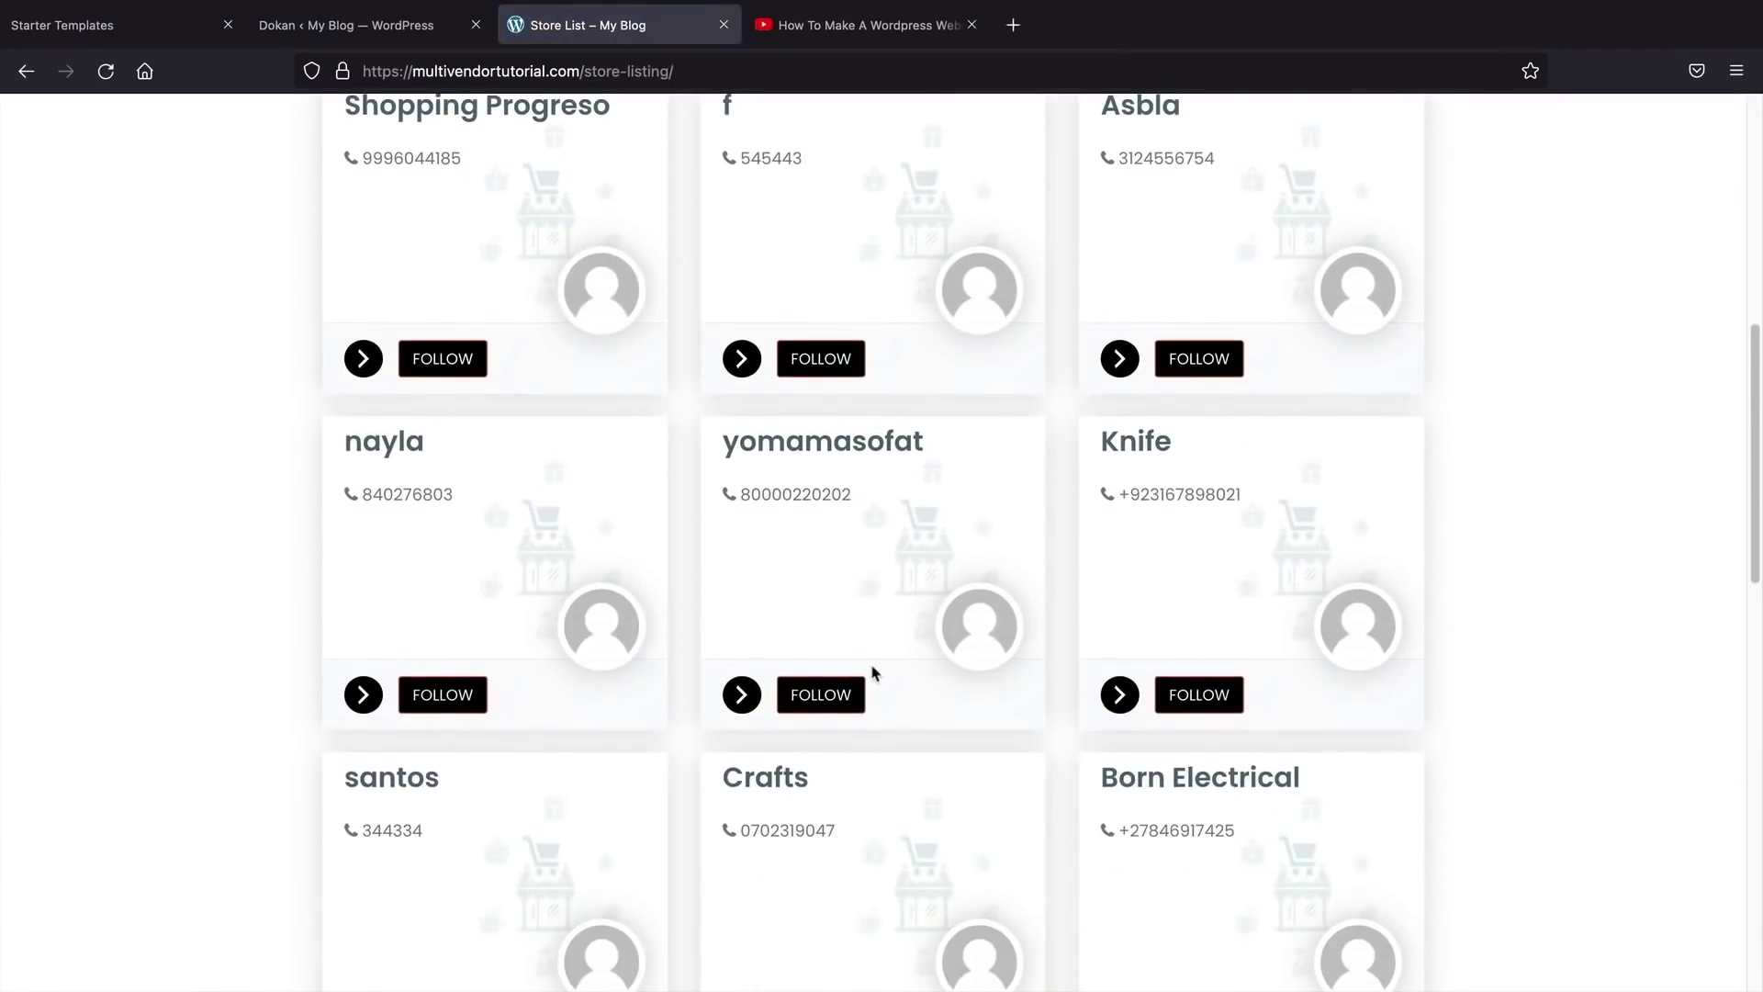
scroll(874, 666, down, 5)
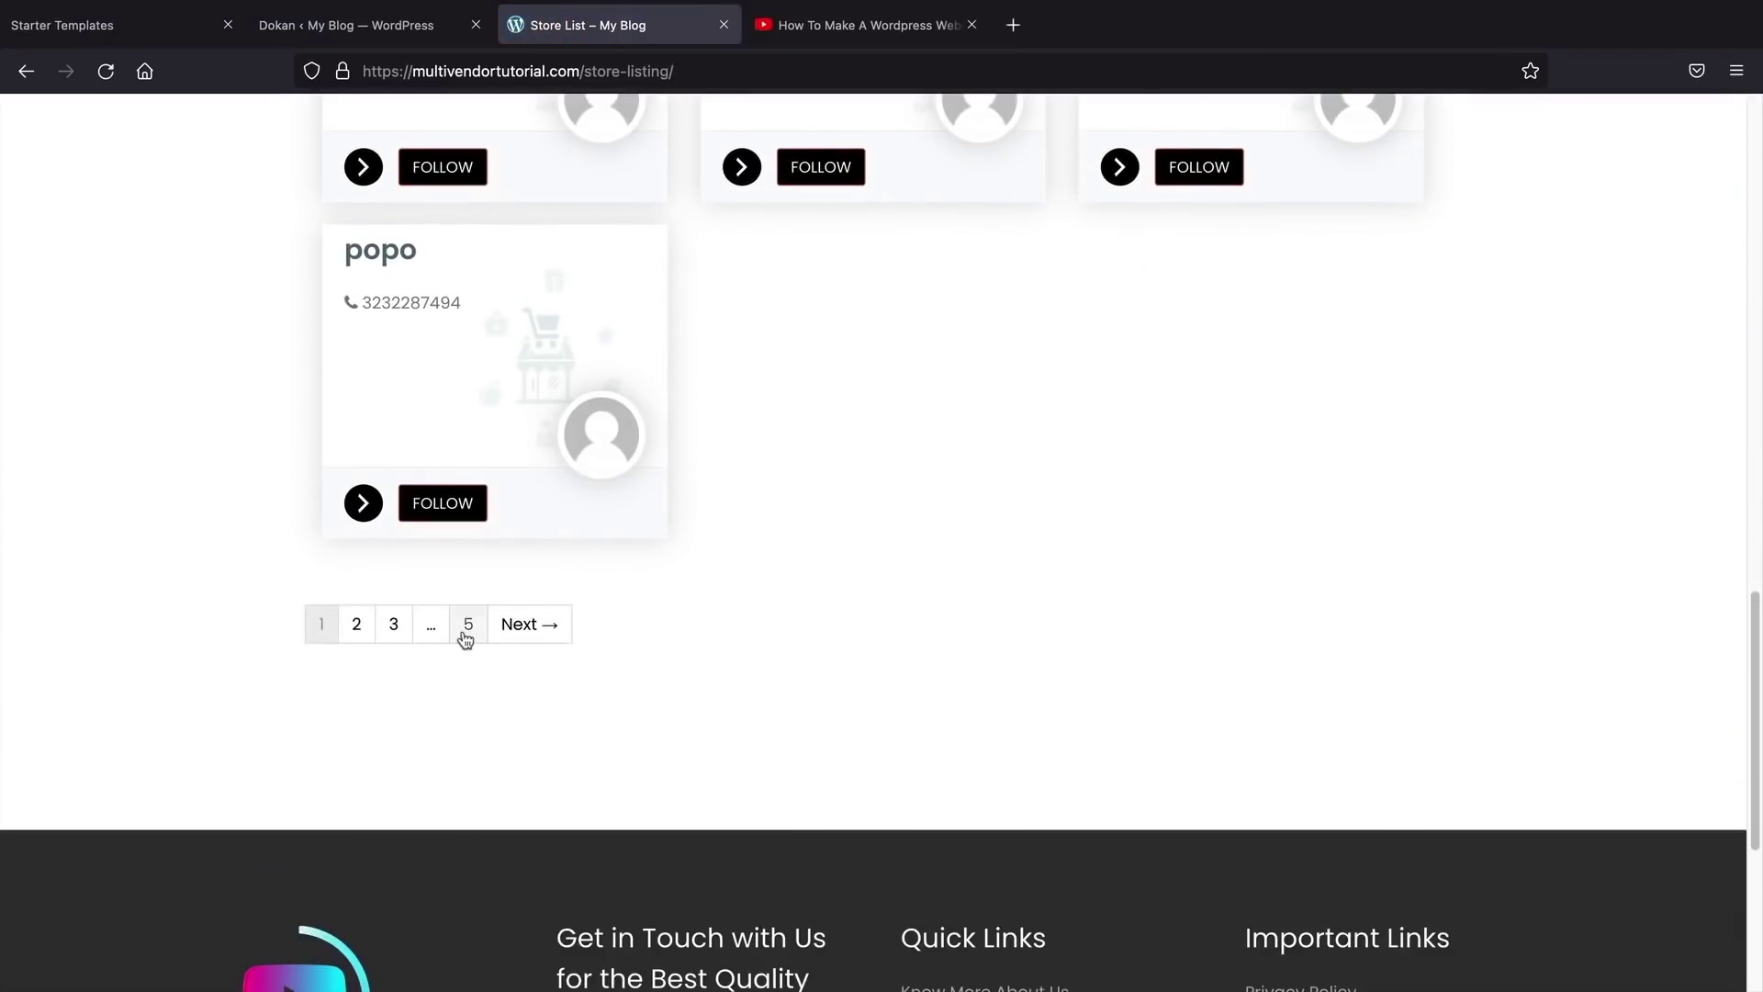
click(466, 634)
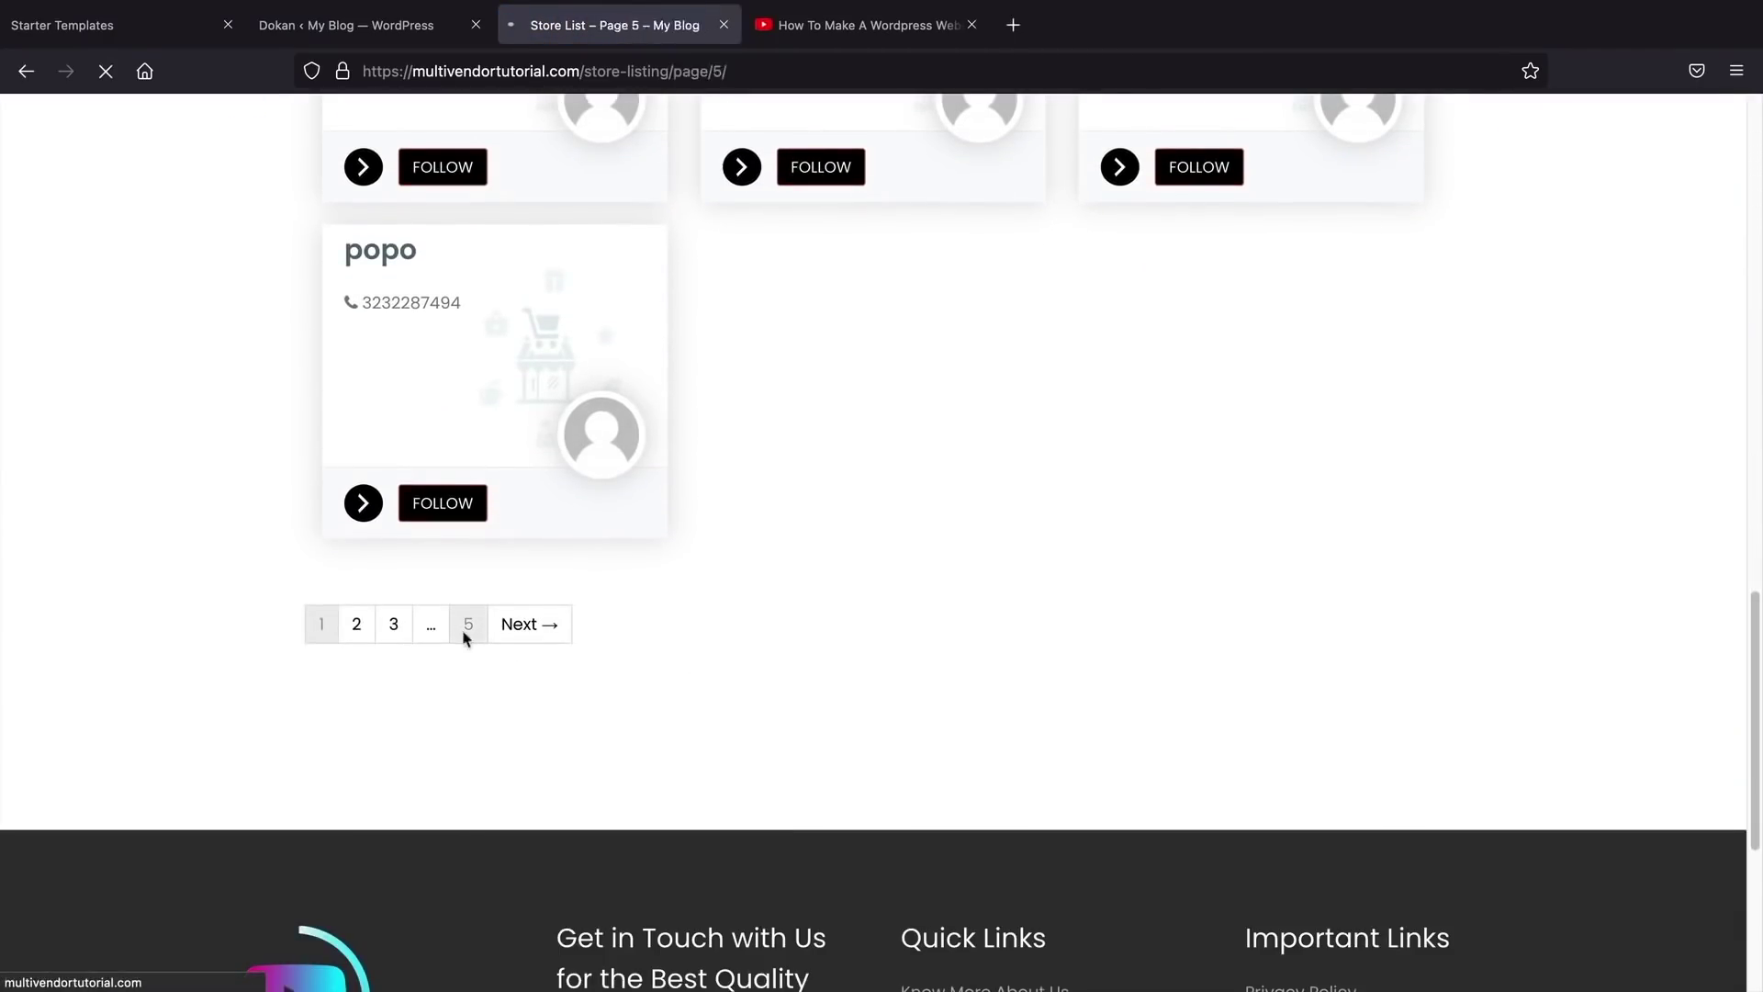
scroll(463, 631, down, 4)
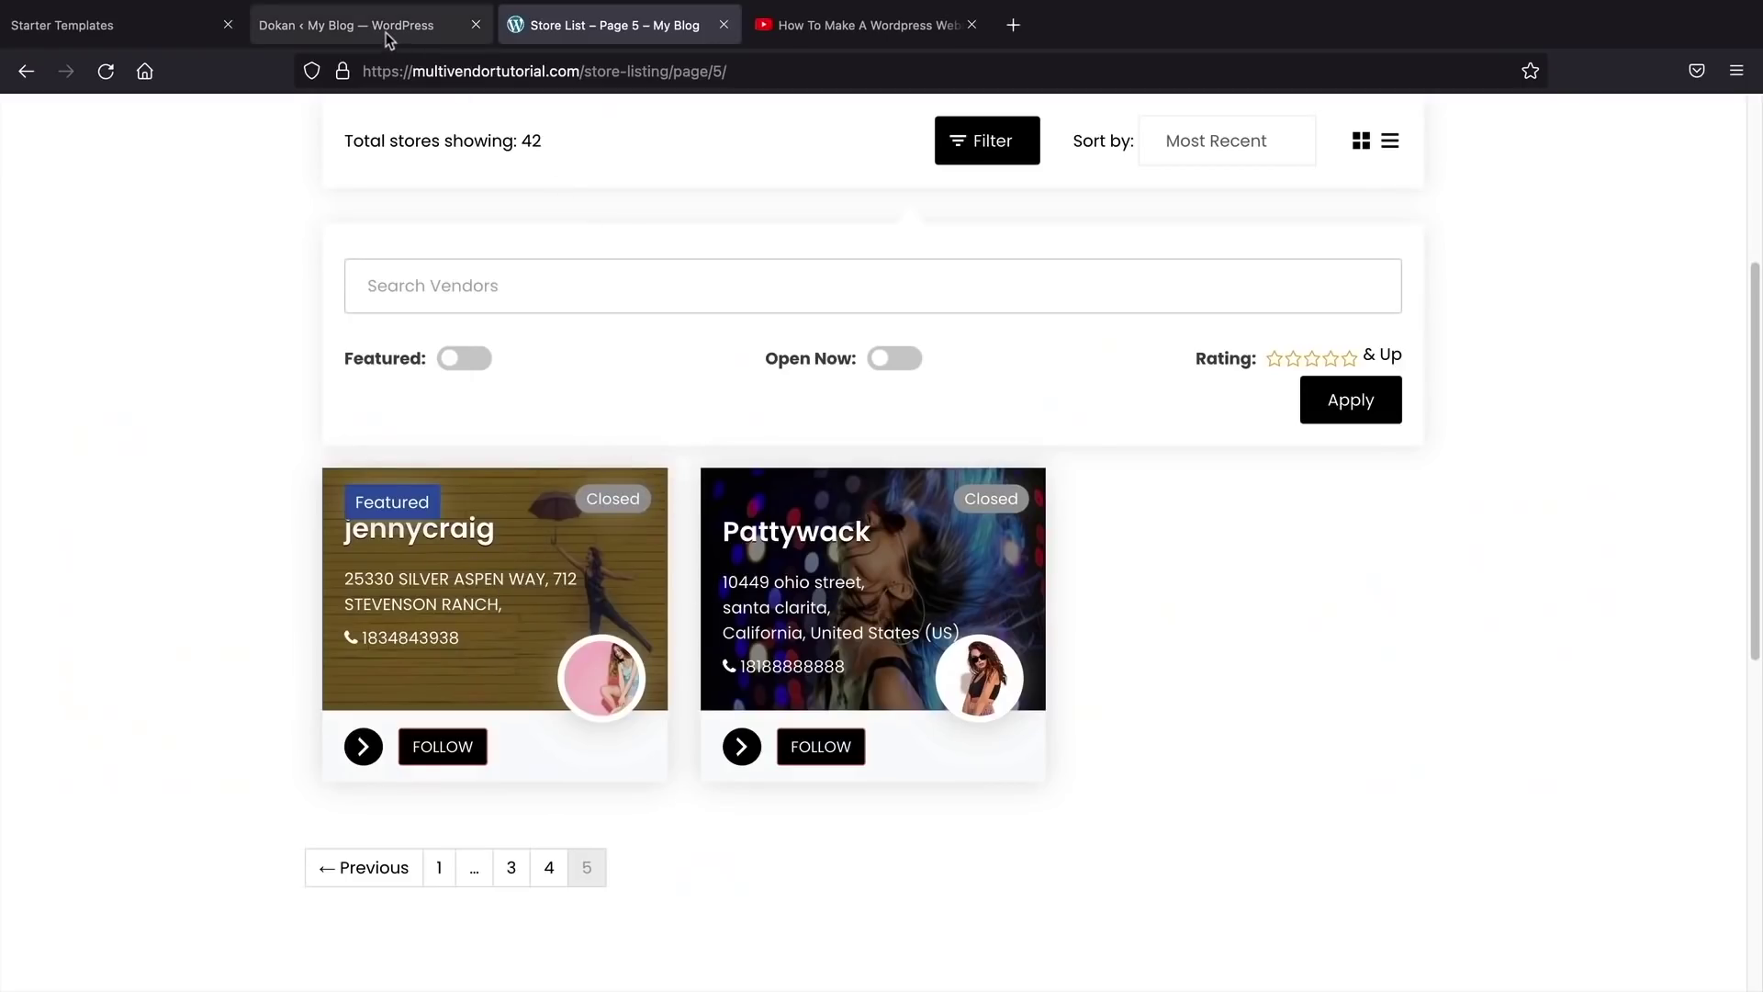
click(346, 25)
Step: Choose banner-02 as the store banner and crop it
click(333, 645)
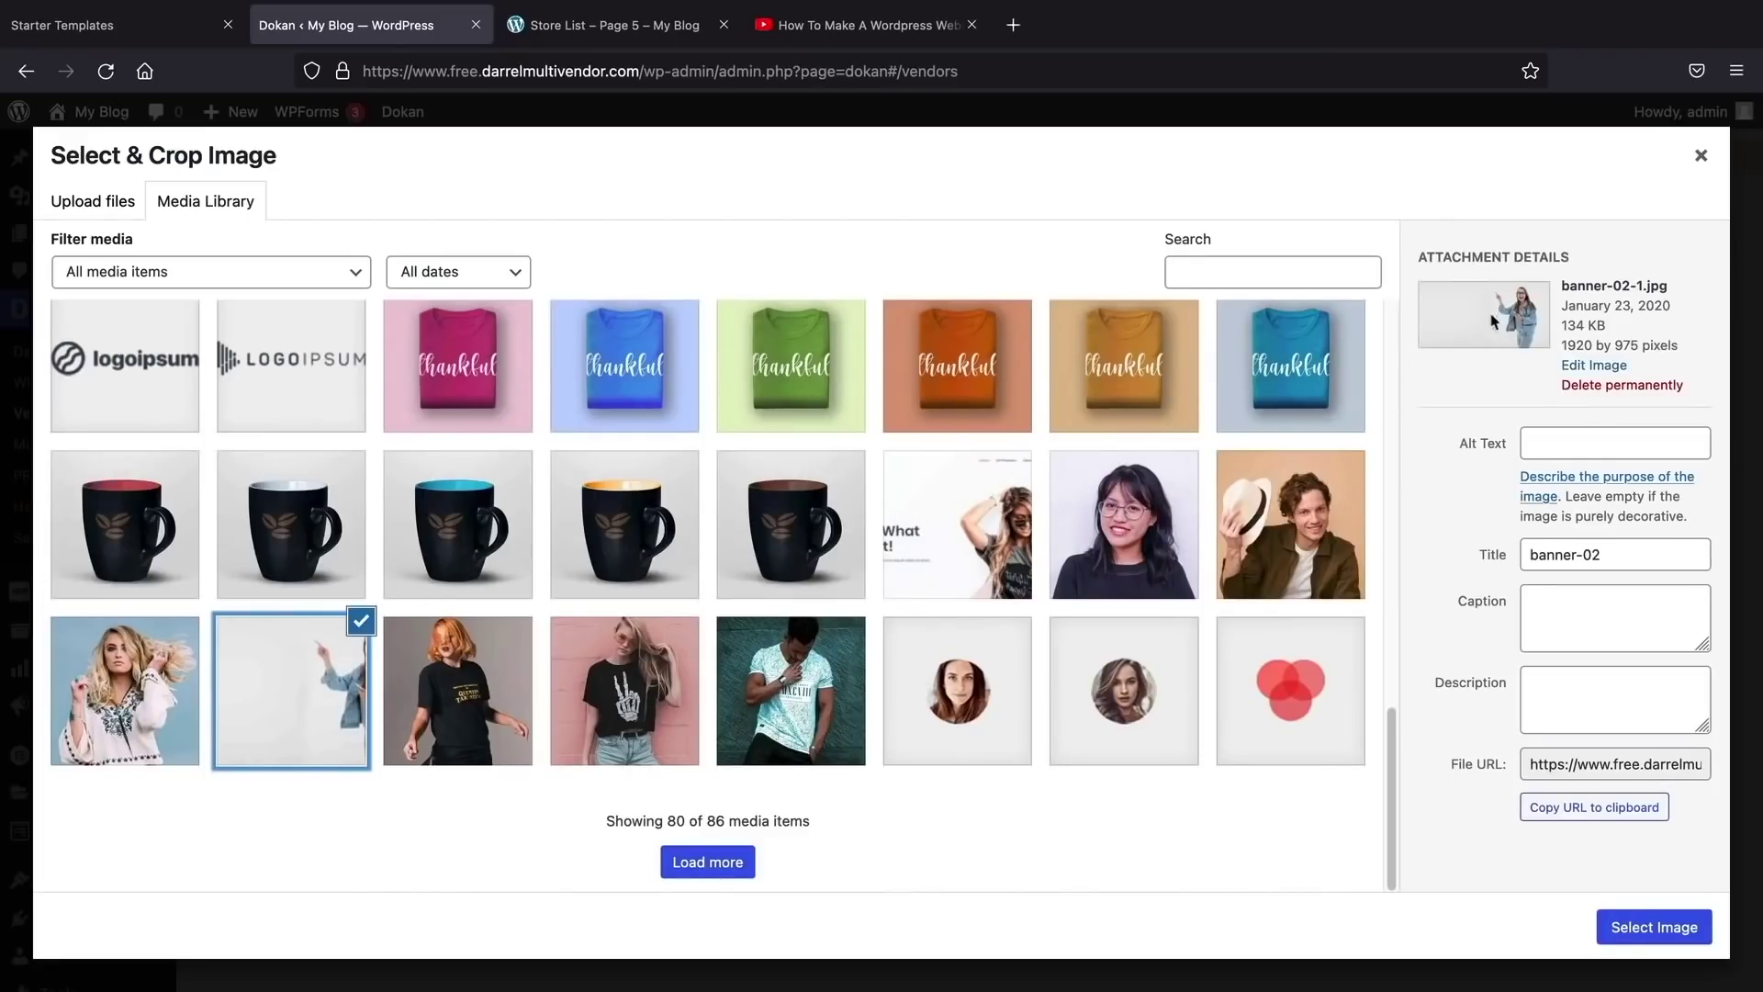
click(1635, 930)
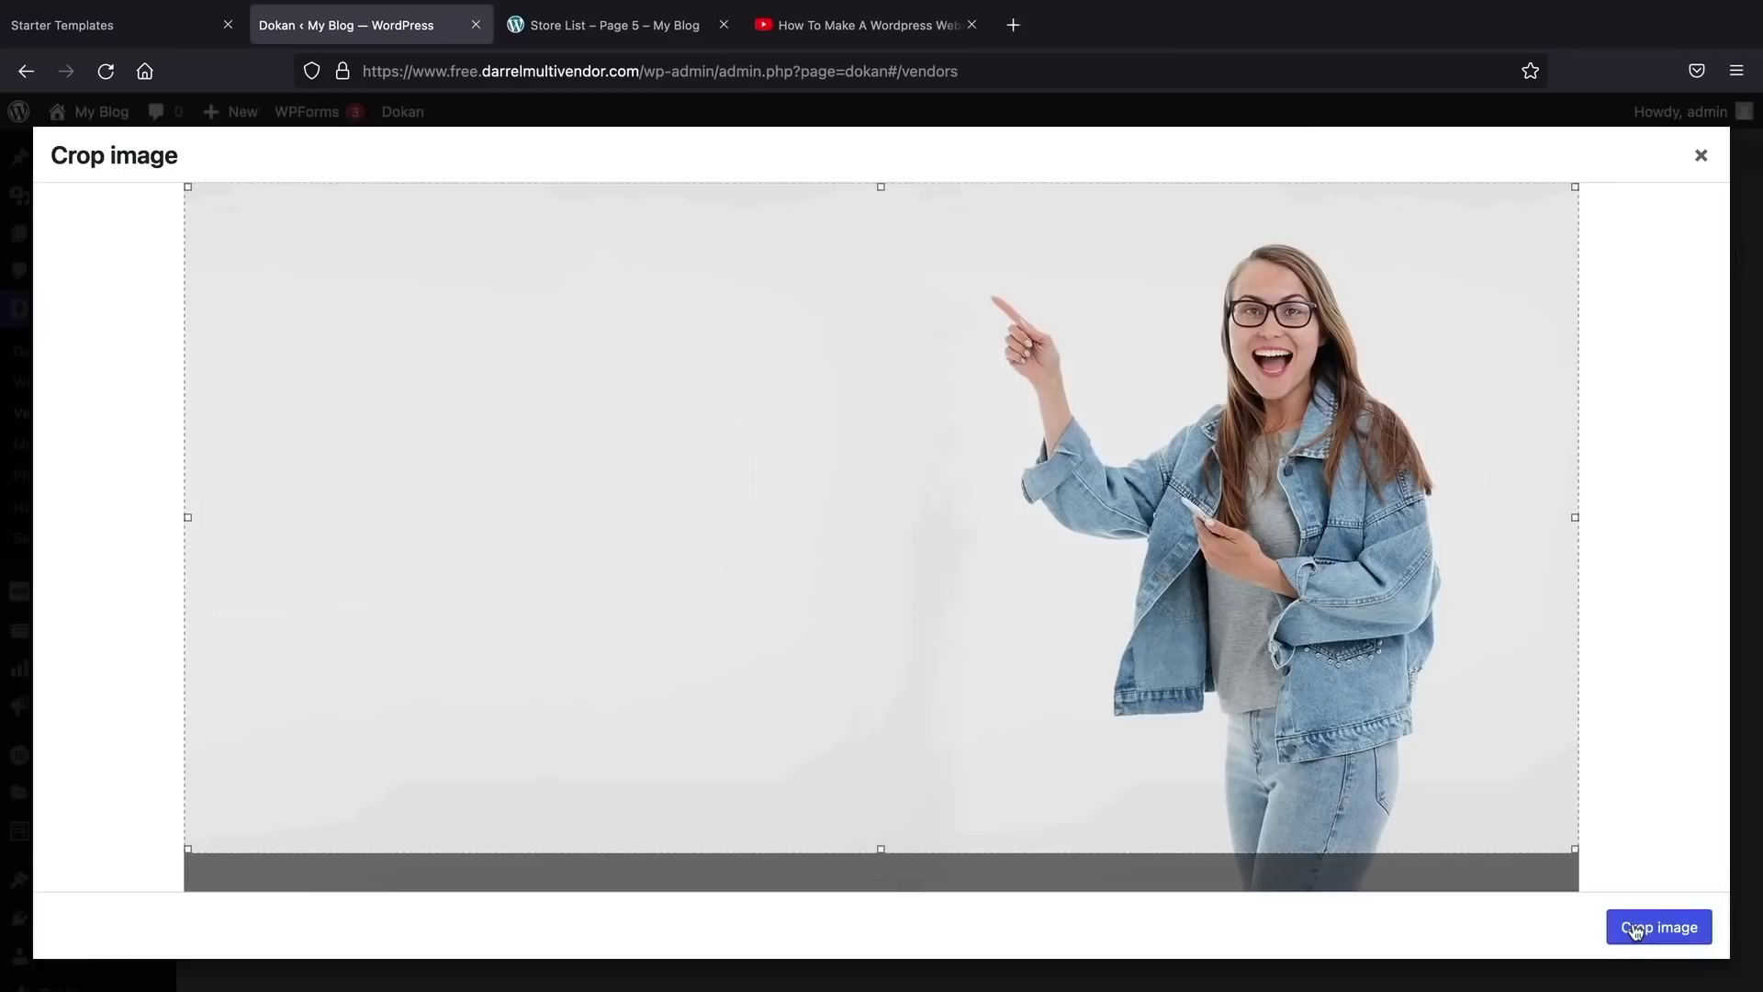
drag(1465, 745, 1457, 774)
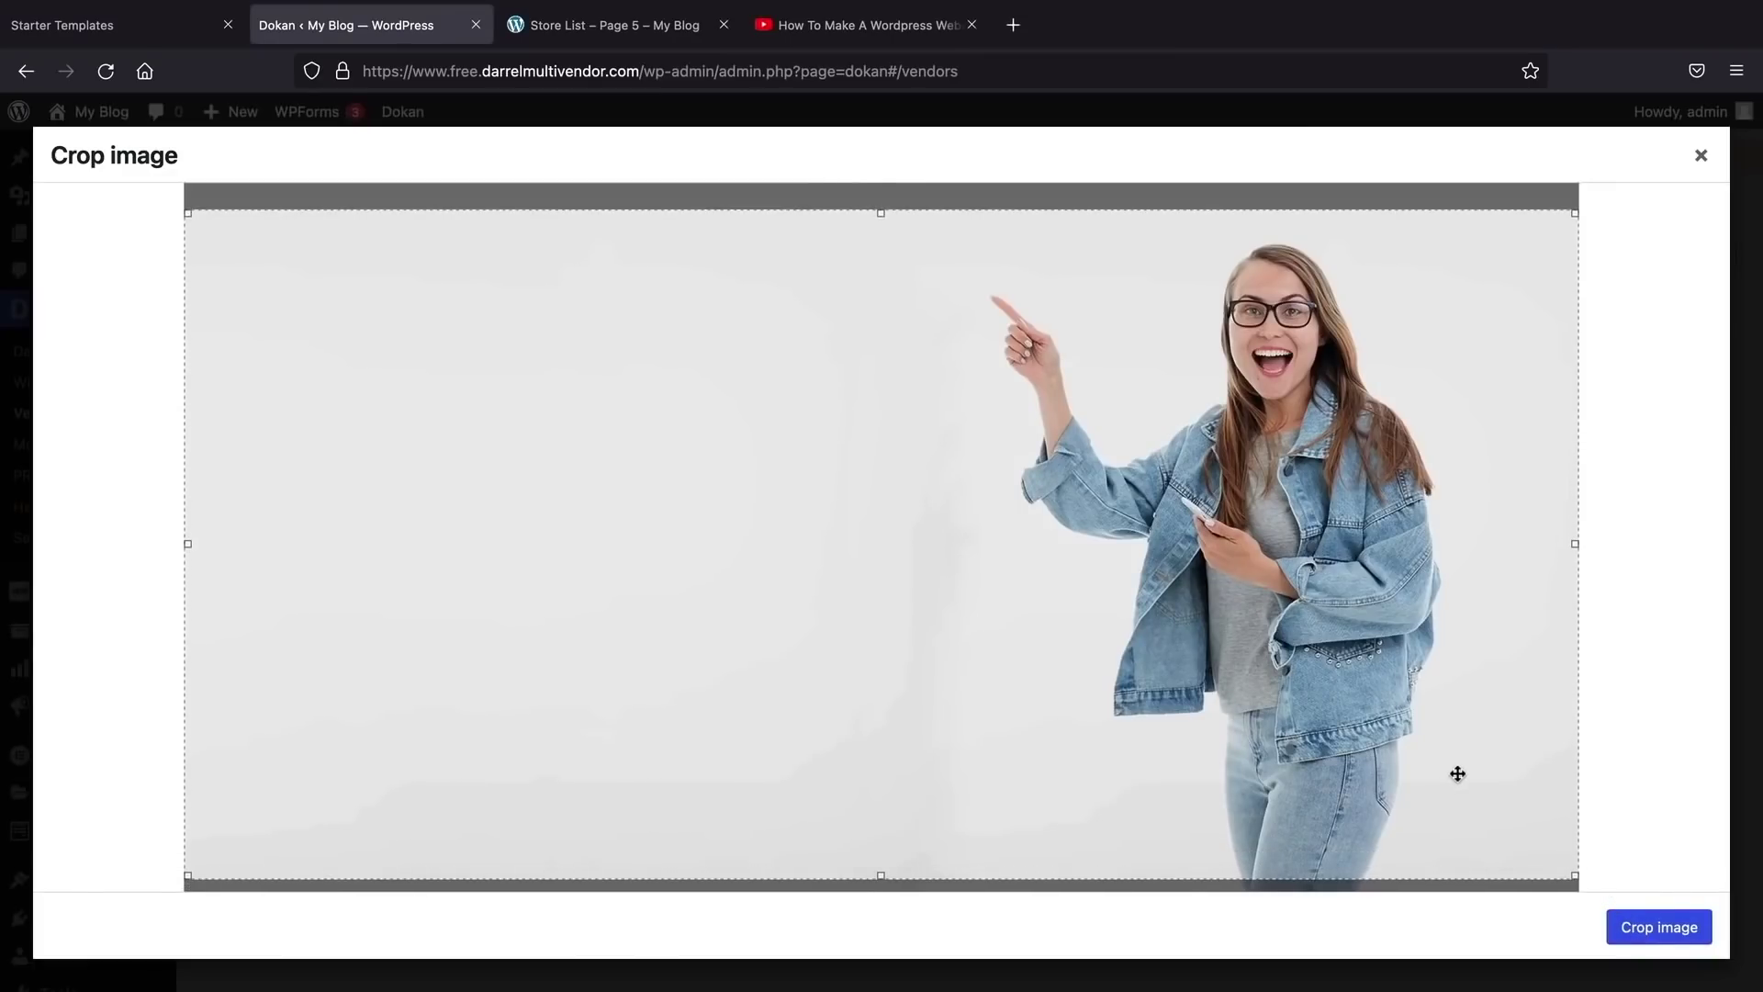
click(1654, 933)
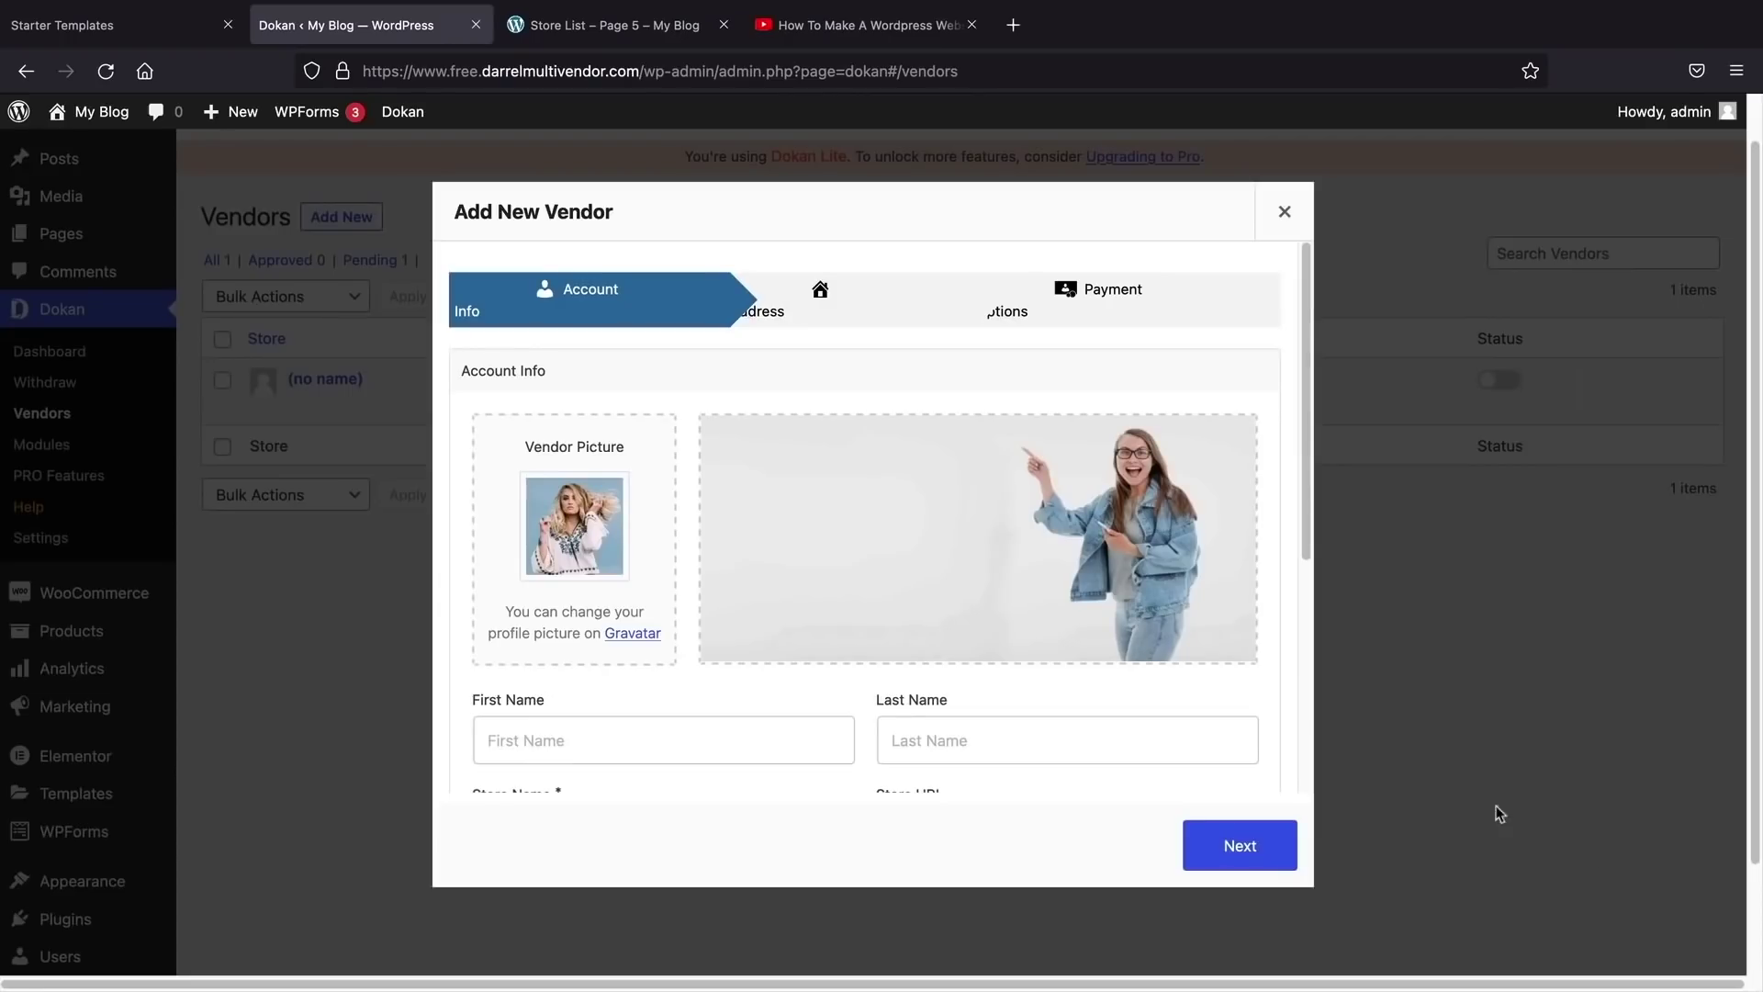
Step: Enter the vendor's first name, last name and store name, keeping the auto-filled store URL
scroll(1019, 496, down, 2)
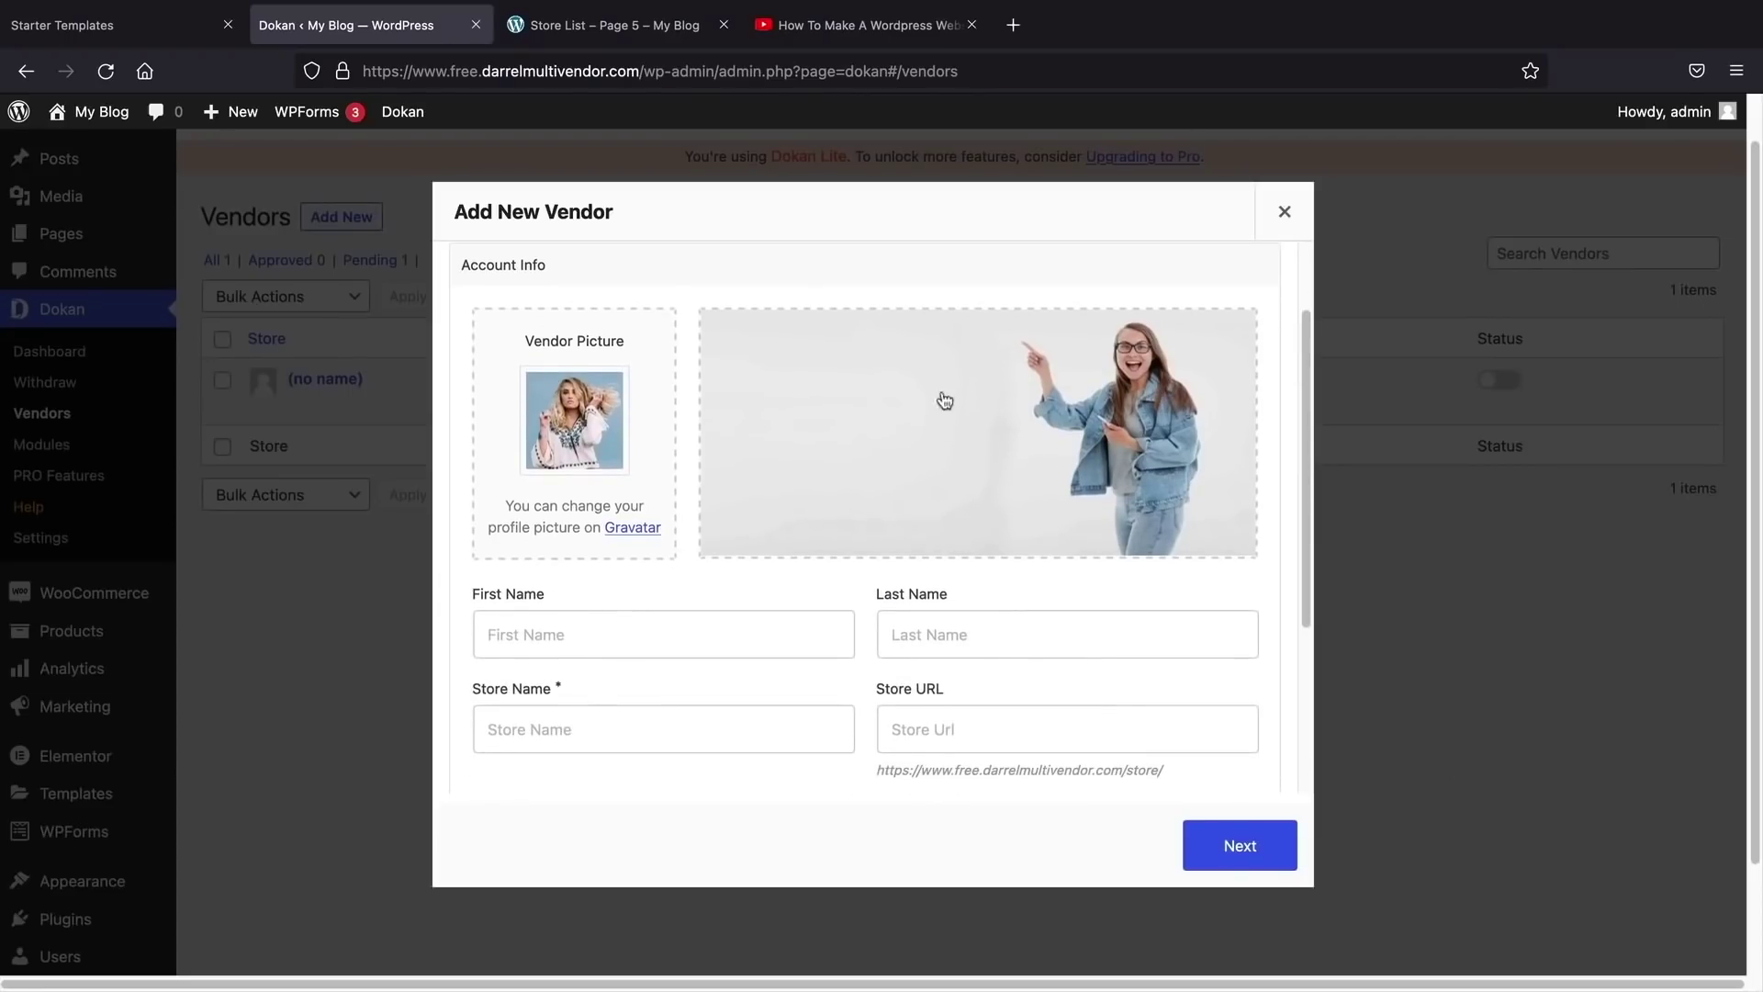
scroll(634, 621, down, 2)
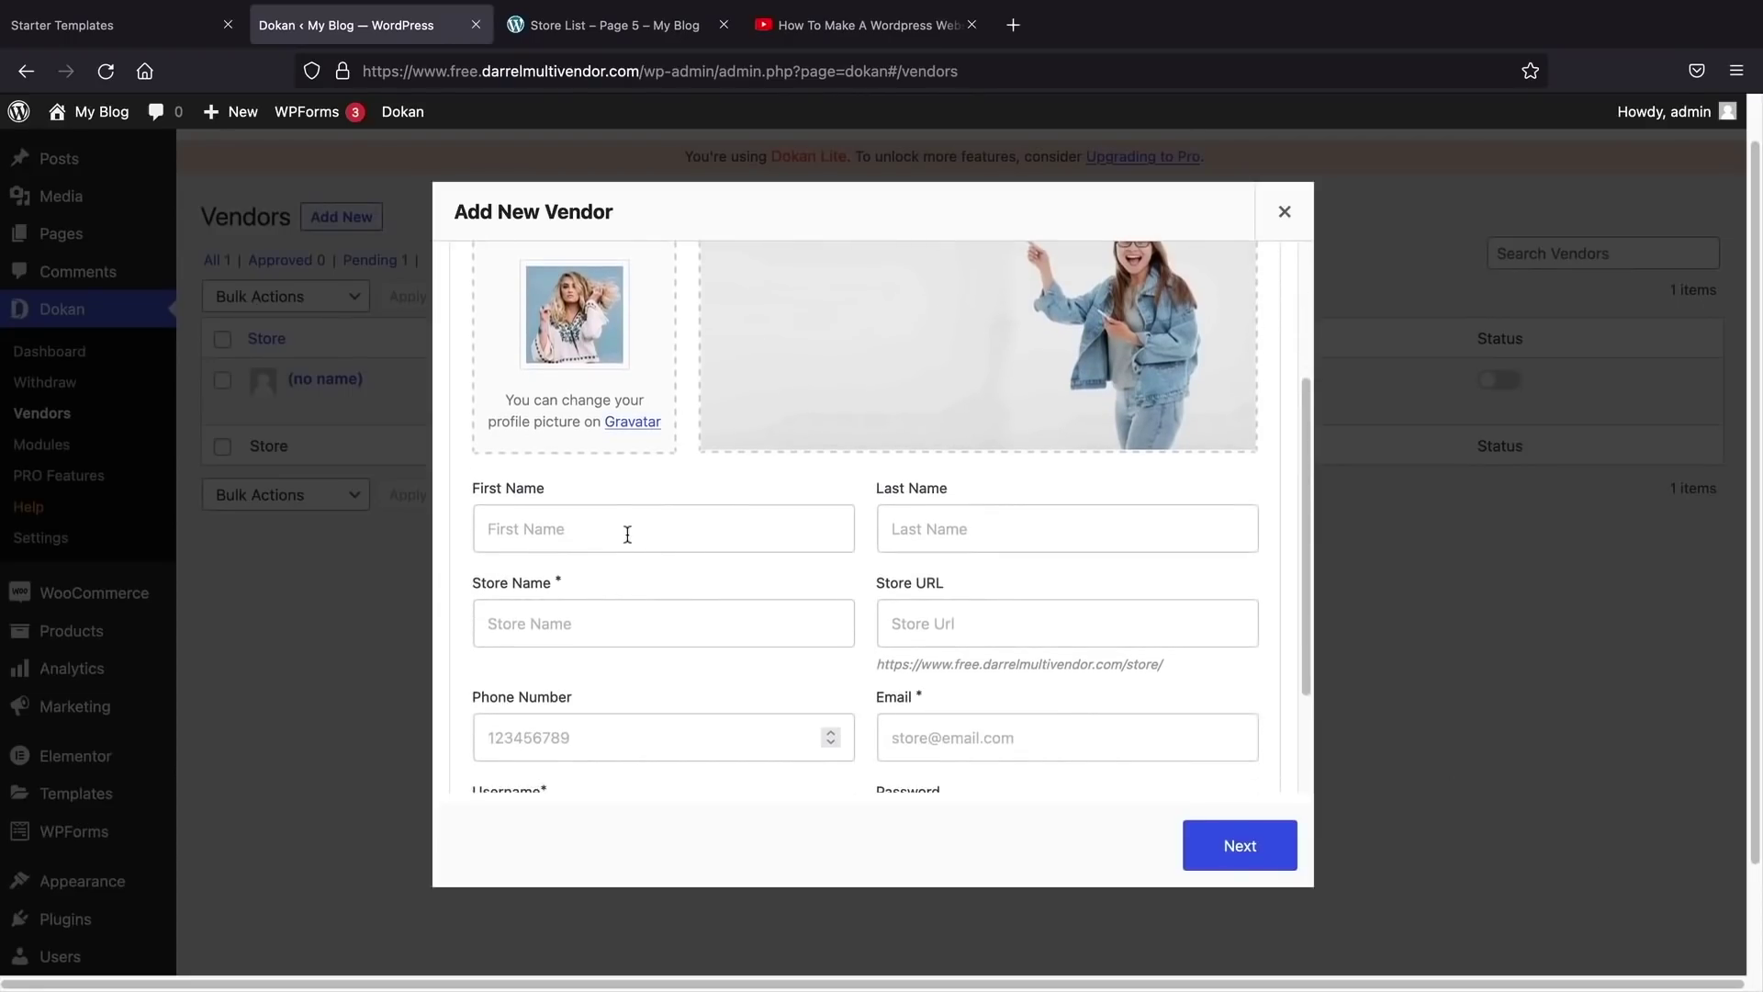
click(629, 531)
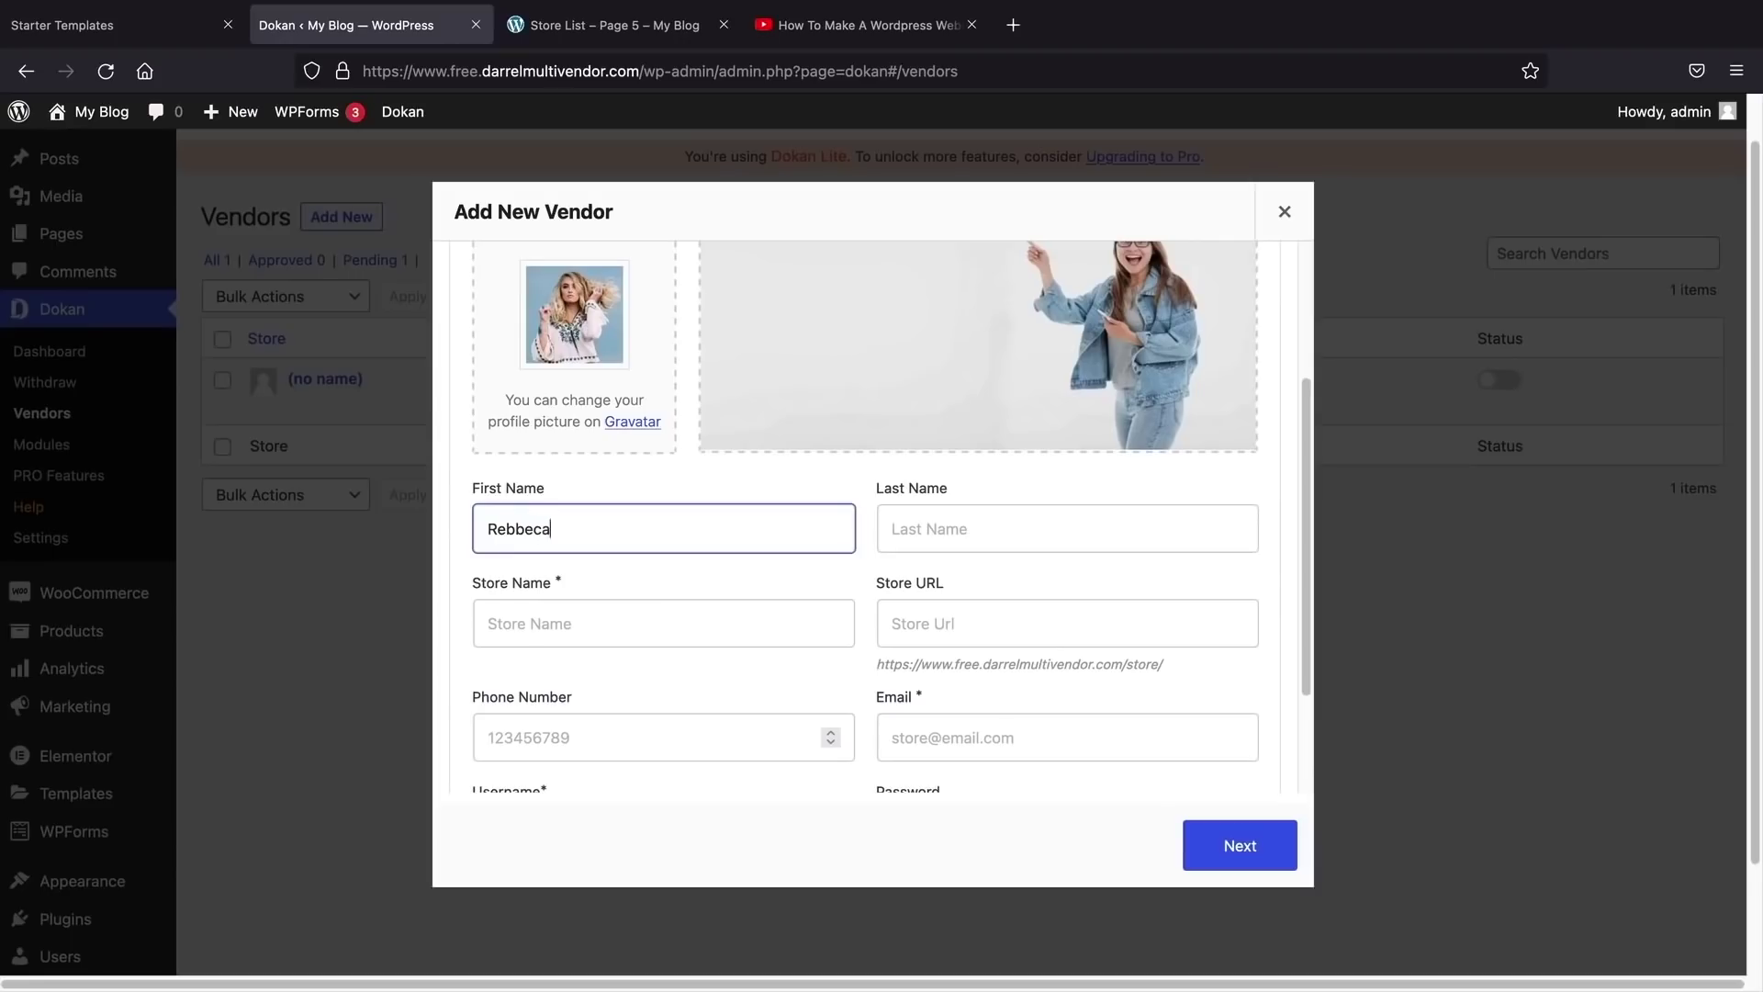
click(1067, 528)
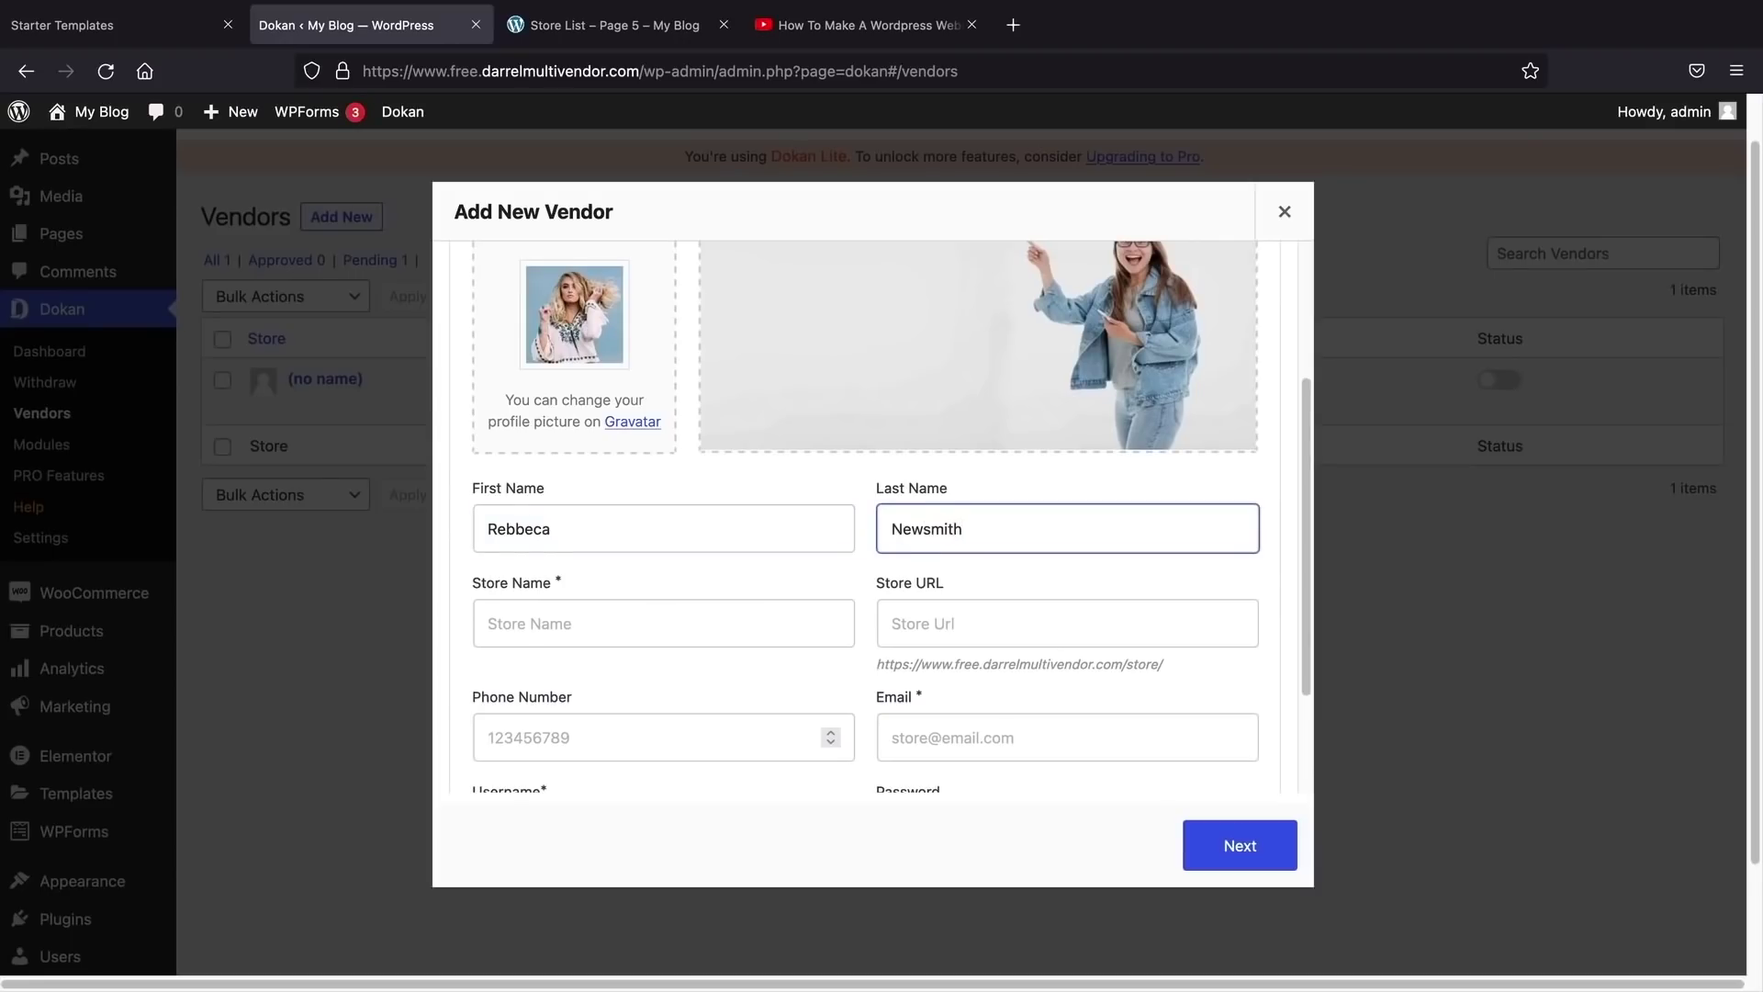
click(663, 622)
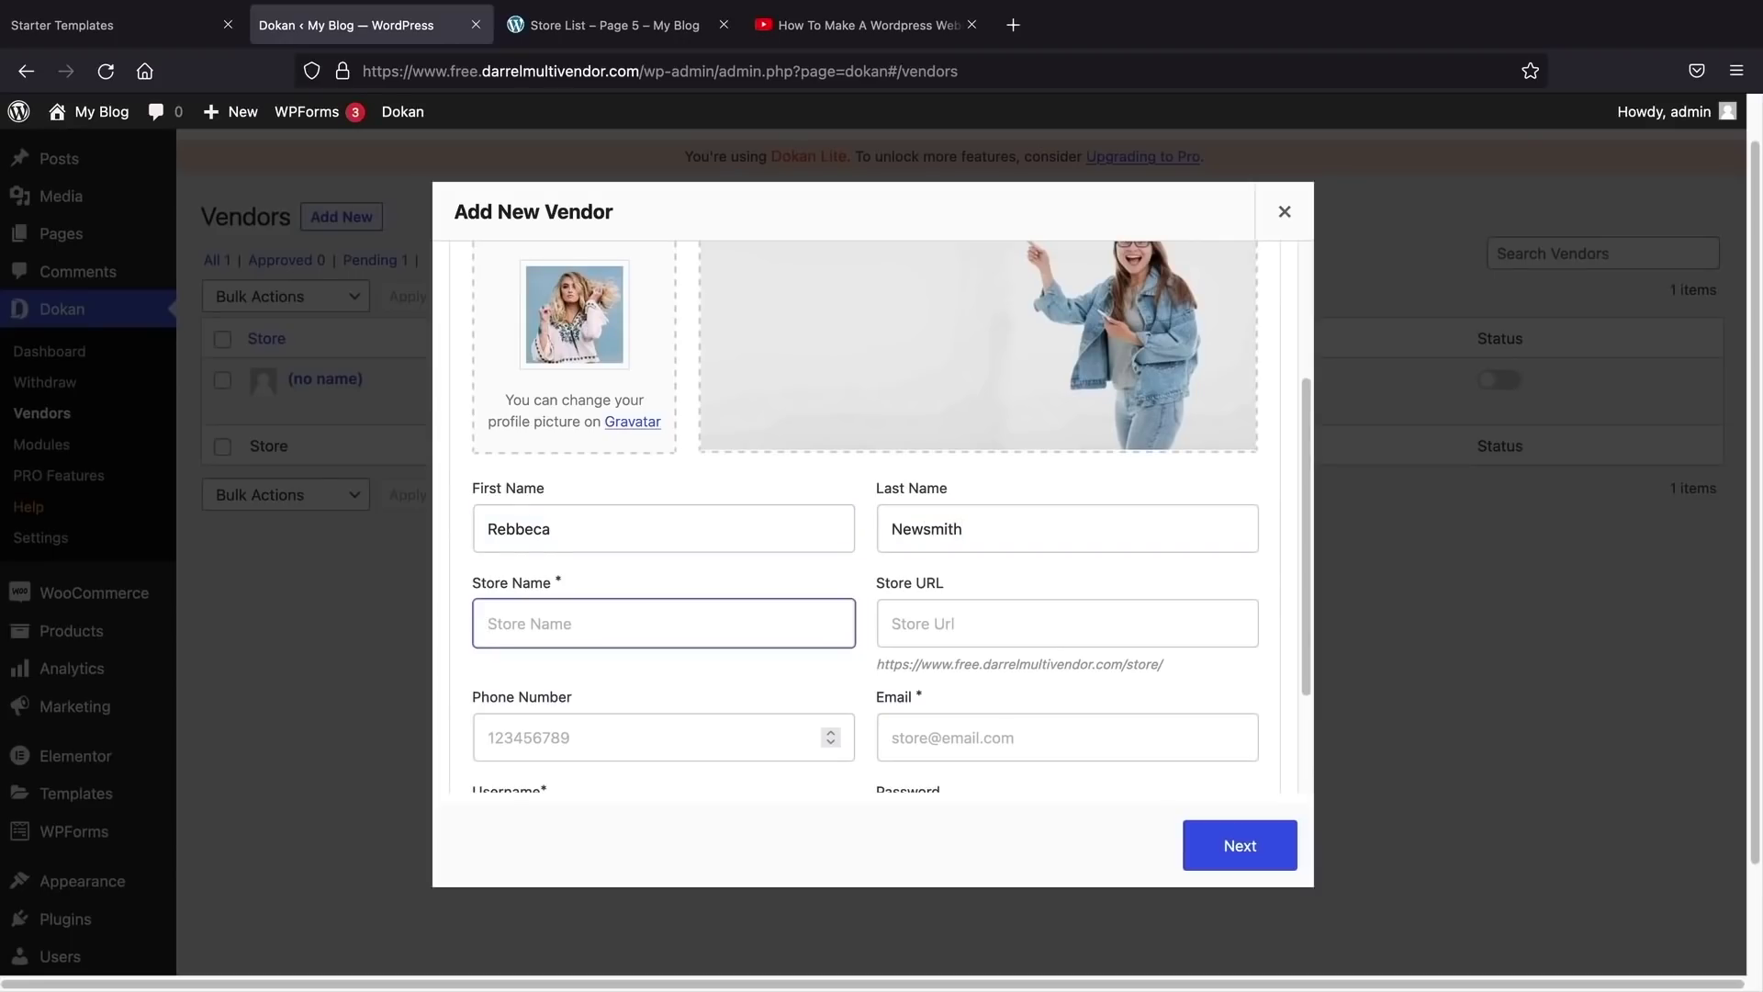
text(Becca)
key(Tab)
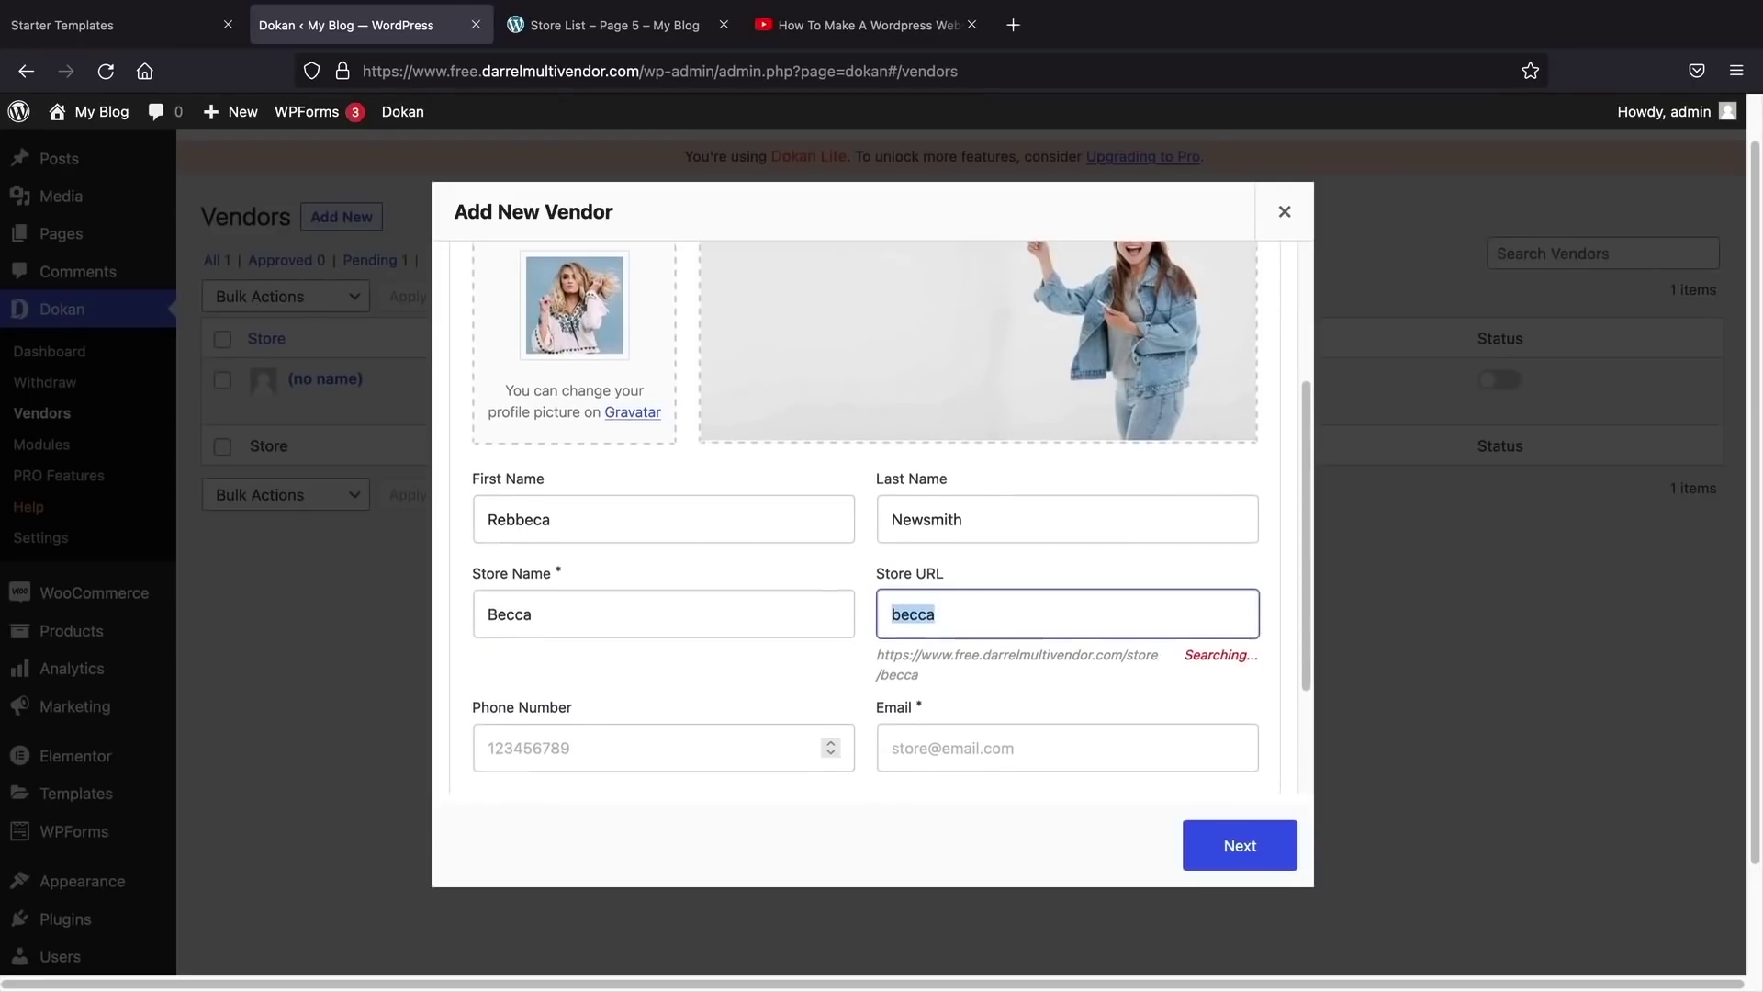
scroll(666, 616, down, 3)
Step: Fill in the vendor's phone number, e-mail address and username
click(666, 615)
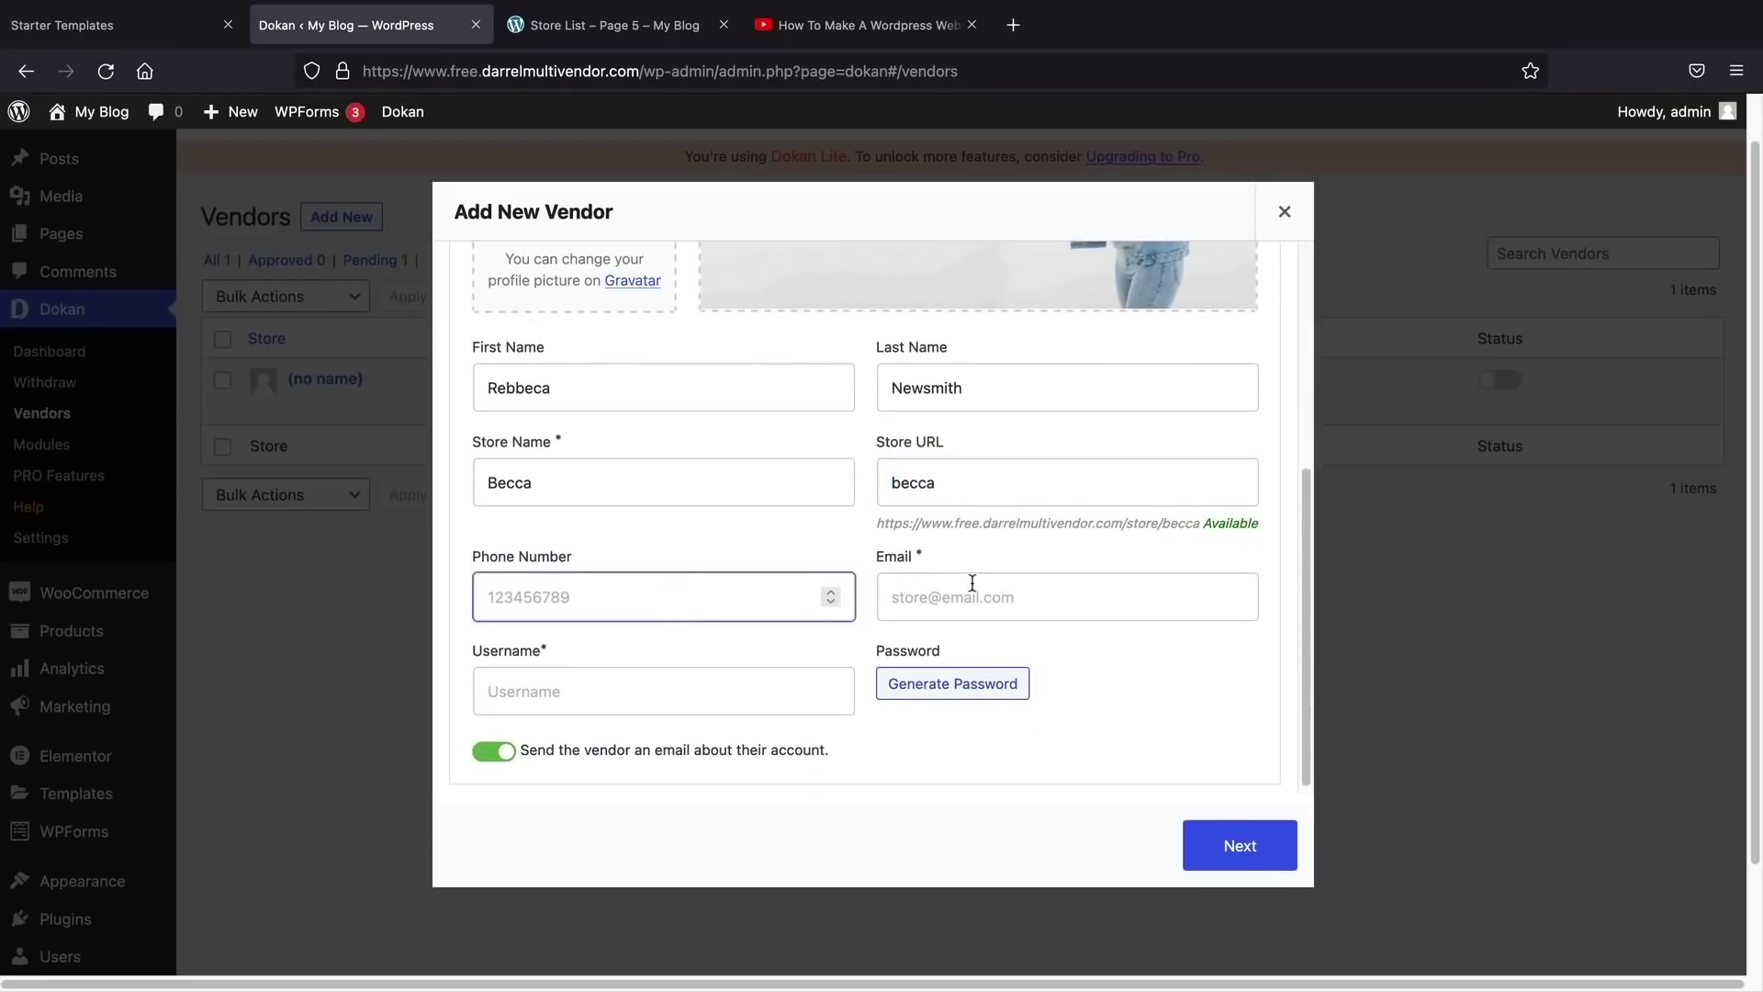
click(1066, 597)
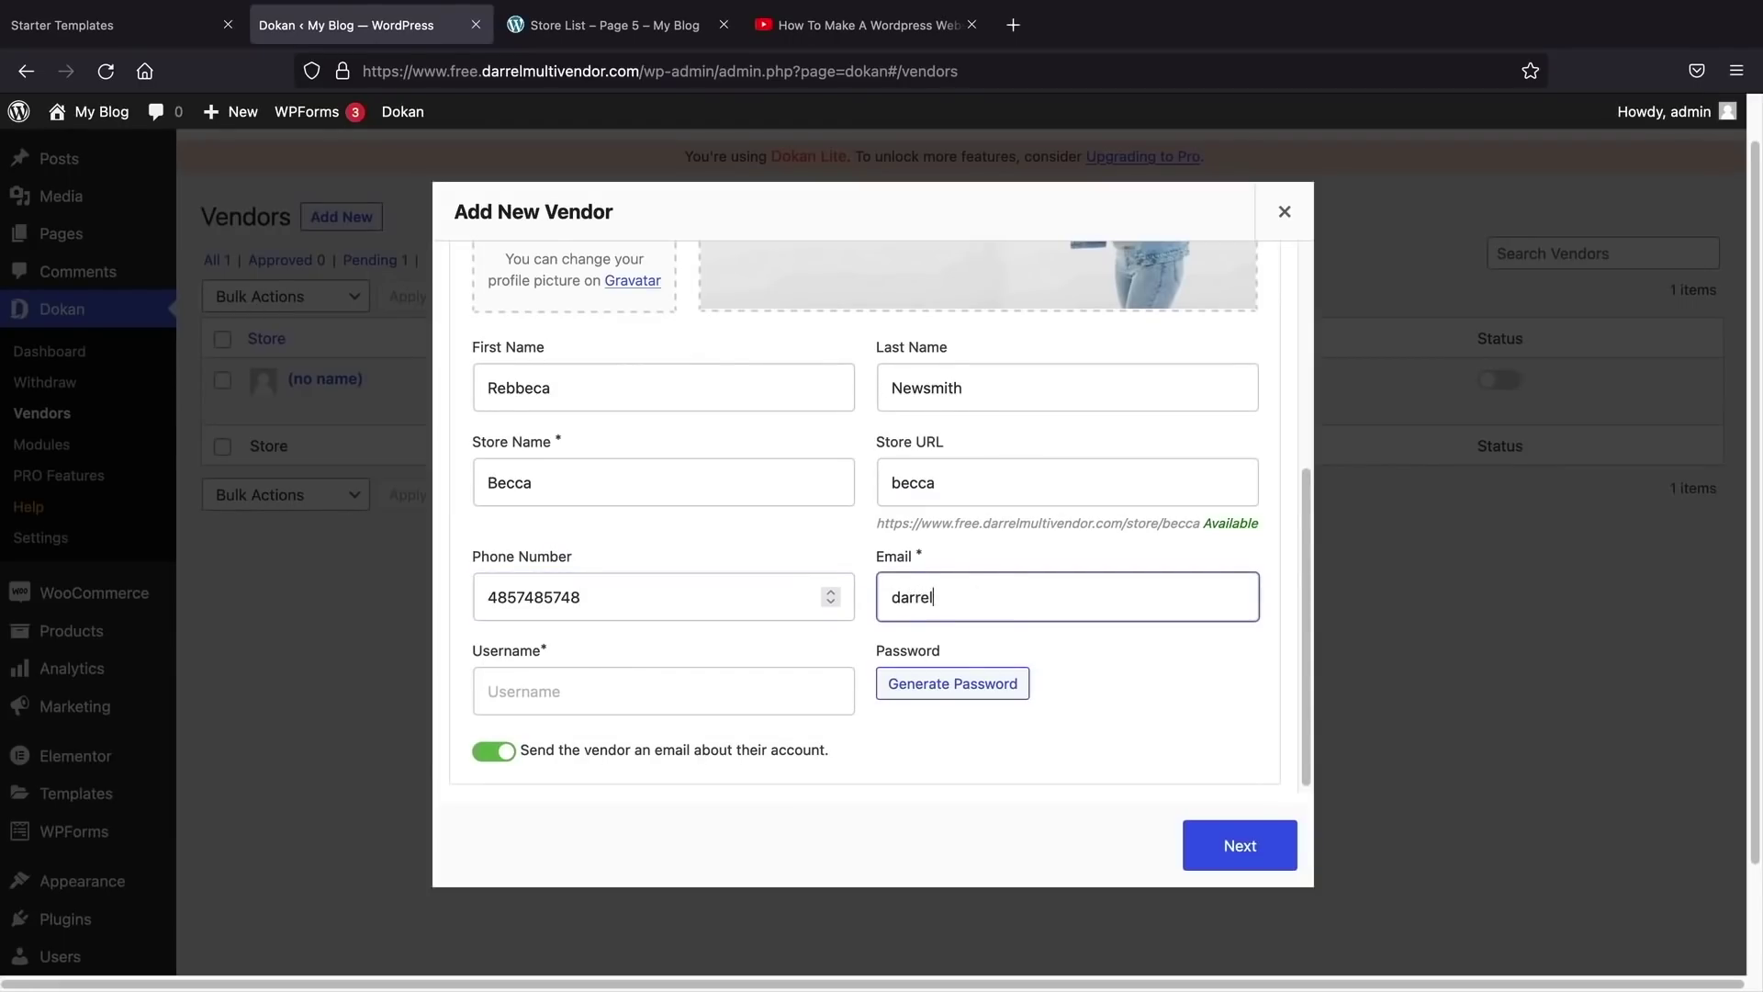
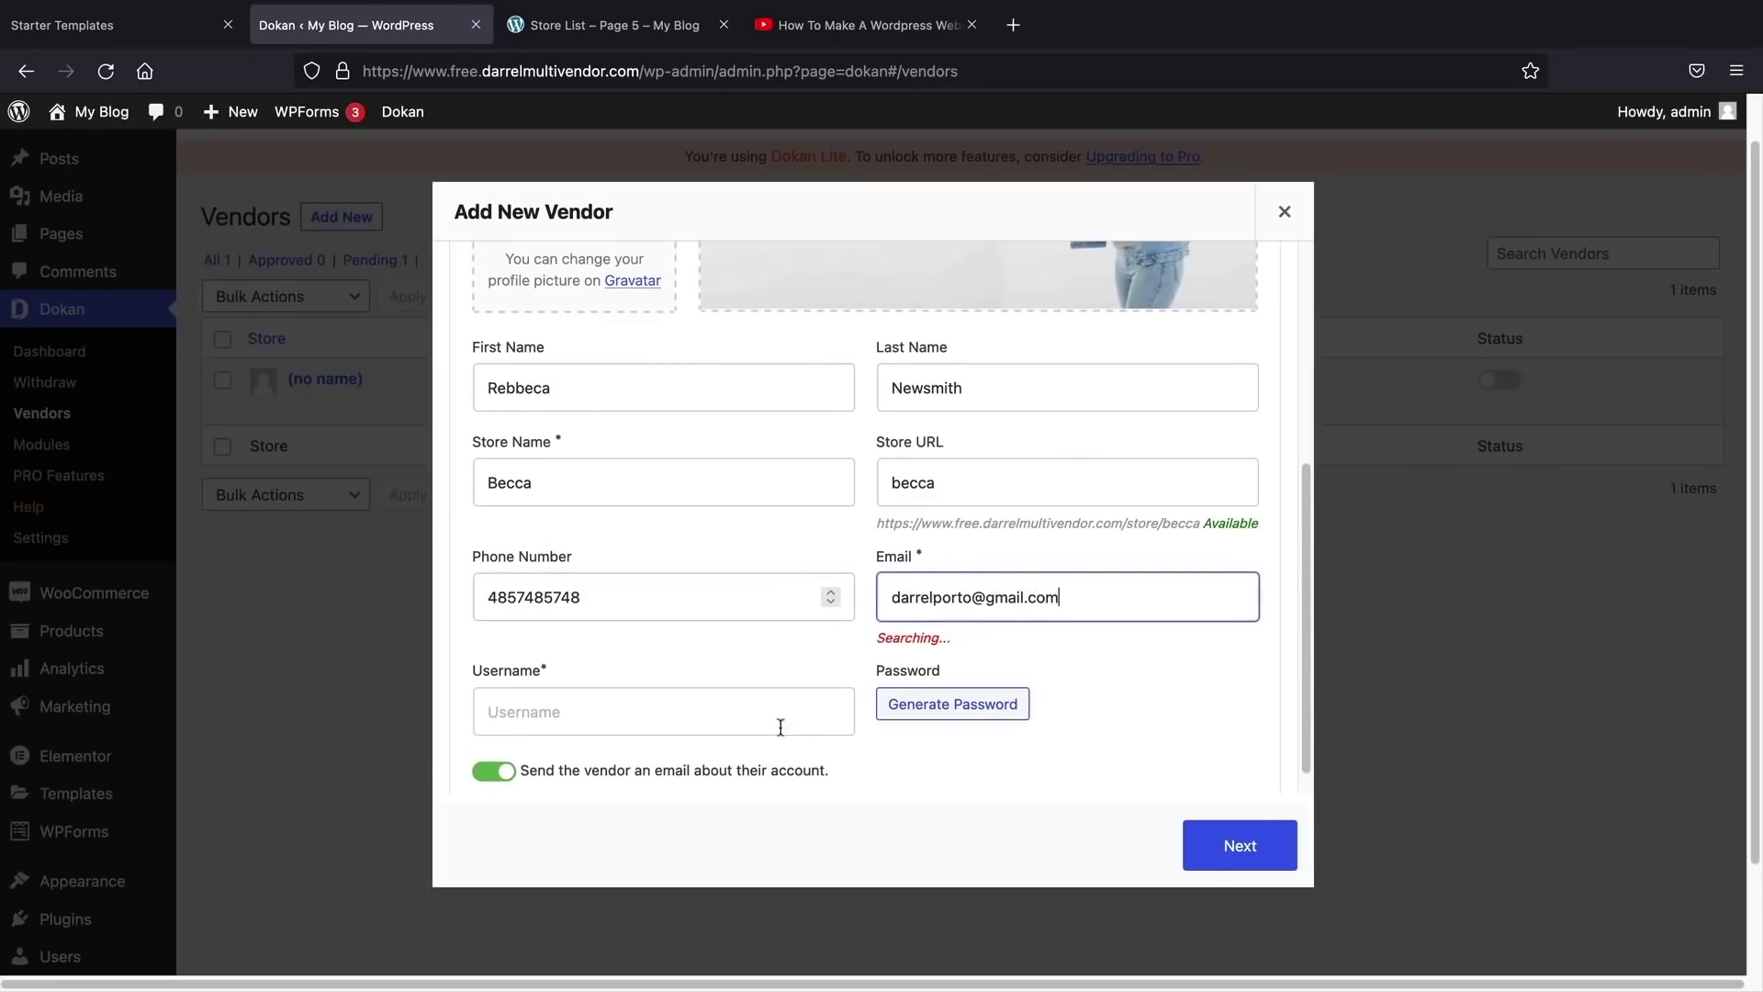
click(635, 713)
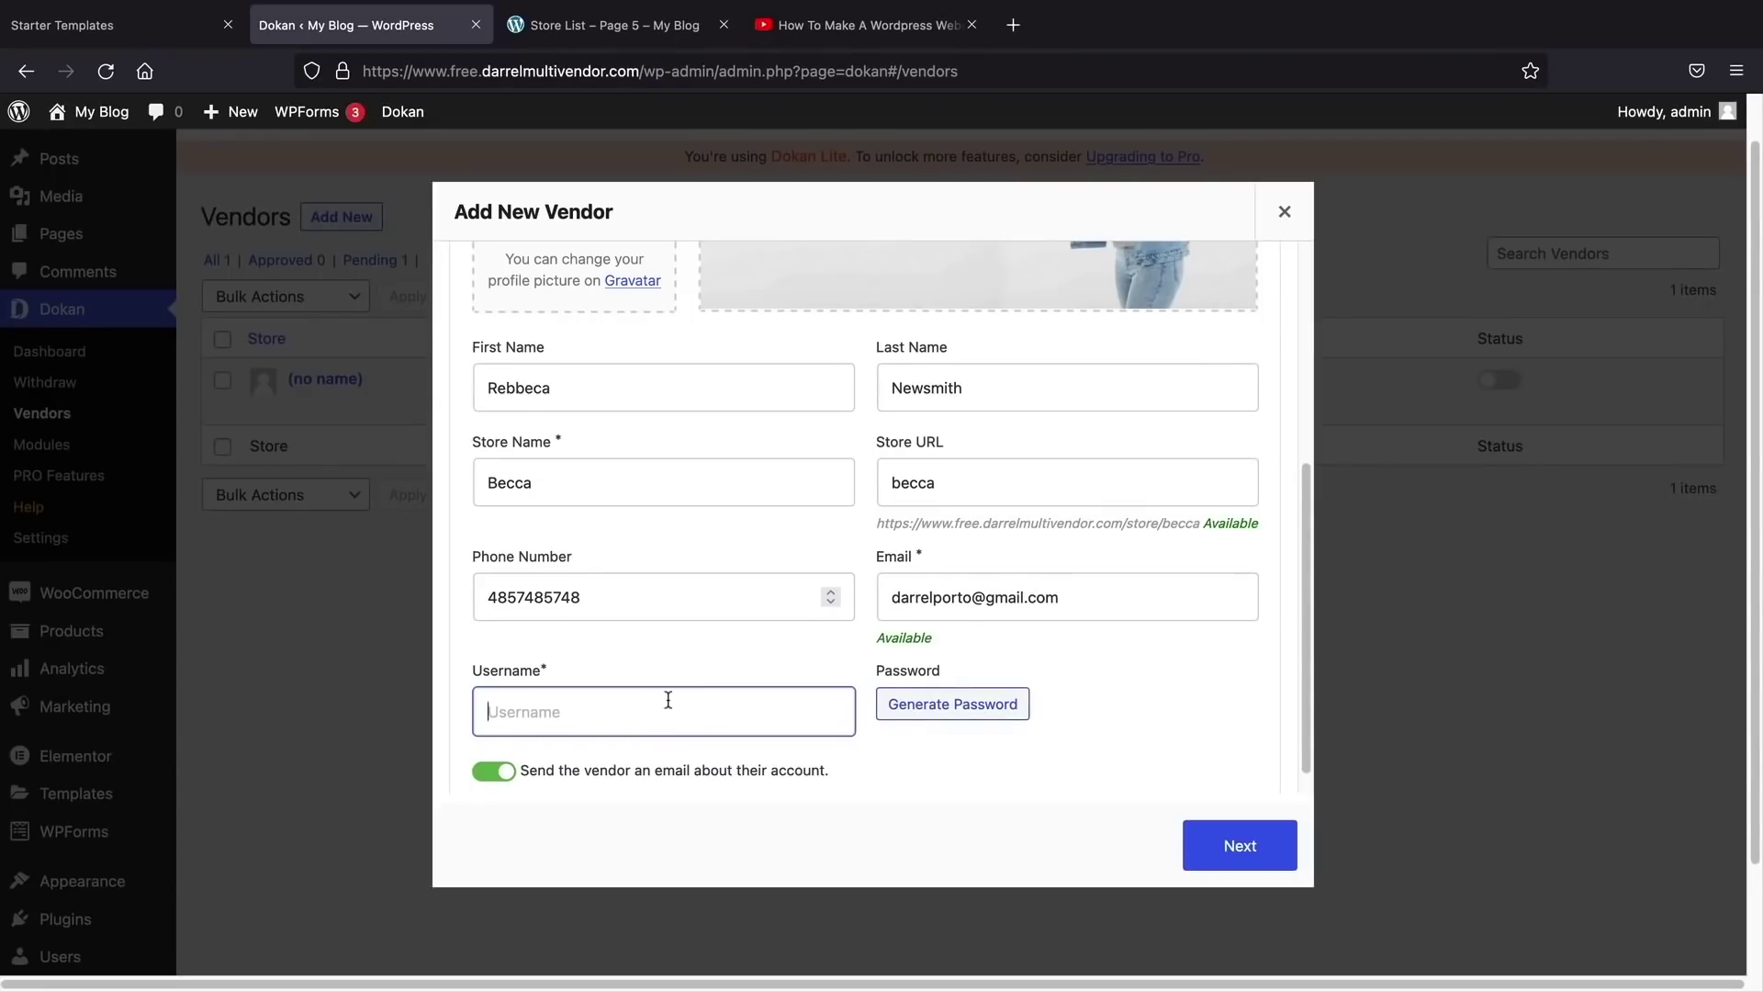
text(becca store)
key(Tab)
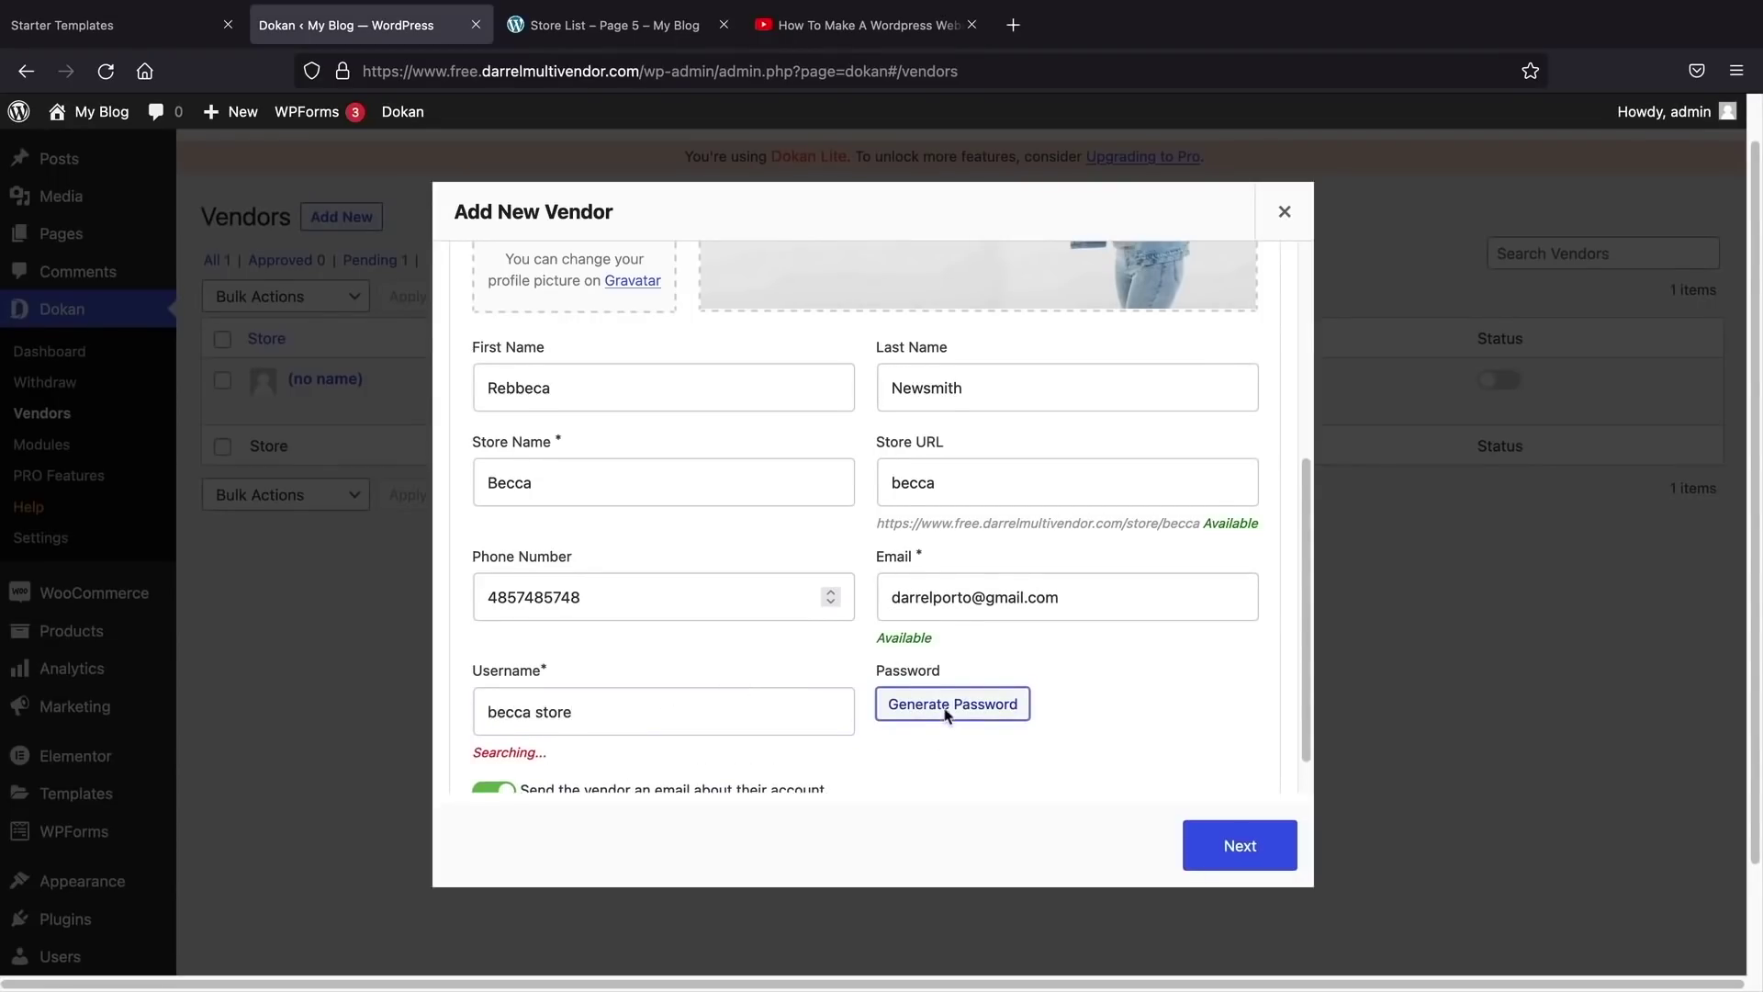
Step: Check the e-mail, generate a password, and replace it with your own password
scroll(948, 717, down, 2)
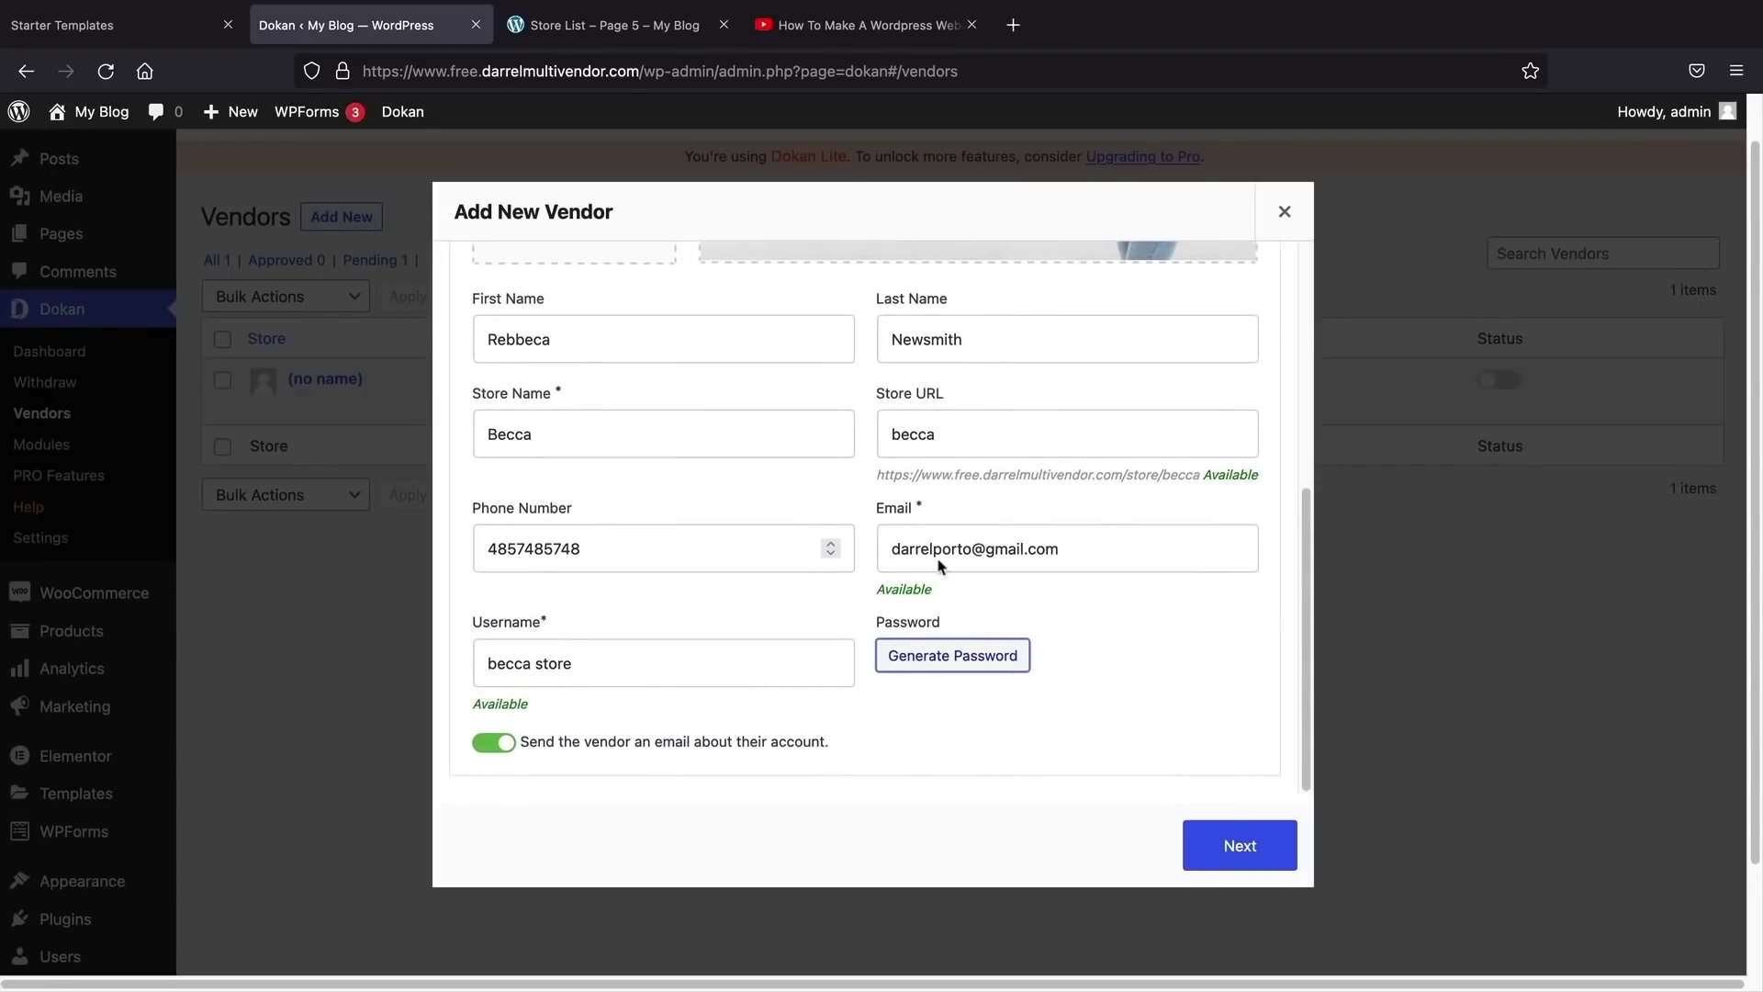
click(1077, 557)
drag(1077, 558, 881, 557)
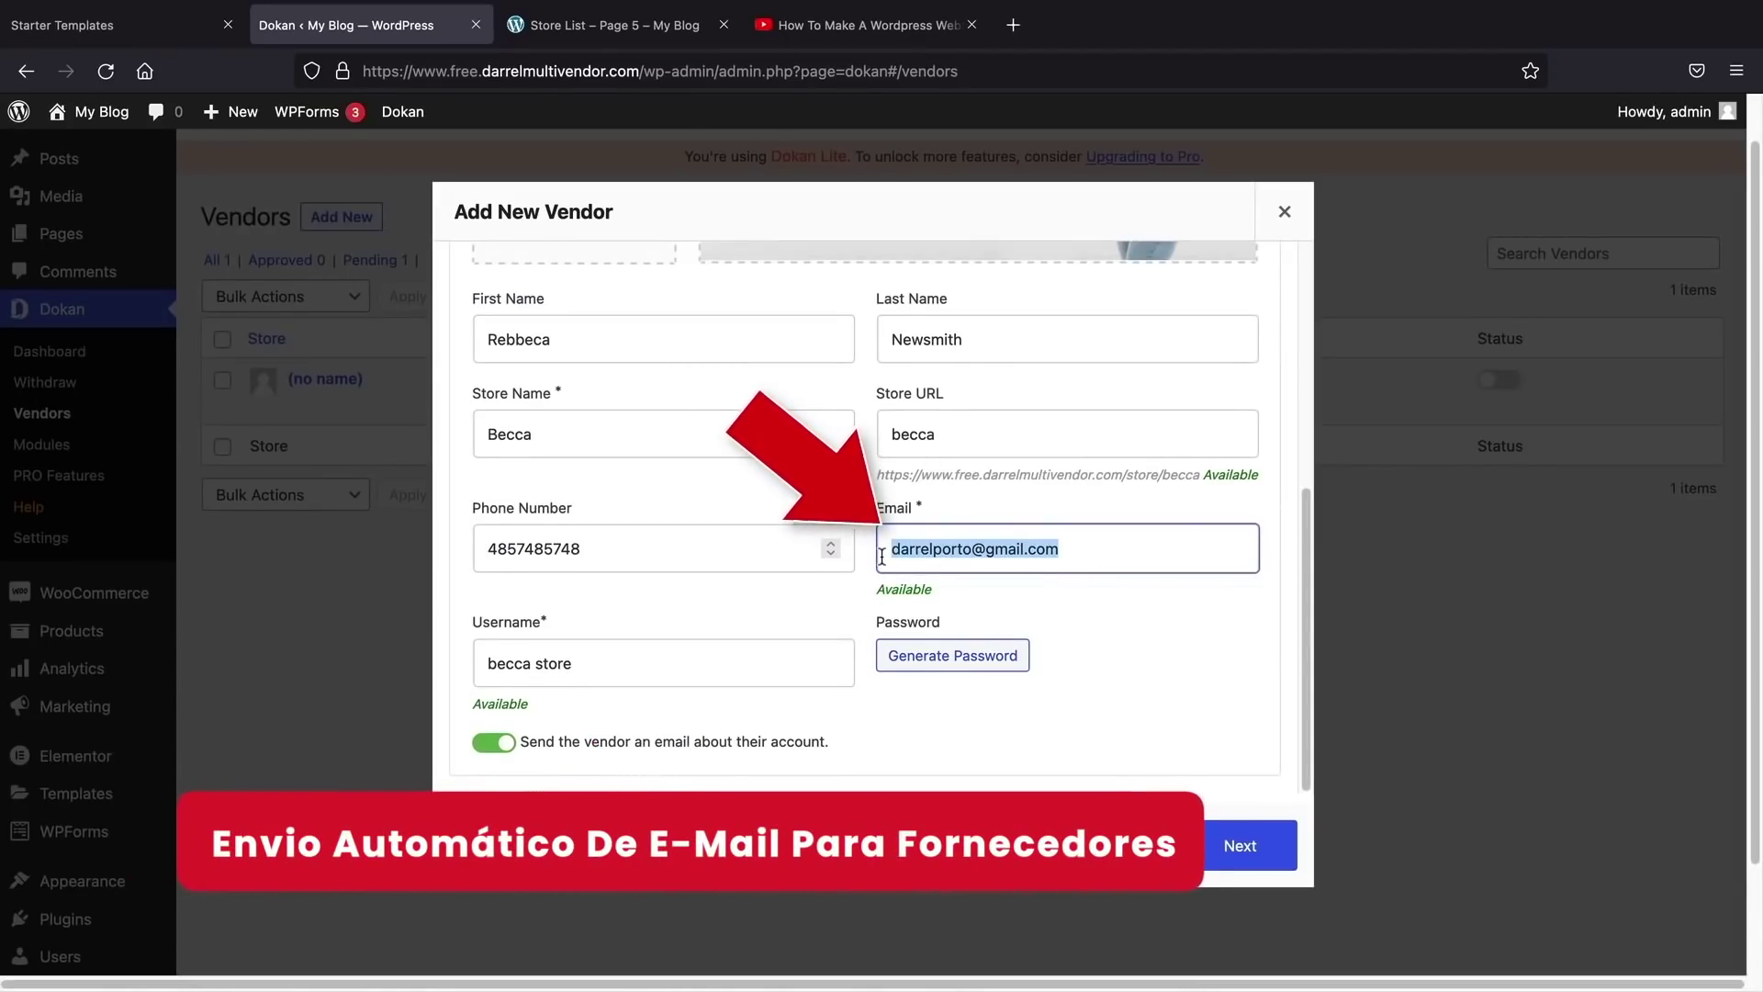
click(962, 653)
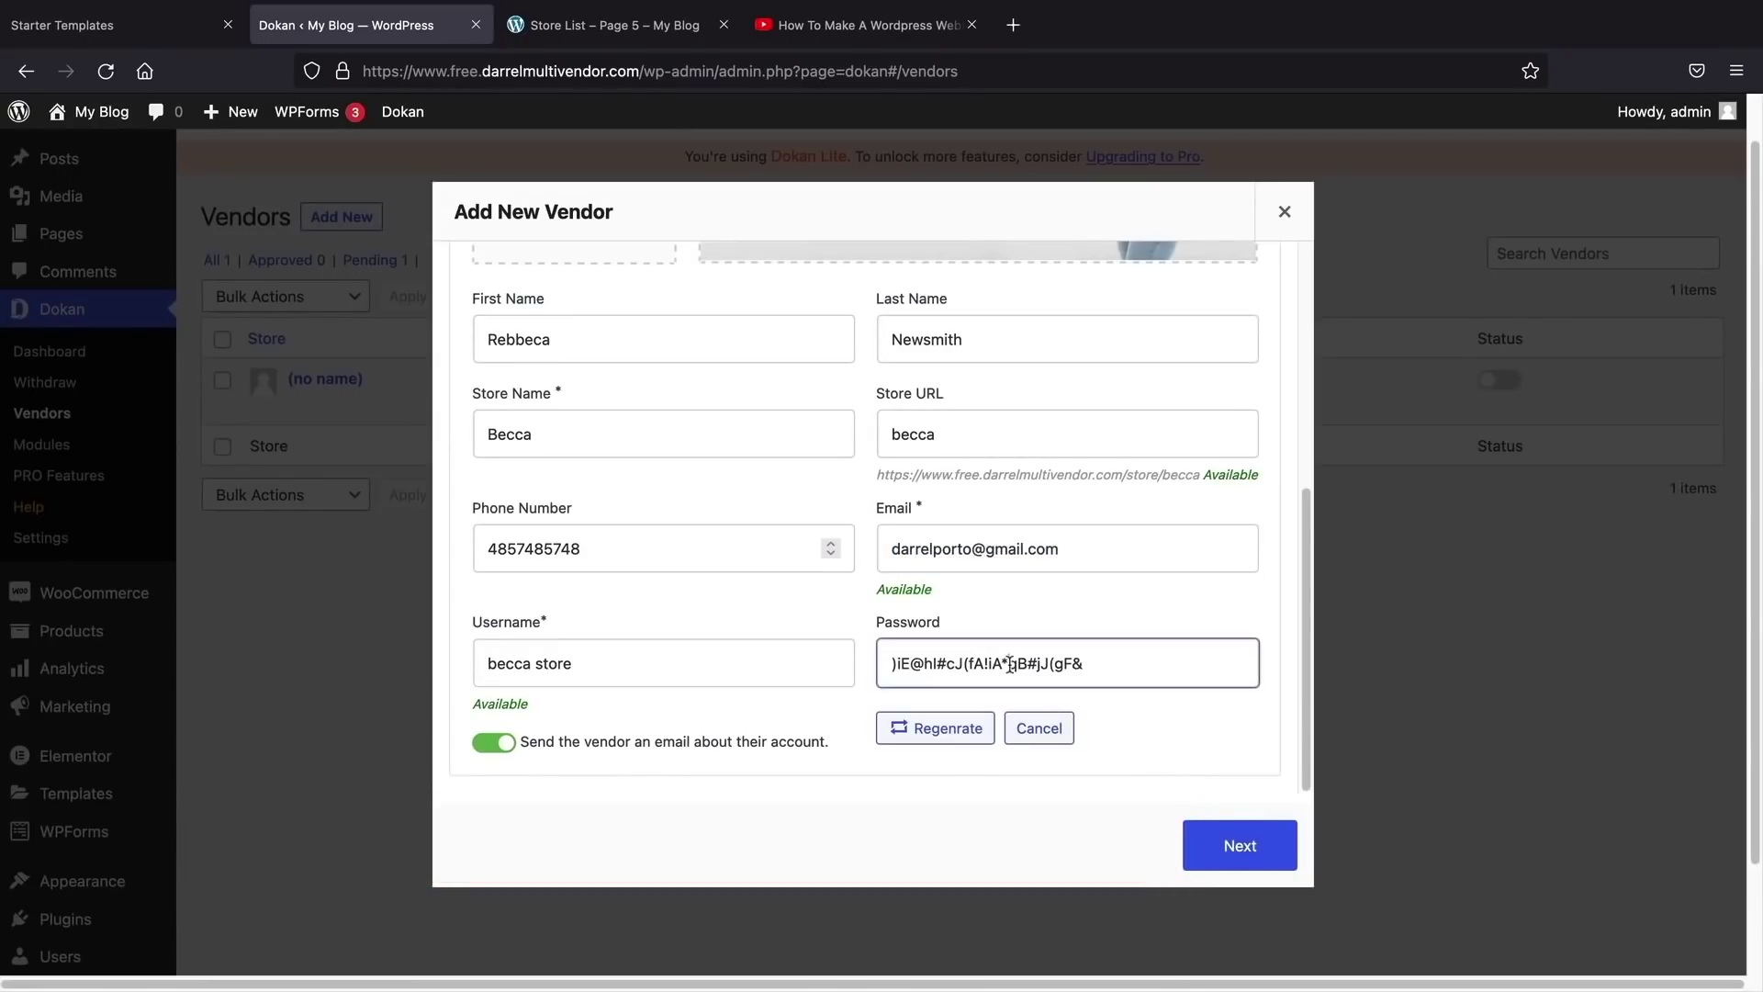
triple_click(1011, 665)
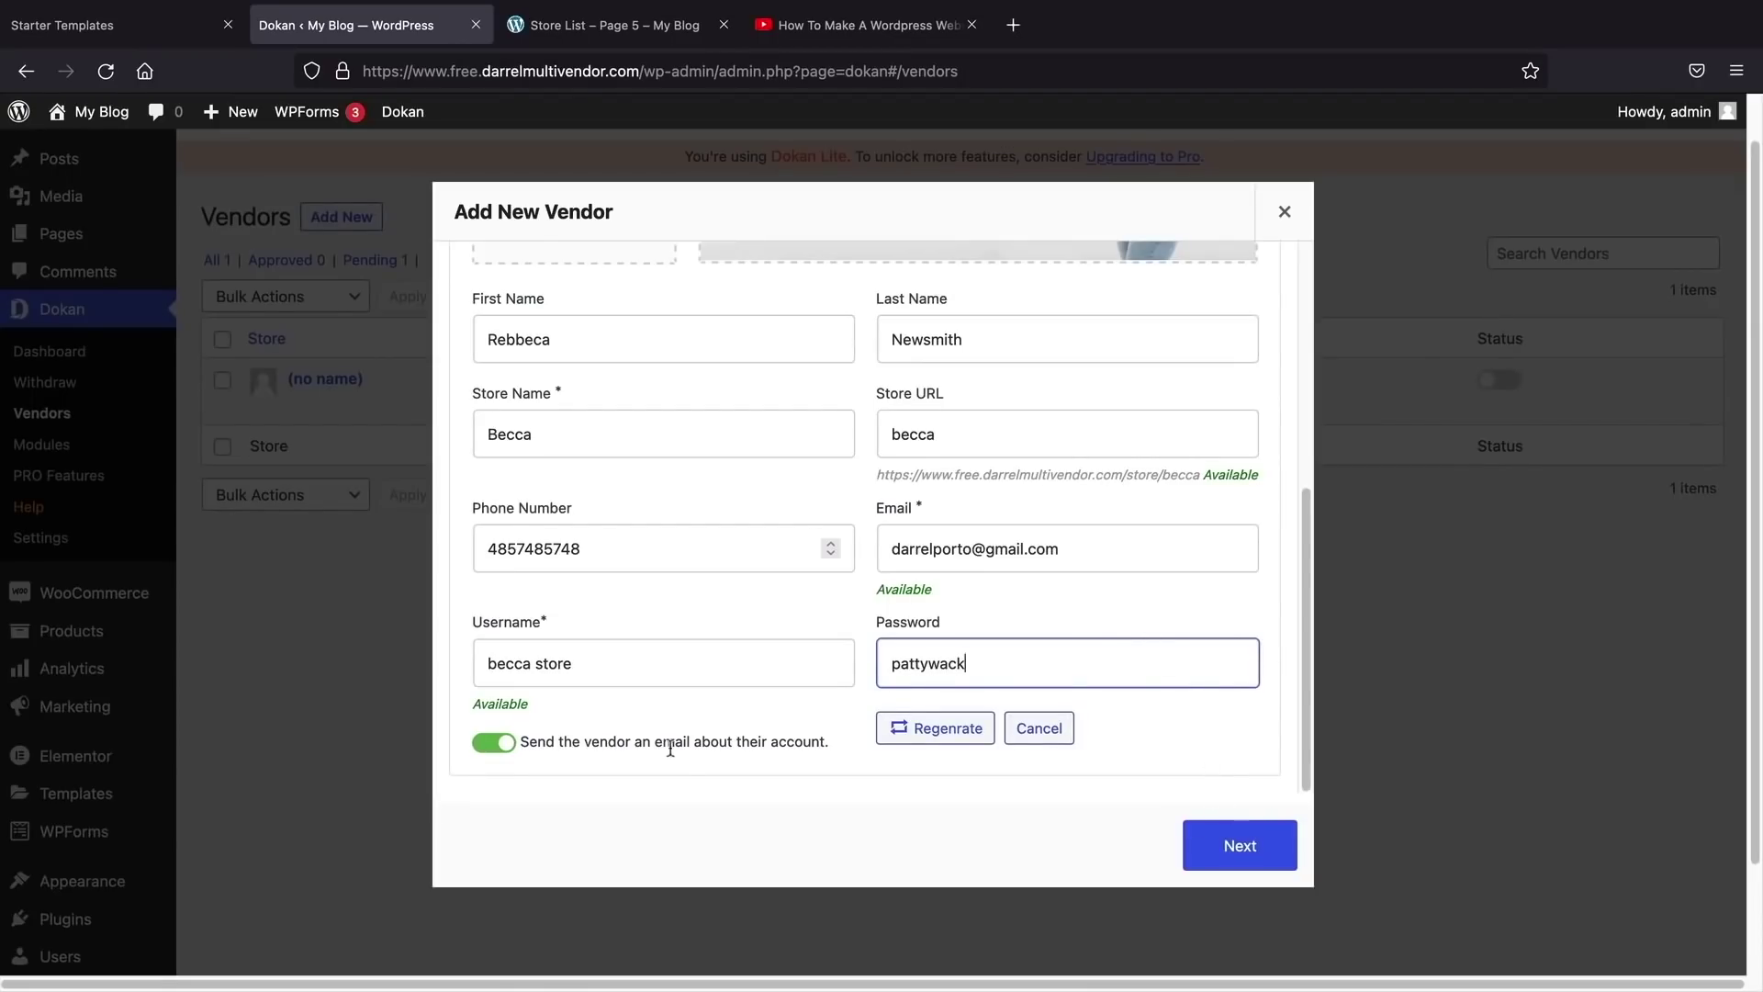
Step: Skip the blank Address step to reach Payment Options, briefly checking the live Store List
click(1240, 849)
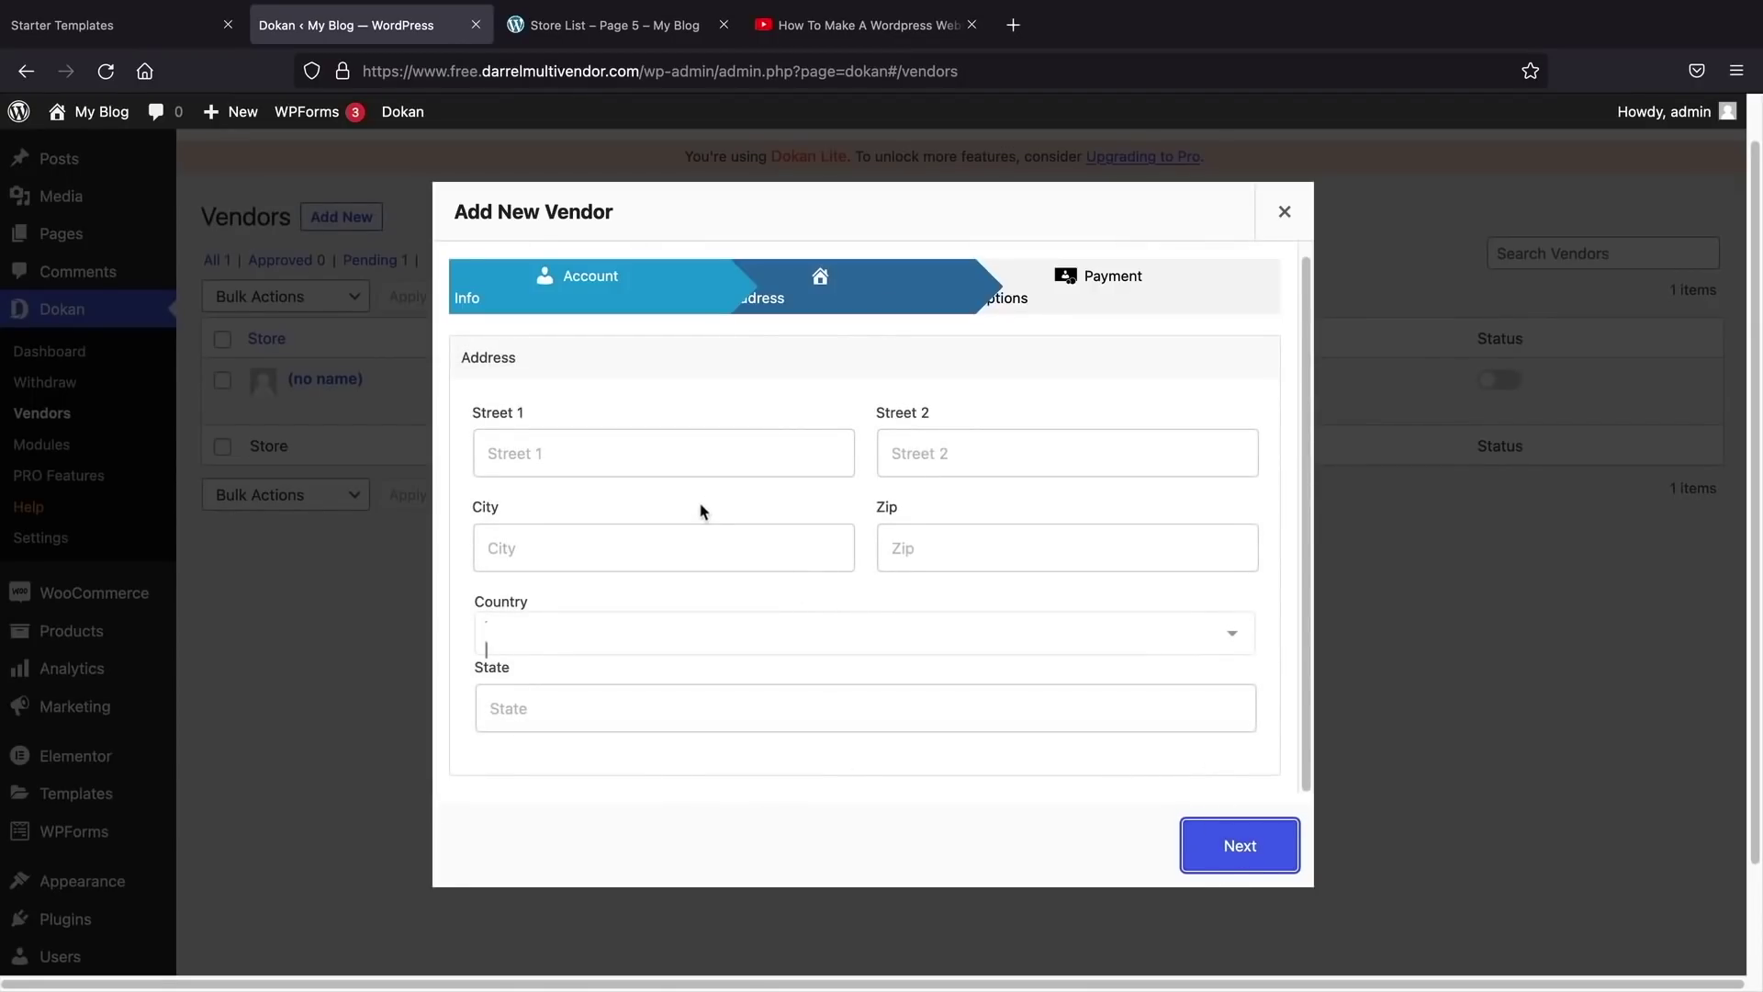
scroll(630, 566, down, 2)
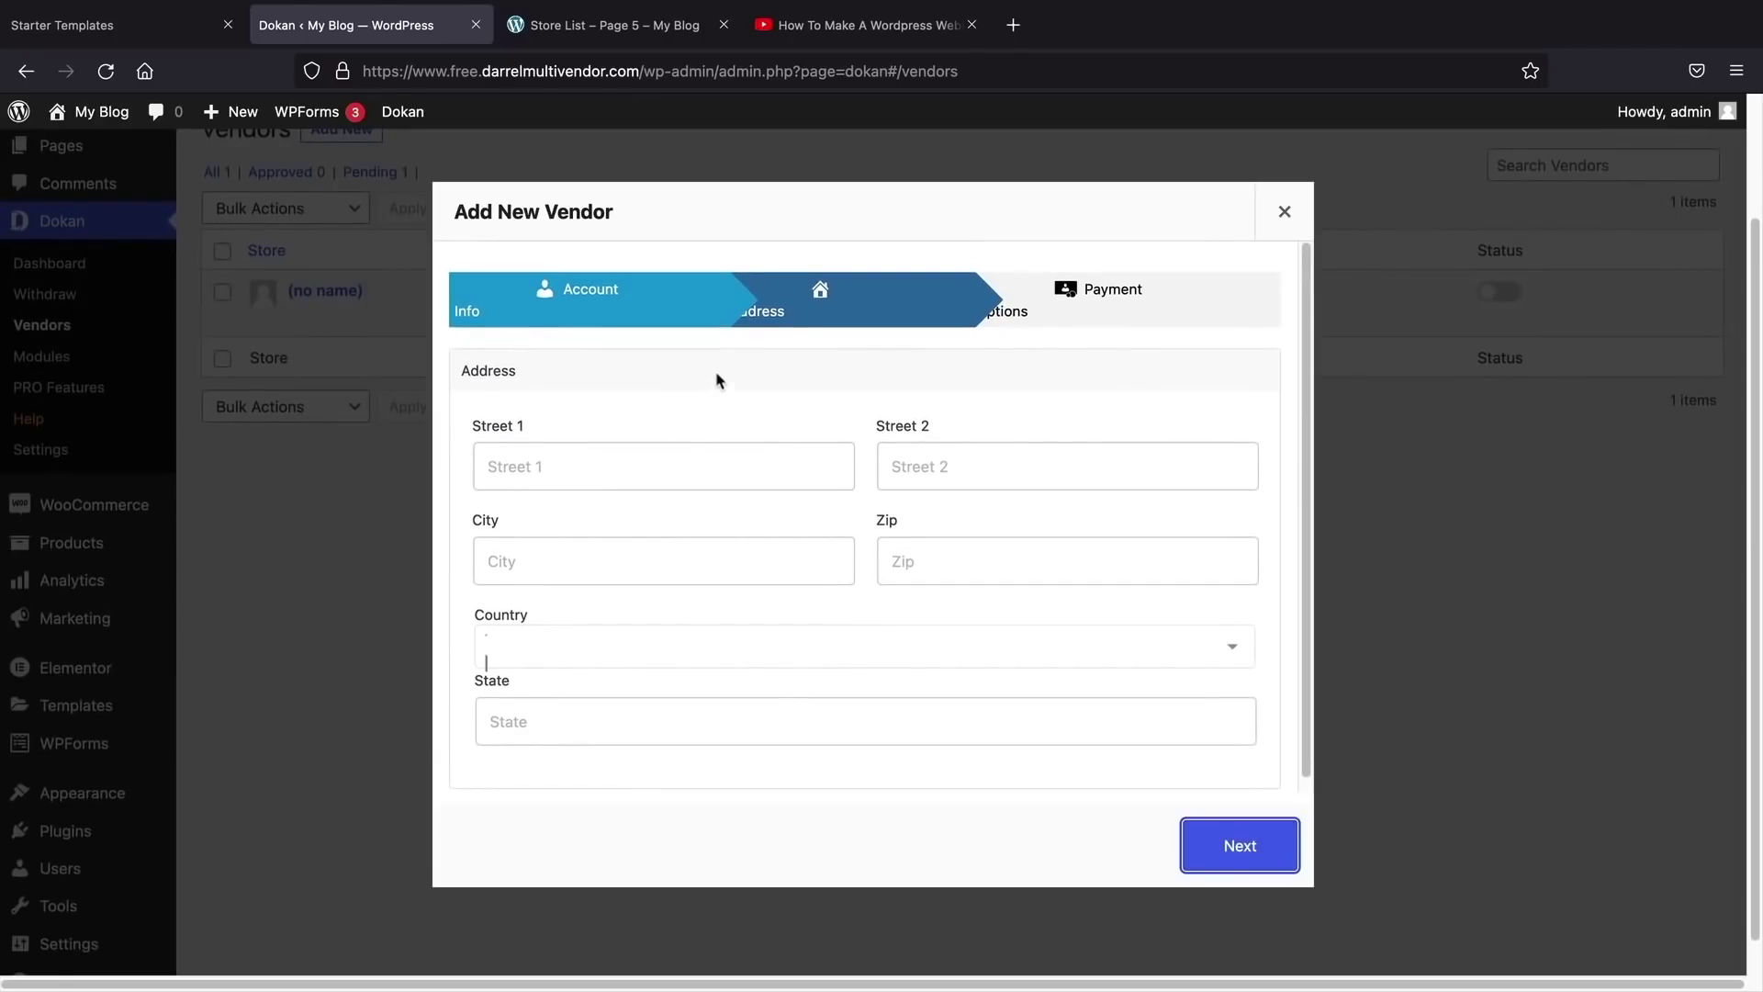
click(621, 37)
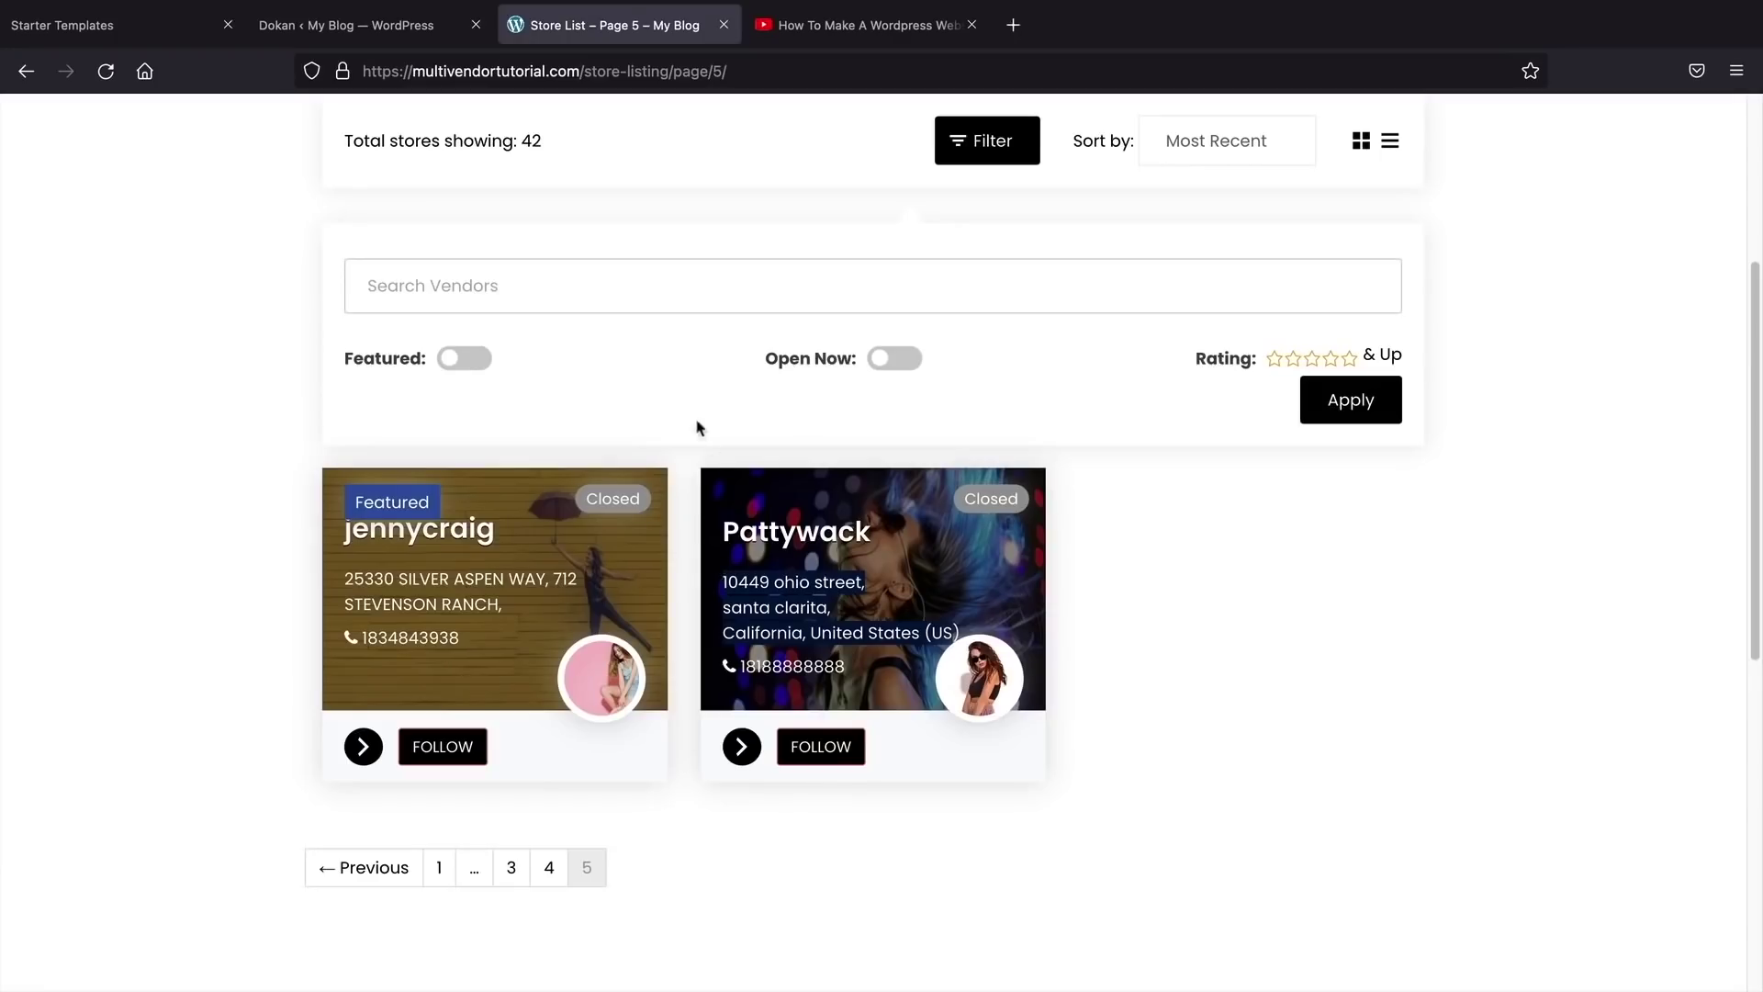
click(405, 32)
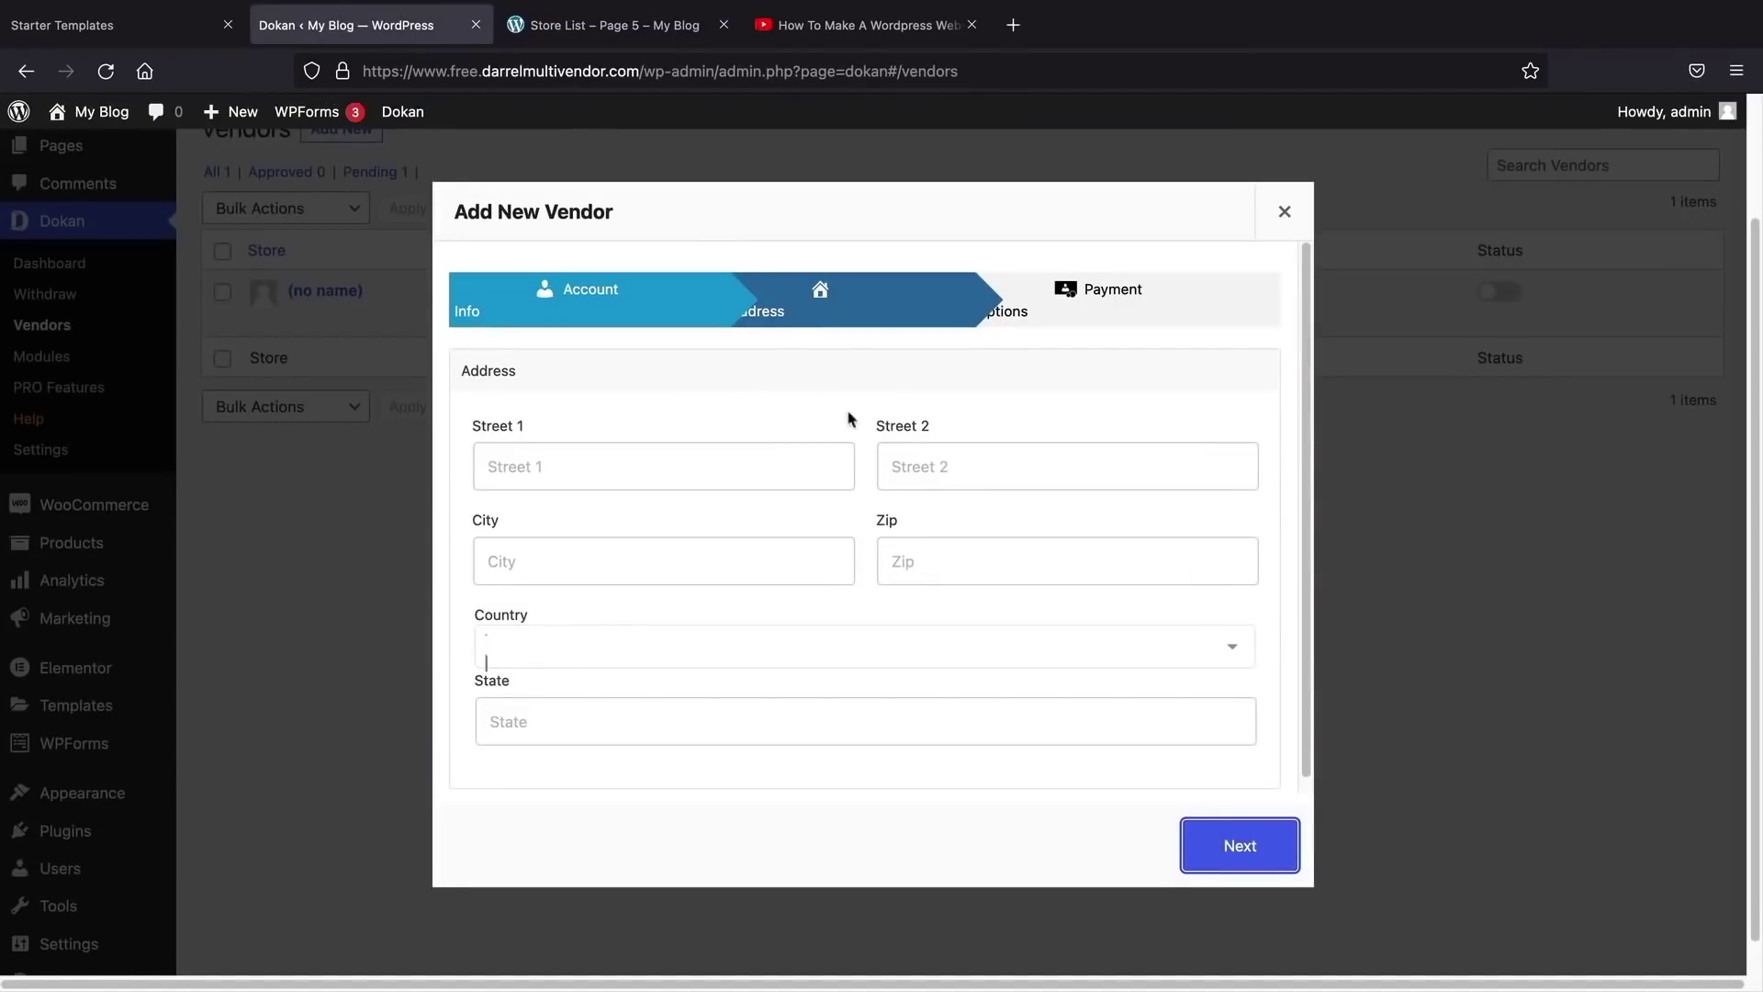
click(1249, 856)
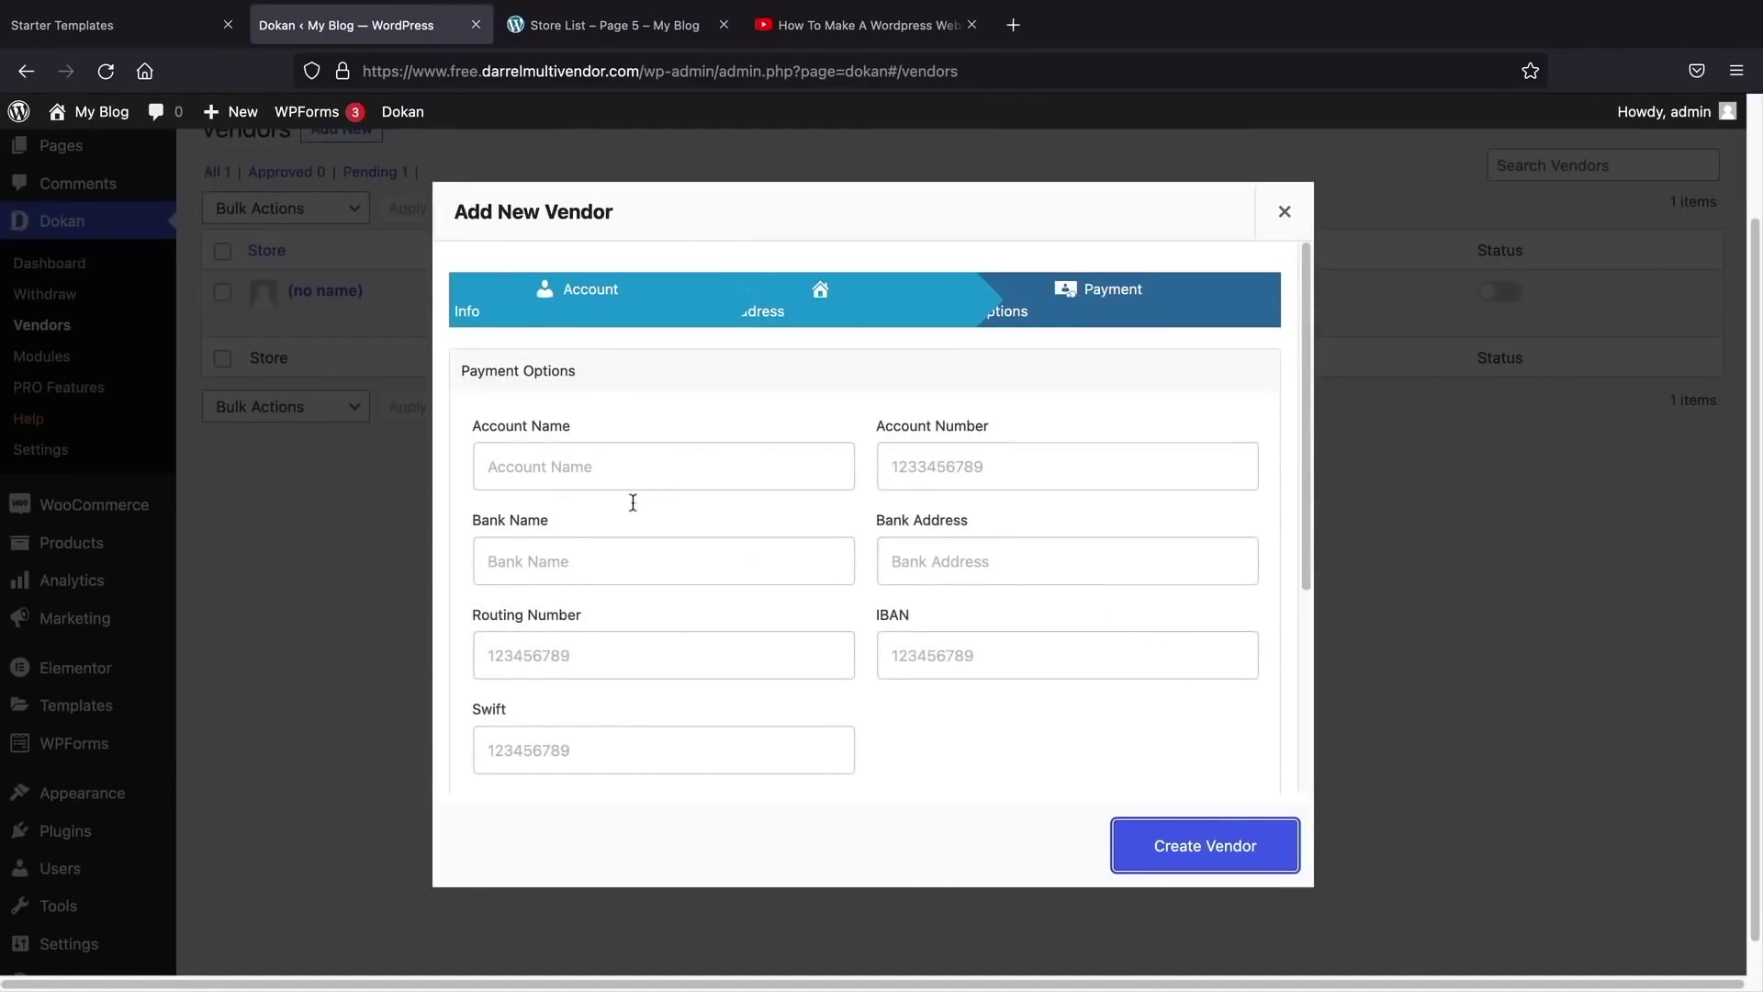
Step: Leave the bank account and PayPal Email payment fields empty
click(536, 466)
click(582, 557)
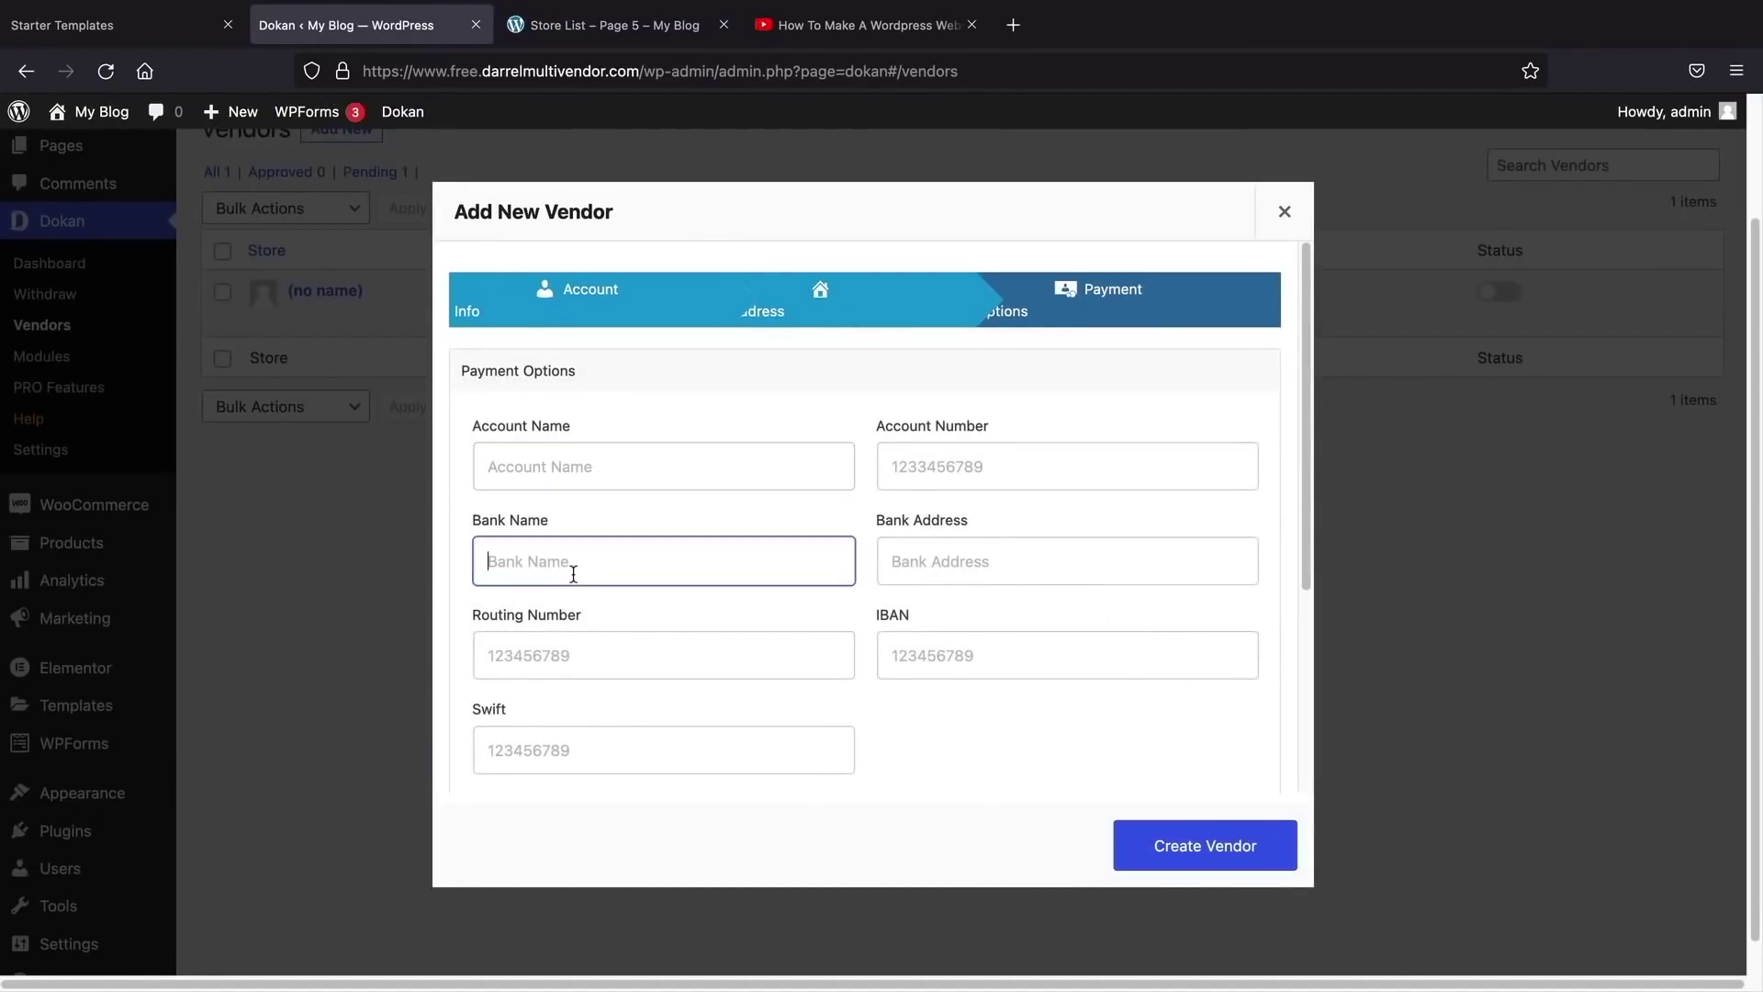
click(589, 643)
click(956, 560)
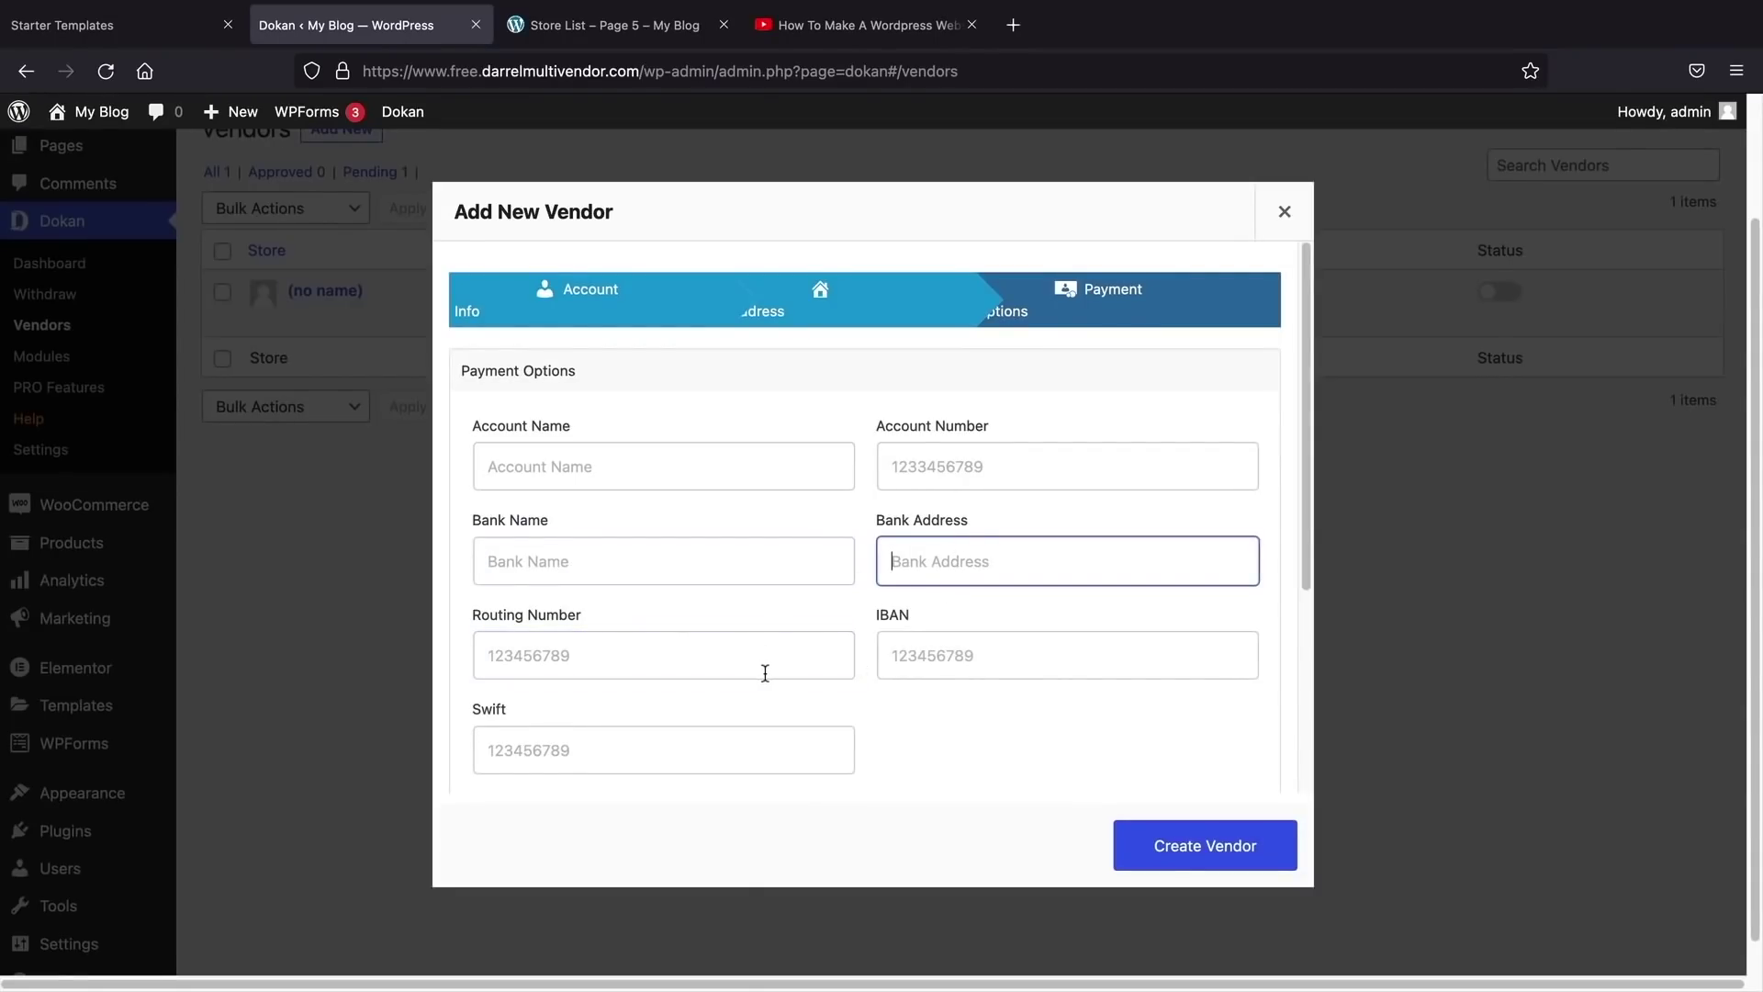
scroll(692, 713, down, 3)
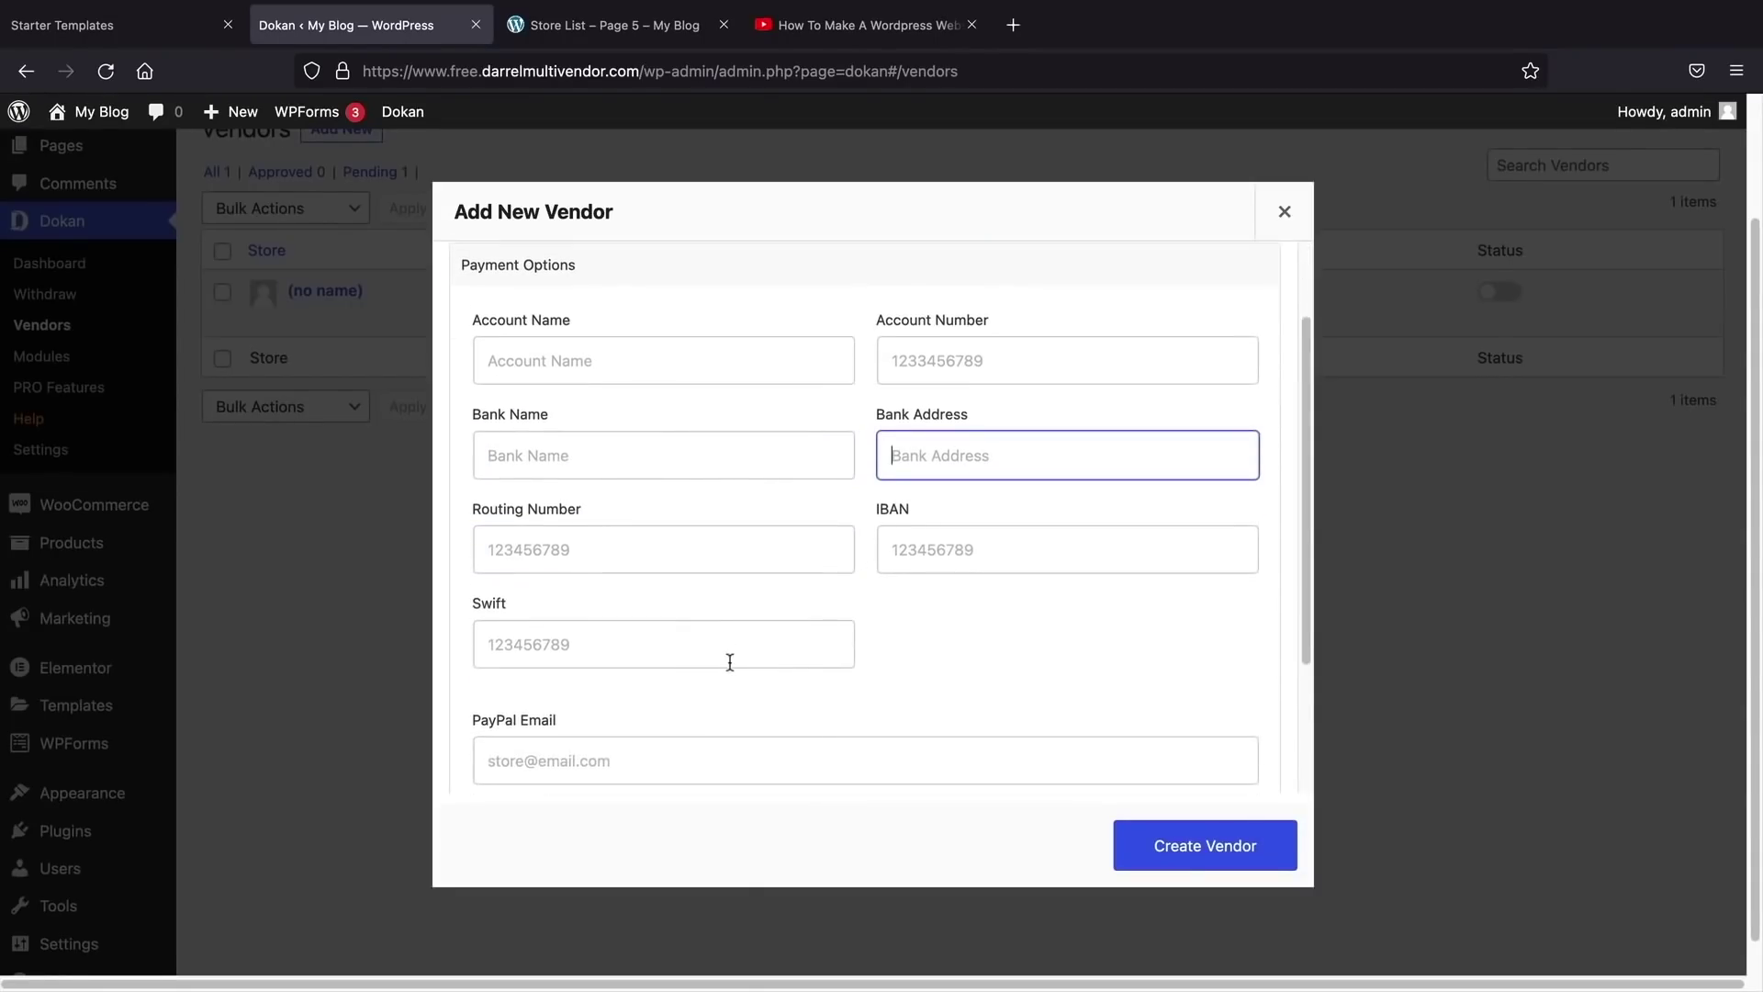
scroll(657, 685, down, 5)
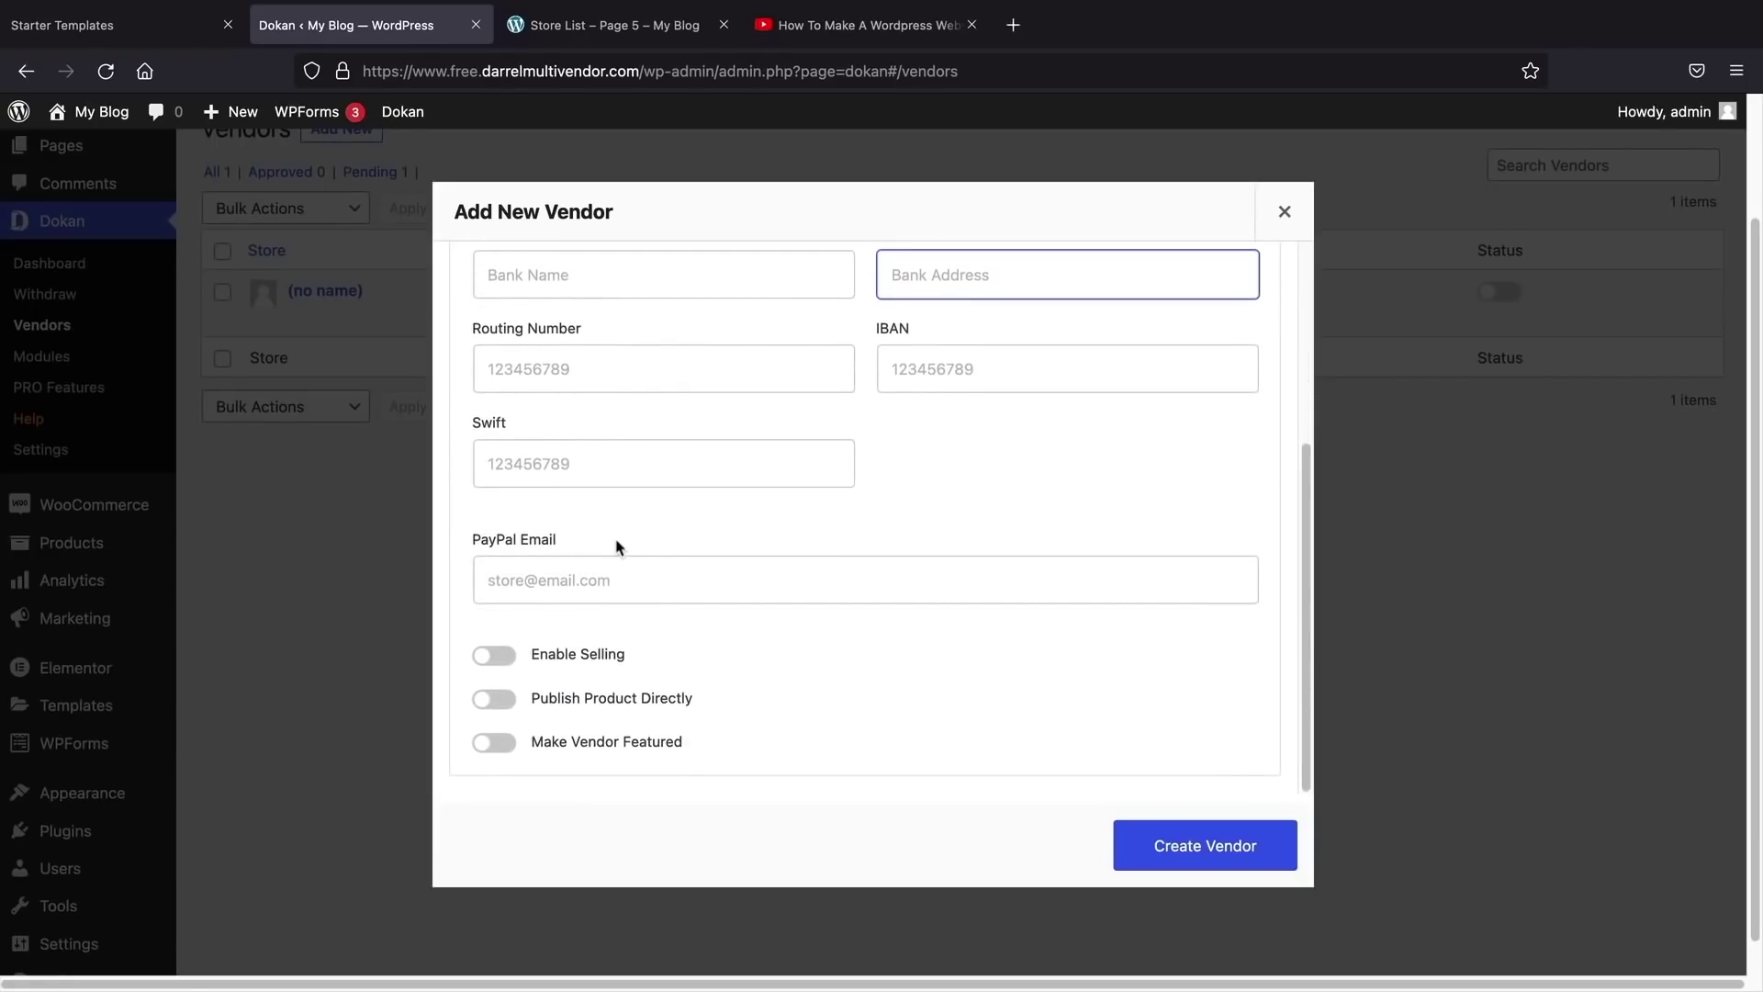
click(603, 578)
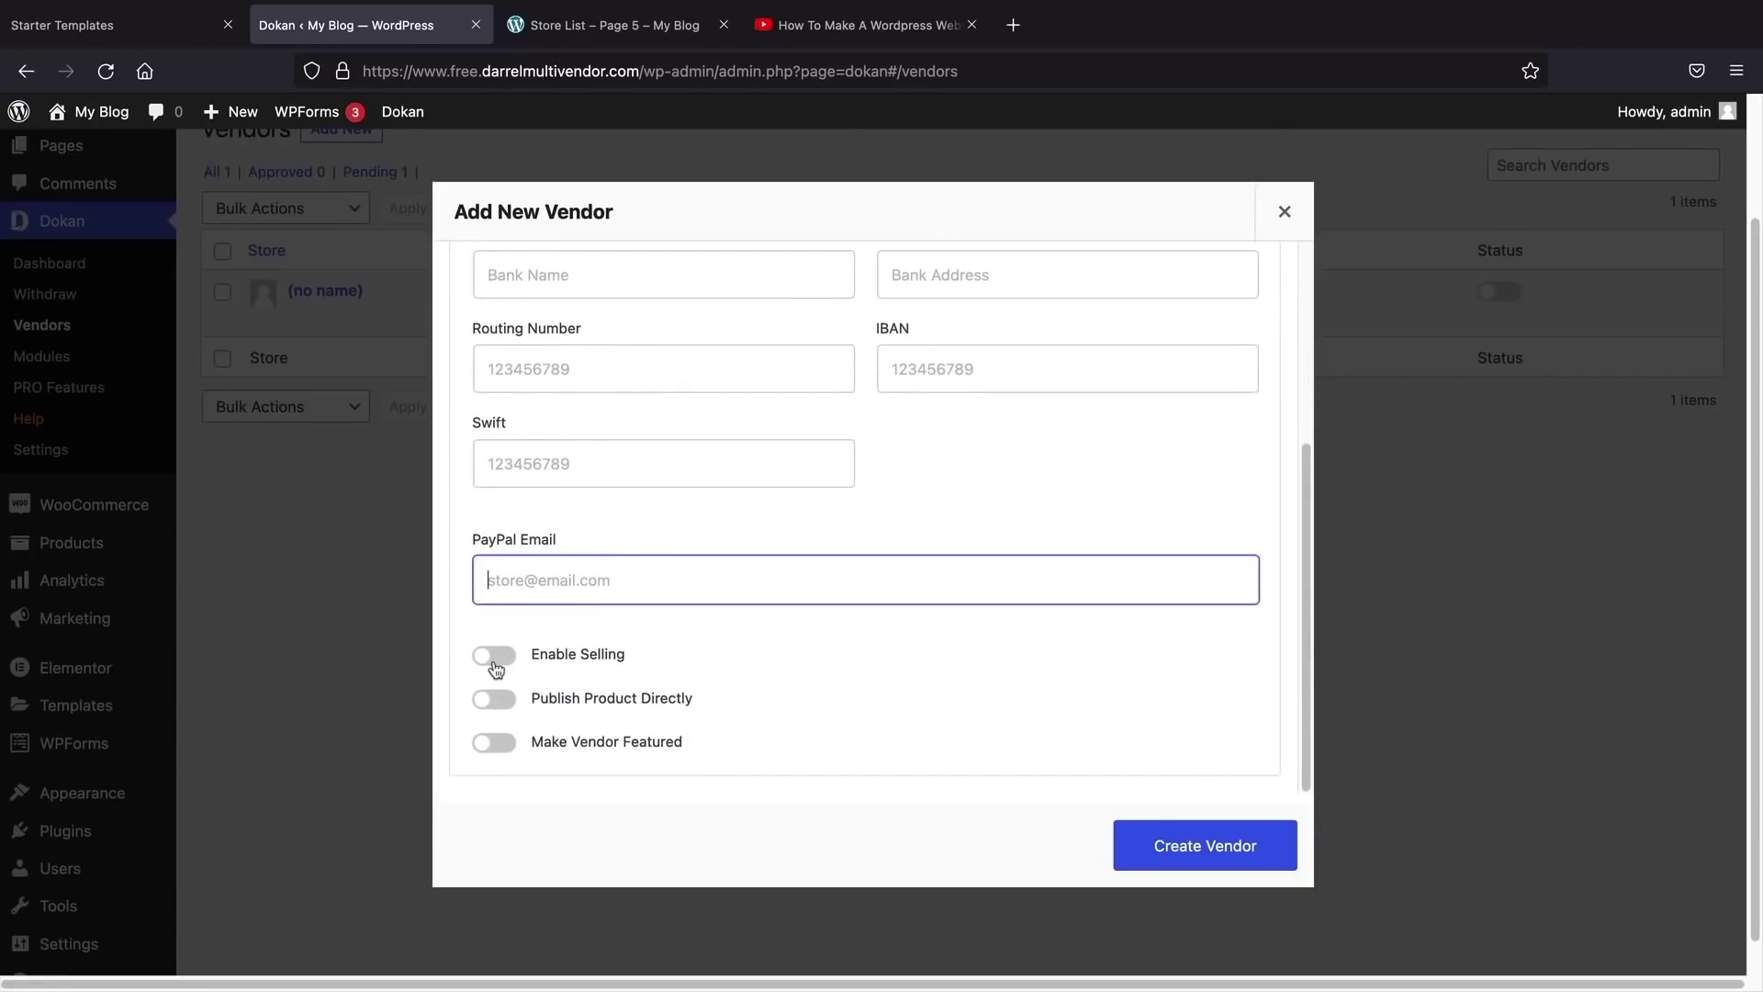
Step: Turn on Enable Selling, leaving Publish Product Directly and Make Vendor Featured off
click(497, 666)
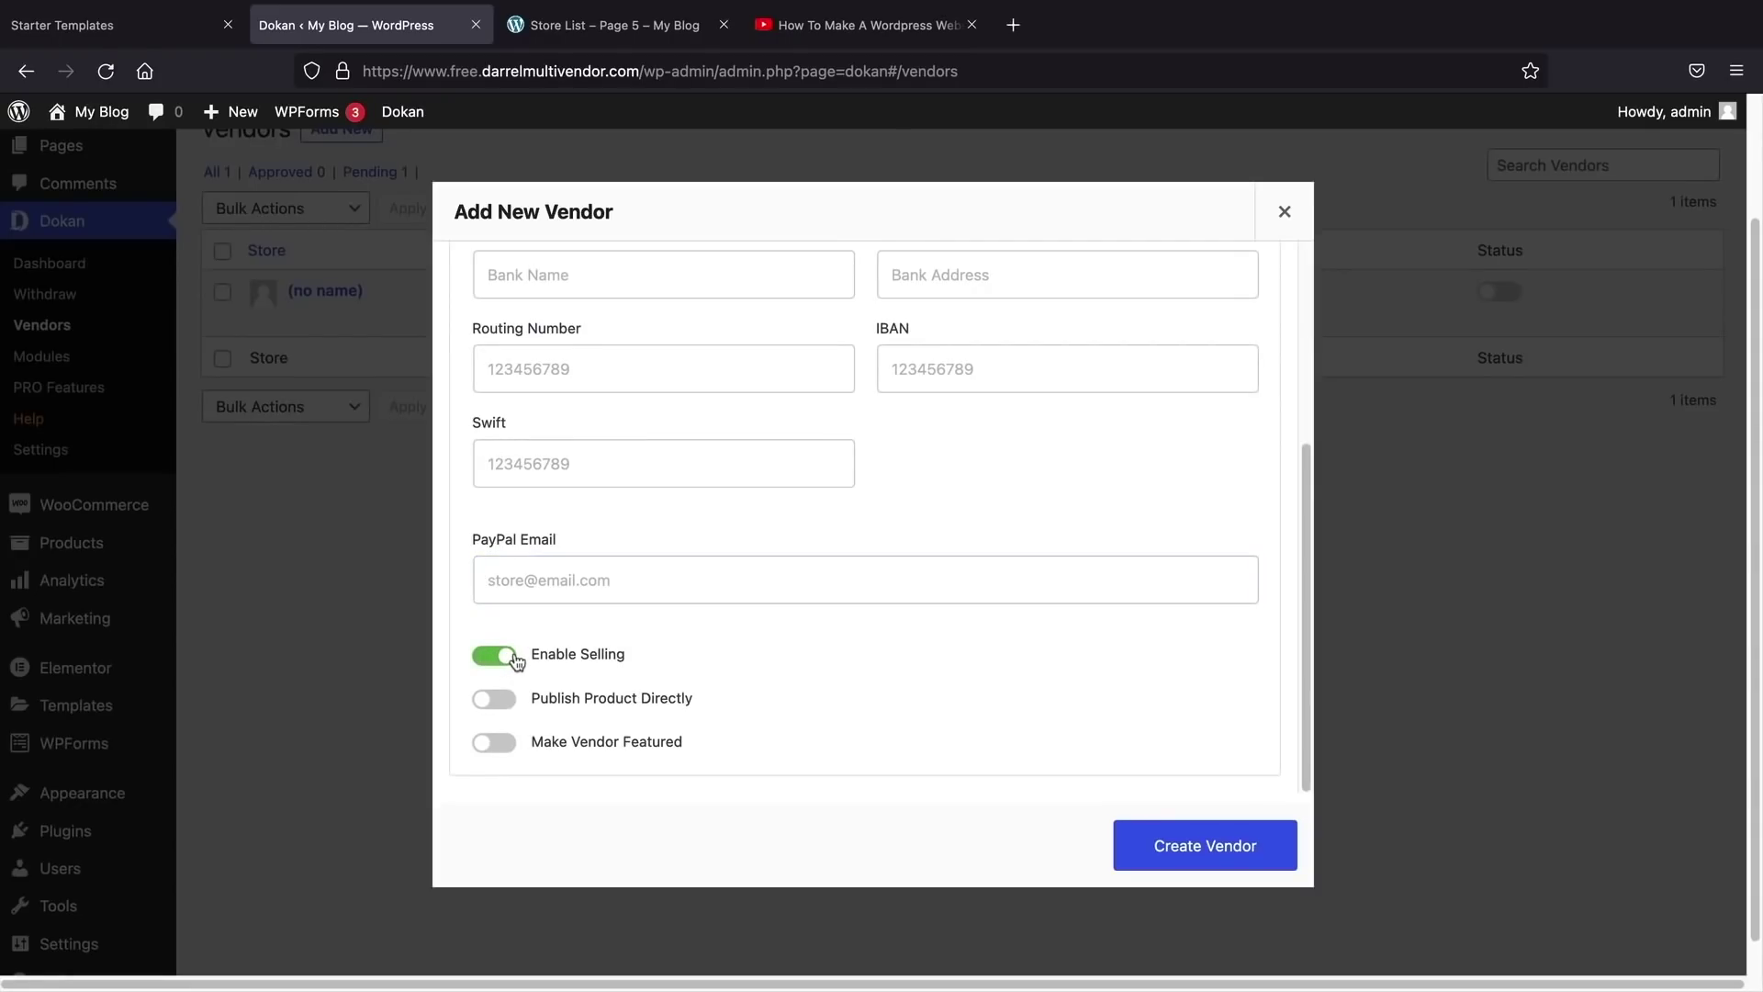
click(510, 700)
click(501, 743)
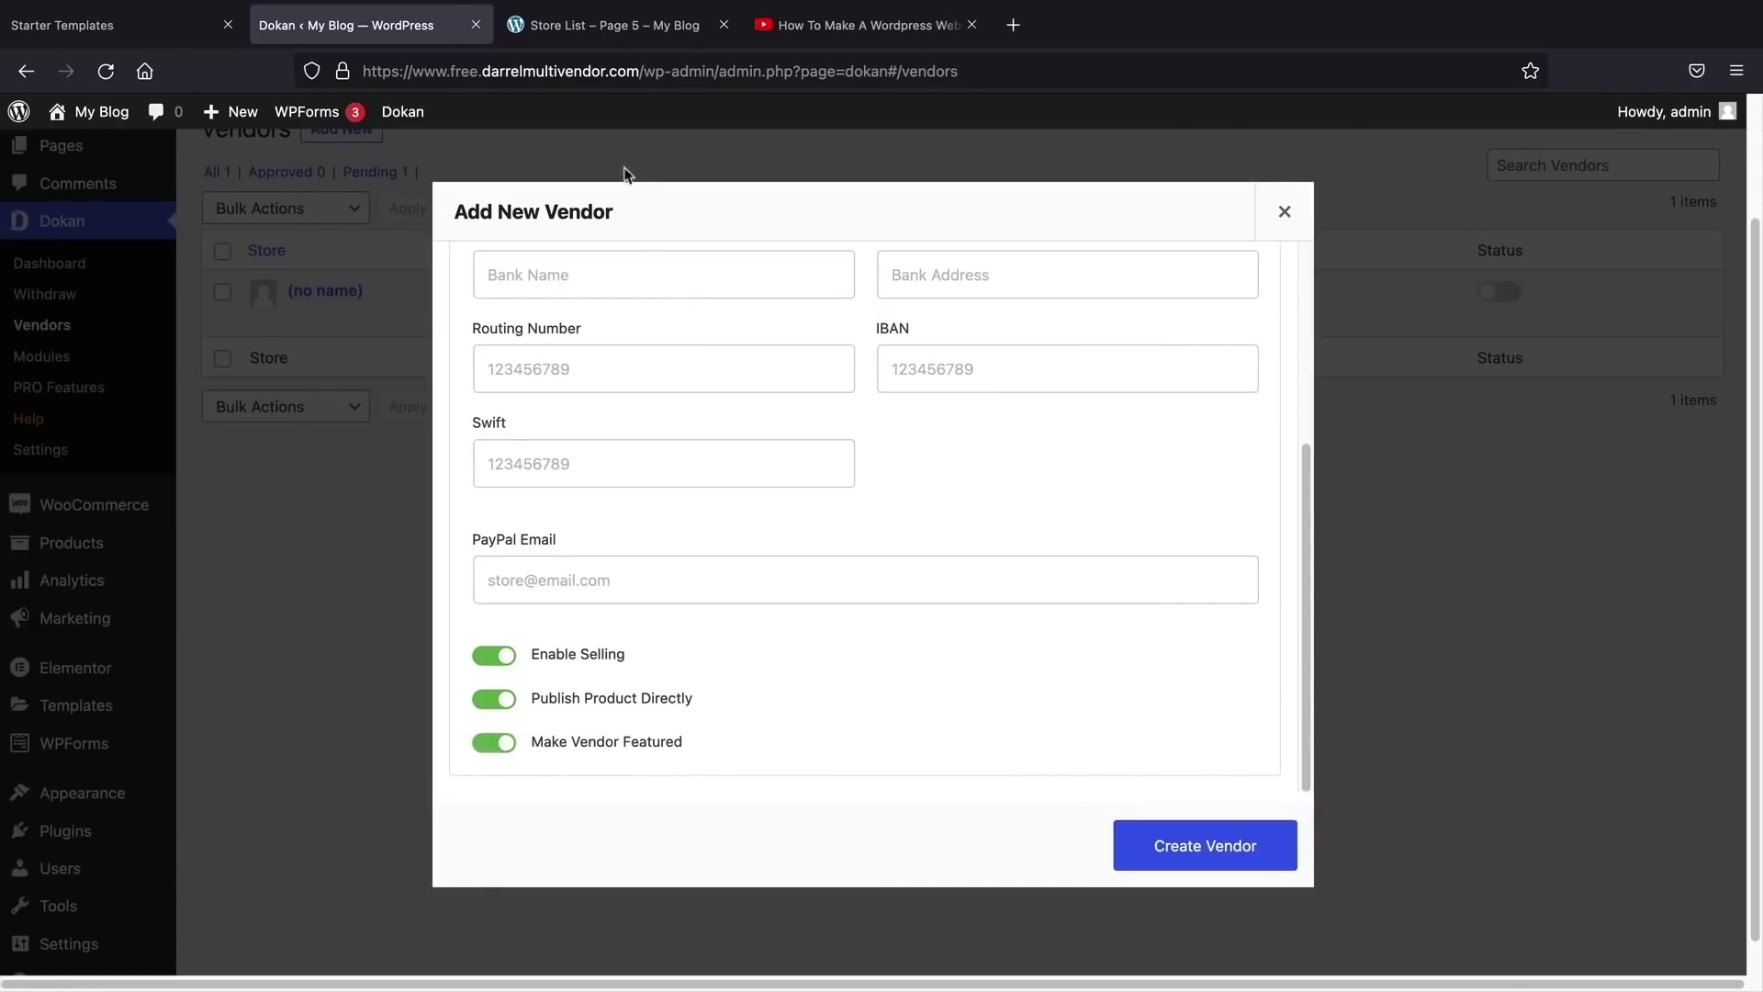
click(598, 37)
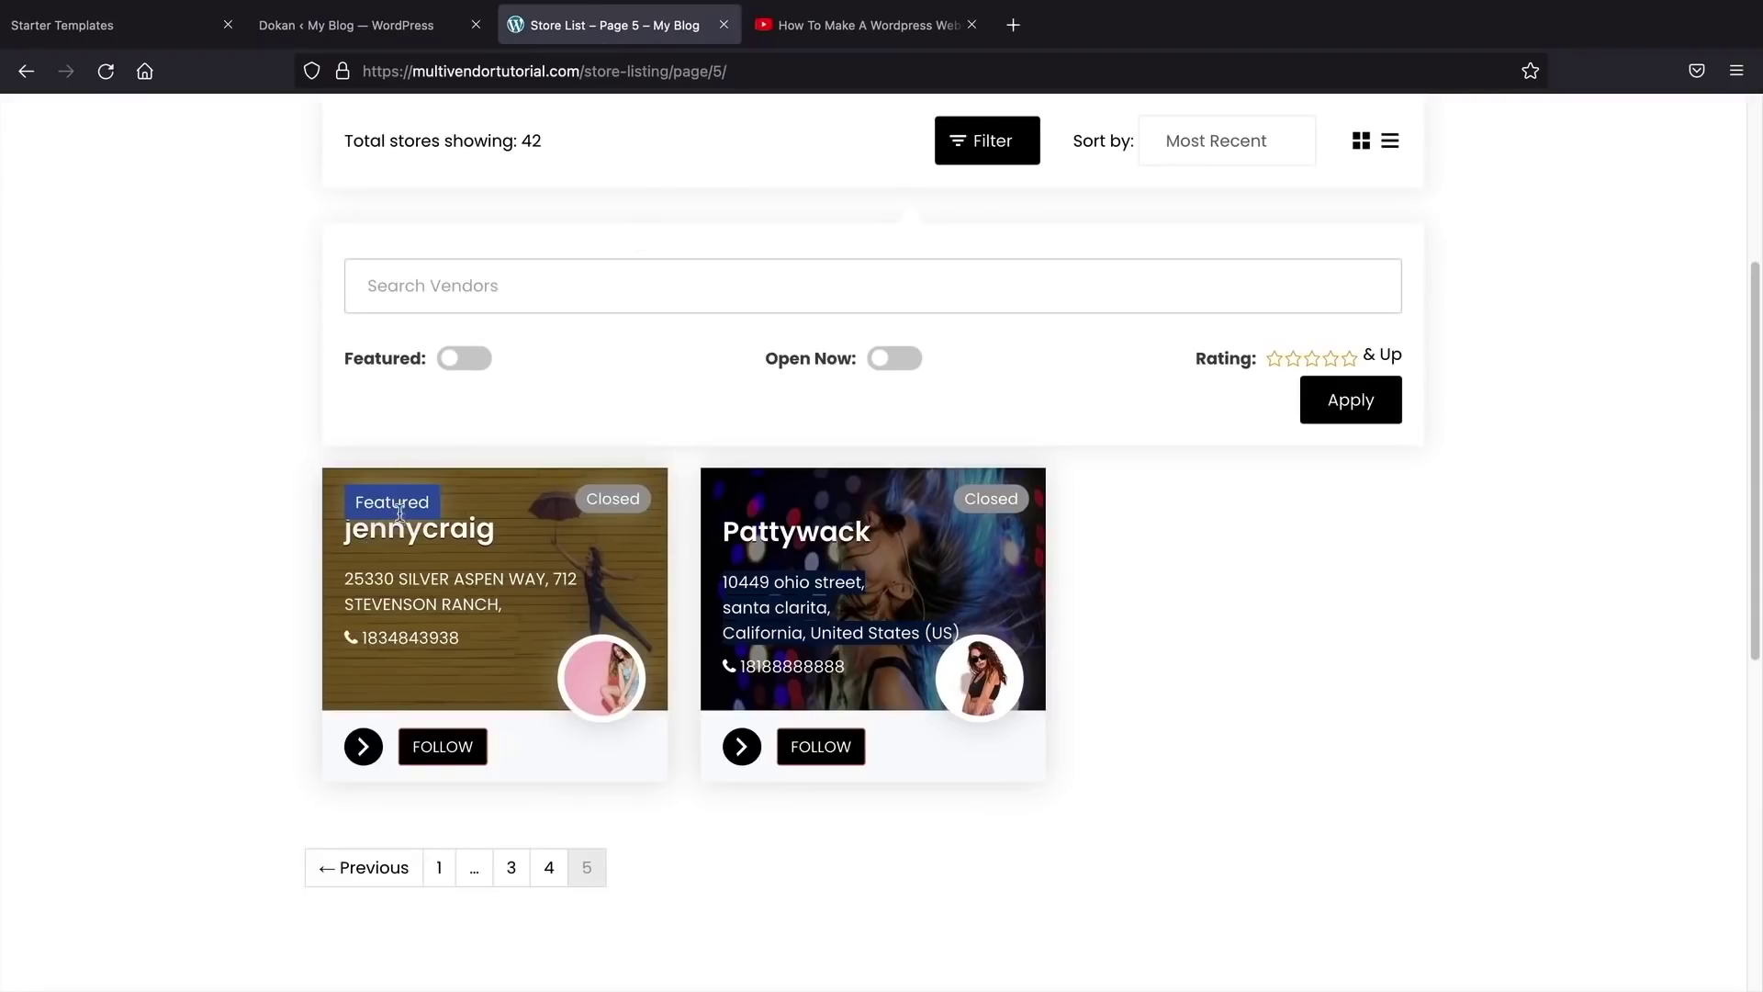
click(353, 29)
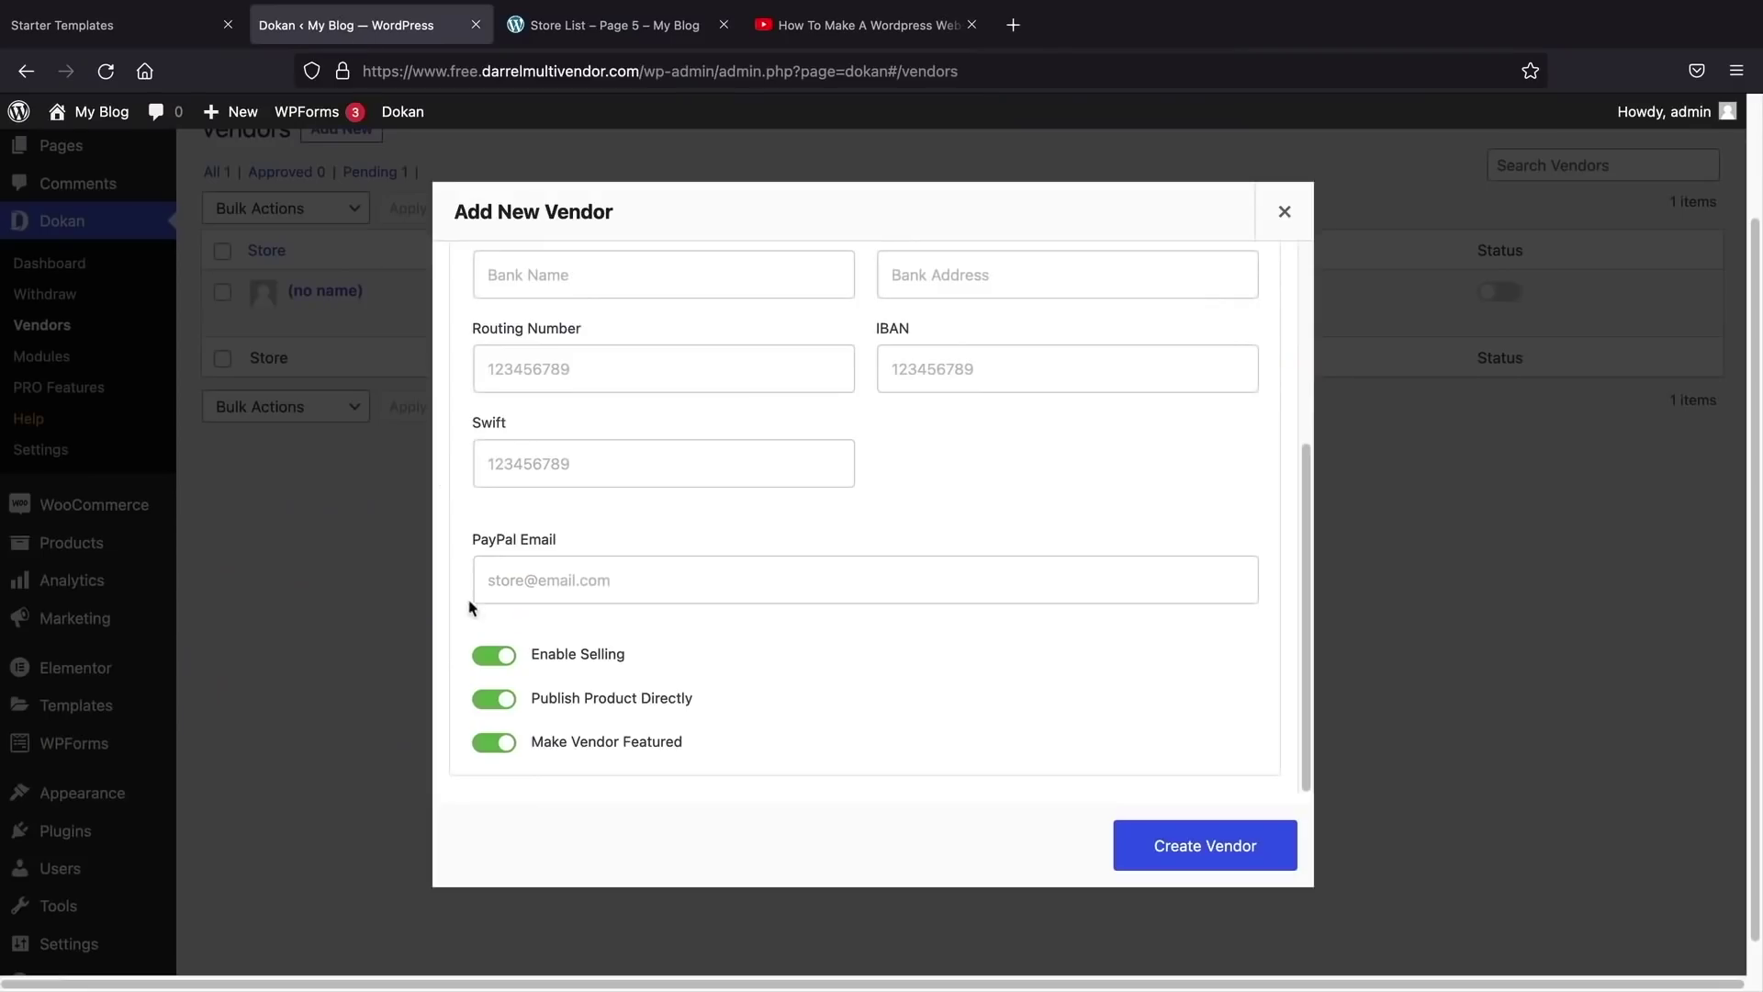
click(501, 743)
click(500, 700)
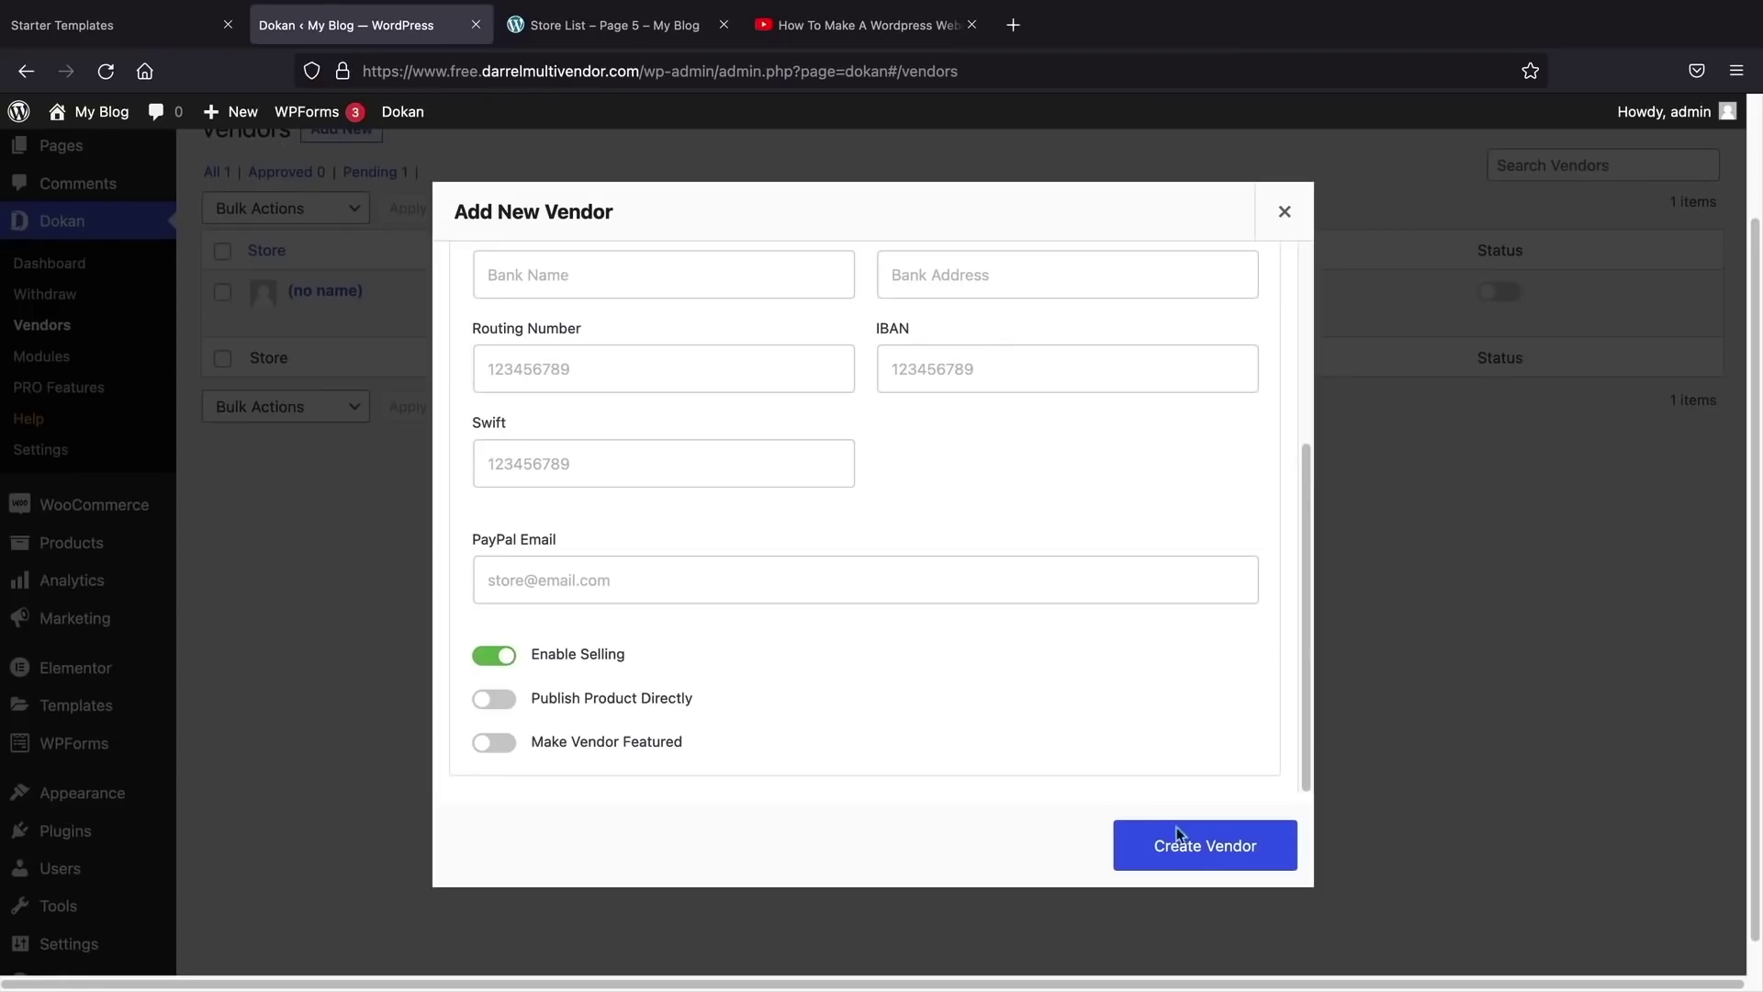
Step: Create the vendor and confirm its status is switched on in the Vendors list
click(1208, 856)
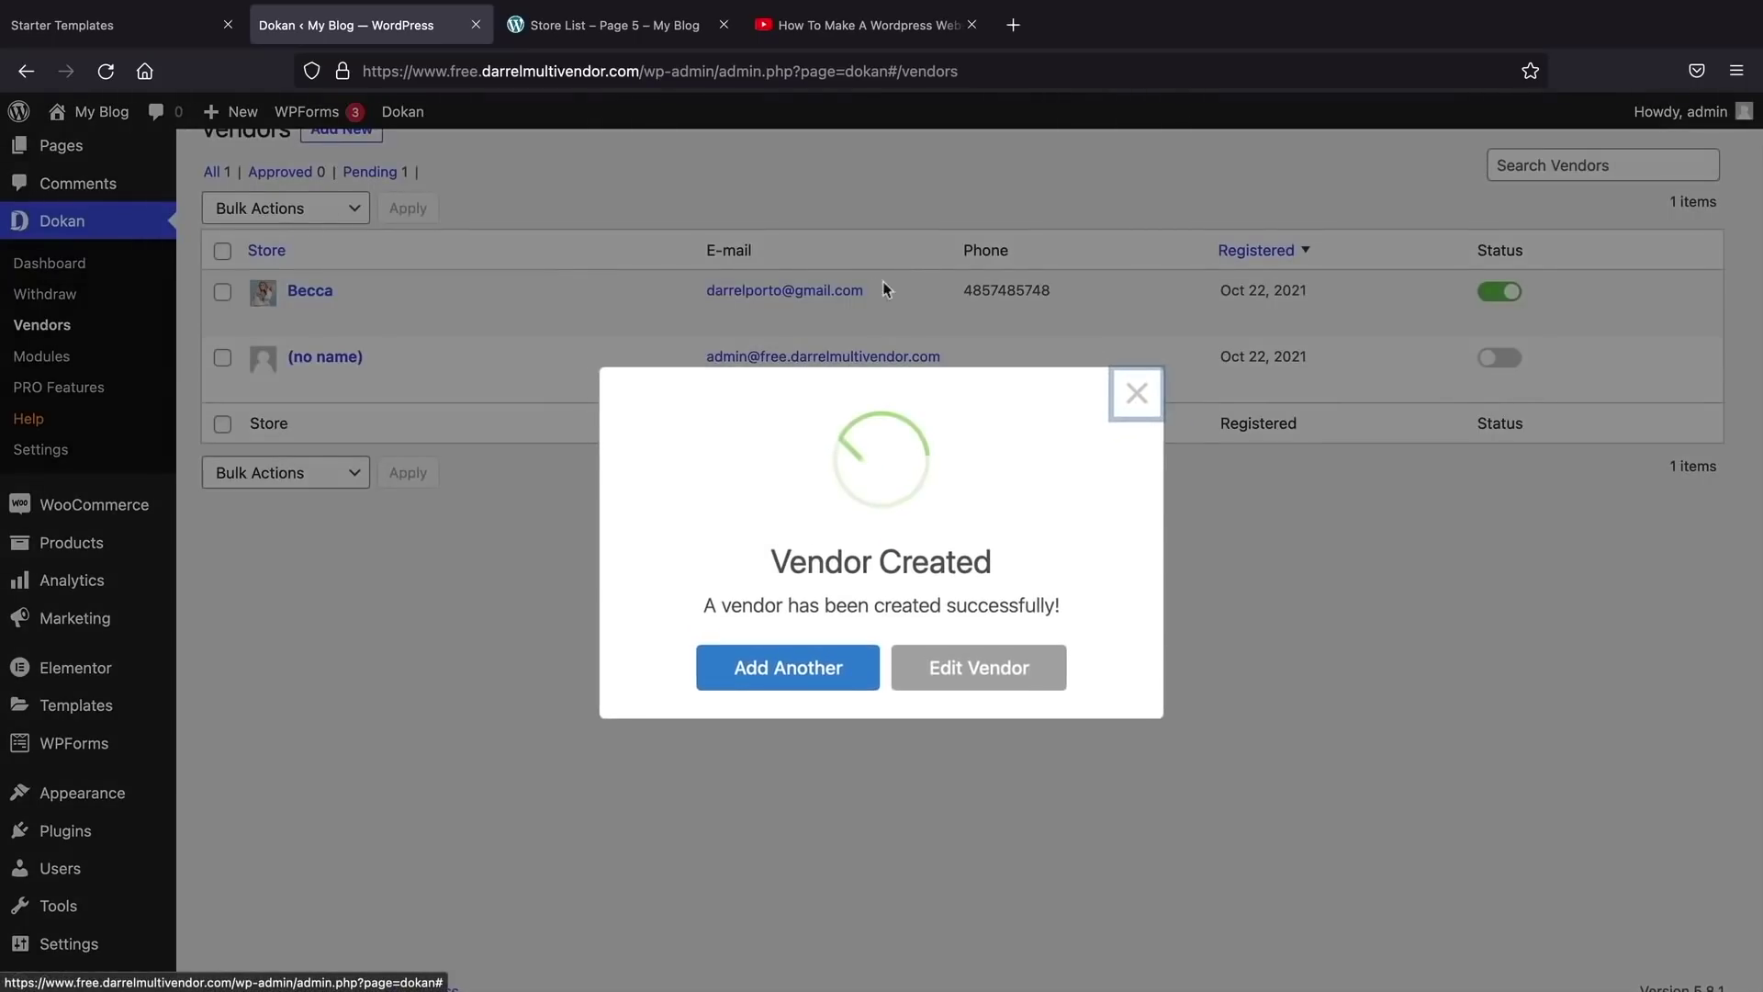
click(1135, 396)
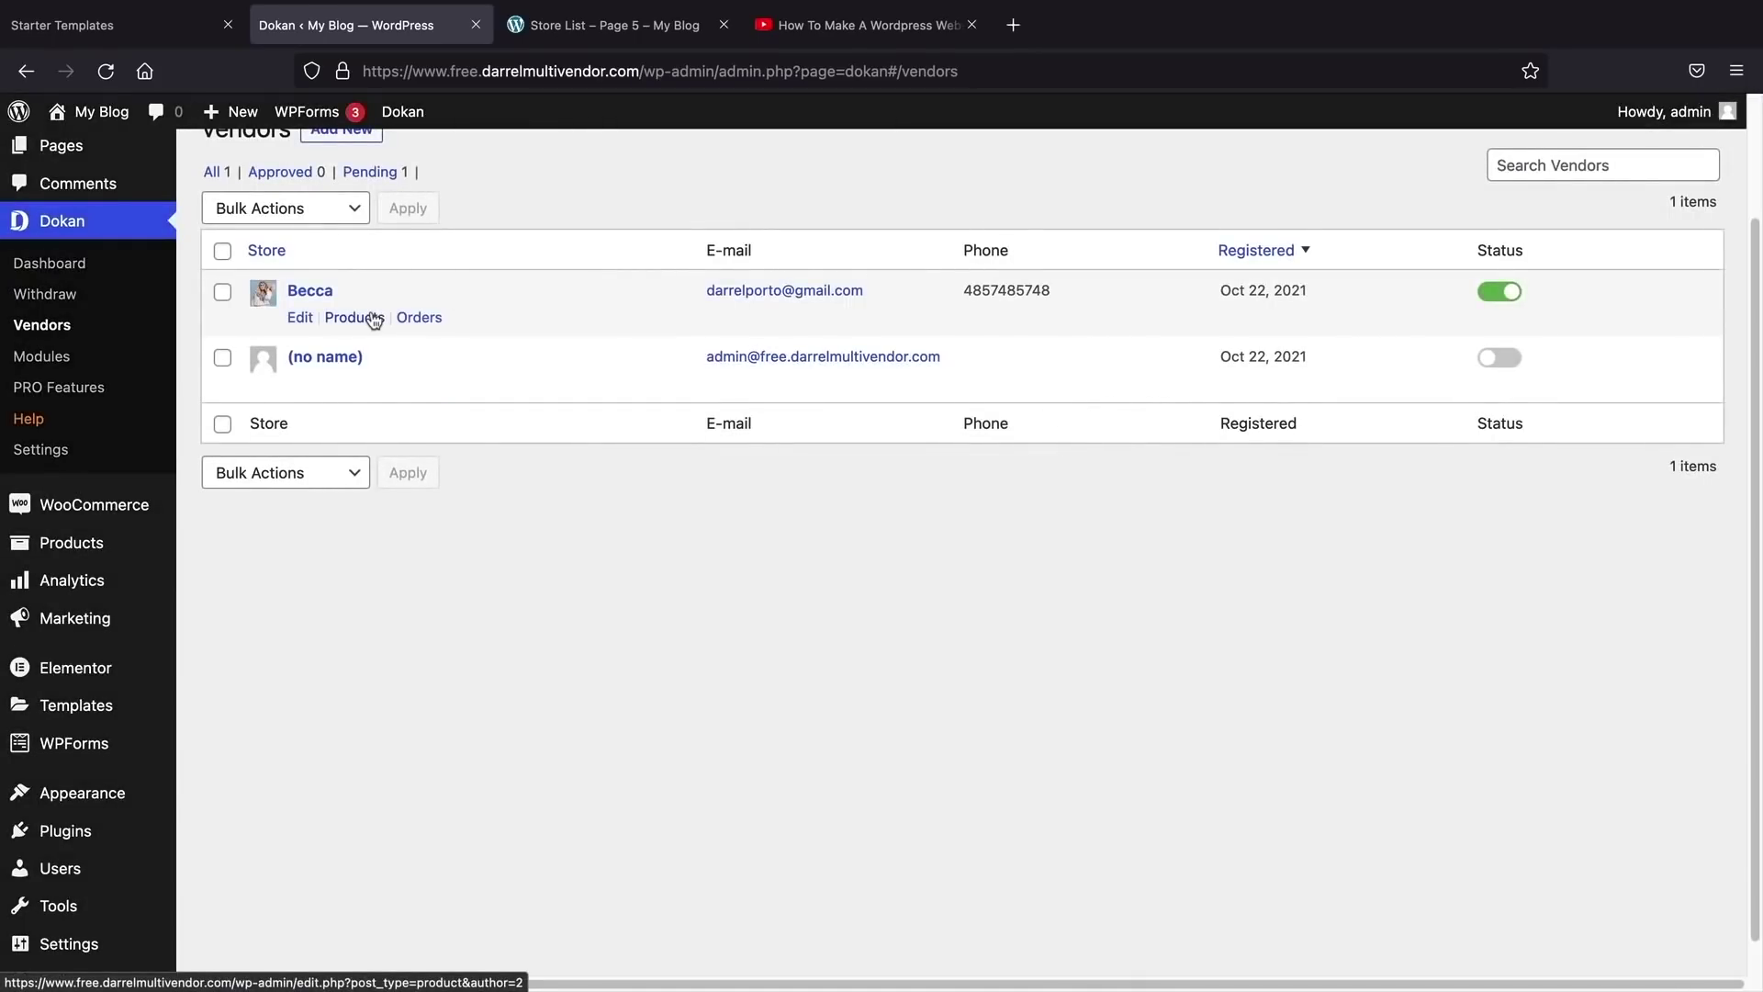
scroll(358, 318, up, 2)
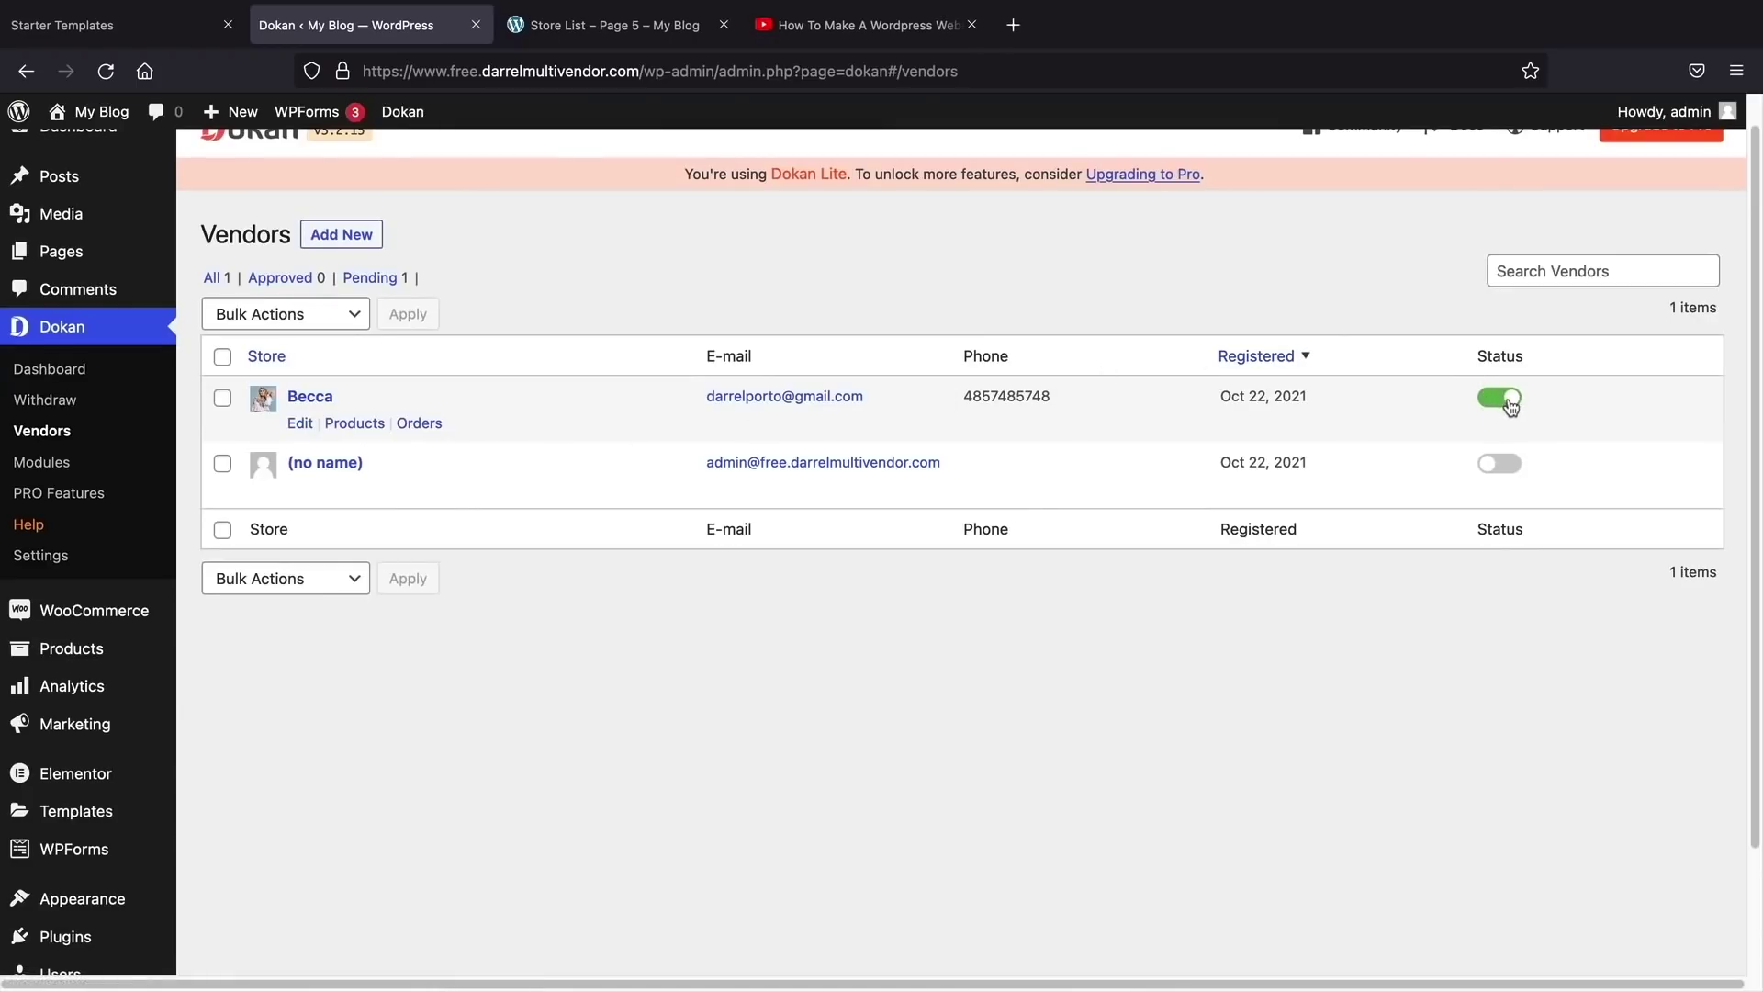
click(1503, 402)
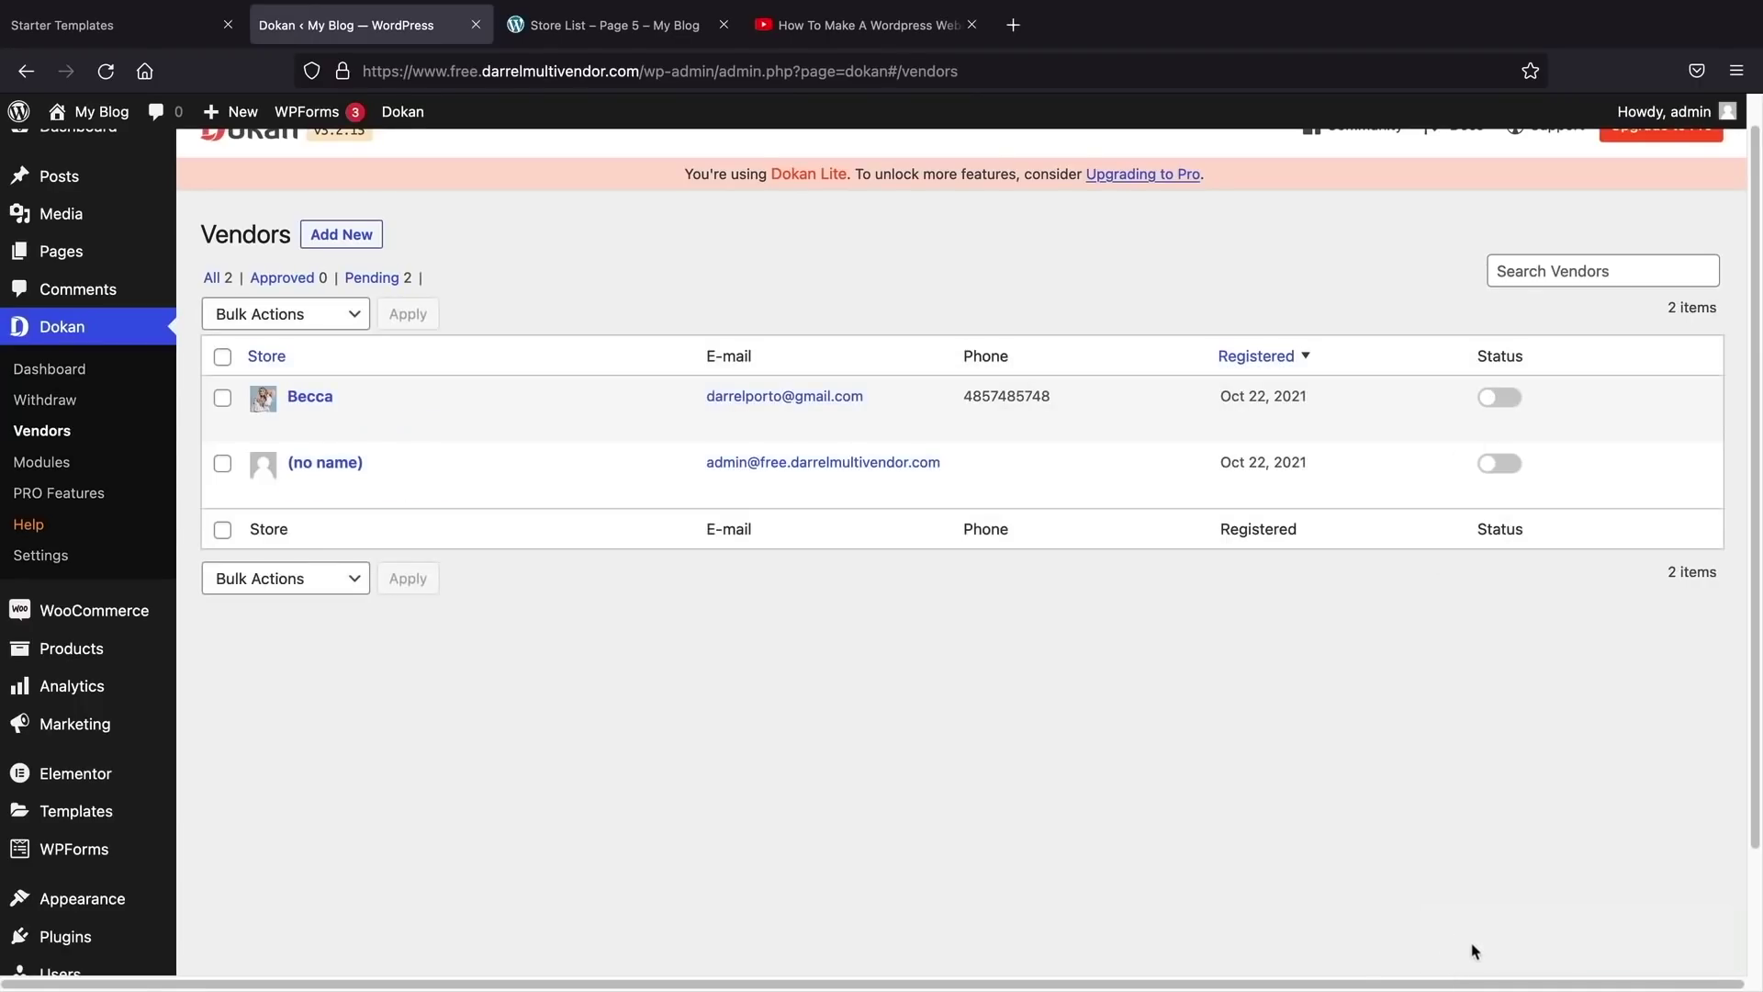
click(1497, 401)
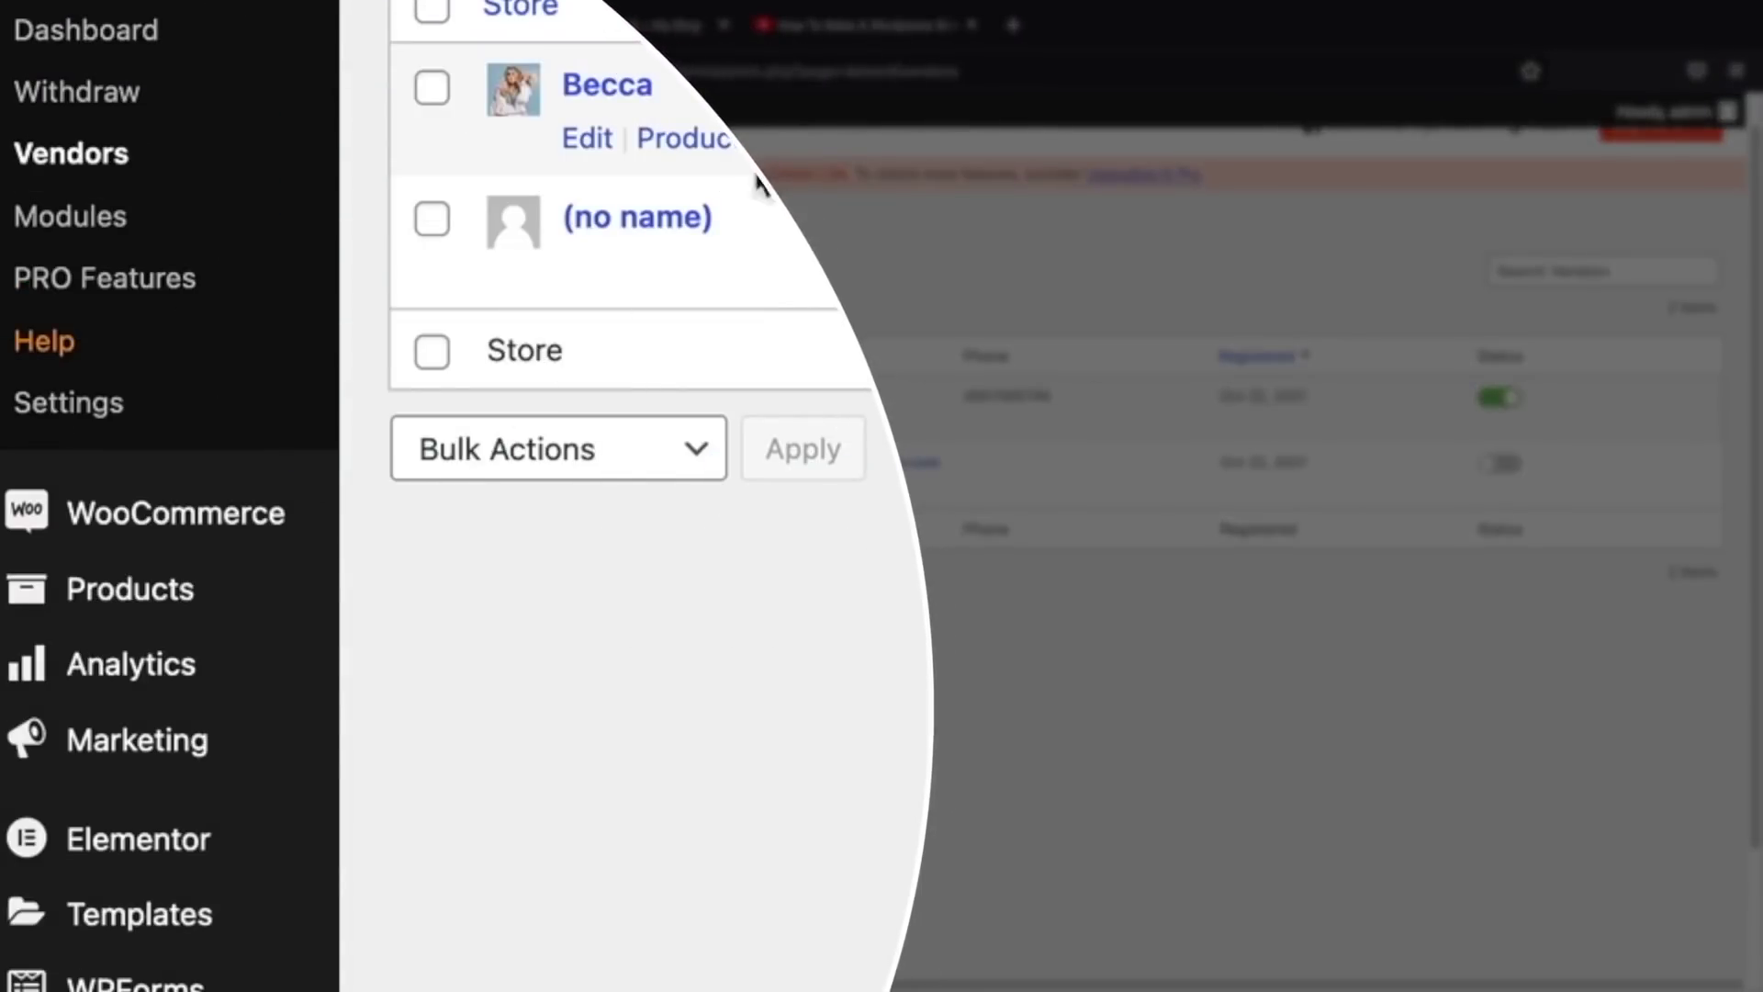
Step: Start a new product via Products > Add New
click(73, 654)
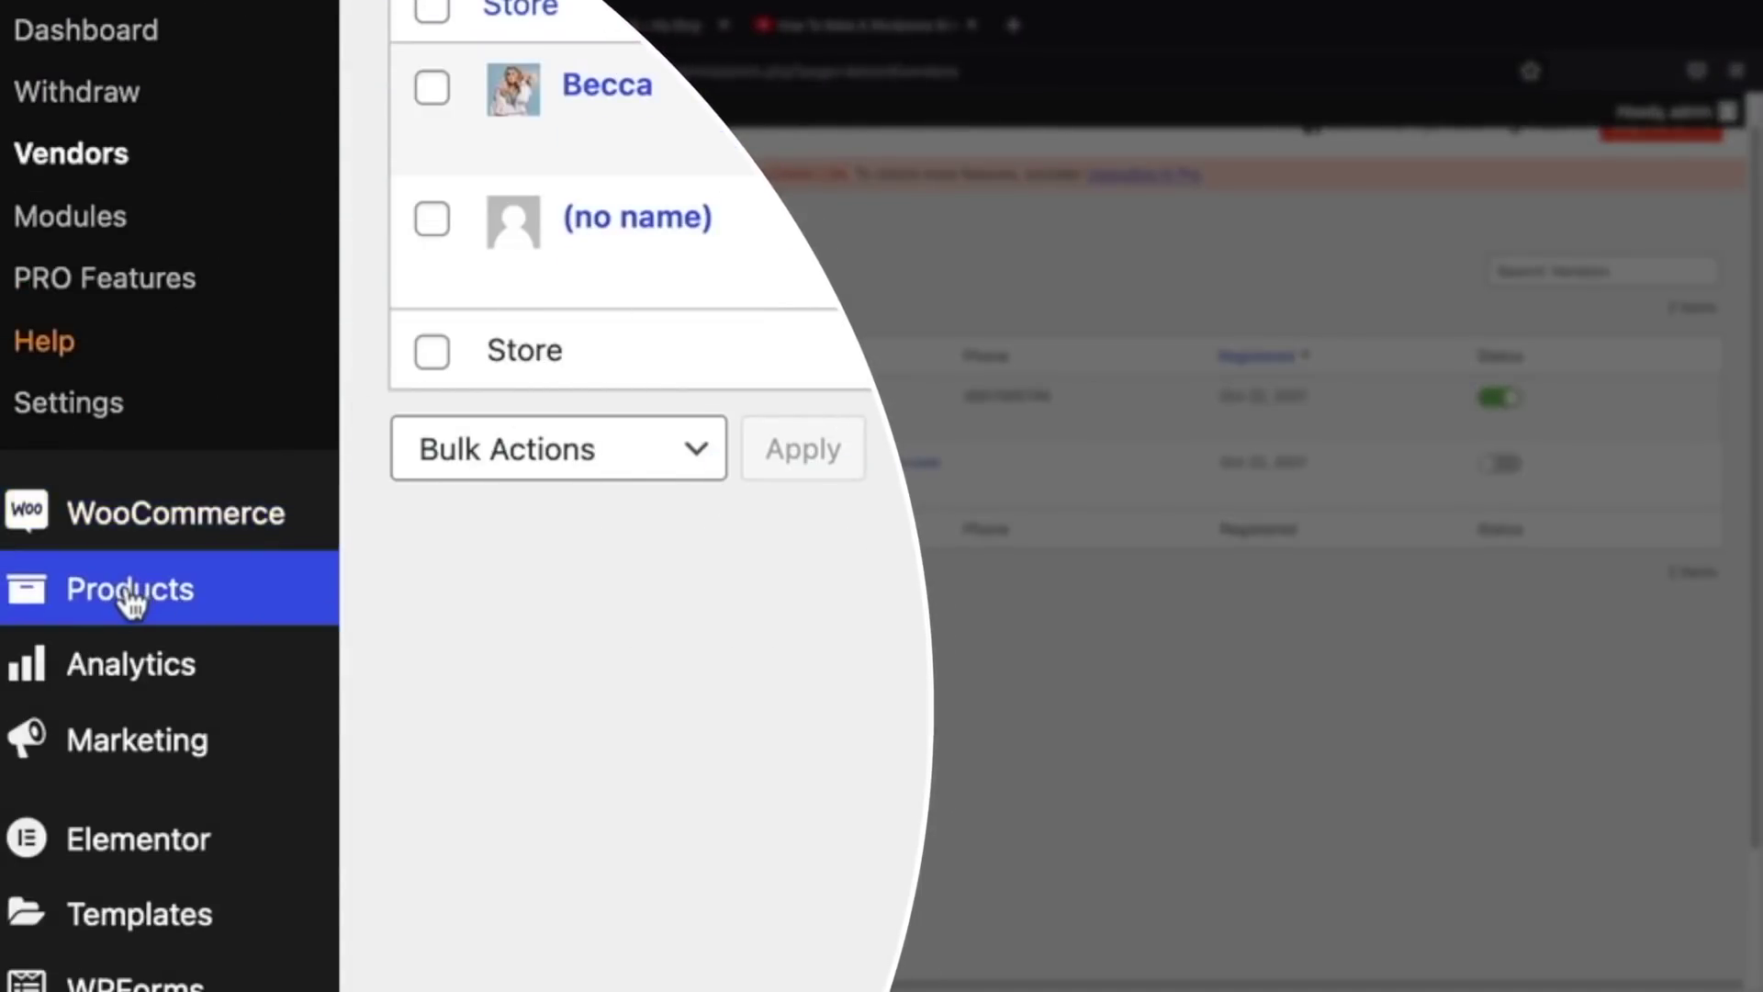
mouse_move(131, 601)
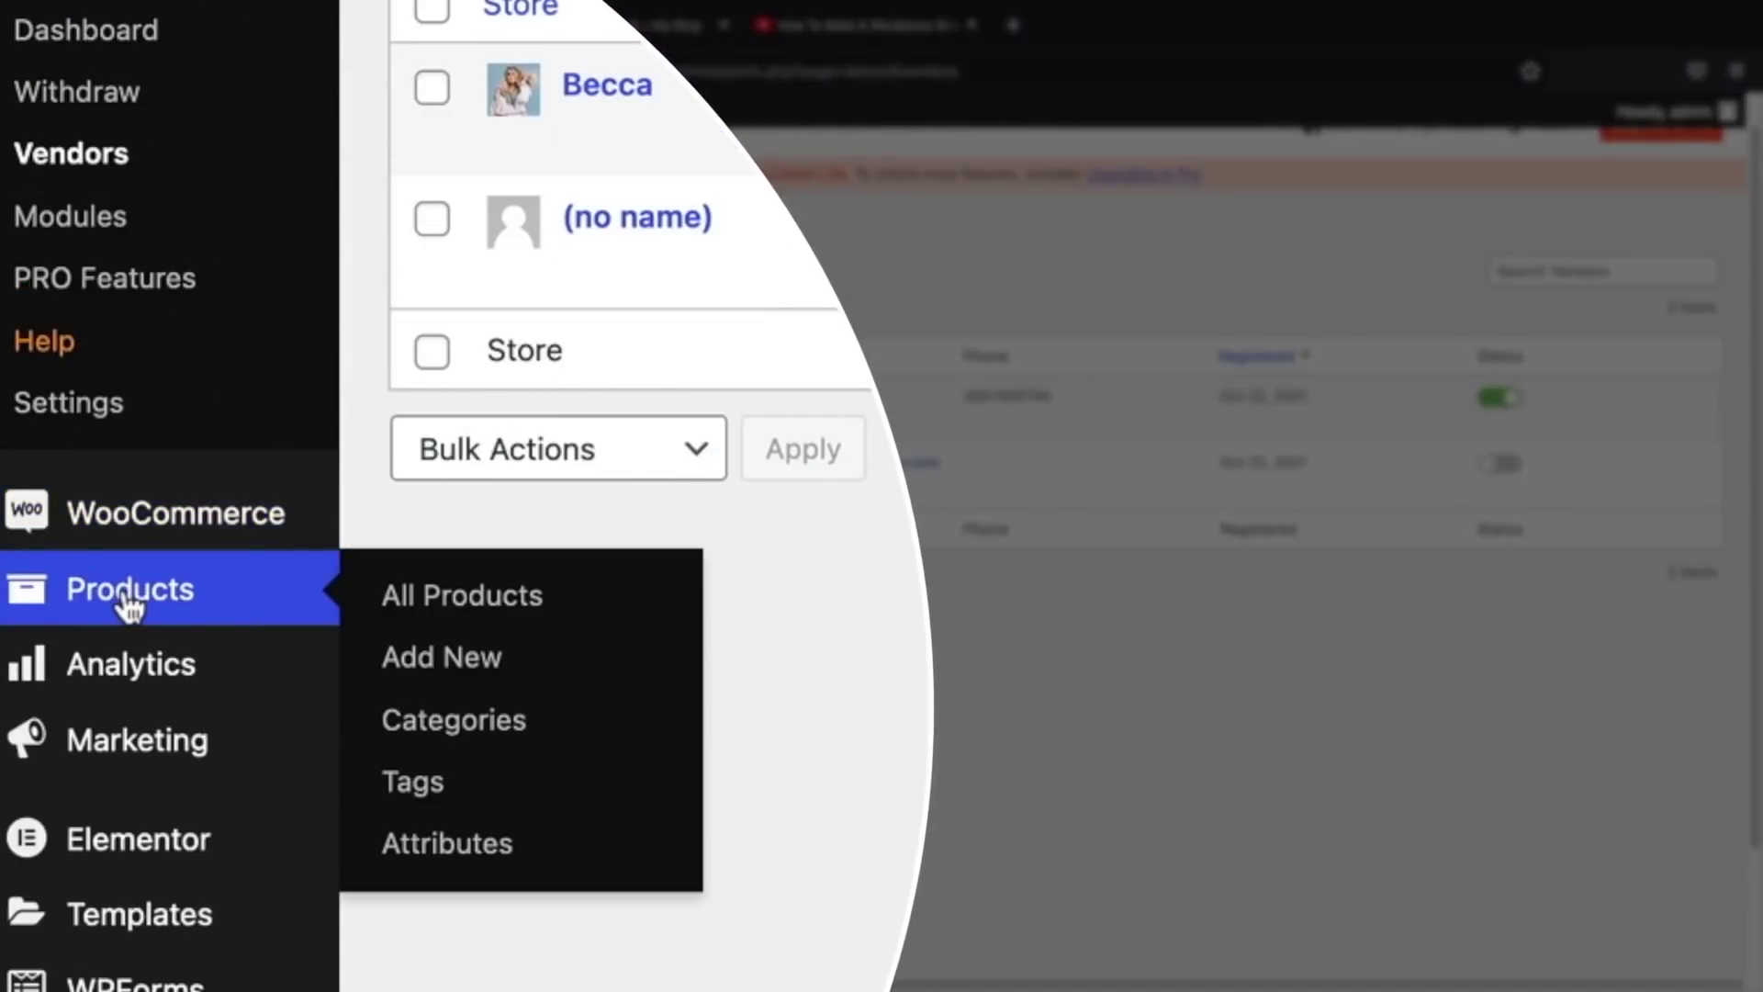
click(450, 669)
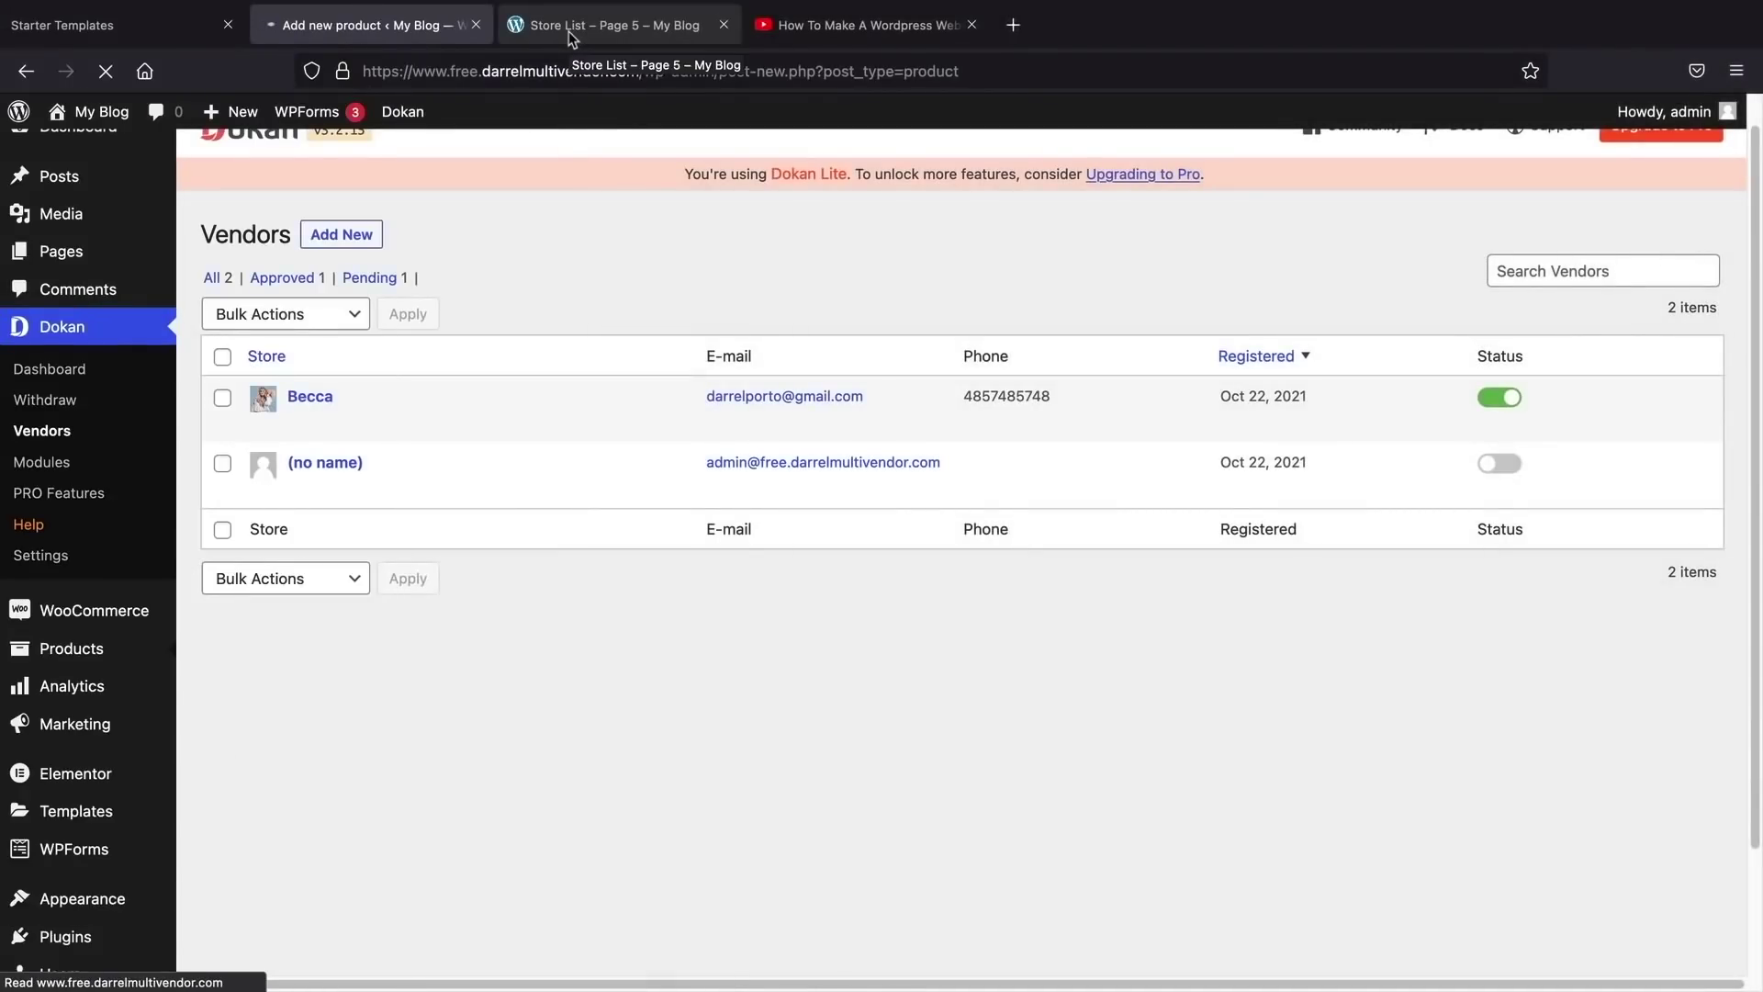
Step: View the live shop's 3D Printing Pen page, then return to the blank product editor
click(569, 31)
scroll(785, 565, up, 4)
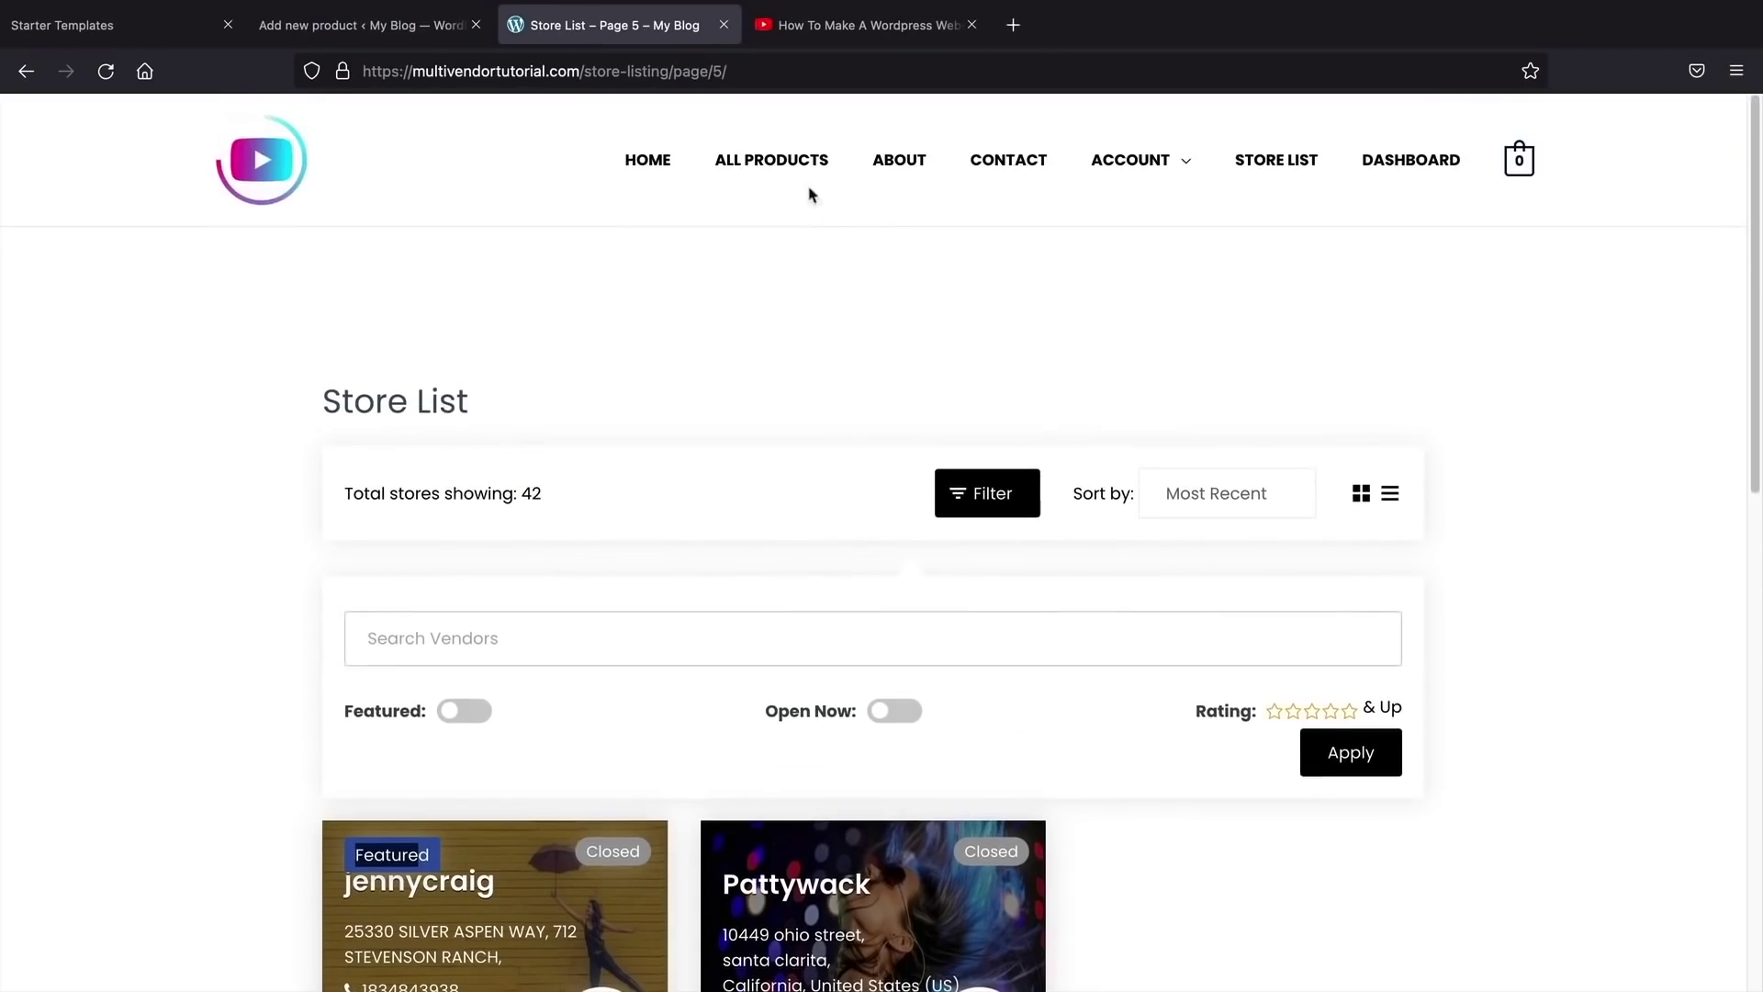
click(795, 163)
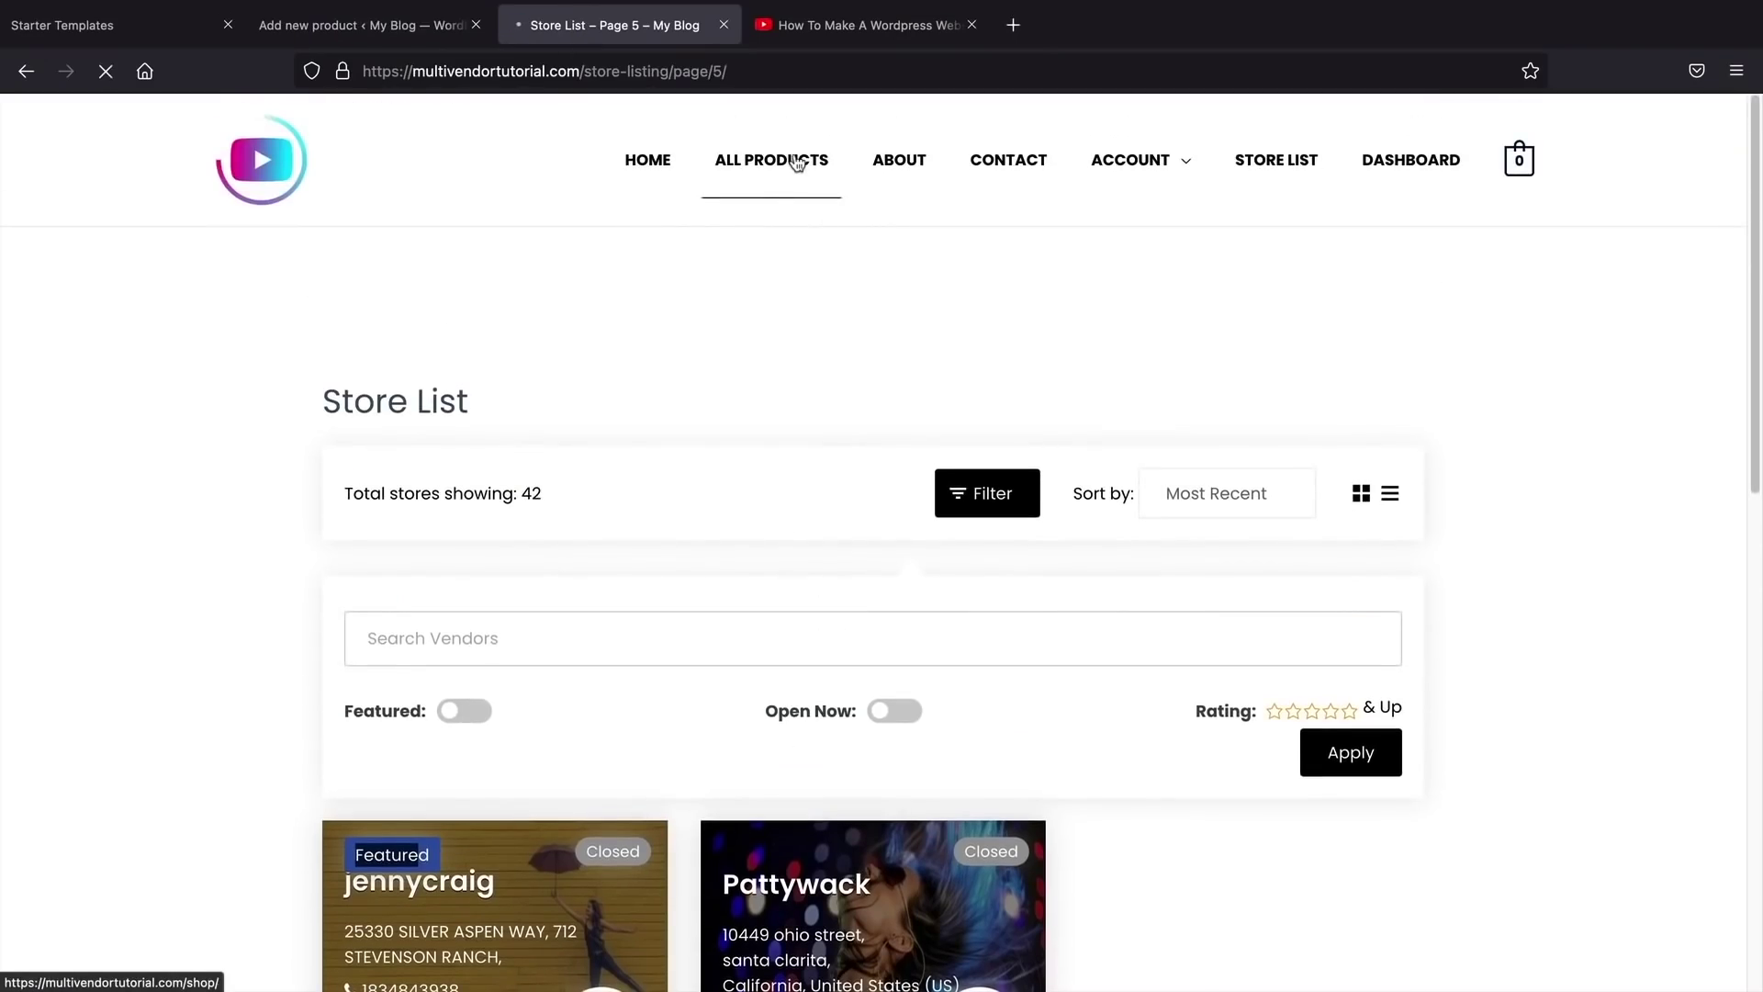
scroll(542, 551, down, 2)
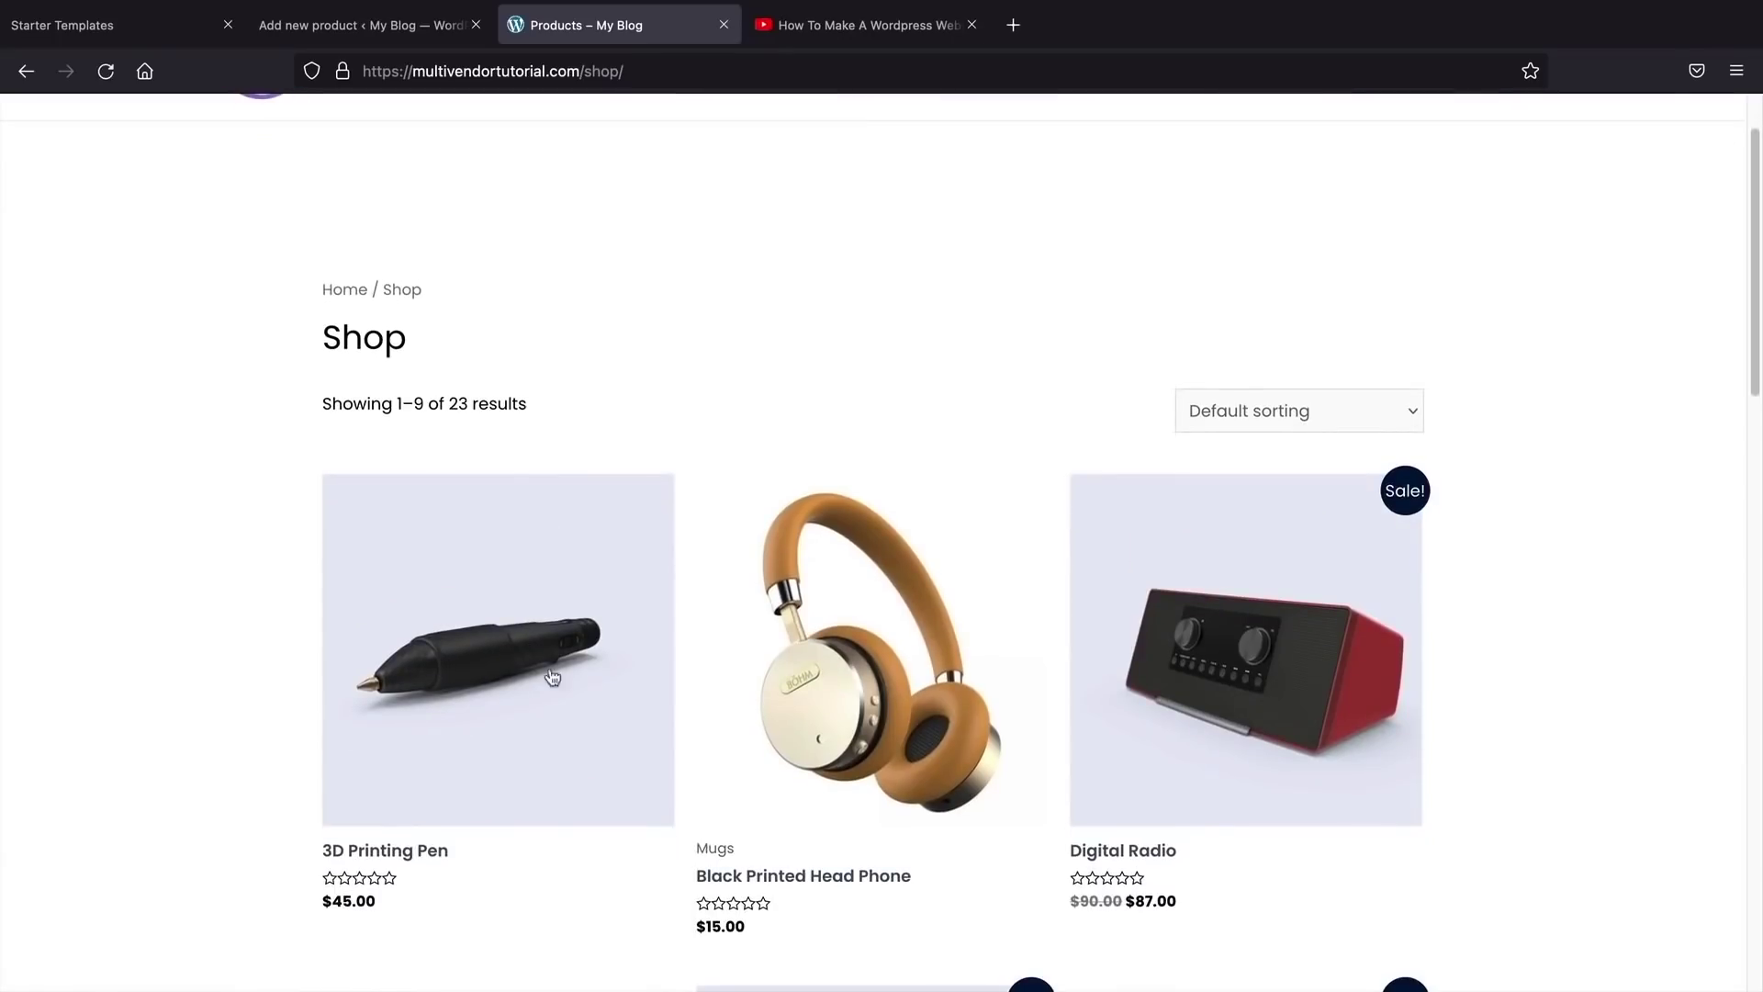
click(414, 673)
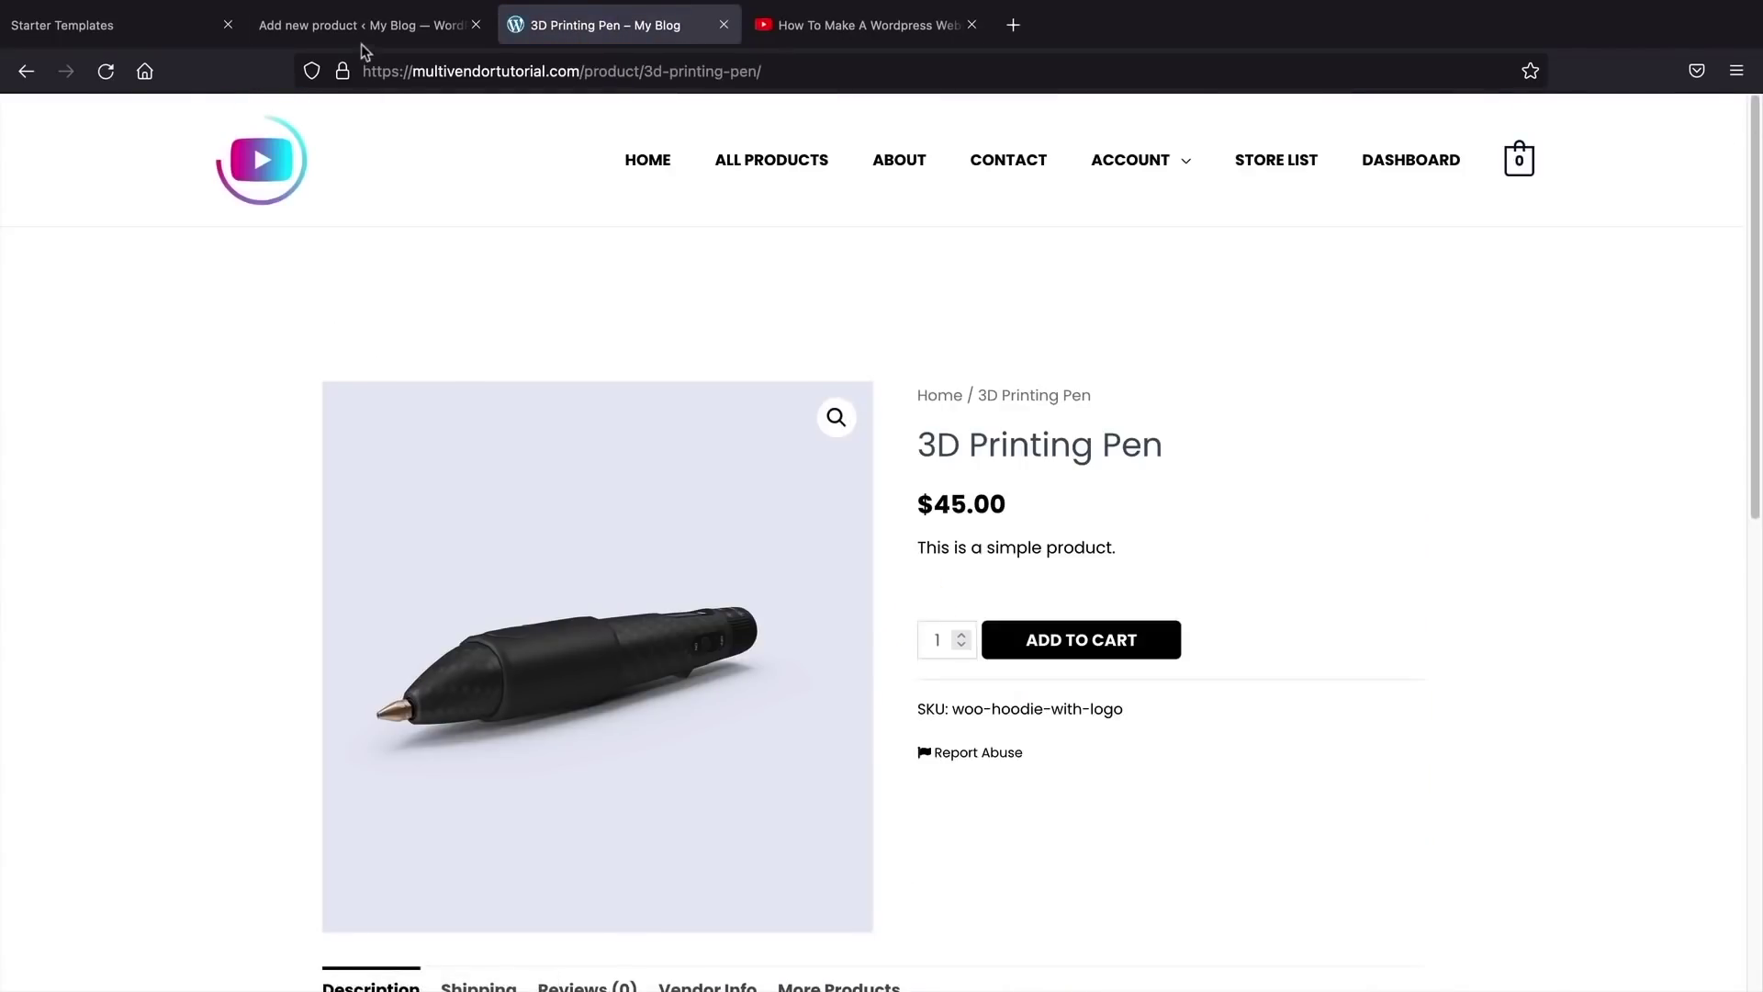
click(361, 43)
scroll(603, 618, down, 4)
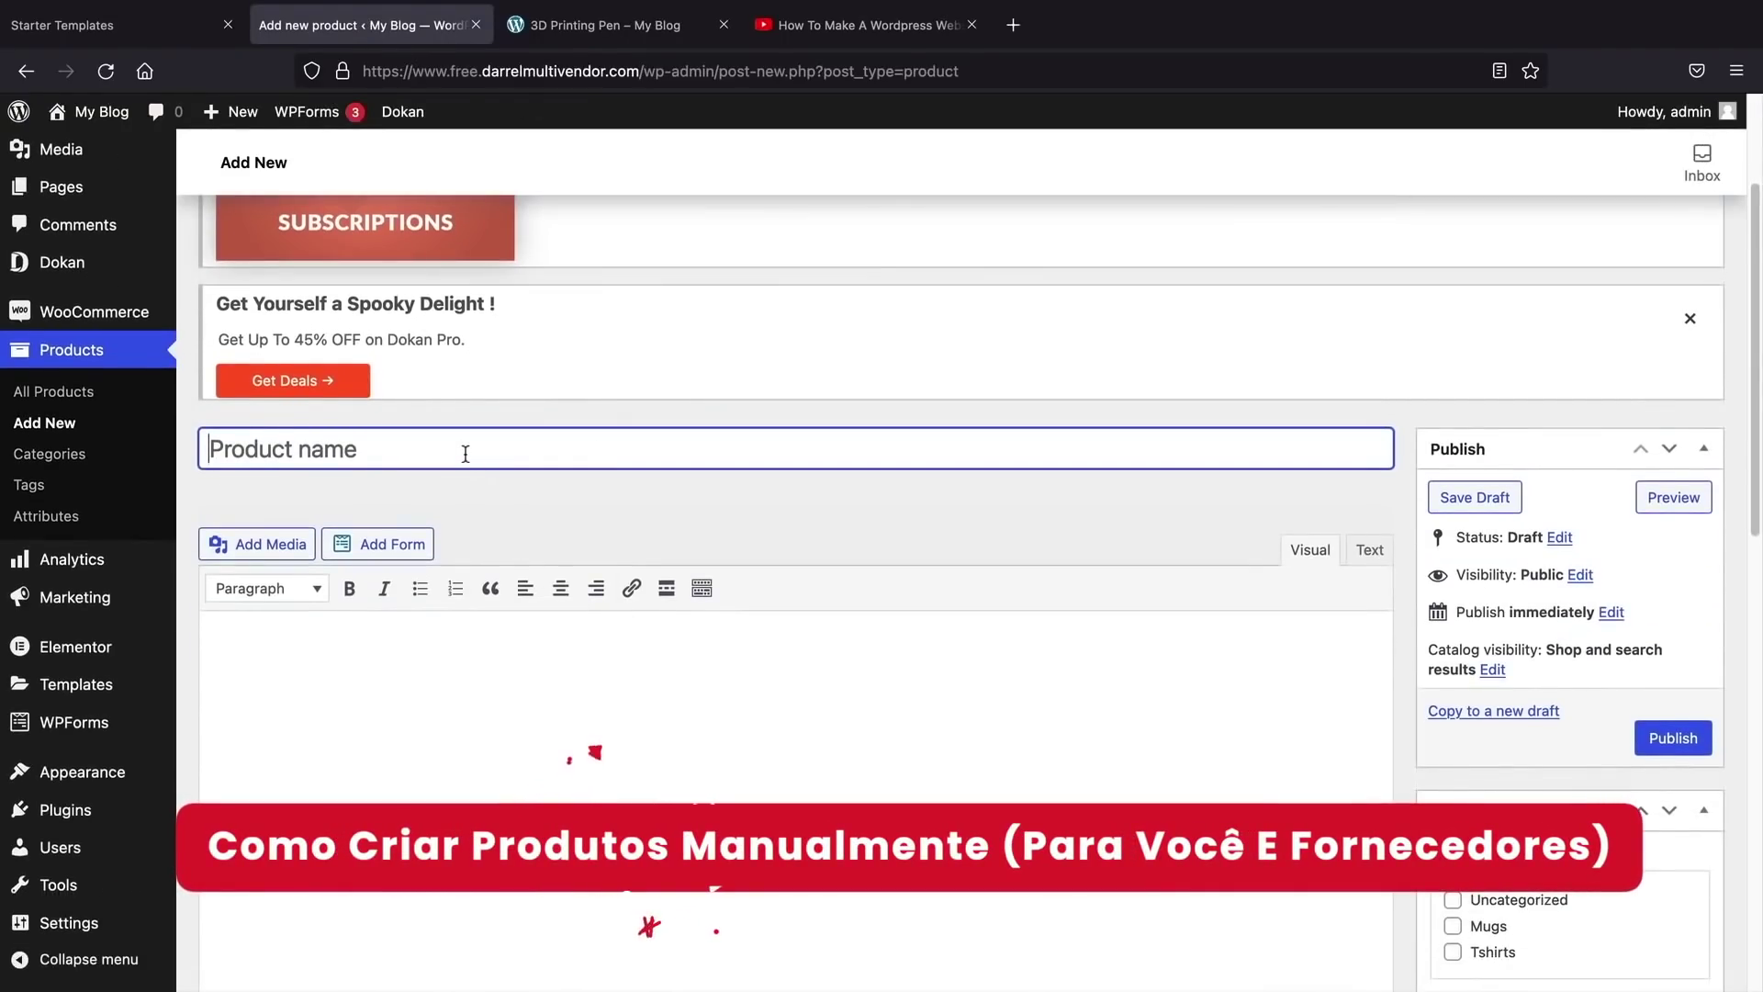
Step: Begin the product name and dismiss the Spooky Delight and subscription packs notices
text(COol Head)
key(BackSpace)
key(BackSpace)
key(BackSpace)
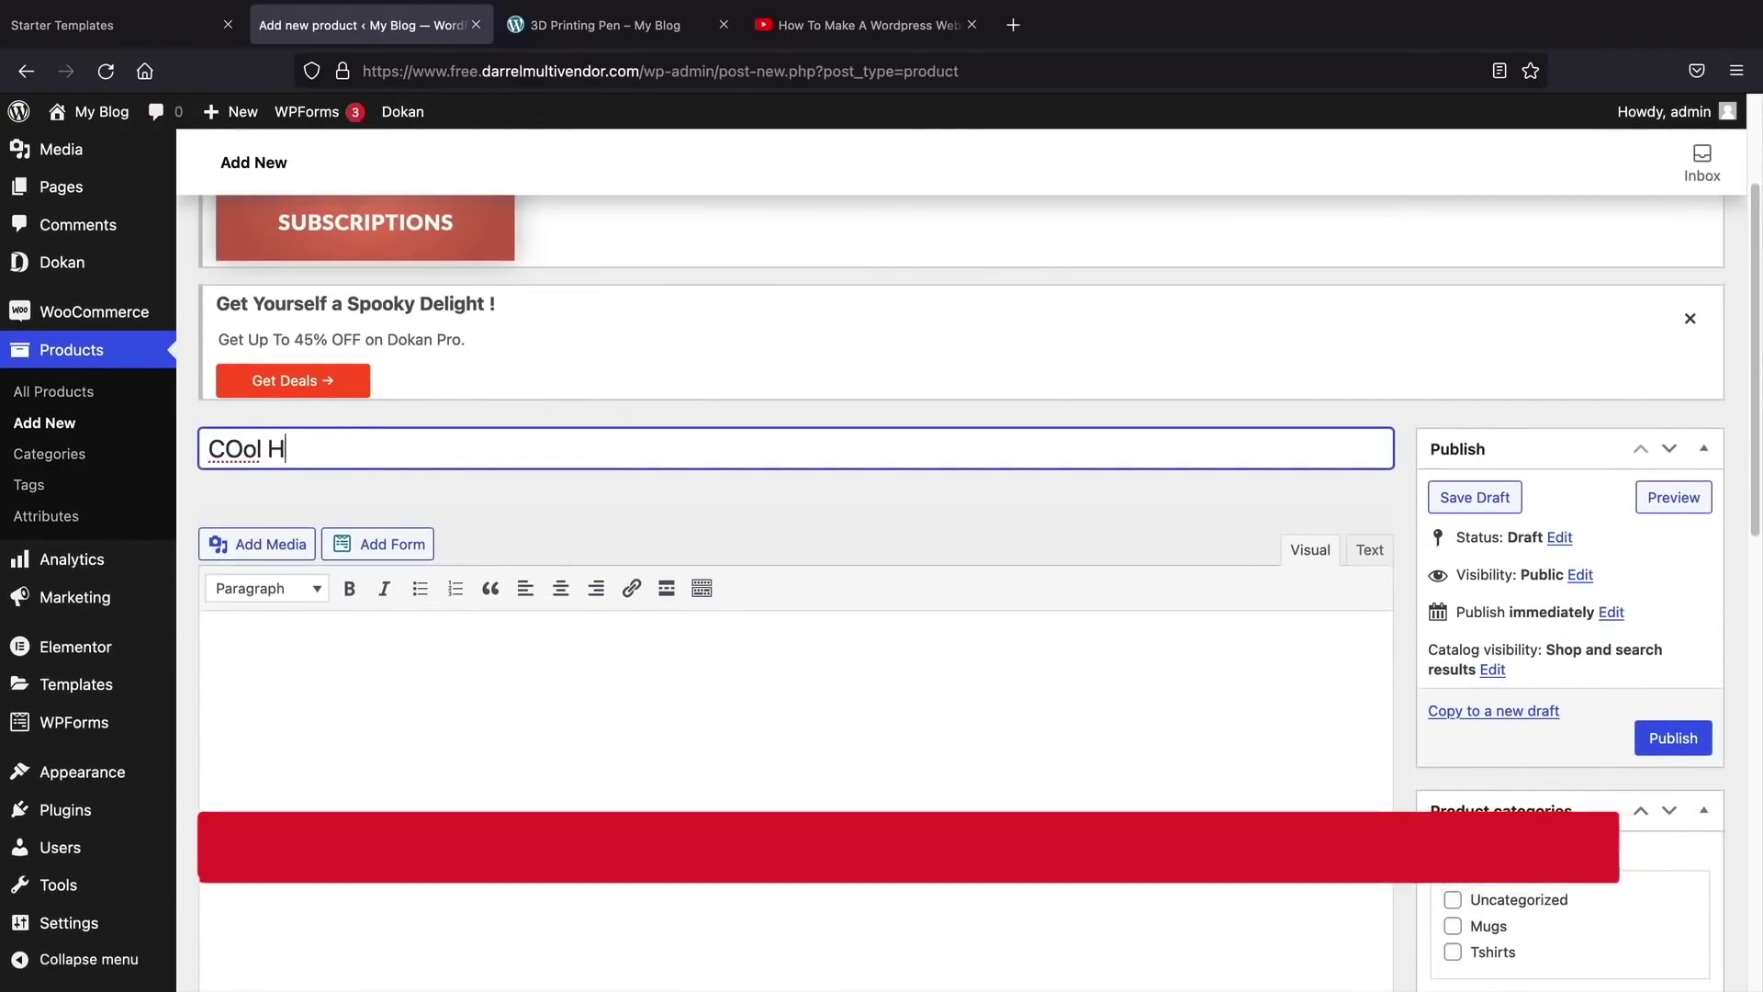
key(BackSpace)
key(BackSpace)
key(BackSpace)
key(BackSpace)
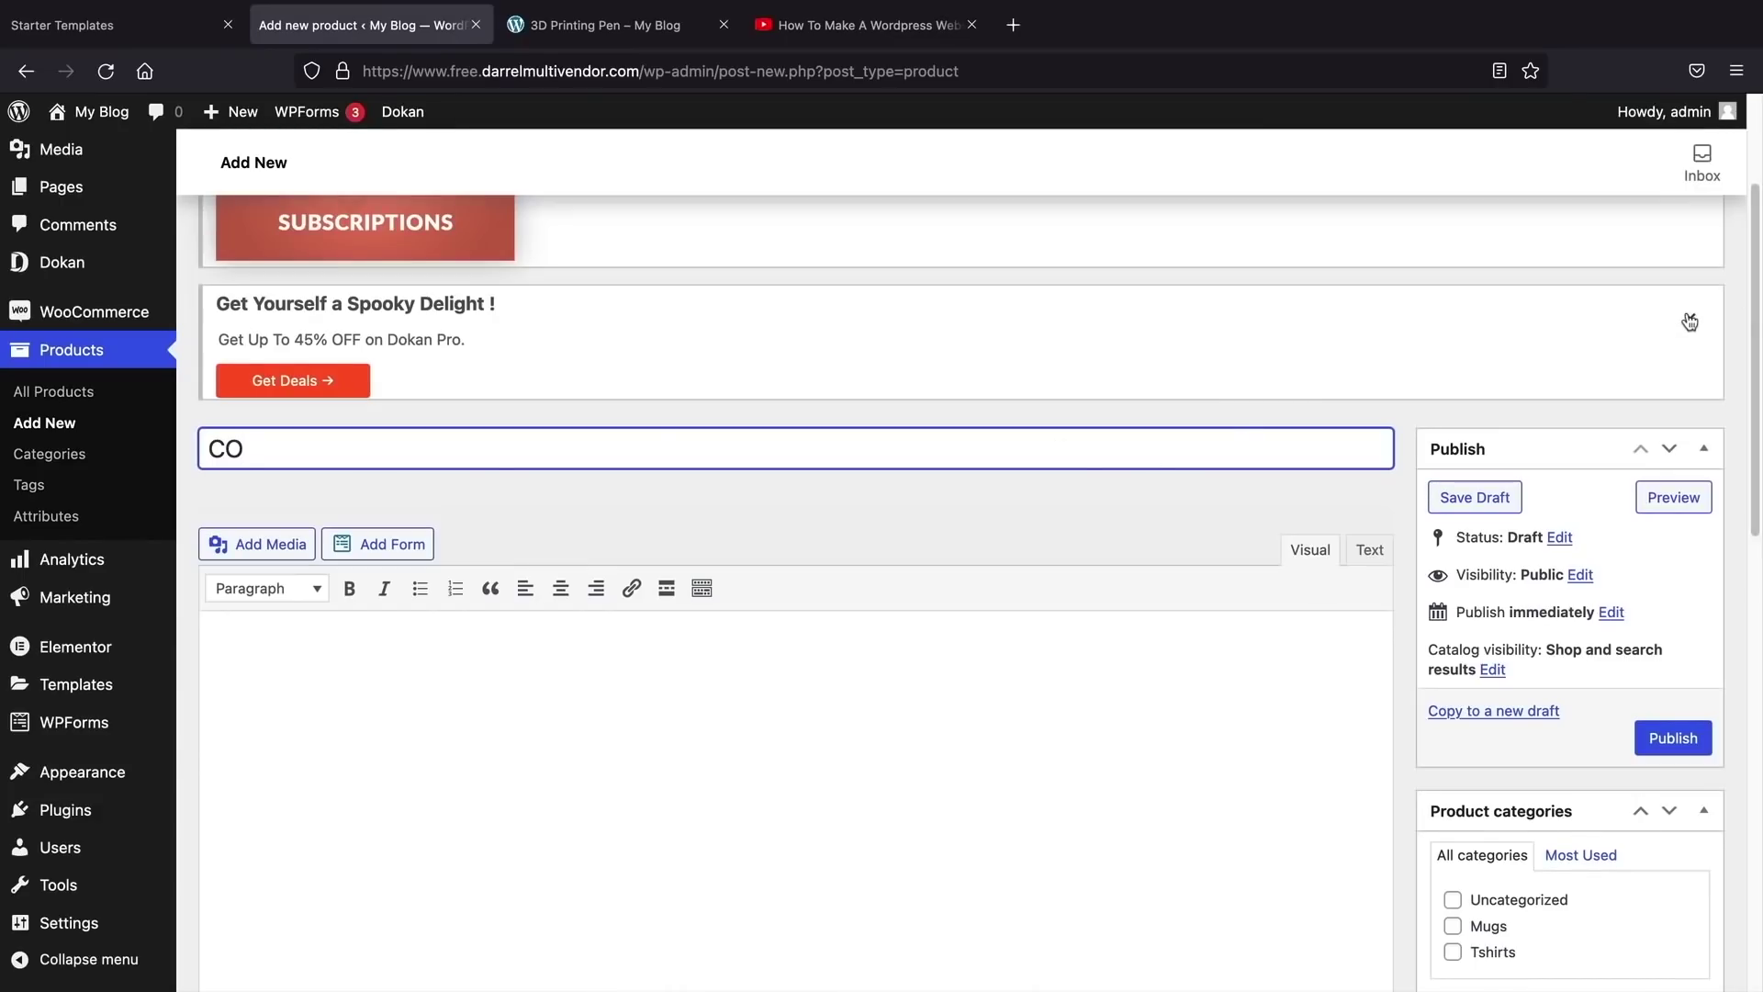
click(1697, 332)
click(1690, 319)
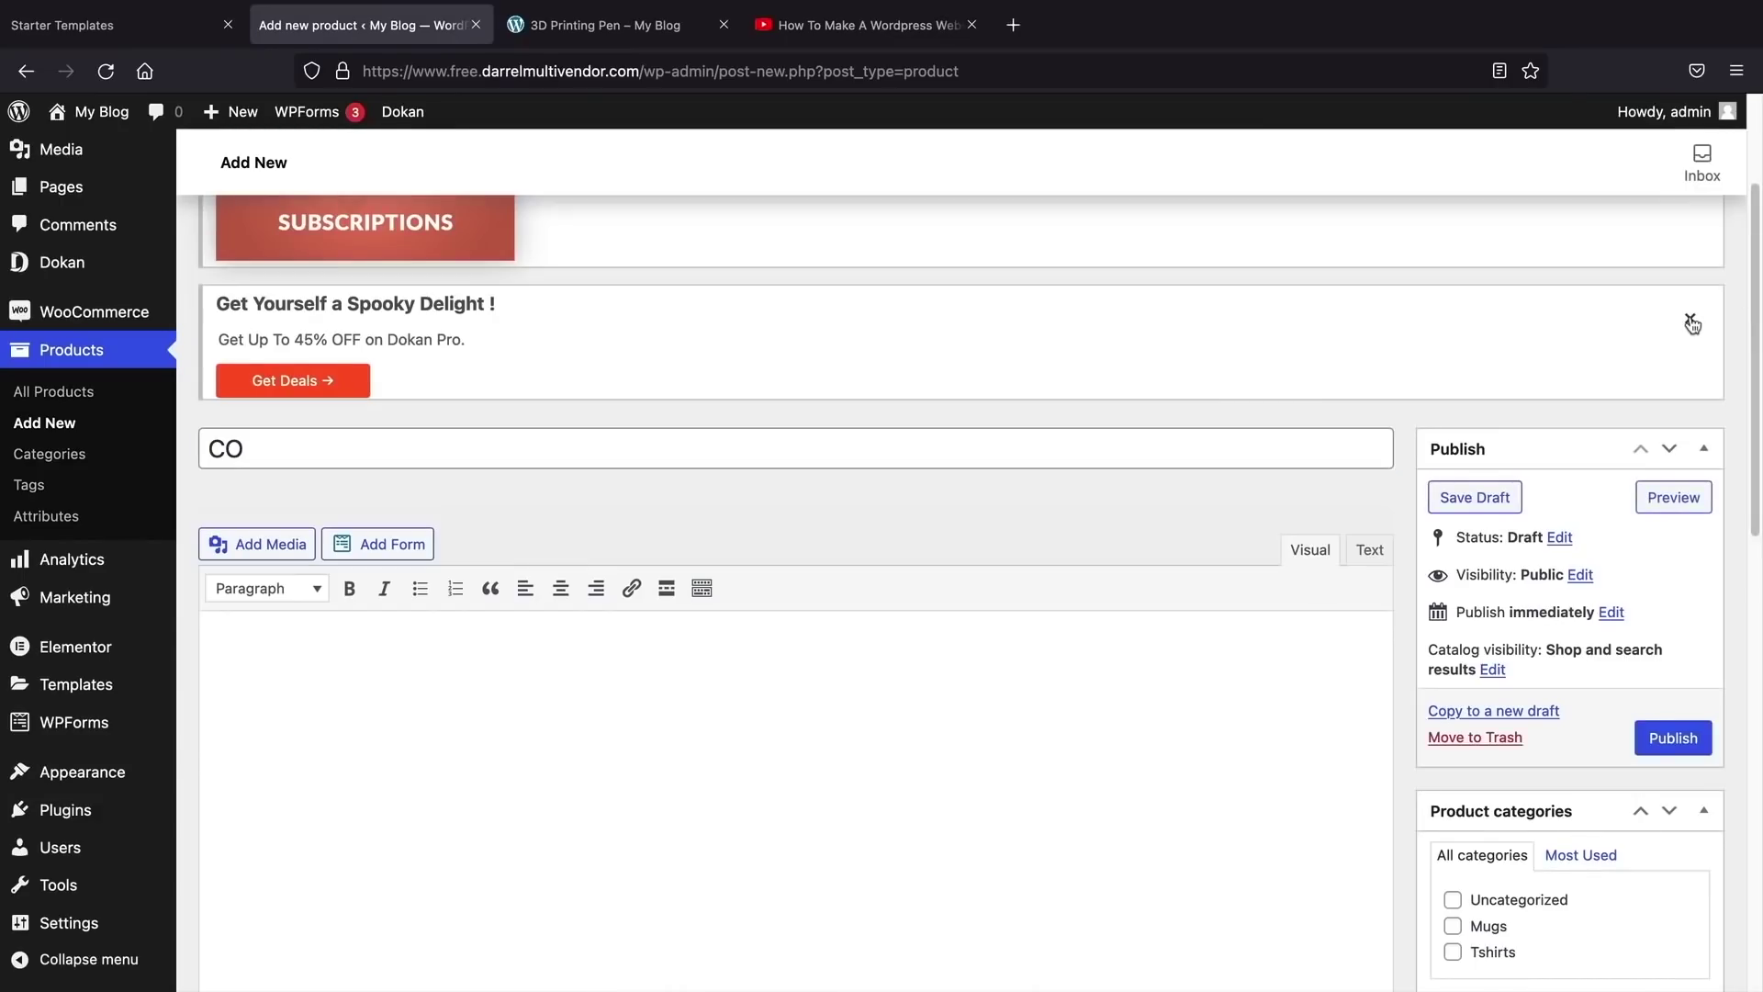
scroll(1492, 372, up, 3)
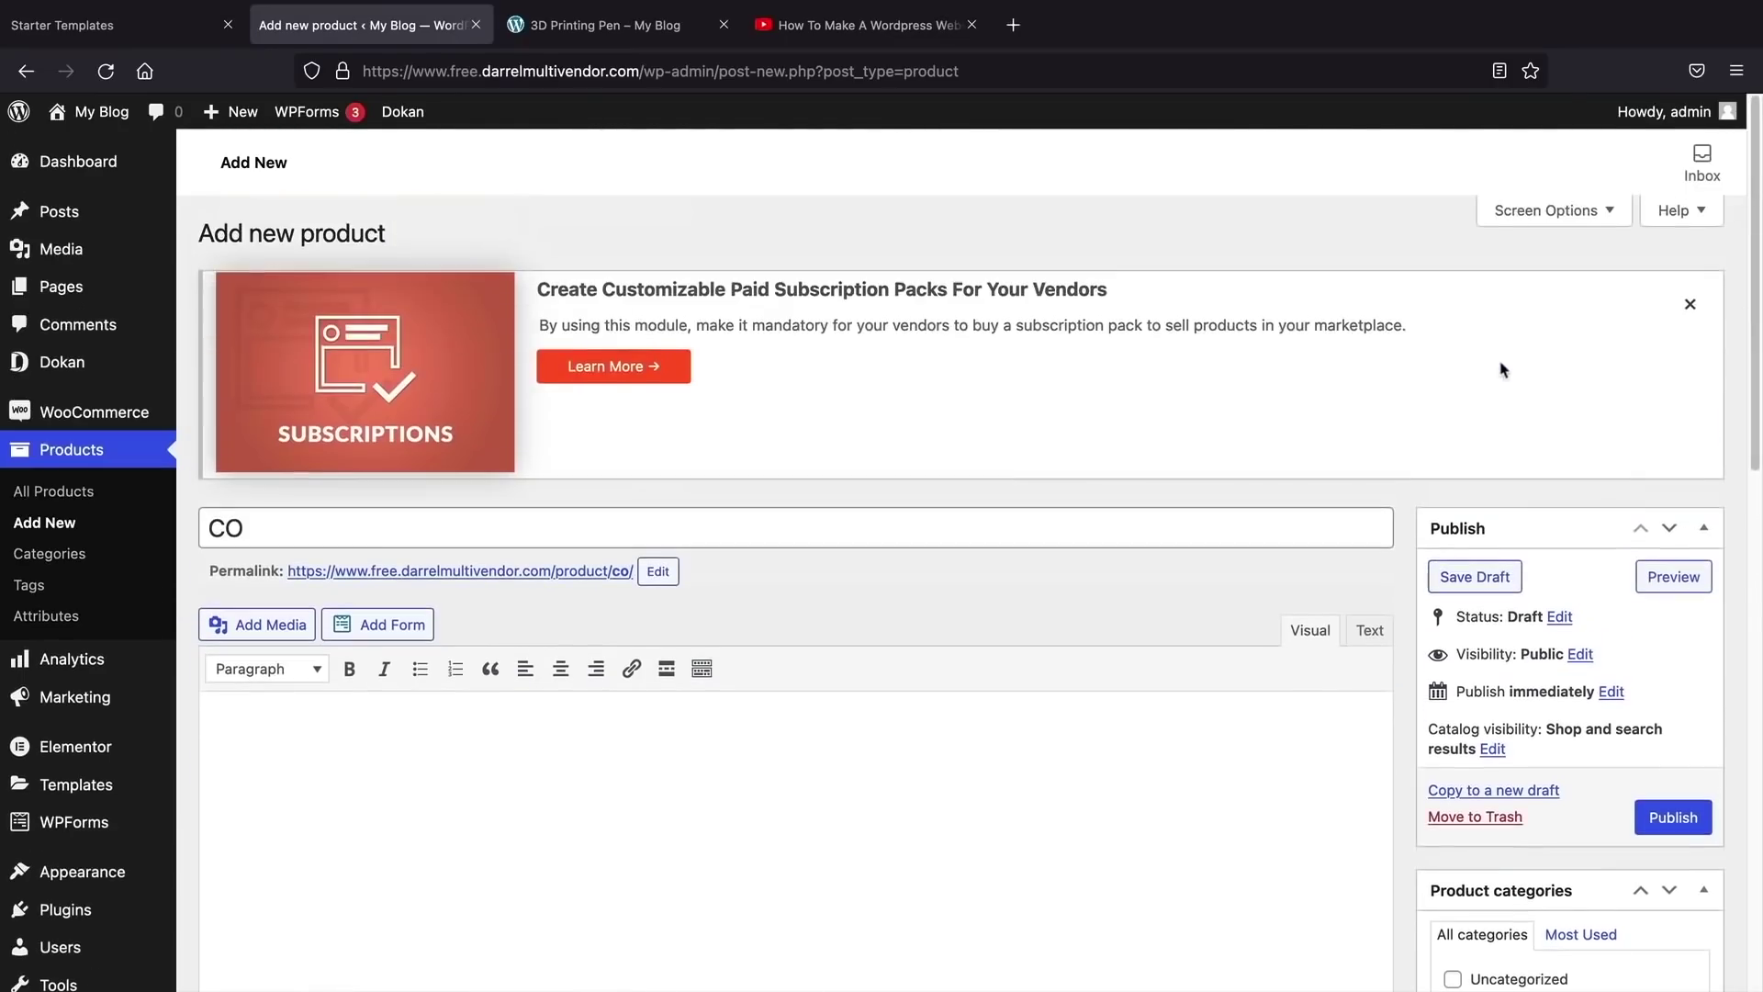
click(1691, 315)
Step: Replace the product title with 'Cool Headphones'
triple_click(810, 278)
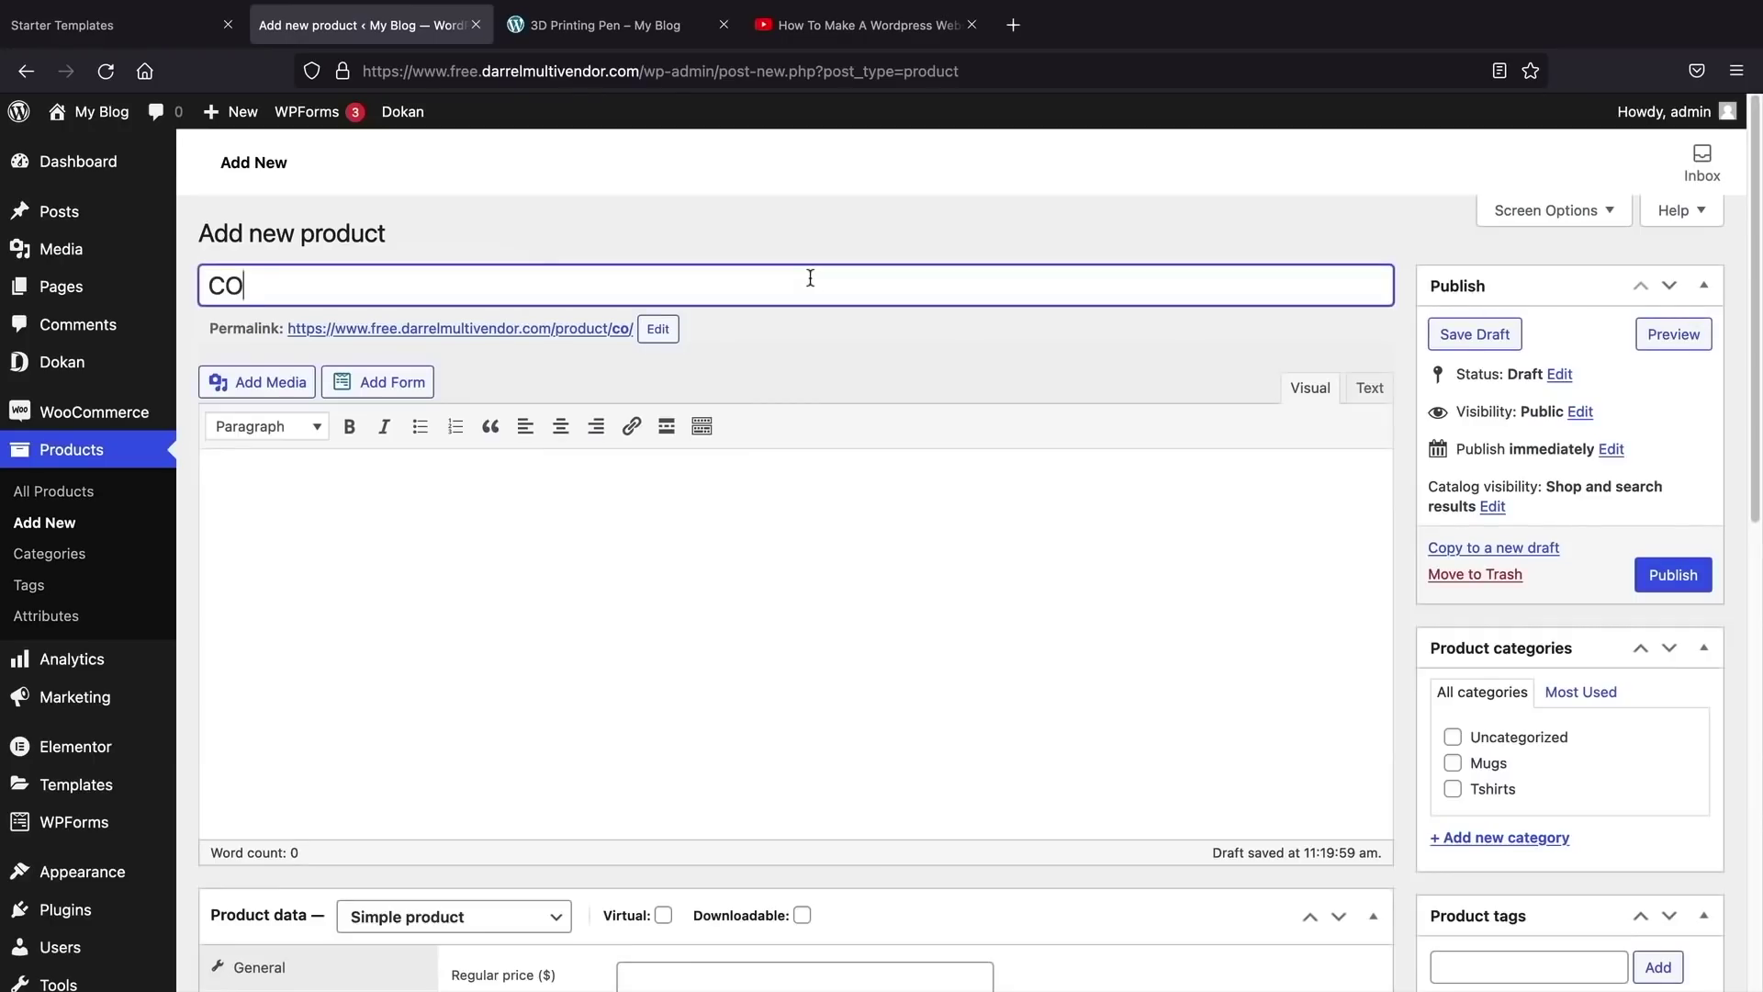
text(Cool Headphones)
key(Tab)
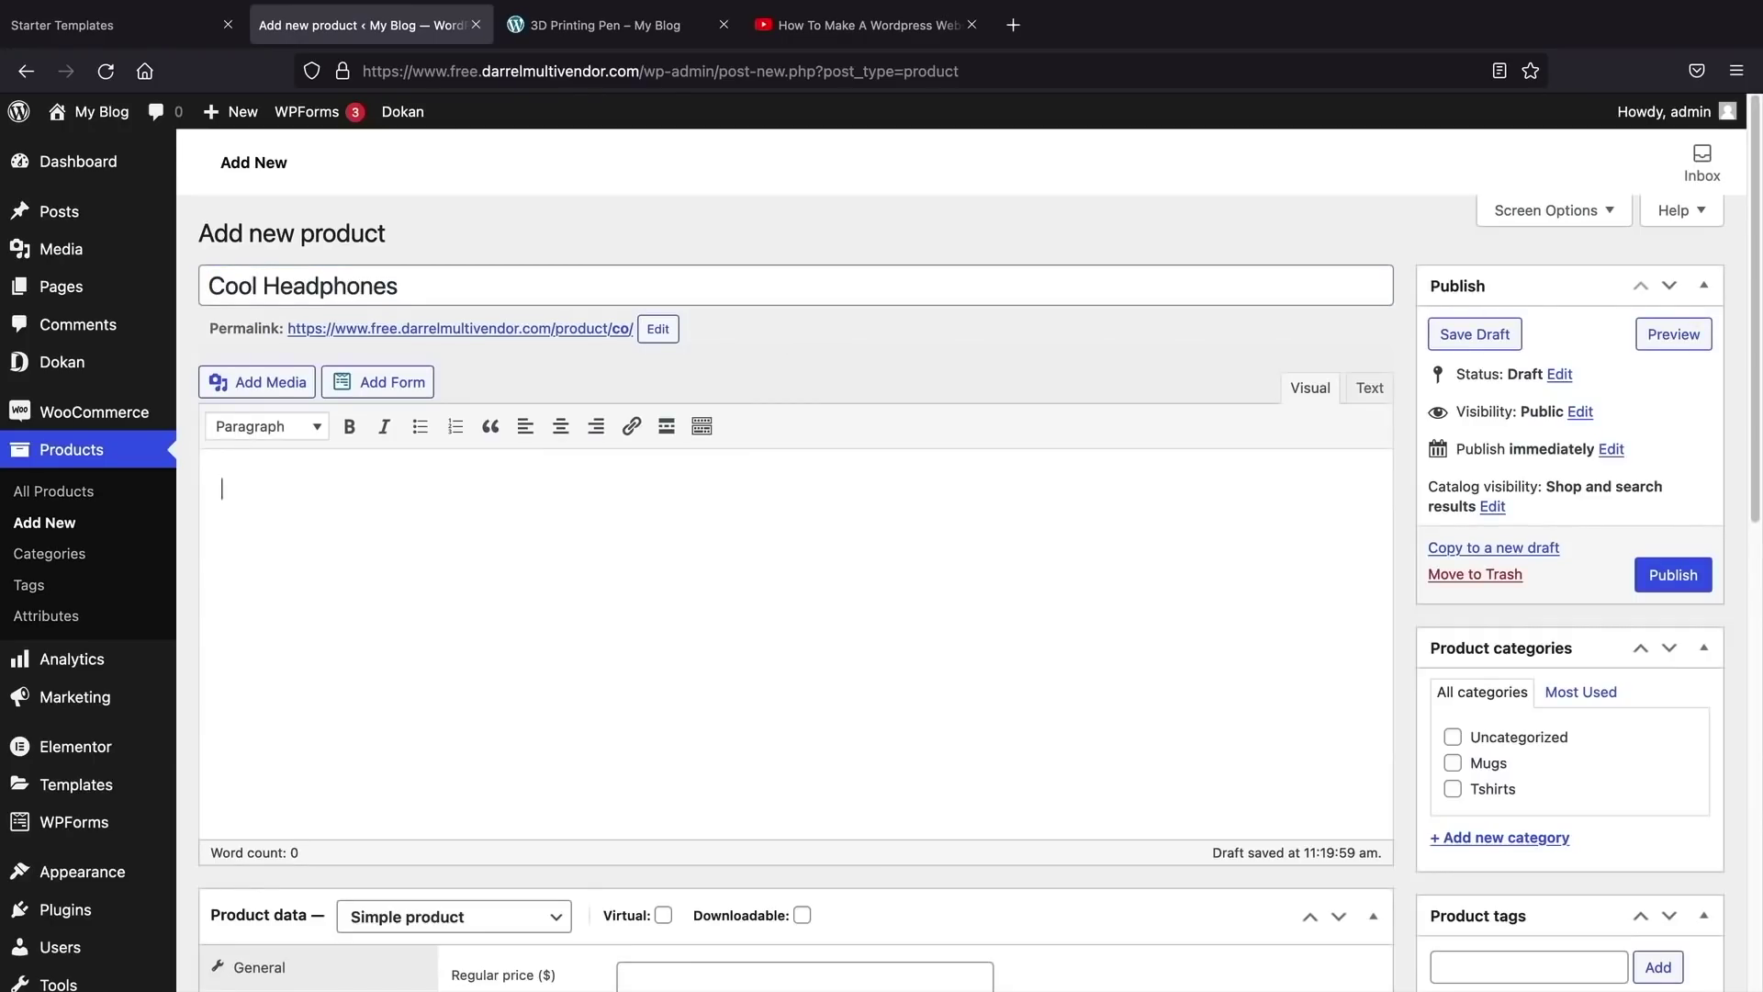
scroll(298, 393, down, 2)
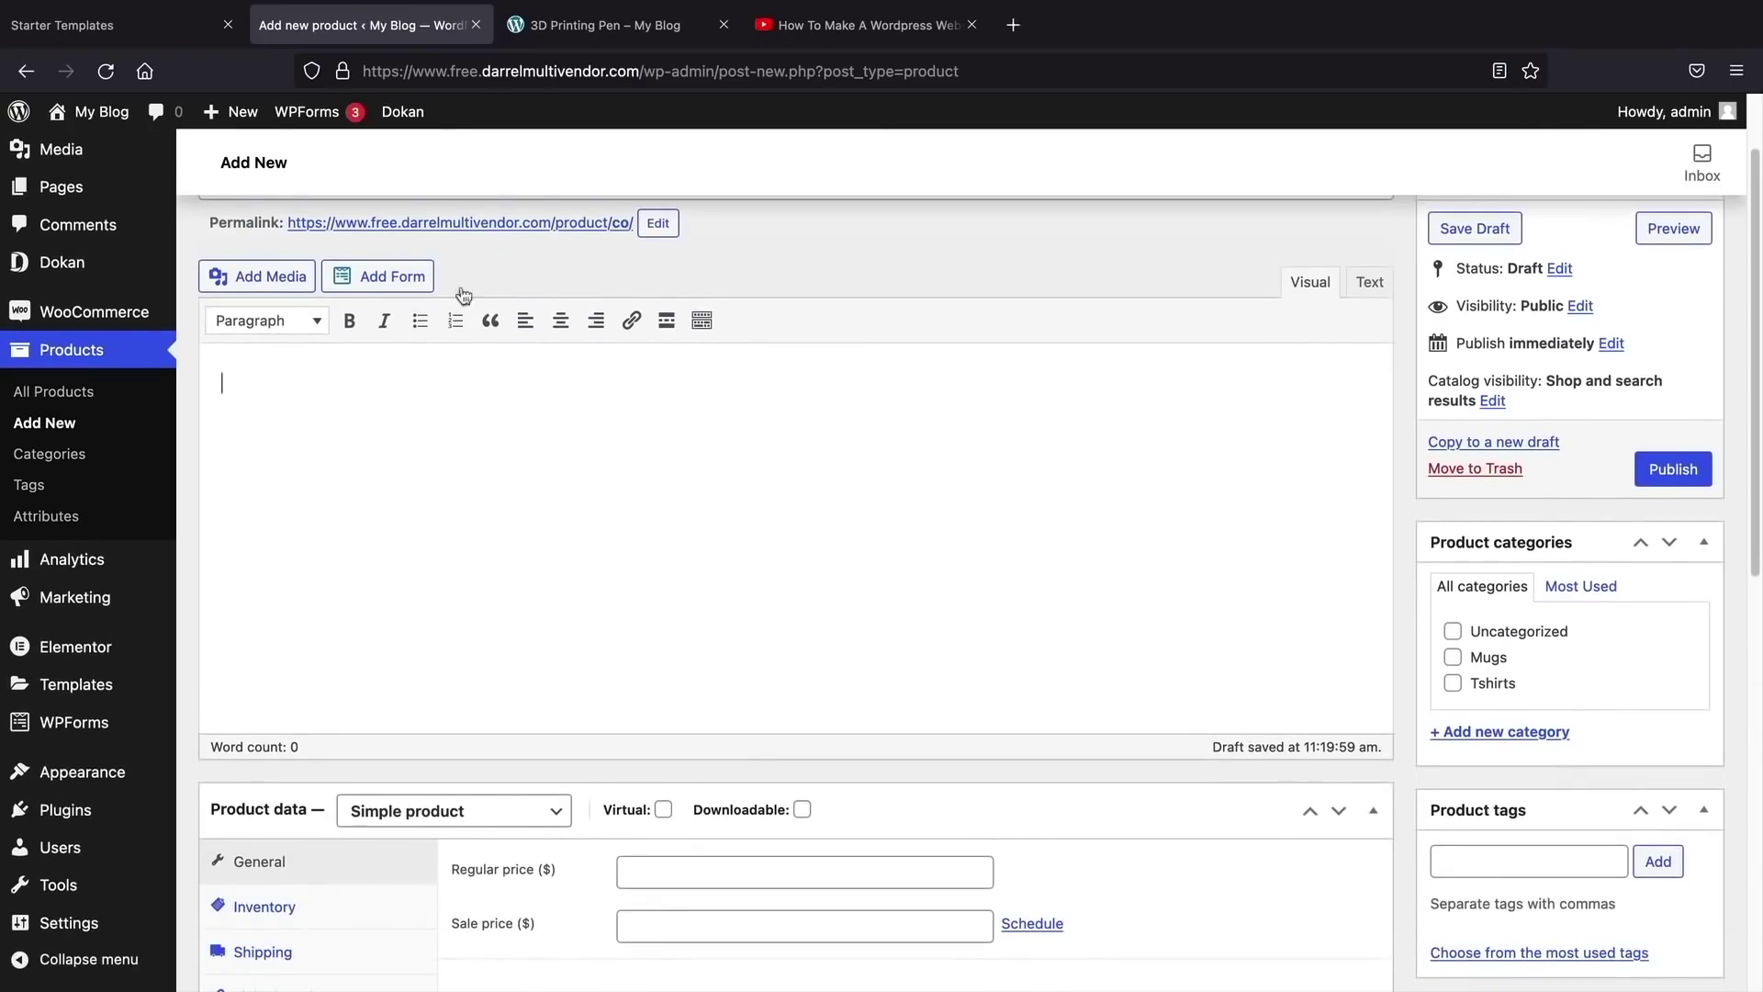
Step: Copy the 3D Printing Pen description and paste it into the product description
click(597, 25)
scroll(620, 615, down, 4)
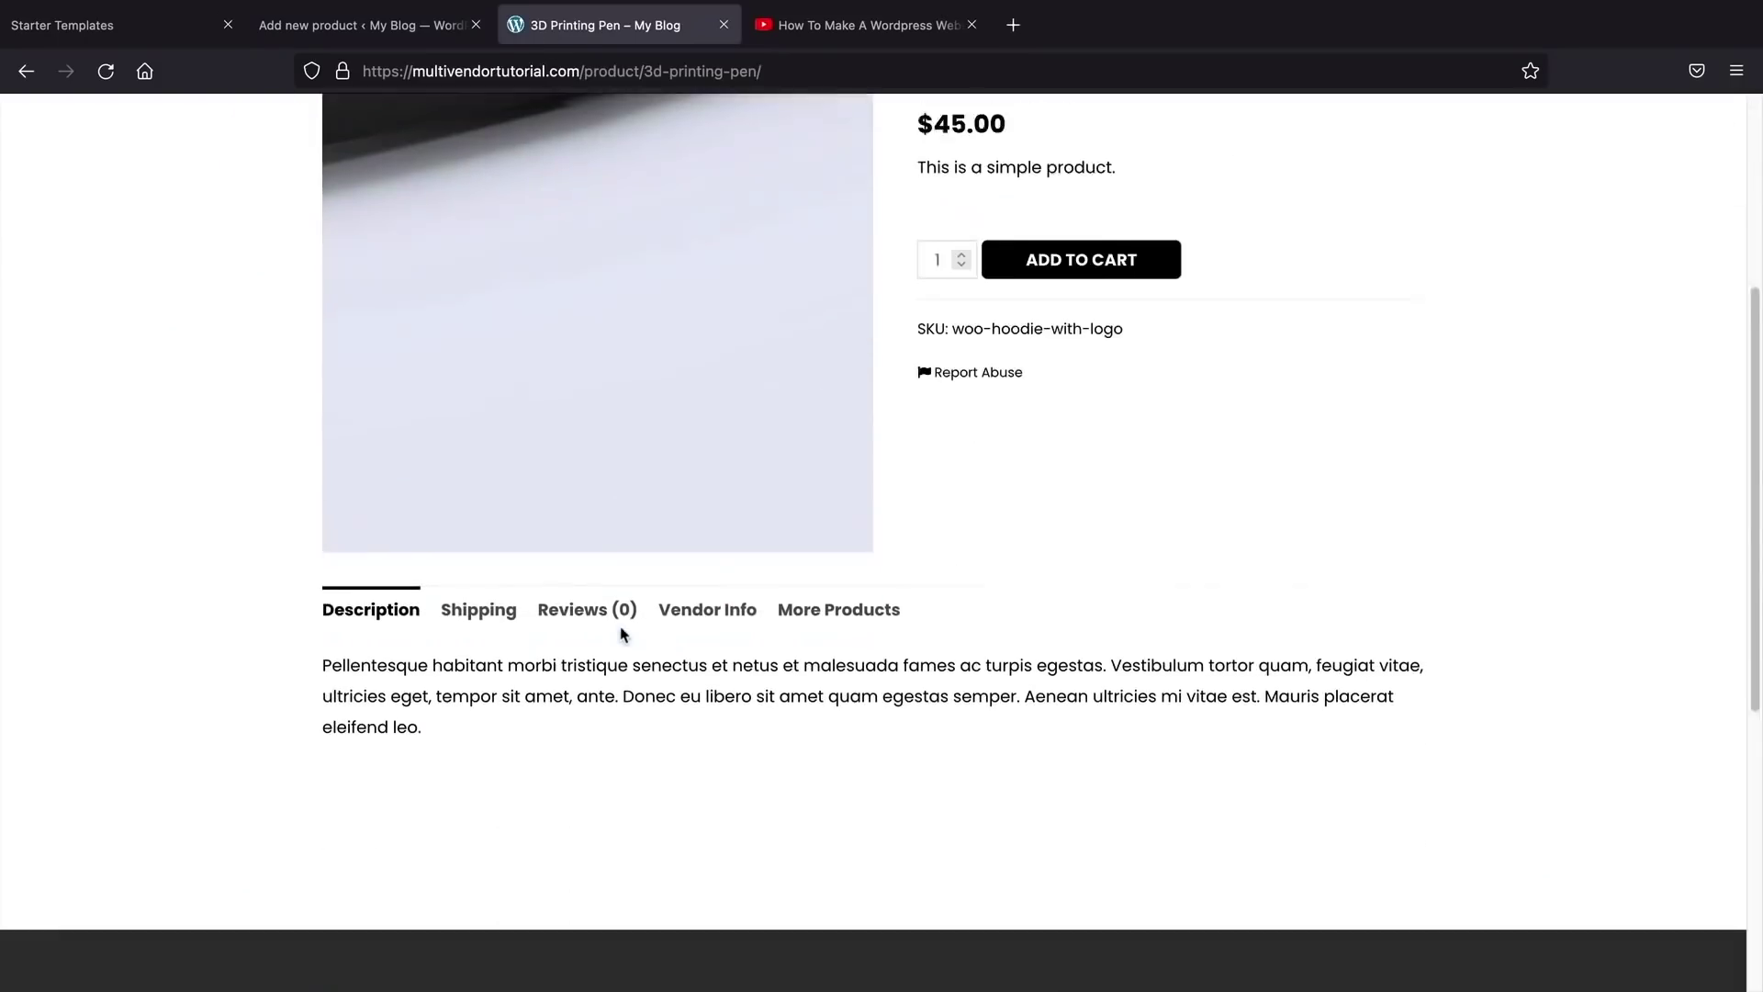
drag(464, 722, 321, 623)
right_click(333, 619)
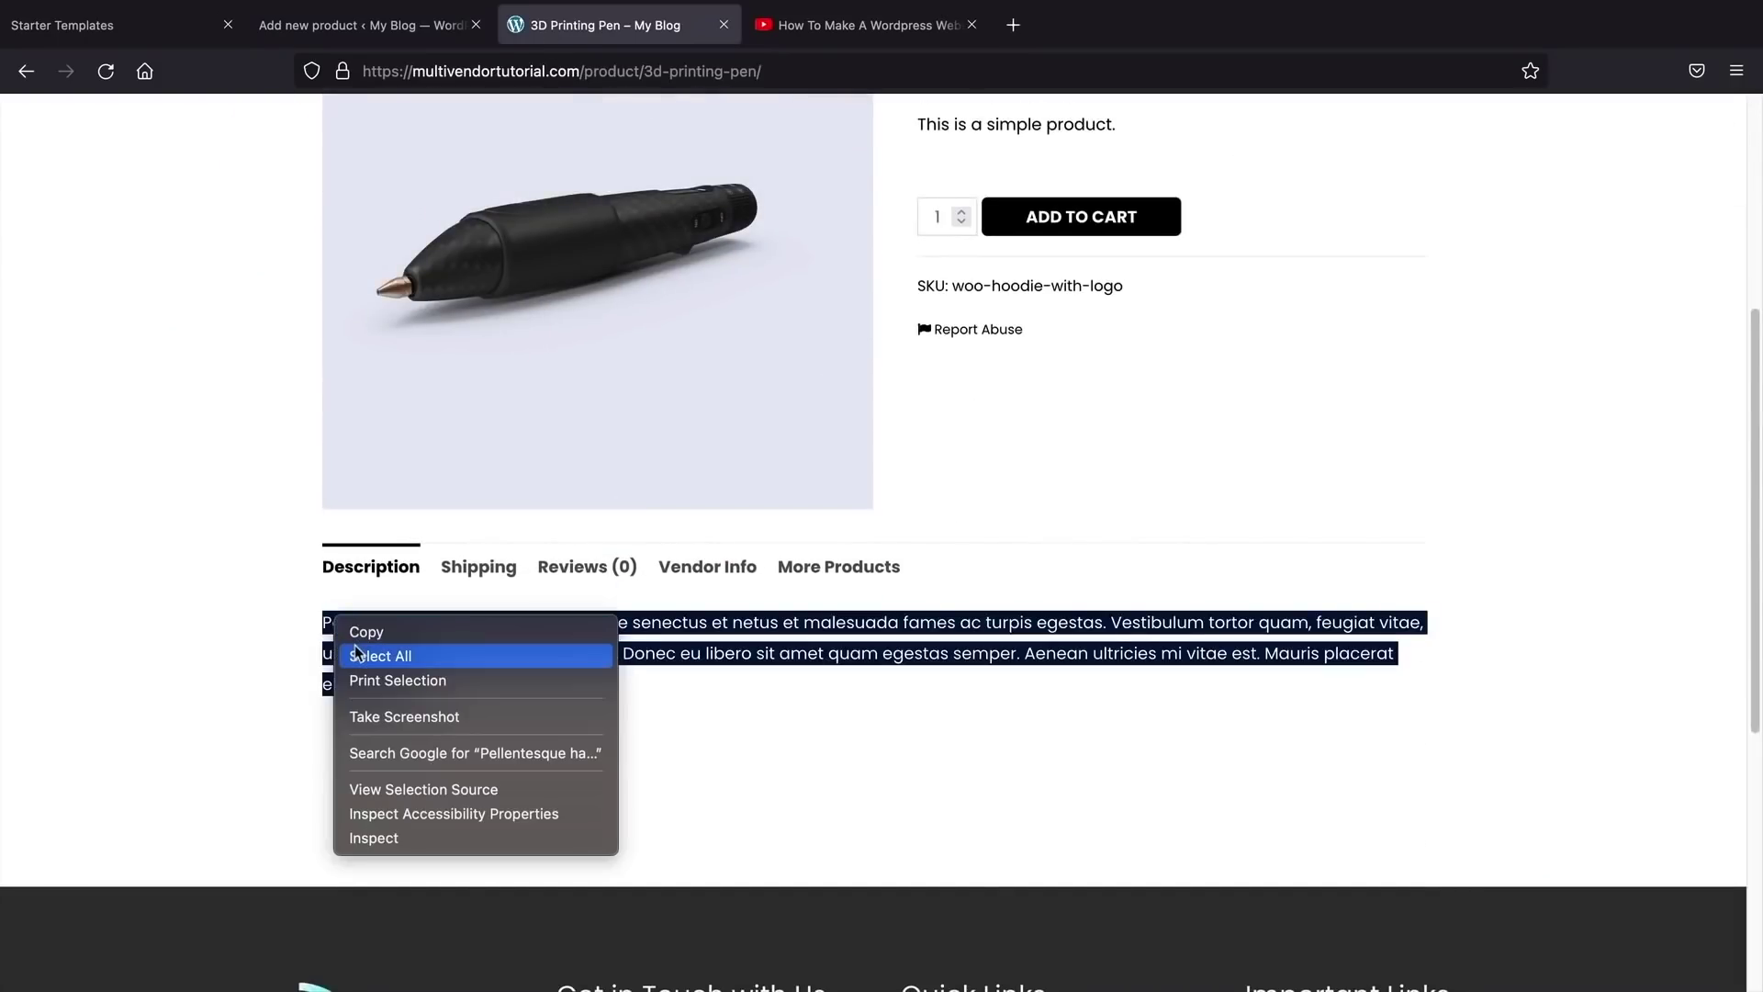
click(363, 632)
click(360, 40)
right_click(246, 374)
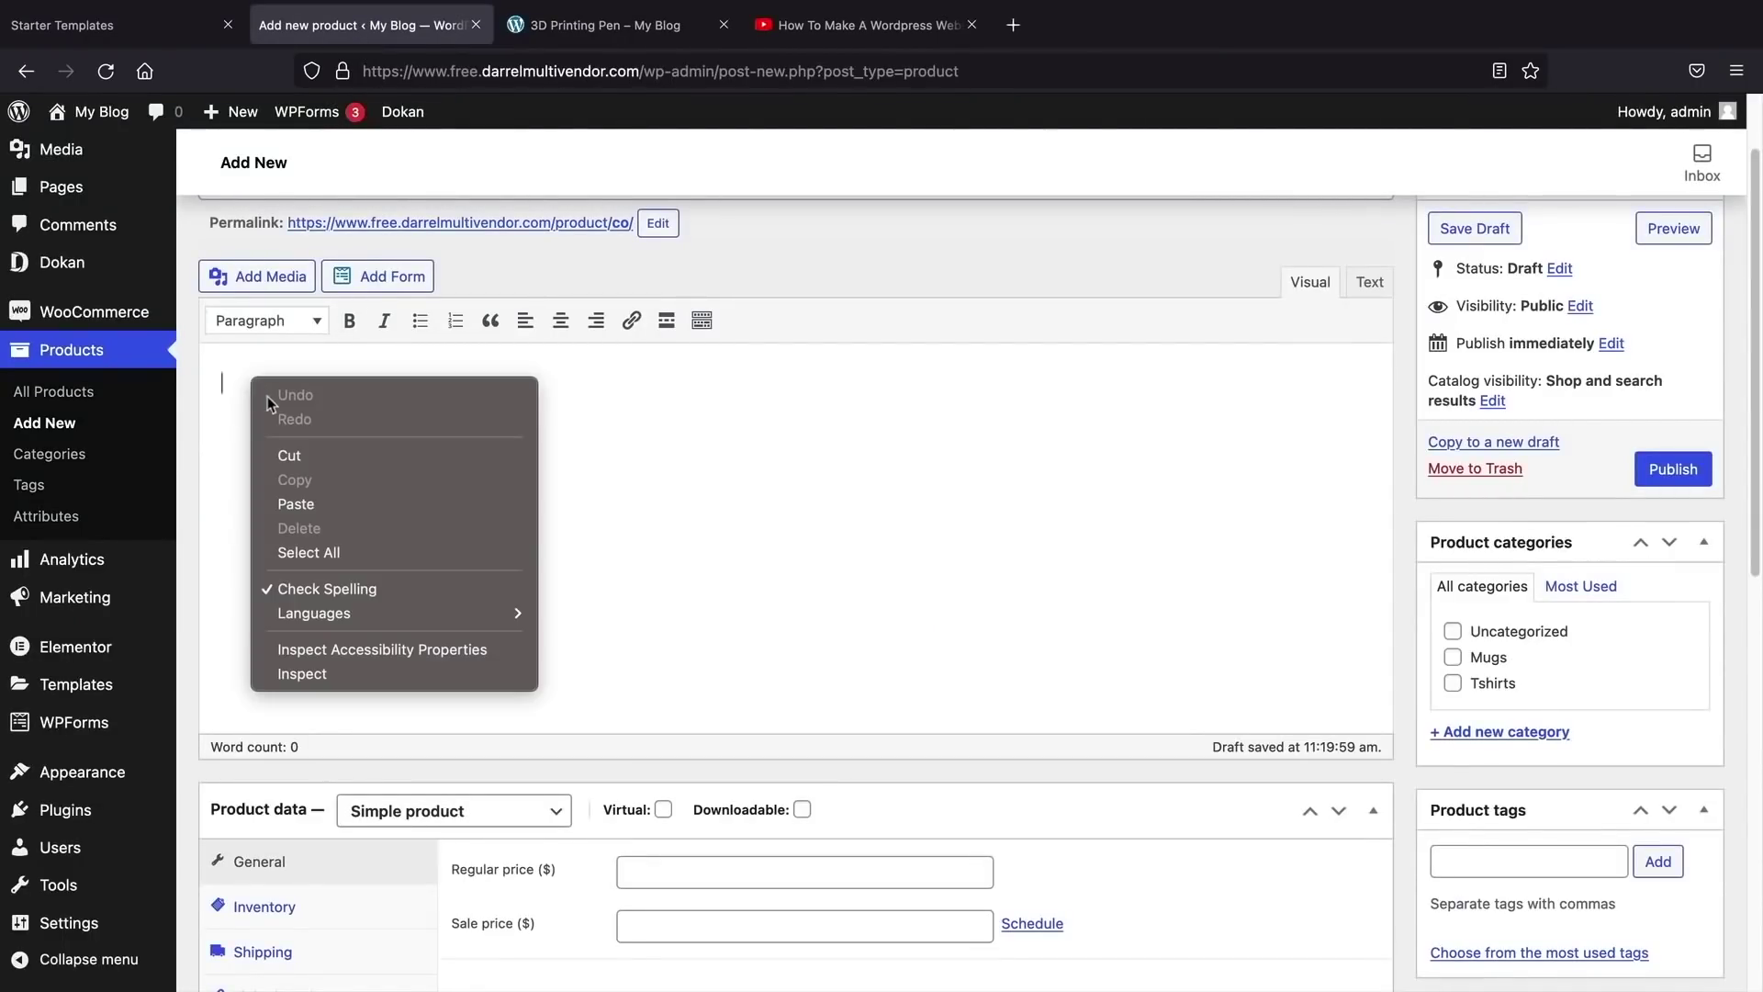
click(313, 504)
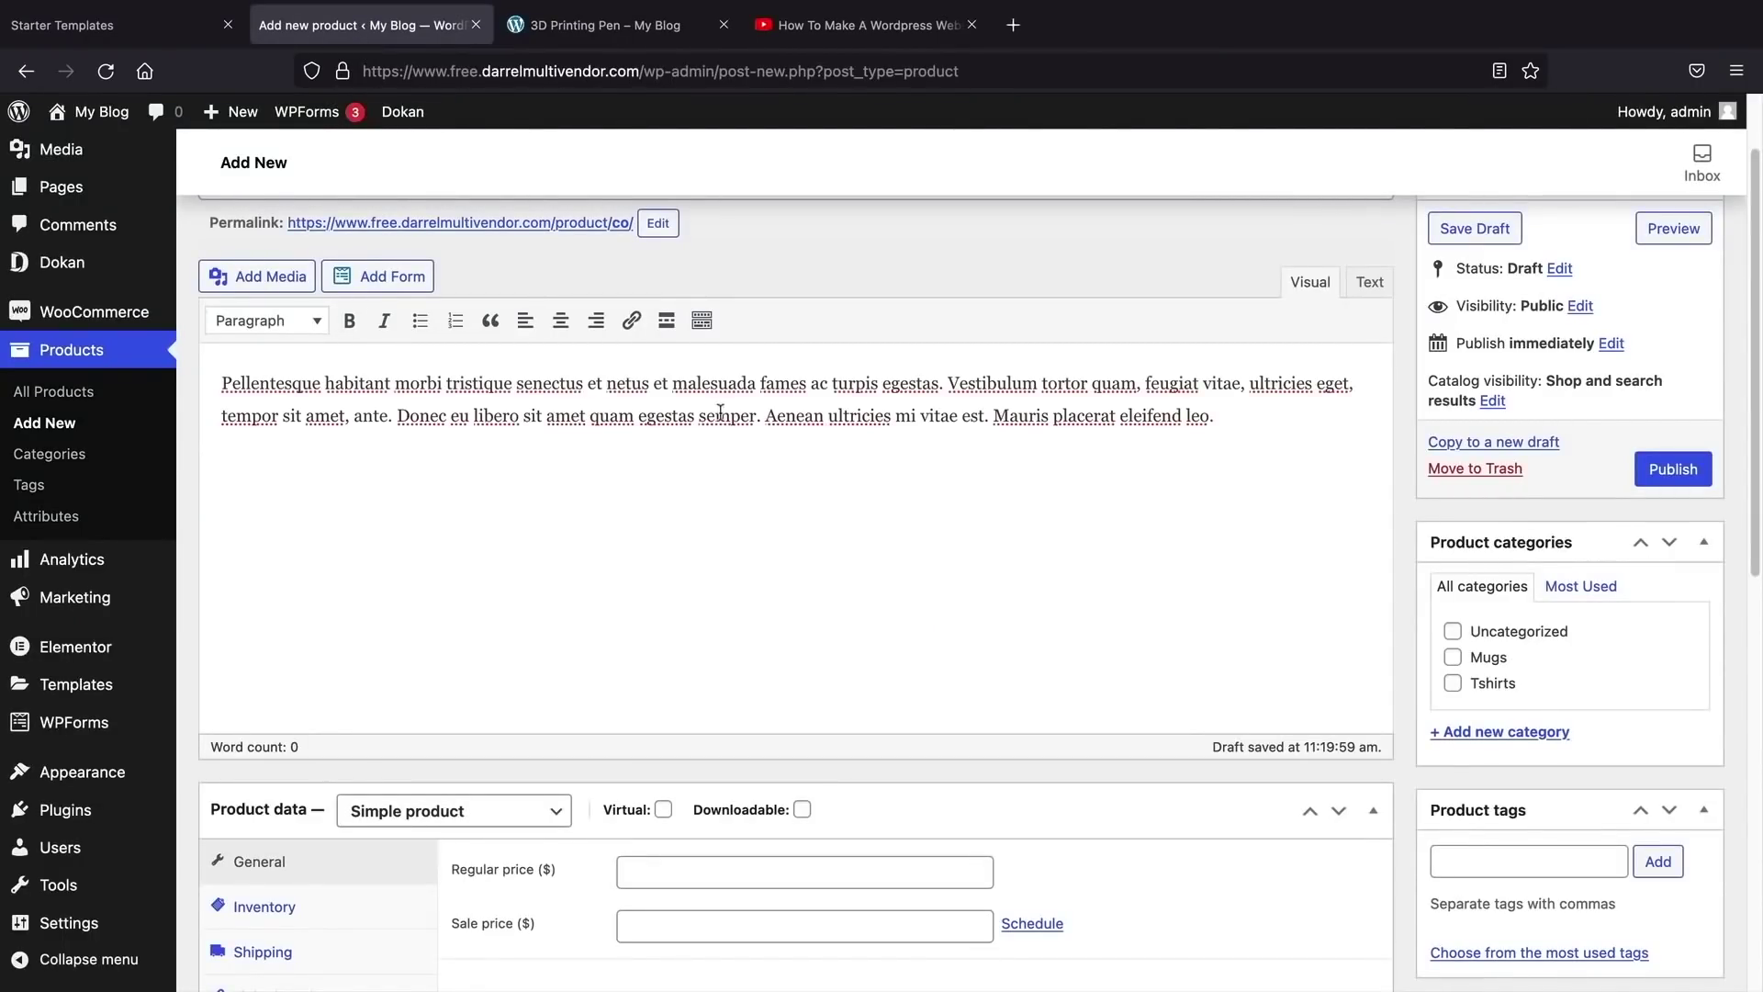
Step: Set the regular price to 100 and reopen the WooCommerce tutorial video tab
scroll(899, 522, down, 5)
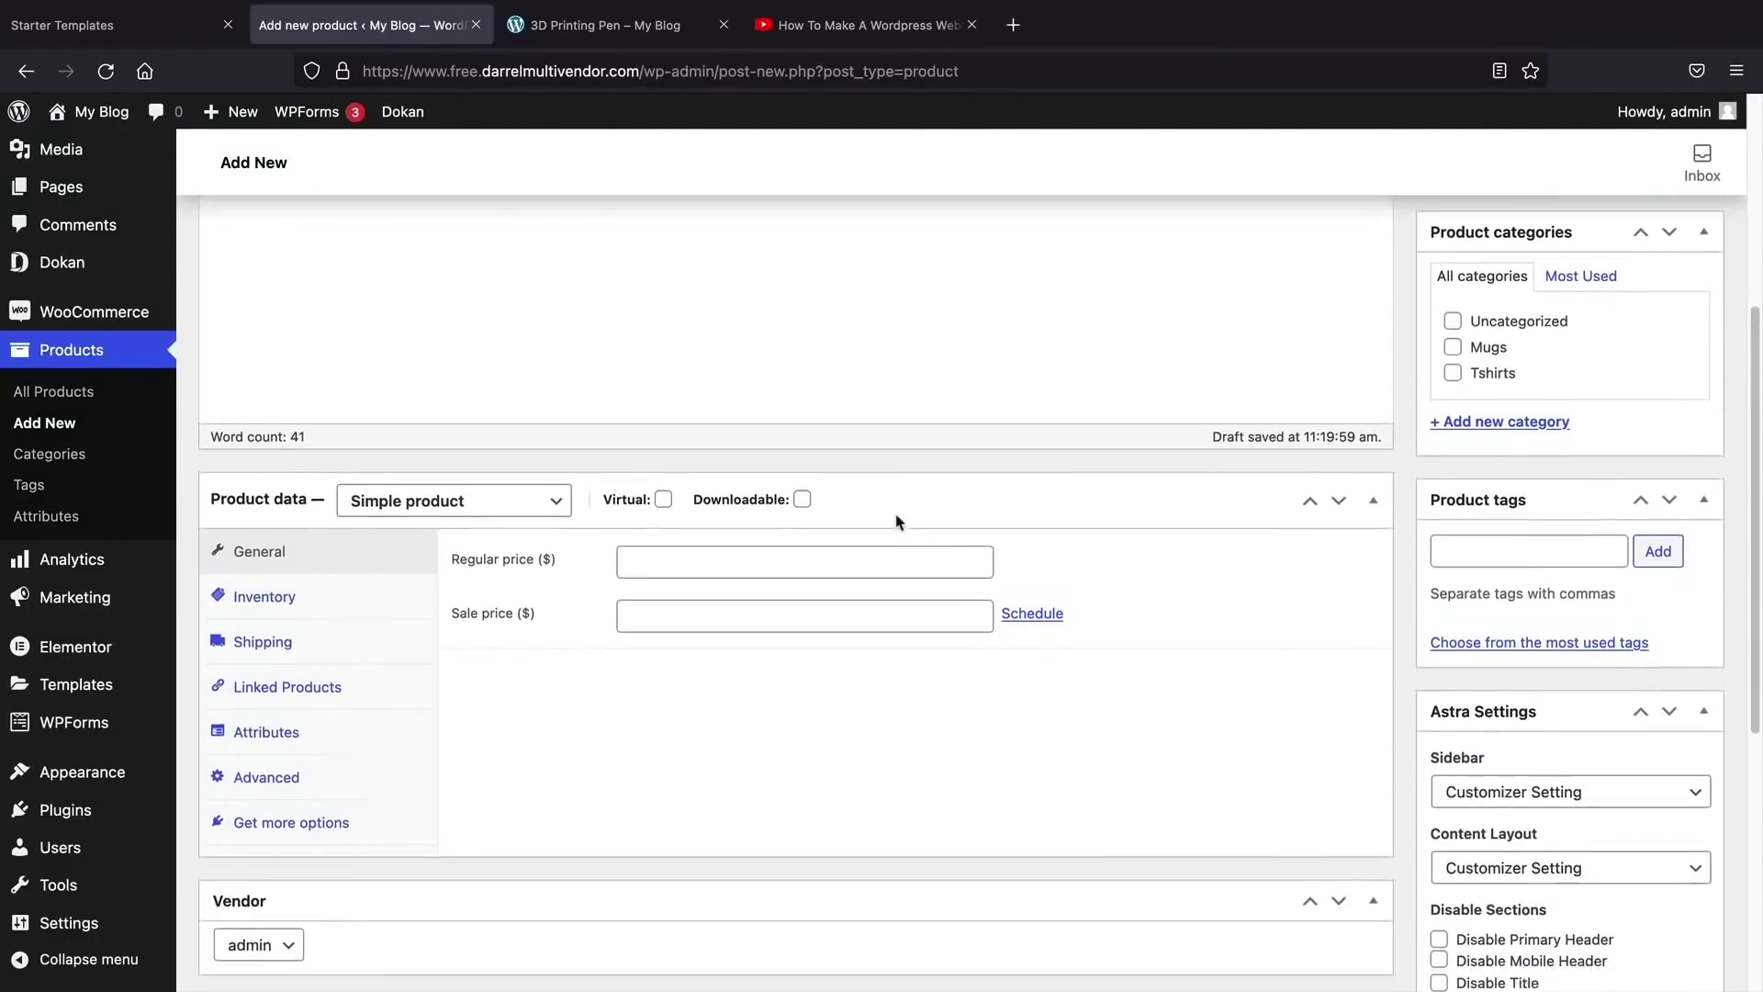
click(709, 404)
text(100)
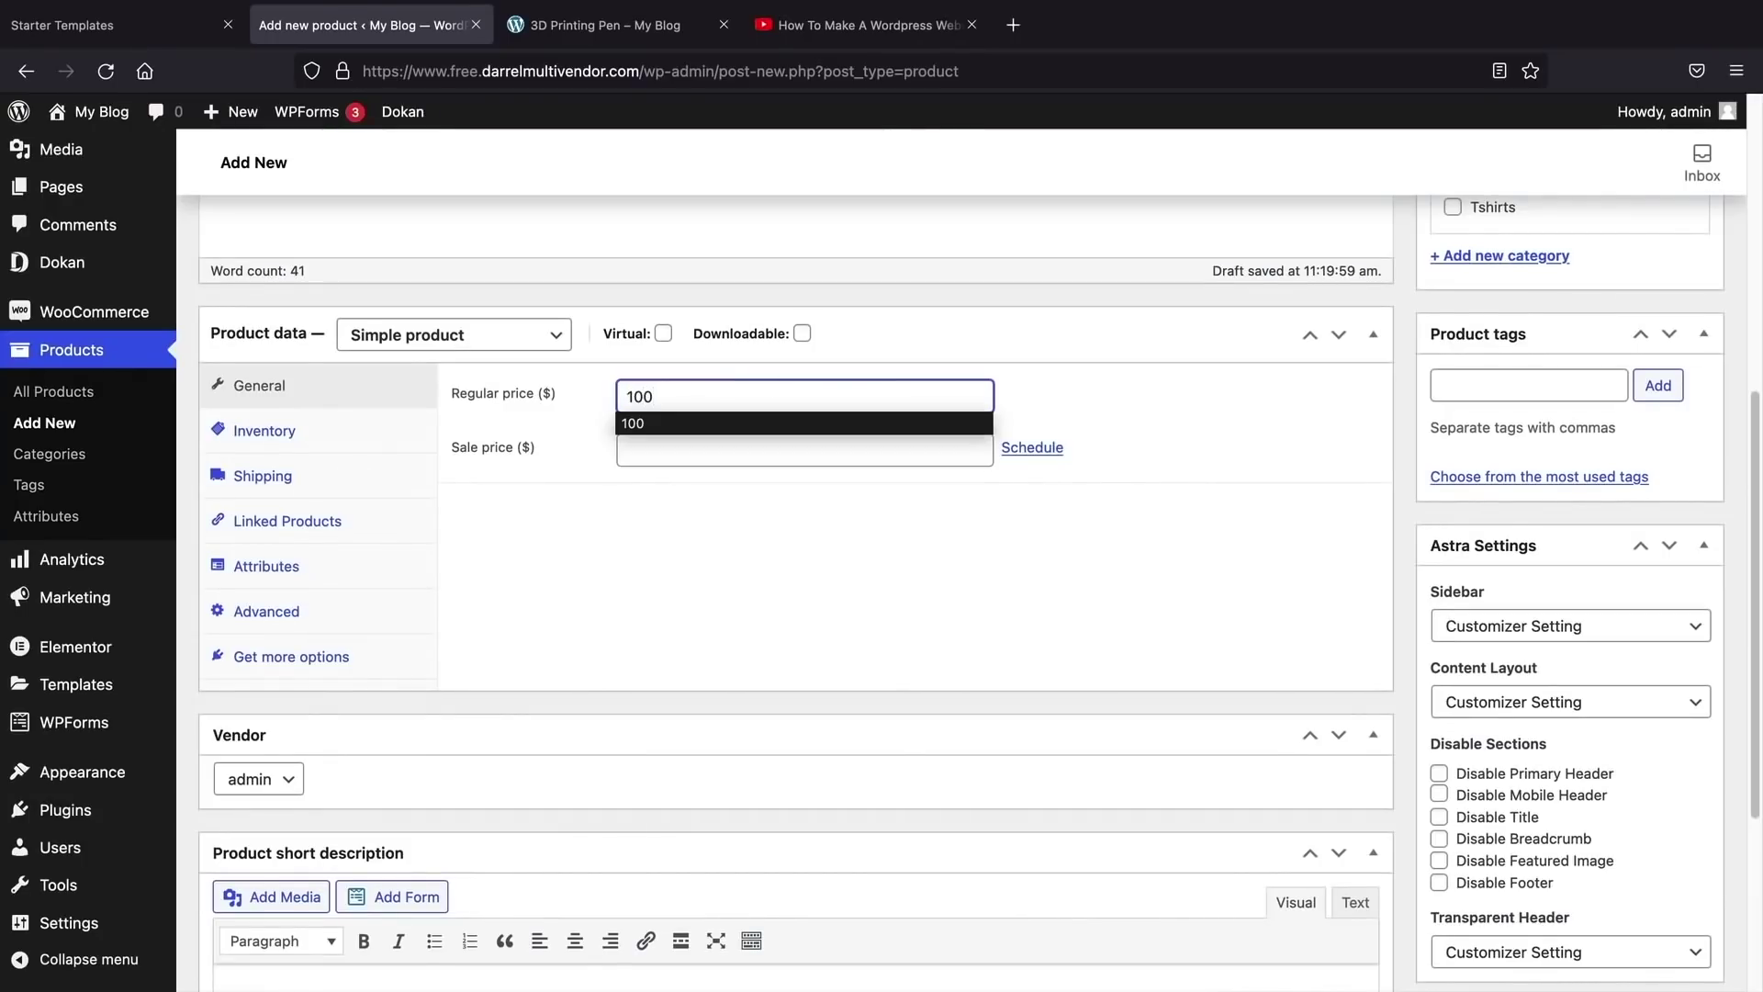
key(Tab)
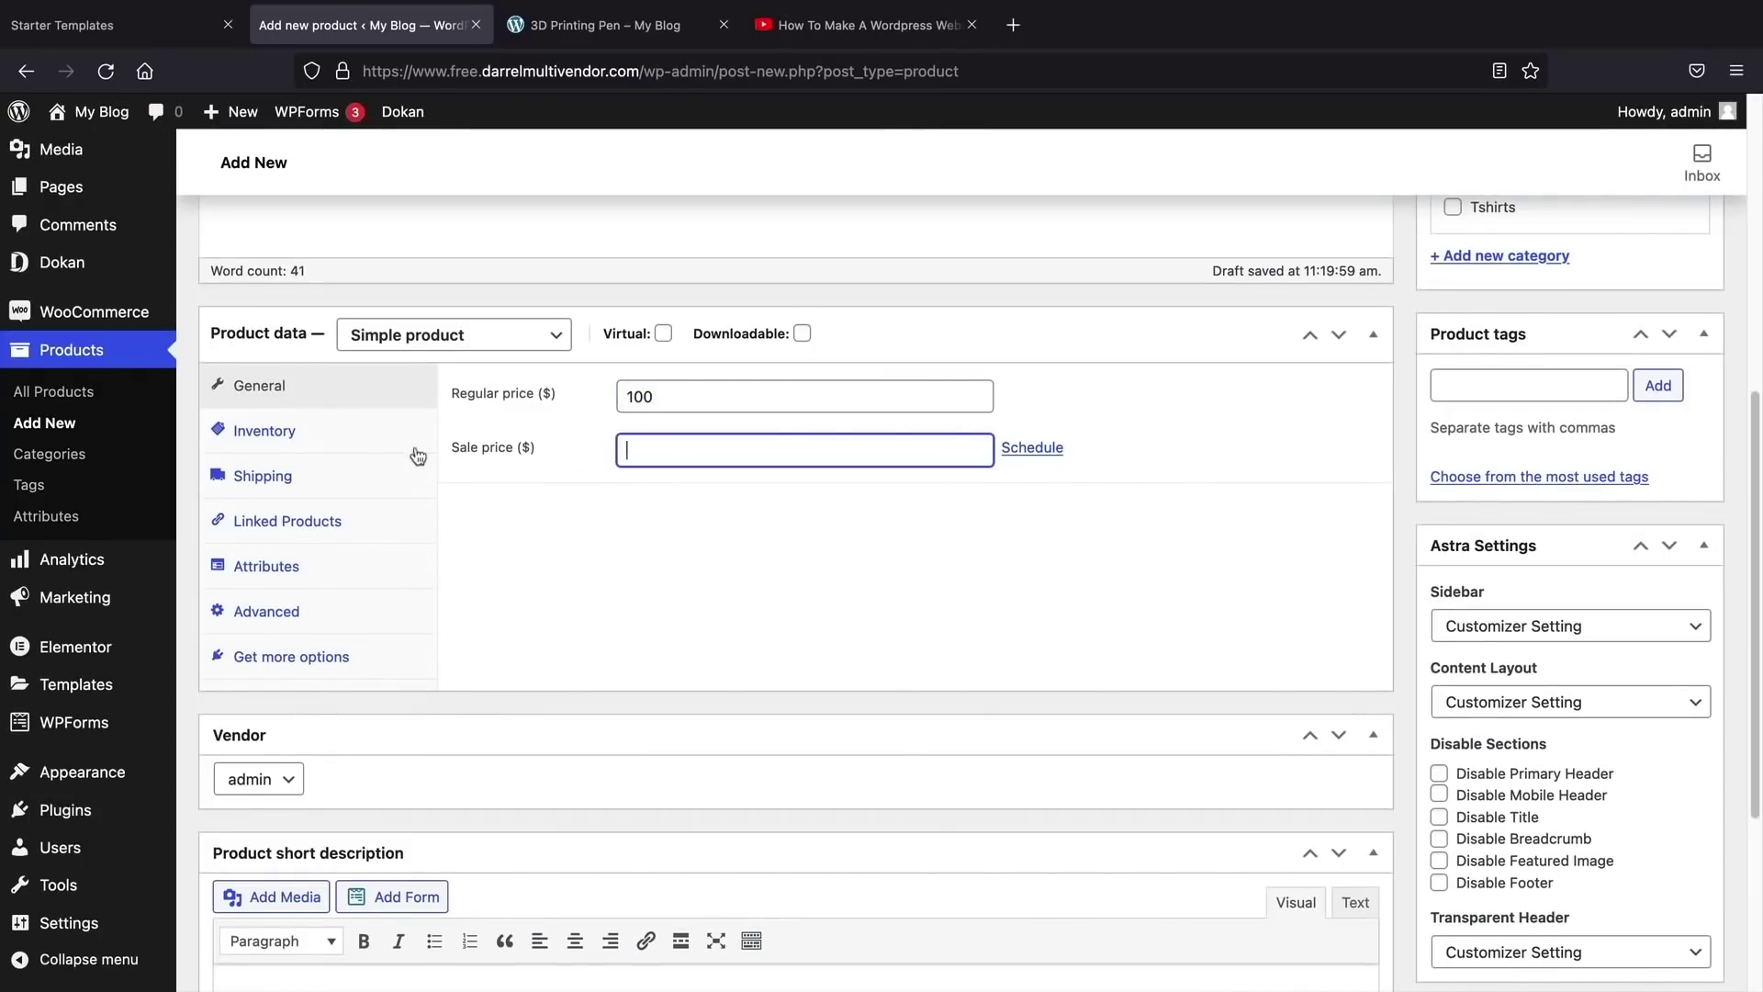
click(358, 432)
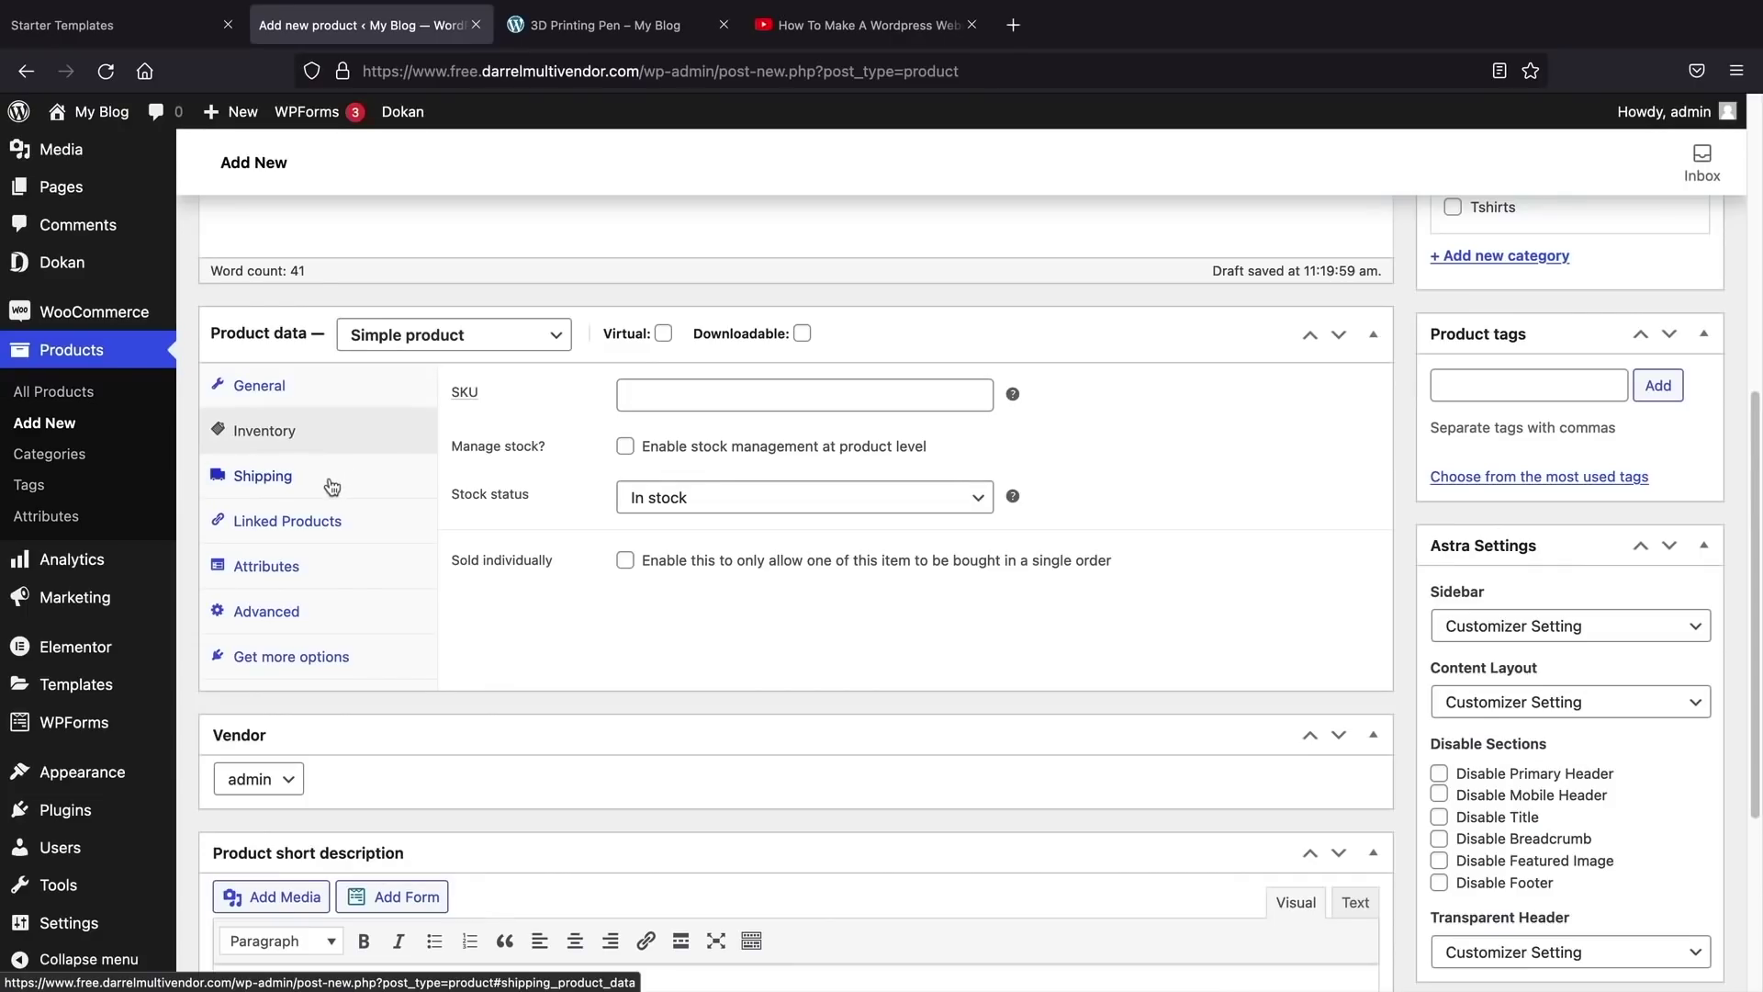
click(342, 397)
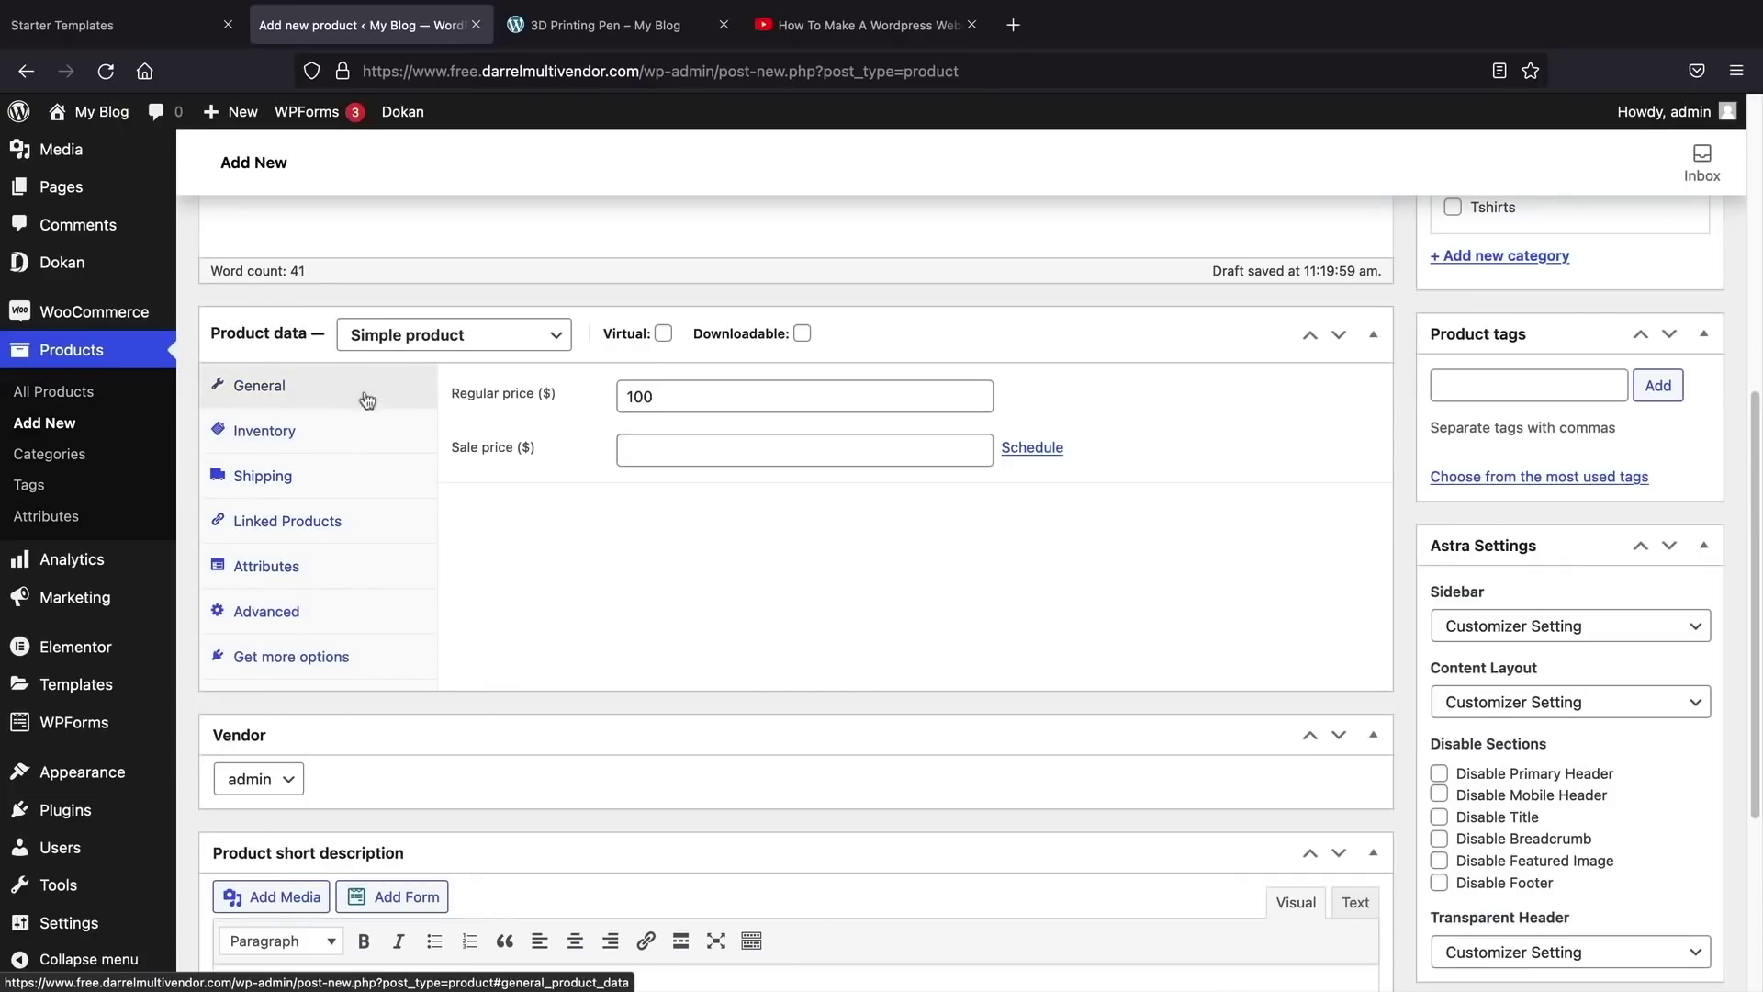
key(super+shift+t)
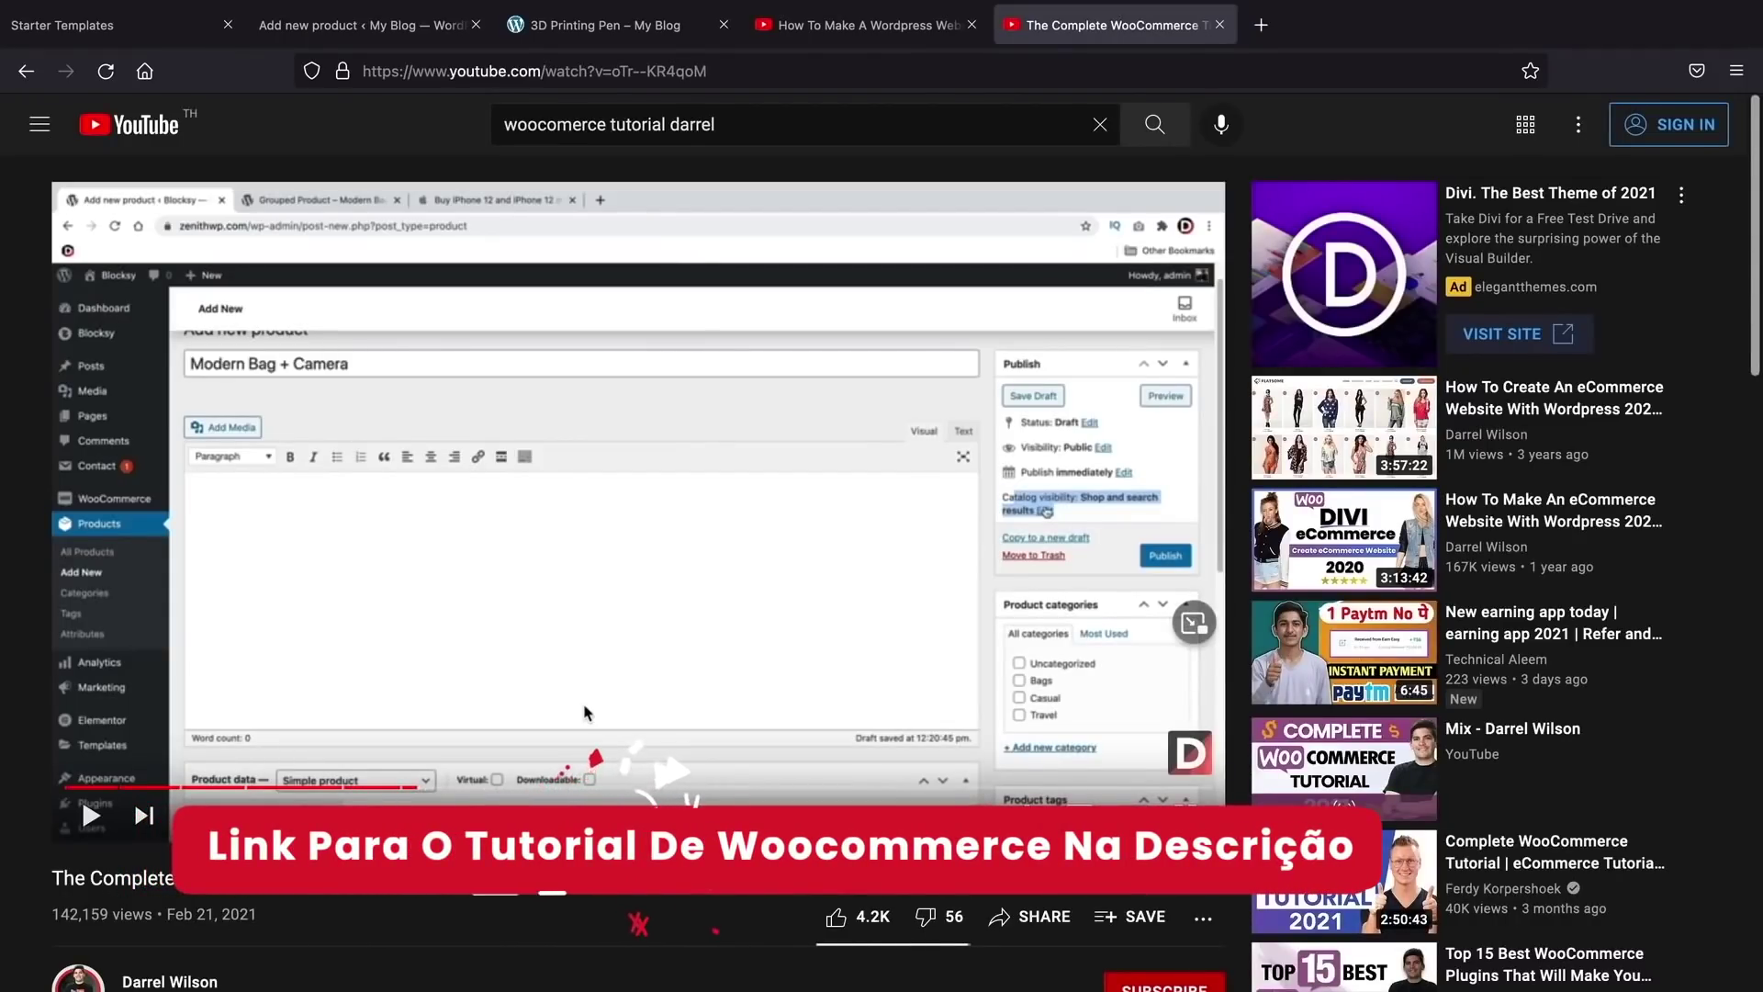
Step: Leave the YouTube tutorial and go back to the Cool Headphones product editor
click(394, 35)
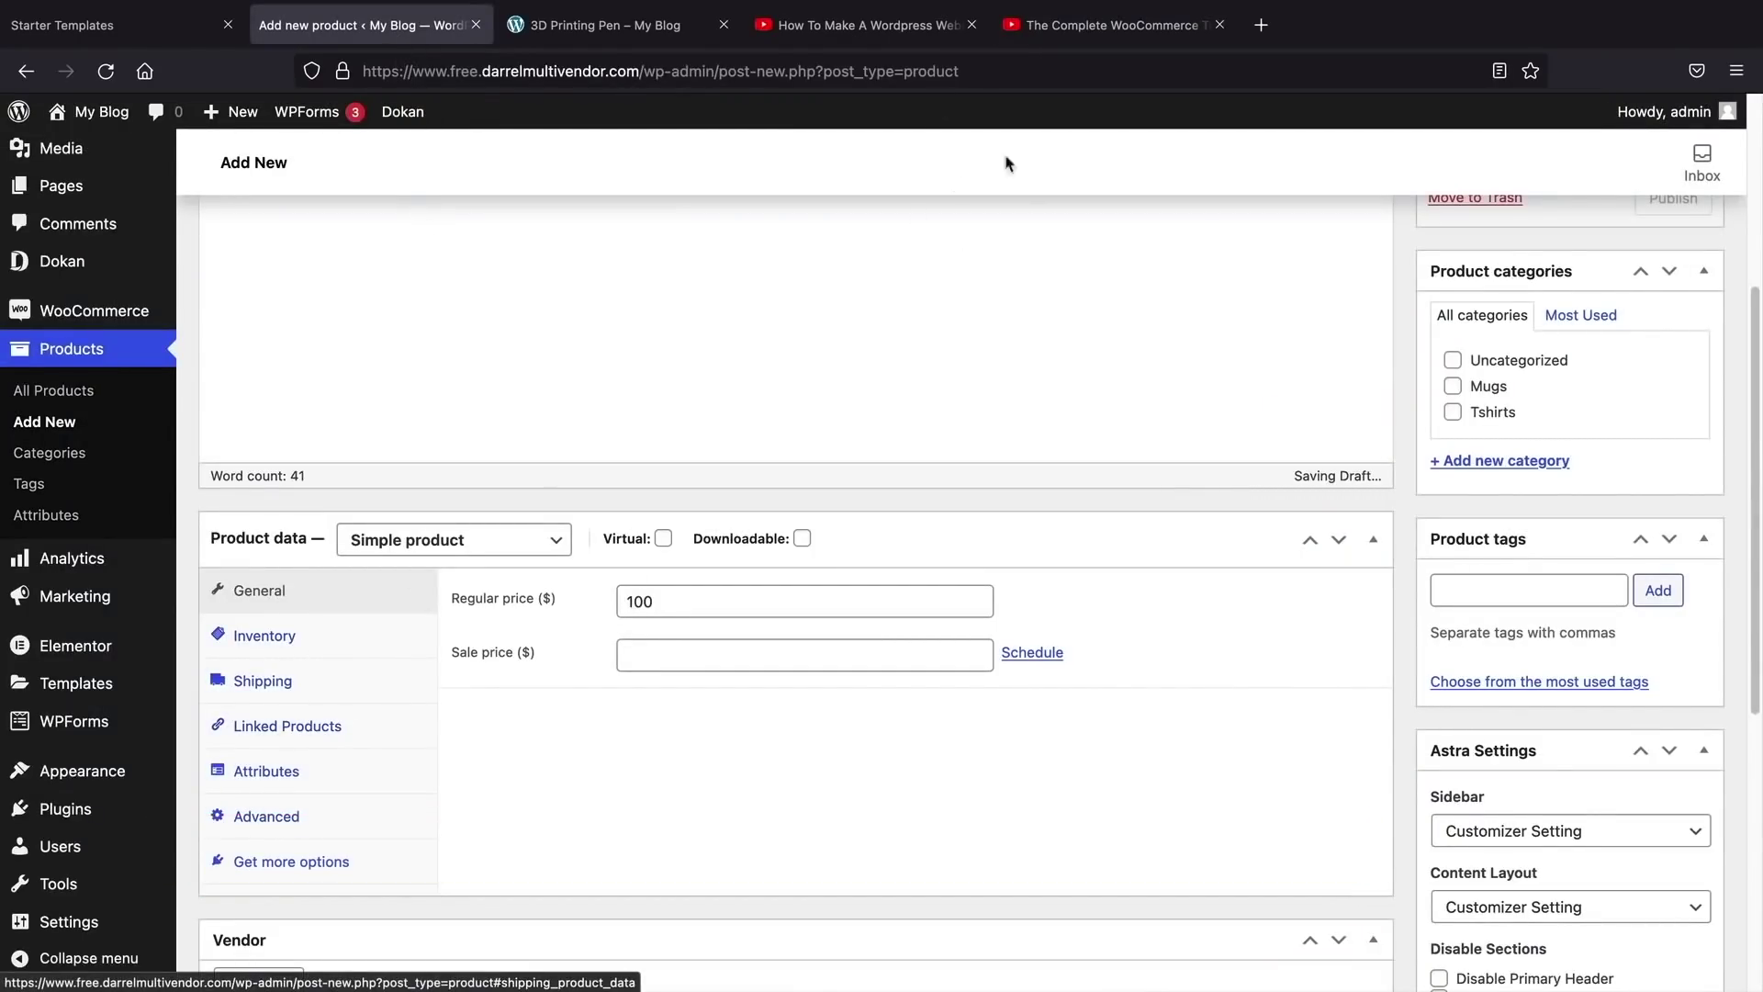
click(1054, 30)
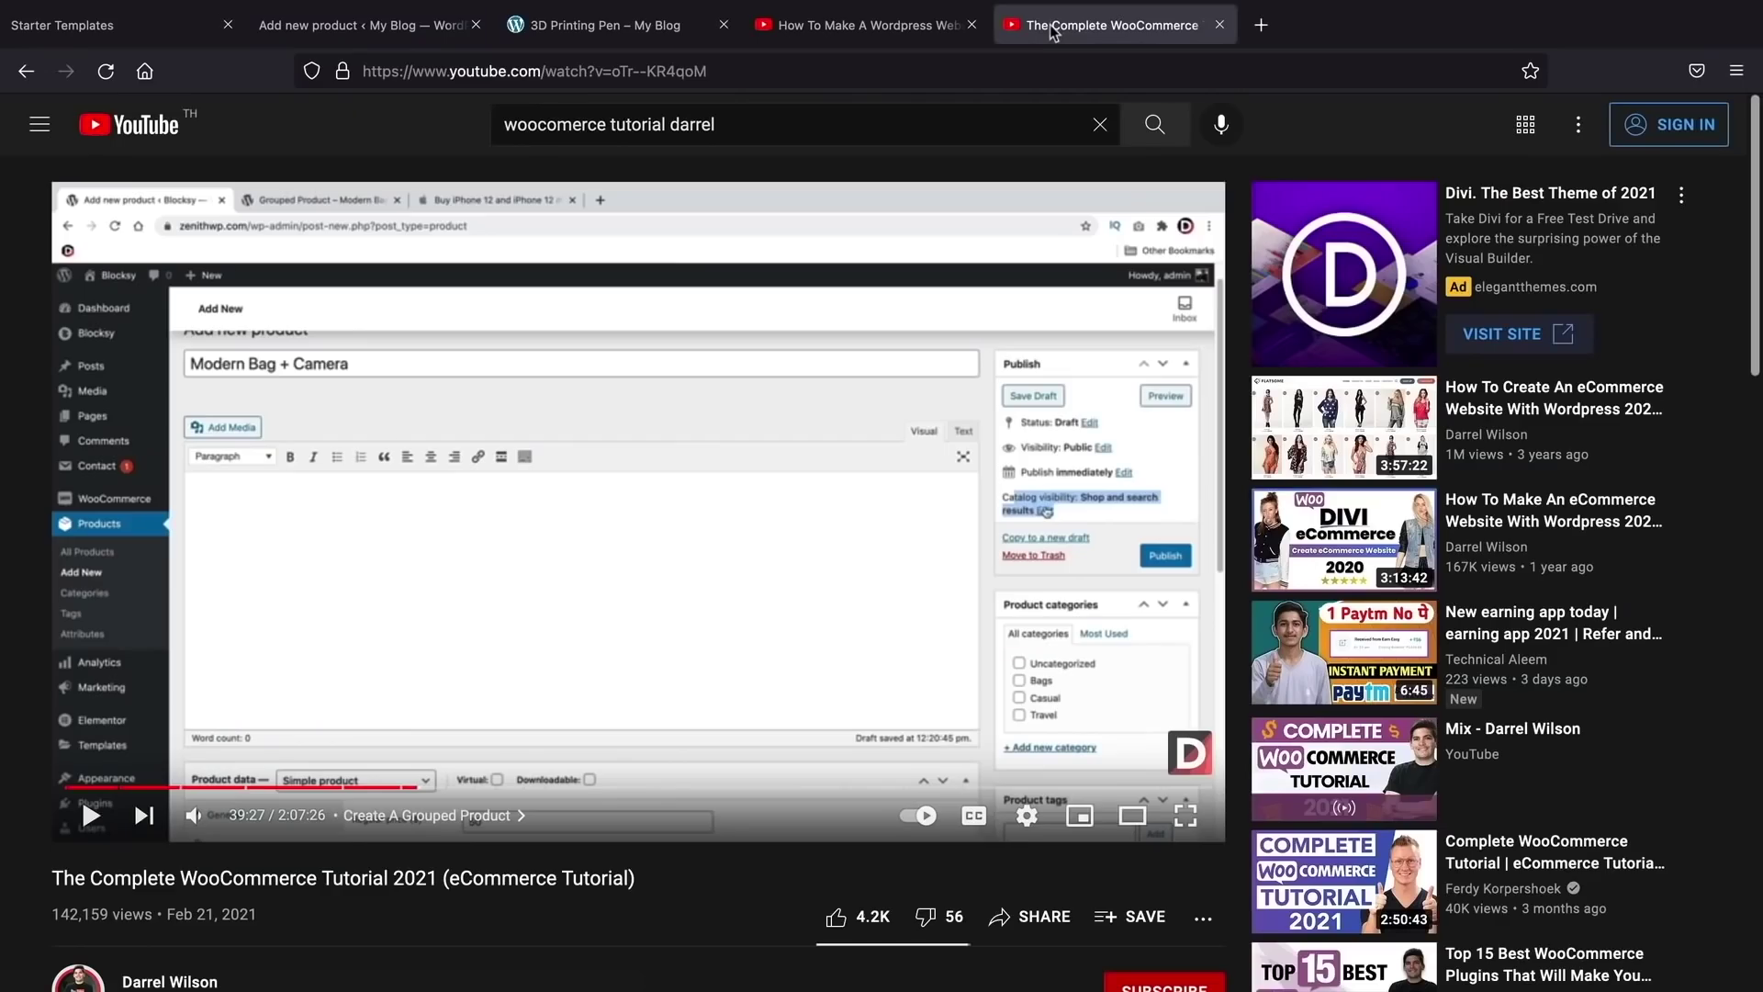
click(403, 28)
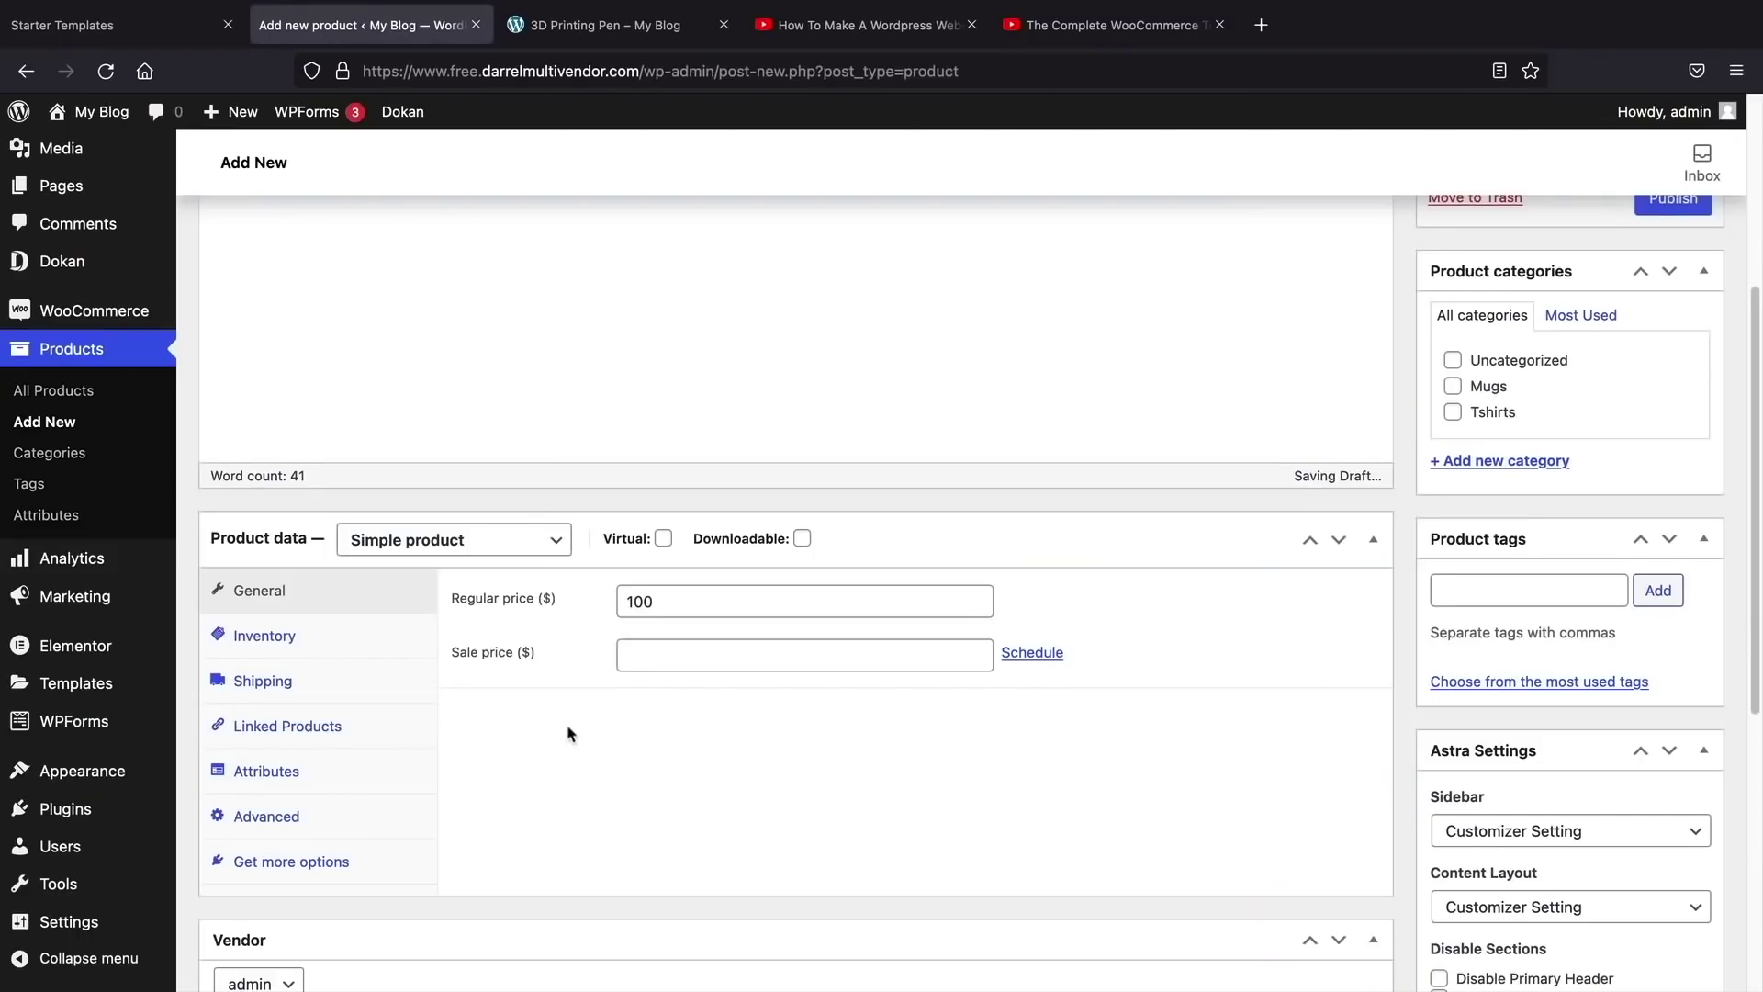
Step: Show the Shipping settings: weight 0 kg, blank dimensions, no shipping class
scroll(570, 733, down, 2)
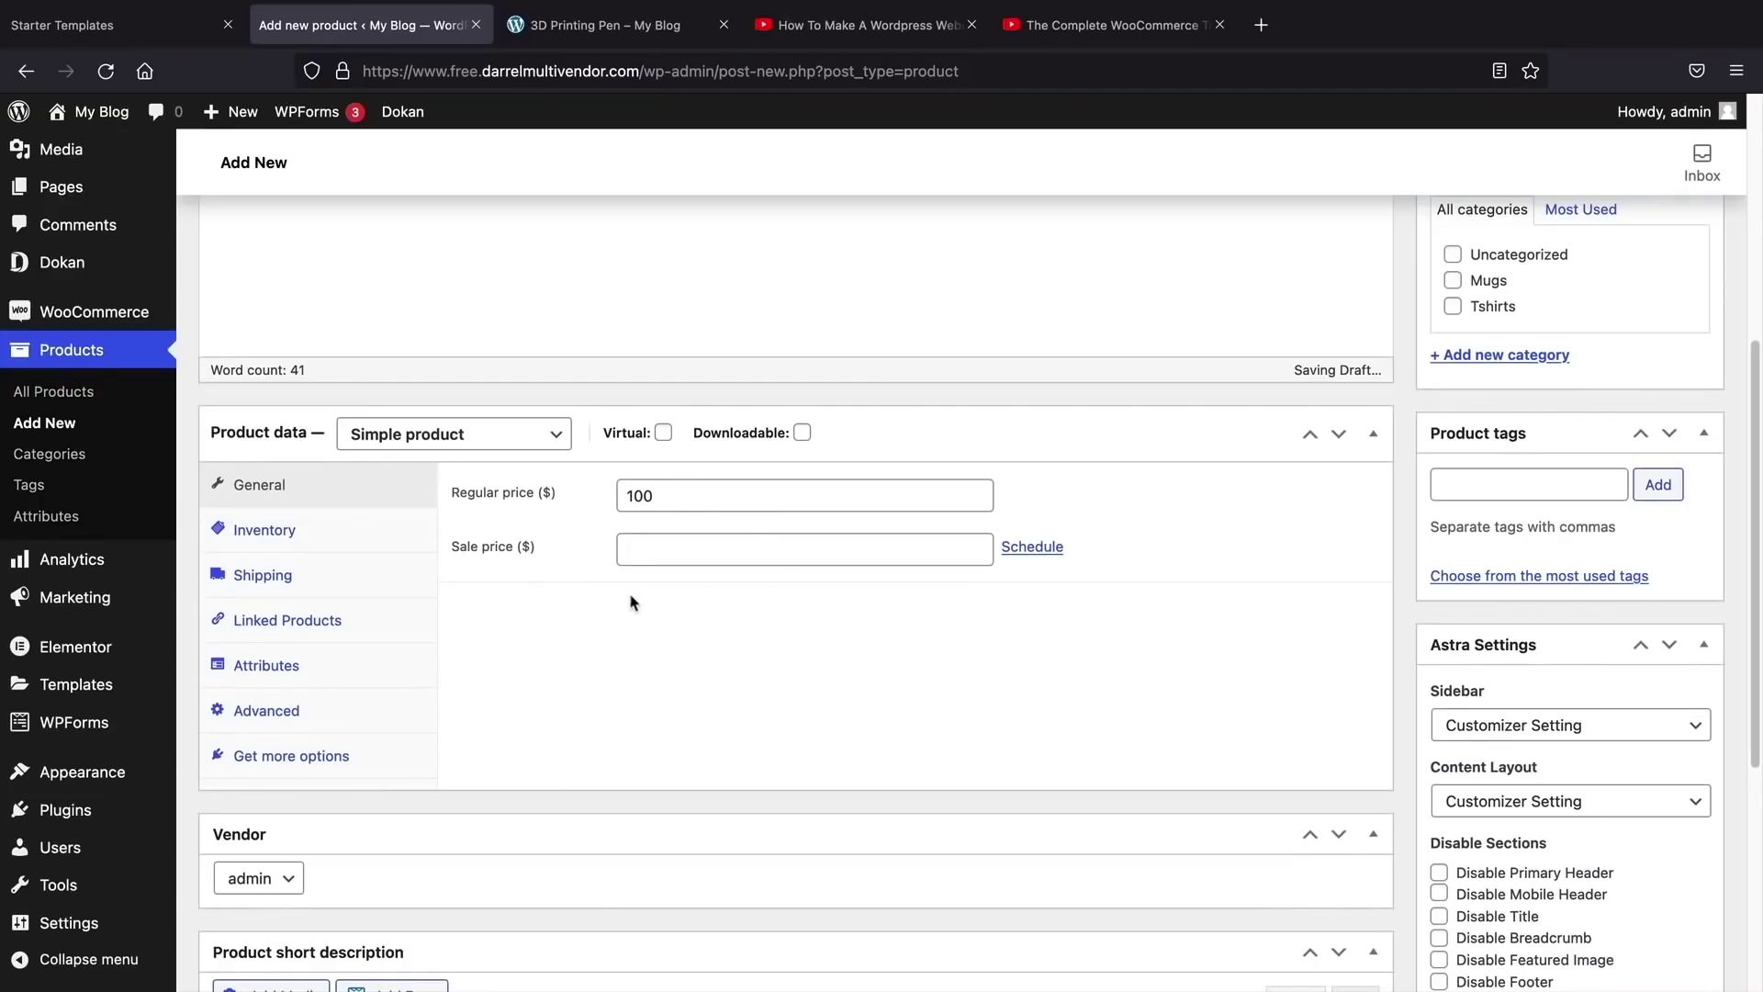
scroll(632, 604, down, 1)
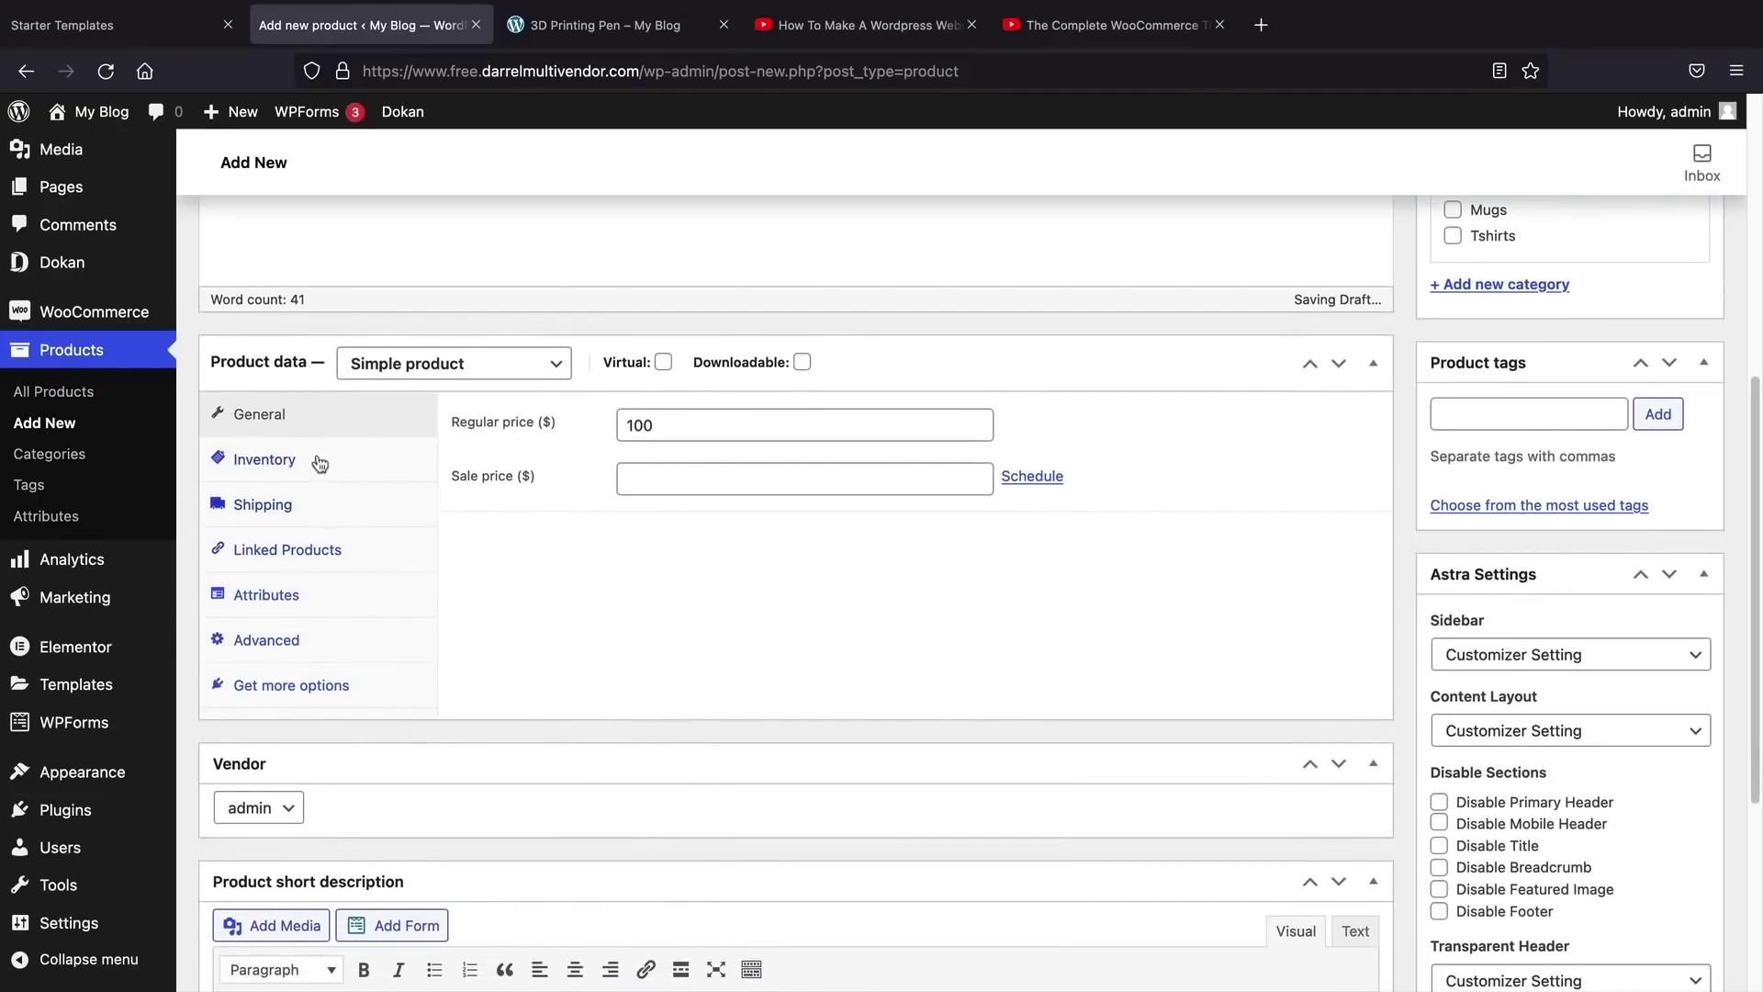
click(317, 473)
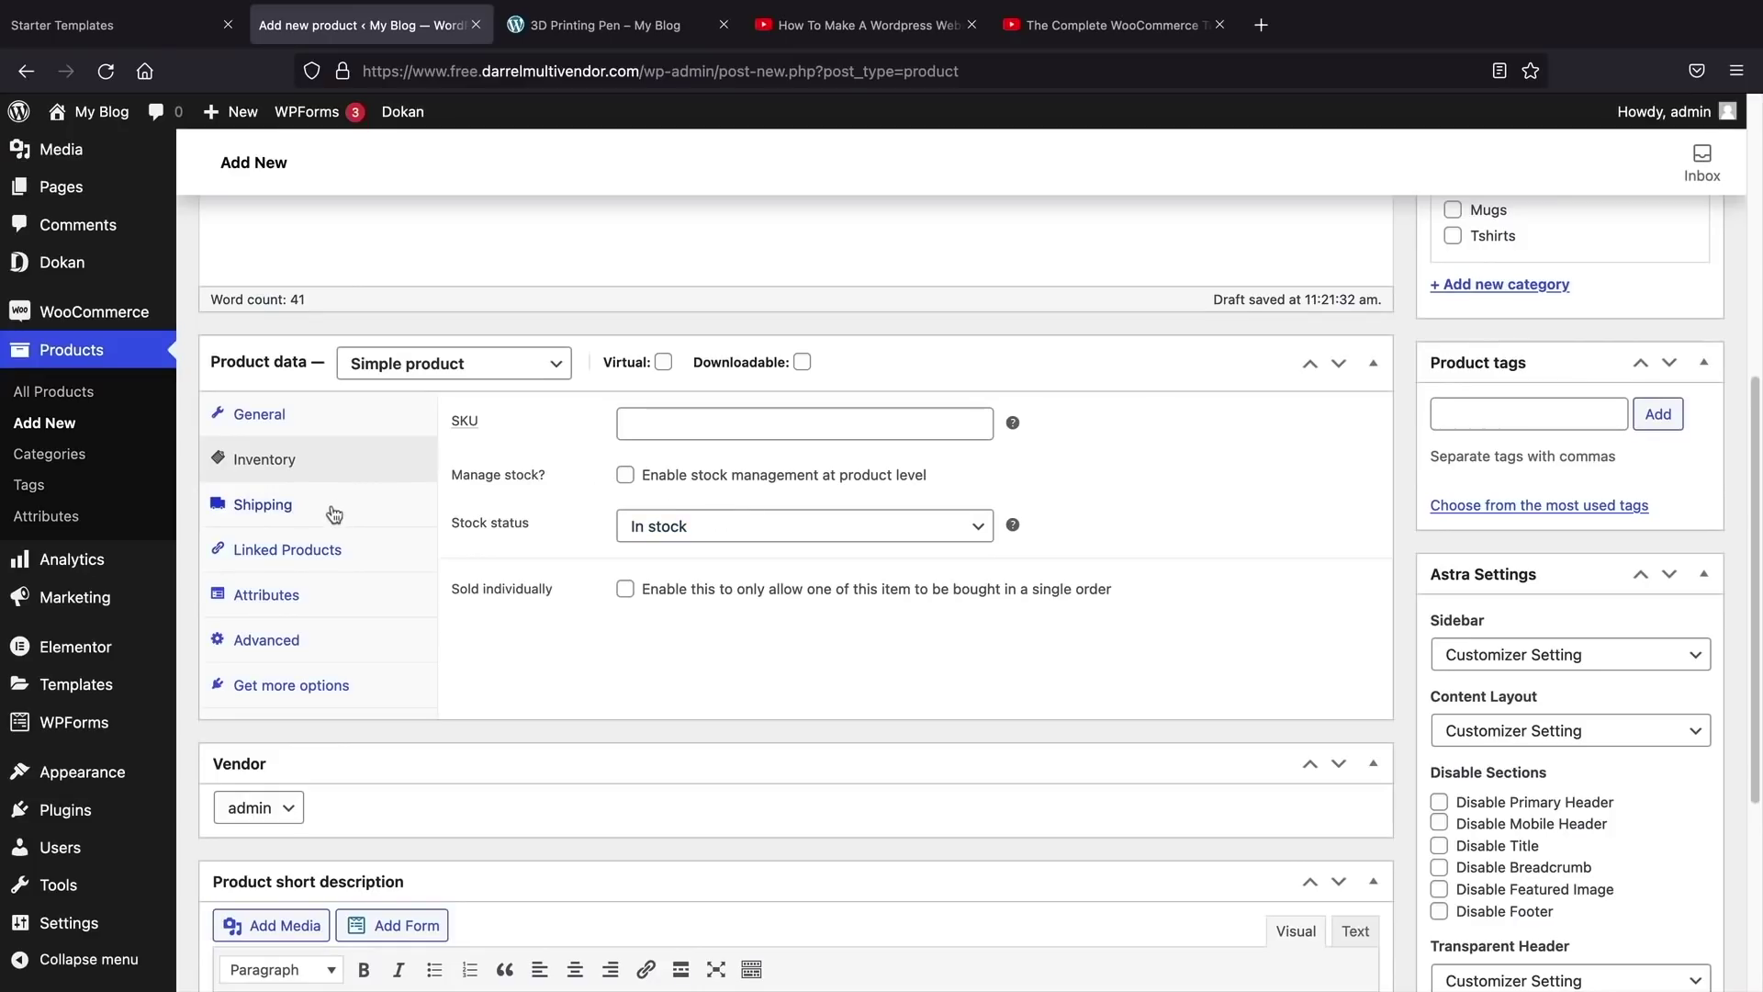
click(383, 523)
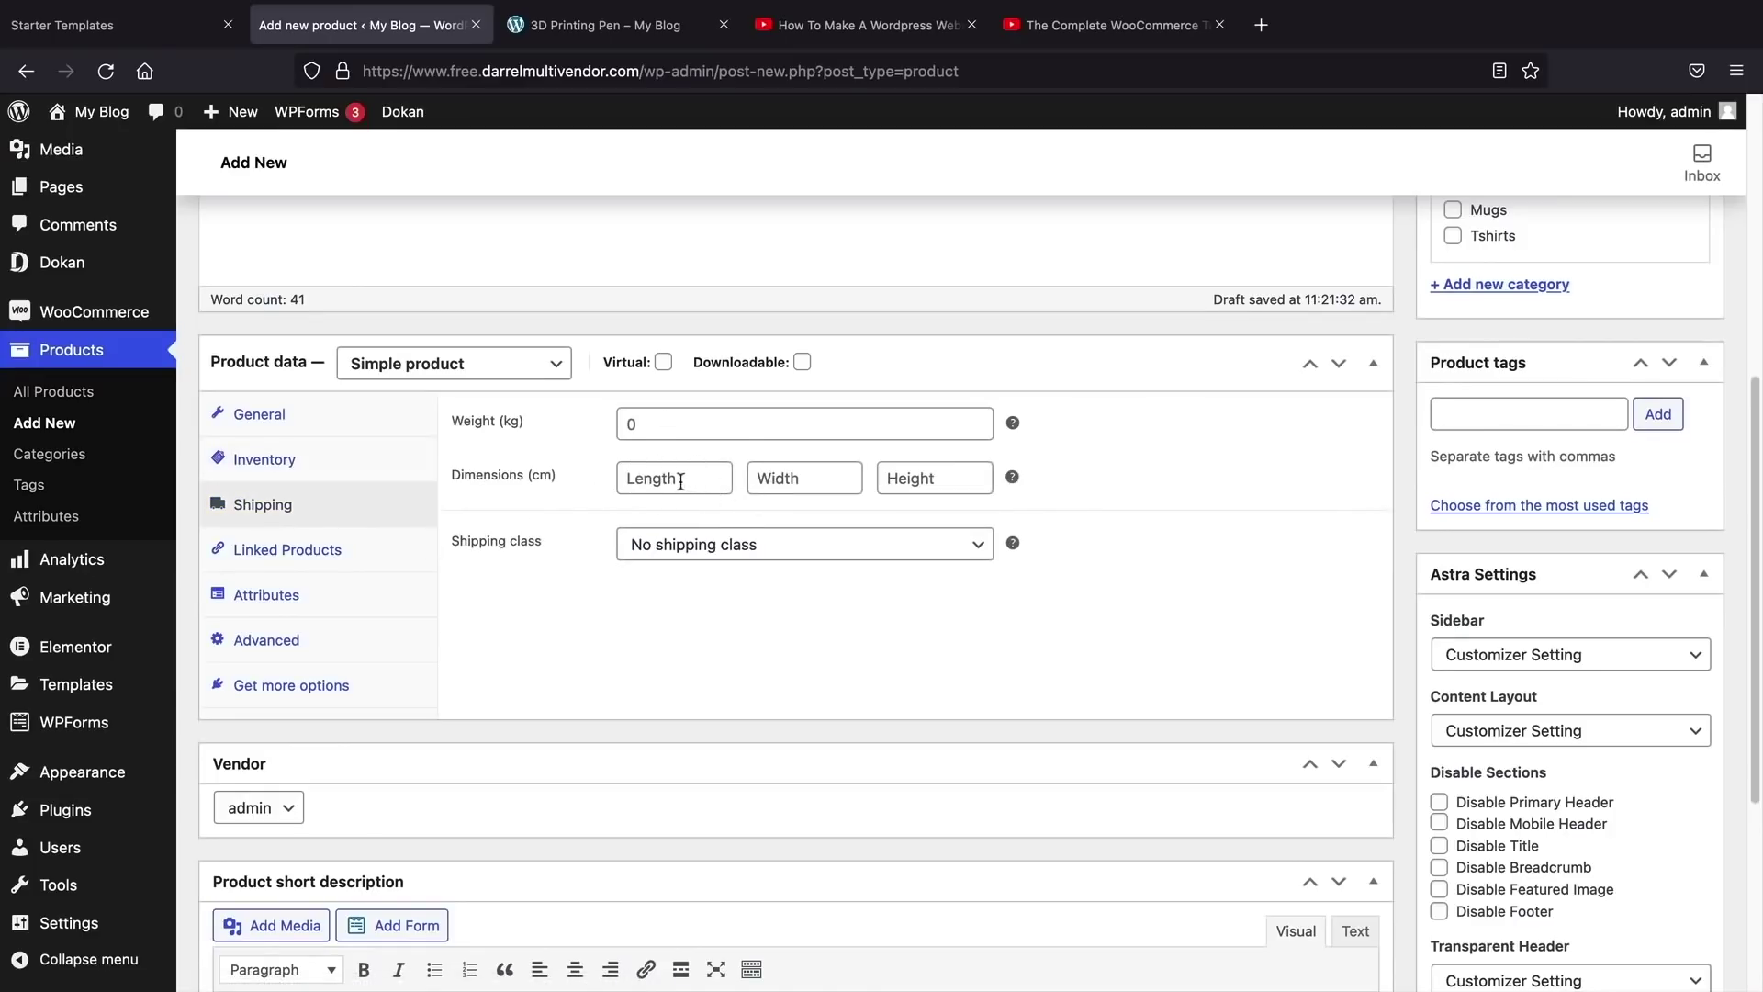
click(766, 436)
scroll(973, 654, up, 3)
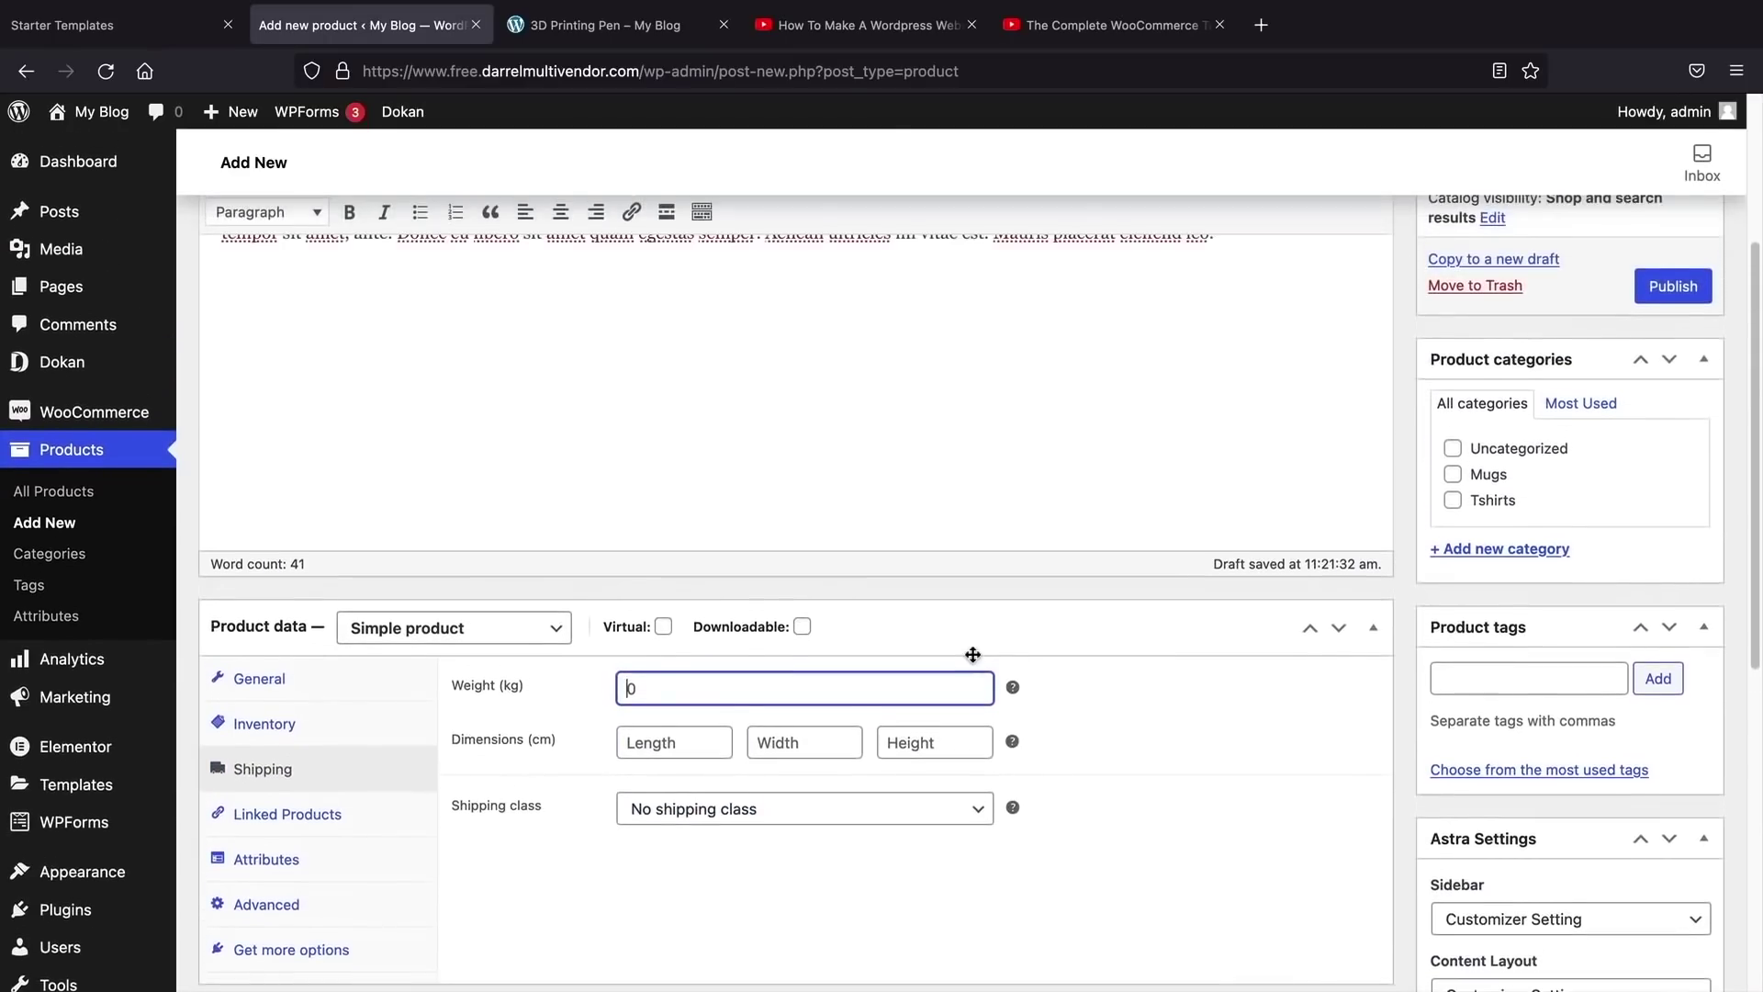
scroll(973, 654, up, 1)
scroll(982, 668, up, 2)
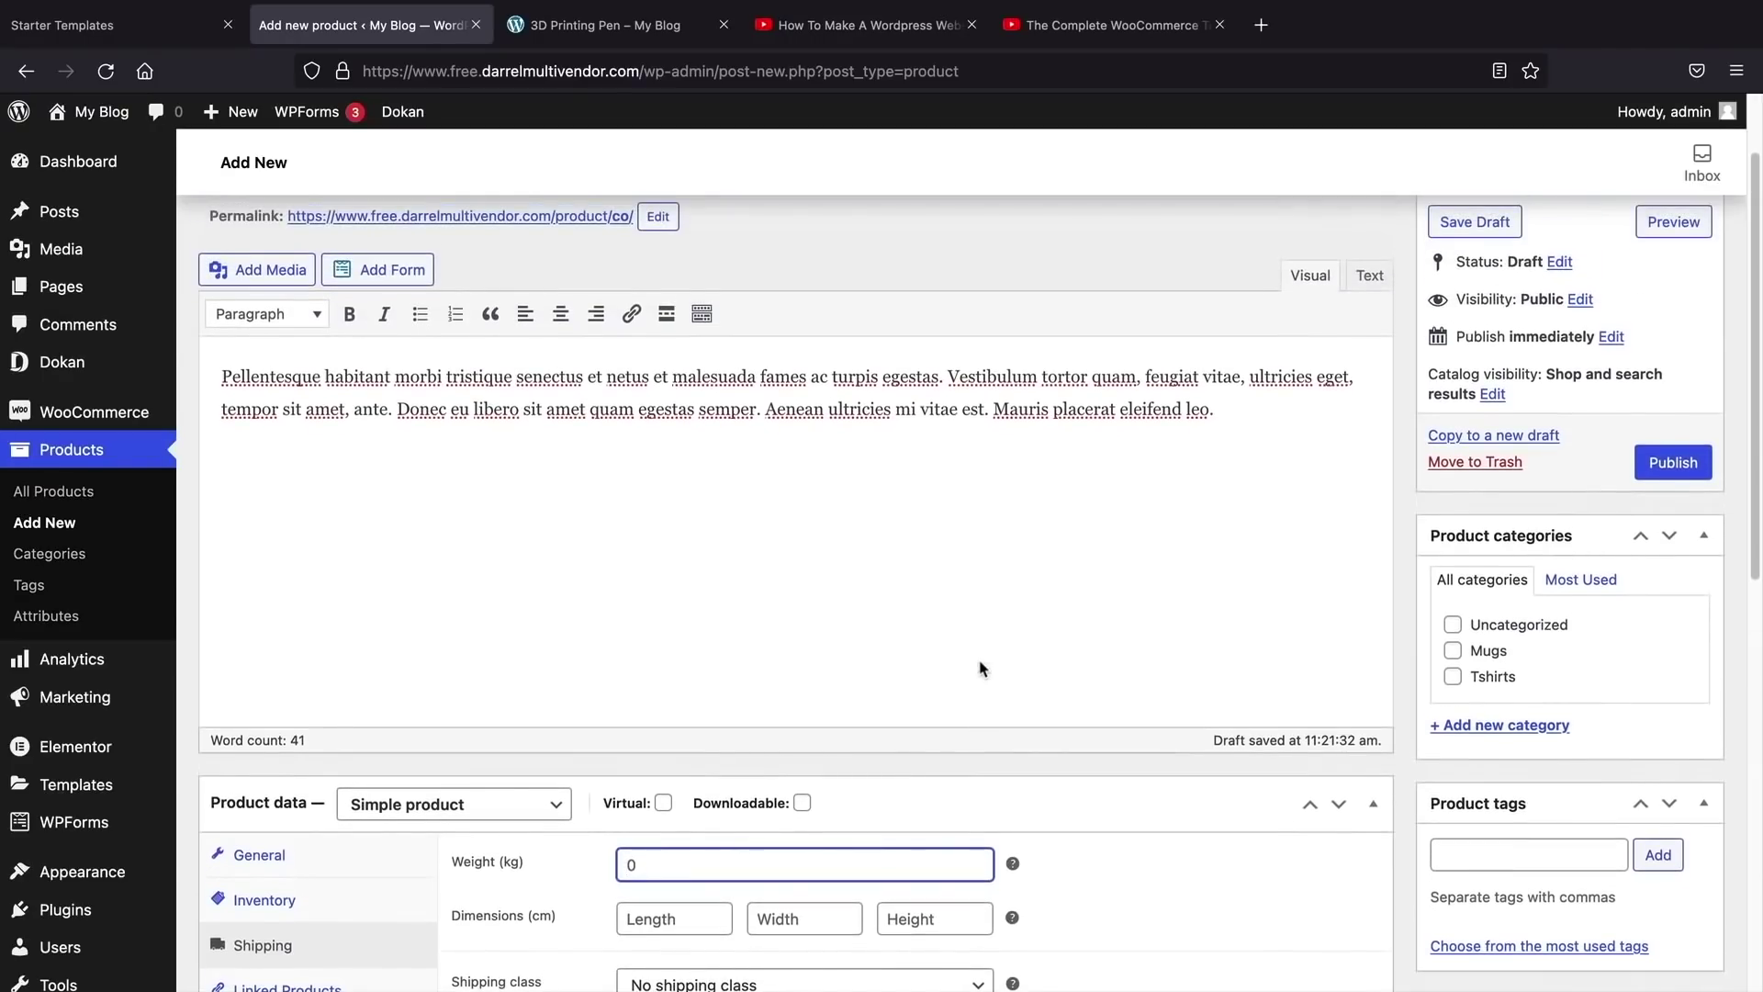
scroll(983, 681, down, 1)
scroll(1063, 712, down, 2)
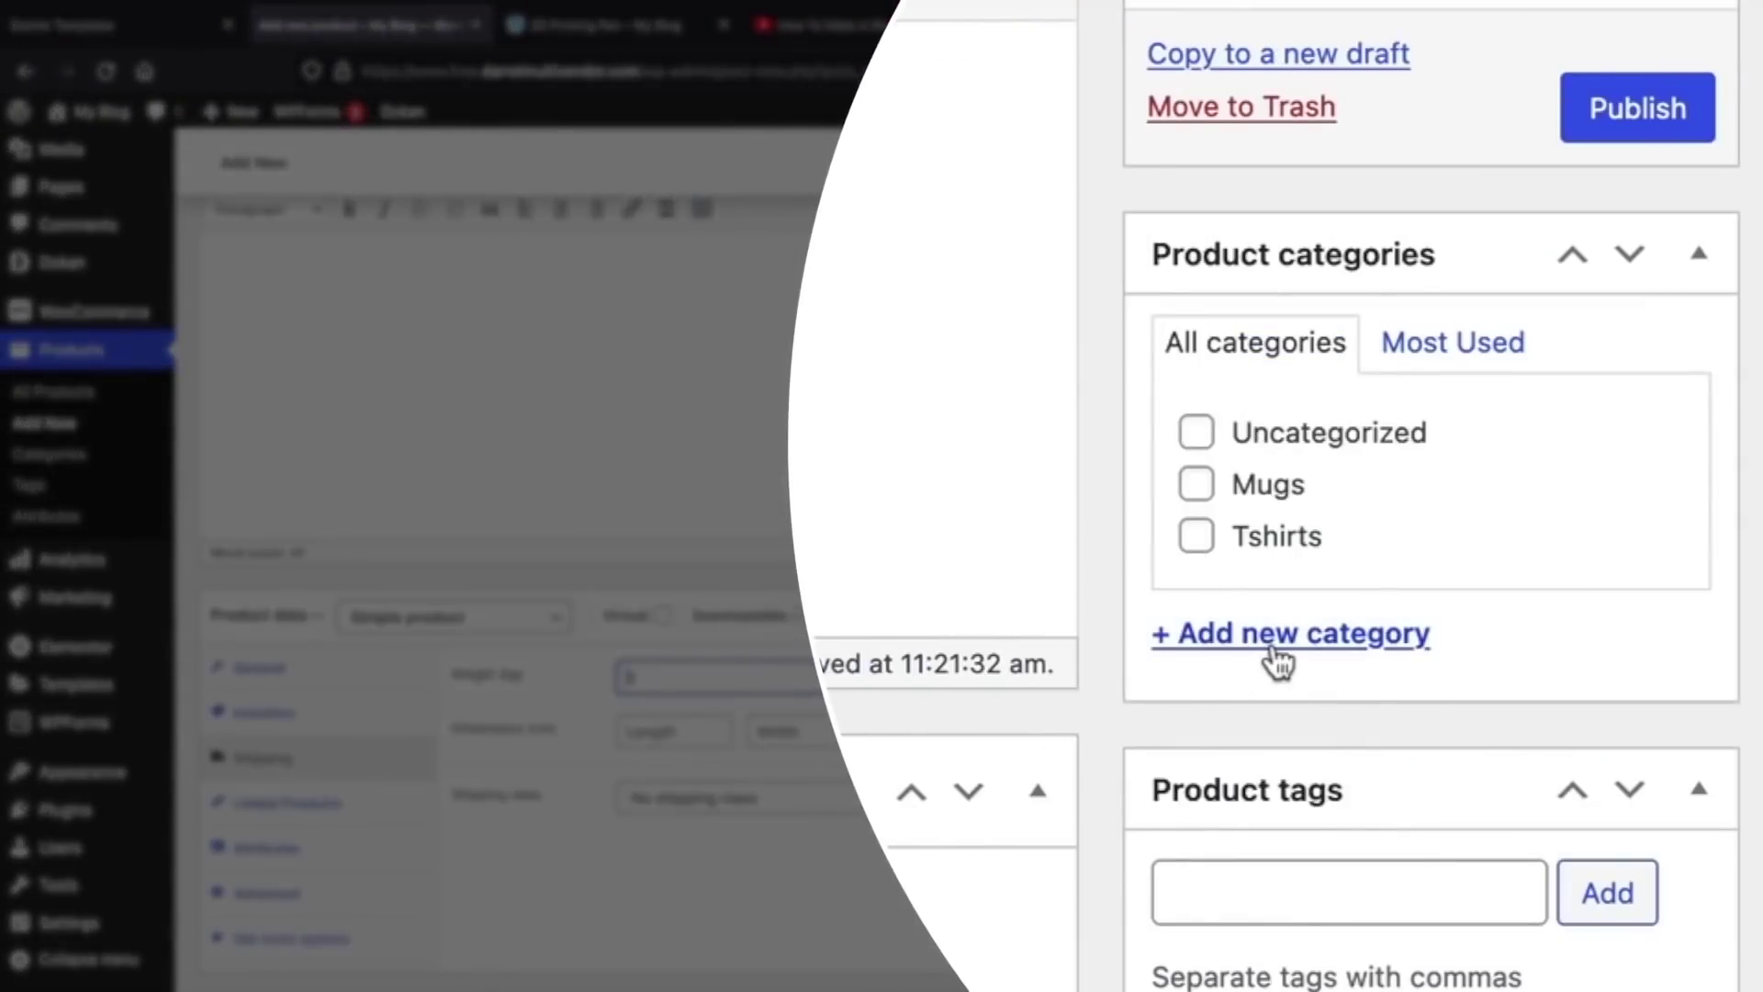
Step: Add a new 'Electronics' product category, ticked for Cool Headphones
click(1293, 655)
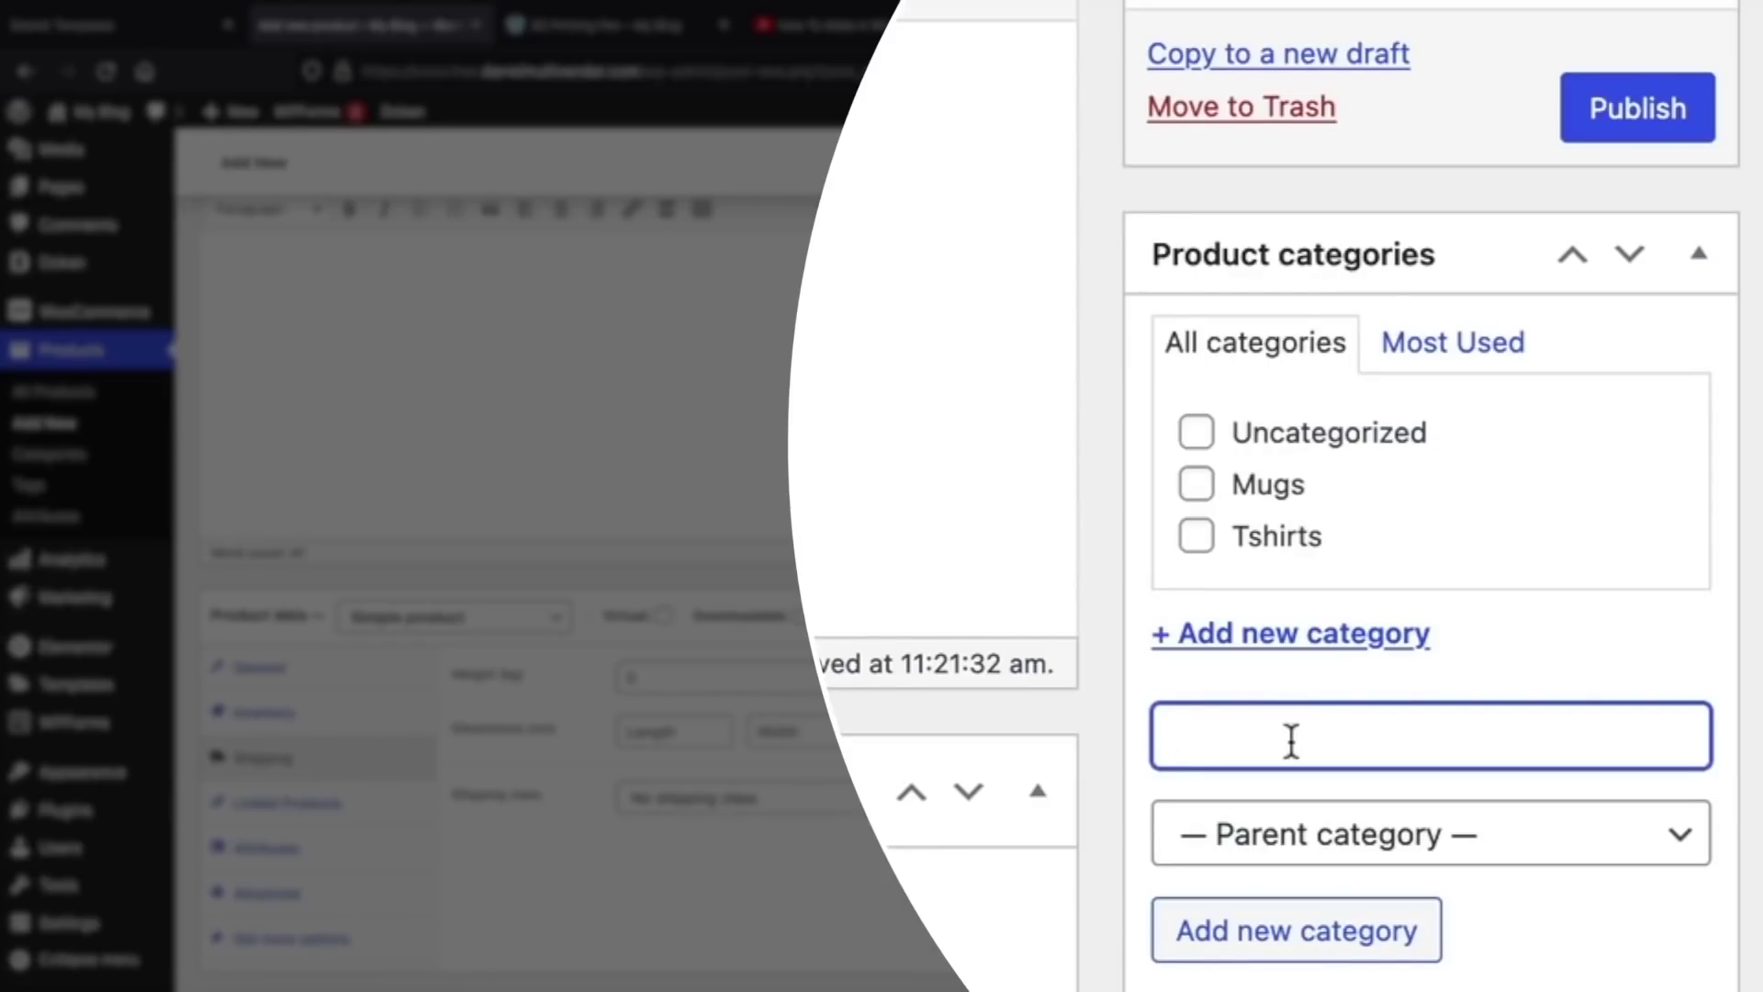
text(Elextrn)
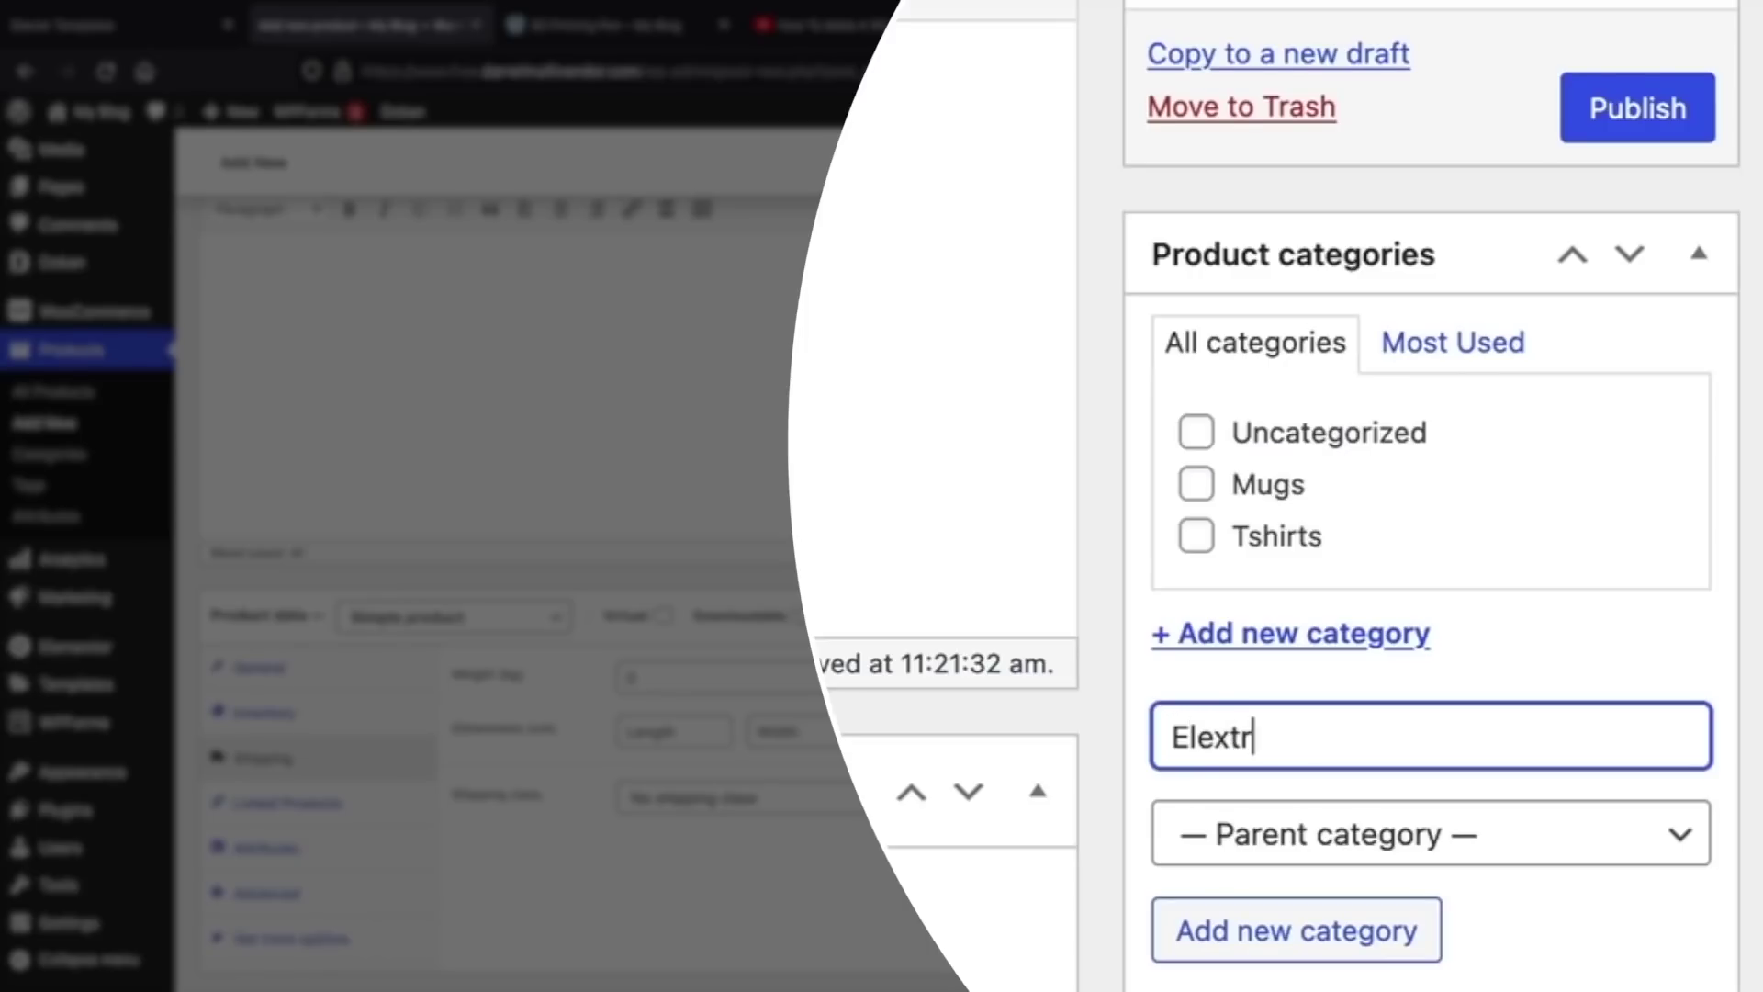
key(BackSpace)
key(BackSpace)
key(BackSpace)
key(BackSpace)
key(BackSpace)
text(ectronics)
click(1419, 929)
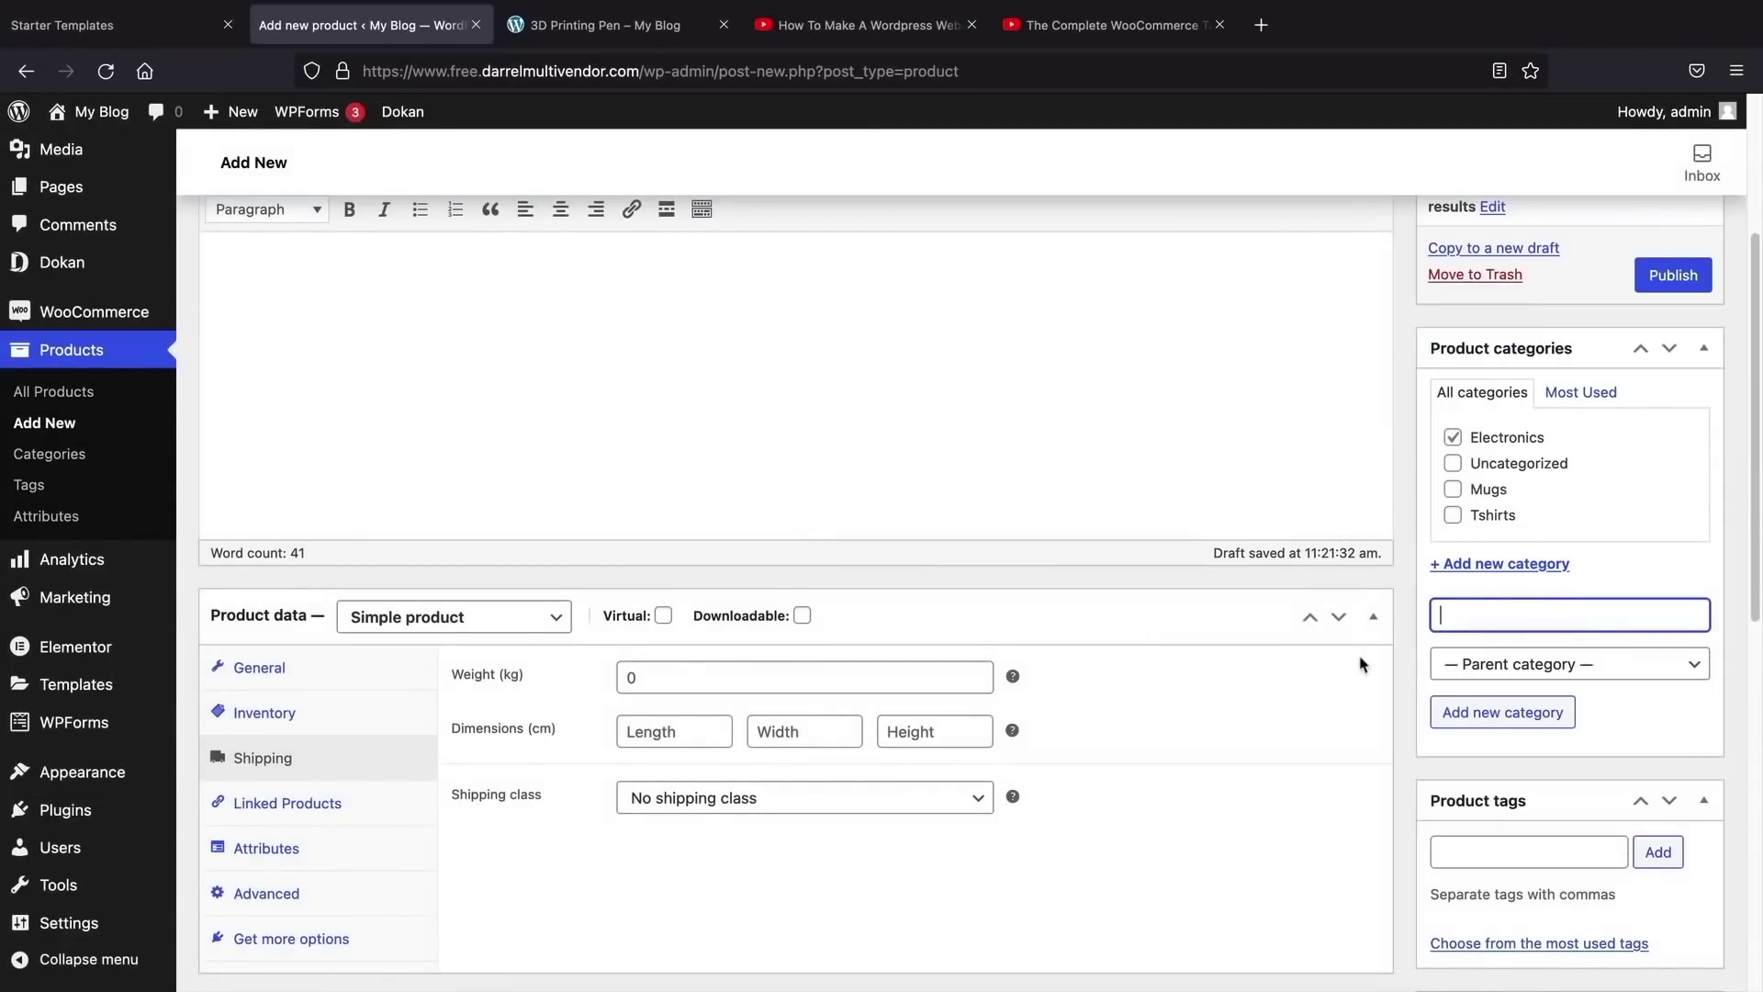
Step: Copy the Pellentesque description paragraph from the 3D Printing Pen page
scroll(1366, 661, down, 5)
scroll(1363, 661, down, 3)
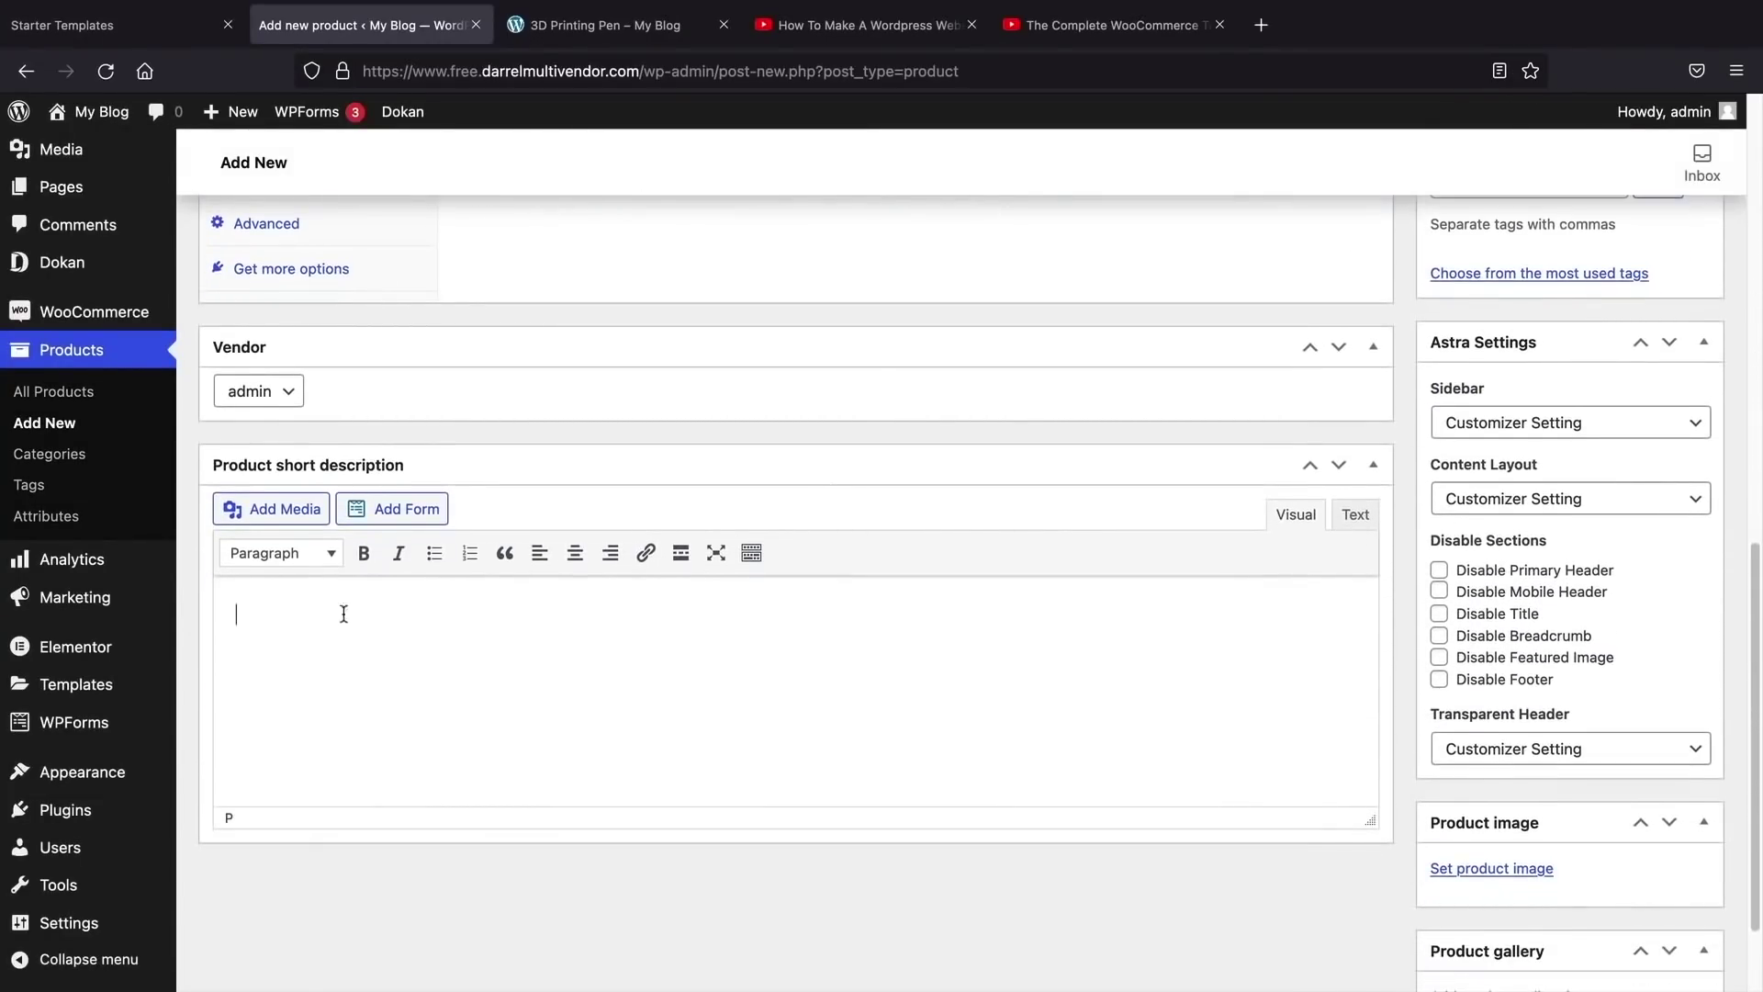
click(630, 28)
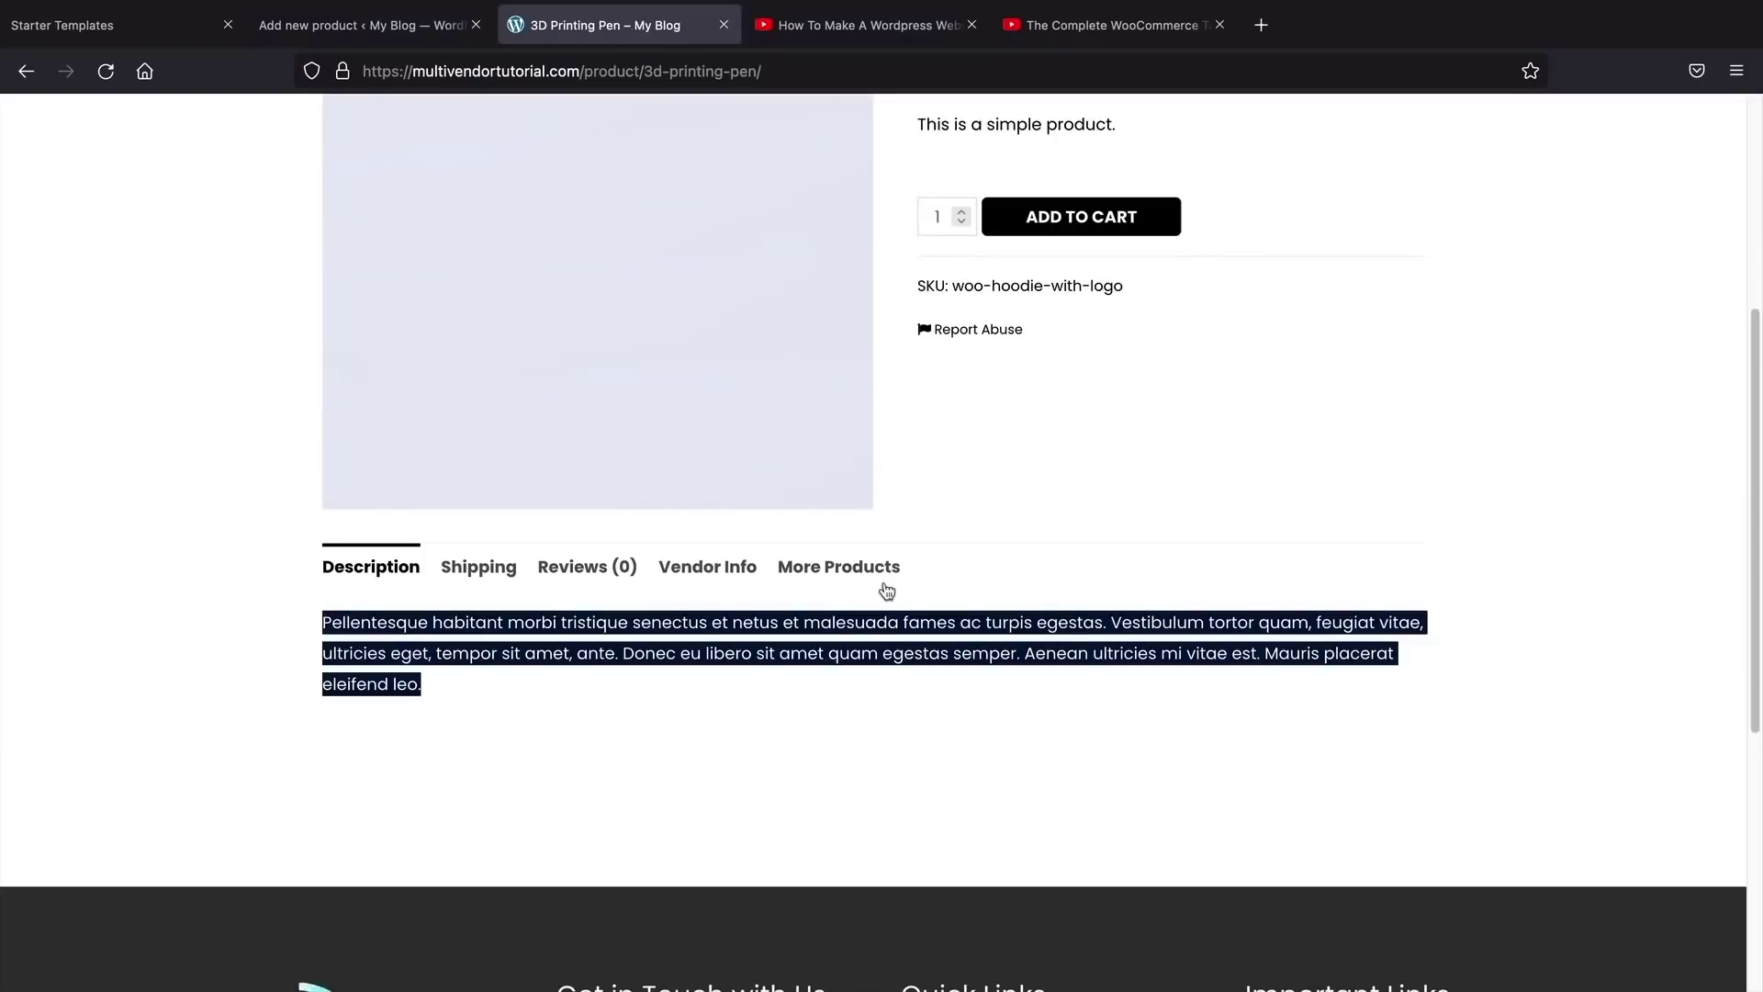
scroll(894, 579, up, 5)
triple_click(963, 548)
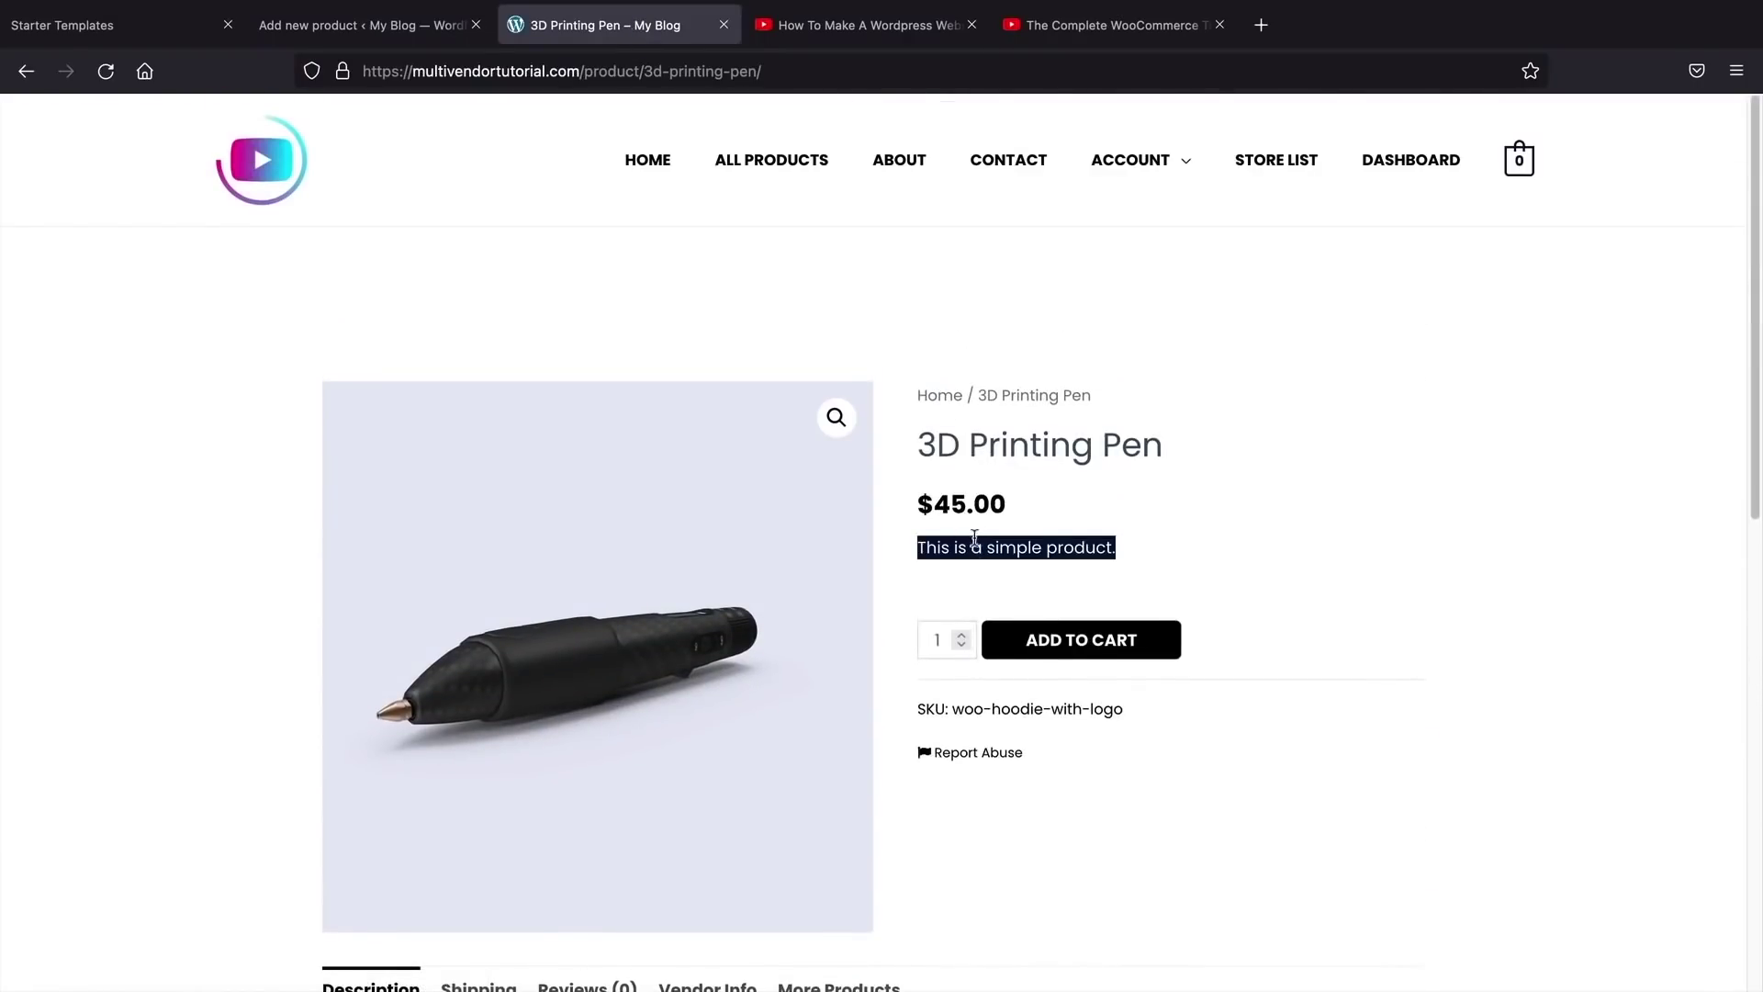
scroll(961, 597, down, 2)
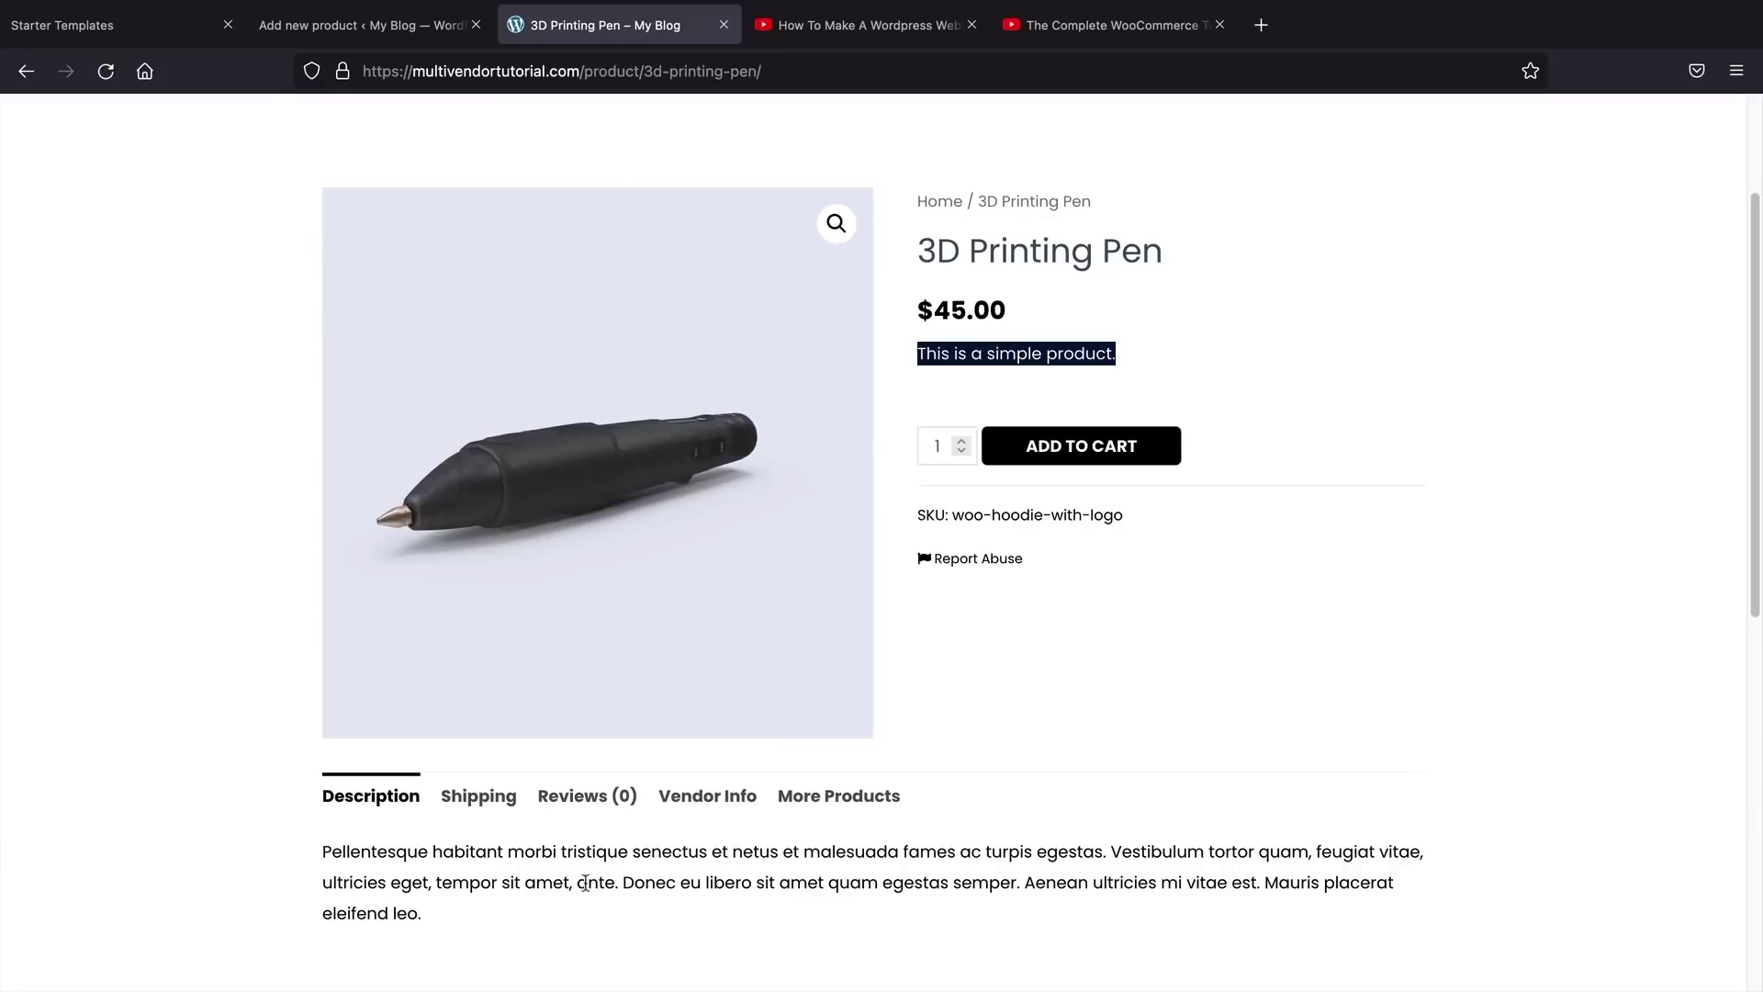
triple_click(562, 854)
right_click(562, 859)
click(614, 770)
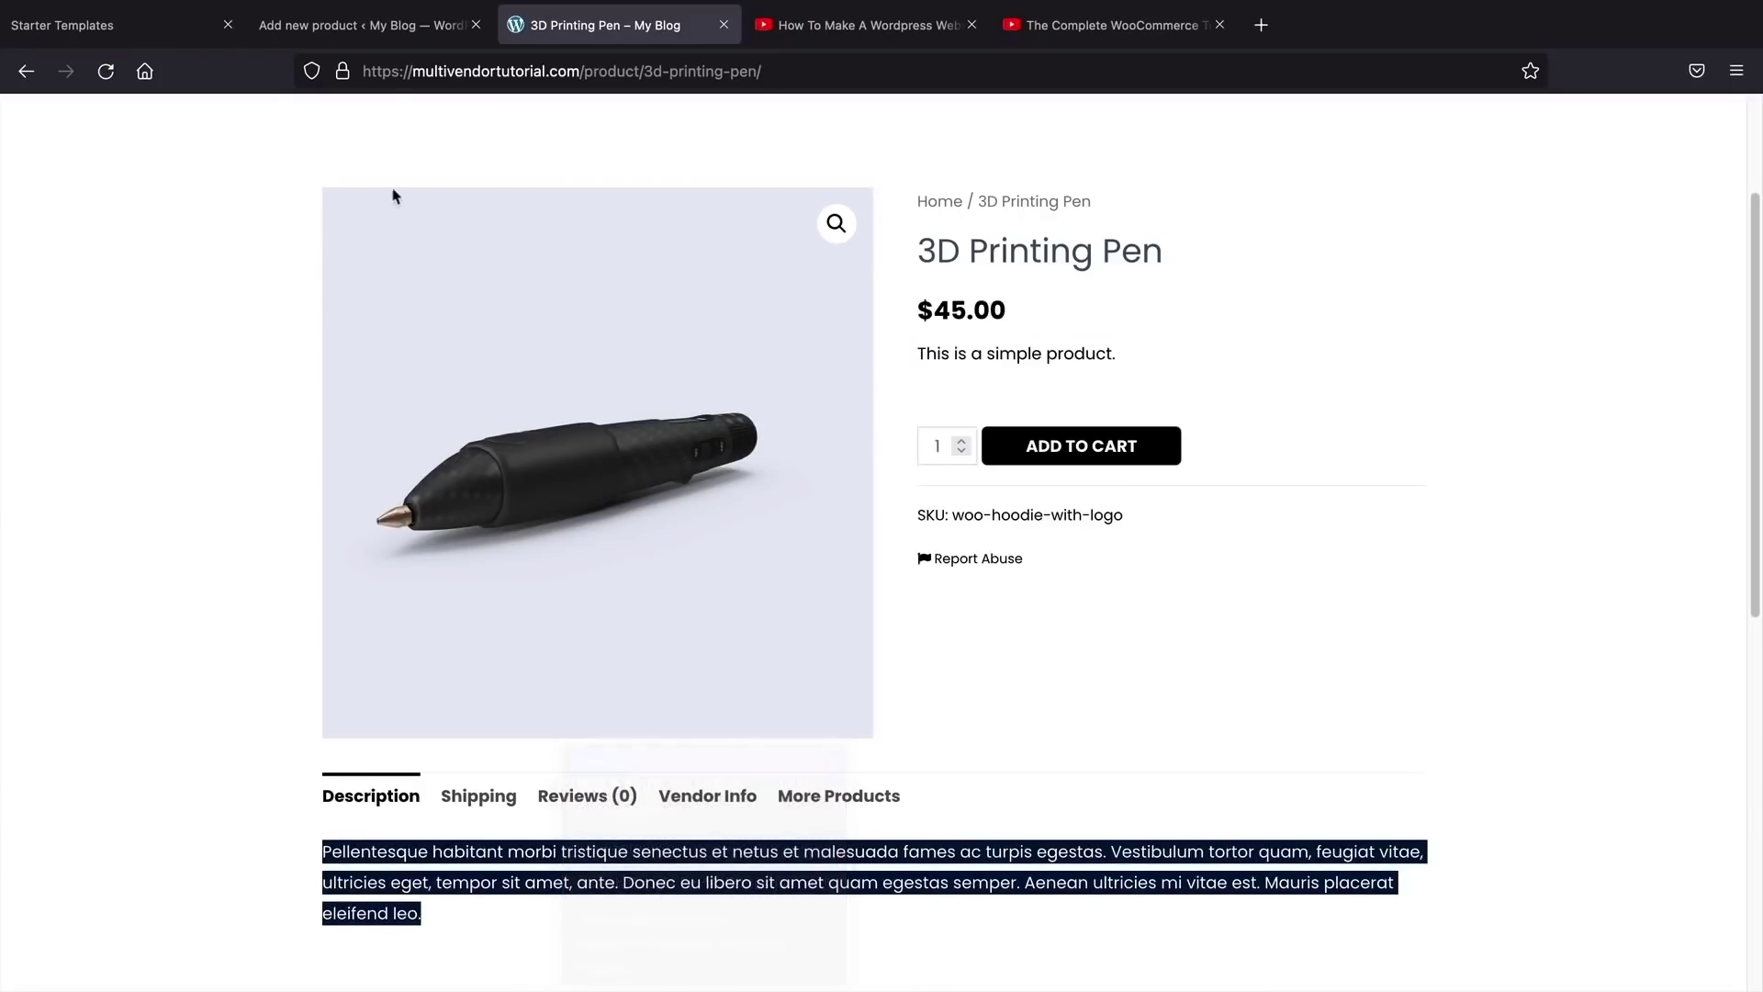
Step: Paste the copied paragraph into the Product short description
click(372, 27)
right_click(252, 621)
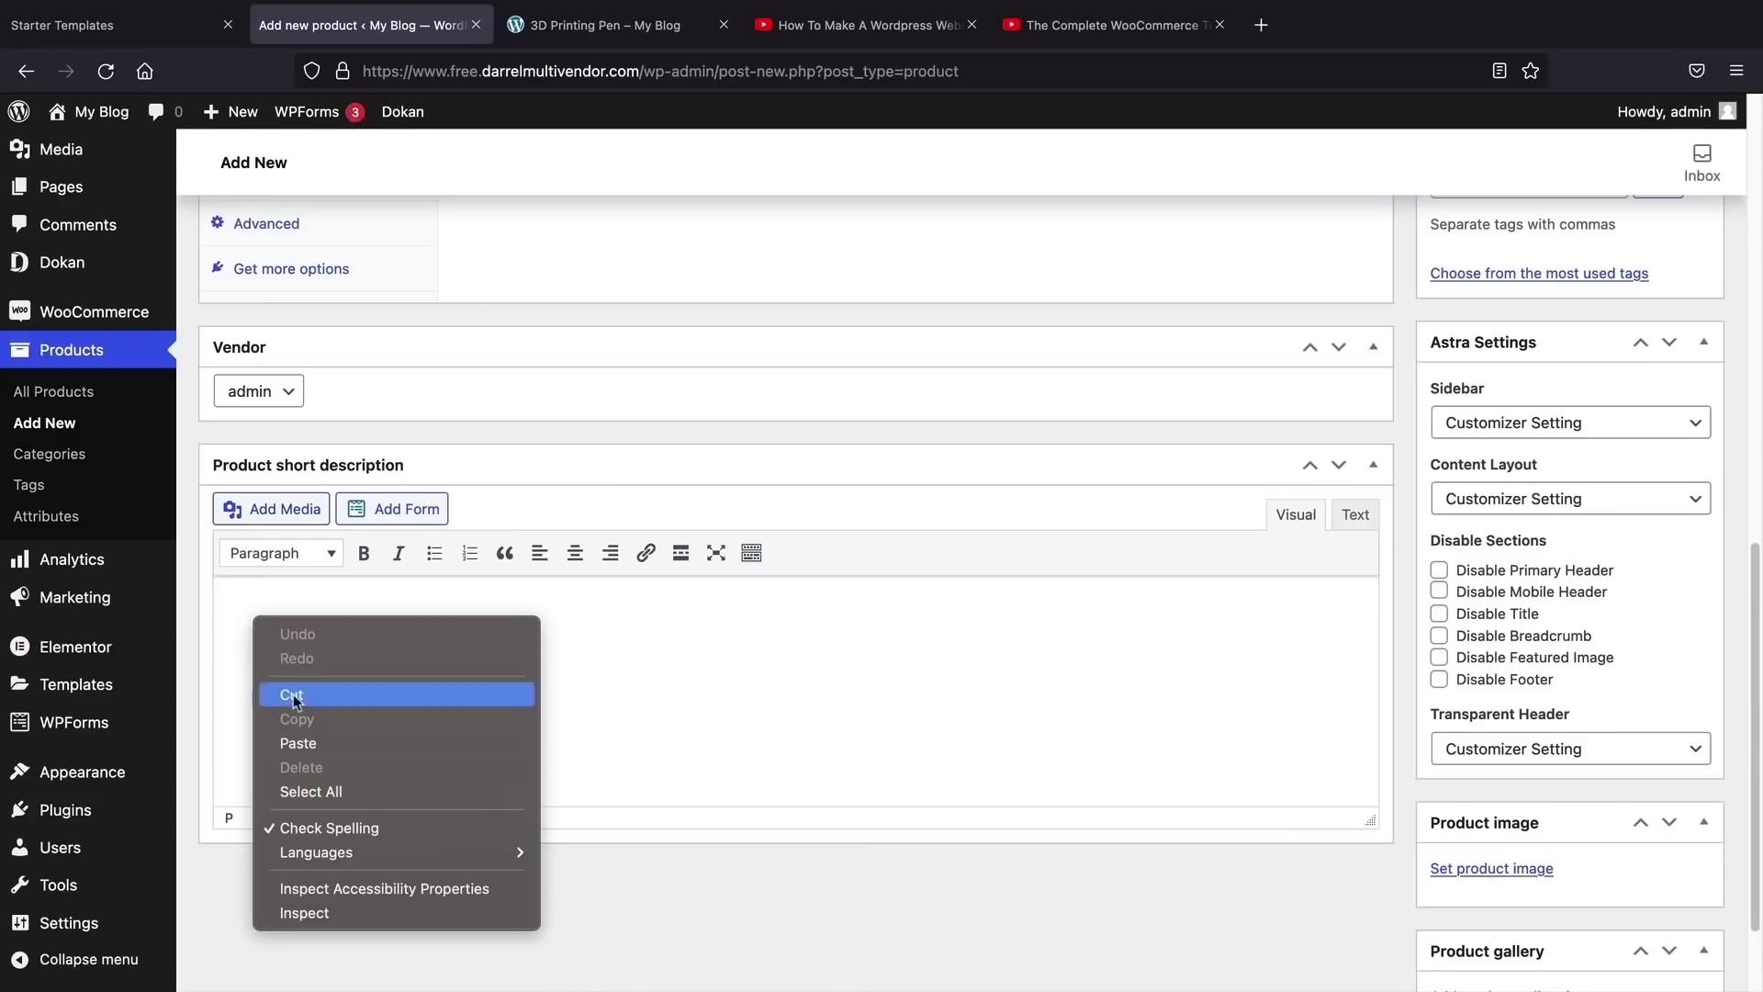
click(311, 742)
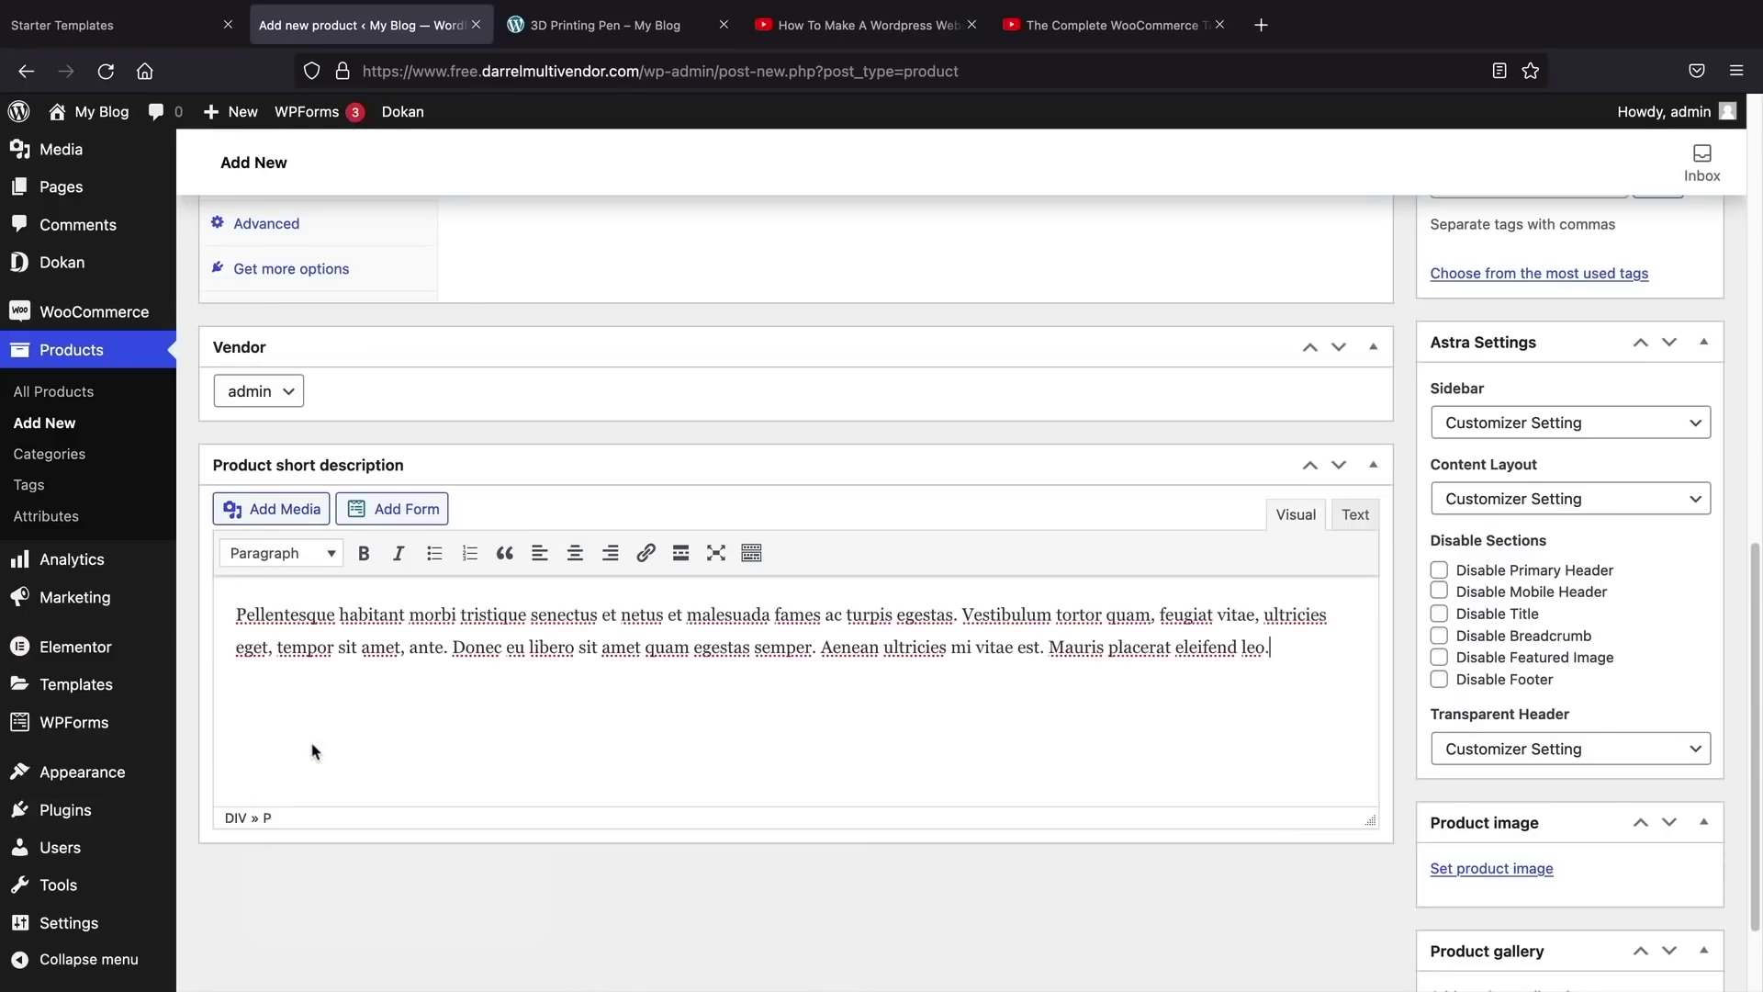
scroll(868, 858, down, 2)
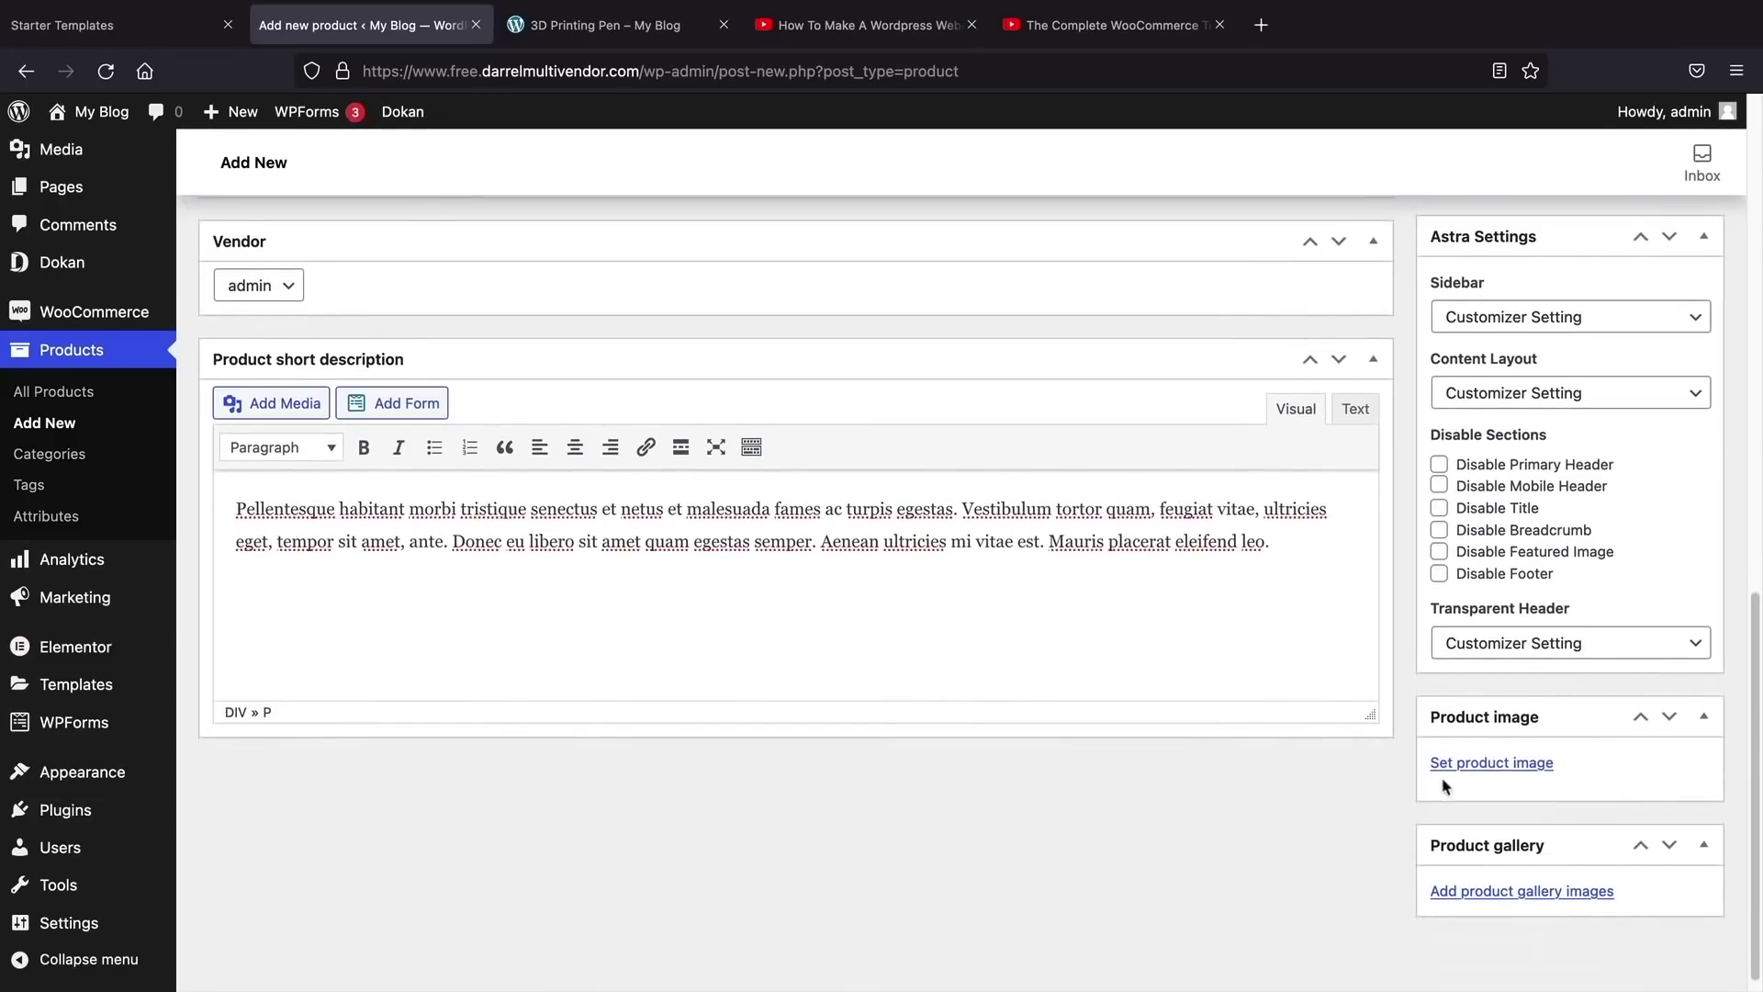
click(1506, 765)
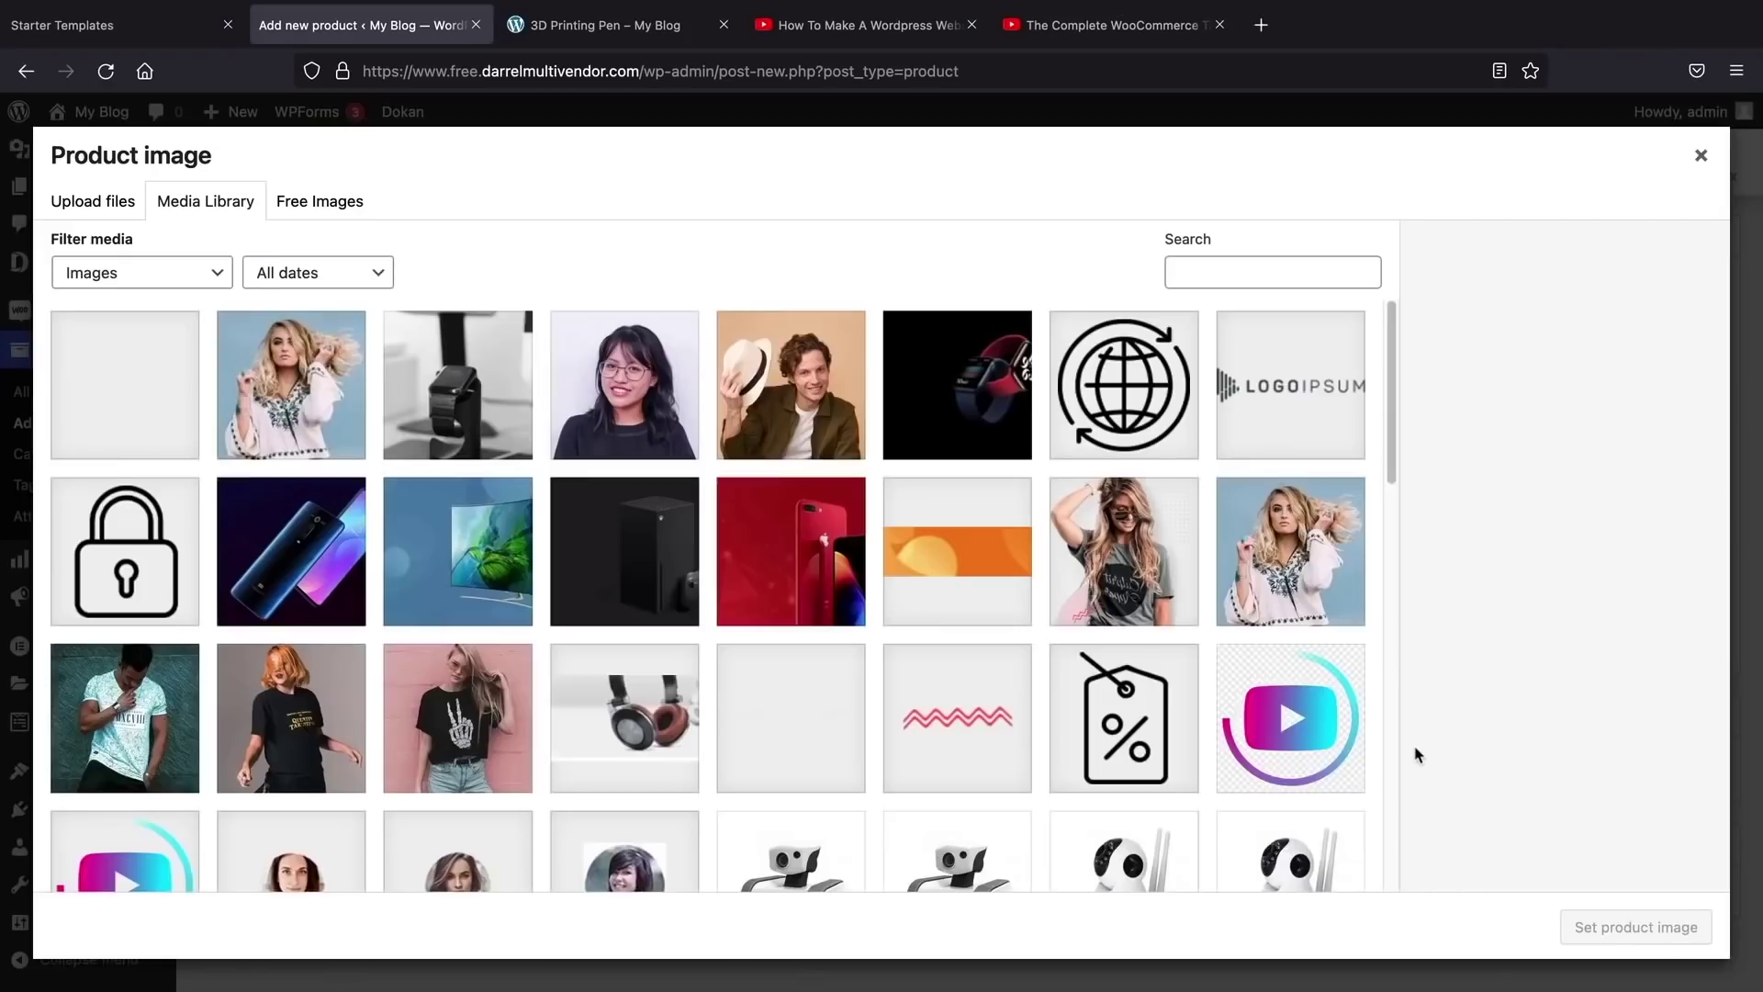
Step: Set the tan headphones picture as the product image
scroll(975, 598, down, 3)
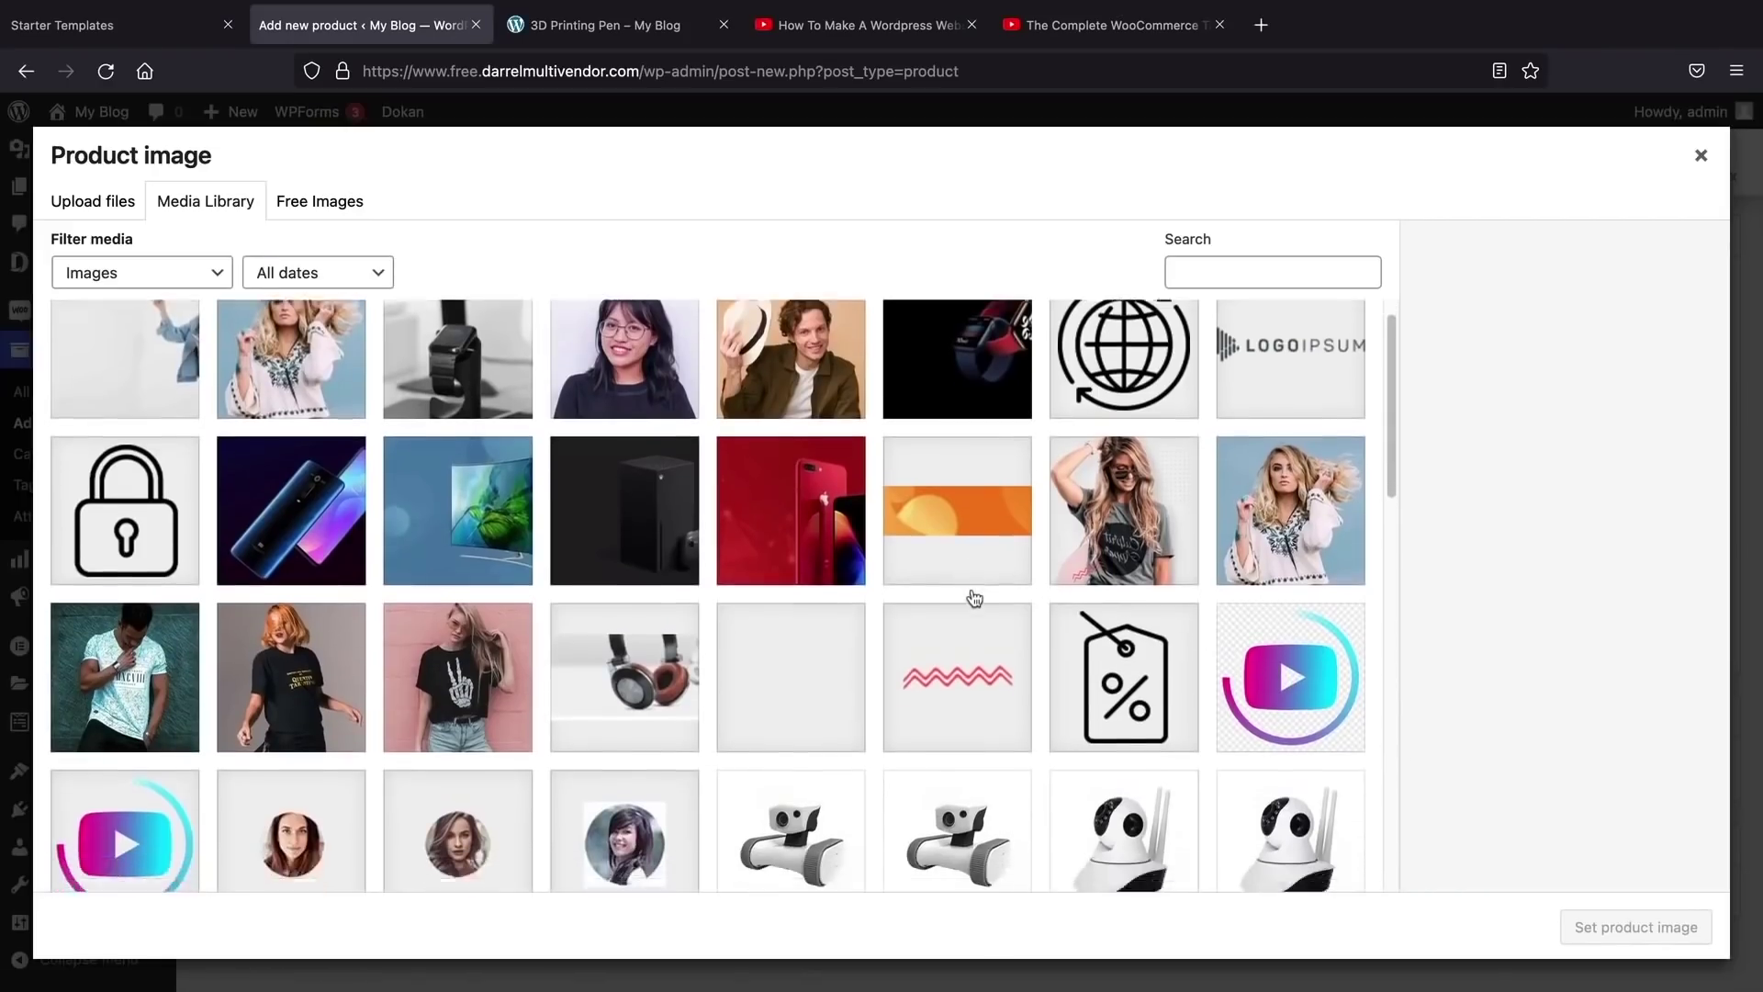
scroll(976, 598, down, 3)
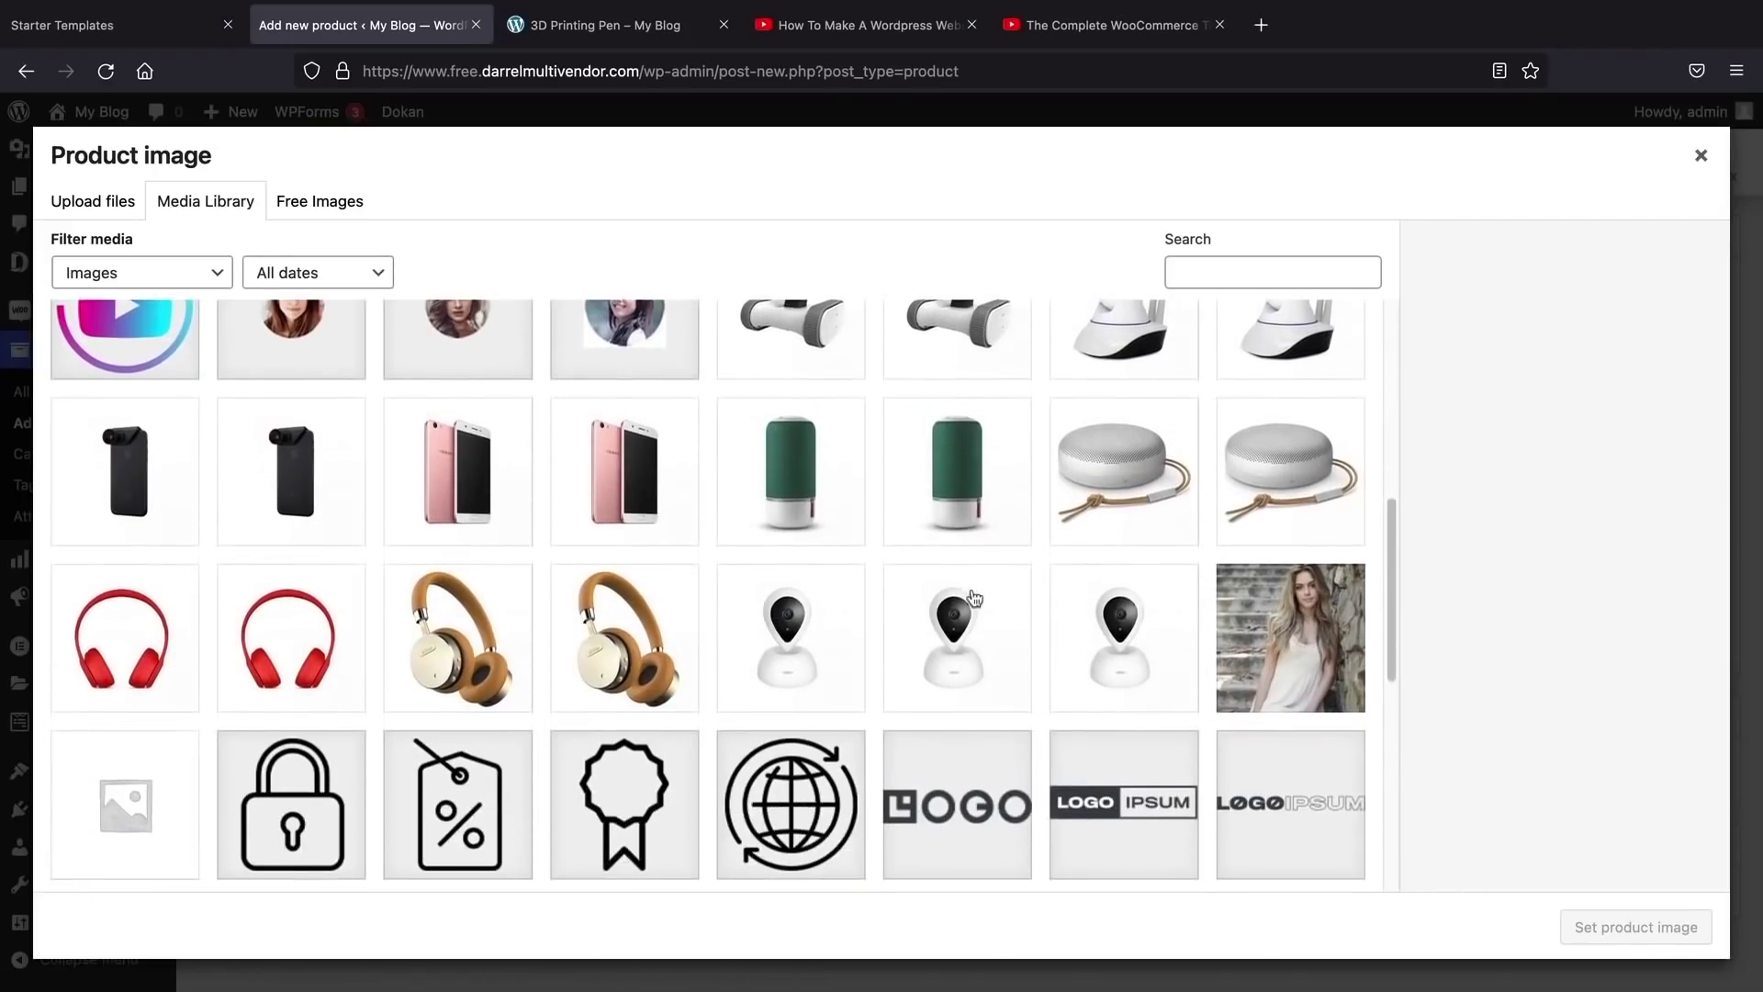
click(660, 546)
click(1636, 939)
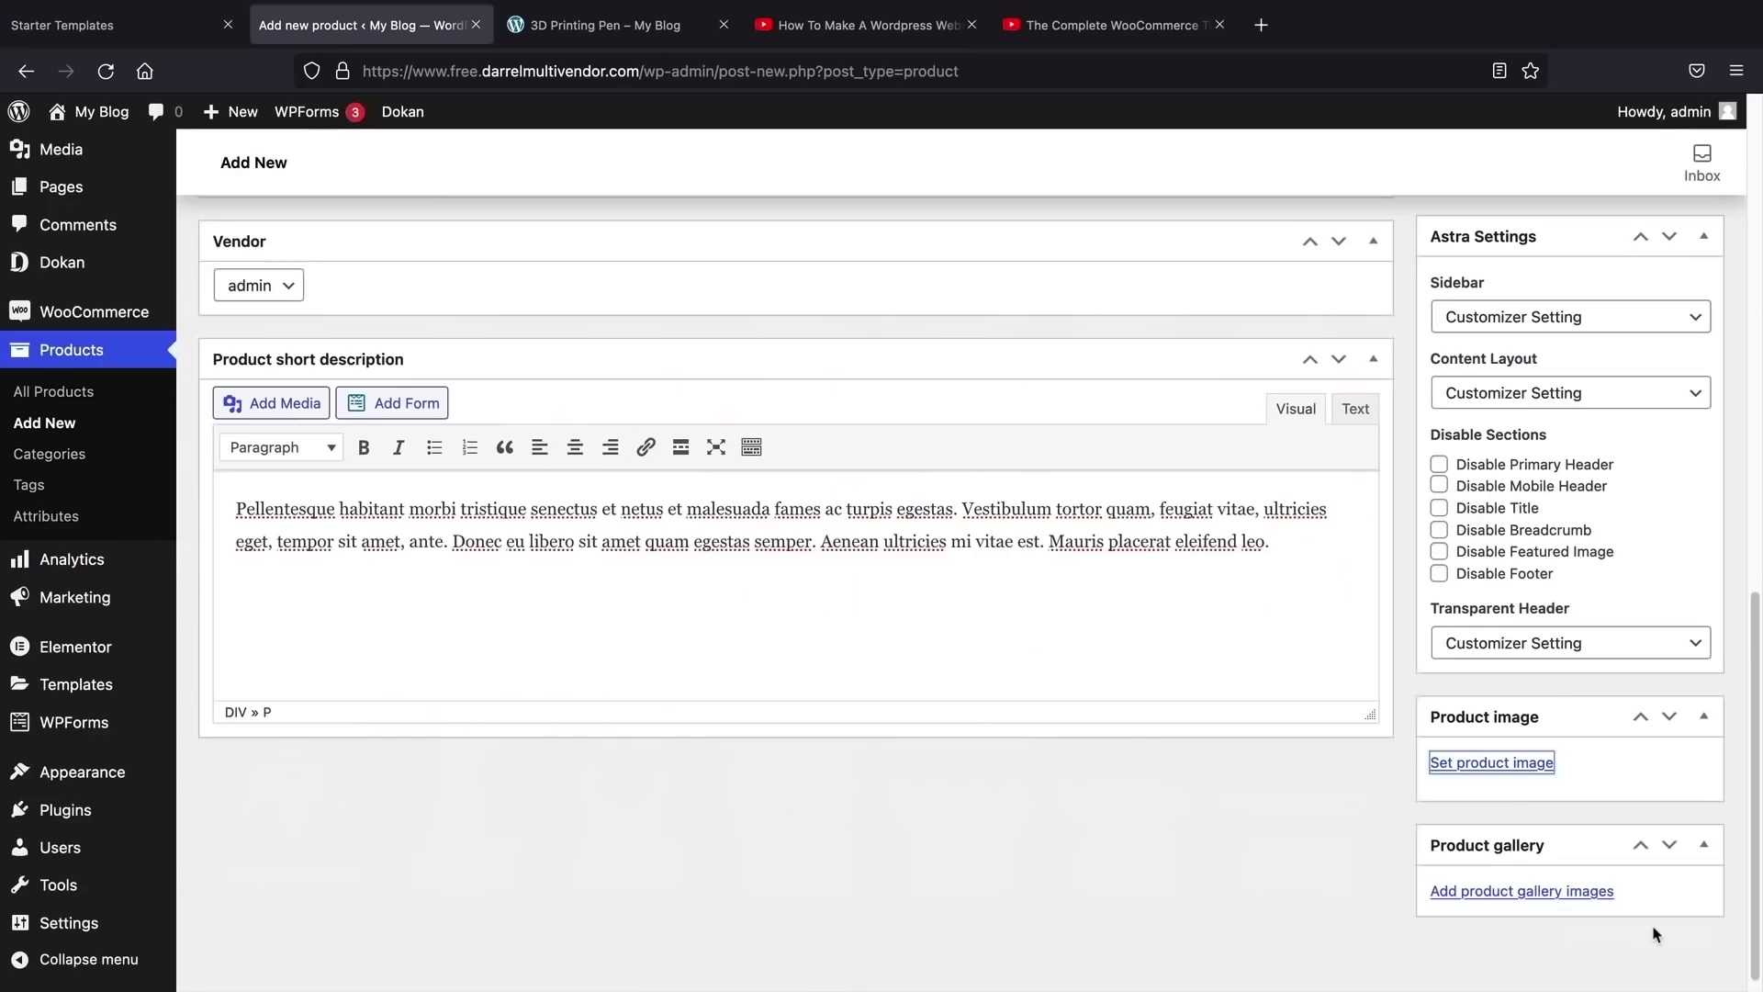
Step: Add the red headphones picture to the product gallery
scroll(1557, 886, down, 2)
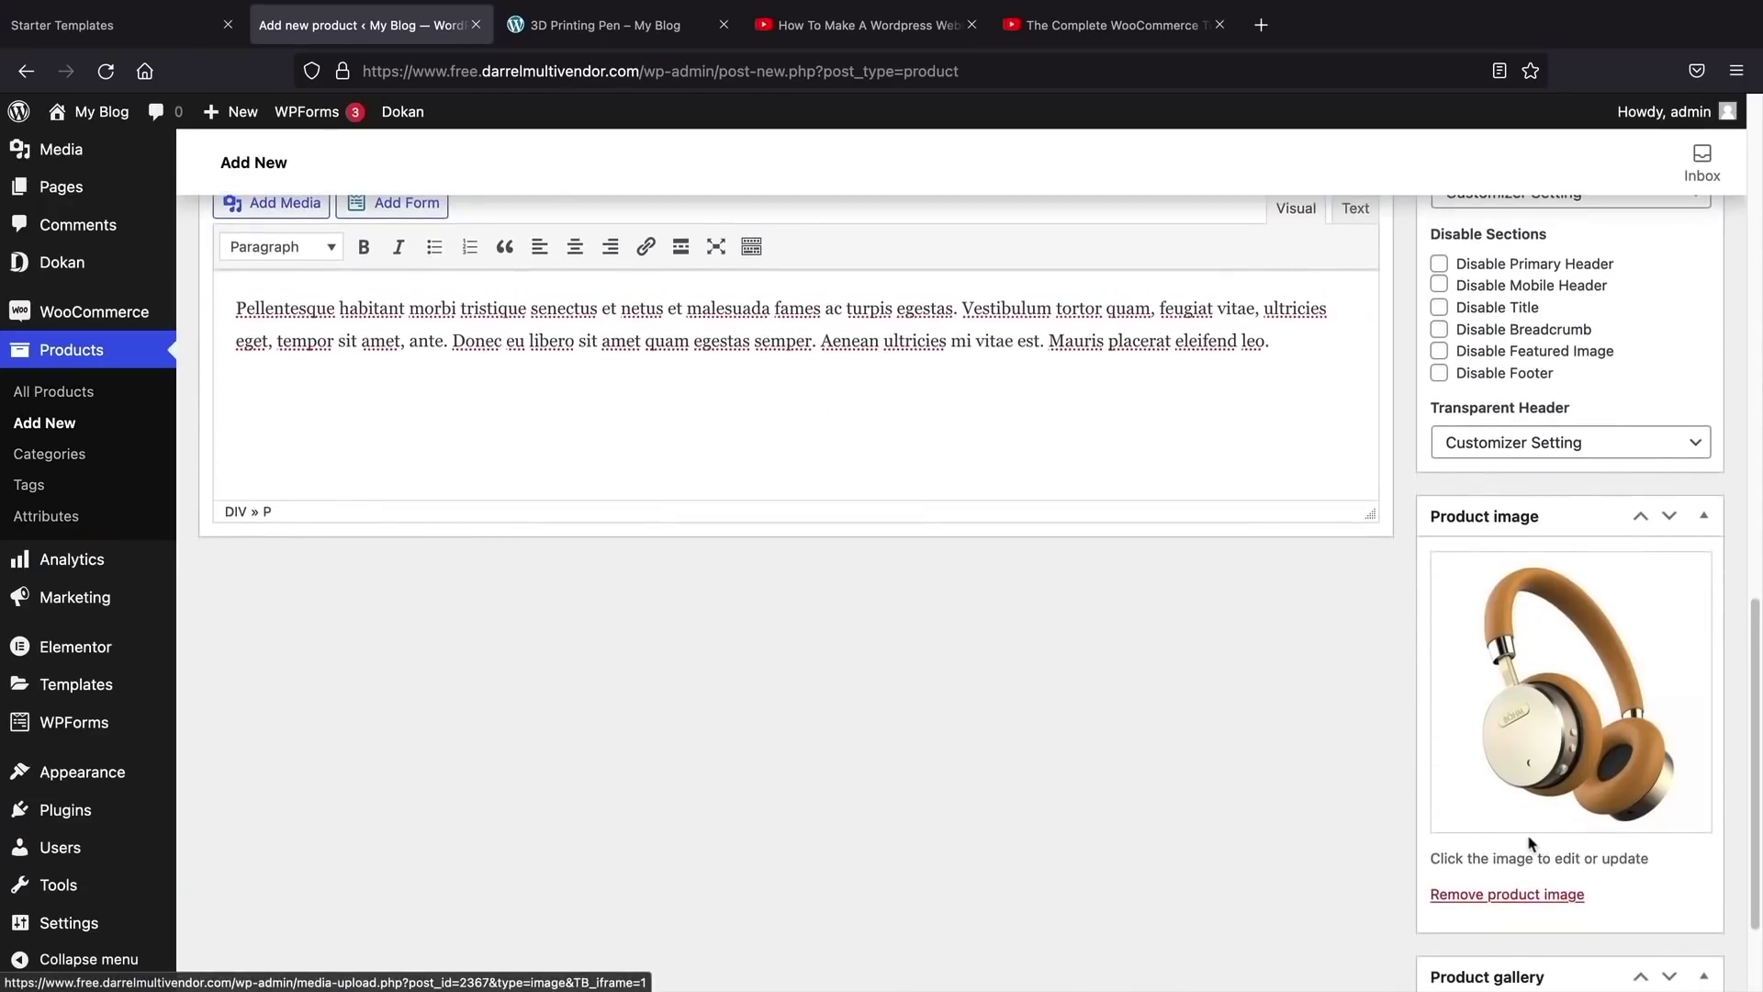
click(1522, 868)
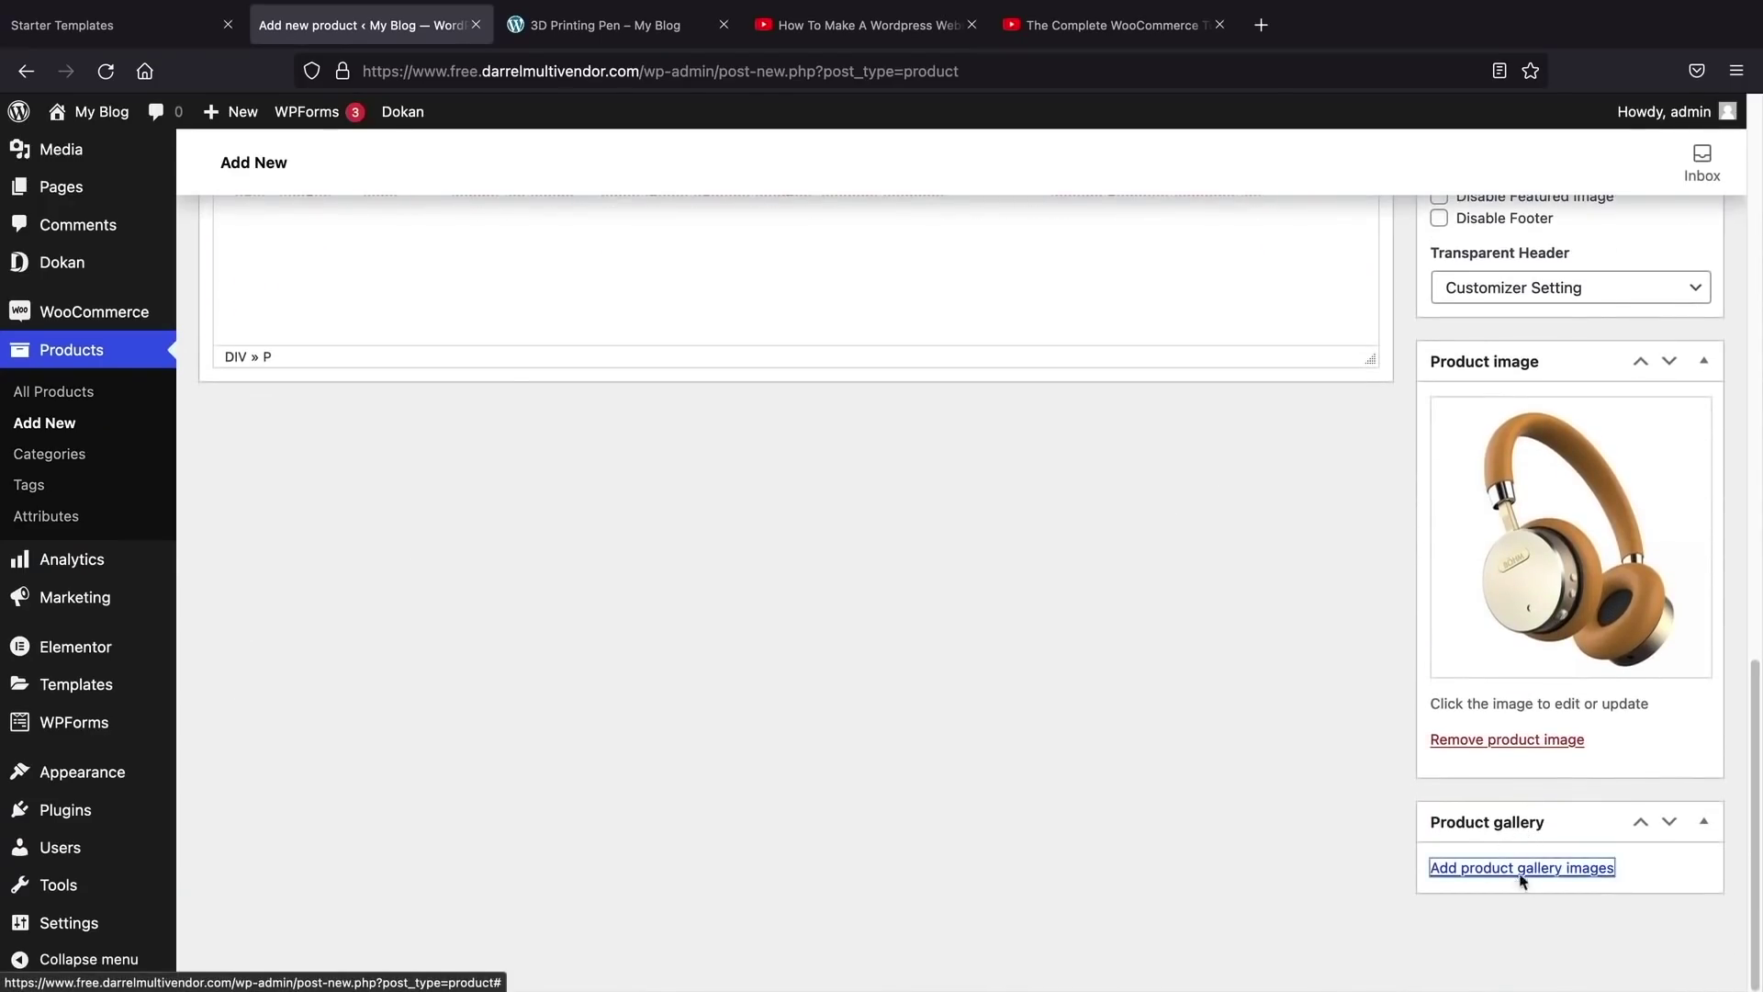
click(612, 37)
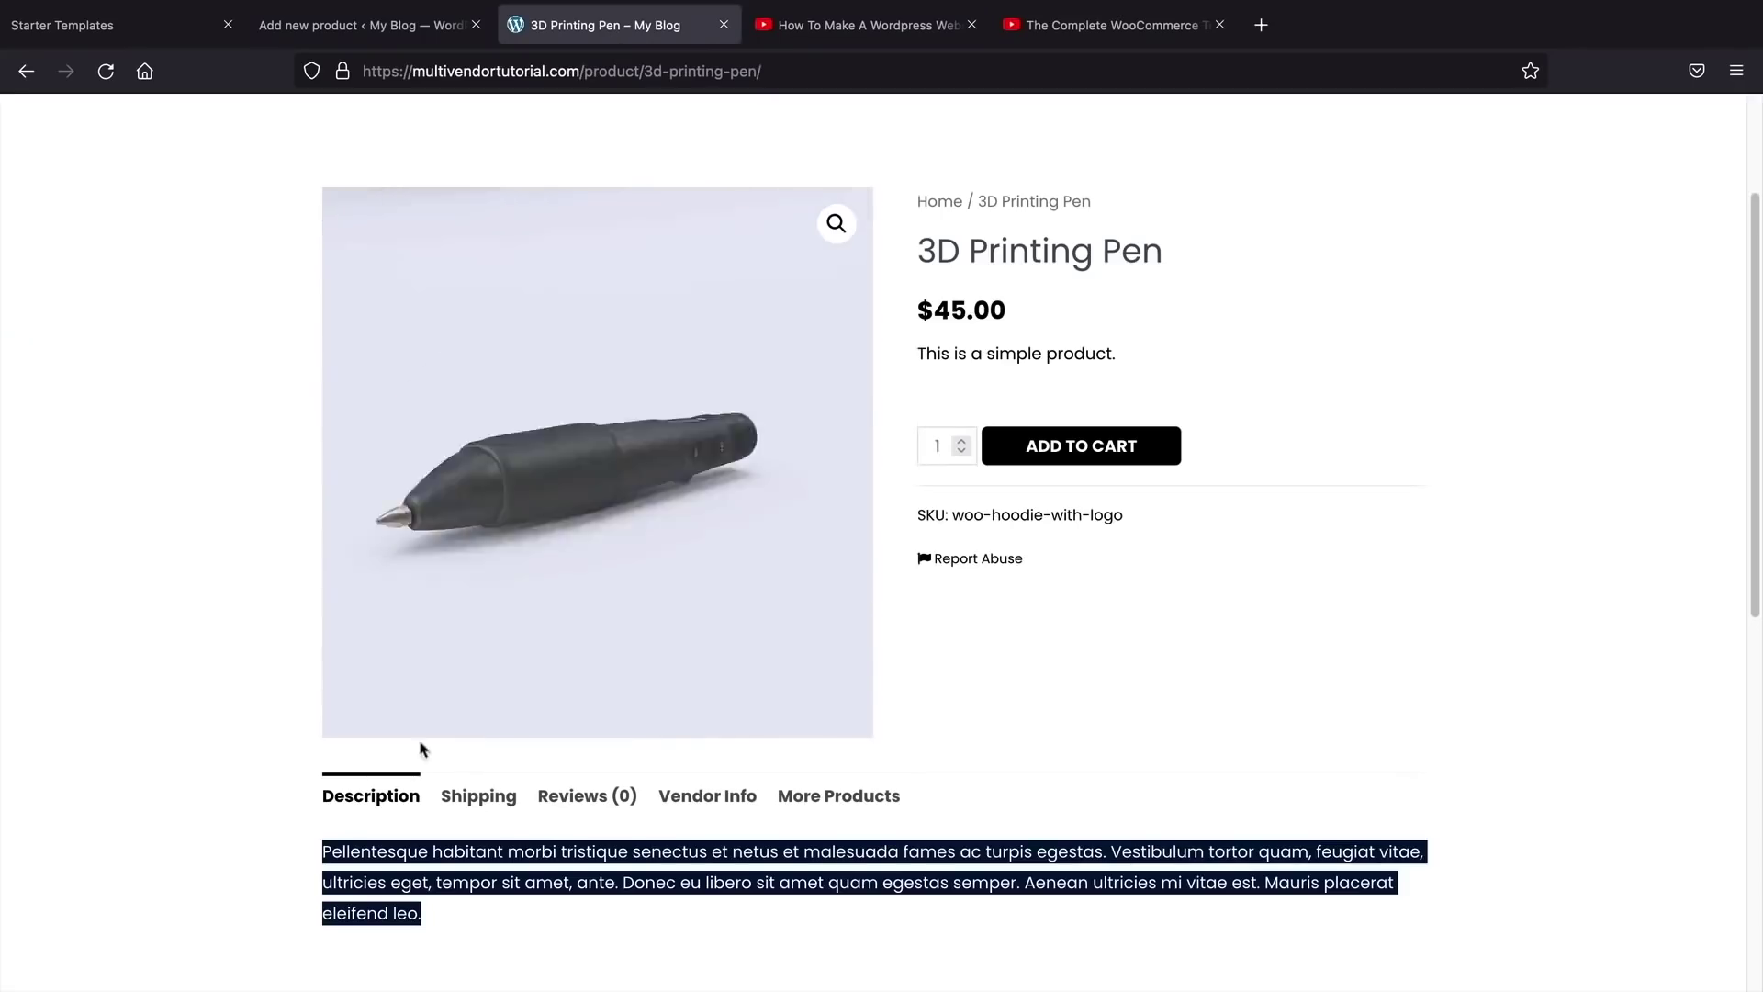
click(314, 37)
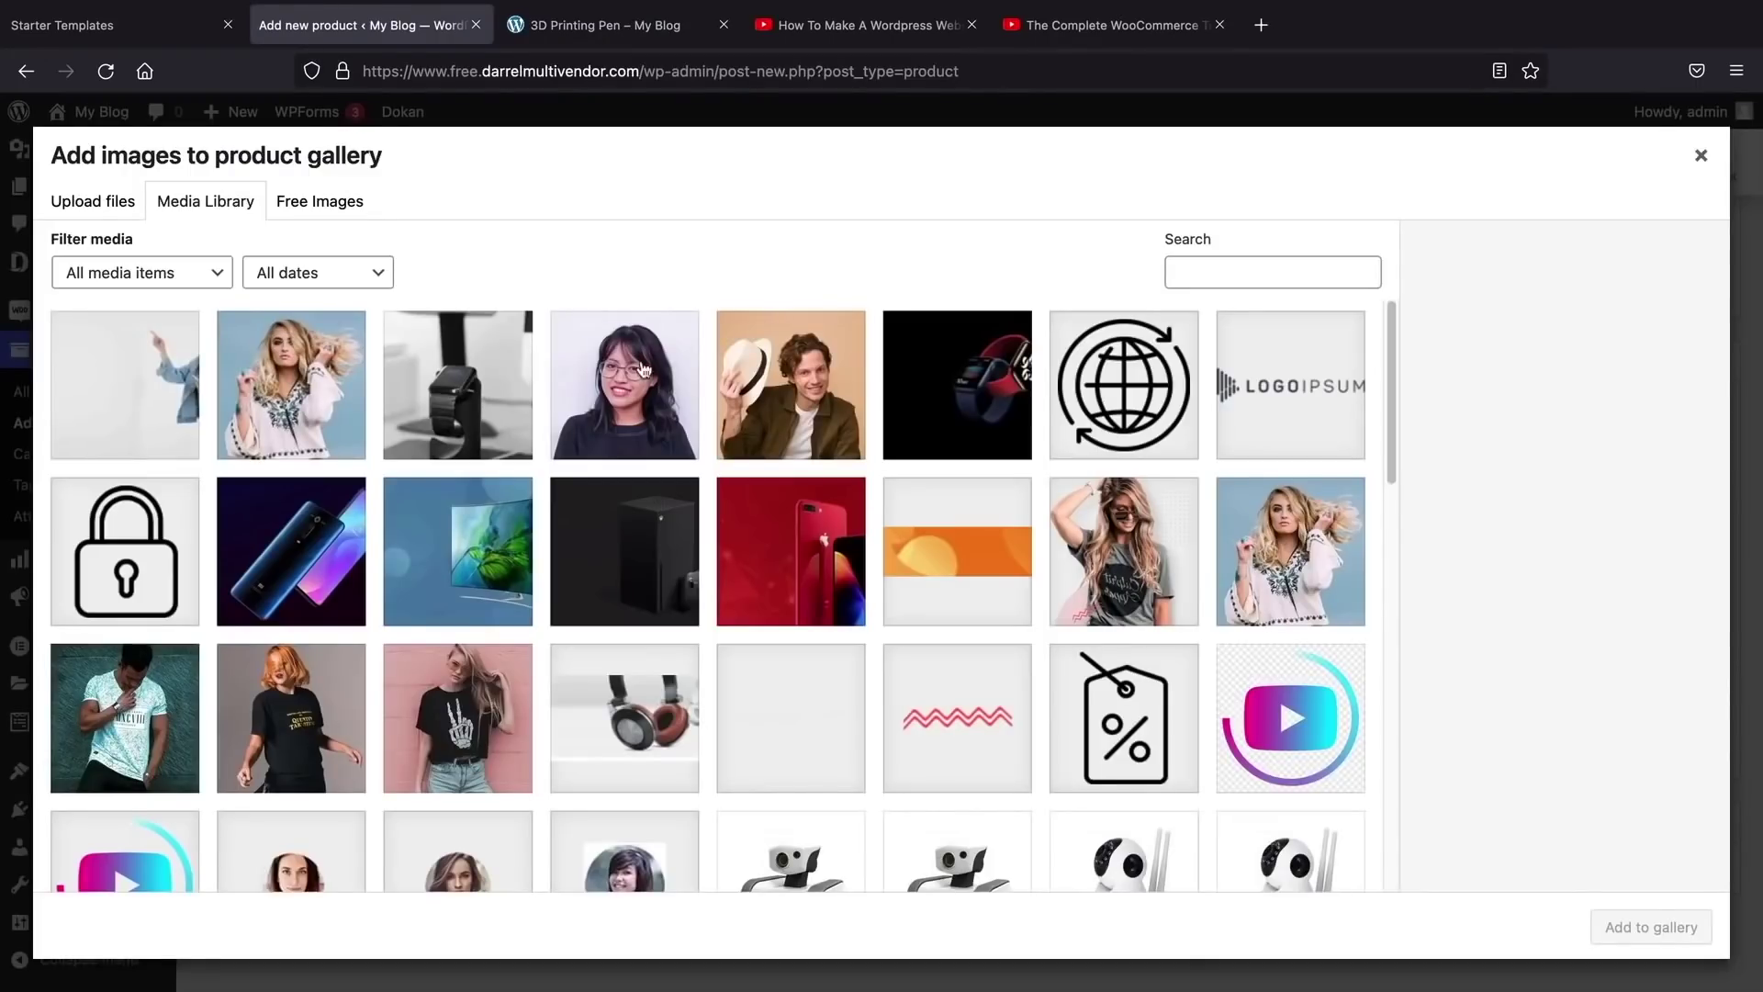
scroll(731, 682, down, 6)
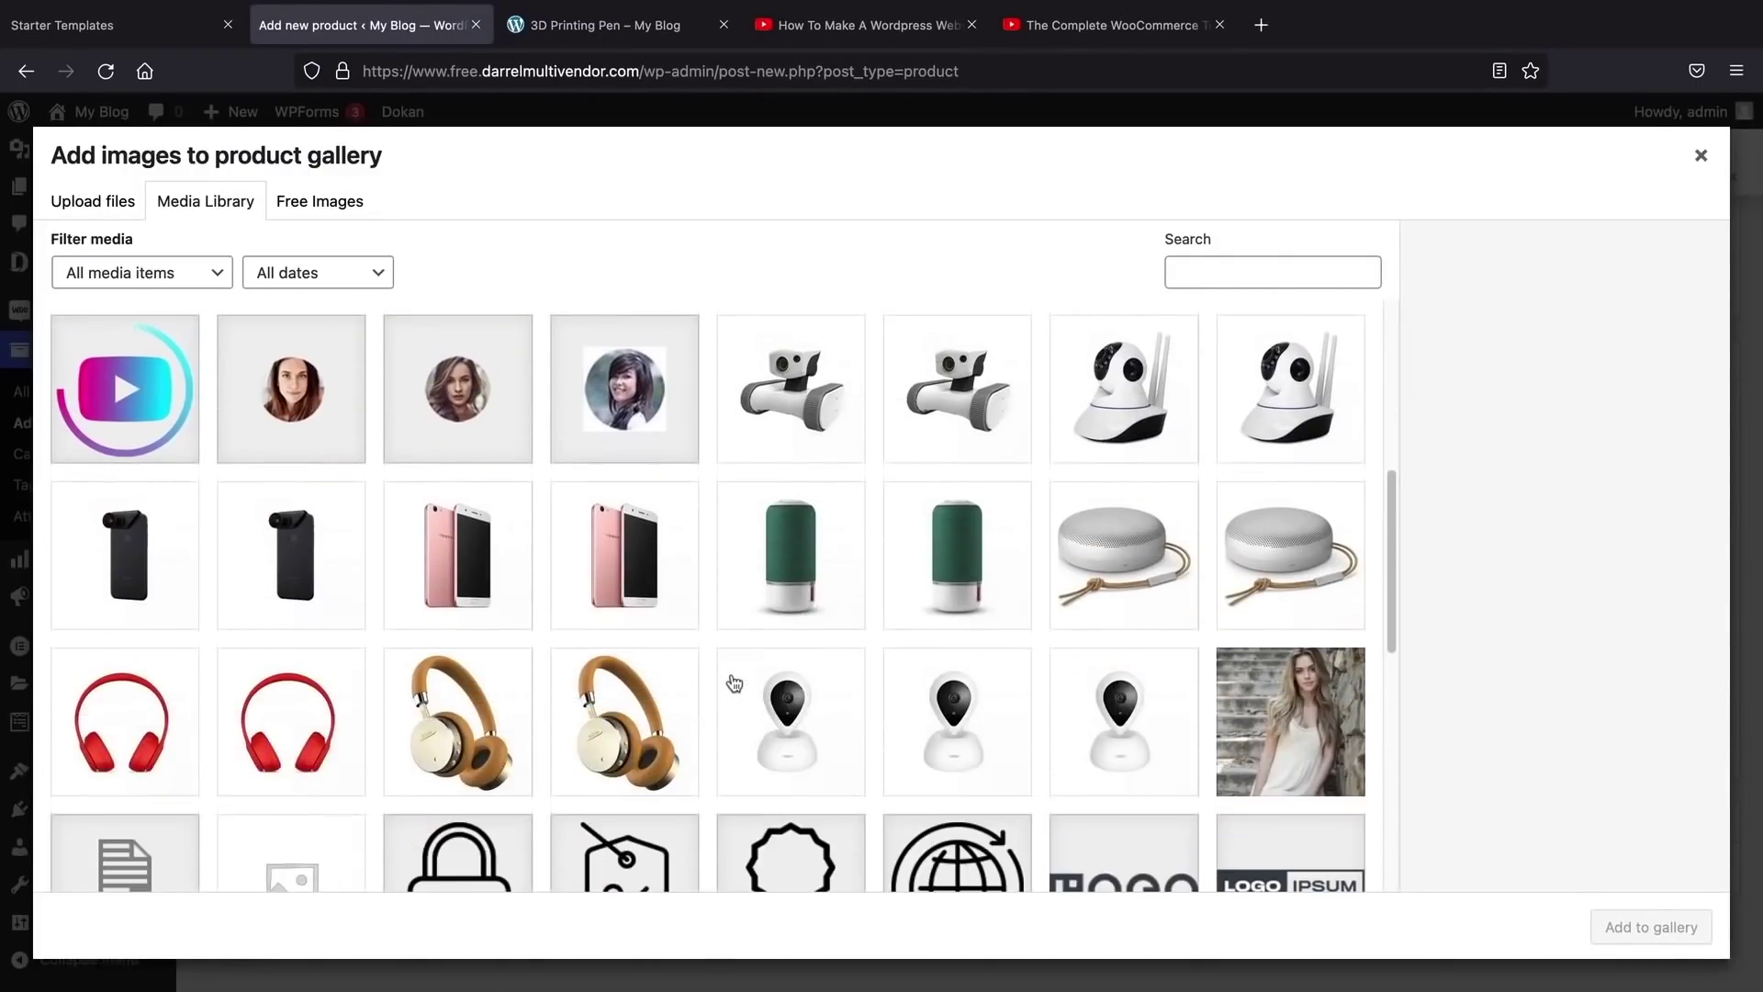
click(294, 627)
click(1653, 928)
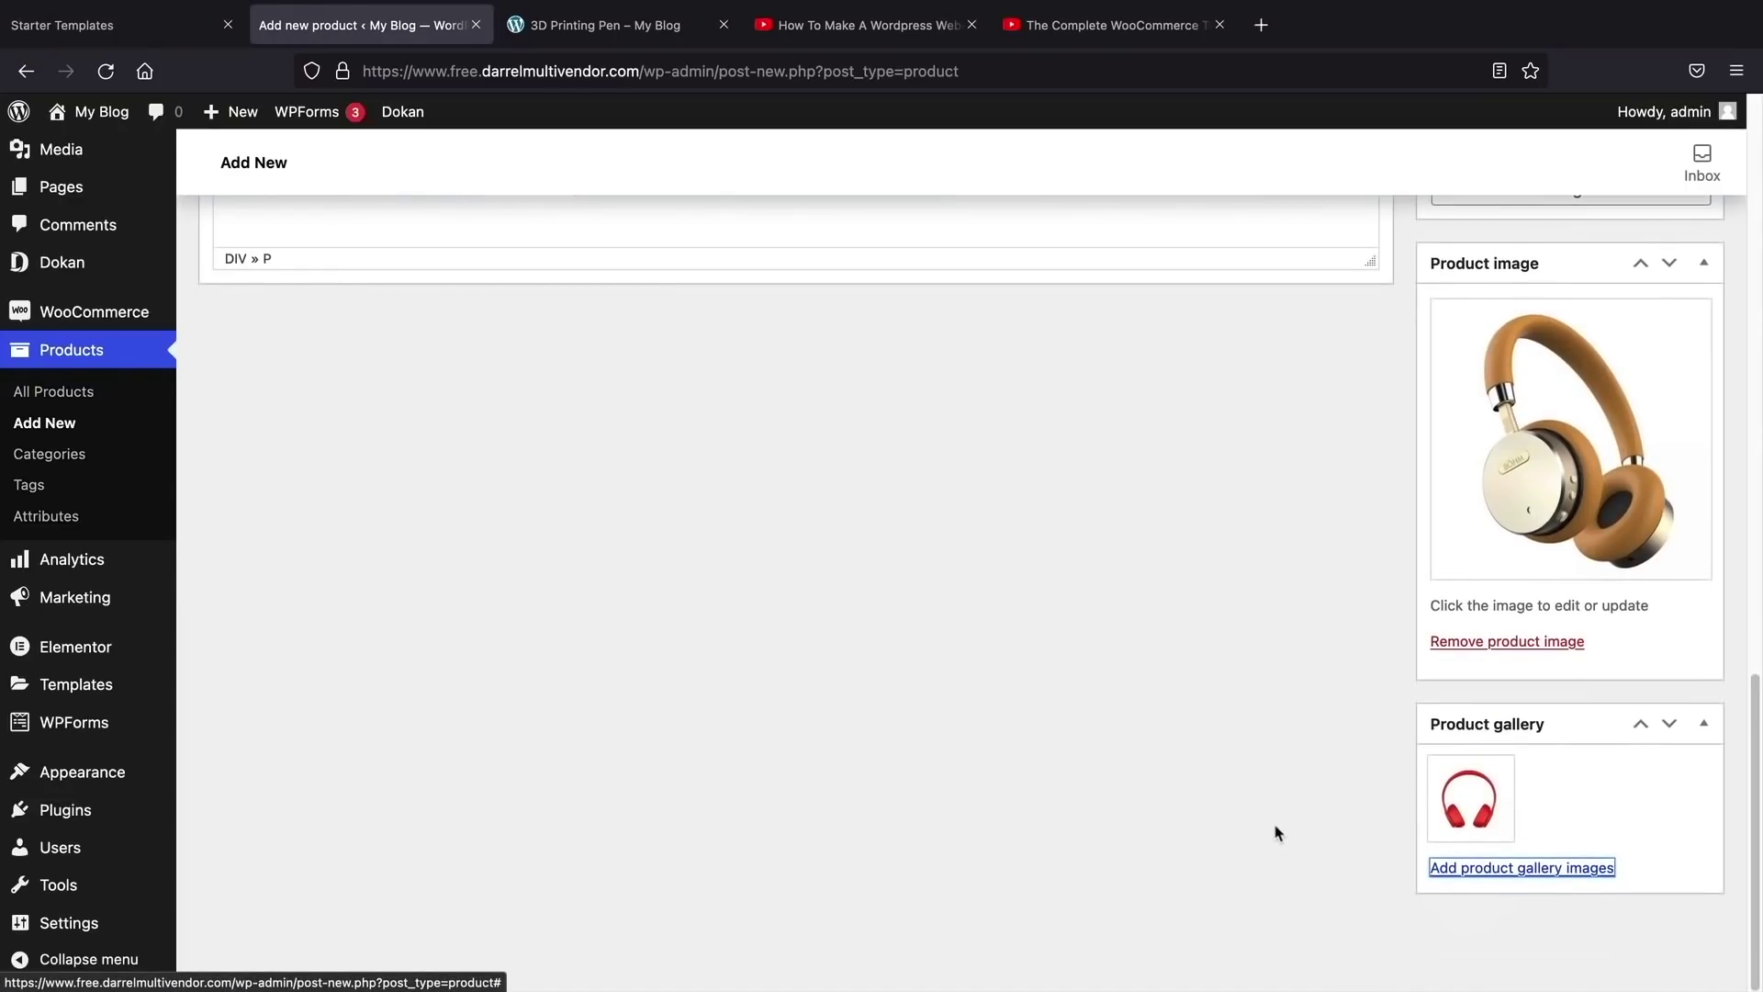
scroll(1336, 680, up, 5)
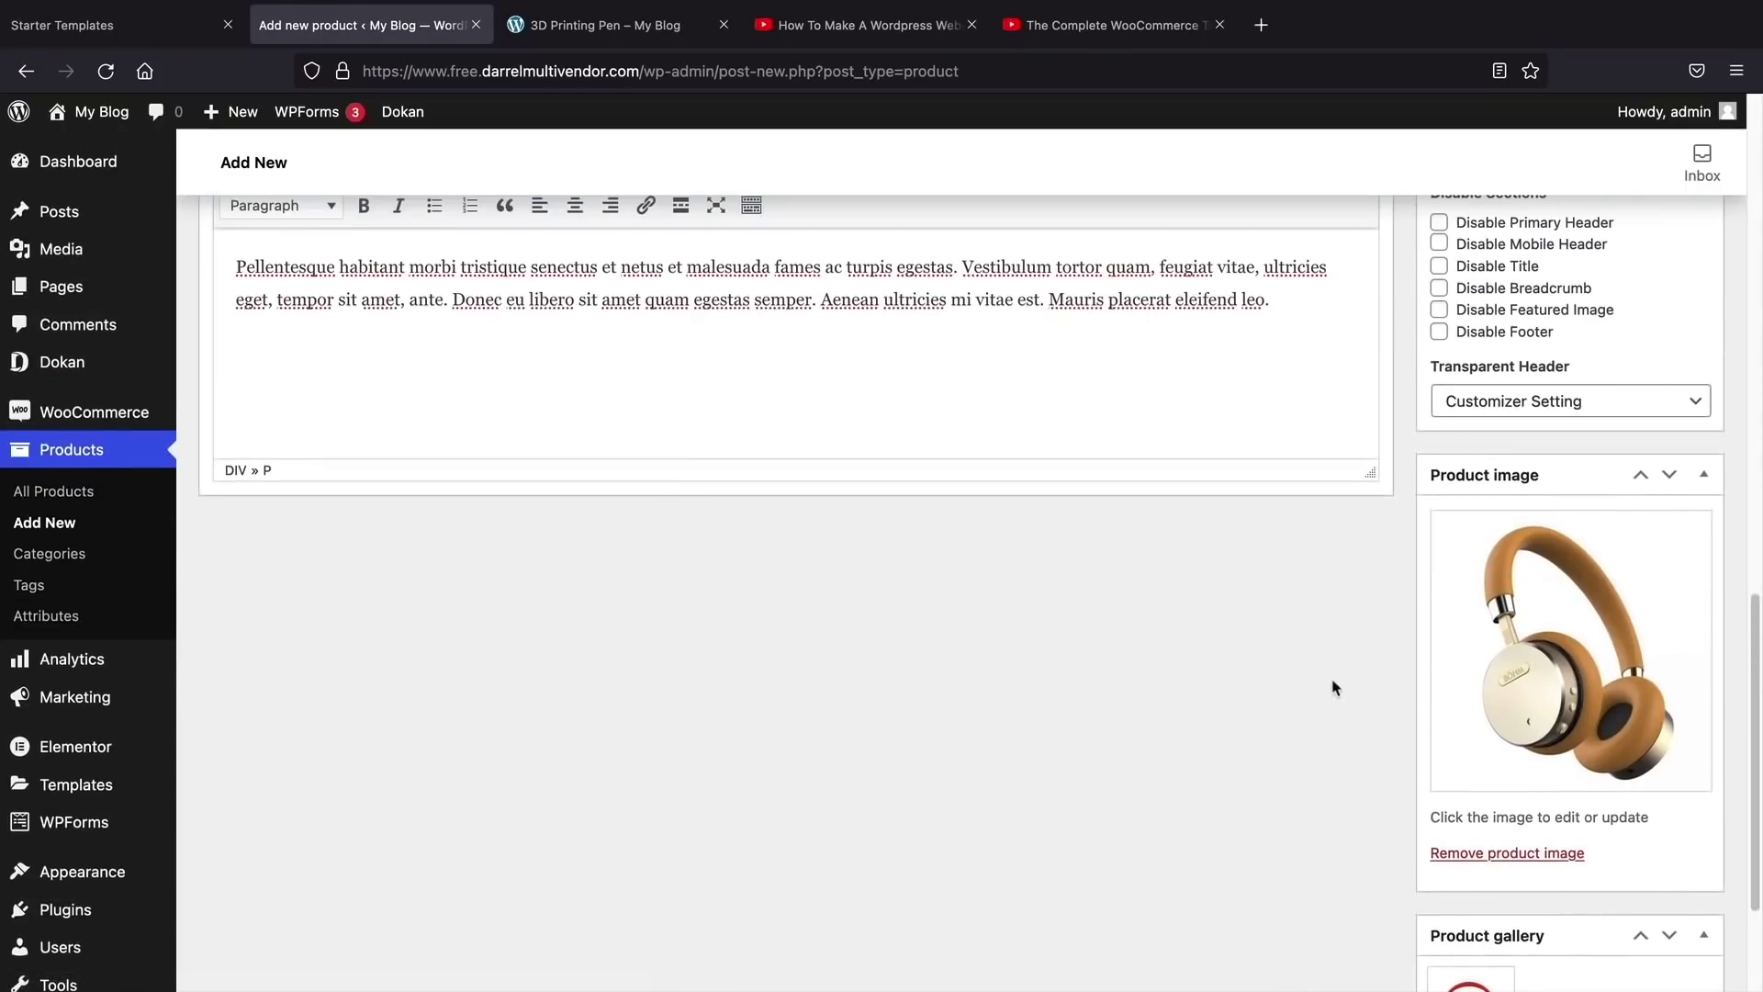
scroll(1336, 687, up, 6)
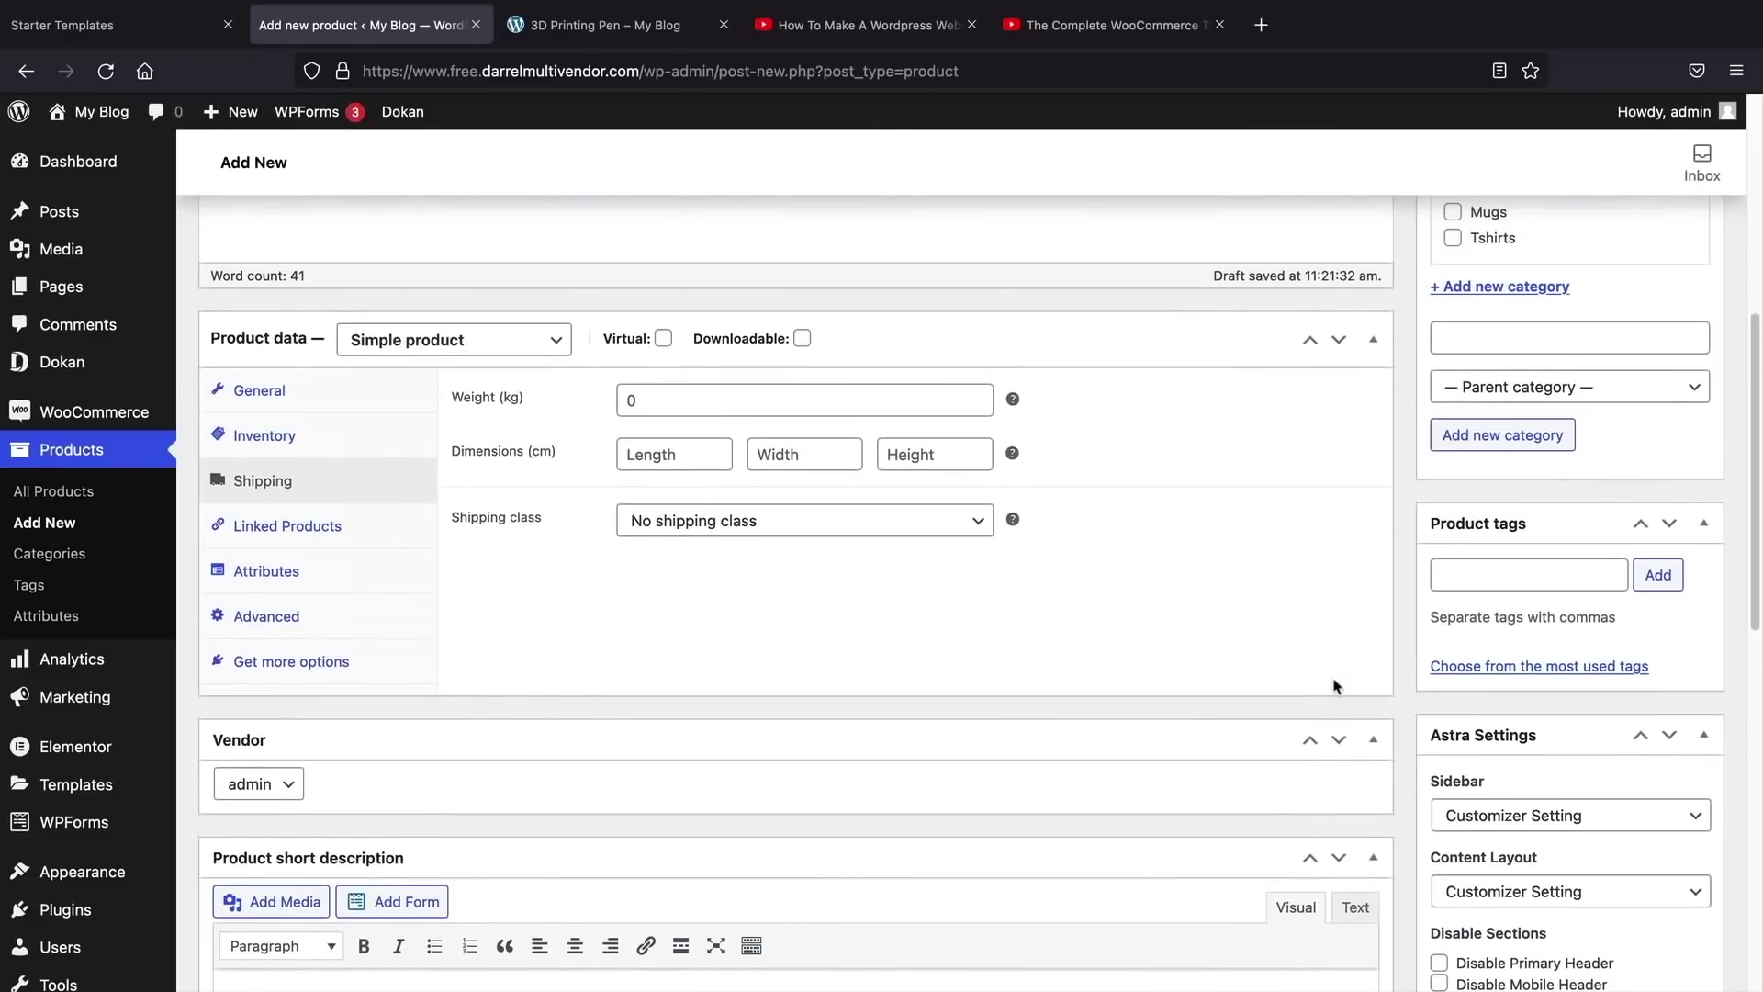
scroll(1337, 687, up, 6)
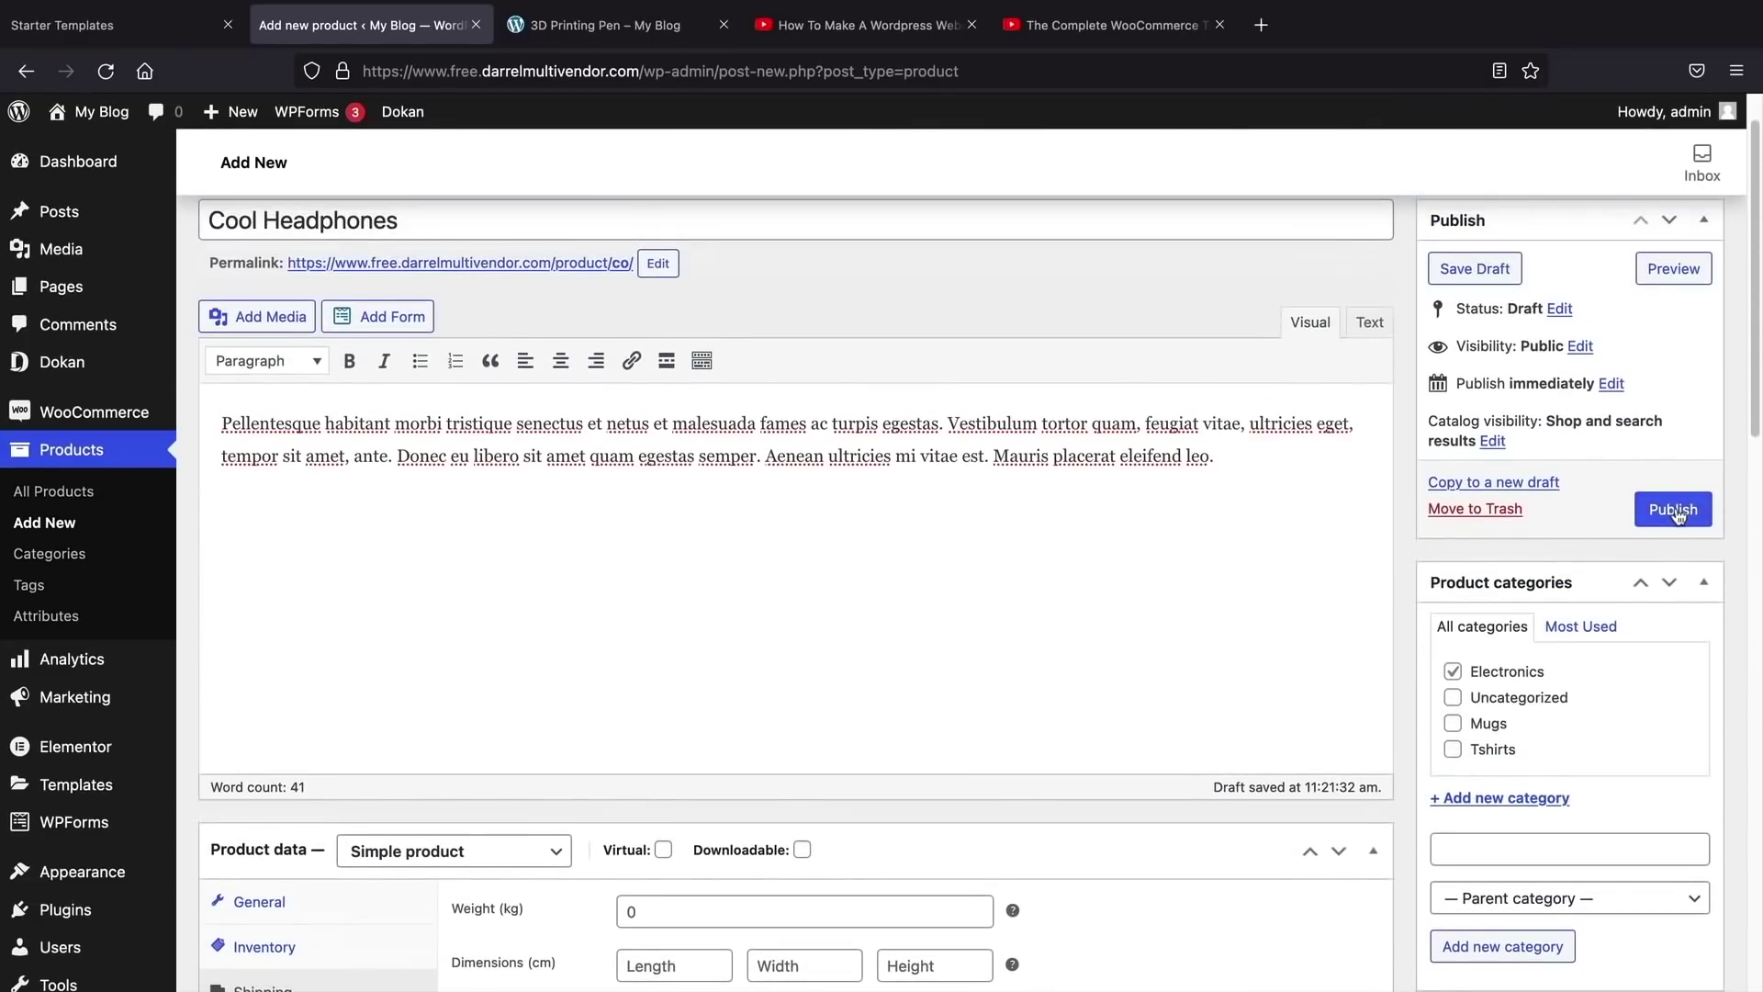
Step: Publish the Cool Headphones product and open its live page in a new tab
click(1673, 511)
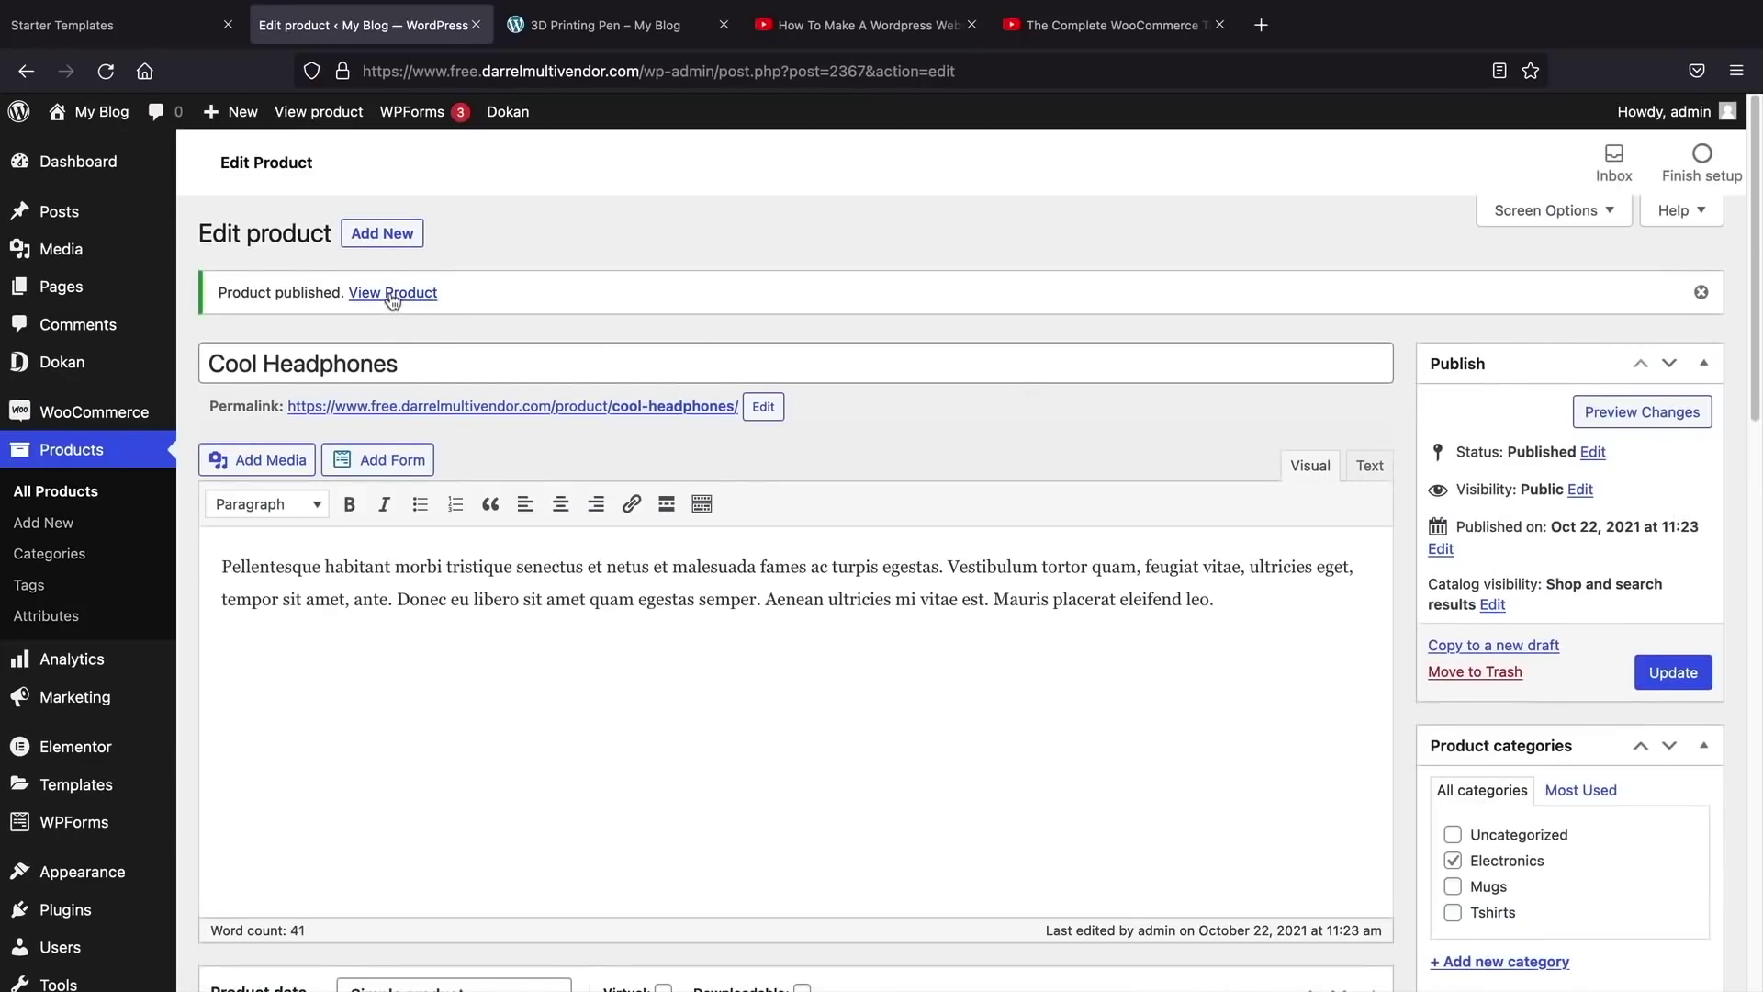
right_click(395, 292)
click(416, 304)
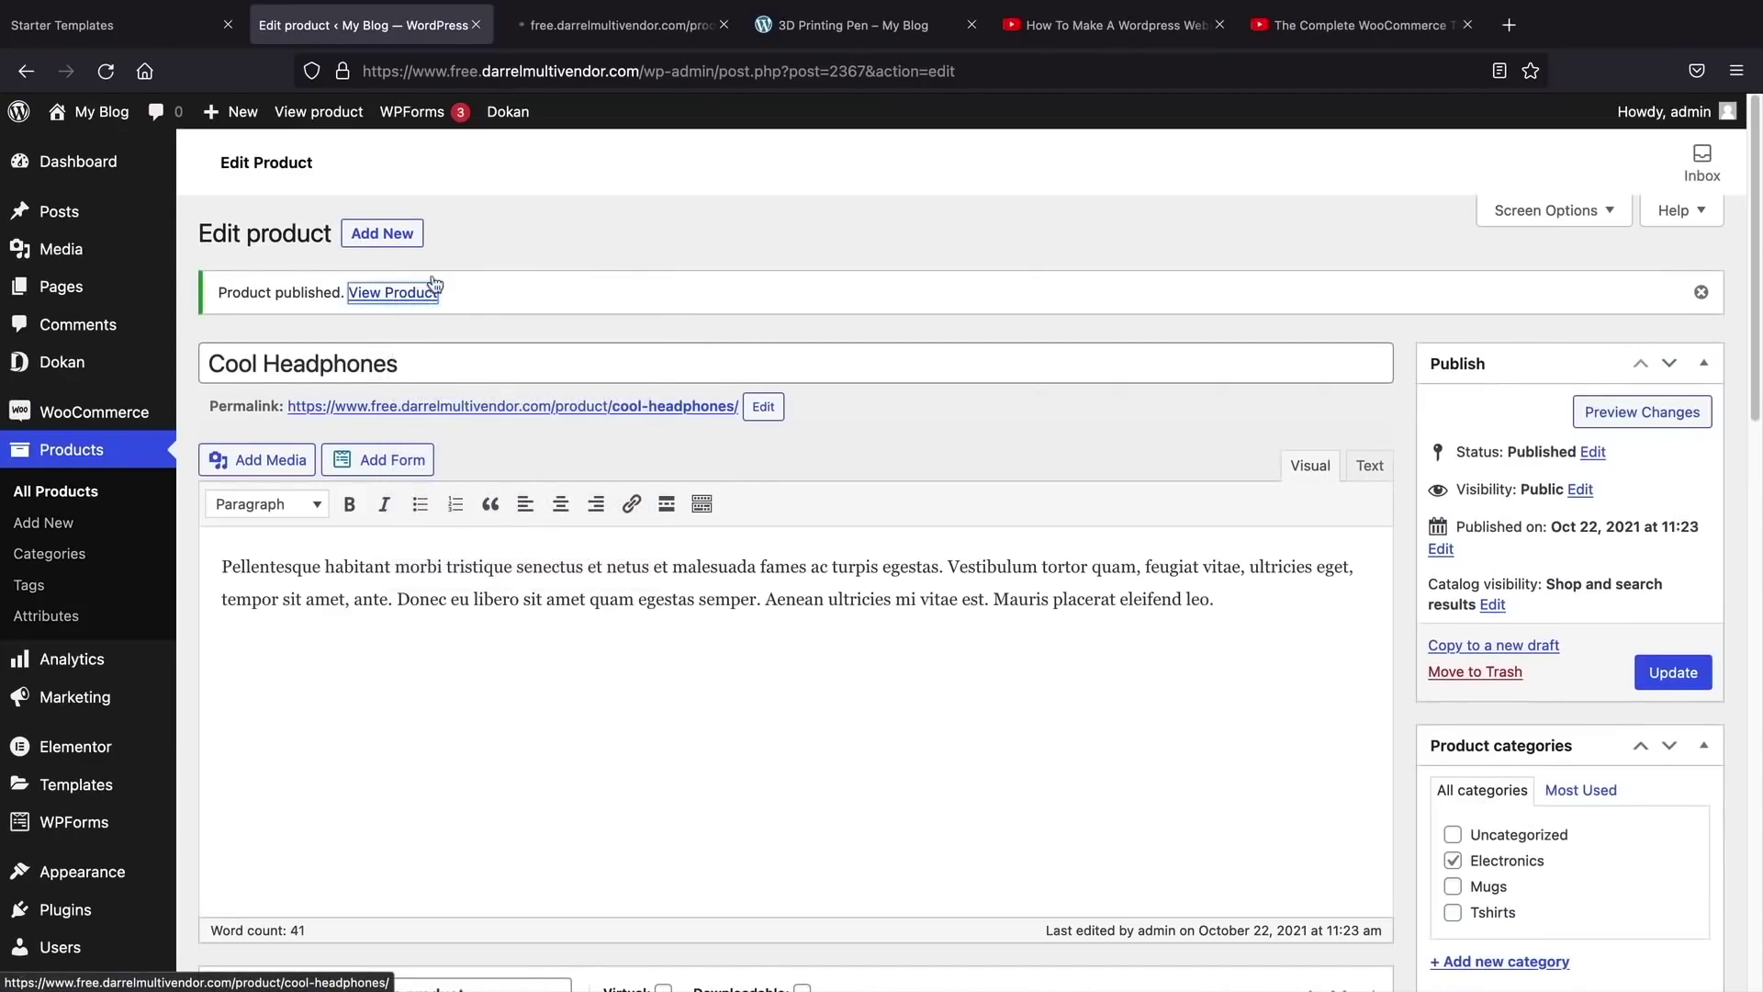
Step: Review the Cool Headphones page, previewing the red headphones image, then restoring the gold one
click(588, 28)
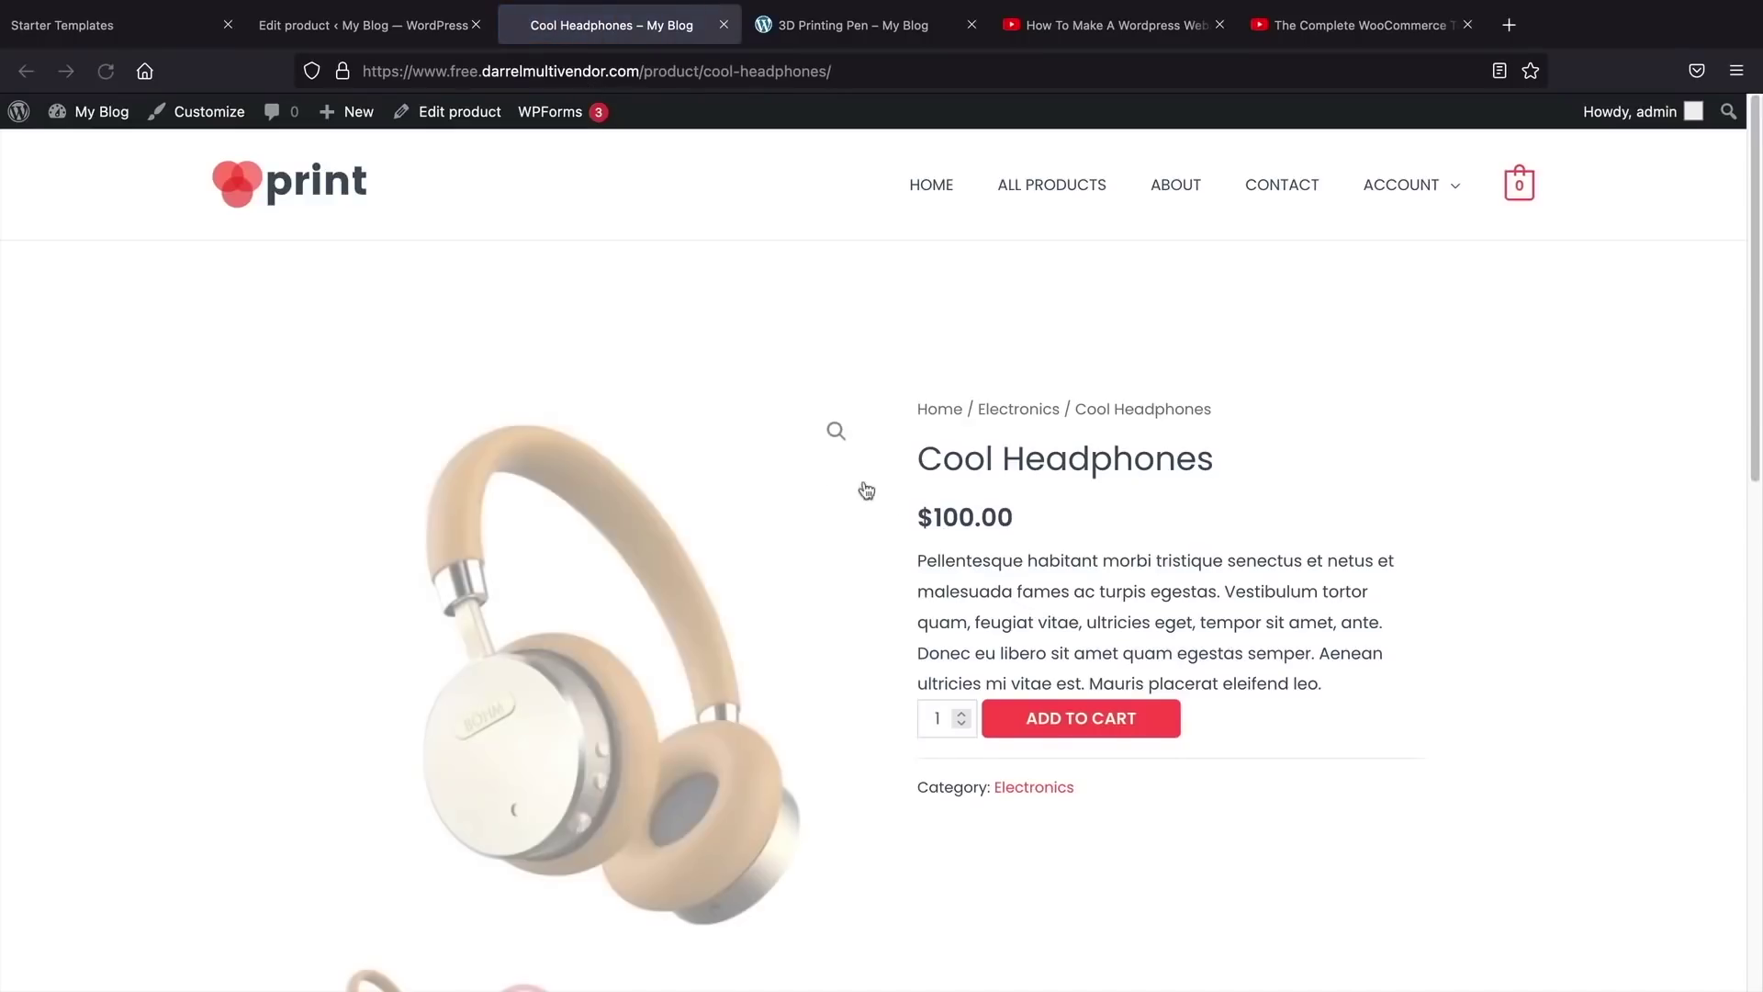
scroll(1392, 587, down, 3)
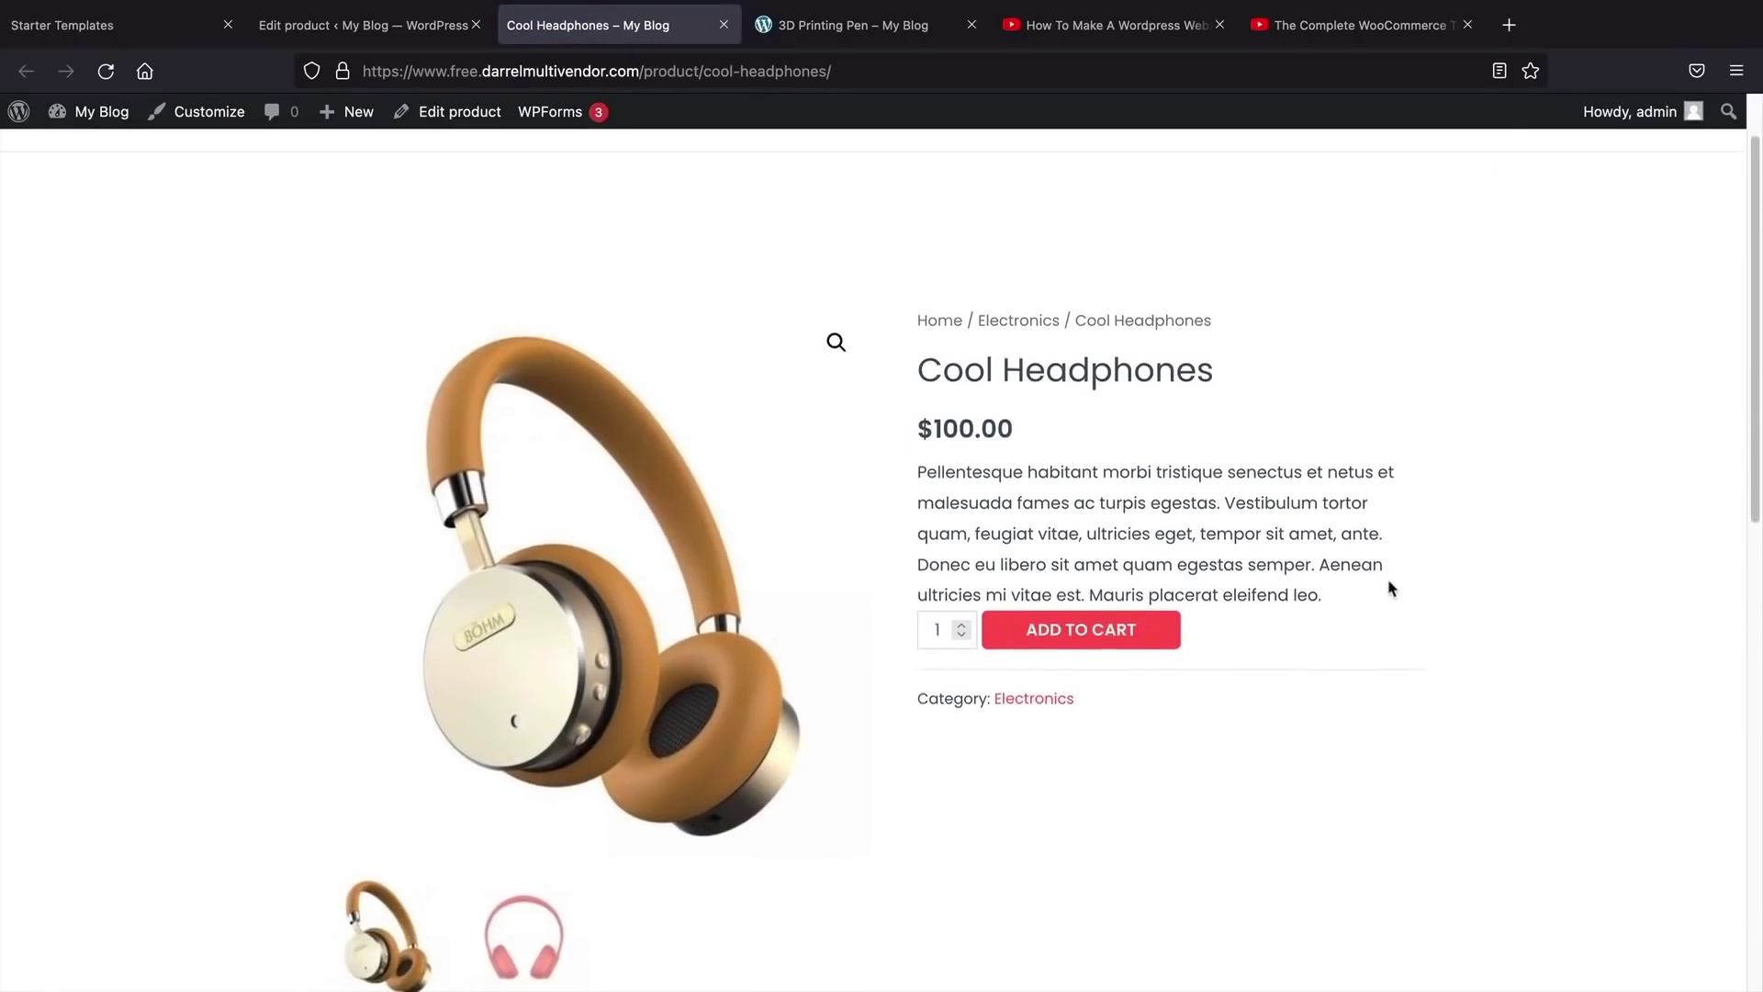
drag(1323, 559, 950, 468)
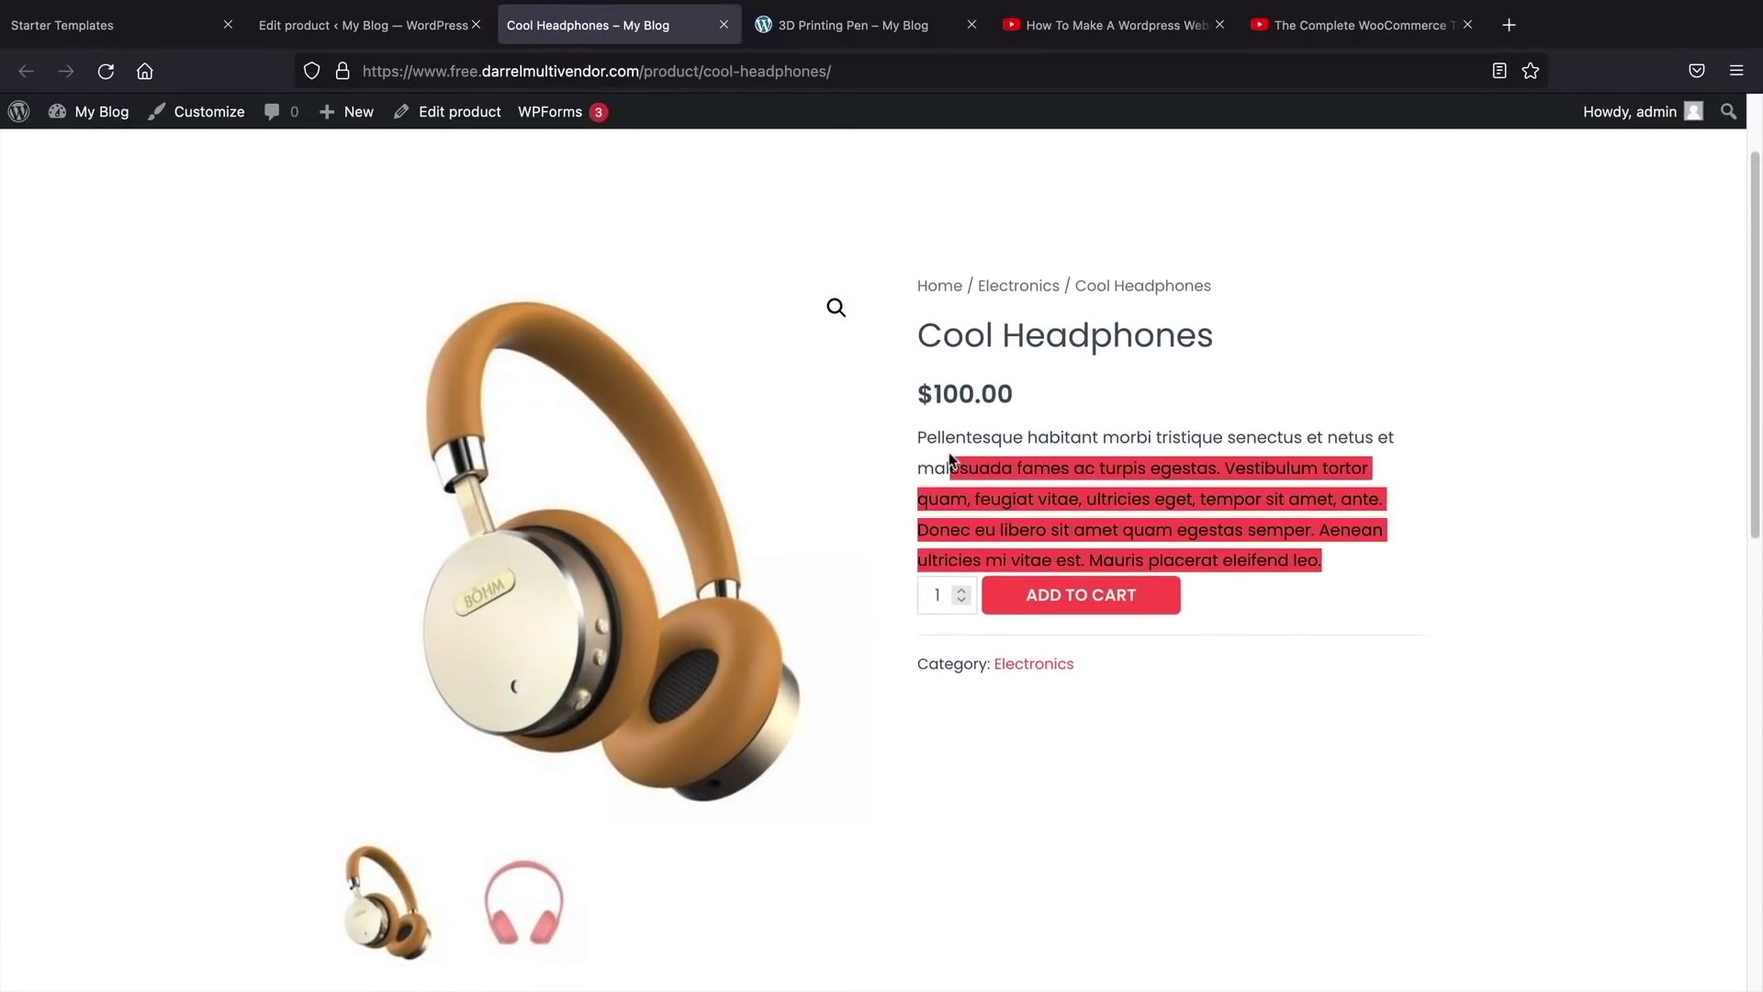
scroll(531, 612, down, 5)
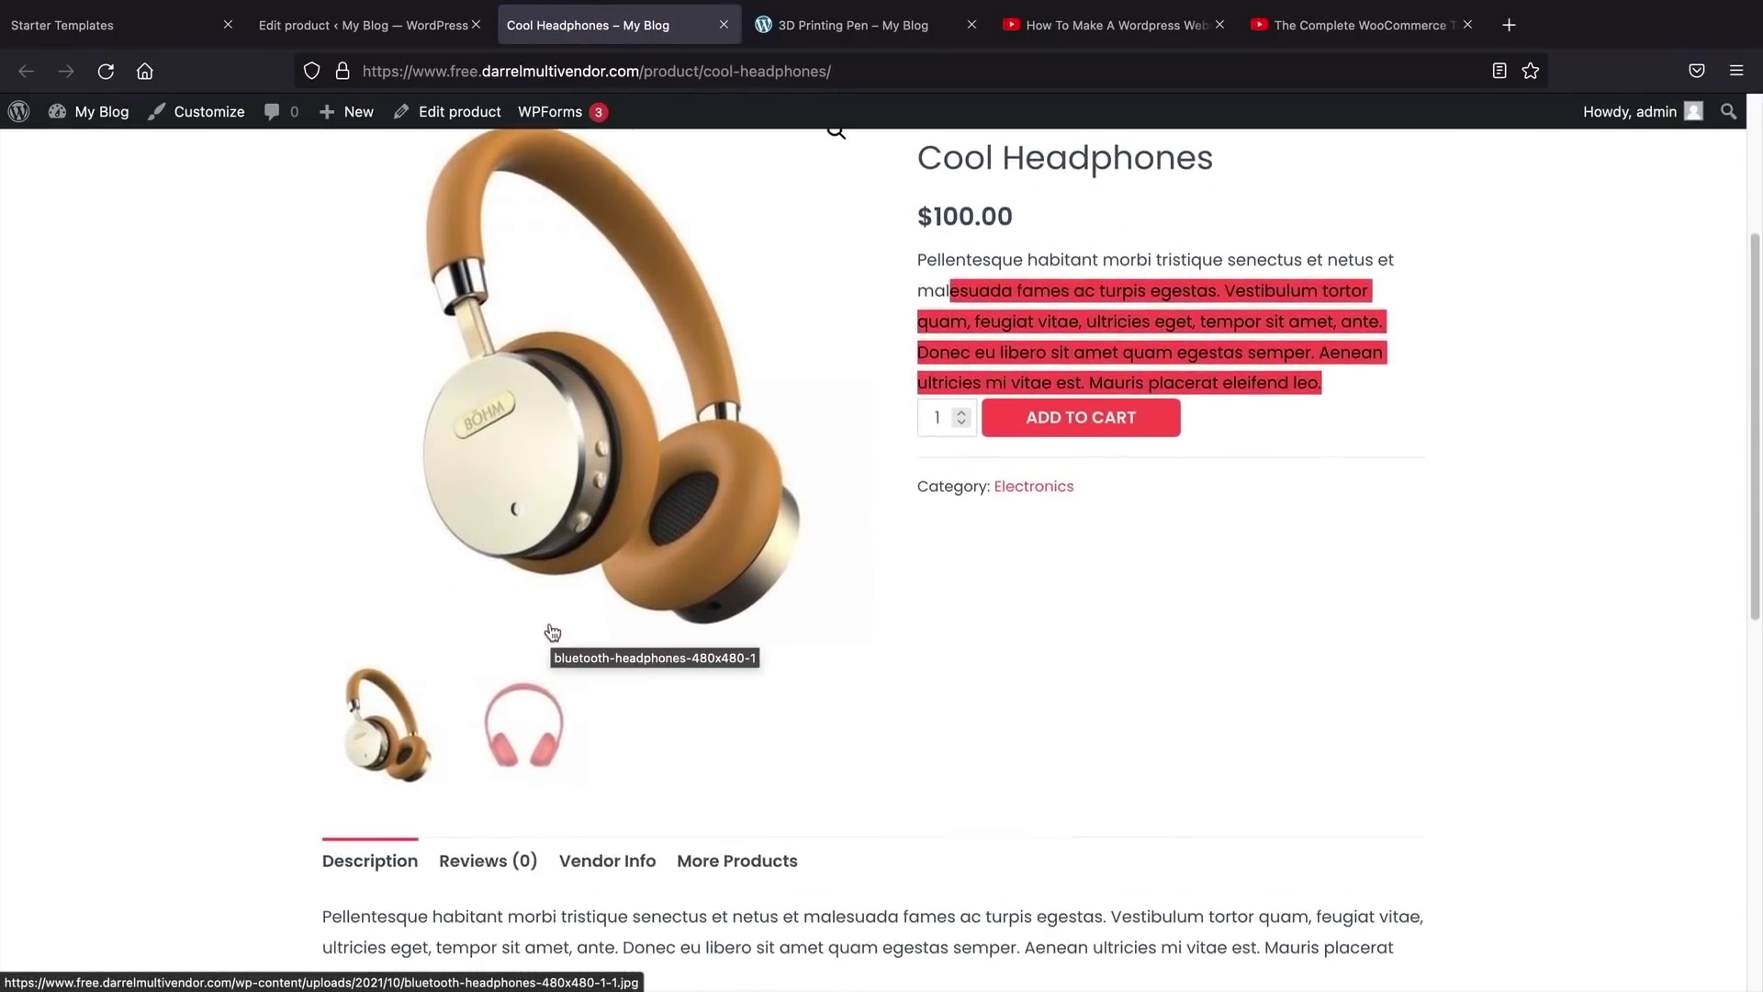
click(532, 615)
scroll(531, 615, up, 2)
click(390, 735)
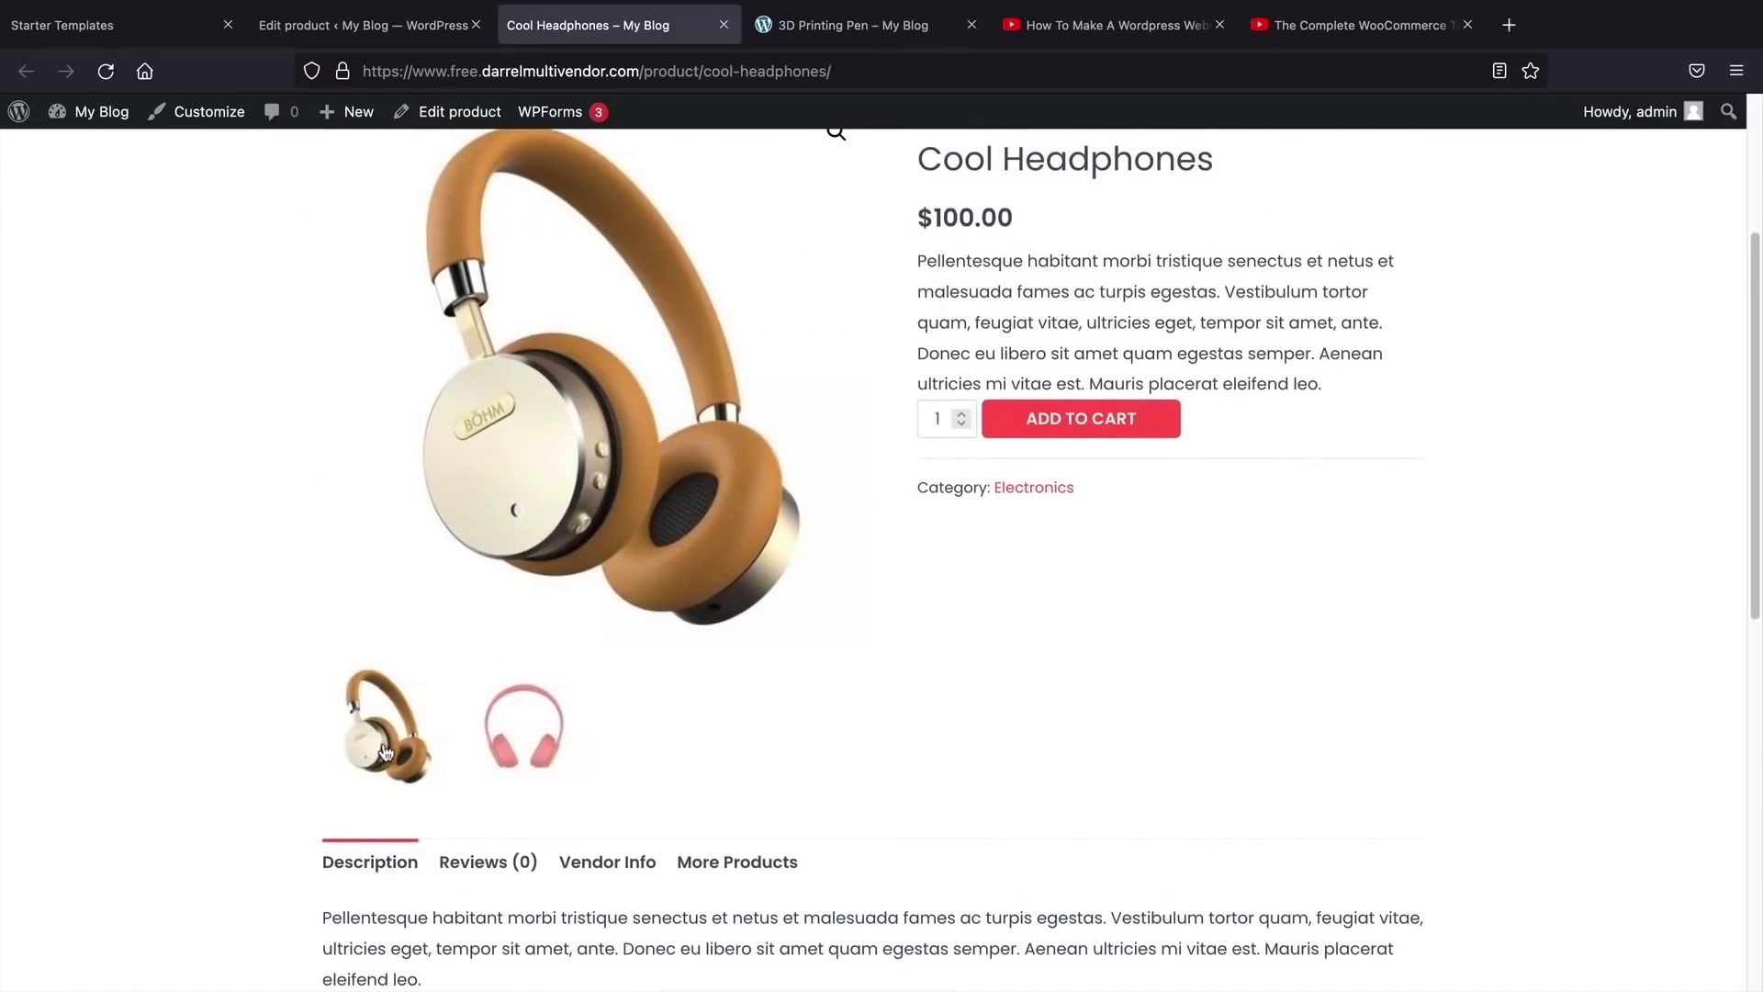
scroll(1143, 581, up, 4)
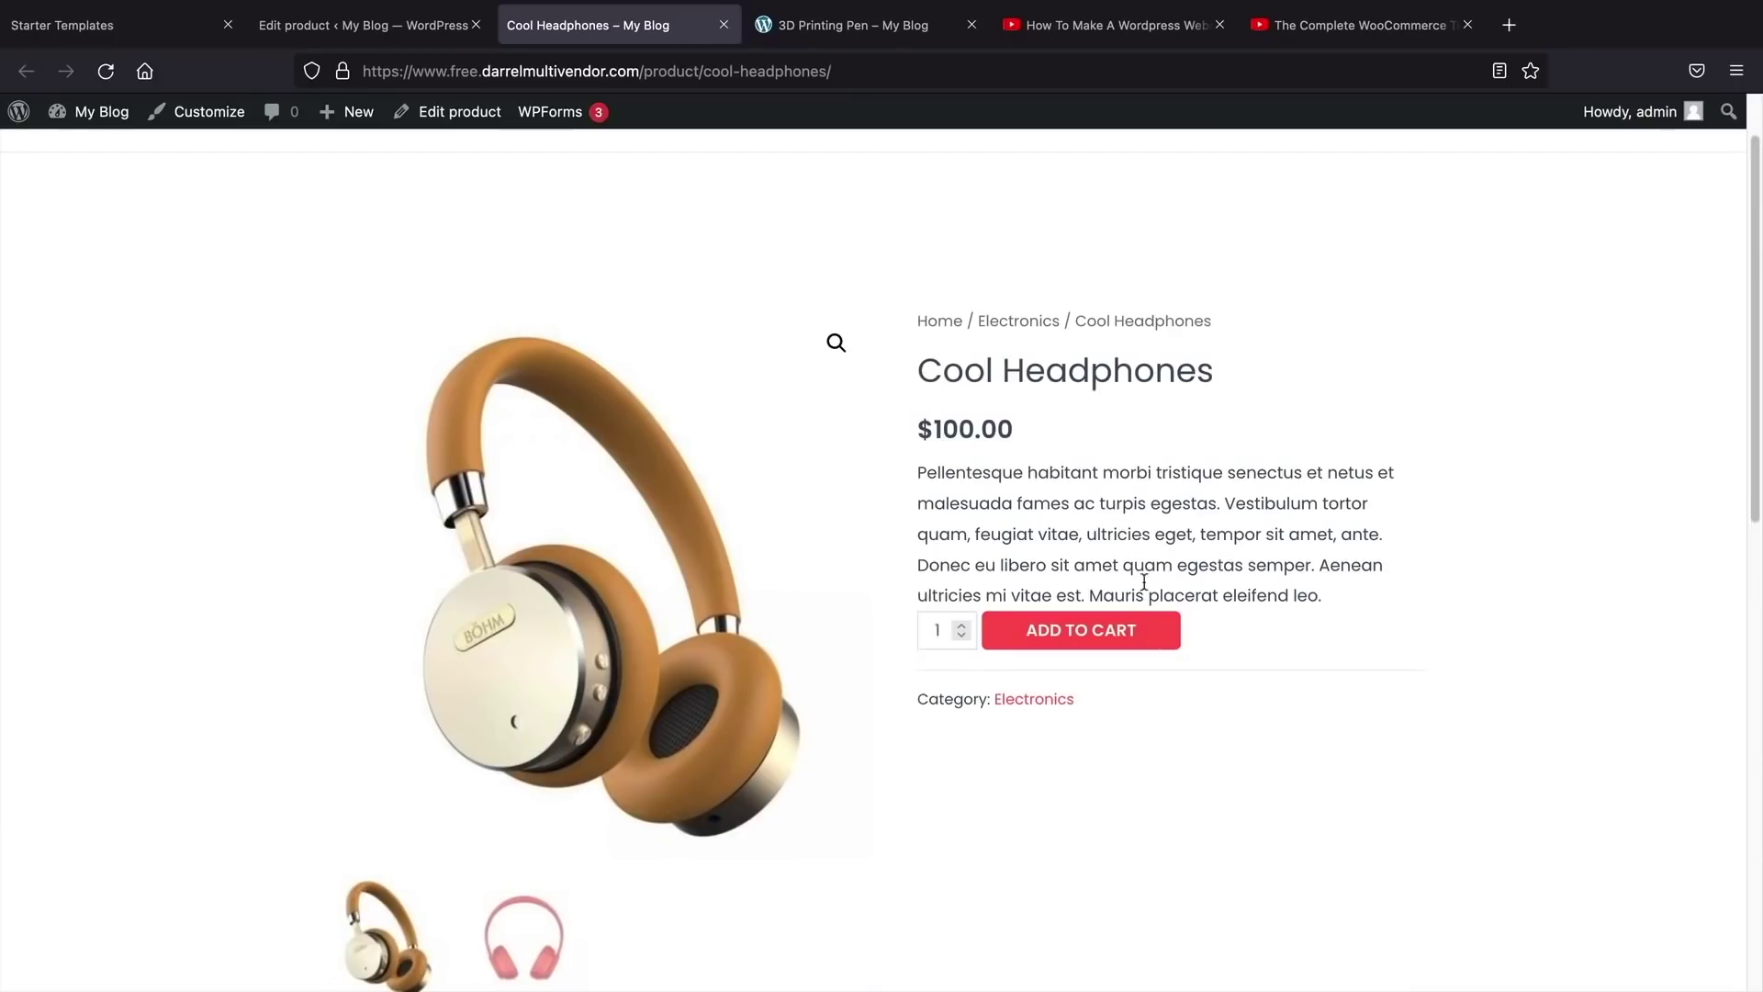
Step: Confirm Cool Headphones appears on the Electronics category page, then return to the product
click(1035, 709)
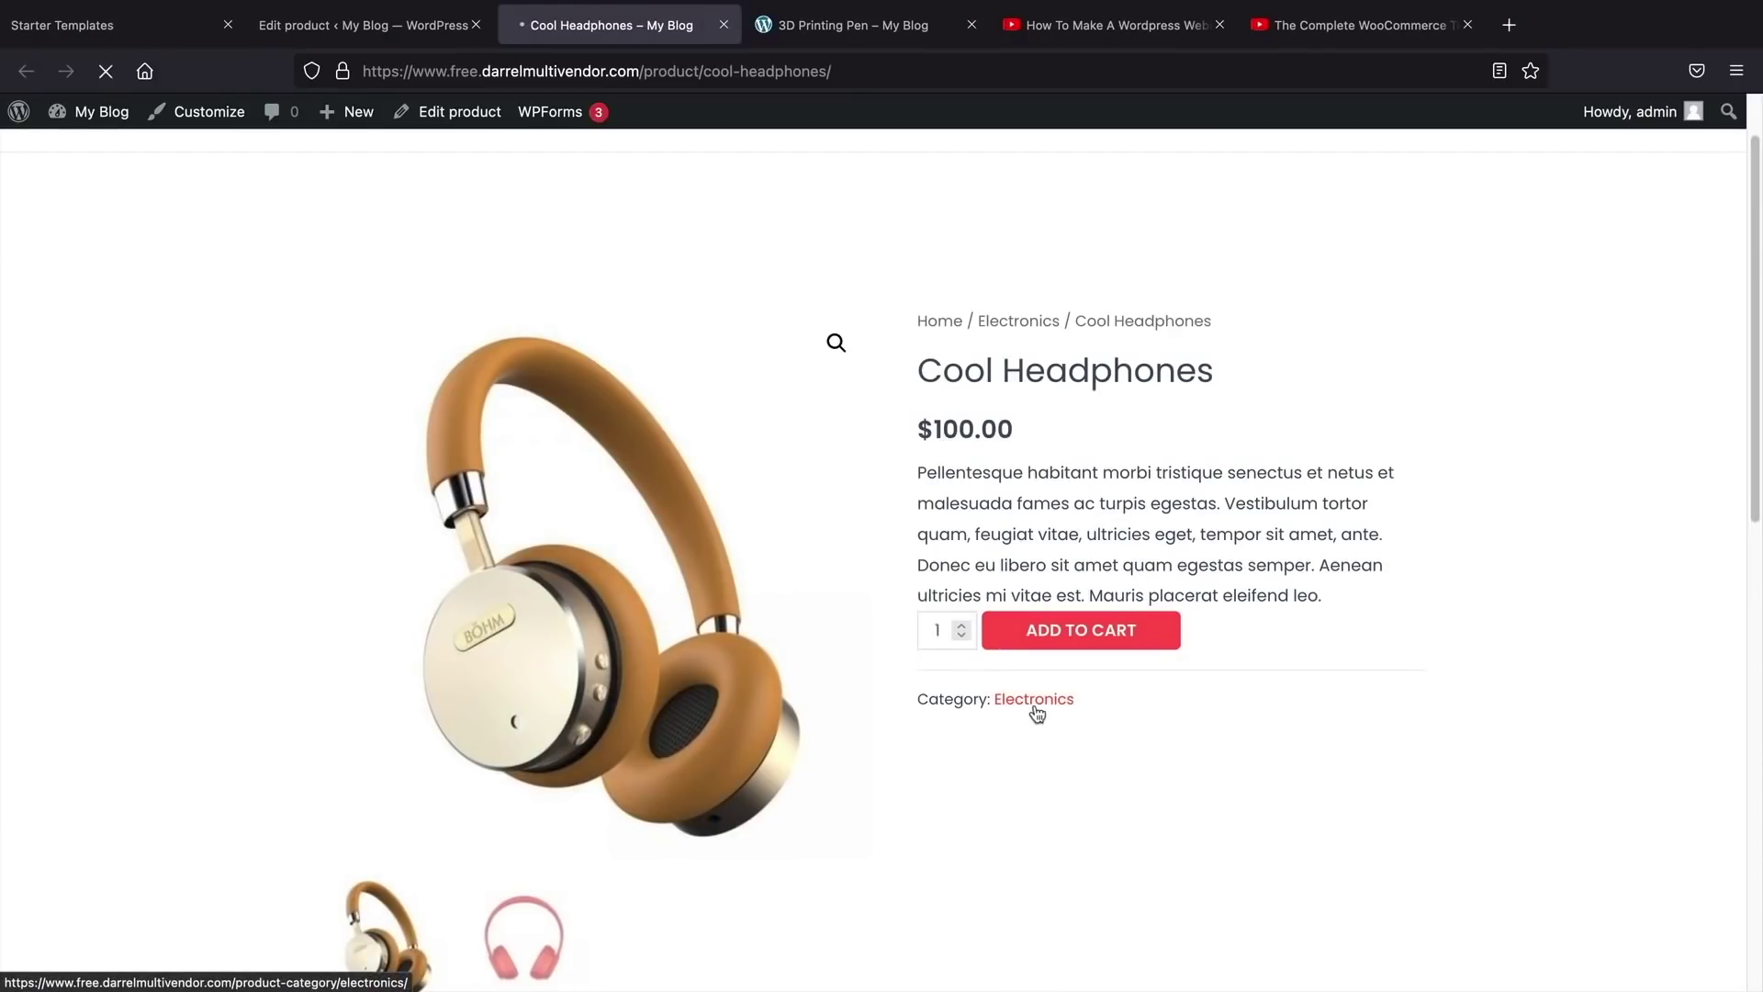
scroll(809, 657, down, 3)
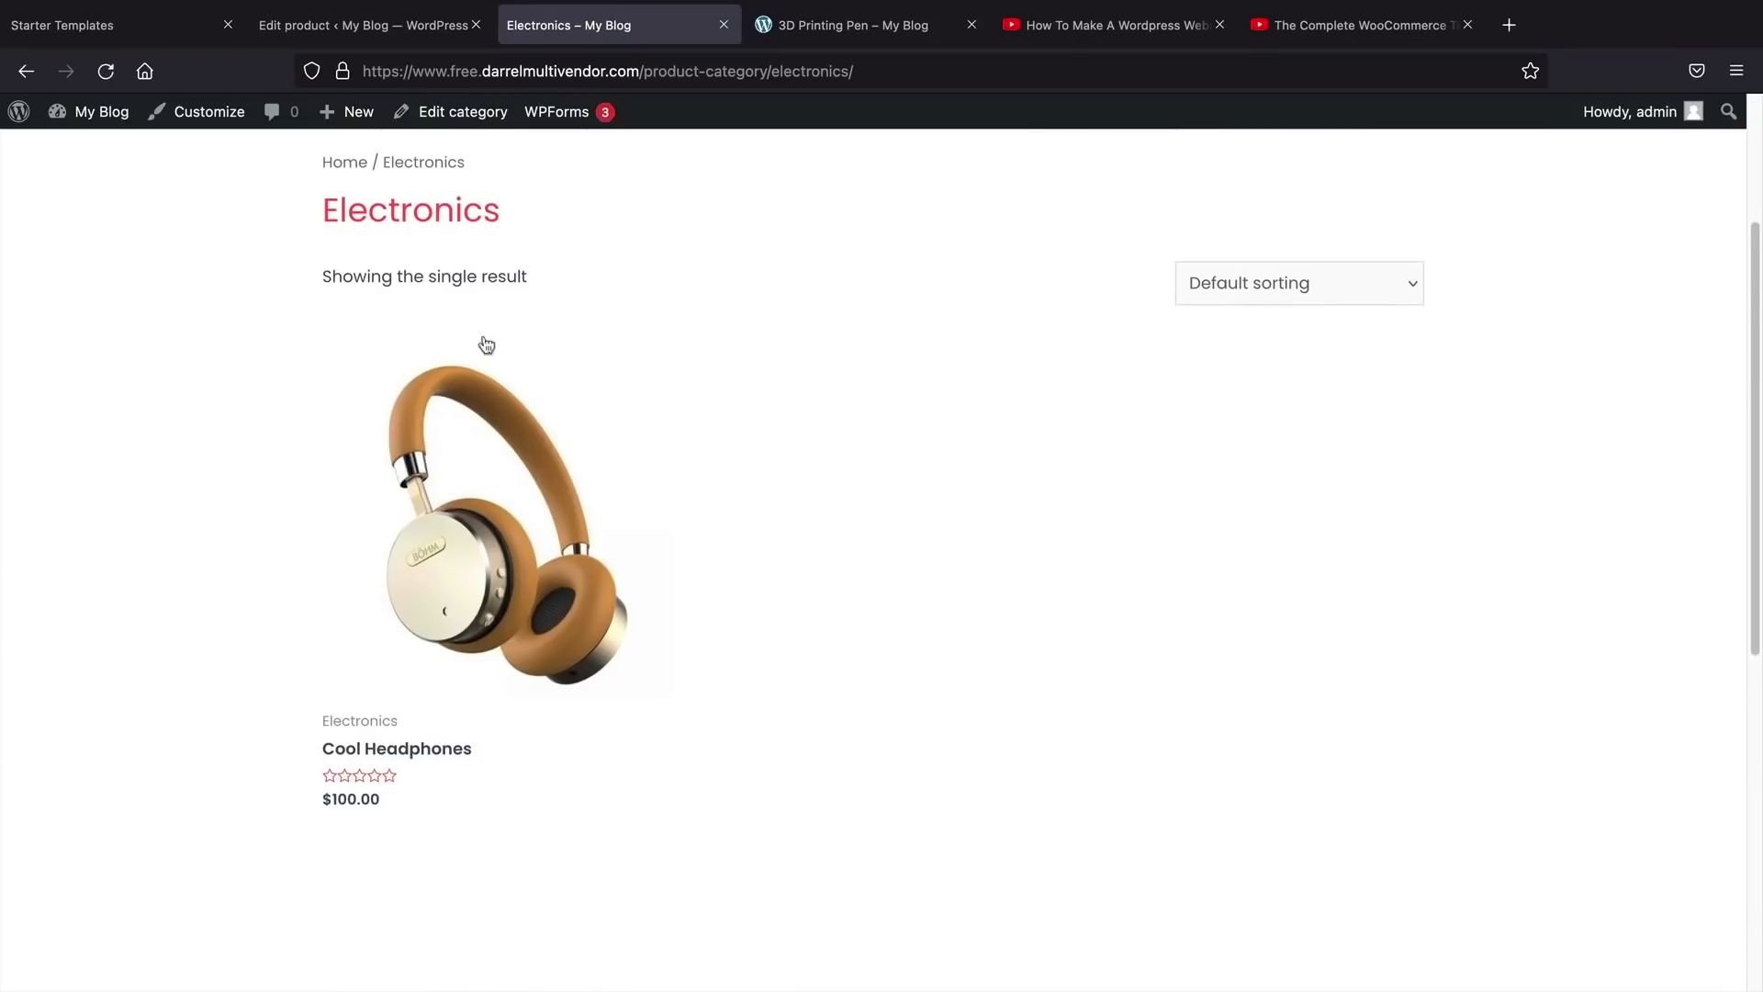
click(25, 73)
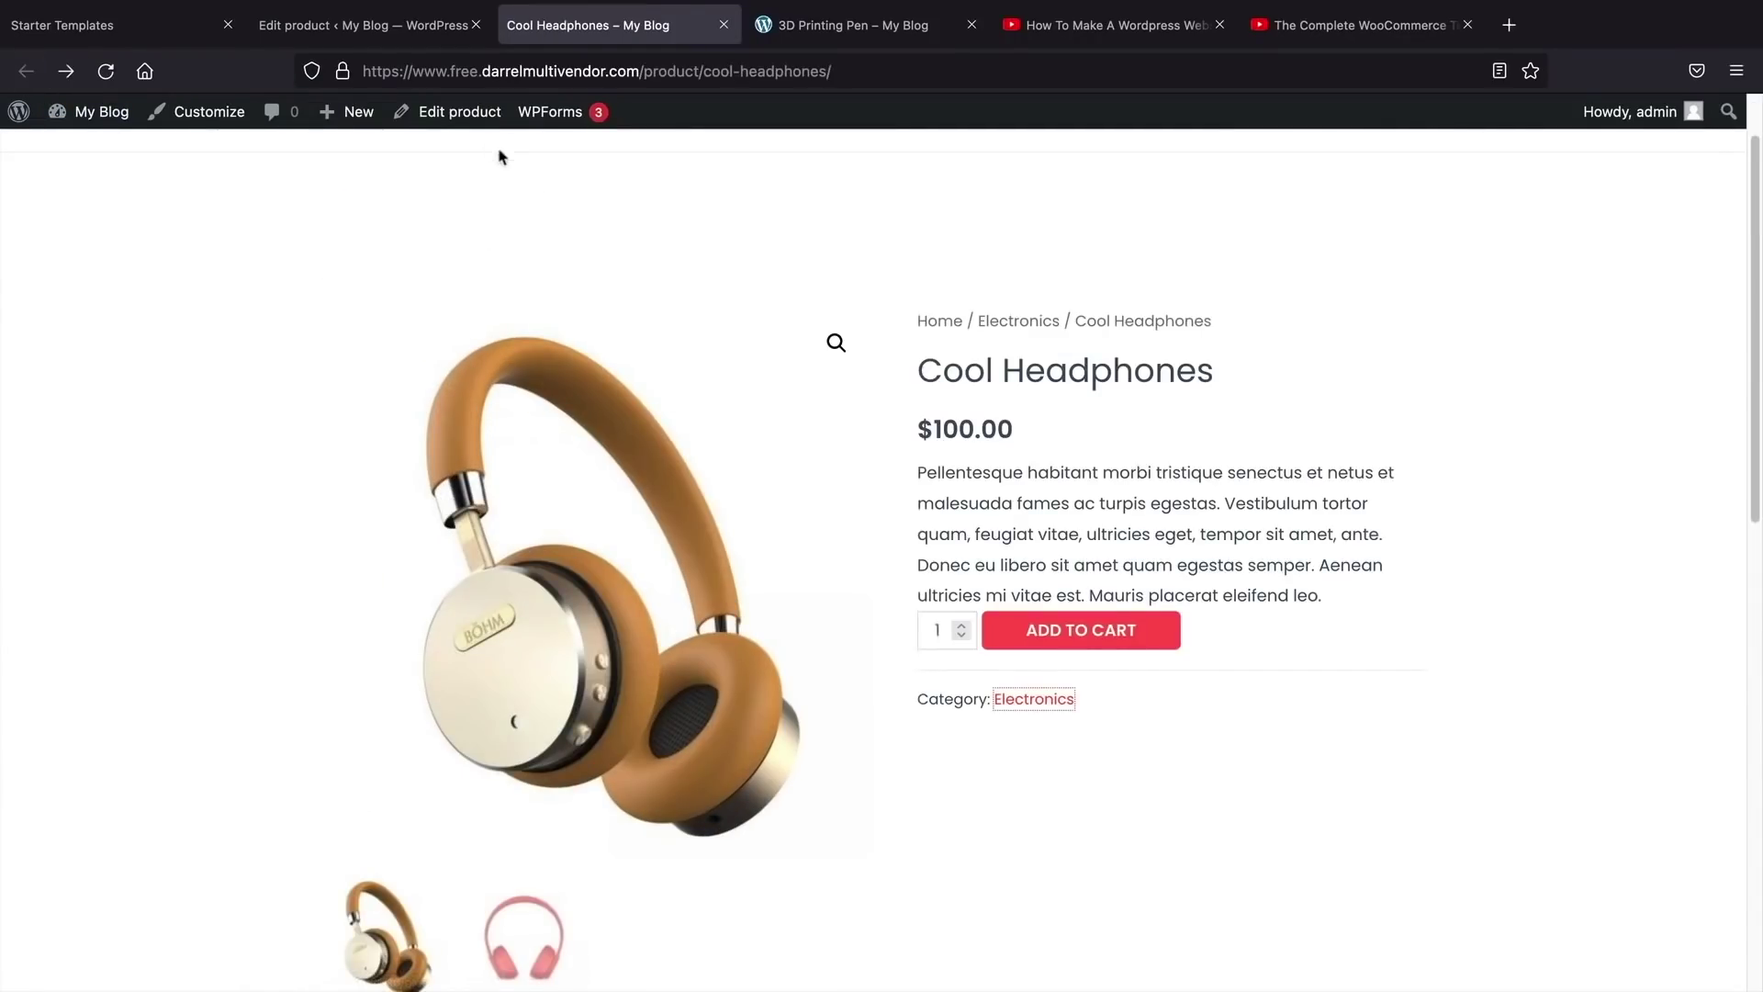
Step: Change the Cool Headphones vendor from admin to the new vendor and update the product
click(355, 26)
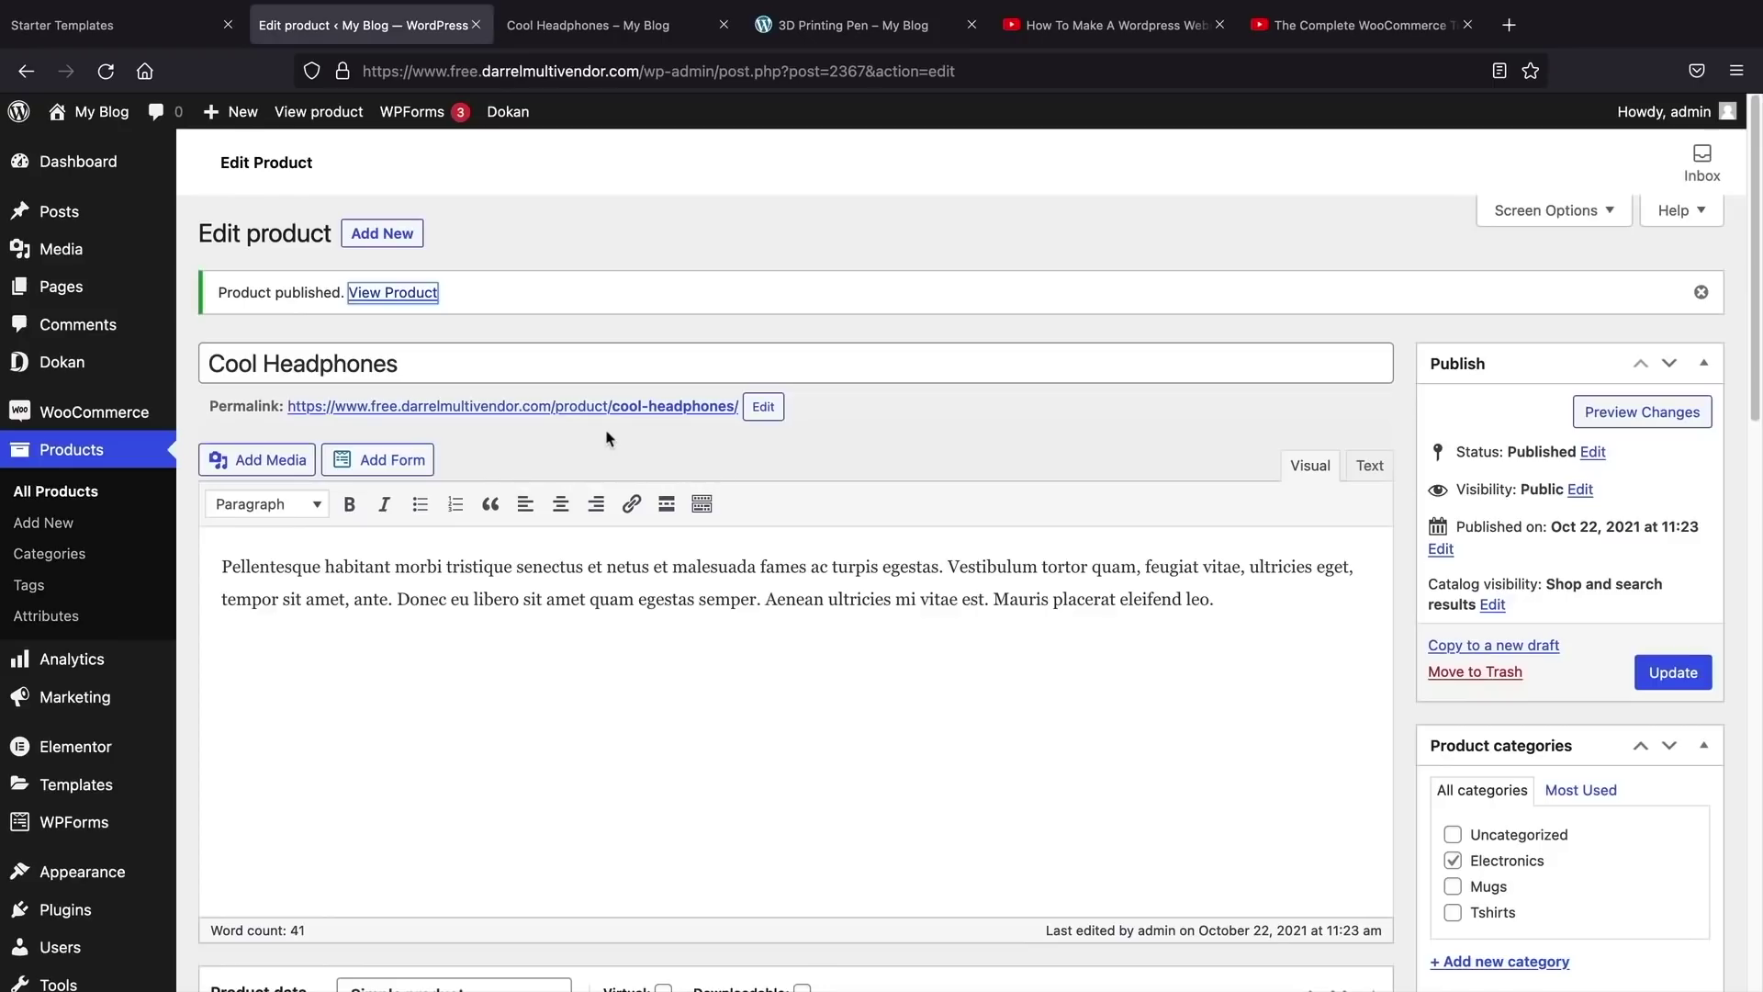
scroll(606, 432, down, 15)
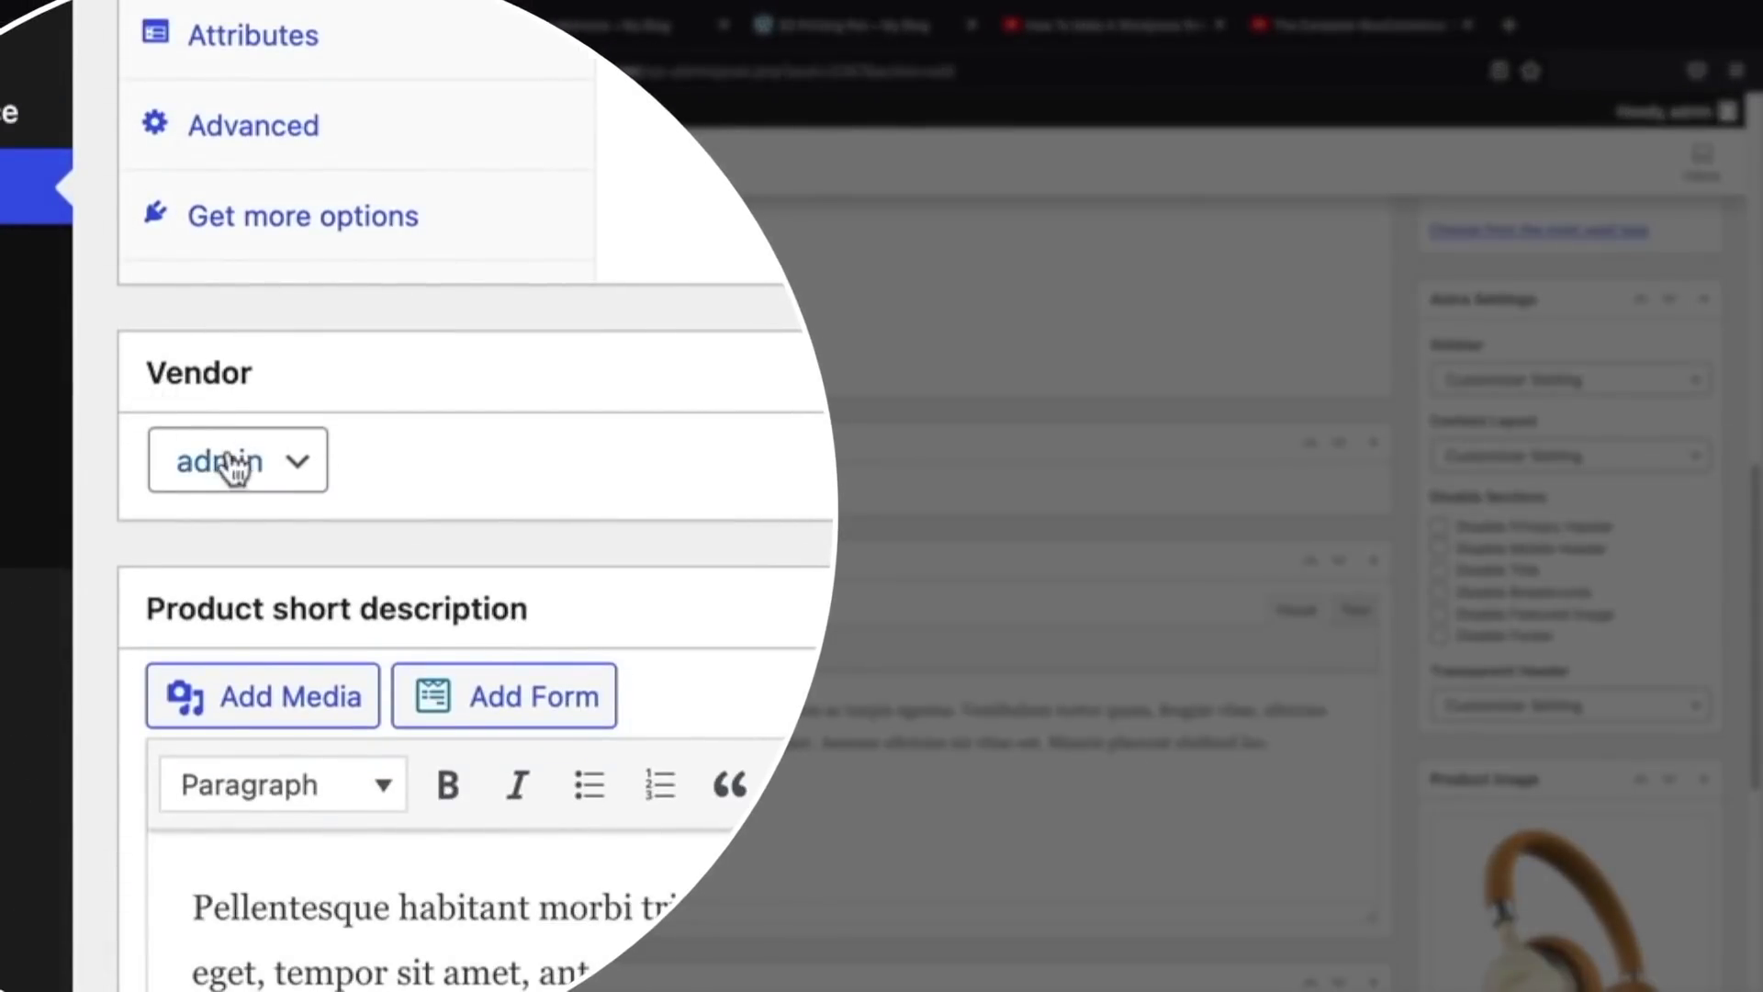
click(243, 480)
click(246, 514)
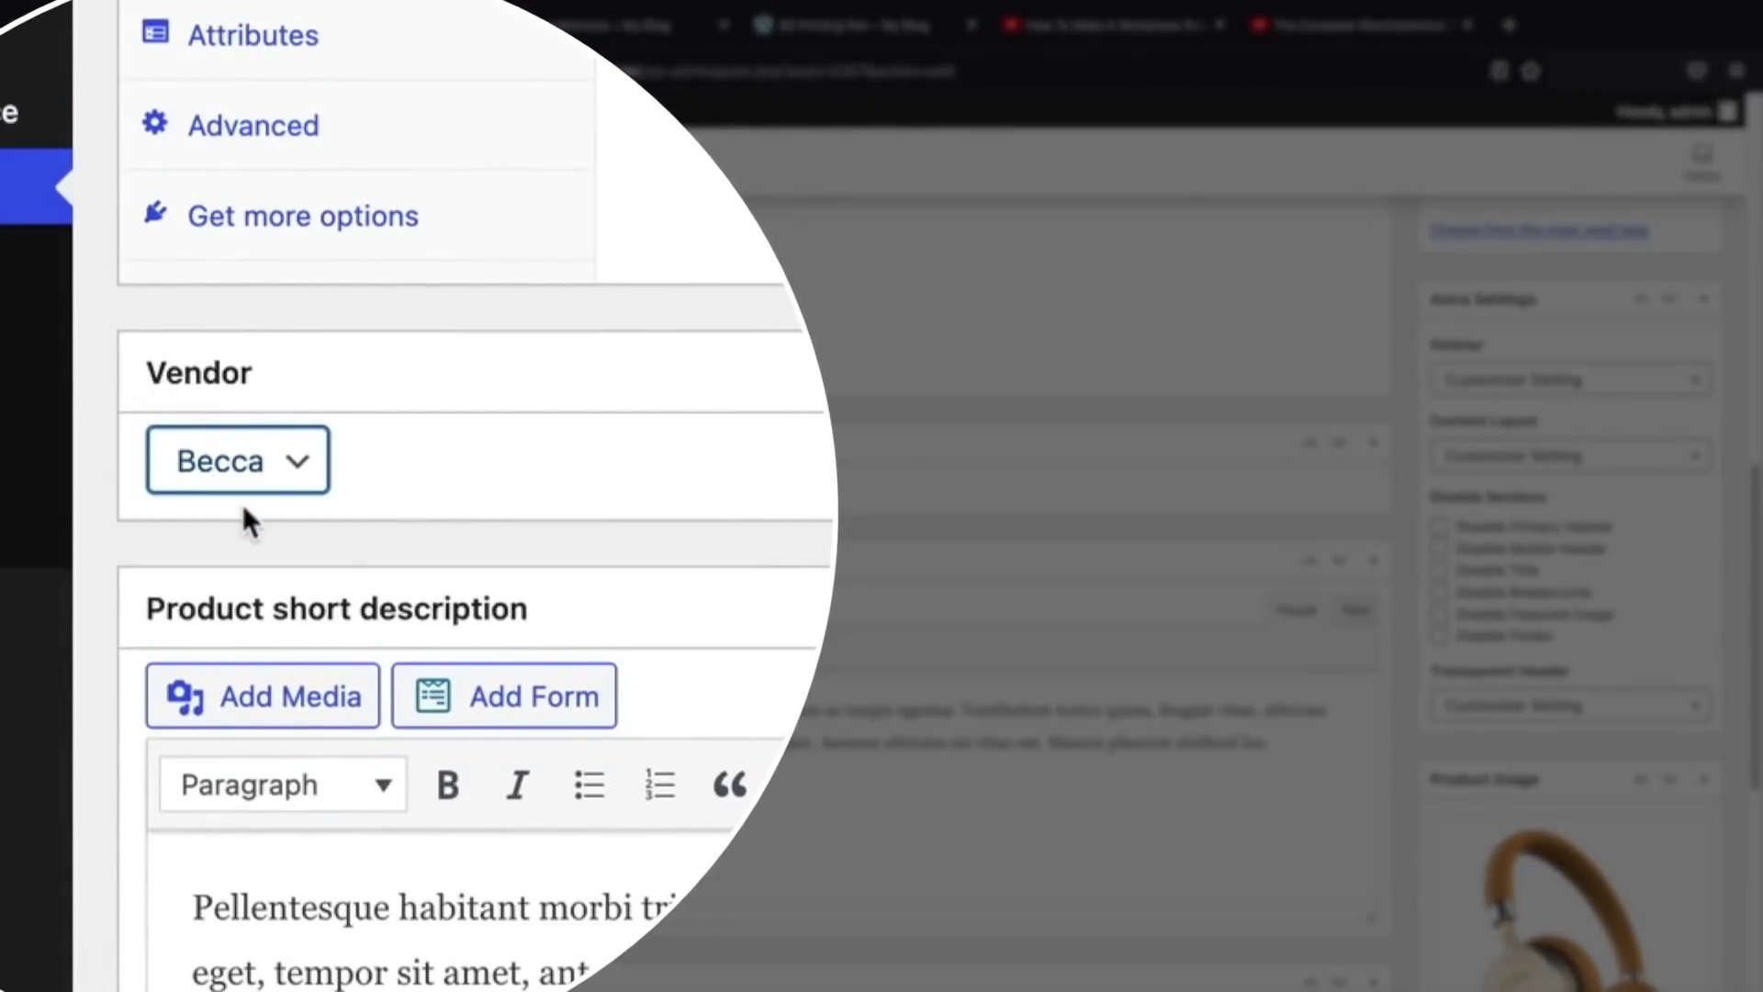
scroll(250, 504, up, 1)
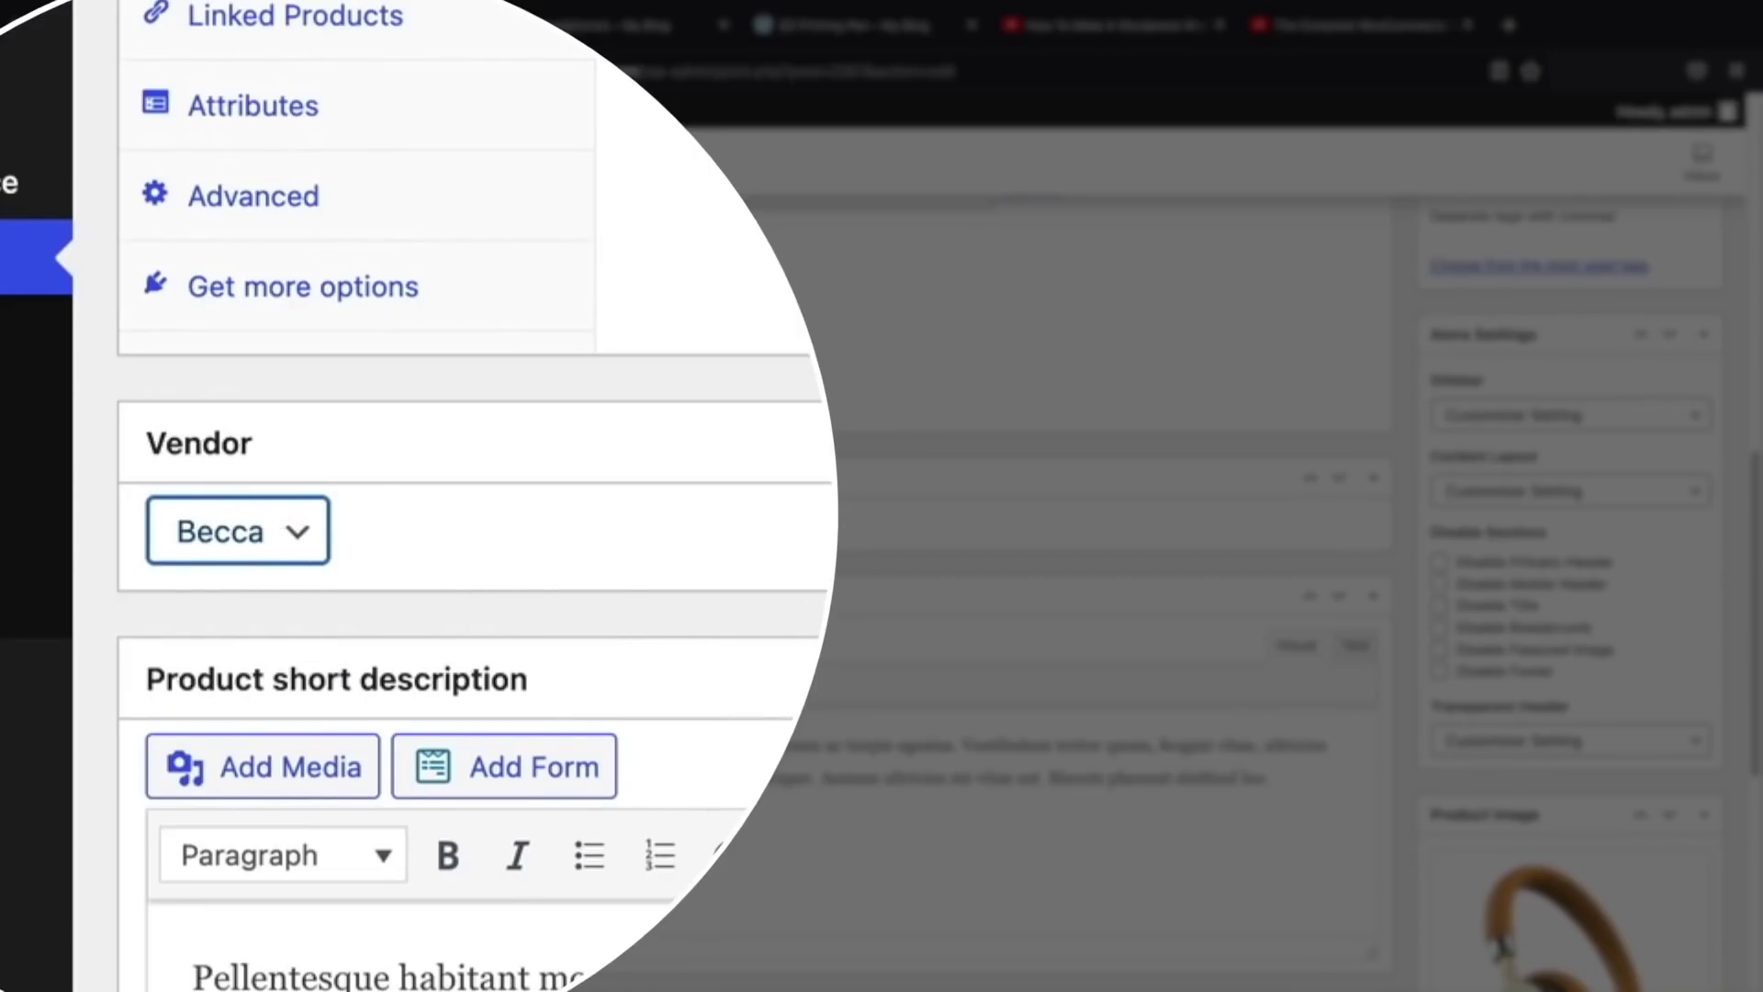
scroll(1371, 761, up, 1)
scroll(1371, 760, up, 8)
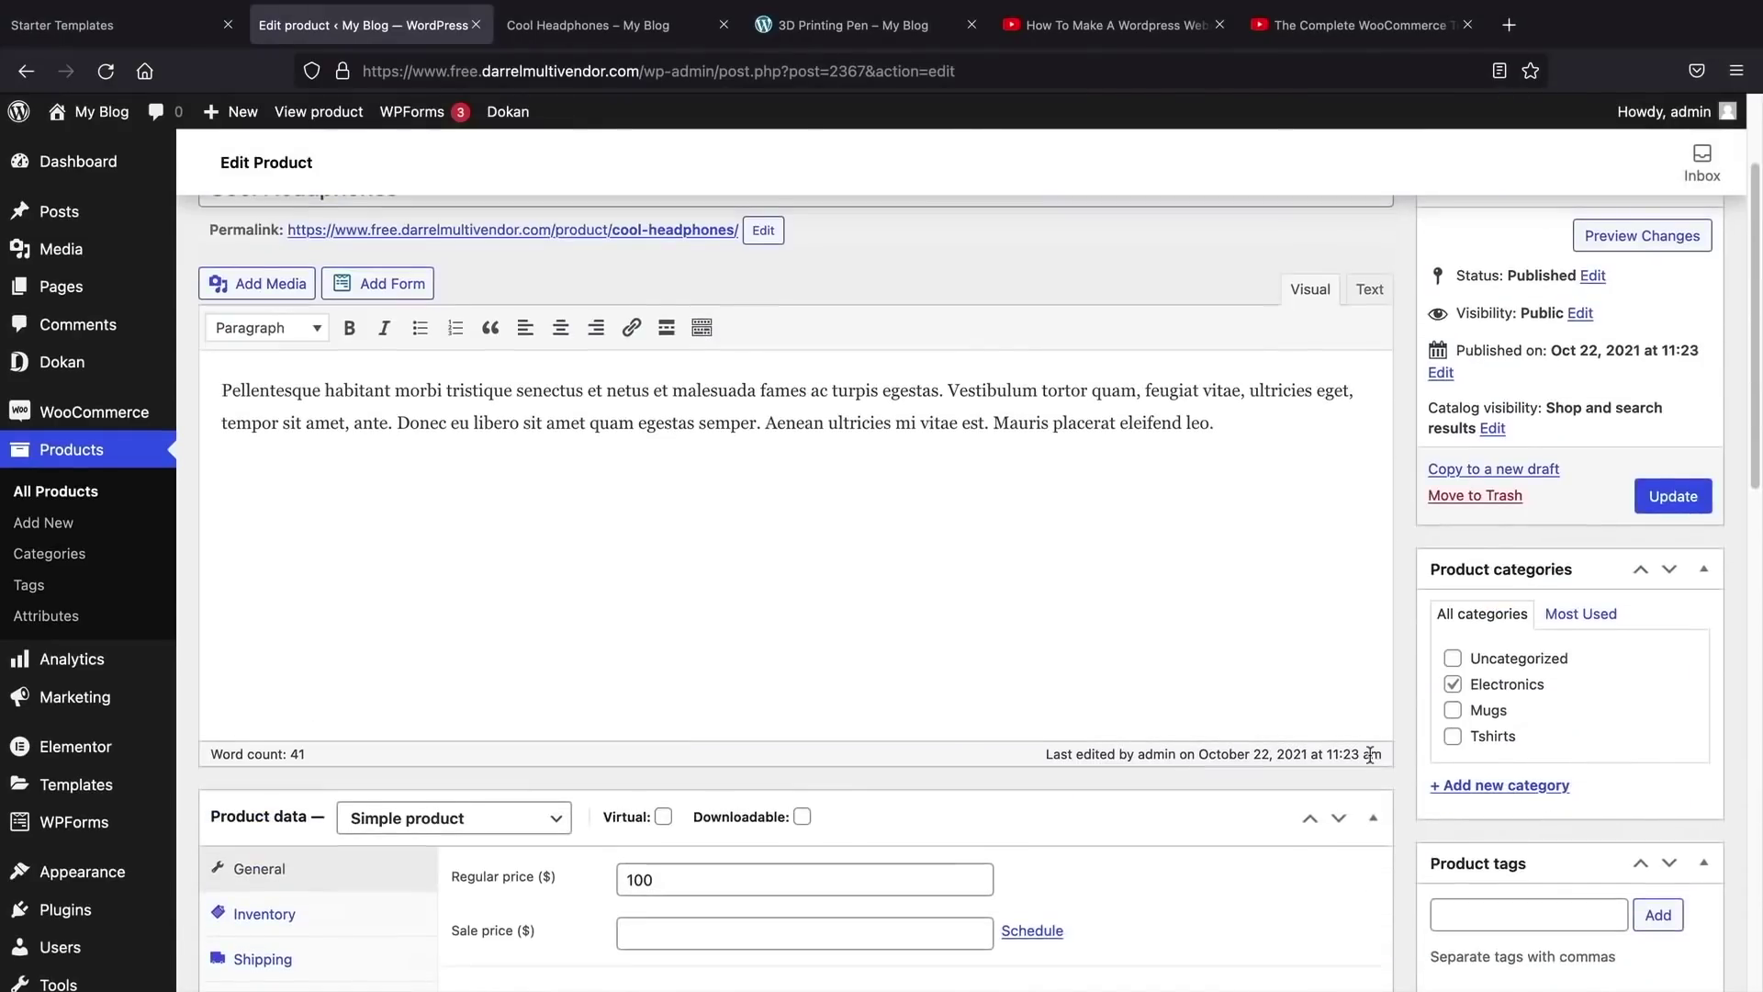
click(1671, 675)
key(ctrl+Tab)
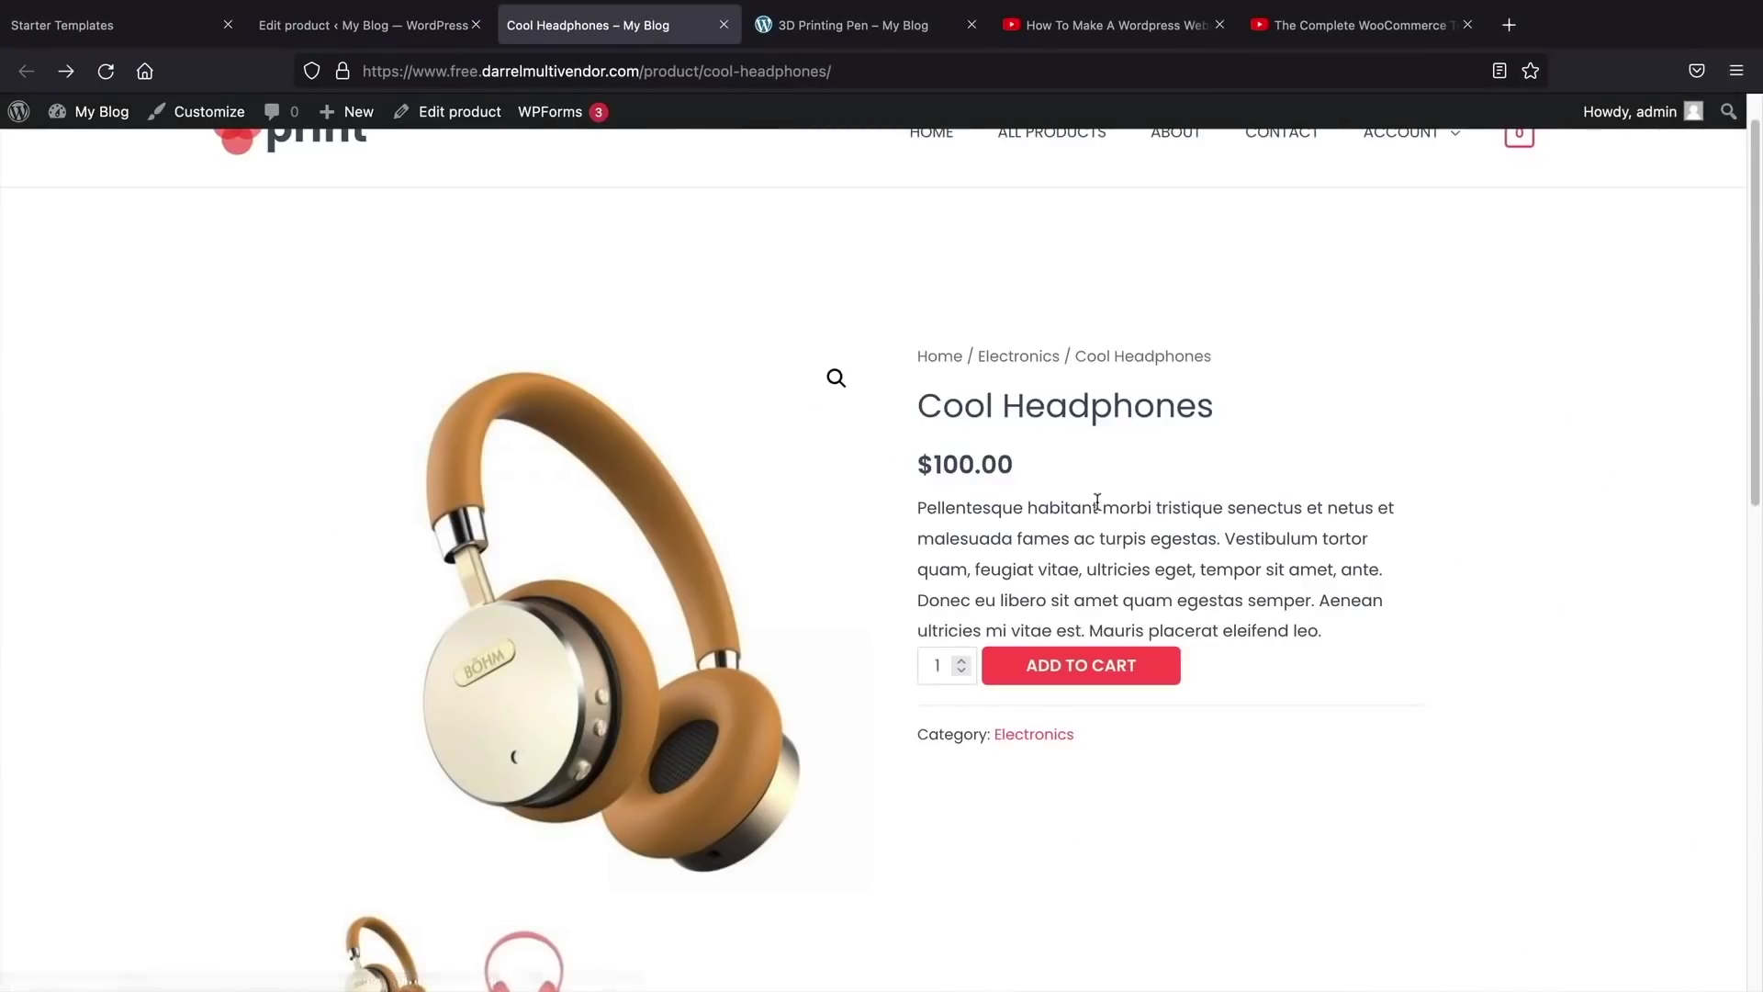
Step: Open the new vendor's store page from the product's Vendor Info section
scroll(1004, 630, down, 6)
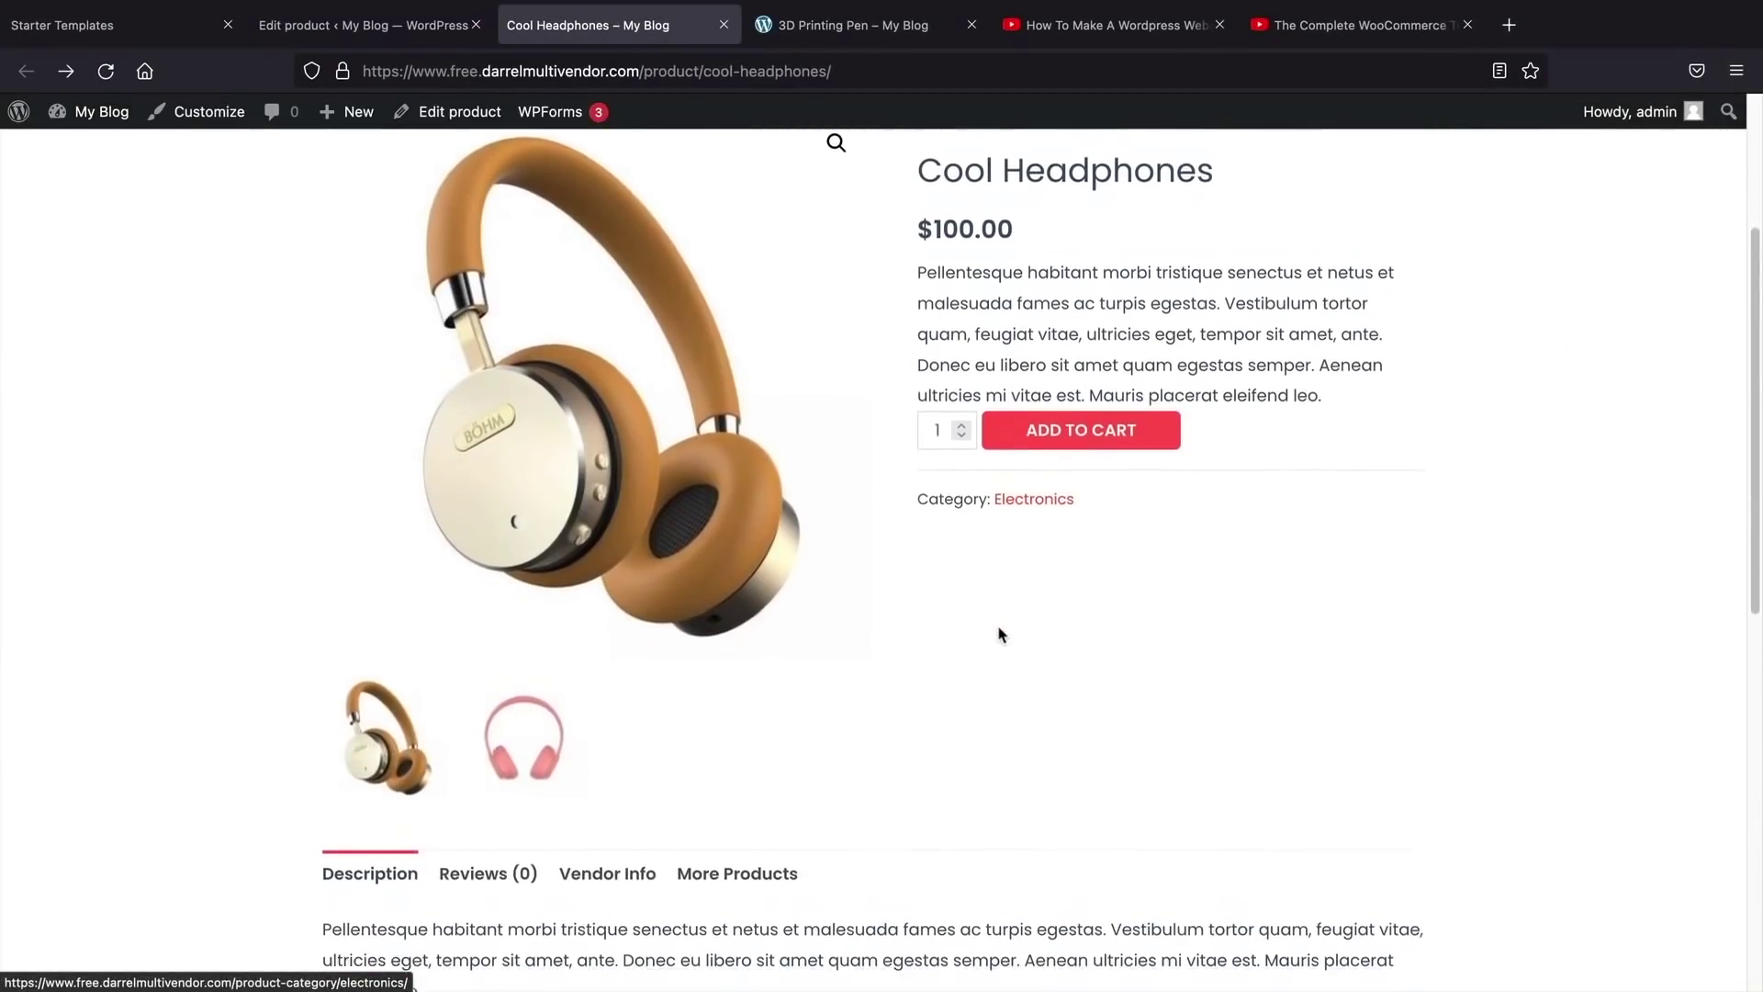
click(612, 581)
scroll(608, 584, down, 2)
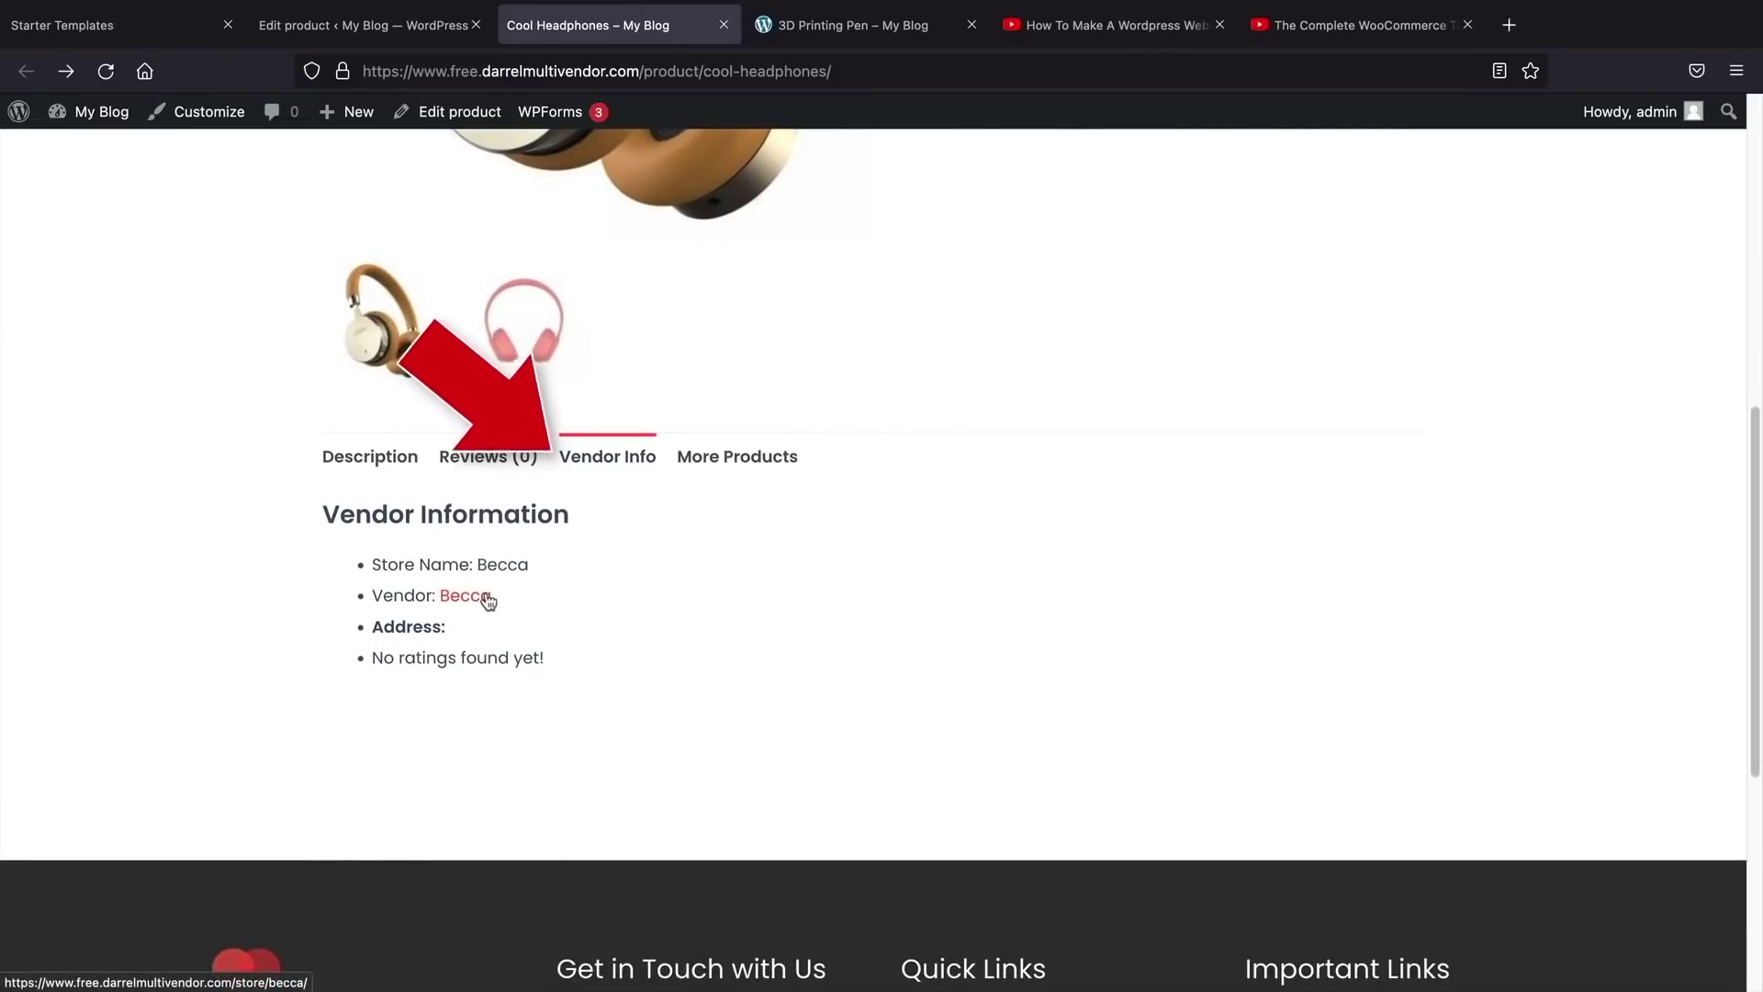
click(463, 599)
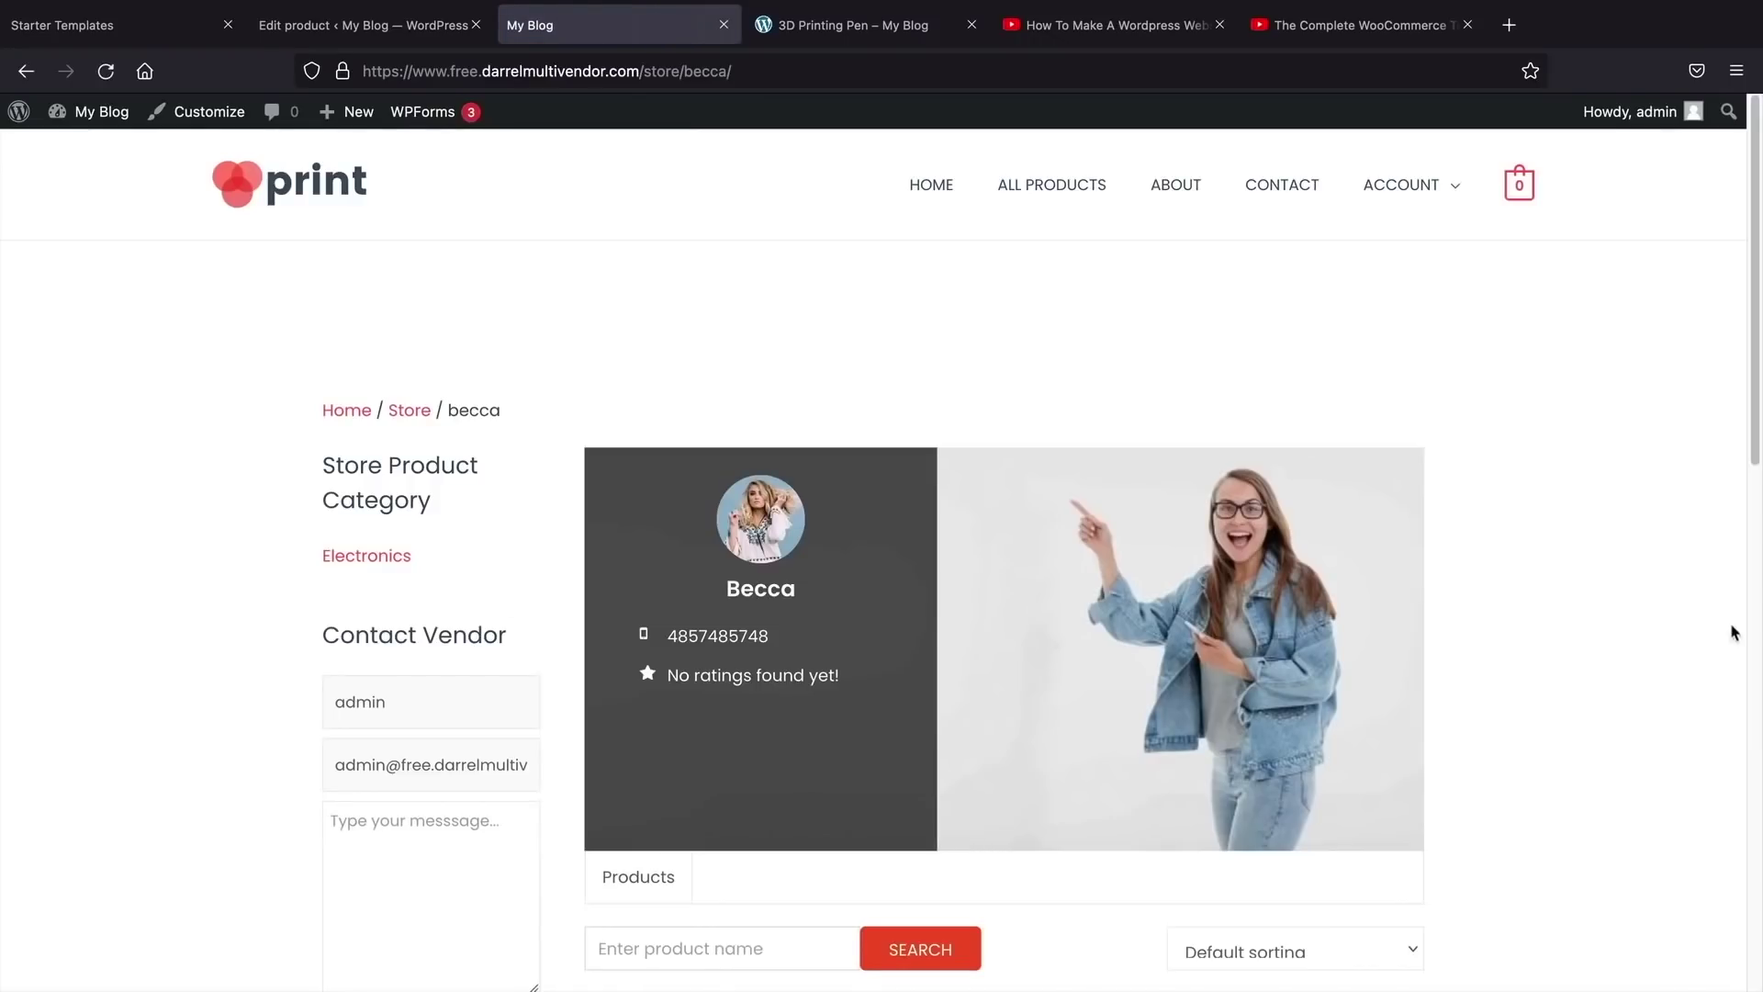
scroll(1591, 606, down, 1)
scroll(1591, 606, down, 3)
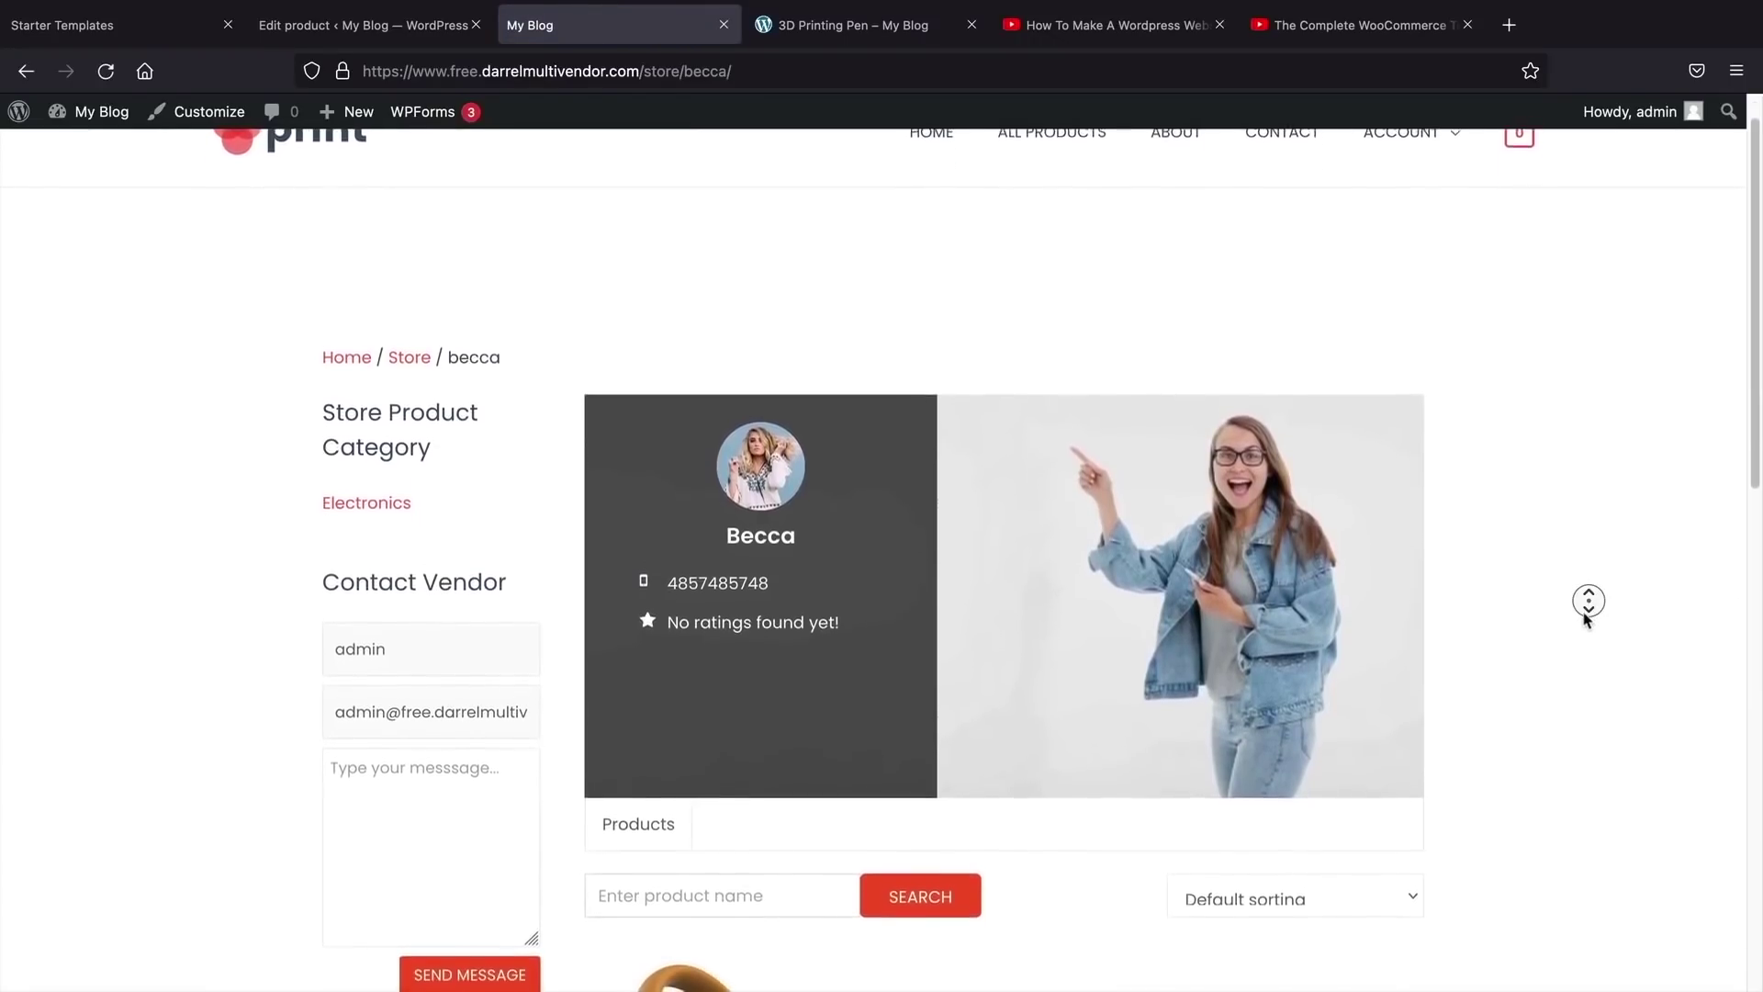
scroll(1587, 620, down, 2)
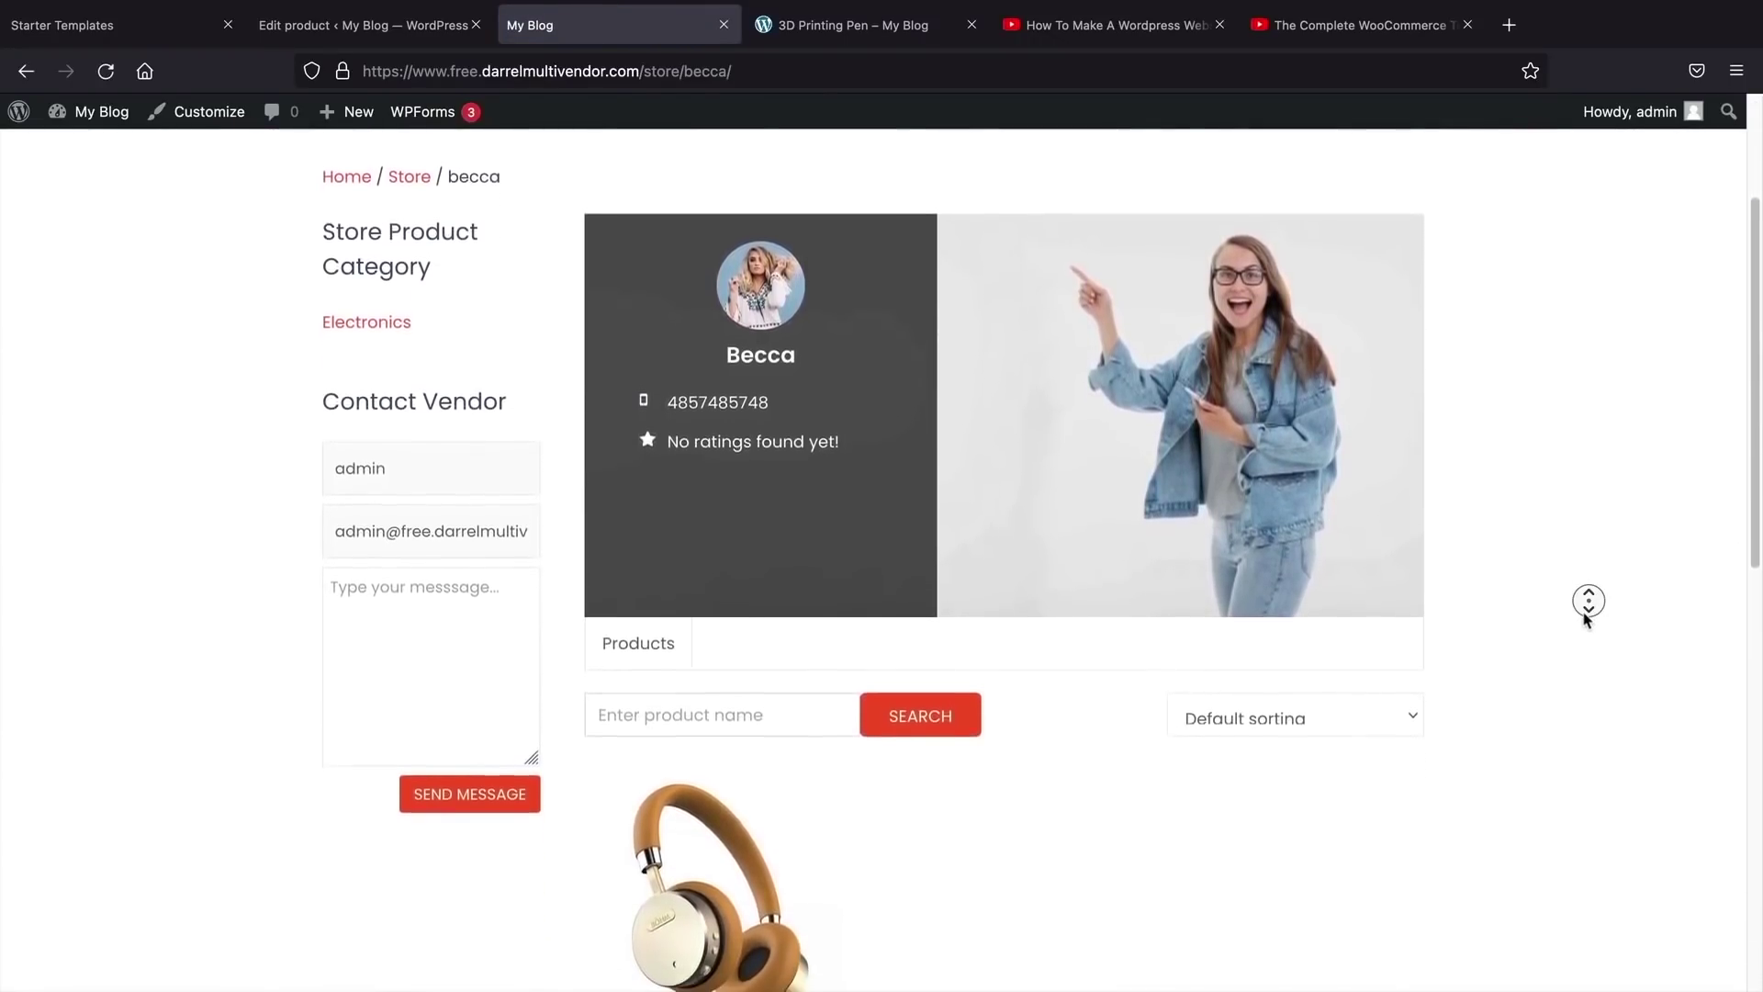
click(388, 448)
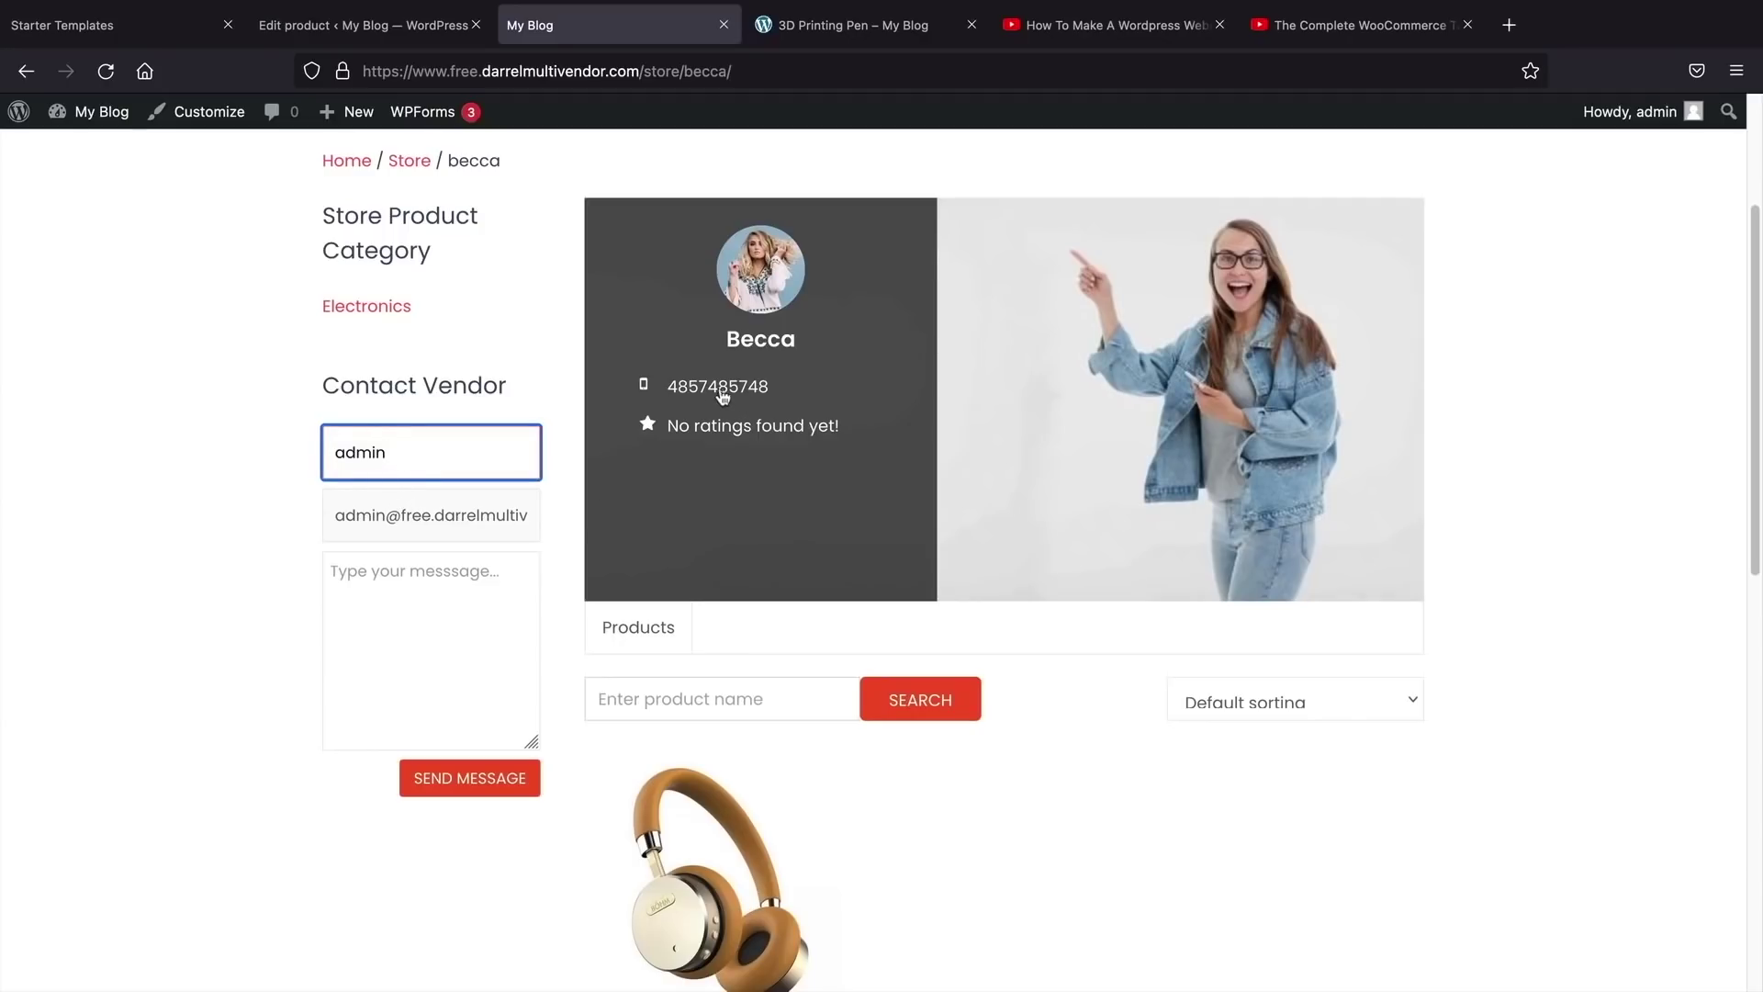
scroll(719, 417, down, 3)
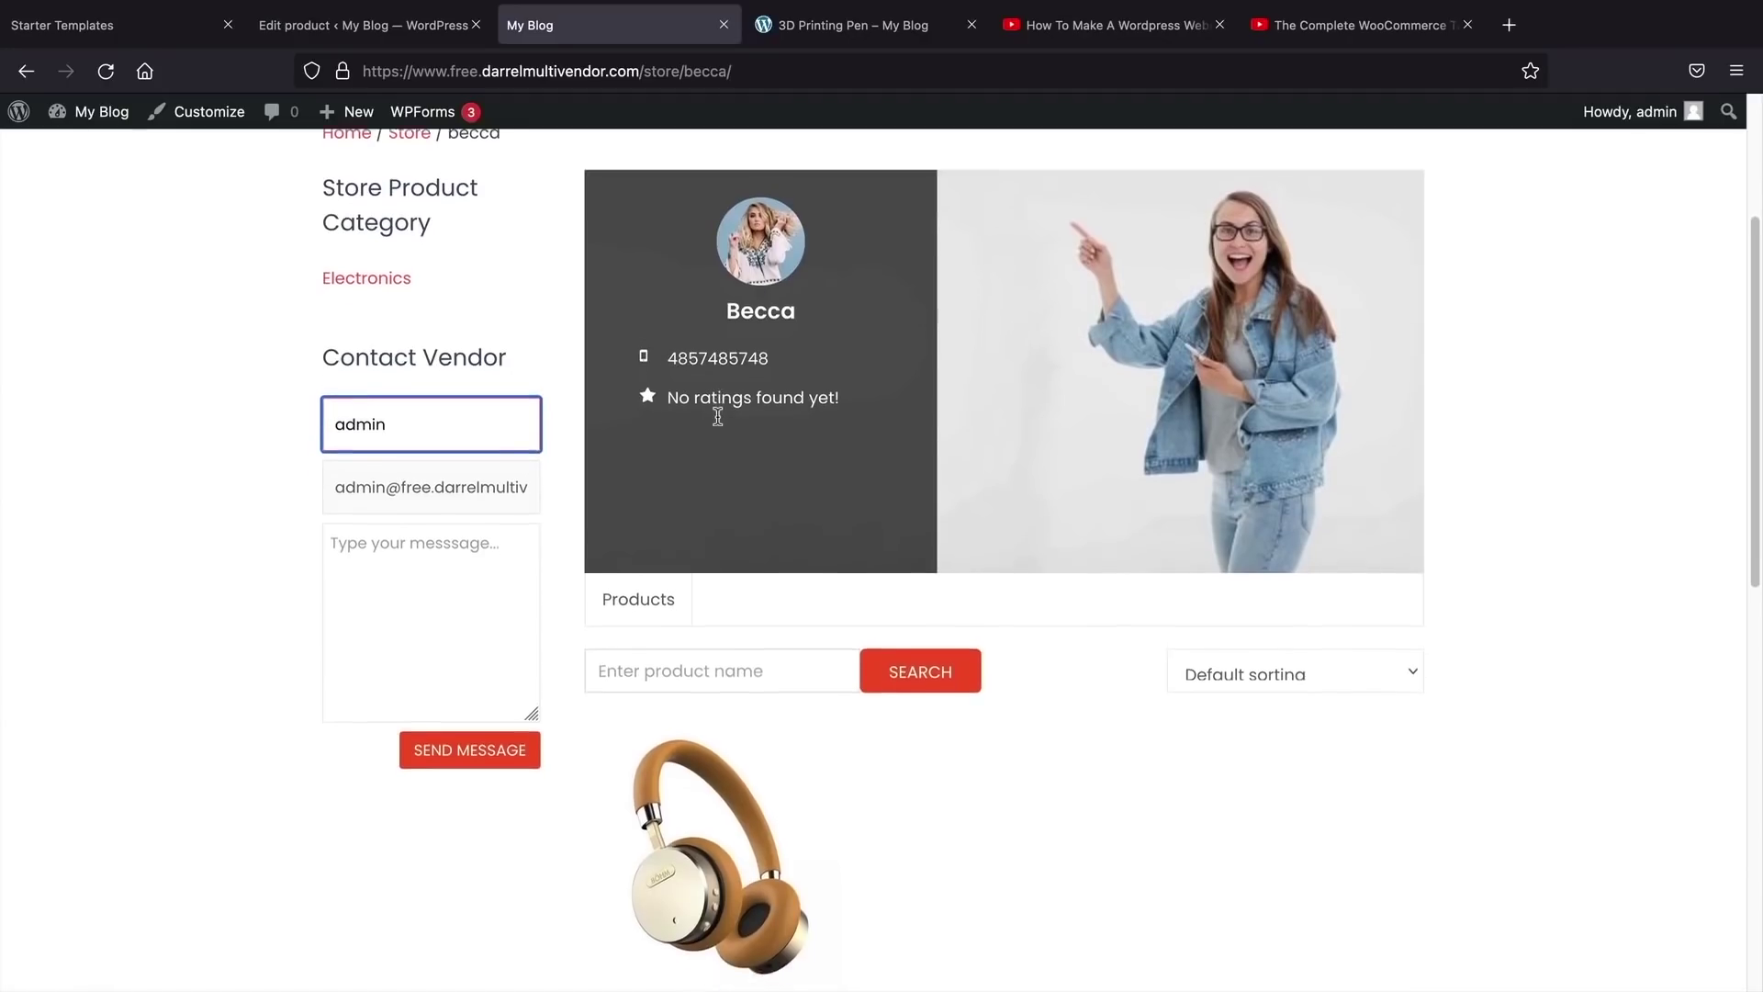
scroll(718, 423, down, 3)
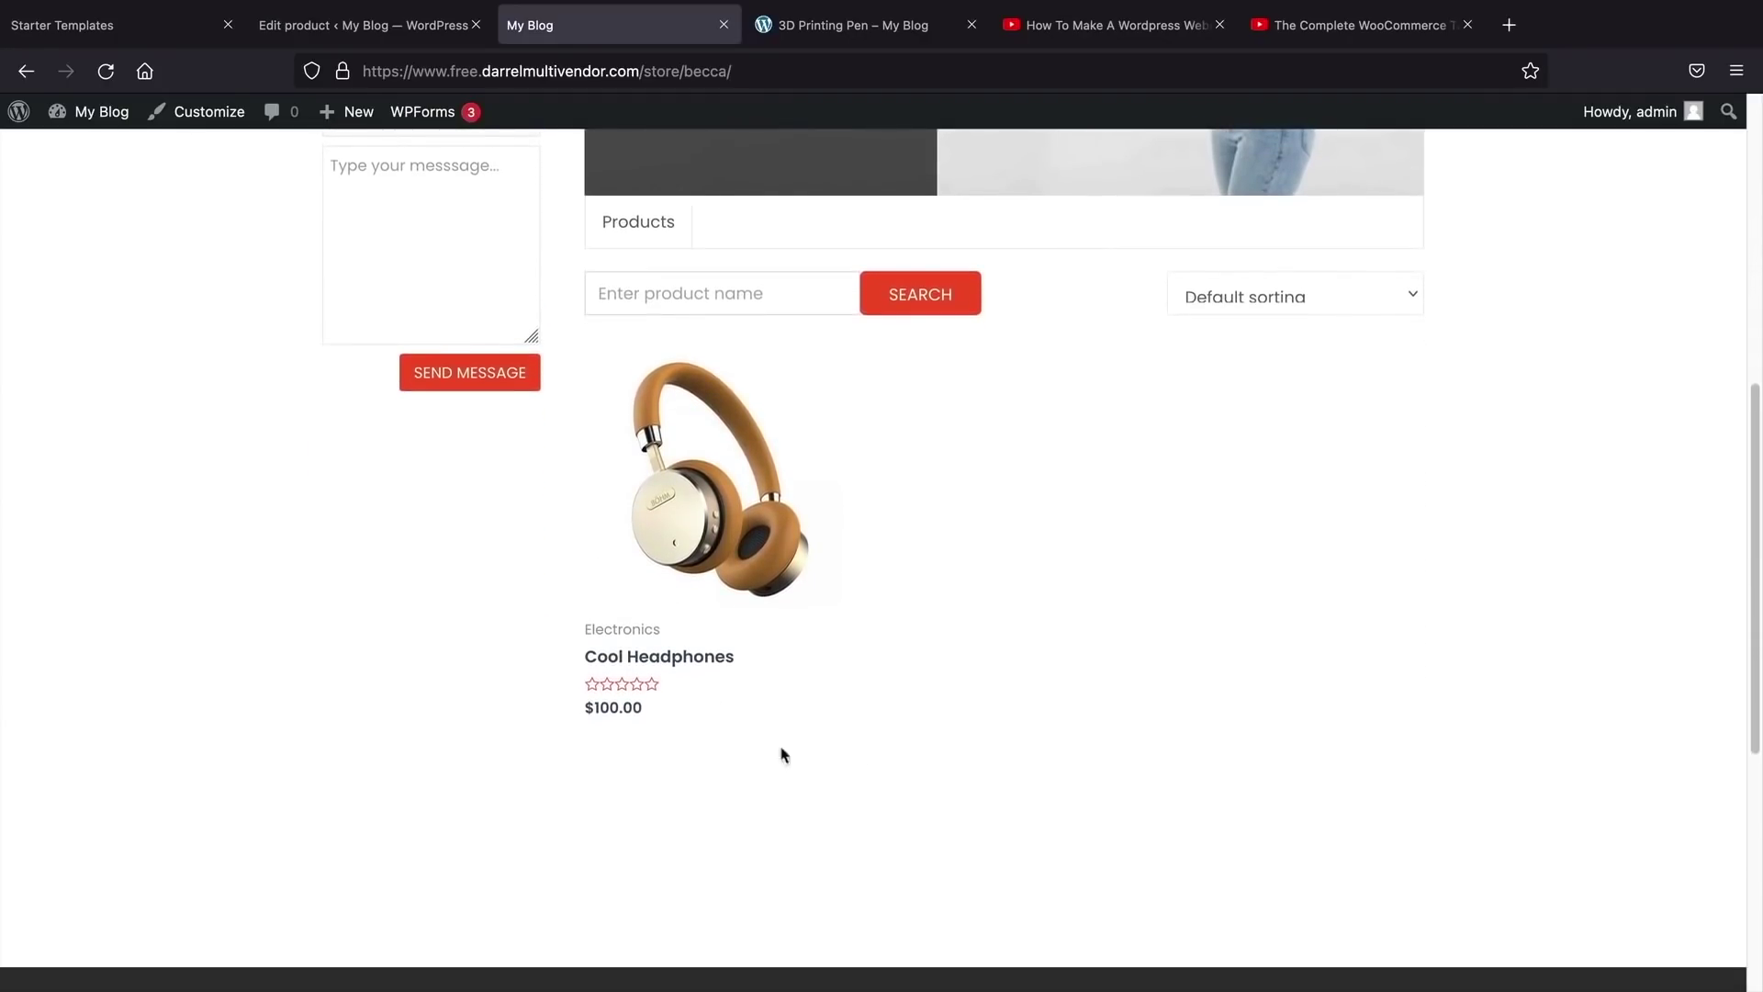
scroll(866, 650, up, 6)
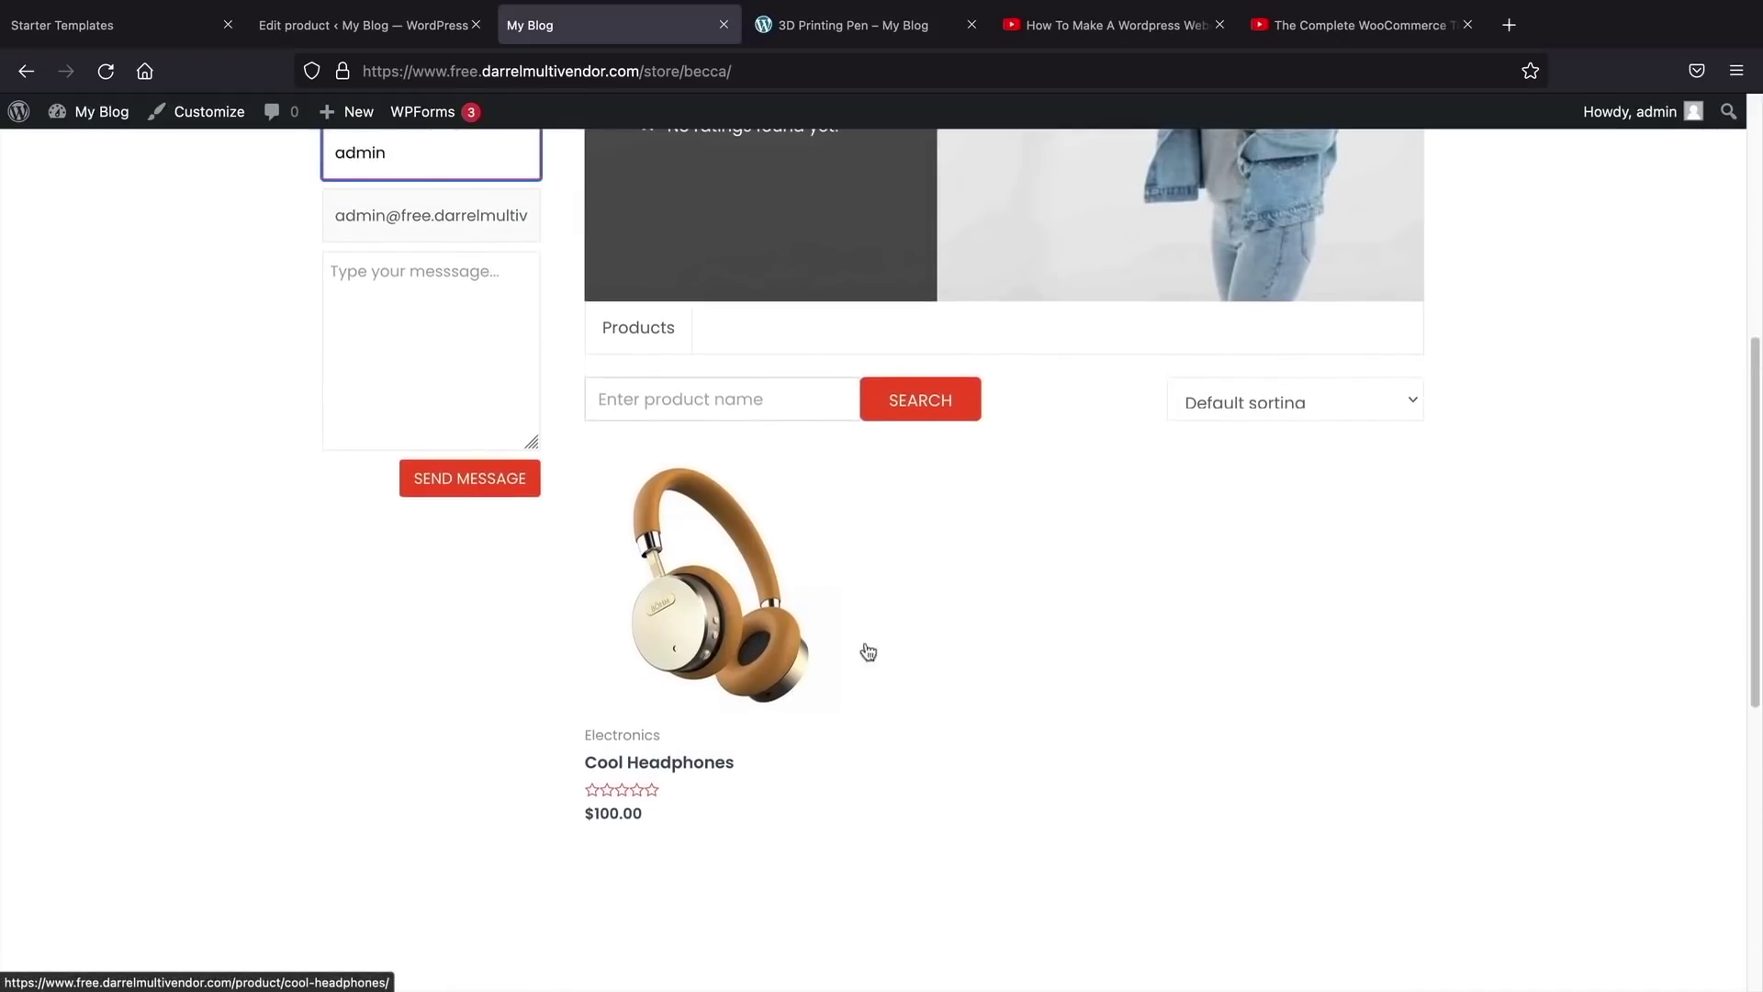
scroll(975, 687, up, 2)
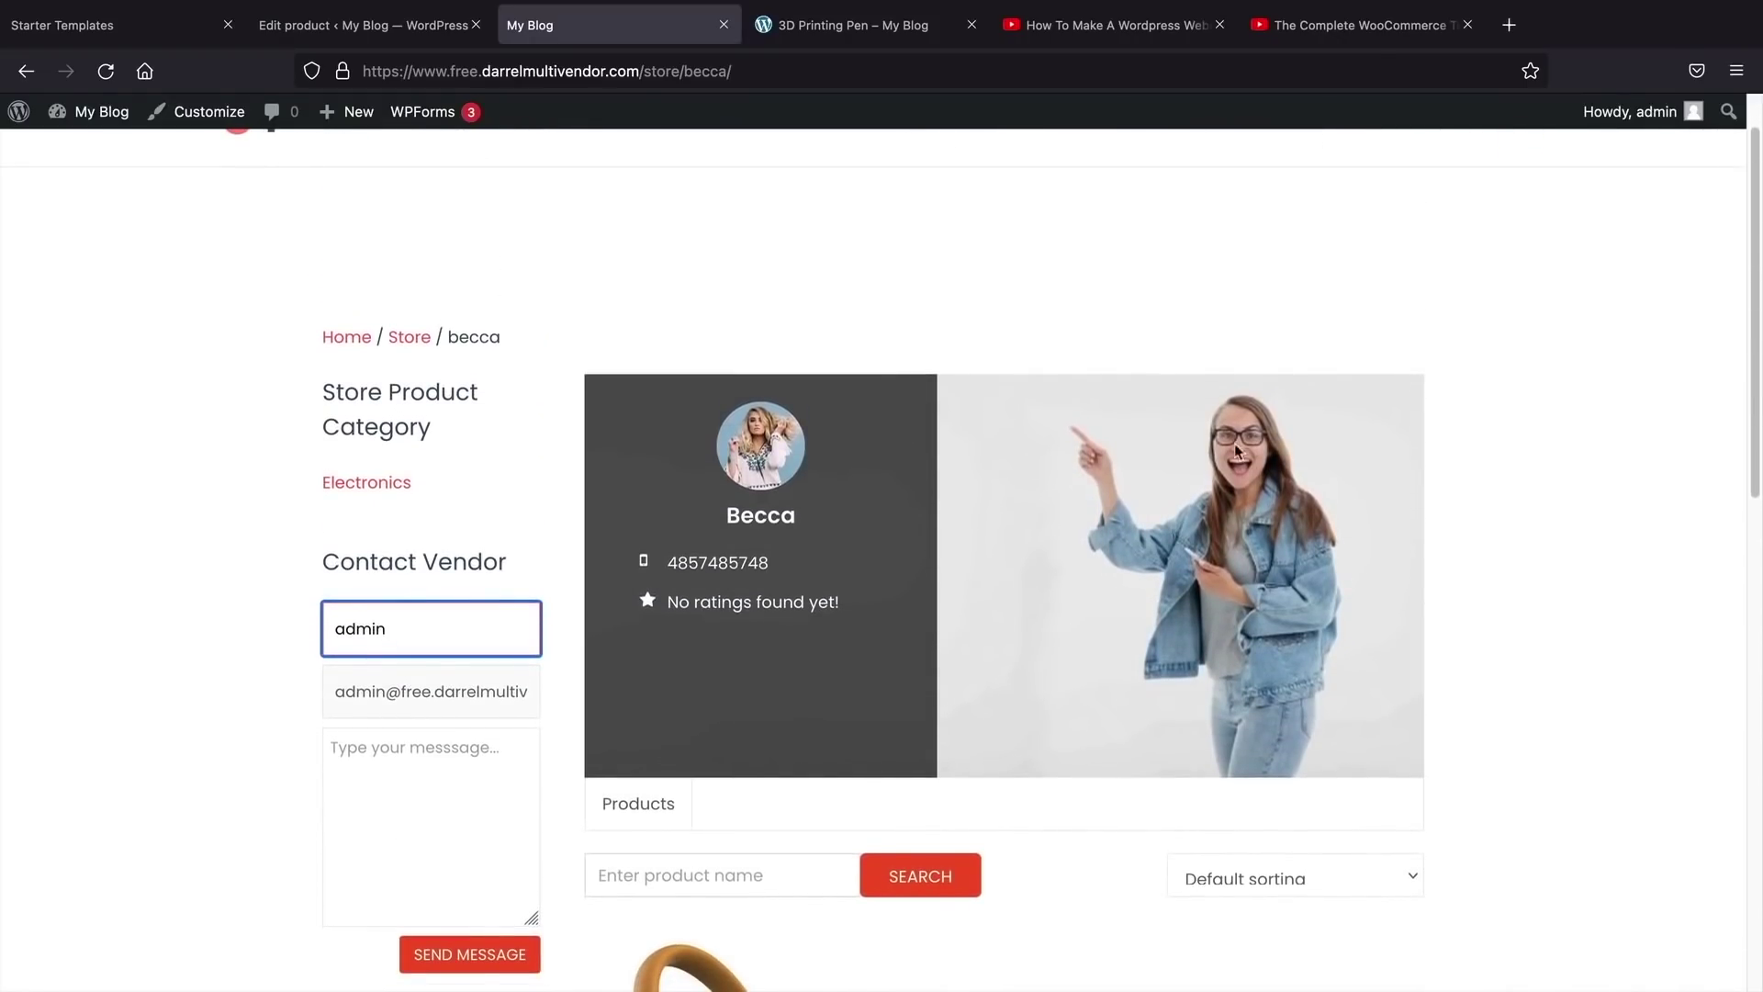
scroll(1271, 522, down, 2)
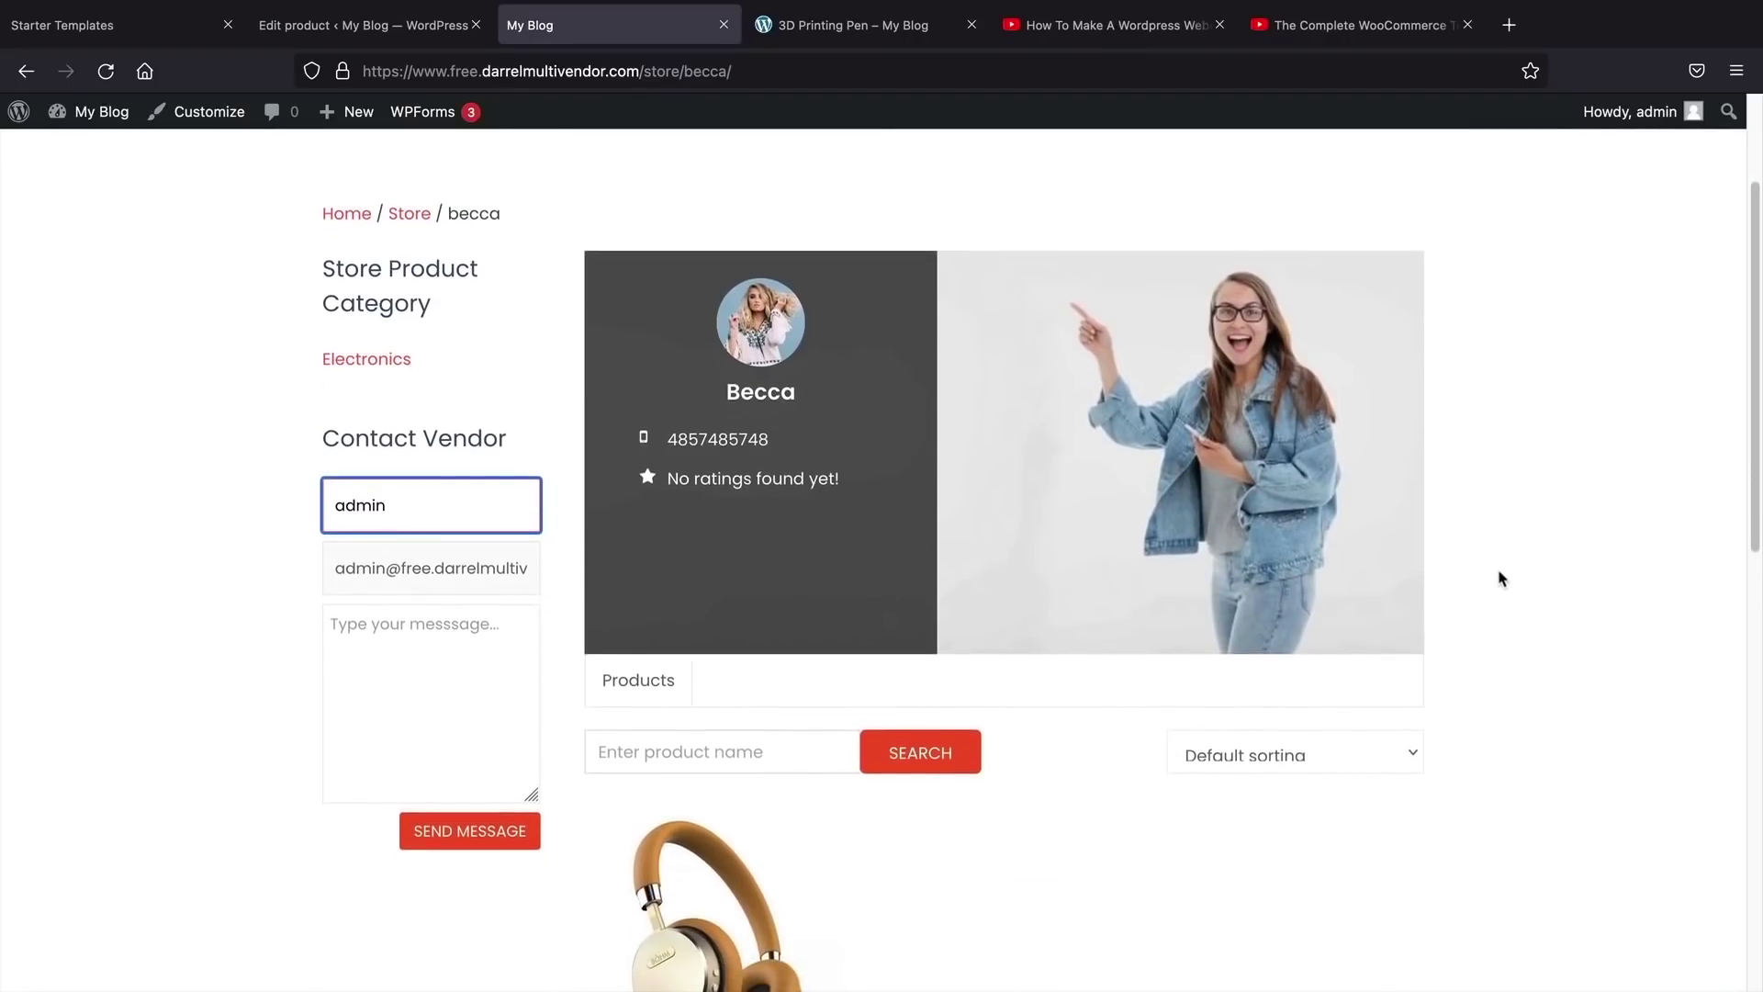
click(1500, 576)
scroll(1501, 576, down, 1)
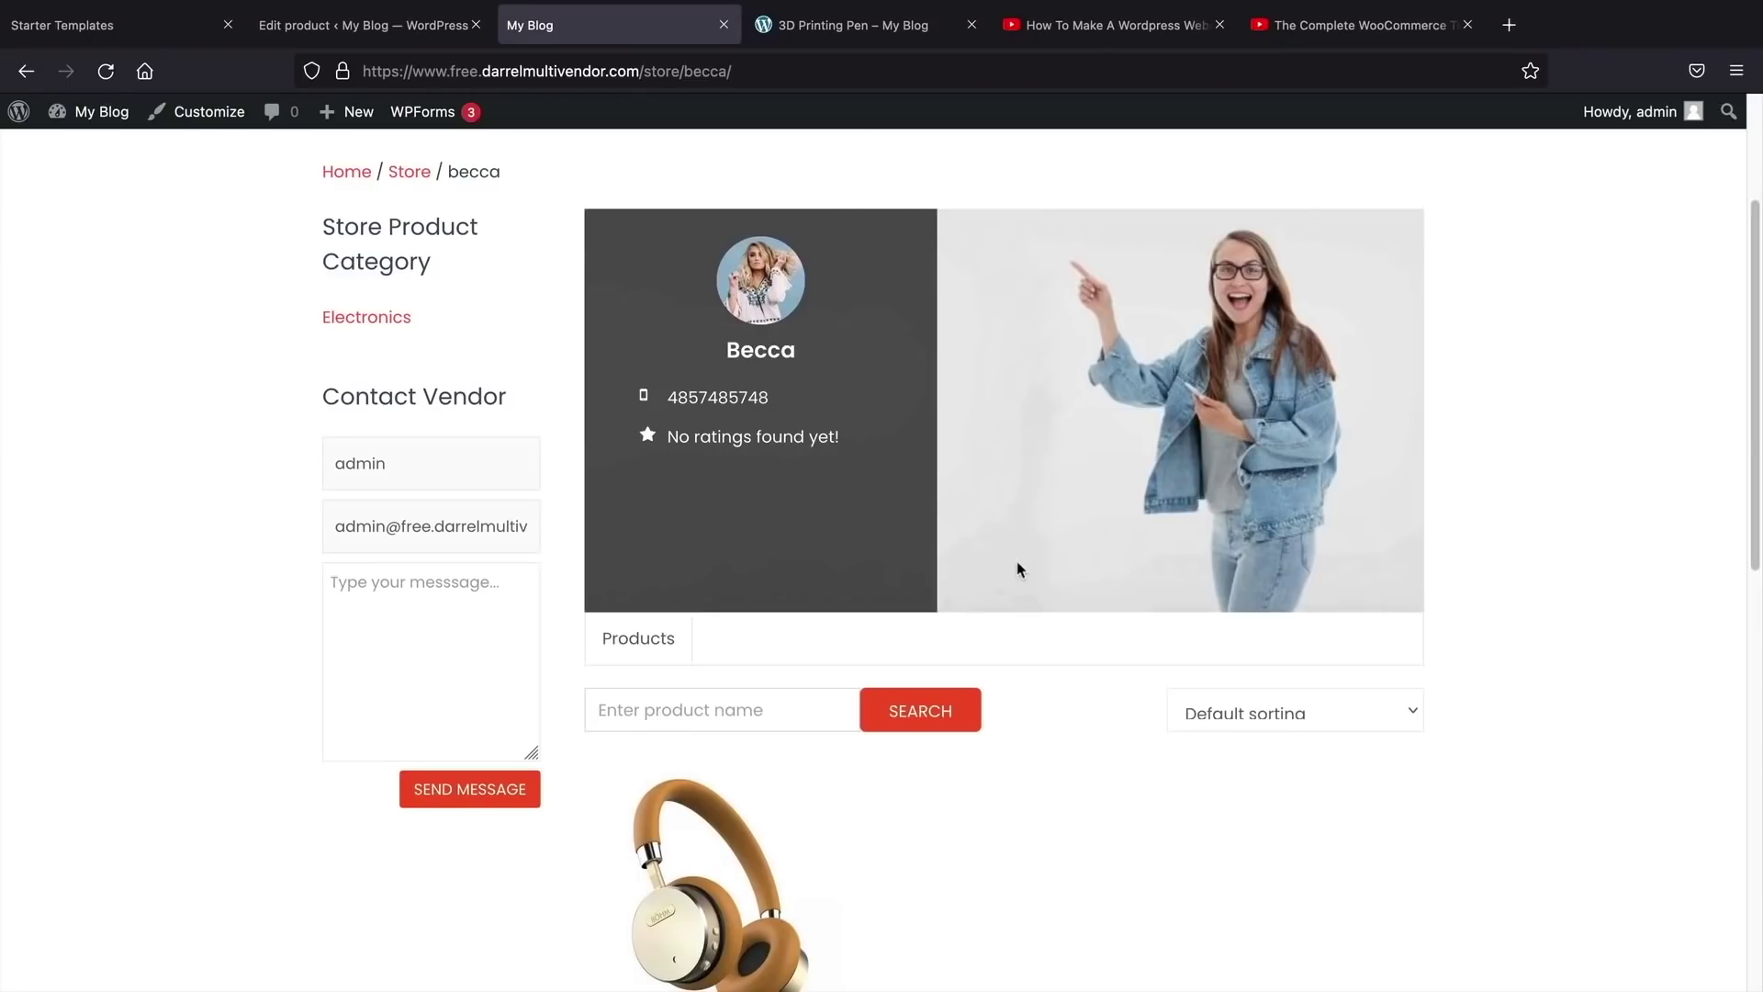
scroll(1017, 569, up, 3)
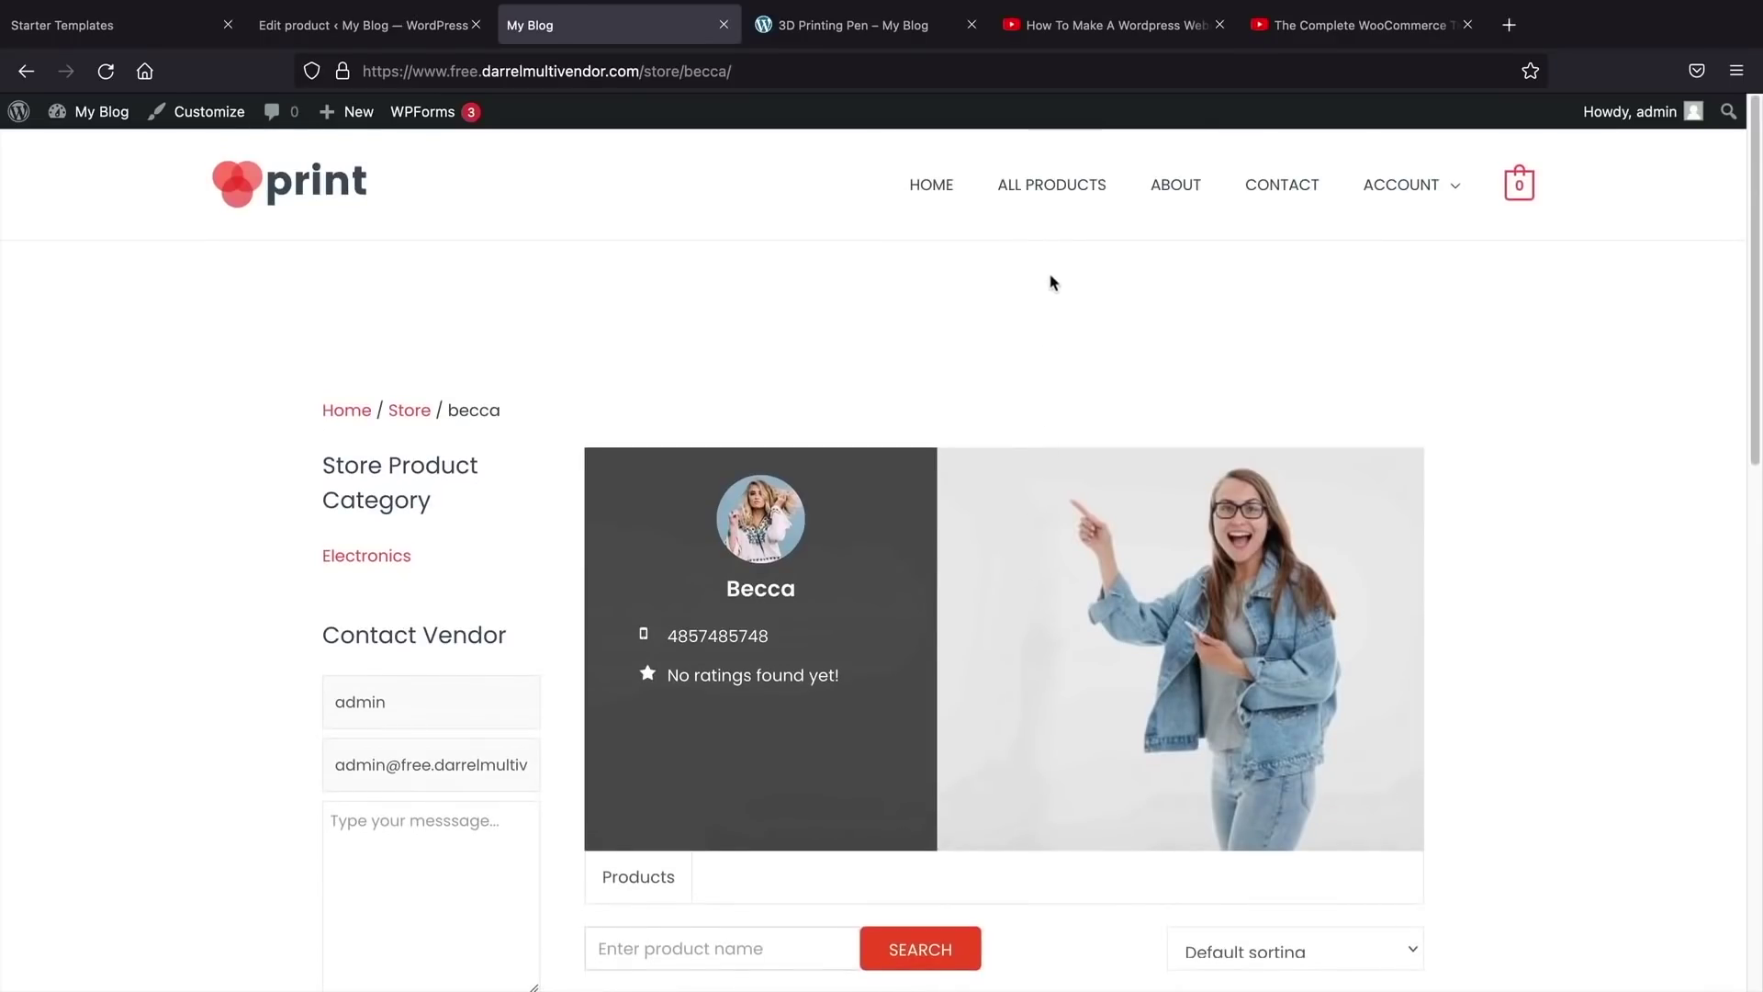
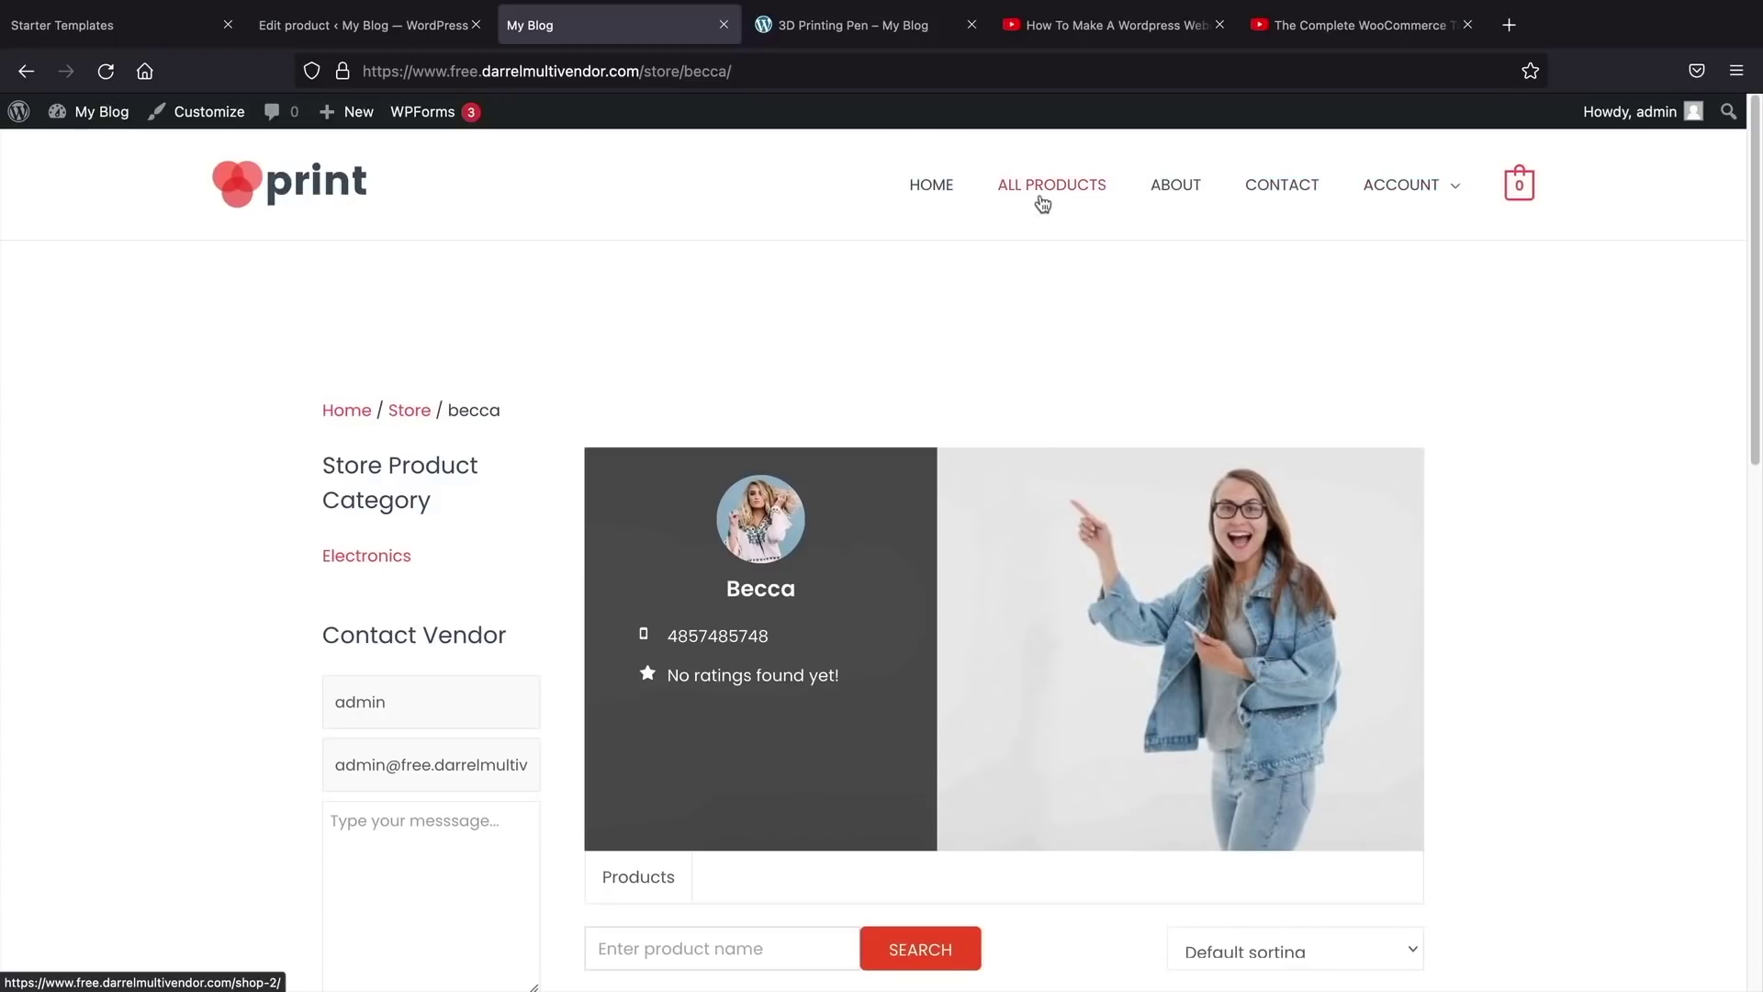
Step: Browse the 3D Printing Pen product page and the vendor Store List, then return to the Becca store
click(843, 27)
scroll(978, 356, up, 2)
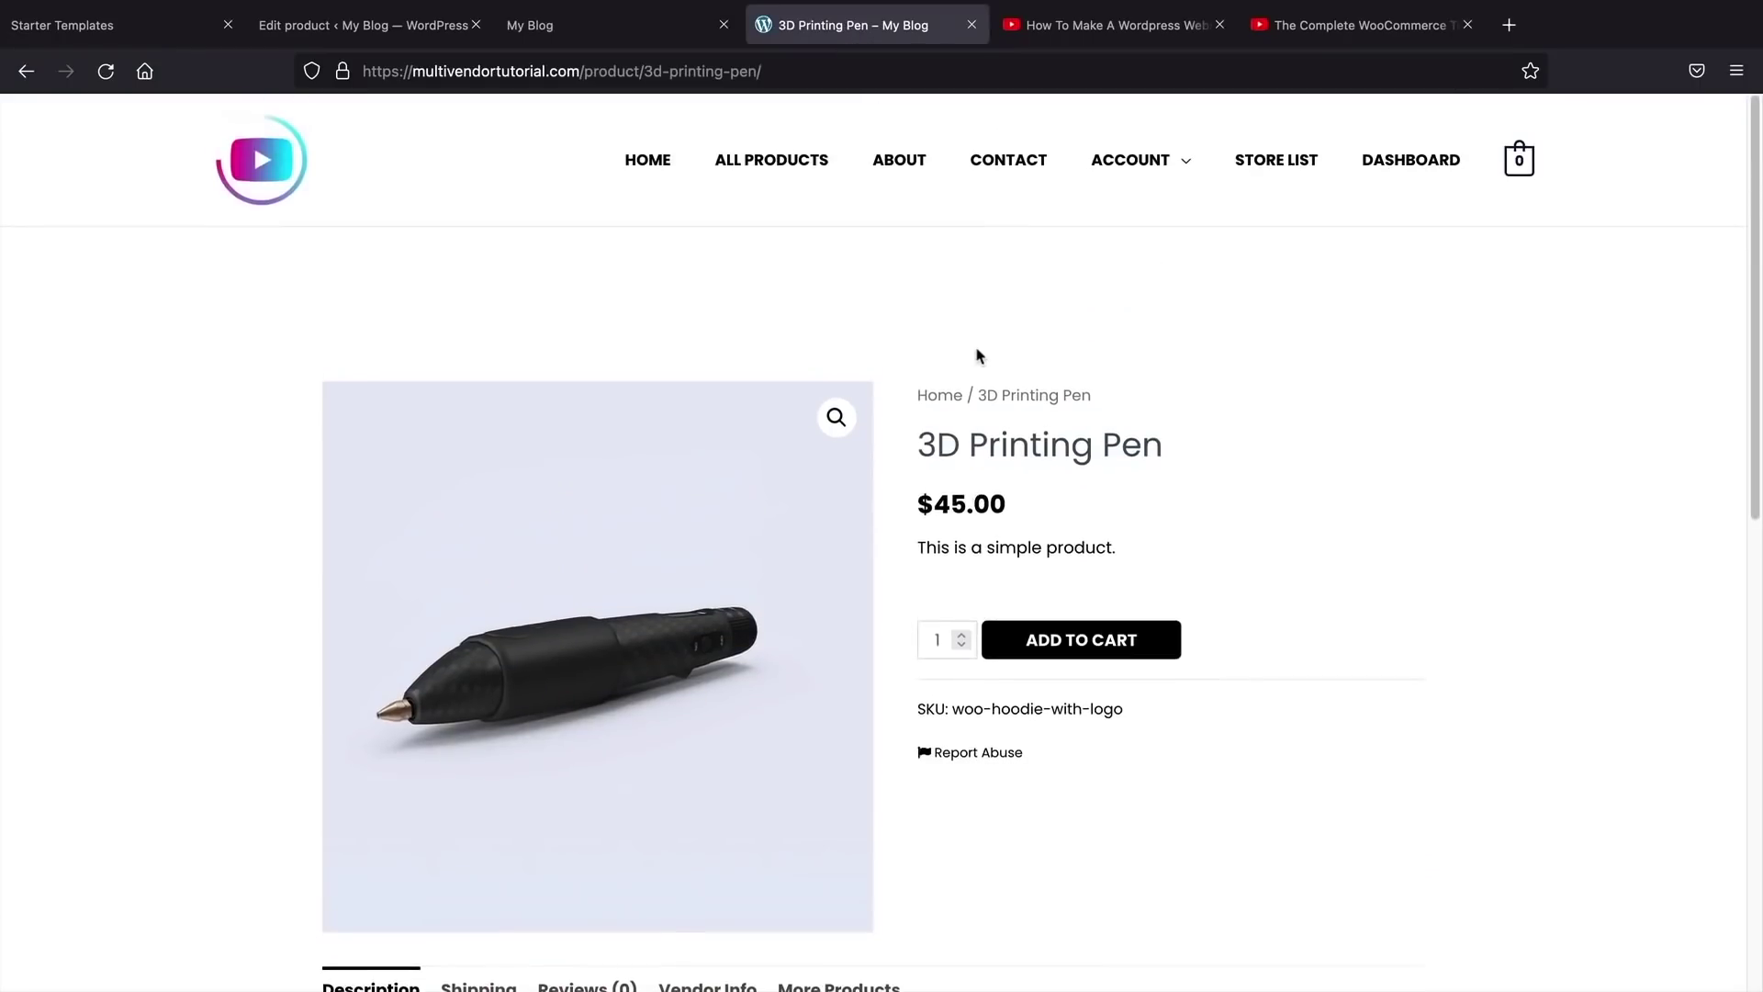
click(1290, 168)
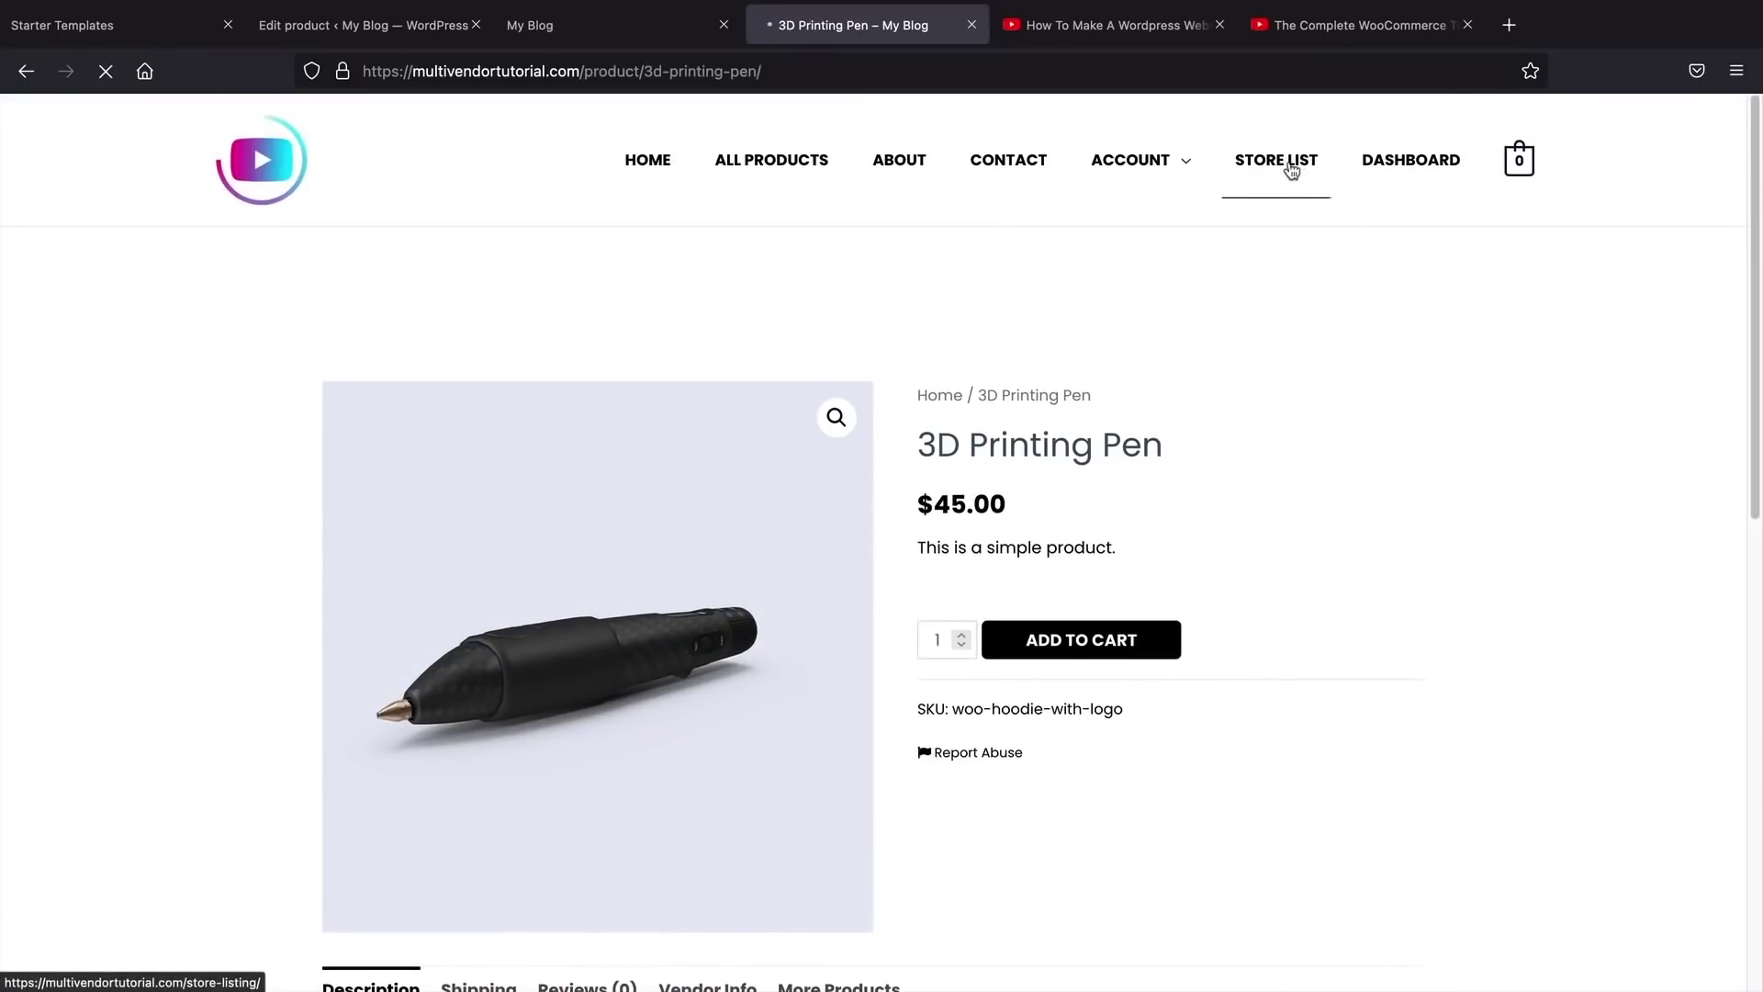
scroll(1499, 551, down, 3)
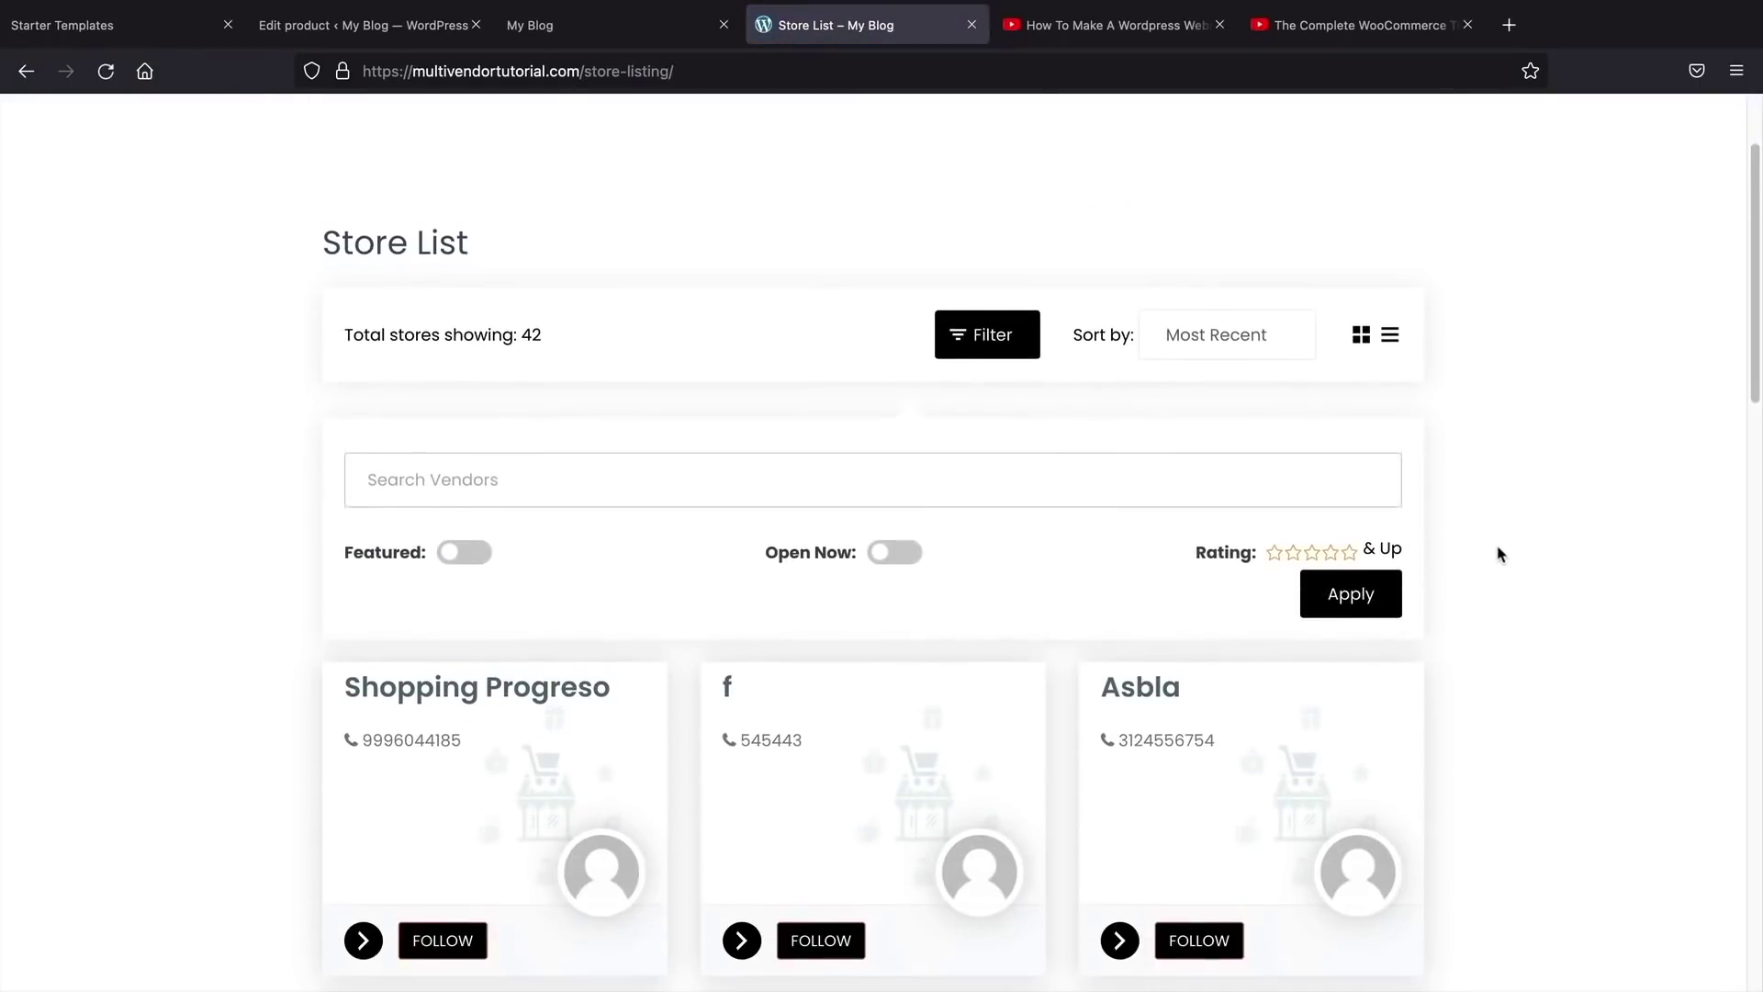
scroll(1499, 553, down, 6)
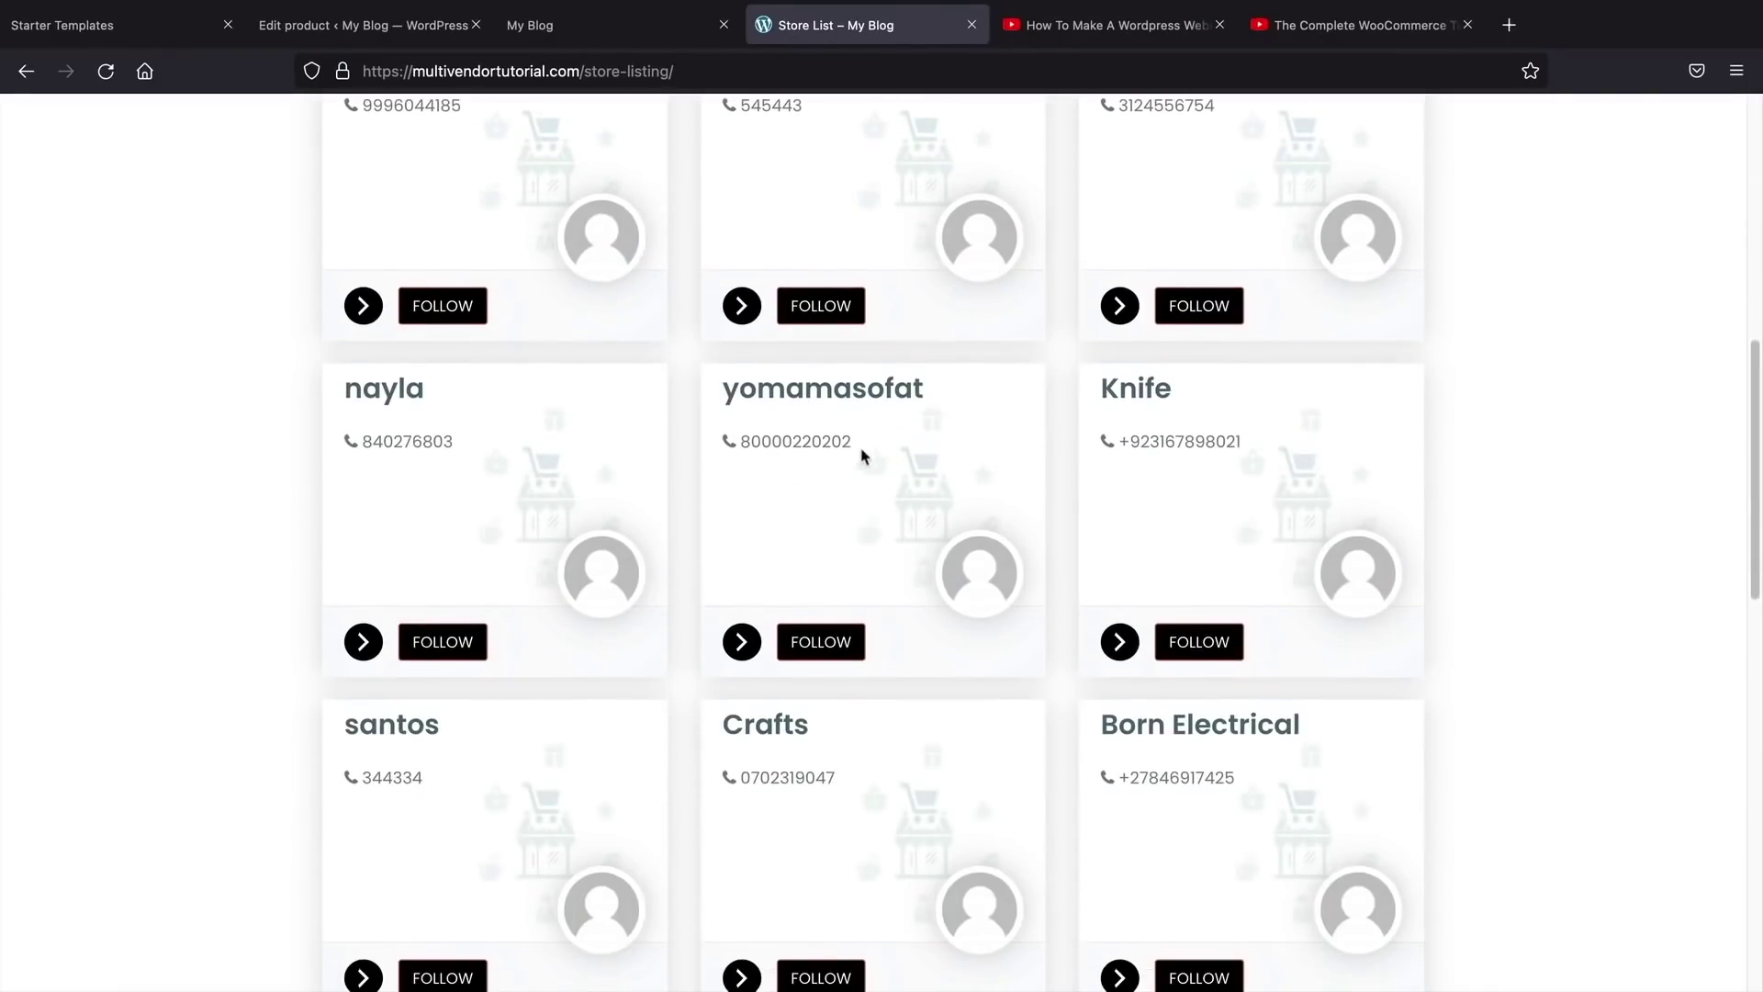
scroll(868, 468, down, 3)
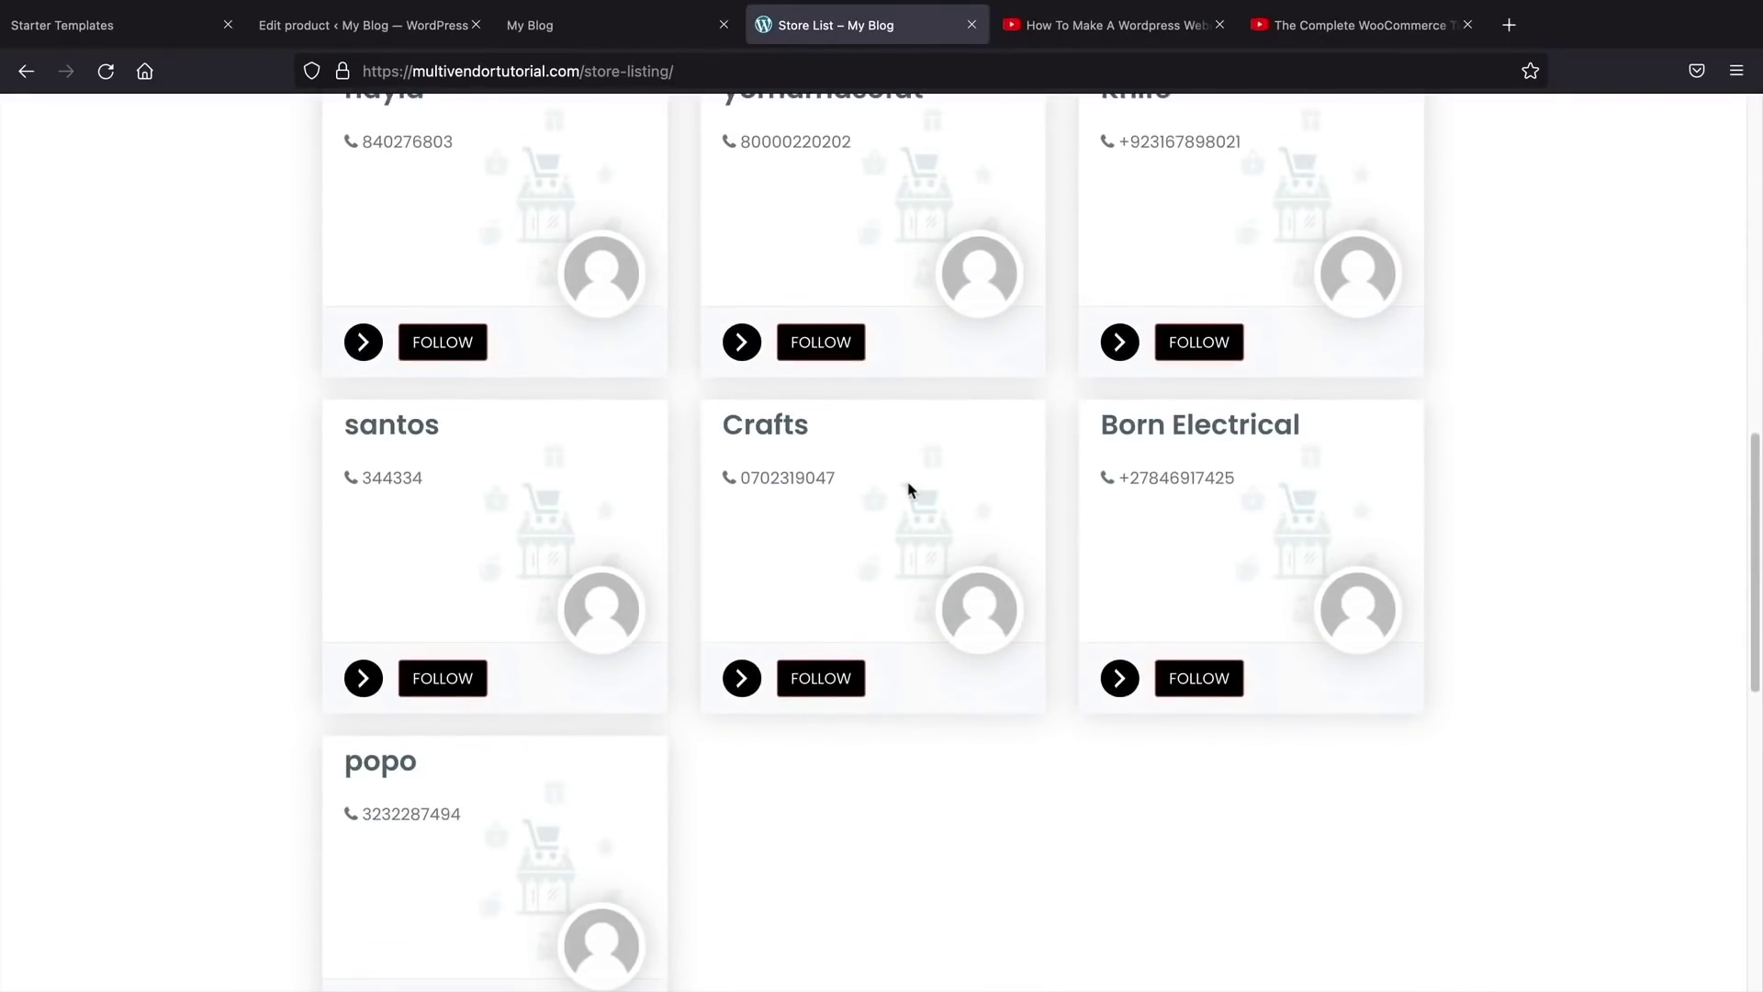
scroll(827, 510, down, 2)
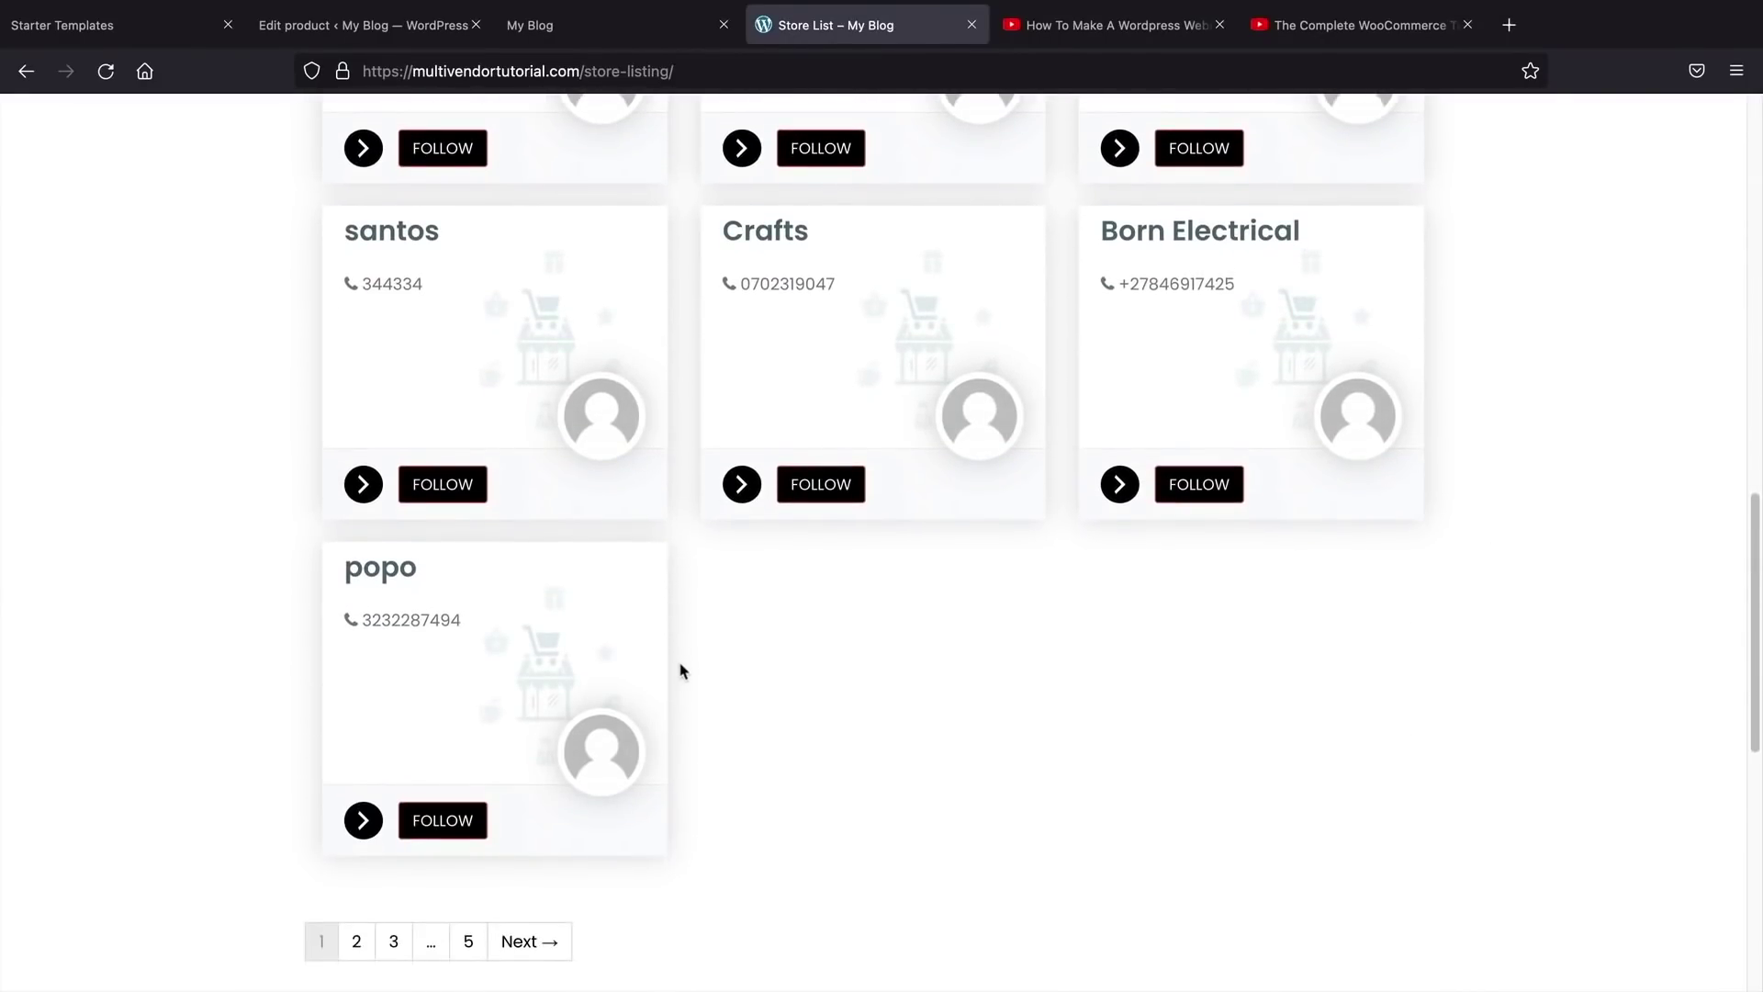
scroll(685, 669, up, 14)
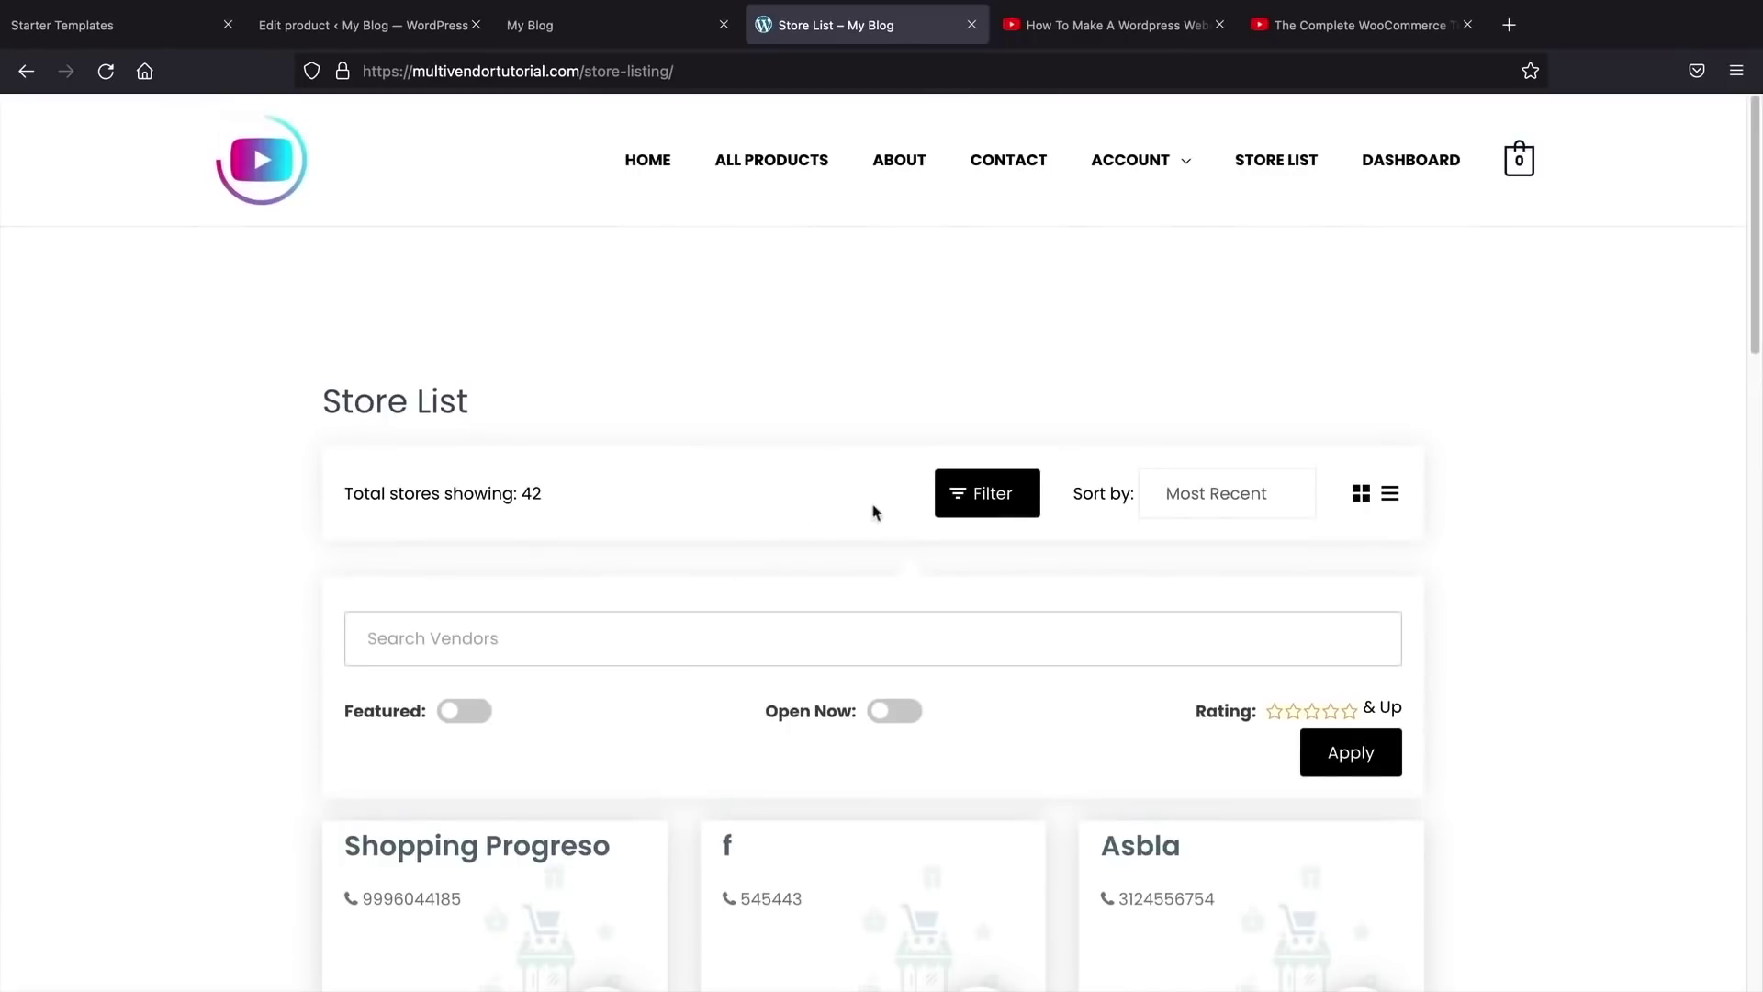
scroll(856, 634, down, 1)
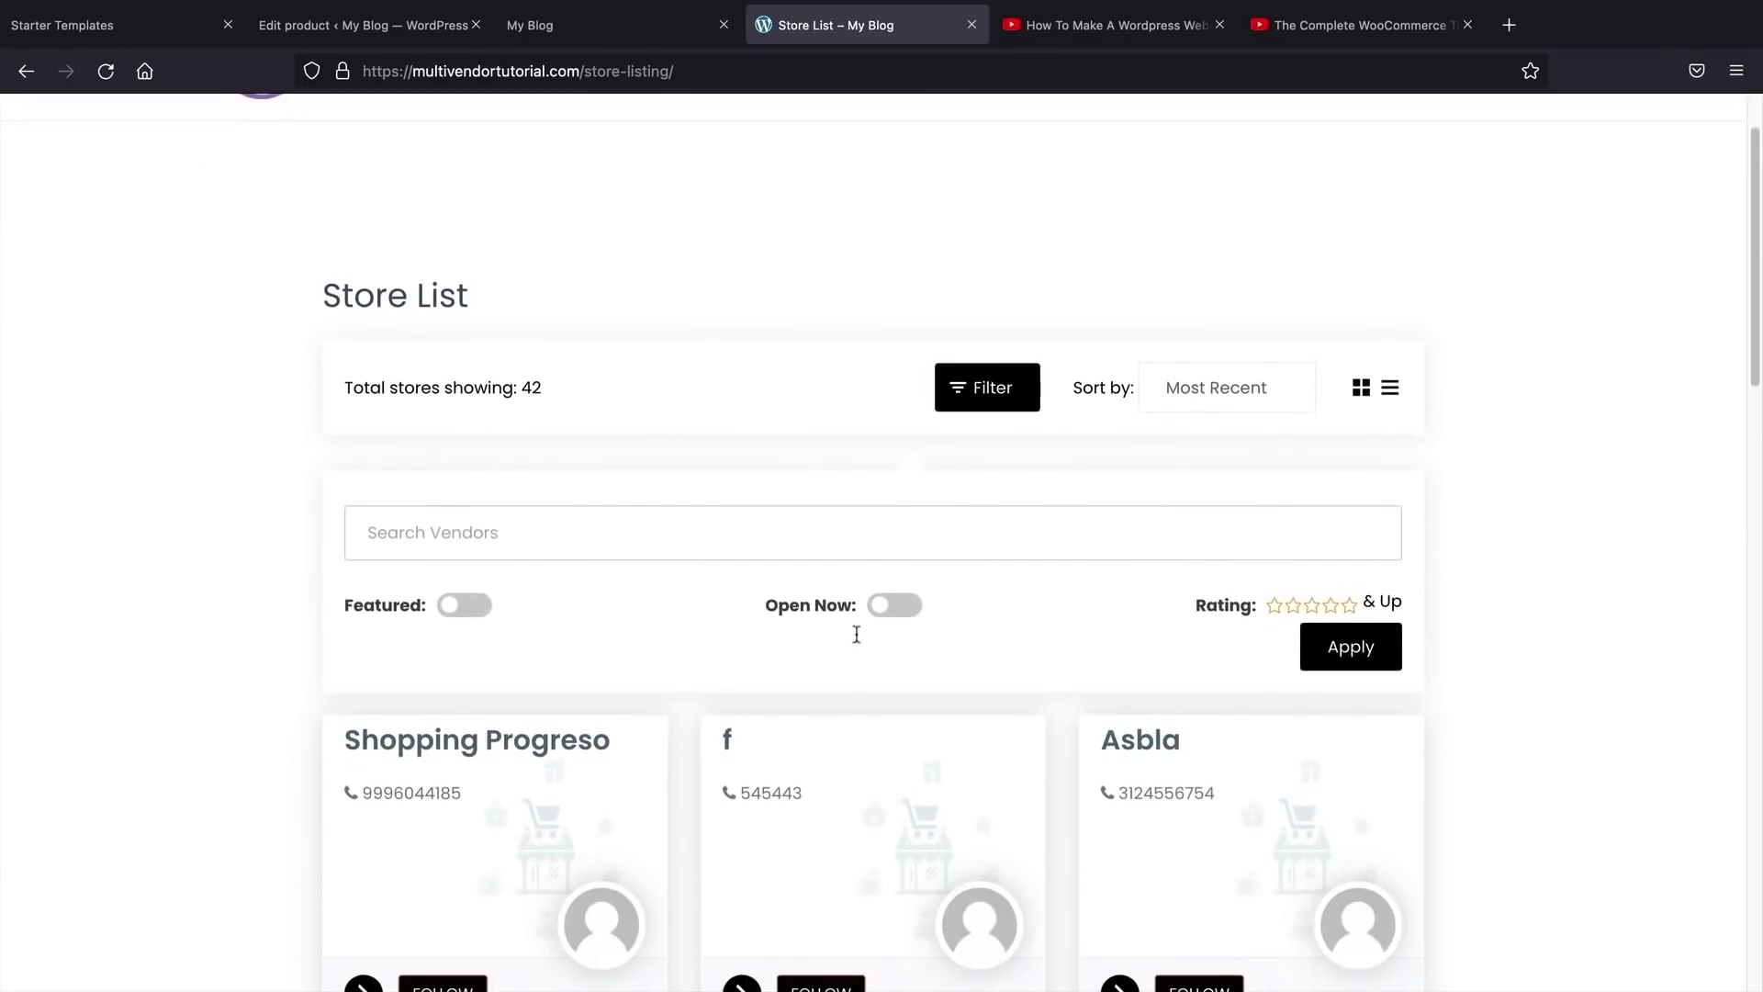
scroll(667, 625, up, 1)
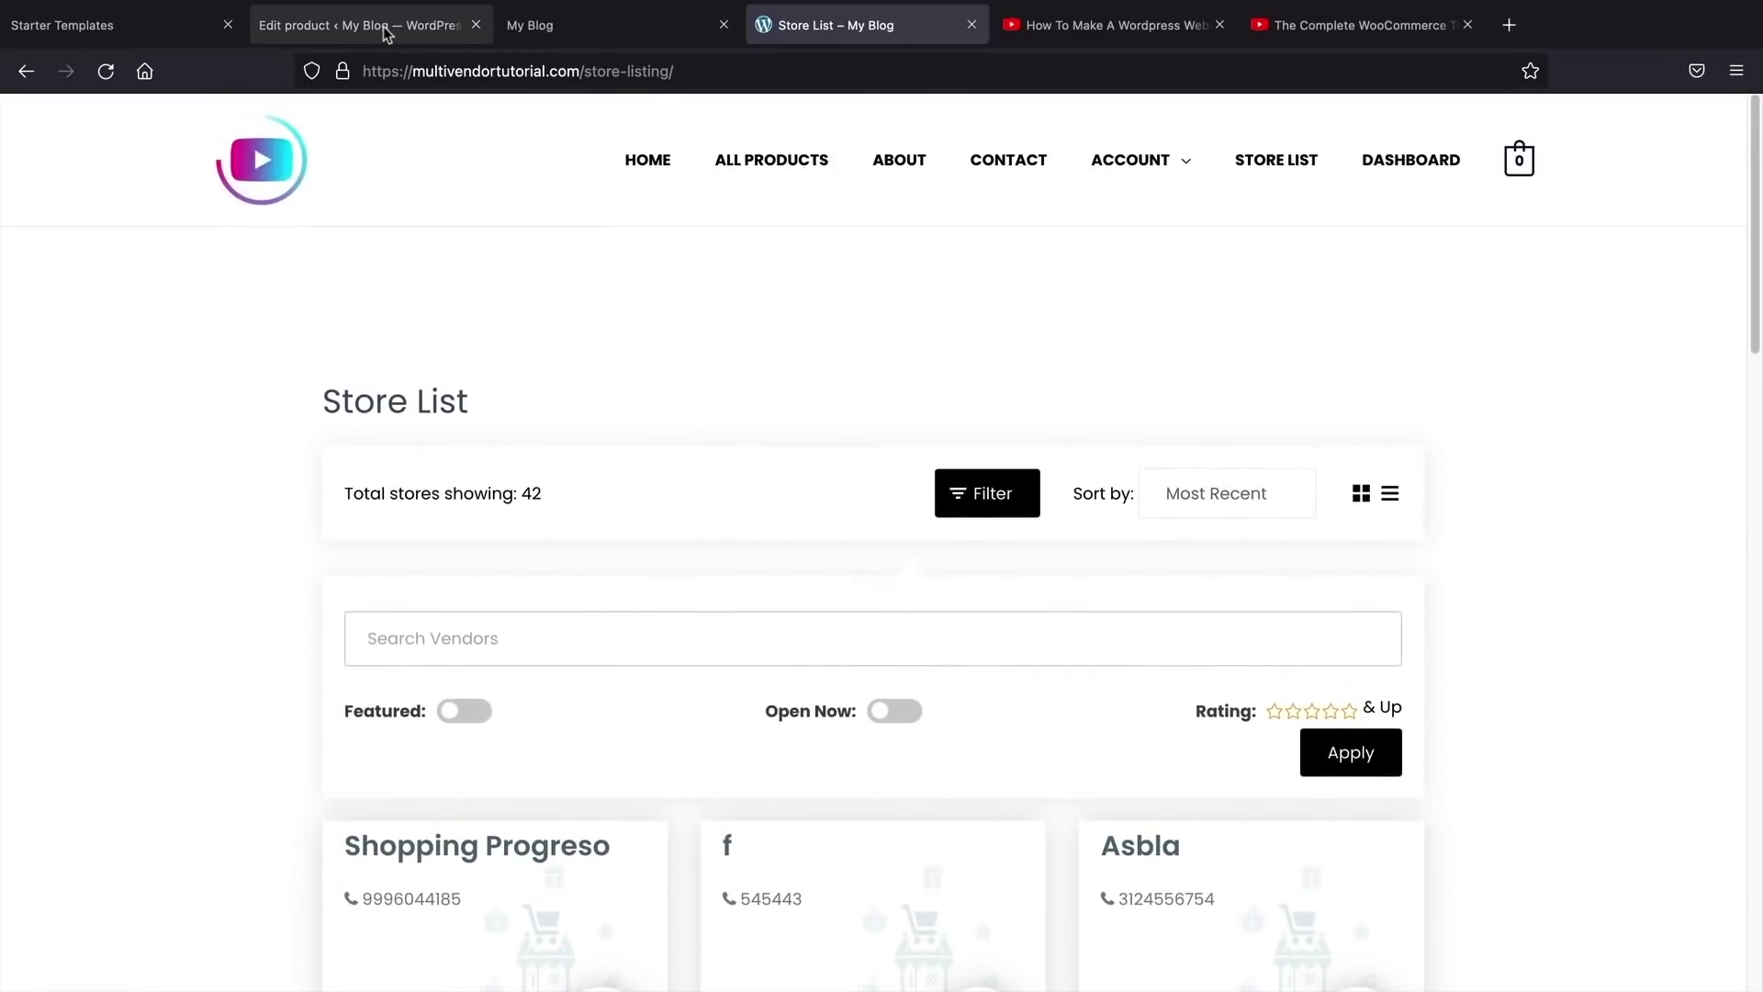
click(561, 35)
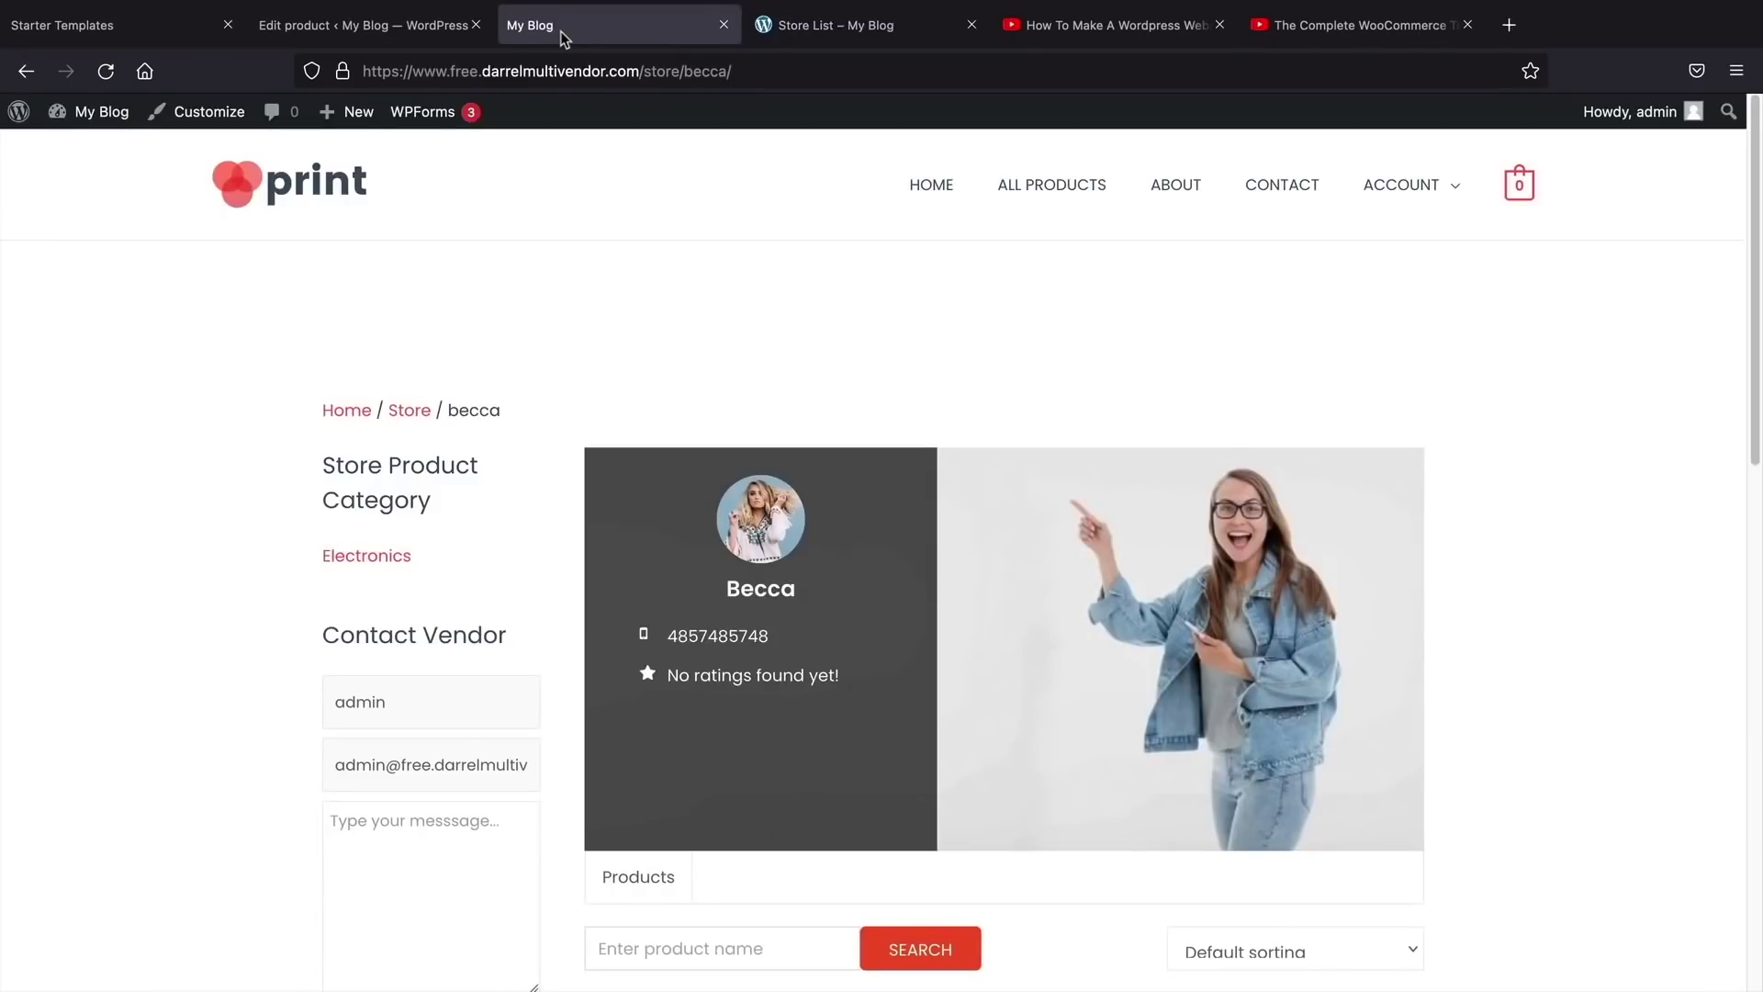
Step: Go to Appearance > Menus and load Main Menu (Primary Menu, Off-Canvas Menu) for editing
mouse_move(138, 118)
click(114, 154)
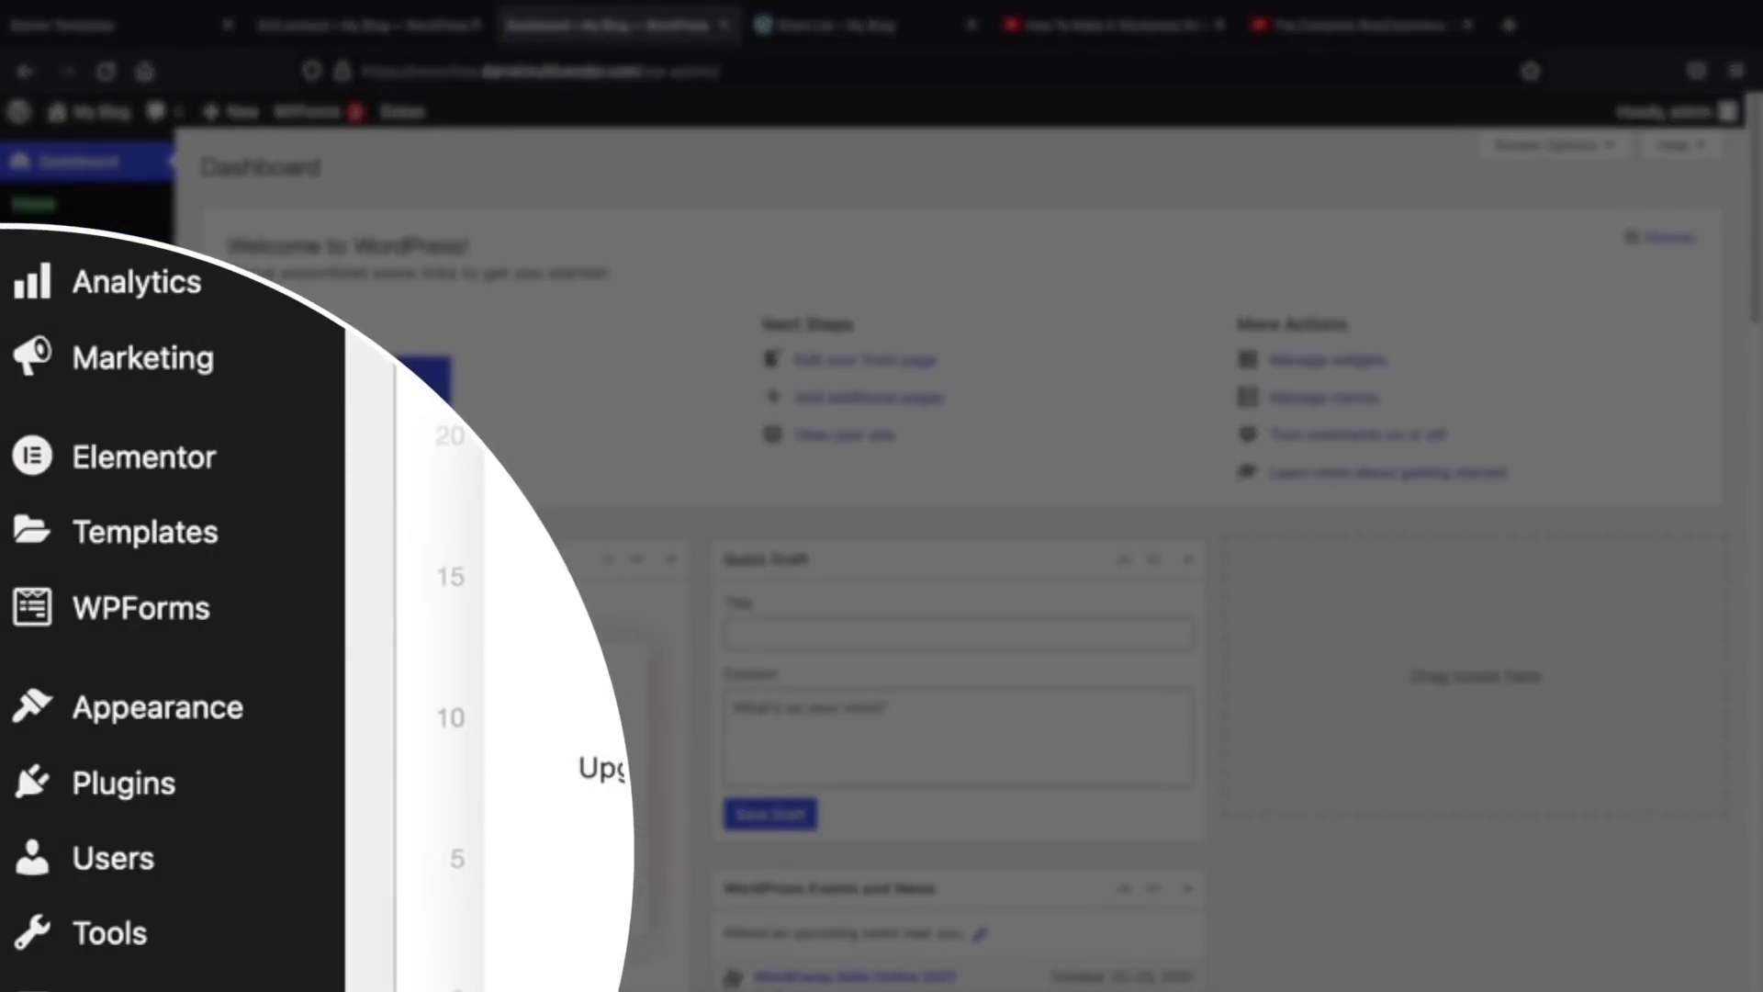
mouse_move(207, 725)
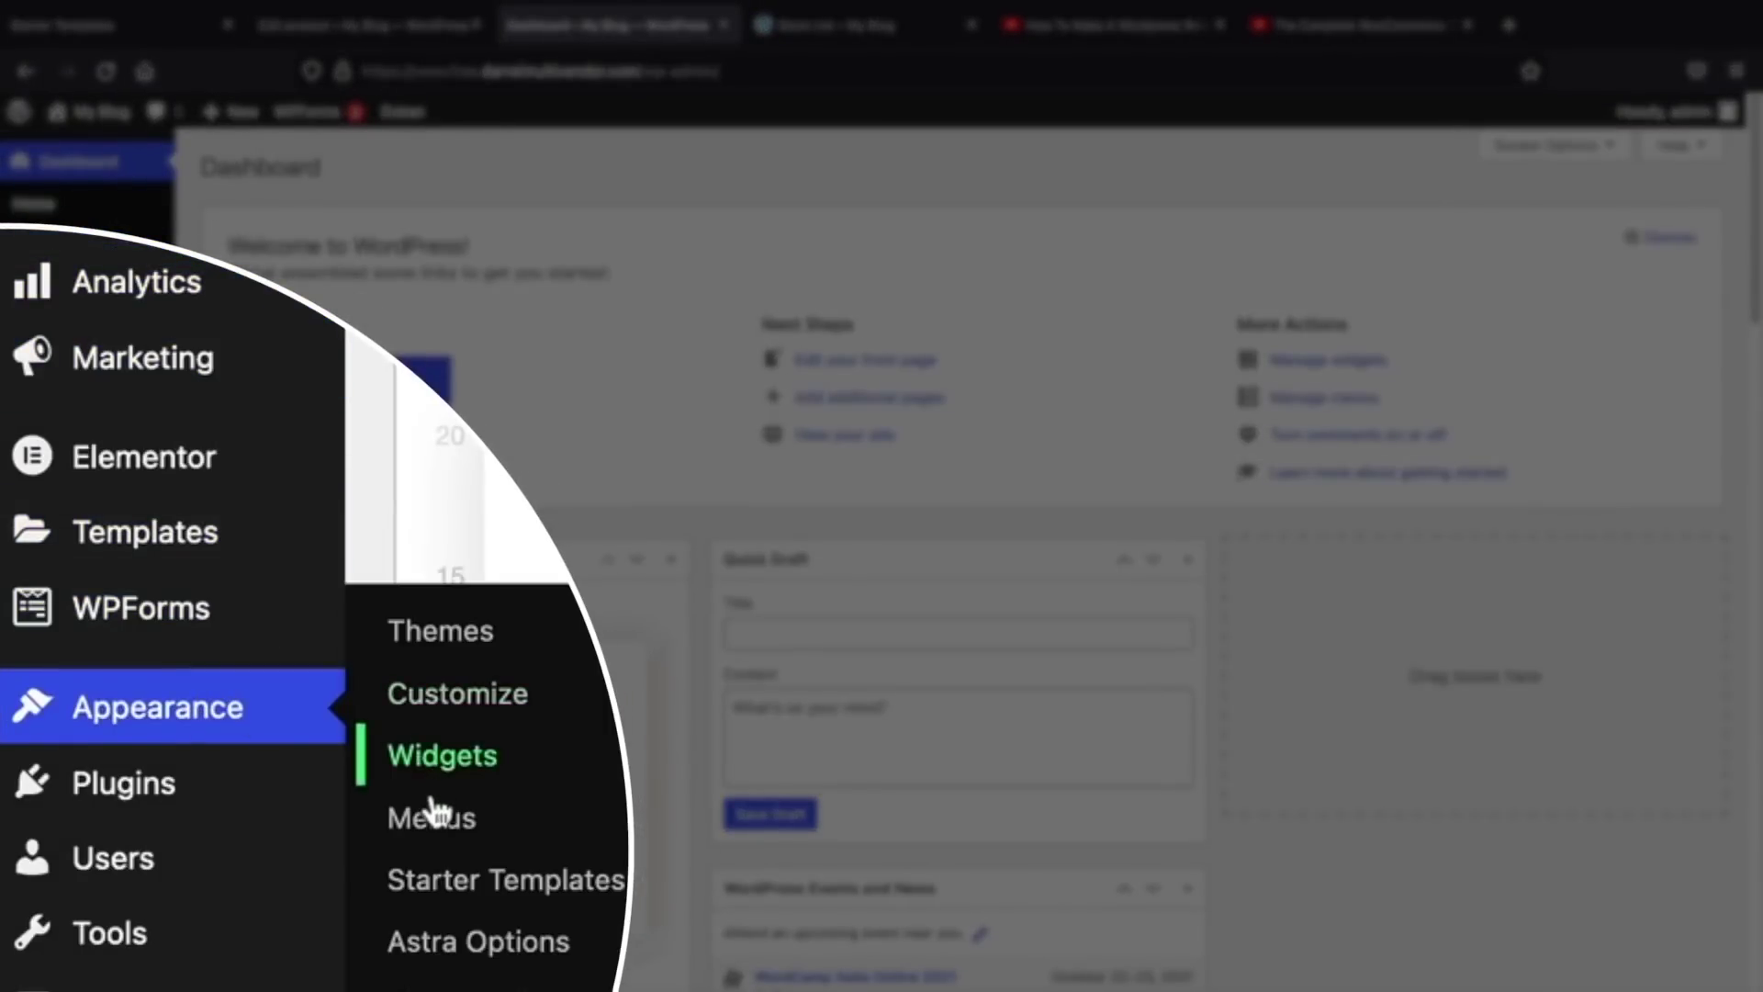
click(454, 832)
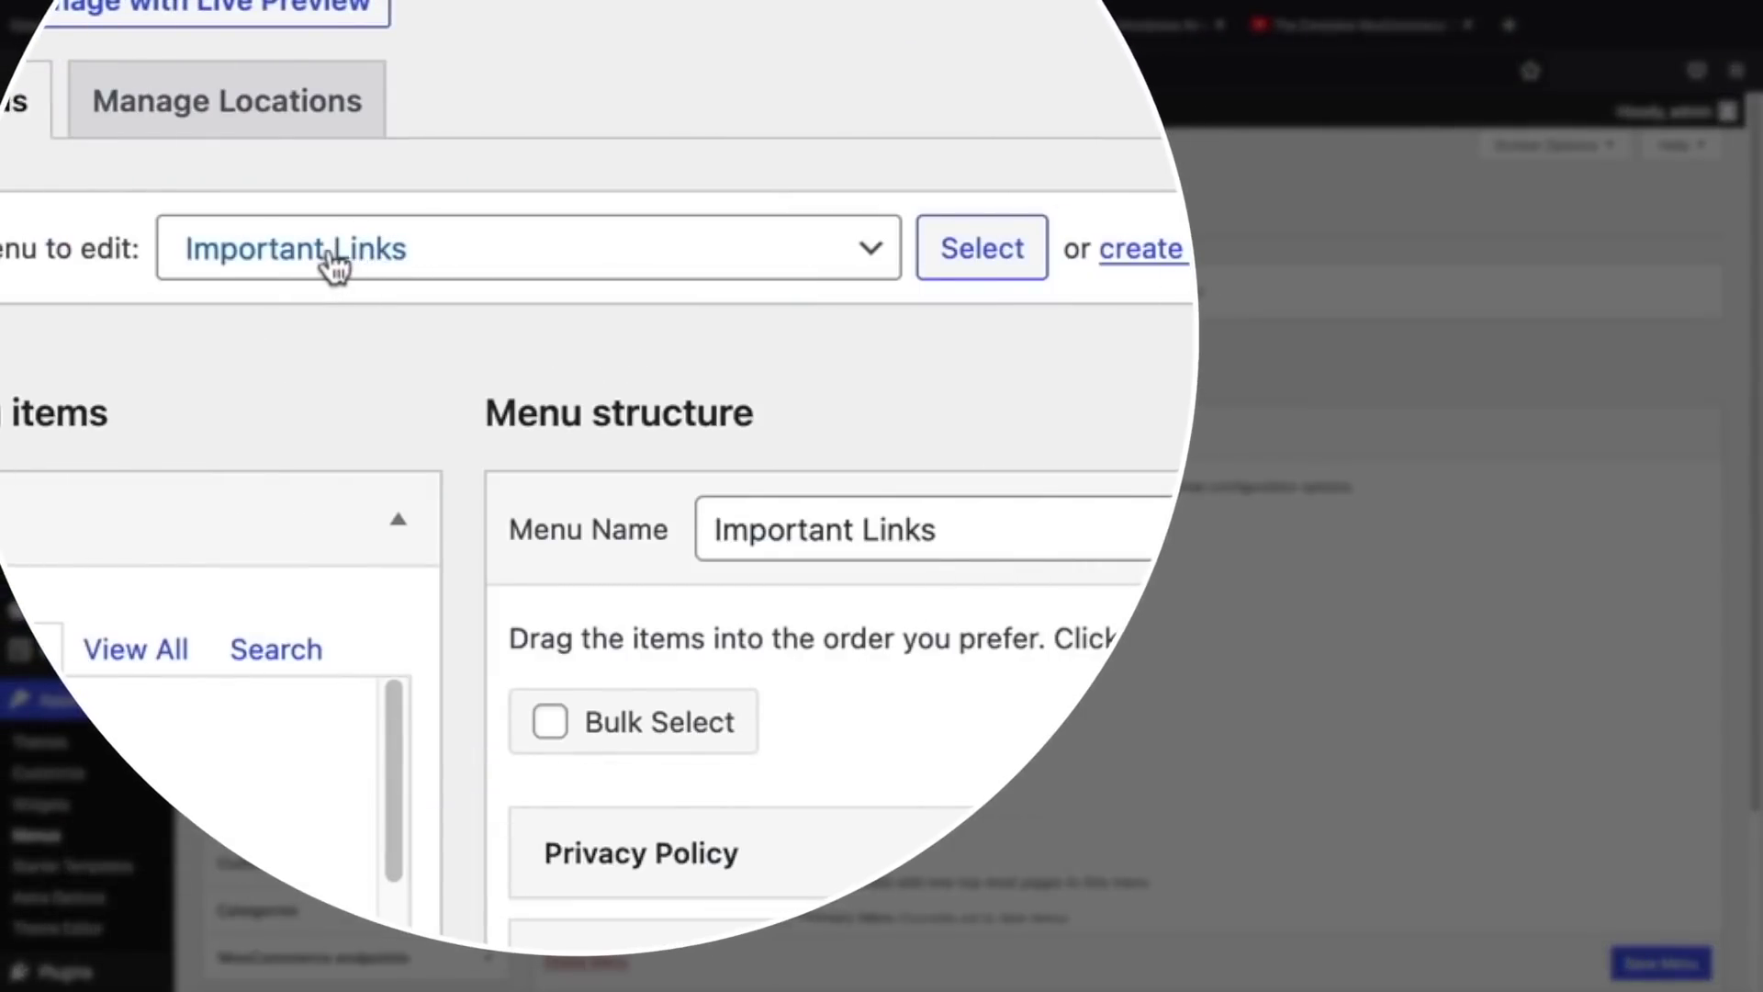
click(453, 292)
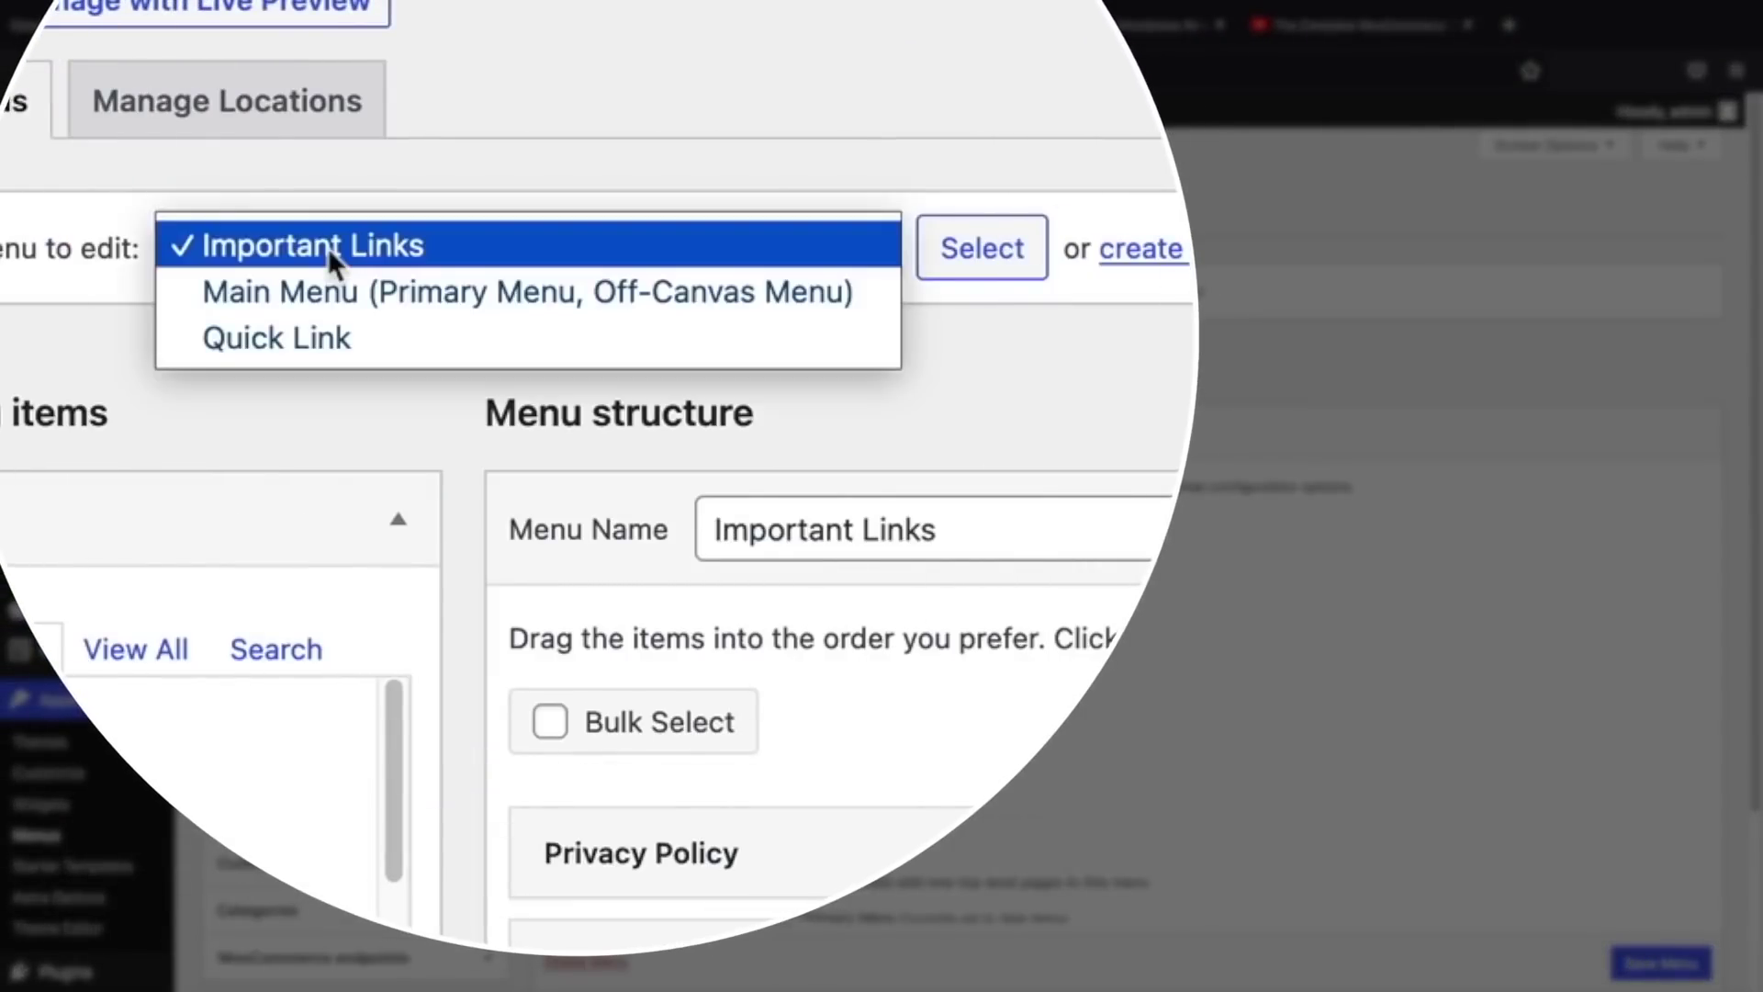
click(272, 293)
click(955, 267)
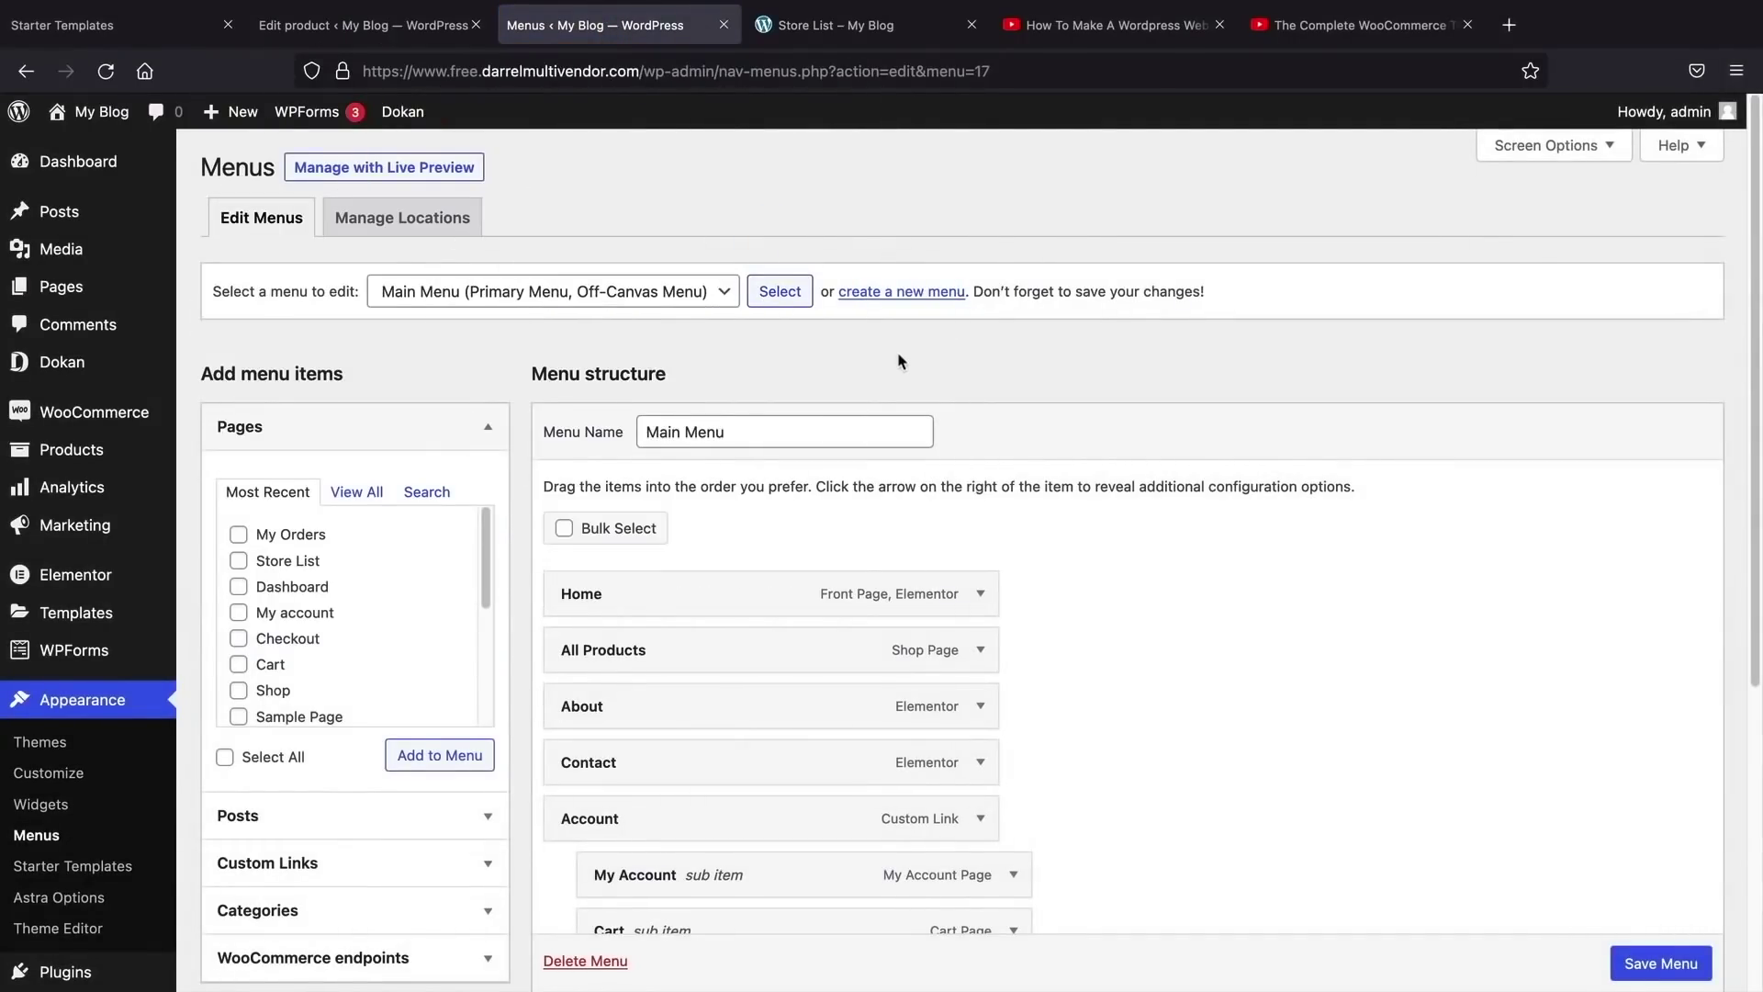
scroll(900, 361, down, 3)
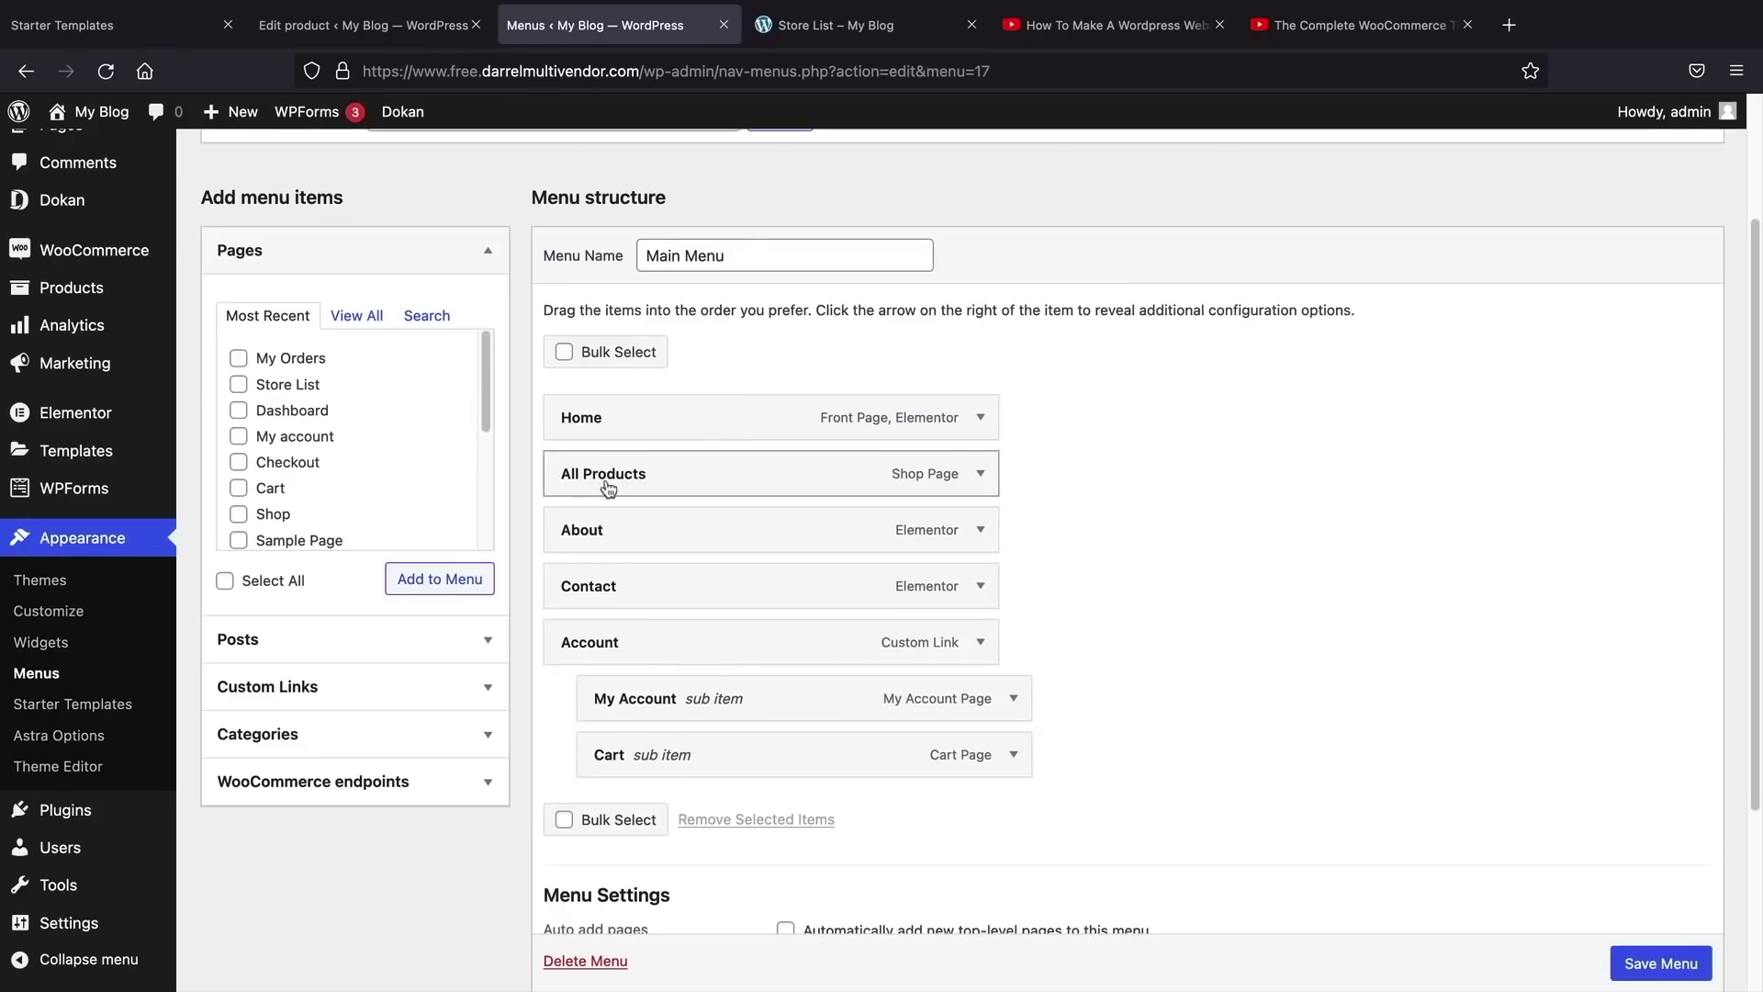
Step: Add the My account and Store List pages to the Main Menu
click(357, 318)
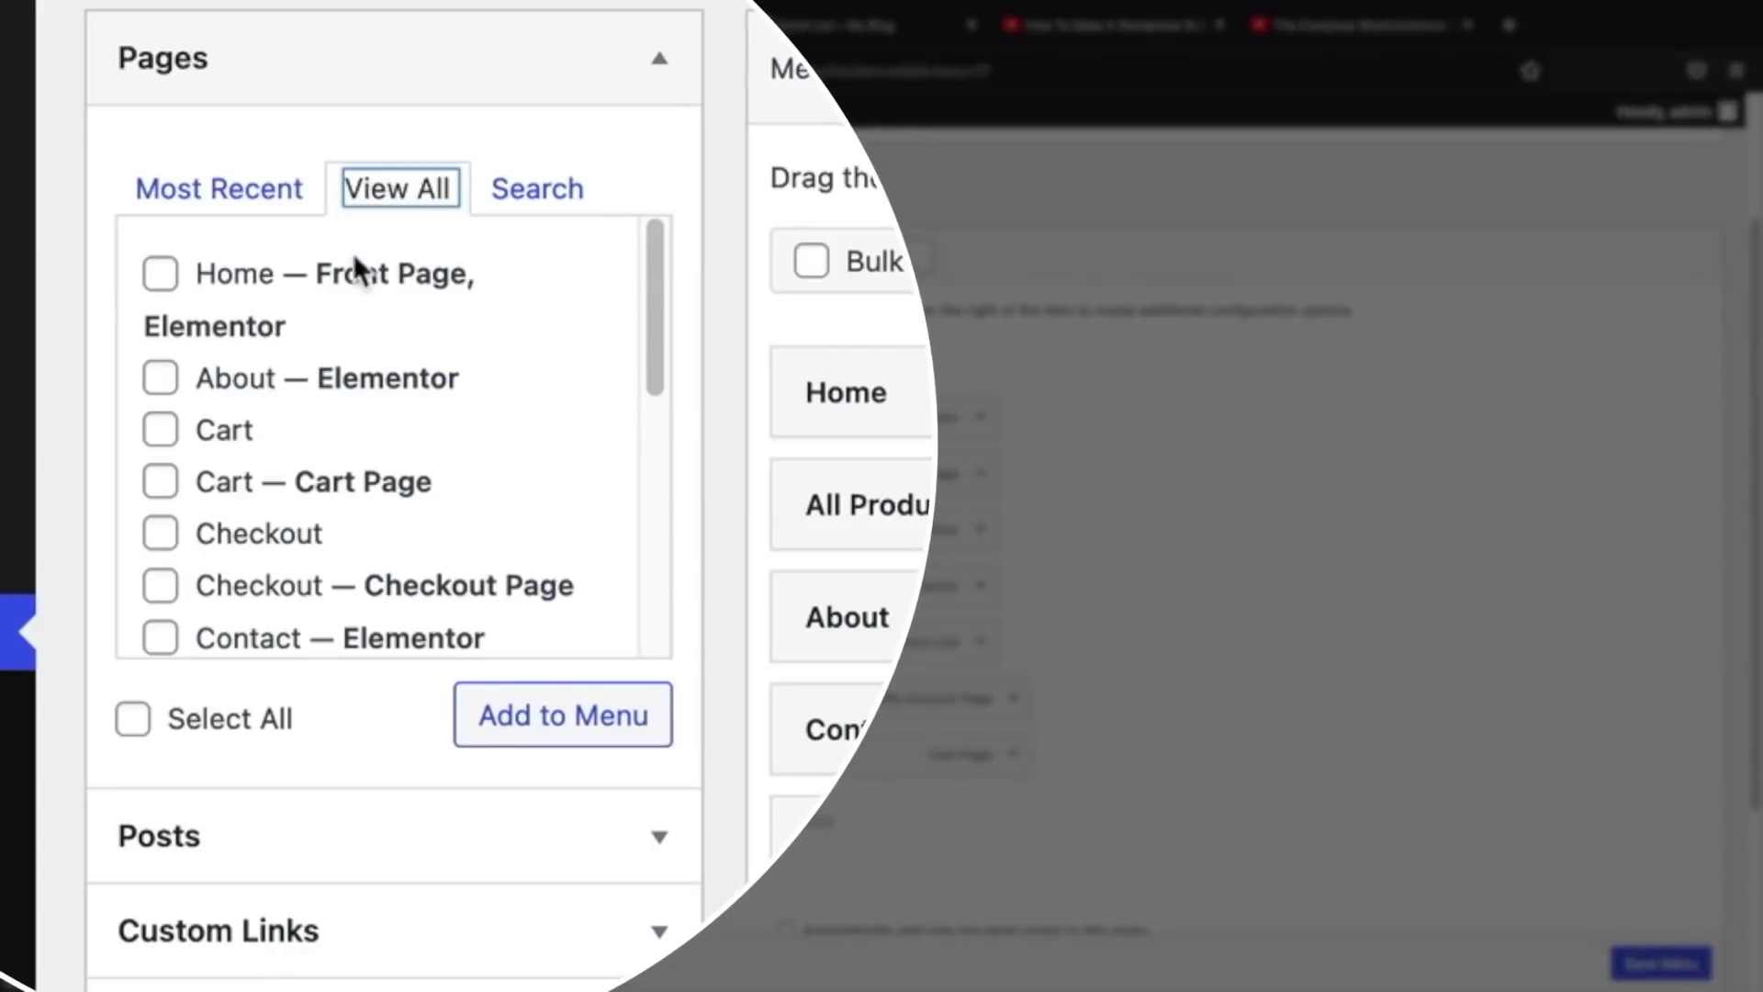
scroll(350, 370, down, 5)
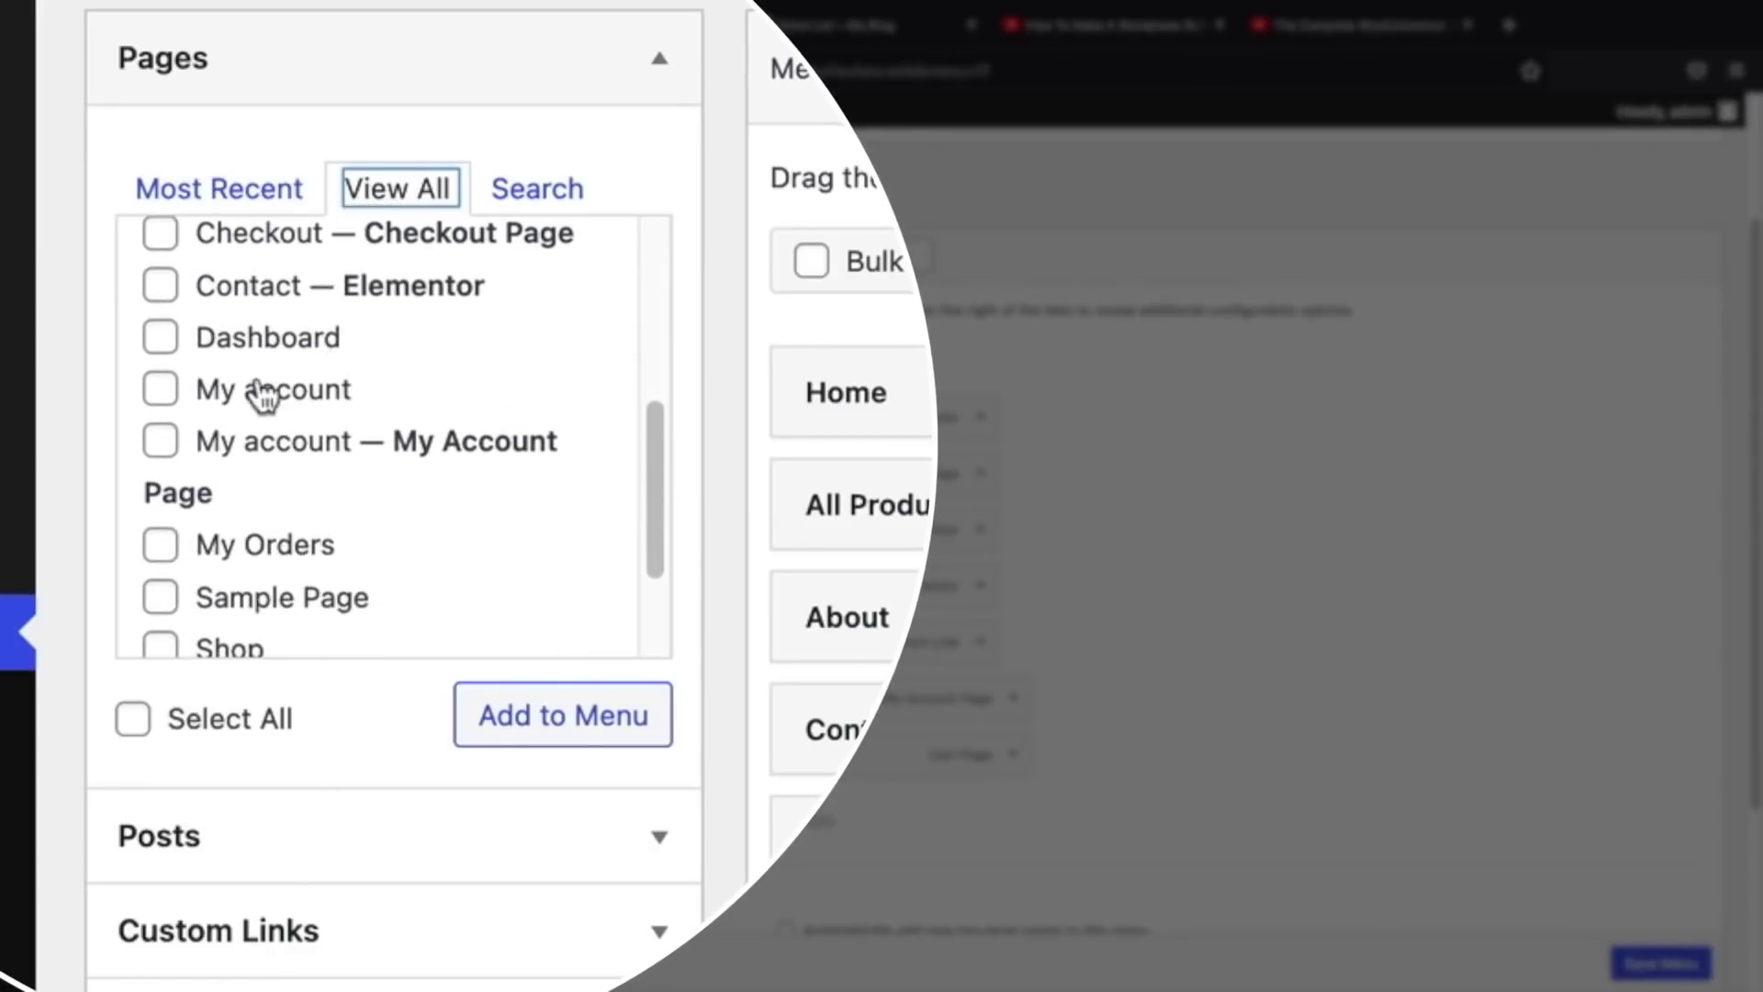
click(161, 442)
scroll(237, 468, down, 3)
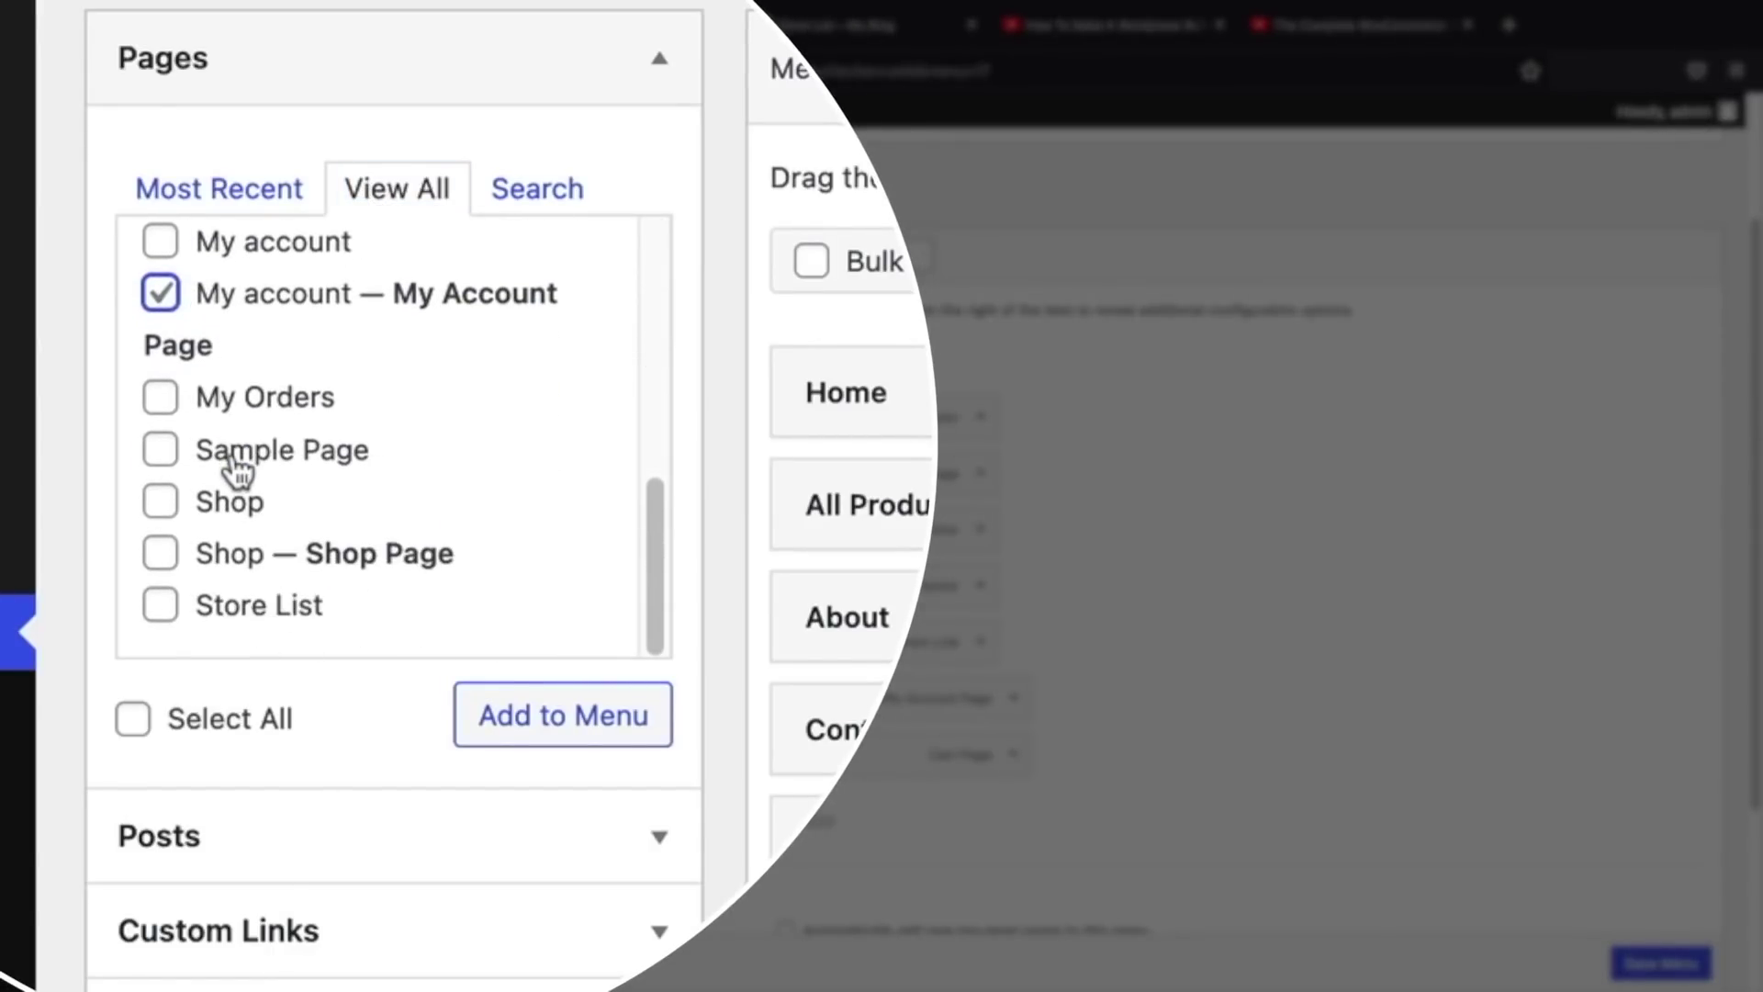
click(149, 625)
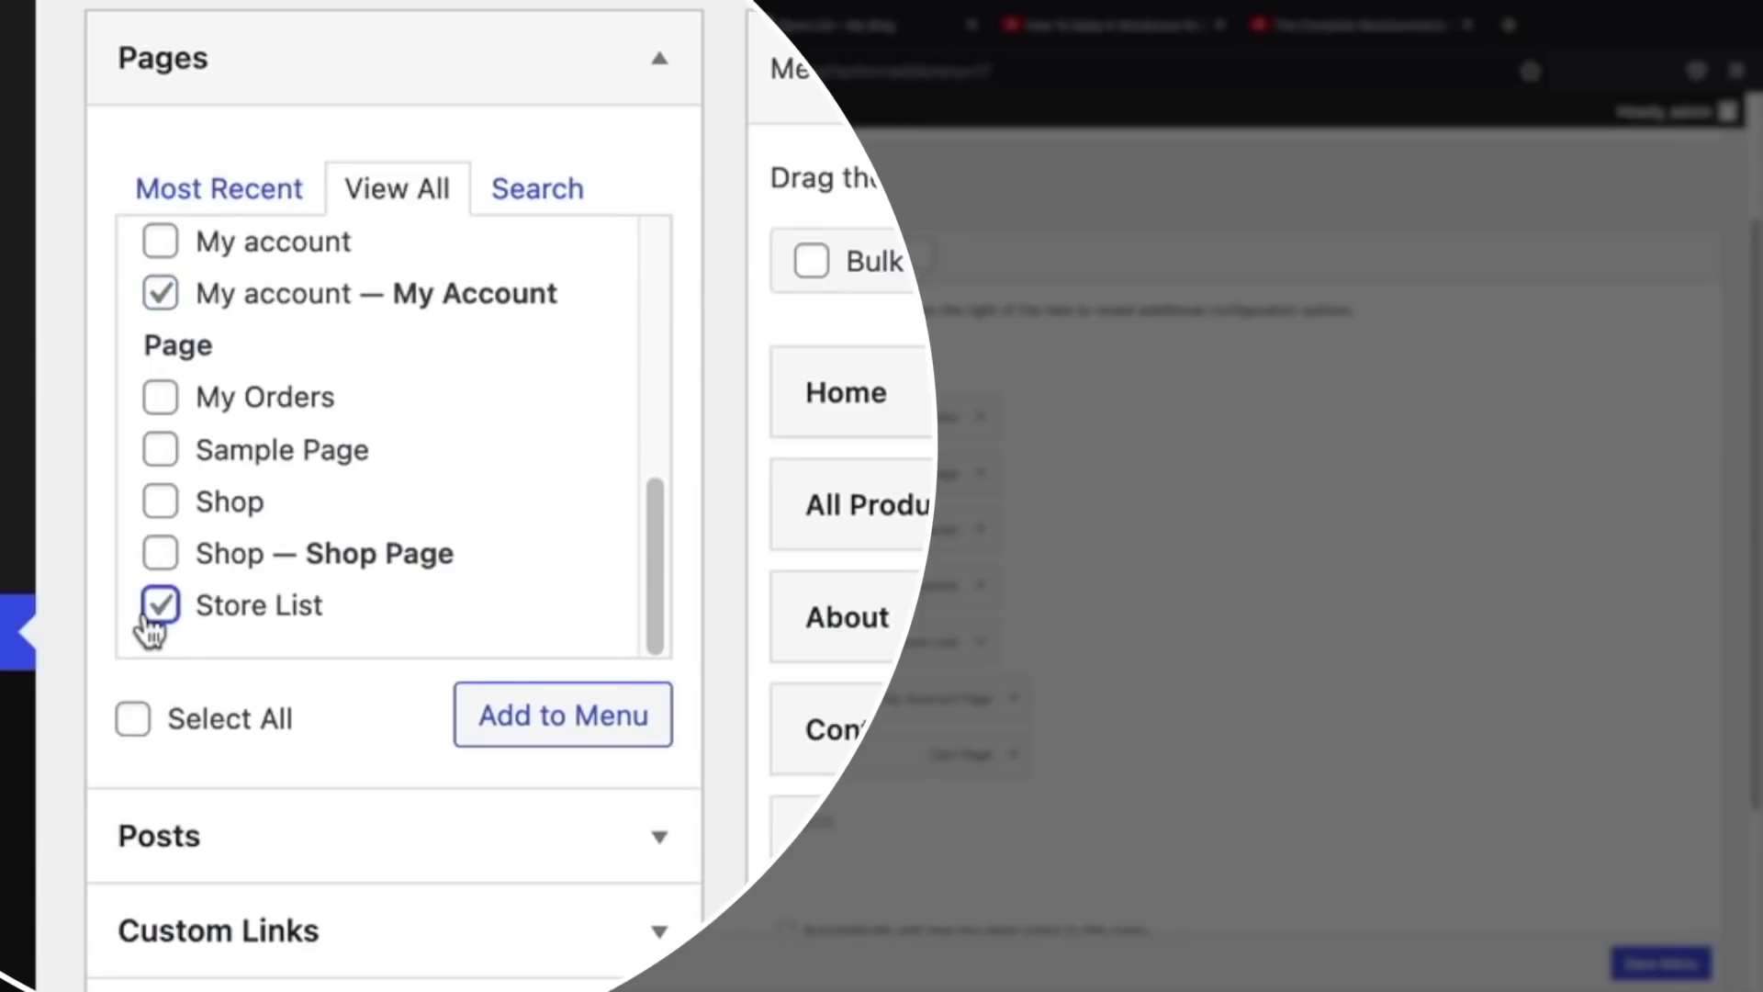
click(542, 734)
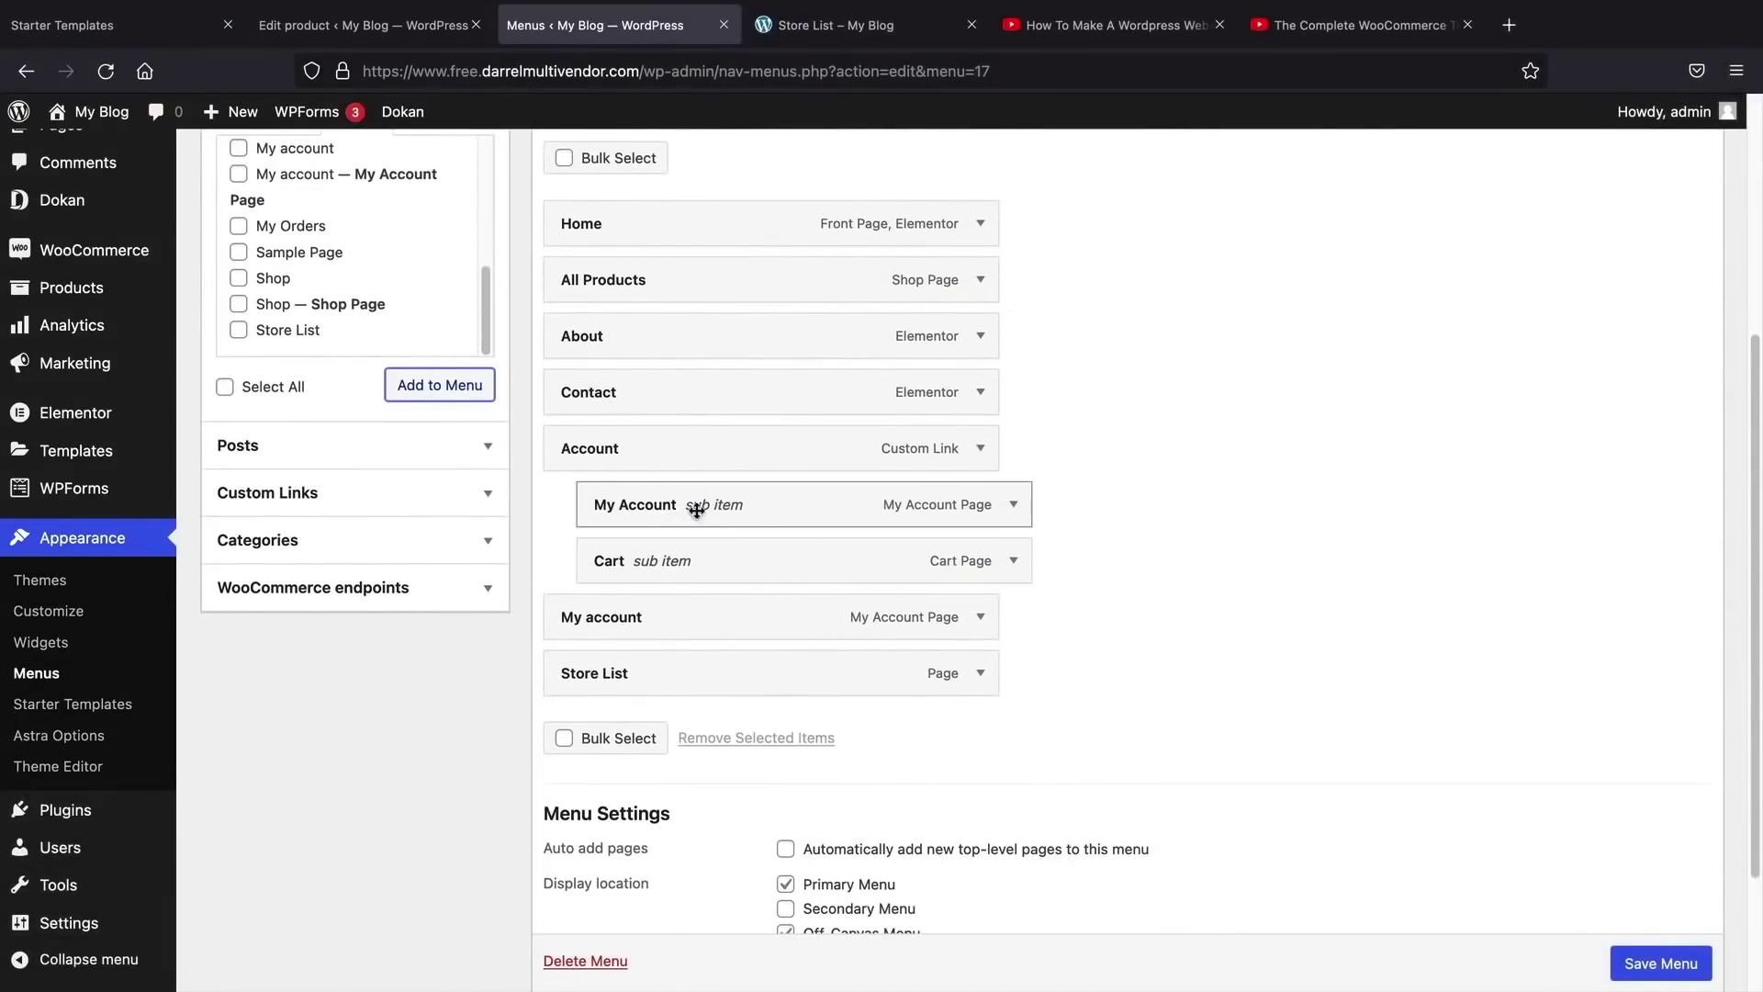
Step: Remove the Account and old My Account items and nest Cart under My account
click(981, 451)
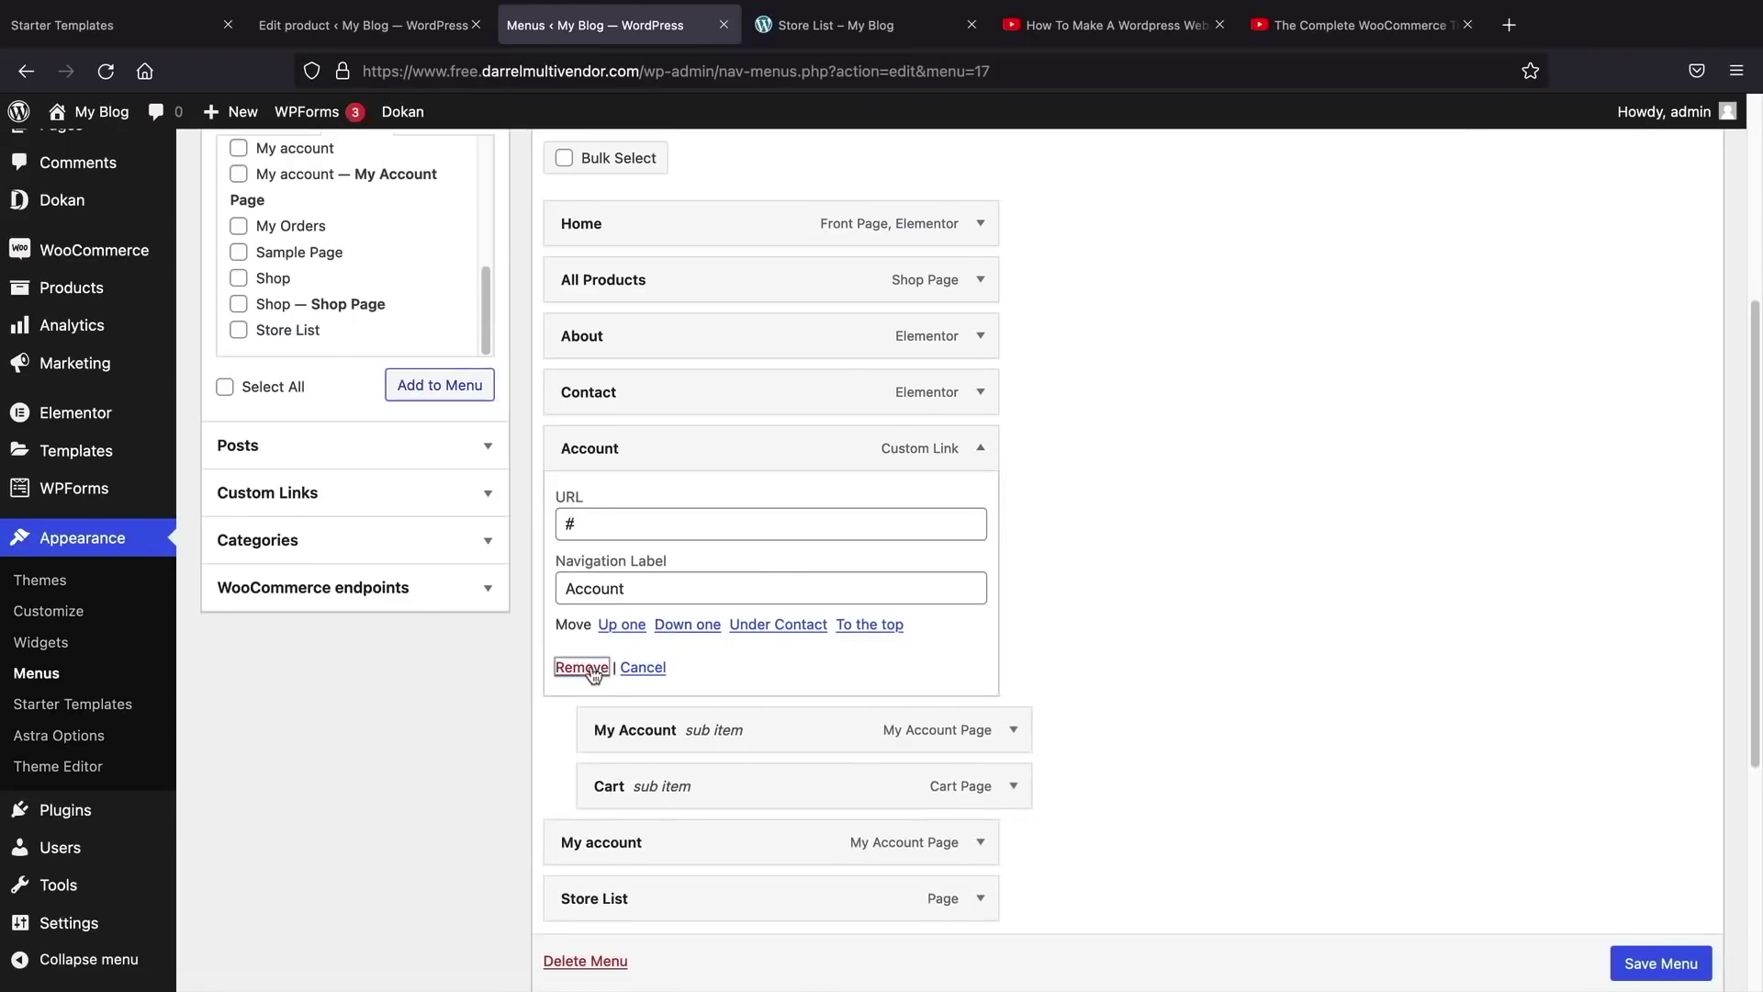
click(583, 669)
click(981, 448)
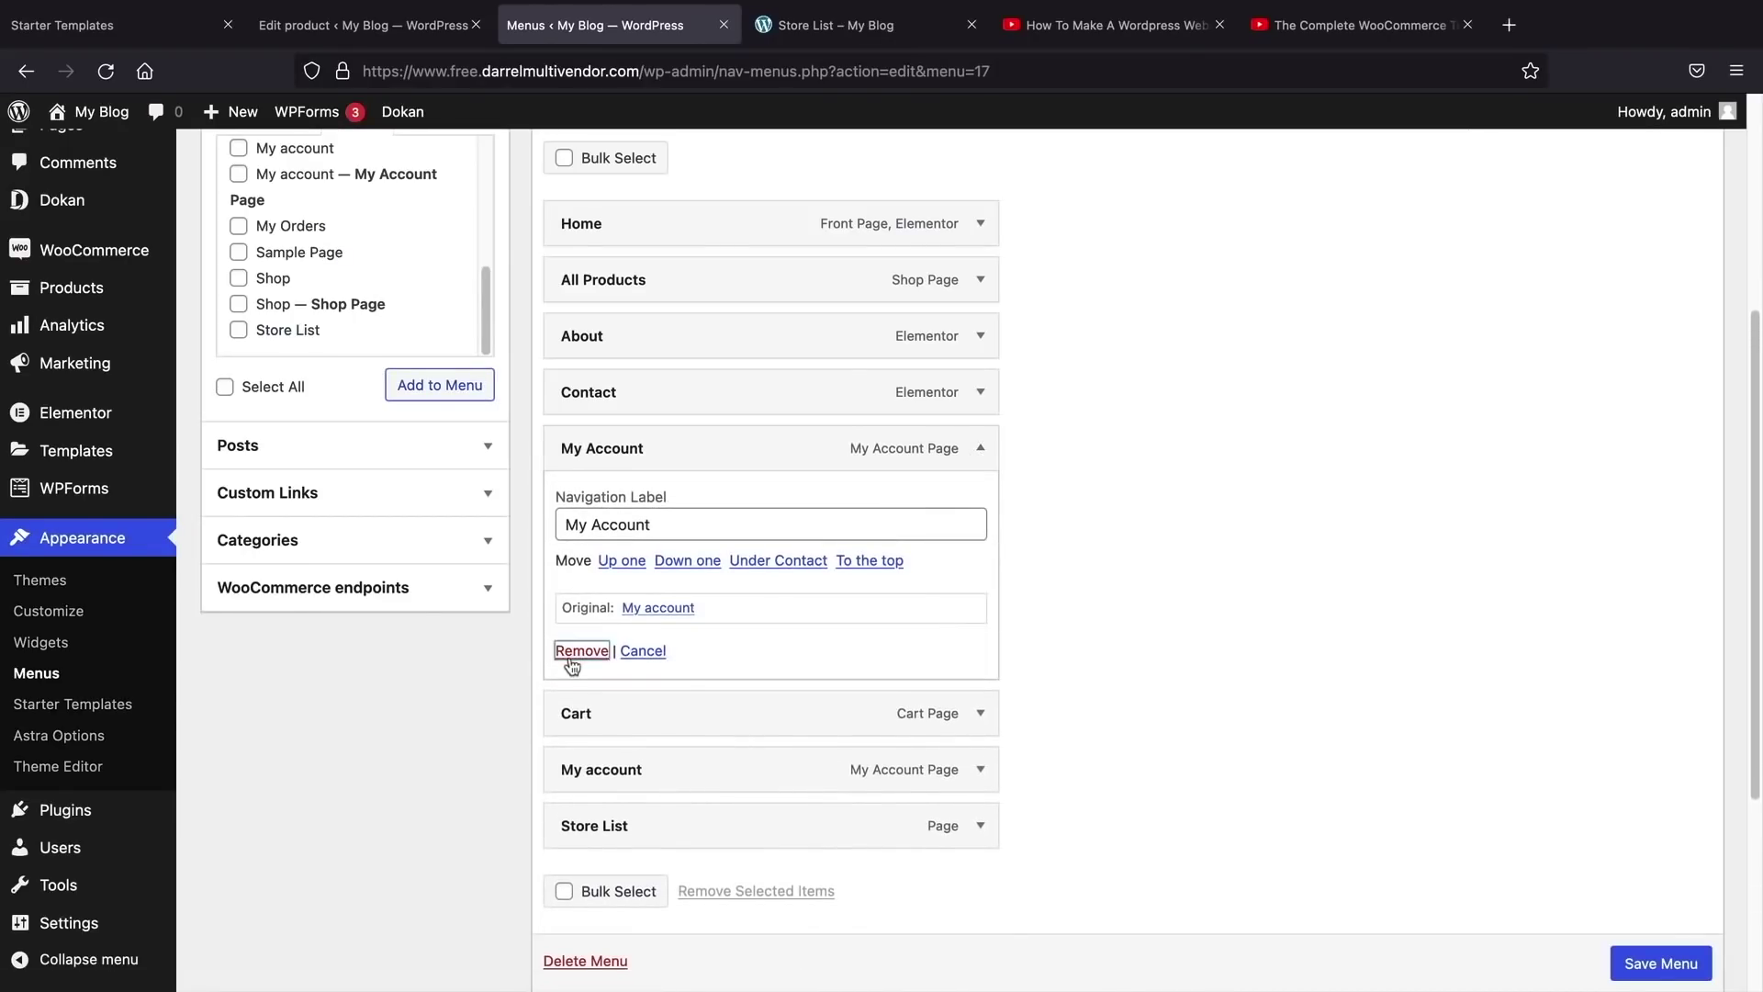
click(571, 653)
drag(643, 448, 696, 511)
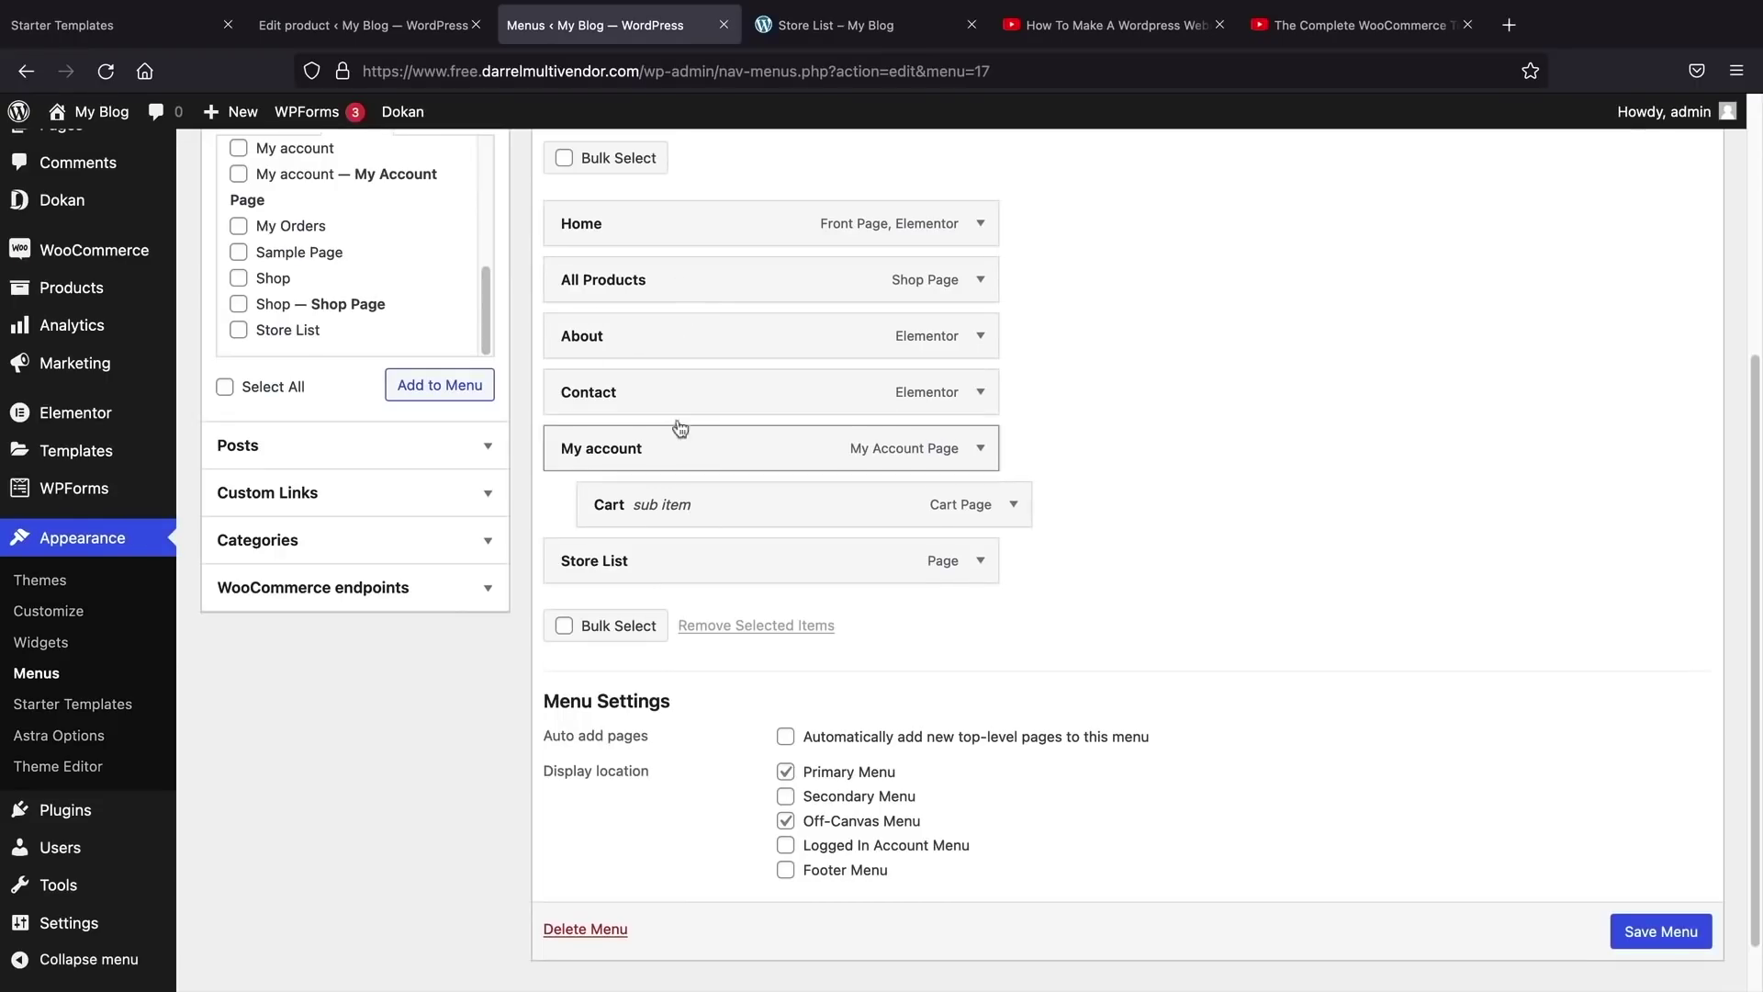
Step: Relabel the Store List item 'Vendors' and save the menu
click(981, 561)
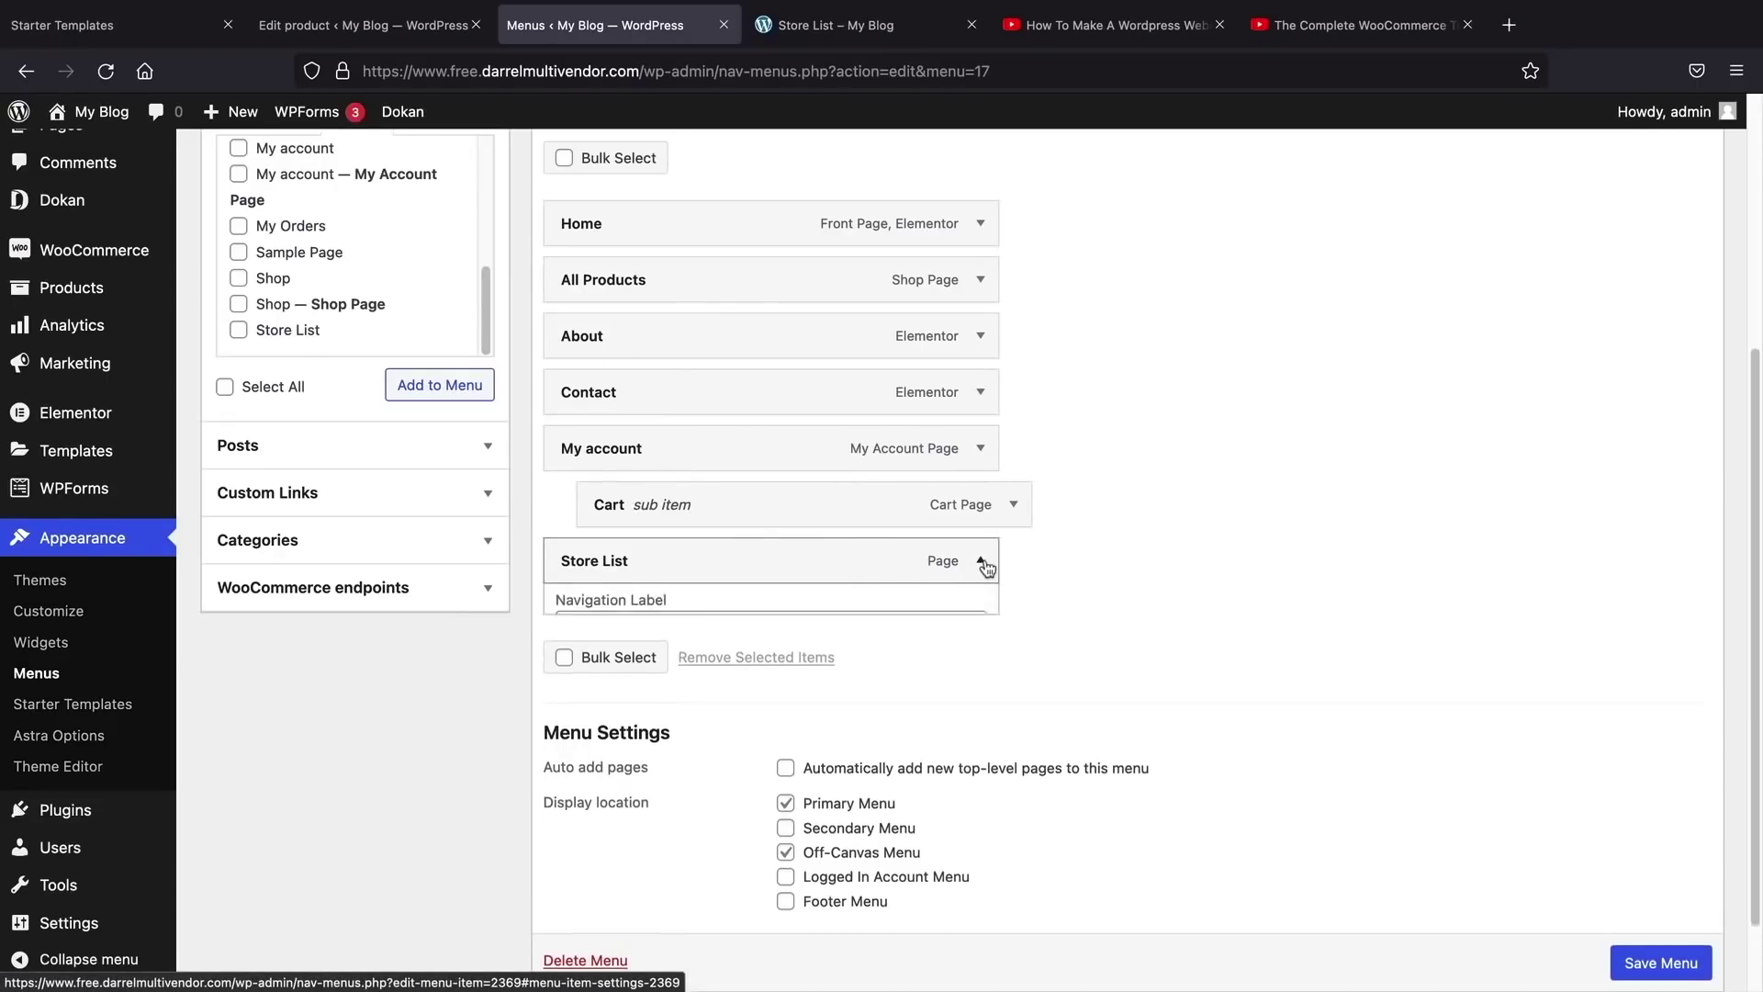
drag(635, 638, 386, 618)
text(Vendors)
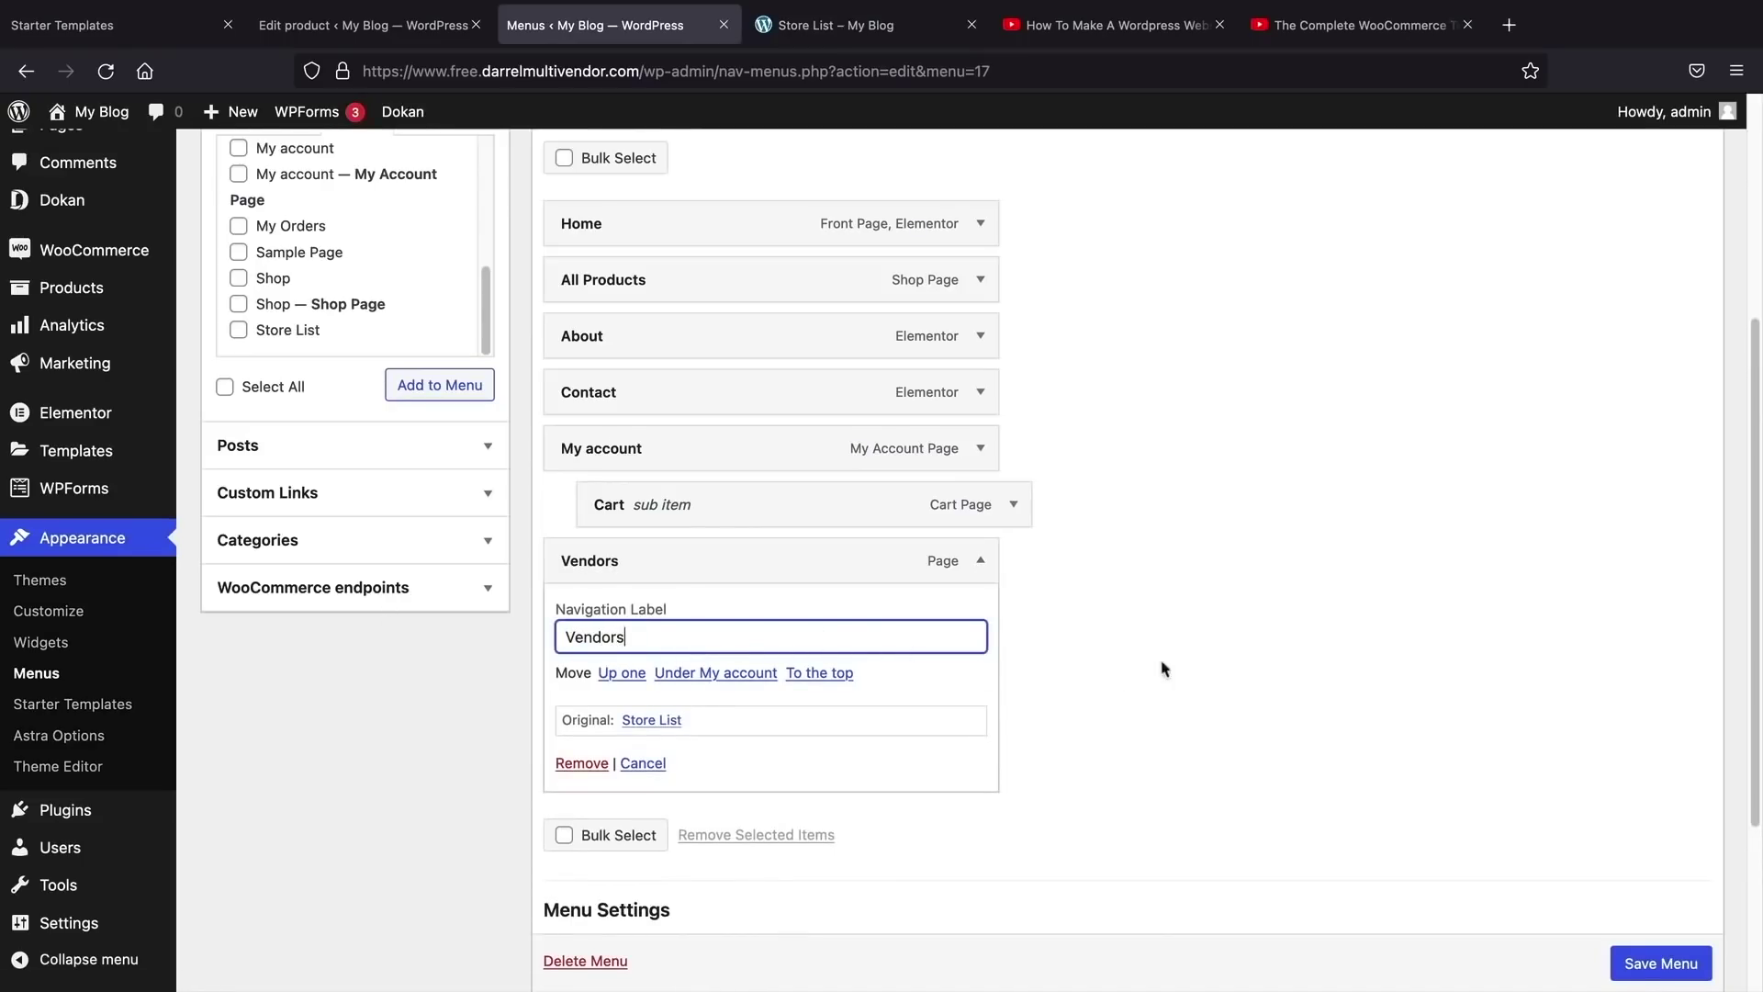
click(1192, 659)
scroll(1141, 663, down, 3)
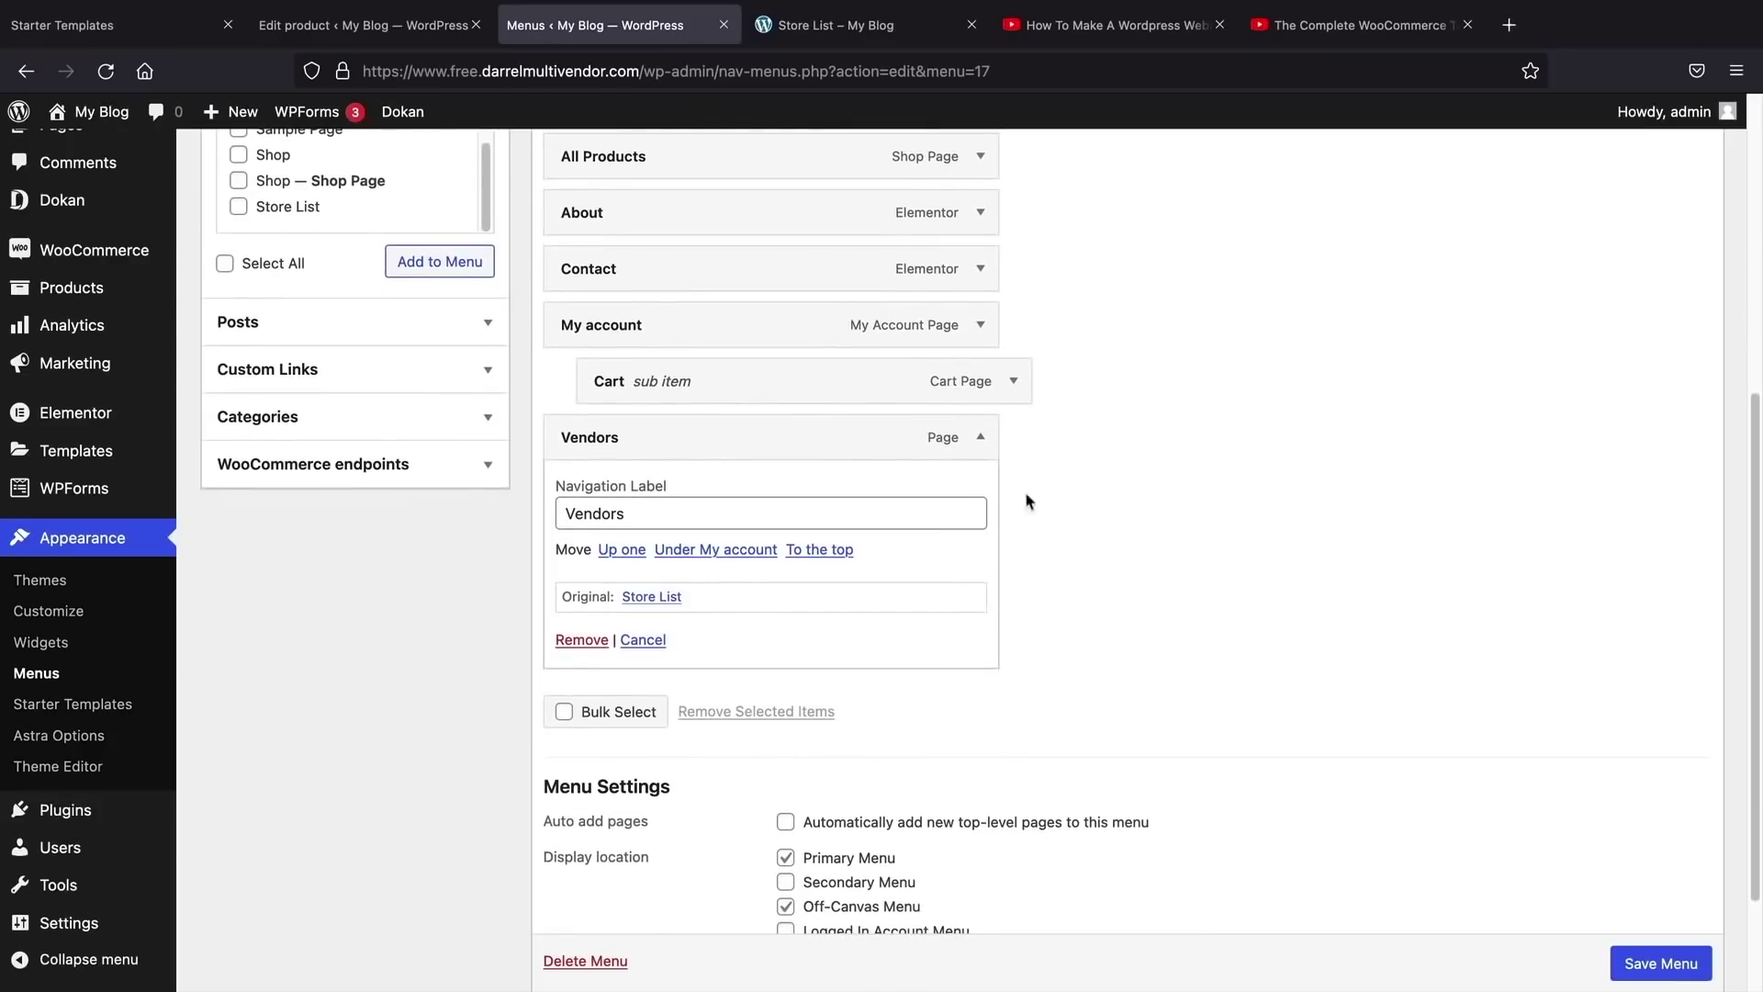
click(1664, 964)
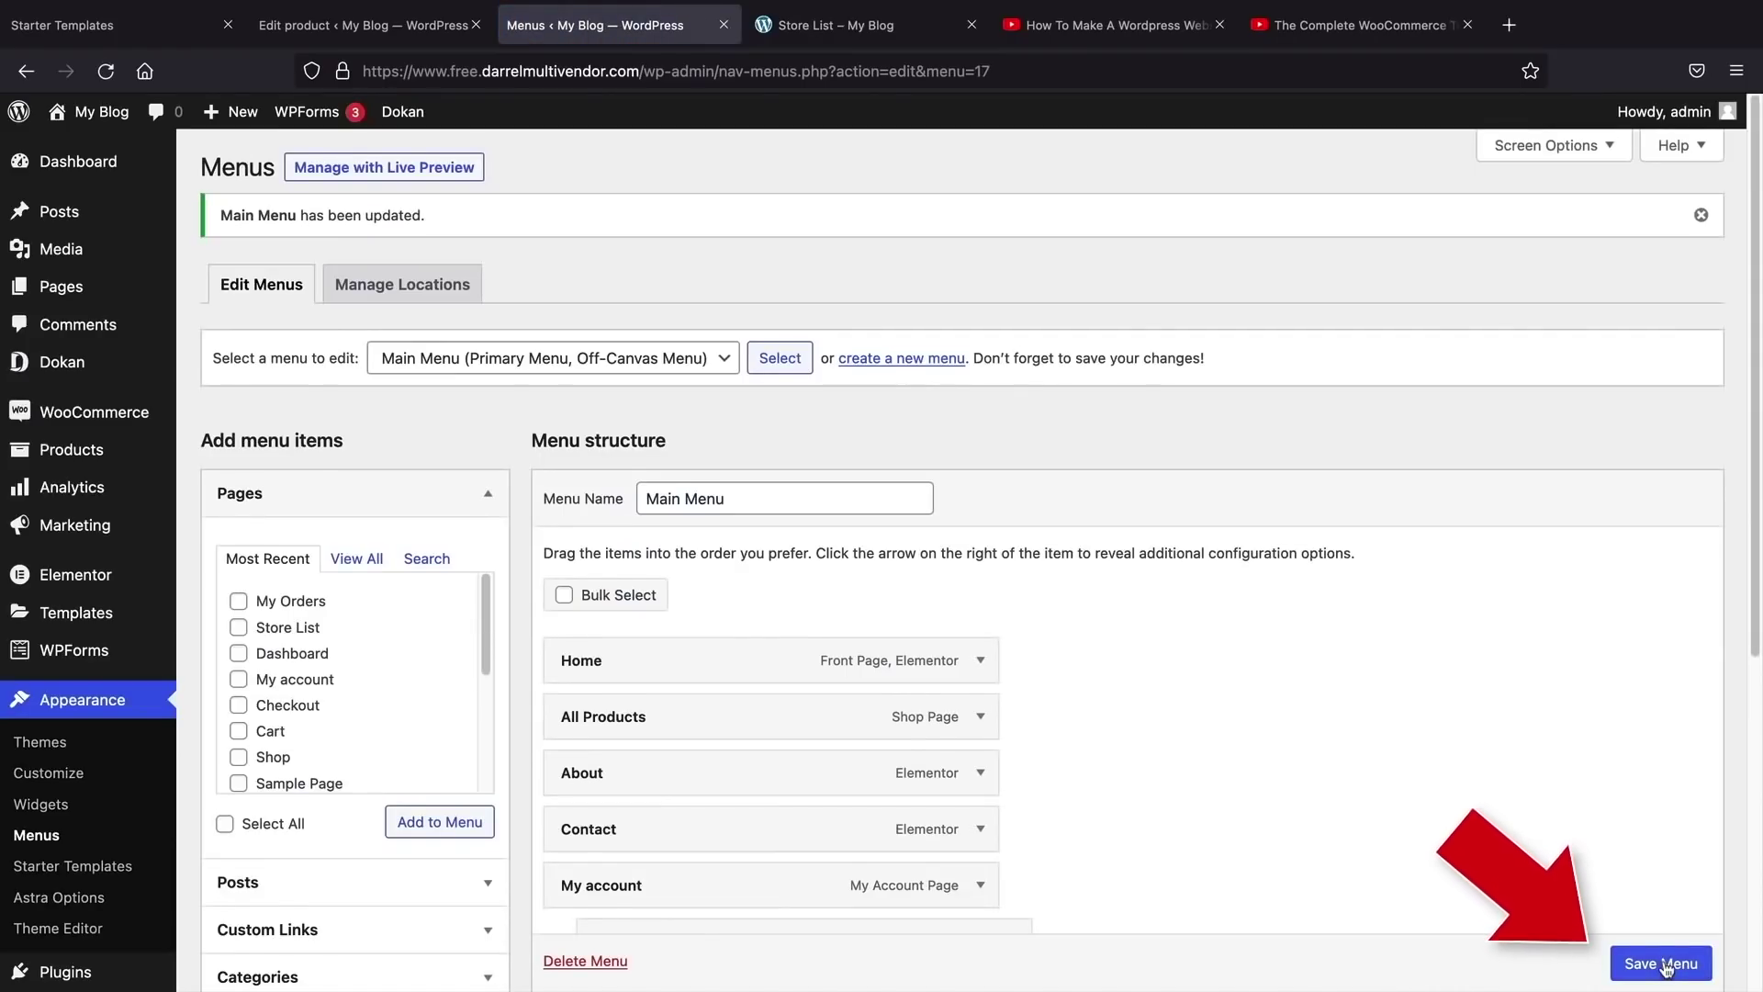
Step: Visit the live site and open the VENDORS store list
mouse_move(97, 112)
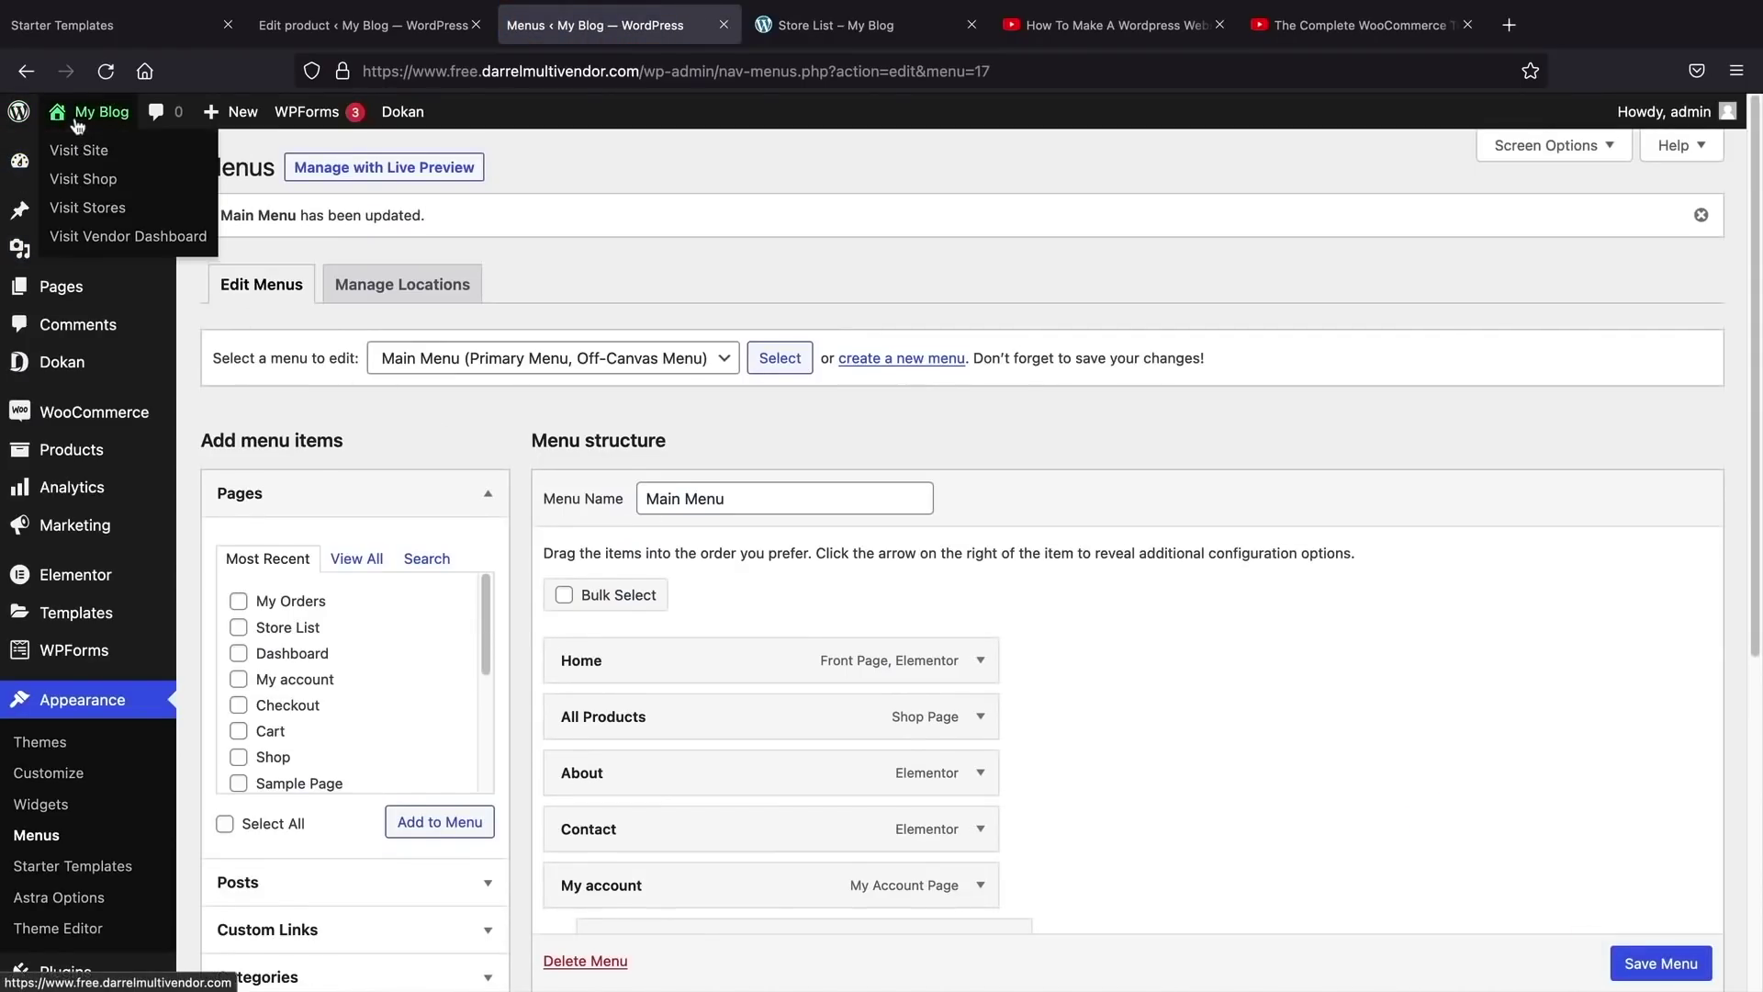
click(81, 154)
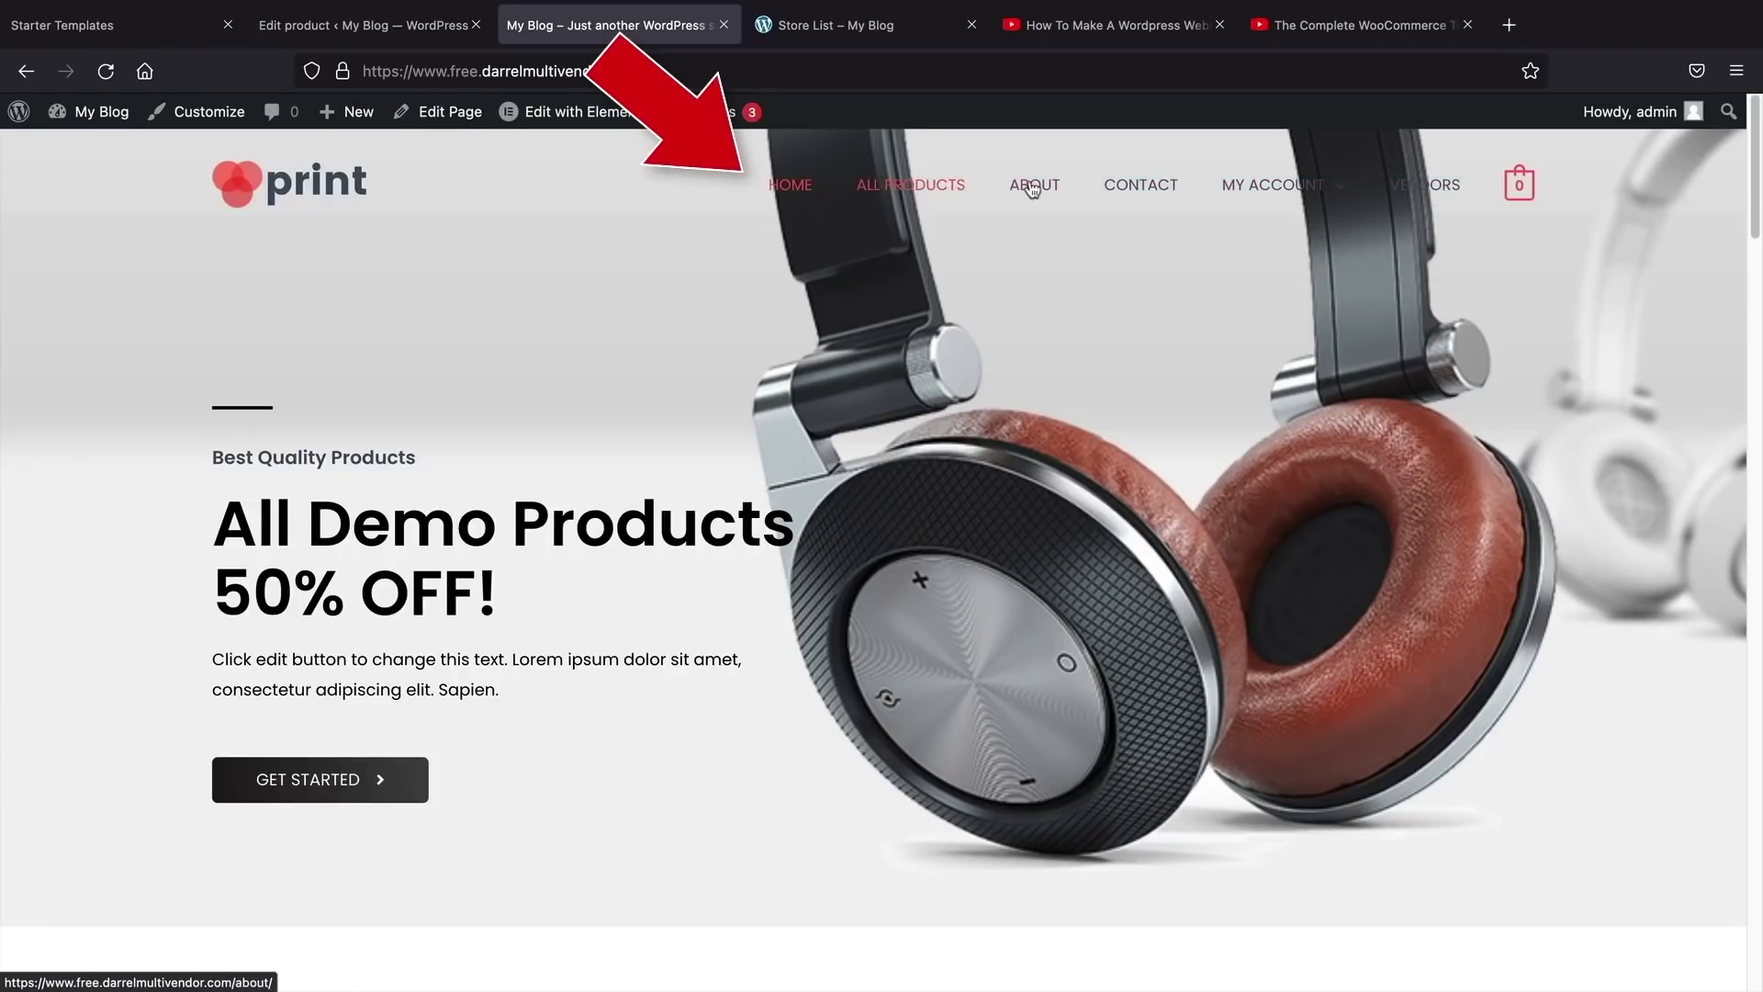
mouse_move(1267, 189)
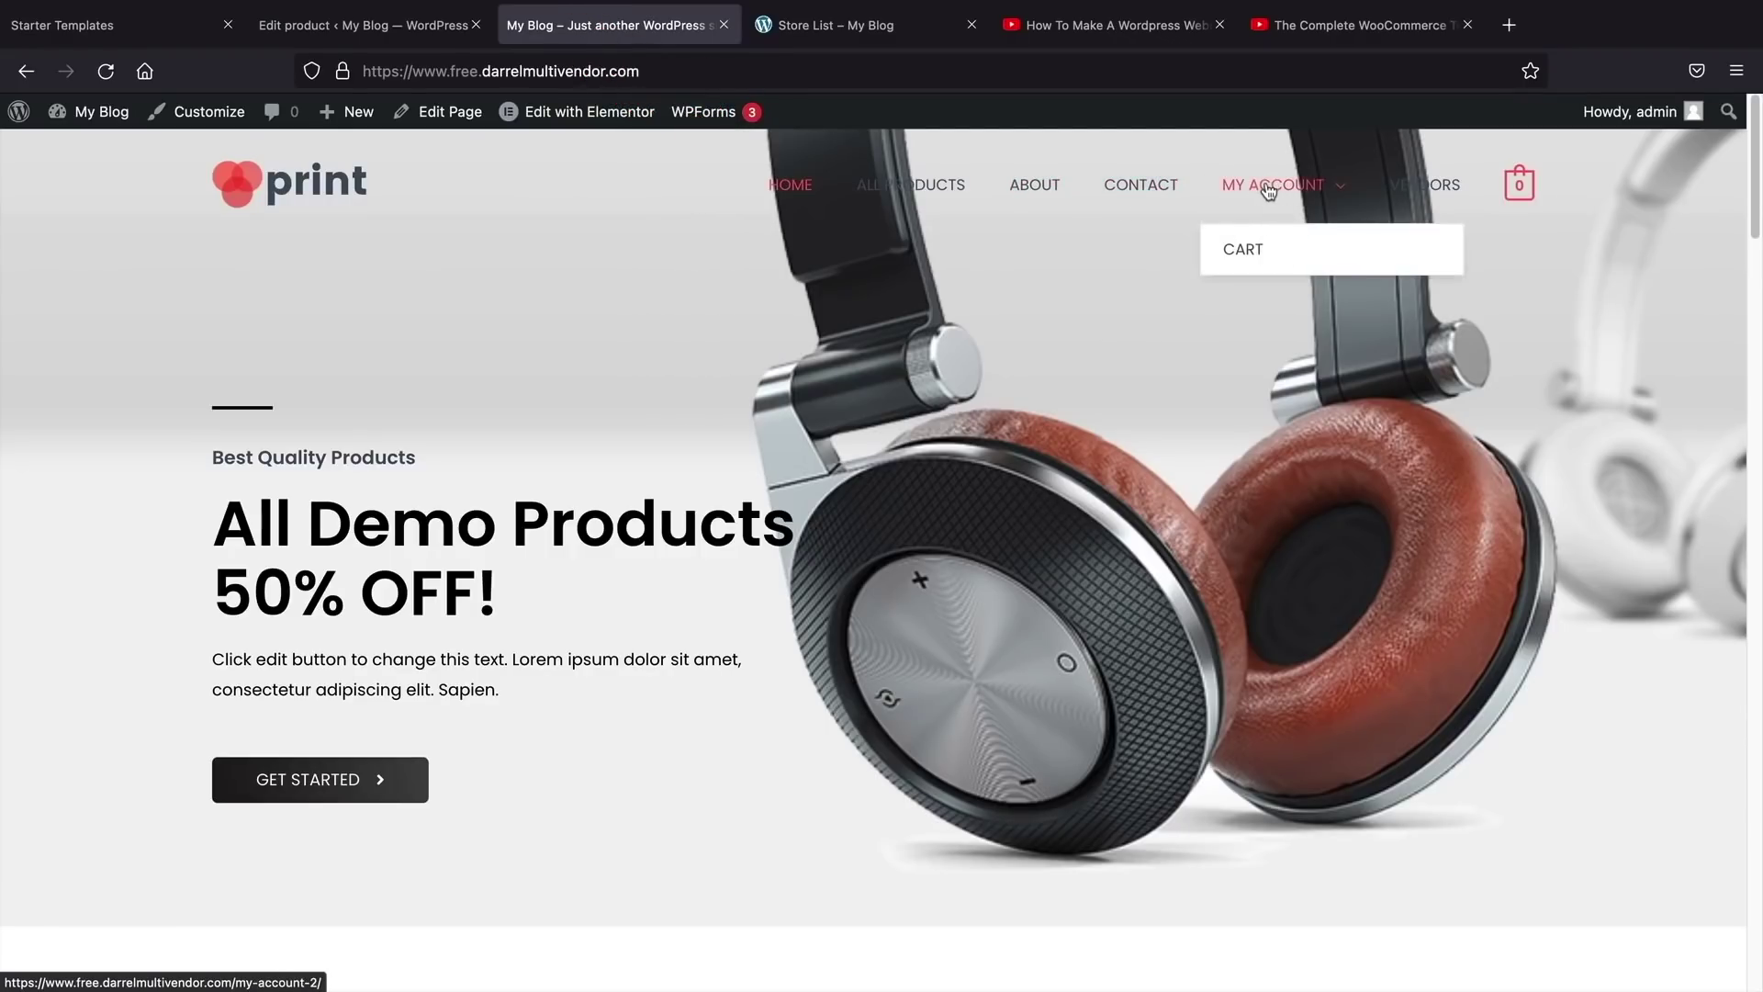
click(1440, 188)
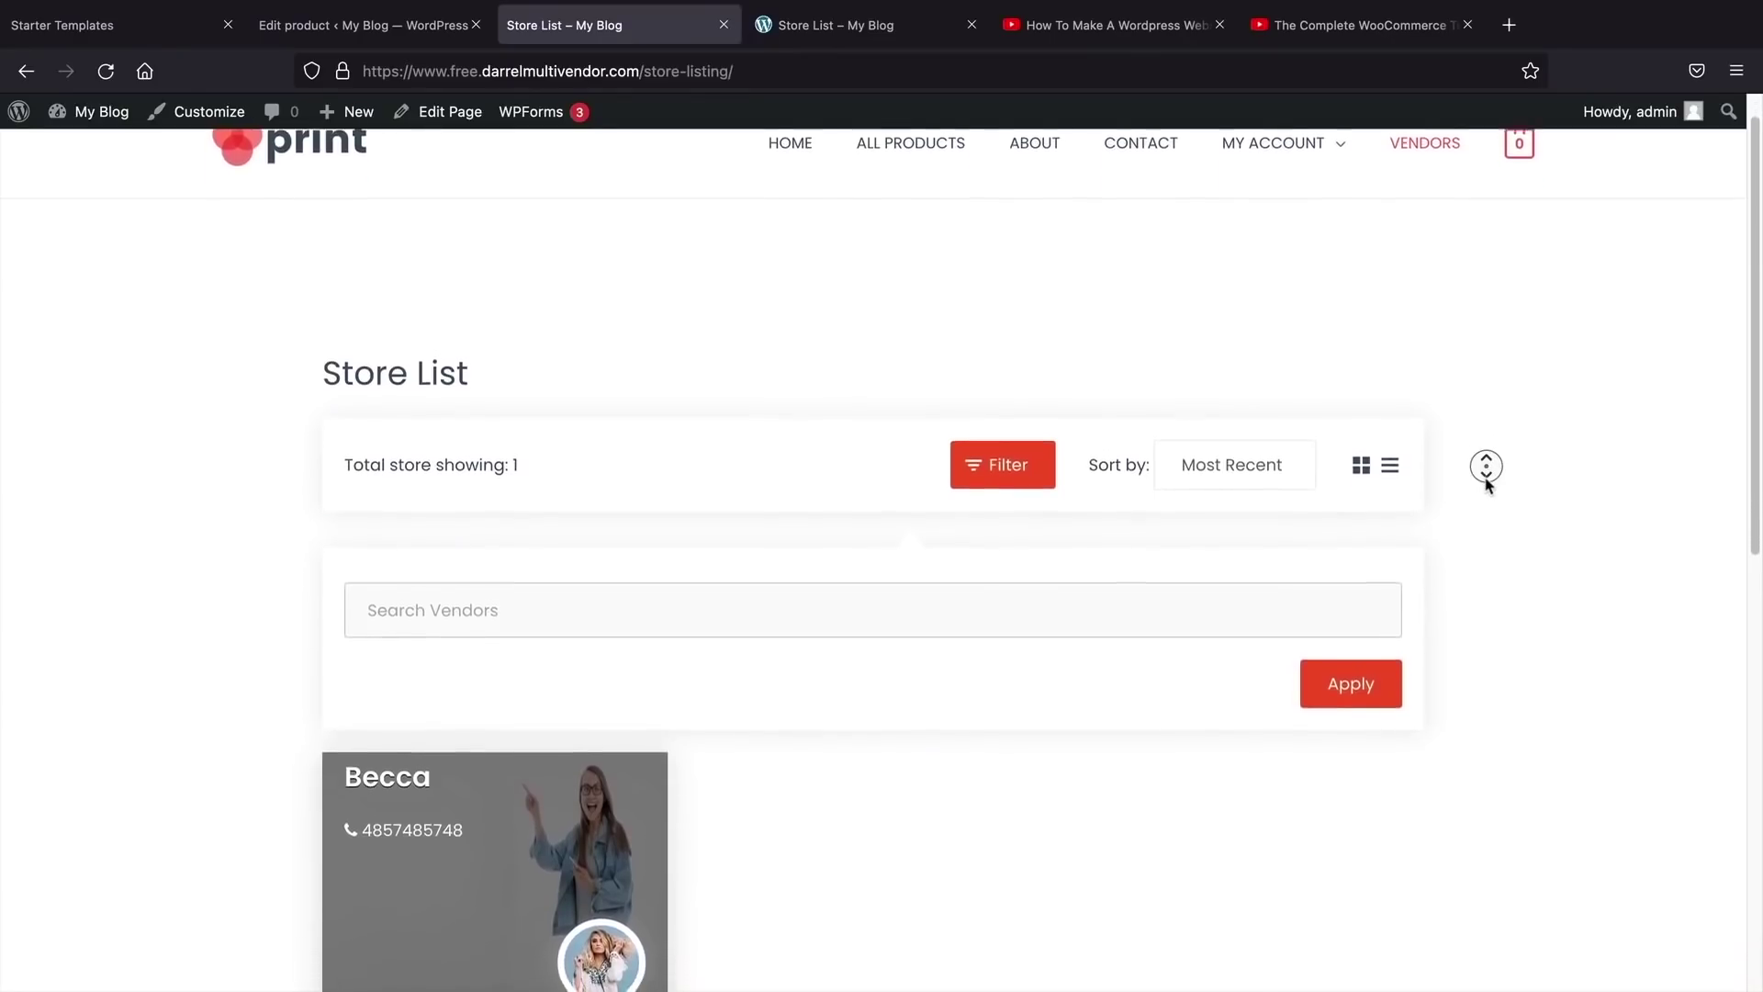
Step: Browse a vendor's storefront, then return to the admin Dashboard via My Blog
middle_click(1490, 492)
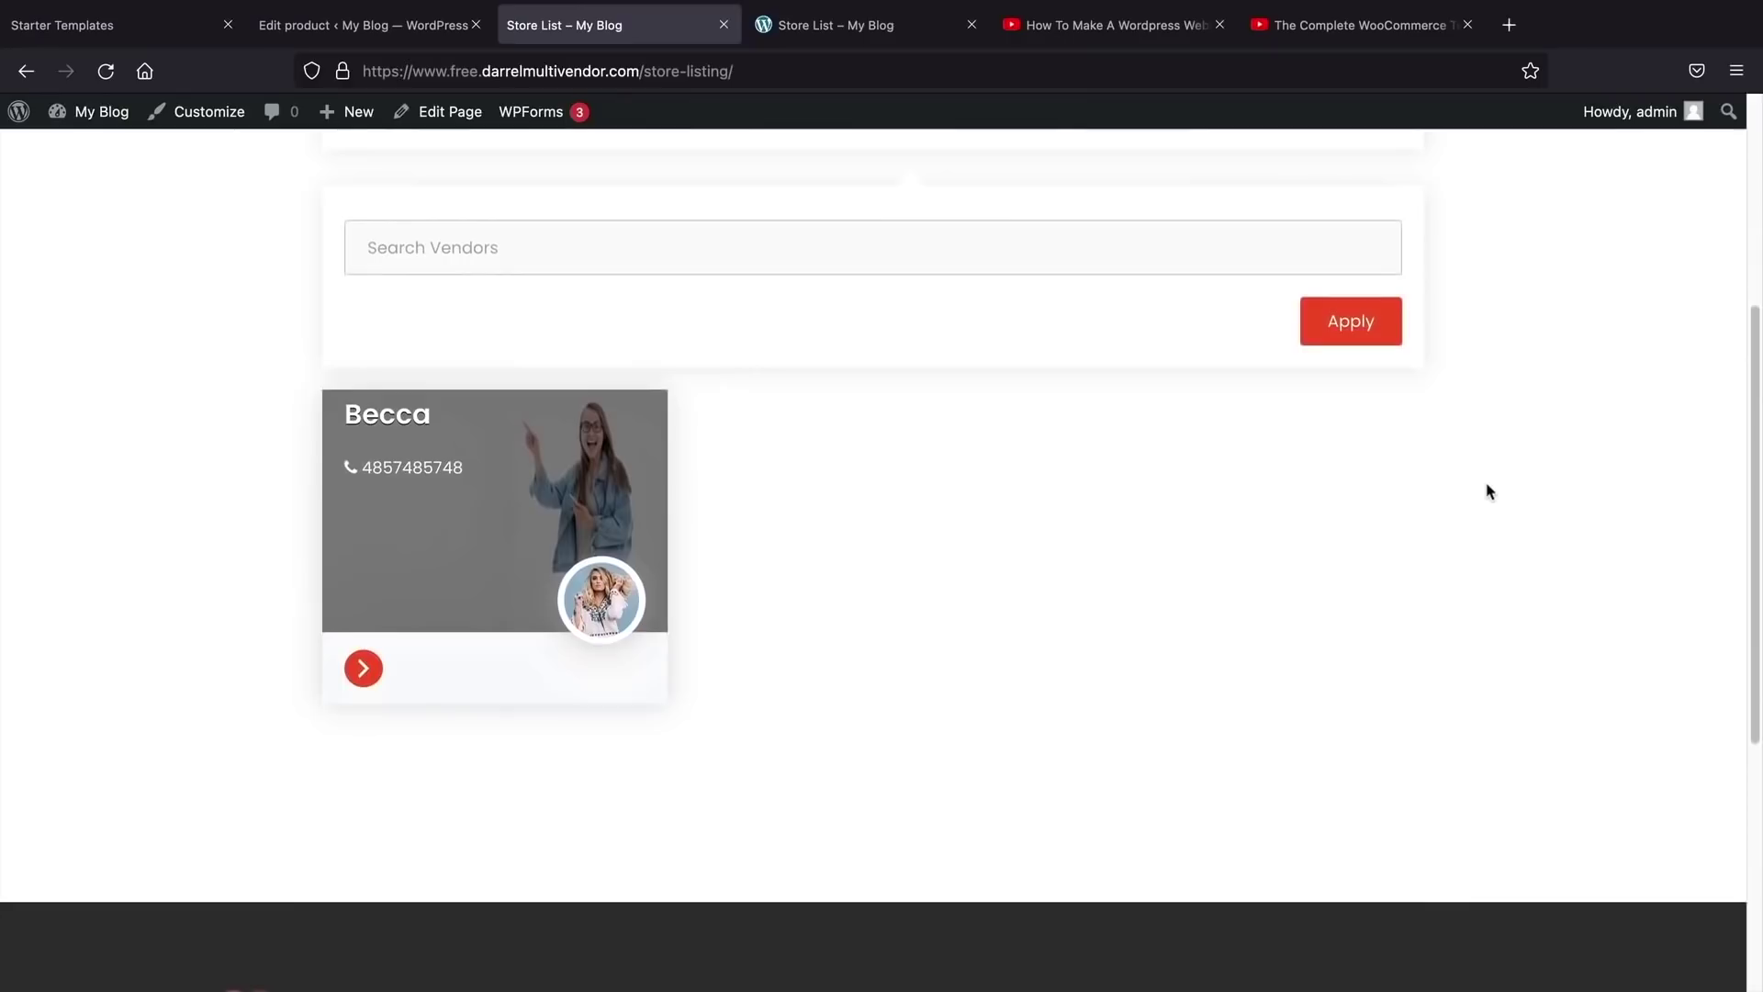
click(356, 669)
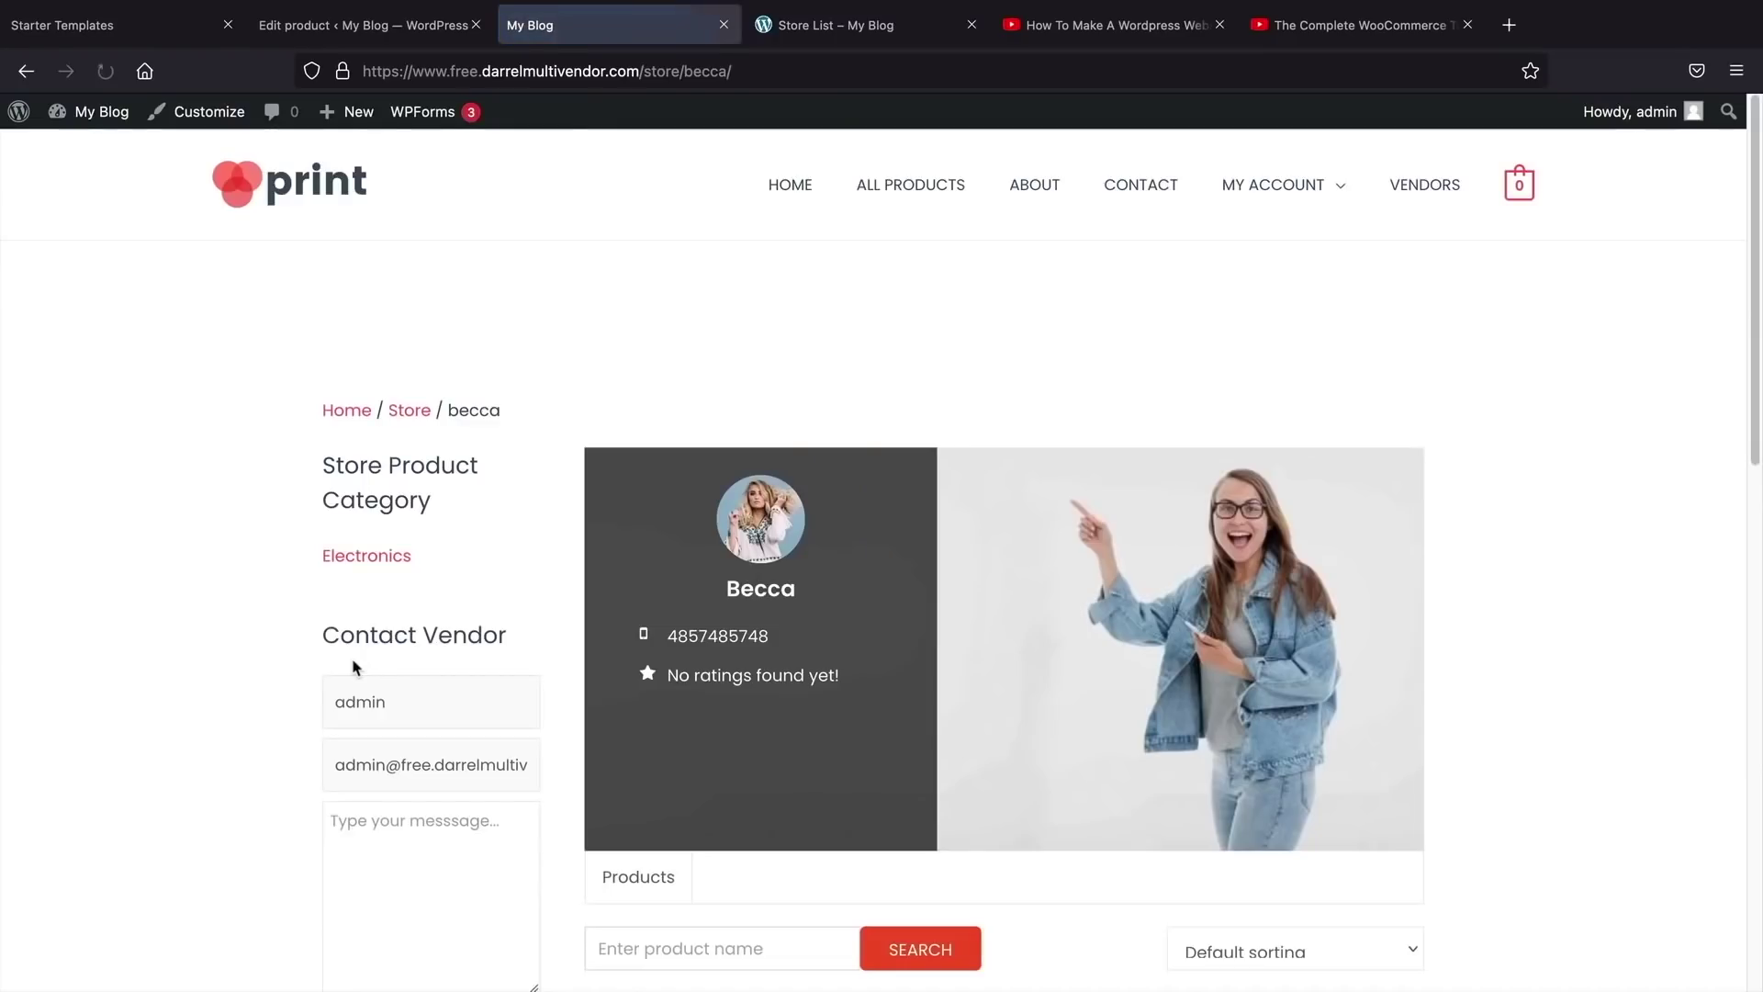
scroll(355, 666, down, 3)
scroll(352, 660, down, 3)
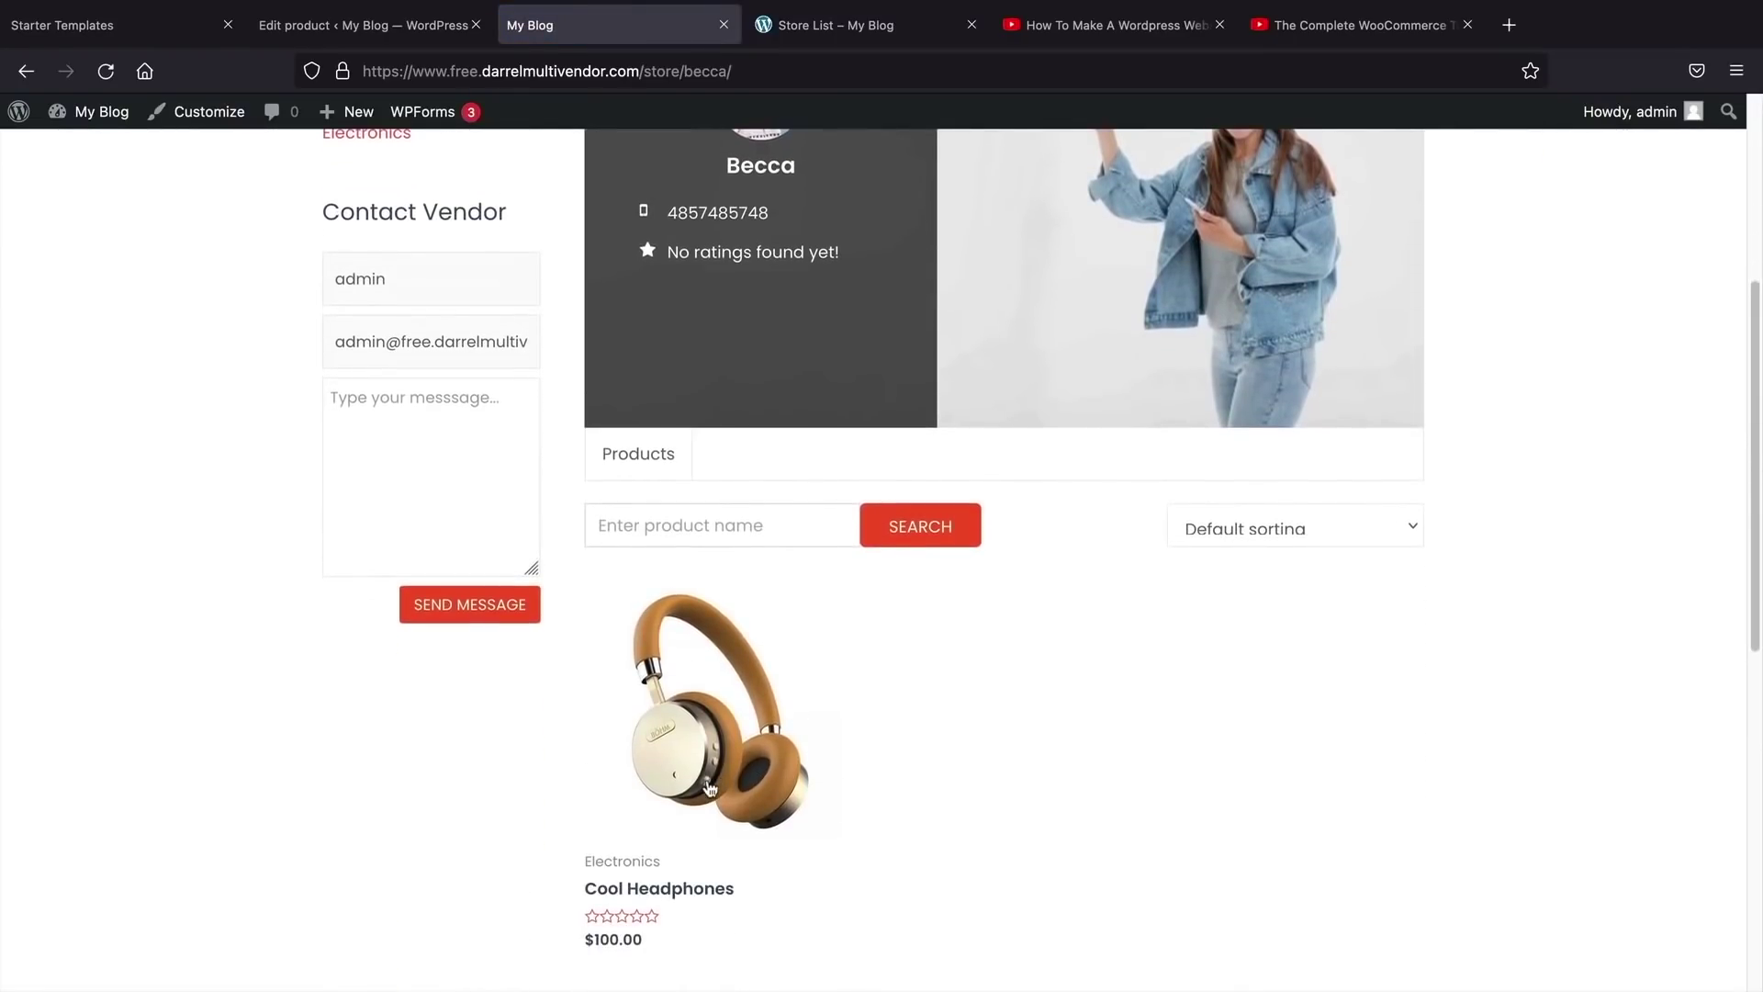
scroll(707, 777, up, 5)
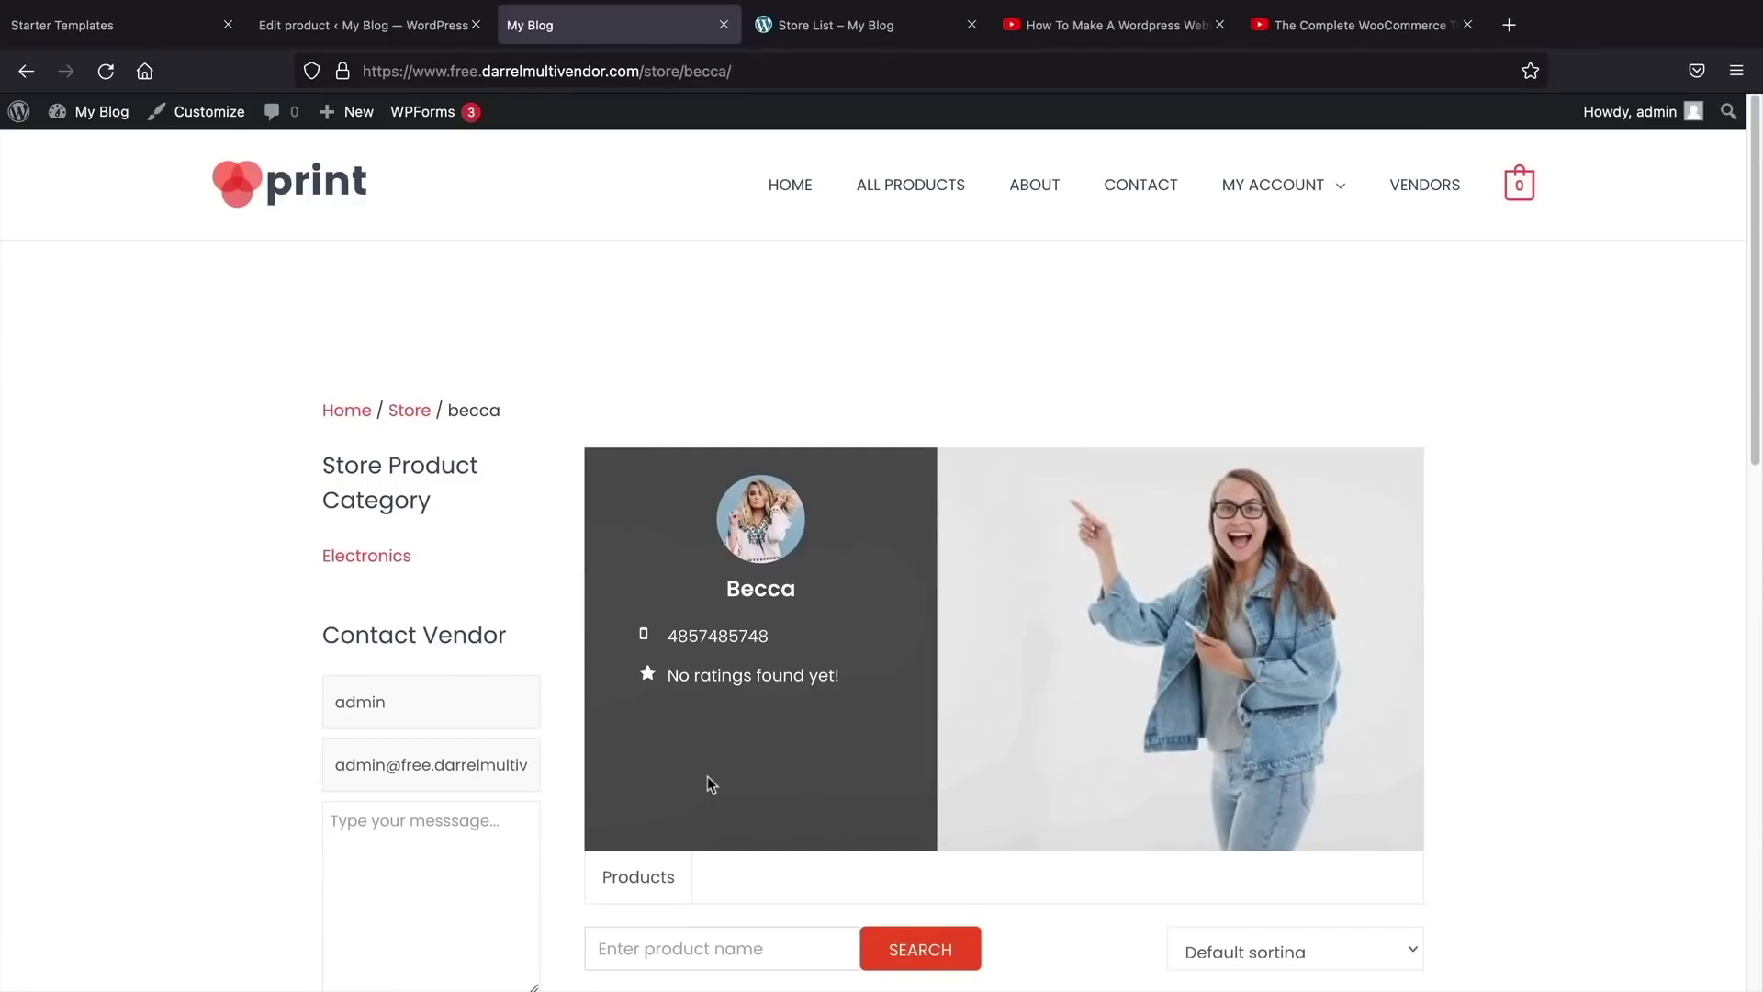
mouse_move(90, 111)
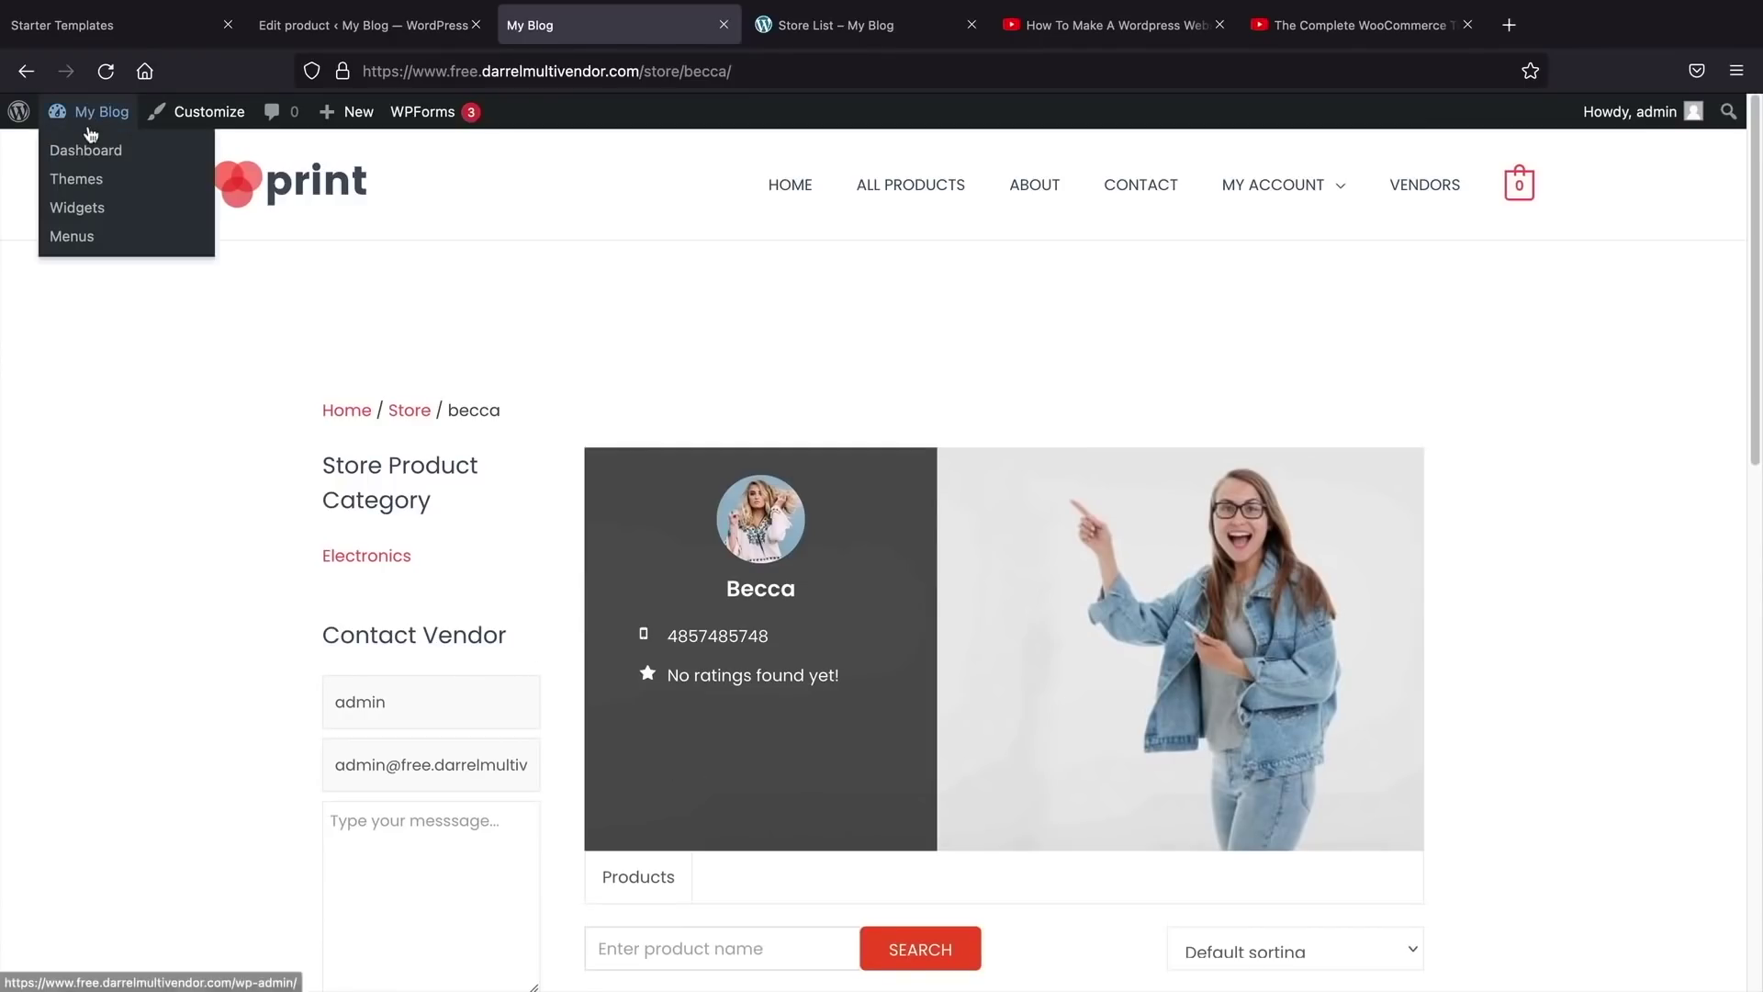
click(96, 152)
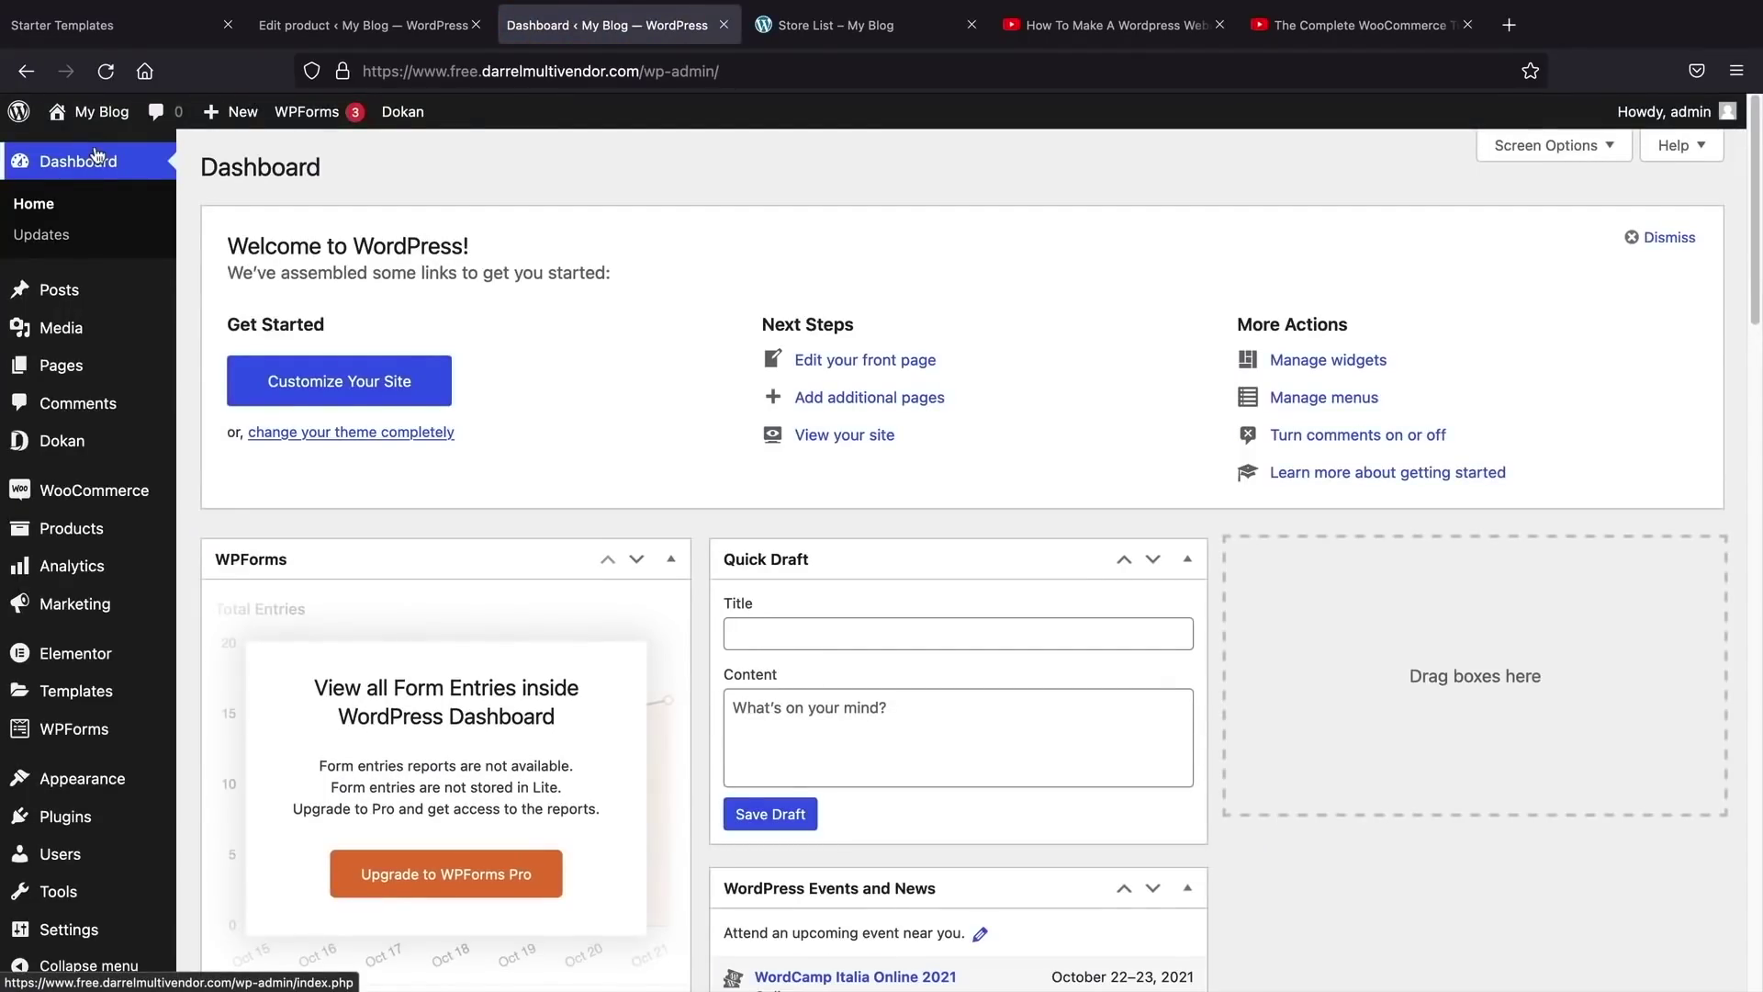
Step: Open Dokan Settings in the admin, glancing at the site homepage along the way
mouse_move(90, 445)
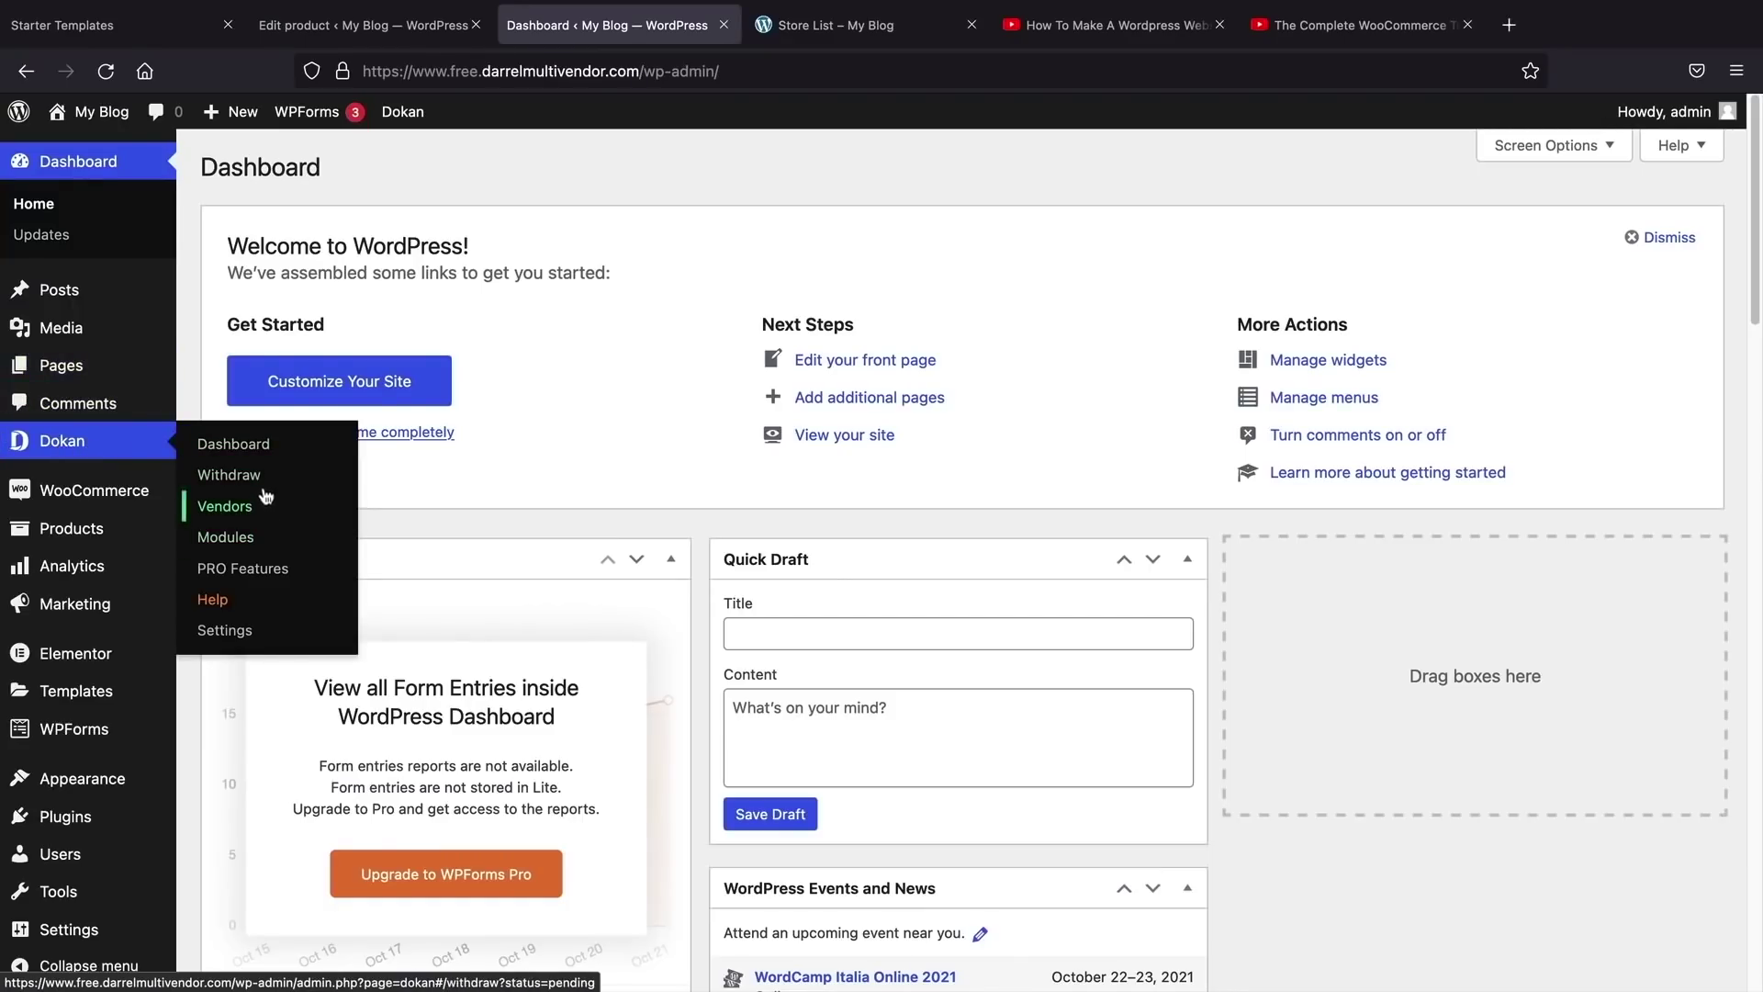
click(246, 634)
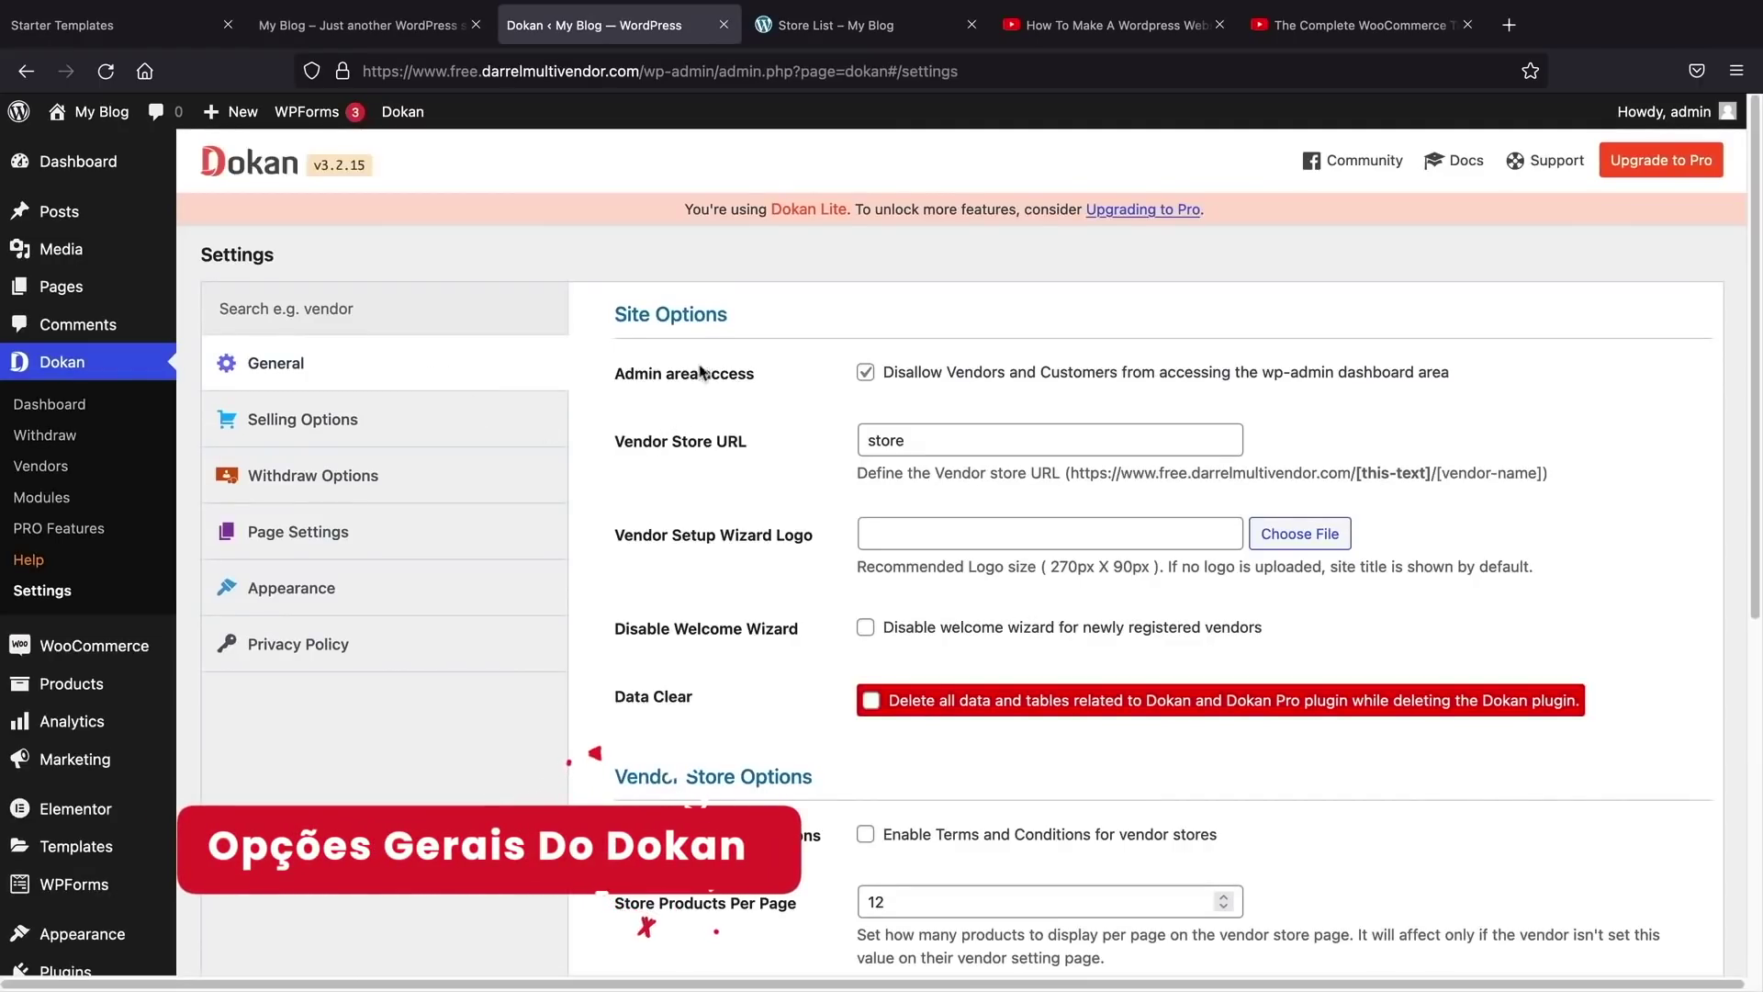
click(322, 33)
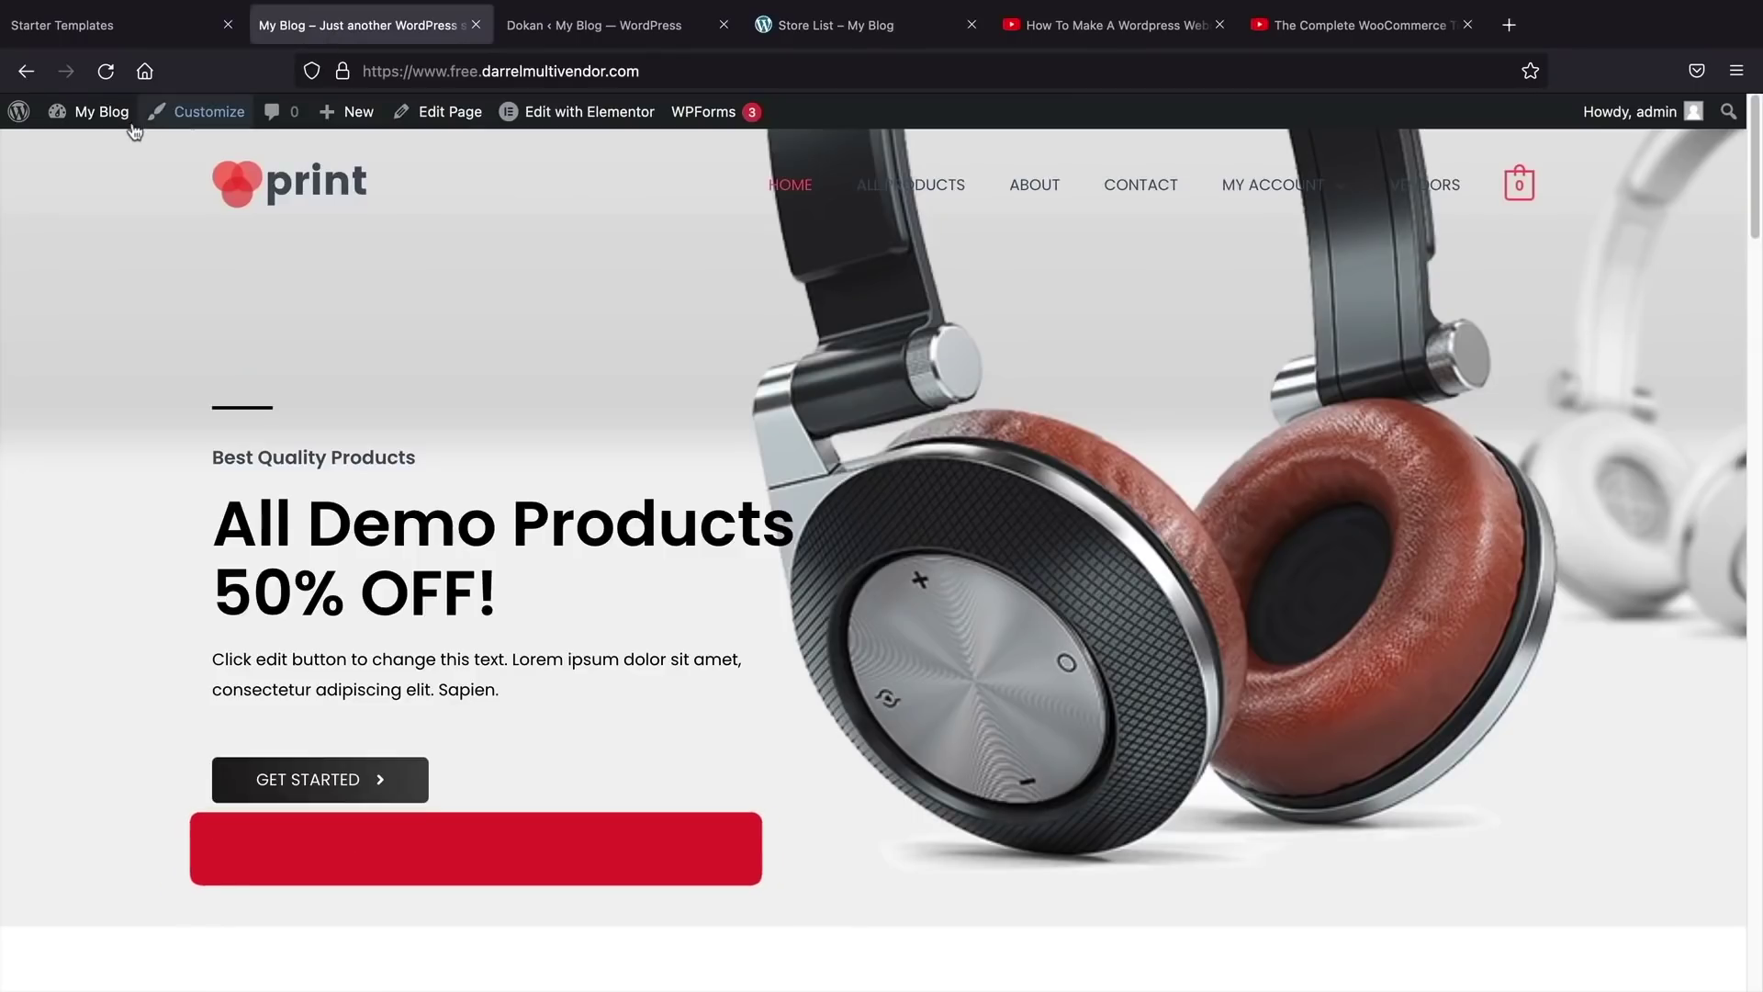
mouse_move(92, 111)
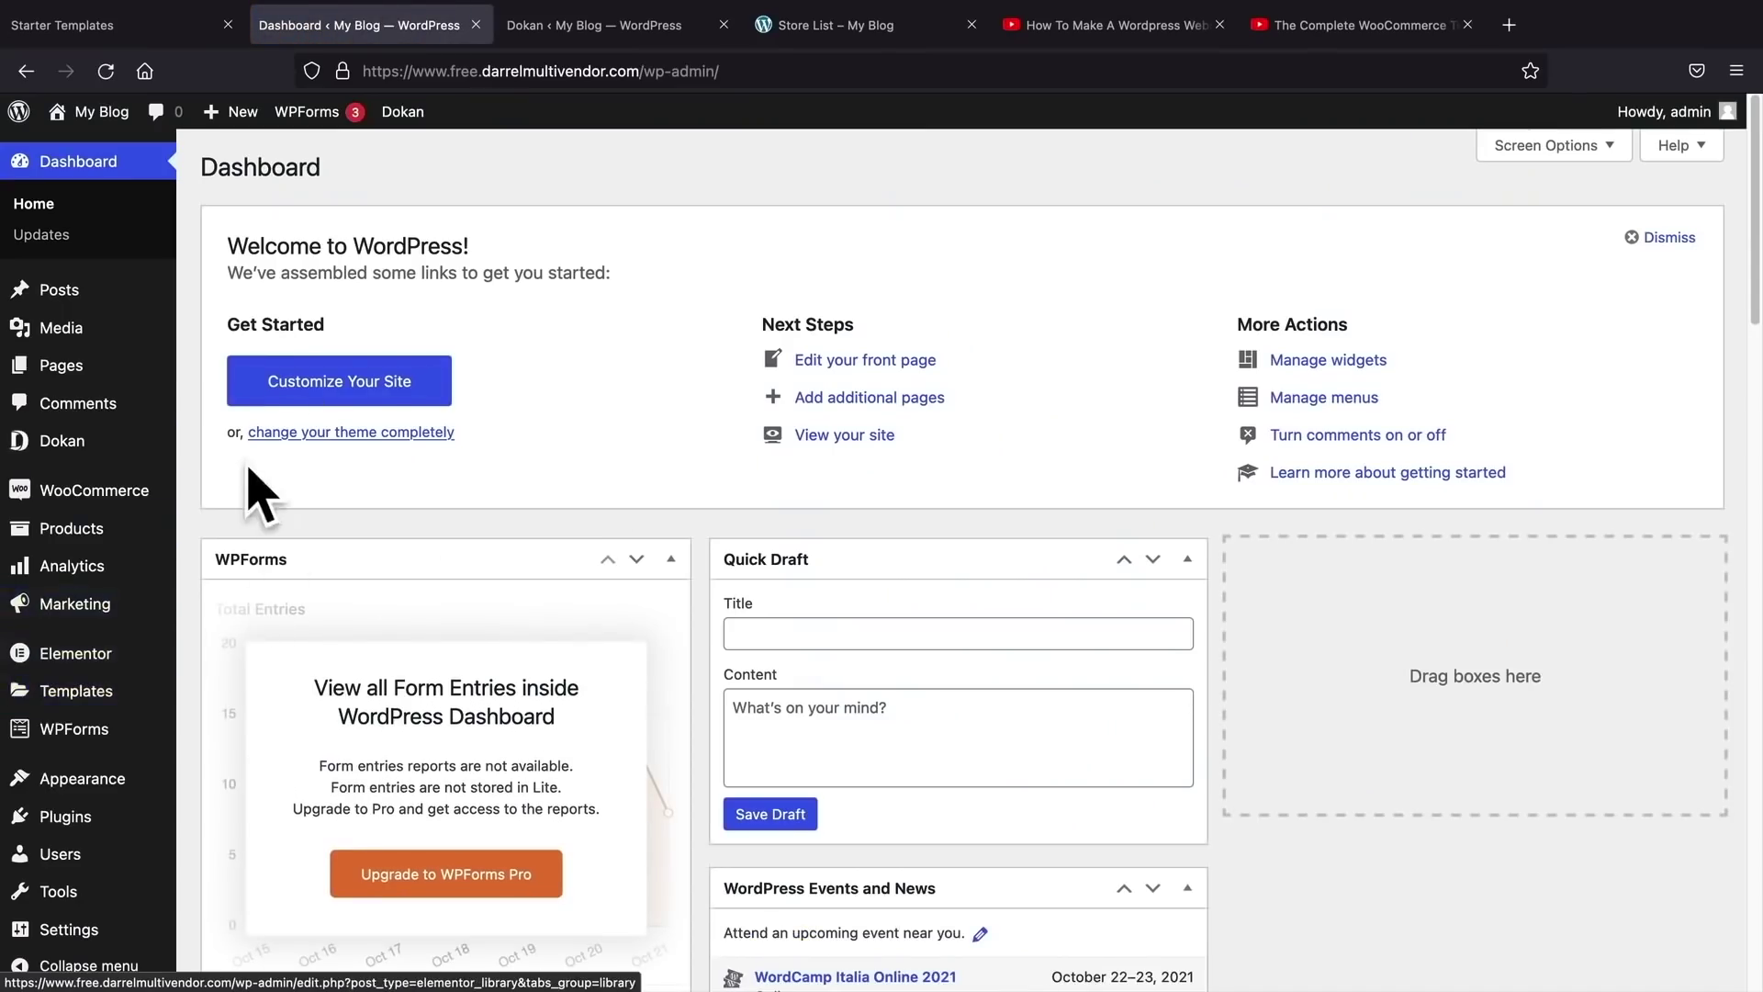
click(26, 71)
click(566, 32)
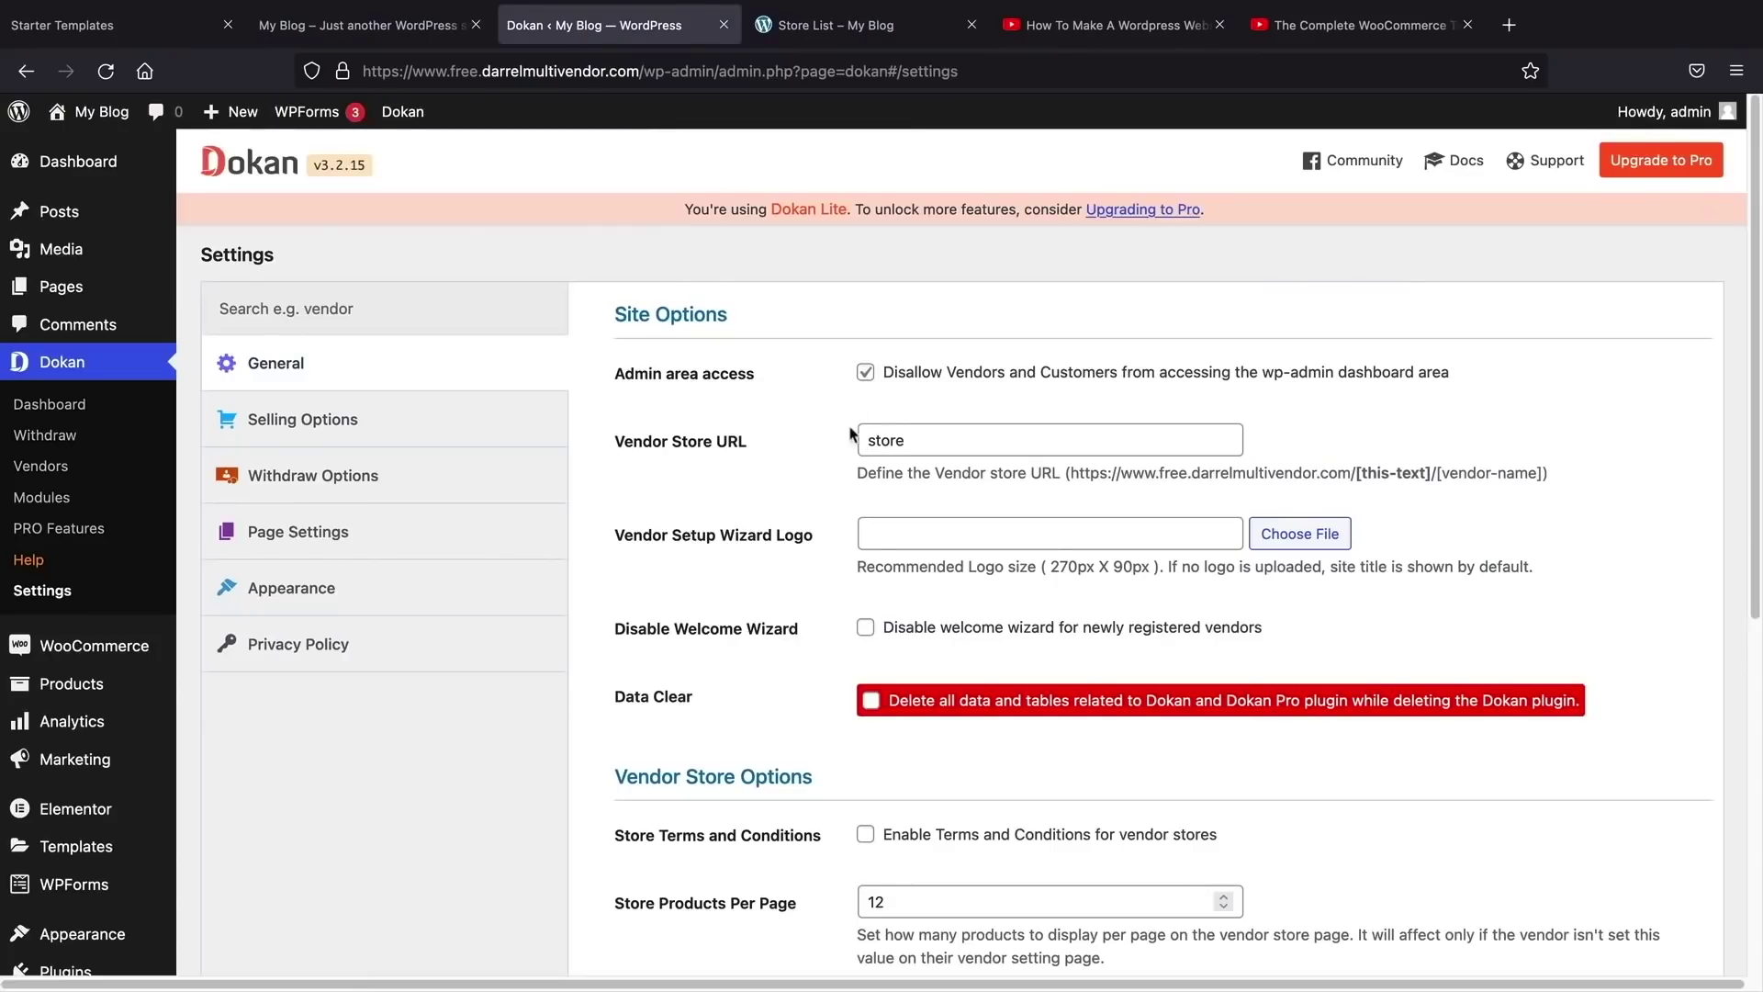
scroll(838, 467, down, 2)
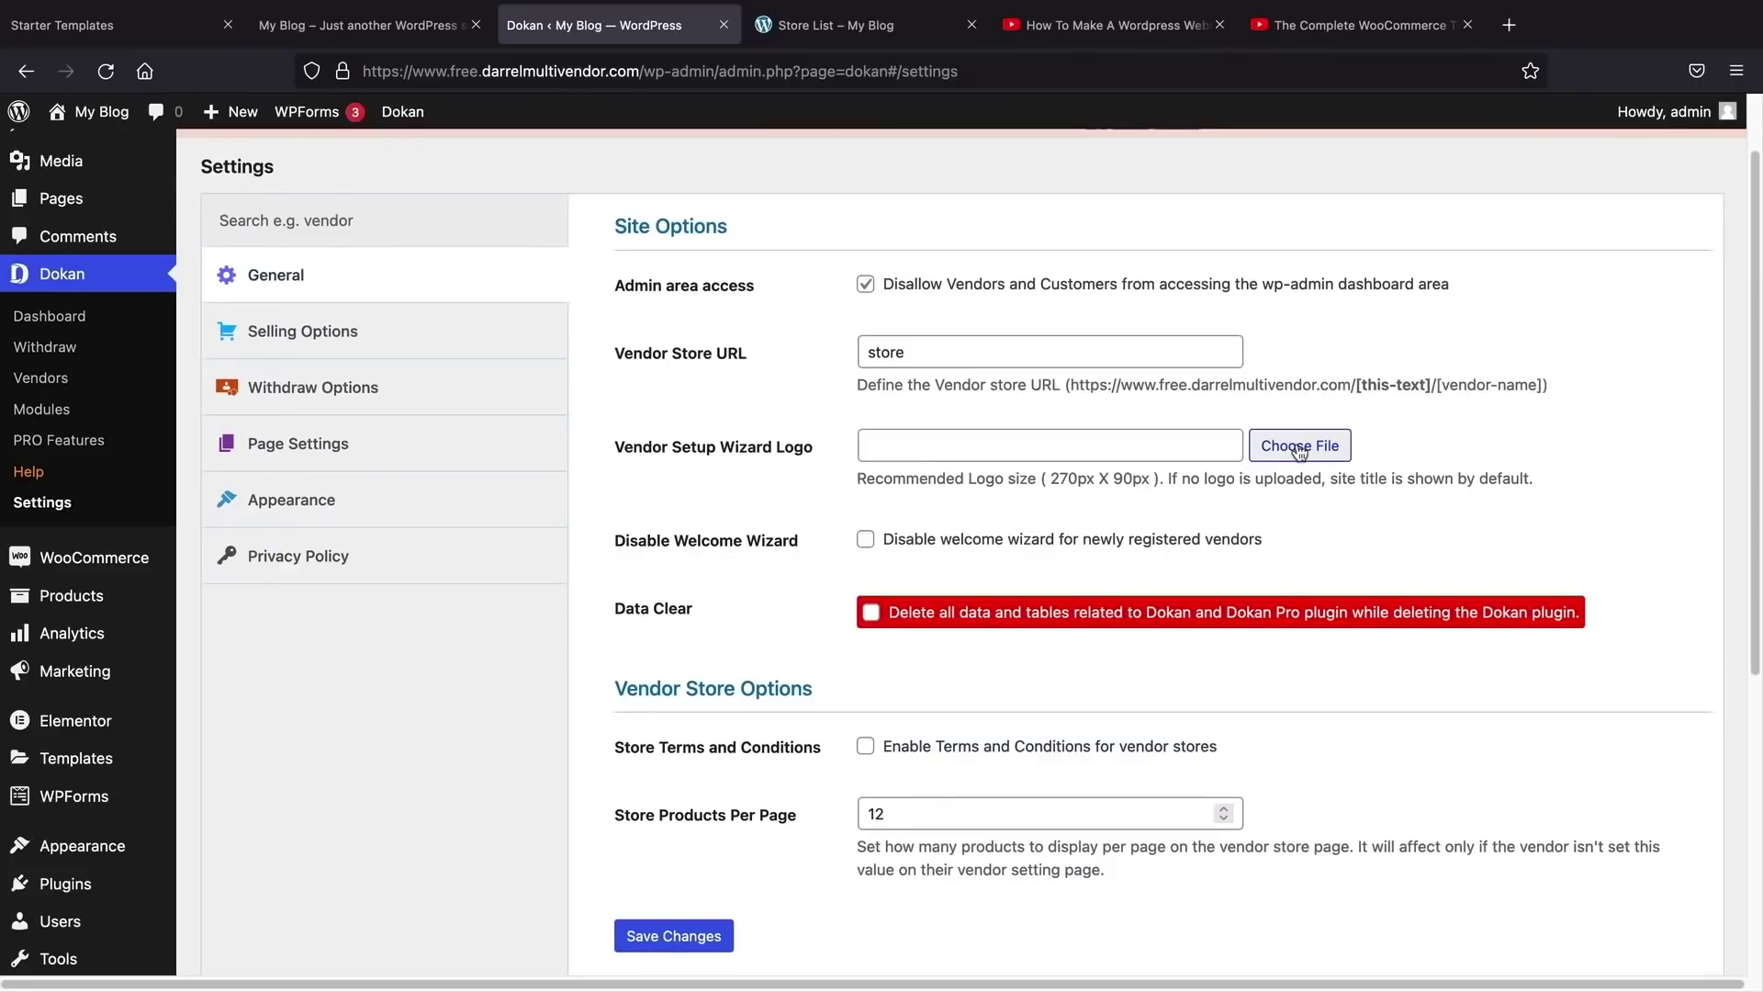
Step: Set the Vendor Setup Wizard Logo to the gradient YouTube logo from the Media Library
click(1299, 448)
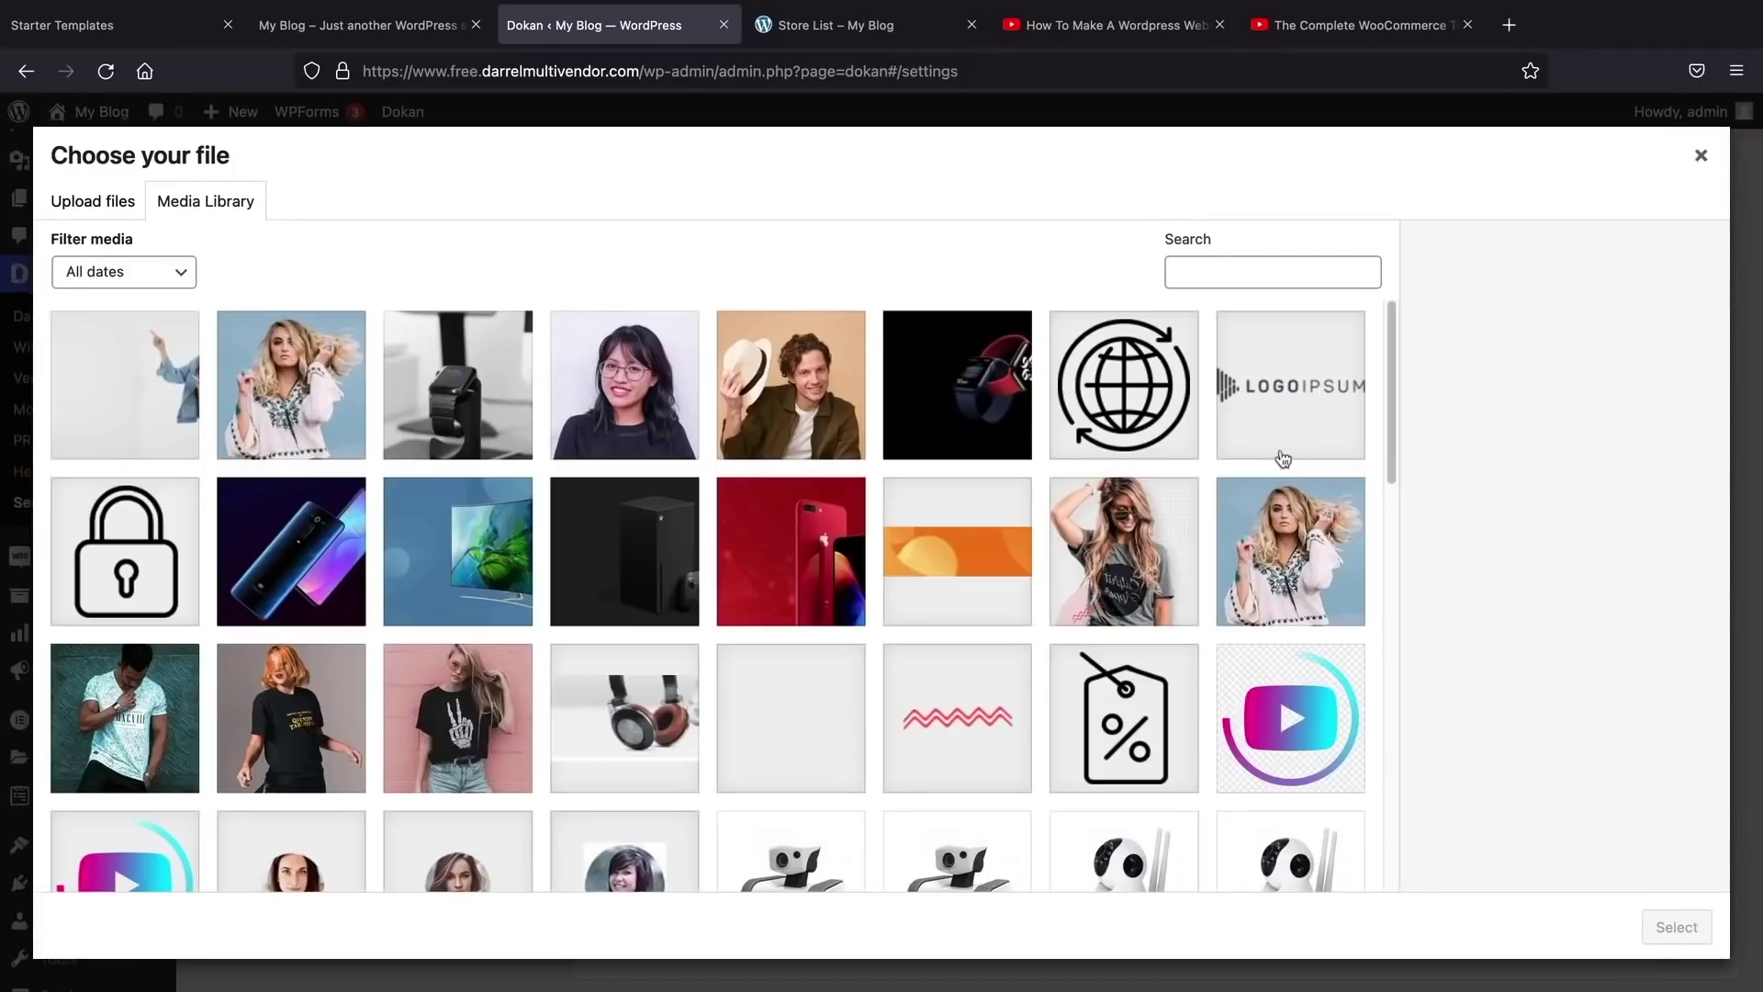
click(1282, 732)
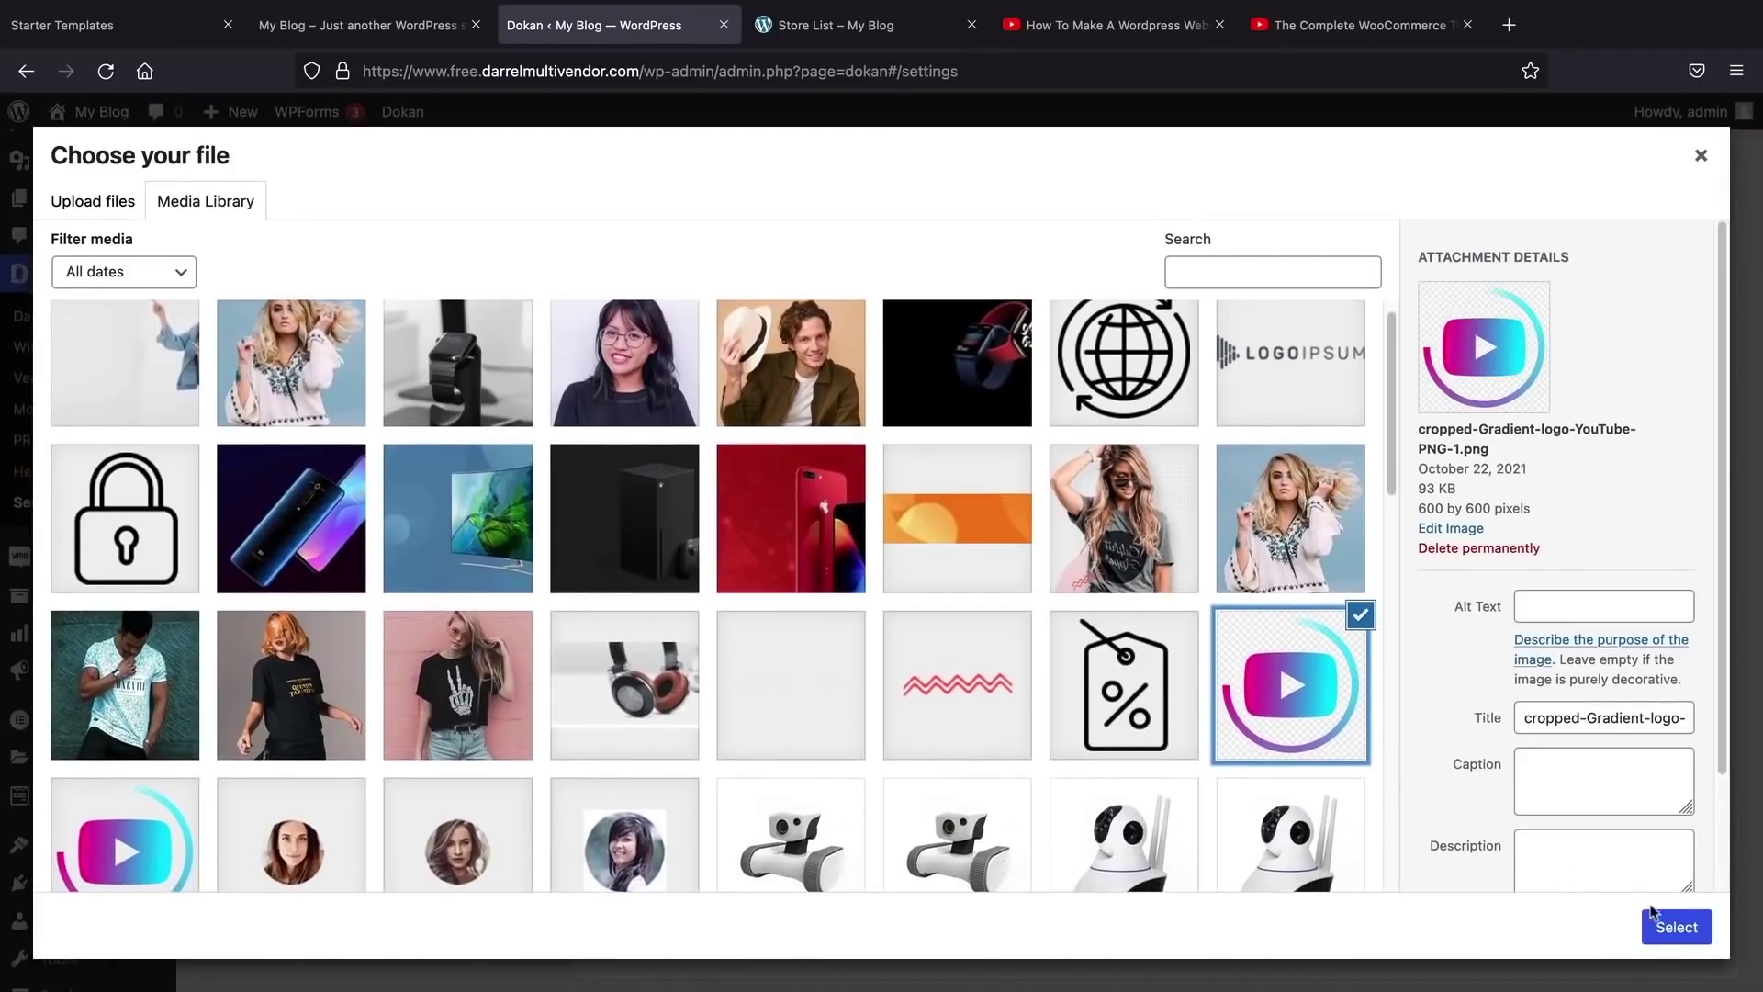
click(1677, 932)
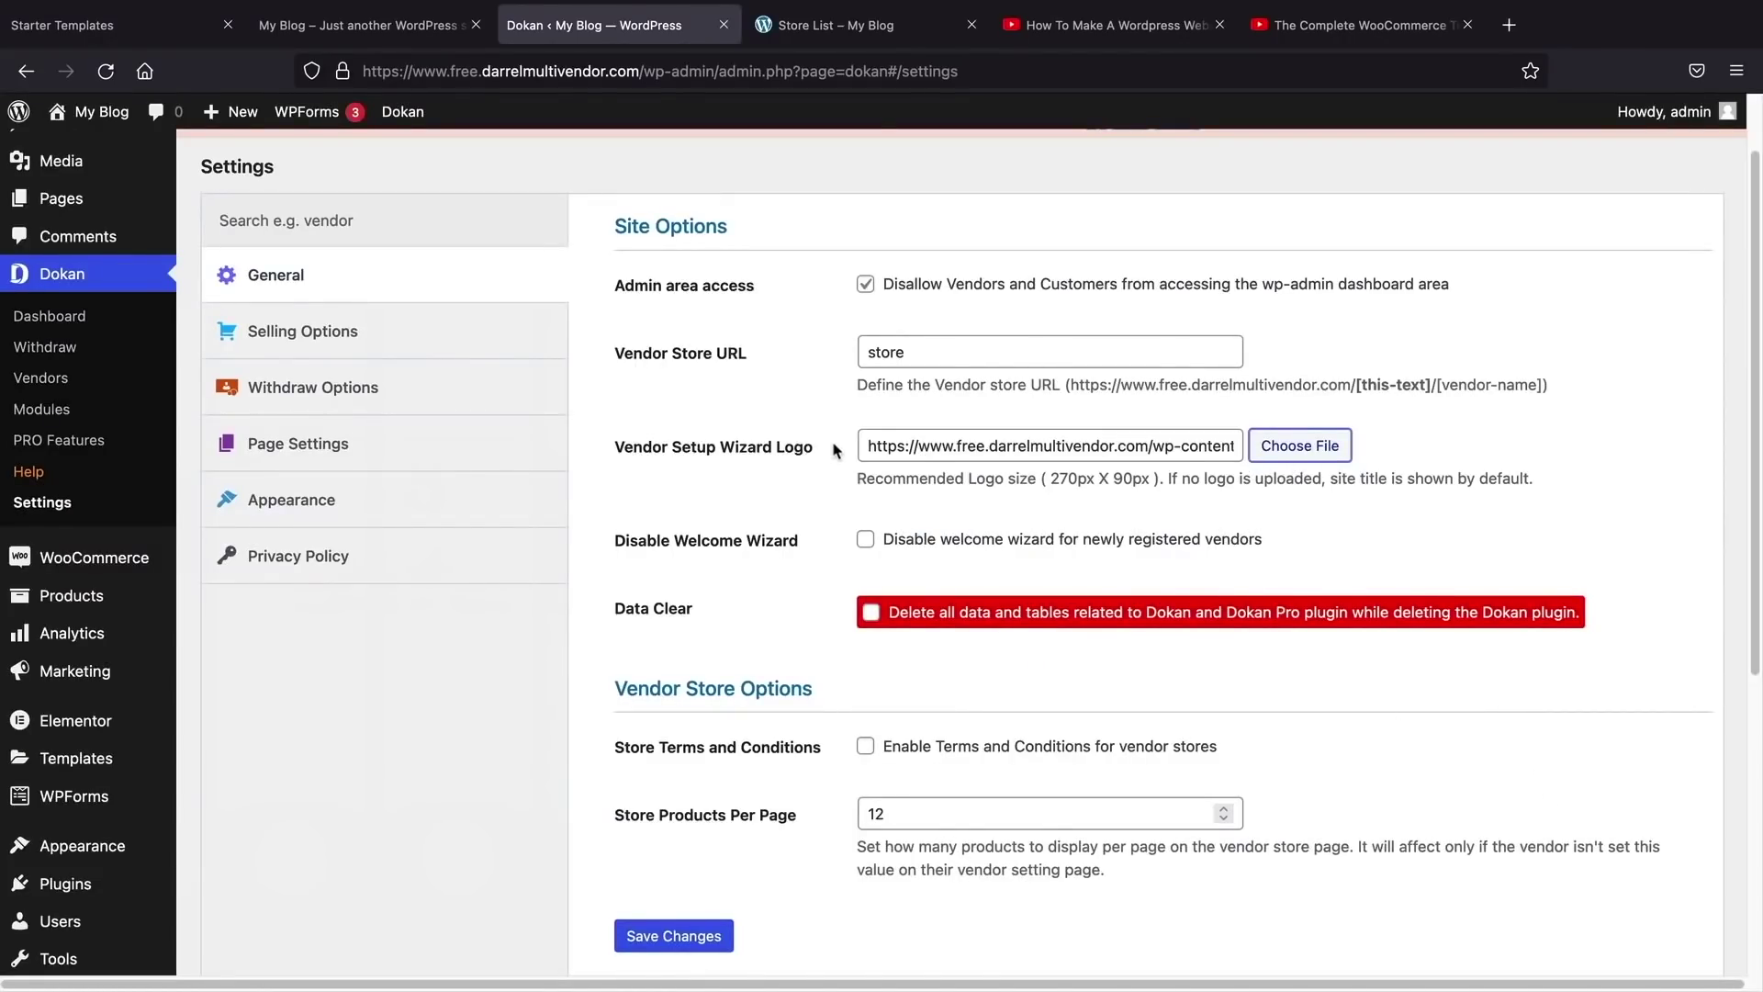
drag(836, 454, 615, 454)
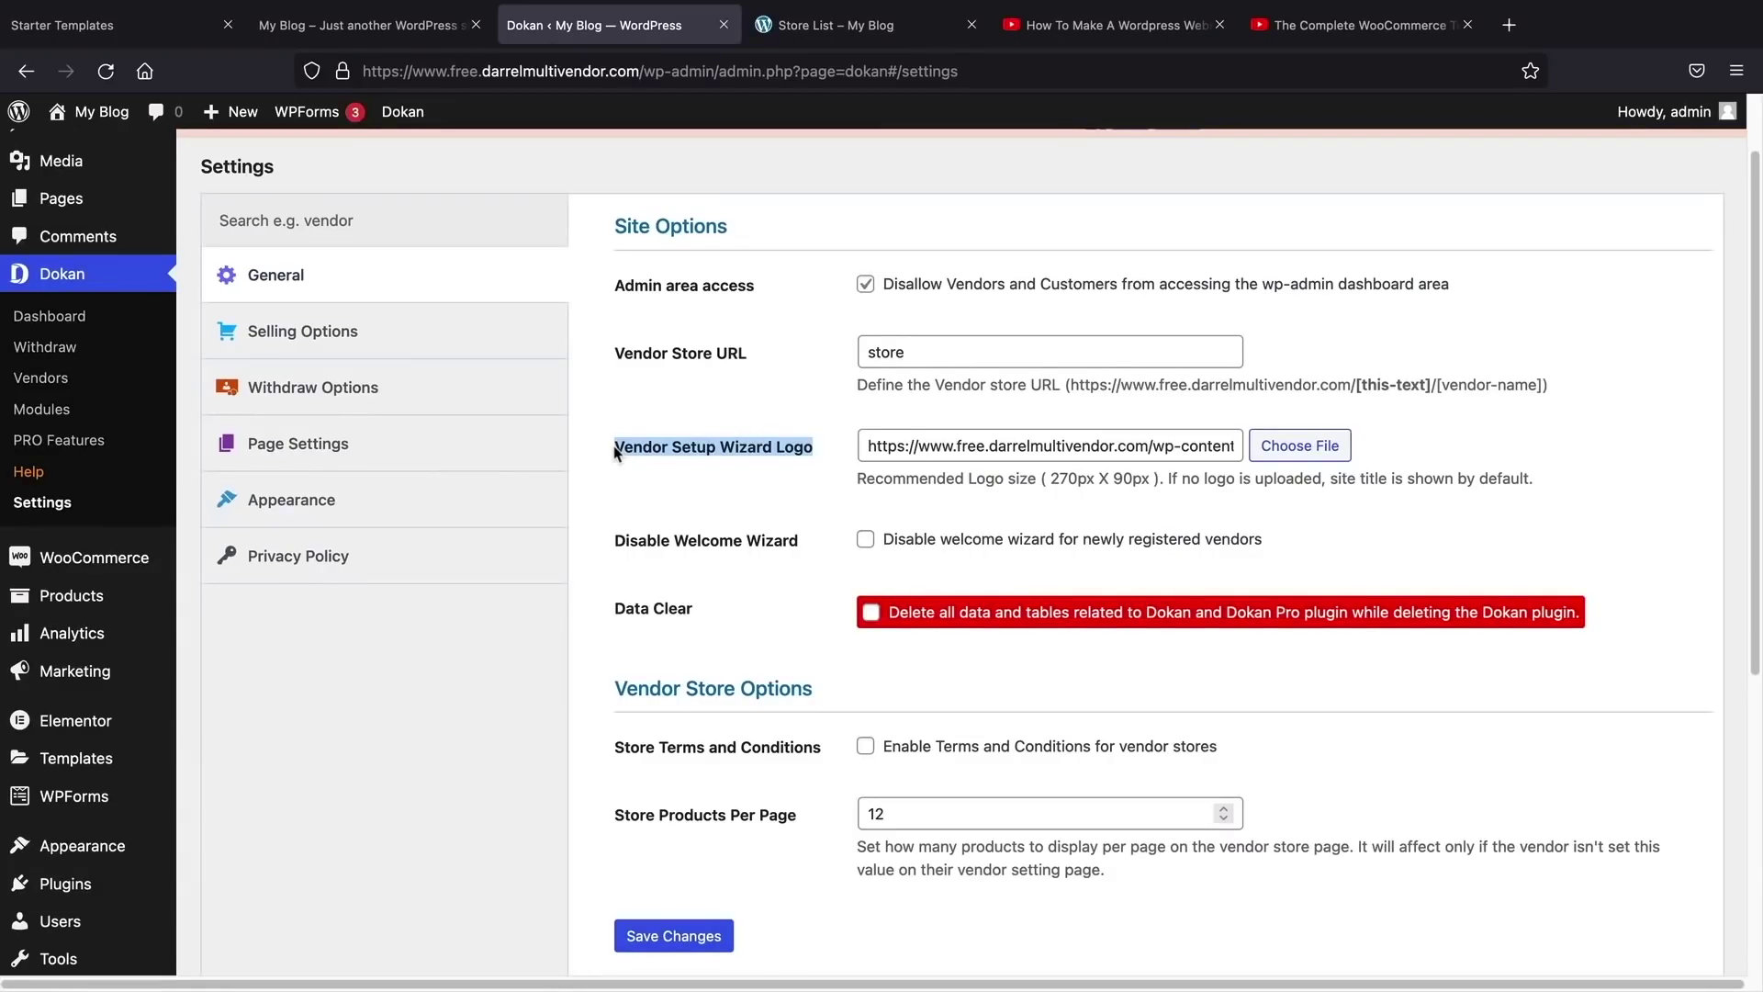
scroll(680, 514, down, 1)
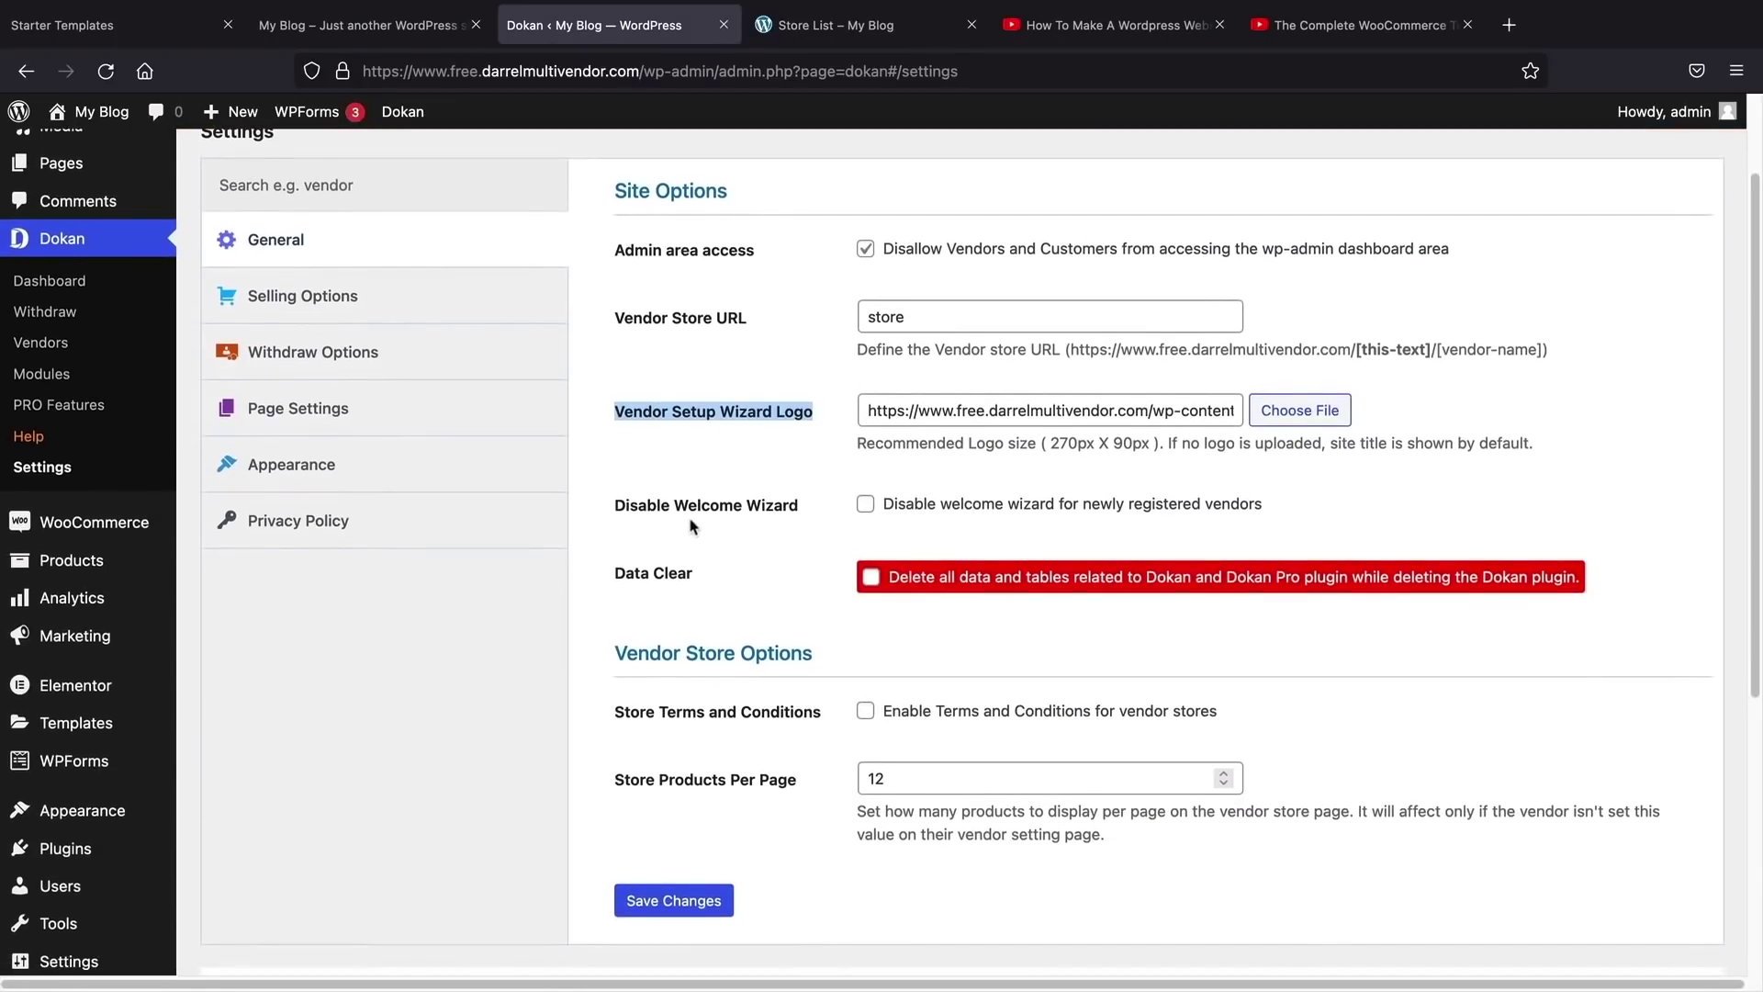
Step: Keep the welcome wizard enabled and vendor store terms off, then save the General settings
click(868, 509)
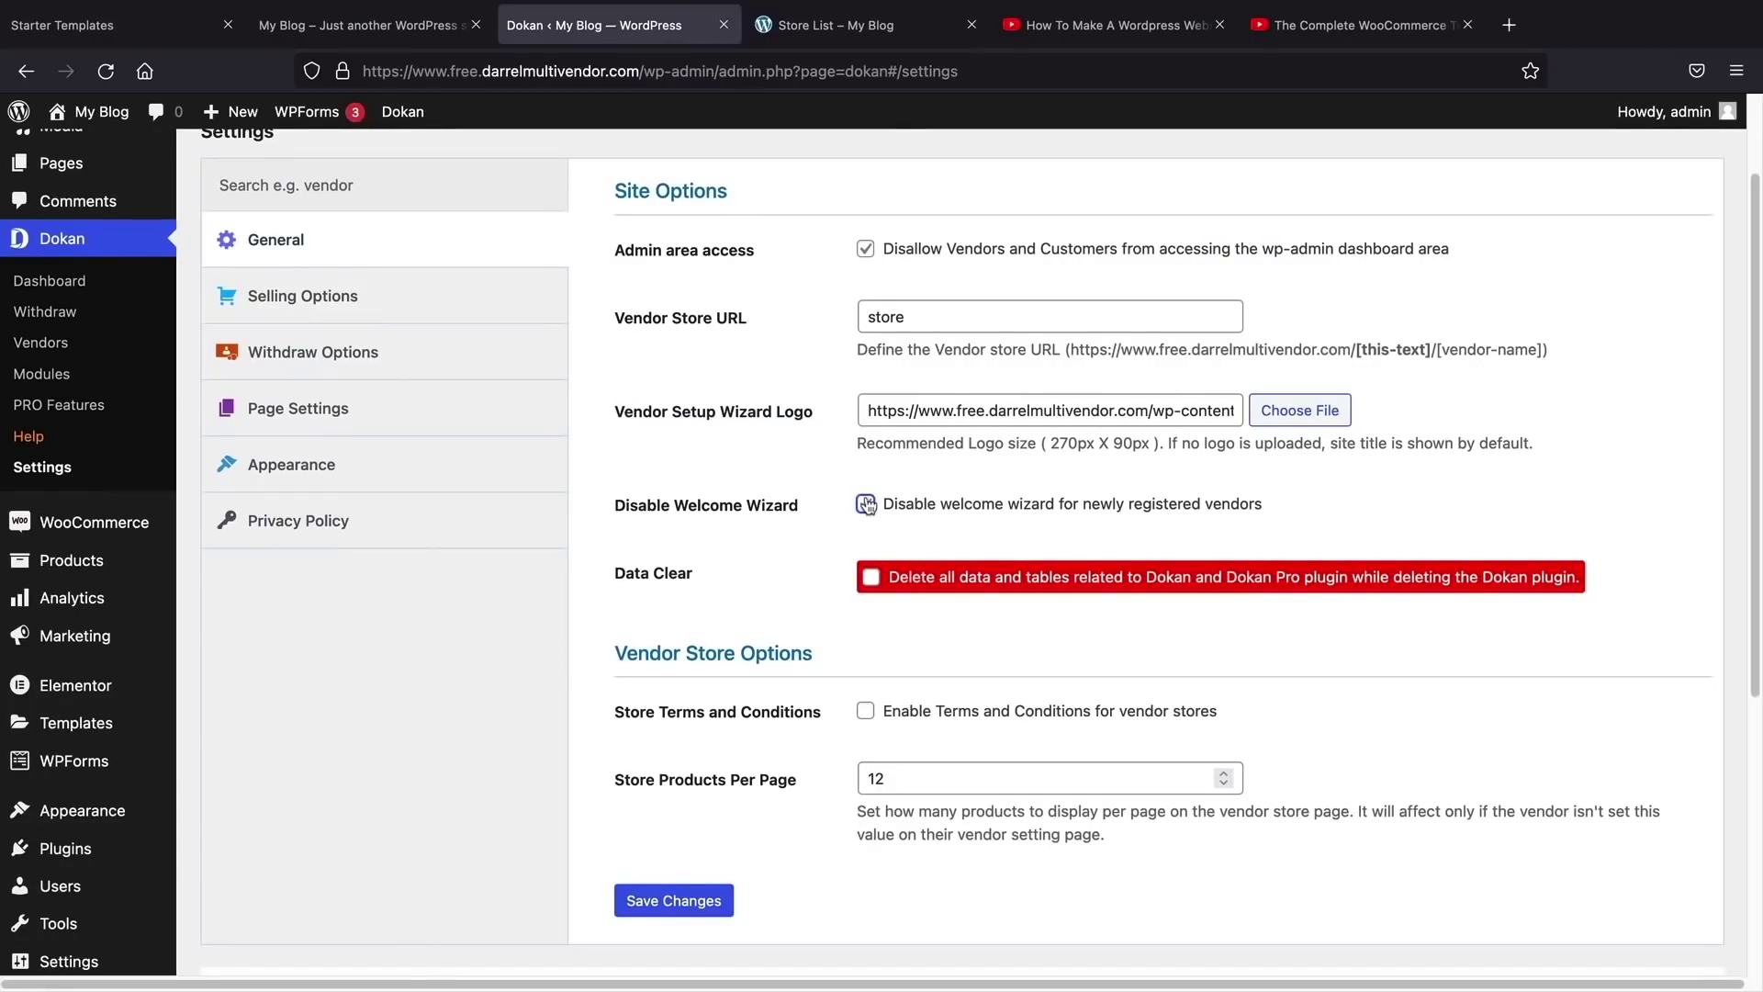
click(867, 504)
scroll(849, 567, down, 5)
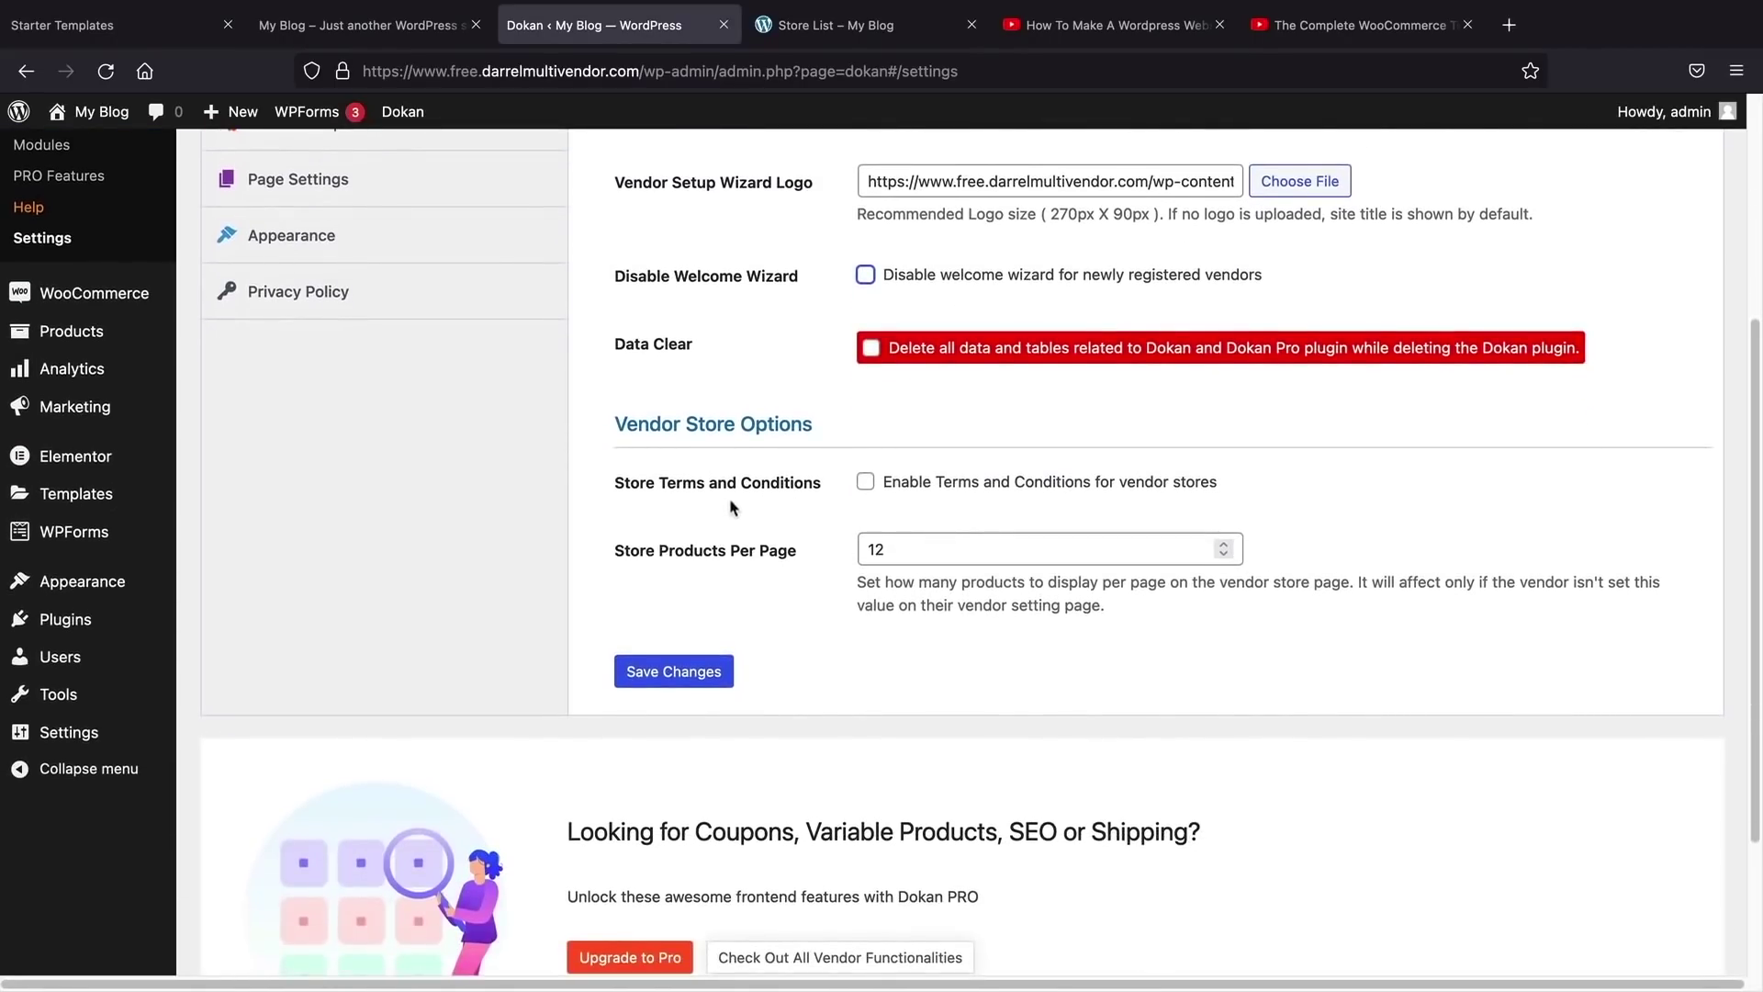
click(866, 487)
click(866, 482)
click(714, 669)
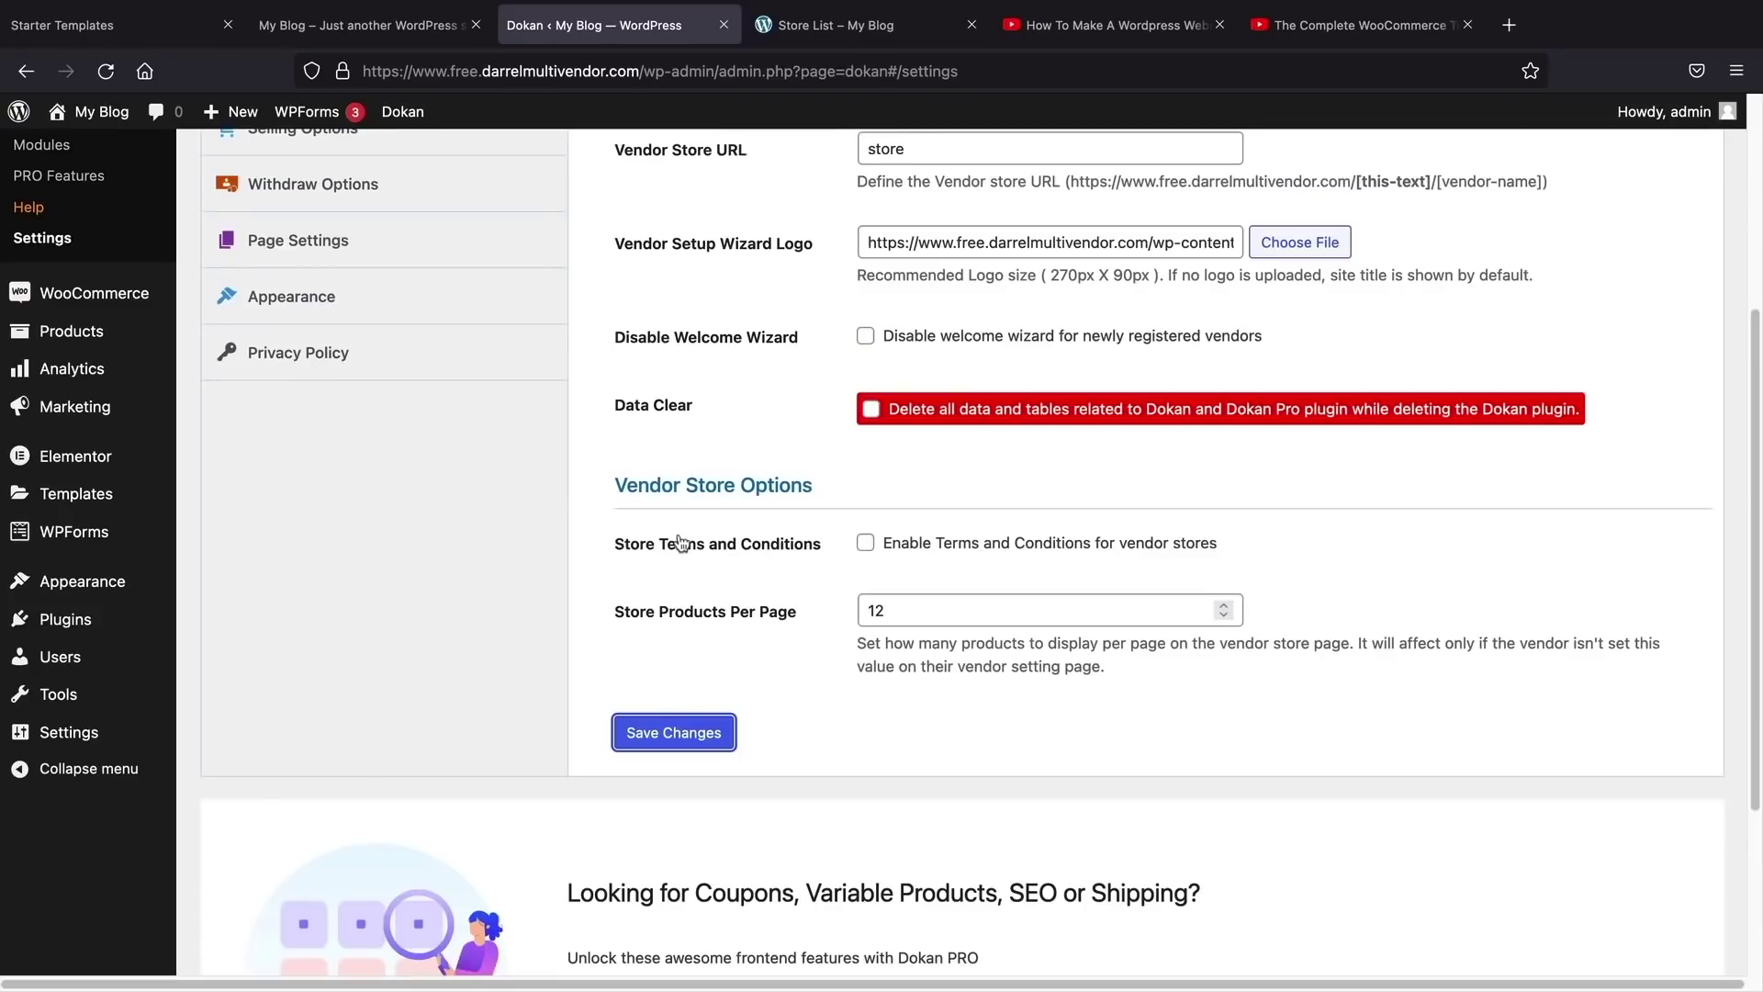
scroll(679, 560, up, 5)
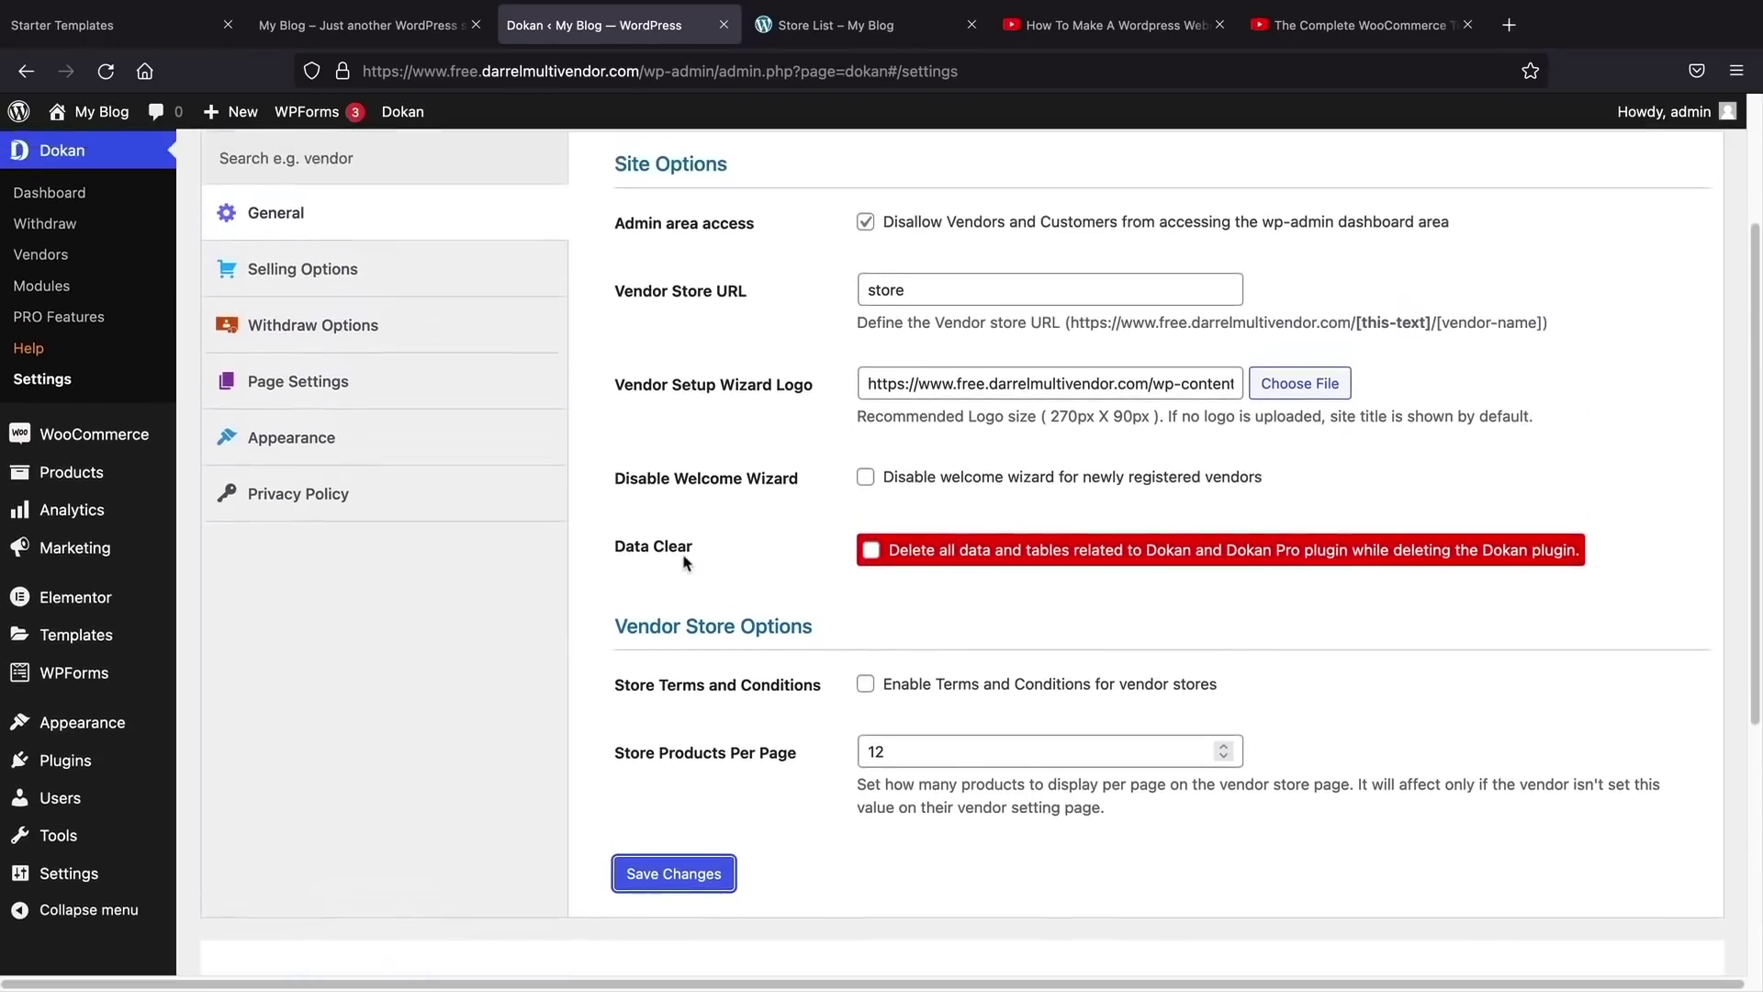
click(410, 36)
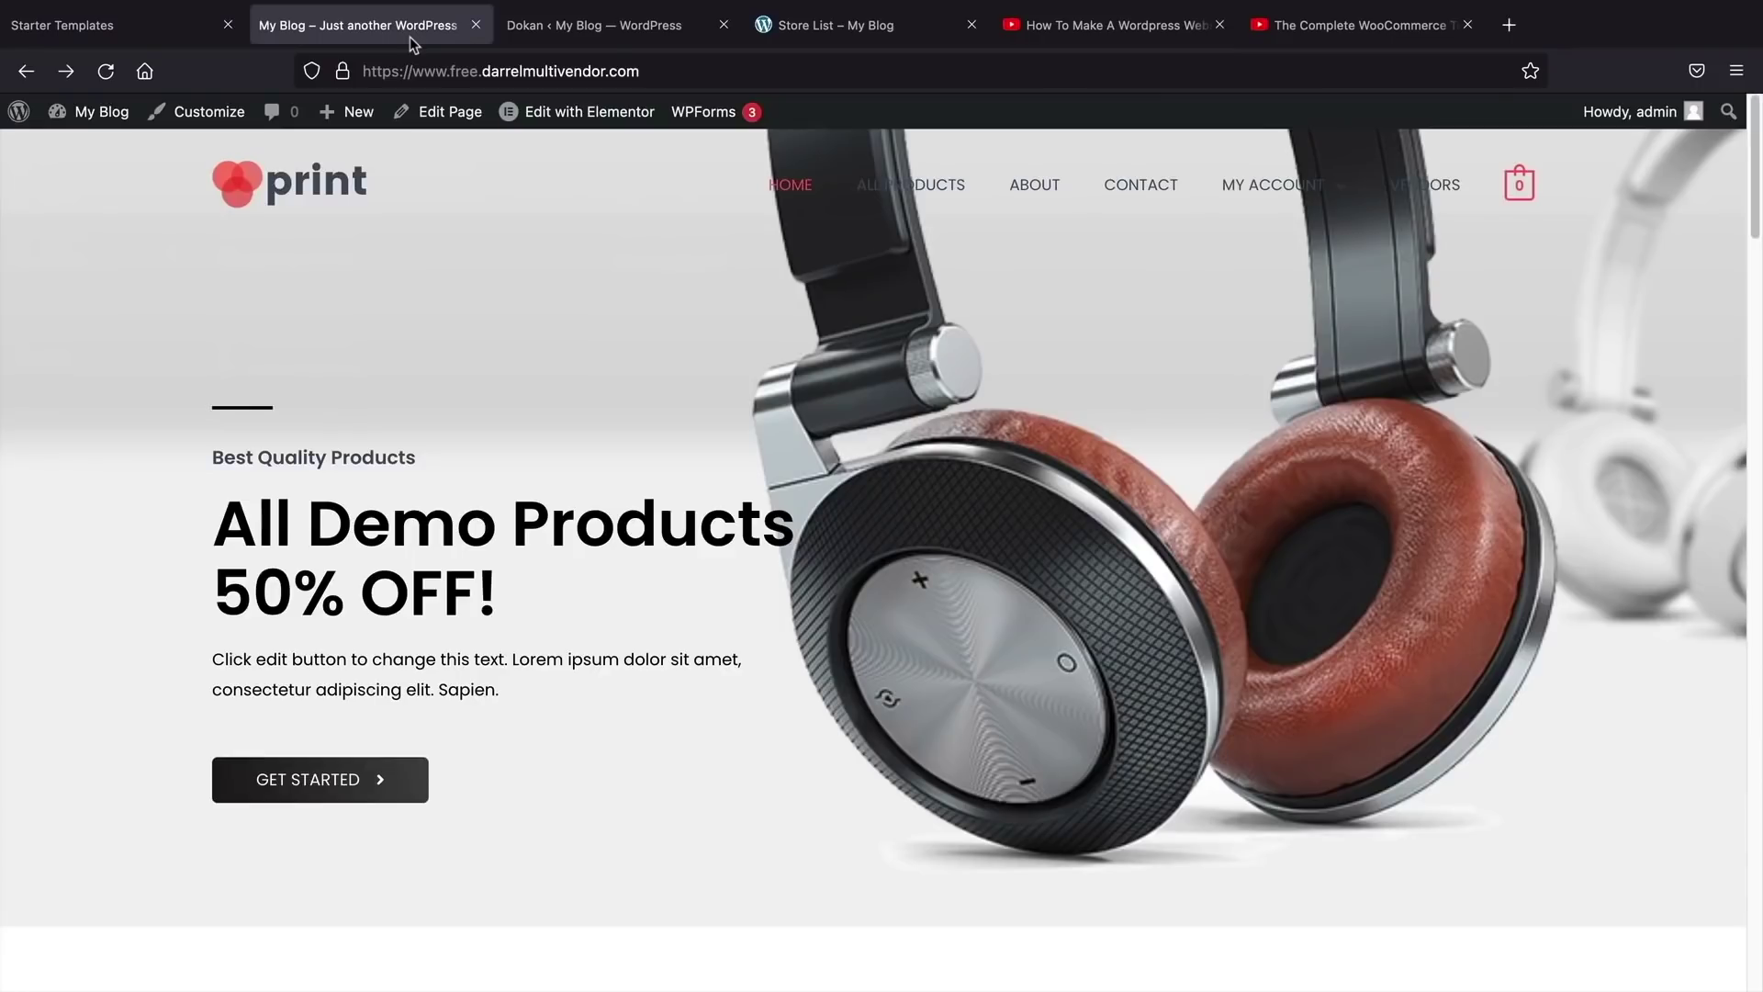
Step: Add a new page from the admin bar and title it 'Terms And Conditions'
mouse_move(366, 119)
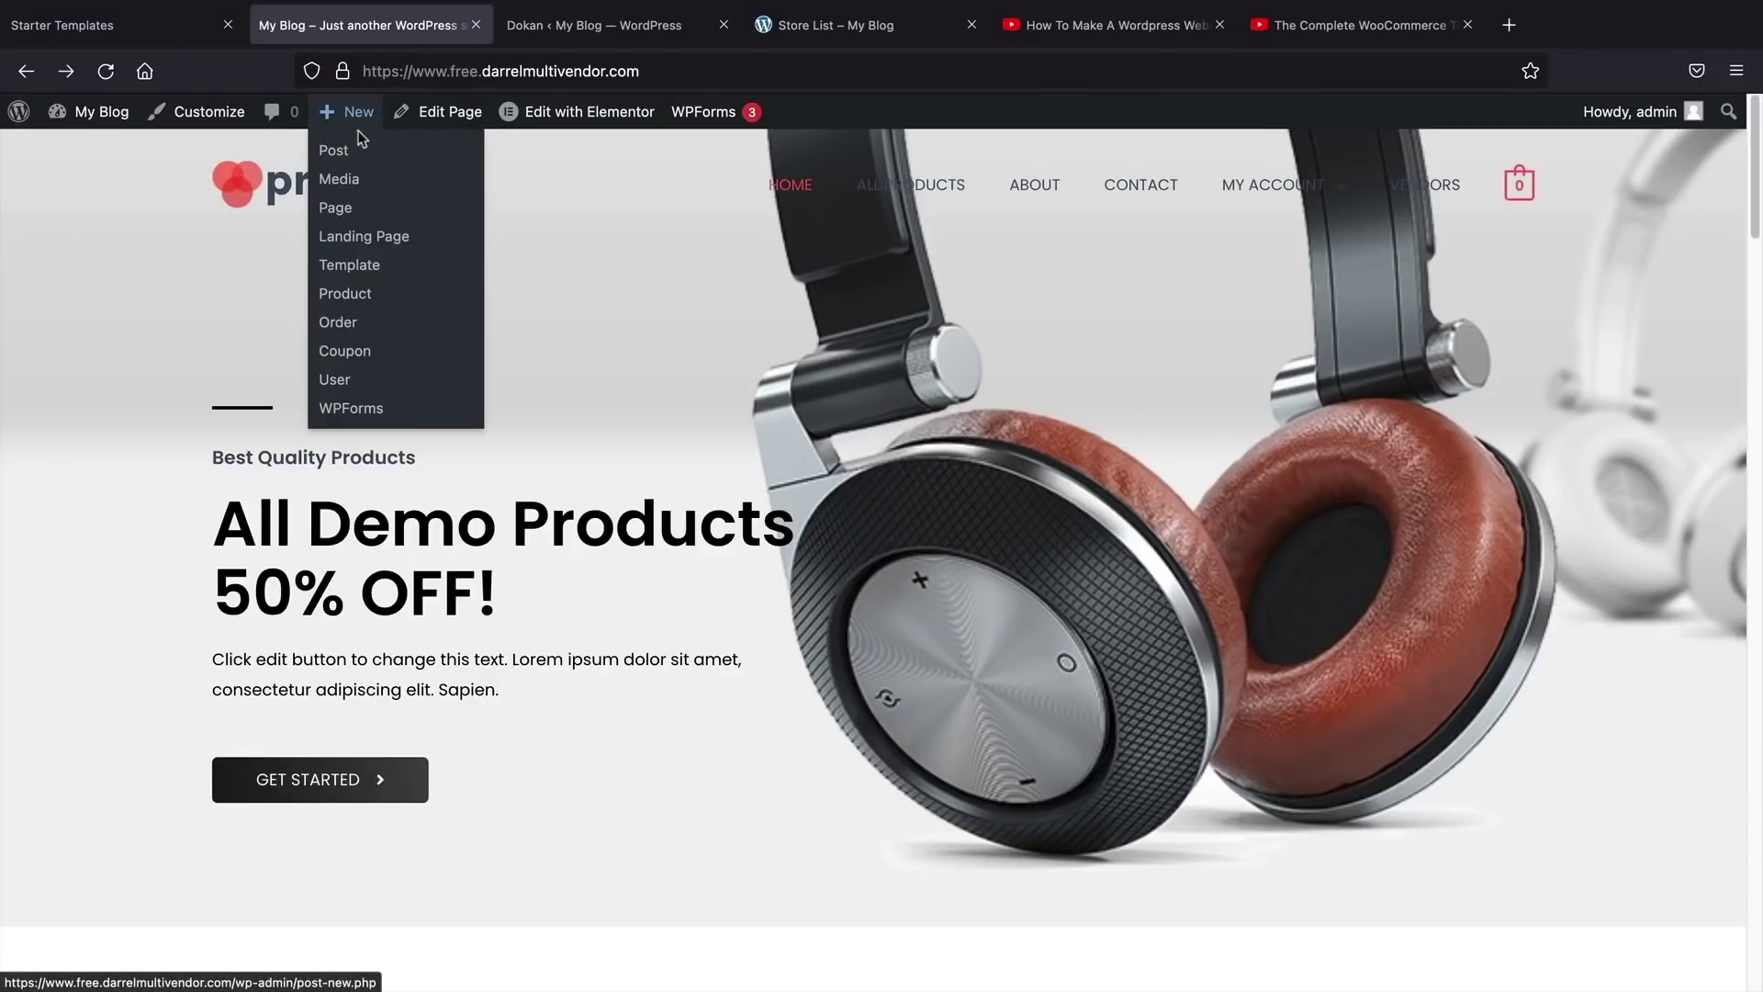
click(340, 209)
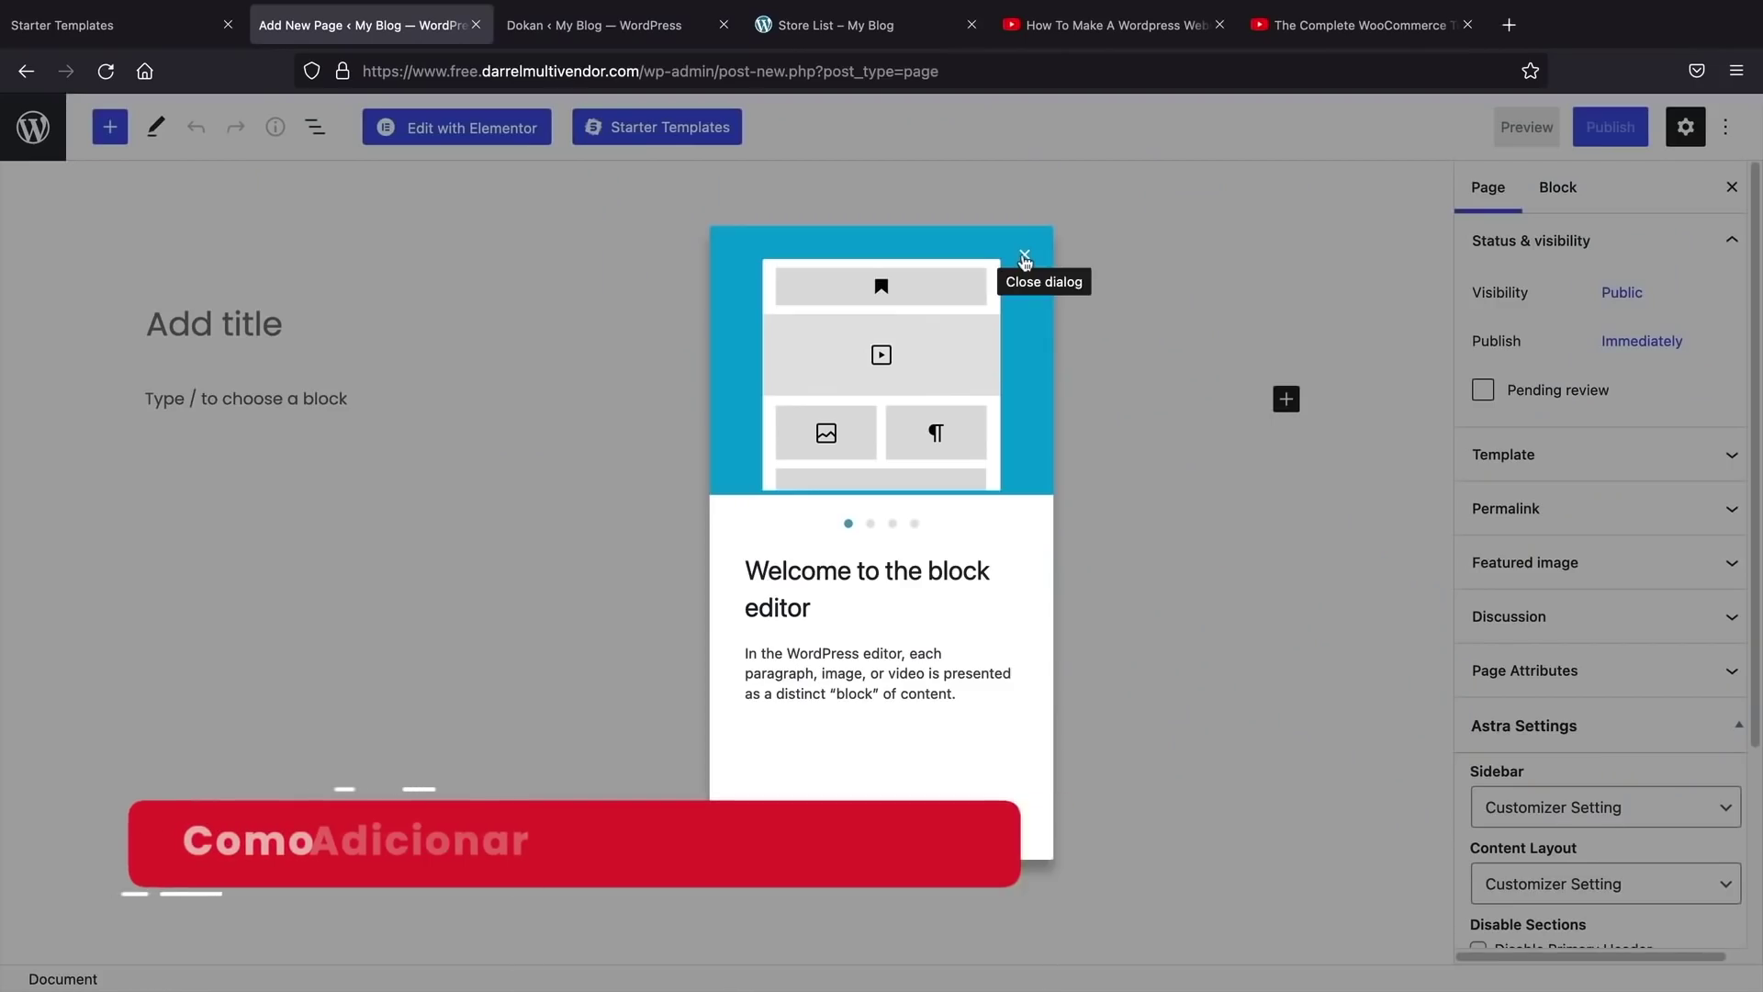
click(1025, 260)
click(421, 311)
text(T)
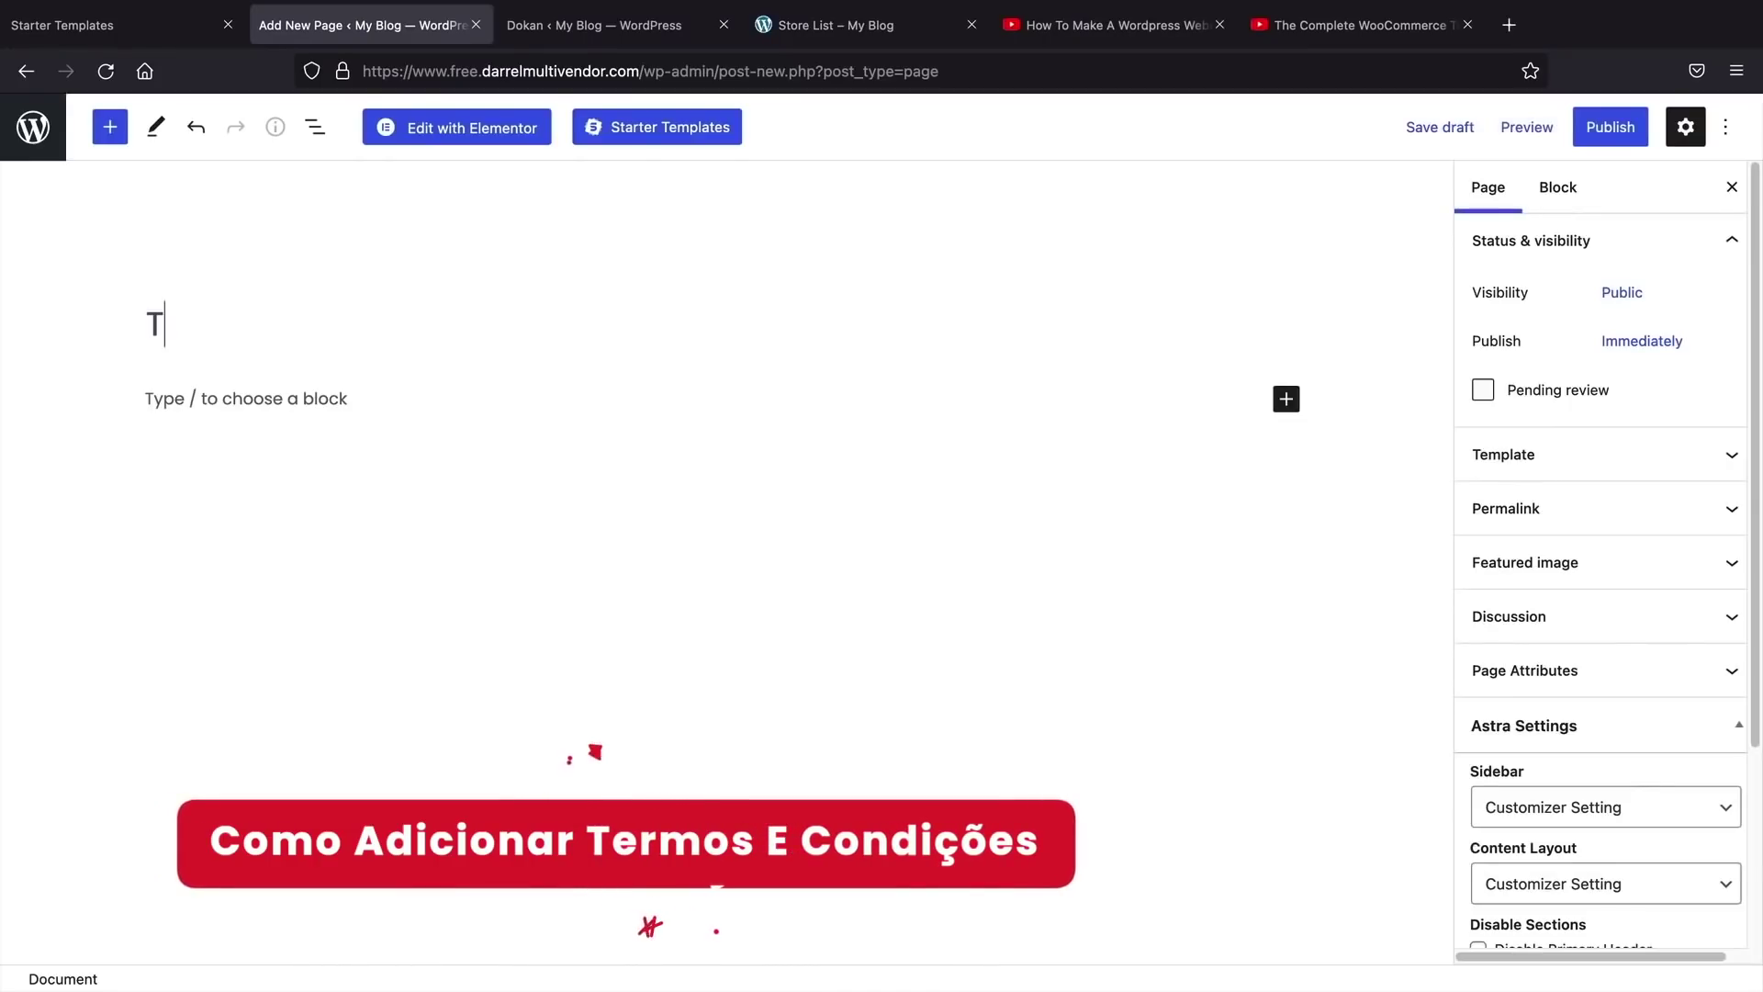
text(erms And Conditio)
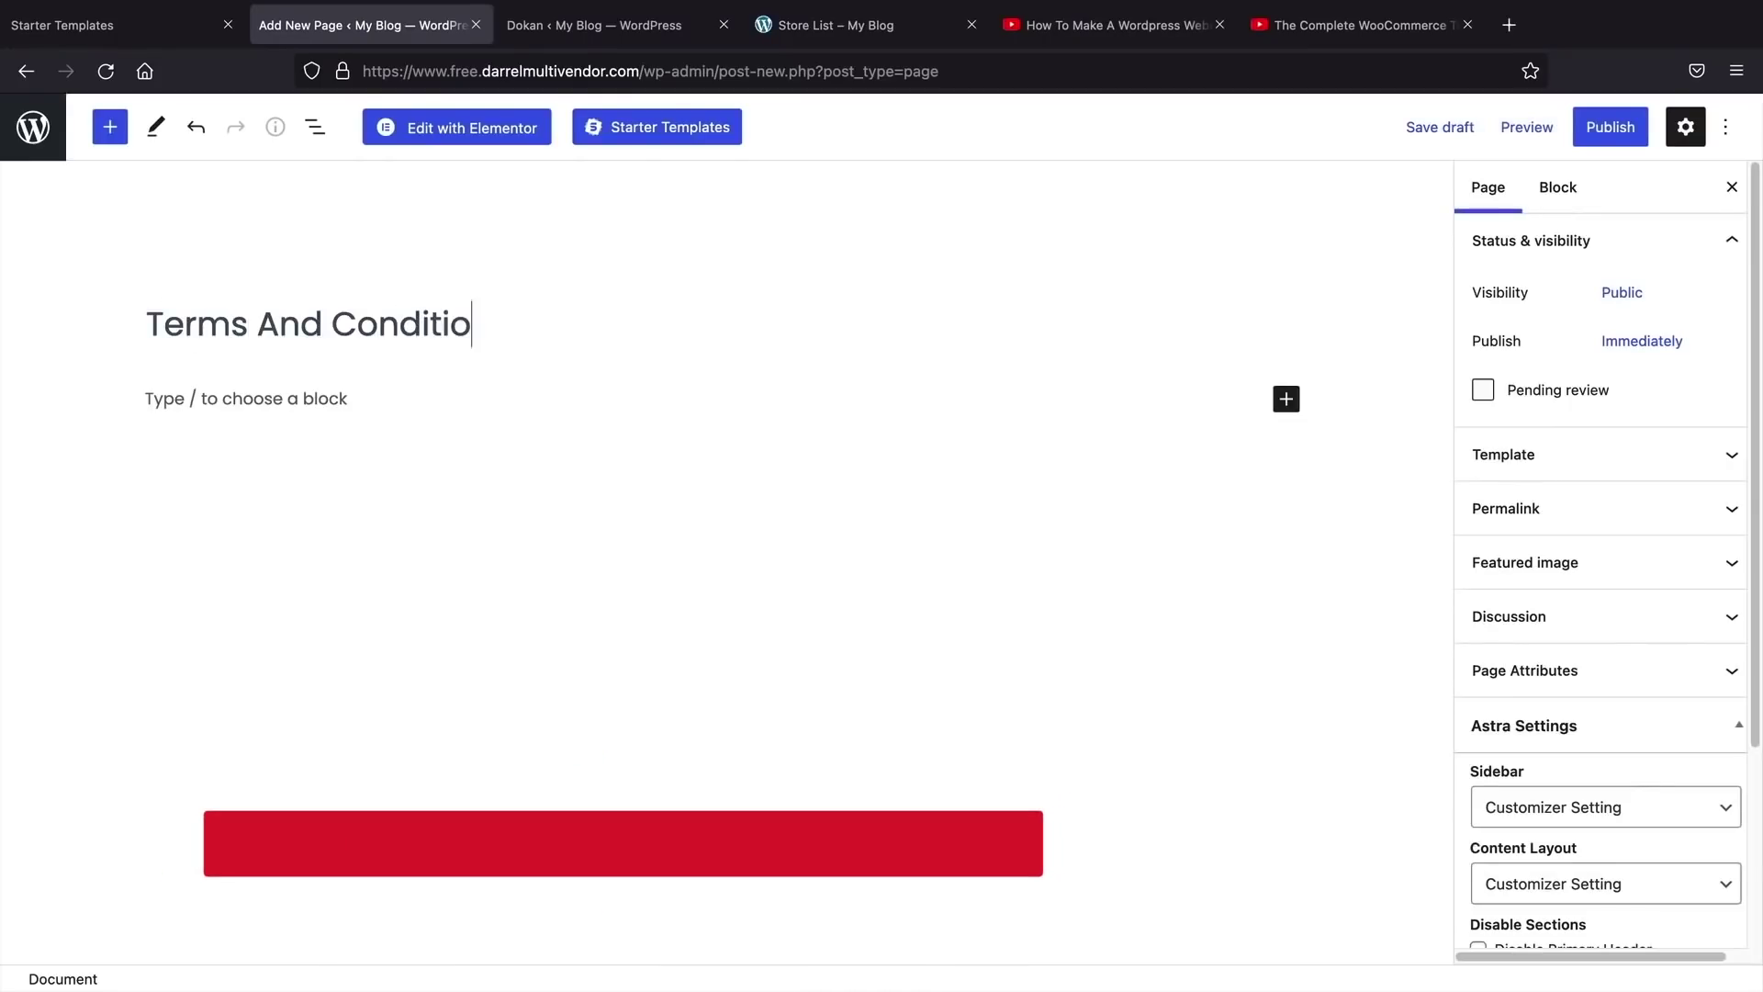
text(ns)
key(Return)
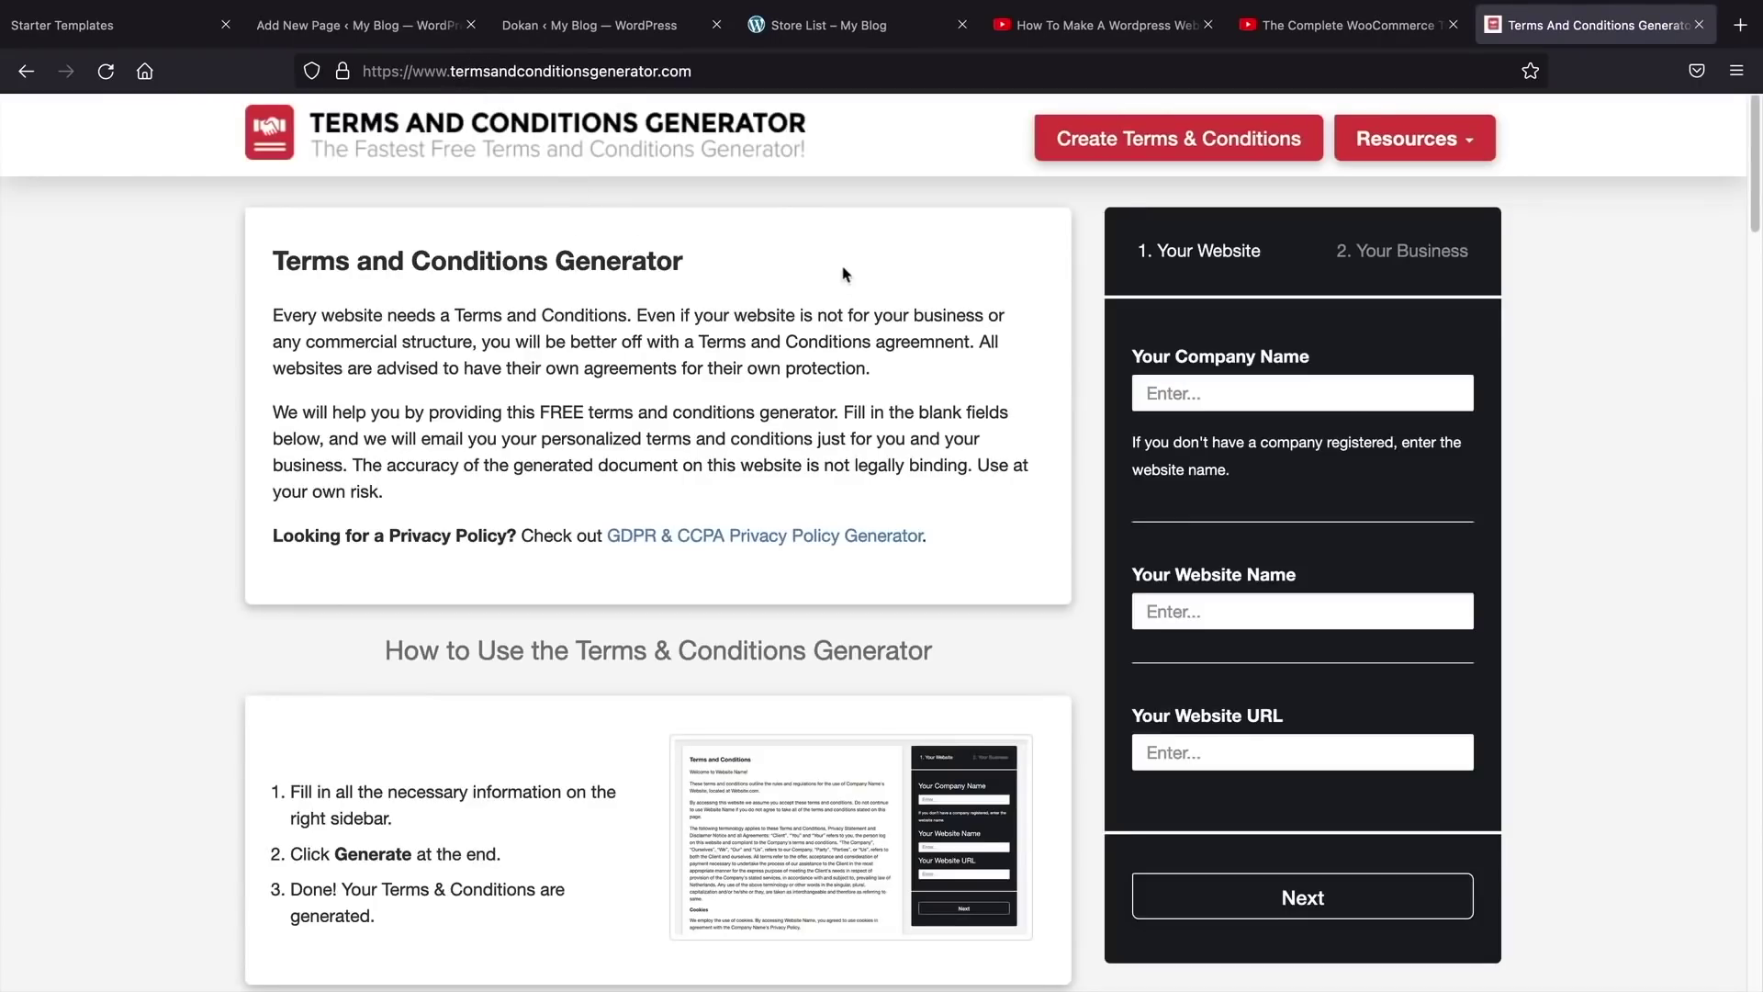
Step: Select the whole generated terms text, from the Disclaimer back to the welcome text, and copy it
scroll(1368, 767, down, 10)
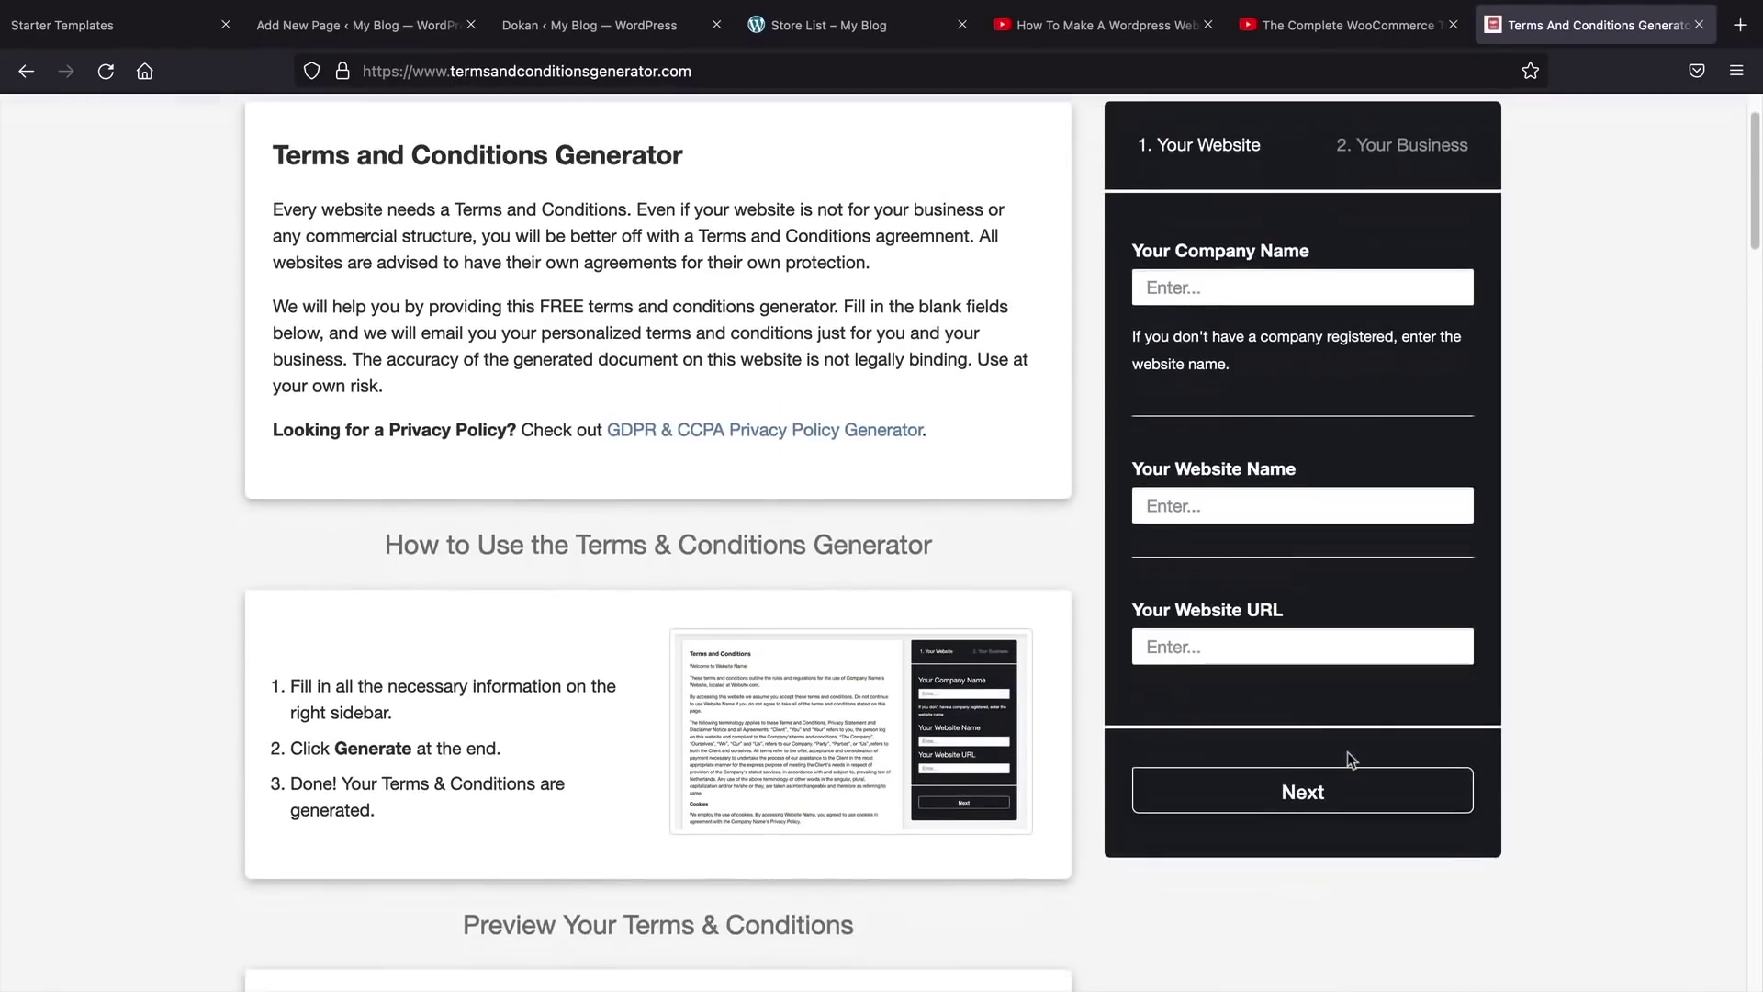
scroll(597, 695, down, 8)
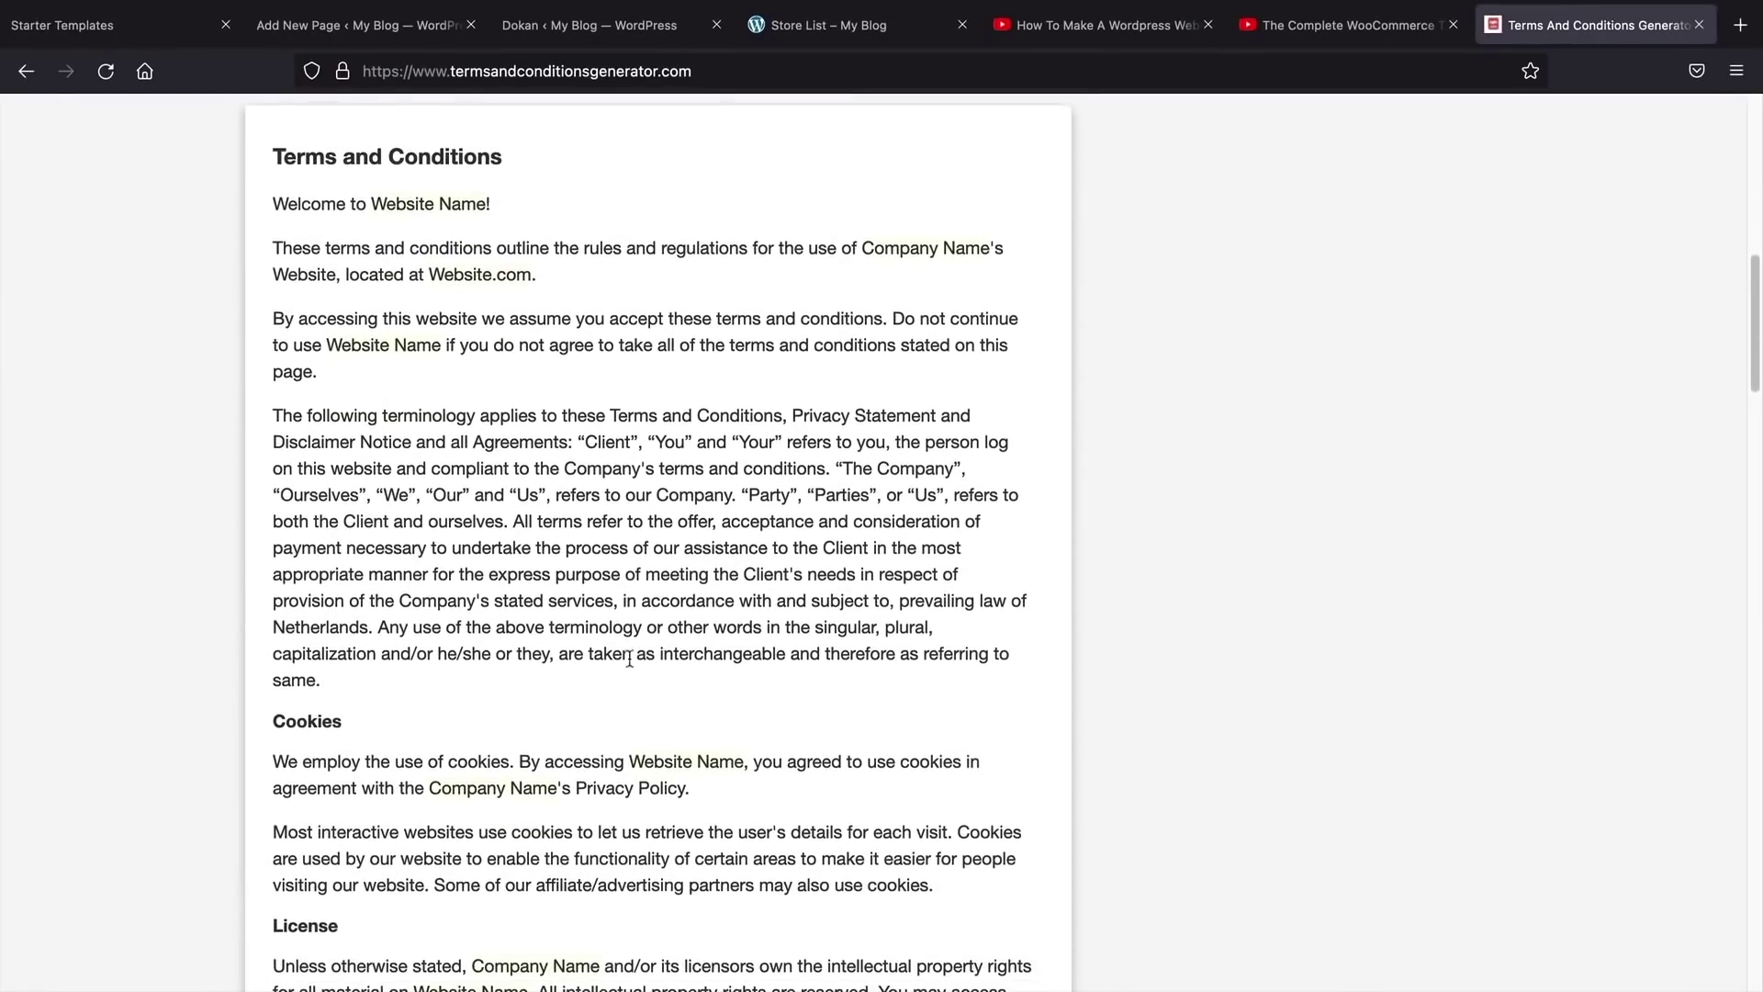
scroll(595, 693, down, 8)
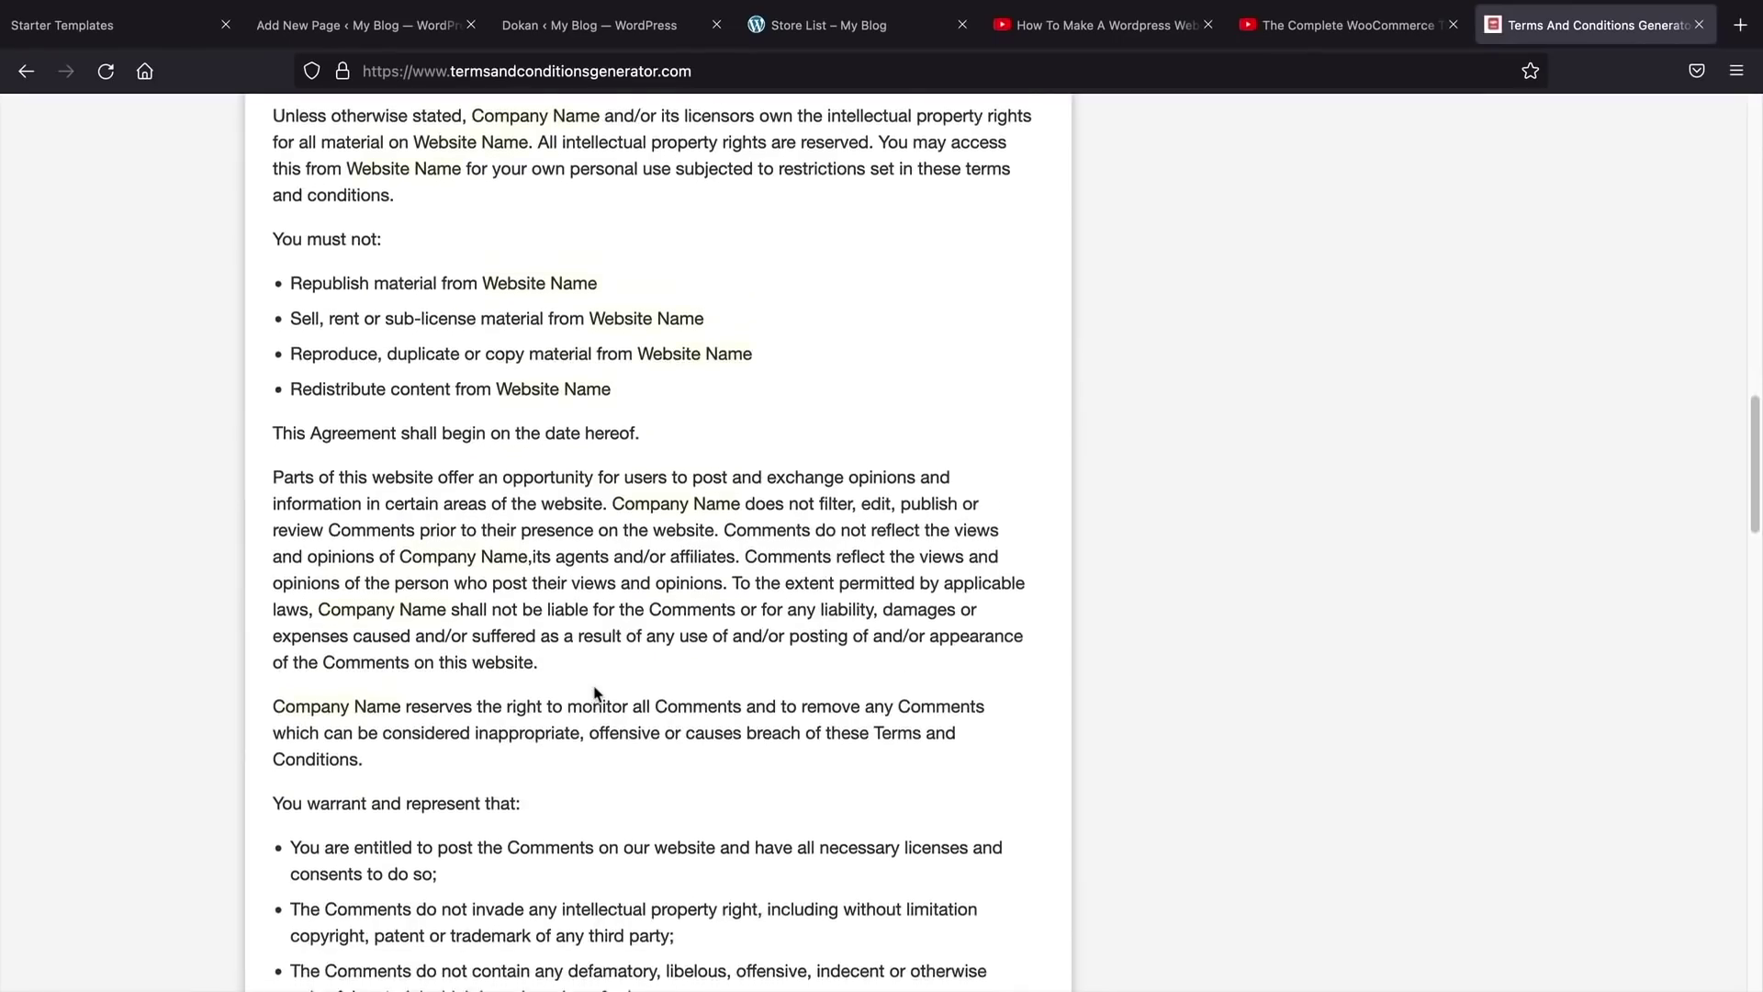
scroll(643, 808, down, 4)
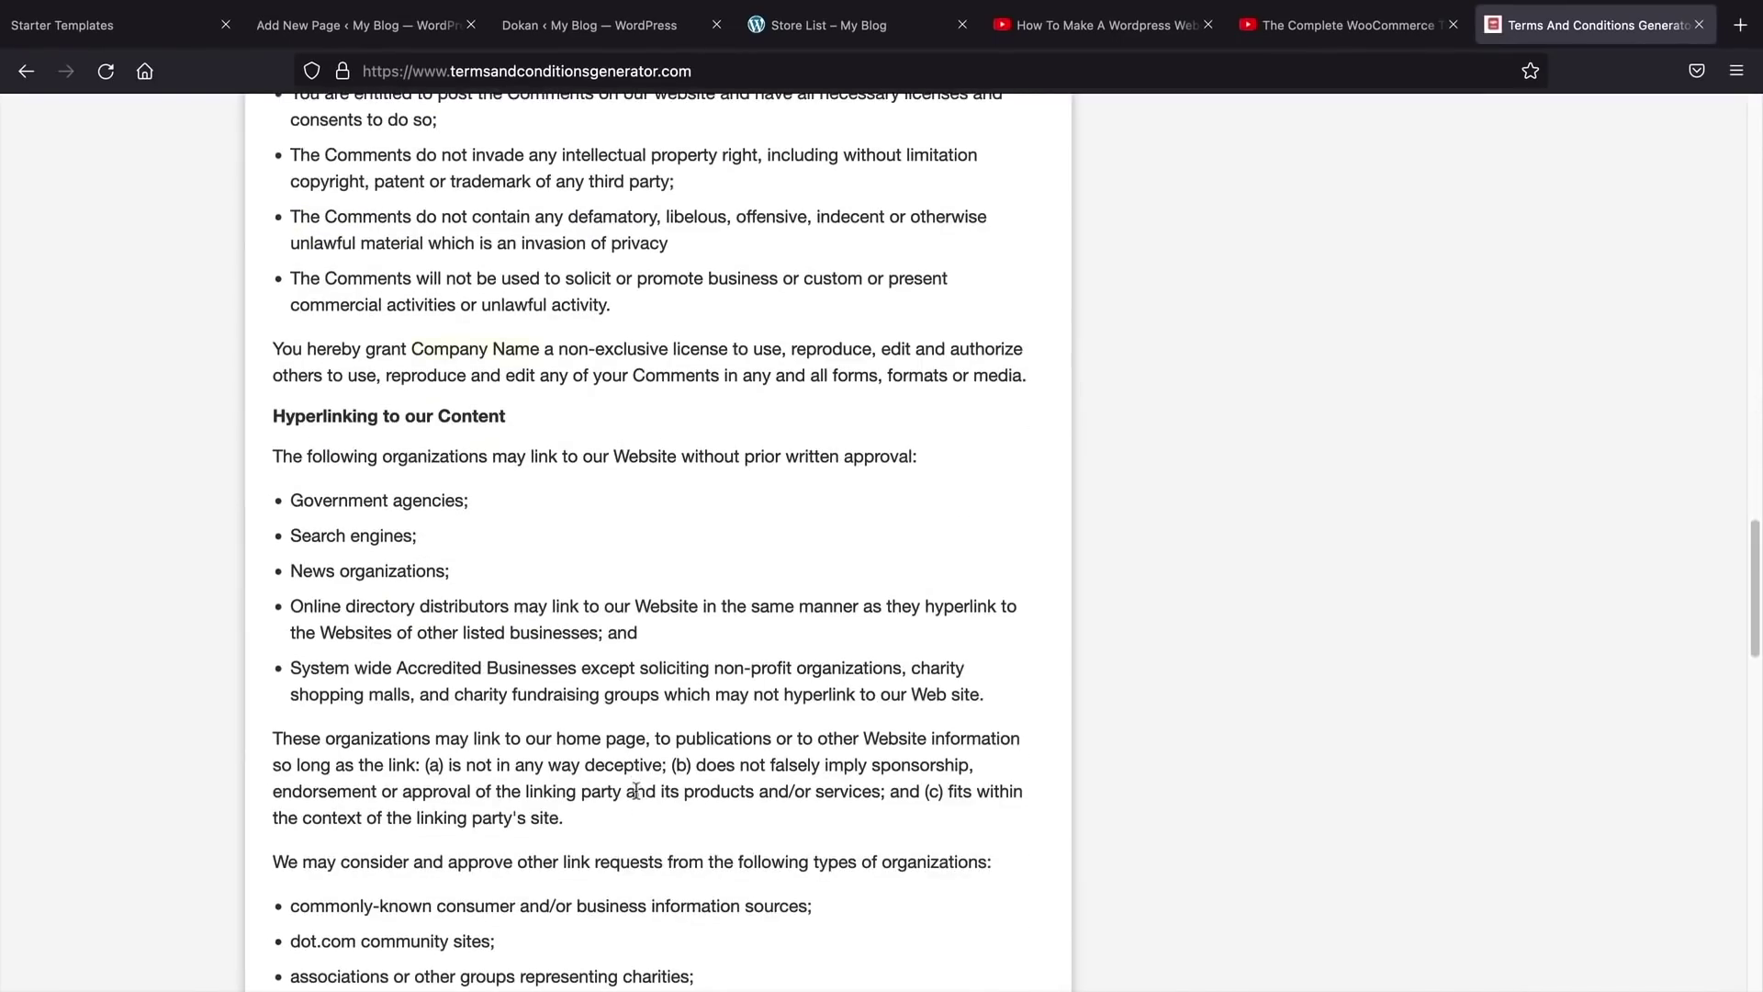
scroll(888, 843, down, 18)
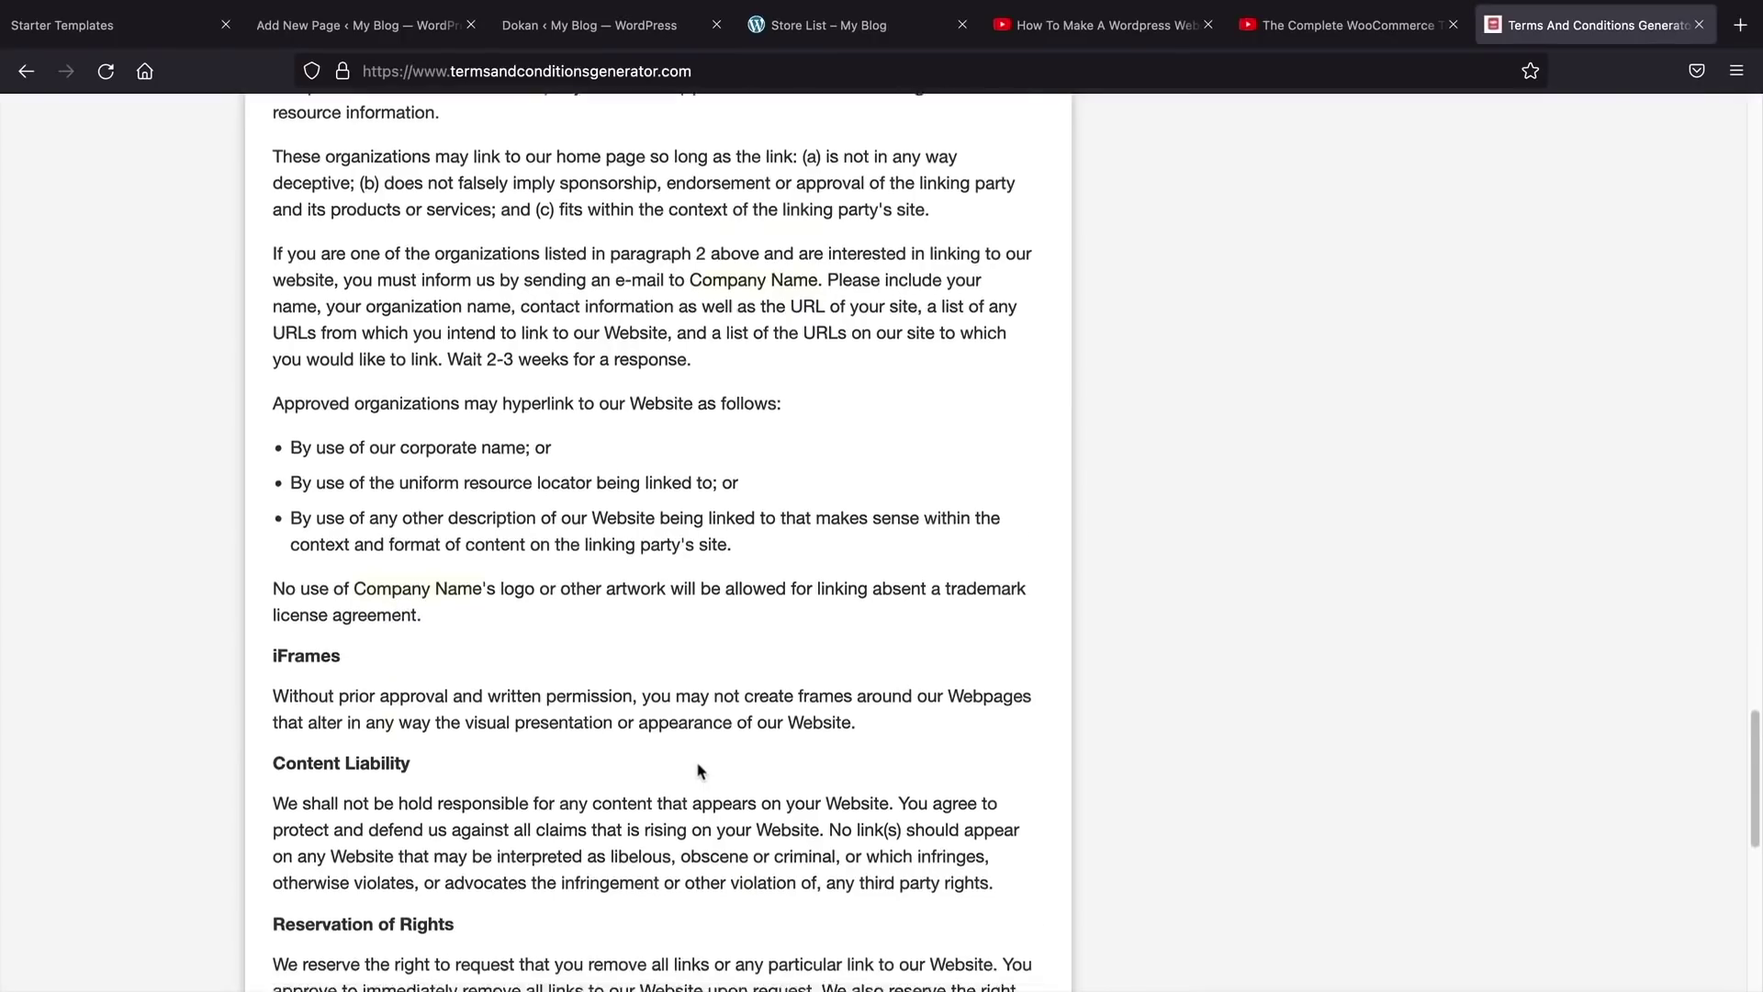
scroll(701, 770, down, 5)
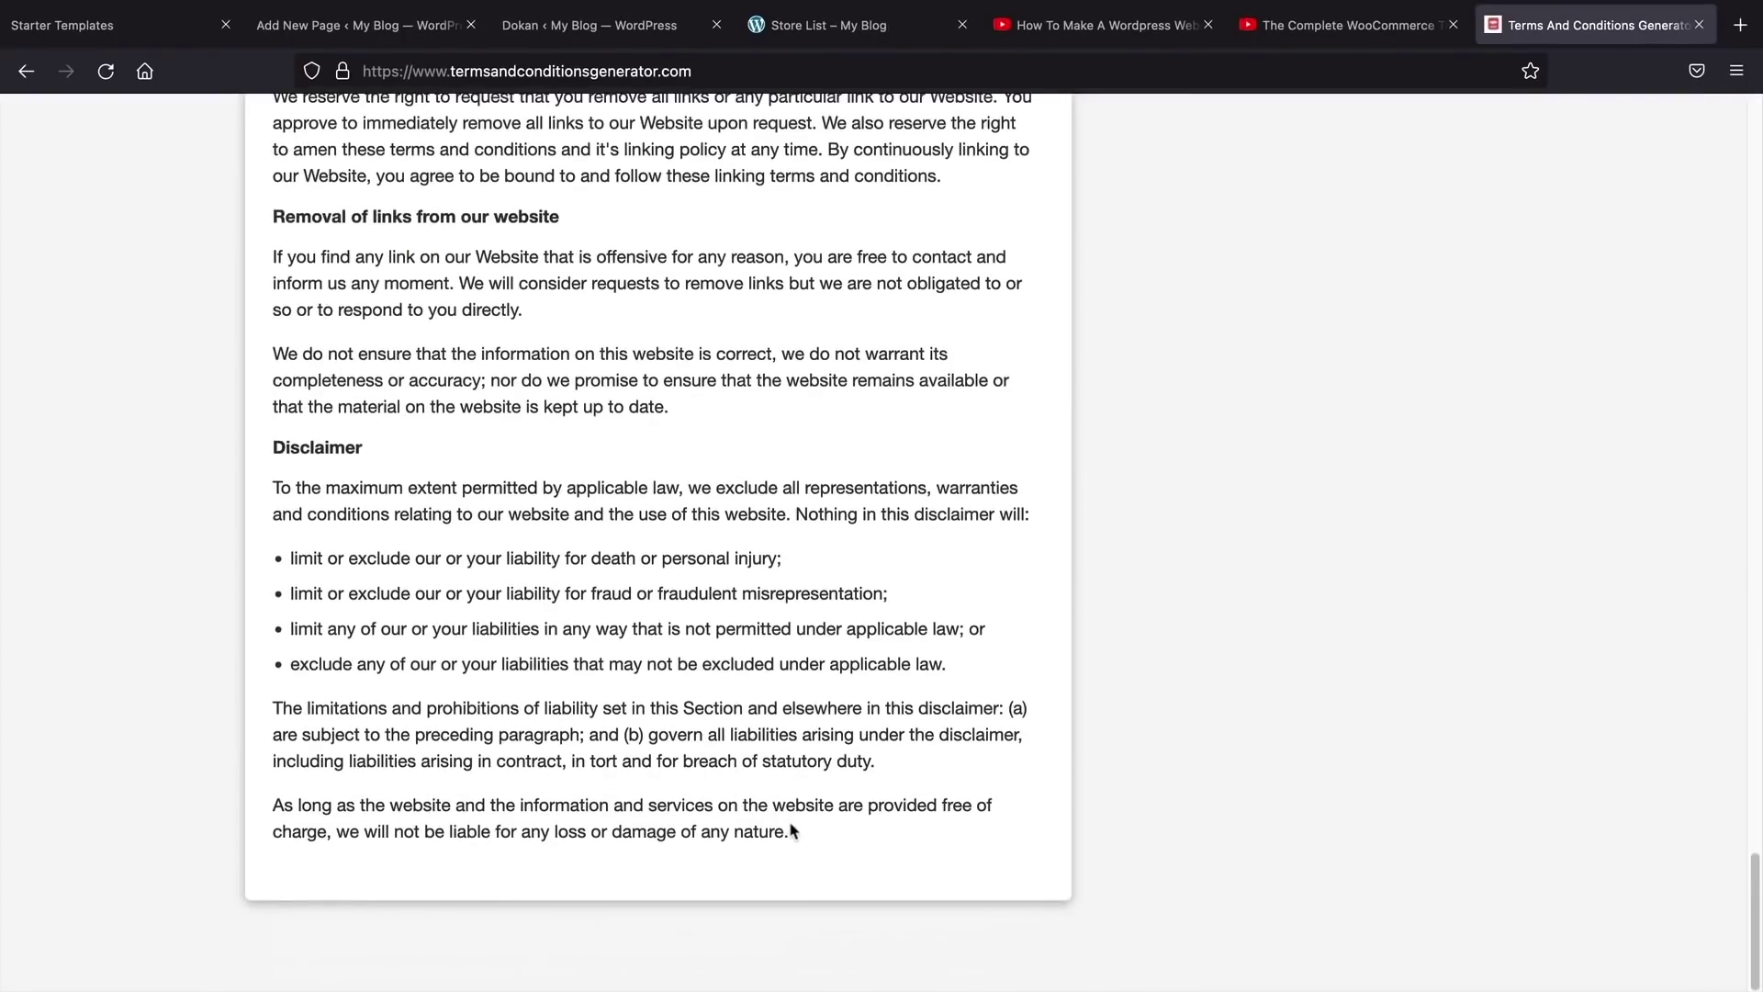
drag(795, 831, 274, 257)
scroll(272, 286, up, 1)
scroll(273, 285, up, 16)
scroll(346, 295, up, 13)
scroll(331, 323, up, 14)
right_click(294, 264)
click(315, 275)
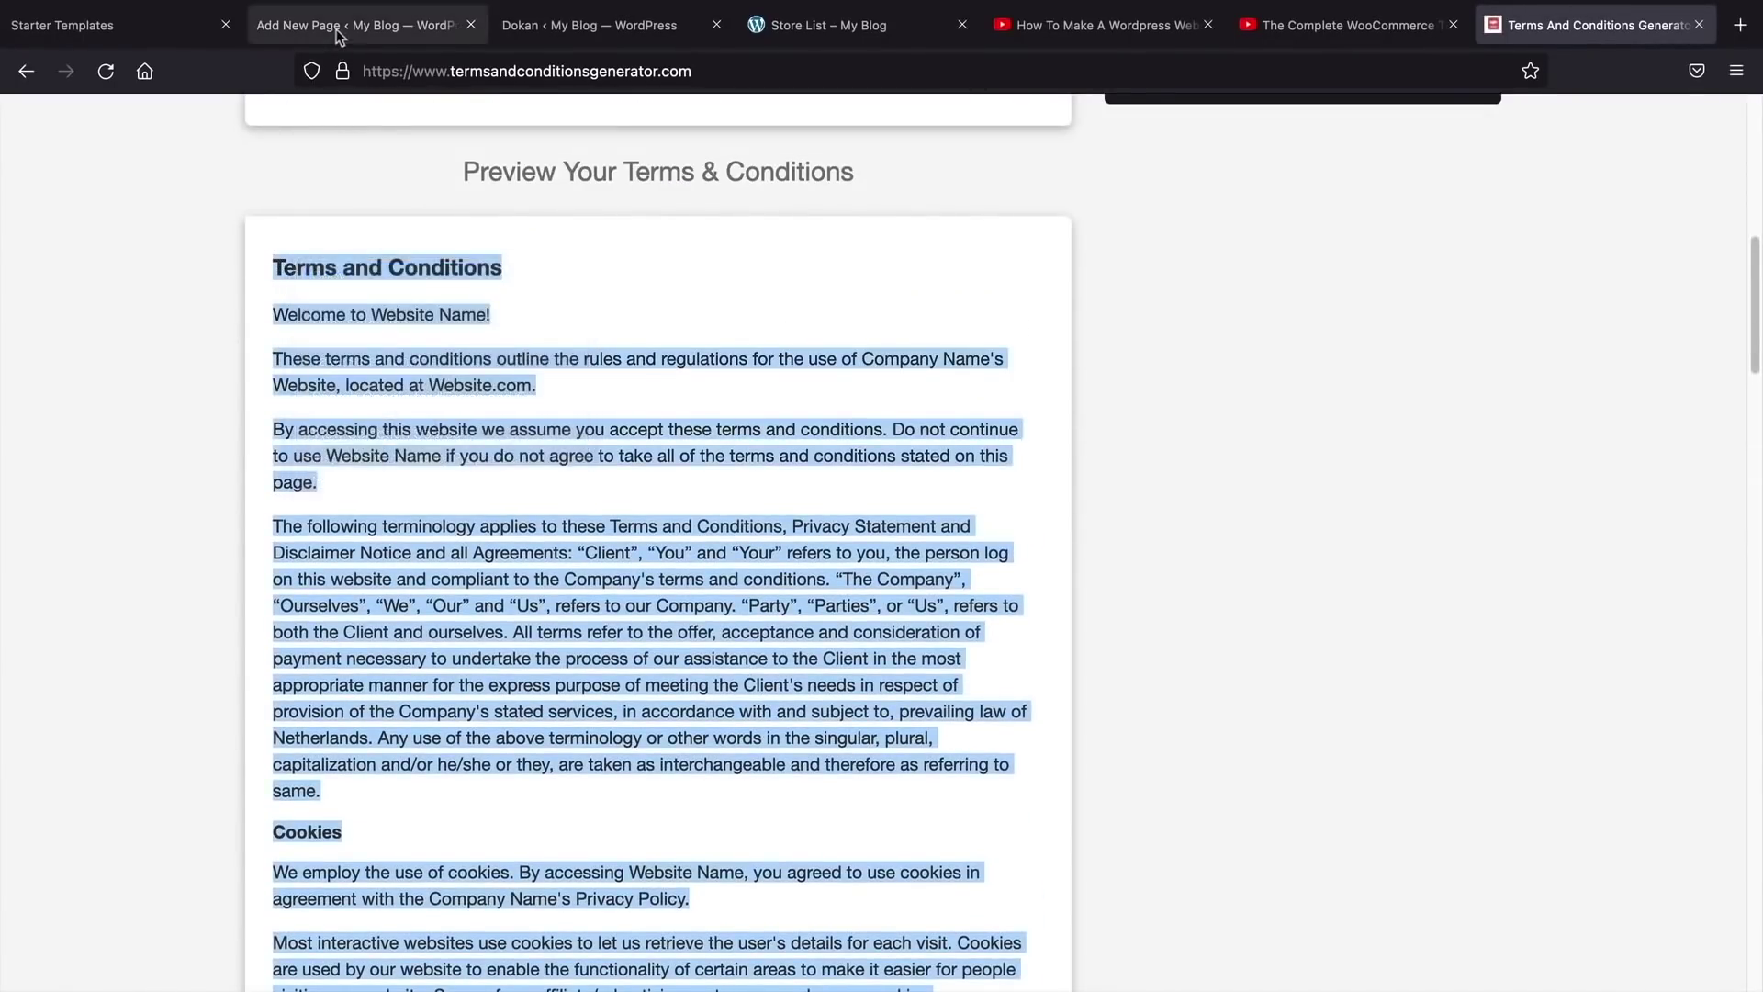
click(358, 24)
Step: Paste the copied terms into the Terms And Conditions page body and publish it
right_click(205, 400)
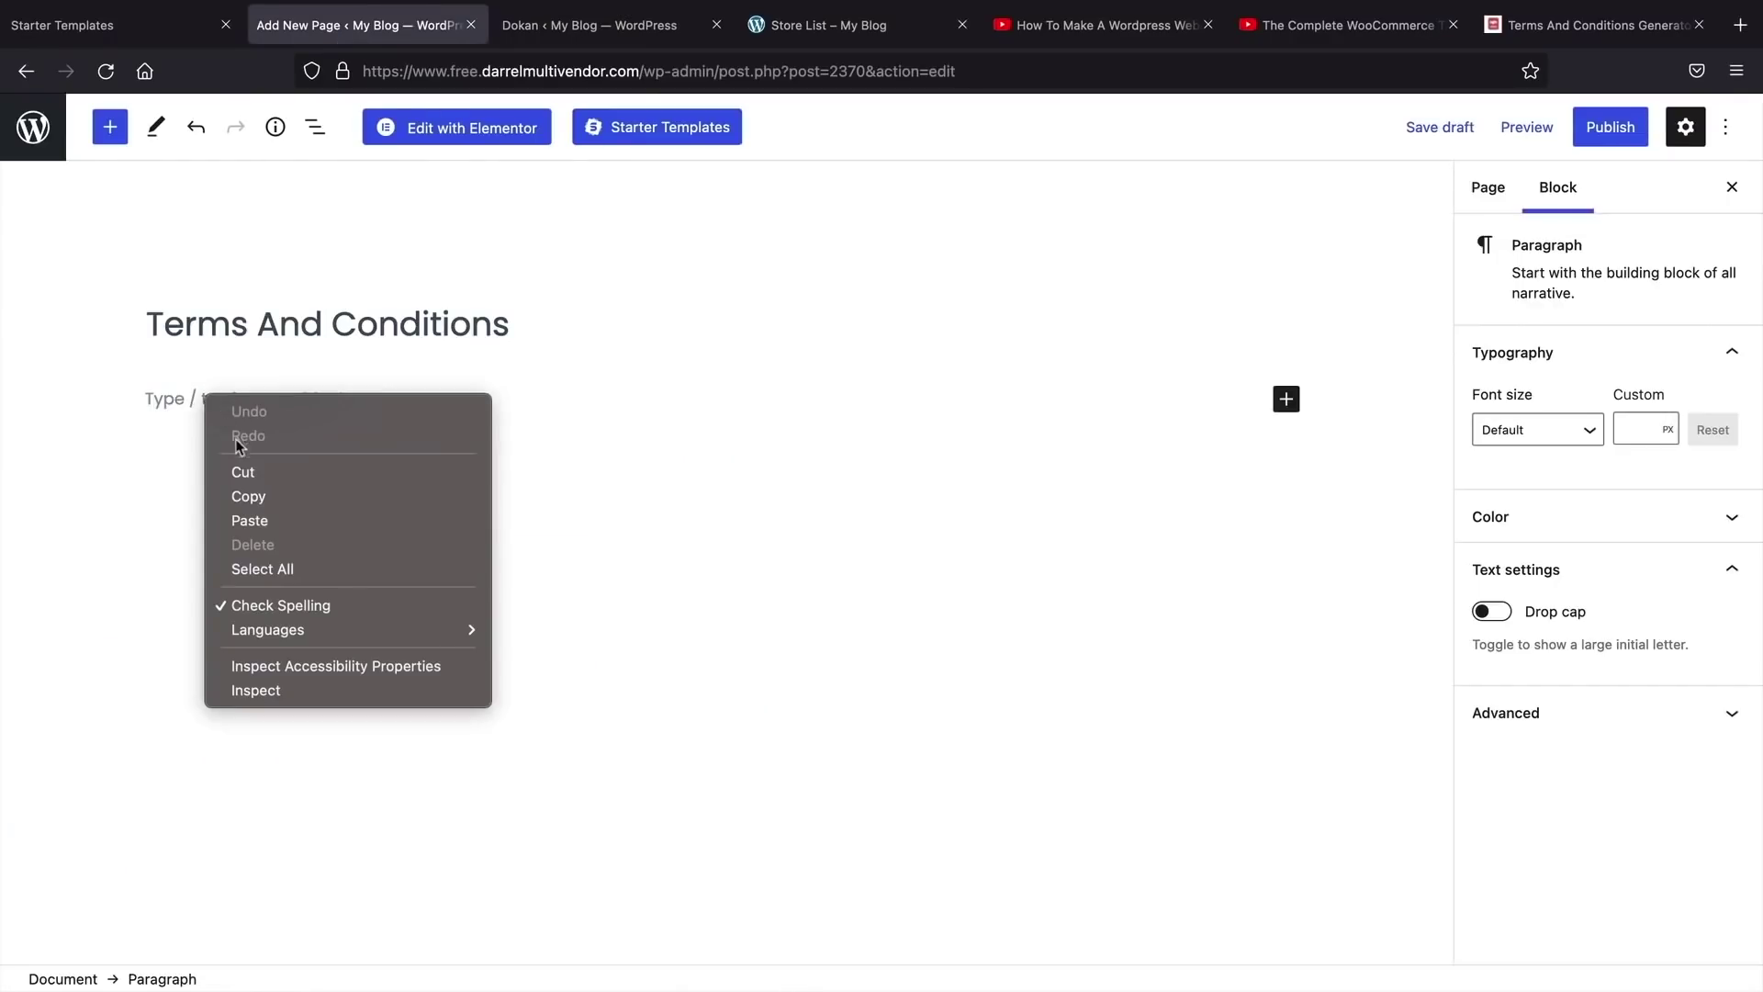
click(274, 517)
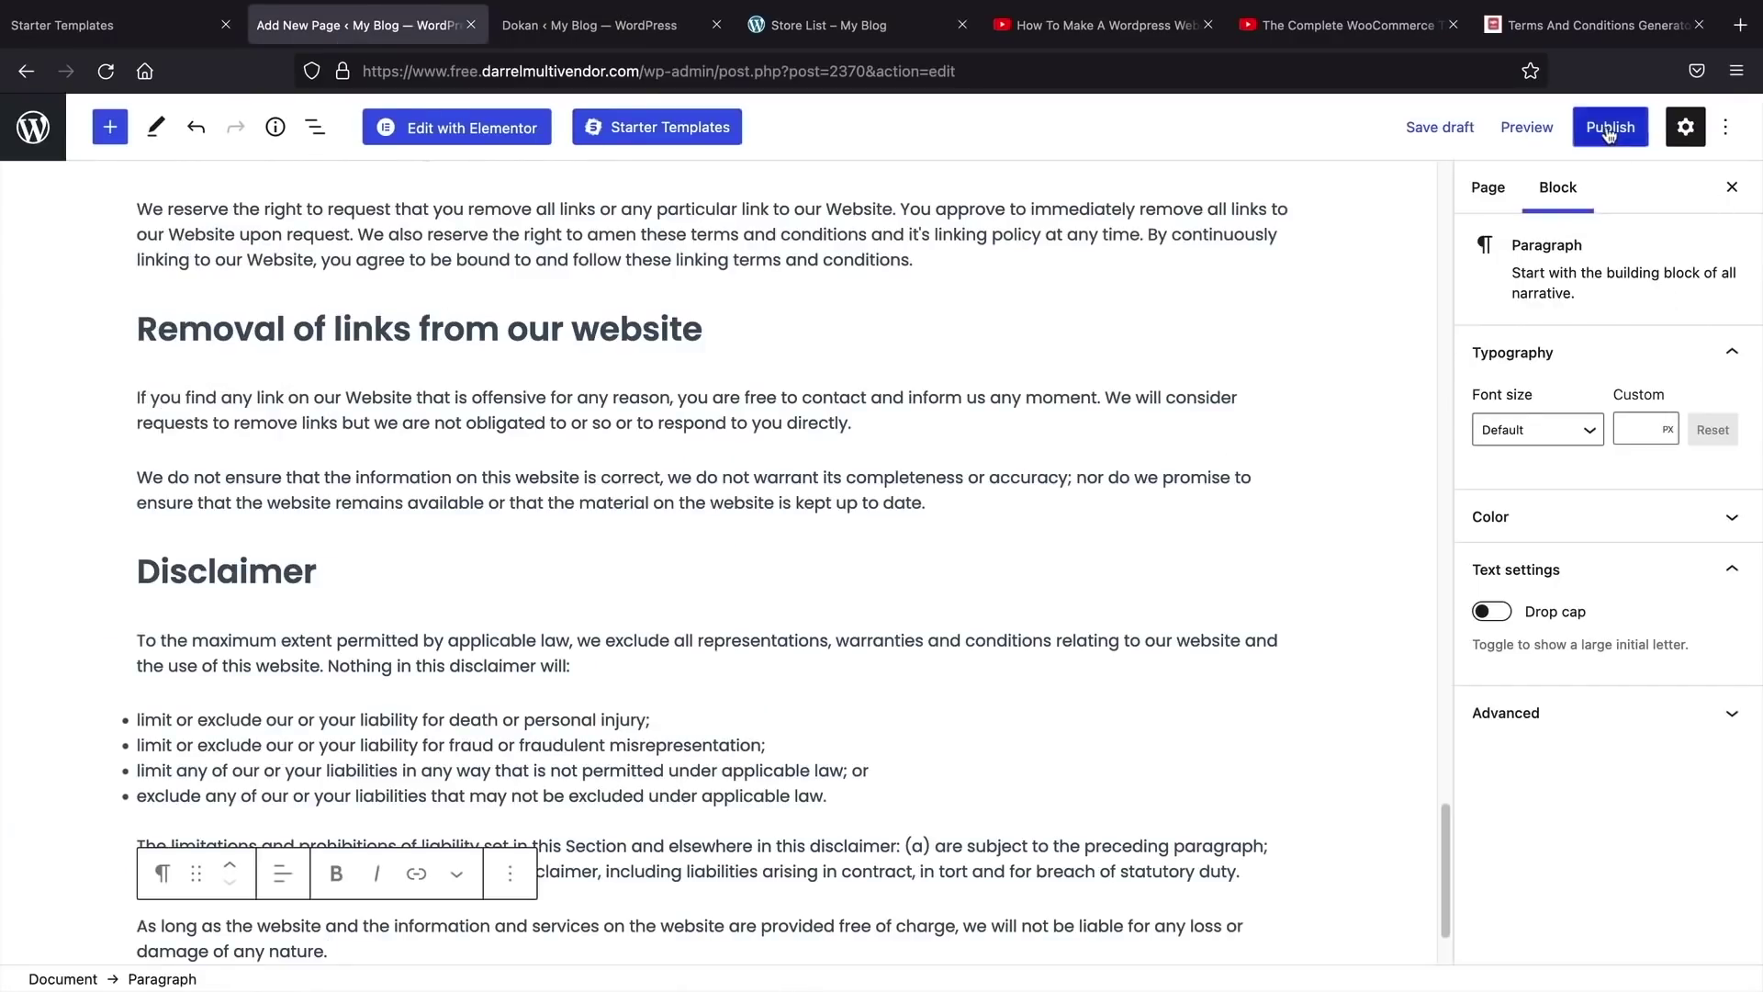
click(1611, 127)
click(1507, 127)
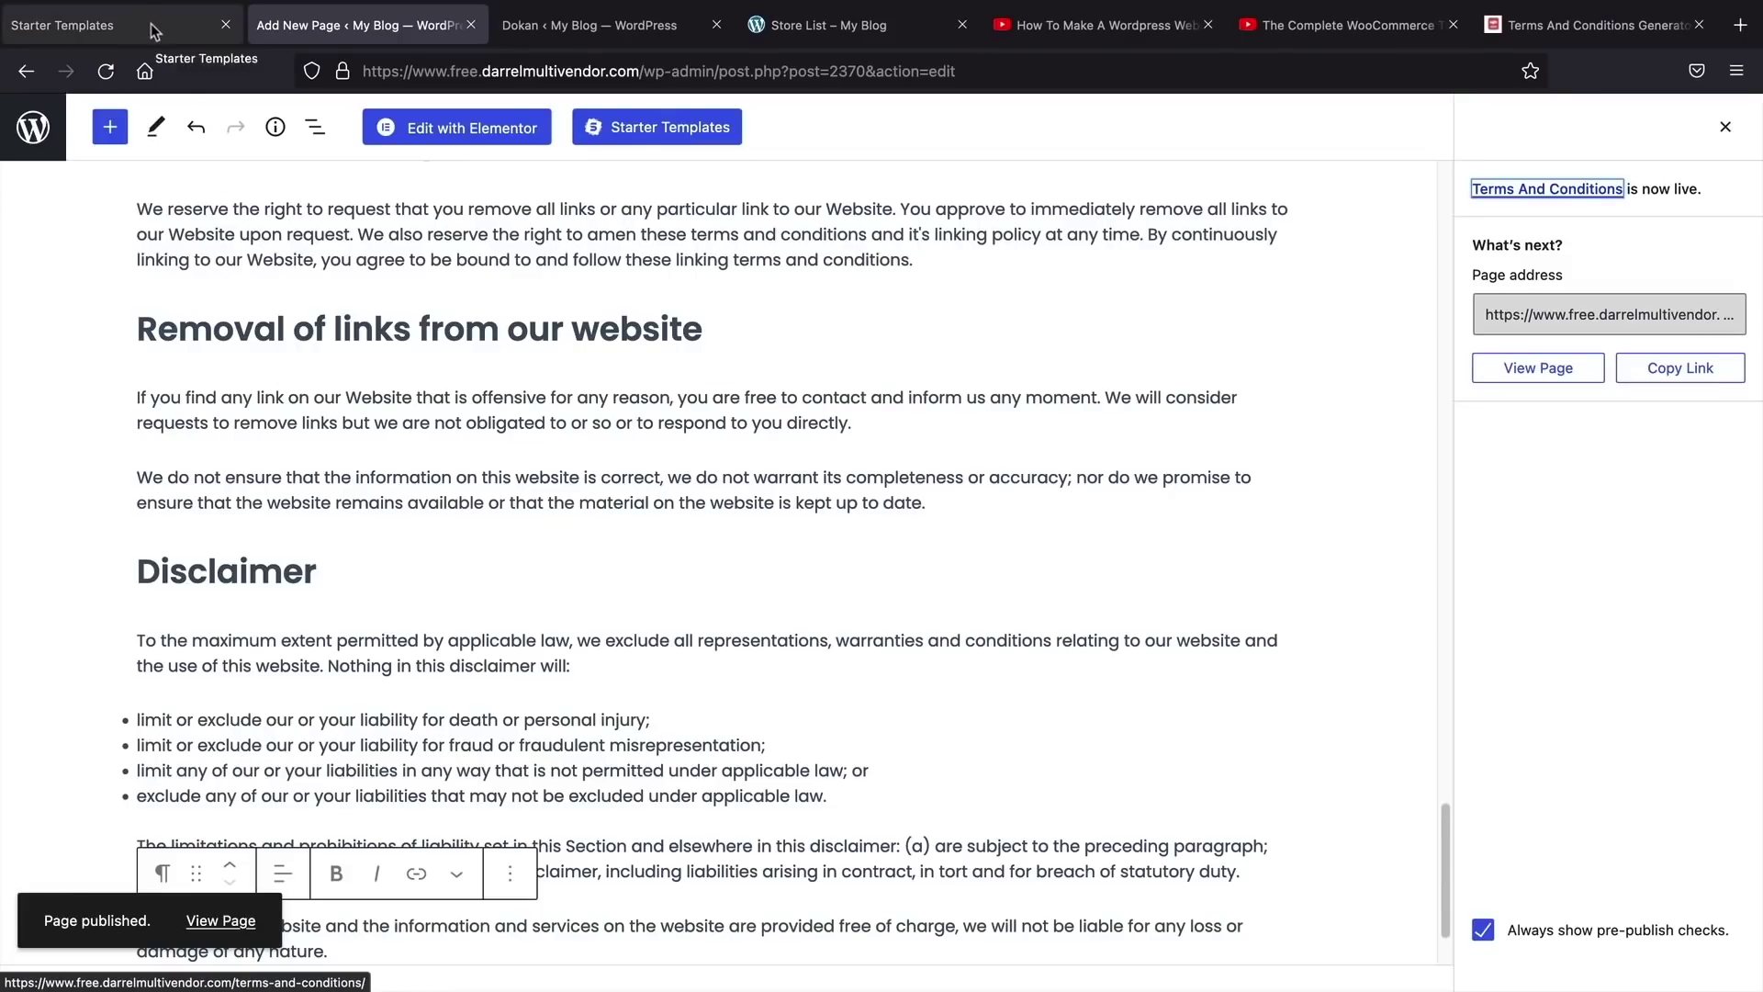
click(554, 31)
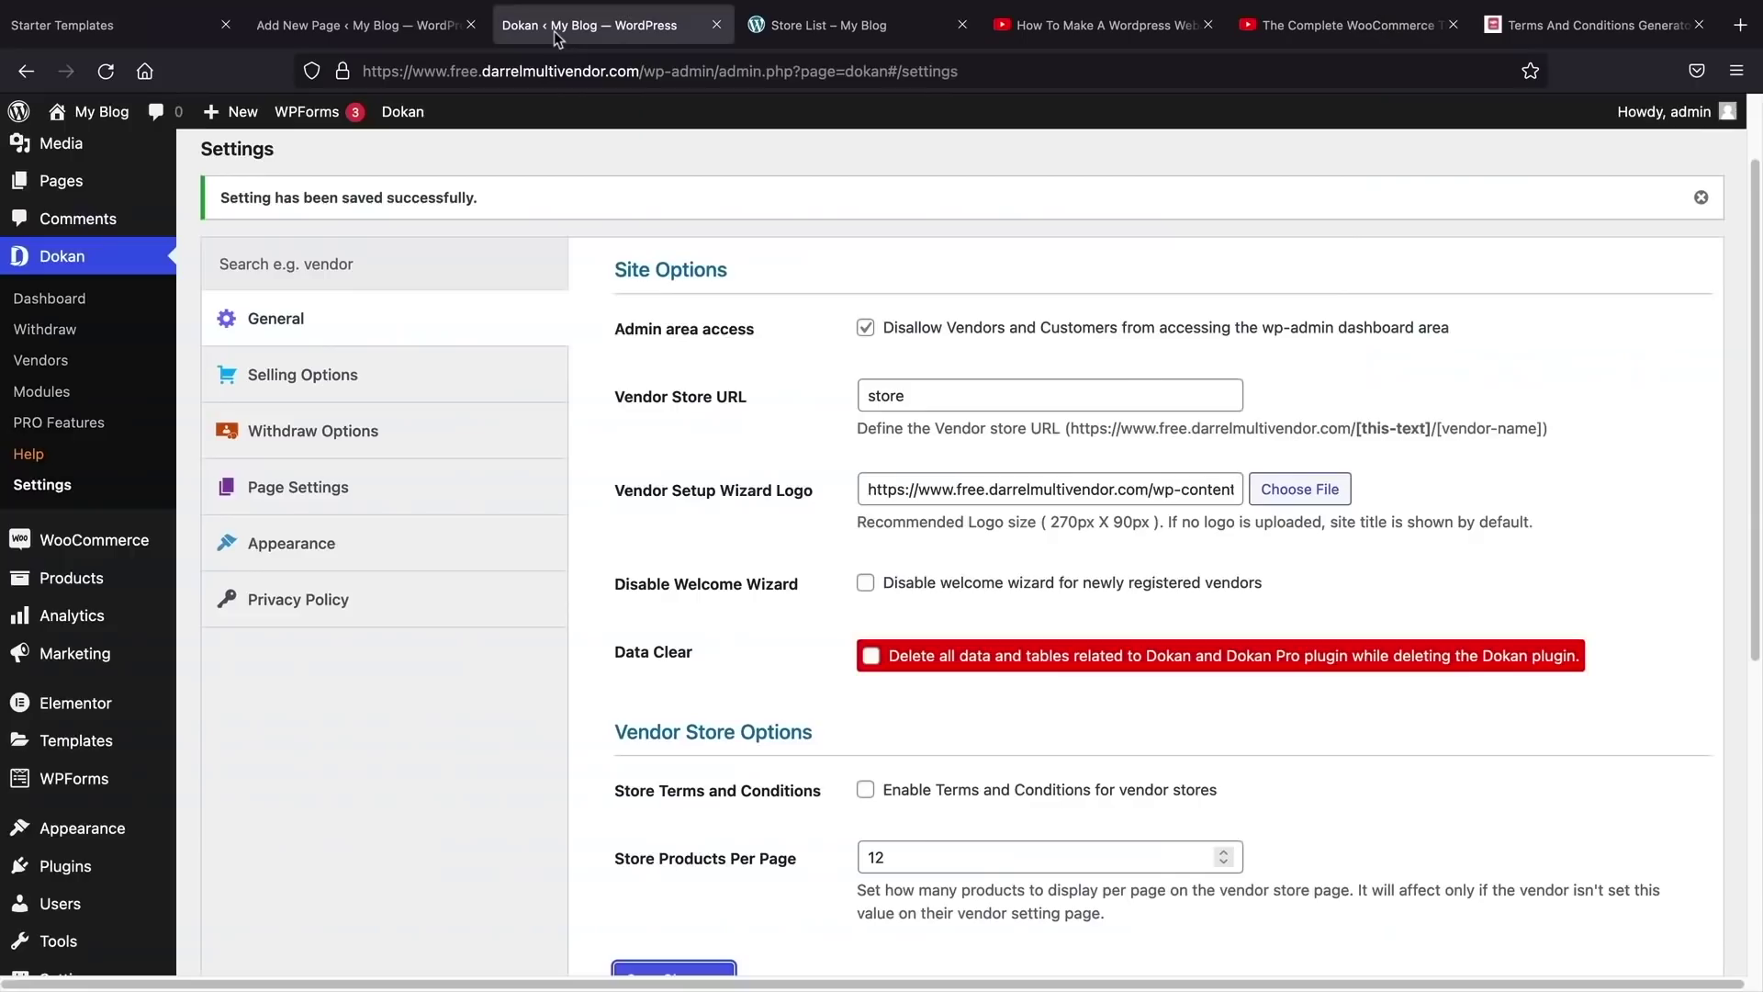
Step: Tick 'Enable Terms and Conditions for vendor stores' in Dokan General settings and save
scroll(729, 604, down, 2)
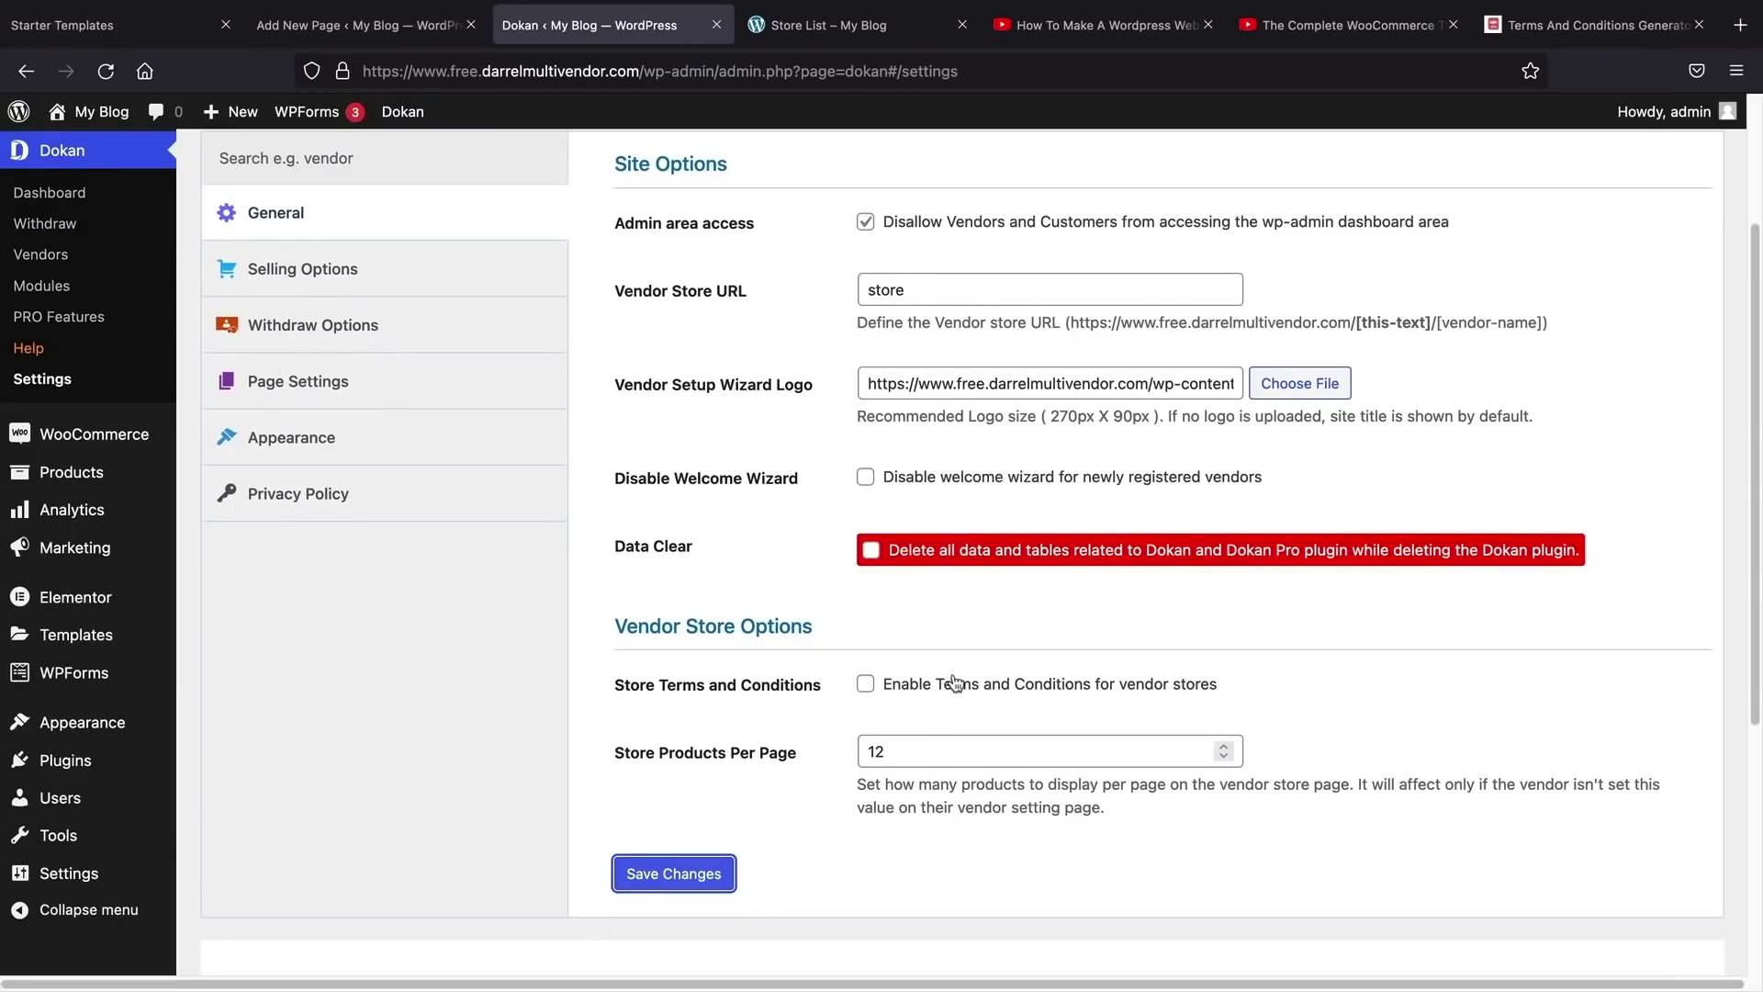
click(866, 685)
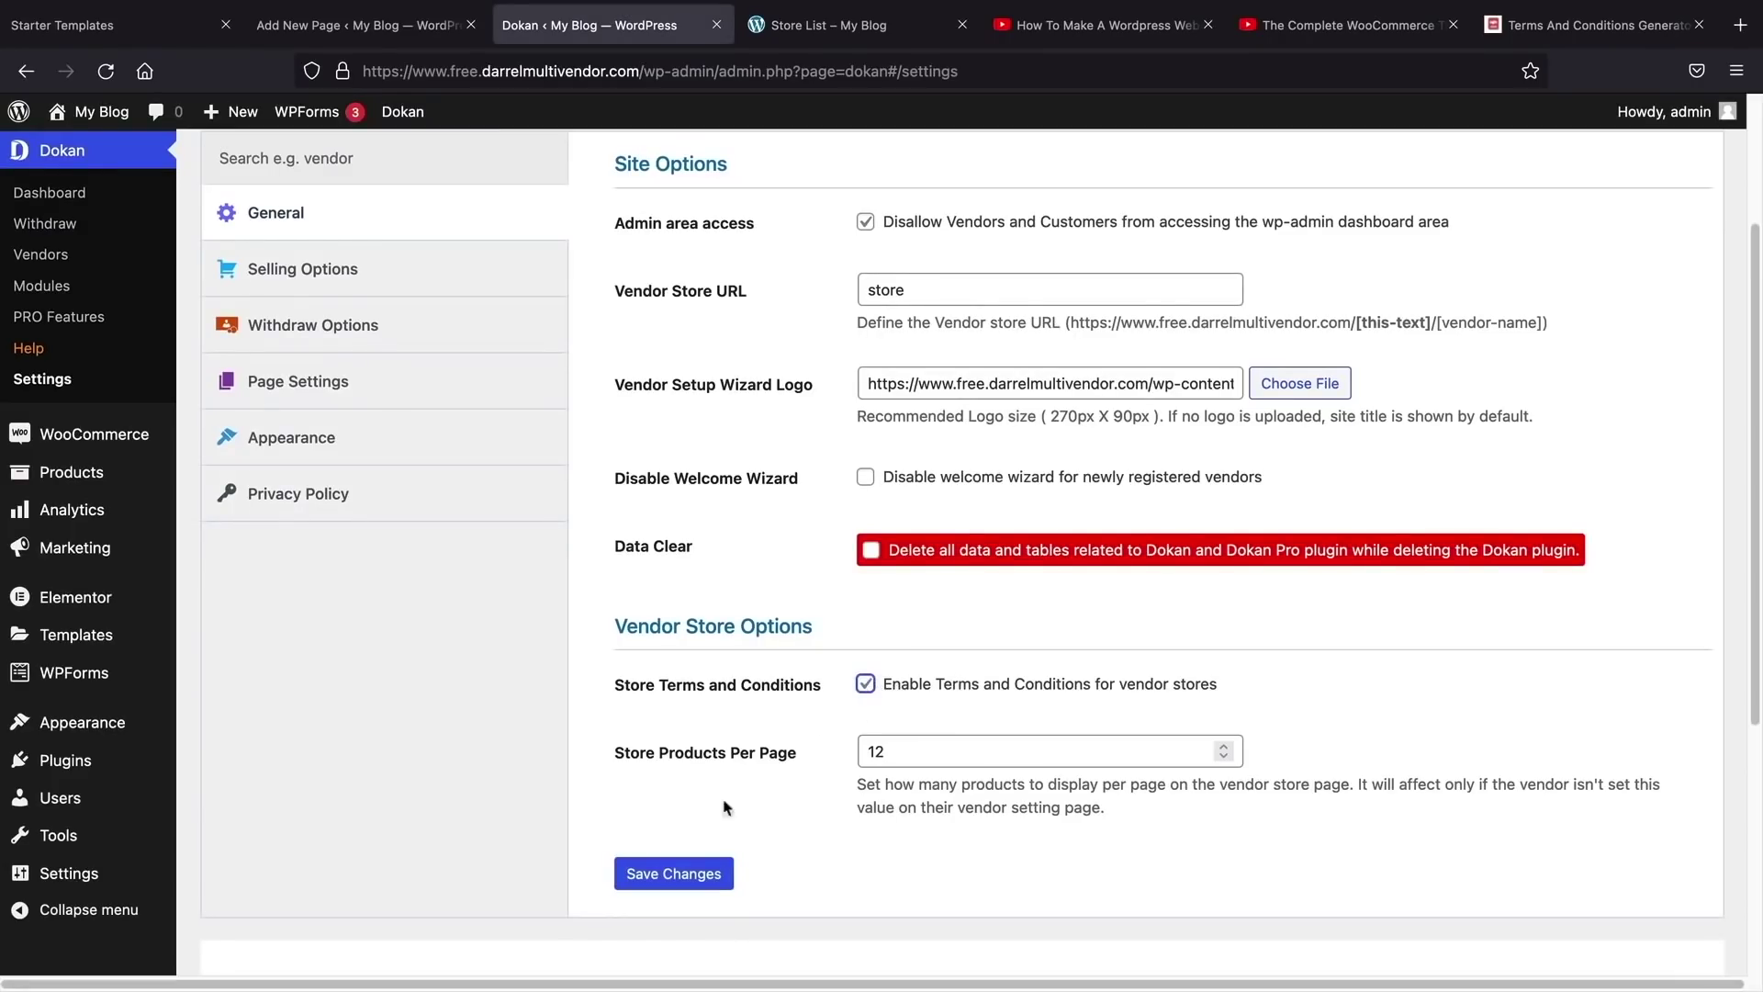
click(651, 877)
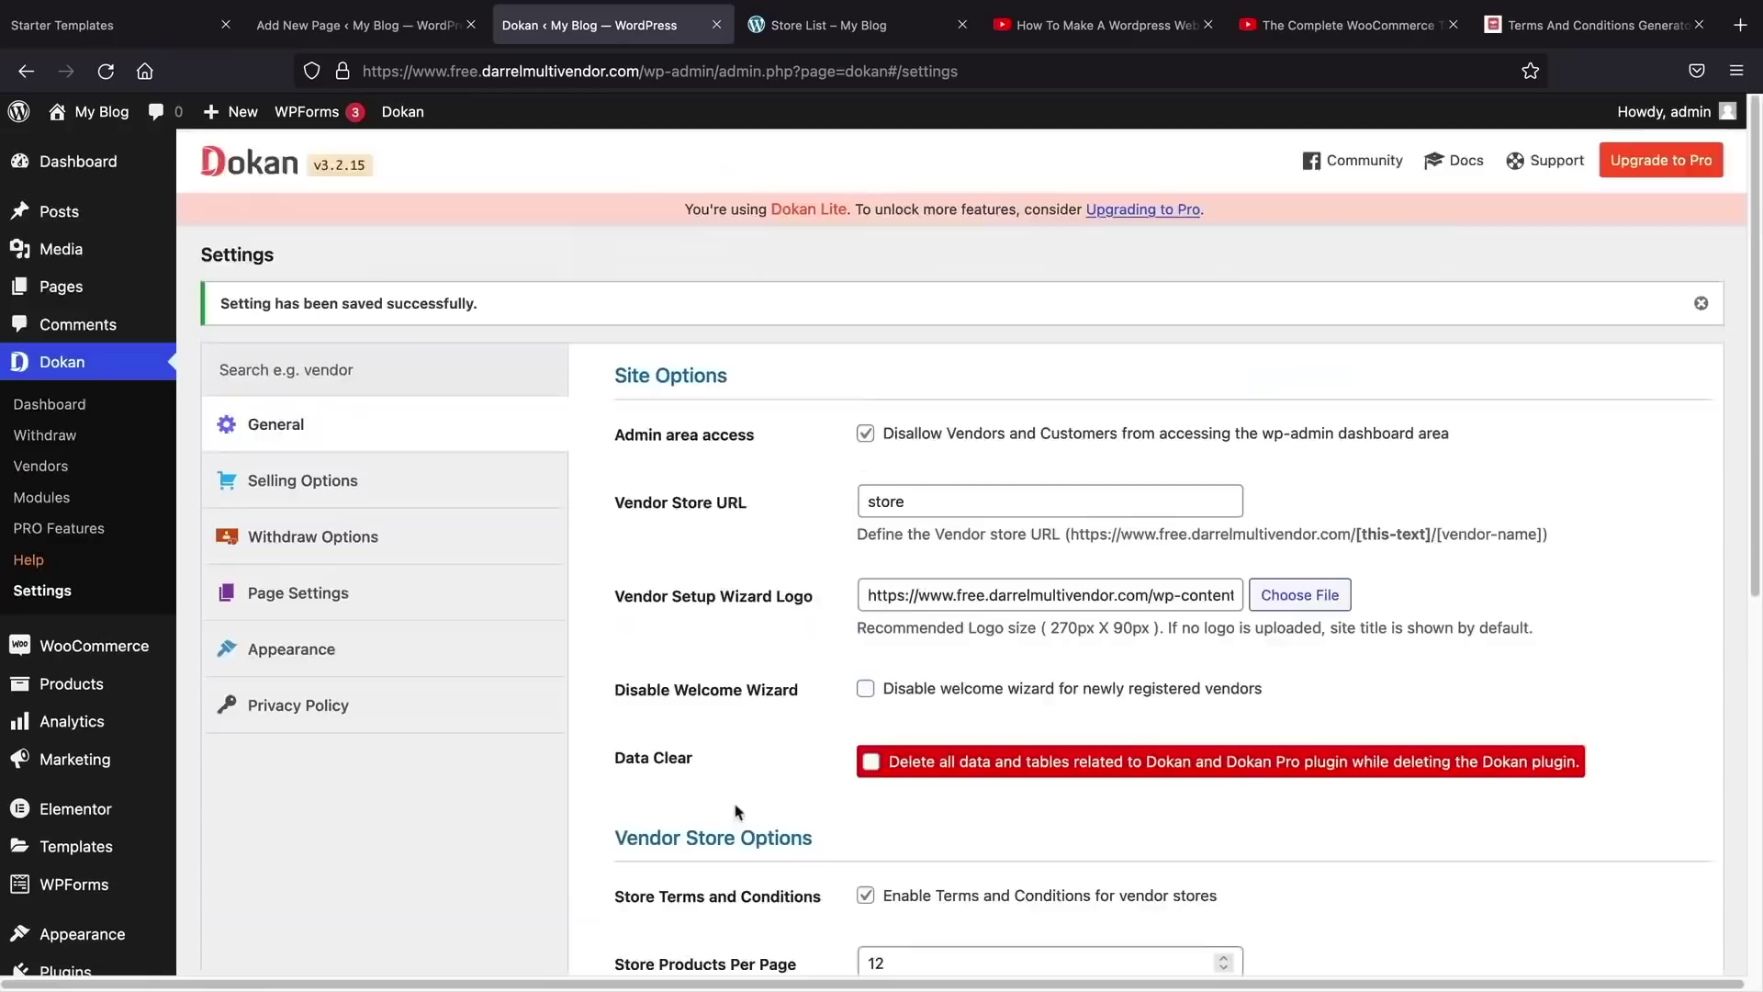
Step: Open Selling Options, check the live store listing, and leave New Vendor Product Upload unticked
click(313, 492)
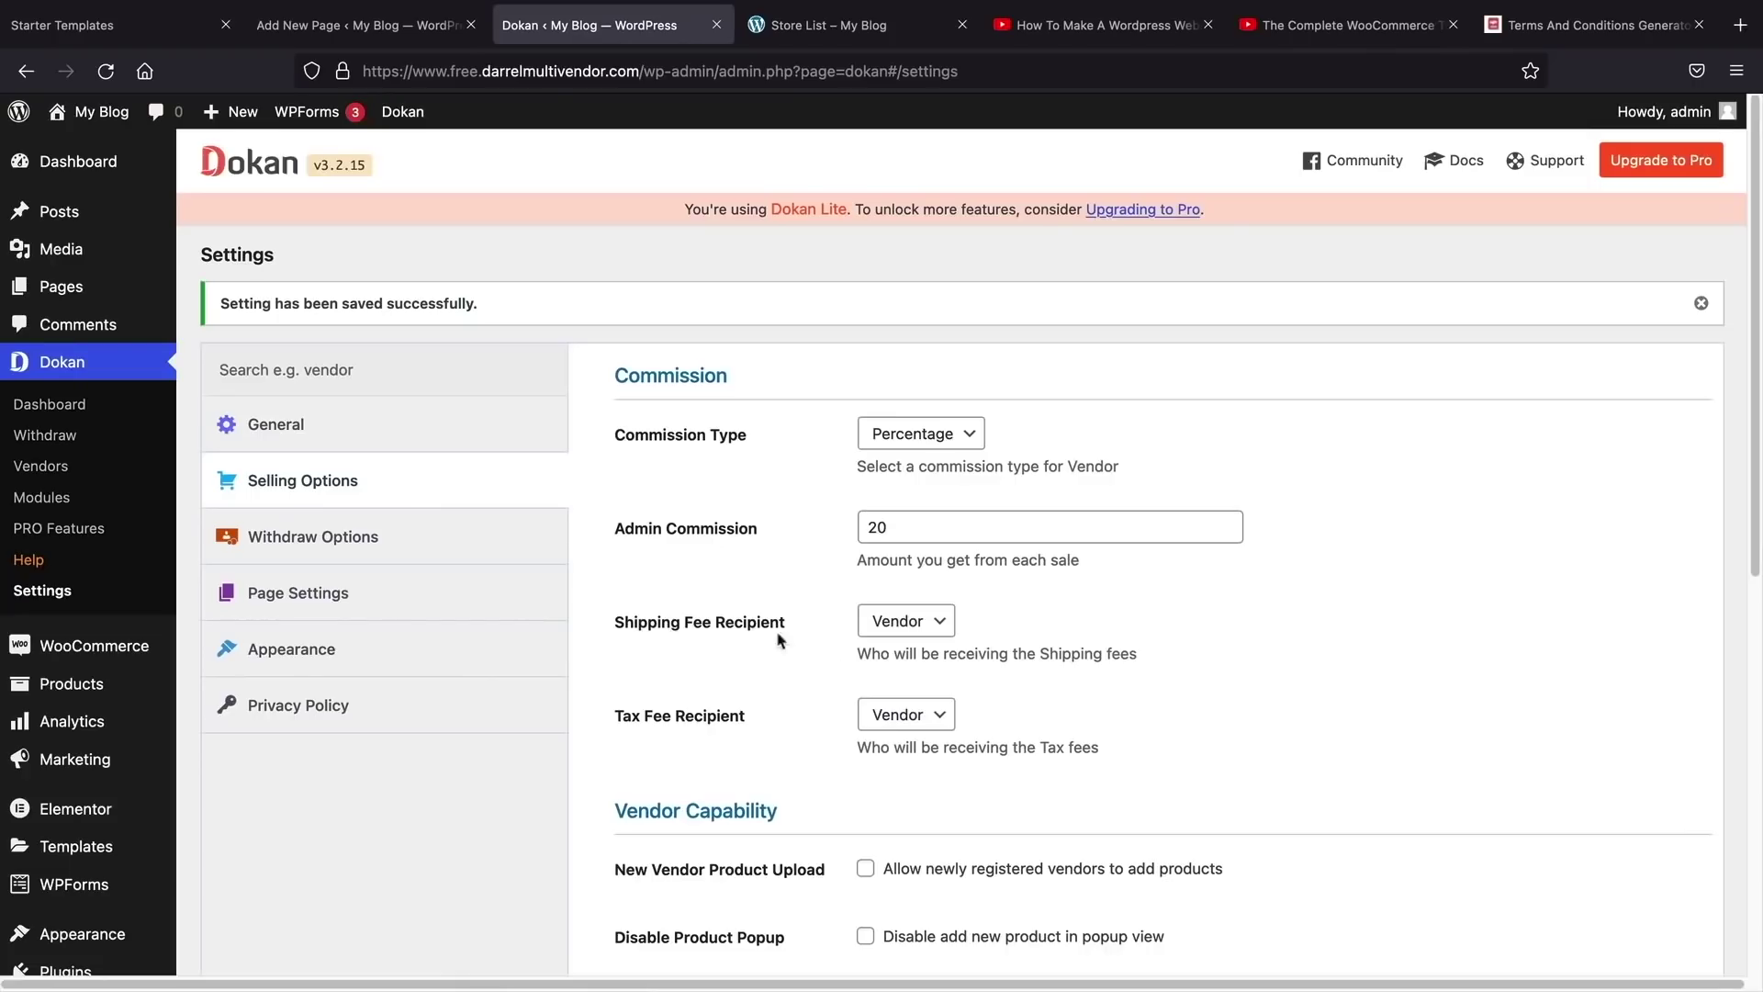
scroll(749, 735, down, 2)
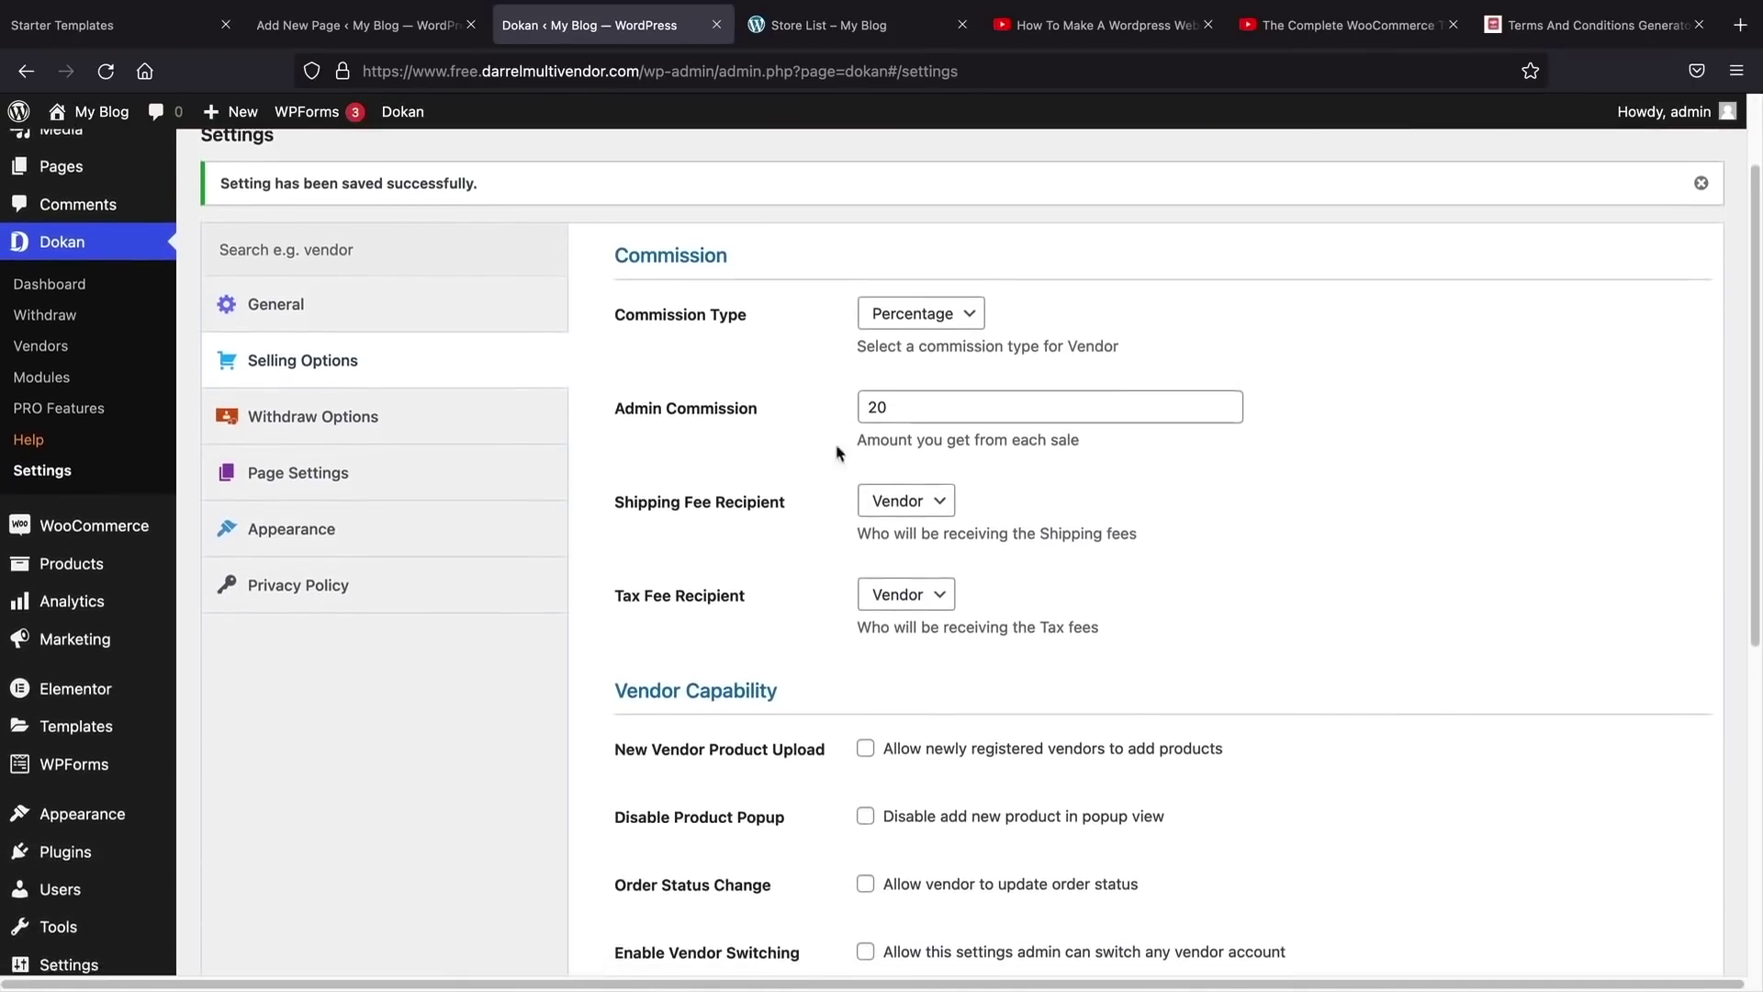
scroll(774, 572, down, 5)
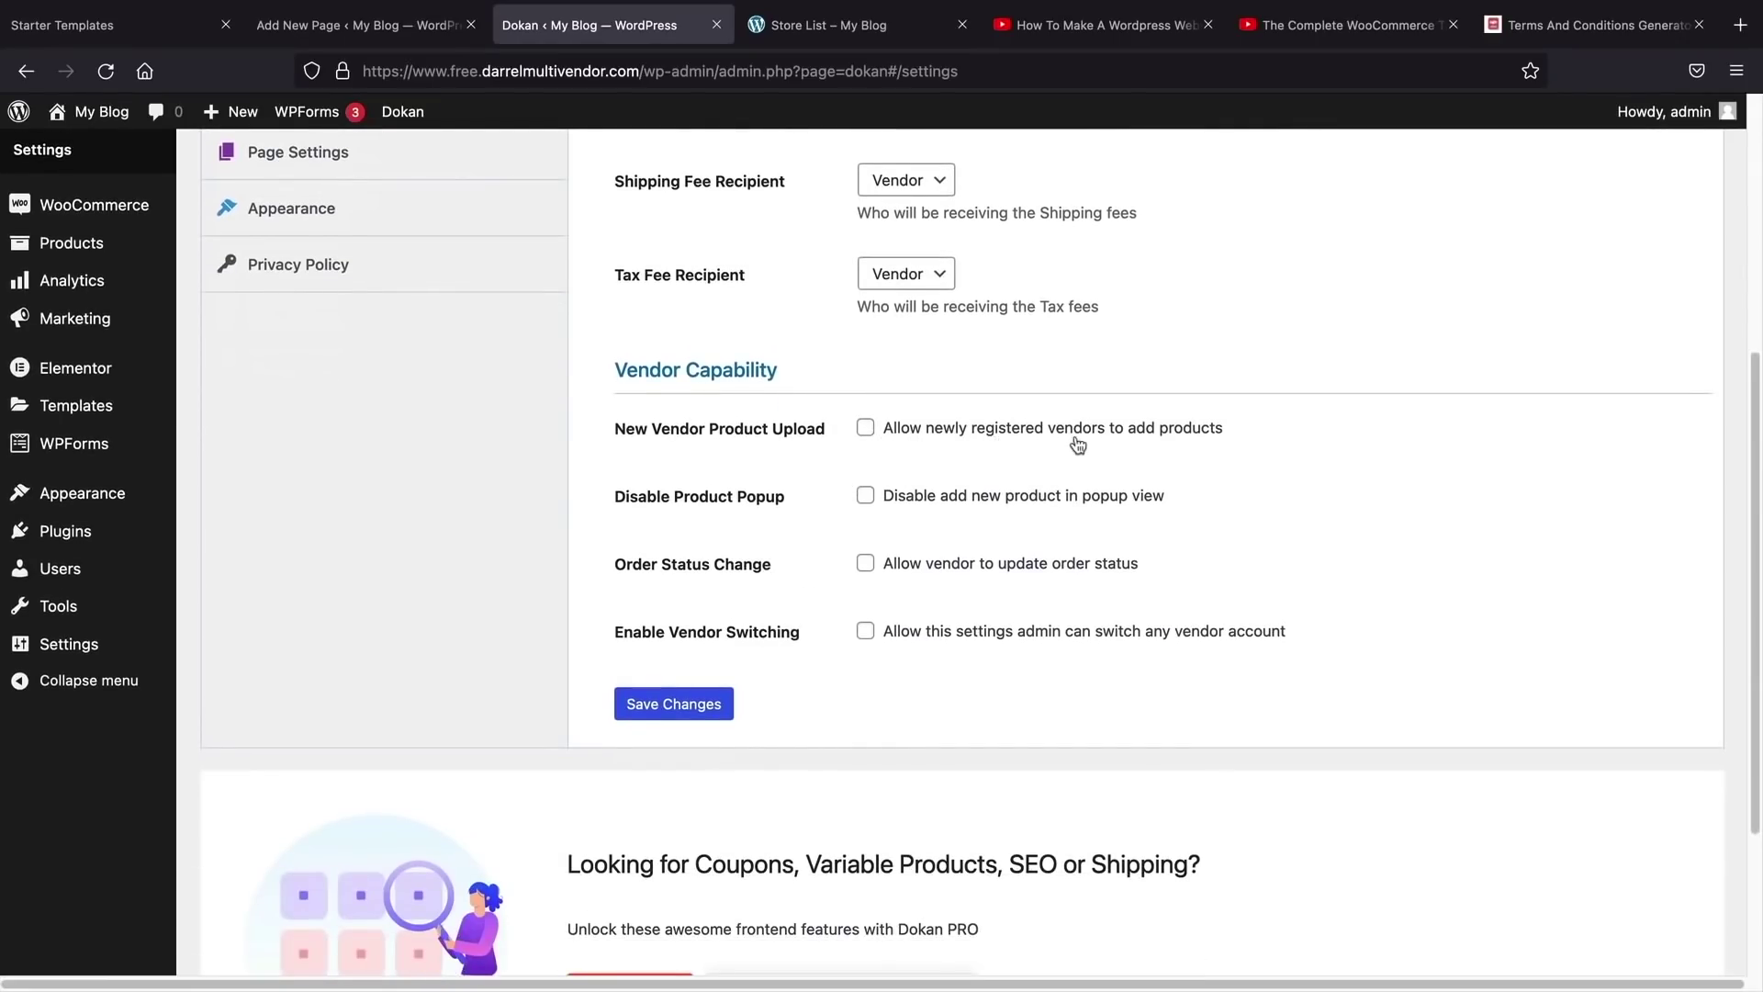
click(839, 39)
scroll(826, 515, down, 4)
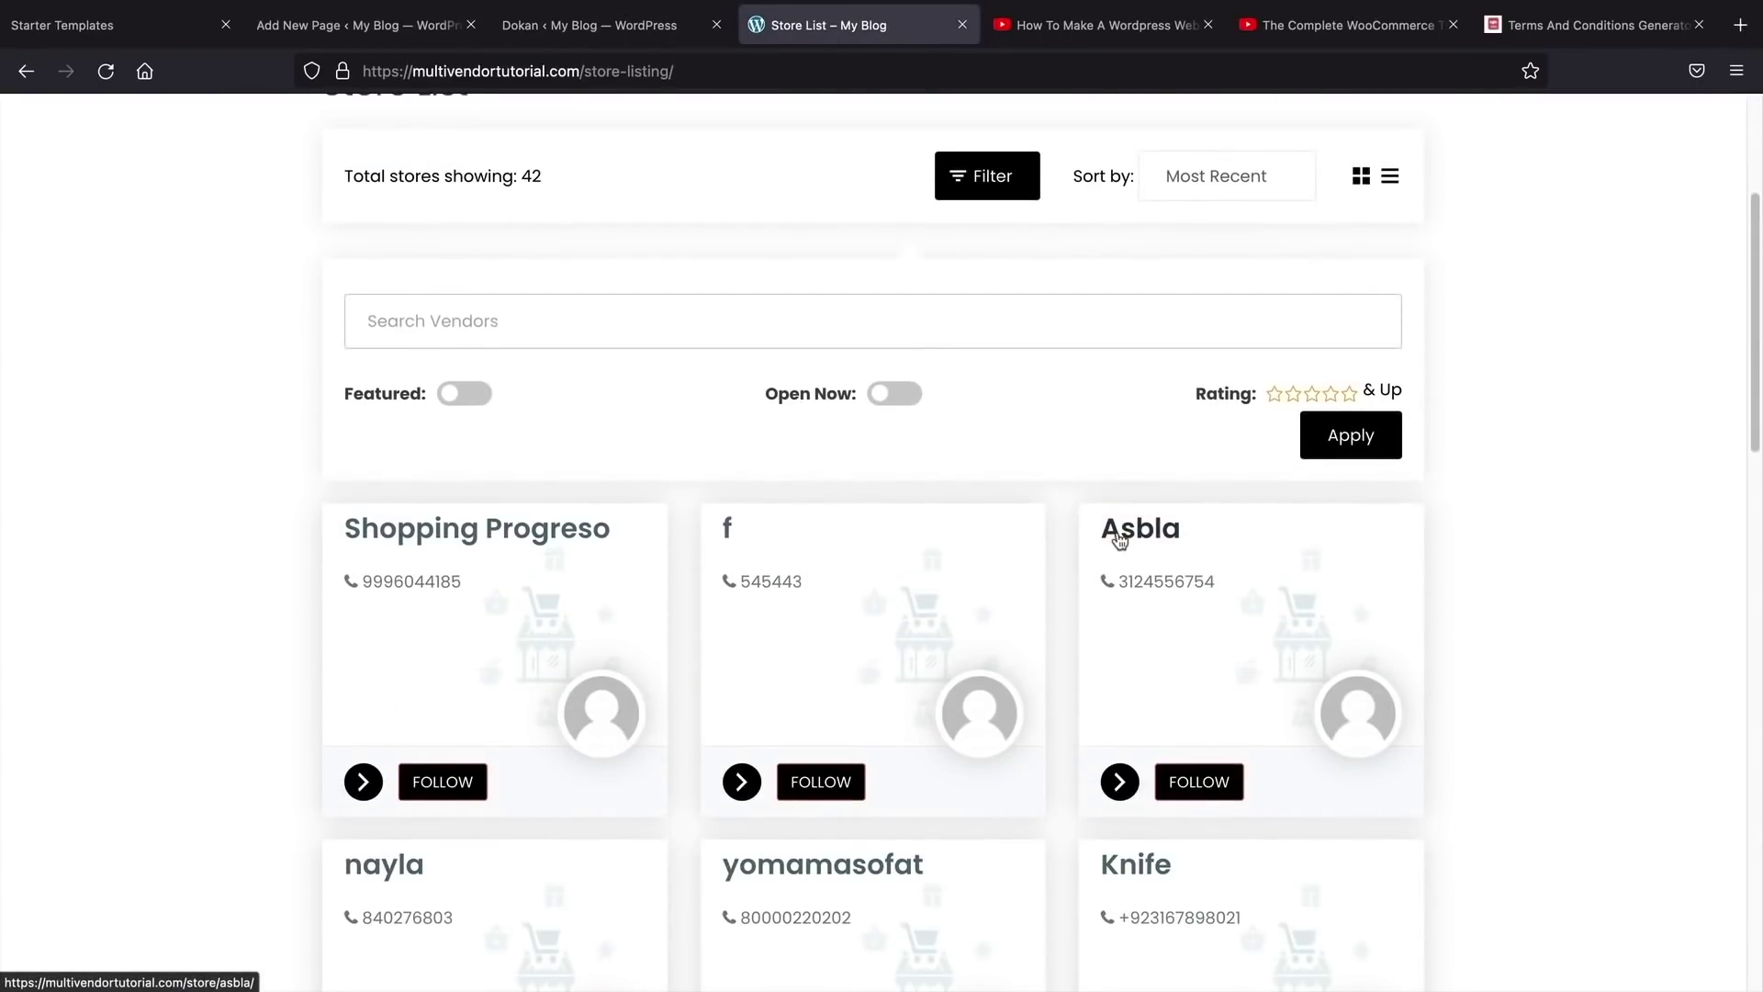
click(582, 29)
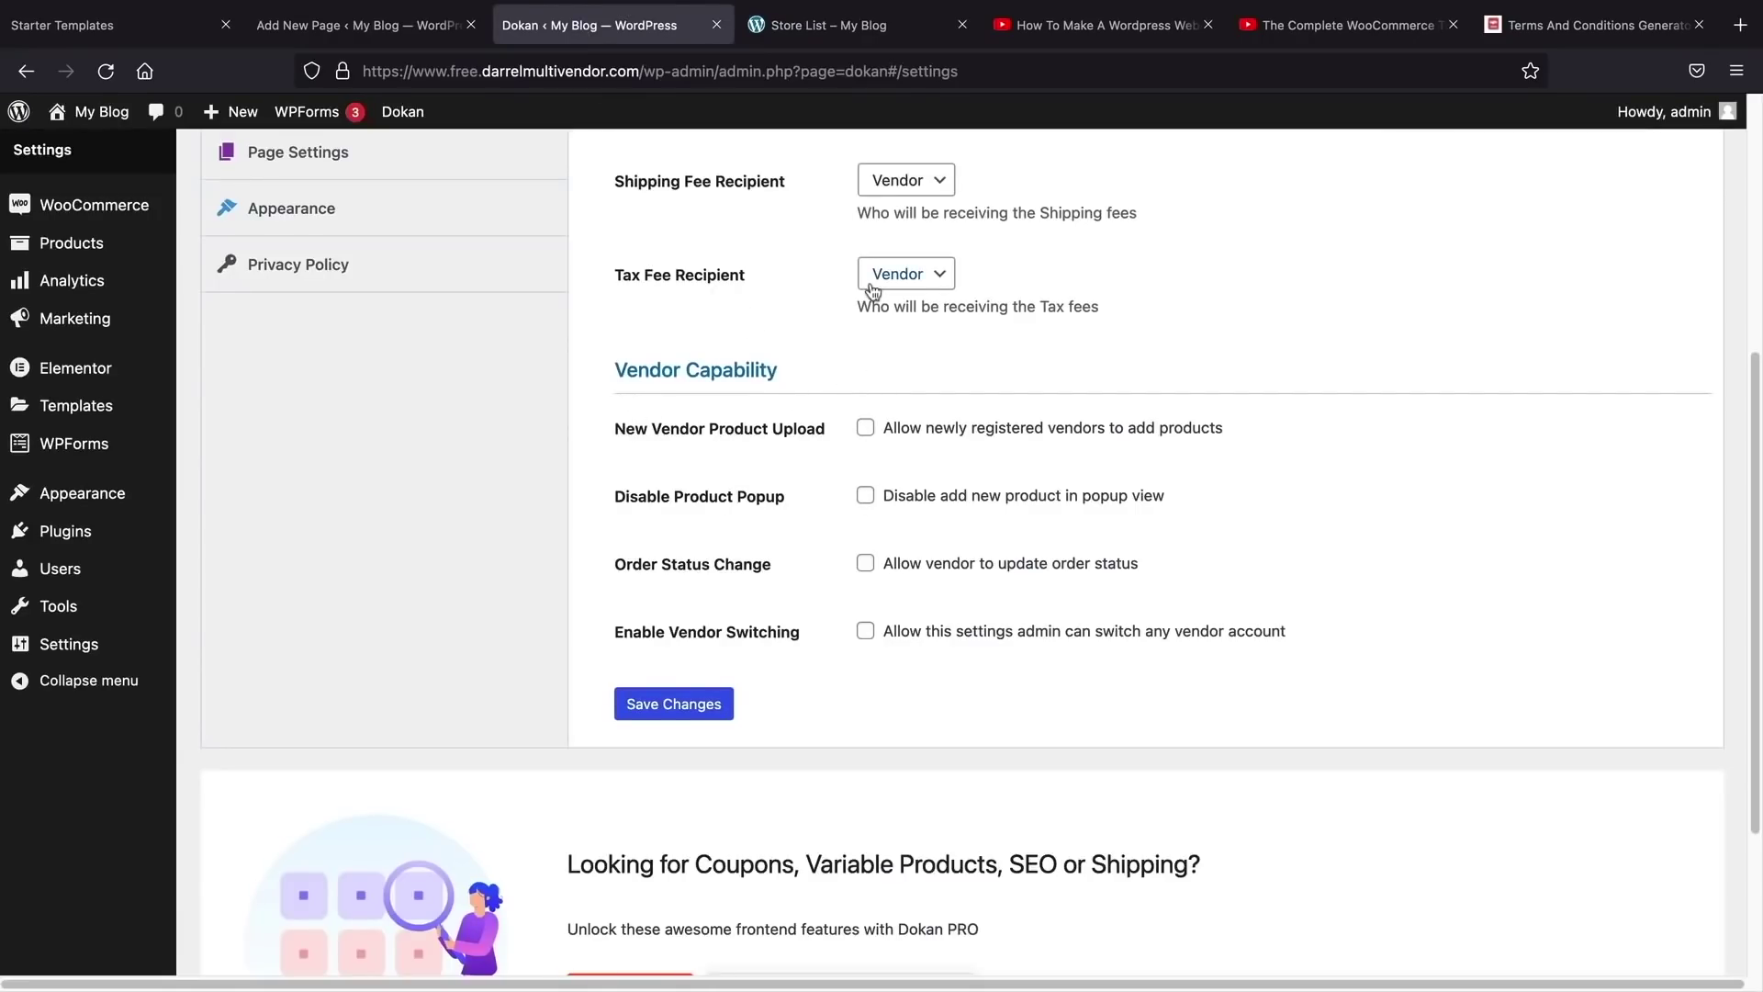
click(866, 428)
click(865, 430)
Step: Save the selling options, then view Withdraw Options and Page Settings
click(713, 711)
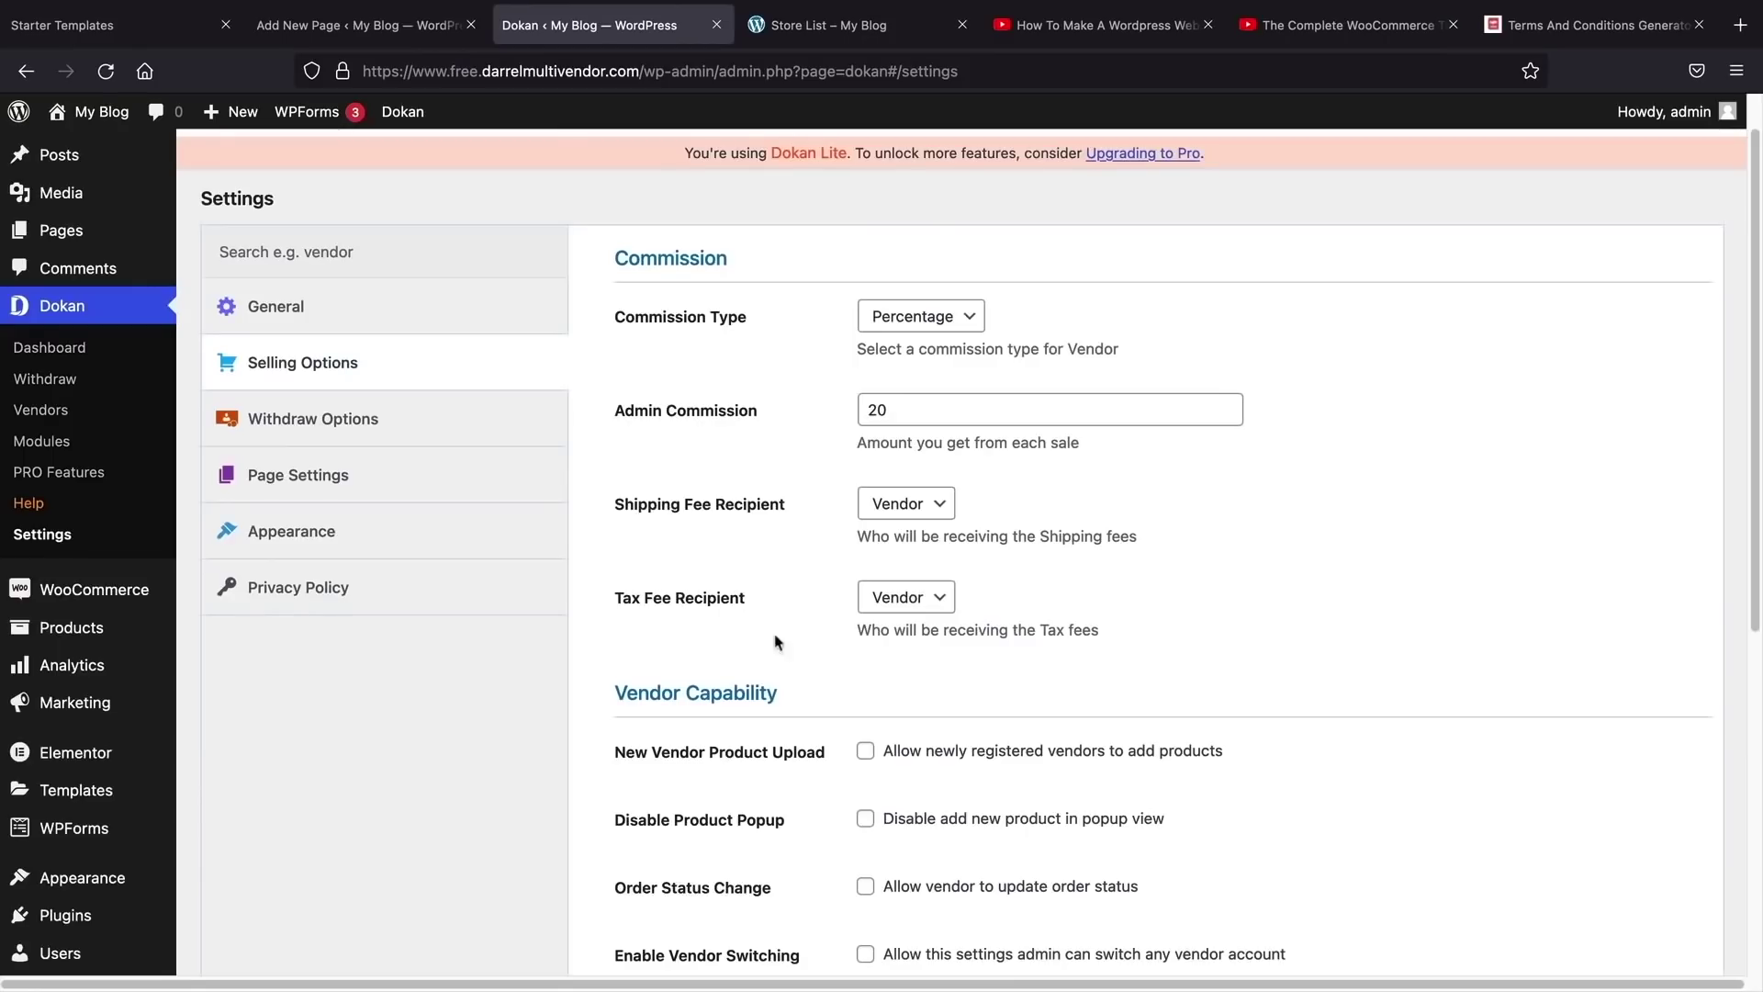
click(352, 417)
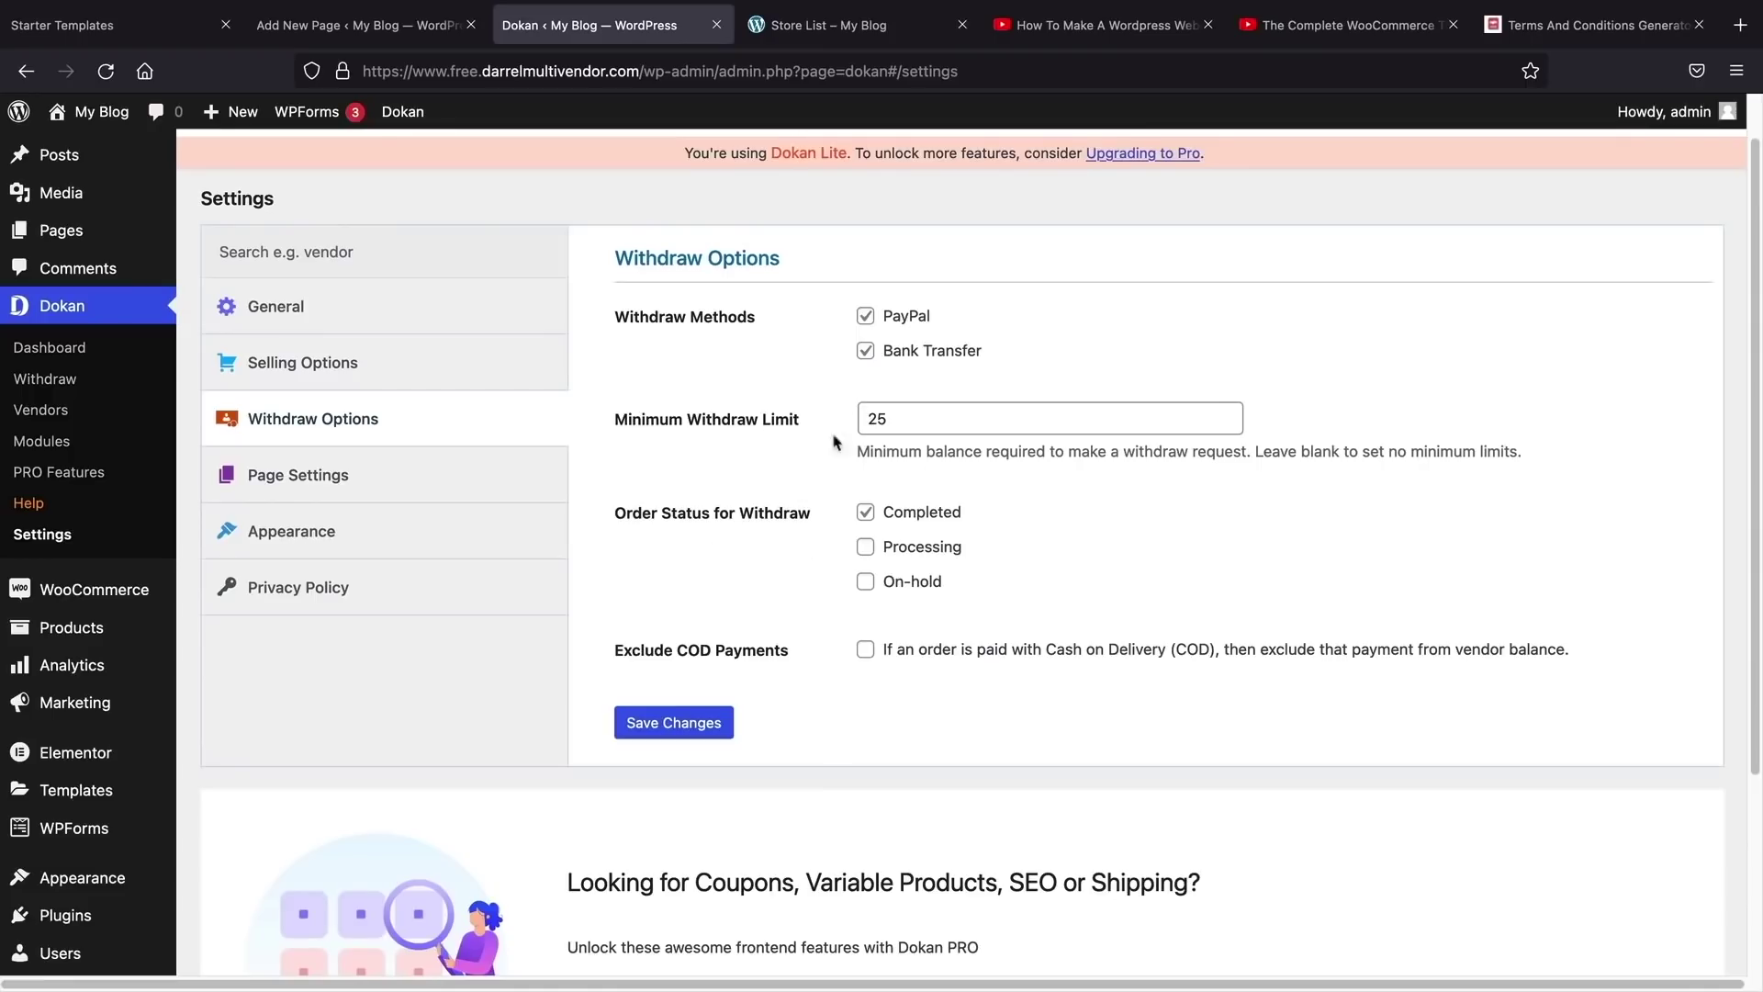
click(329, 475)
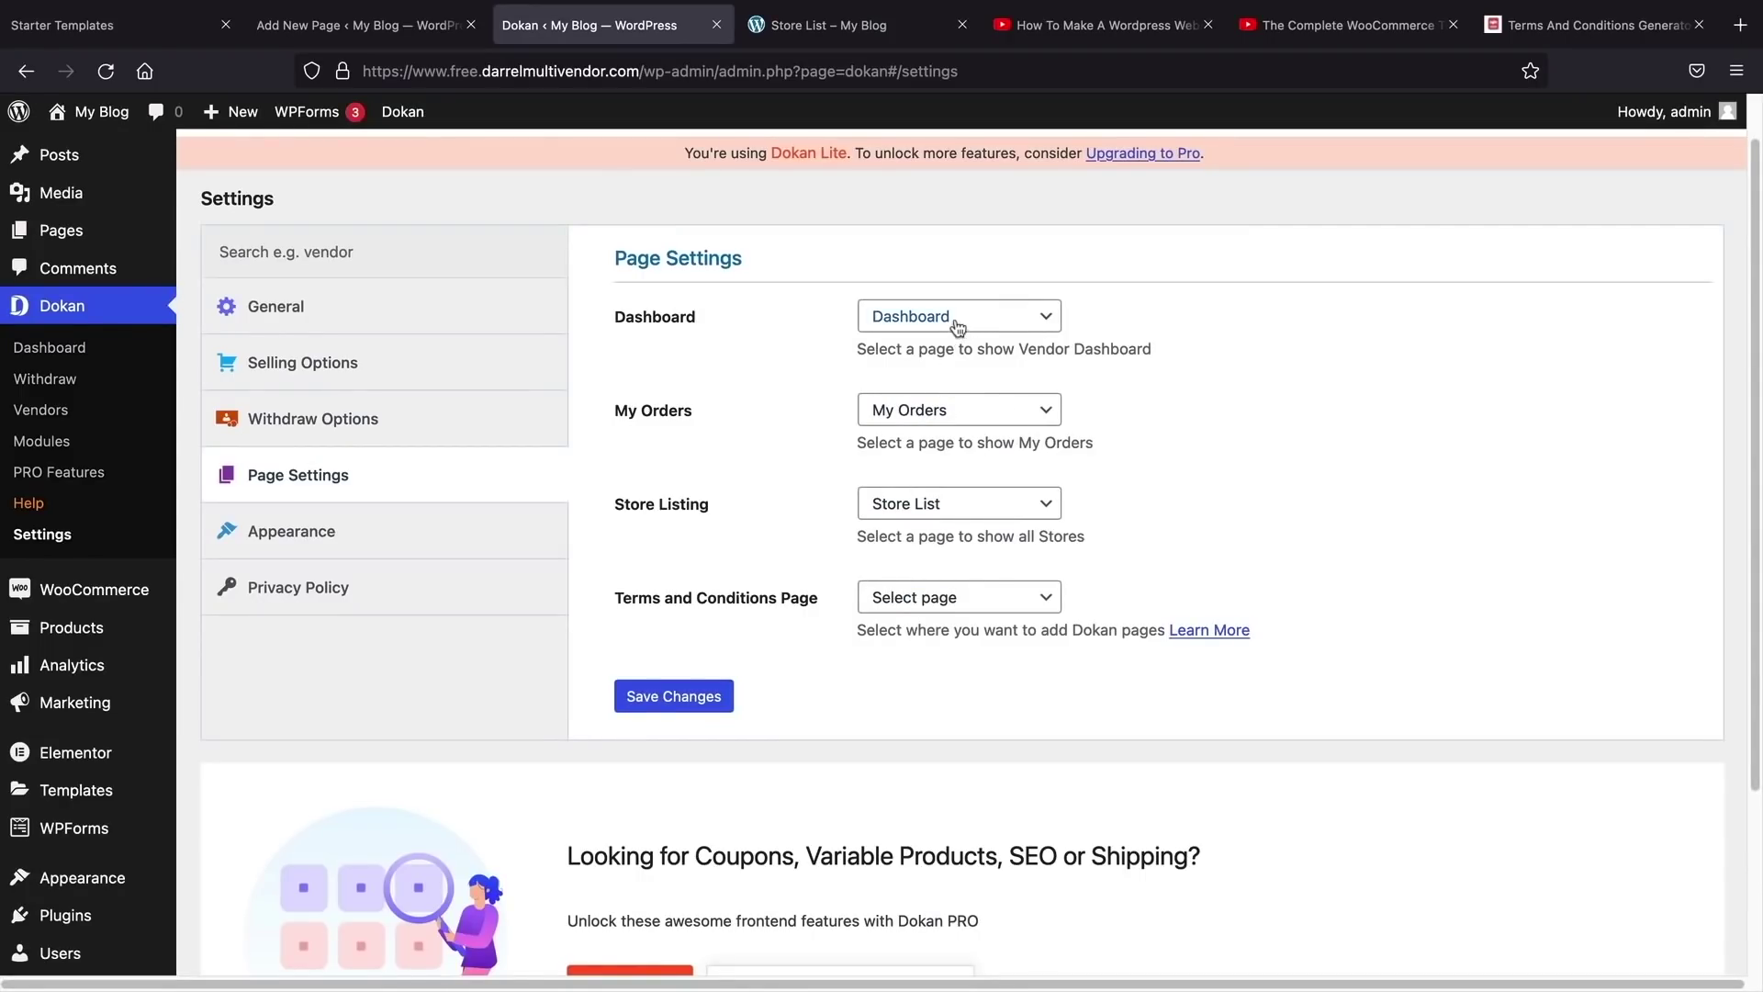
Step: Keep My Orders as the orders page, choose 'Terms And Conditions' as the terms page, and save
click(960, 411)
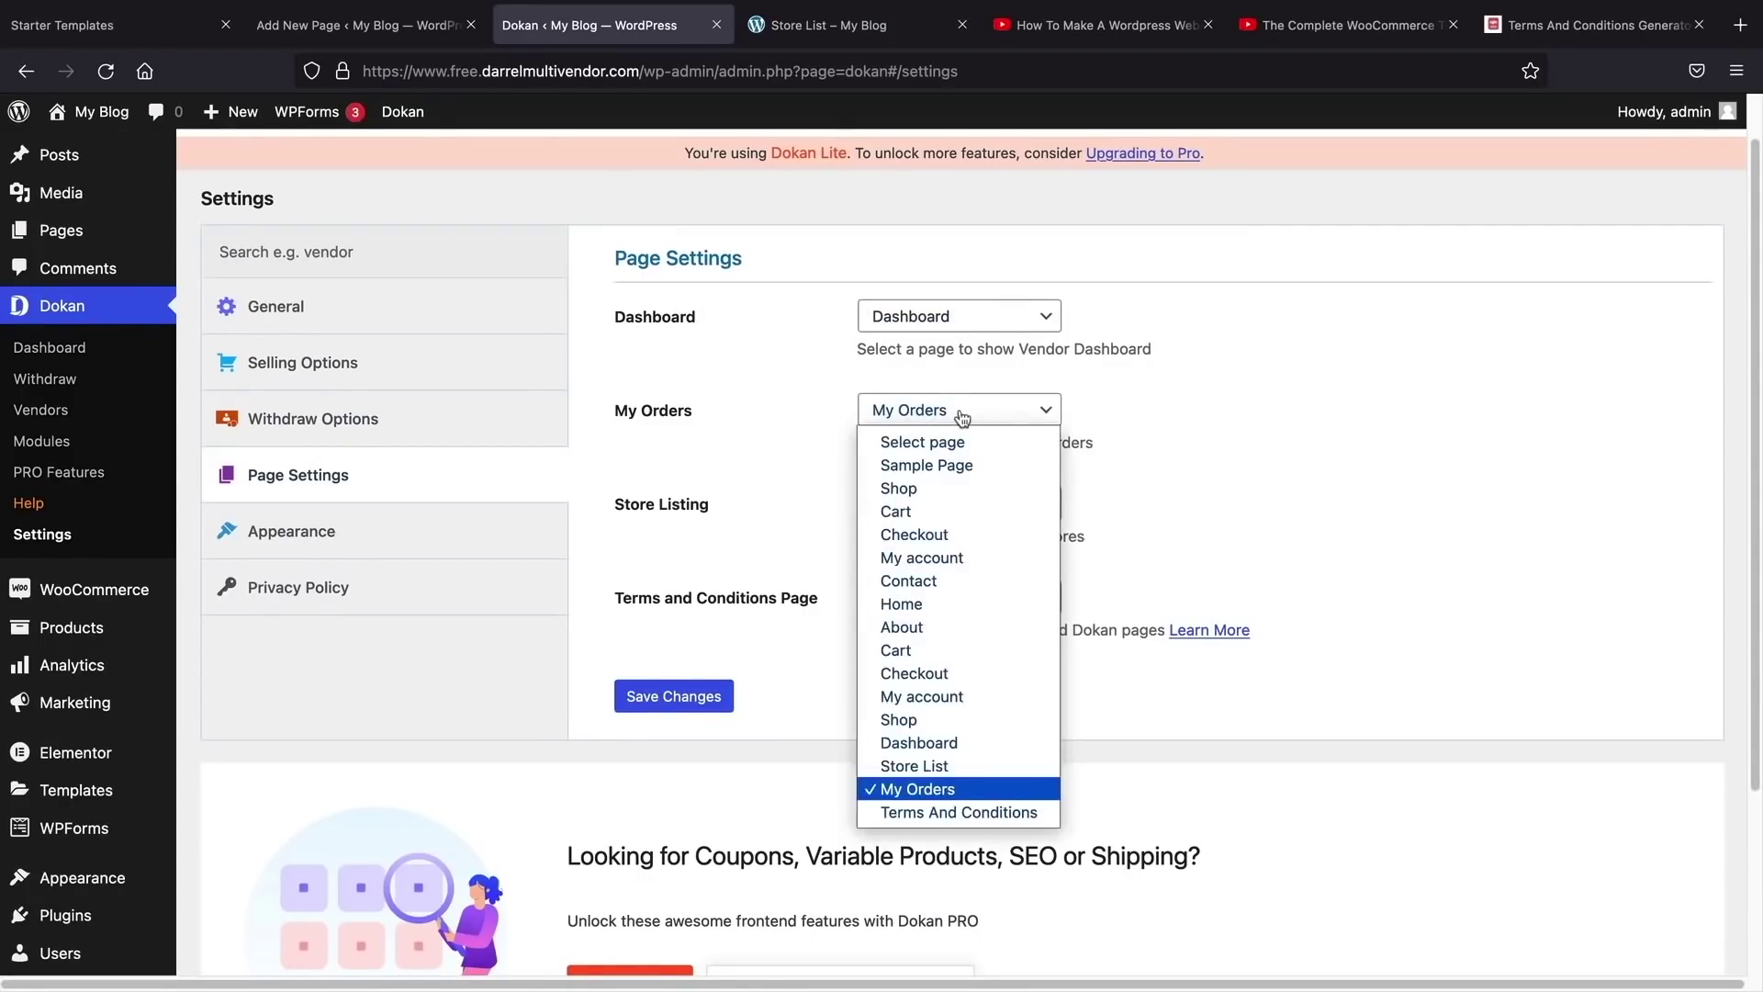
click(940, 796)
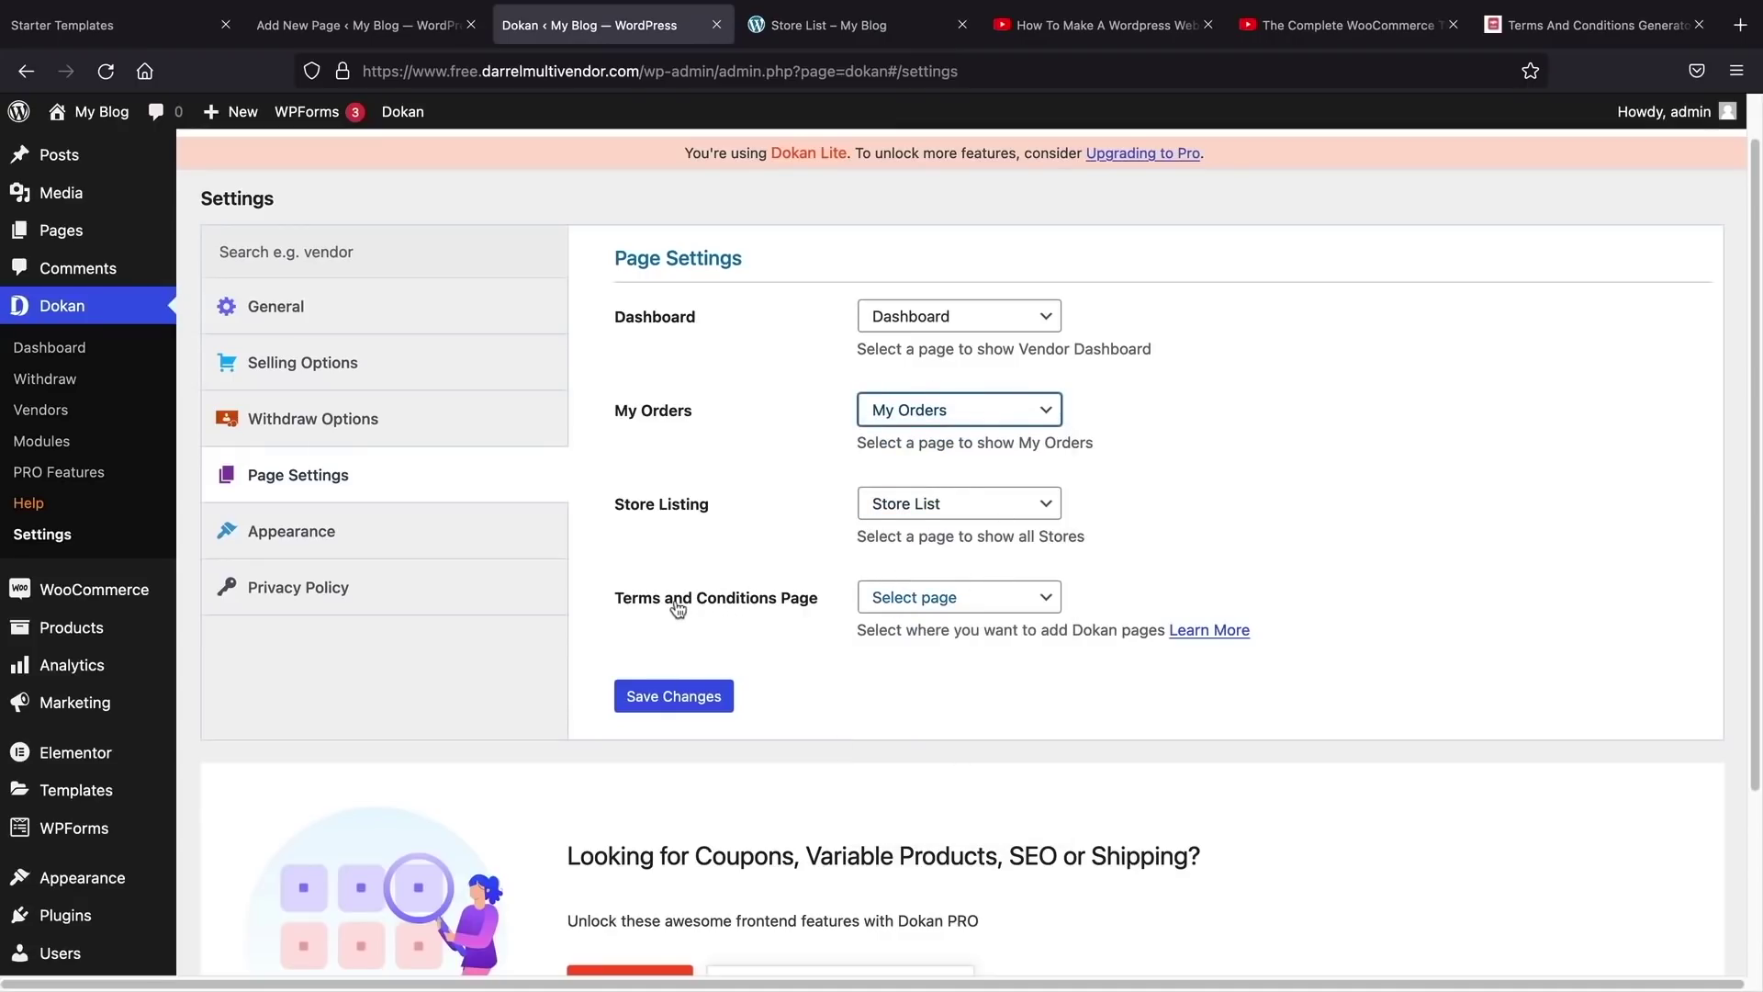
click(895, 598)
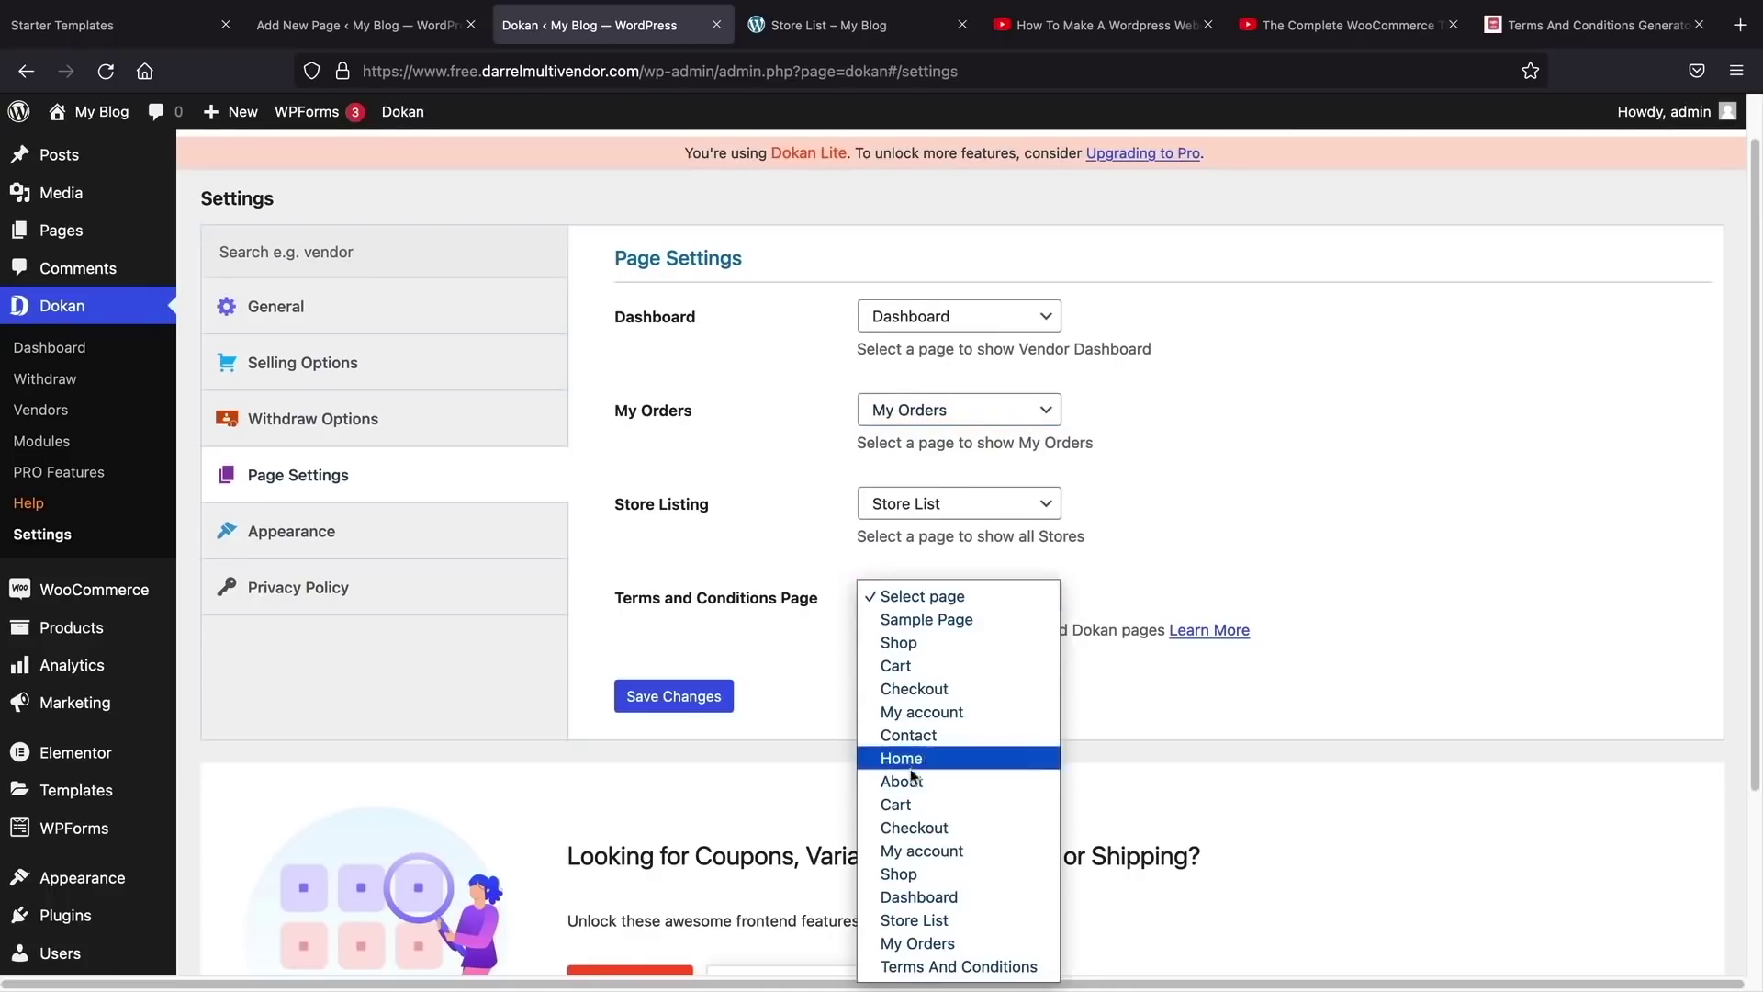
click(932, 966)
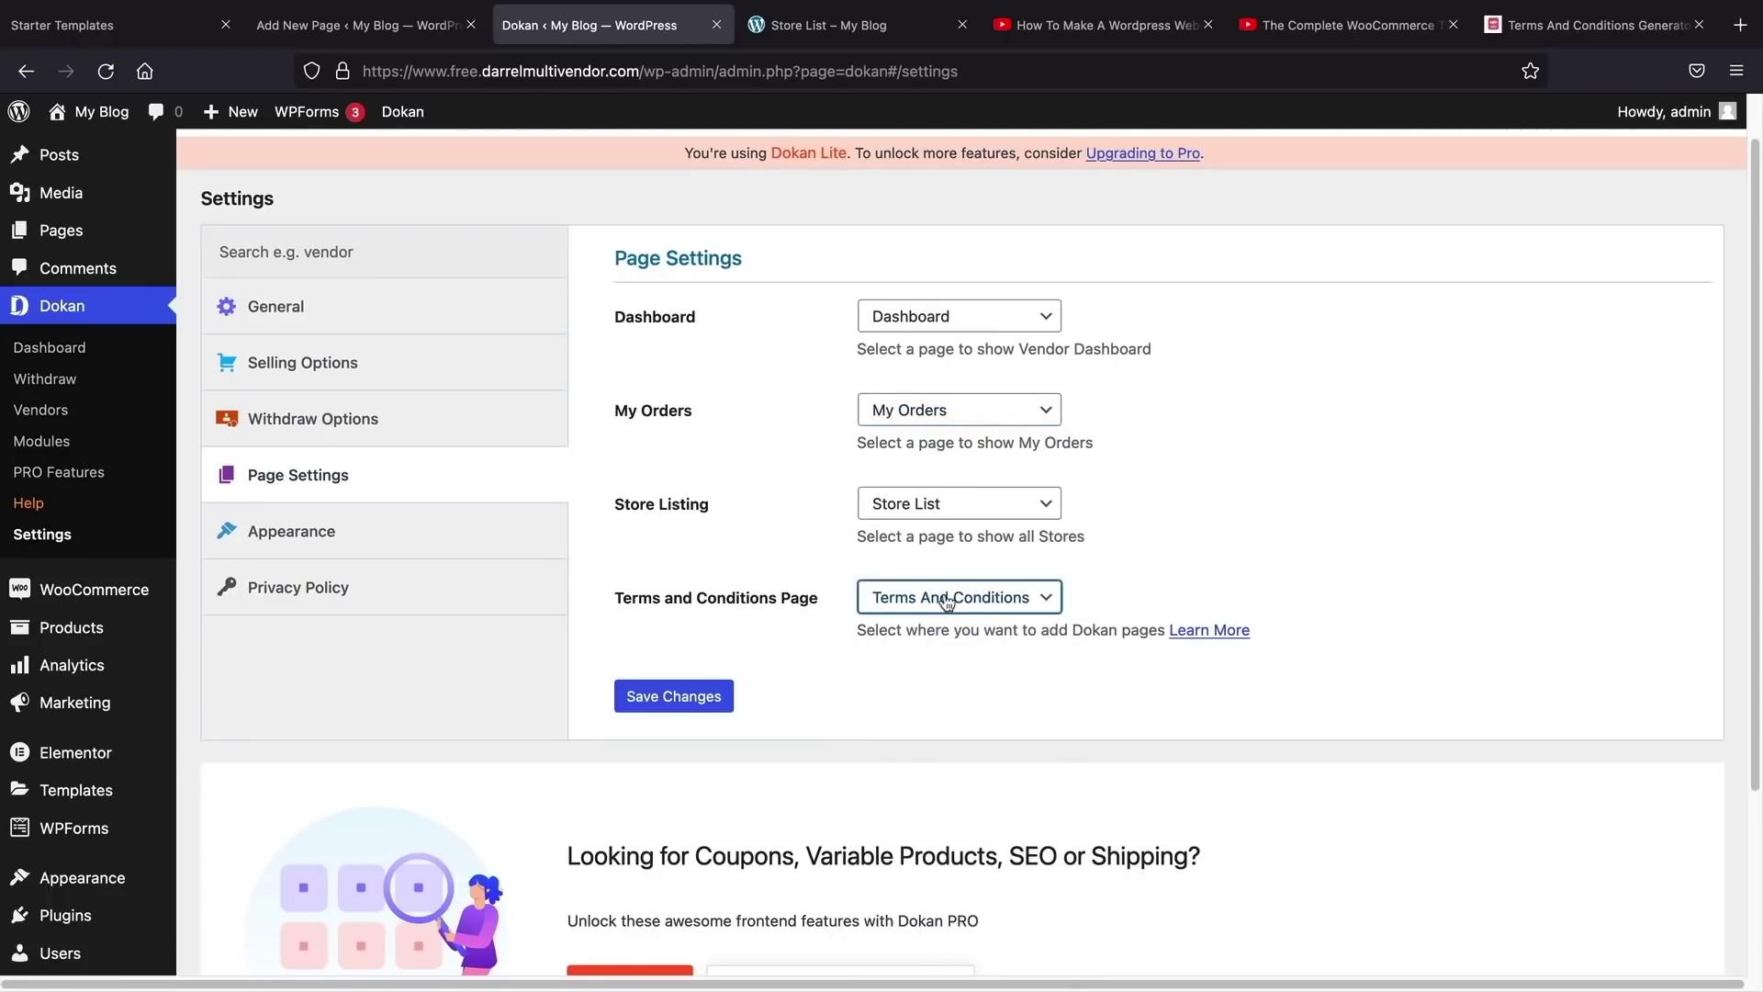
click(698, 695)
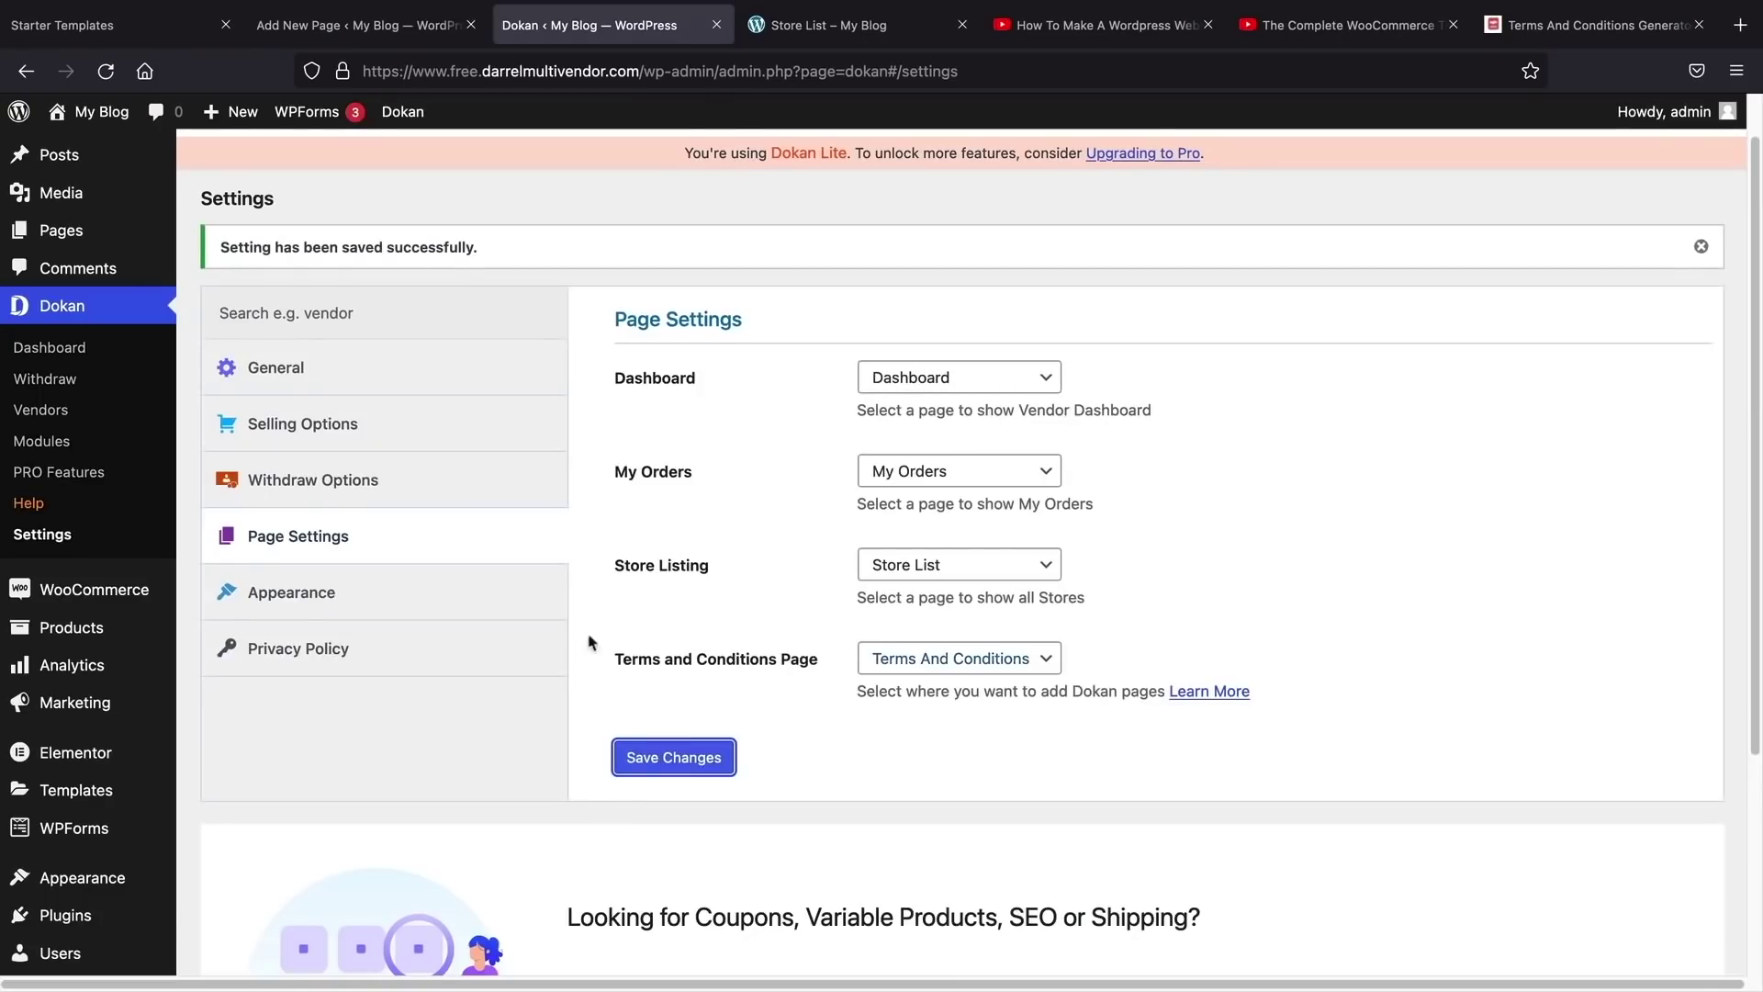
click(343, 595)
Step: Compare the vendor's live store page against the Dokan Appearance settings
scroll(342, 595, down, 5)
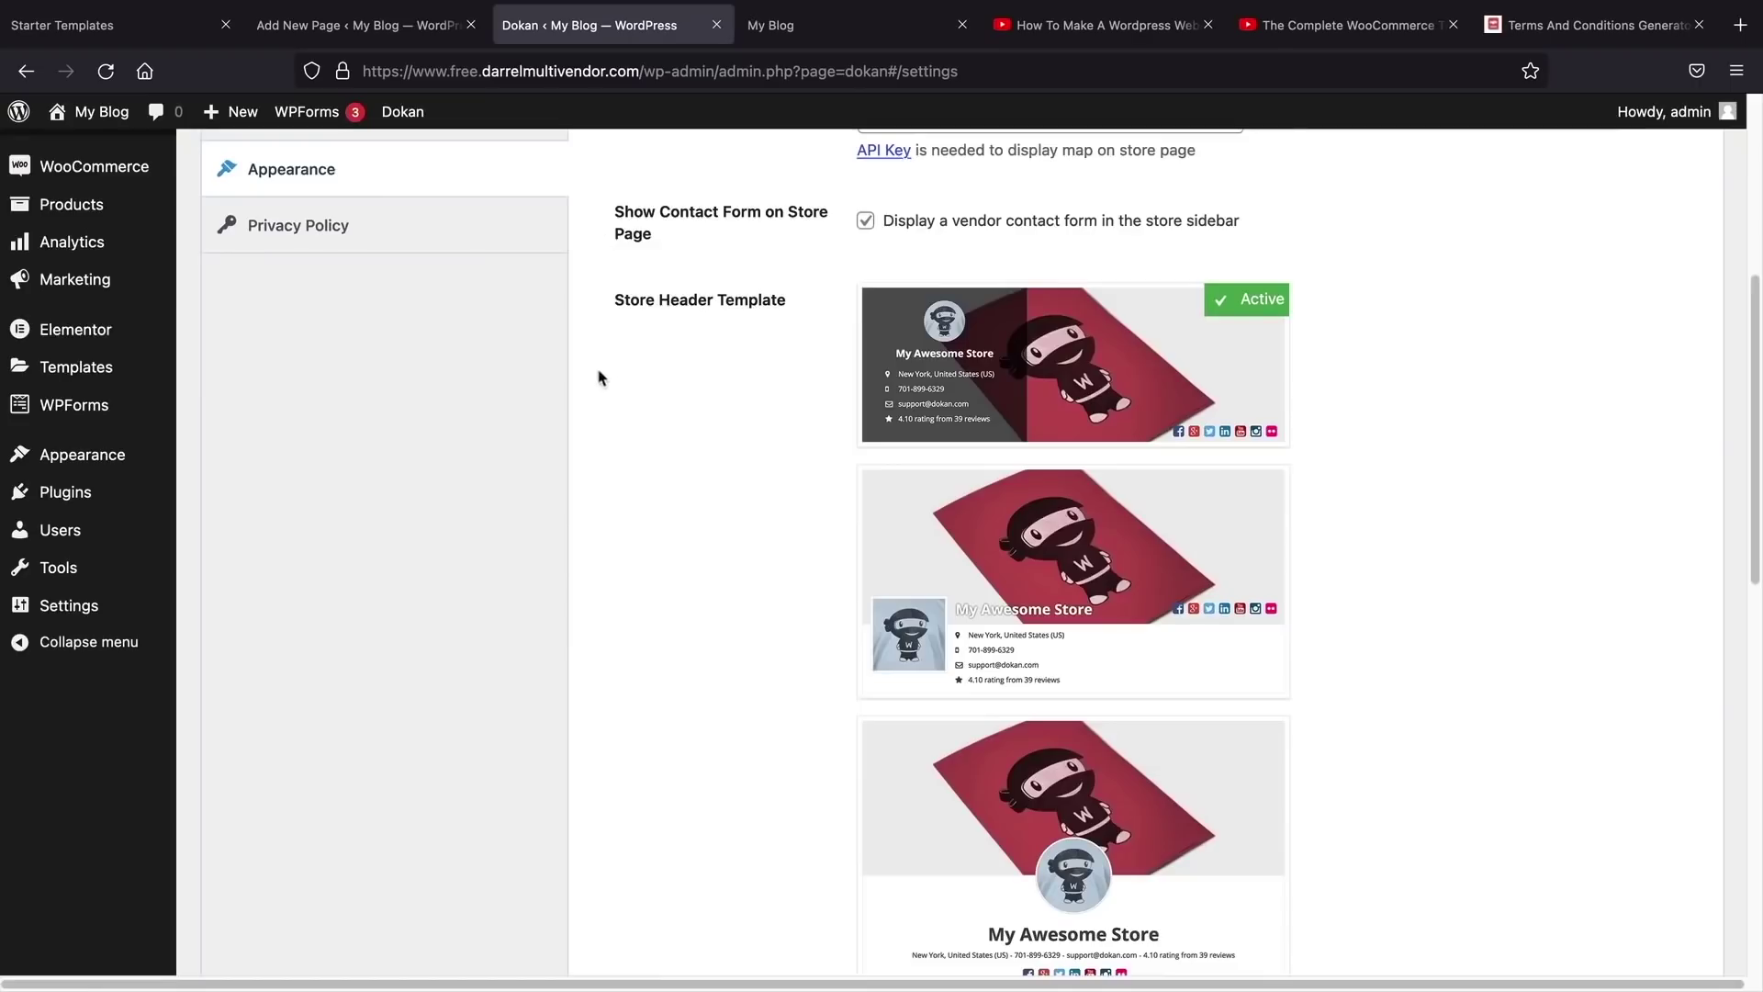
click(786, 30)
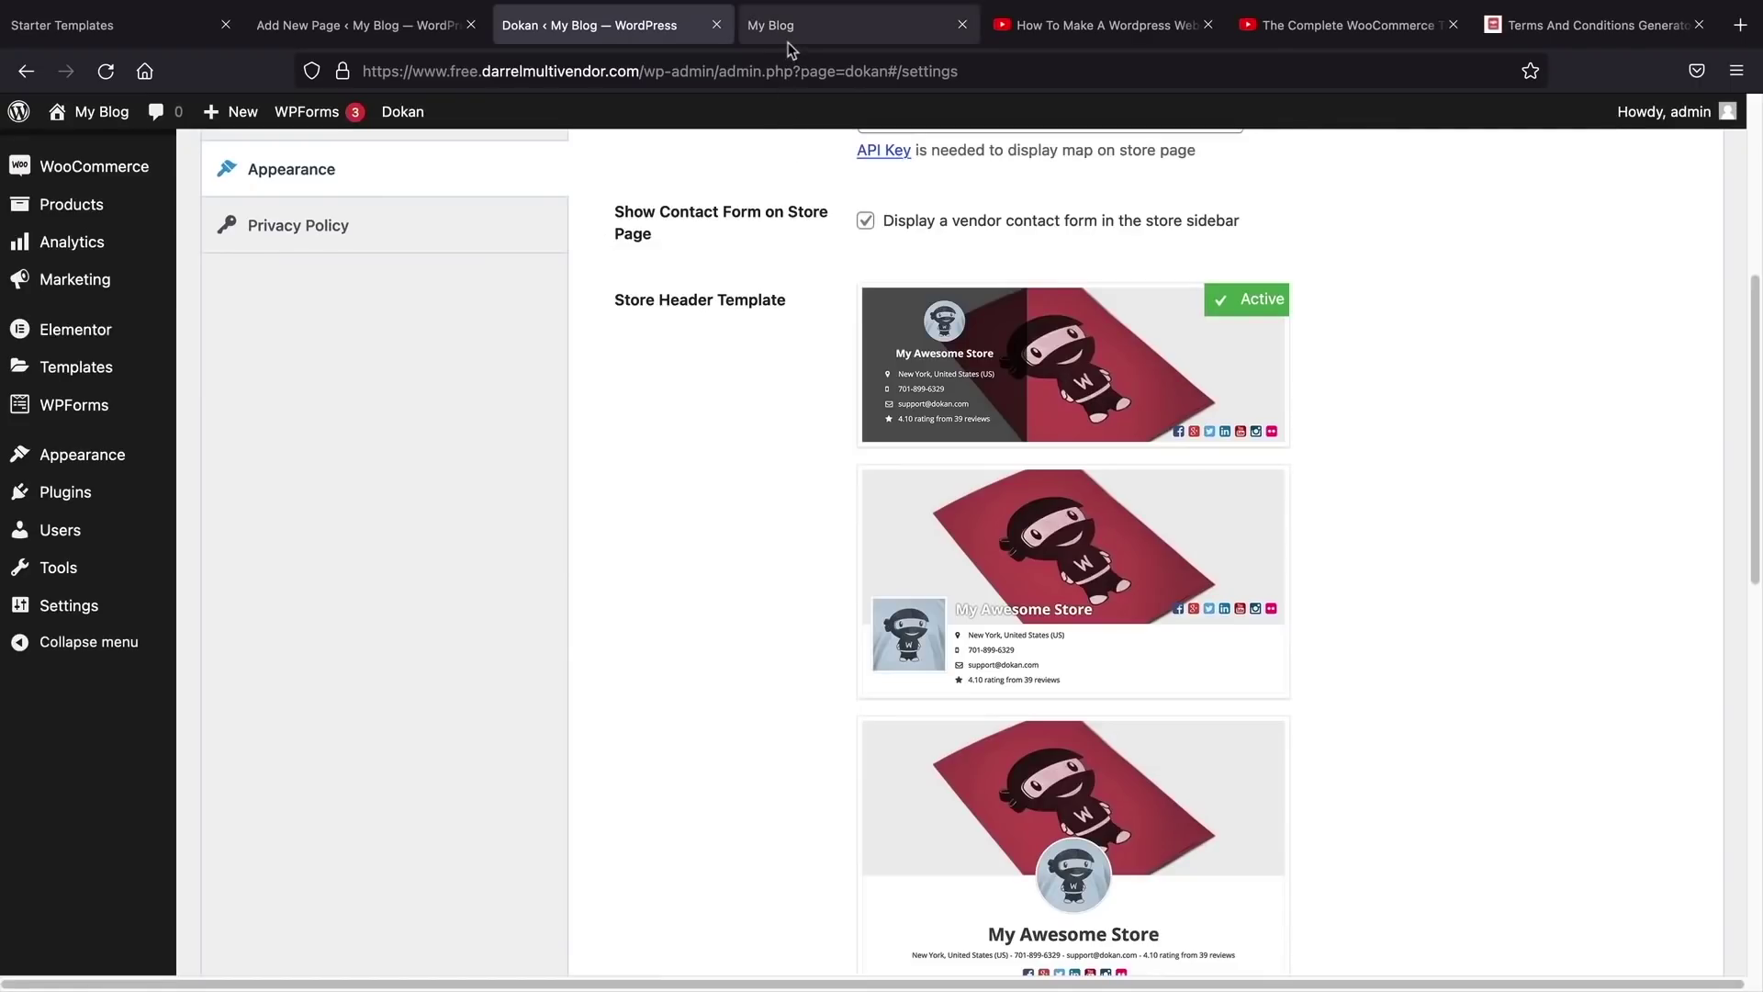
scroll(918, 716, down, 1)
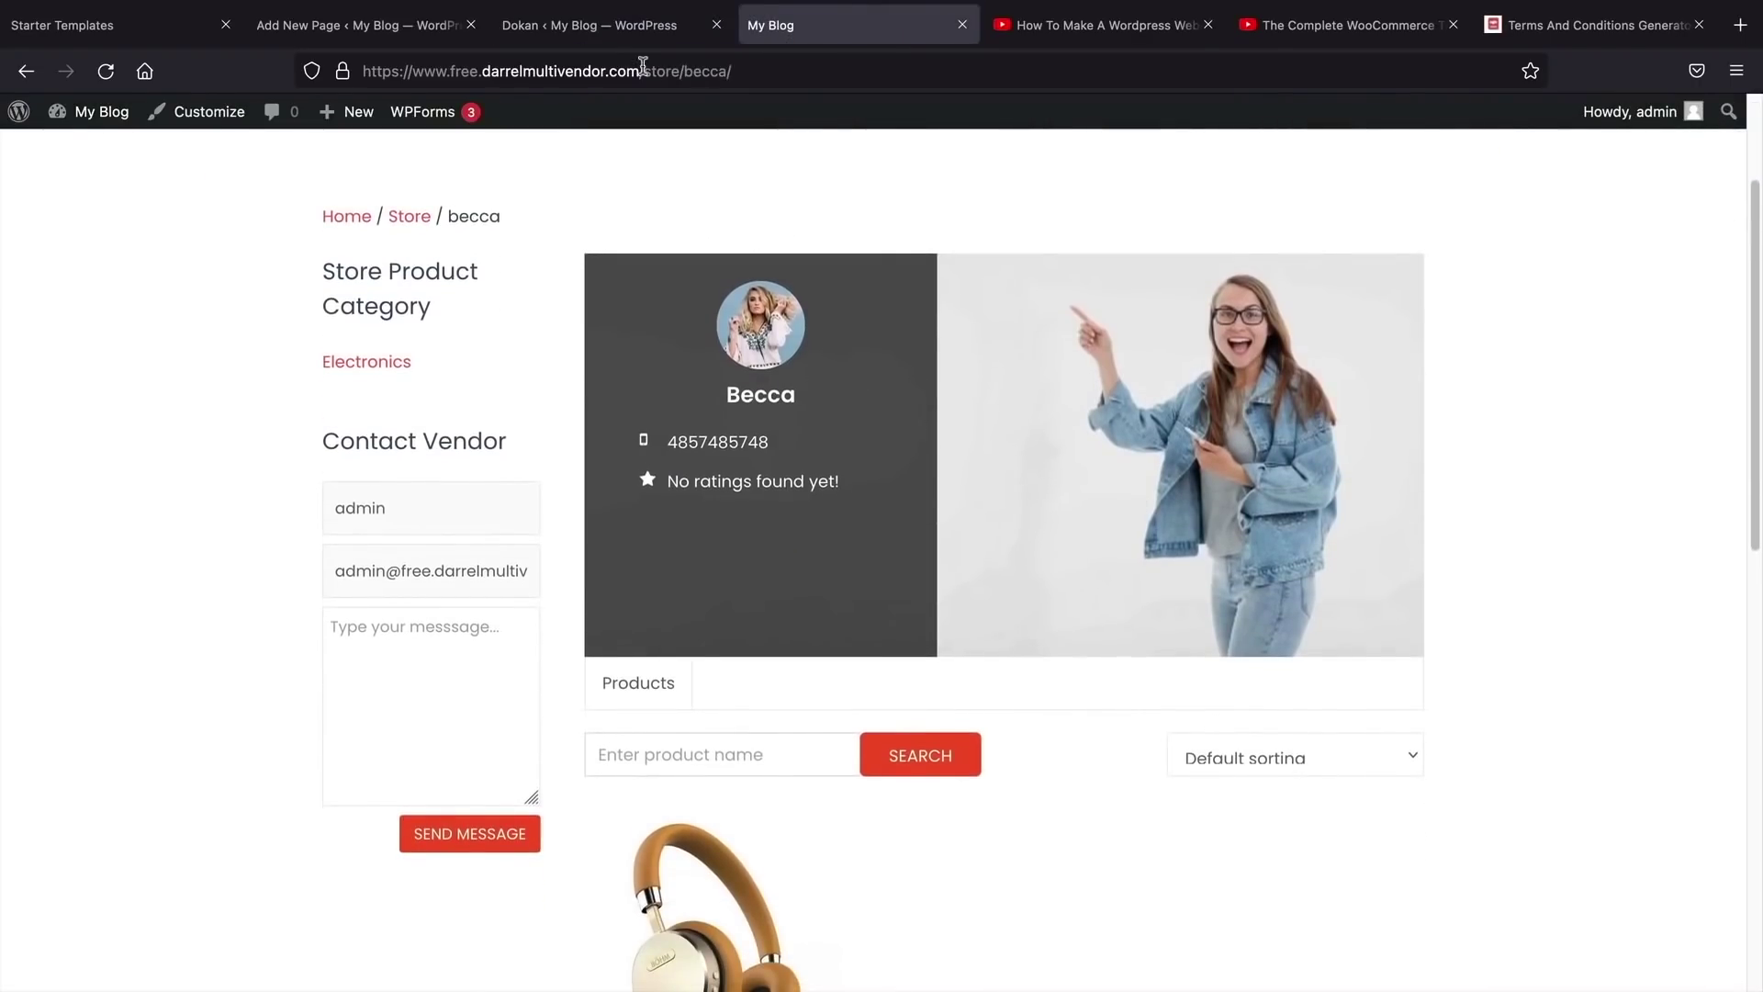
click(631, 27)
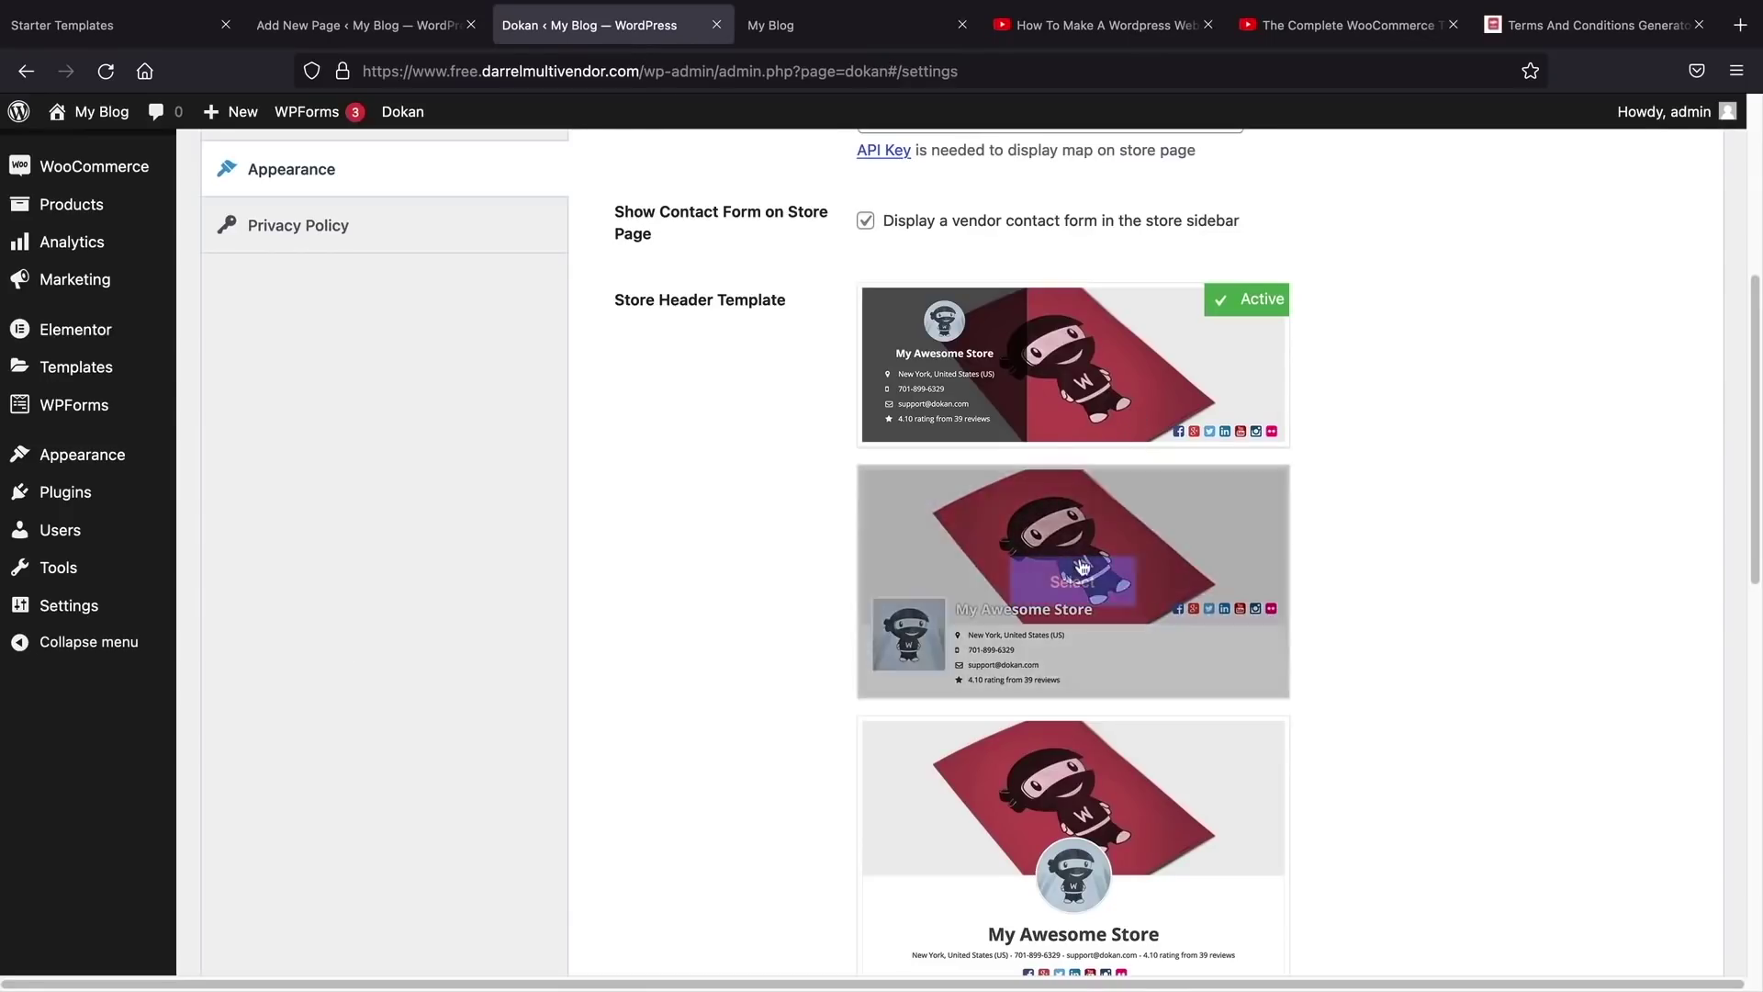
scroll(1072, 542, down, 1)
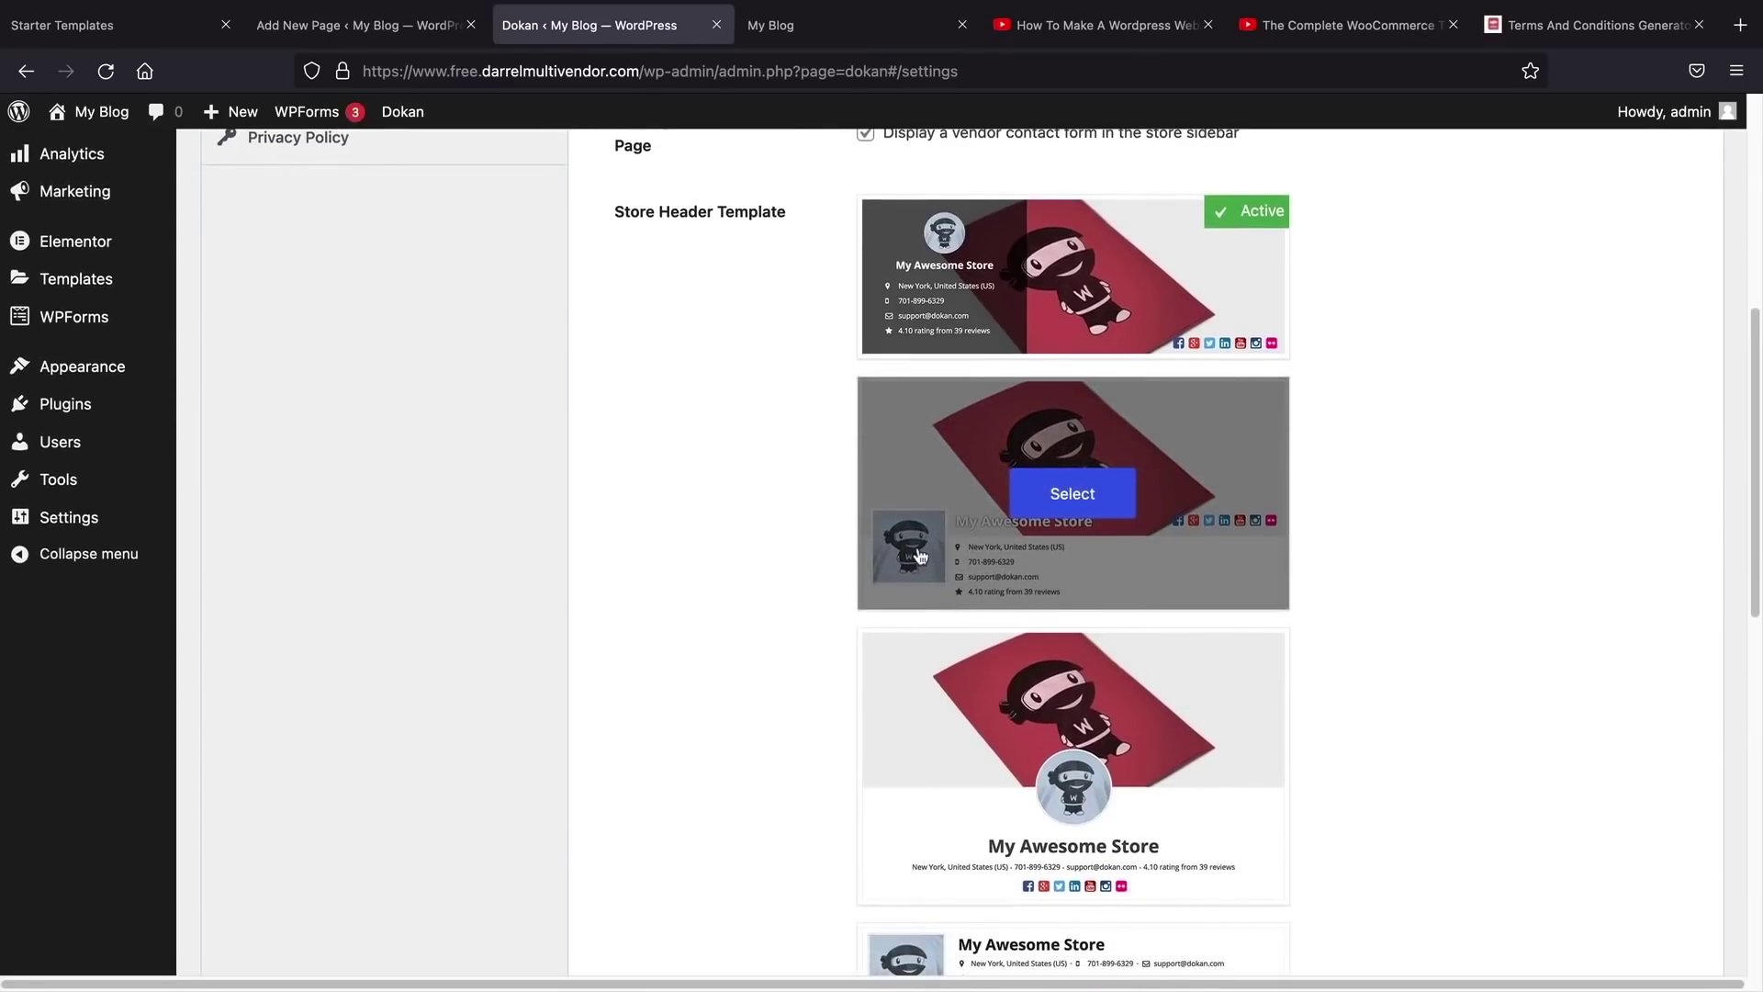
Step: Make the second store header template active, save, and preview the vendor store page
click(1071, 503)
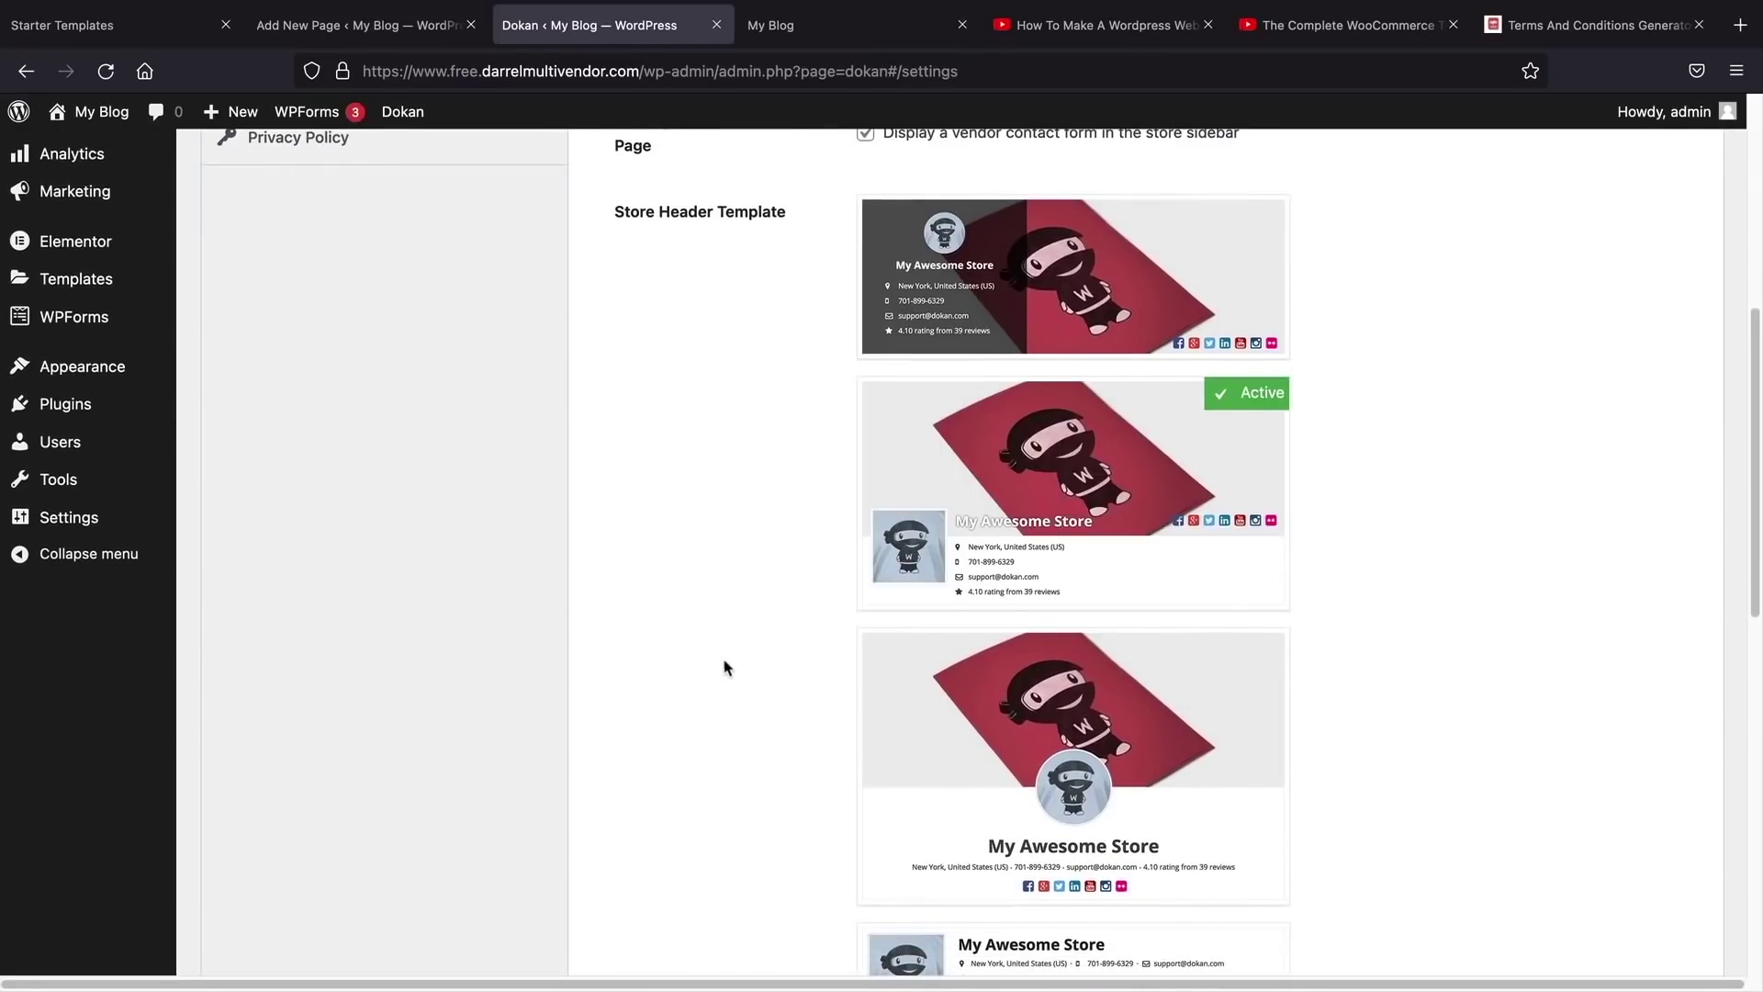
scroll(719, 677, down, 6)
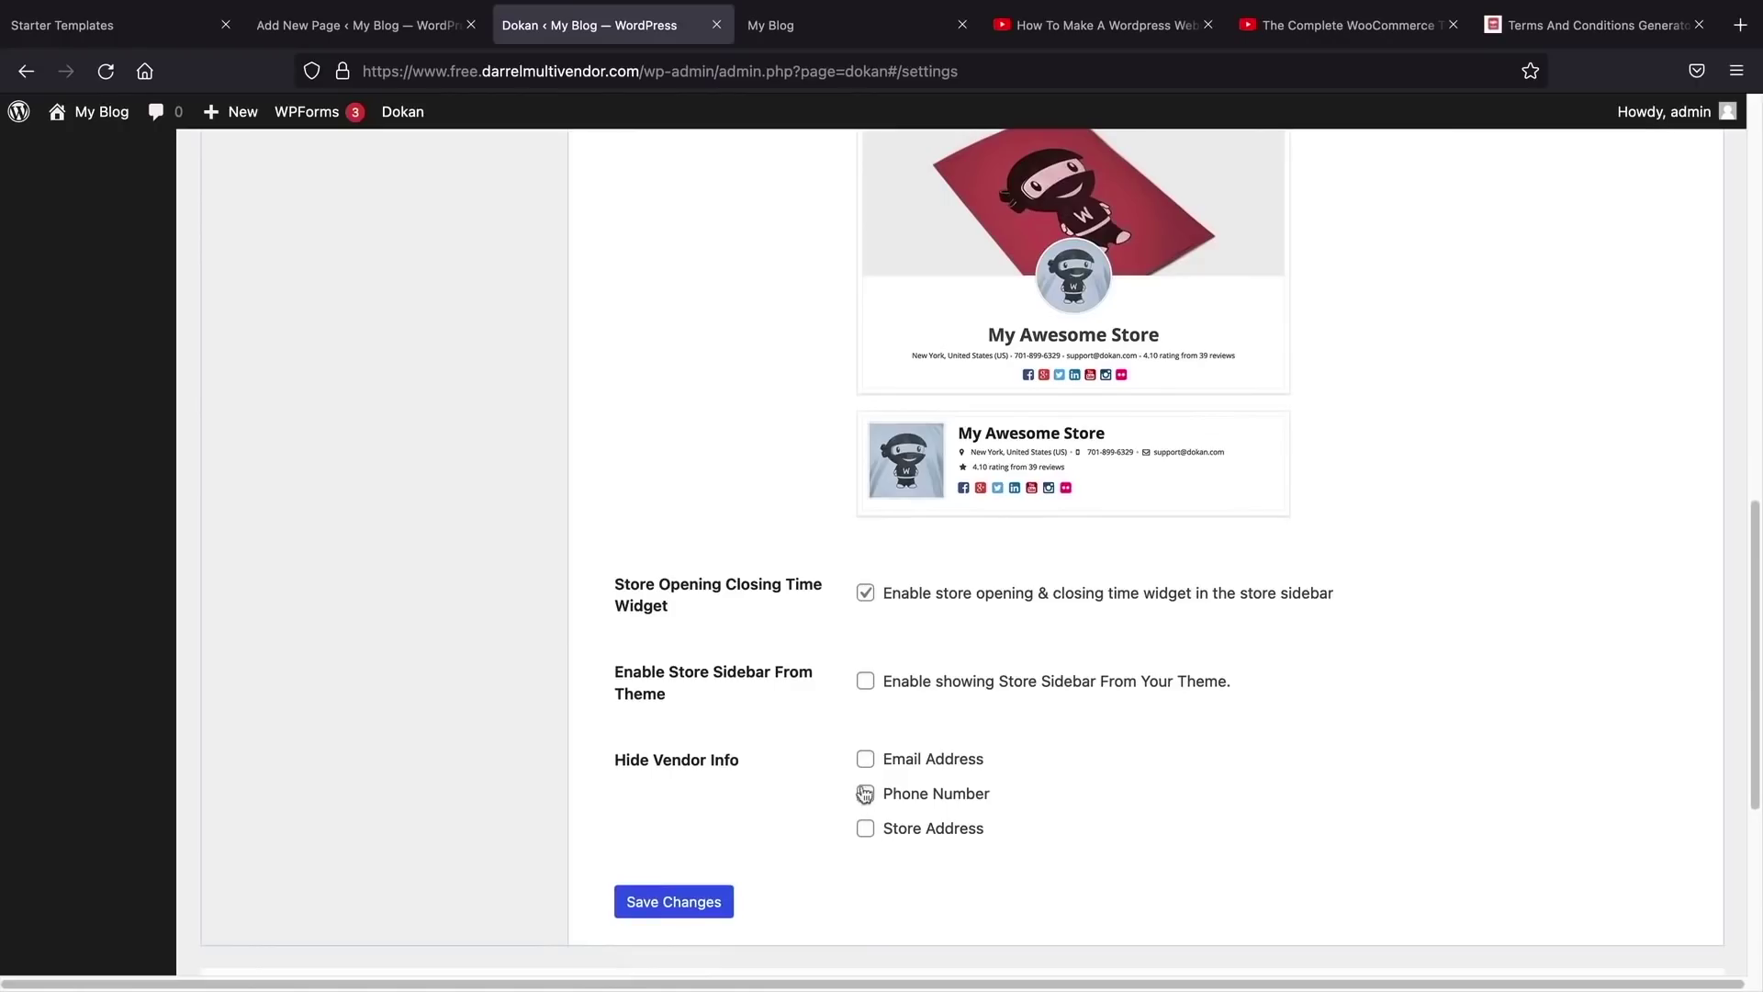
click(813, 35)
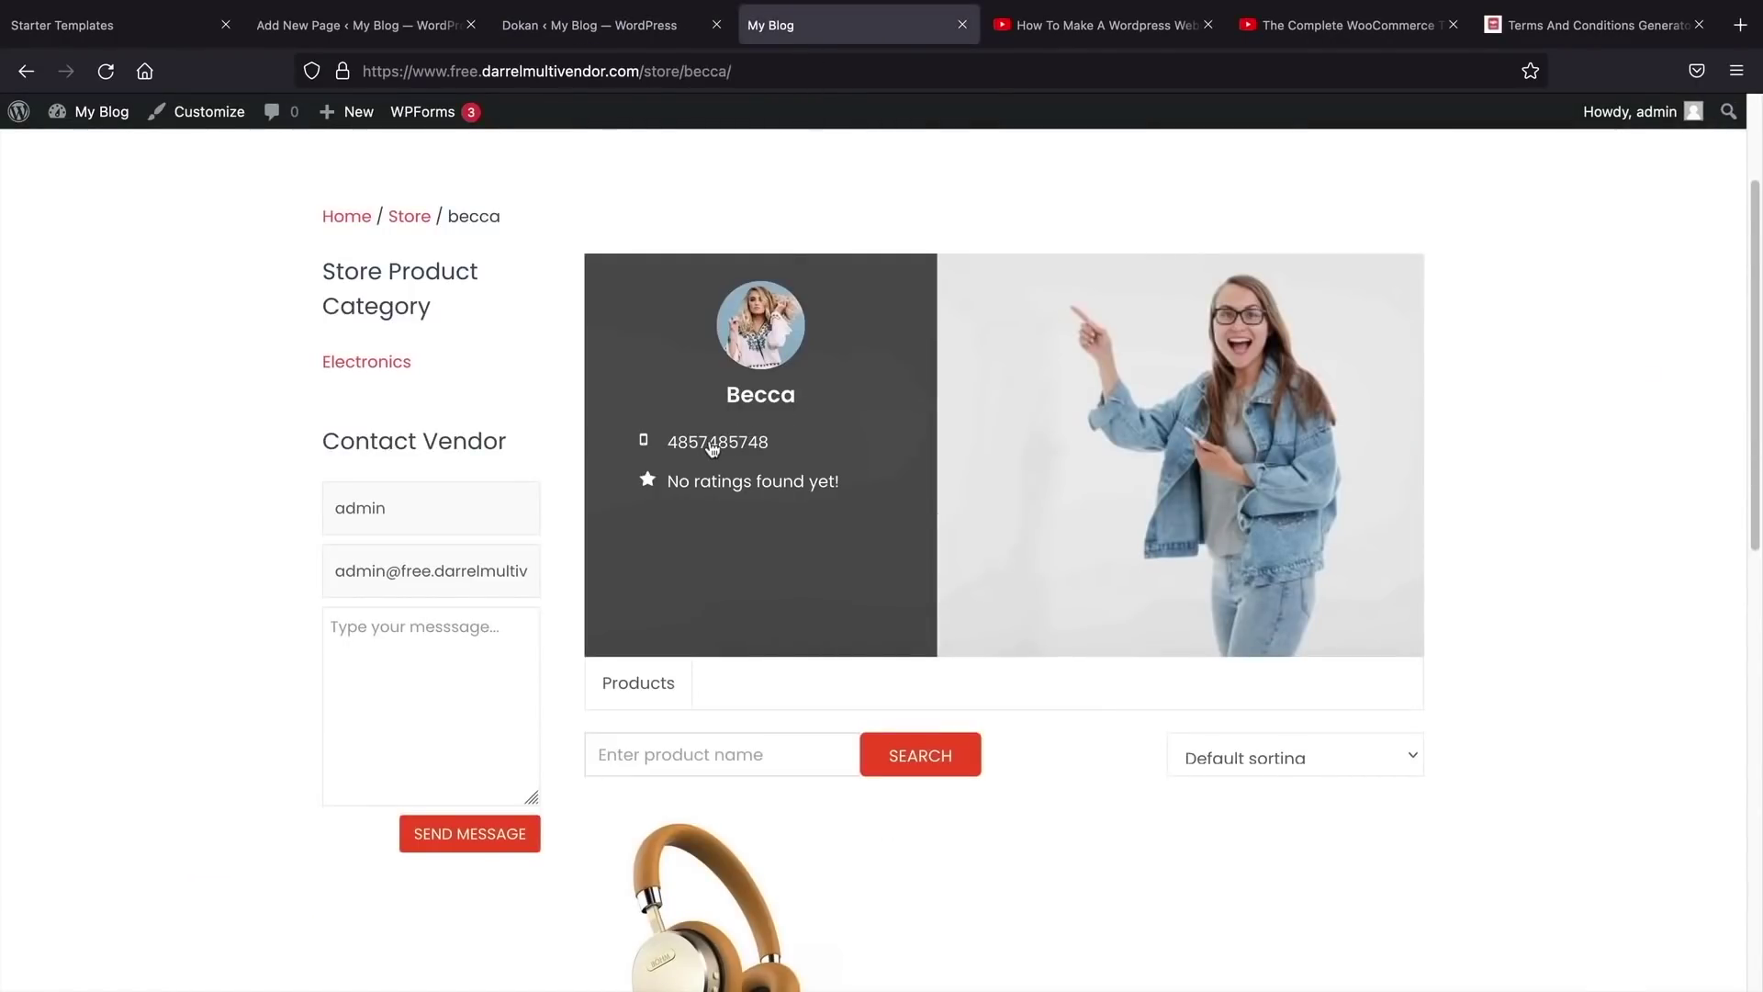
click(609, 33)
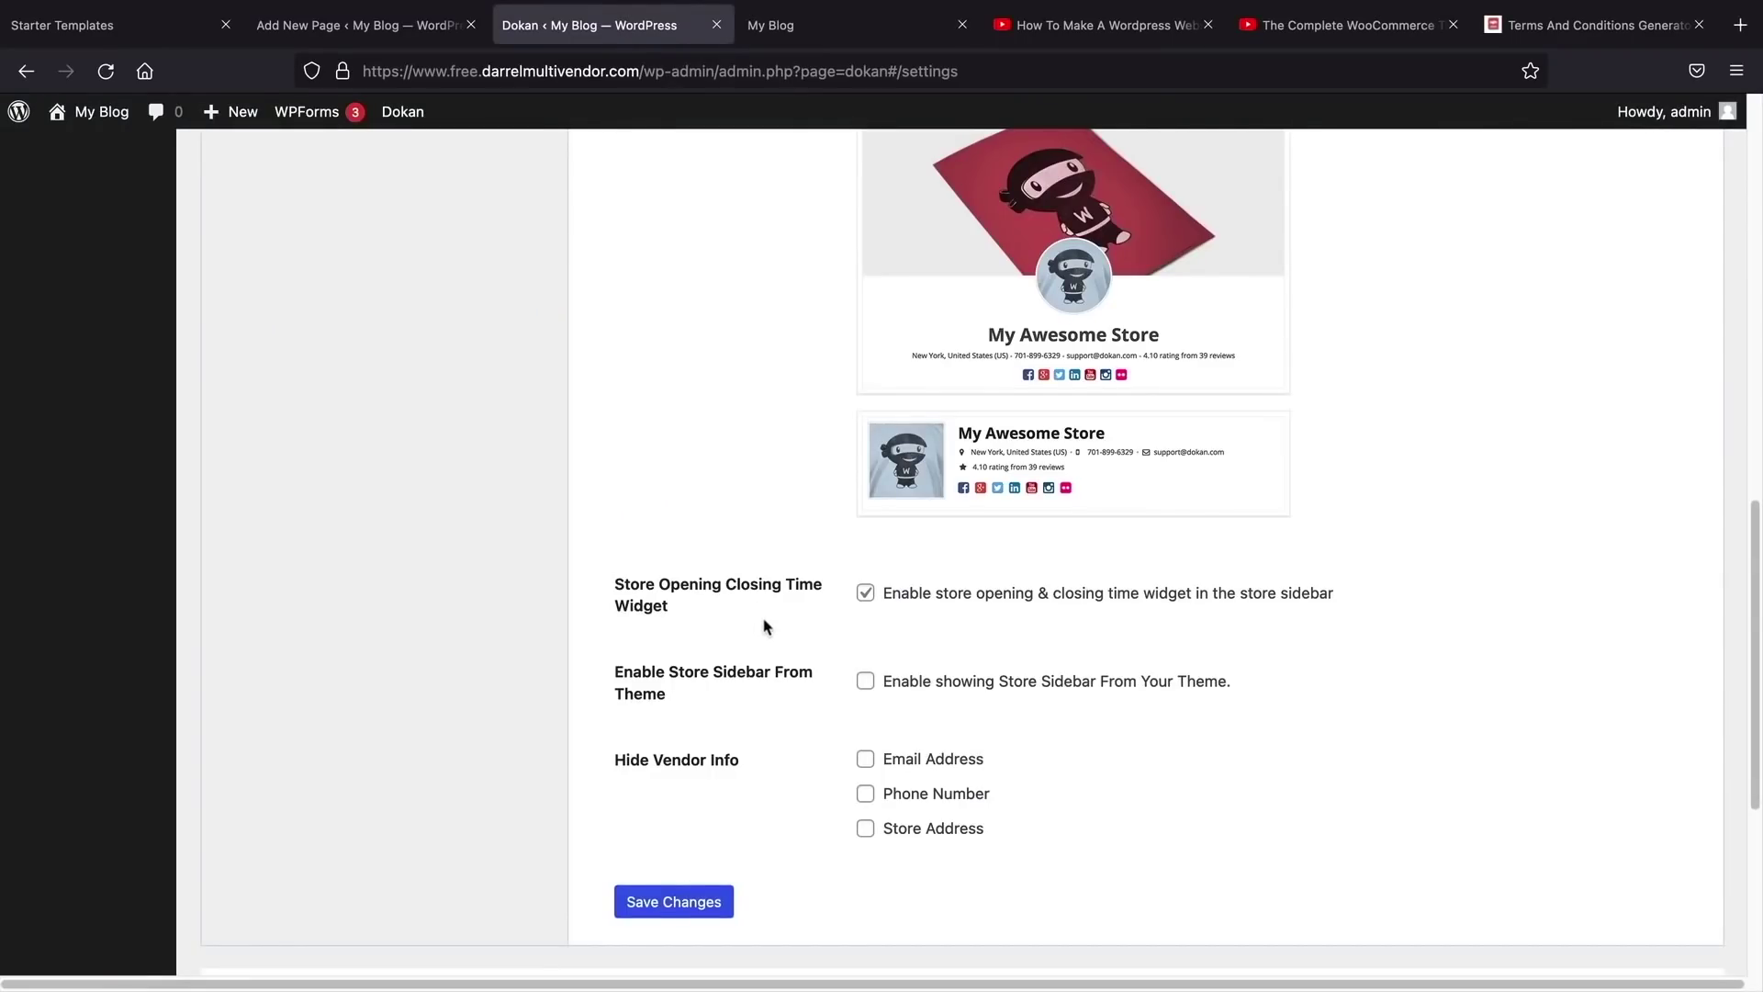
click(661, 904)
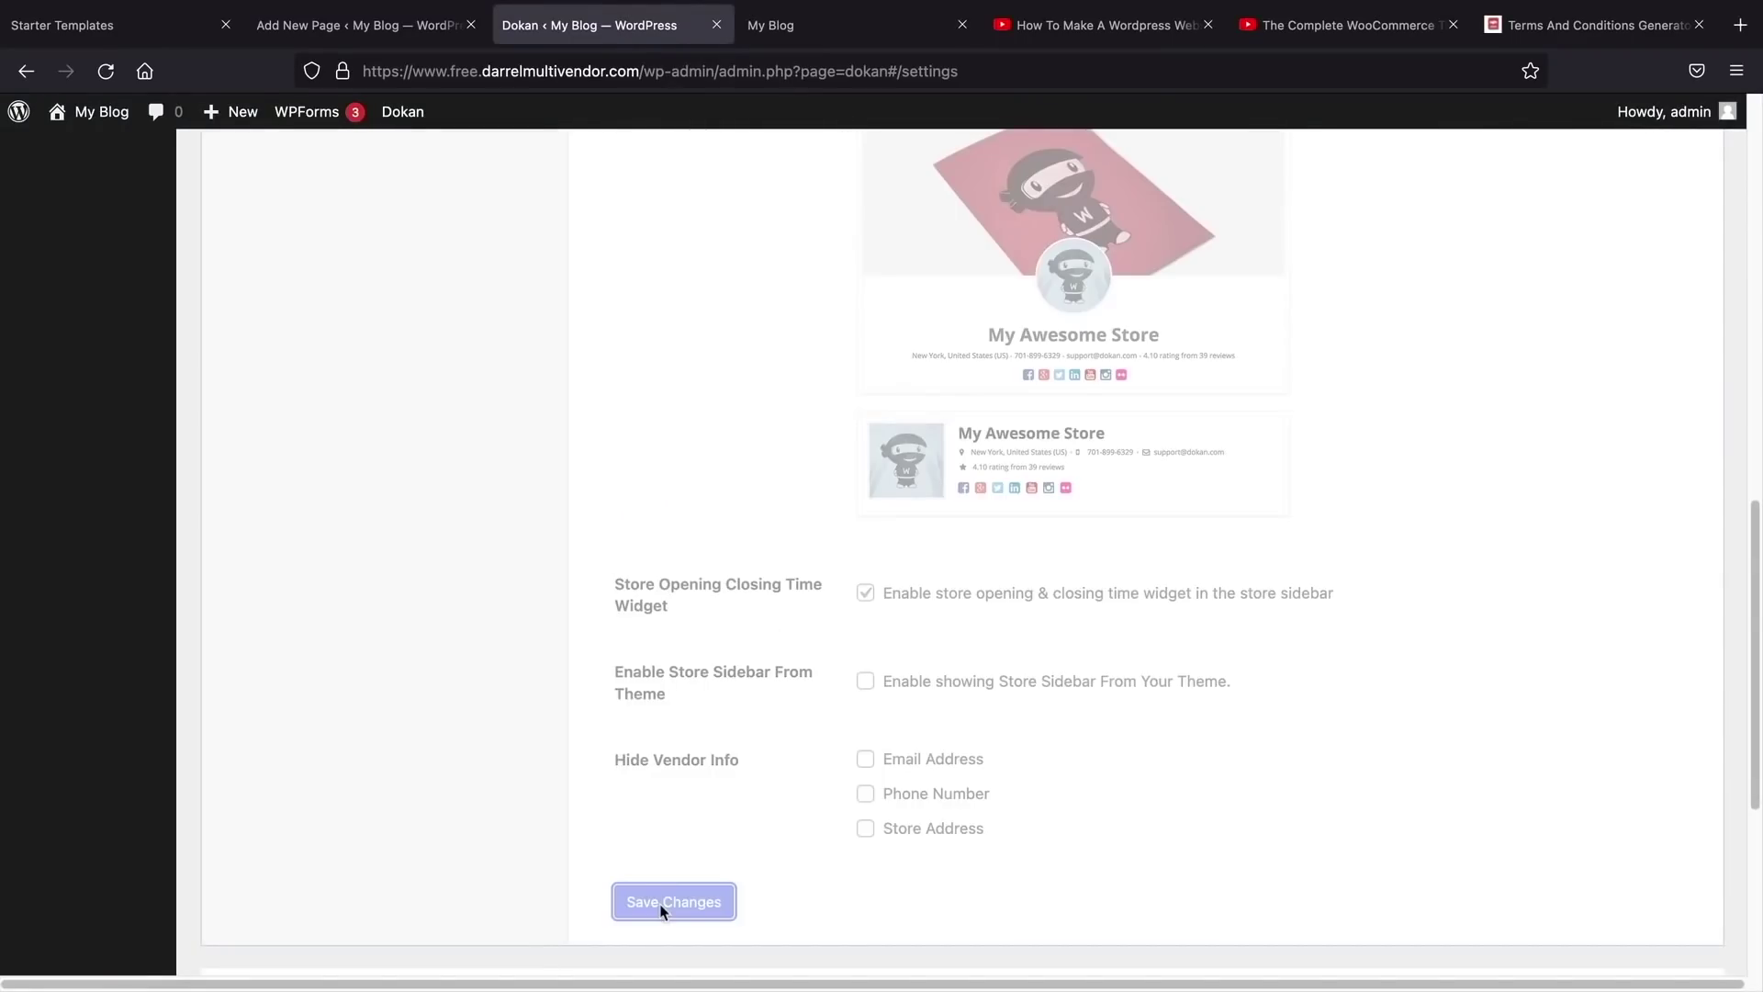
key(ctrl+Tab)
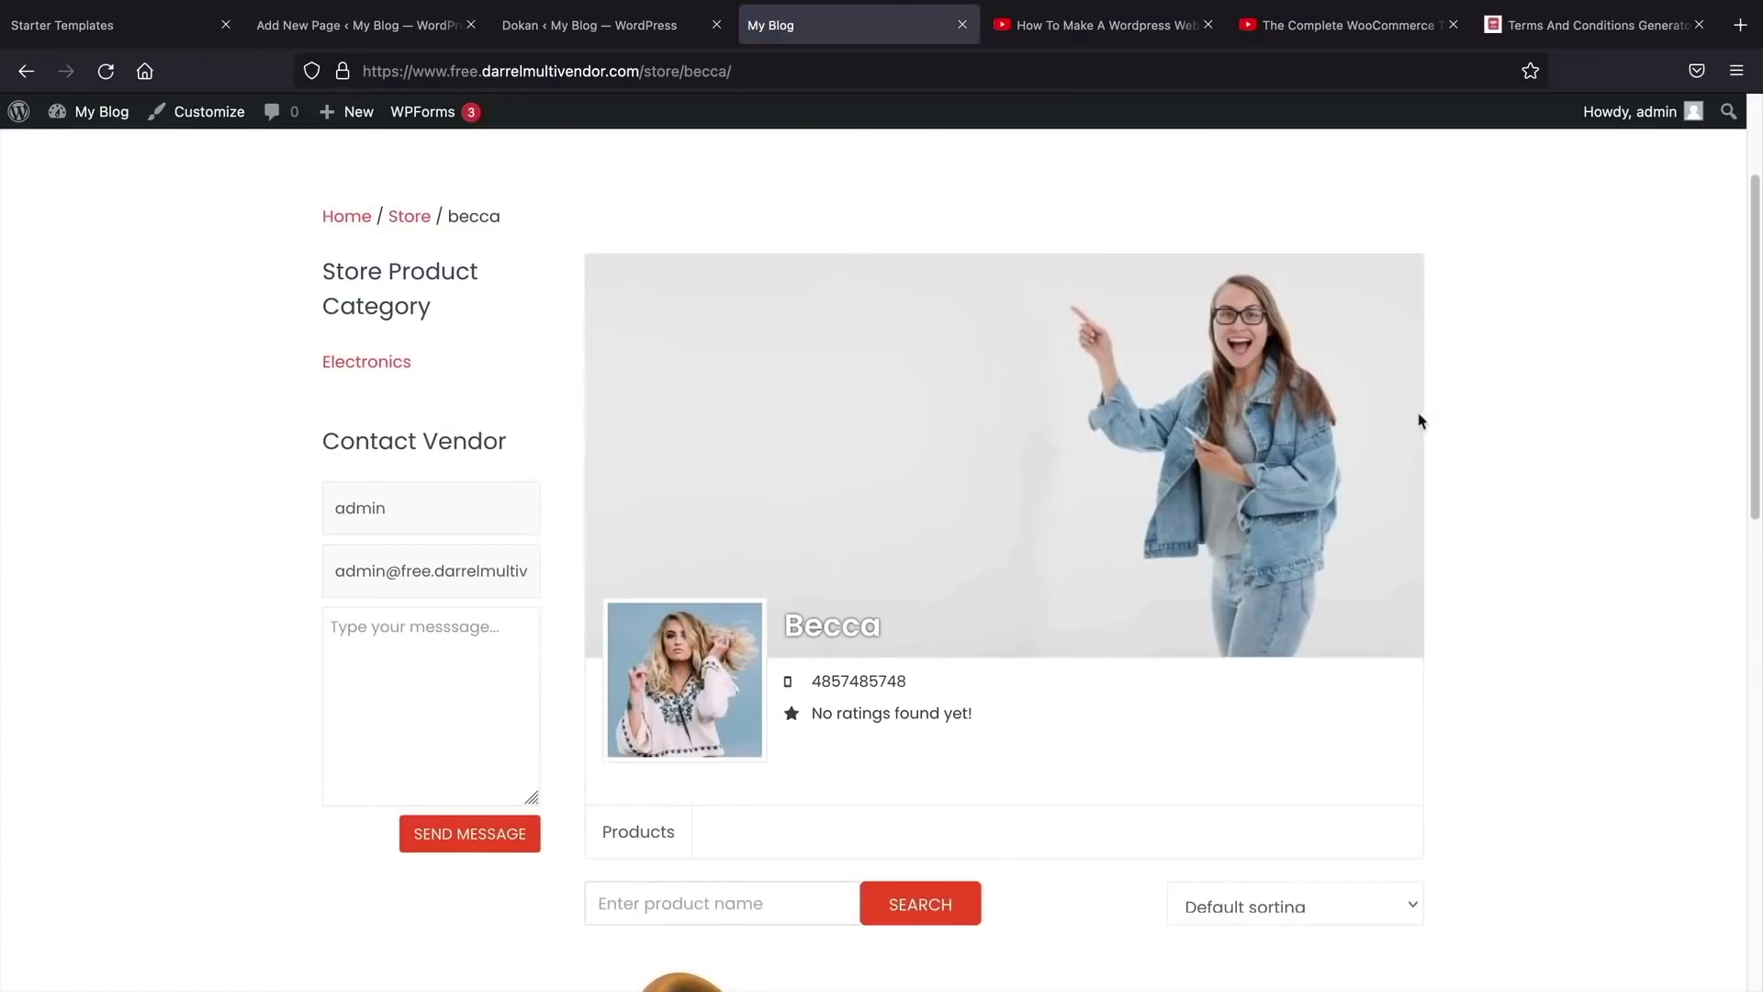
click(581, 28)
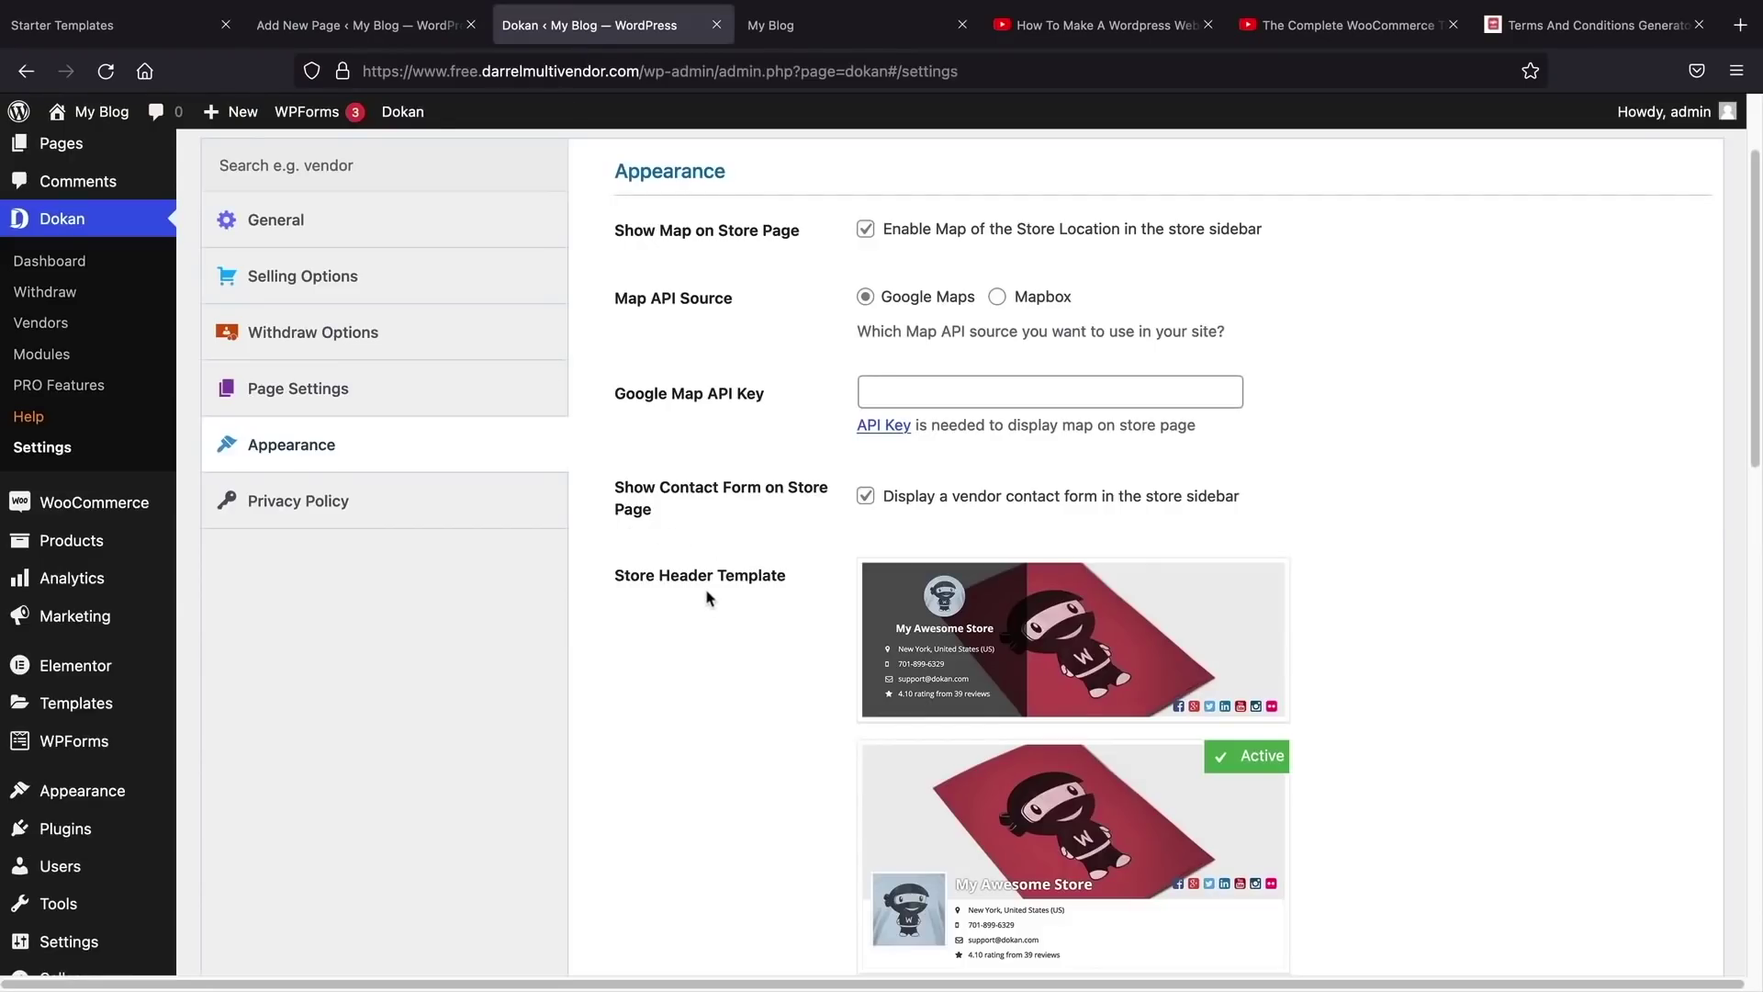
Step: Choose Sample Page as the Dokan privacy page and save the Privacy Policy settings
click(343, 506)
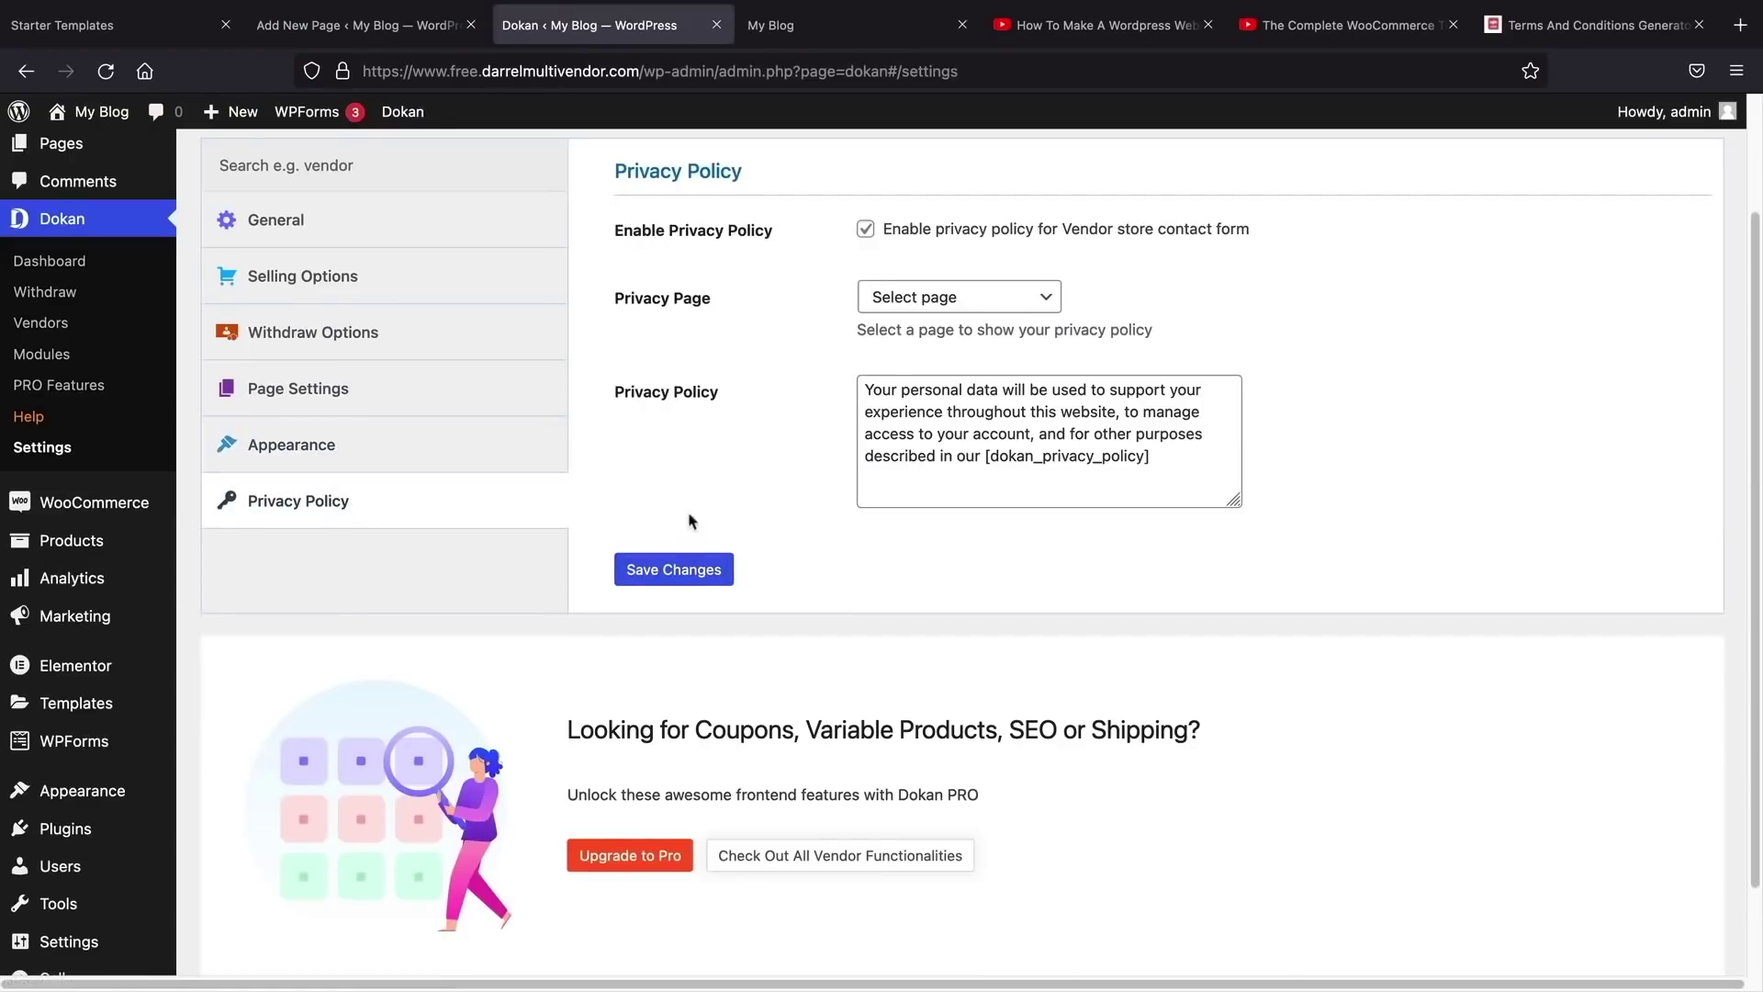
click(951, 297)
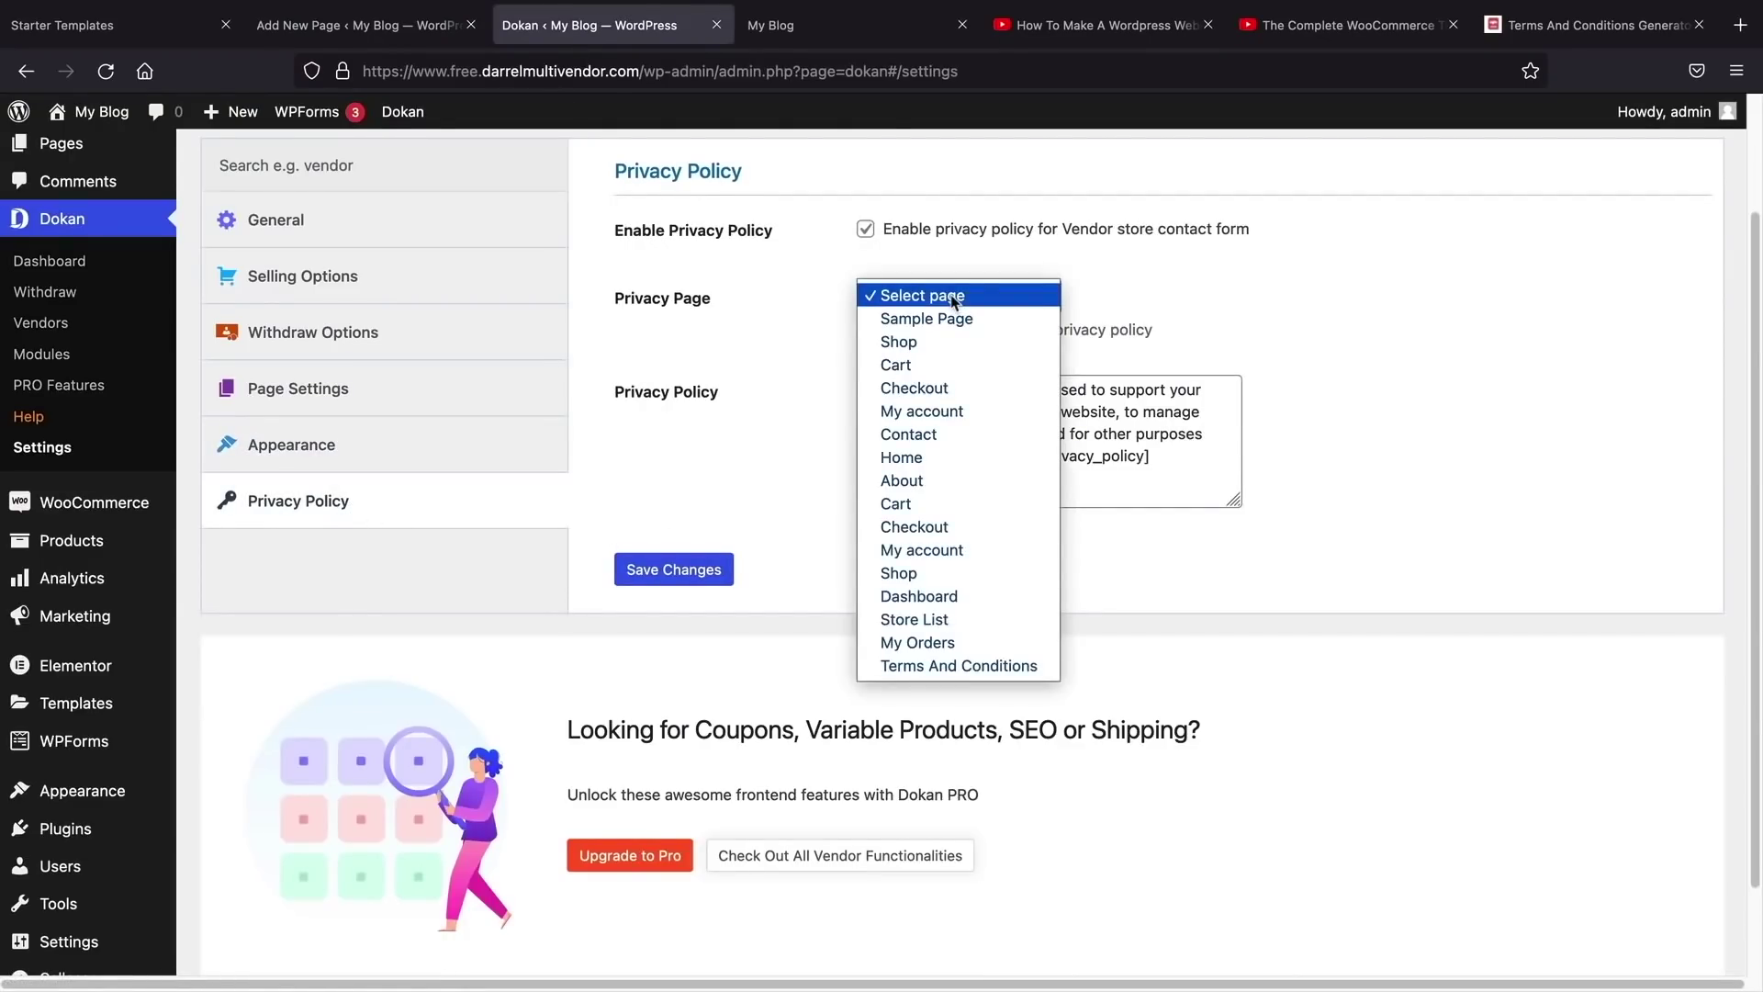
click(947, 668)
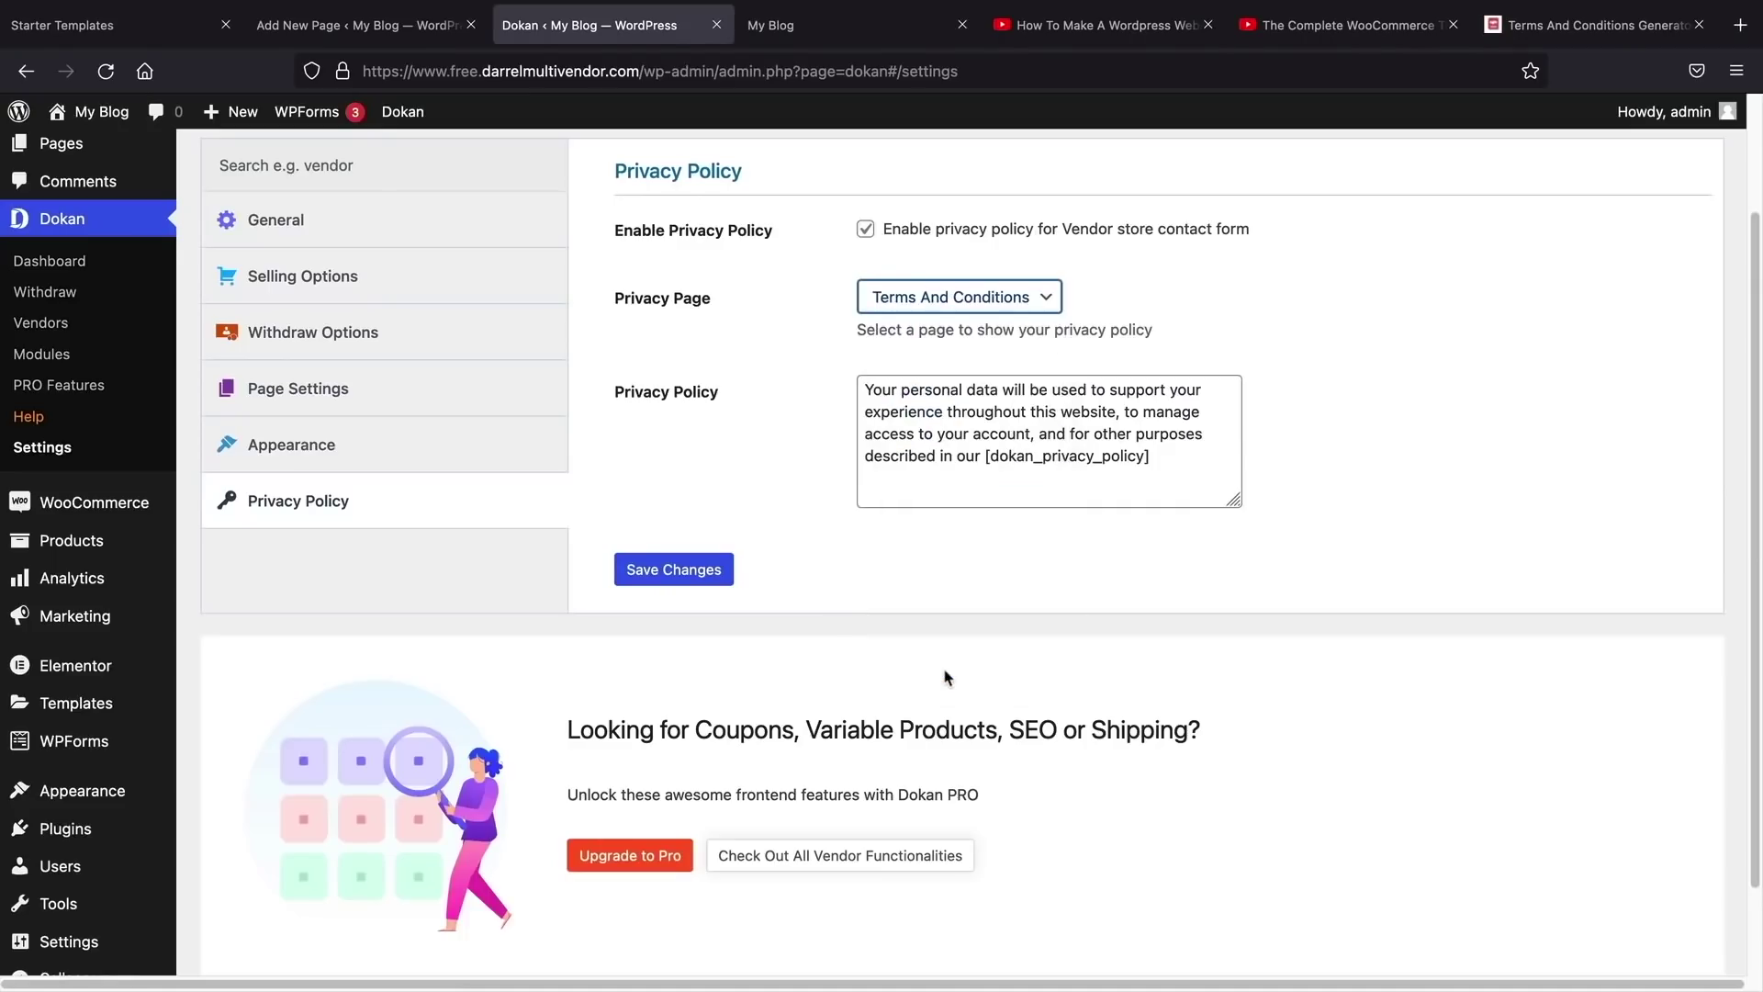
click(958, 303)
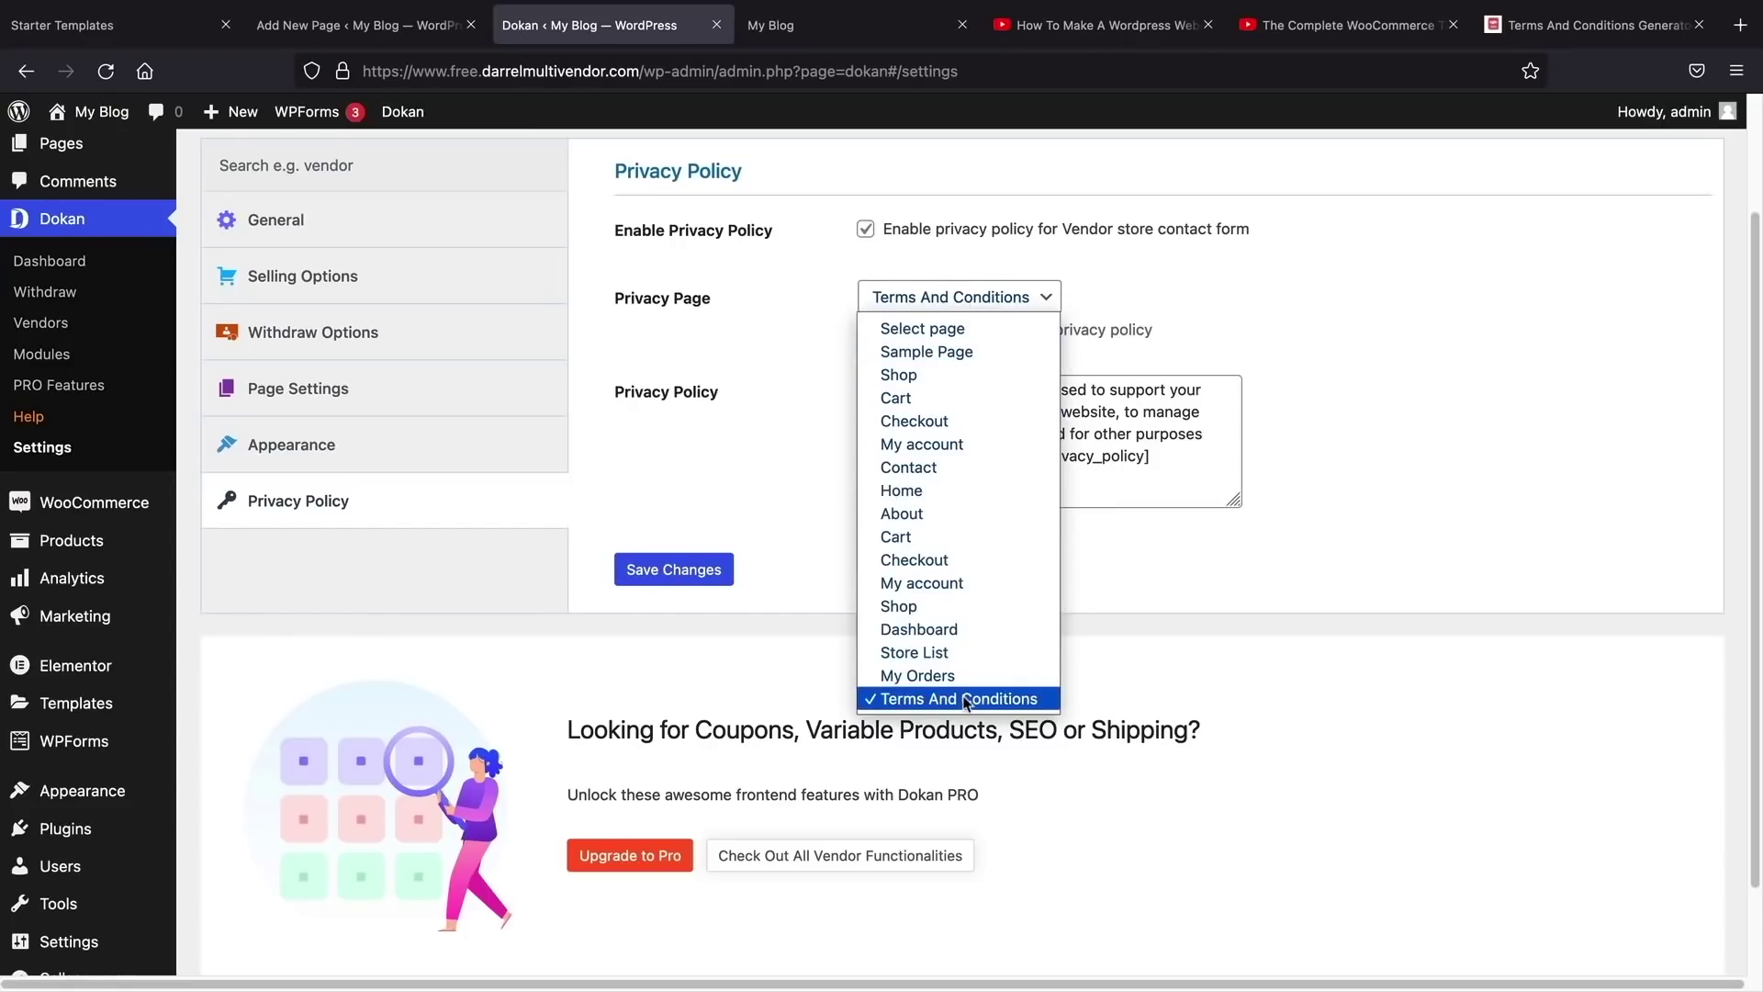
click(972, 353)
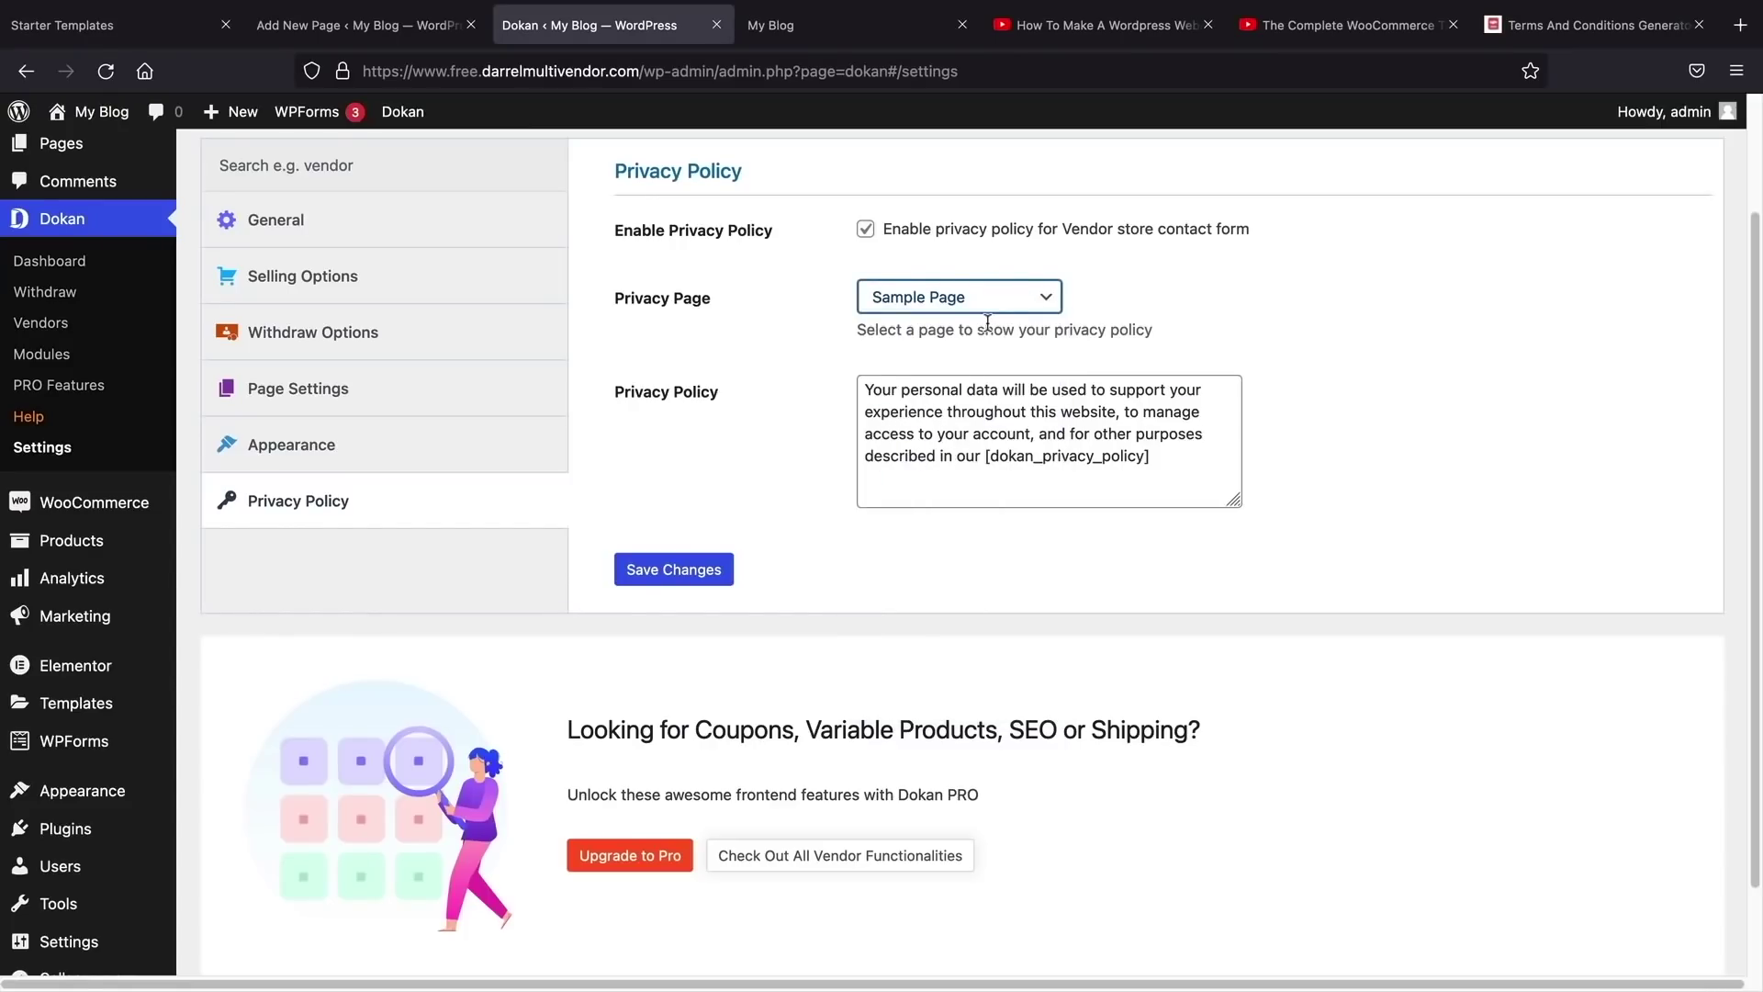
click(659, 575)
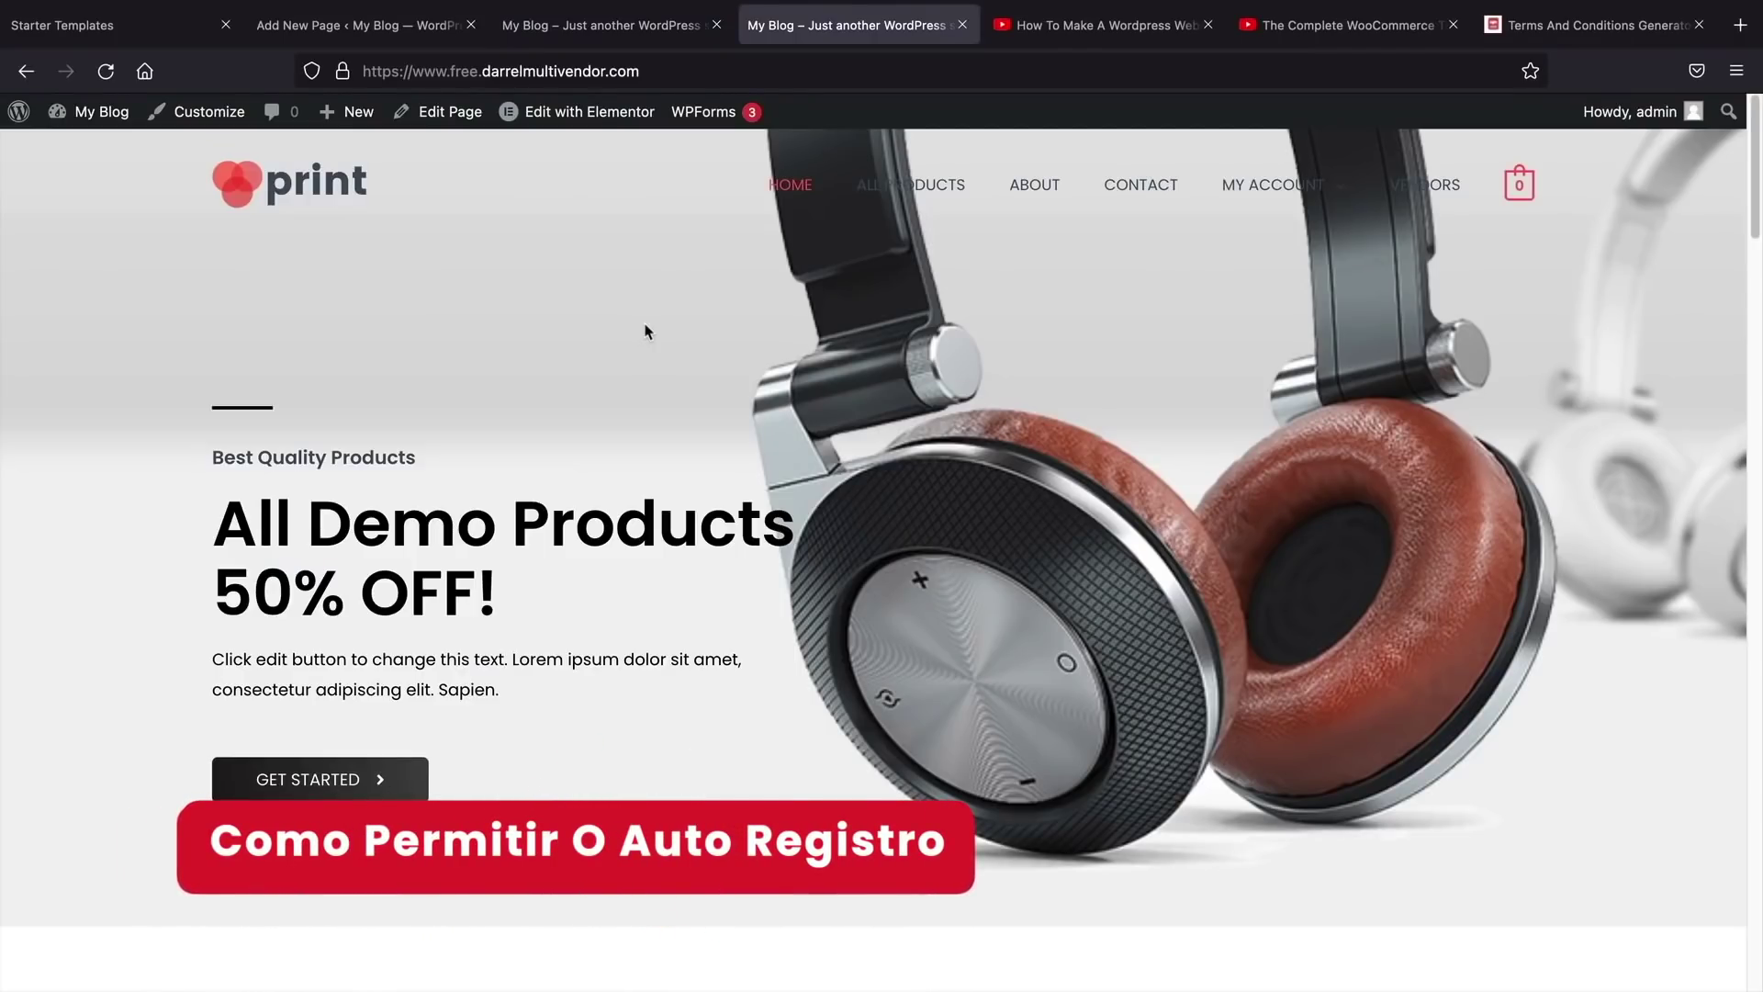
Step: Copy the site's URL and open a new Firefox private window
click(587, 72)
right_click(588, 71)
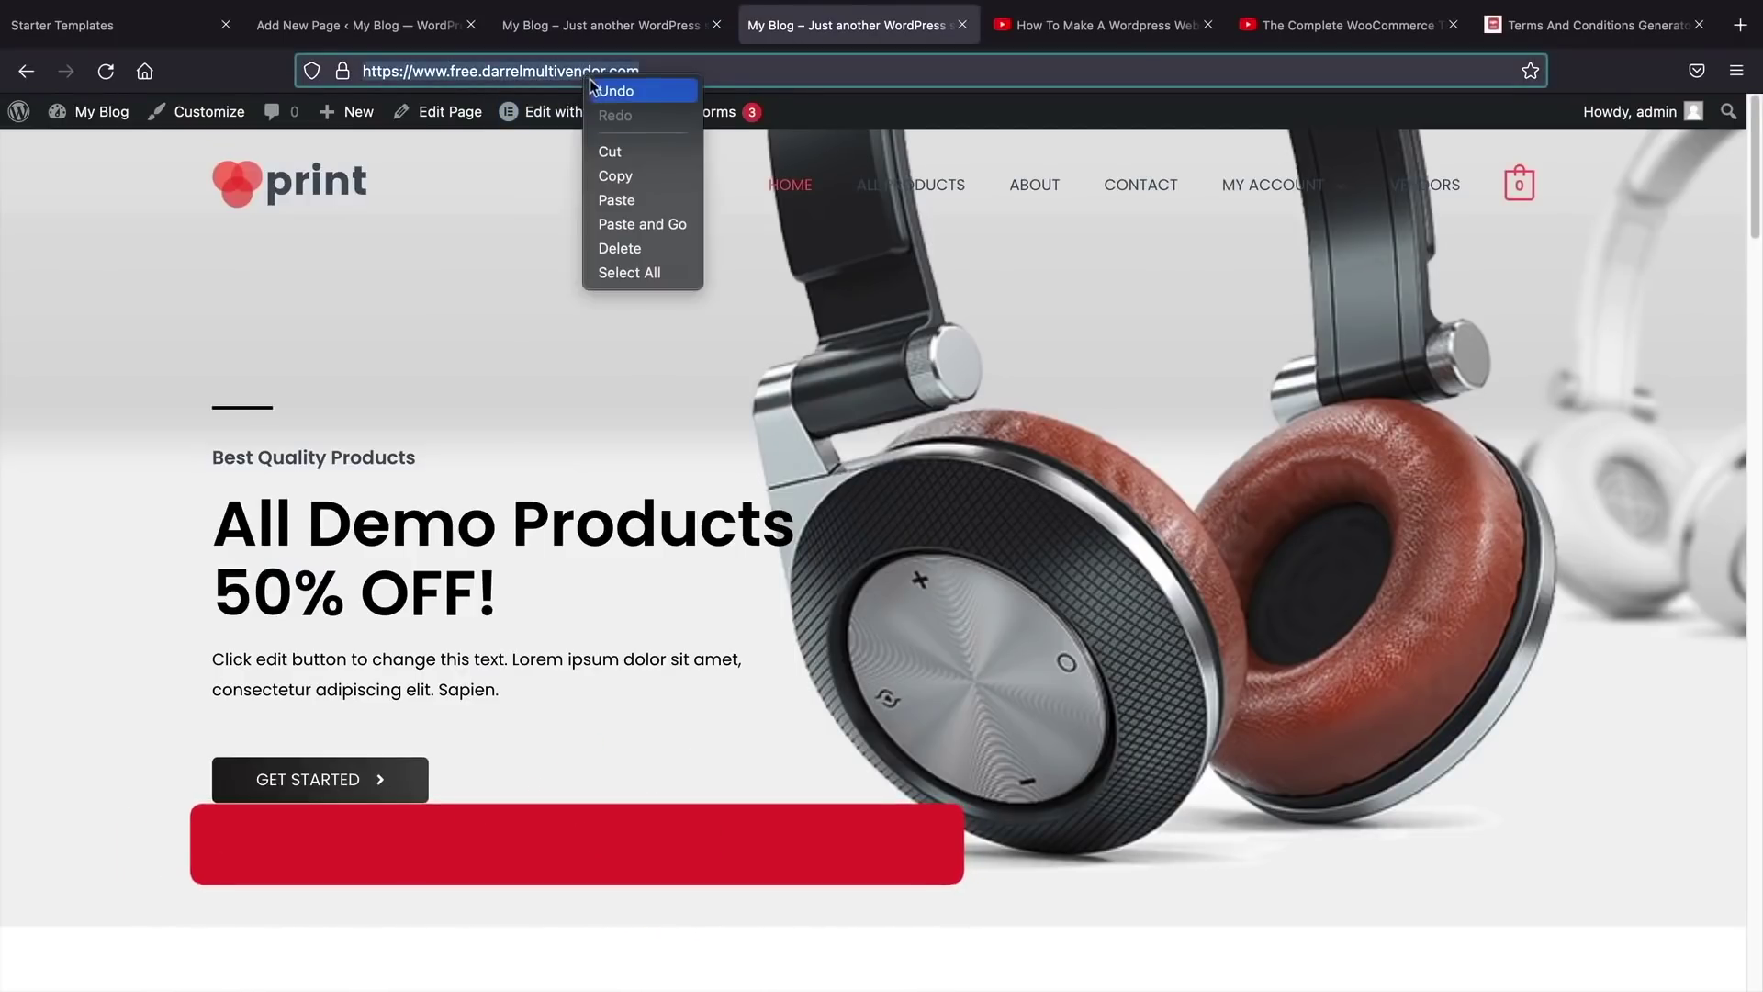
click(622, 175)
click(1735, 74)
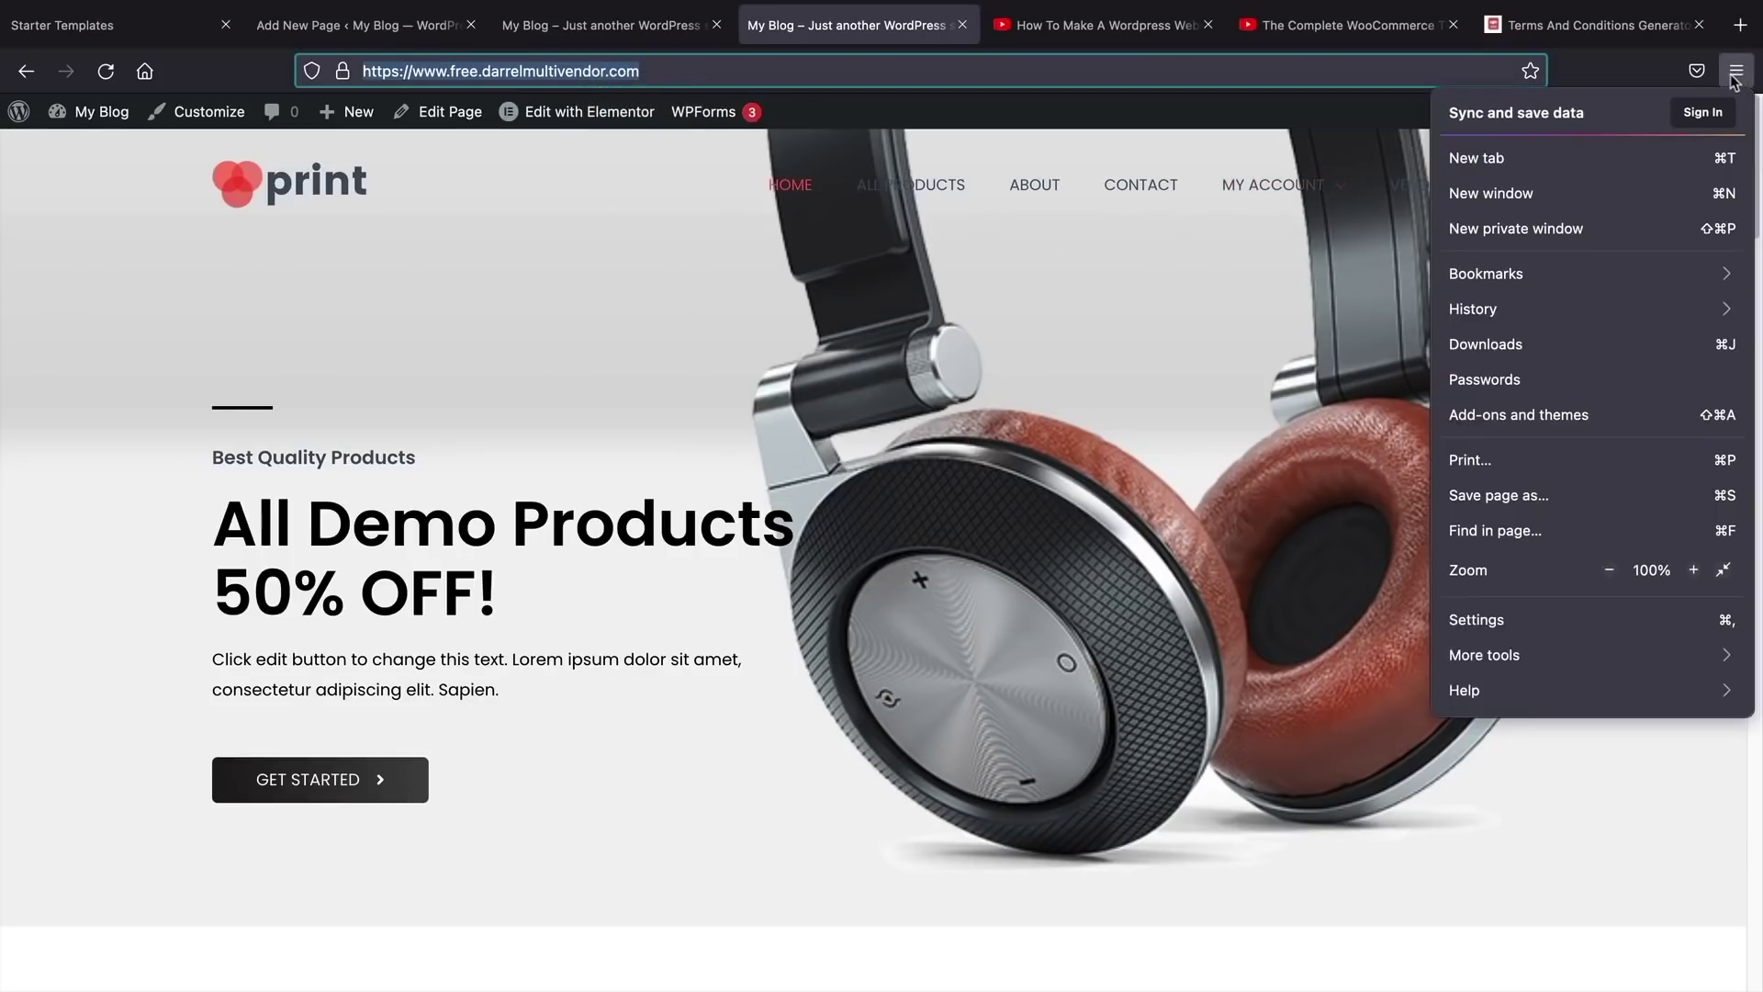
click(1543, 228)
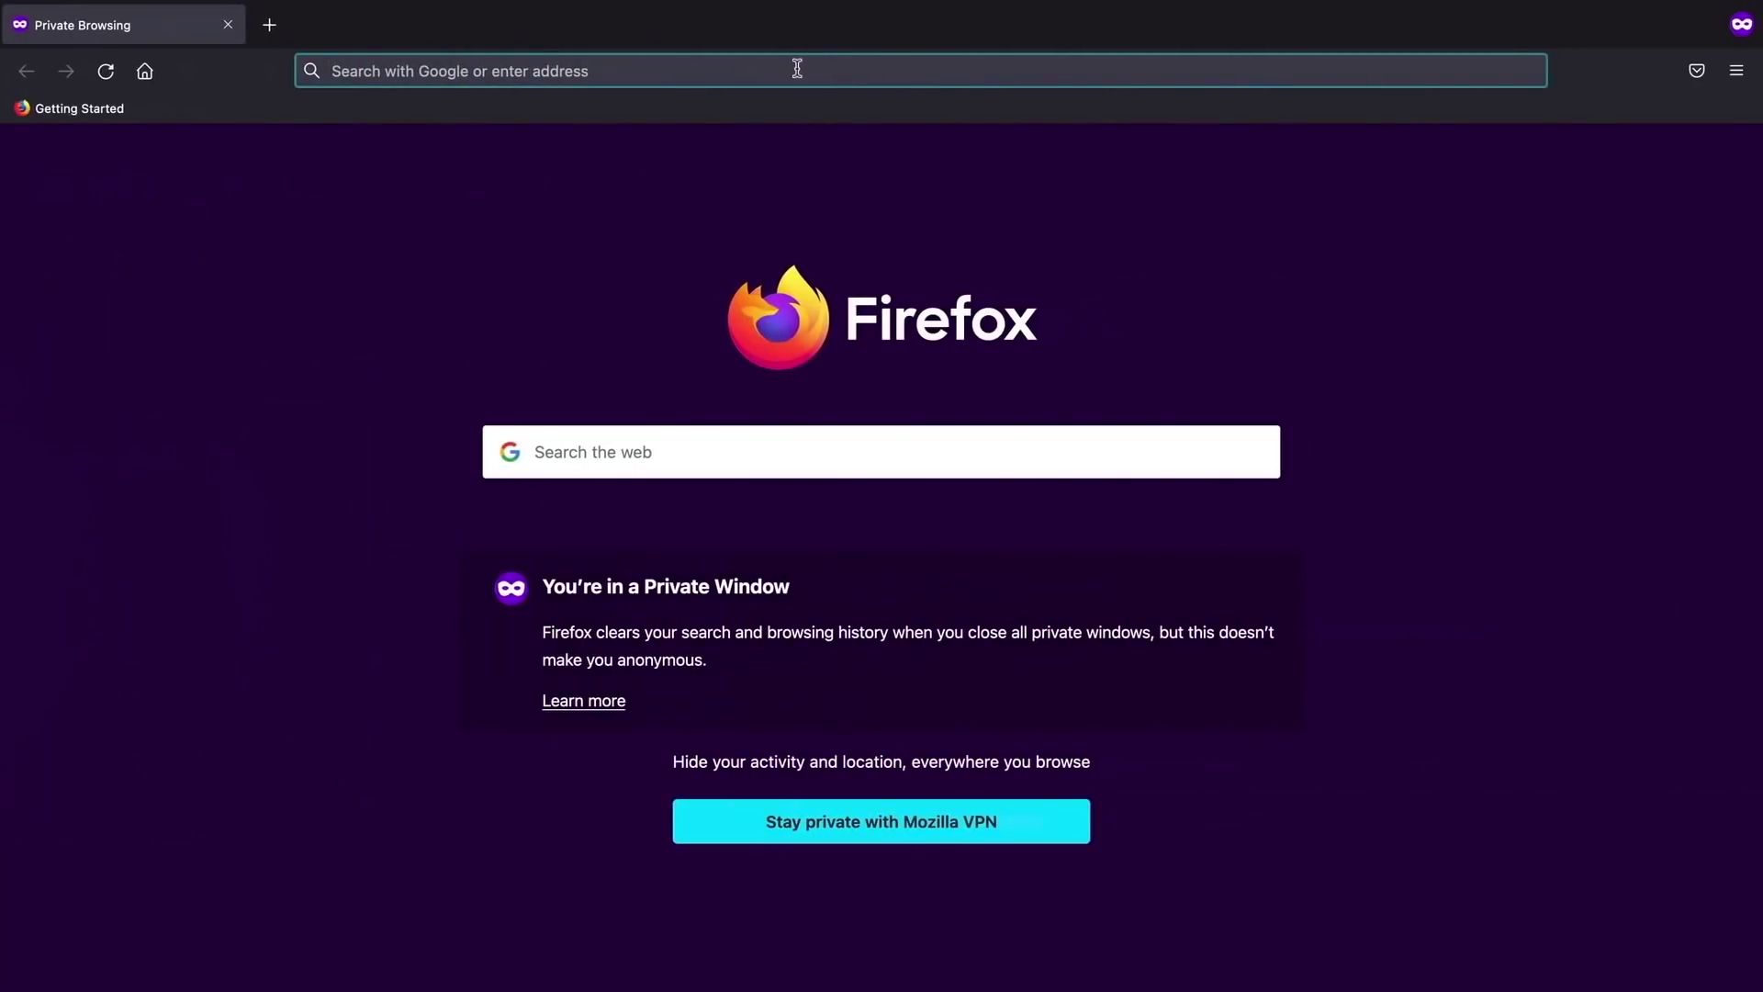
Step: Load the store in the private window and go to its My Account page
right_click(797, 69)
click(840, 188)
key(Return)
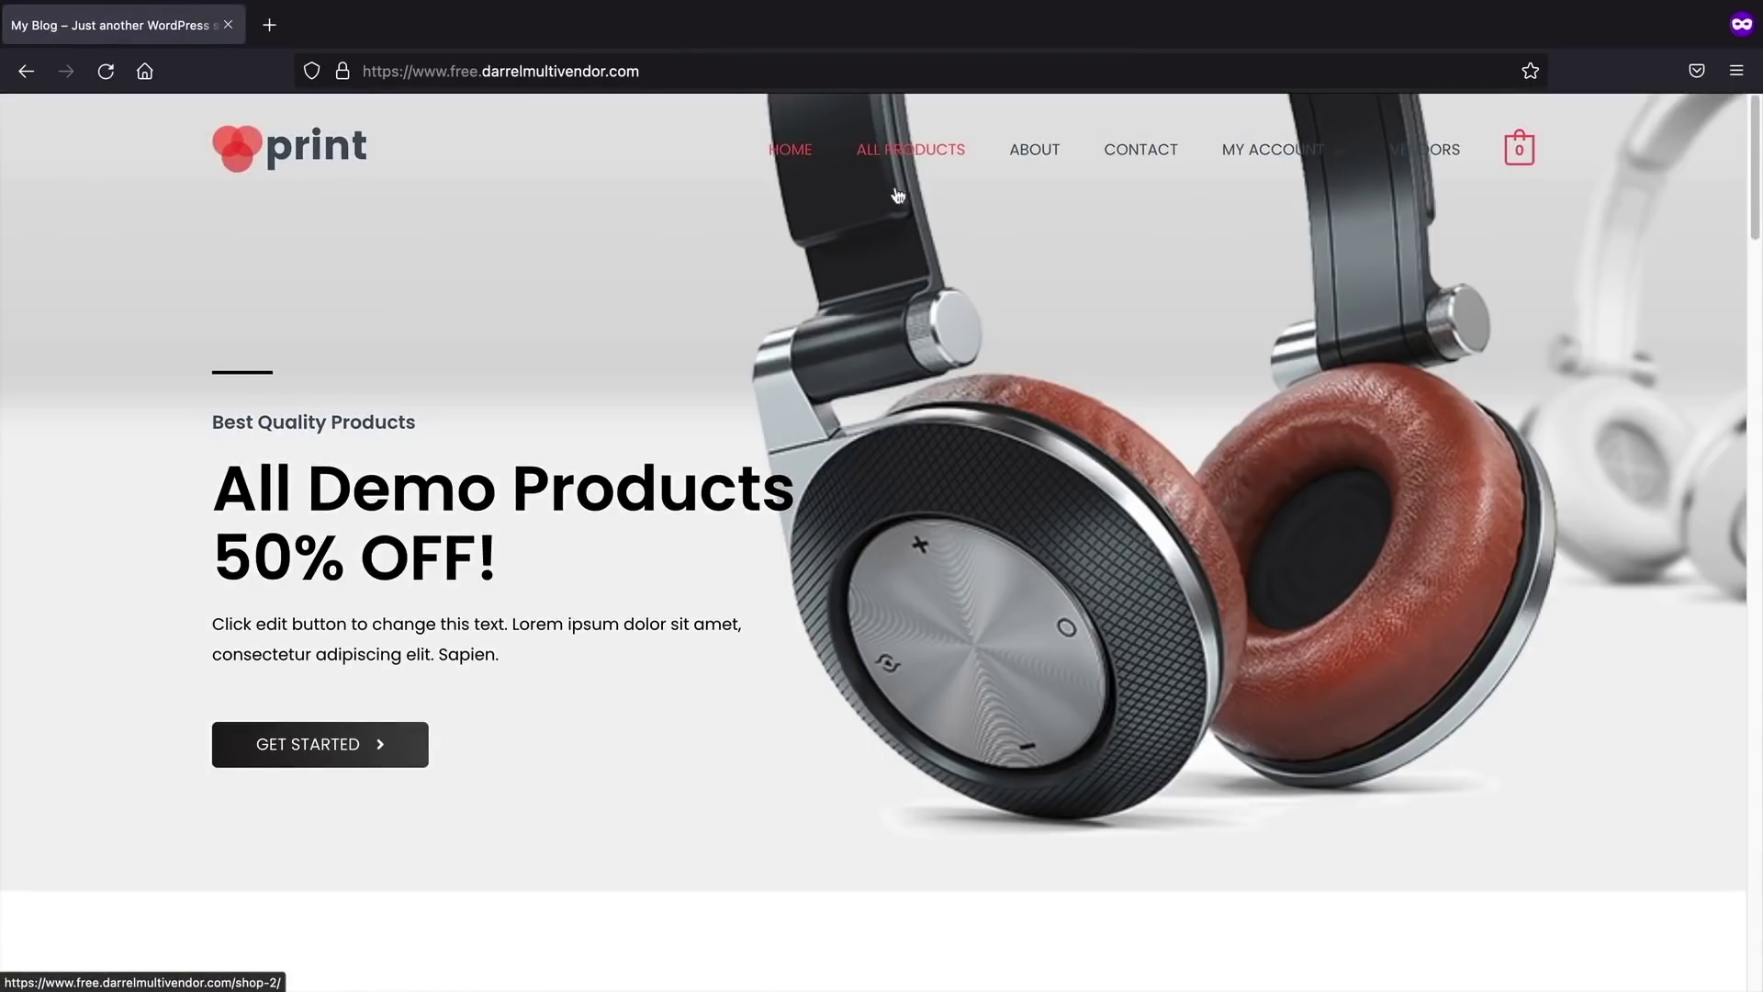
click(1279, 158)
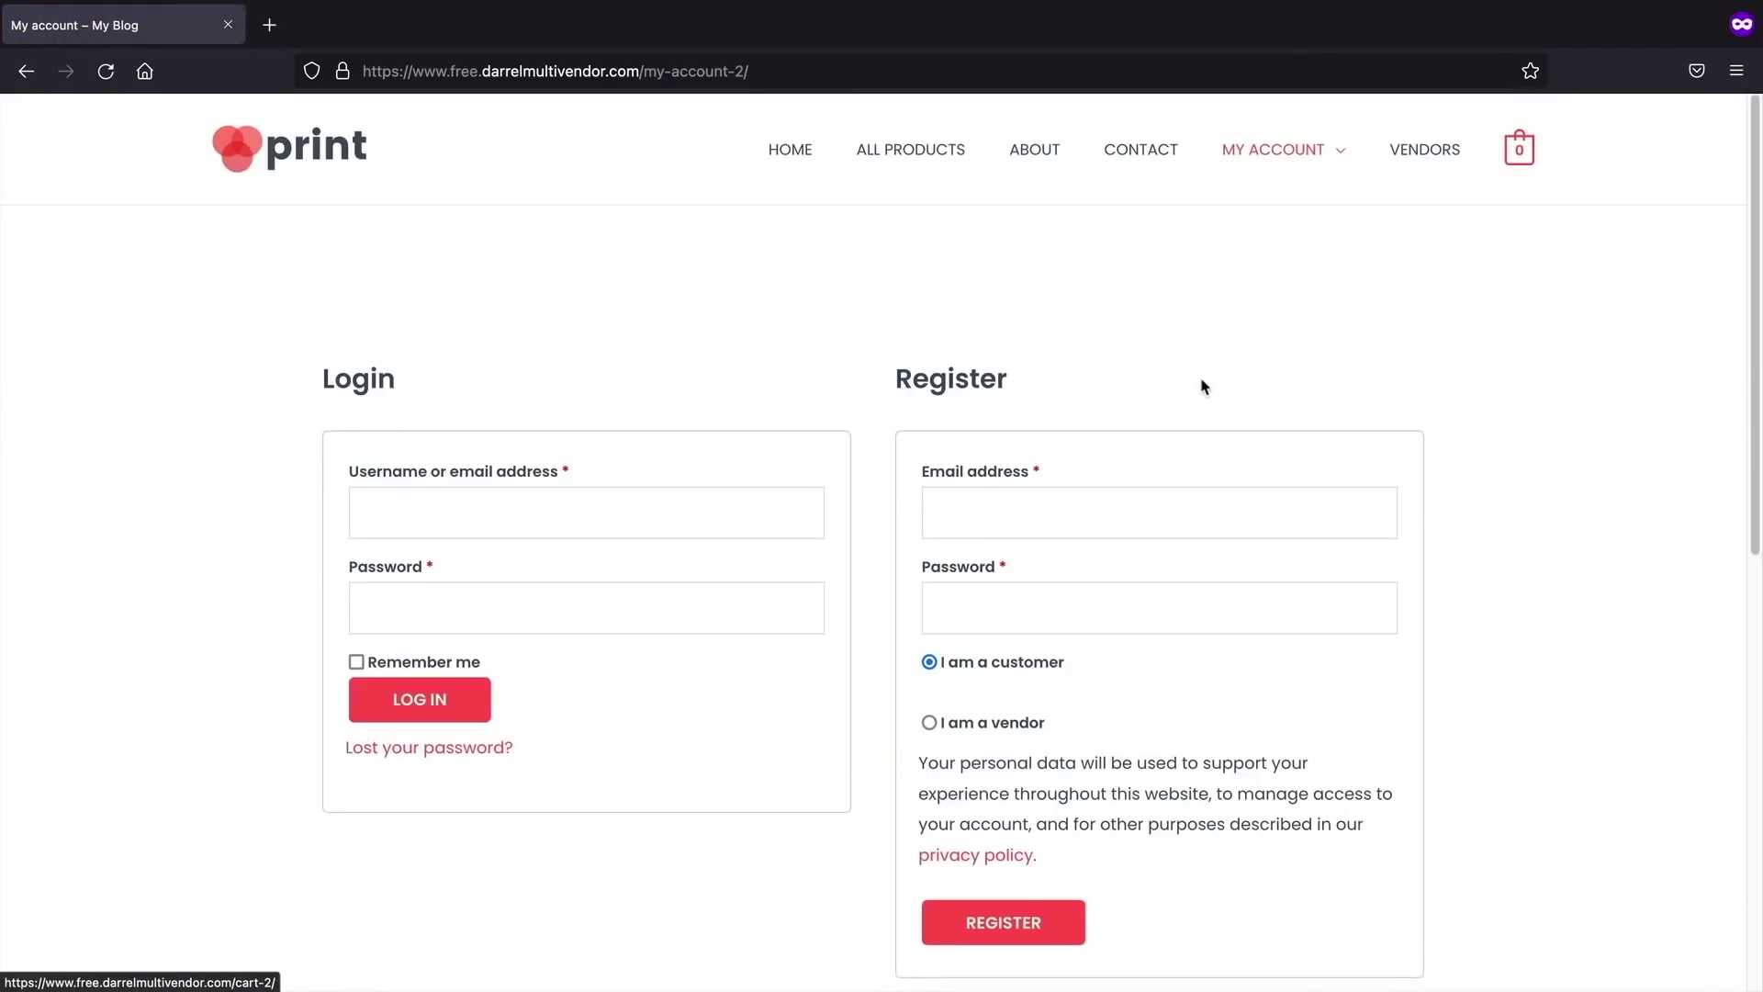
Step: Enter the registration e-mail and password and choose to register as a vendor
scroll(1067, 380, down, 2)
drag(453, 288, 229, 271)
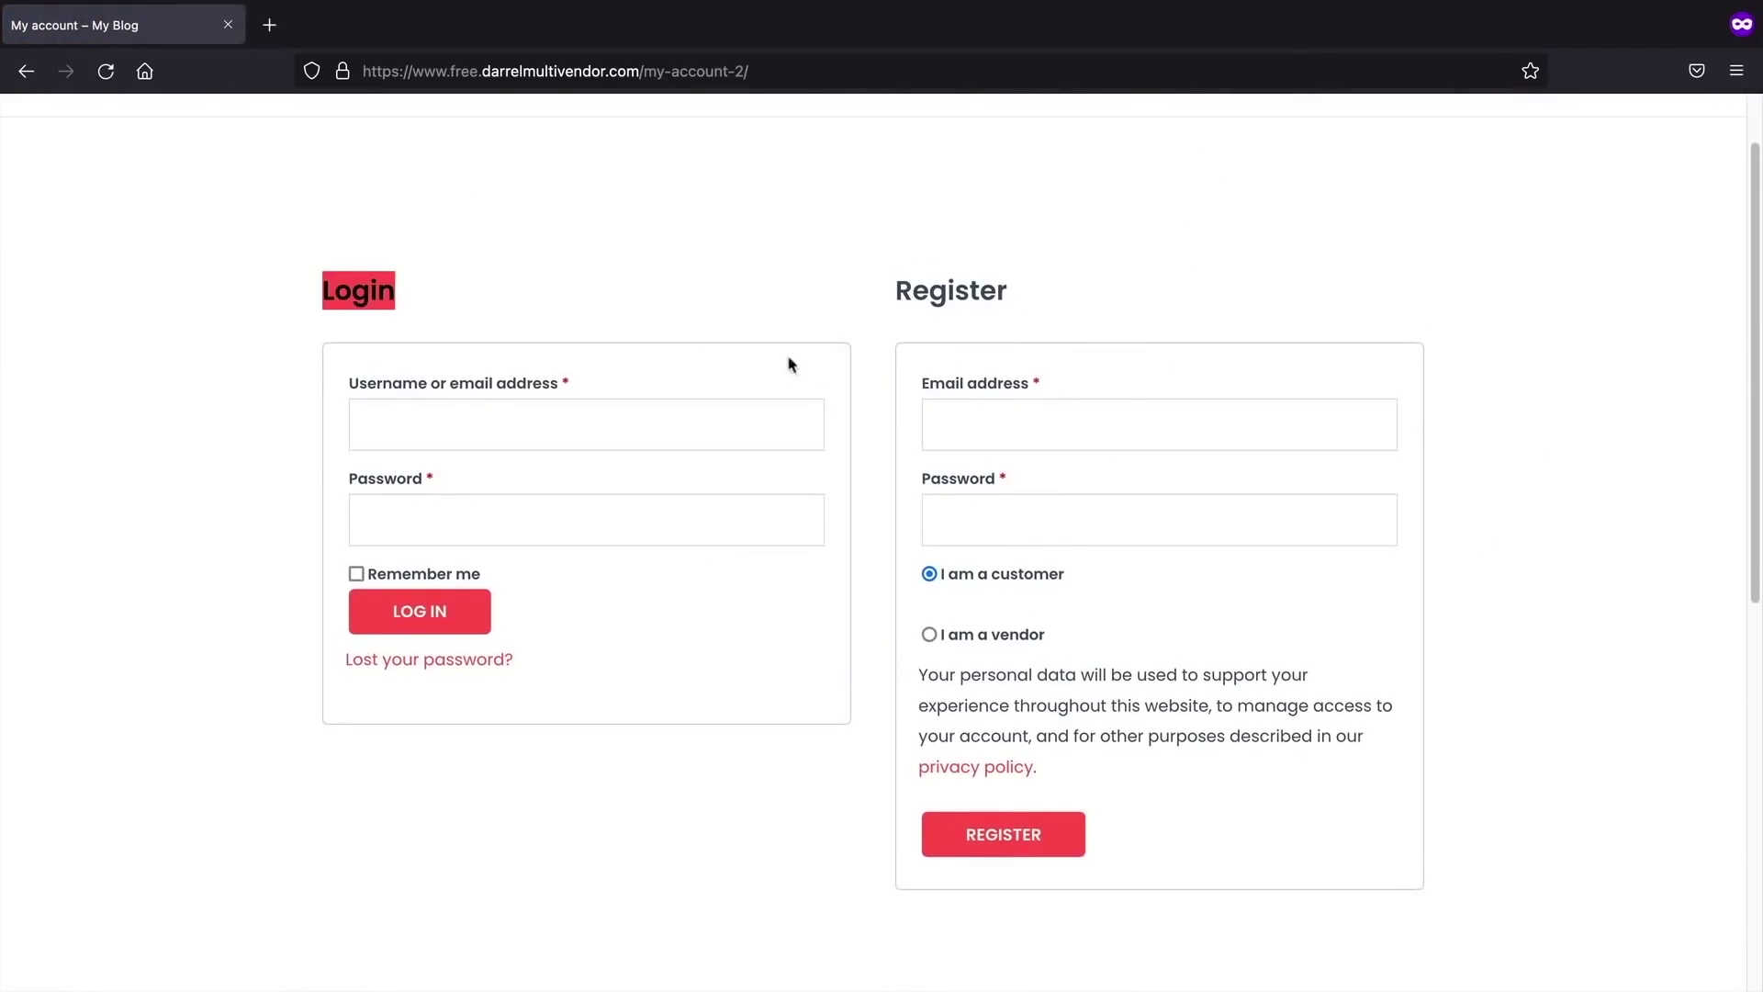
mouse_move(1083, 298)
mouse_down()
mouse_move(799, 299)
mouse_move(1076, 317)
mouse_up()
click(1023, 251)
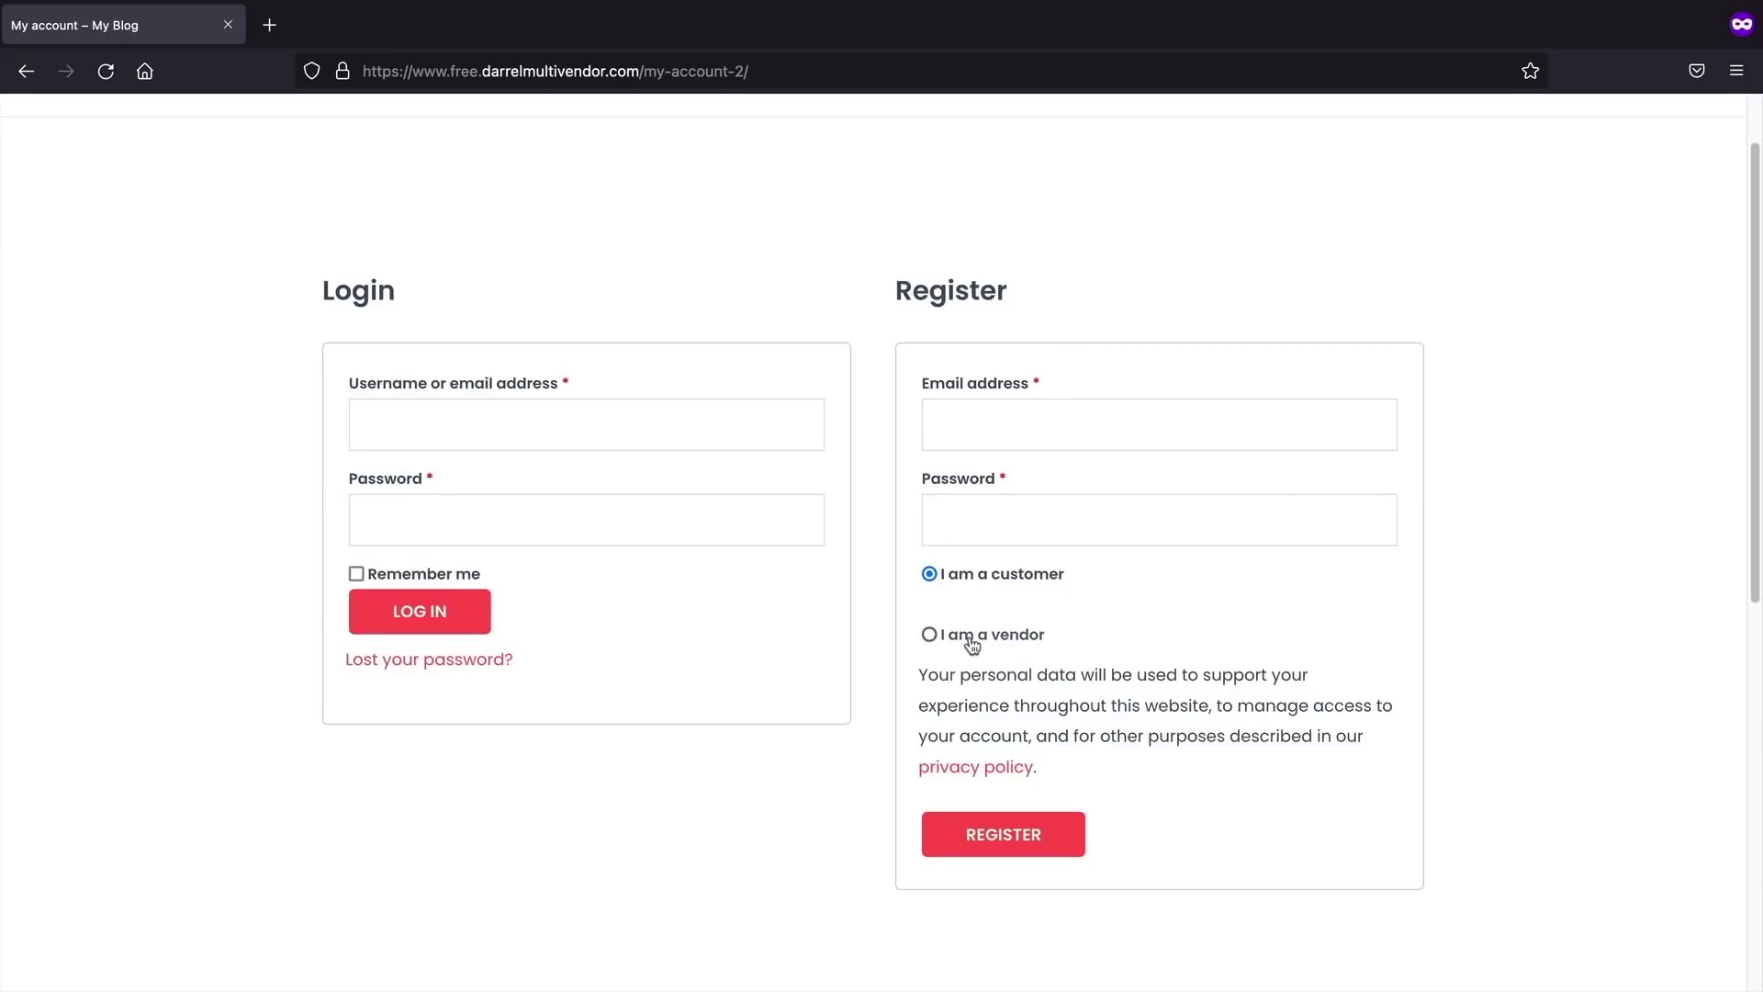
click(1032, 414)
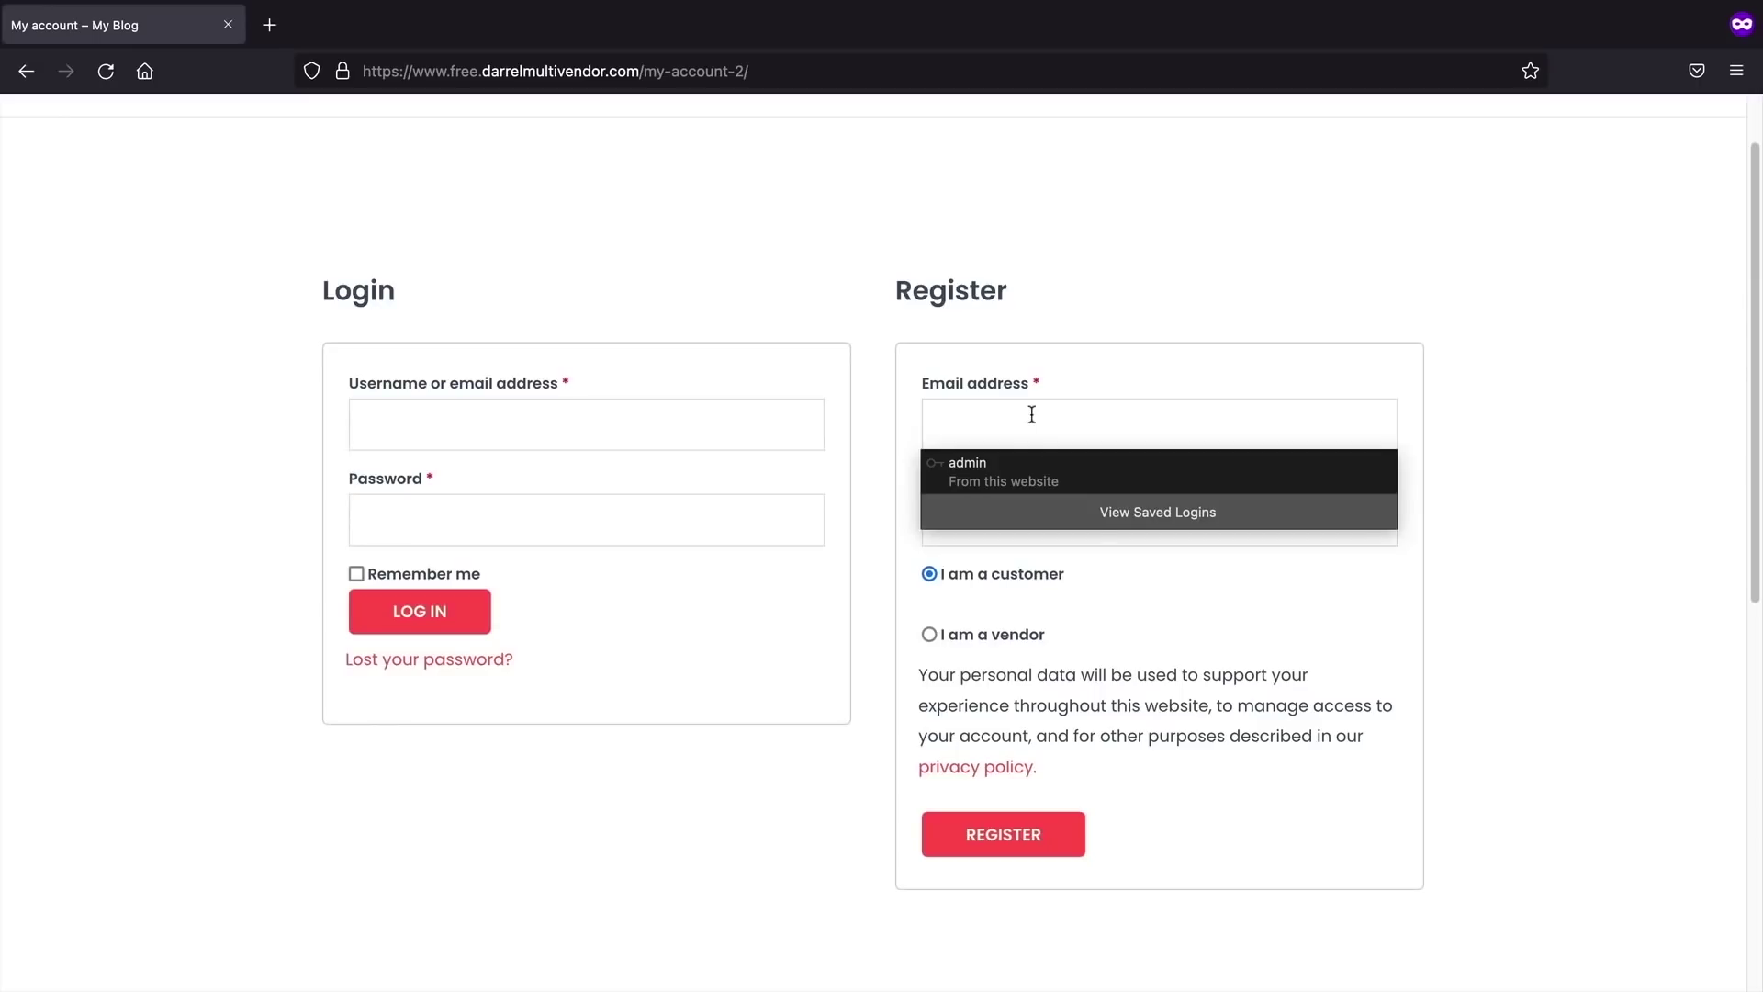
key(Escape)
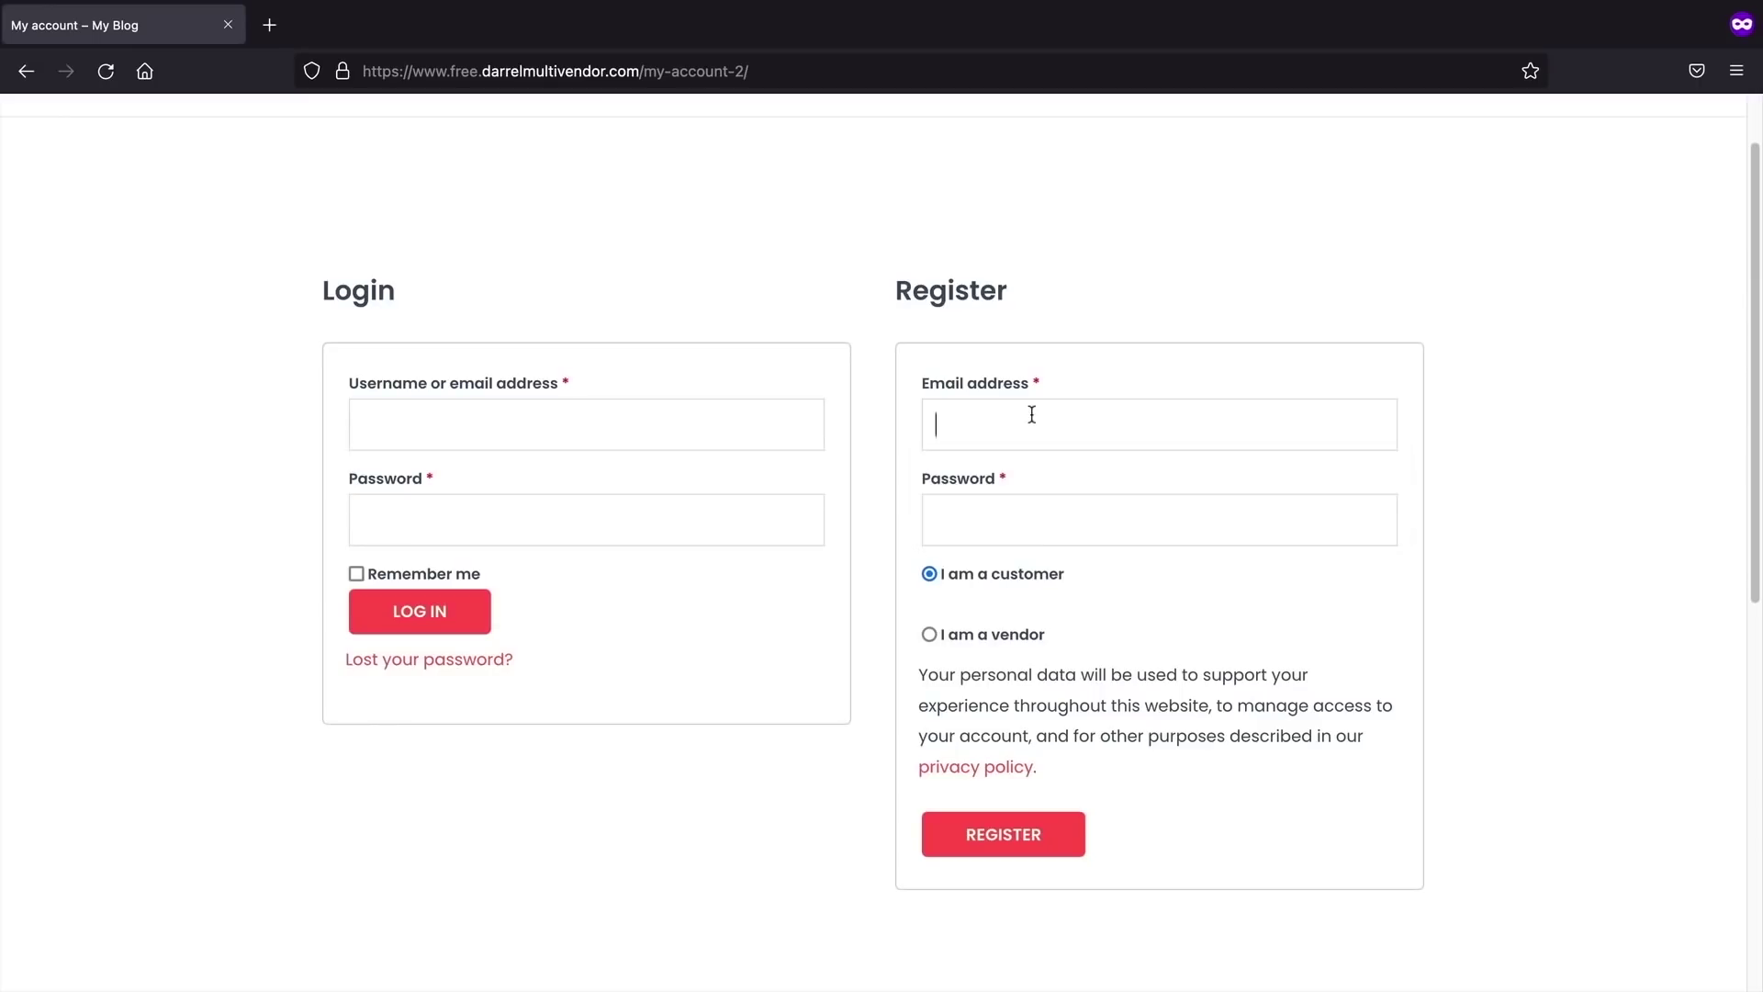
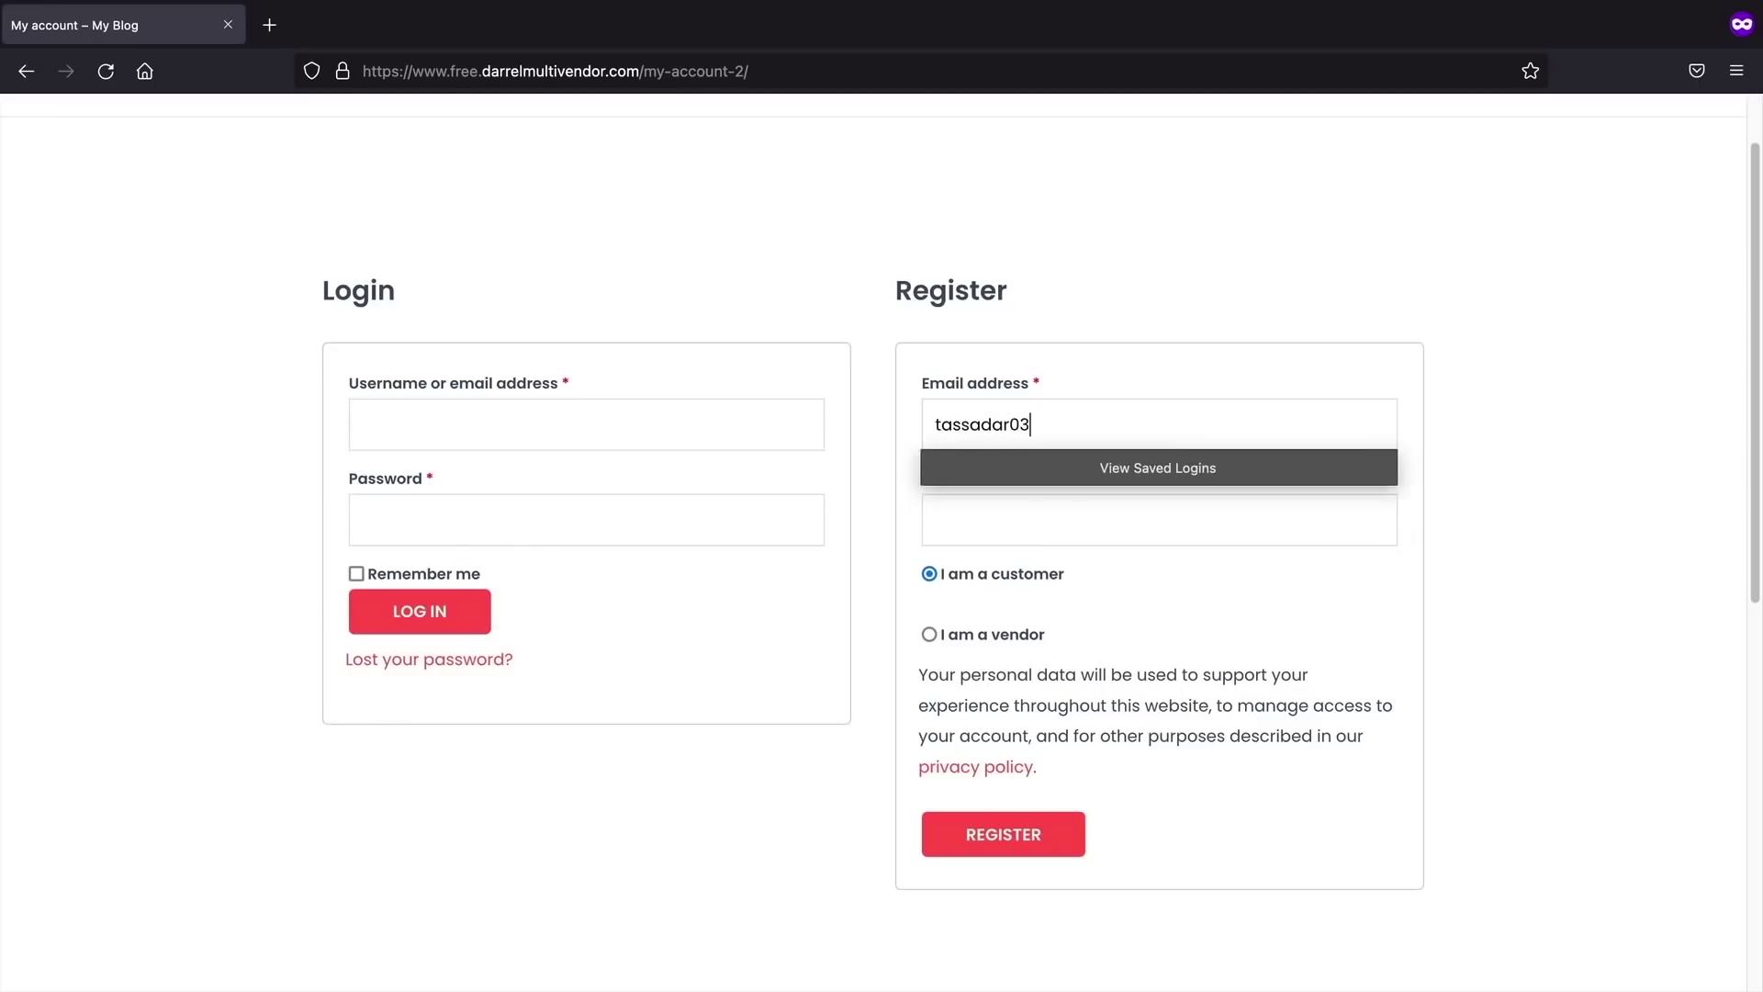
key(Tab)
text(•••••••••)
click(929, 673)
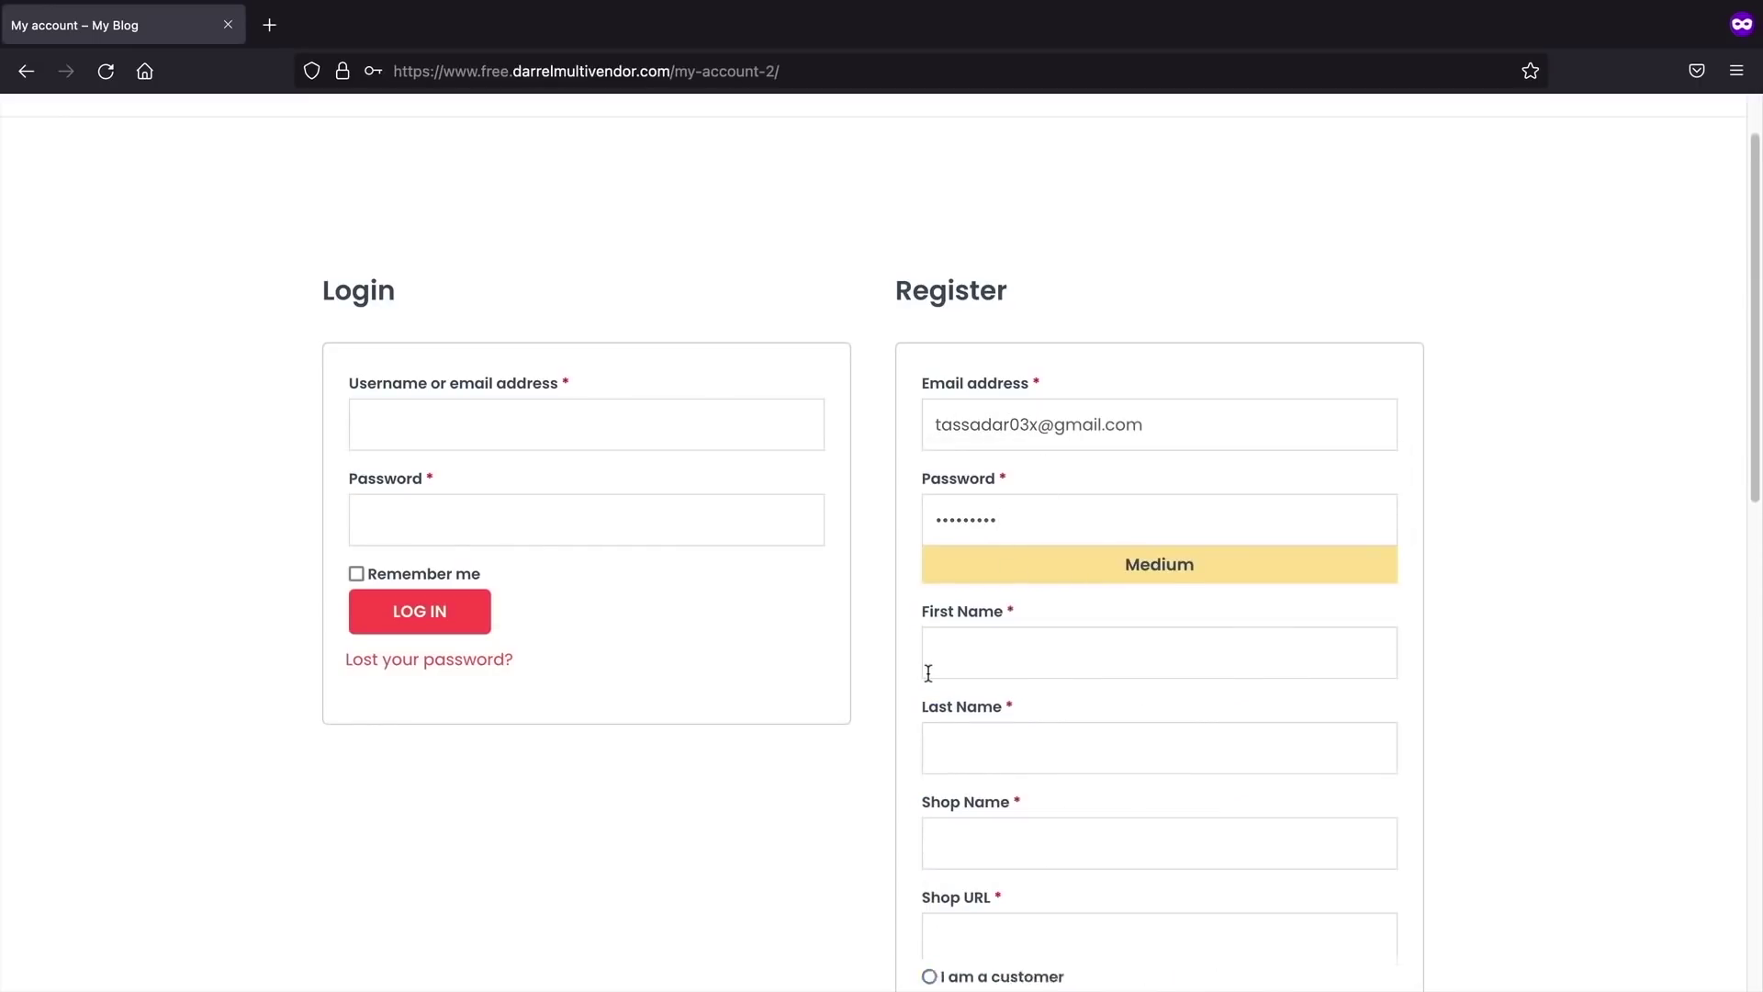
Step: Fill in the vendor's first name, last name and shop name so the shop URL auto-fills
scroll(937, 634, down, 3)
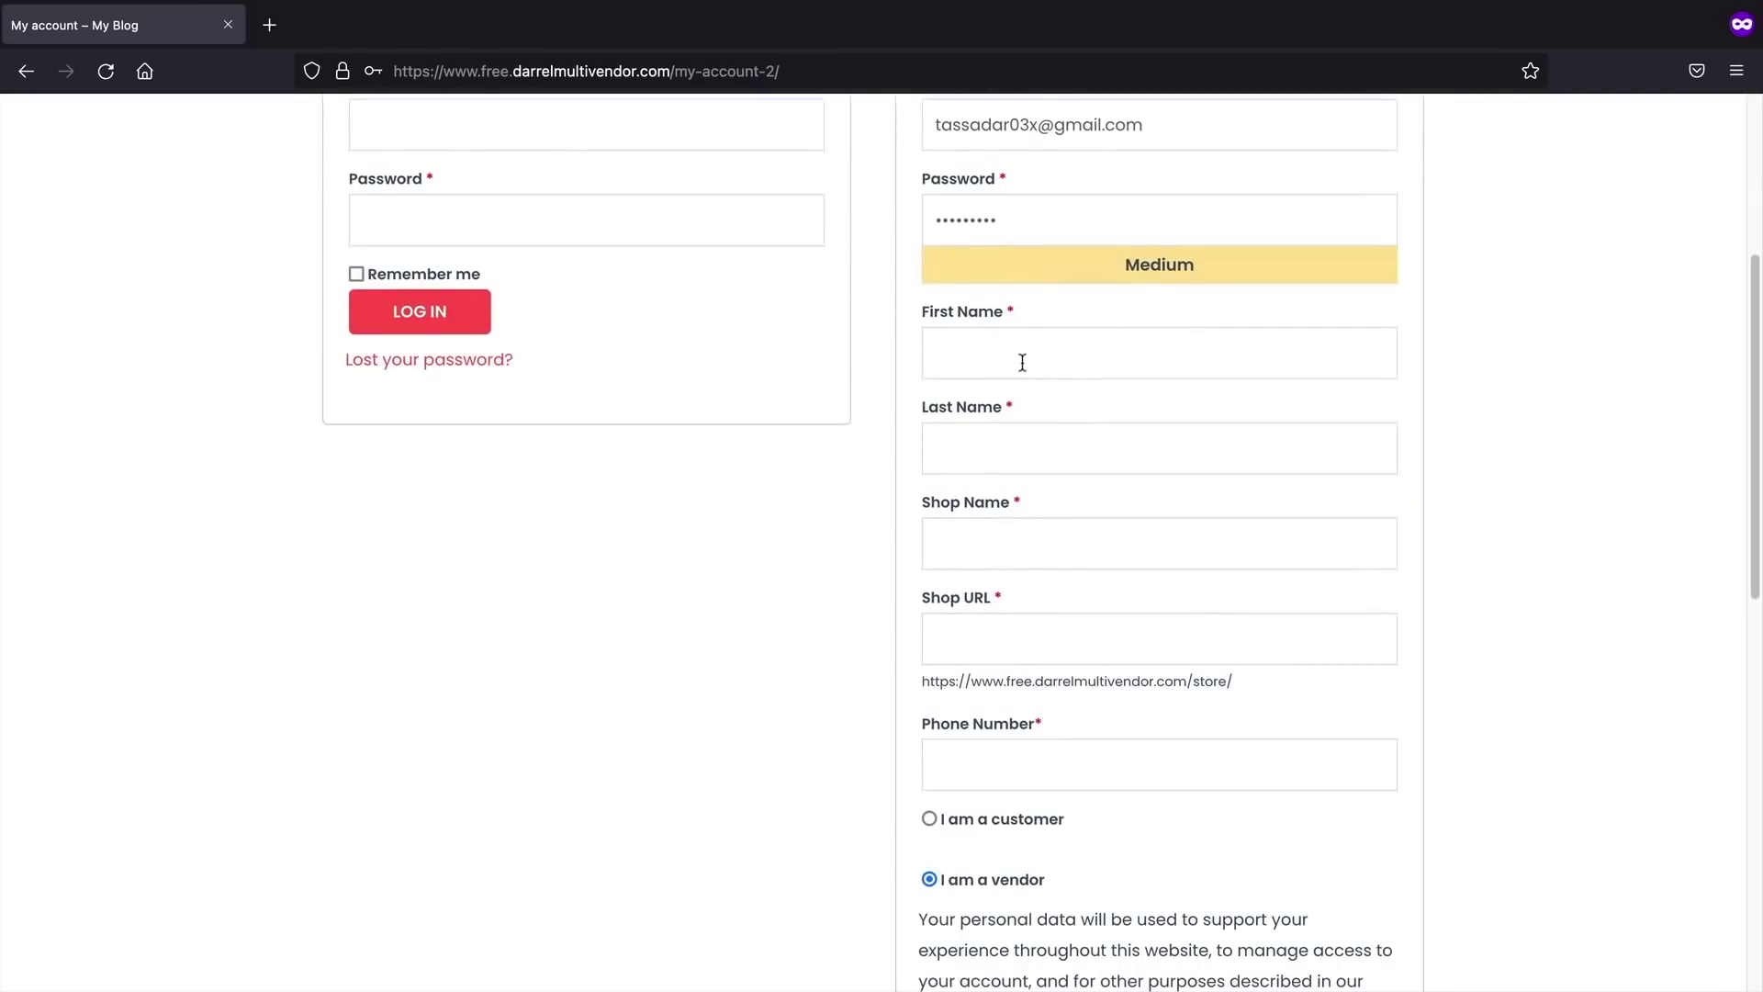
click(1030, 349)
text(darrel)
key(Tab)
text(wilson)
key(Tab)
text(wilo)
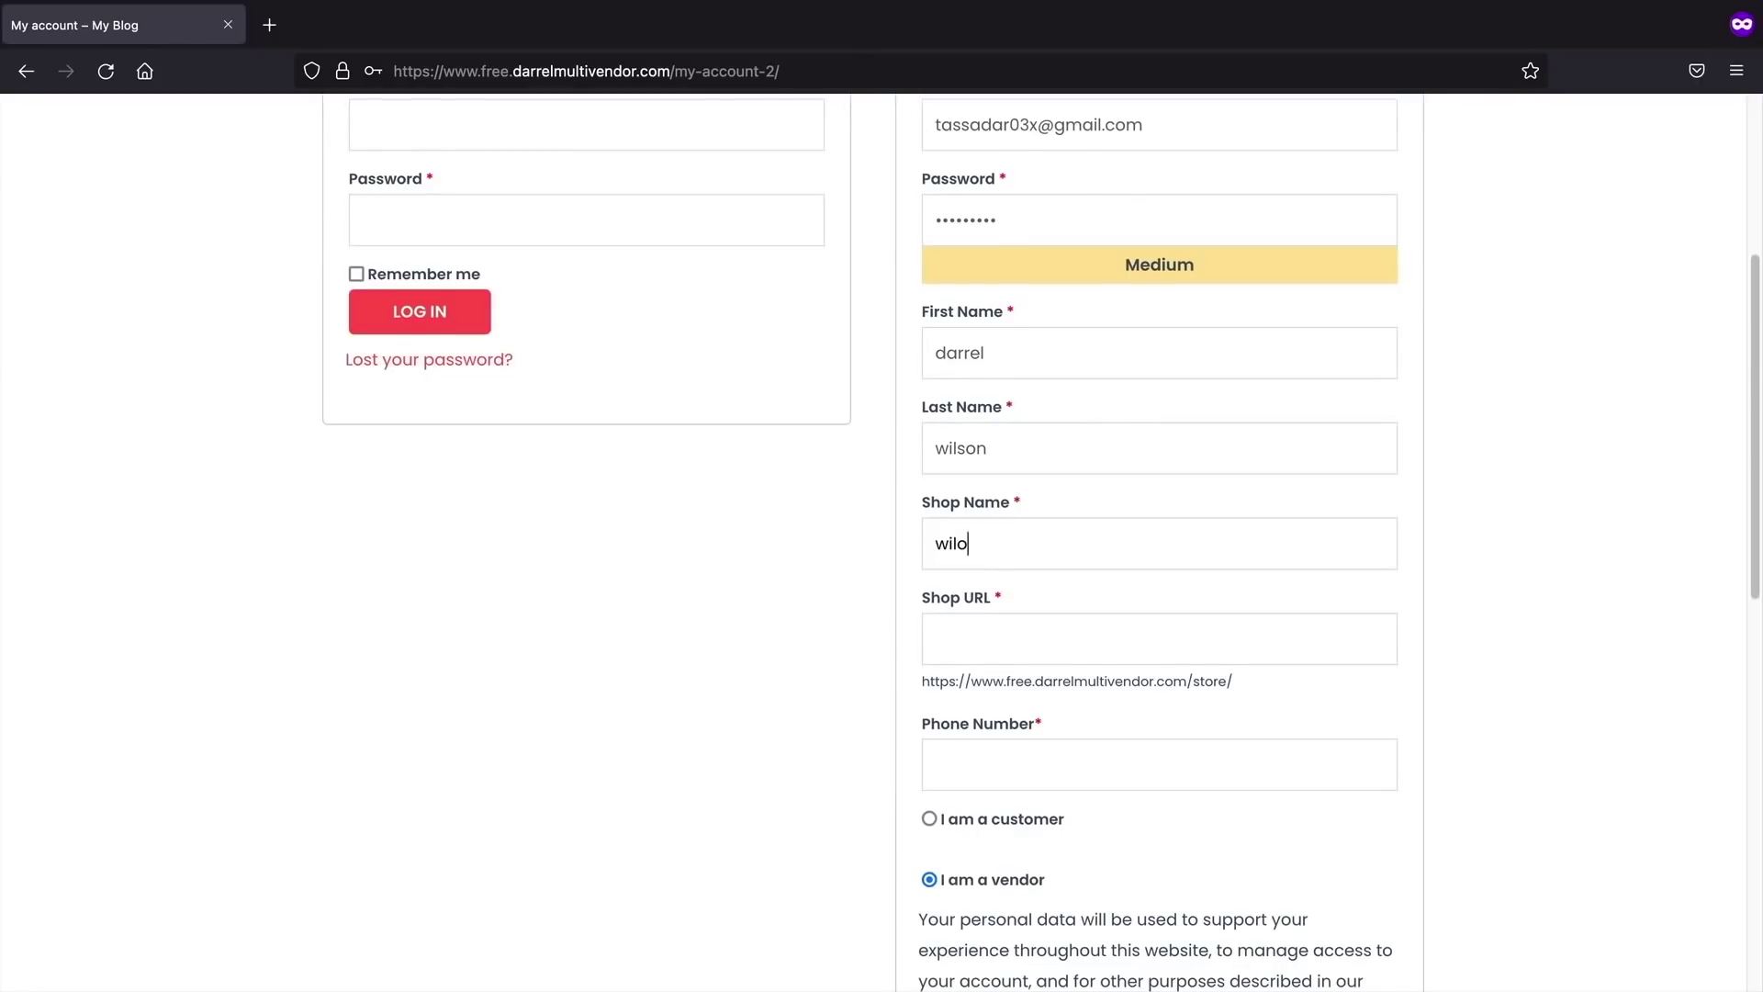
text(ssonator)
key(Tab)
Step: Enter the vendor's phone number and submit the registration
scroll(1031, 346, down, 3)
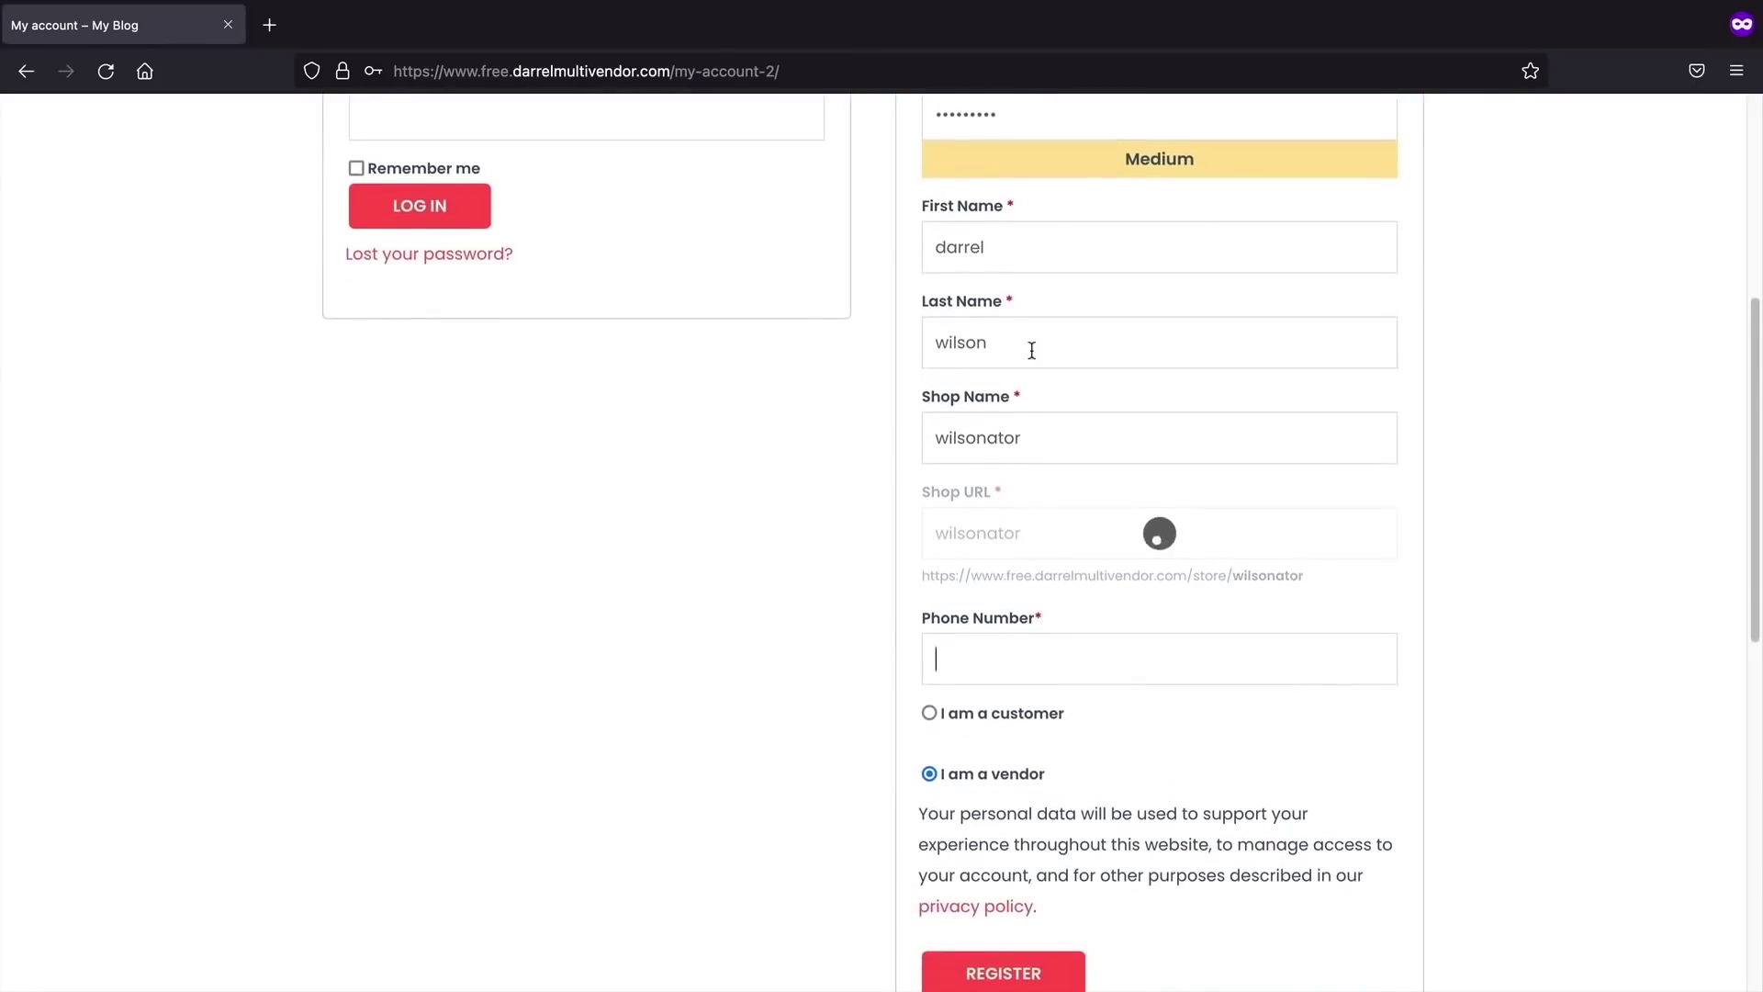
text(48)
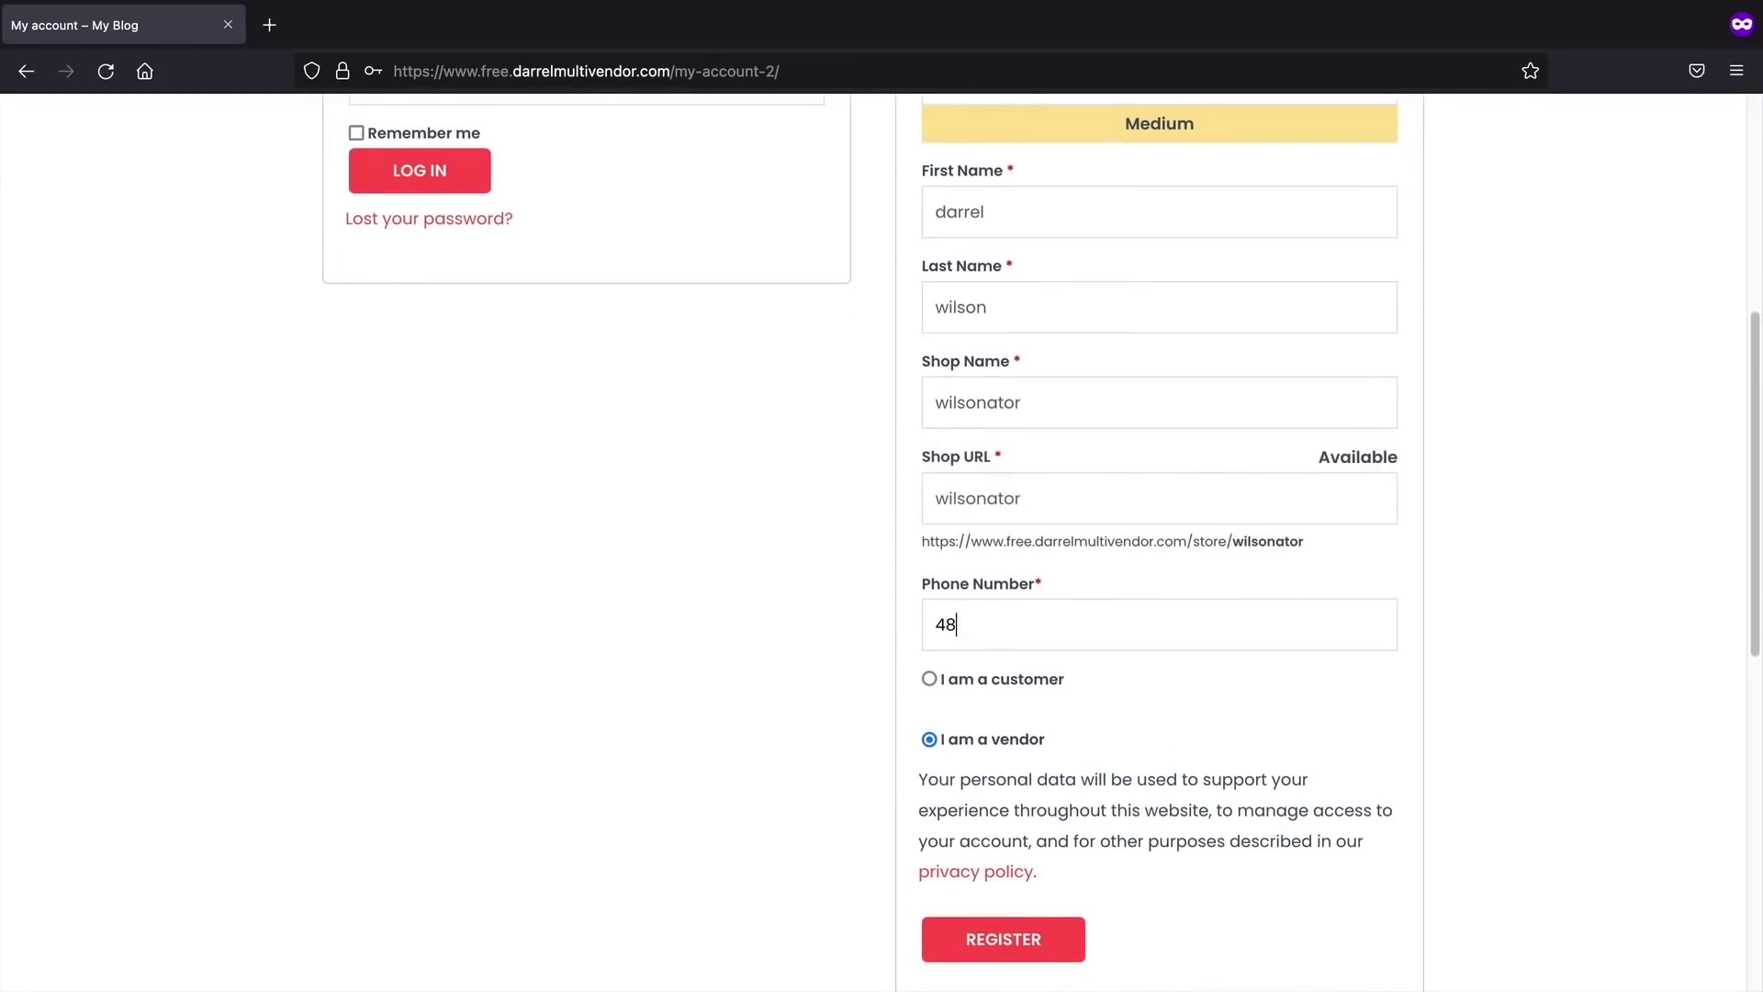
key(BackSpace)
key(BackSpace)
drag(1090, 634, 930, 624)
click(846, 614)
scroll(846, 616, down, 3)
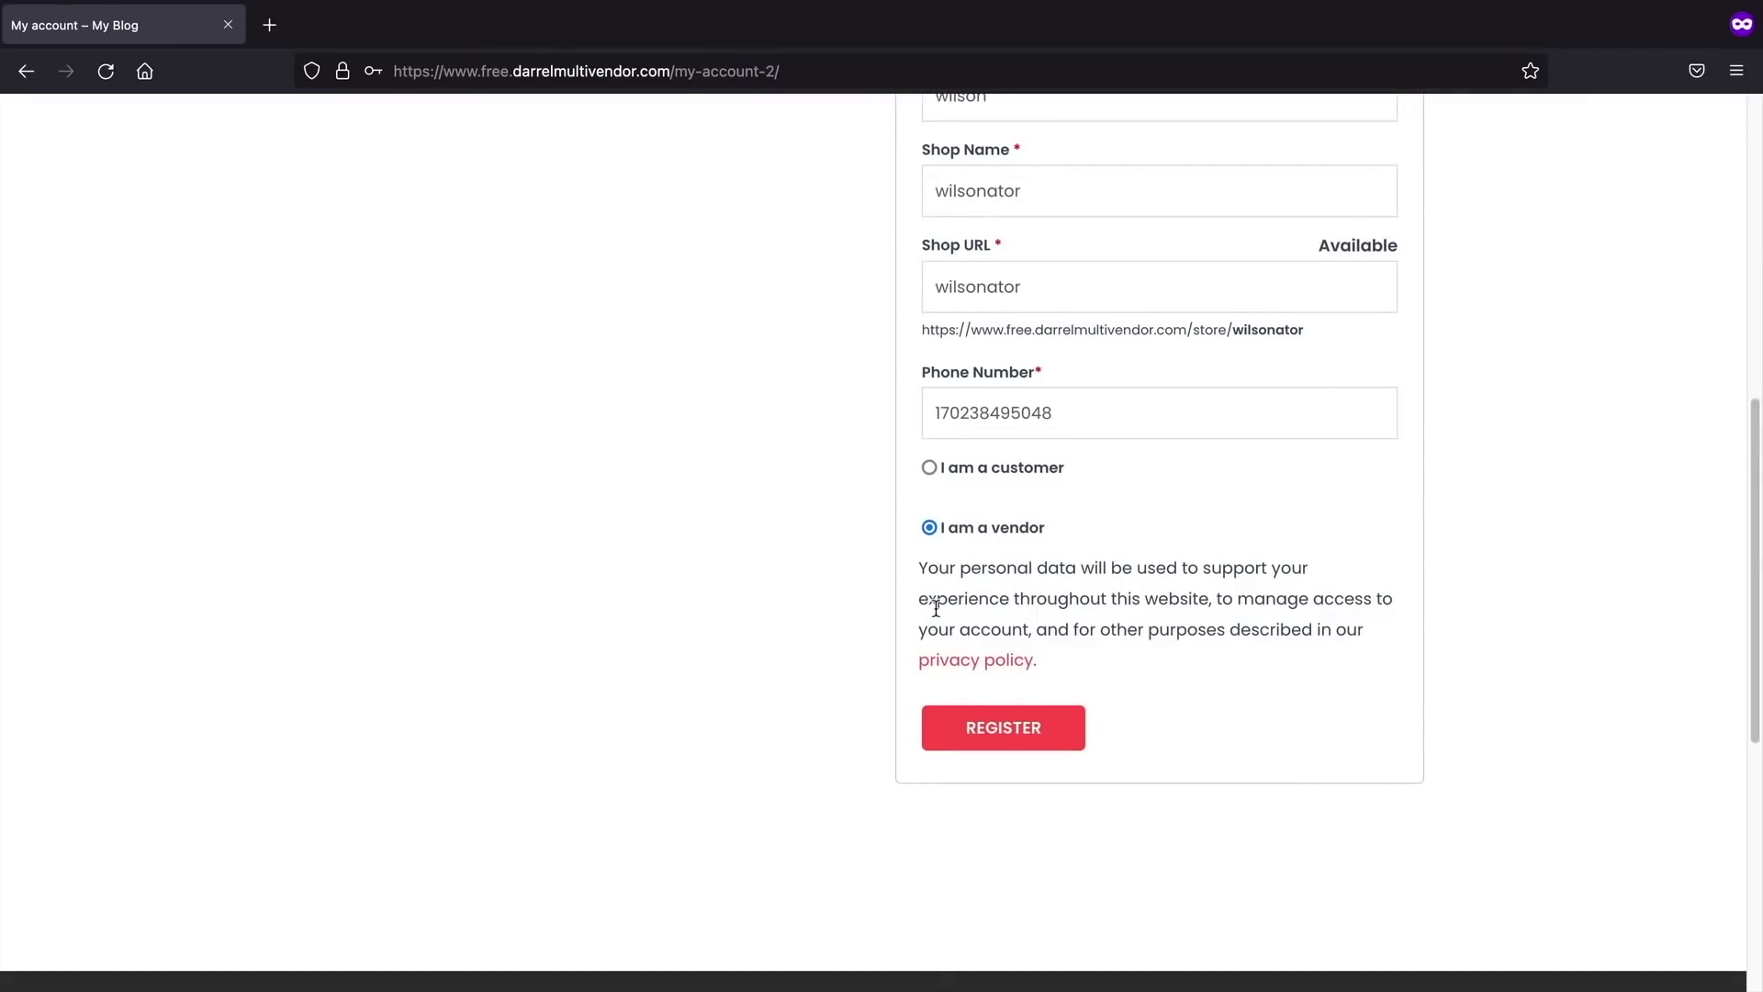
click(964, 728)
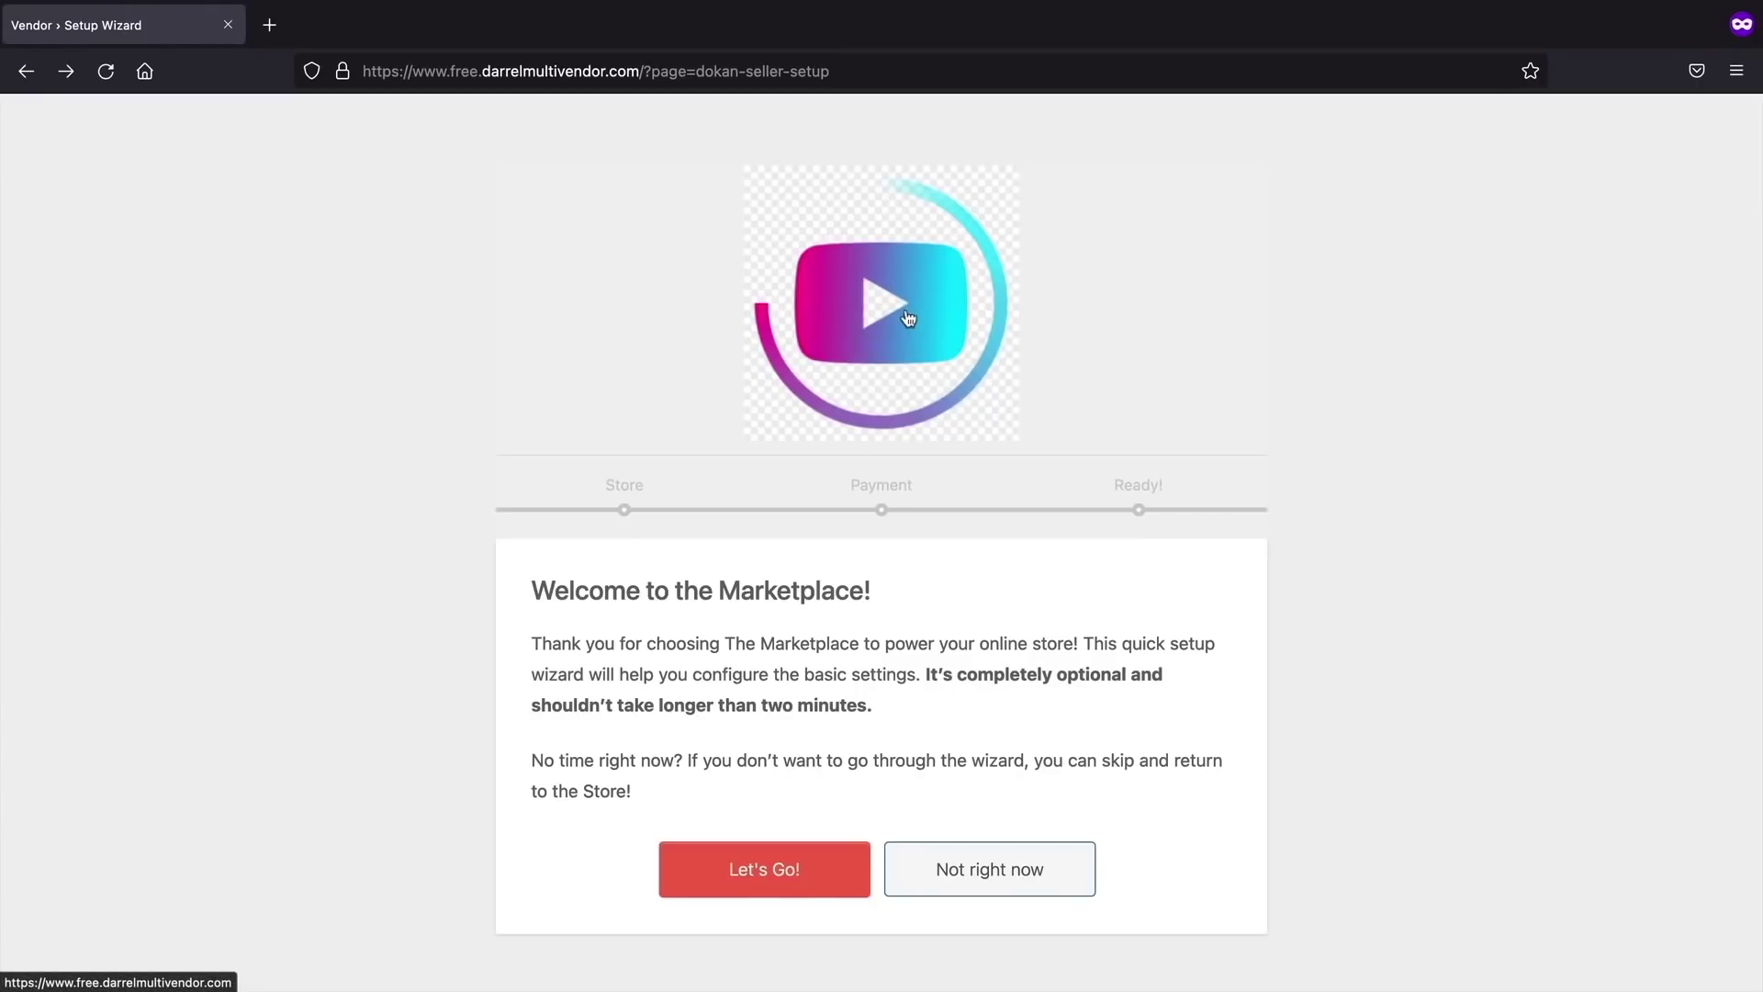
Step: Run the vendor setup wizard, skipping store details and continuing past payment, to the Store Dashboard
click(765, 885)
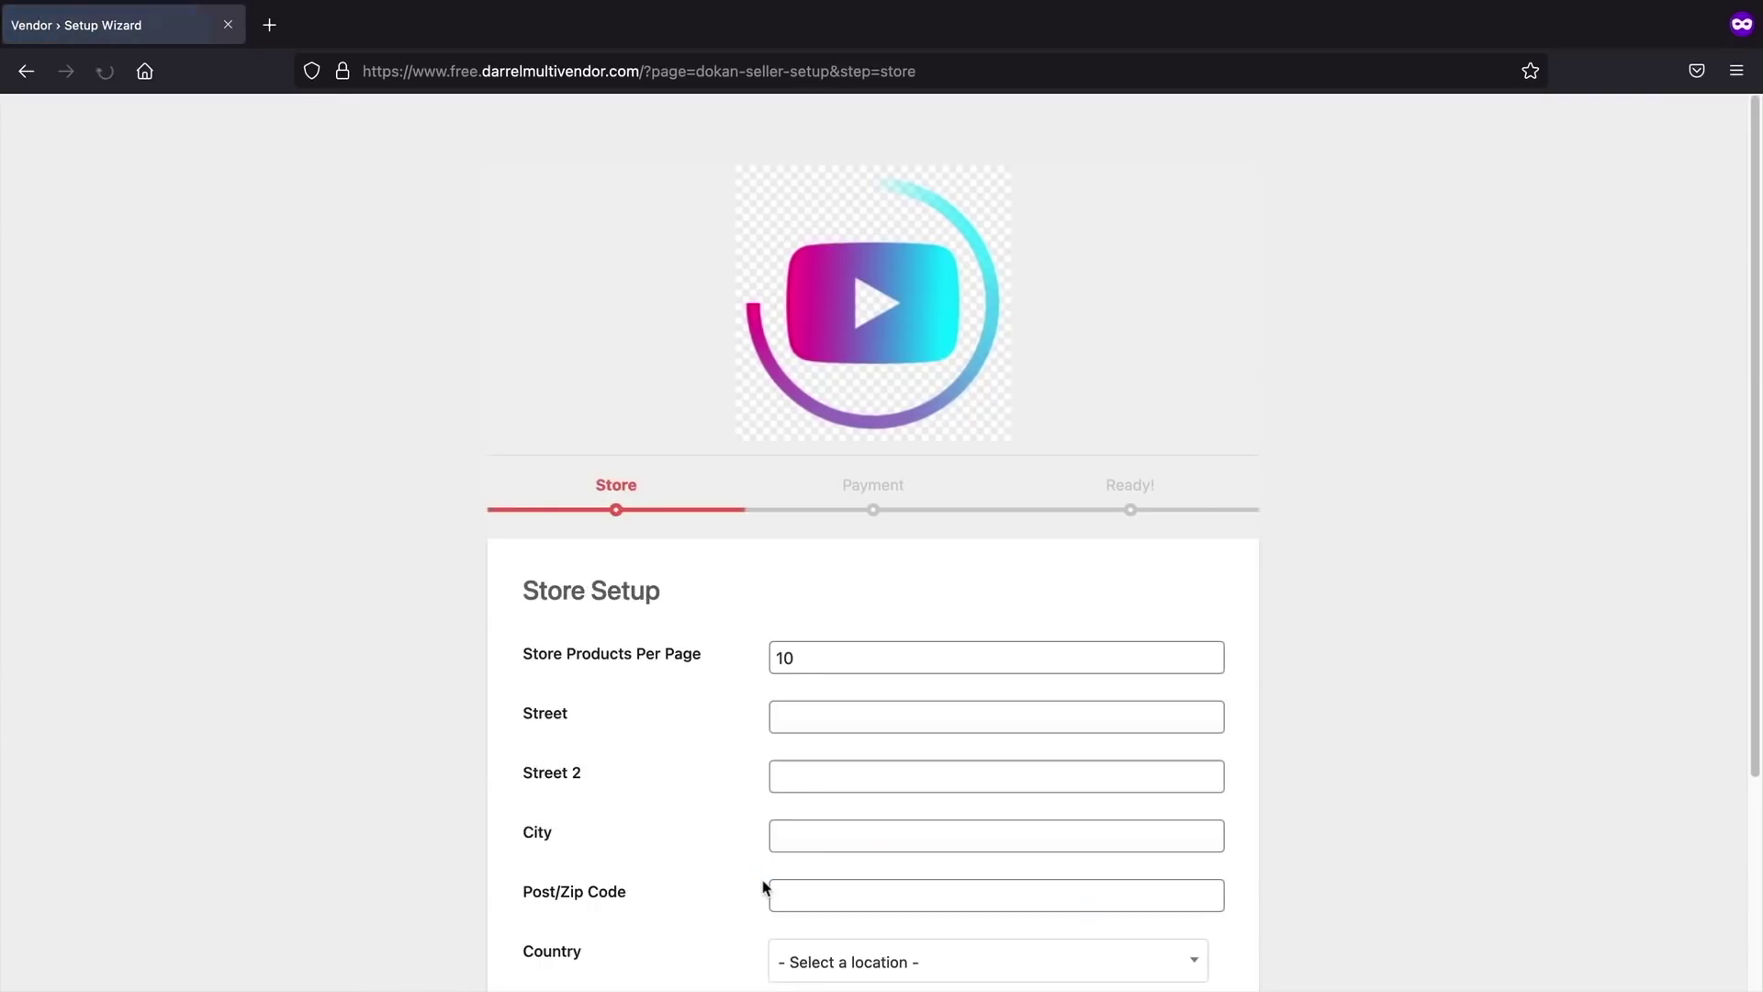
scroll(763, 889, down, 3)
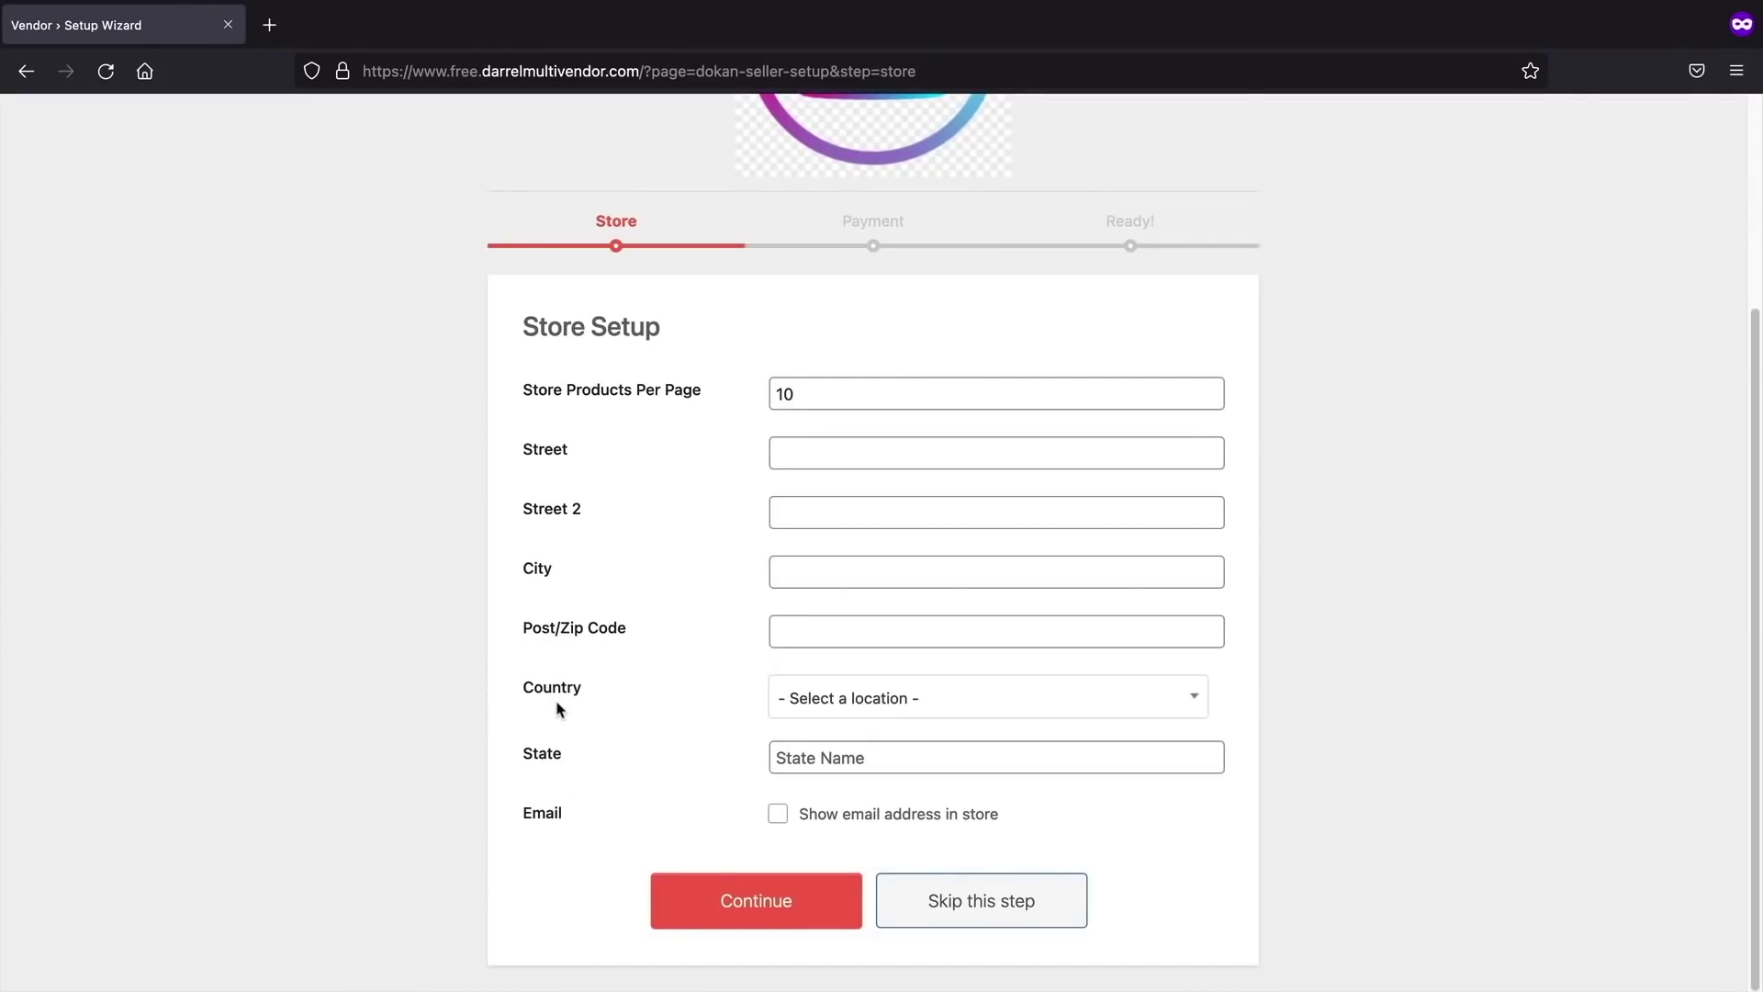
click(972, 911)
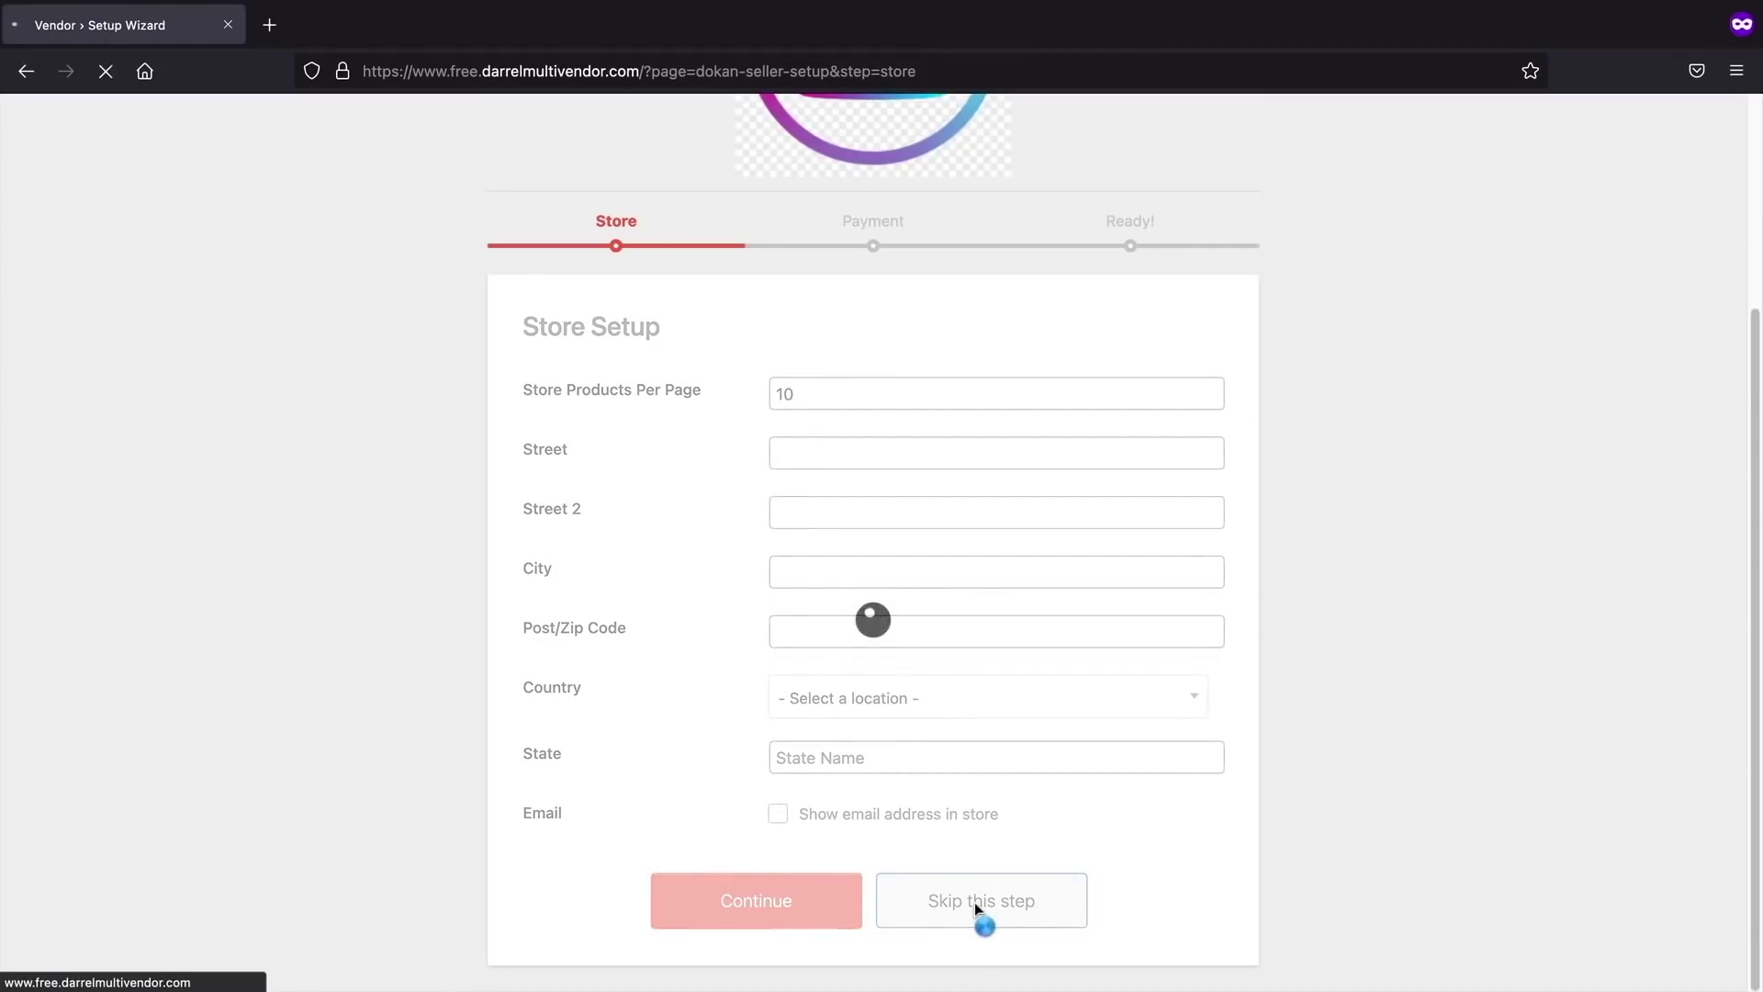
scroll(975, 904, down, 5)
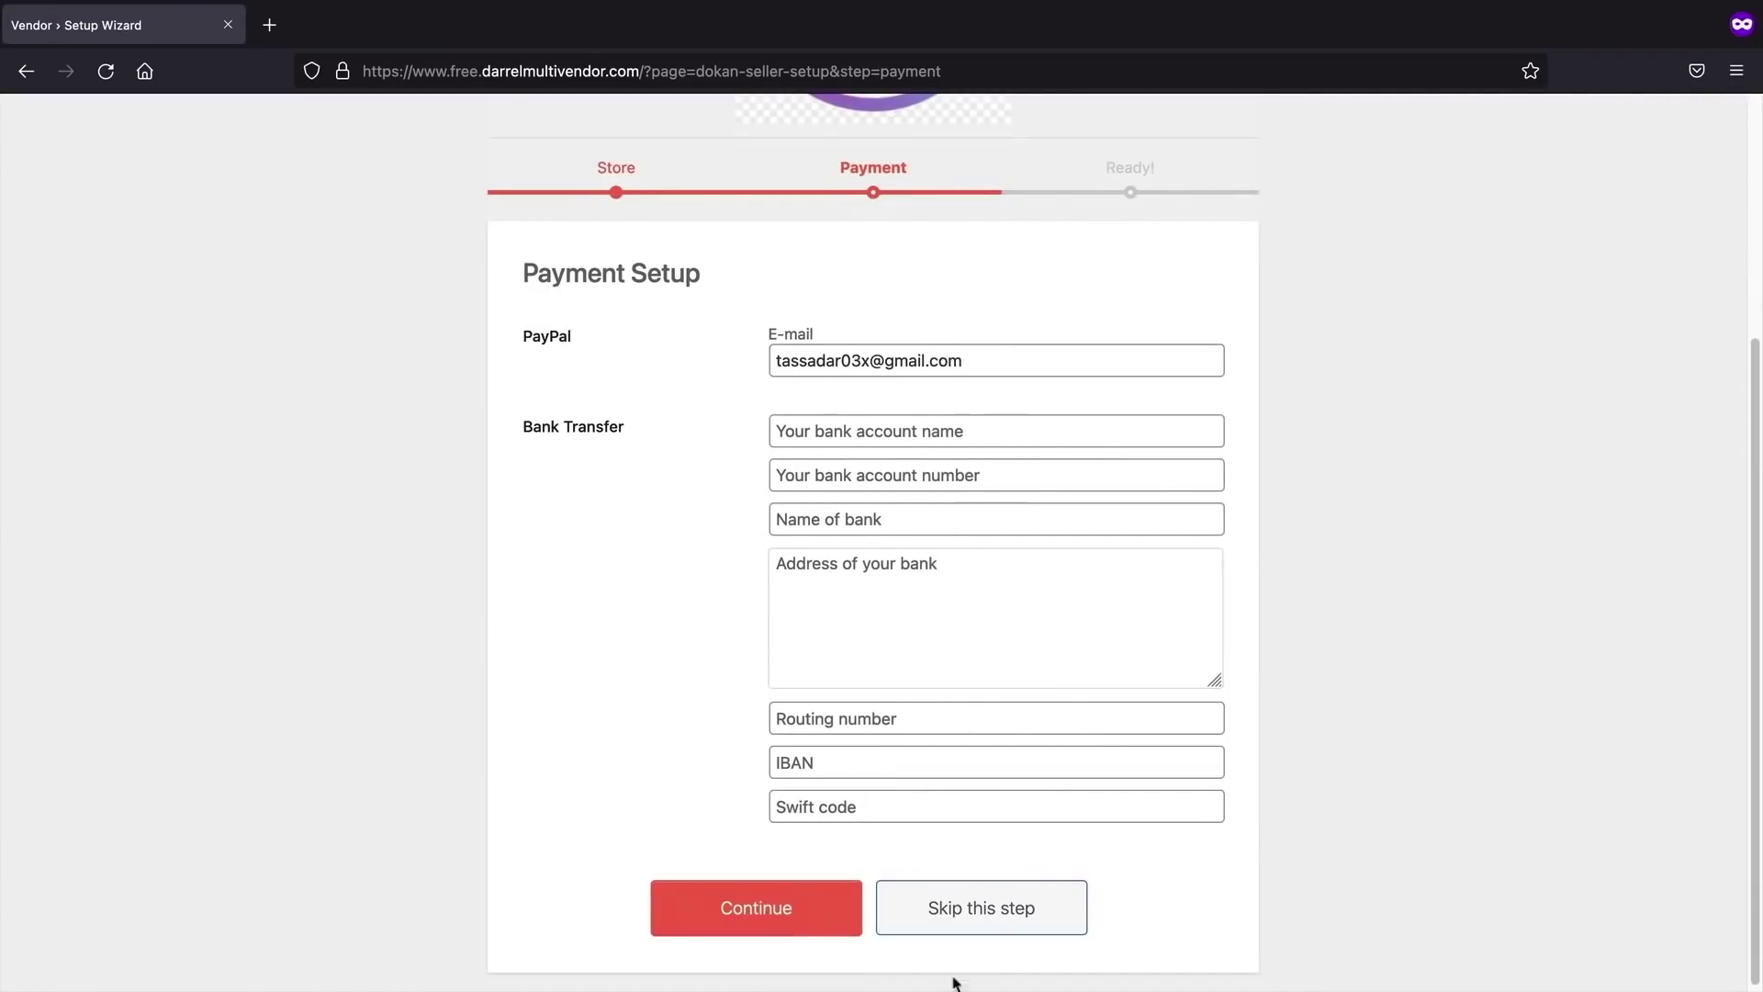
click(780, 921)
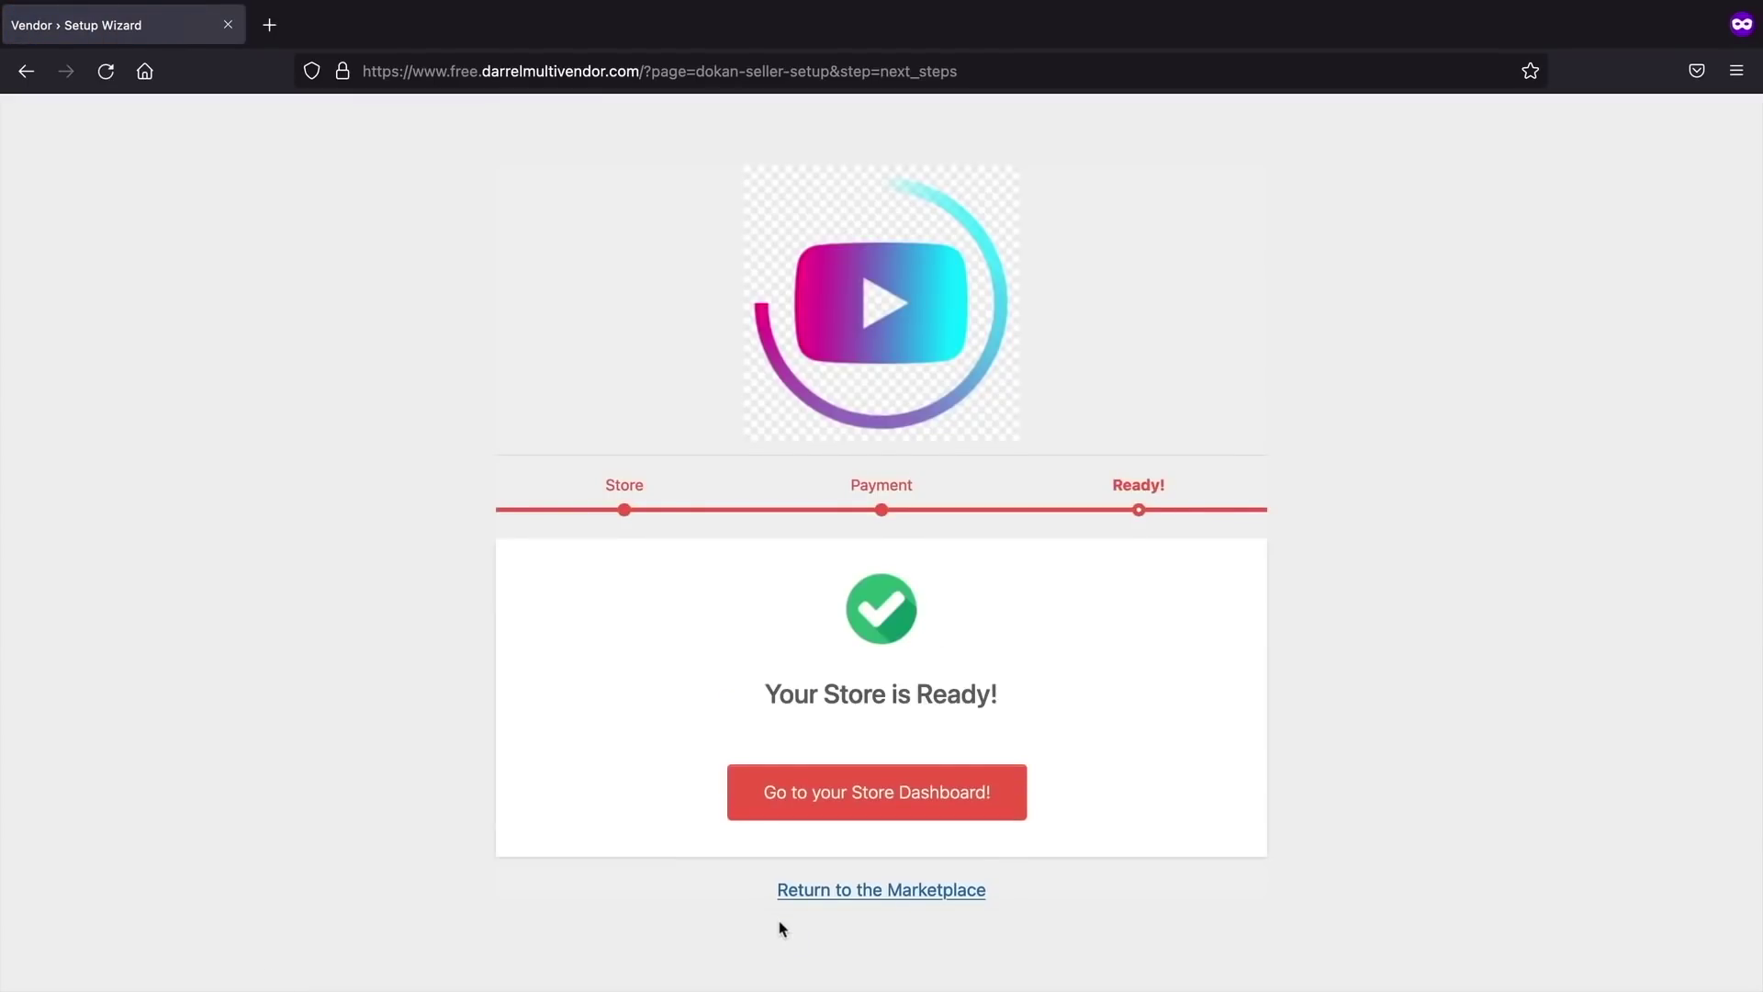
click(820, 798)
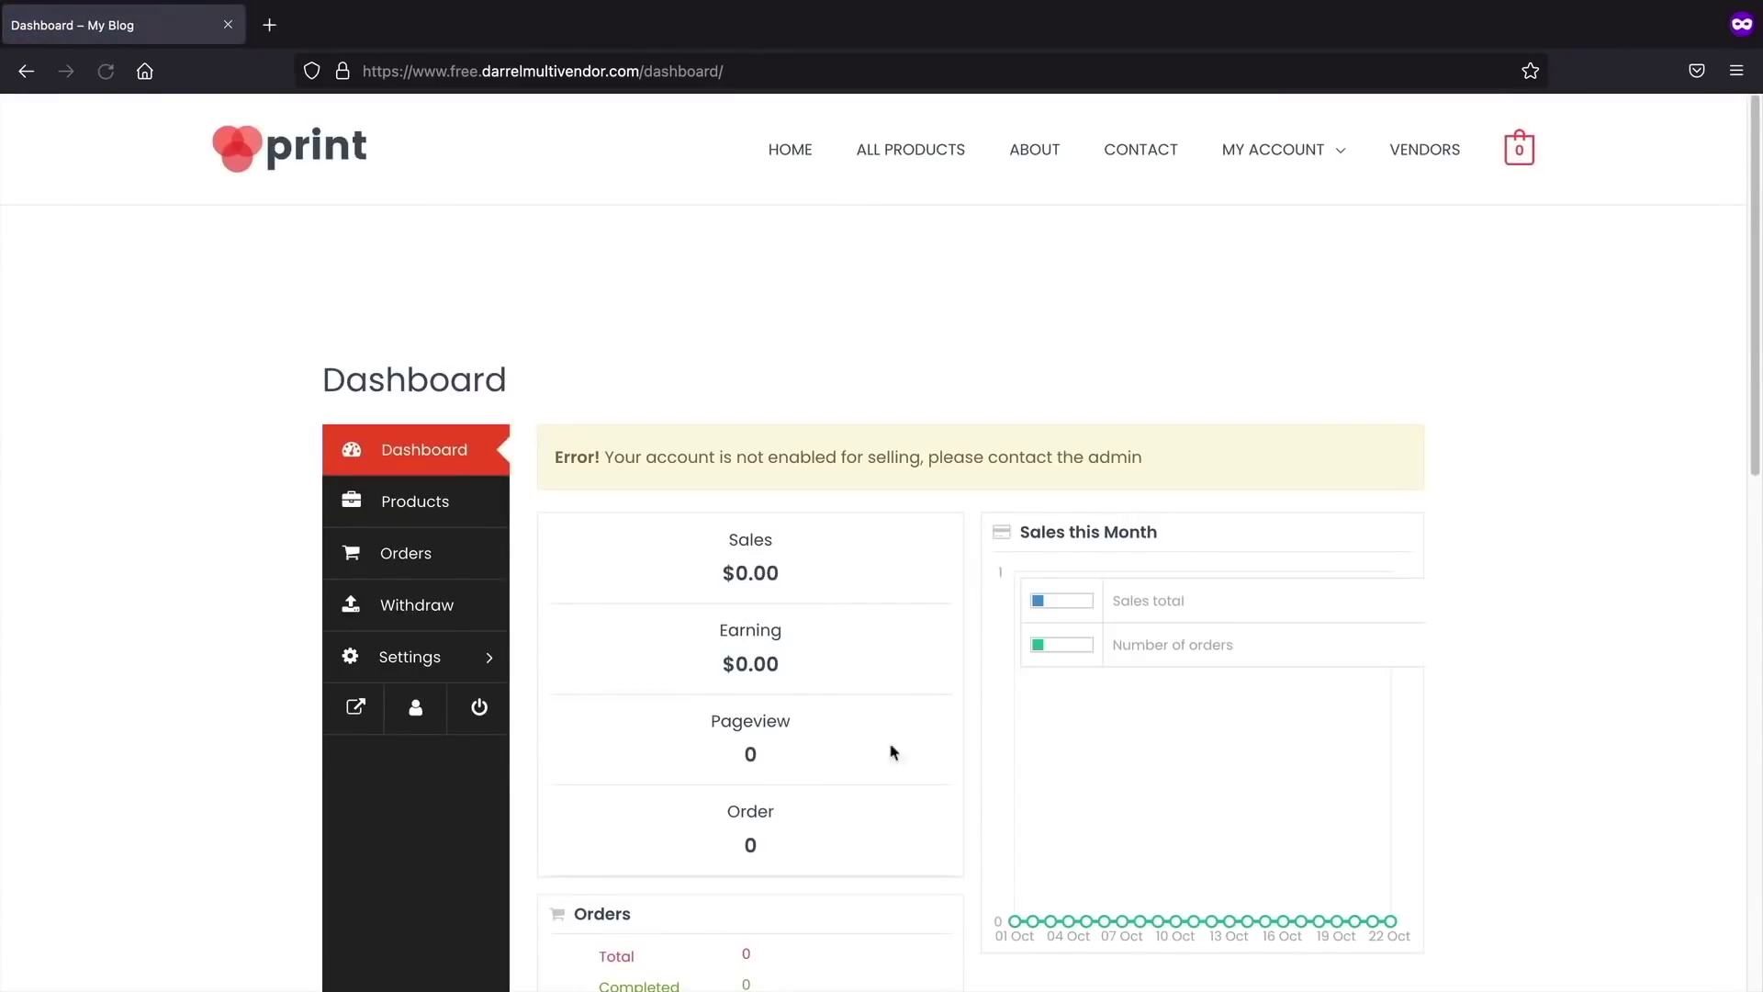
Step: Review the vendor dashboard overview, noting the zero Sales amount
middle_click(1473, 521)
scroll(1473, 528, down, 3)
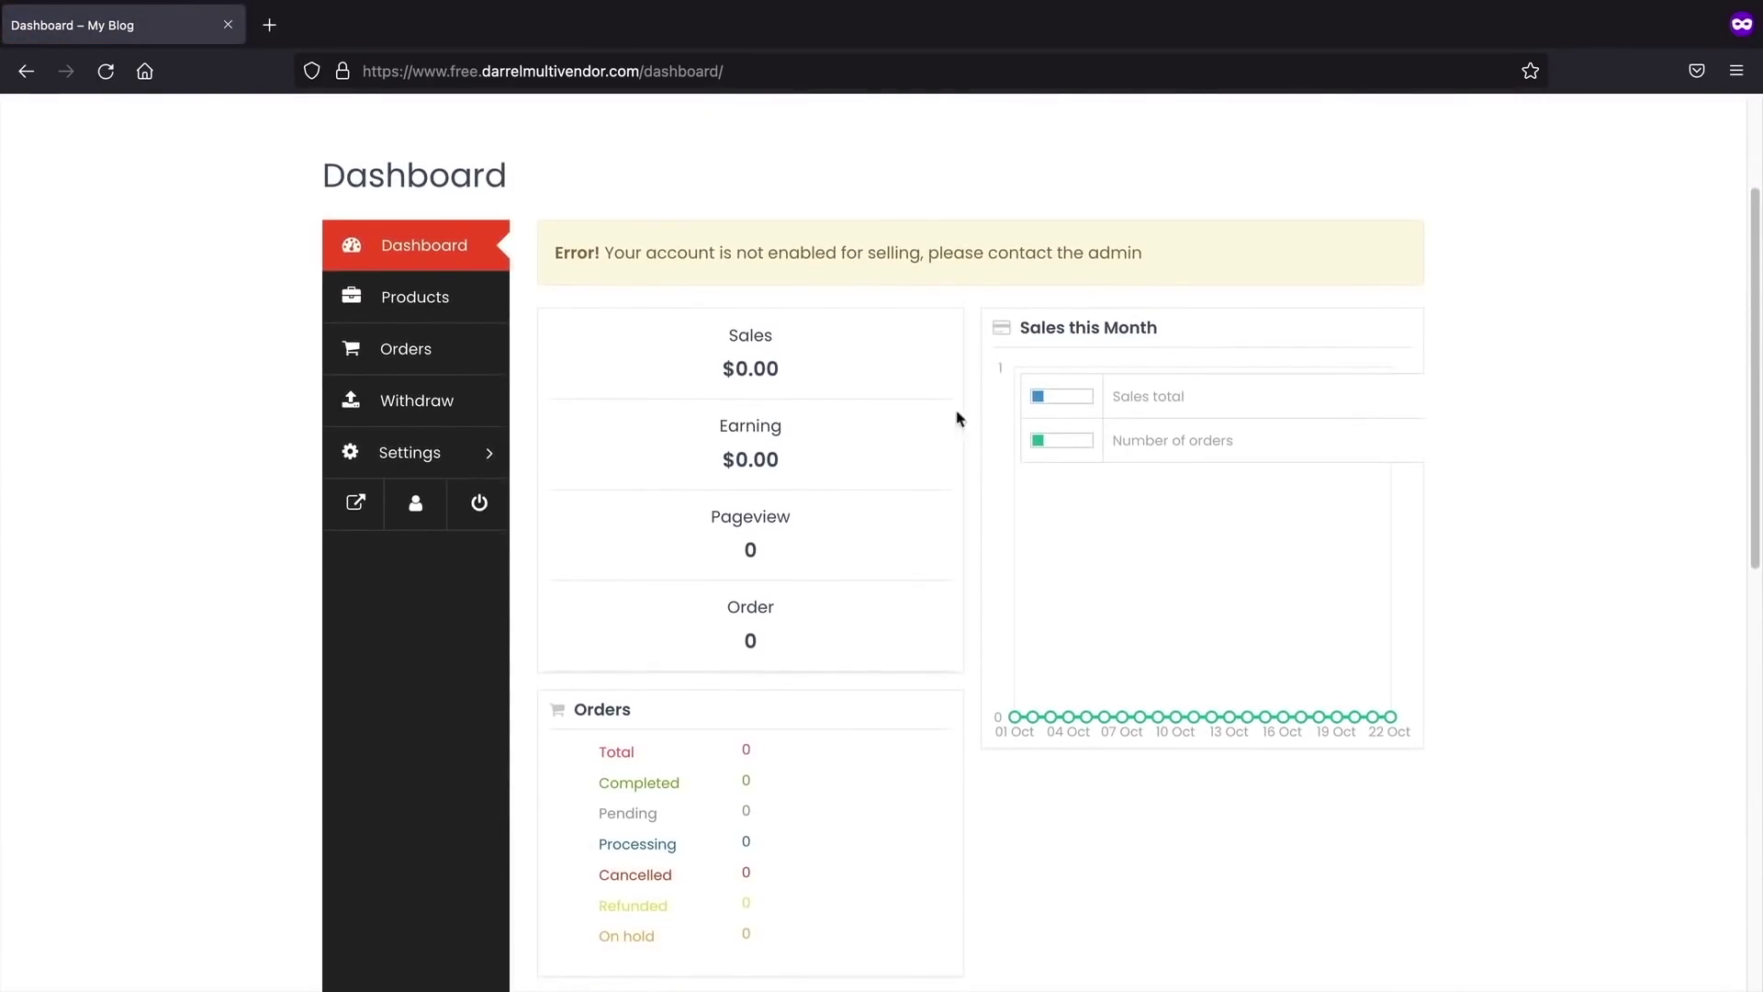
drag(787, 381, 734, 375)
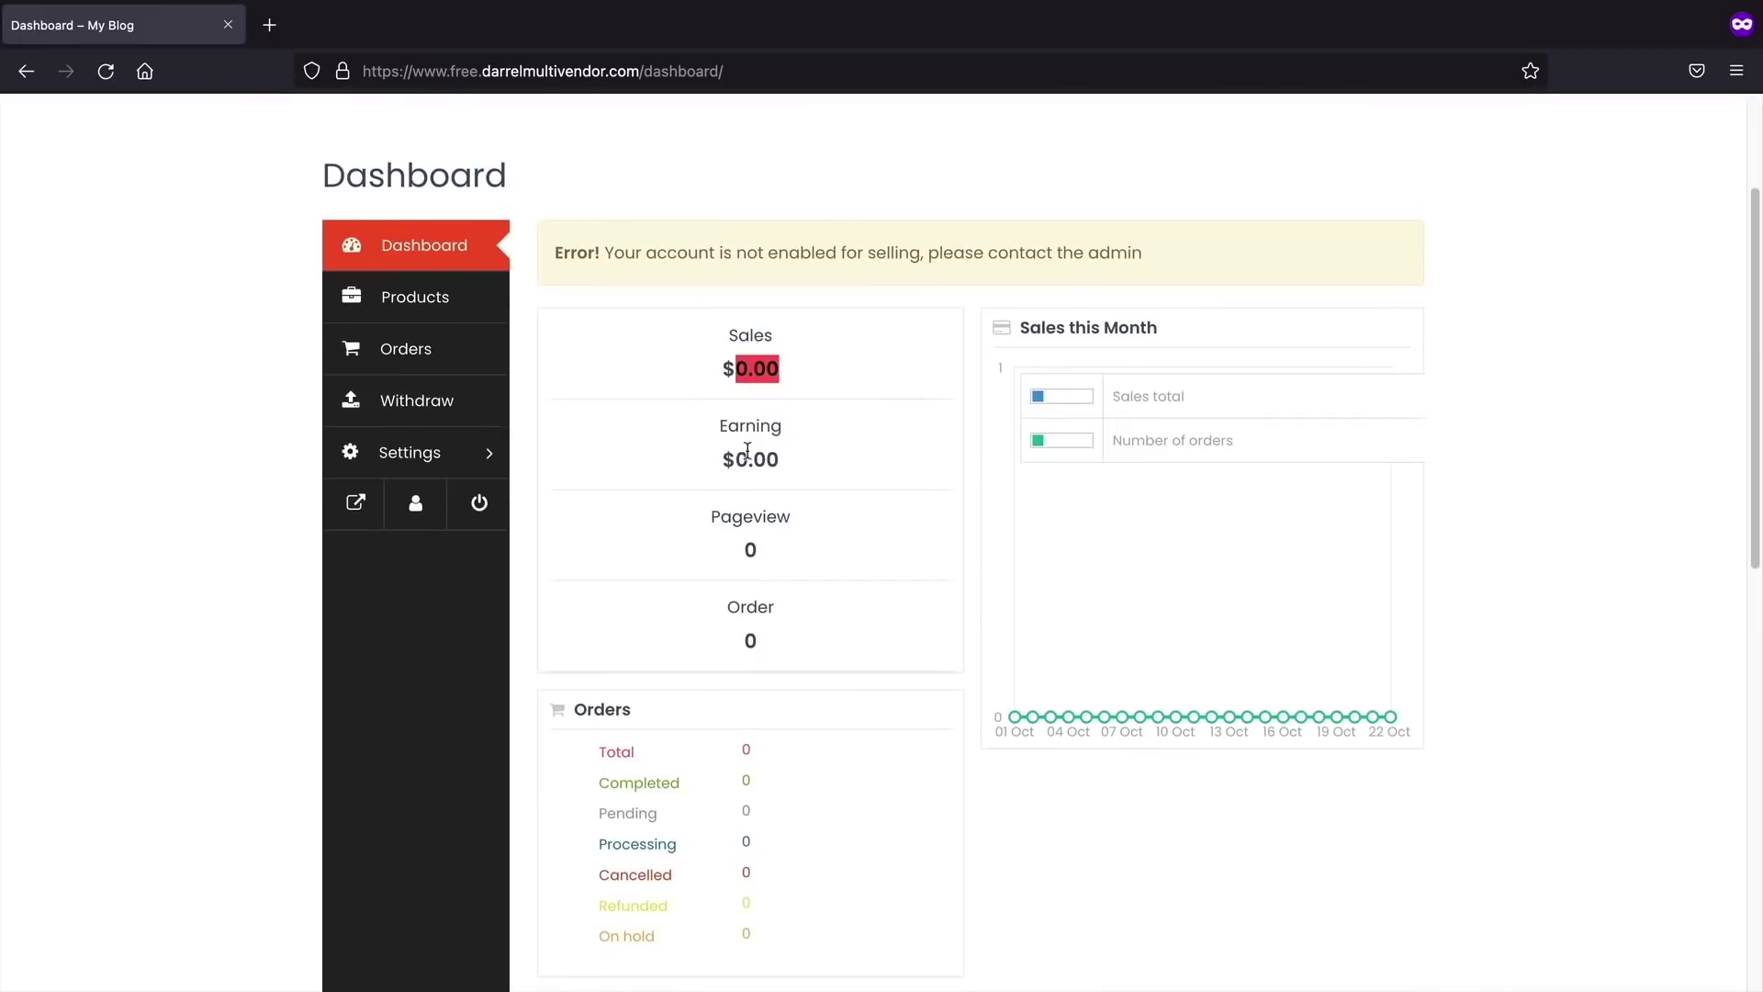
scroll(1051, 715, down, 1)
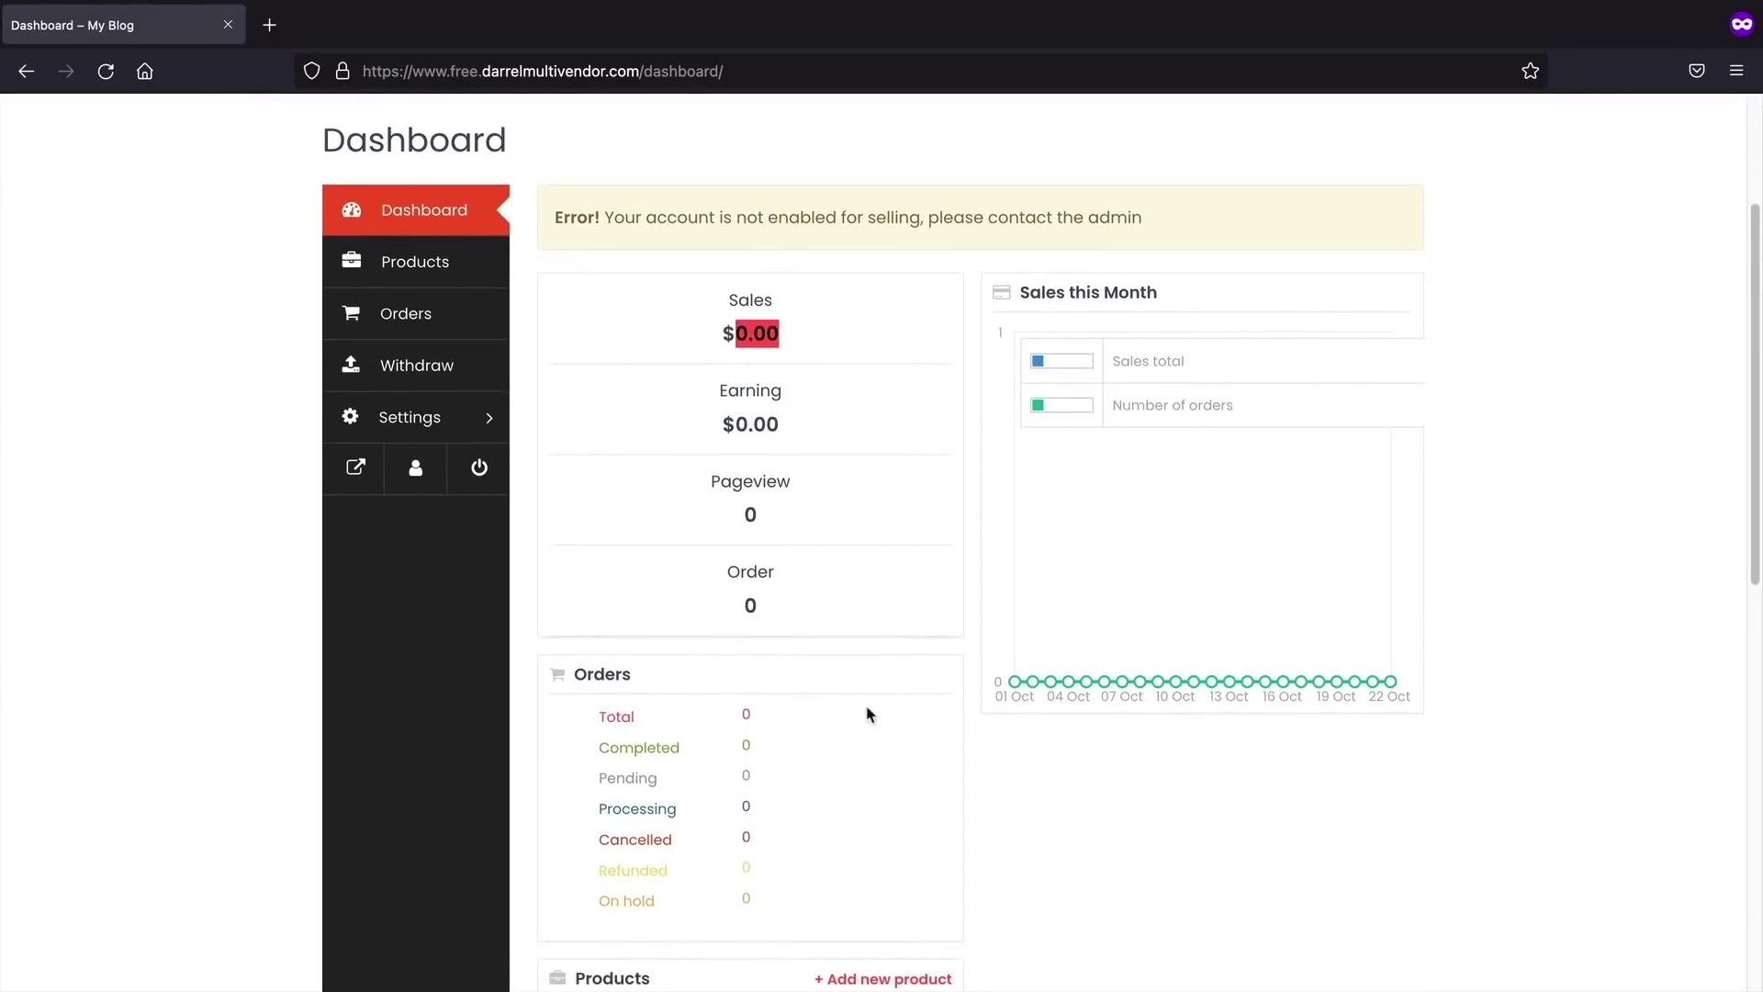
scroll(830, 830, down, 5)
scroll(831, 721, up, 6)
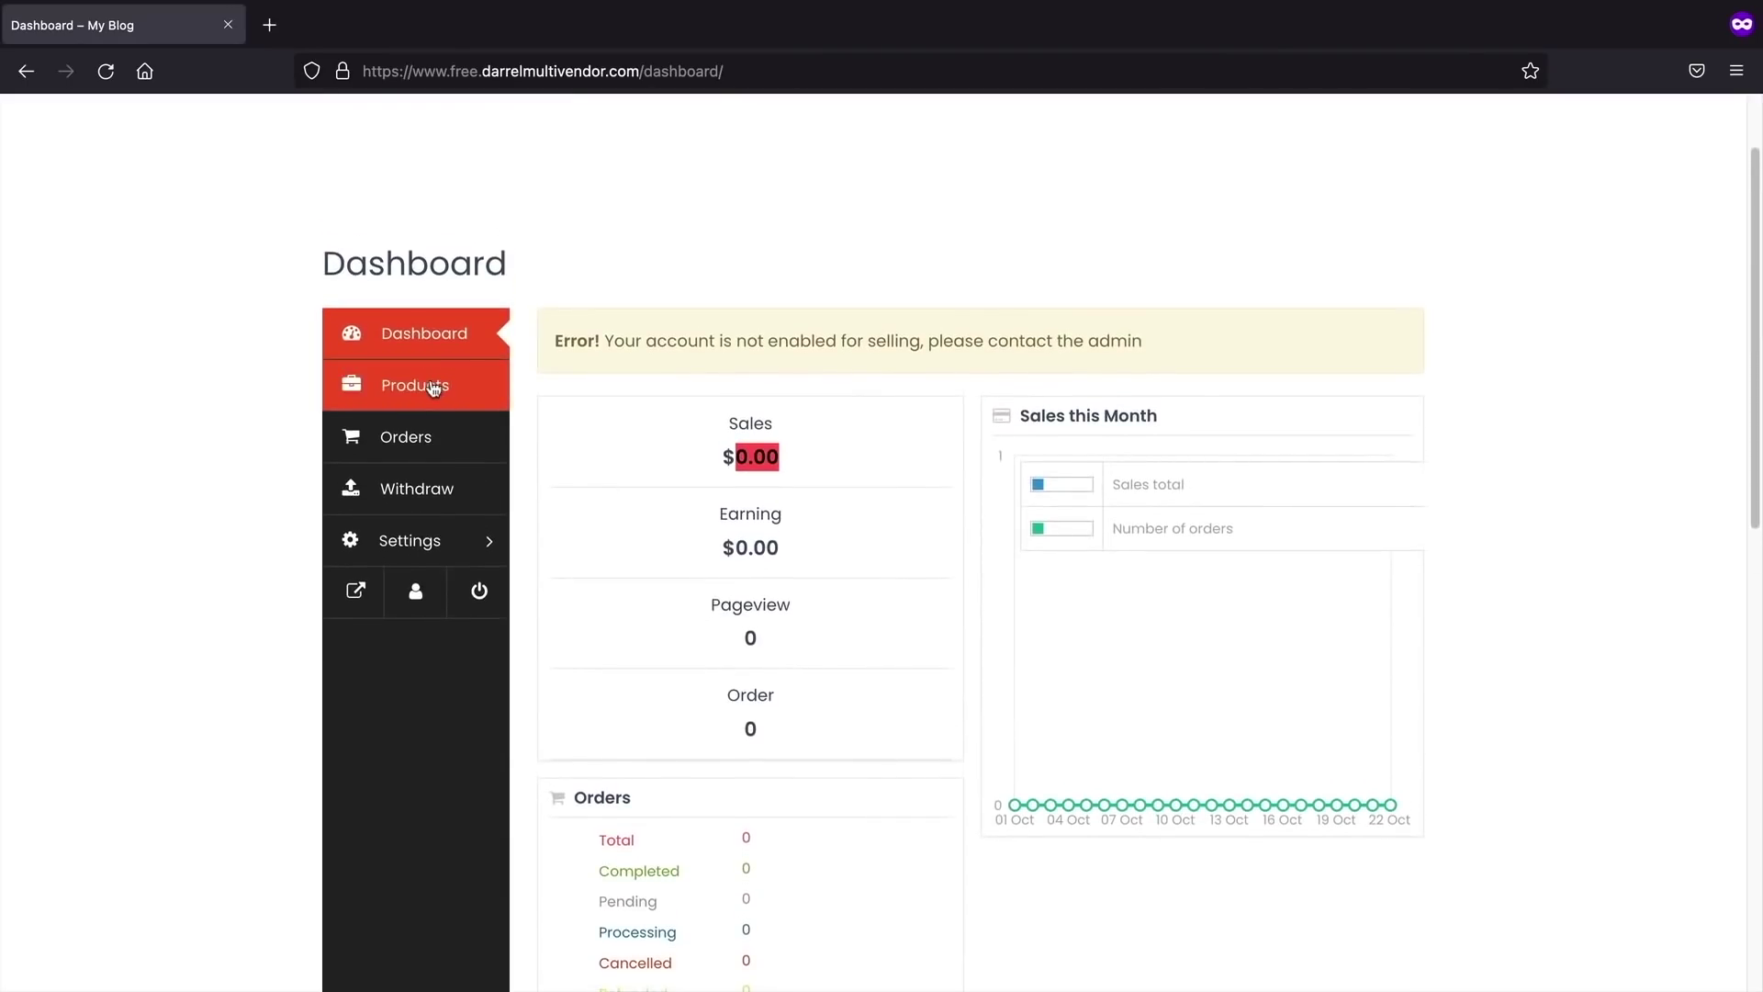
Step: Browse the vendor's Products, Orders and Withdraw pages, noting the insufficient balance message
click(433, 386)
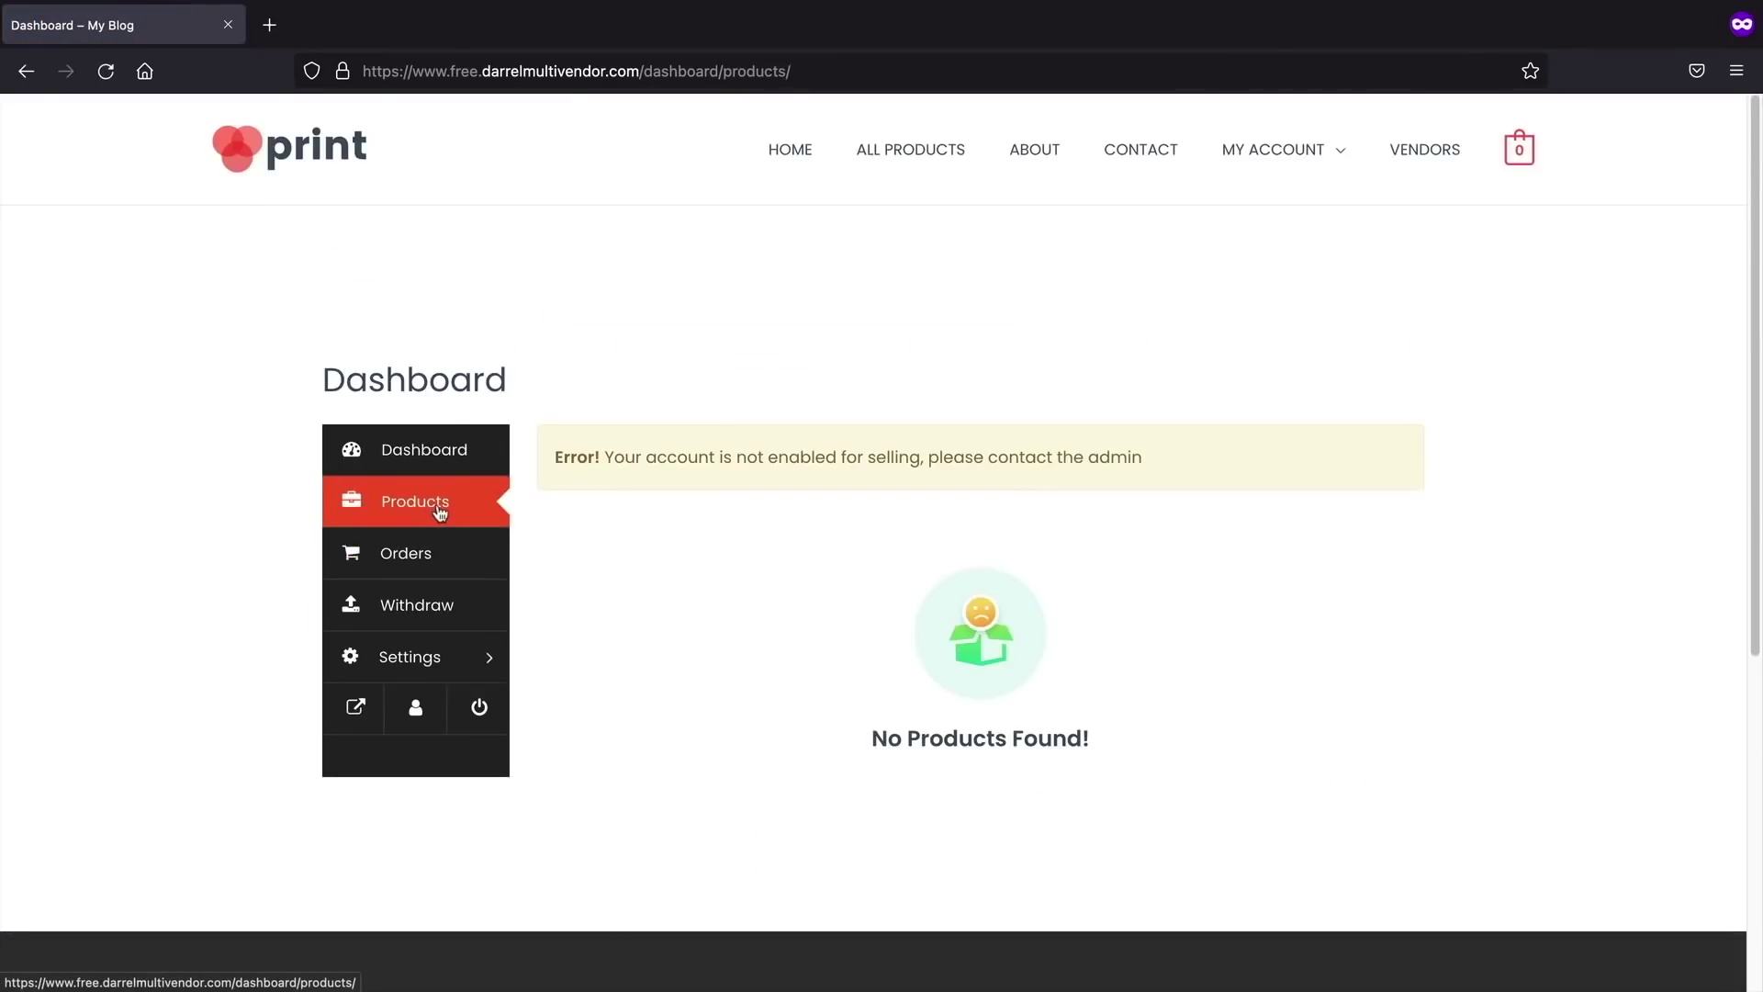
click(419, 561)
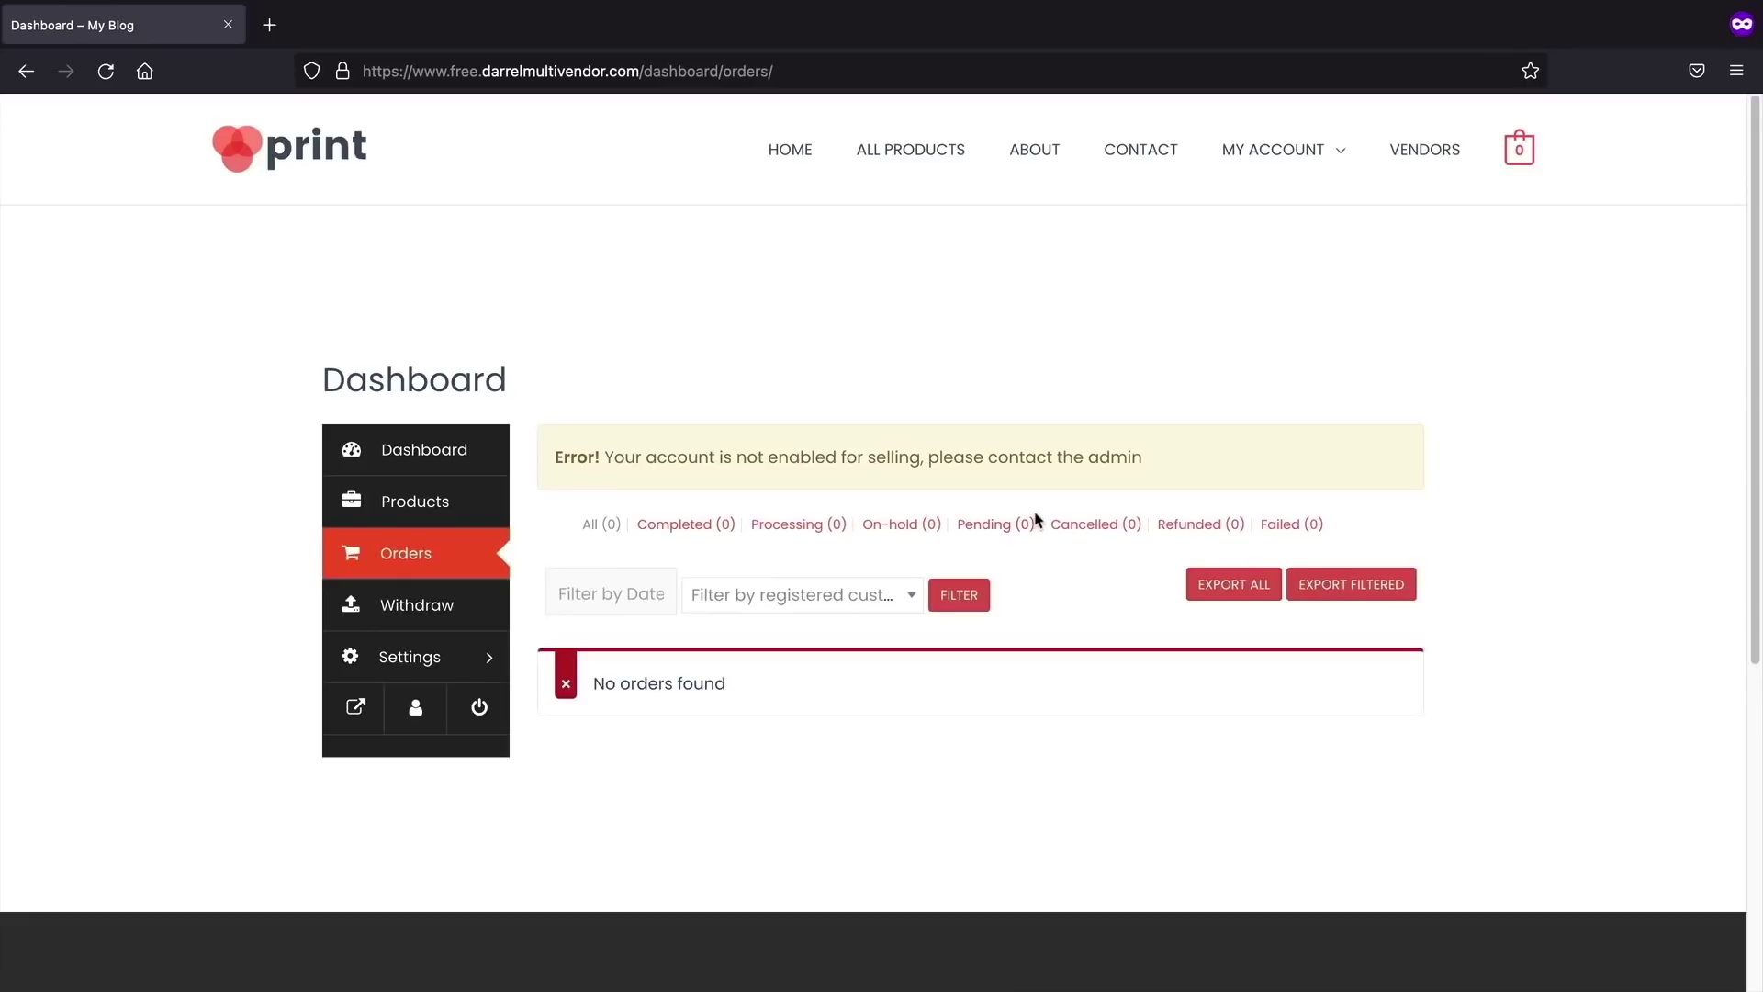
click(419, 613)
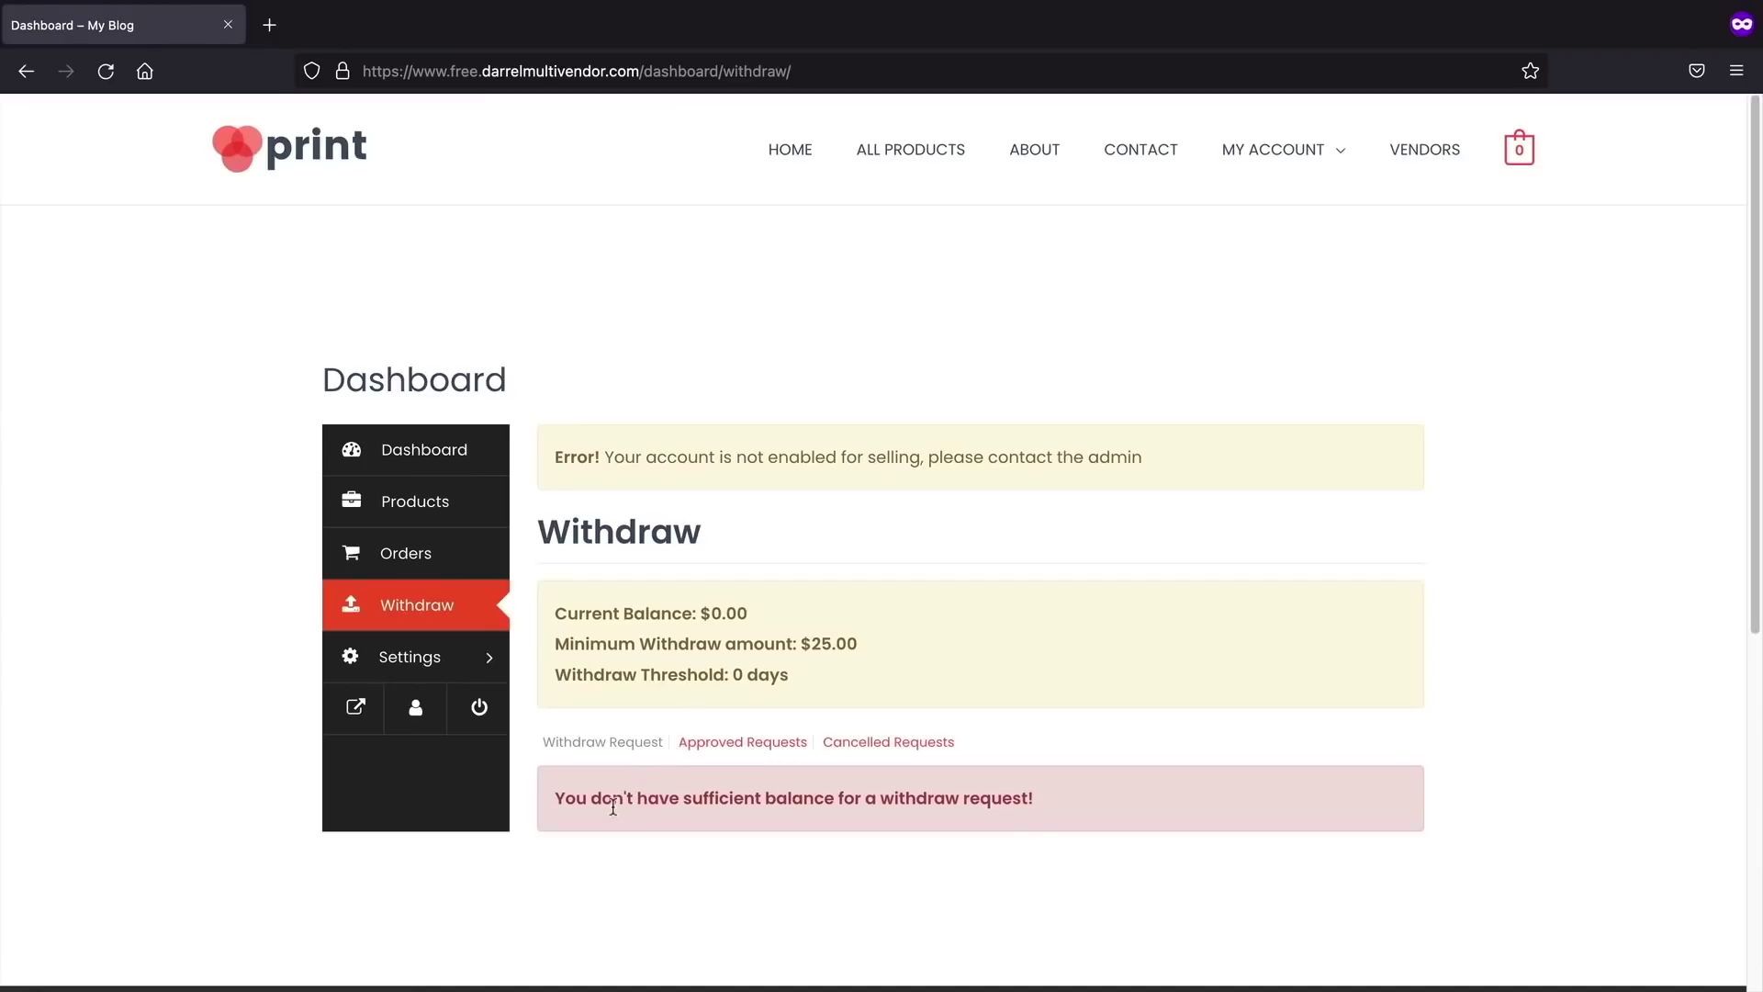
drag(613, 807, 1145, 811)
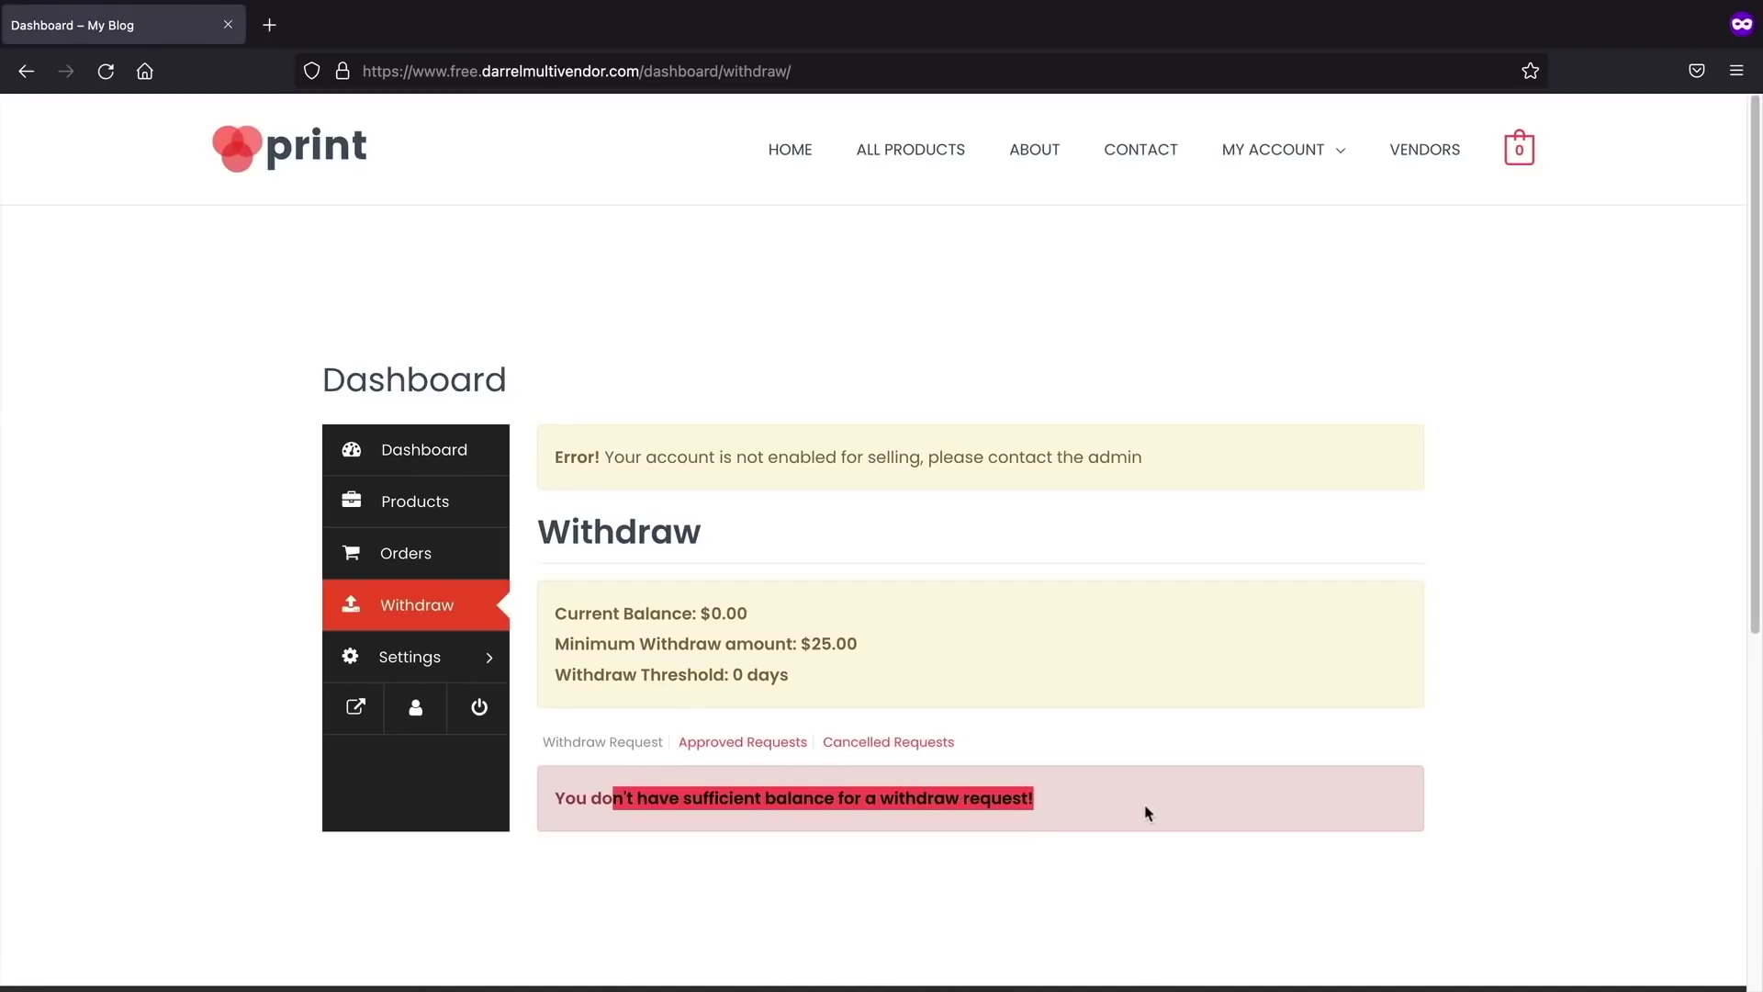
Step: Look through the vendor's store settings and account details, then return to the dashboard
click(439, 690)
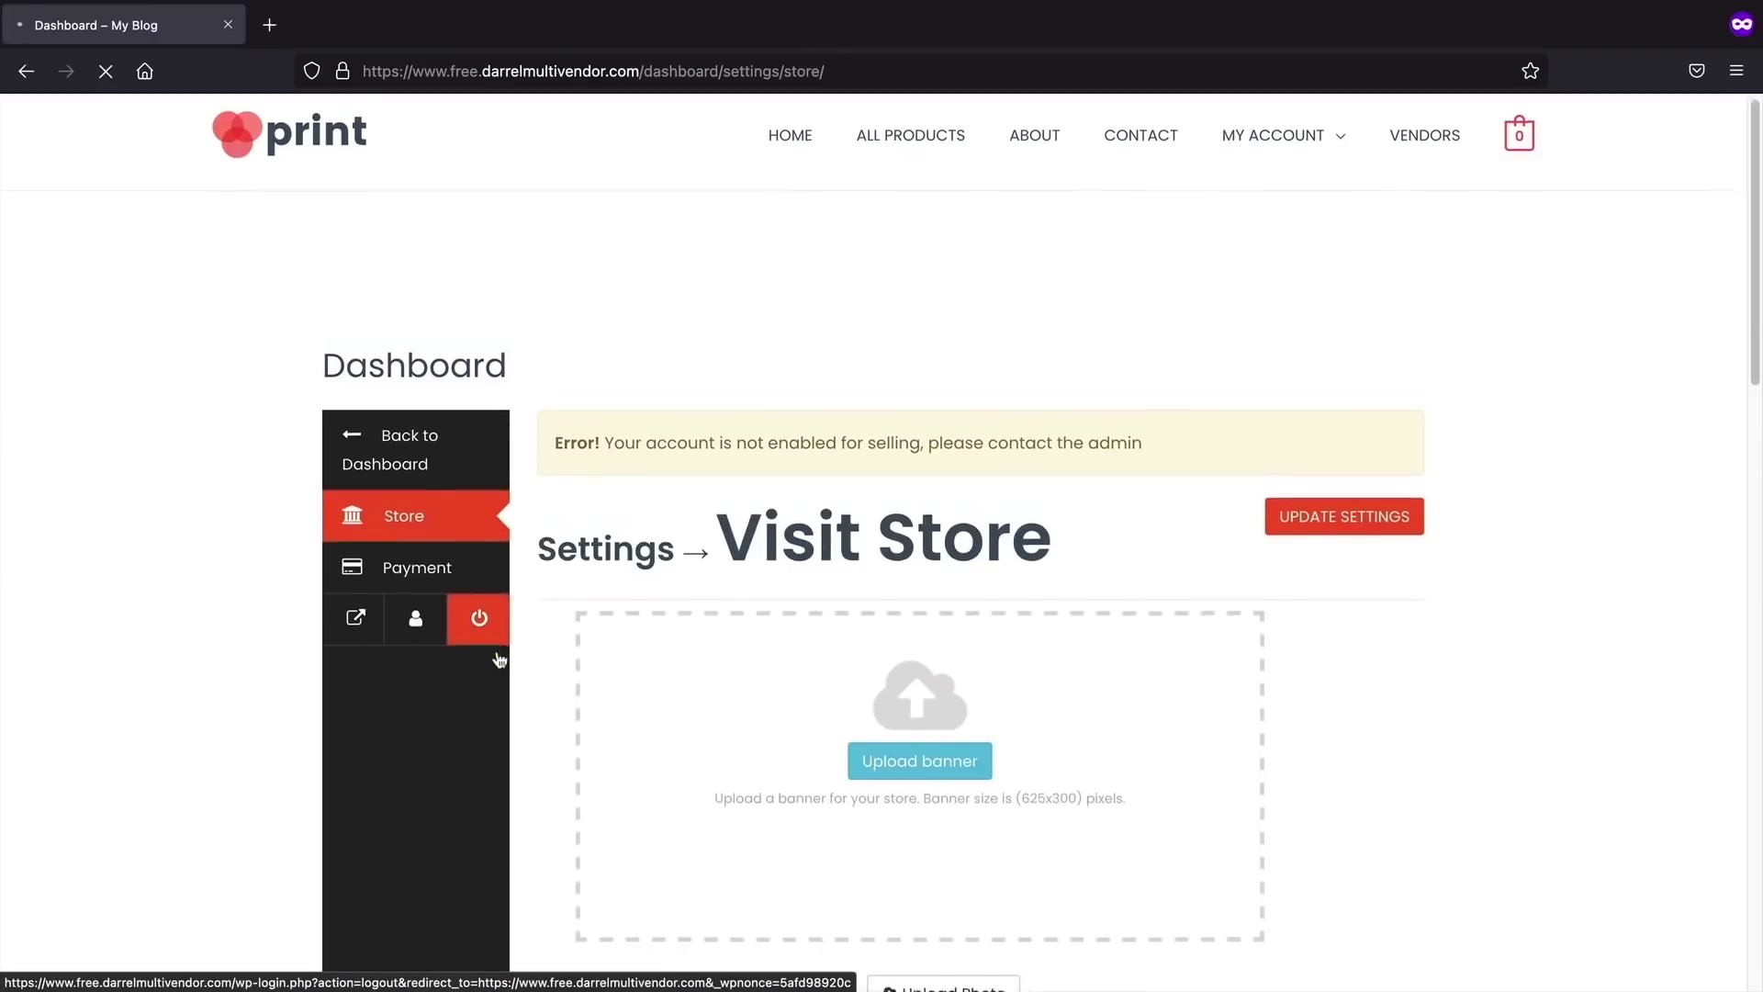
scroll(929, 713, down, 5)
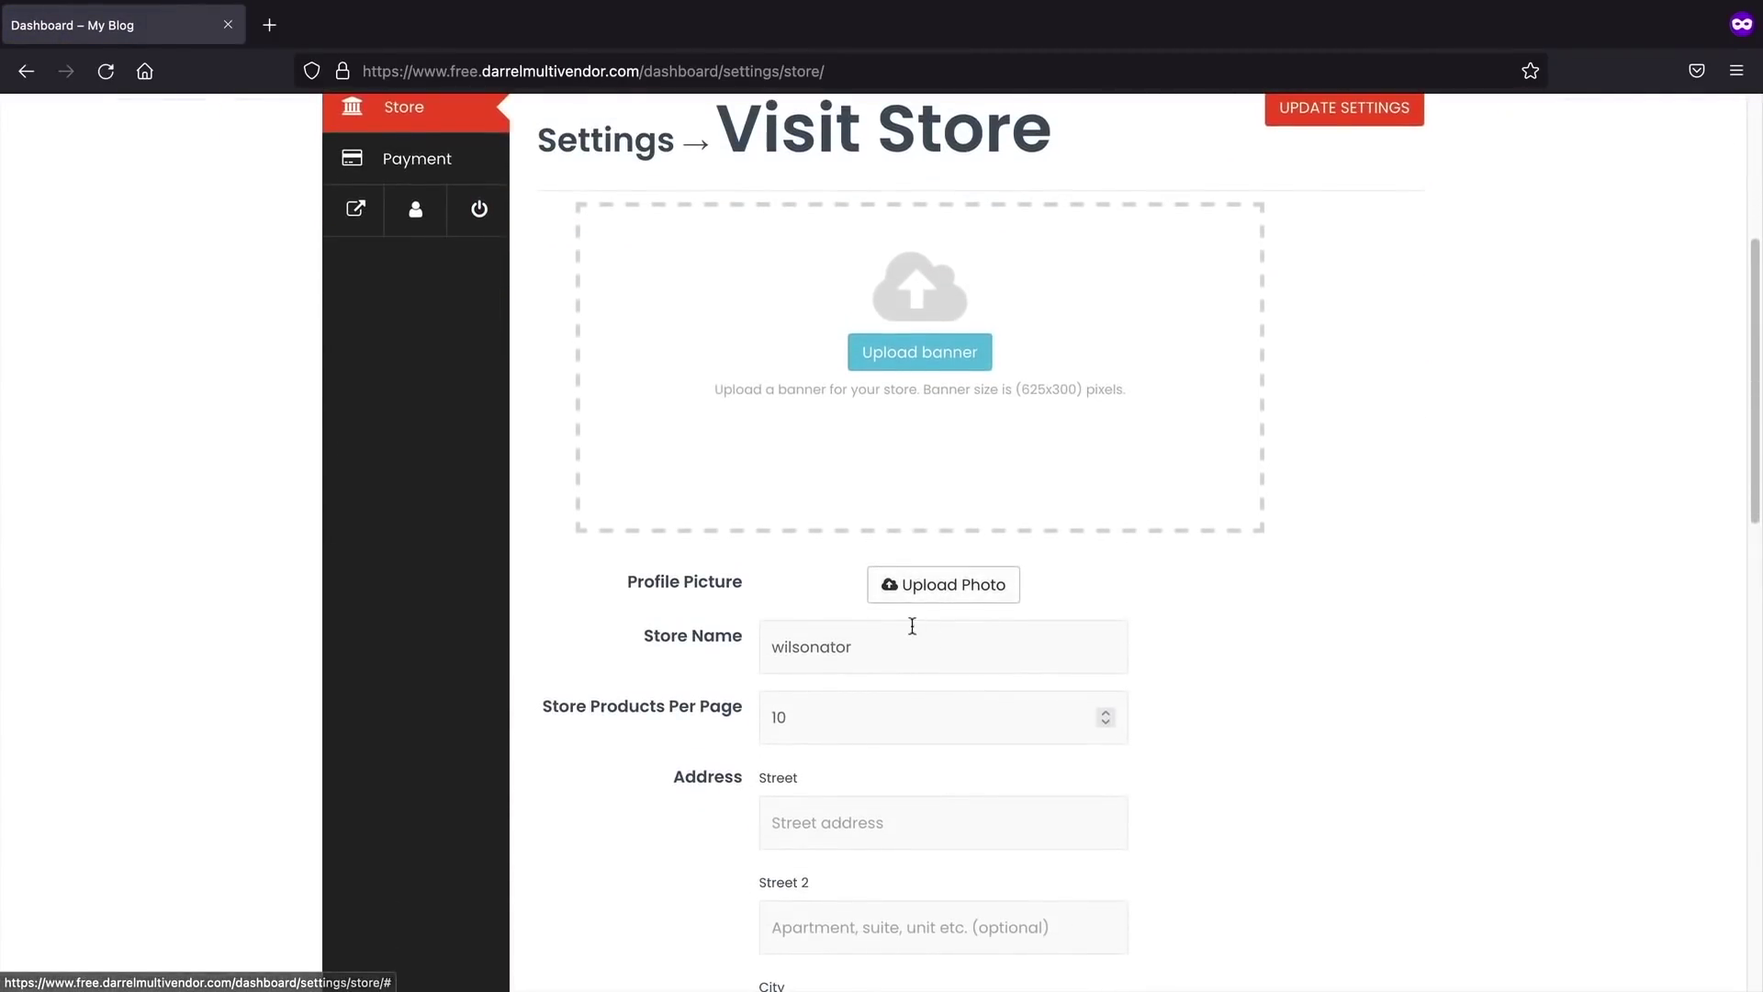
scroll(952, 665, down, 7)
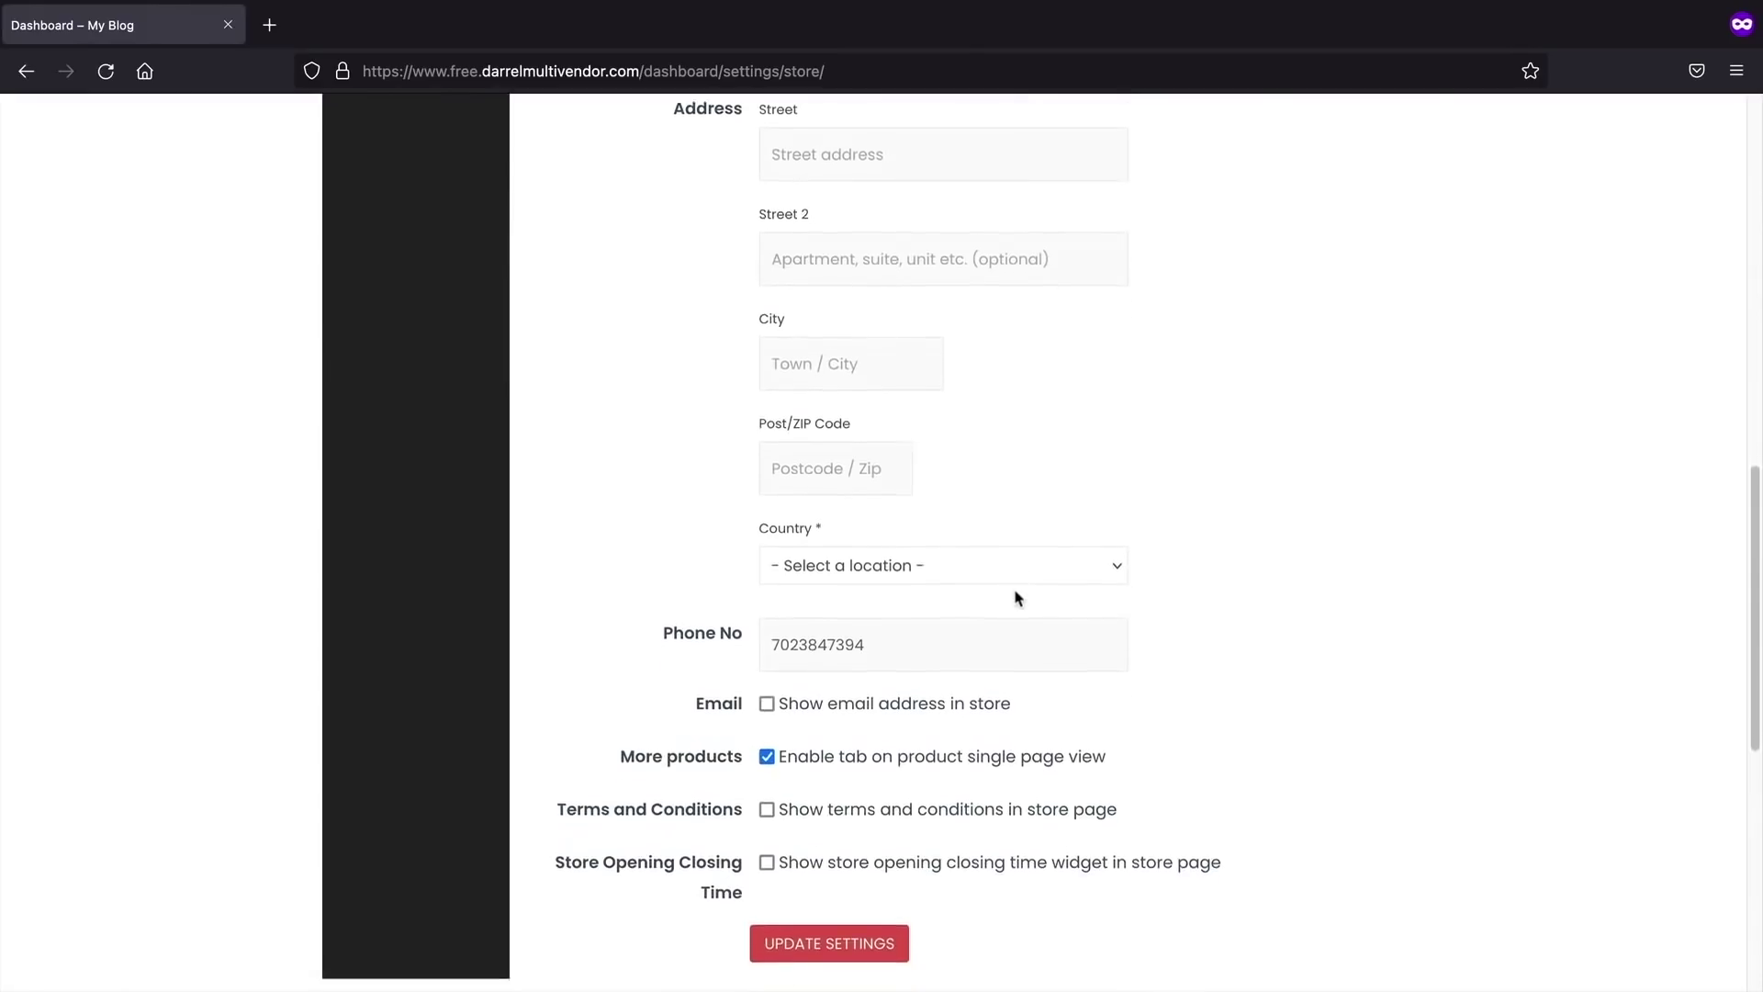
scroll(914, 740, up, 12)
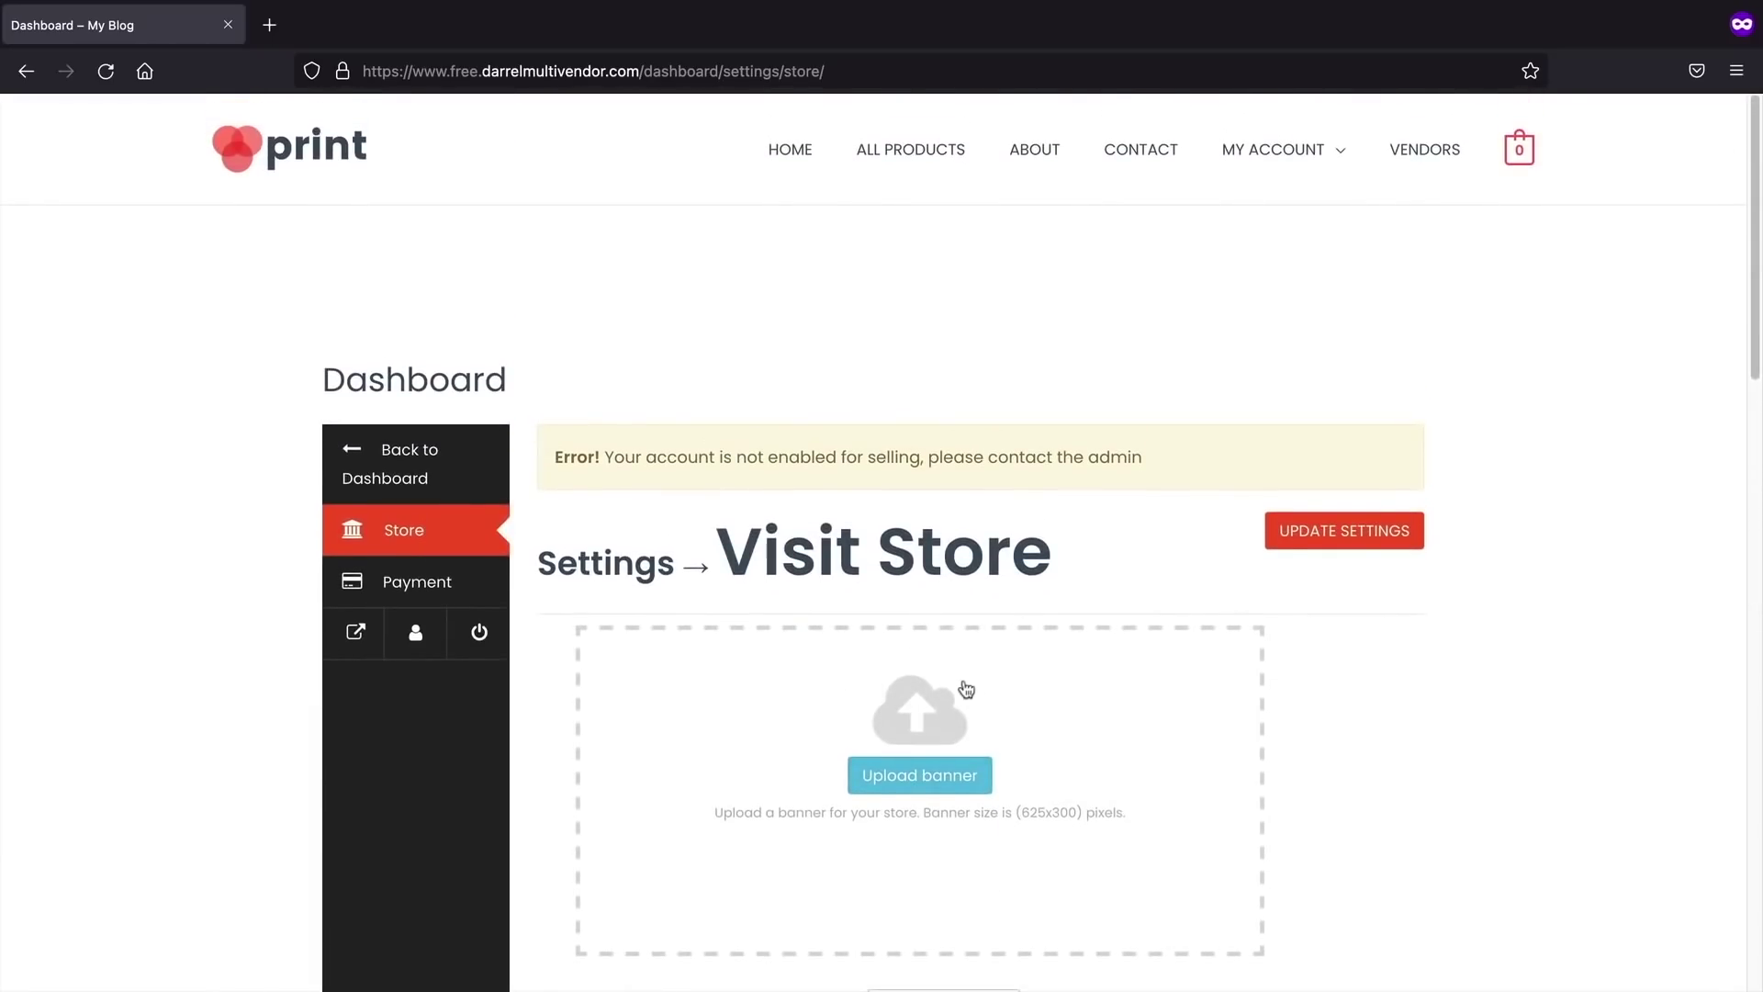
click(419, 644)
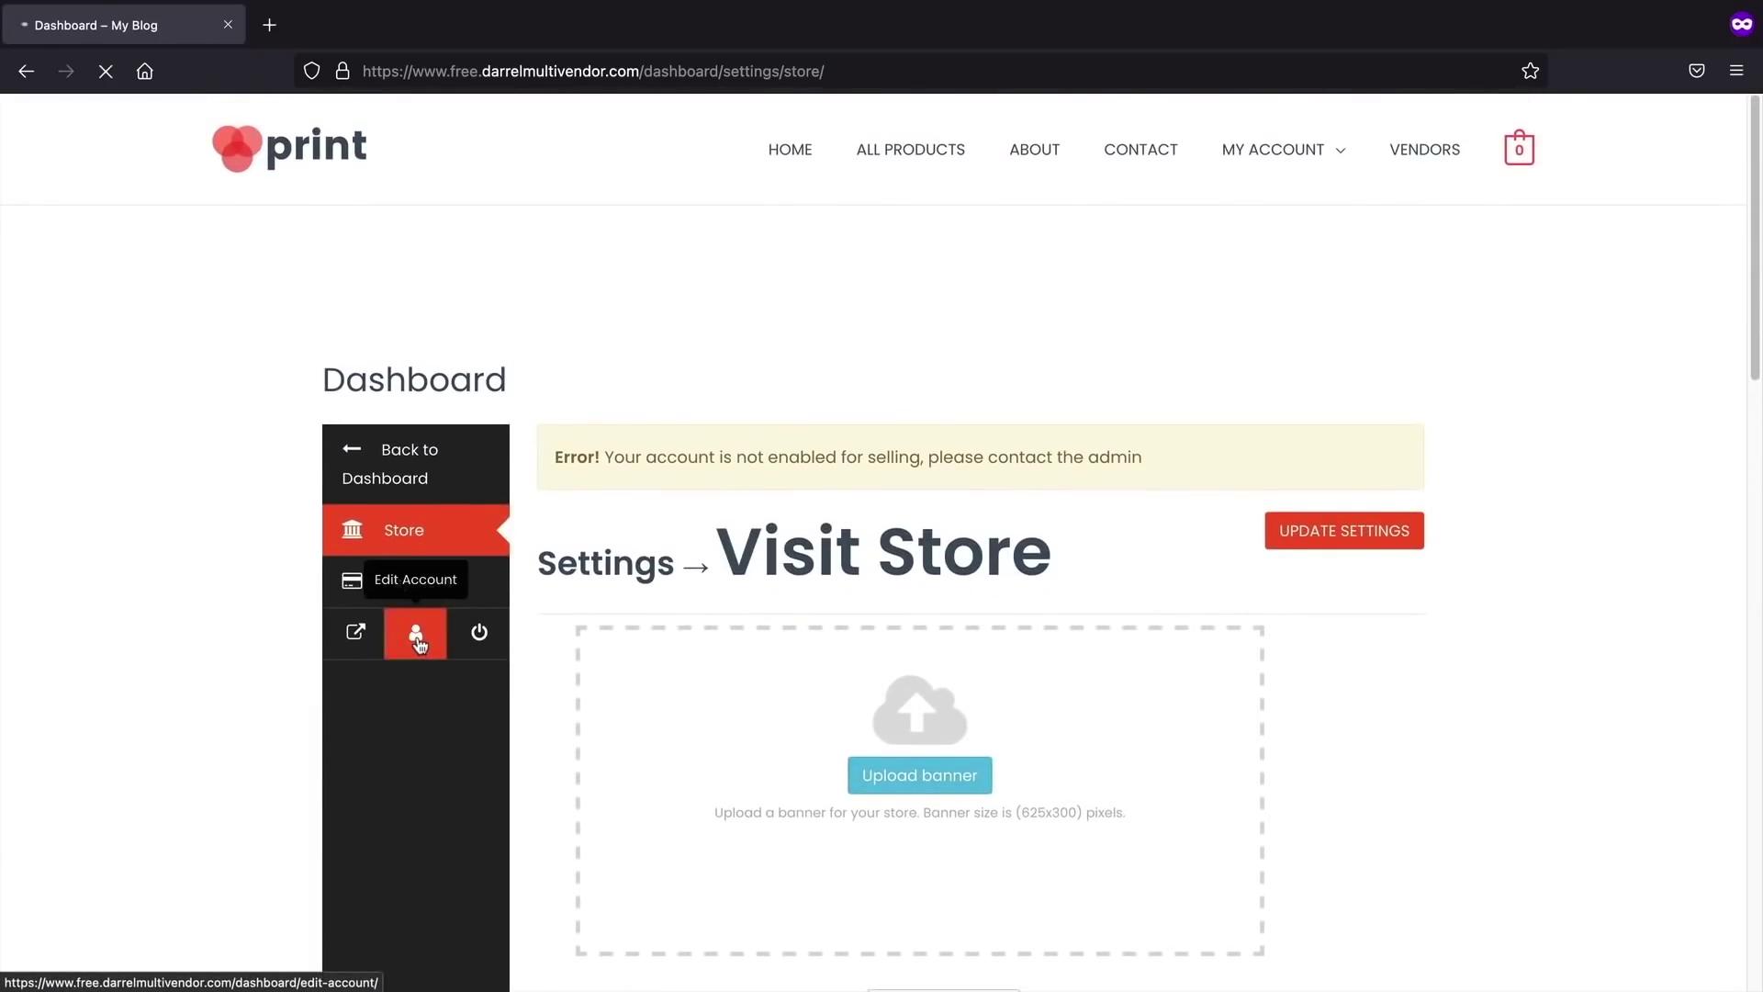
scroll(709, 769, down, 2)
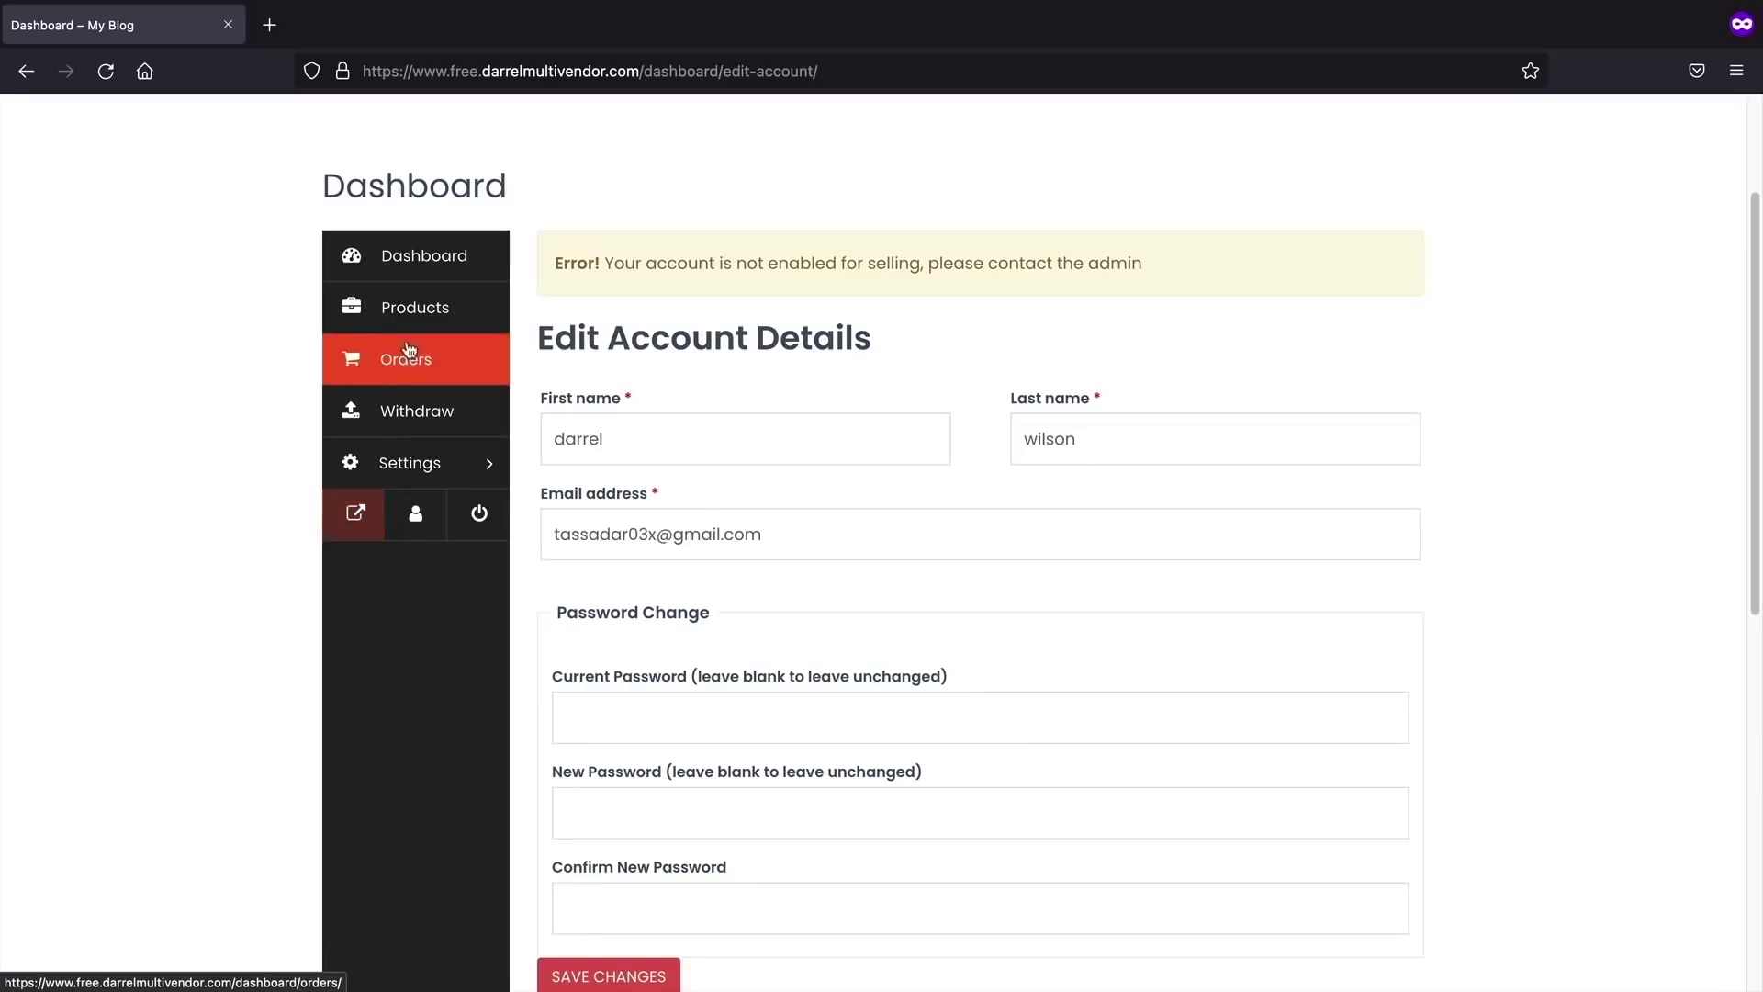
click(408, 257)
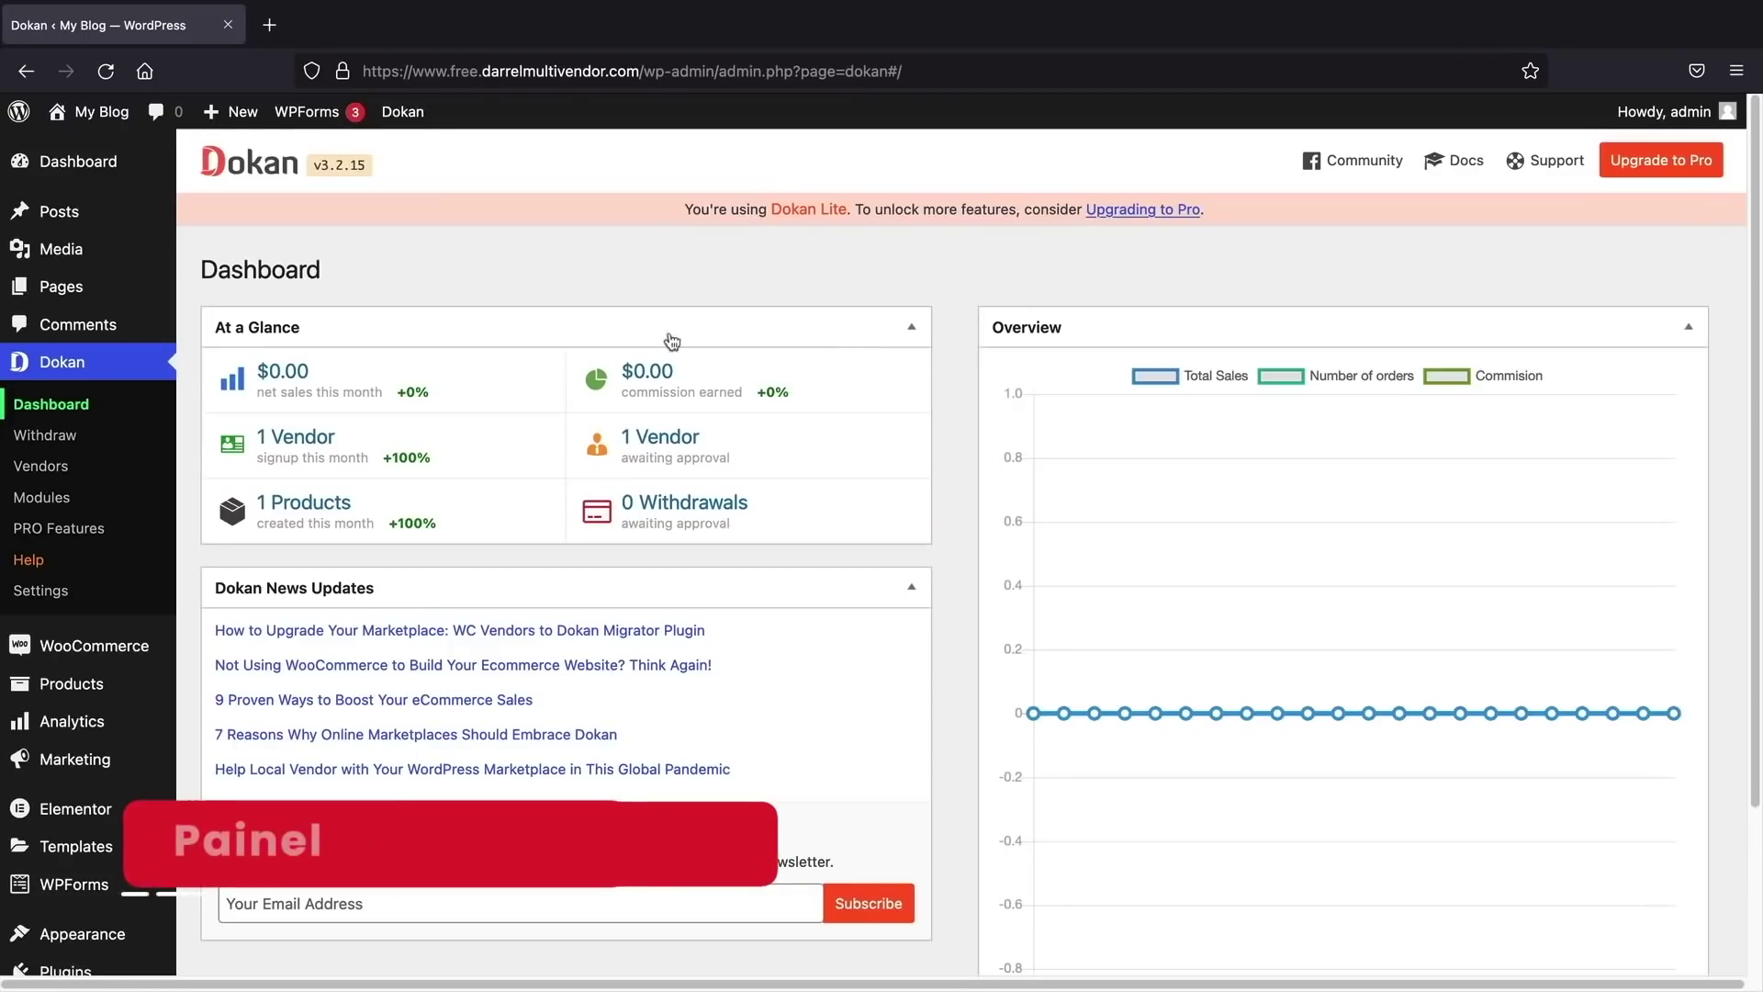
Step: Turn on the Status toggle for the new vendor in Dokan's Vendors list
click(57, 471)
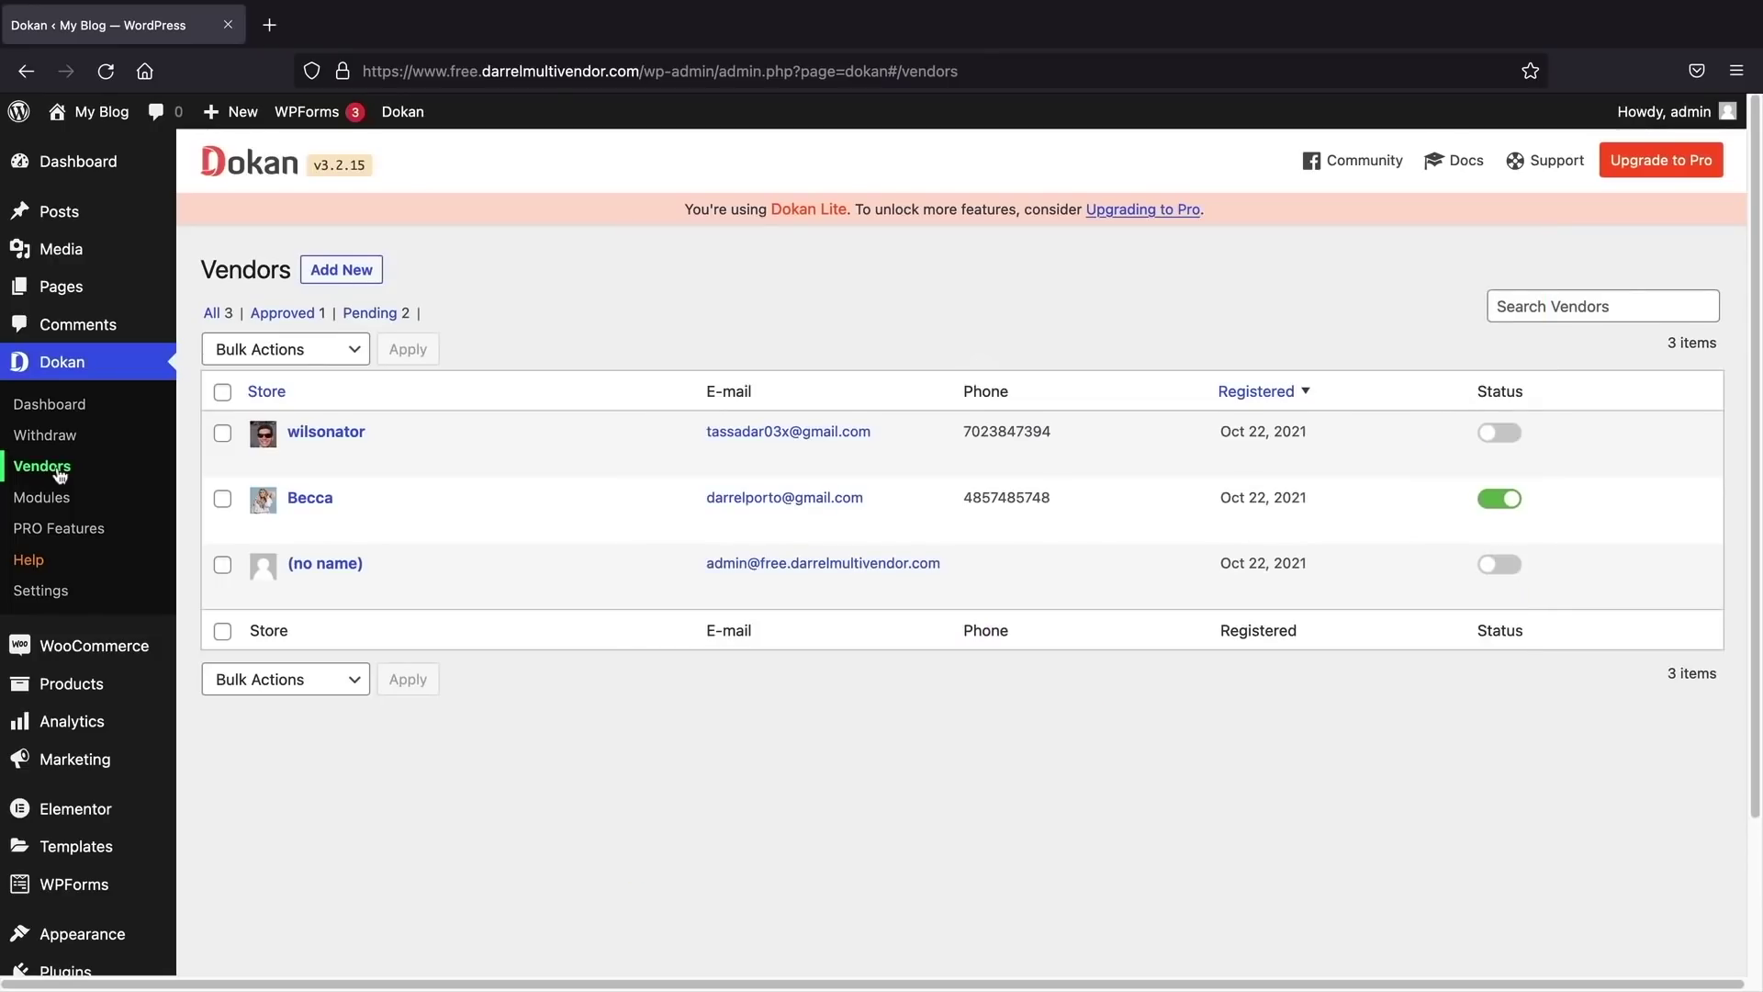
mouse_move(326, 438)
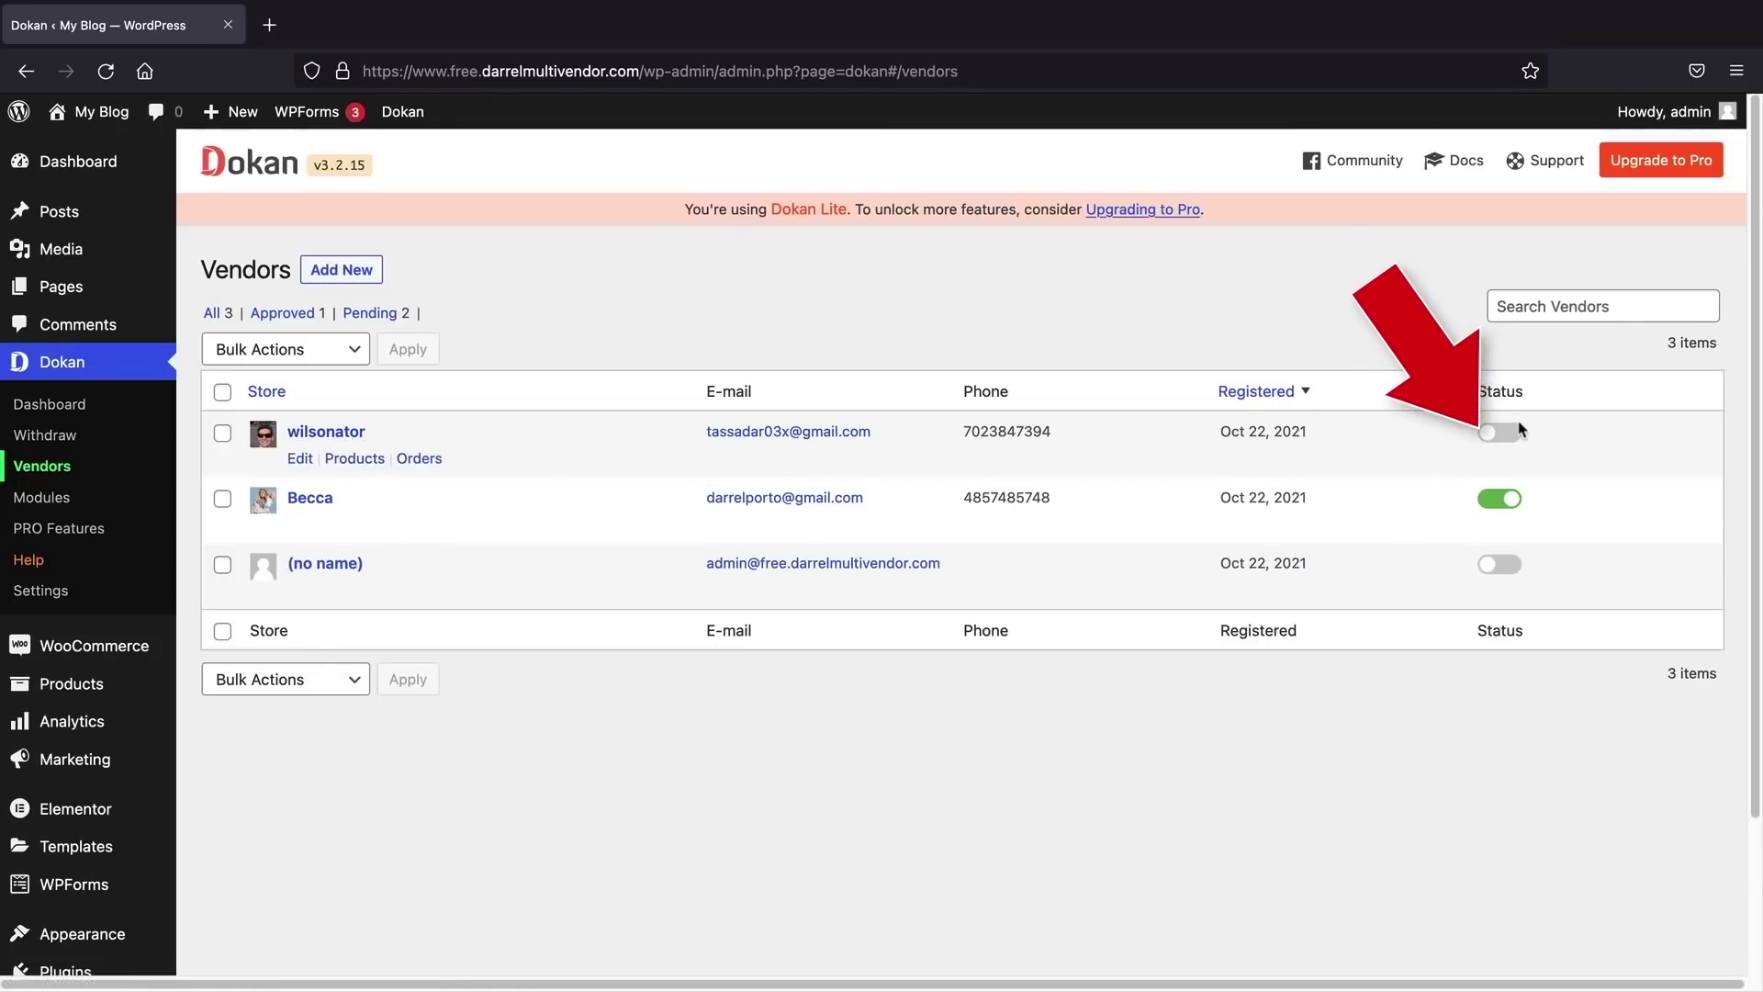
click(1499, 434)
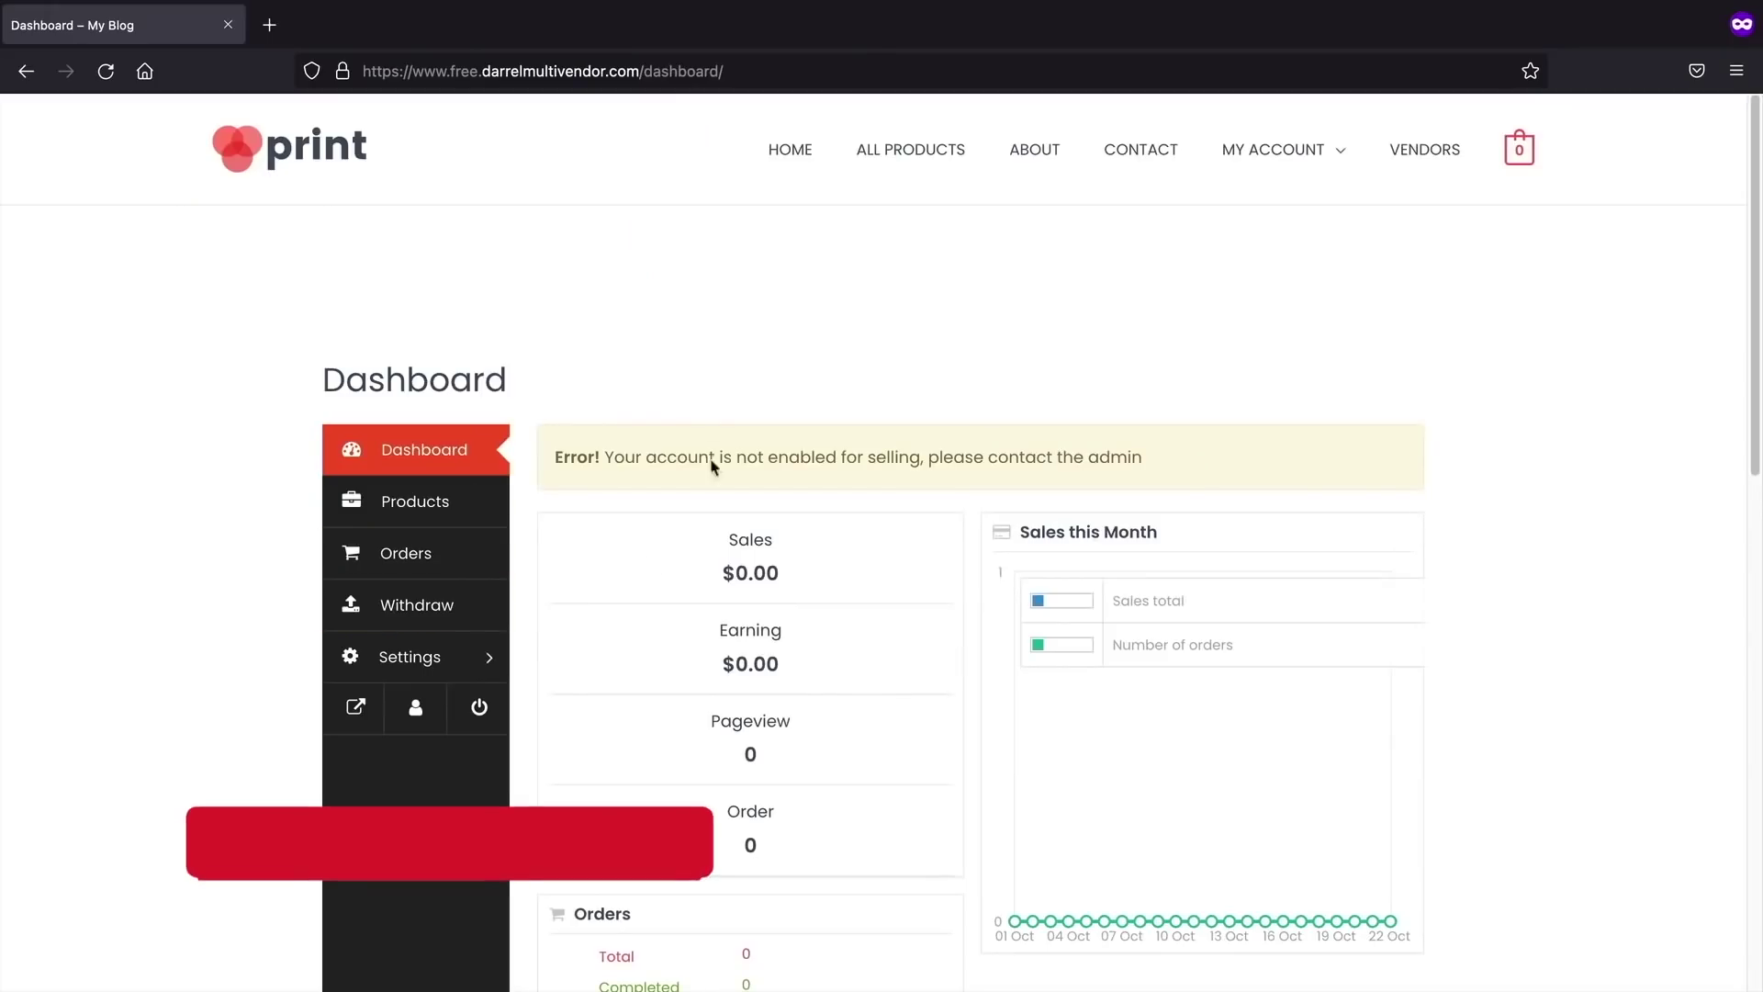
Step: Start a new vendor product and upload an image as its cover
click(105, 70)
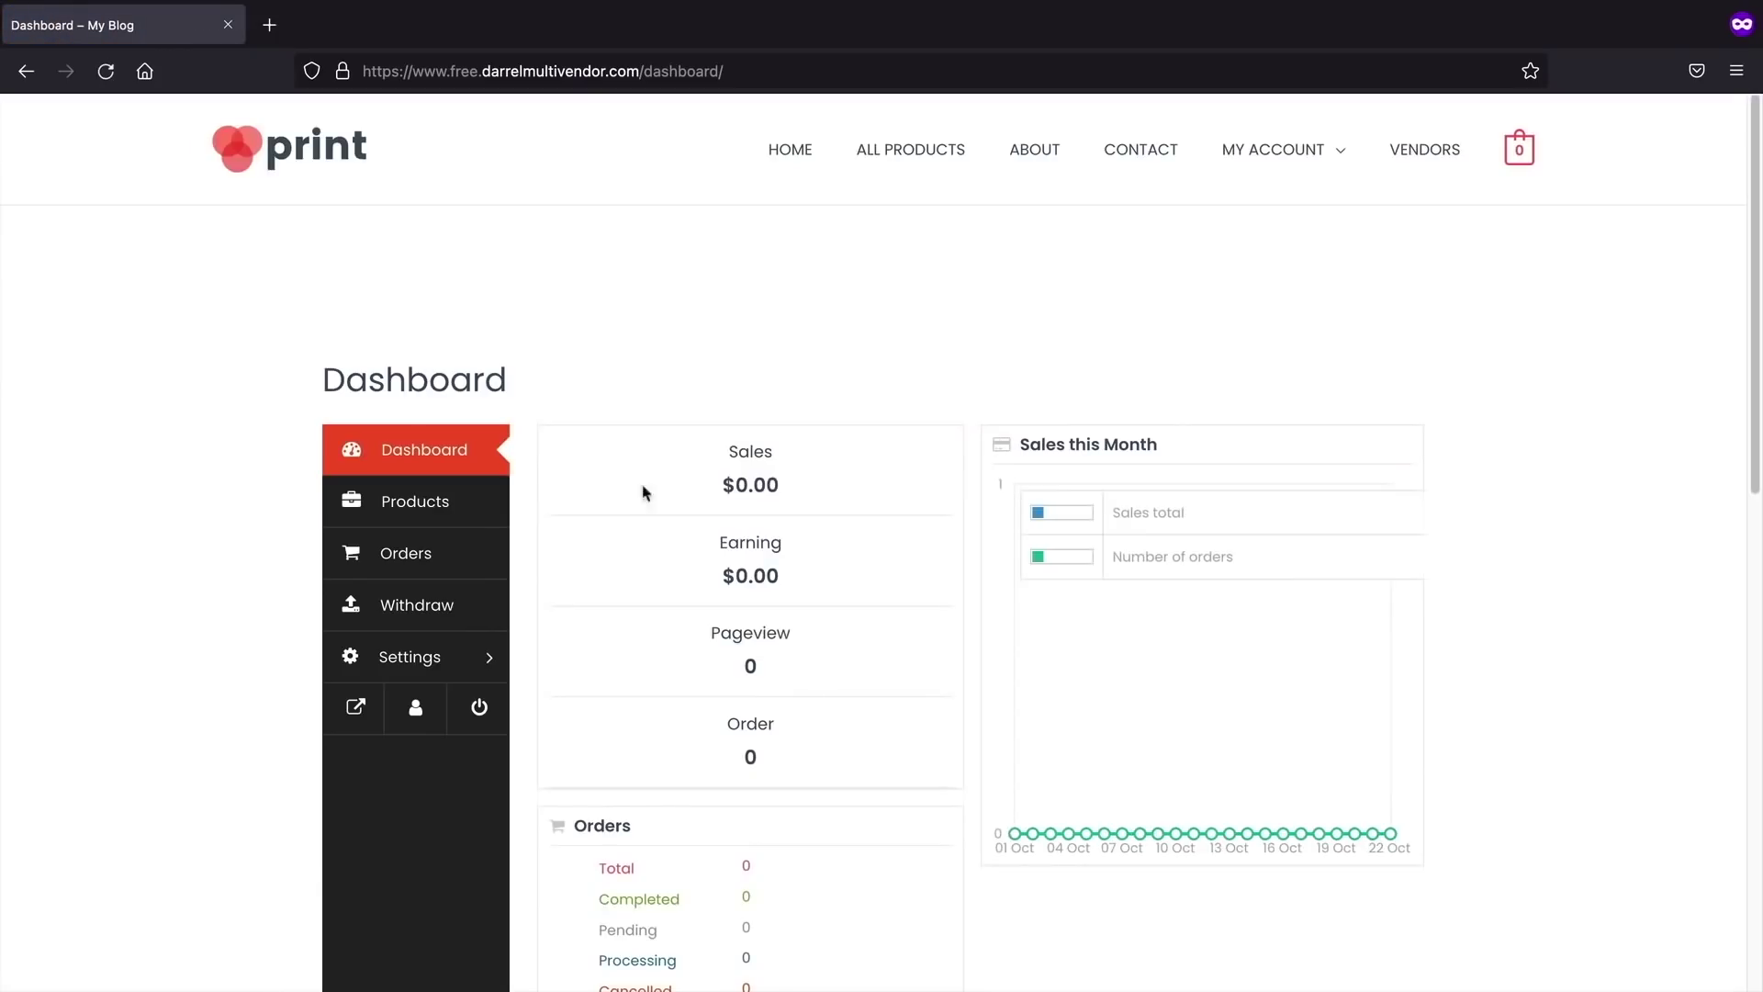
click(466, 522)
scroll(571, 662, down, 2)
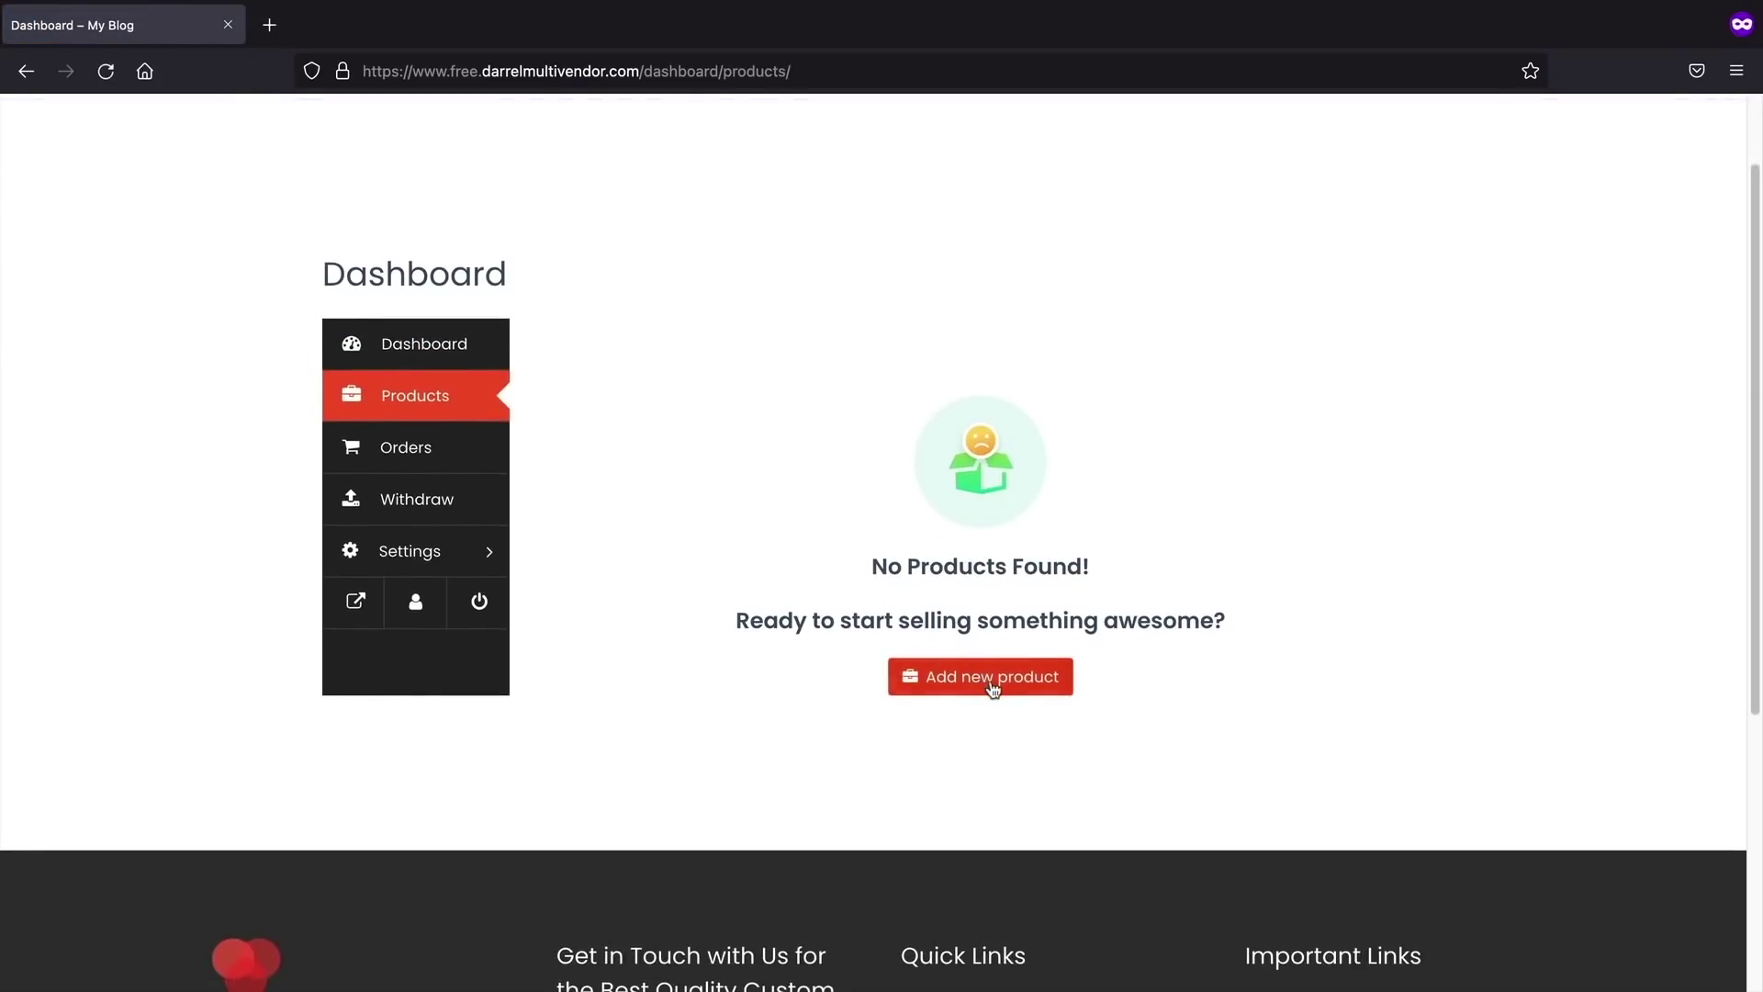
click(993, 688)
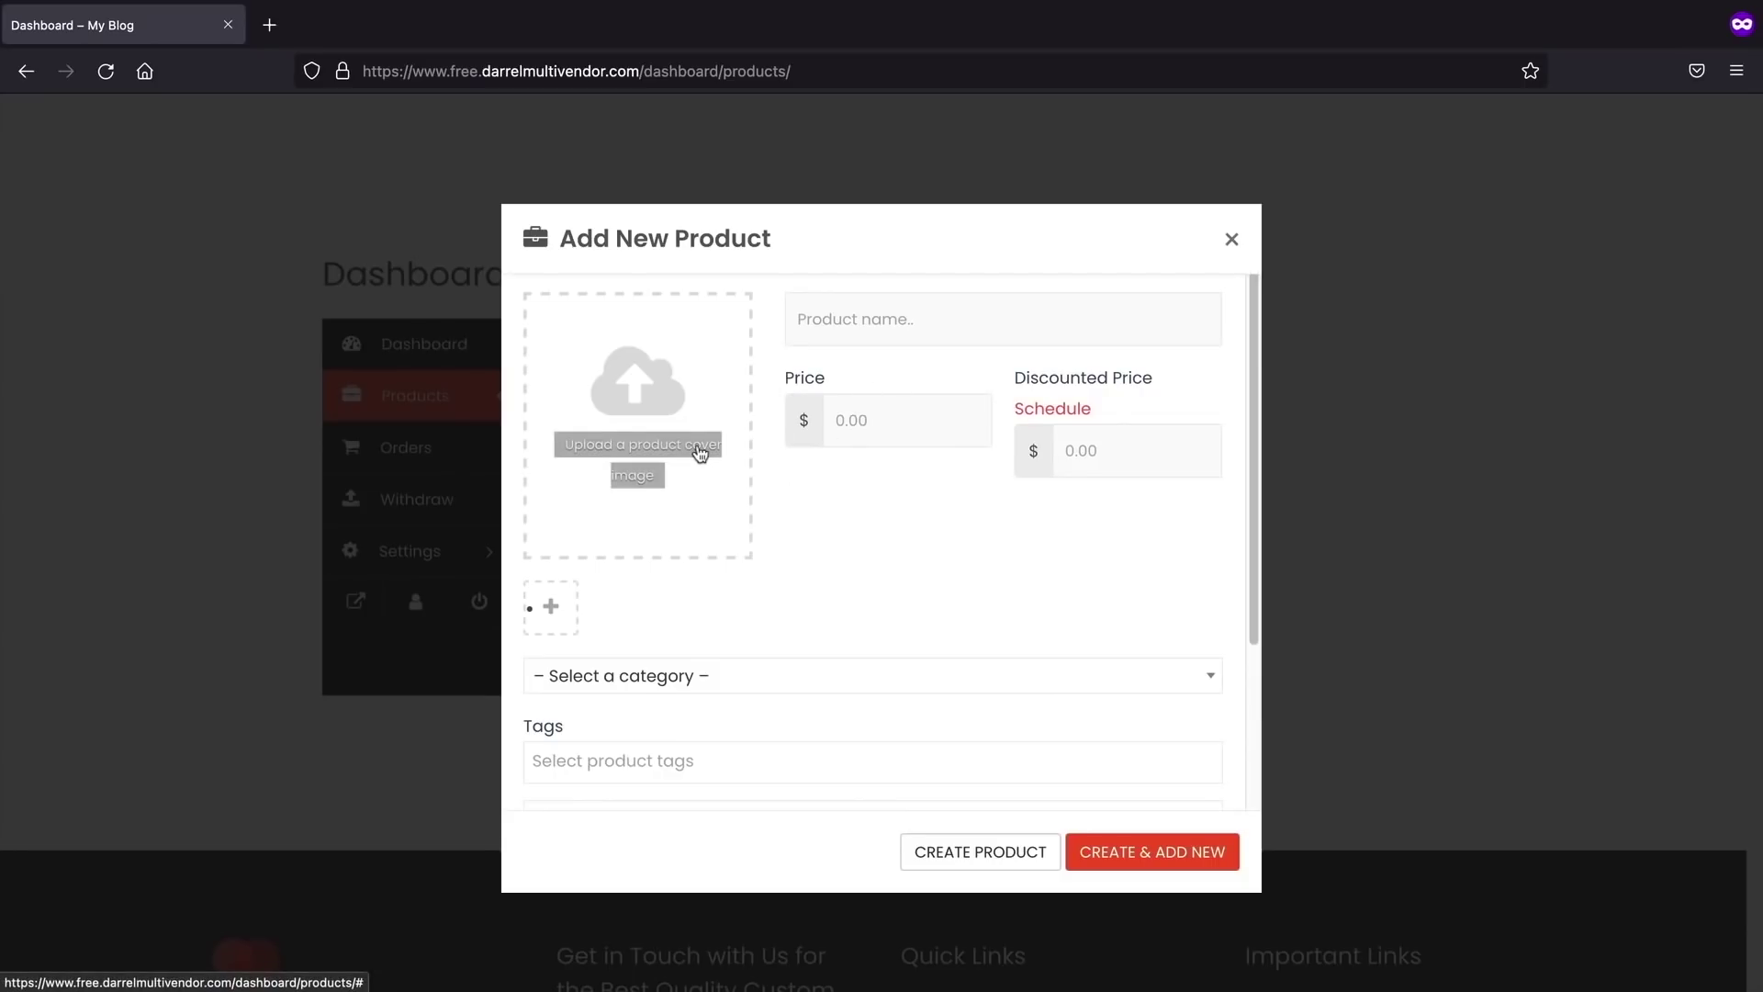
click(700, 451)
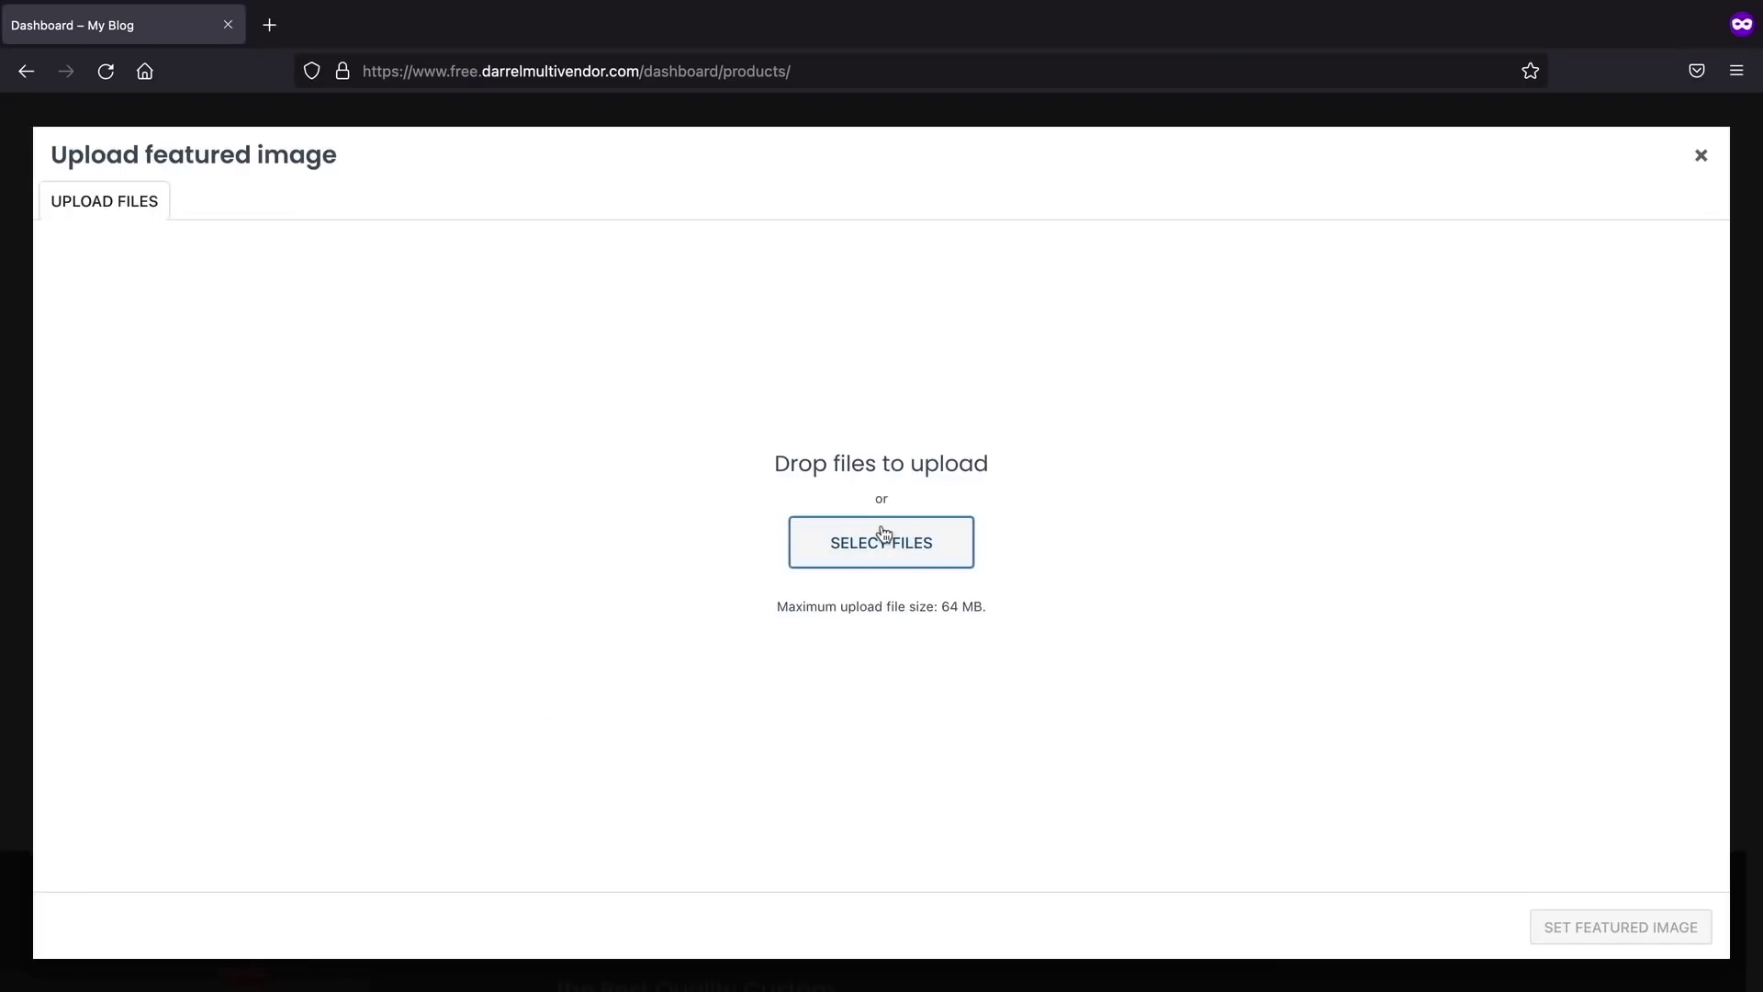
click(884, 534)
double_click(1139, 363)
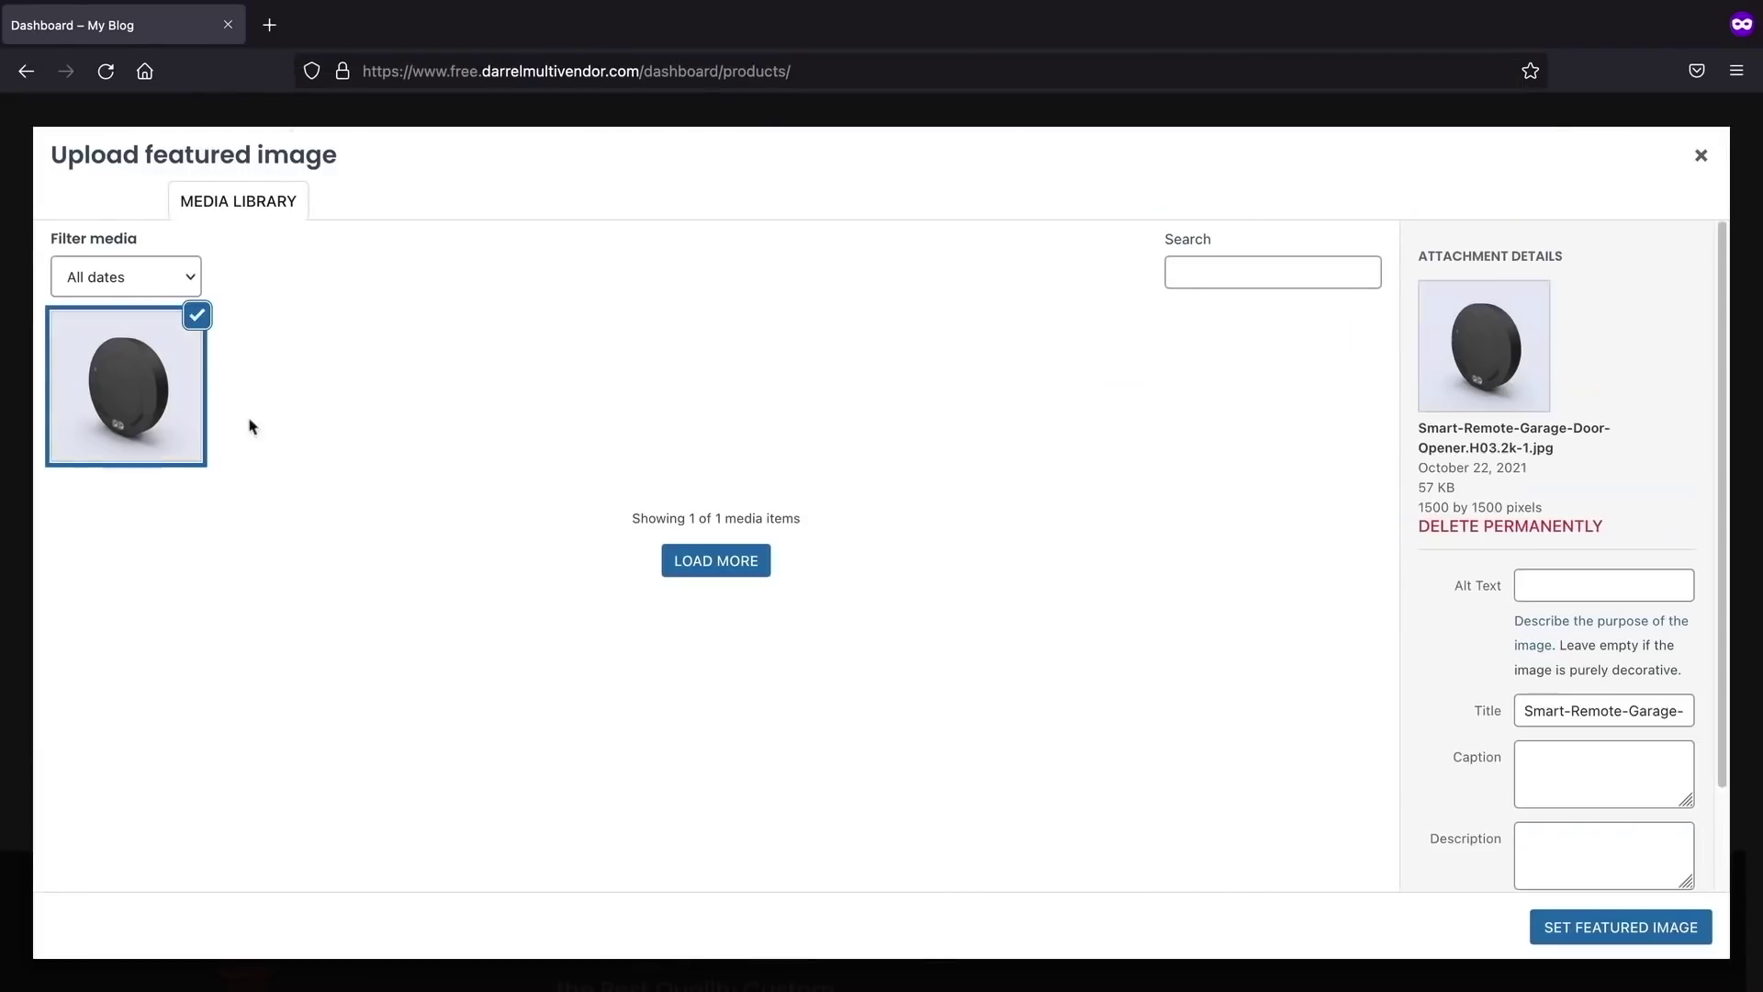
click(1556, 923)
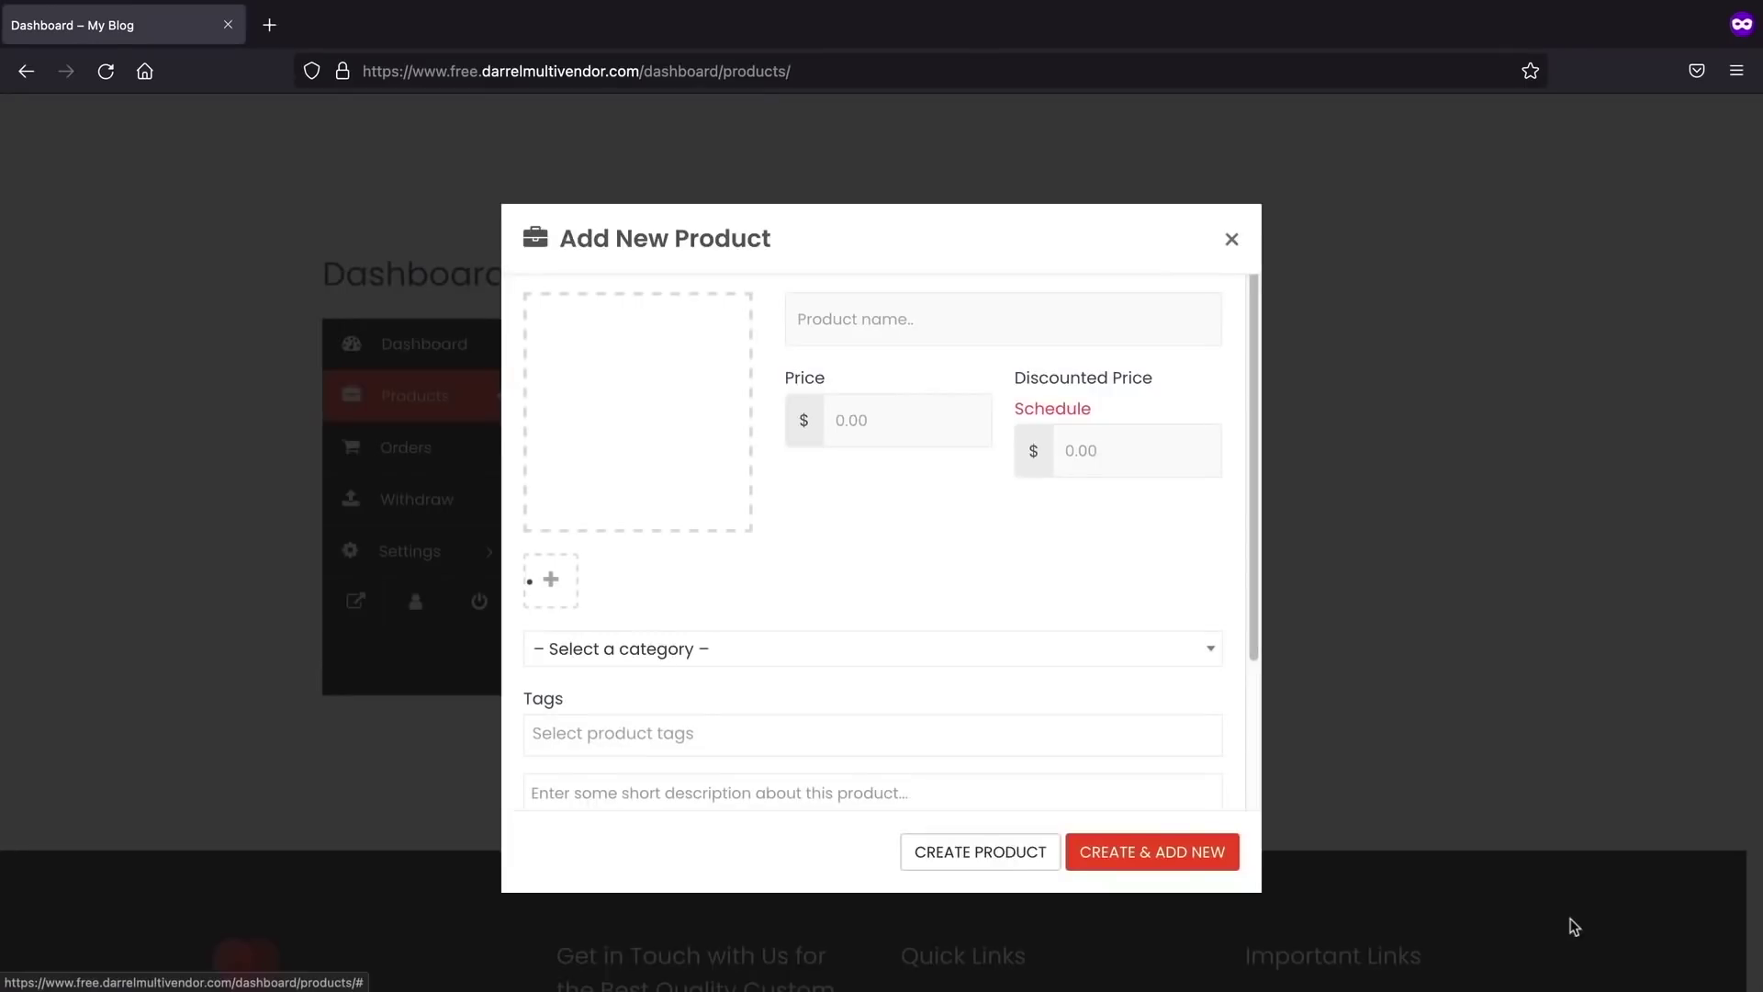
Step: Create 'Portable Speaker' priced 100 in Electronics with short description 'this is some demo content!'
click(929, 313)
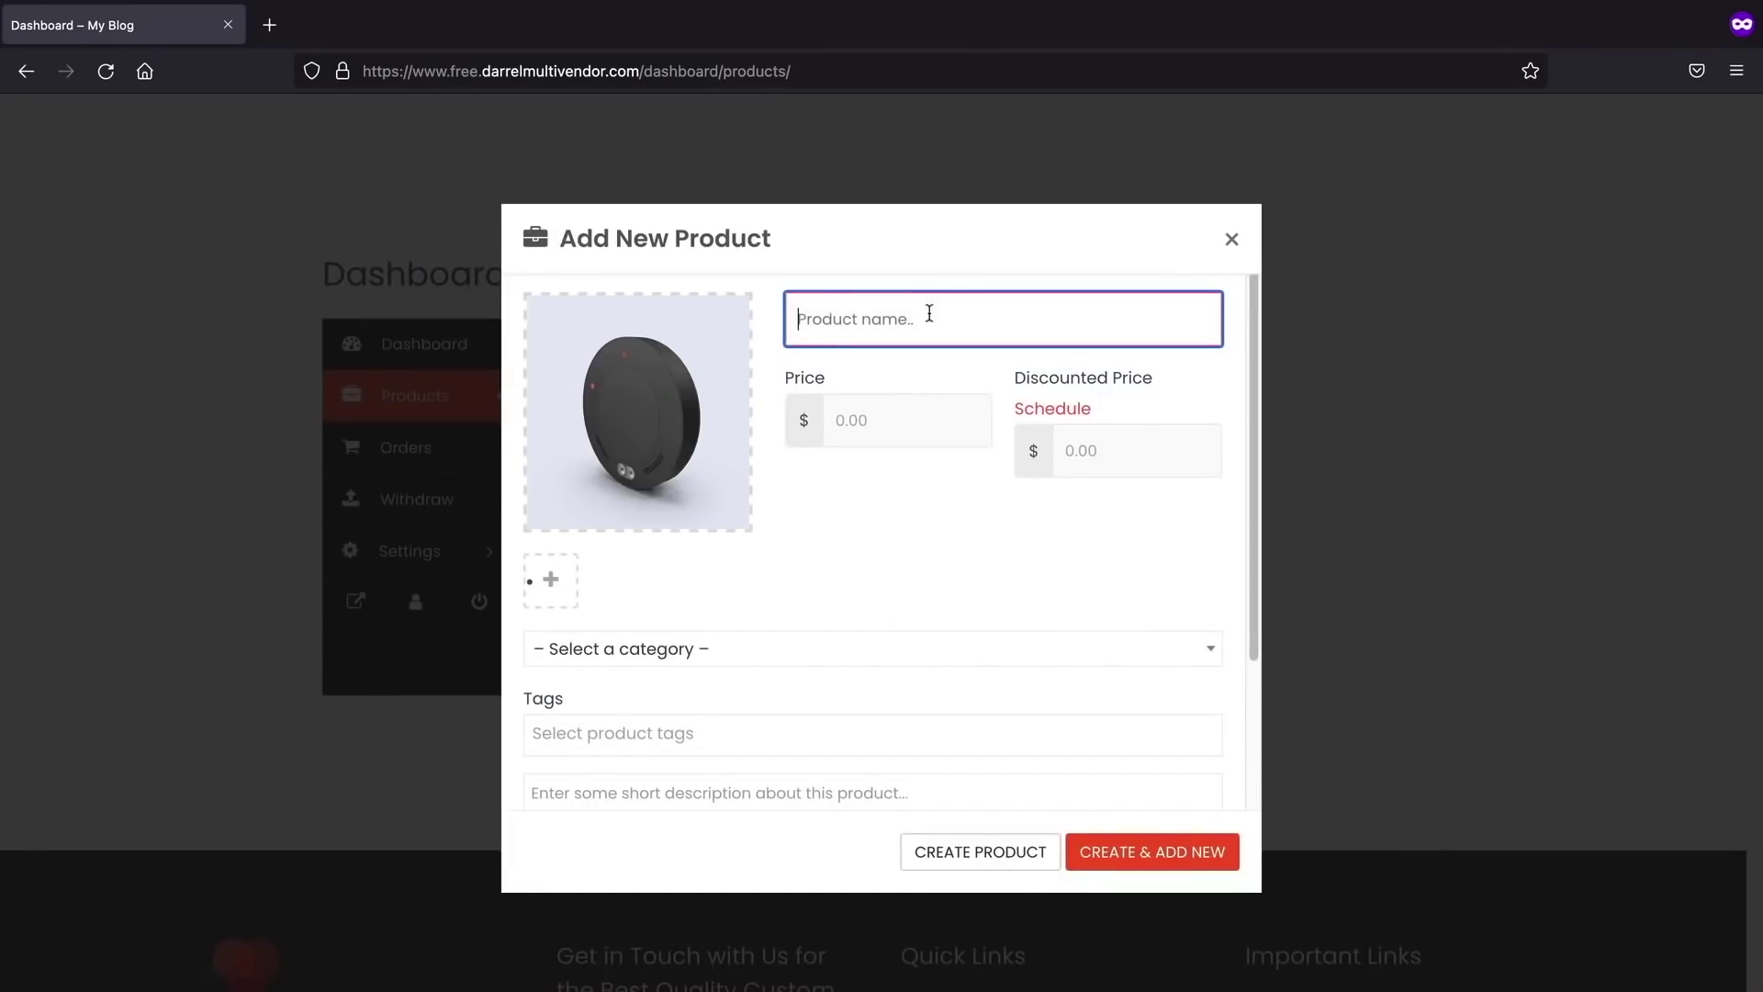
text(Portable Speaker)
key(Tab)
text(100)
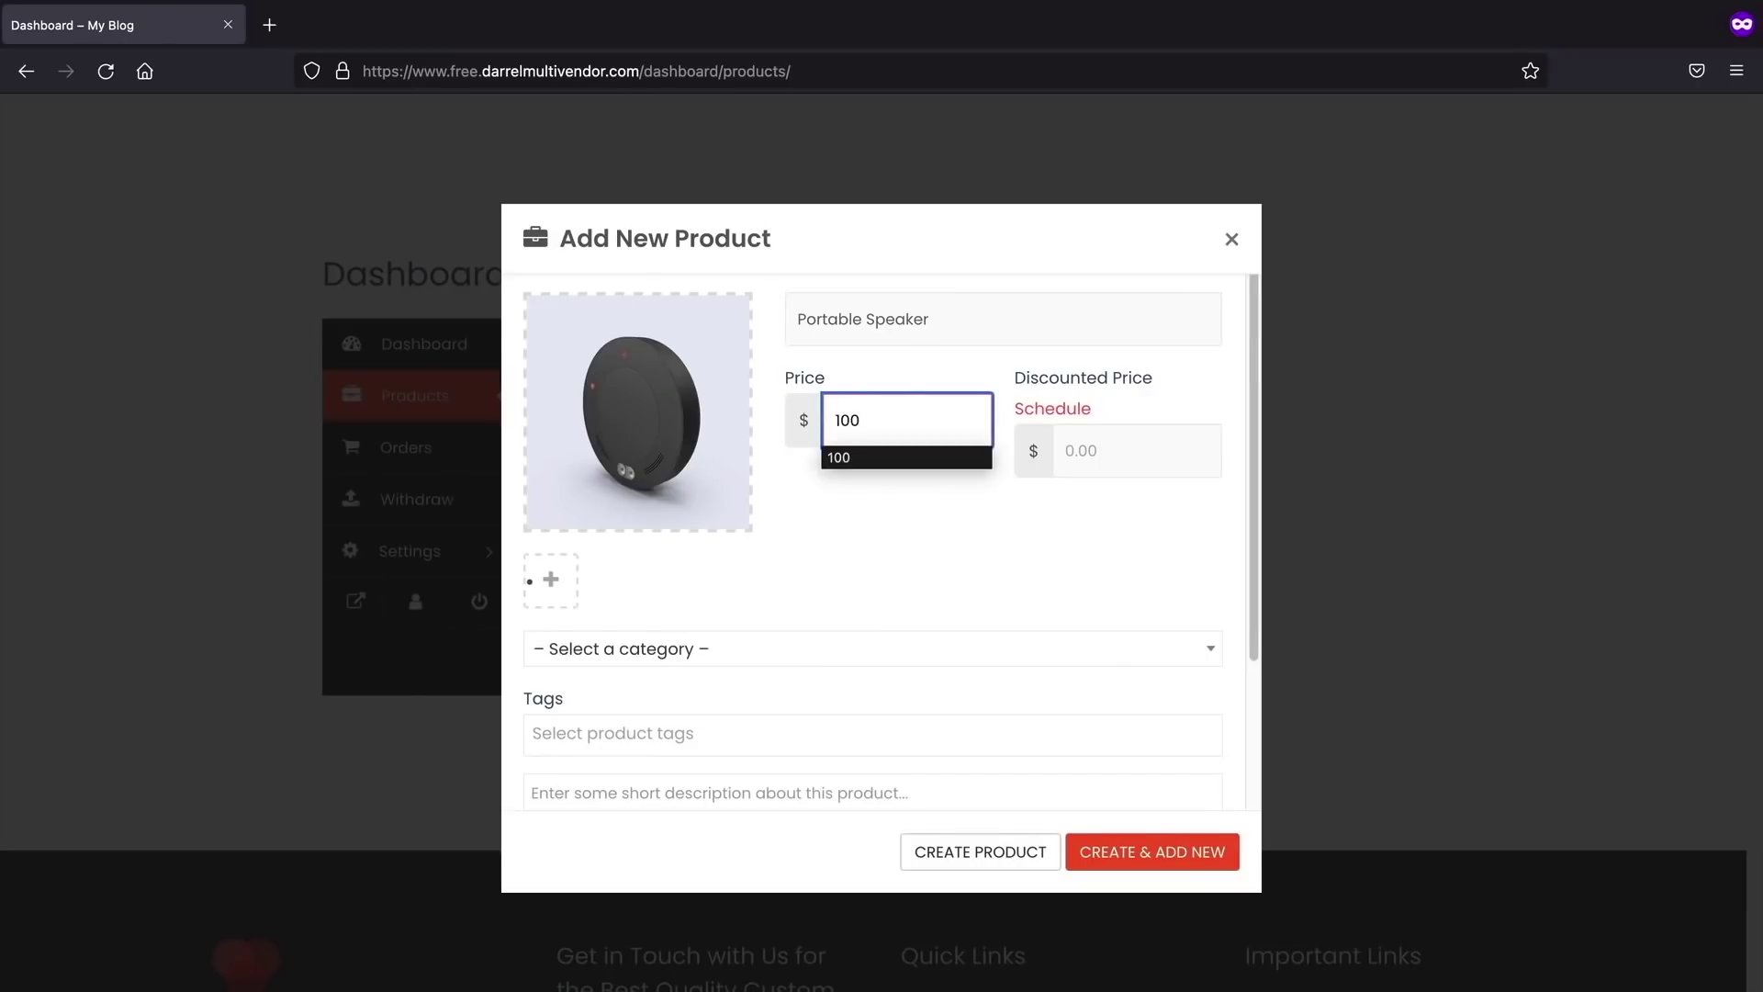
key(Tab)
click(681, 649)
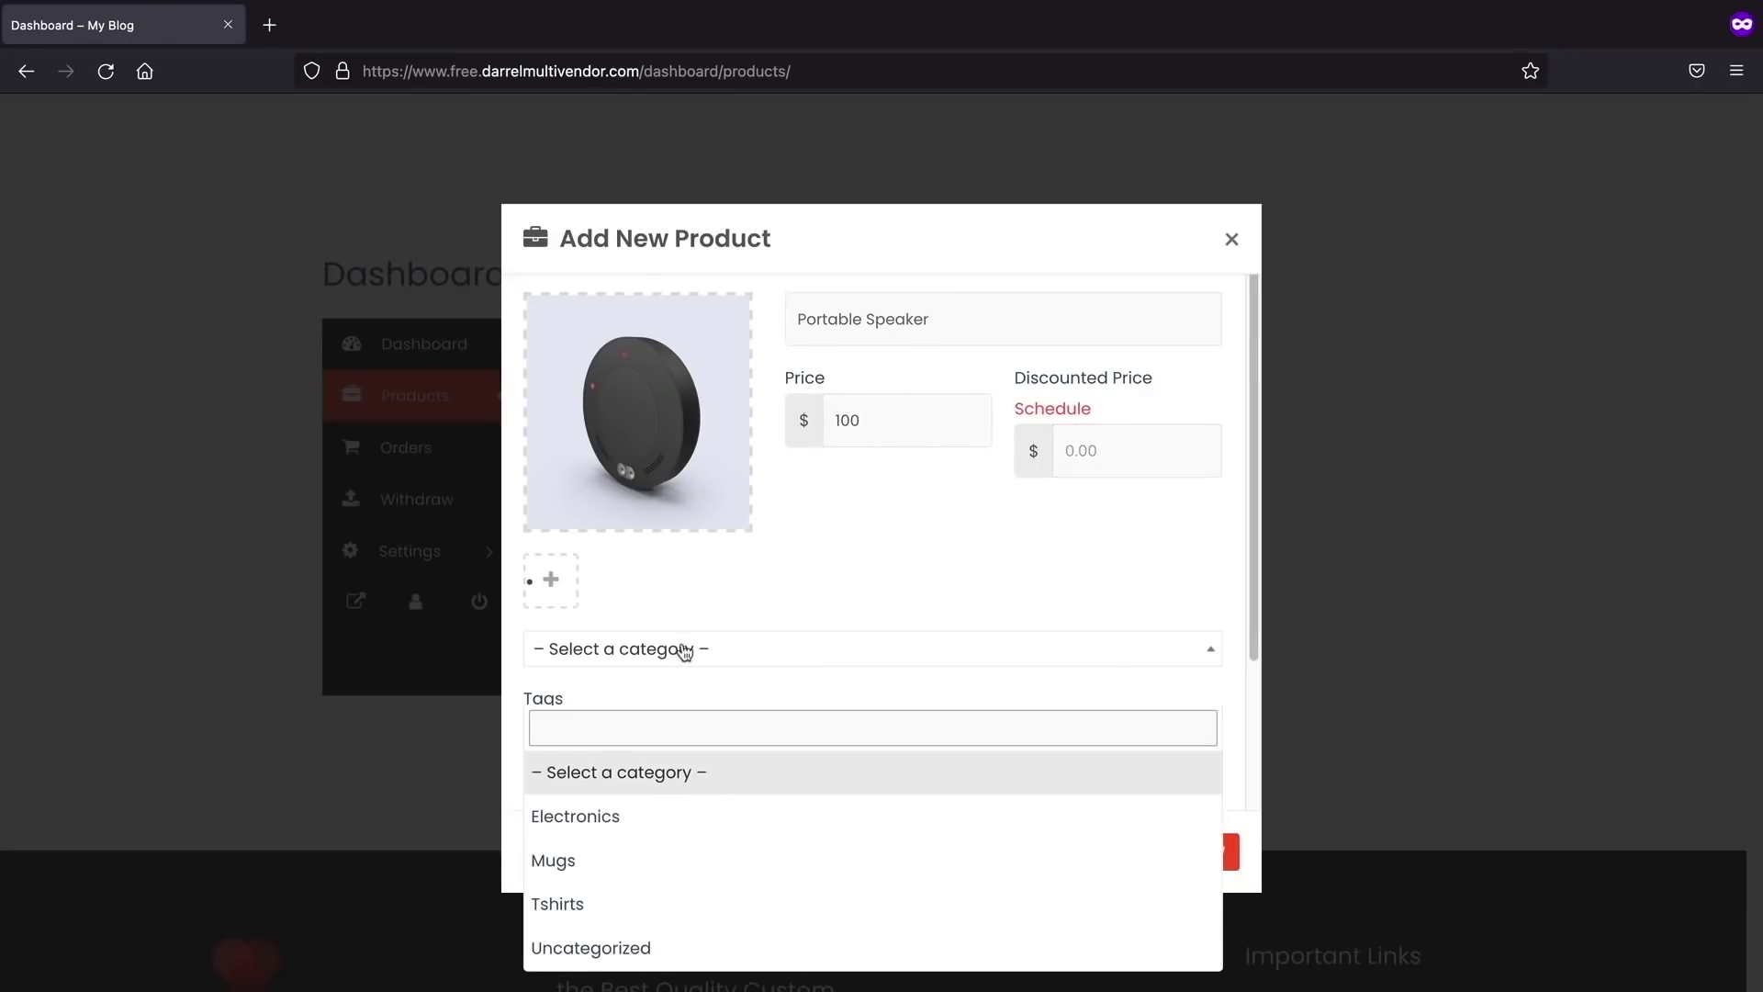
click(617, 821)
scroll(701, 646, down, 2)
click(700, 645)
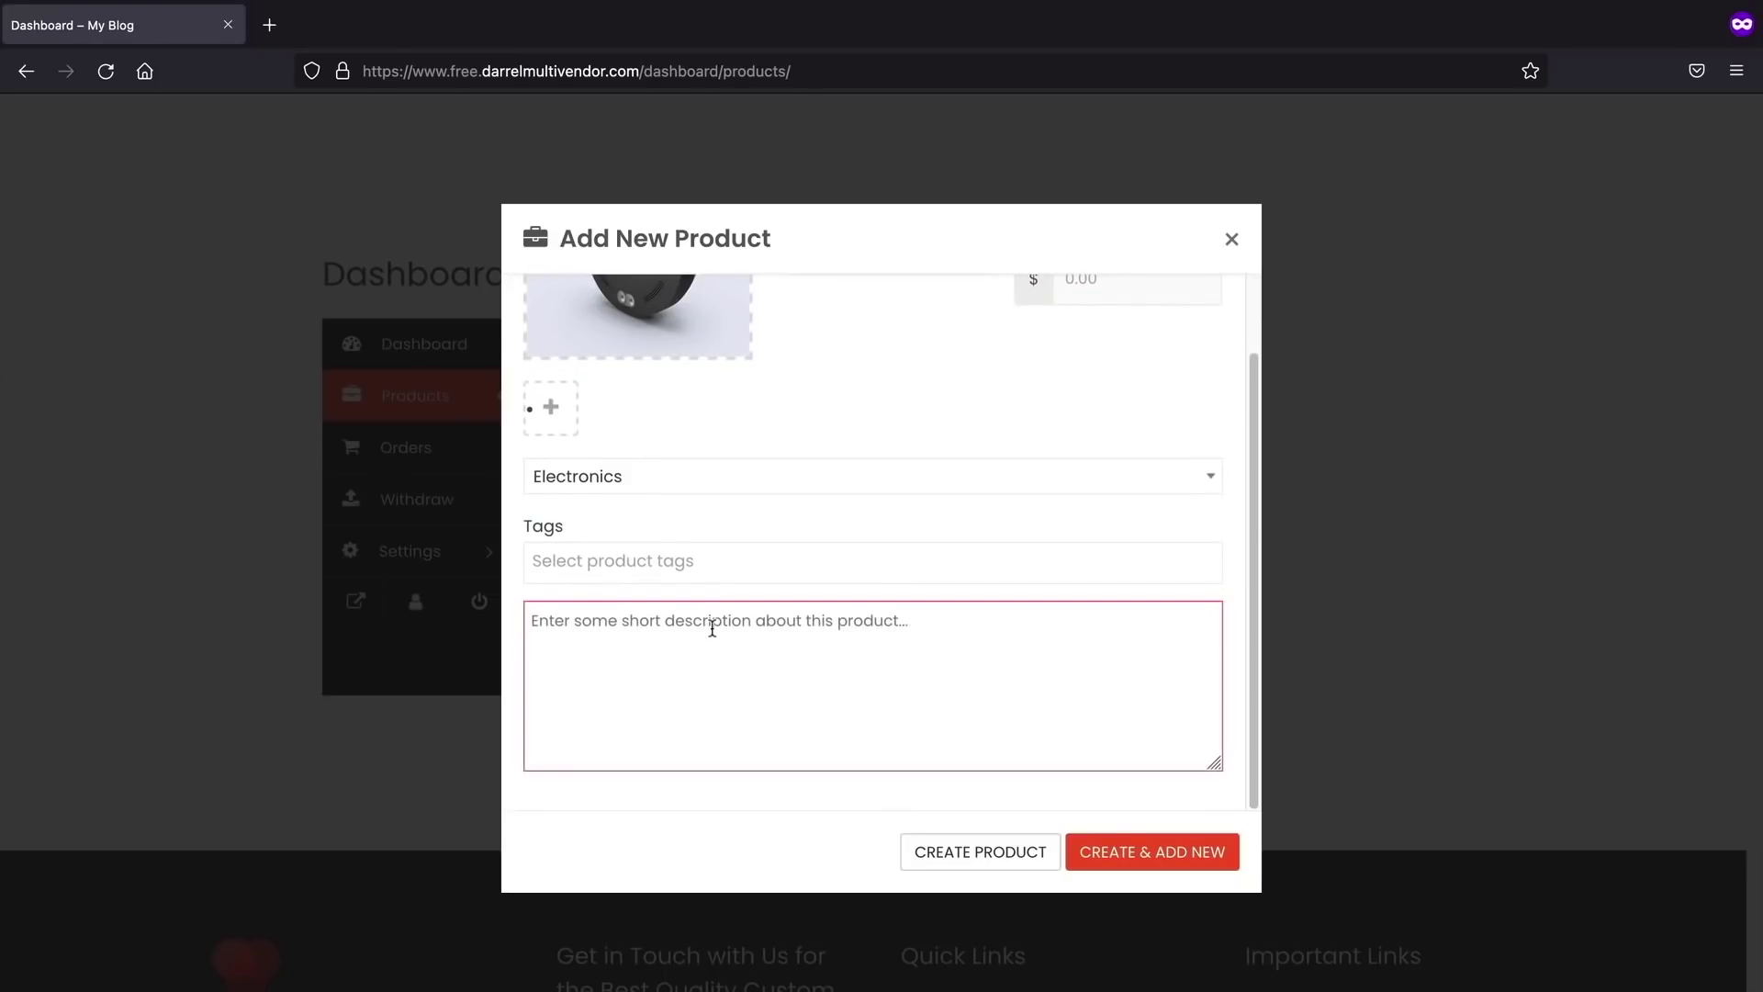
text(this is some)
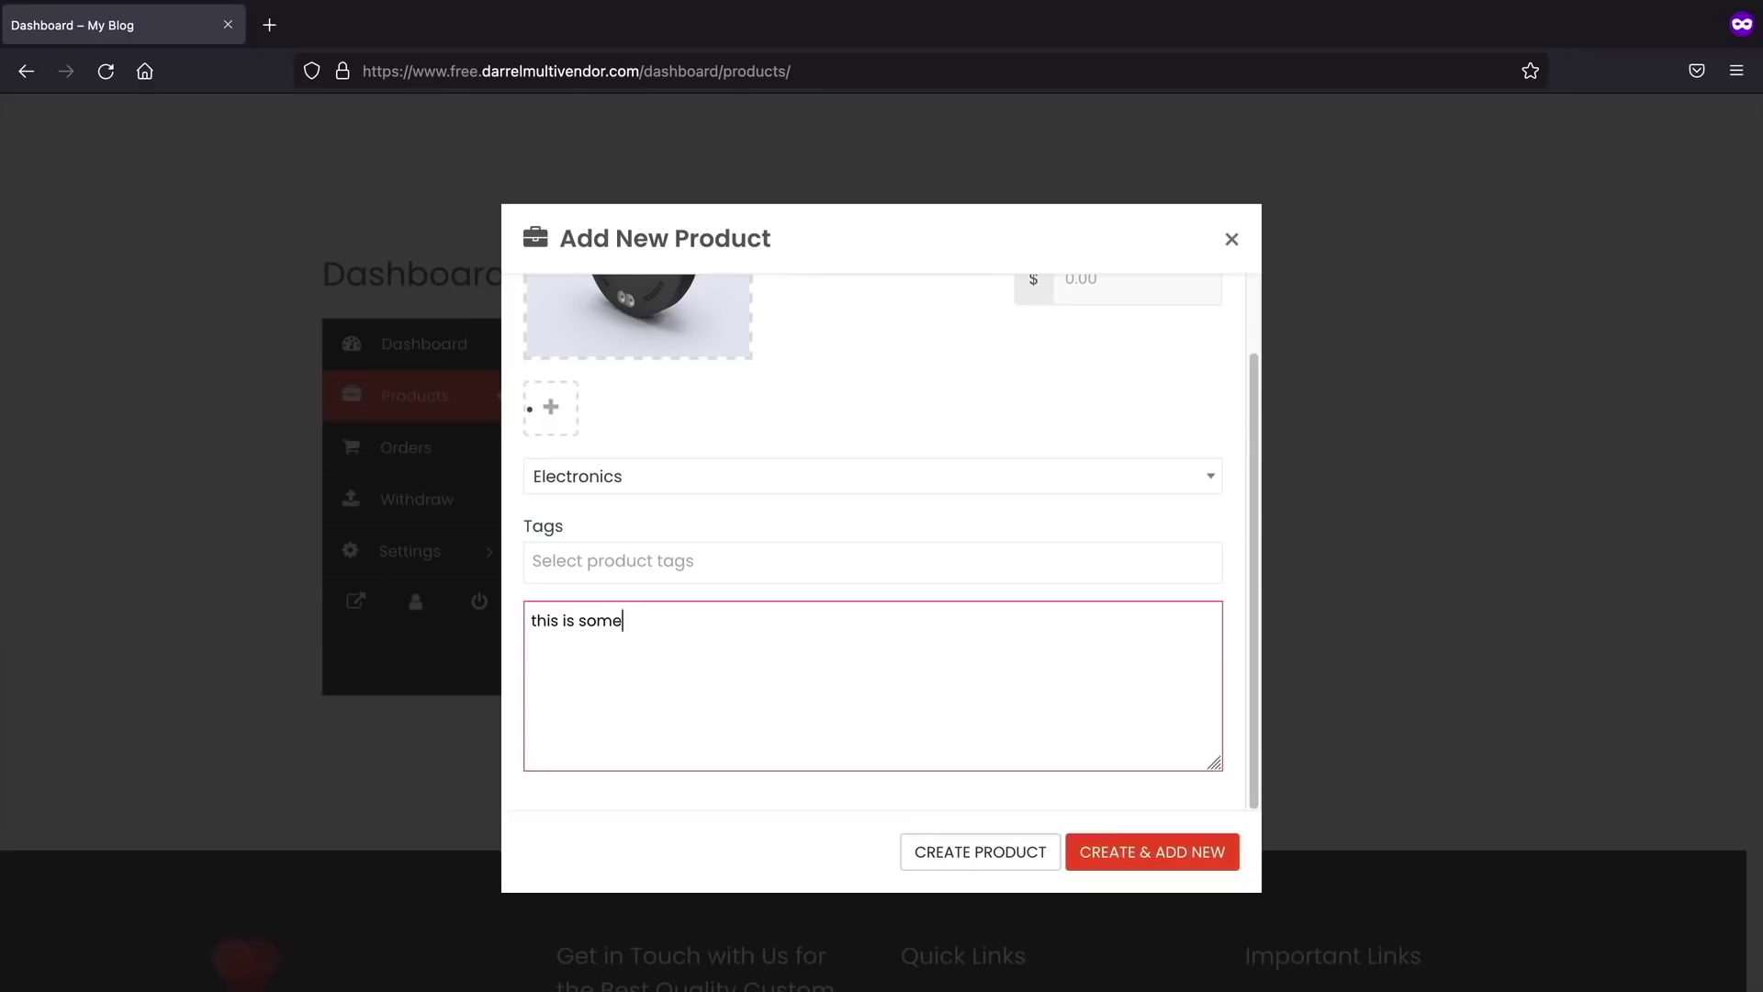
text( demo content!)
click(1001, 868)
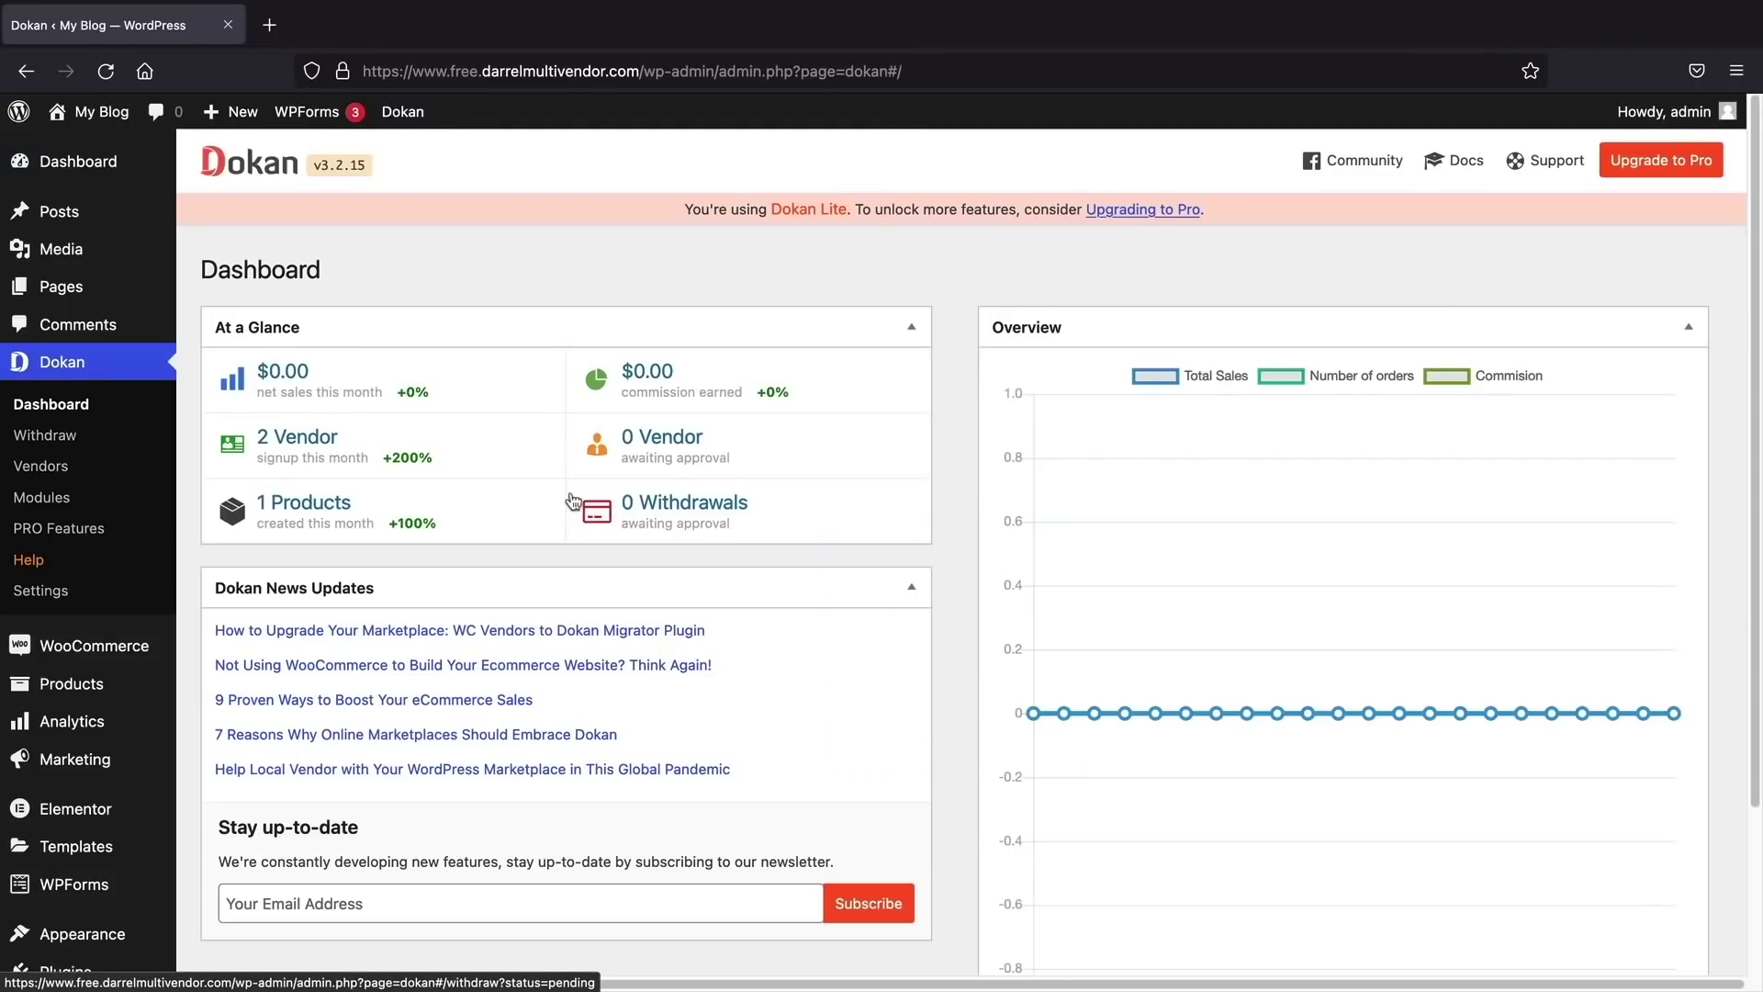
Step: Find Portable Speaker's Pending status in All Products and check it in quick edit
mouse_move(120, 681)
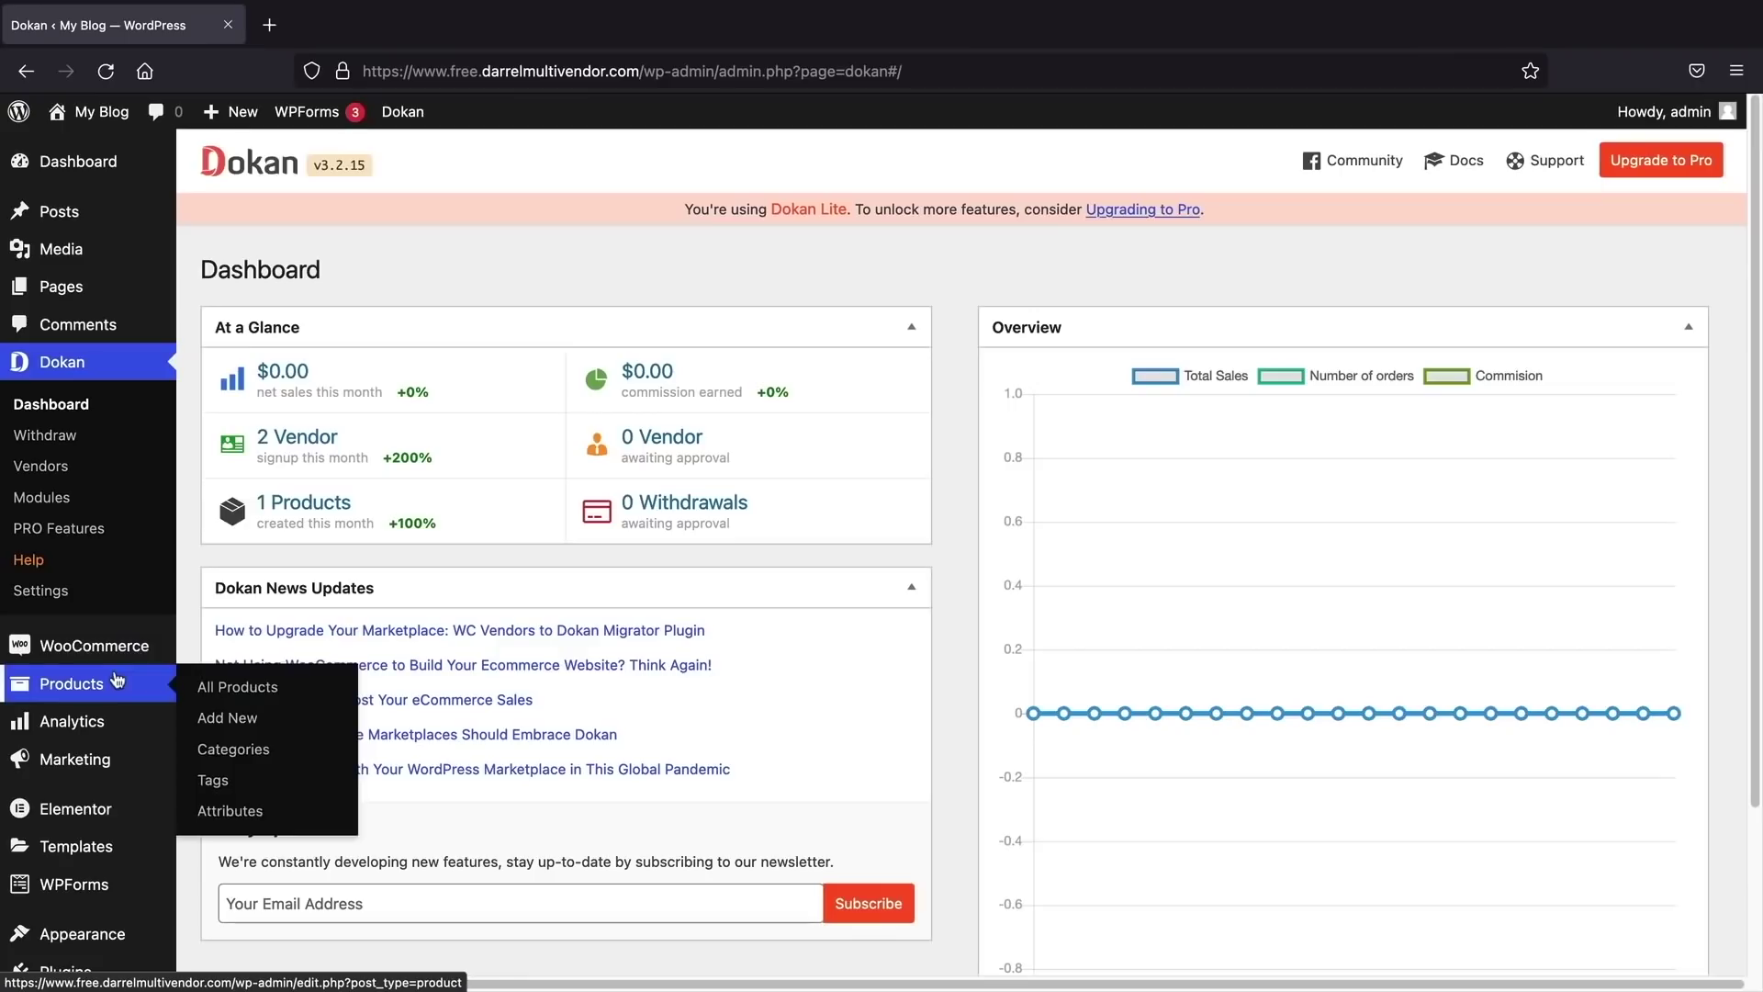
click(235, 688)
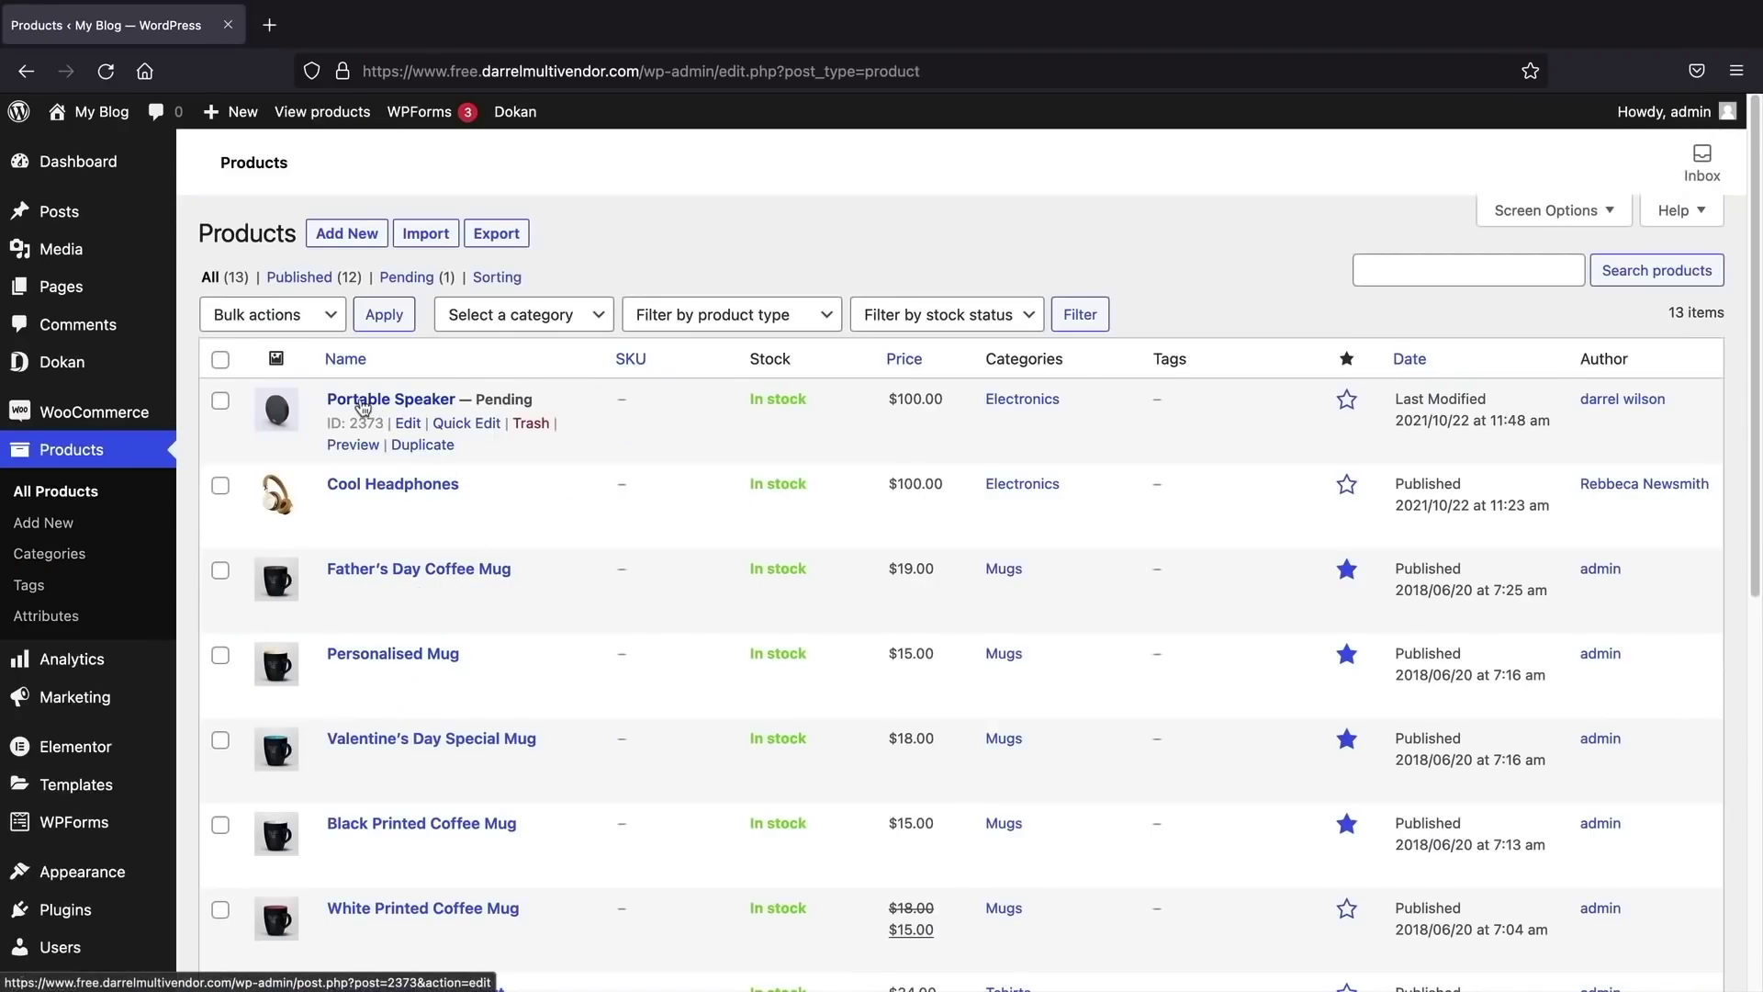
drag(475, 401, 554, 404)
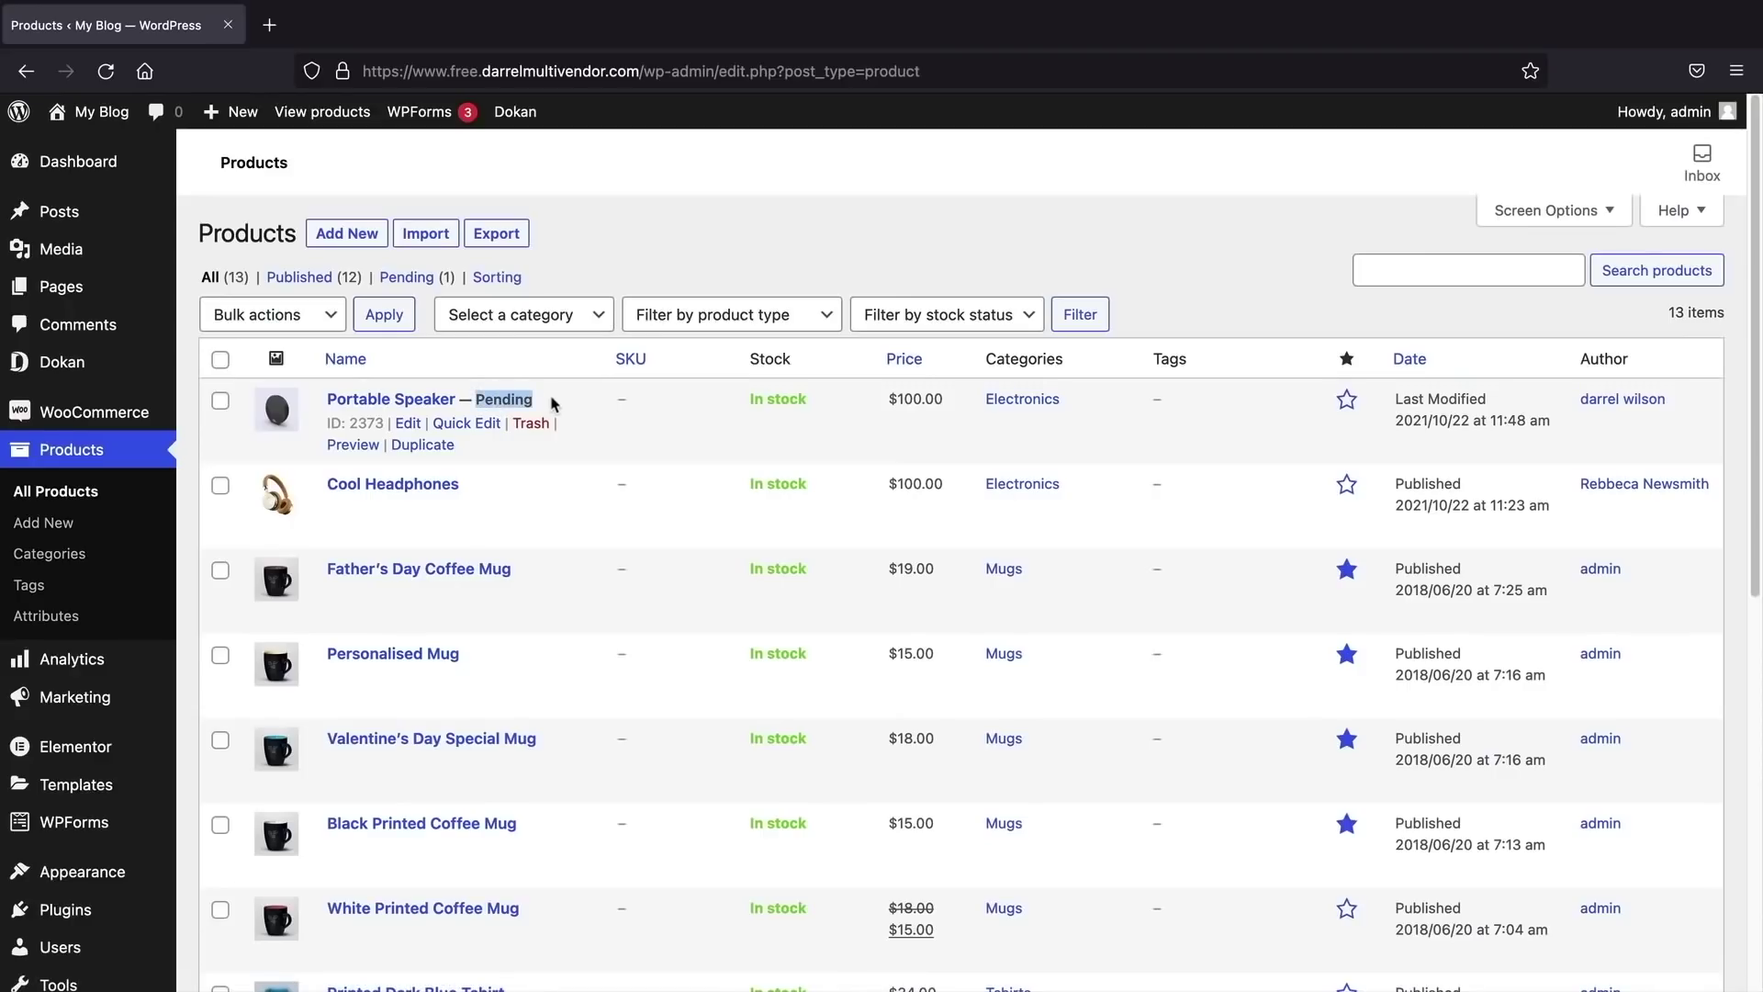
click(479, 427)
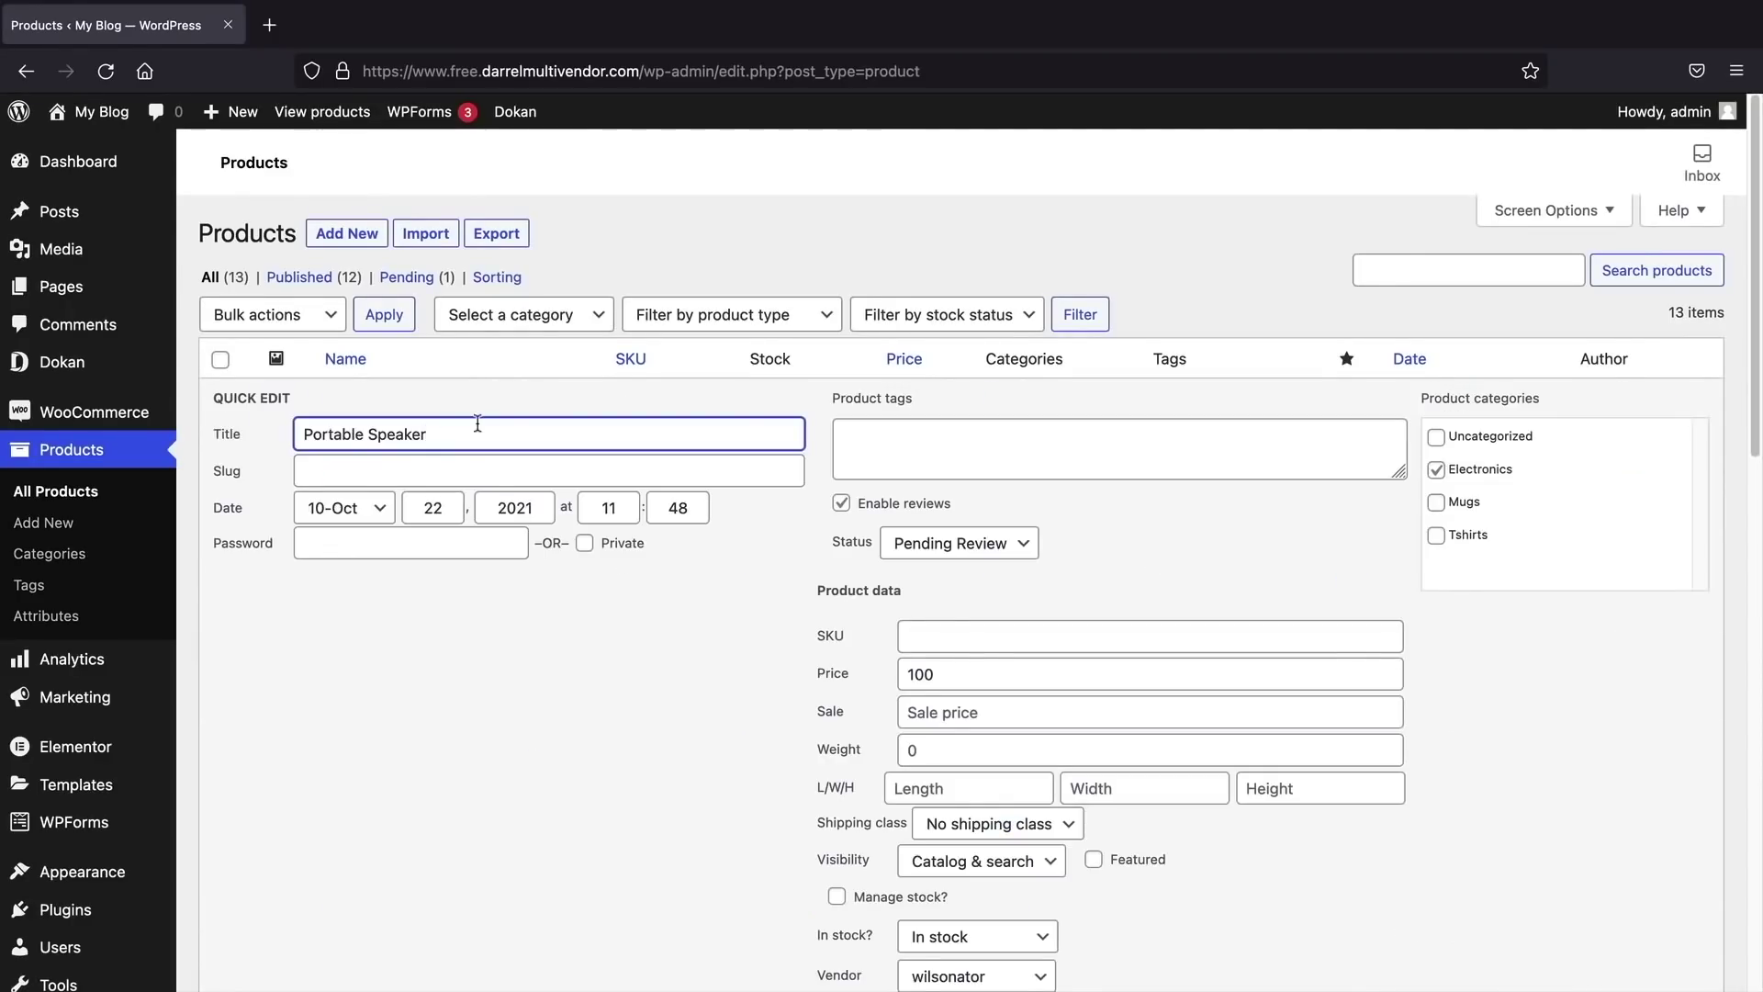
click(918, 549)
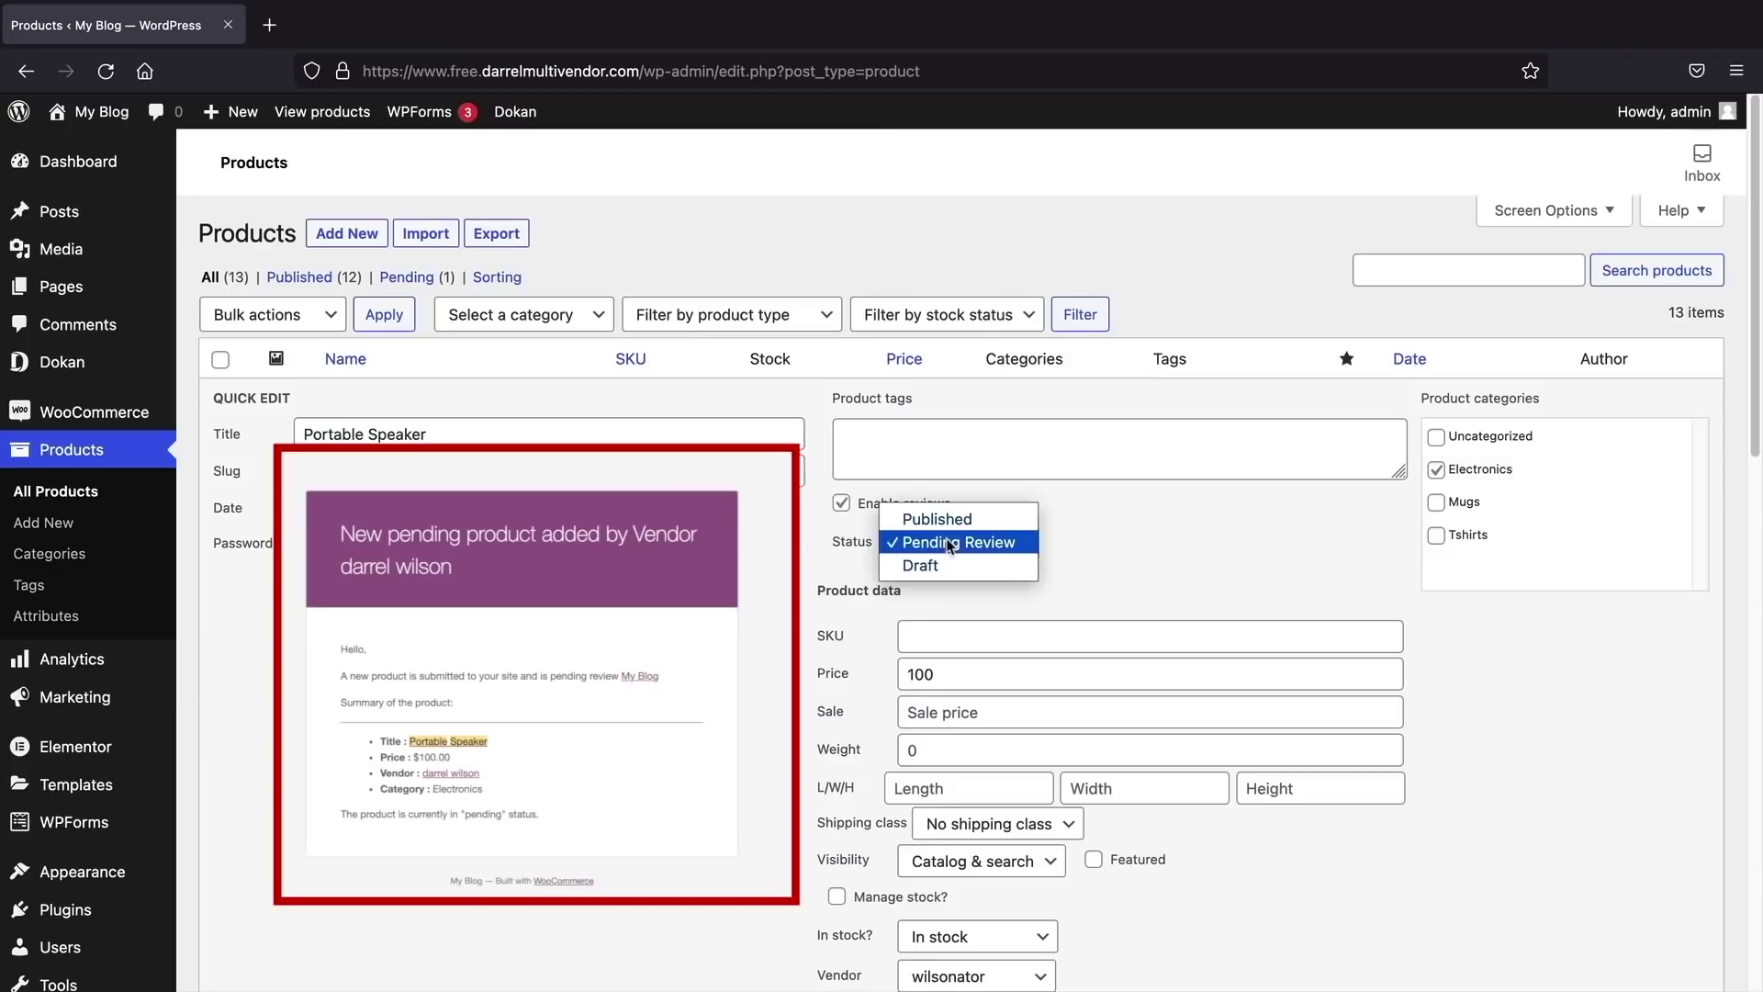
click(959, 542)
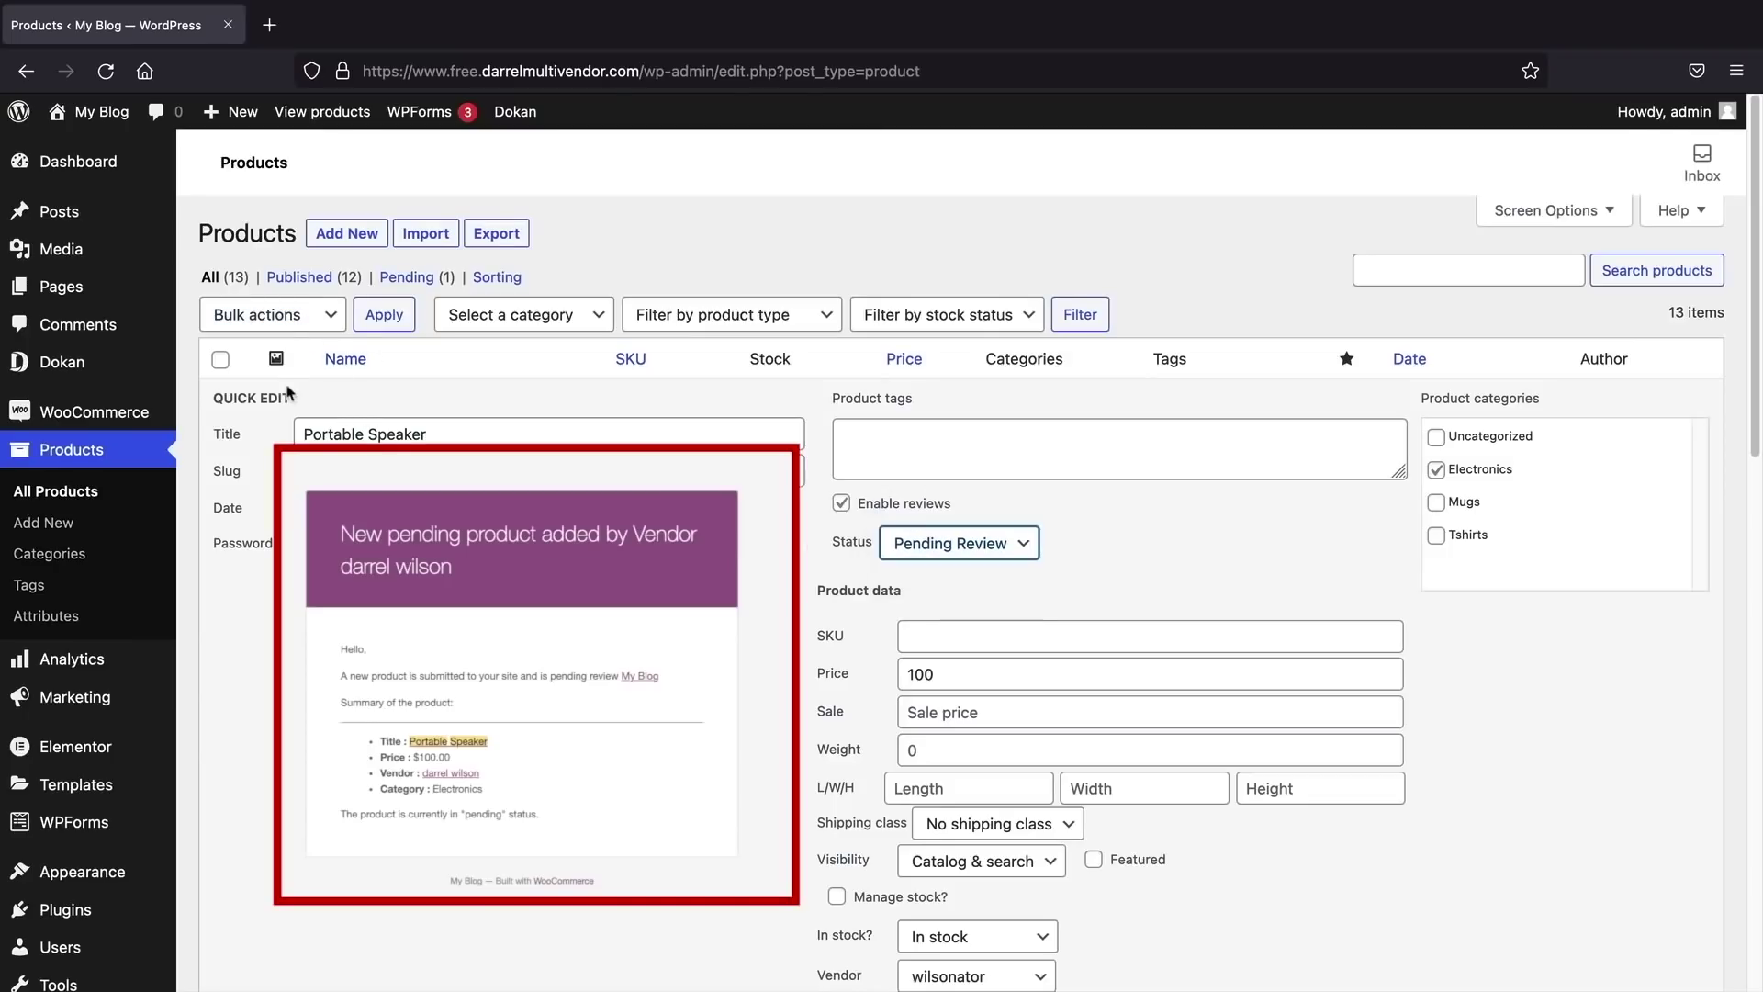
click(78, 491)
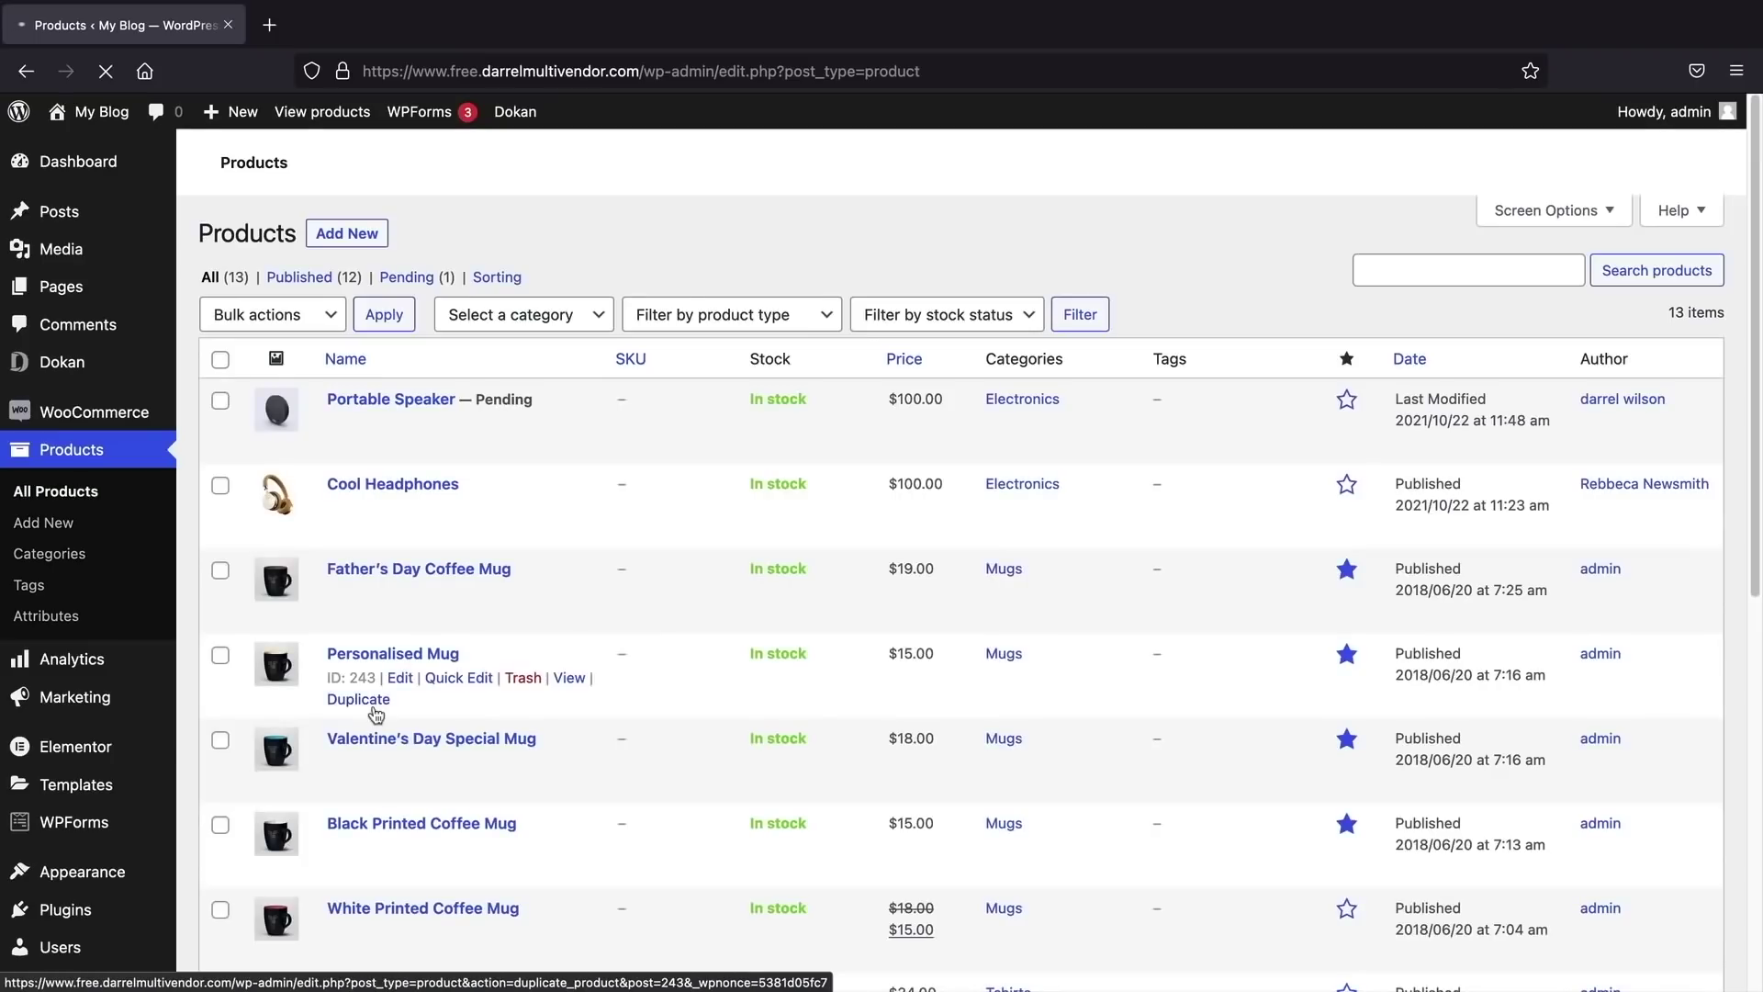
Step: Review the Portable Speaker's short description in the full editor and publish it
click(387, 400)
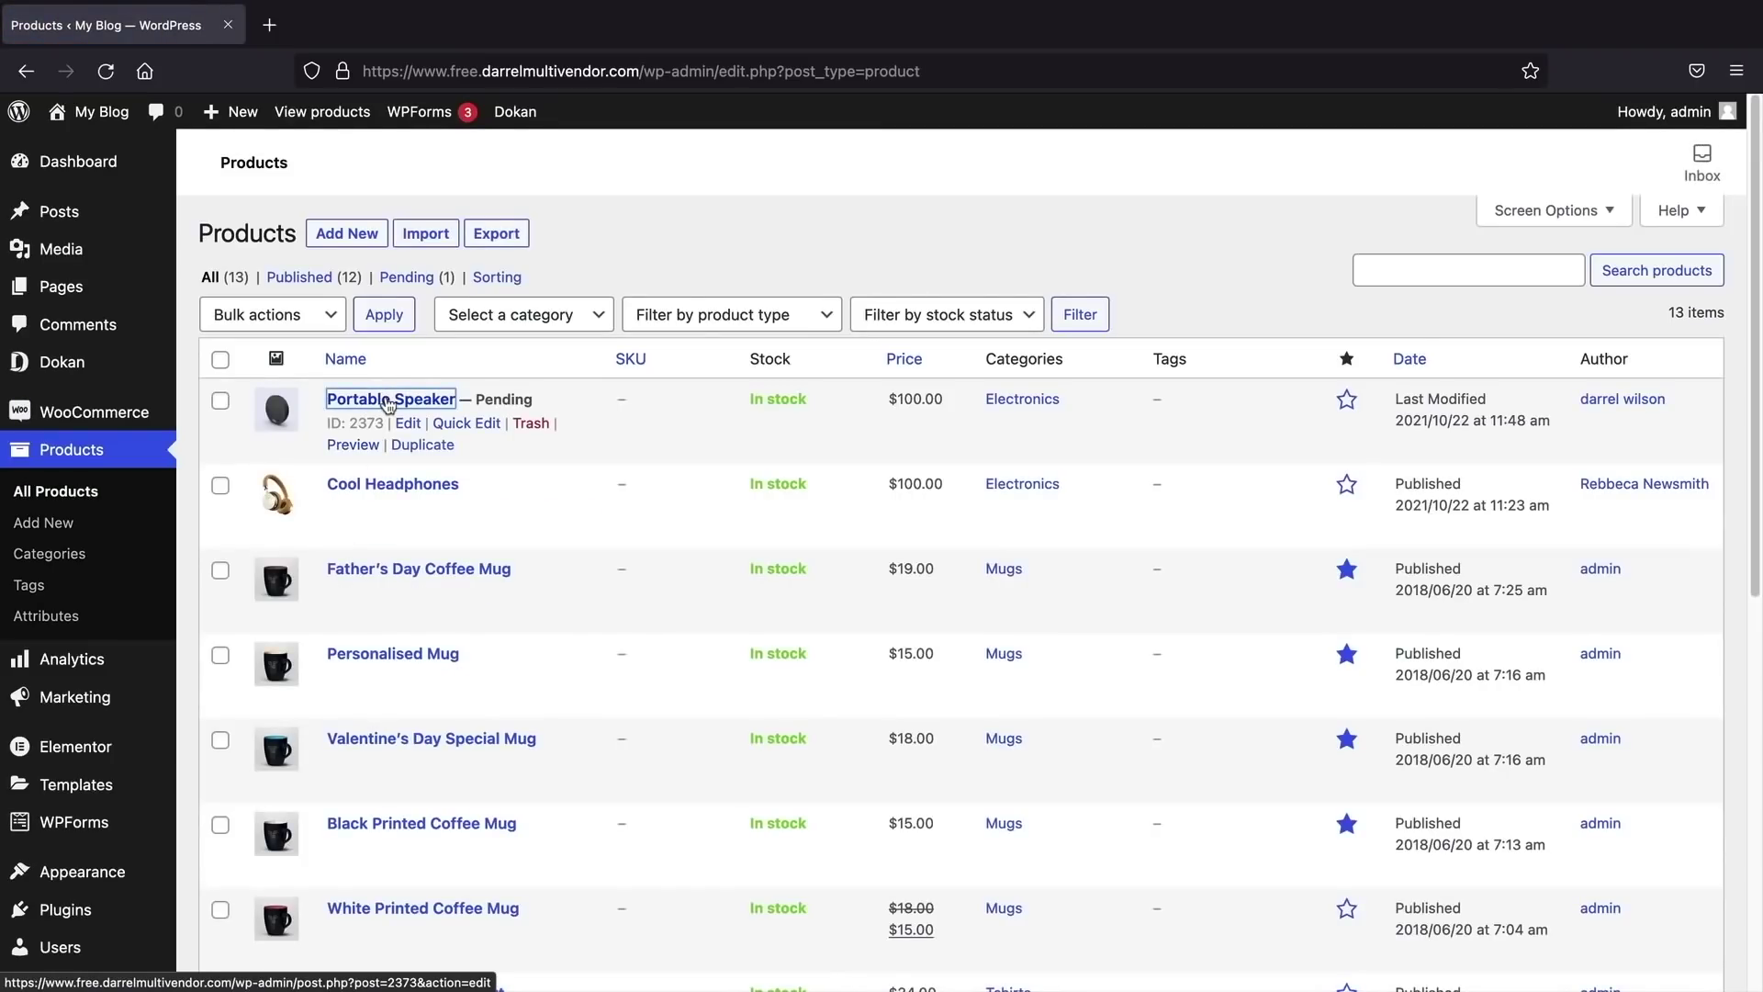
click(387, 400)
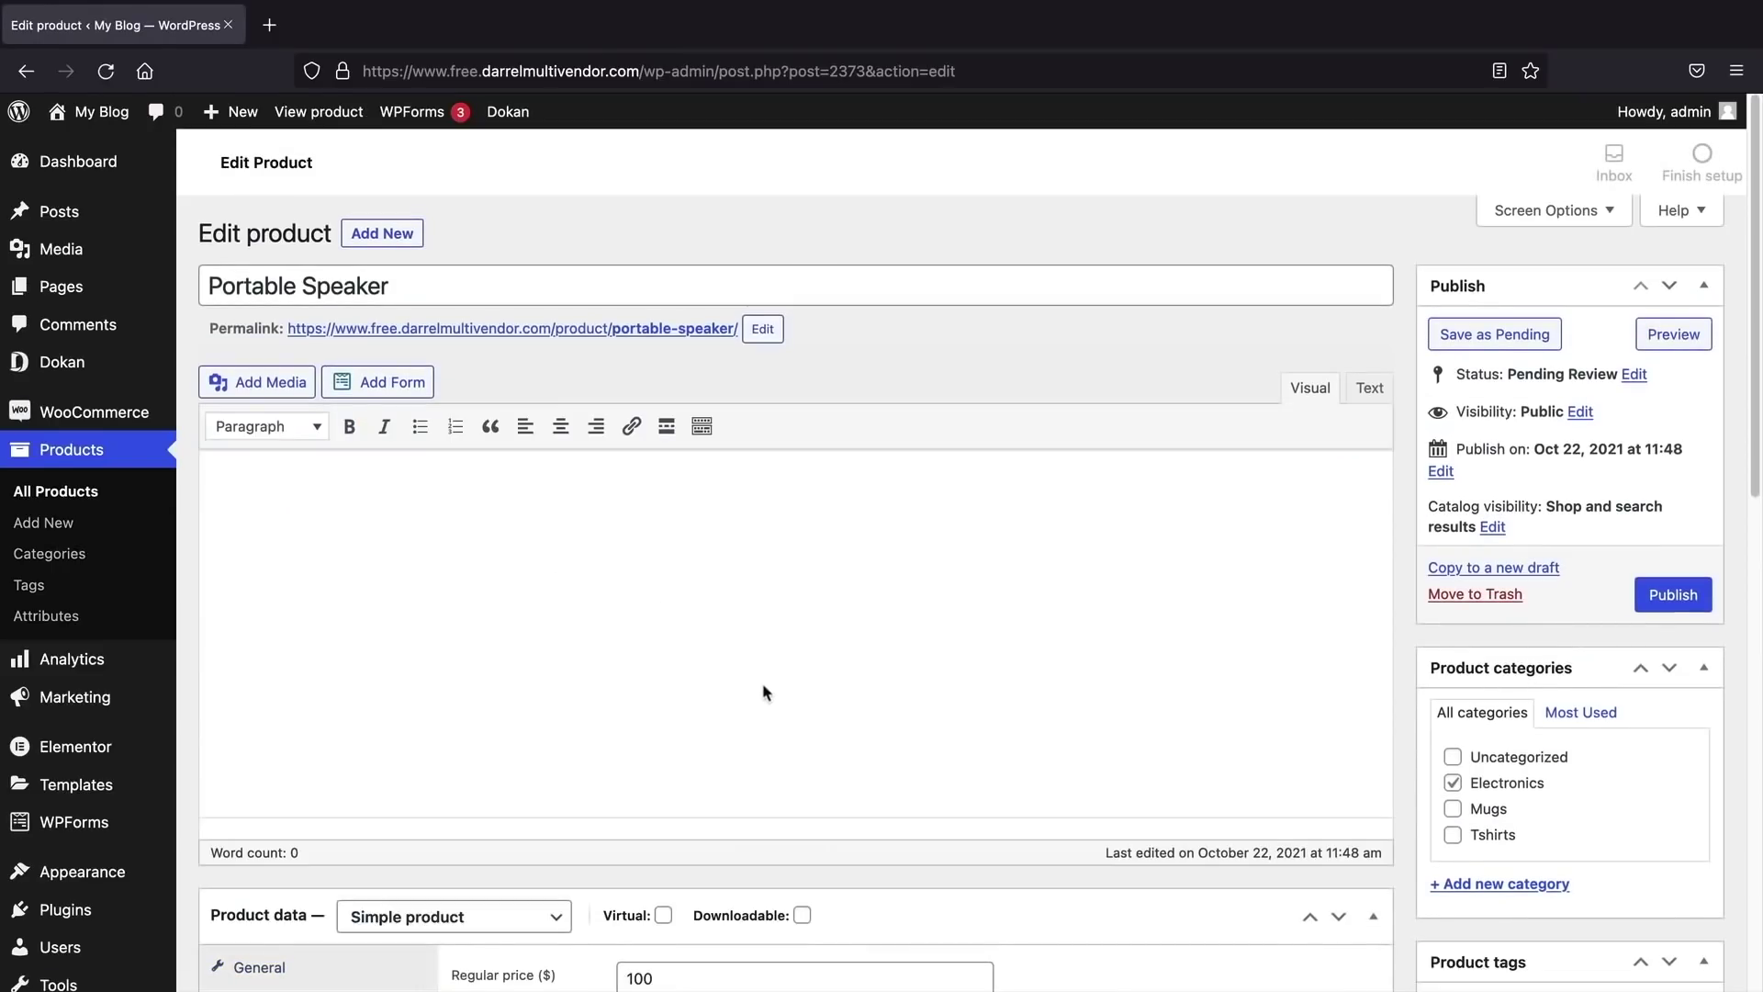
scroll(779, 689, down, 10)
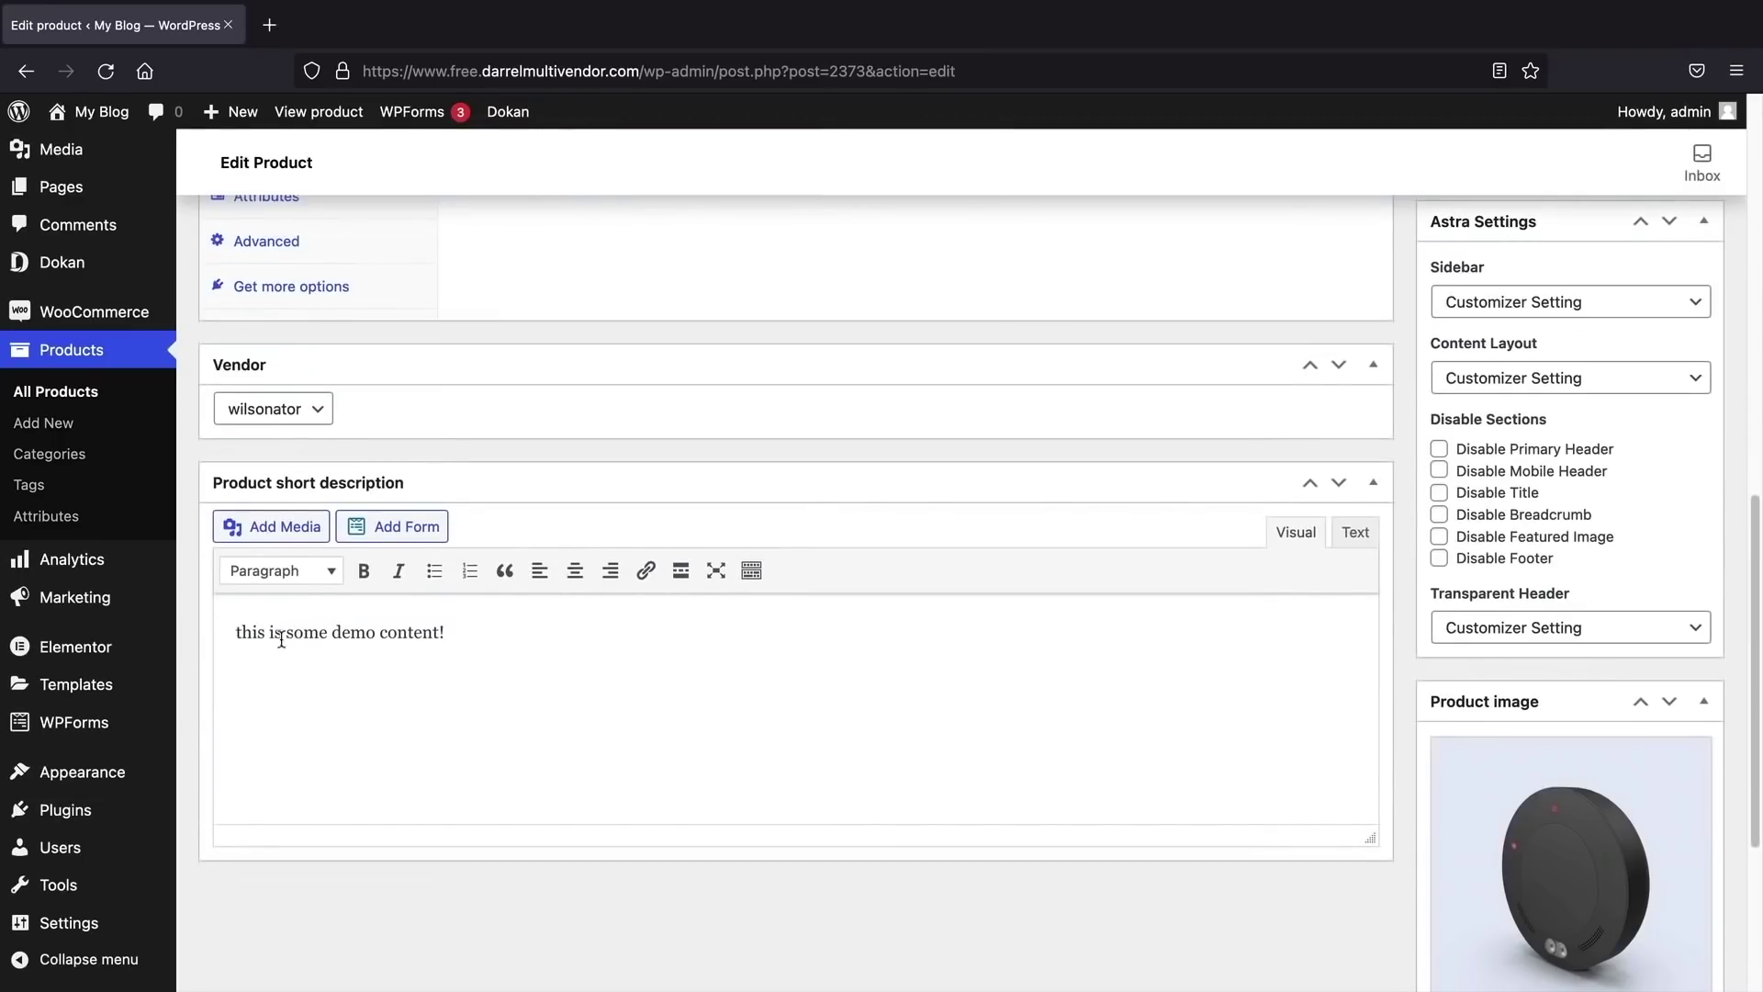
drag(541, 652, 238, 632)
click(477, 650)
scroll(1441, 793, up, 4)
scroll(1441, 794, up, 6)
click(1665, 594)
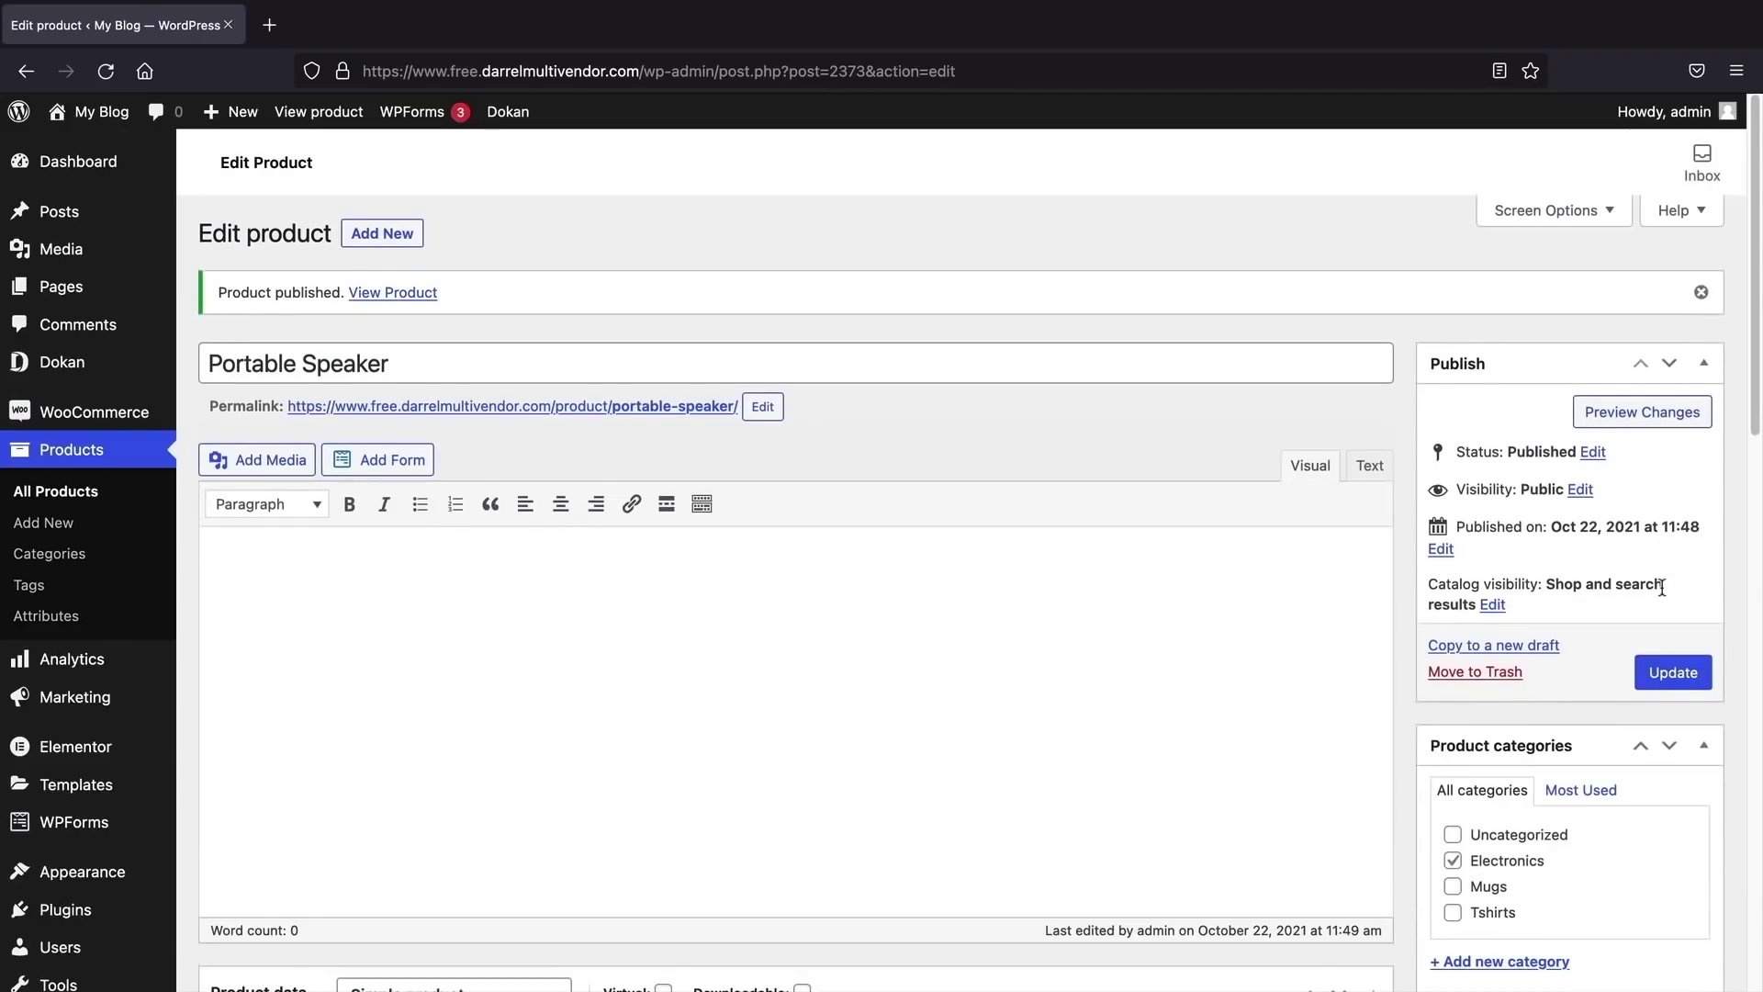
Step: Visit the live site's ALL PRODUCTS listing and open the Portable Speaker product page
mouse_move(91, 114)
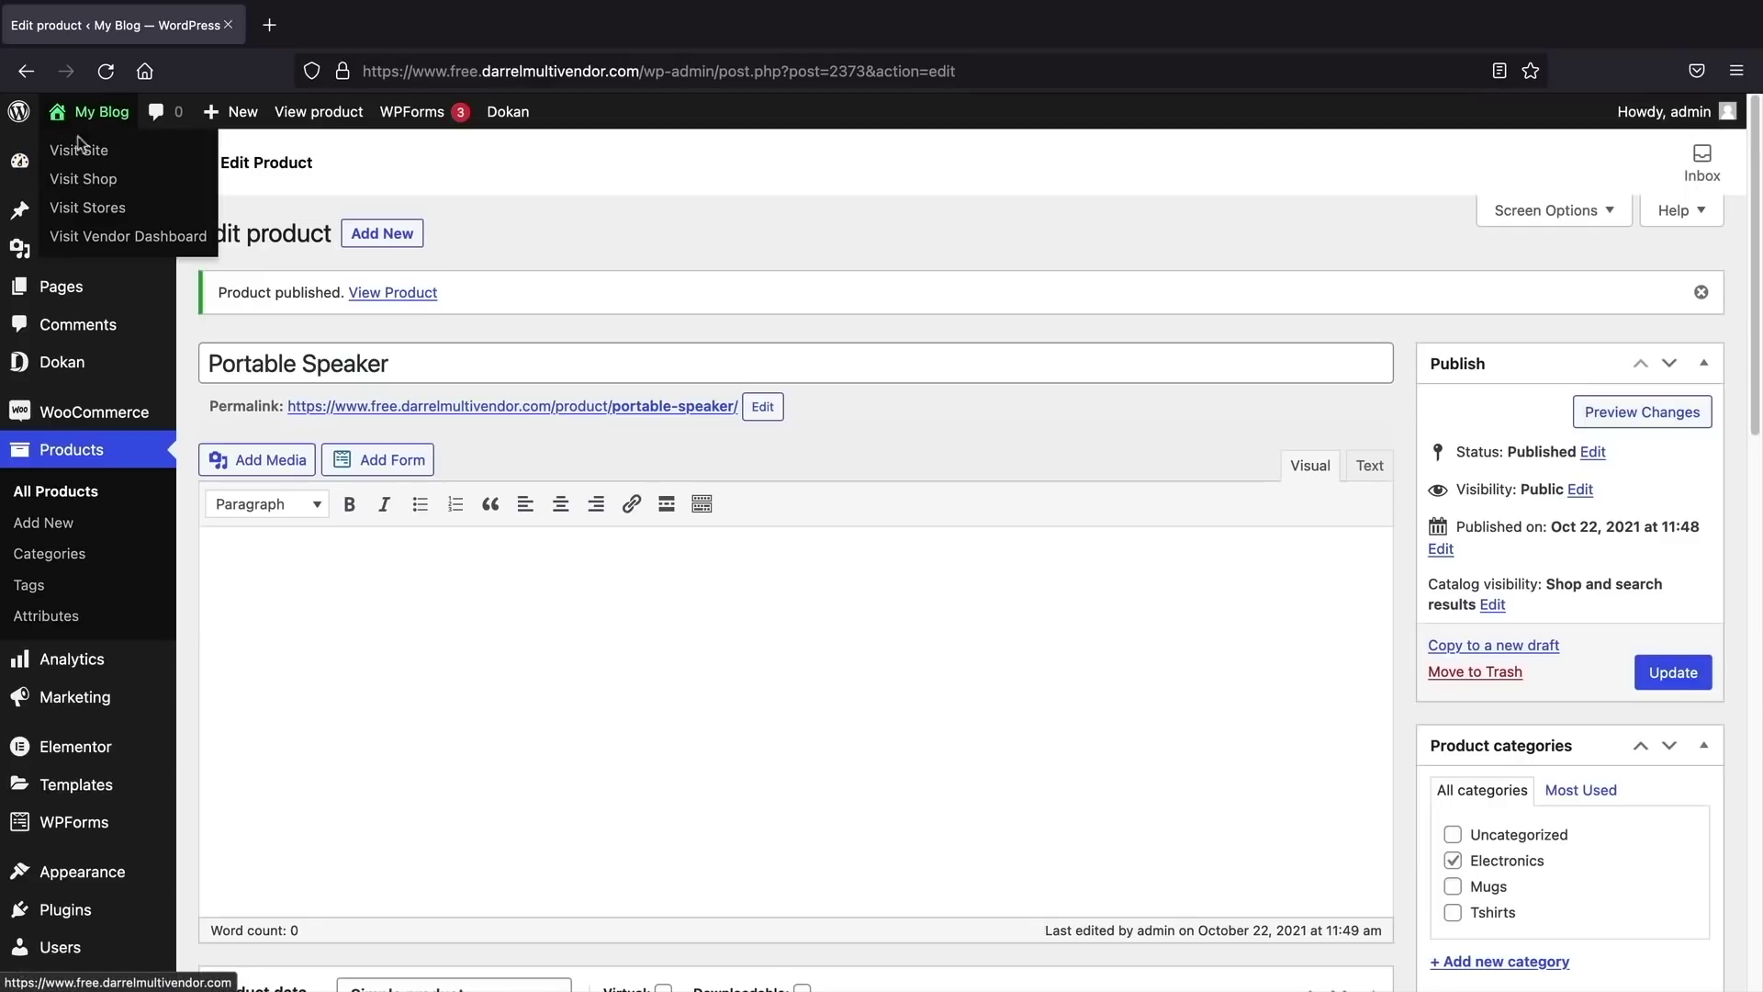
click(79, 152)
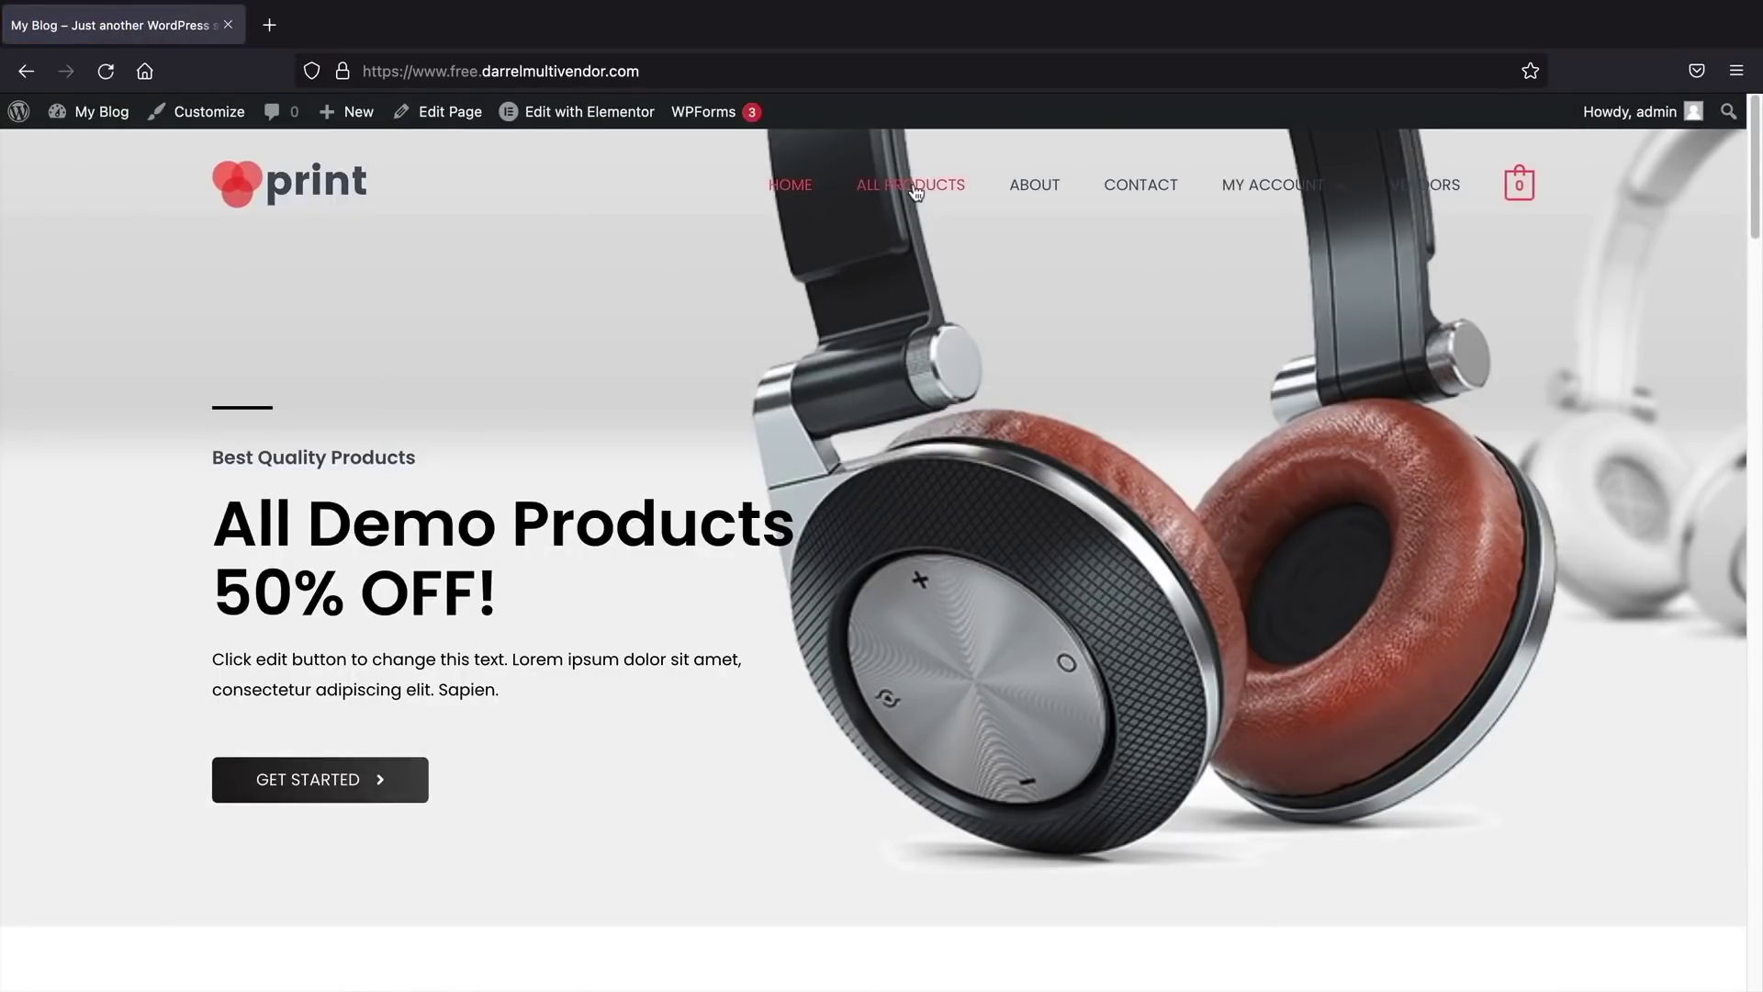
click(915, 188)
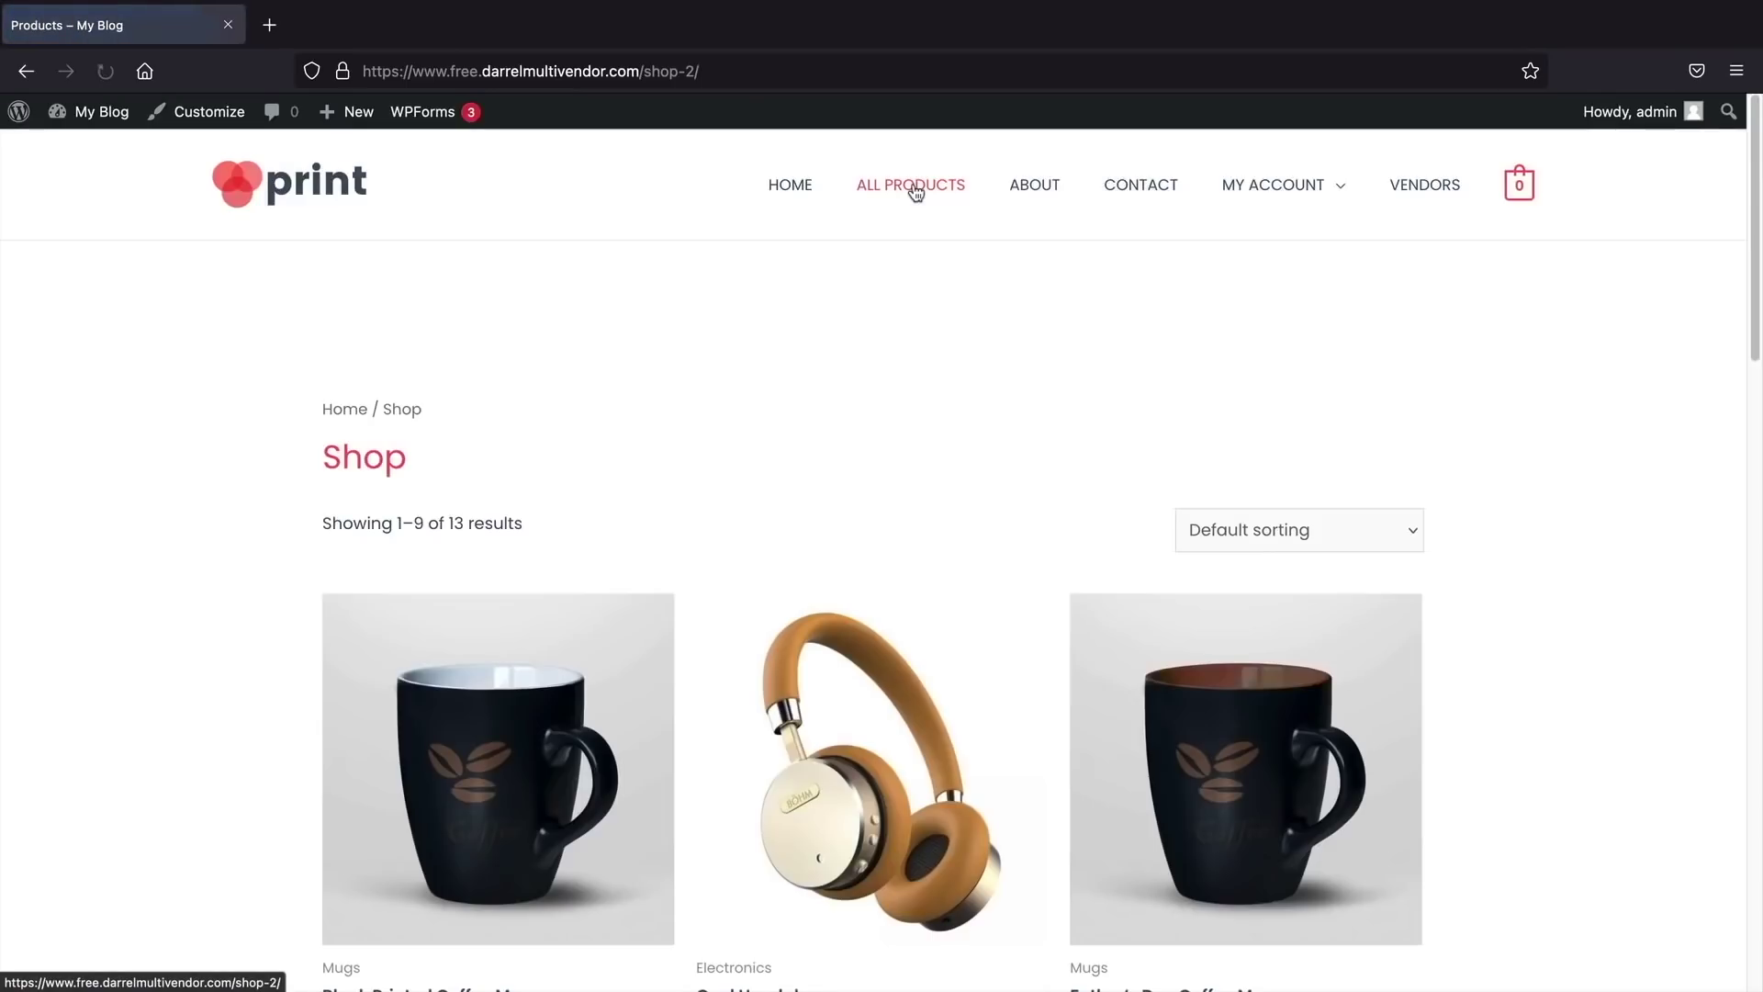
scroll(757, 540, down, 3)
scroll(758, 542, down, 6)
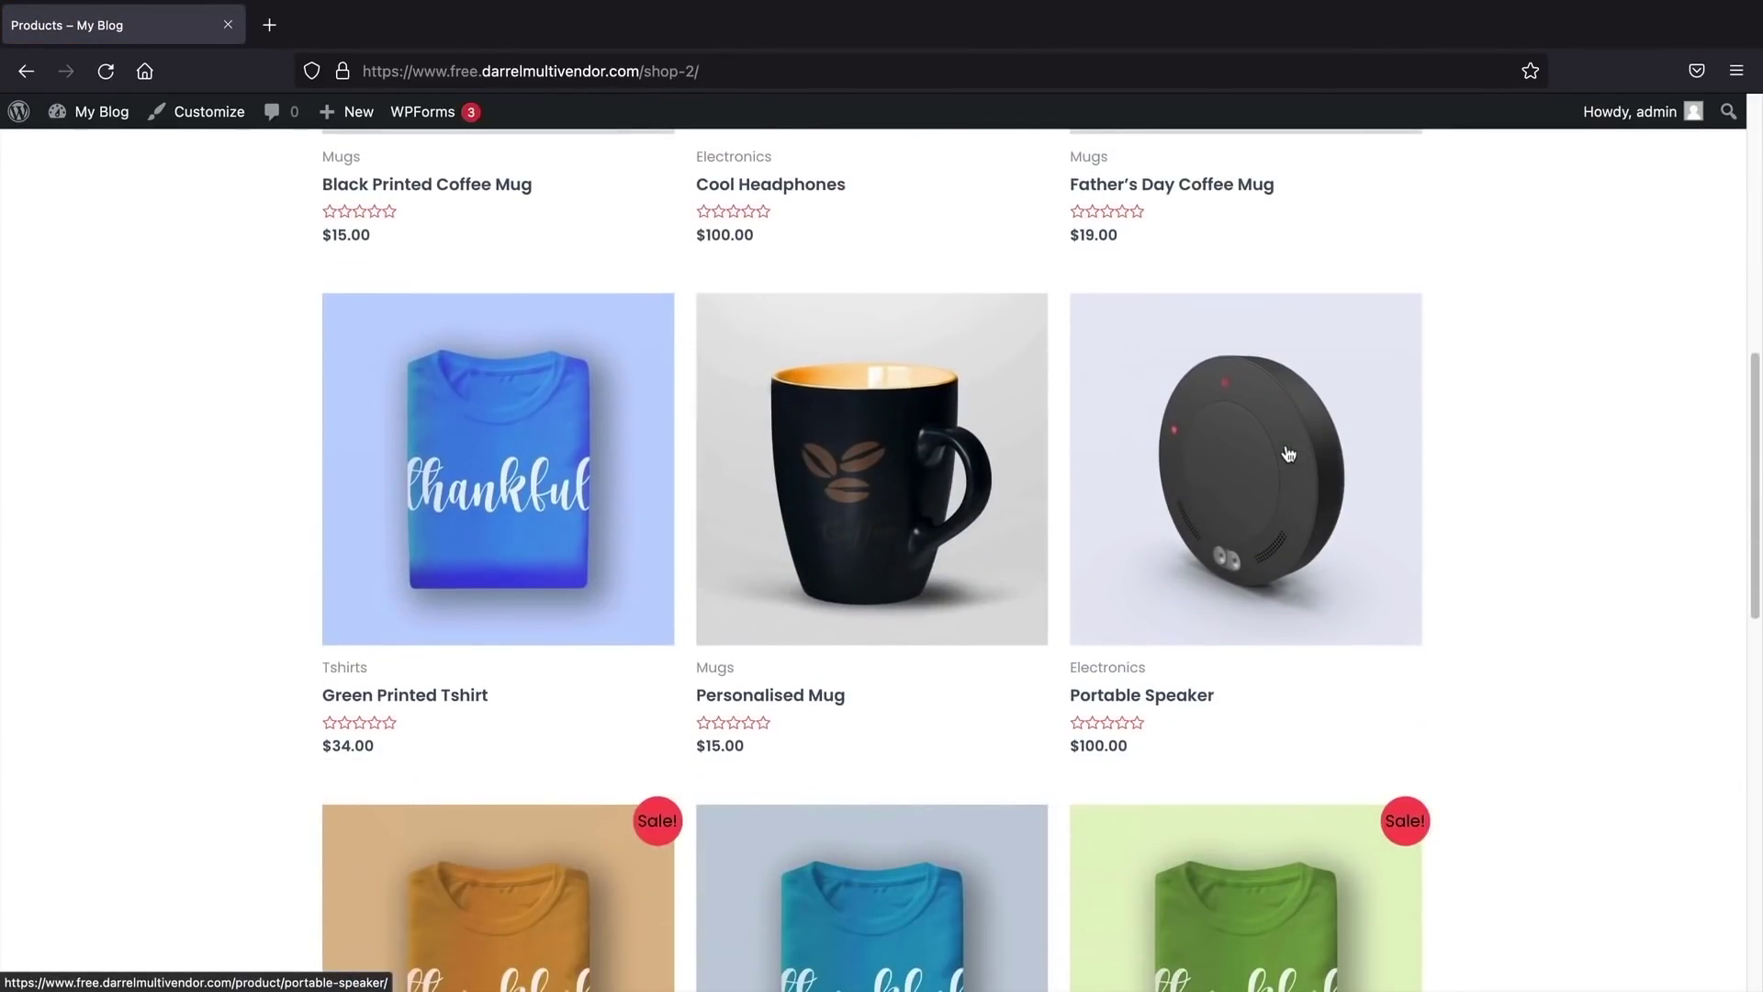
click(1288, 453)
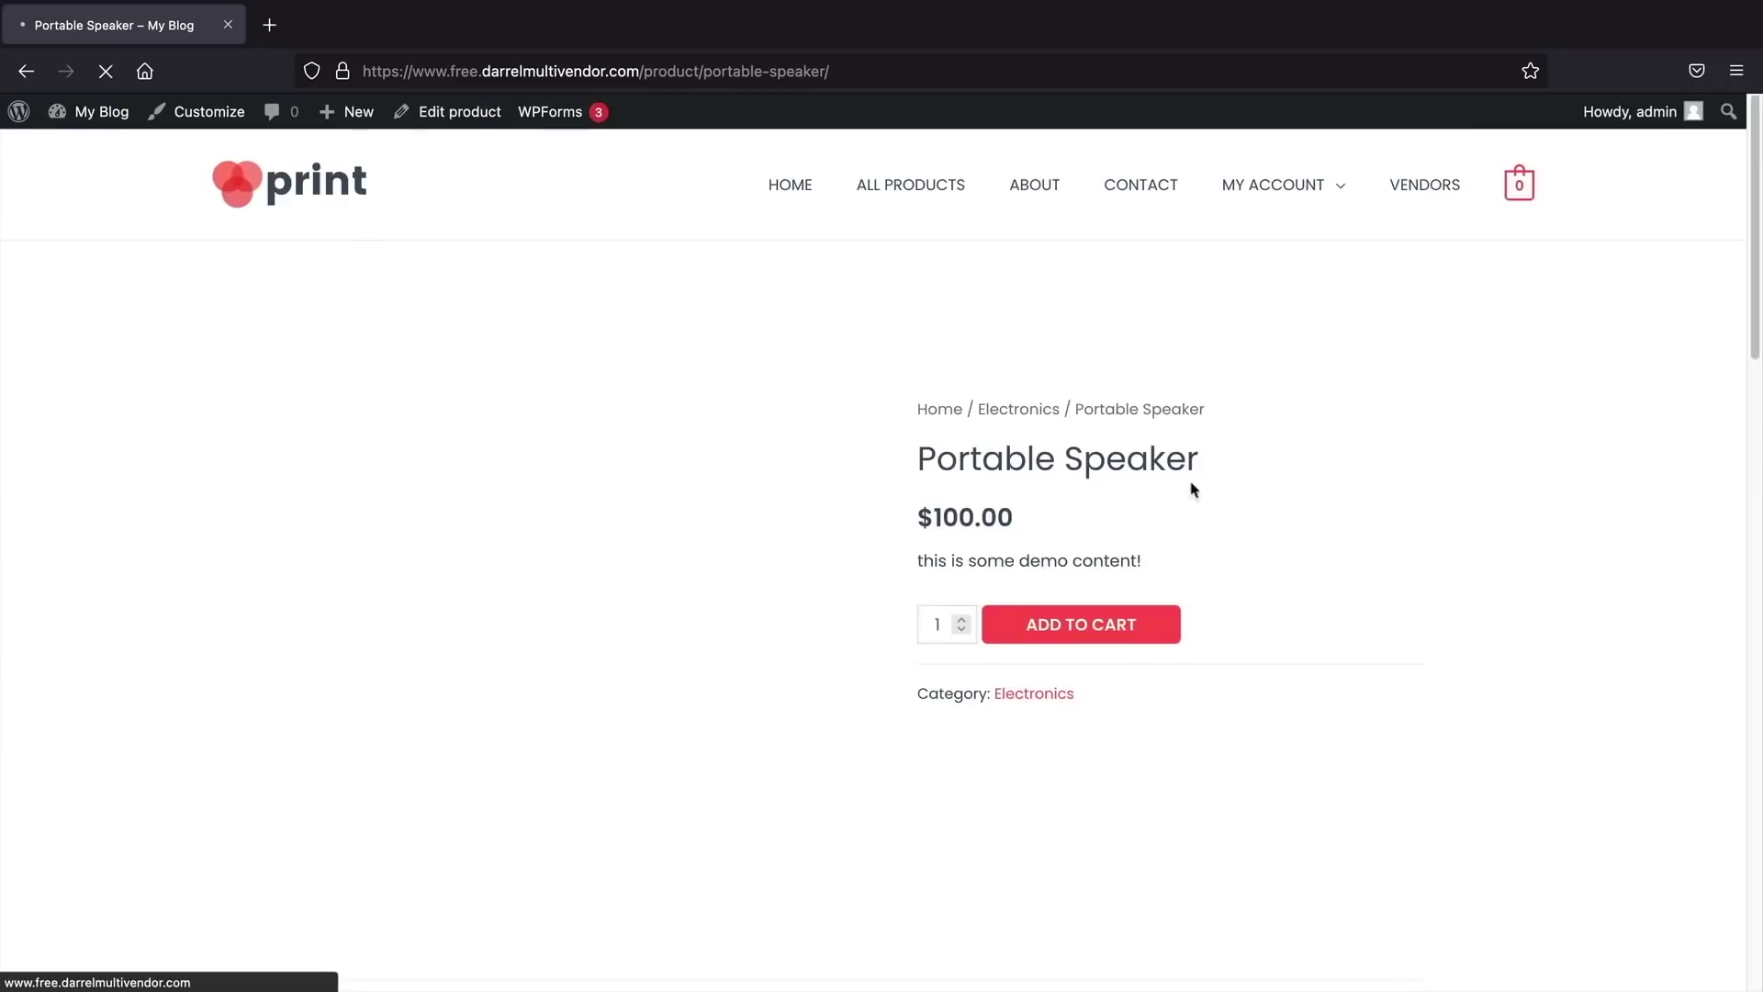
scroll(827, 591, down, 2)
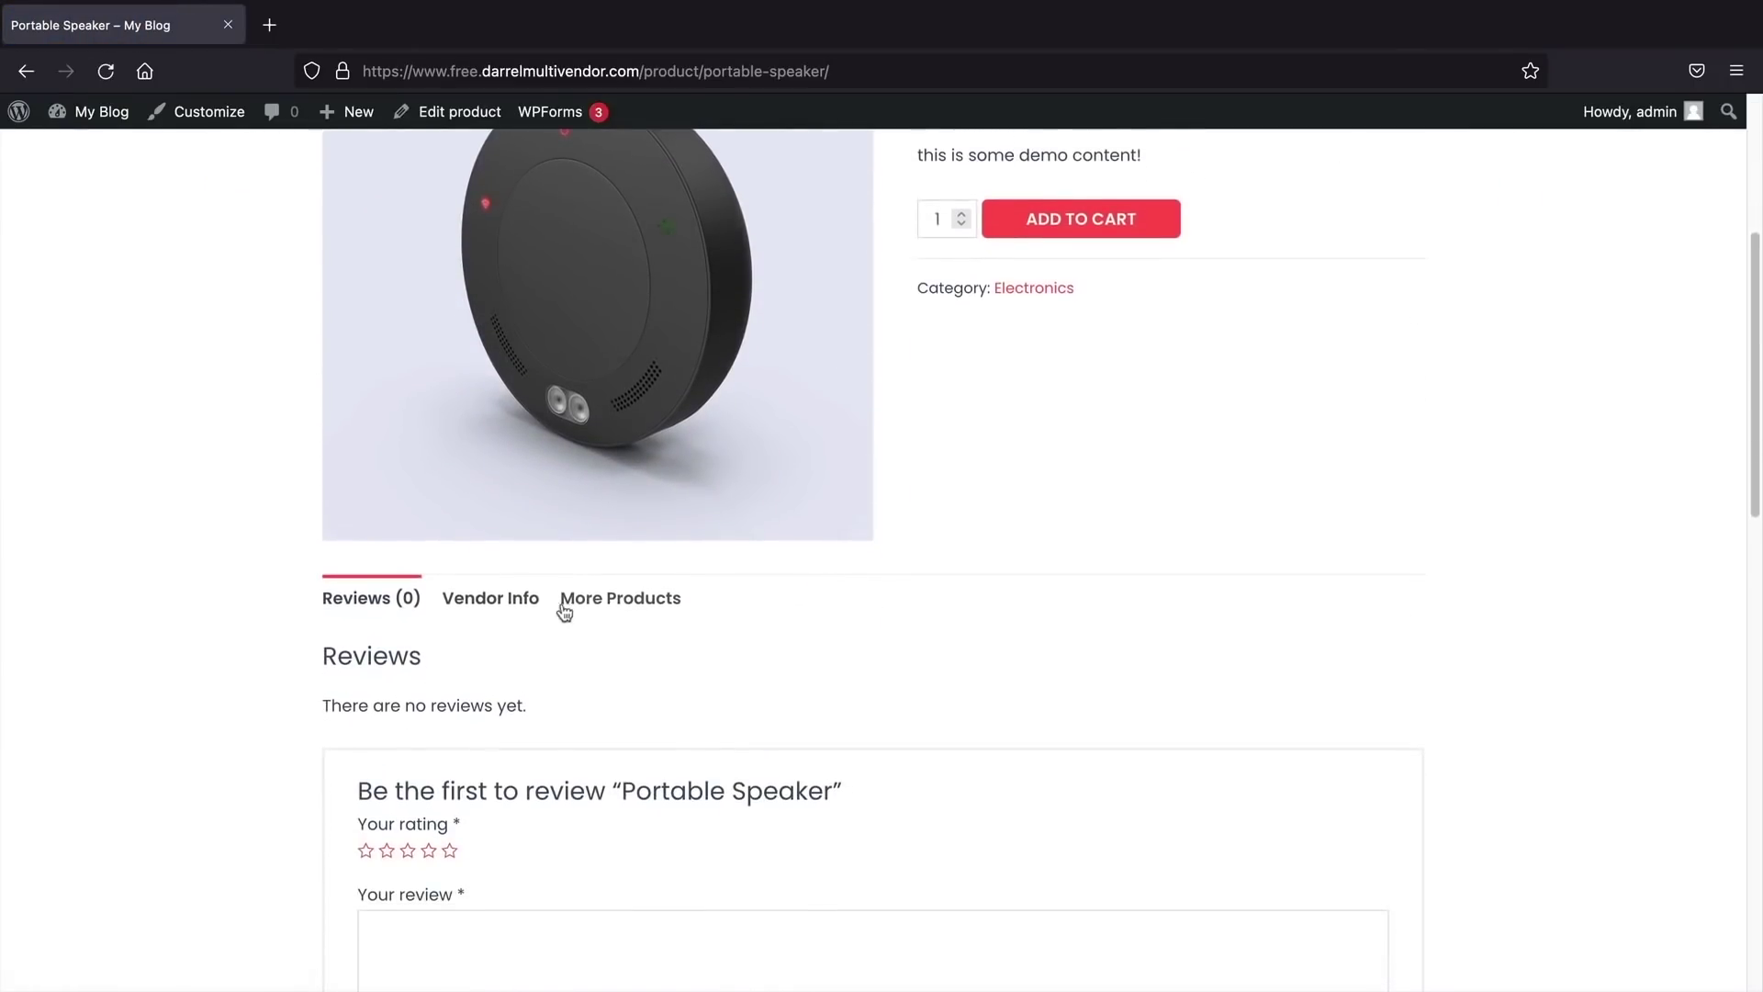
Step: Show the Portable Speaker's Vendor Info and browse the vendor's store page
click(538, 601)
scroll(539, 611, down, 2)
click(486, 546)
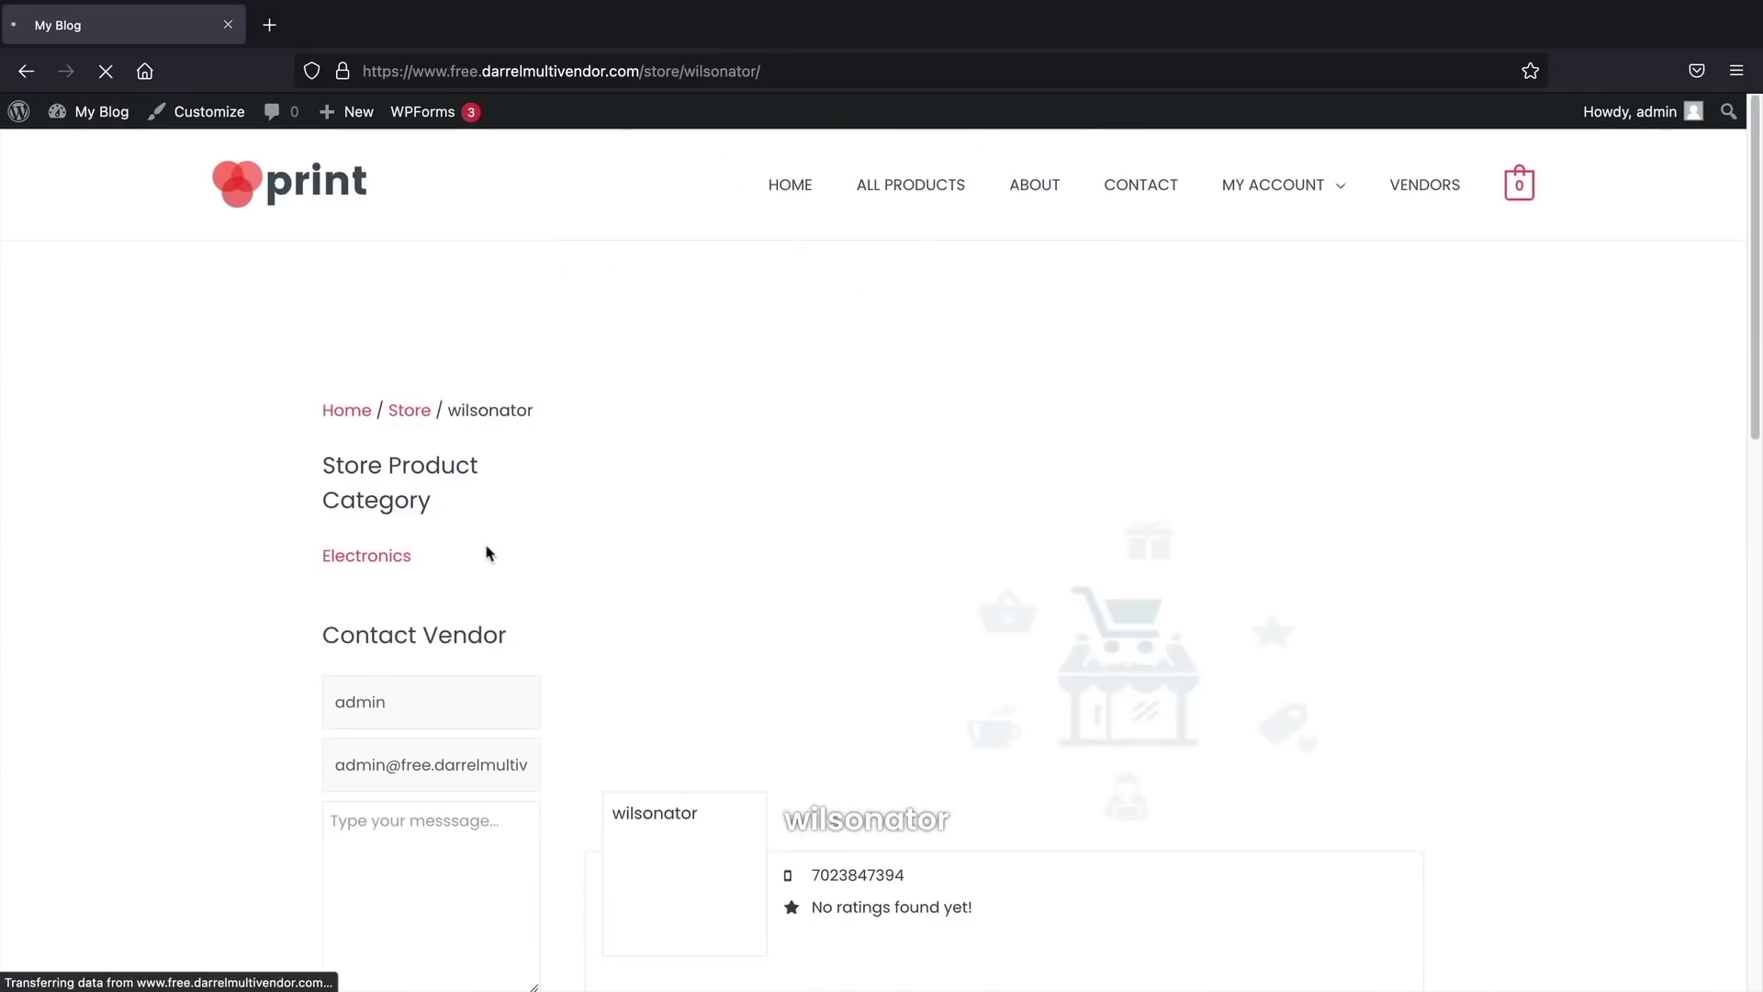
scroll(492, 551, down, 3)
scroll(707, 507, down, 4)
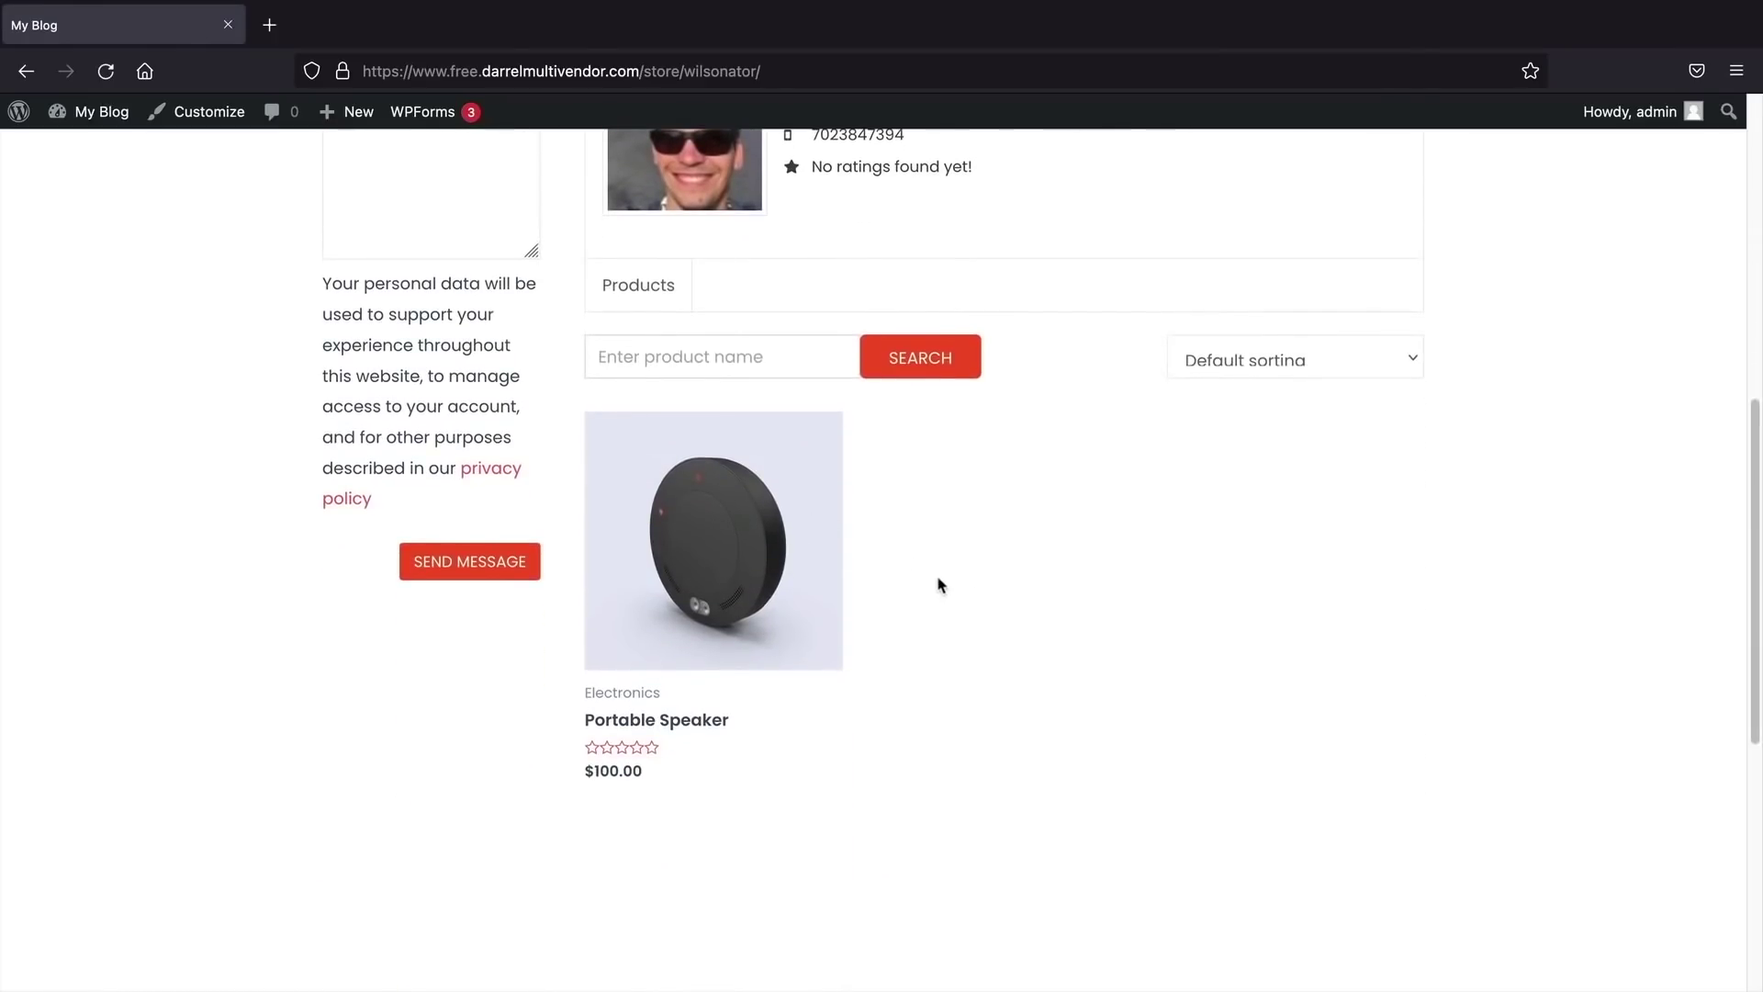
scroll(958, 594, up, 2)
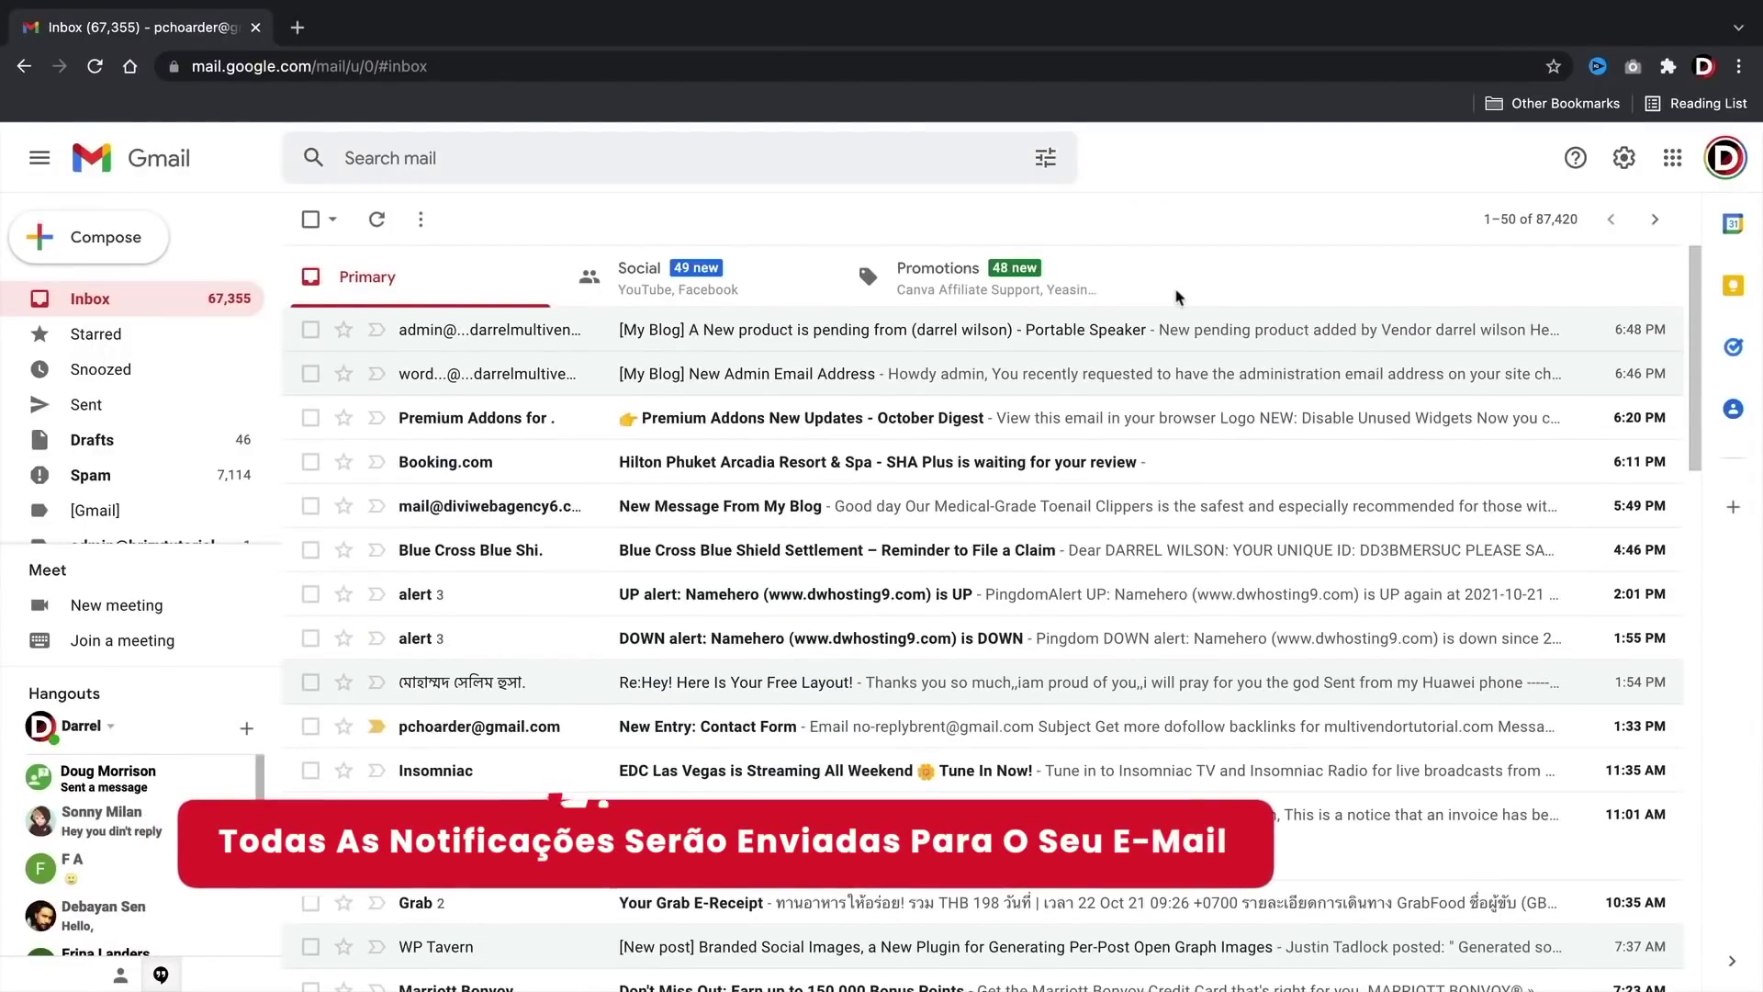
Step: Read the '[My Blog] A New product is pending' email and highlight its pending-product sentence
click(799, 338)
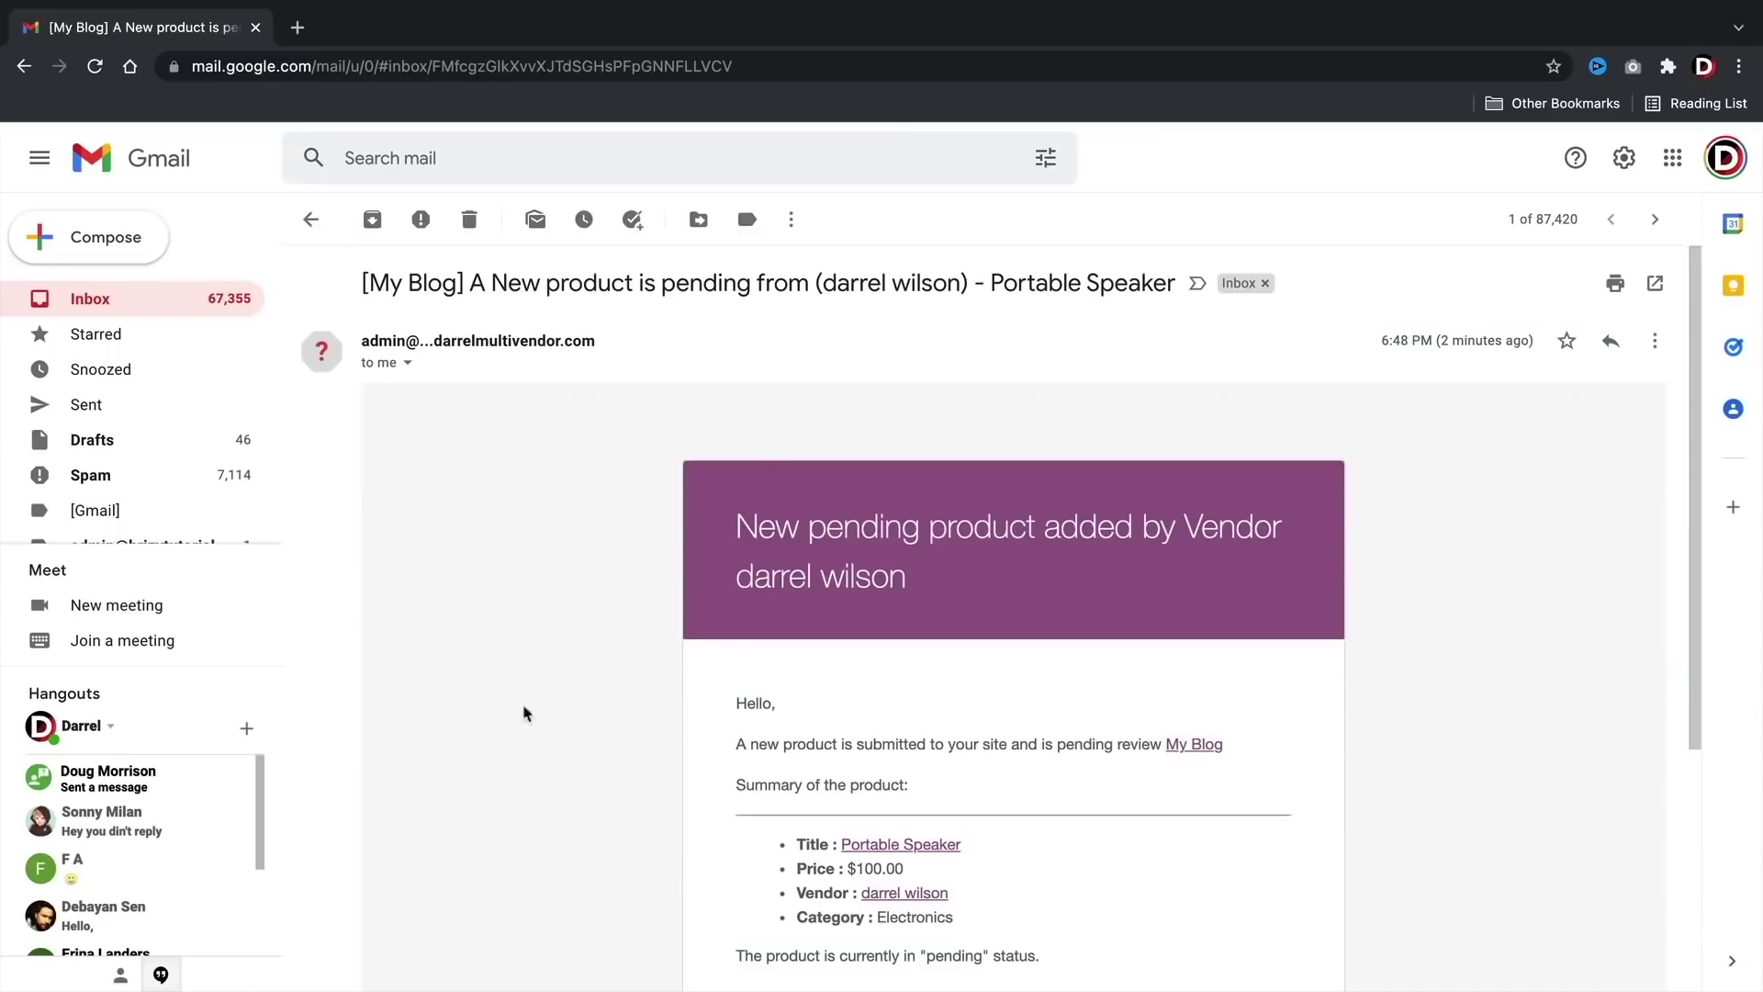
scroll(524, 714, down, 3)
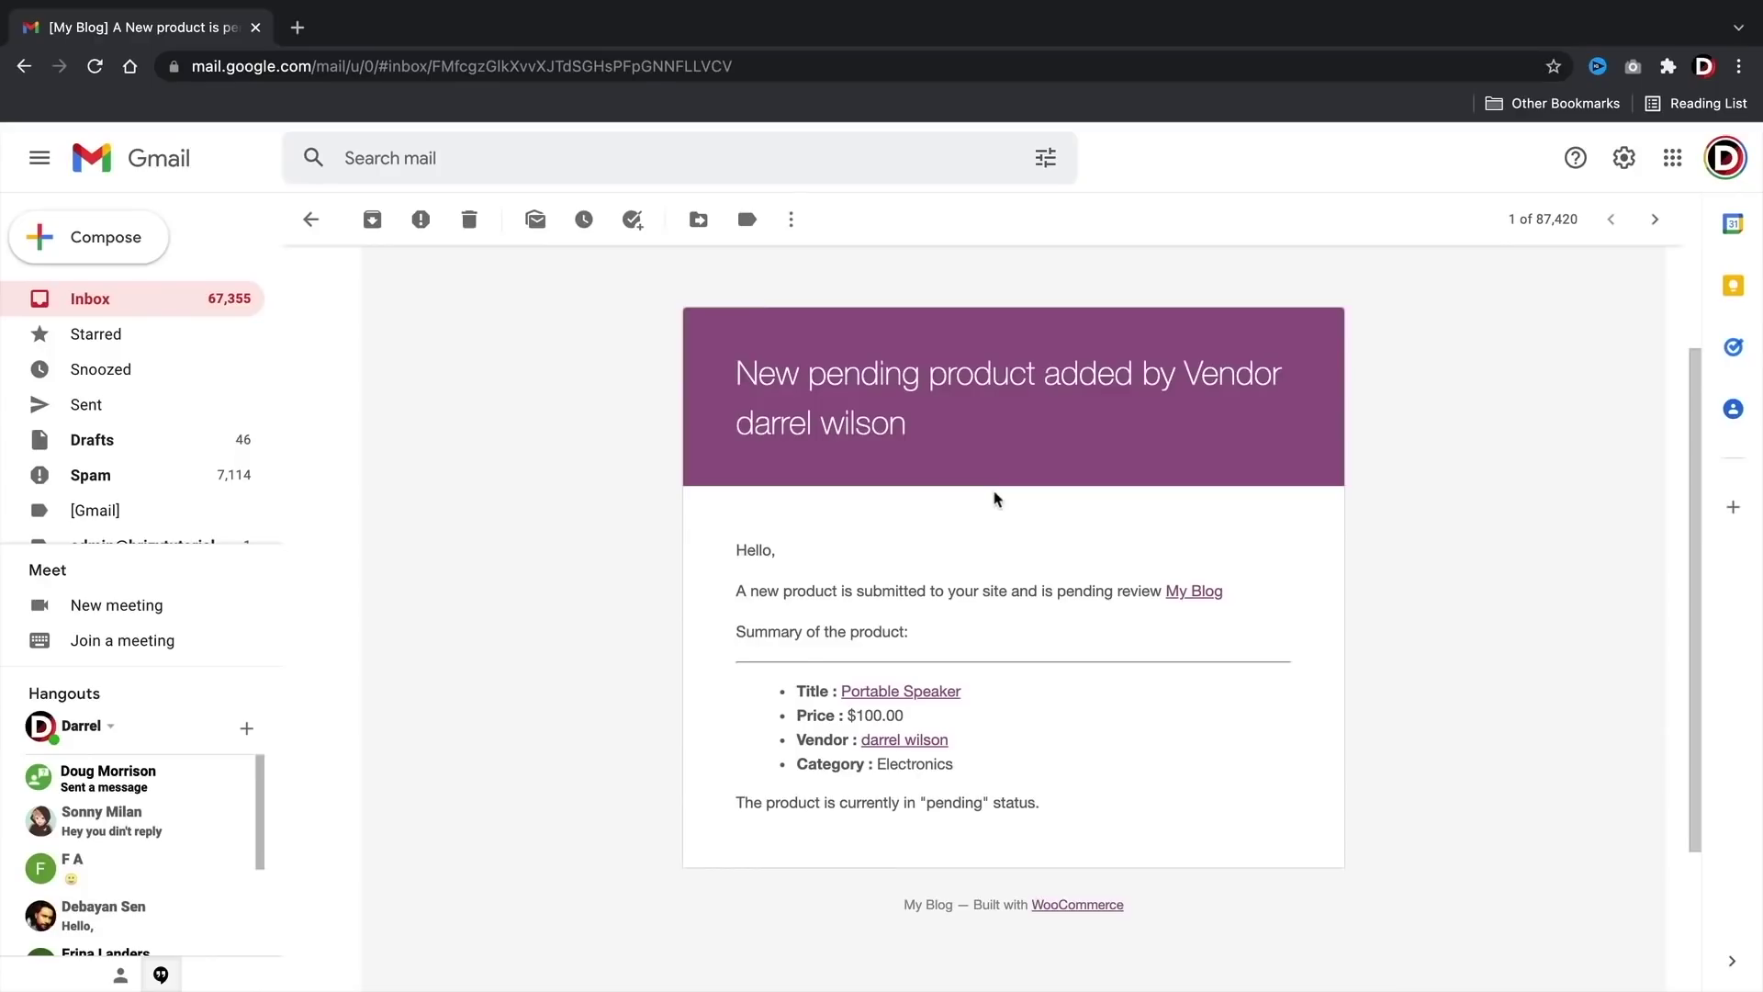
drag(1051, 802, 734, 803)
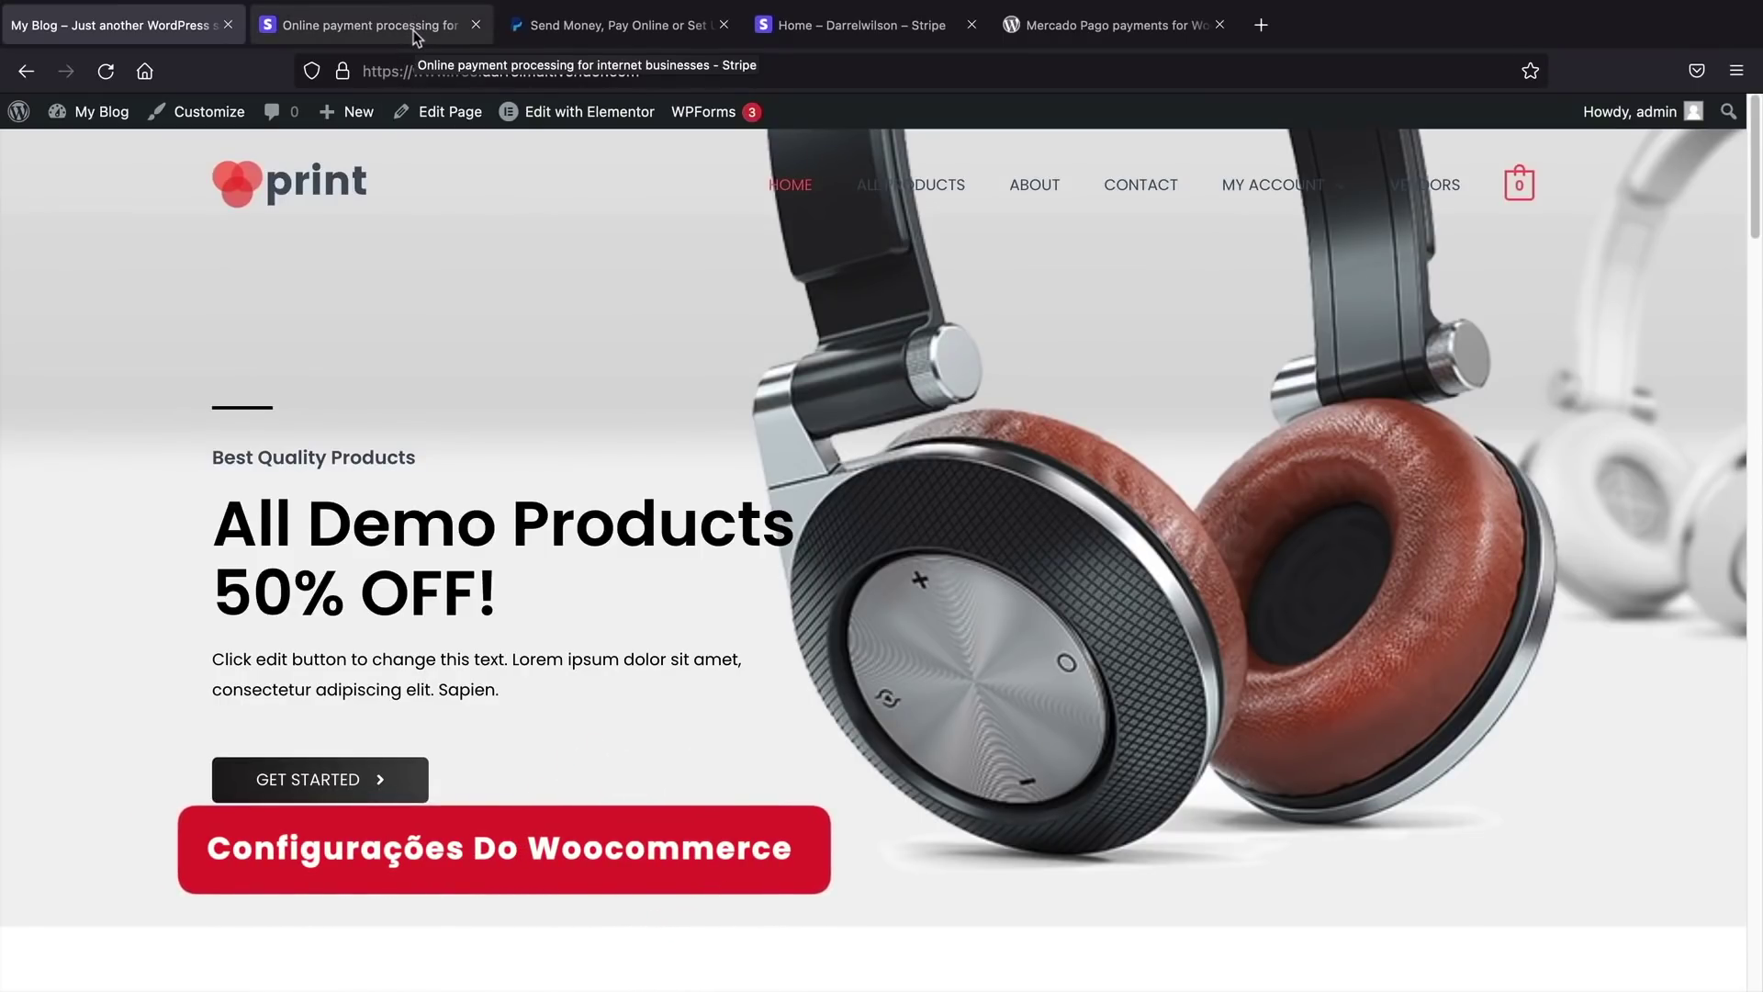
Step: Look over the Stripe, PayPal and Mercado Pago plugin tabs, then return to the My Blog tab
click(415, 28)
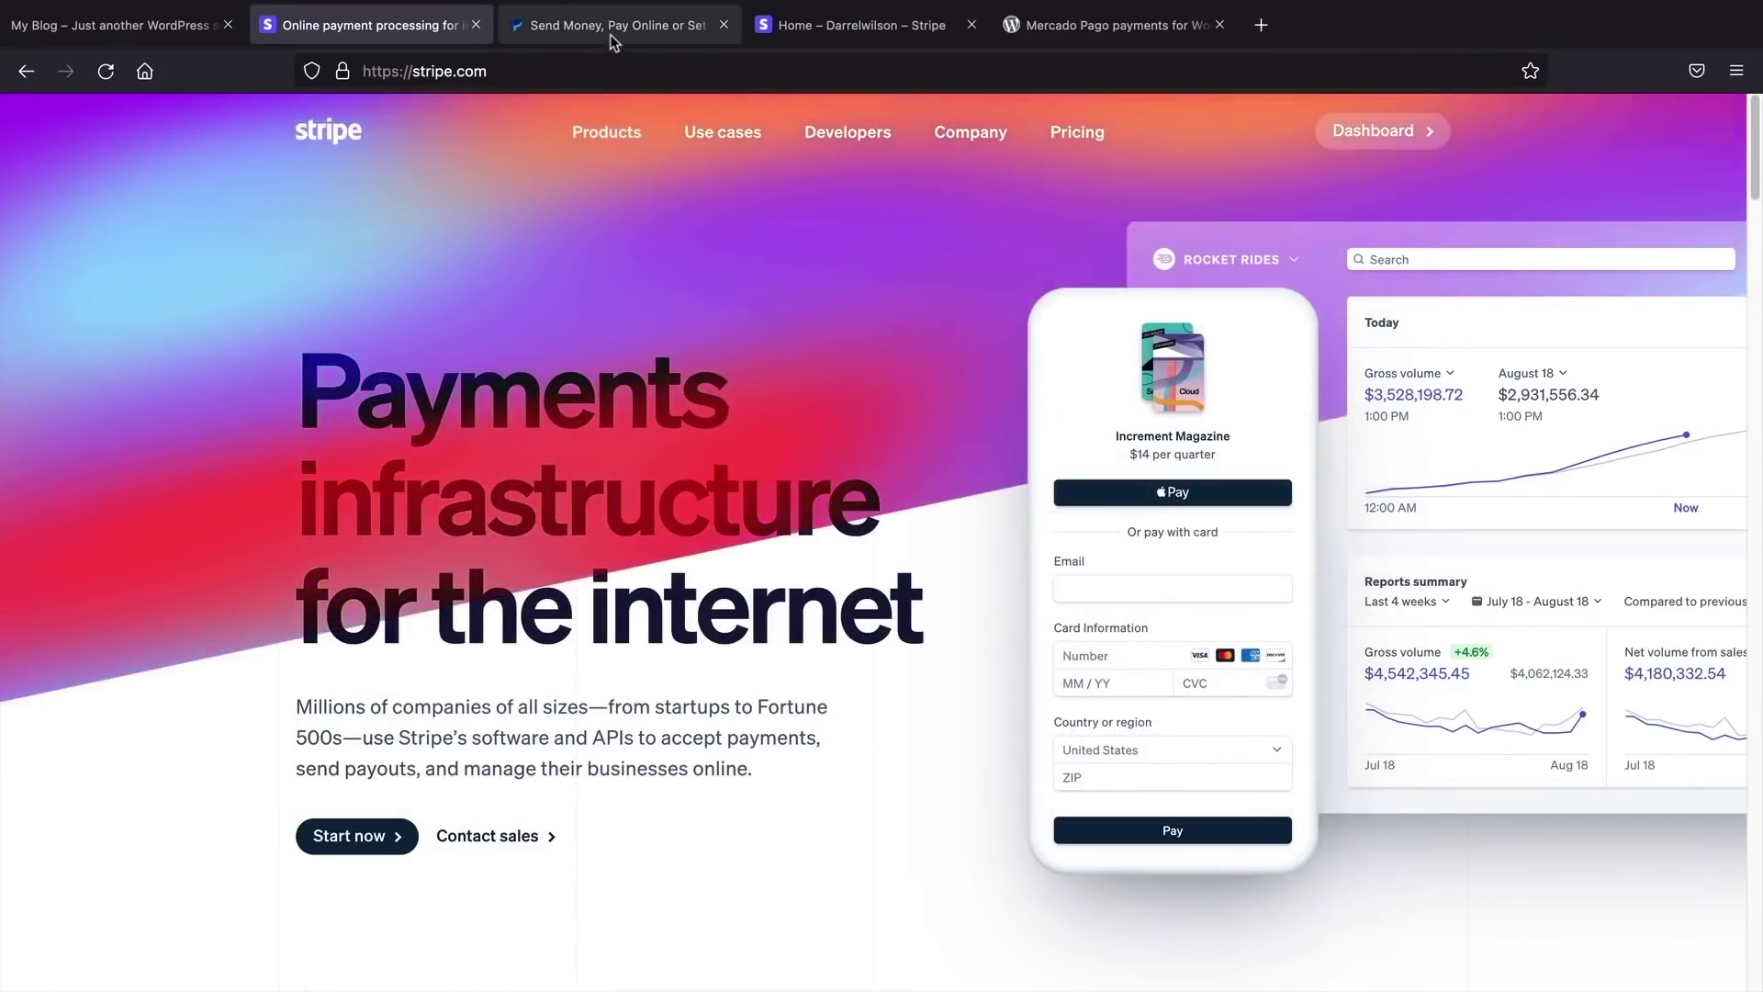
click(610, 35)
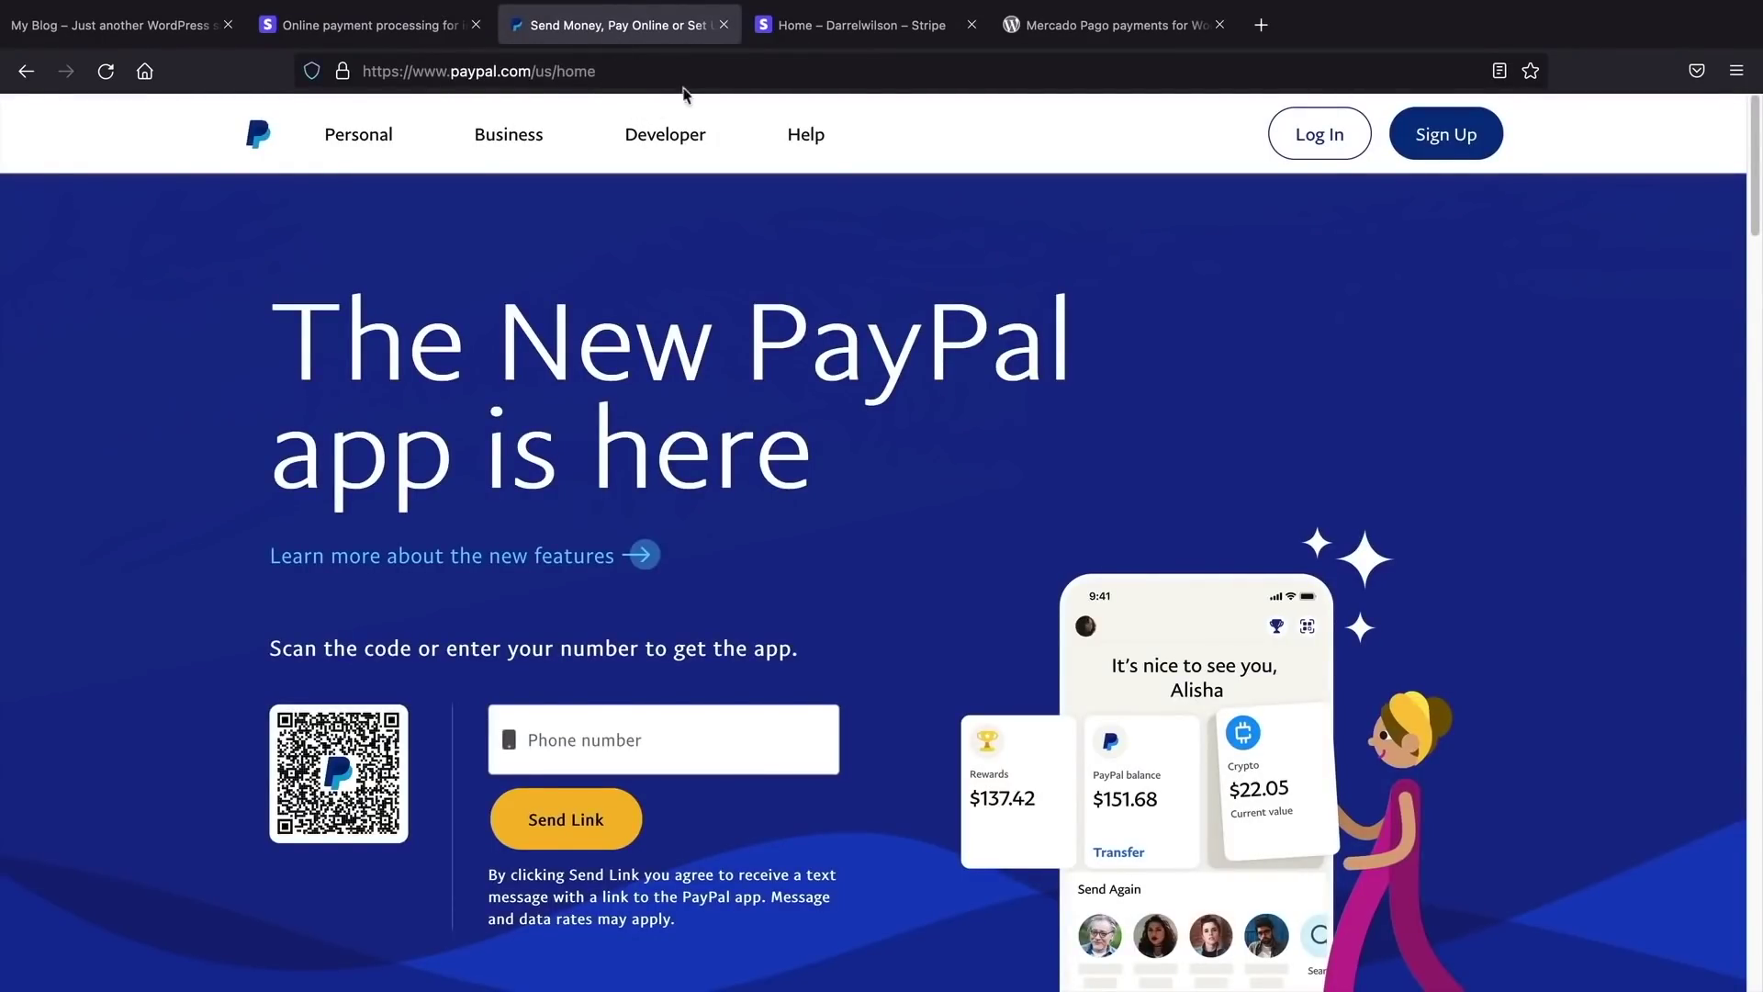
click(1061, 32)
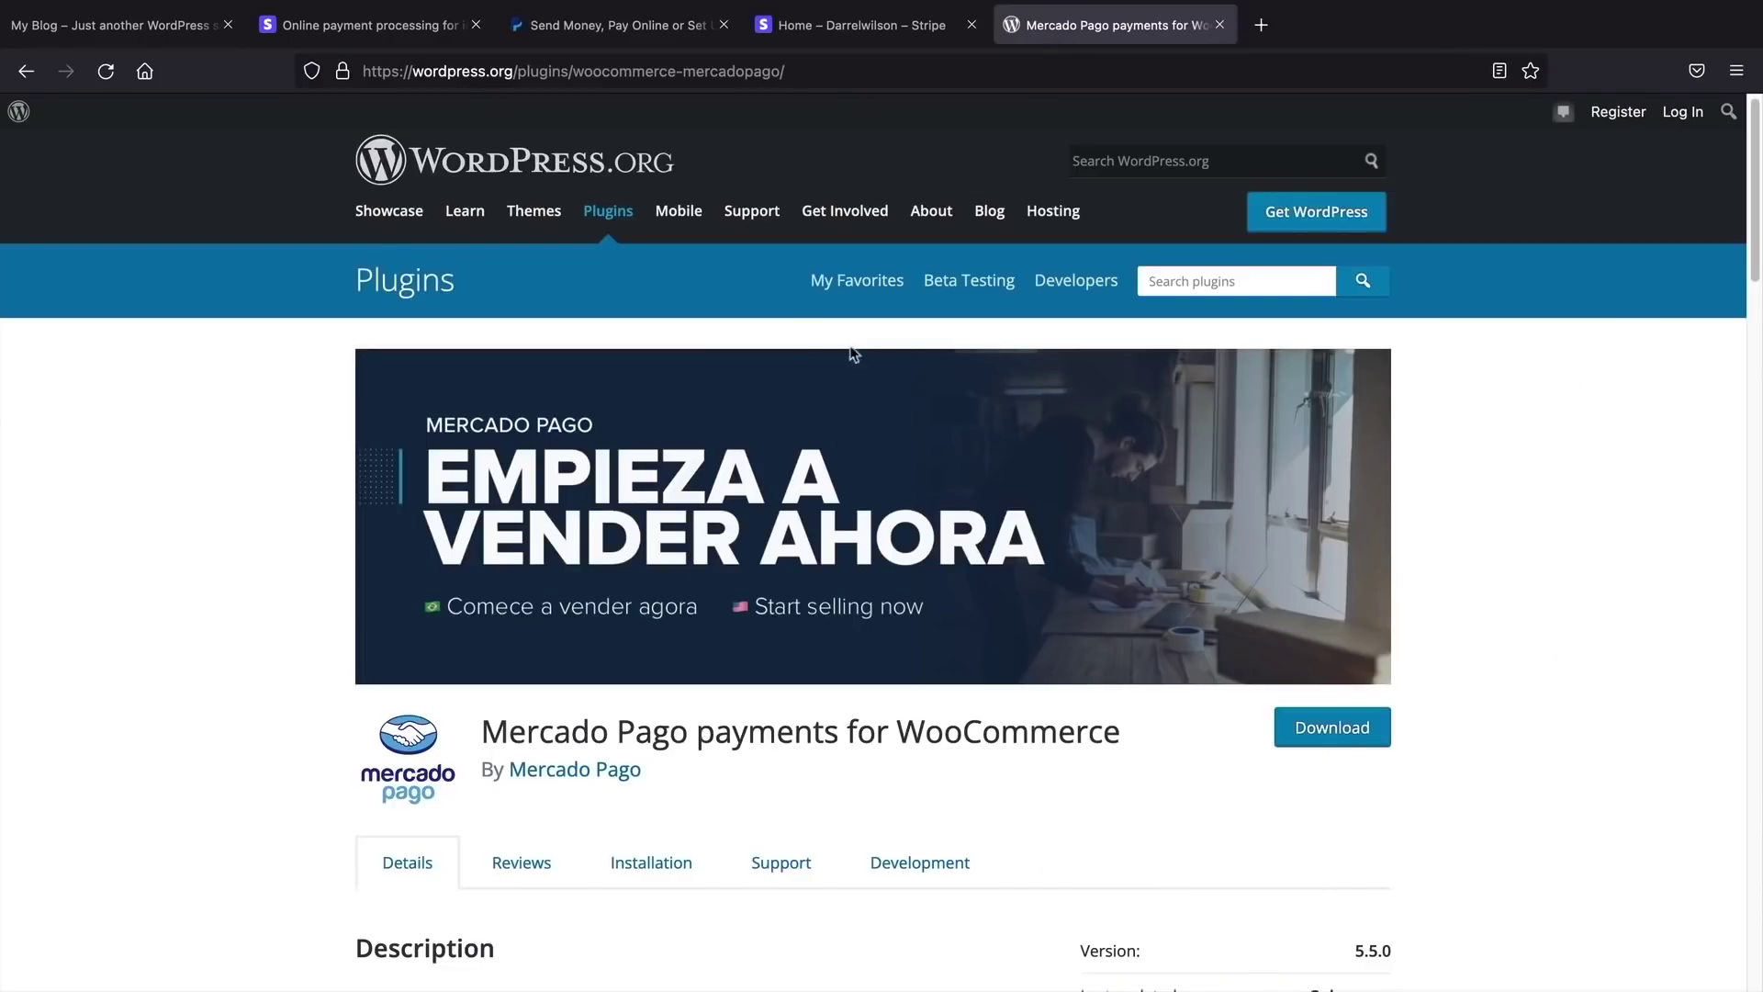
scroll(661, 710, down, 1)
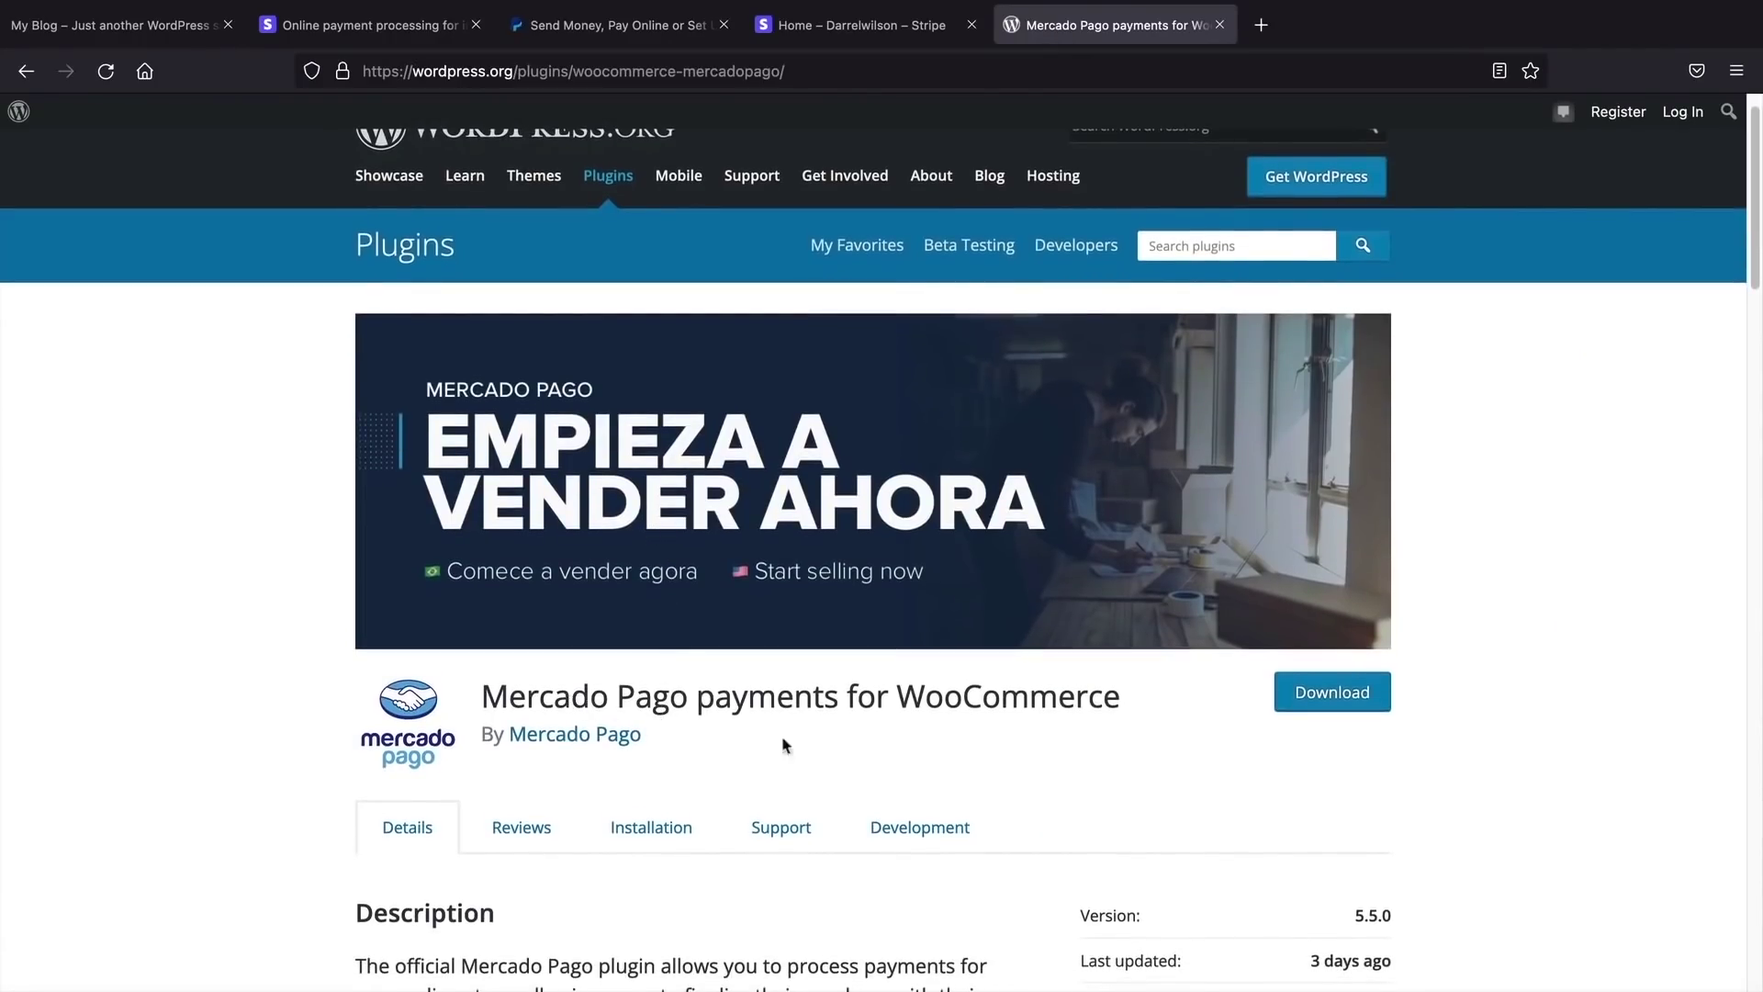
scroll(930, 739, down, 2)
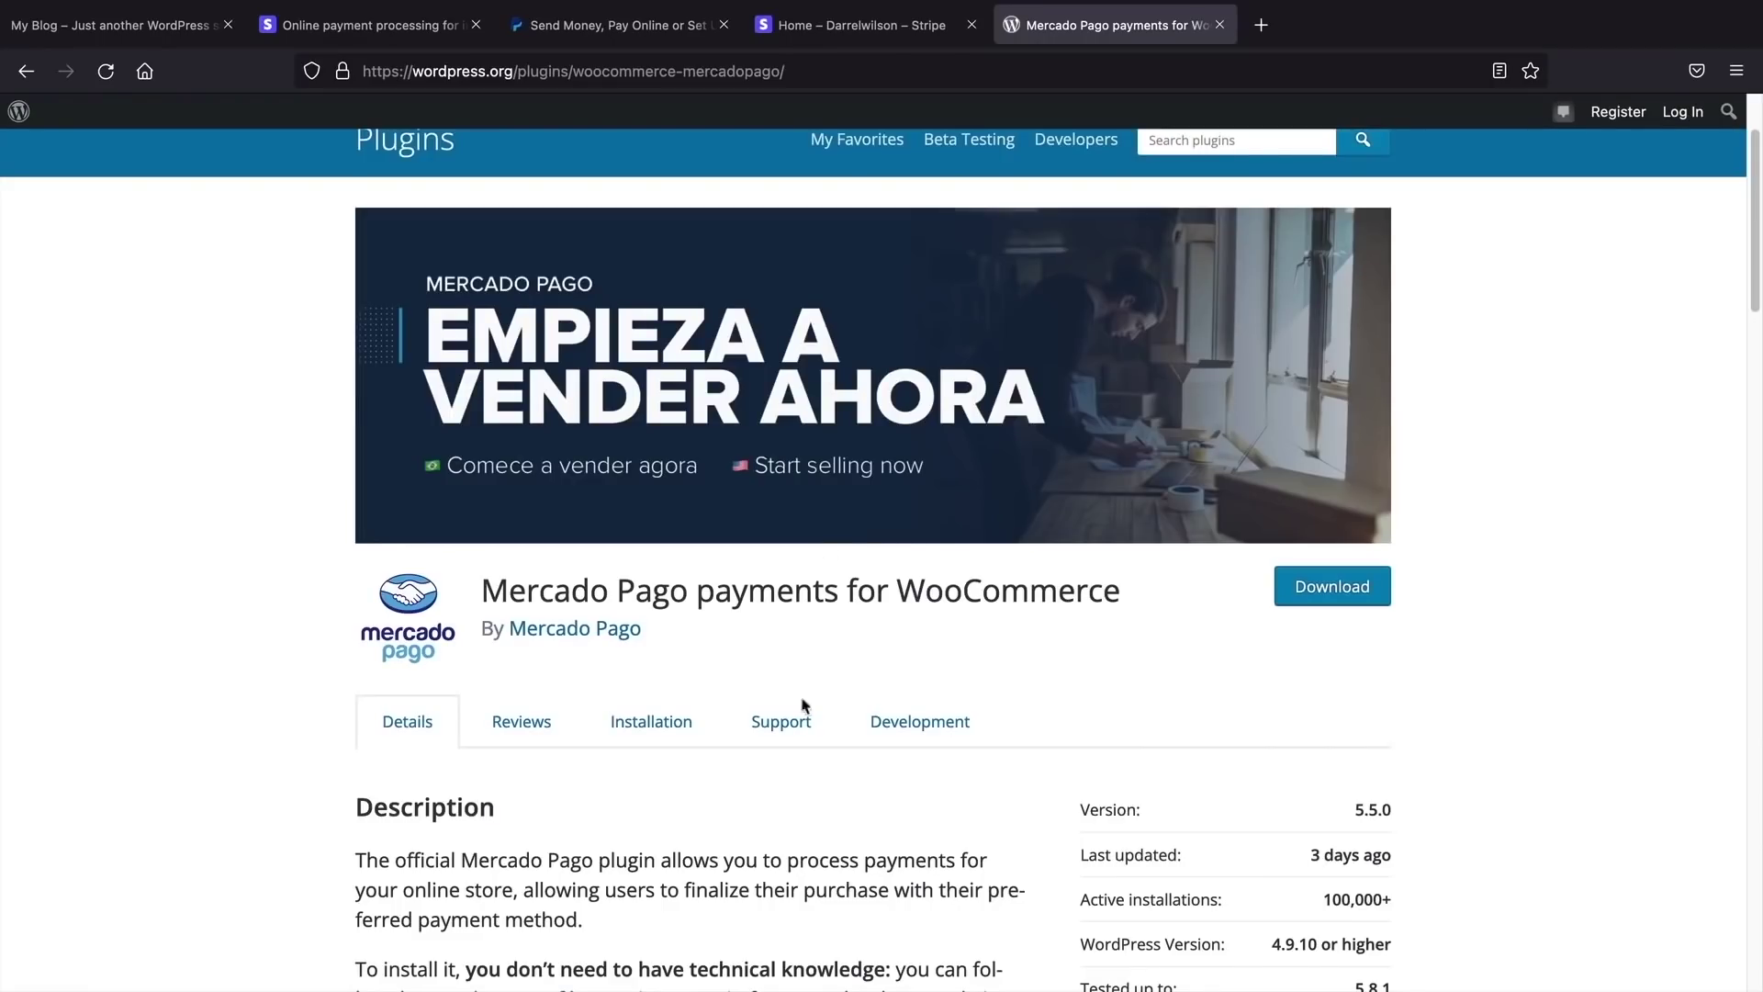
scroll(726, 589, up, 1)
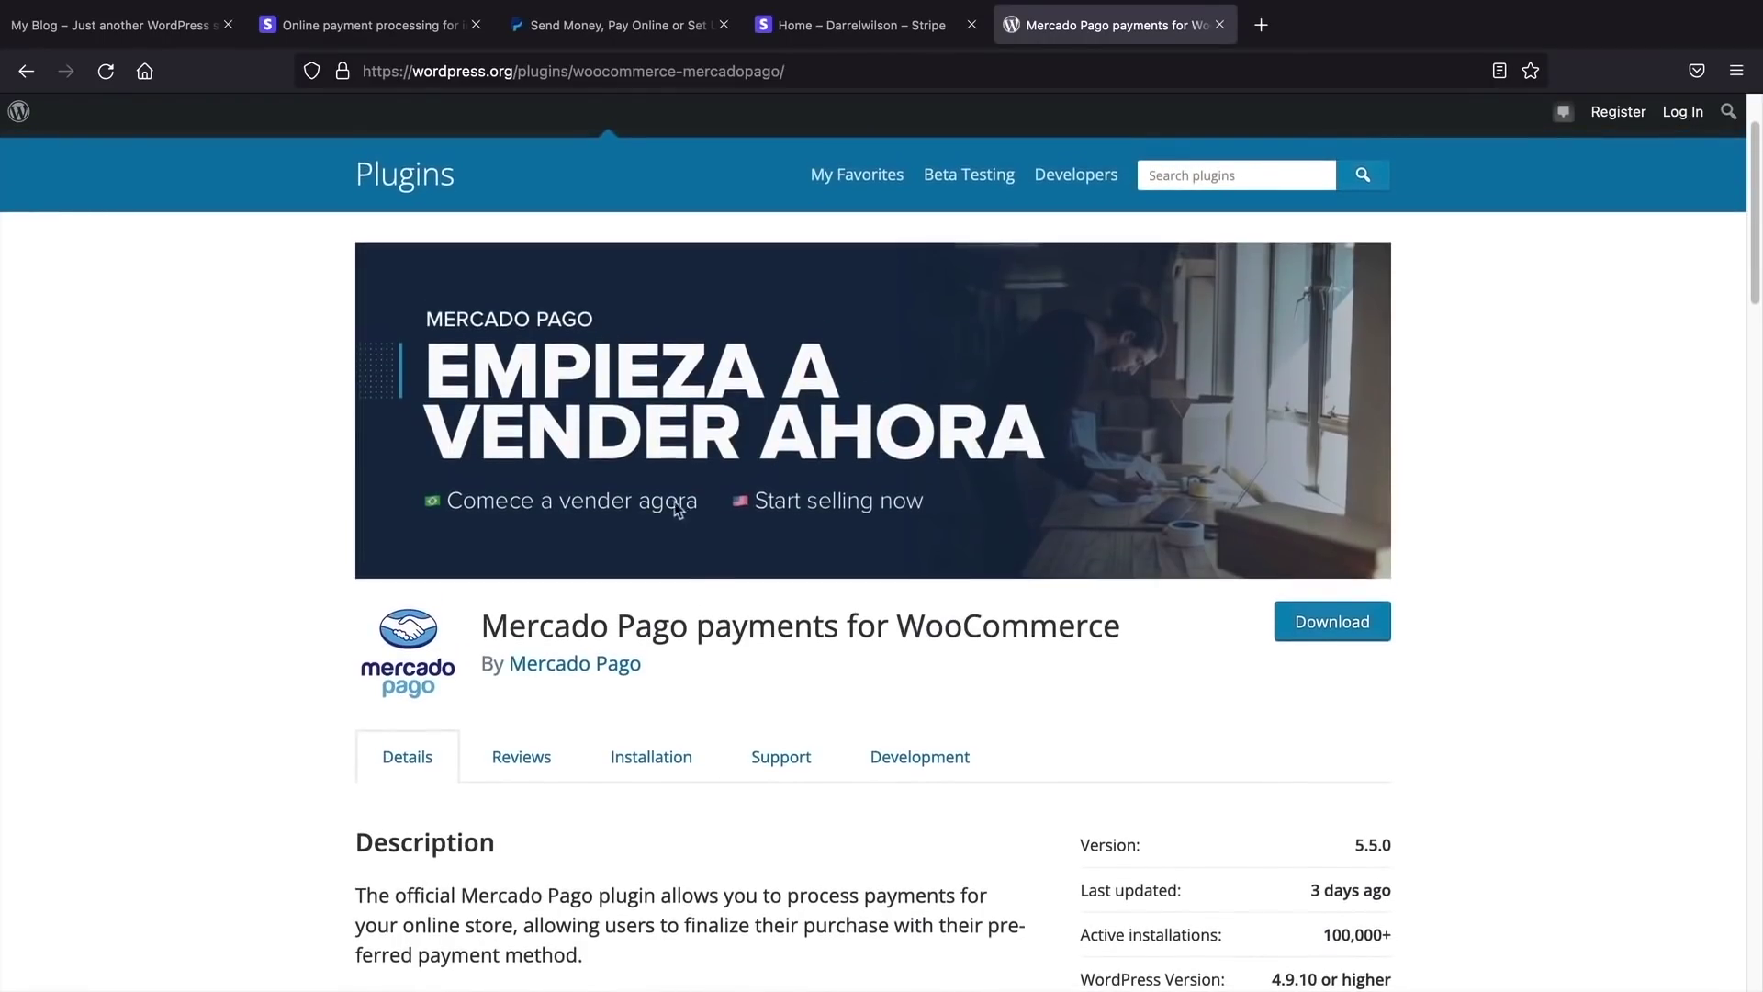
click(543, 37)
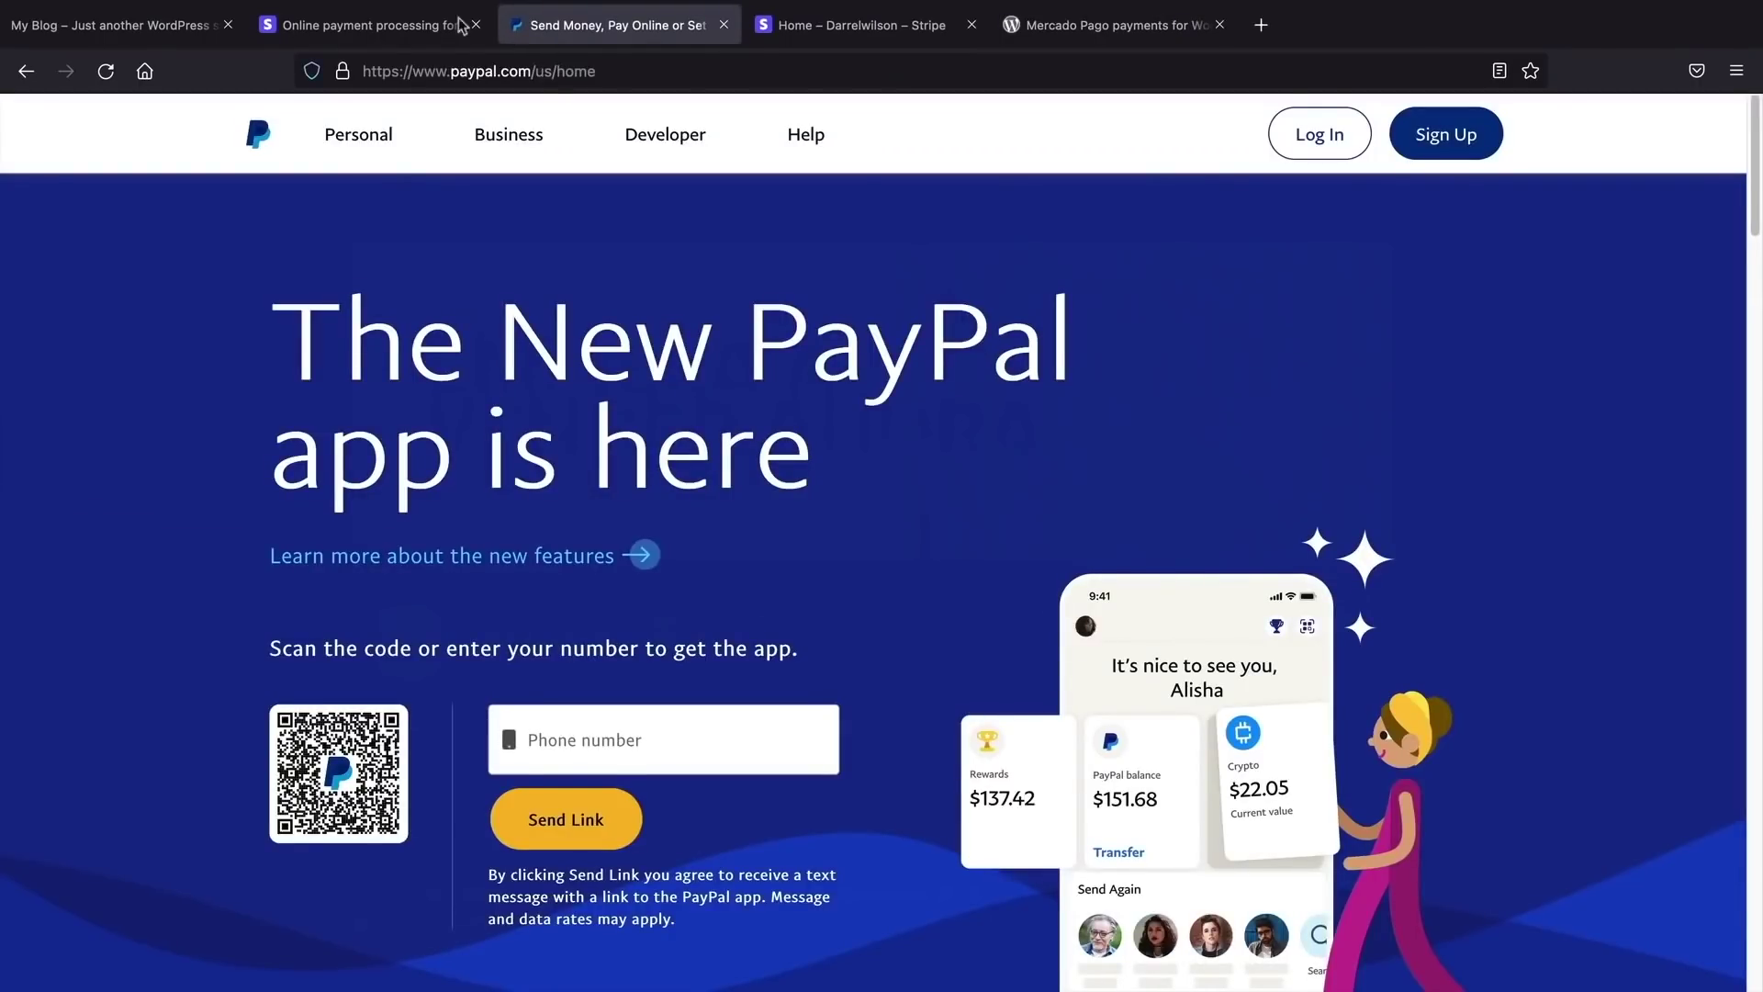
click(395, 22)
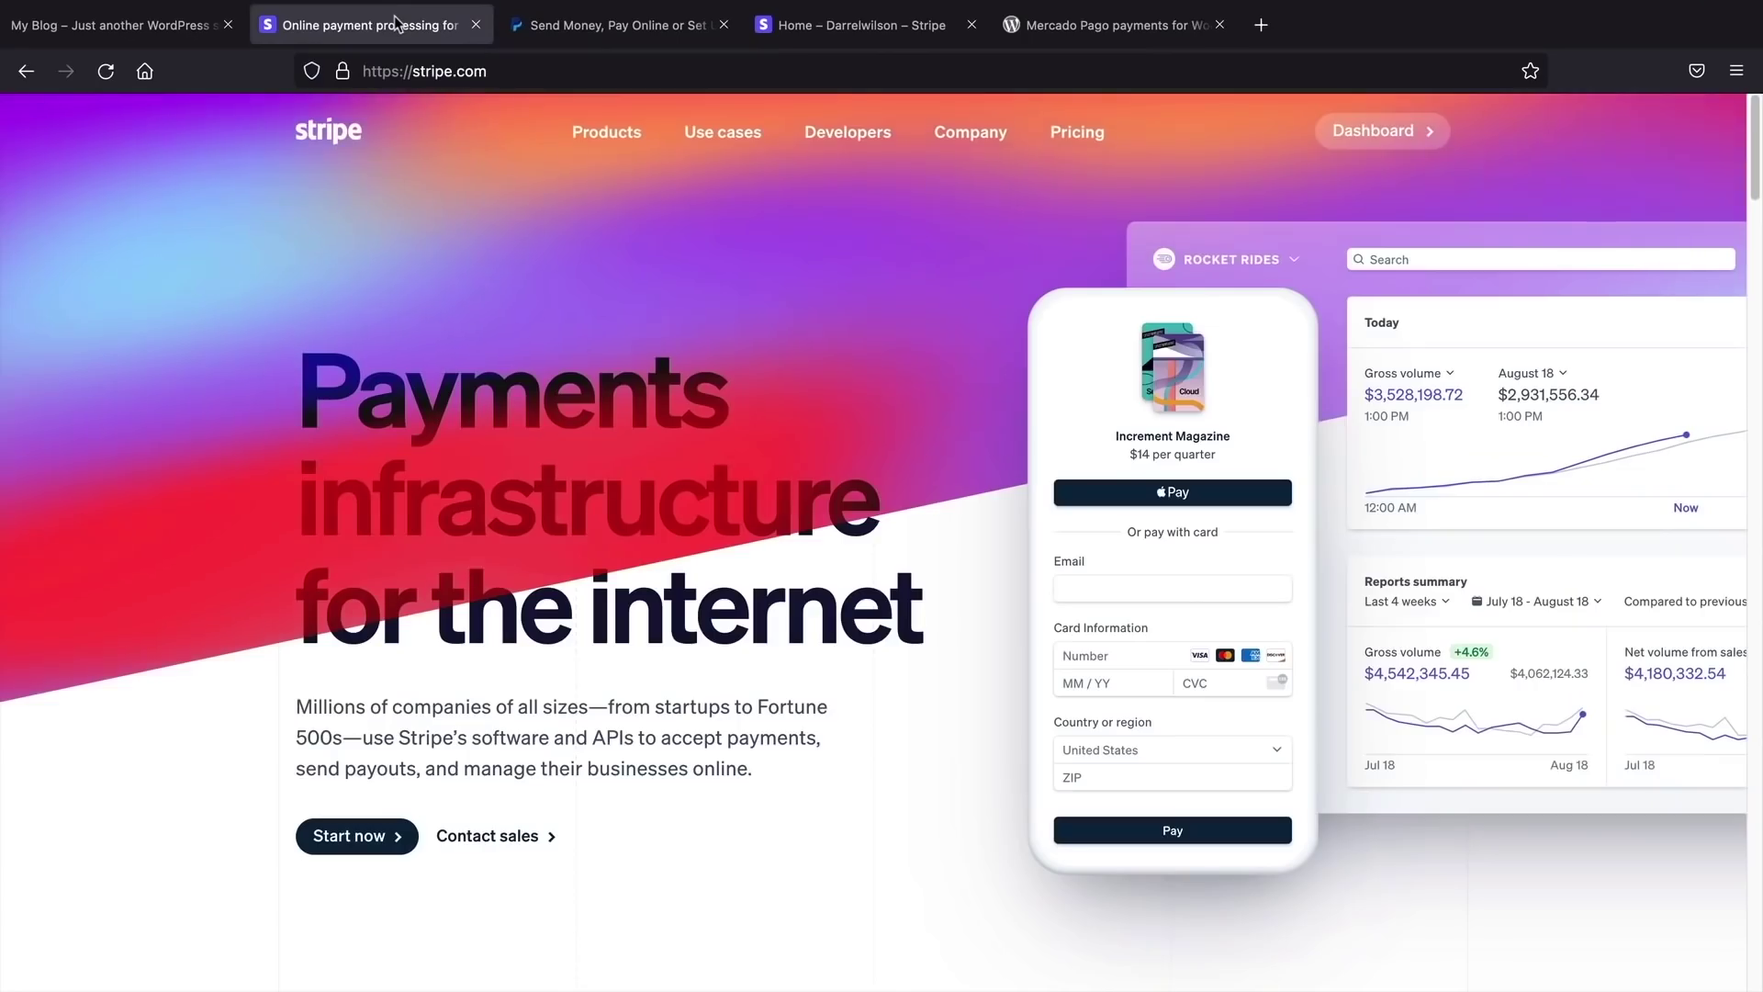
click(184, 30)
Step: In WooCommerce General settings, enter the store street address starting 4350 and city Las Vegas
mouse_move(115, 112)
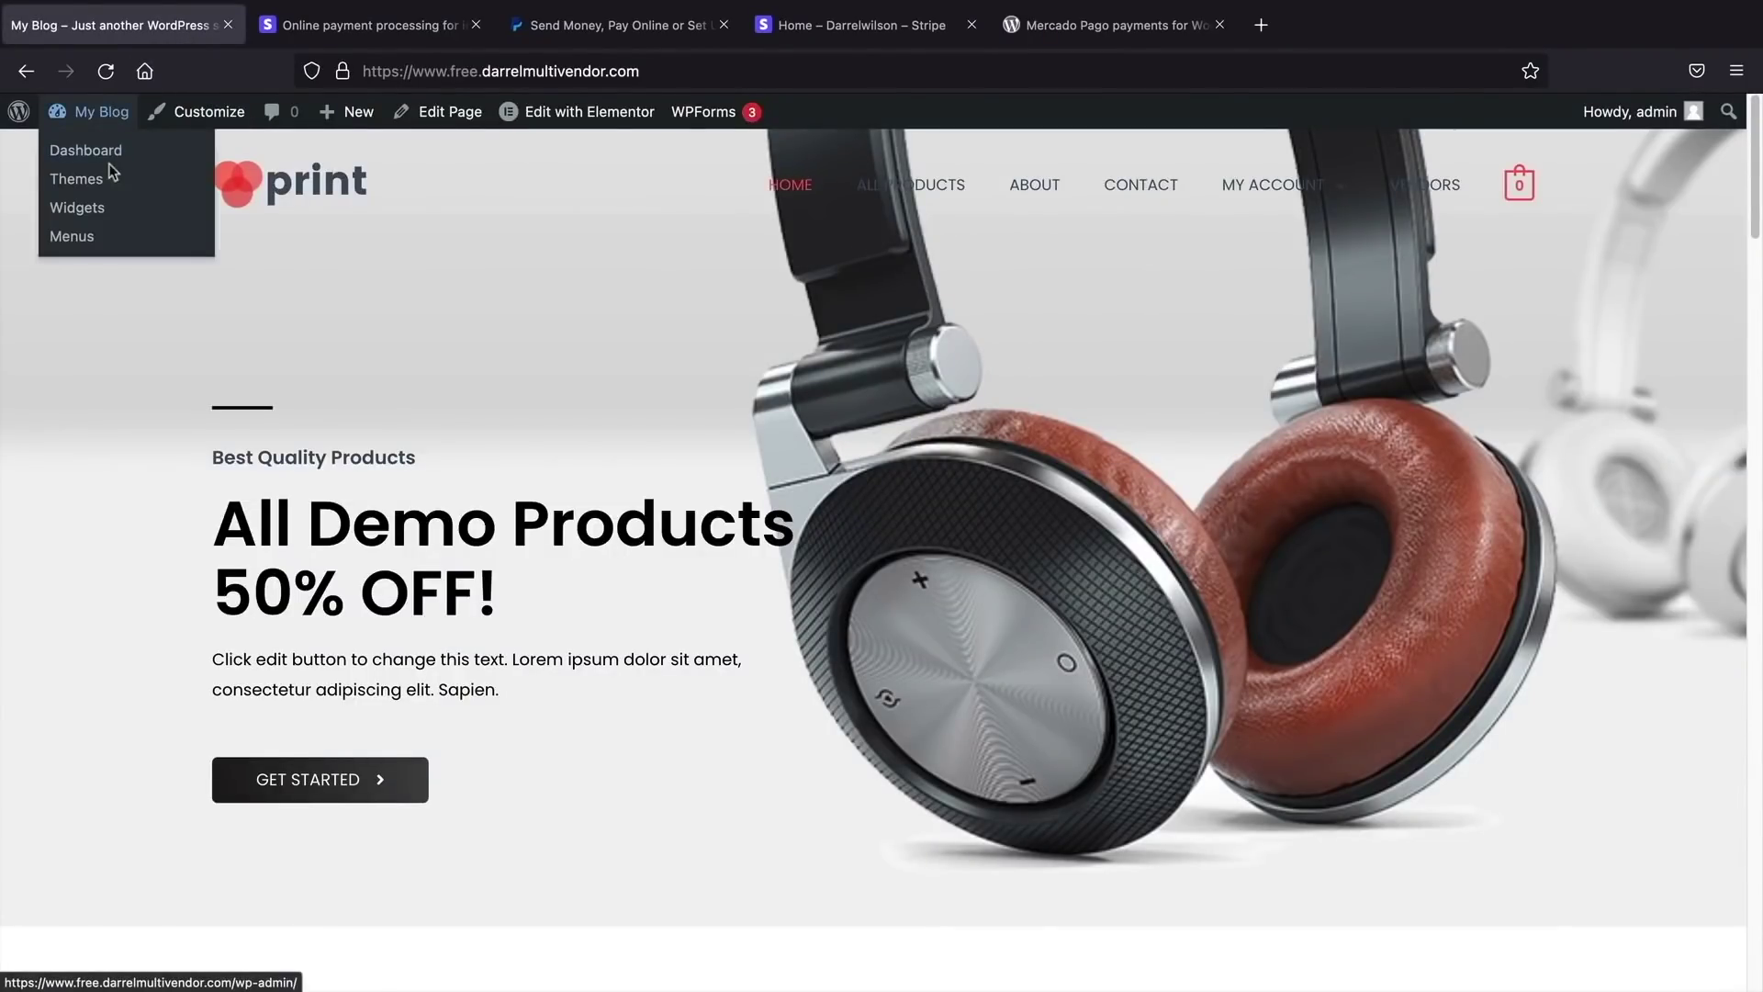
click(113, 158)
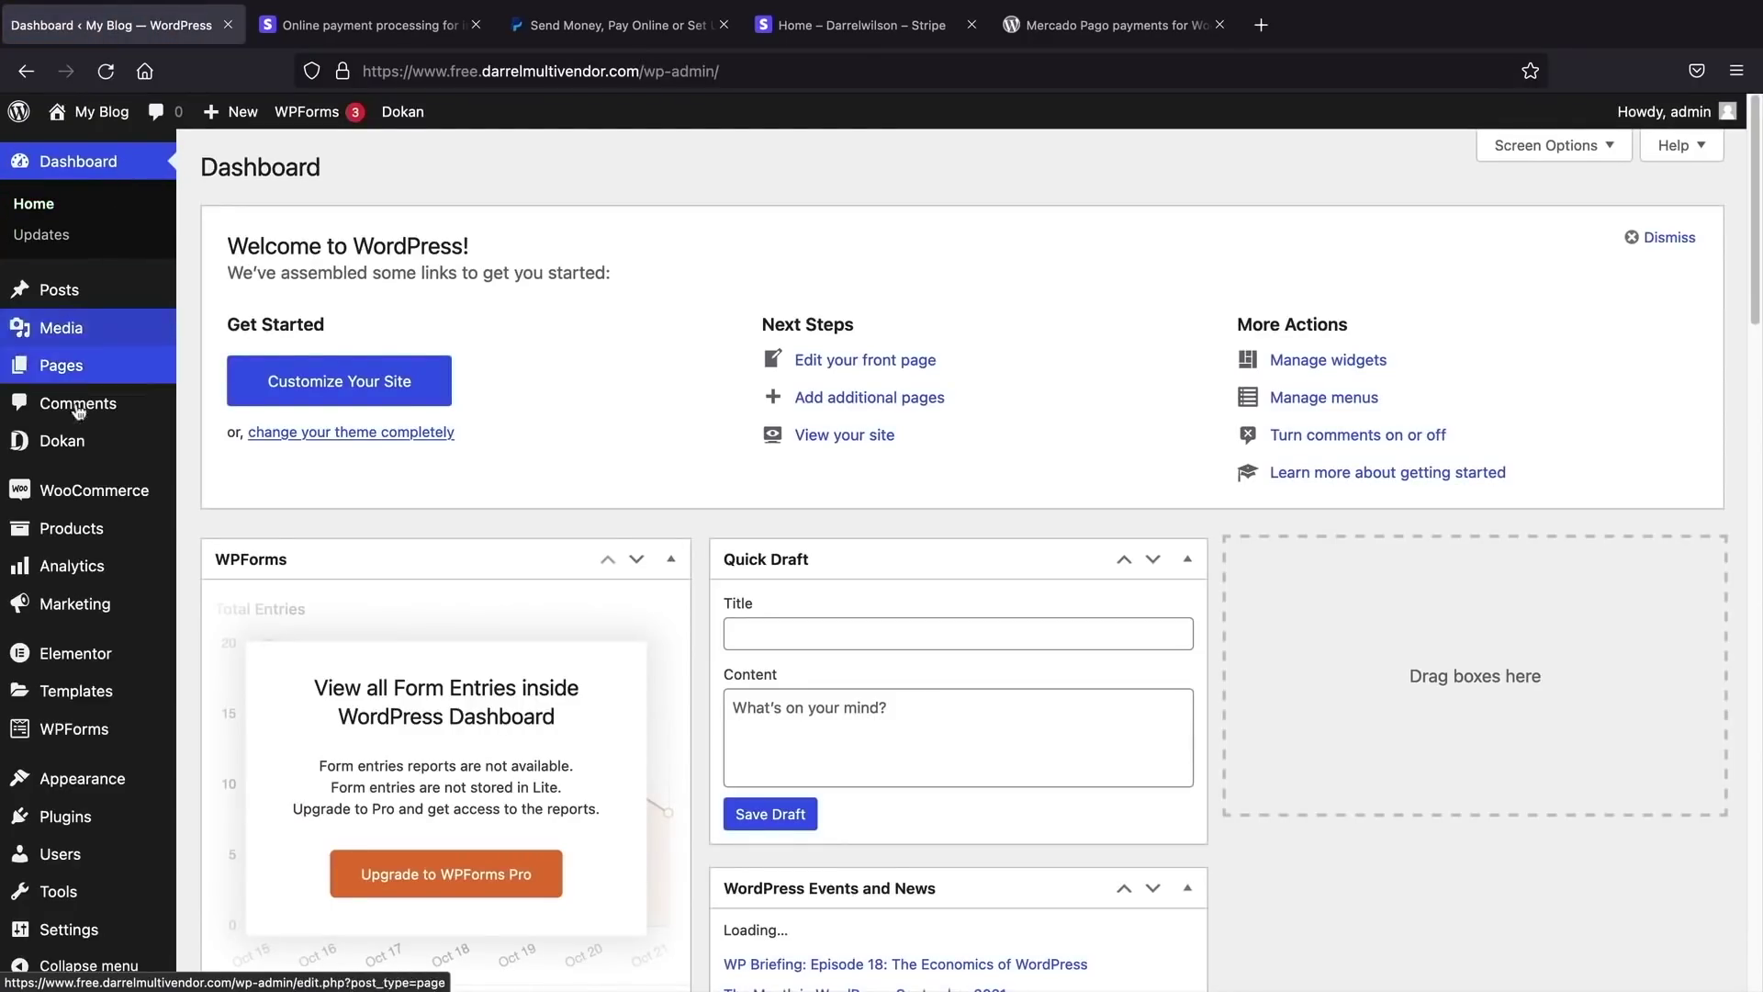
mouse_move(79, 492)
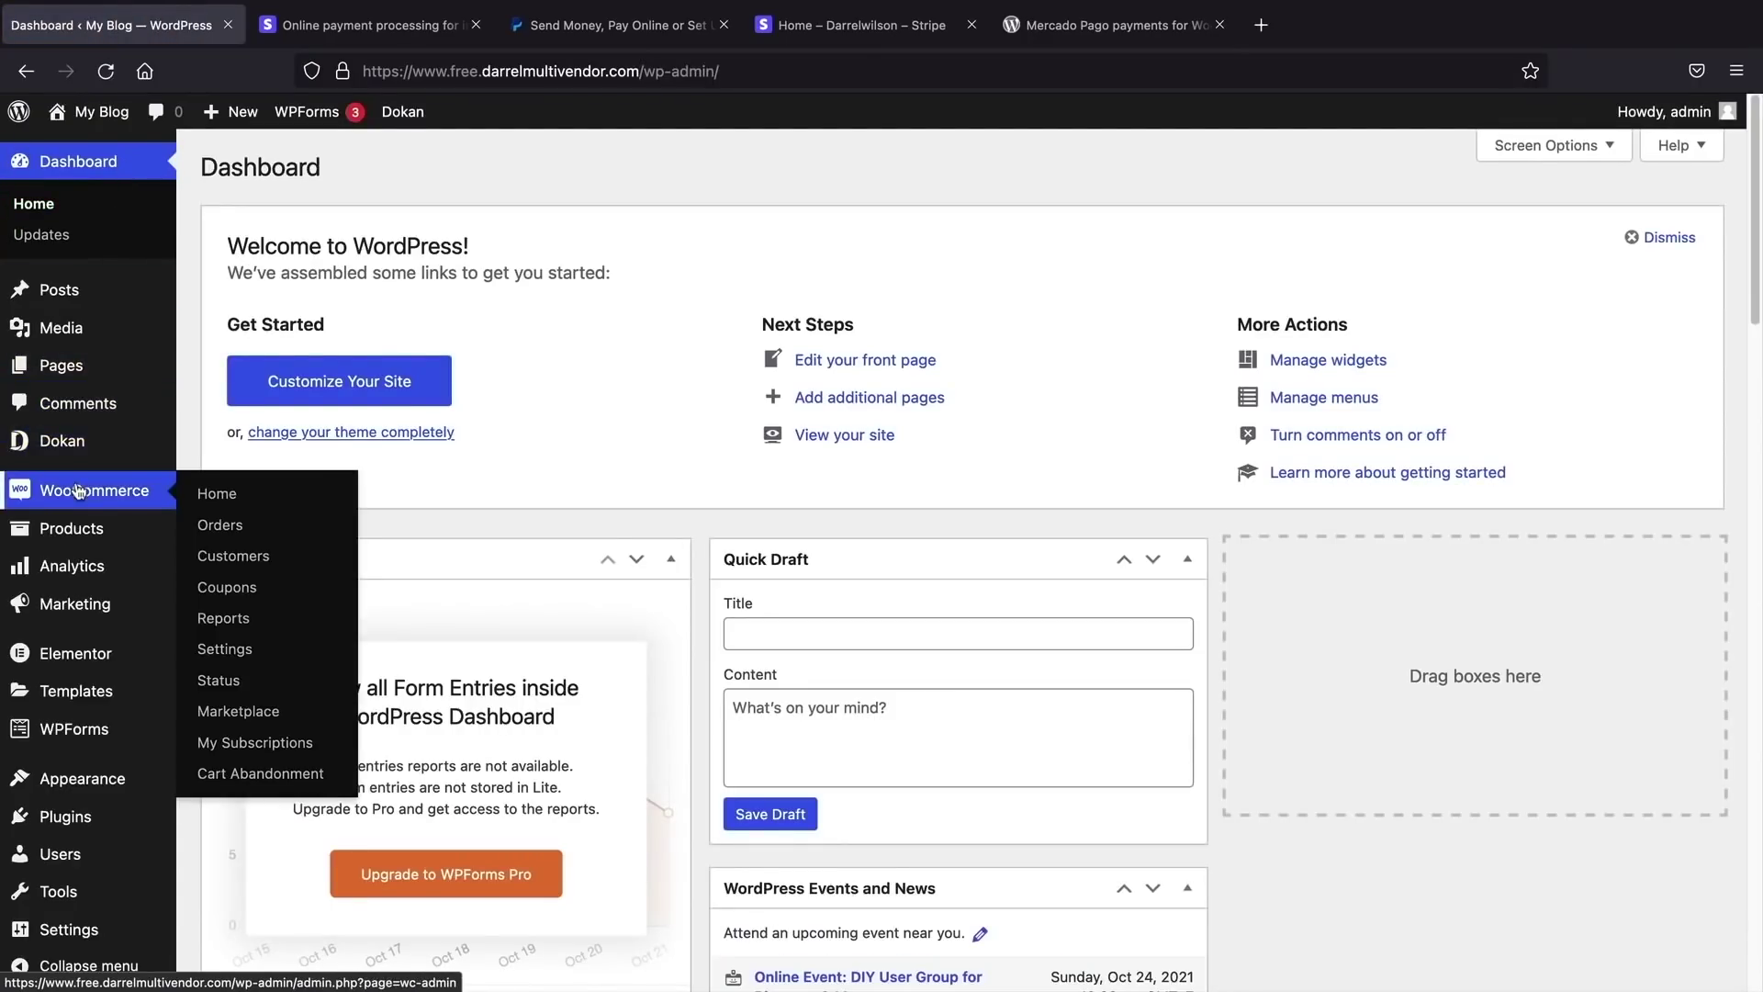
click(265, 658)
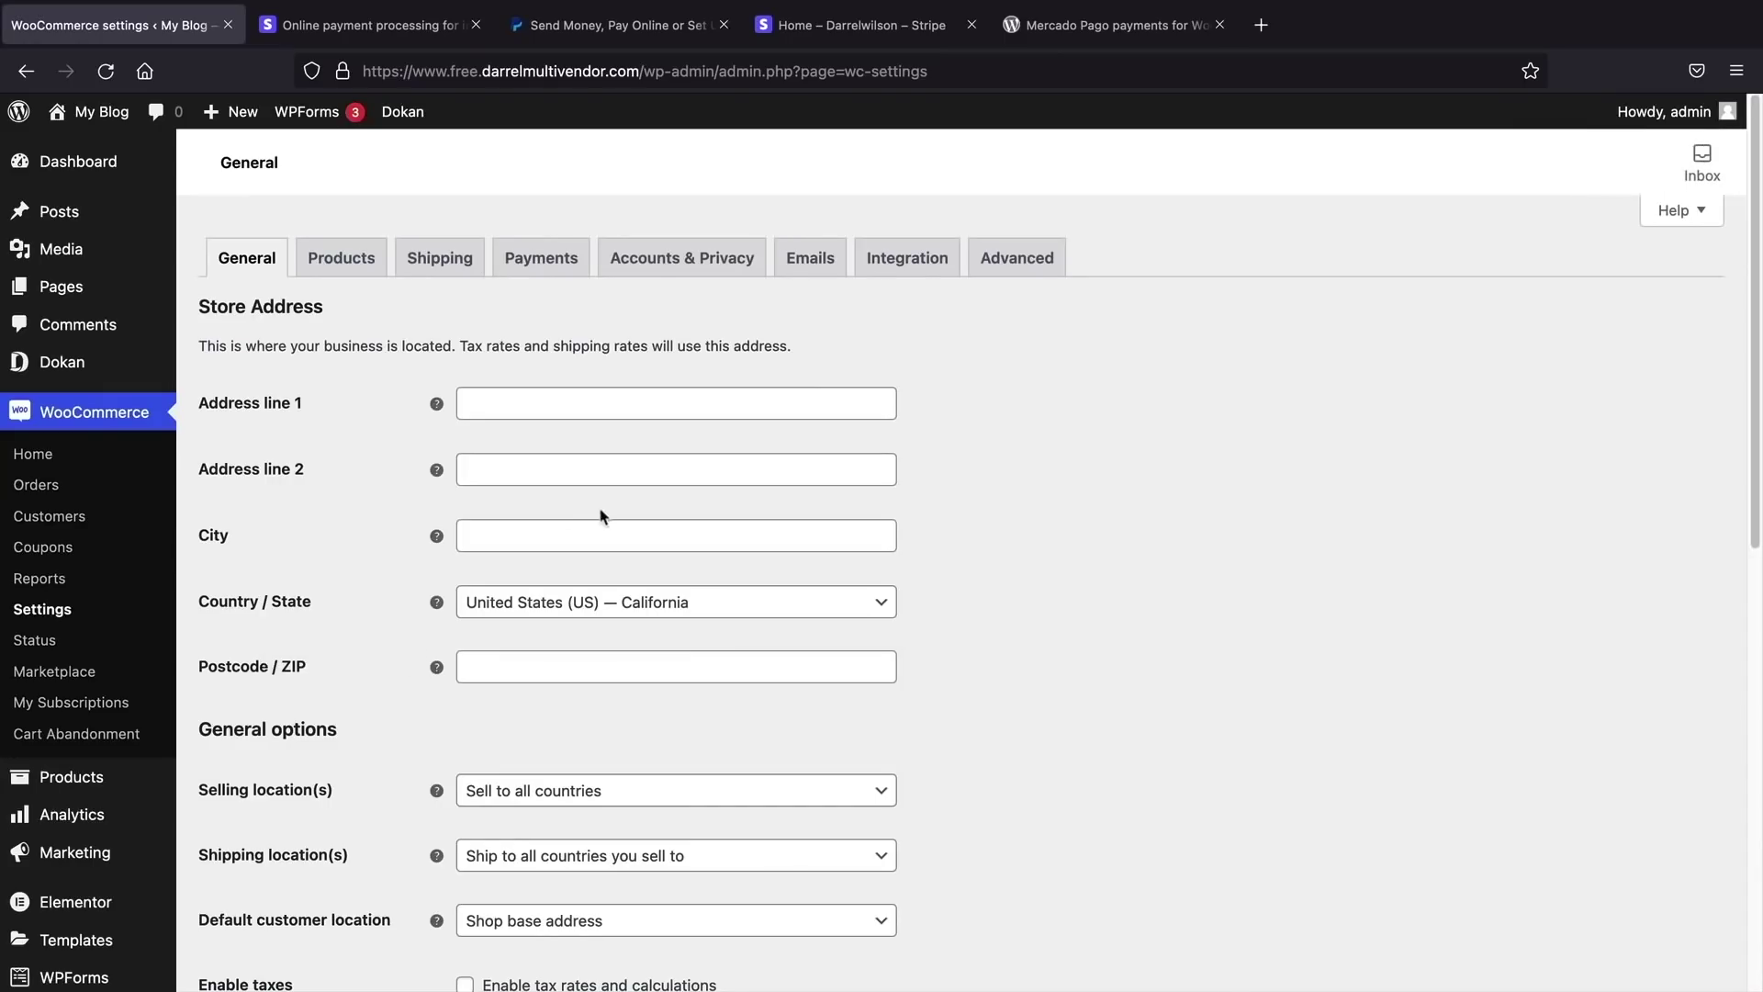
scroll(602, 515, down, 1)
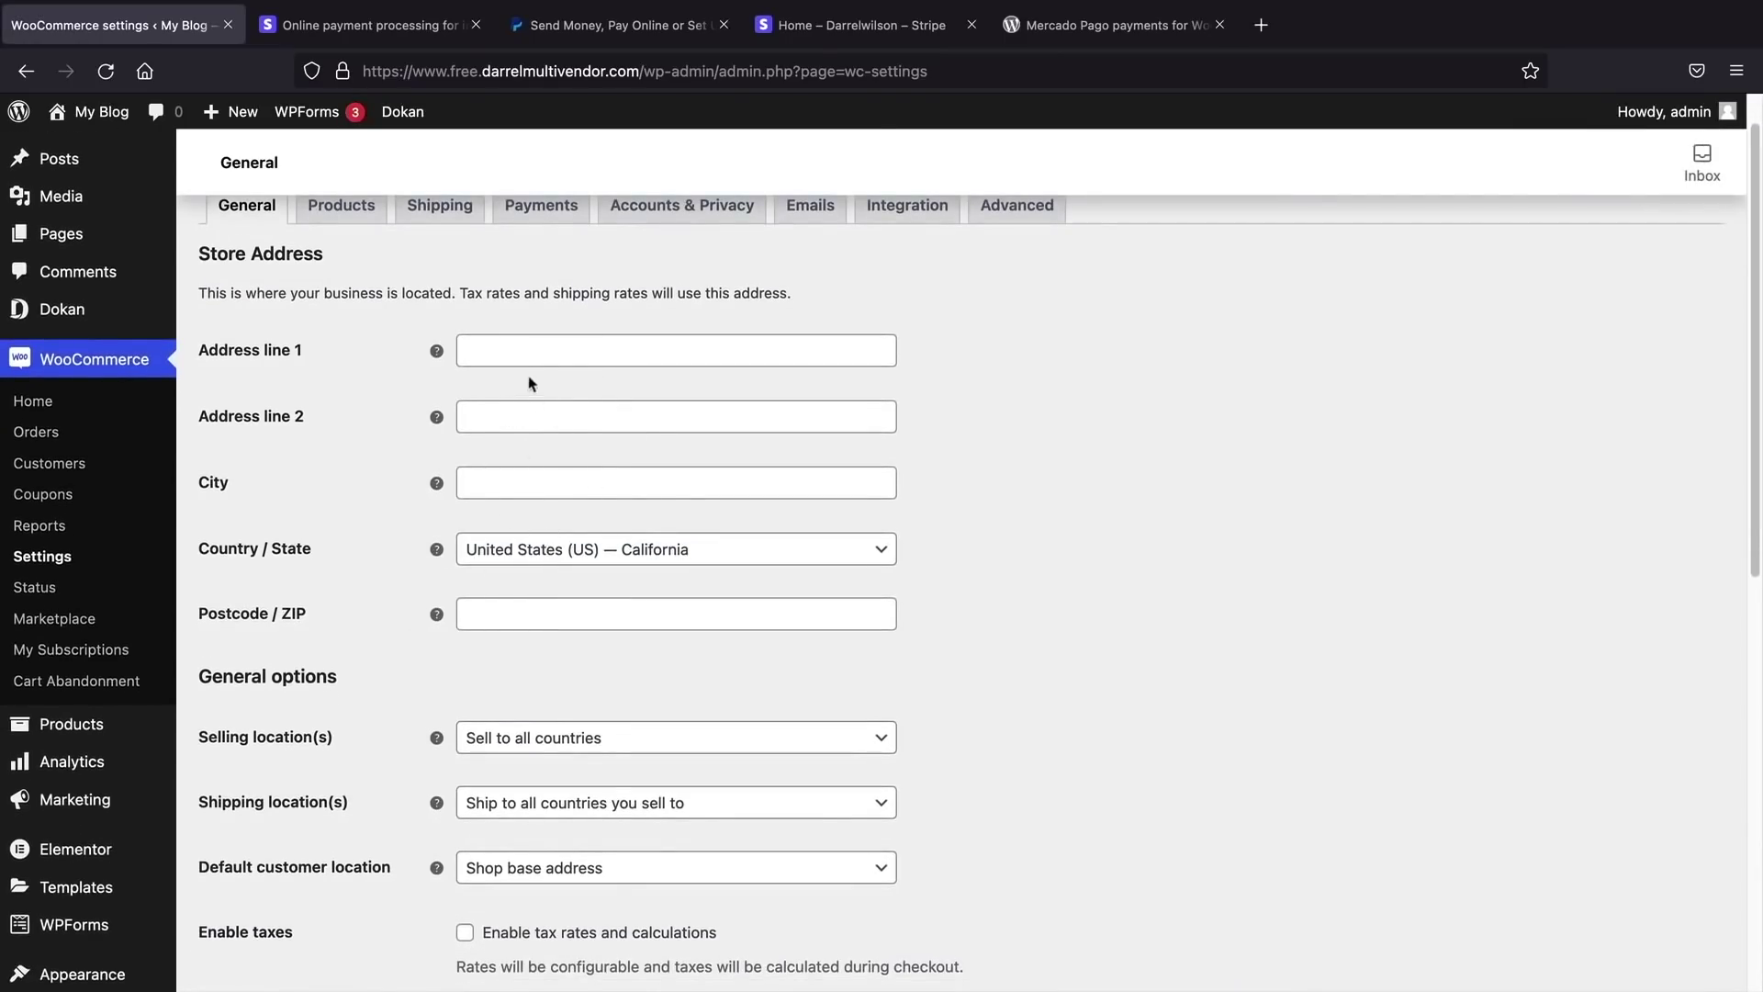
click(541, 358)
text(4350)
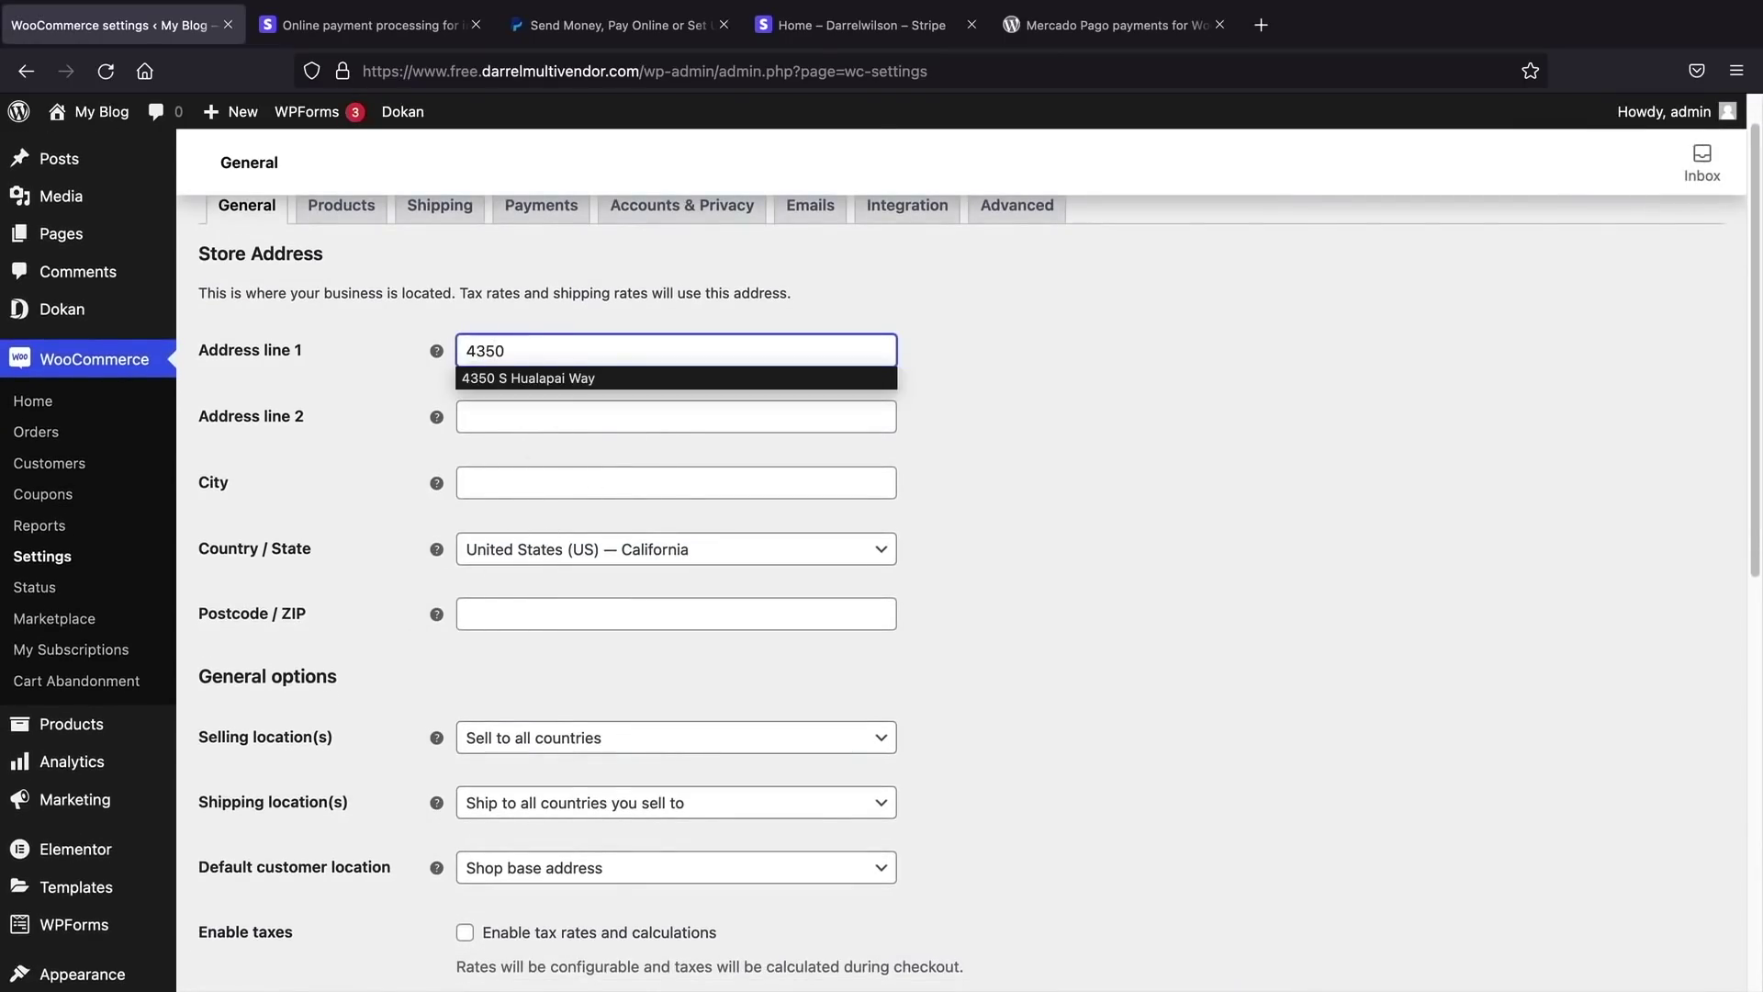
key(Down)
key(Return)
key(Tab)
key(Tab)
key(Down)
key(Return)
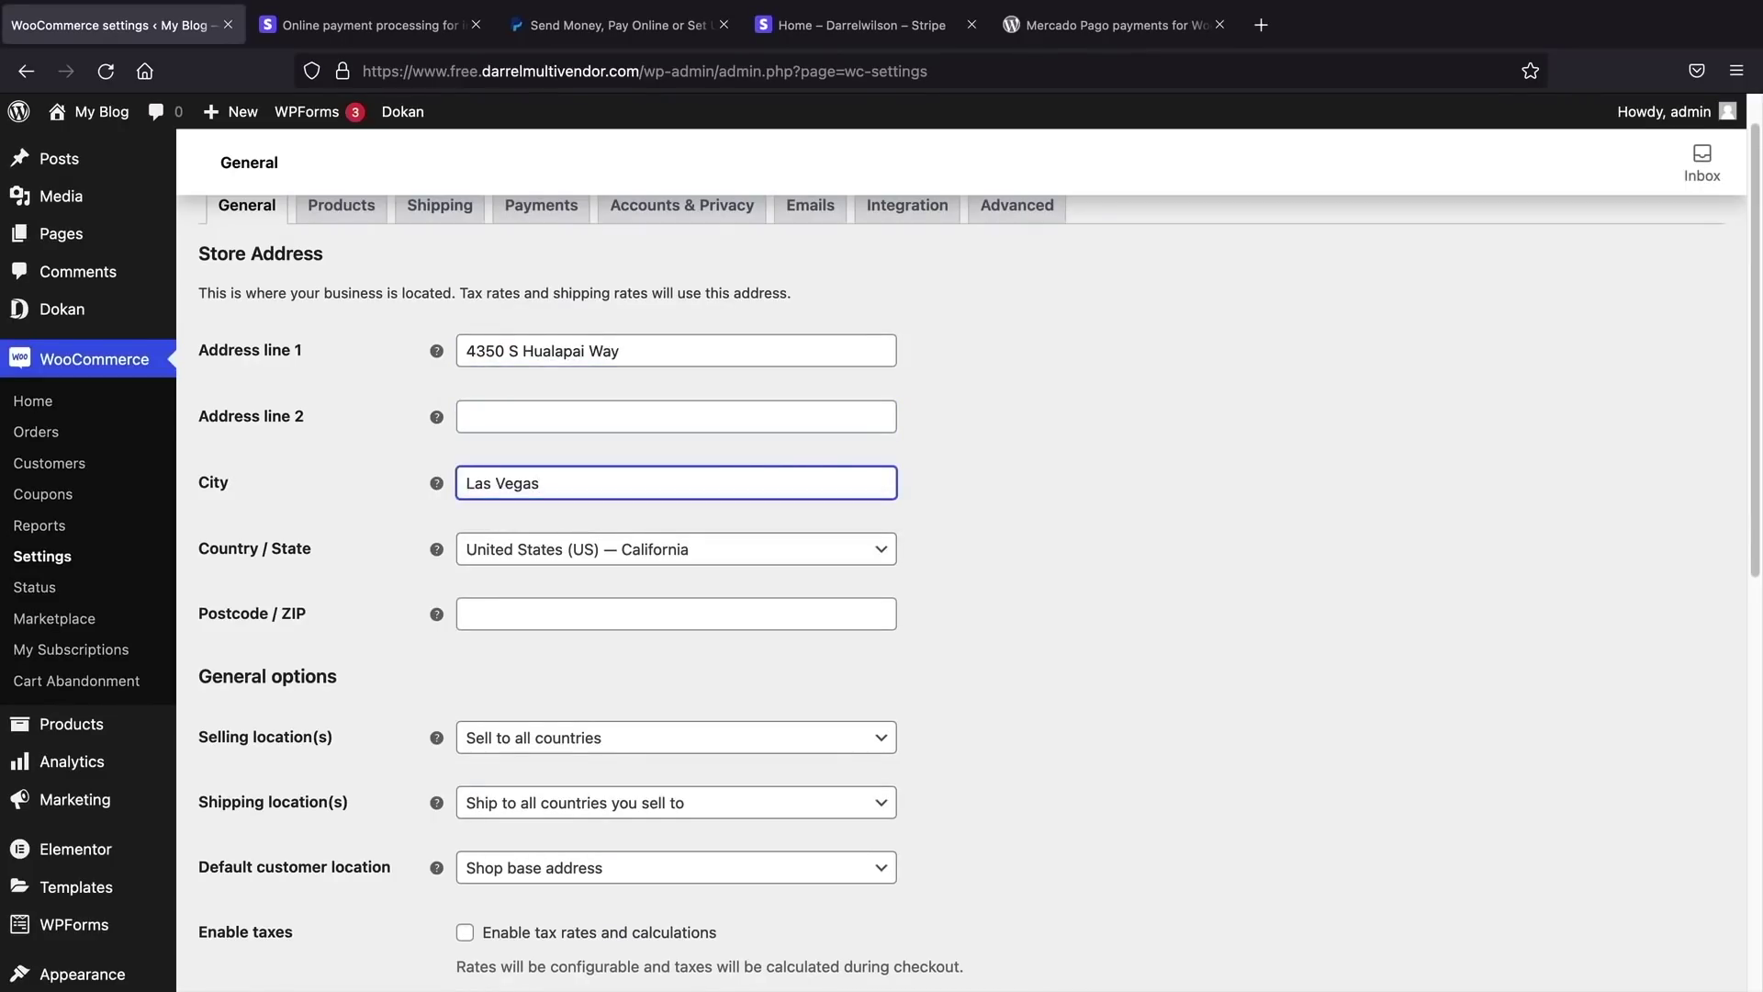
Step: Set Country / State to United States (US) — Nevada and enter postcode 9889
click(546, 556)
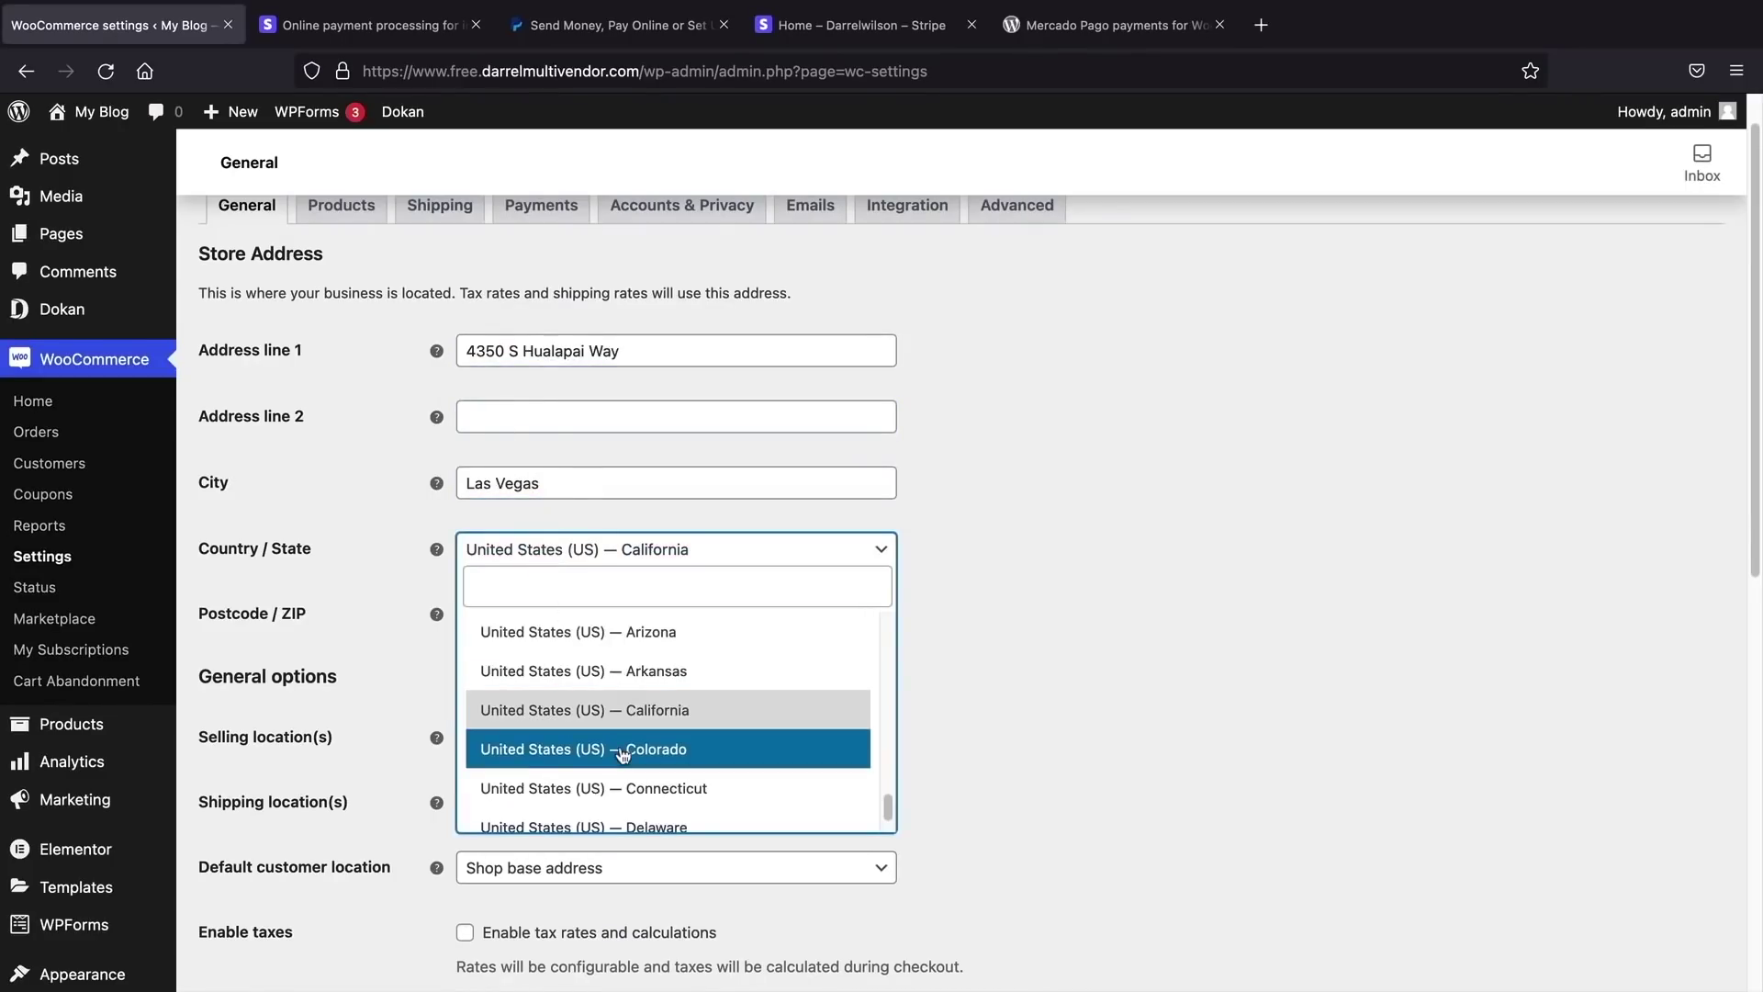
click(599, 586)
text(las)
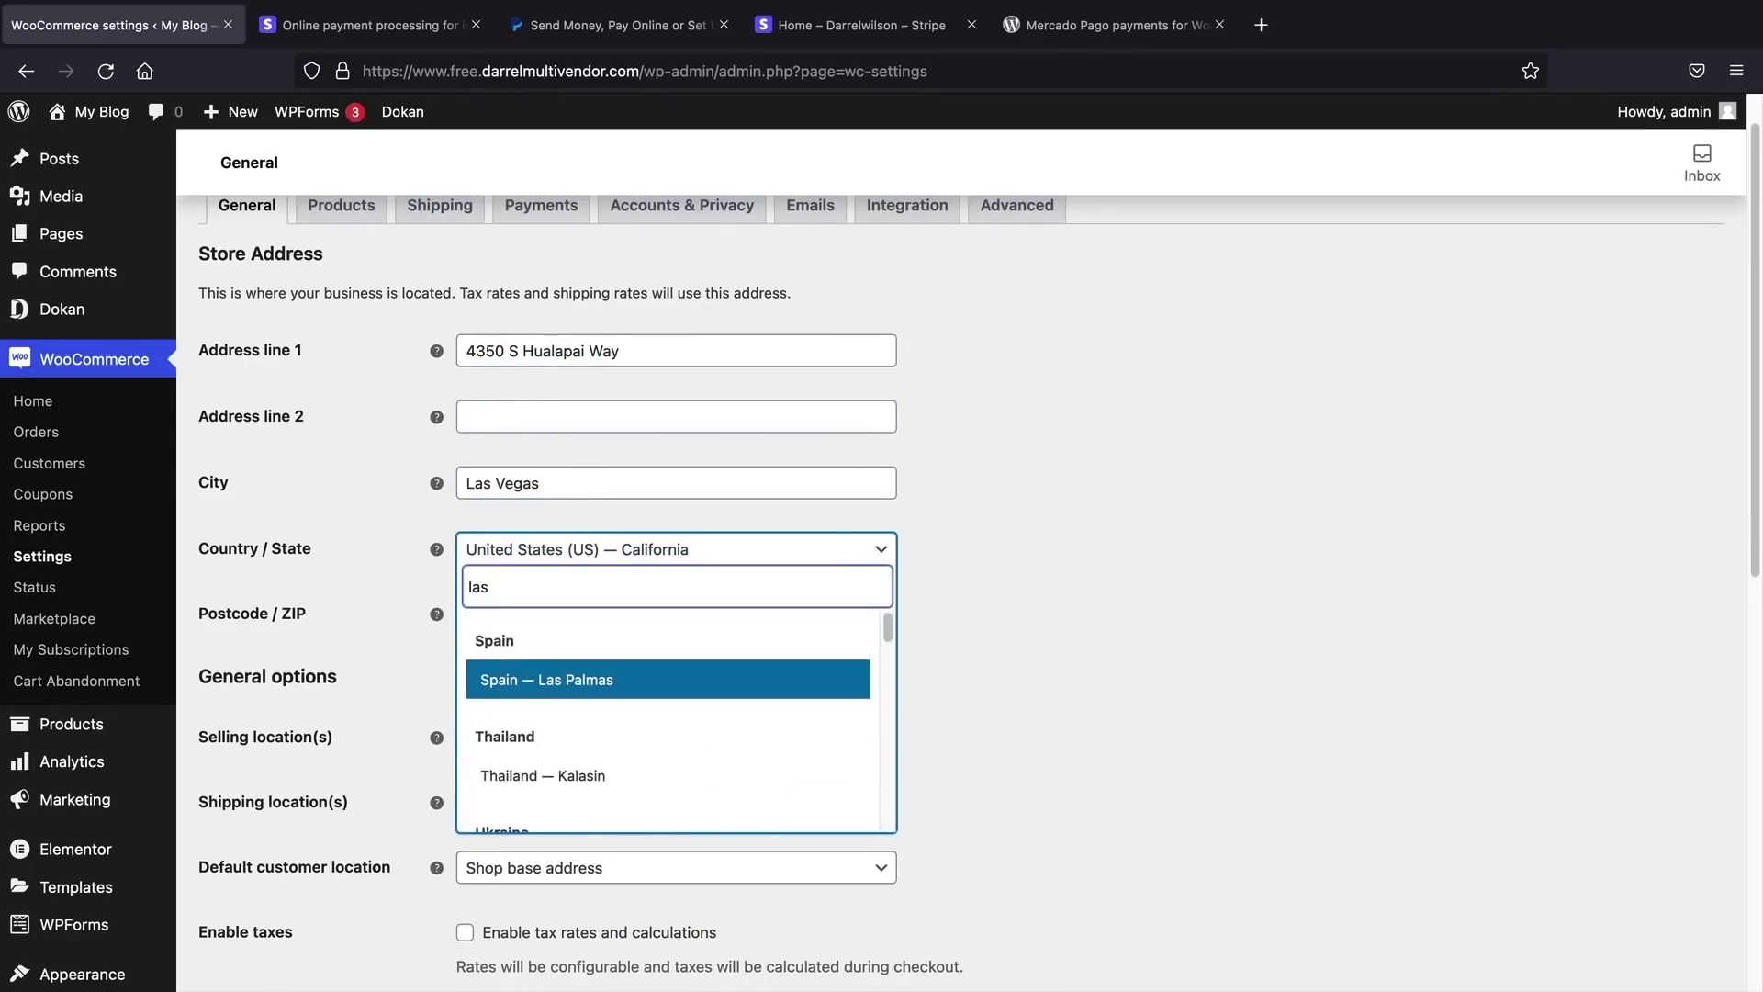
text( c)
key(BackSpace)
key(BackSpace)
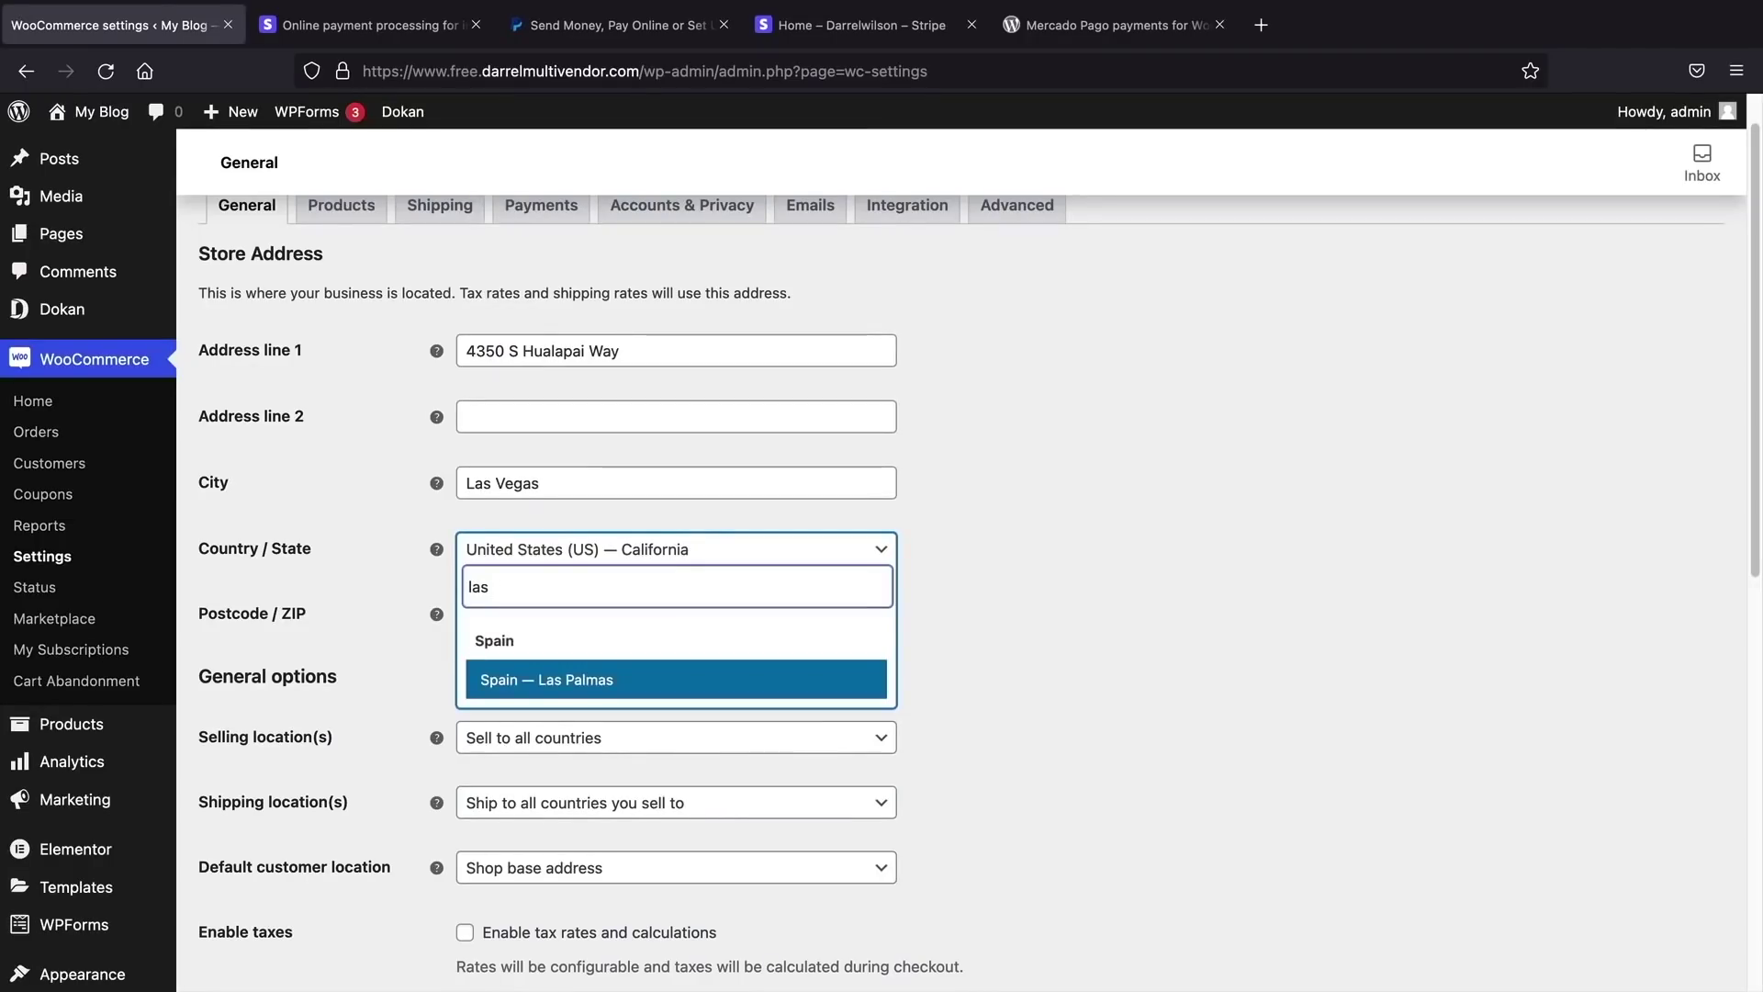
key(BackSpace)
key(BackSpace)
key(BackSpace)
key(BackSpace)
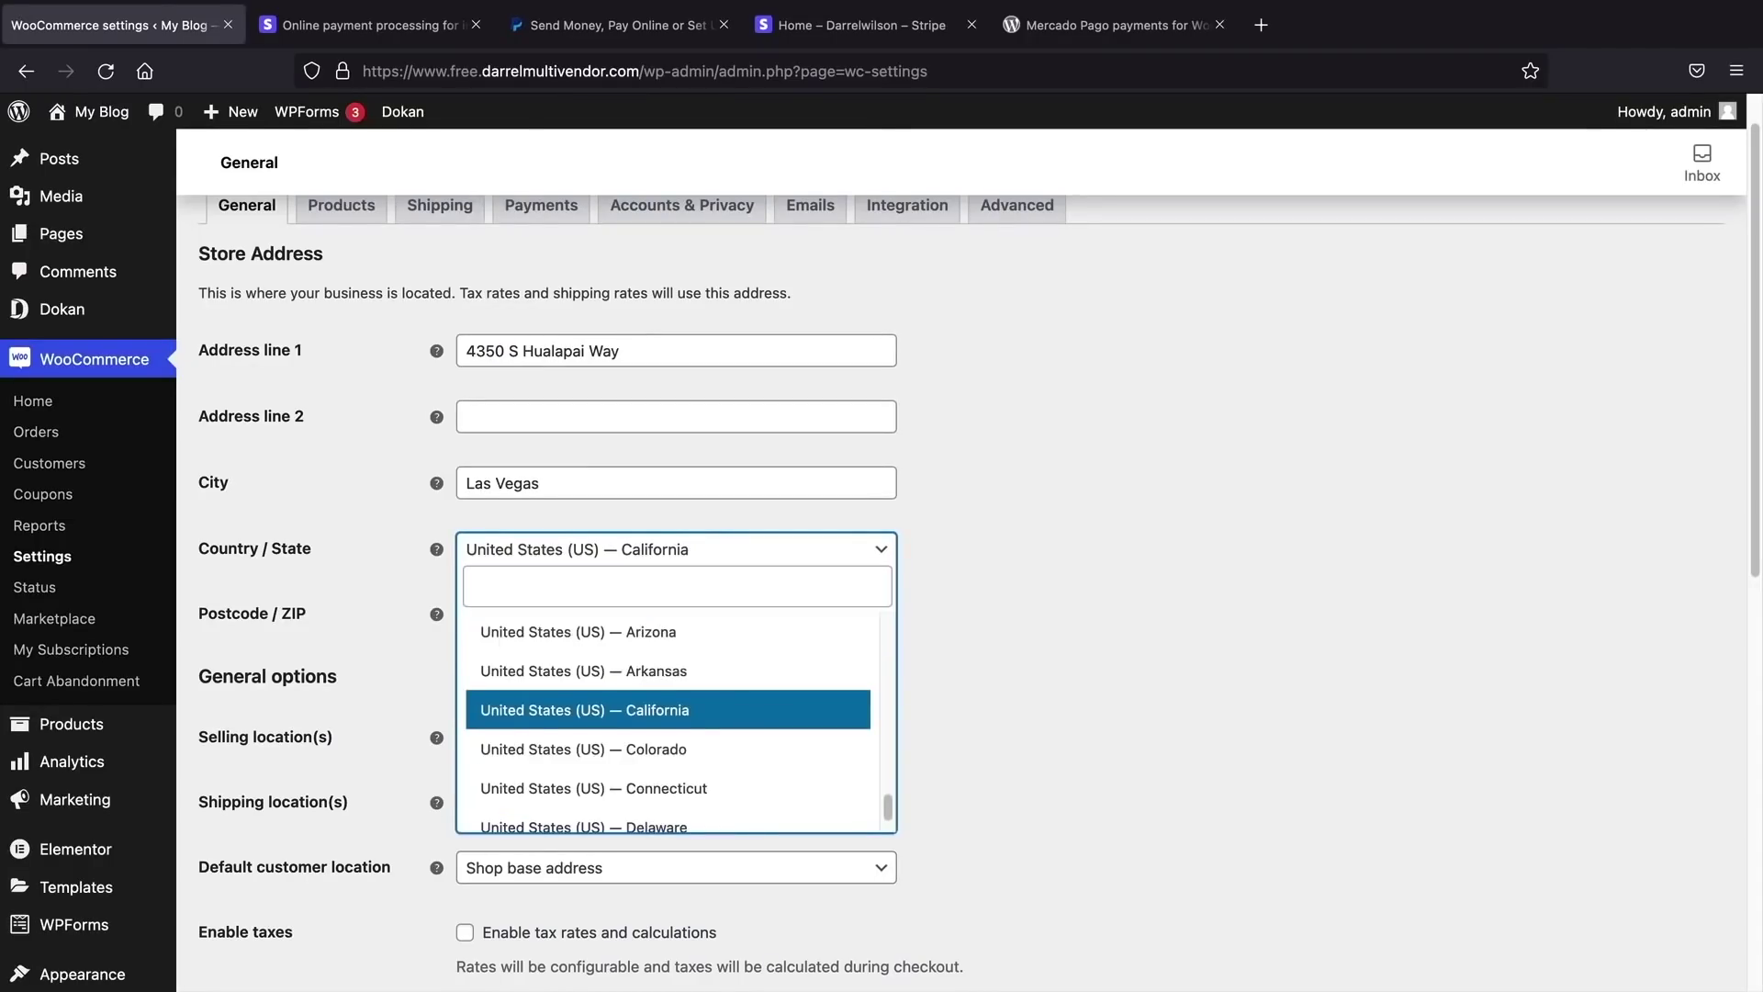
text(nevad)
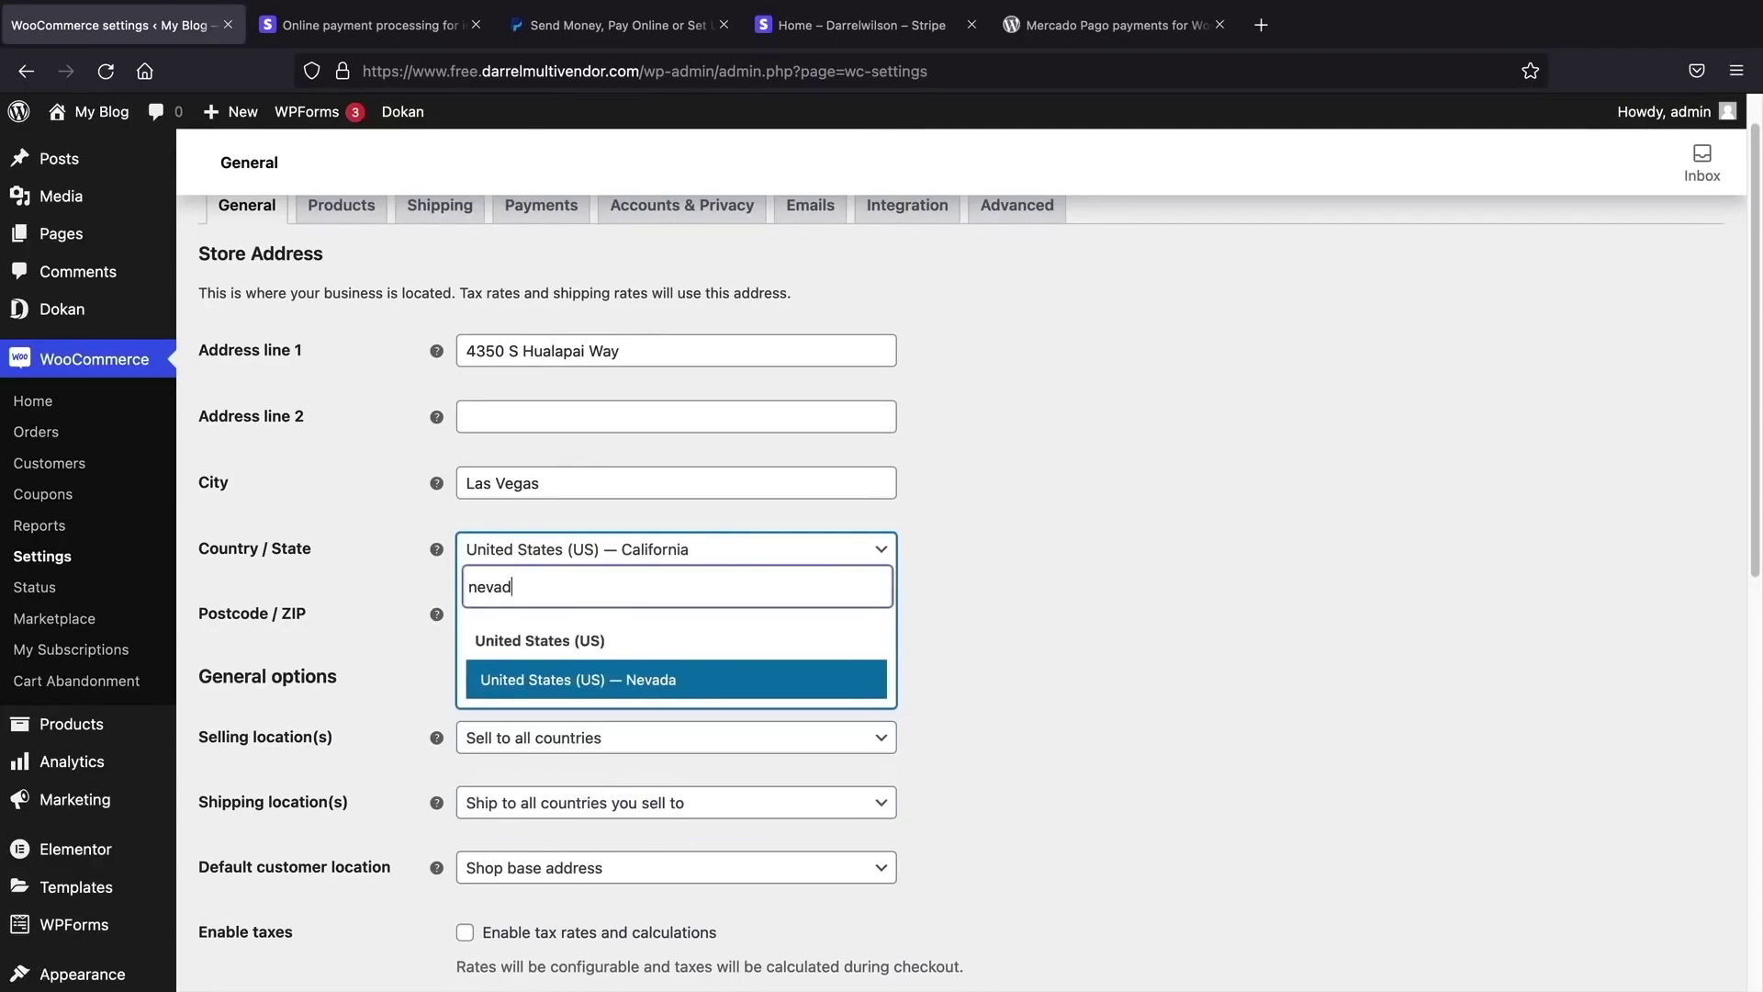
click(590, 680)
click(599, 627)
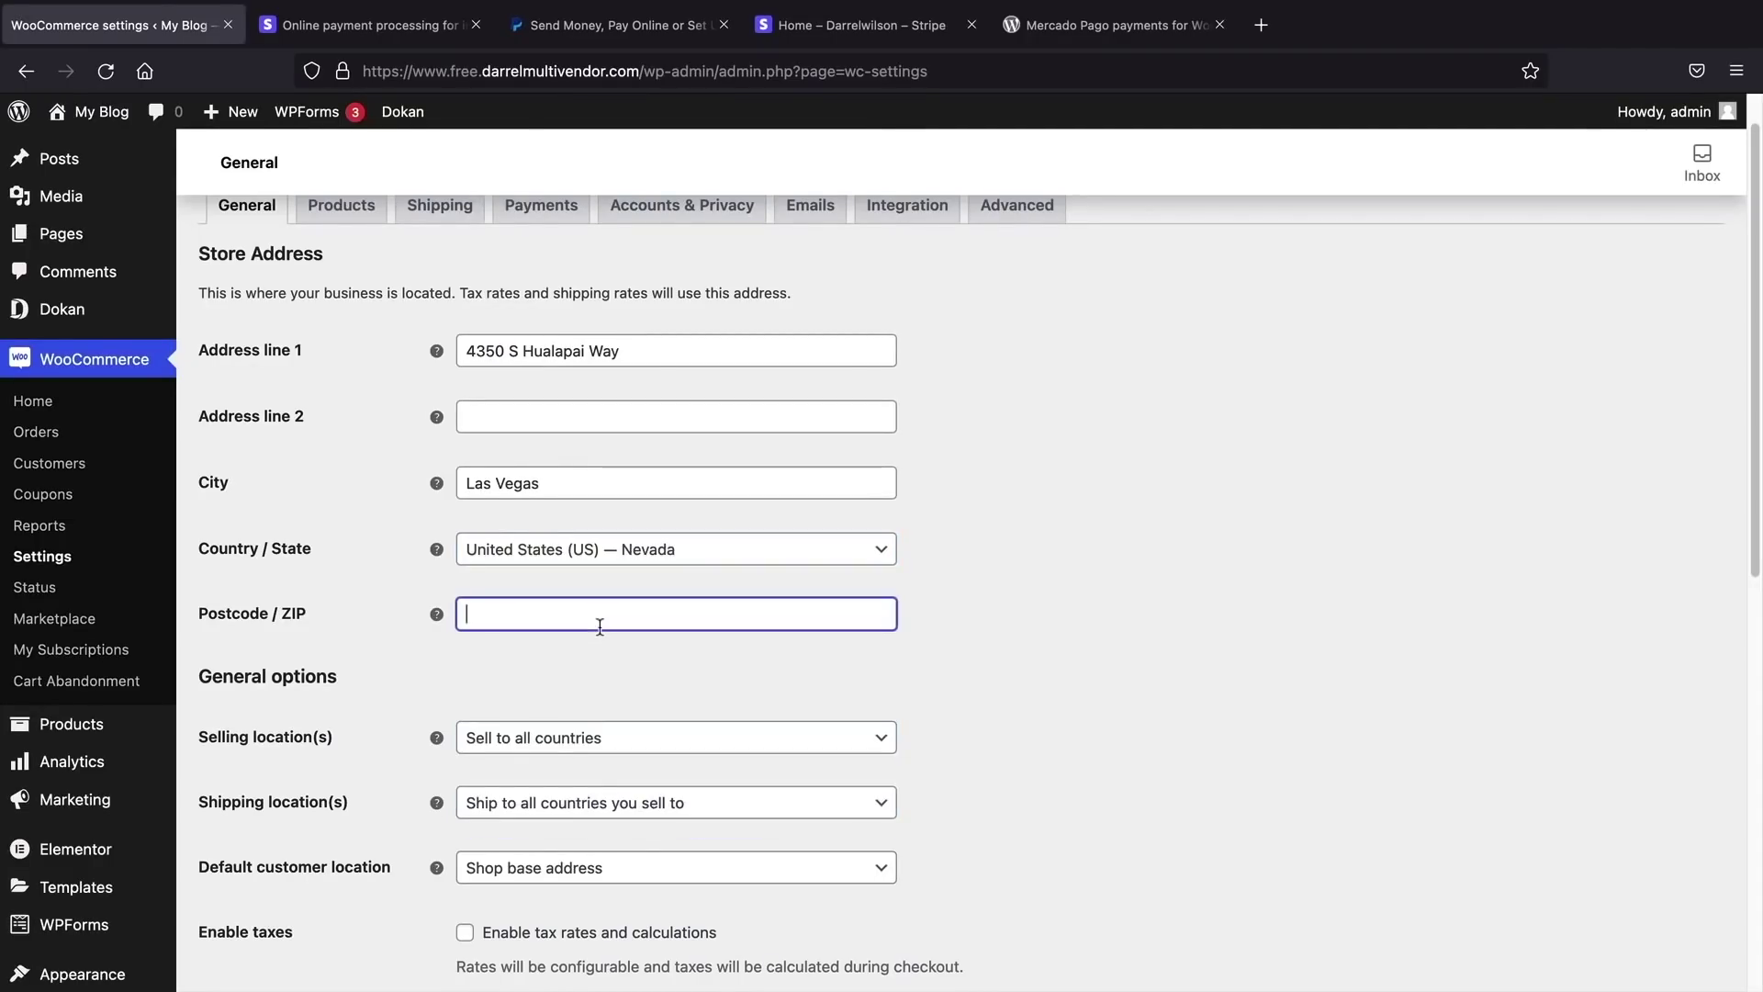
text(98)
text(89147)
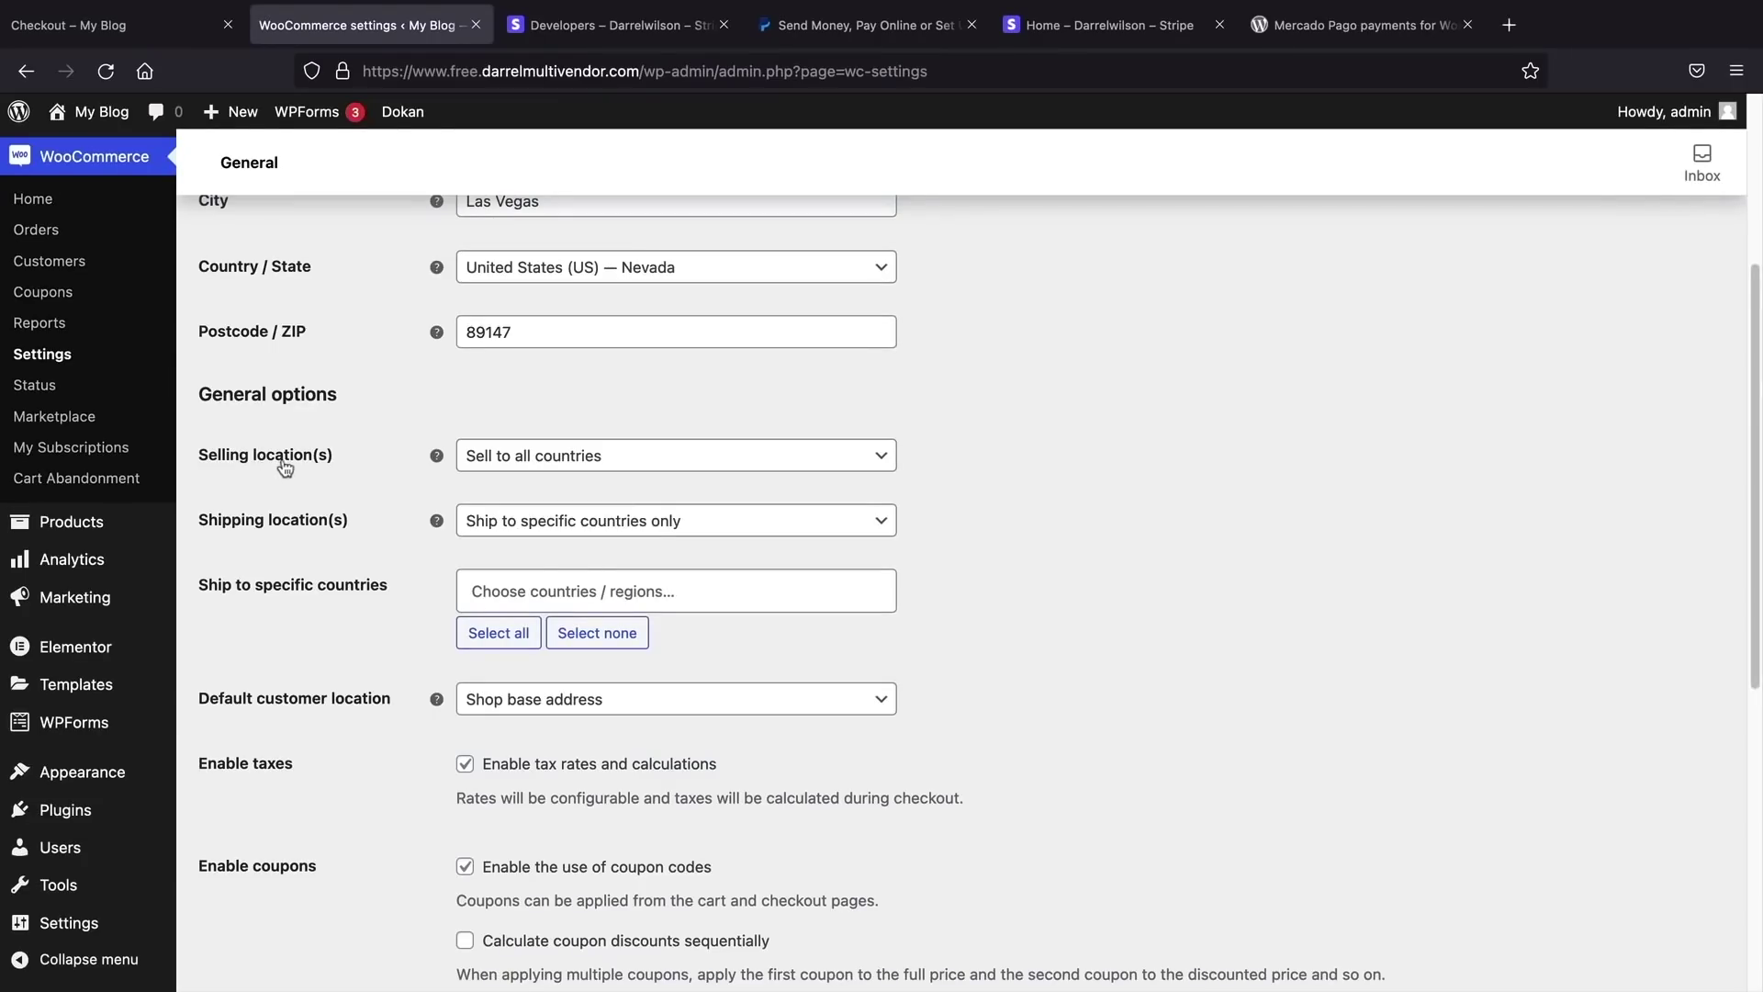
Step: Sell to specific countries only: United States (US), Mexico and Canada
click(524, 457)
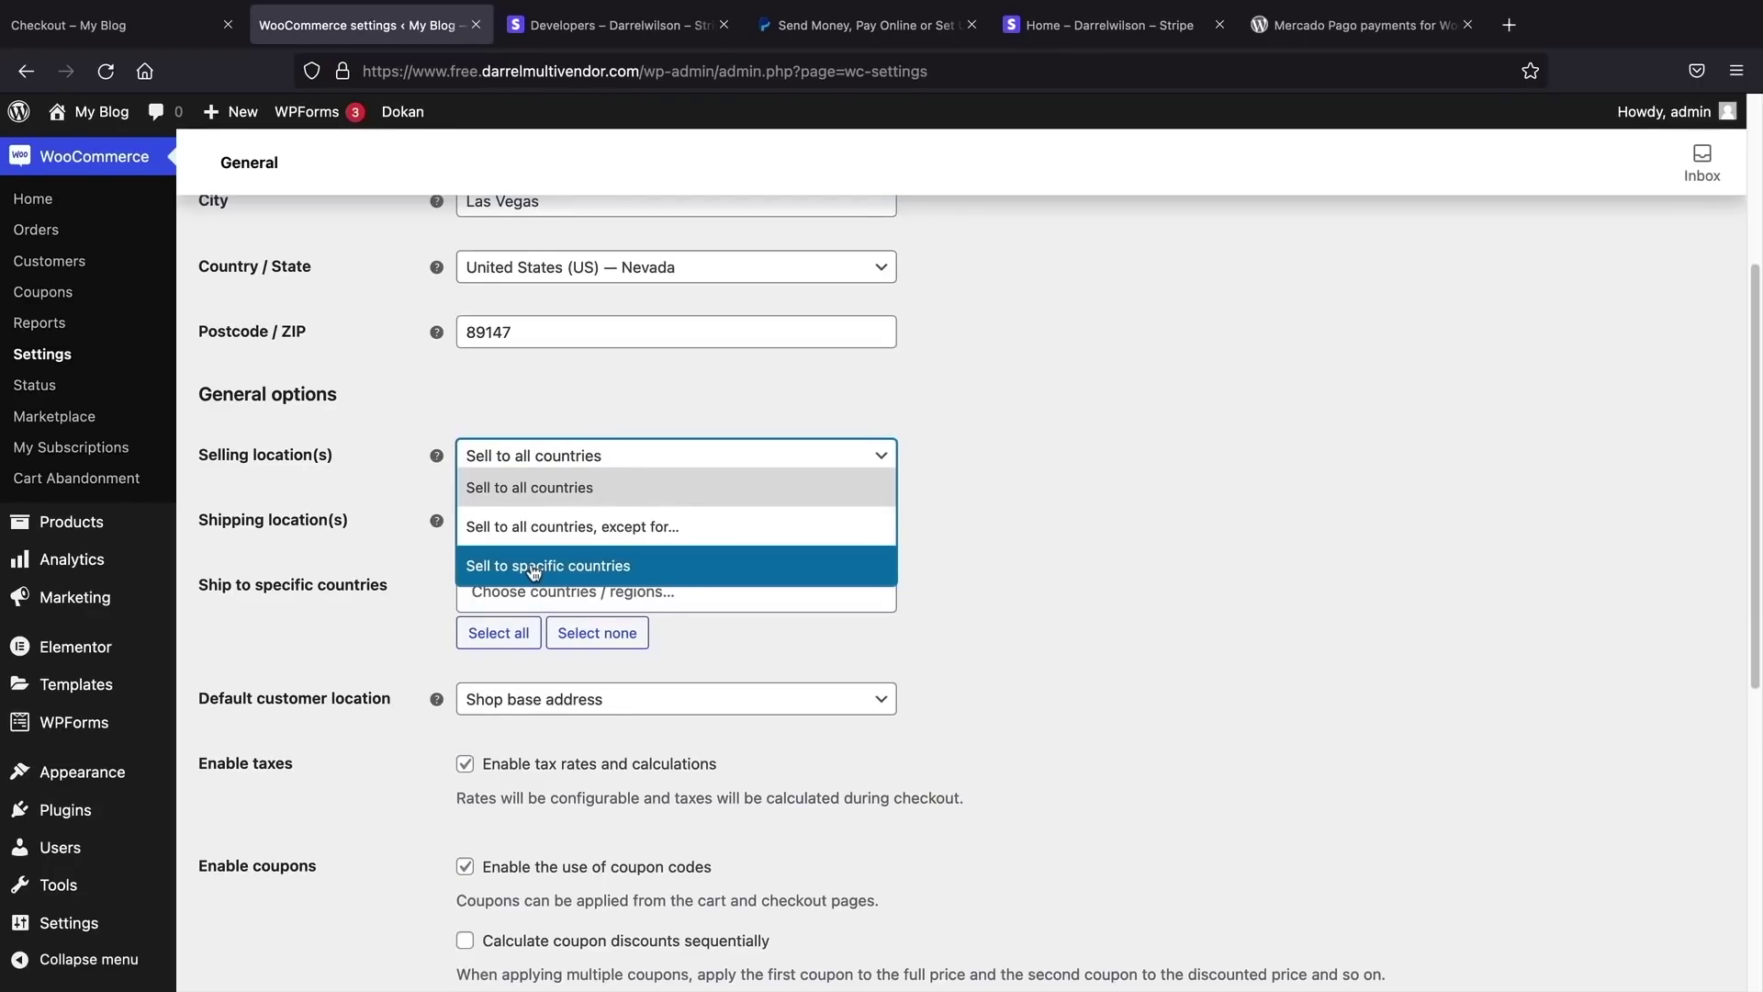
click(618, 564)
click(606, 519)
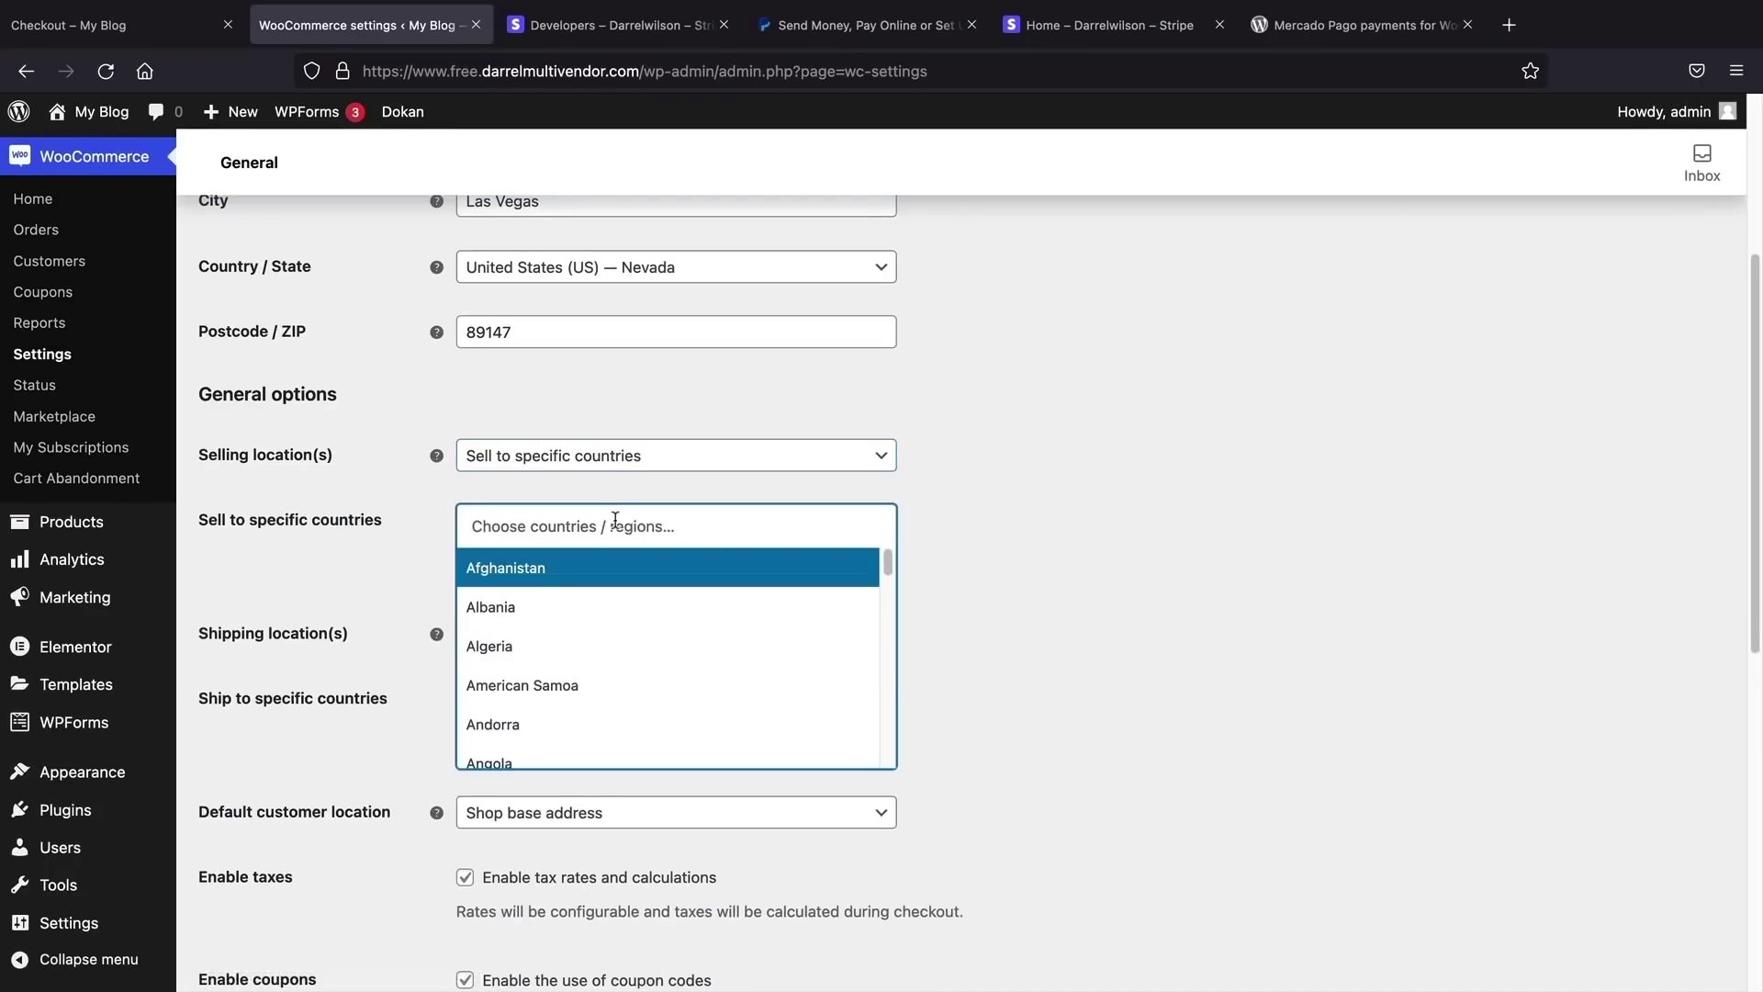
text(united)
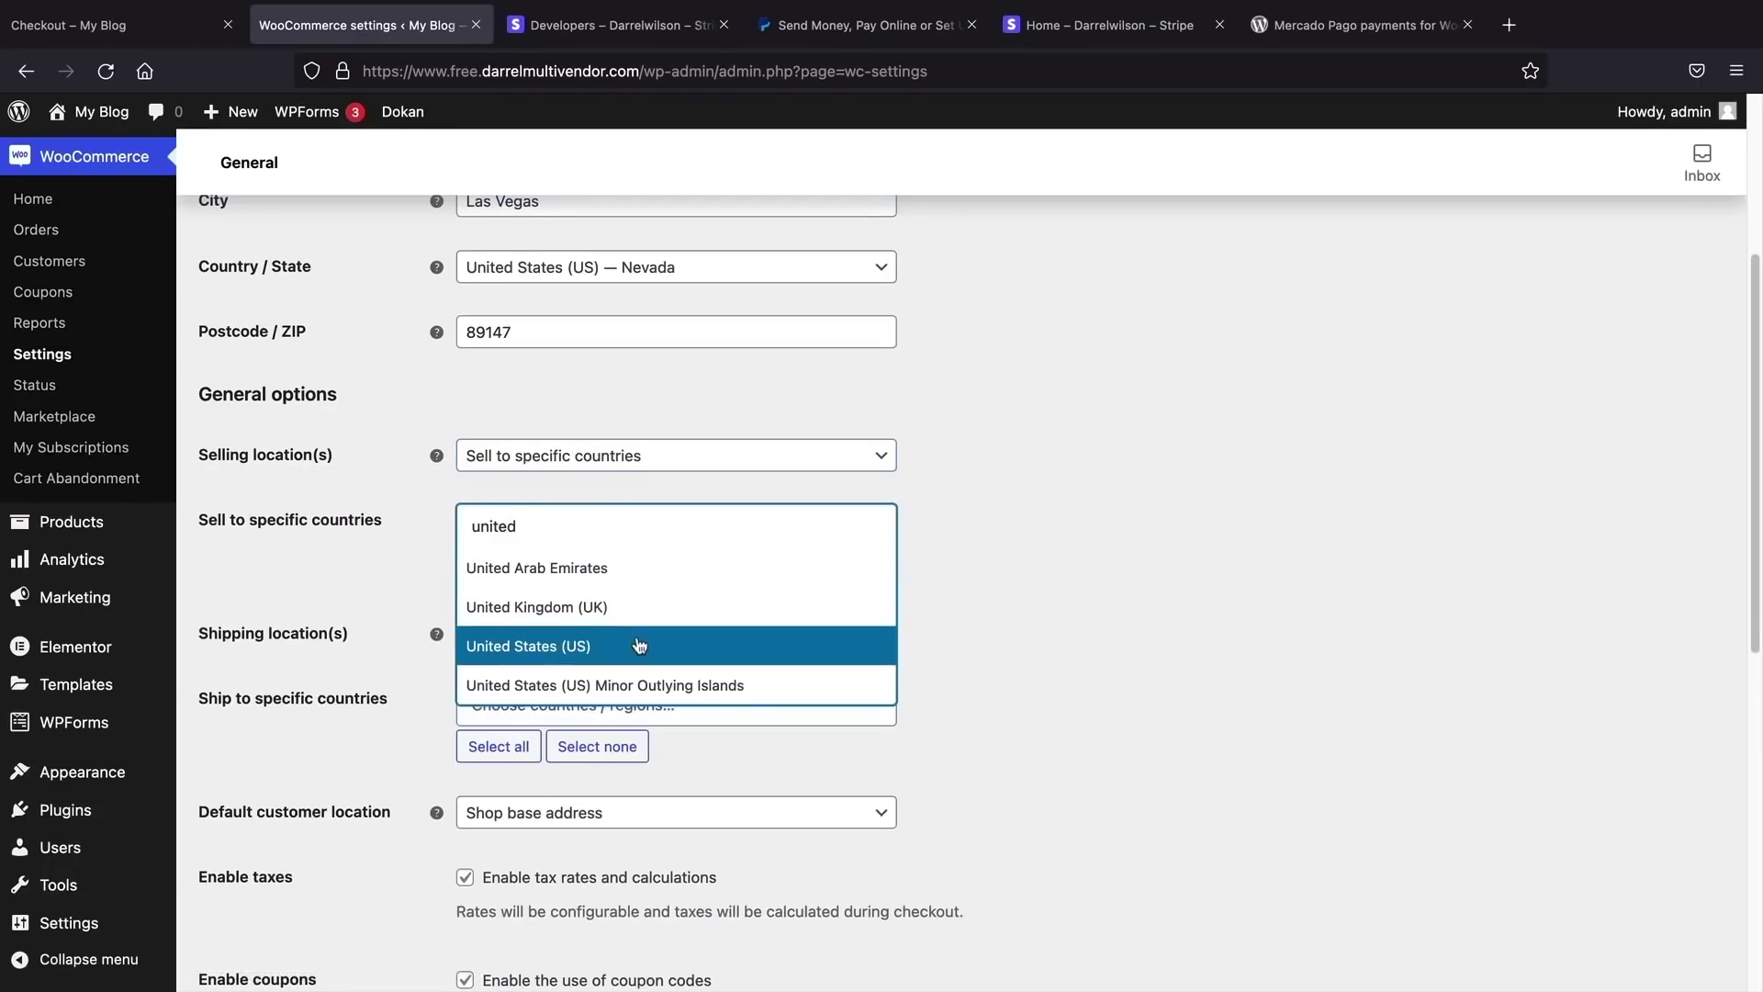
click(647, 646)
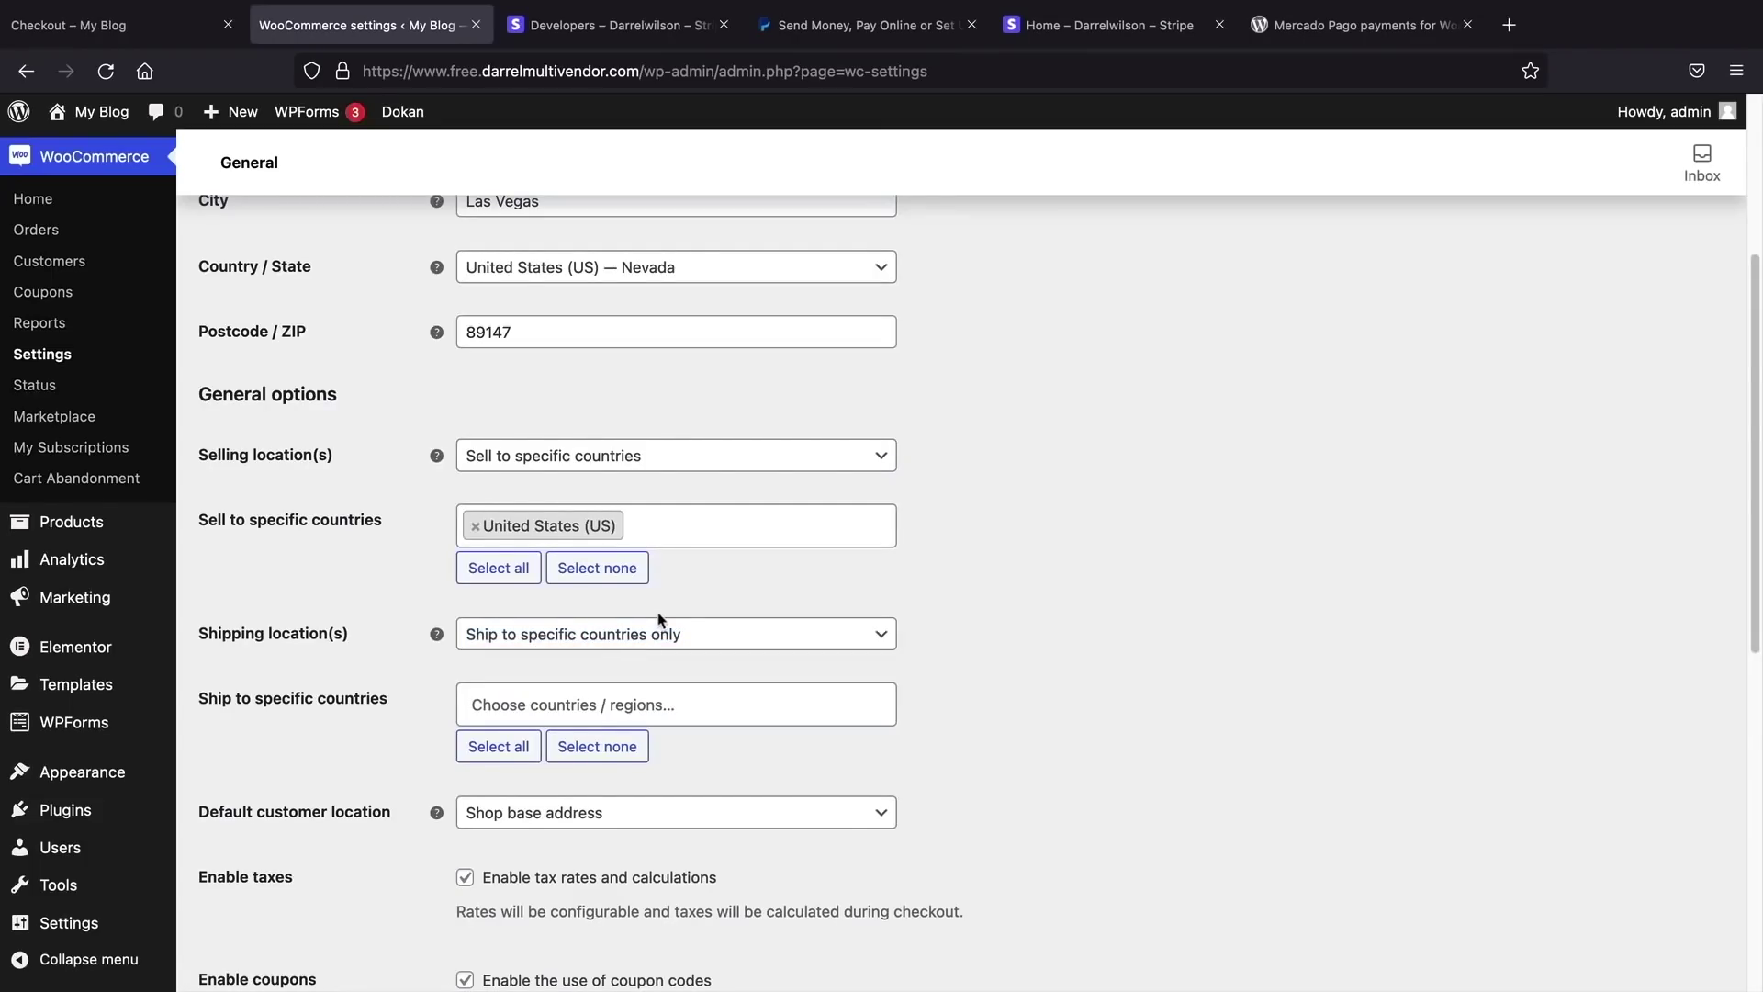
text(mexico)
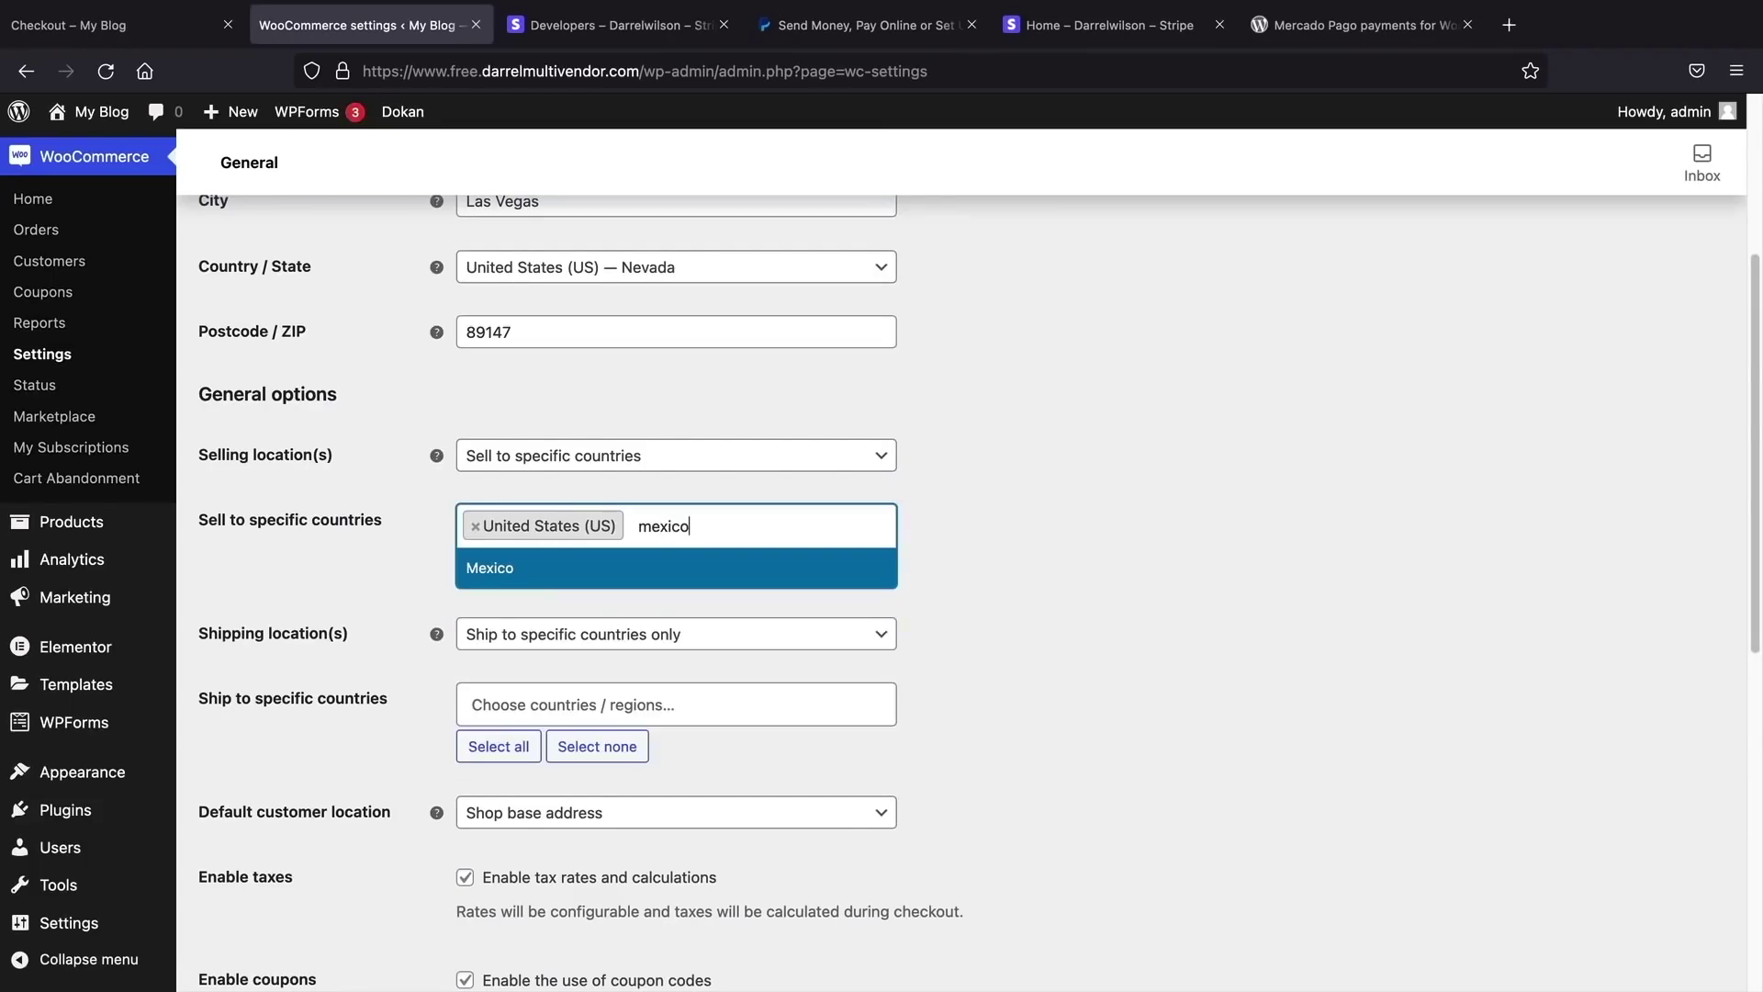
click(584, 575)
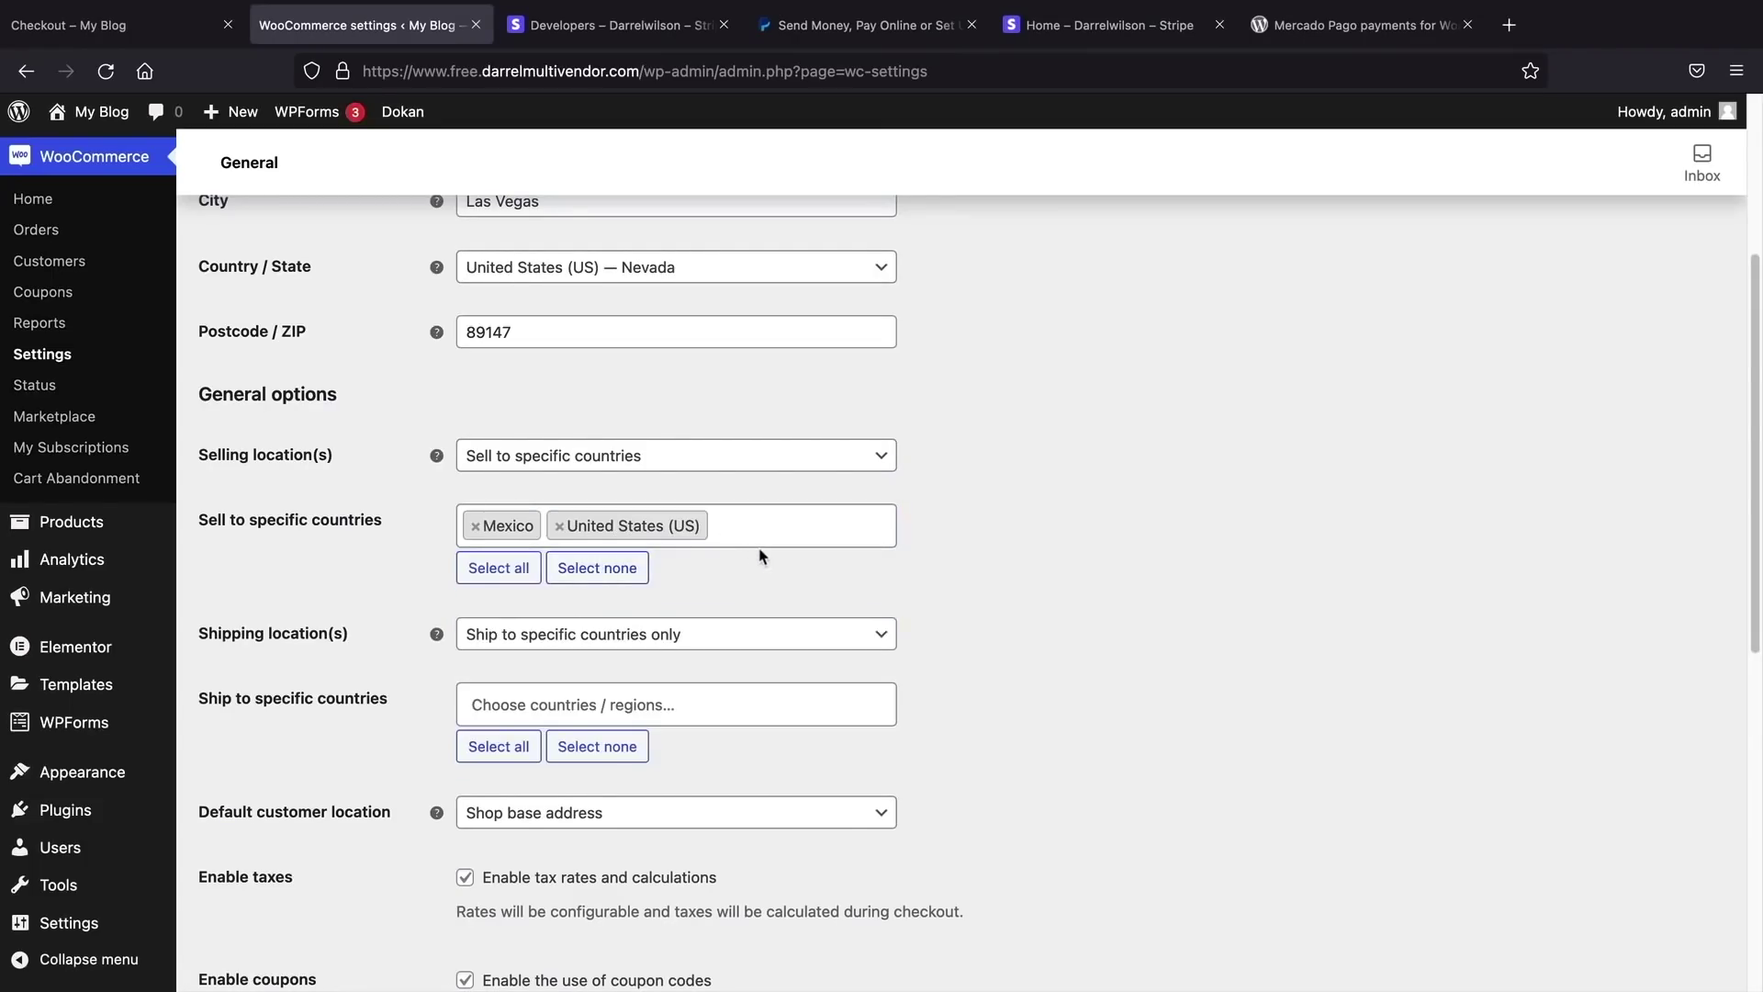
click(758, 537)
text(can)
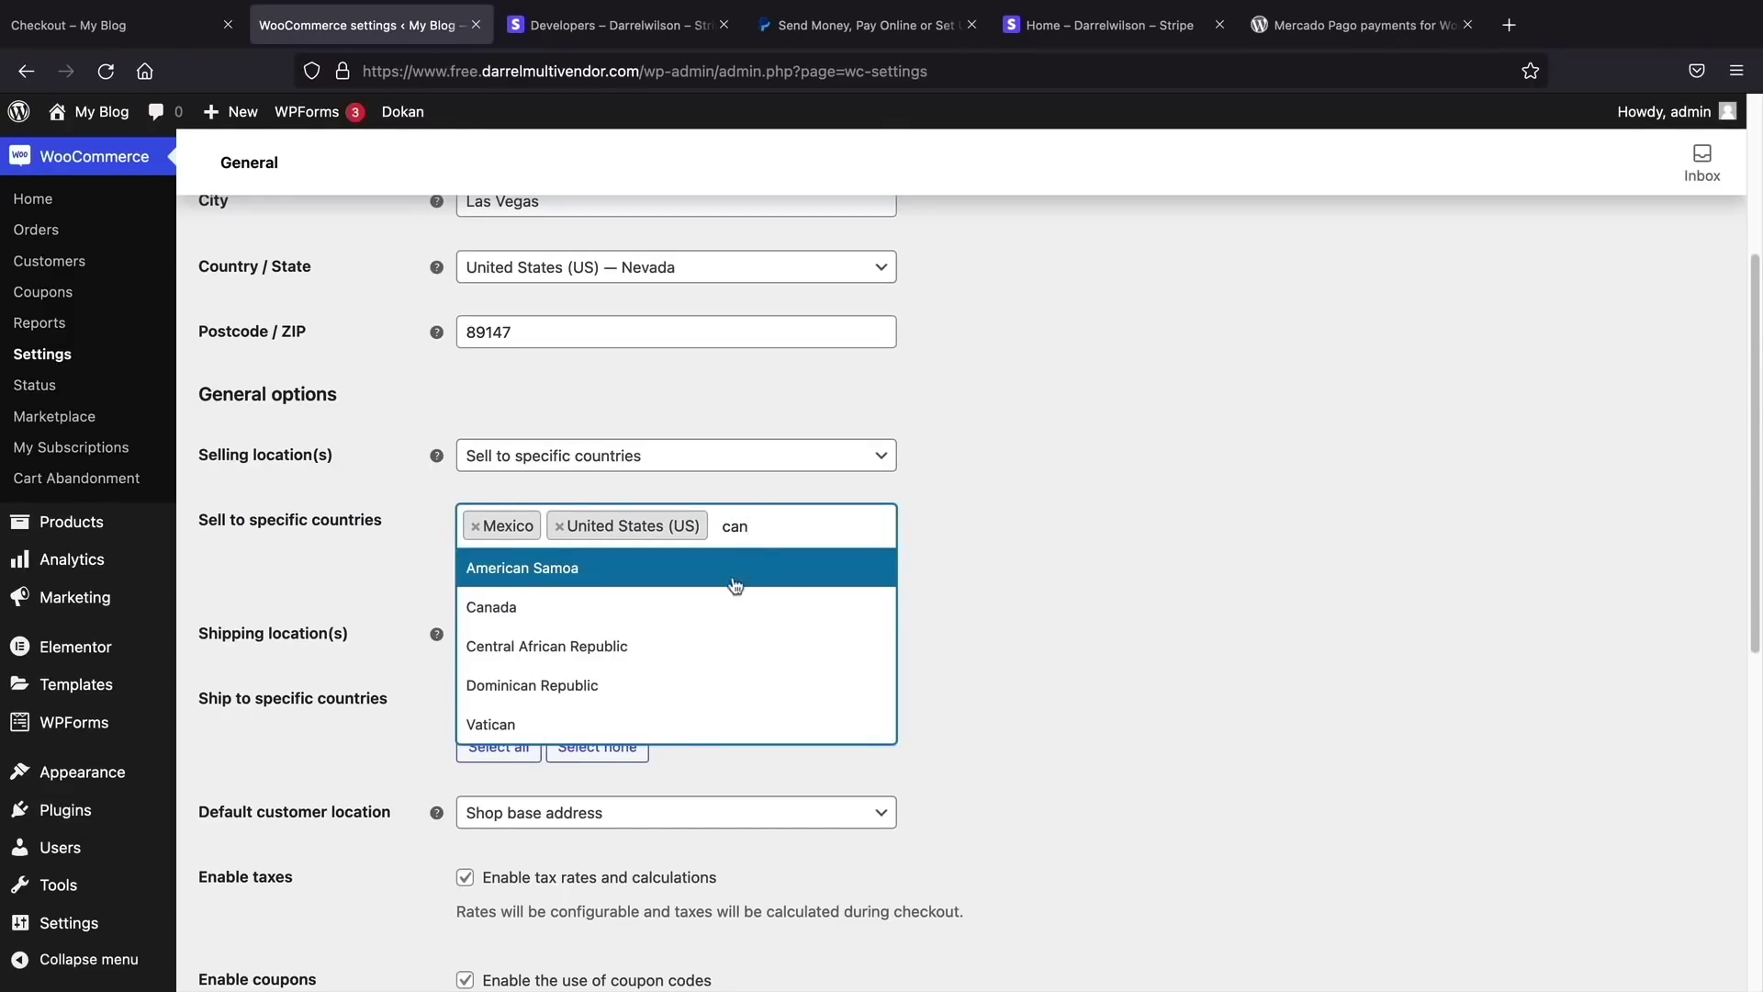
click(743, 608)
scroll(768, 622, down, 3)
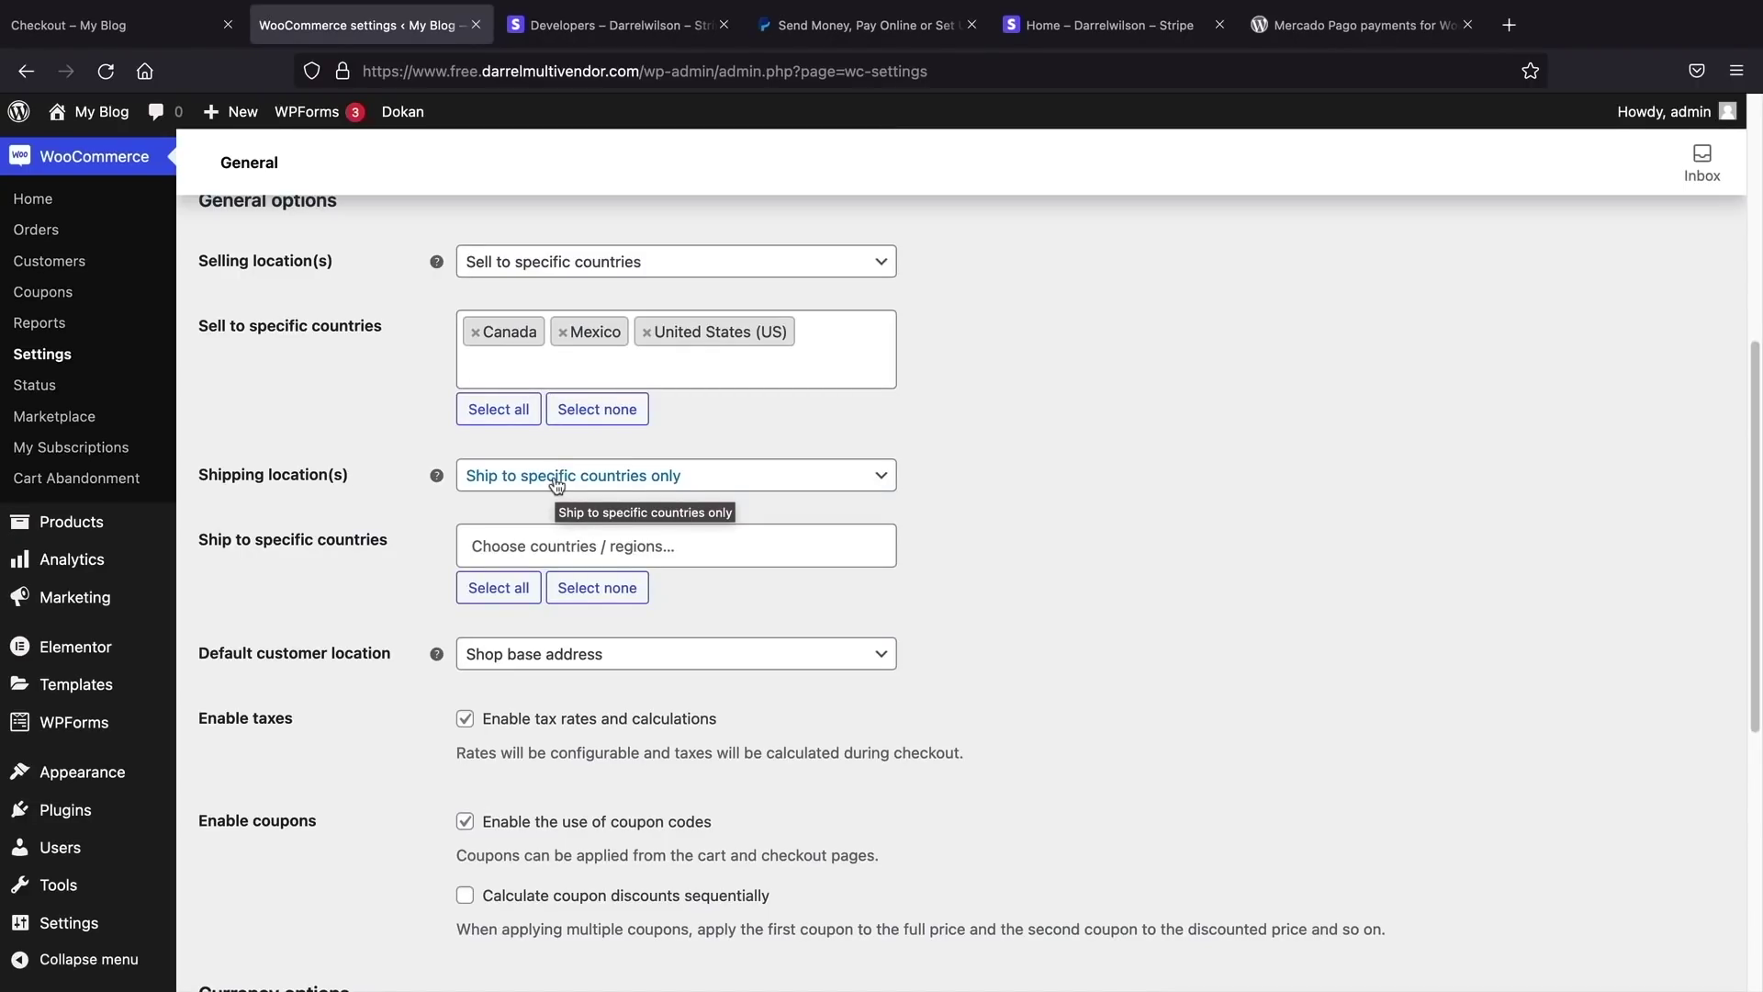
Step: Ship to specific countries only: Canada, Mexico and United States (US)
click(544, 542)
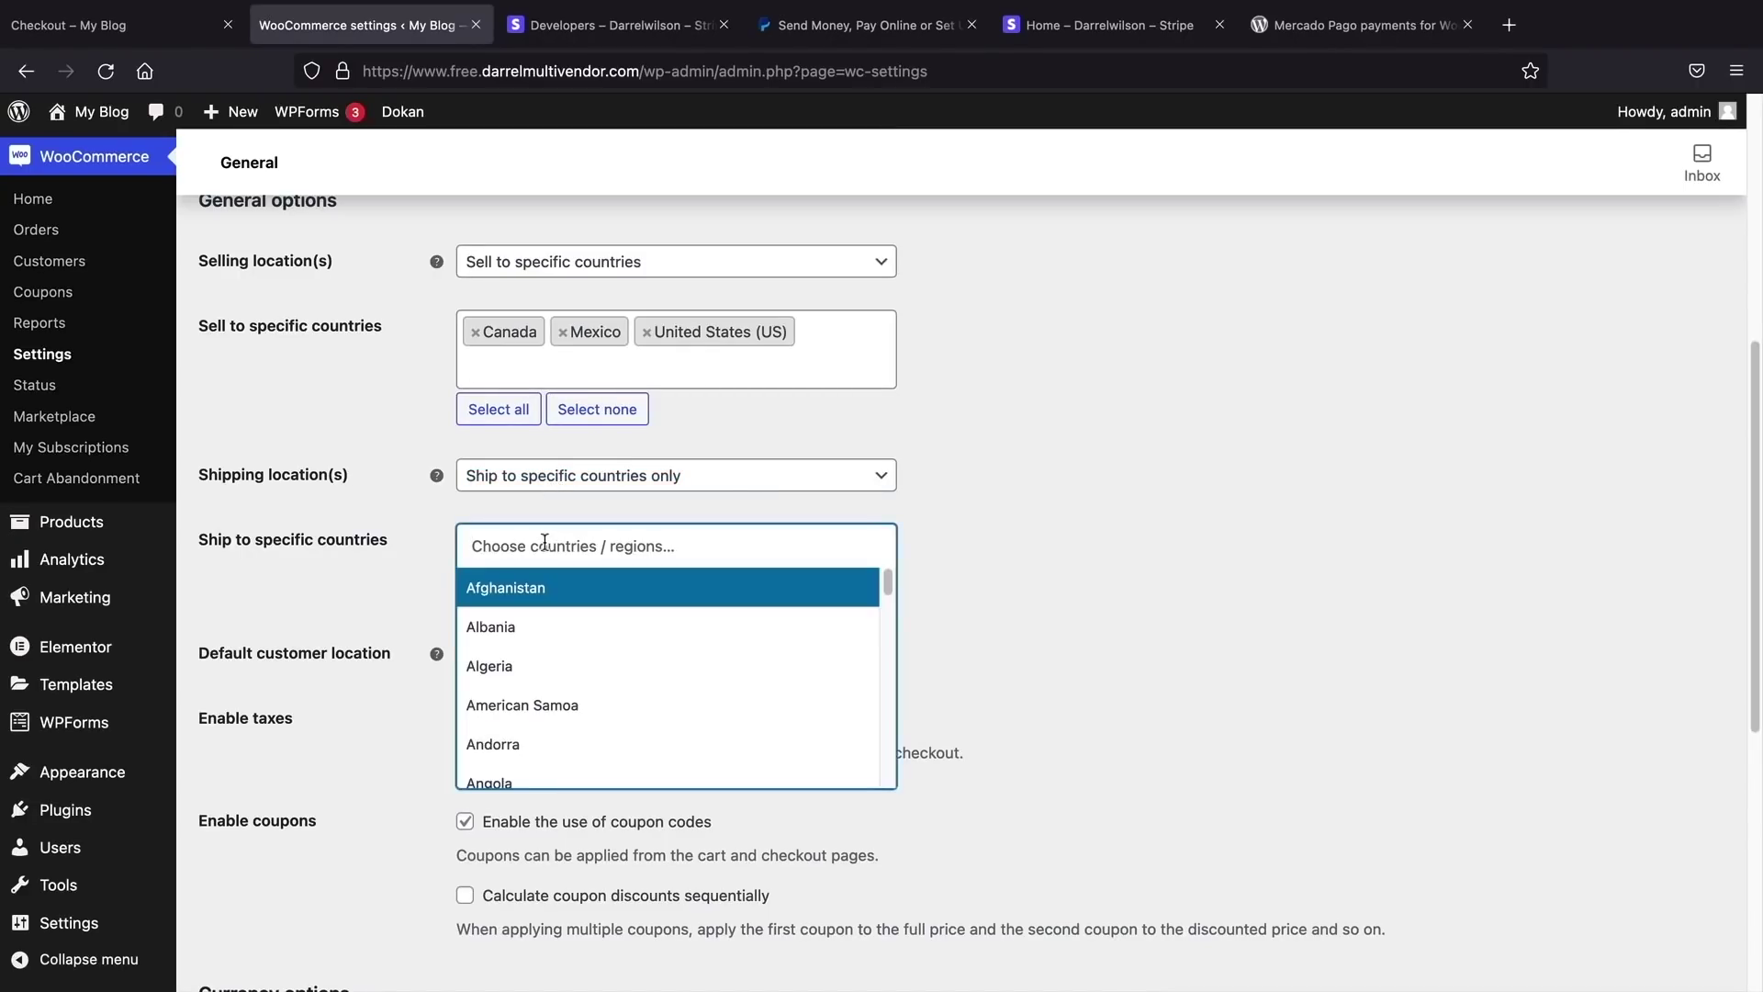
text(can)
click(556, 626)
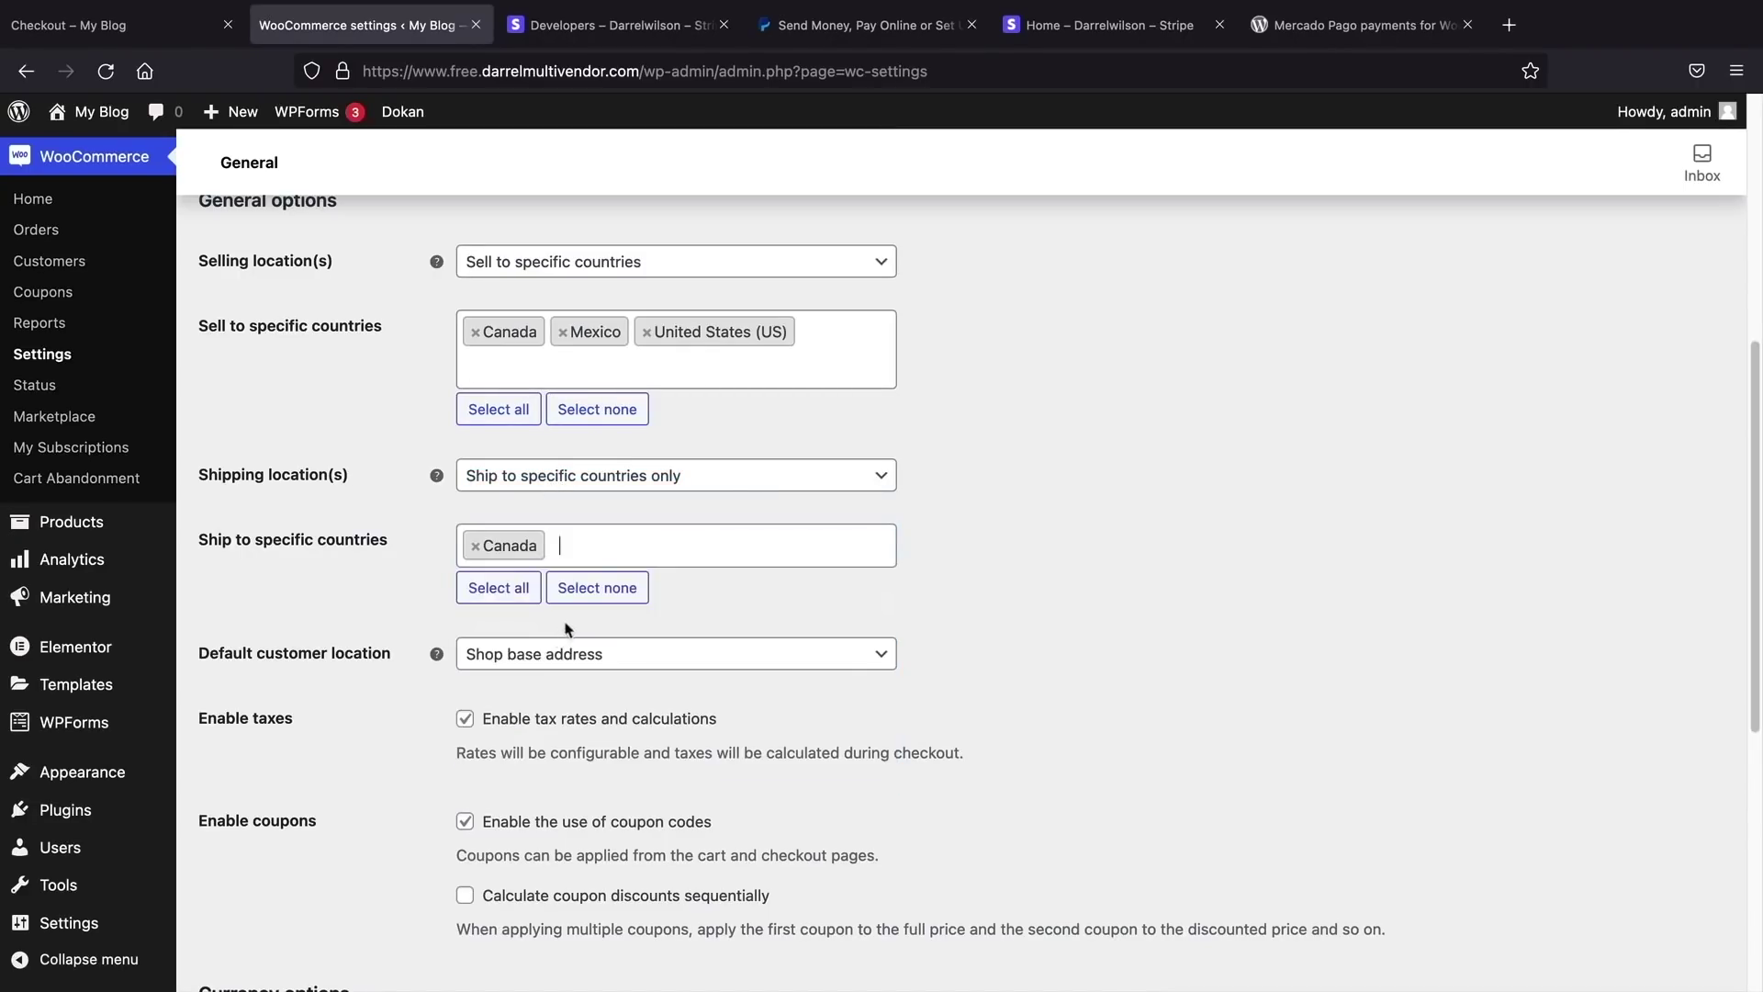
text(mexico)
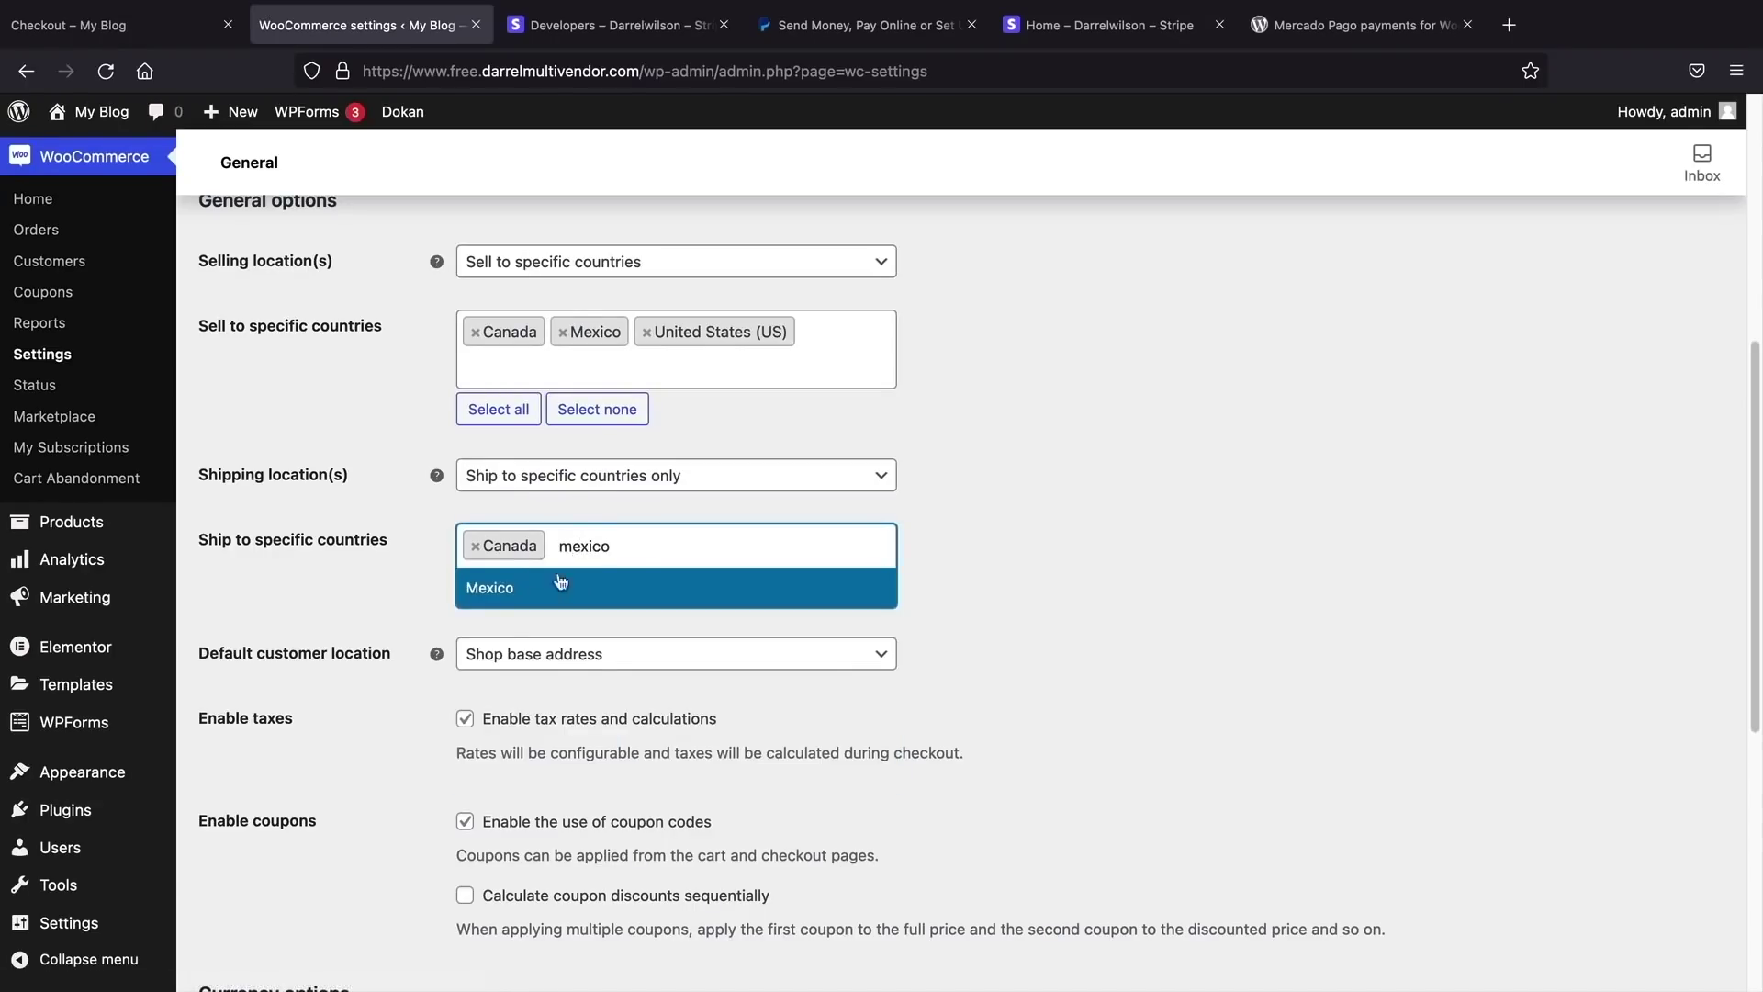
click(560, 583)
text(united)
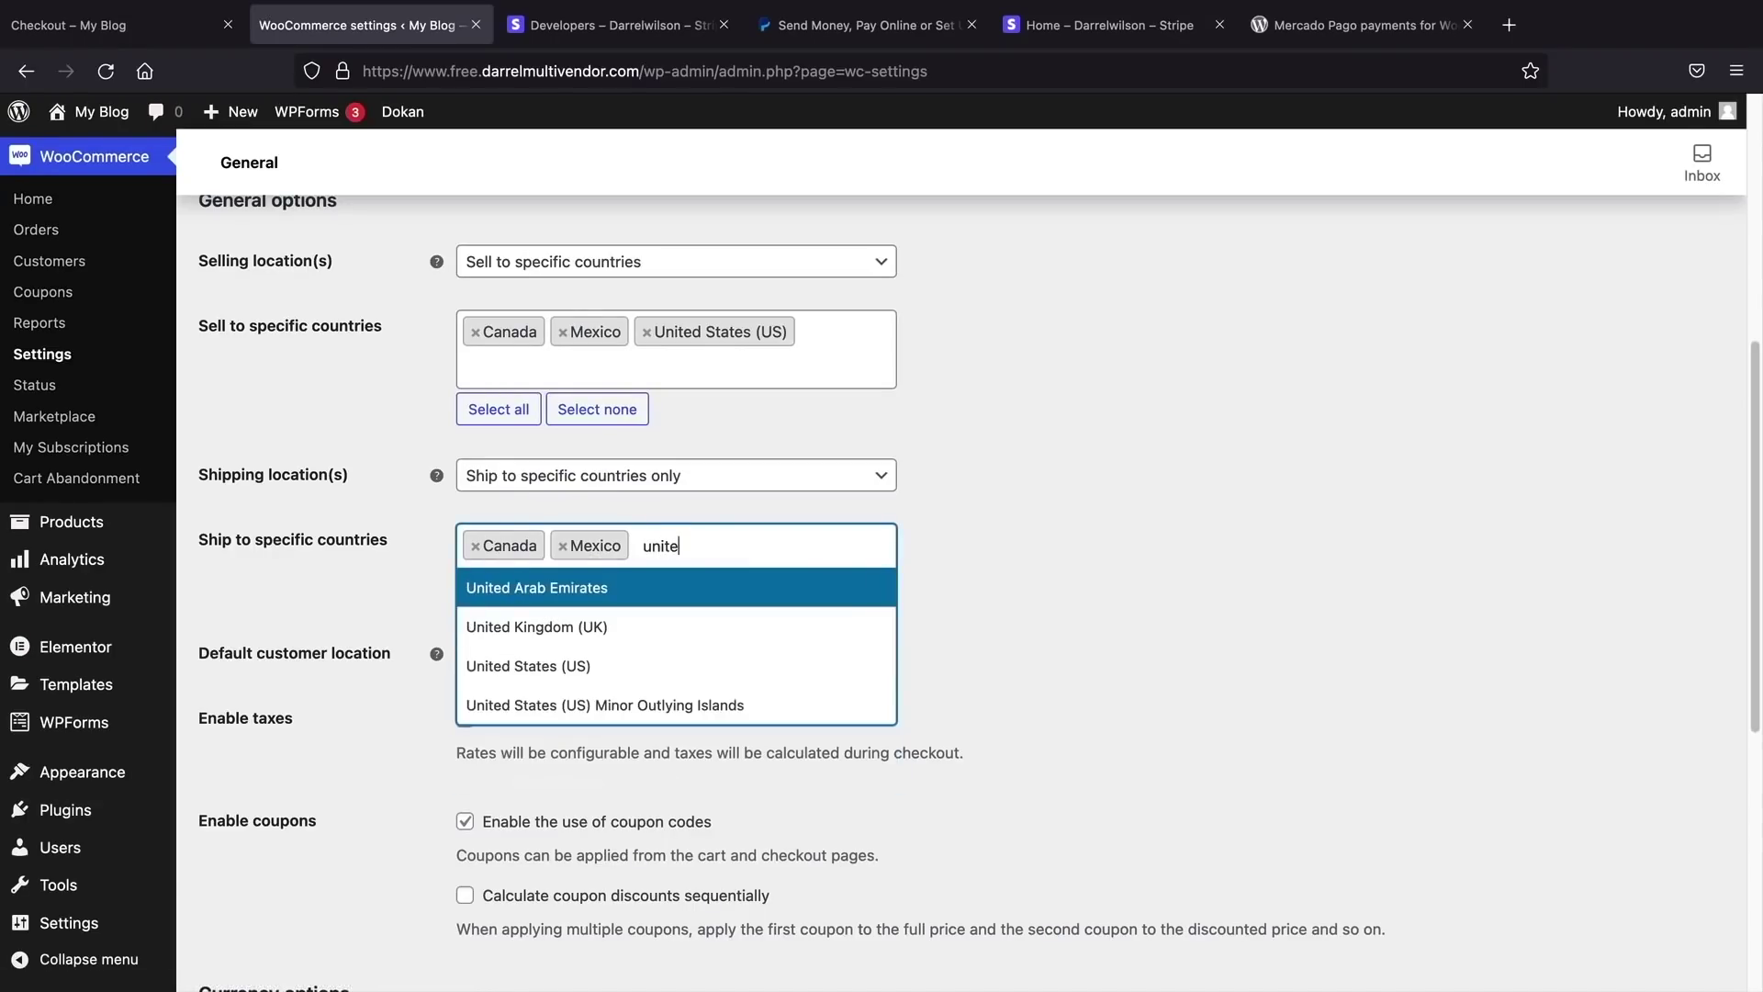
click(709, 661)
scroll(858, 574, down, 2)
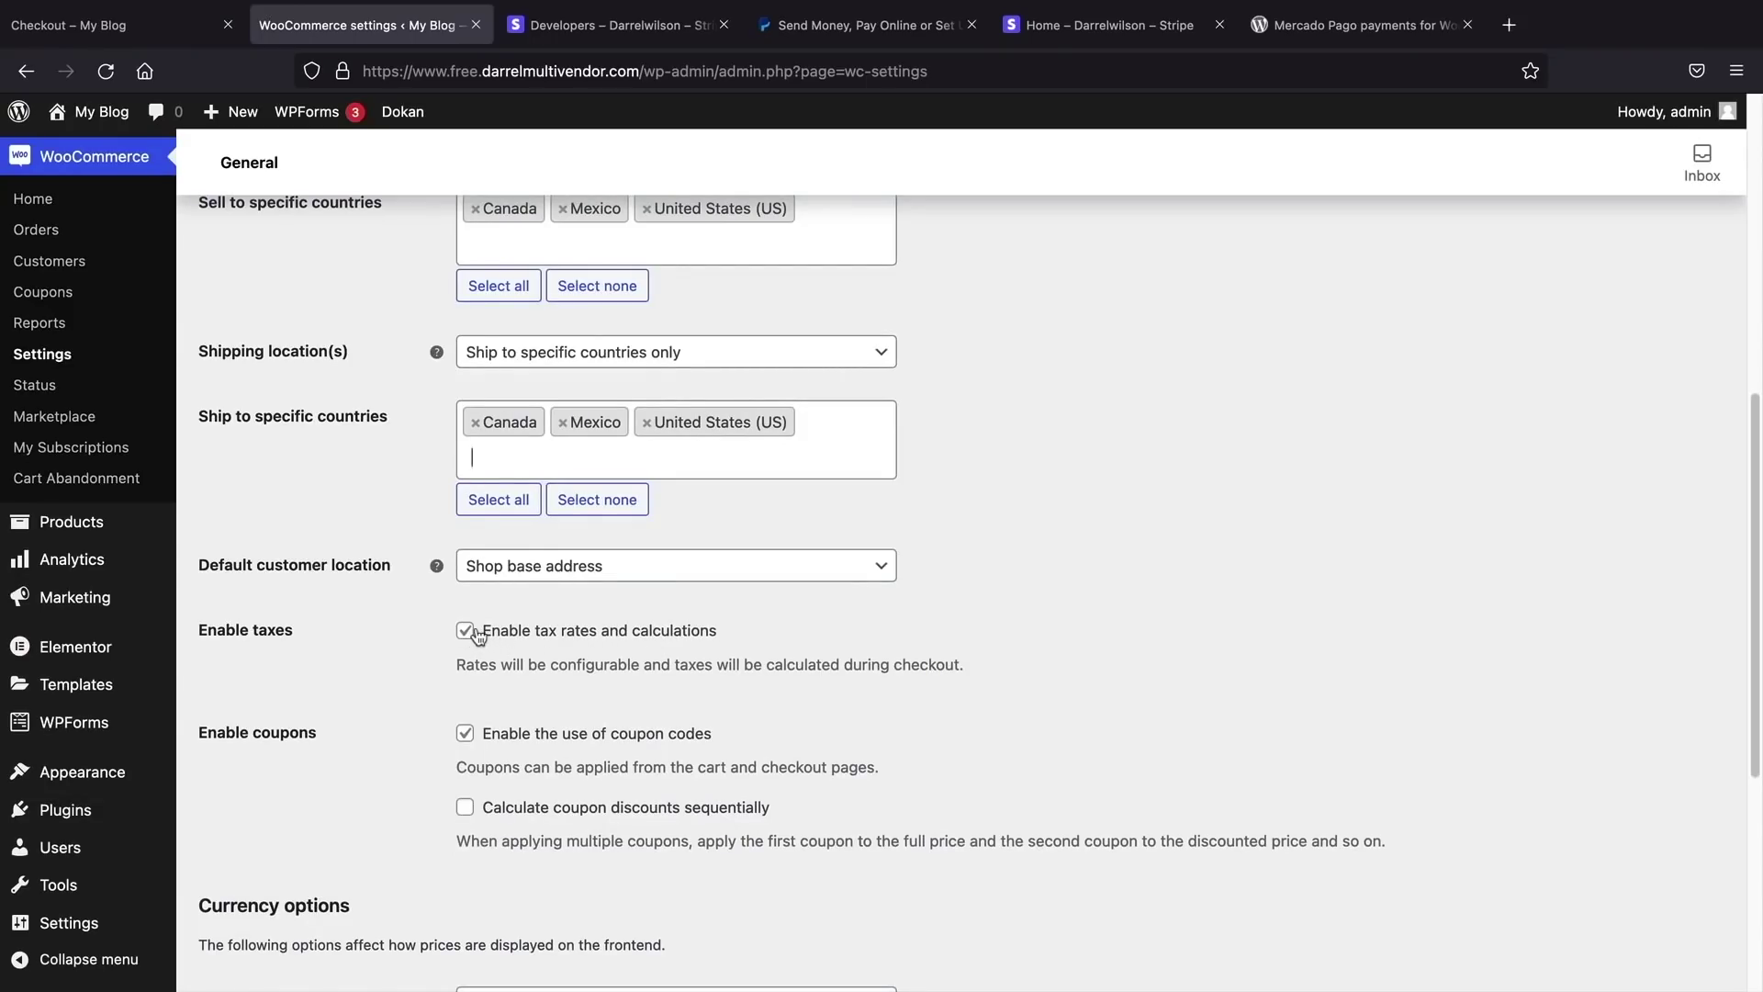
scroll(477, 634, down, 4)
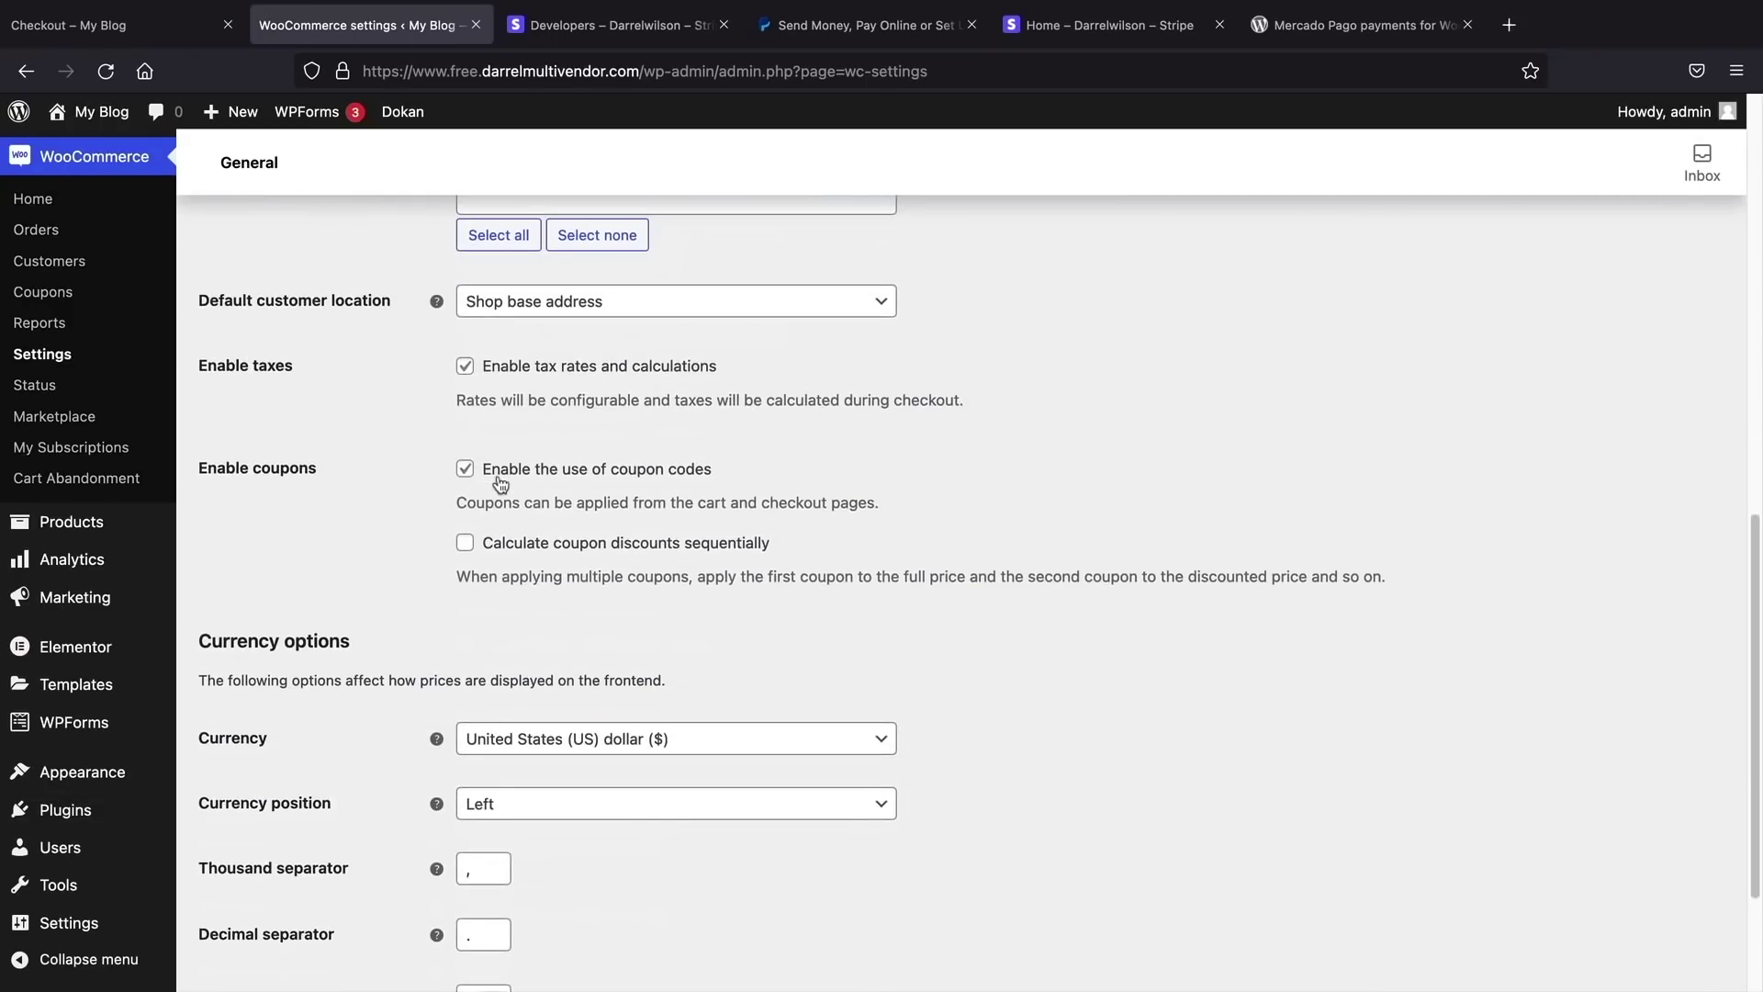
scroll(500, 484, down, 3)
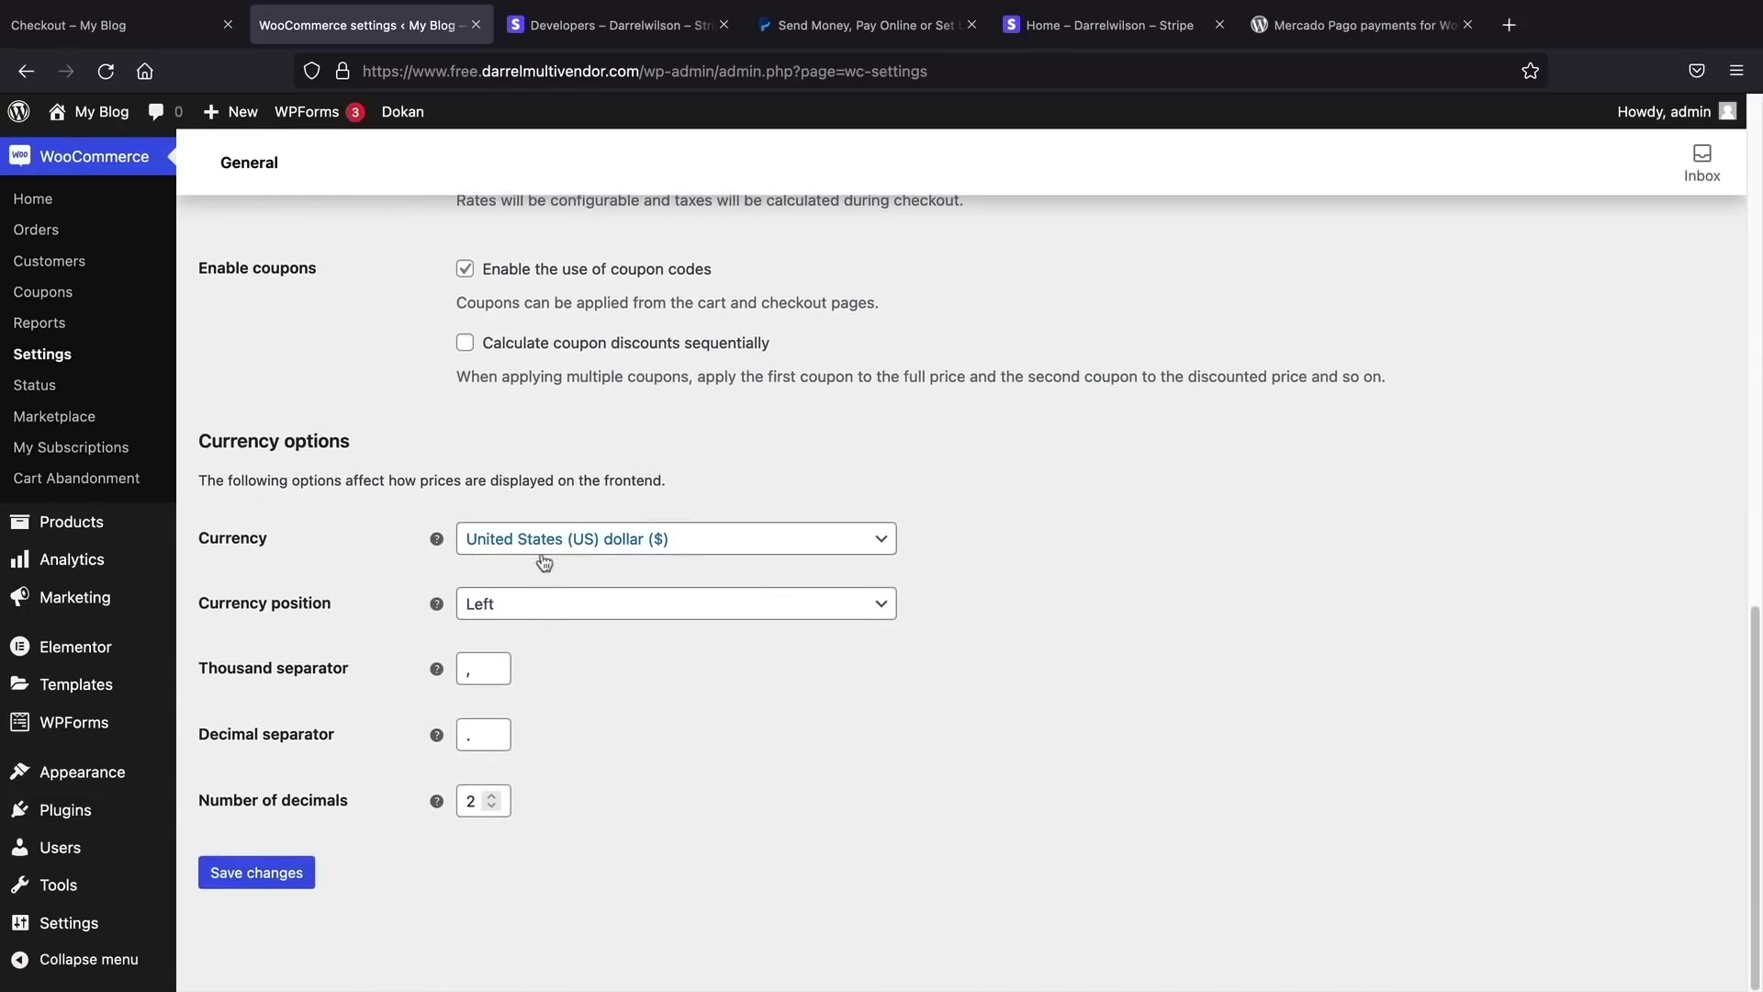
Step: Select United States (US) dollar as the currency and save the general settings
click(576, 541)
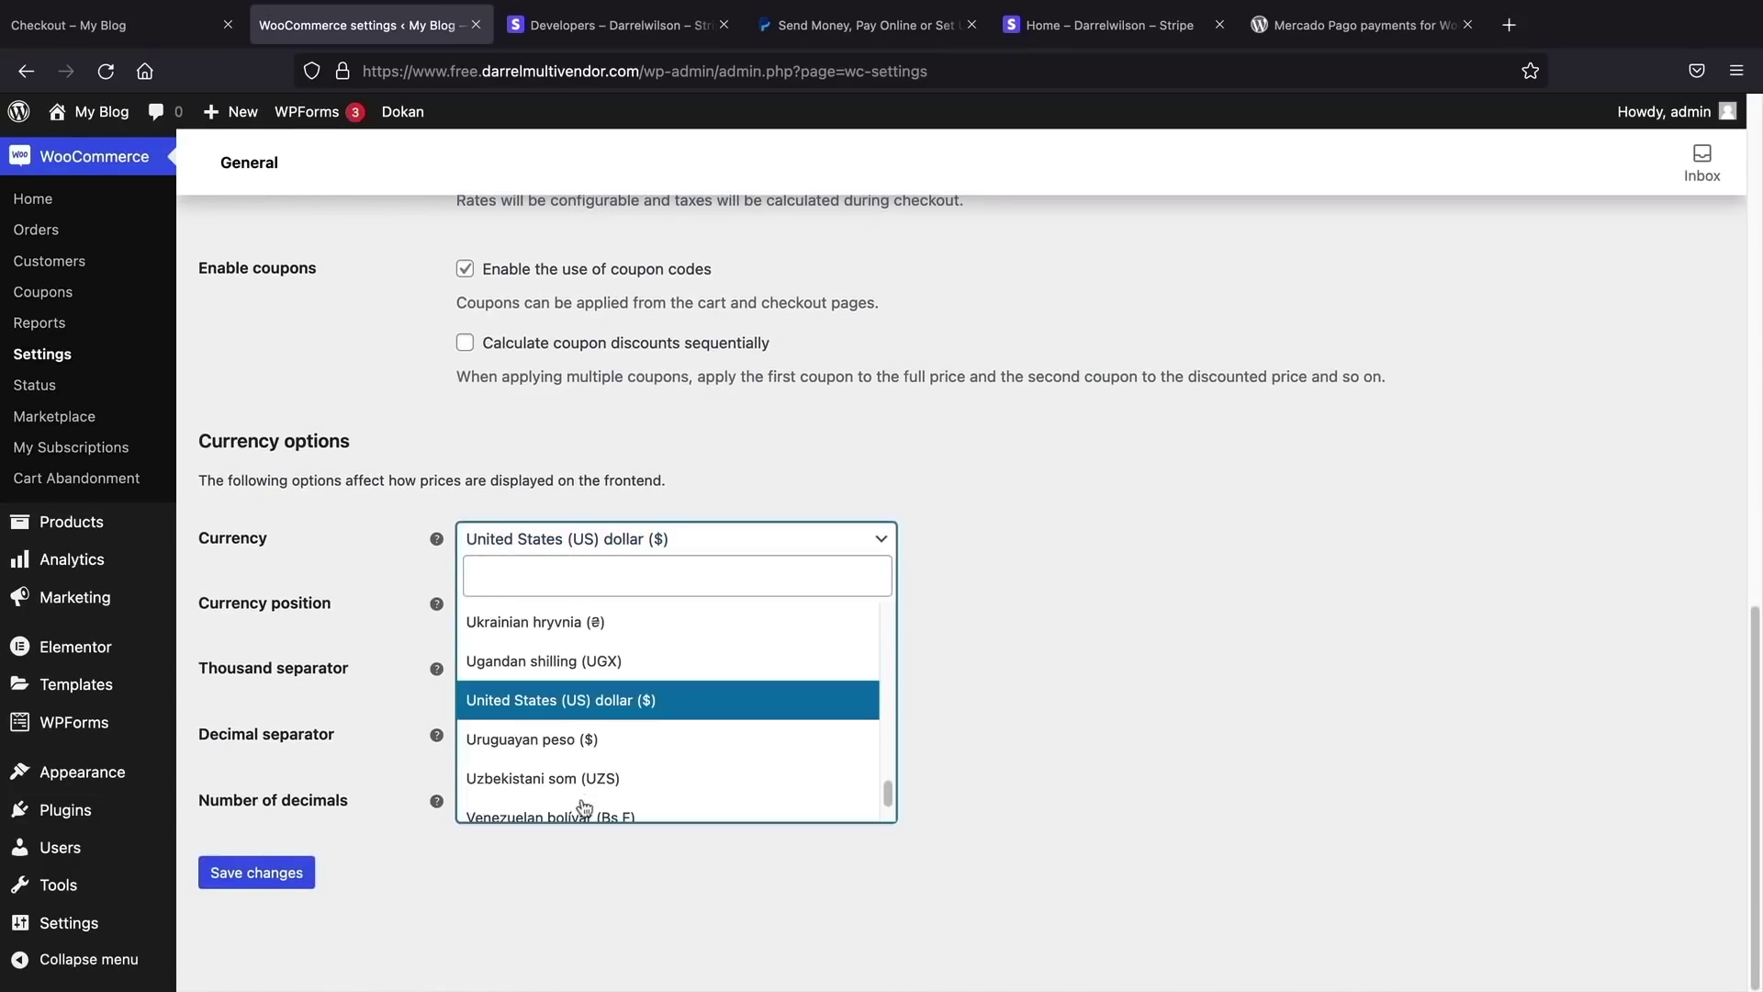
scroll(506, 755, down, 3)
scroll(670, 744, up, 1)
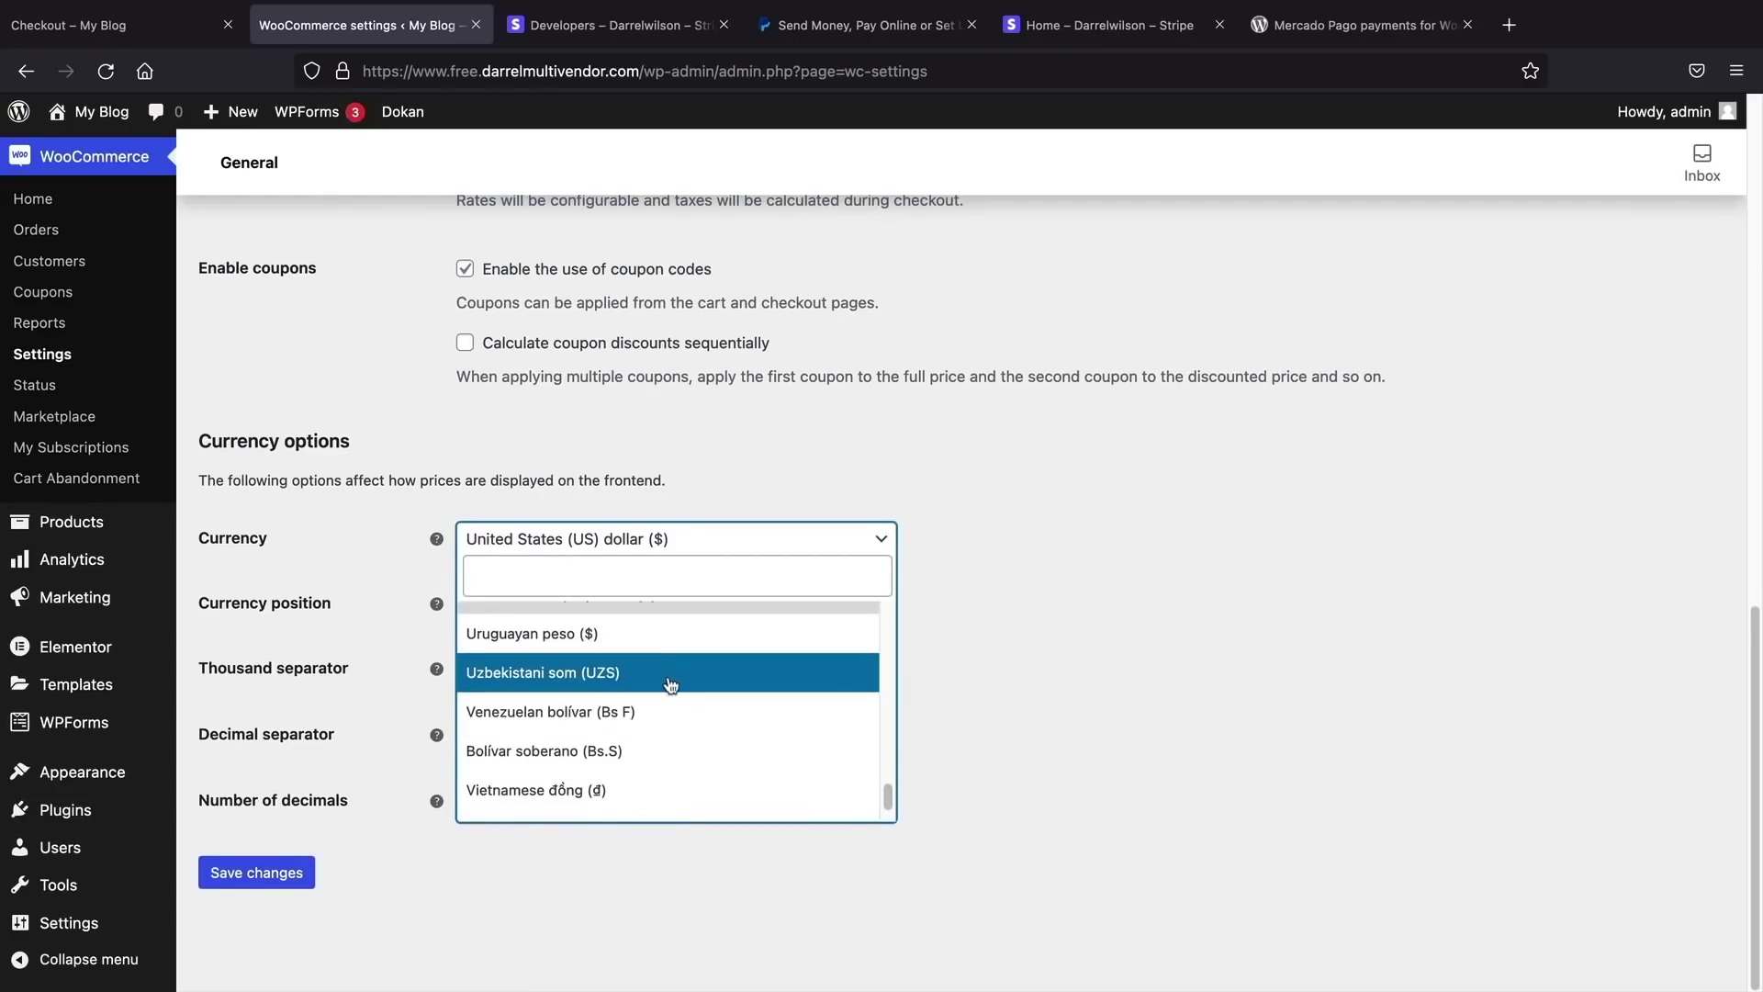
scroll(657, 684, up, 2)
click(640, 665)
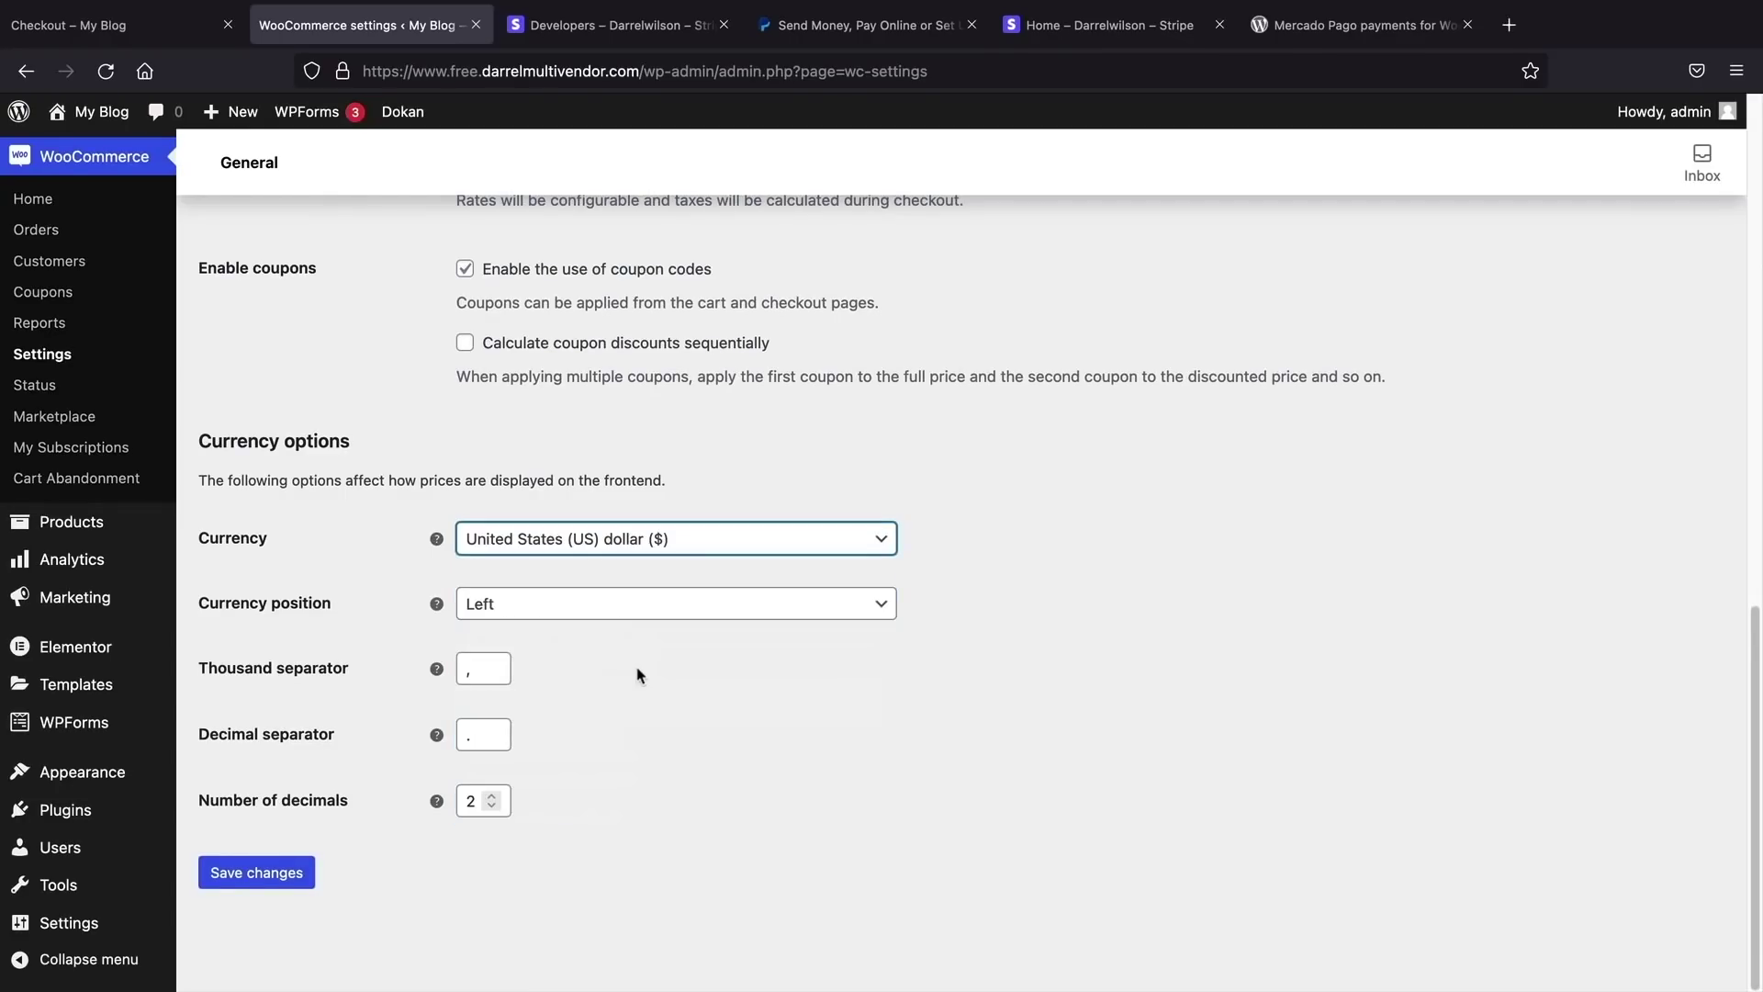
click(283, 882)
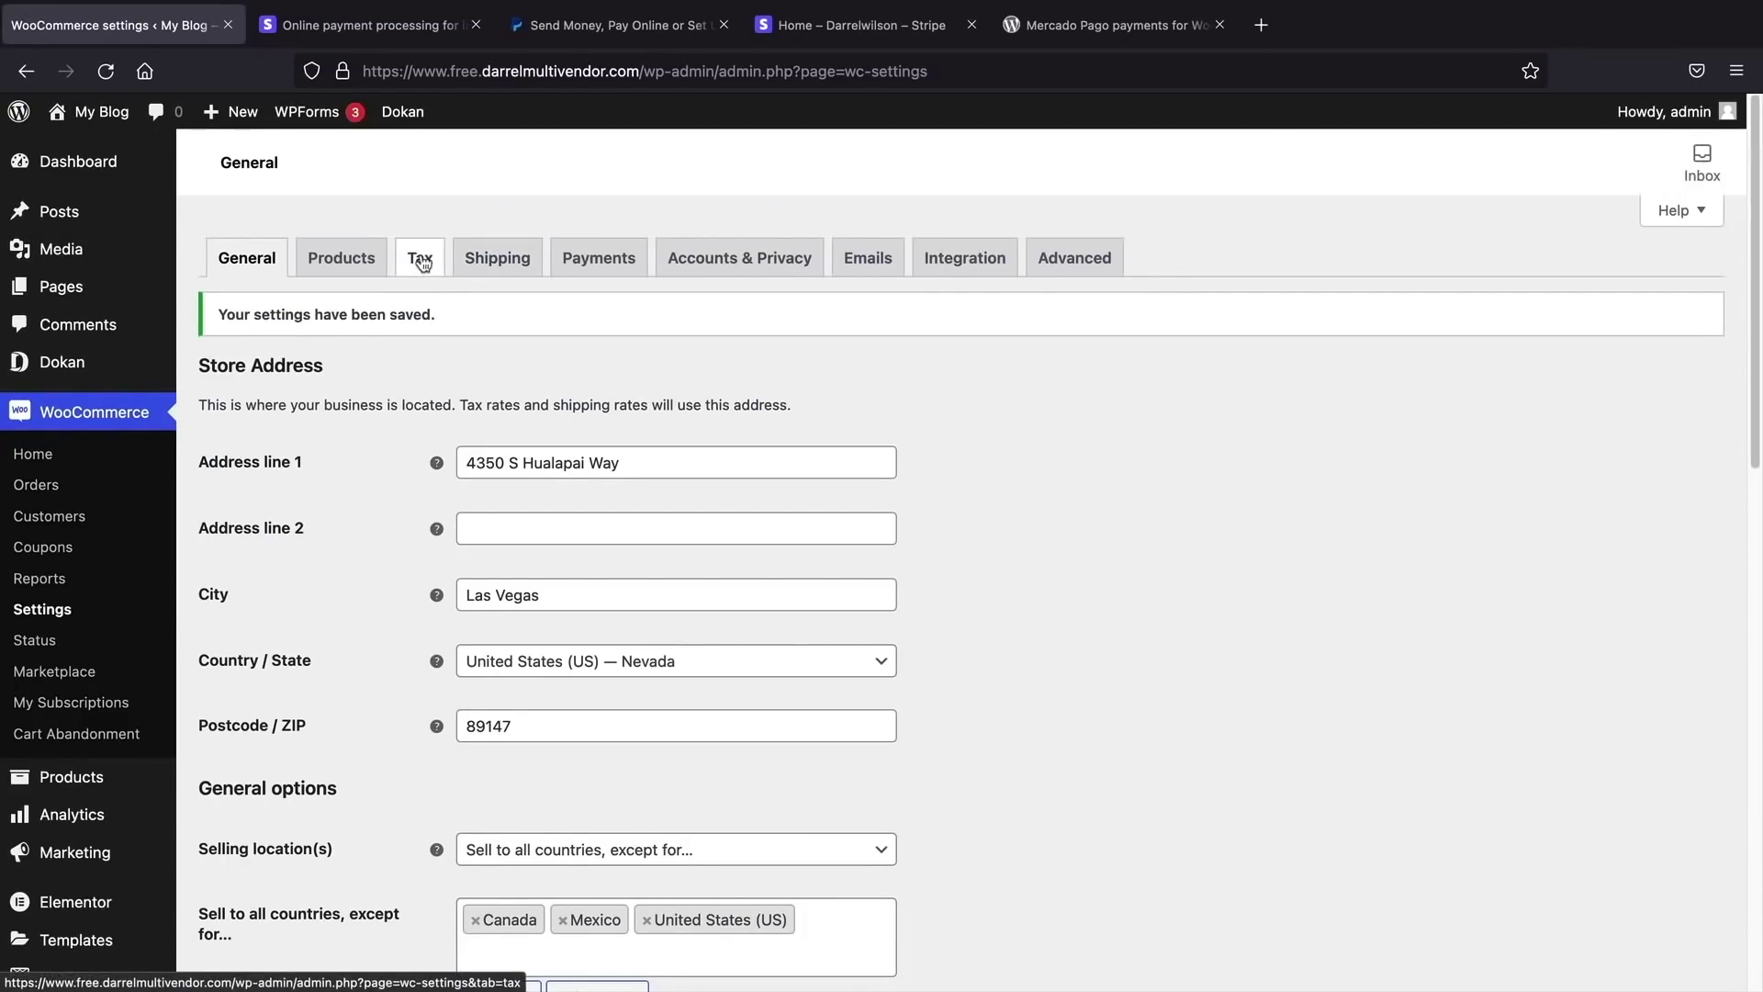
Step: Open the Tax settings' Standard rates table, which is still empty
click(422, 262)
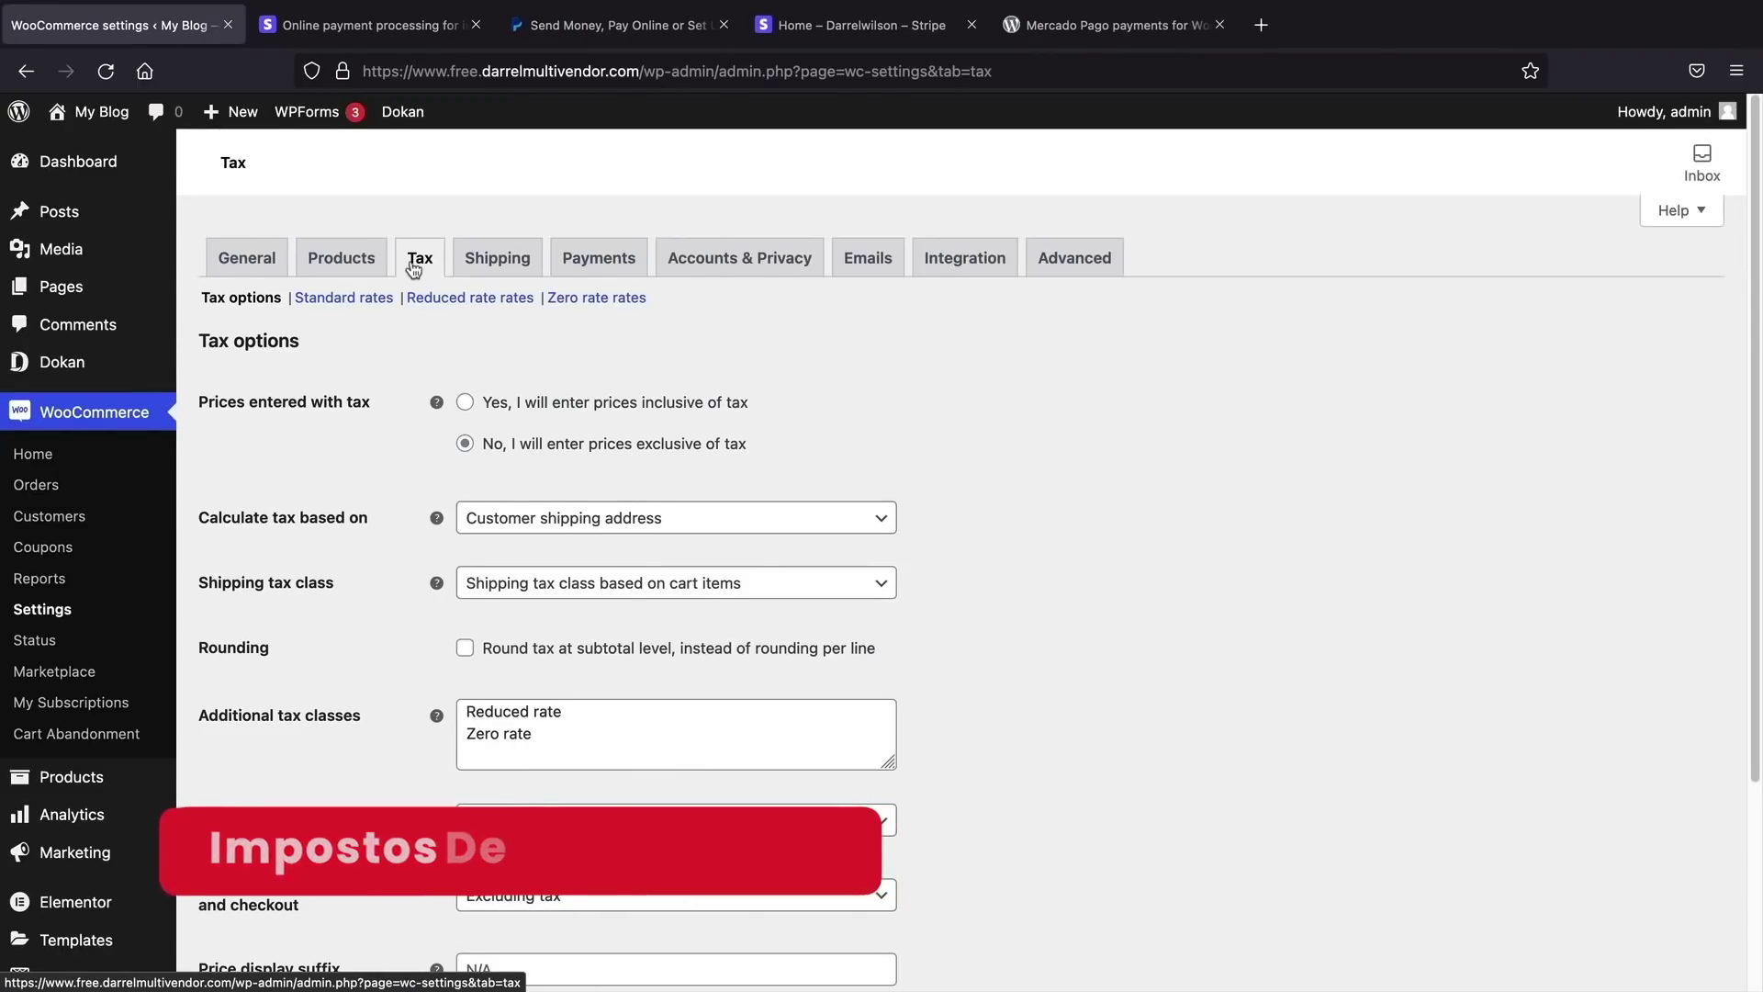
click(339, 303)
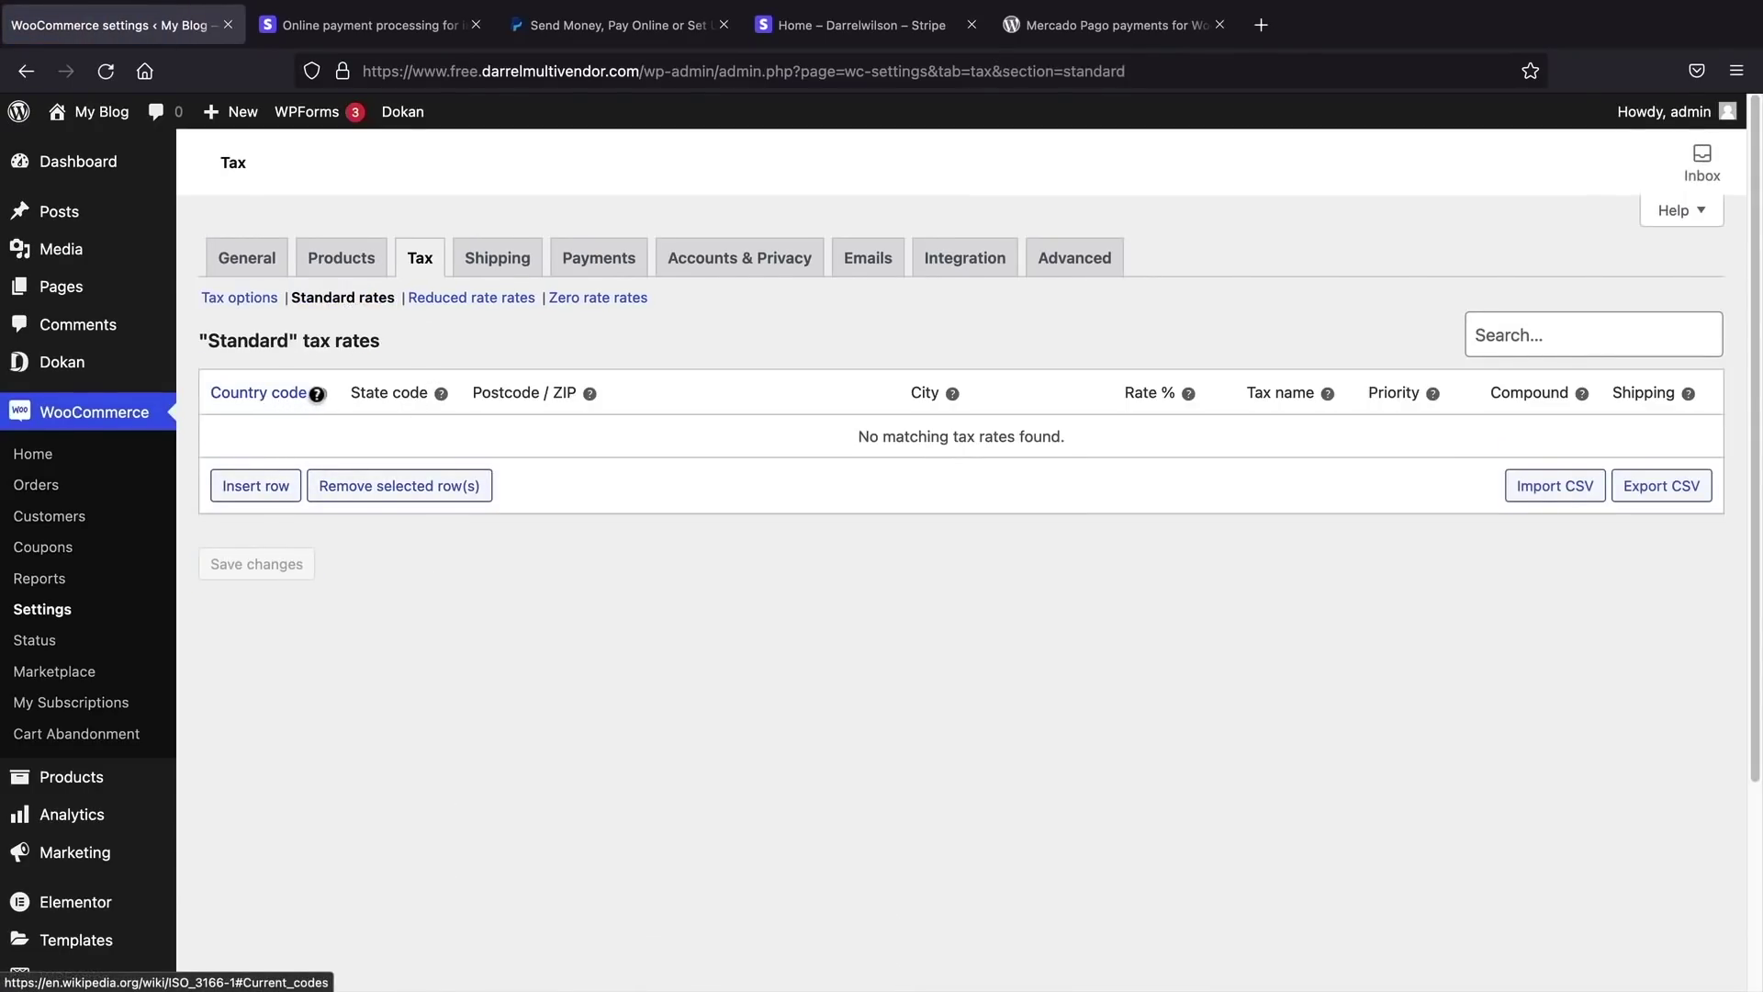
mouse_move(319, 394)
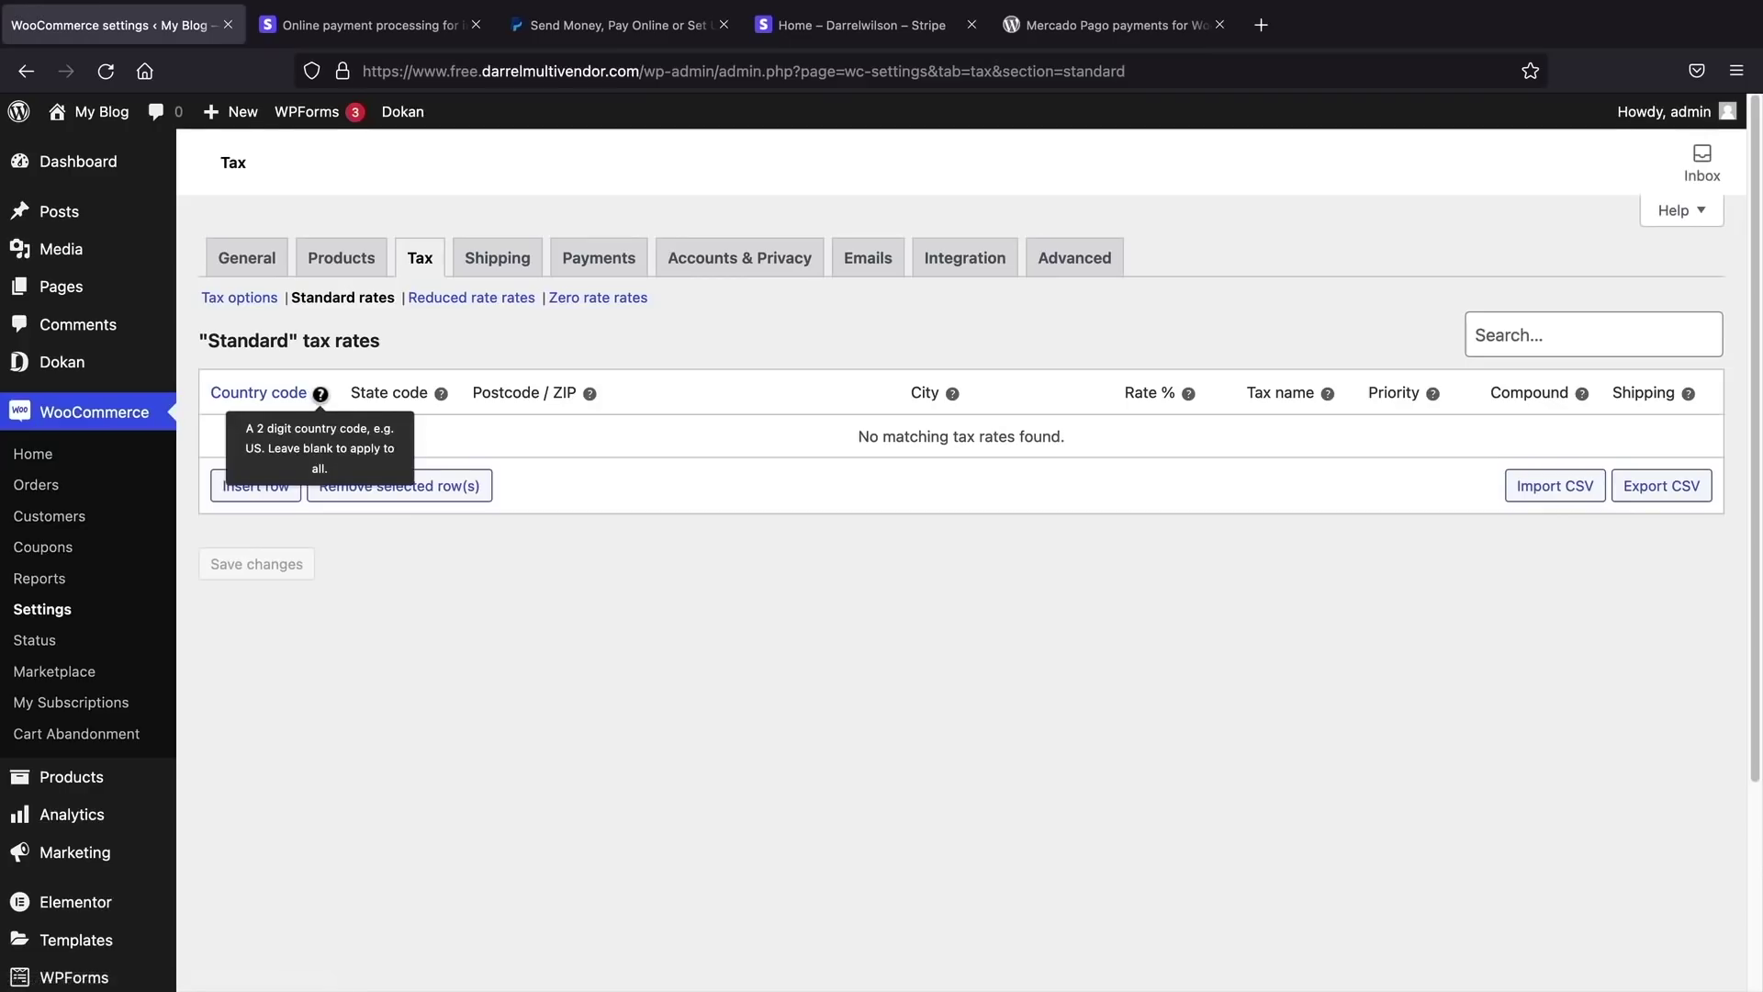
Step: Browse the ISO 3166-1 two-letter code table on Wikipedia, e.g. CA for Canada, then go back
click(263, 395)
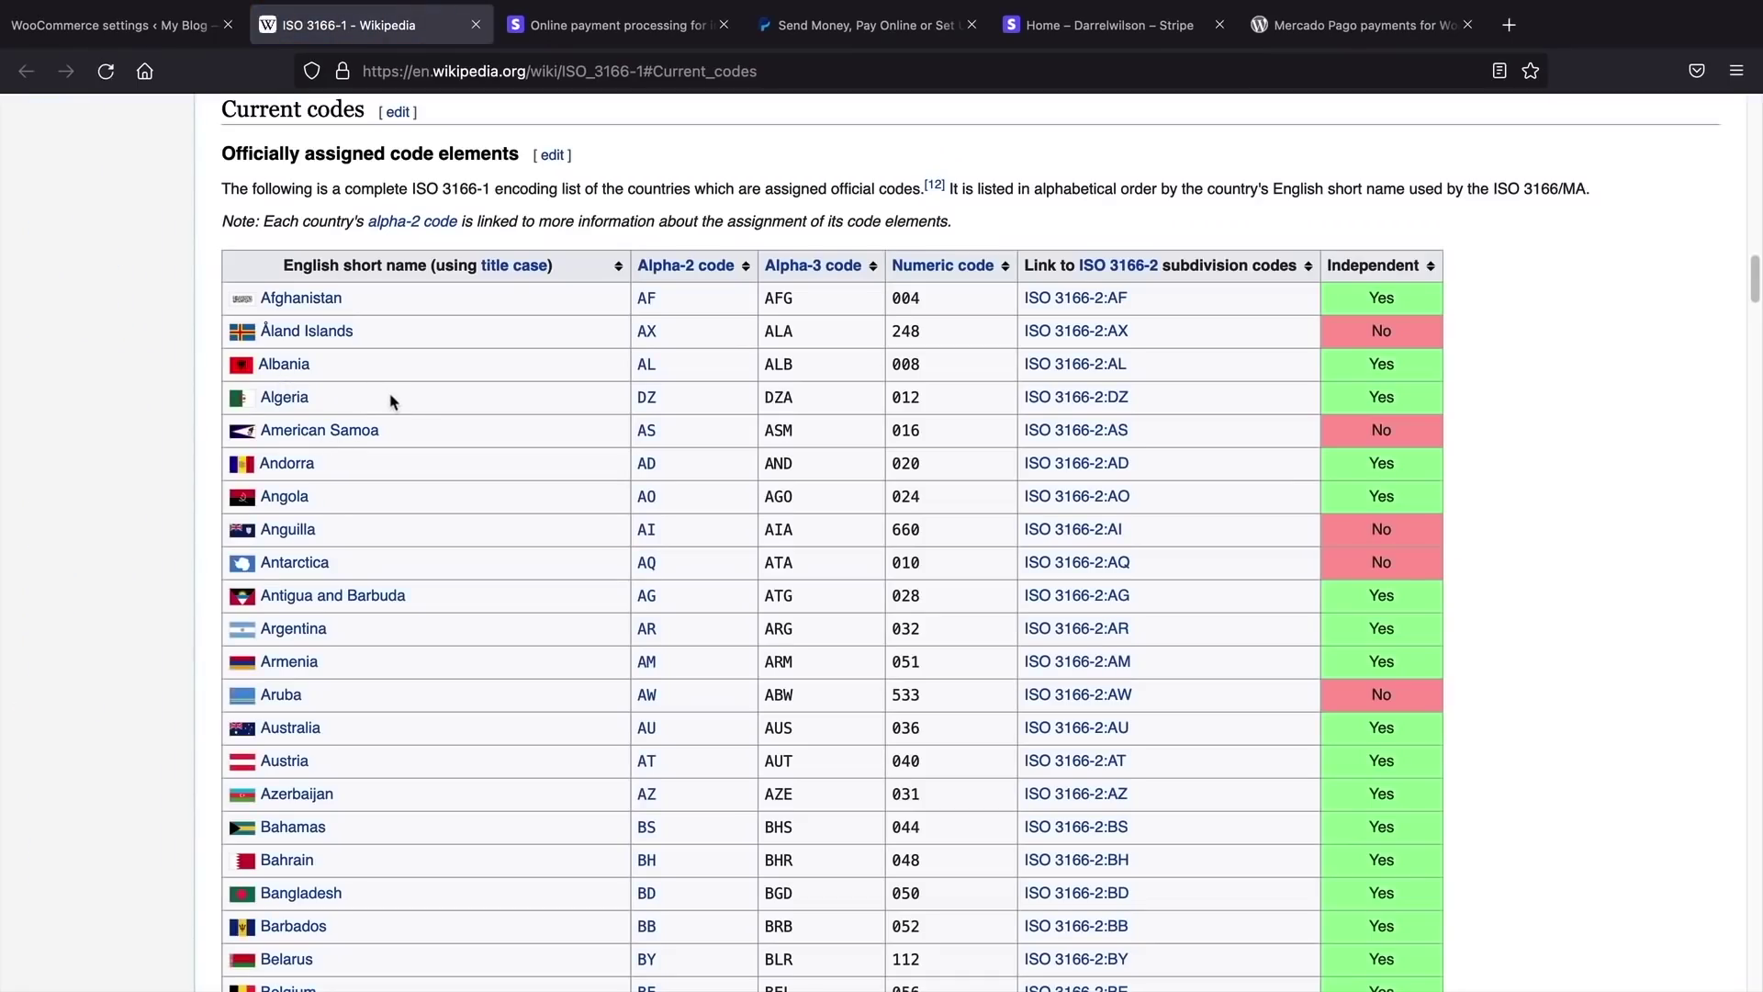
scroll(418, 606, down, 3)
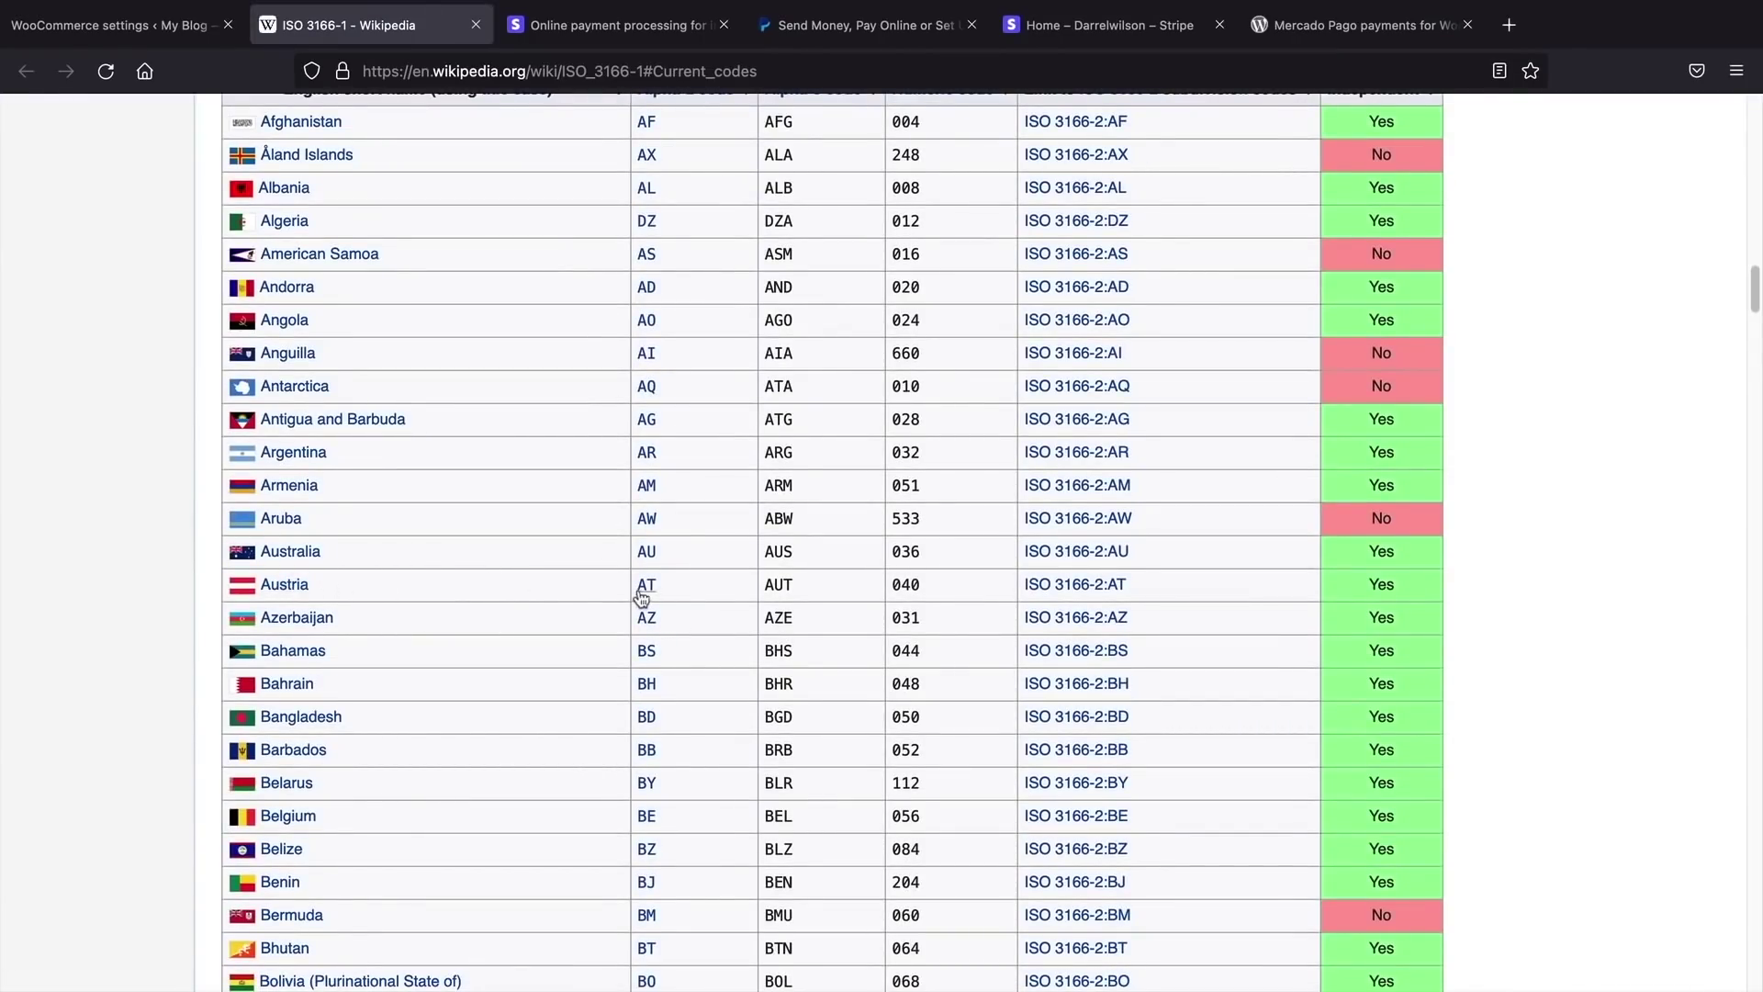
mouse_move(645, 597)
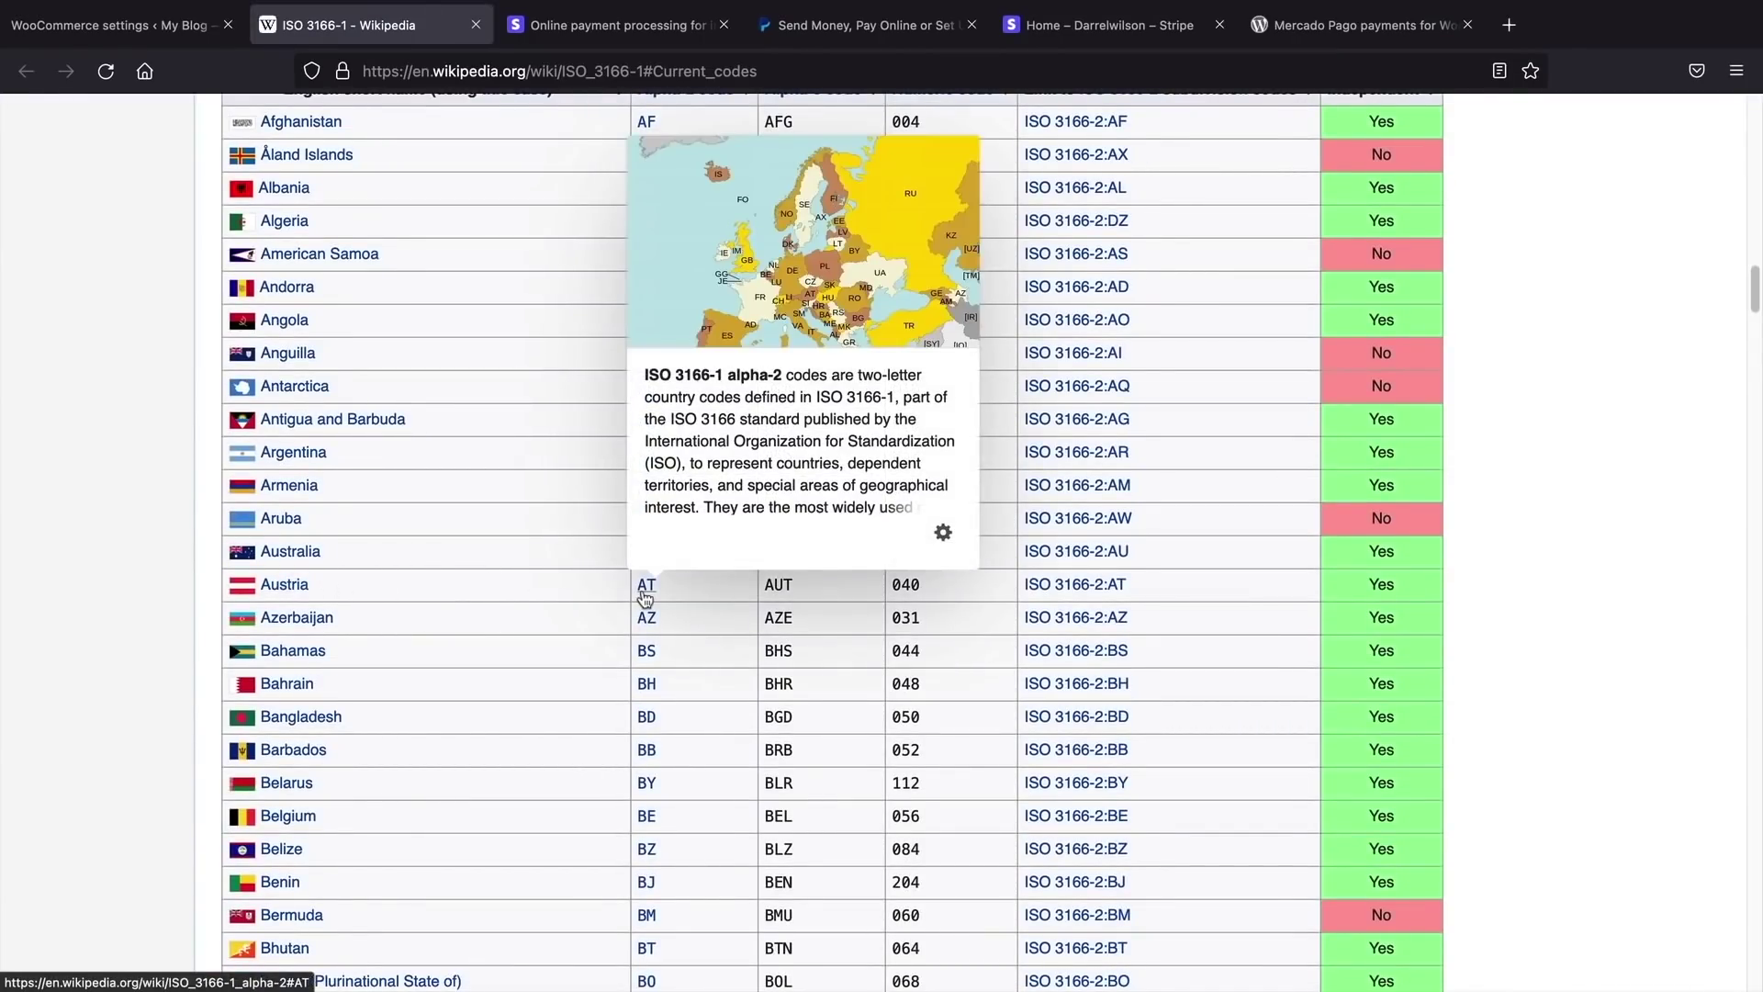
scroll(463, 625, down, 6)
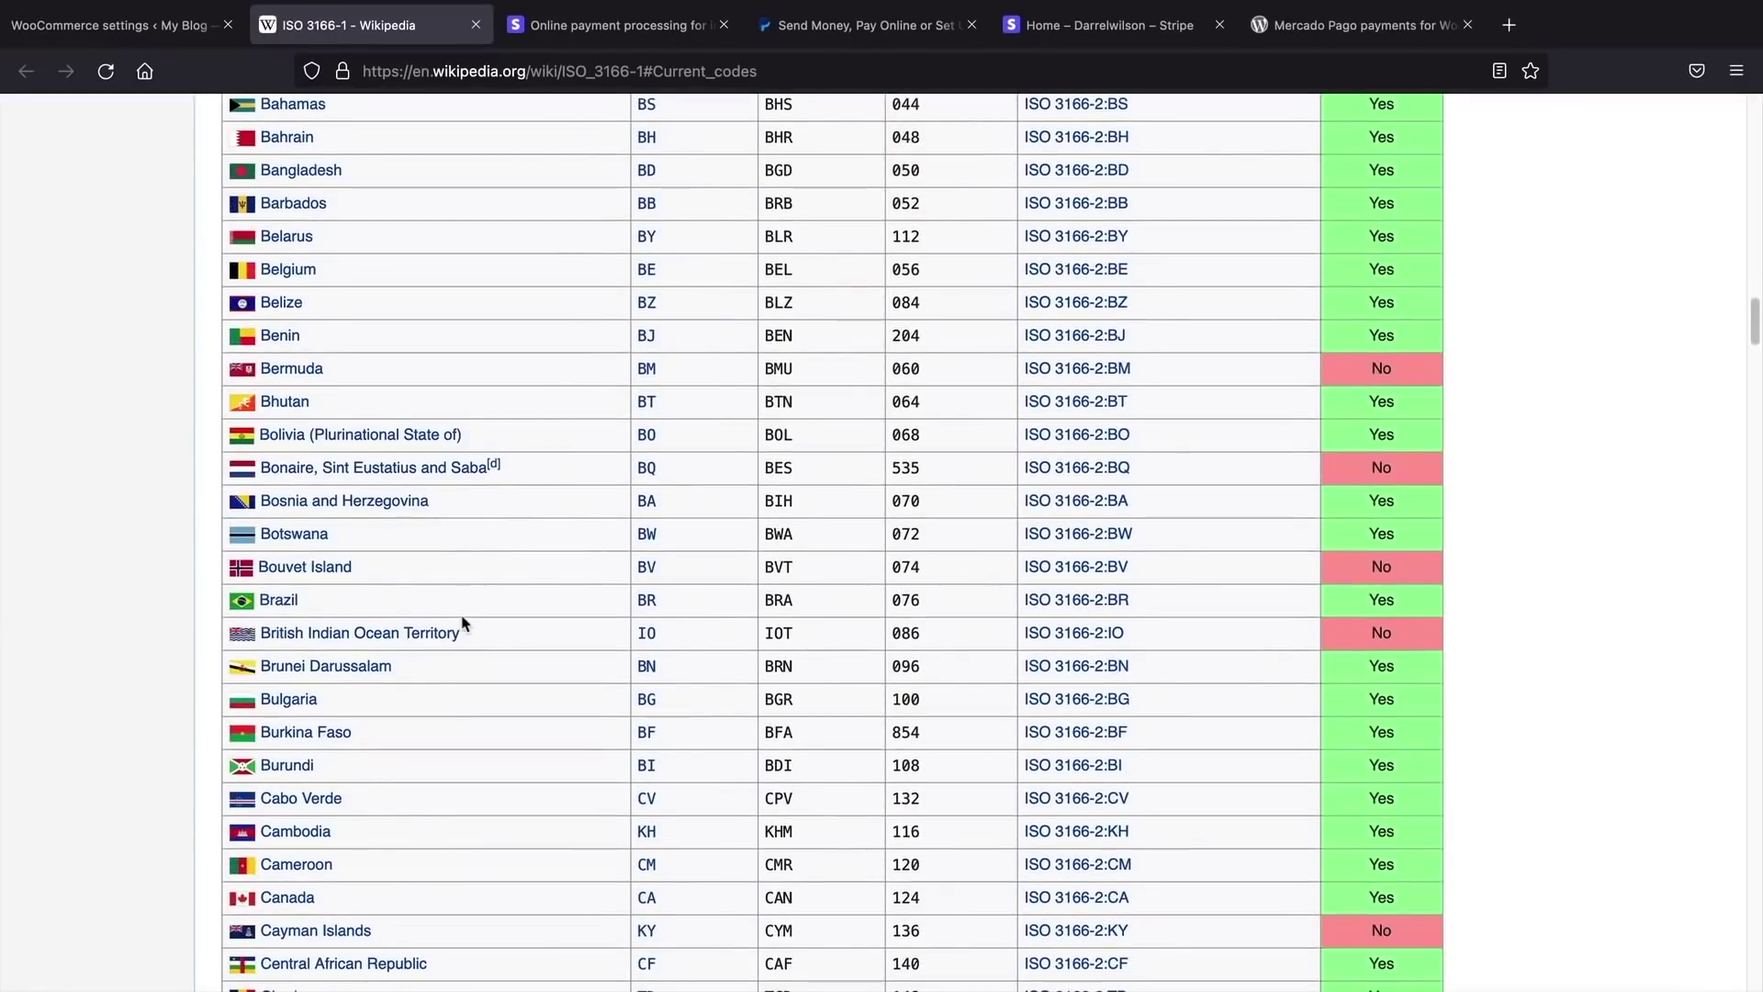
mouse_move(650, 667)
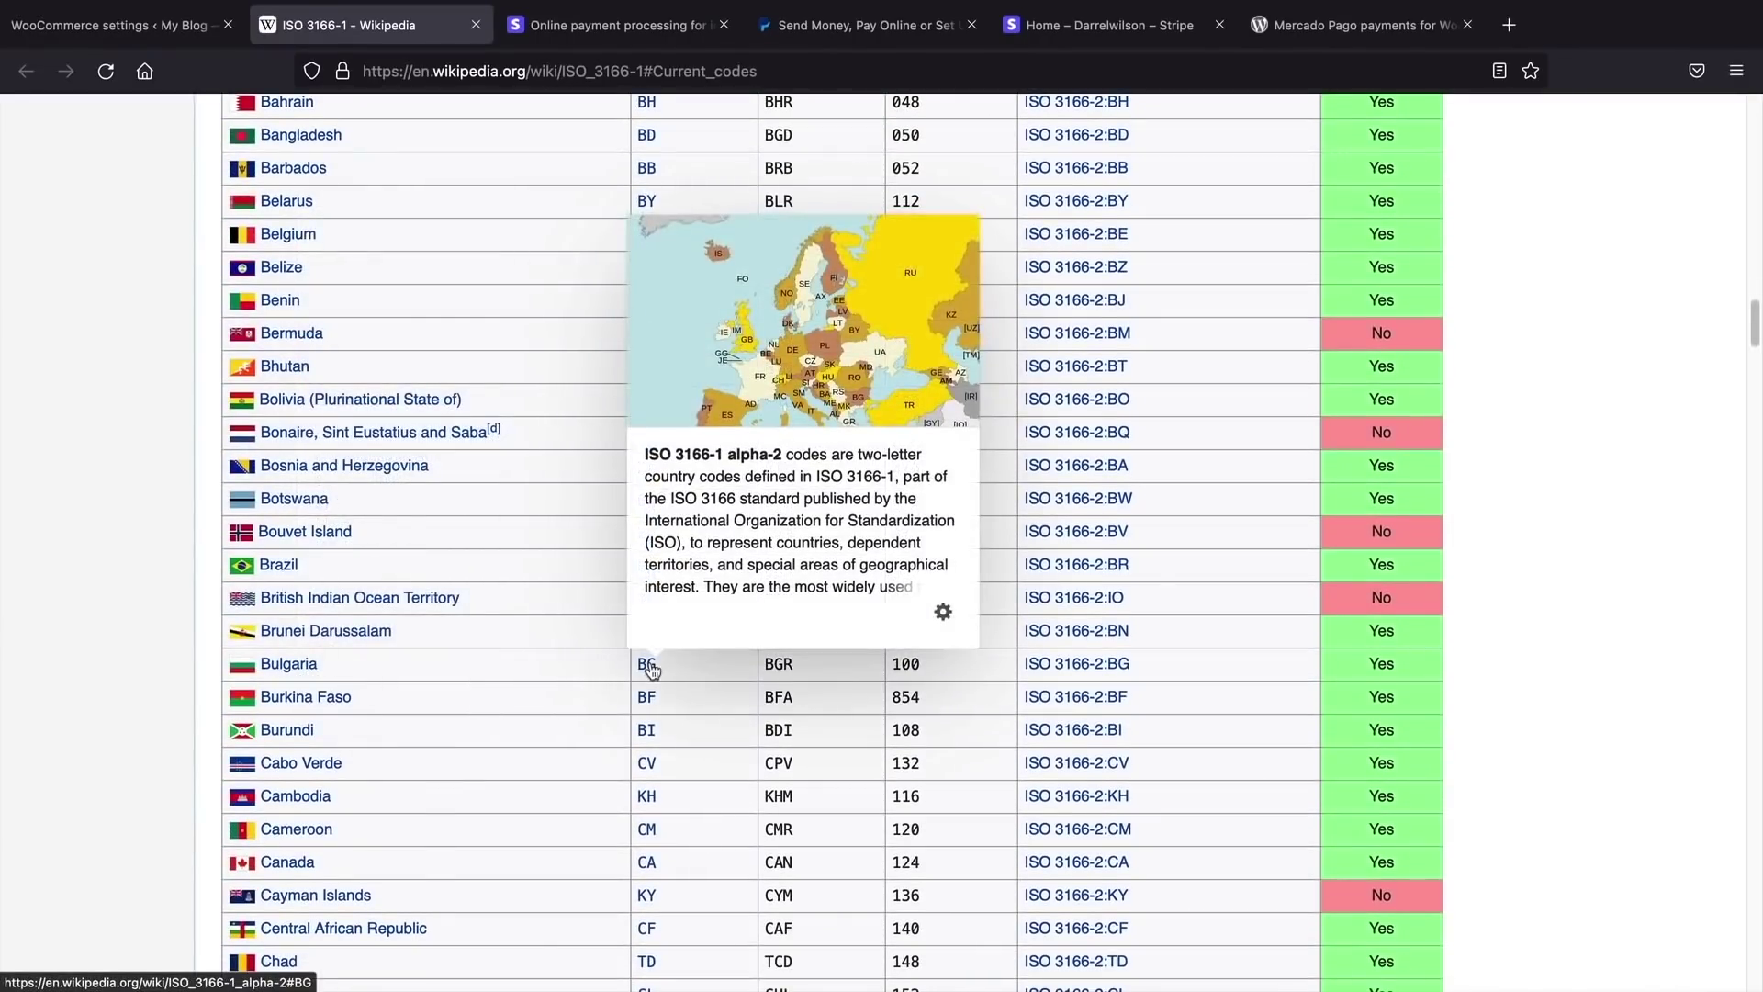
scroll(496, 680, down, 2)
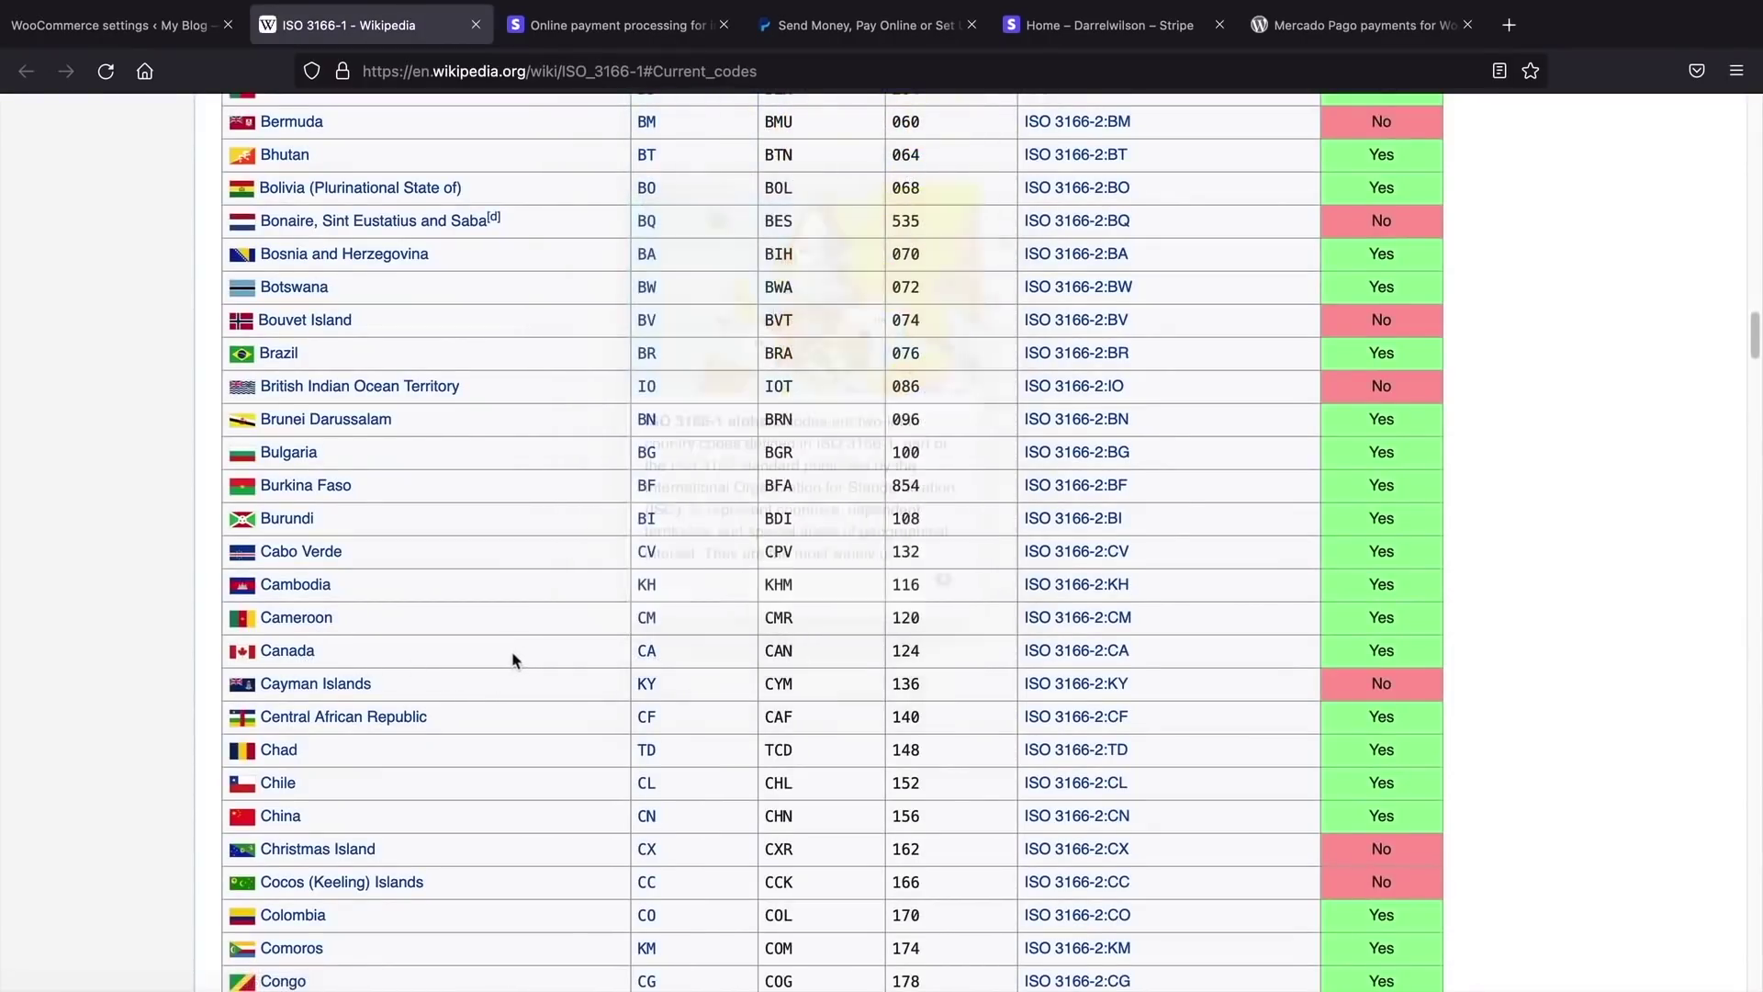
scroll(512, 660, down, 5)
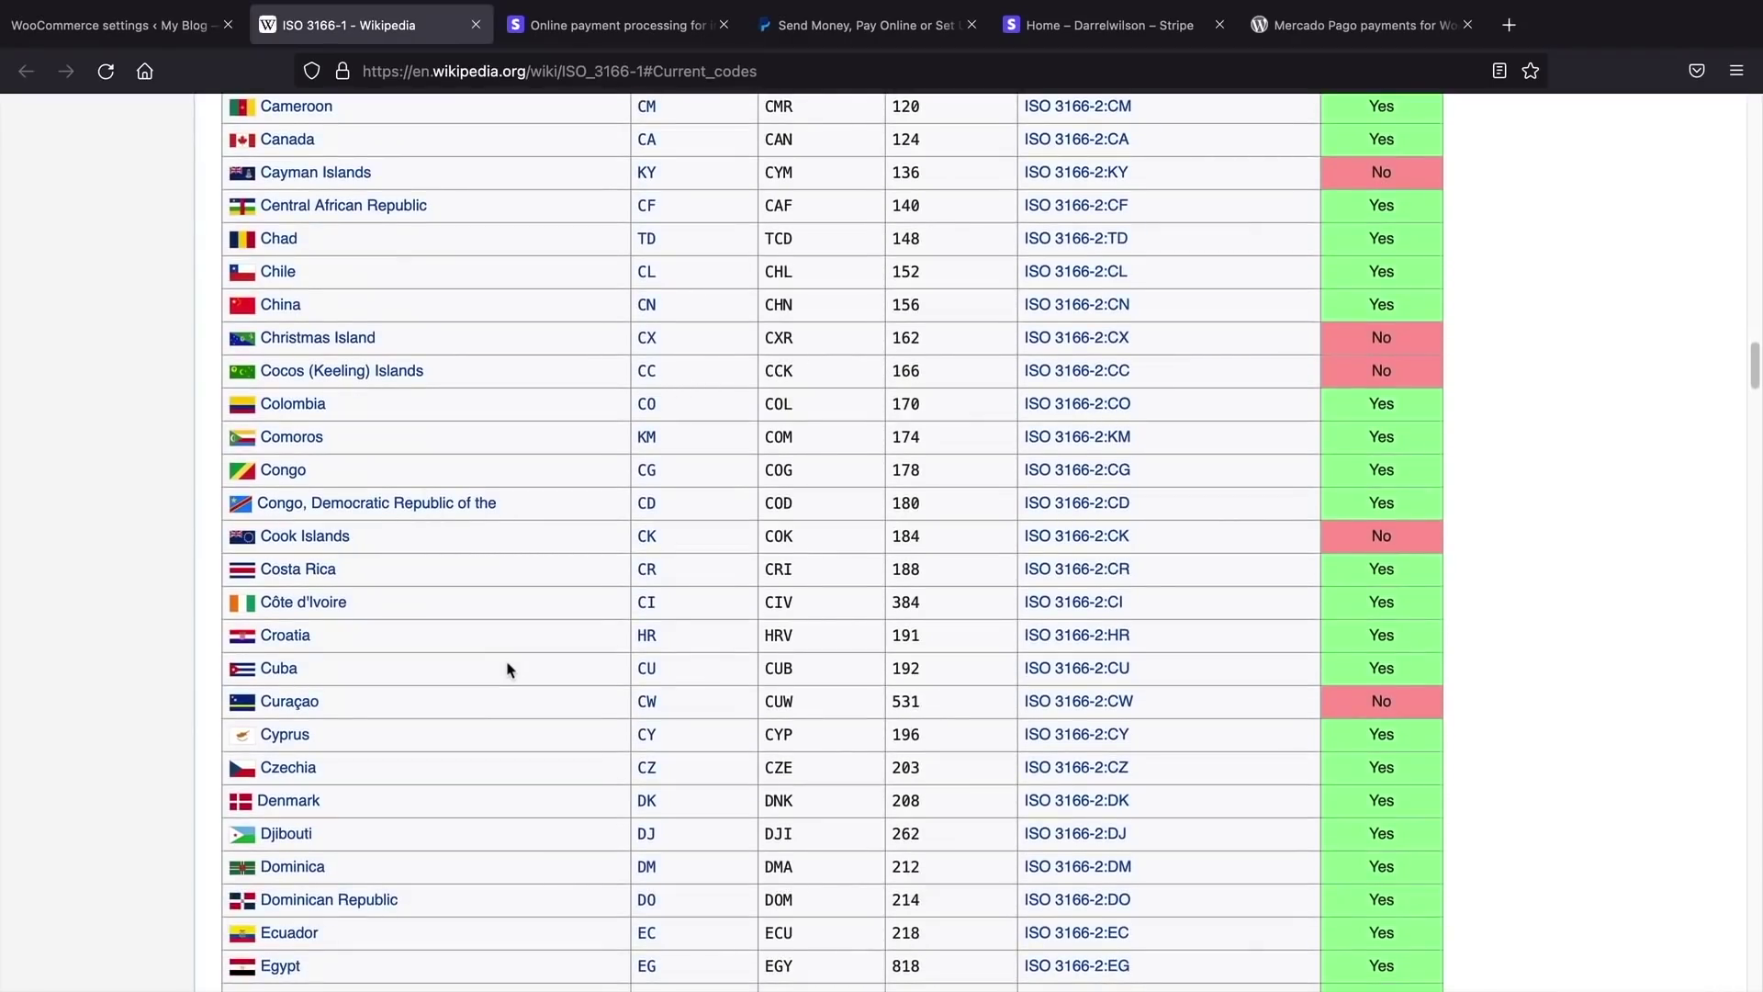
scroll(510, 670, down, 1)
scroll(514, 685, down, 1)
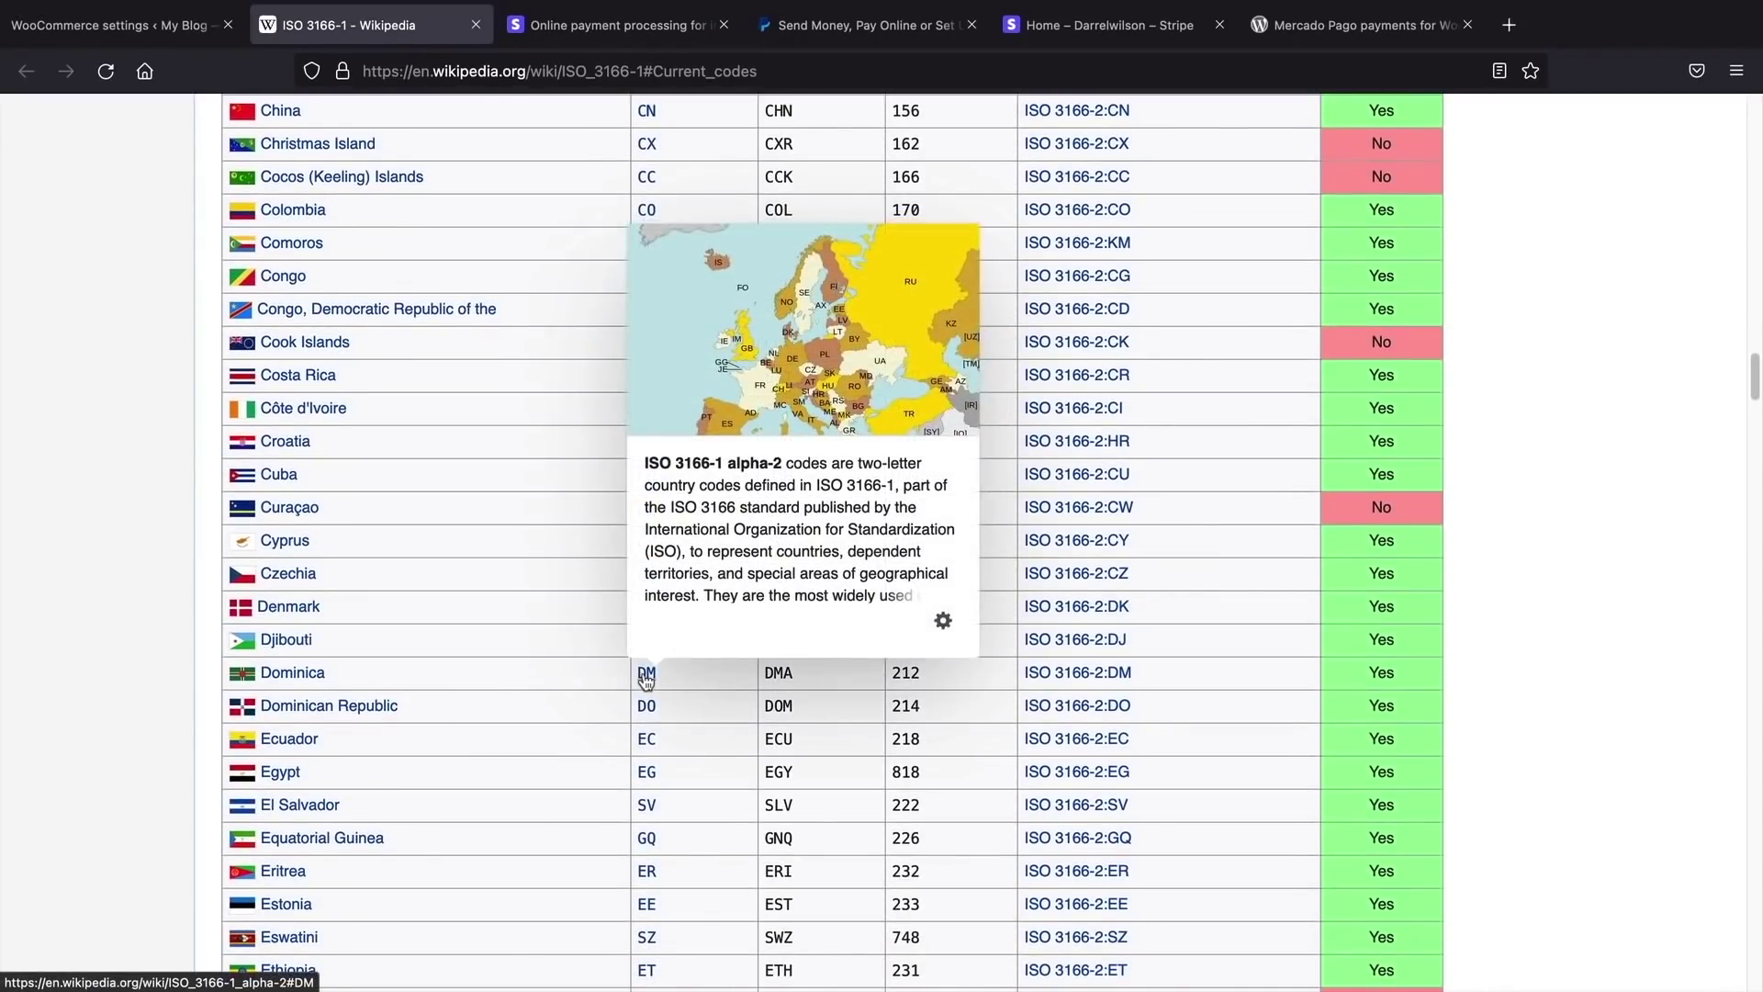
click(184, 27)
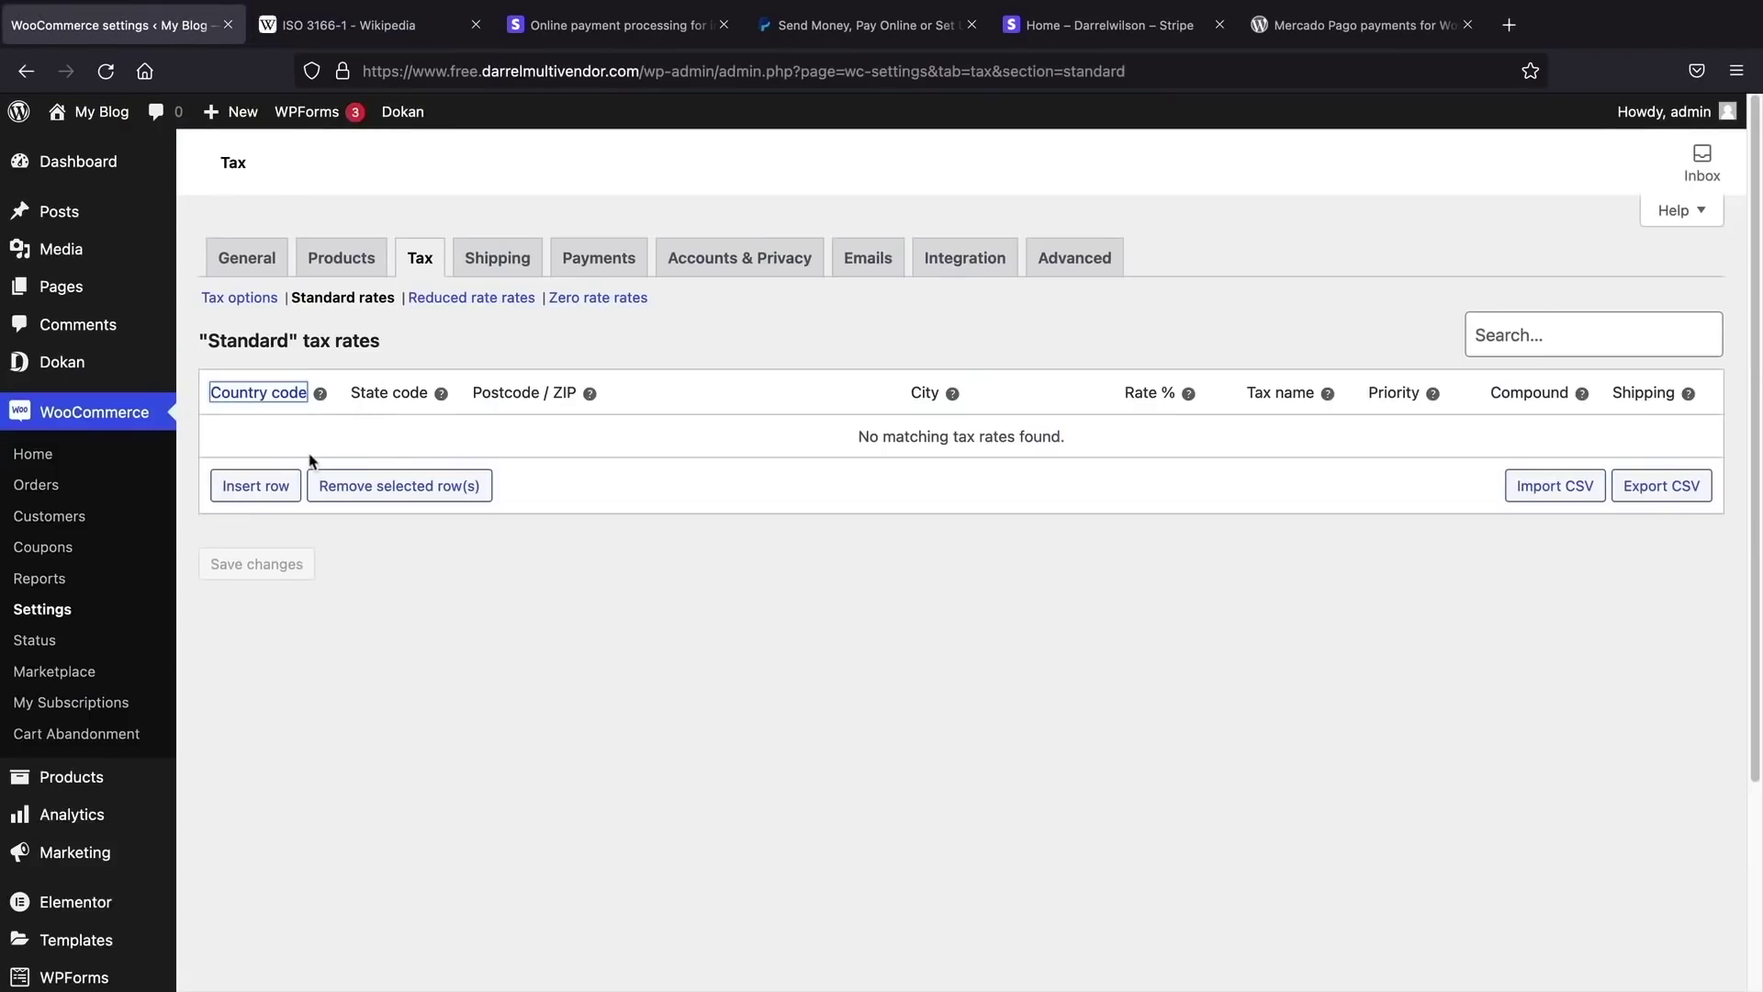
Step: Insert a tax row for country US at 5% named Tax, save, and insert another row
click(273, 494)
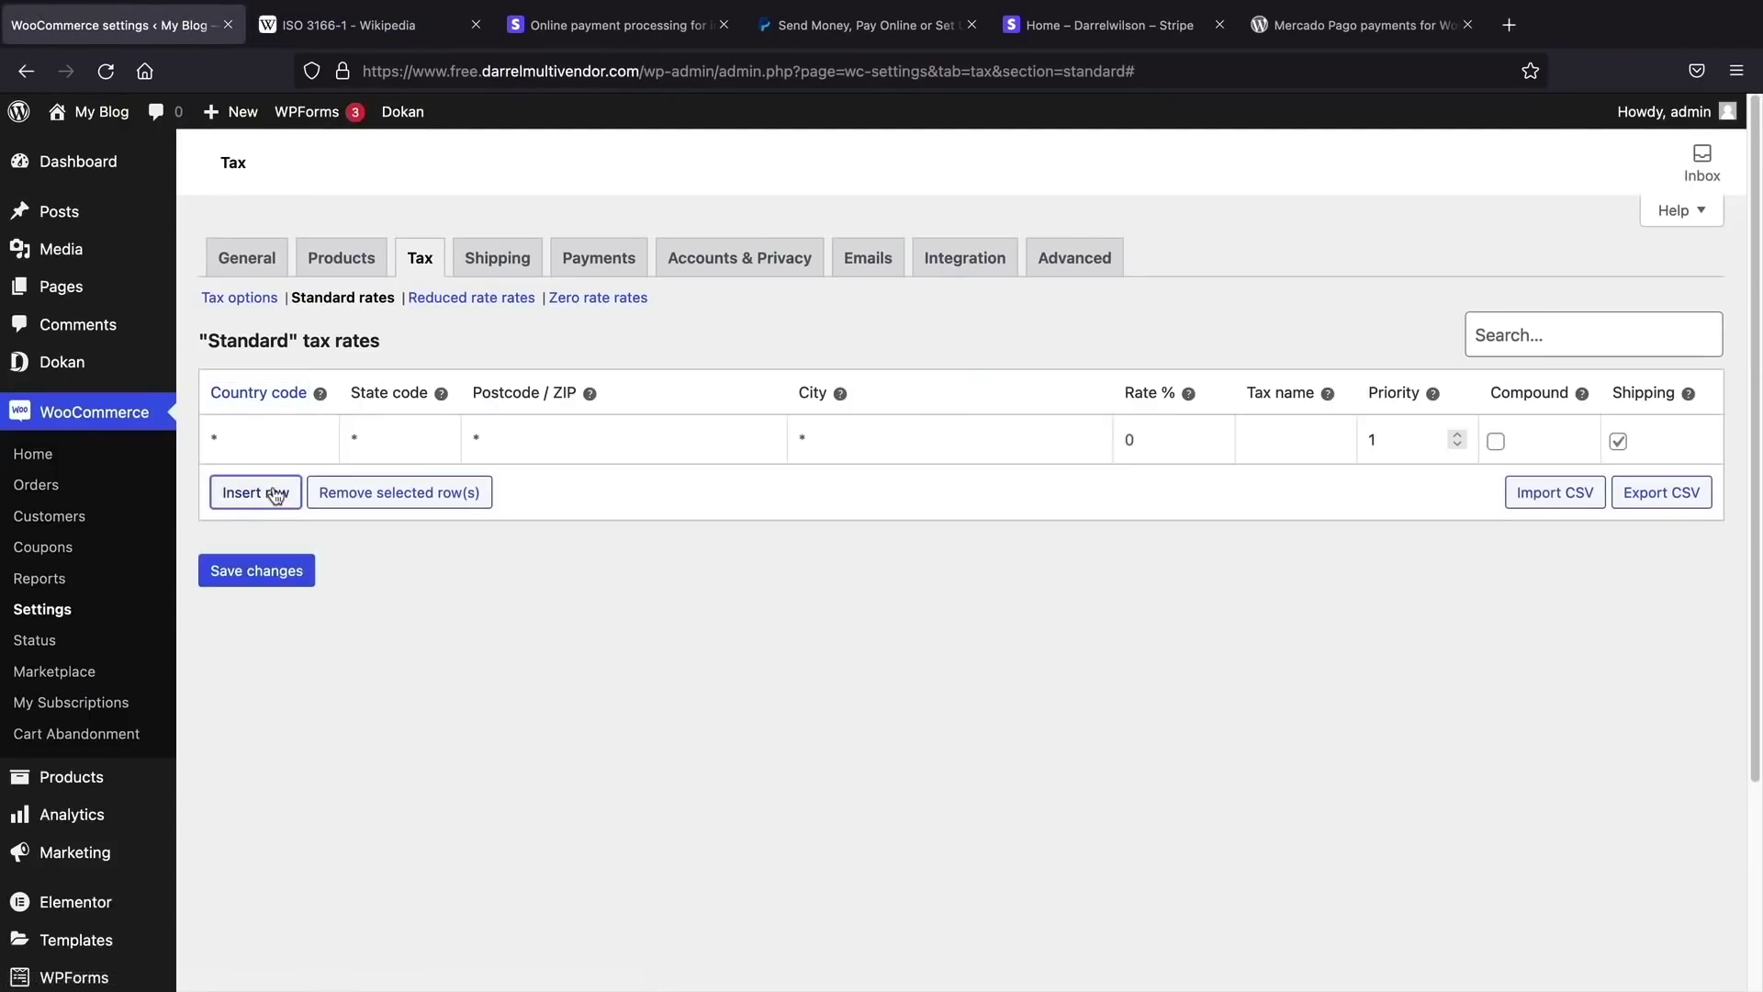
click(285, 441)
click(378, 28)
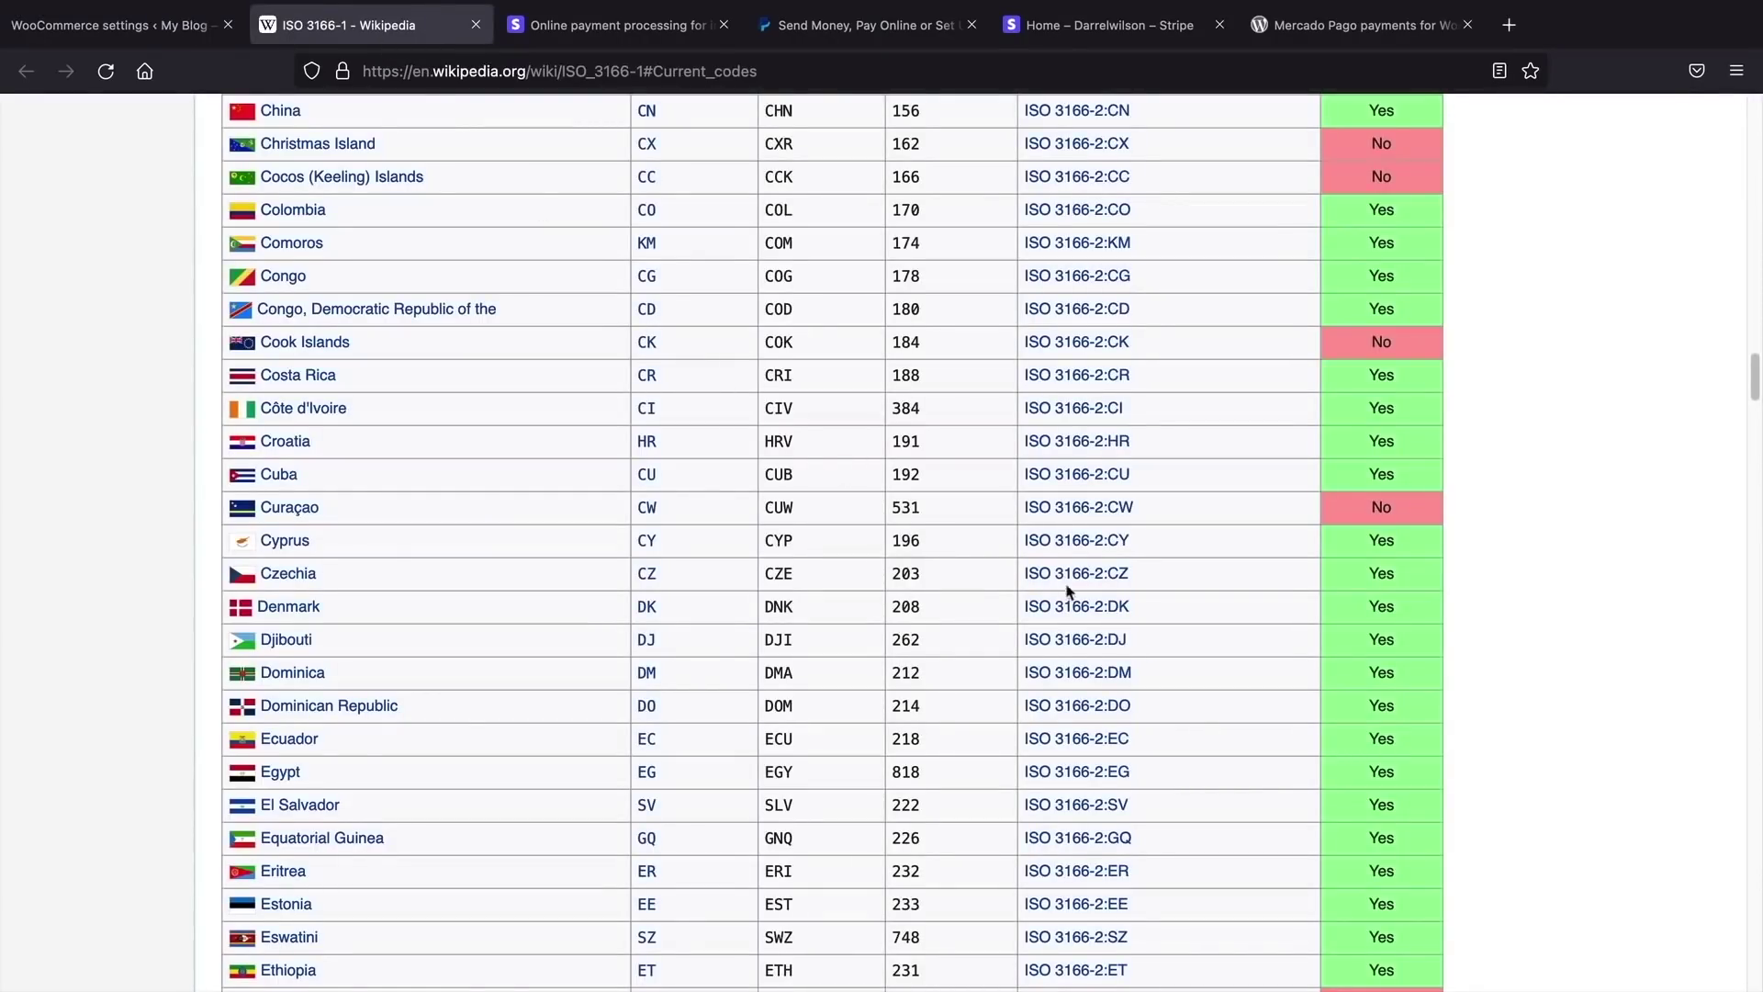
scroll(1751, 439, down, 5)
drag(1751, 439, 1724, 744)
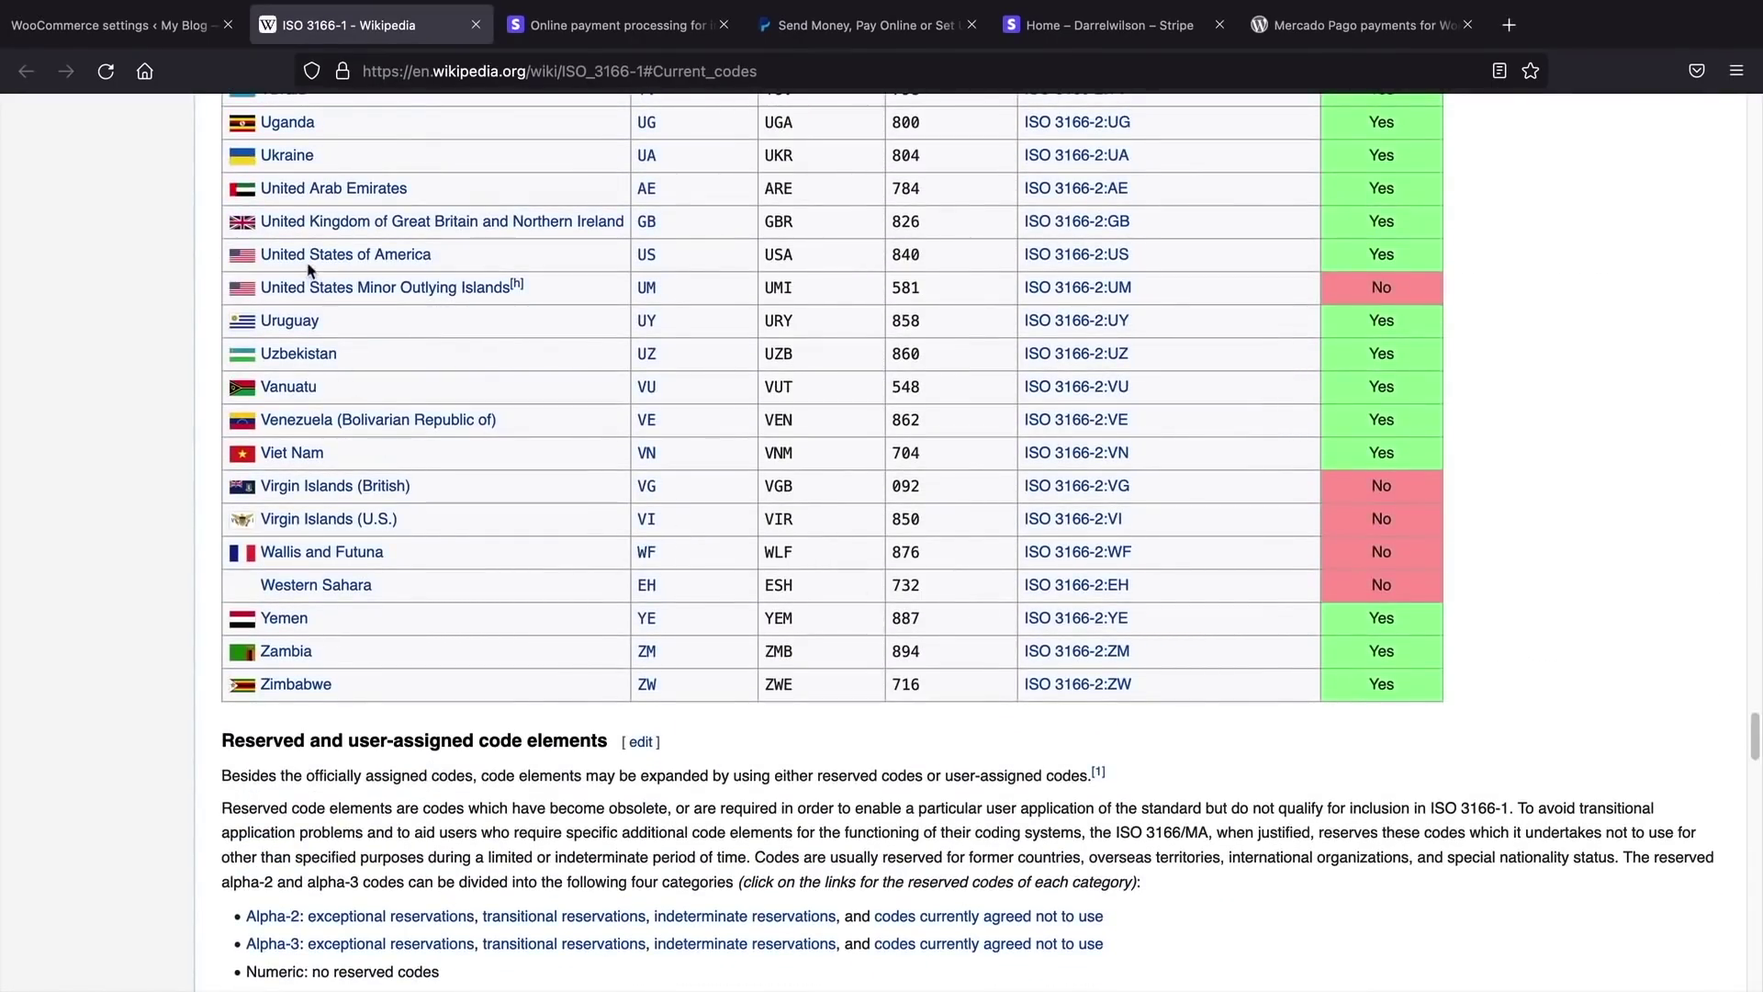
click(129, 25)
text(US)
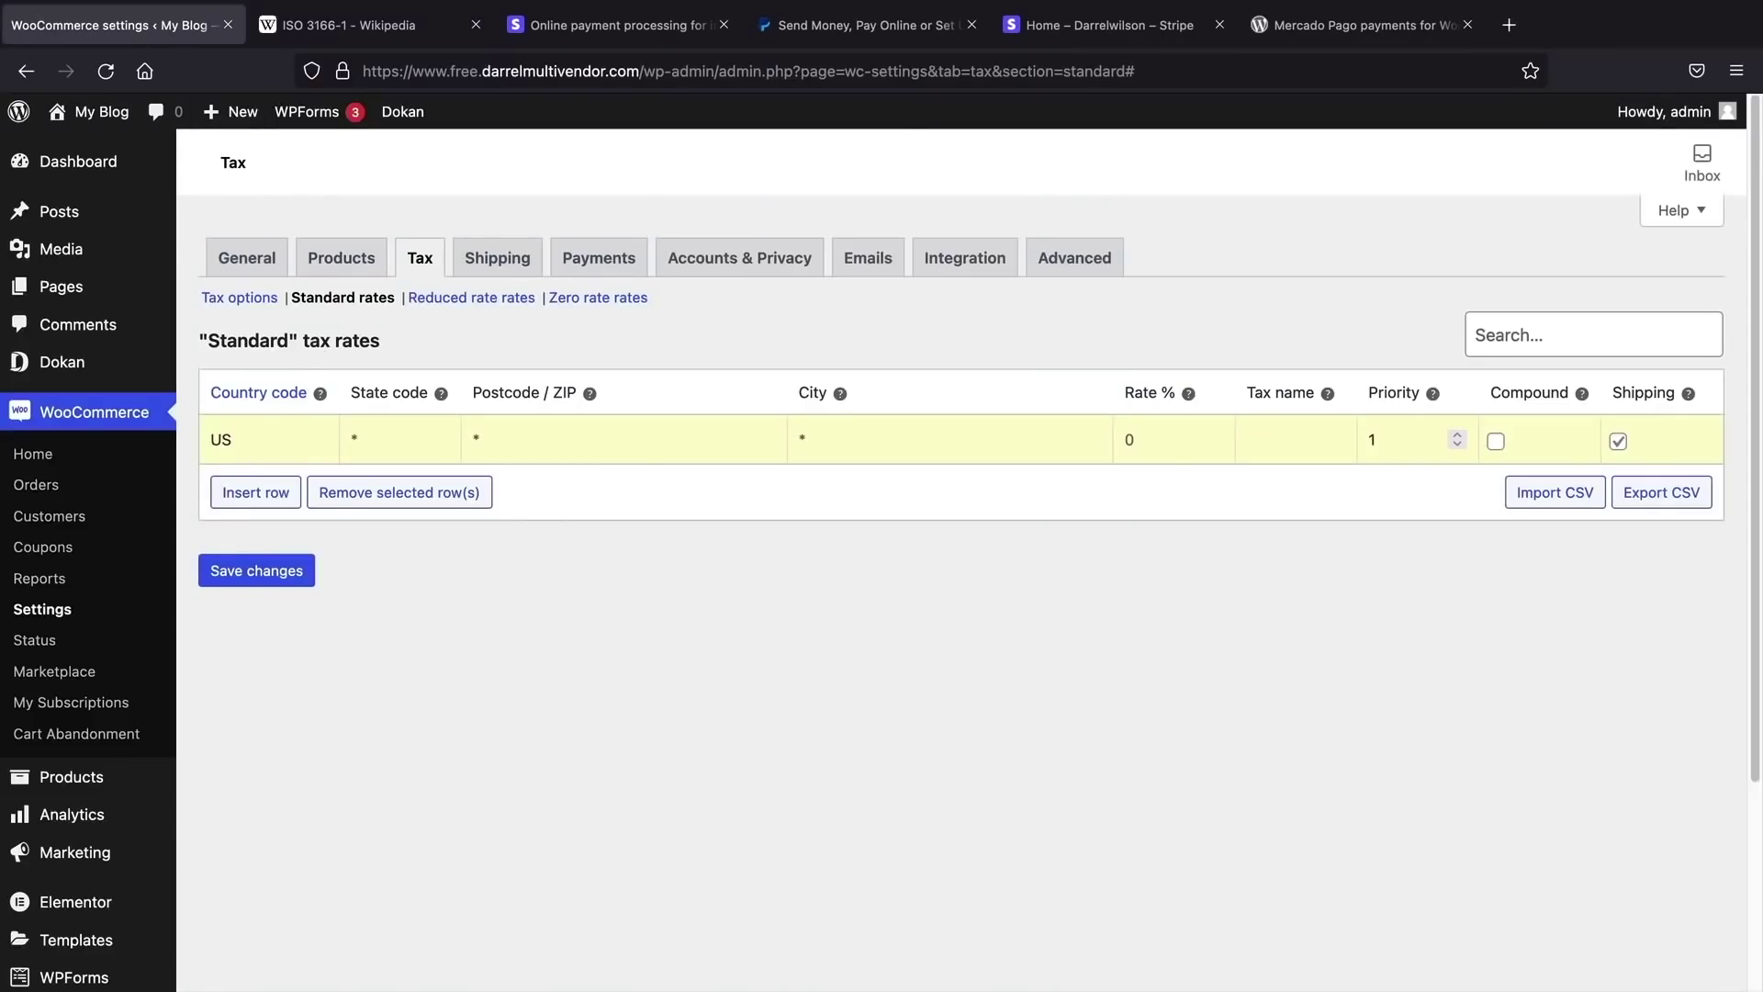
click(625, 606)
click(283, 576)
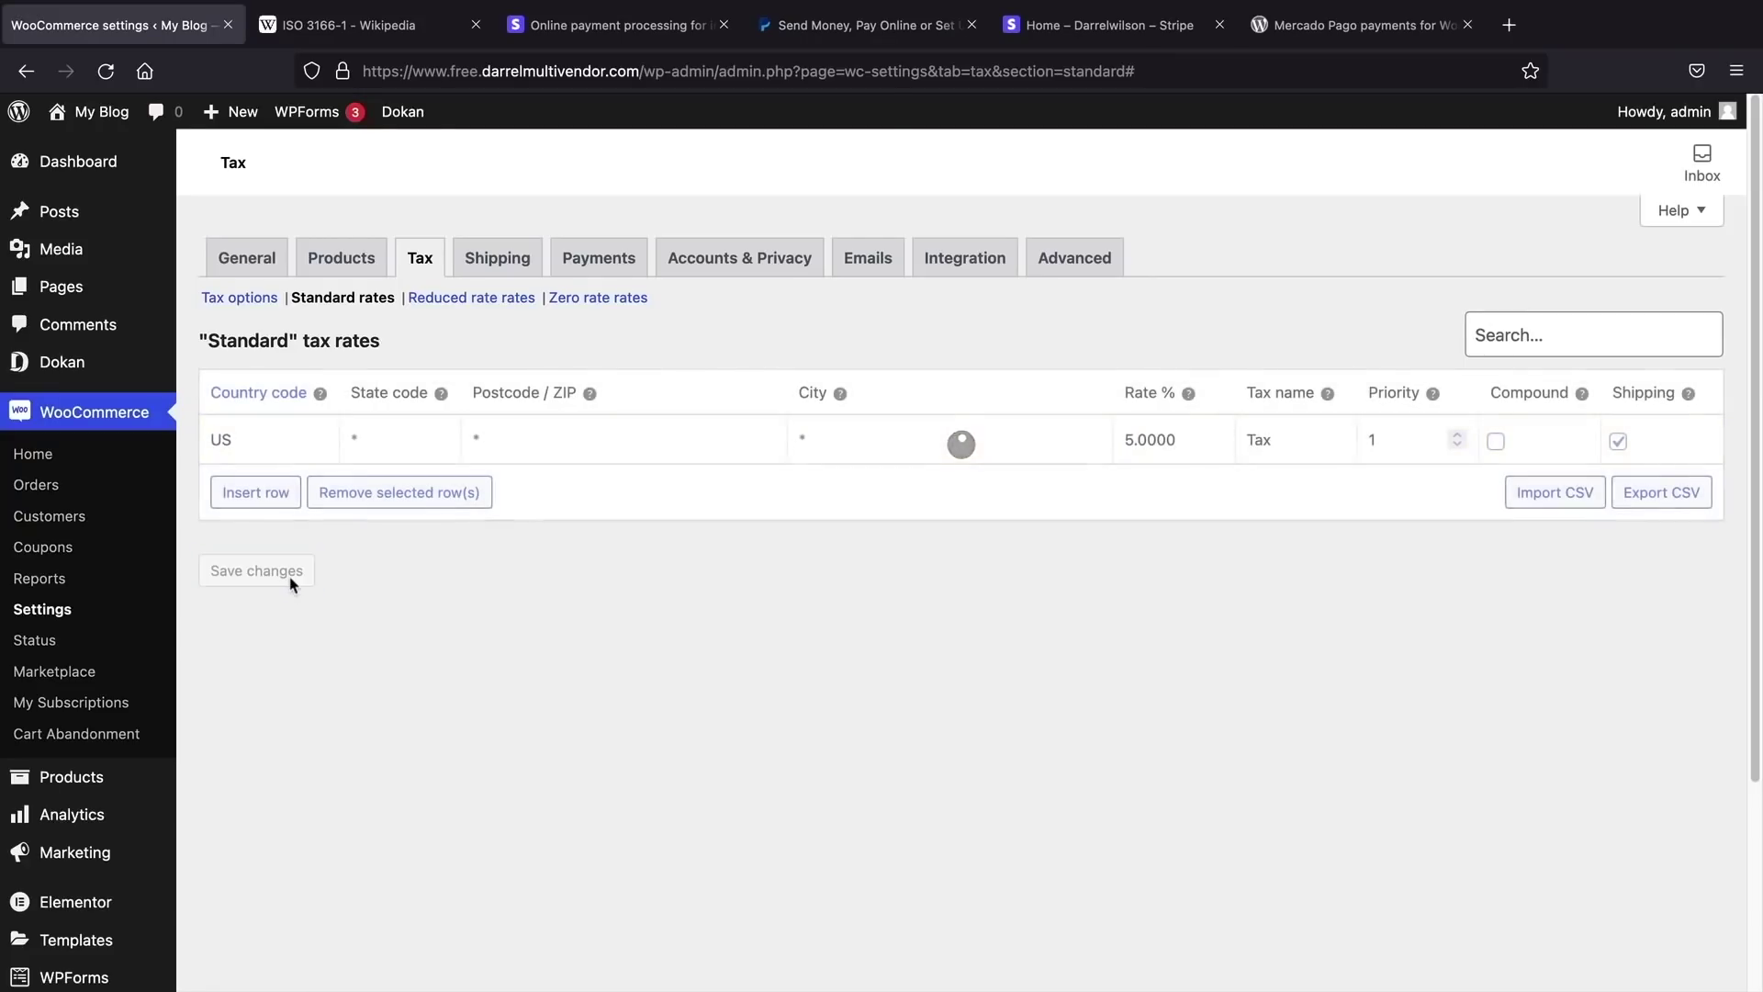
click(278, 501)
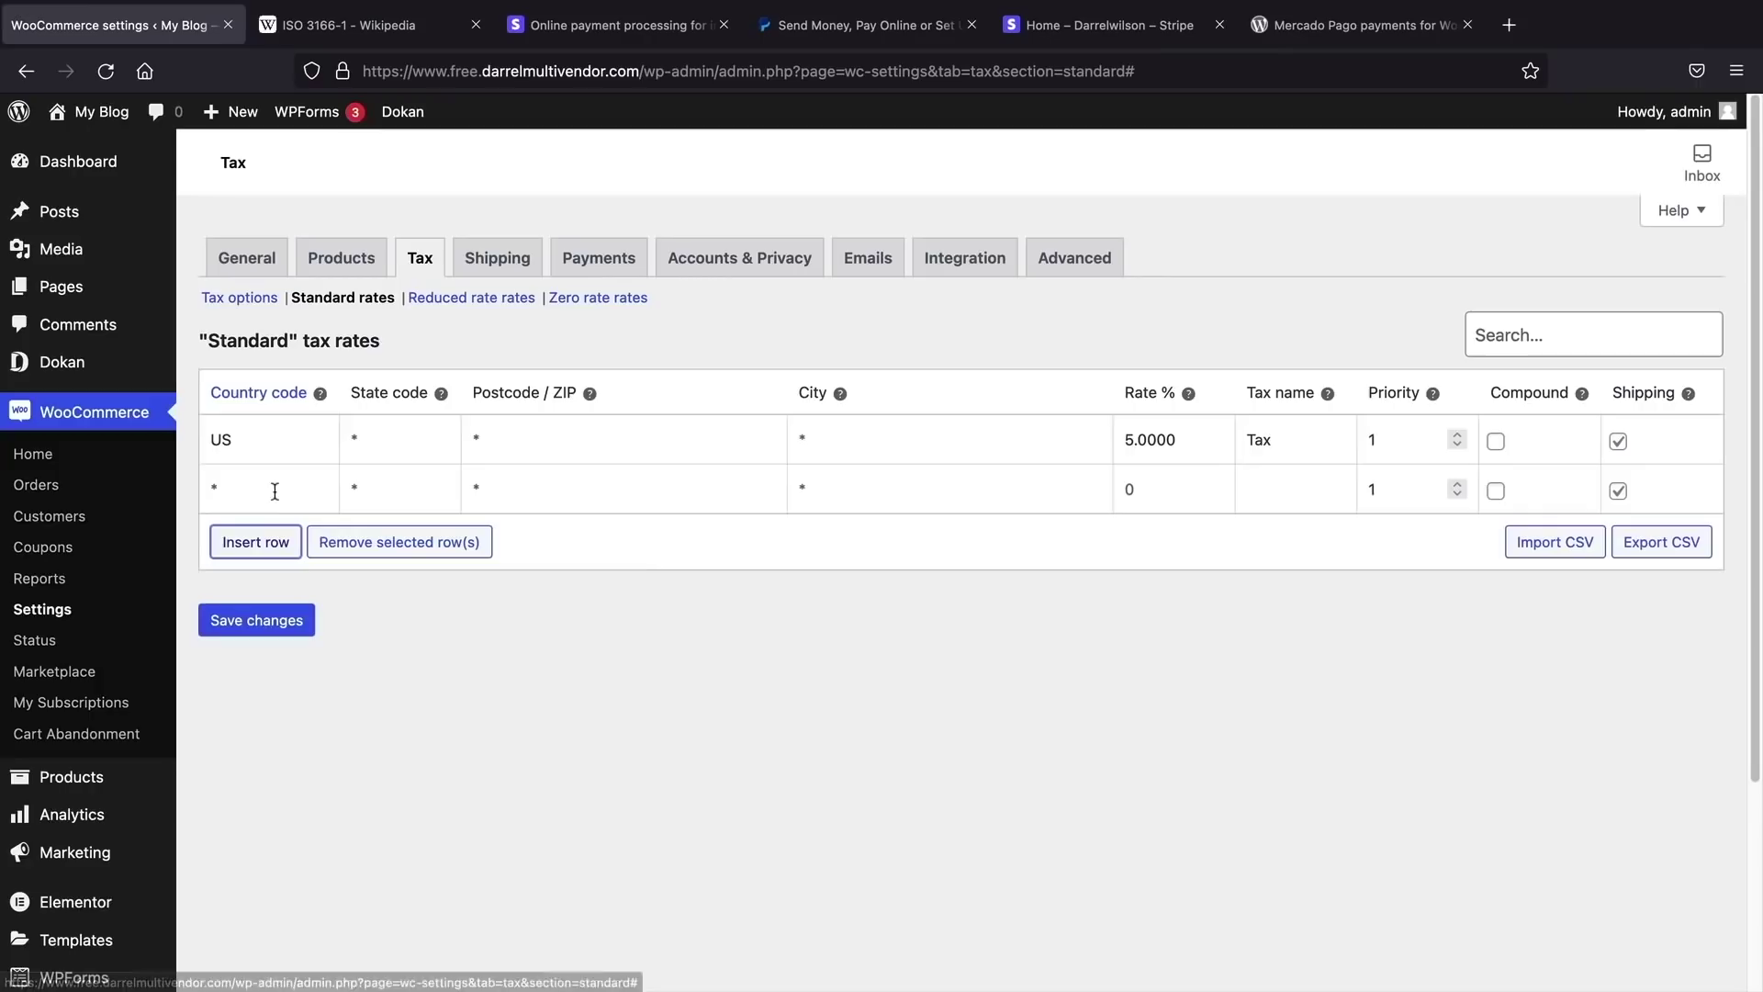
Step: Fill the second row with country MX at 8% and save, leaving the US 5% rate unchanged
click(366, 36)
click(110, 25)
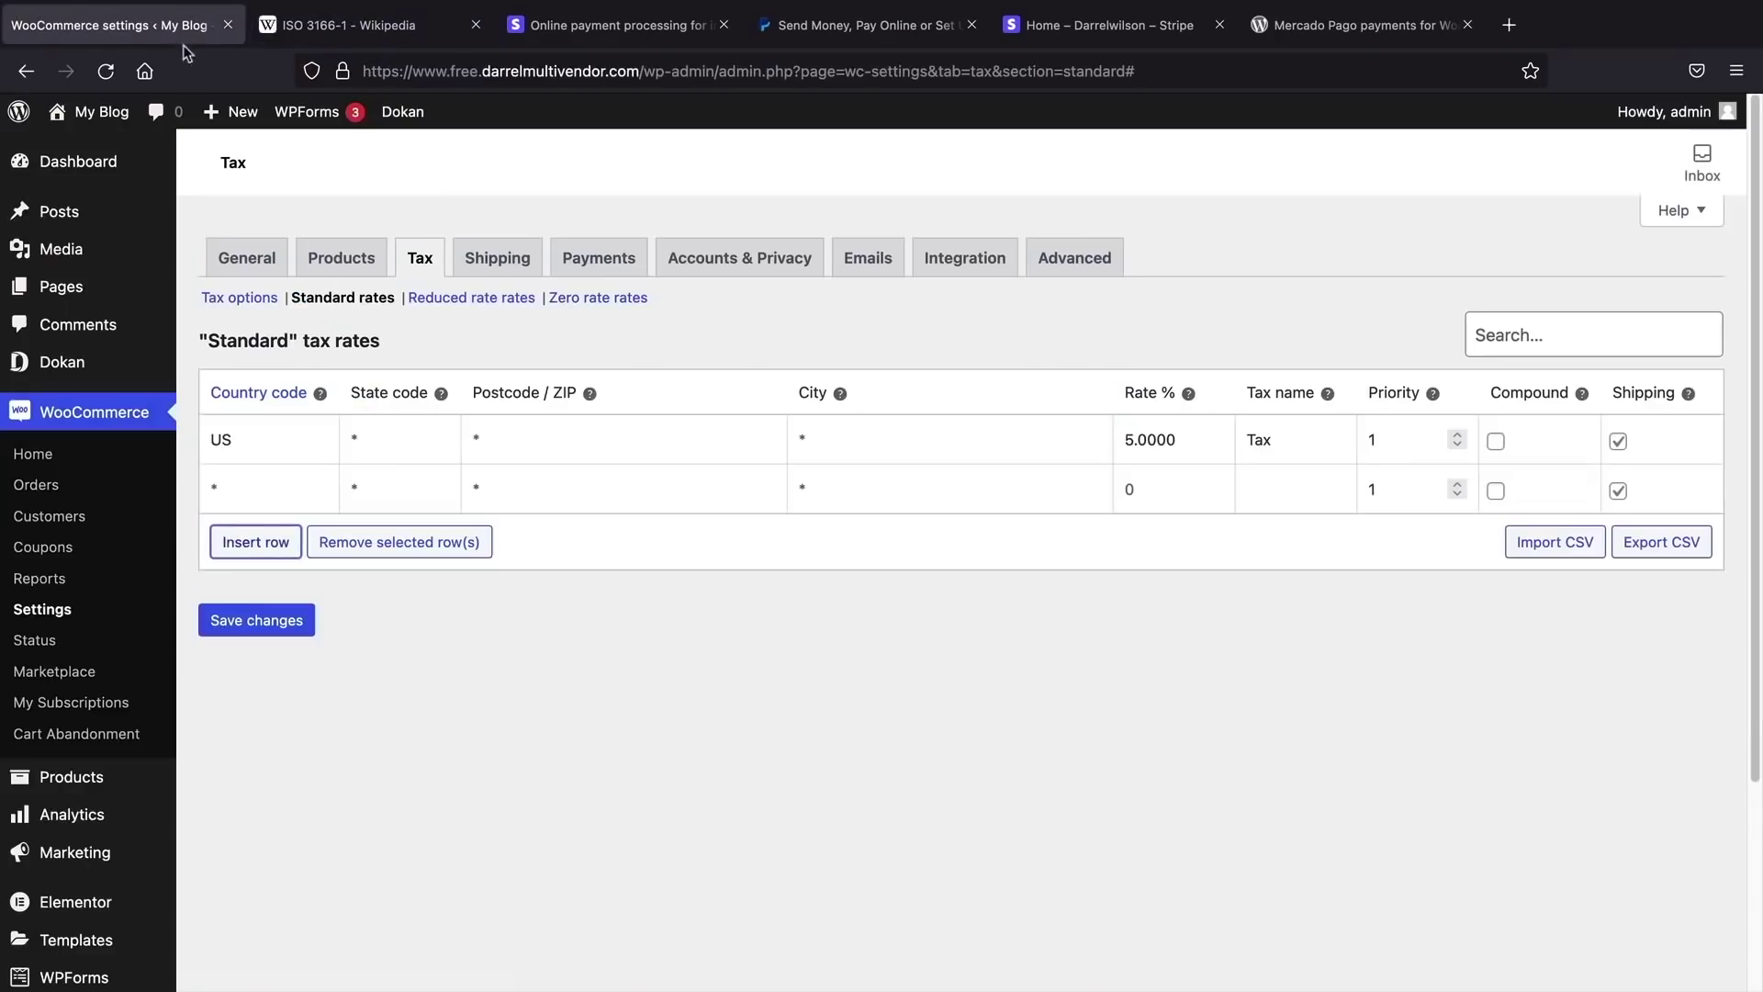
click(236, 481)
text(MX)
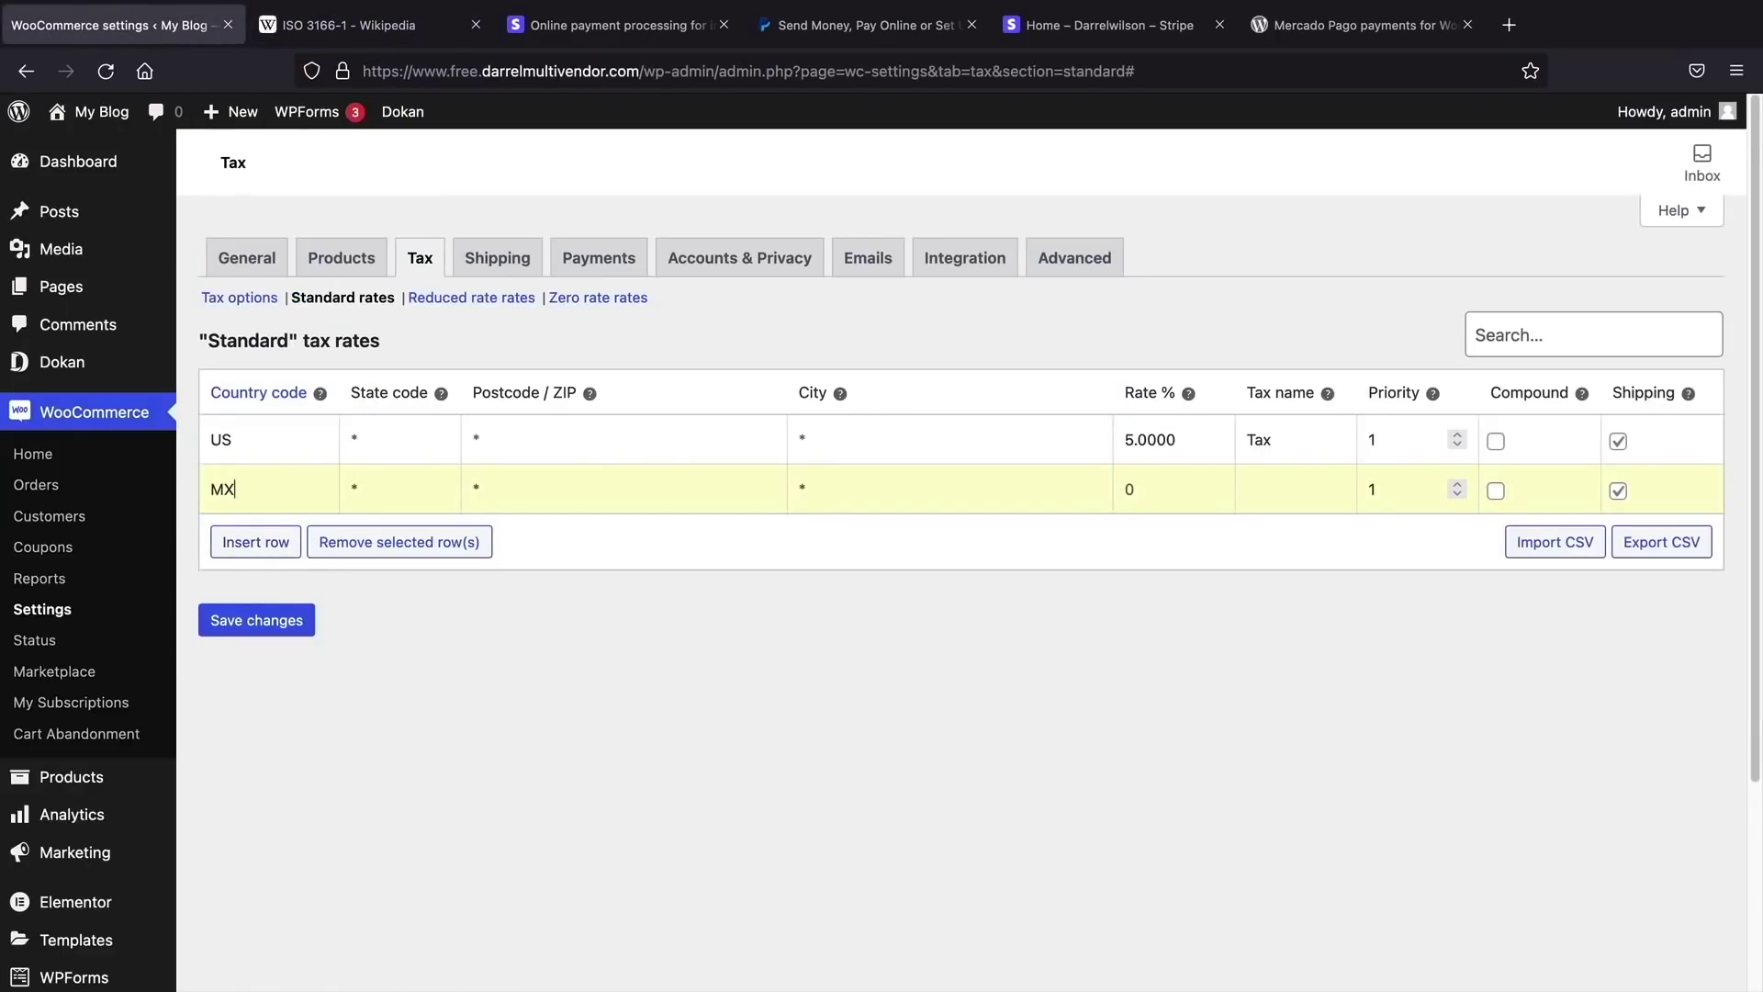
click(1168, 484)
text(8)
click(273, 628)
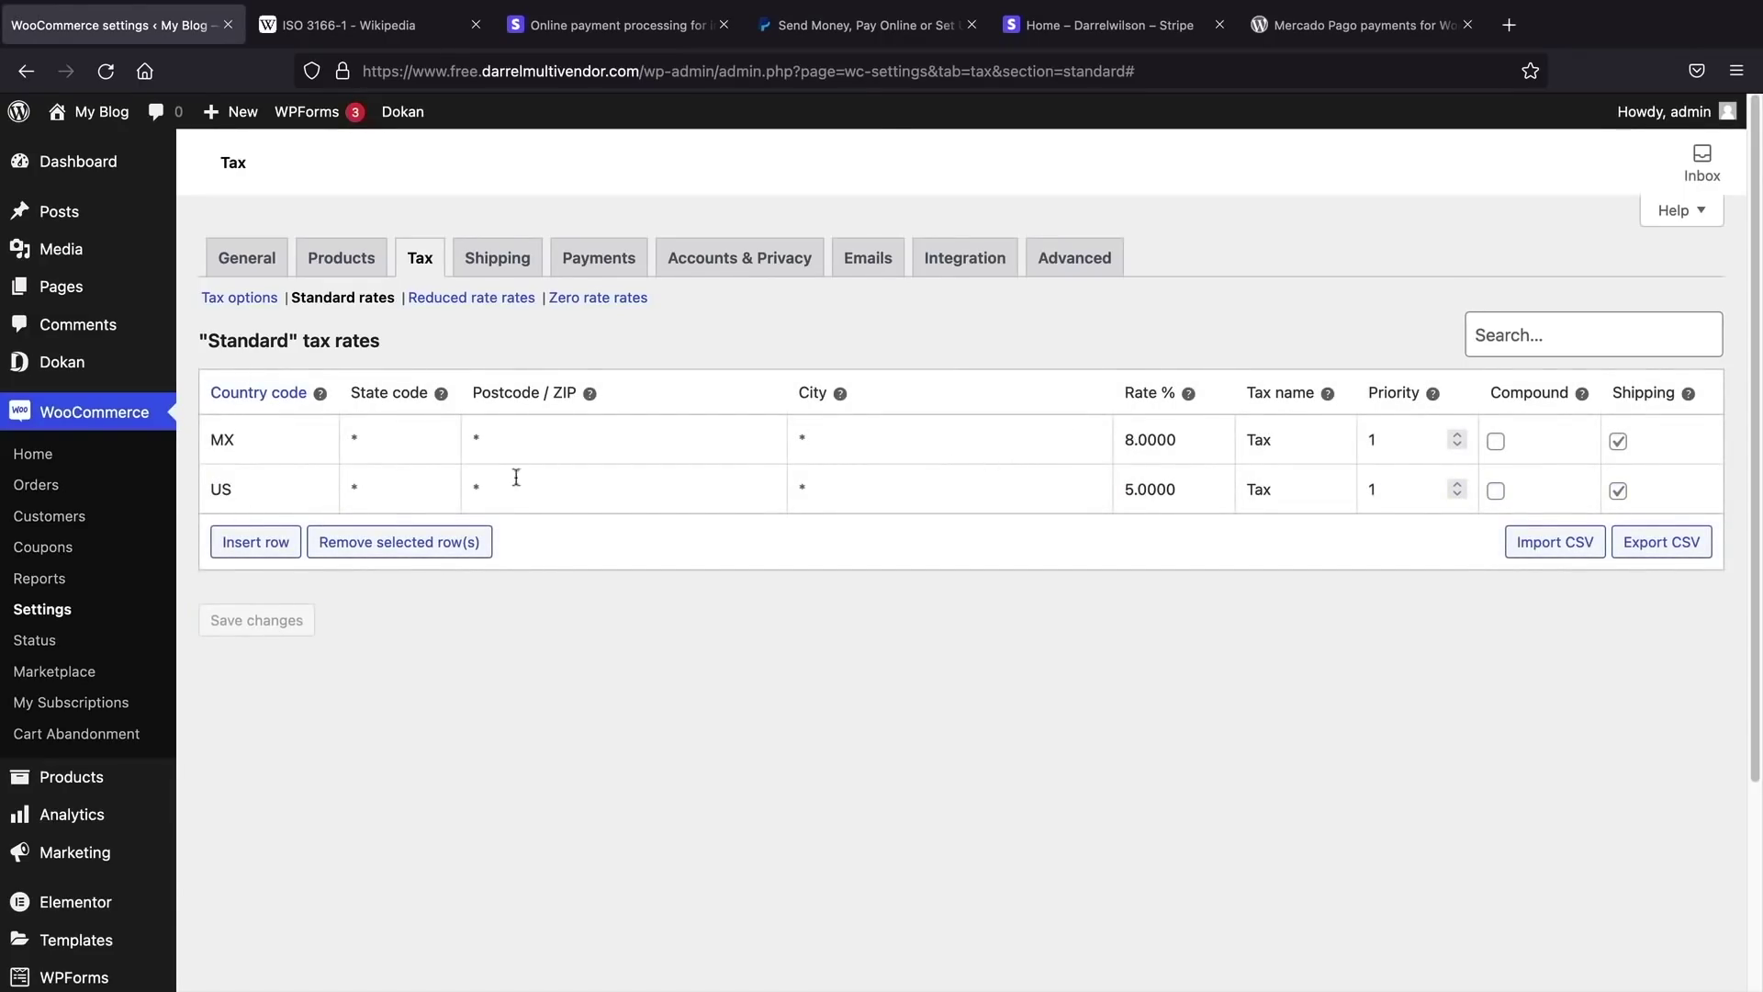
double_click(1154, 494)
click(1121, 604)
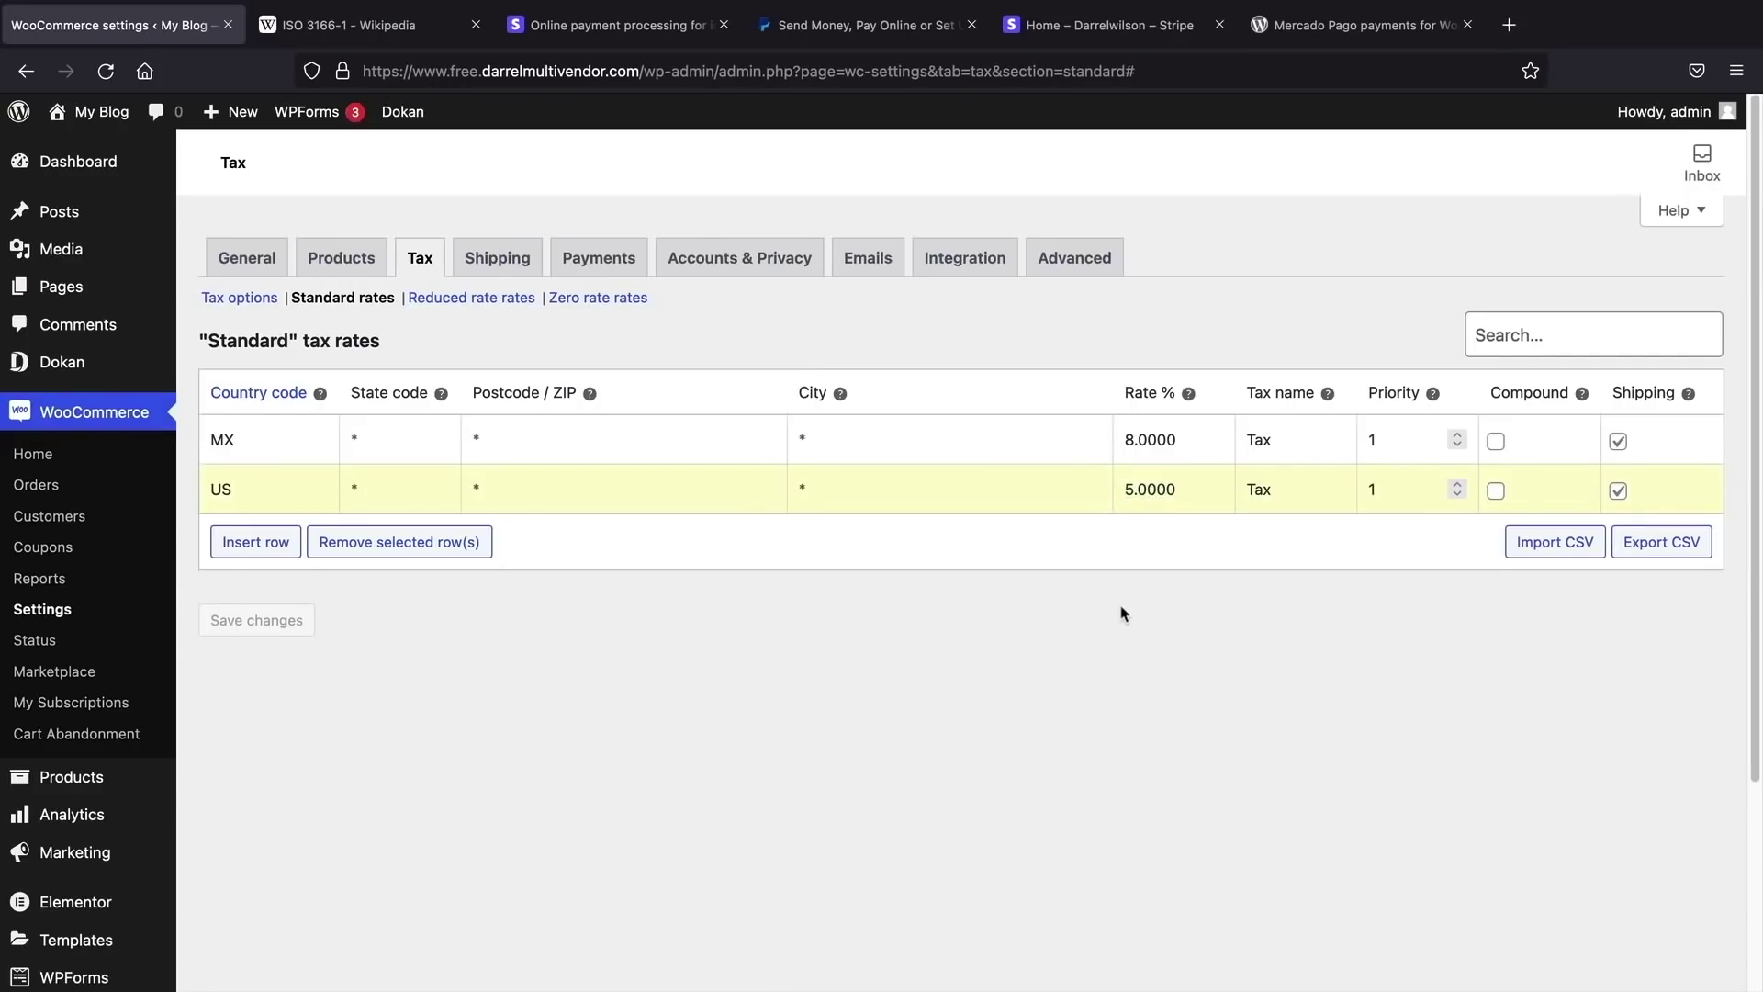
click(498, 261)
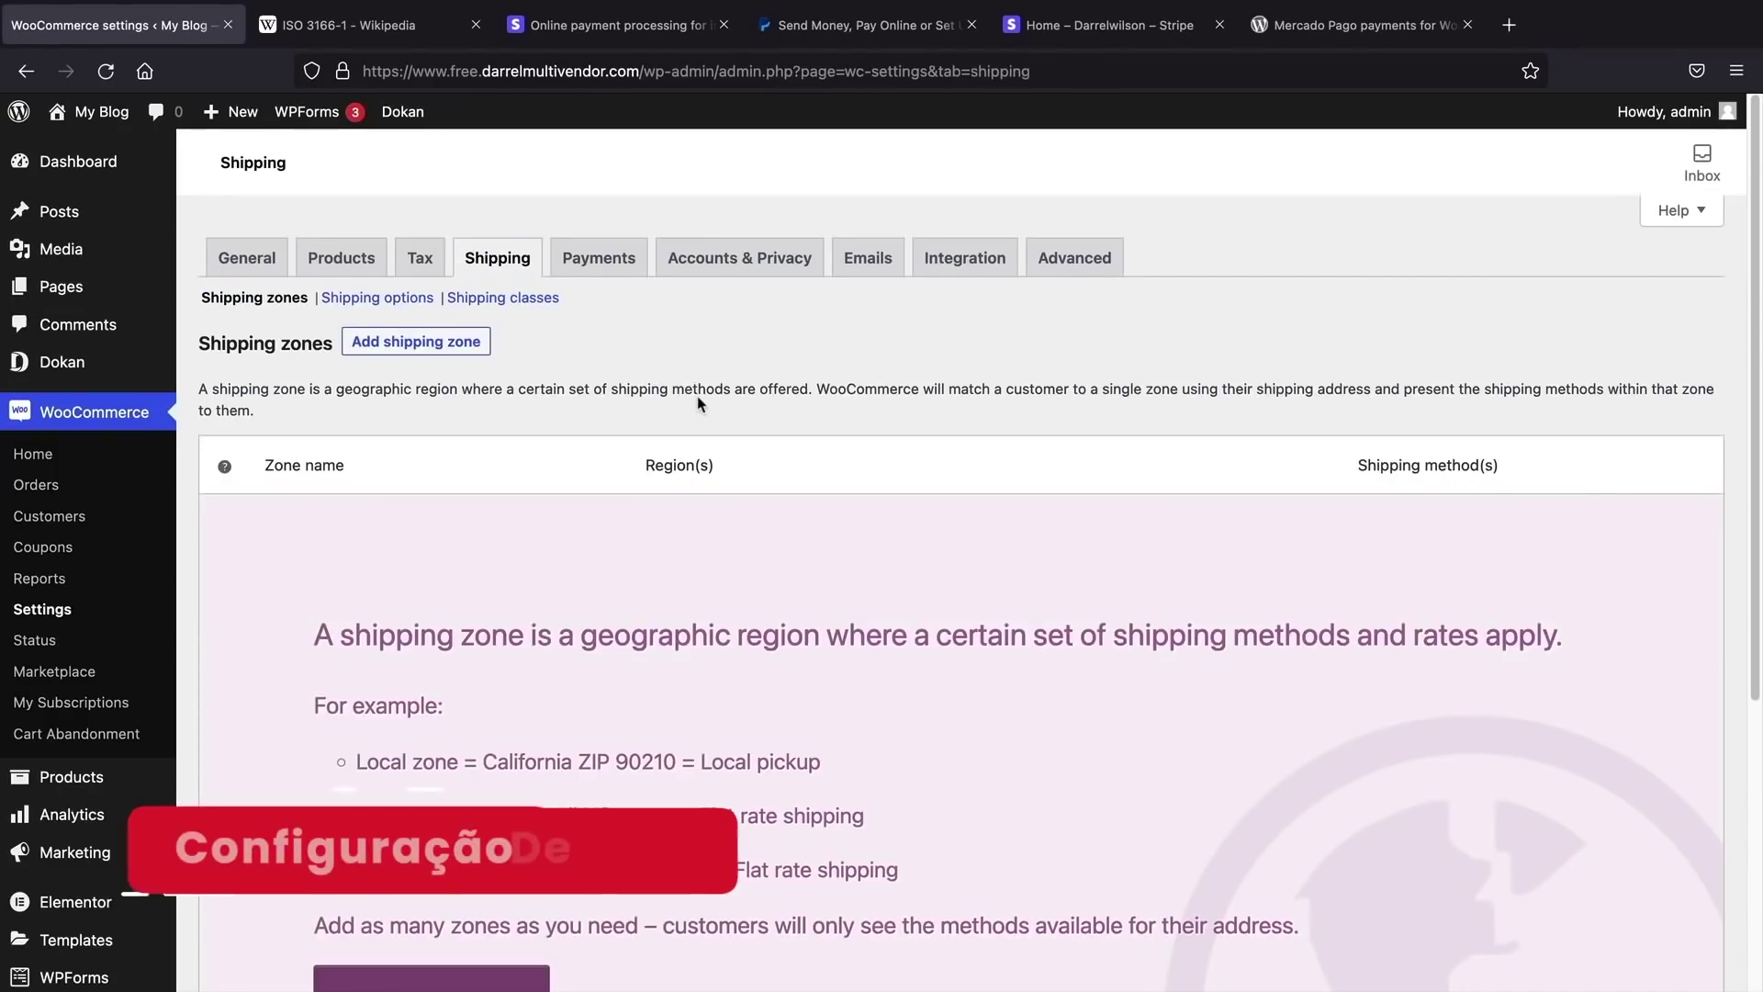
Step: Create a shipping zone named United States, region United States (US), with a Flat rate method
click(436, 347)
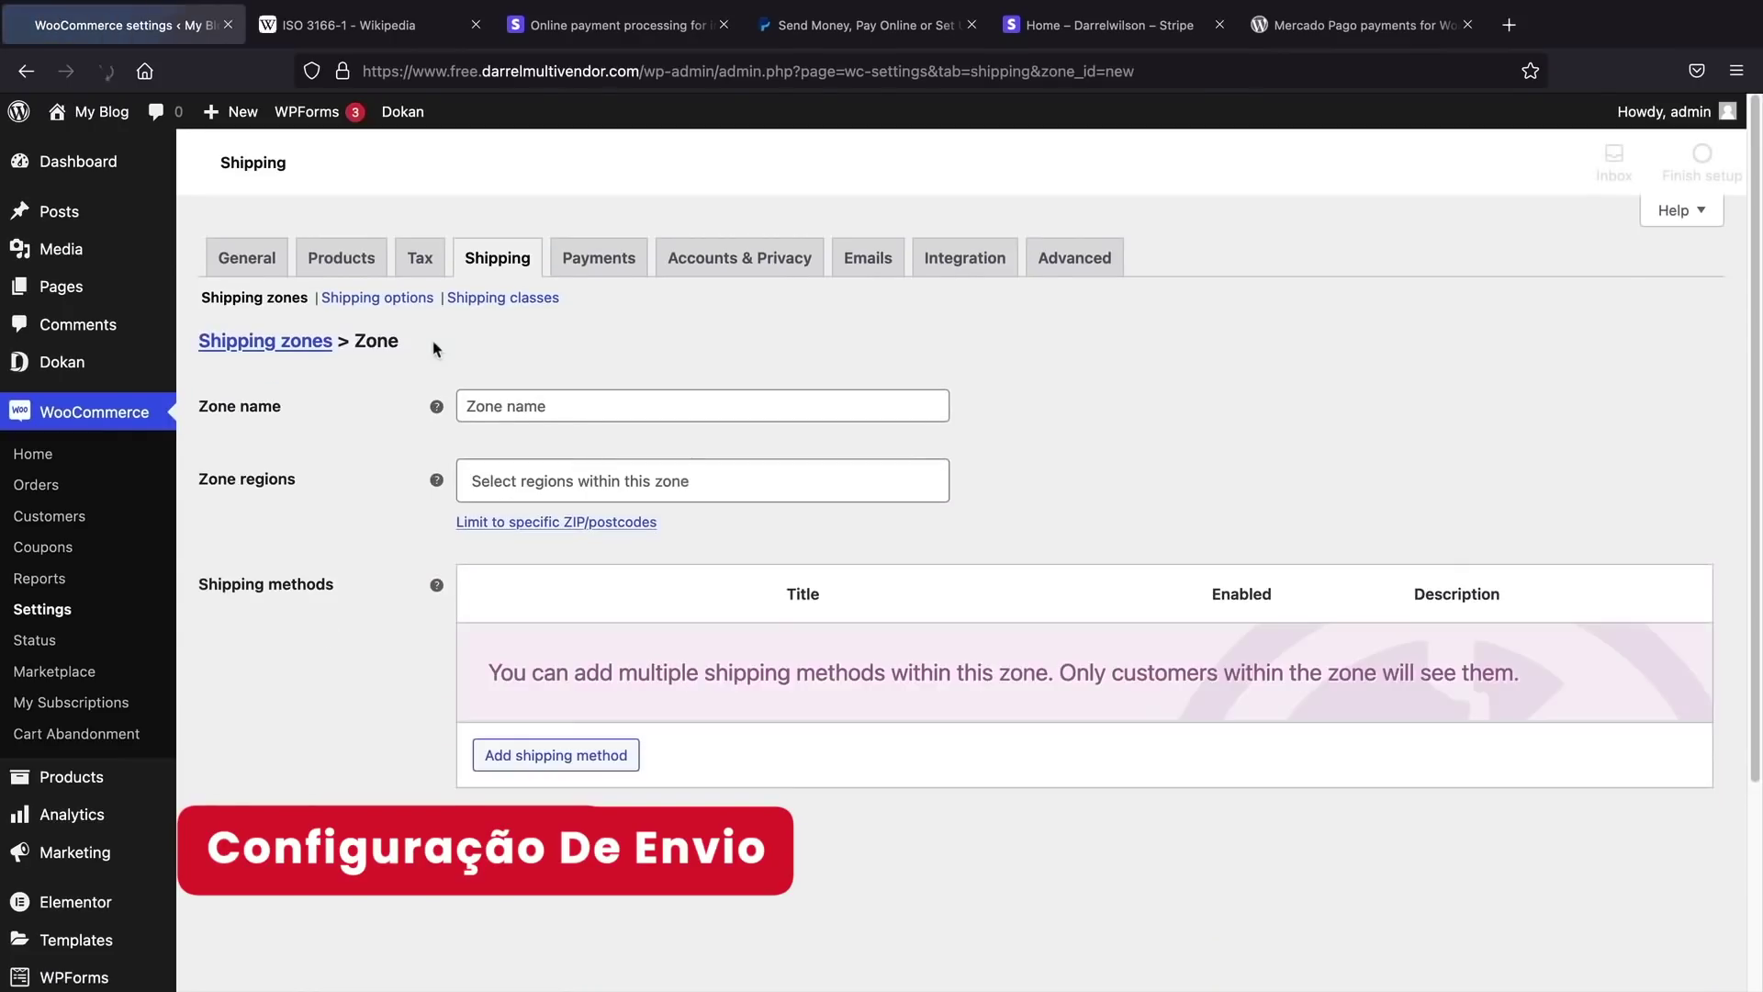
text(UNITED)
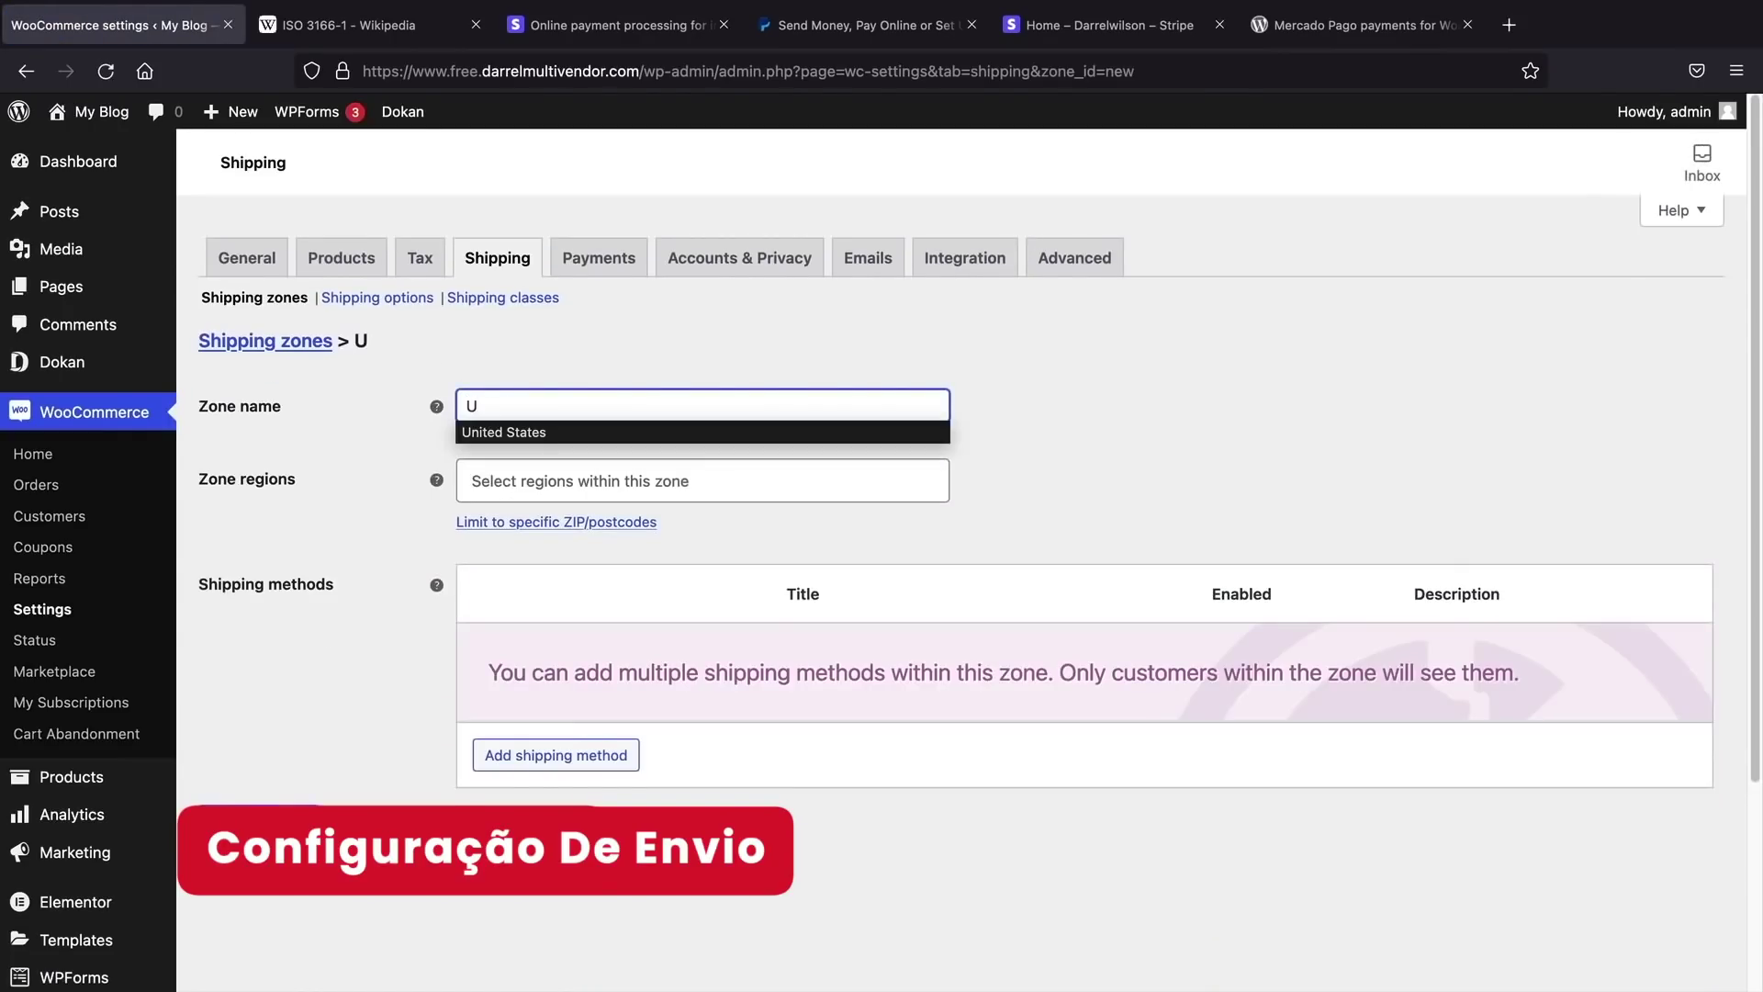
click(549, 432)
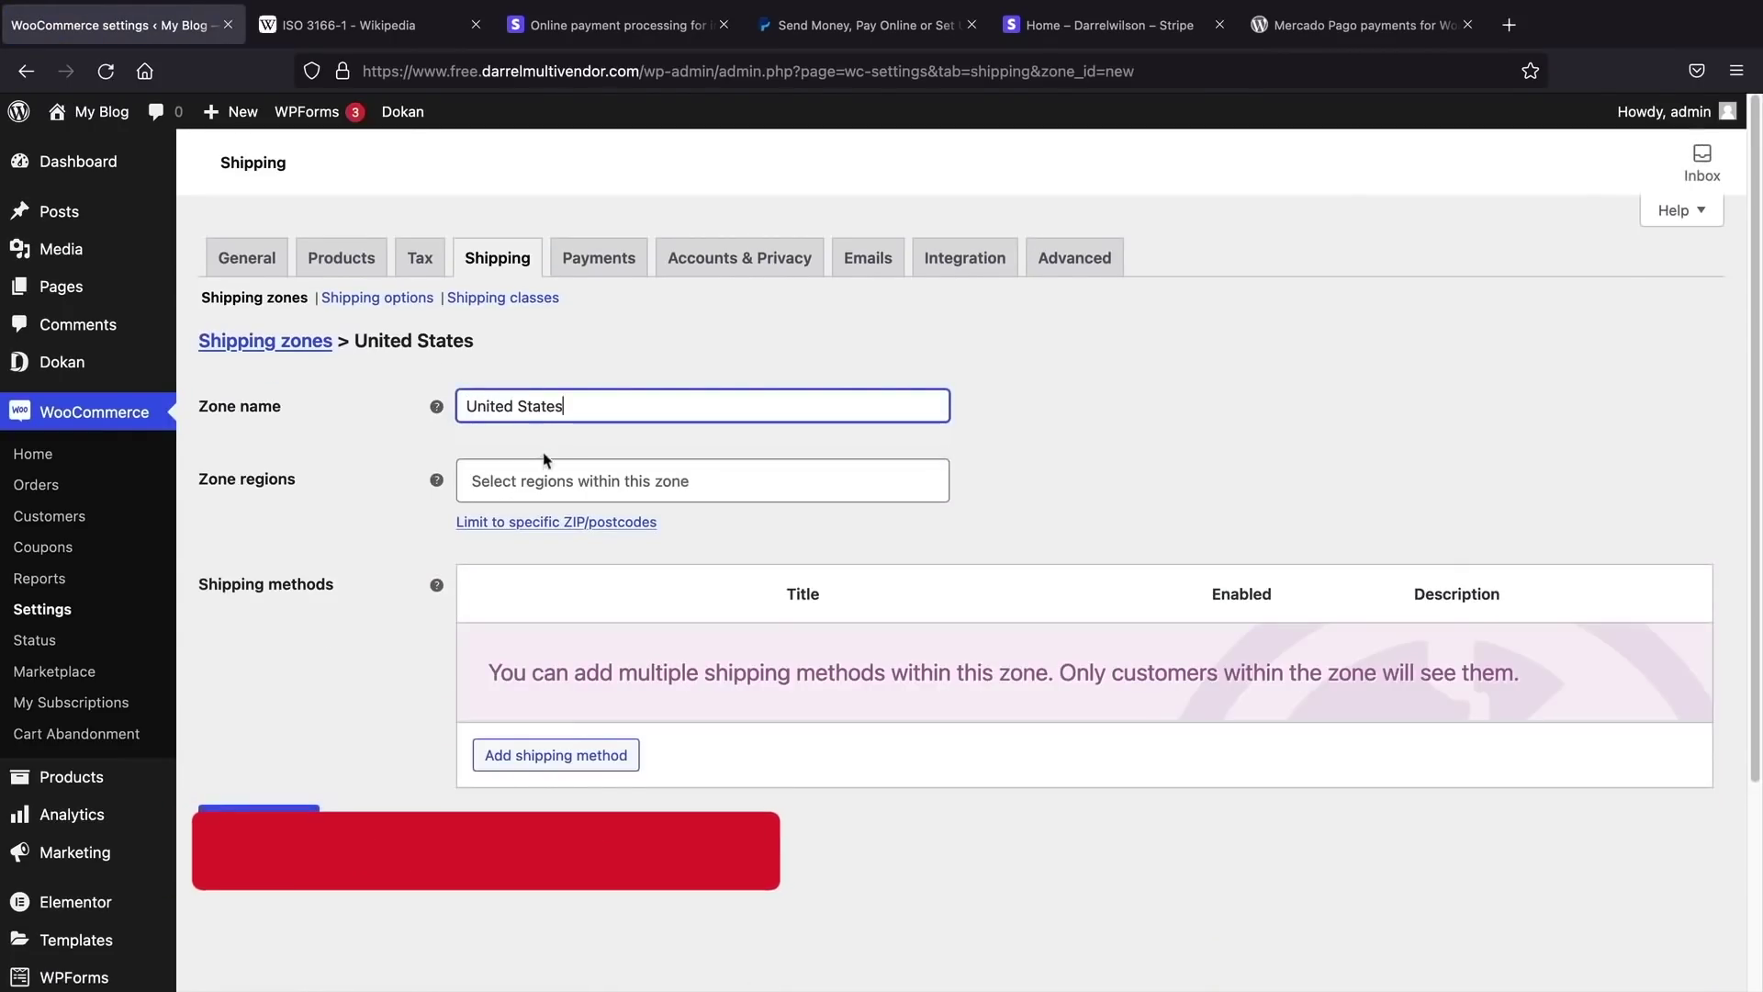
click(550, 480)
text(UNIT)
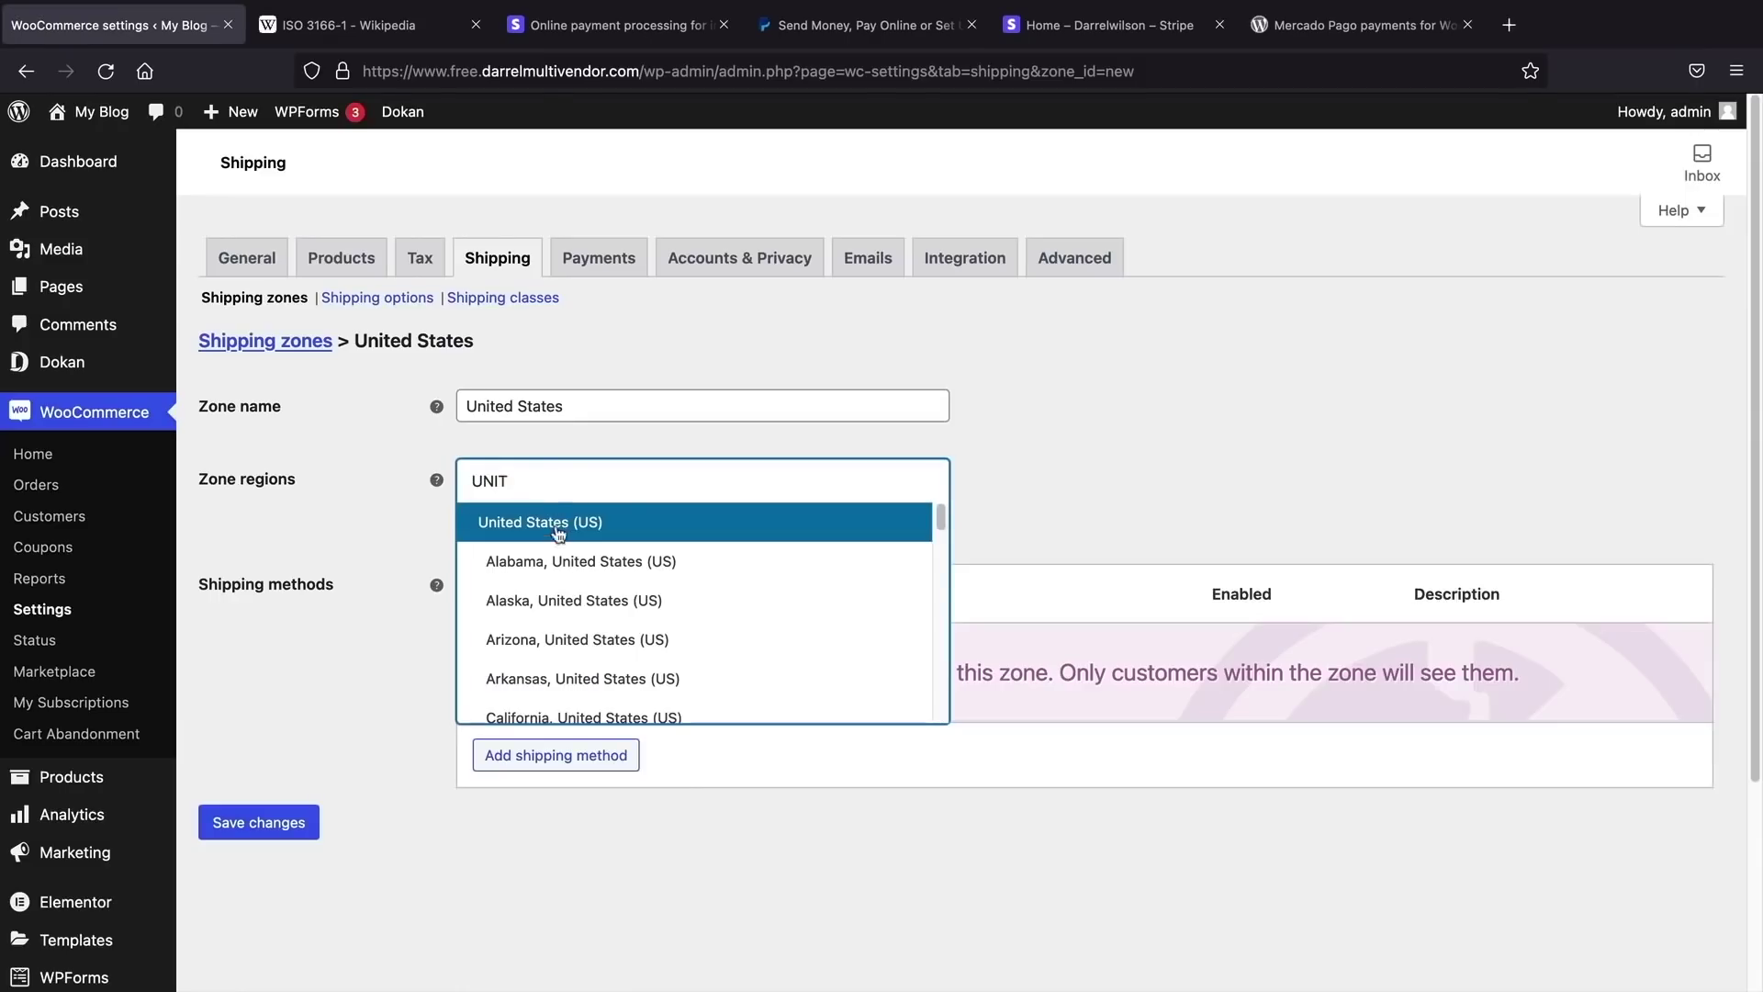
click(558, 524)
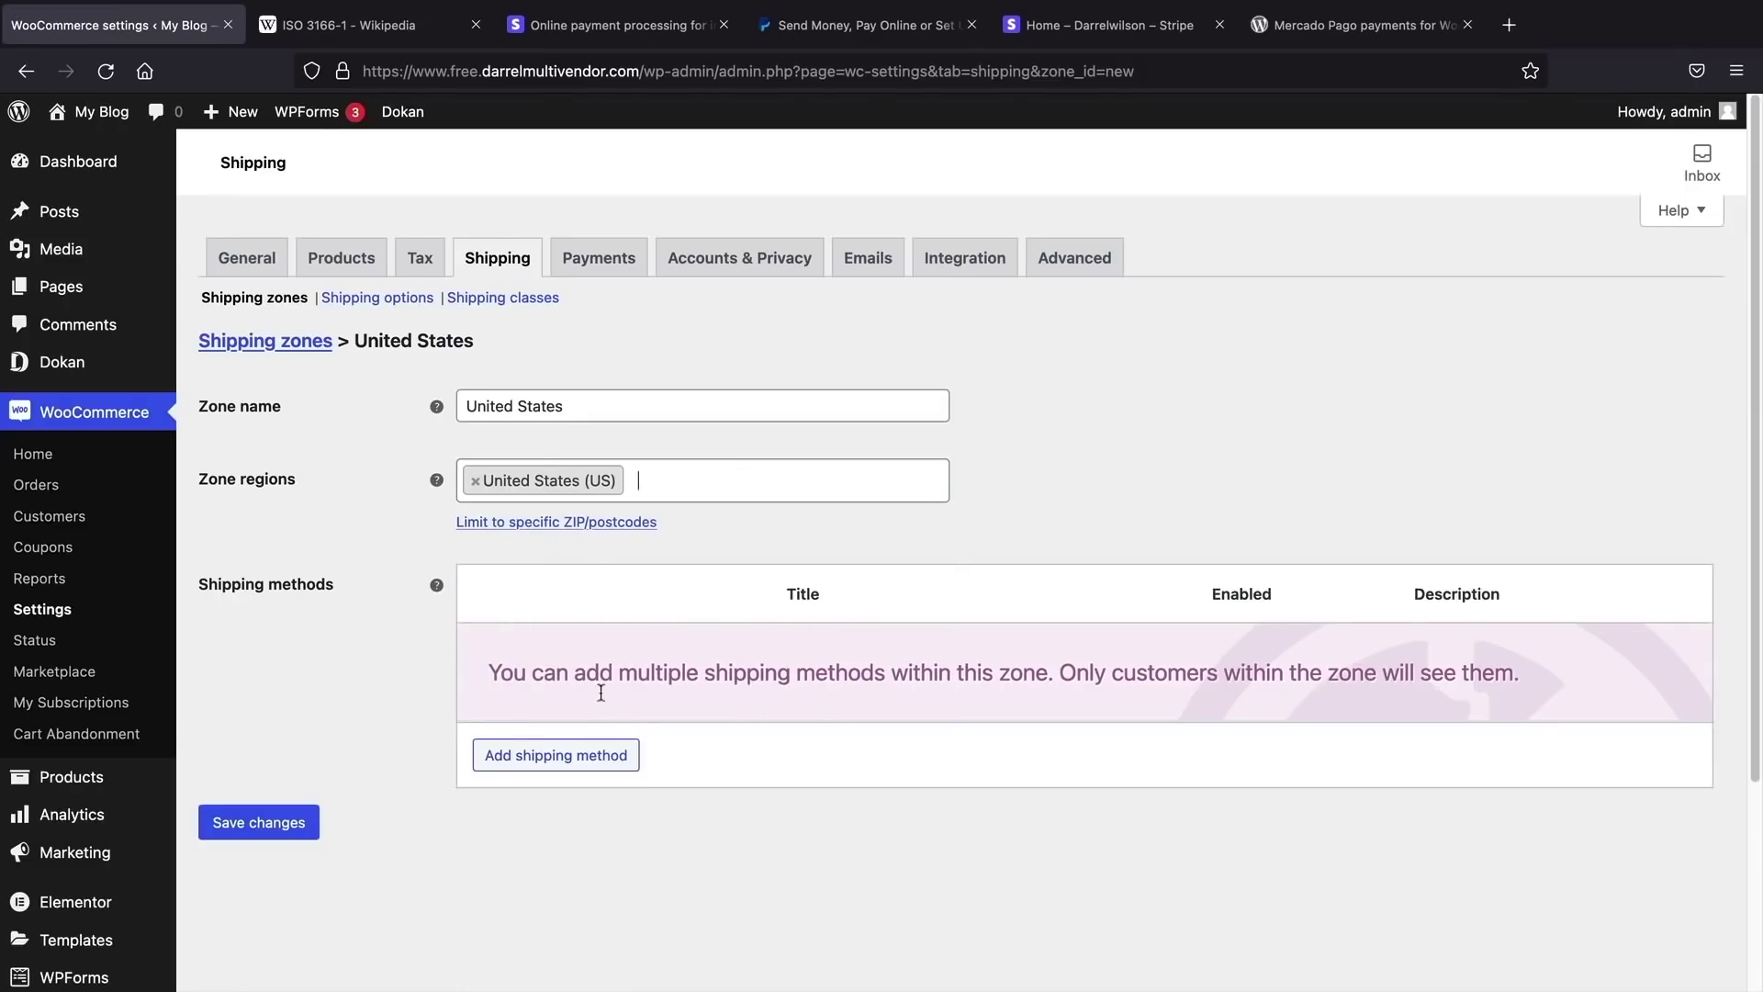
click(572, 762)
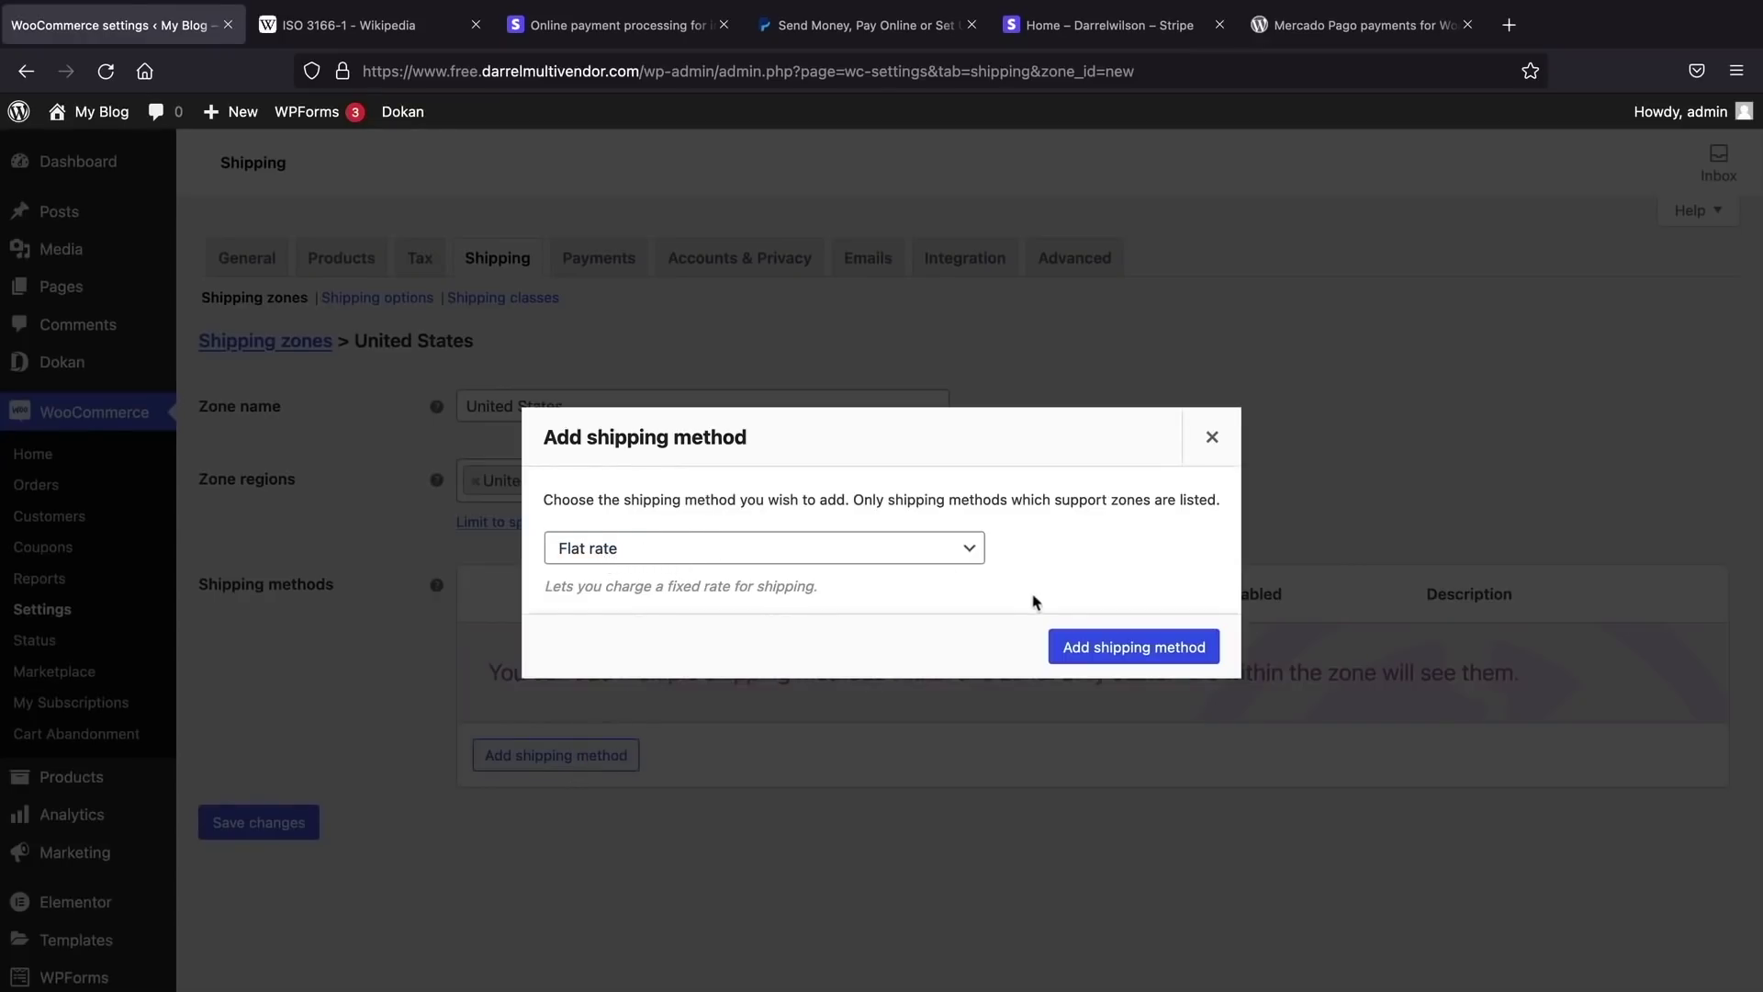
click(1118, 652)
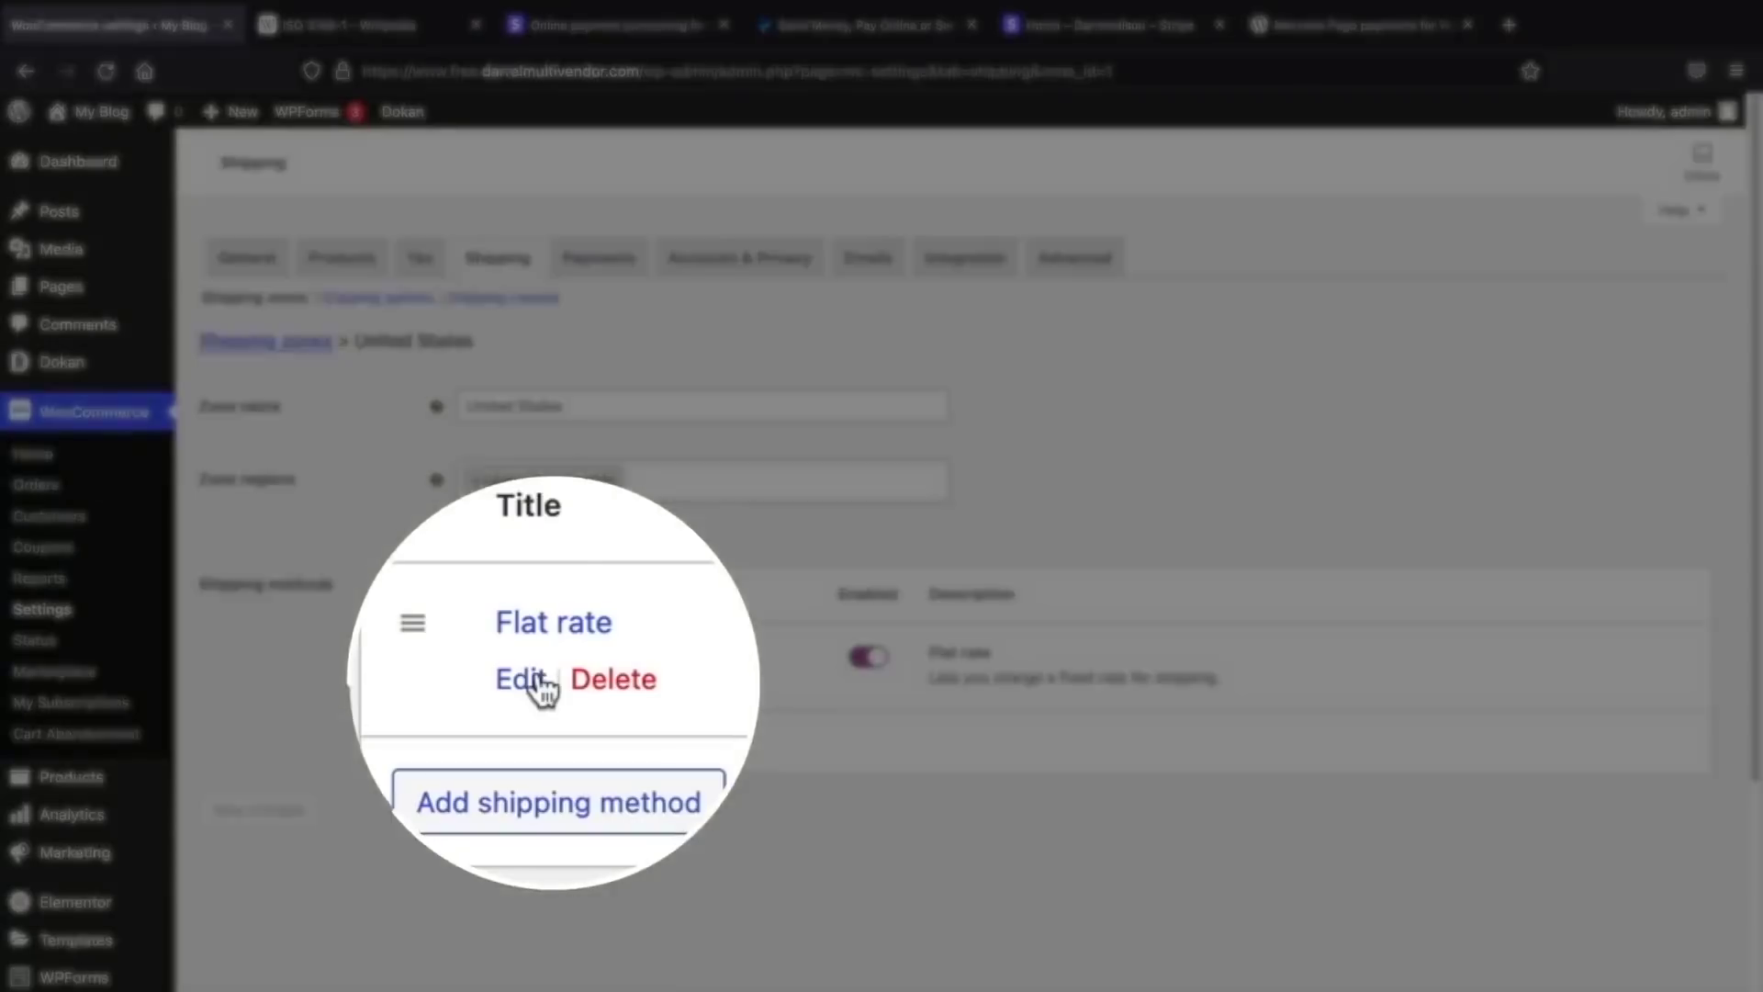
Step: Retitle the flat rate 'Shipping Rate', set Tax status None and cost 5, and save
click(535, 677)
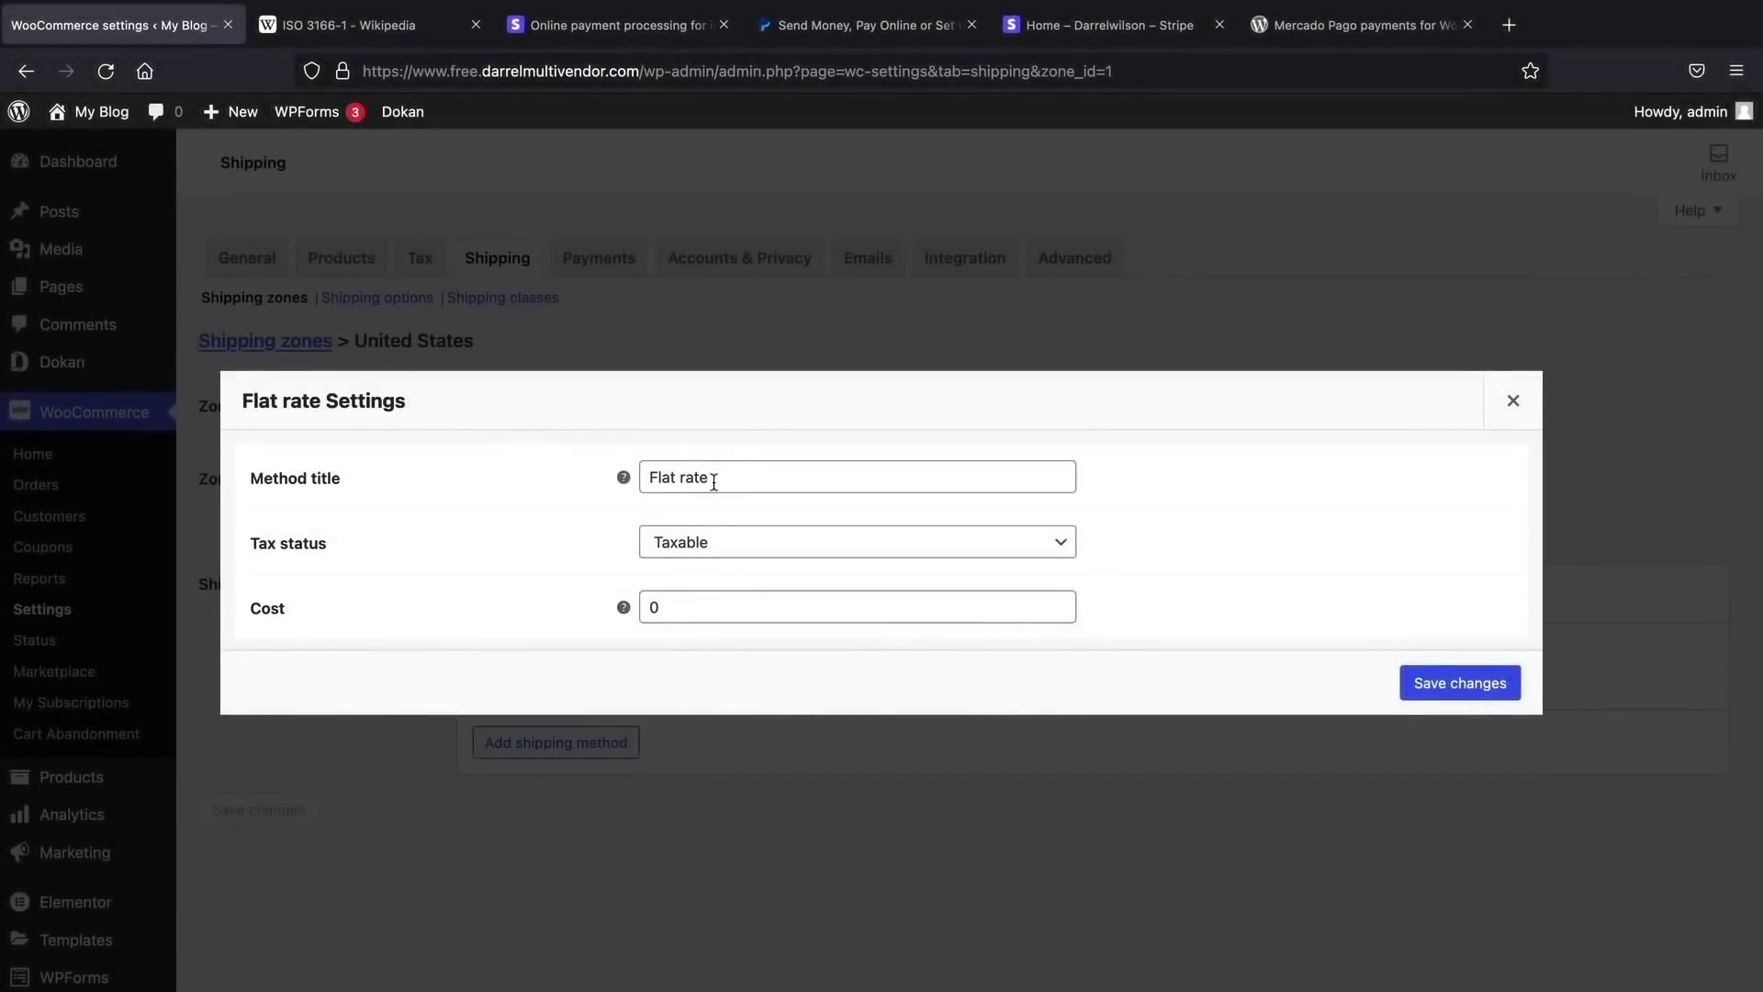
click(720, 480)
triple_click(638, 470)
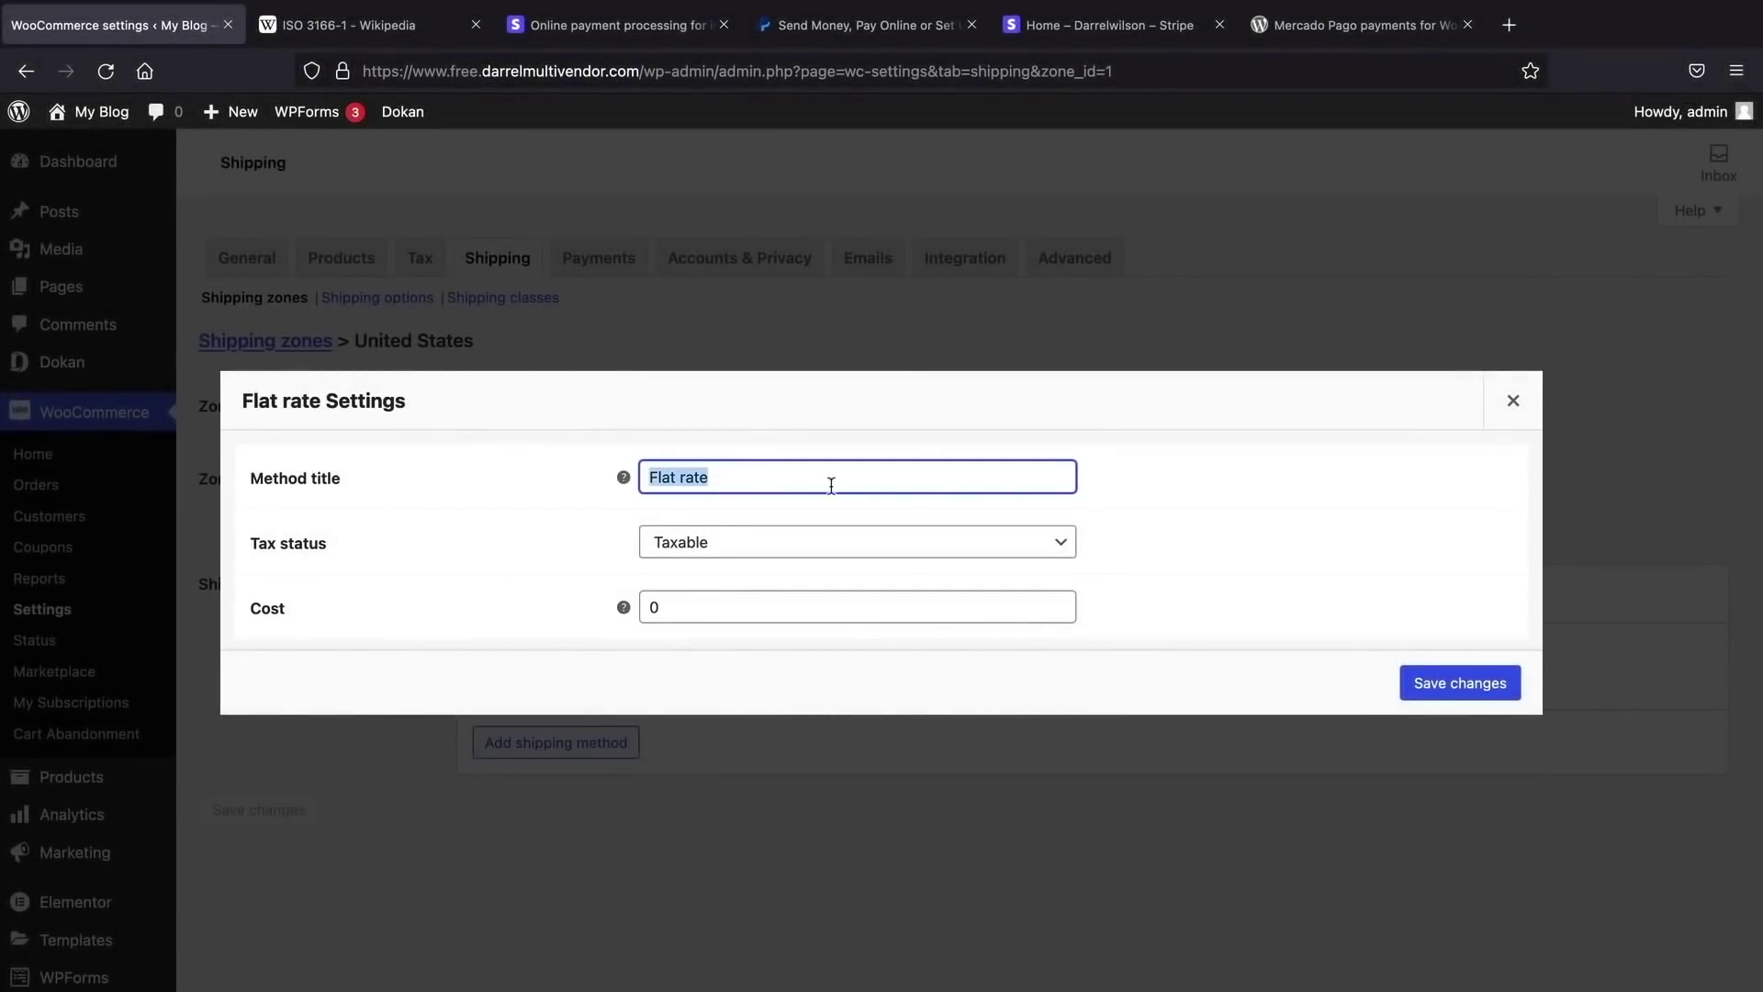
text(Shipping Rate)
key(Tab)
click(835, 549)
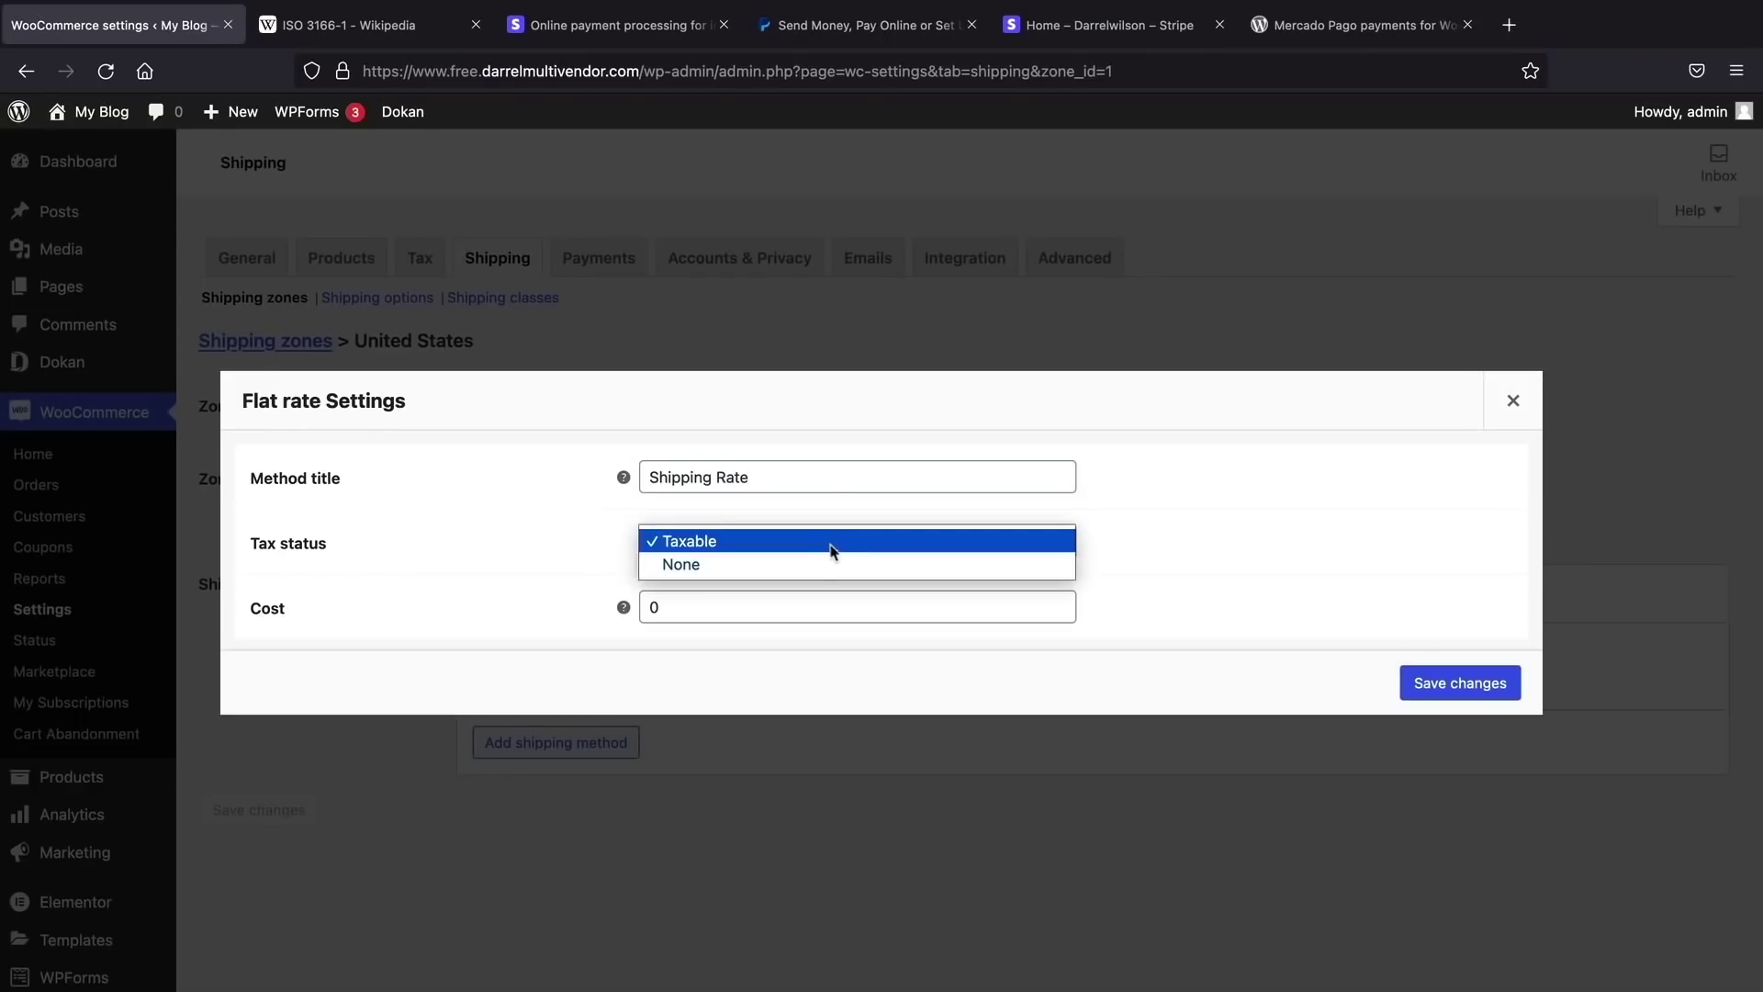
click(805, 571)
click(832, 606)
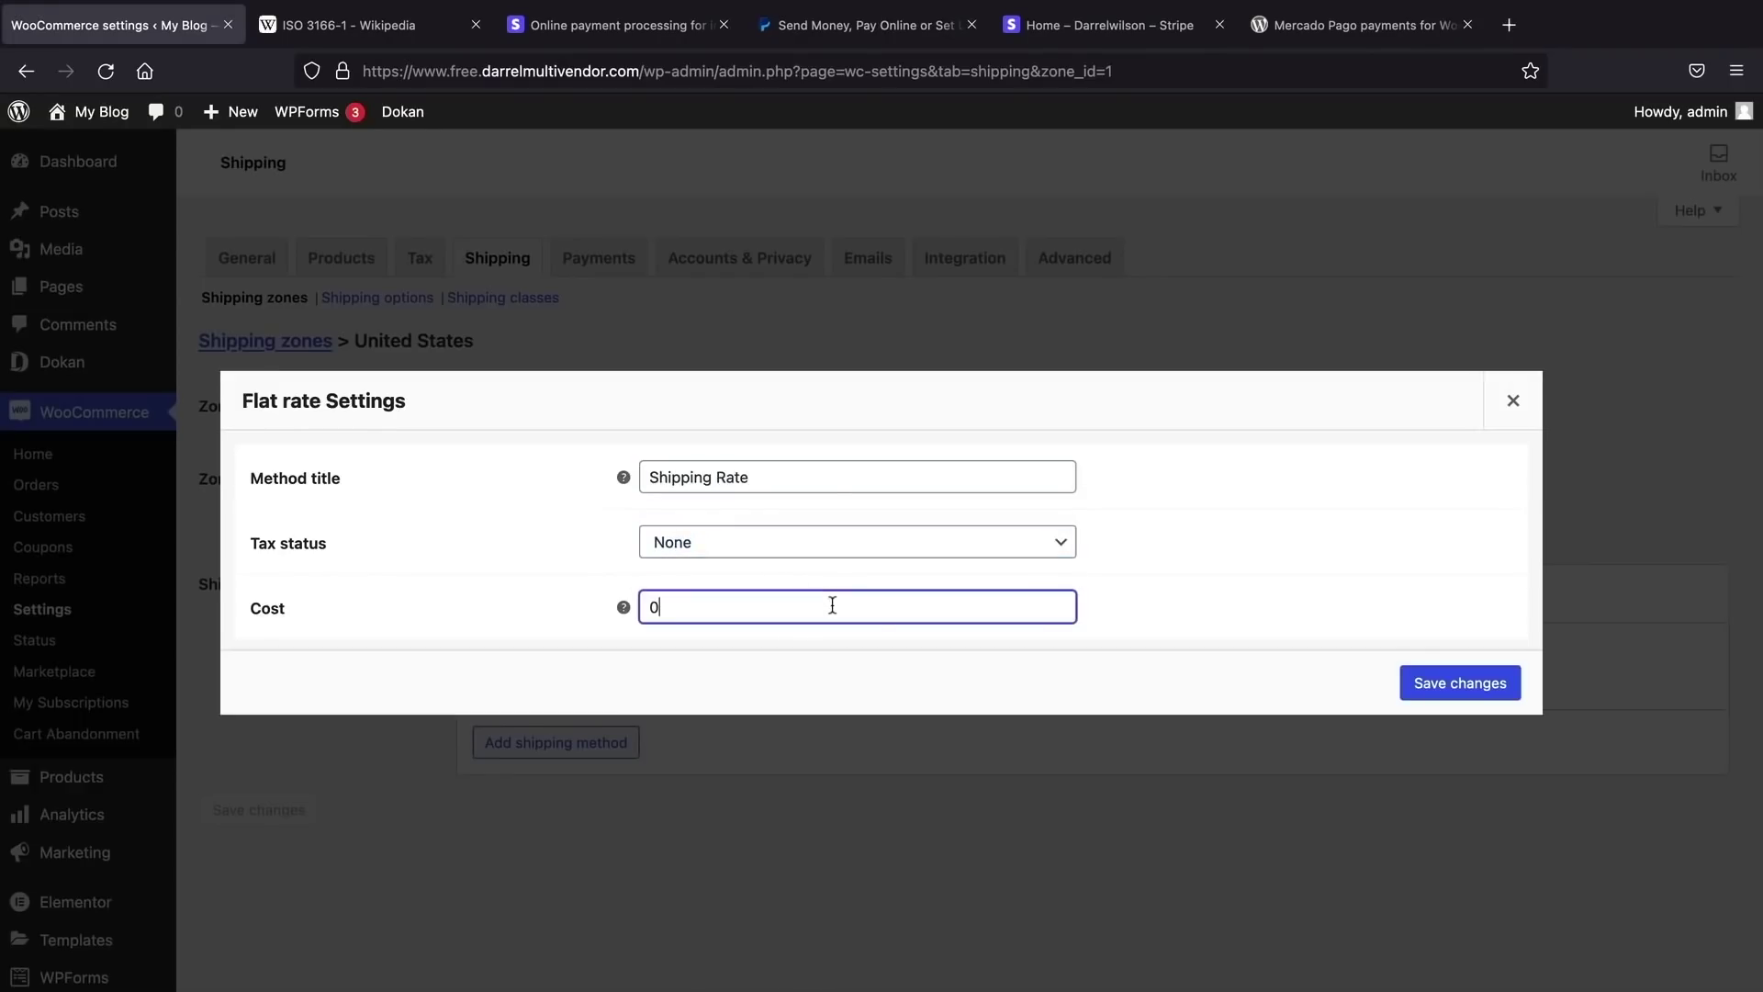
text(5)
click(1419, 682)
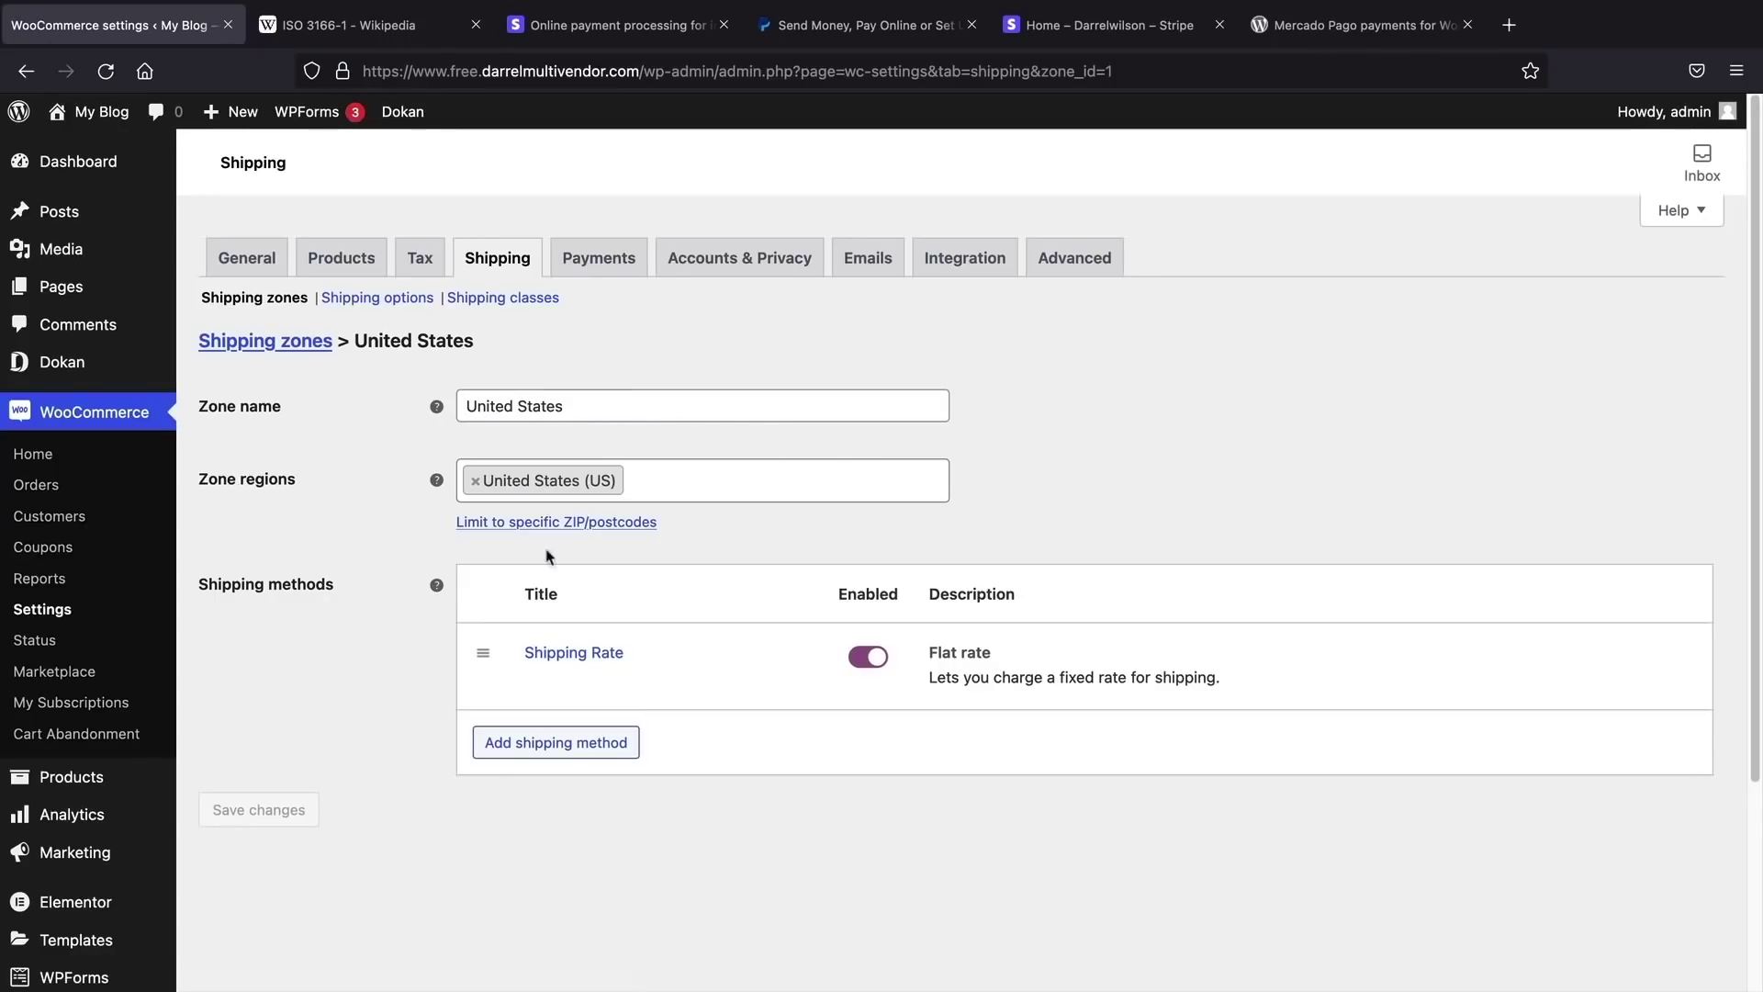
Step: Create a new shipping zone named Mexico with Mexico as its region
click(291, 353)
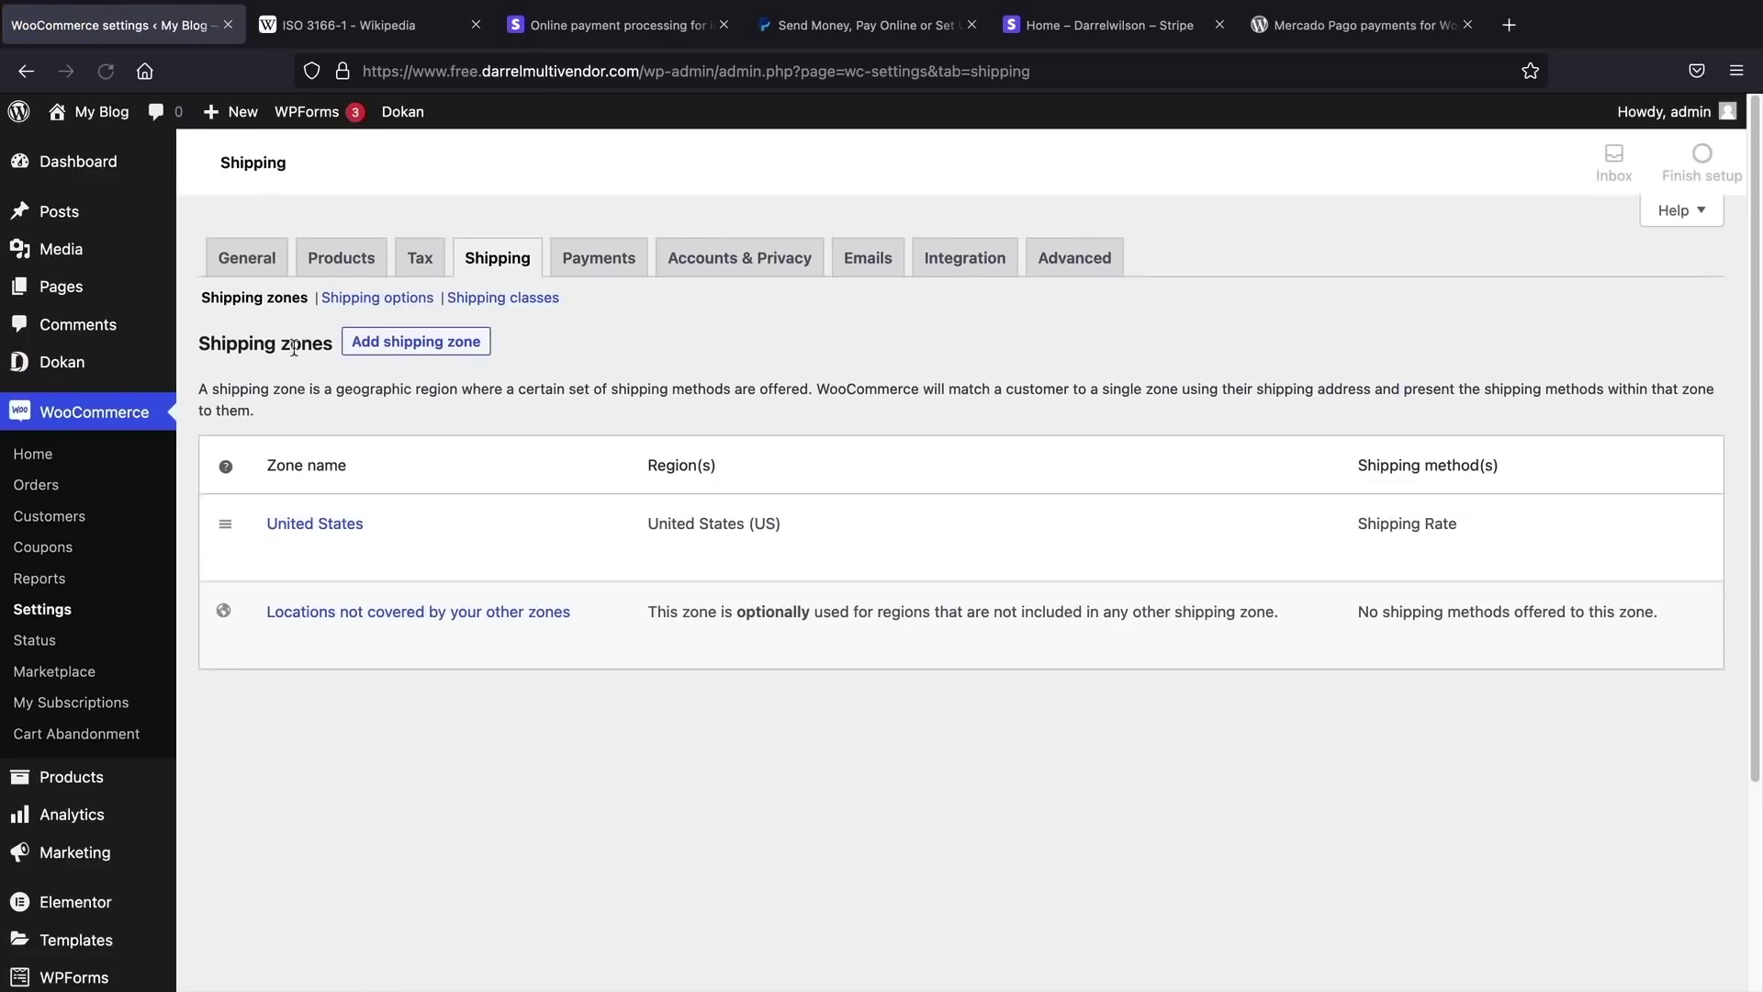
click(403, 351)
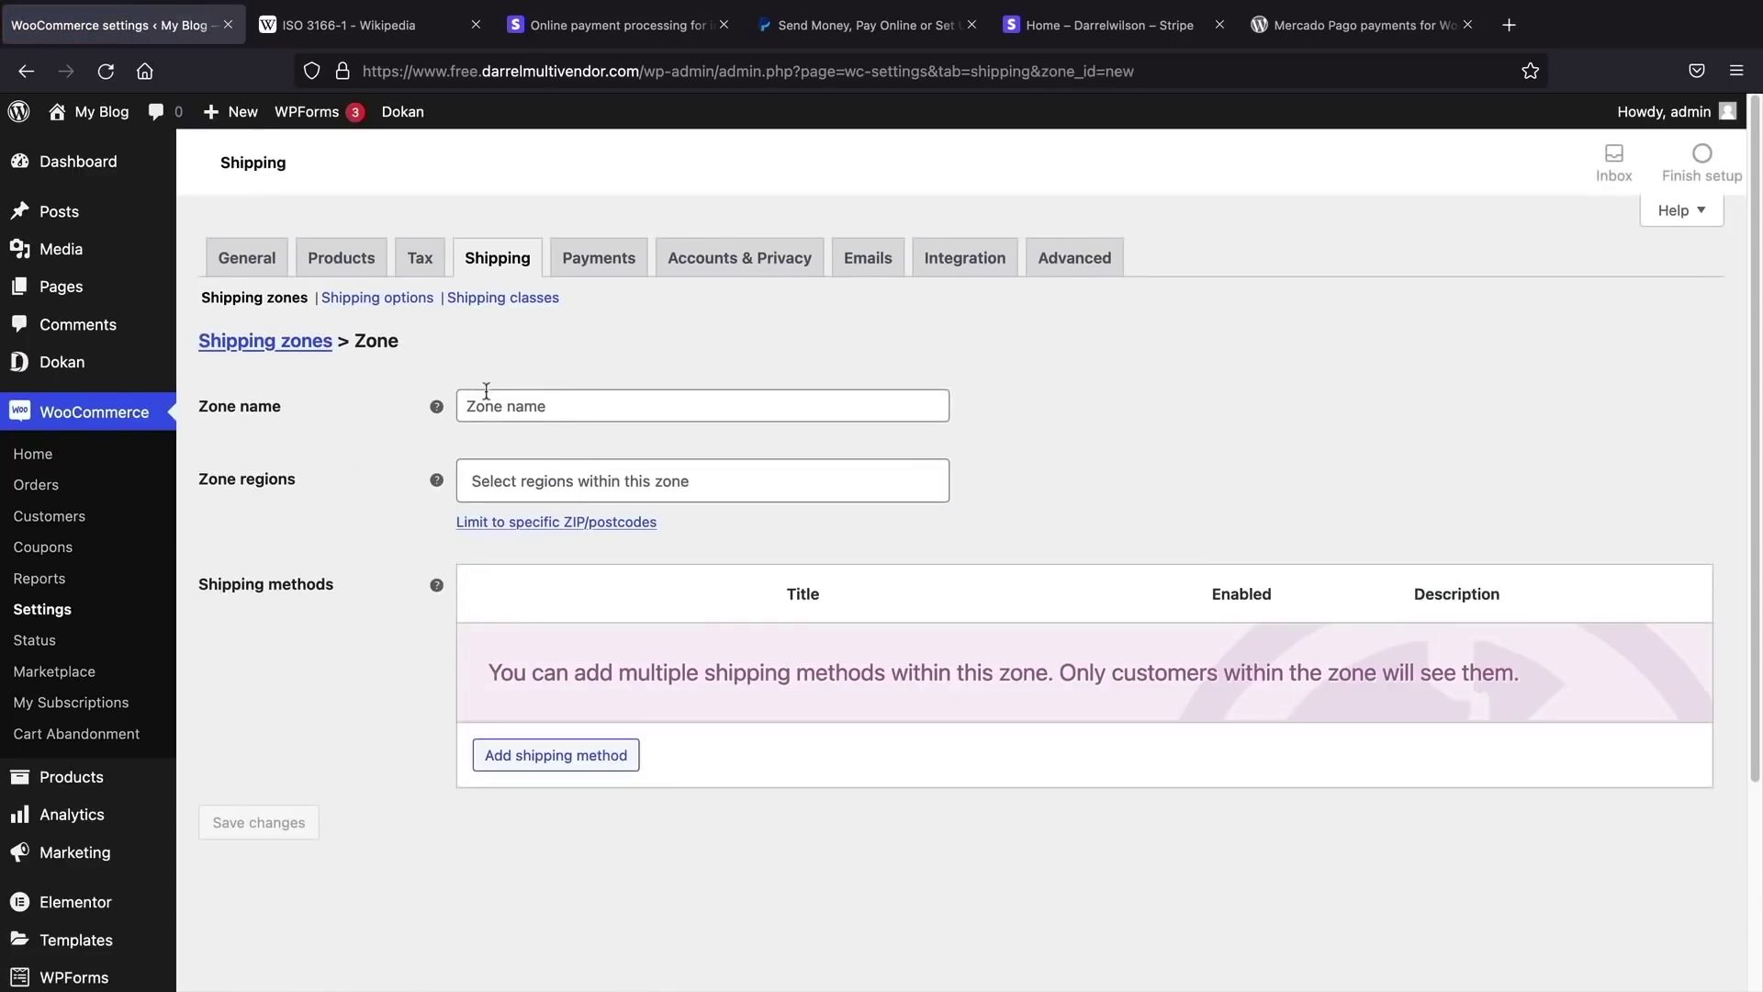
click(511, 402)
text(Mexico)
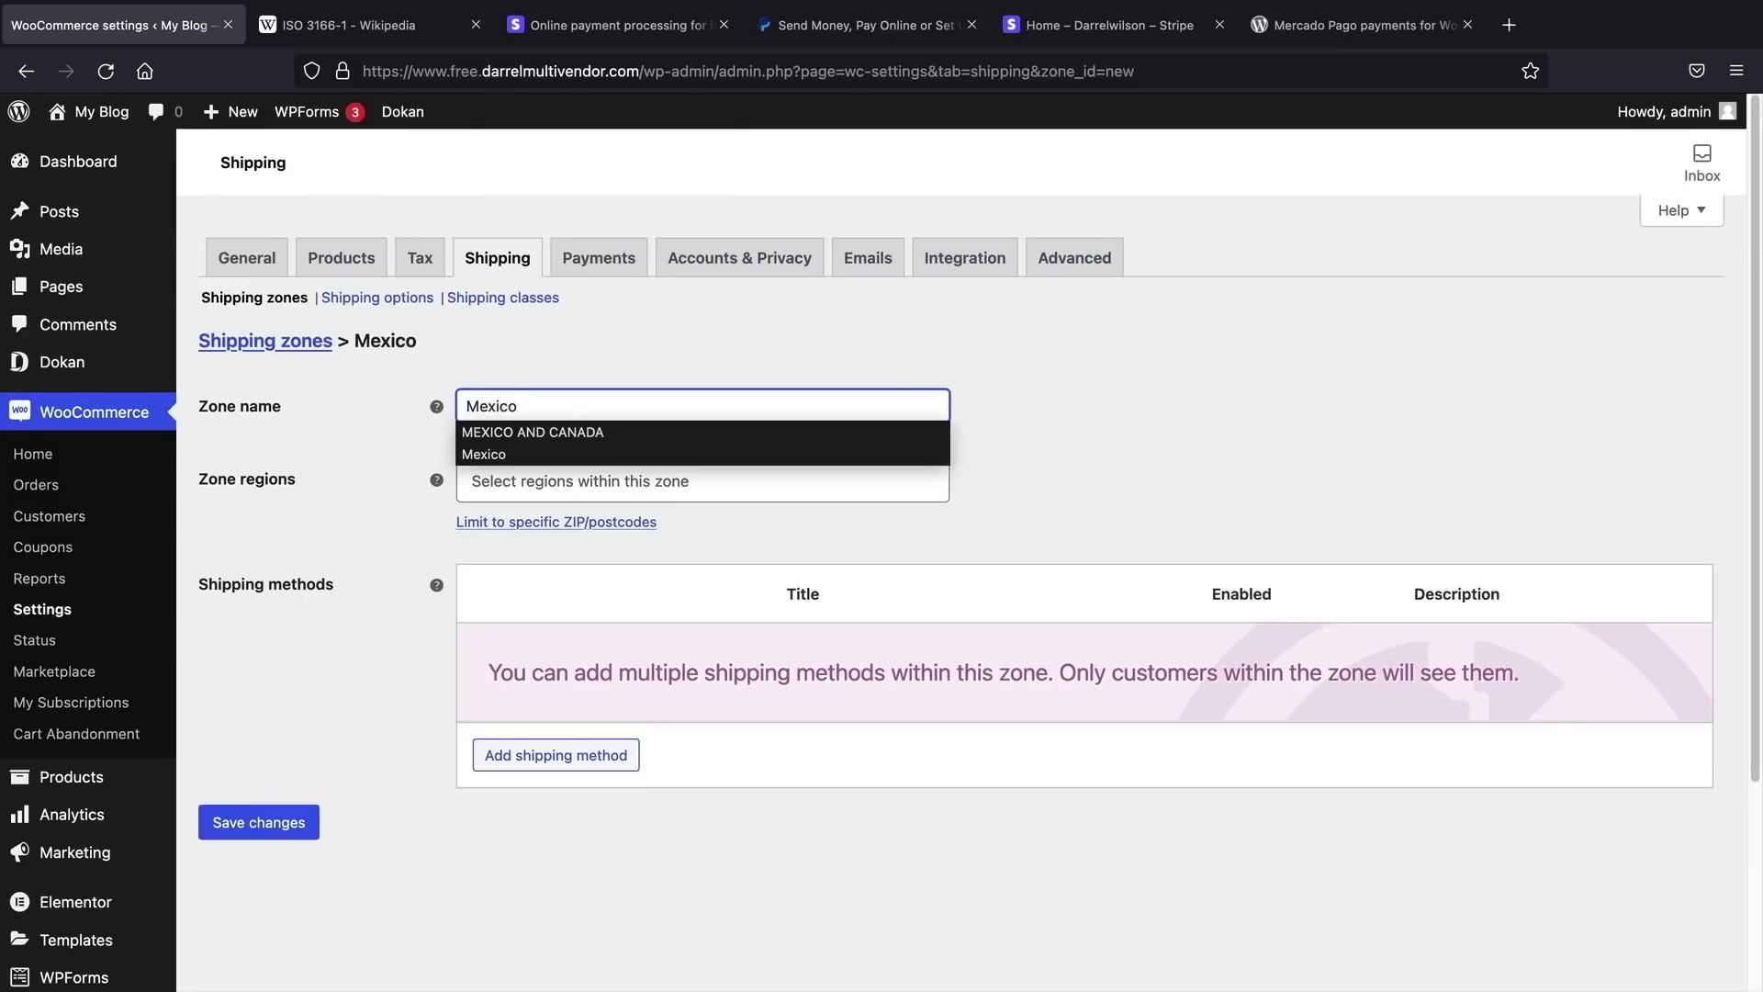
key(Tab)
text(Mex)
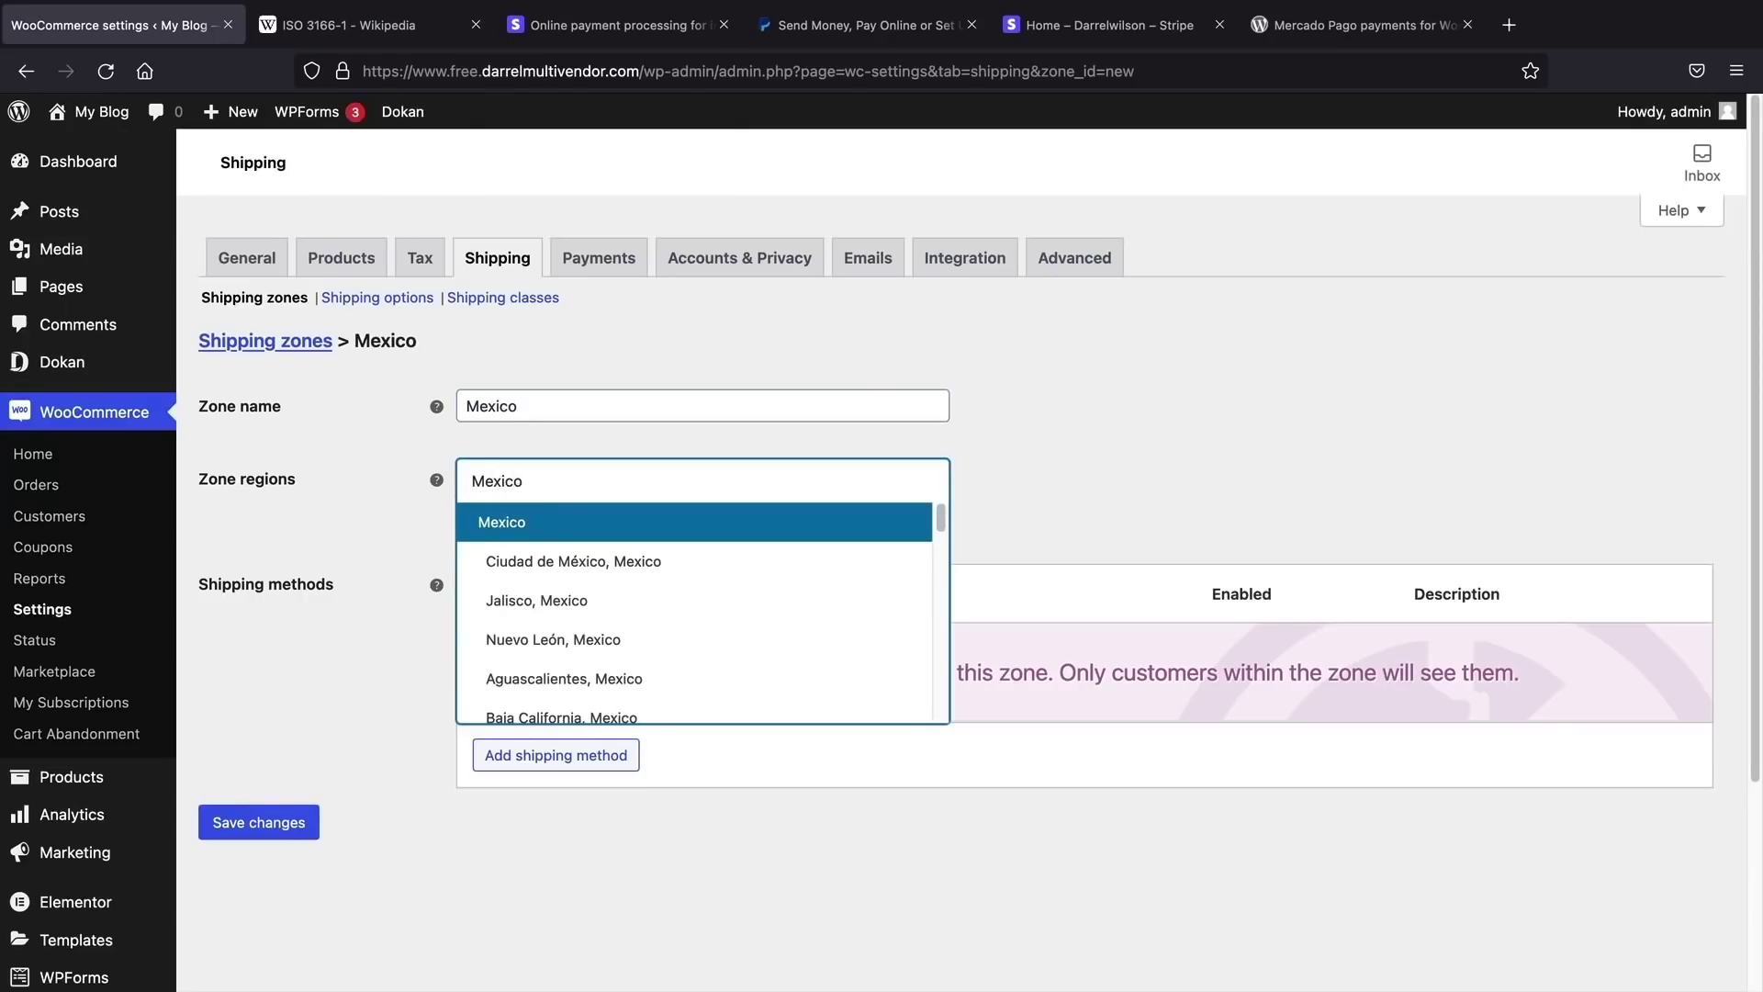
click(484, 522)
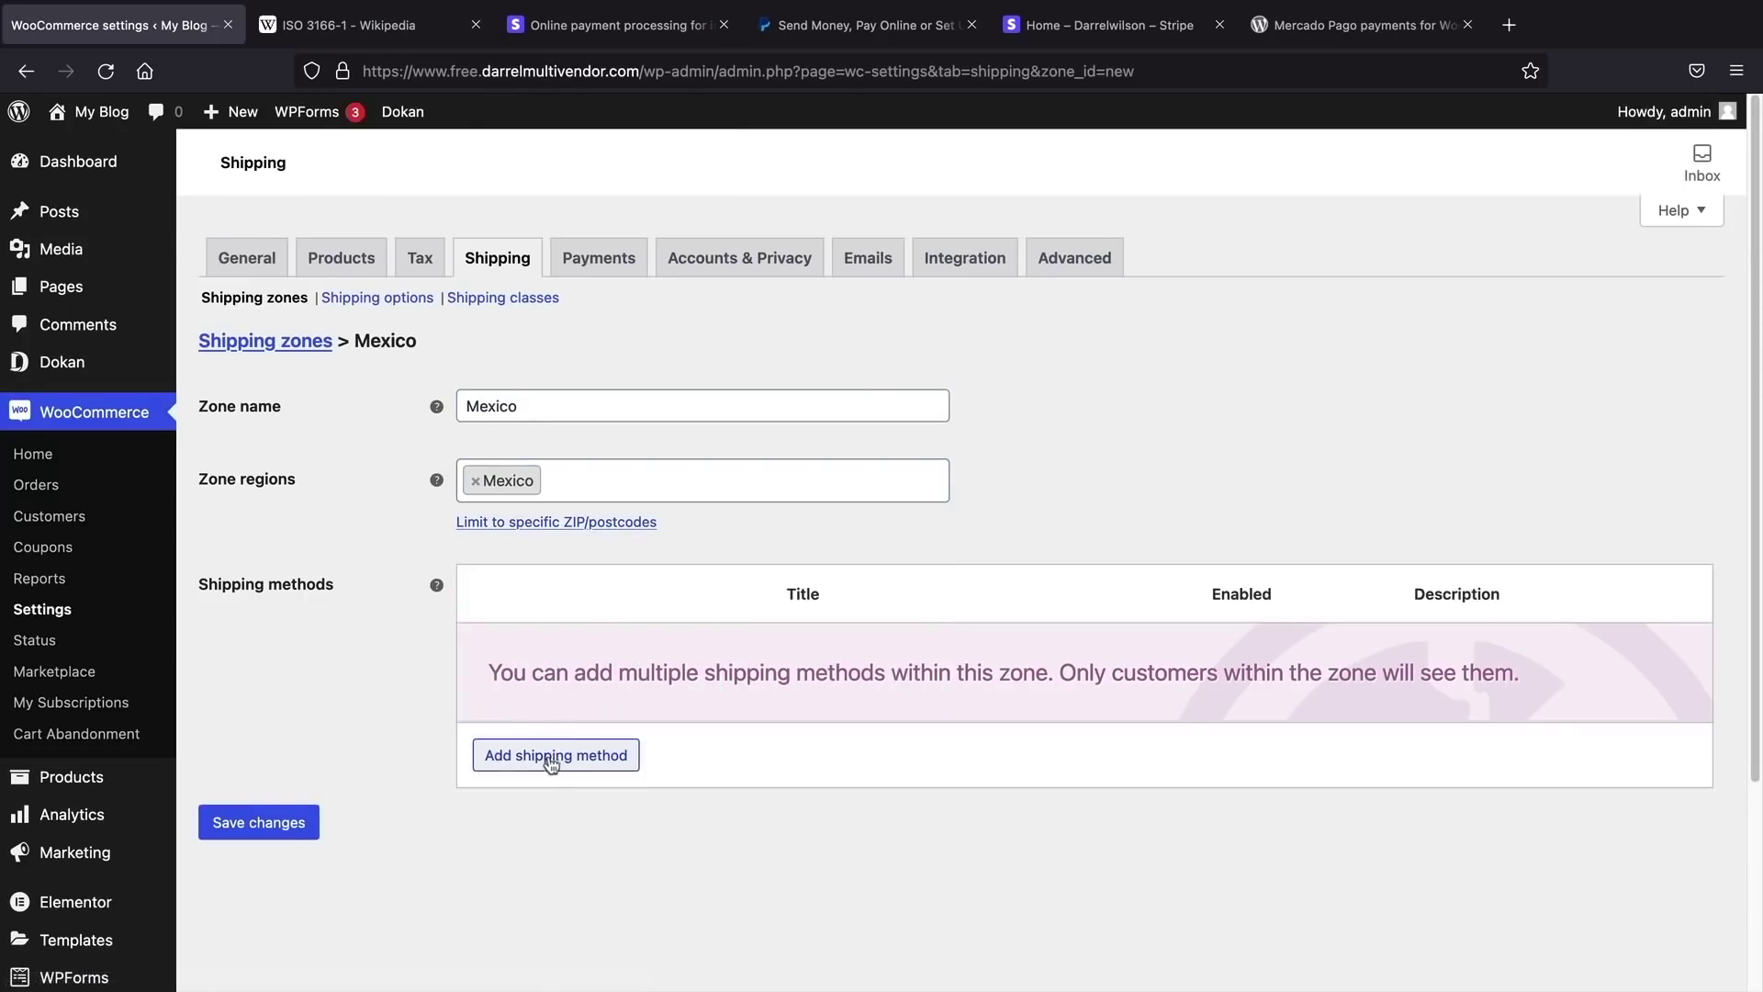
Step: Add a flat rate method to the Mexico zone costing 7 with tax status None
click(553, 763)
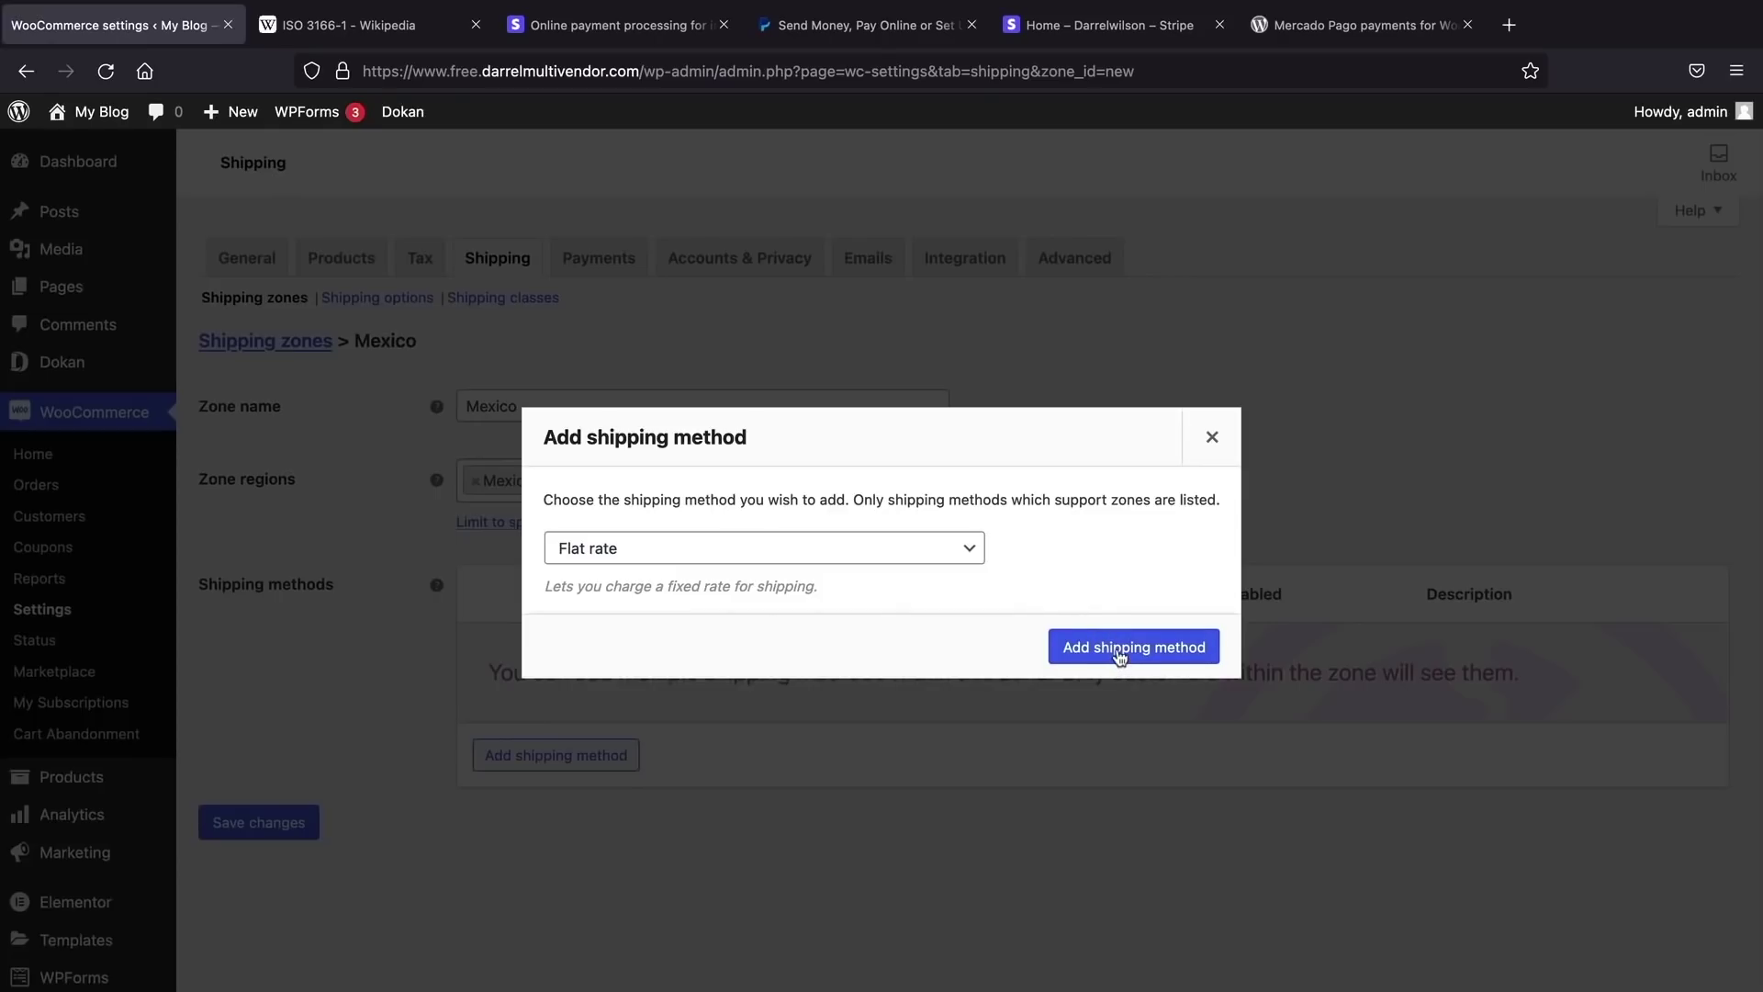
click(1120, 652)
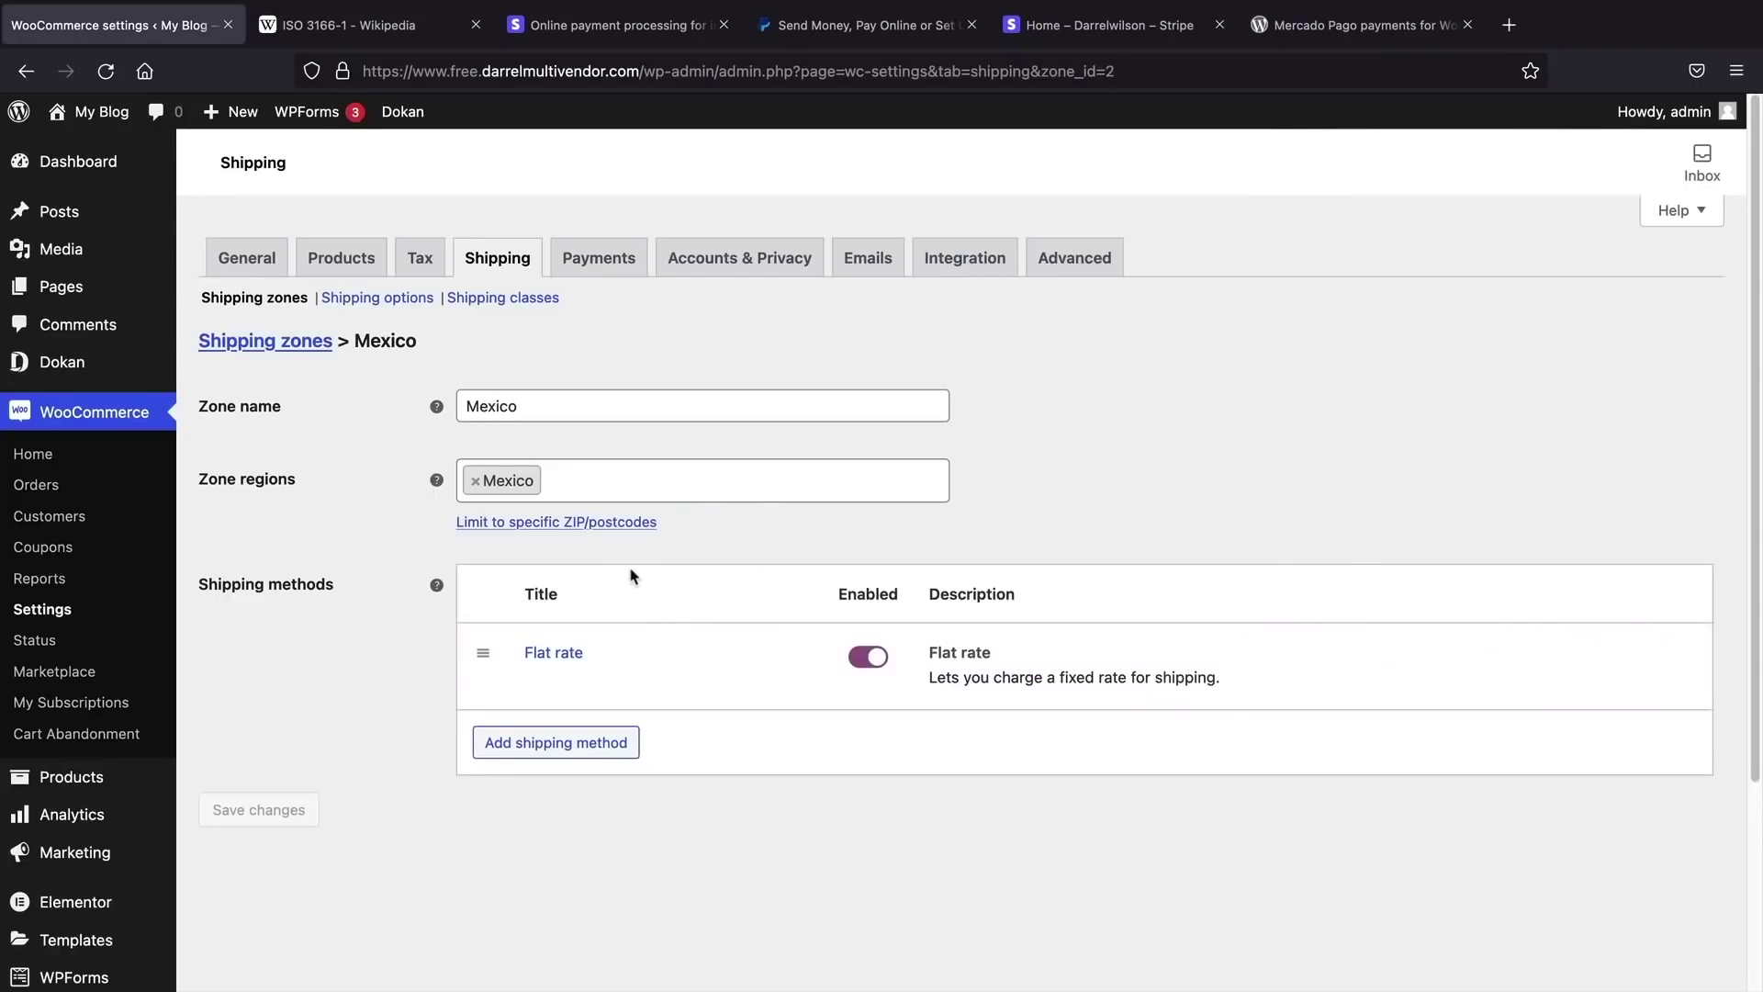
click(540, 680)
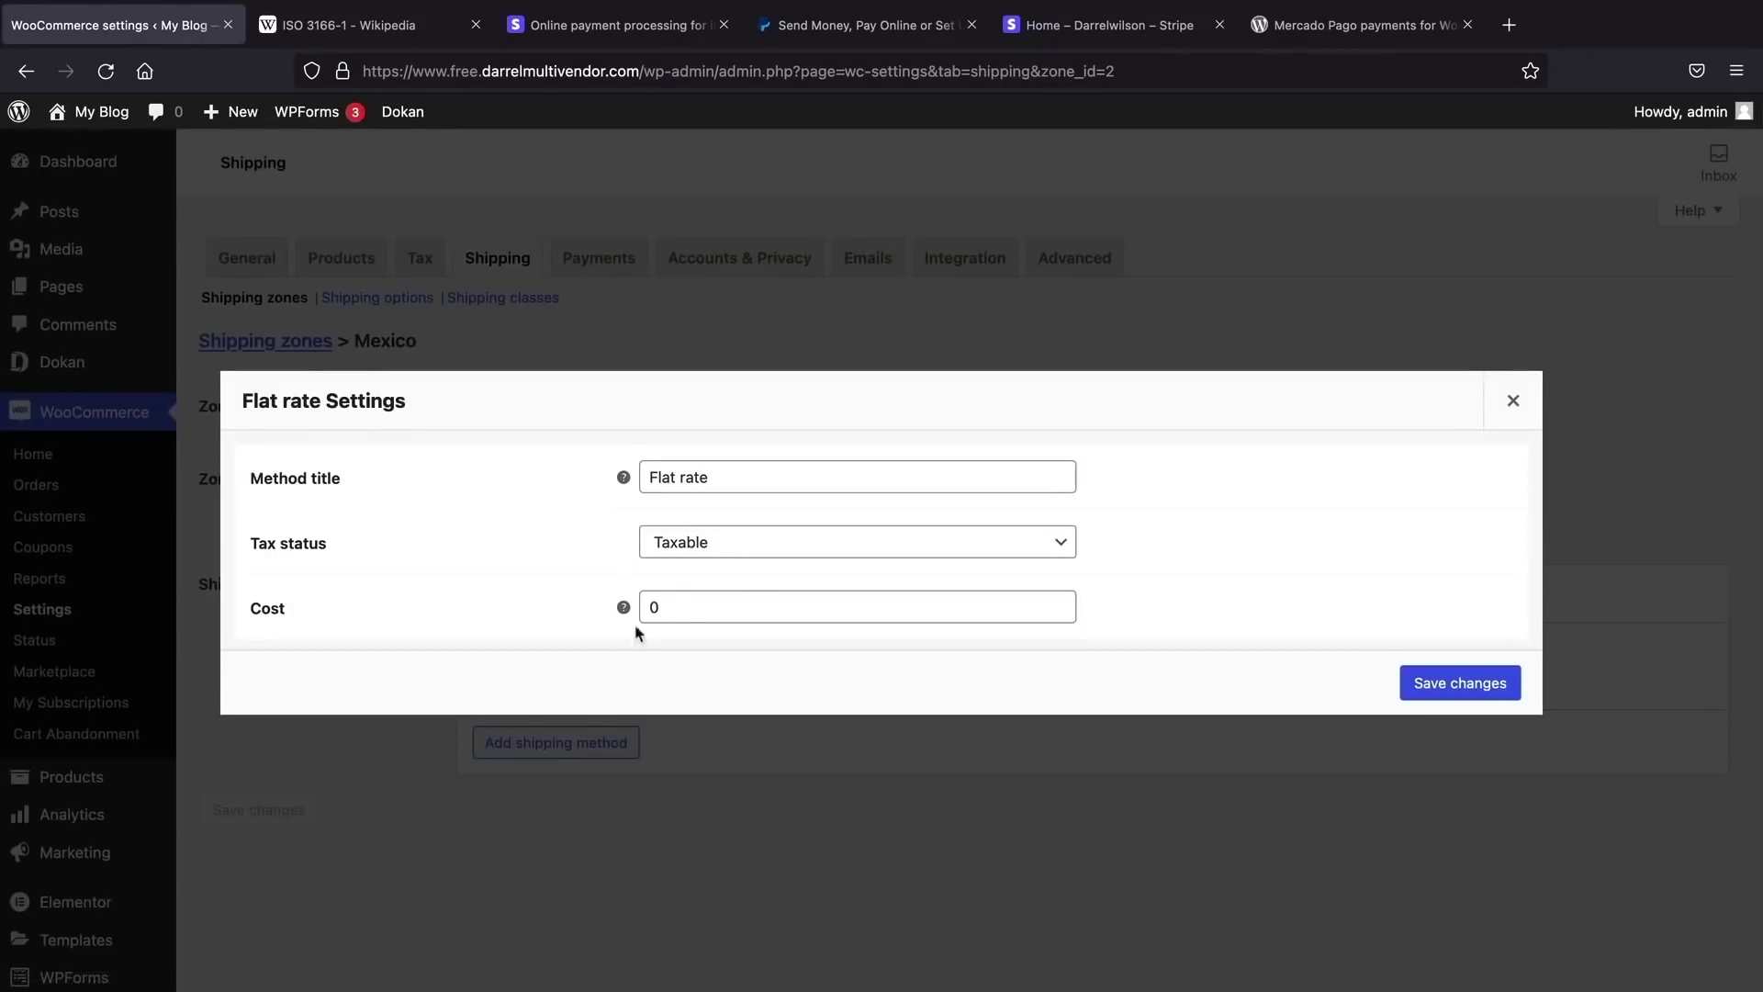
double_click(749, 605)
text(7)
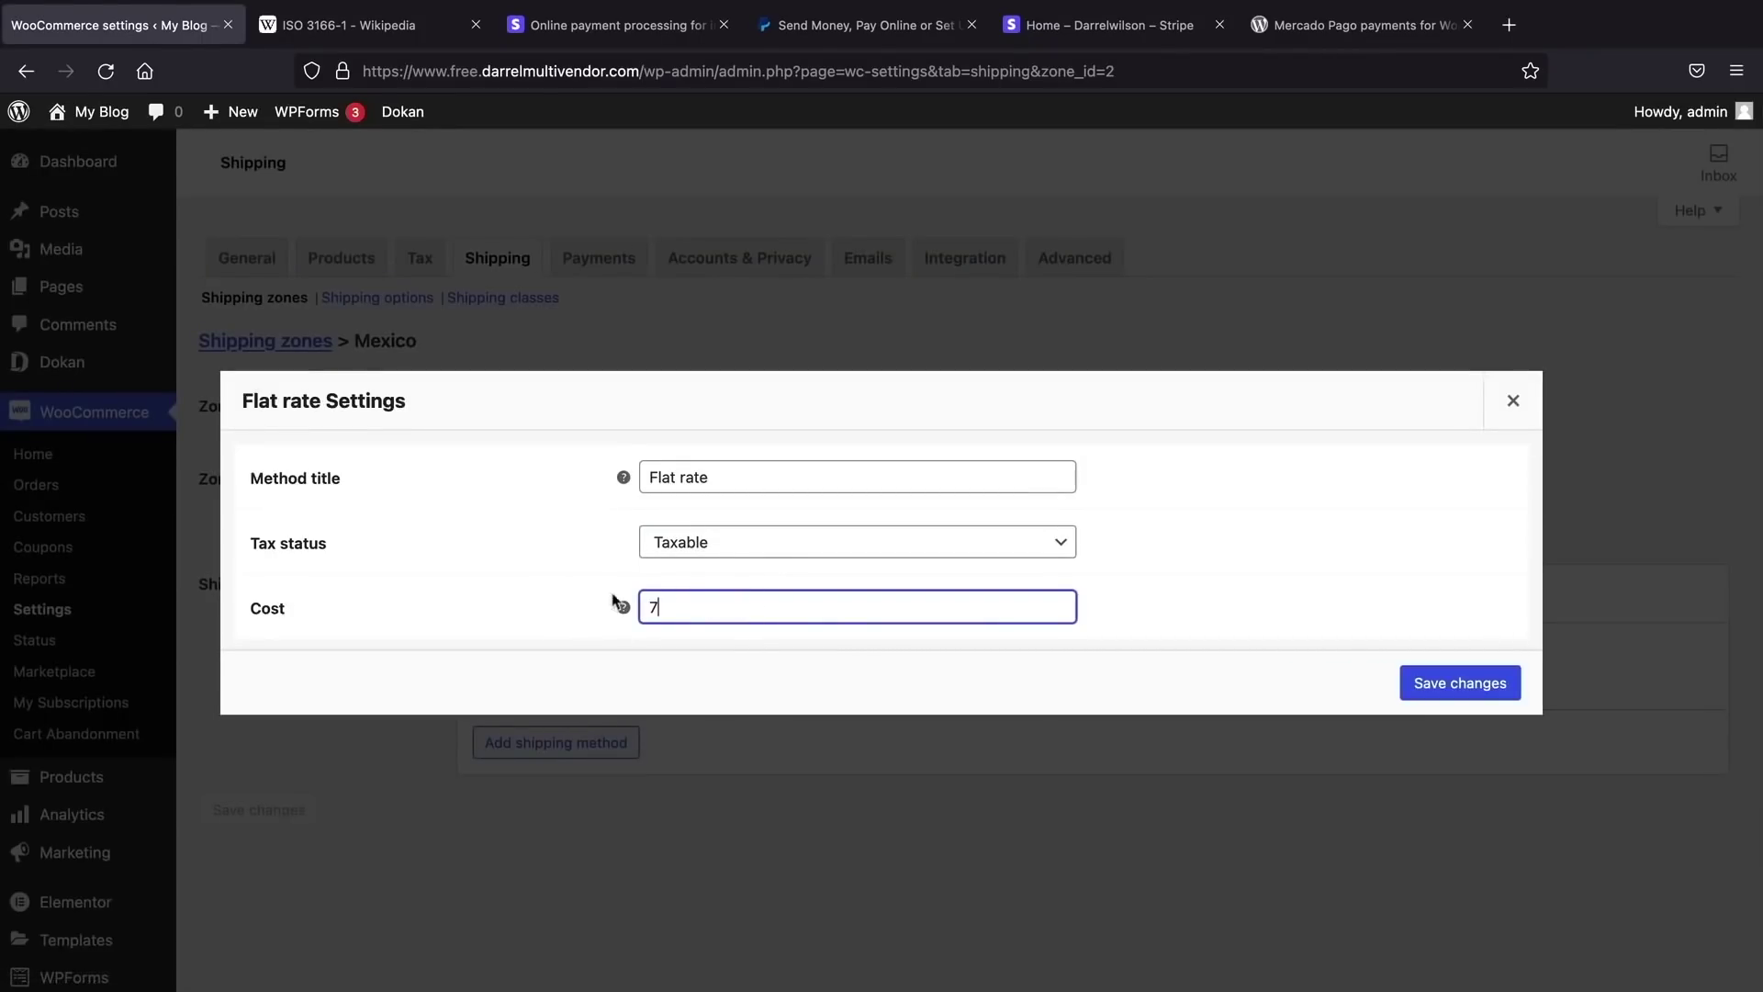
click(682, 549)
click(684, 565)
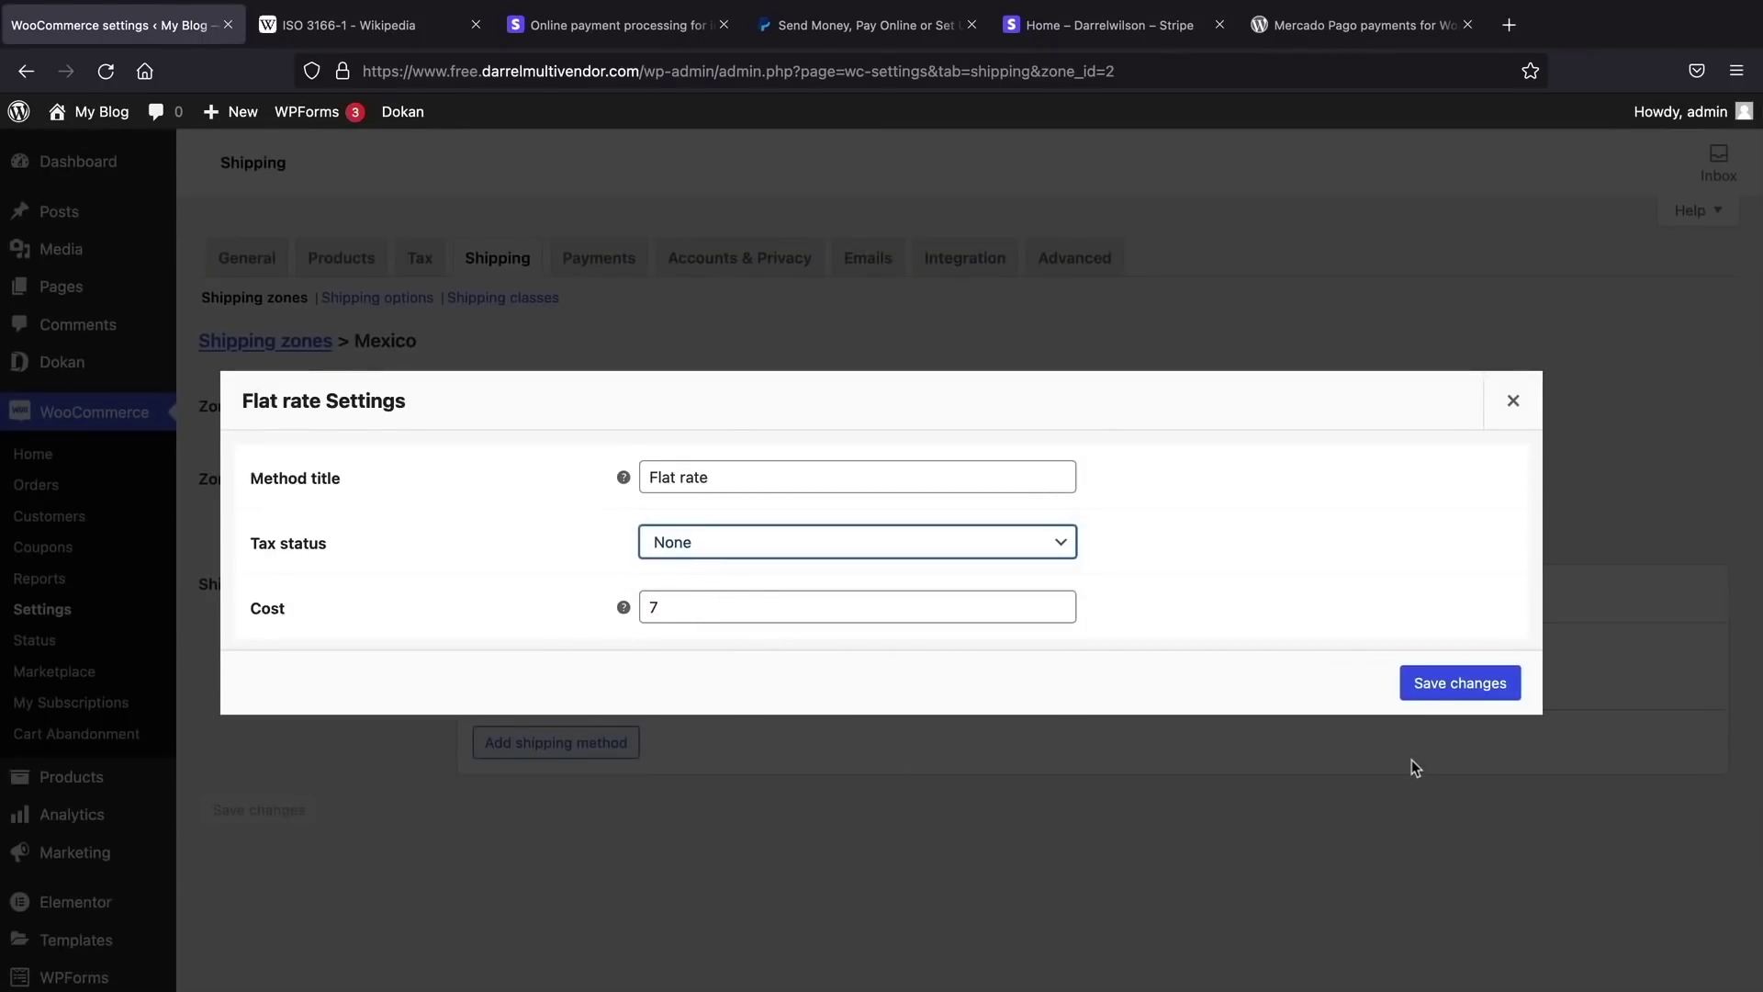
Step: Title the flat rate 'Shipping Rate', save it, and return to the shipping zones list
drag(732, 467, 574, 481)
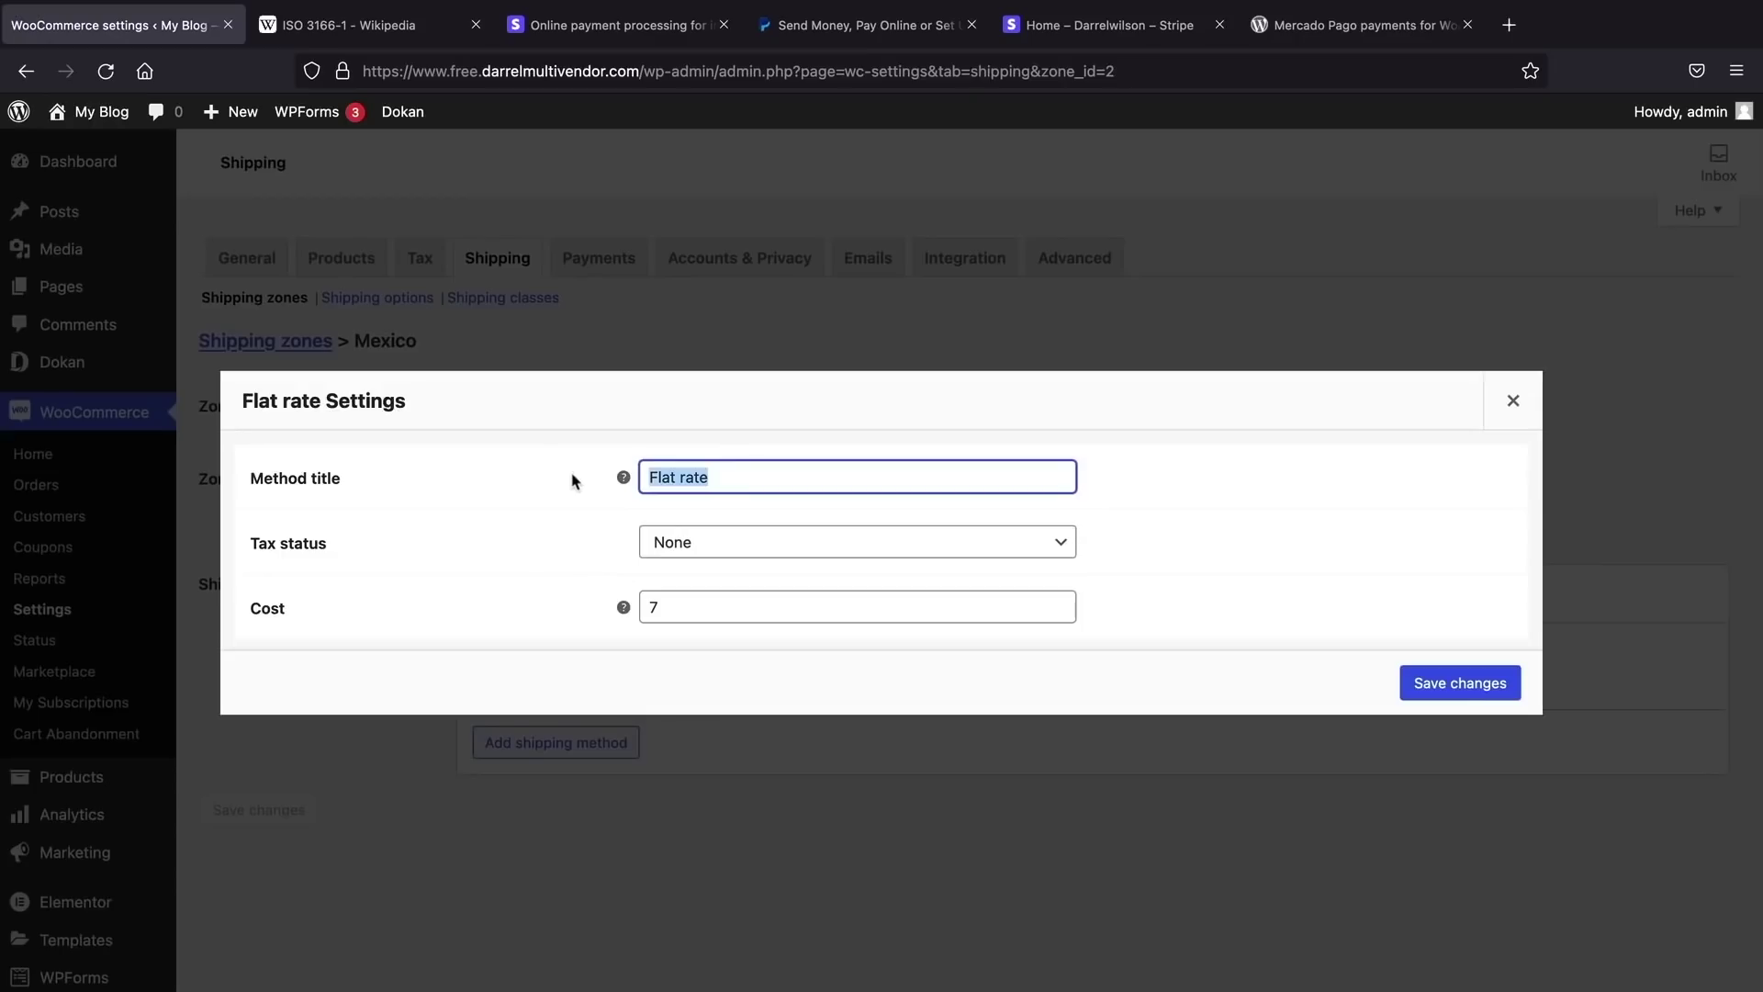
text(Shipping Rate)
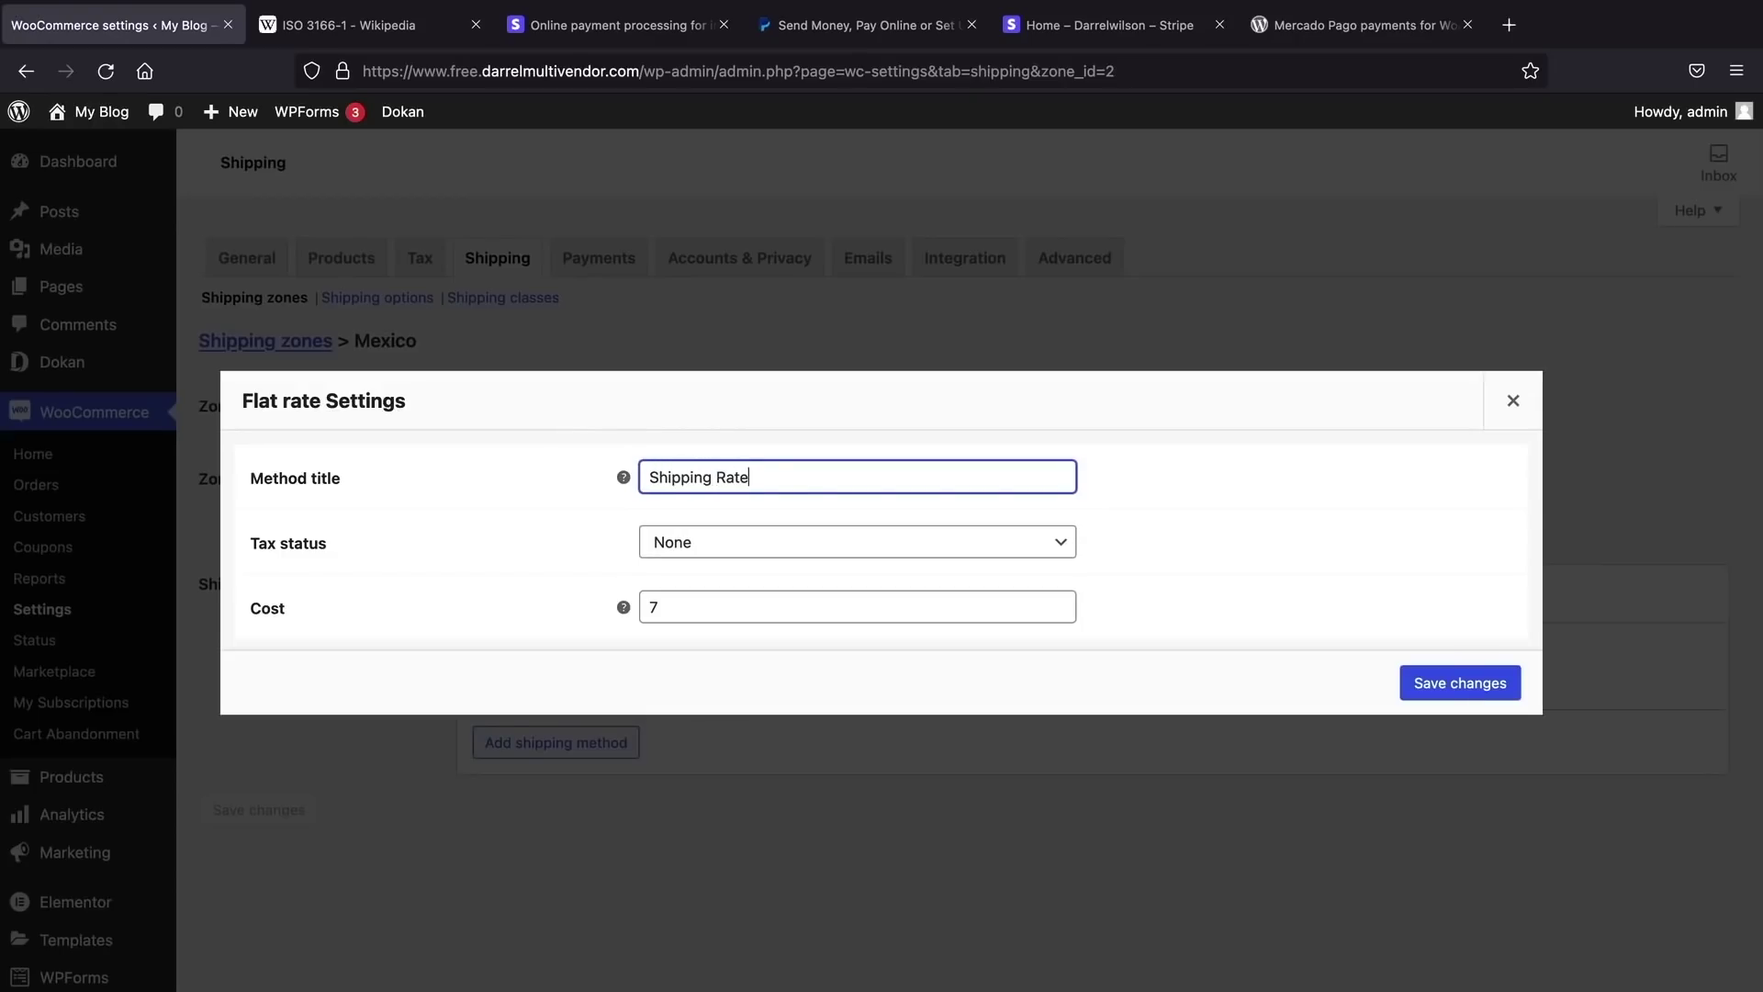
click(1464, 686)
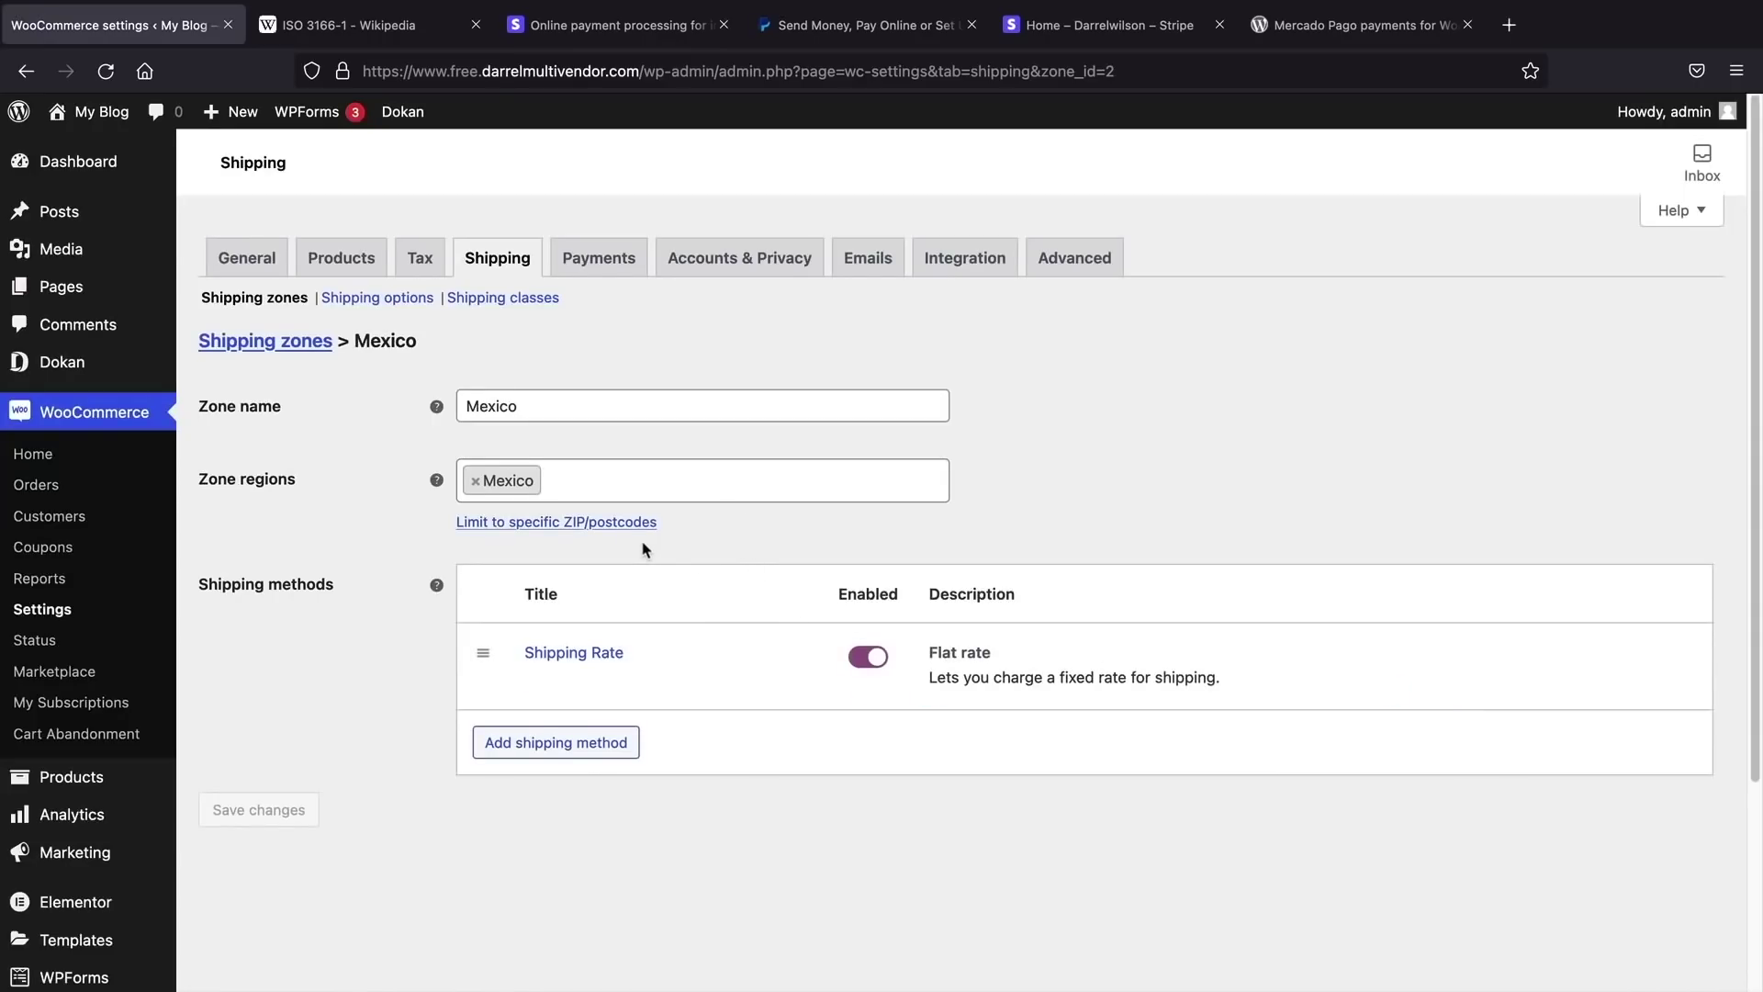
click(309, 350)
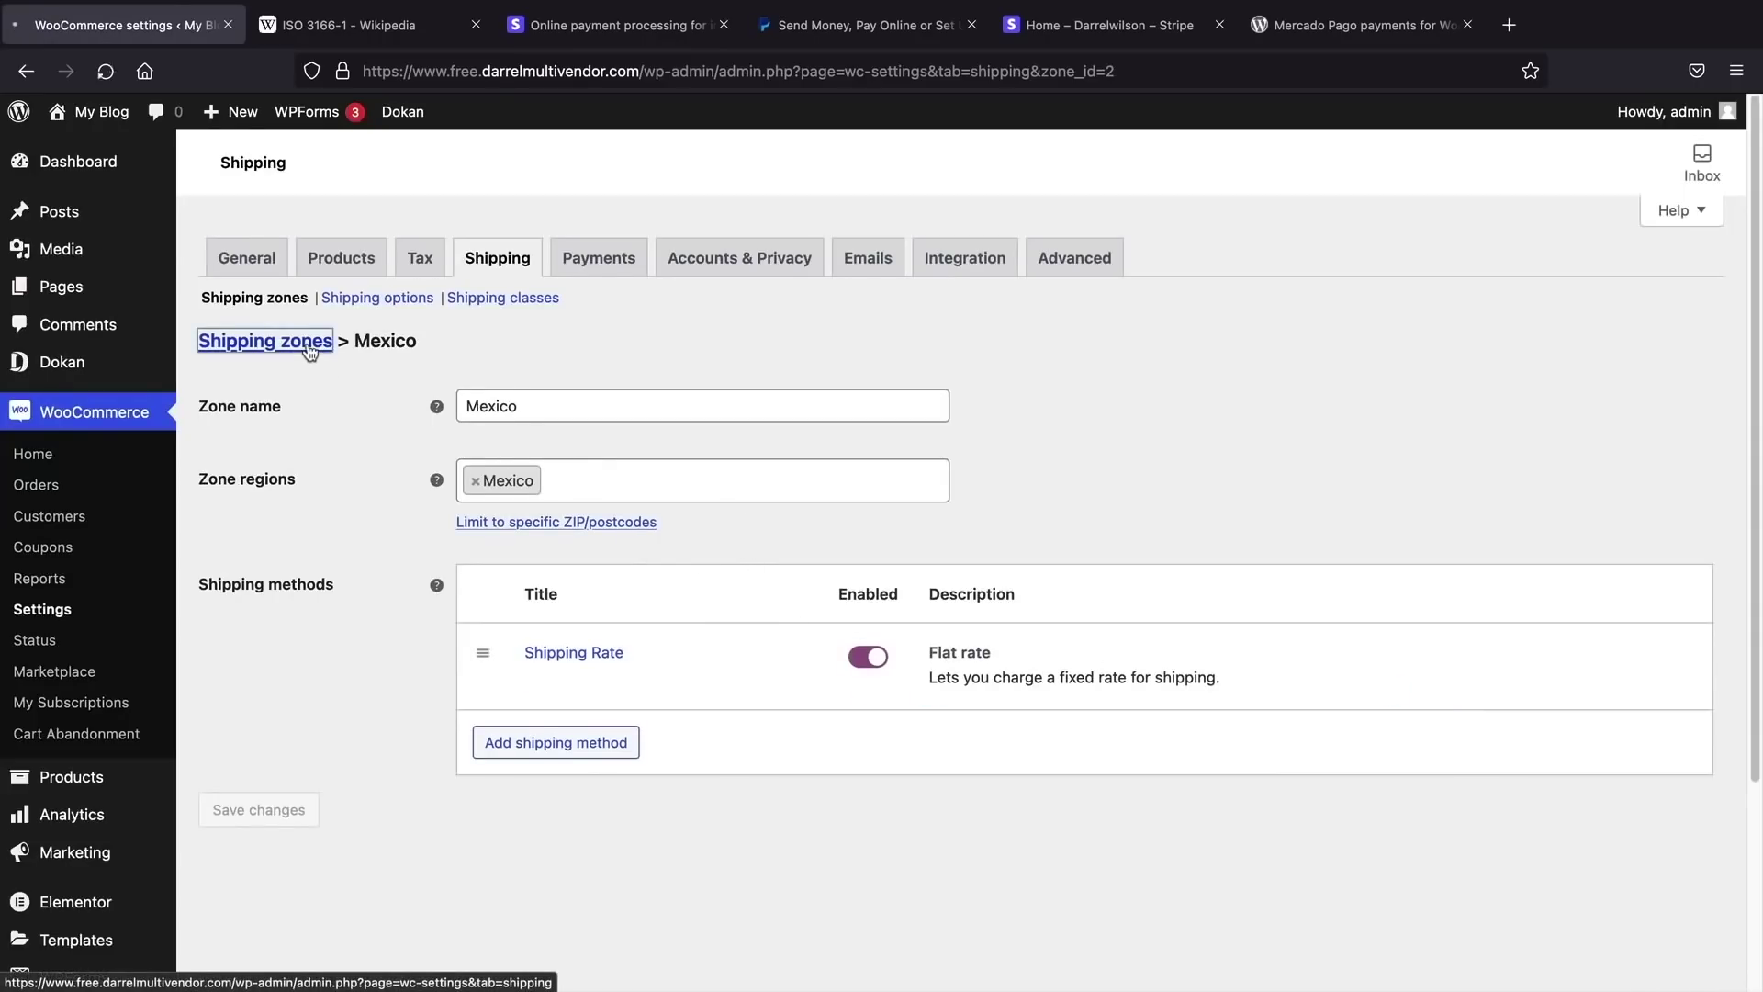
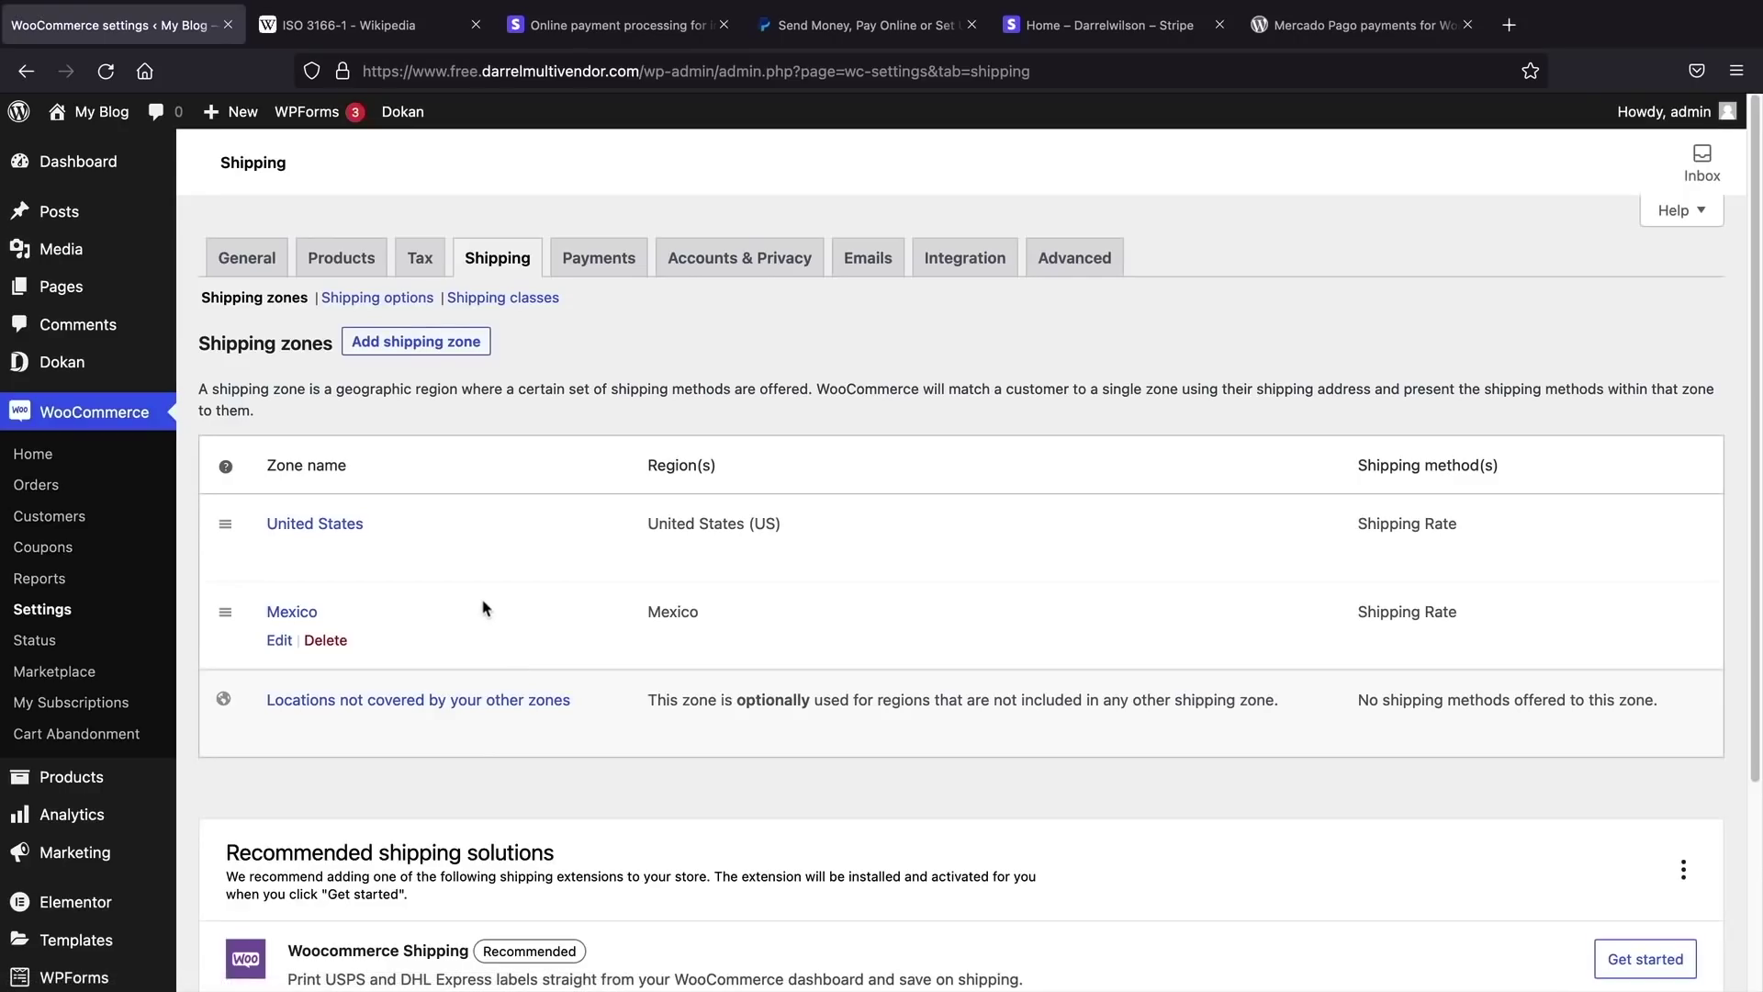
Step: Add a Flat rate shipping method to the 'Locations not covered by your other zones' zone
click(324, 705)
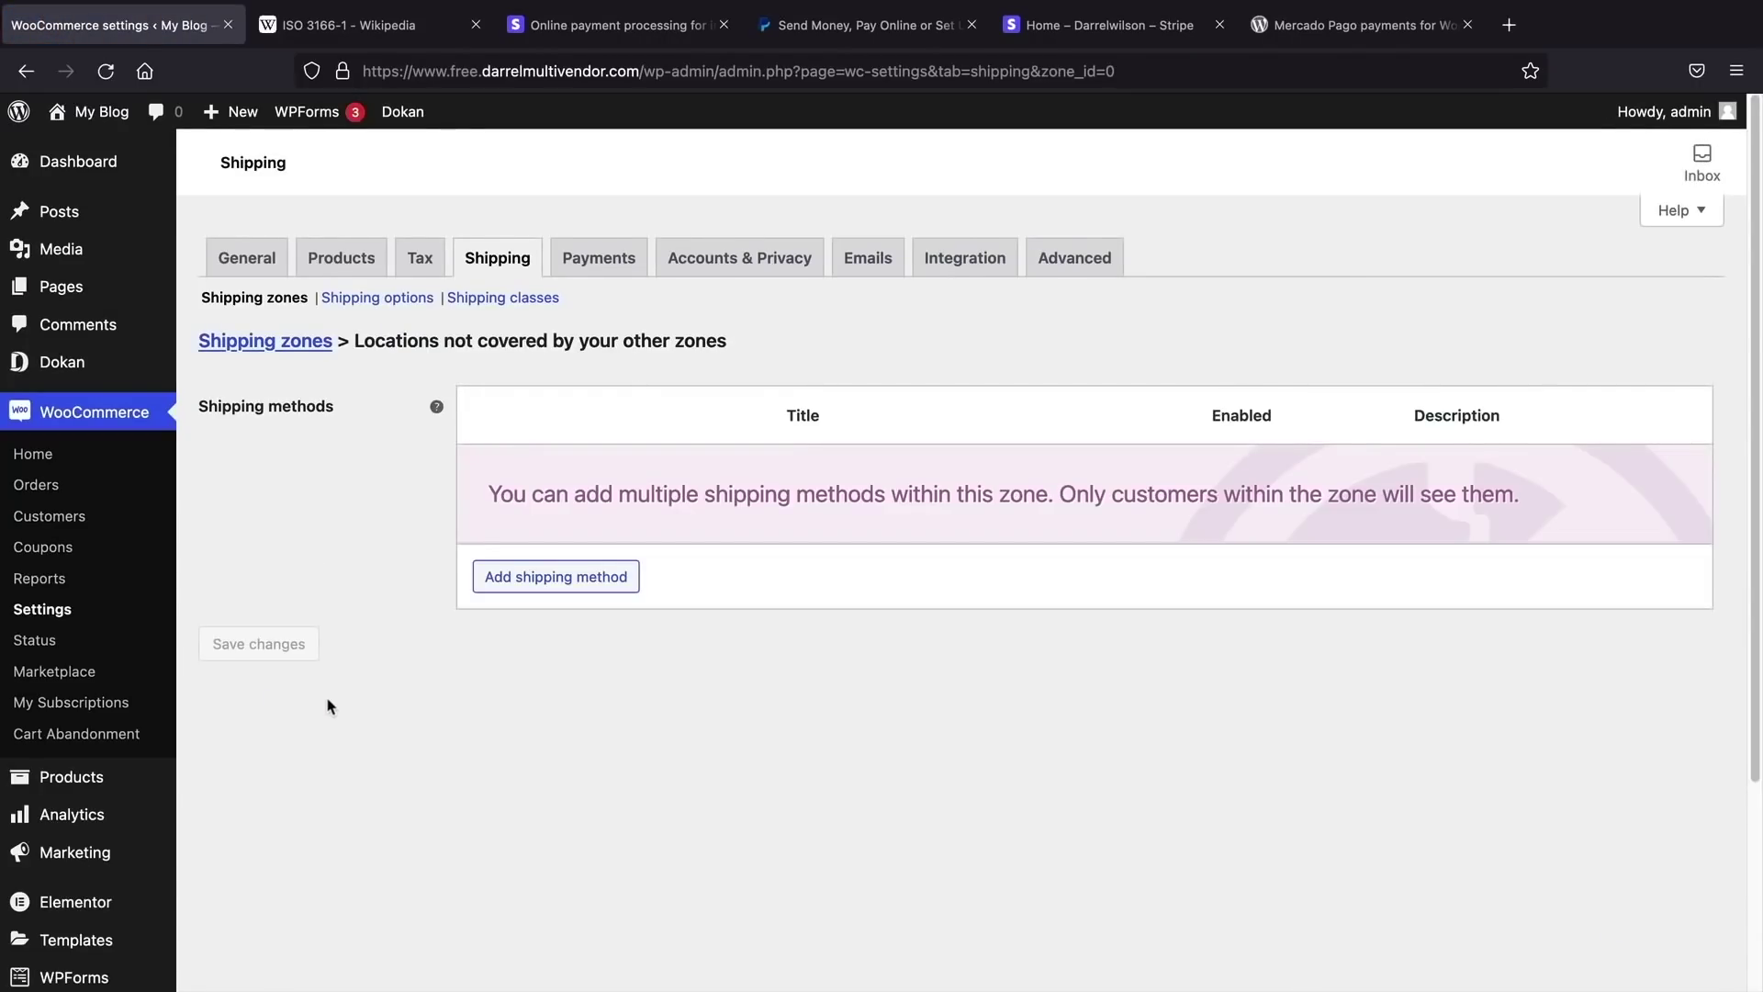
click(528, 579)
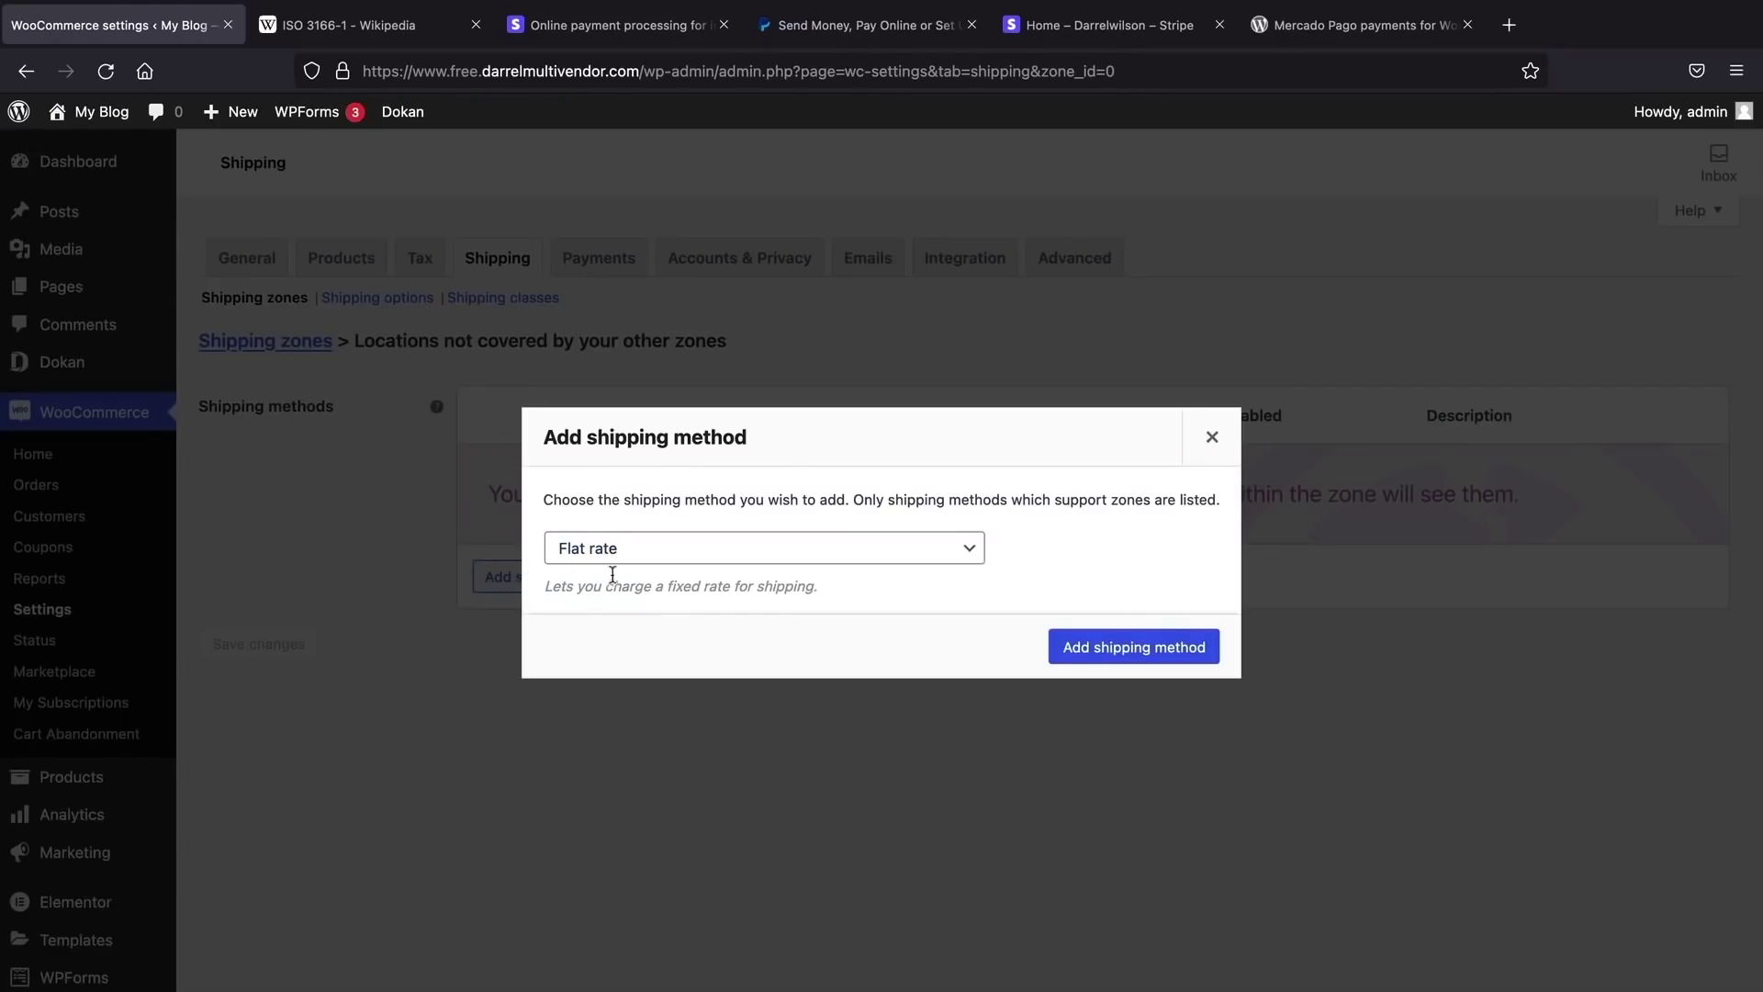
click(1102, 647)
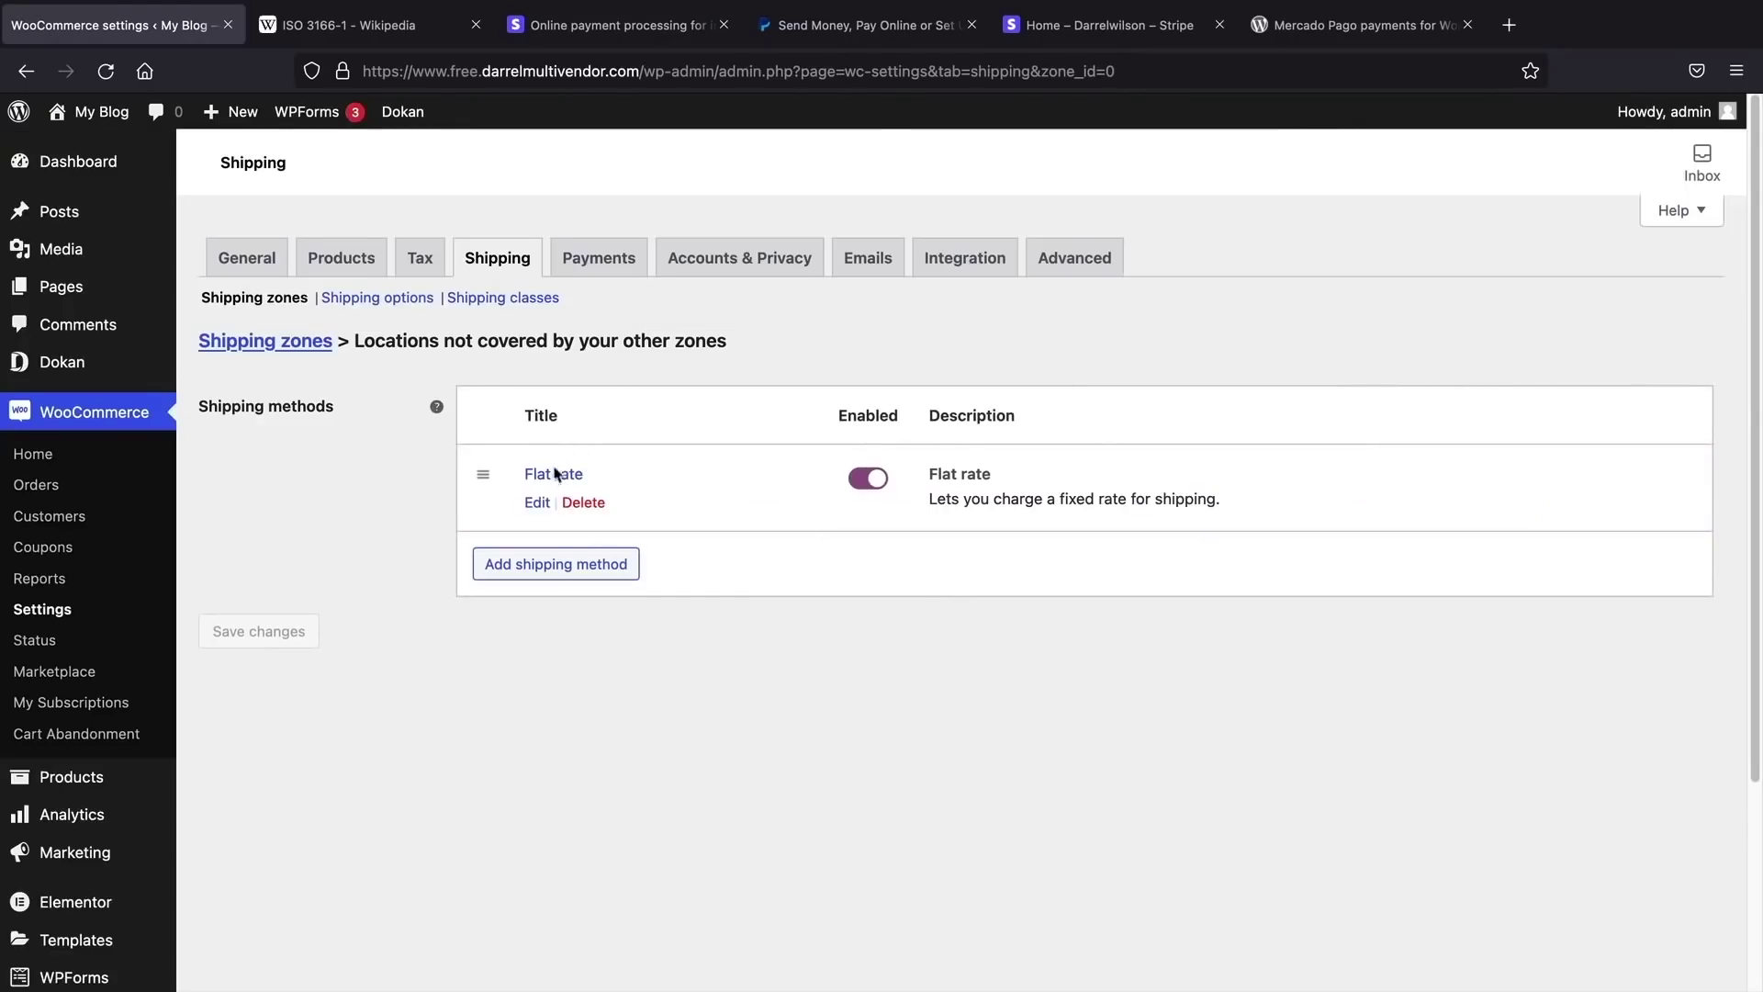
Step: Set the Flat rate method to tax status None and cost 10, and save it
click(537, 503)
click(700, 544)
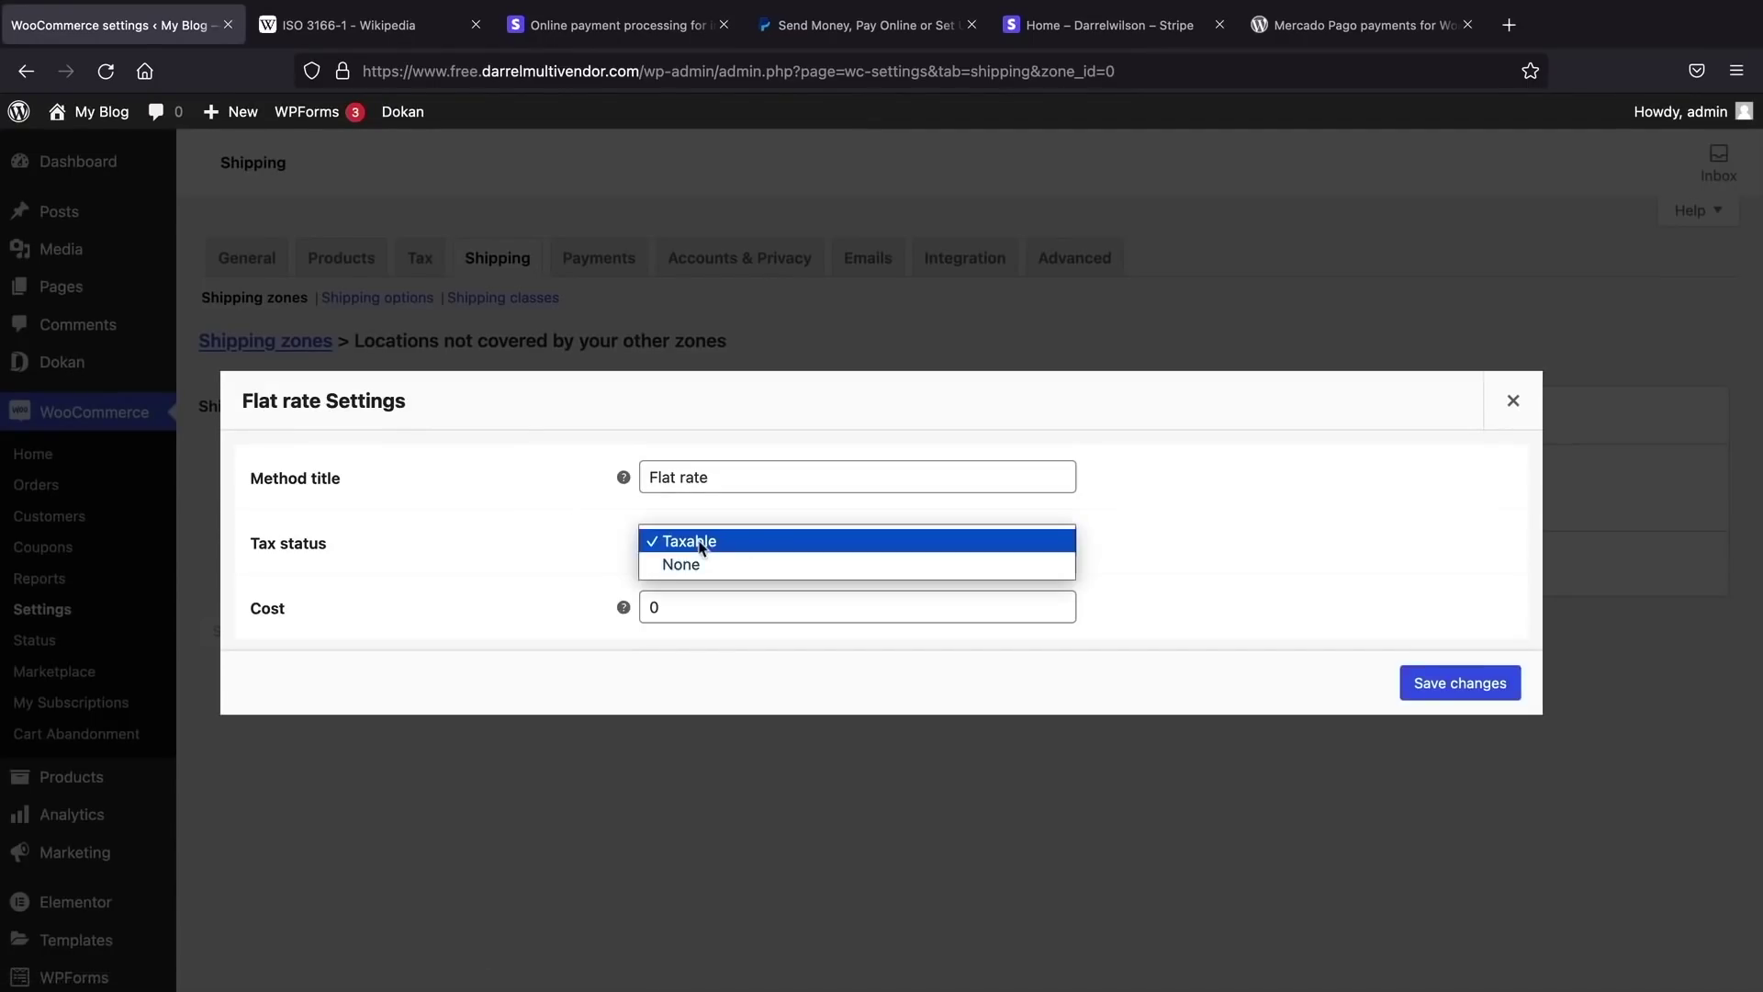
click(697, 564)
click(725, 606)
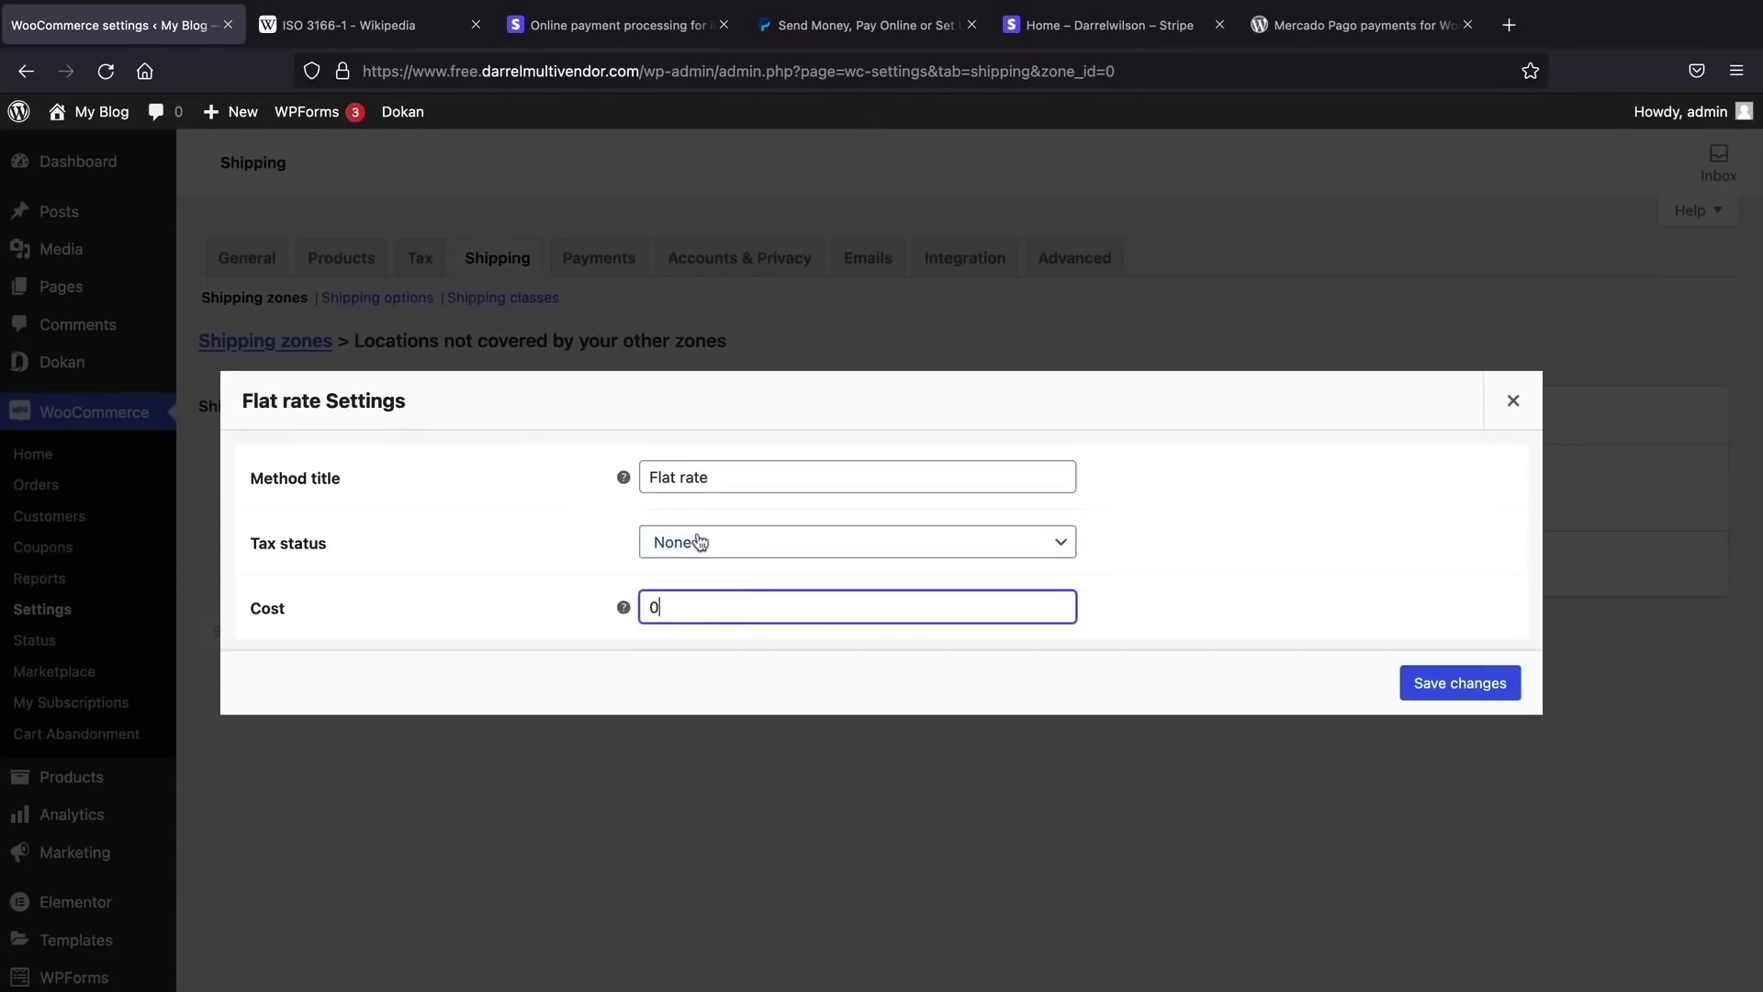
key(BackSpace)
text(10)
click(1433, 683)
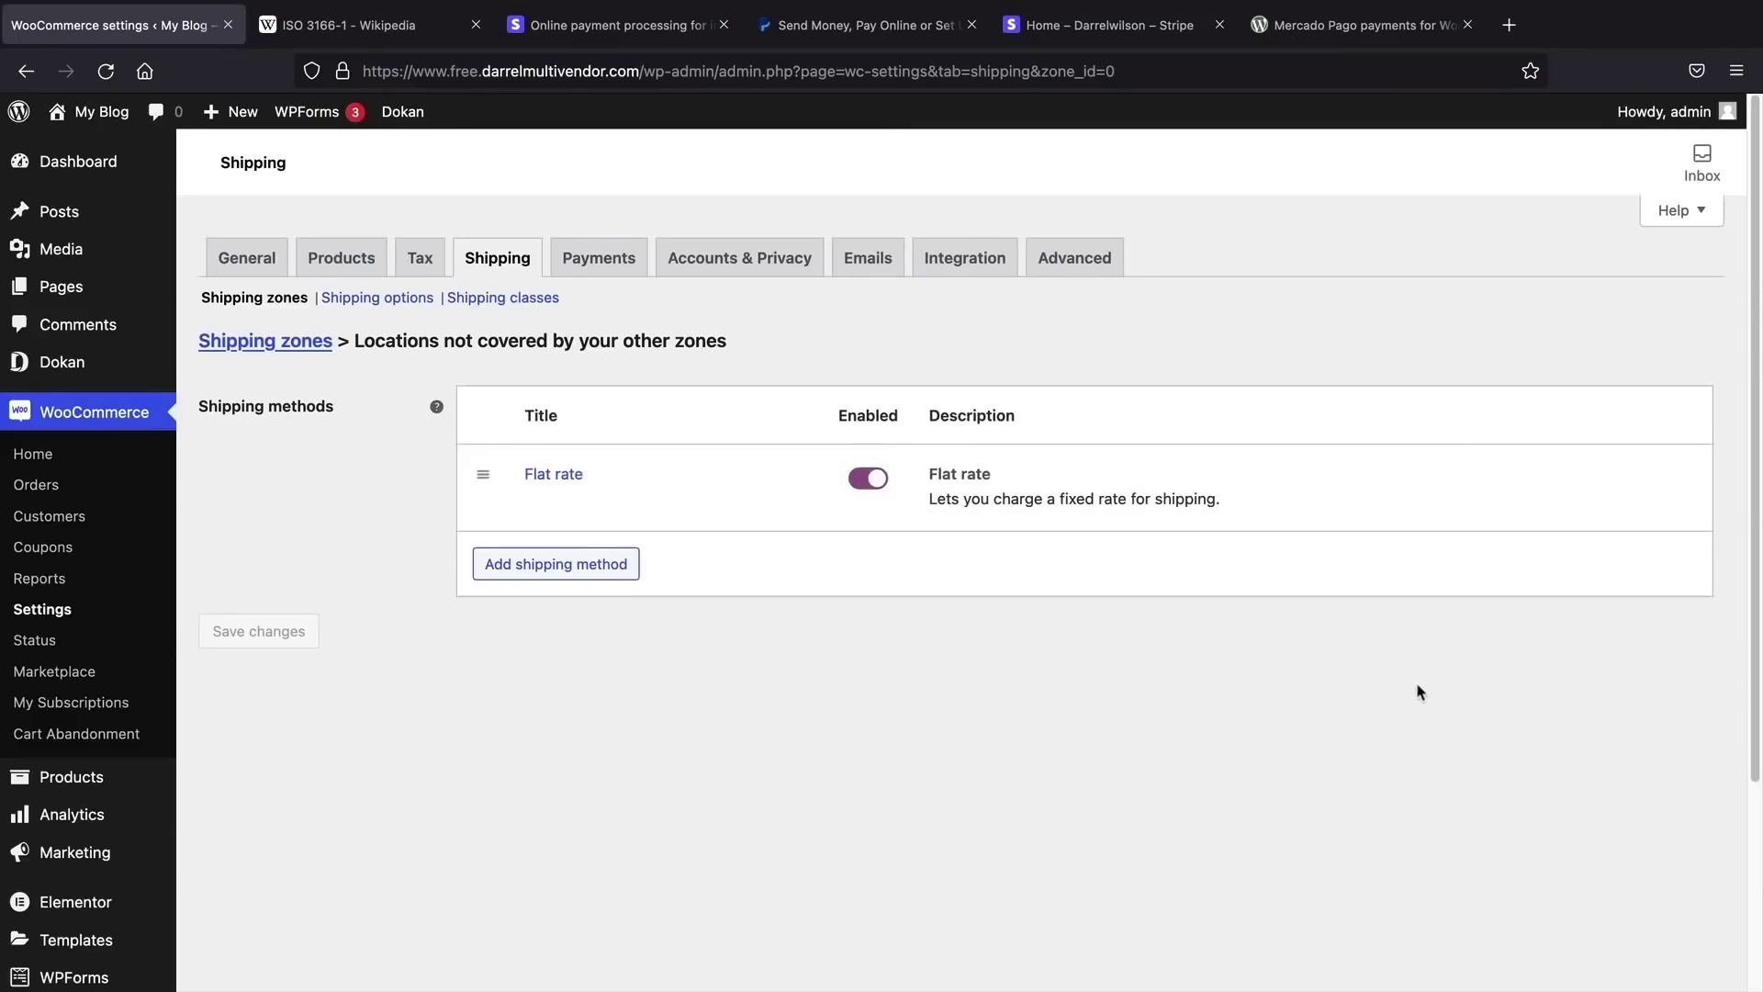
mouse_move(708, 492)
Step: Go back to the Shipping zones list, where the fallback zone now lists Flat rate
click(303, 344)
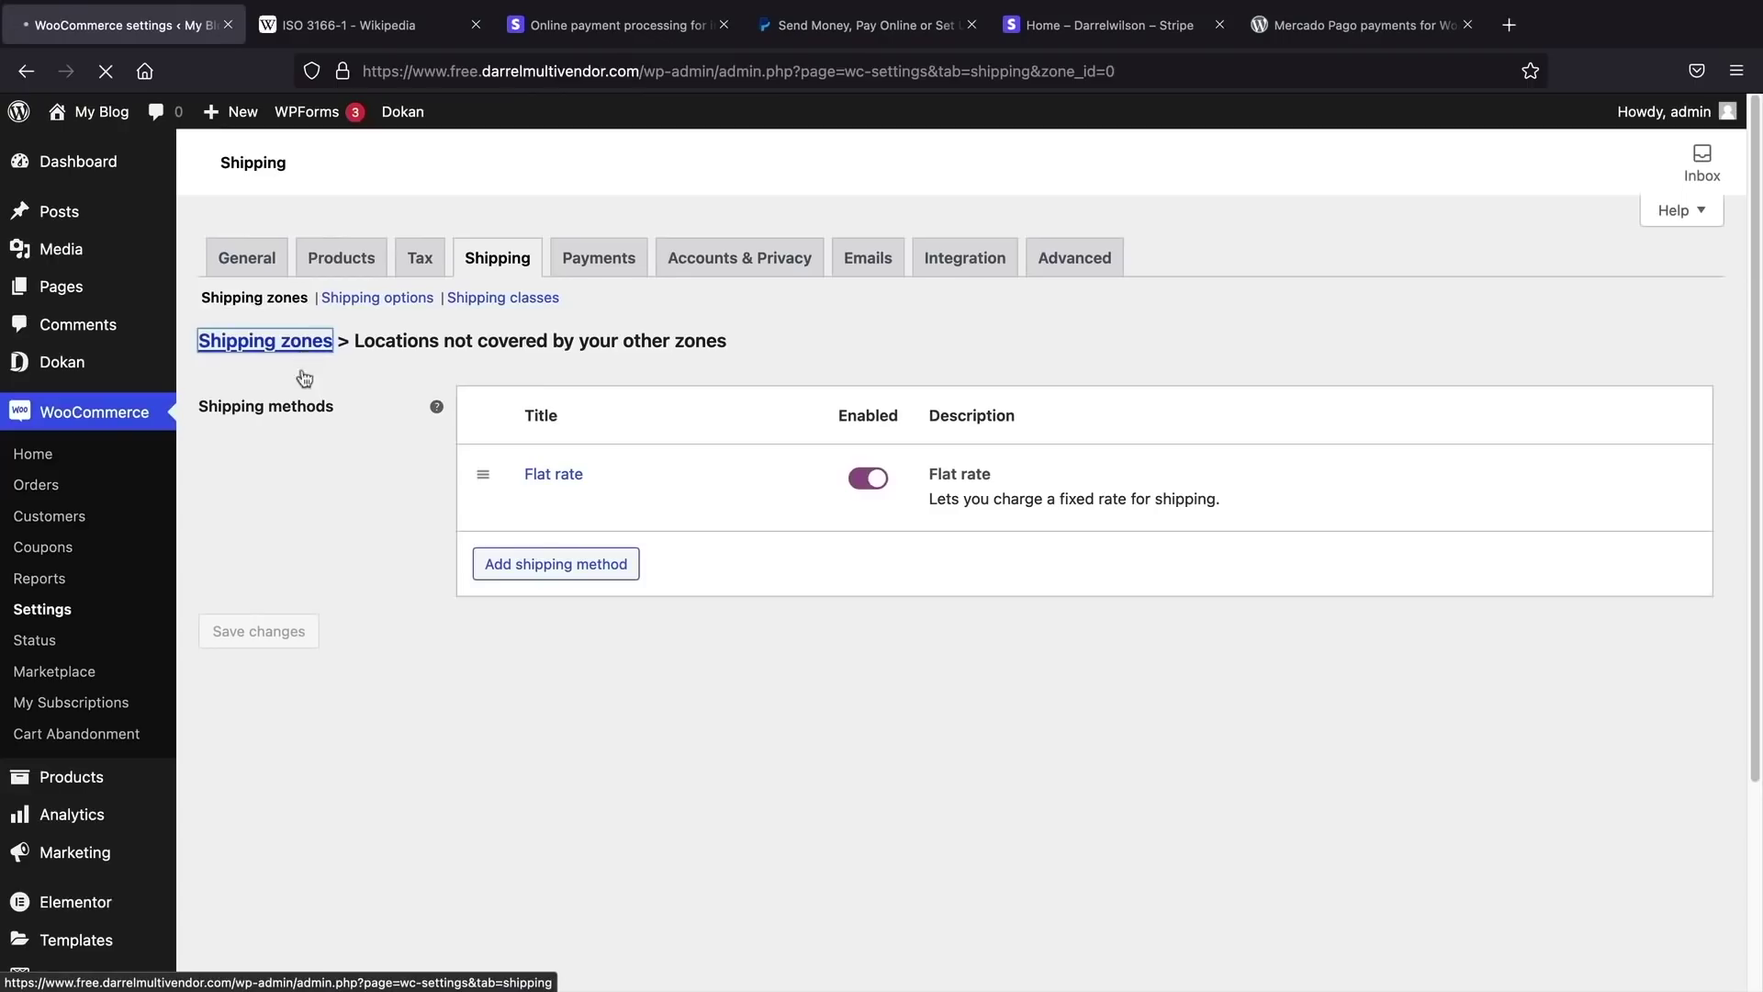
mouse_move(393, 712)
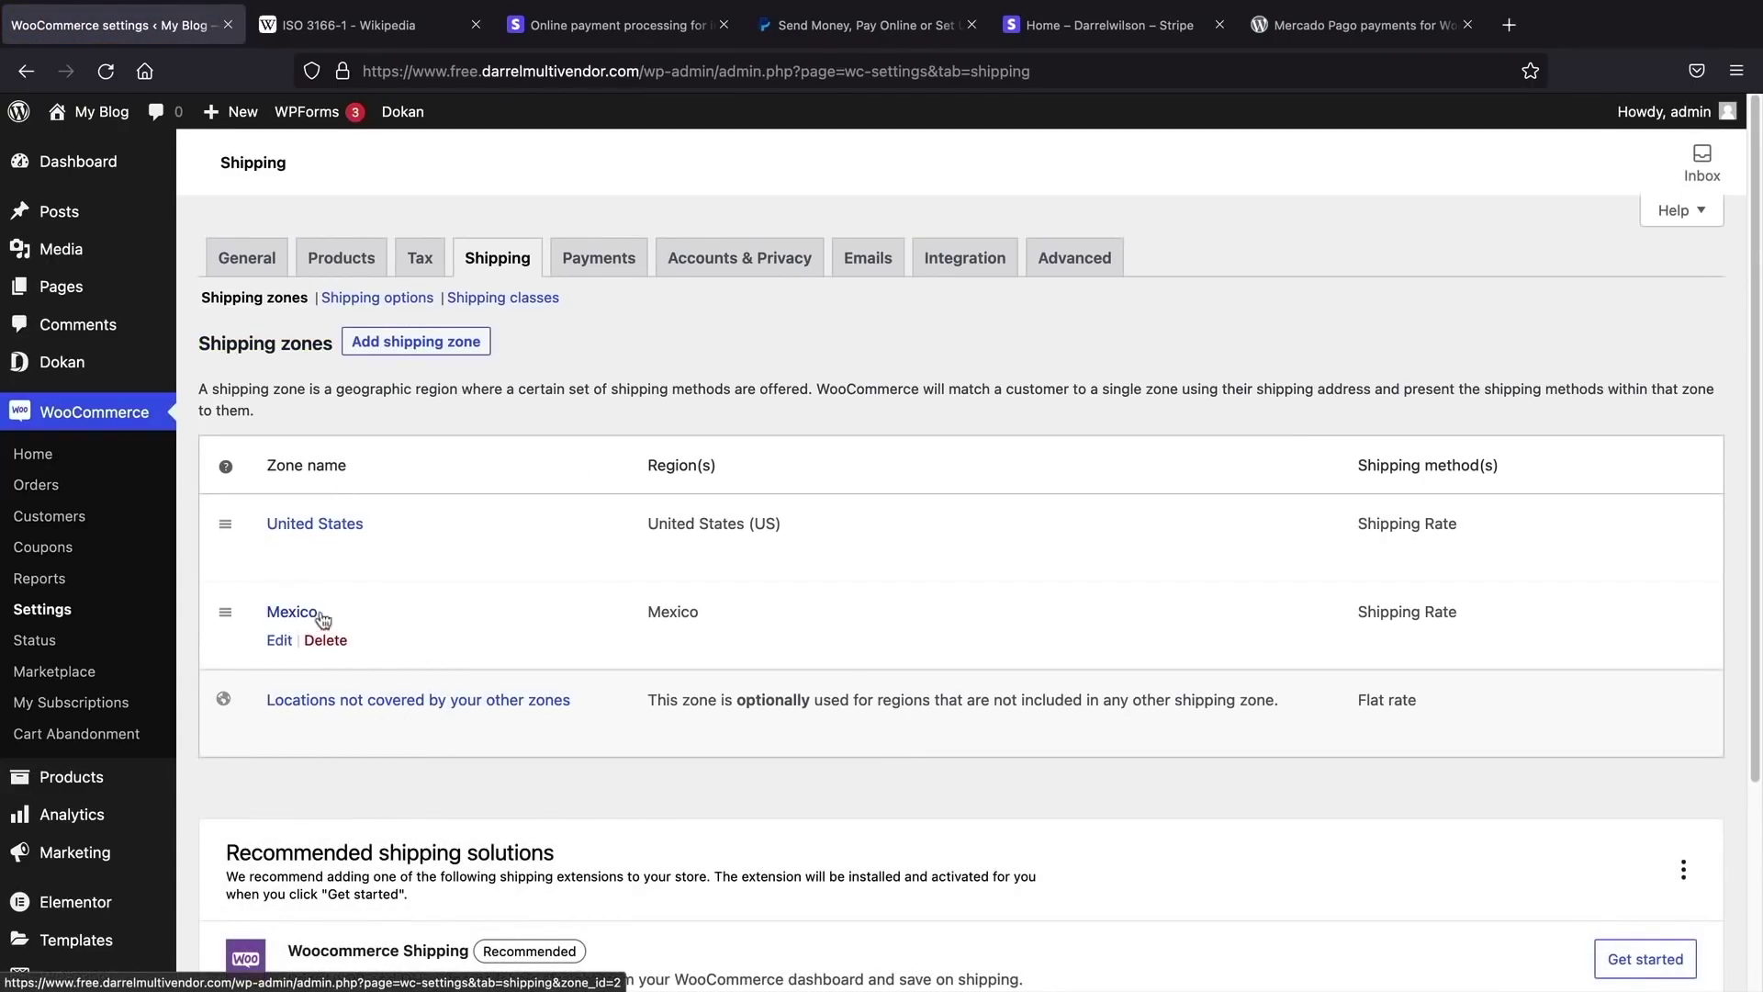
mouse_move(340, 548)
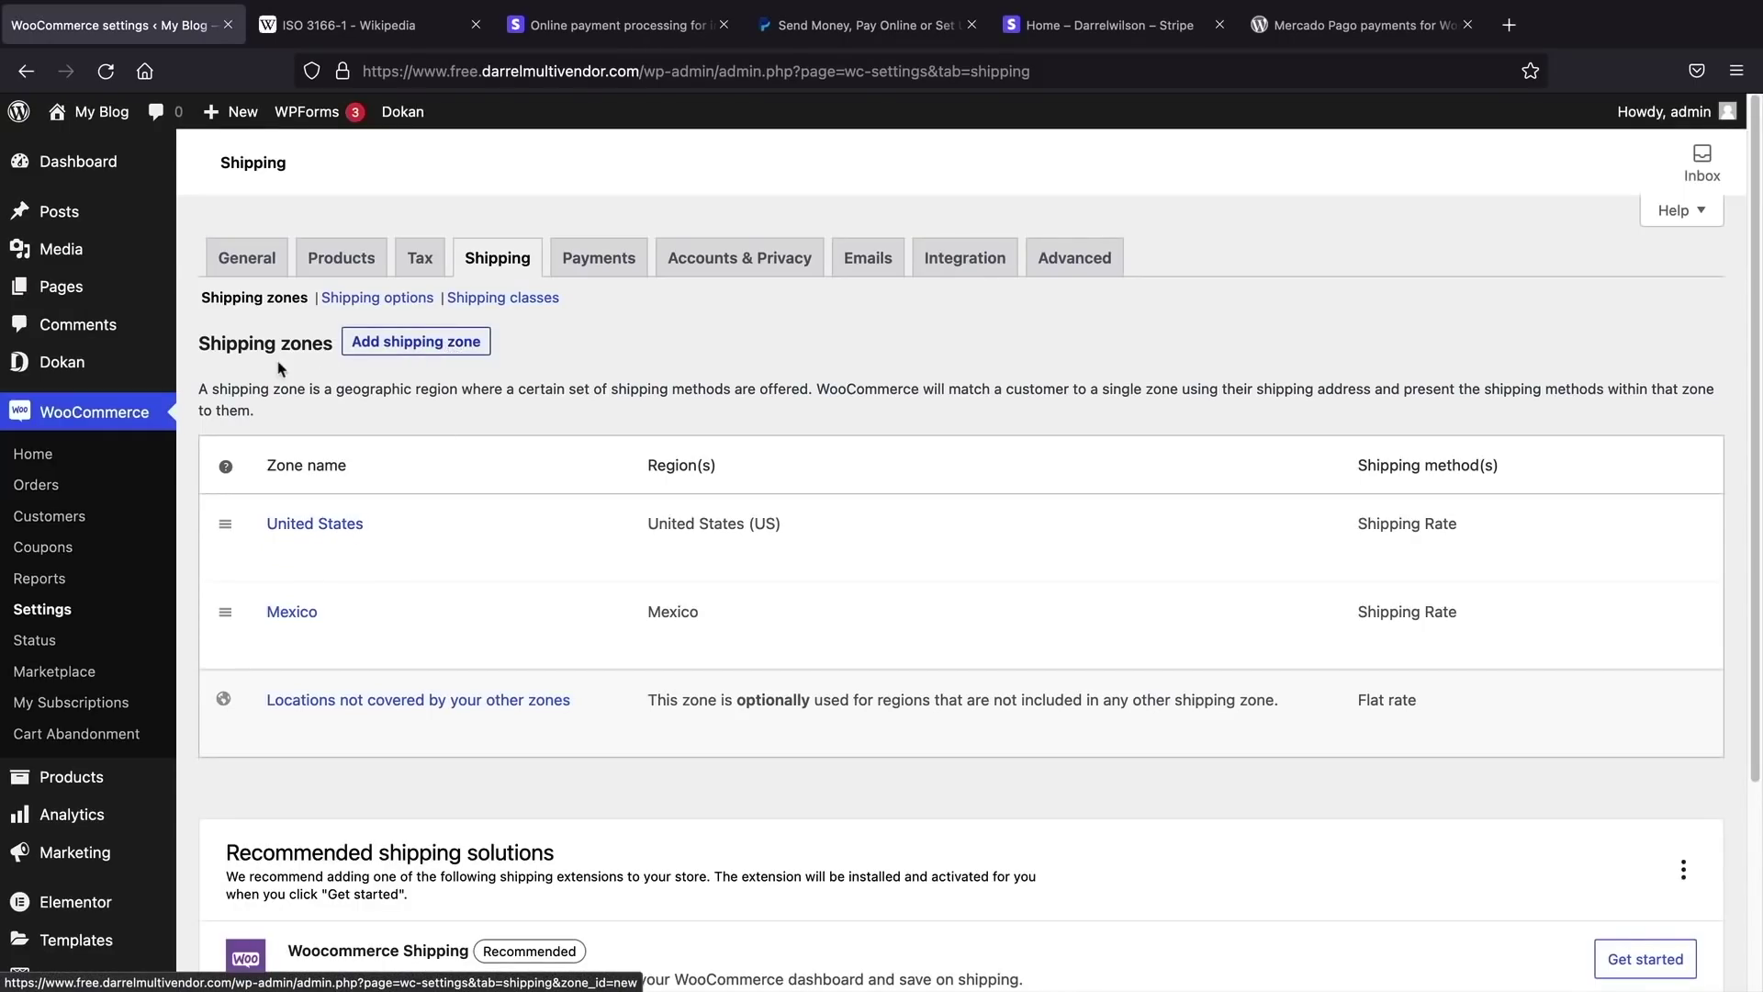
Step: Create a new shipping zone named Nevada with the region Nevada, United States (US)
click(374, 354)
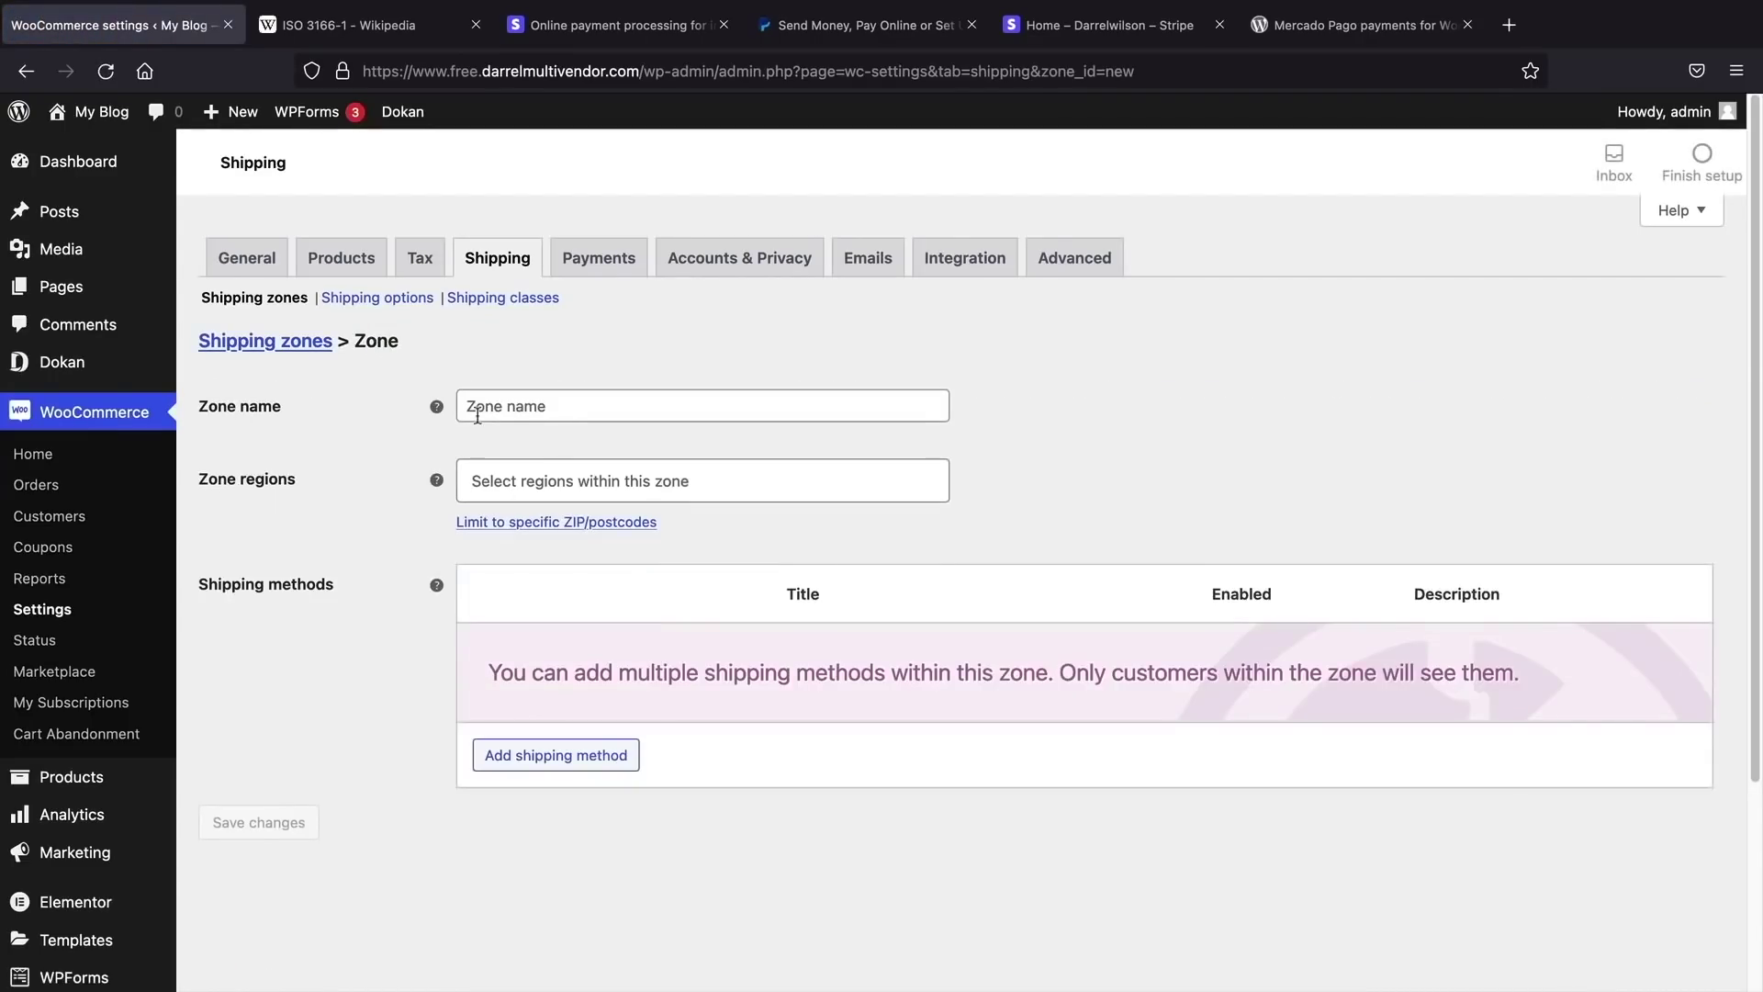
click(524, 412)
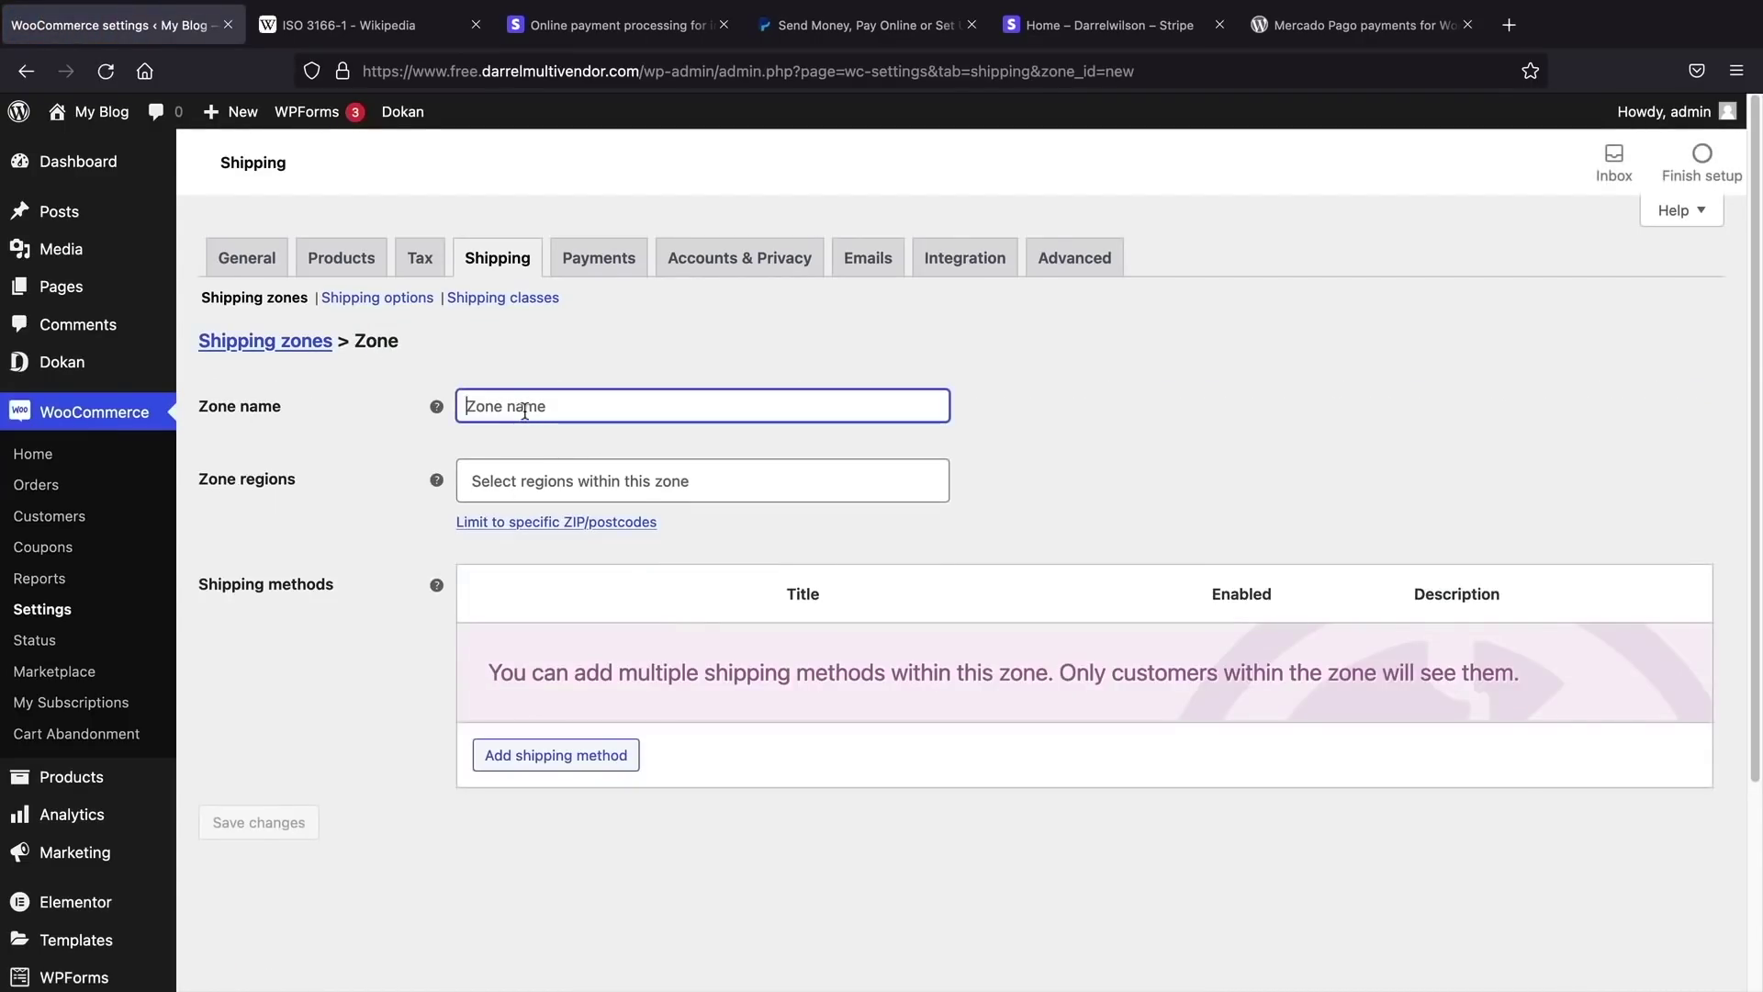
text(Nevada)
click(538, 487)
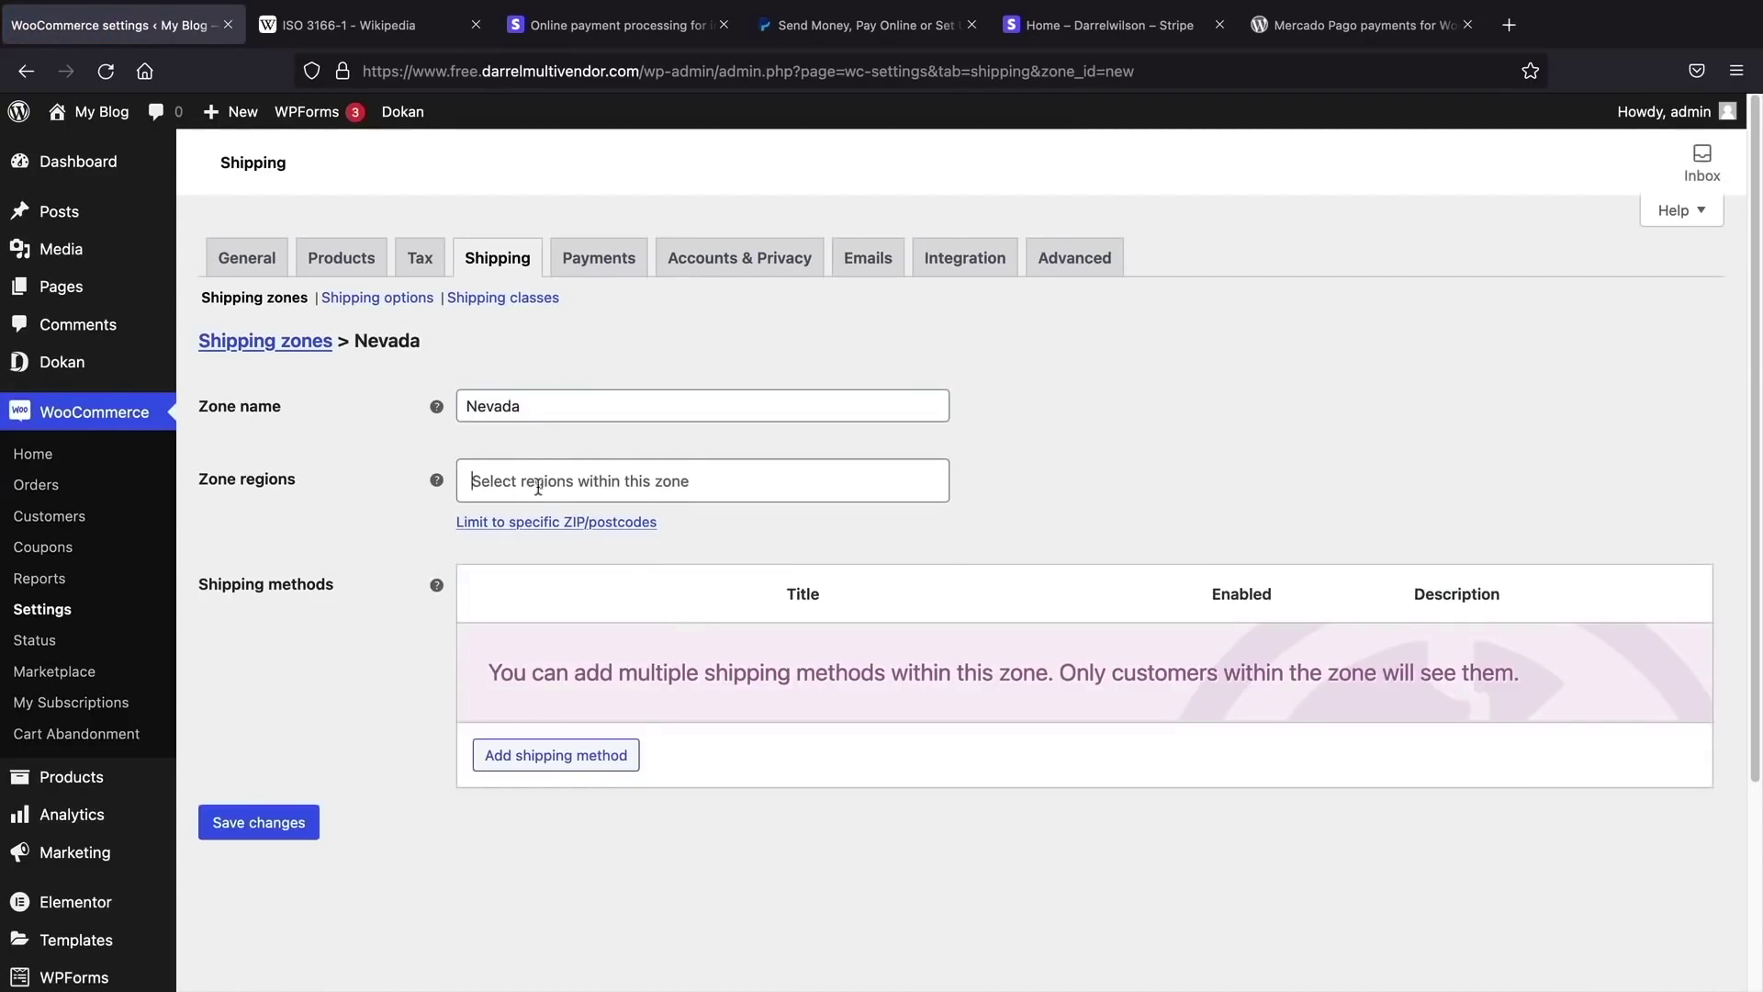
text(nevada)
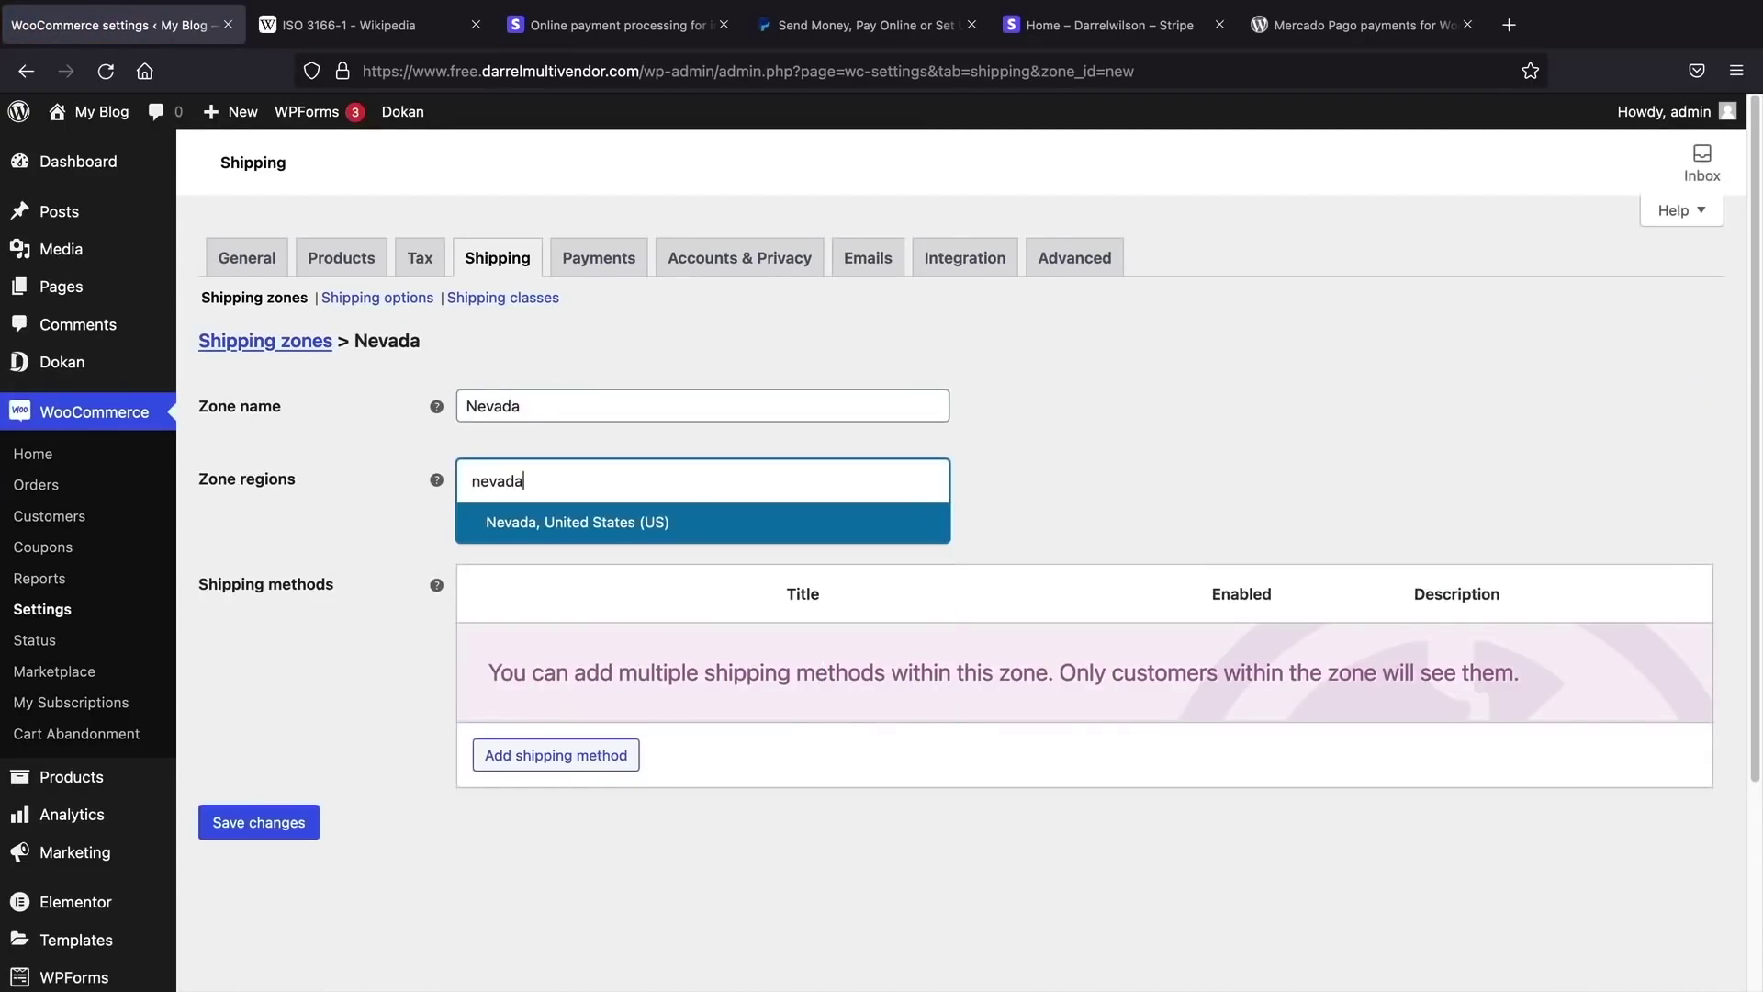
click(558, 522)
Step: Add a Free shipping method to the Nevada zone
click(582, 753)
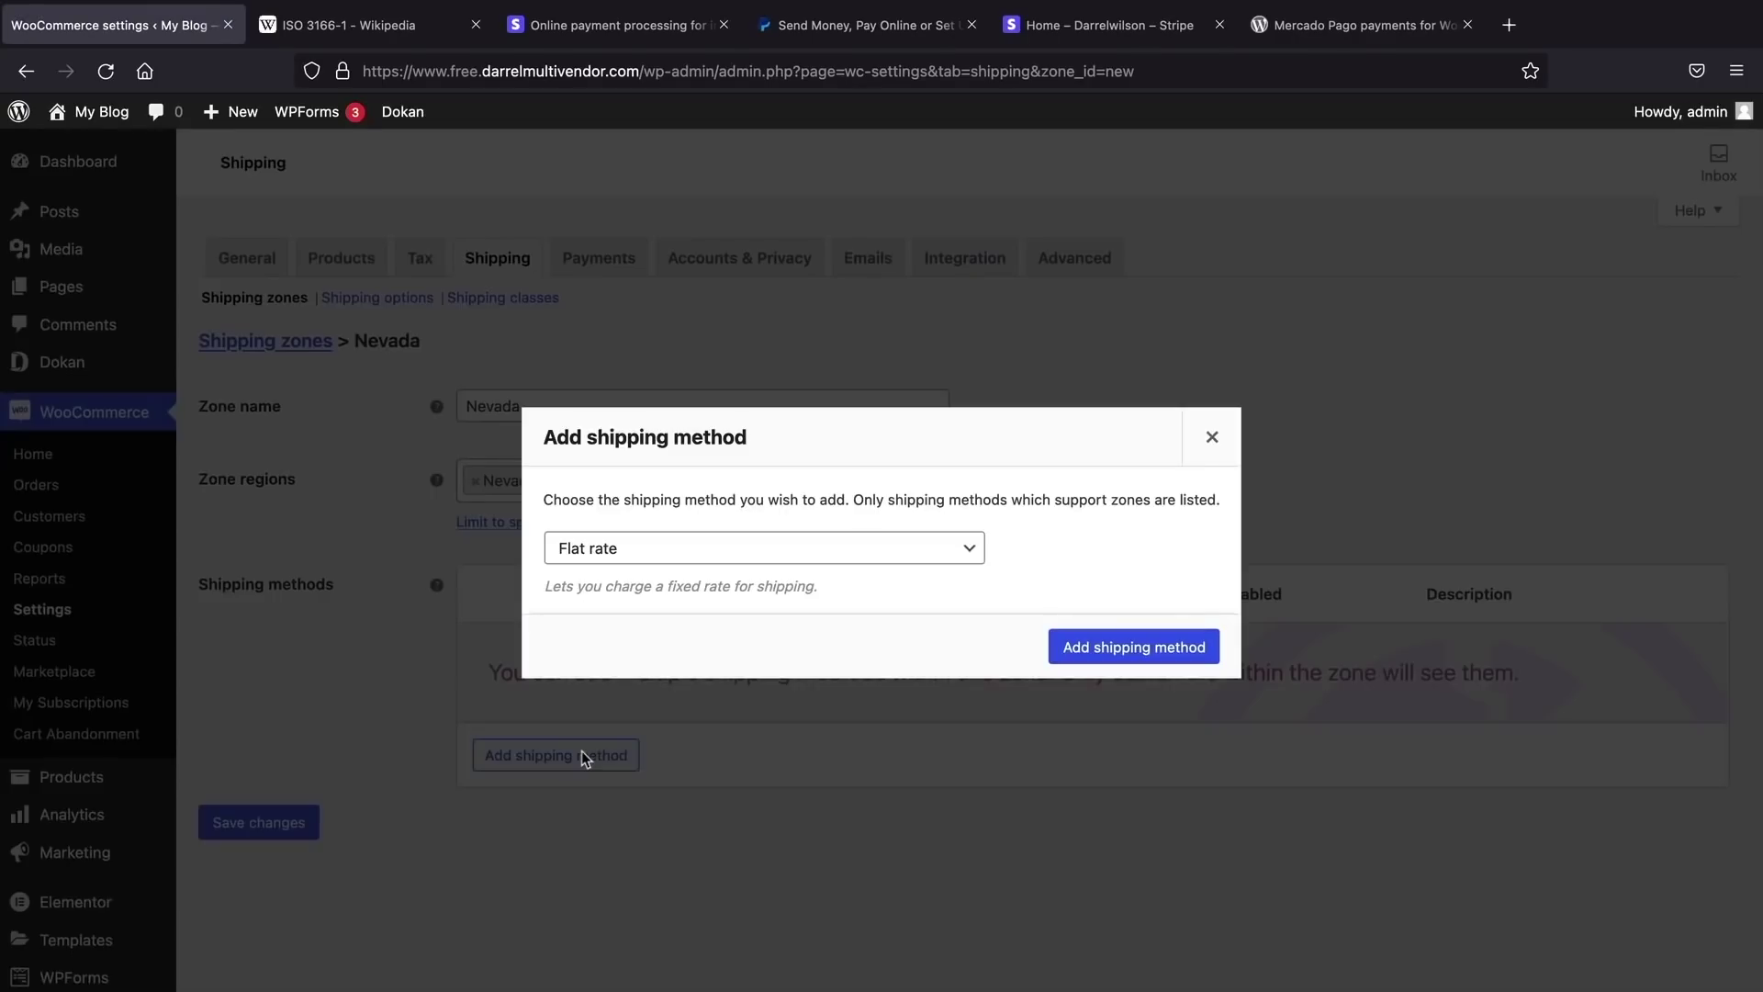
click(671, 557)
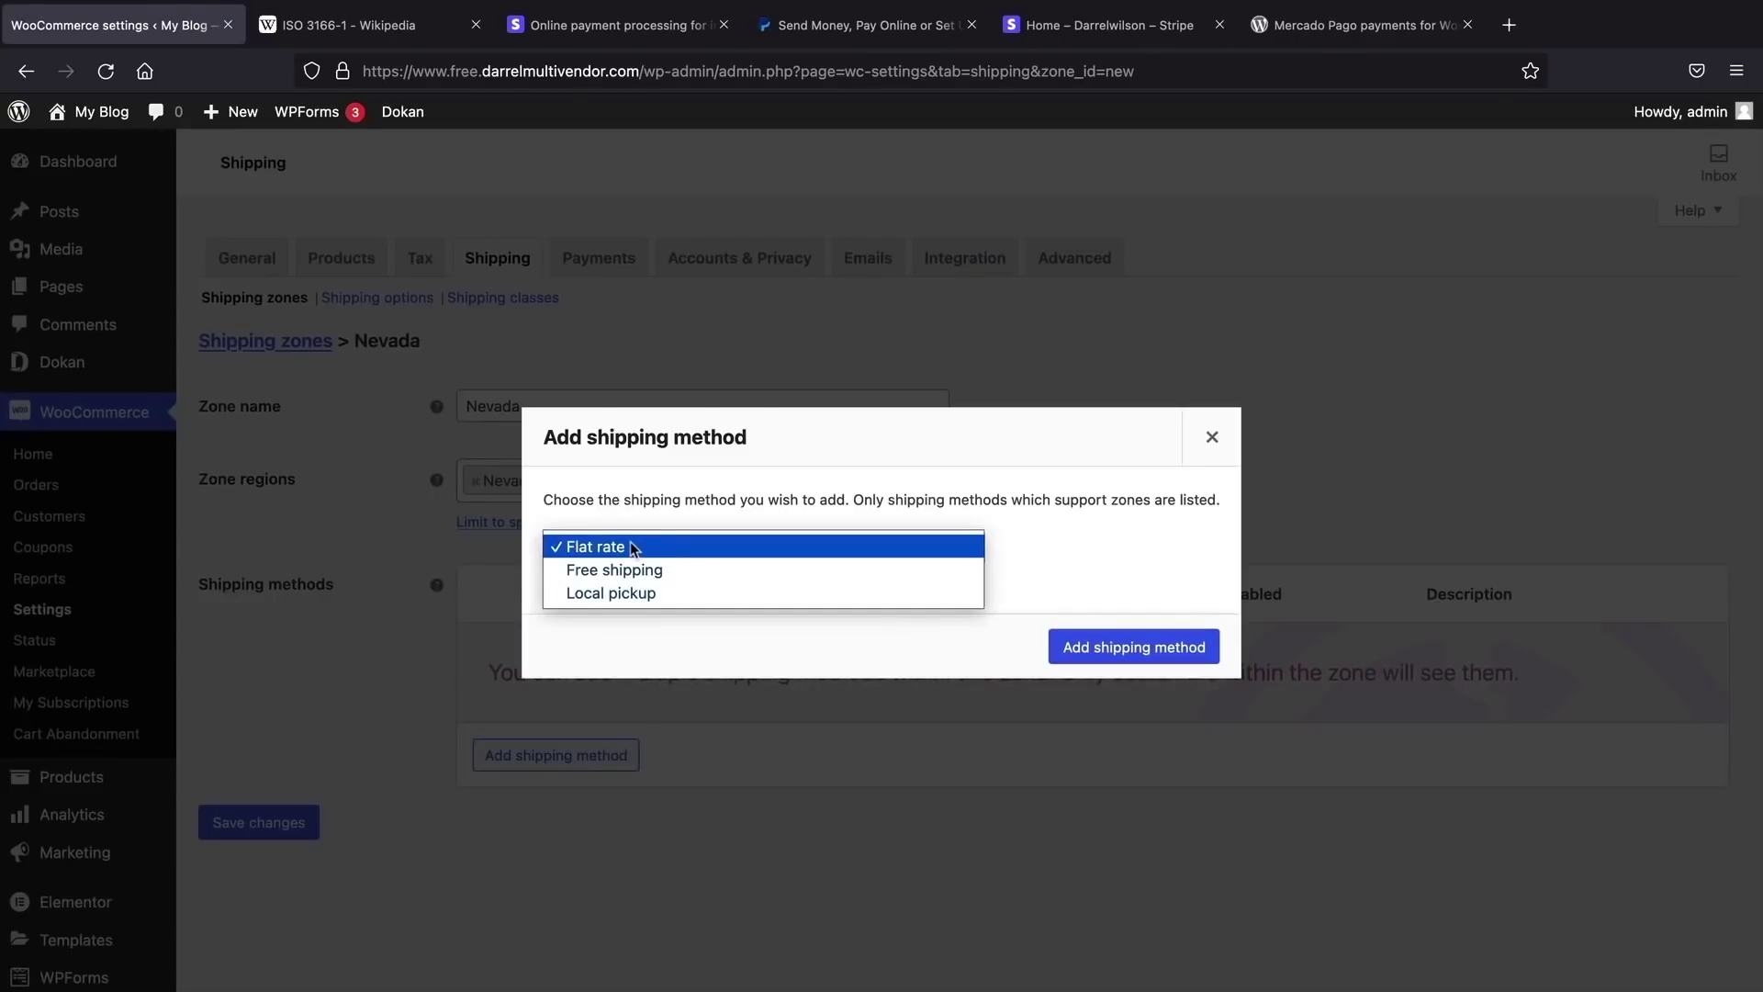
click(620, 570)
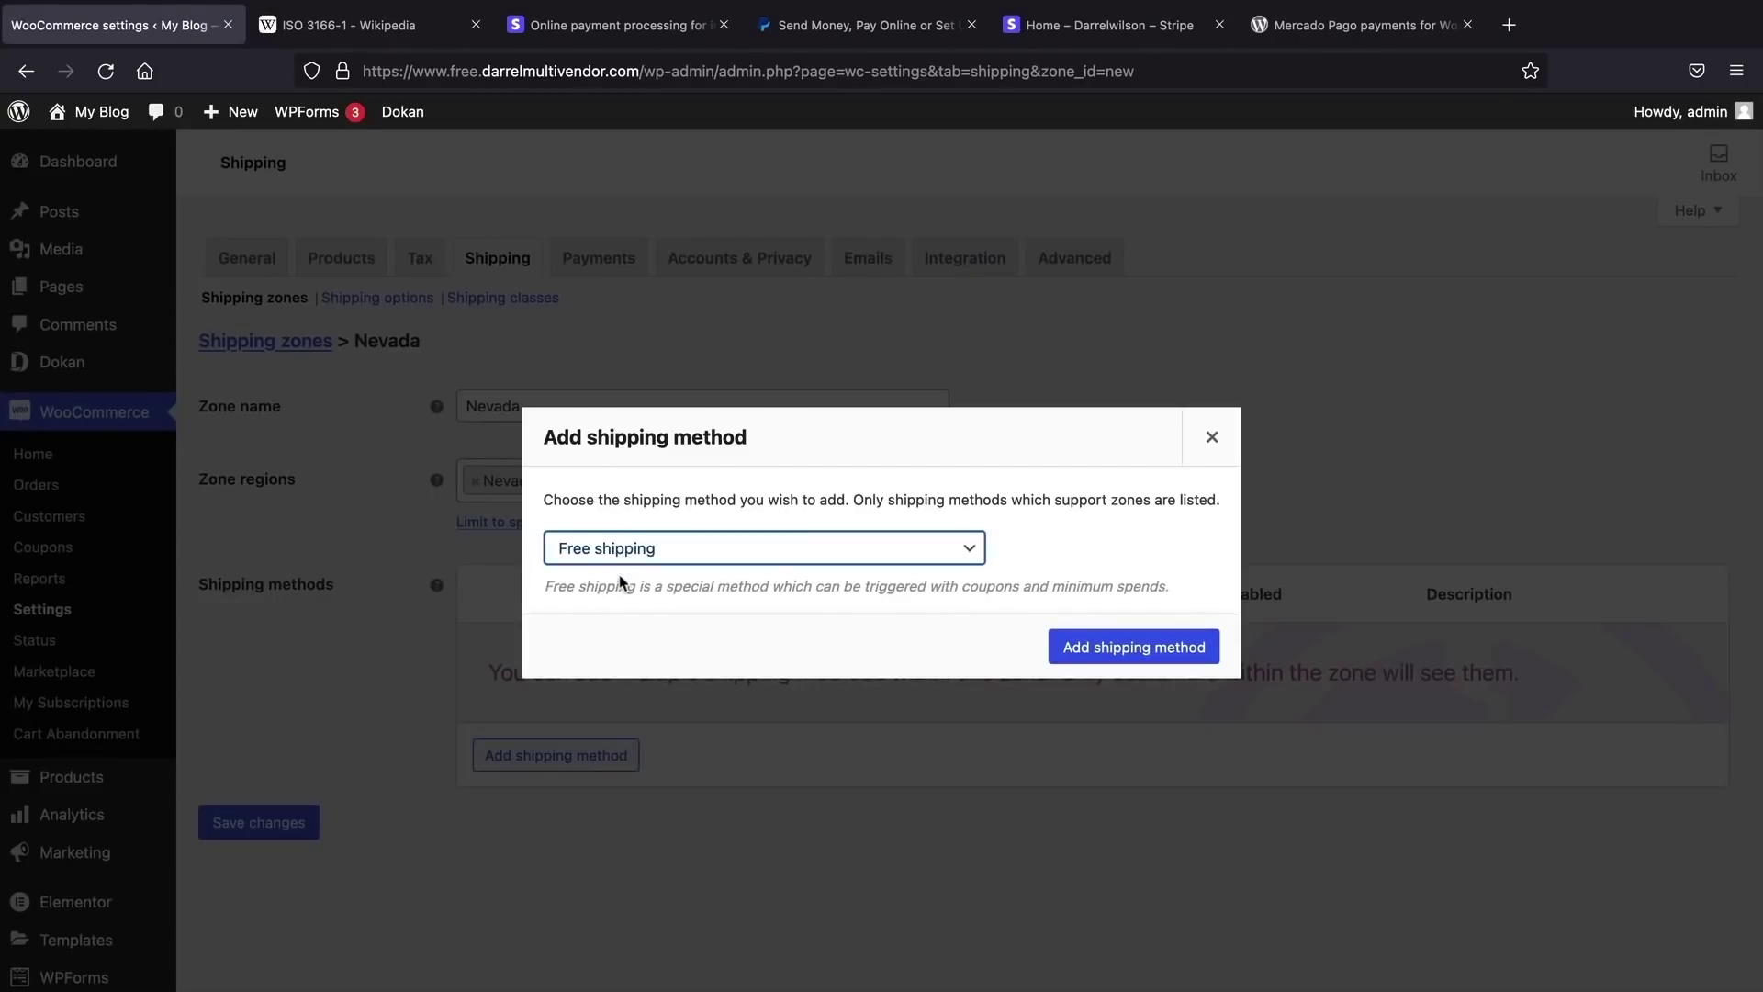
click(1064, 648)
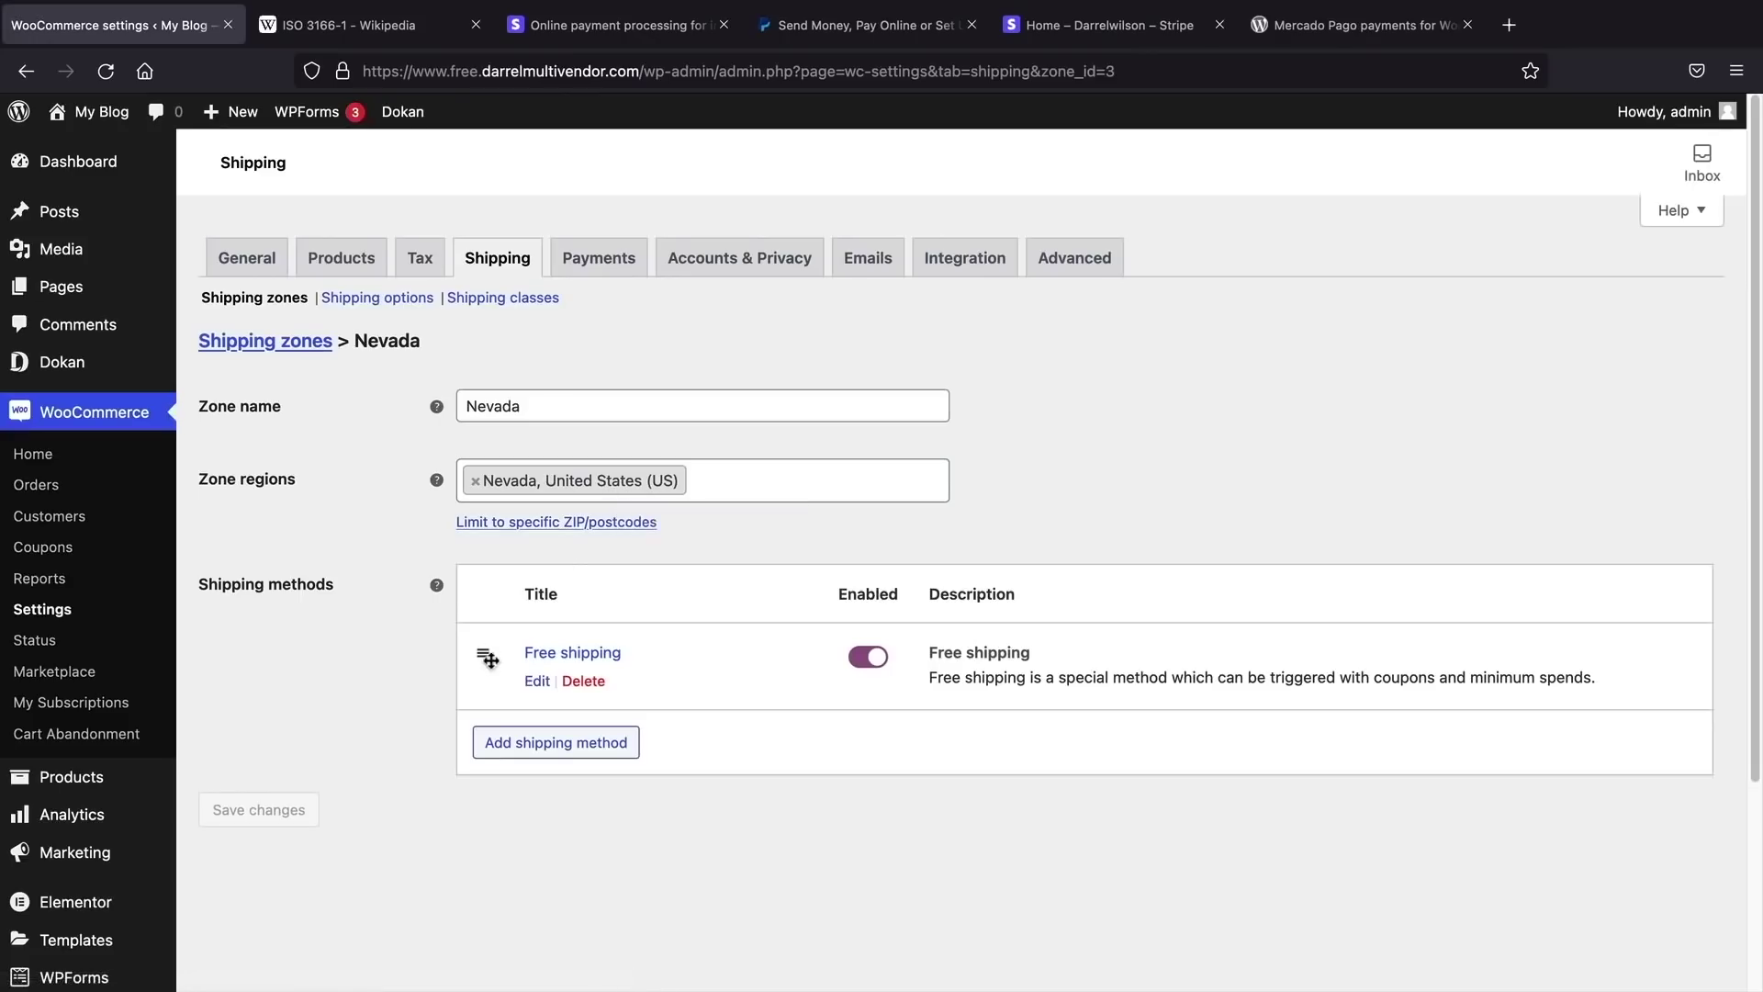
Step: Make Nevada's Free shipping require a minimum order amount of 20 and save it
click(537, 681)
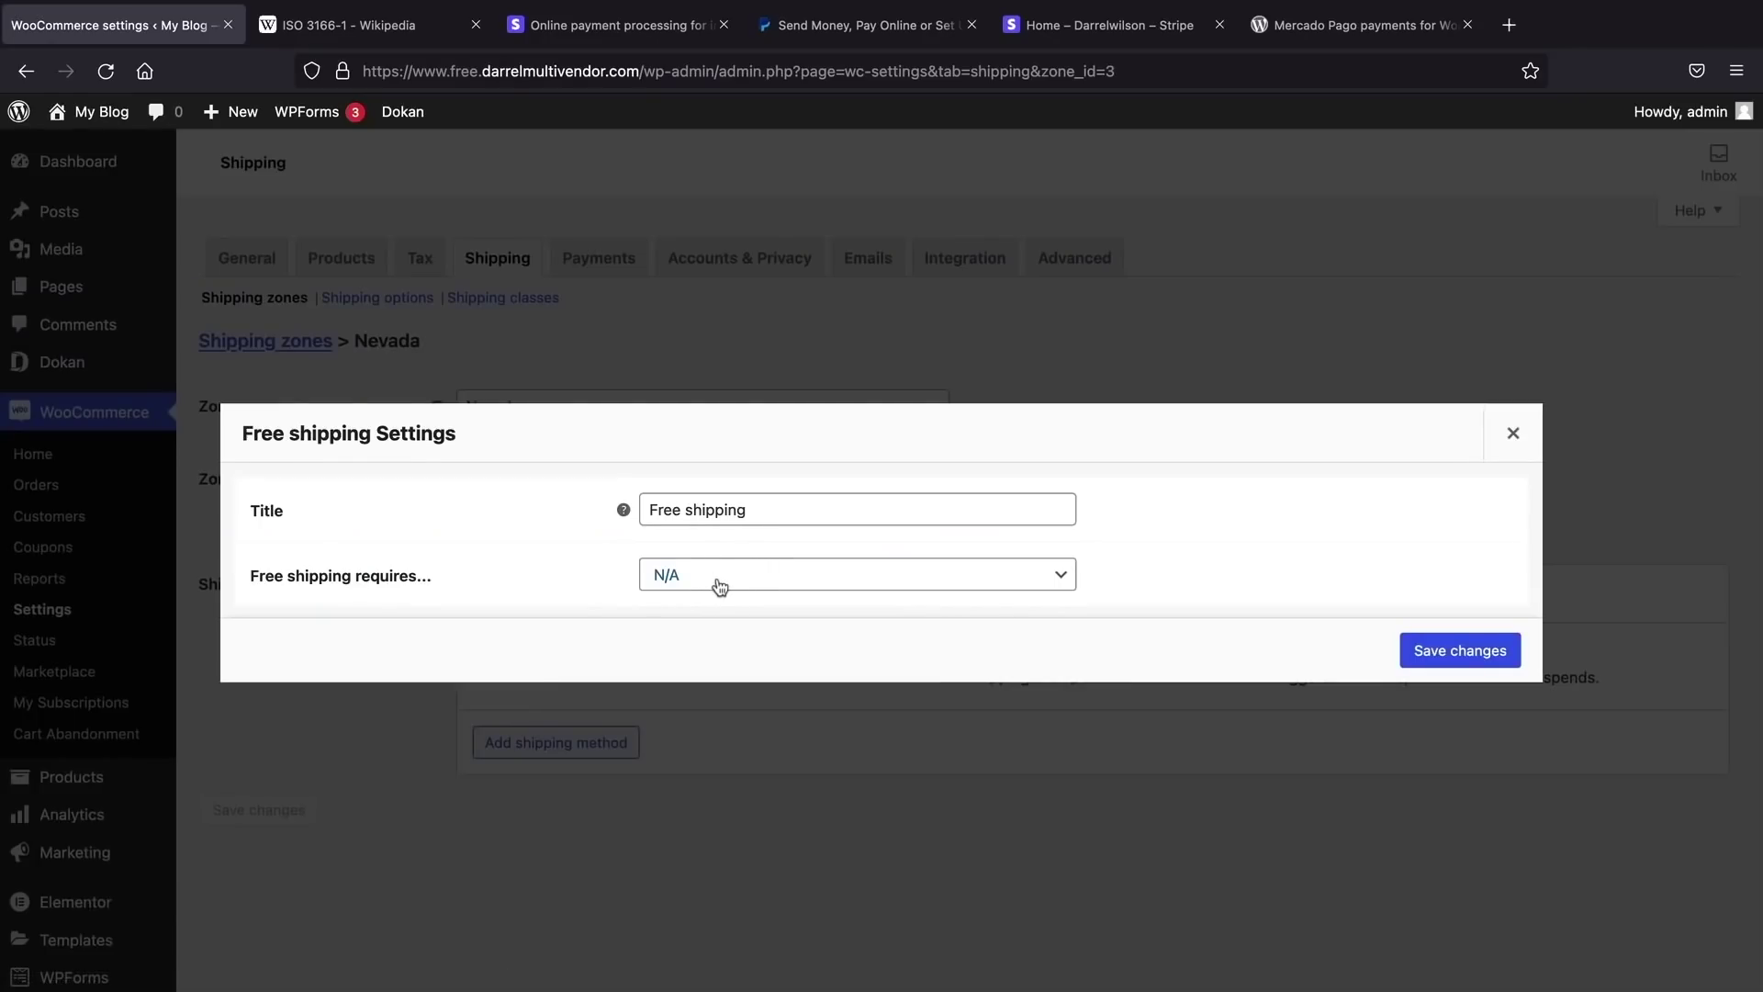
click(720, 580)
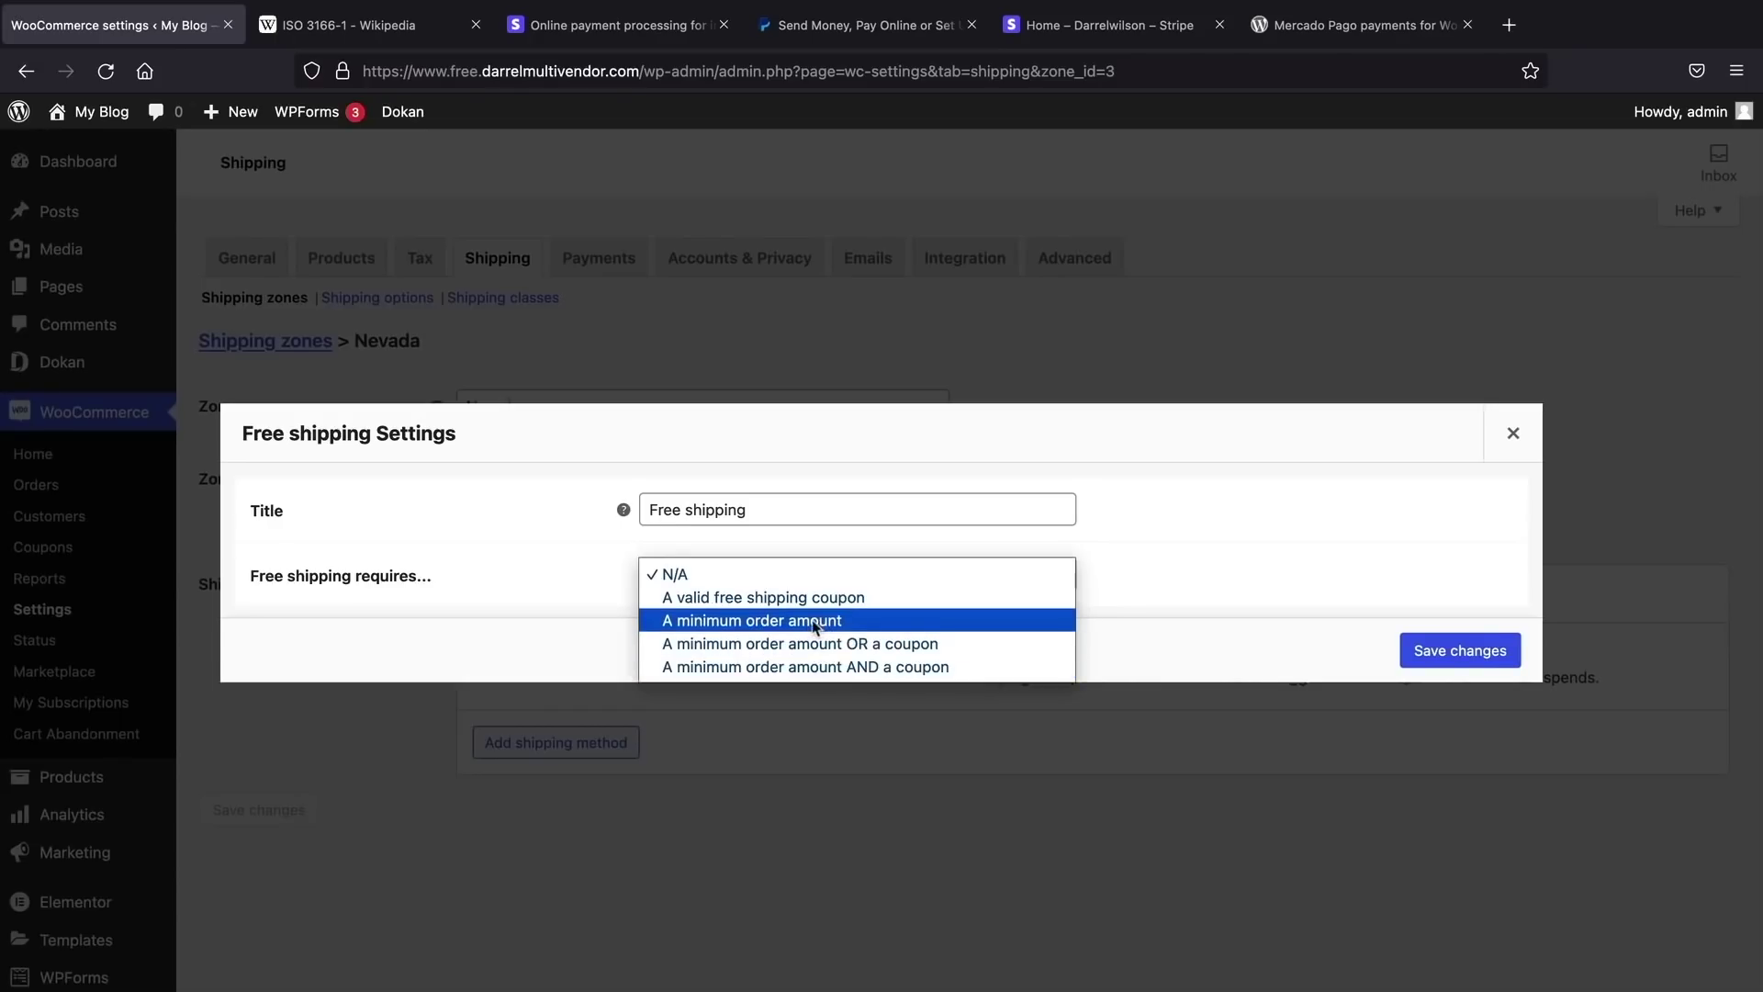
click(813, 628)
double_click(792, 580)
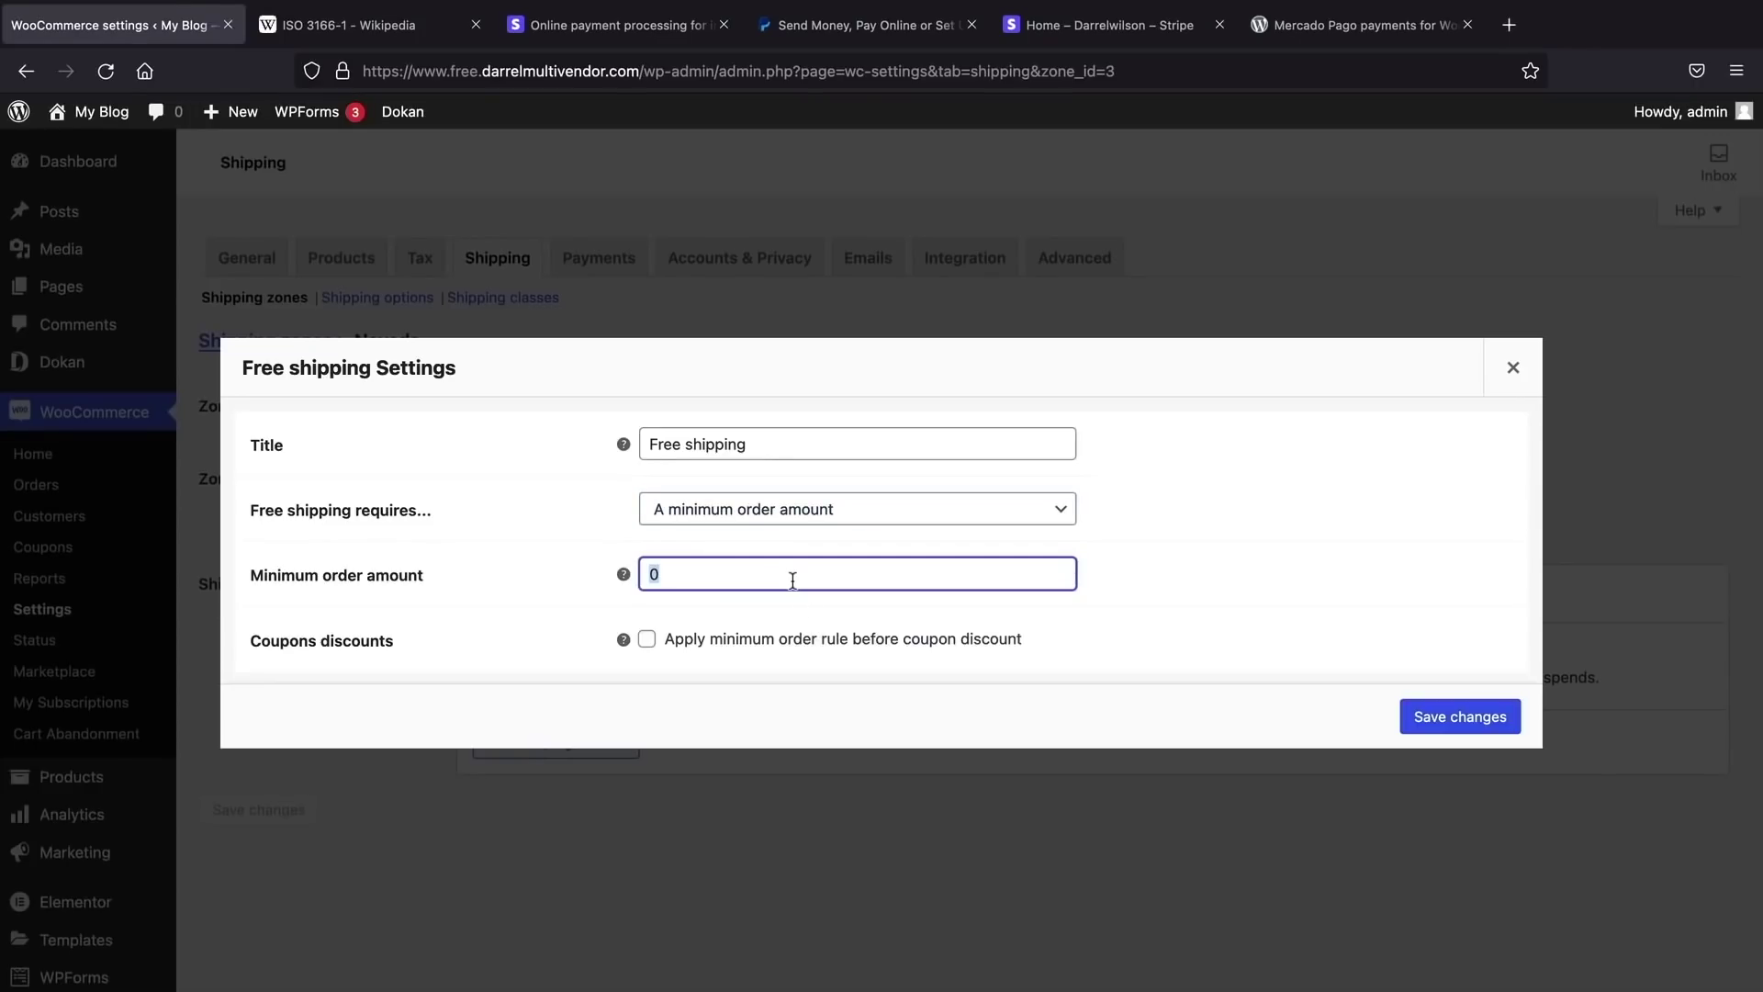
text(20)
click(1462, 720)
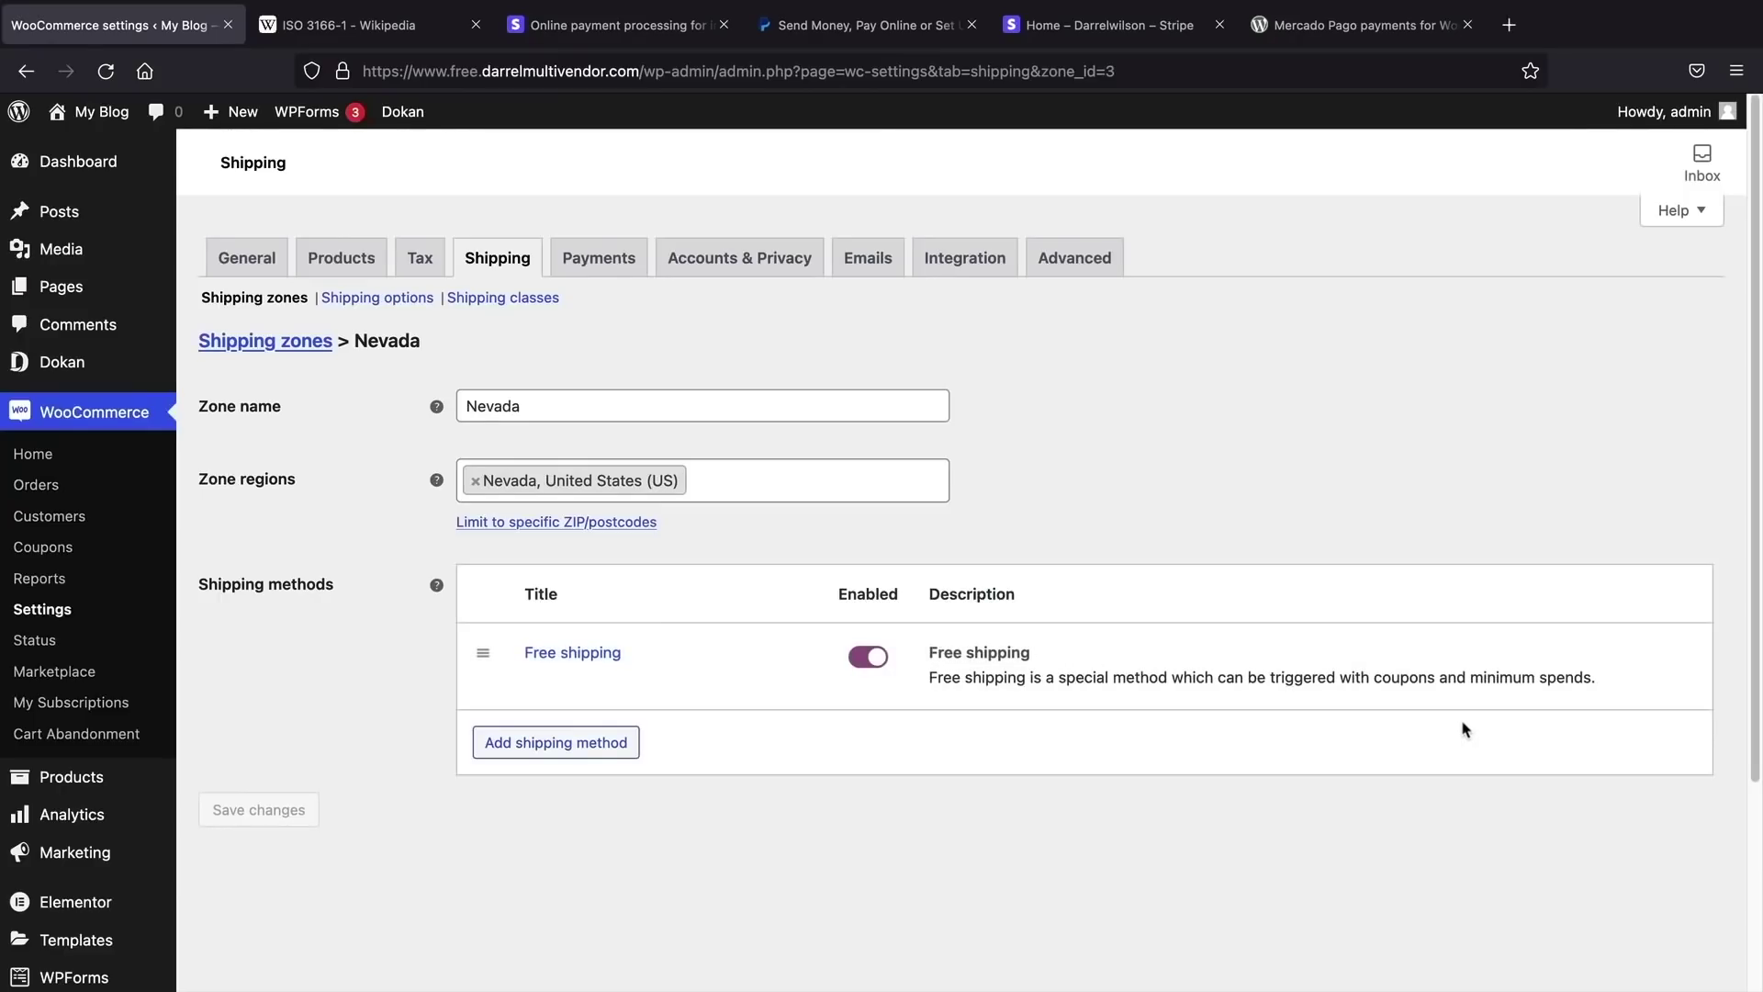
click(308, 349)
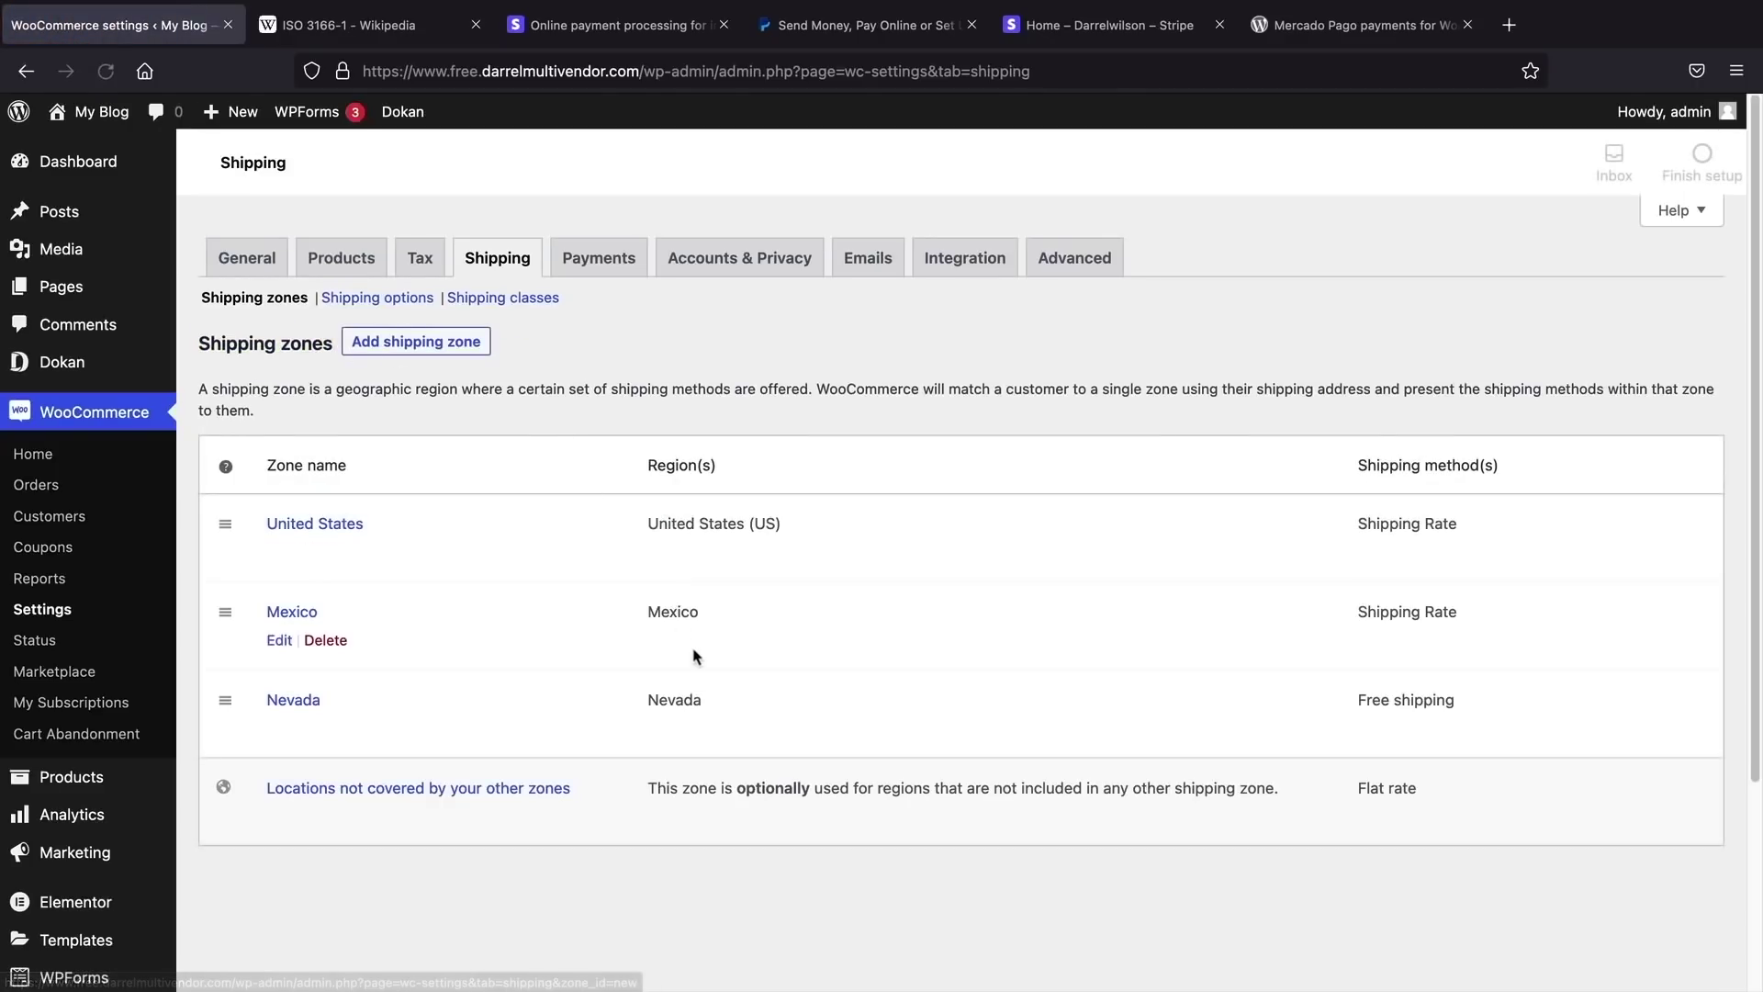
scroll(715, 606, down, 1)
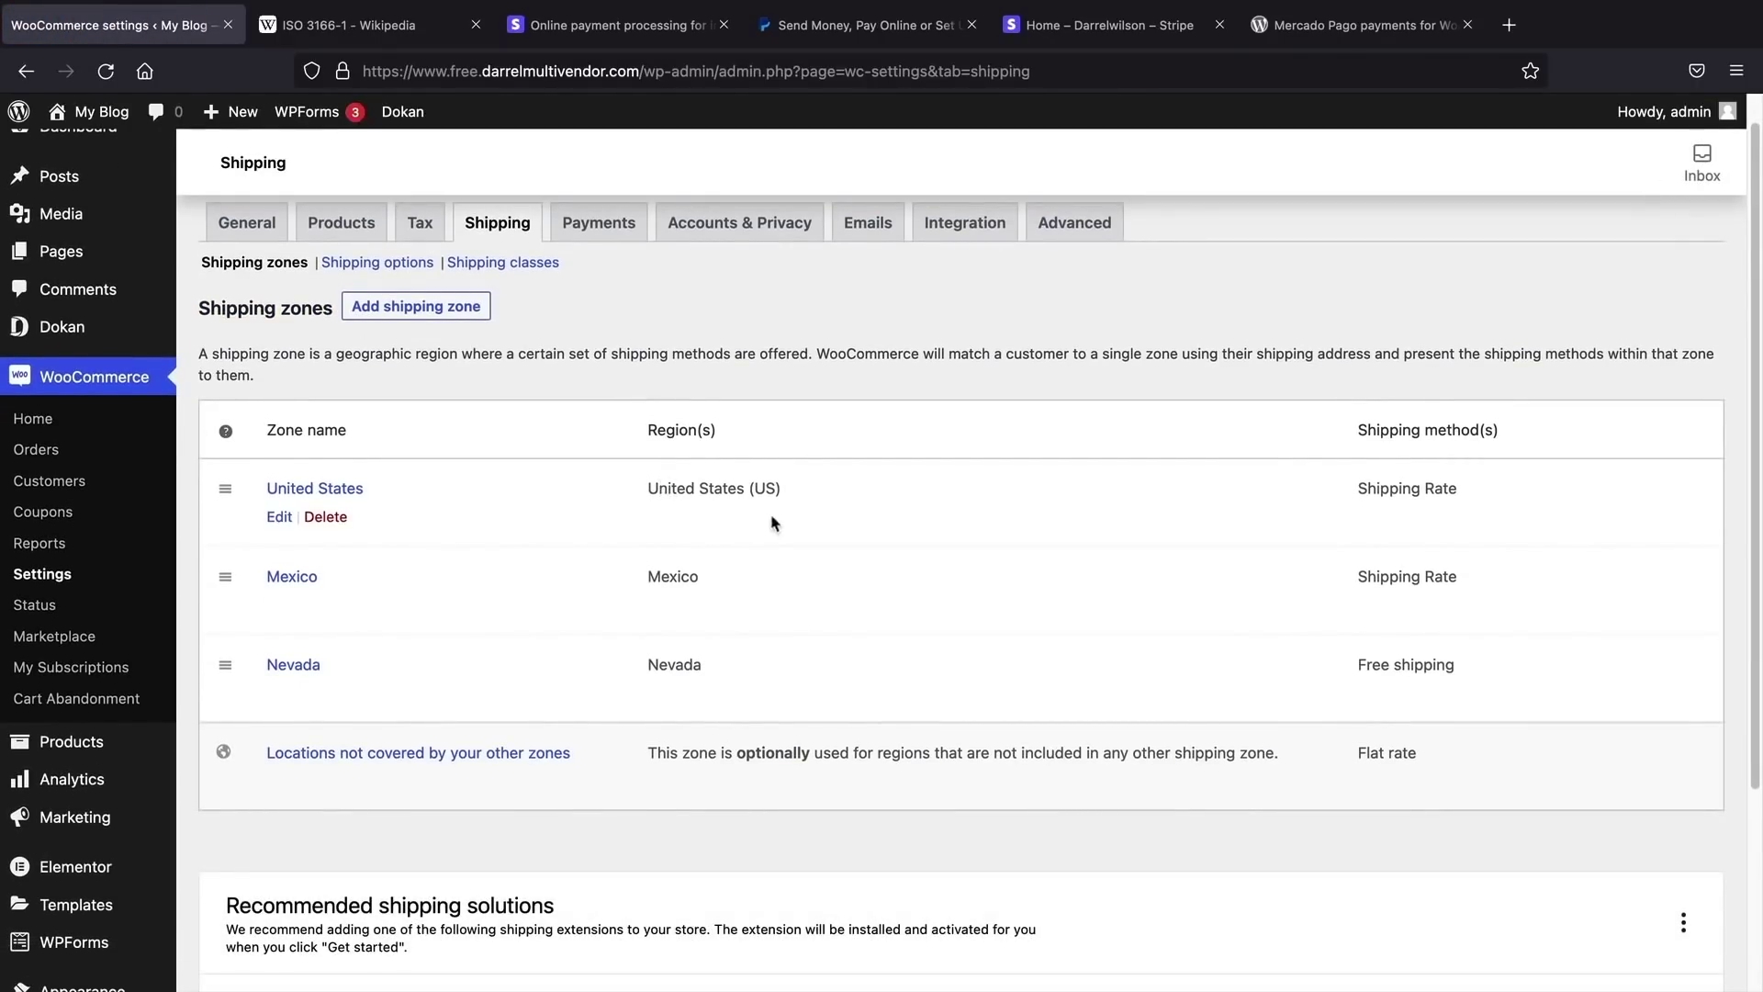
drag(645, 577, 710, 588)
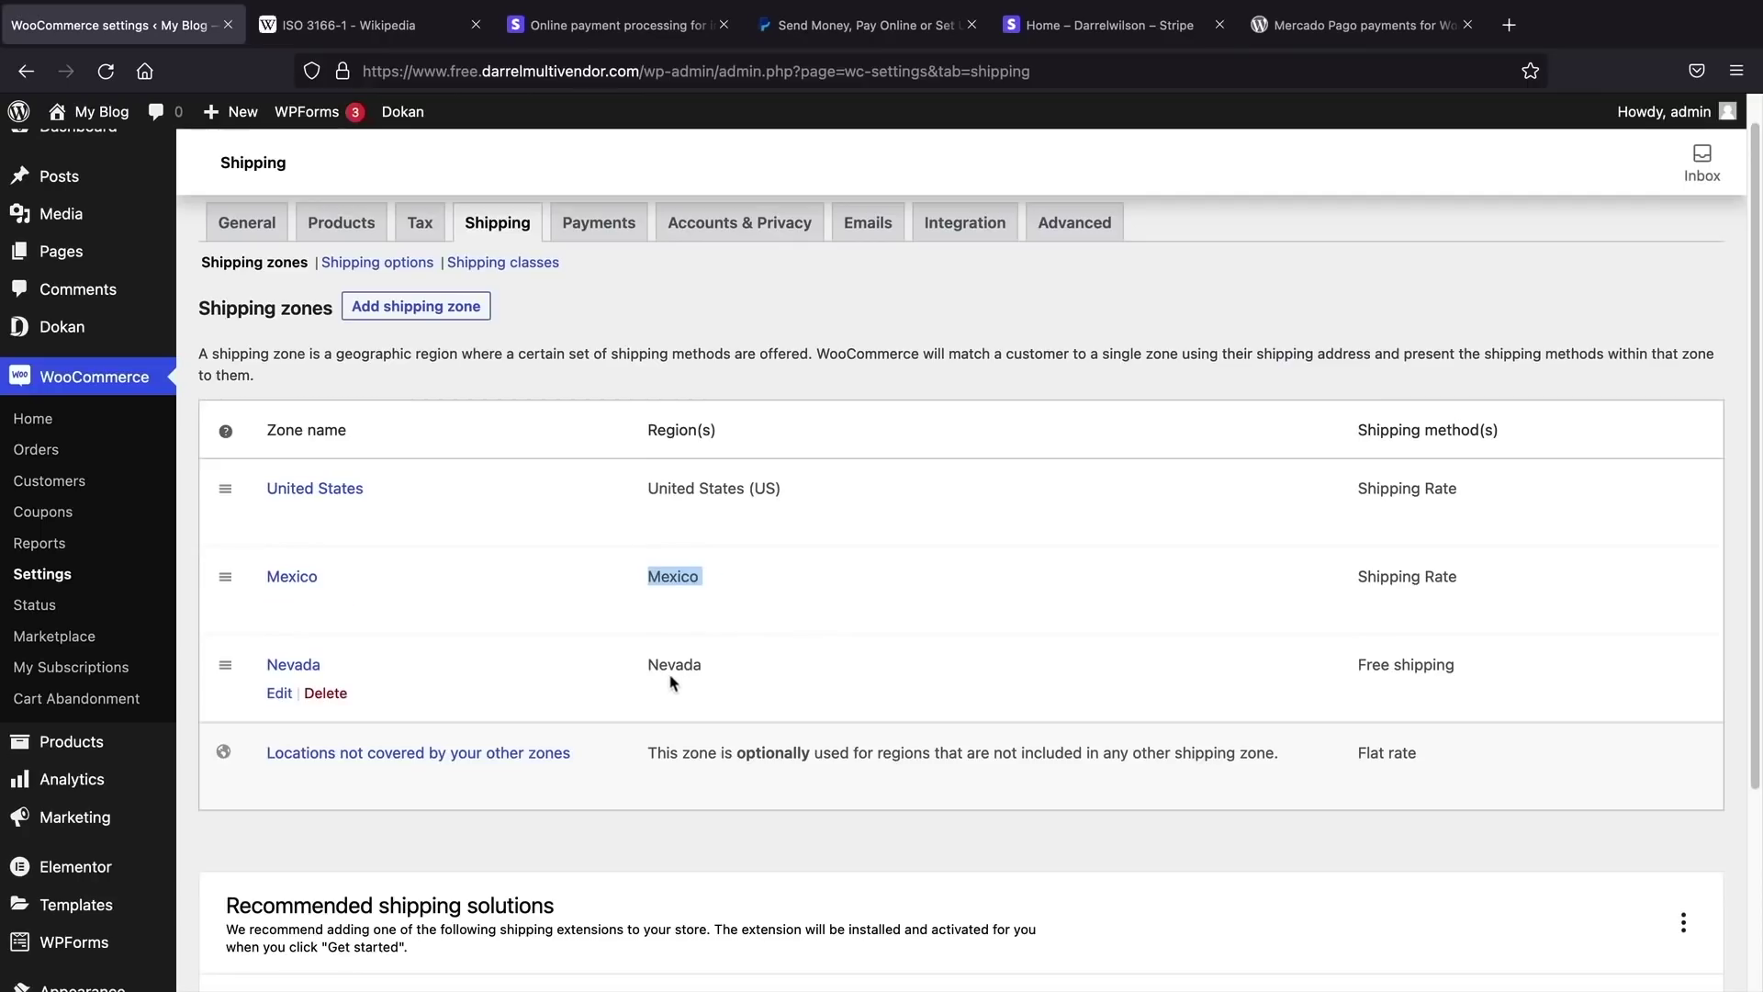
drag(647, 665, 714, 669)
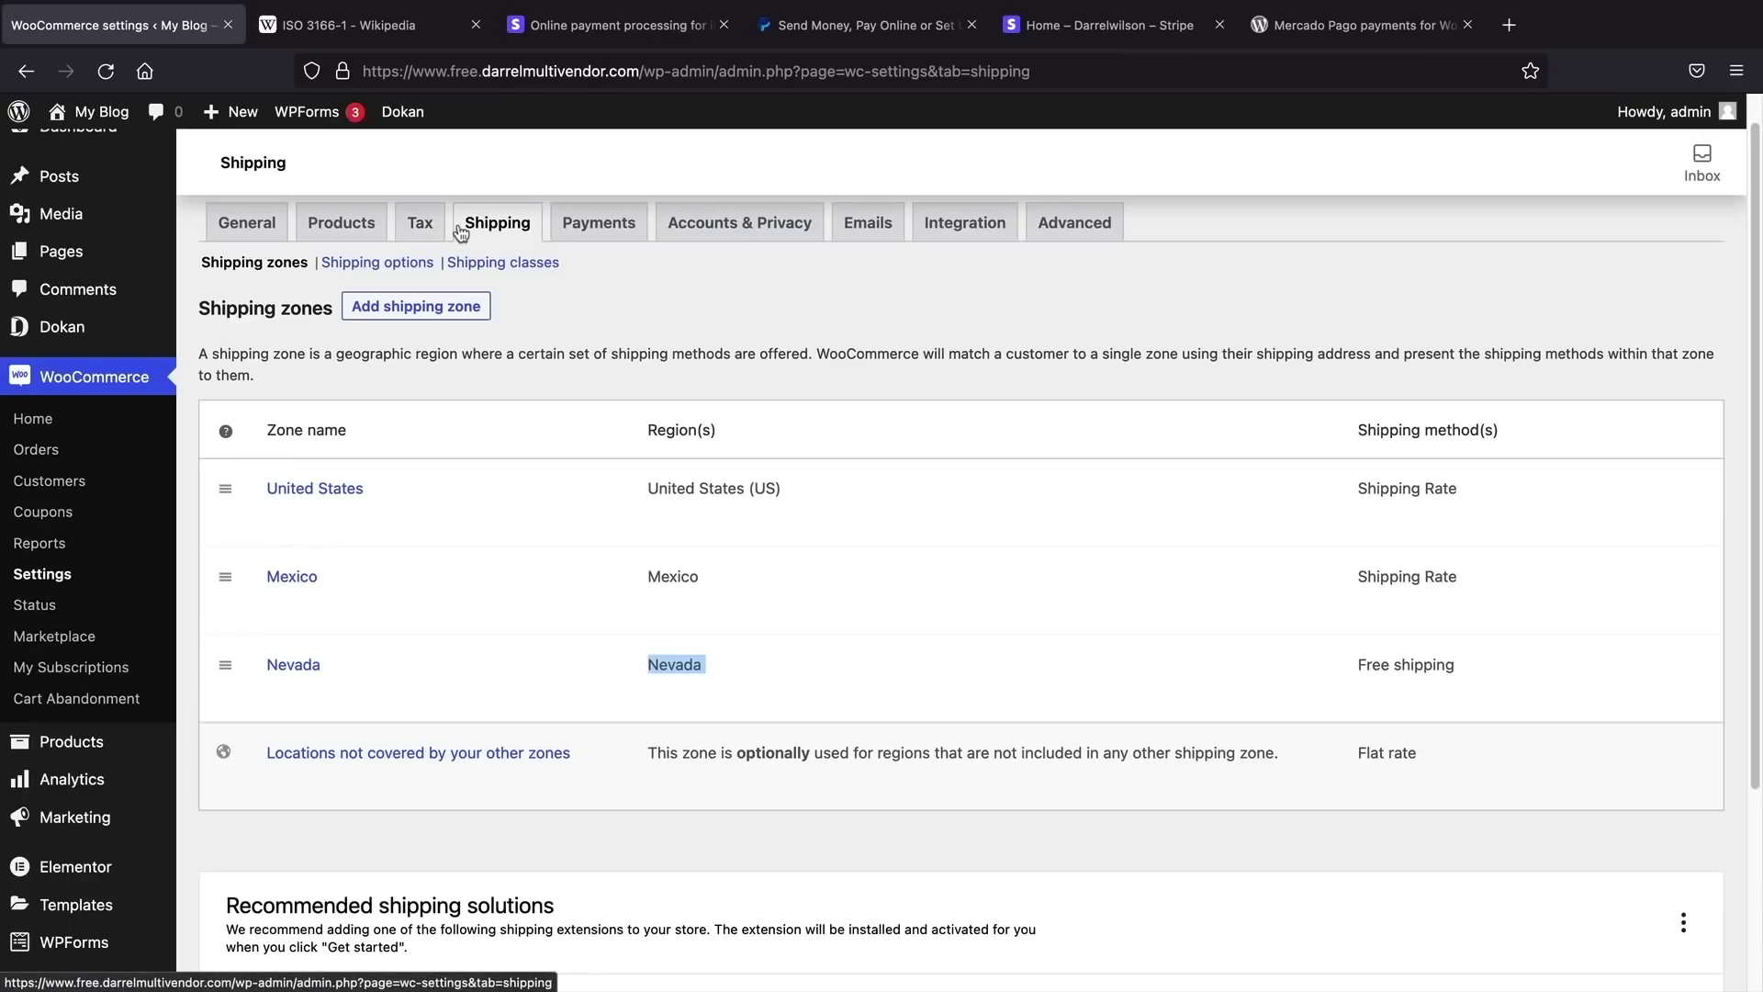
Step: Switch to the Payments settings, then go to the Dokan Lite Dashboard
click(591, 236)
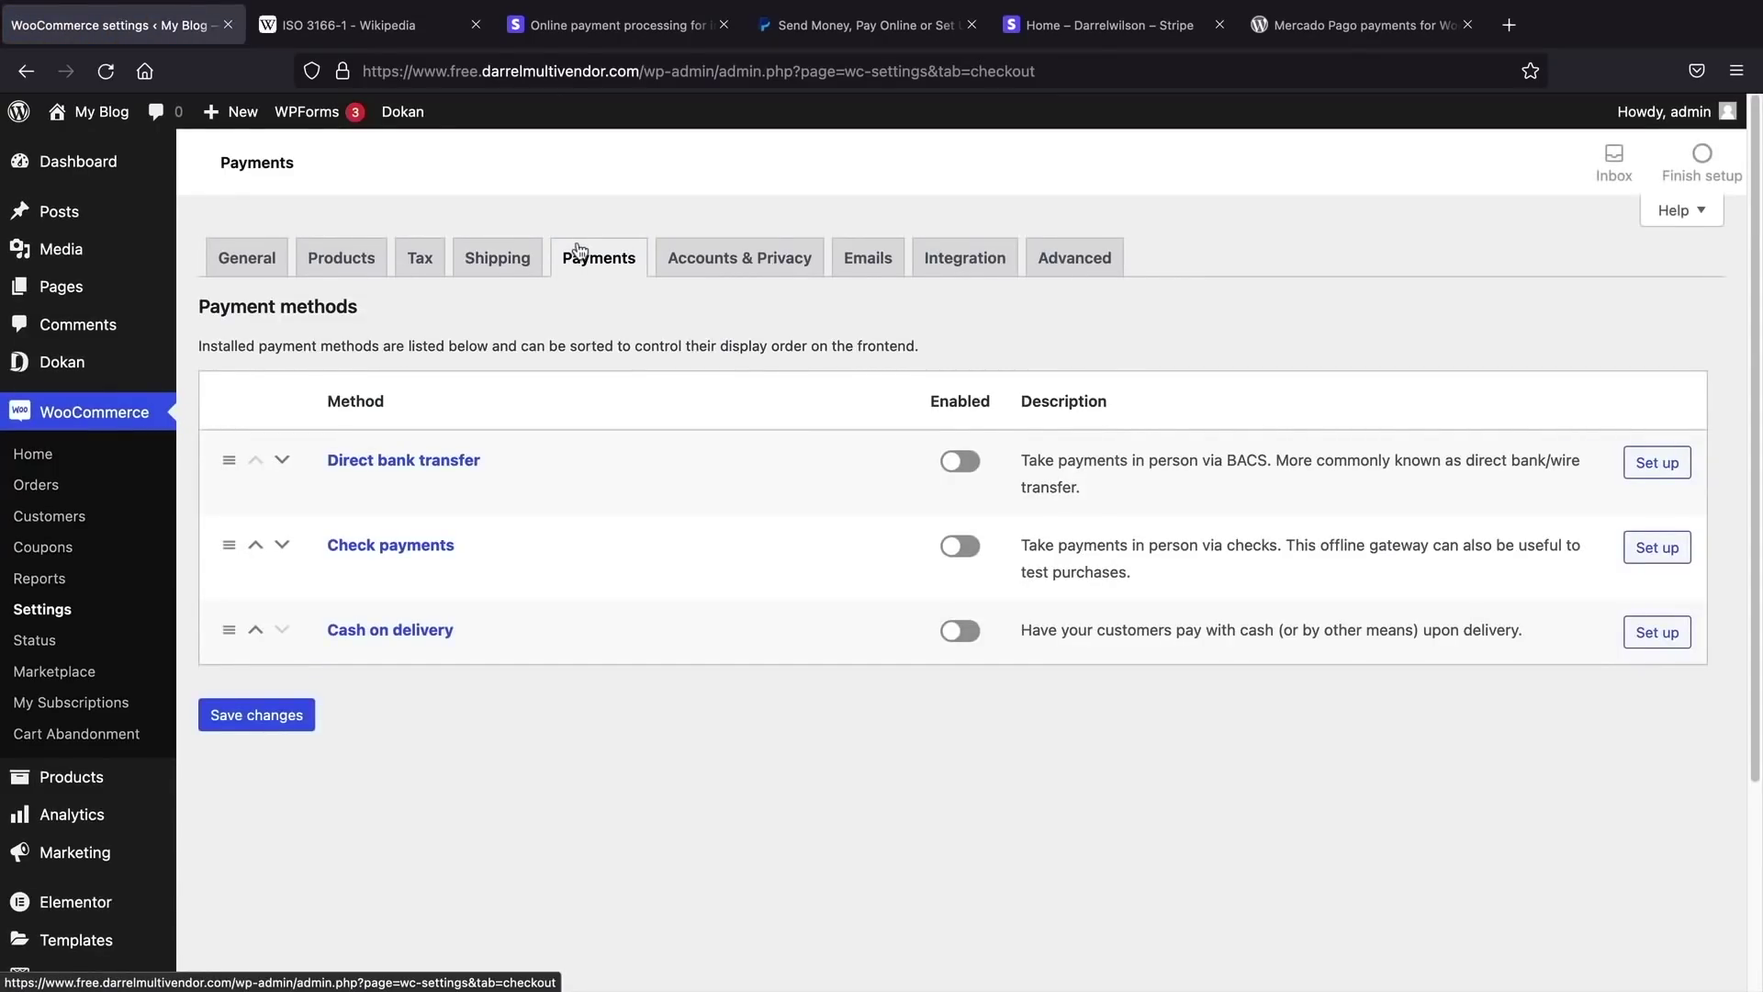
mouse_move(147, 384)
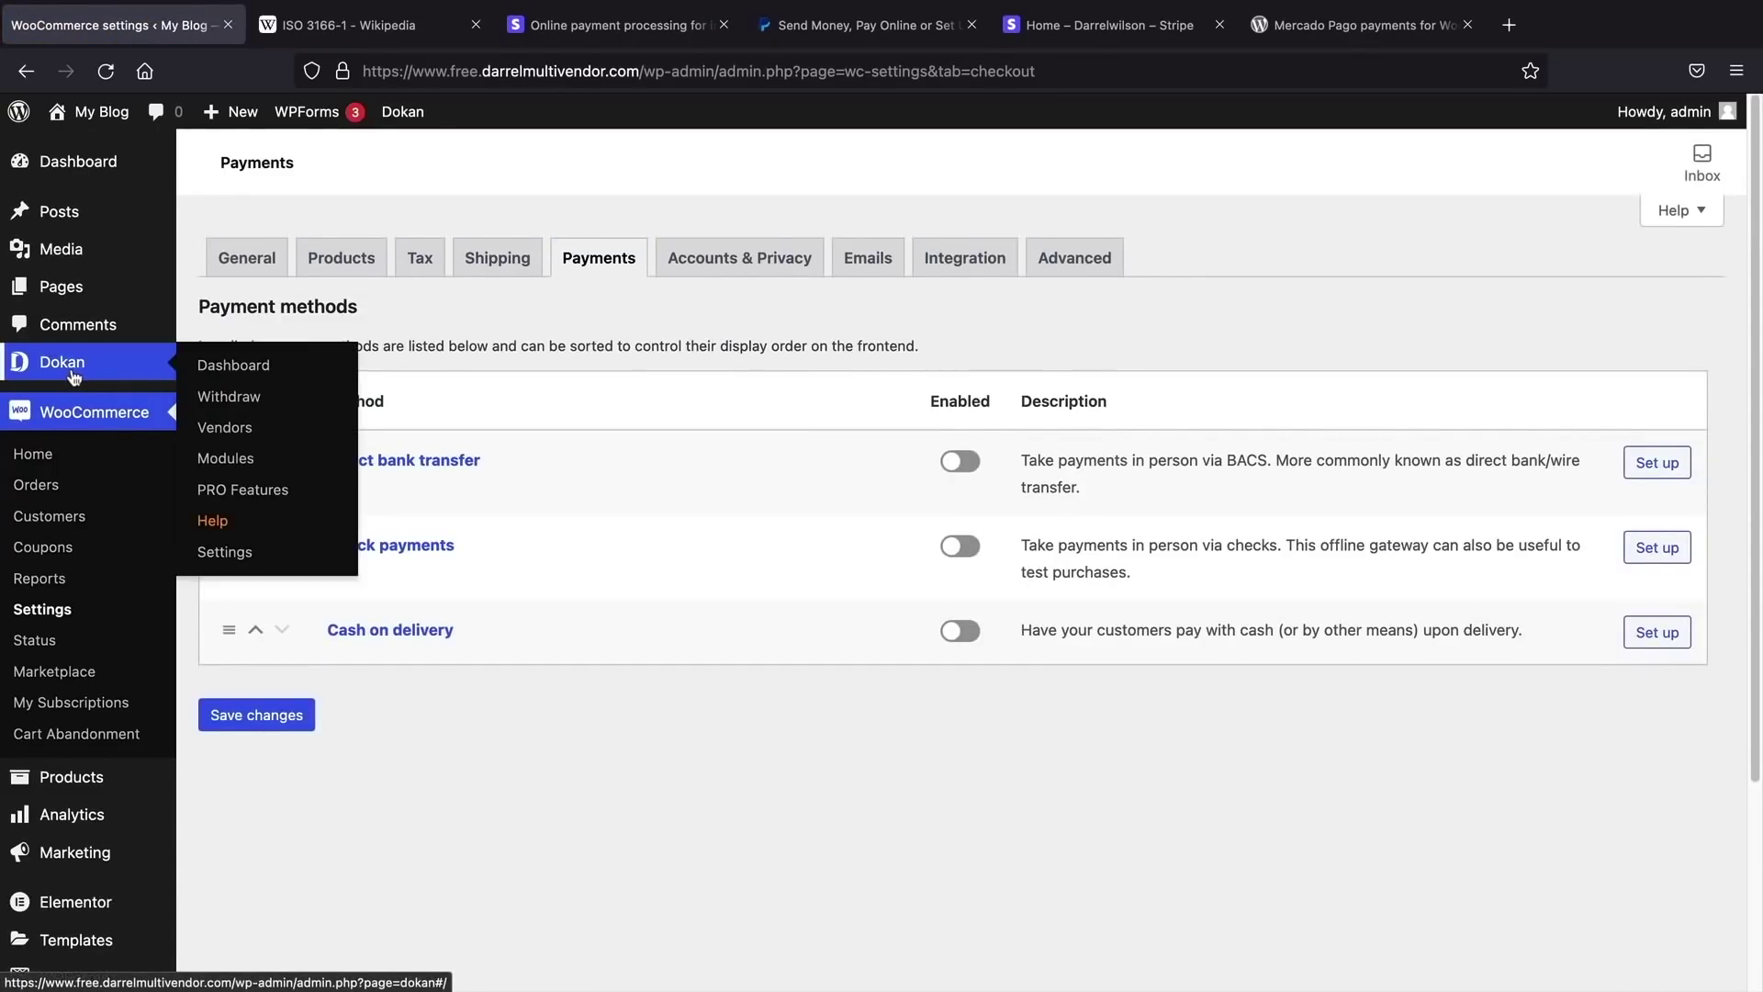
click(257, 374)
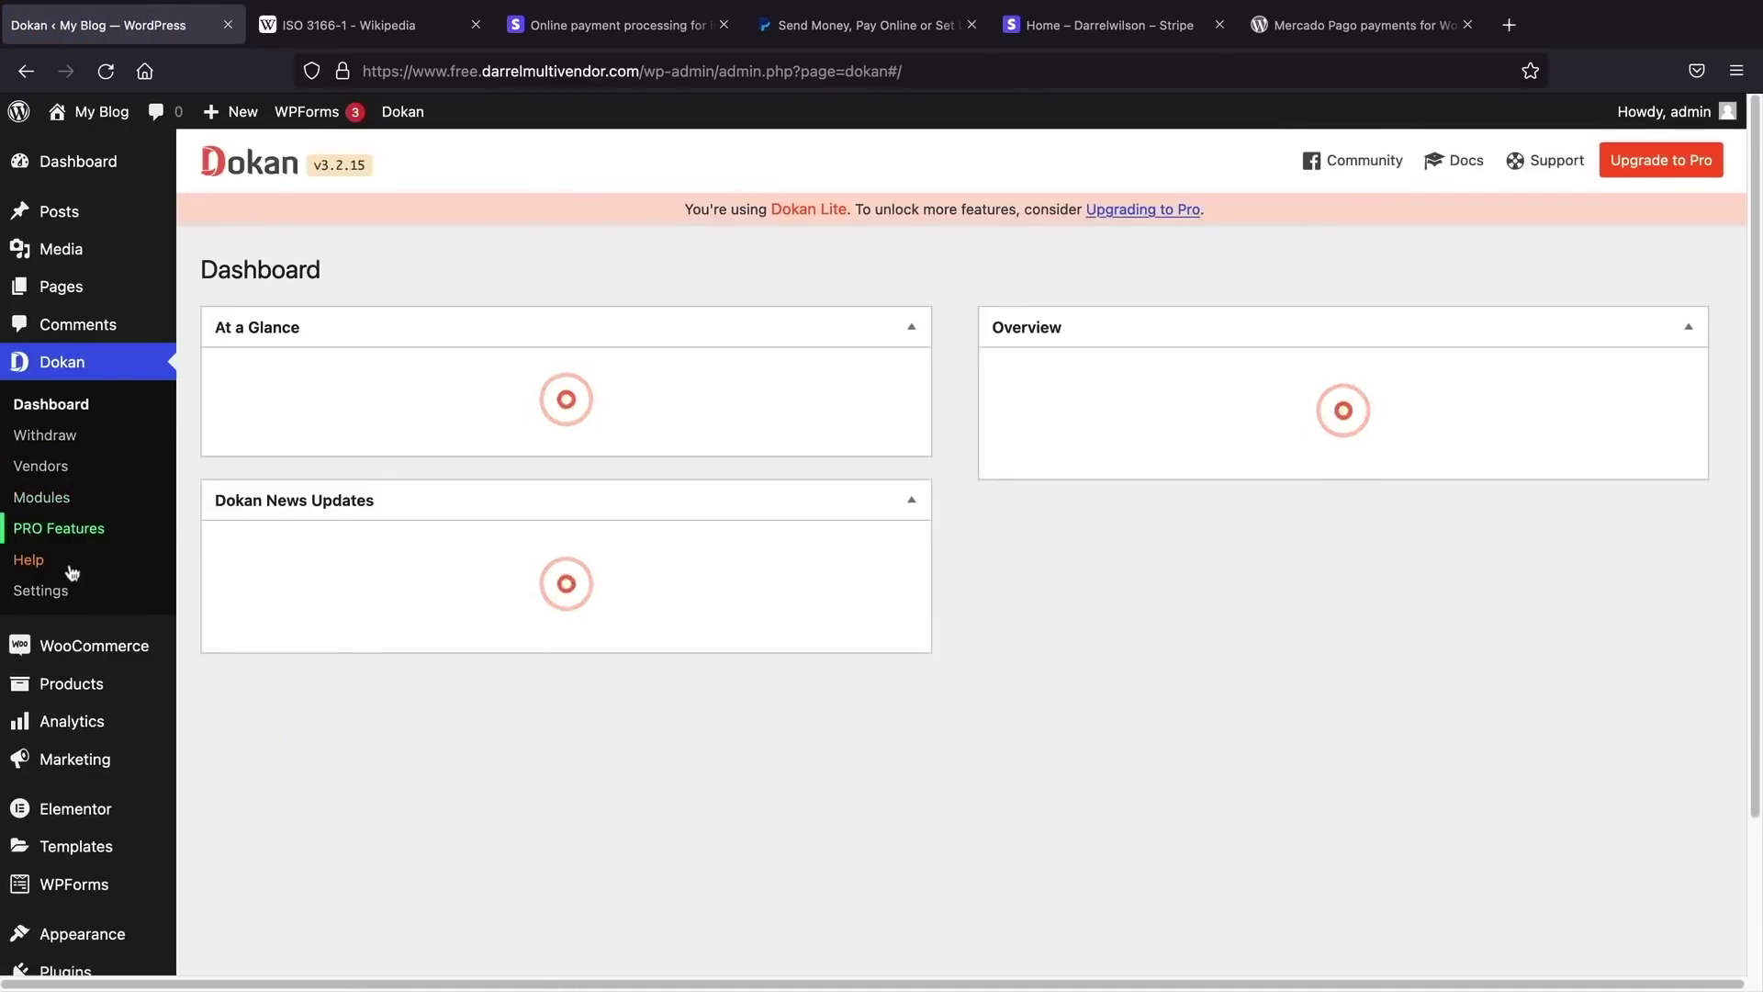
Step: Open Dokan's Selling Options settings and review the shipping and tax fee recipient settings
click(55, 590)
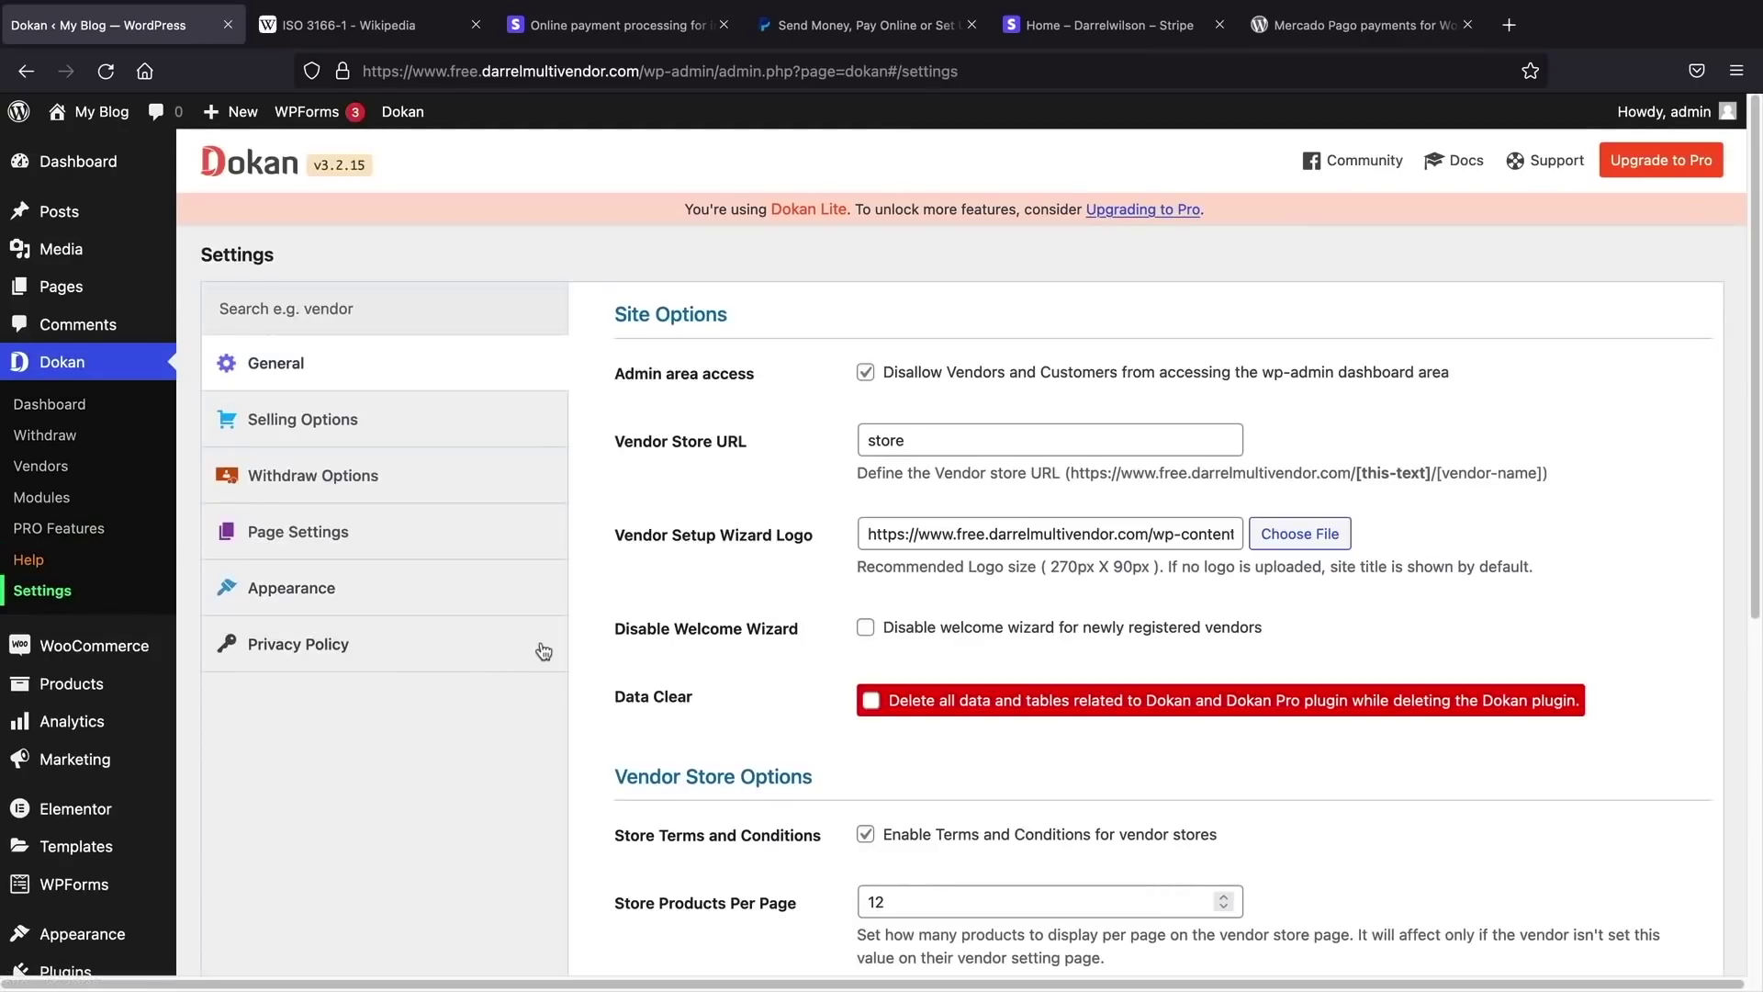
scroll(414, 365, down, 2)
click(381, 333)
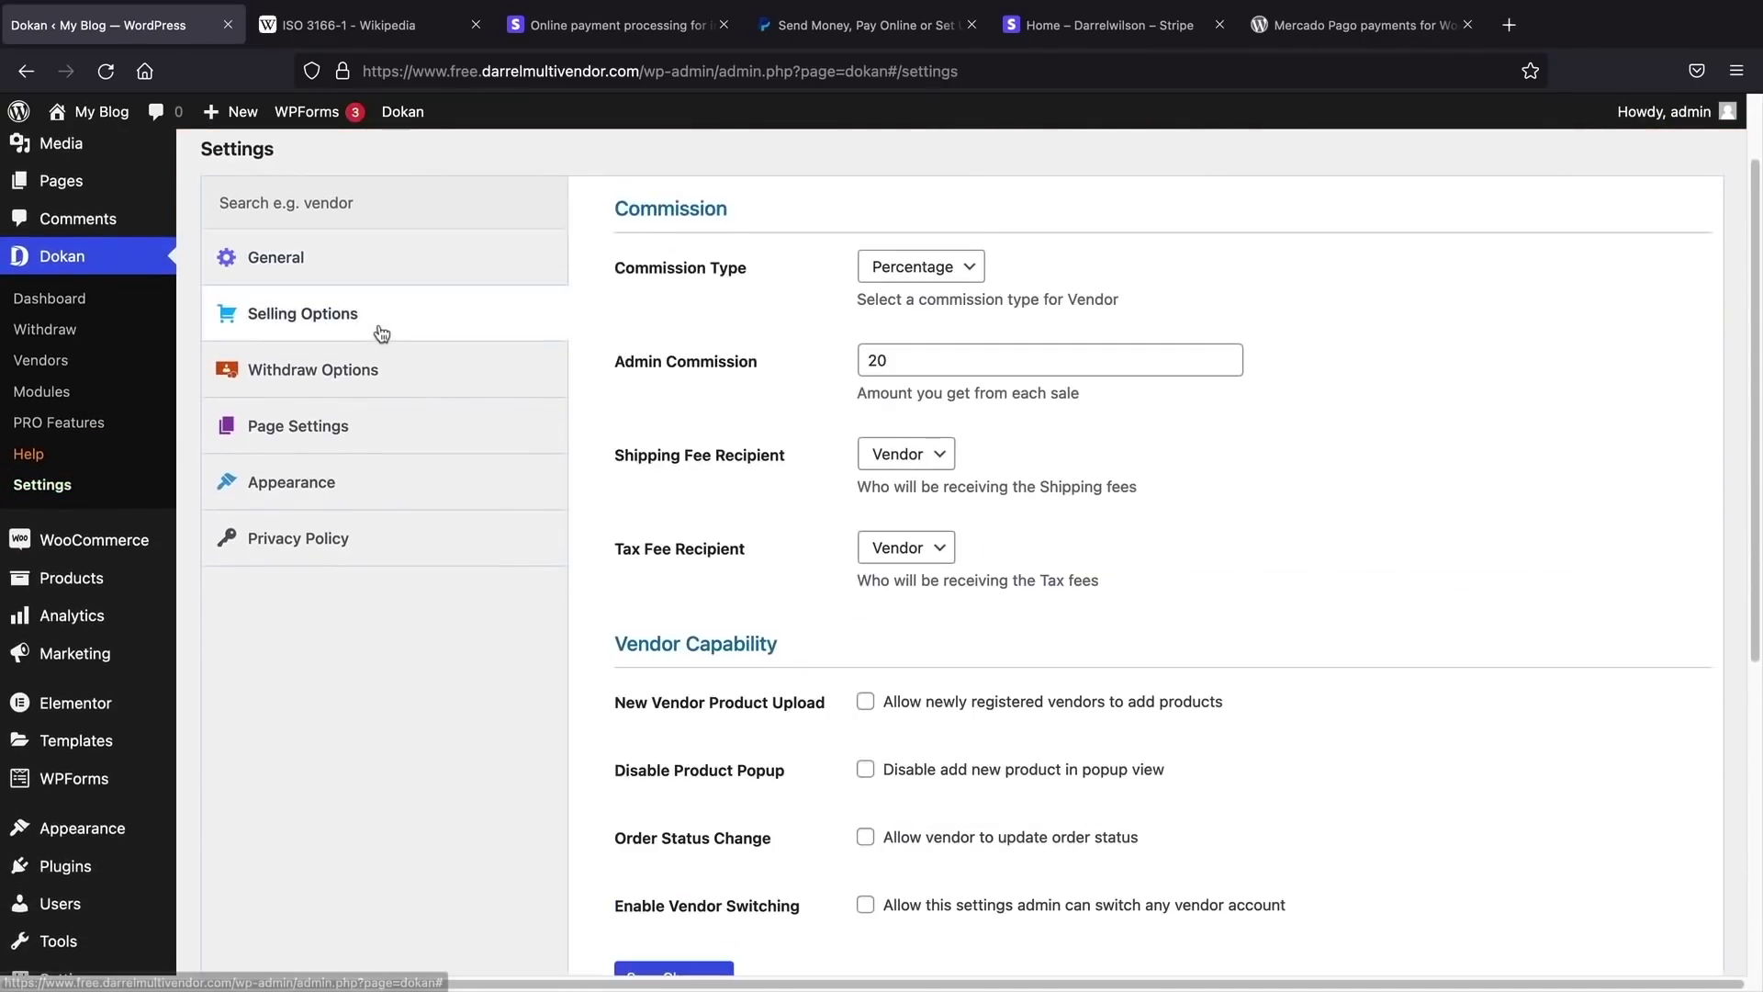
scroll(602, 459, down, 1)
scroll(602, 459, down, 1)
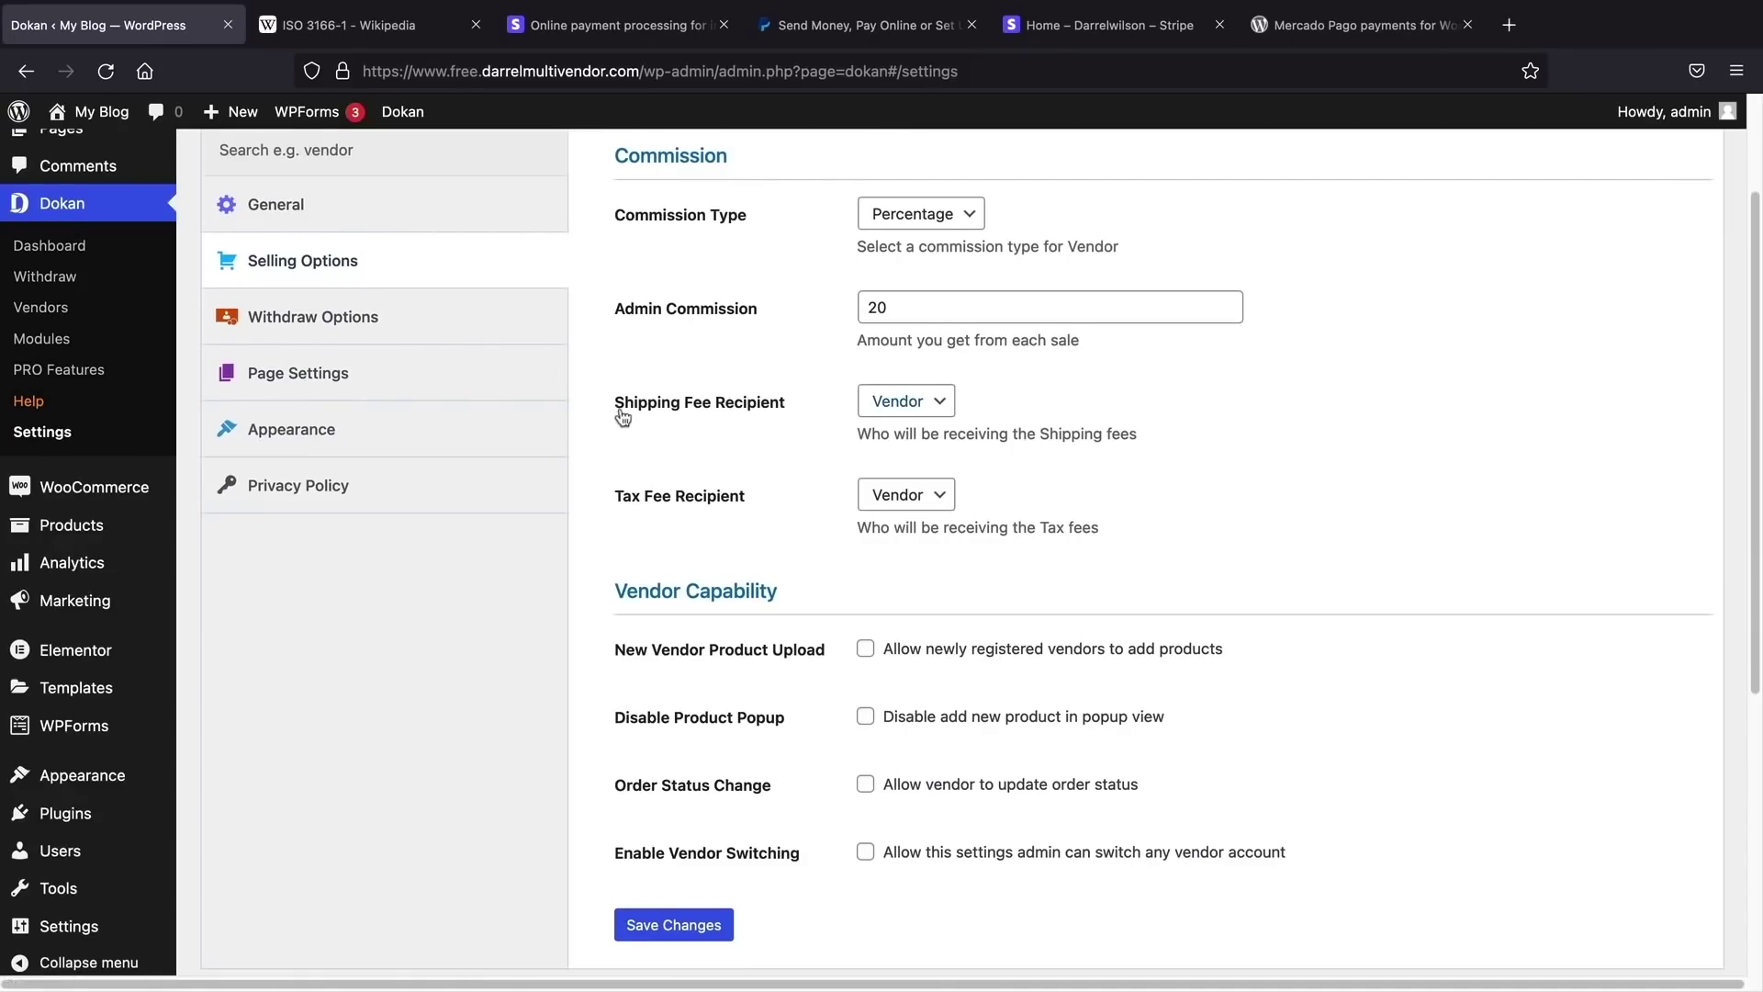
drag(624, 411, 746, 419)
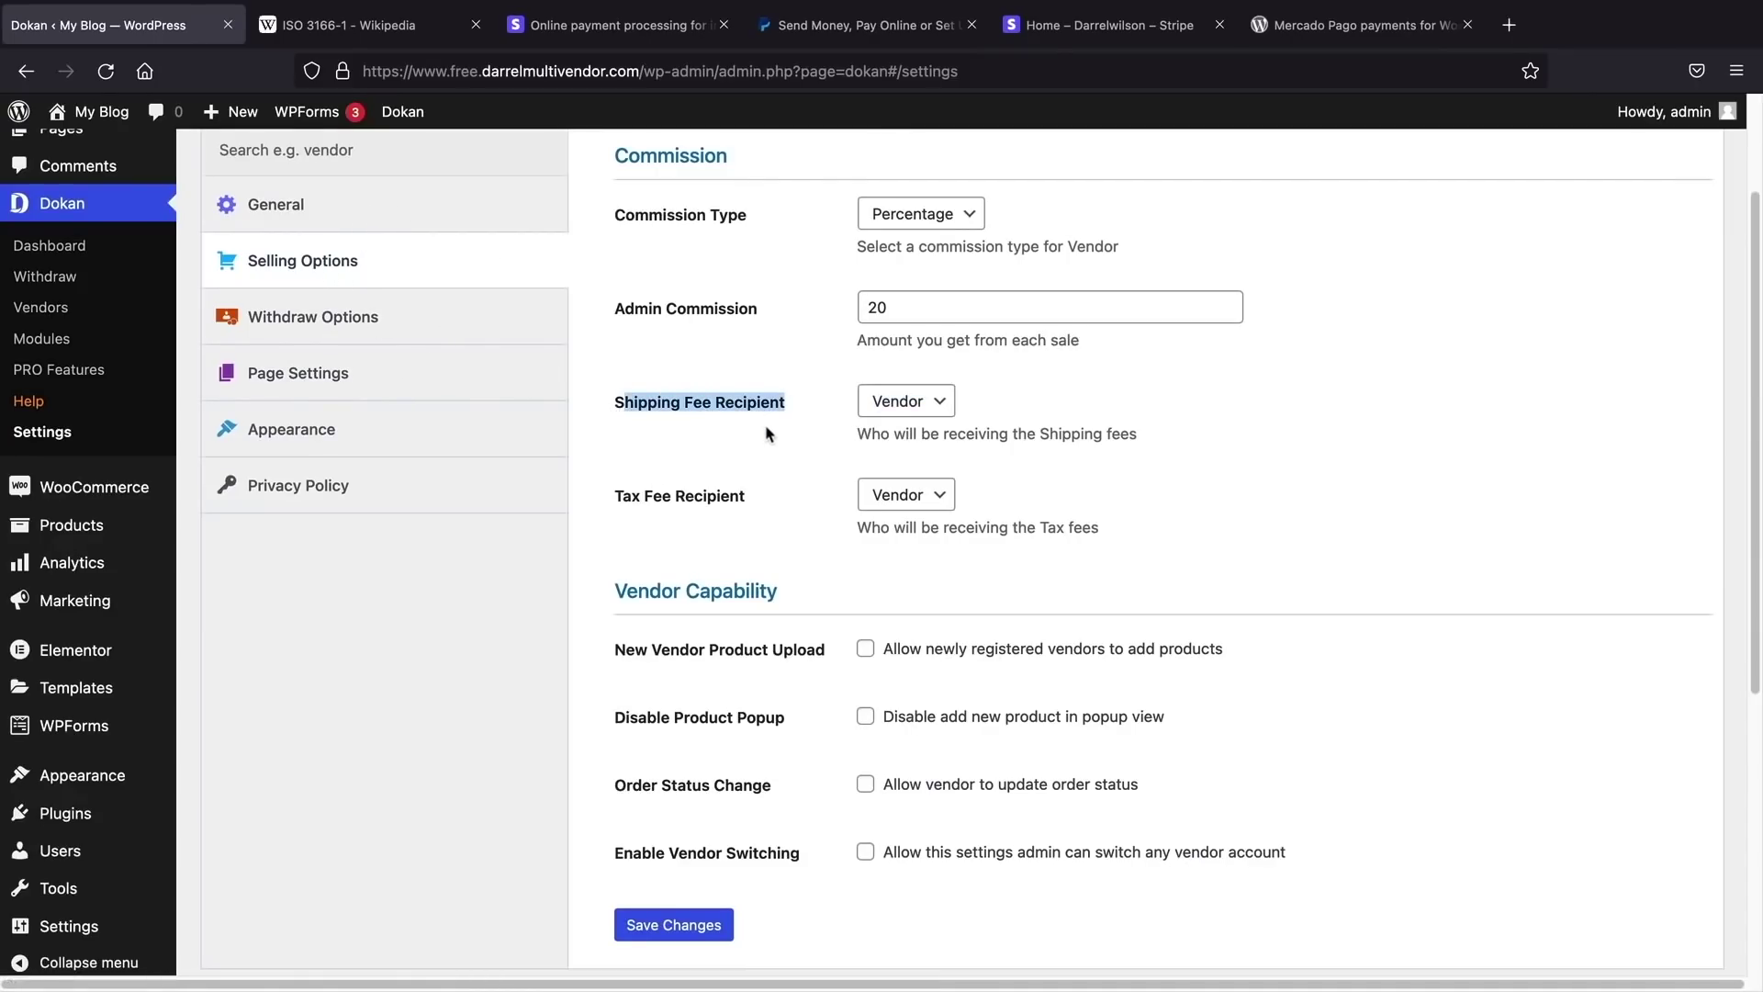
drag(856, 435, 1130, 449)
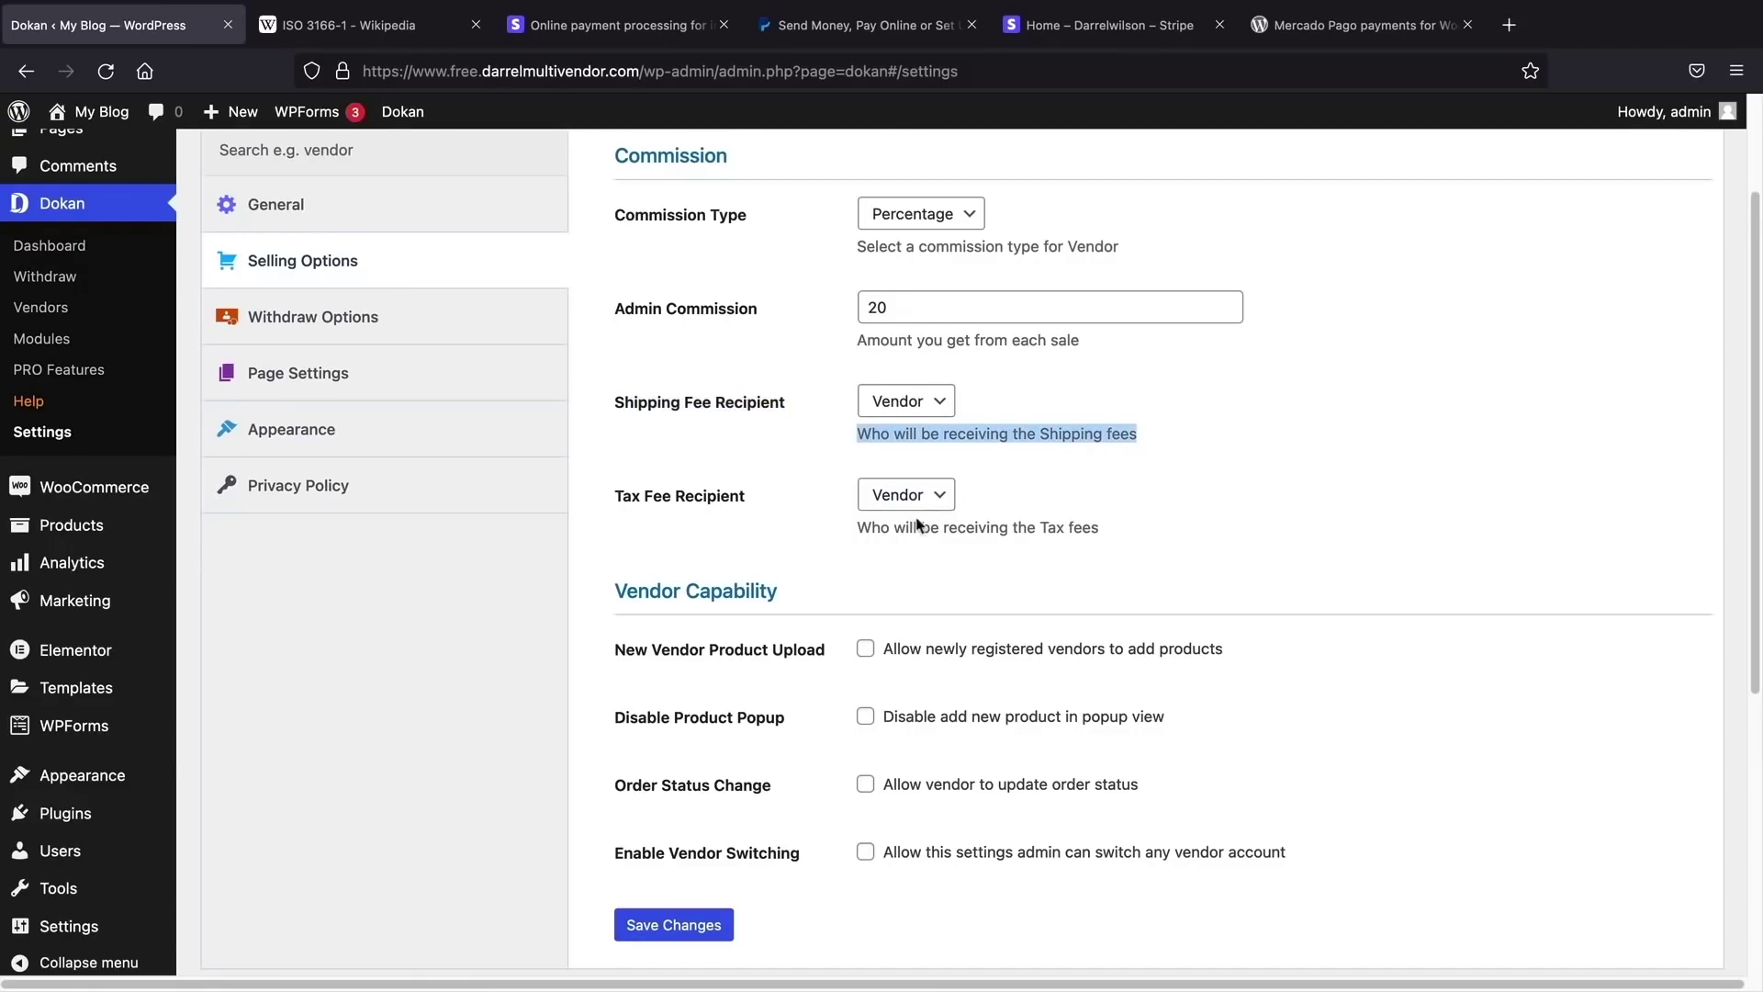
drag(880, 527, 1099, 526)
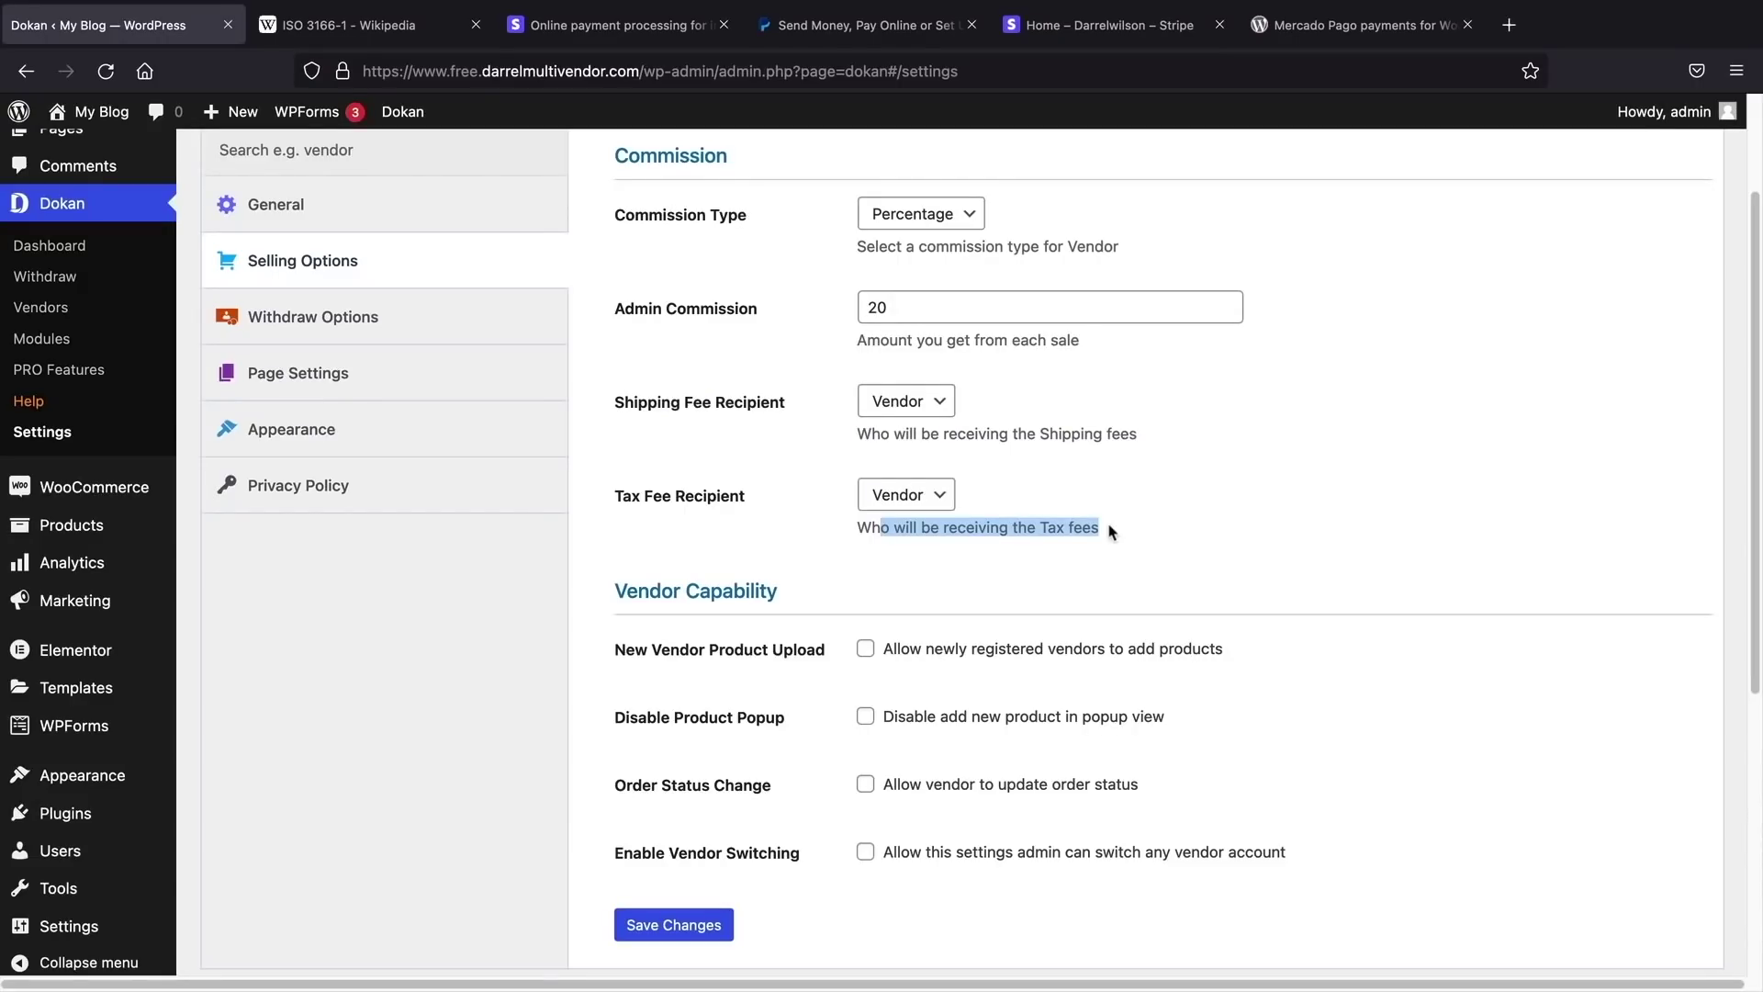
Step: Keep Vendor as recipient of shipping and tax fees and save the 20 percent commission settings
click(933, 414)
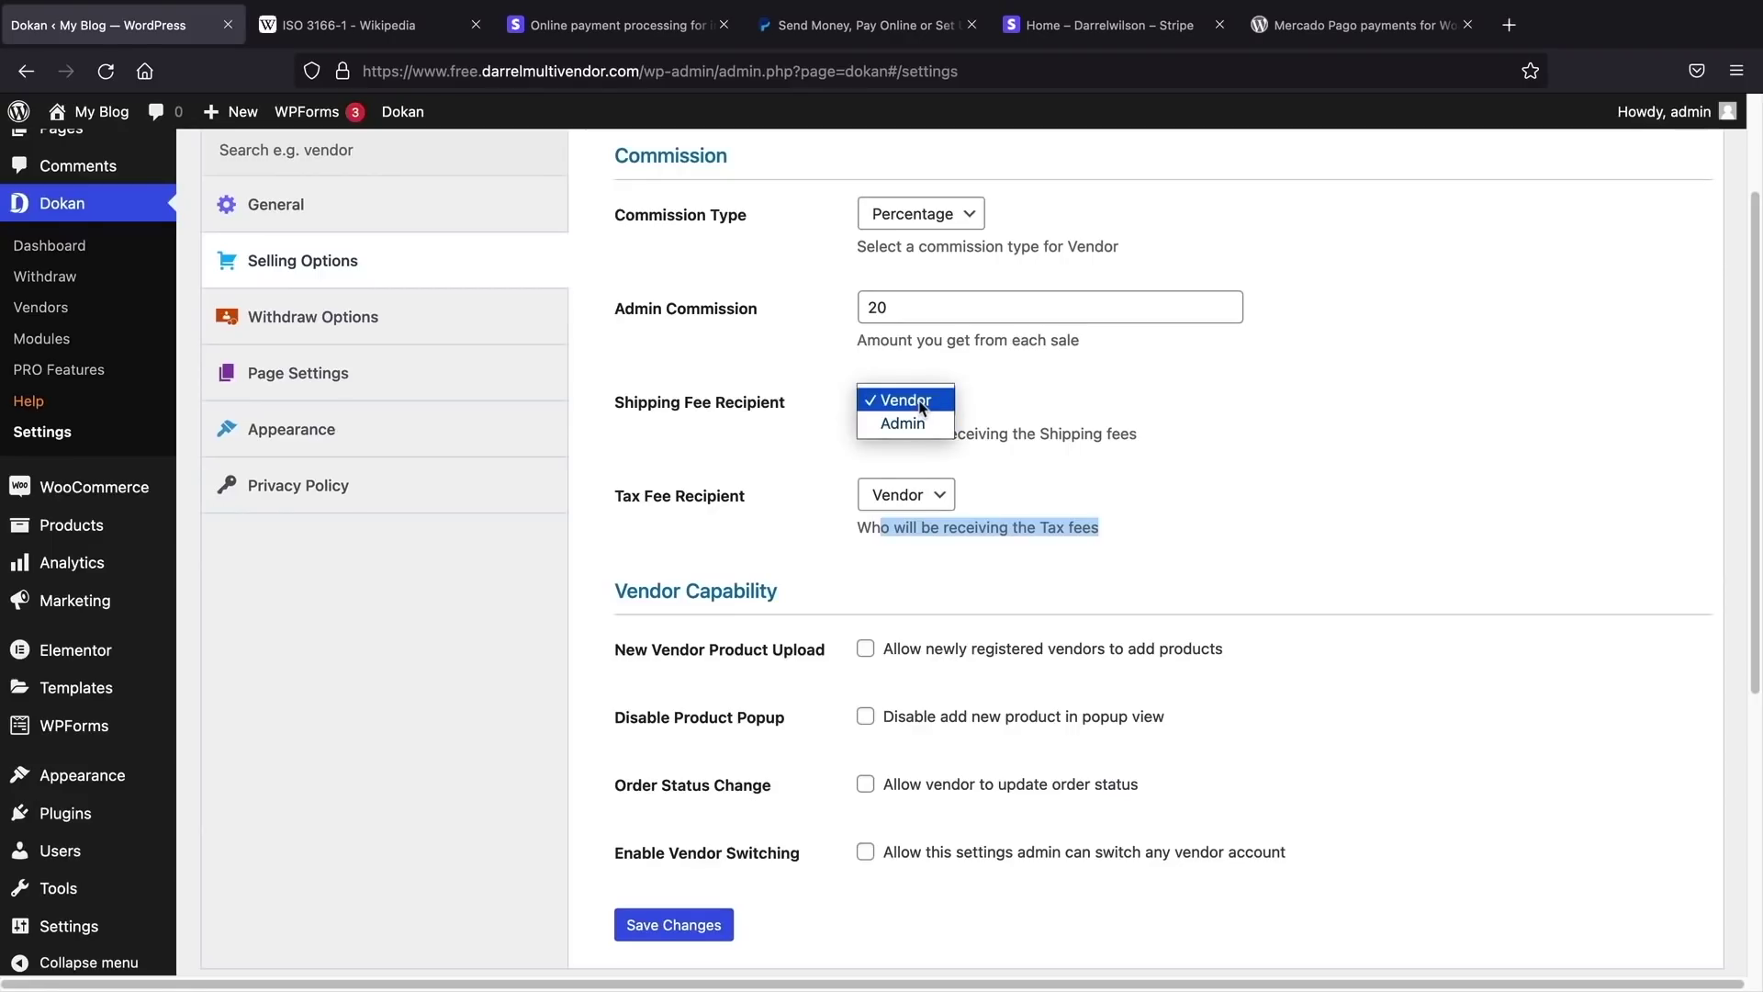
click(921, 407)
click(918, 494)
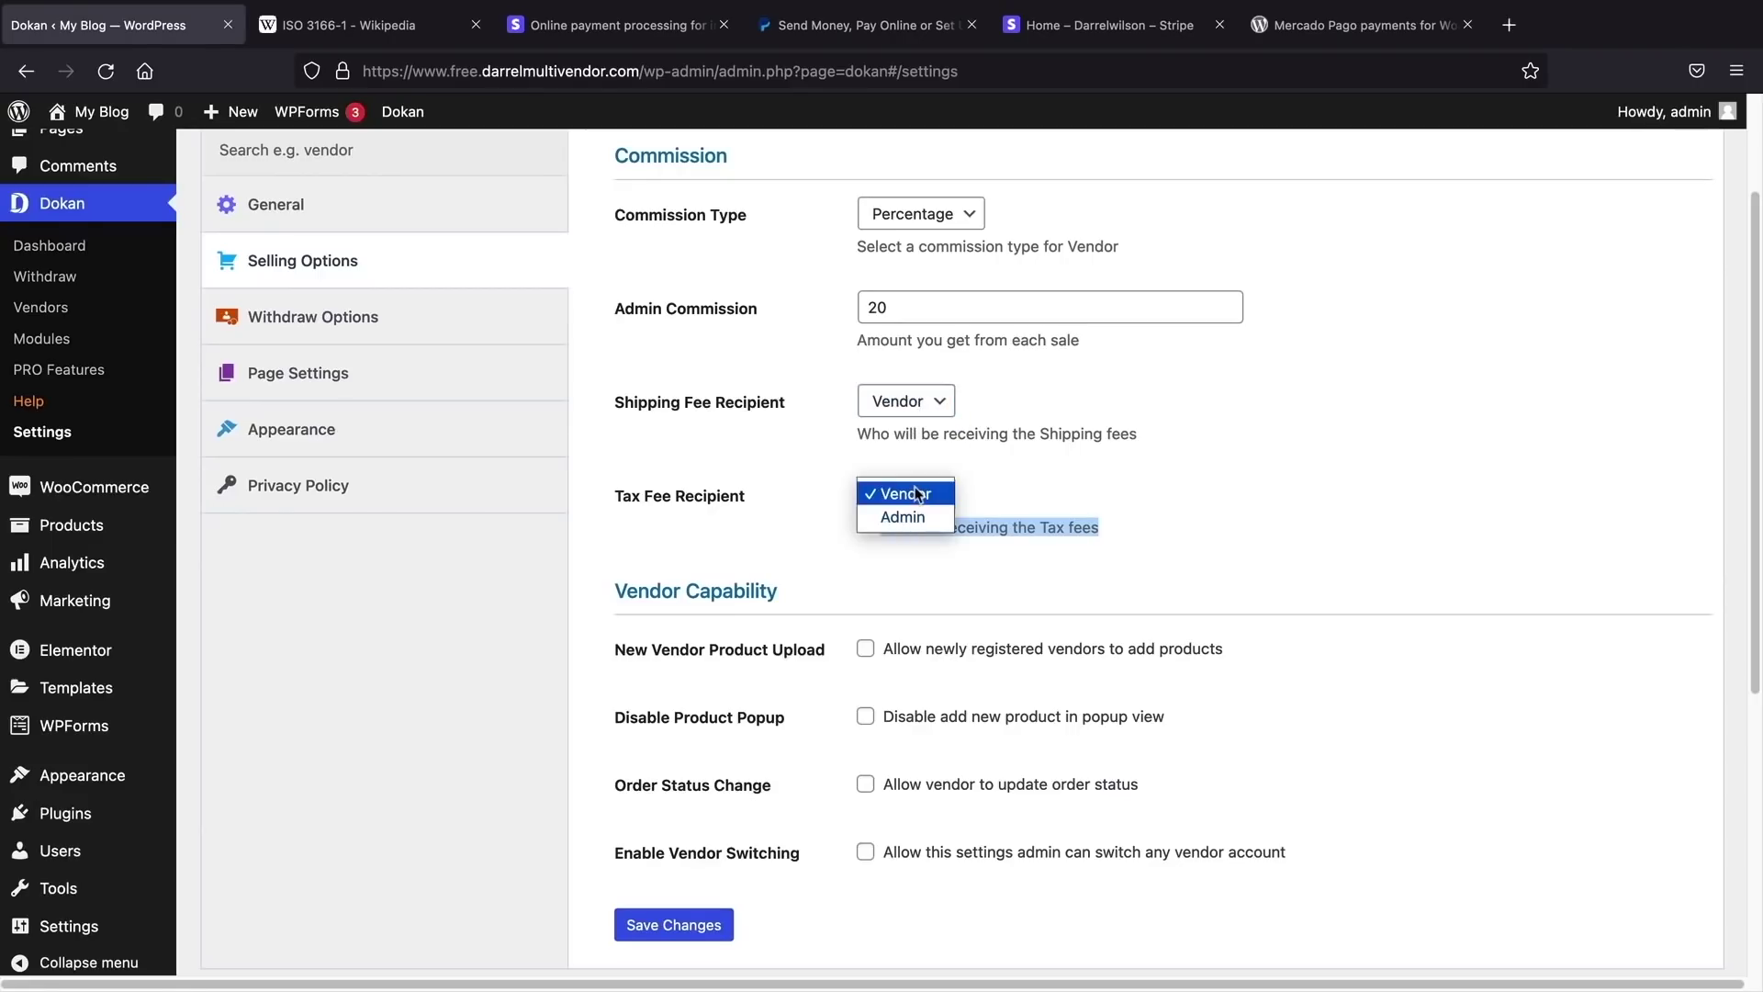
click(918, 493)
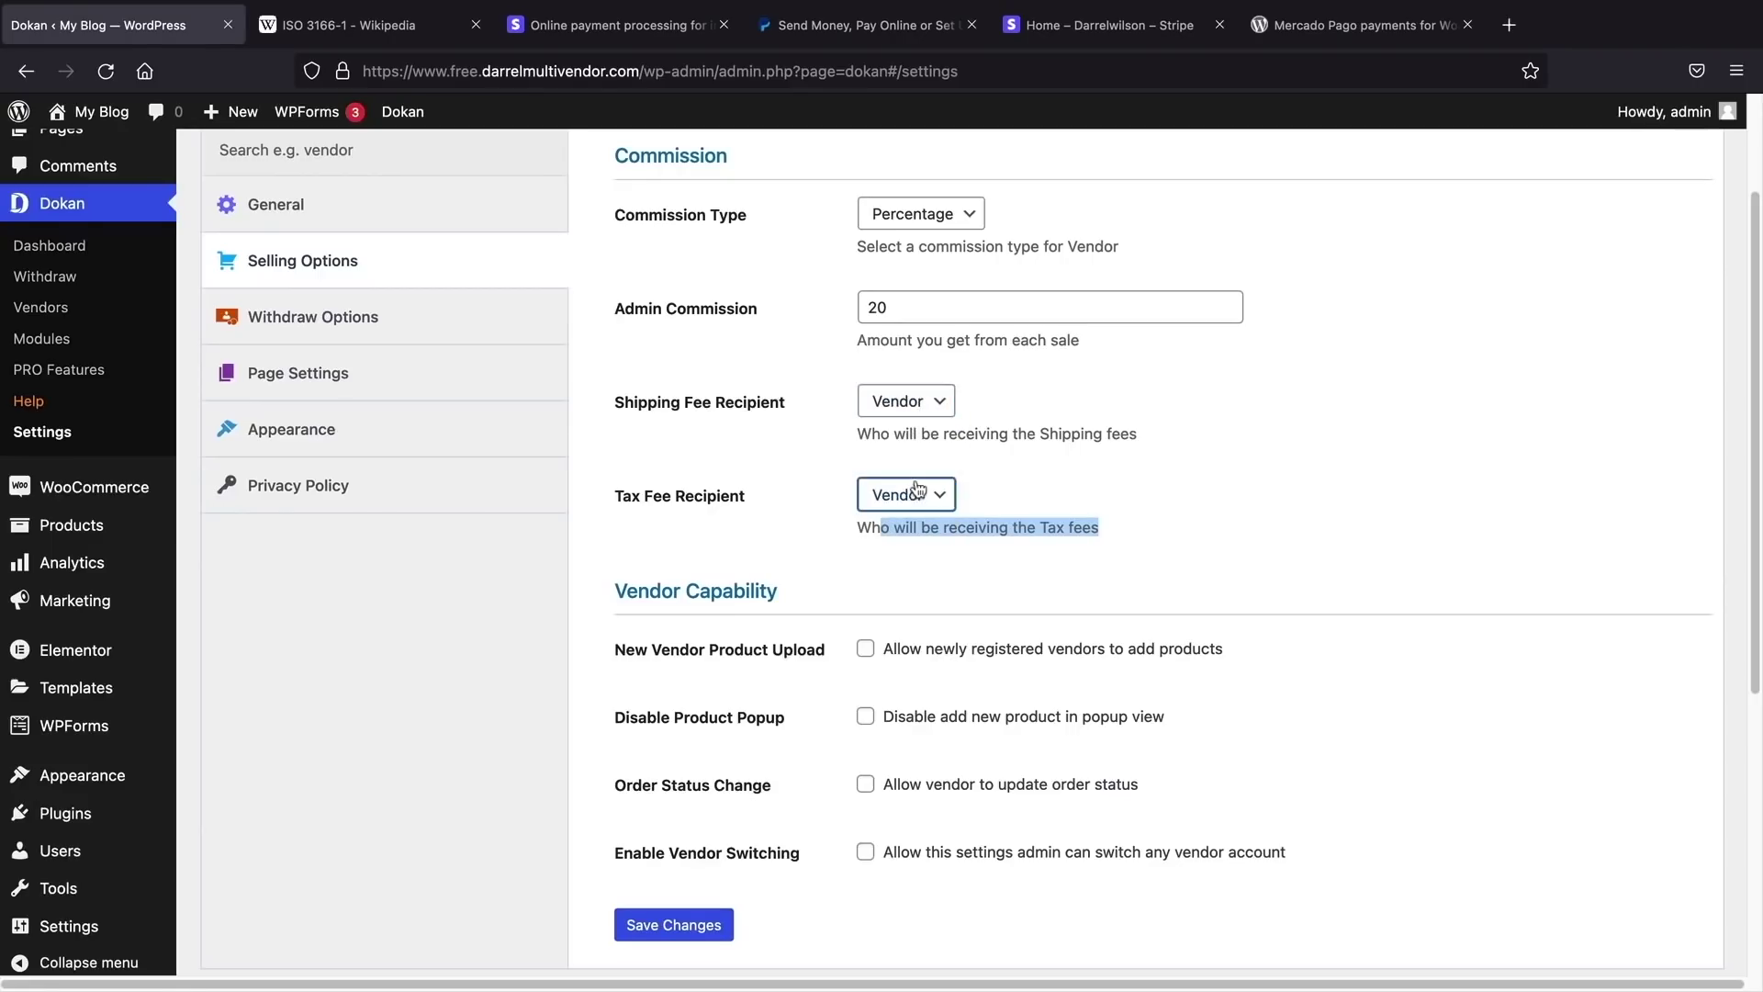
double_click(1019, 434)
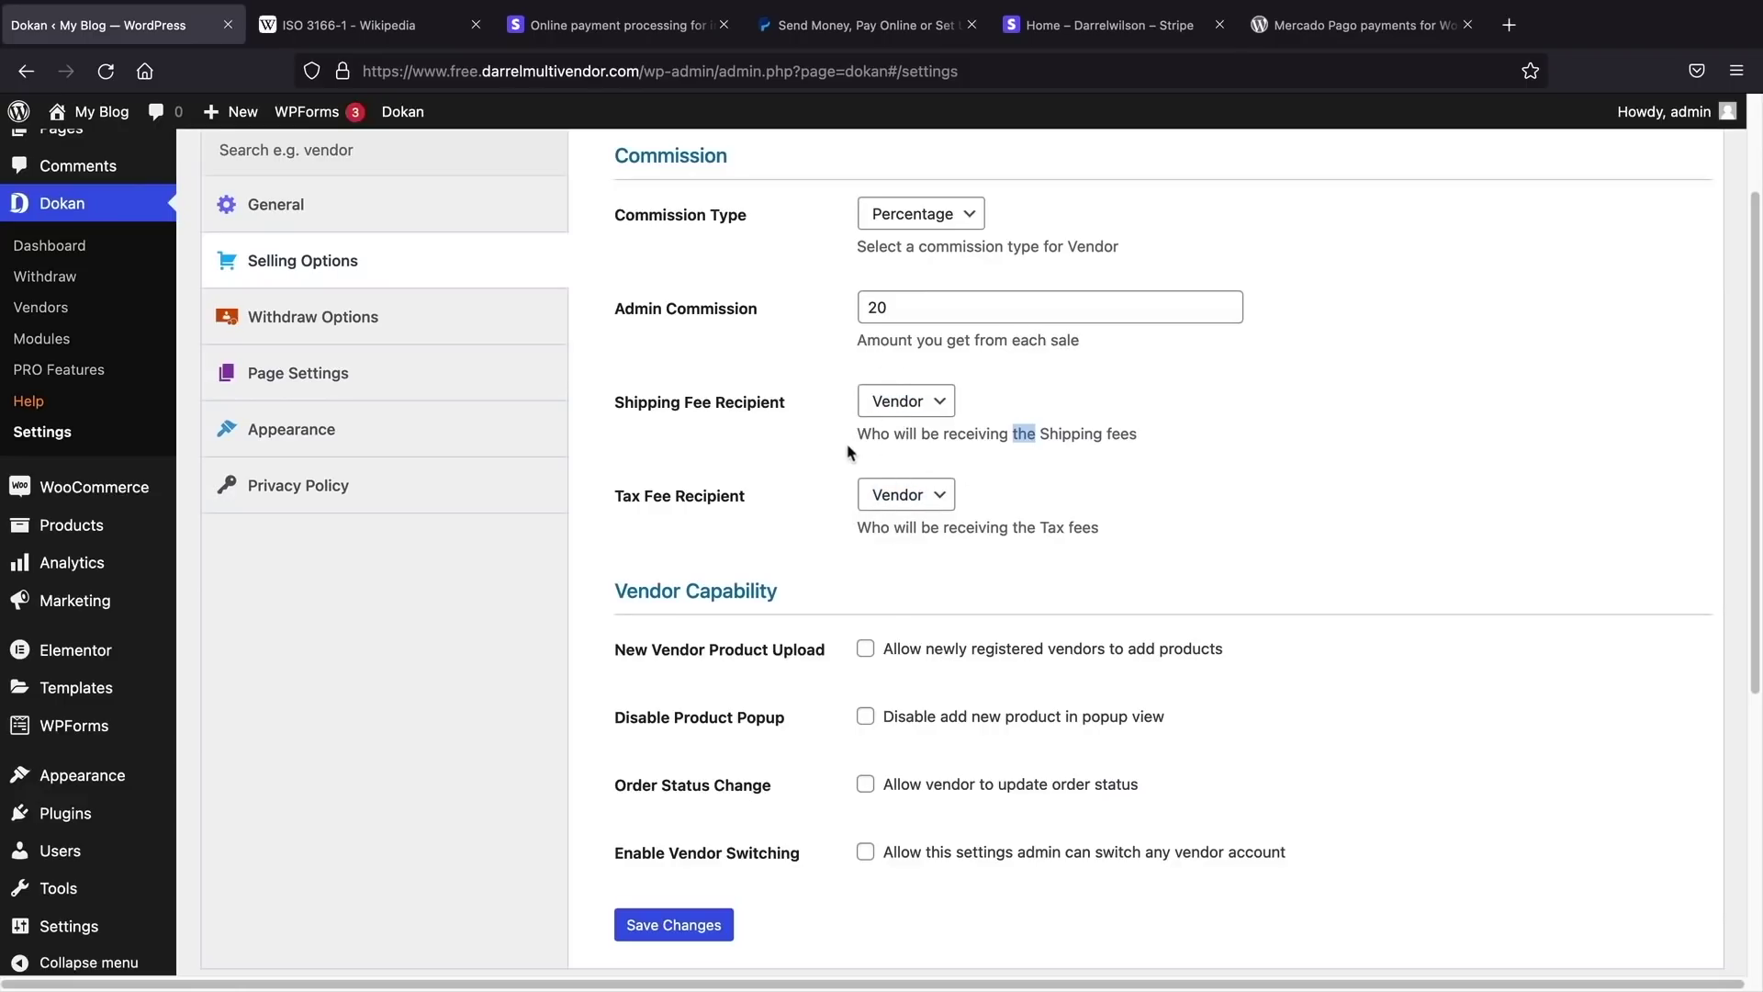
click(652, 924)
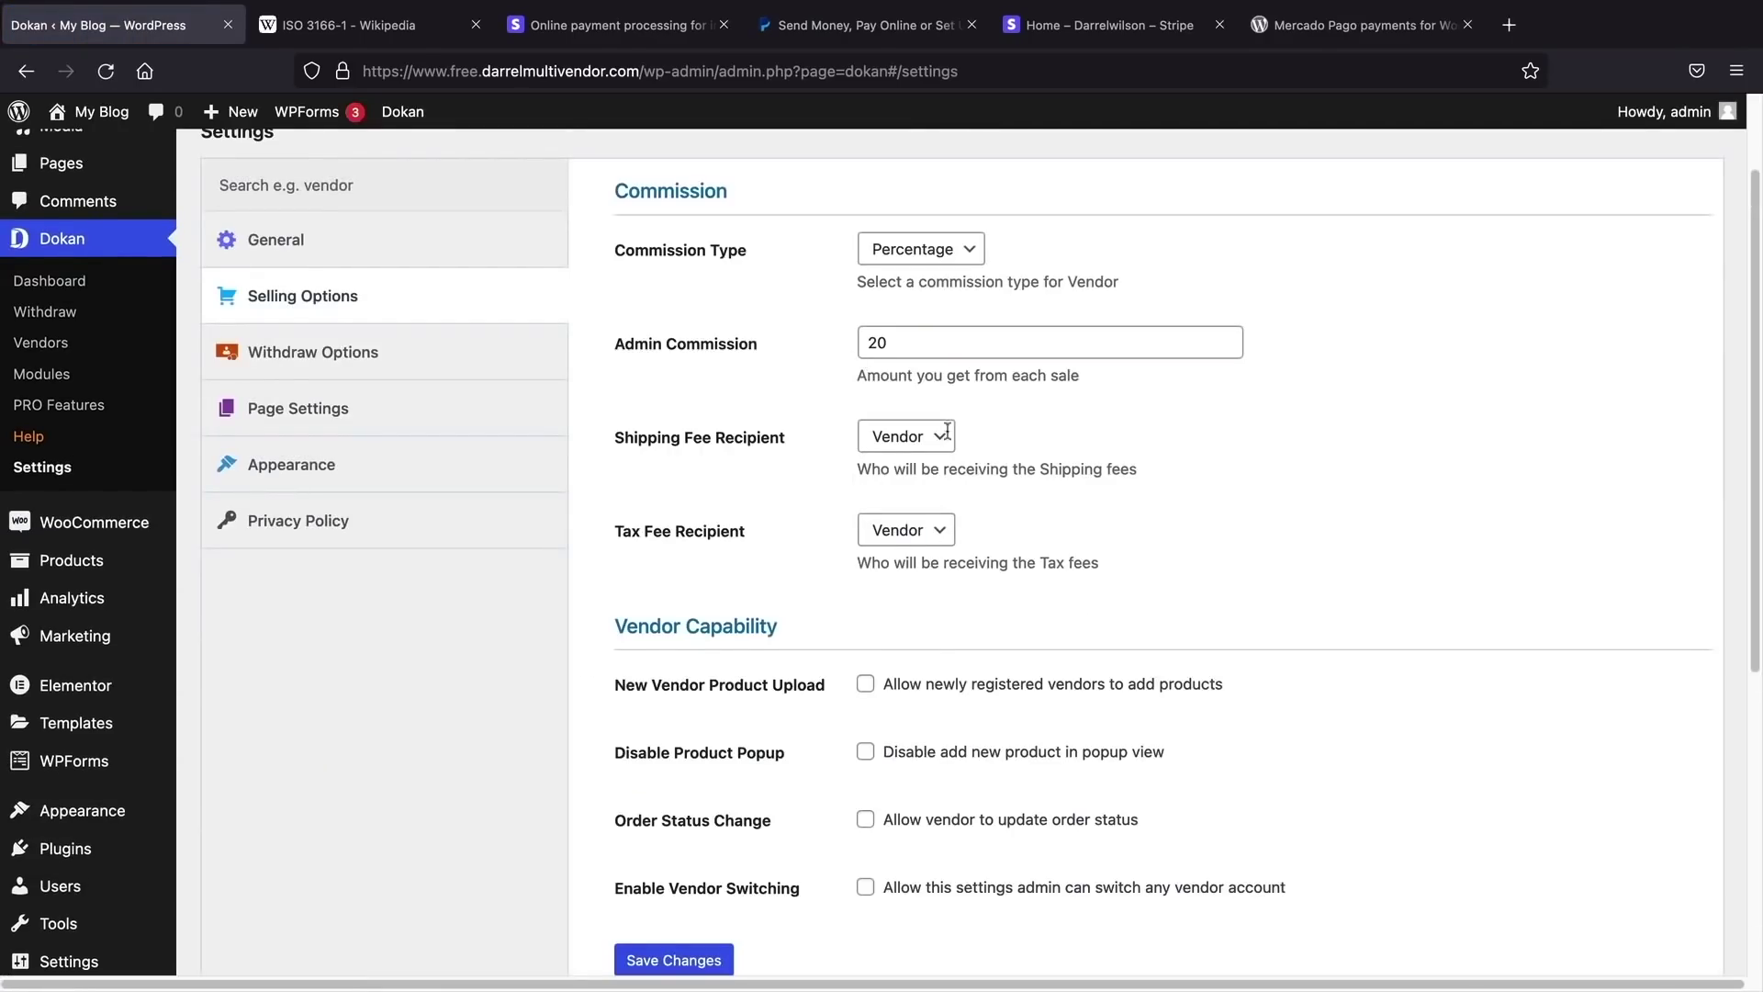
scroll(602, 525, up, 2)
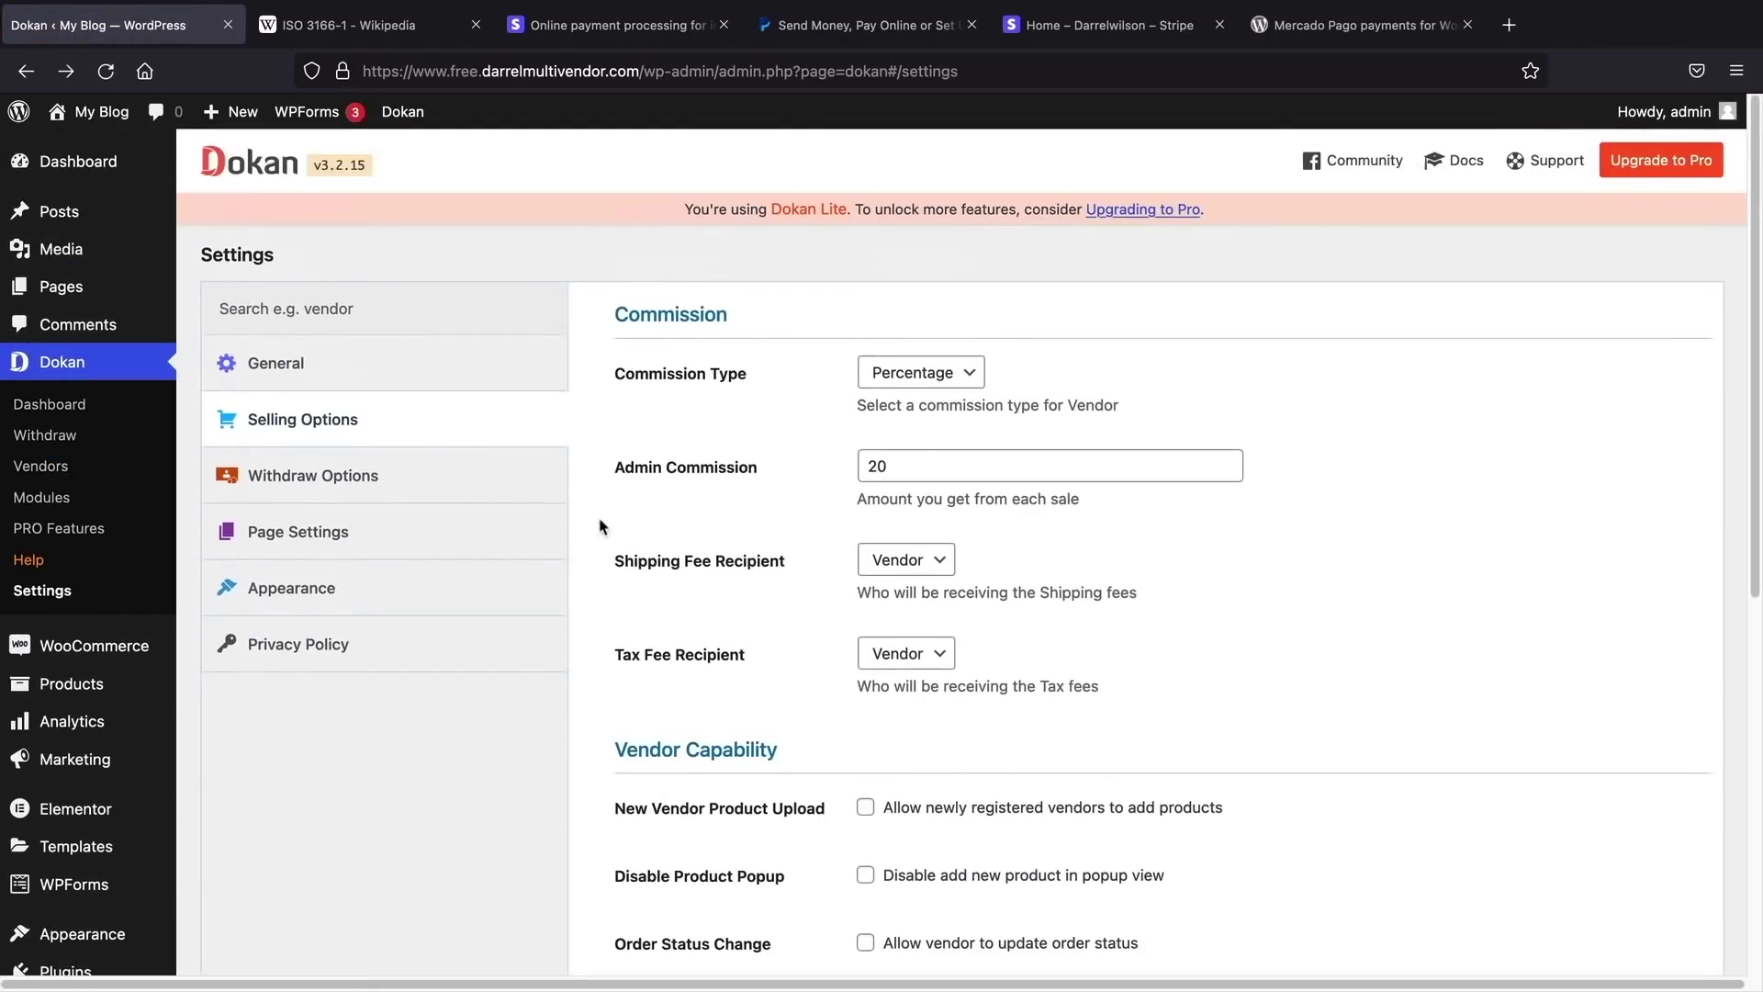
Step: Enable Cash on delivery in WooCommerce Payments and save, leaving bank transfer and check off
mouse_move(95, 651)
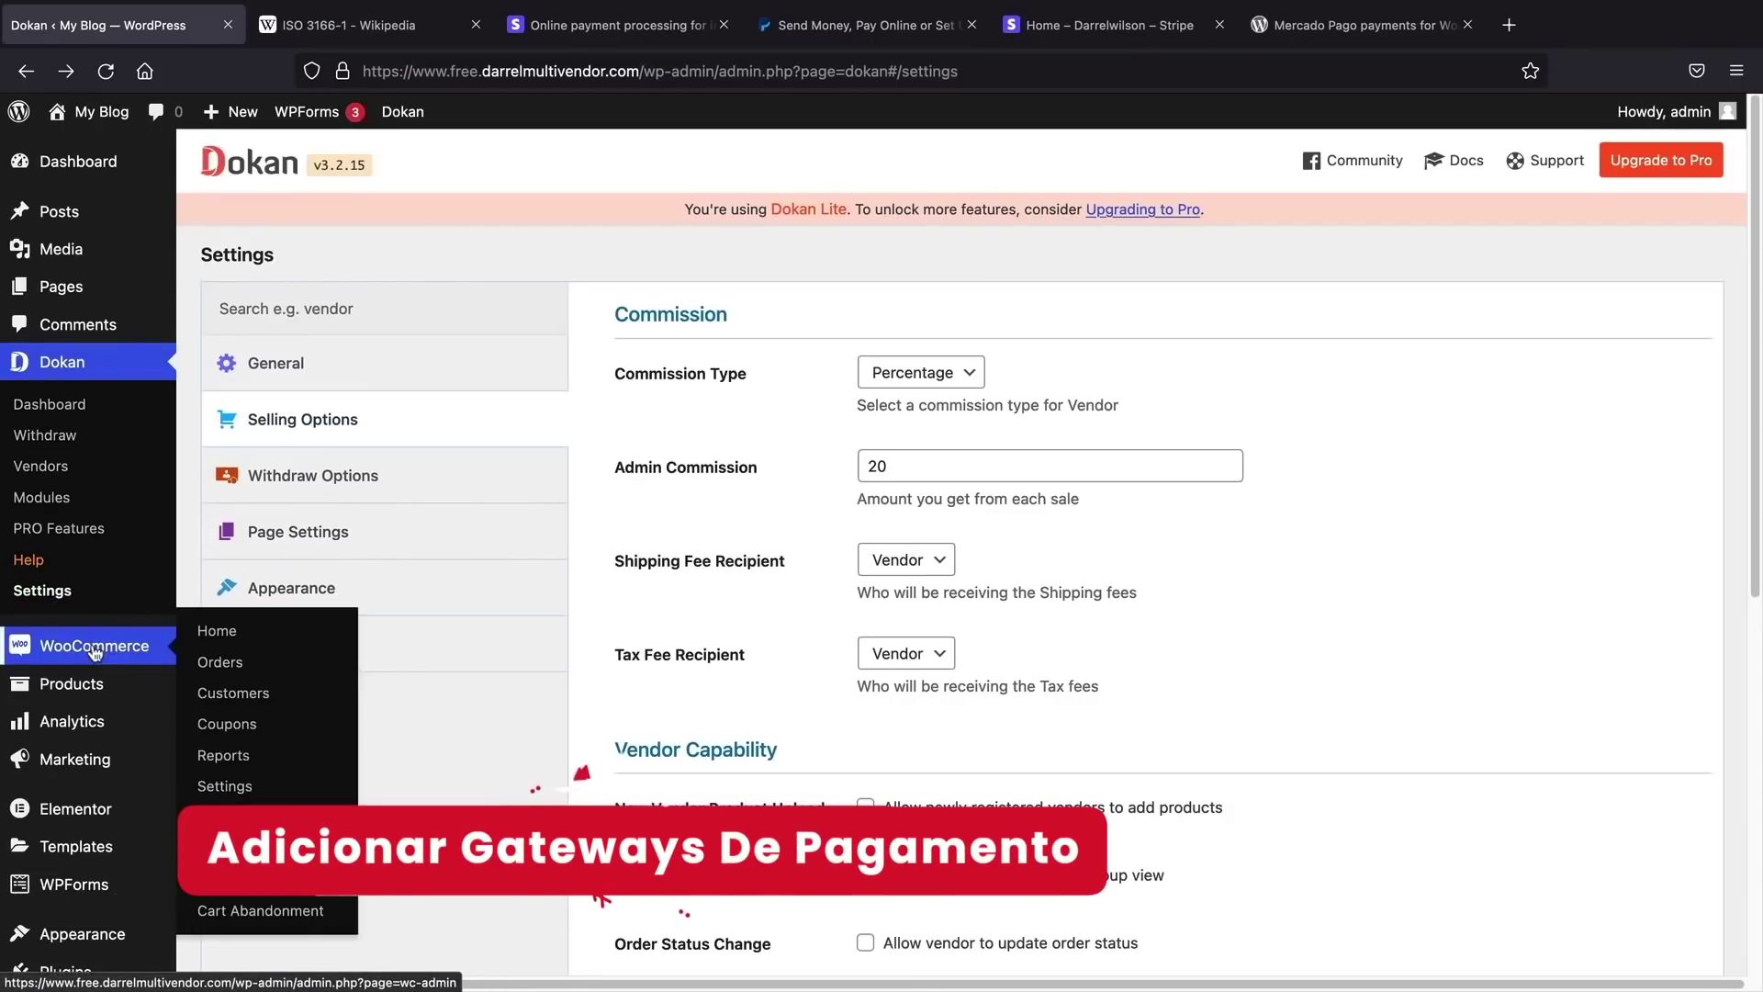
click(215, 785)
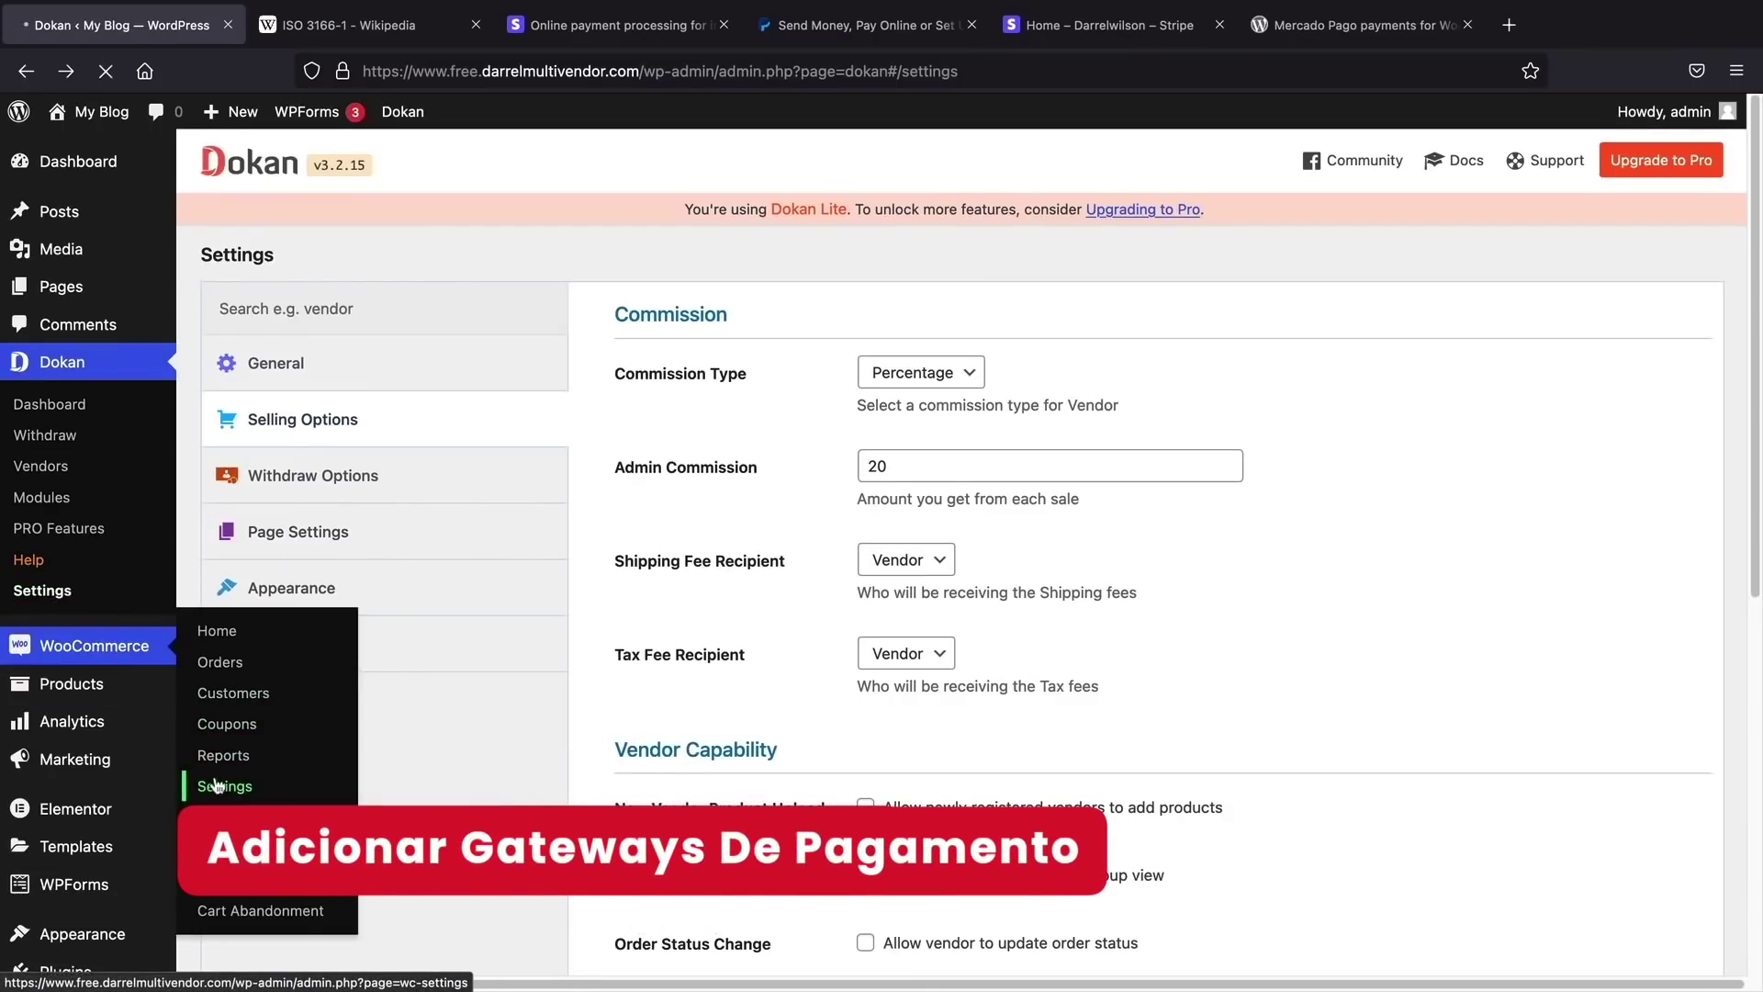
click(476, 24)
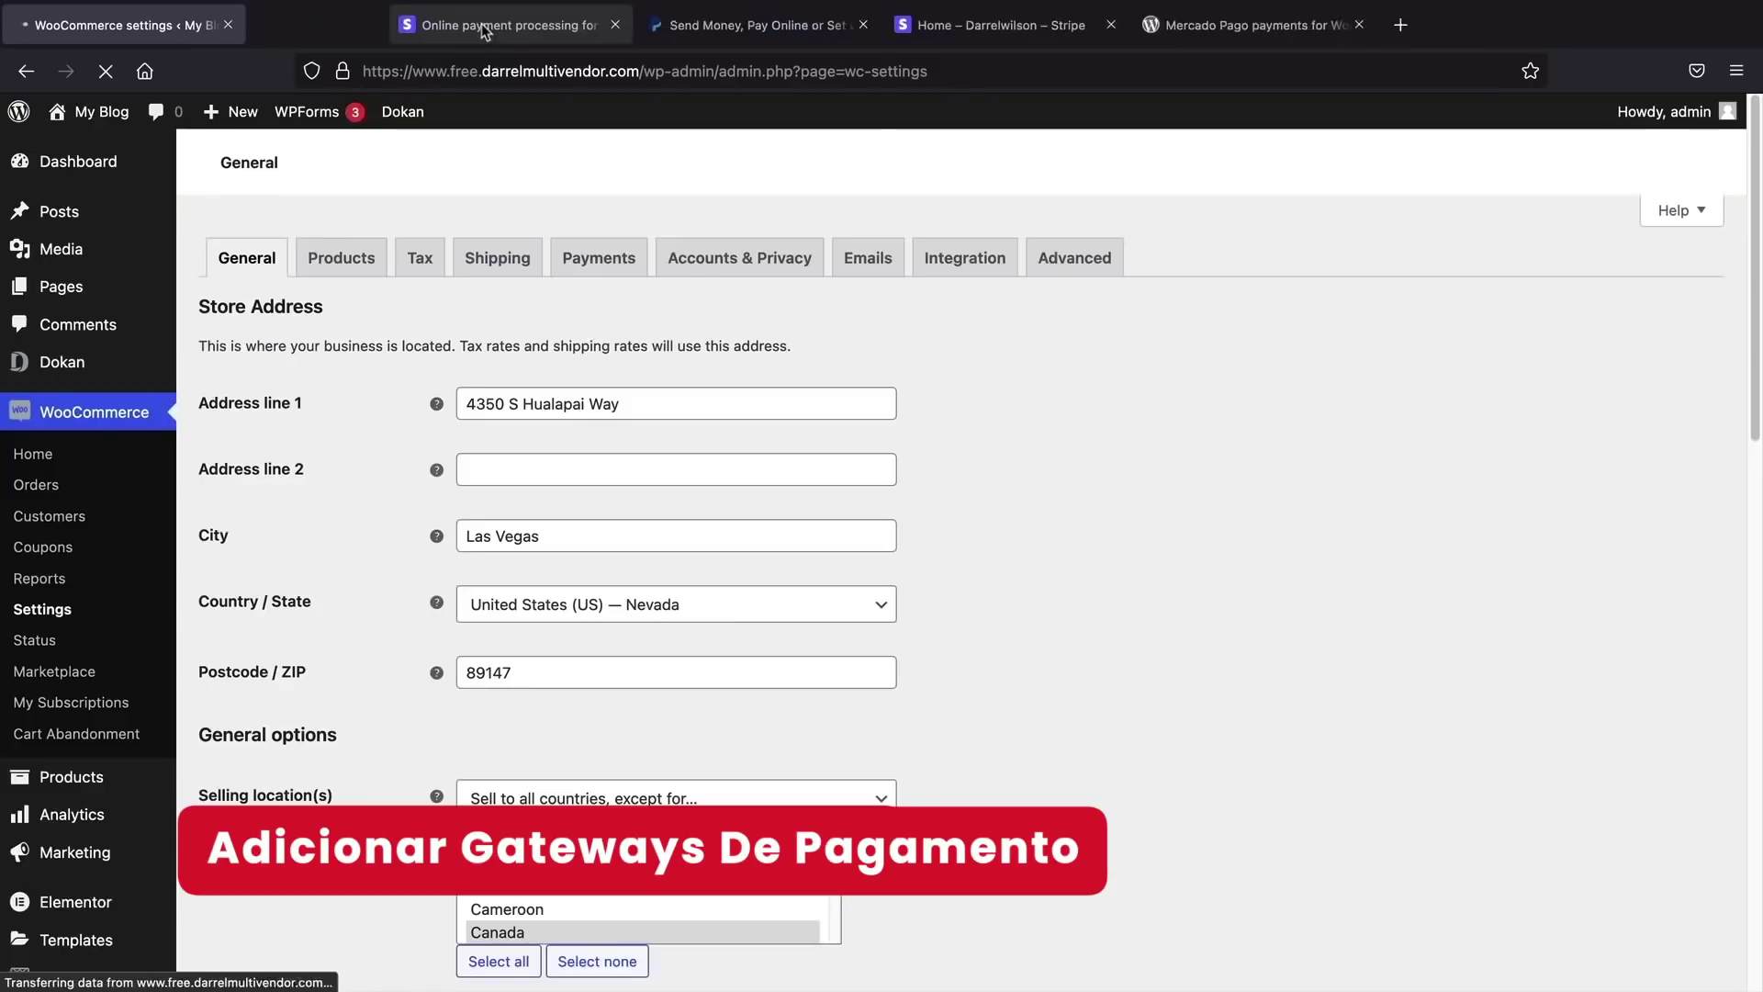
click(571, 261)
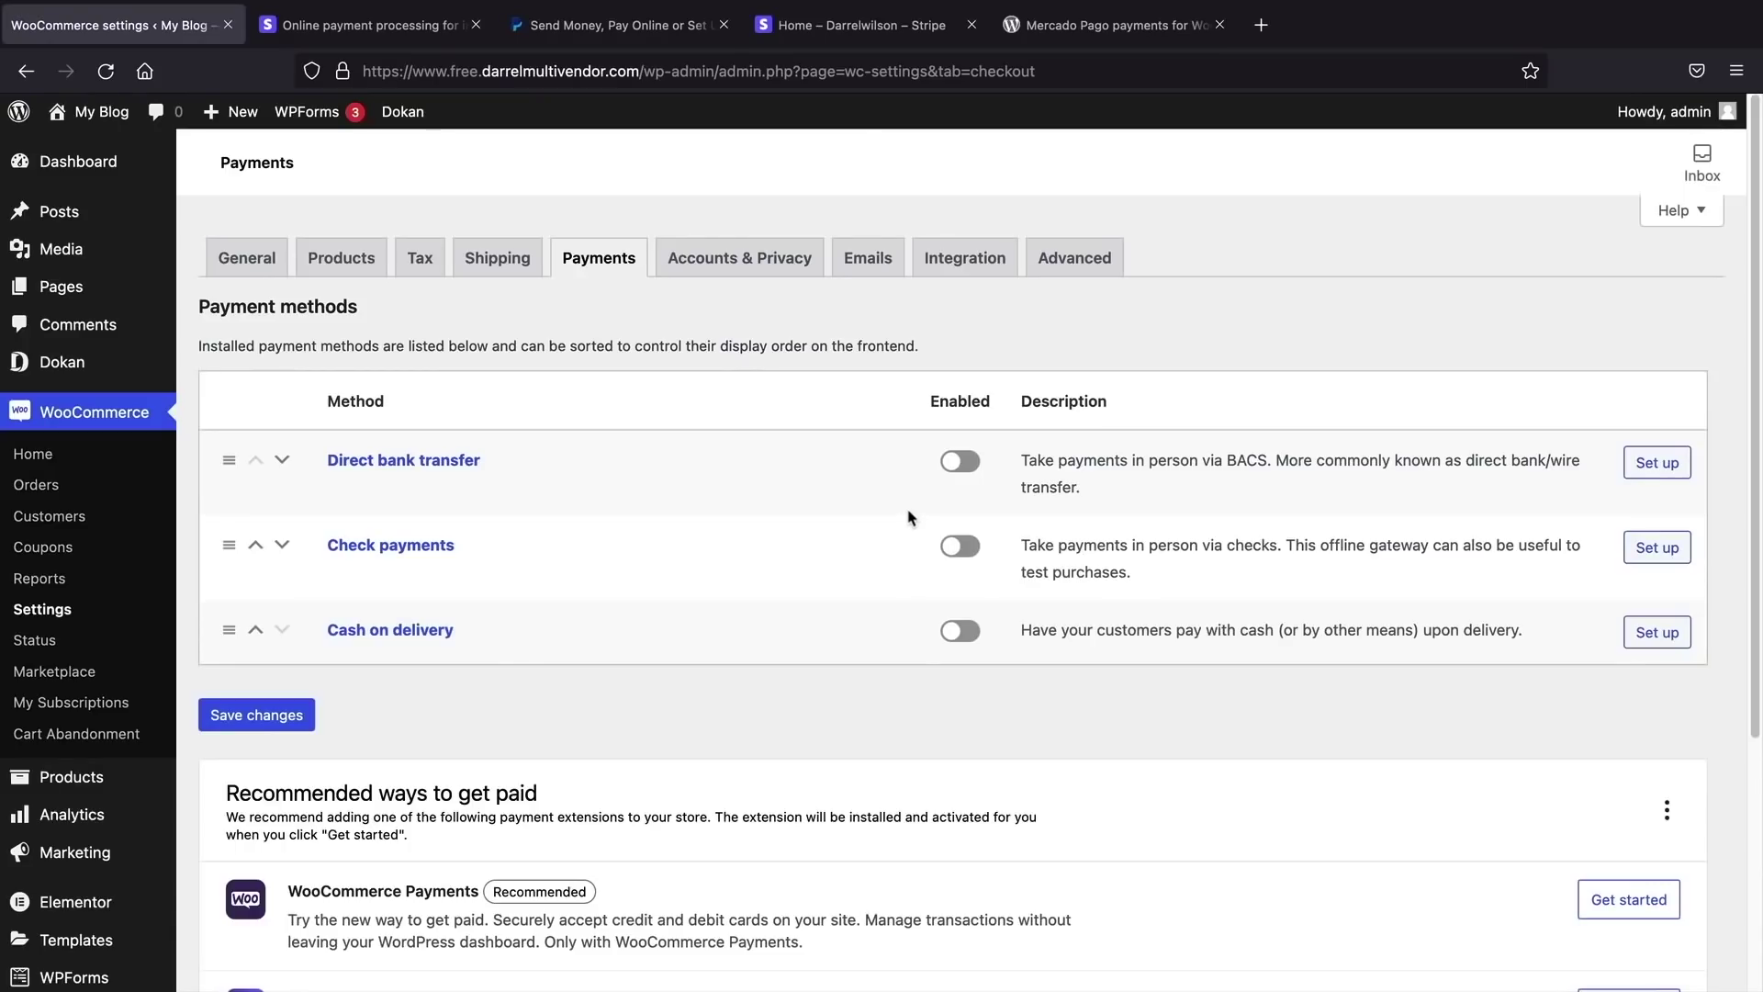
click(970, 637)
click(285, 722)
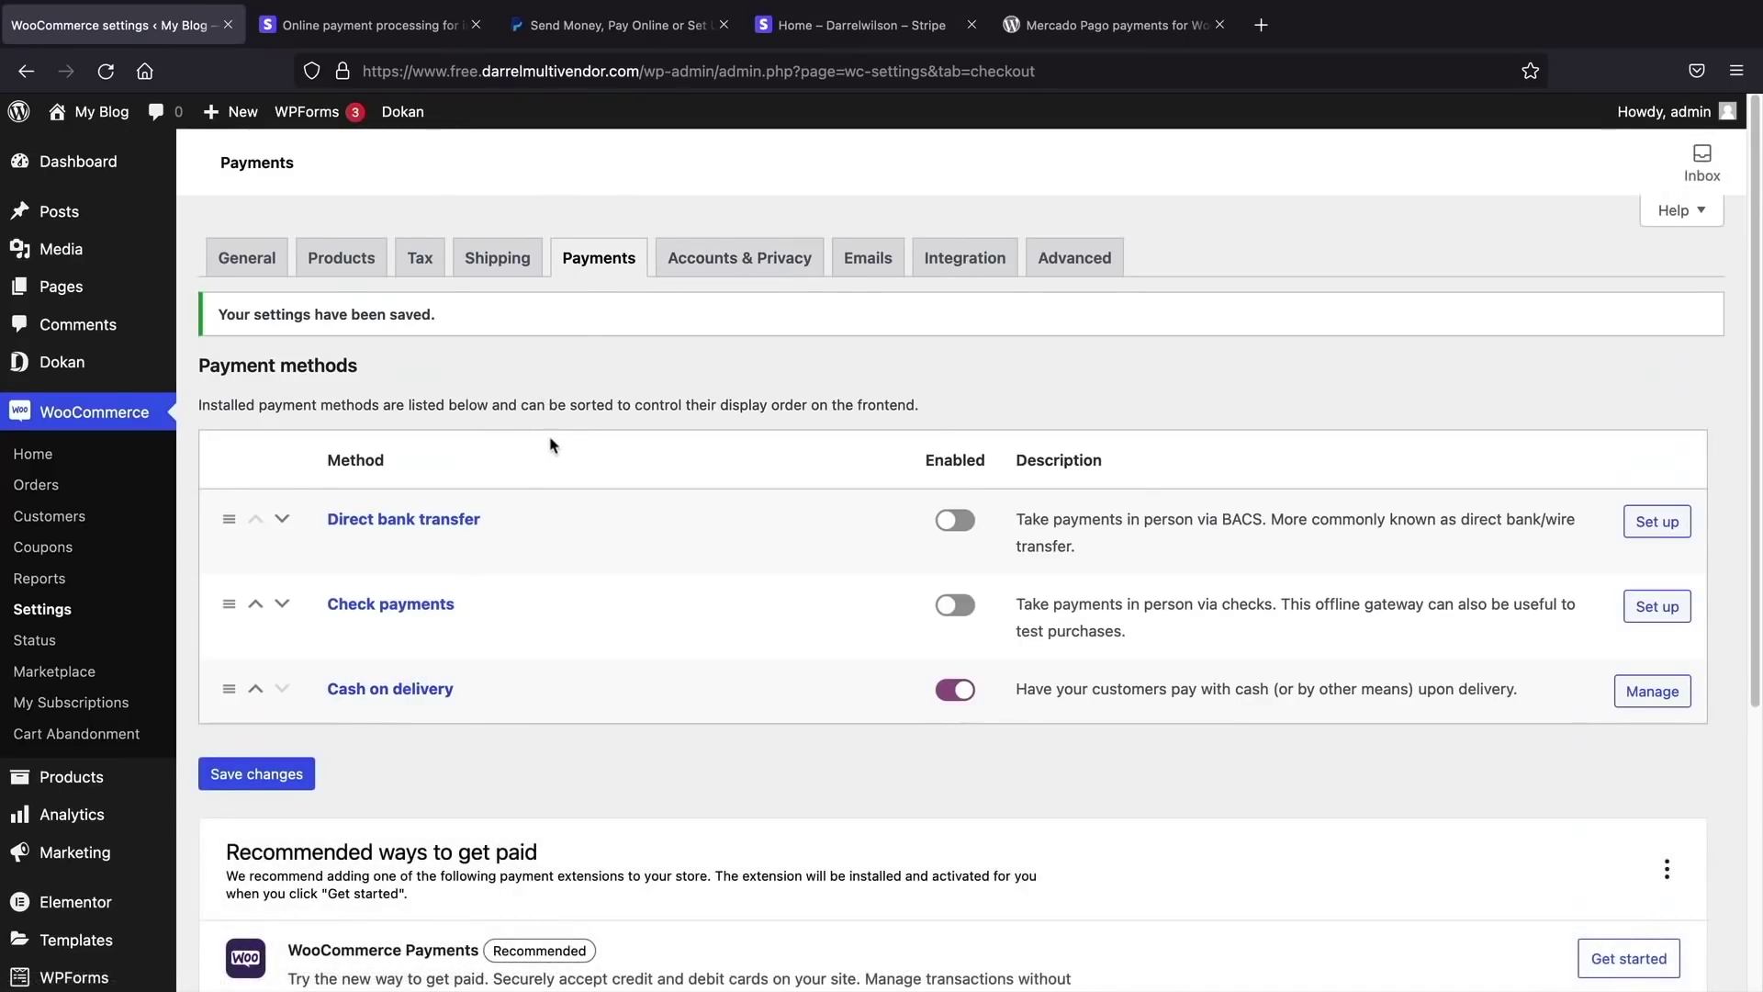
scroll(334, 493, down, 4)
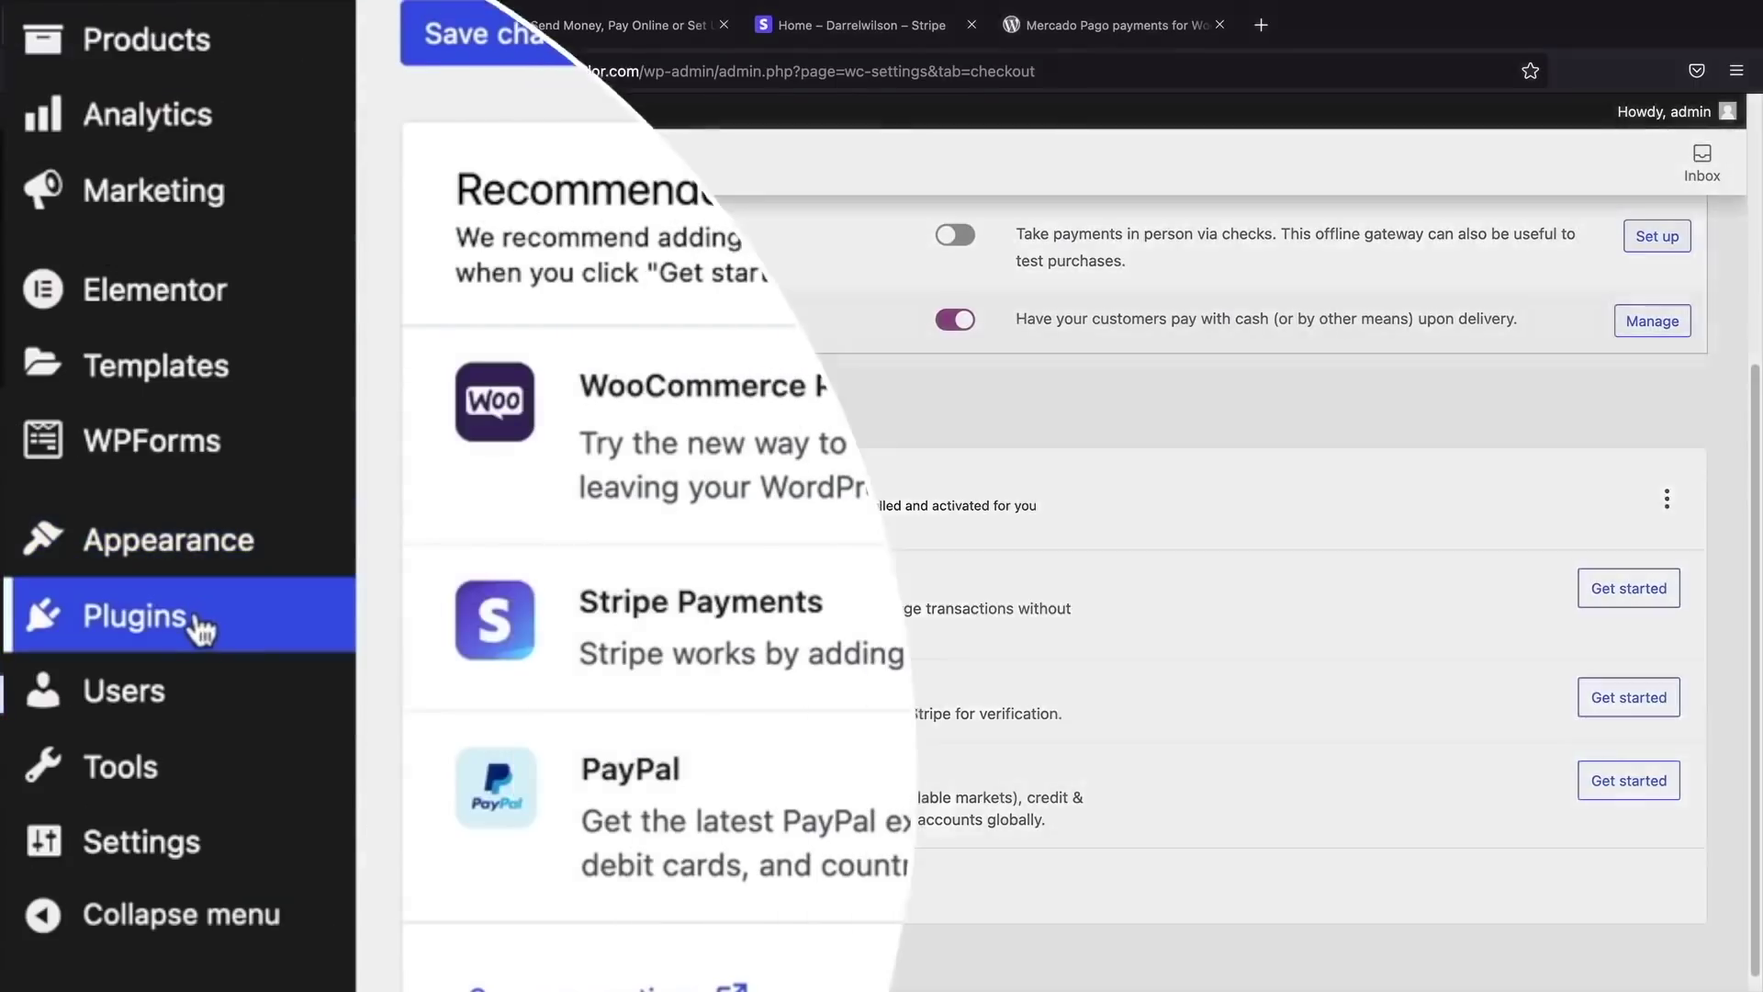
Step: Search the plugin directory for 'stripe', then install and activate WooCommerce Stripe Payment Gateway
mouse_move(96, 698)
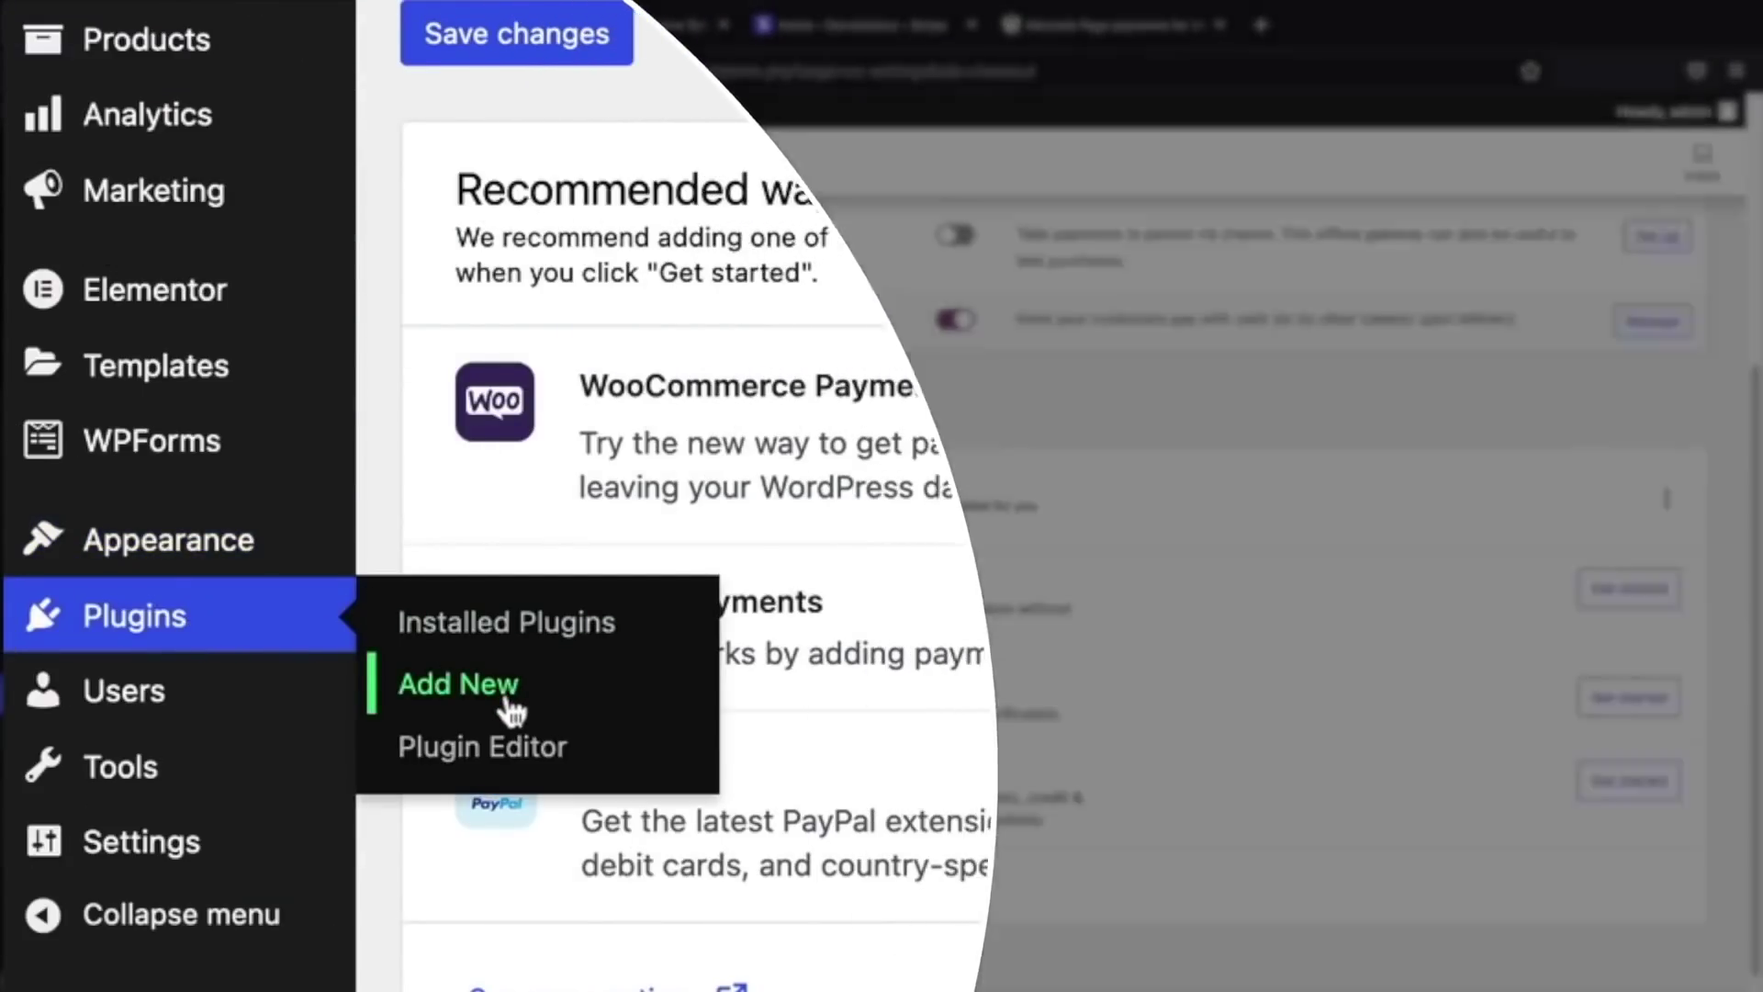
click(512, 710)
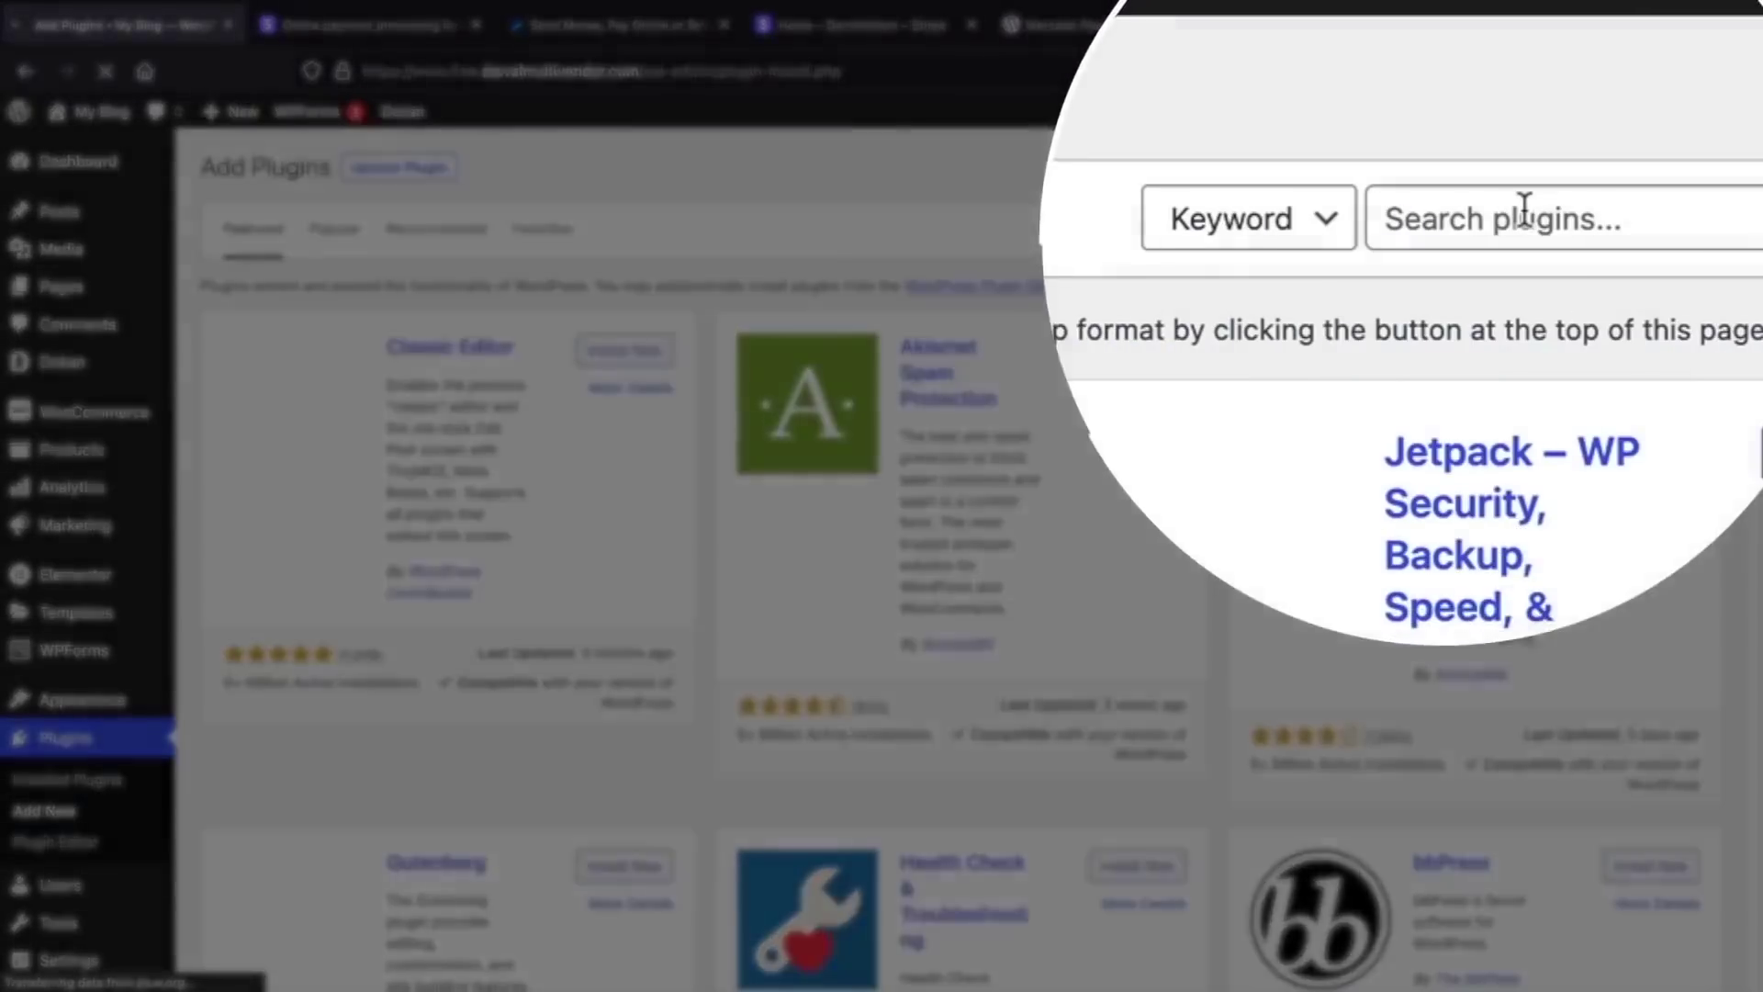
click(1472, 224)
text(s)
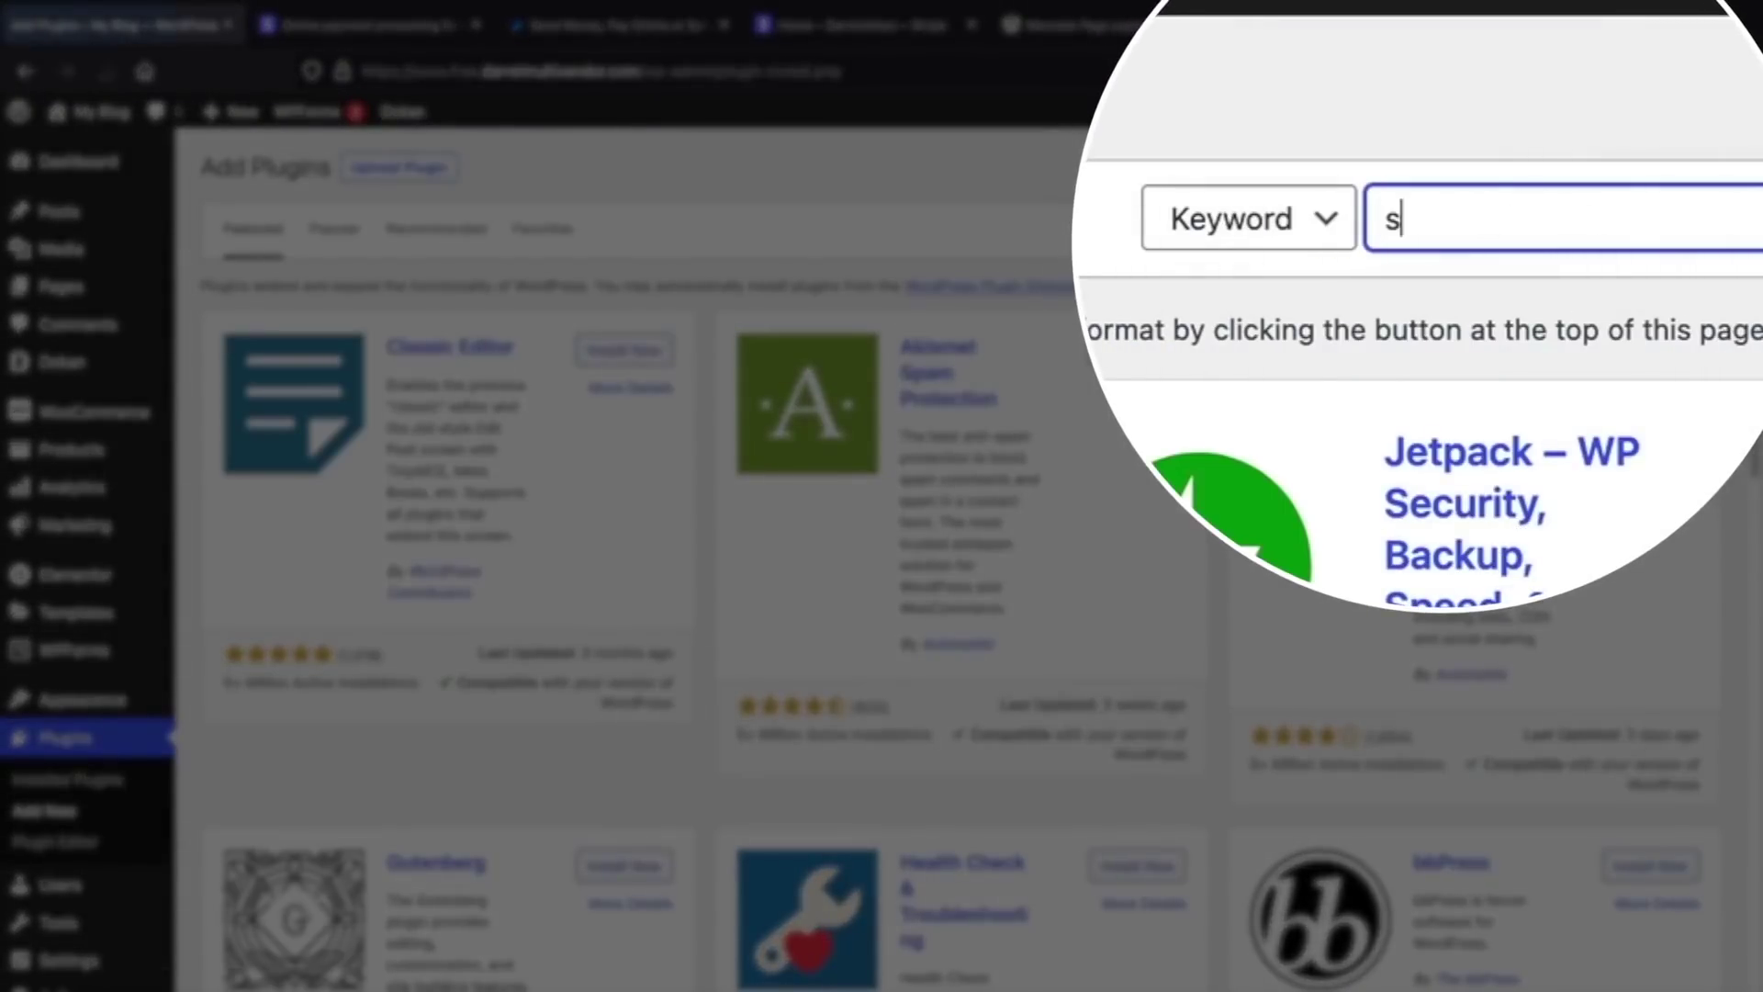
text(tripe)
key(Return)
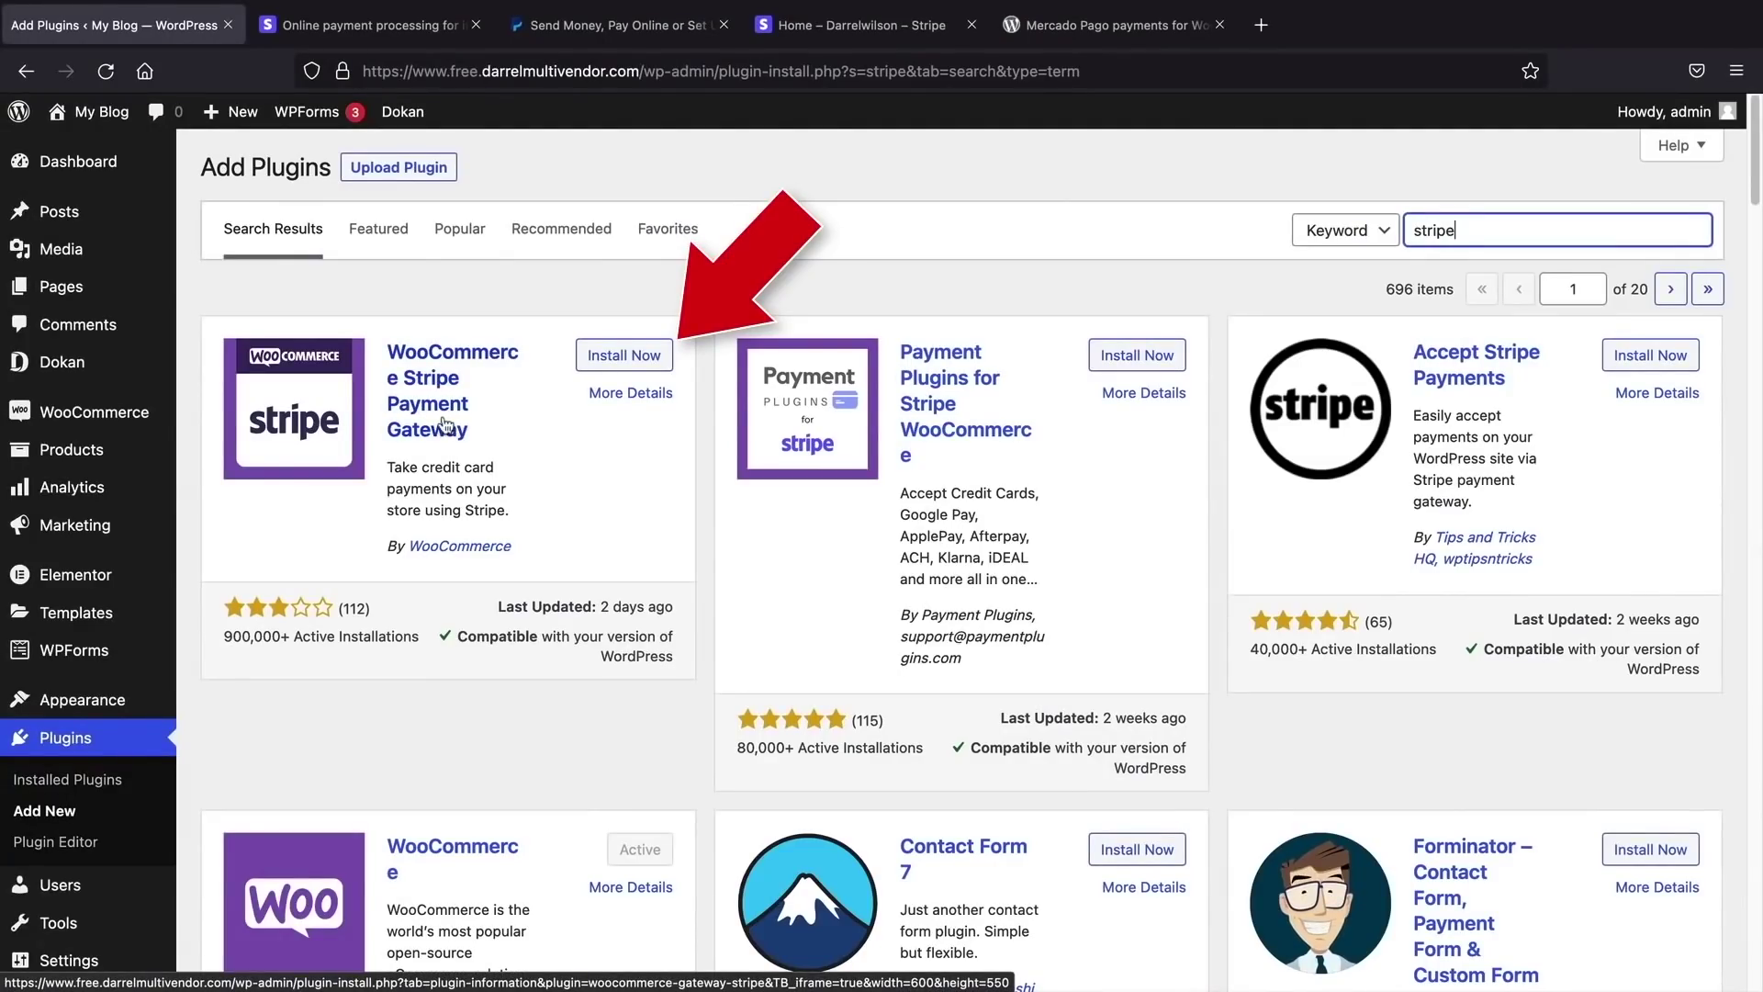
click(623, 358)
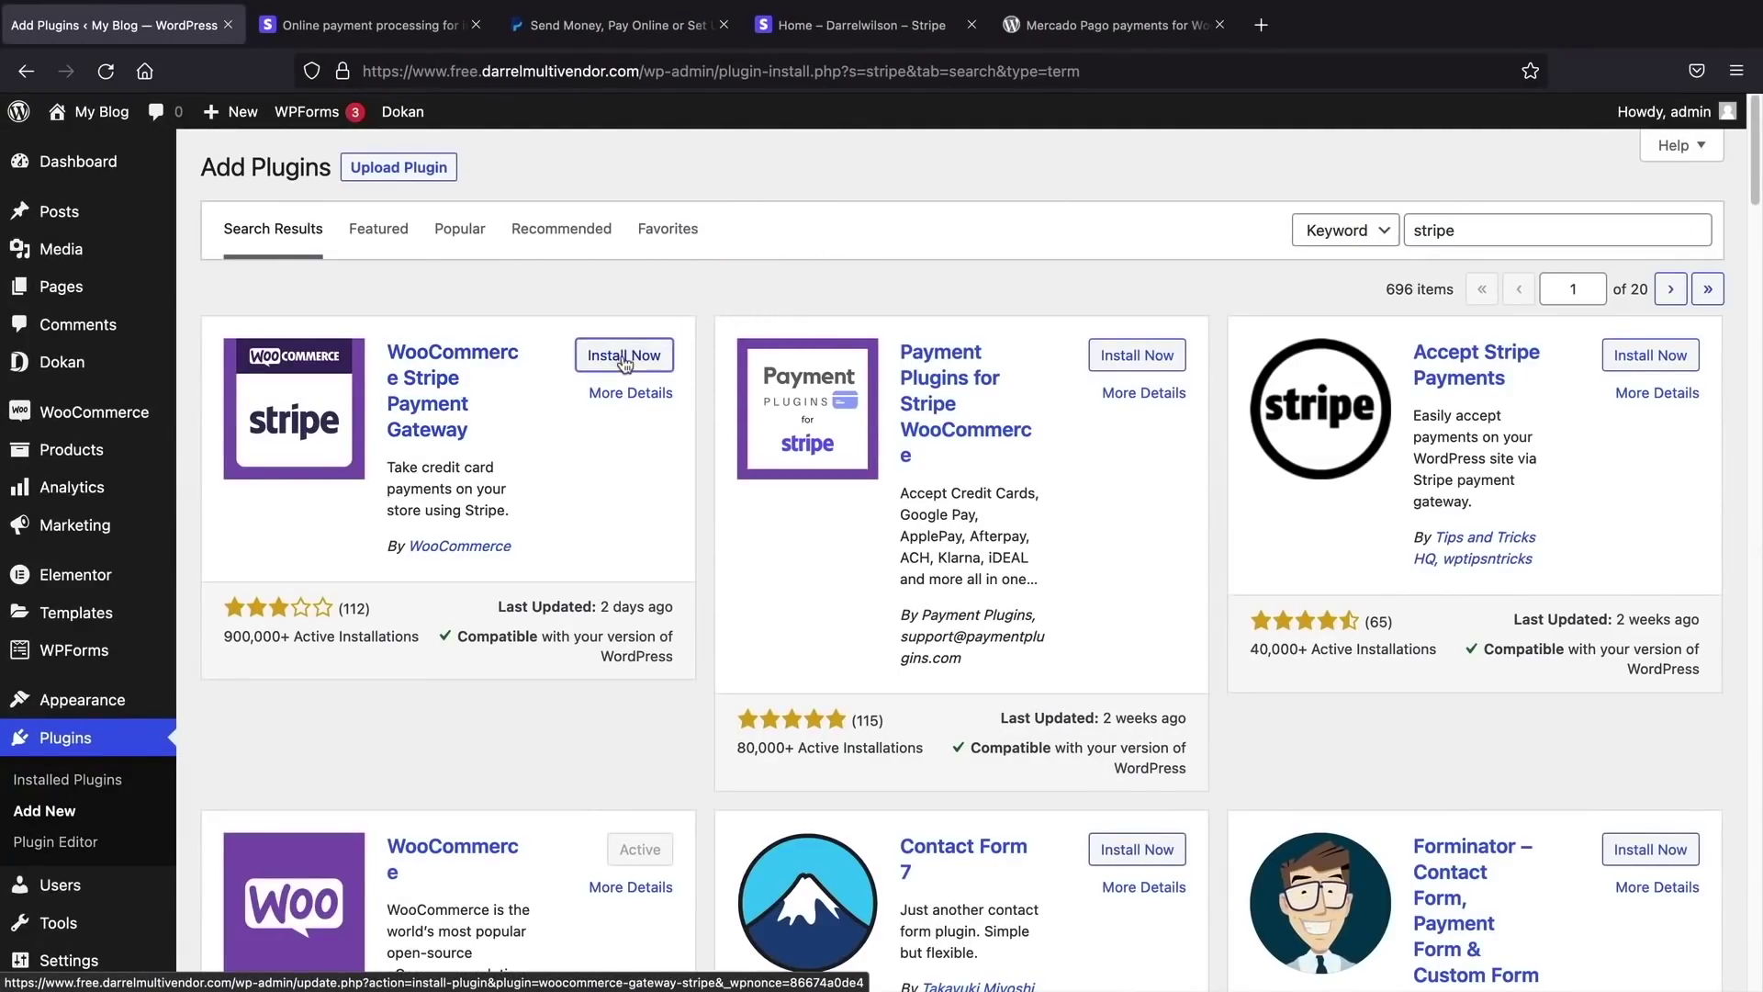
click(626, 363)
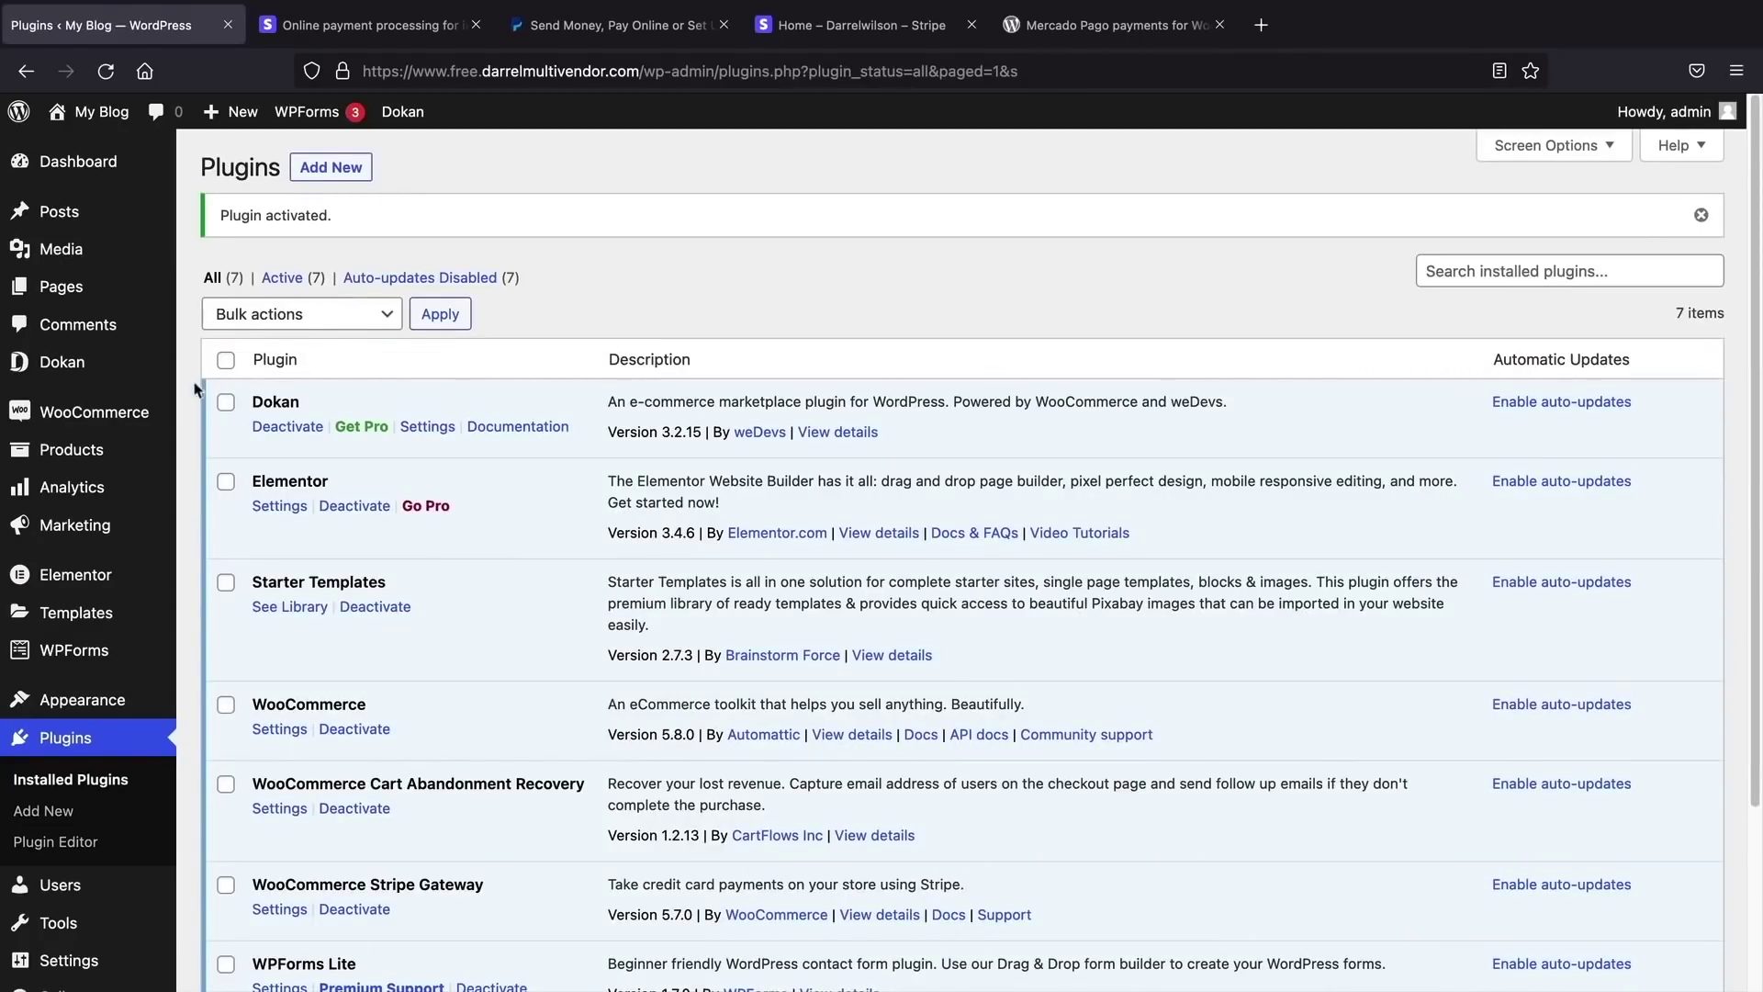
Step: Go to the WooCommerce Payments settings to see the new Stripe methods
mouse_move(161, 415)
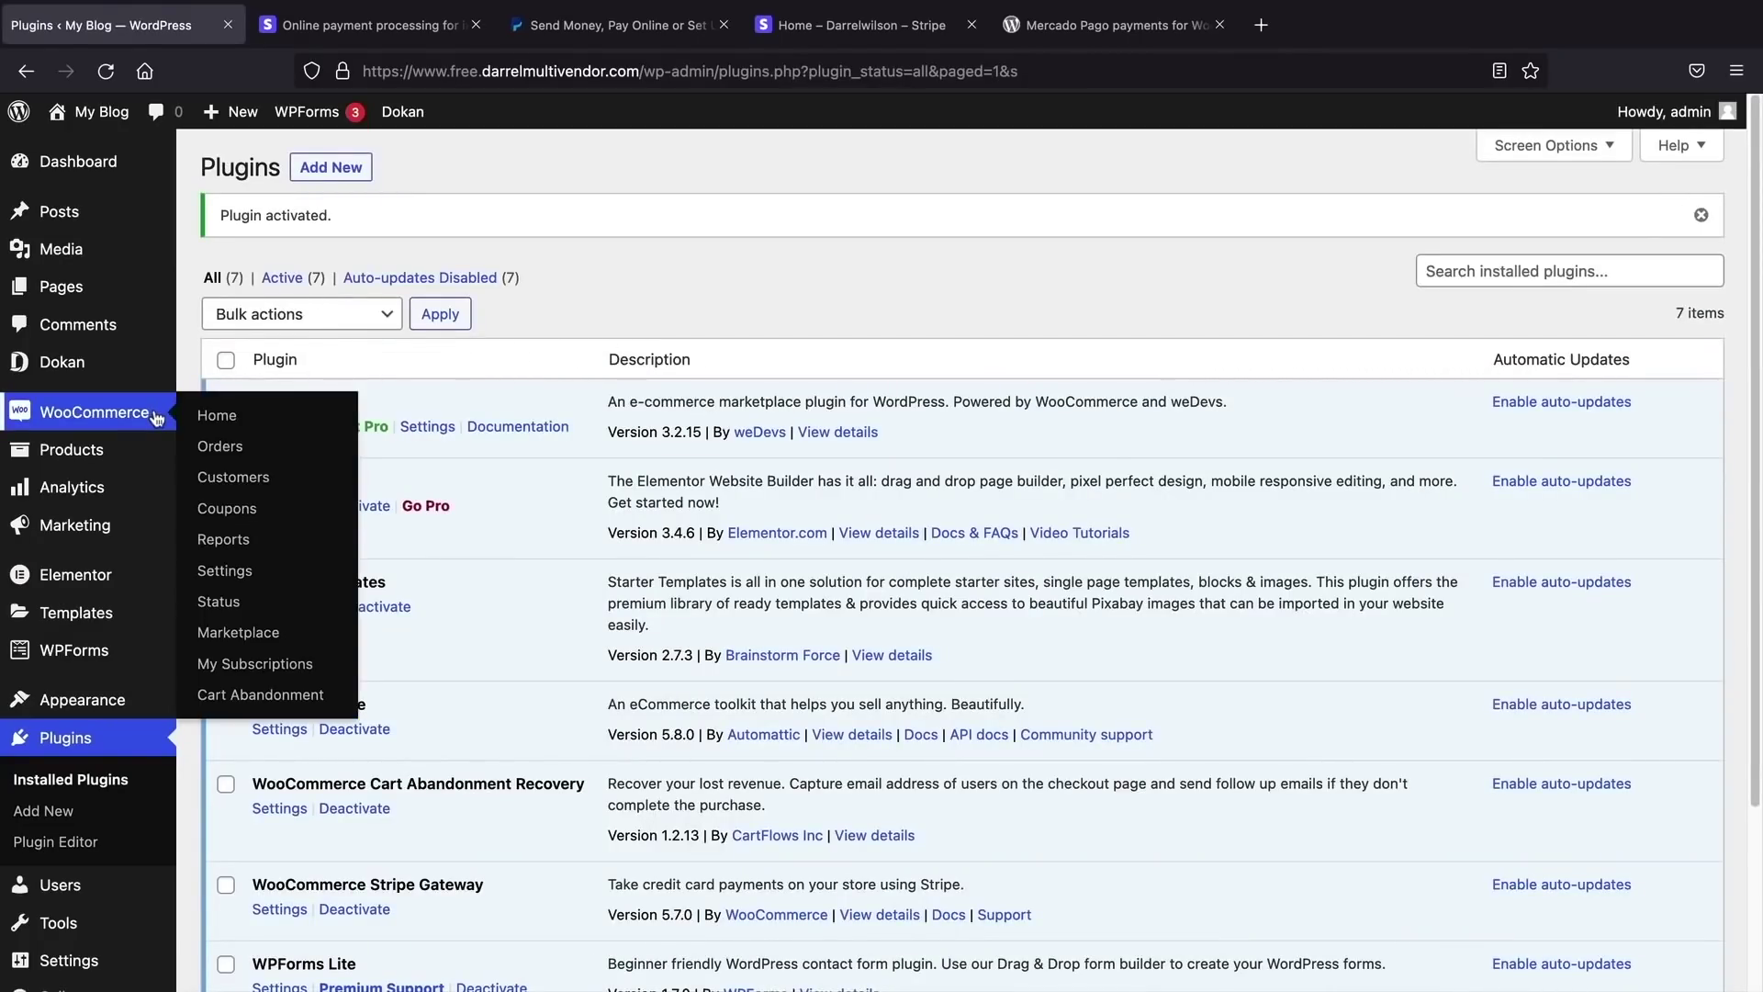
click(230, 575)
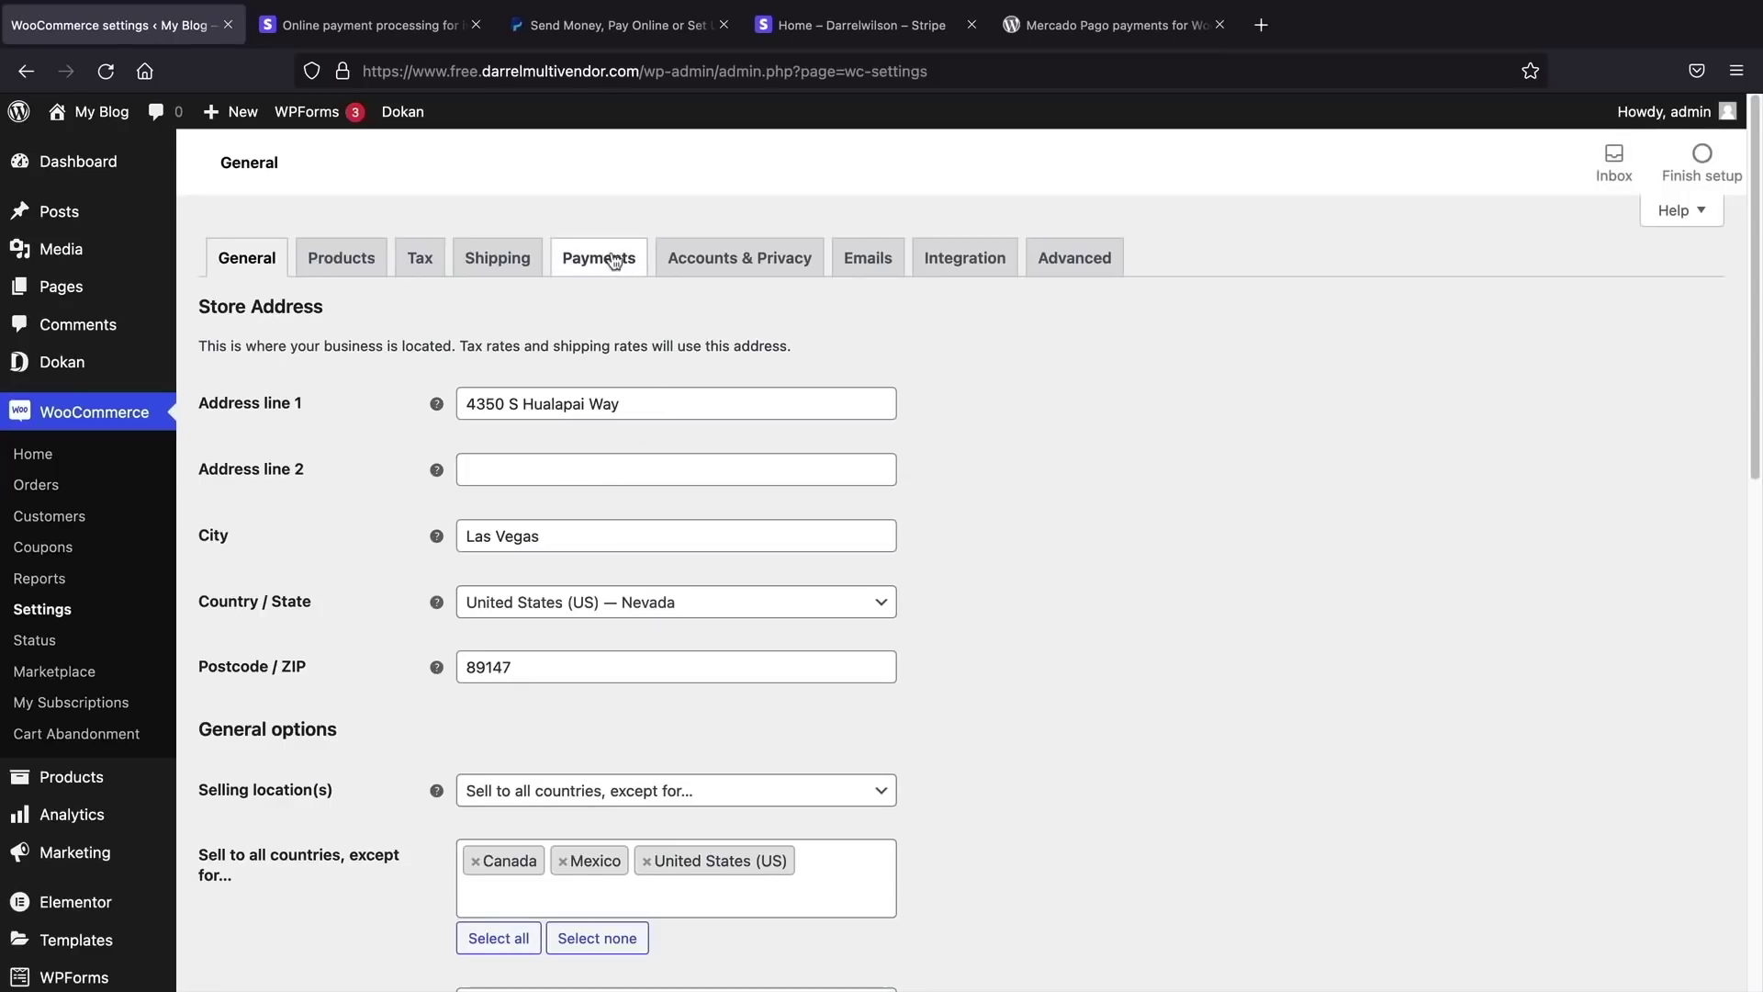
click(598, 260)
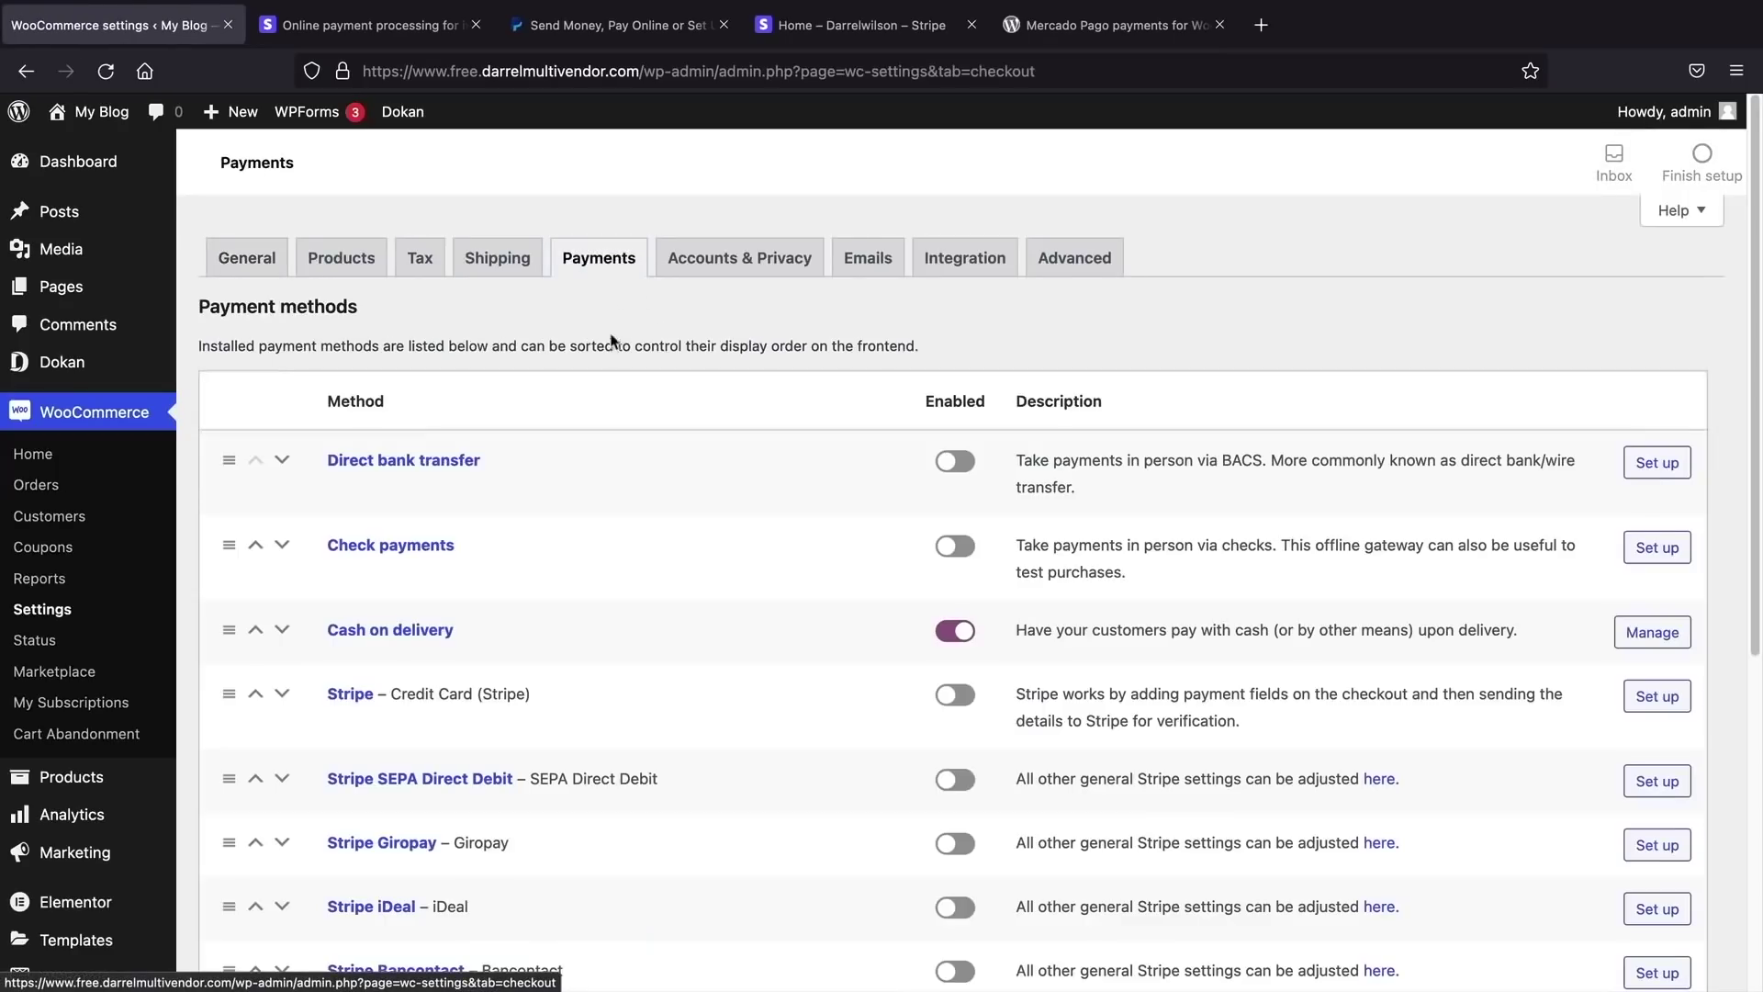
Step: Toggle on Stripe – Credit Card, review its setup page, then switch to the stripe.com tab
scroll(607, 460, down, 2)
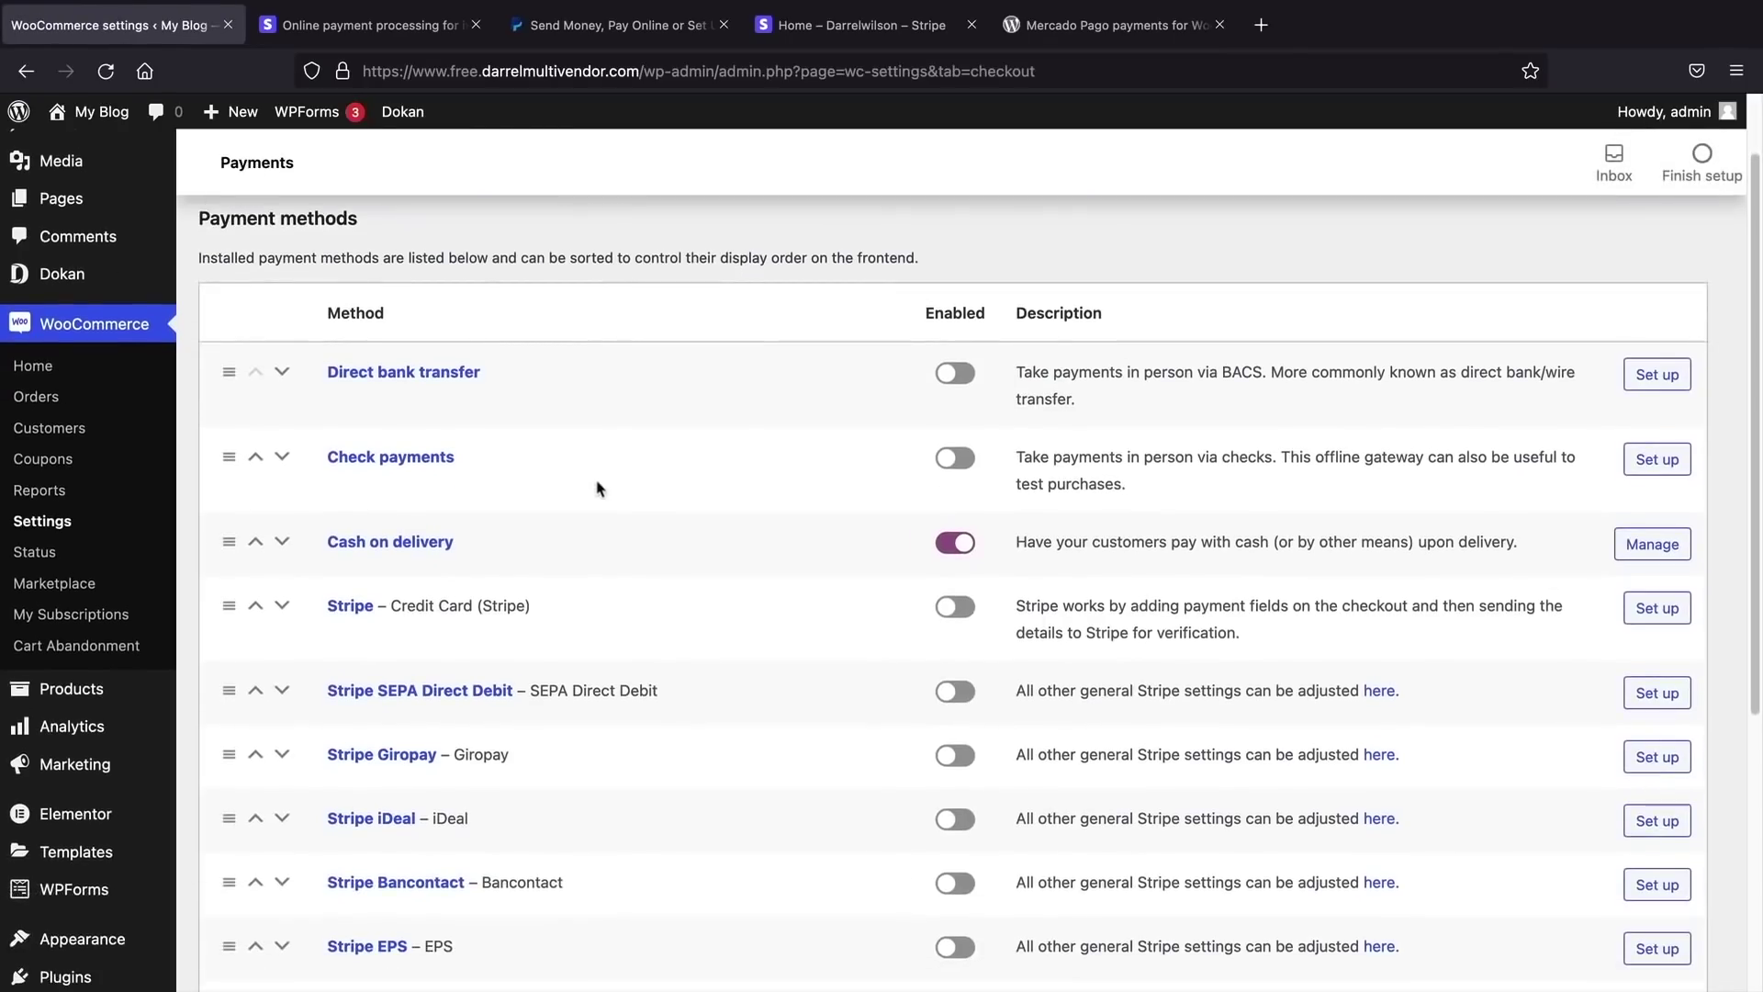
click(954, 610)
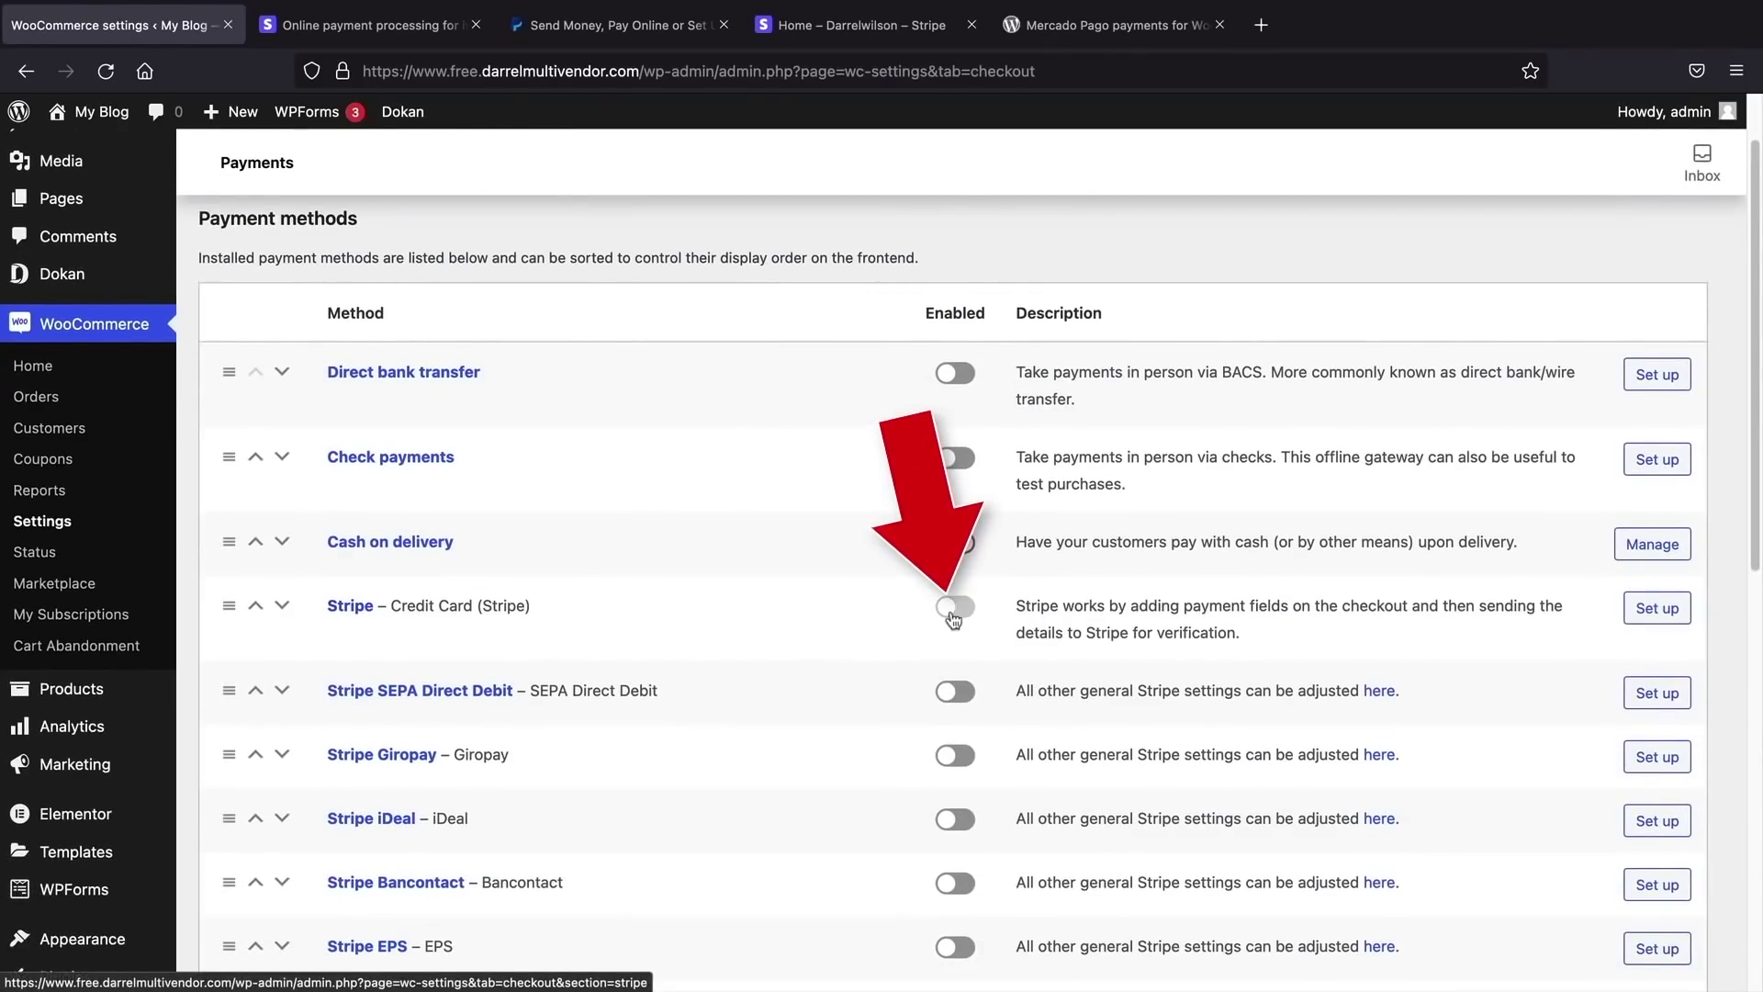
click(1654, 610)
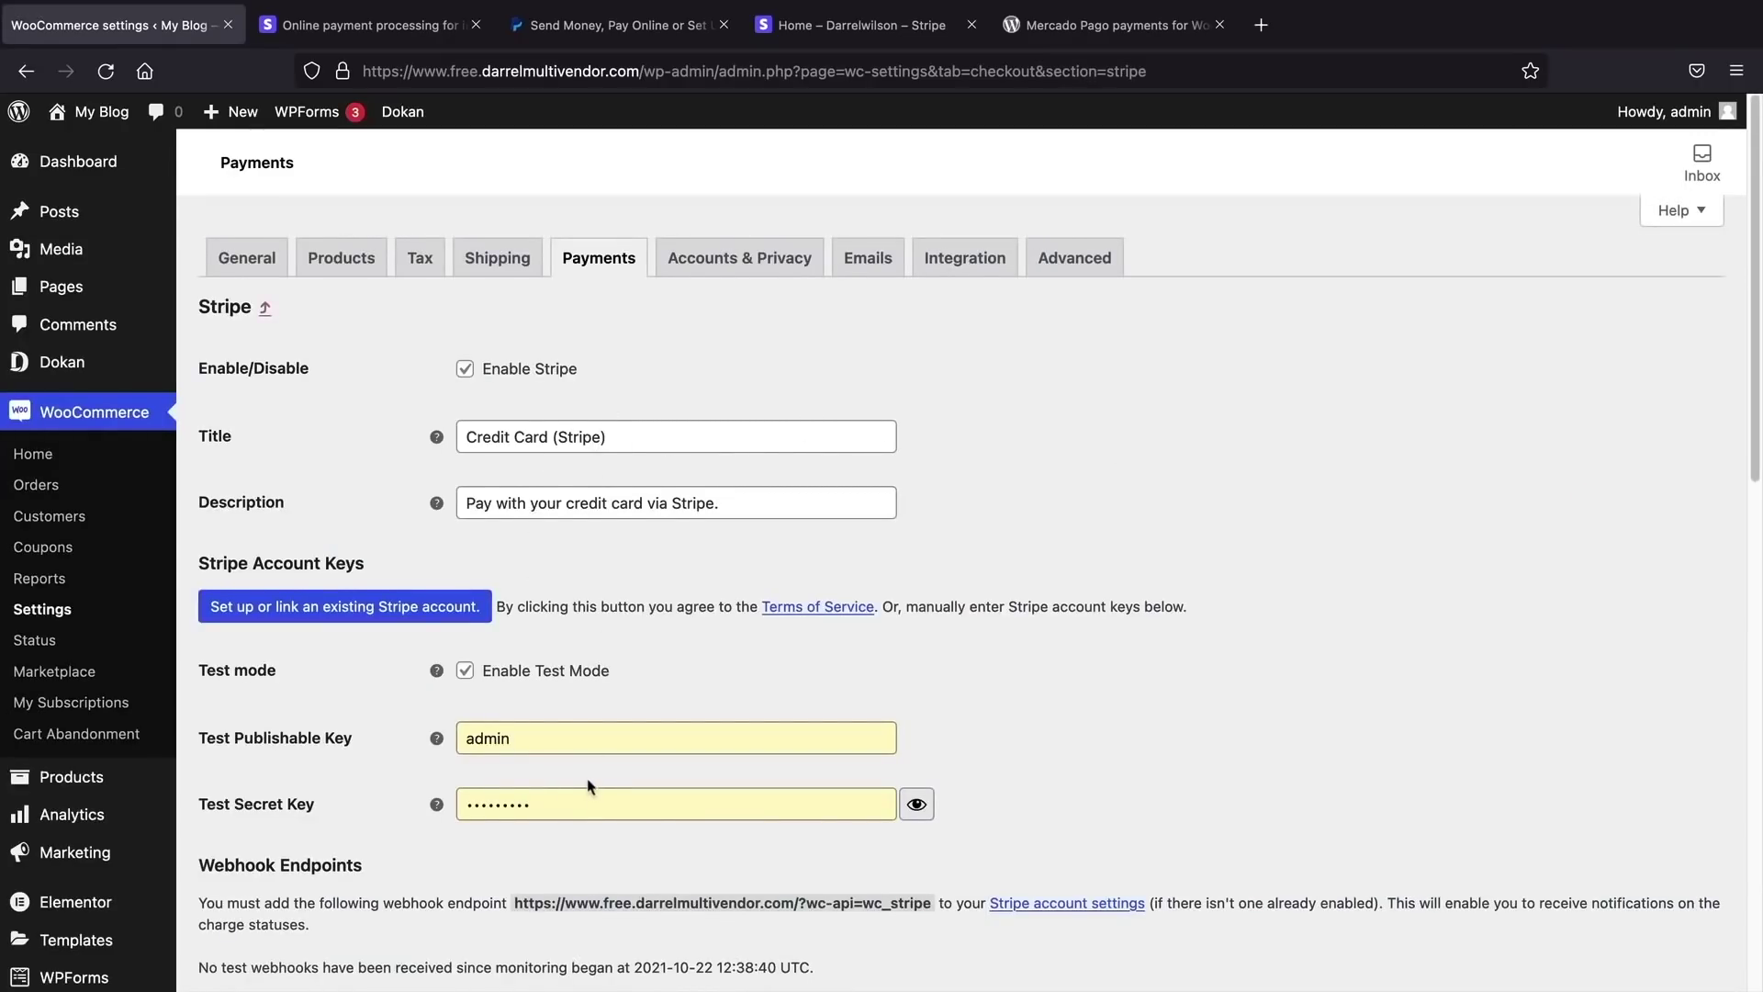
scroll(589, 786, down, 2)
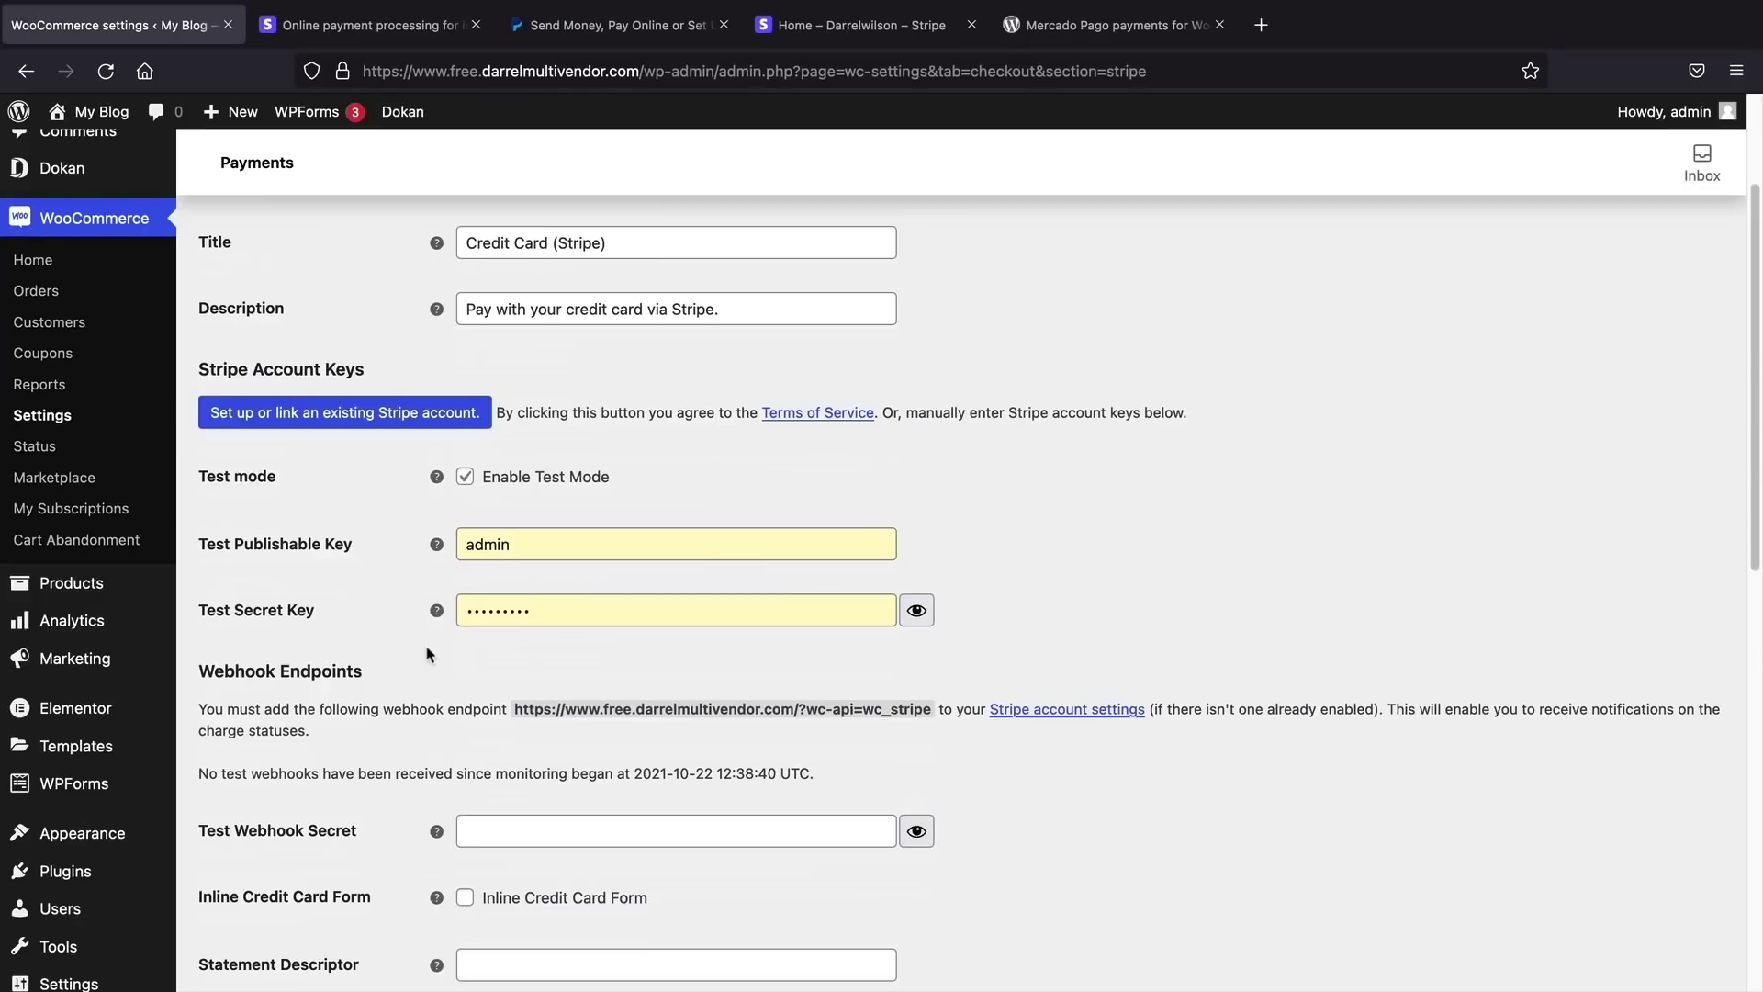
scroll(426, 654, up, 2)
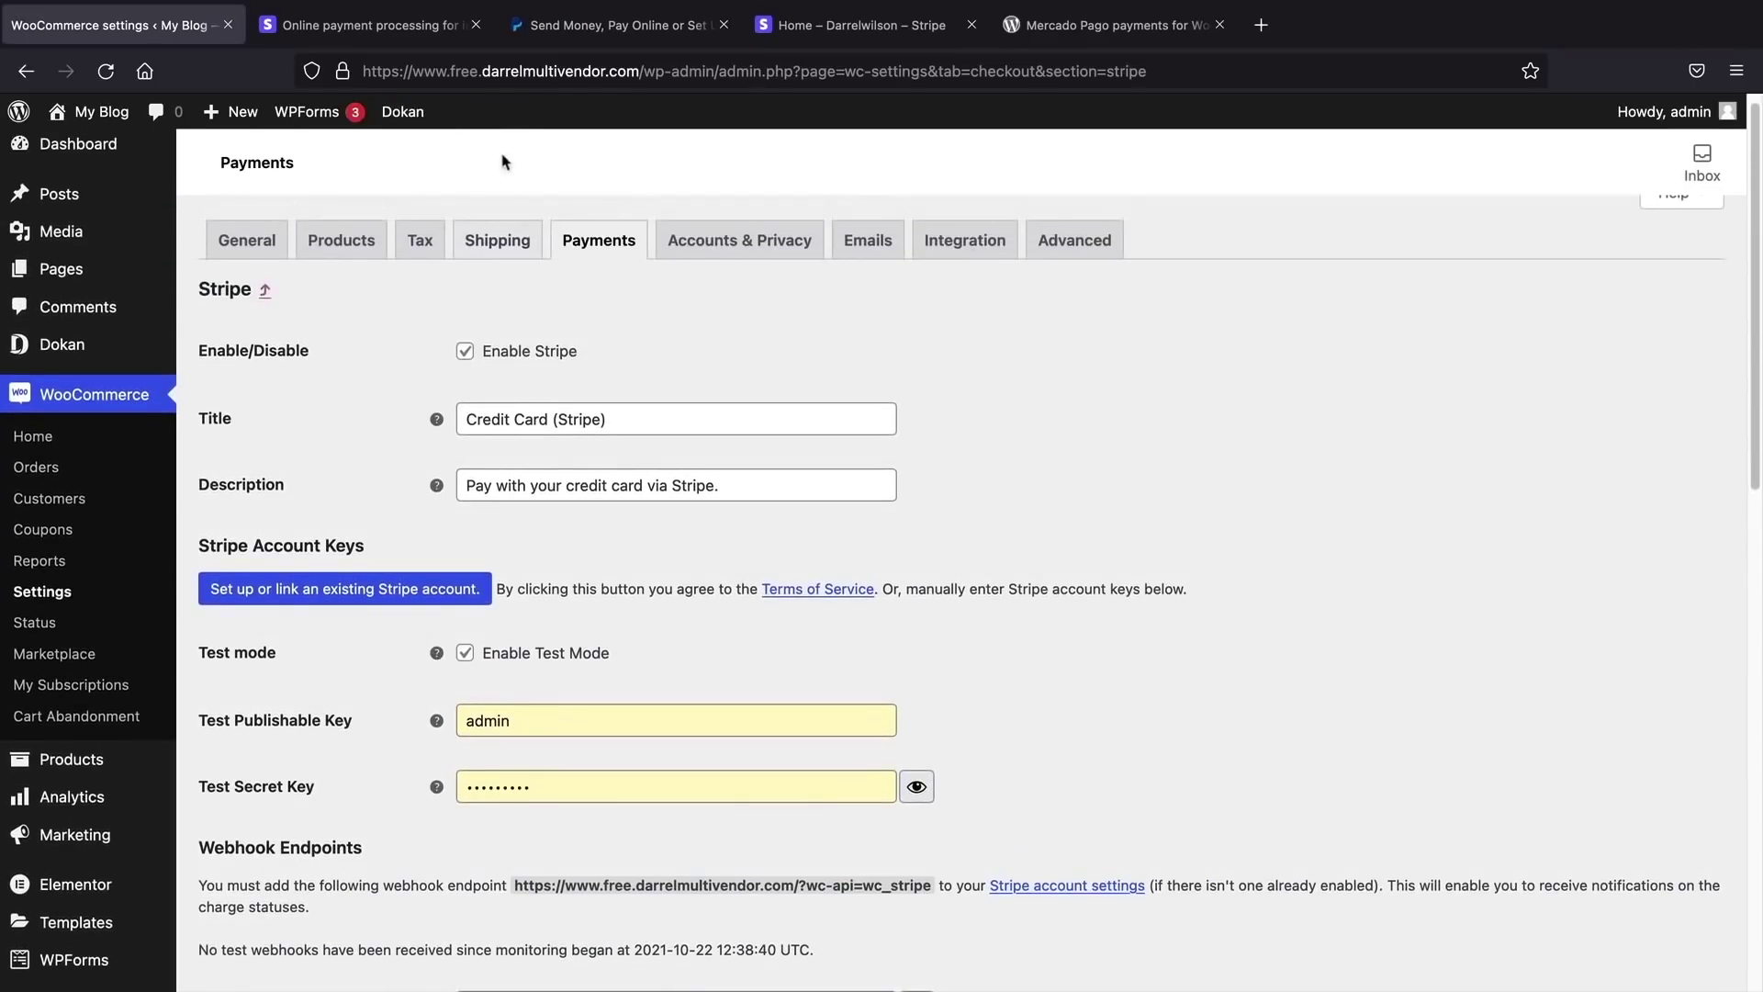
click(400, 40)
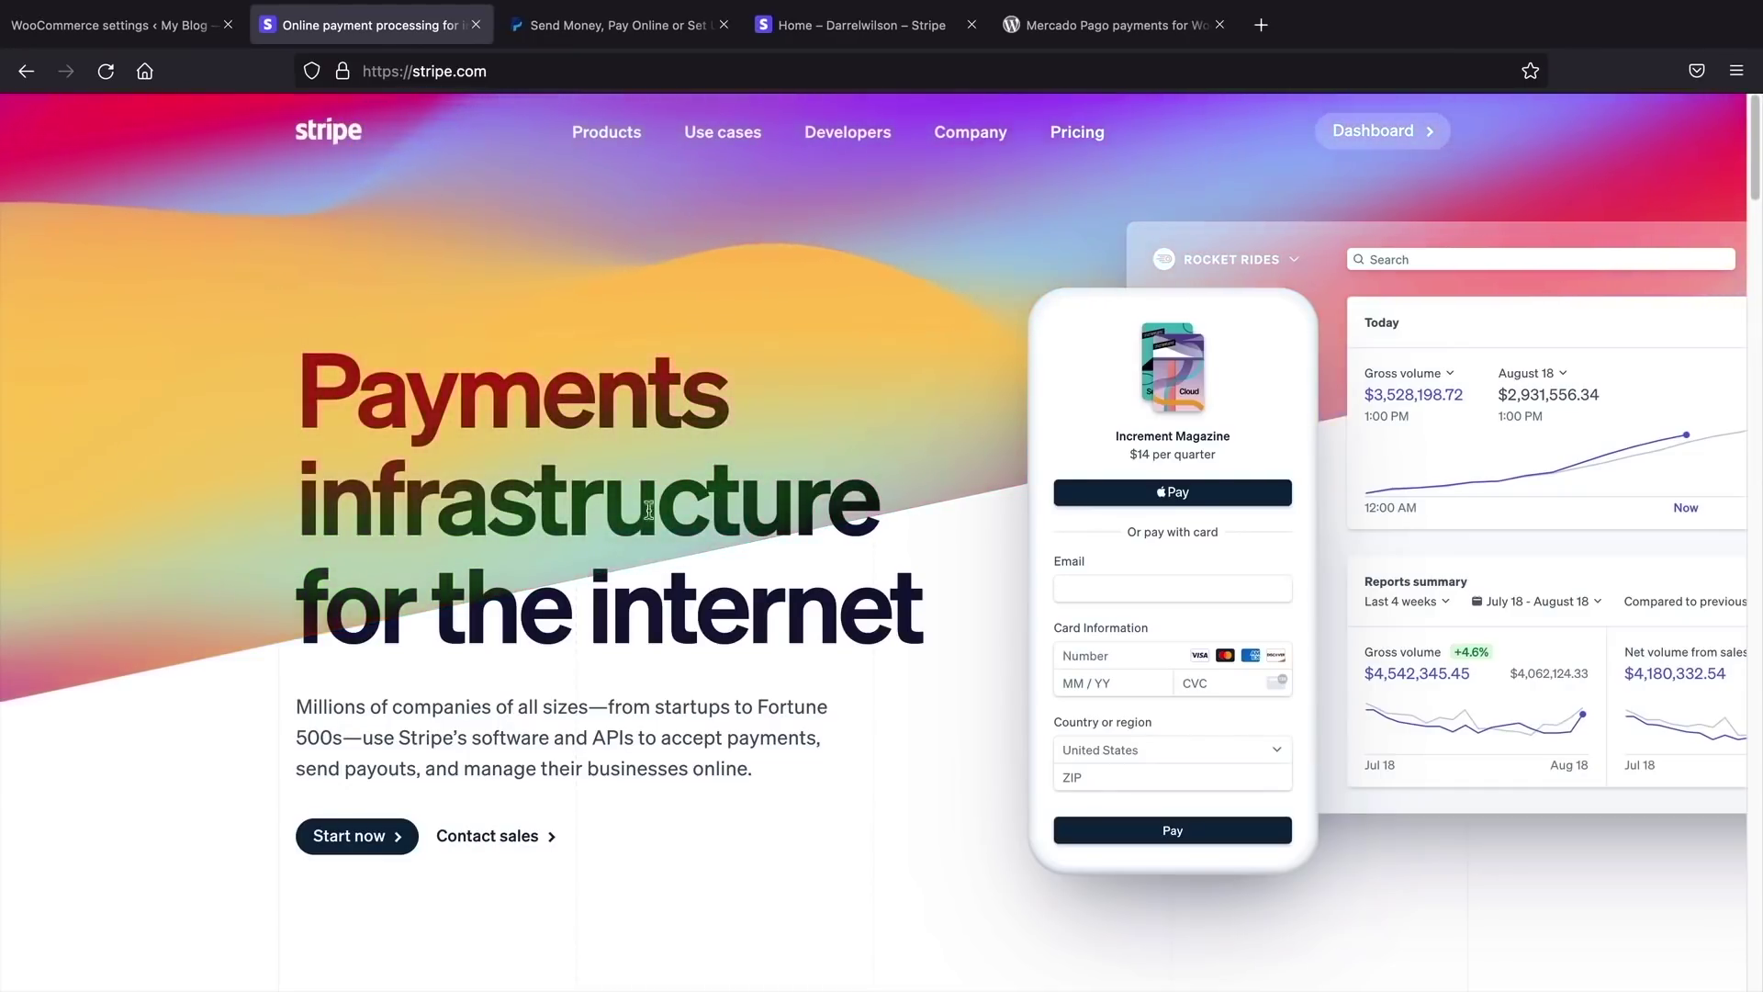
Step: Turn on Stripe test mode, copy the test publishable key from Developers > API keys, and return to WooCommerce
click(1387, 145)
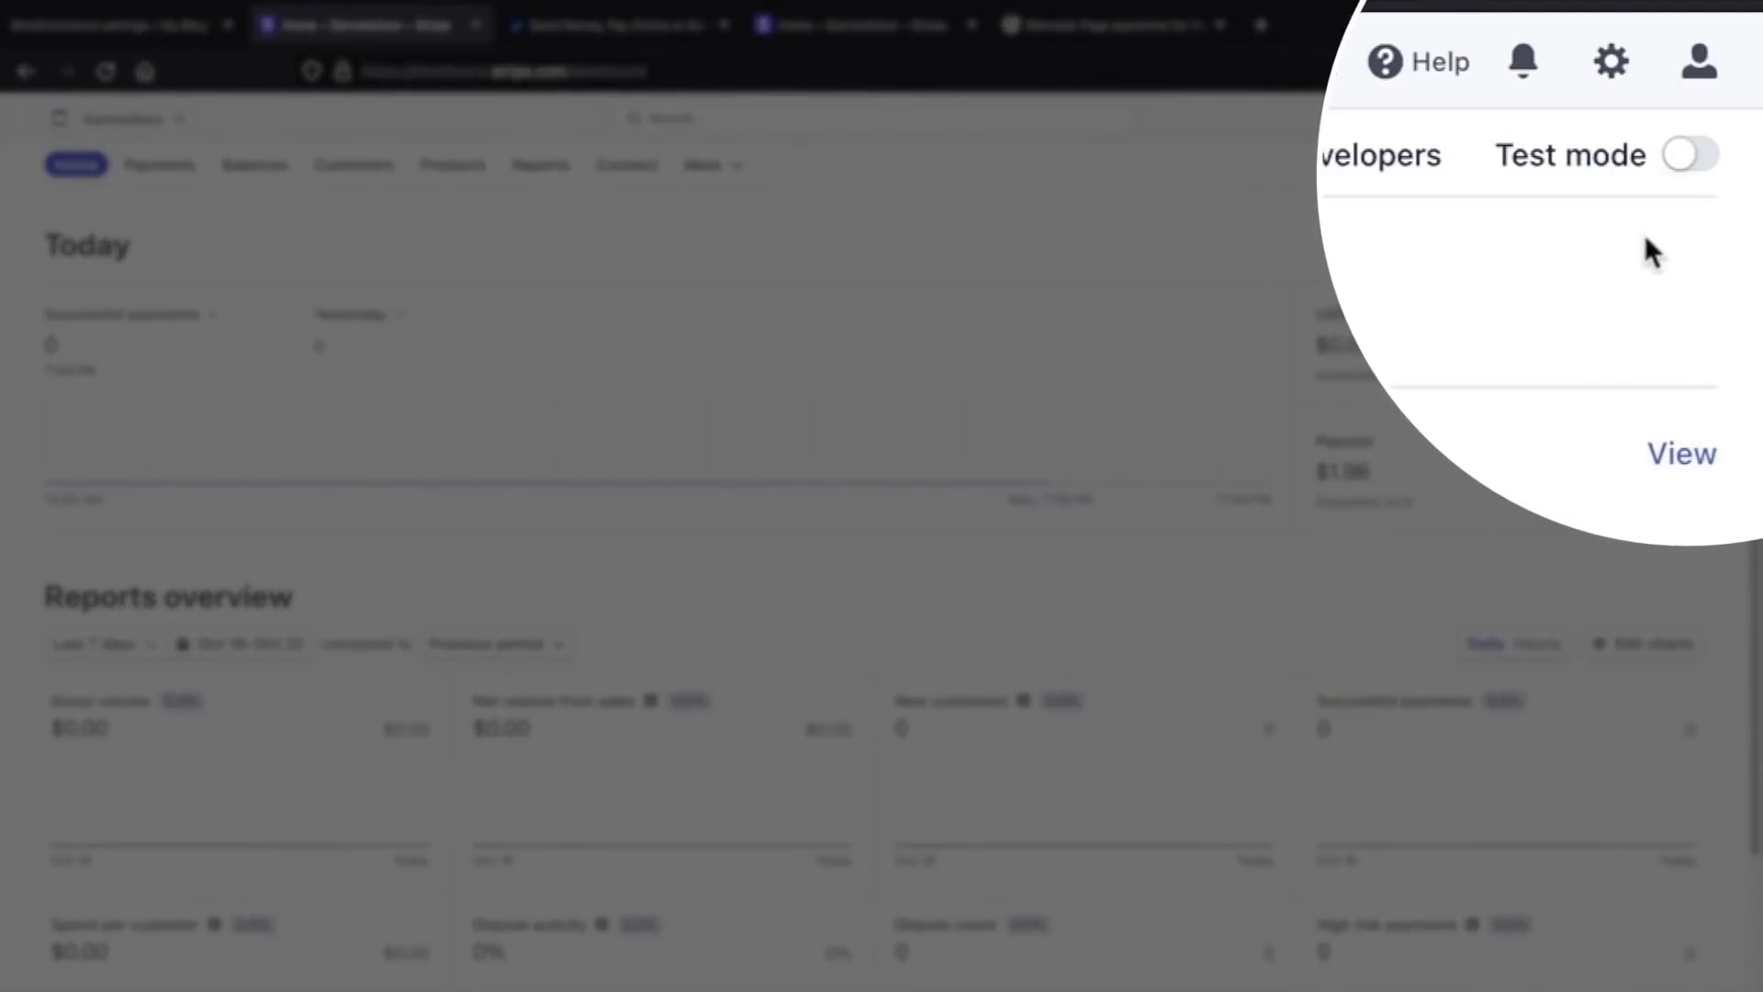
click(1691, 156)
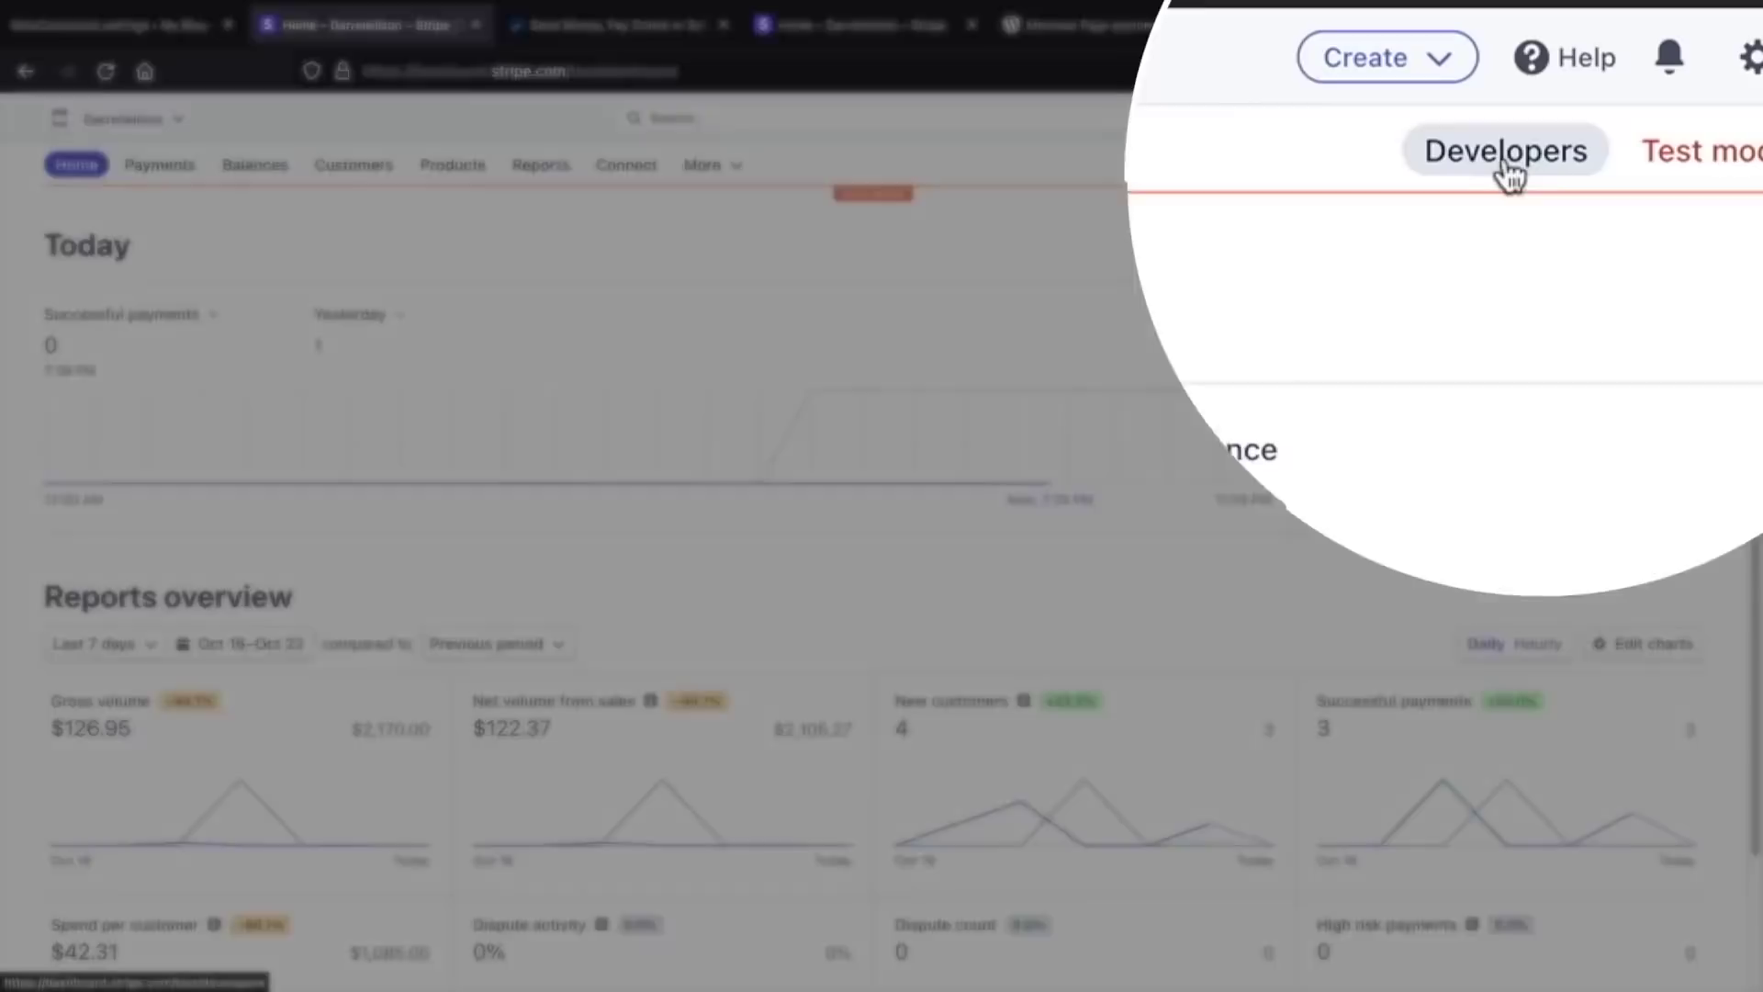
click(1526, 169)
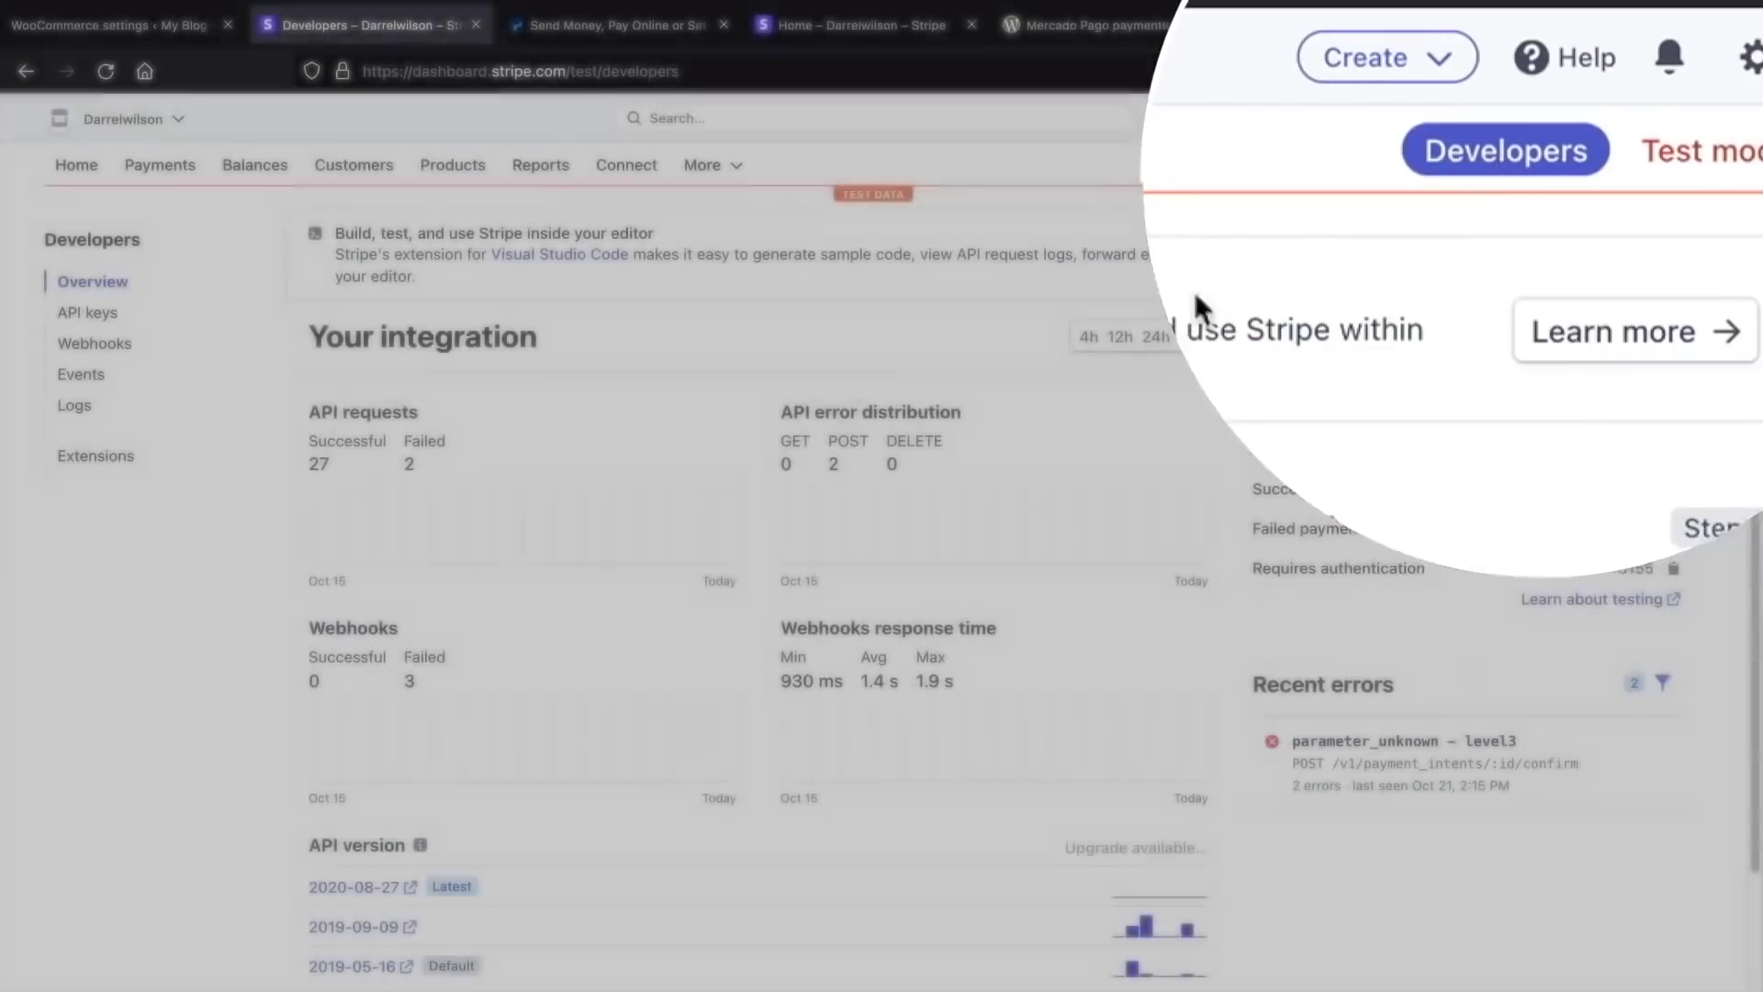
click(95, 319)
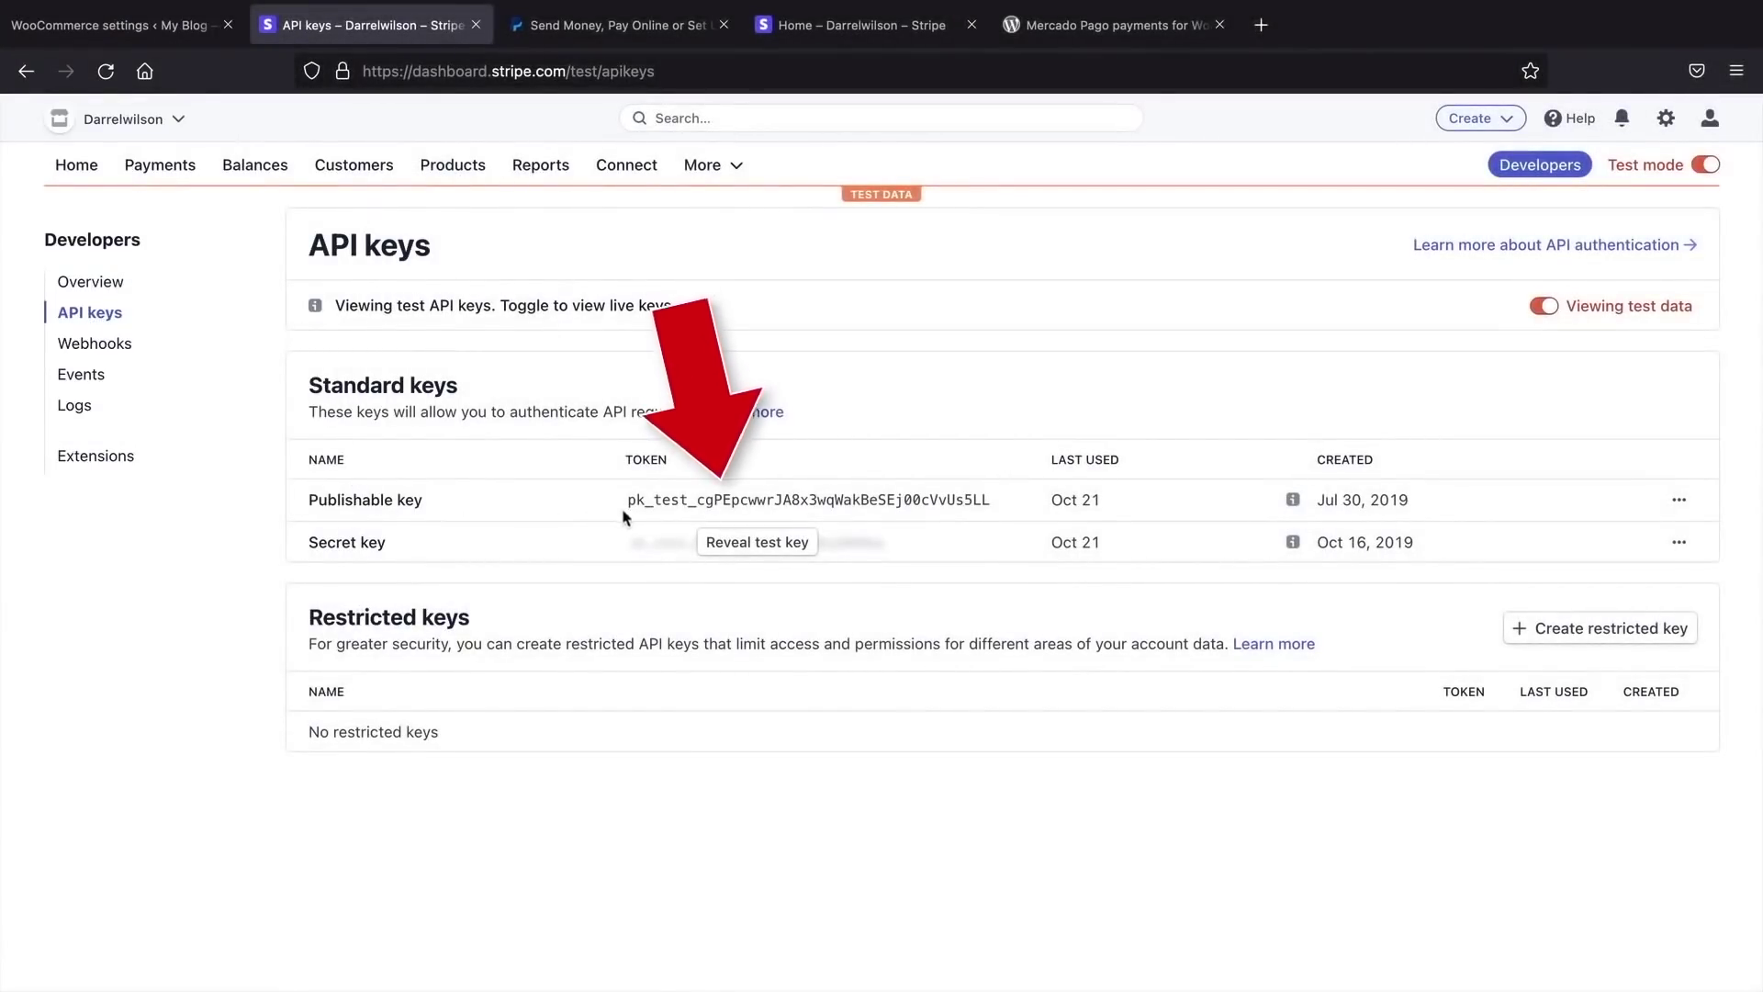
click(650, 504)
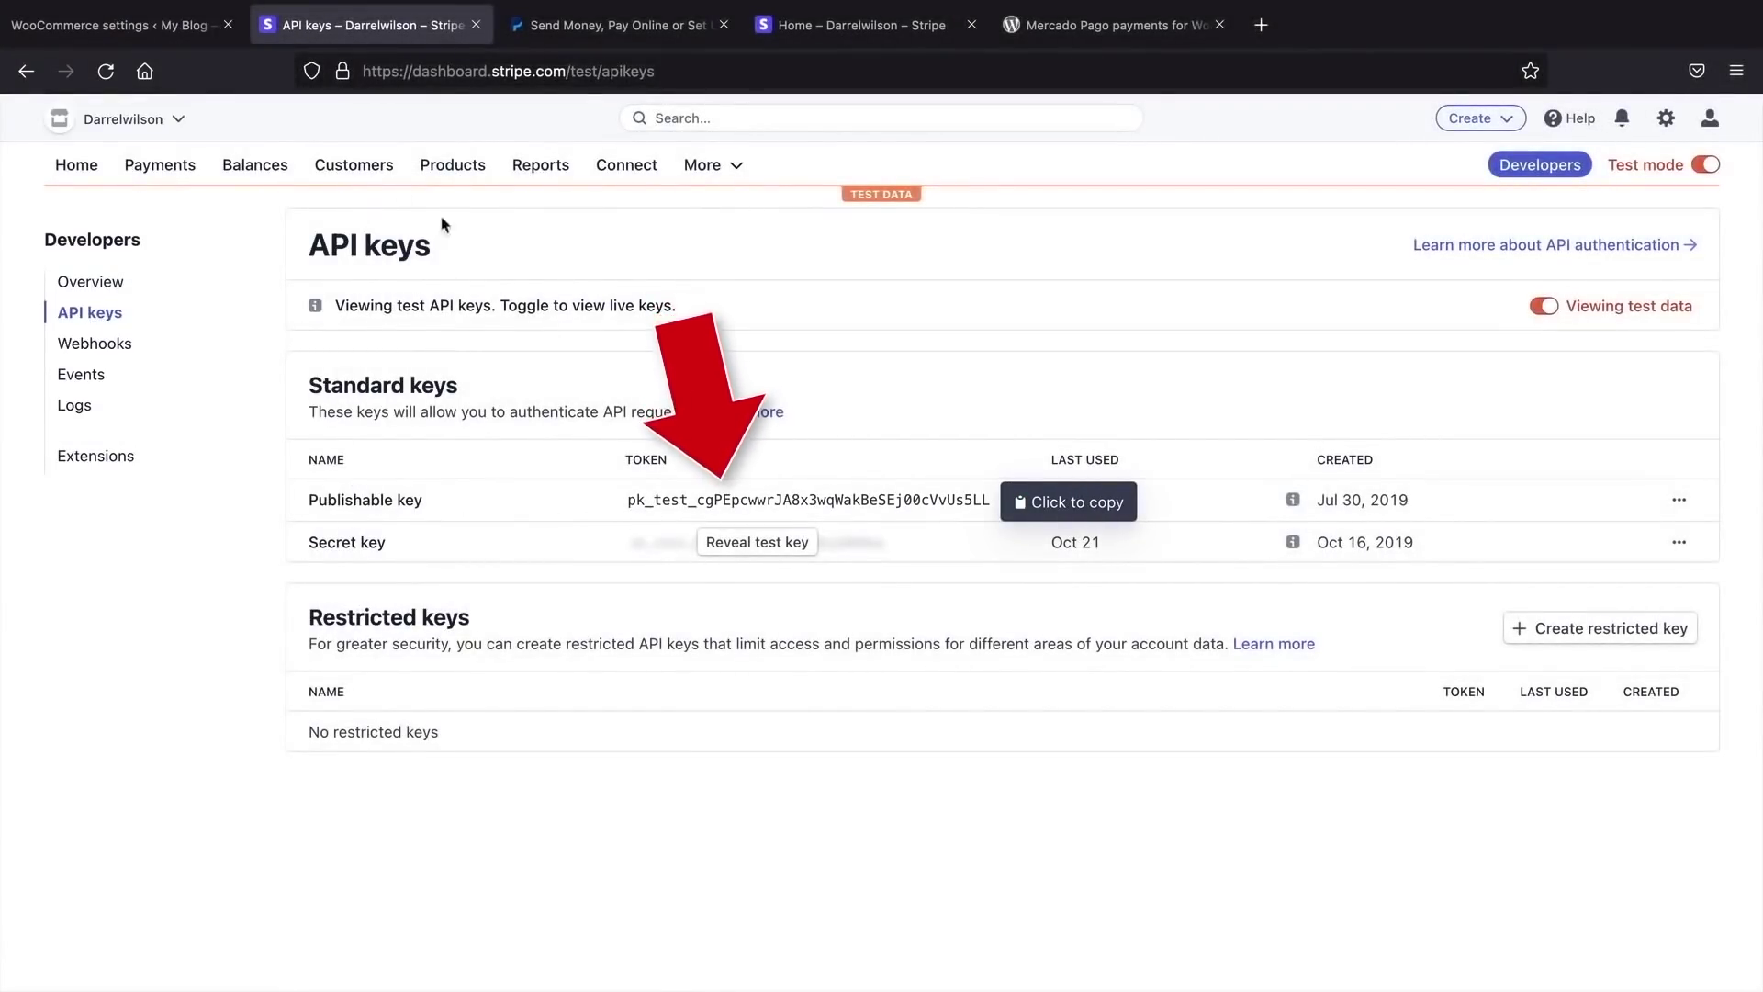
click(179, 29)
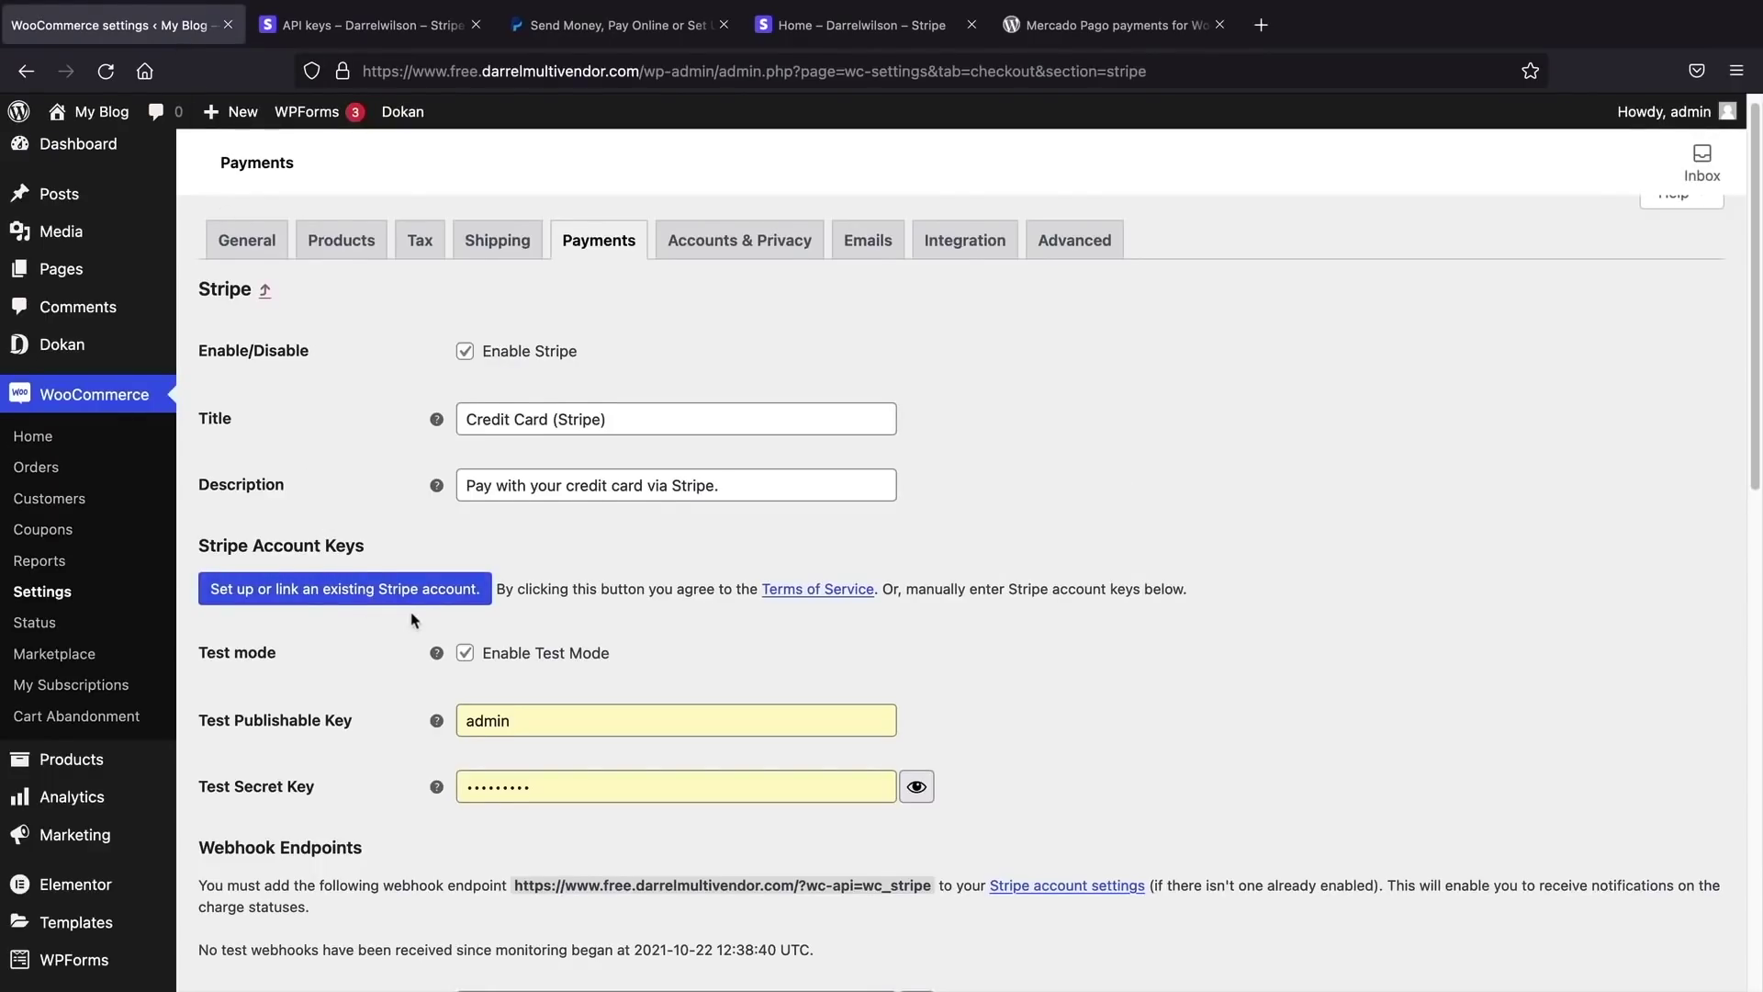
Step: Paste the copied Stripe publishable key into Test Publishable Key
scroll(326, 529, down, 2)
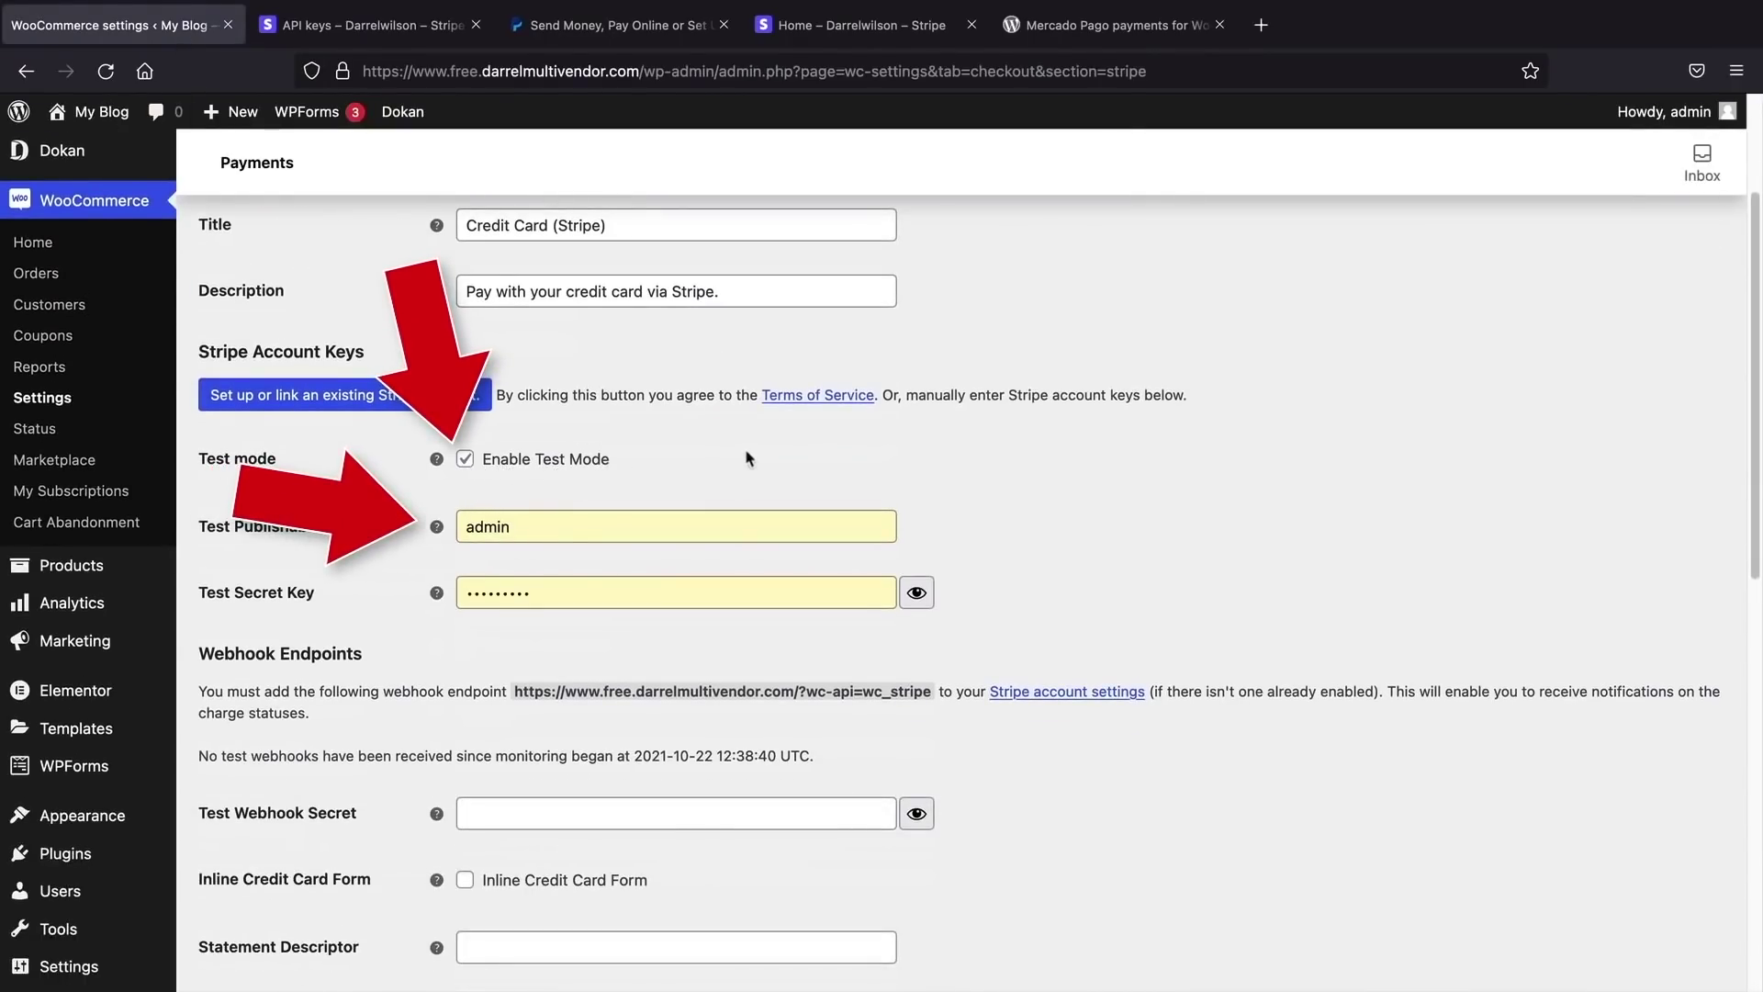
click(505, 527)
right_click(505, 528)
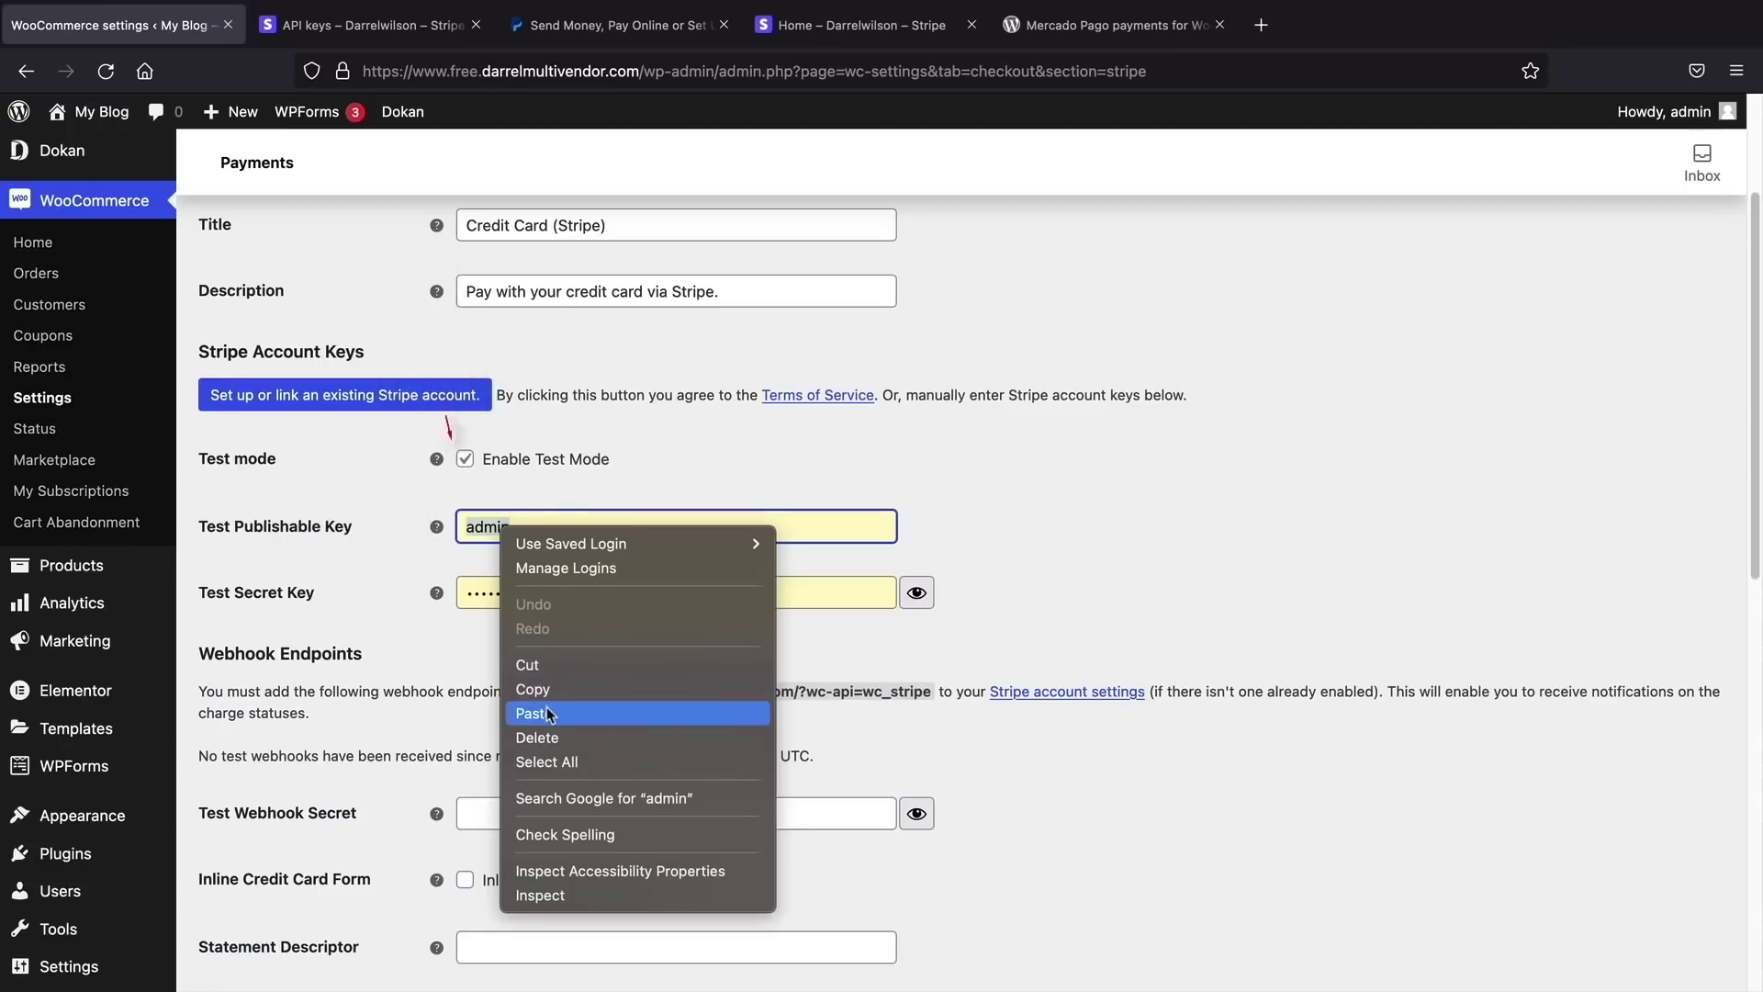
click(533, 713)
click(1059, 557)
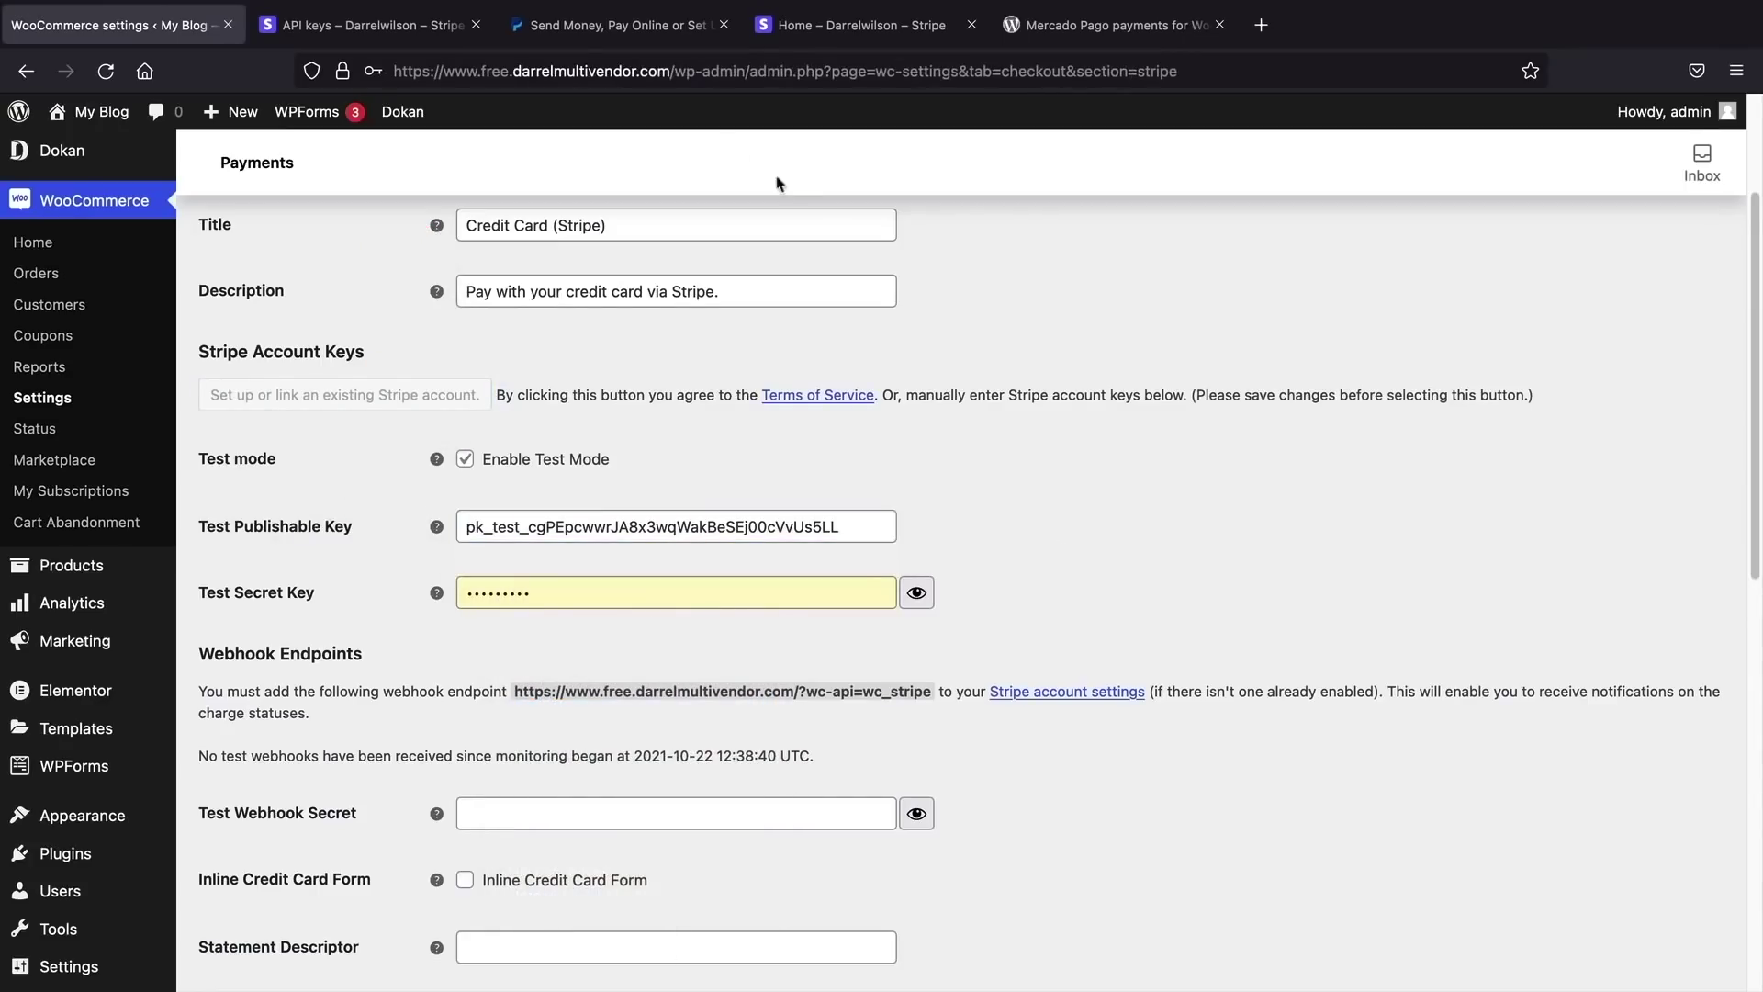
Step: Copy Stripe's test secret key and paste it into Test Secret Key
click(421, 37)
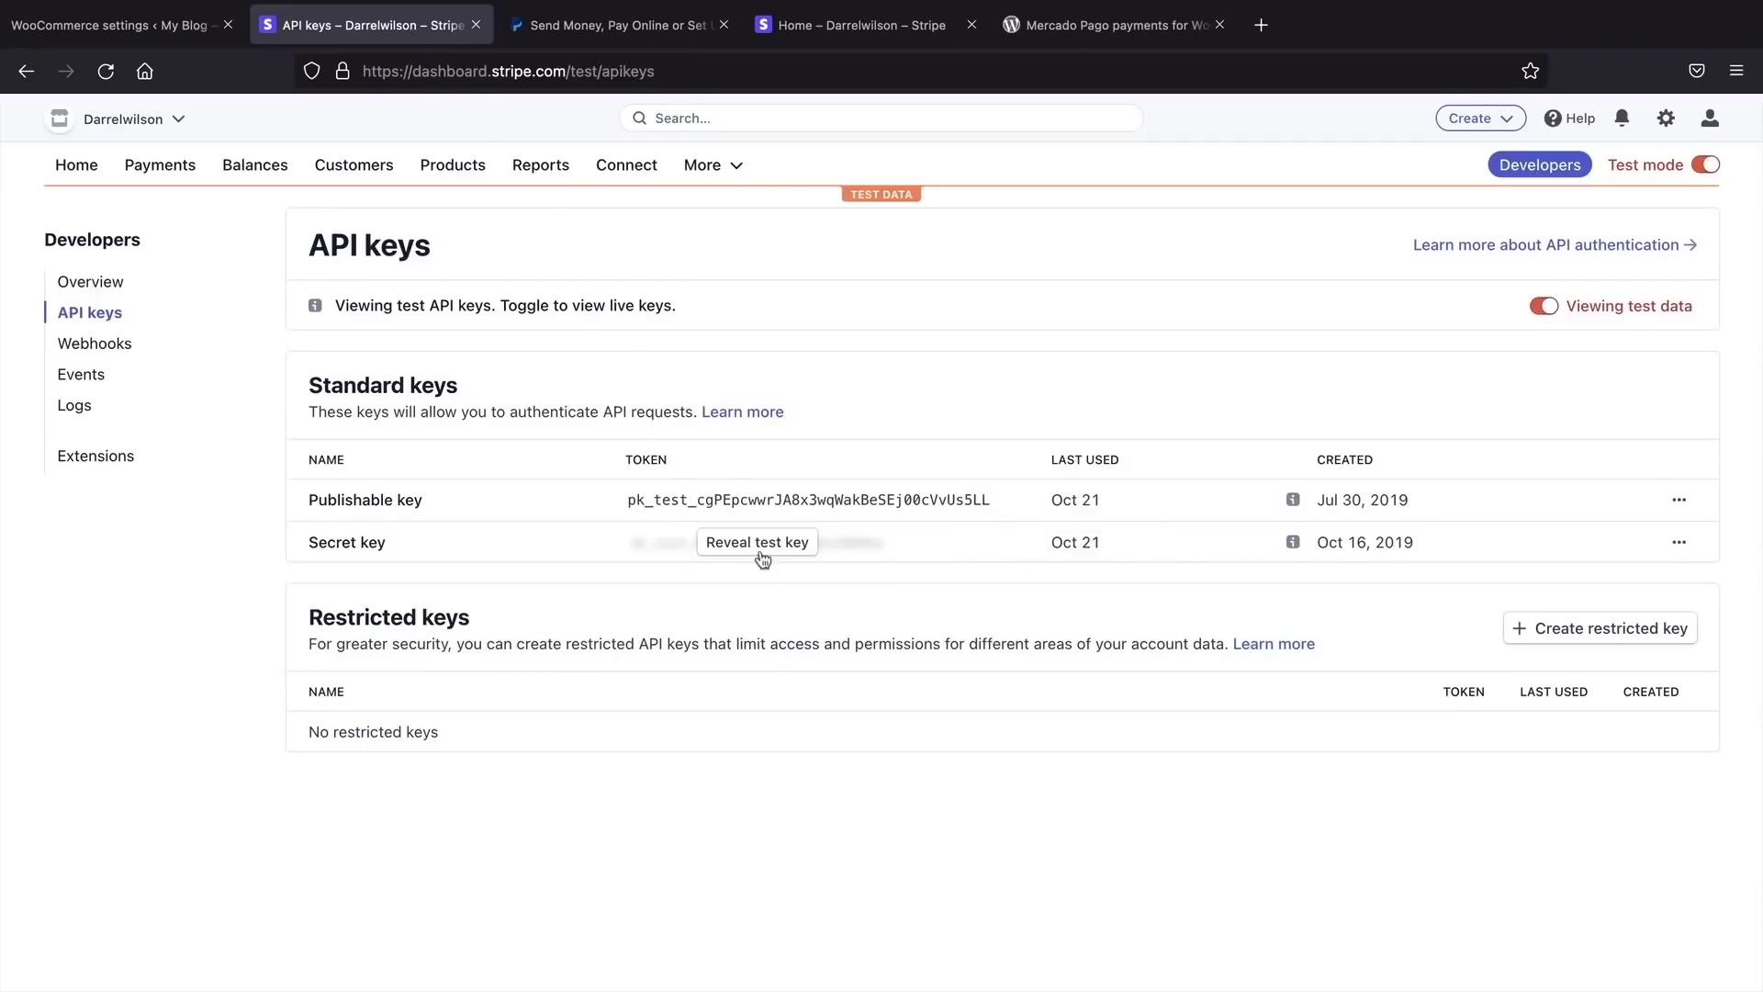
click(730, 551)
click(725, 547)
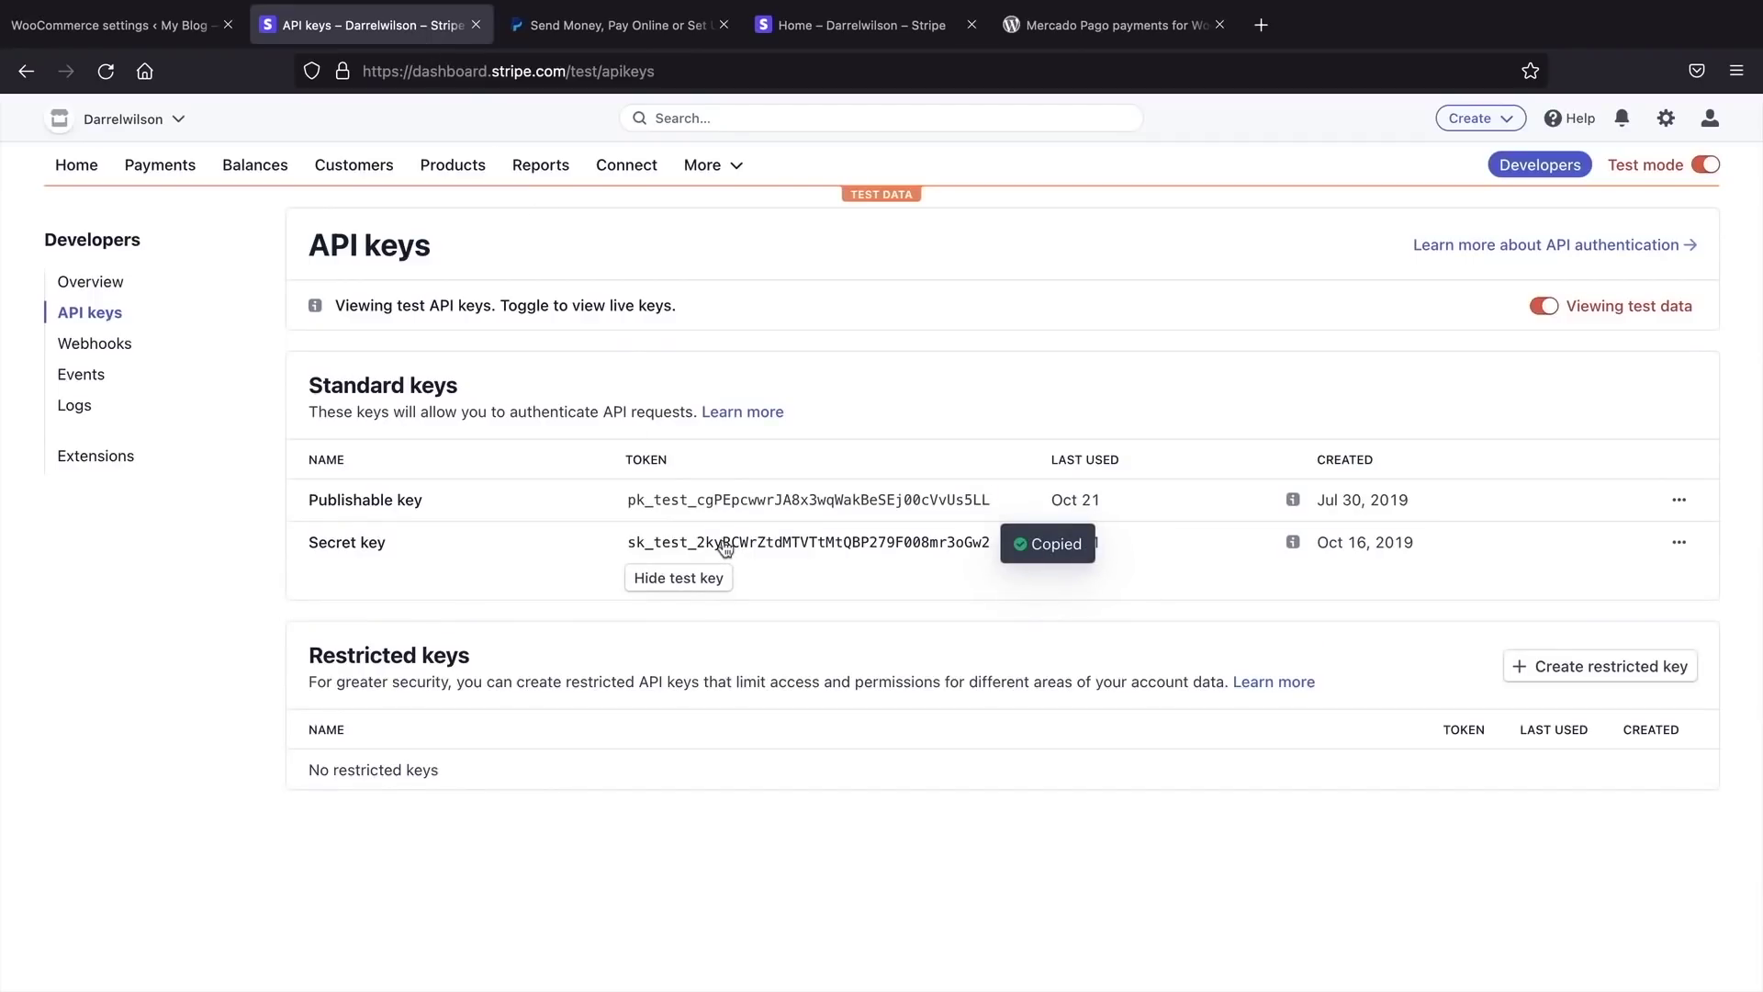
click(173, 37)
double_click(488, 588)
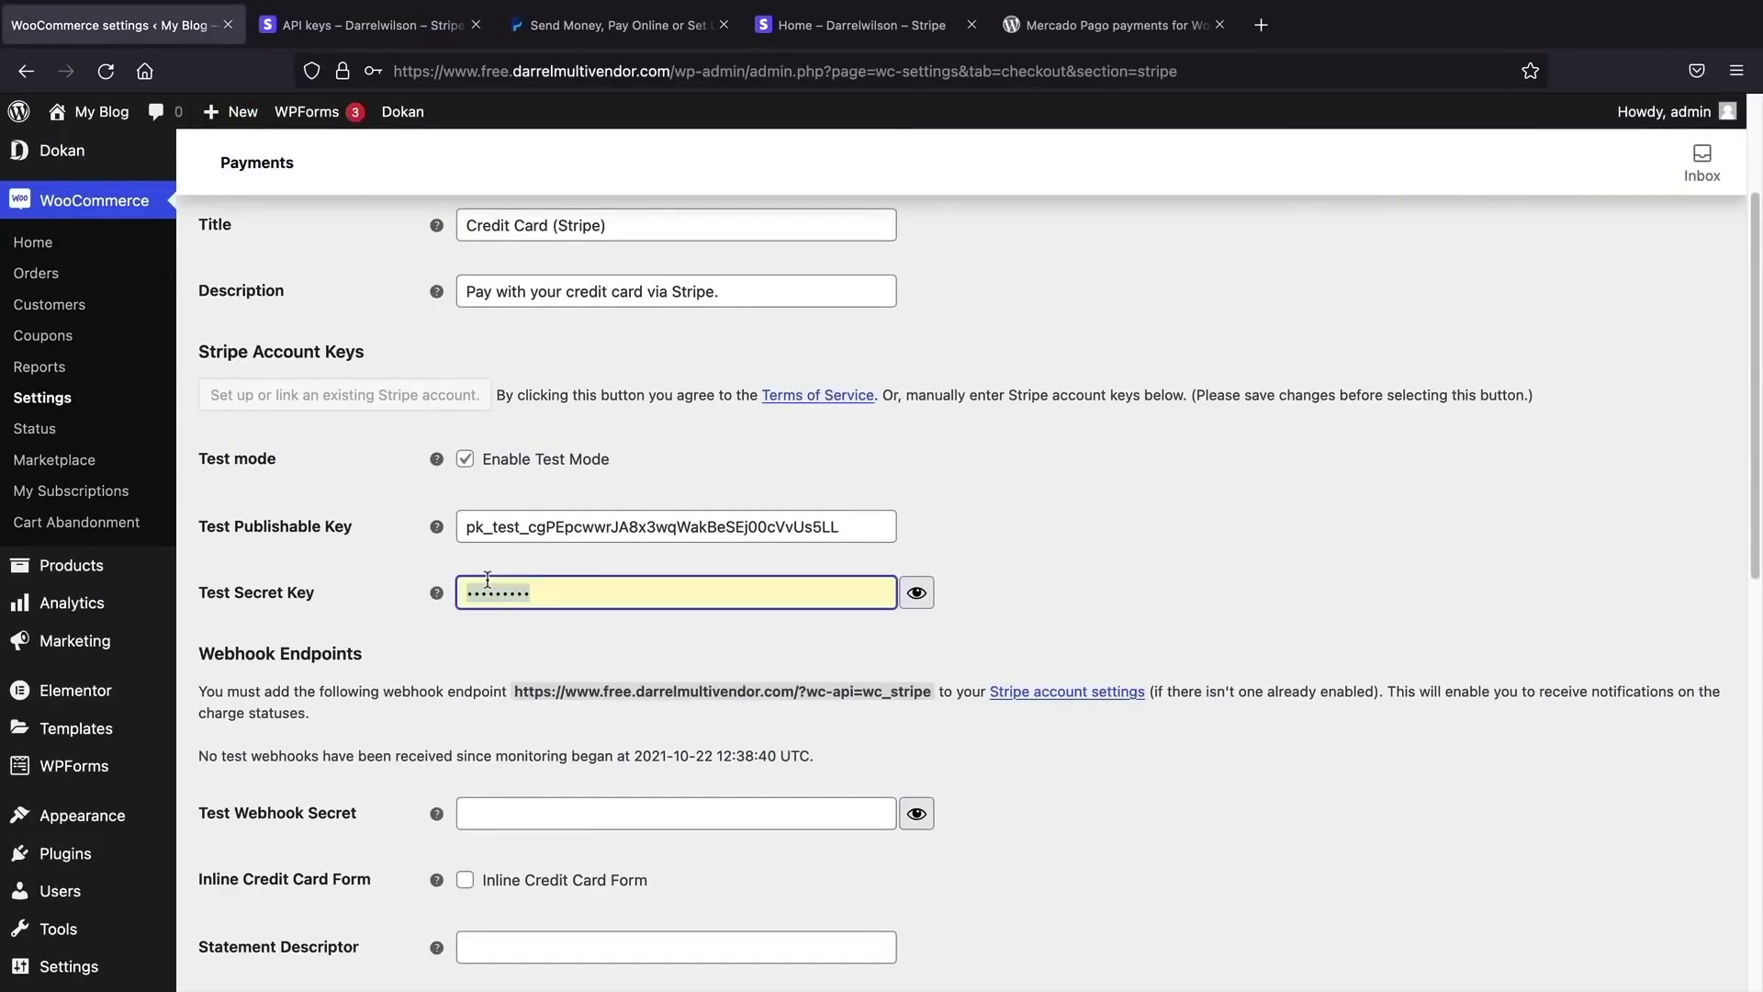
right_click(488, 579)
click(537, 786)
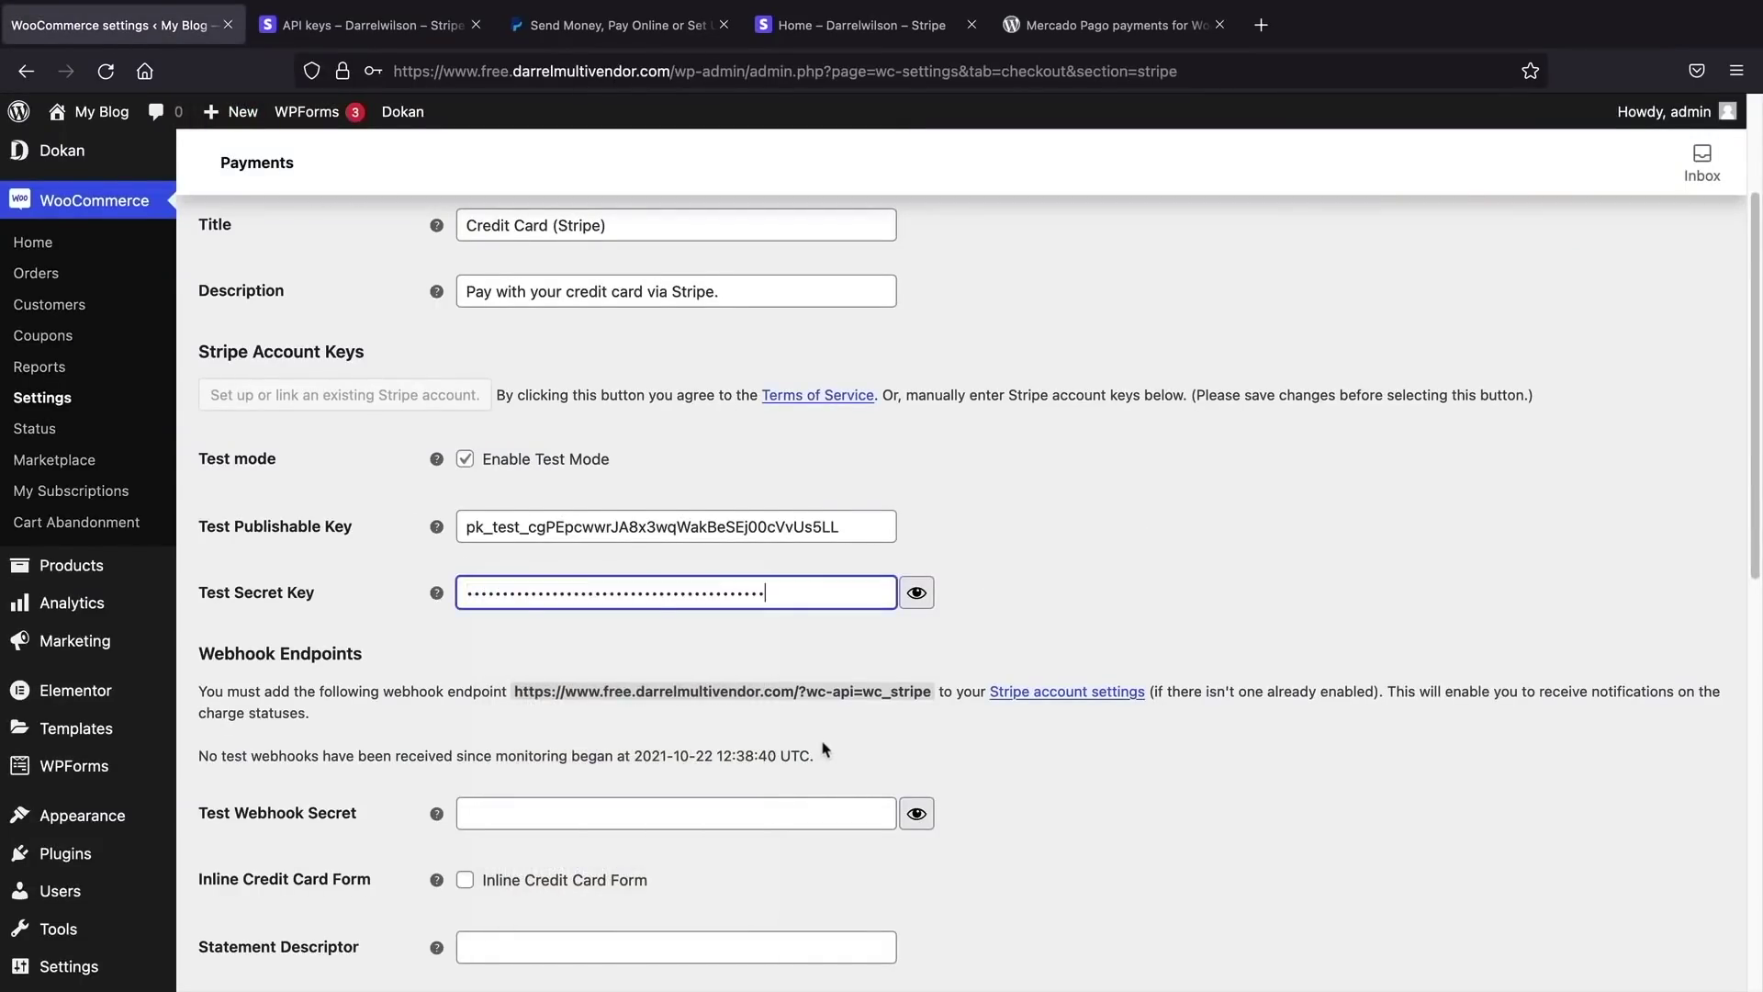
Step: Copy the webhook endpoint URL shown in the WooCommerce Stripe settings
scroll(825, 749, down, 3)
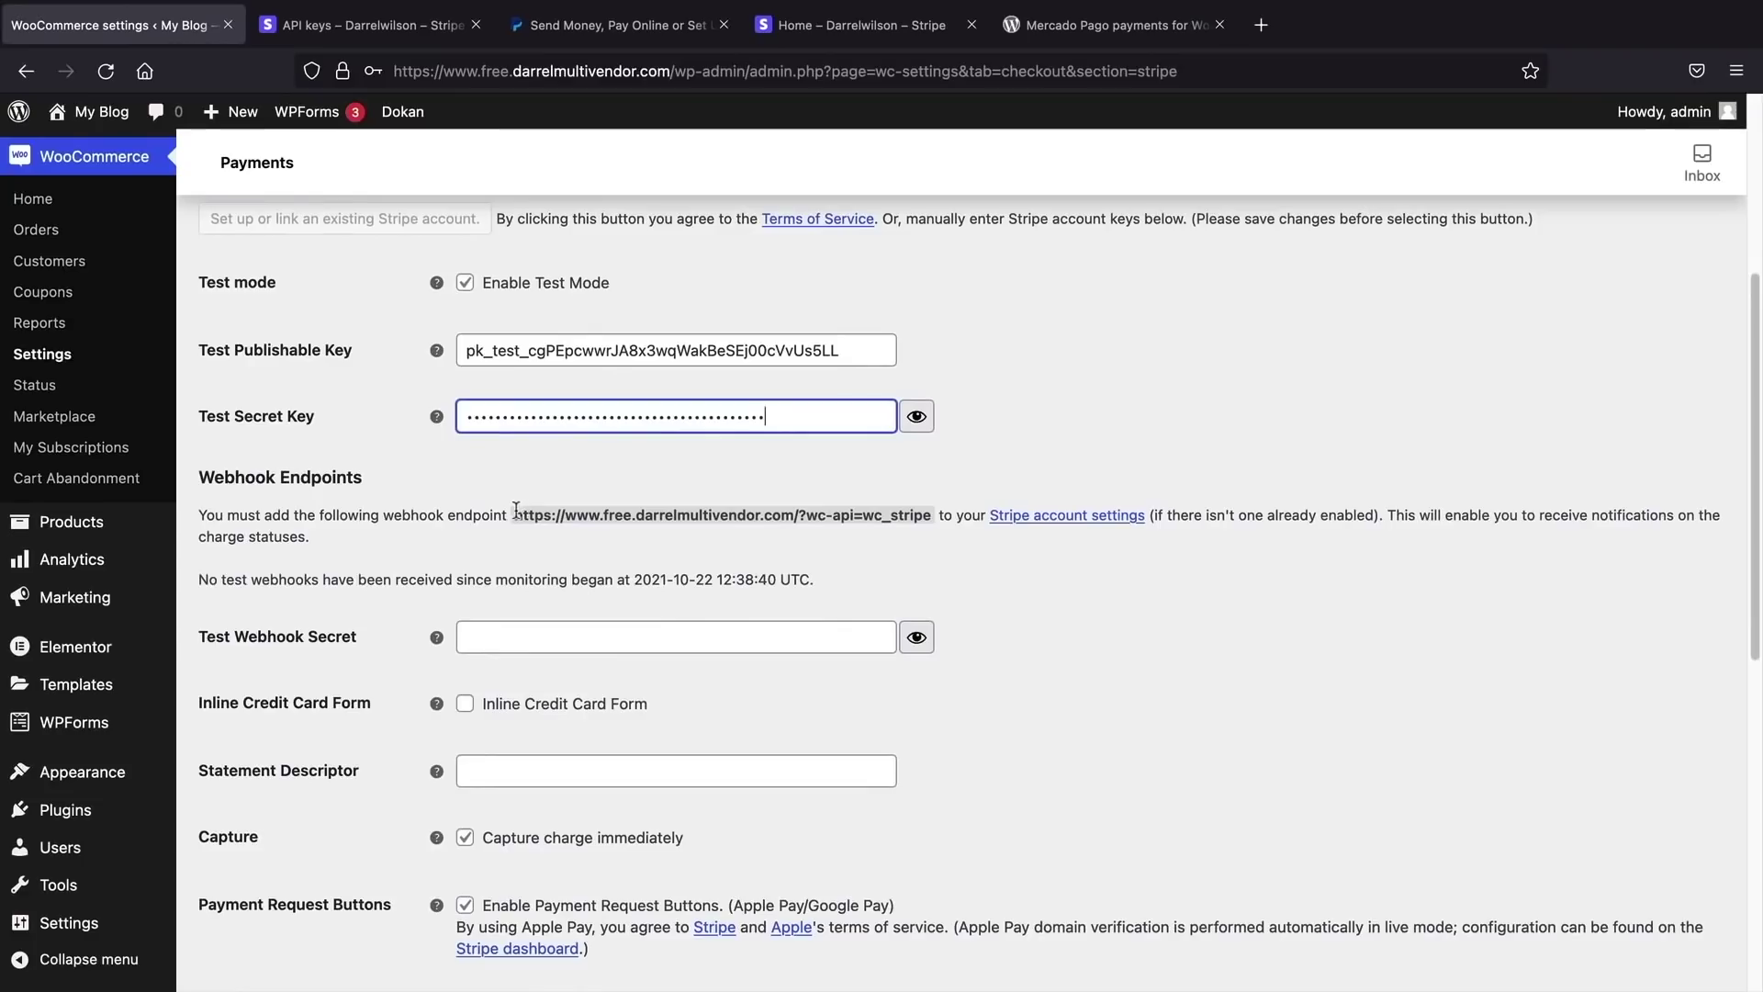
drag(516, 511, 923, 512)
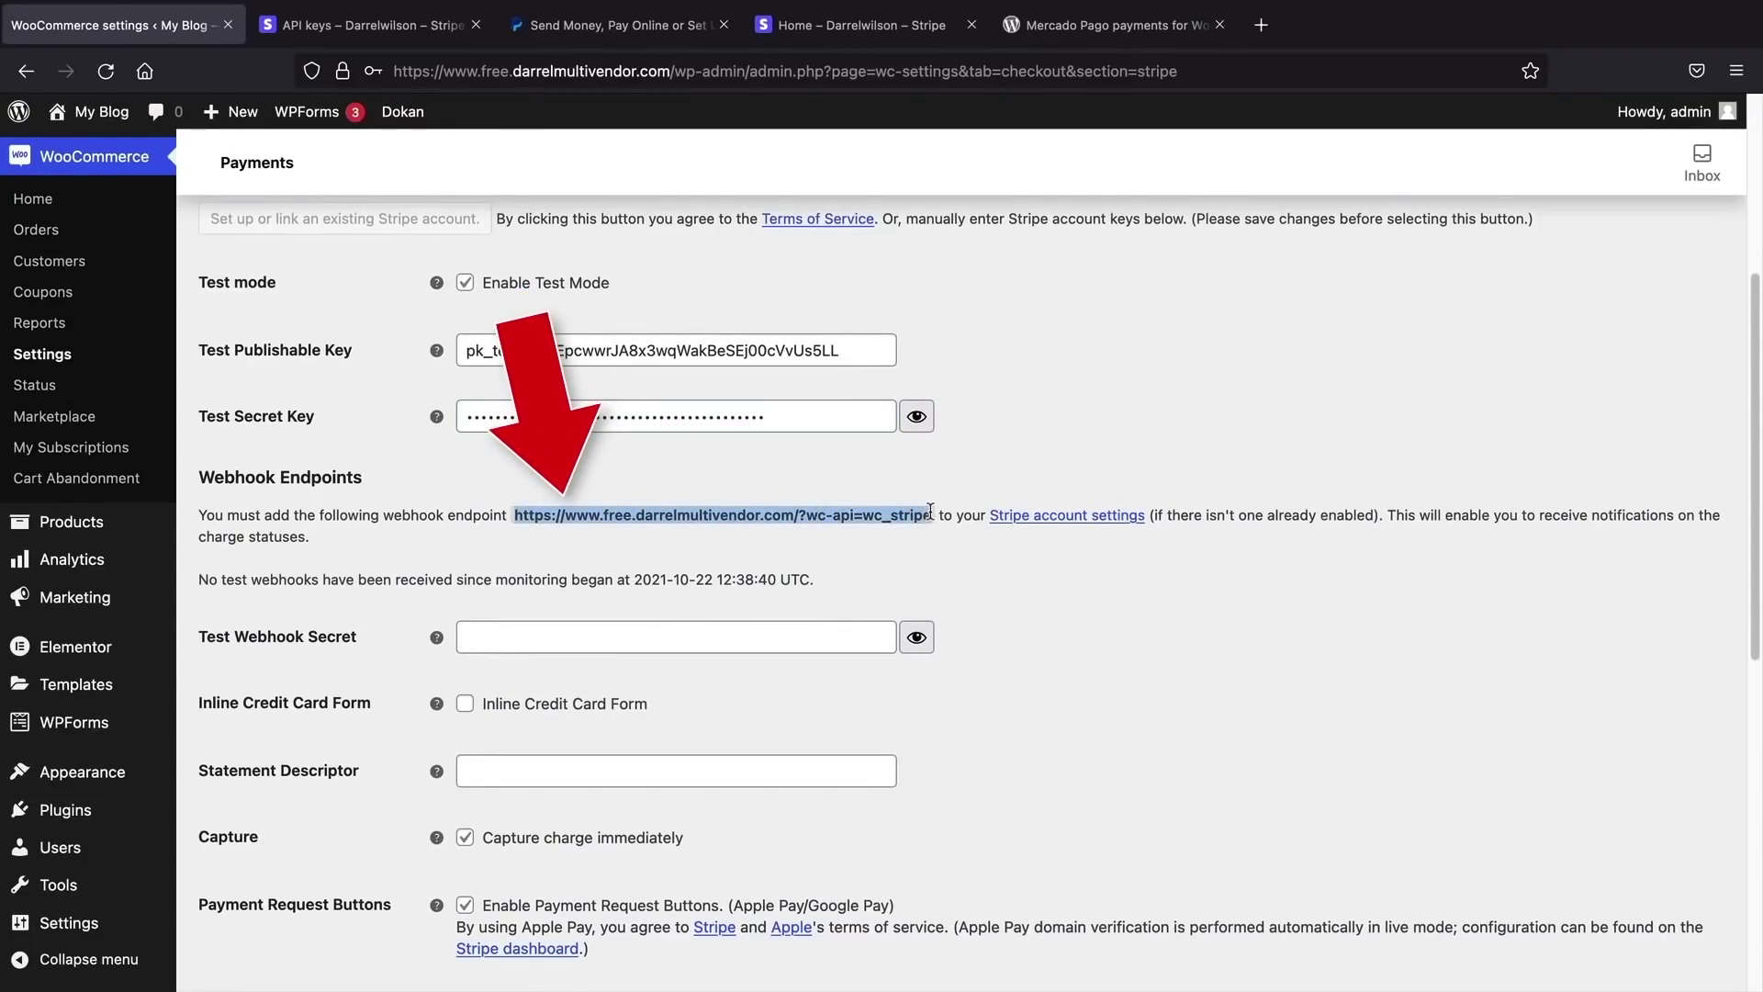
right_click(901, 510)
click(946, 698)
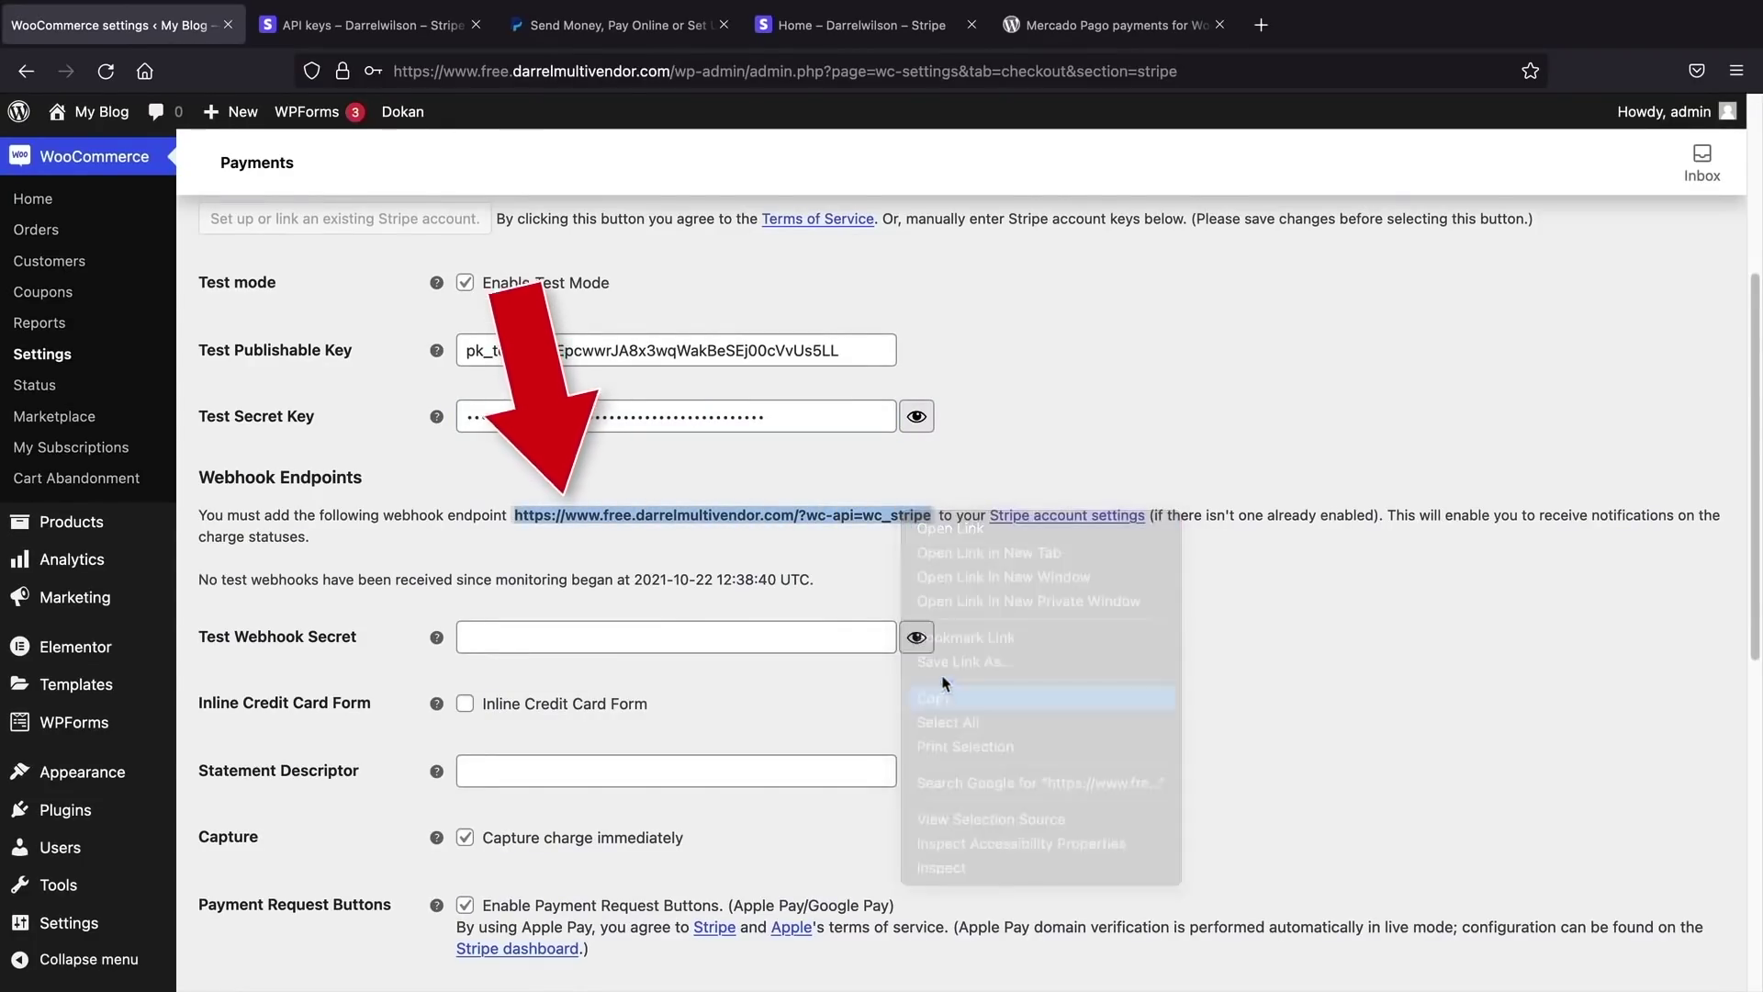
click(404, 35)
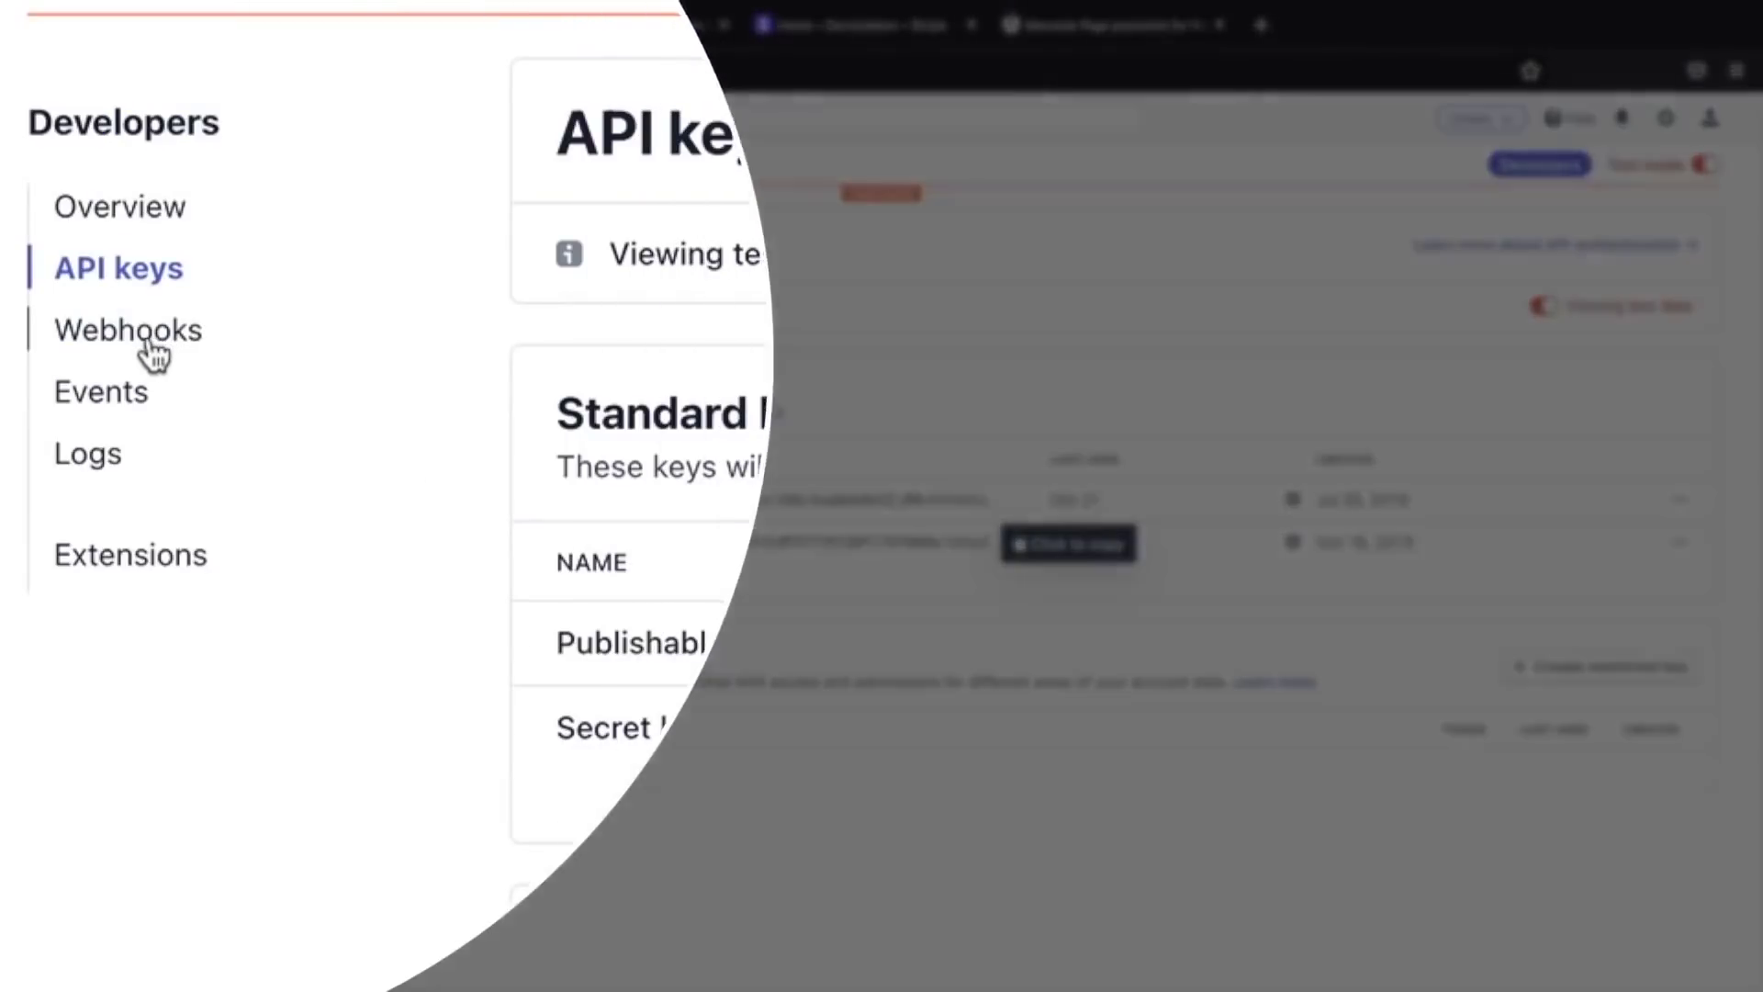
Step: Add a new Stripe webhook endpoint using the pasted WooCommerce URL and a description
click(110, 349)
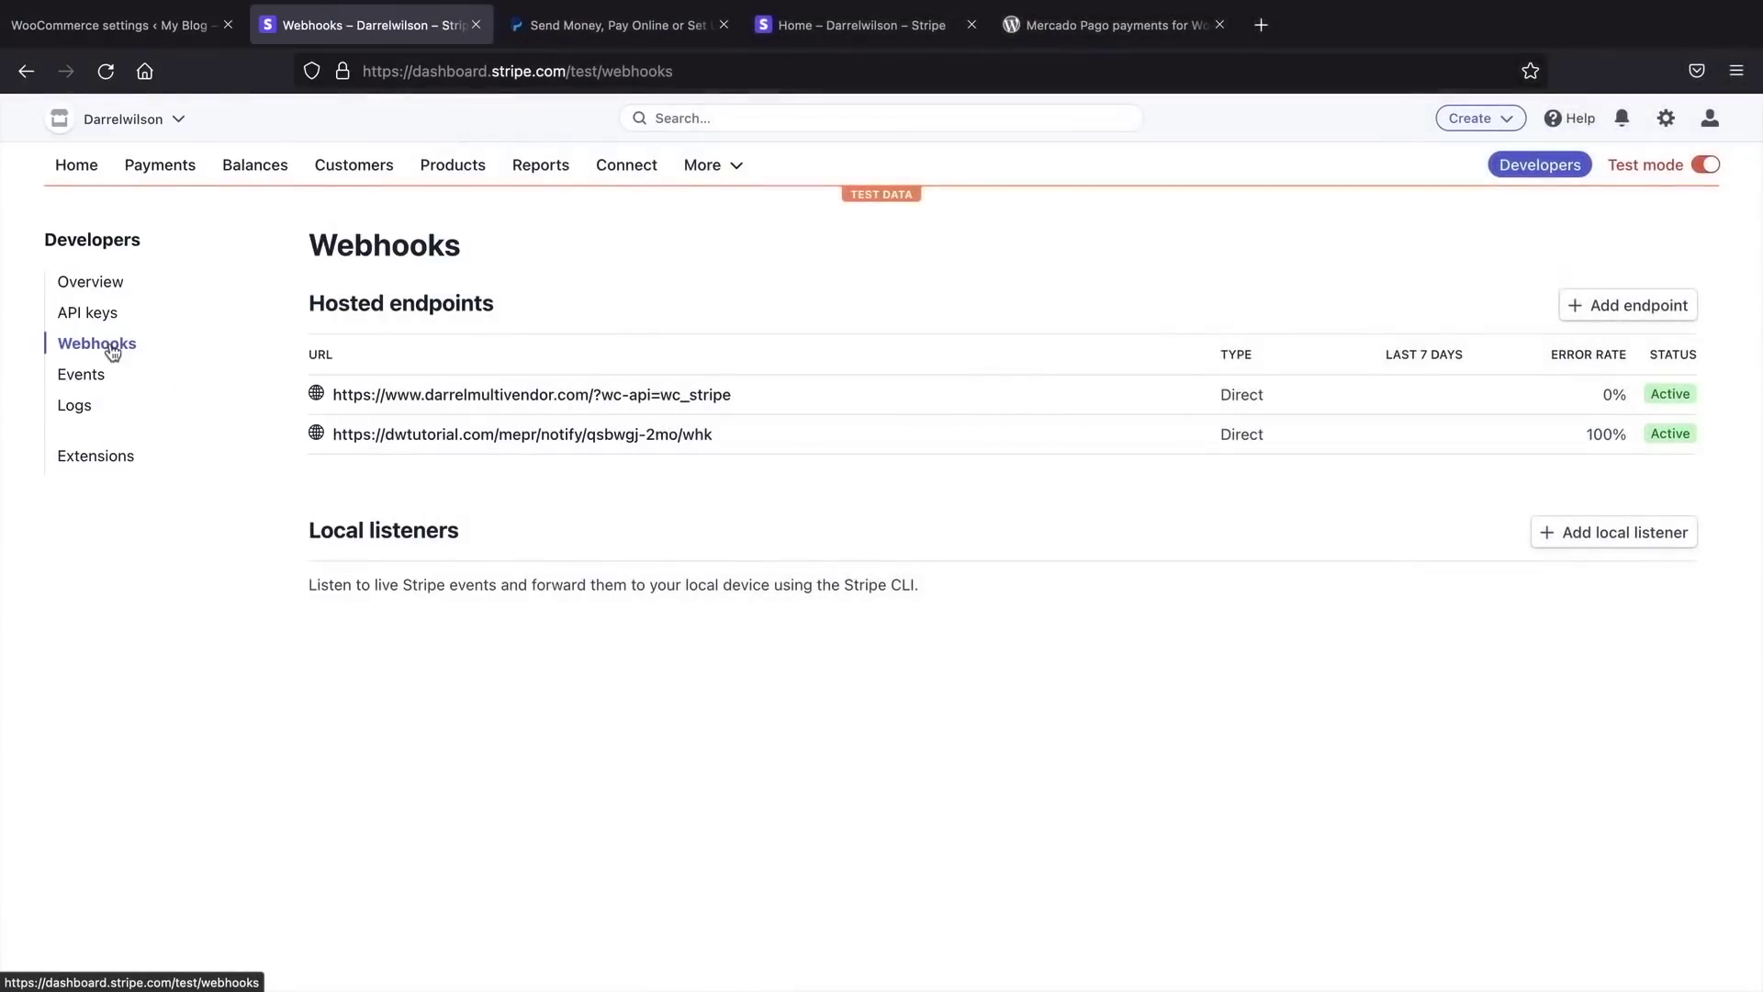
click(1592, 312)
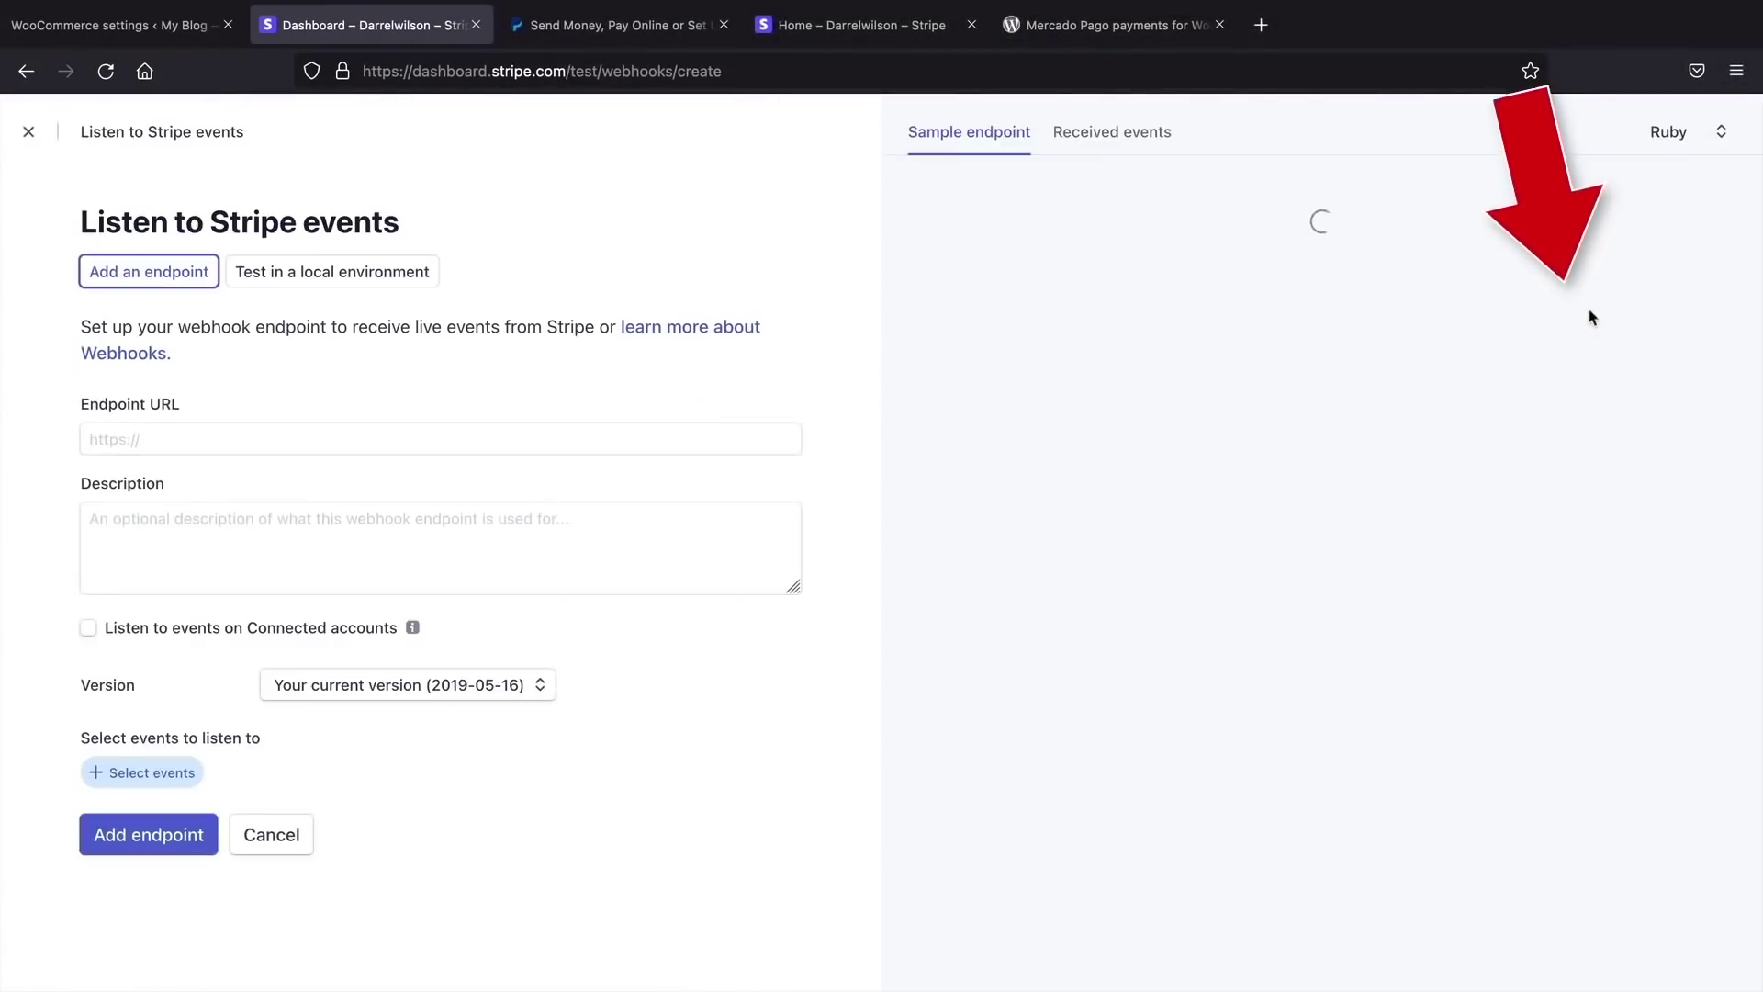
click(98, 431)
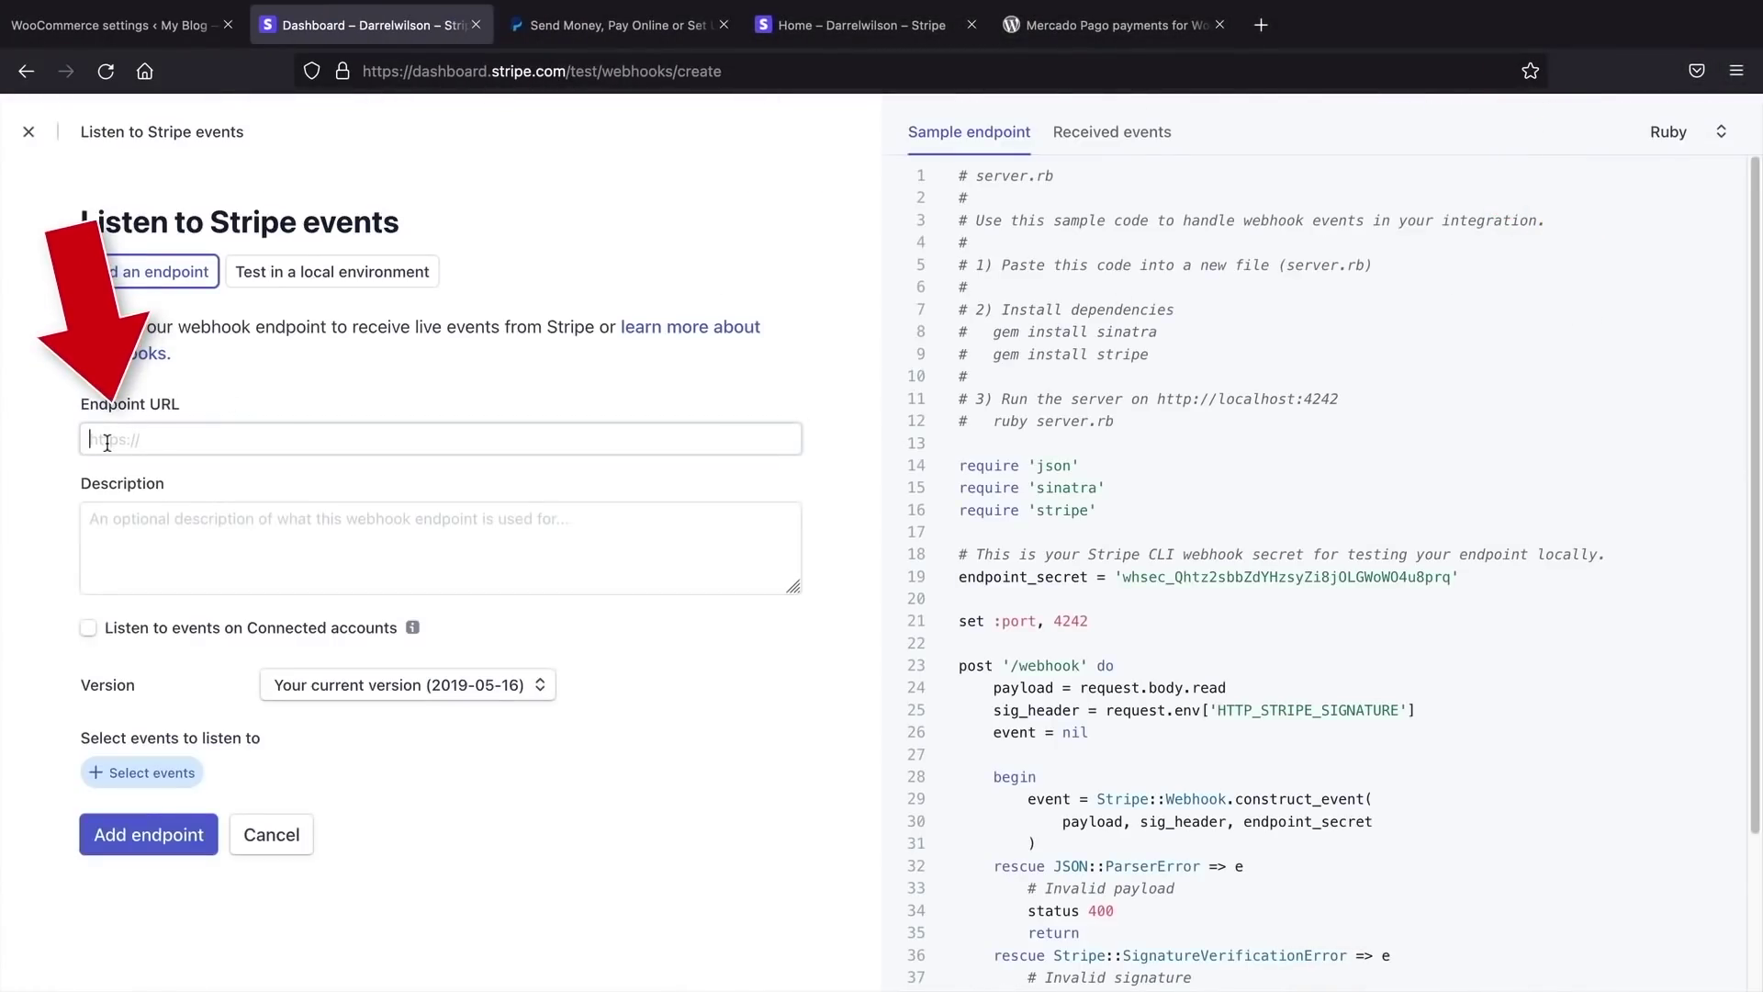
right_click(109, 441)
click(152, 563)
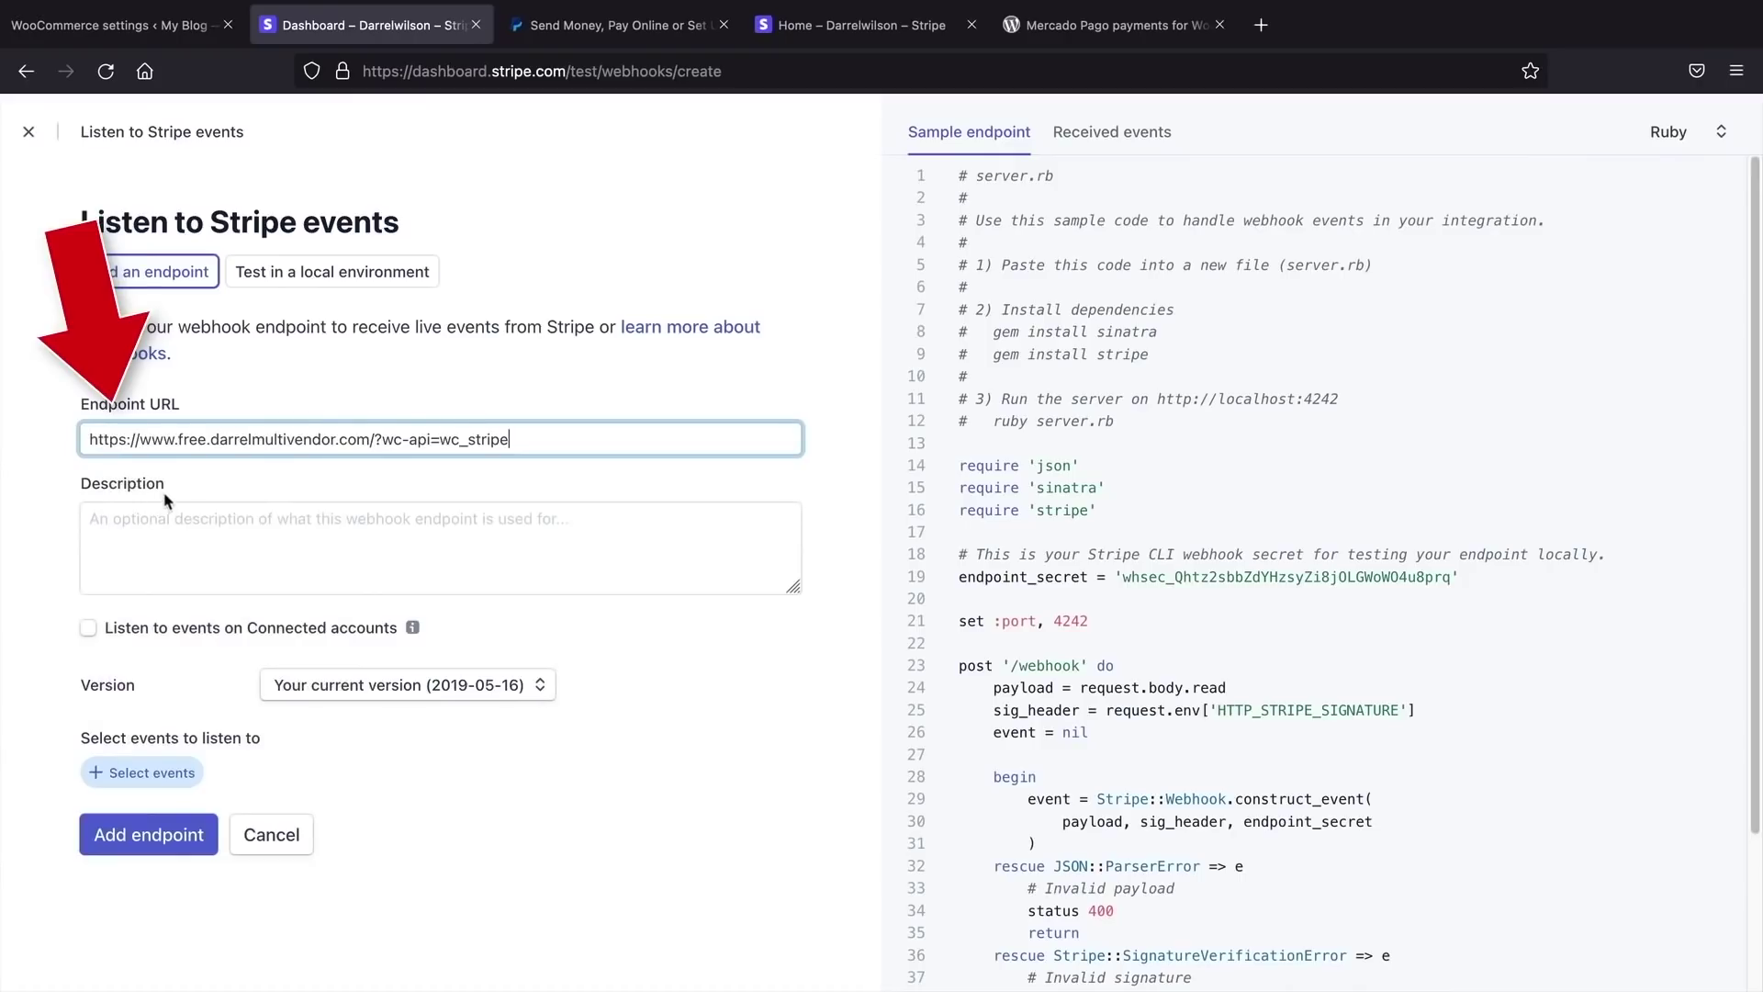
click(196, 548)
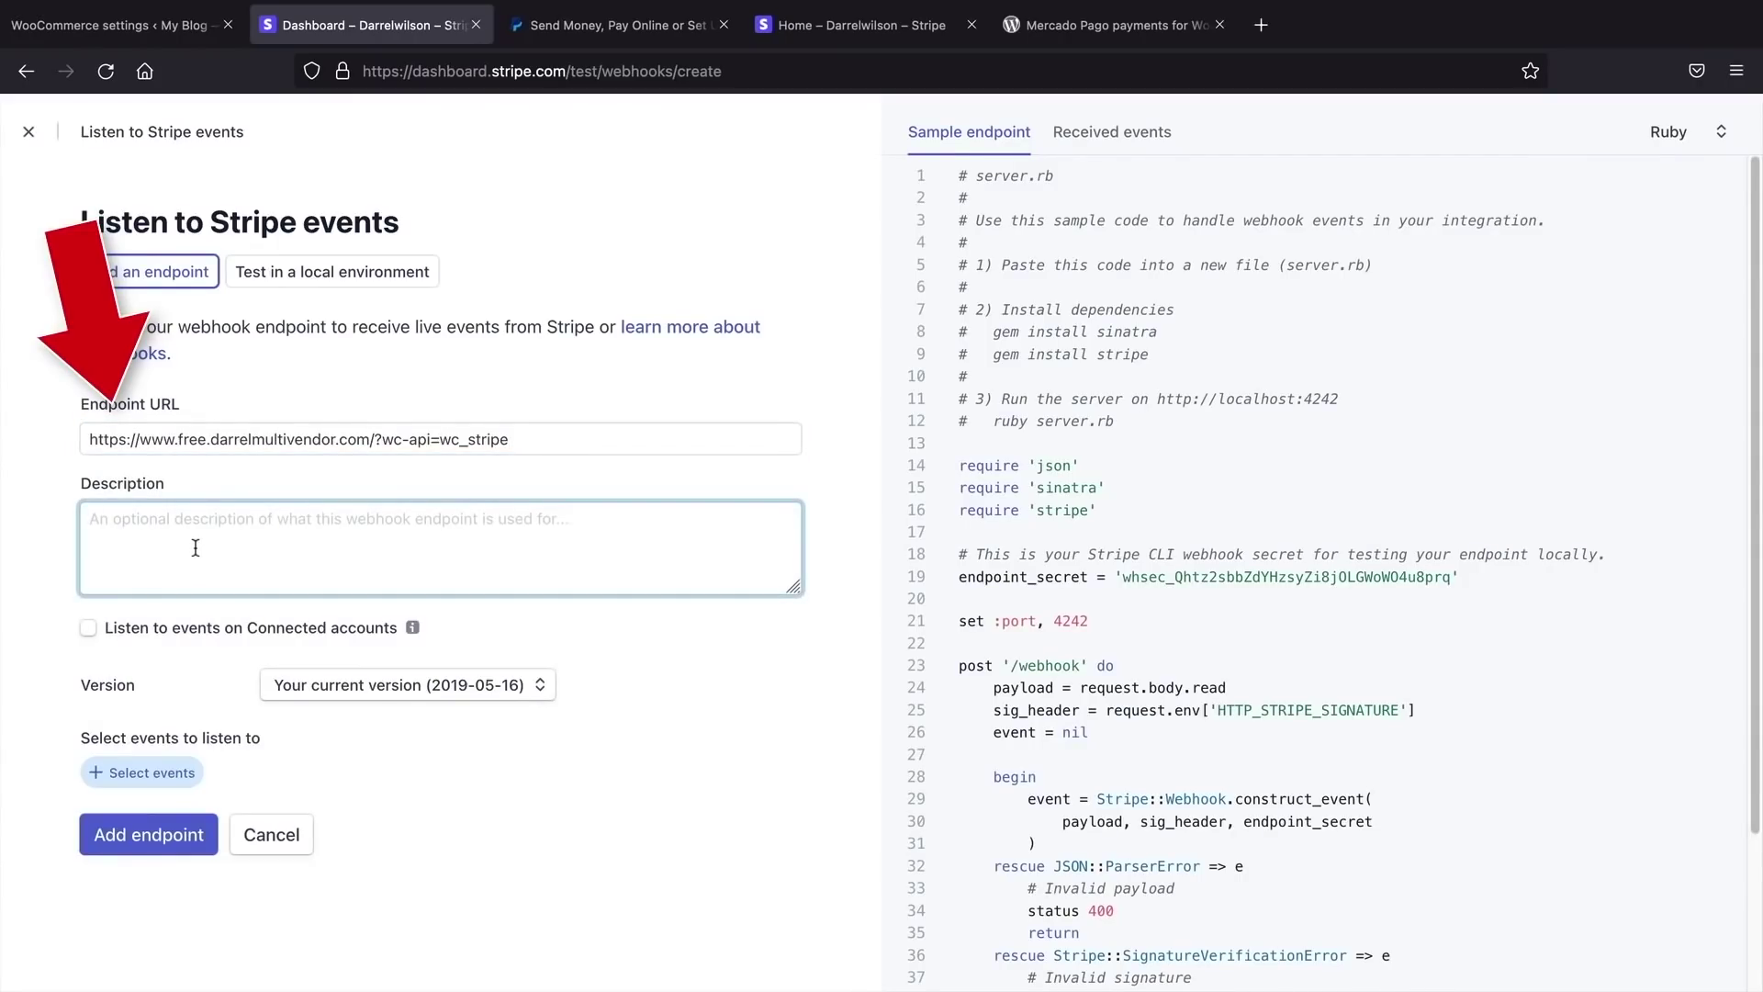
text(We are accepting payments)
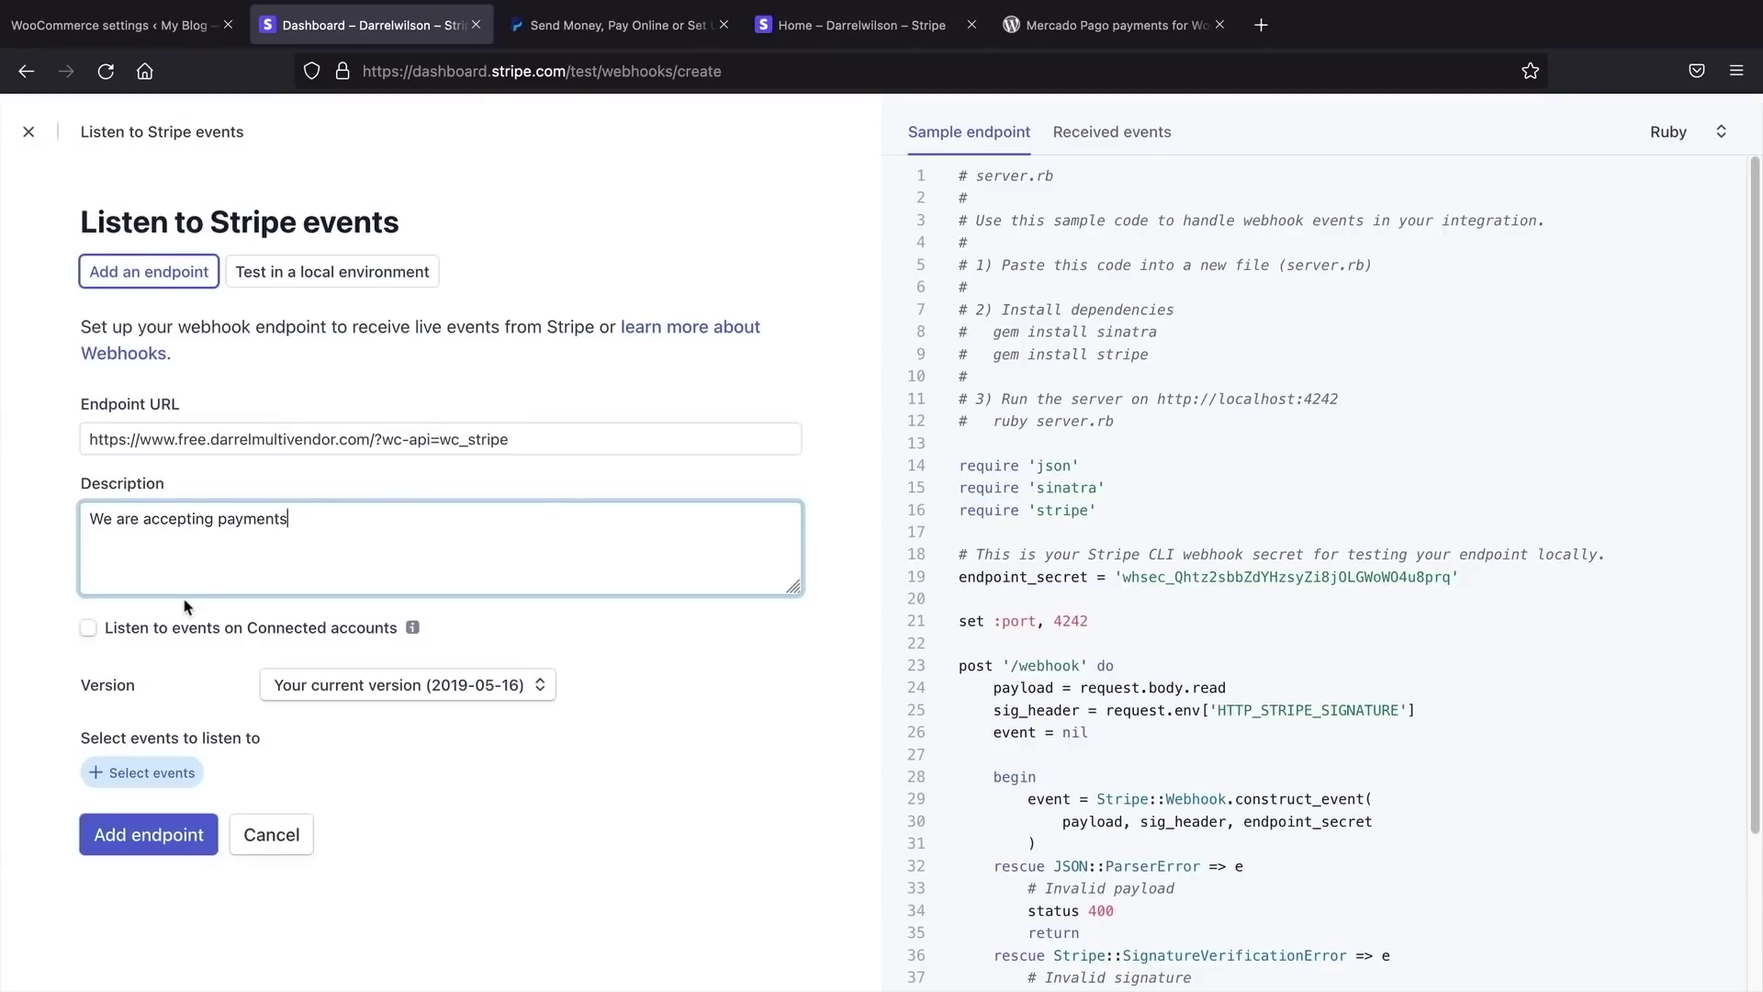
Step: Subscribe the webhook to the charge.captured event and create the endpoint
click(145, 776)
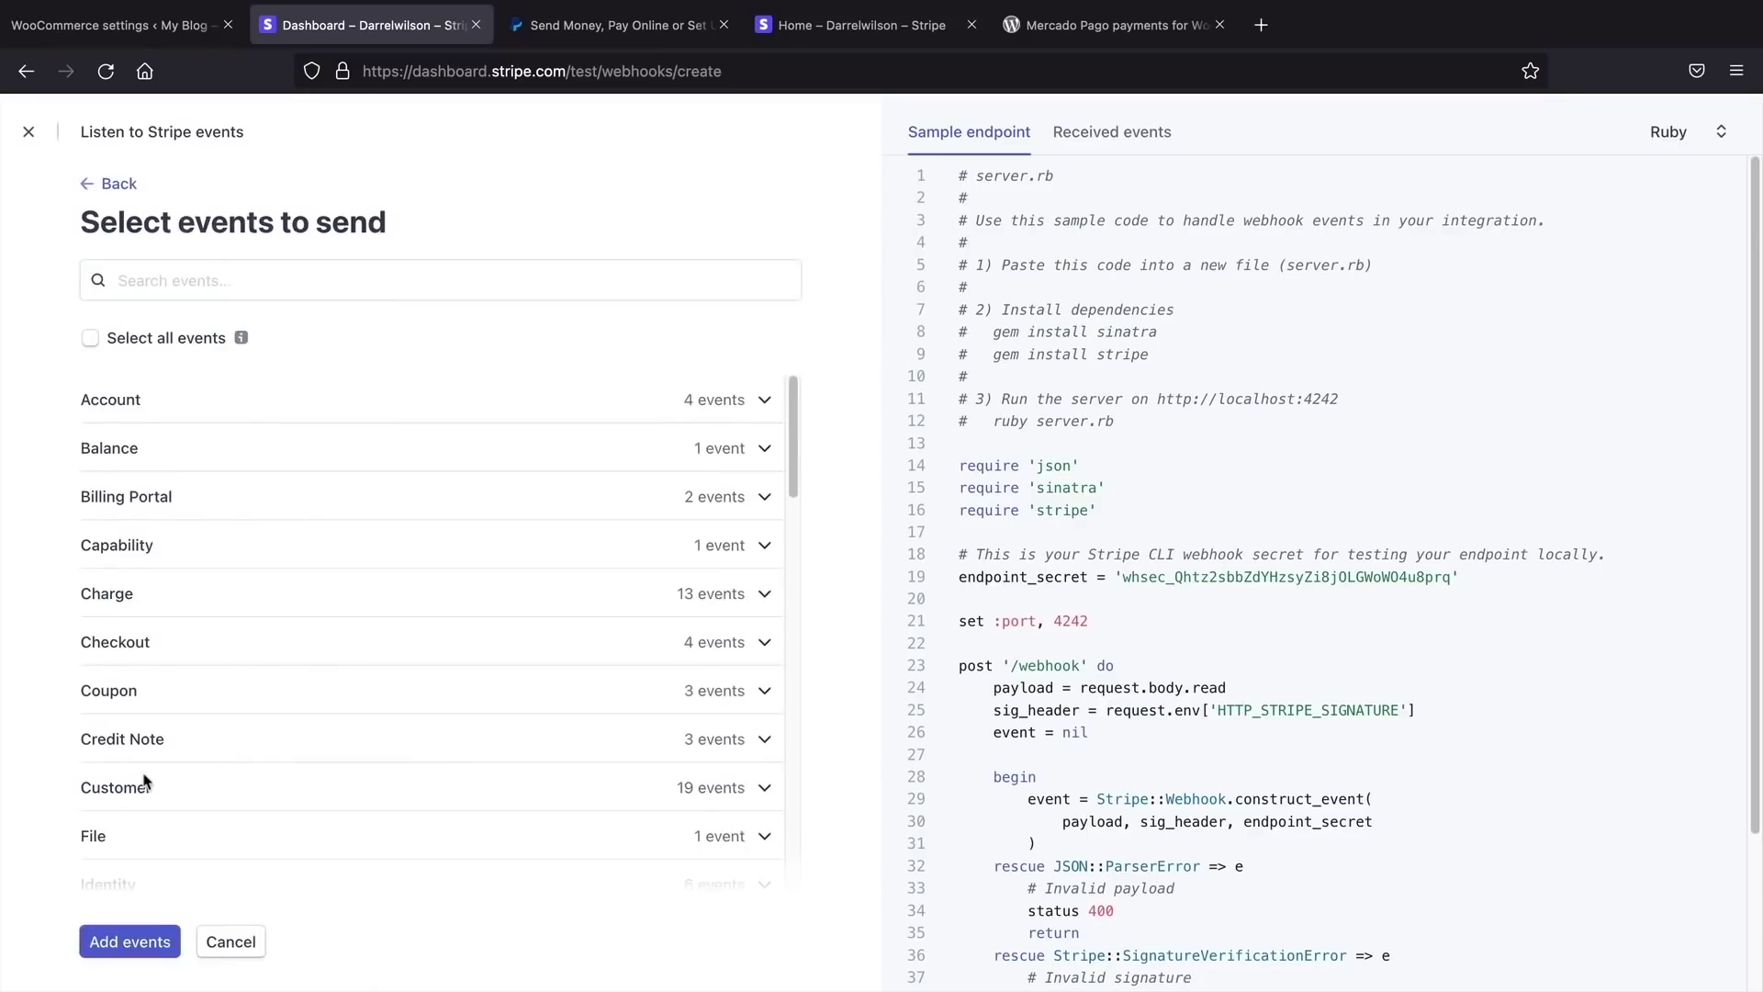
click(112, 596)
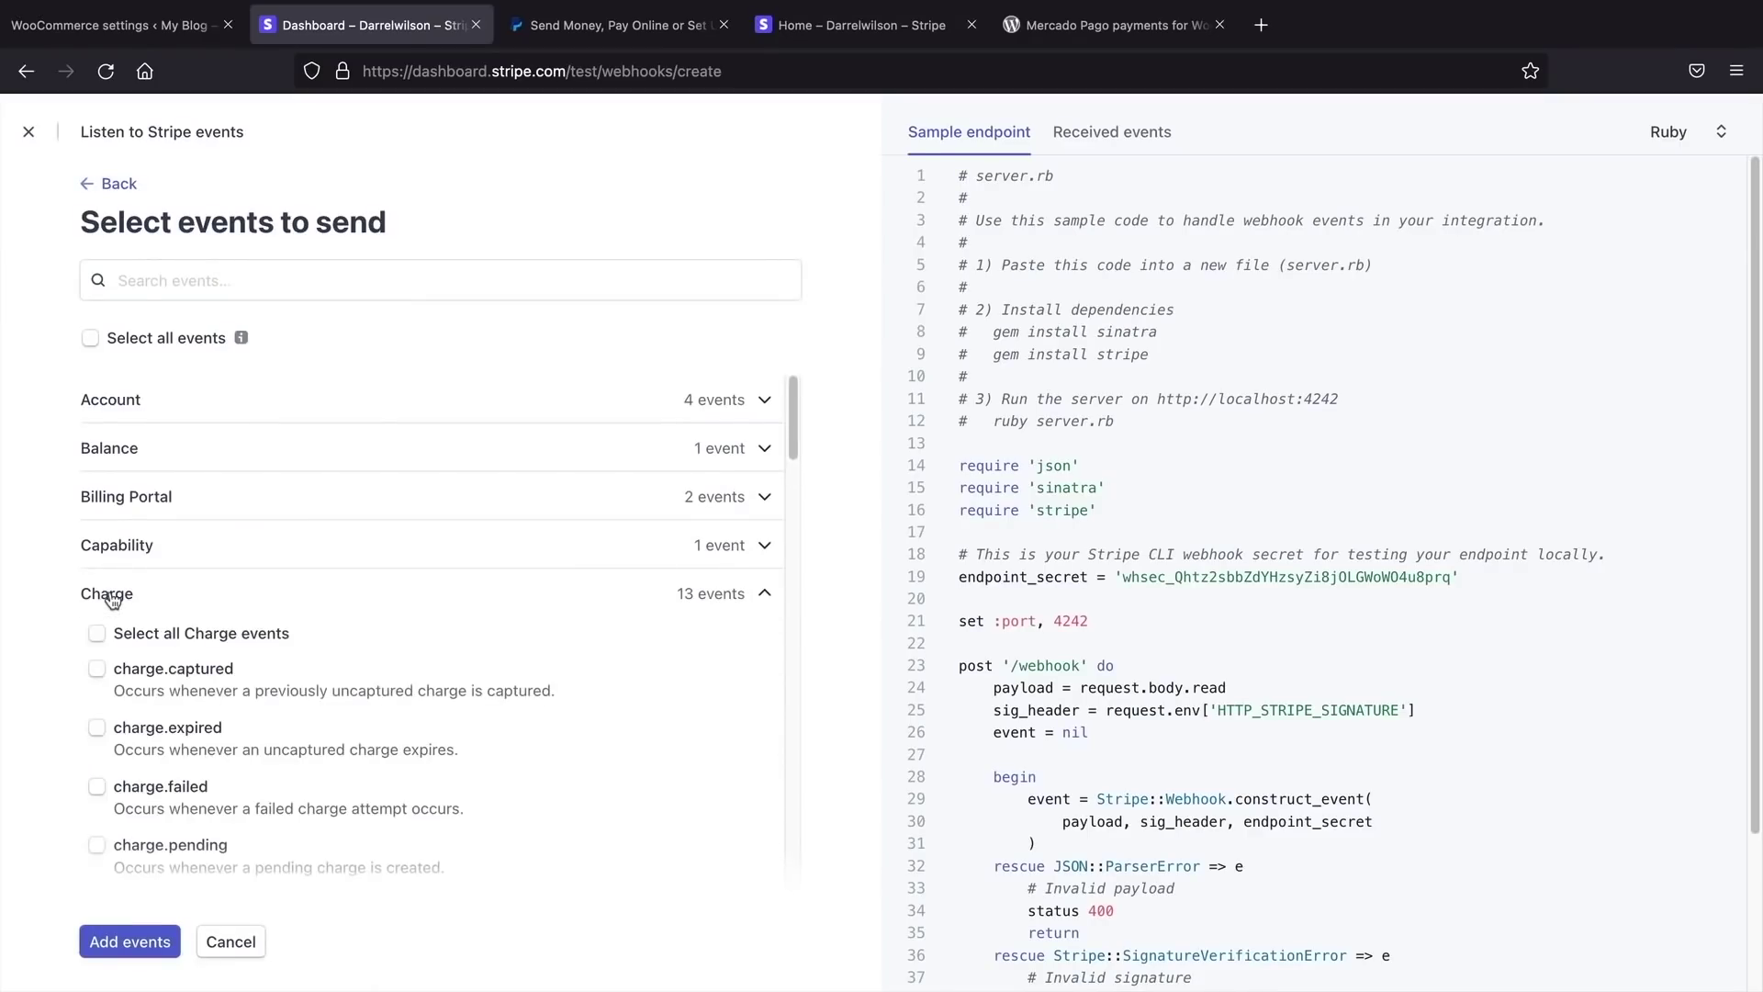
click(97, 673)
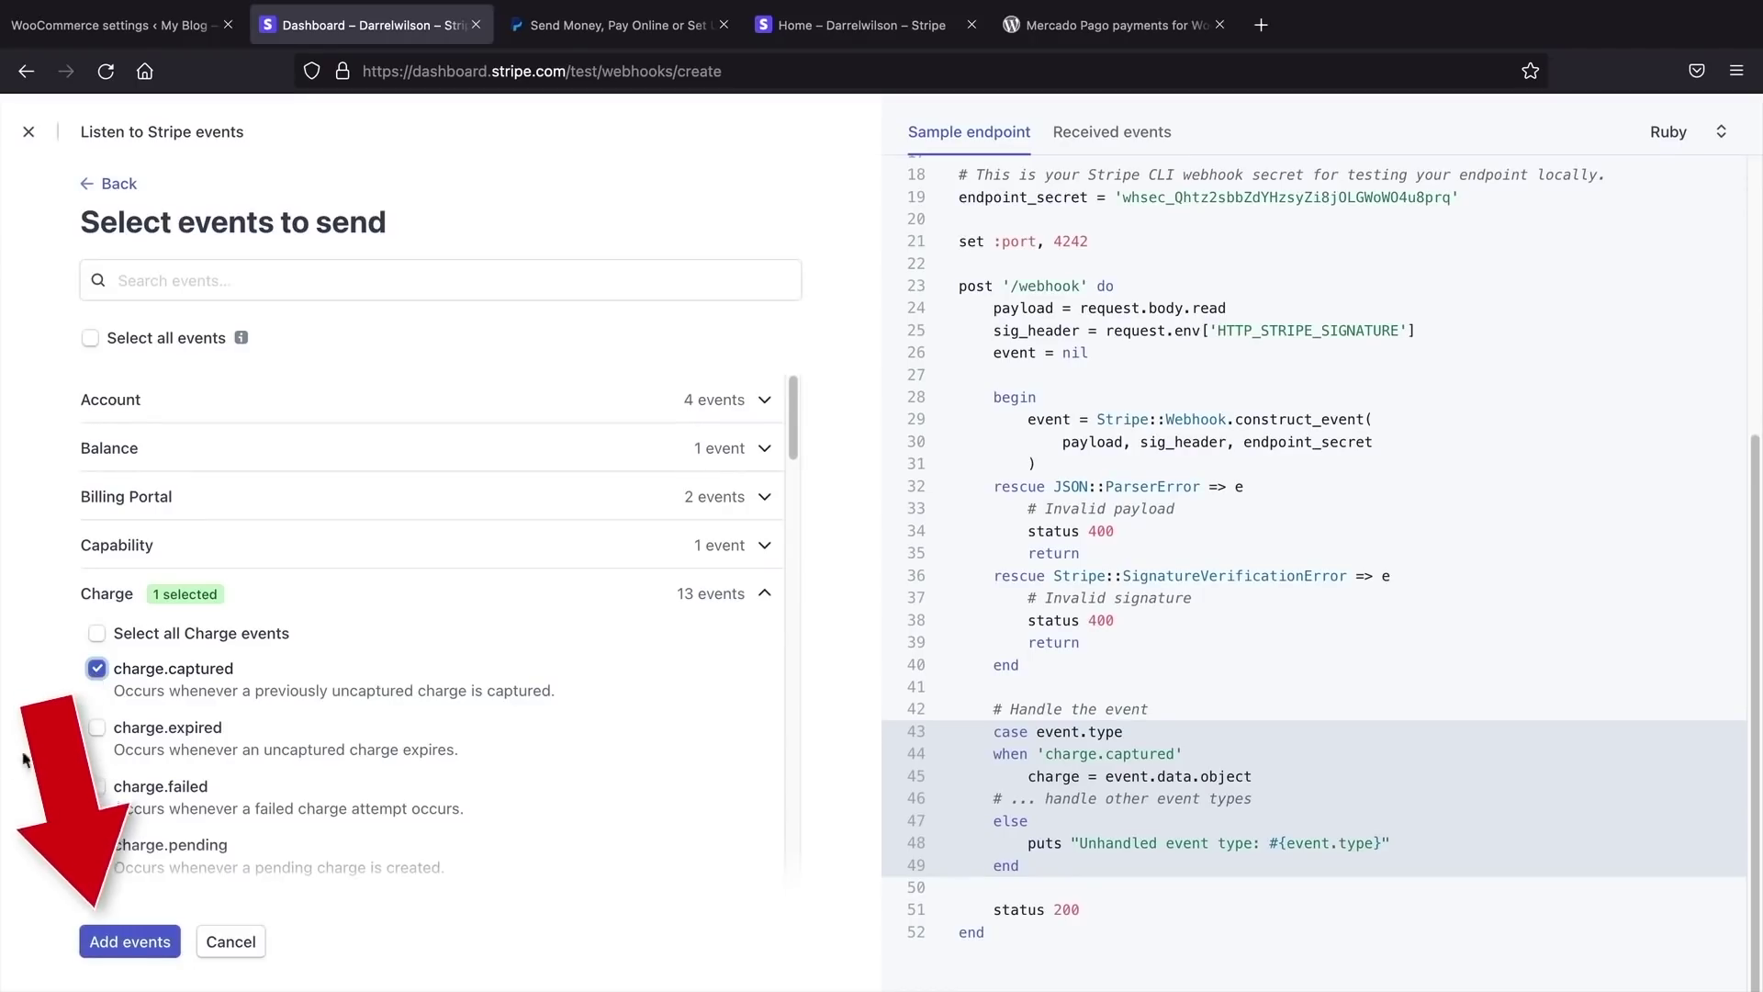
click(131, 944)
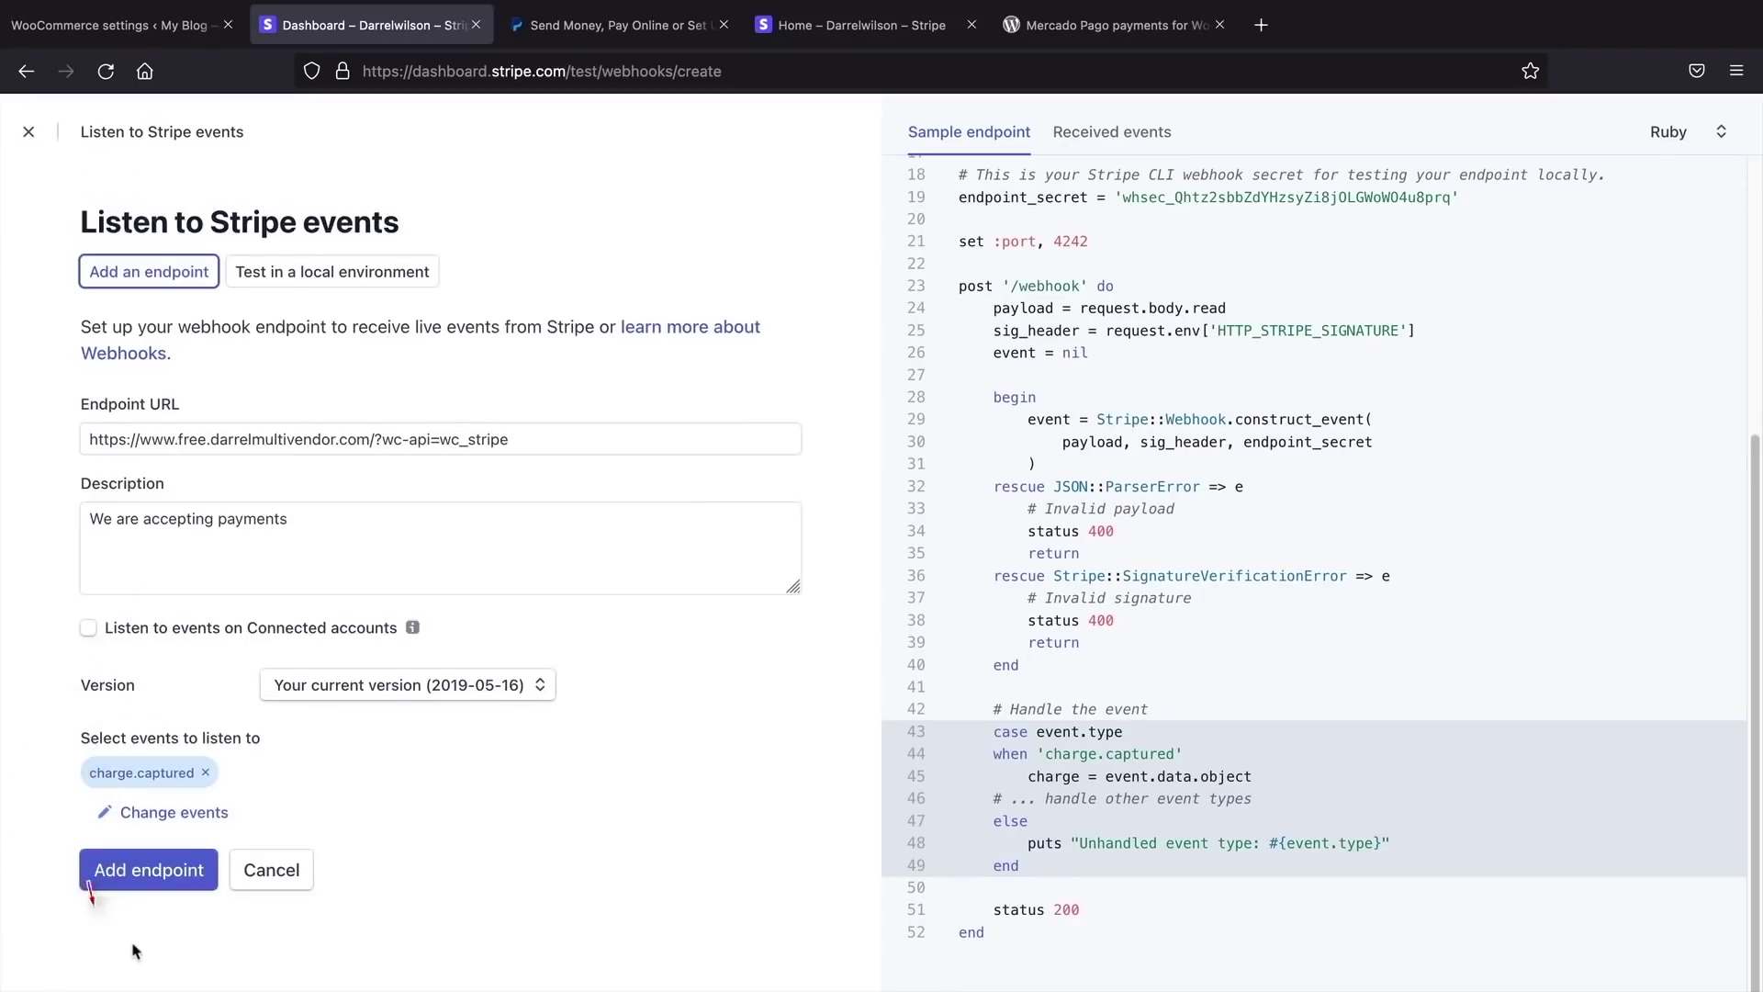
click(138, 873)
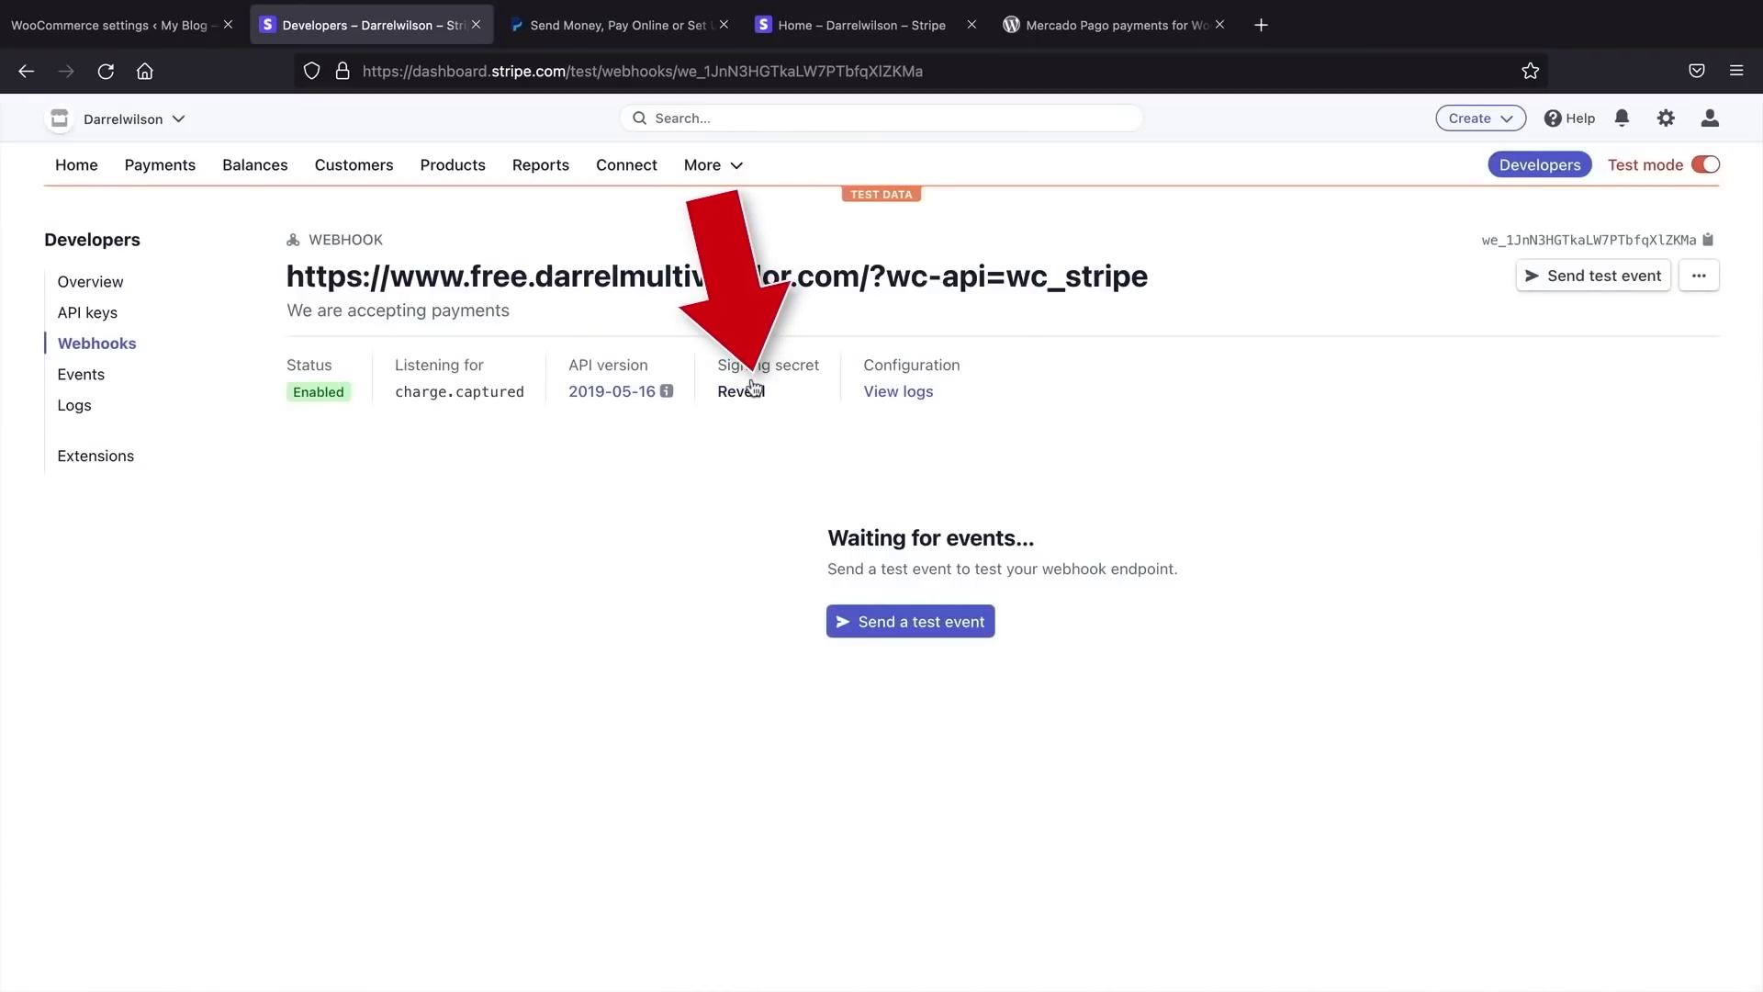
Step: Copy the webhook's signing secret and return to the Test Webhook Secret field
click(749, 391)
double_click(754, 401)
right_click(752, 397)
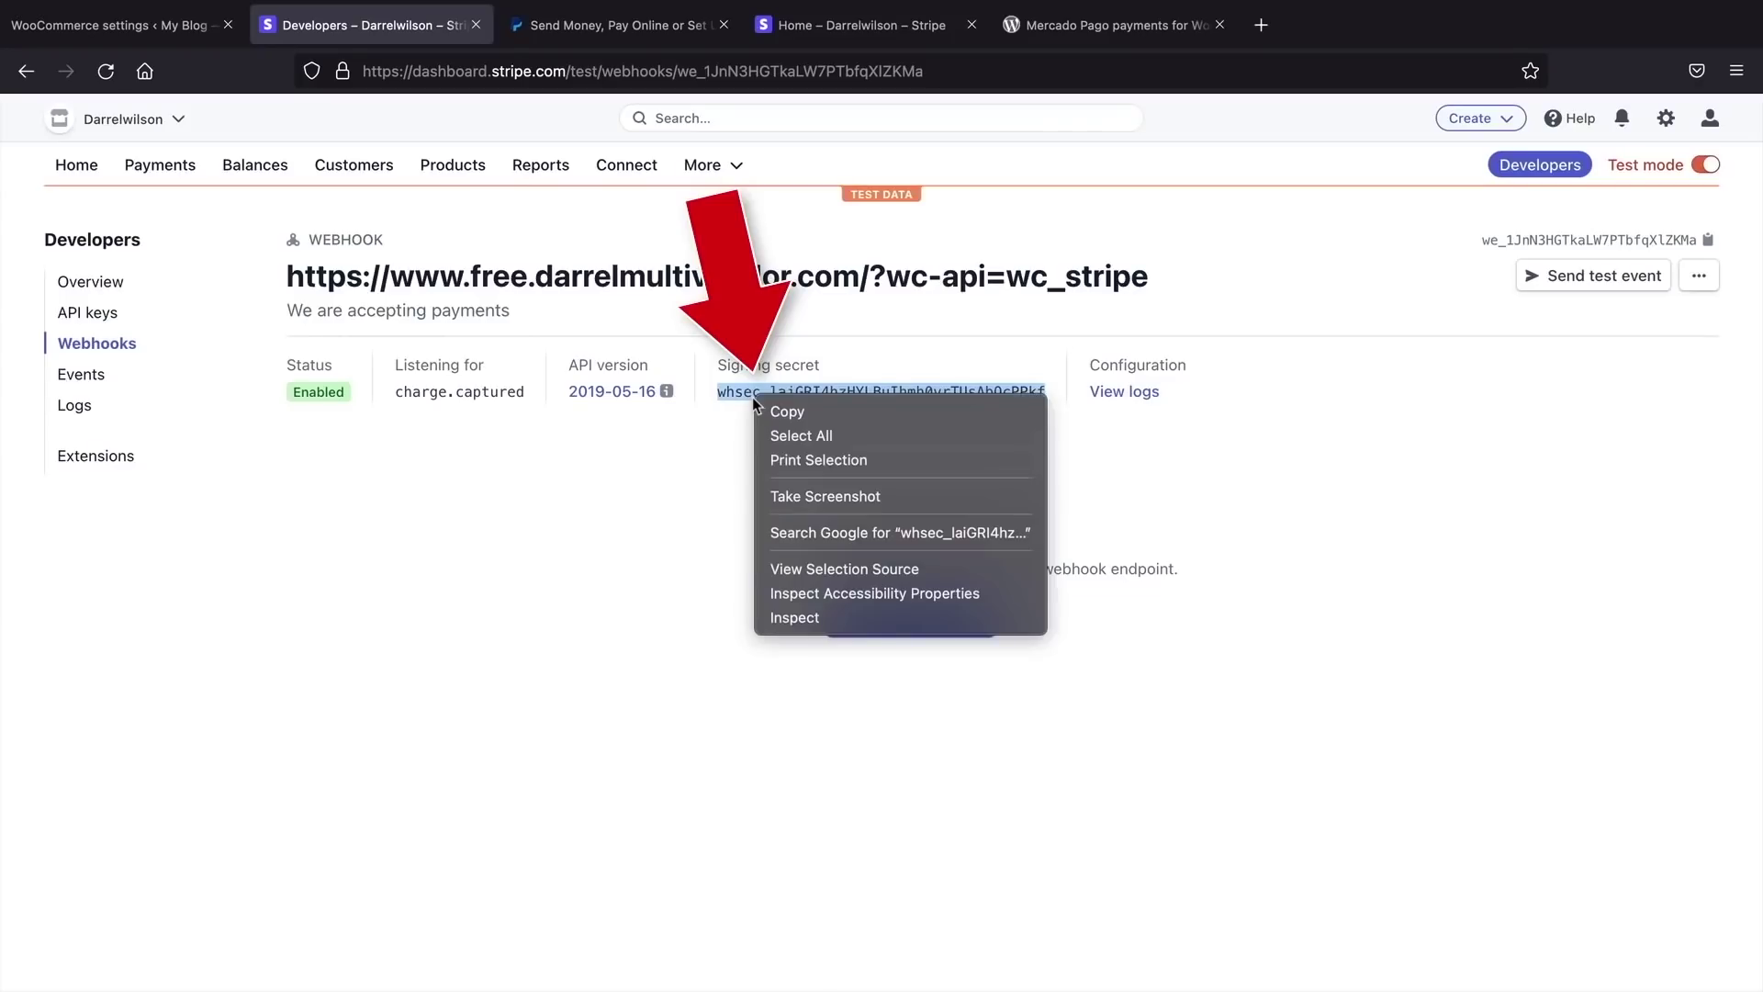
click(764, 411)
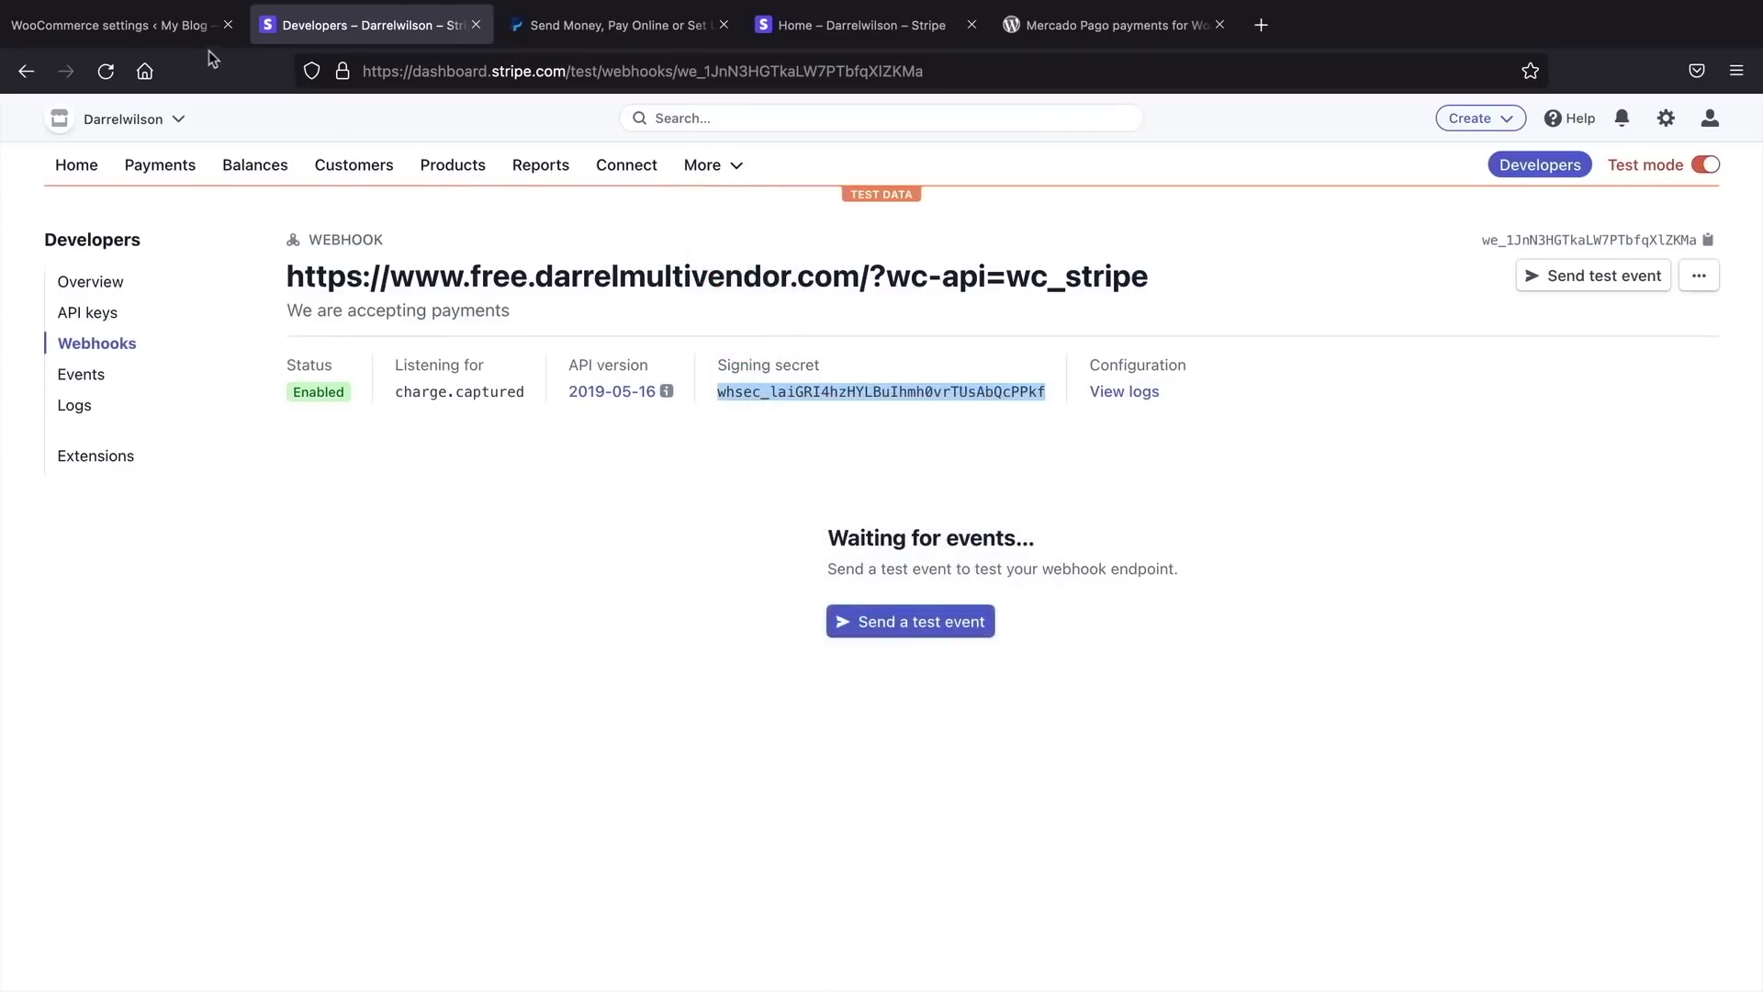
click(166, 26)
click(493, 634)
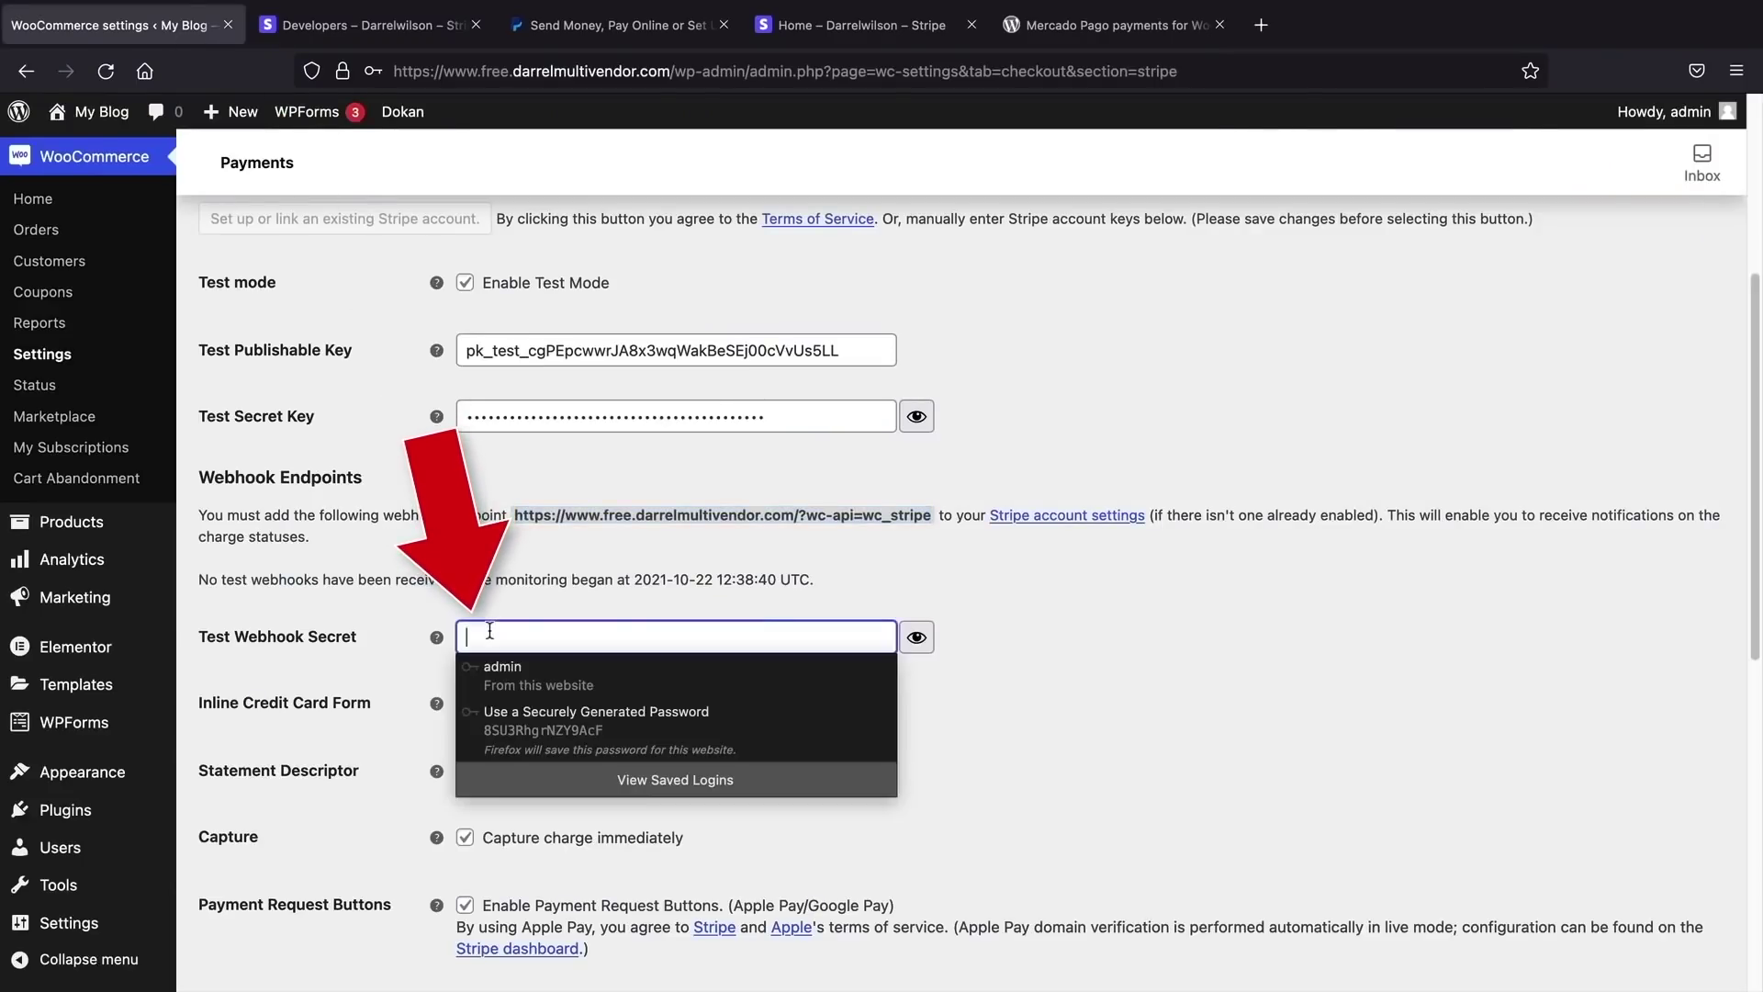
Step: Paste the signing secret into Test Webhook Secret and enter statement descriptor MultiVendor
right_click(493, 632)
click(538, 838)
scroll(987, 661, down, 3)
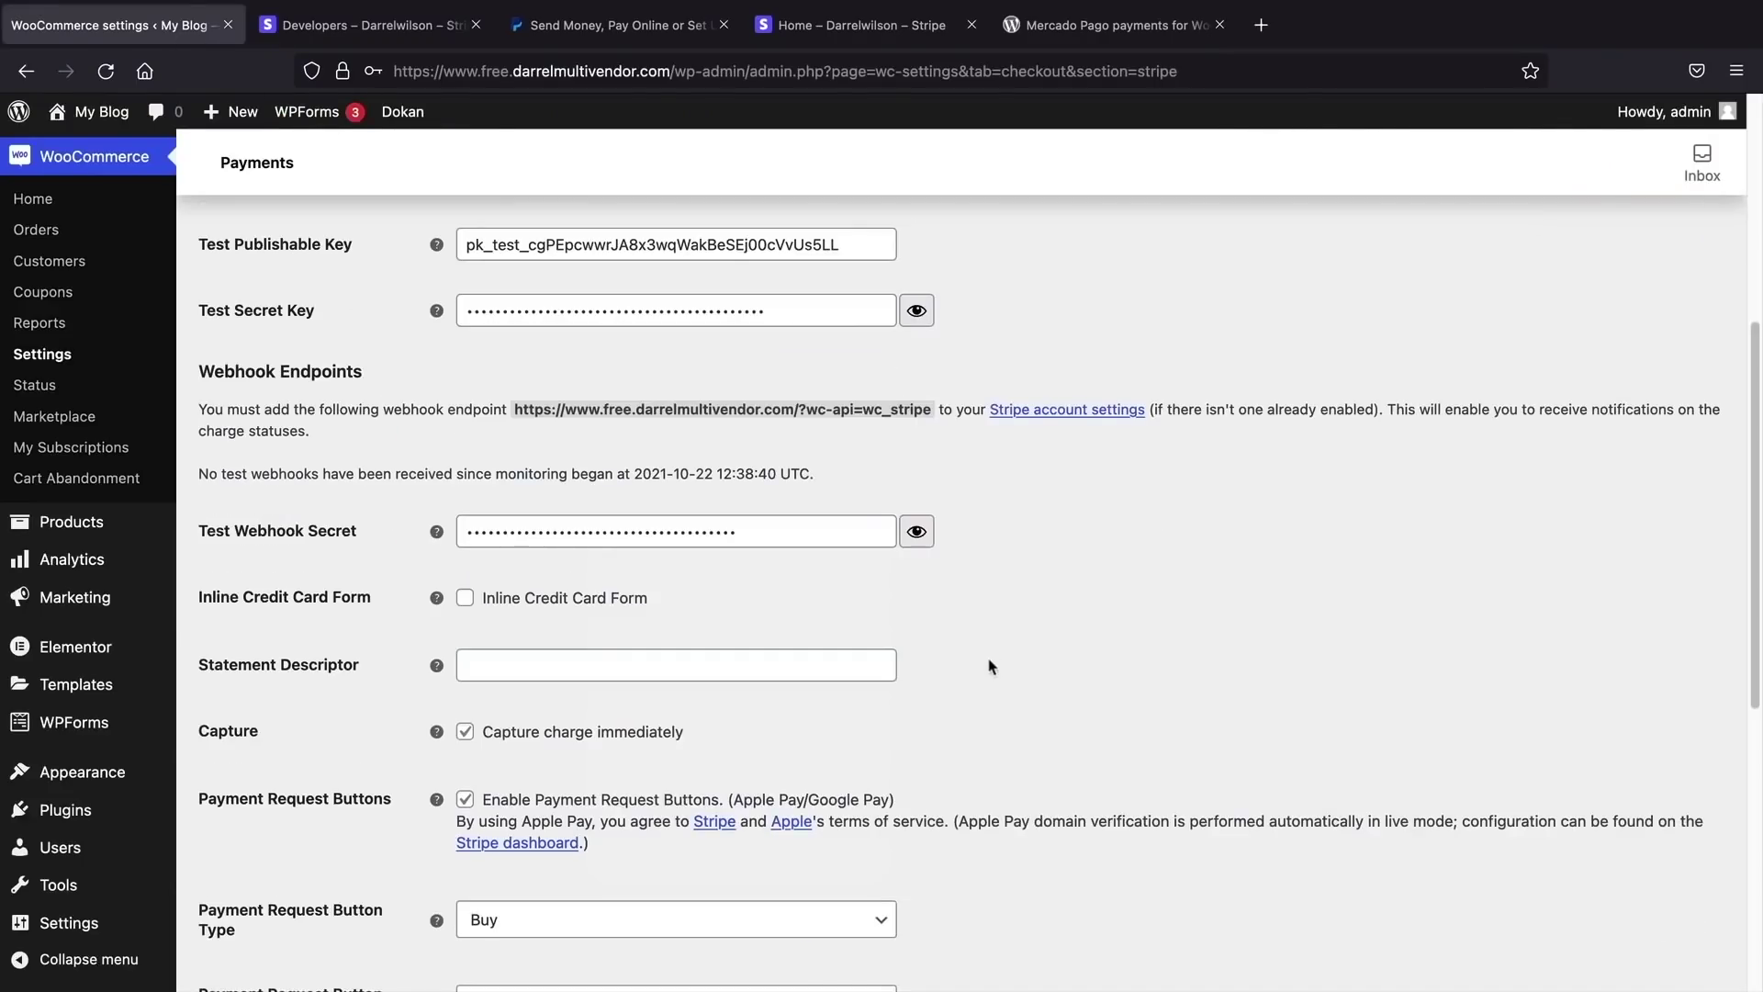
click(685, 639)
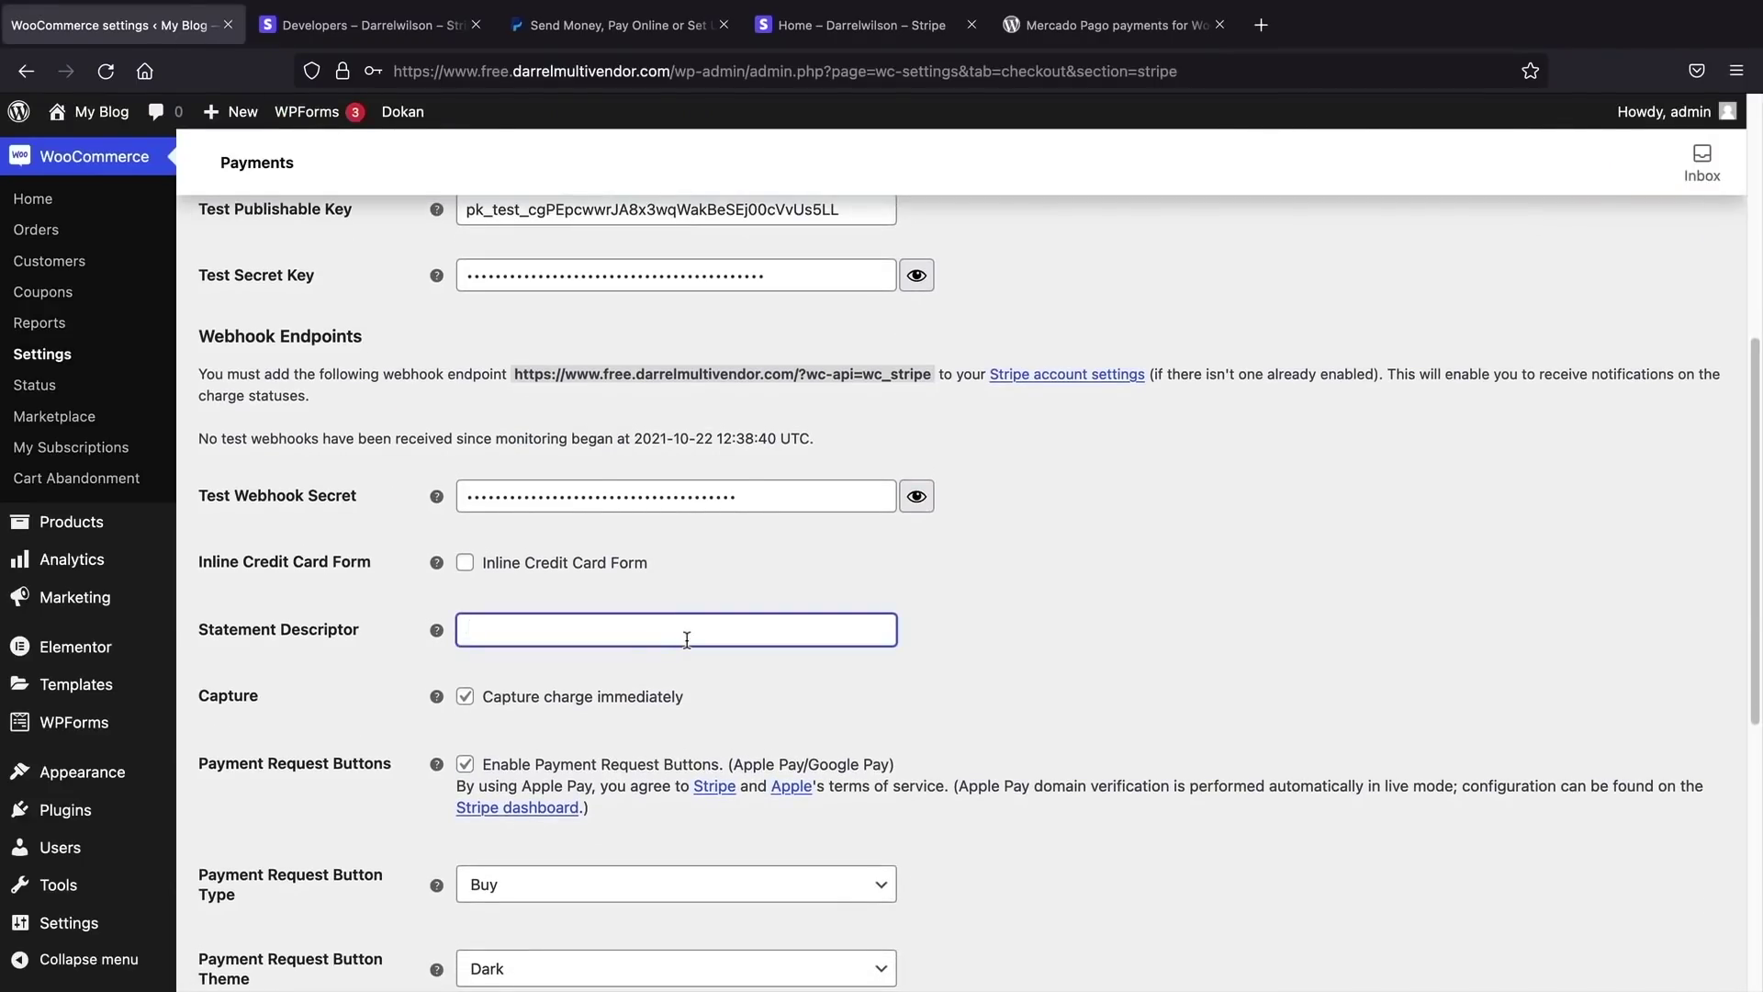
text(MultiVendor)
Step: Save the Stripe payment settings
scroll(315, 570, down, 1)
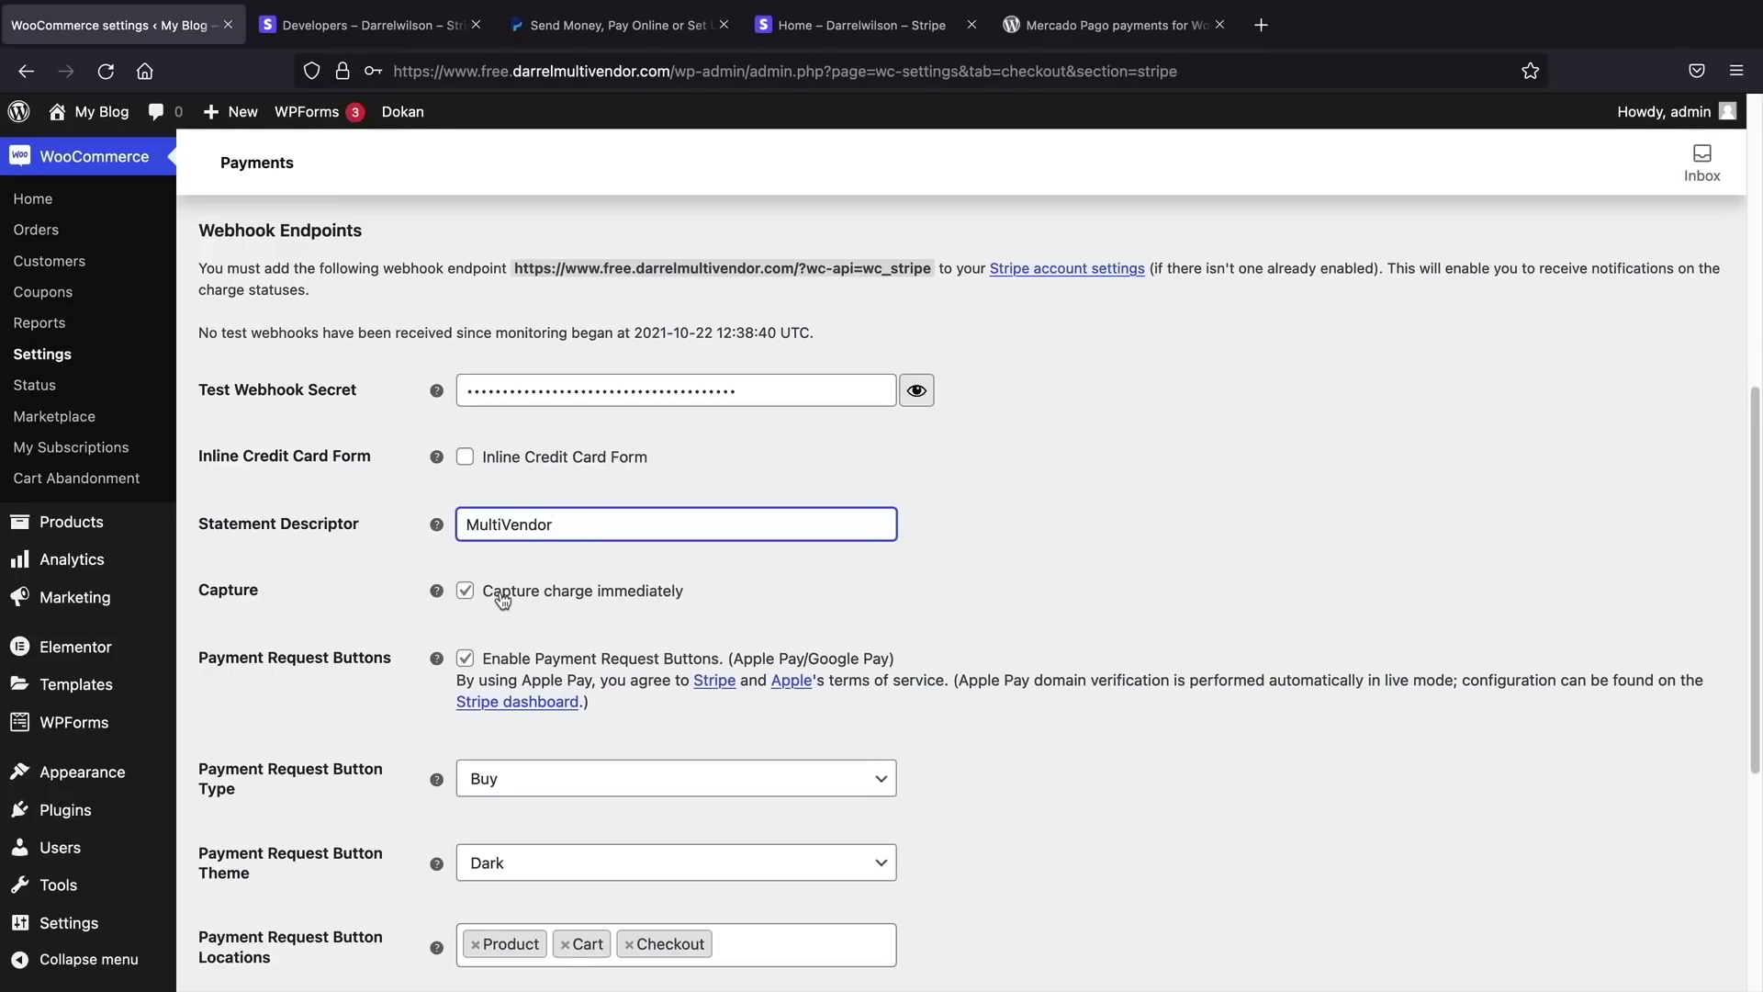
scroll(508, 598, down, 1)
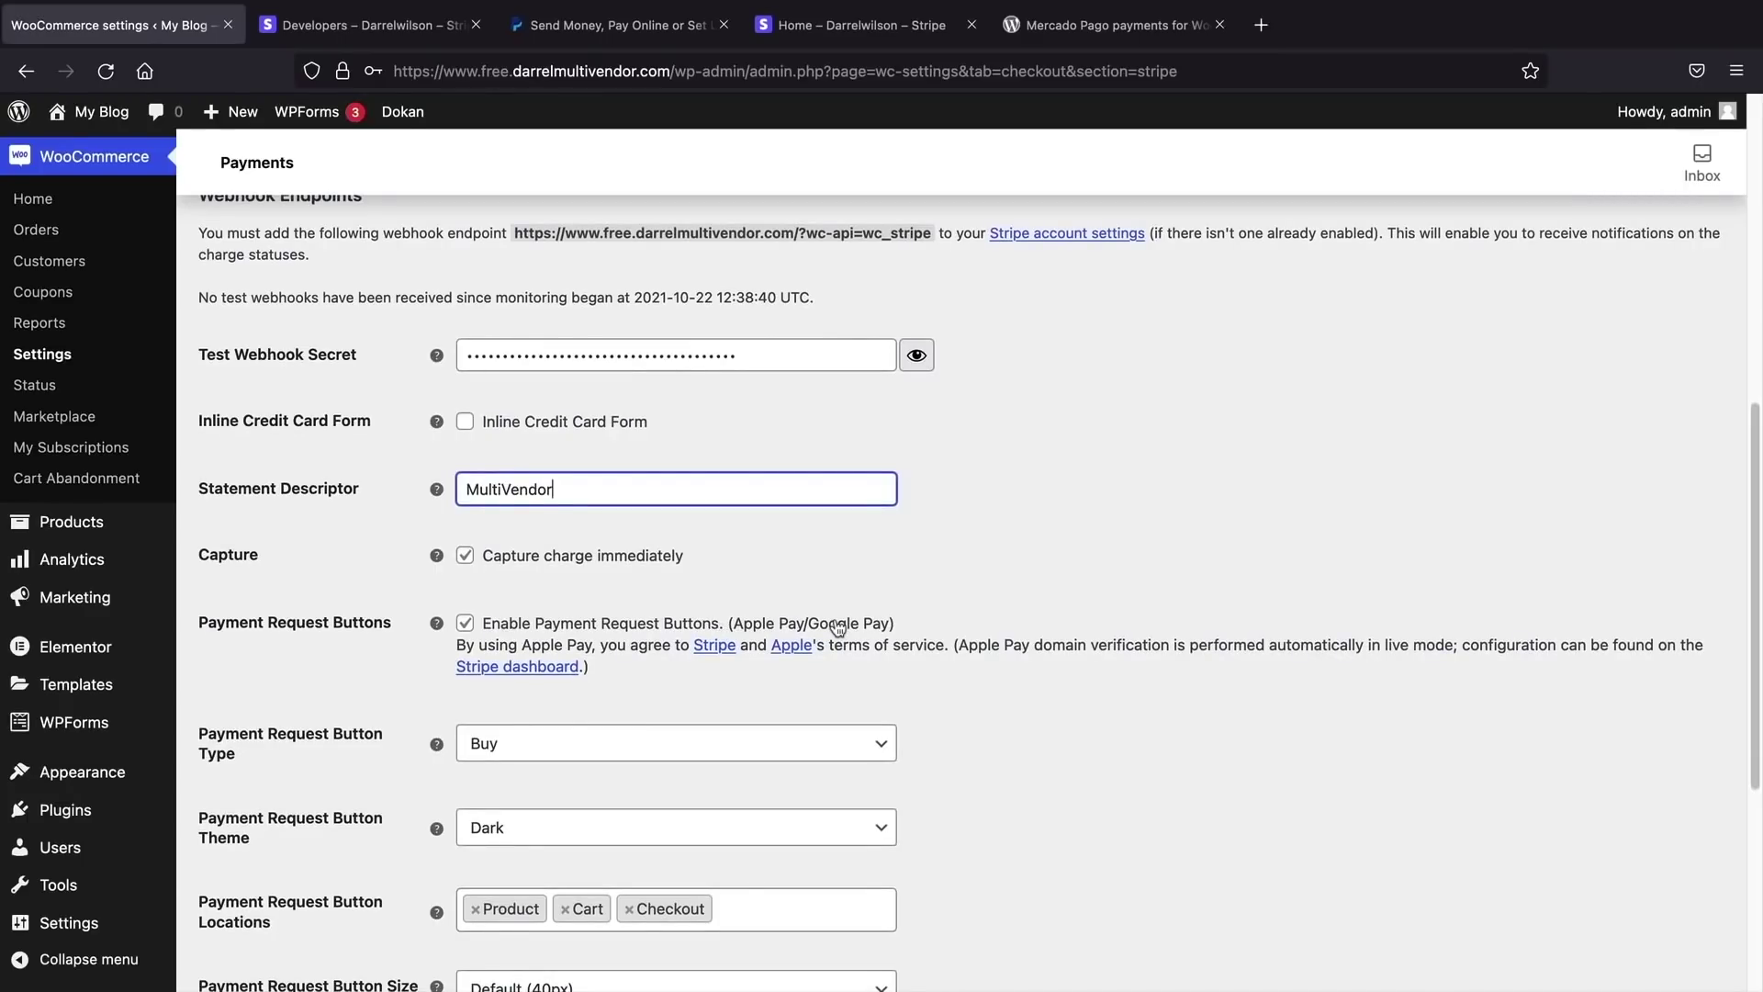
scroll(837, 627, down, 10)
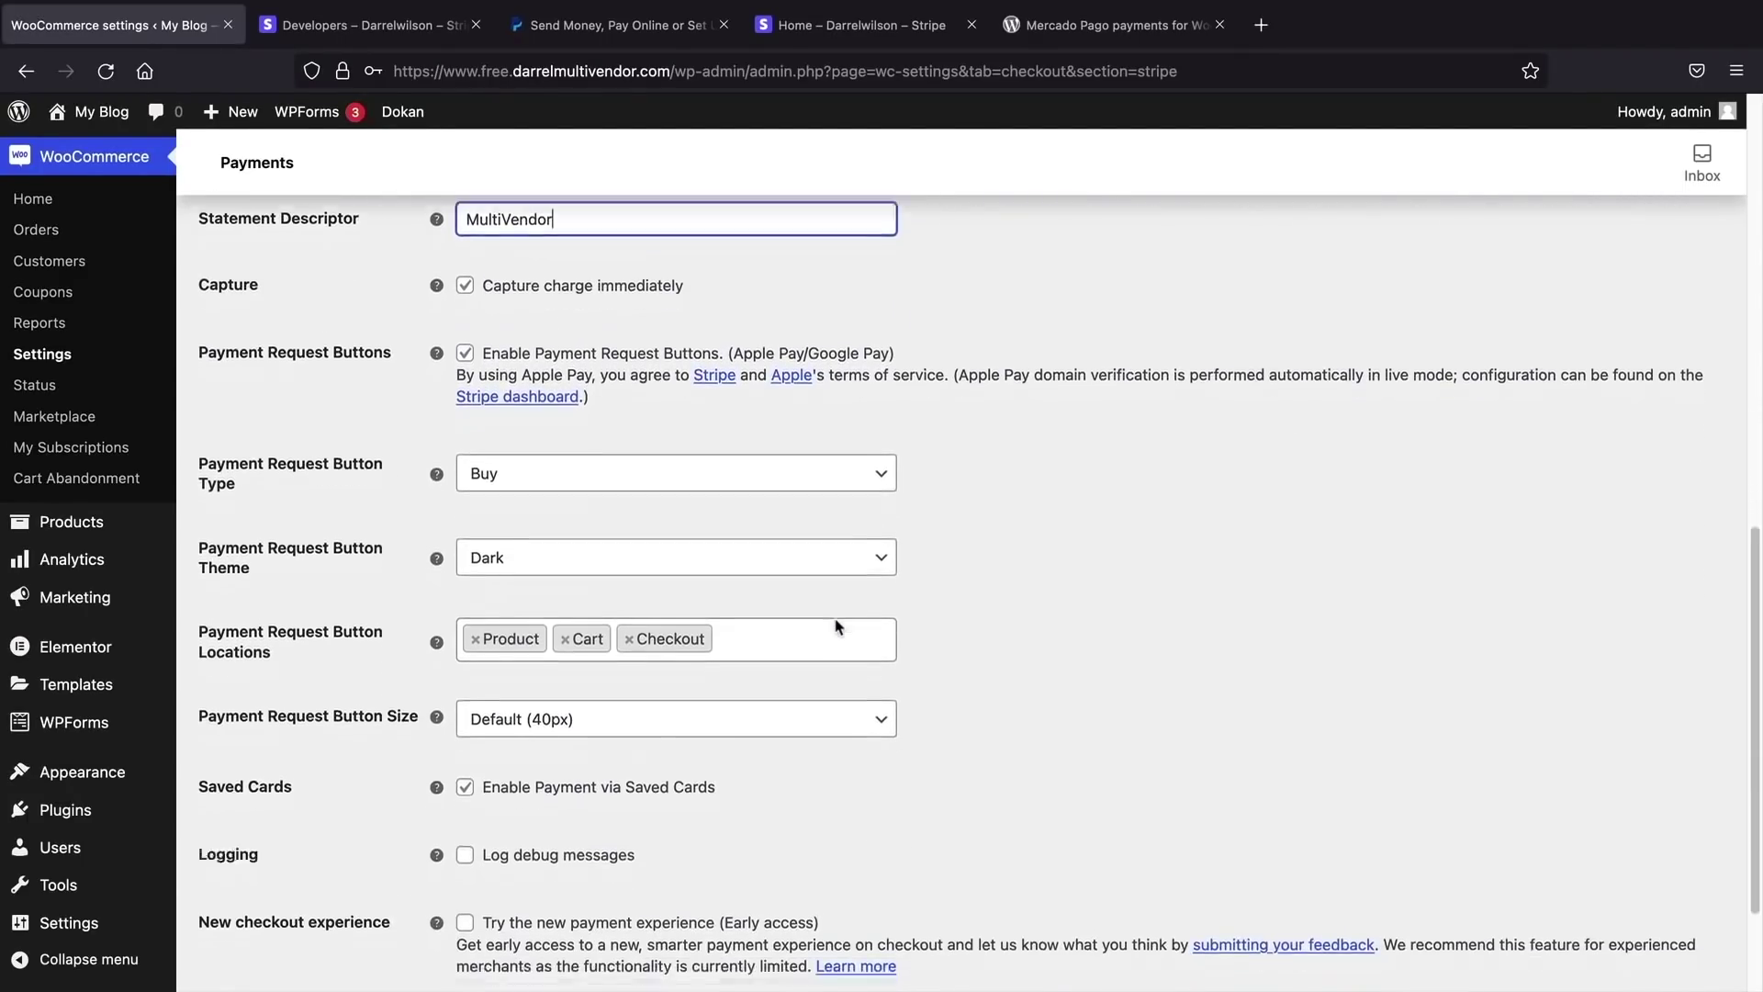
scroll(838, 627, down, 1)
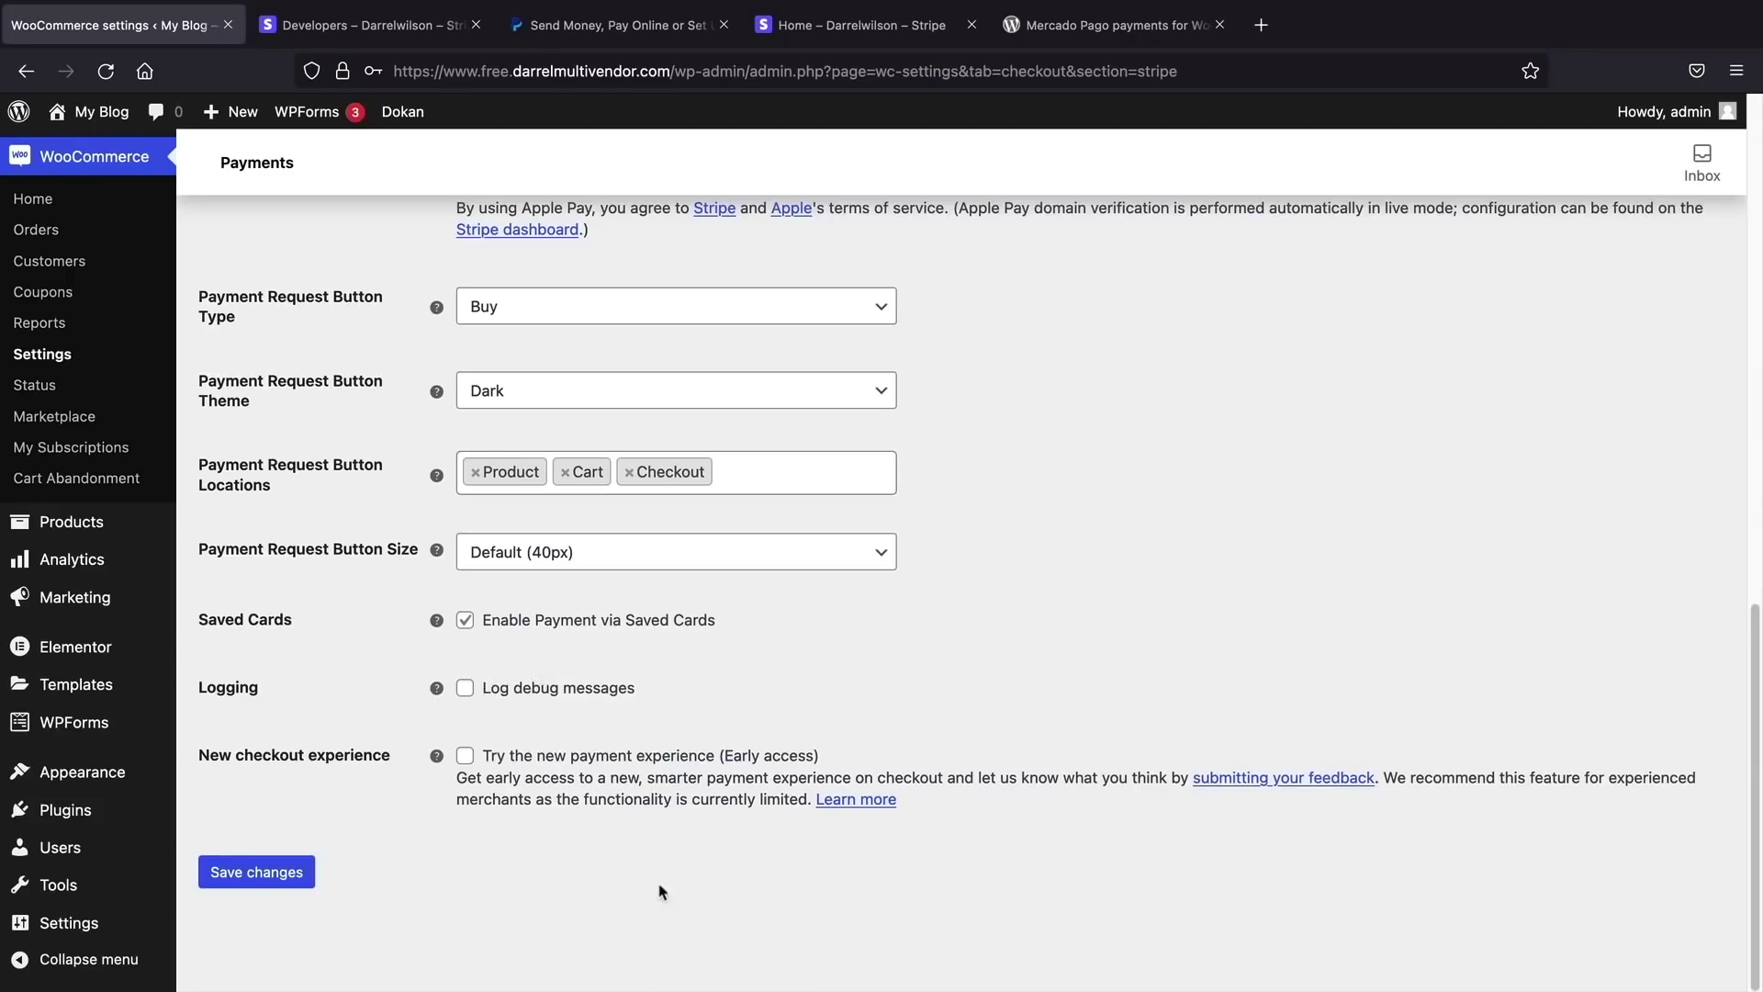
click(255, 872)
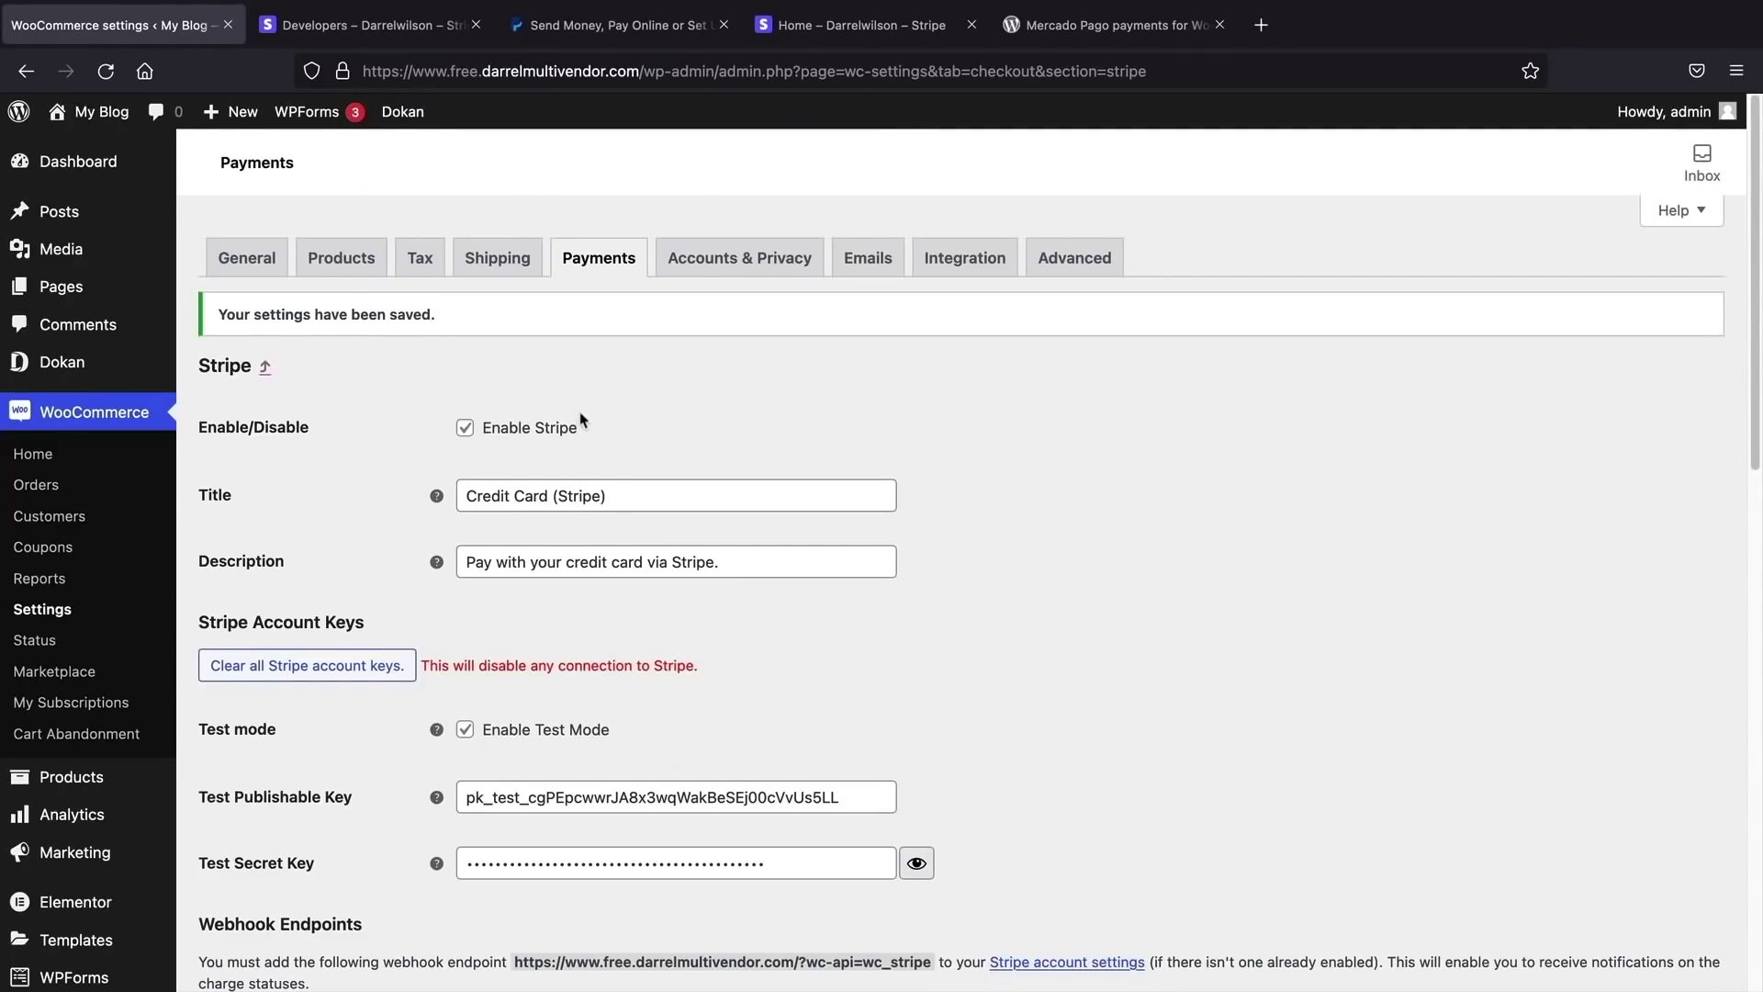
Step: Check the browser's site information, then visit the store's public site from My Blog
click(312, 71)
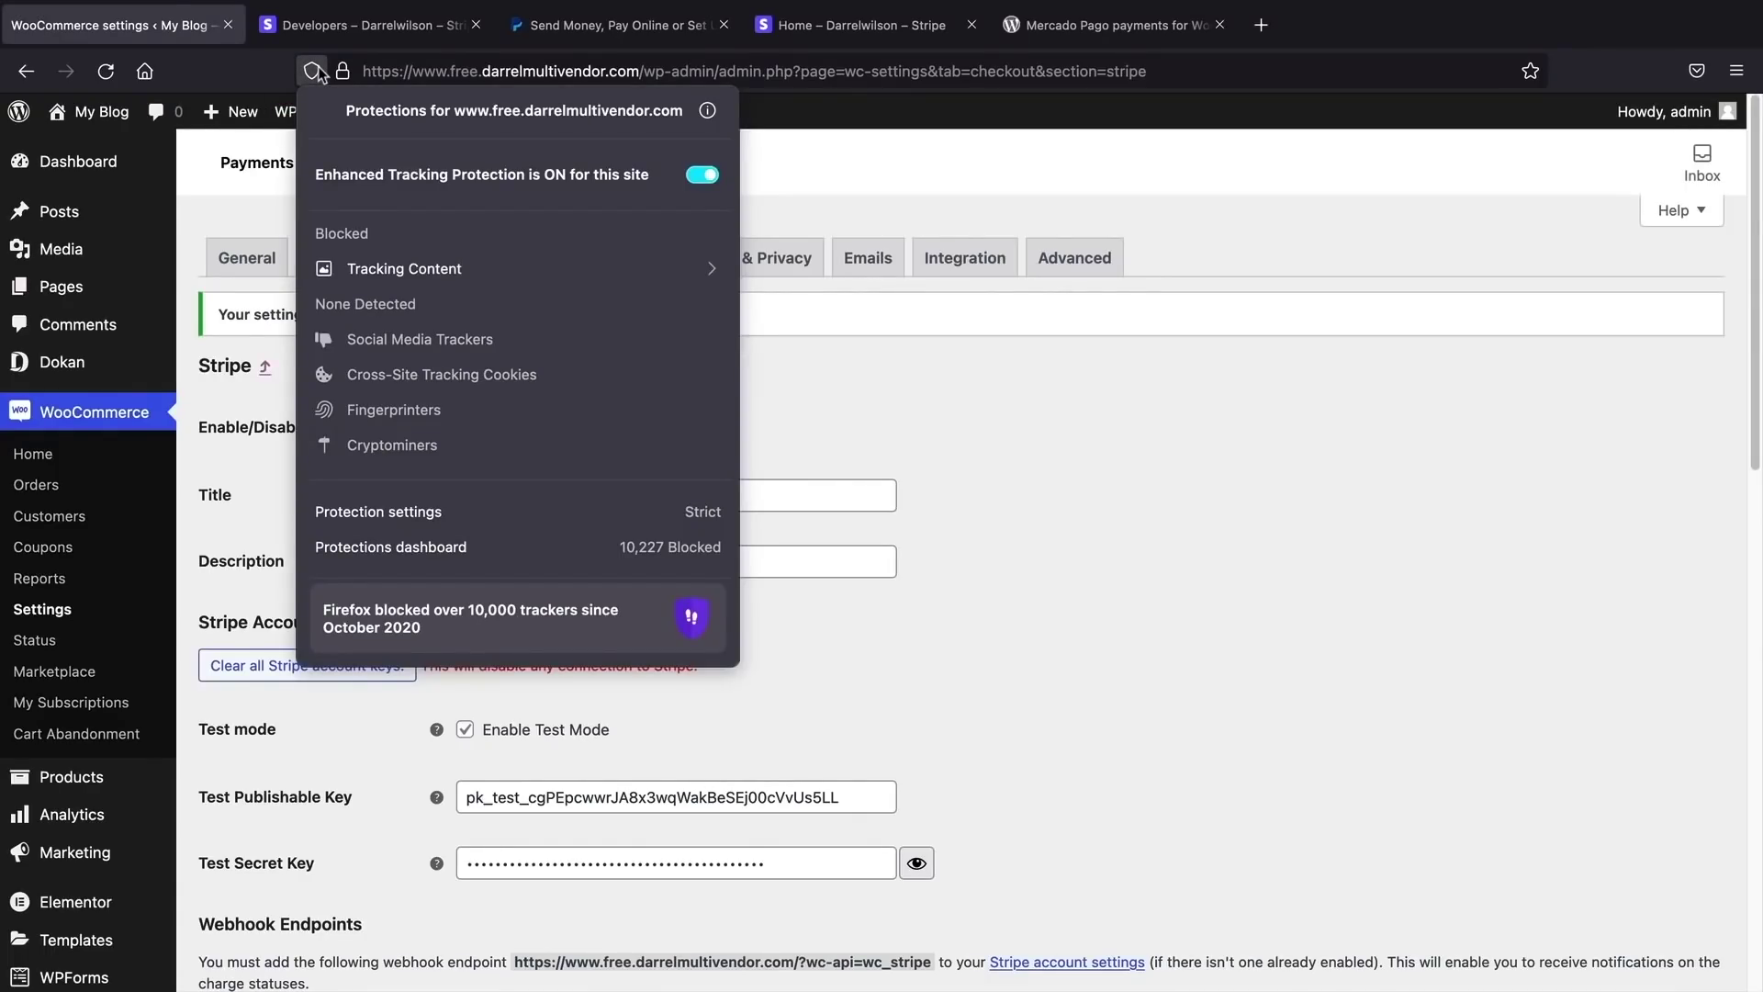
click(317, 73)
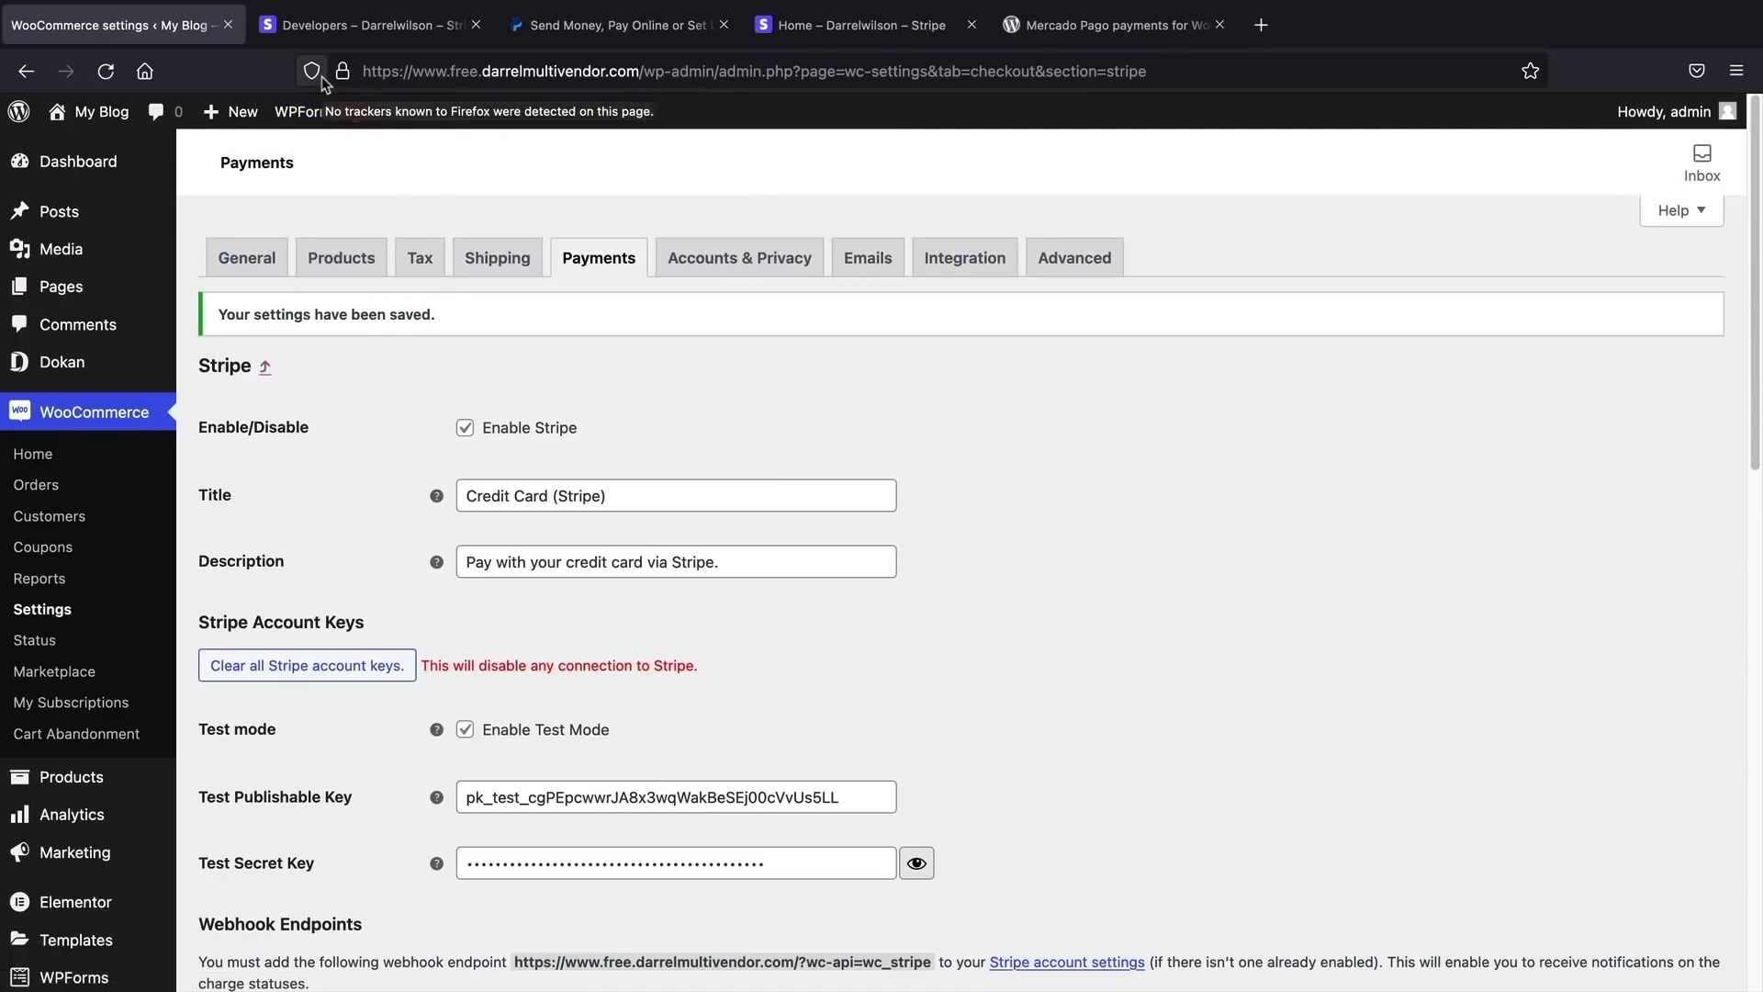
click(320, 78)
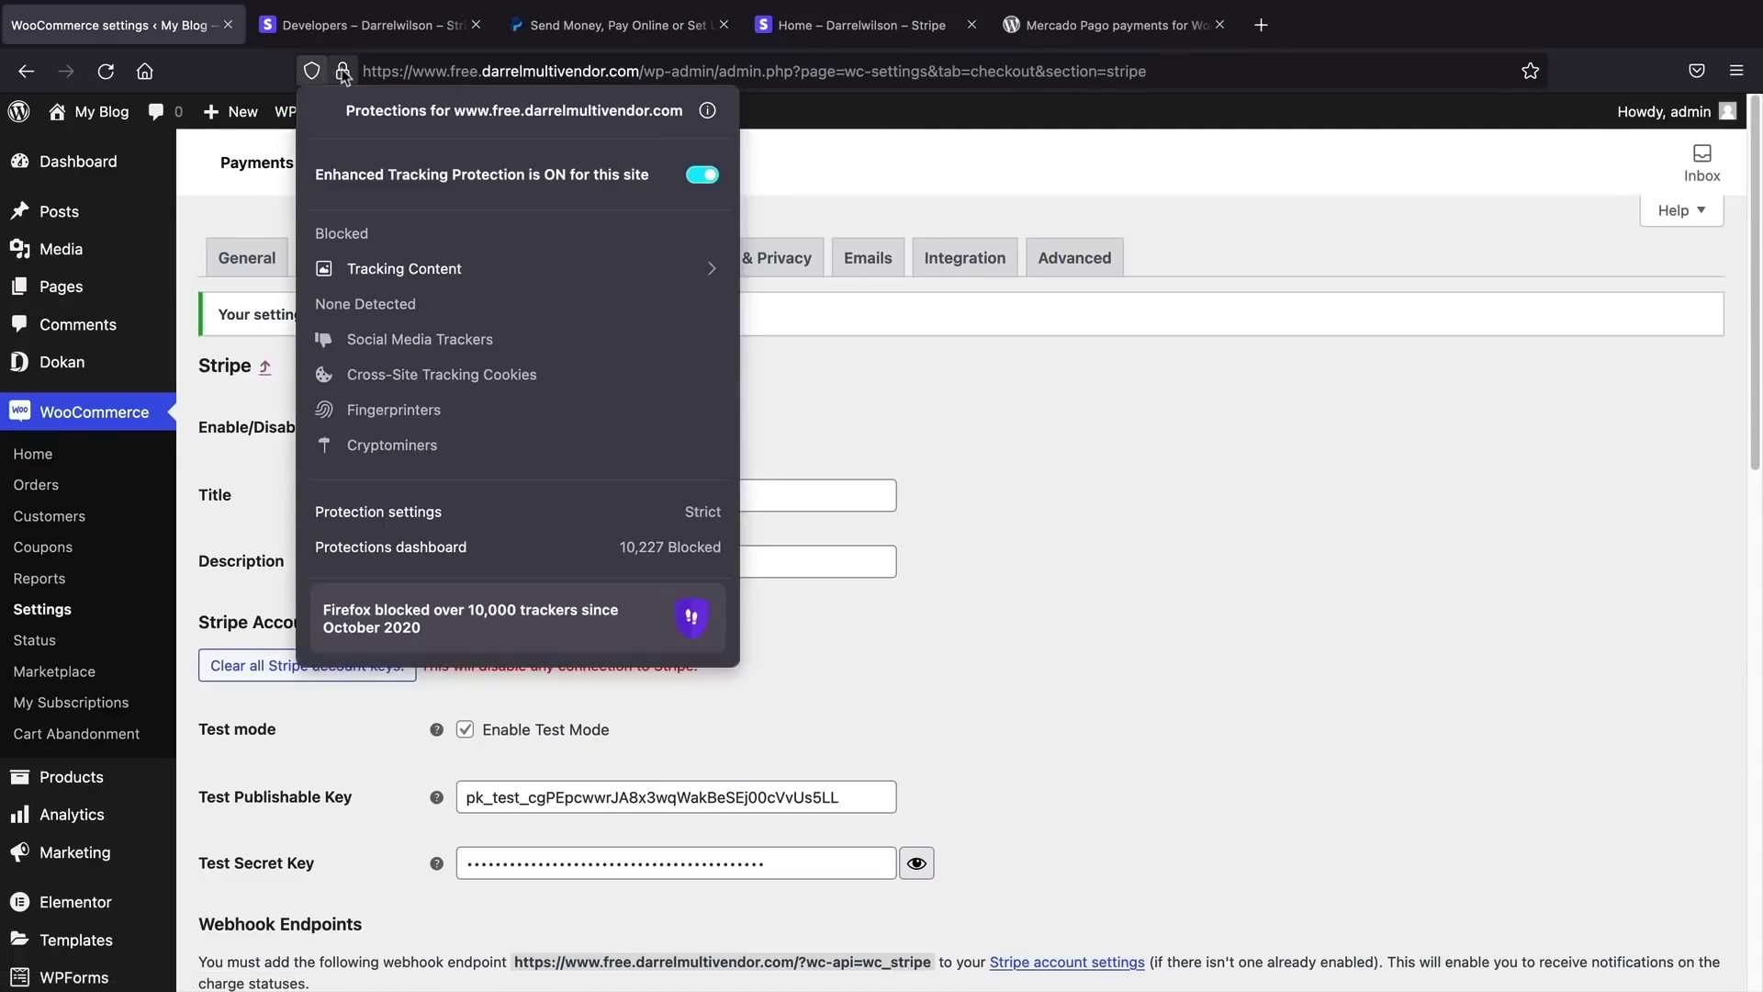
click(344, 77)
click(345, 79)
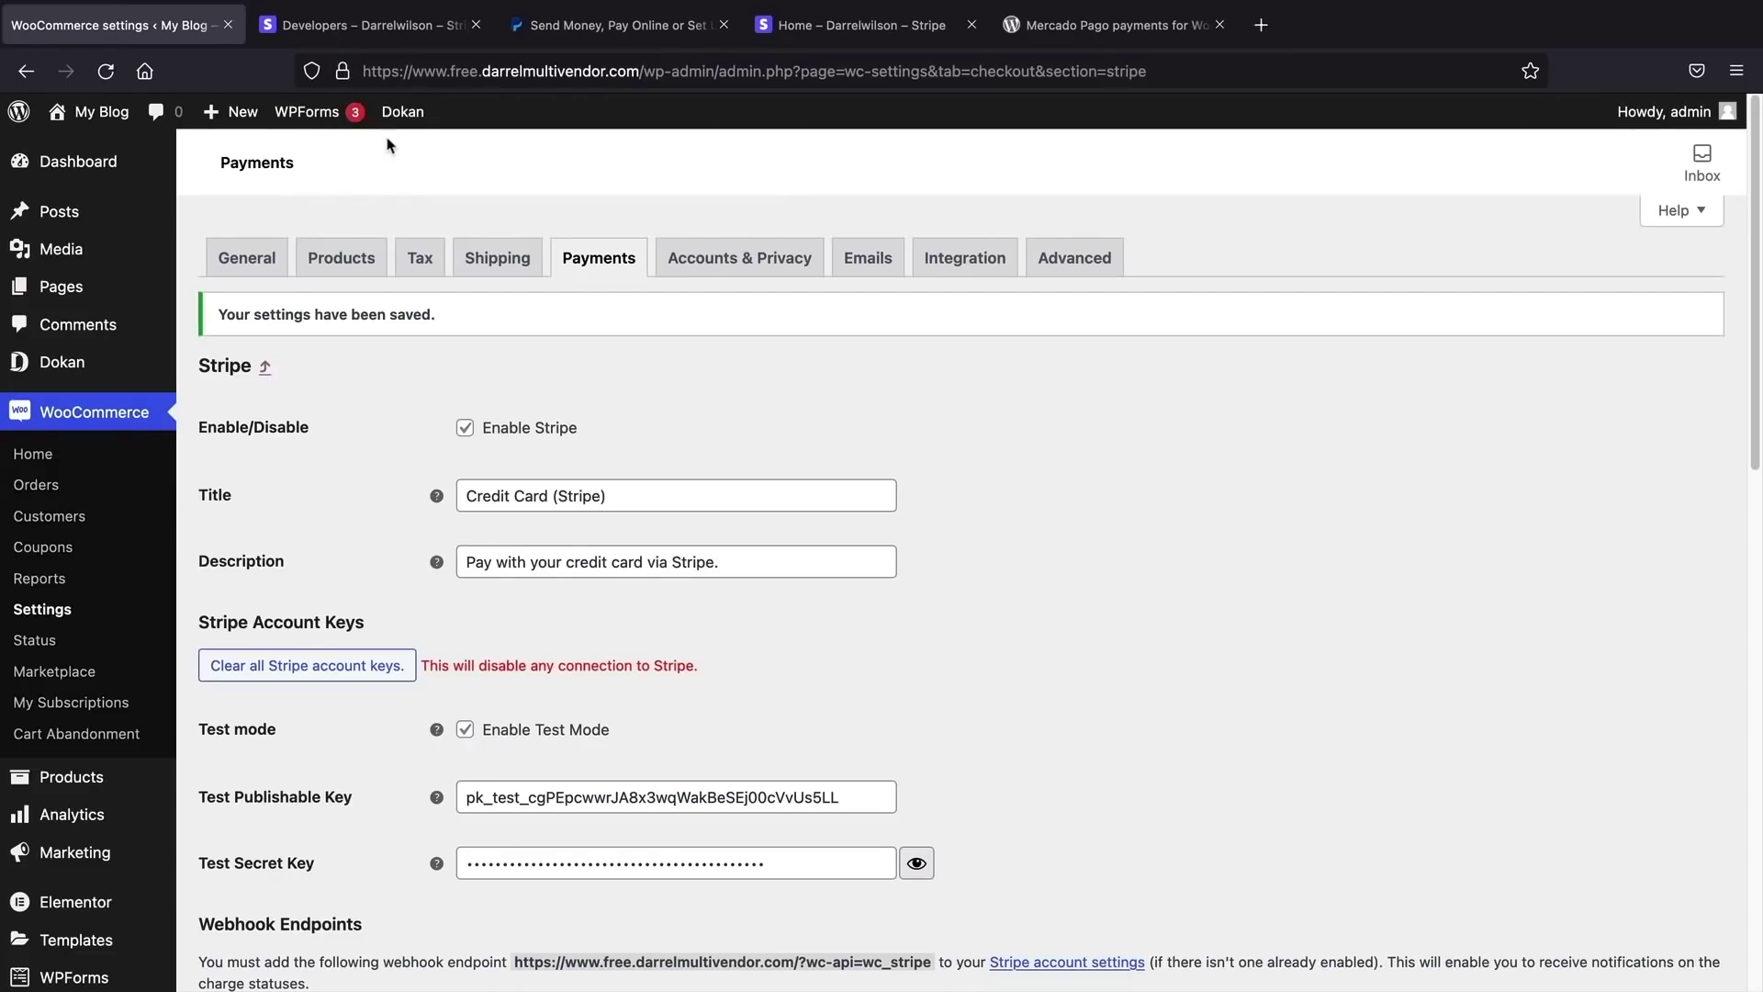
mouse_move(97, 115)
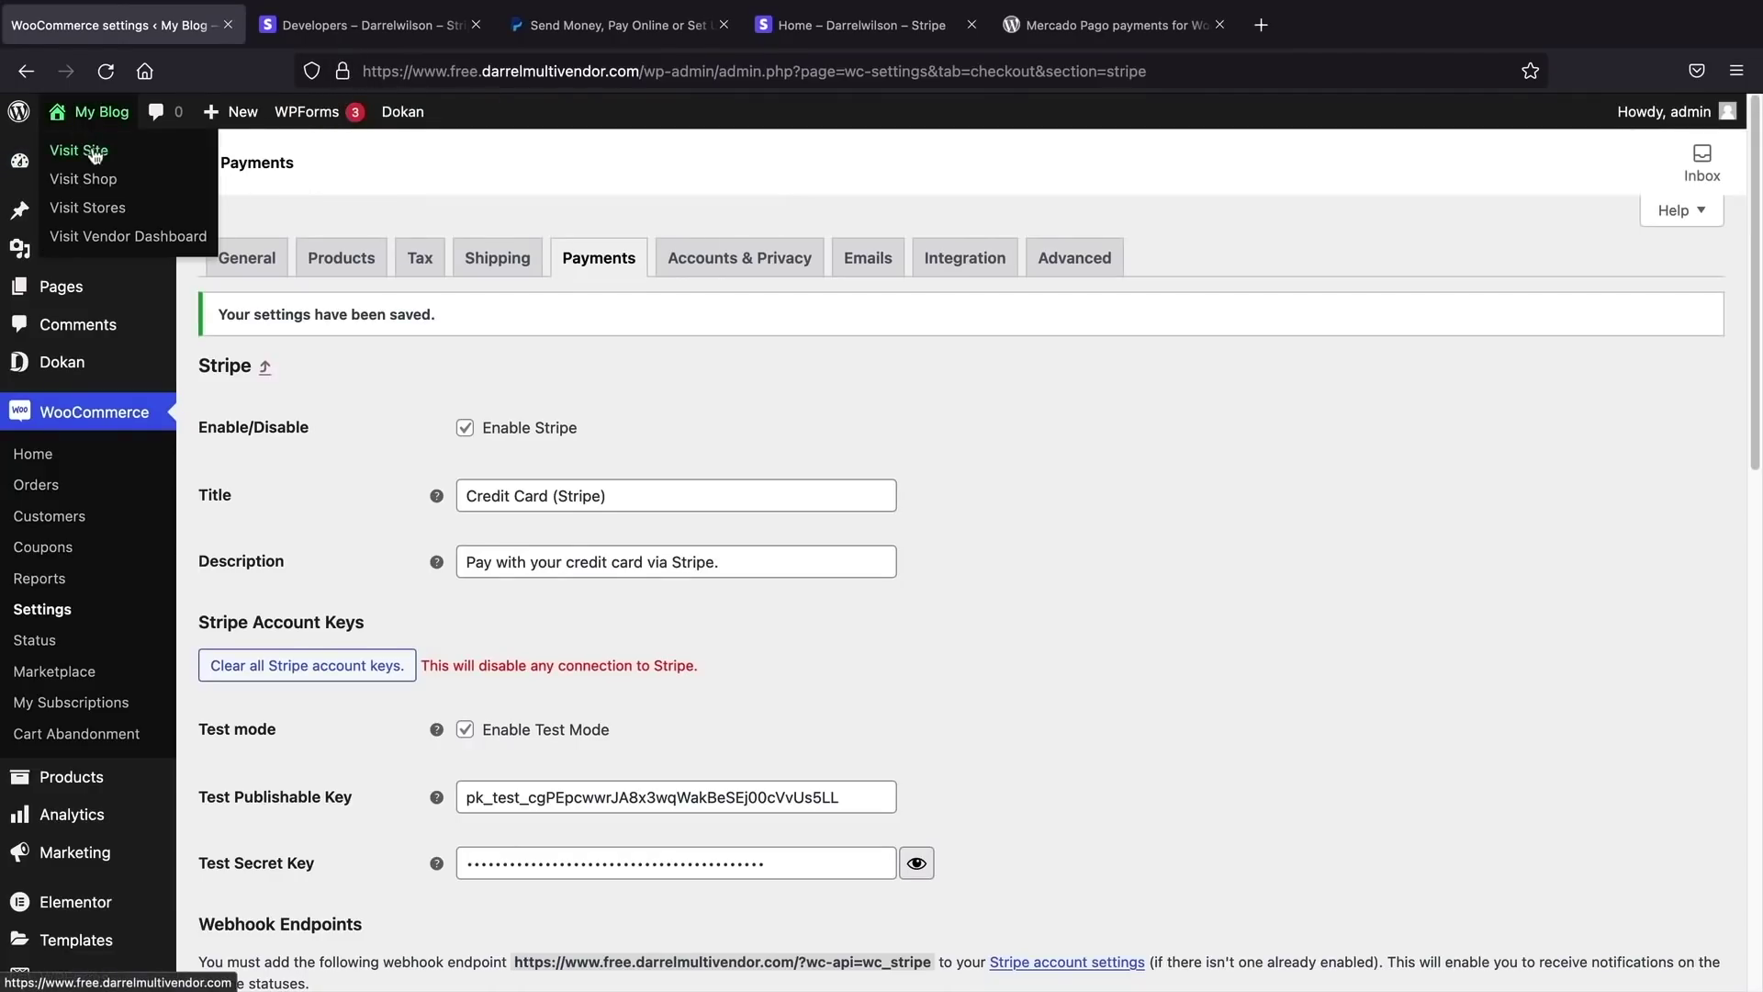
click(95, 155)
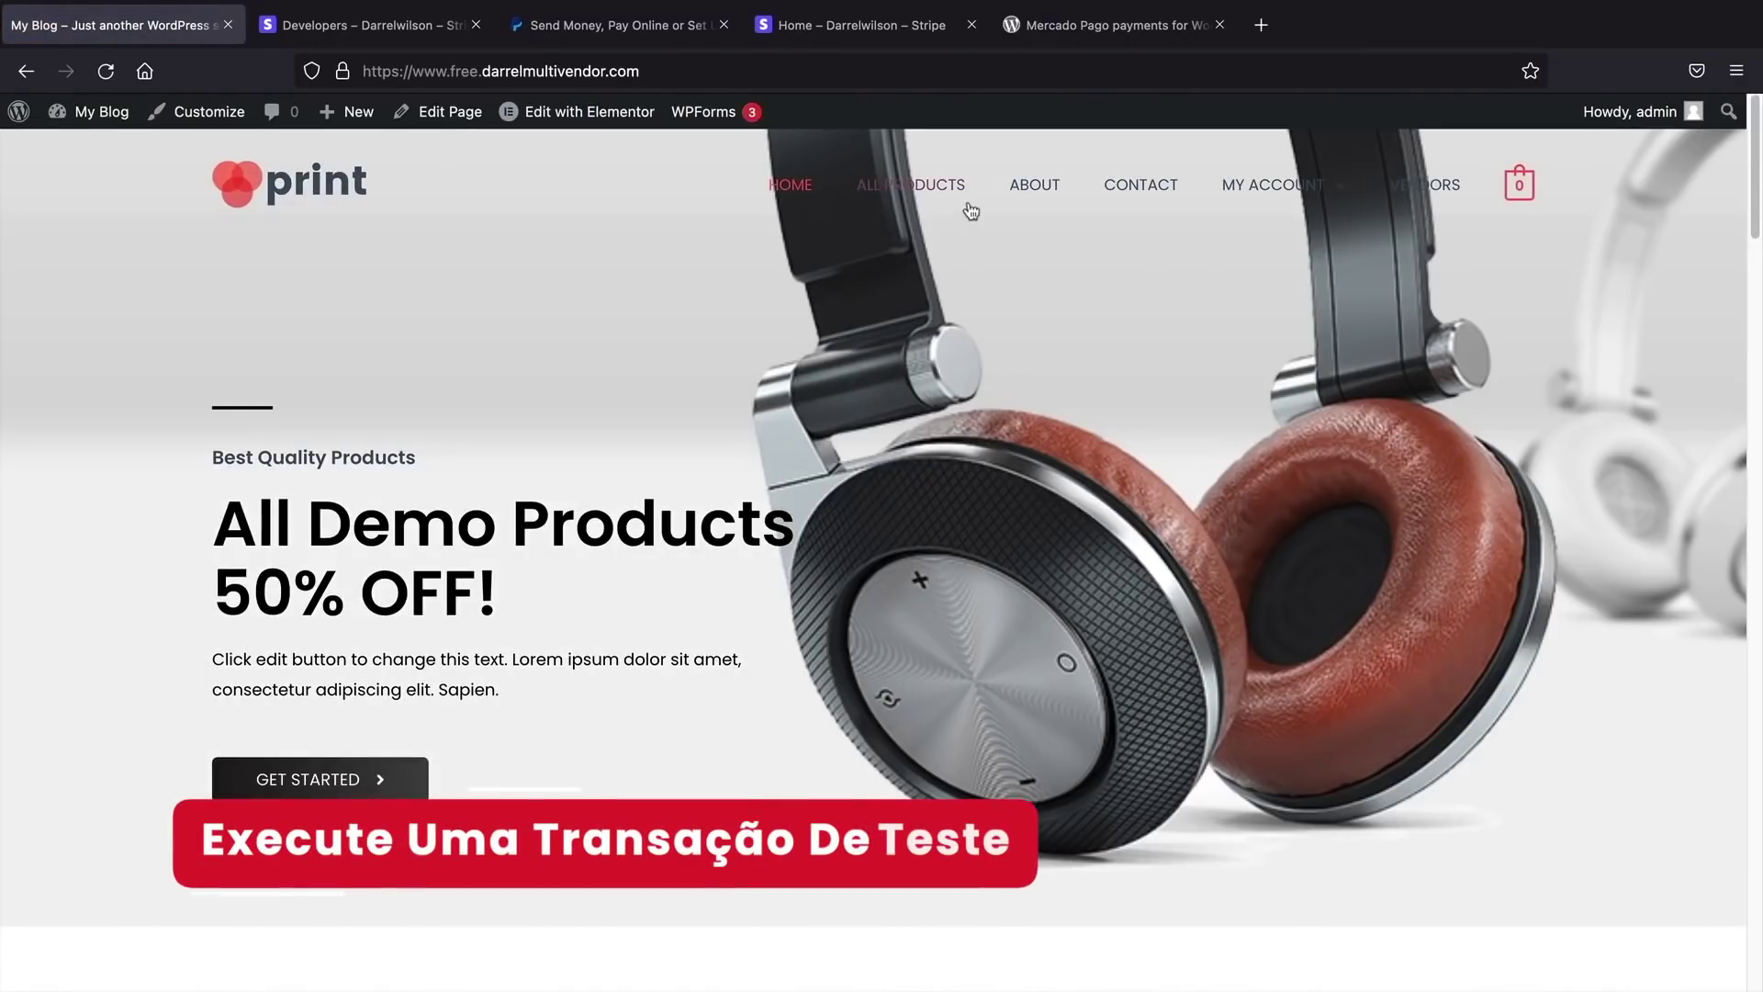
Step: Open the Cool Headphones product page and check its Vendor Info
click(907, 187)
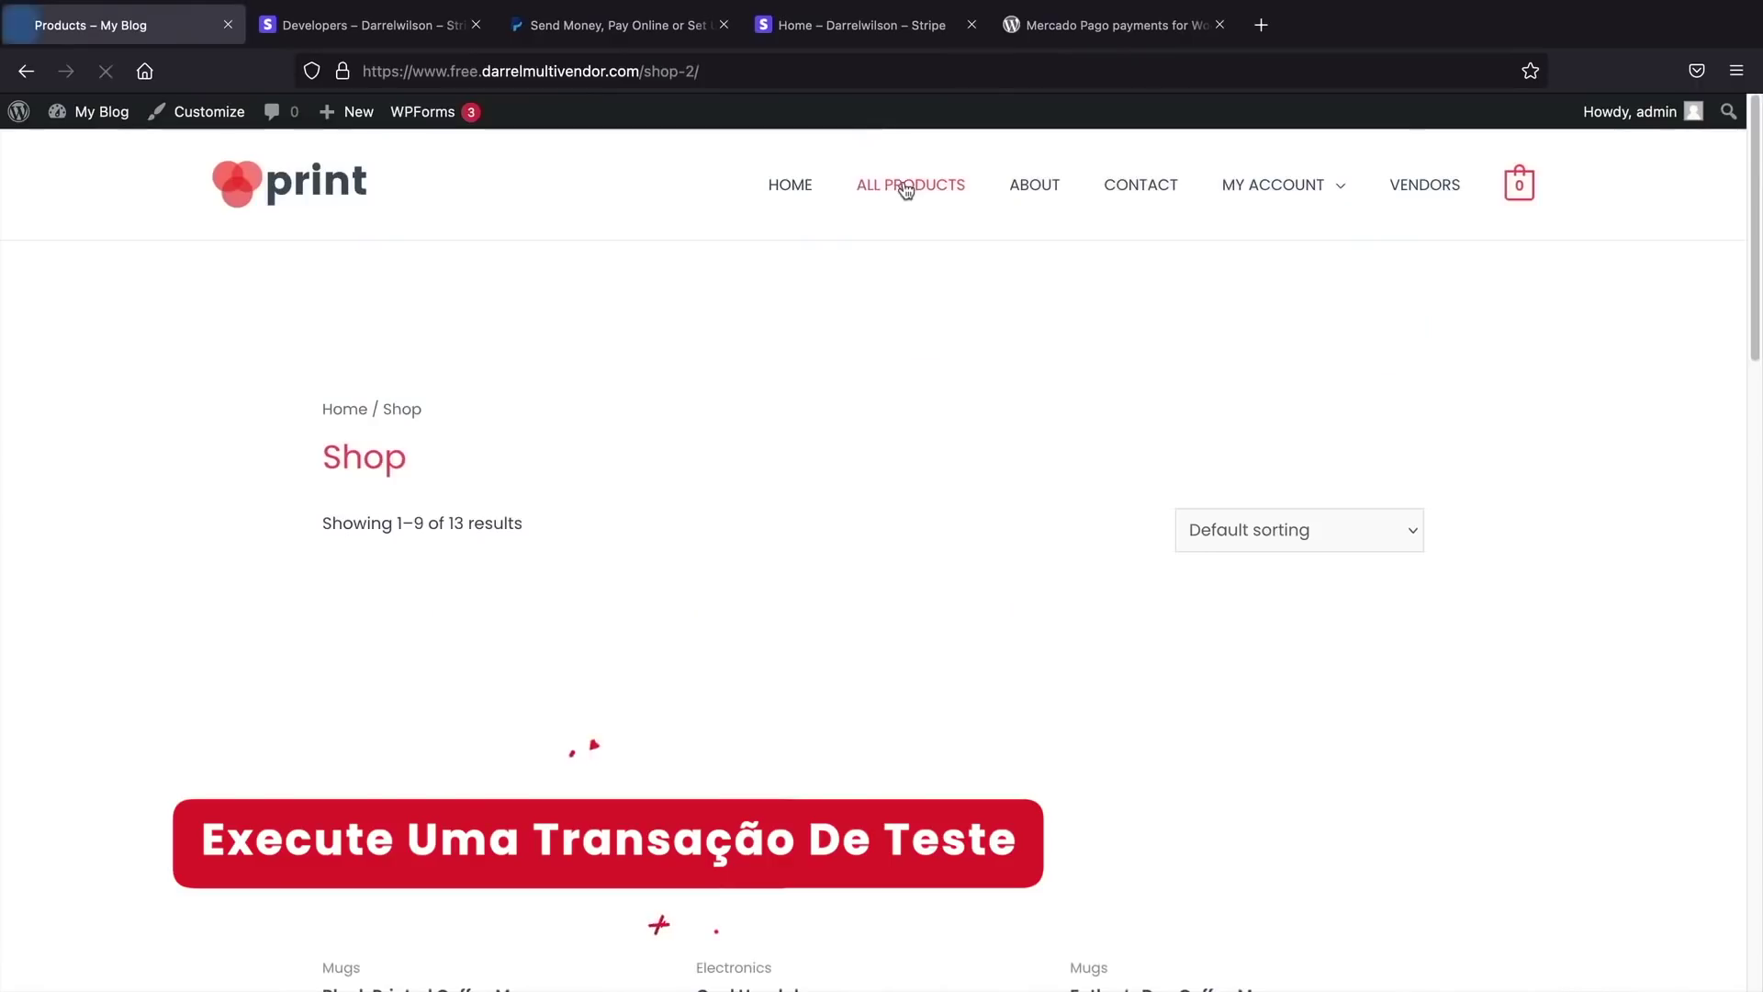
scroll(726, 478, down, 2)
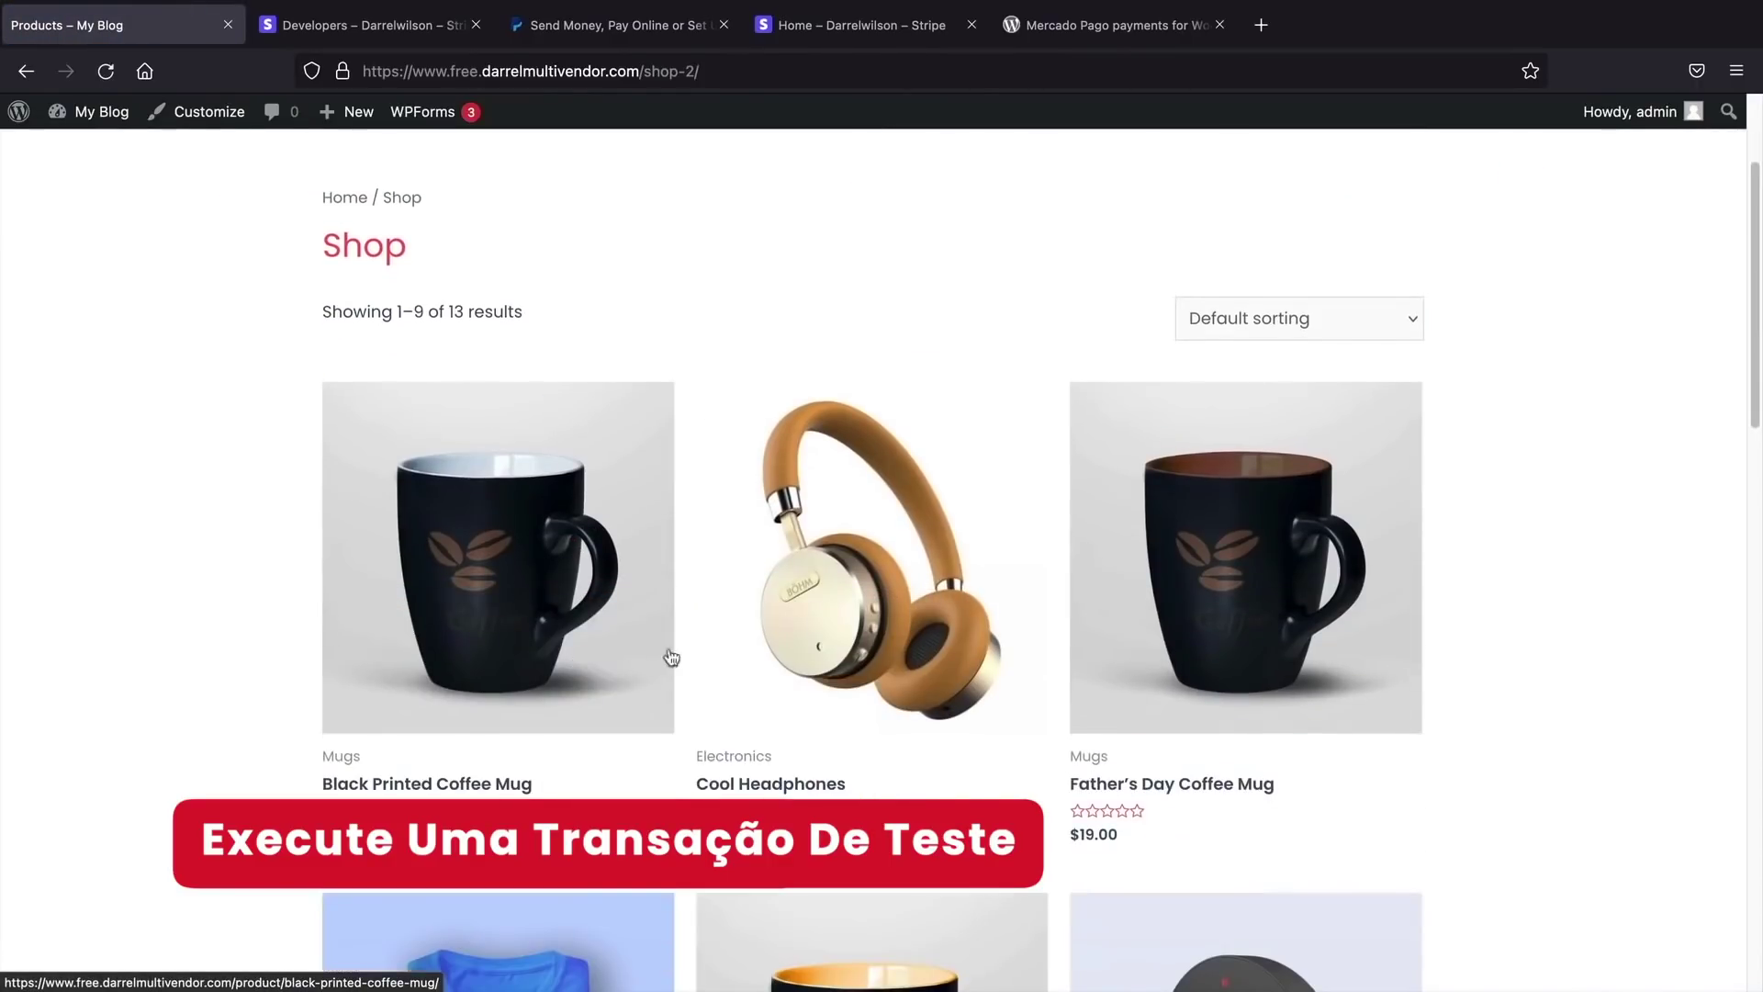
click(845, 585)
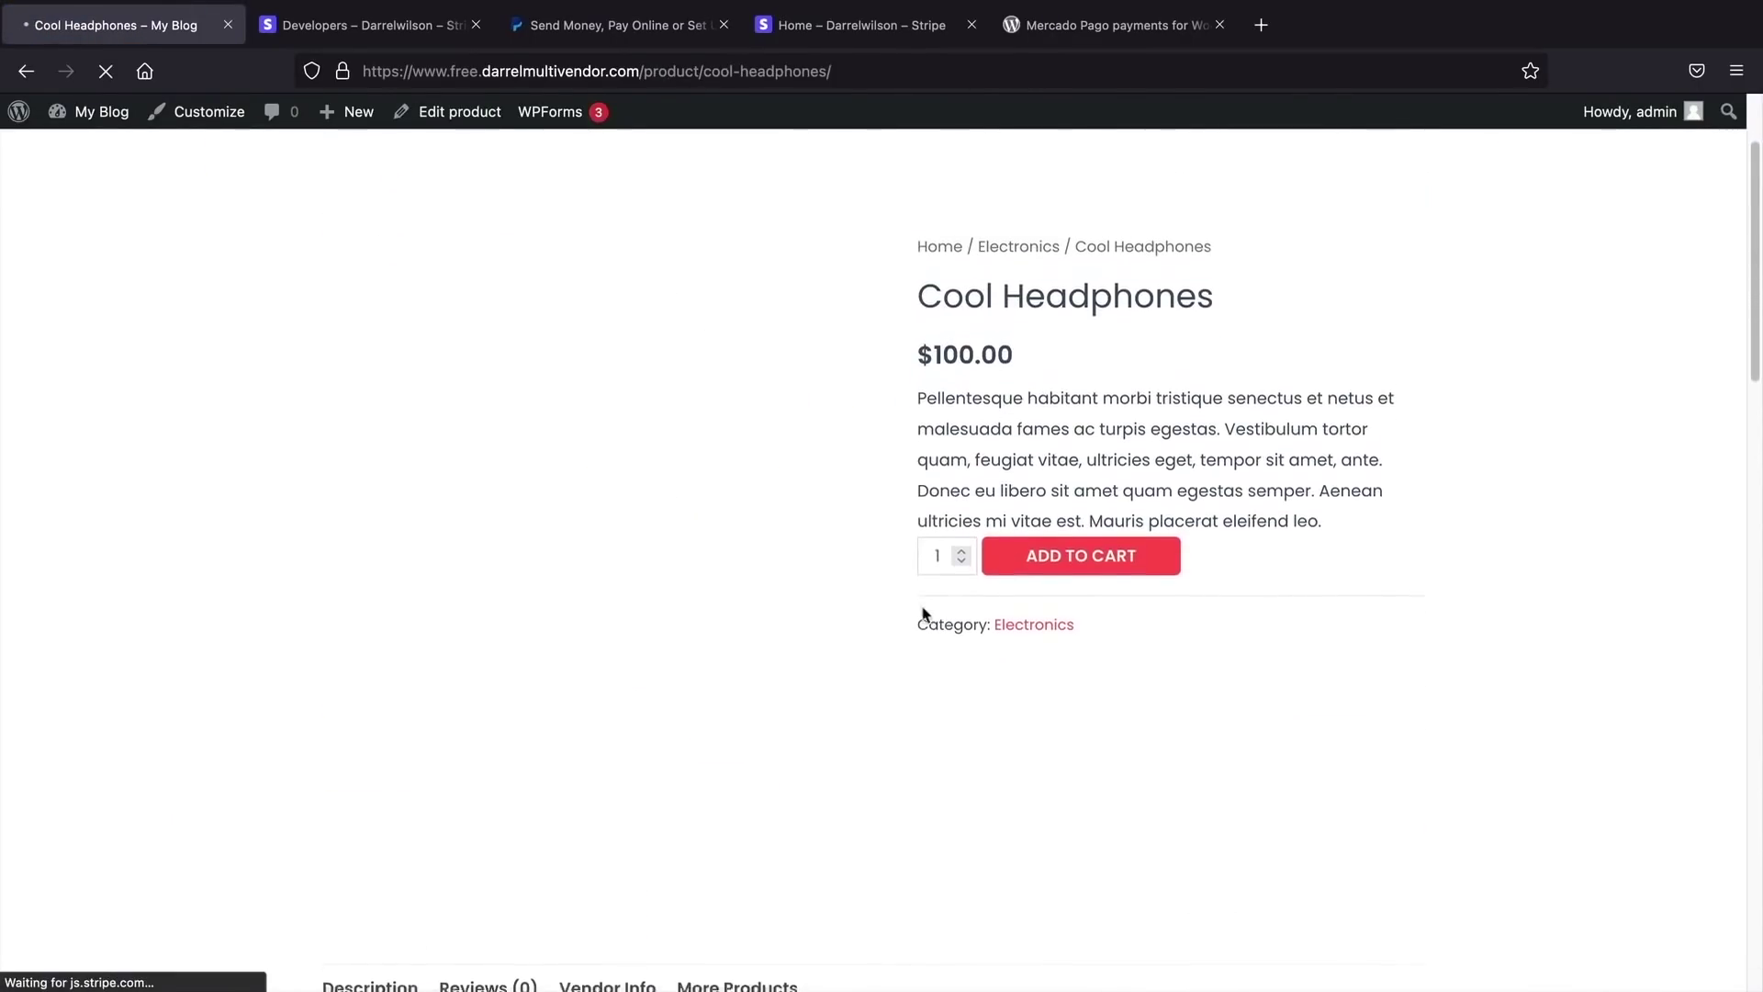
scroll(866, 630, down, 3)
click(635, 709)
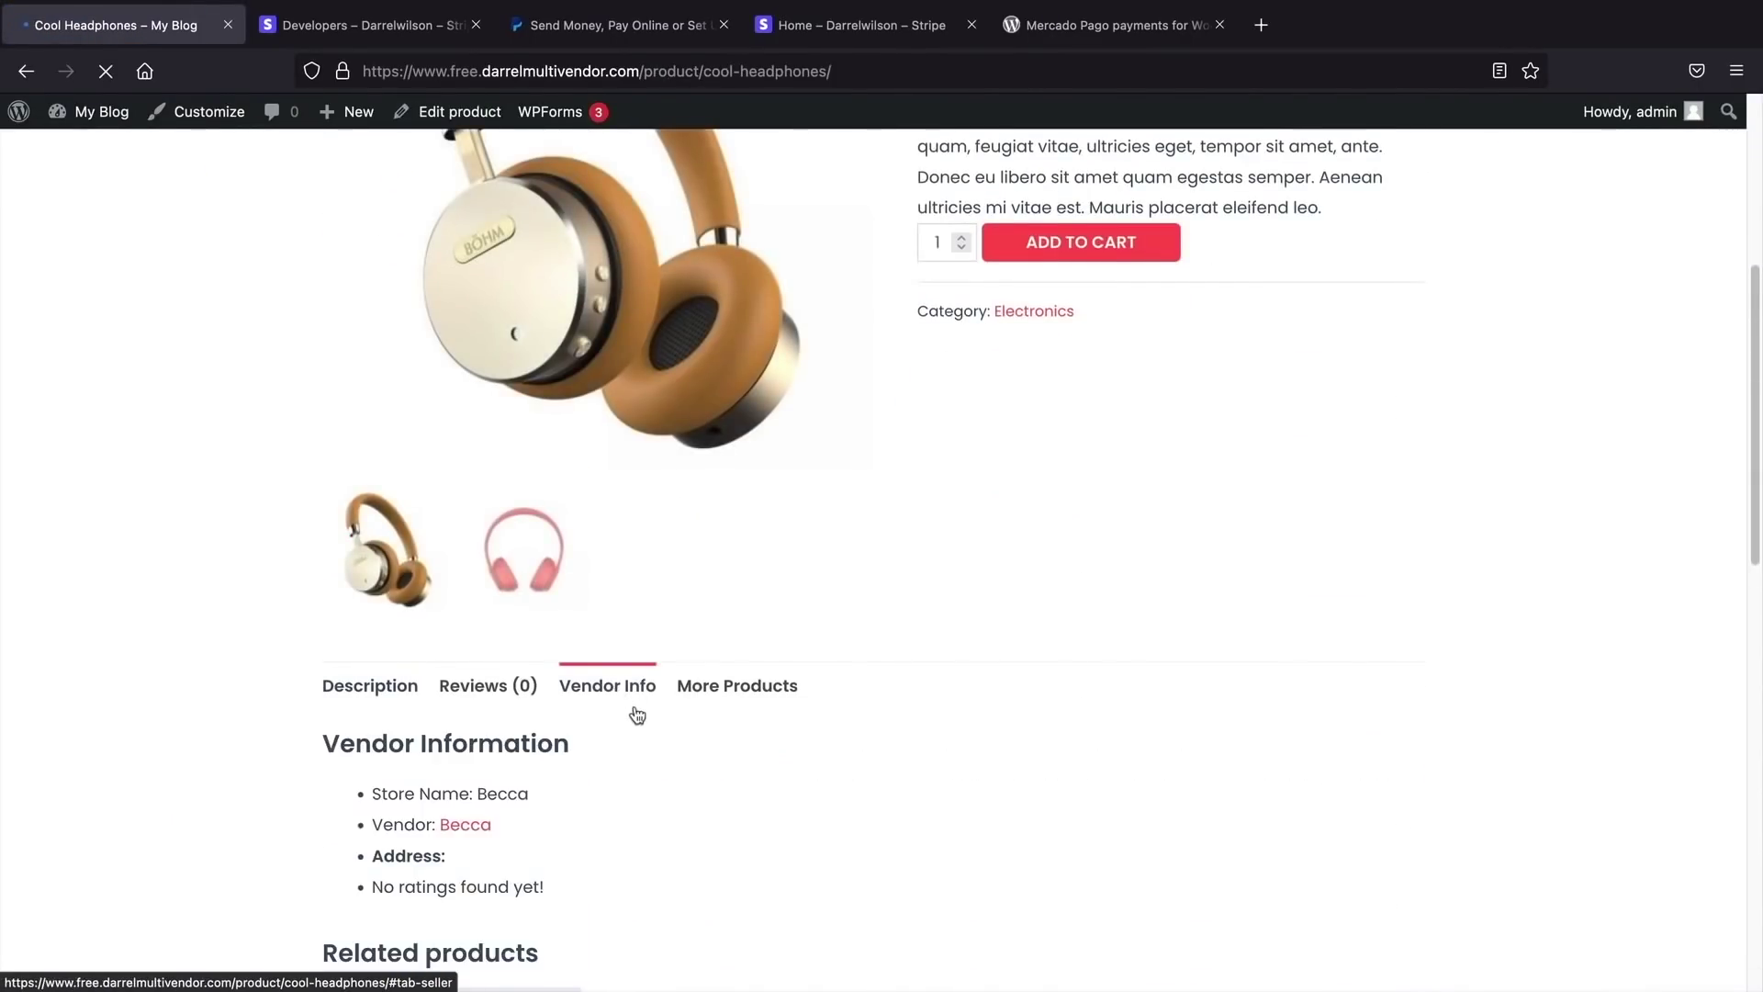
scroll(829, 731, up, 5)
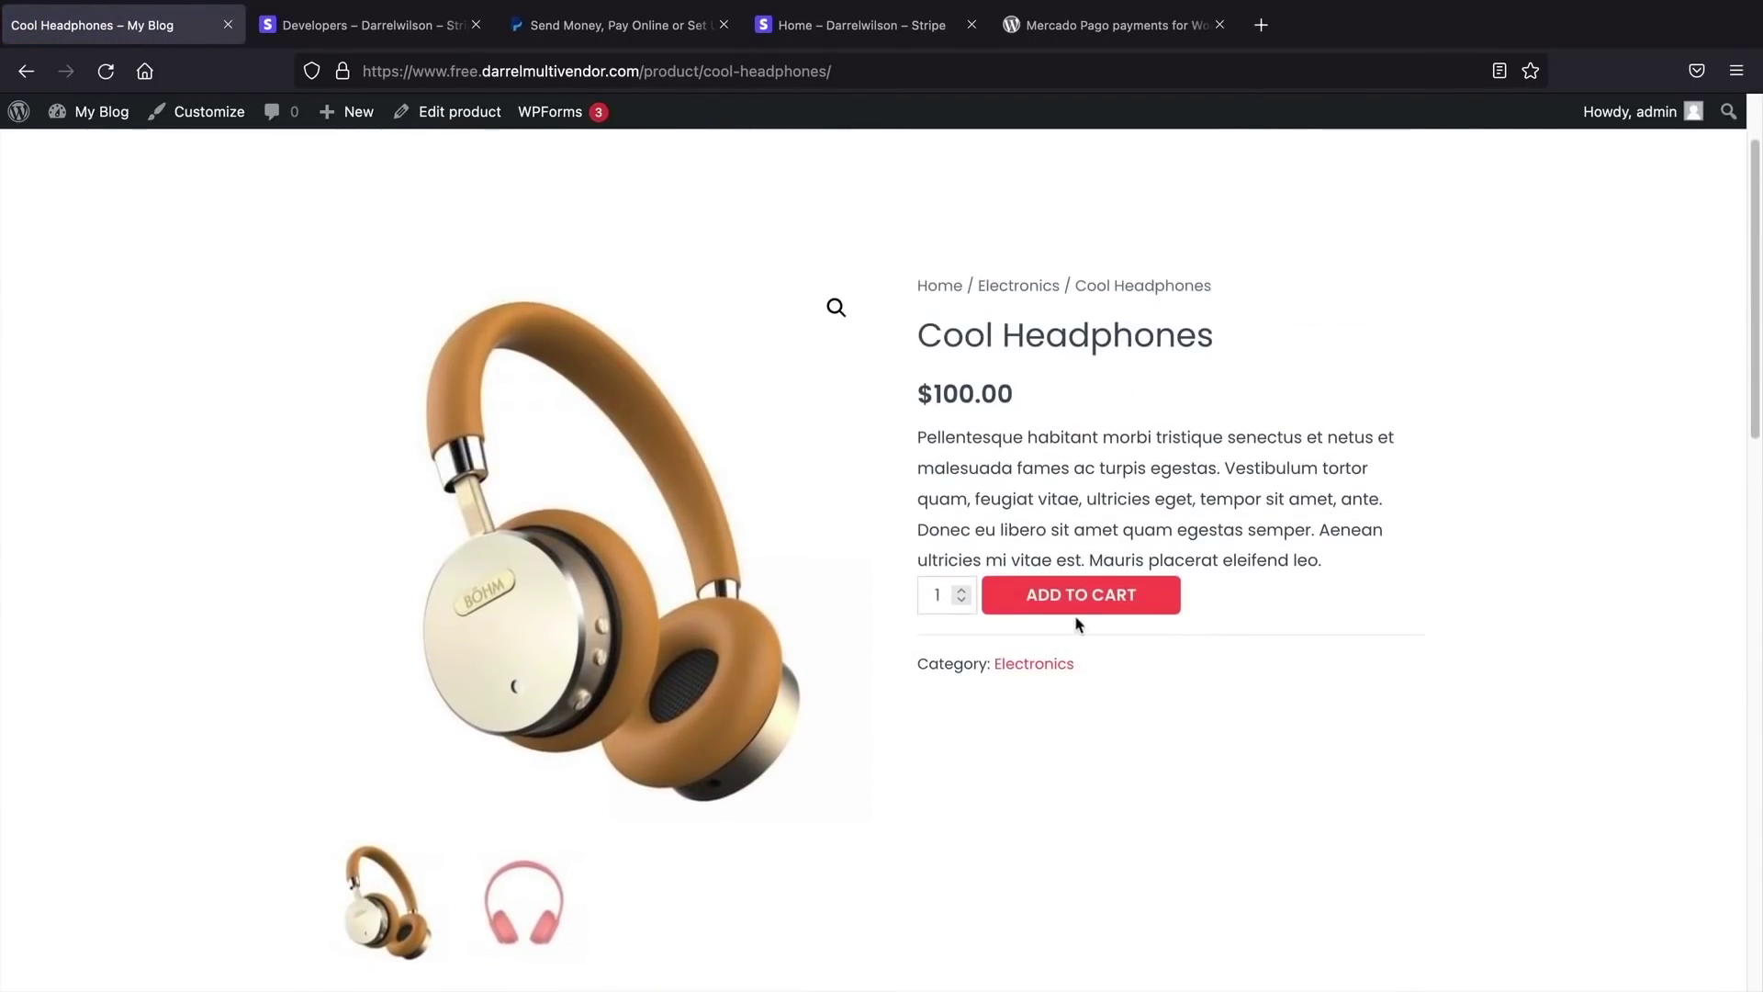
Step: Add Cool Headphones to the cart and view the $110.00 cart
click(1024, 602)
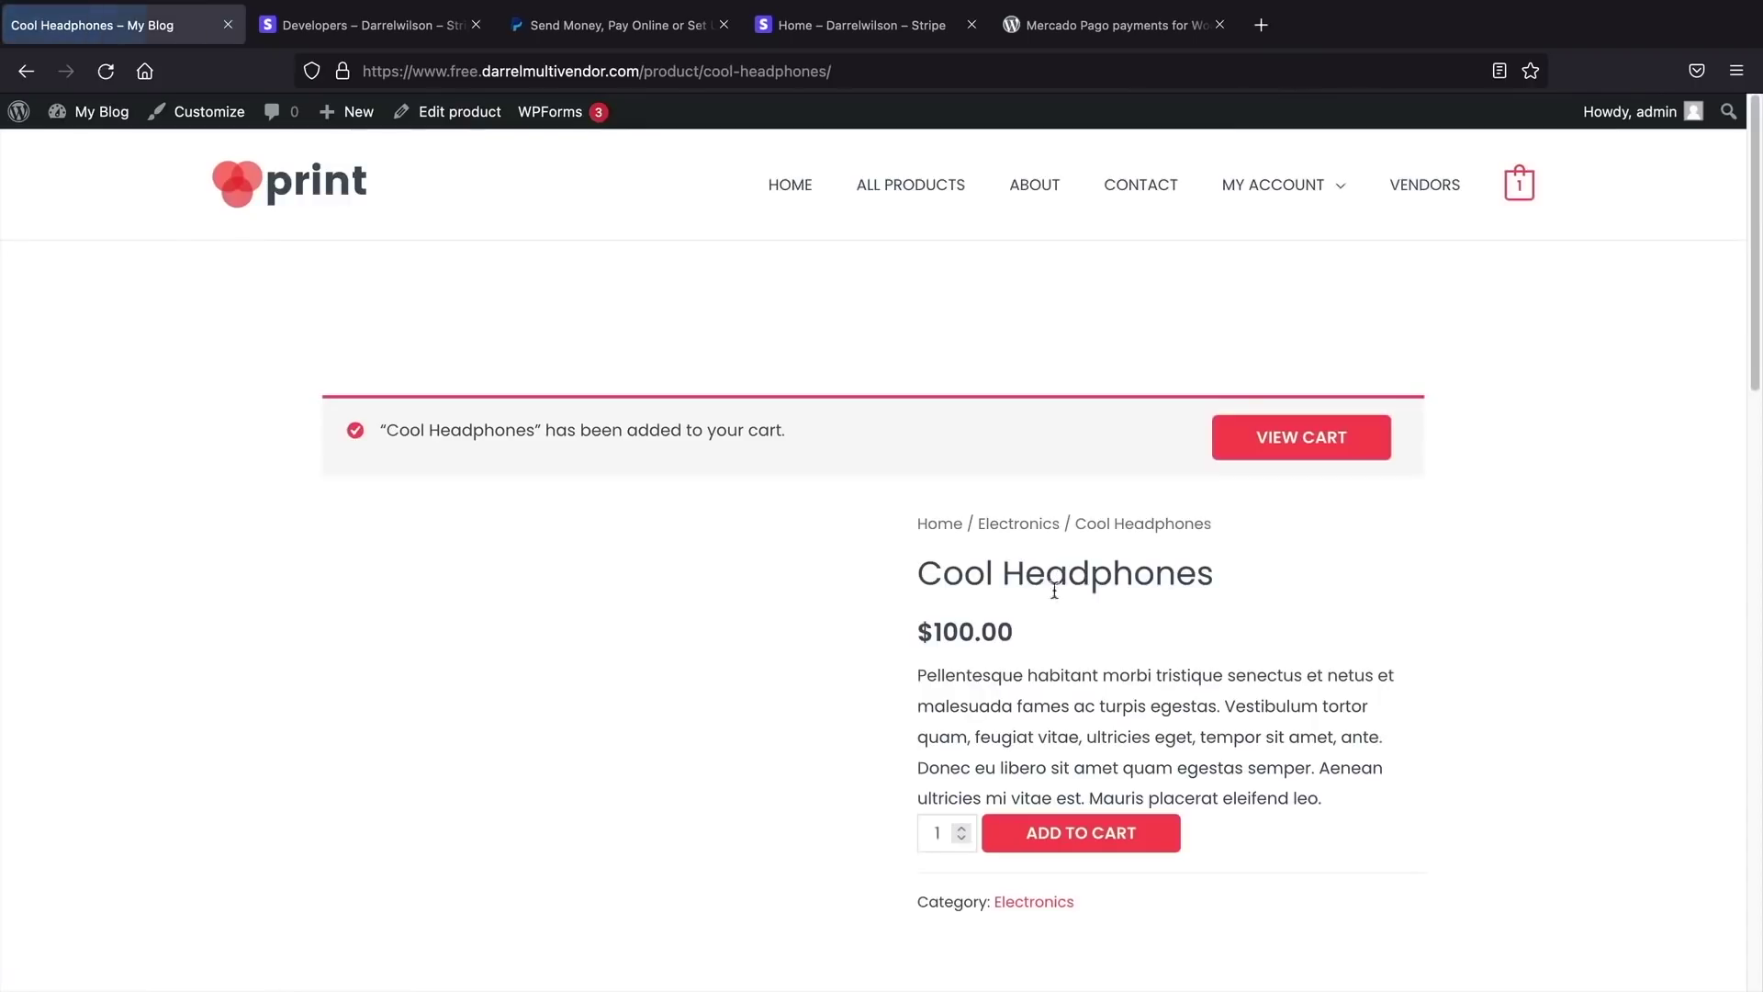
click(1294, 450)
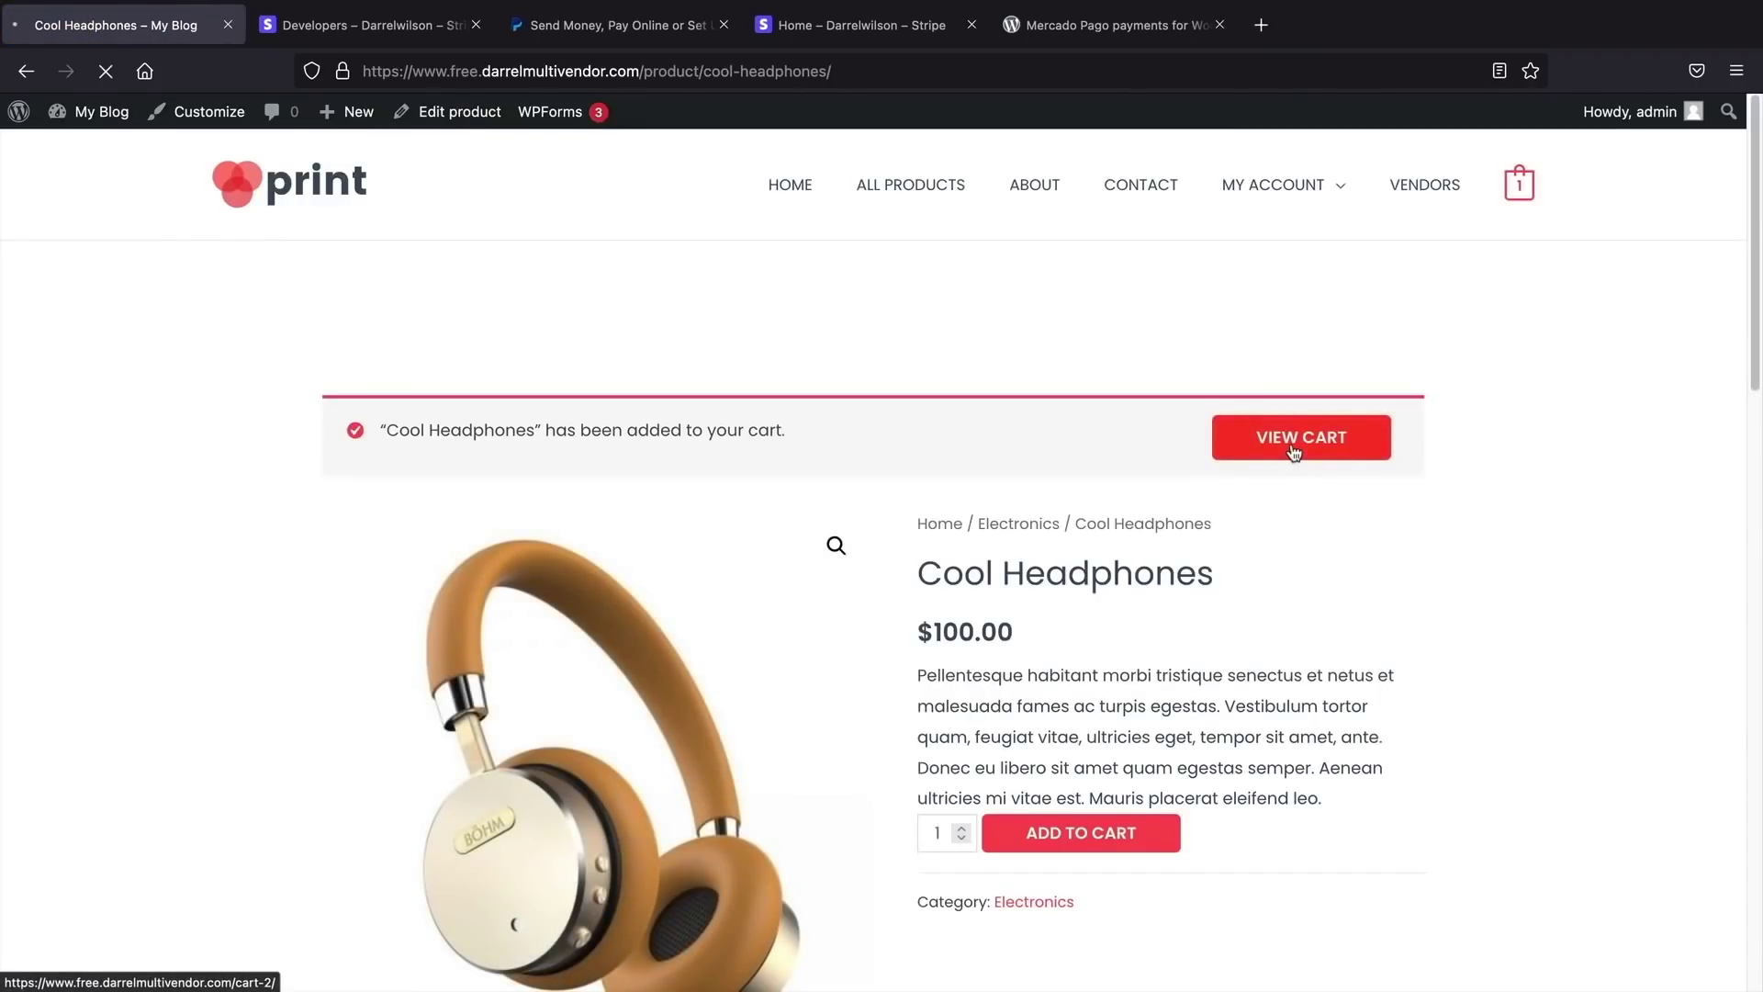
scroll(1252, 598, down, 5)
drag(1178, 617, 1126, 625)
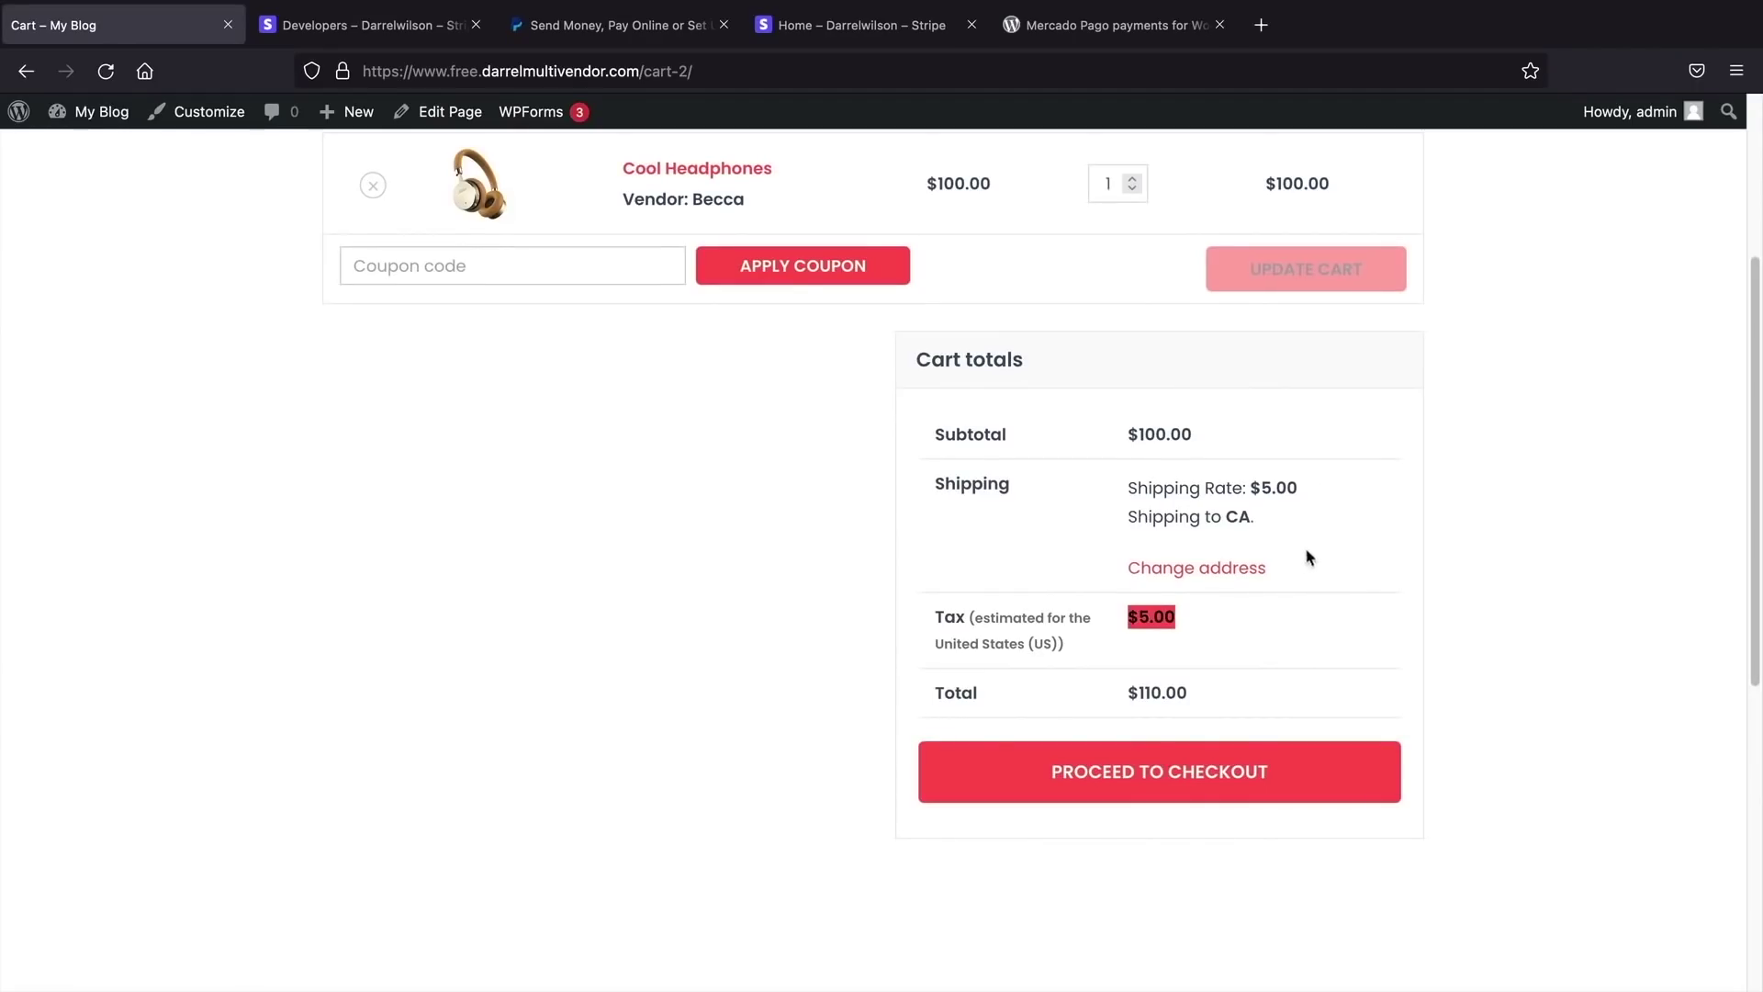
click(1226, 777)
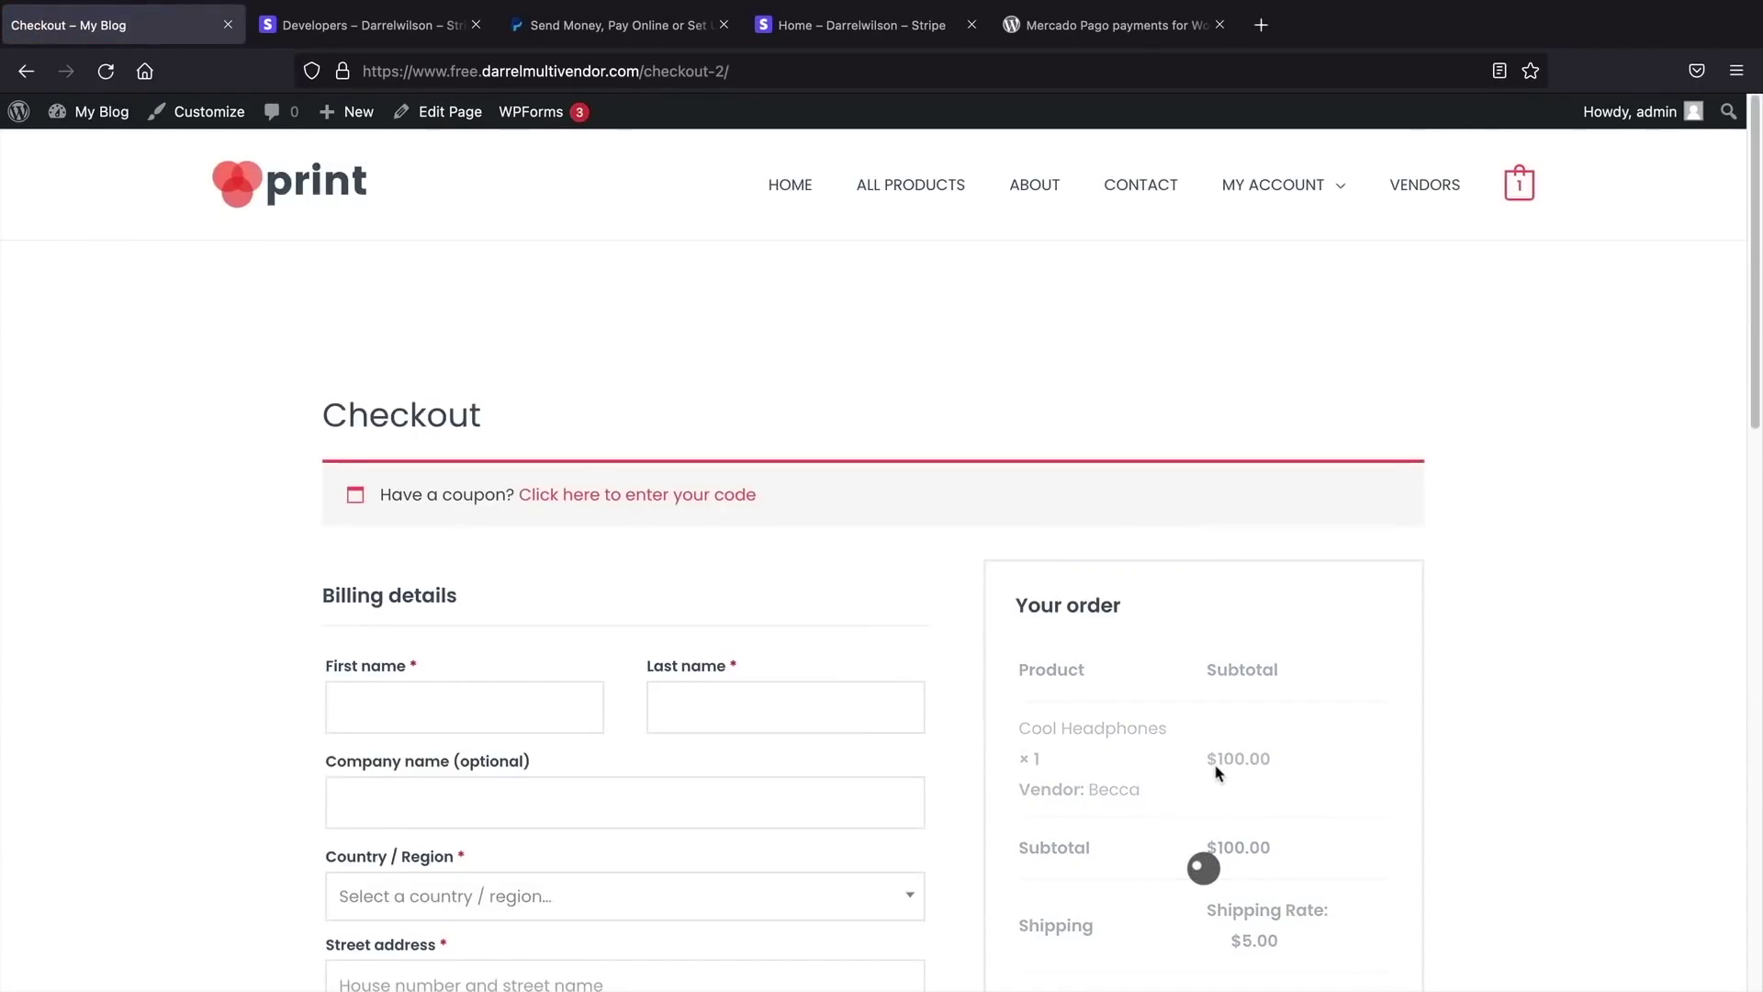
scroll(1217, 770, down, 3)
scroll(1217, 770, down, 2)
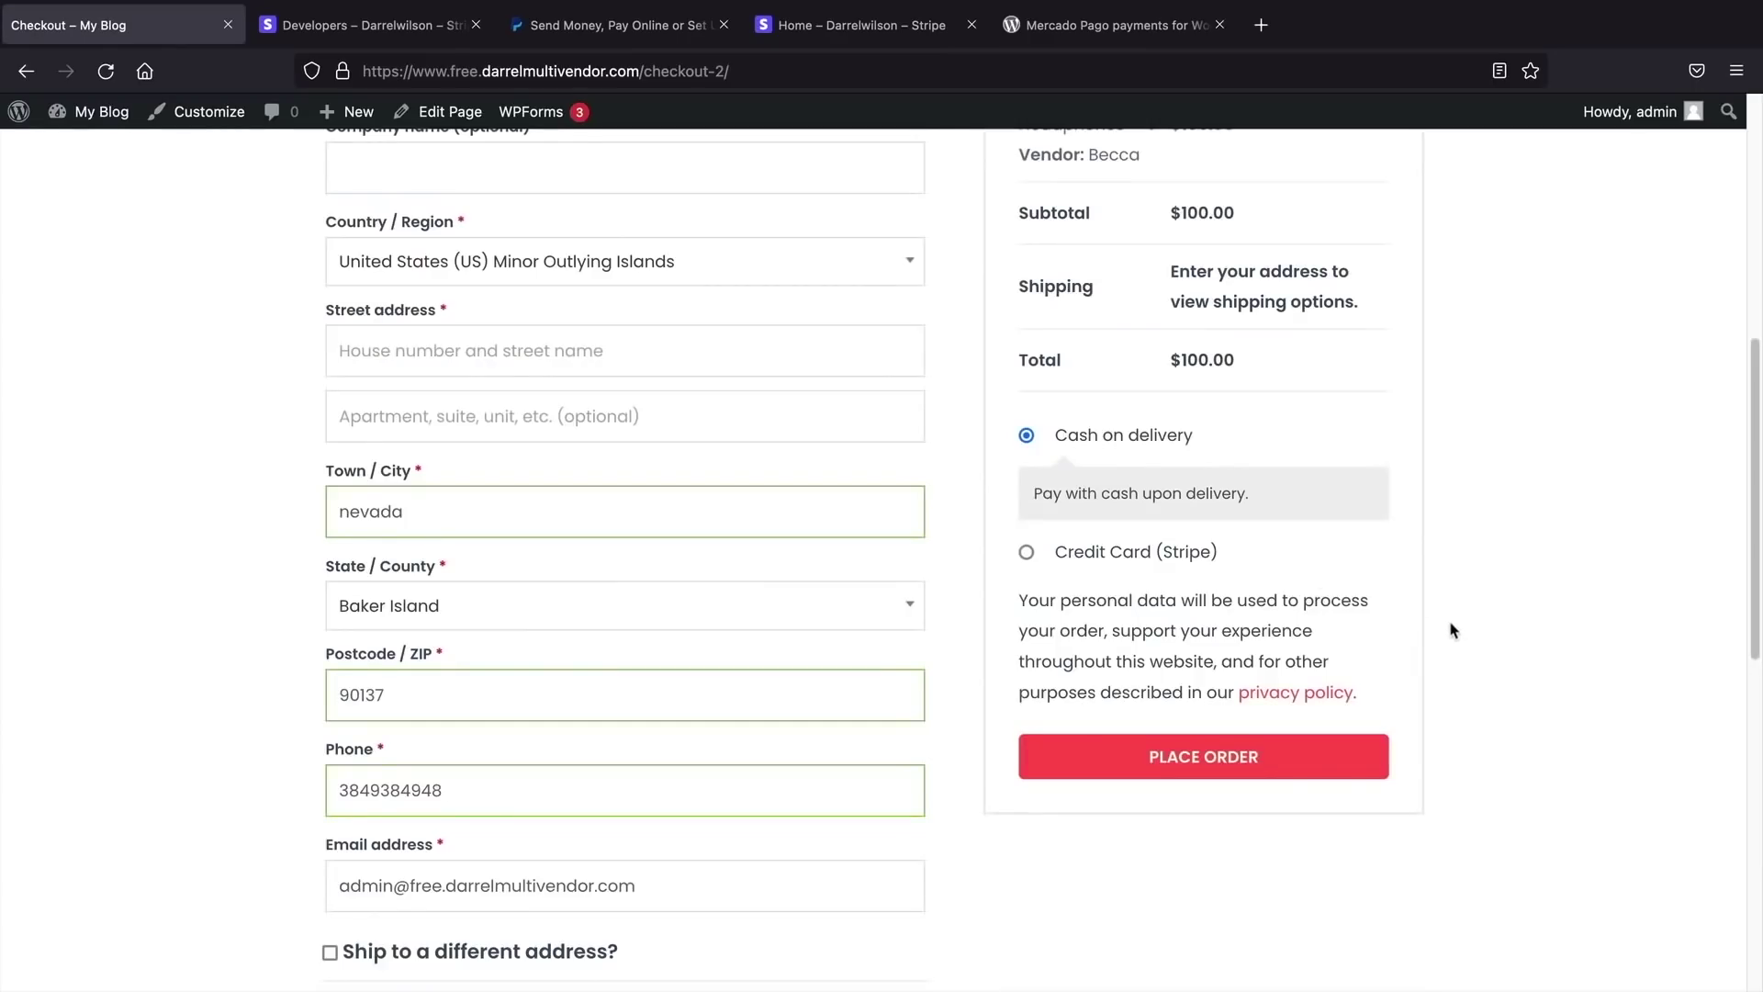
click(1027, 551)
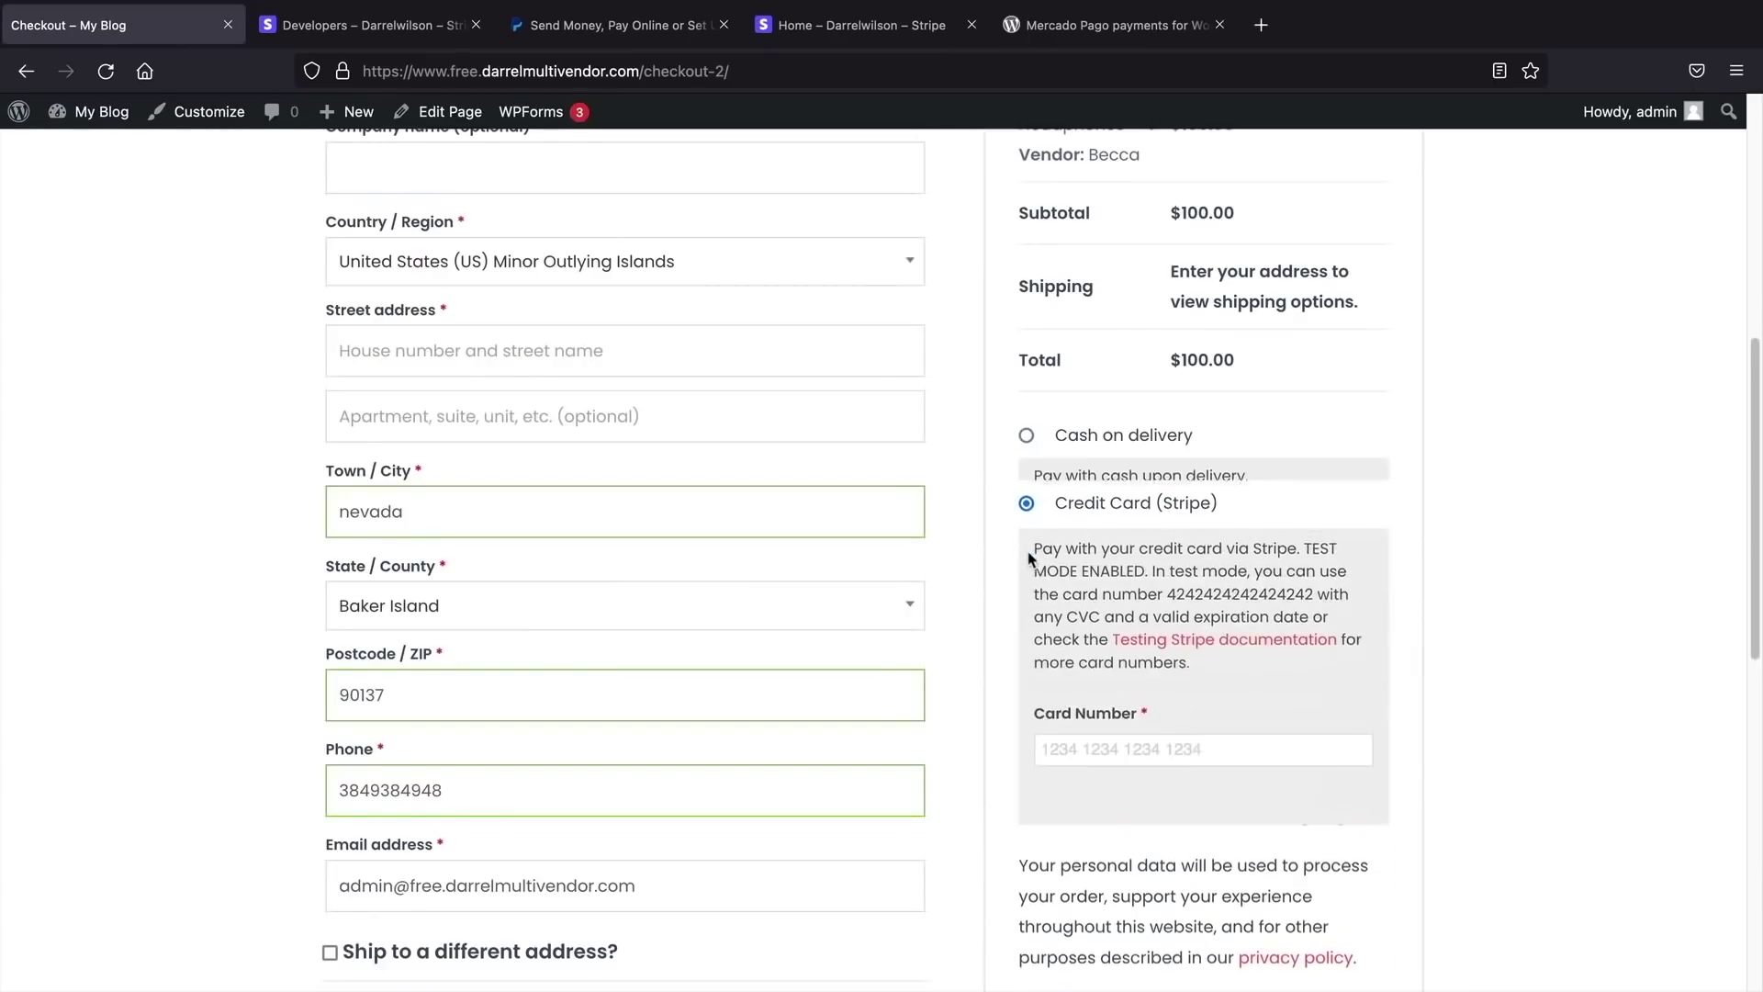
scroll(1068, 632, down, 2)
scroll(1068, 631, down, 1)
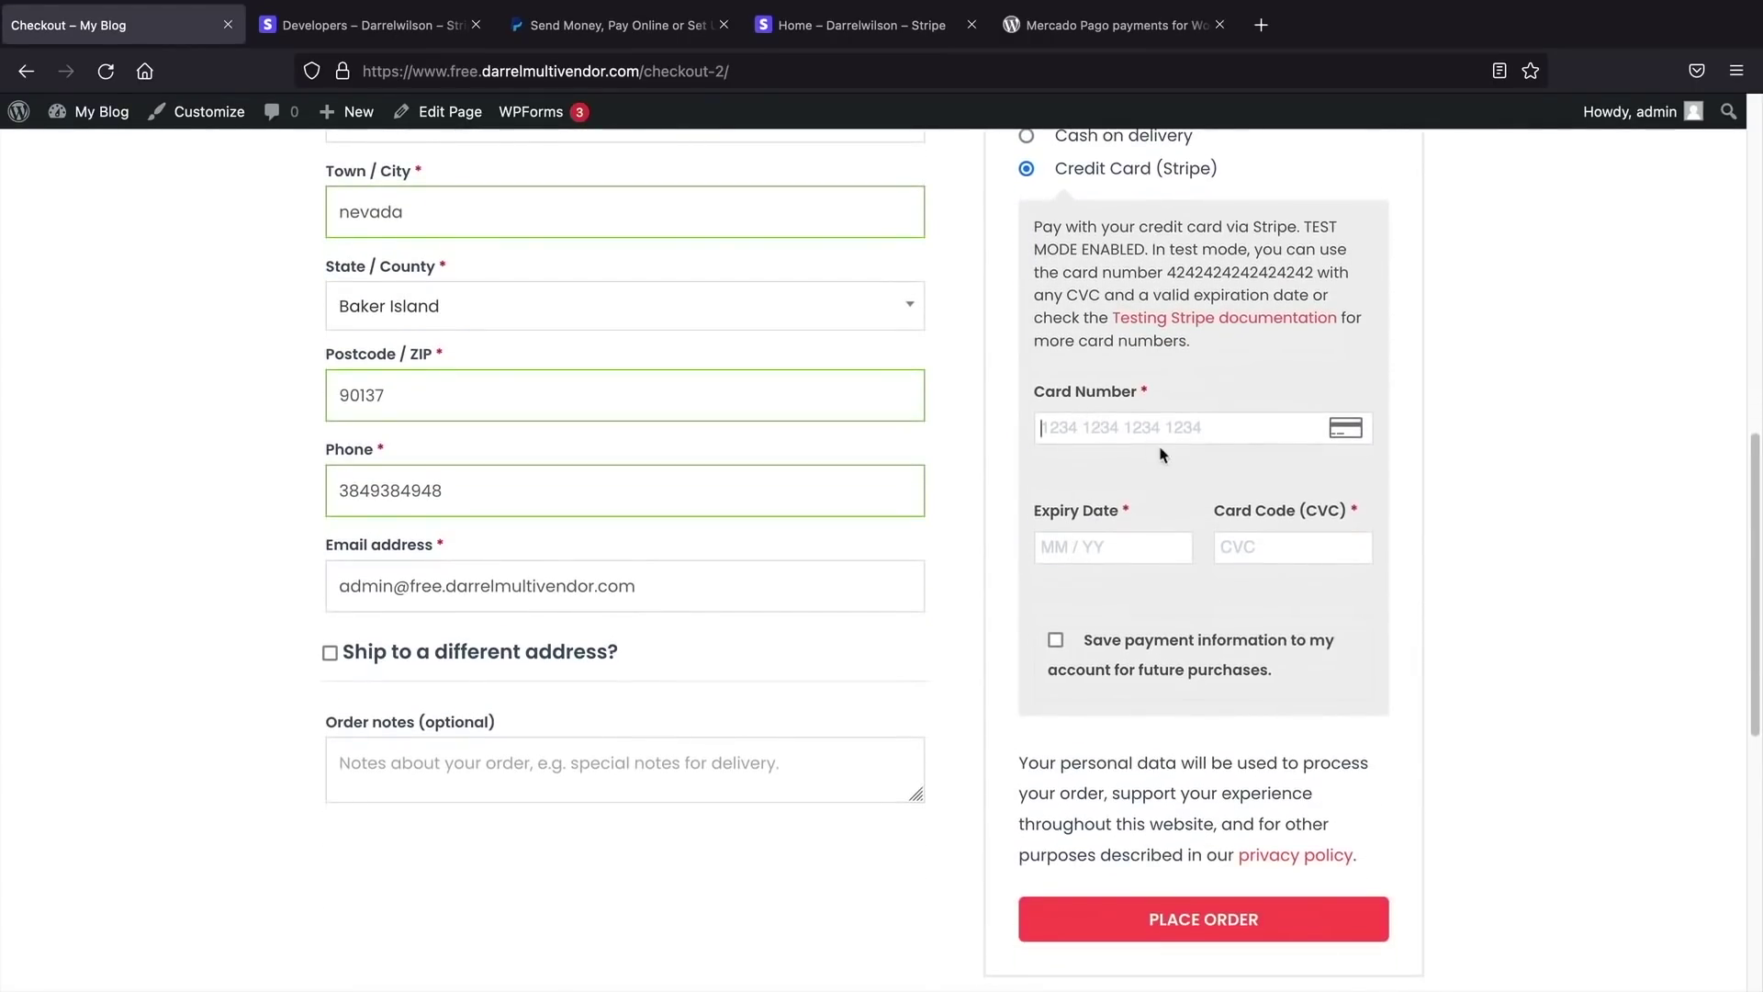
text(4242)
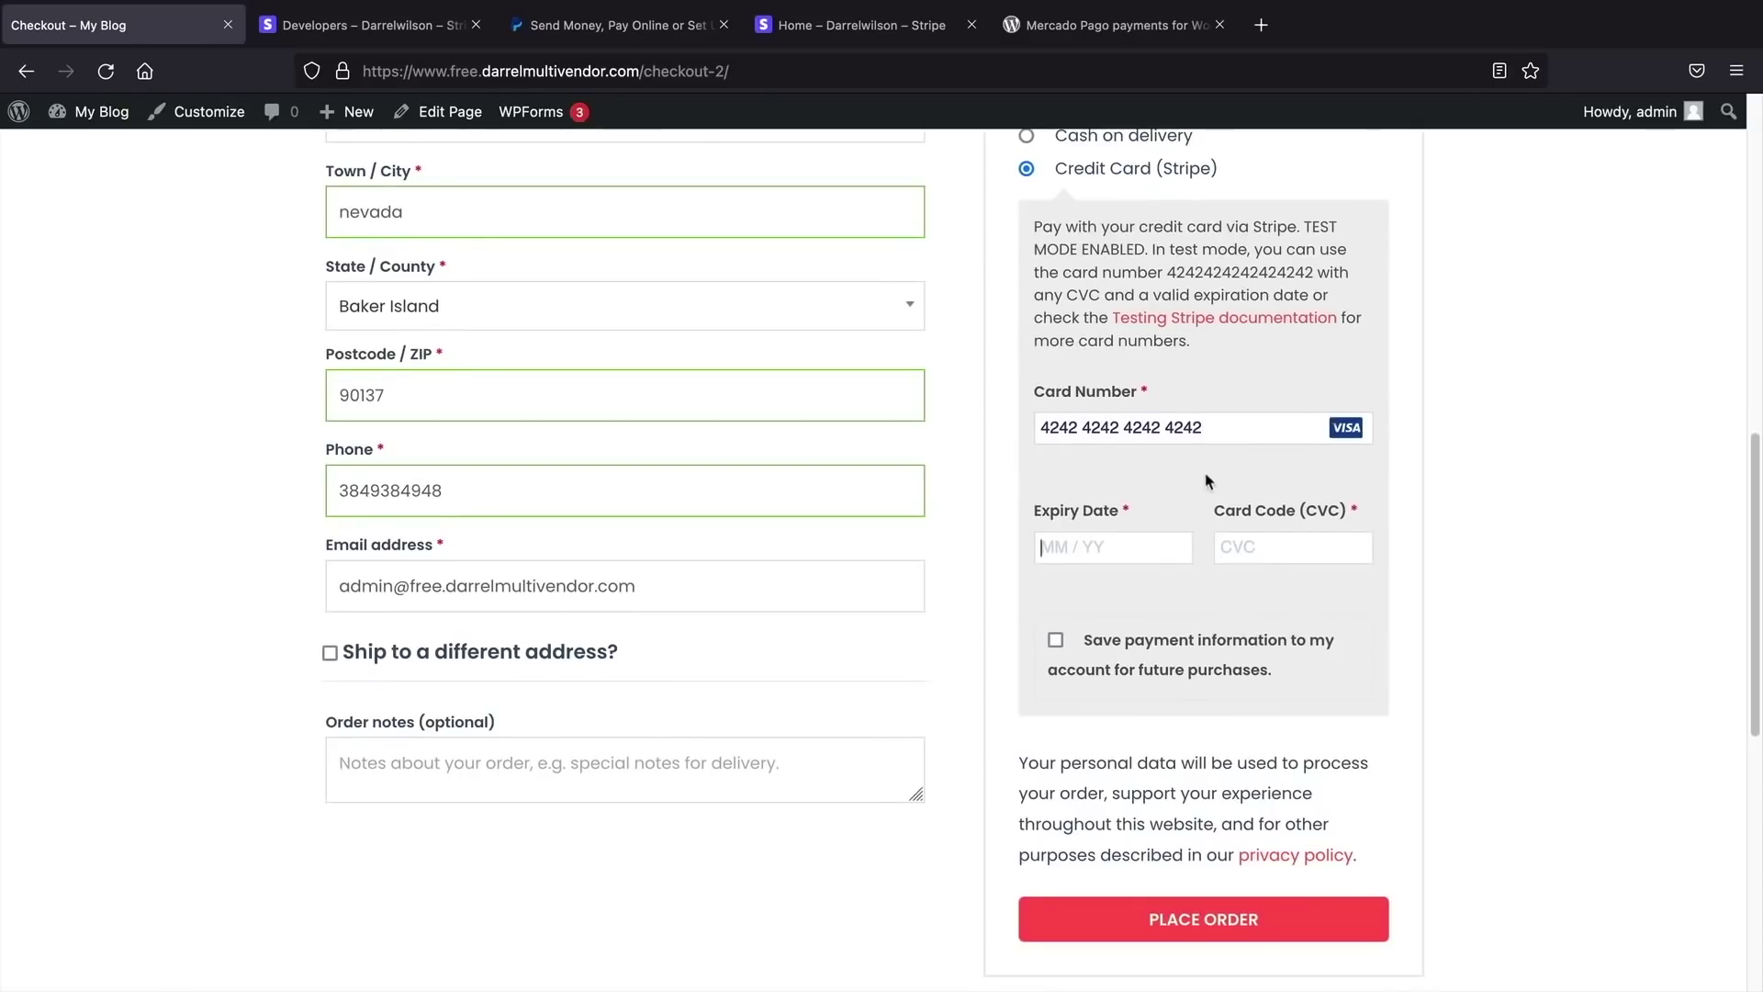
text(42424242424203)
text(234)
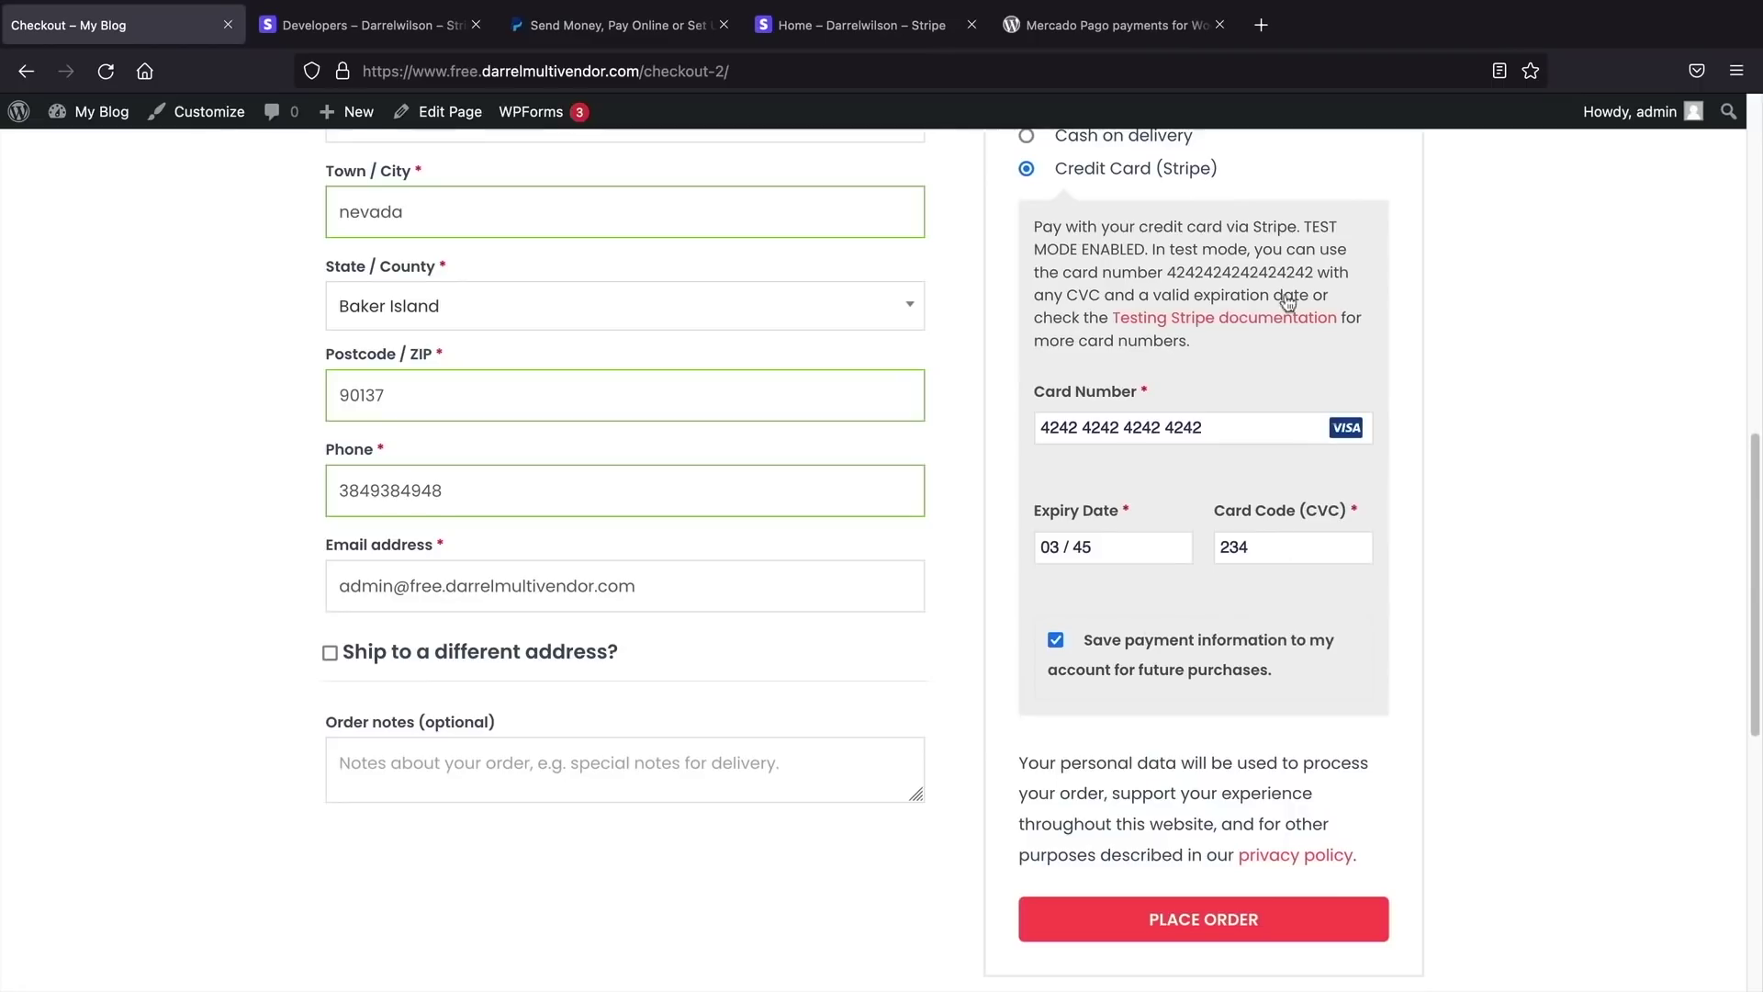
drag(1168, 270, 1319, 265)
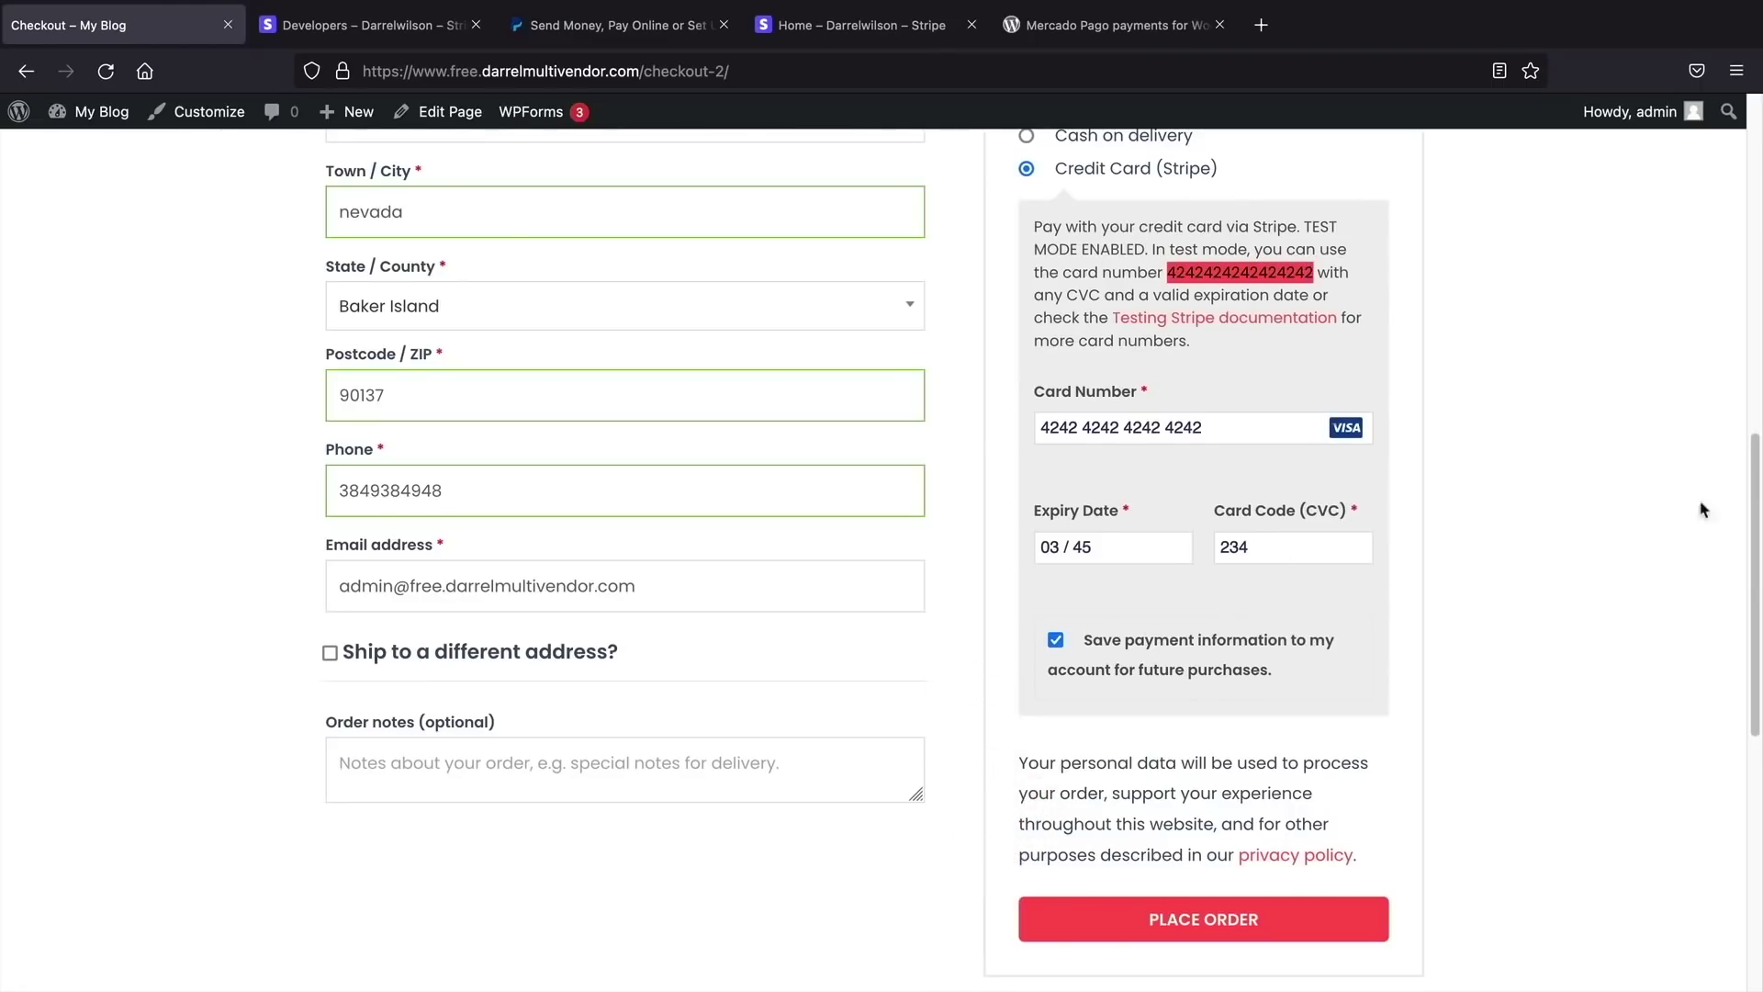
click(1176, 921)
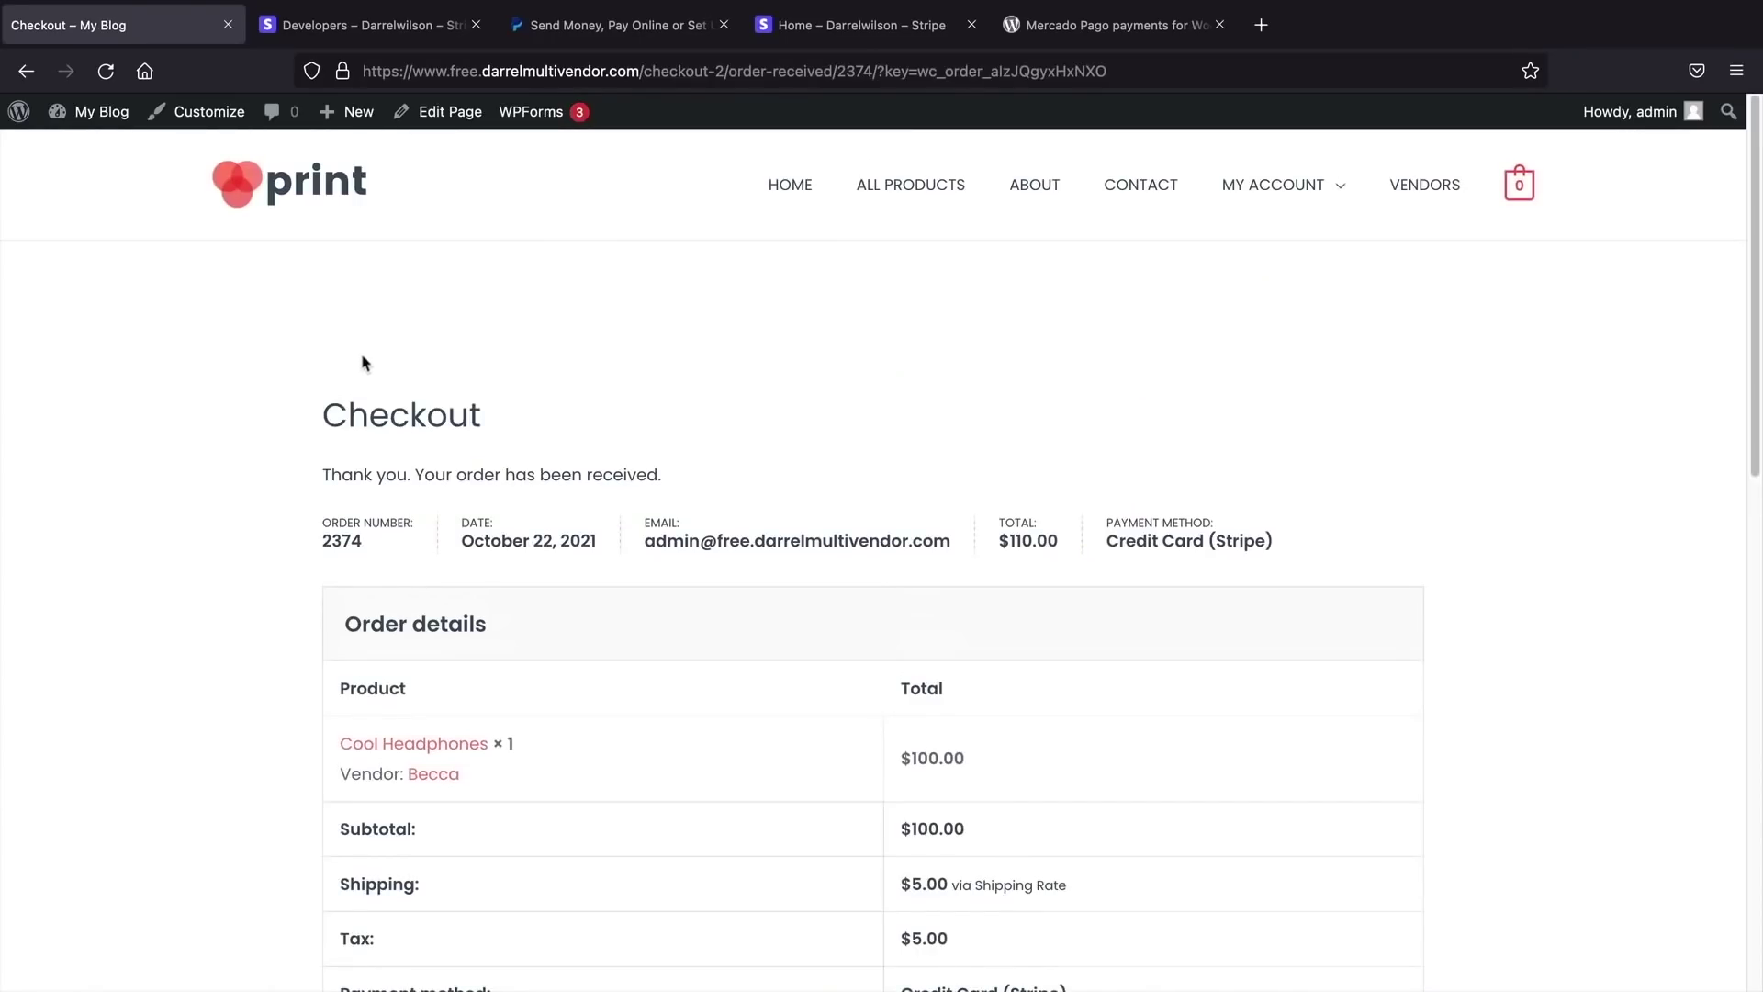
Step: Review order 2374's confirmation details, then go to the Stripe webhook tab
middle_click(237, 440)
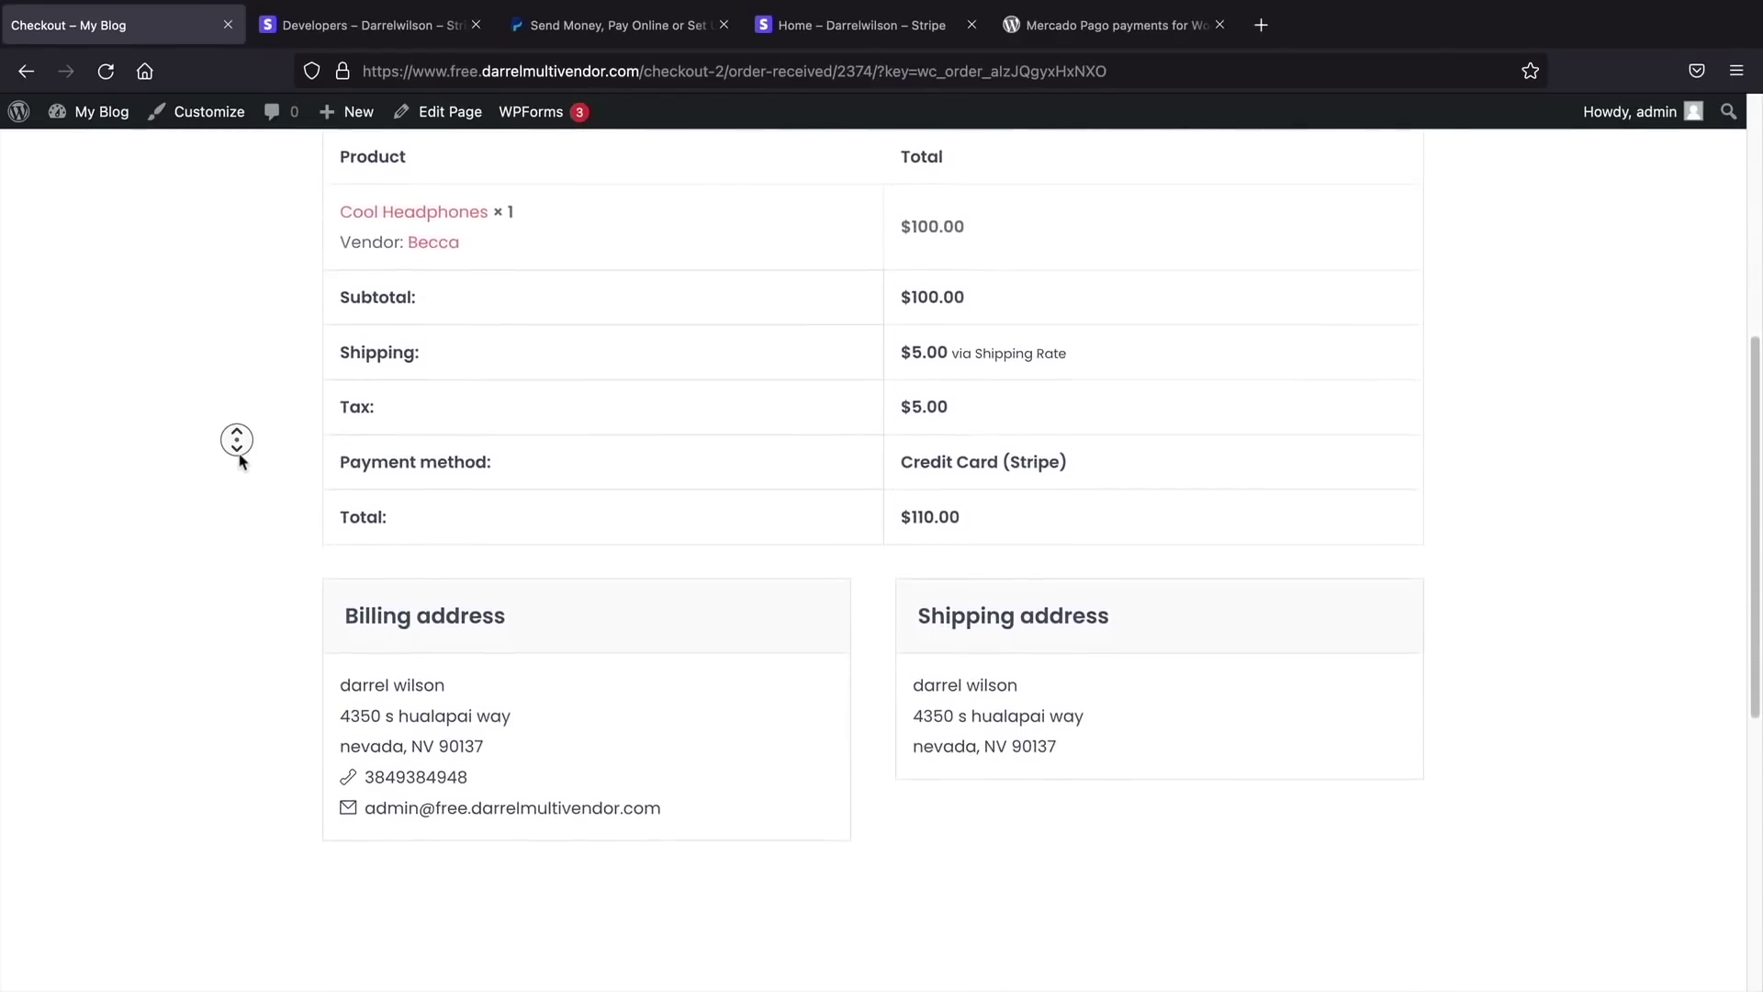
click(250, 463)
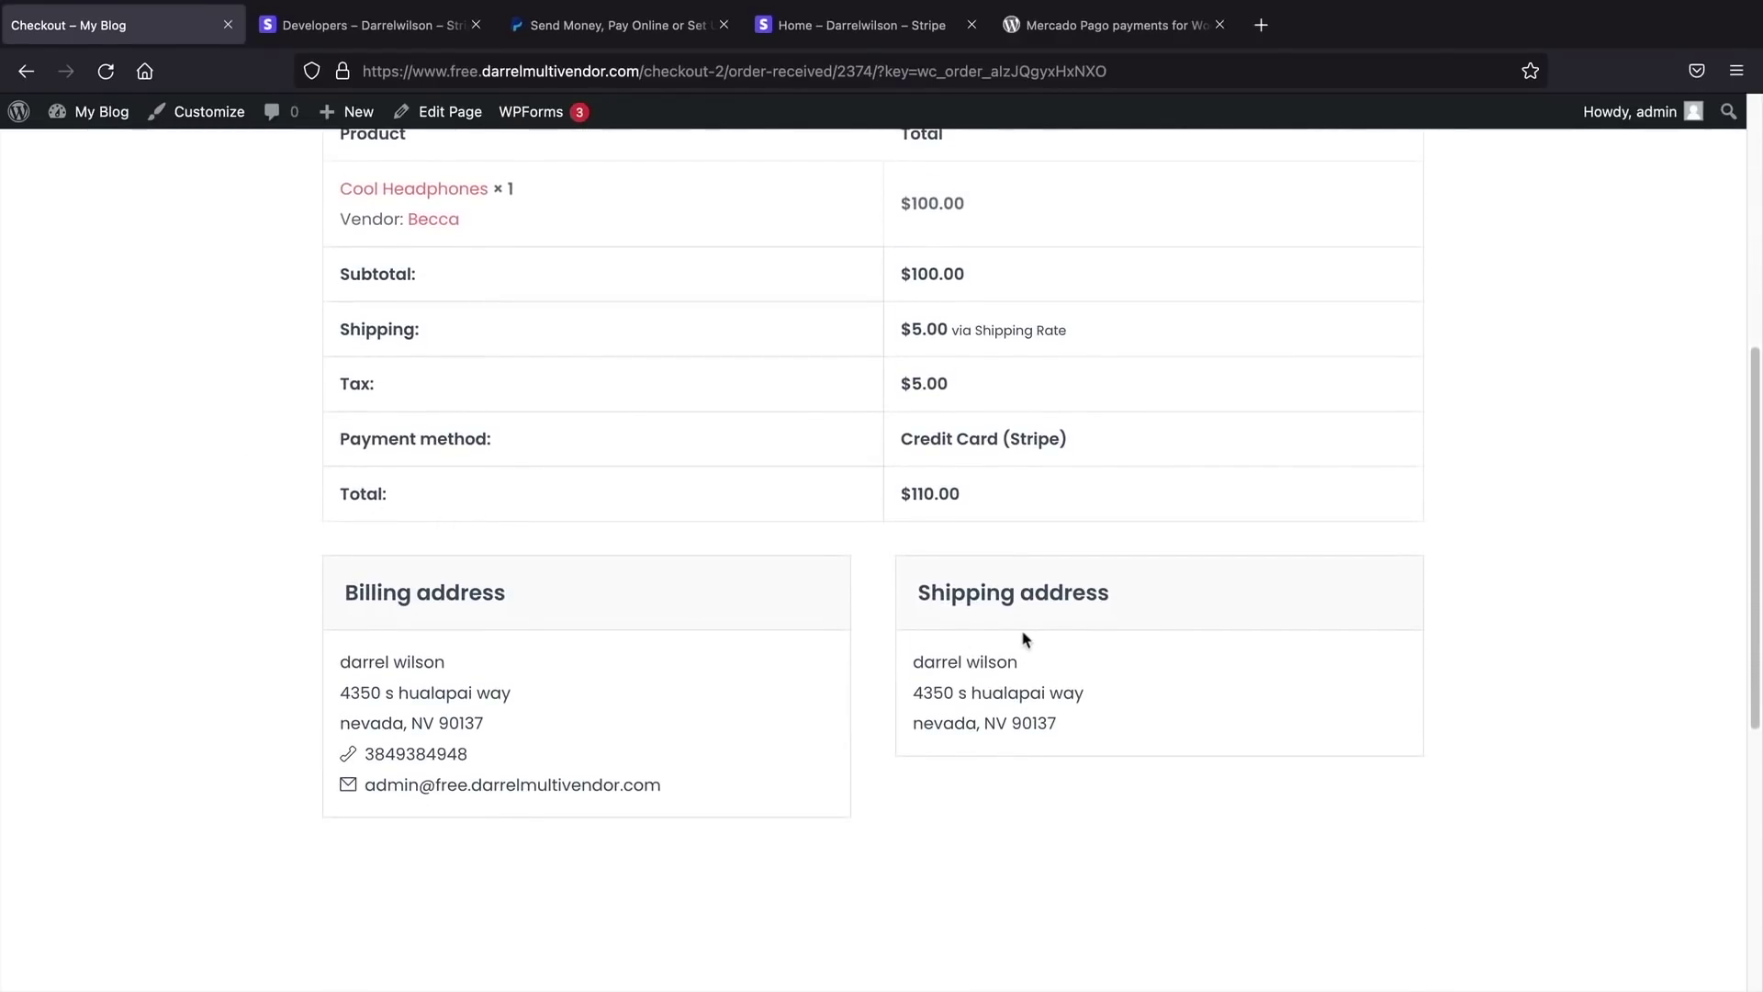
scroll(996, 620, up, 4)
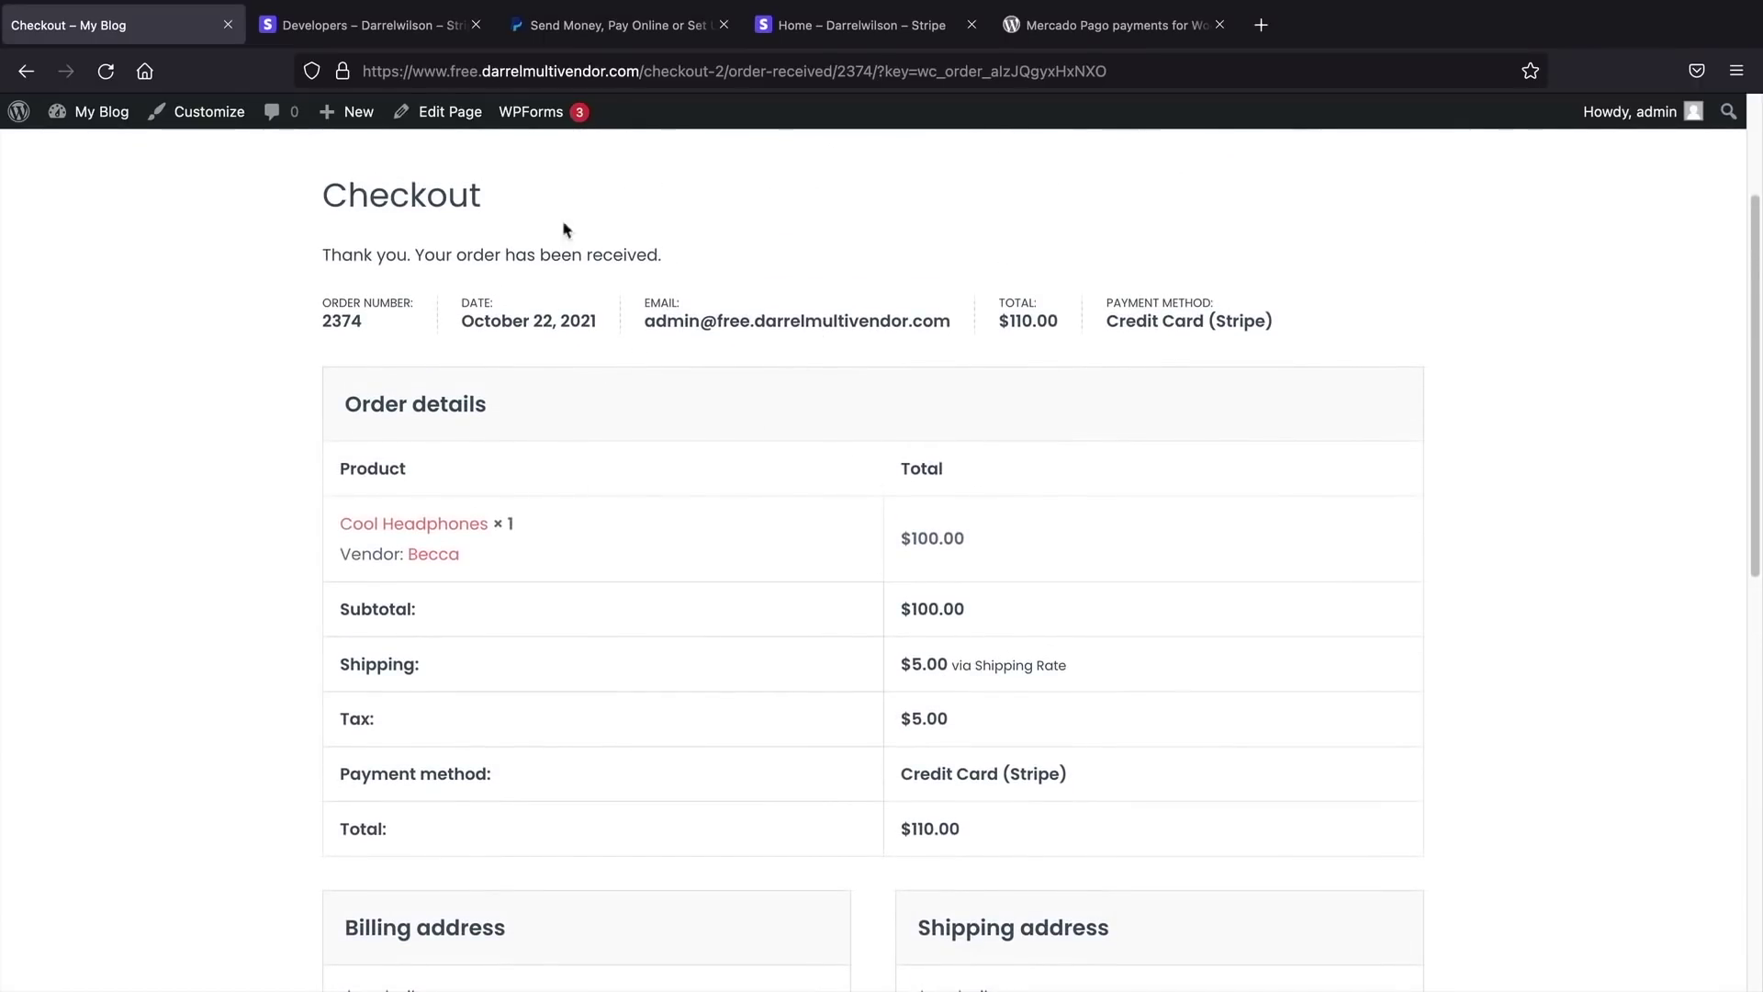
click(380, 27)
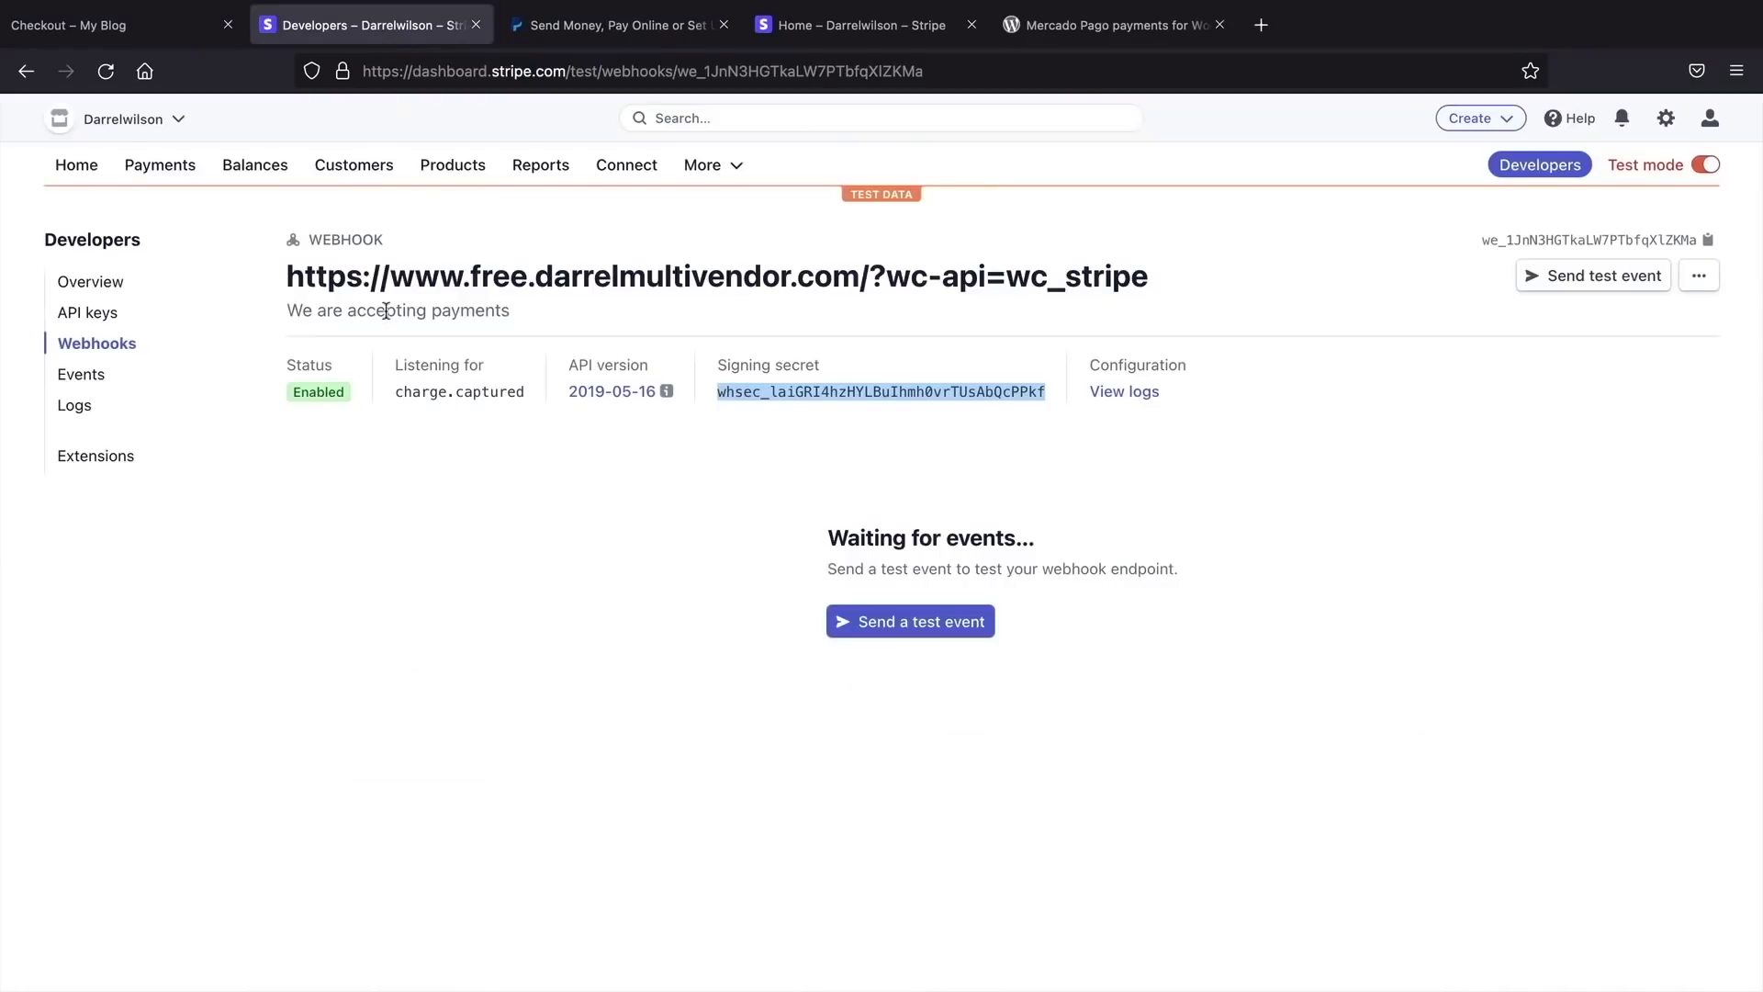
Step: Verify in Stripe Payments that Order 2374's $110.00 payment succeeded, then return to the store
click(157, 167)
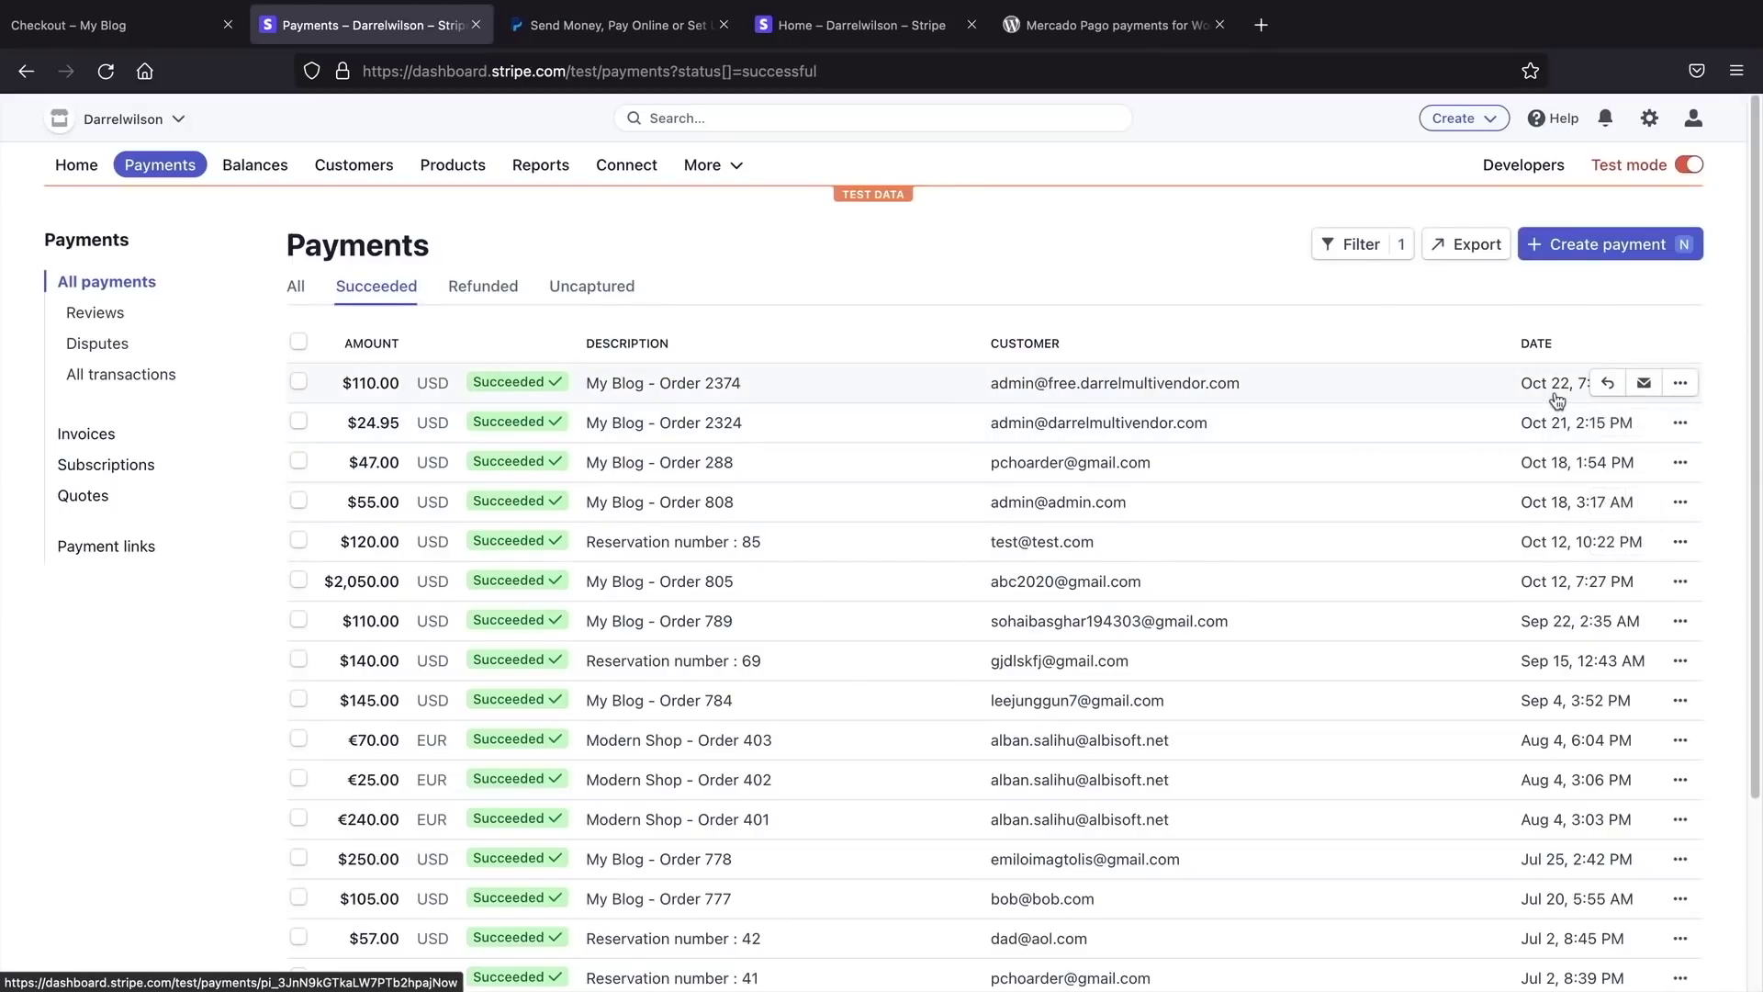
click(101, 171)
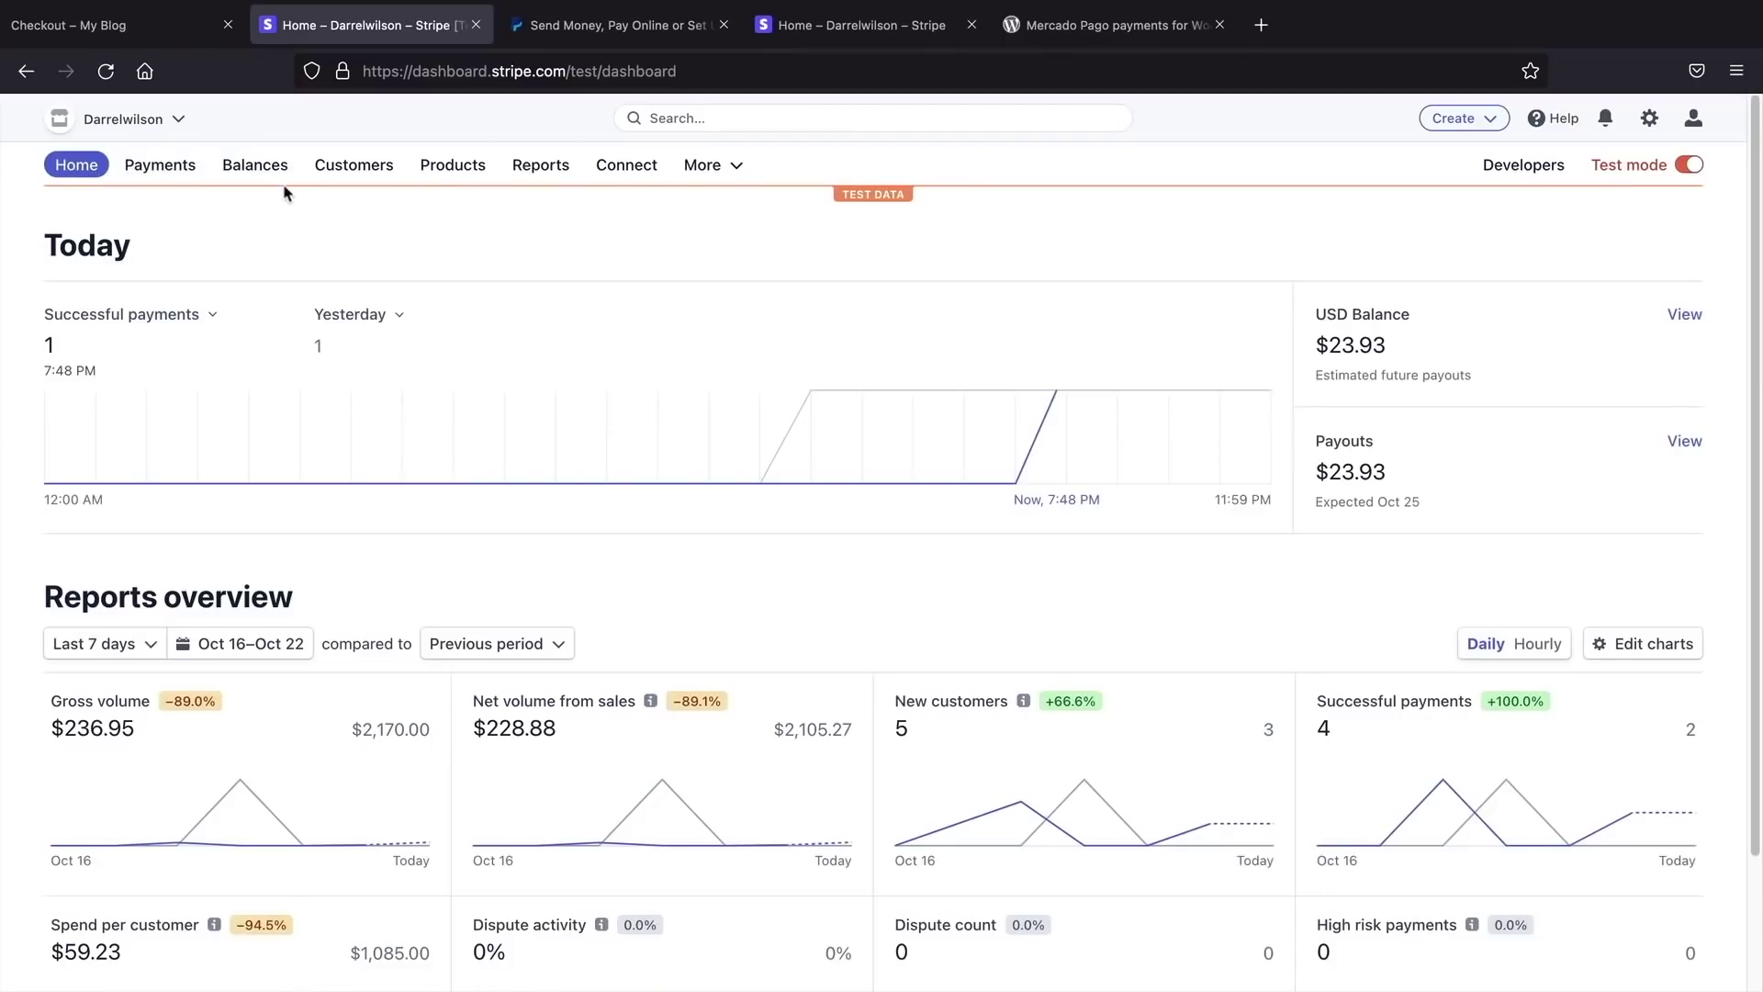
click(162, 27)
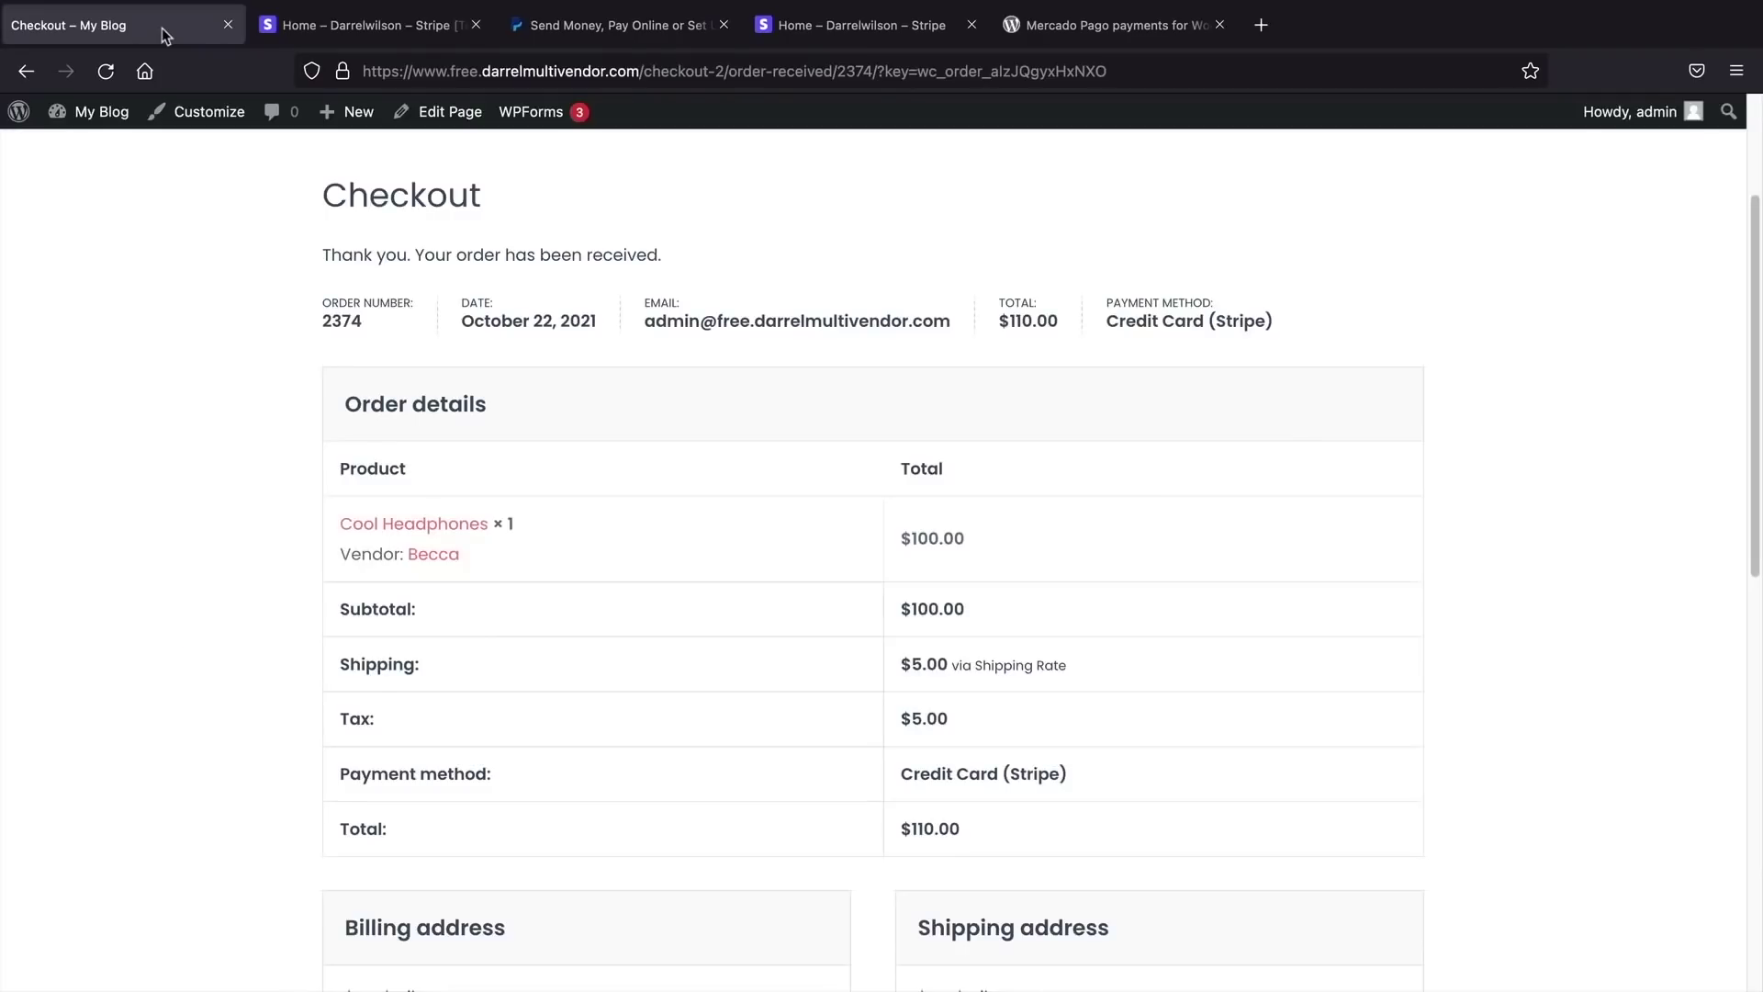
Step: Open the Stripe gateway's Manage page under WooCommerce Settings > Payments
mouse_move(97, 111)
click(111, 152)
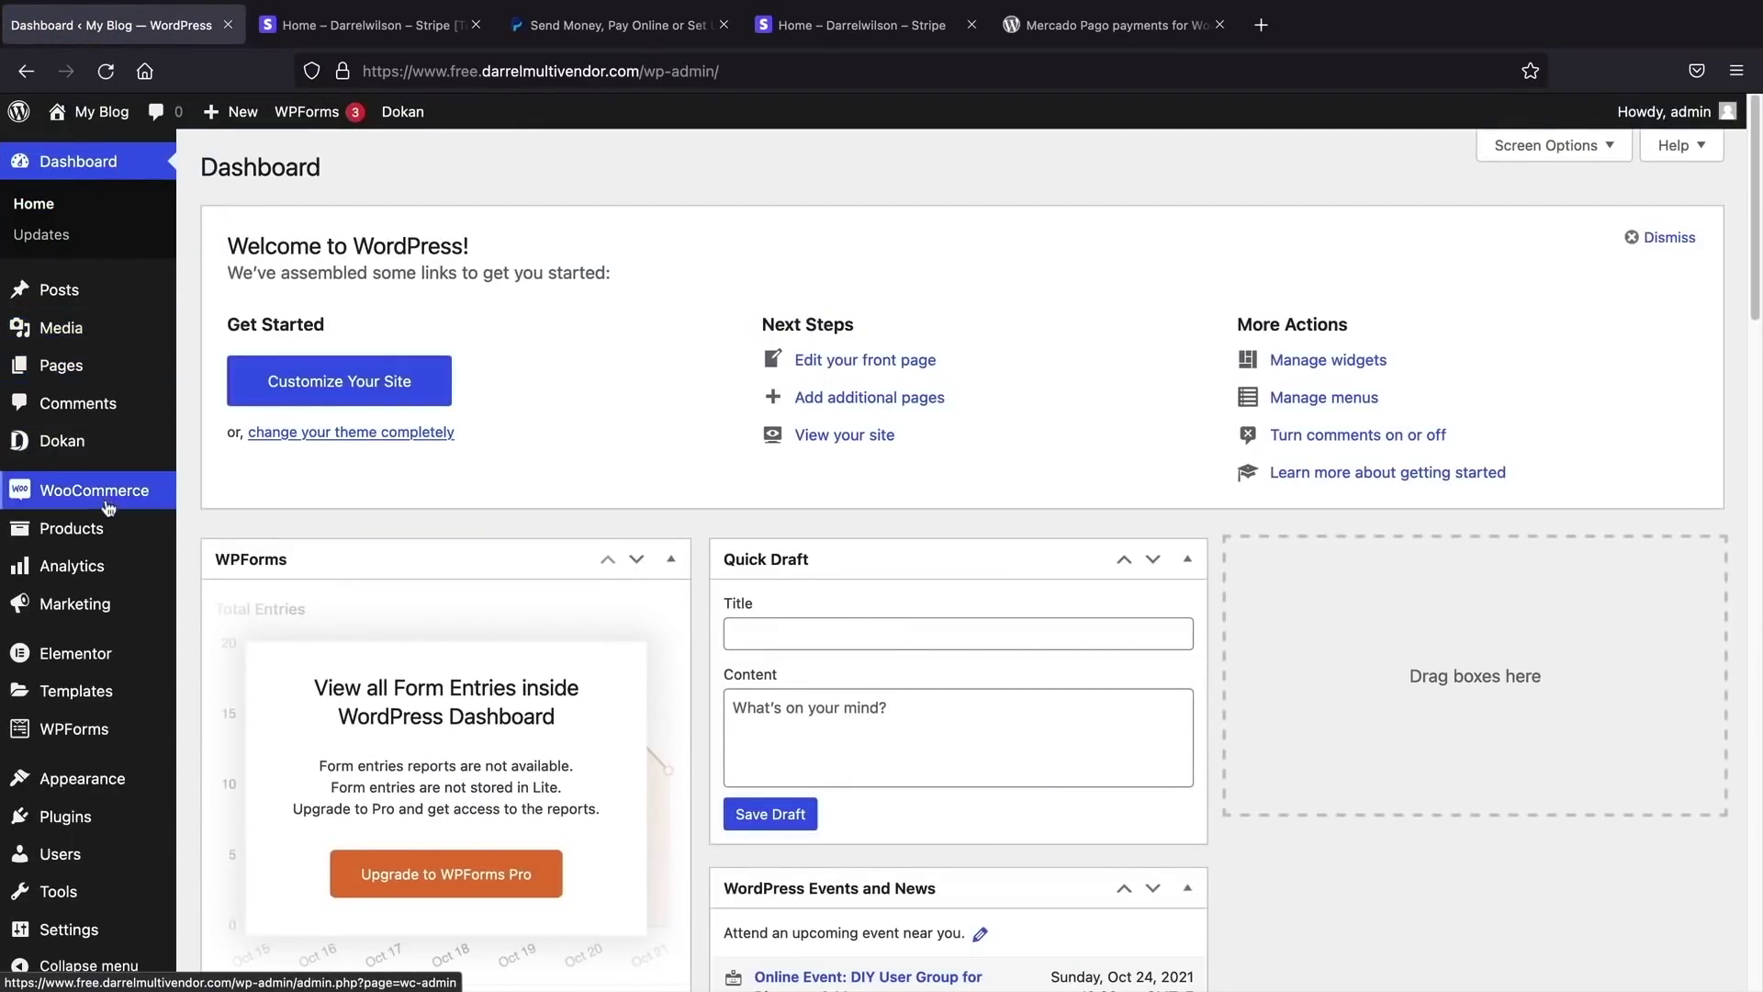
mouse_move(107, 507)
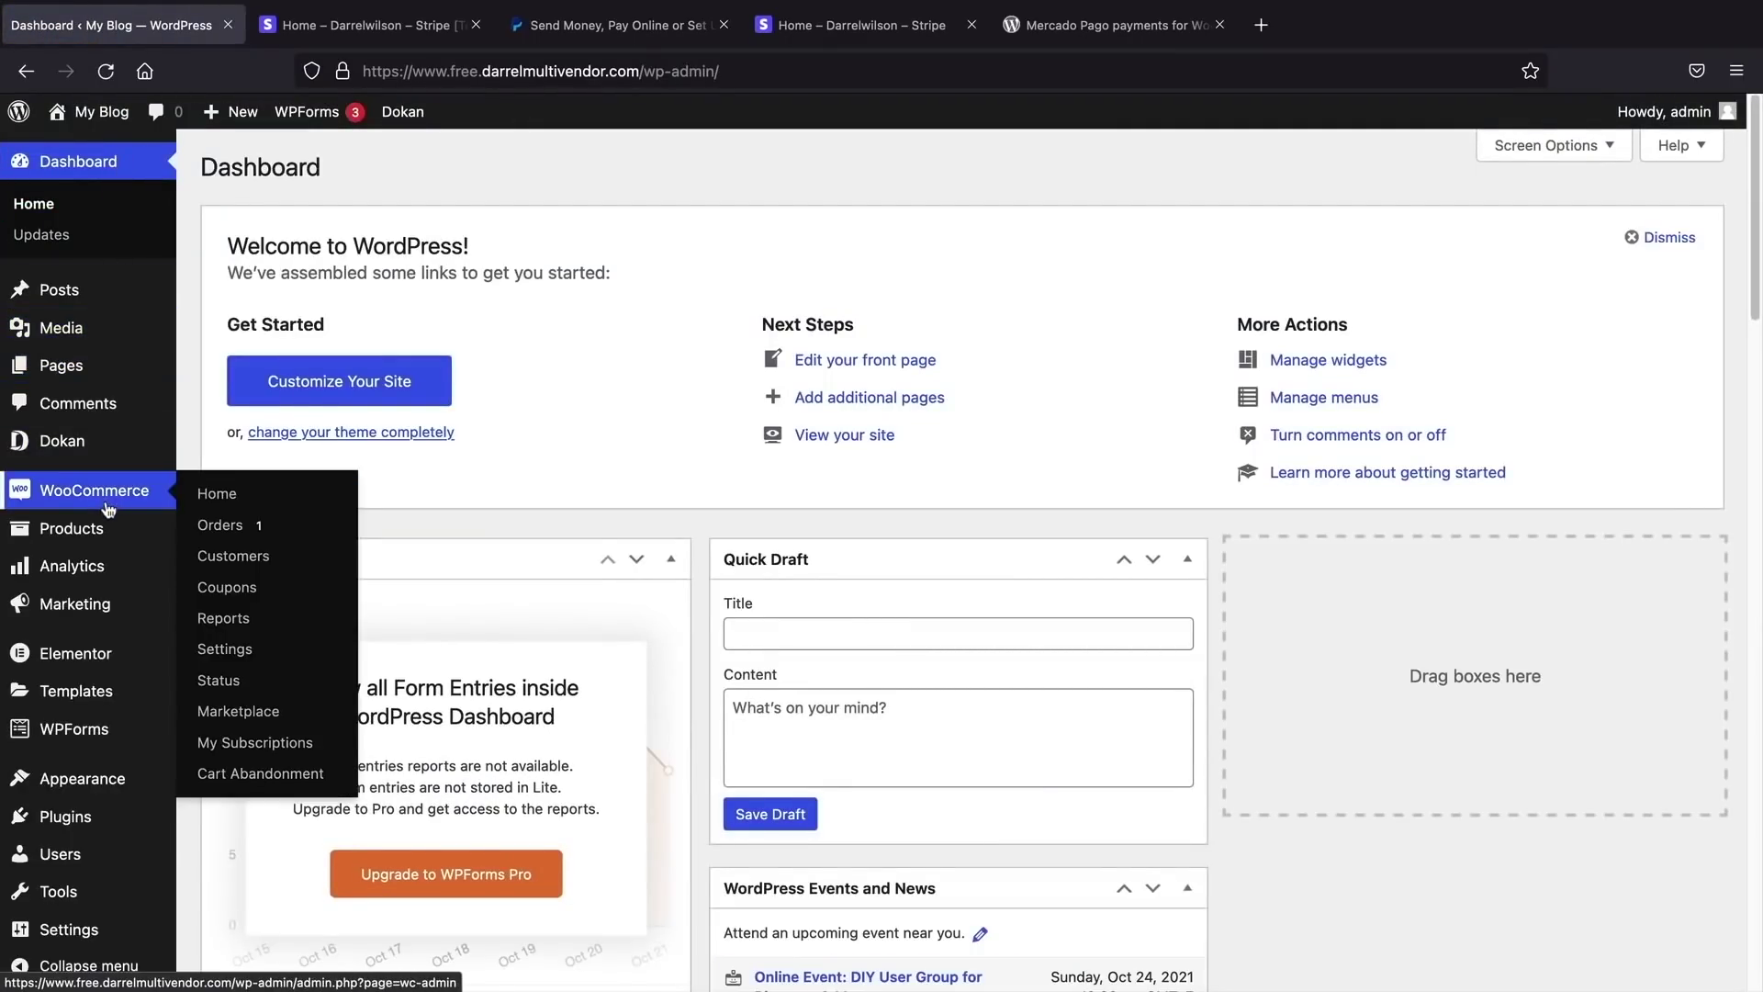
click(248, 652)
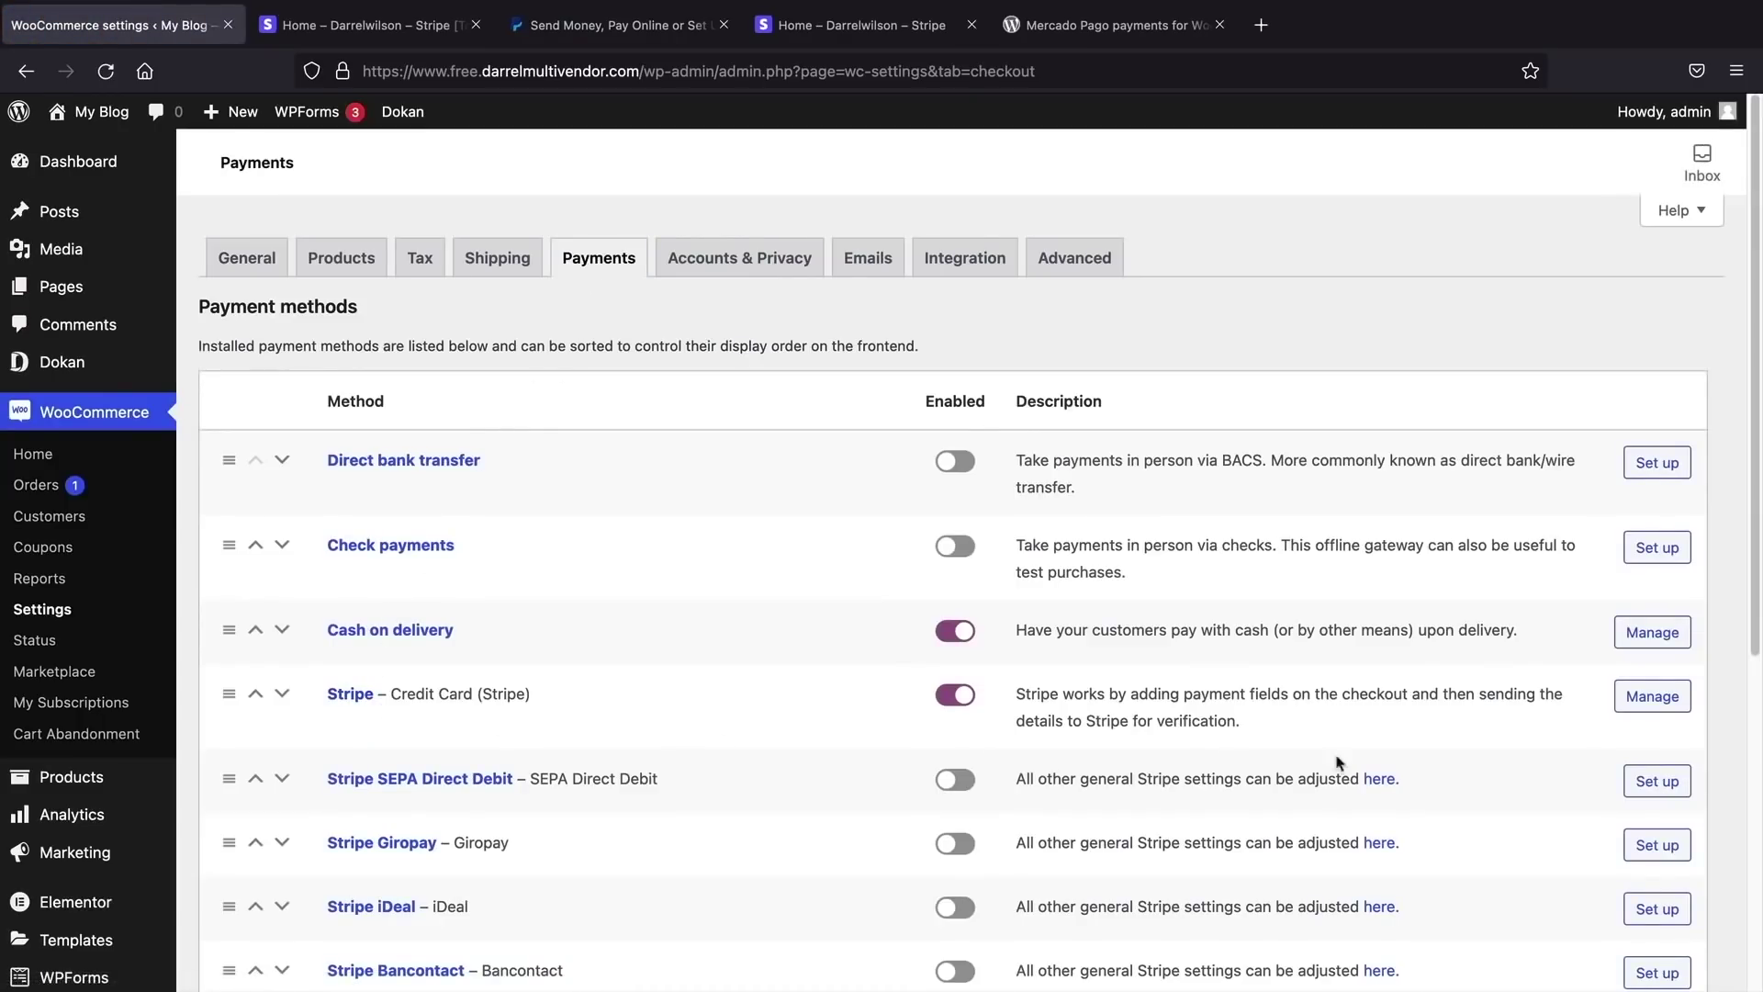
click(1650, 698)
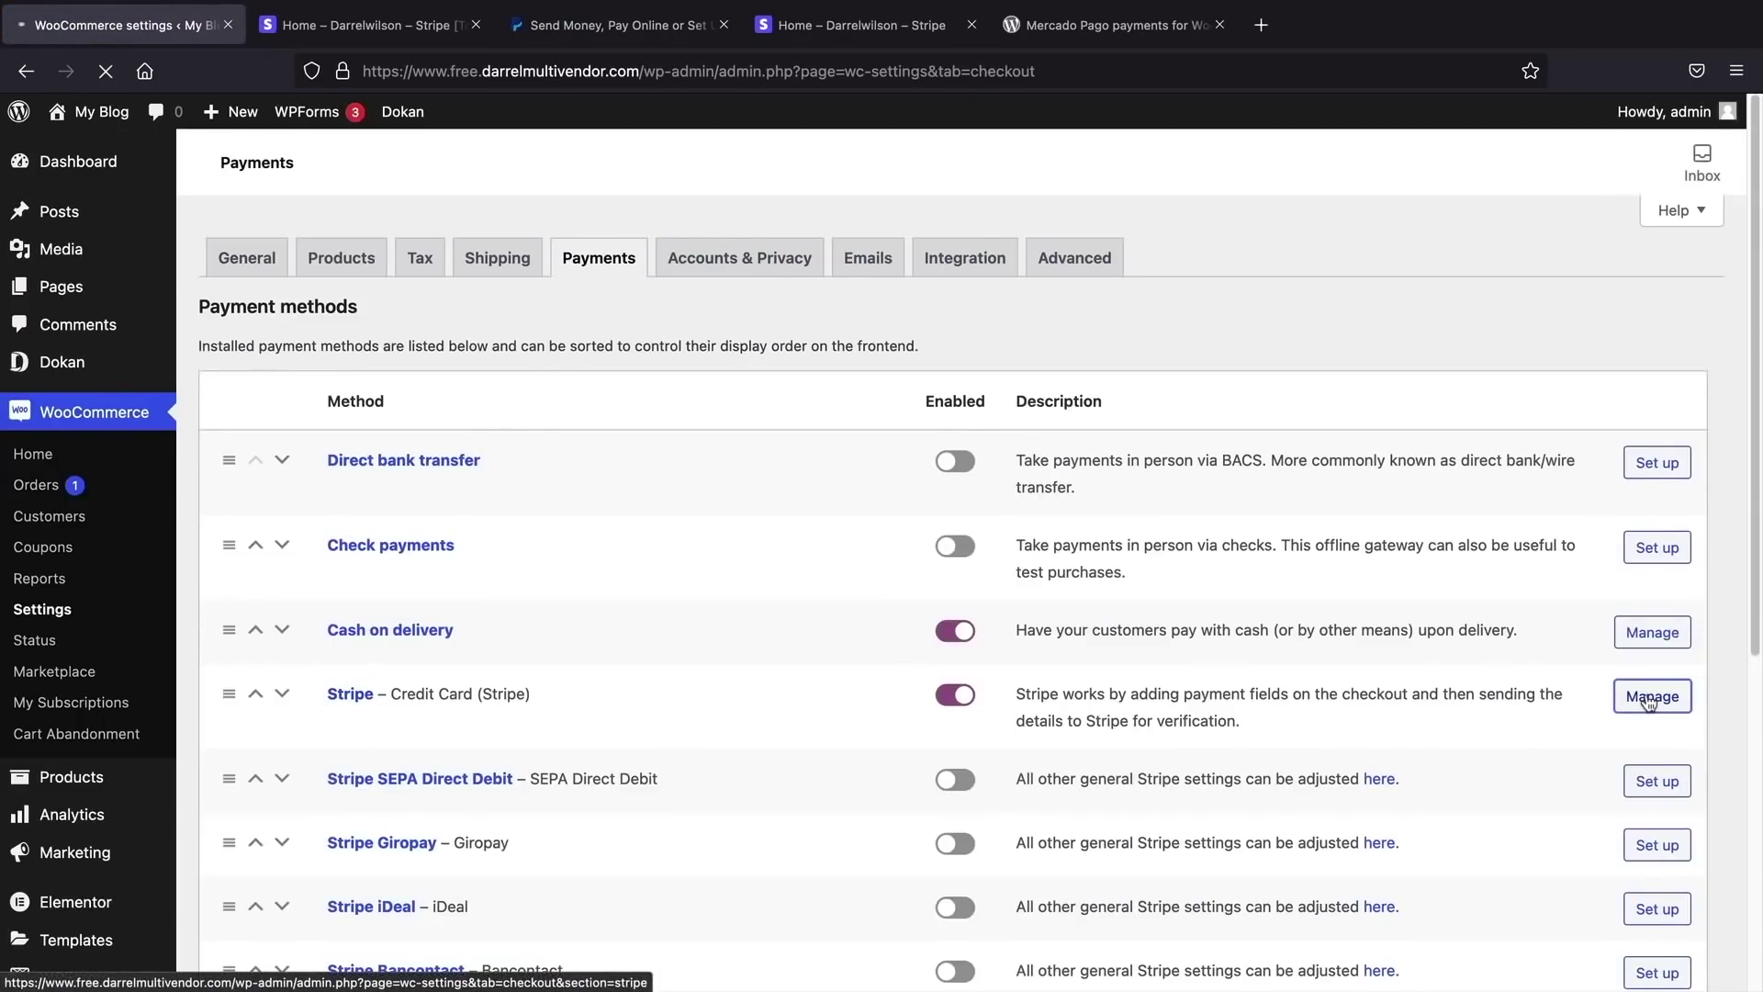
scroll(846, 578, down, 2)
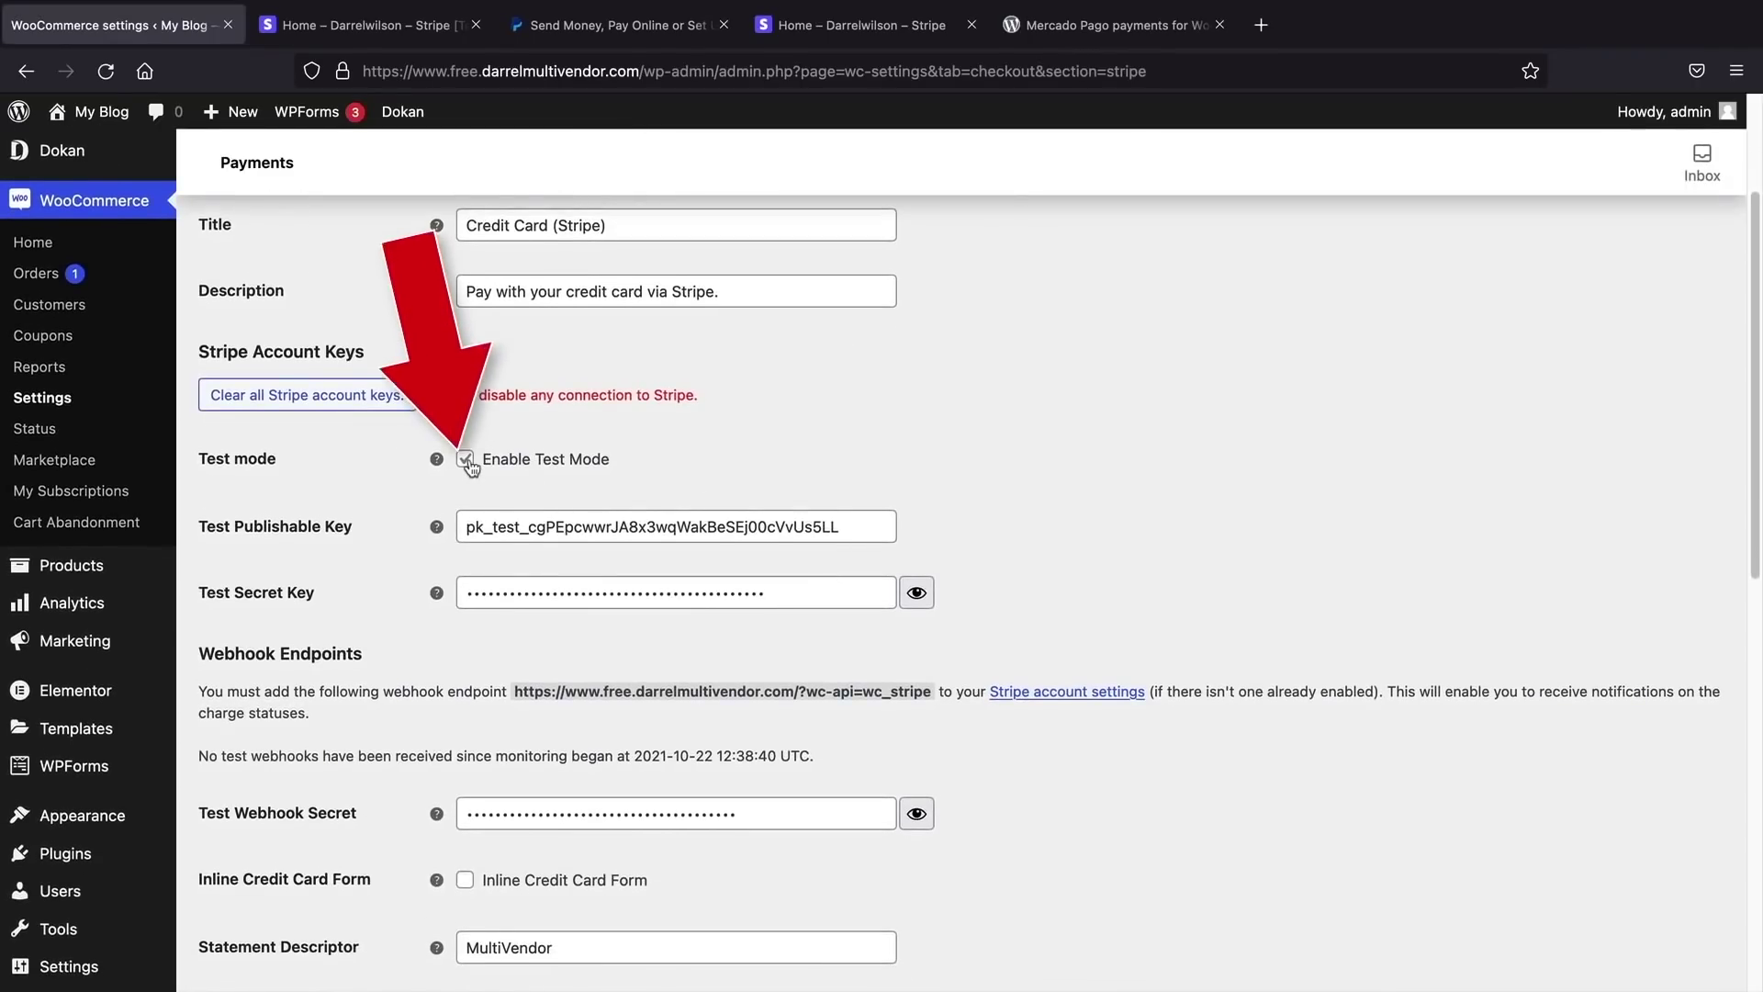
Step: Uncheck Enable Test Mode and switch Stripe to live data on the API keys page
click(465, 459)
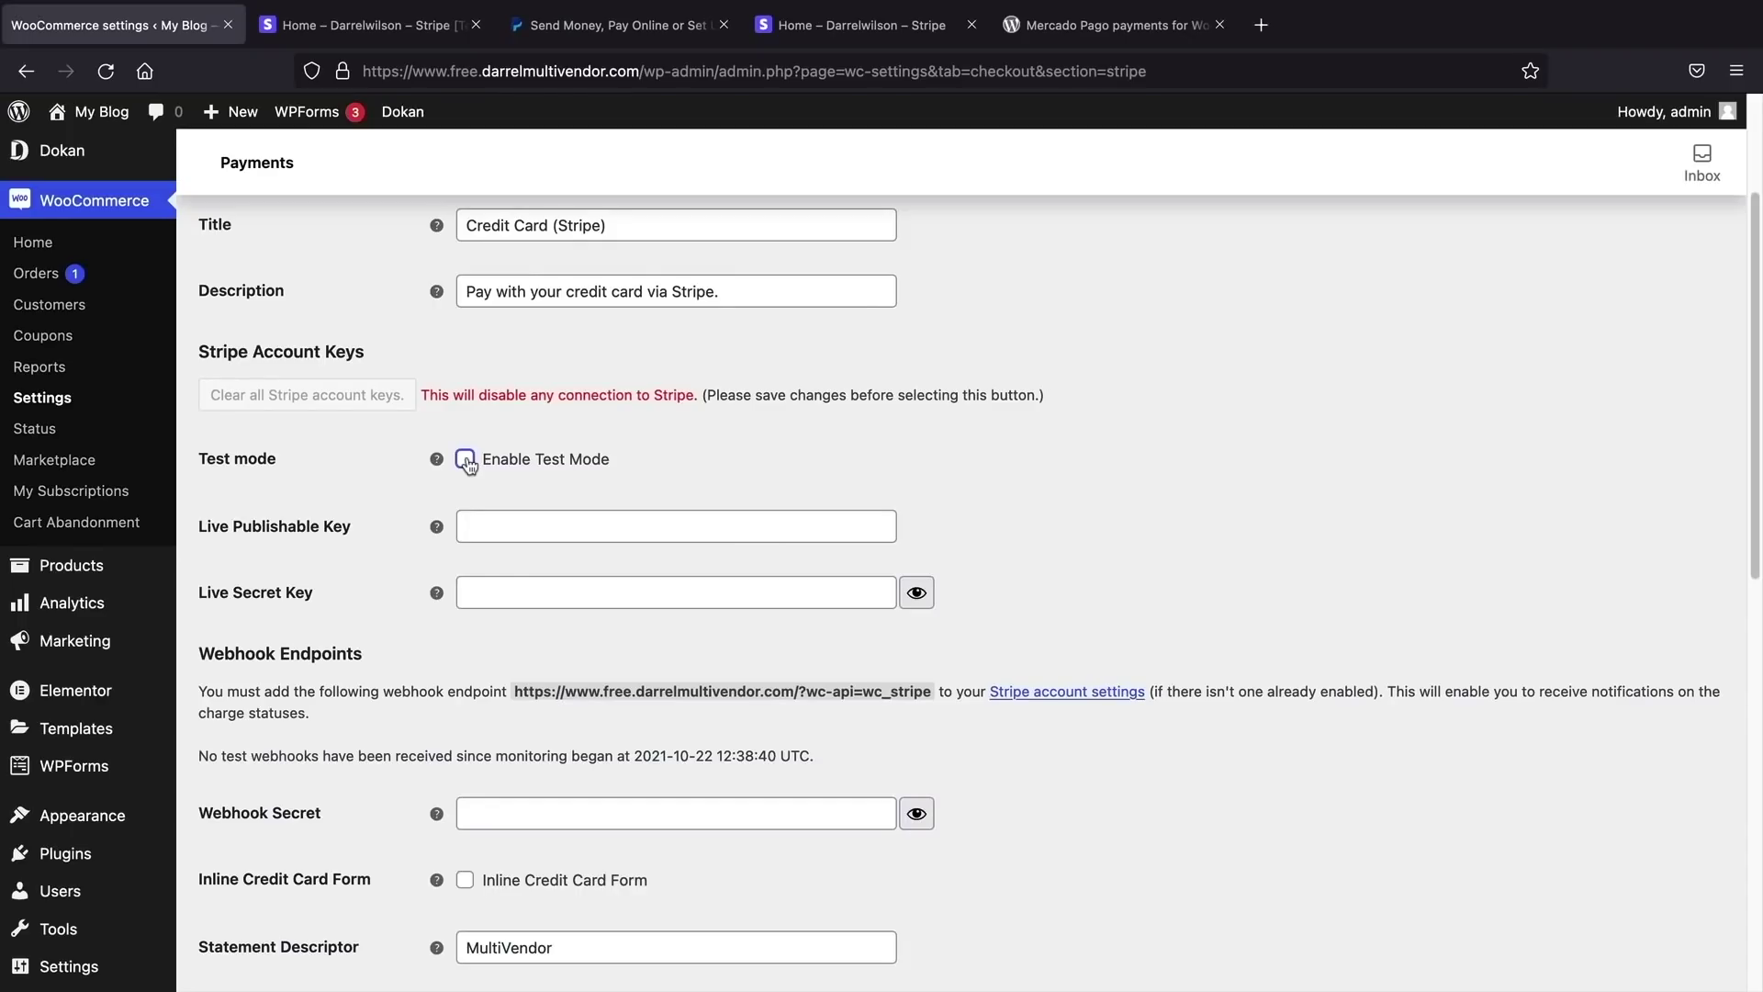
click(400, 42)
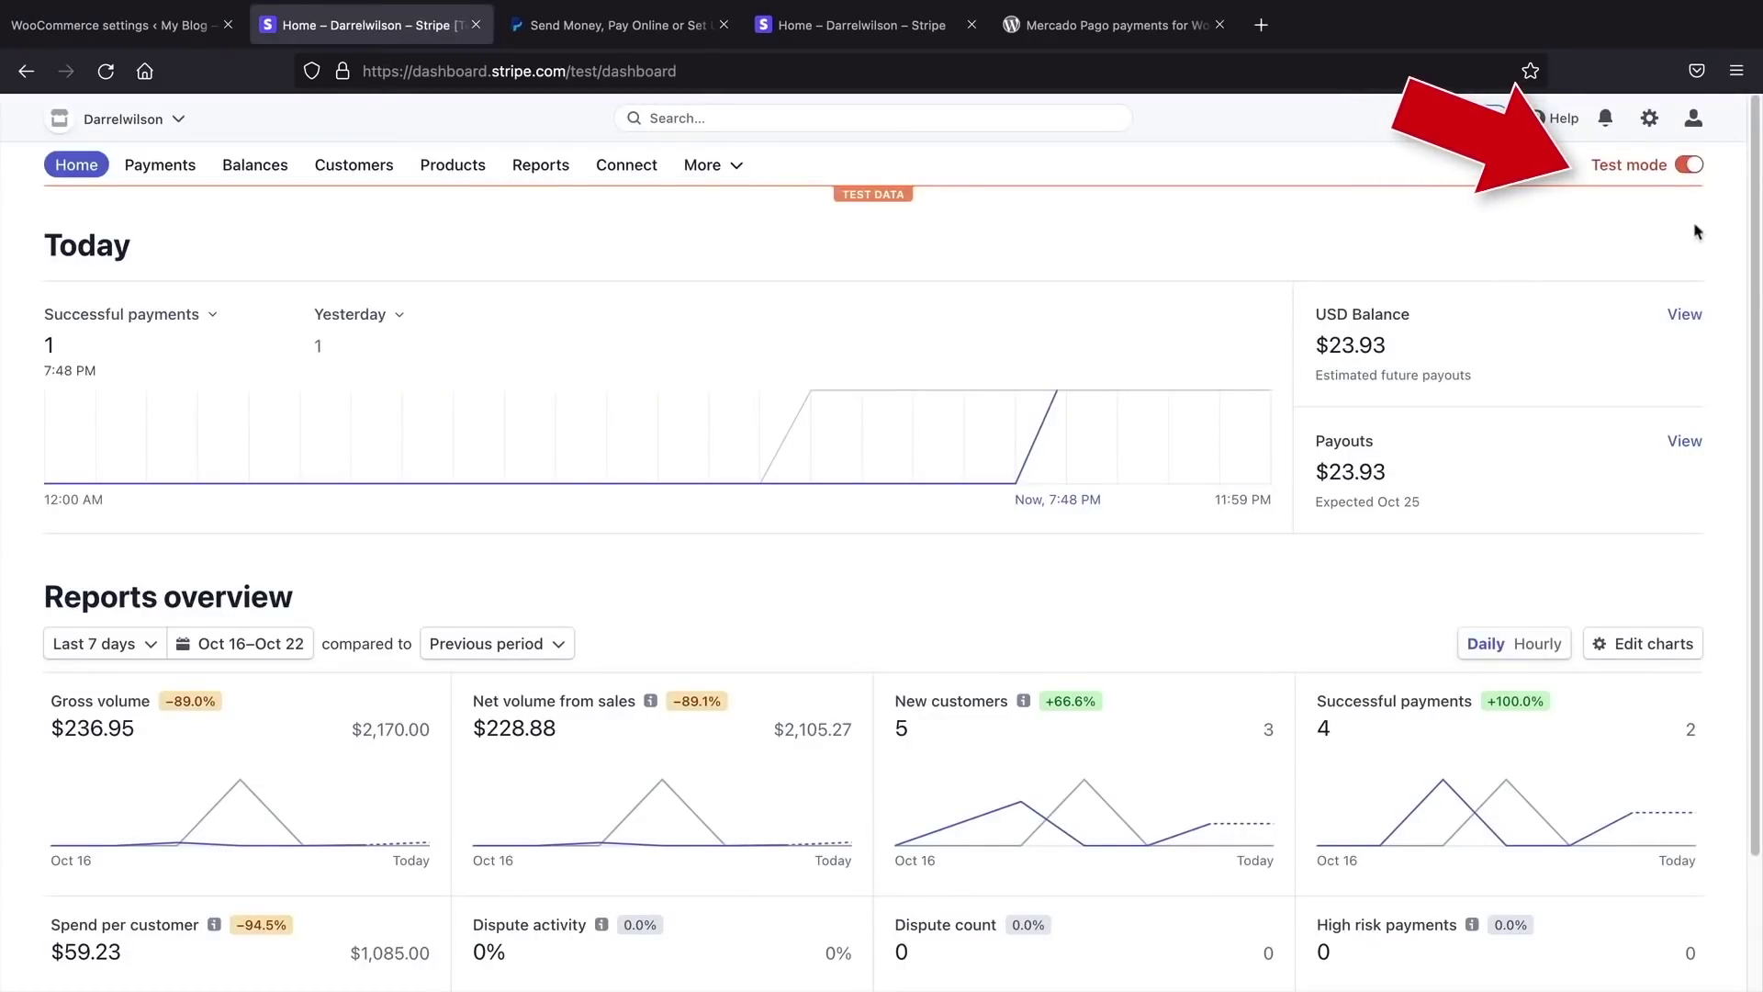
click(1693, 170)
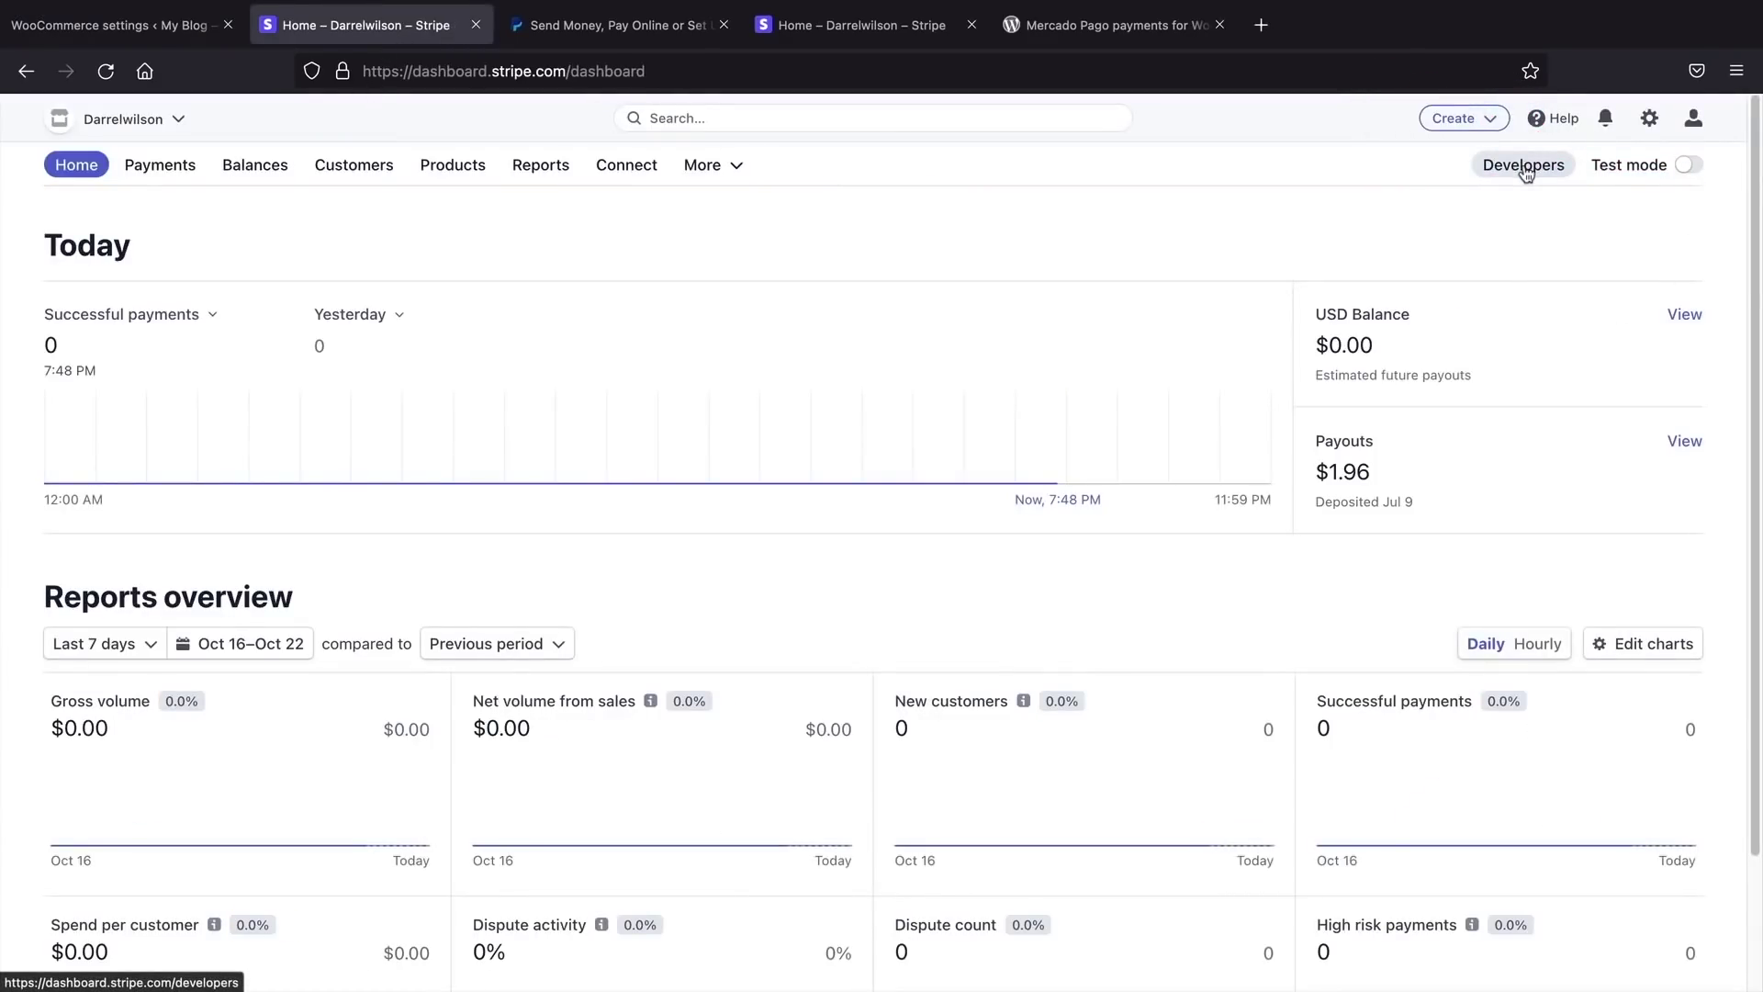
click(1523, 167)
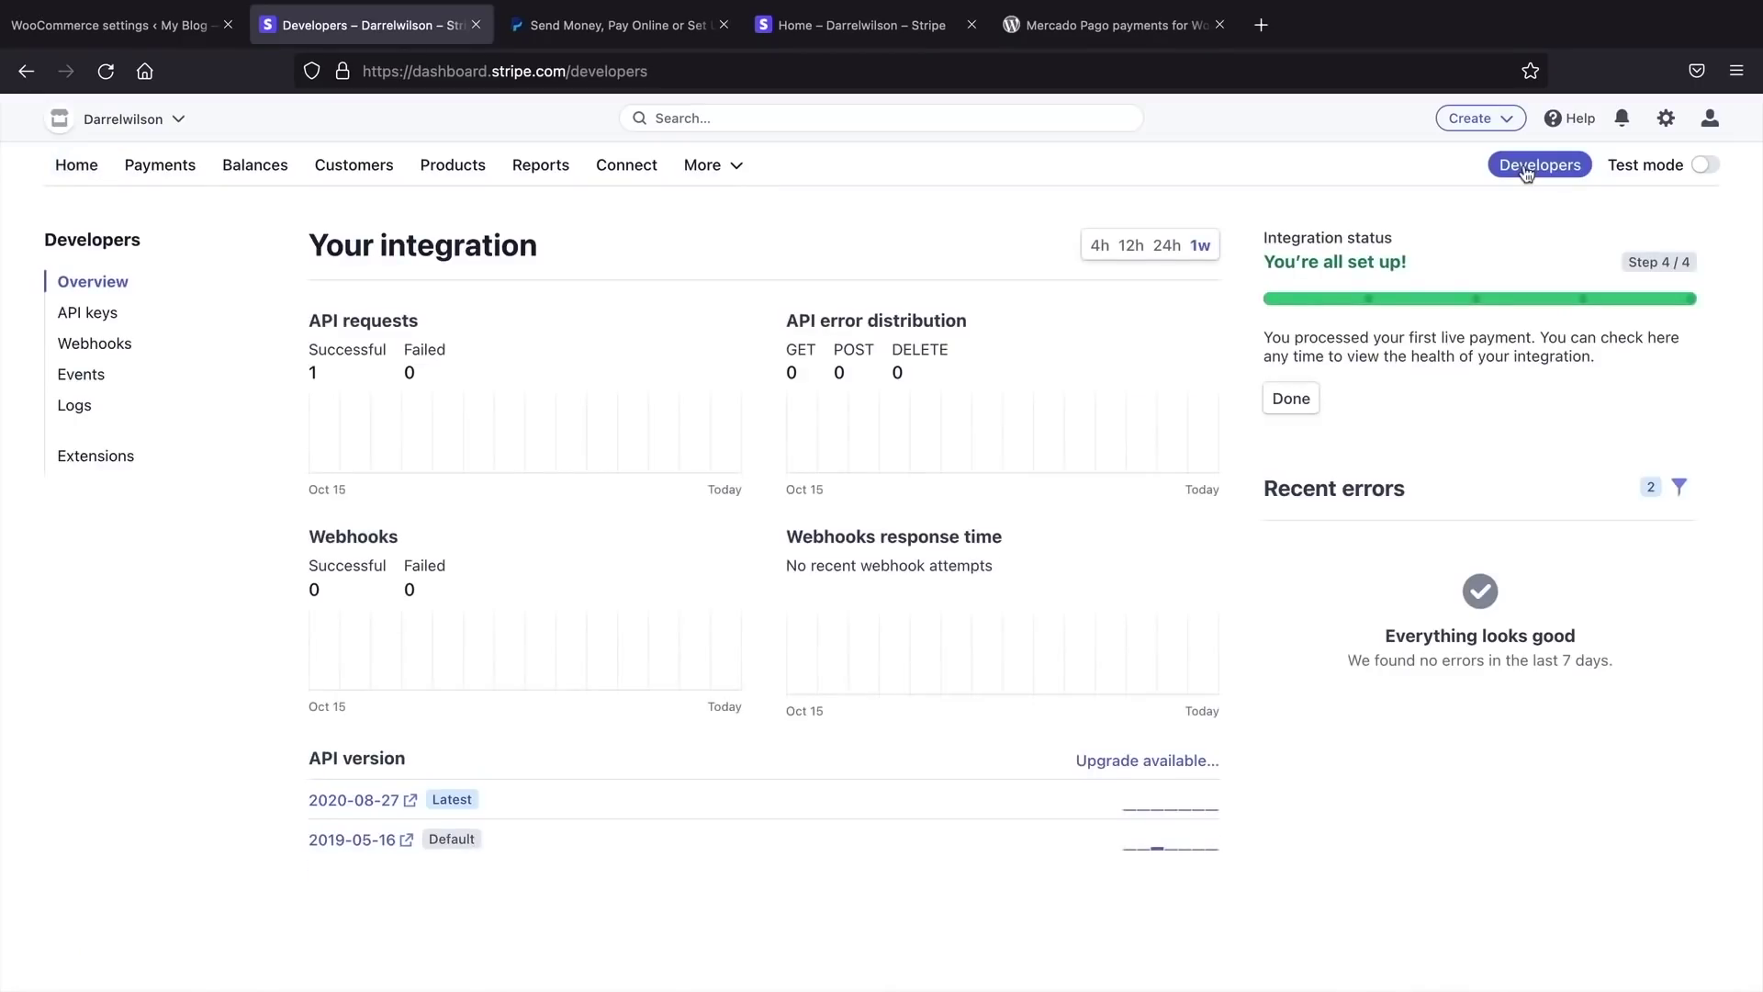
click(112, 313)
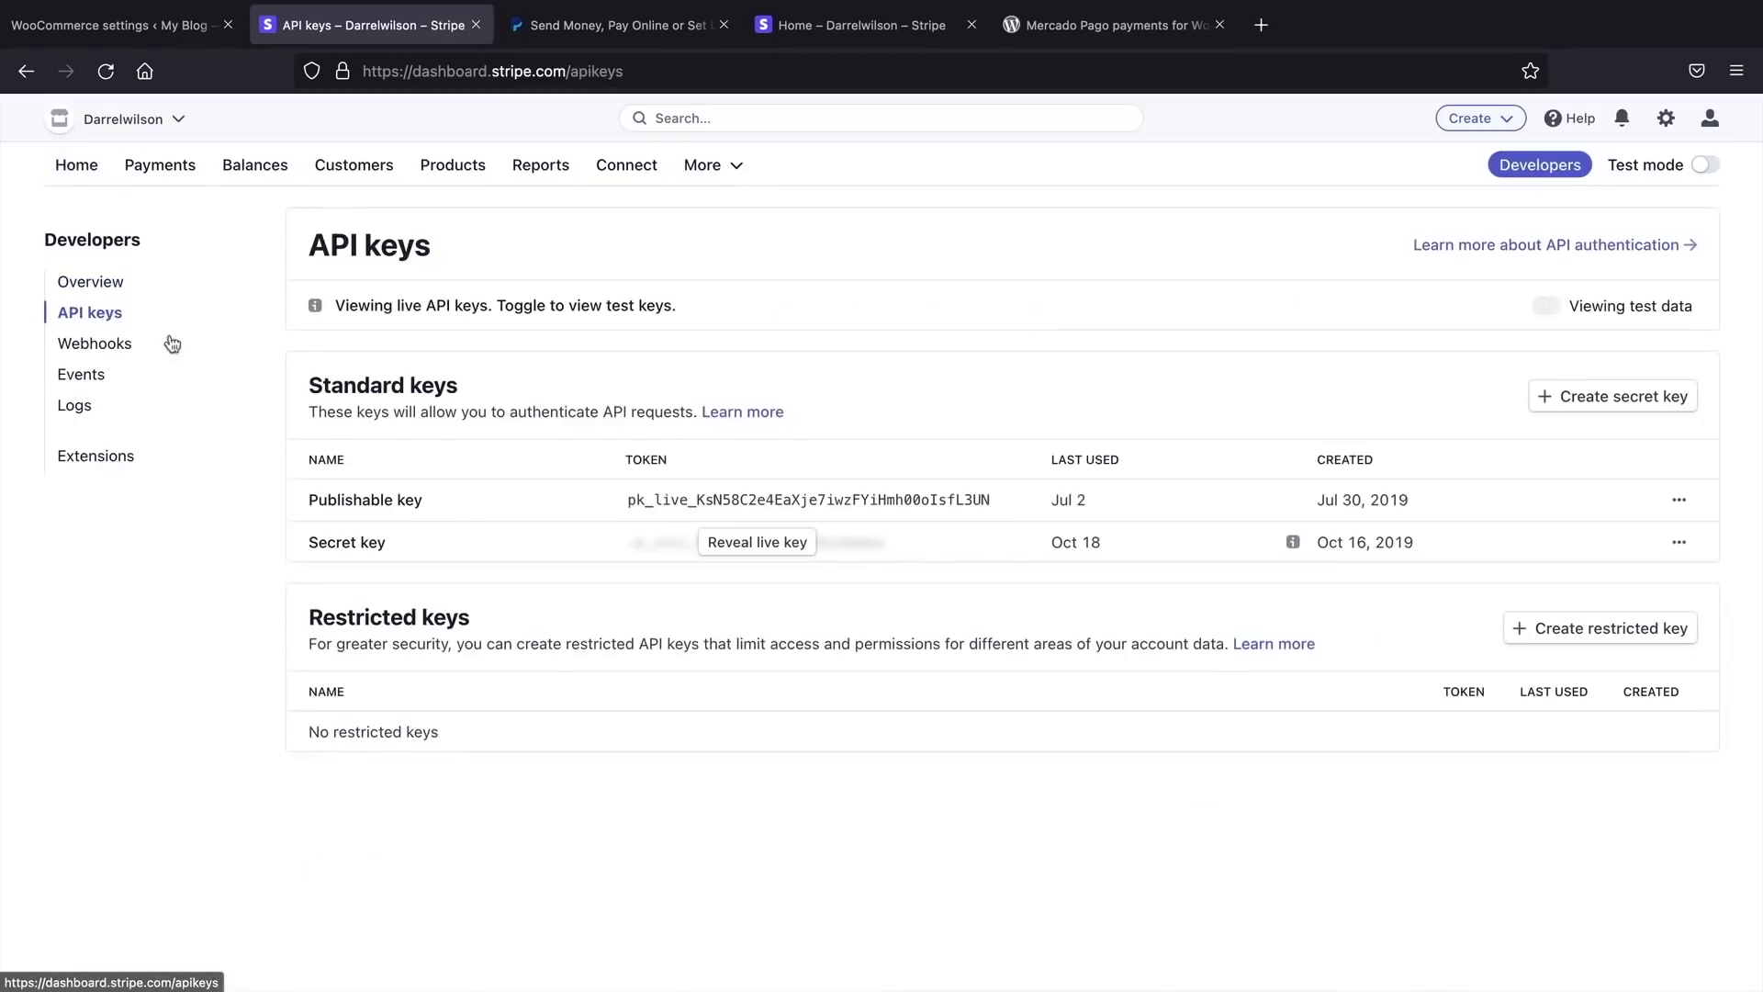
Step: Paste Stripe's live publishable key into Live Publishable Key
click(692, 500)
click(162, 27)
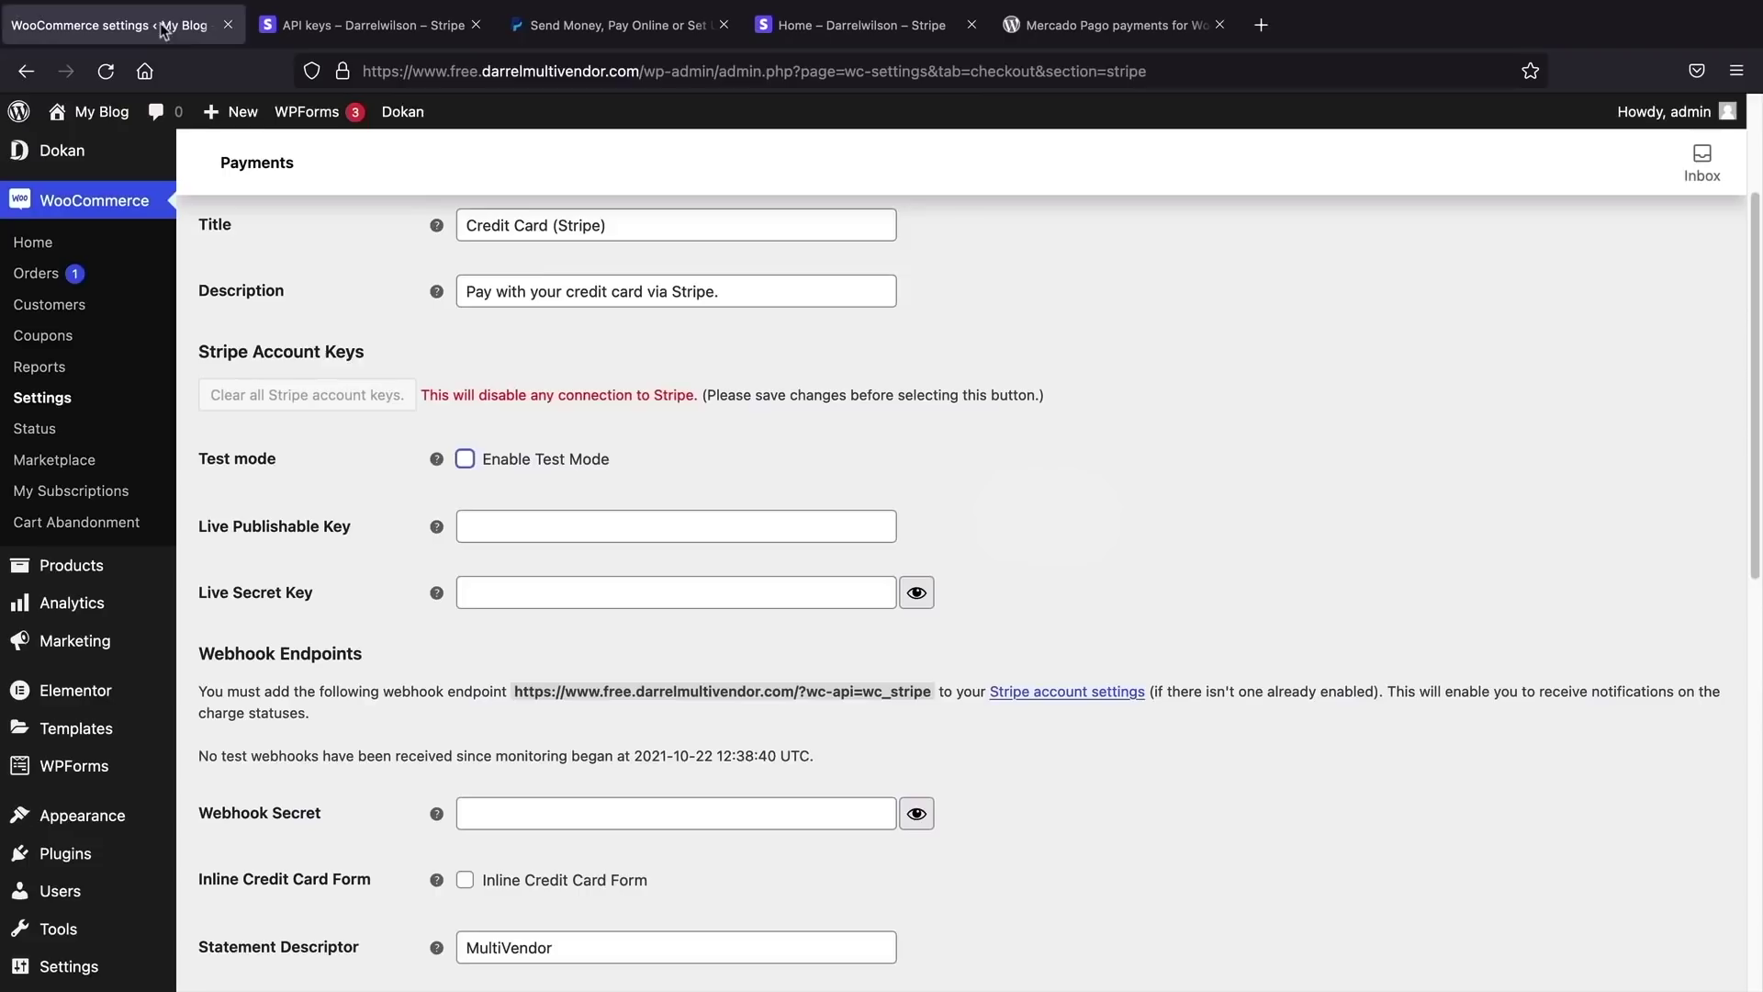
right_click(470, 524)
click(543, 678)
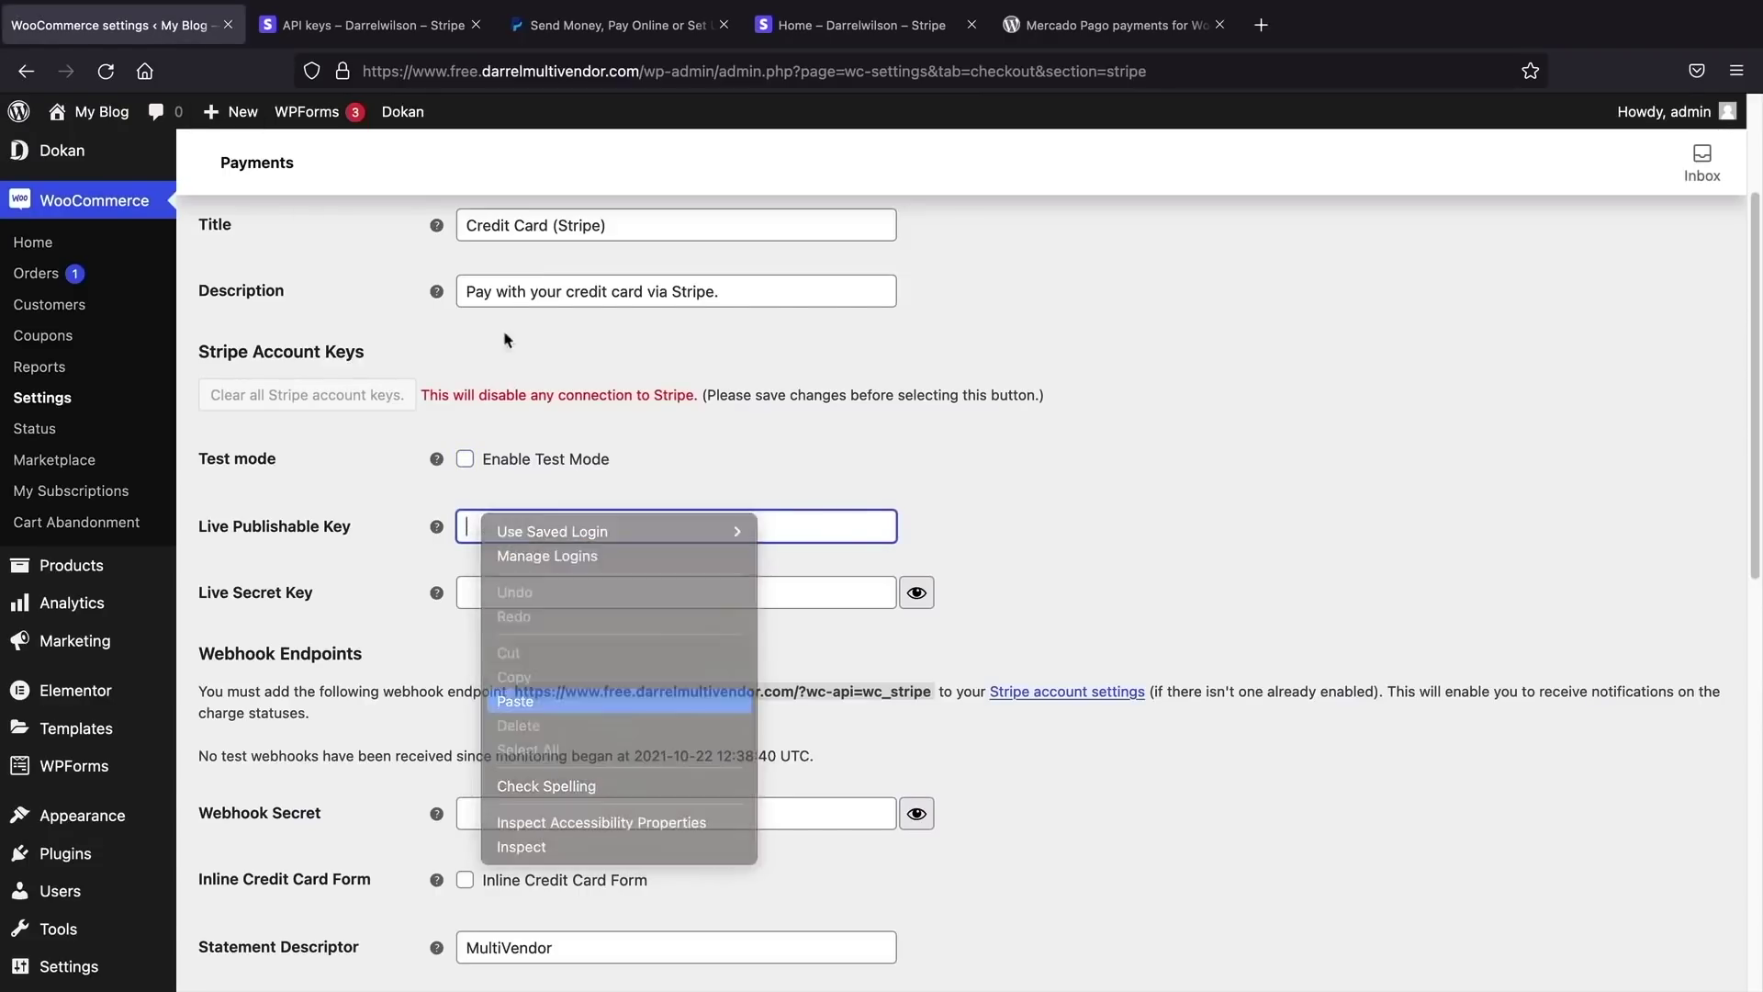
Step: Paste the live secret key into Live Secret Key, then open Stripe's webhooks list
click(393, 36)
click(724, 541)
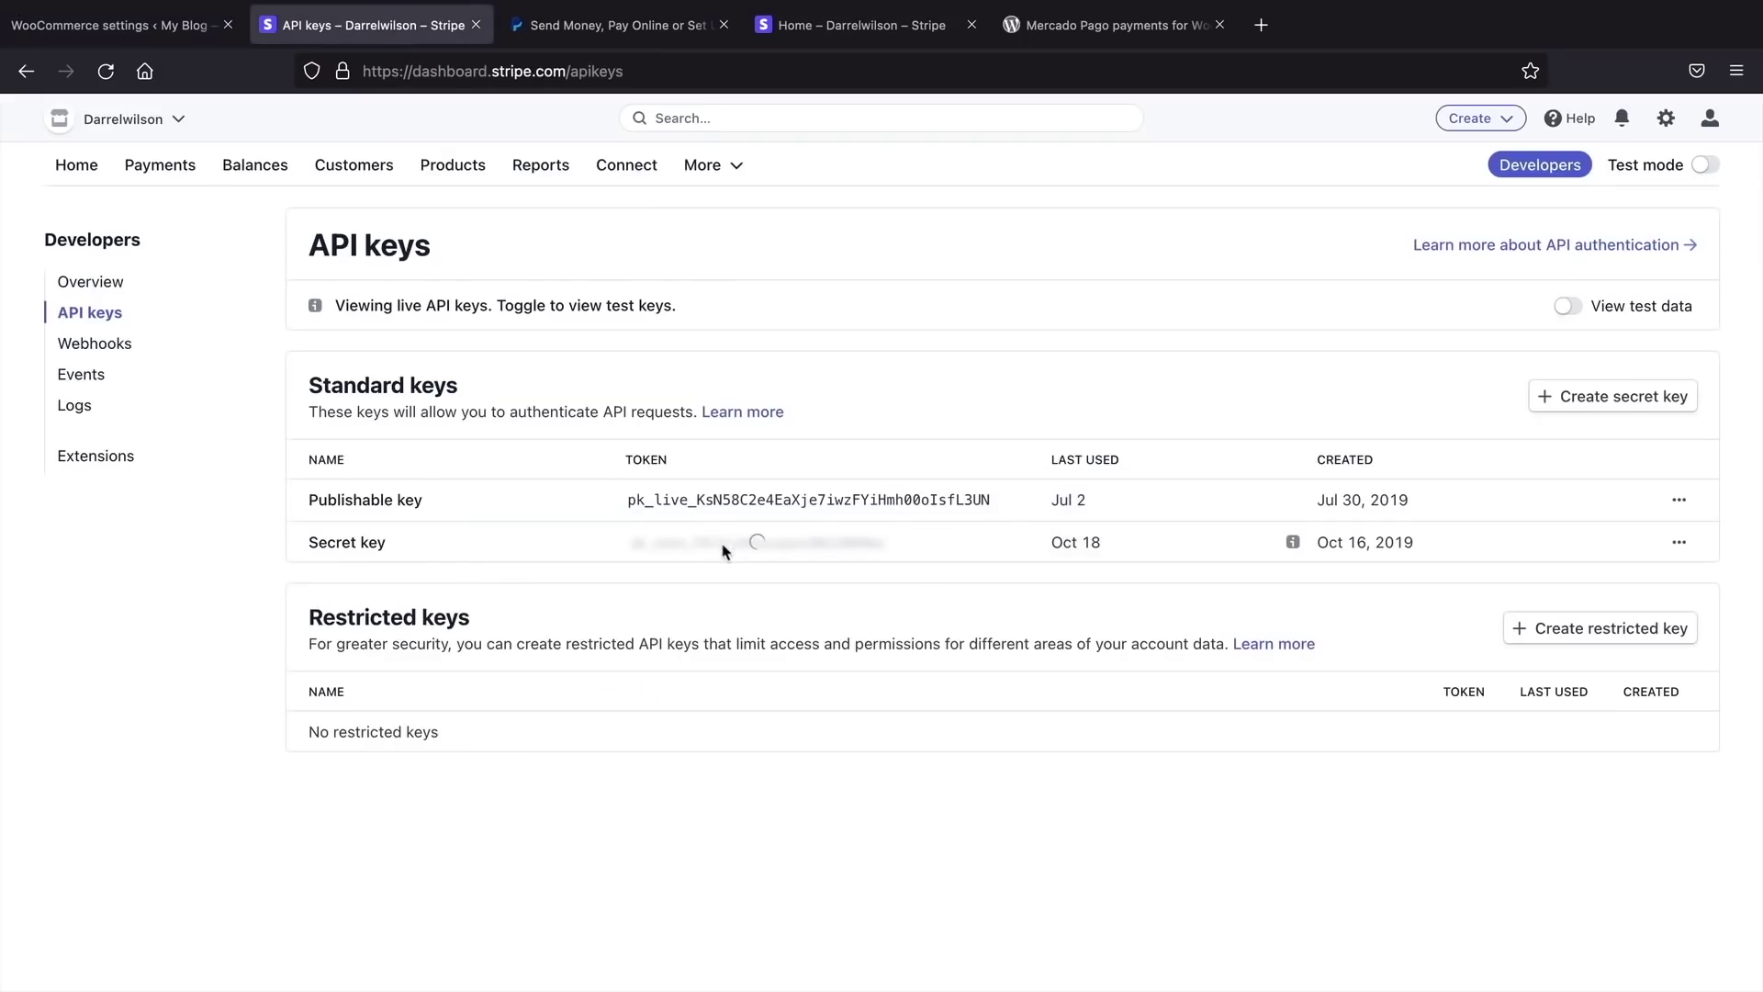
click(723, 544)
click(137, 25)
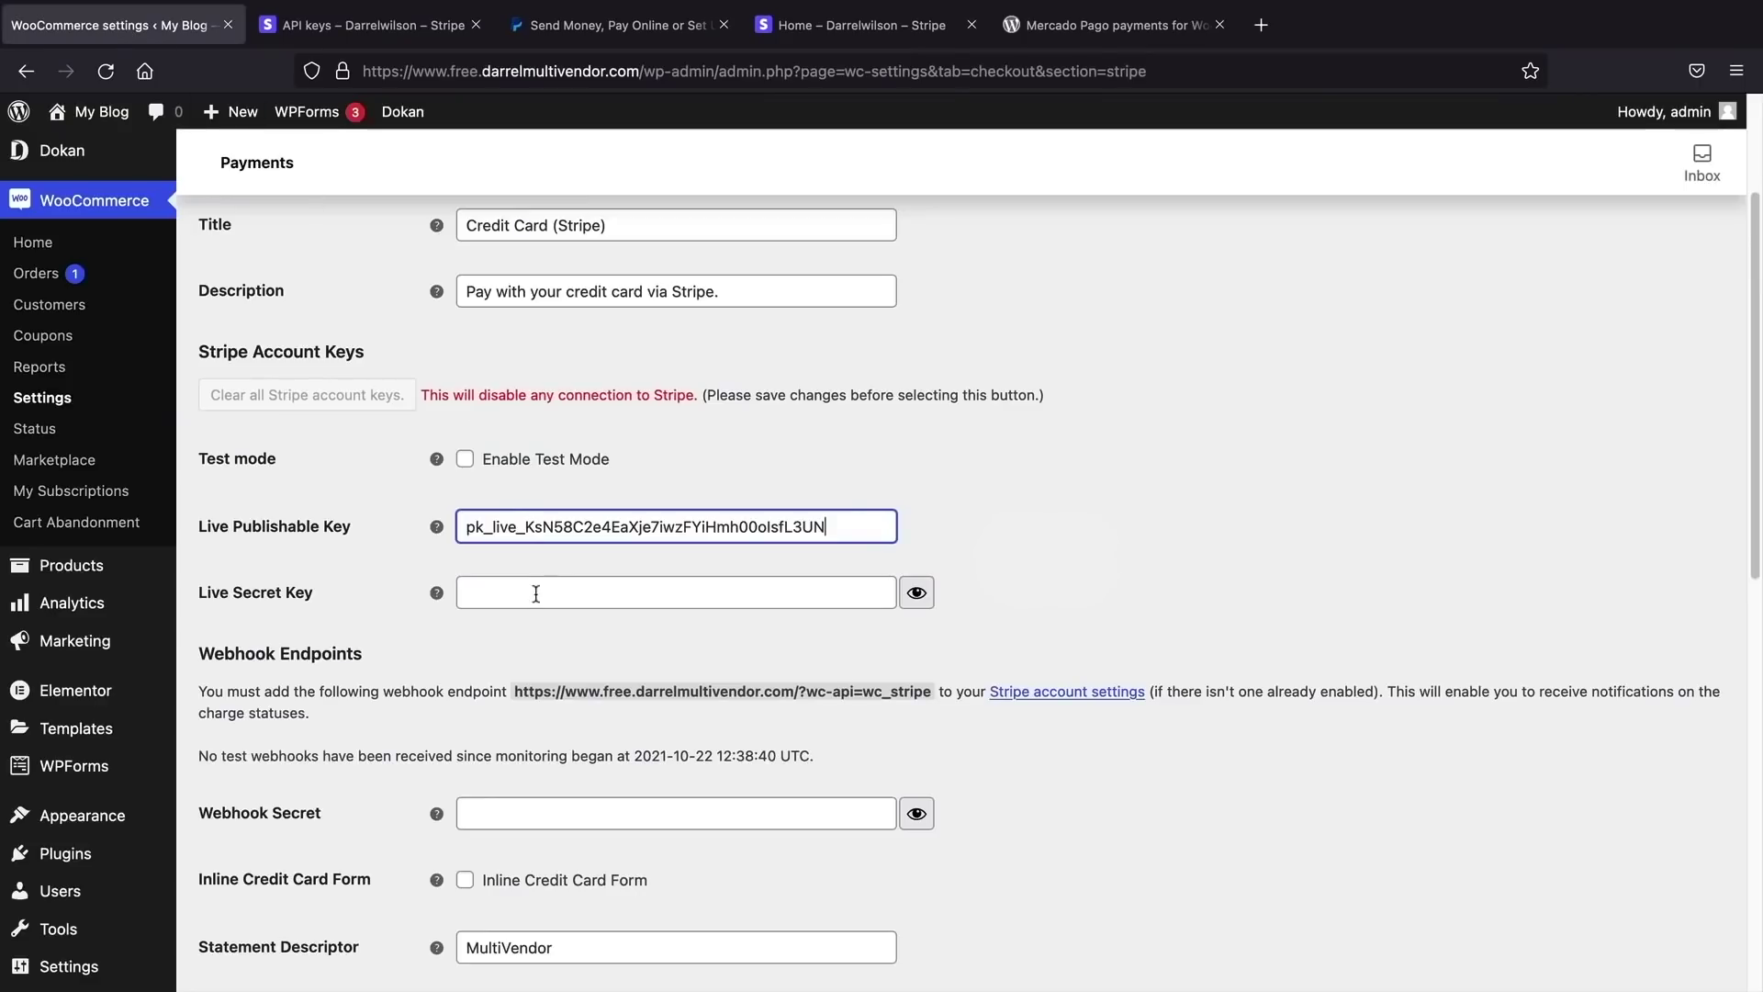
right_click(538, 592)
click(579, 801)
scroll(631, 730, down, 2)
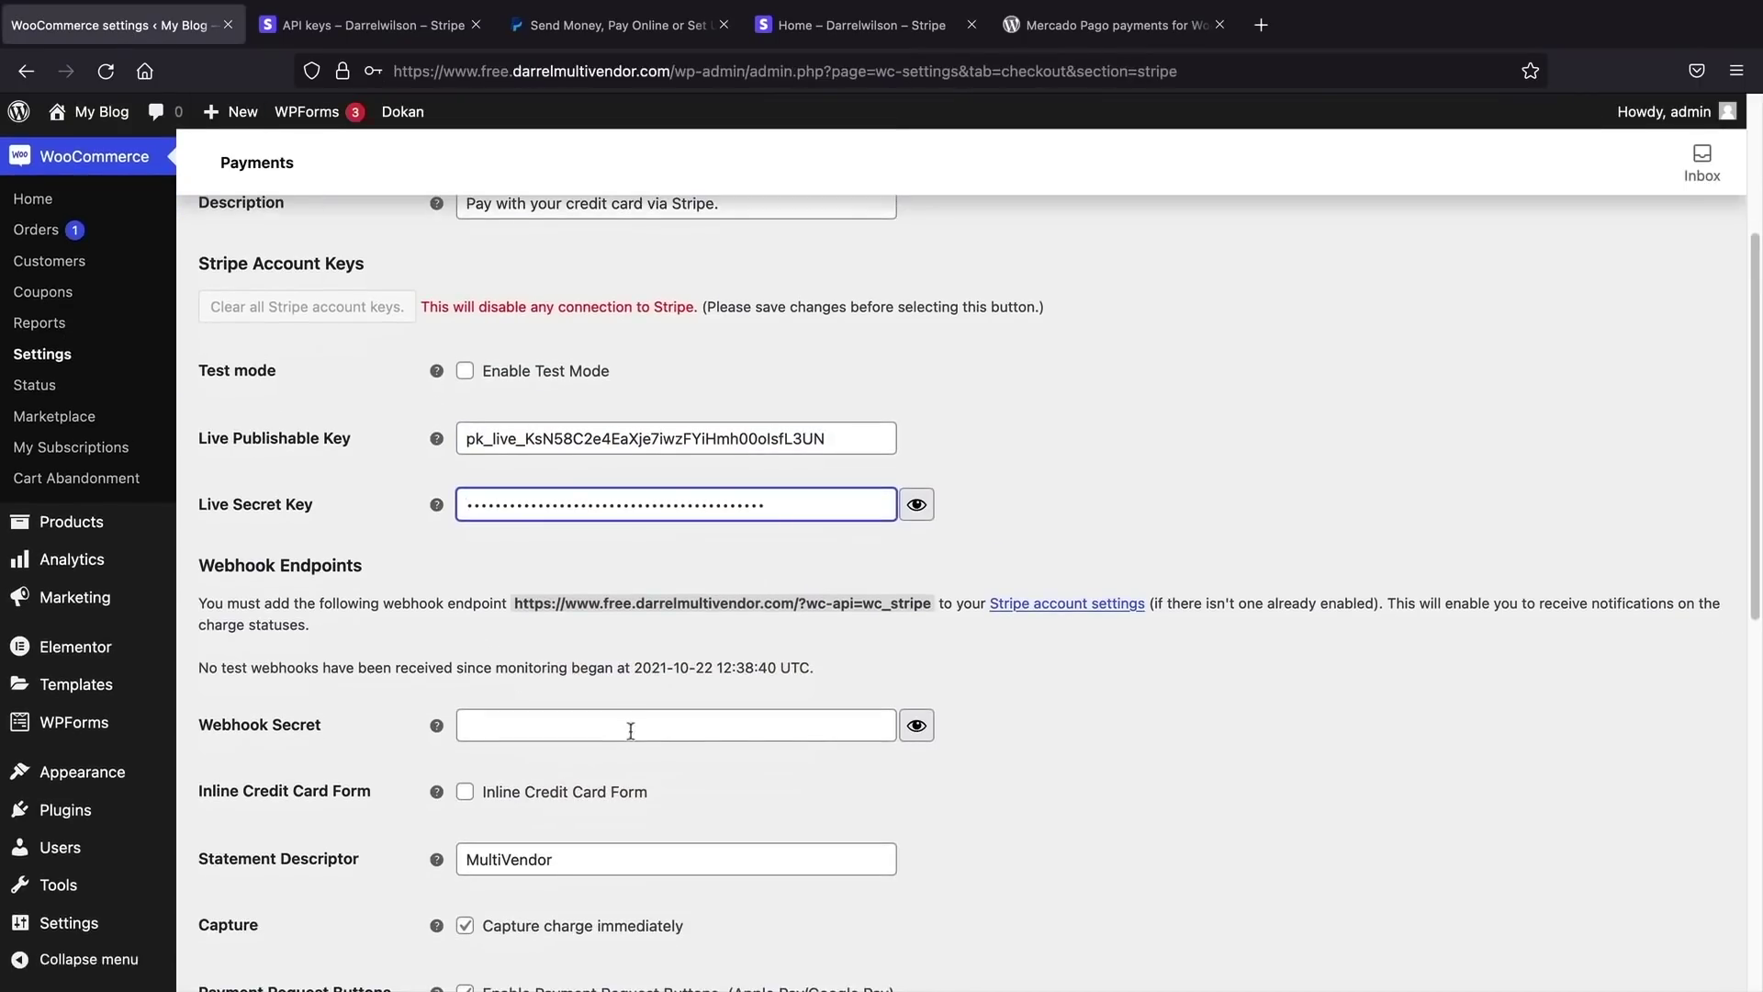
scroll(632, 719, down, 2)
click(317, 24)
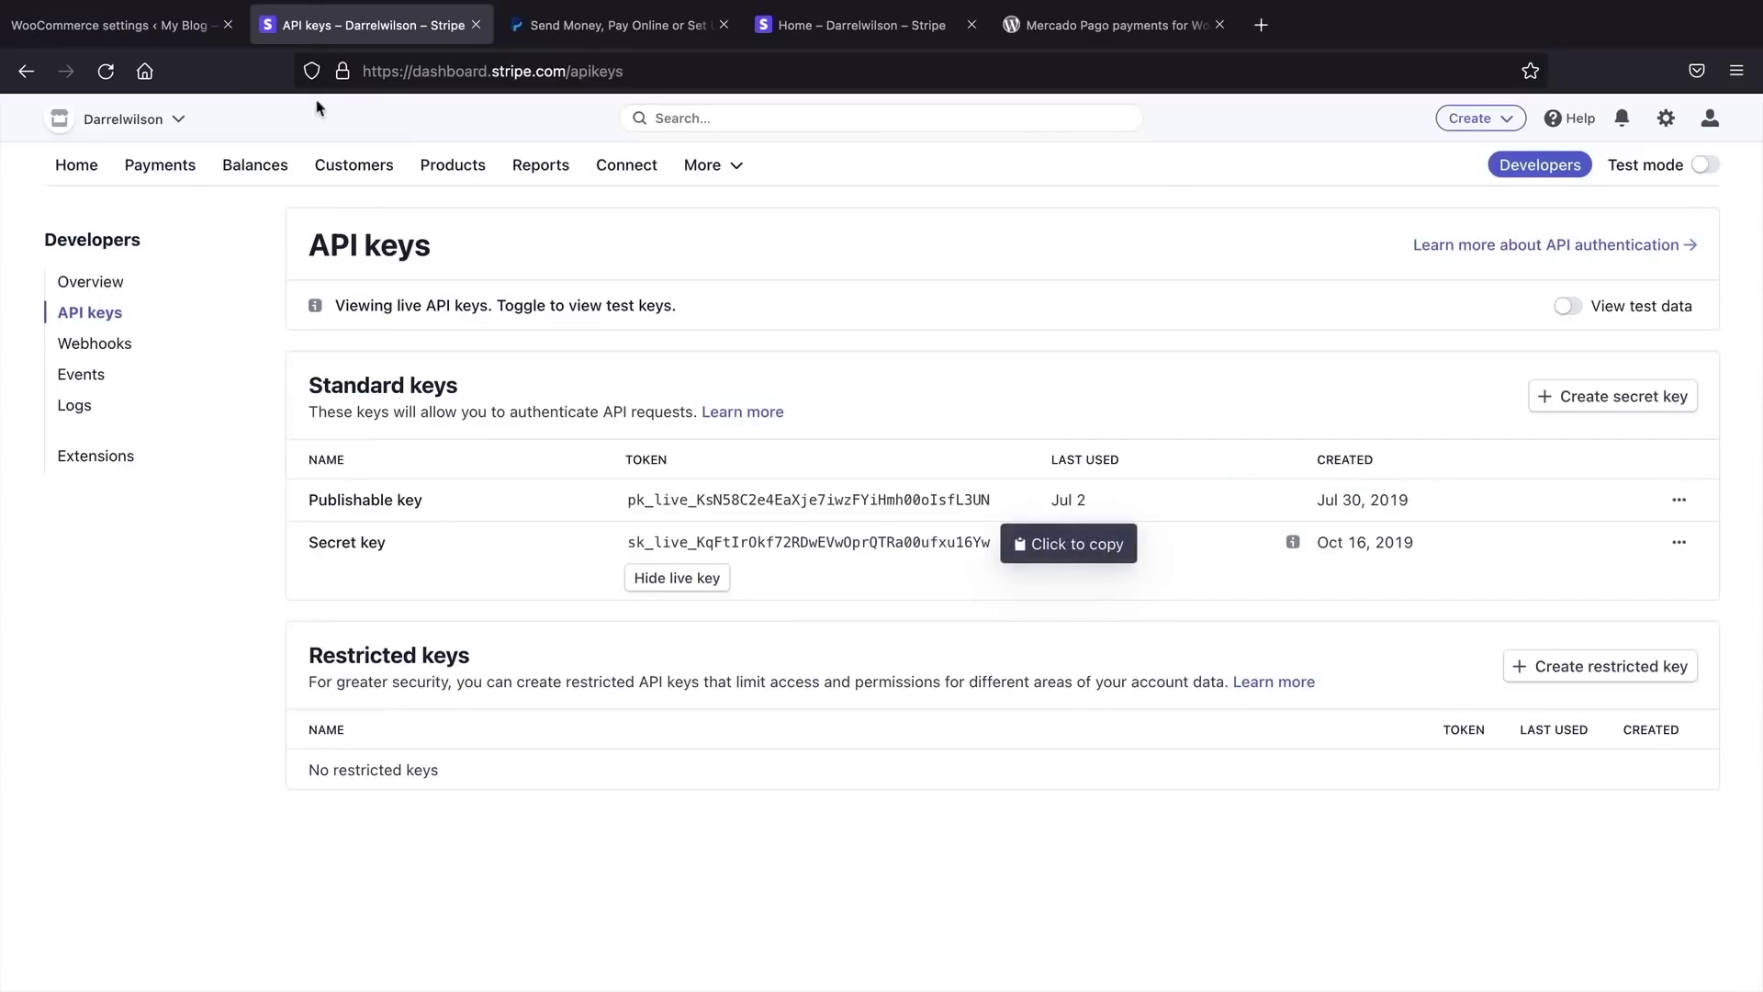
click(130, 347)
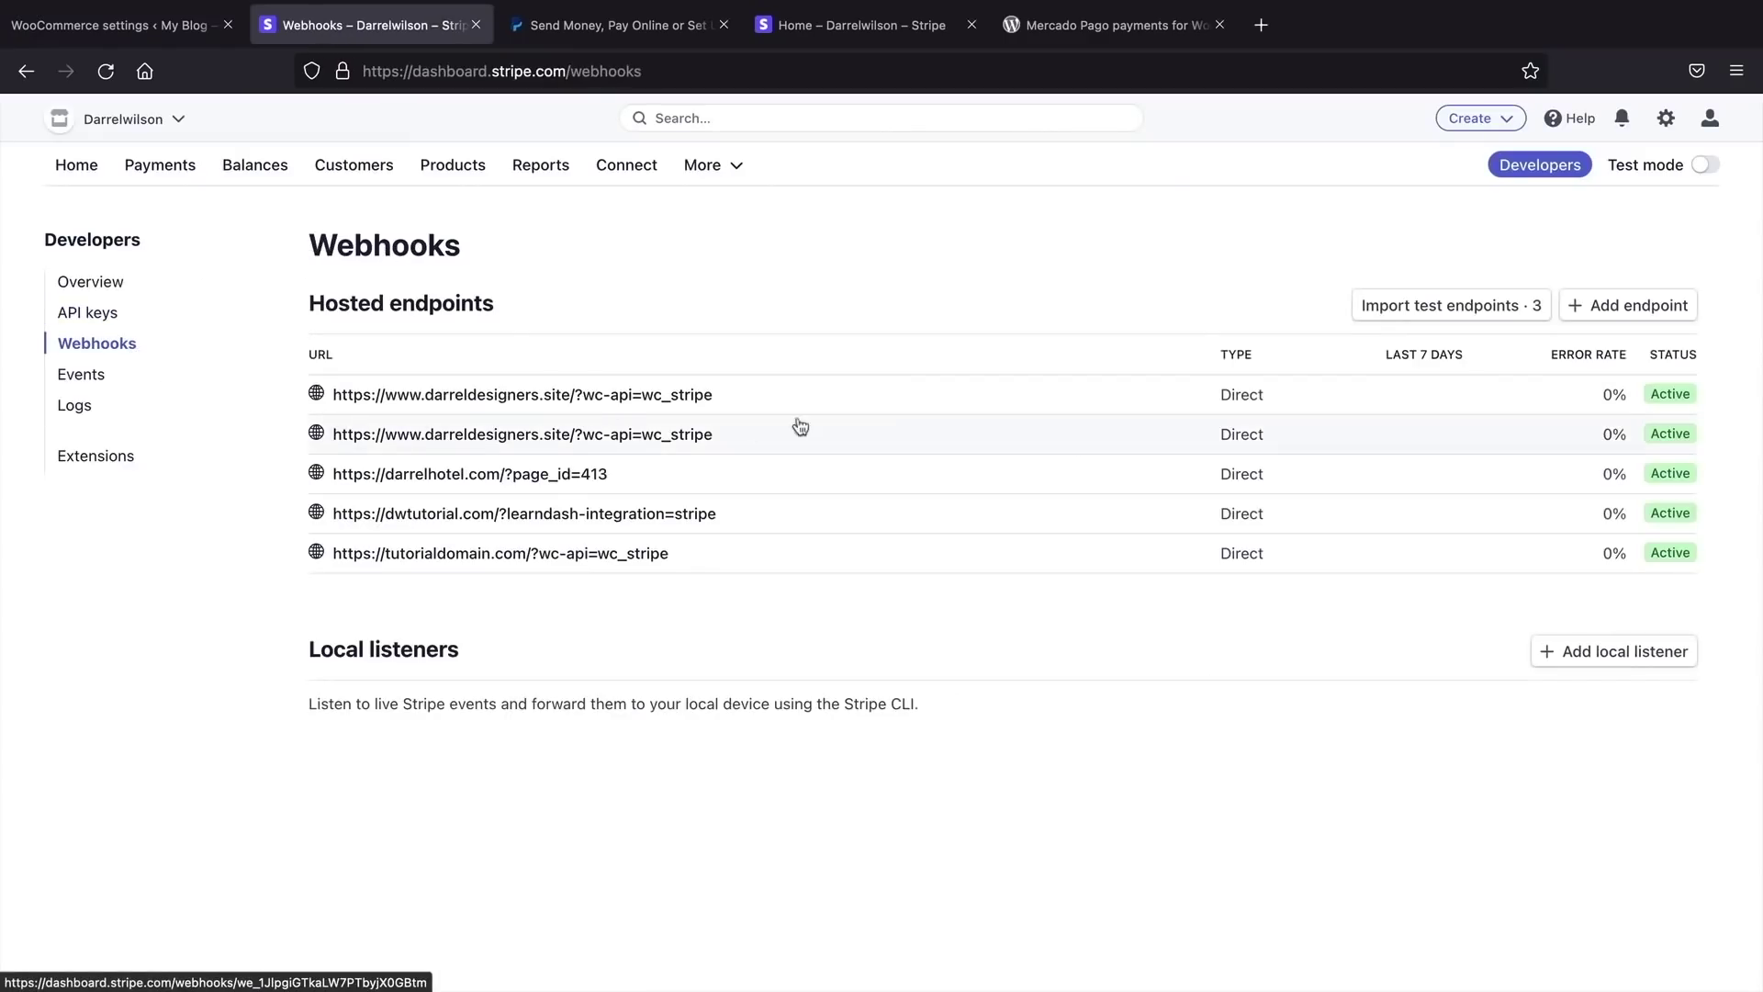
Step: Start a new Stripe webhook endpoint and paste in the store's wc_stripe webhook URL
click(1580, 305)
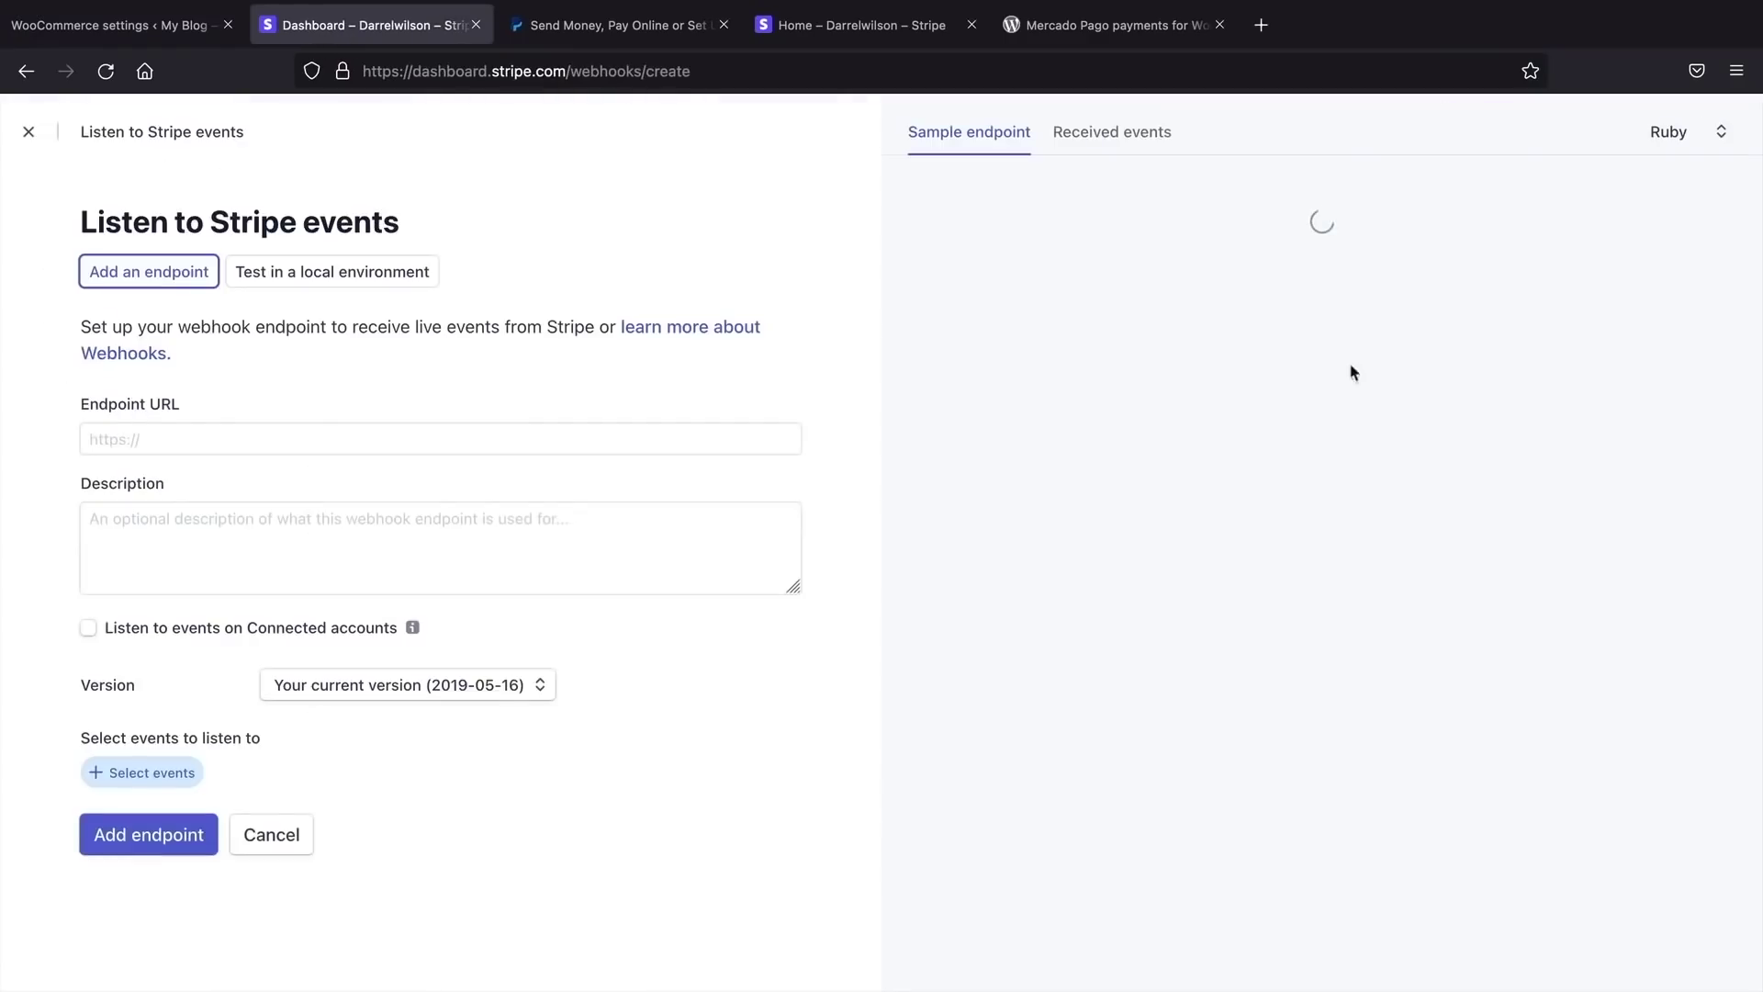
click(365, 441)
click(167, 30)
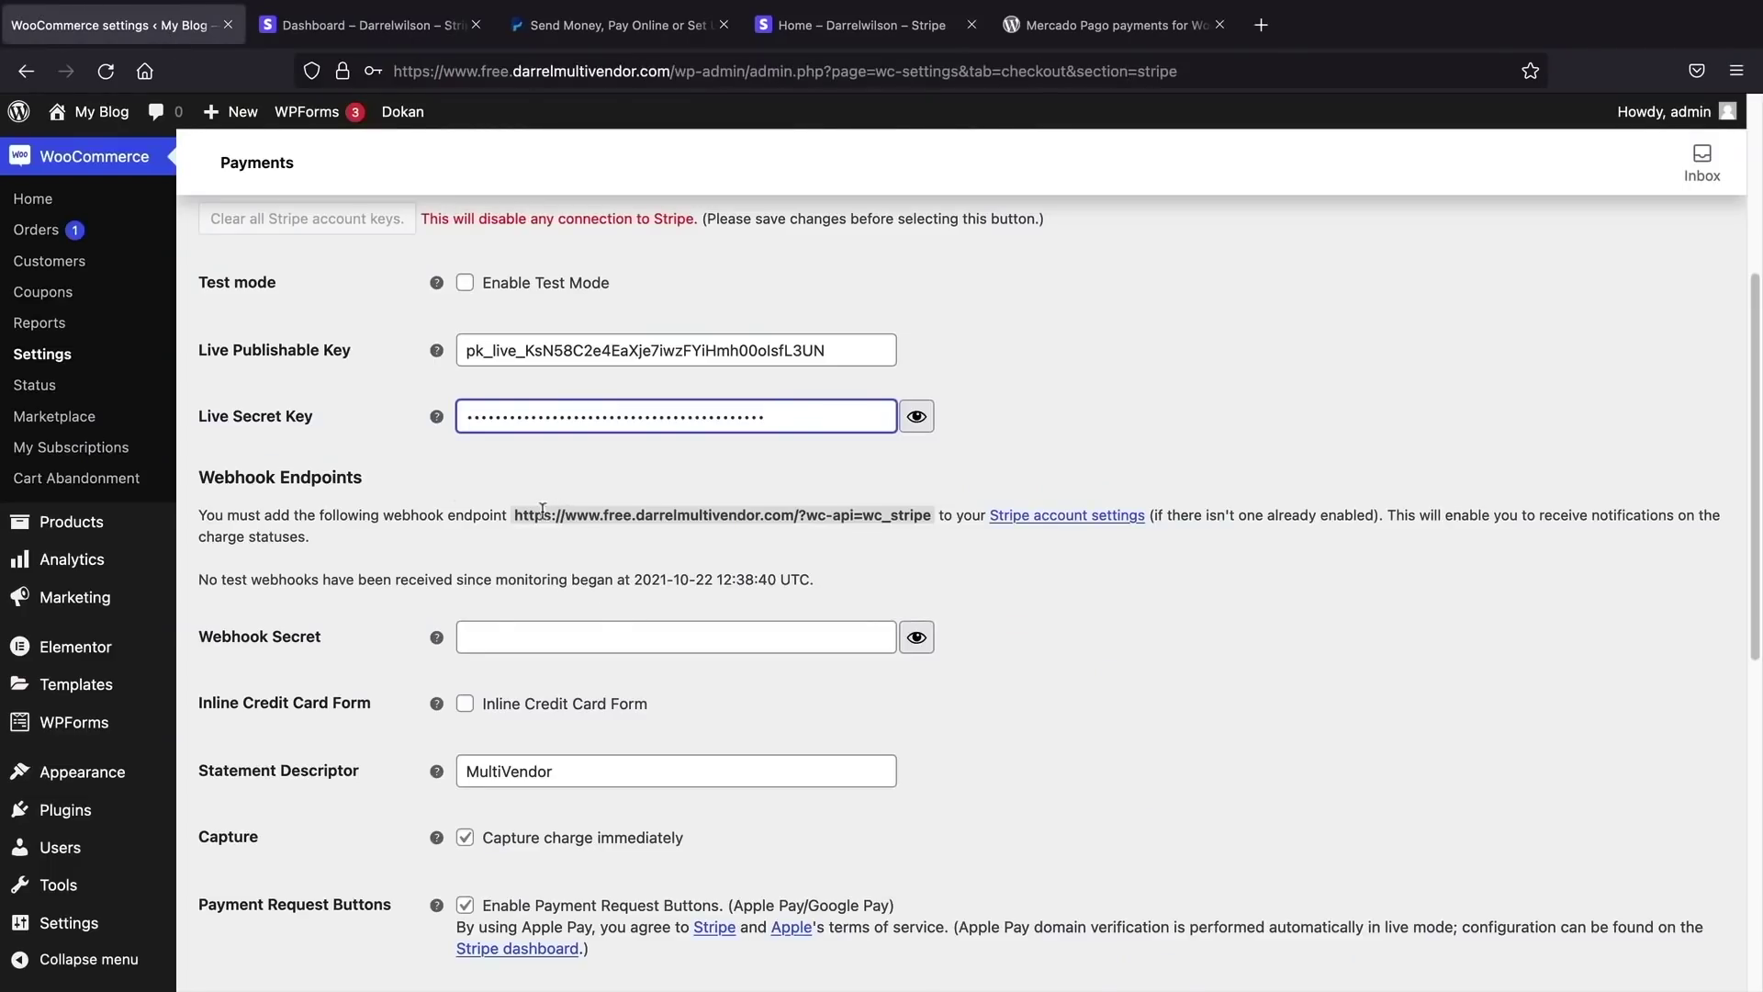
drag(515, 515, 919, 507)
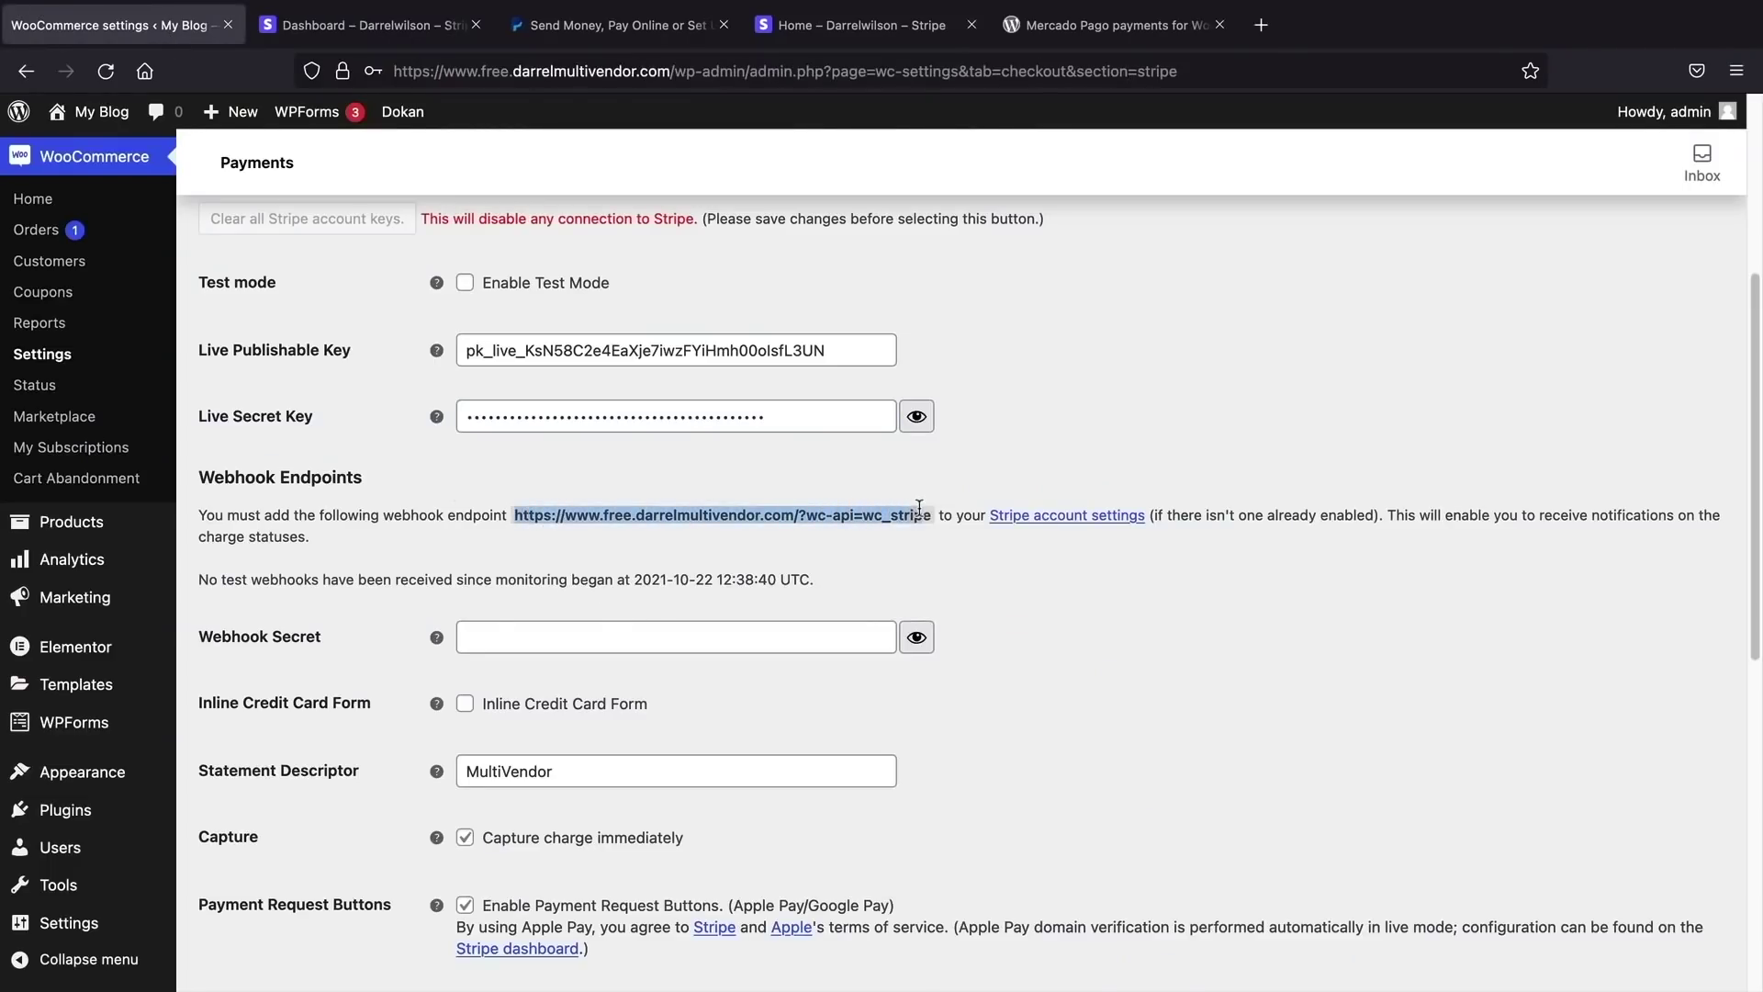
right_click(915, 509)
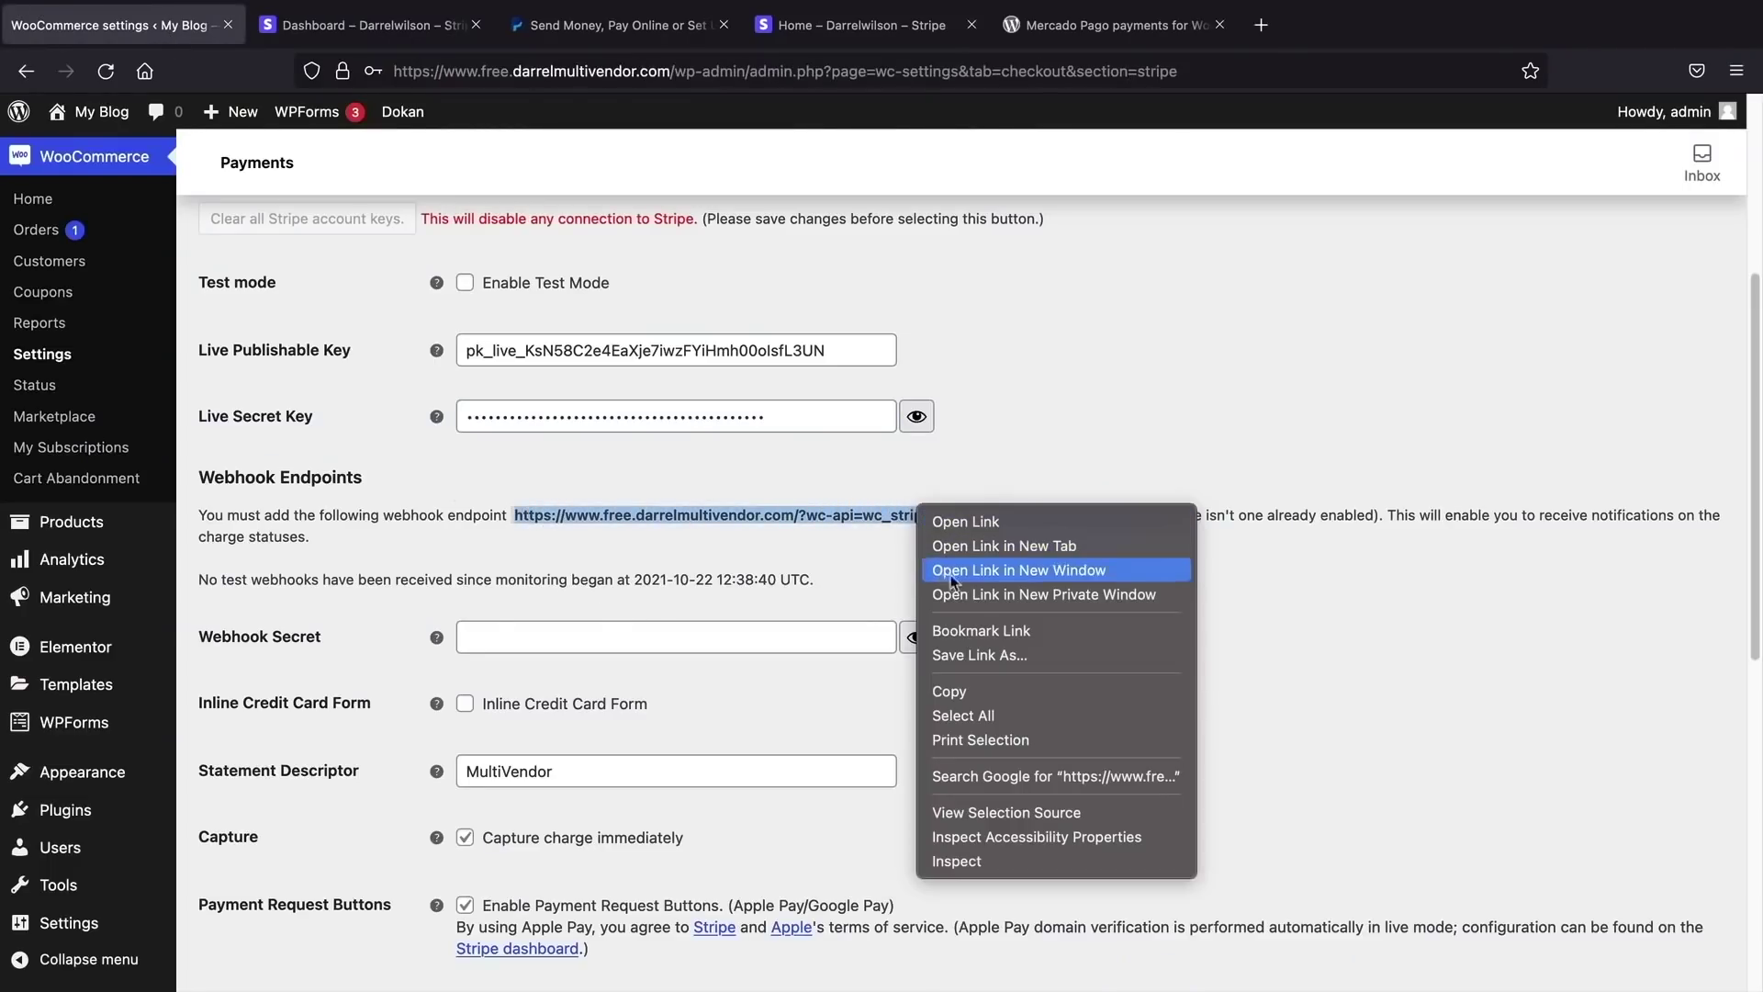
click(979, 695)
click(384, 30)
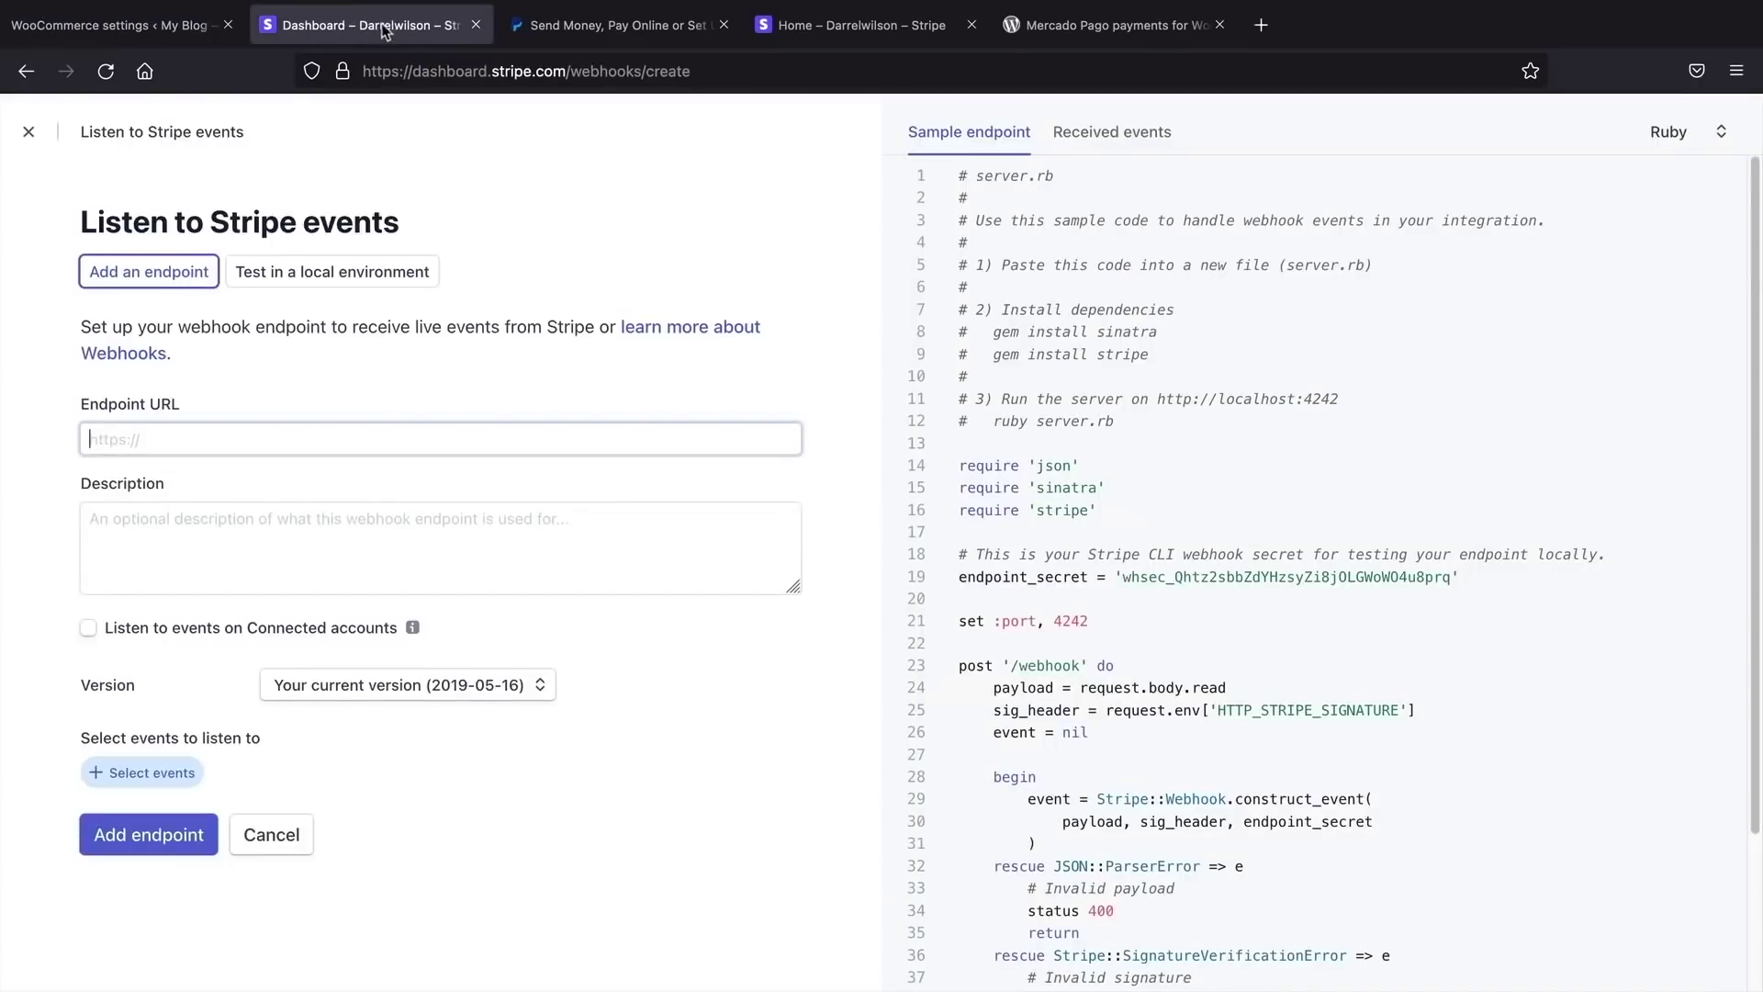
right_click(370, 447)
click(397, 567)
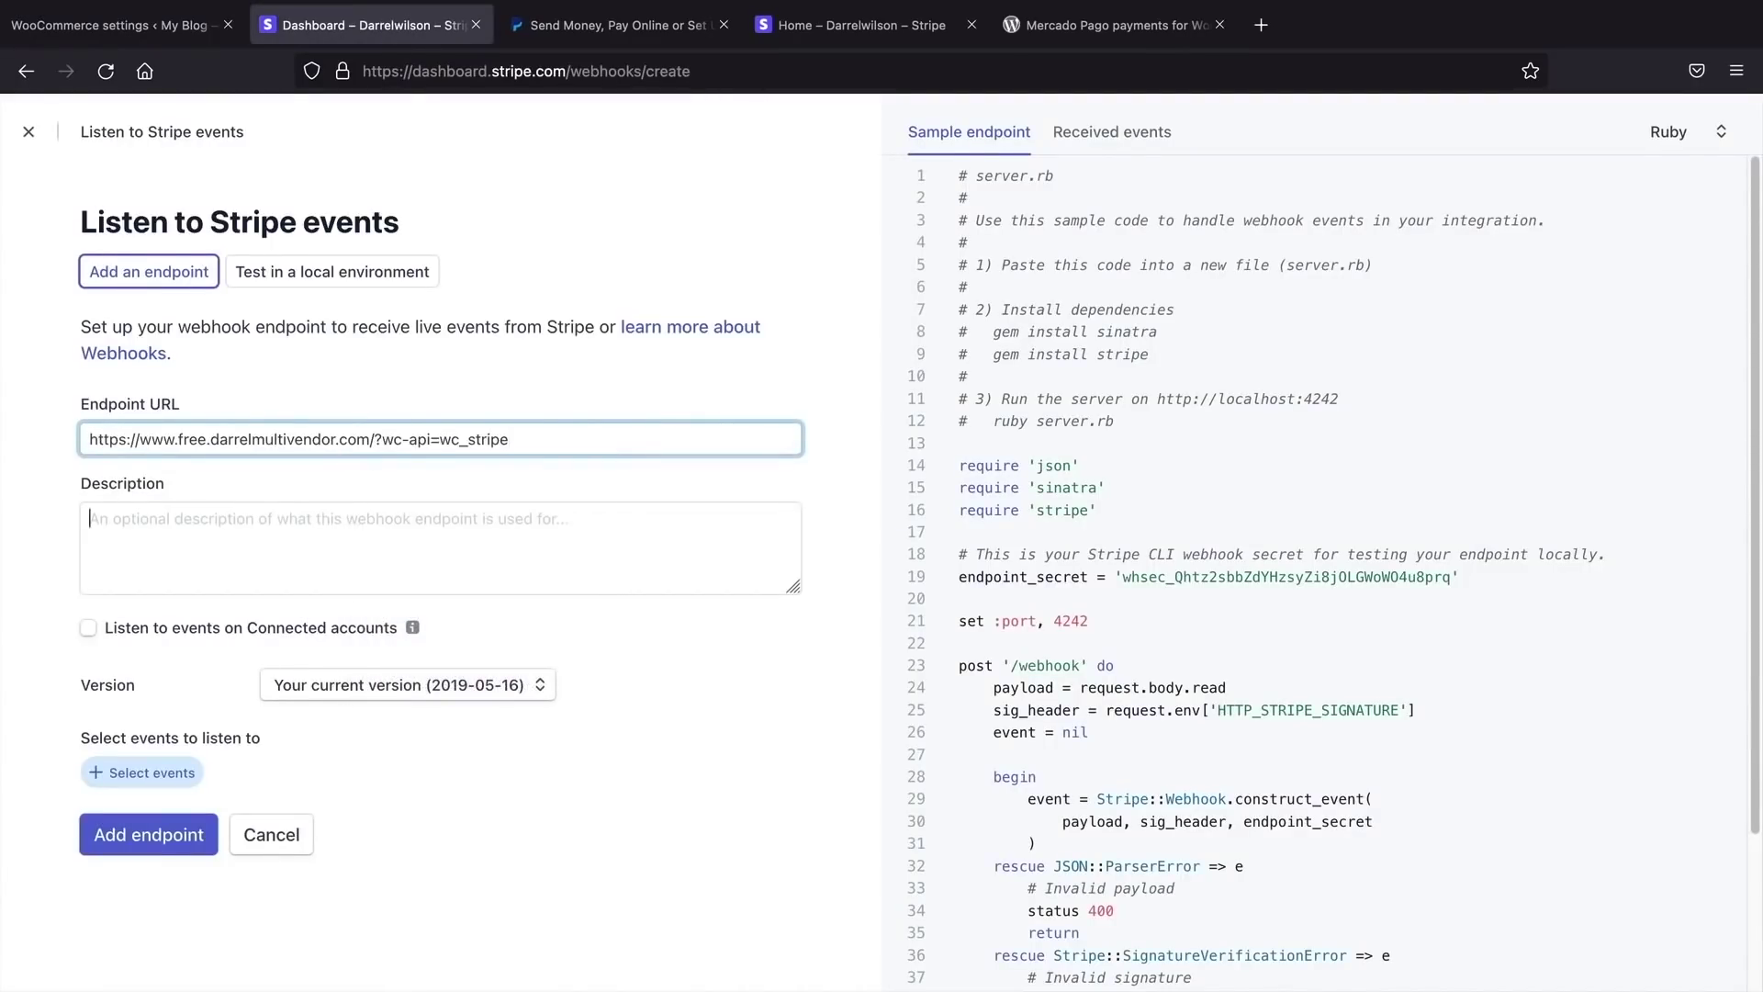
Step: Describe the endpoint as 'accept payments', subscribe it to charge.captured, and add it
click(275, 542)
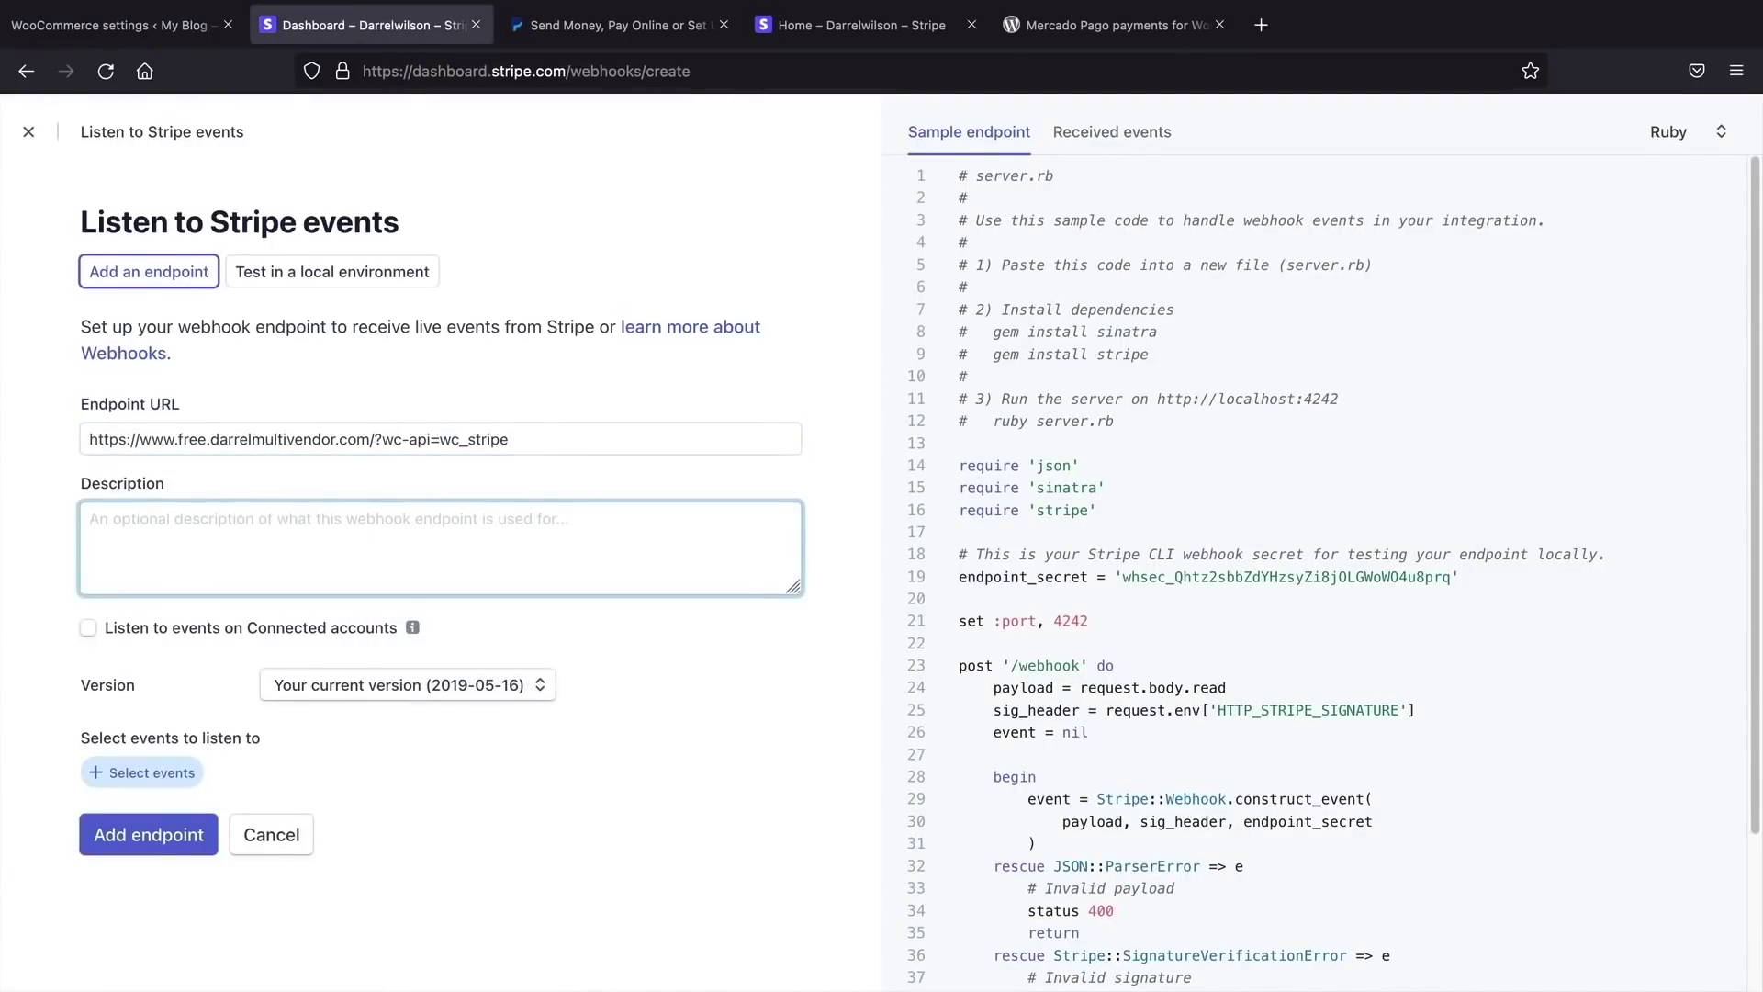
text(accept payments)
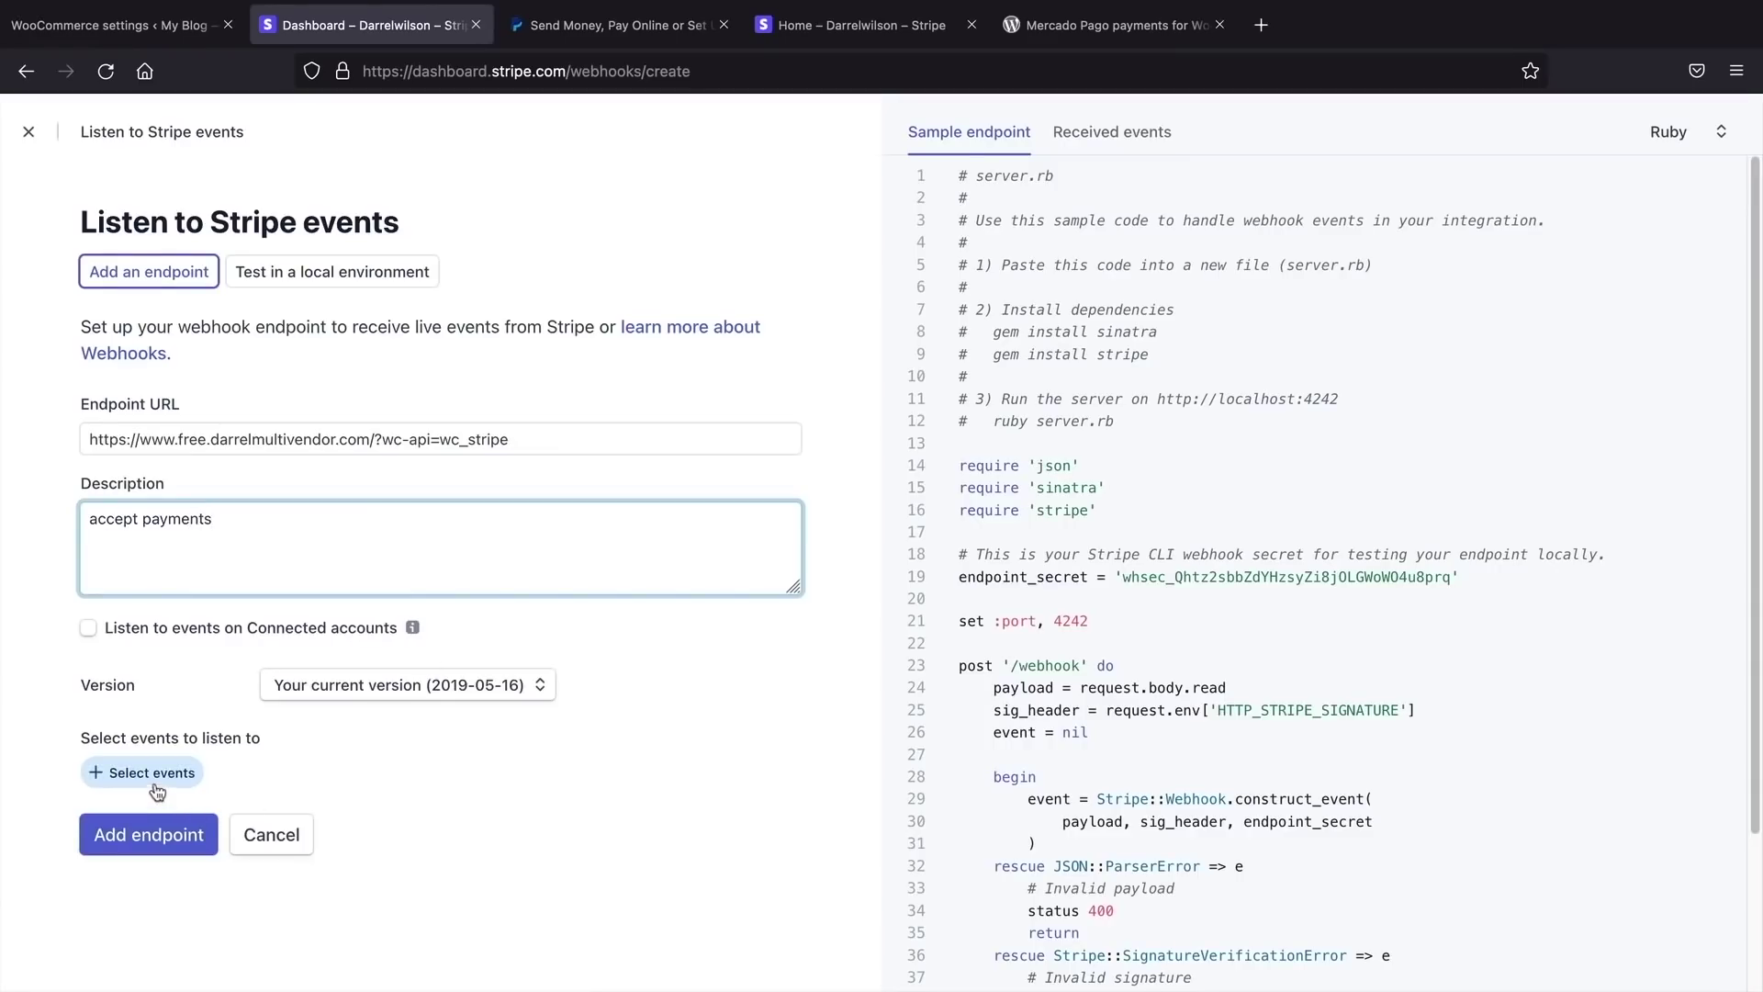
click(147, 774)
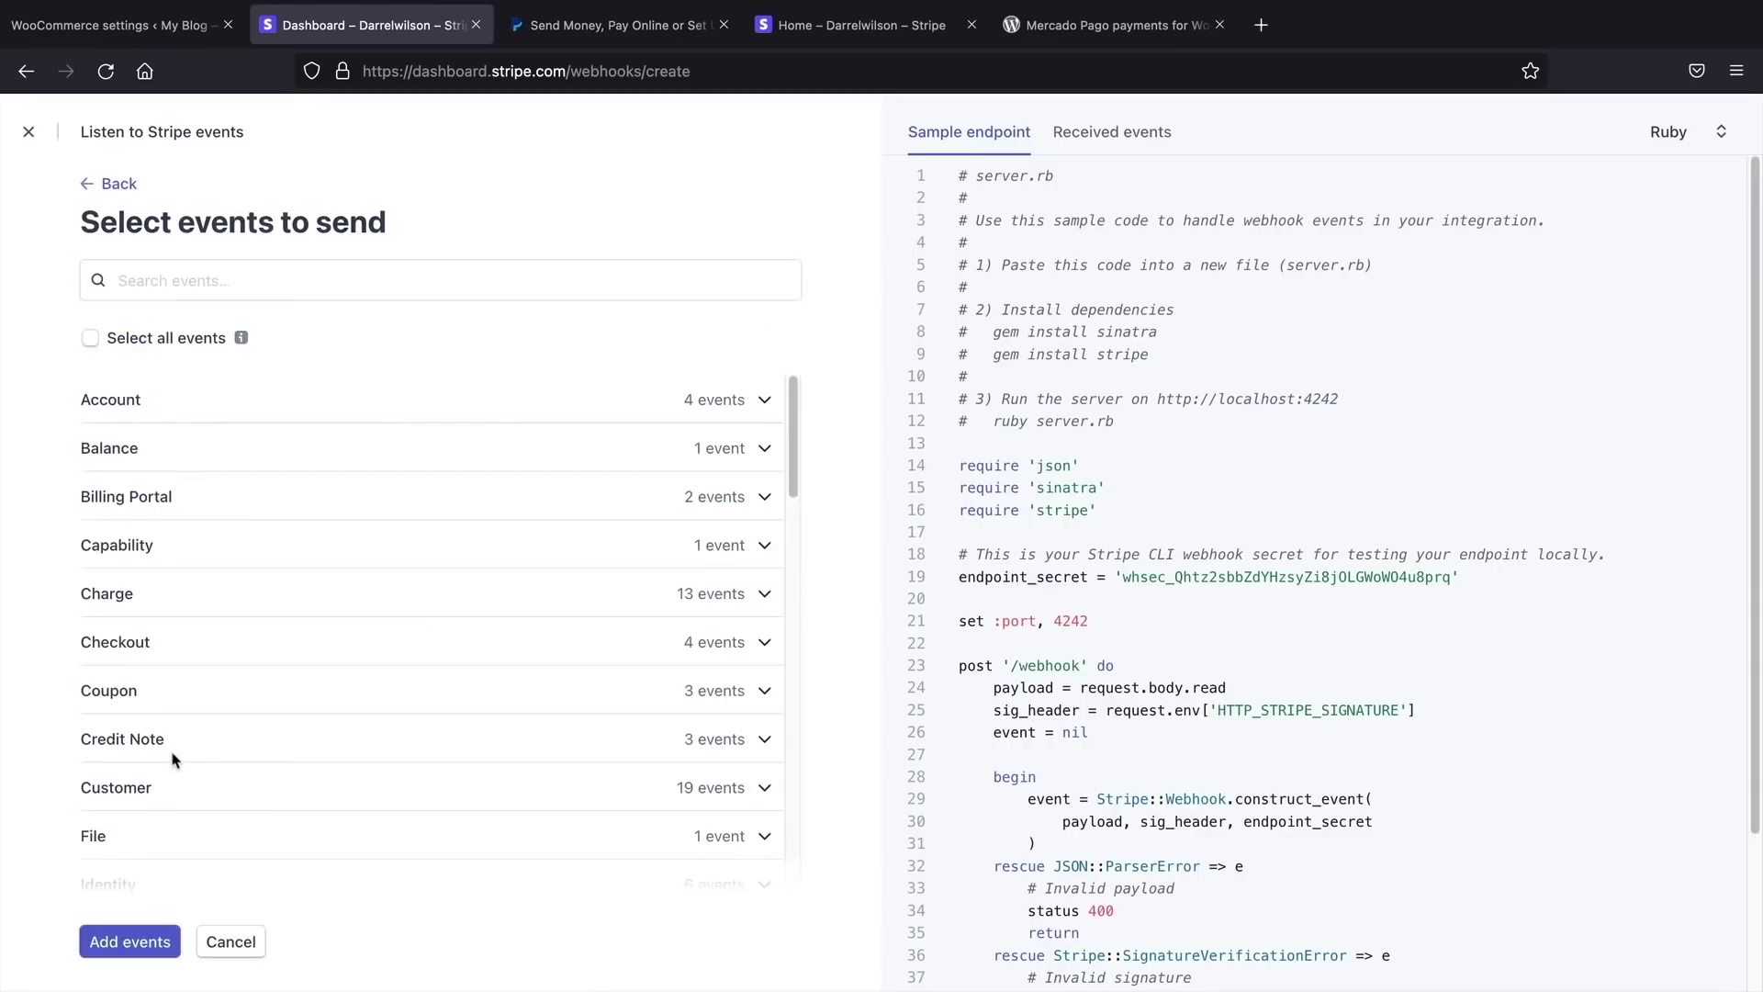
click(166, 603)
click(97, 668)
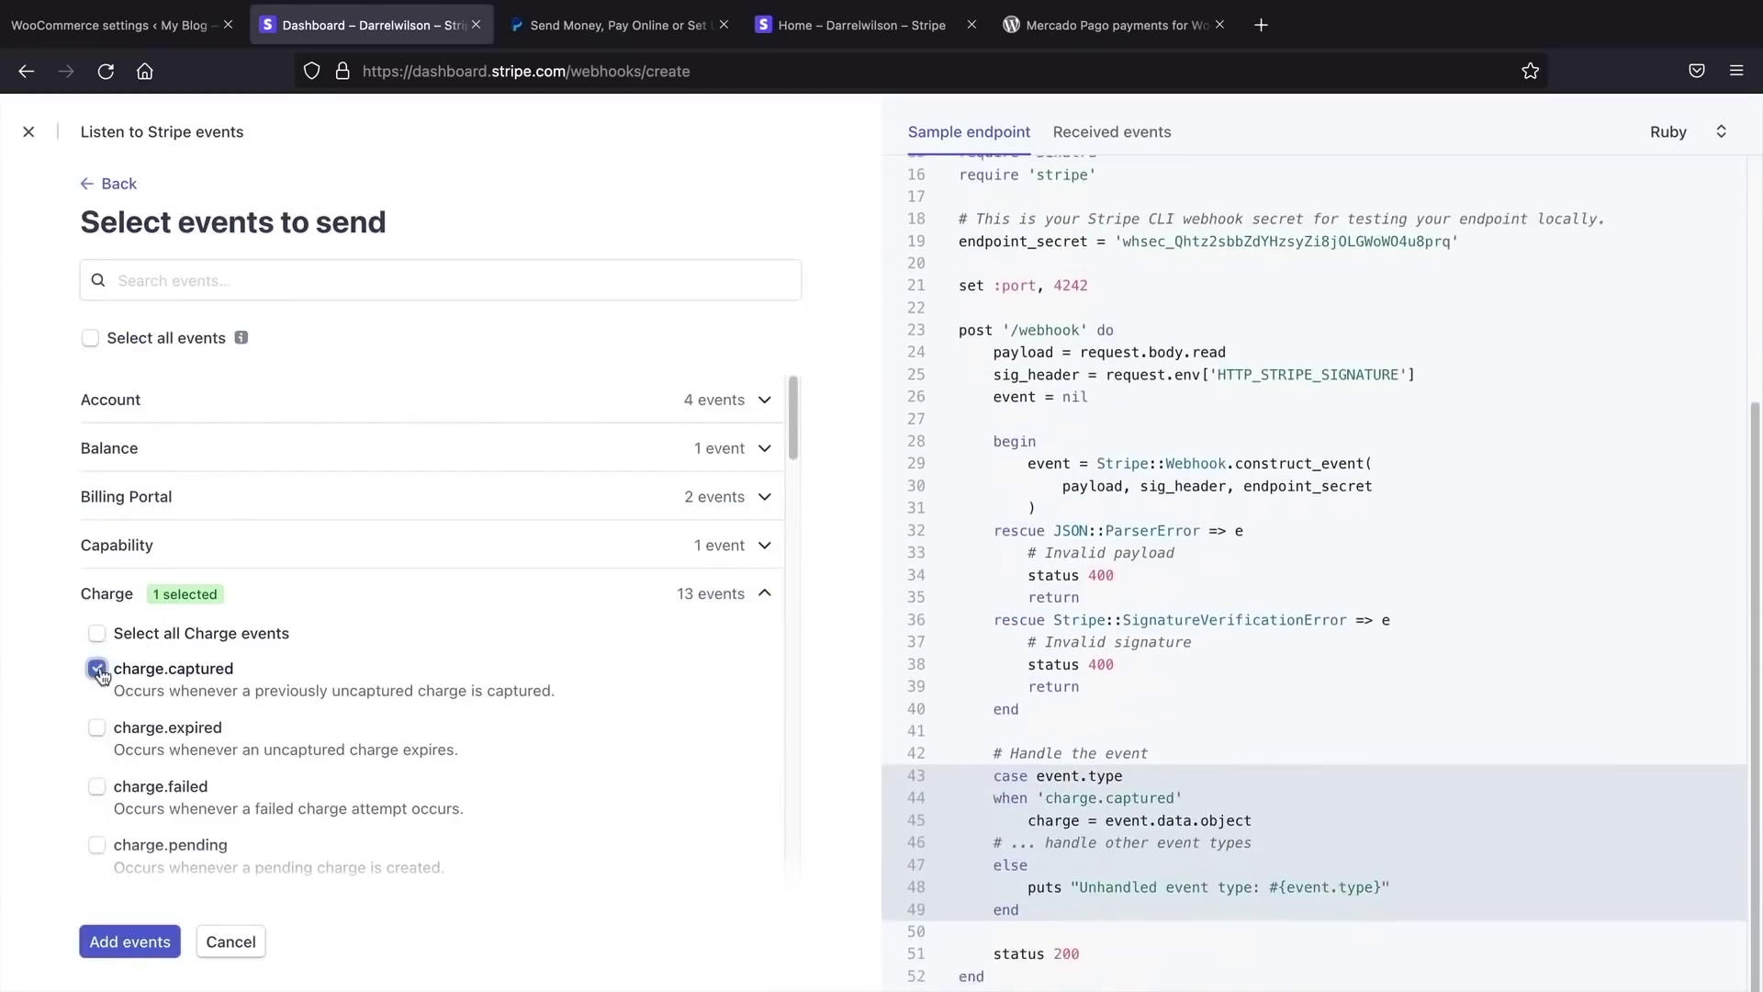
click(152, 944)
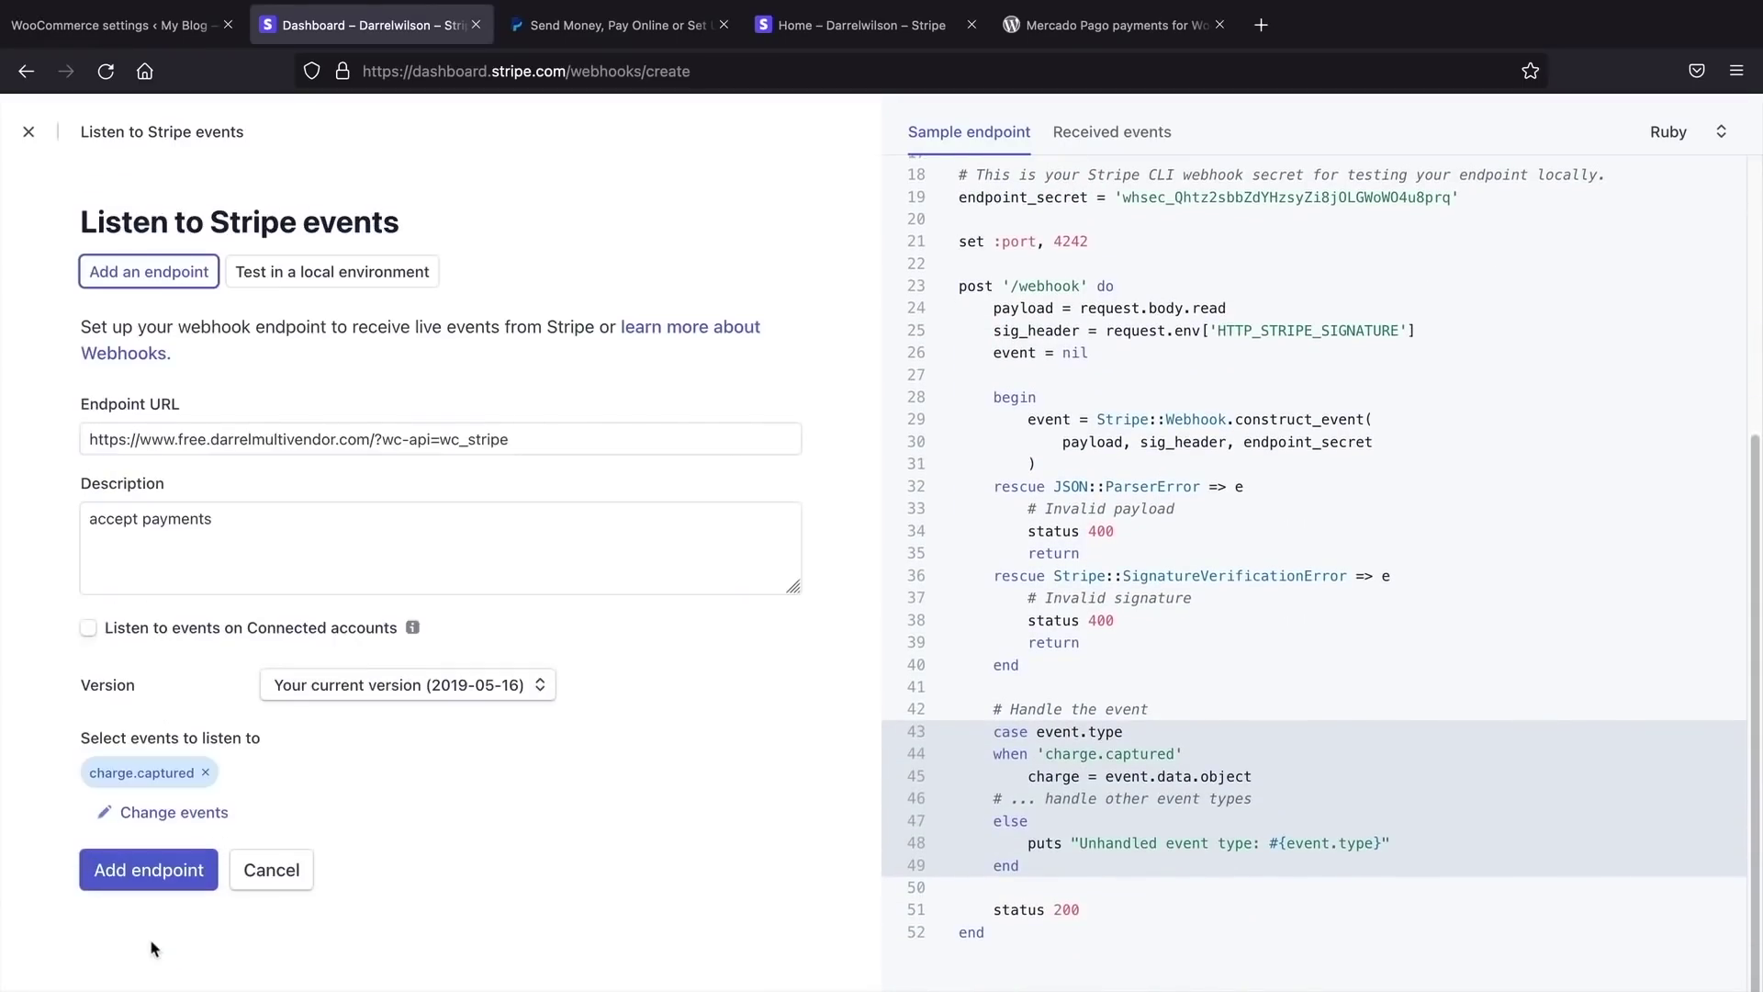
click(156, 872)
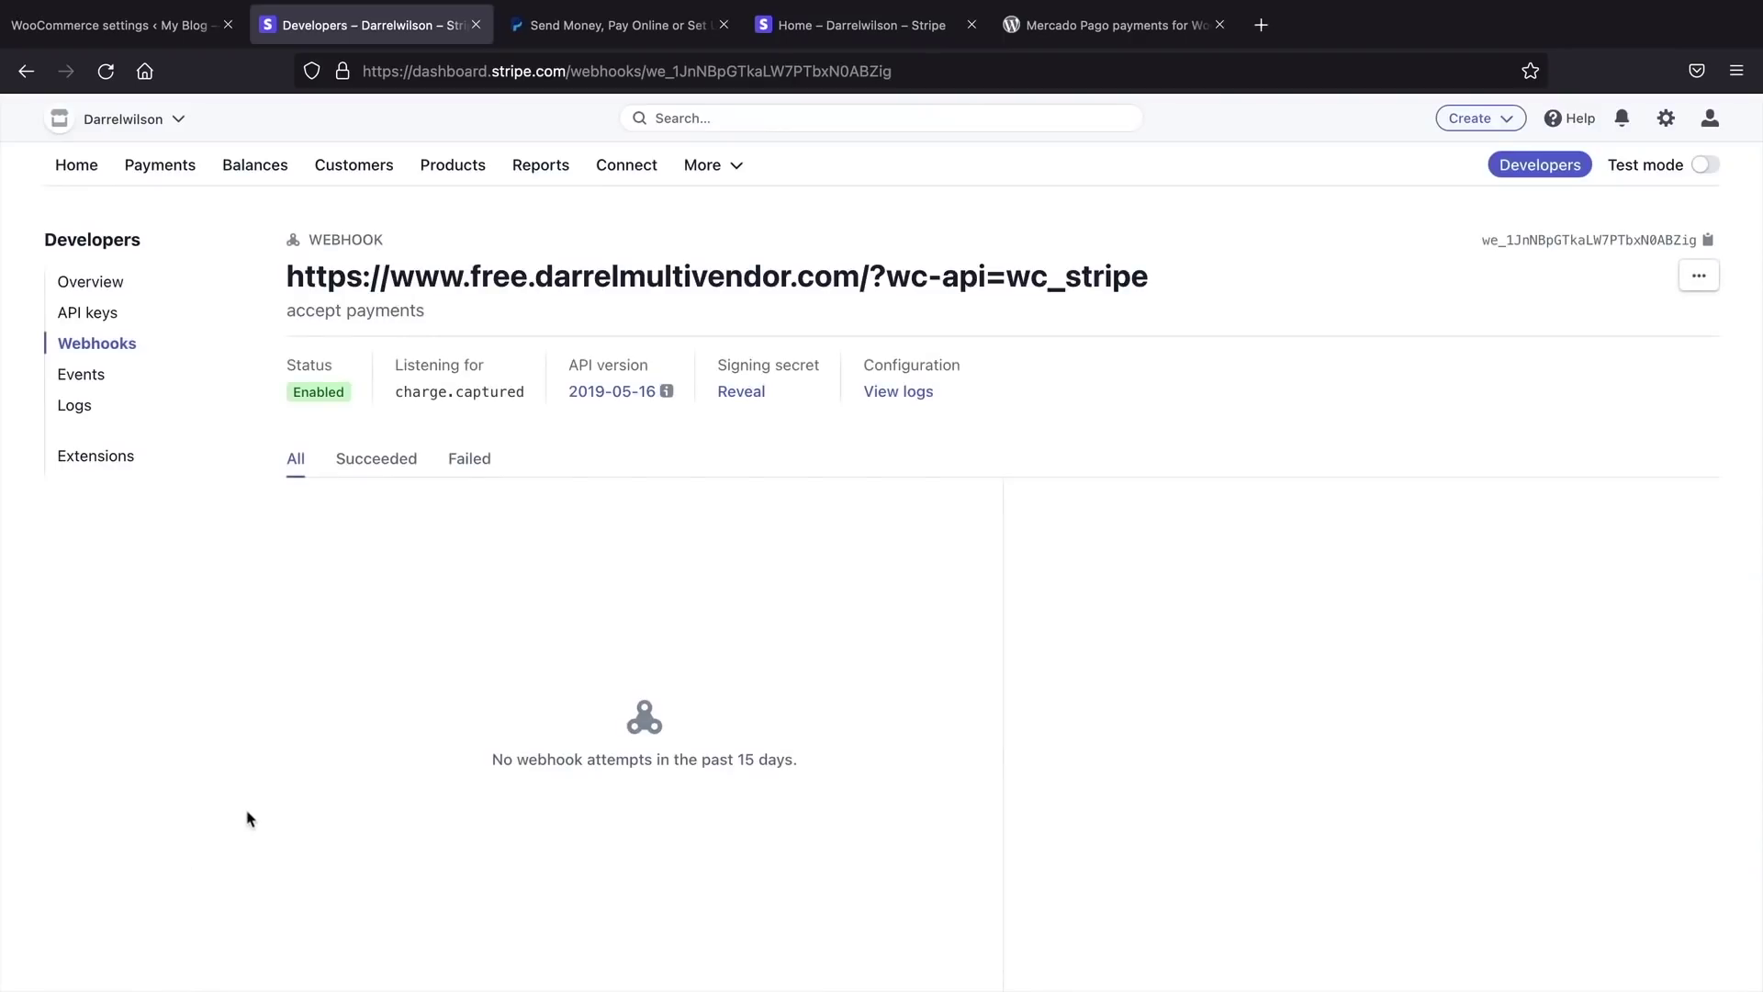
Step: Copy the endpoint's signing secret from Stripe into WooCommerce's Webhook Secret field
click(744, 391)
double_click(769, 393)
right_click(770, 393)
click(808, 402)
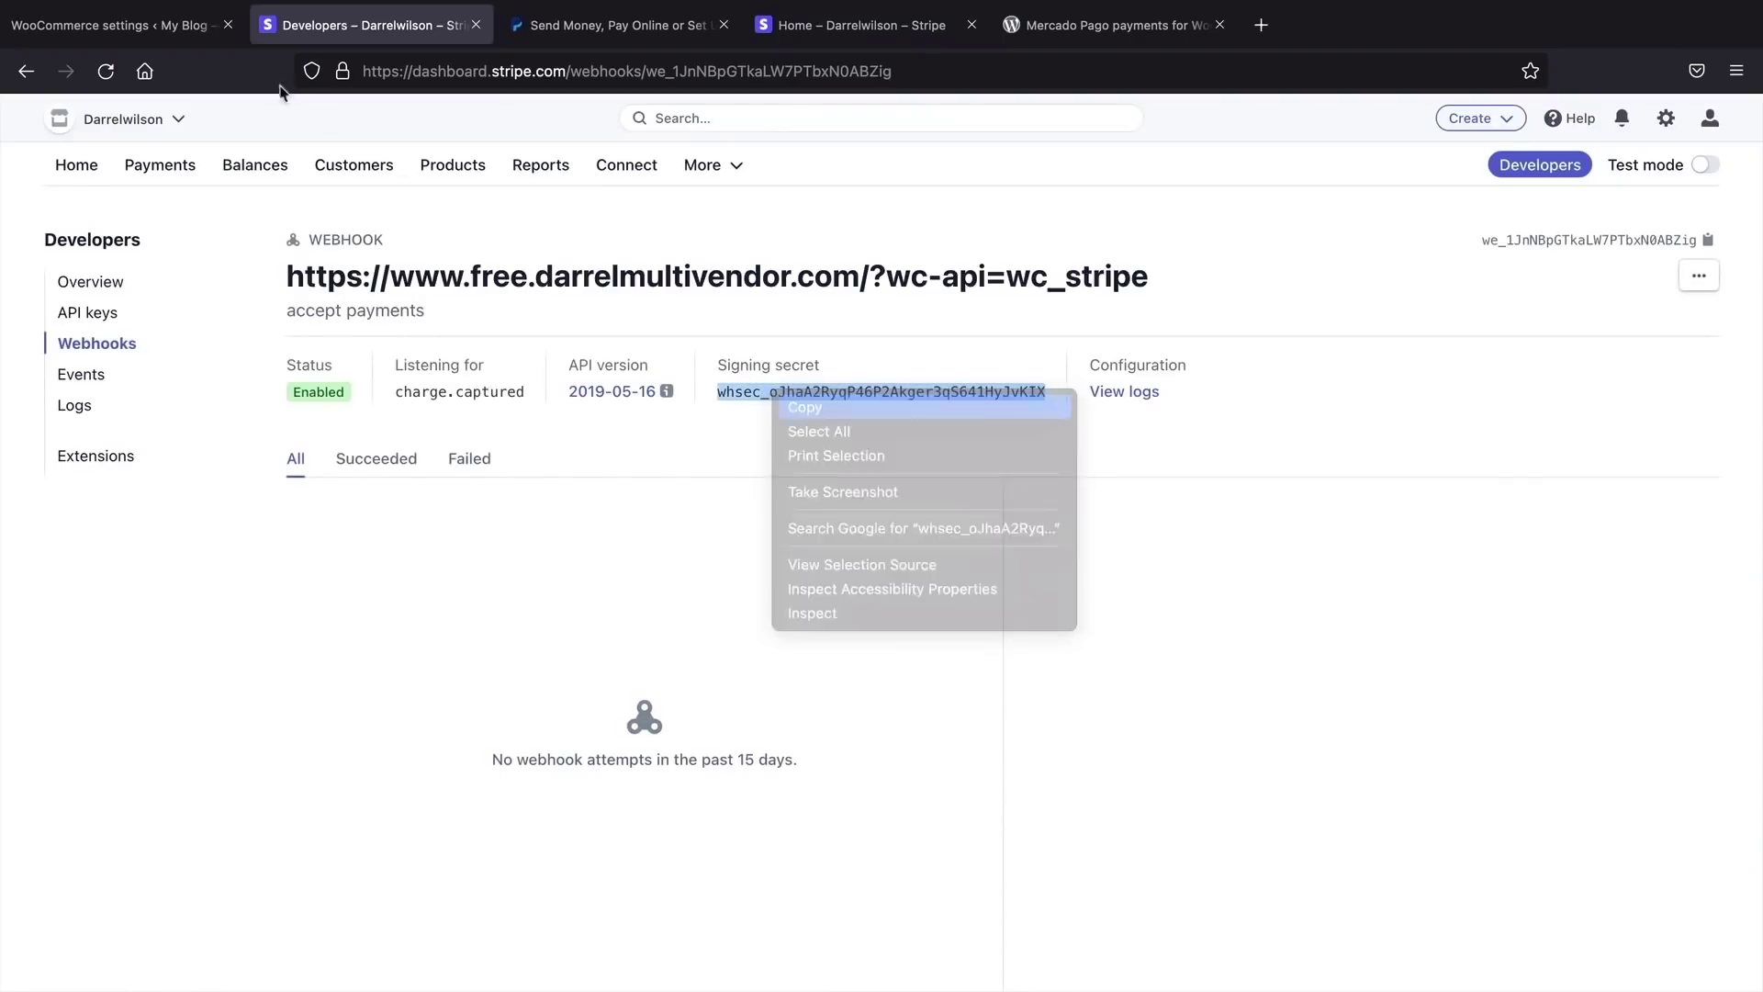
click(115, 24)
right_click(511, 643)
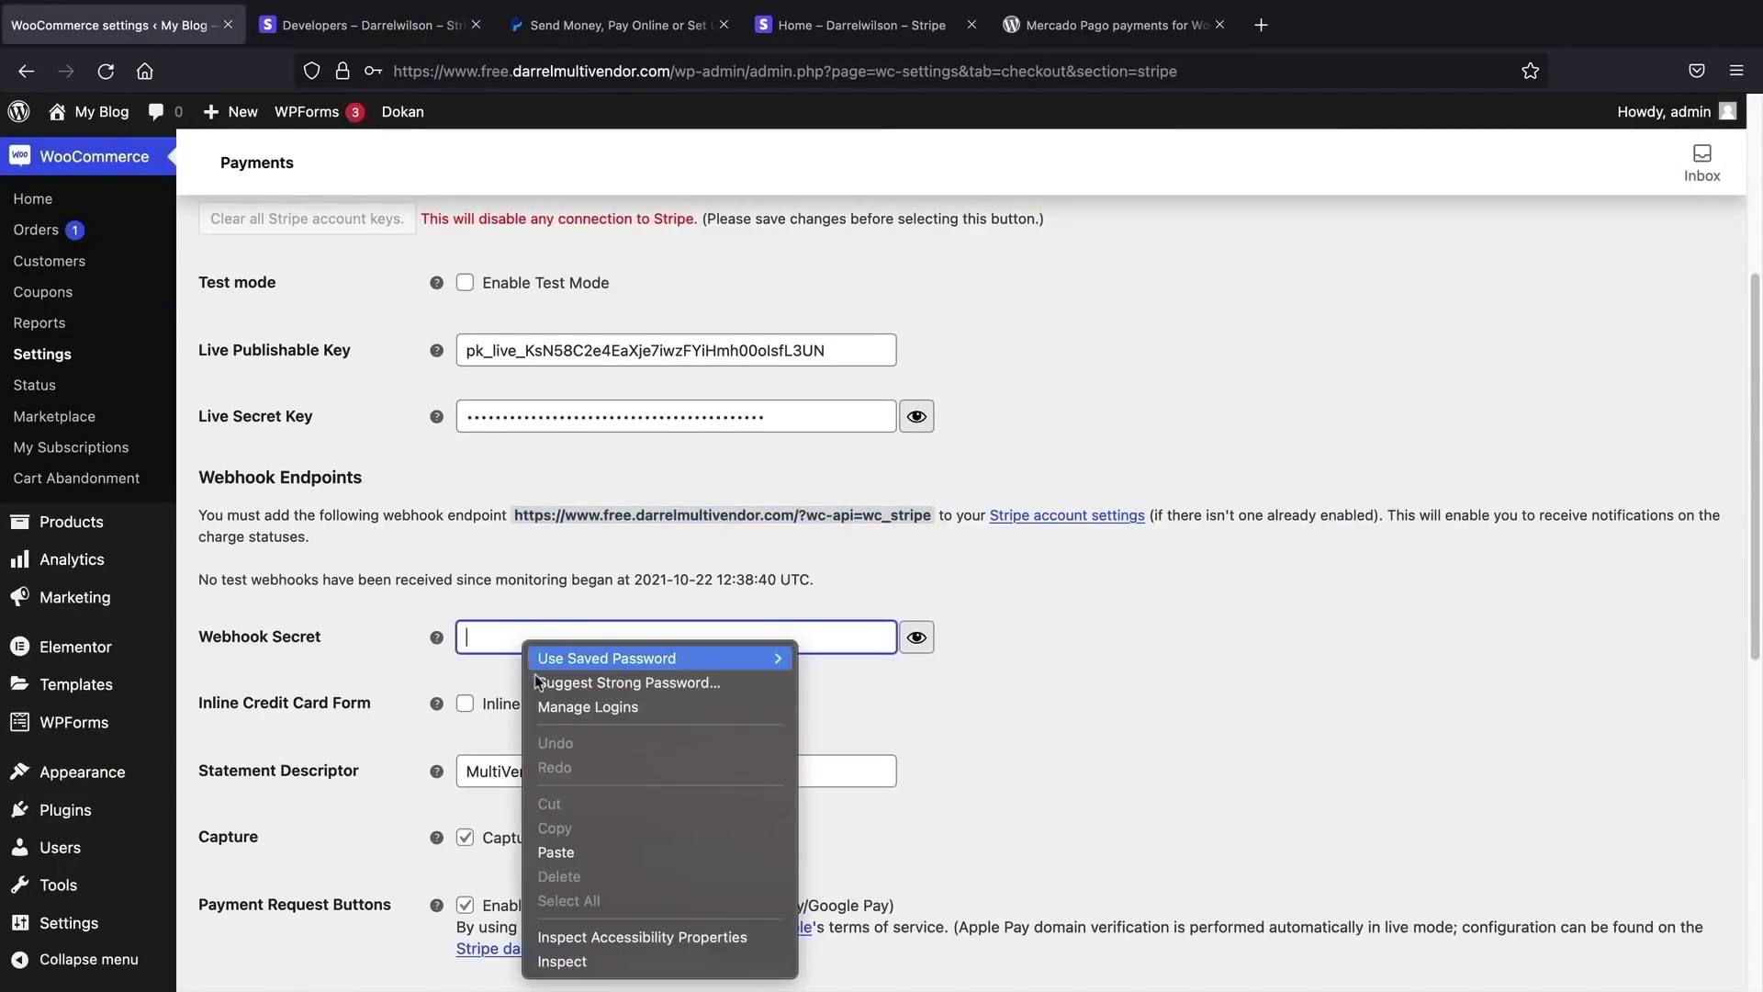
click(551, 846)
Step: Enable the Inline Credit Card Form and save the Stripe payment settings
click(465, 704)
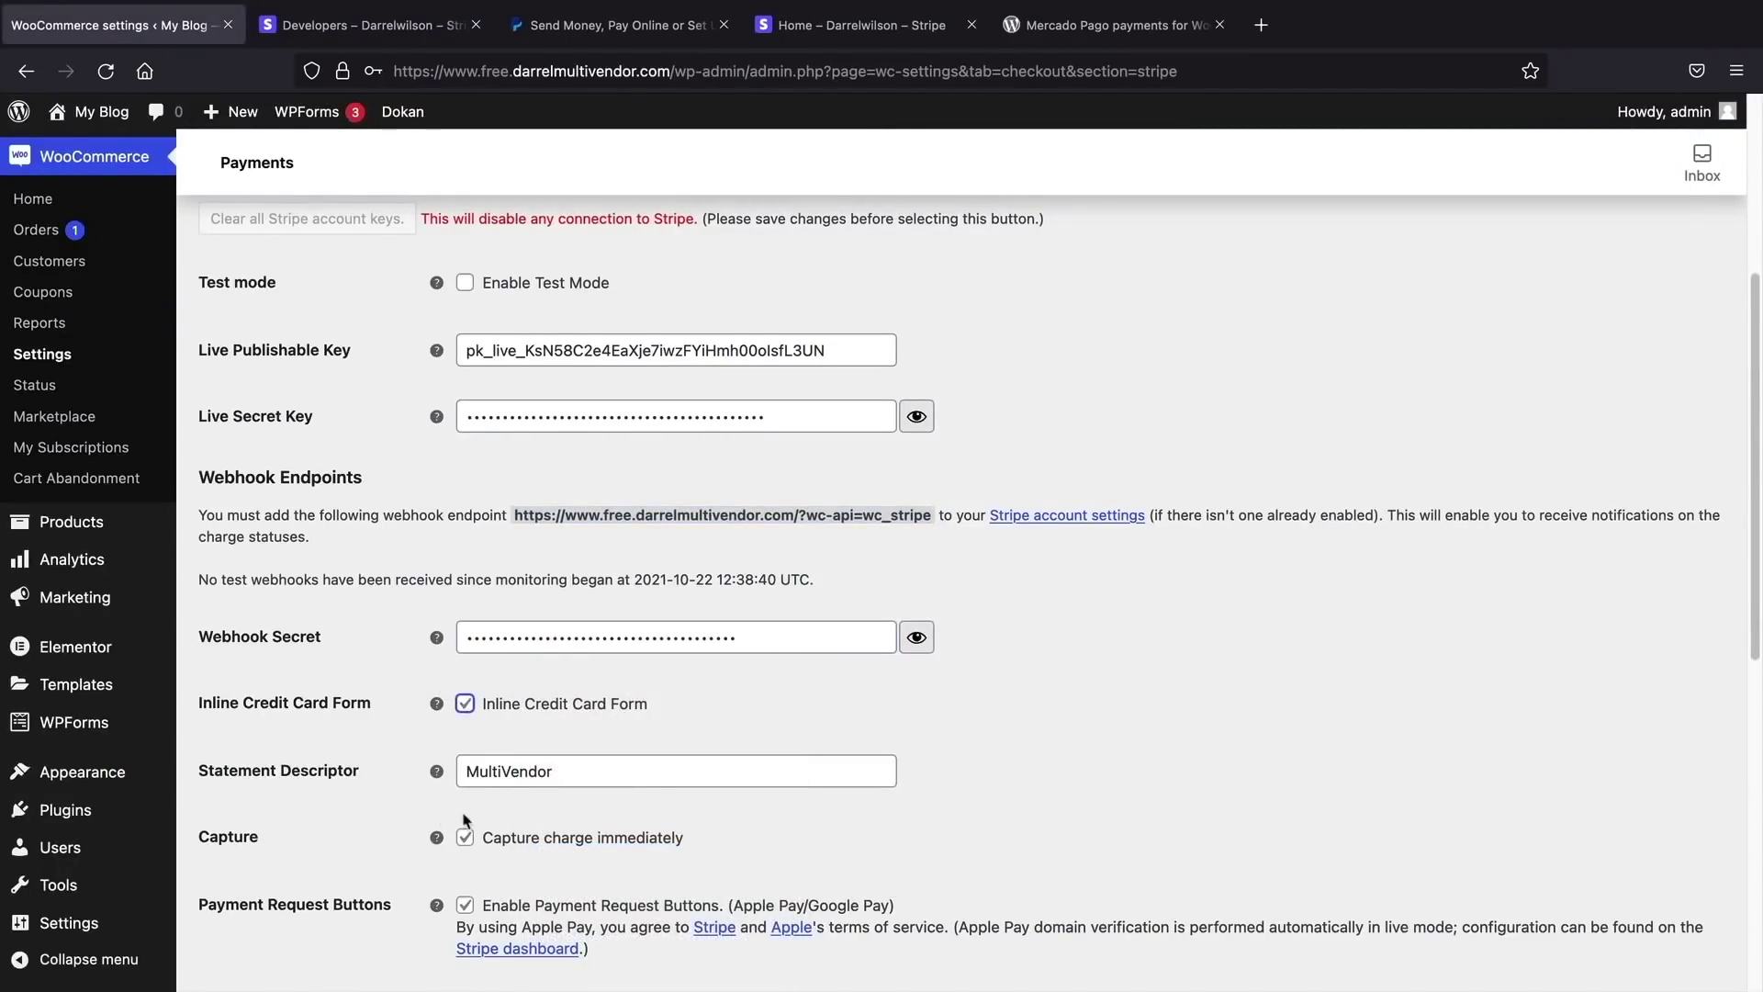
scroll(465, 826, down, 7)
scroll(425, 820, down, 1)
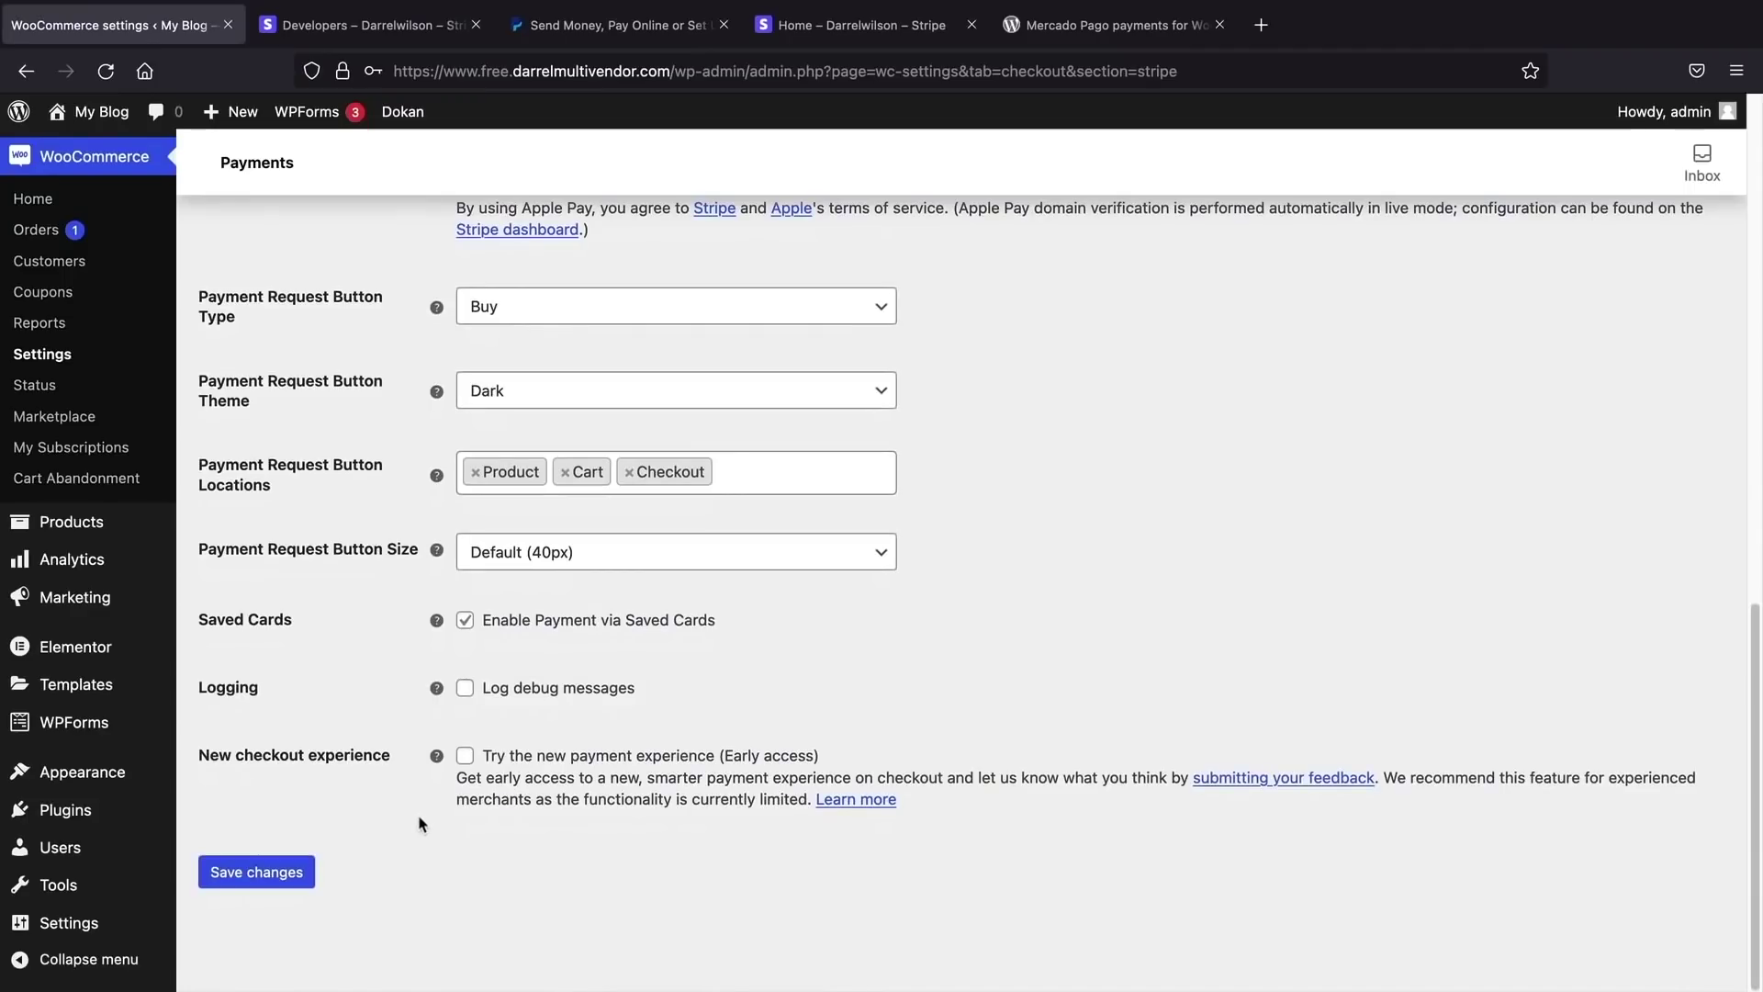
click(258, 871)
click(741, 362)
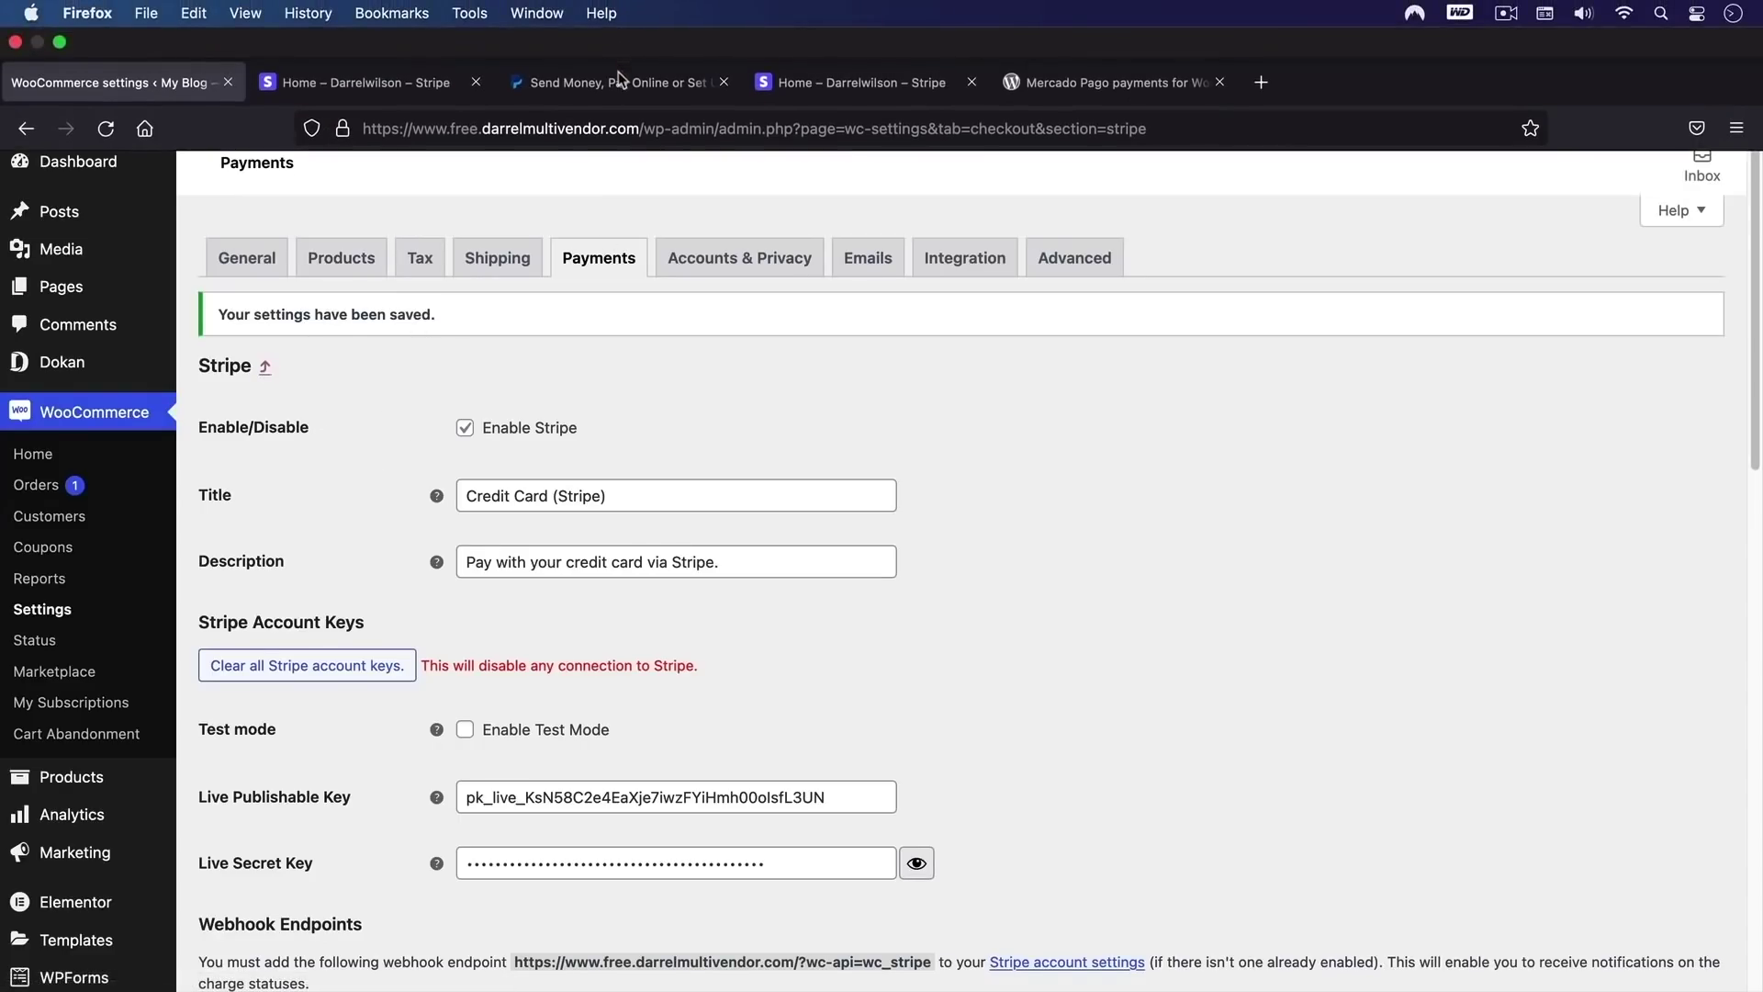
click(625, 80)
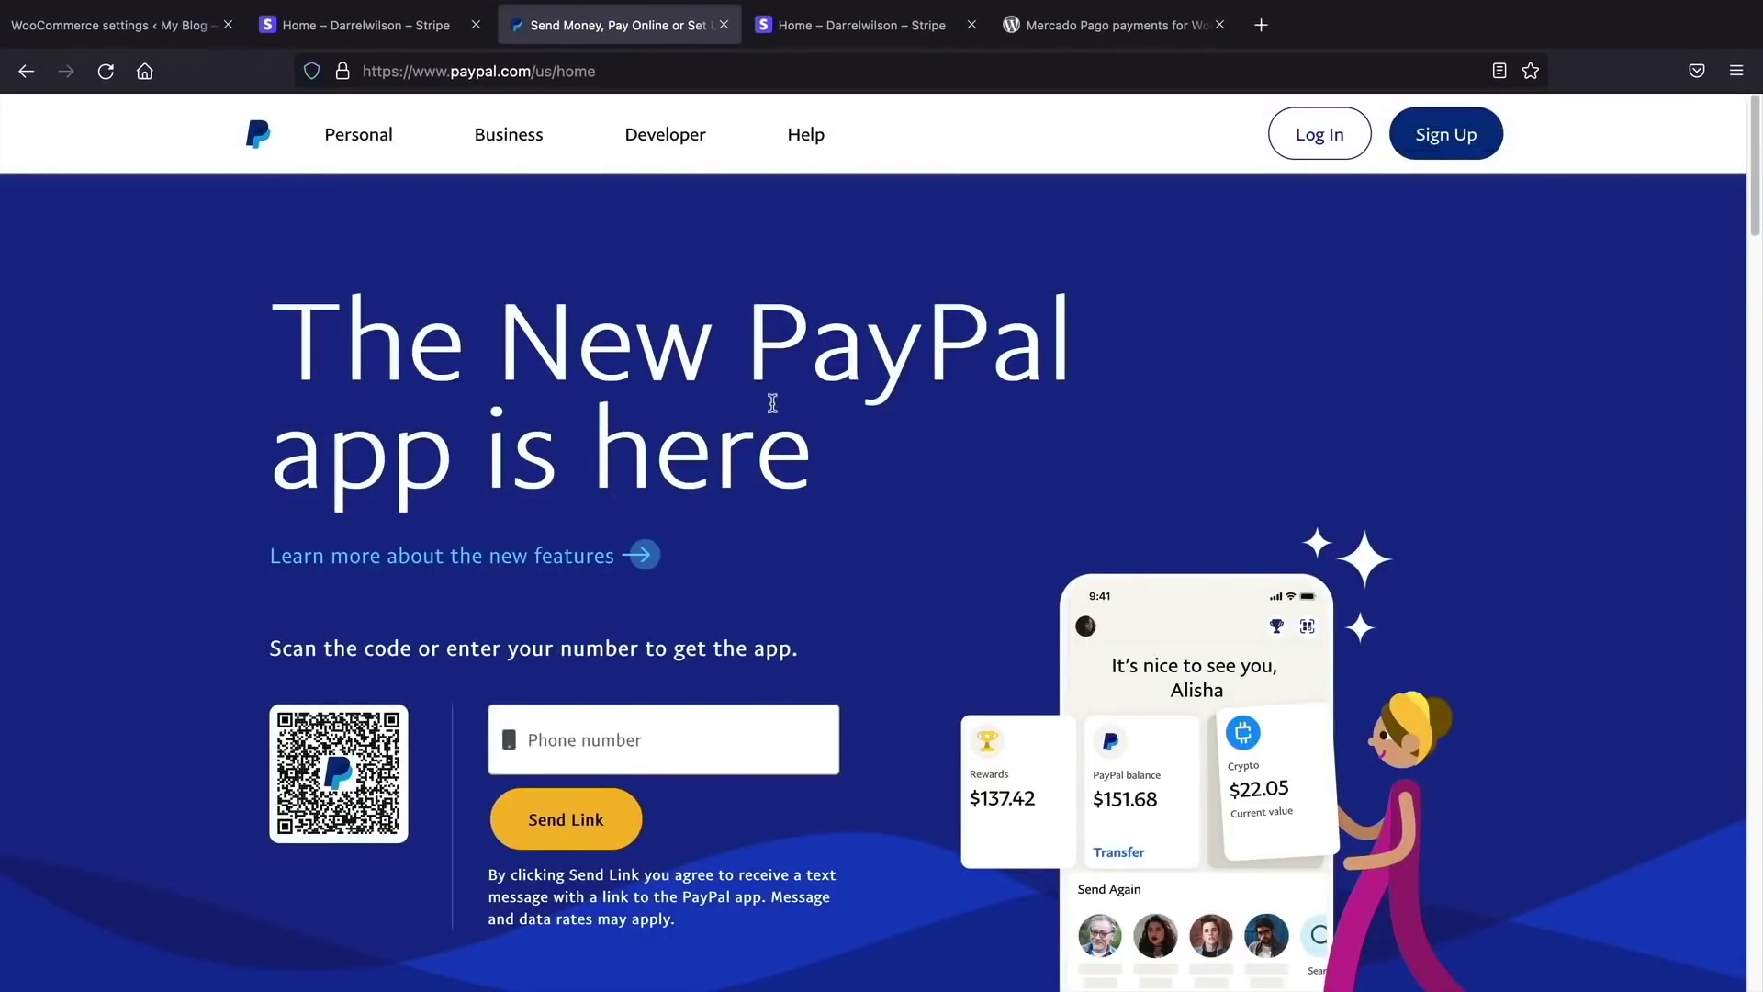
click(145, 40)
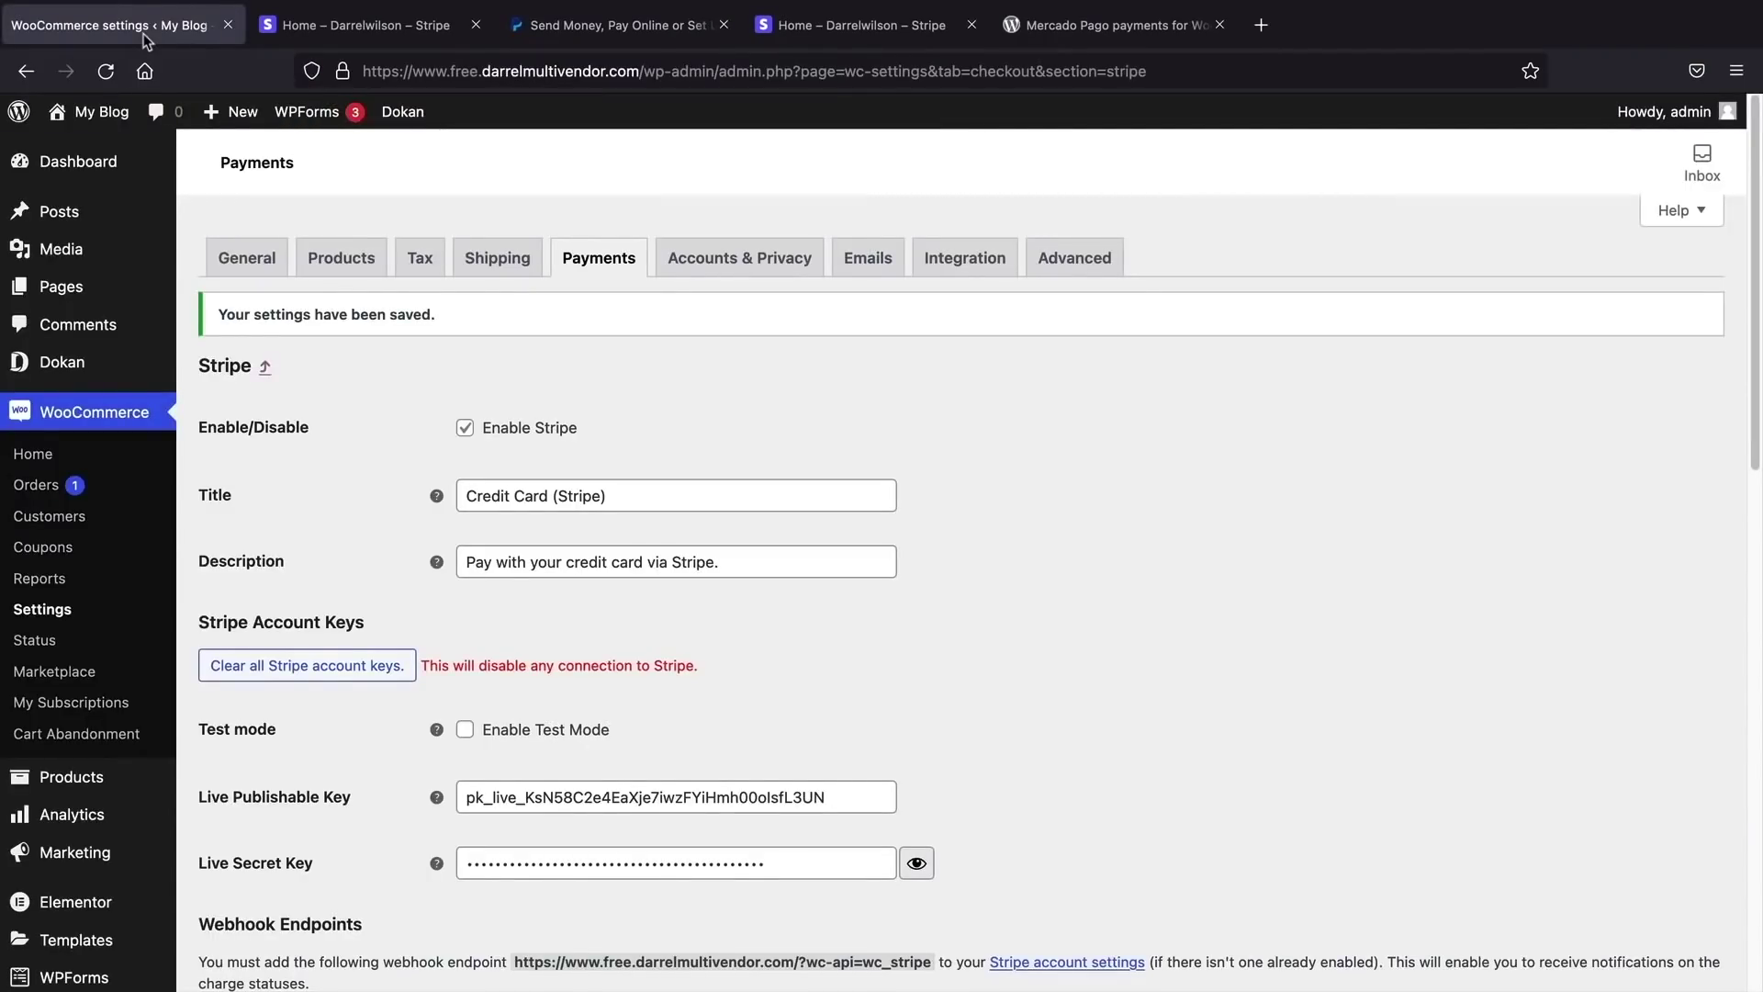
scroll(126, 854, down, 2)
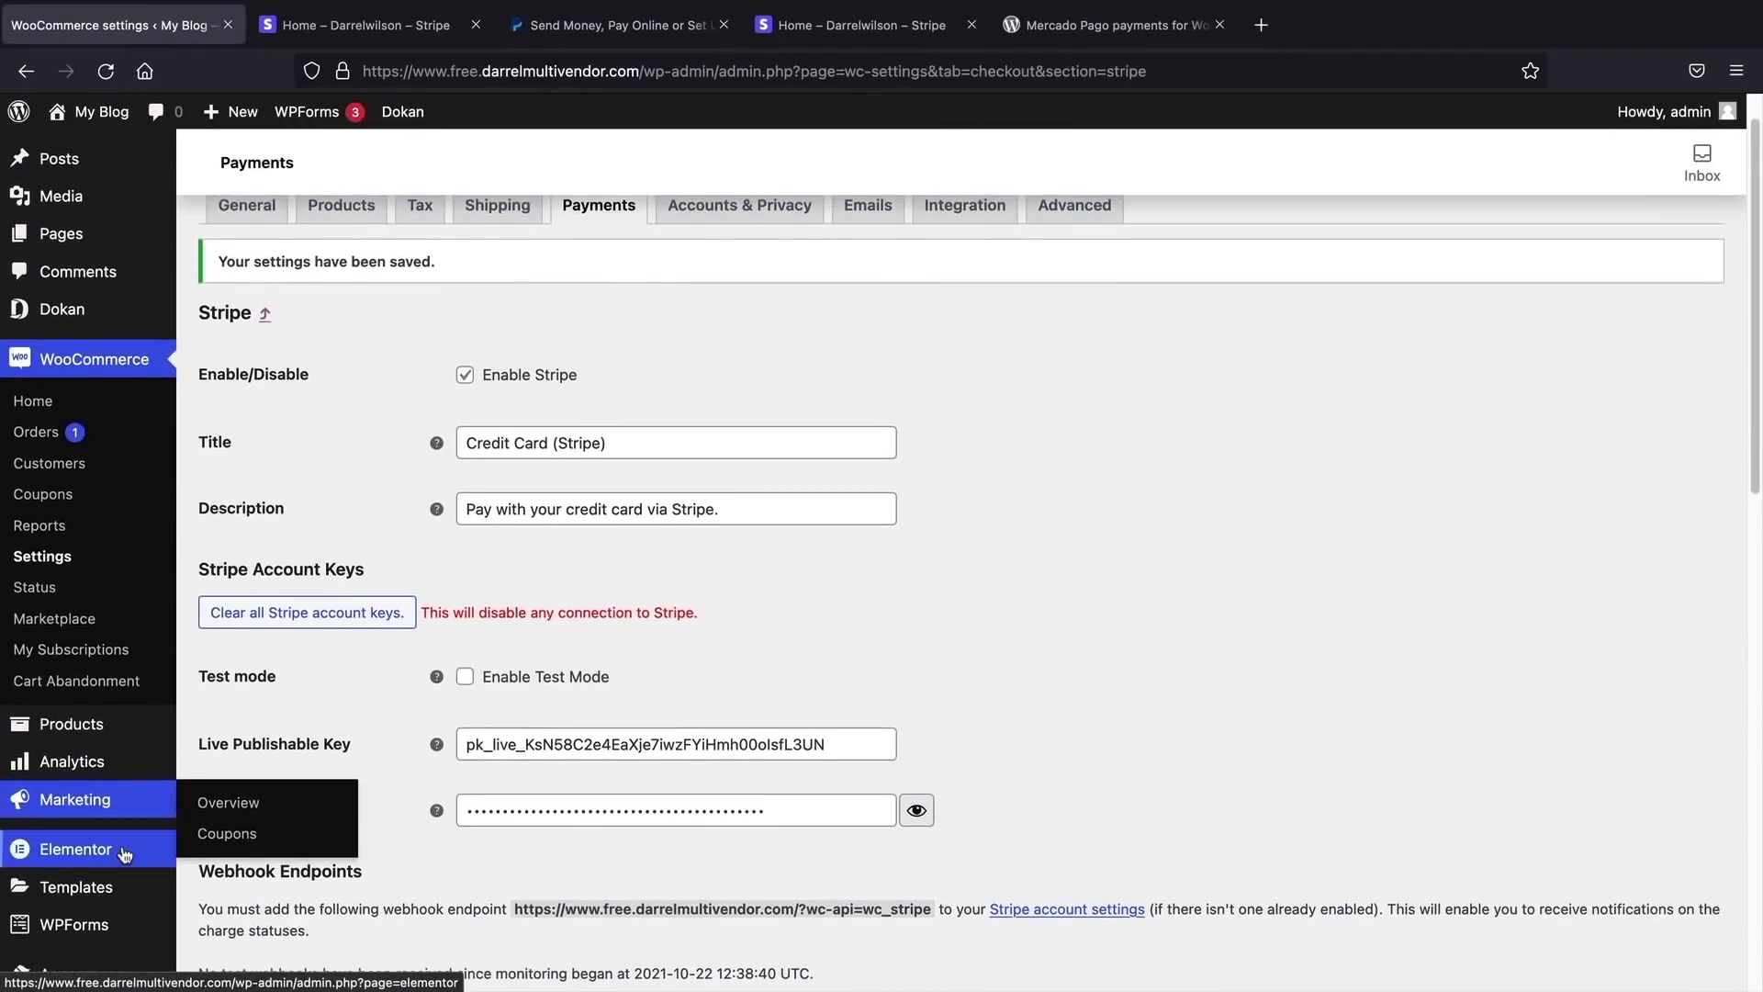
Step: Search the WordPress plugin directory for 'paypal'
scroll(125, 854, down, 5)
mouse_move(87, 824)
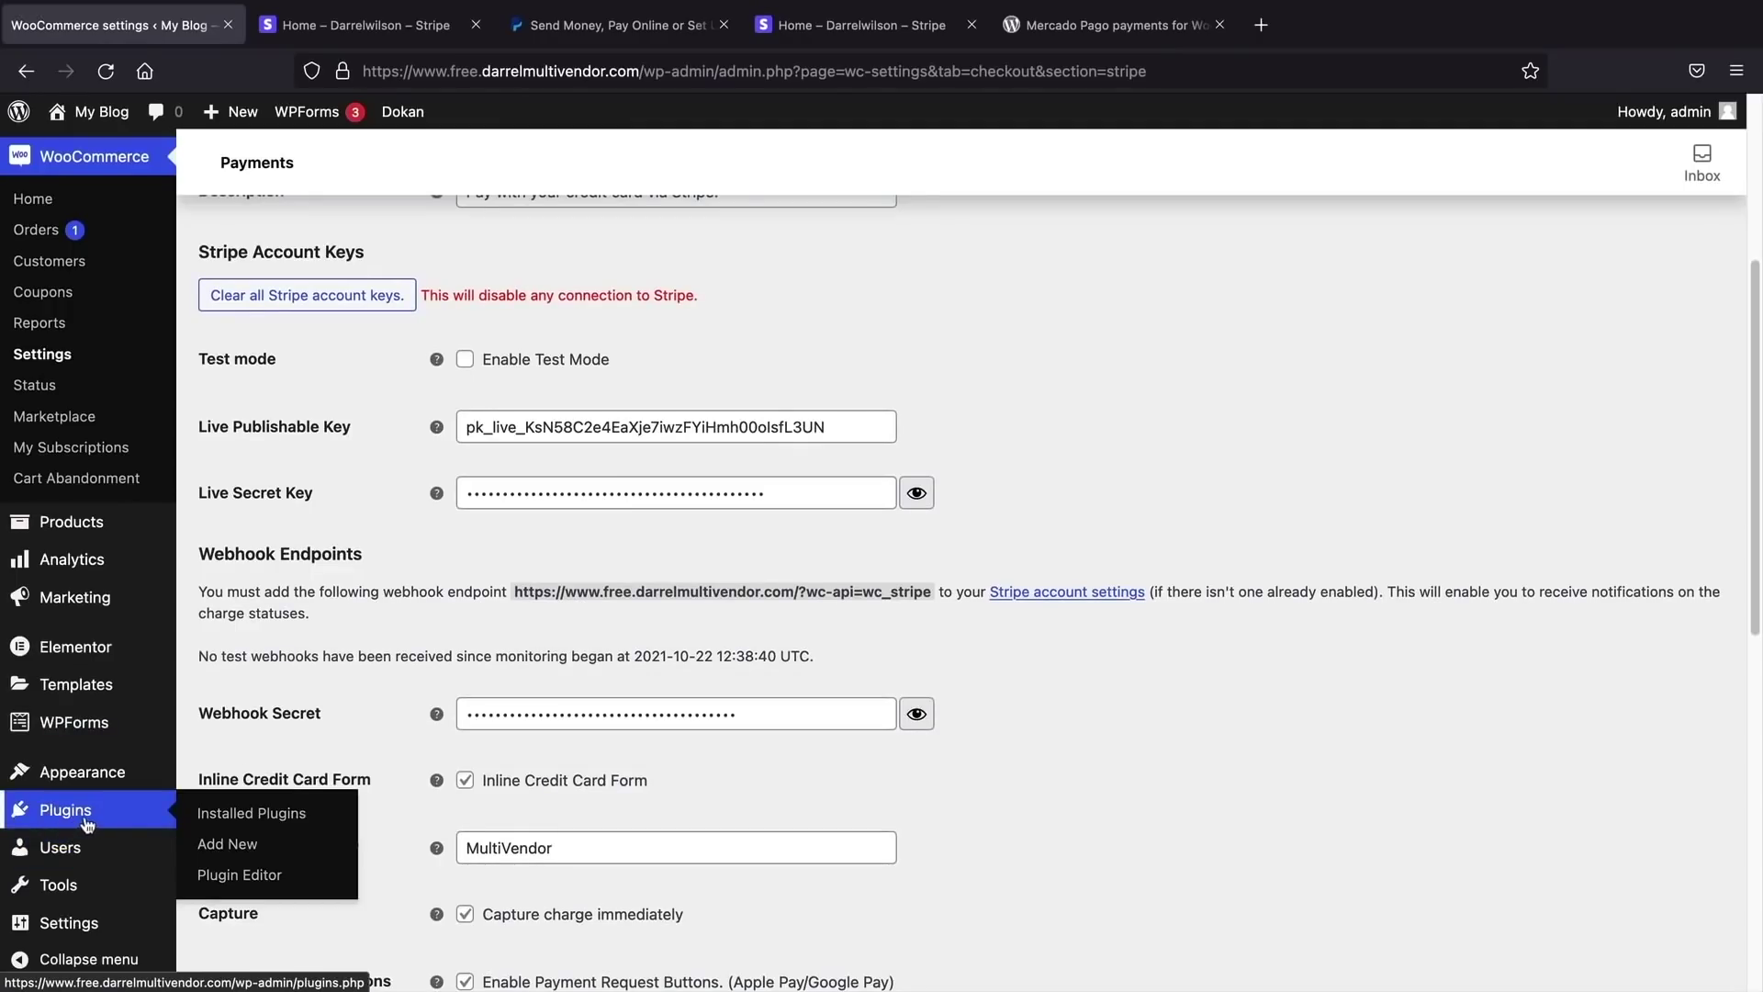
click(237, 850)
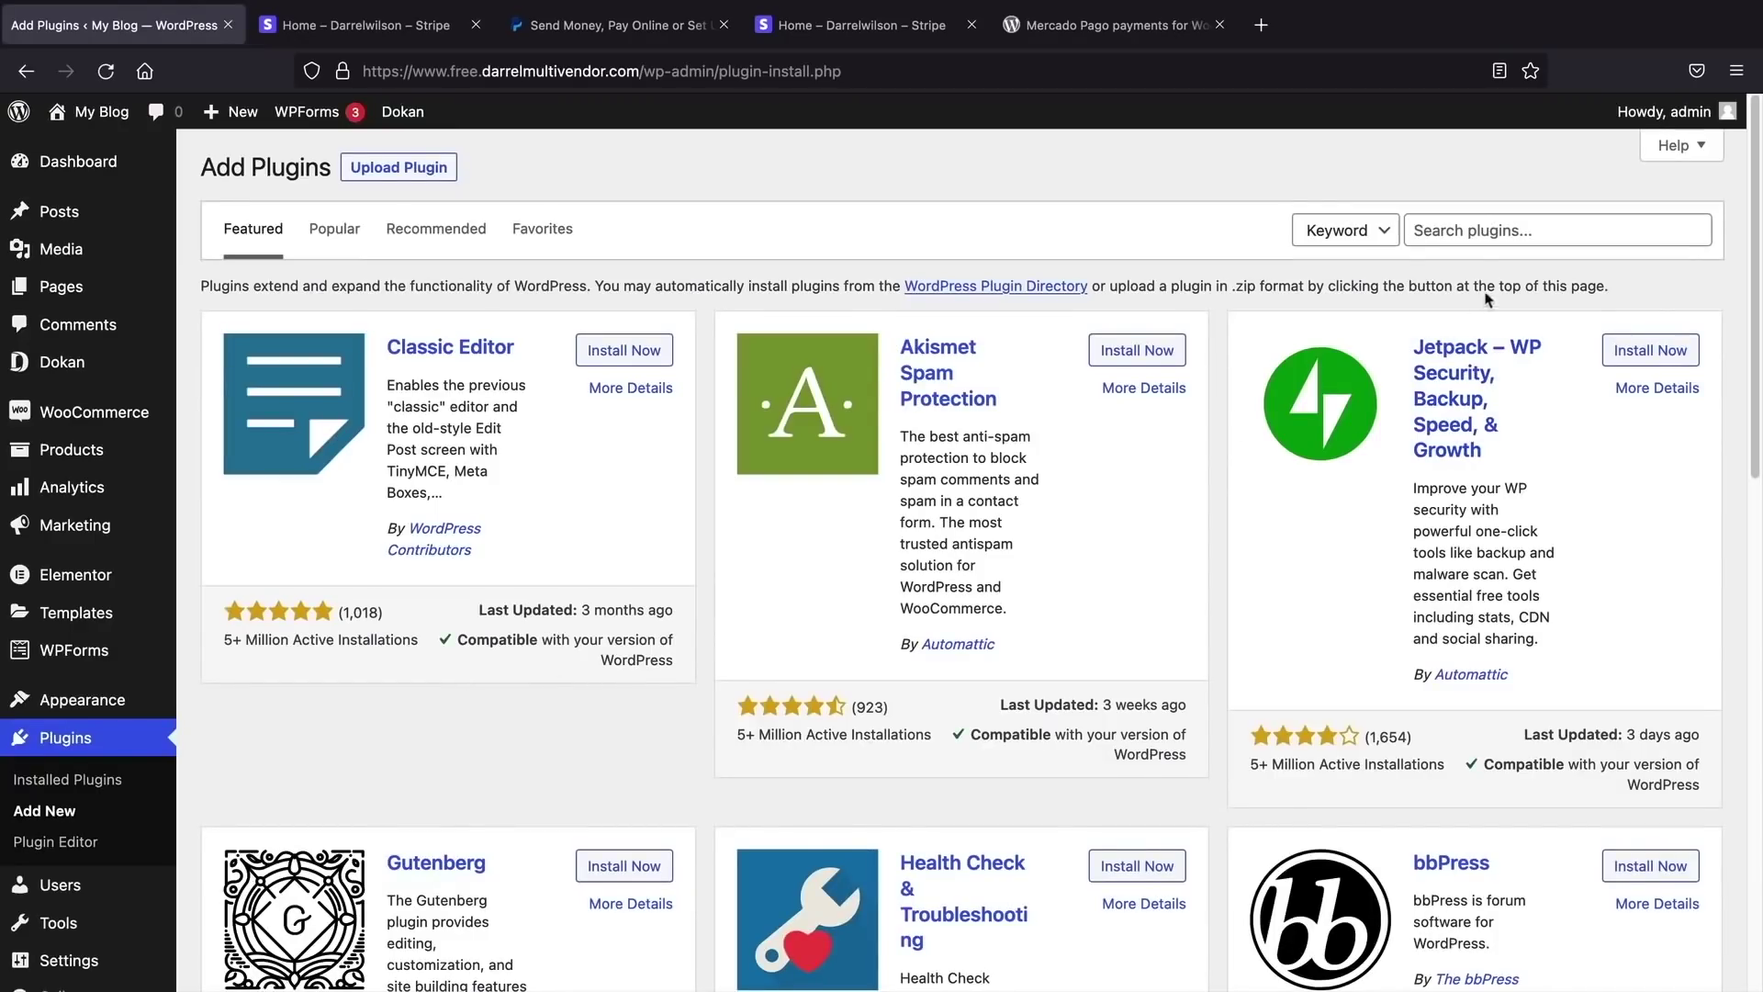
click(1515, 244)
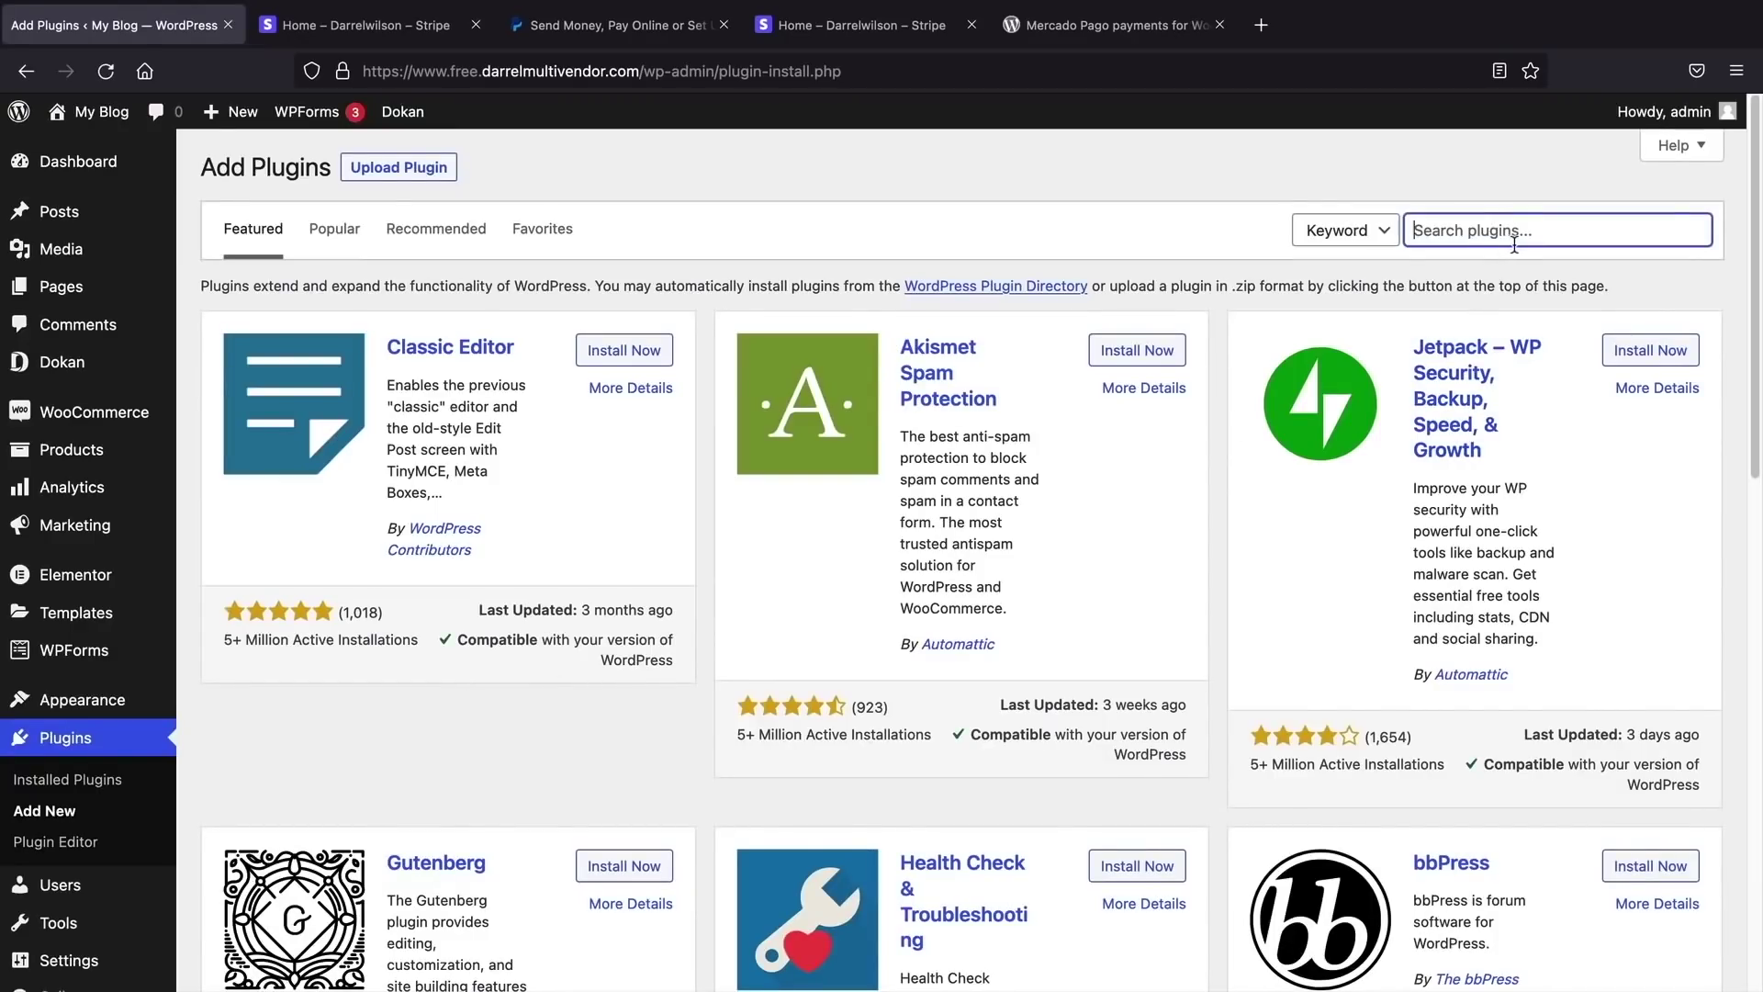
text(paypal)
key(Return)
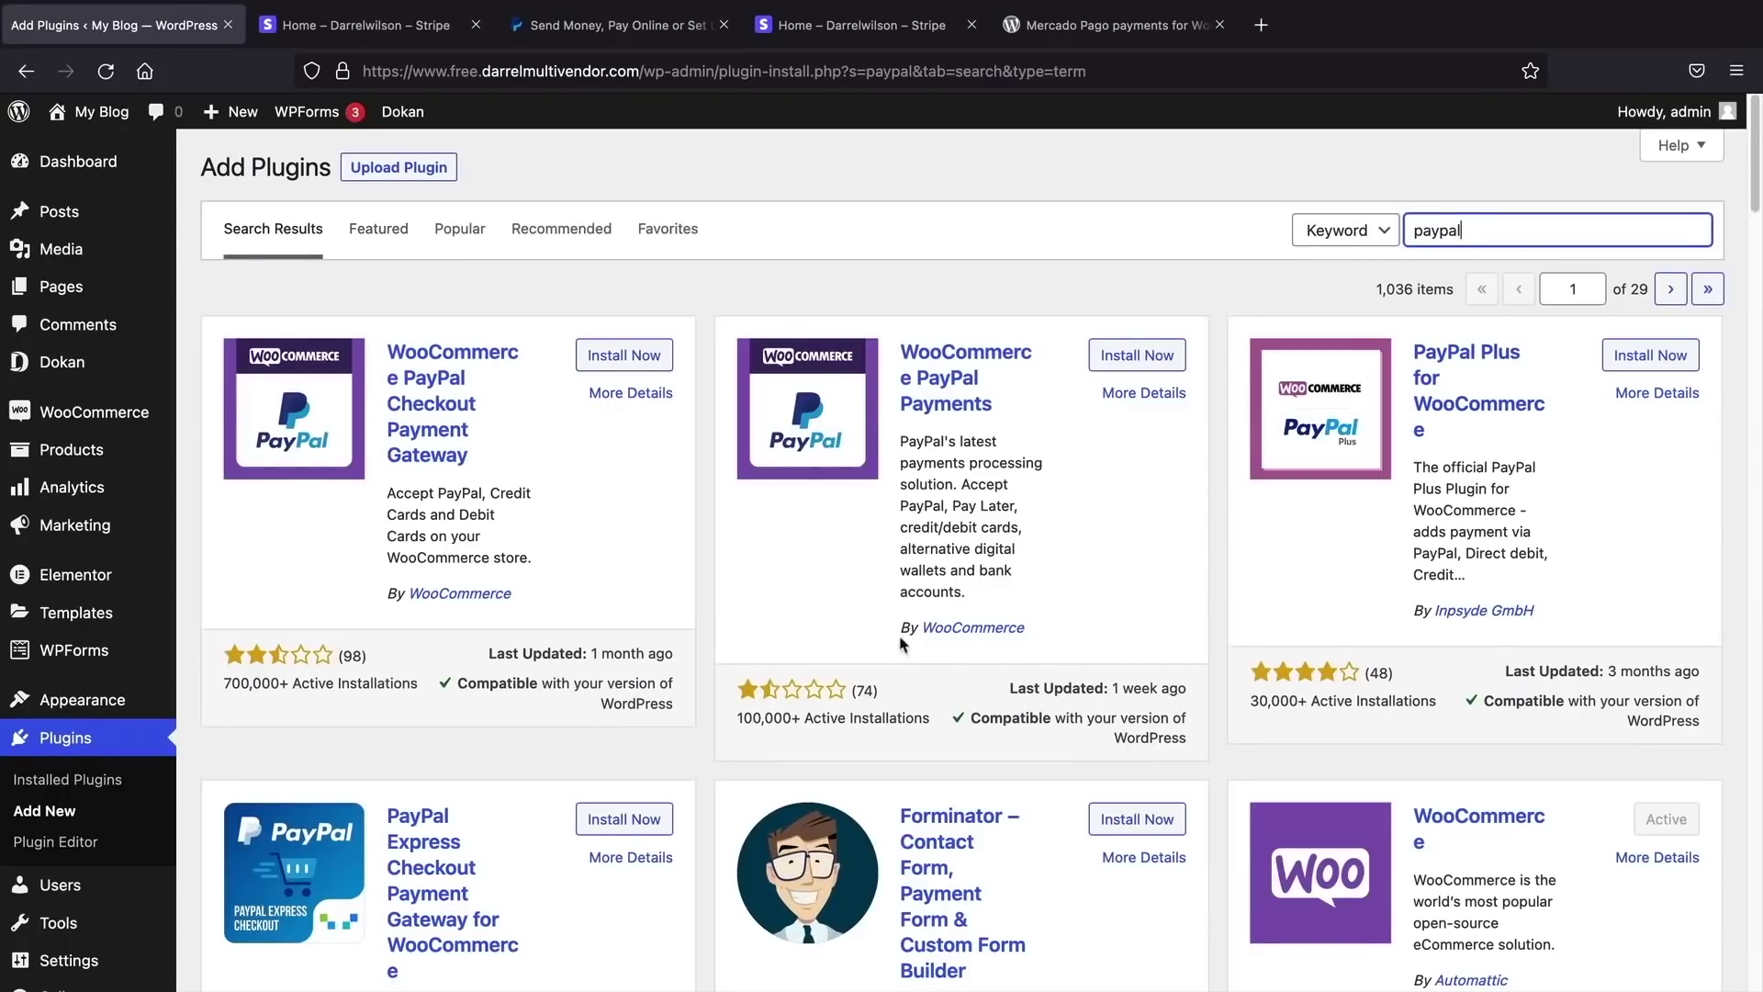
Step: Install the PayPal Express Checkout Payment Gateway for WooCommerce plugin from the results
drag(847, 691, 893, 717)
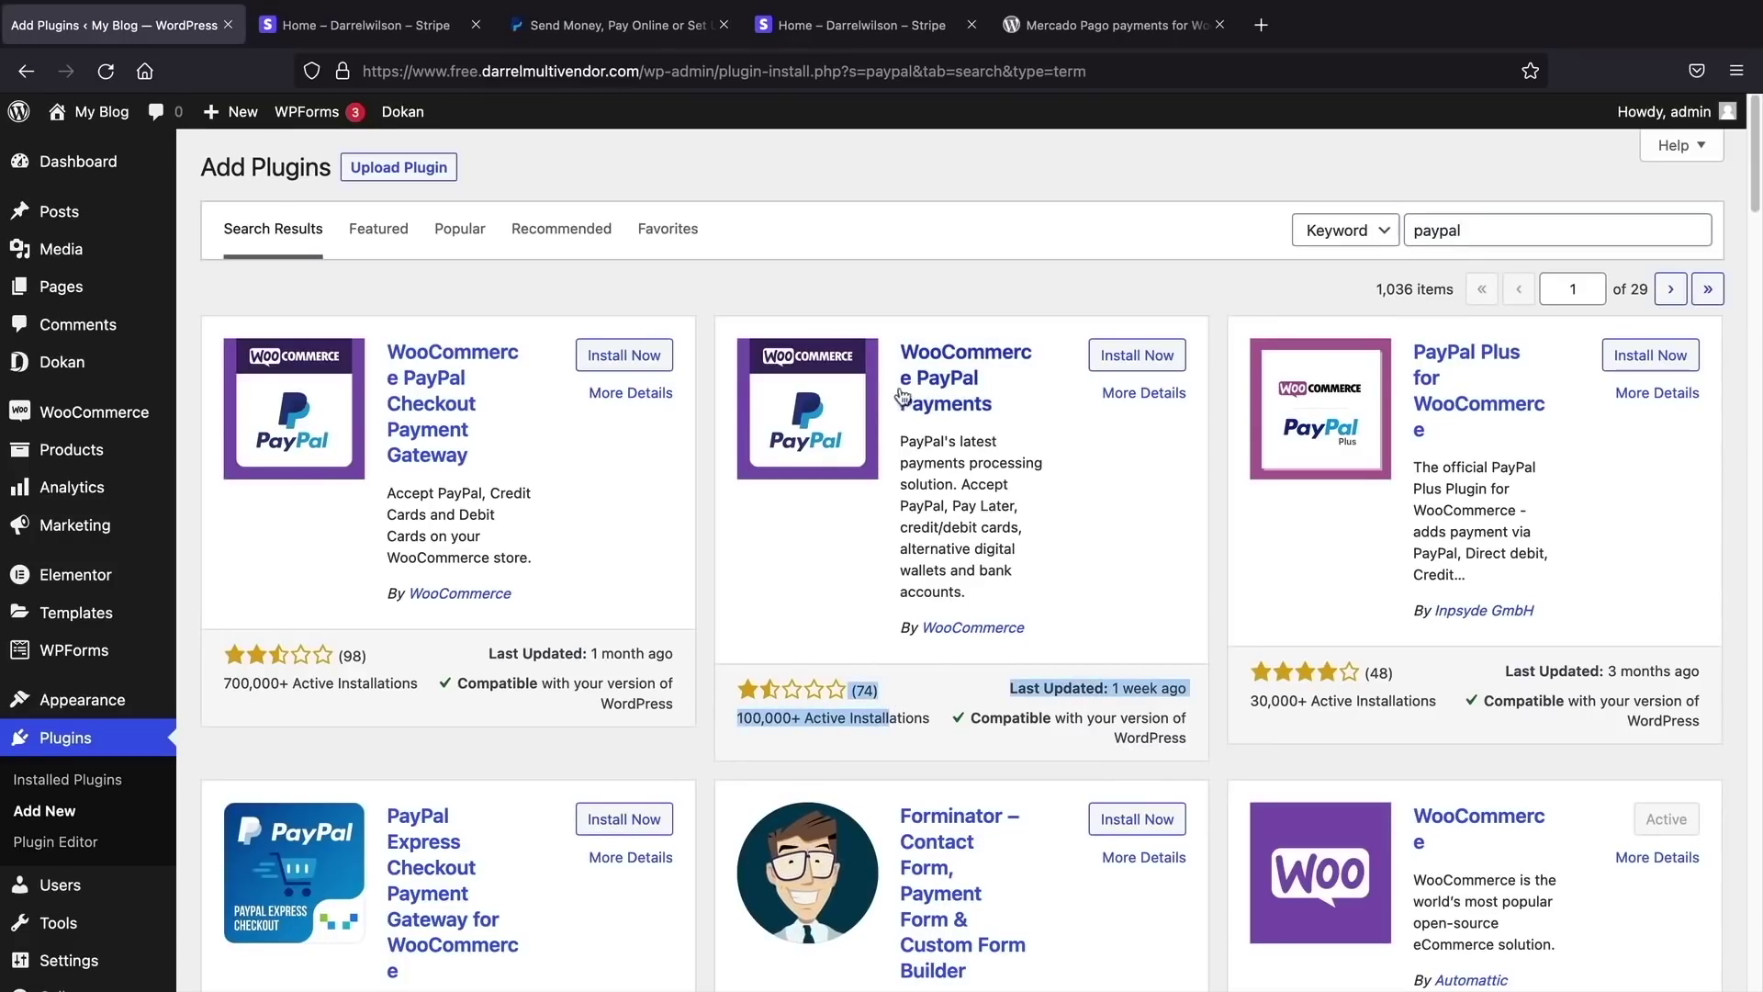
scroll(780, 399, down, 2)
scroll(778, 402, down, 3)
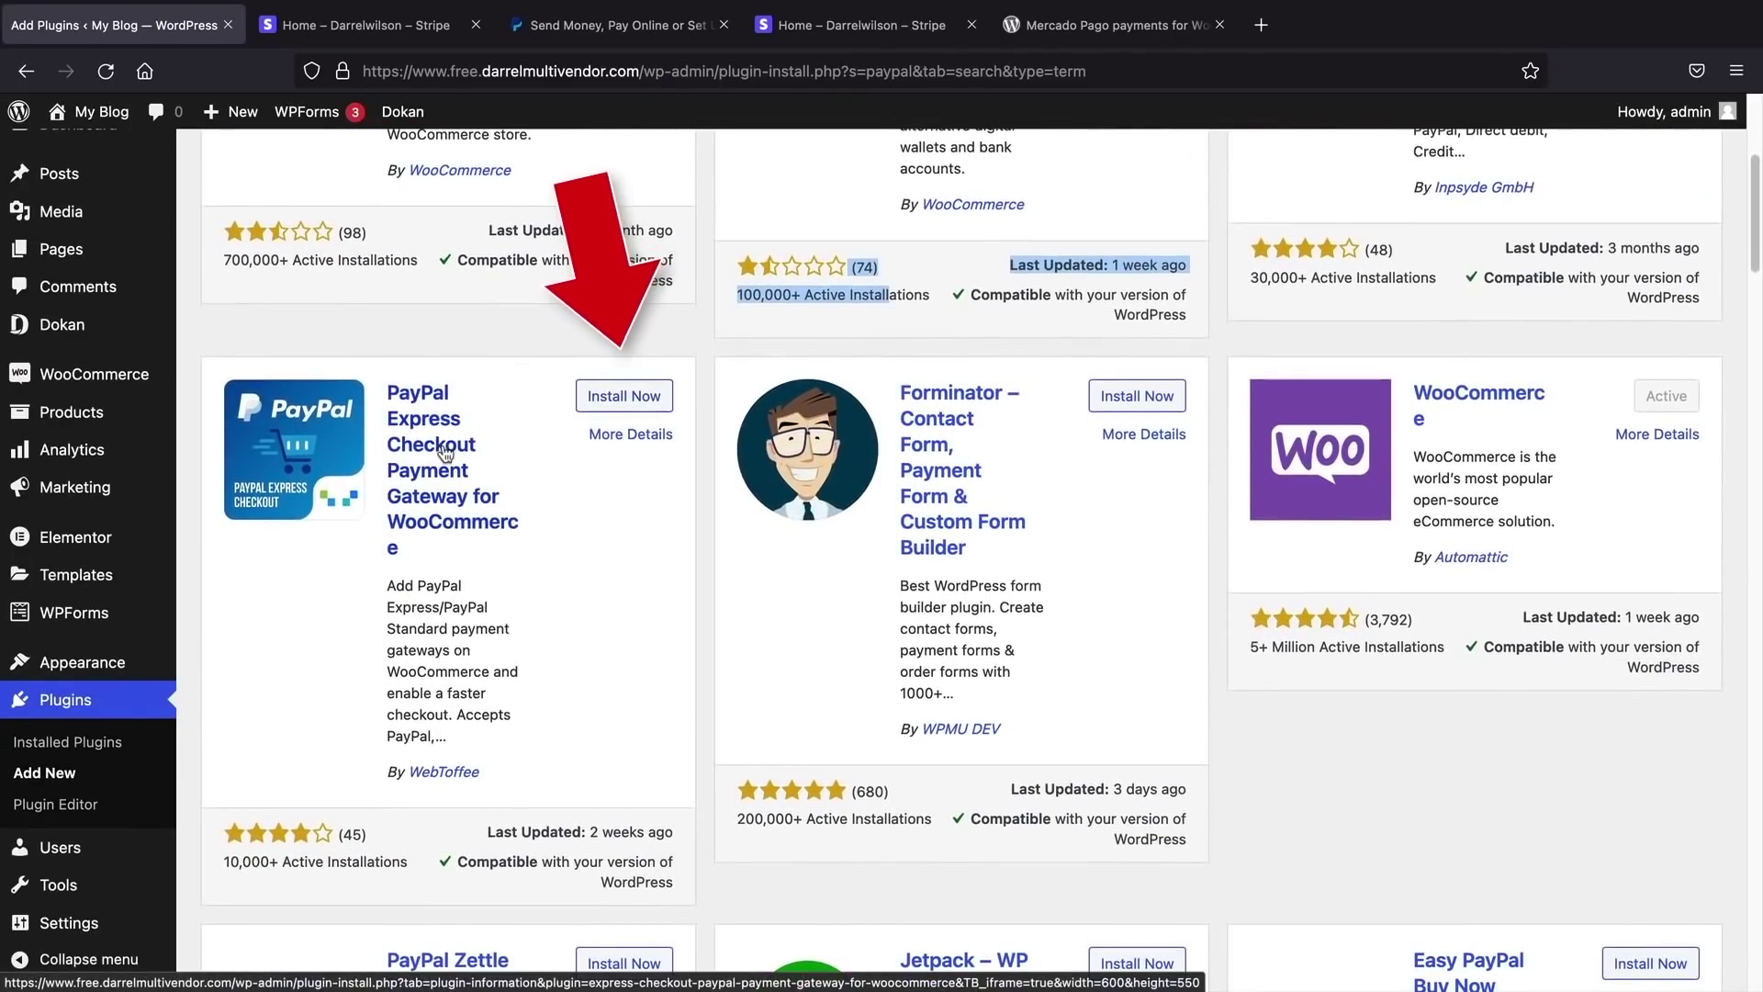
scroll(484, 752, down, 1)
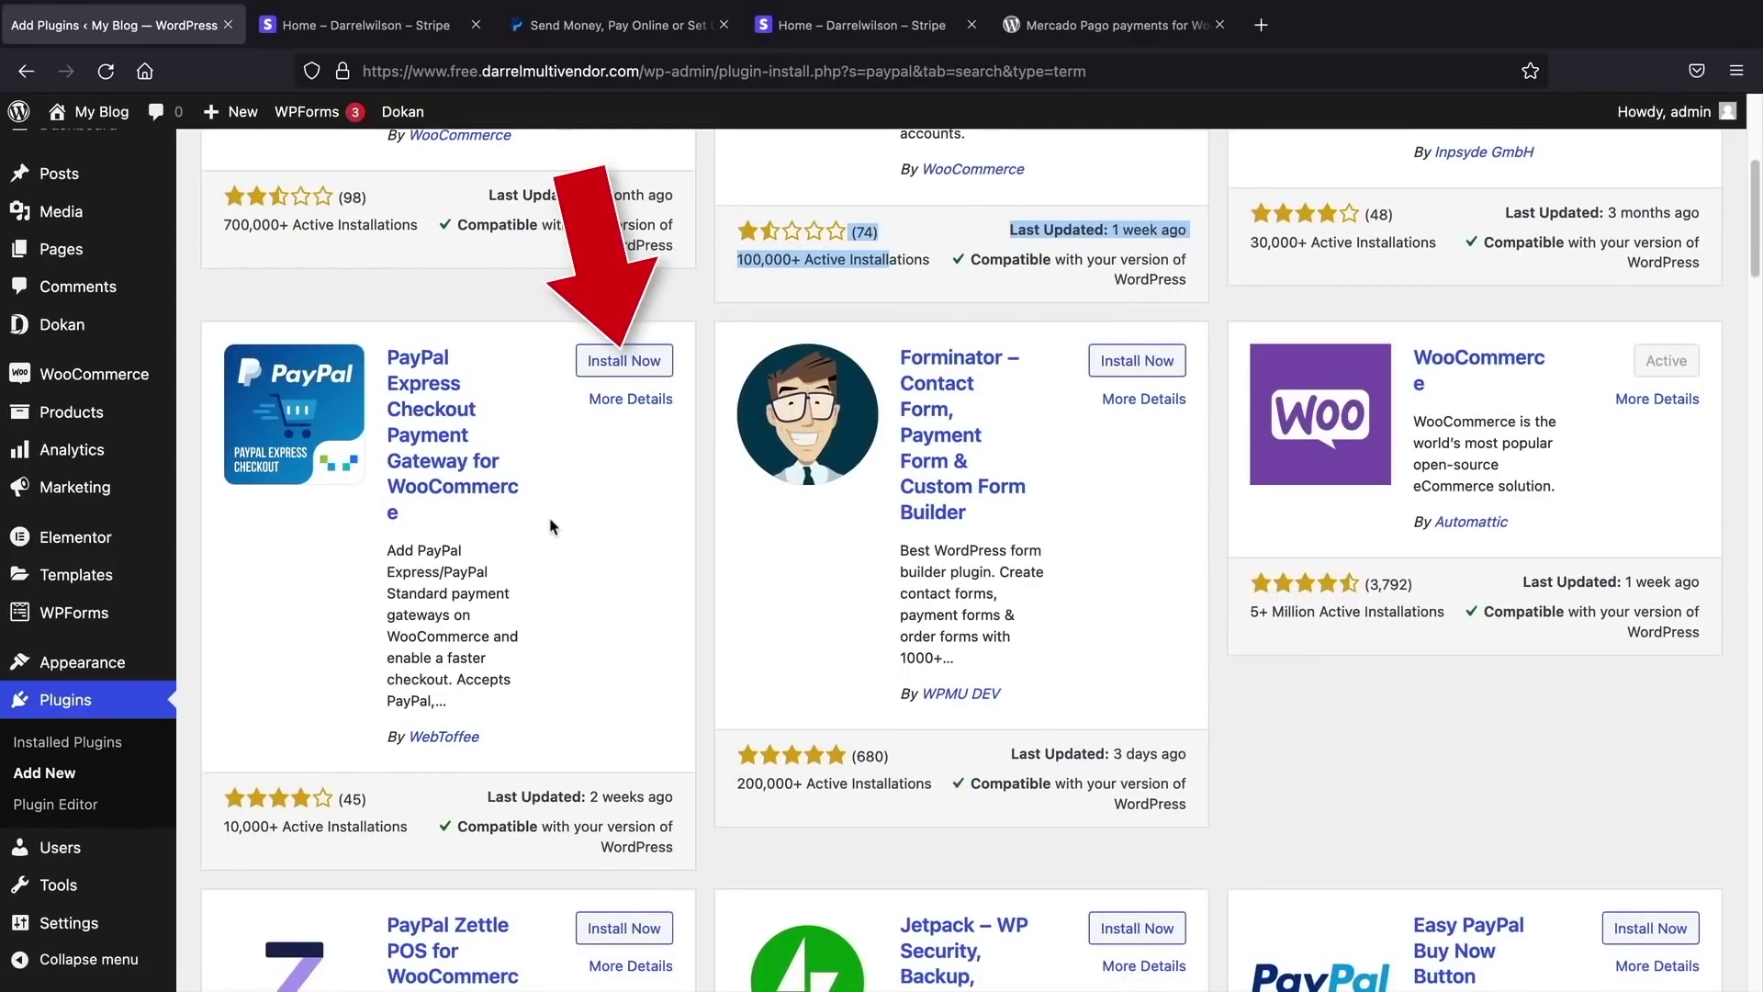
click(625, 364)
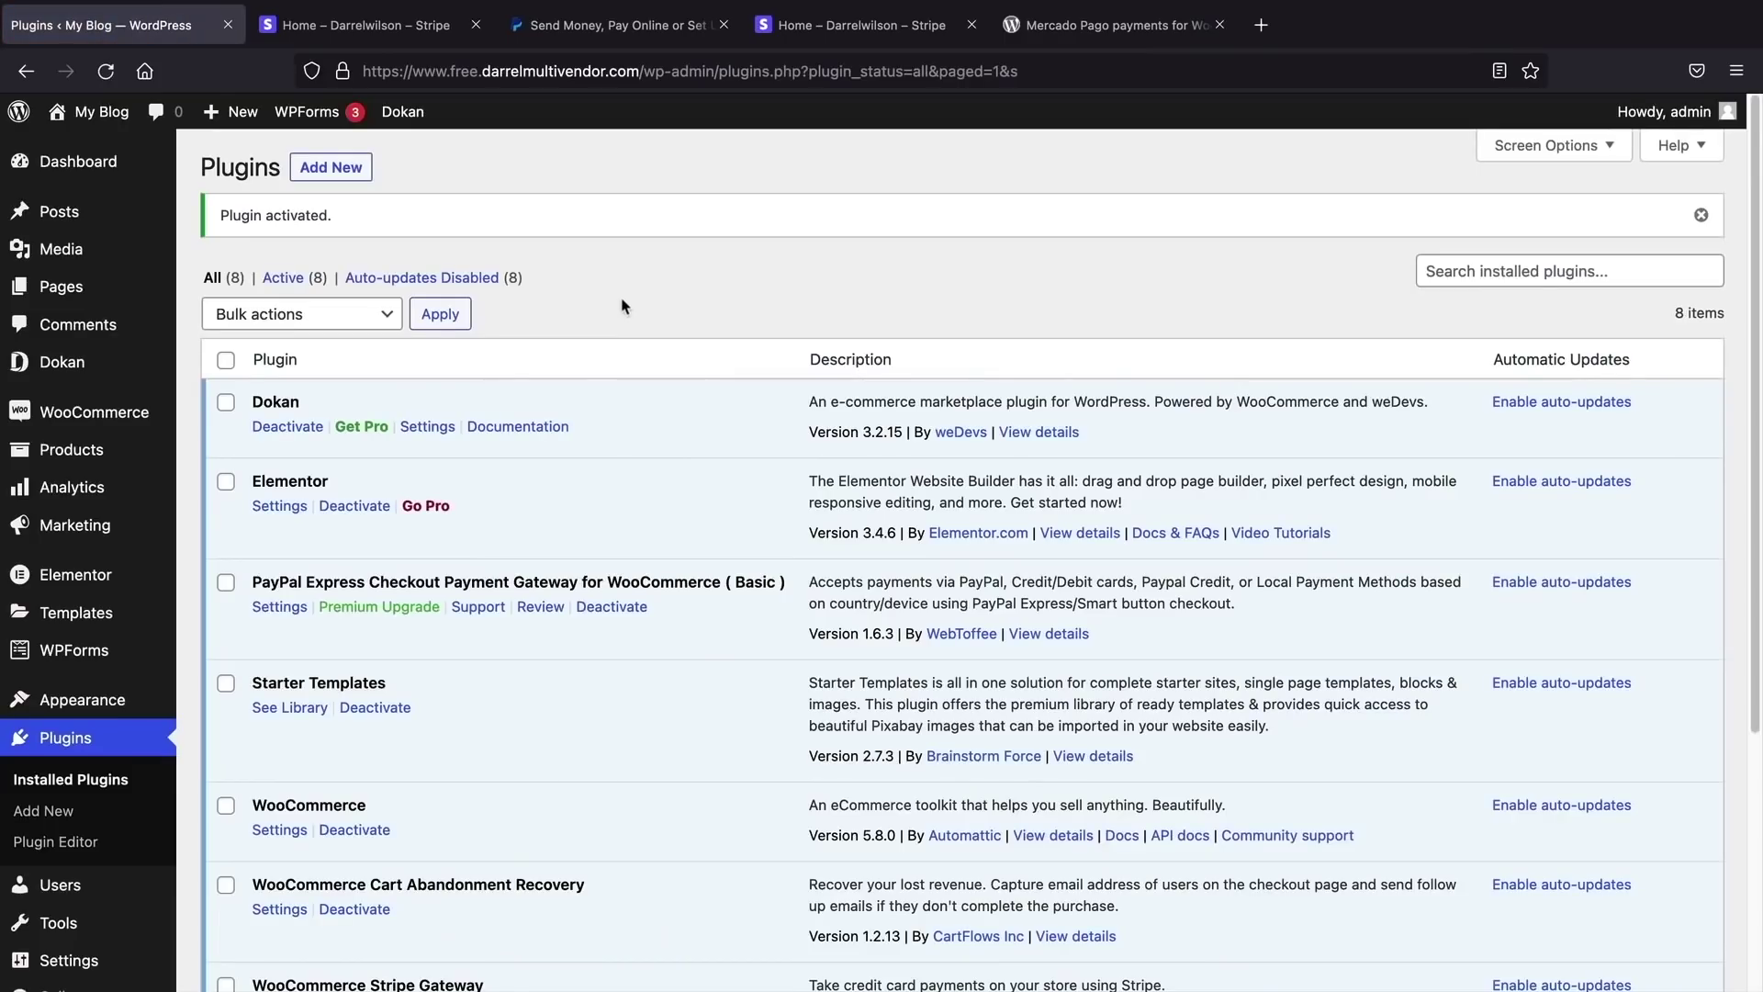
Step: Browse PayPal's Business options, then log in to view the account balance
click(658, 31)
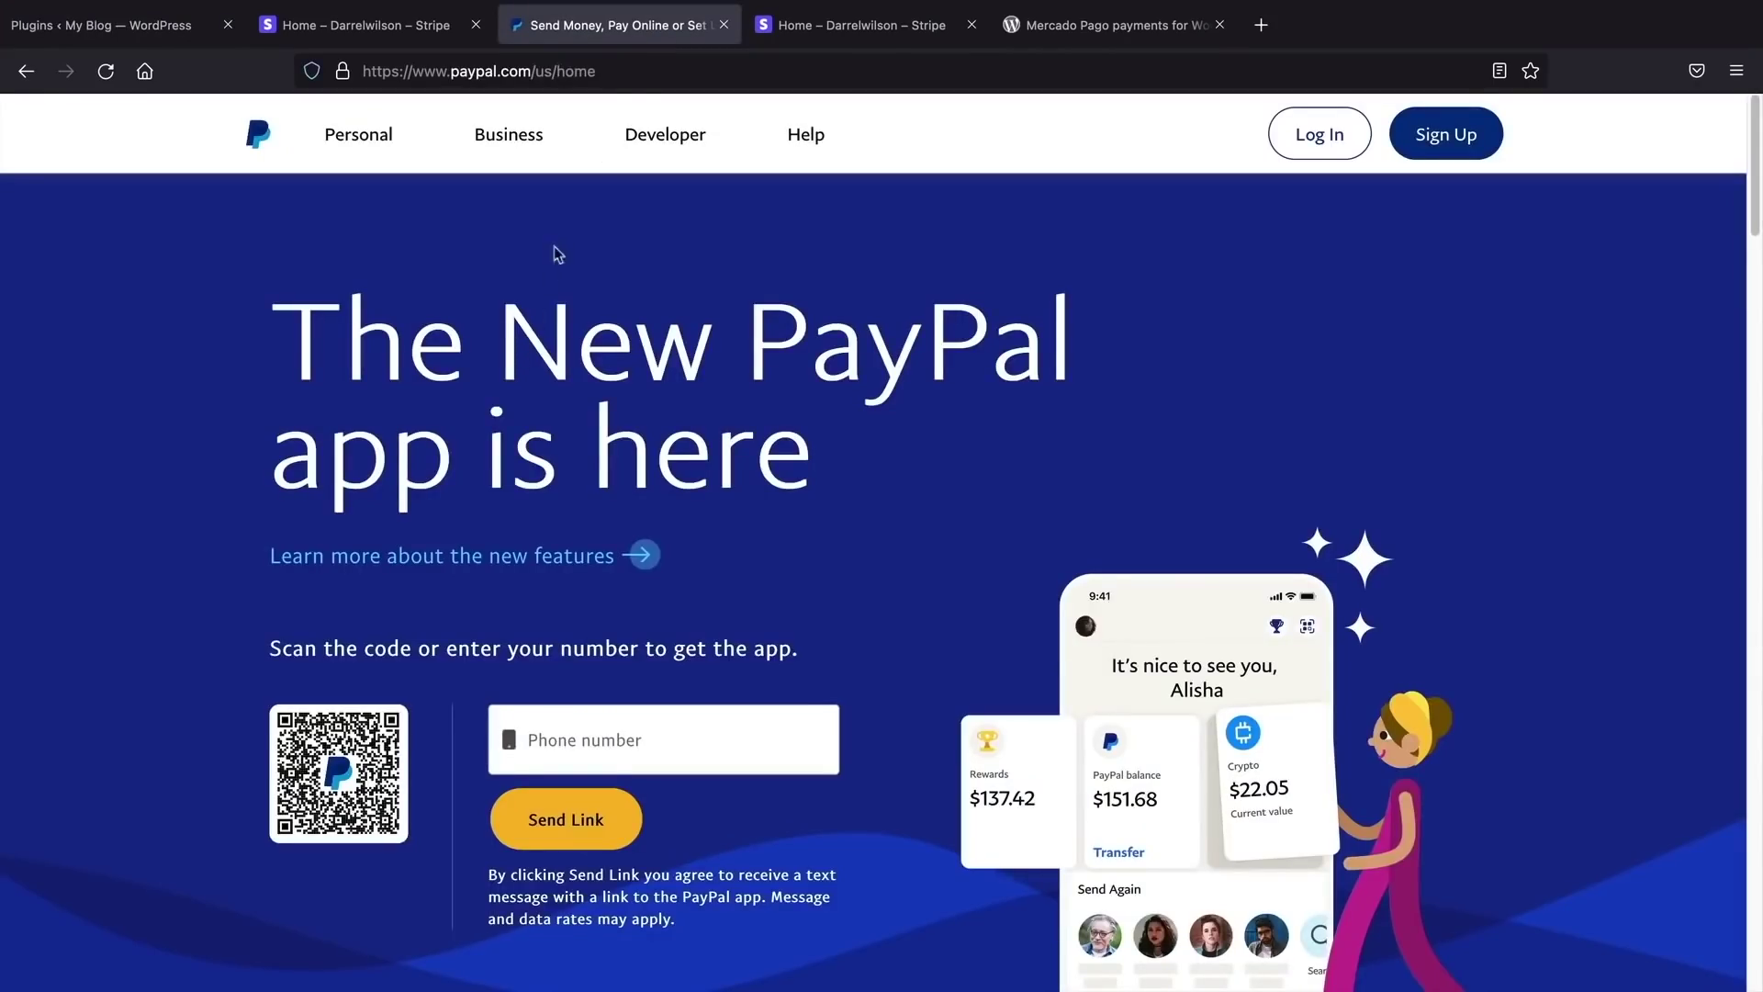
mouse_move(511, 139)
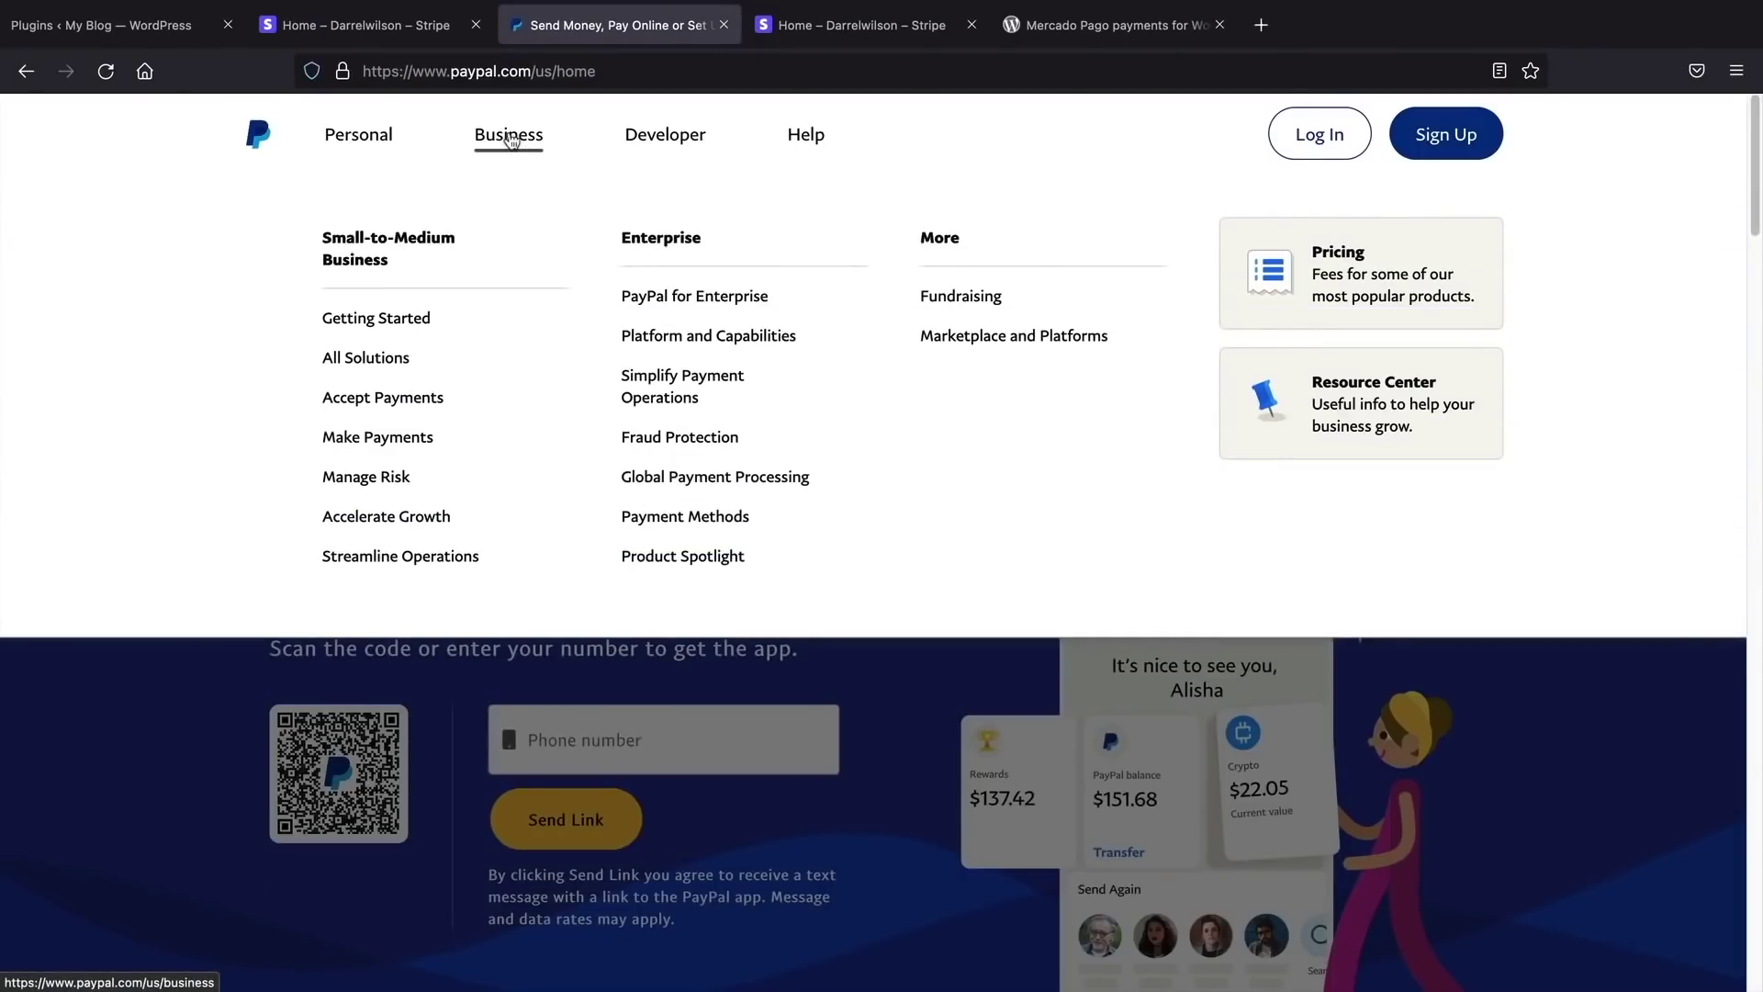
mouse_move(378, 144)
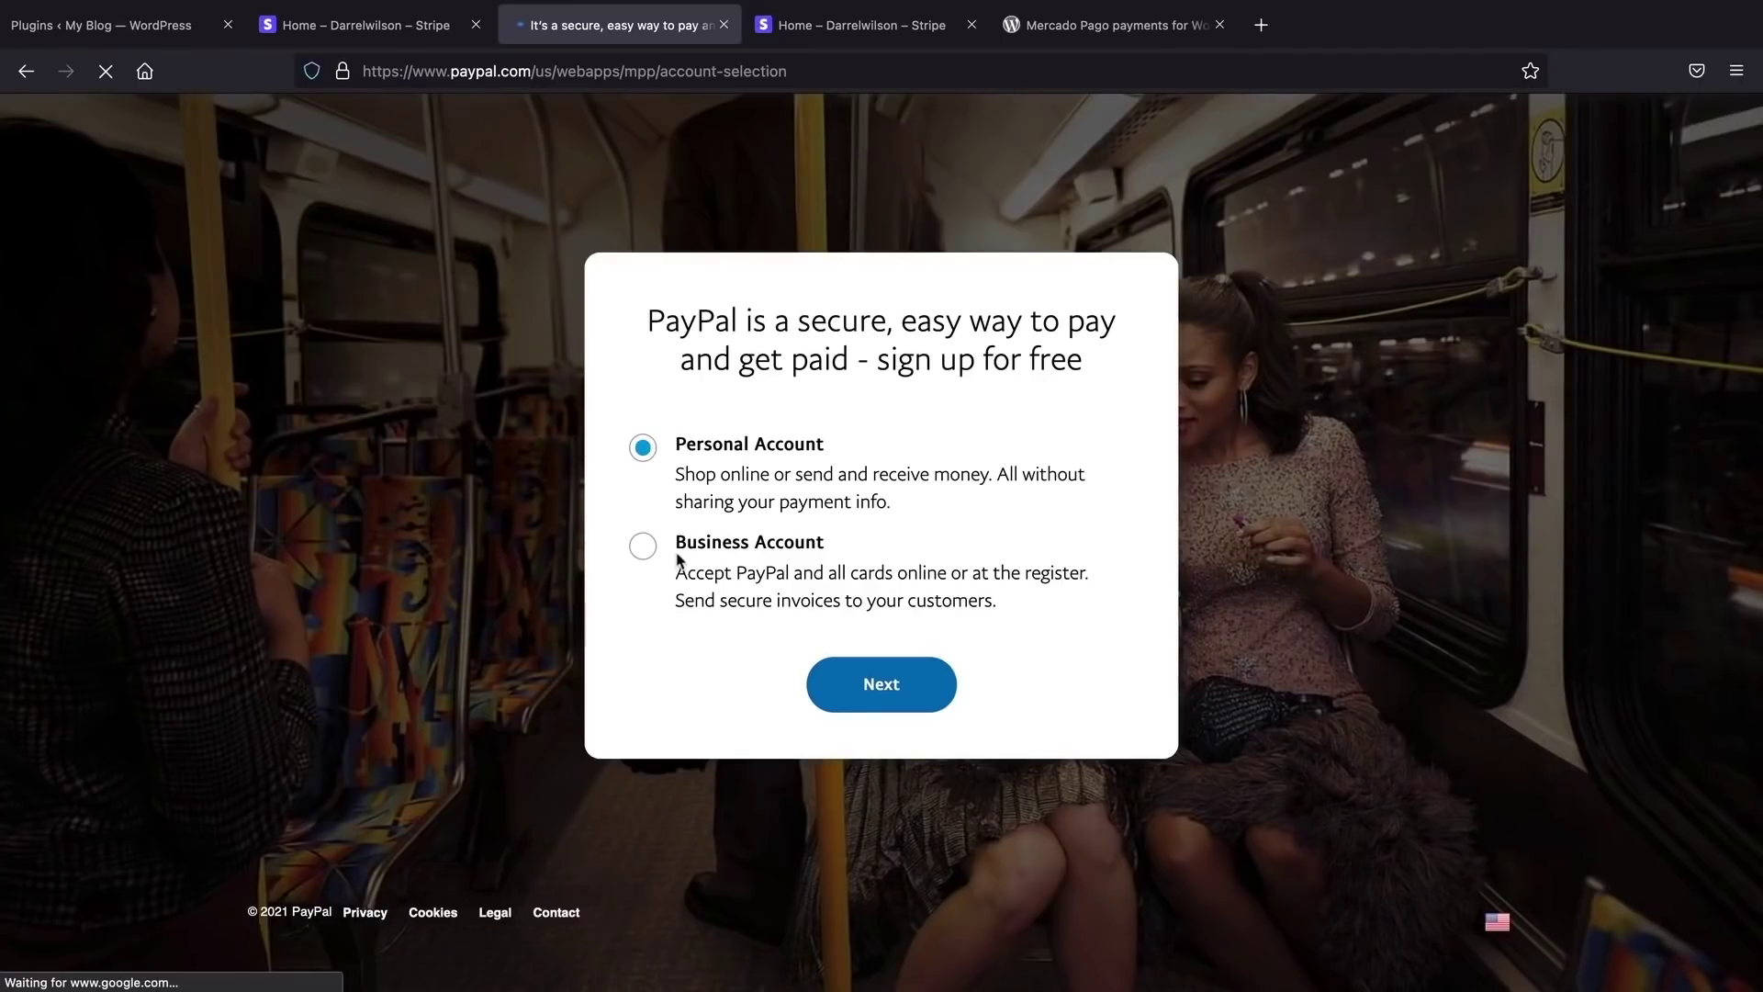
click(644, 549)
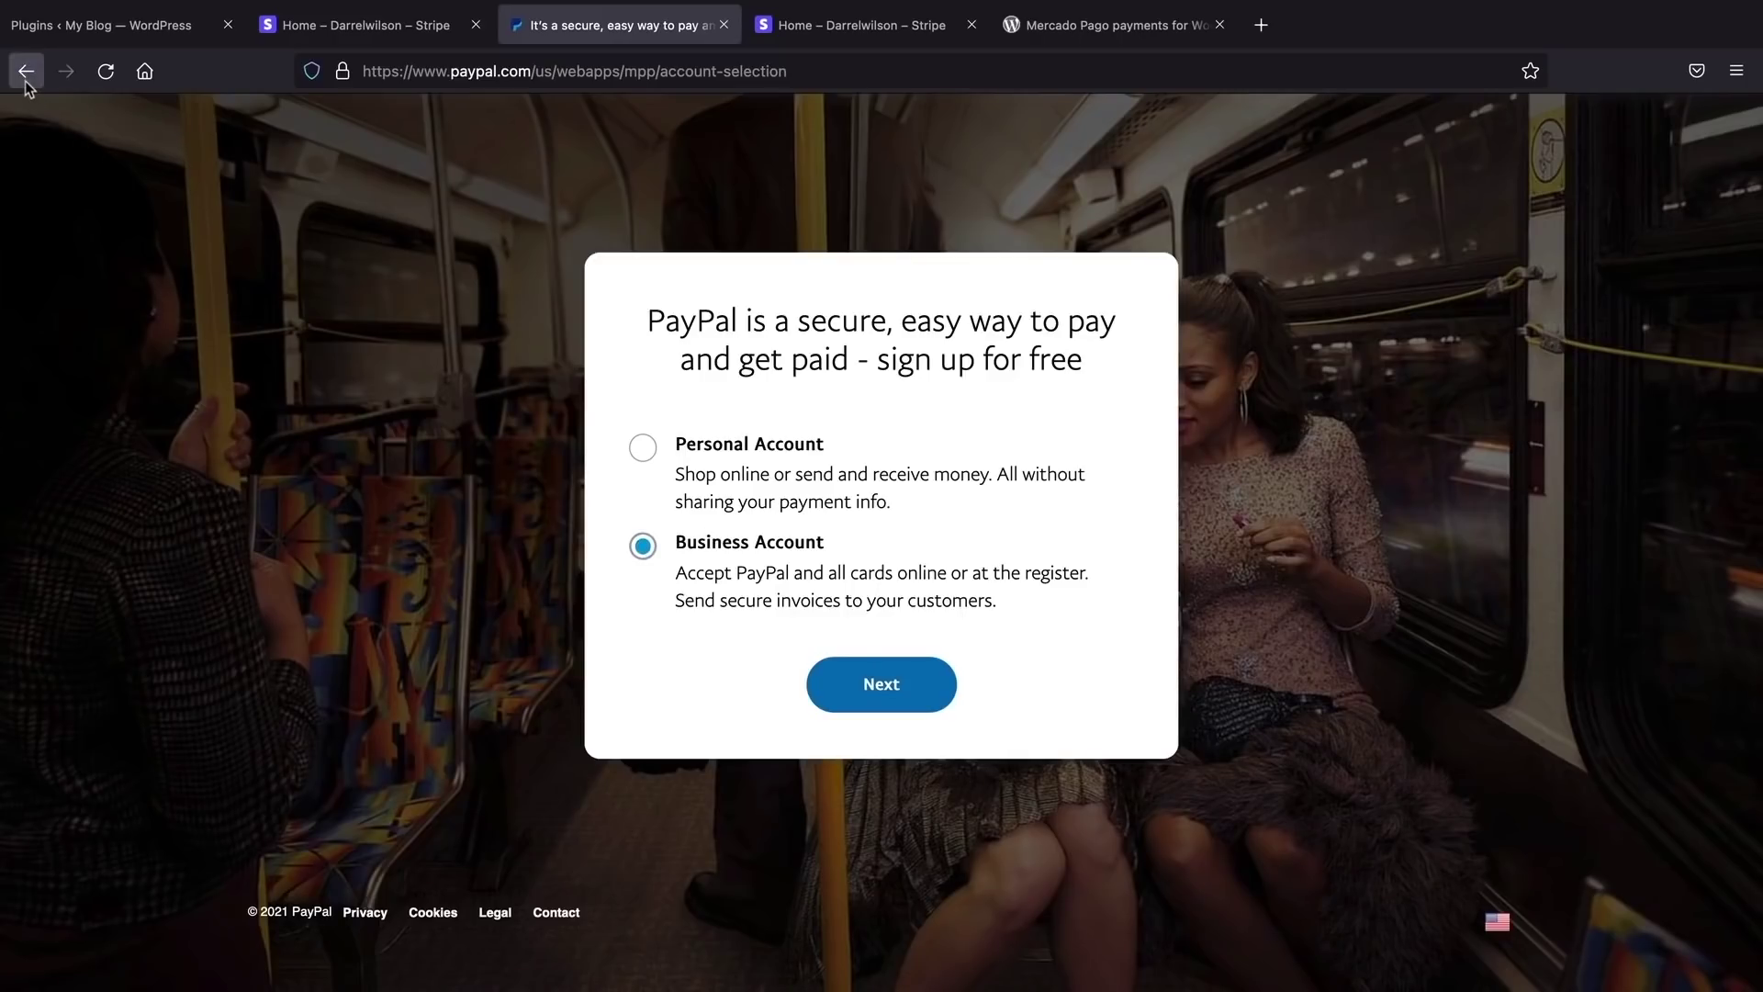
click(26, 81)
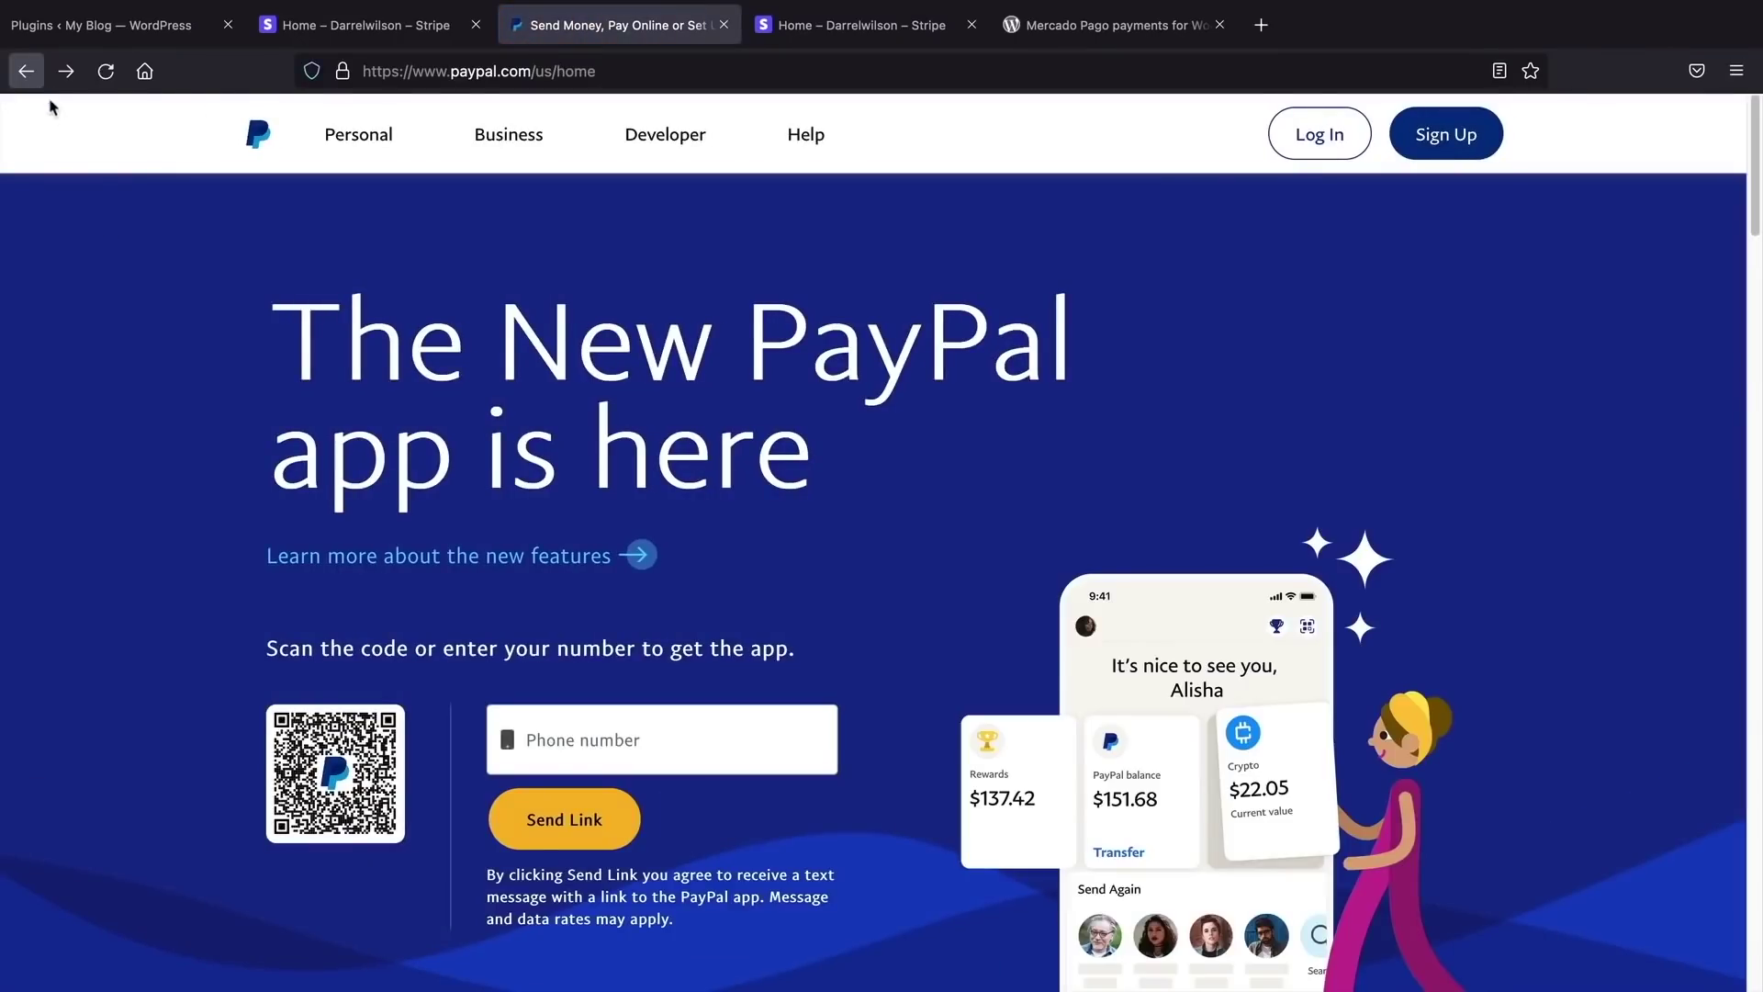
click(1322, 136)
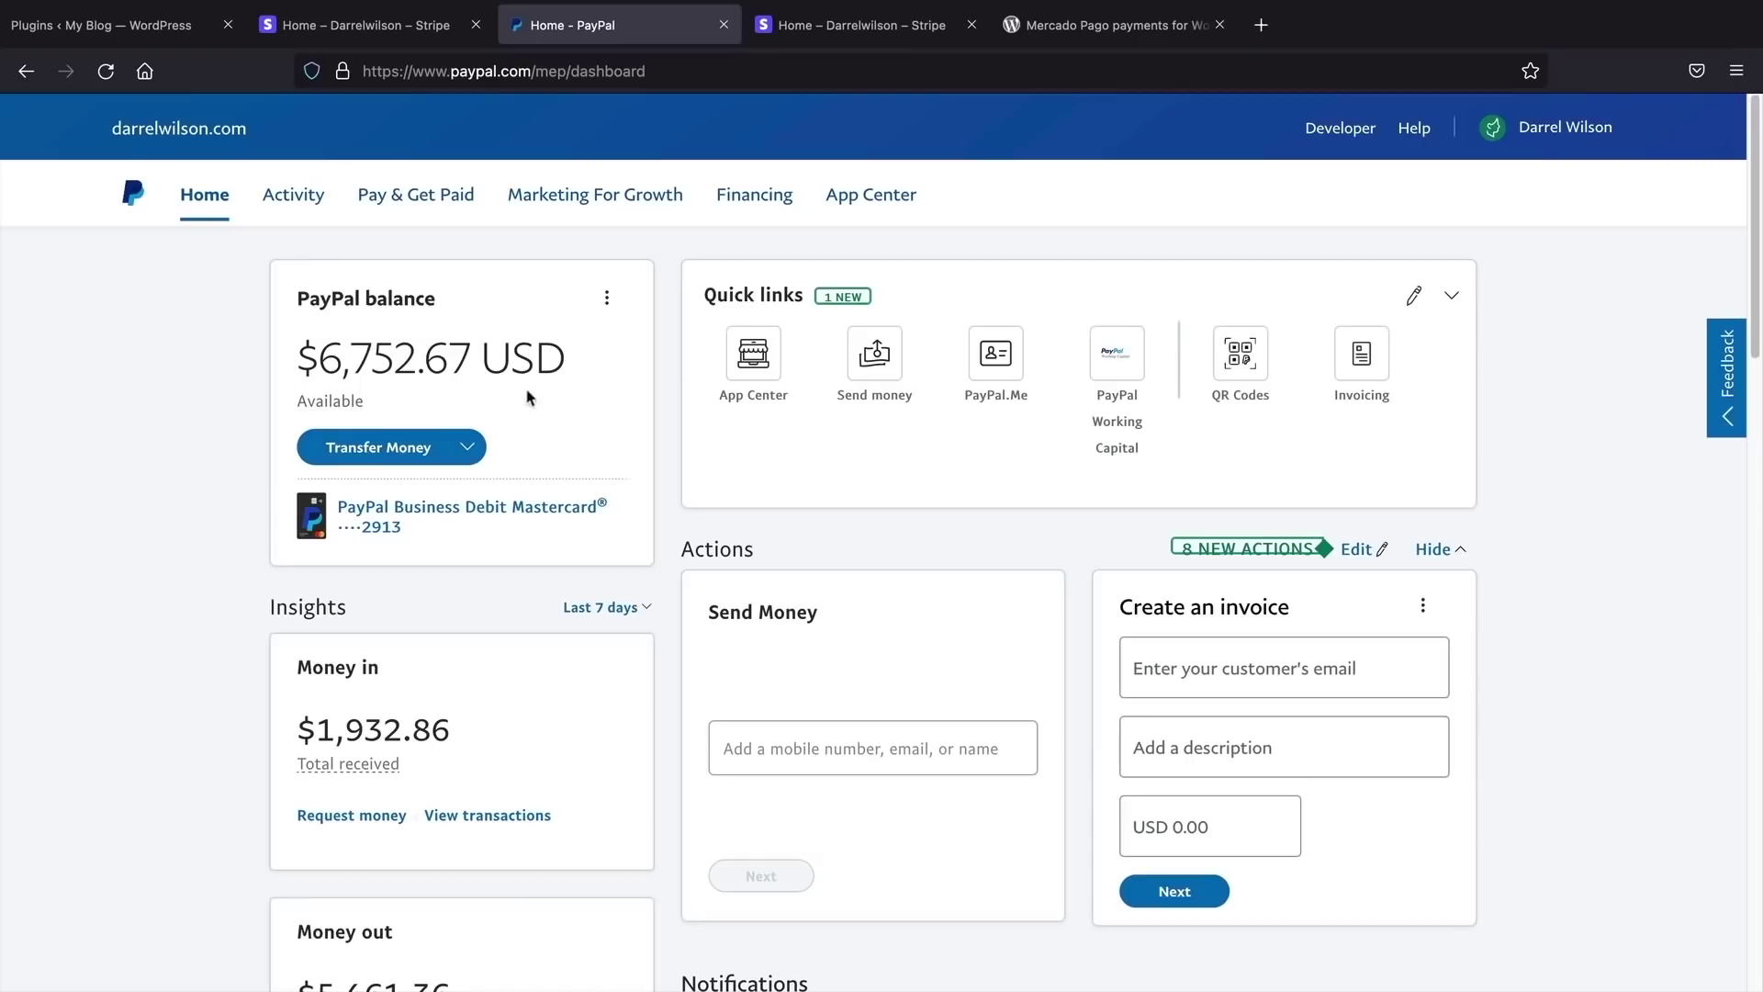
drag(529, 356, 296, 358)
click(221, 364)
click(152, 31)
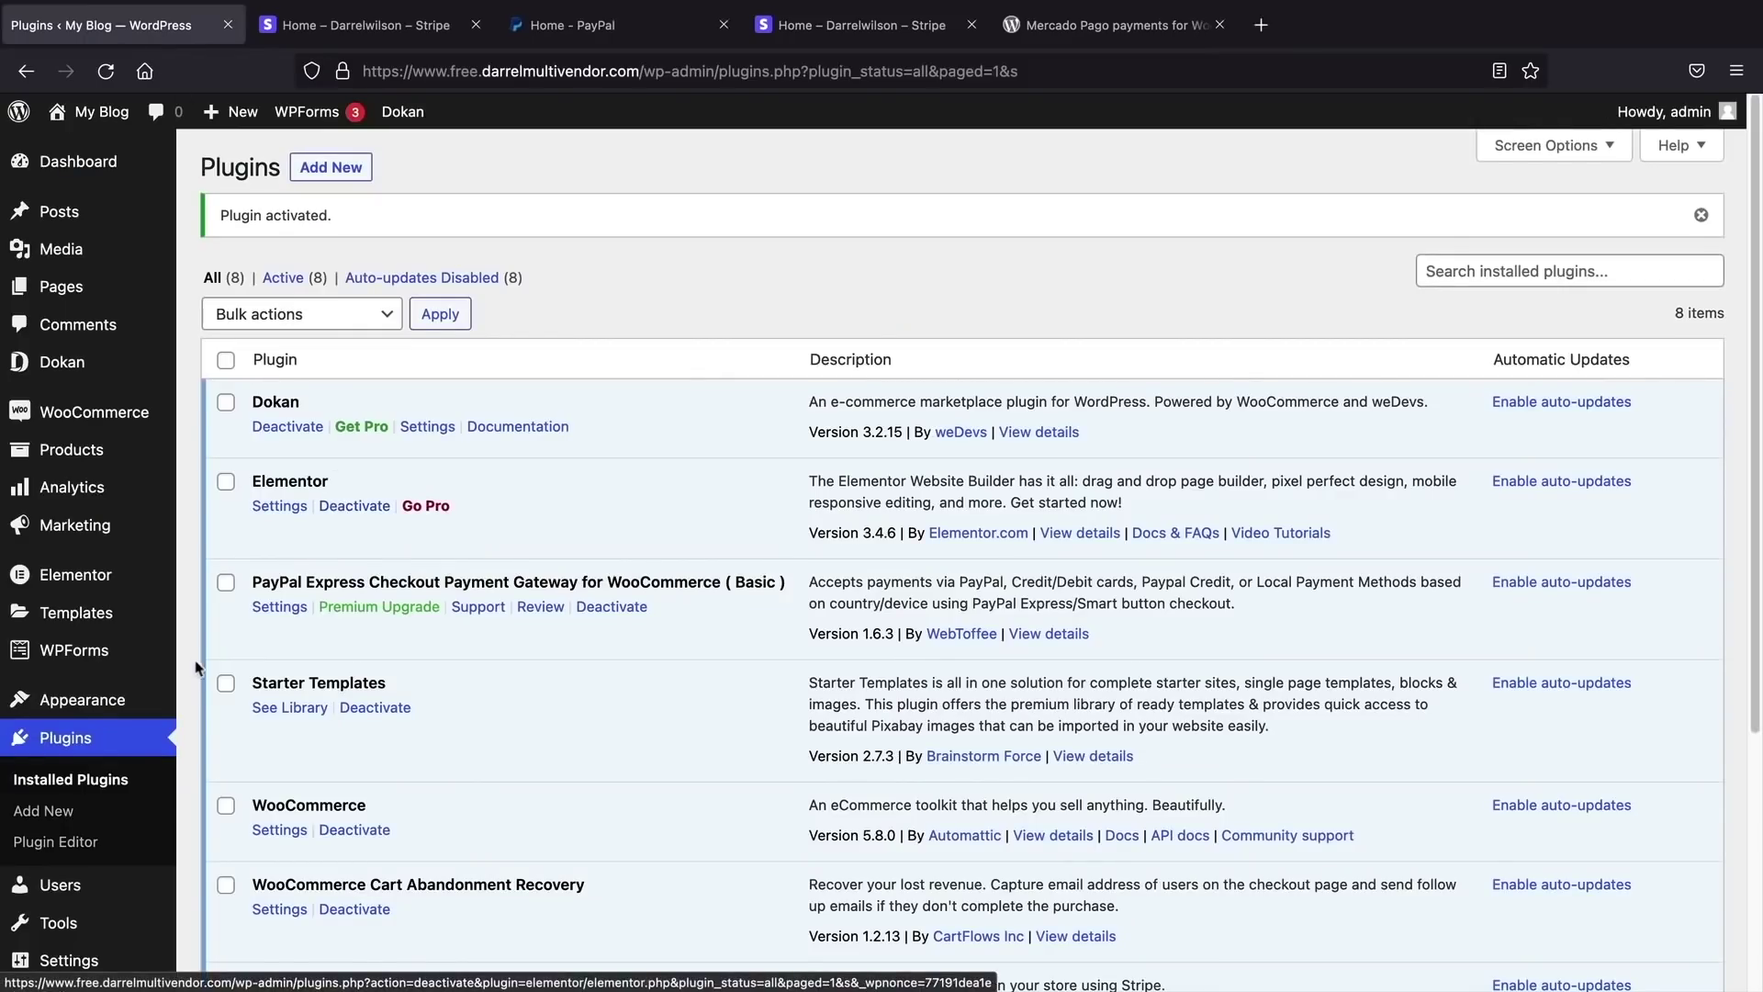
Step: Open the PayPal Express plugin settings and enable the gateway
scroll(340, 677, down, 5)
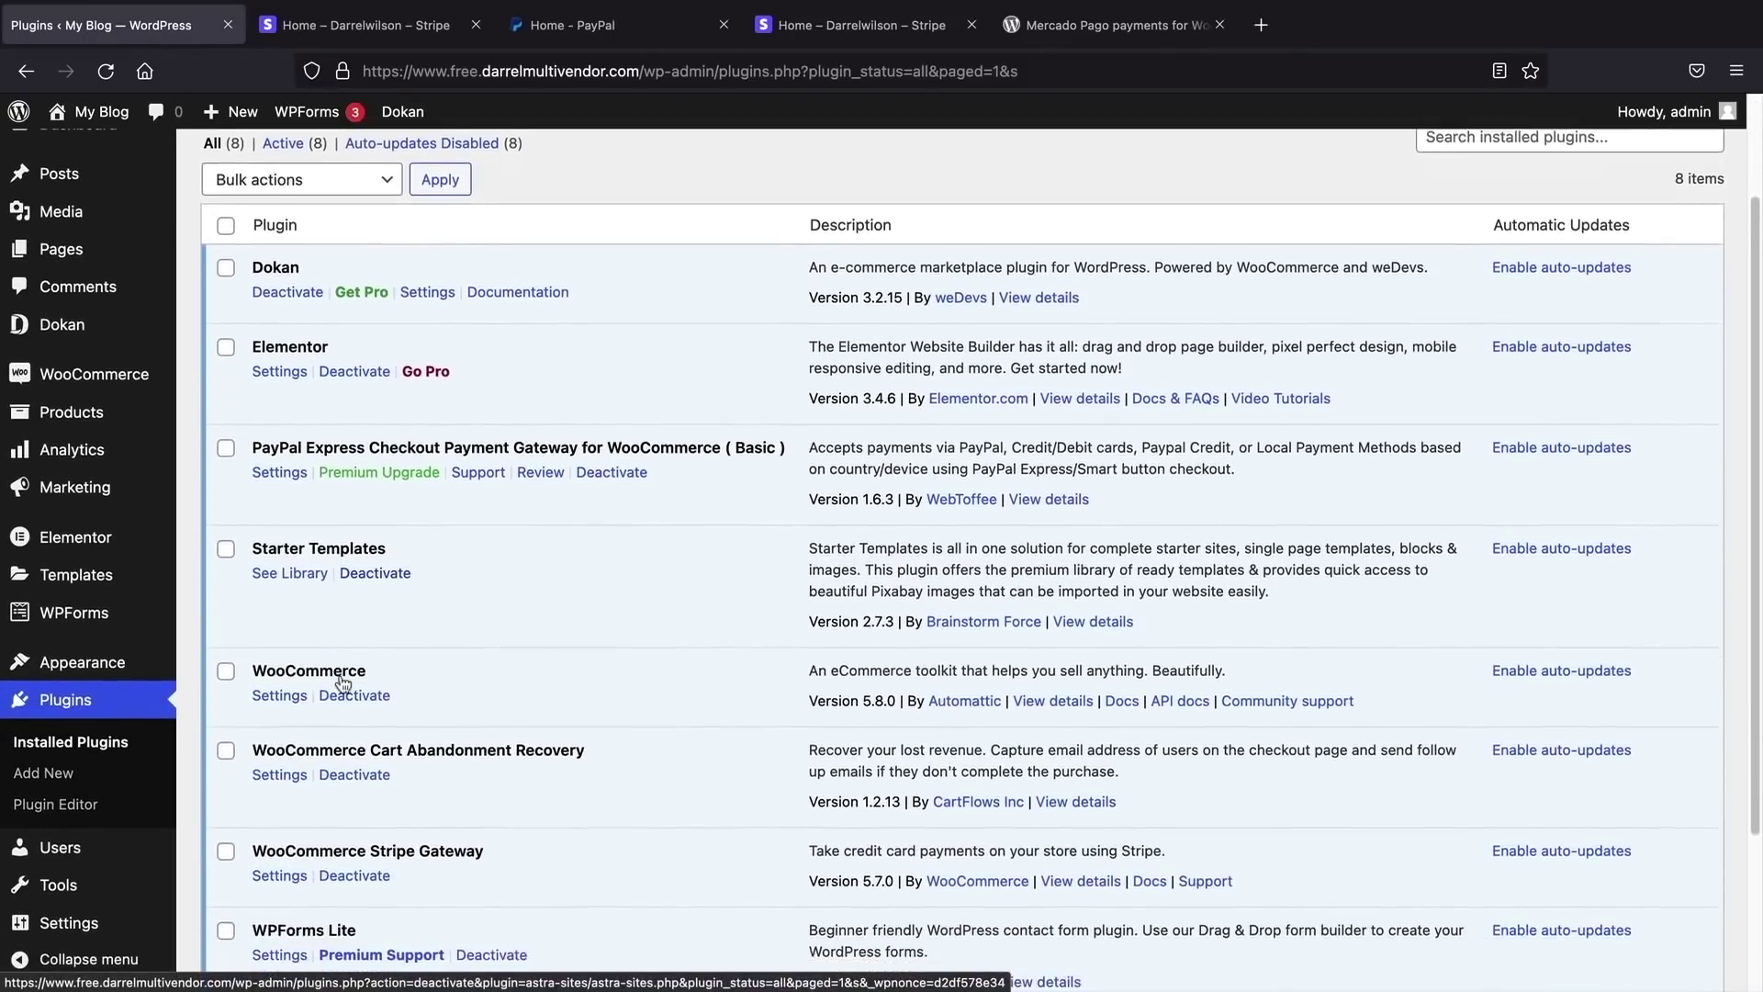
scroll(340, 680, up, 3)
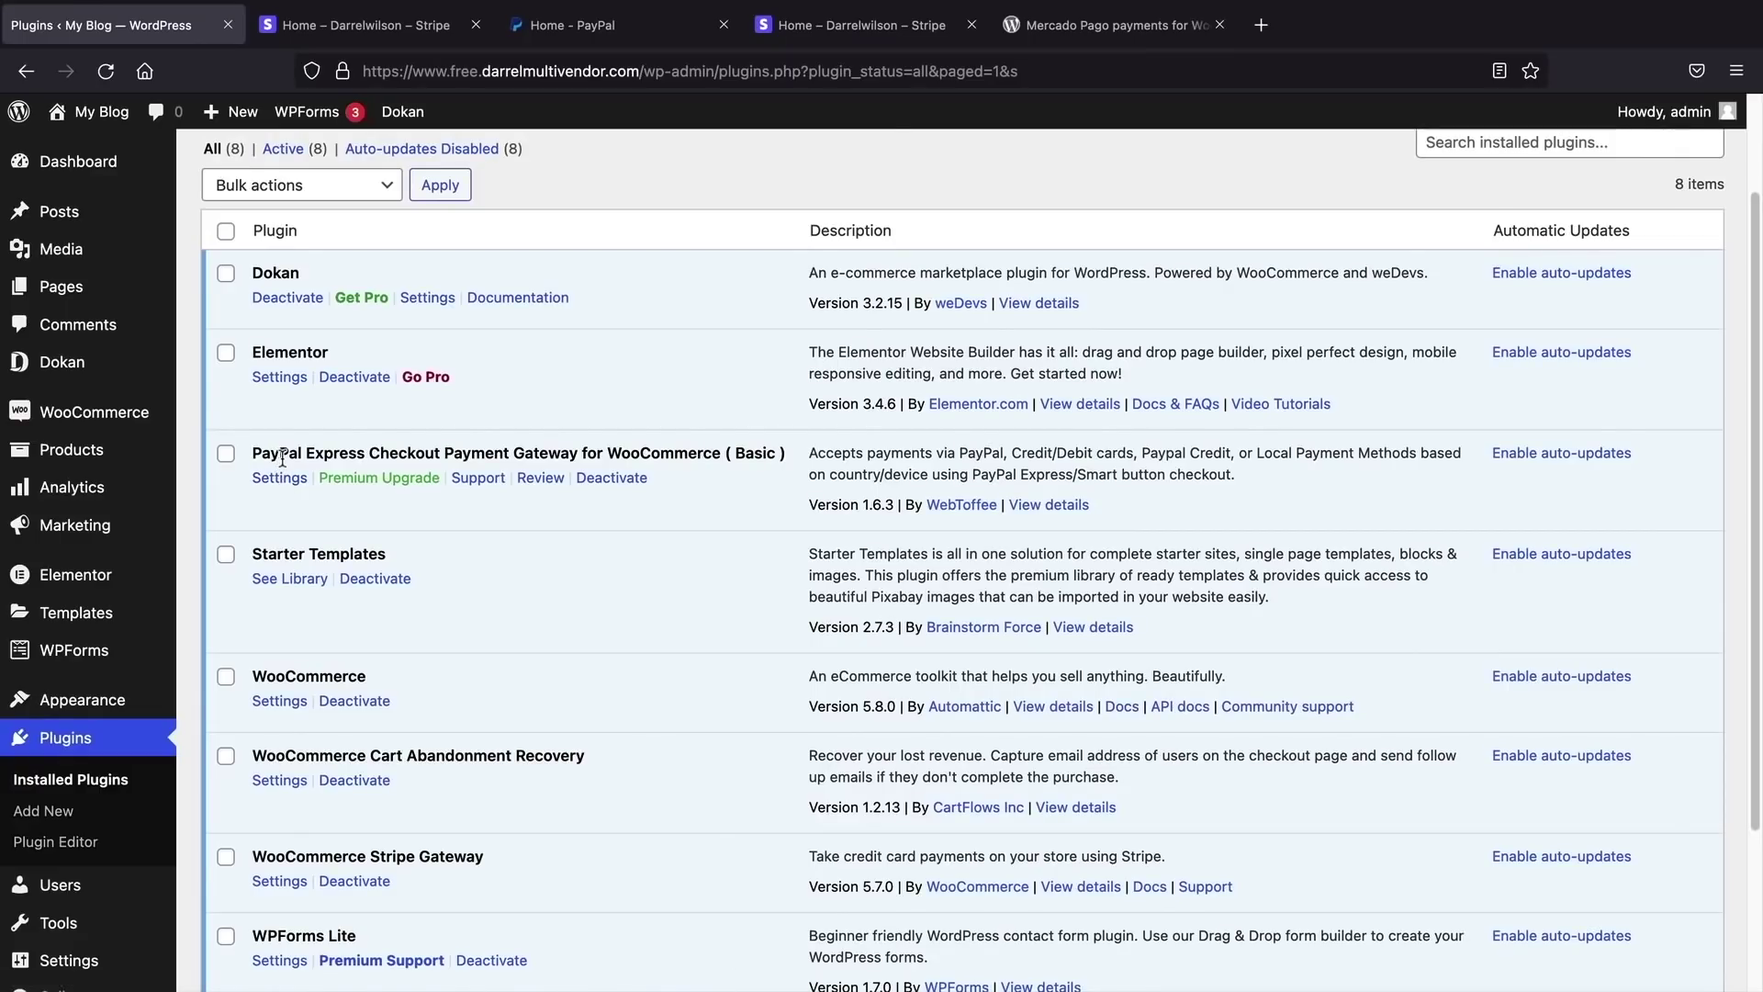
drag(256, 453, 786, 455)
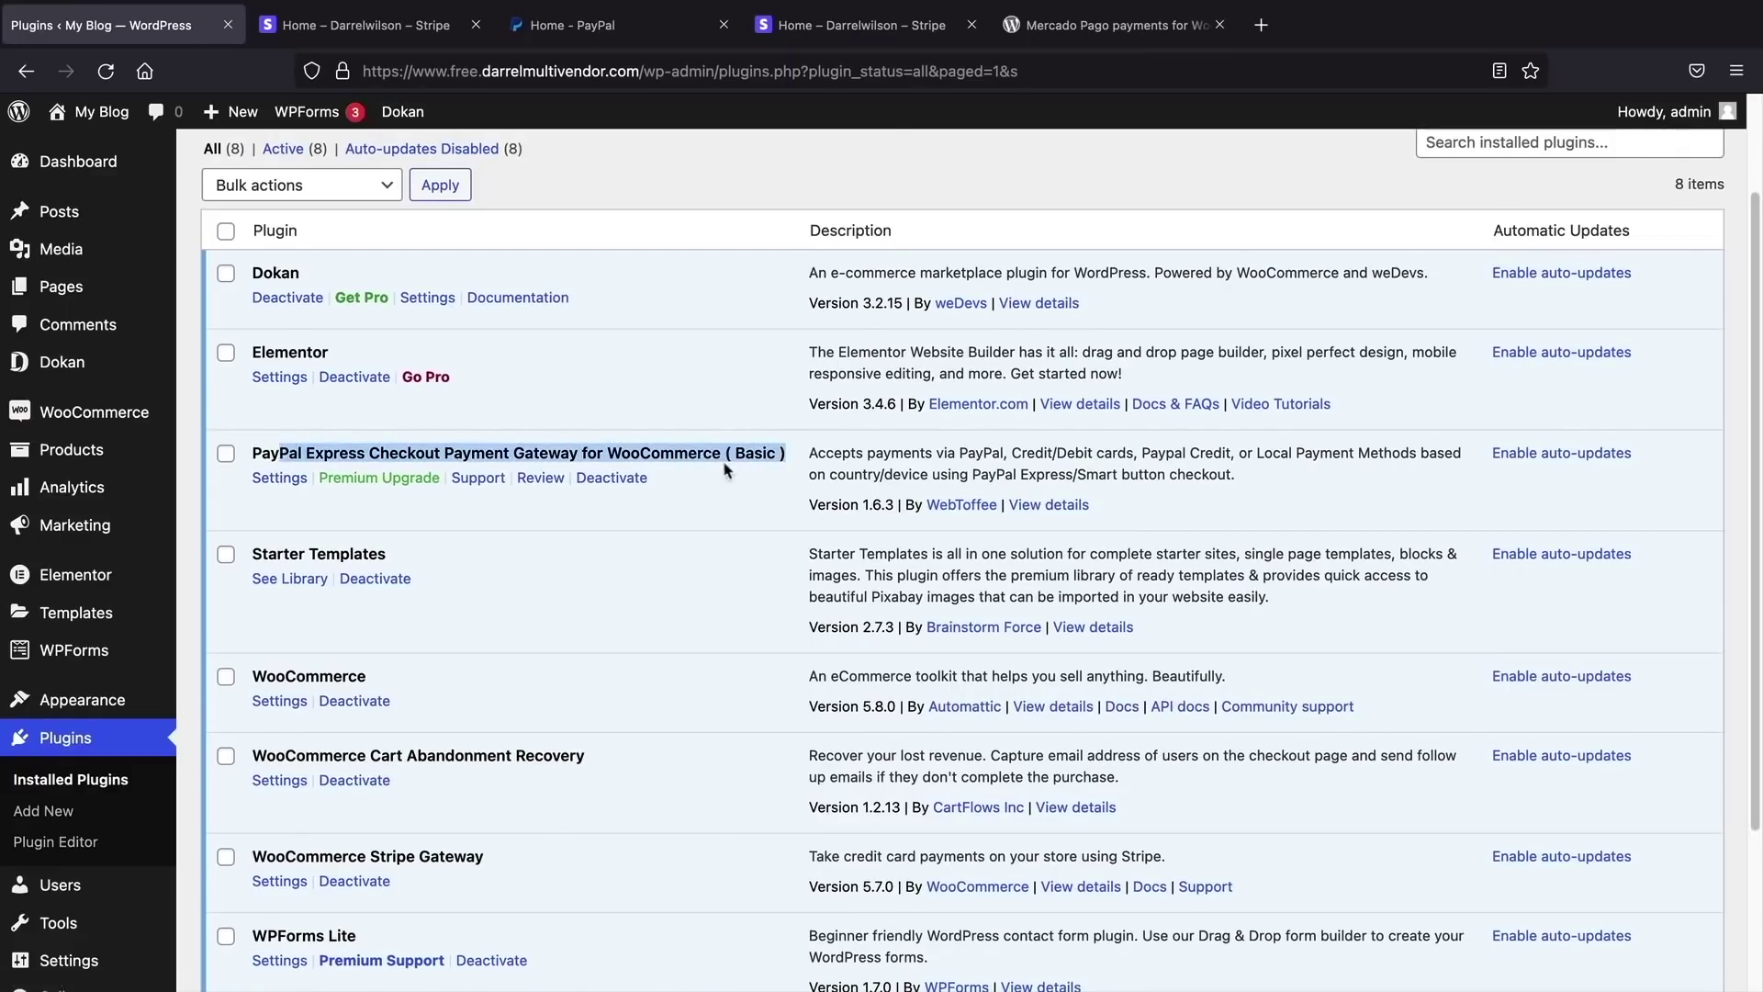
click(285, 480)
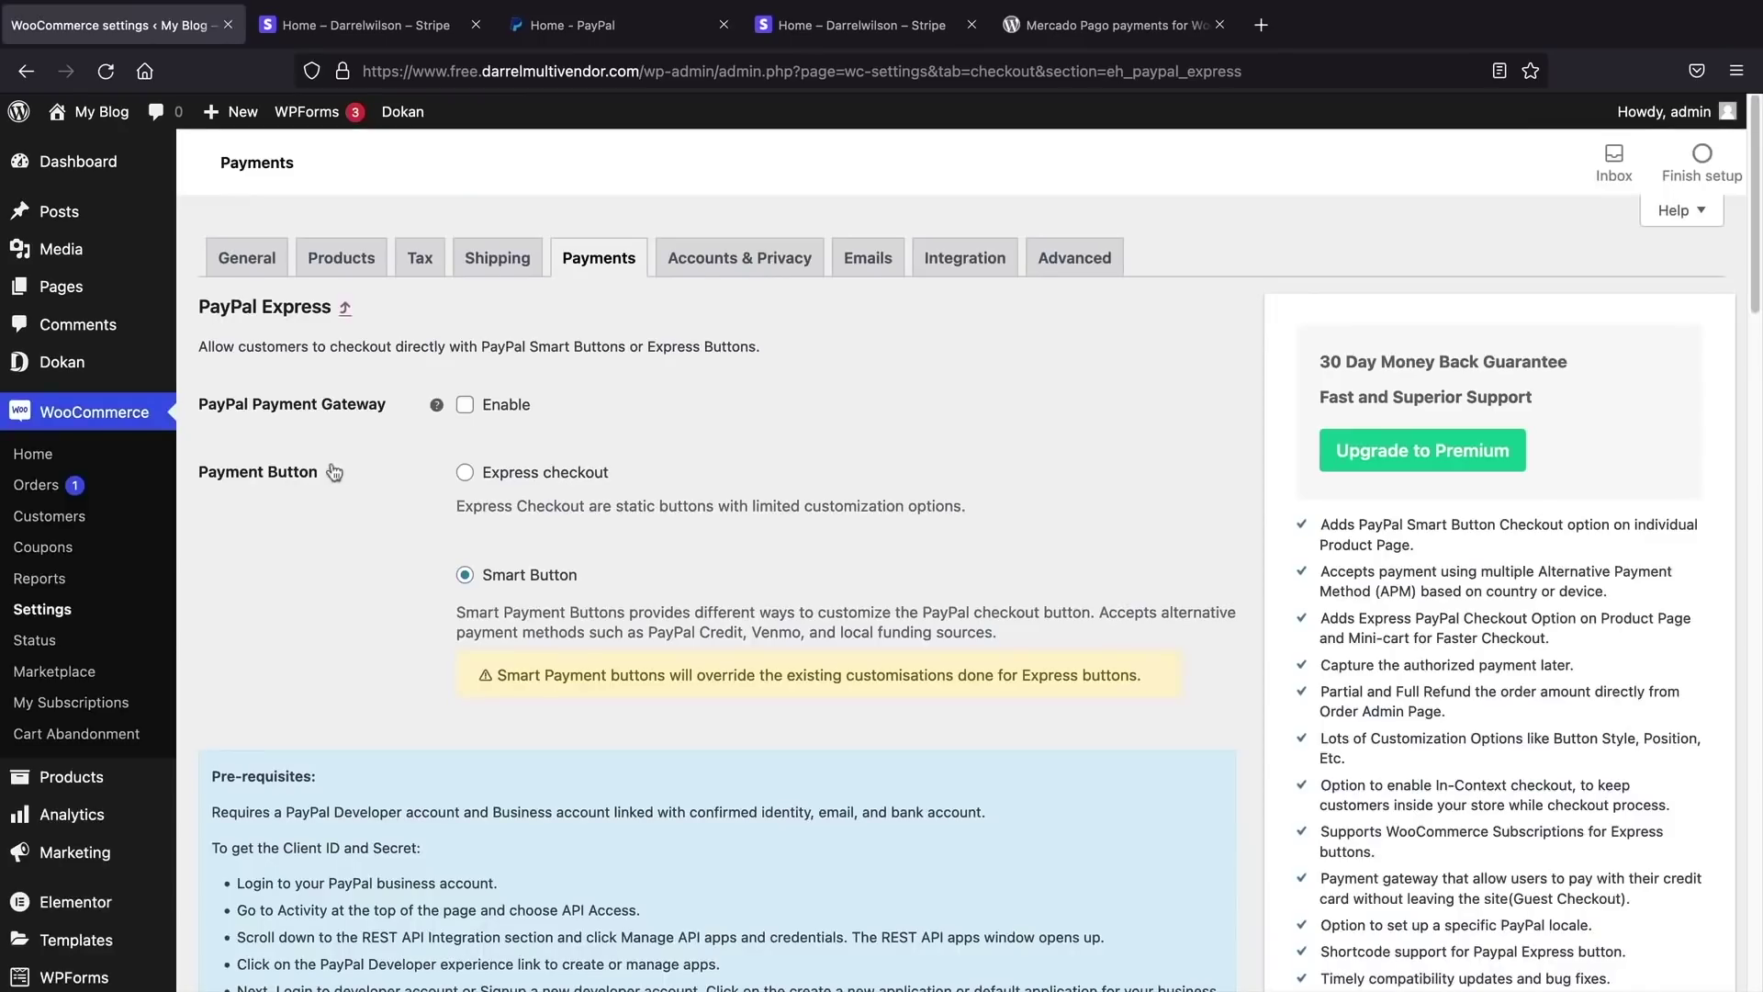
click(466, 406)
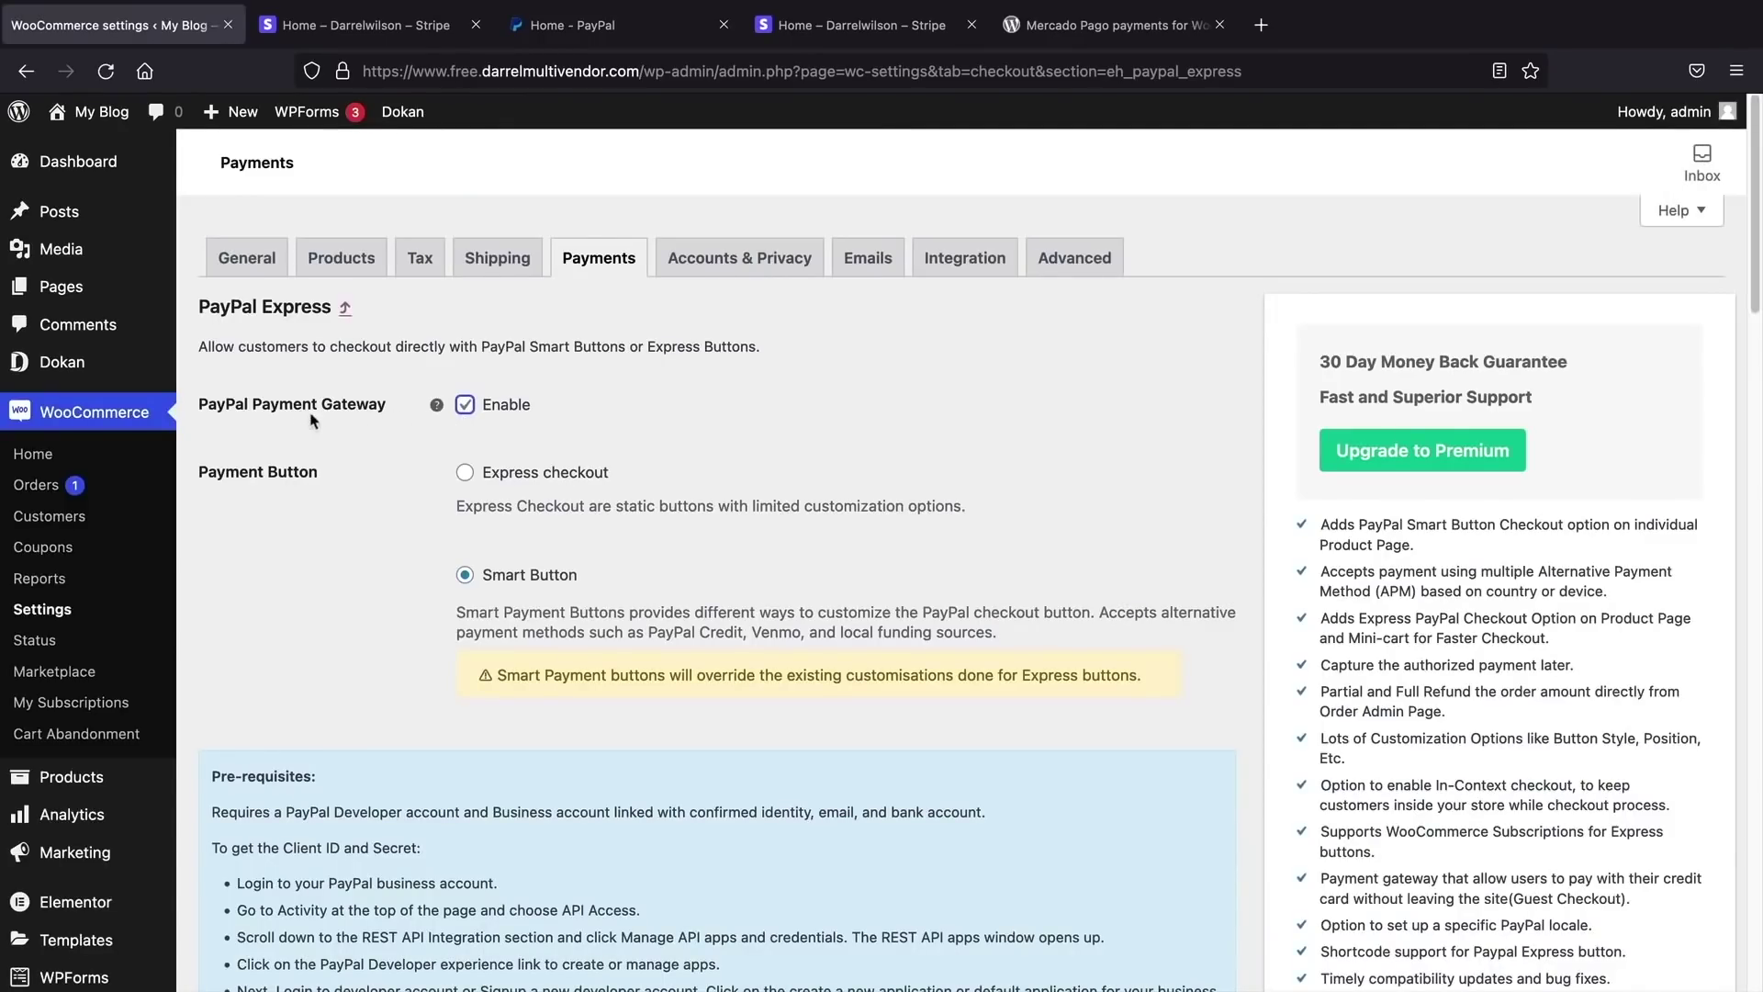
Step: Set the PayPal environment to Live mode and save the settings
scroll(377, 566, down, 7)
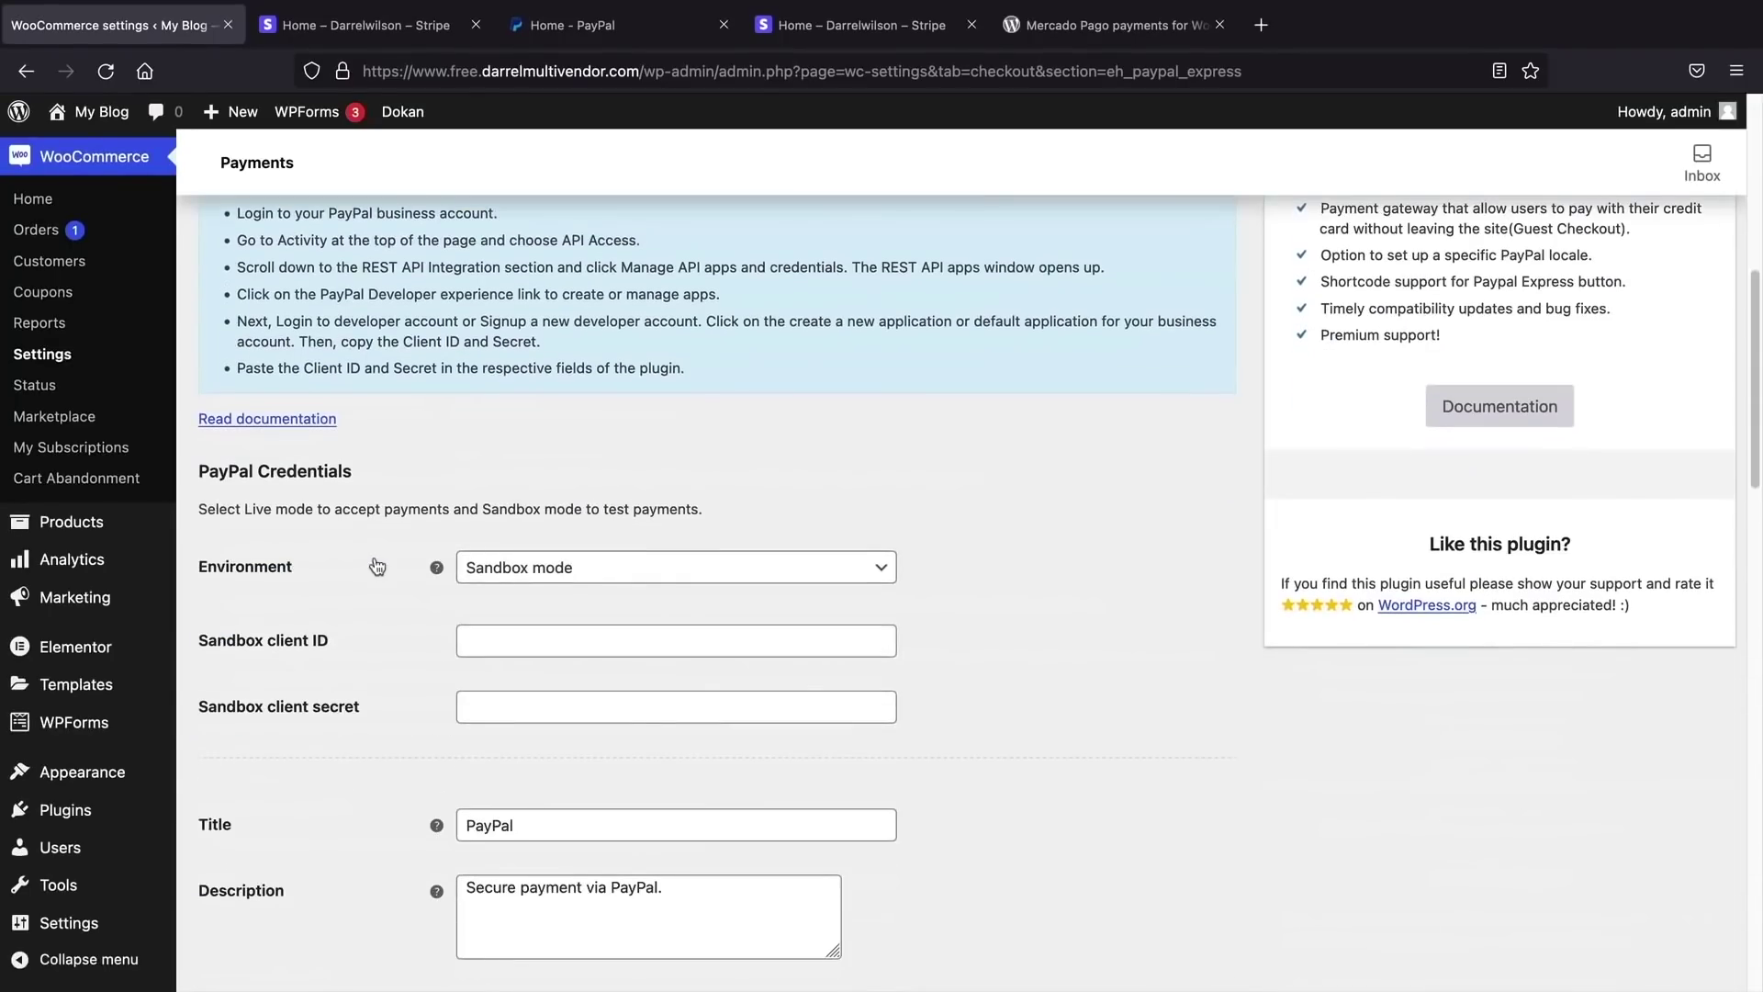
scroll(377, 566, down, 2)
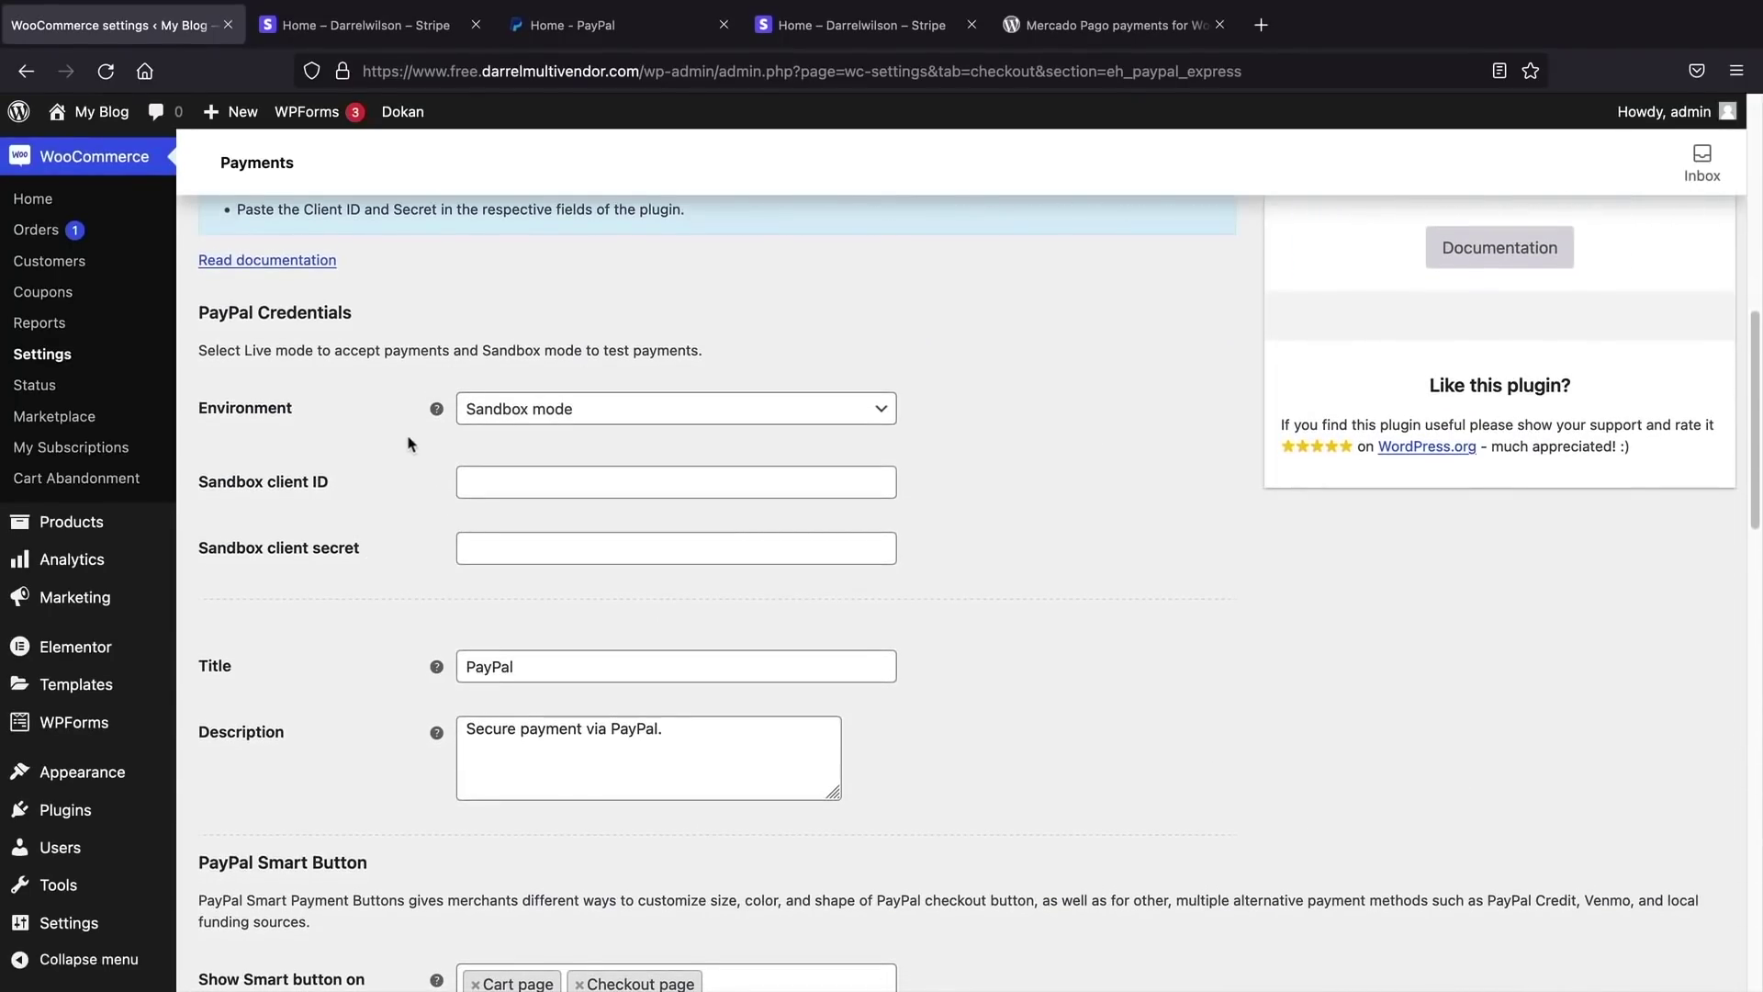
click(507, 418)
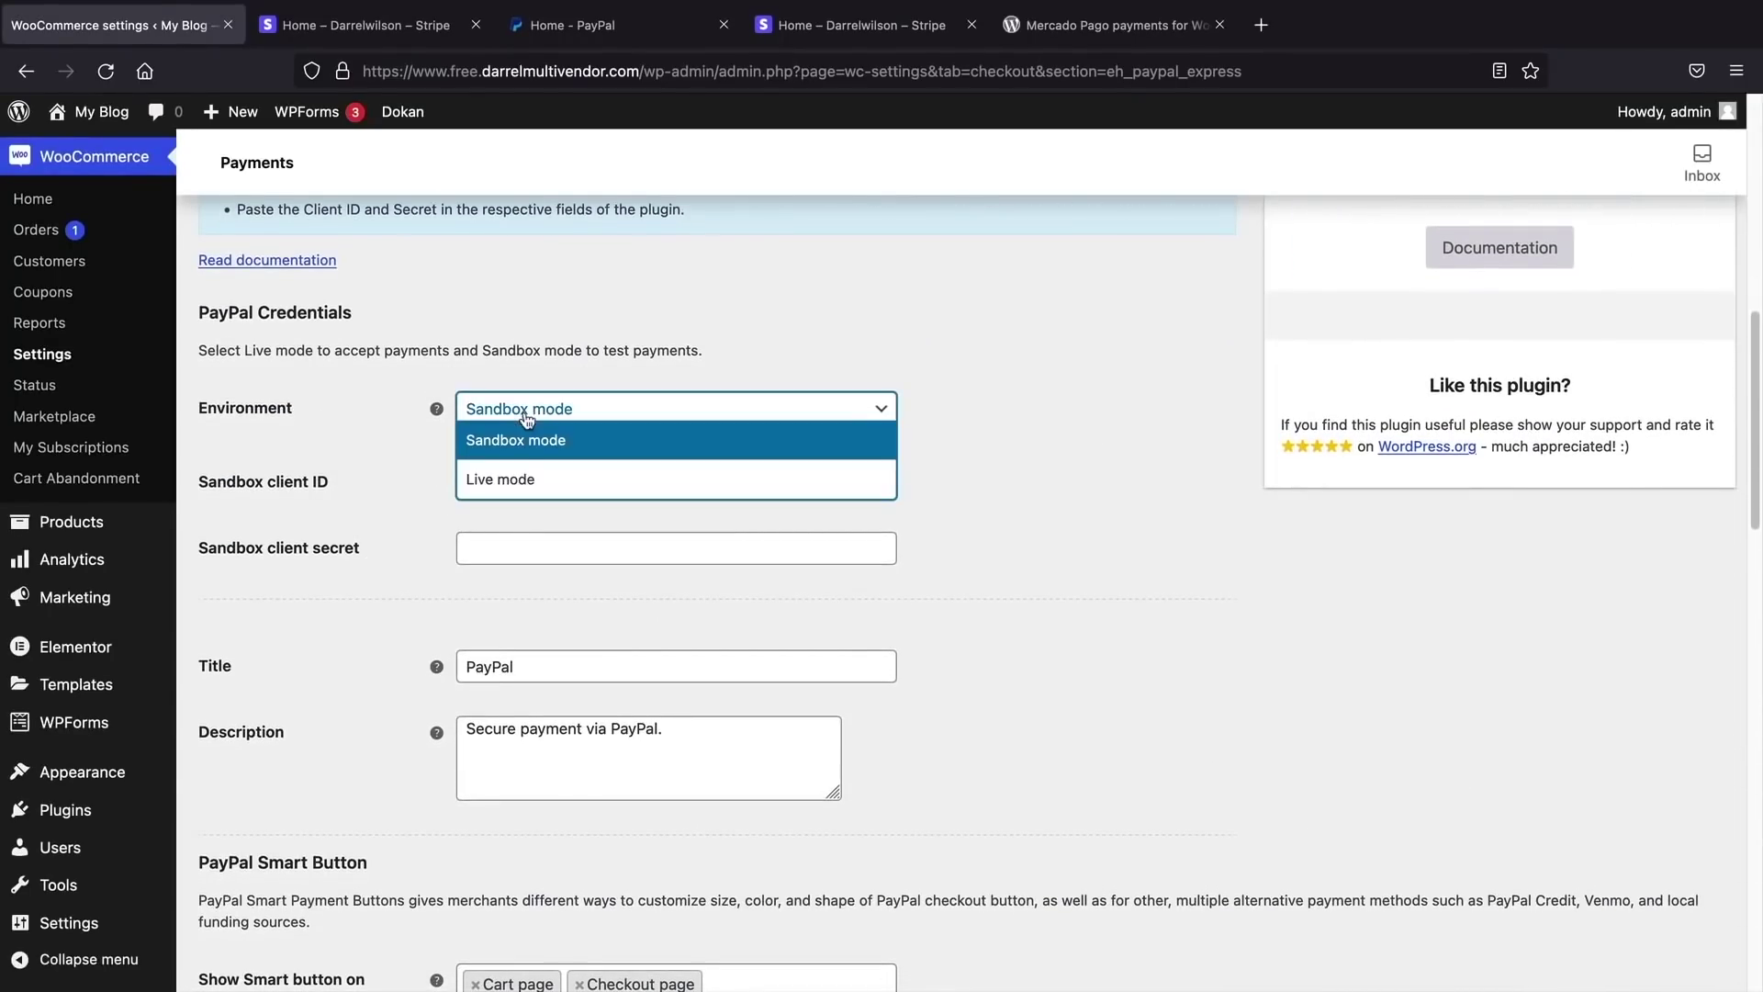
click(526, 477)
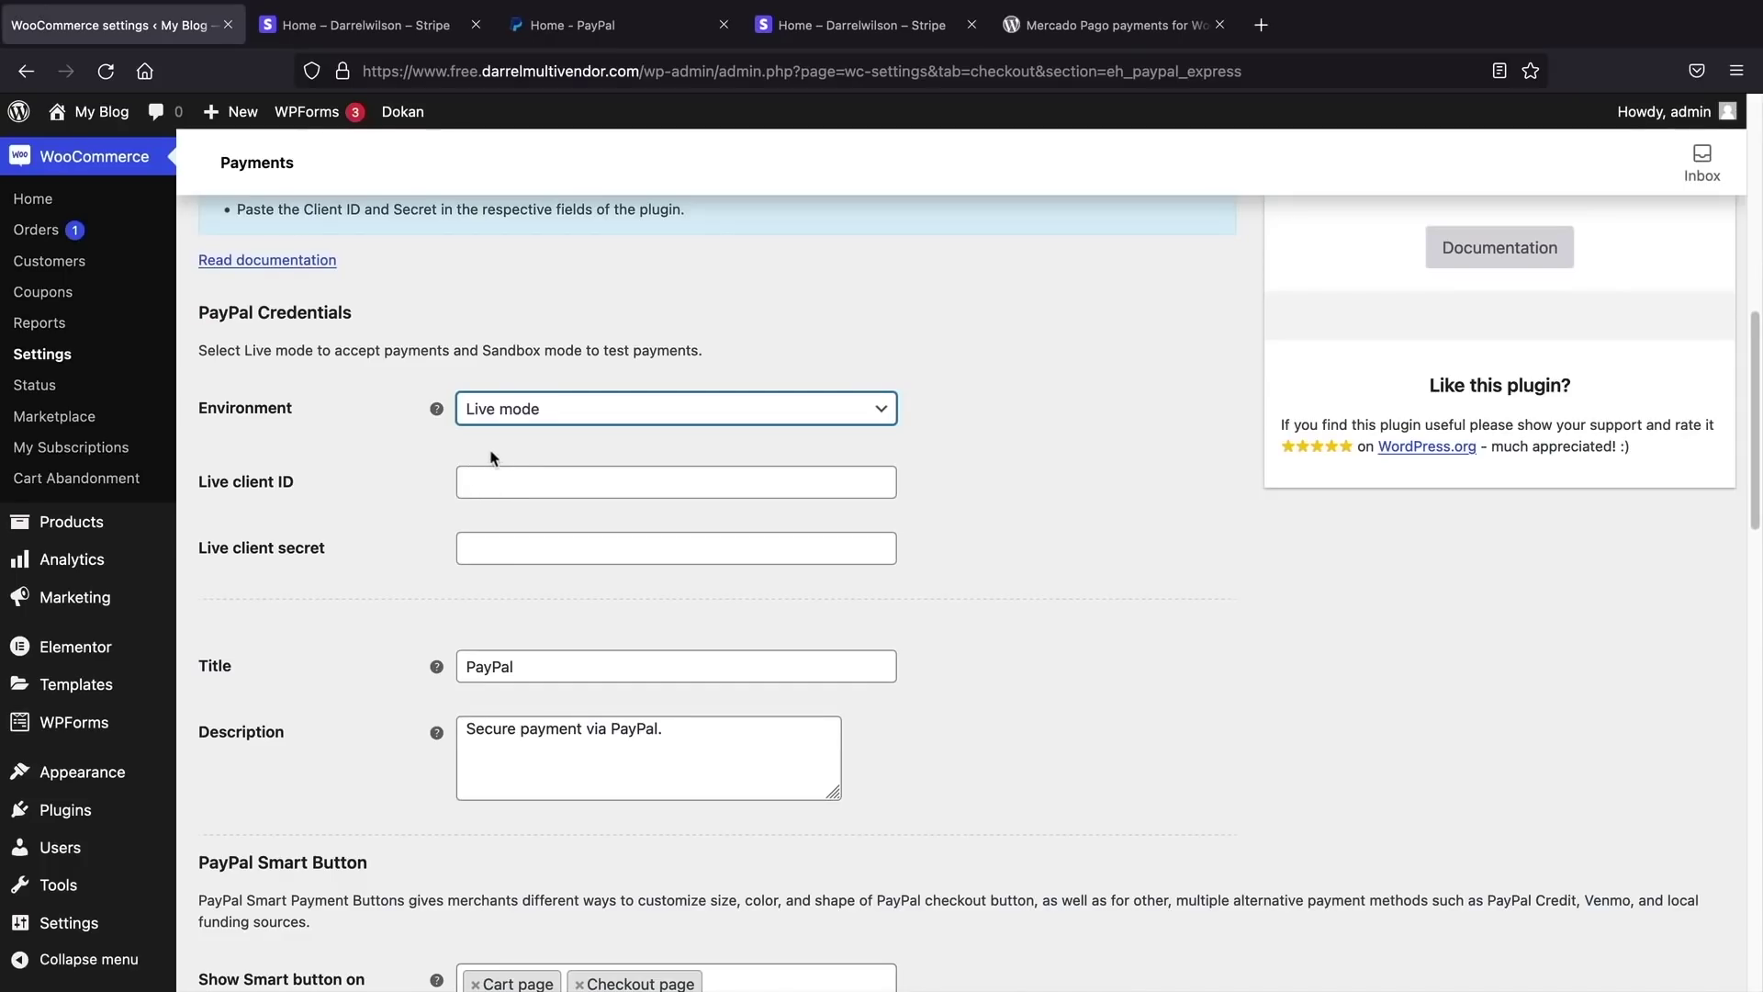
scroll(411, 651, down, 10)
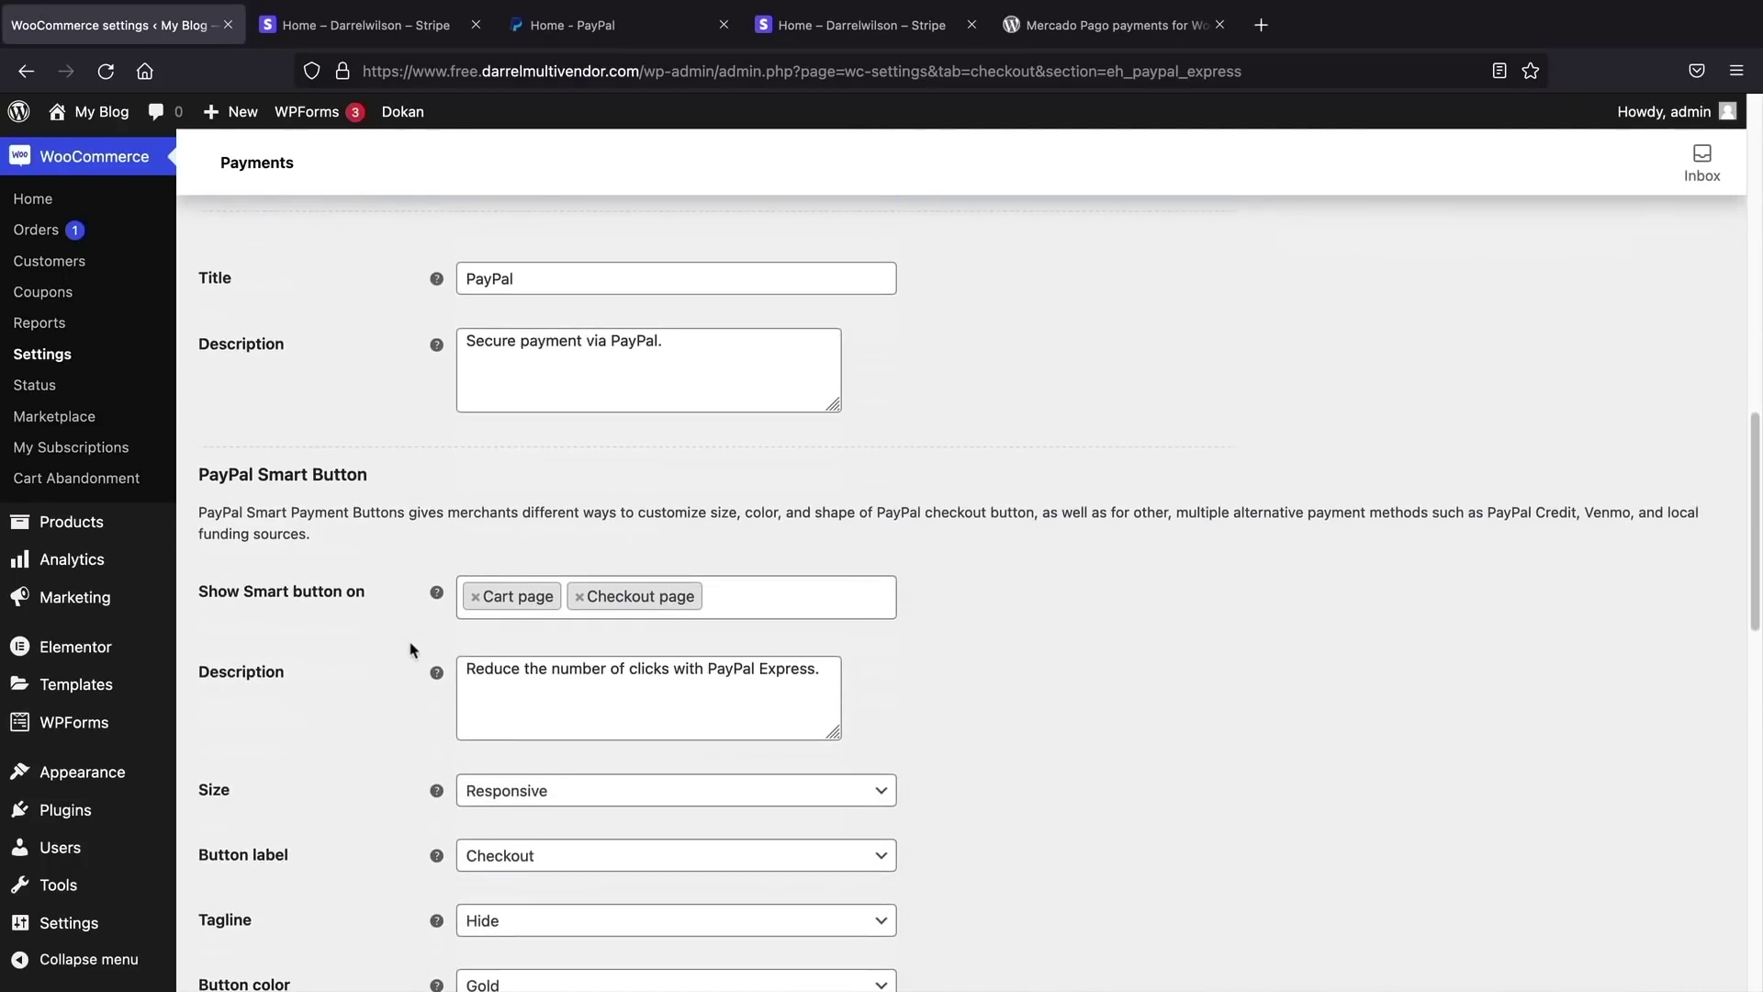
scroll(285, 872, down, 8)
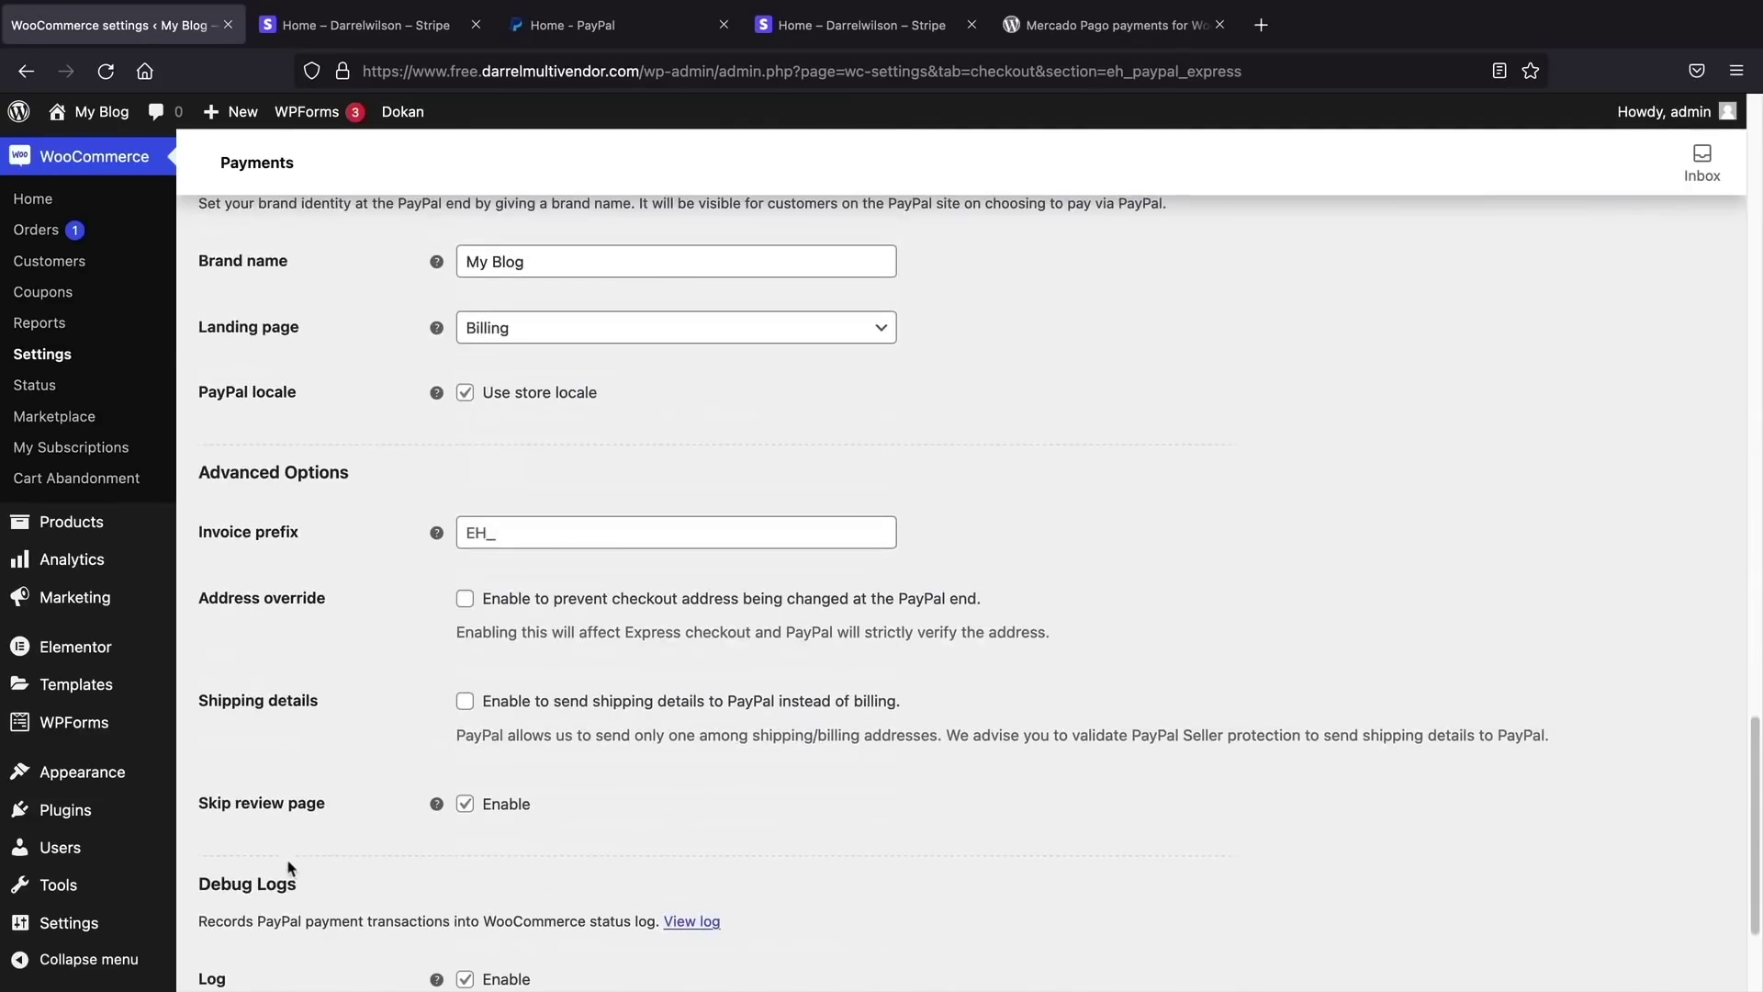
click(258, 870)
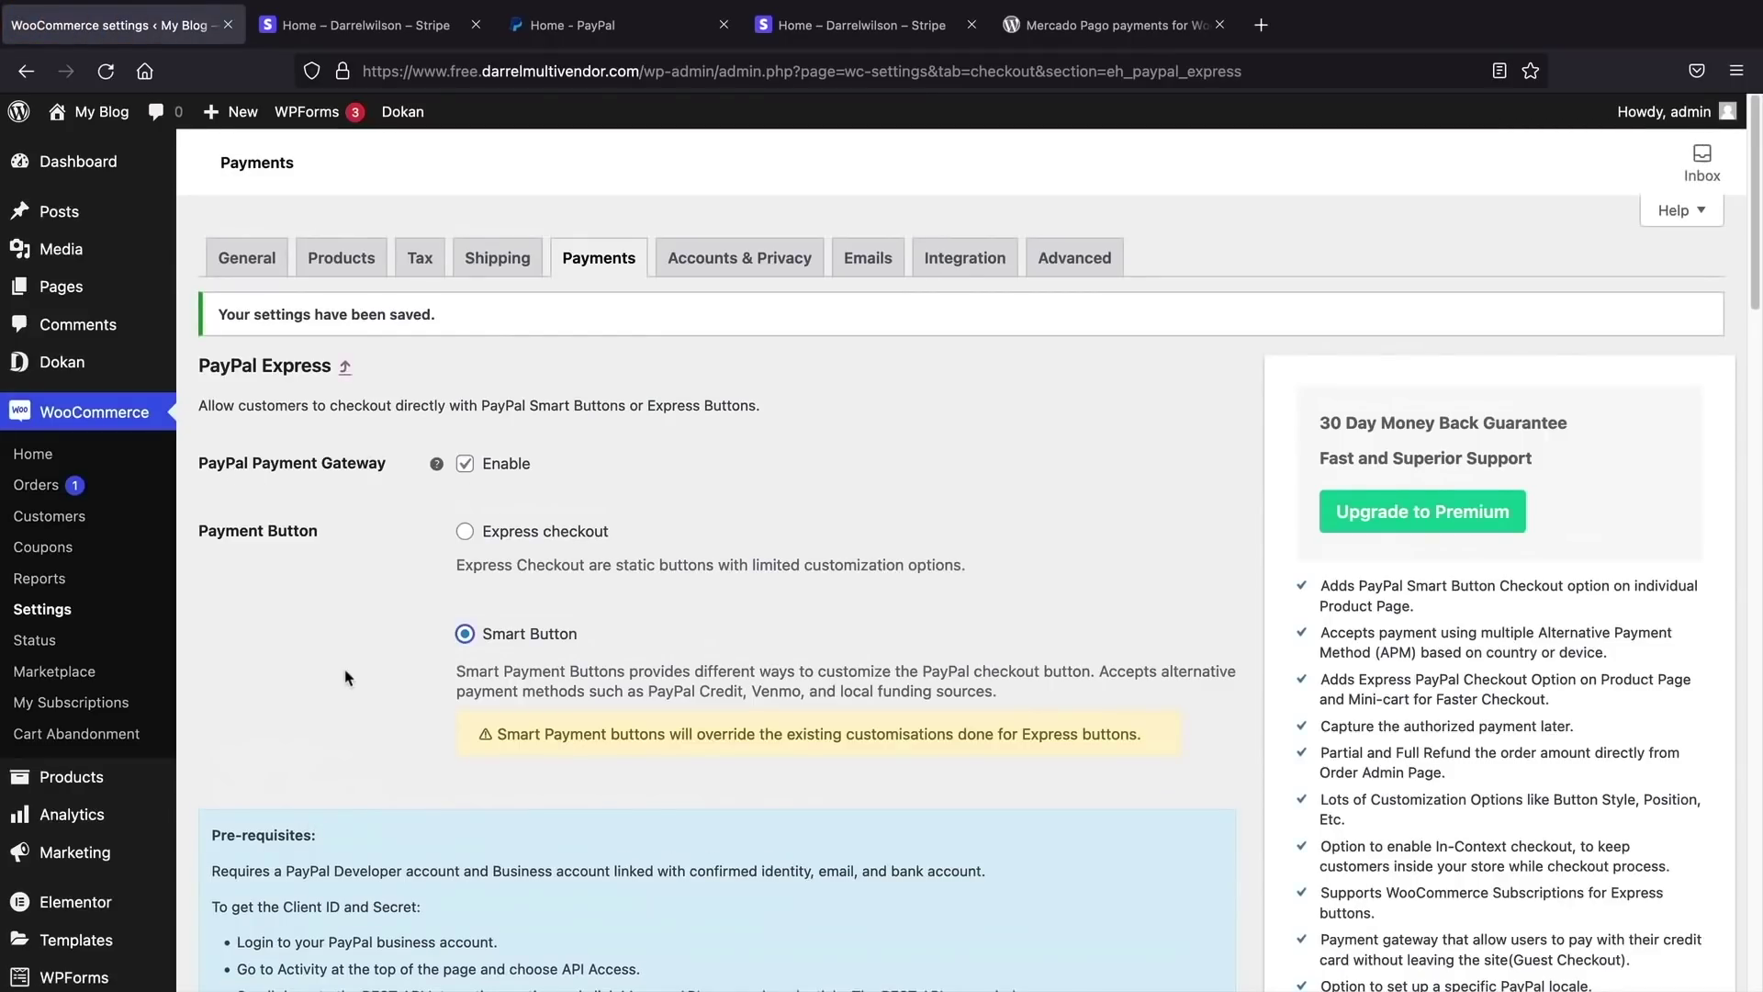
Step: Switch the payment button to Express checkout and the API environment to Live mode
drag(217, 533, 319, 535)
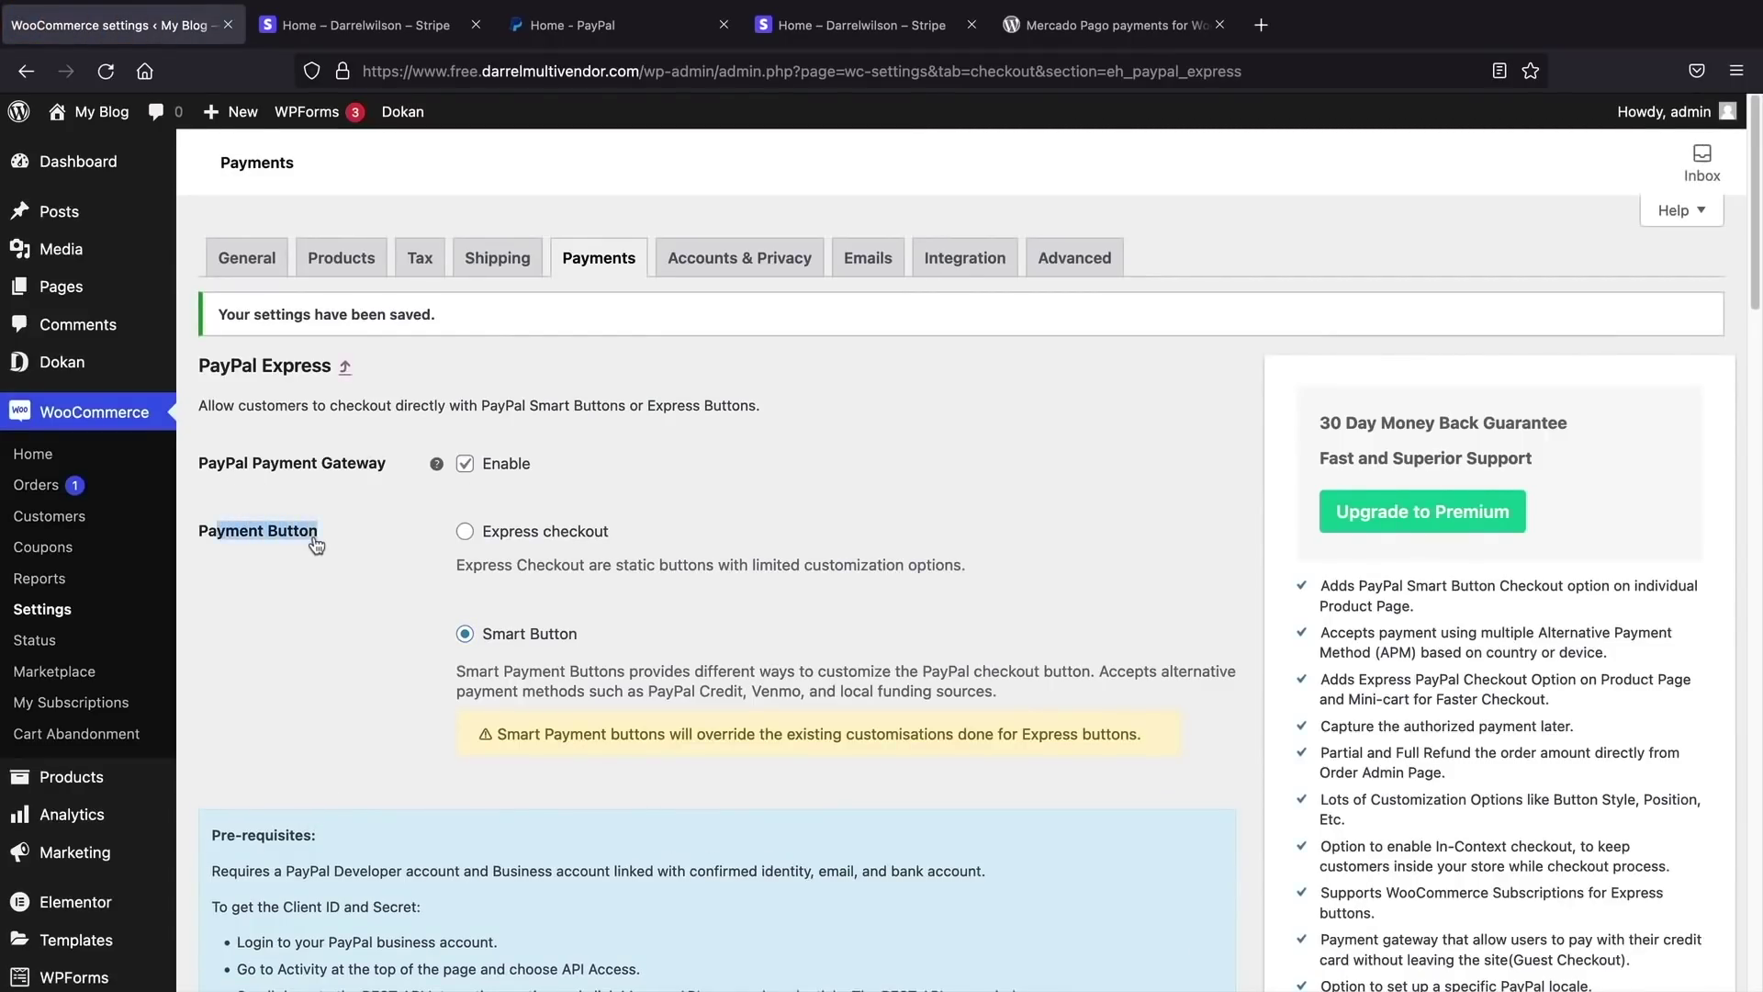
click(474, 534)
click(466, 533)
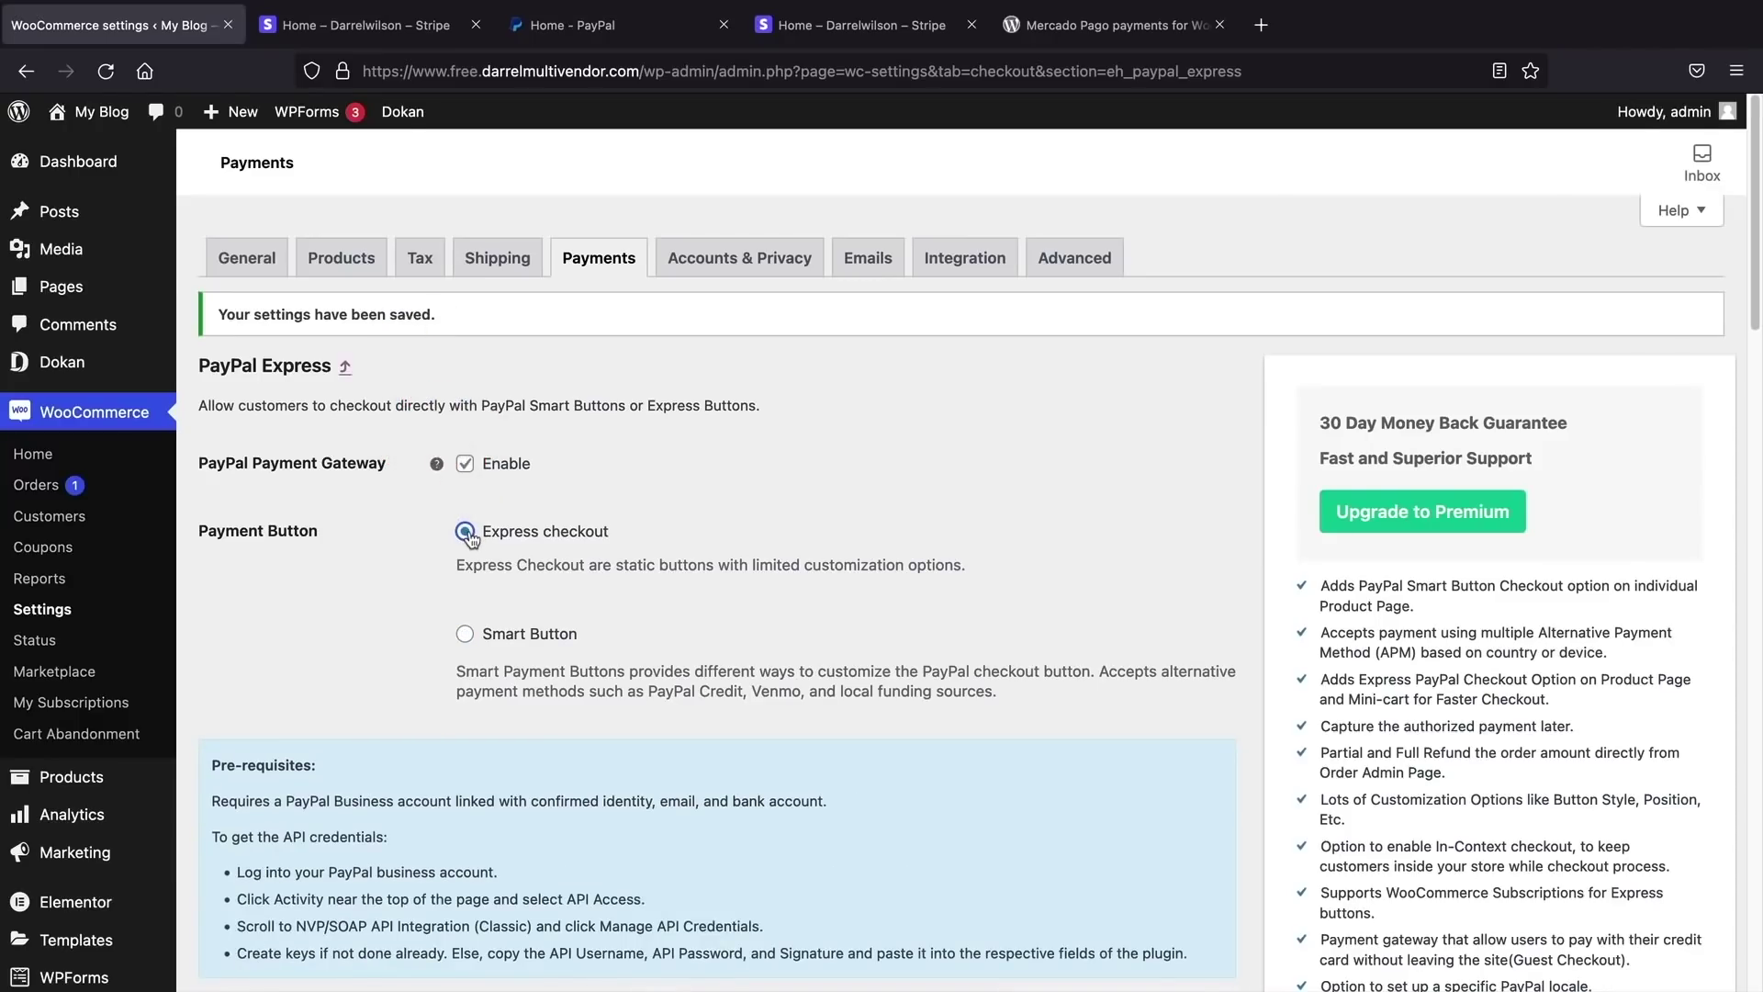
scroll(469, 538, down, 3)
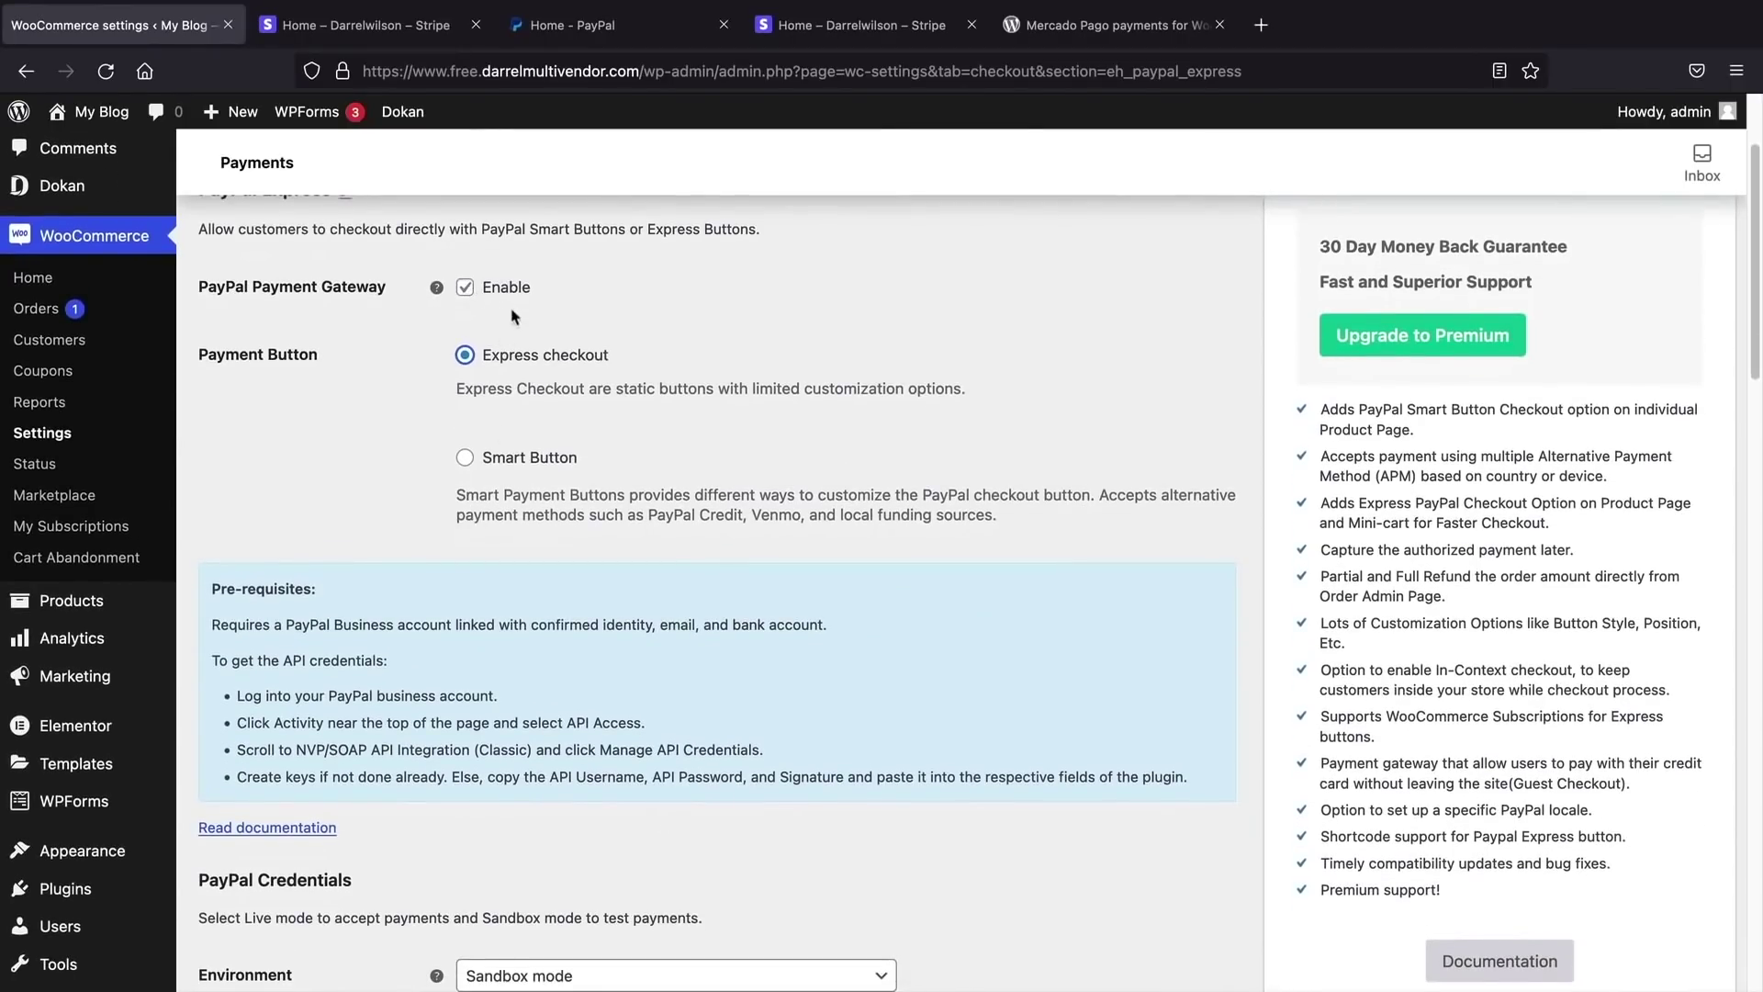
scroll(434, 422, down, 5)
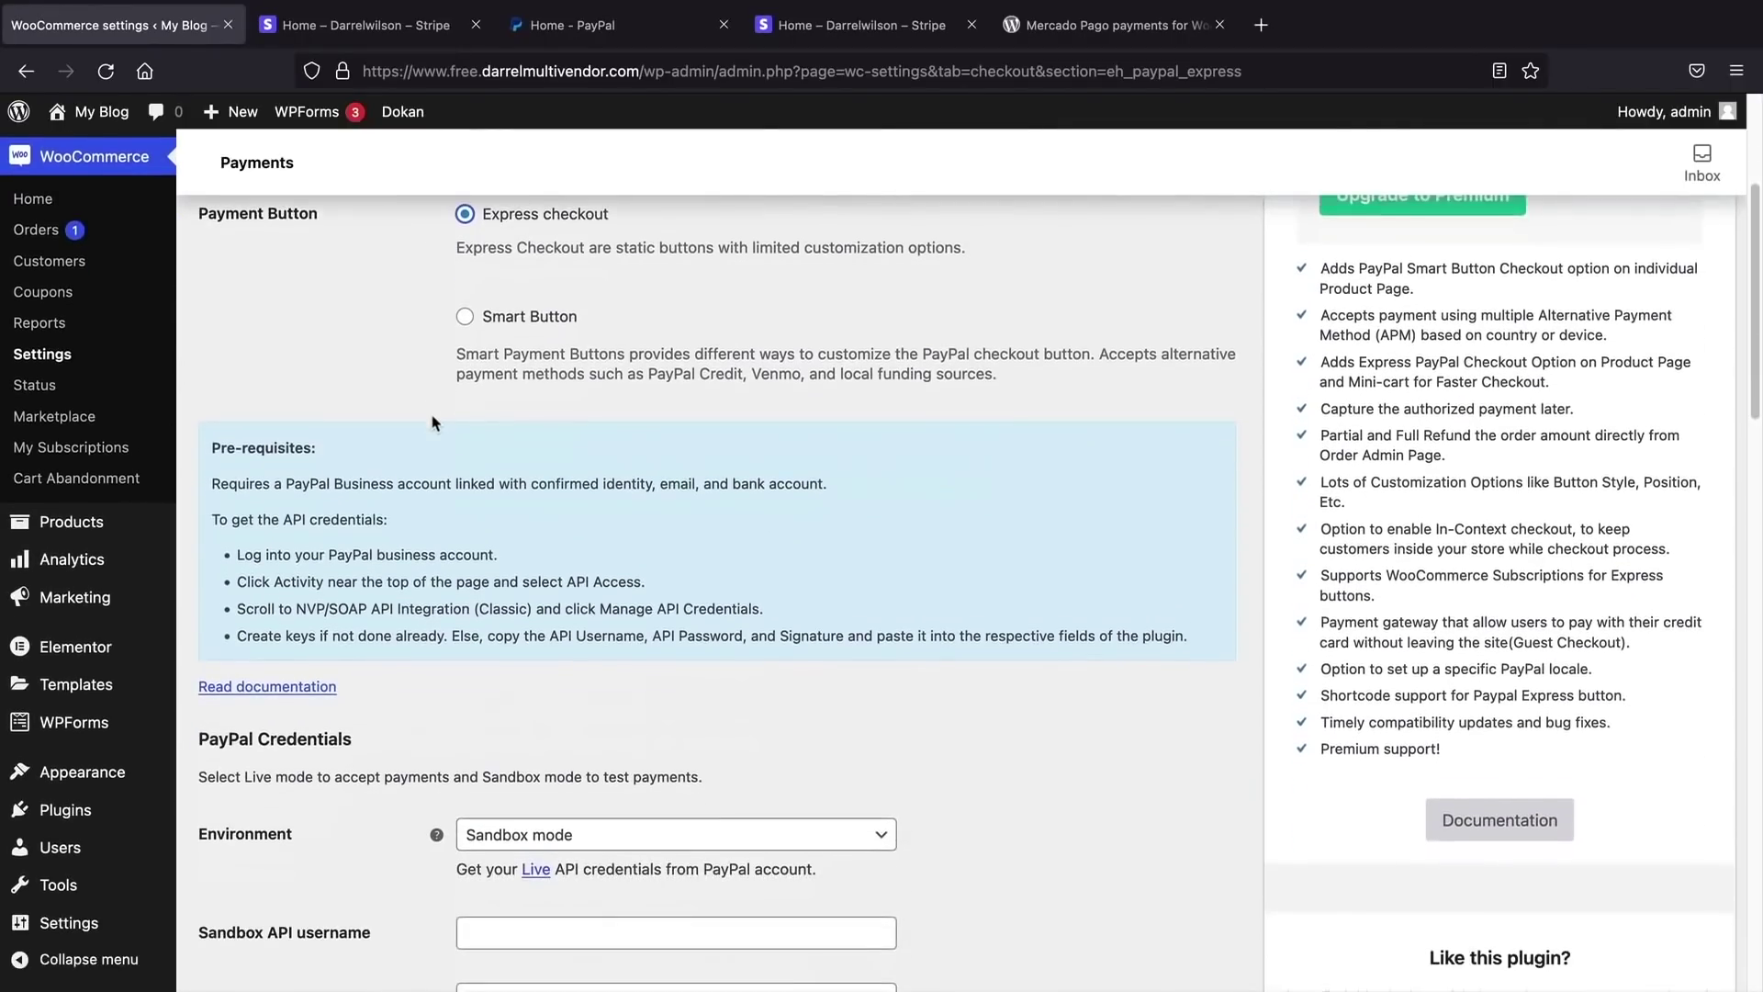
scroll(434, 421, down, 3)
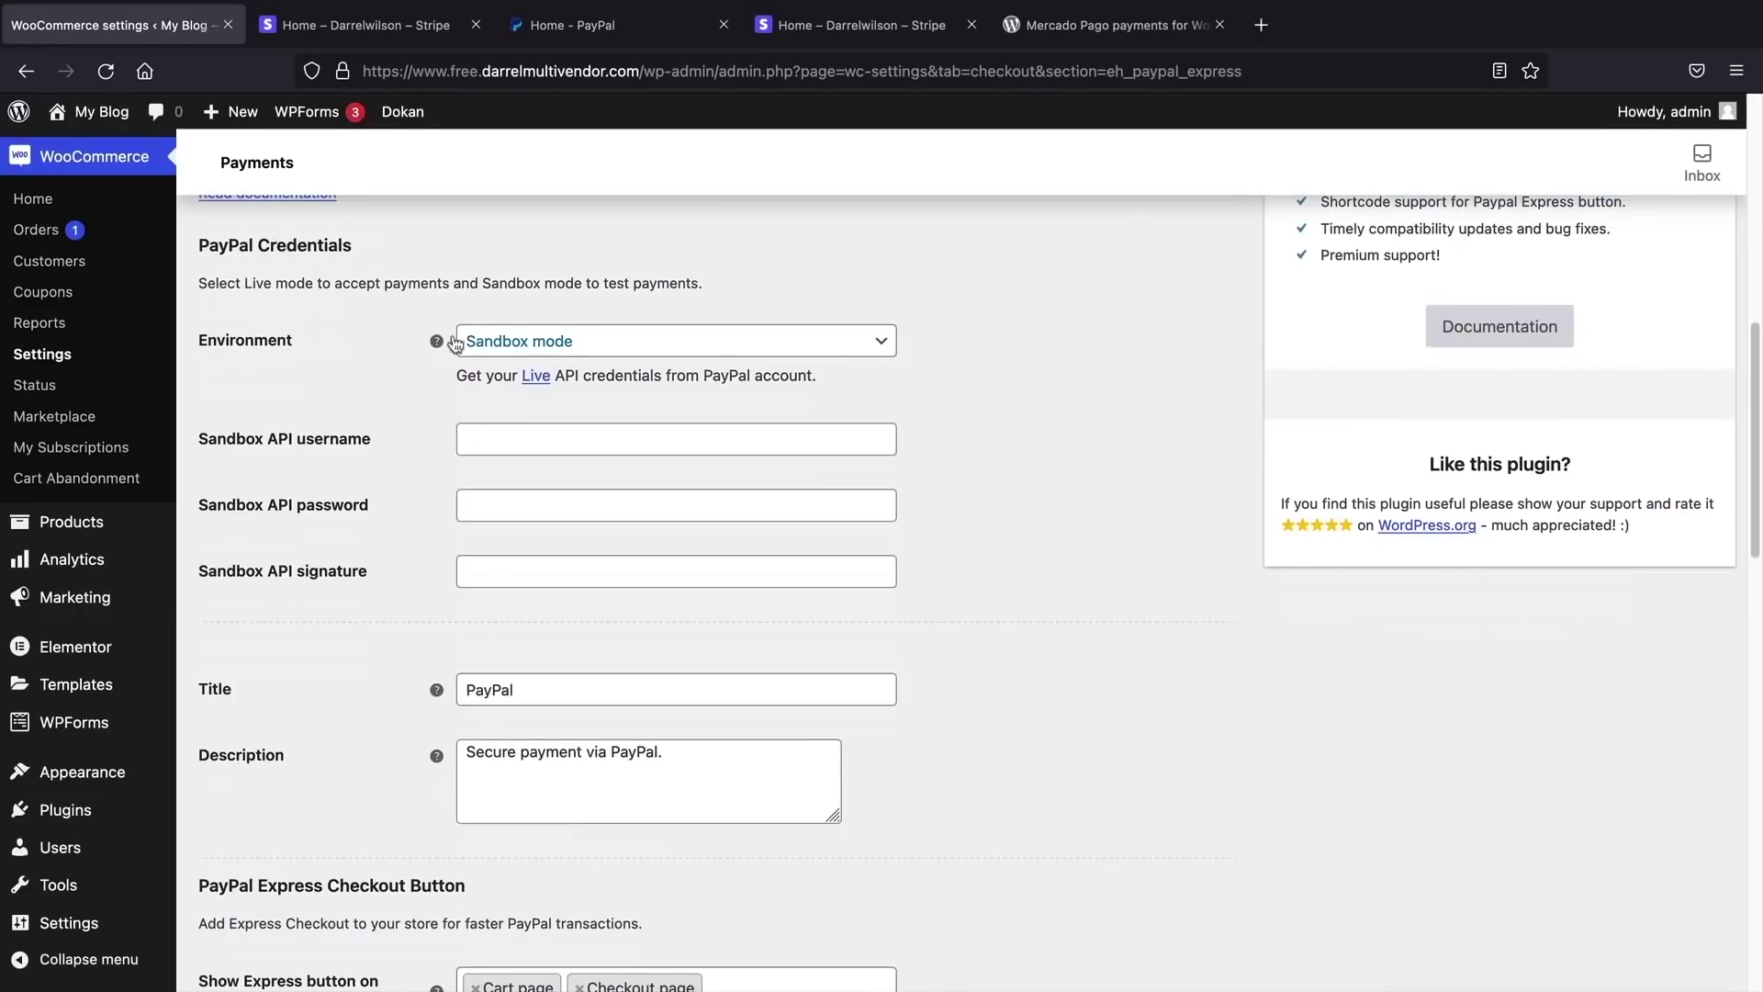
click(595, 353)
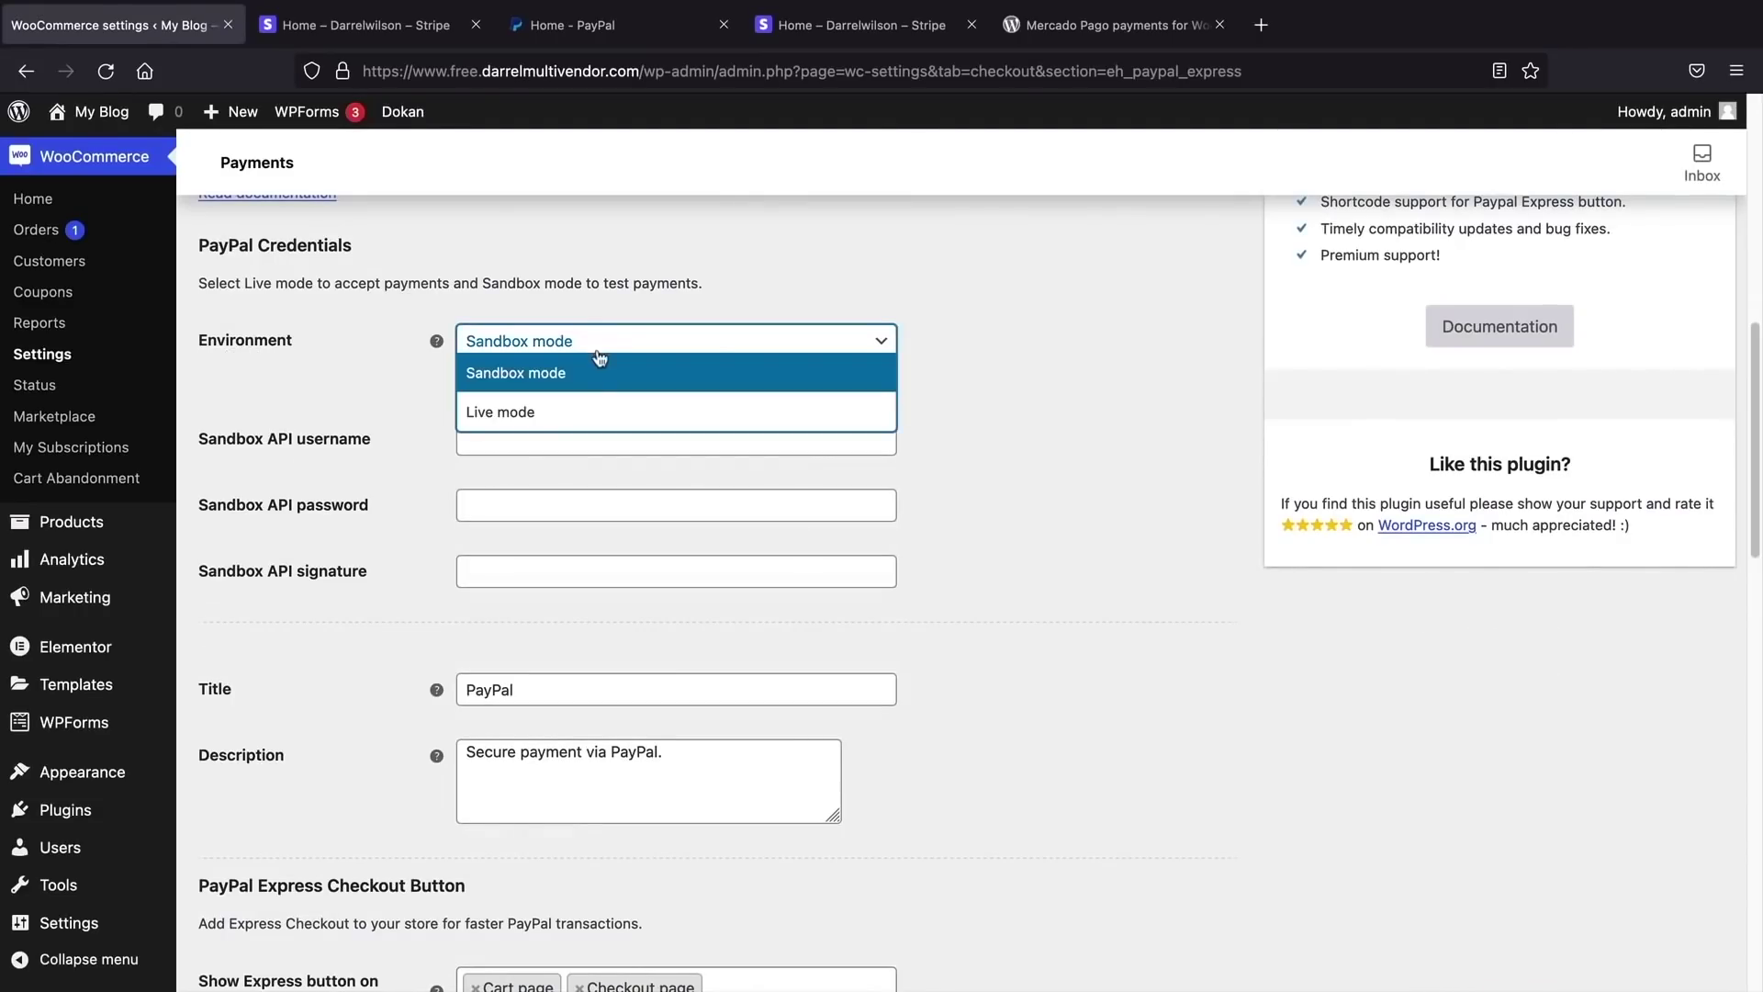
click(579, 410)
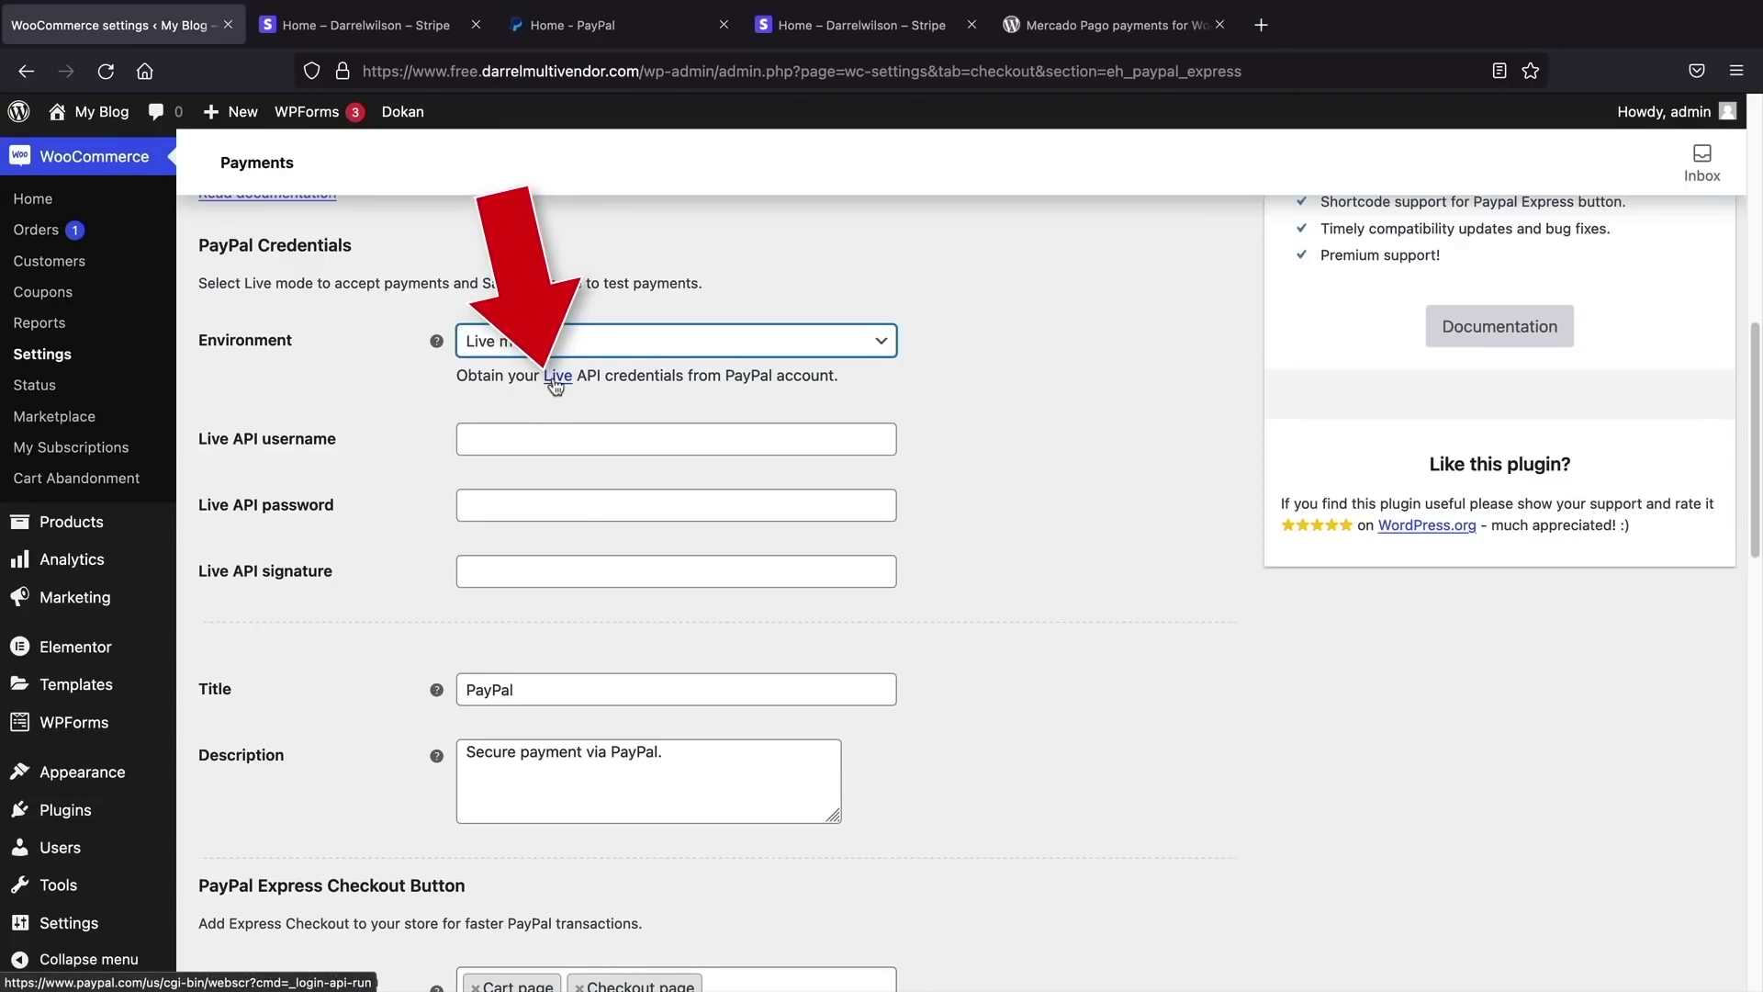
Step: Copy the live API username from PayPal's API Access page into WooCommerce
click(559, 376)
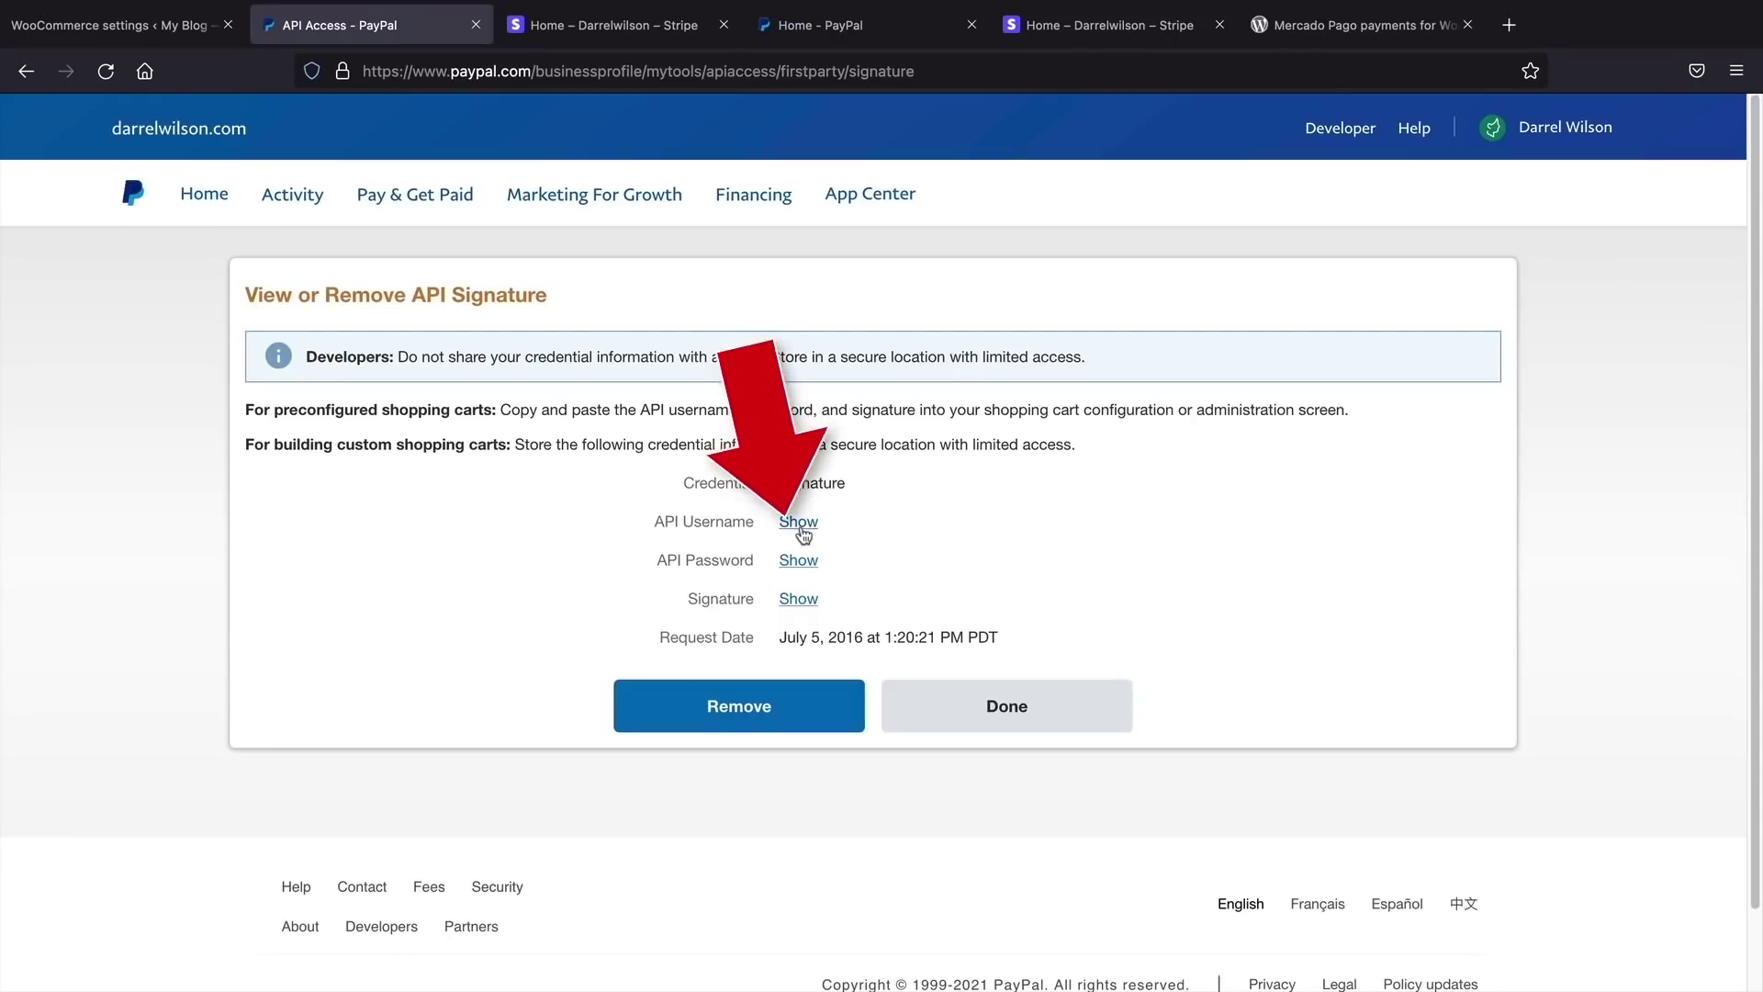
click(801, 525)
triple_click(806, 525)
right_click(806, 525)
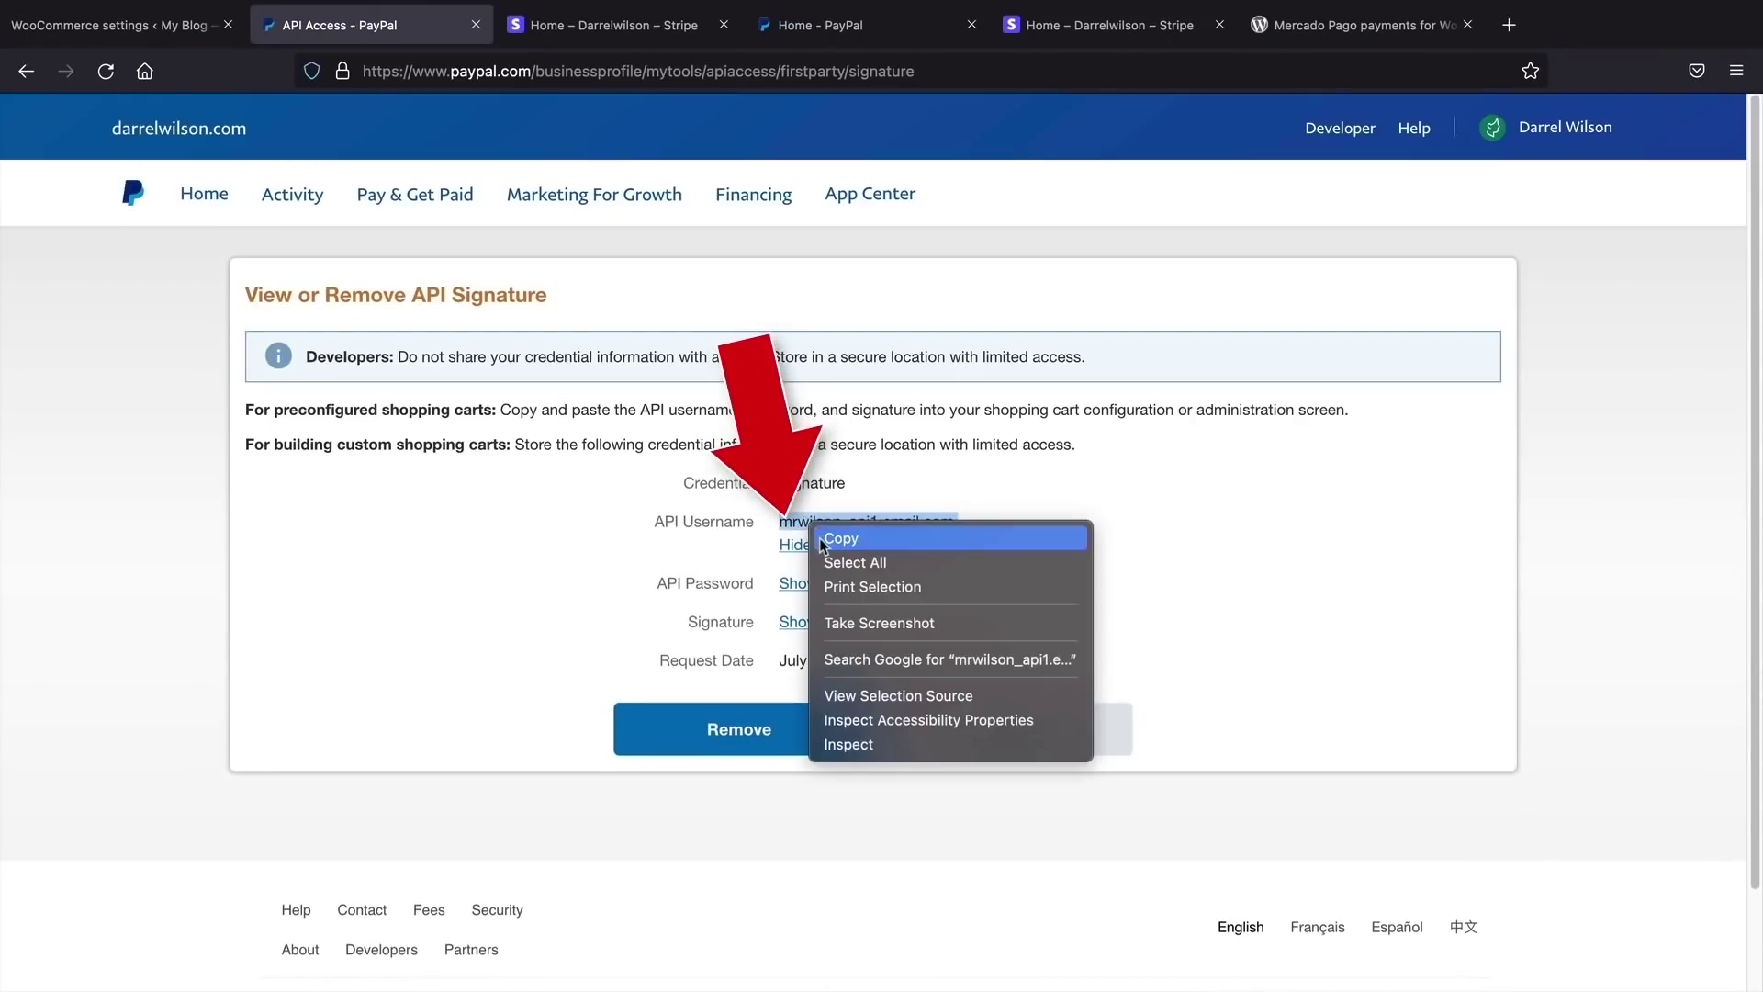
click(831, 542)
click(113, 26)
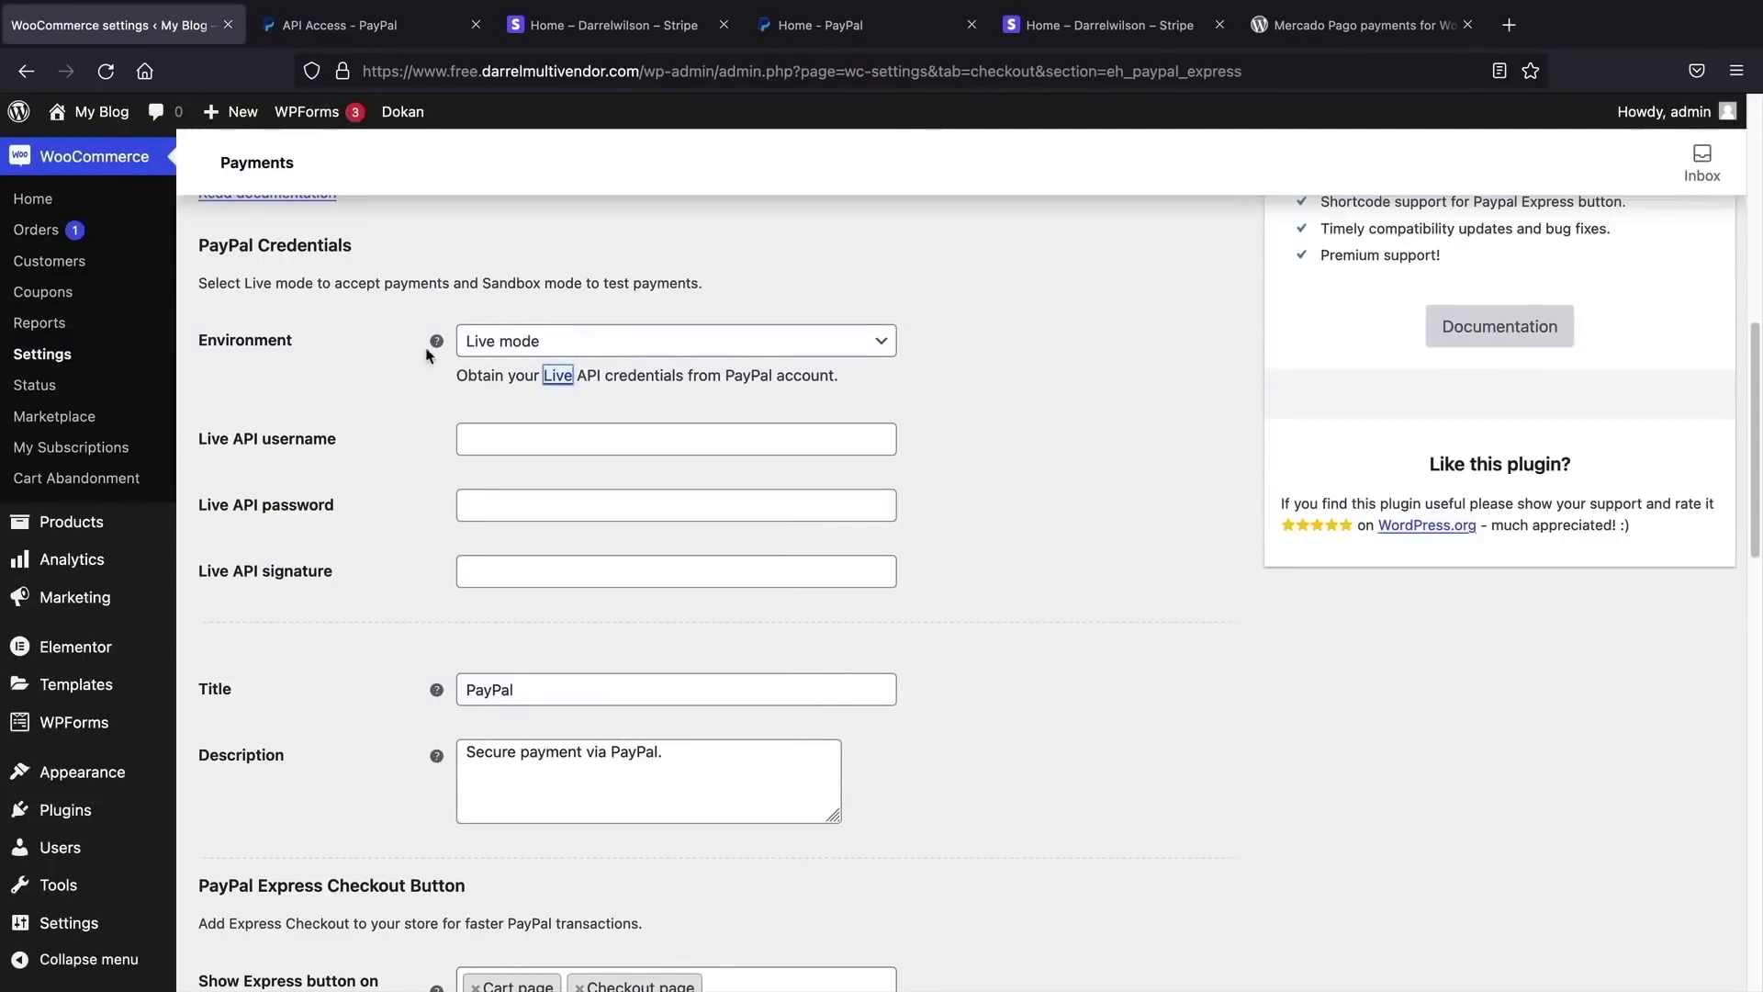
click(506, 443)
click(542, 501)
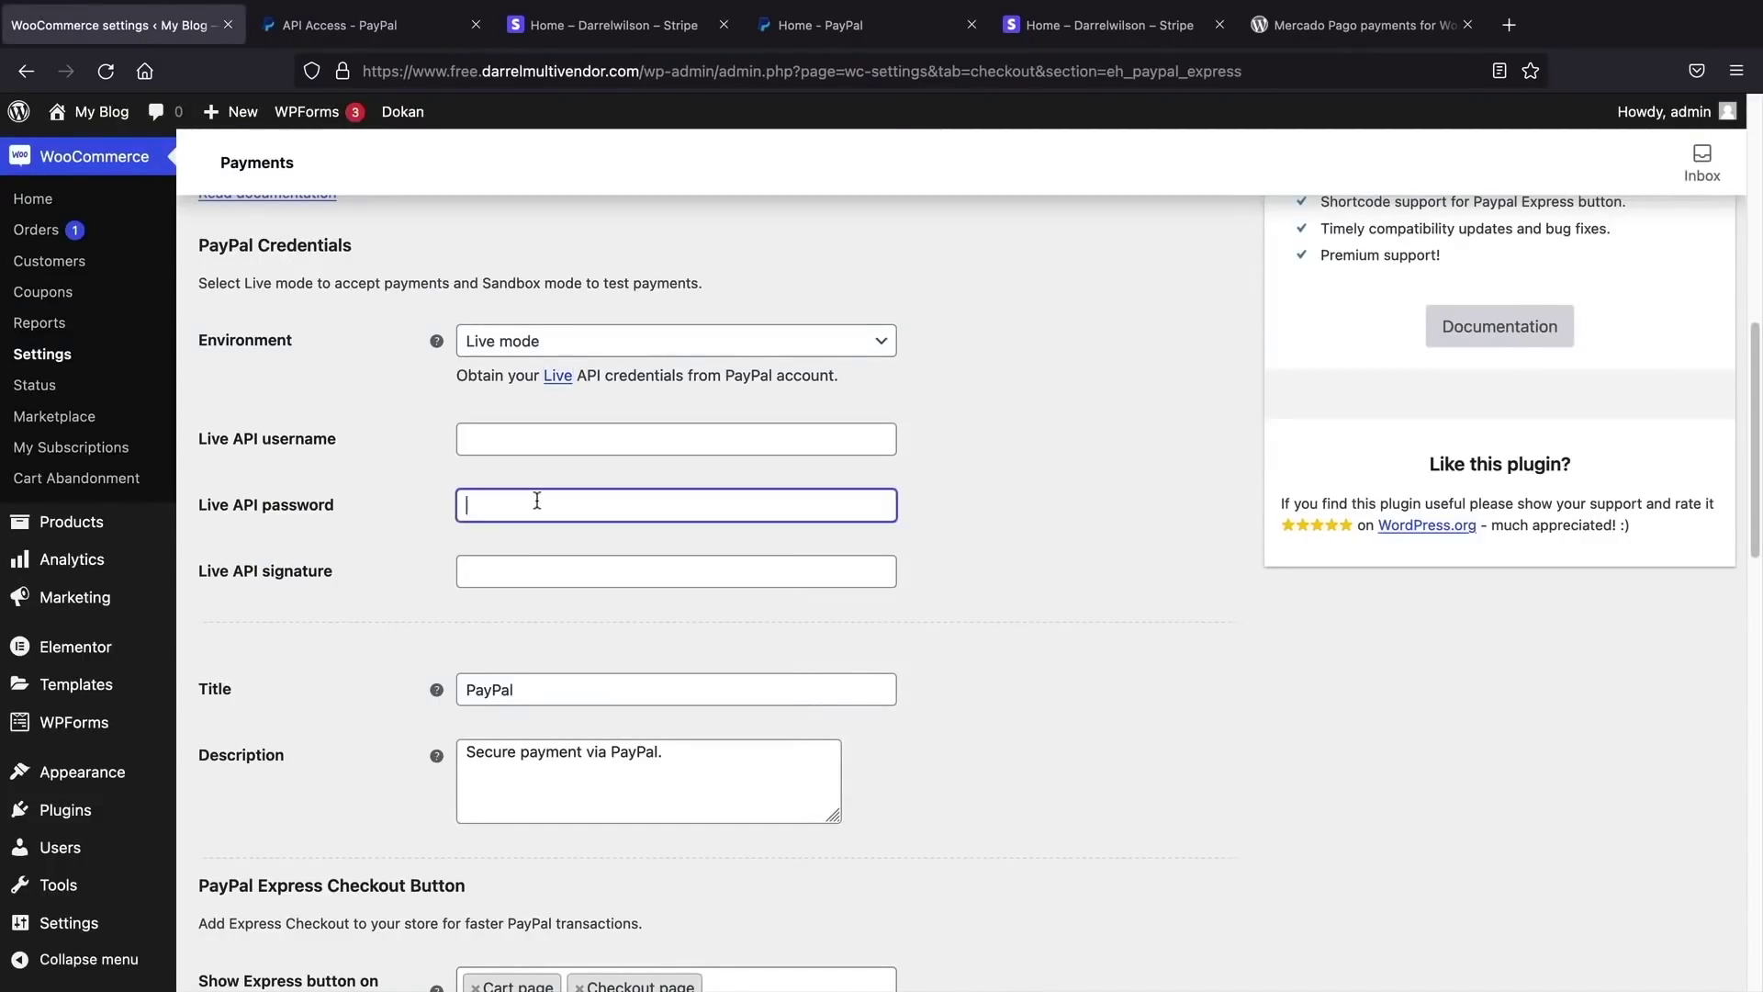
click(889, 612)
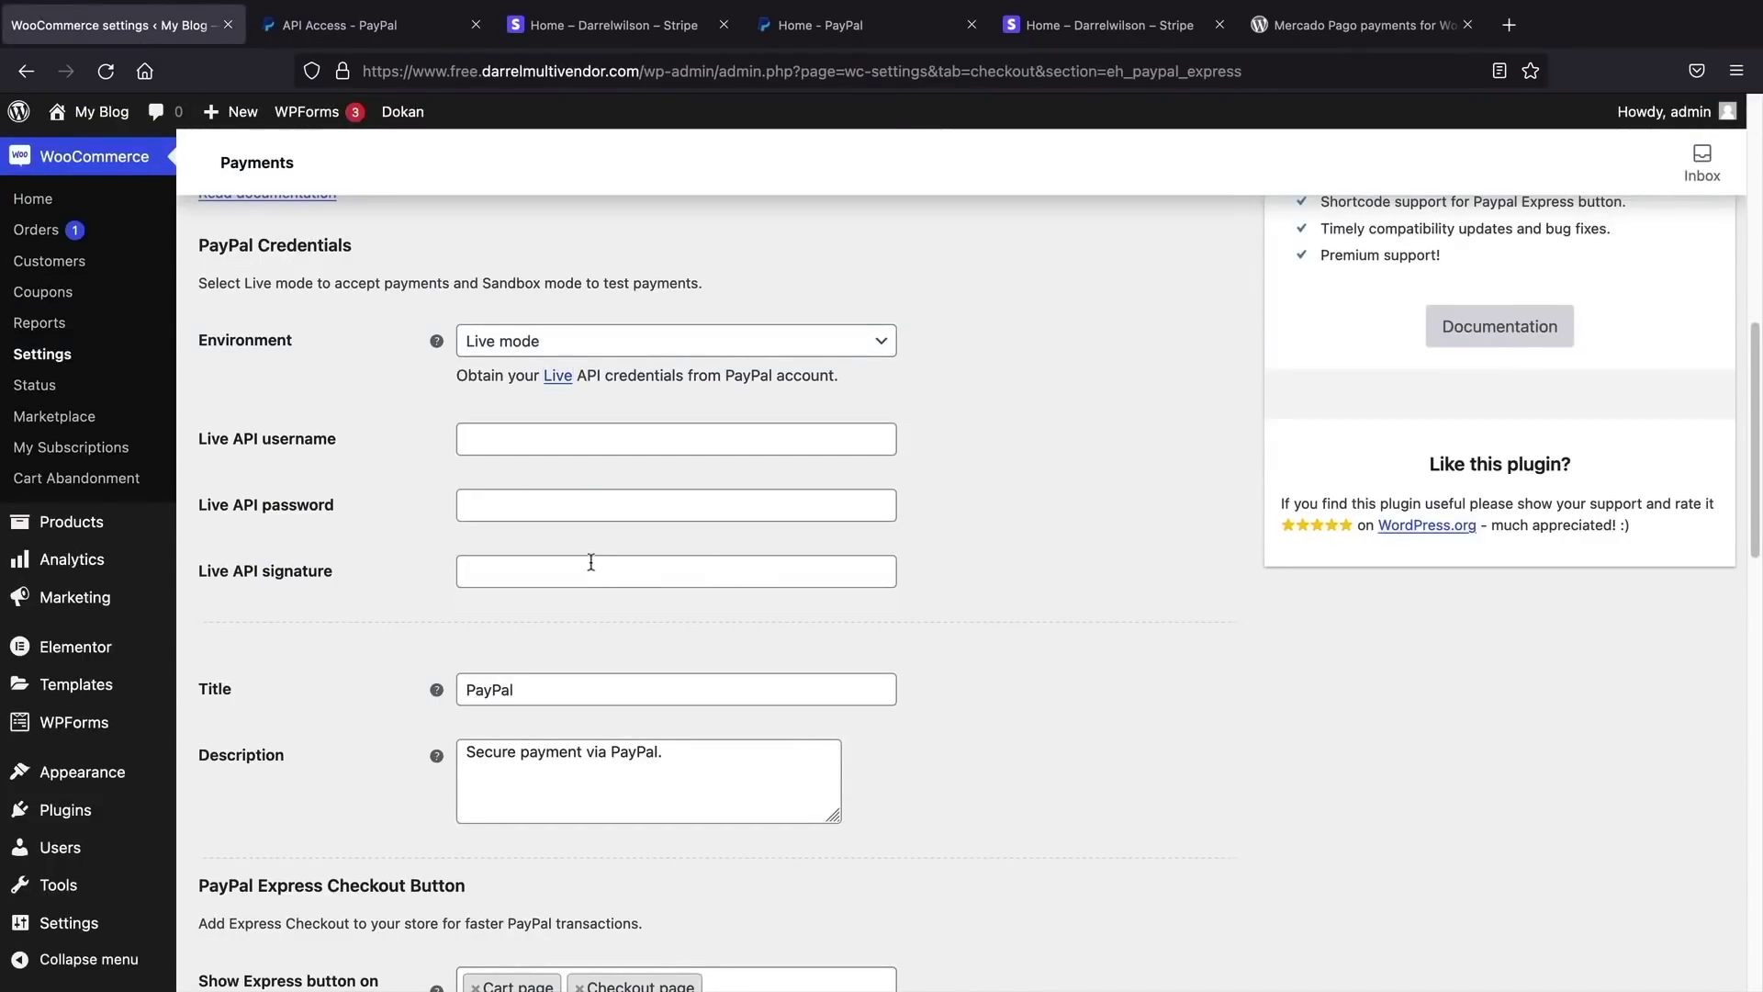
Step: Complete the live API password and signature and save the PayPal Express settings
click(382, 28)
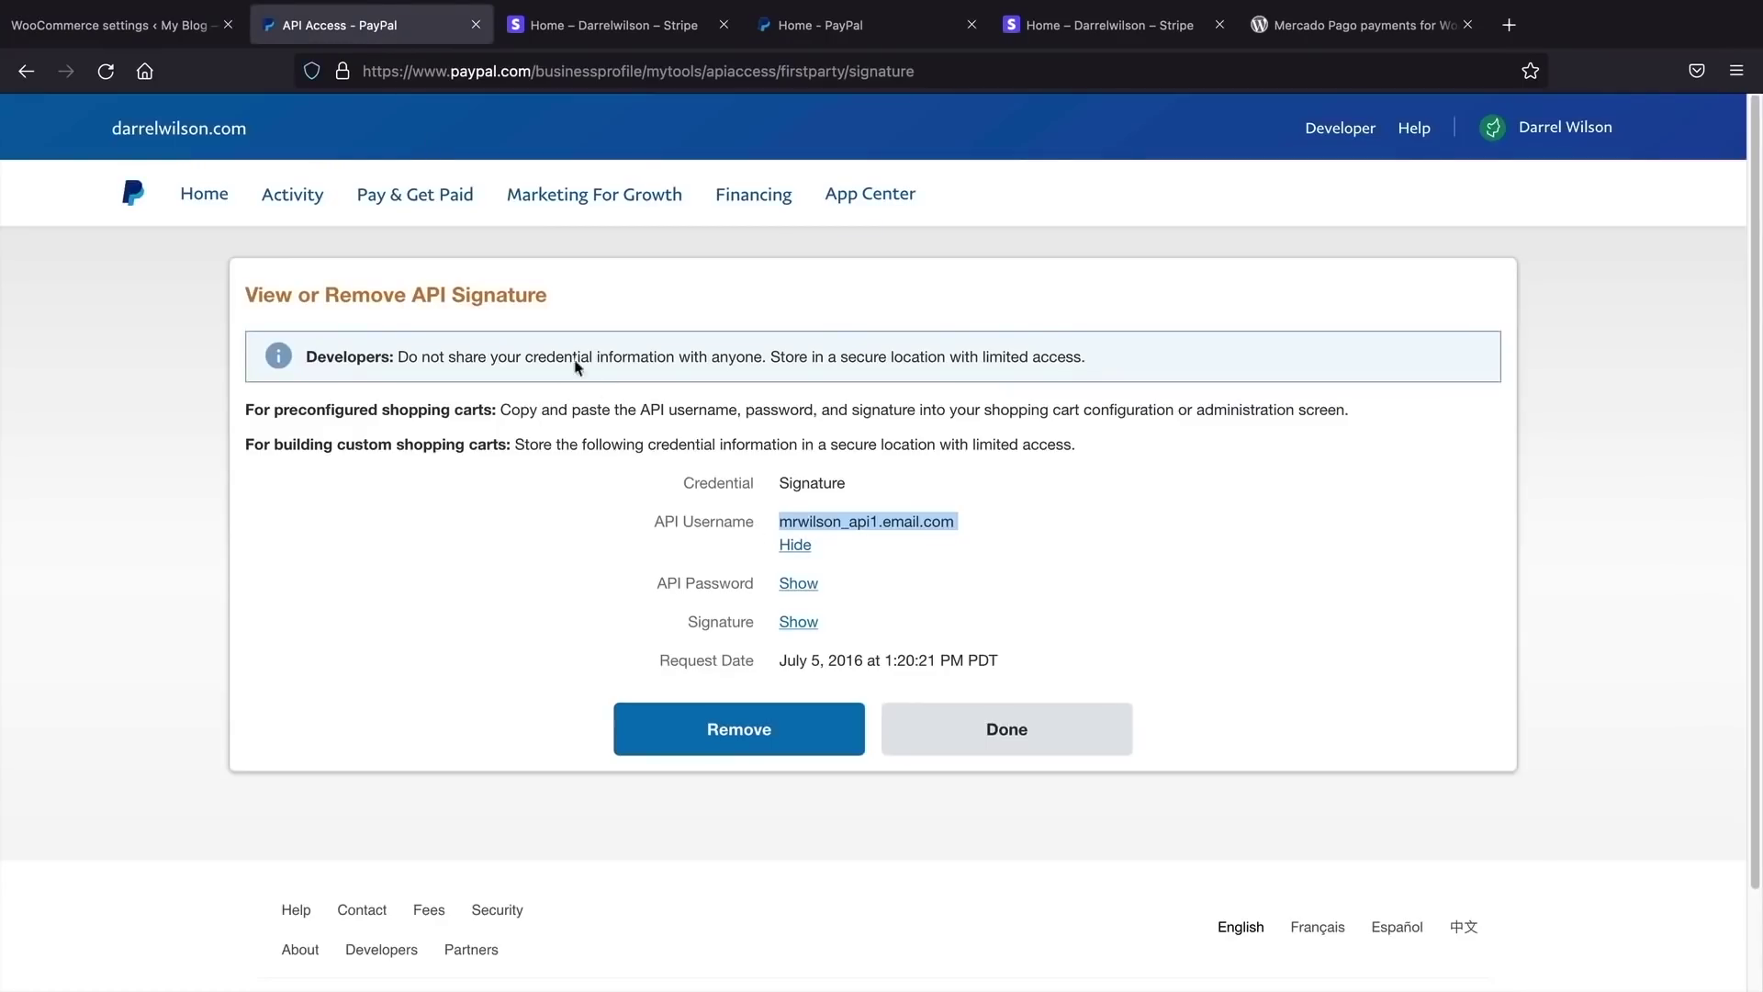
key(ctrl+shift+Tab)
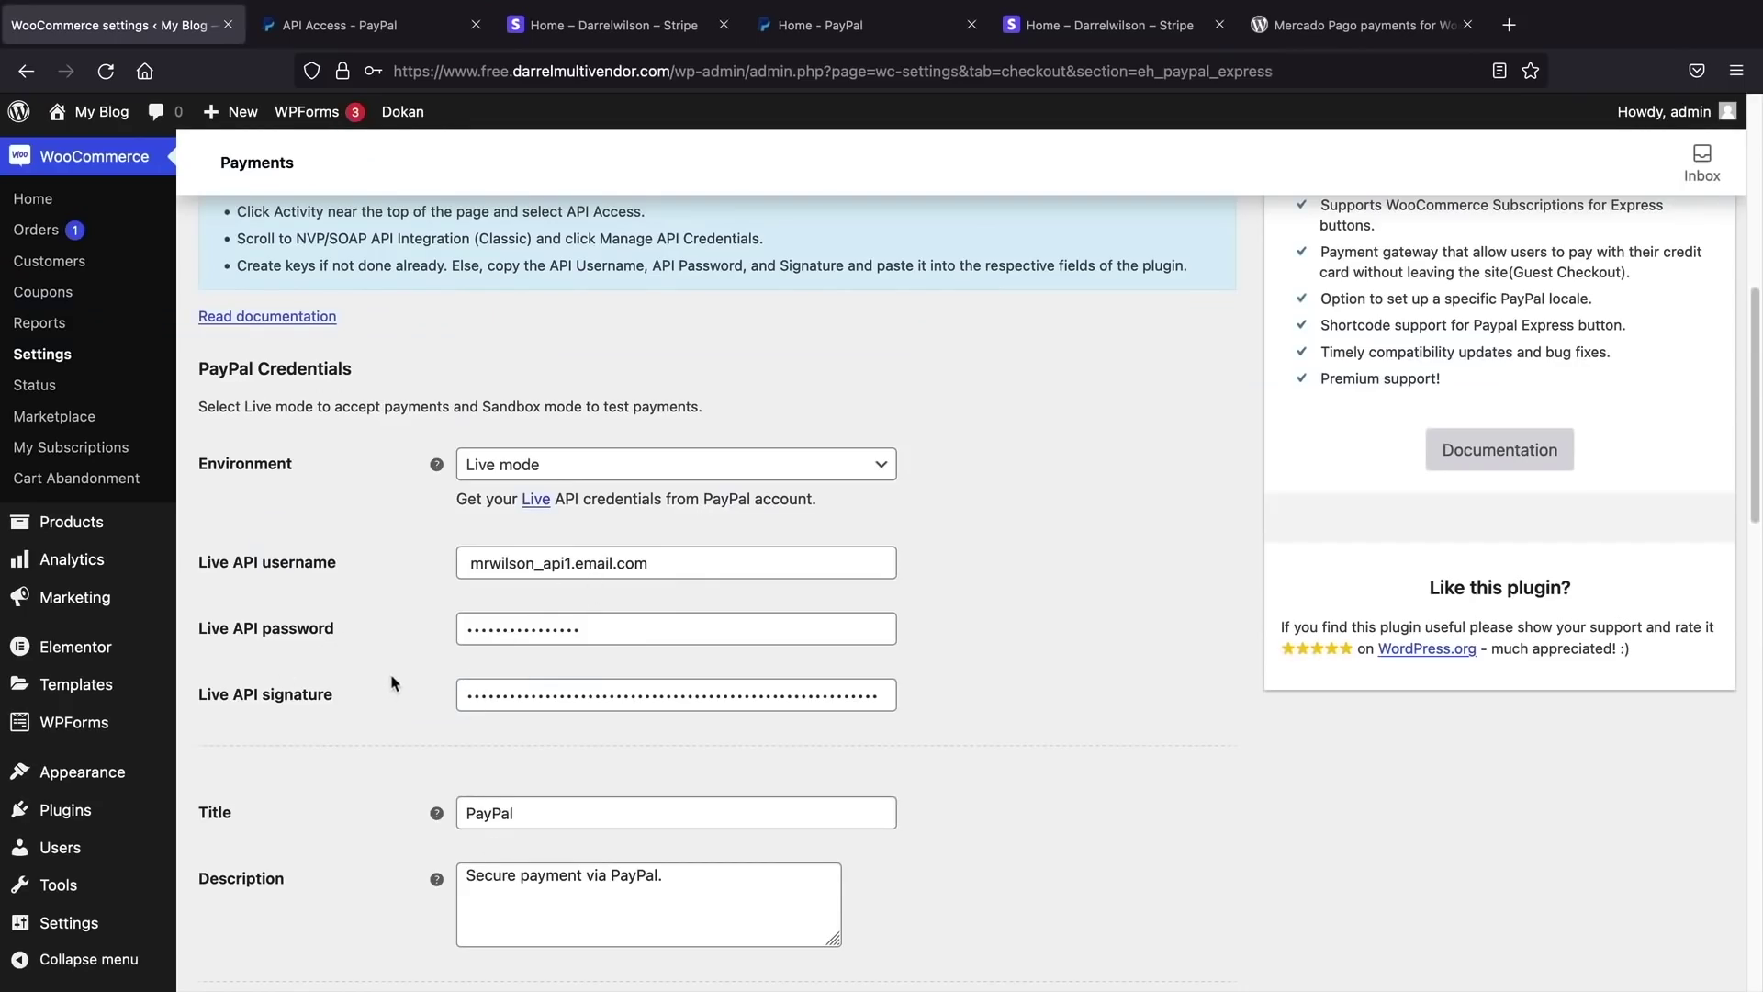
scroll(394, 708, down, 15)
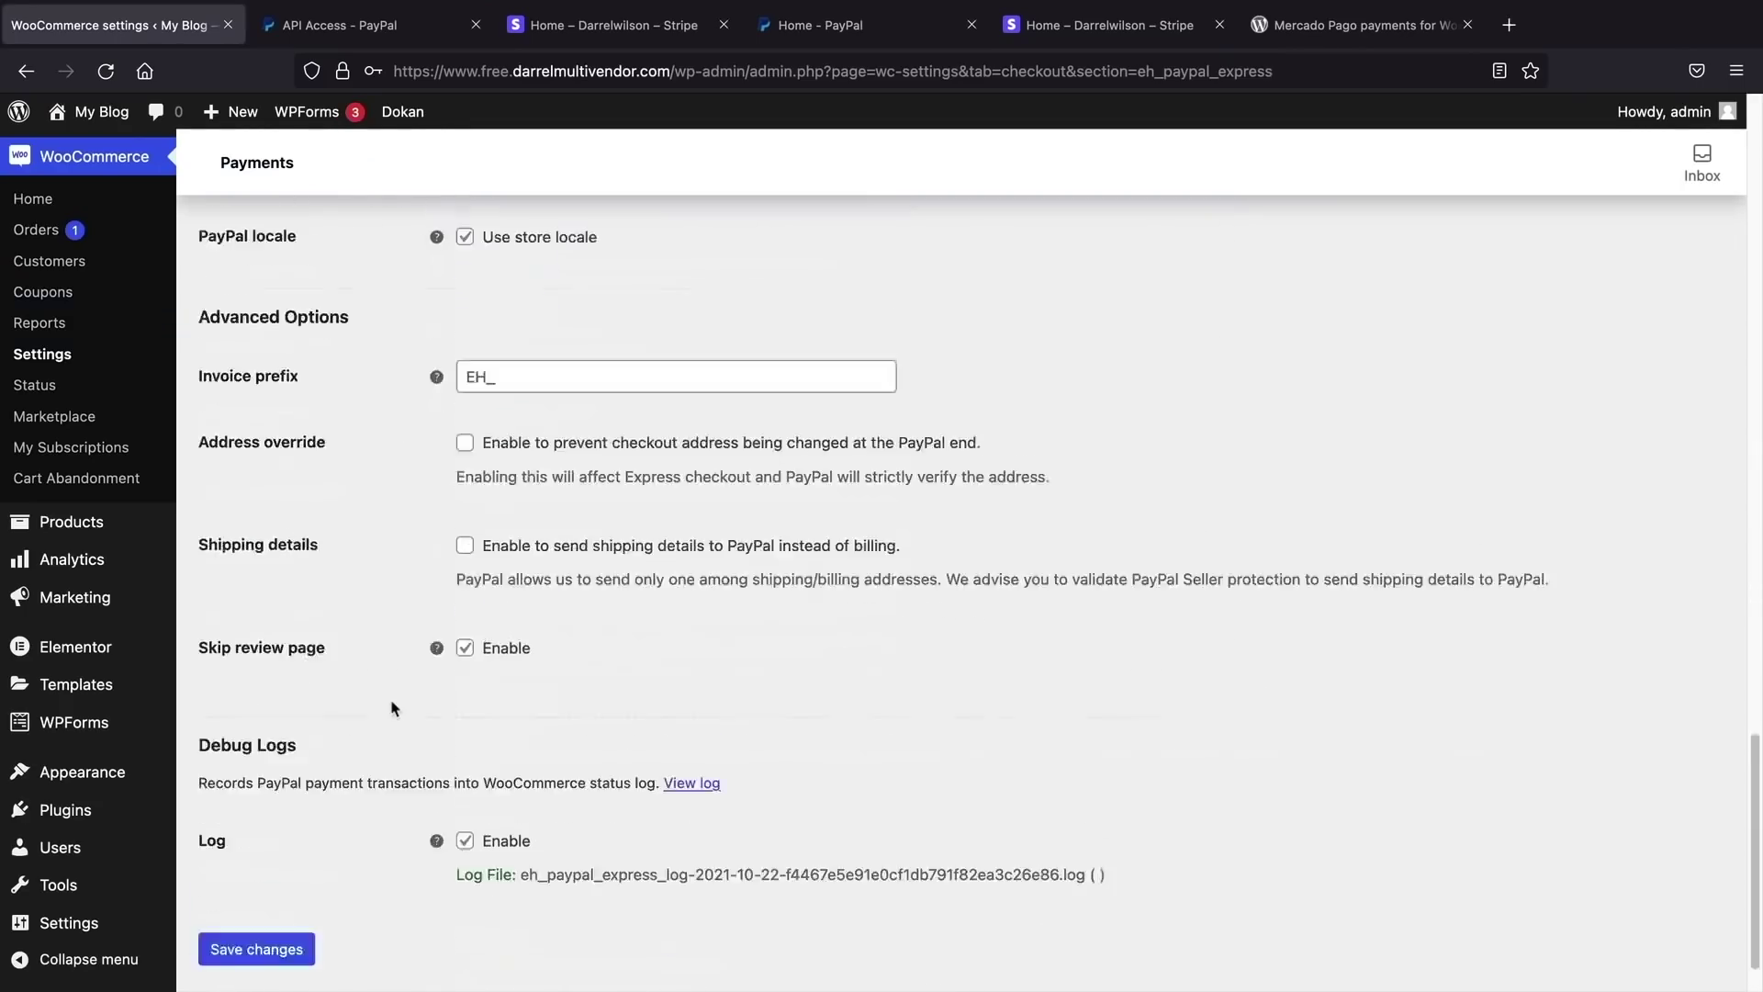
scroll(393, 708, down, 2)
click(260, 872)
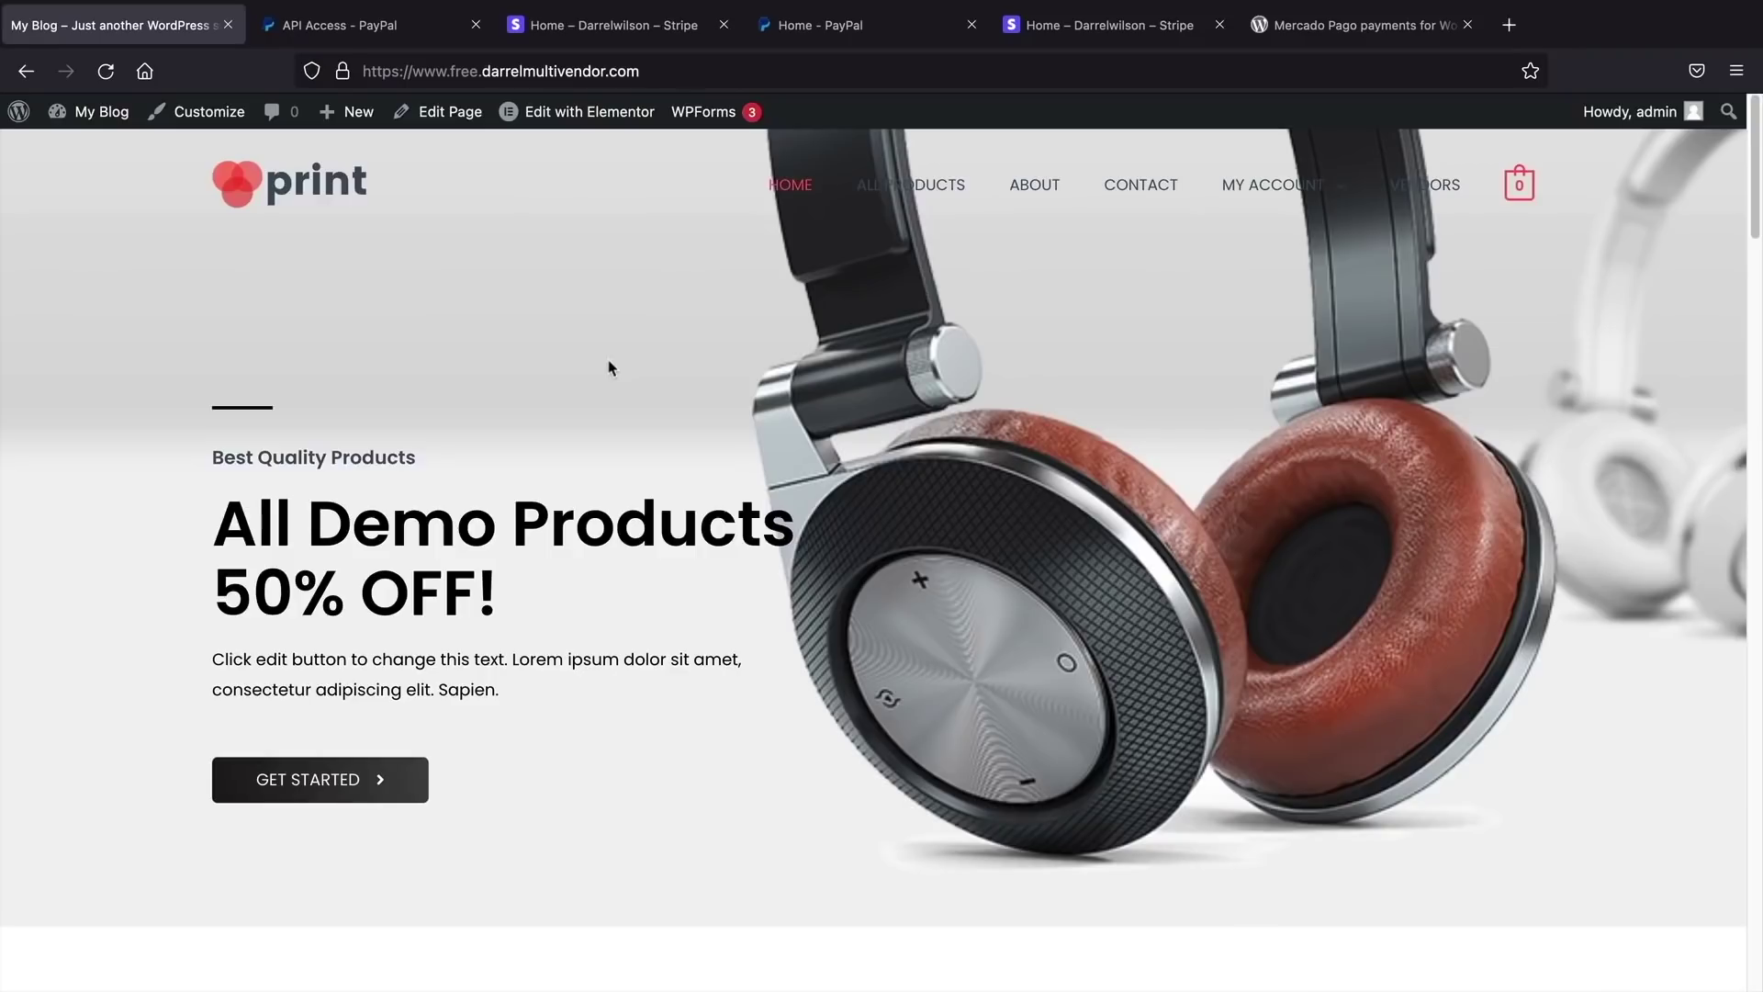
Step: Add Cool Headphones from Becca's vendor store to the cart
click(1425, 188)
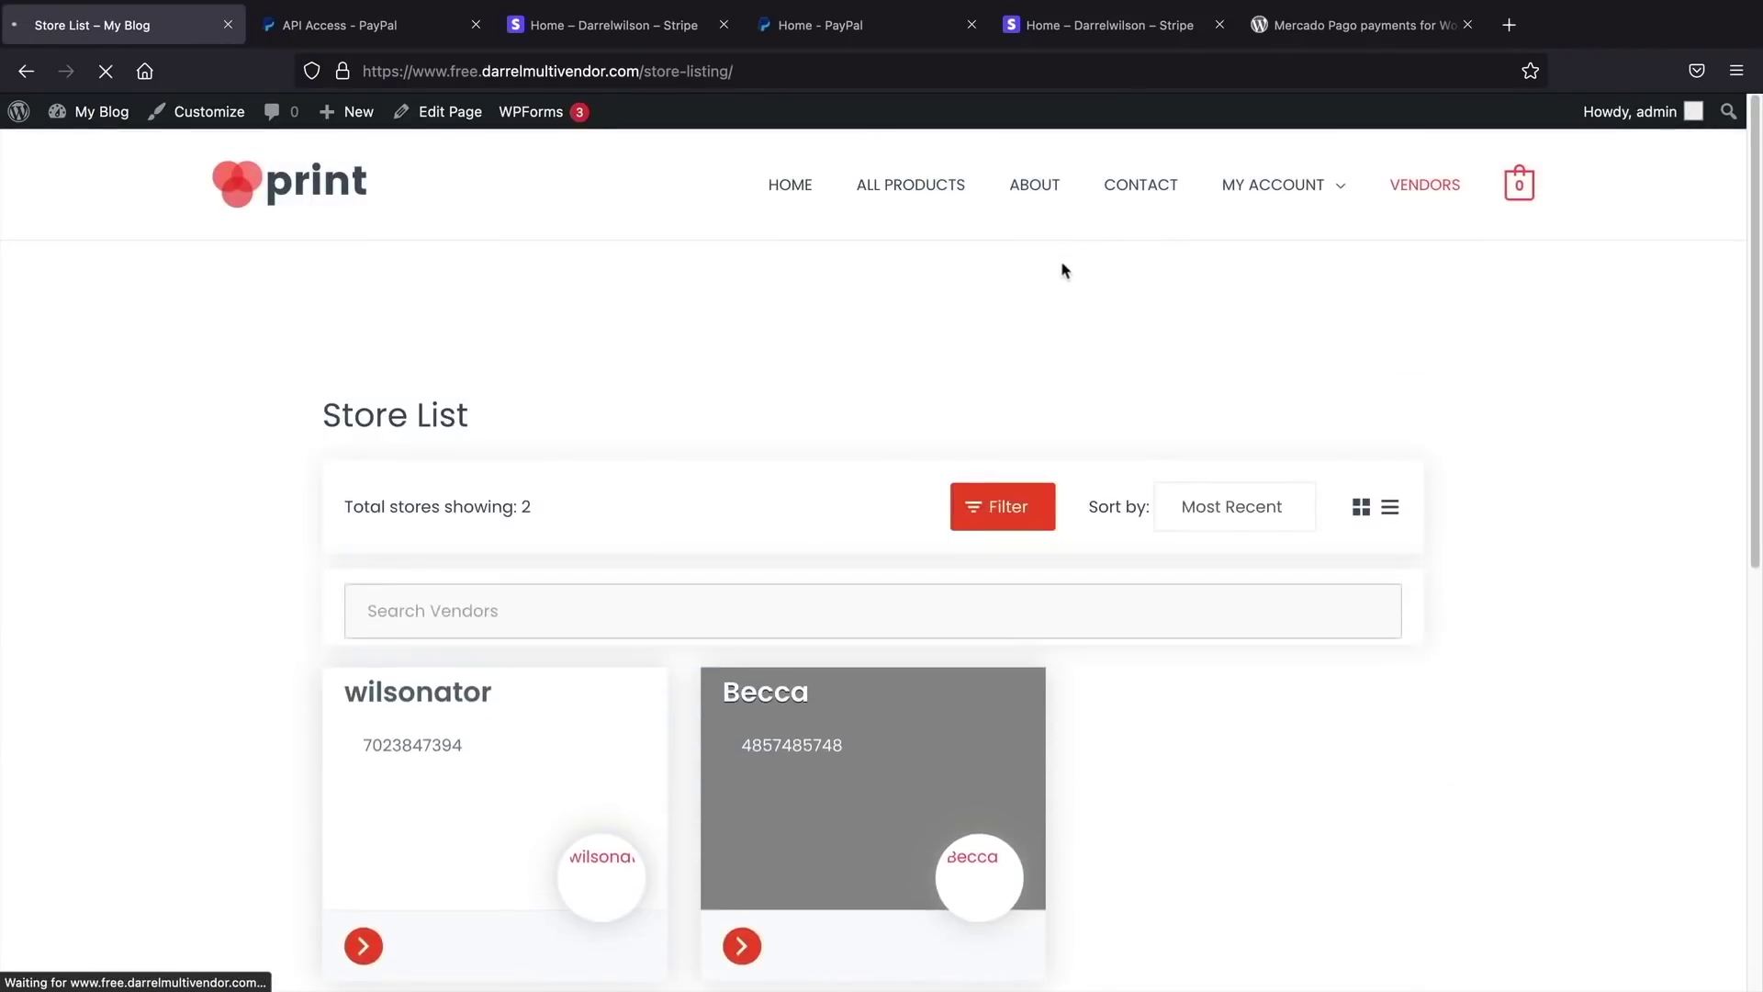
scroll(817, 597, down, 3)
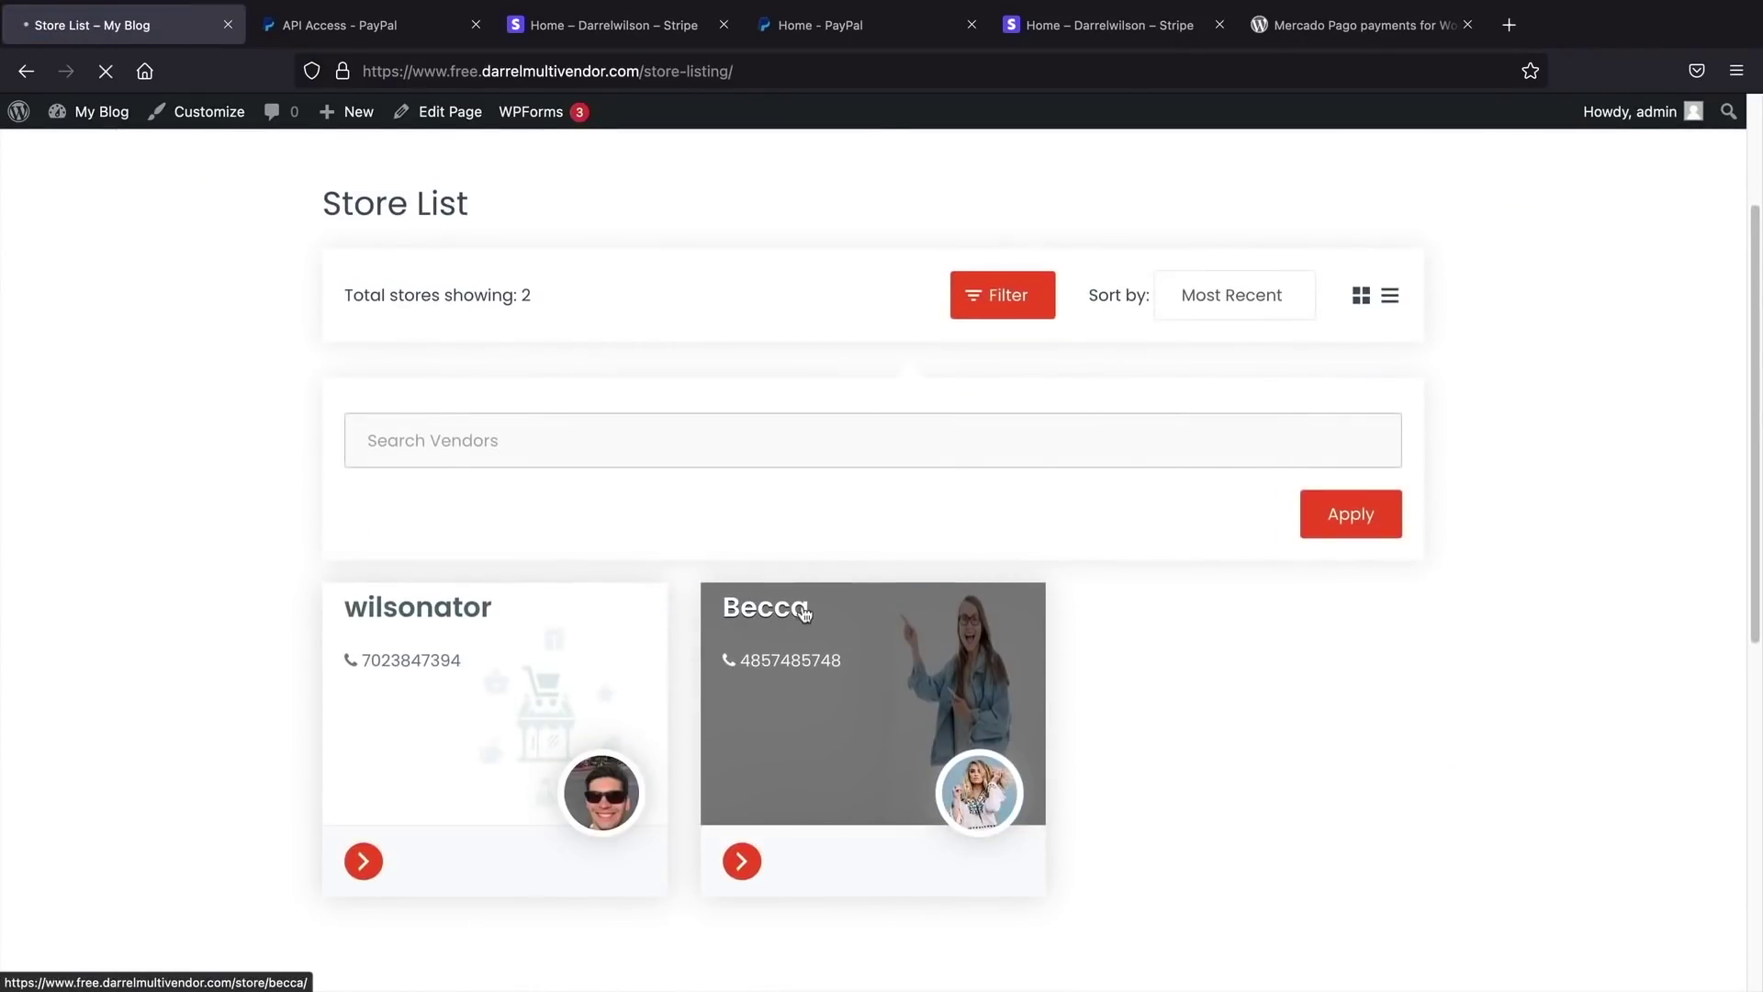
click(795, 614)
scroll(803, 580, down, 7)
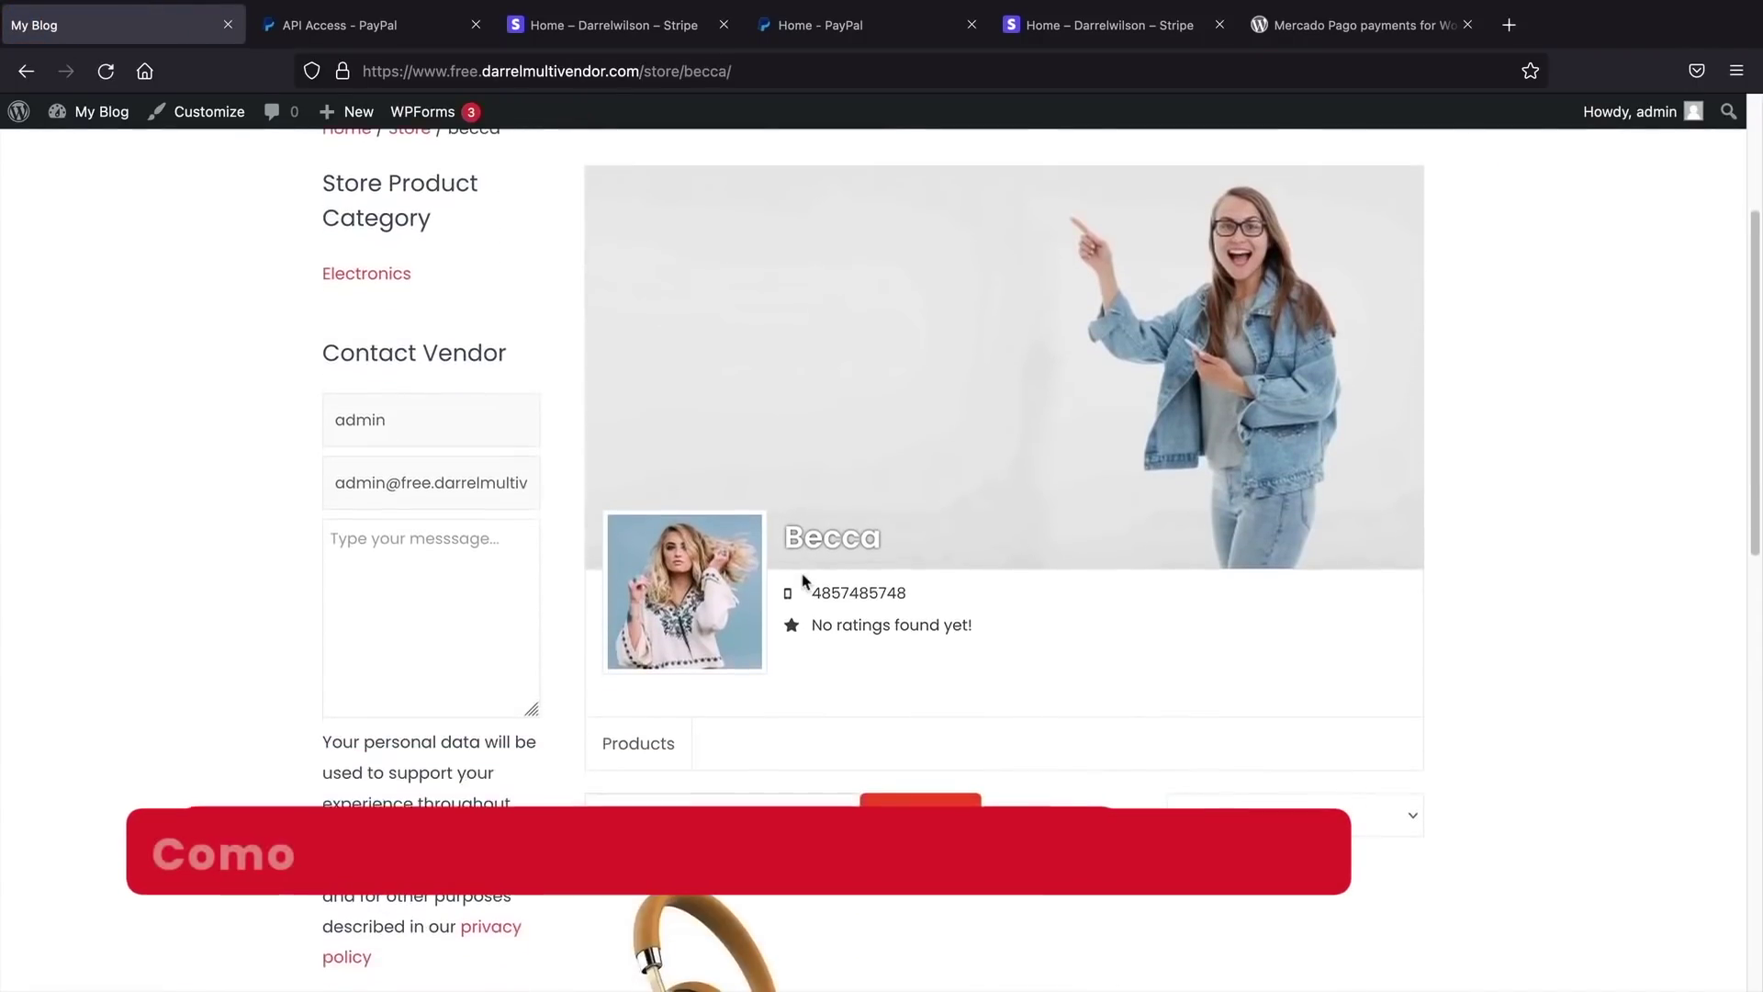
click(722, 594)
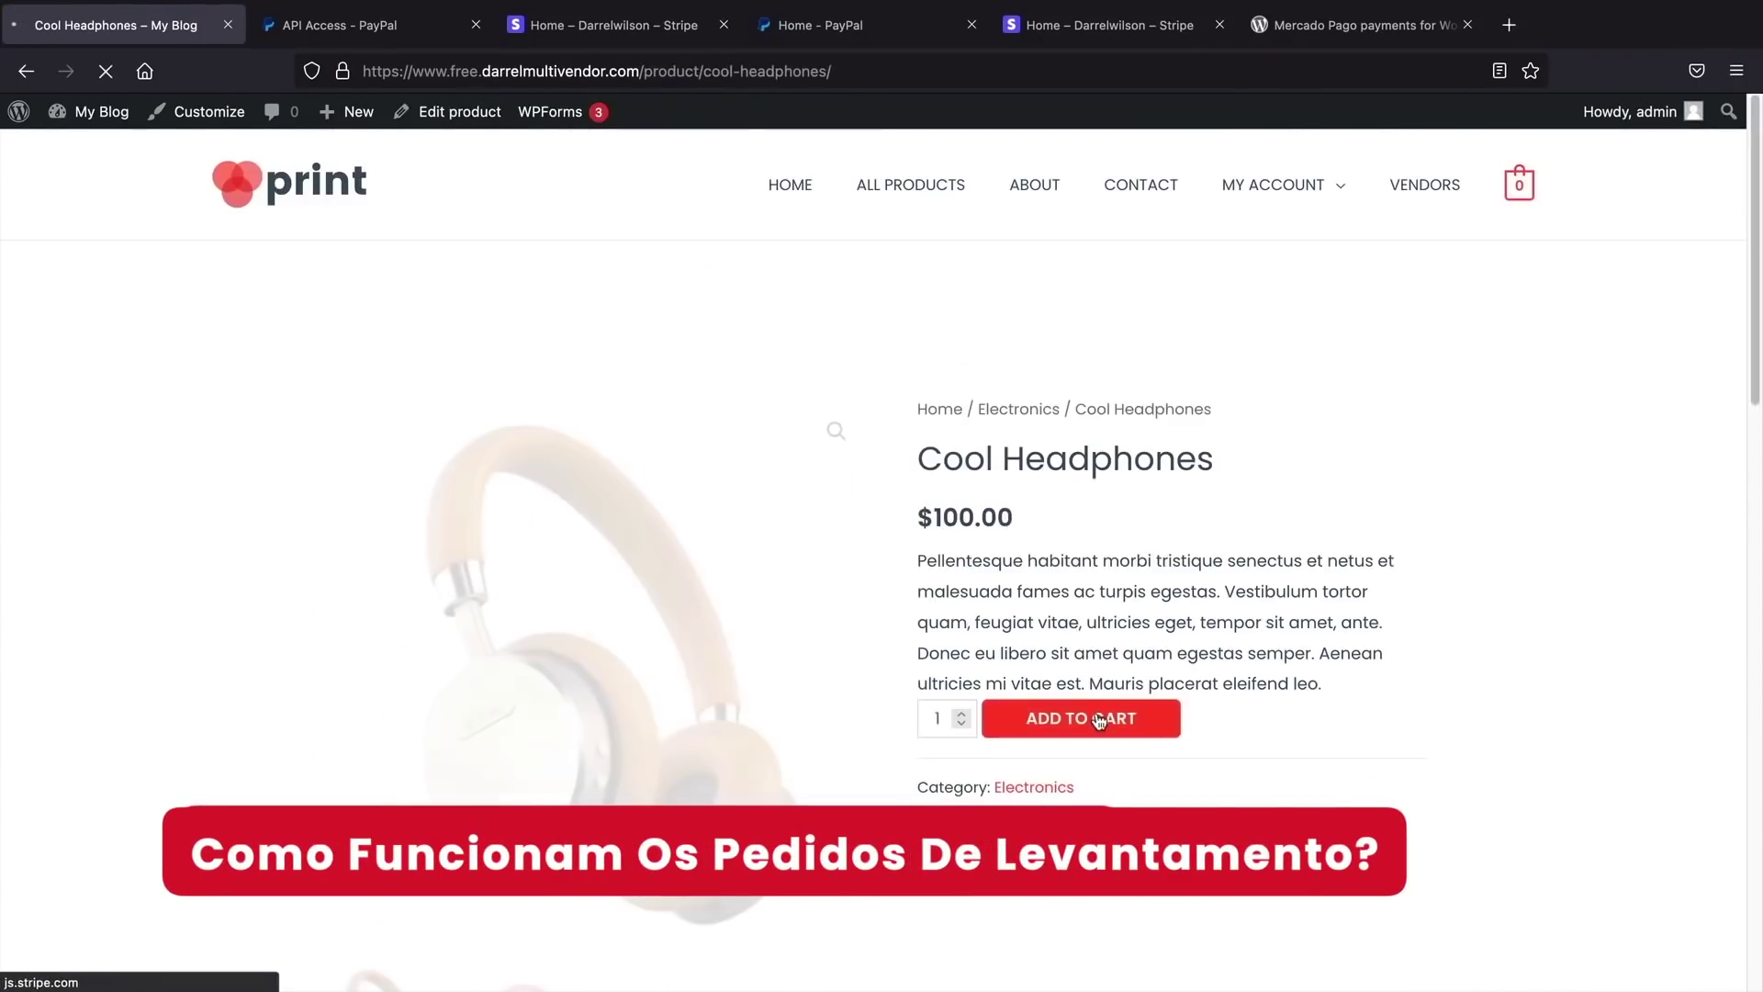
click(1100, 718)
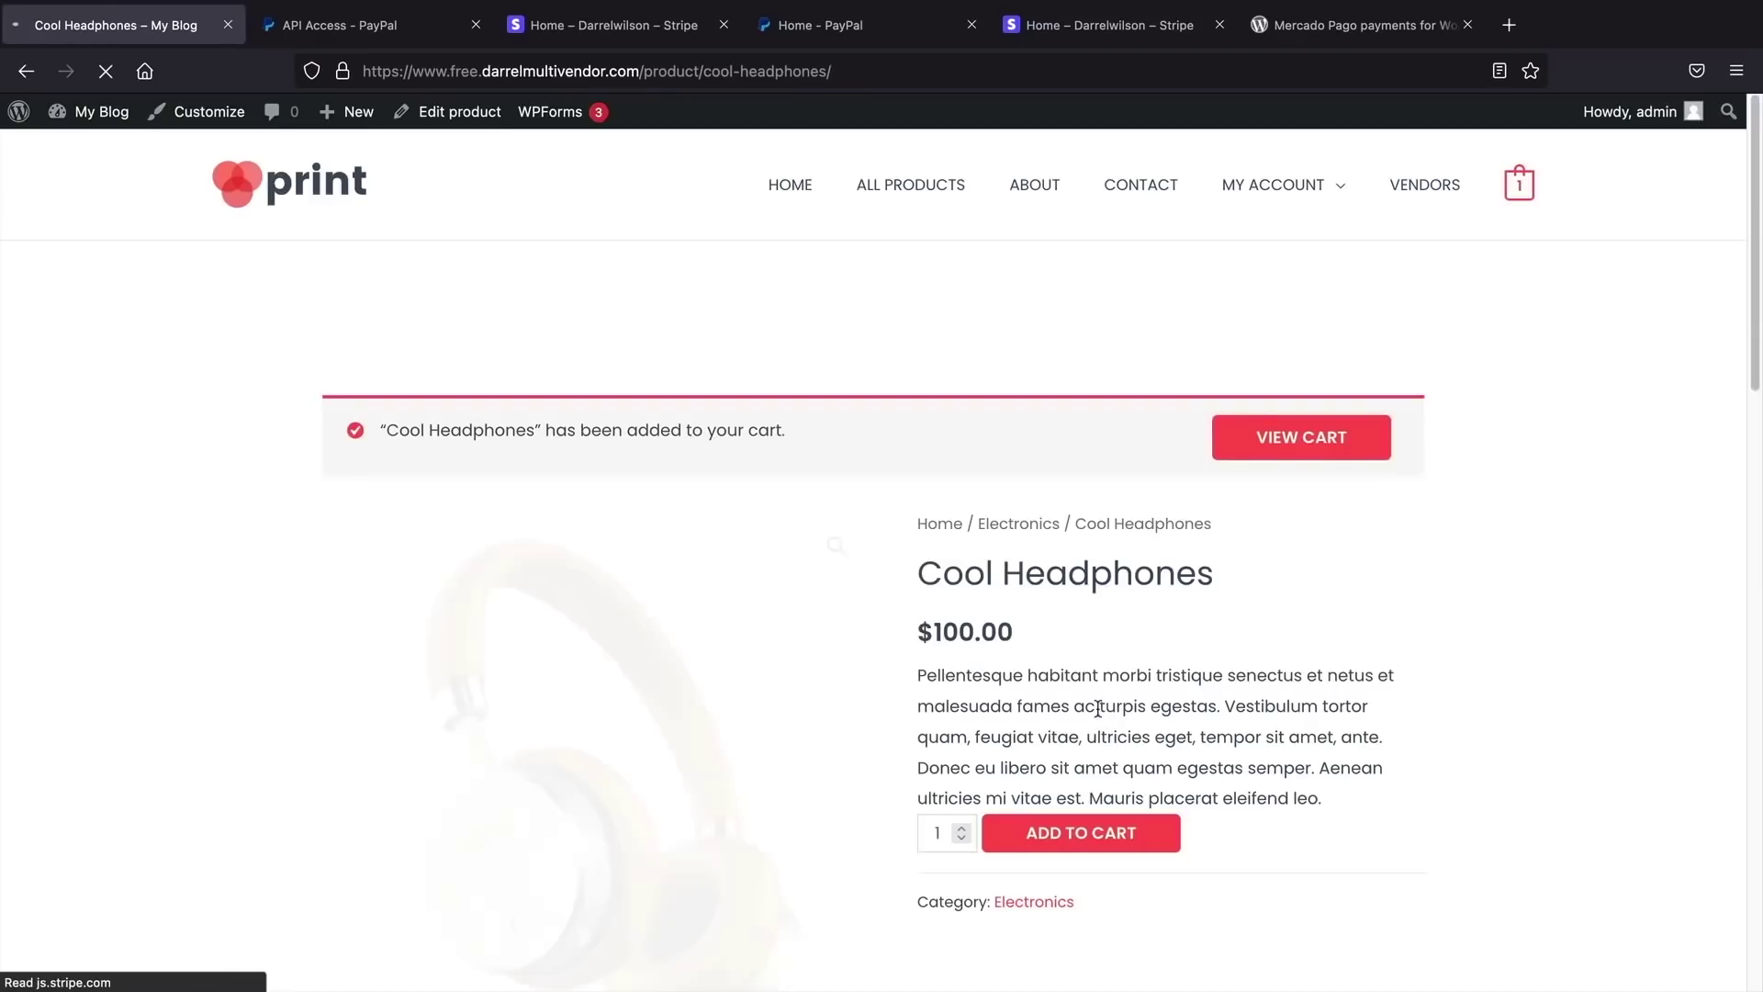
Step: Open the cart and proceed to checkout
scroll(1107, 696, down, 1)
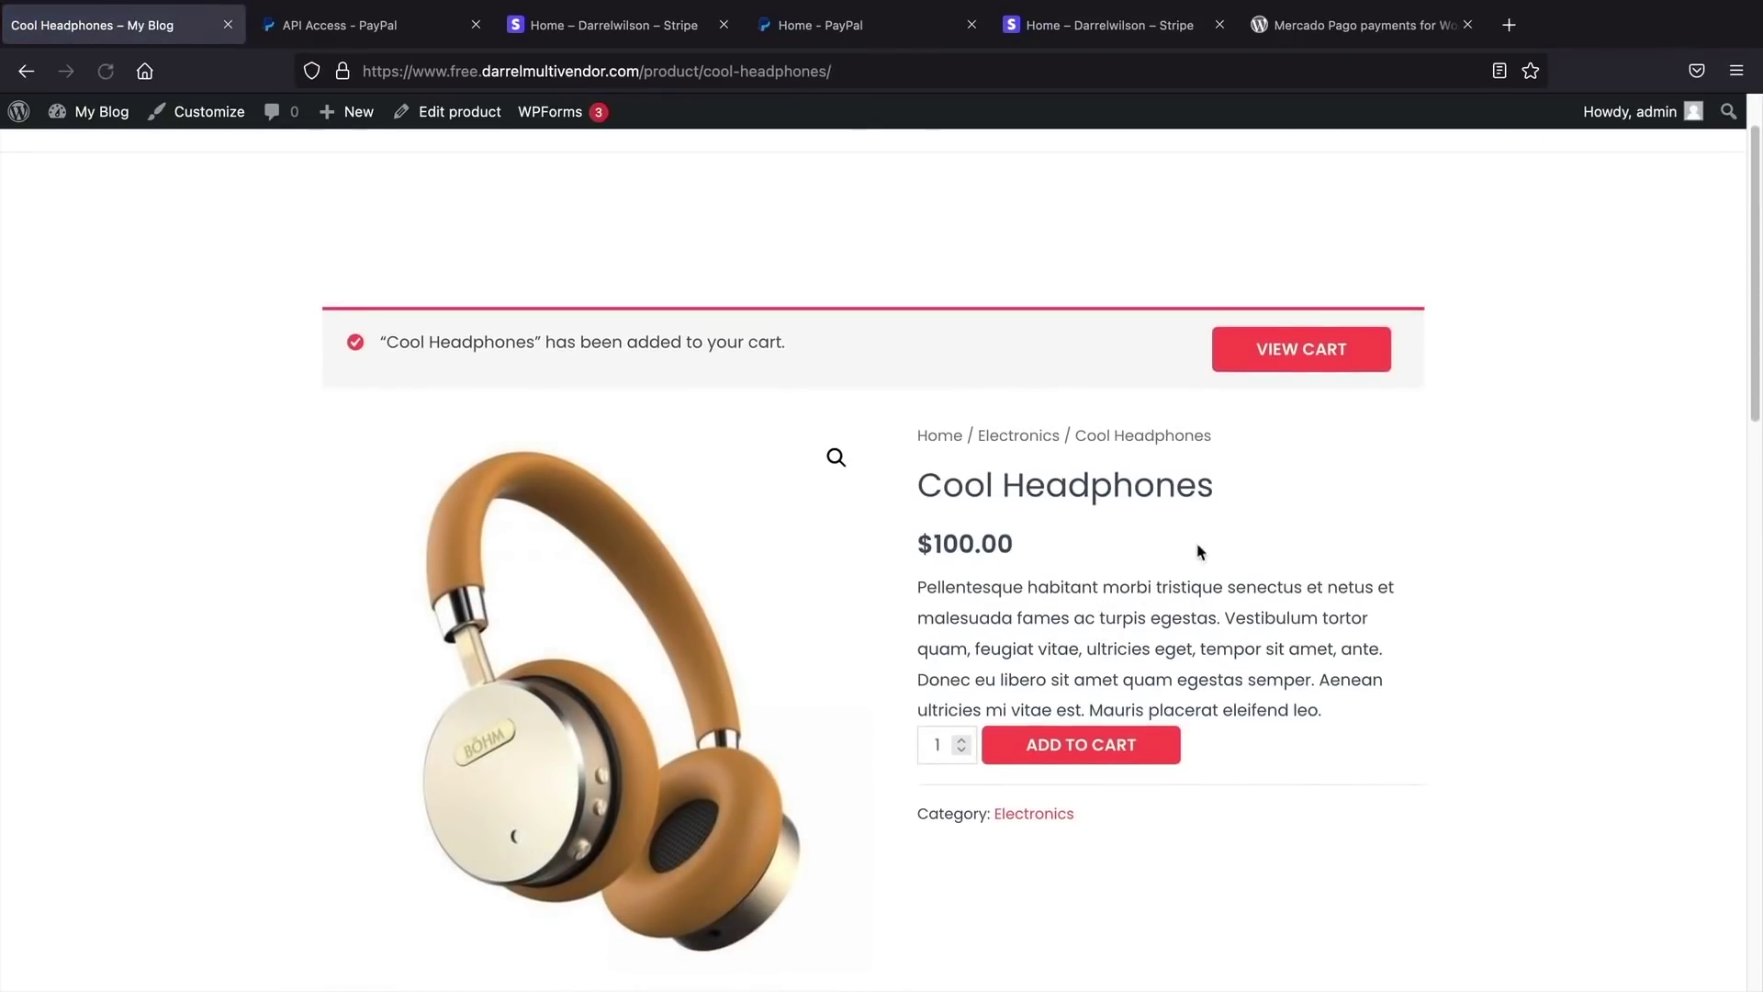
click(1301, 363)
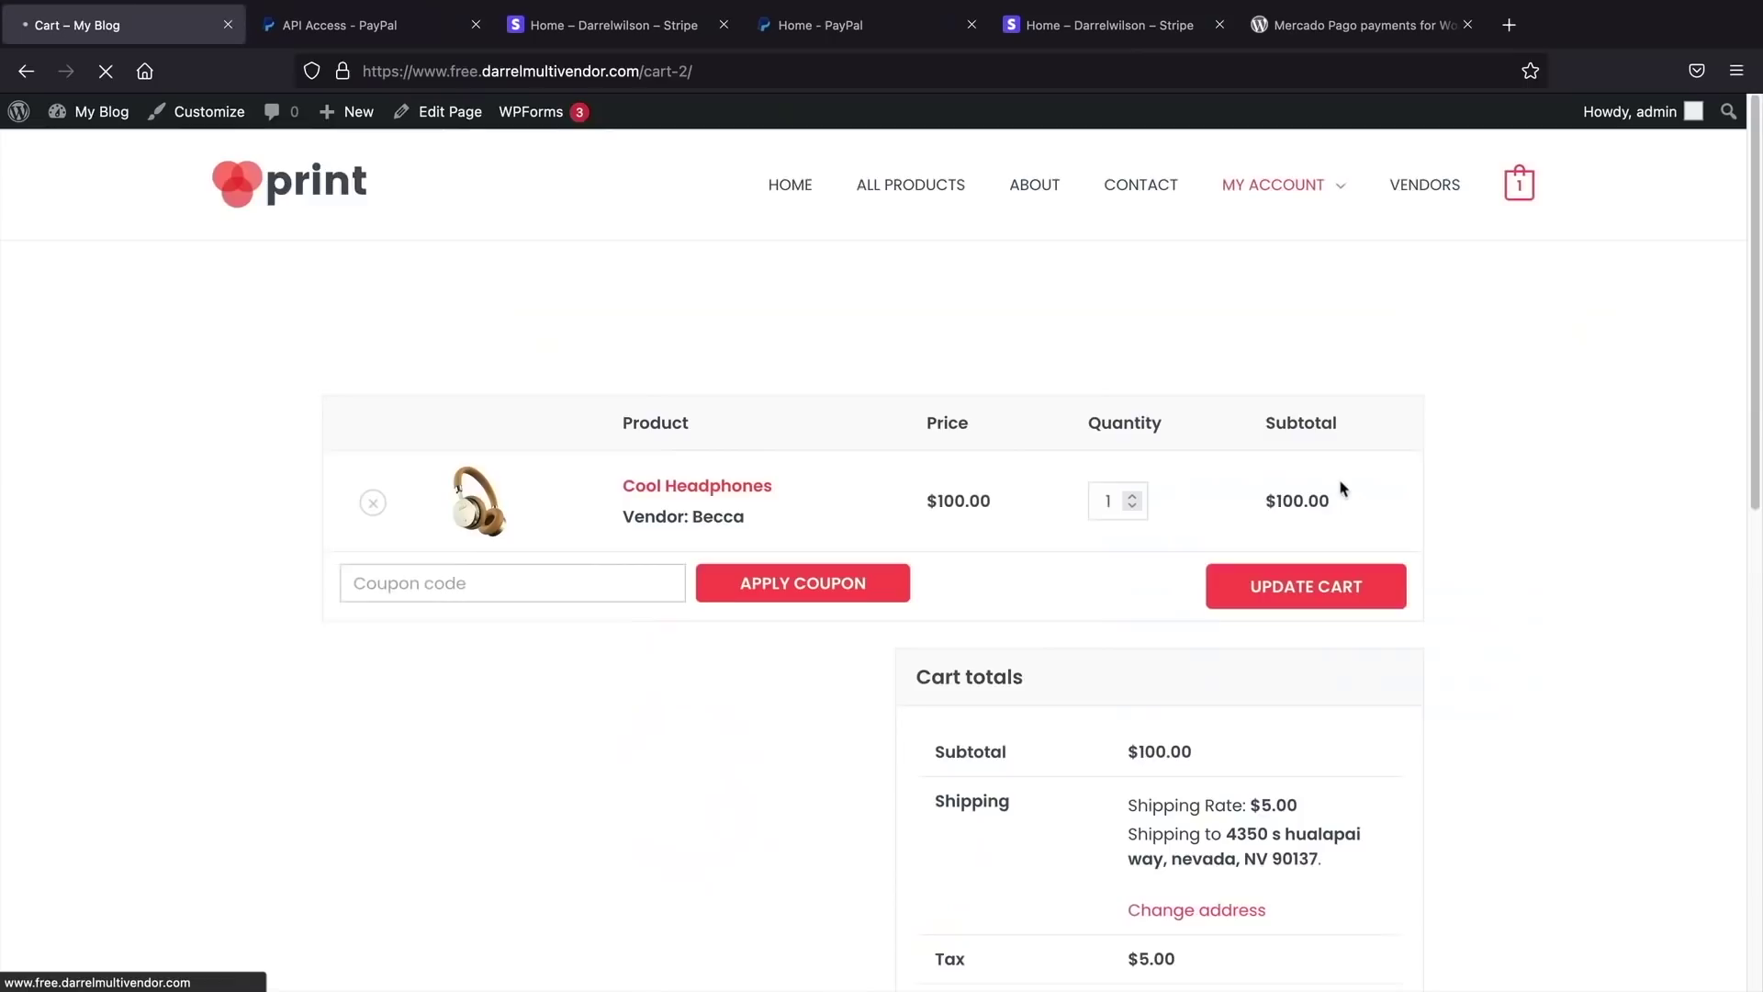
scroll(1230, 624, down, 3)
scroll(1230, 624, down, 2)
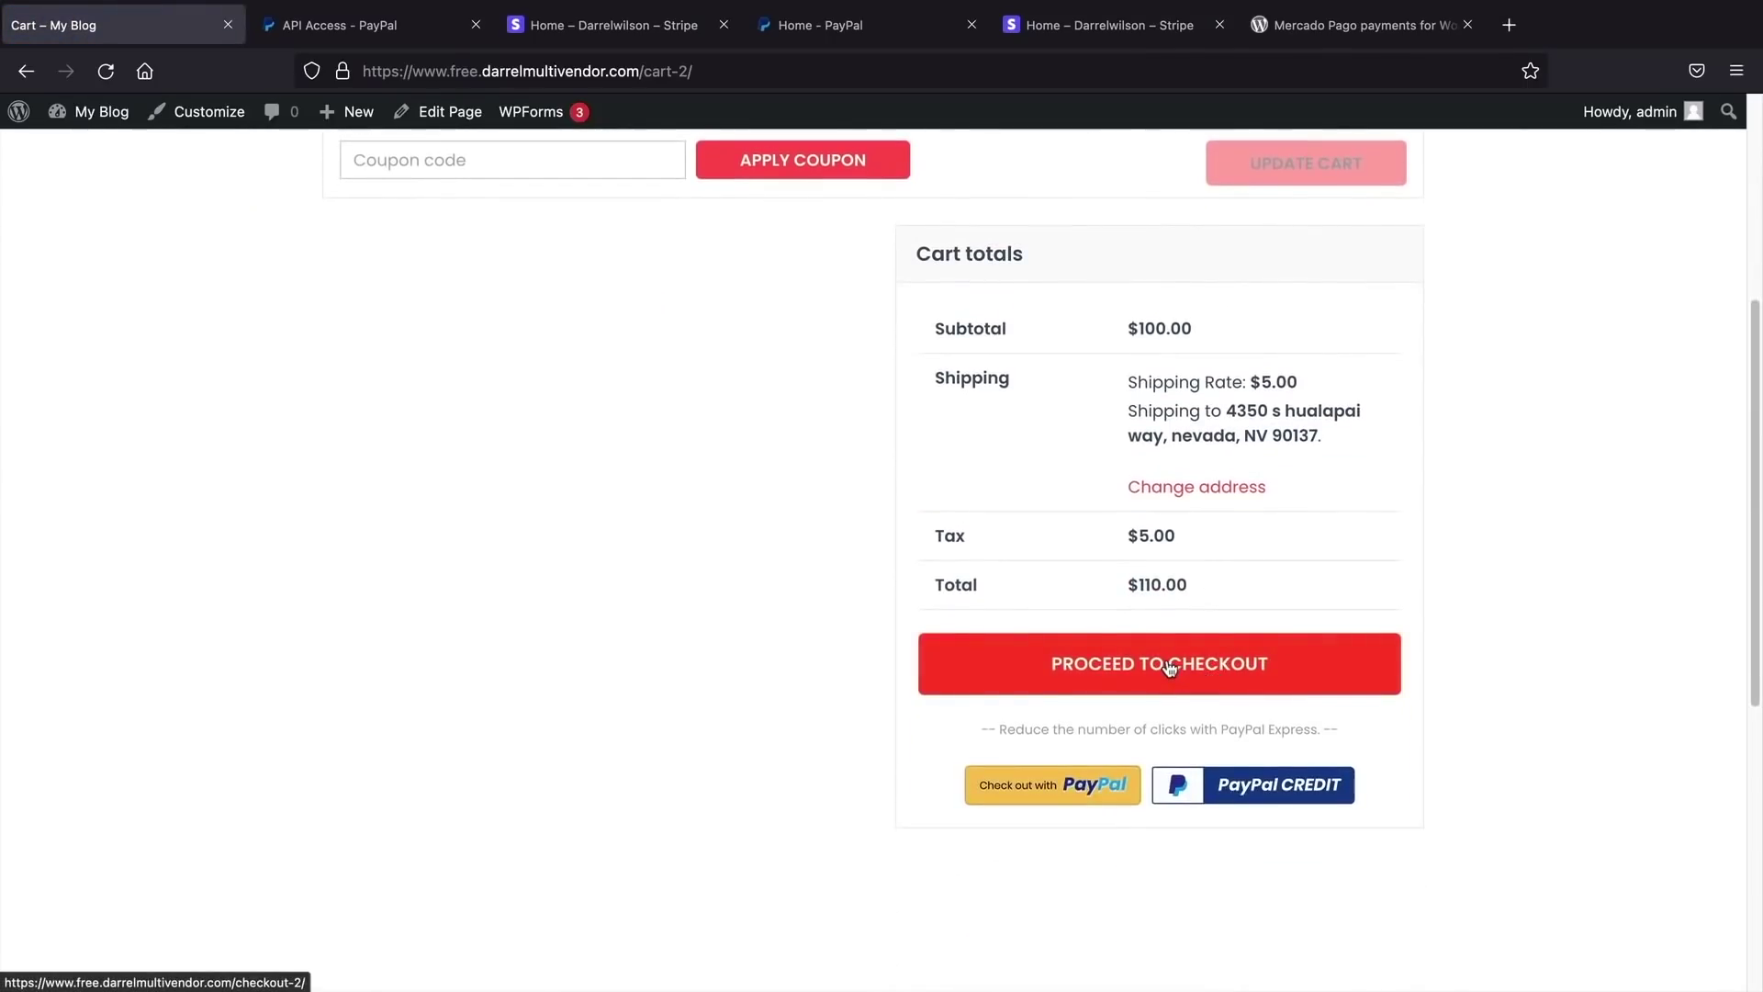
click(1168, 665)
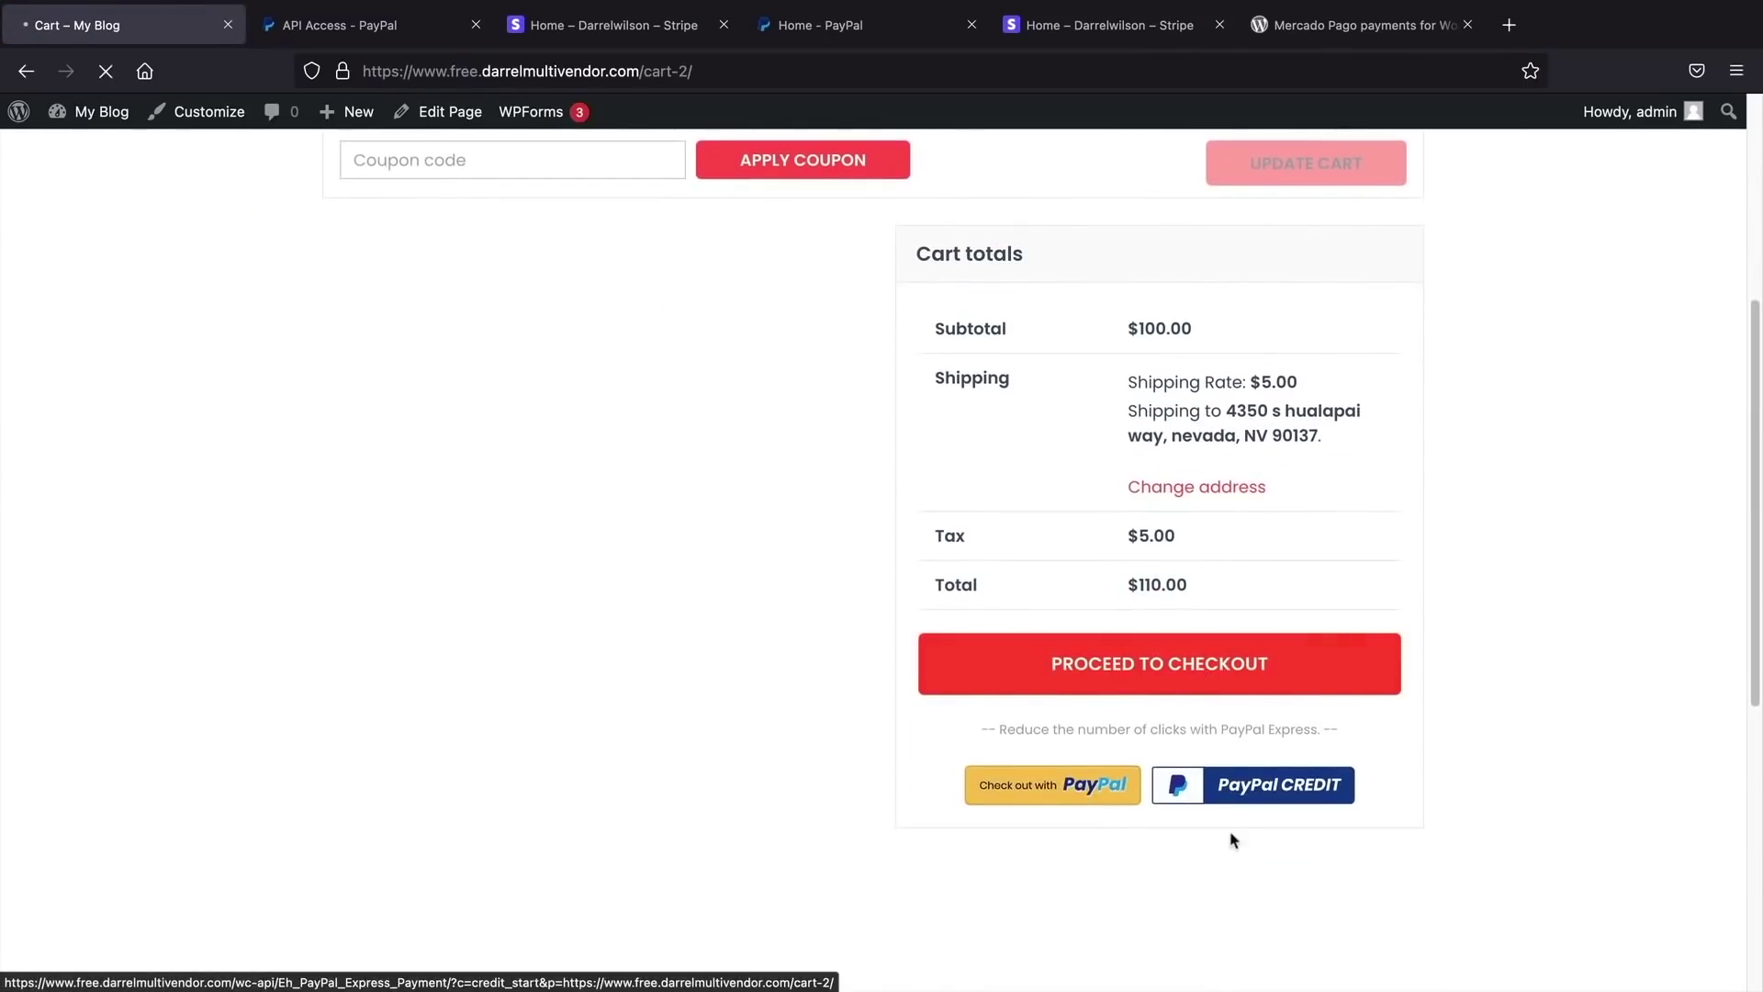
Step: Choose Cash on delivery and place the $110.00 order
scroll(1198, 806, down, 2)
scroll(1198, 806, down, 1)
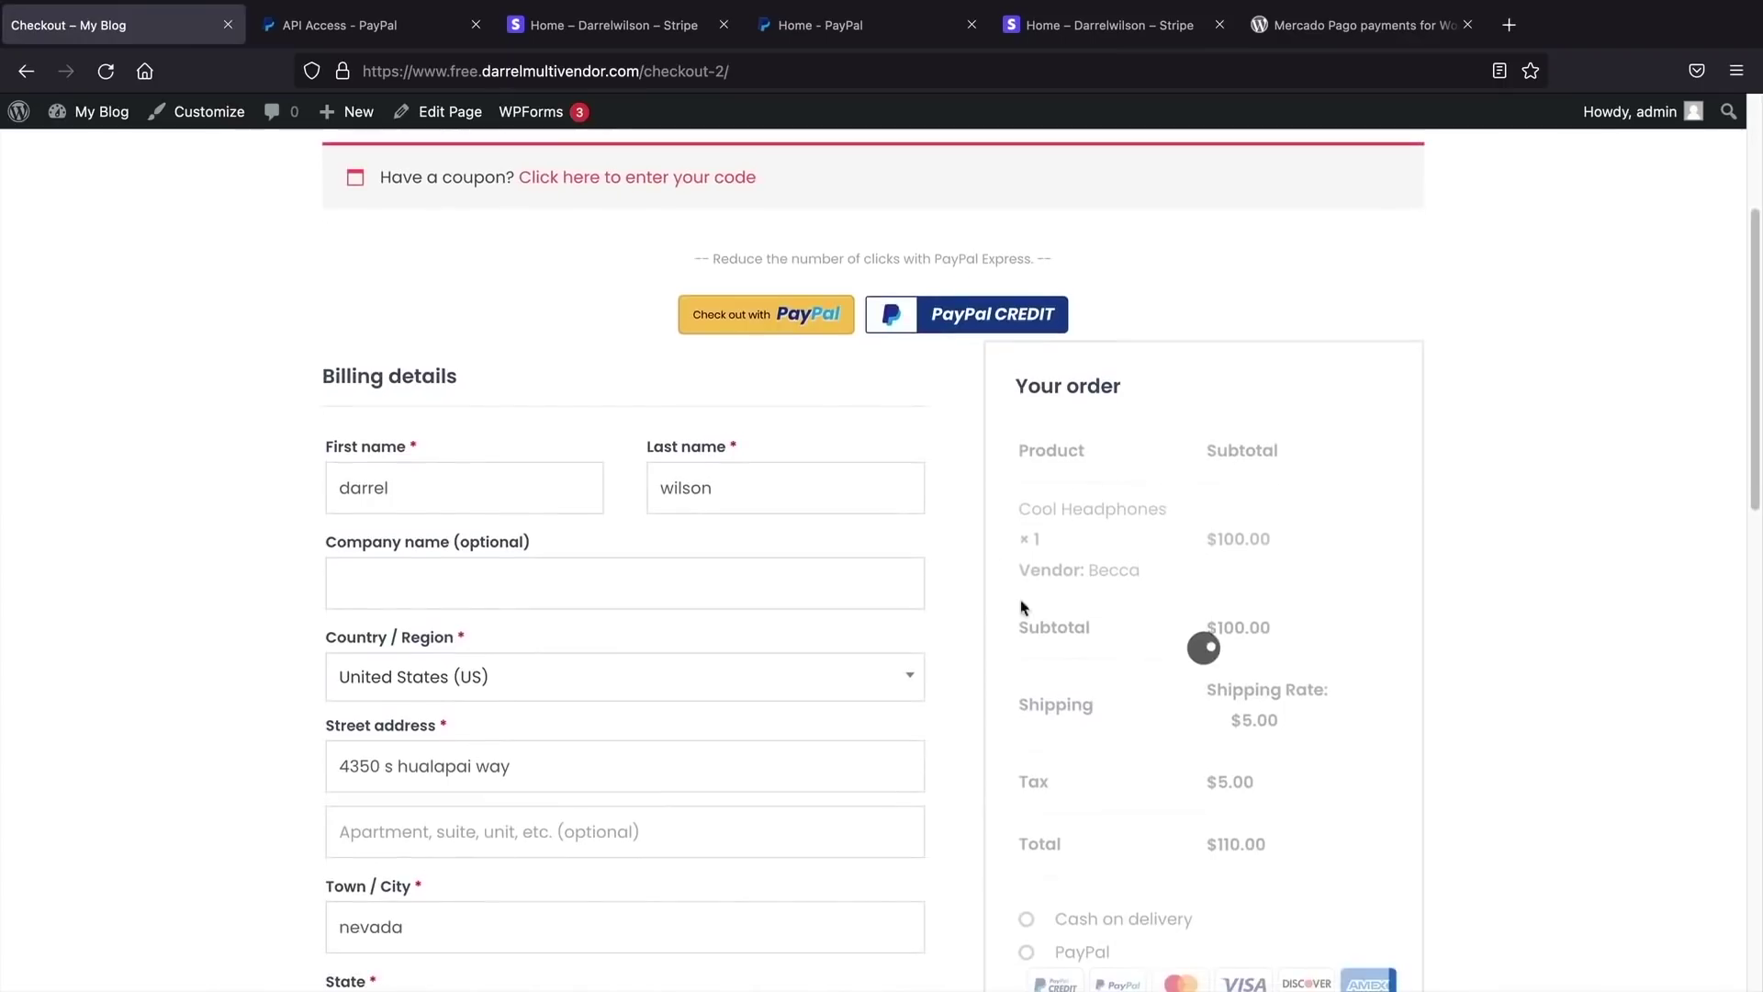
scroll(1184, 687, down, 1)
scroll(1184, 687, down, 4)
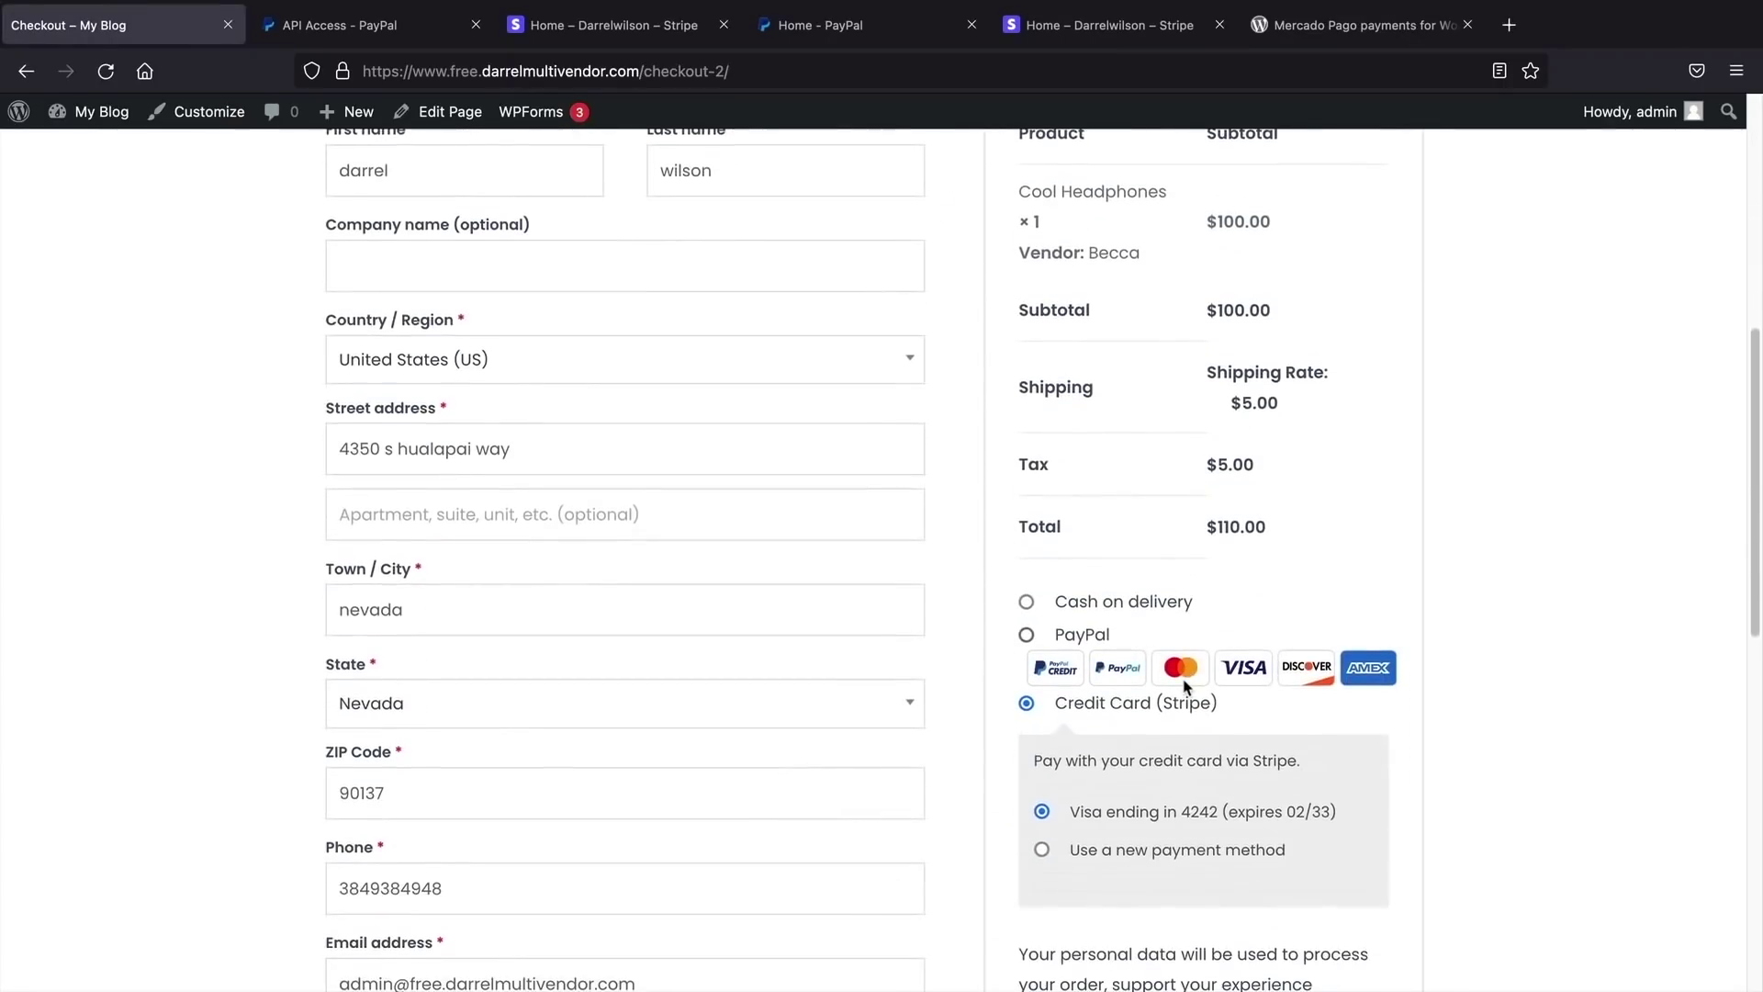
click(1028, 548)
scroll(1035, 554, down, 1)
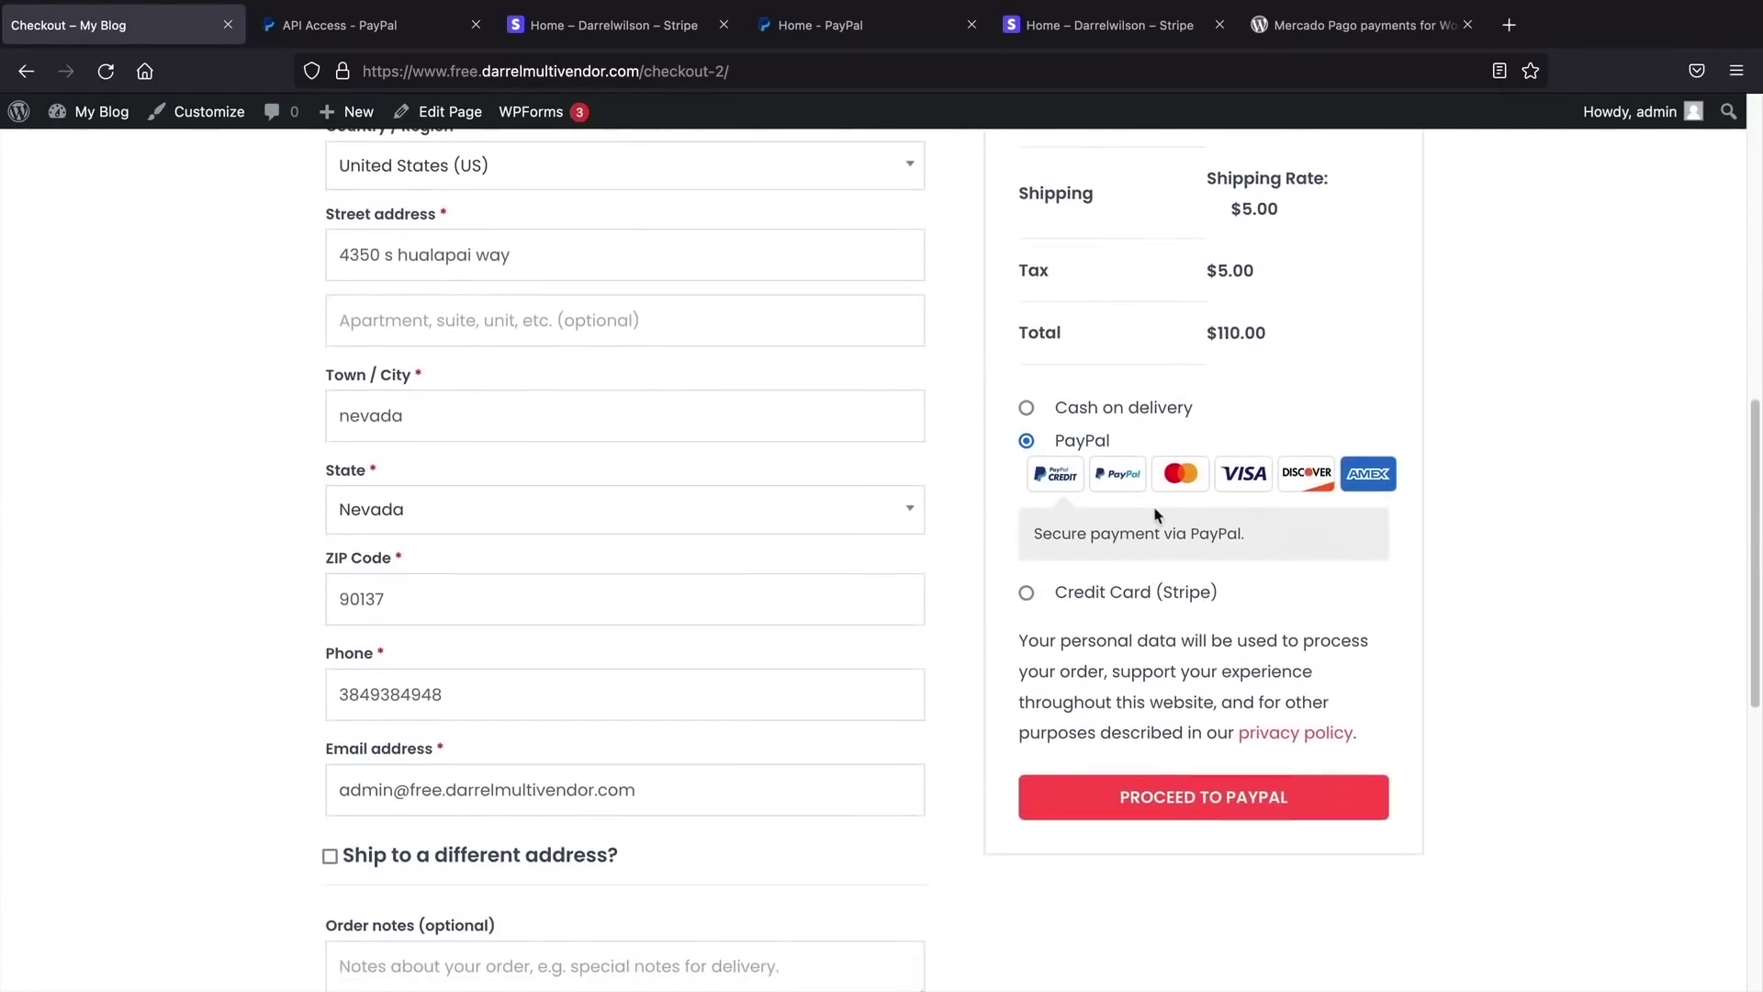
click(1027, 596)
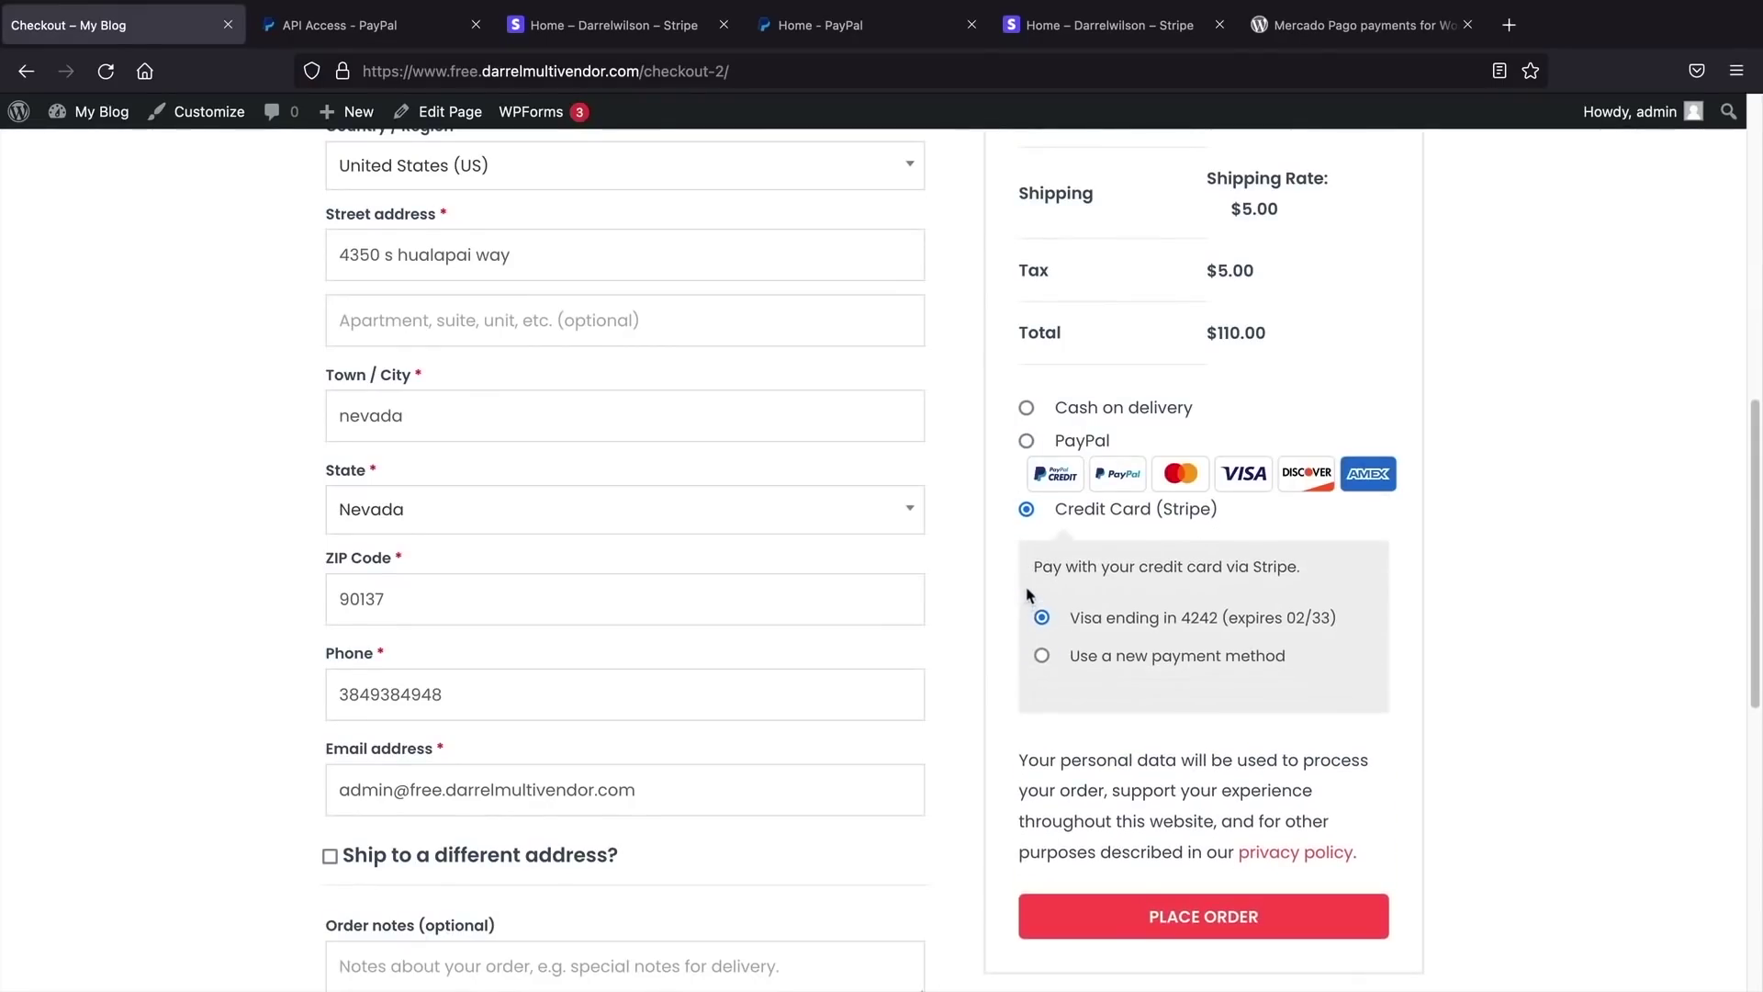
click(1028, 409)
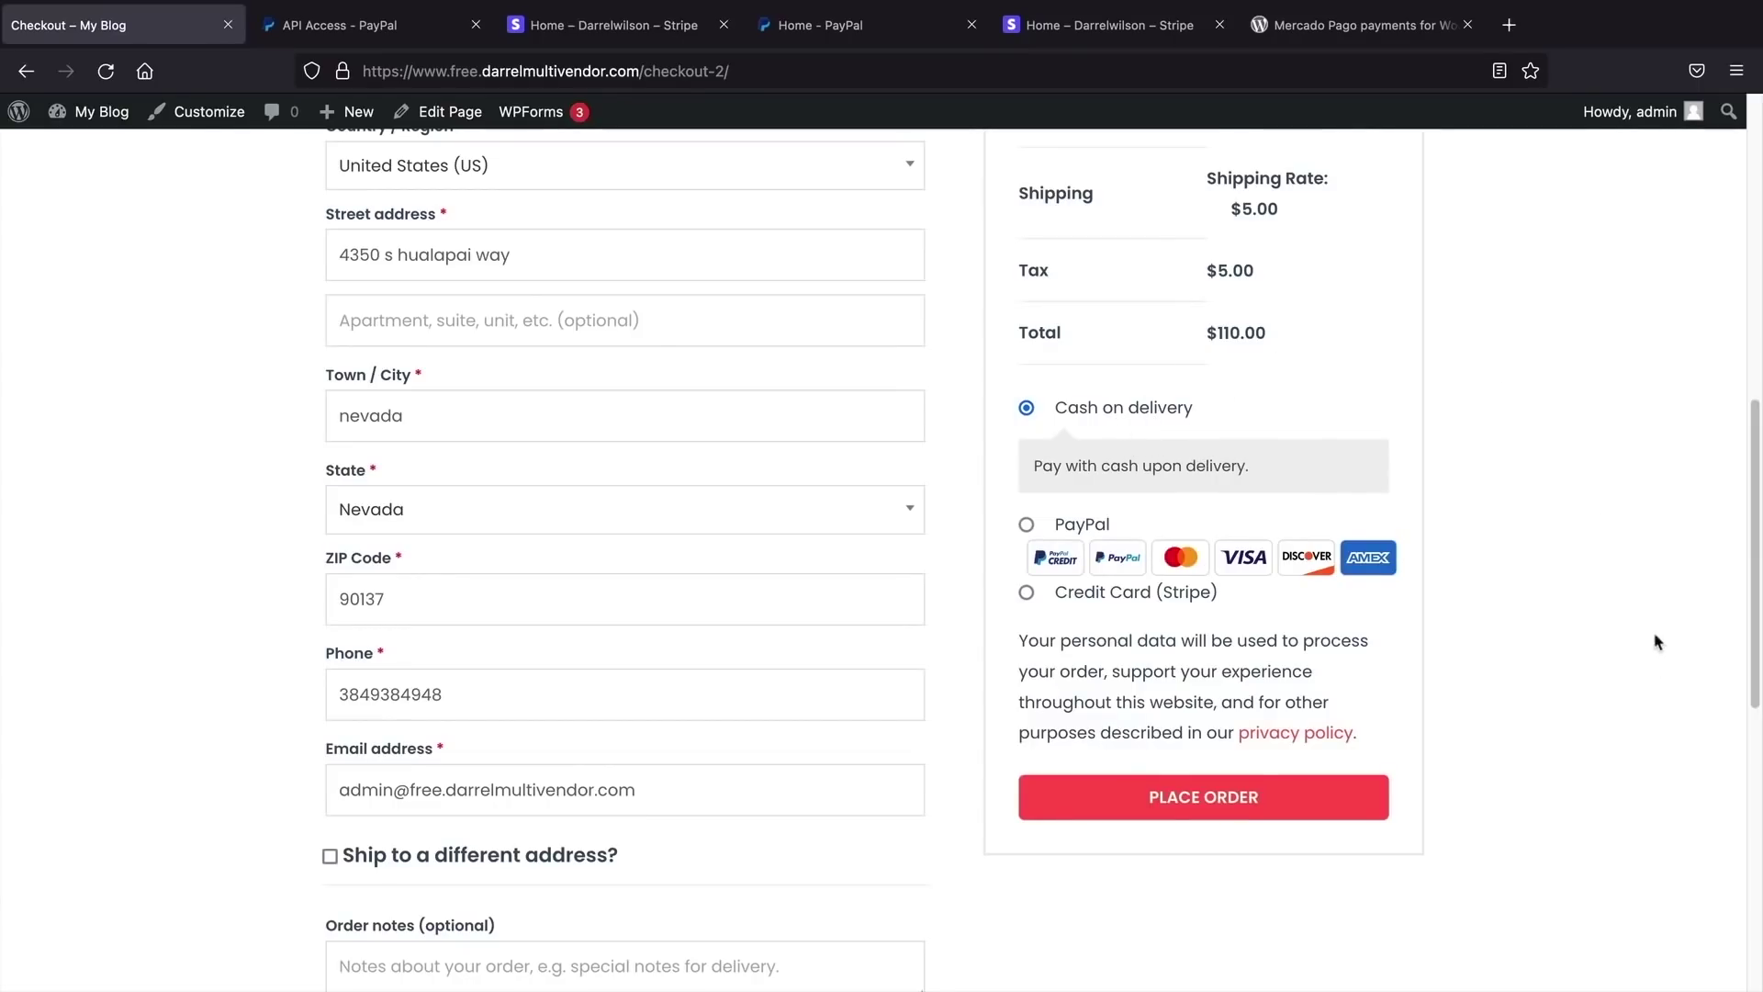
click(1195, 801)
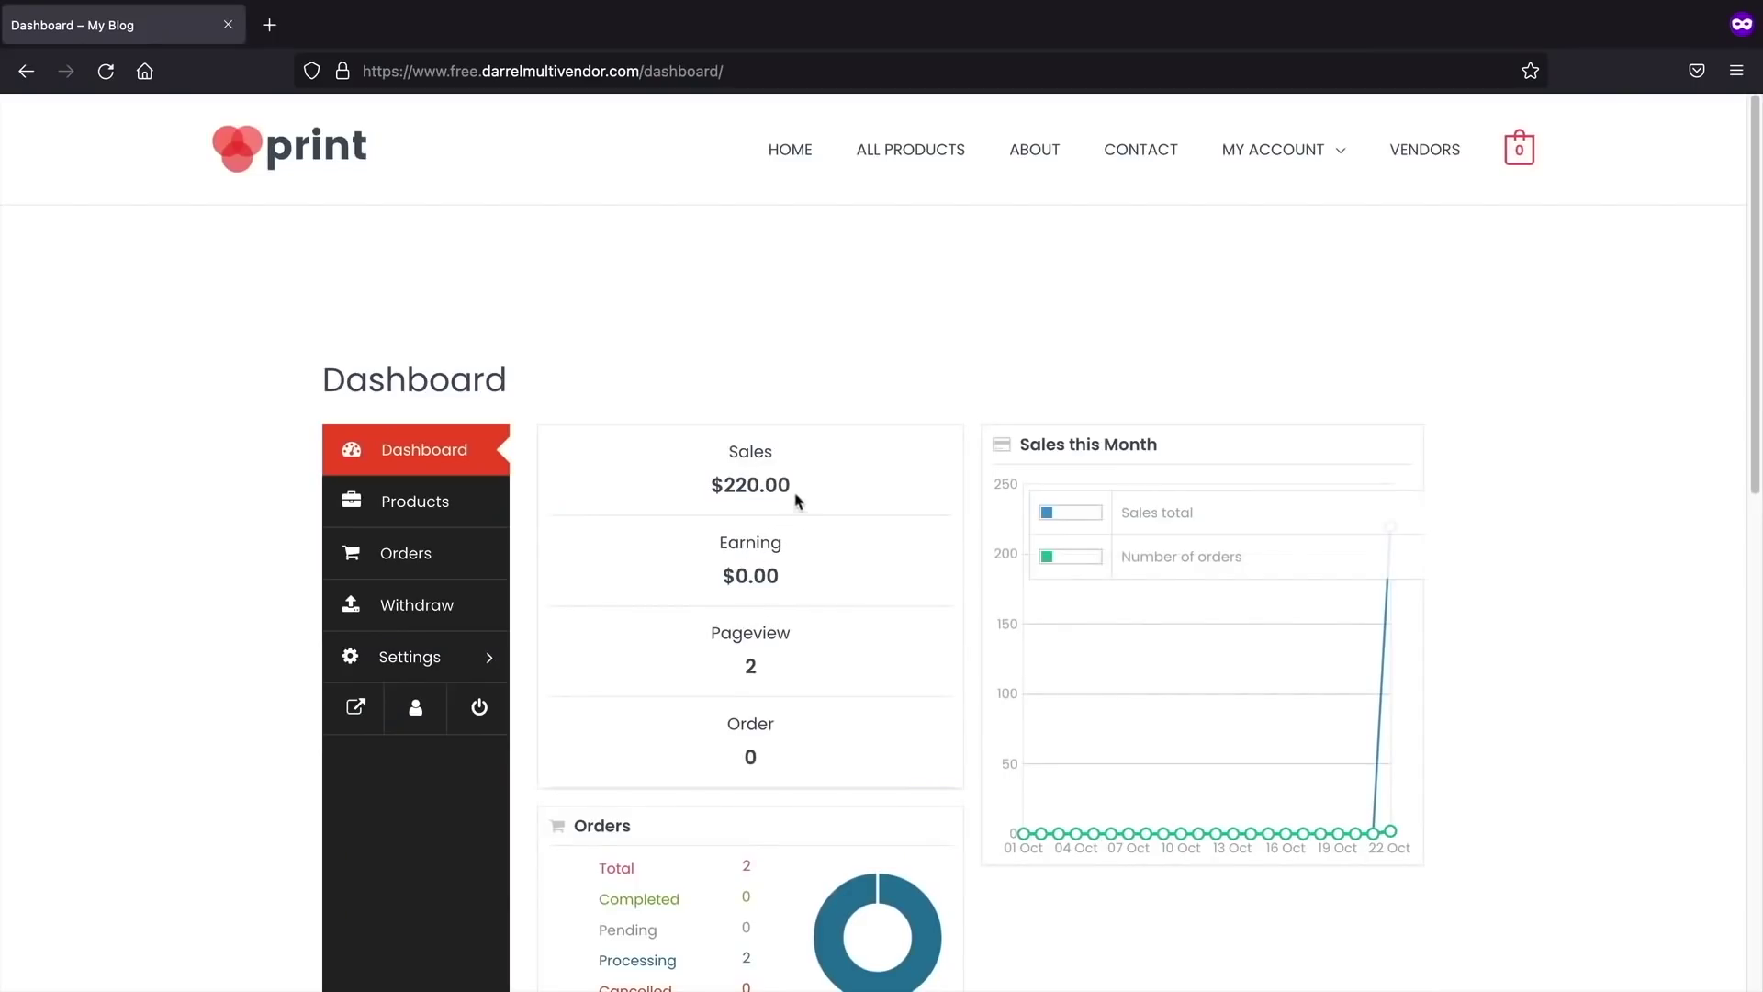
Step: Check the $220.00 sales figure and open the vendor Withdraw page
drag(795, 489, 725, 485)
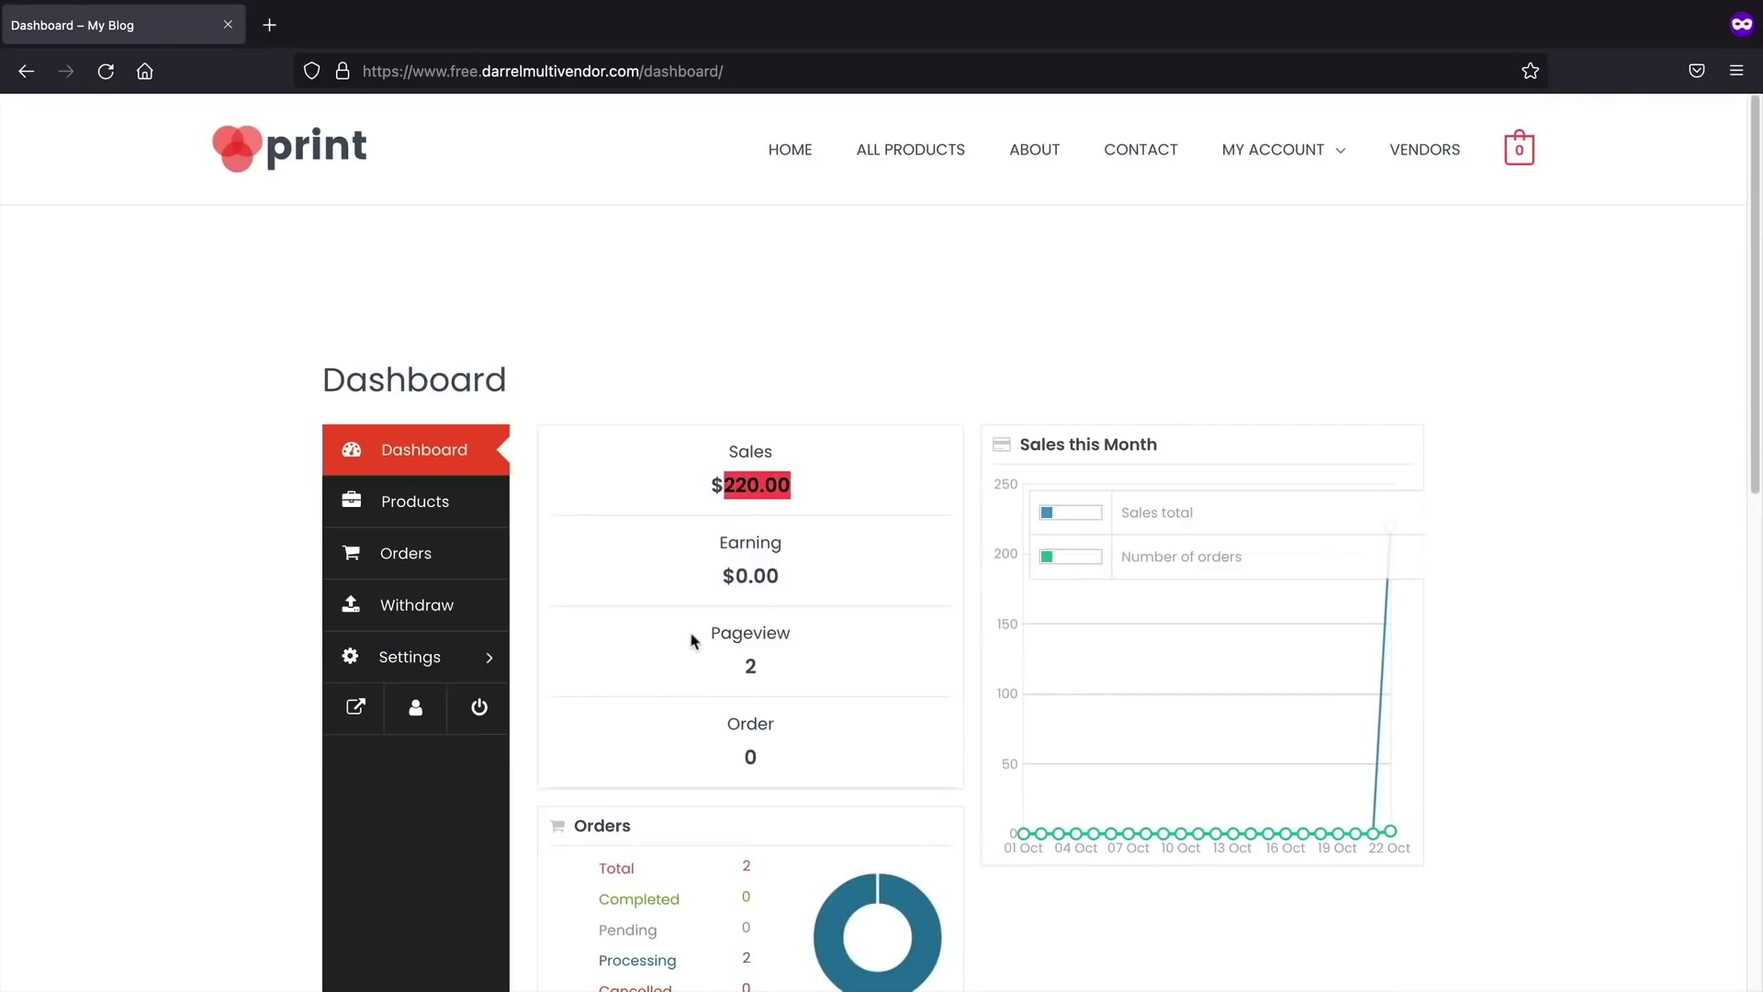
click(436, 615)
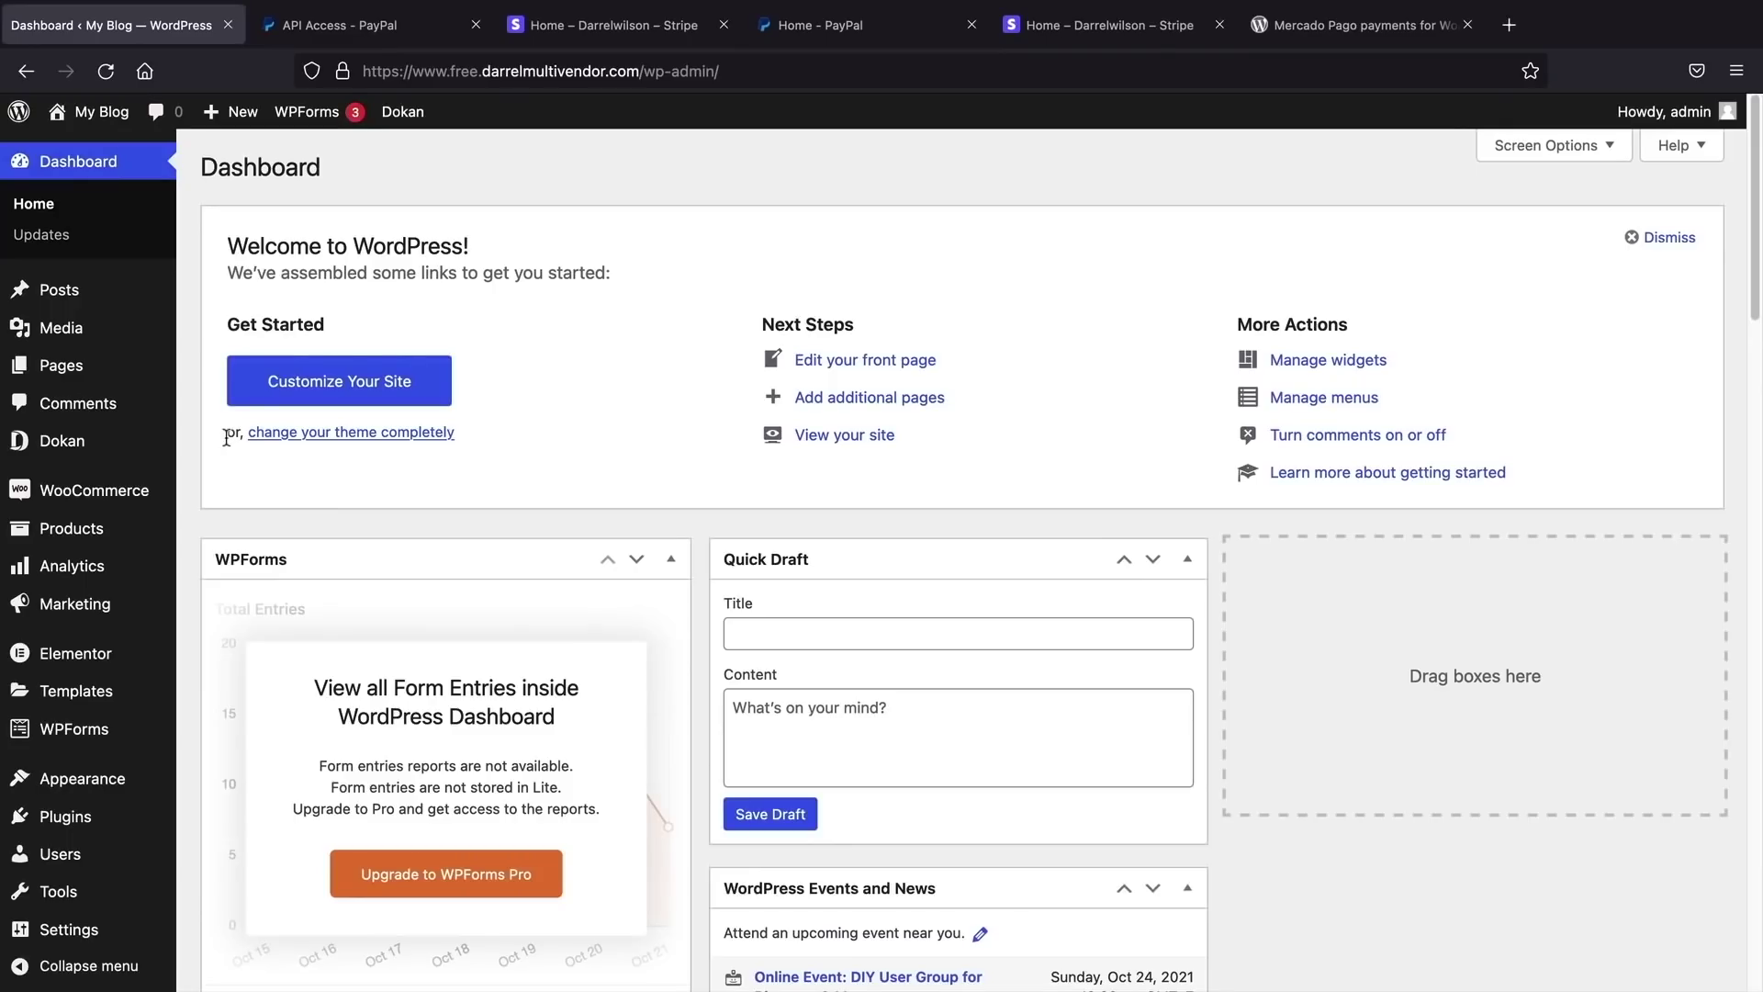
Step: Set the newest Cool Headphones order's status to Completed and update it
mouse_move(110, 494)
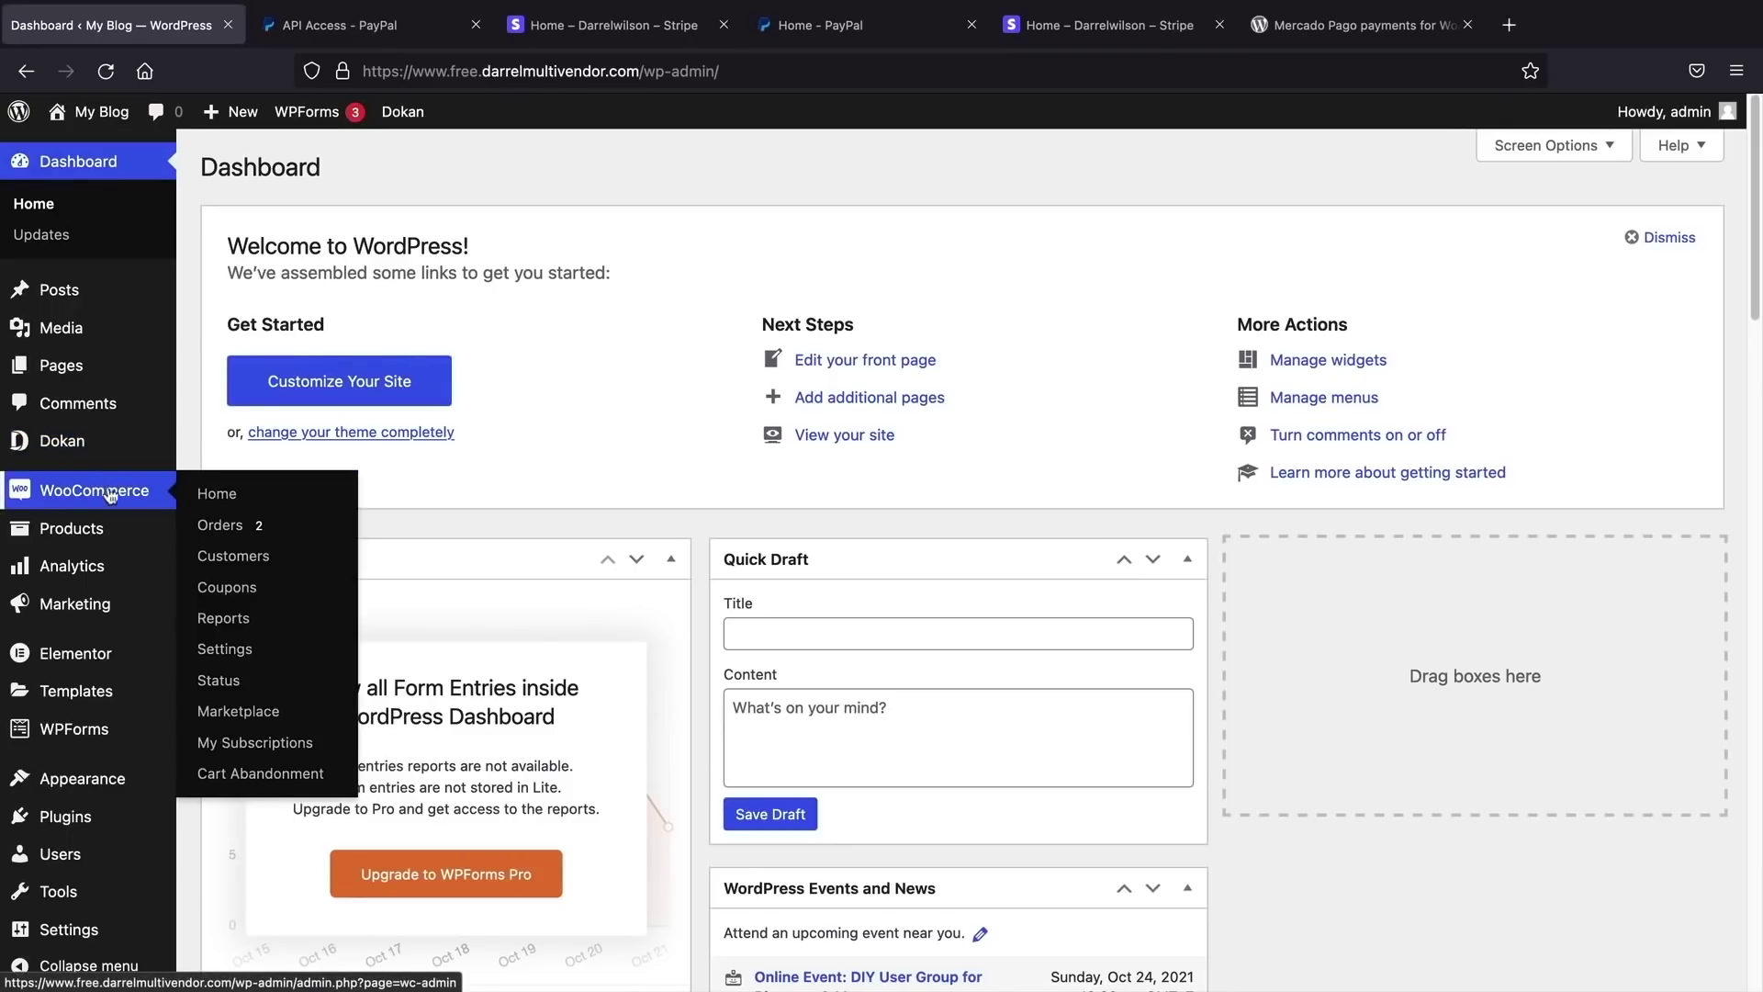
click(220, 526)
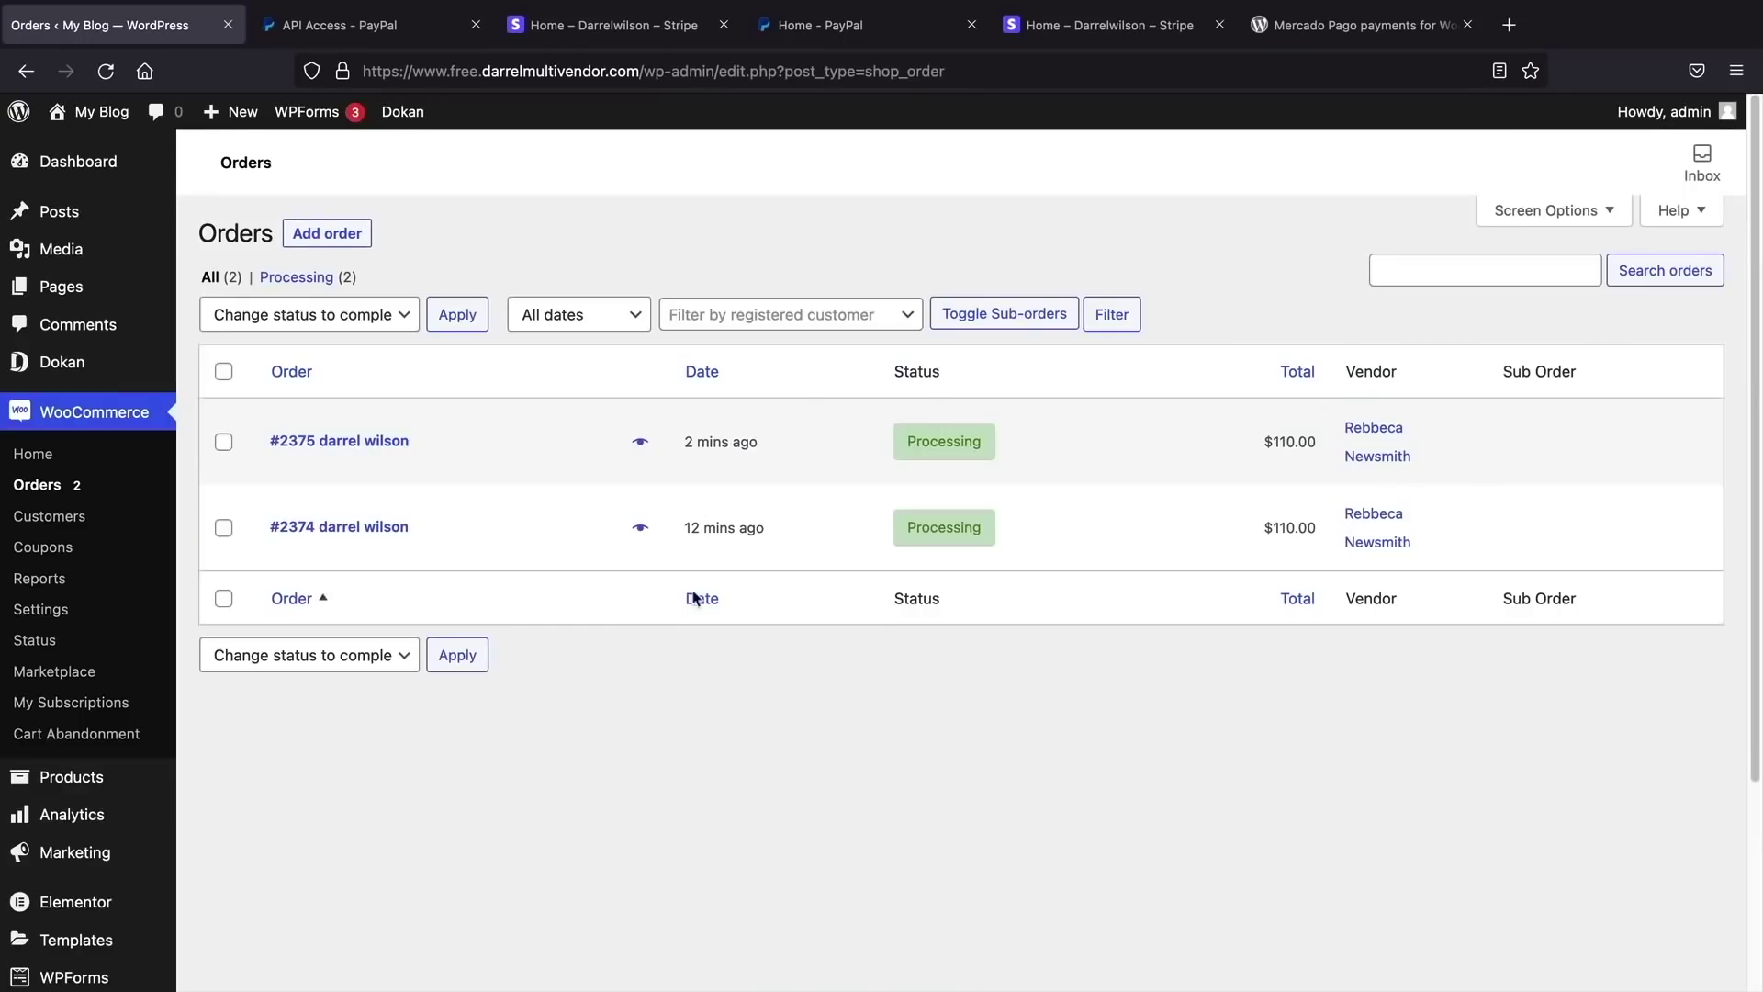
click(384, 450)
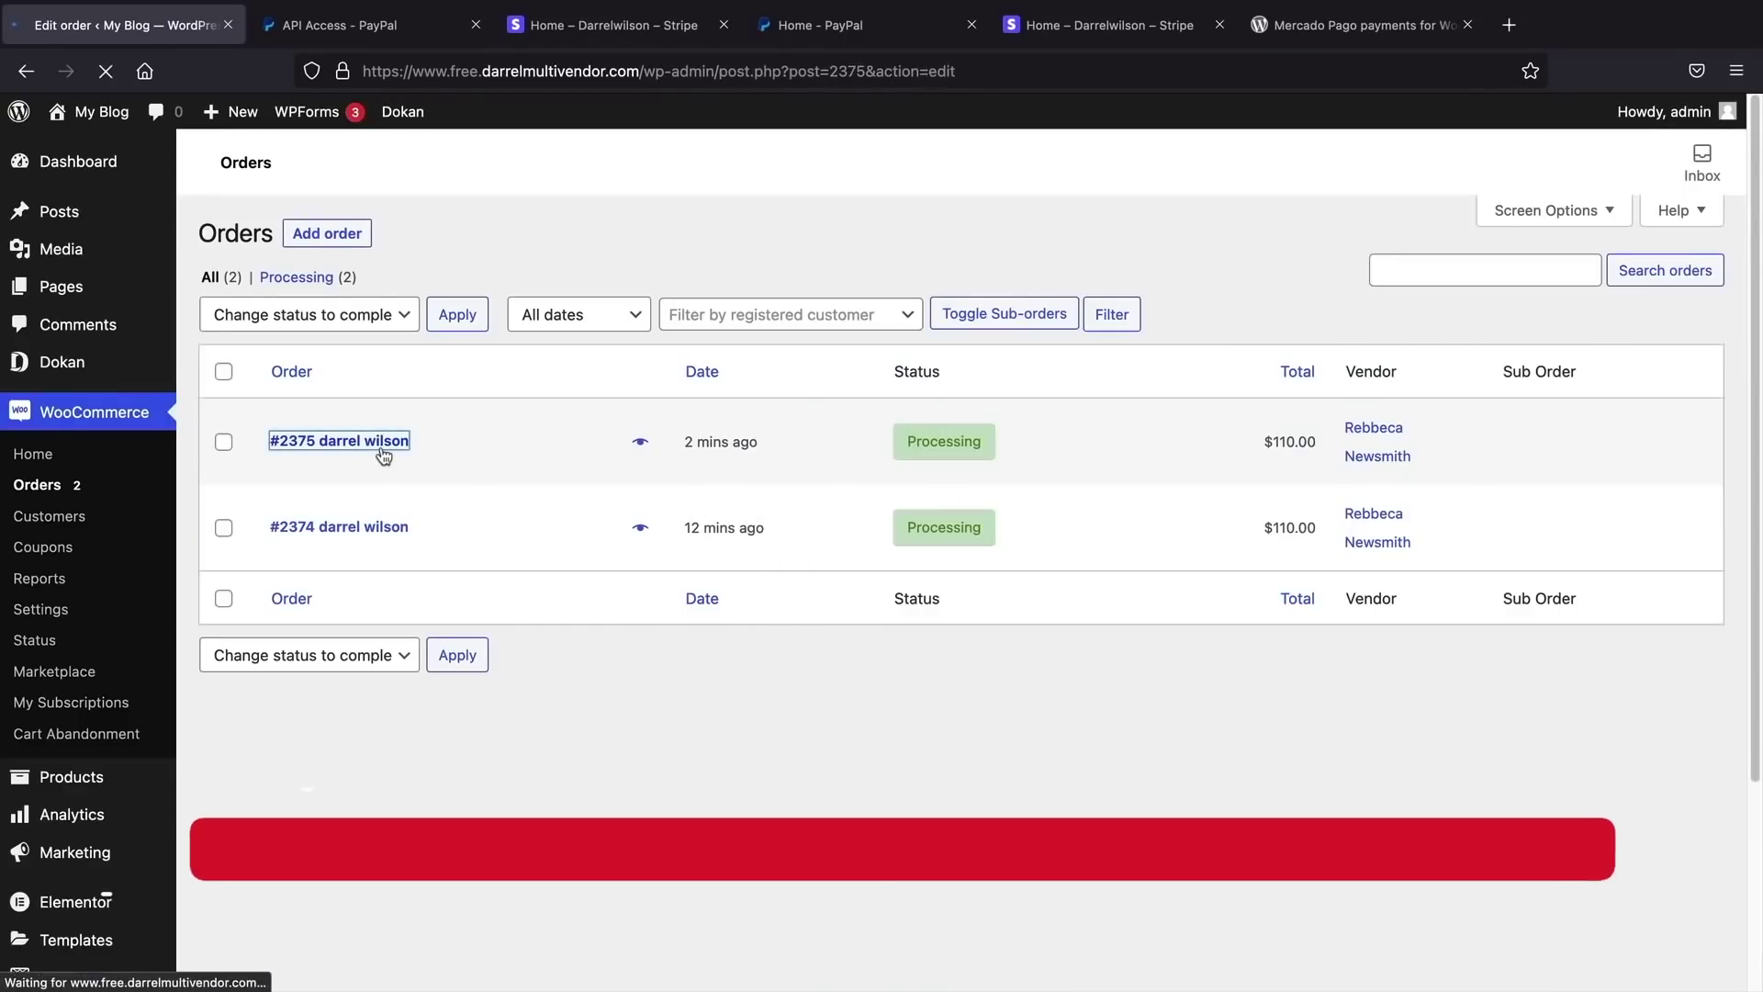
scroll(731, 598, down, 1)
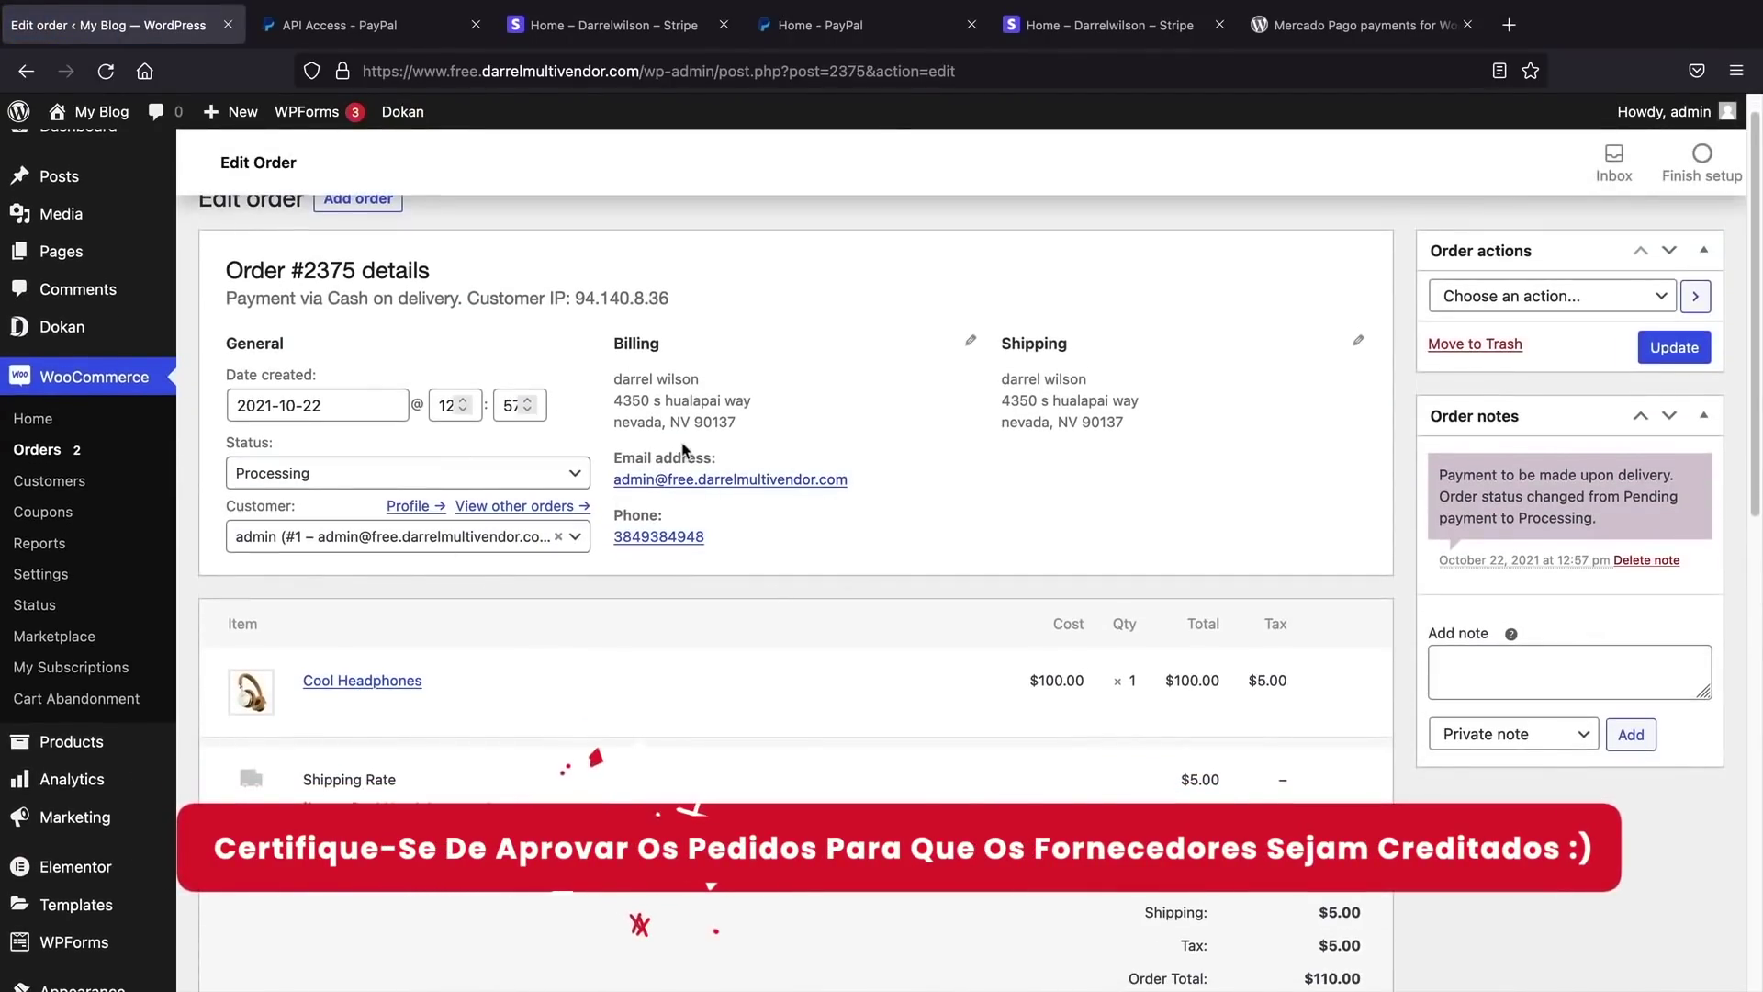
scroll(1343, 568, down, 3)
scroll(1343, 567, down, 5)
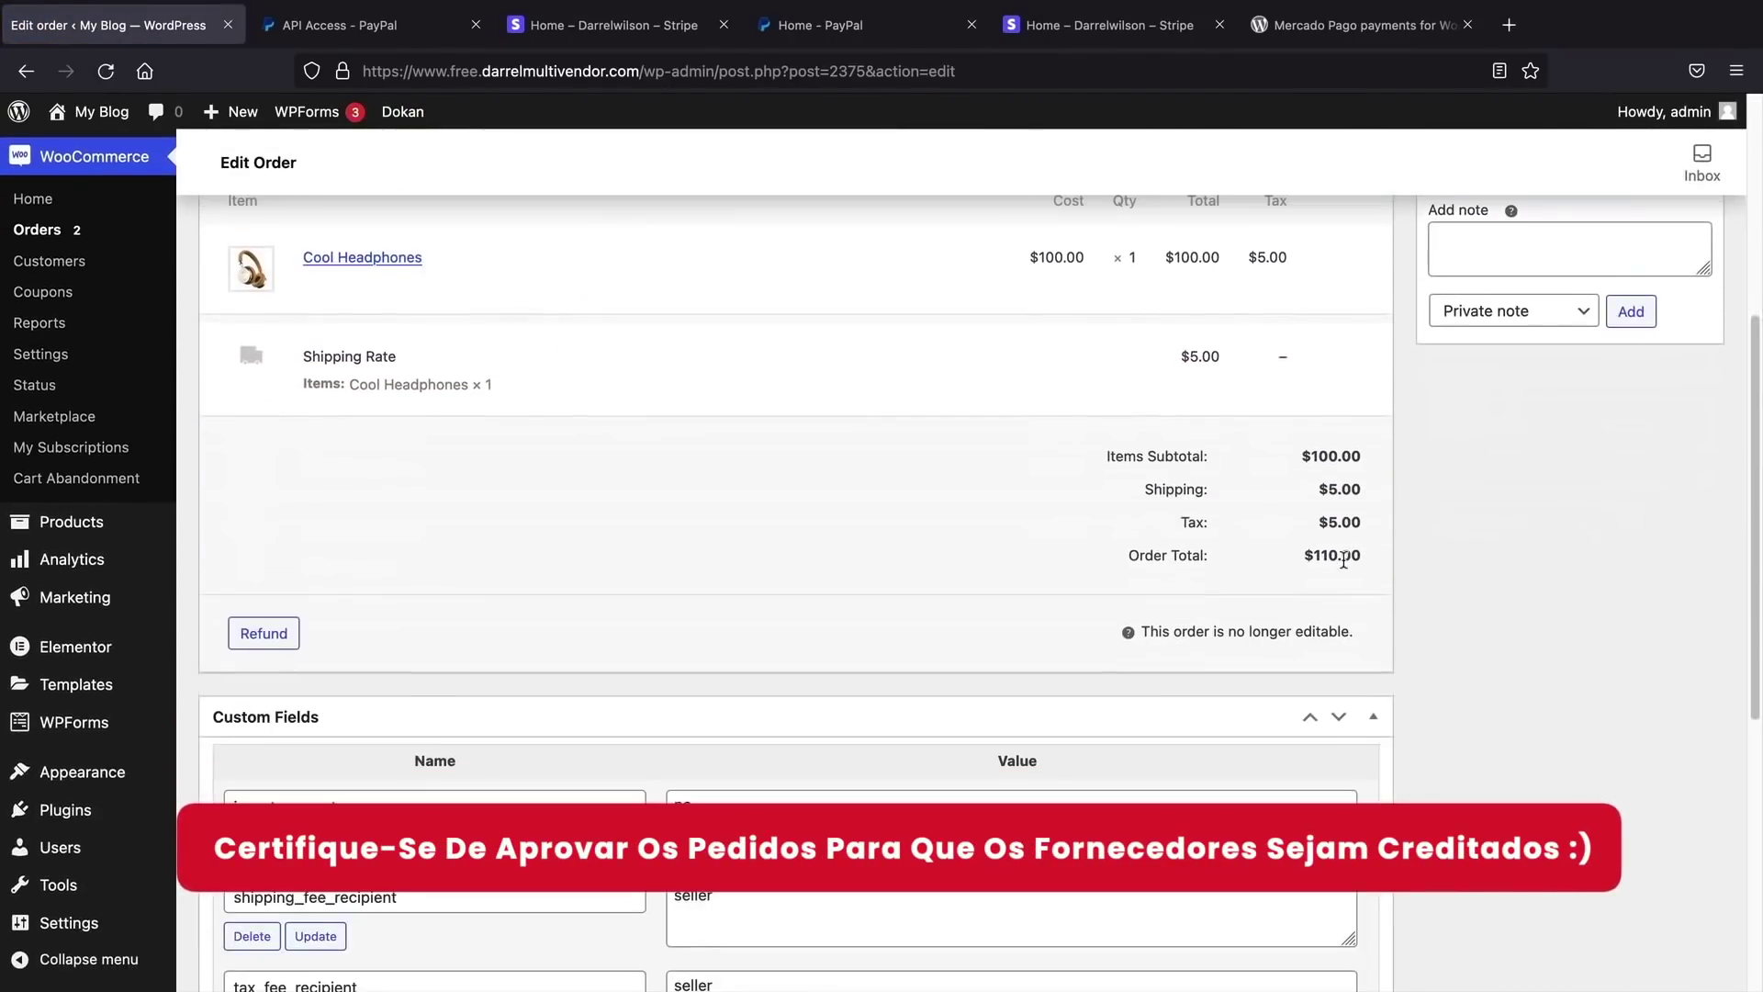
scroll(1343, 568, up, 5)
scroll(1343, 567, up, 3)
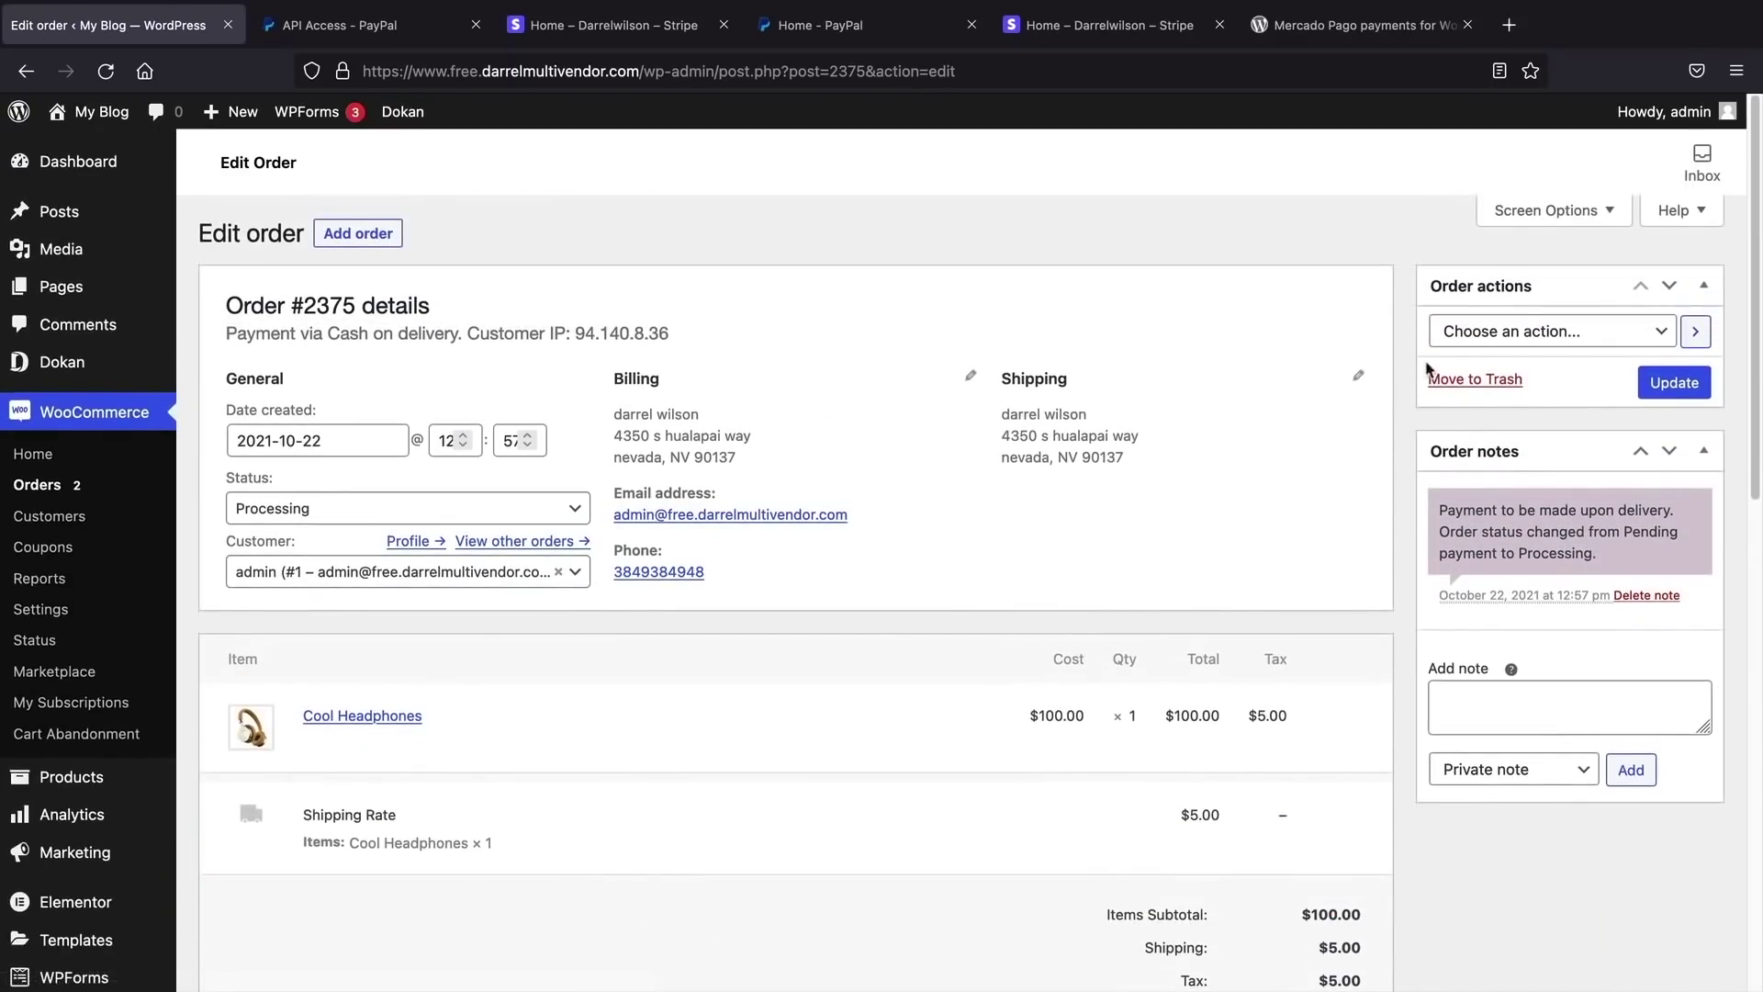
click(286, 519)
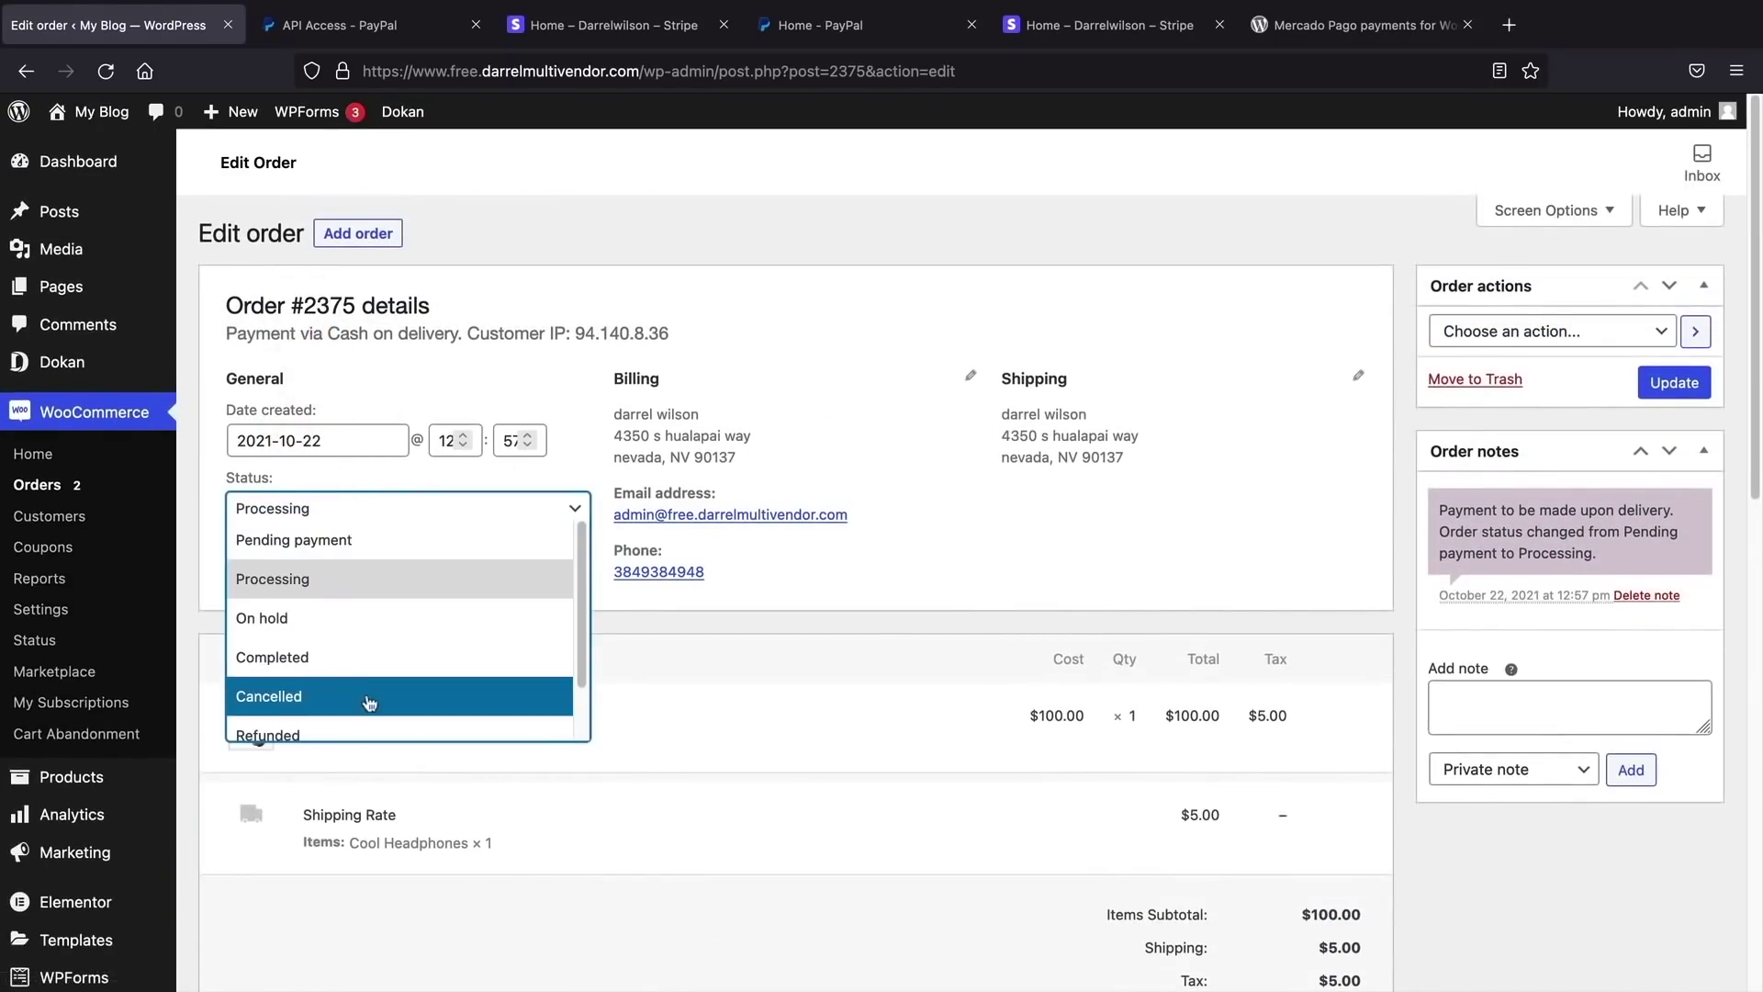
scroll(362, 700, down, 2)
scroll(339, 652, up, 1)
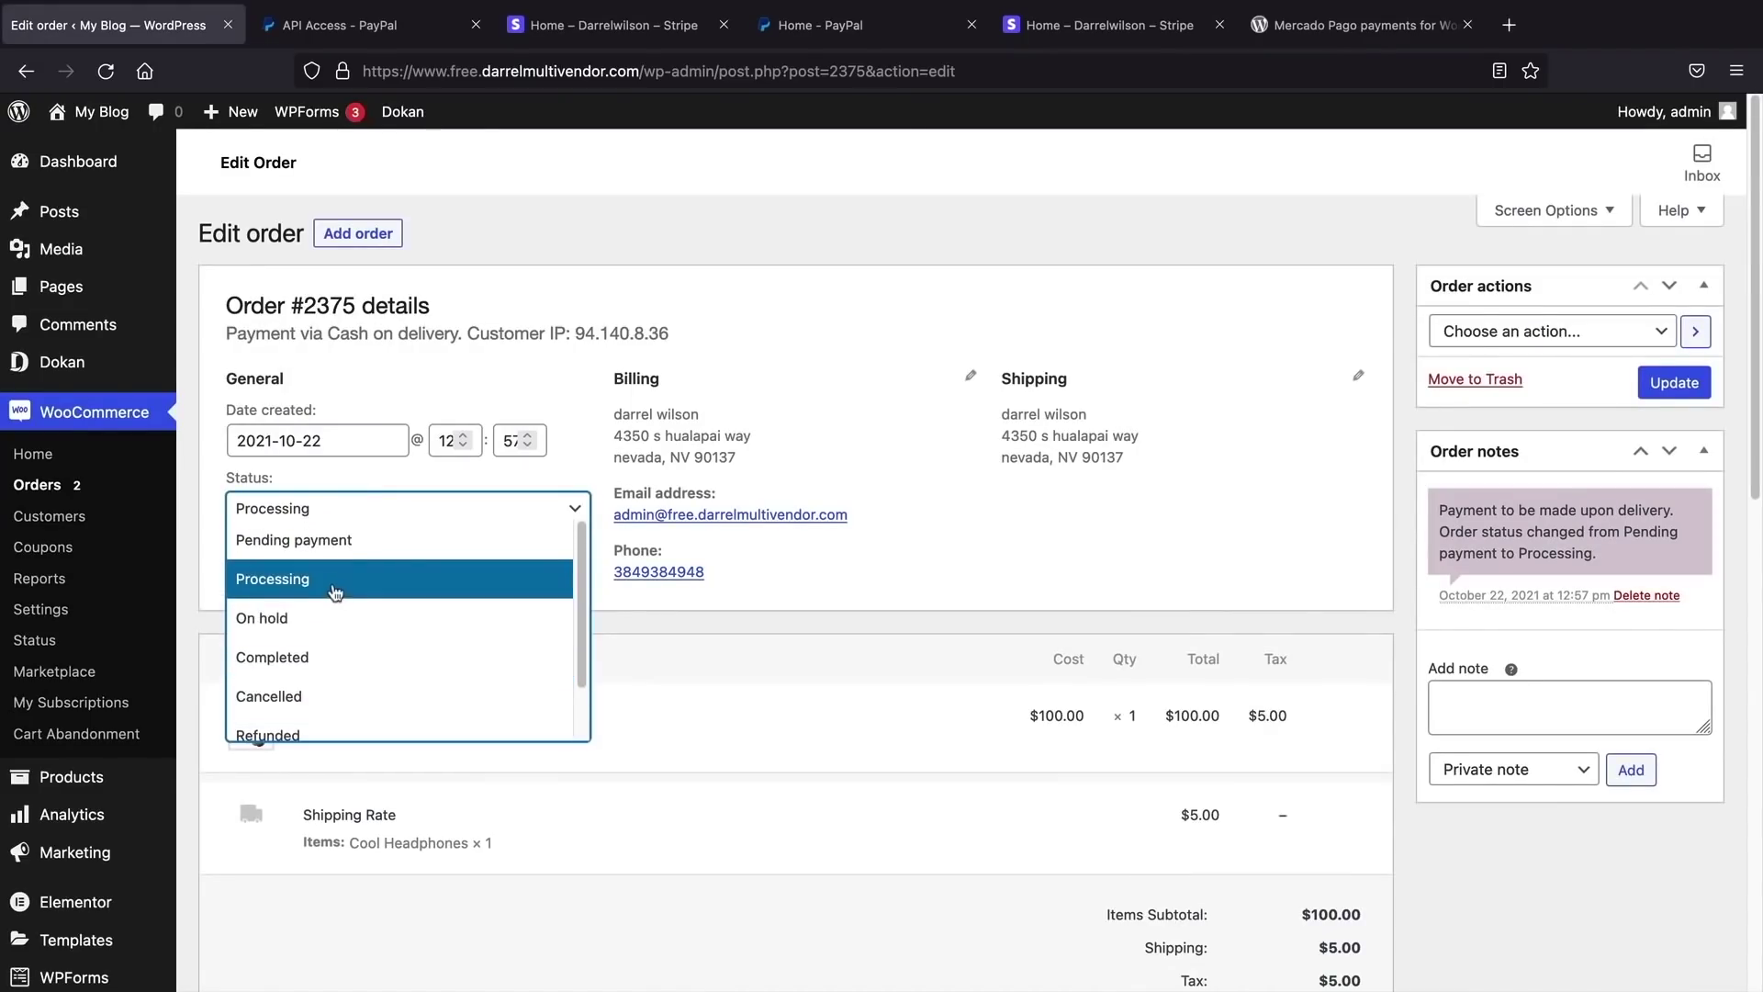
click(340, 650)
click(1671, 391)
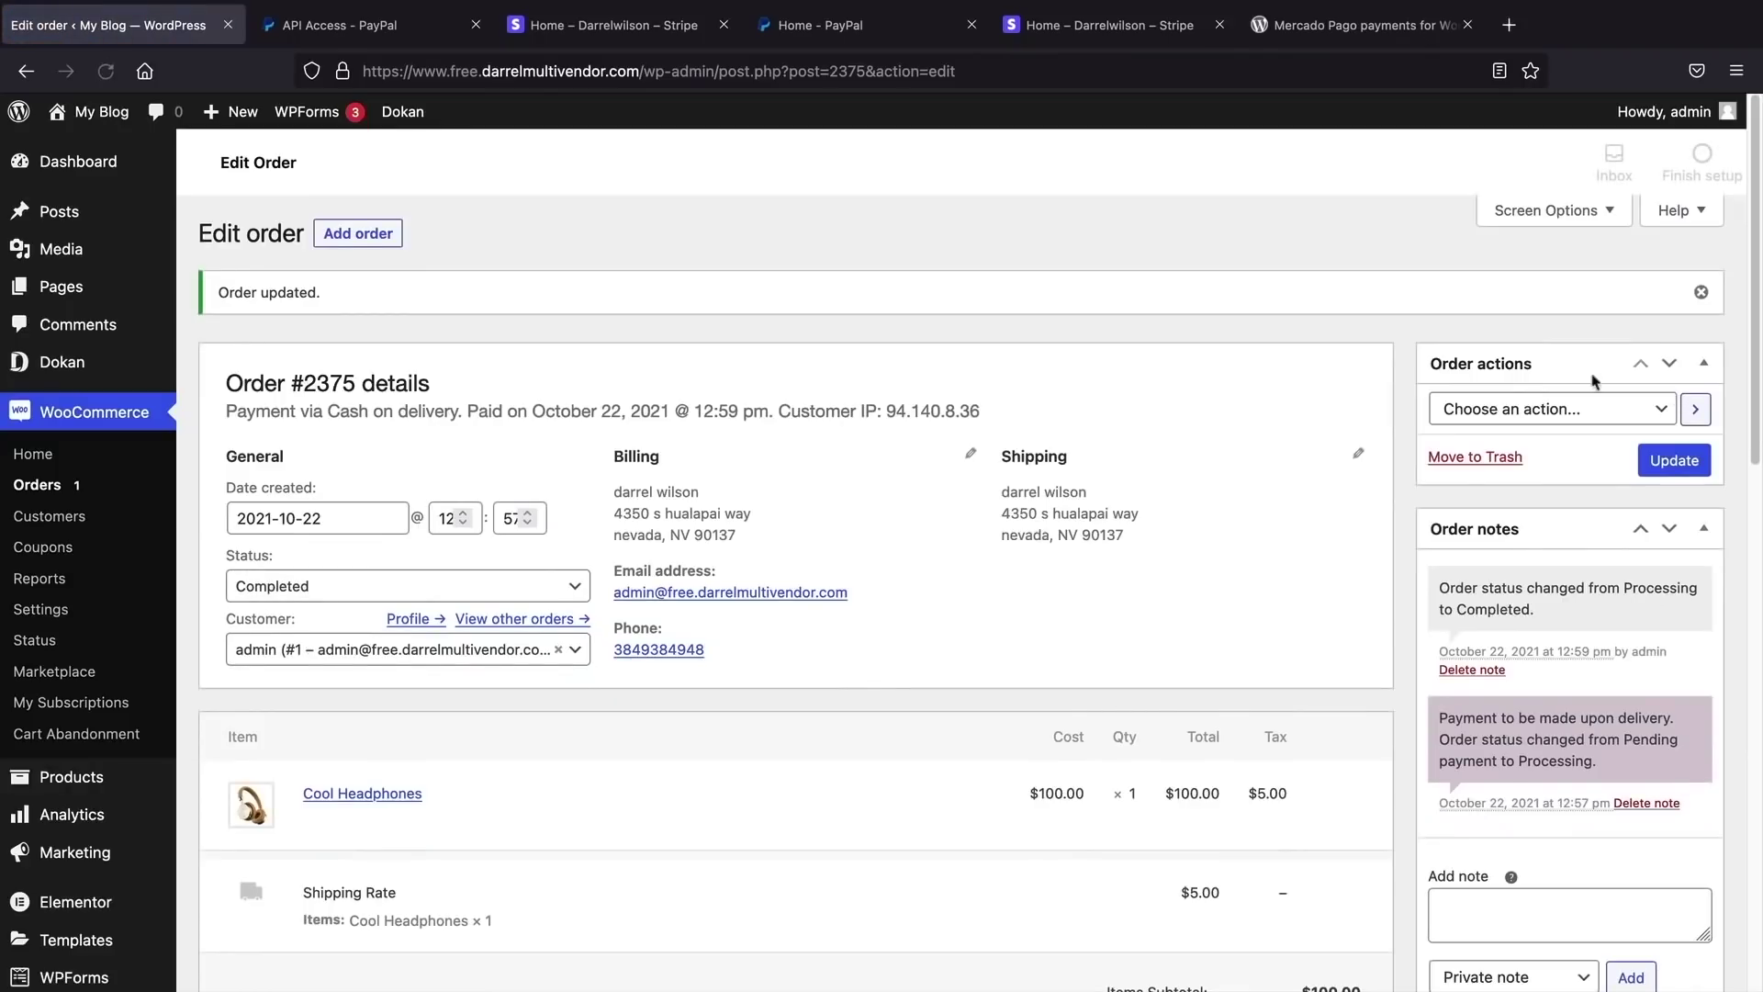
Step: Bulk-change the remaining Processing order to Completed from the orders list
click(44, 486)
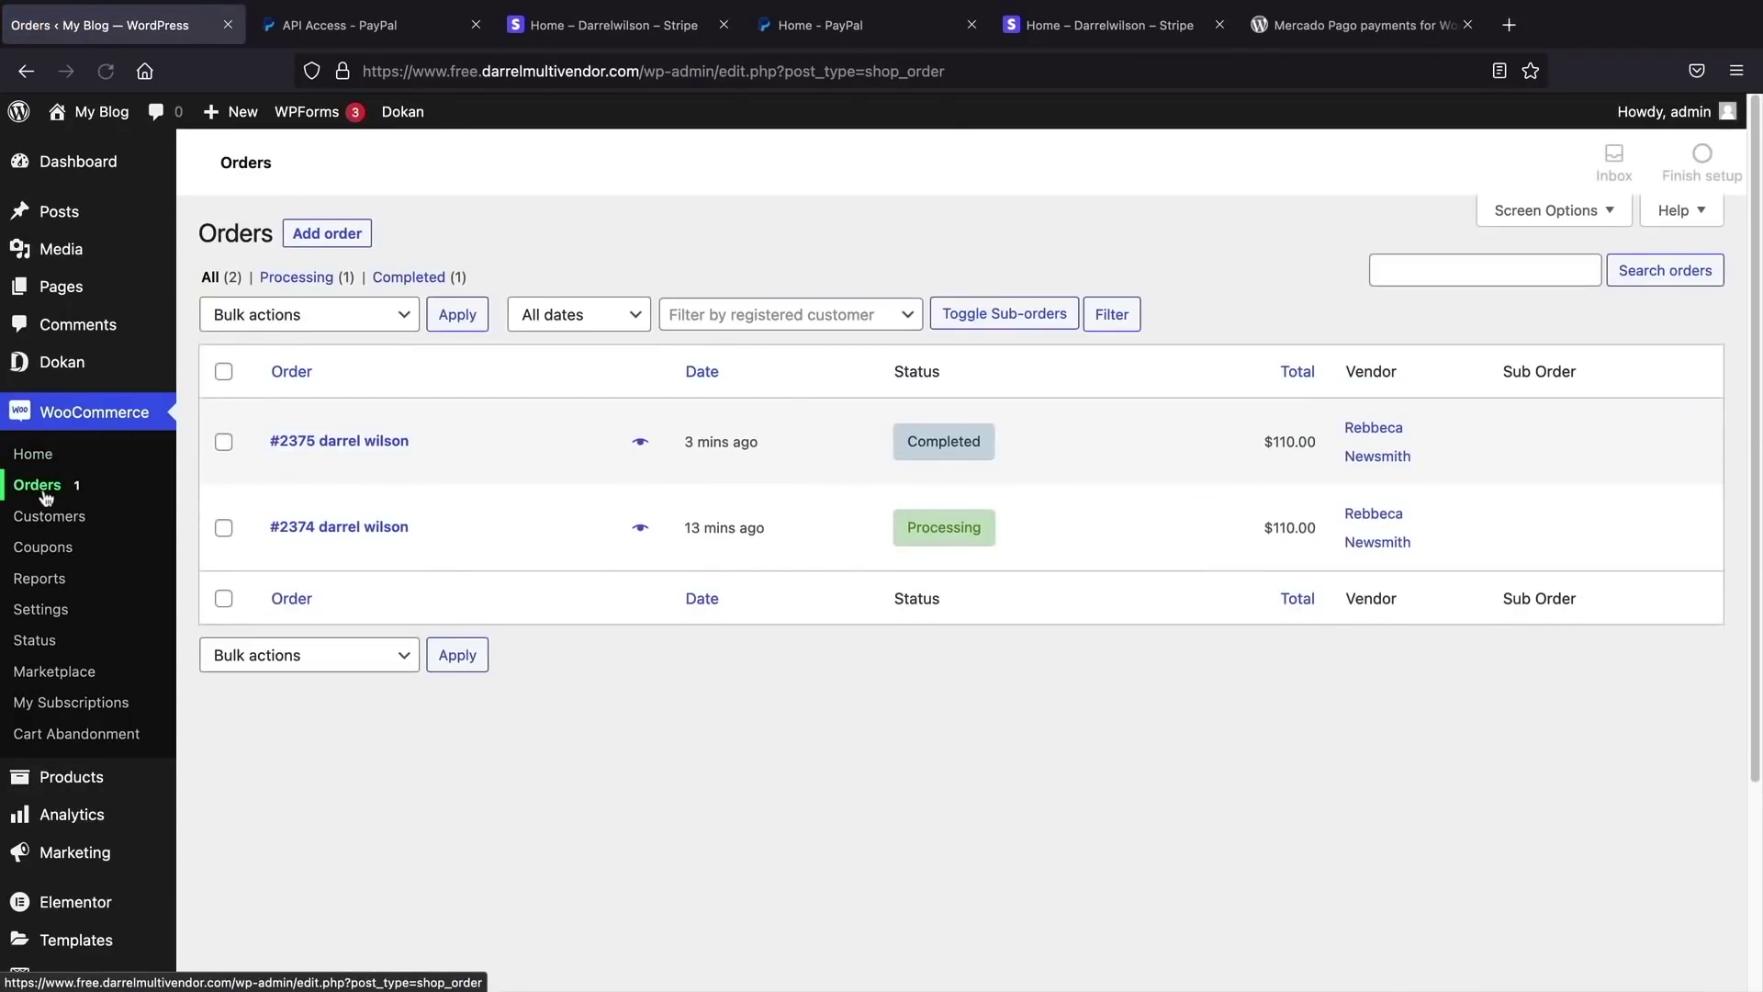
click(223, 528)
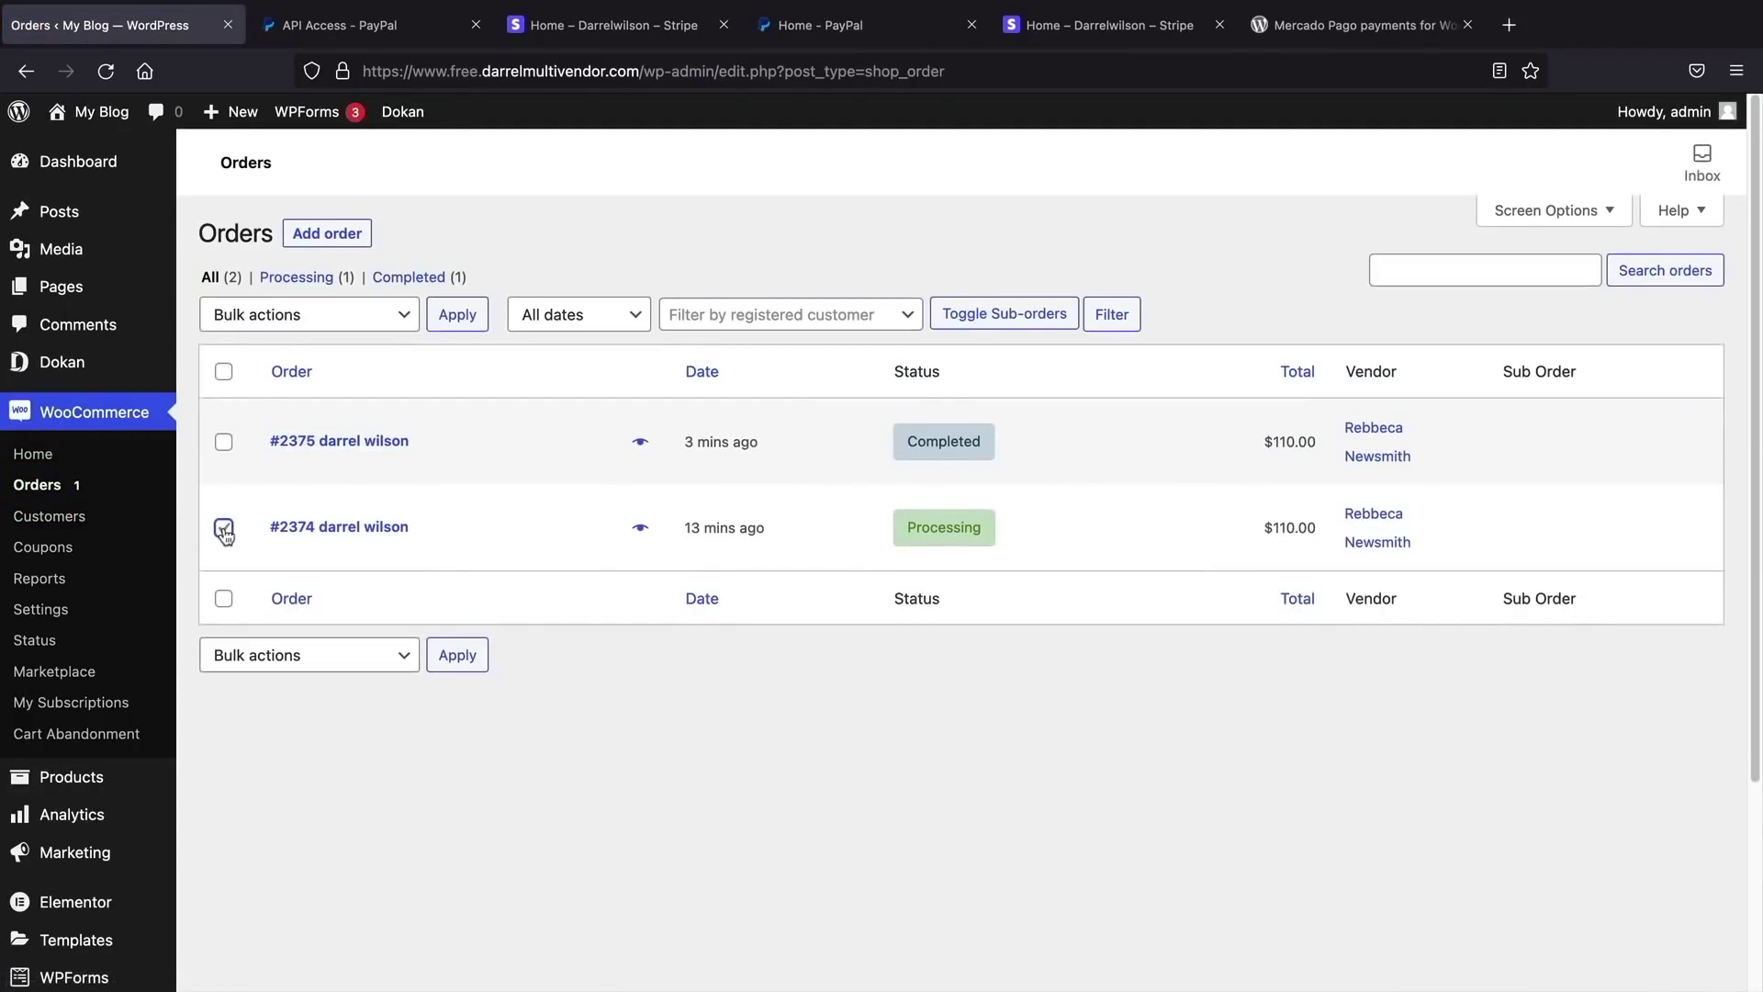
click(360, 314)
click(333, 405)
click(462, 315)
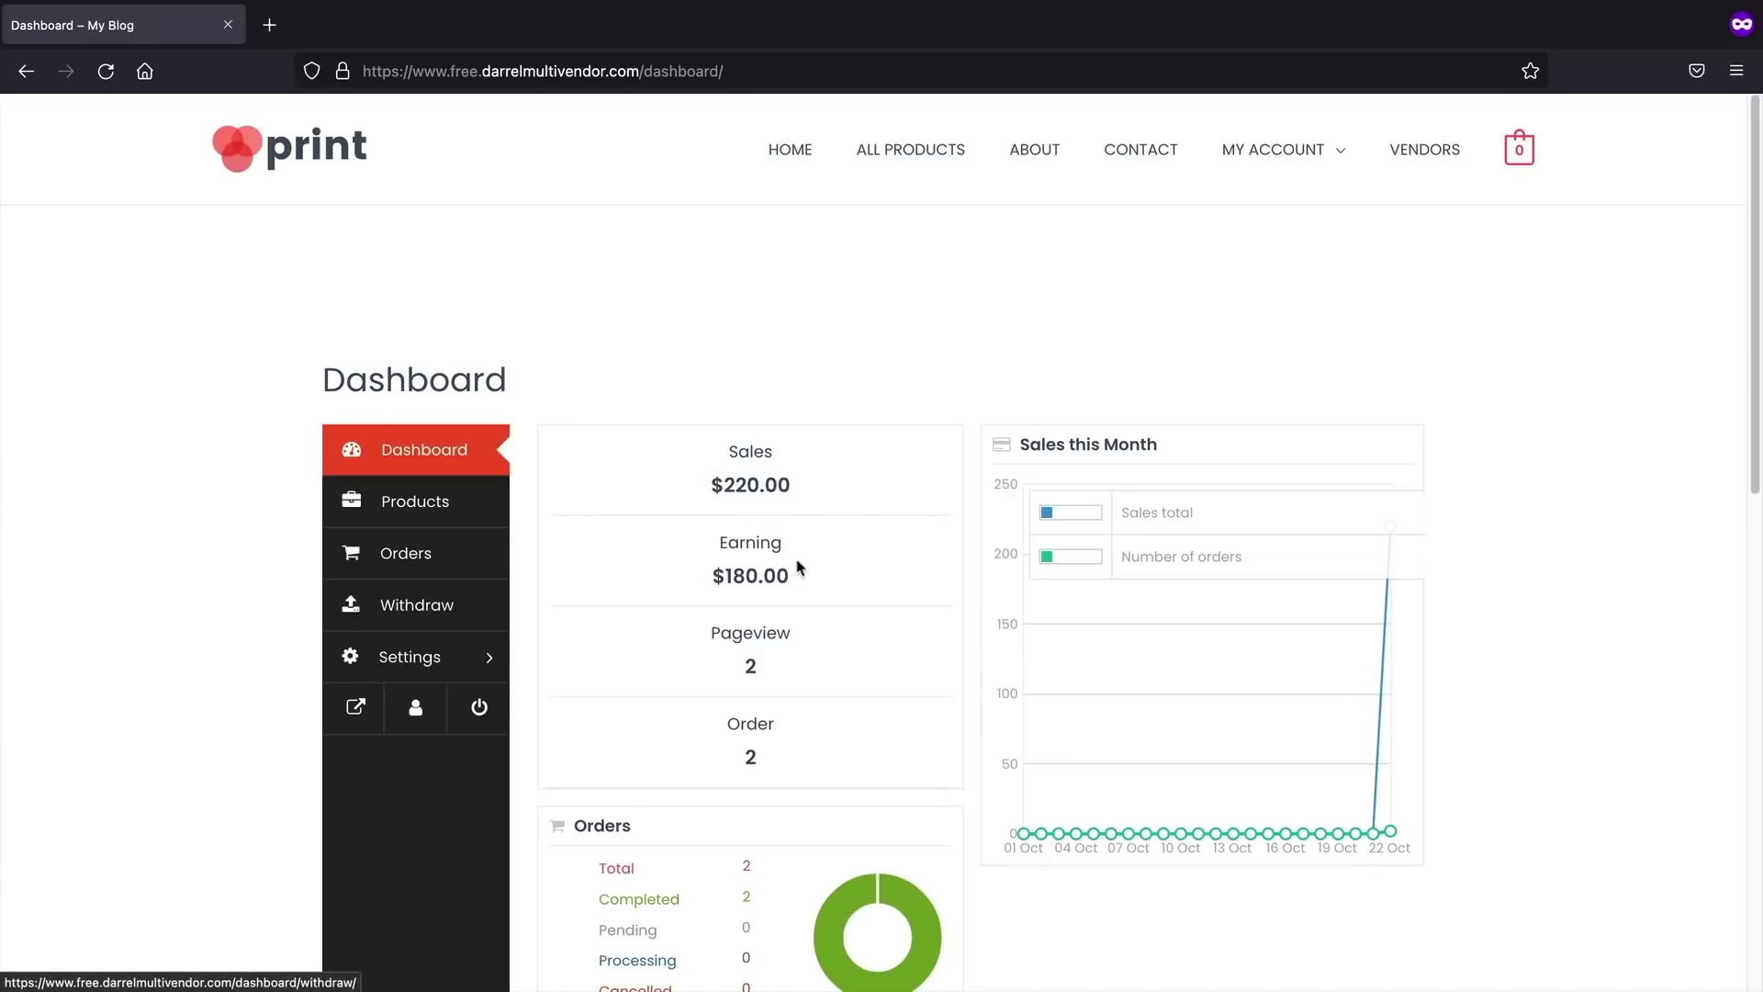
Step: Request a $150 withdrawal from the $180.00 balance with PayPal as payout method
drag(791, 575, 713, 582)
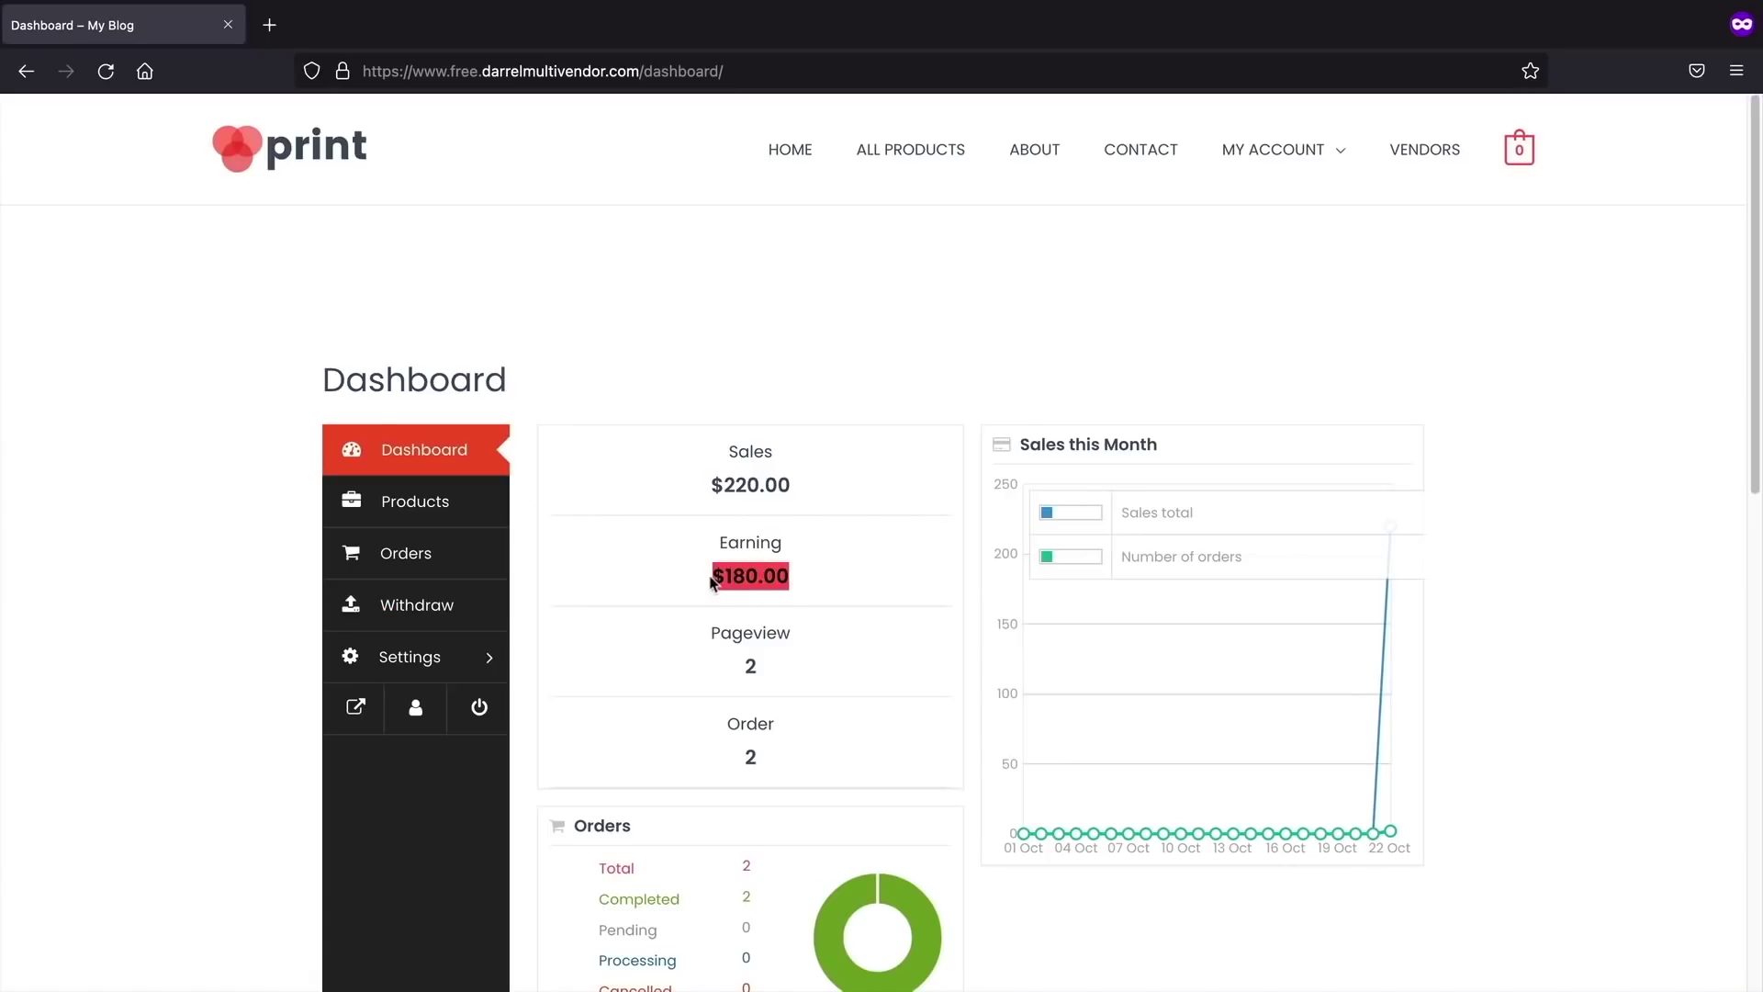
click(453, 615)
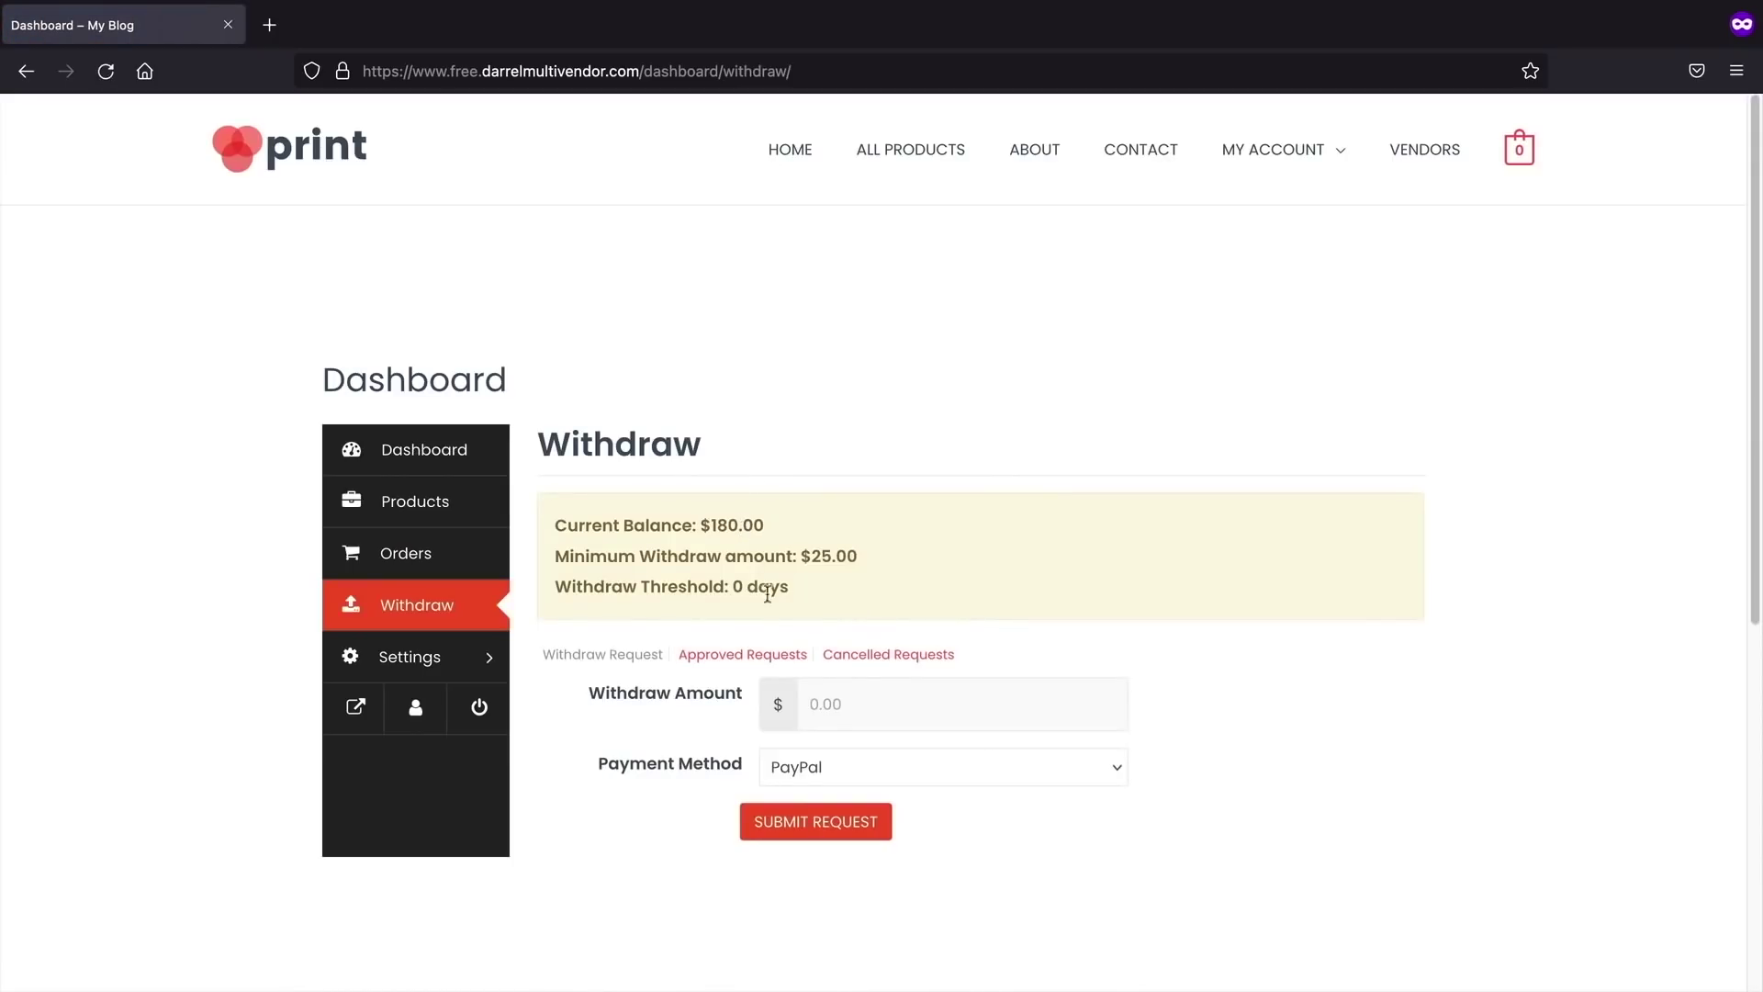
scroll(780, 695, down, 3)
click(1036, 501)
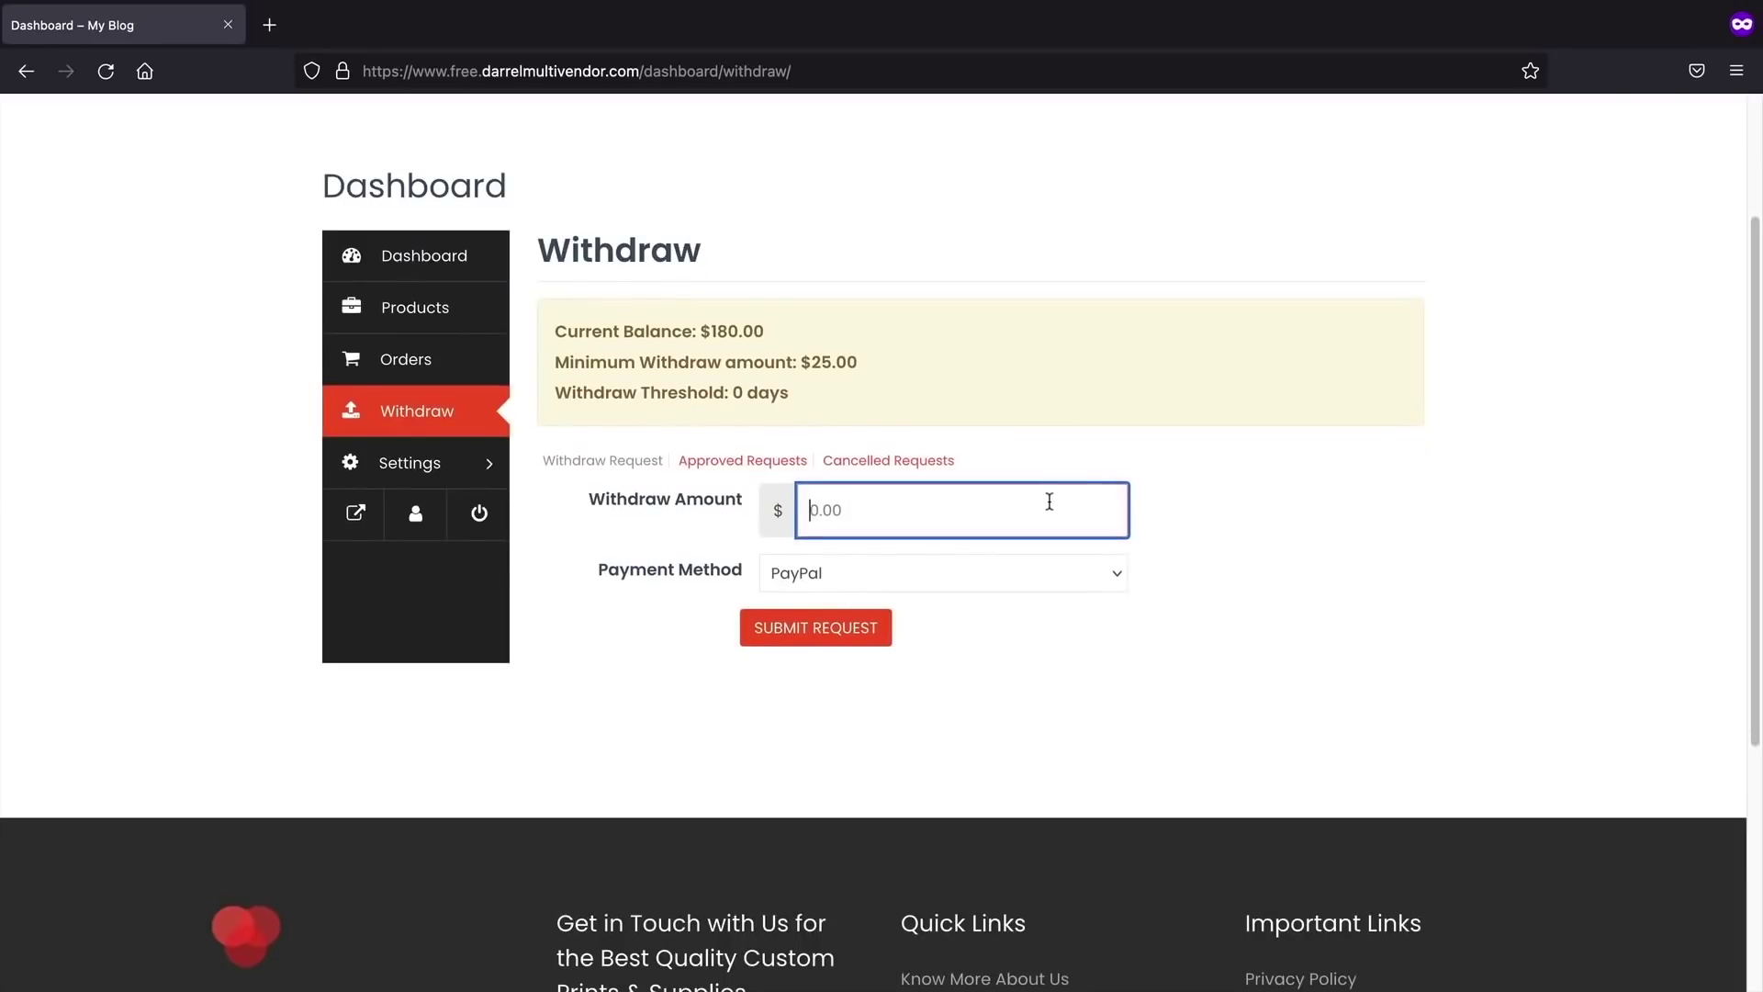
text(150)
click(961, 571)
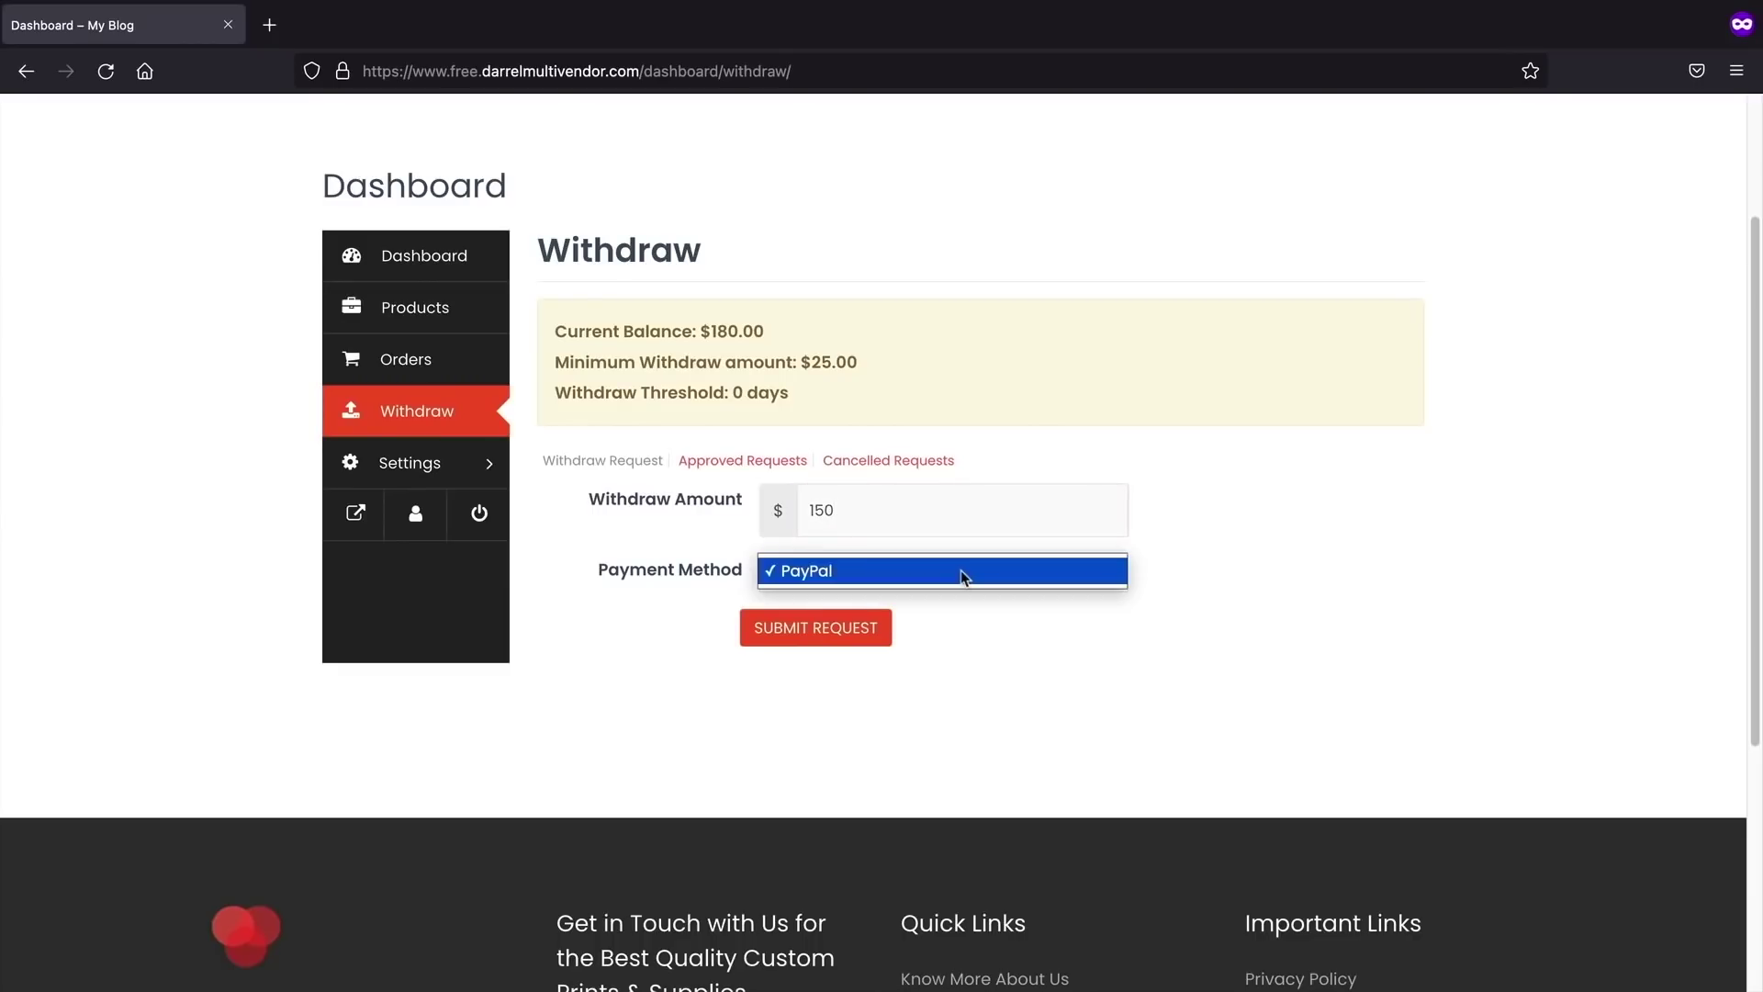
click(961, 573)
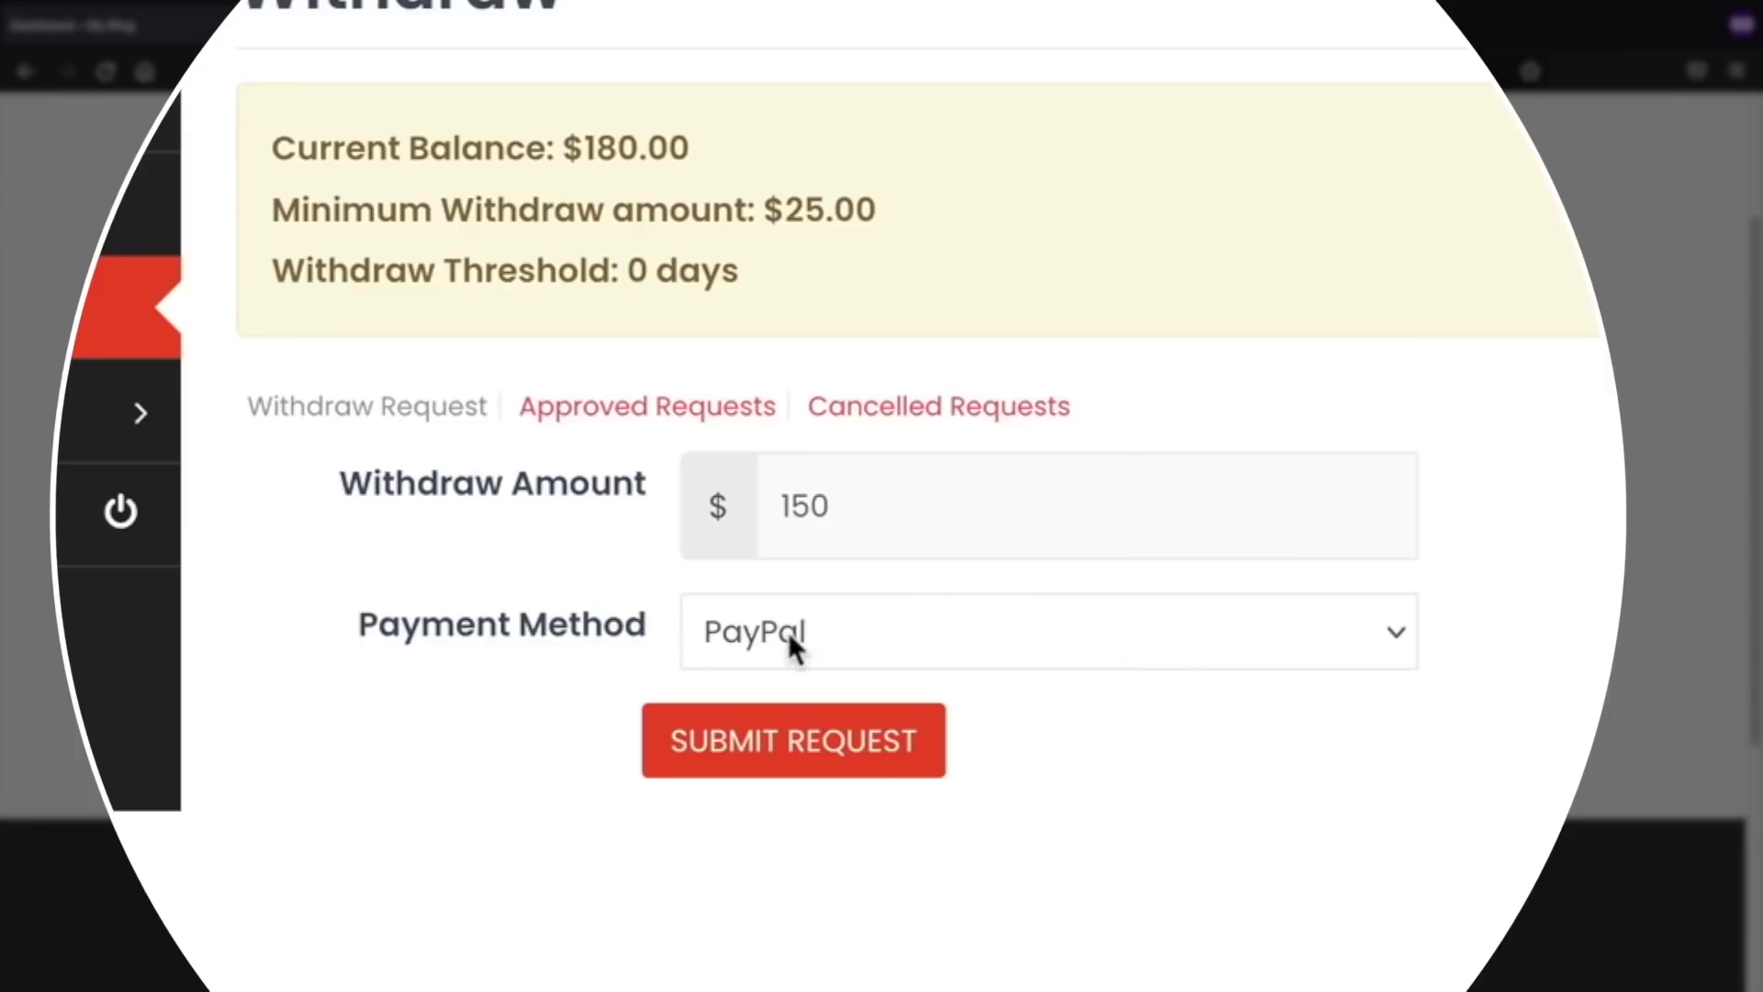
click(740, 777)
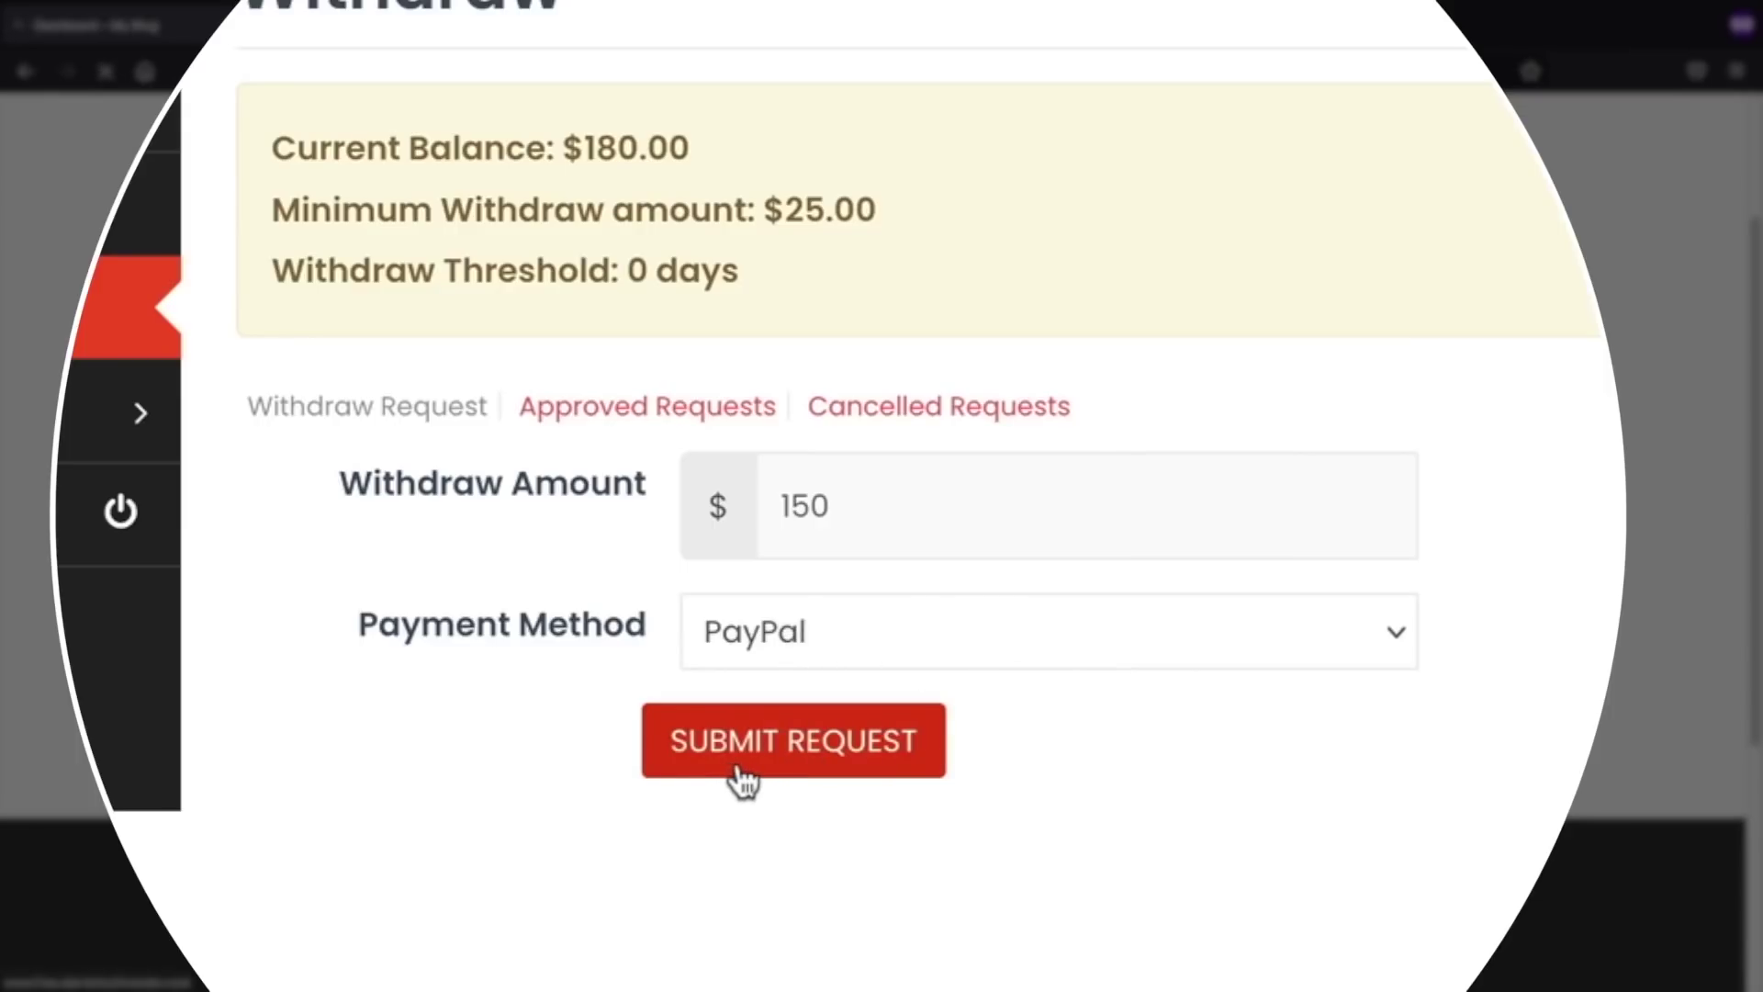
scroll(787, 643, down, 3)
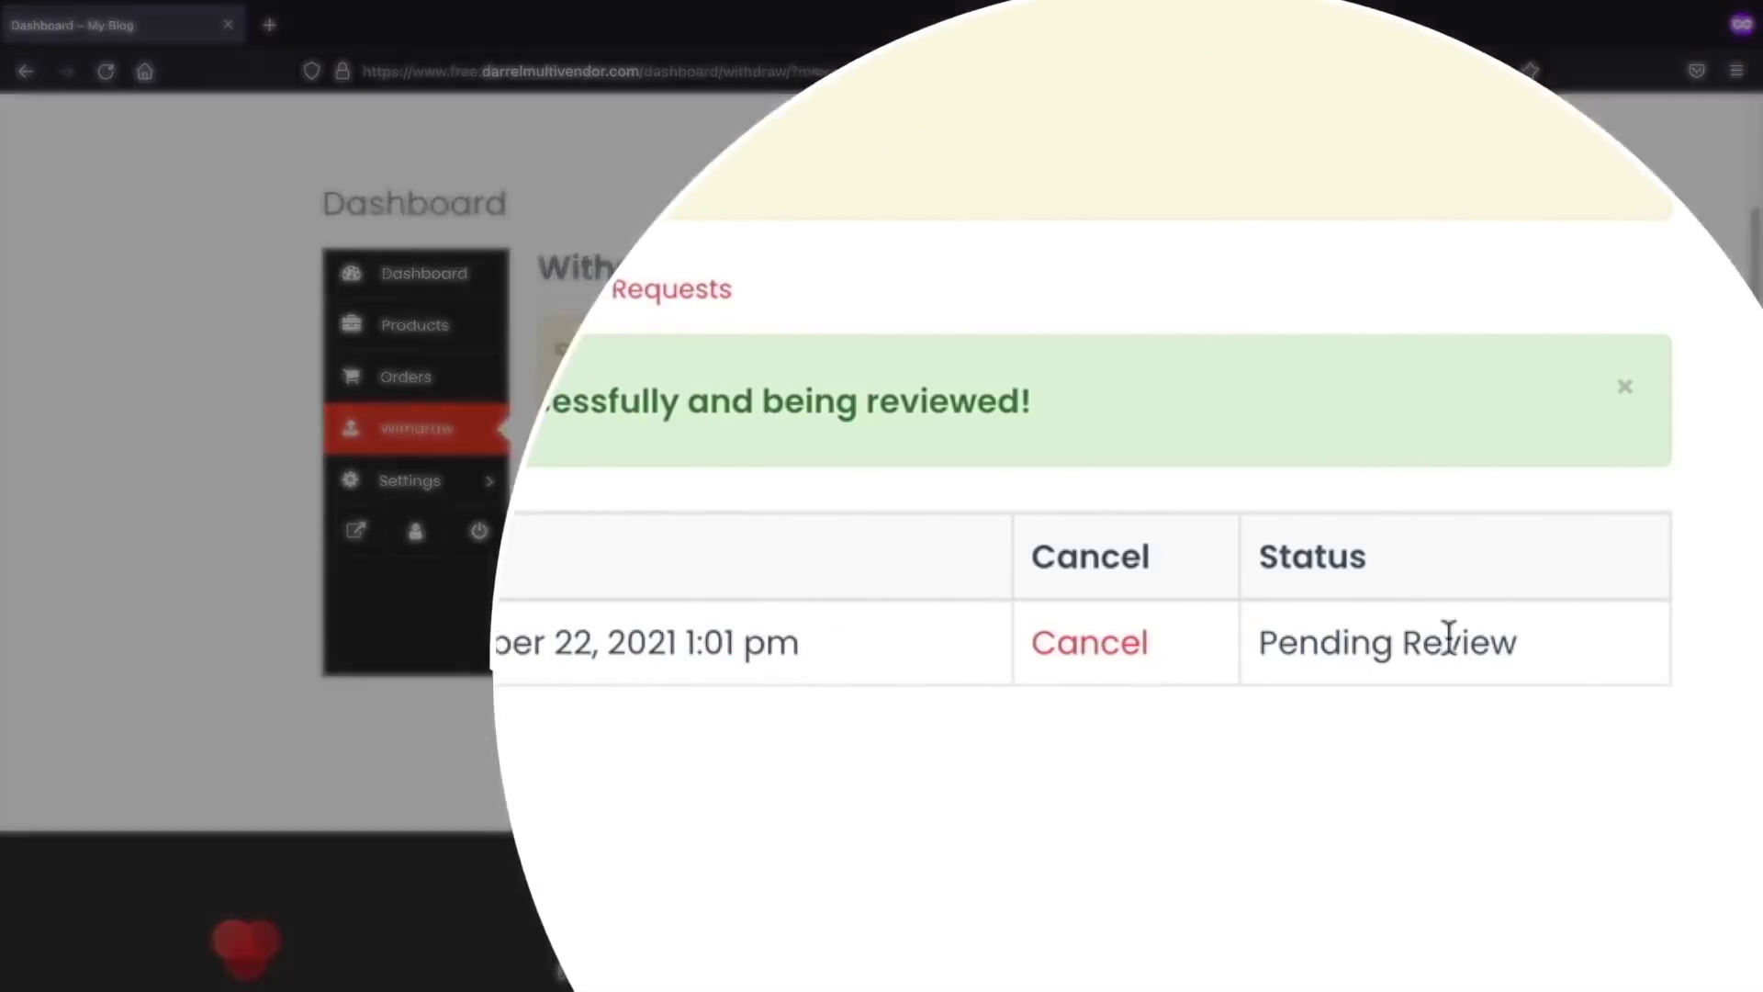
drag(1348, 659, 1262, 646)
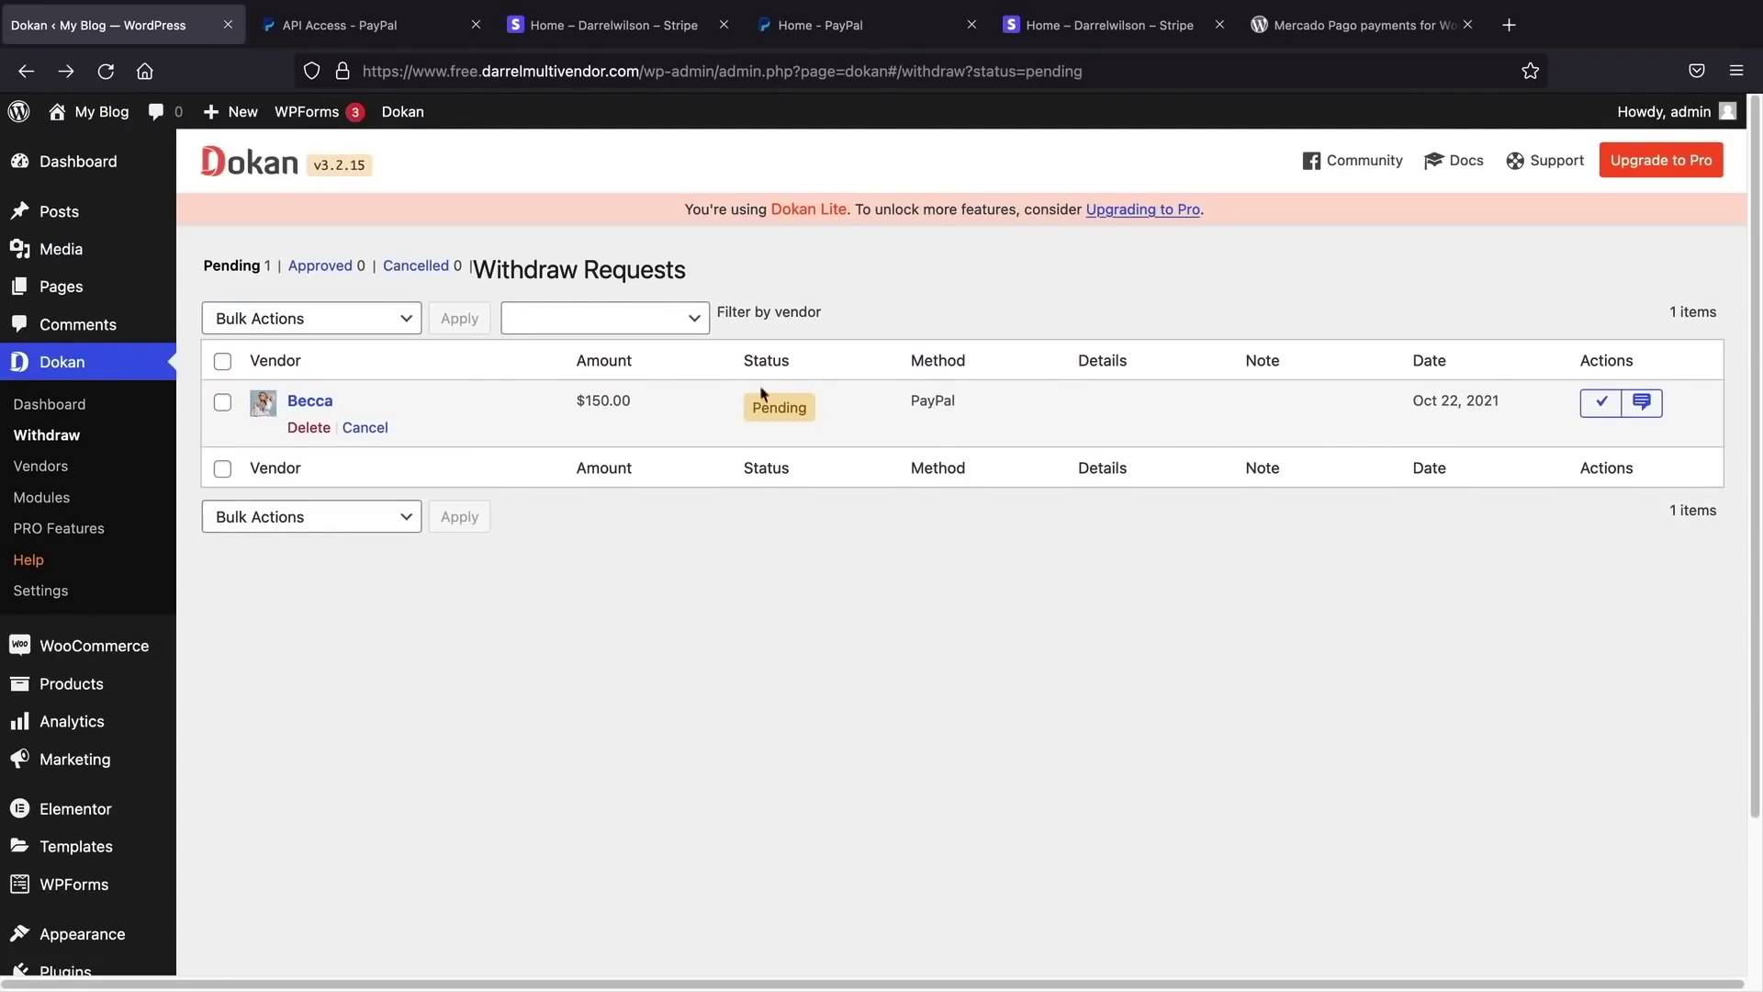
Step: Copy the vendor's e-mail from their profile, then approve the $150 PayPal withdrawal request
click(321, 402)
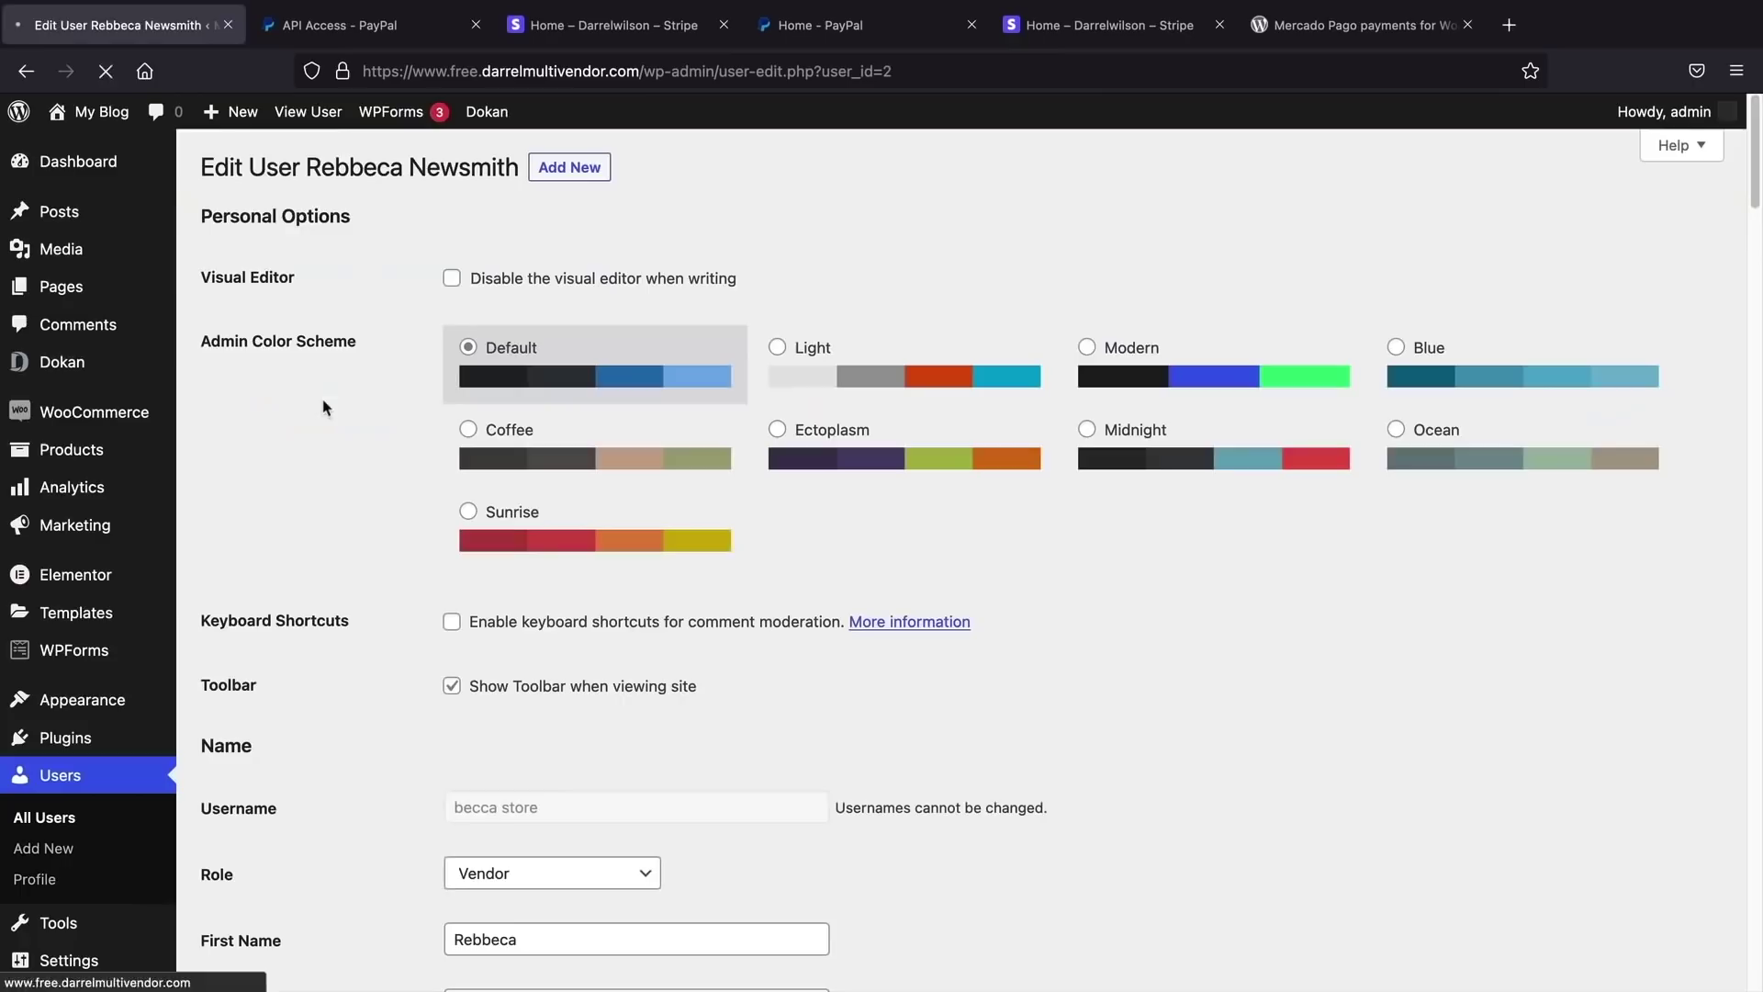
scroll(787, 720, down, 3)
scroll(787, 720, down, 5)
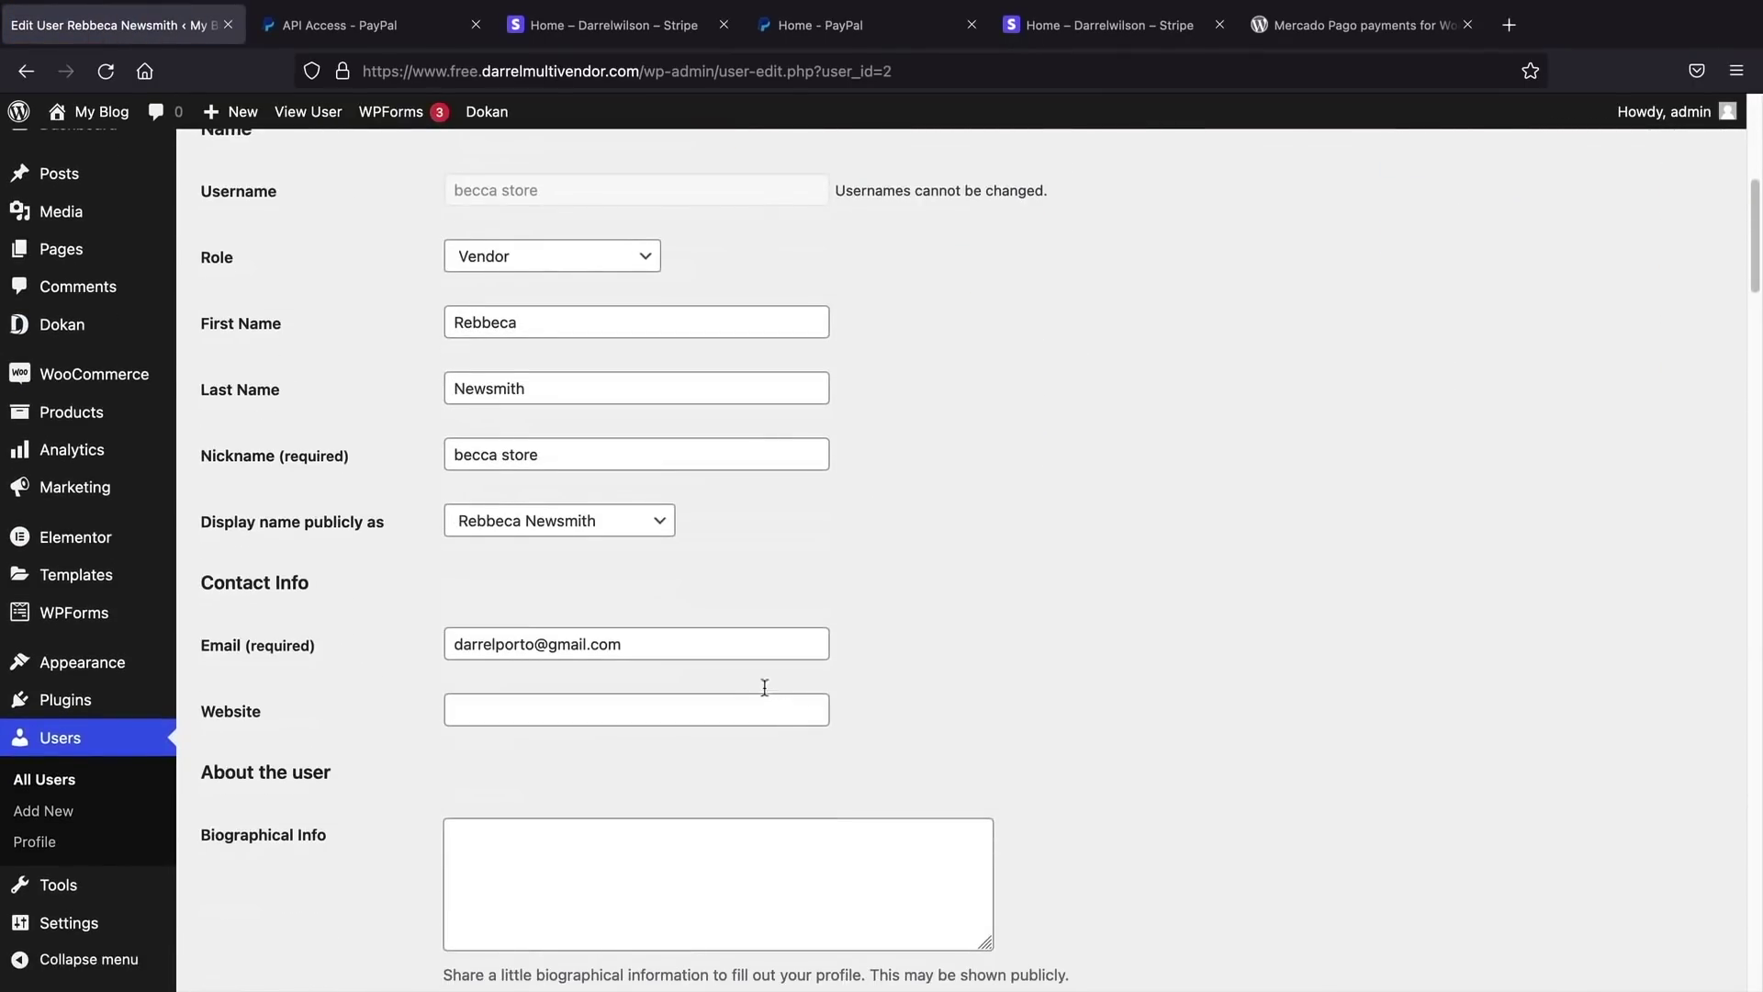
drag(701, 645, 341, 646)
click(411, 624)
click(586, 646)
triple_click(587, 647)
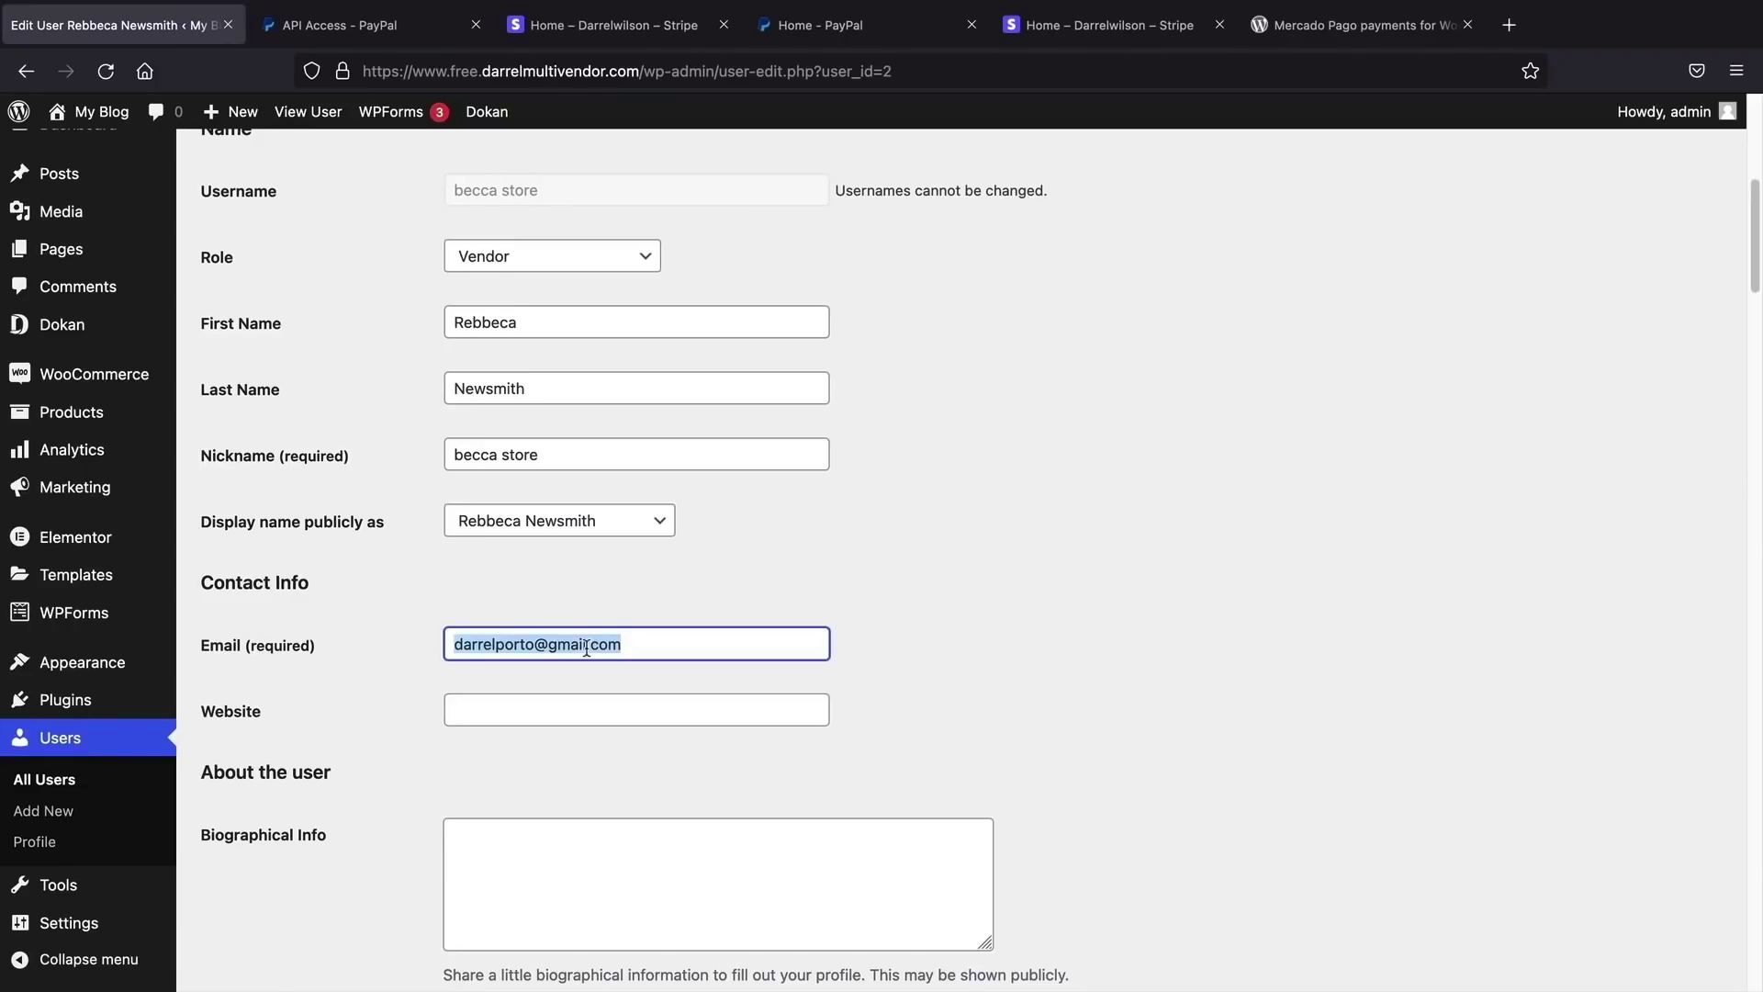
click(27, 74)
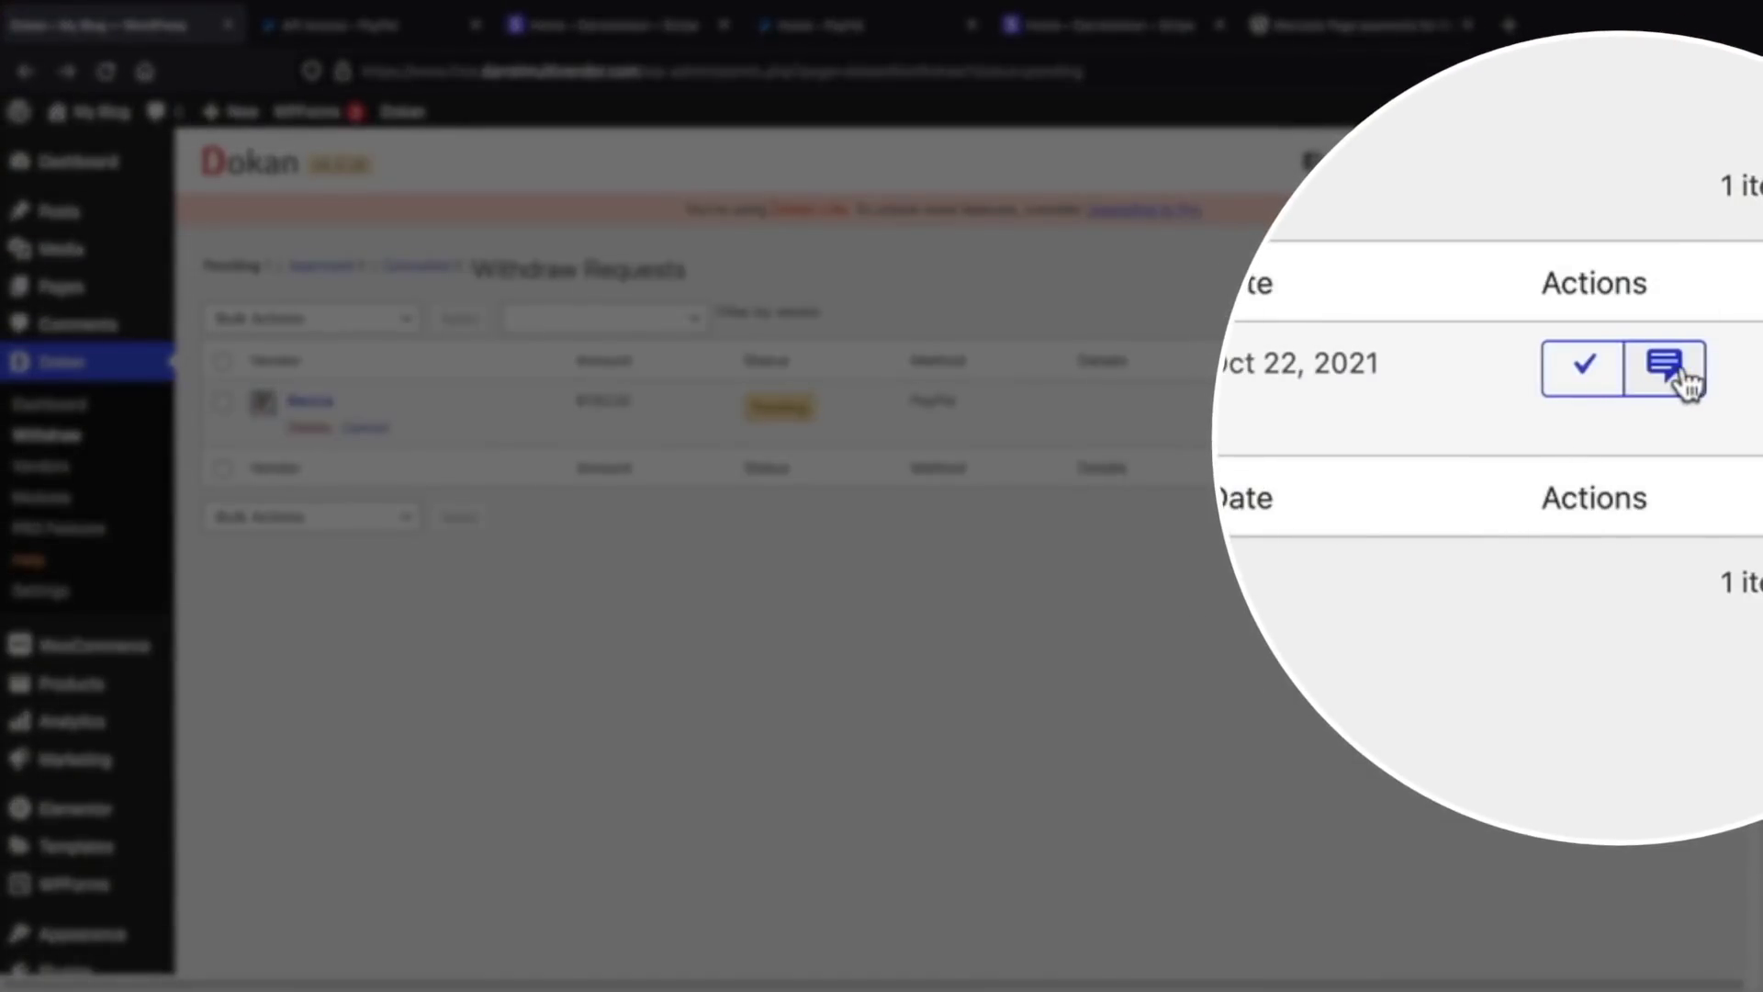
click(1597, 404)
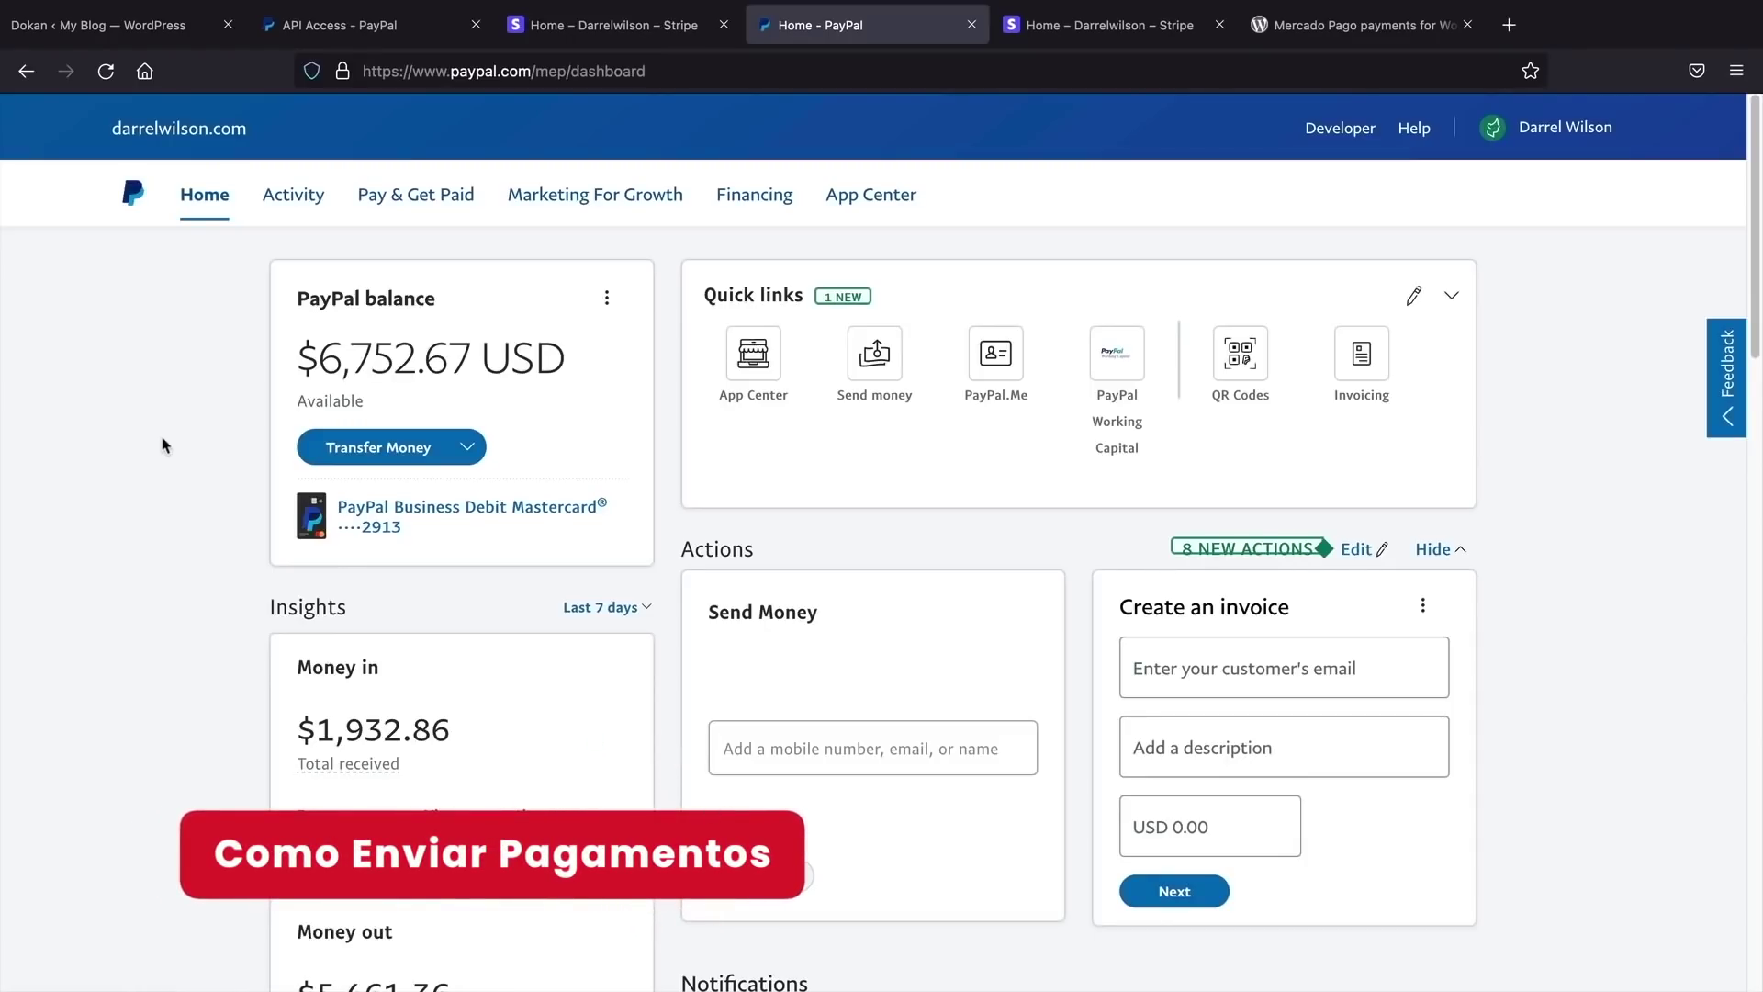
Step: Start a PayPal Send Money payment with the vendor's e-mail address as recipient
click(422, 202)
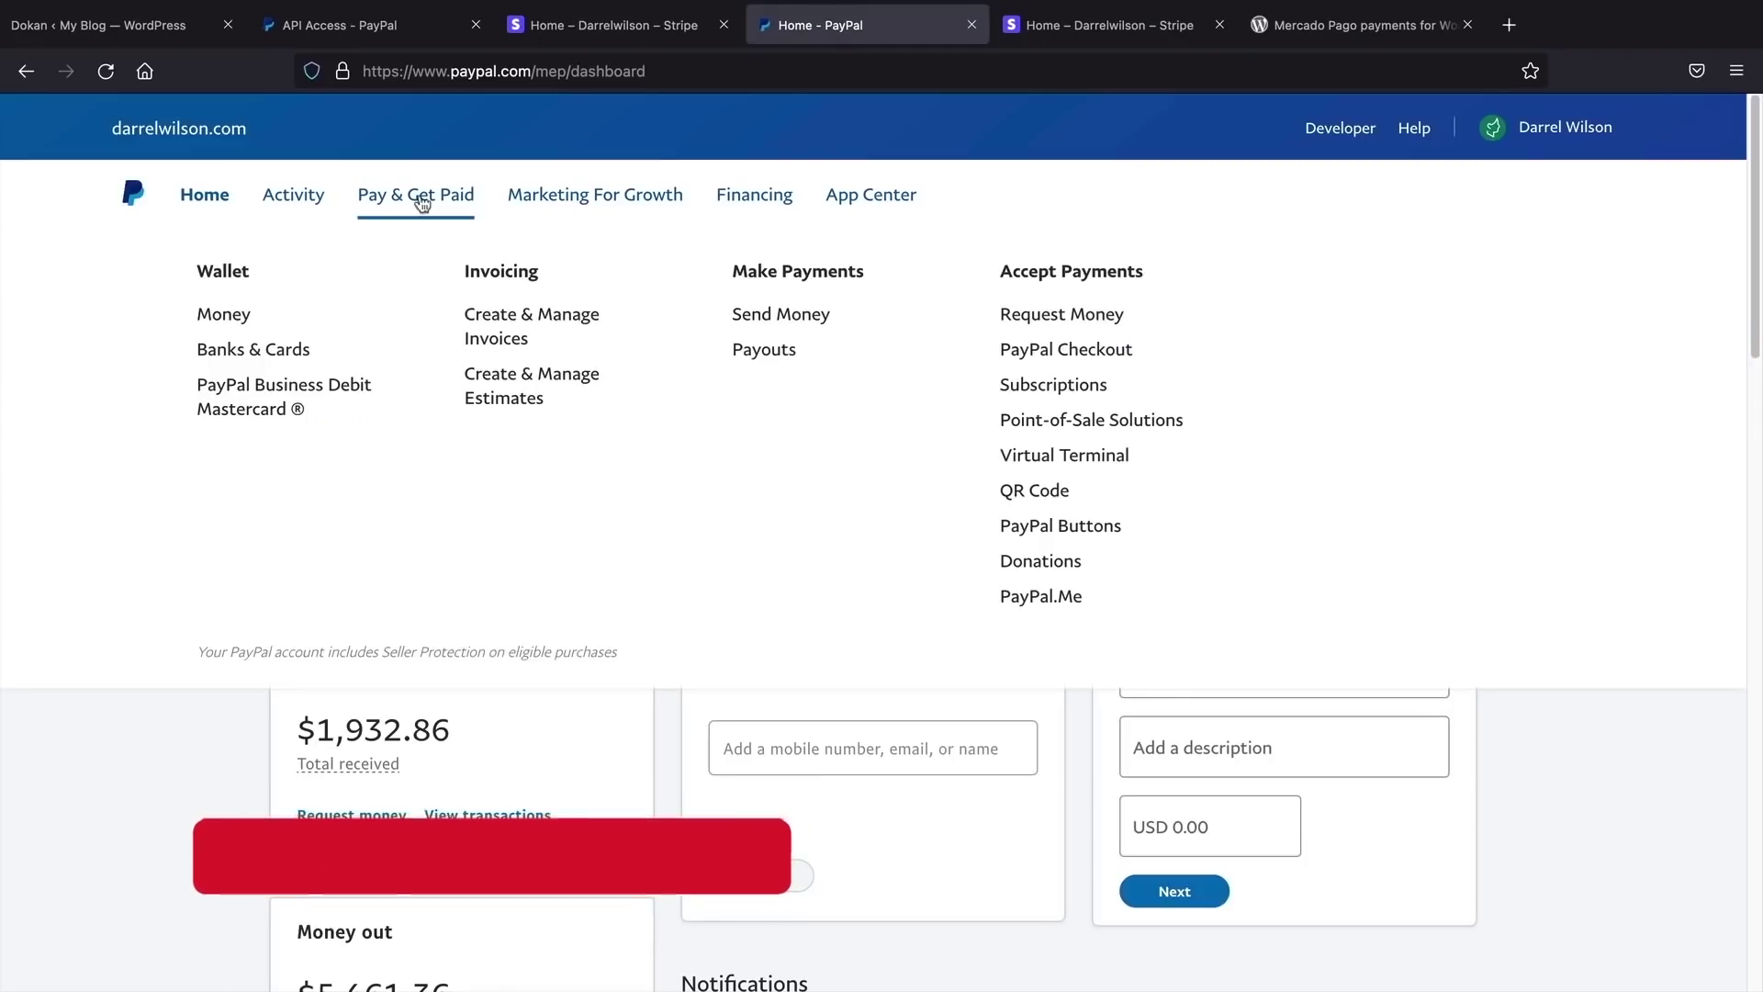
click(786, 322)
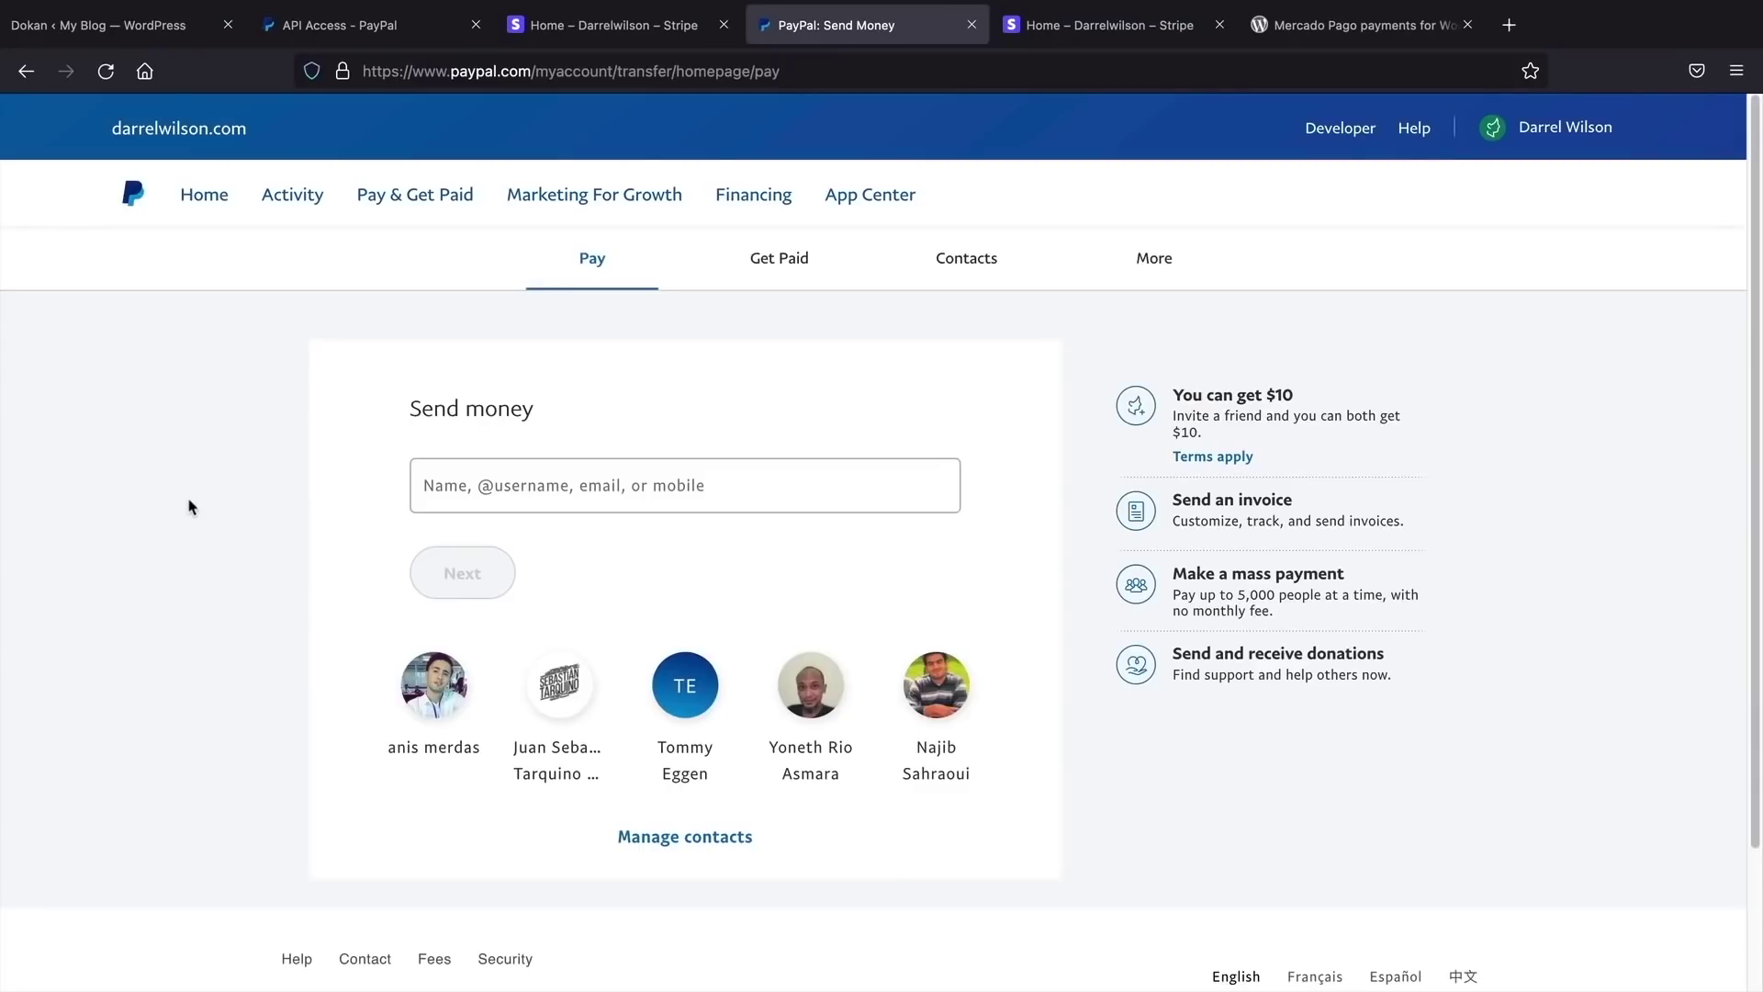
click(527, 499)
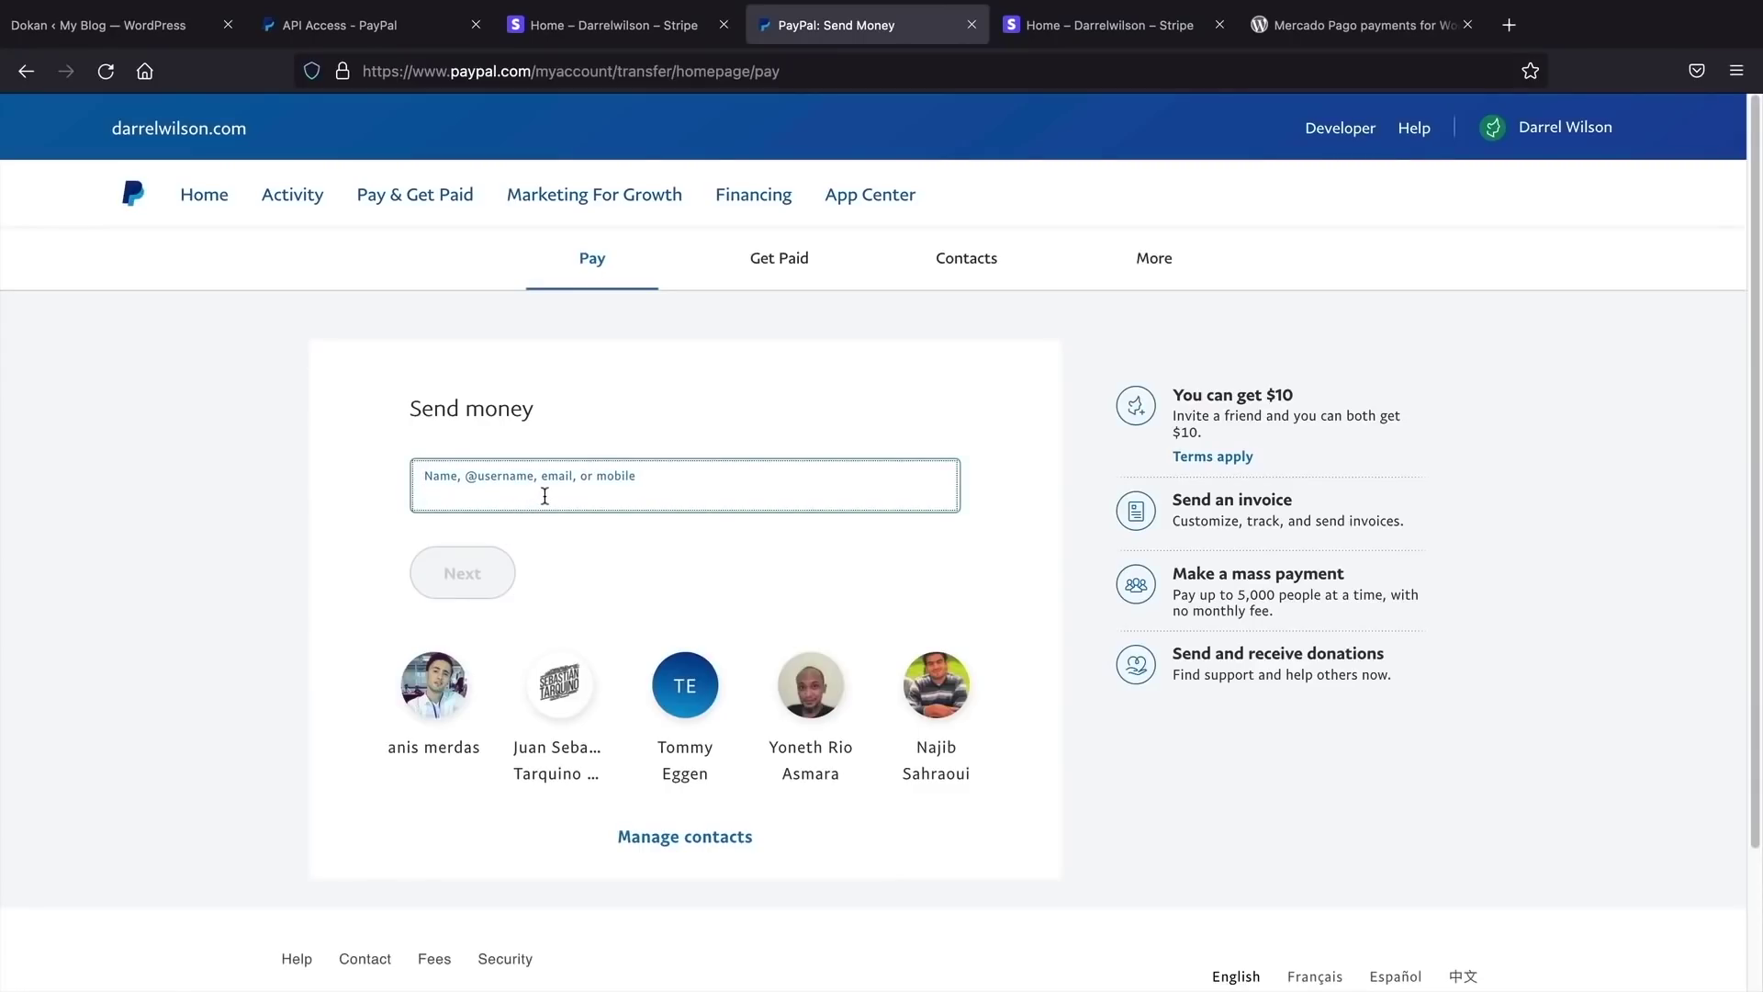
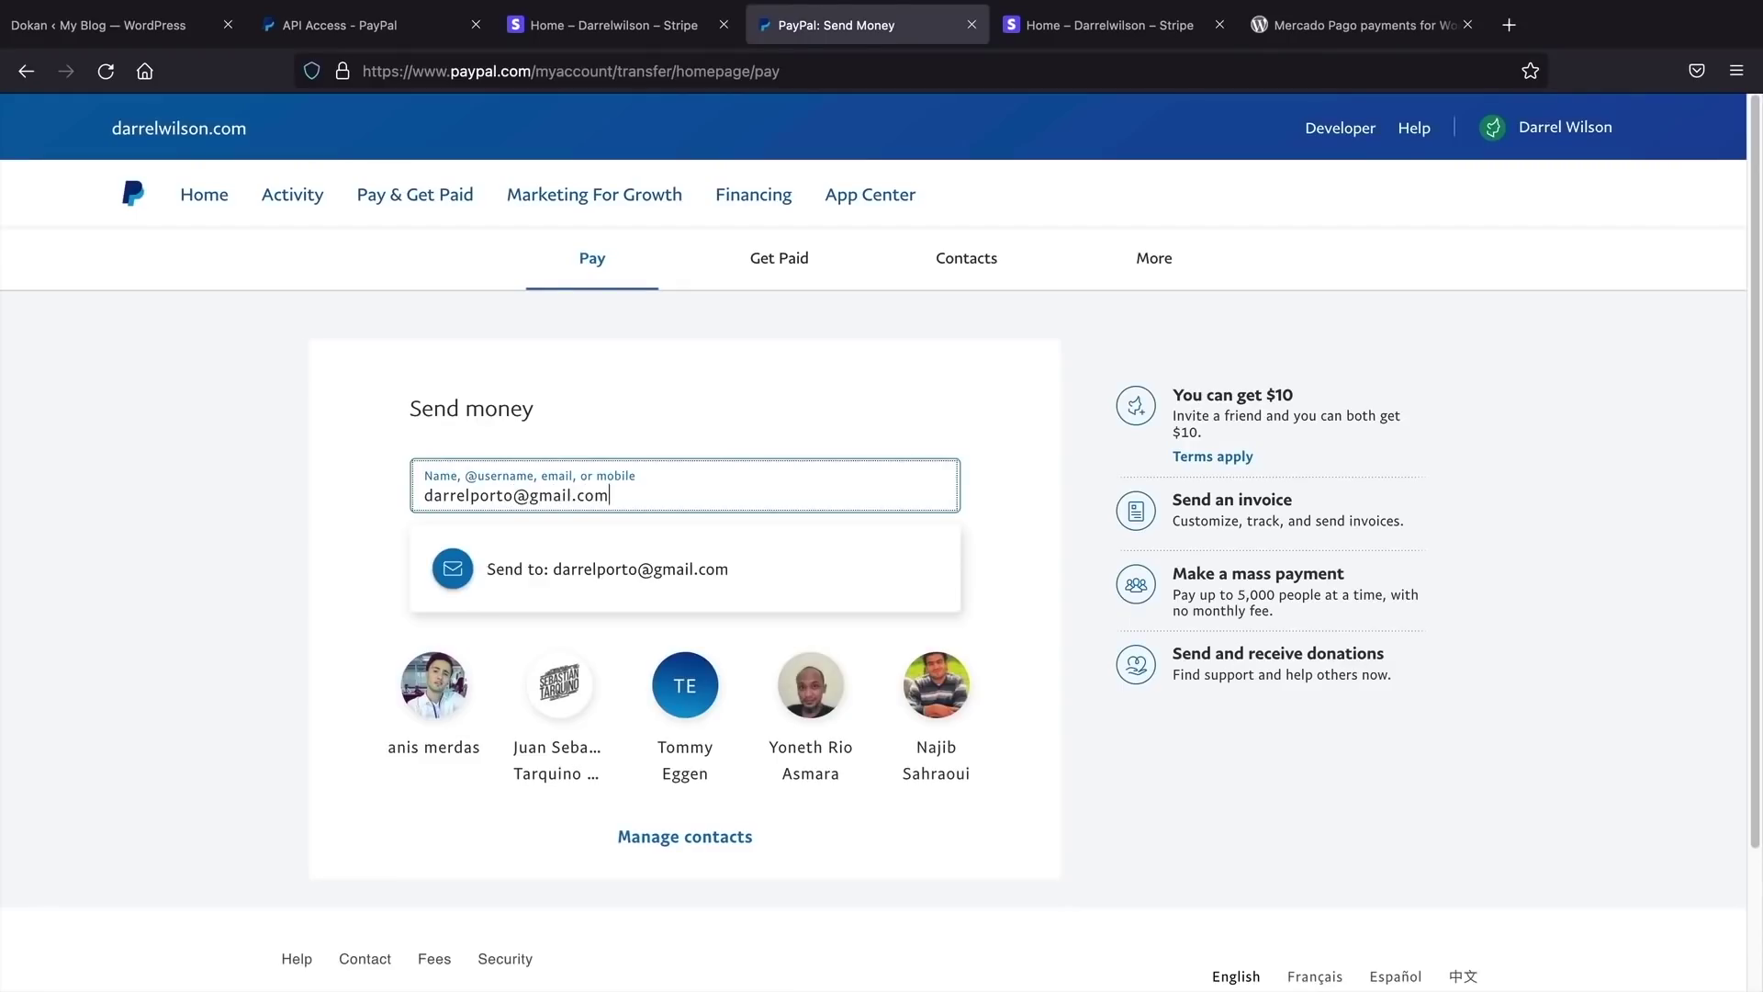
click(590, 572)
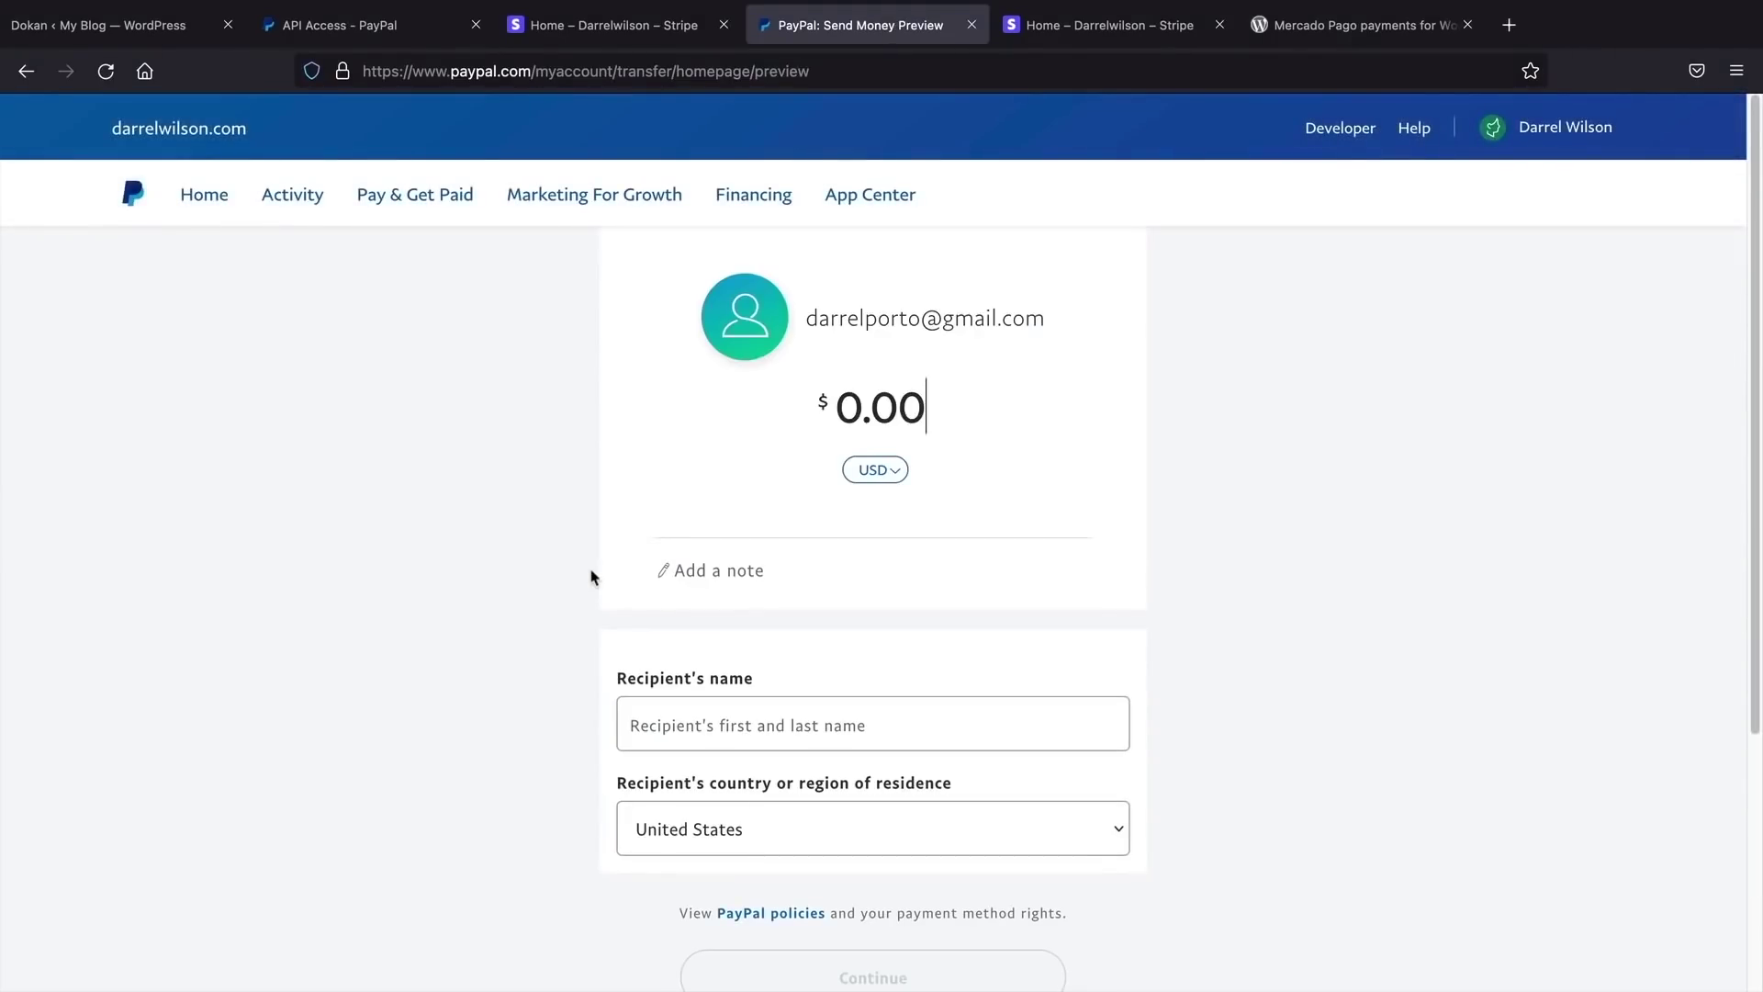
Step: Enter a payment amount of $150.00 USD, then return to the Dokan admin dashboard
text(15000)
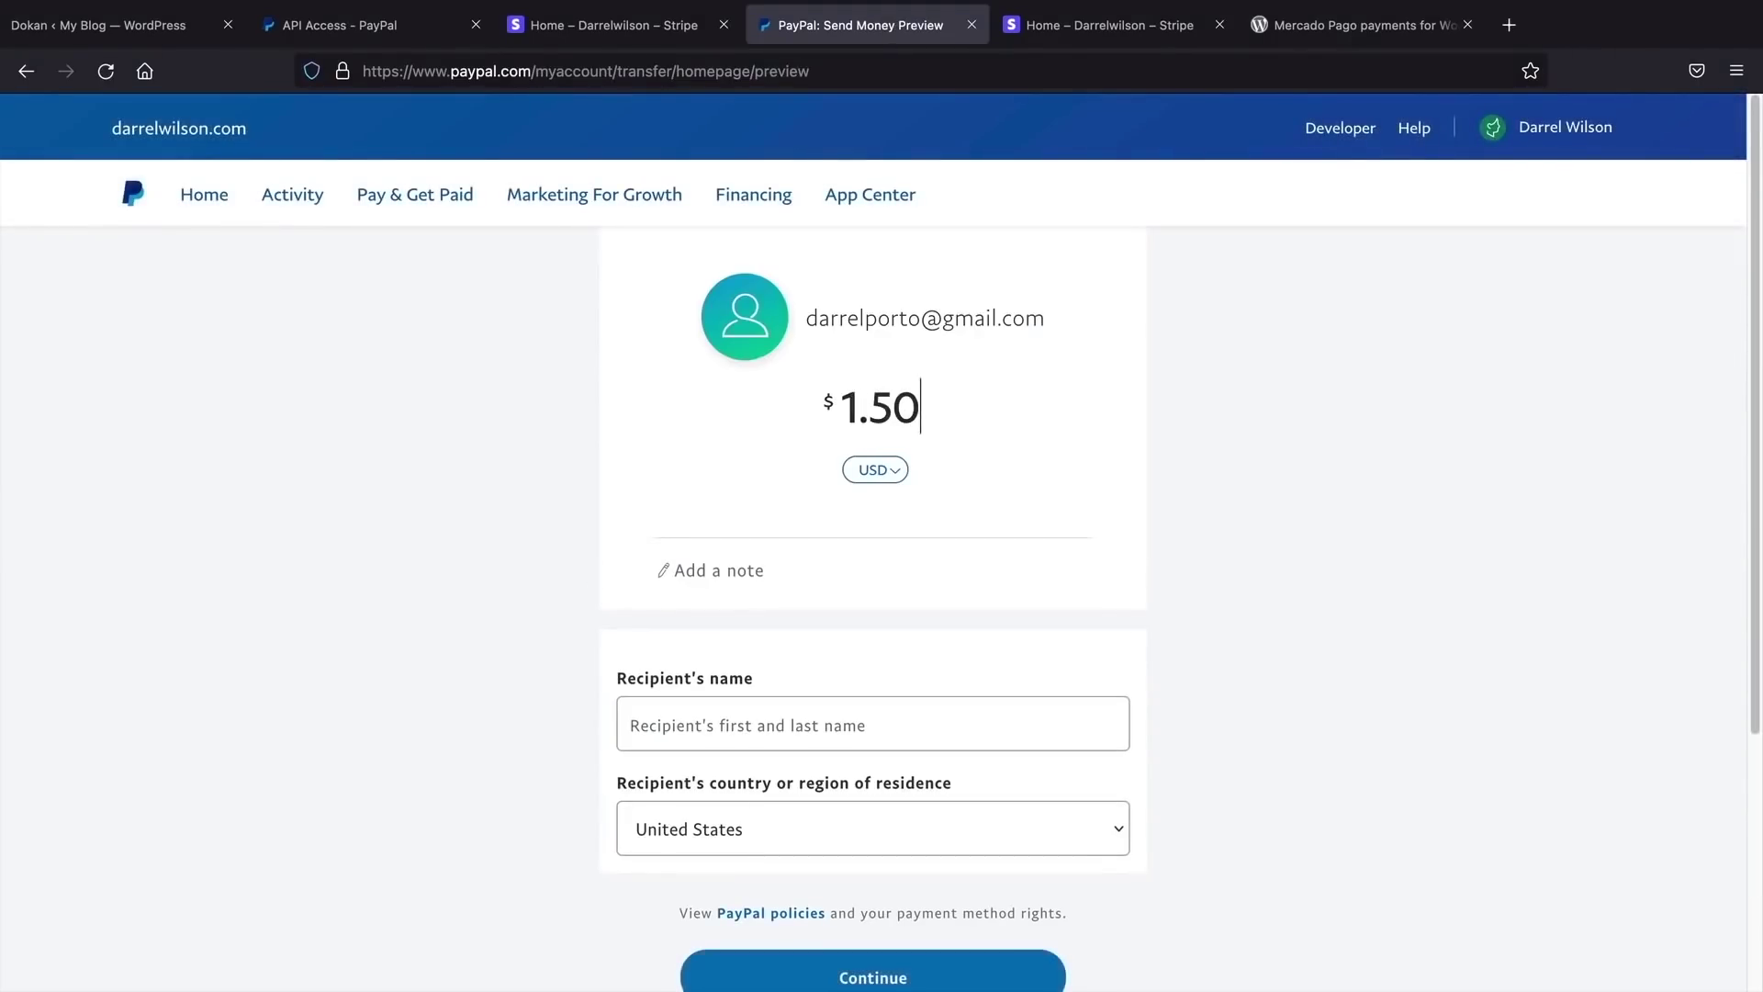
scroll(536, 409, down, 2)
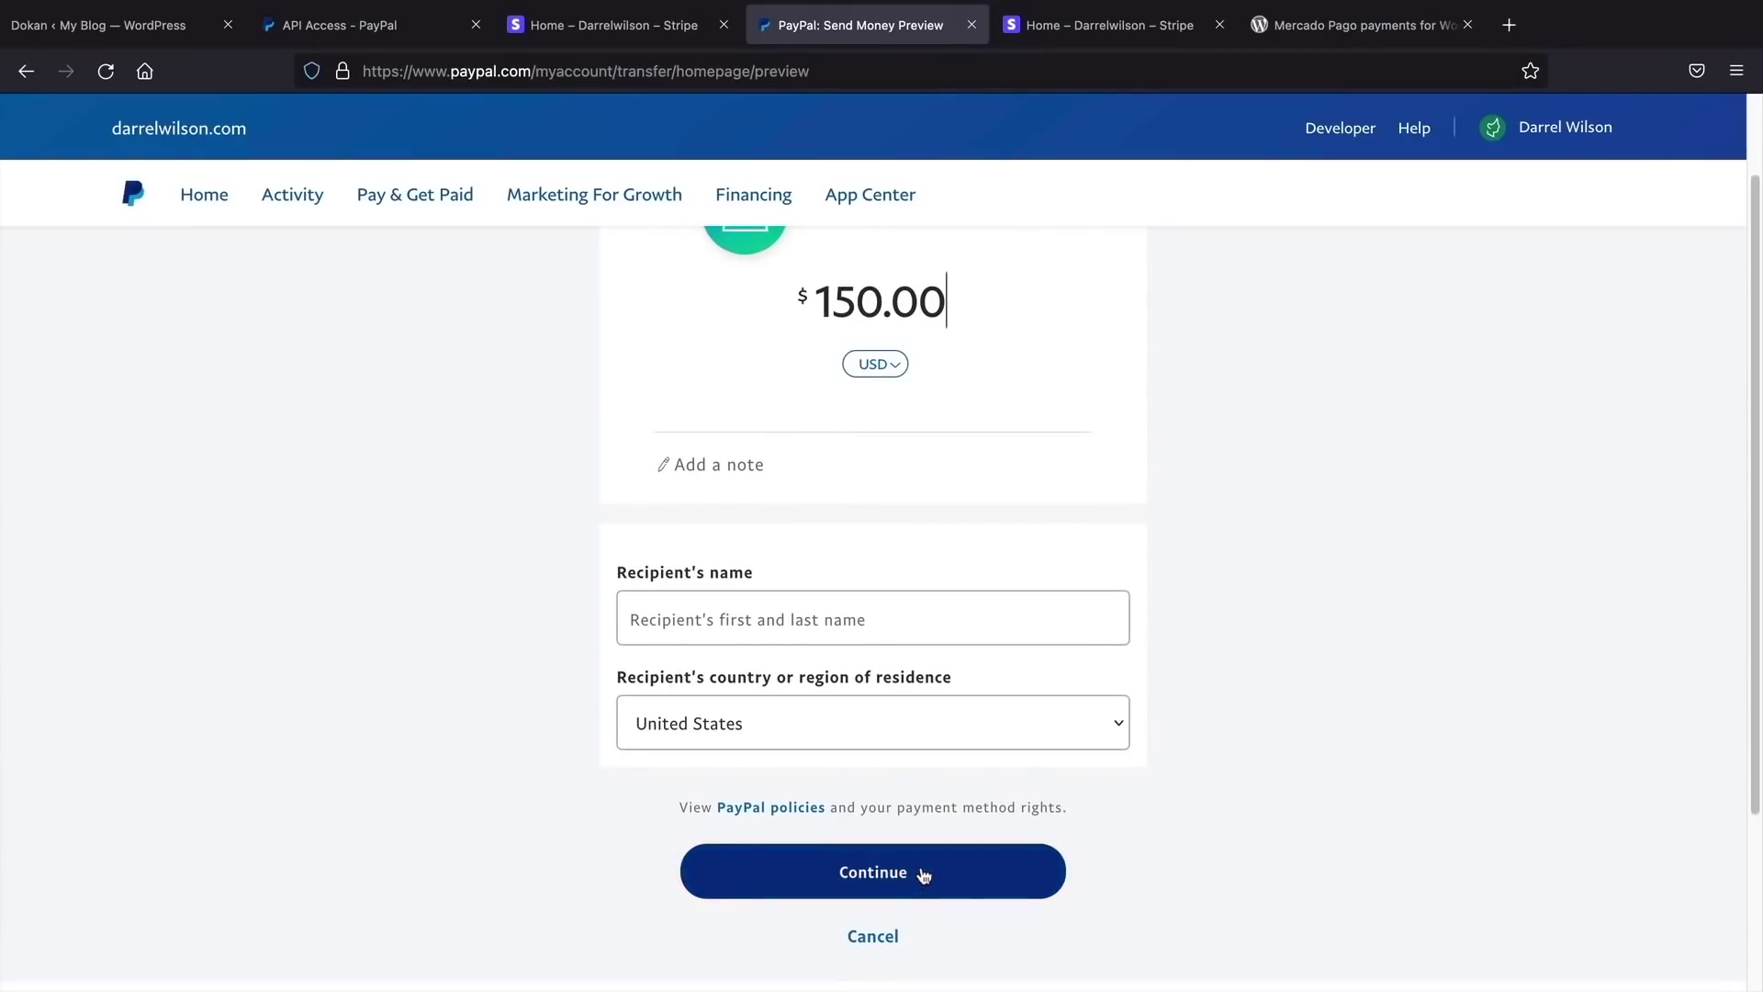
scroll(501, 316, up, 2)
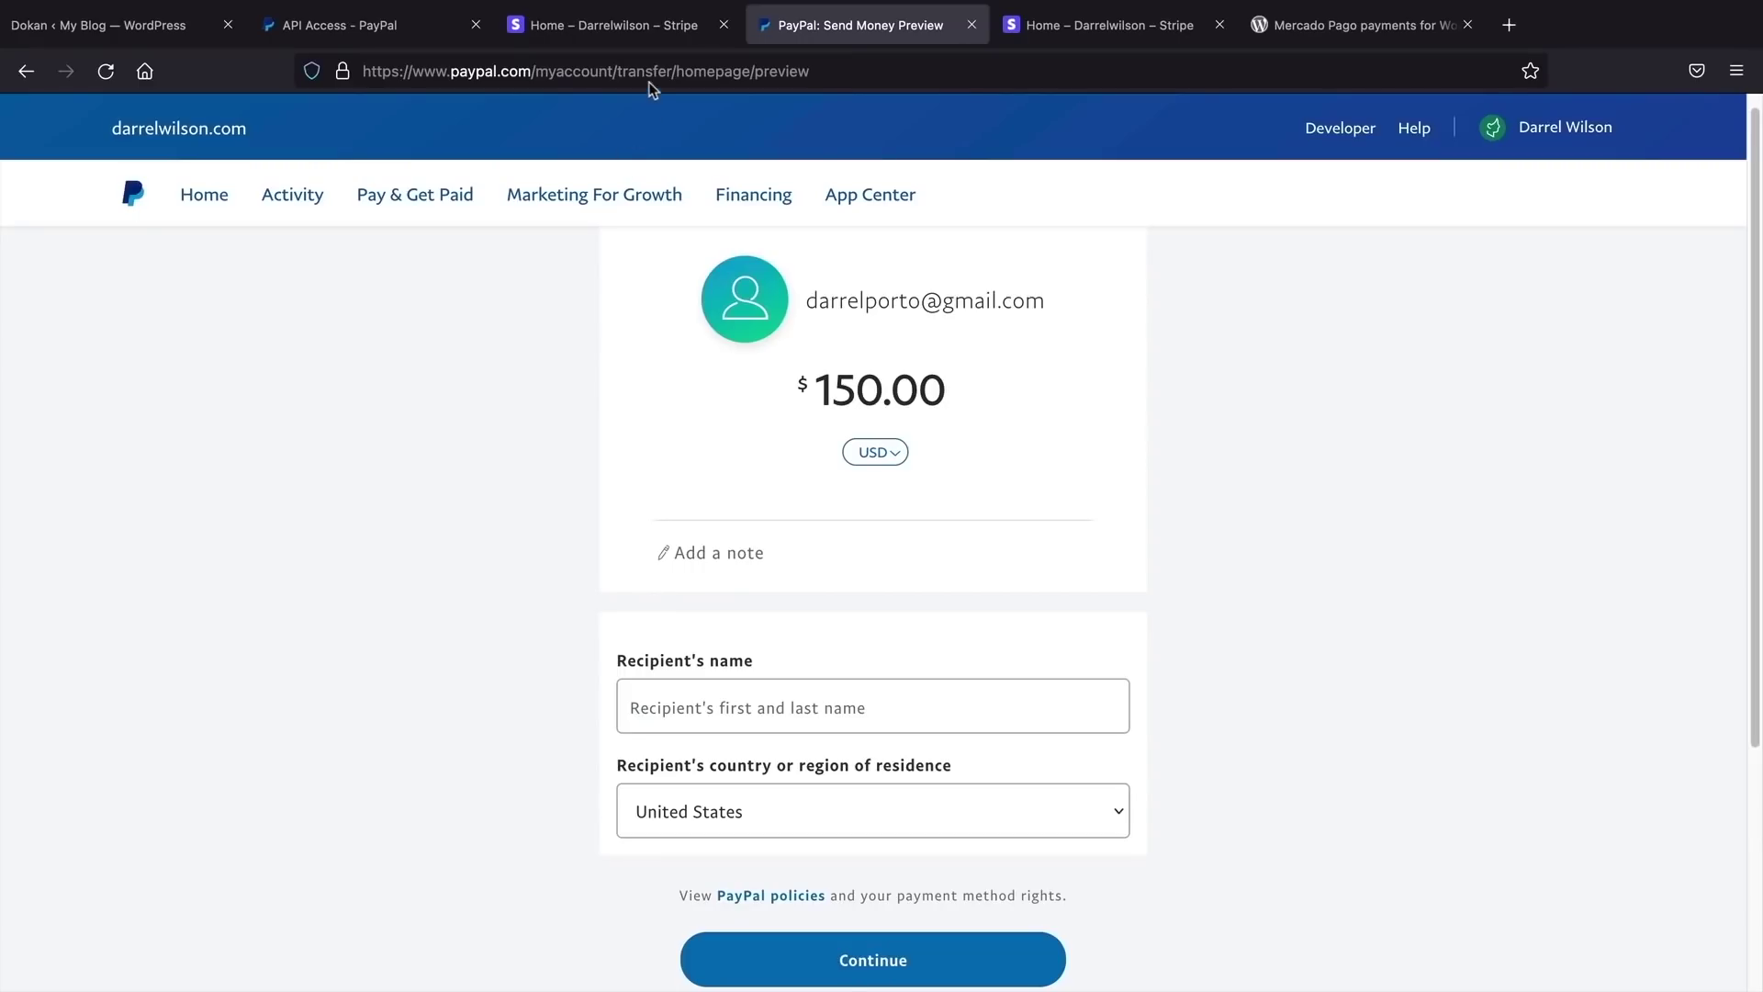
click(582, 33)
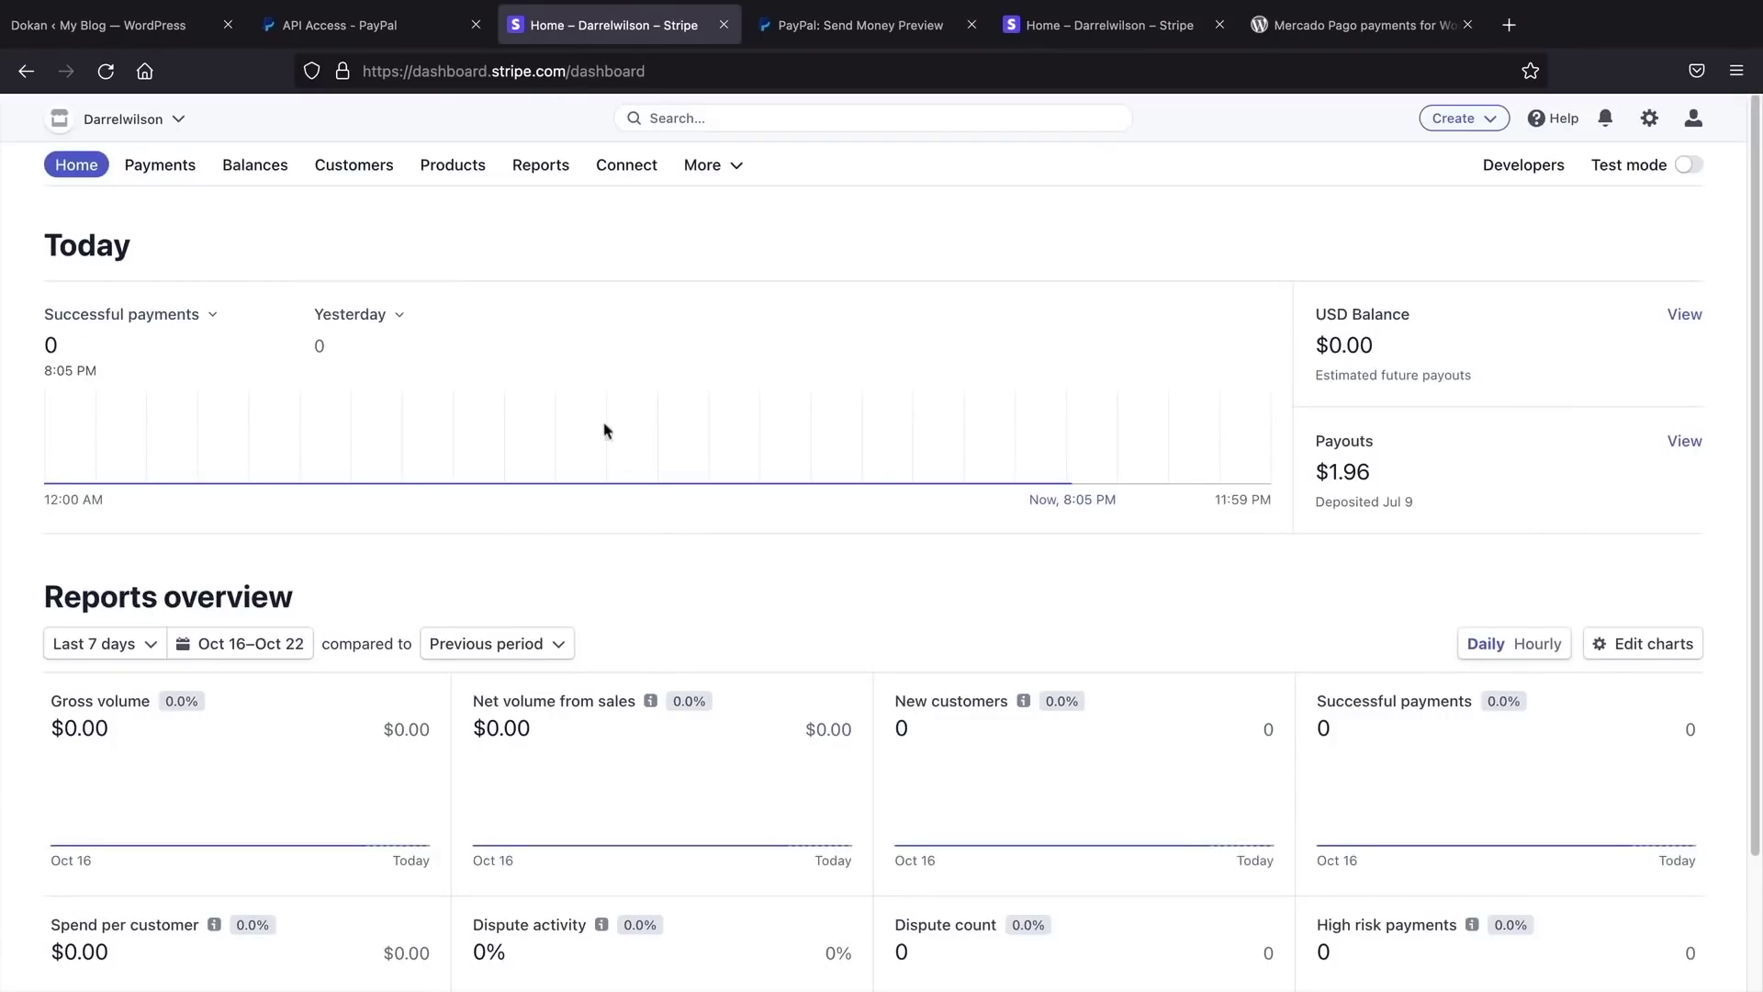
click(166, 35)
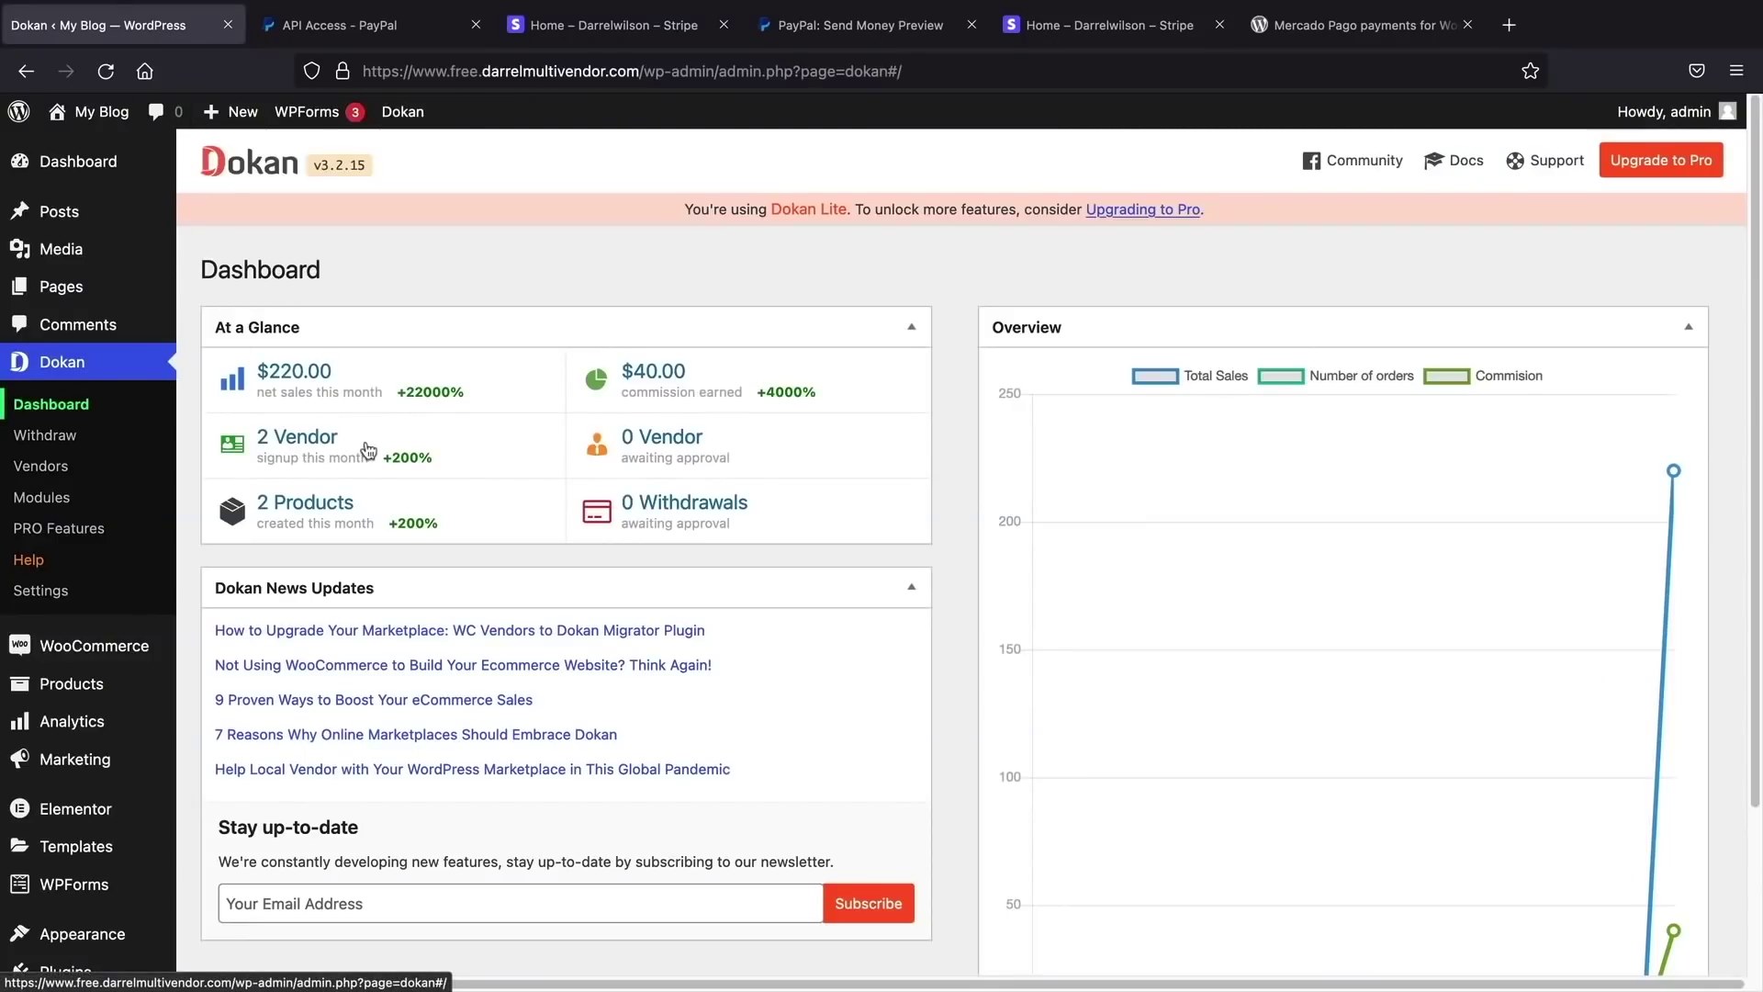
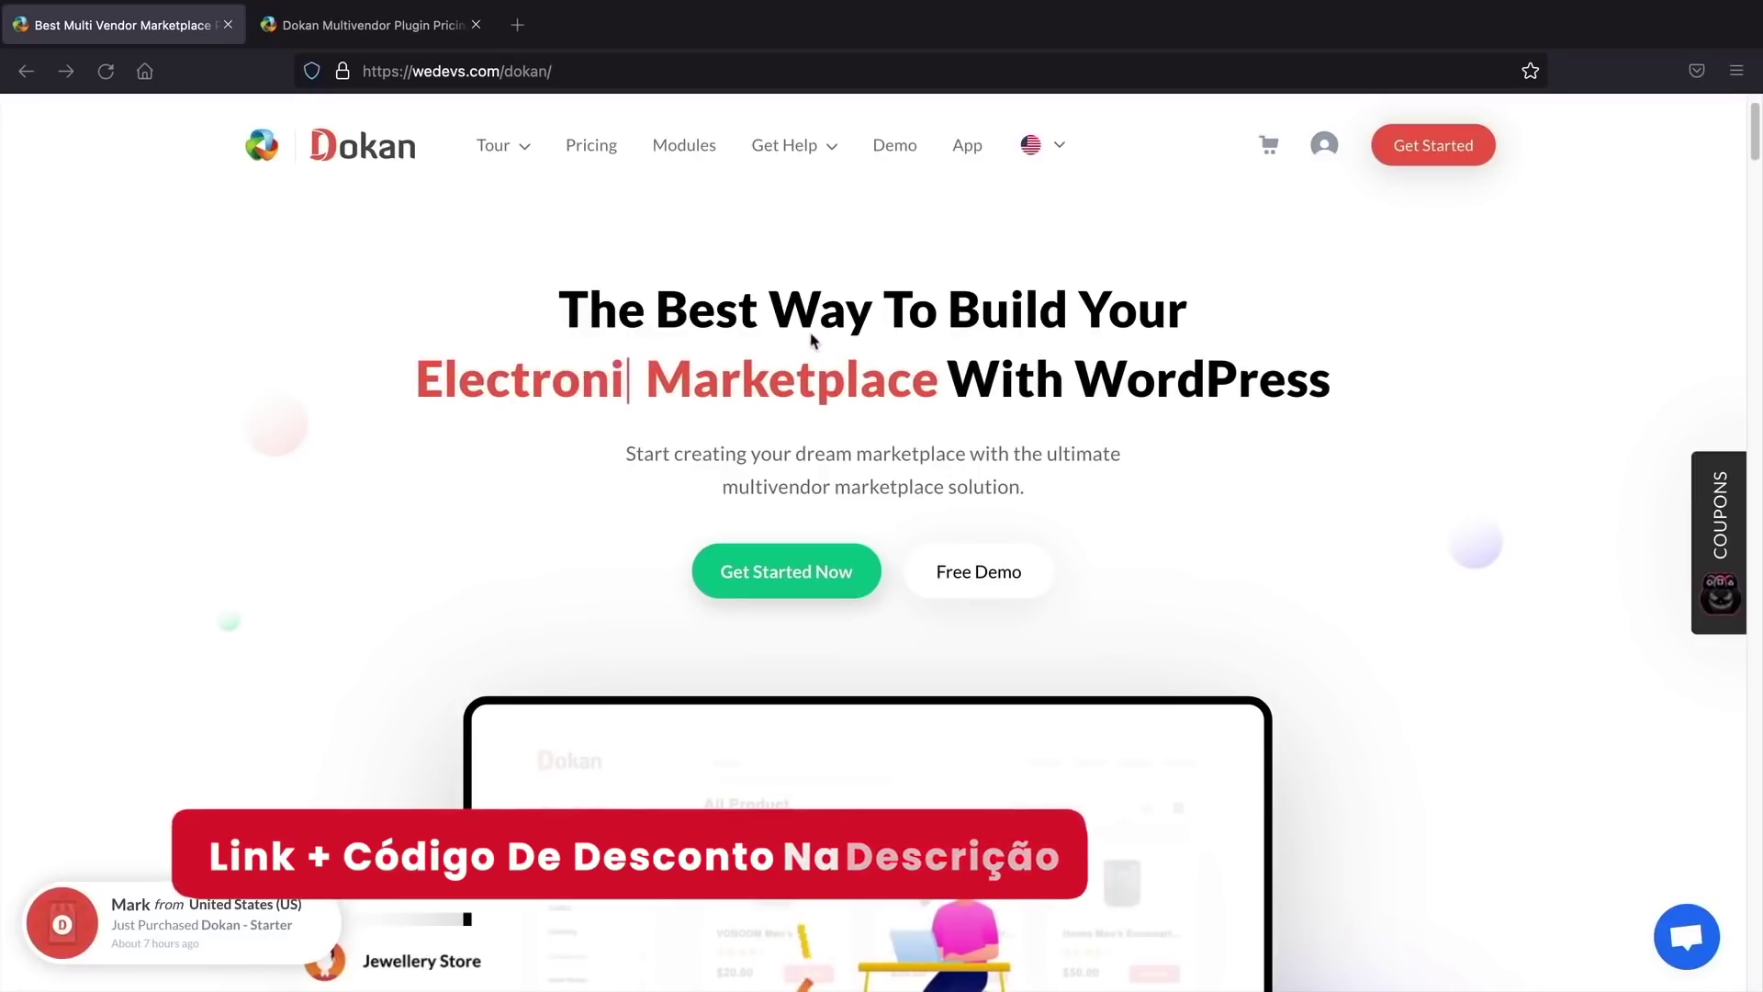
Step: On the Dokan pricing page, highlight the Starter $119, Professional and Business $349 prices, then scroll down
click(378, 33)
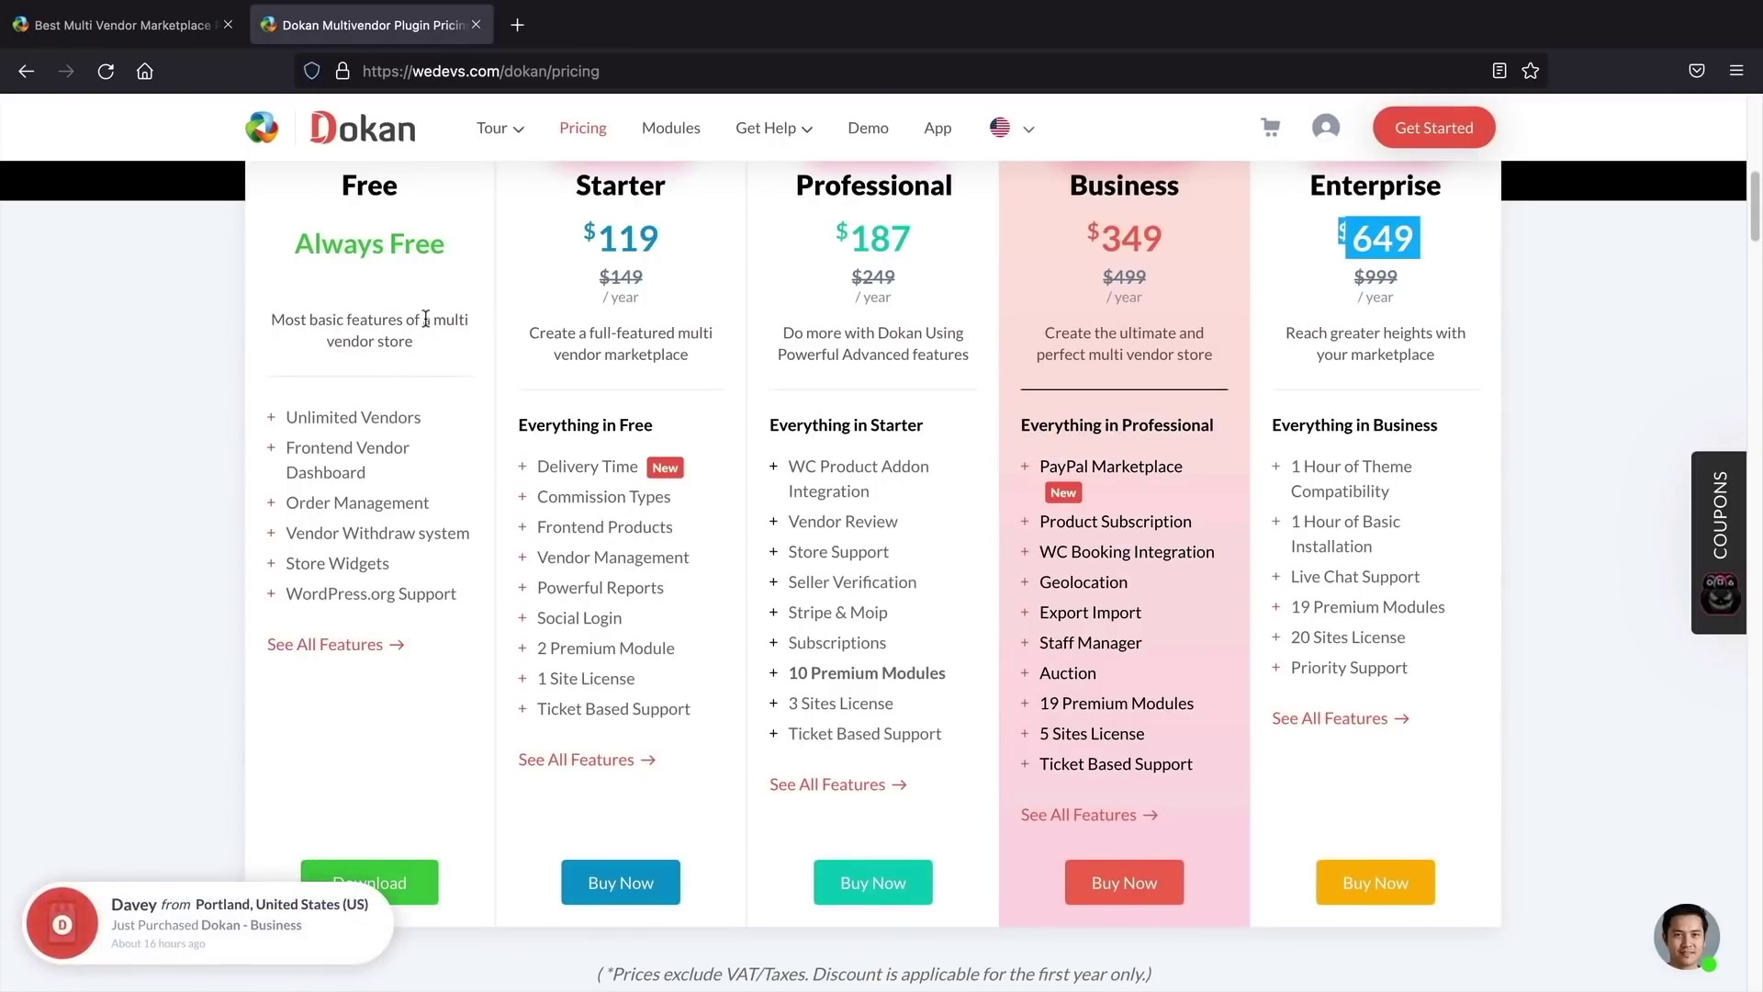
drag(579, 241, 673, 246)
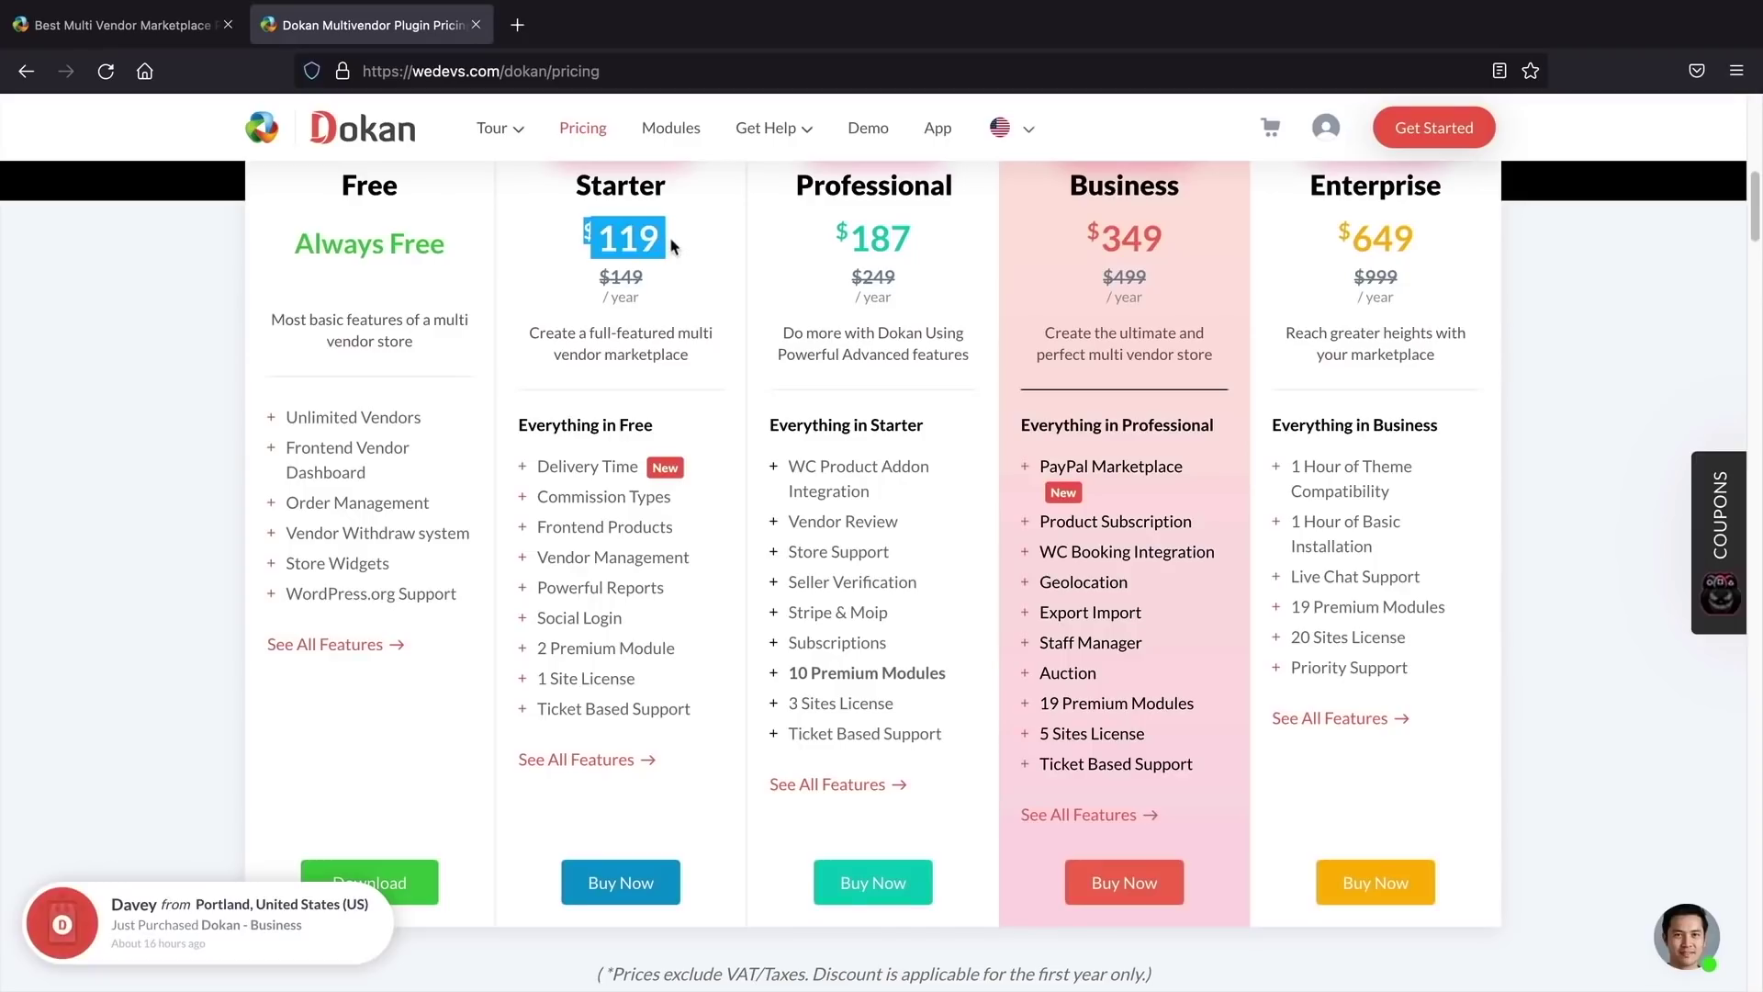
triple_click(639, 276)
triple_click(875, 279)
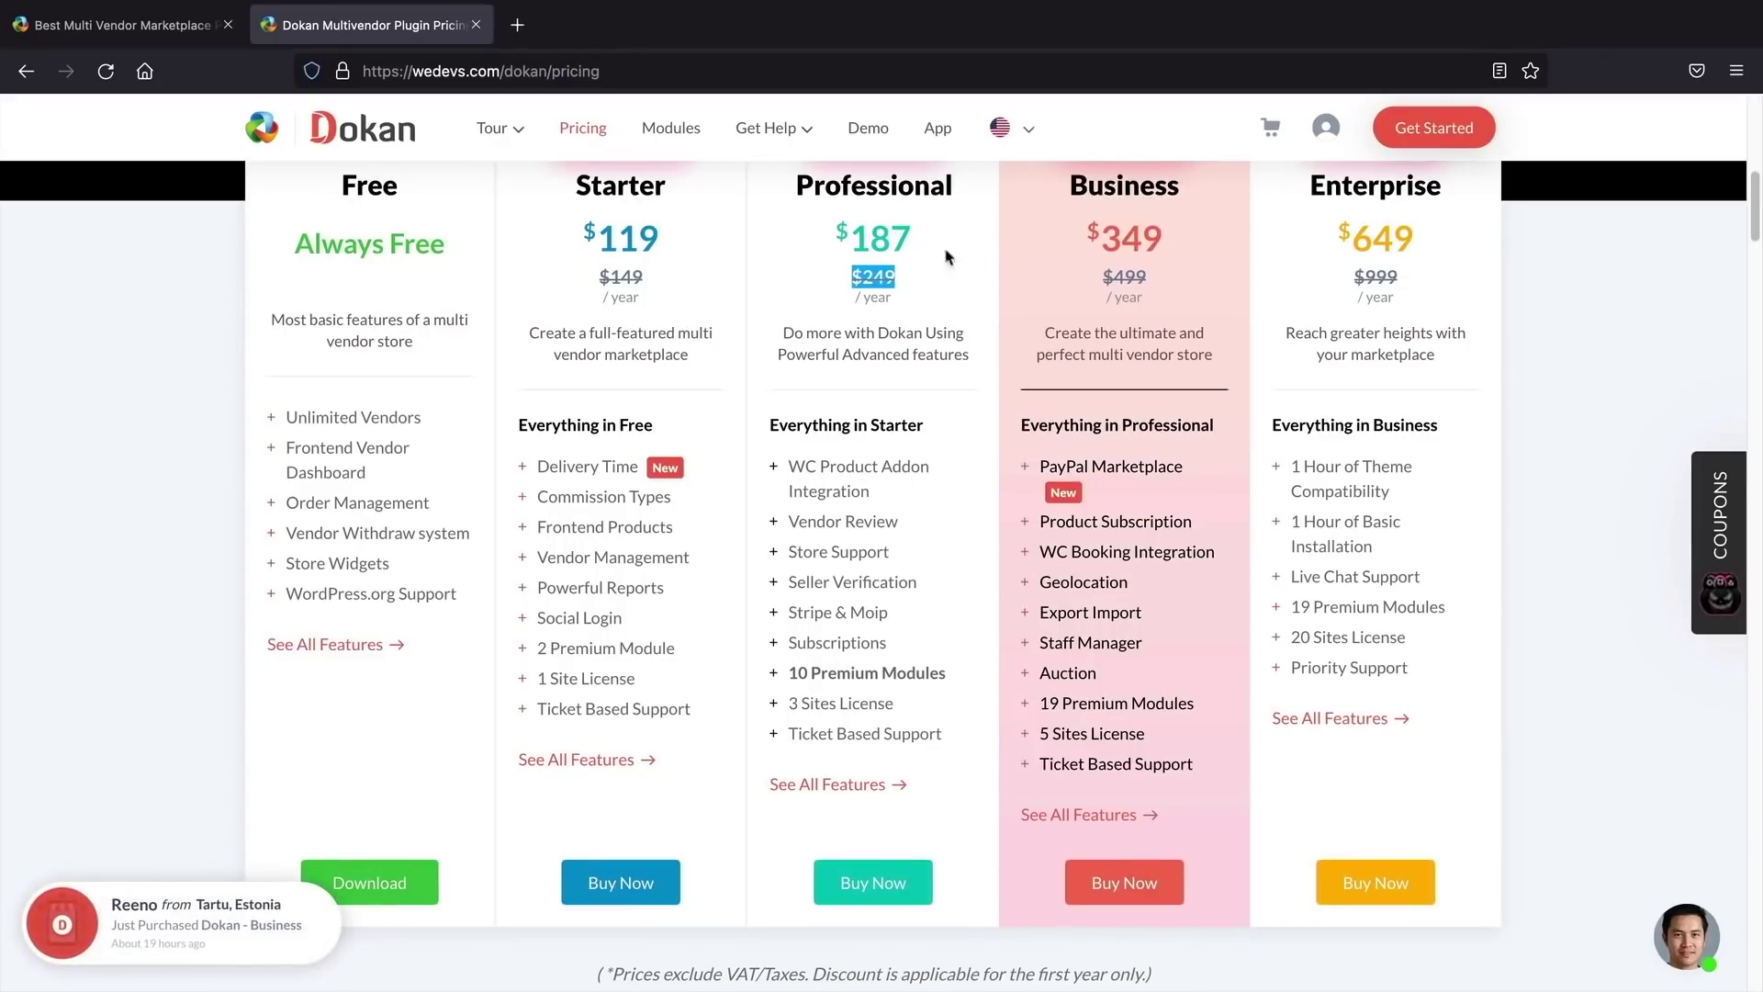
double_click(1107, 231)
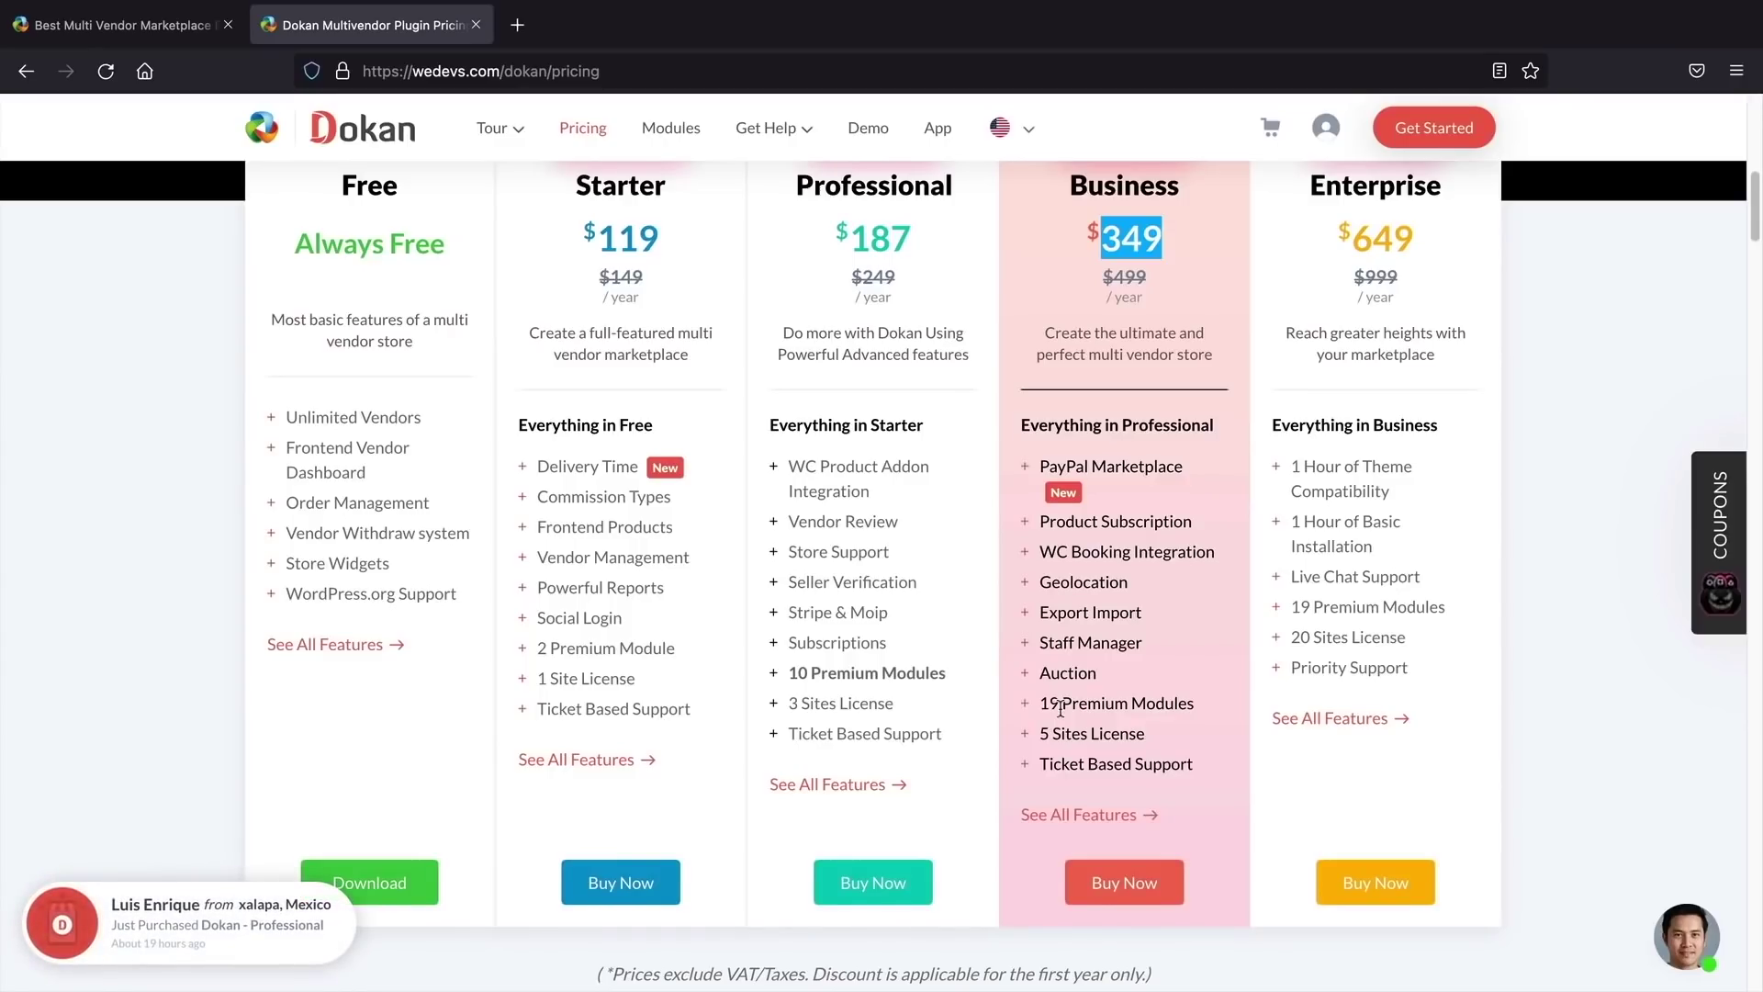
click(1061, 708)
scroll(959, 734, down, 1)
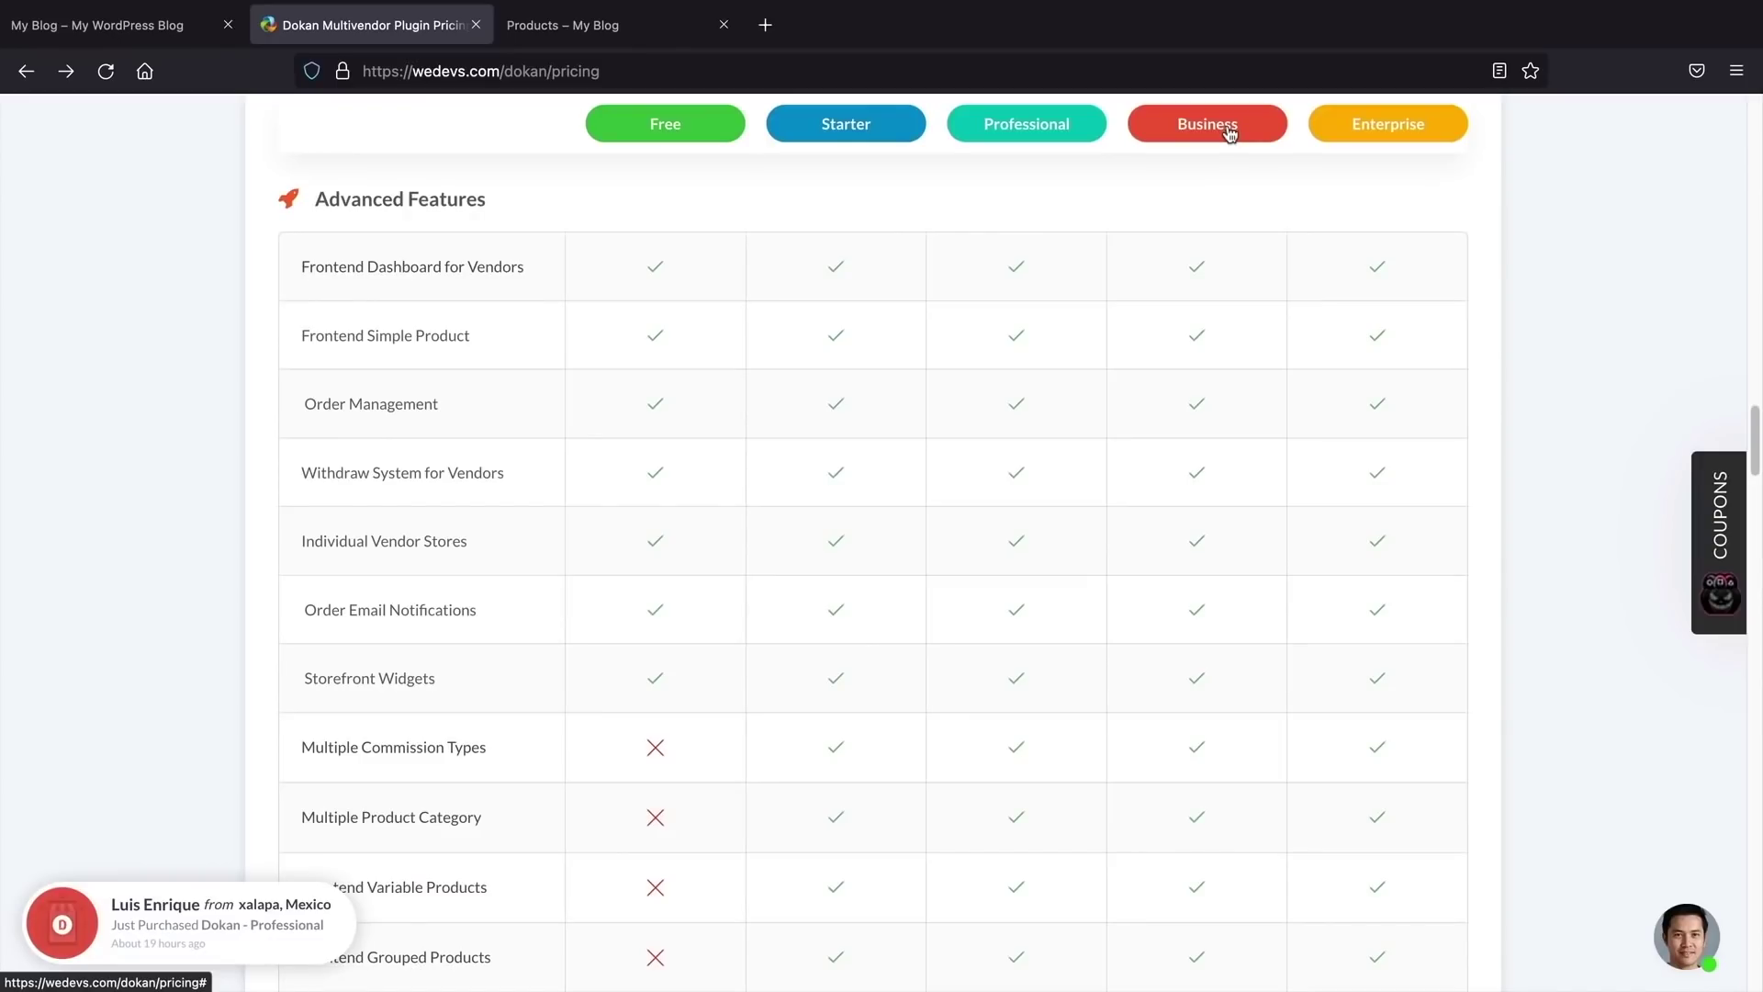
Step: Glance at the demo store's homepage and products page, then mark the pricing page's Advanced Features heading
click(162, 33)
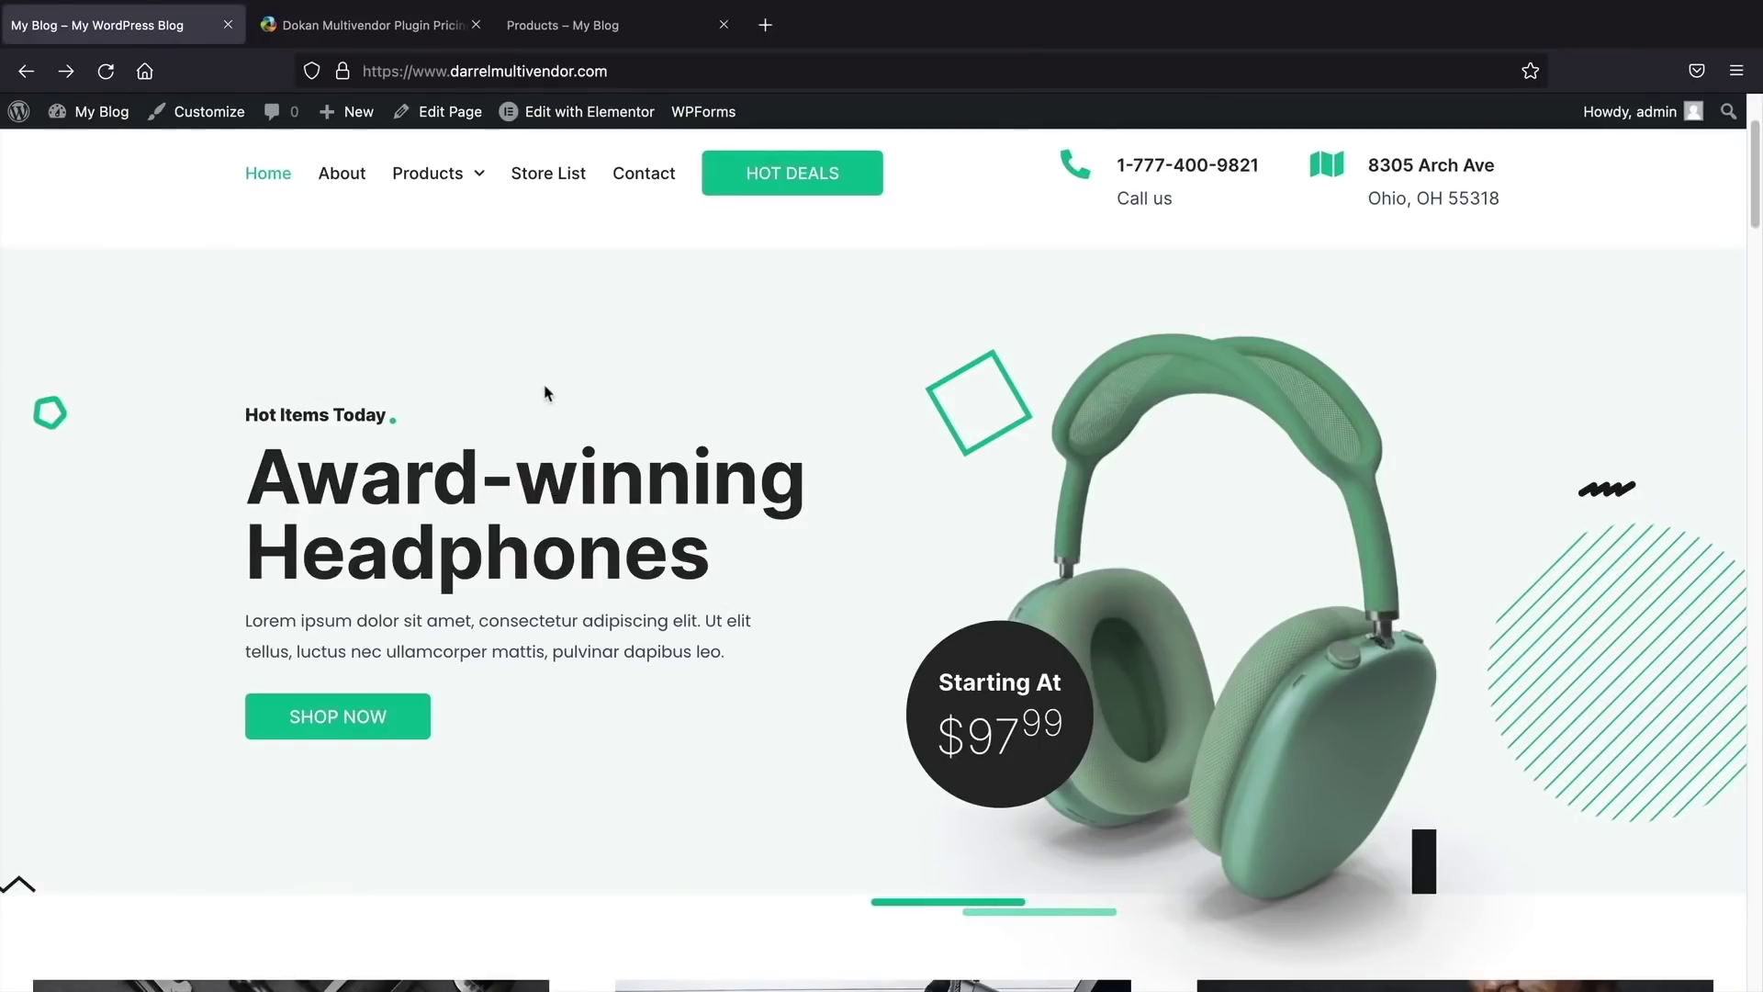
click(571, 33)
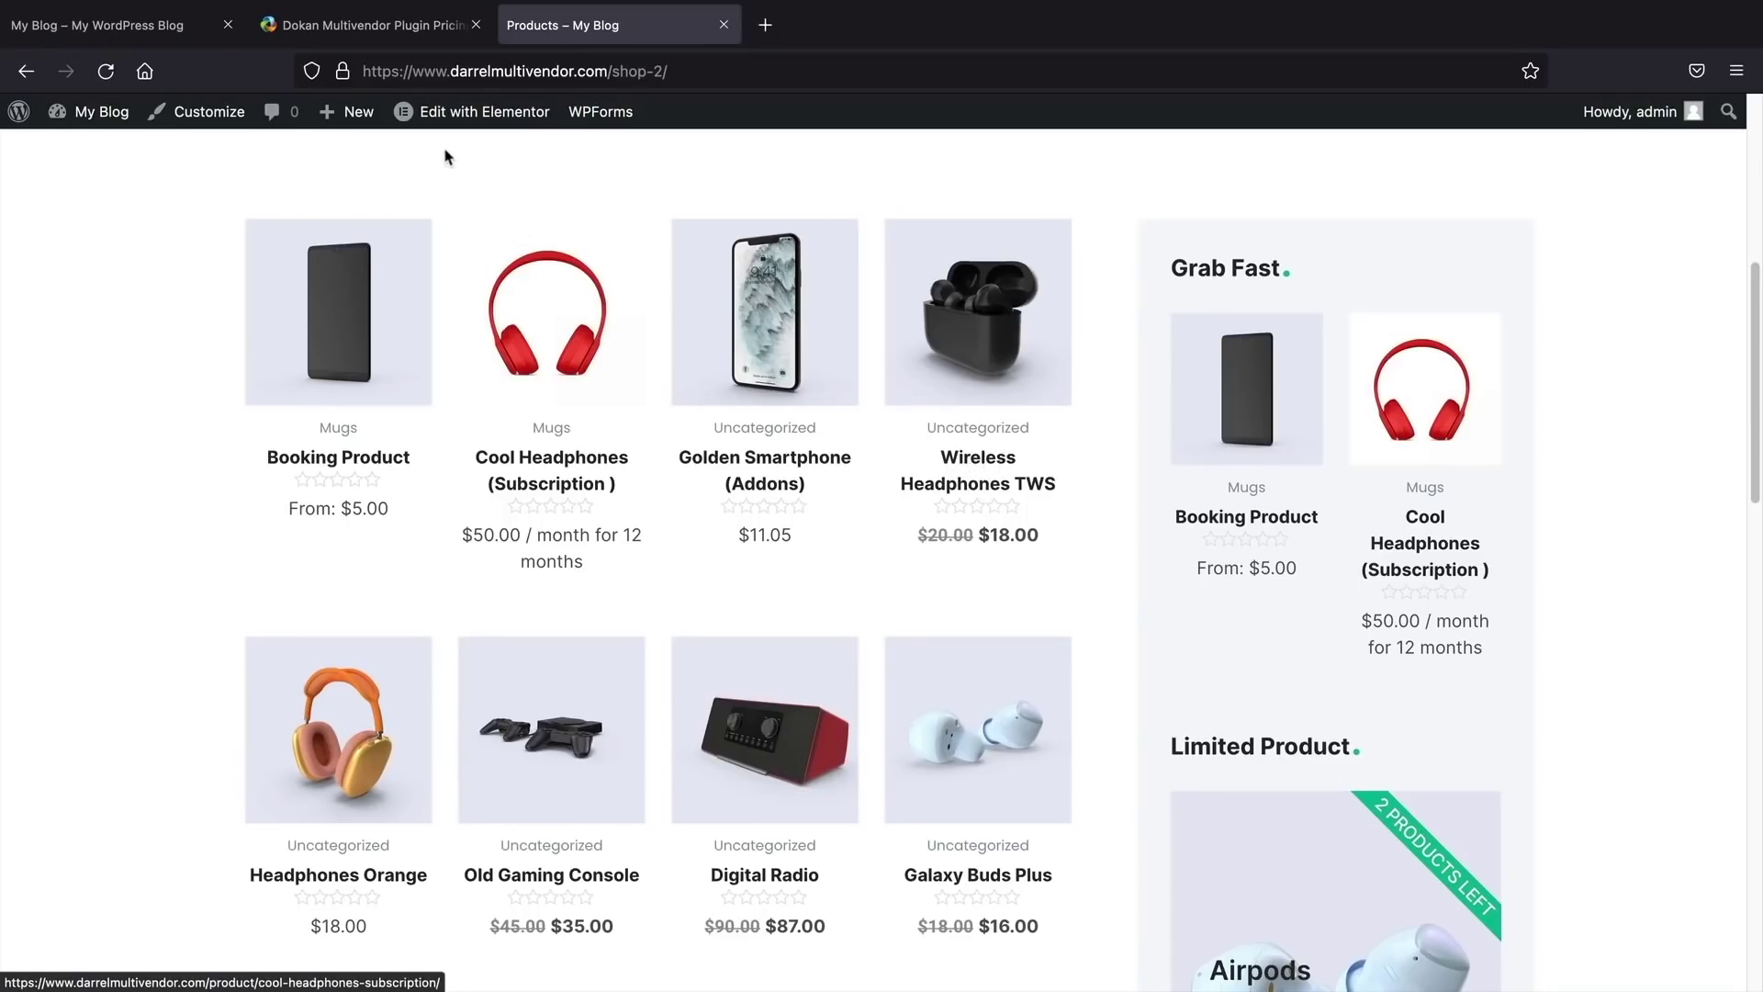
click(400, 41)
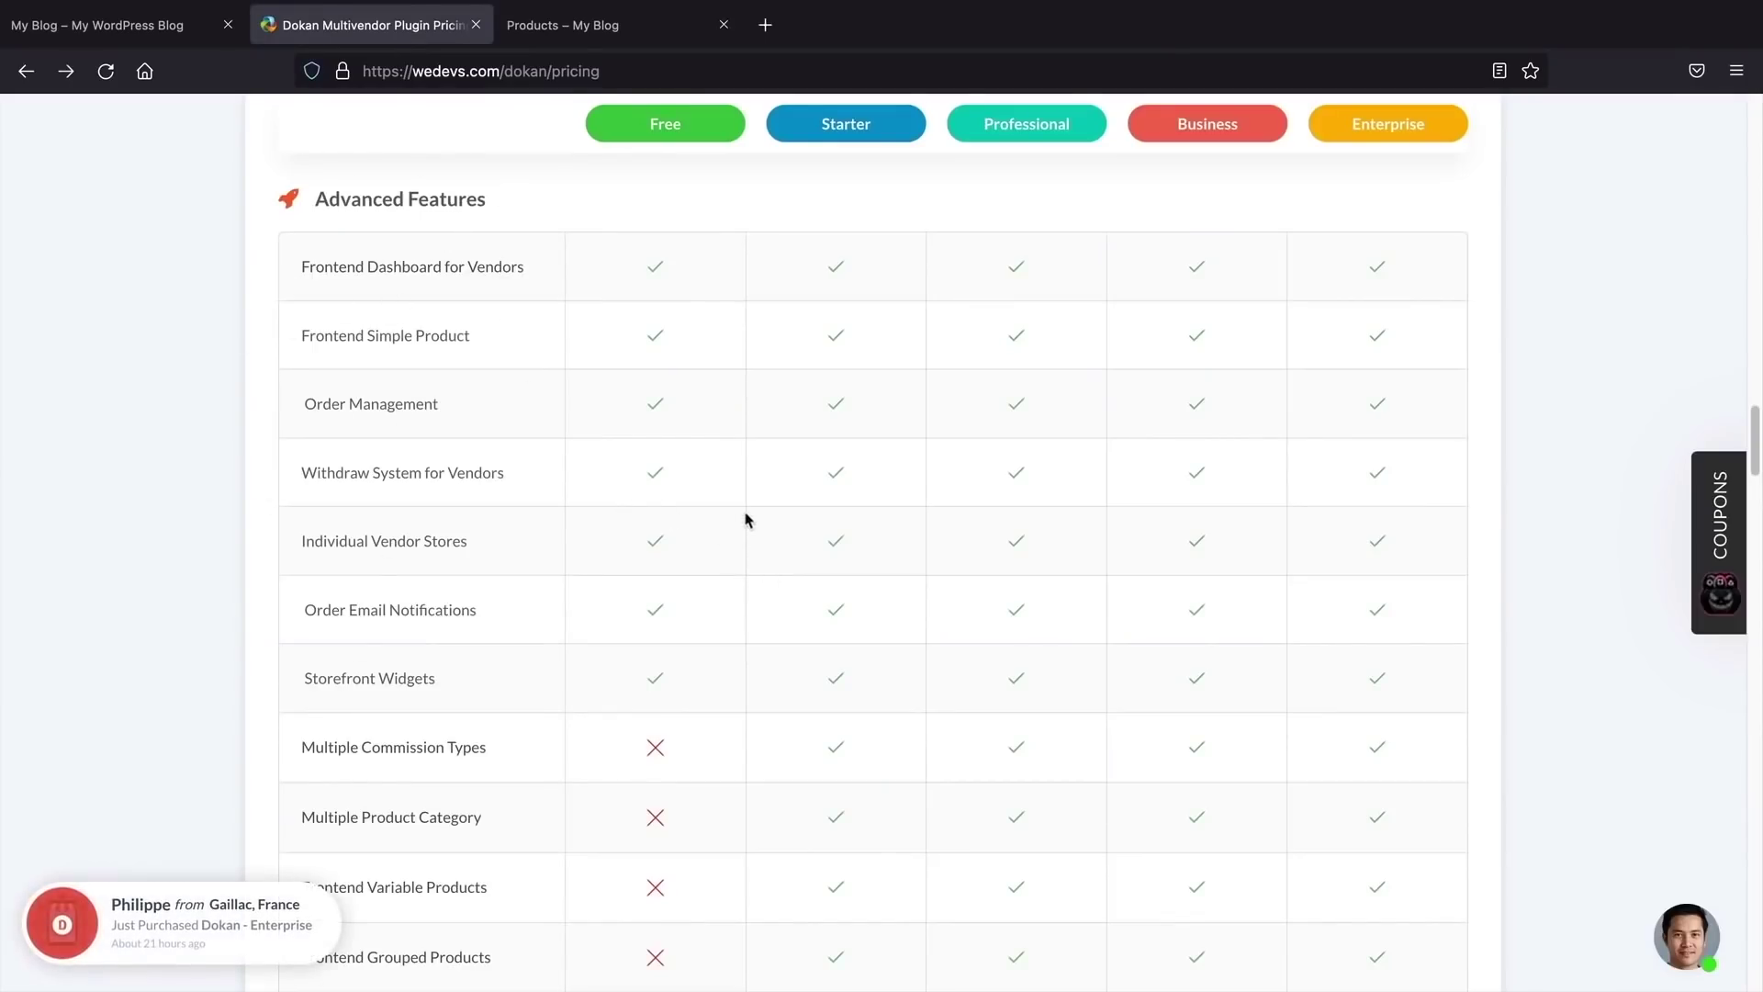
drag(515, 204, 318, 196)
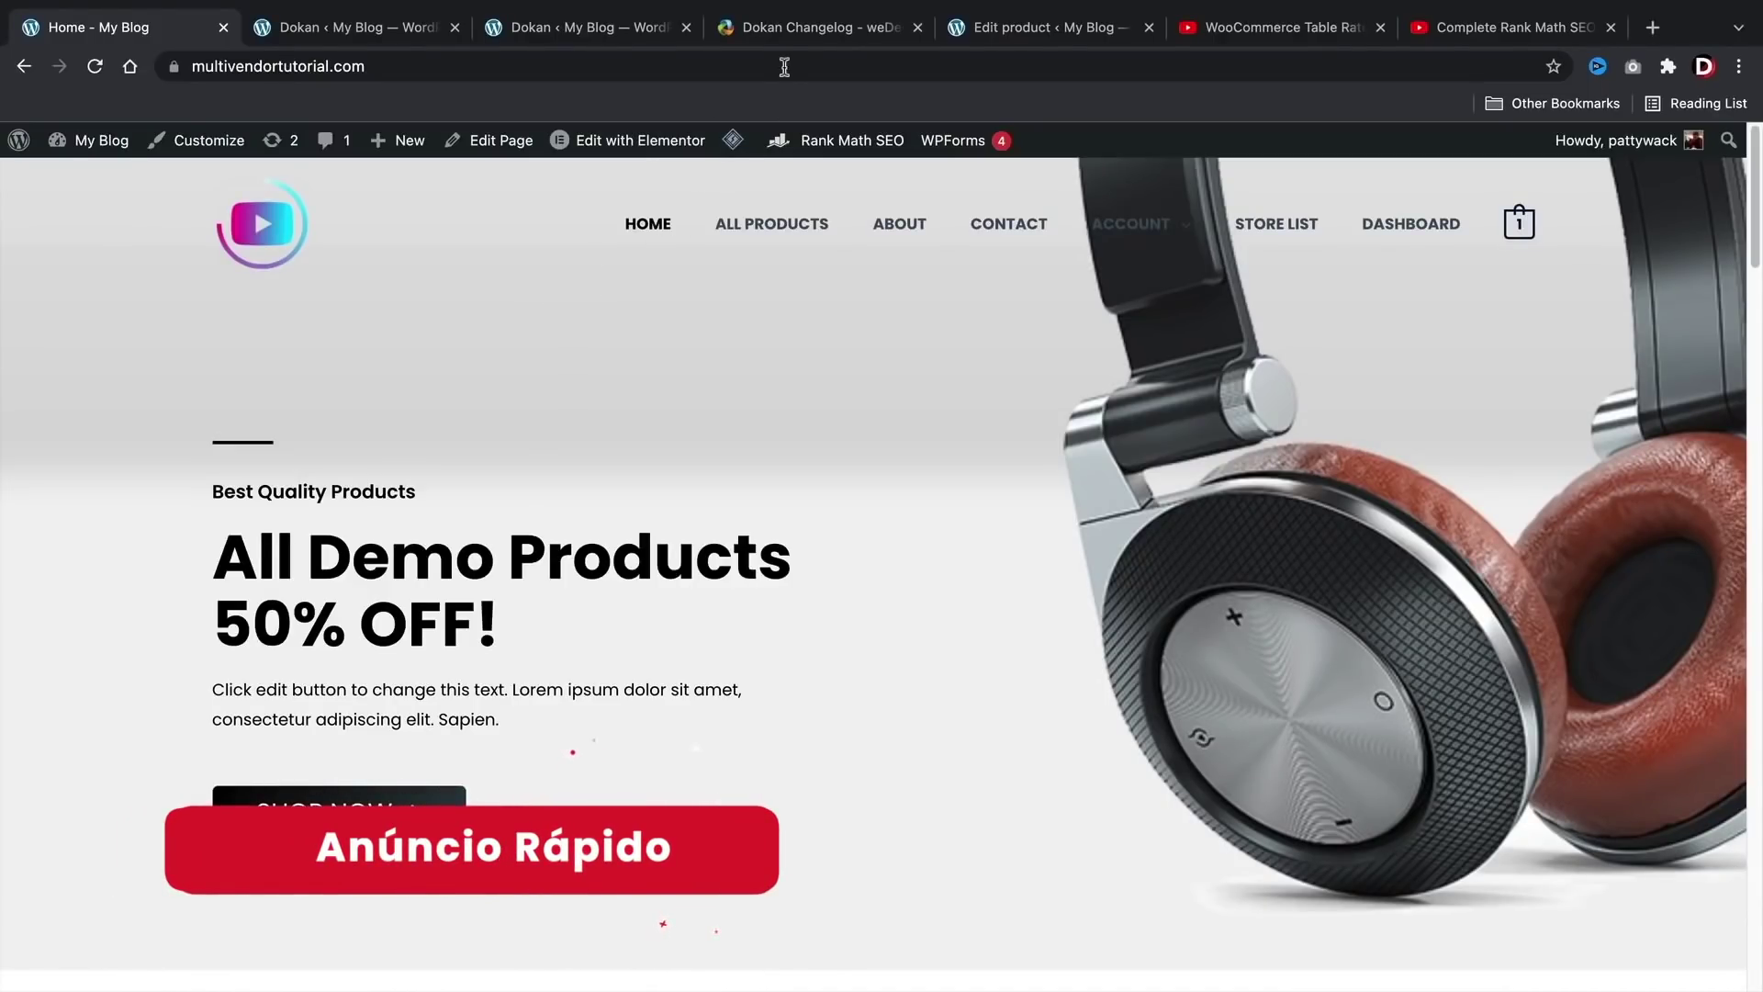
Step: Highlight the v3.4.0 heading in the Dokan changelog, then return to the site's Dokan settings
click(800, 37)
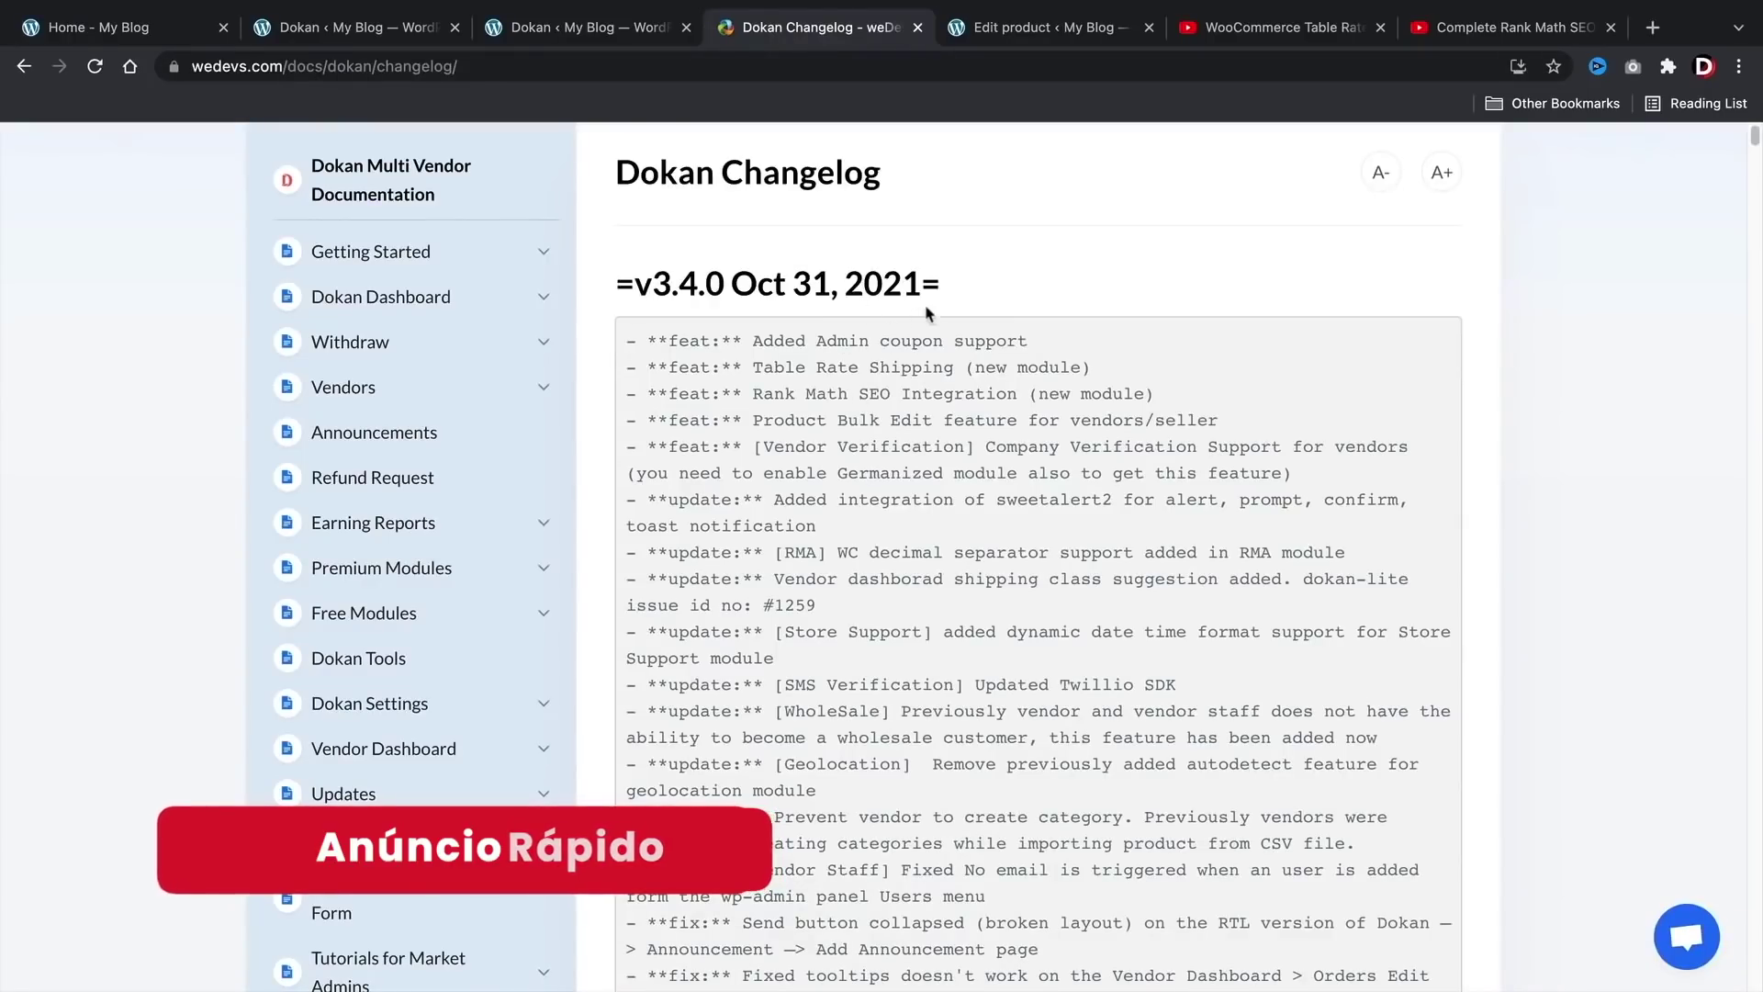
drag(935, 290, 622, 285)
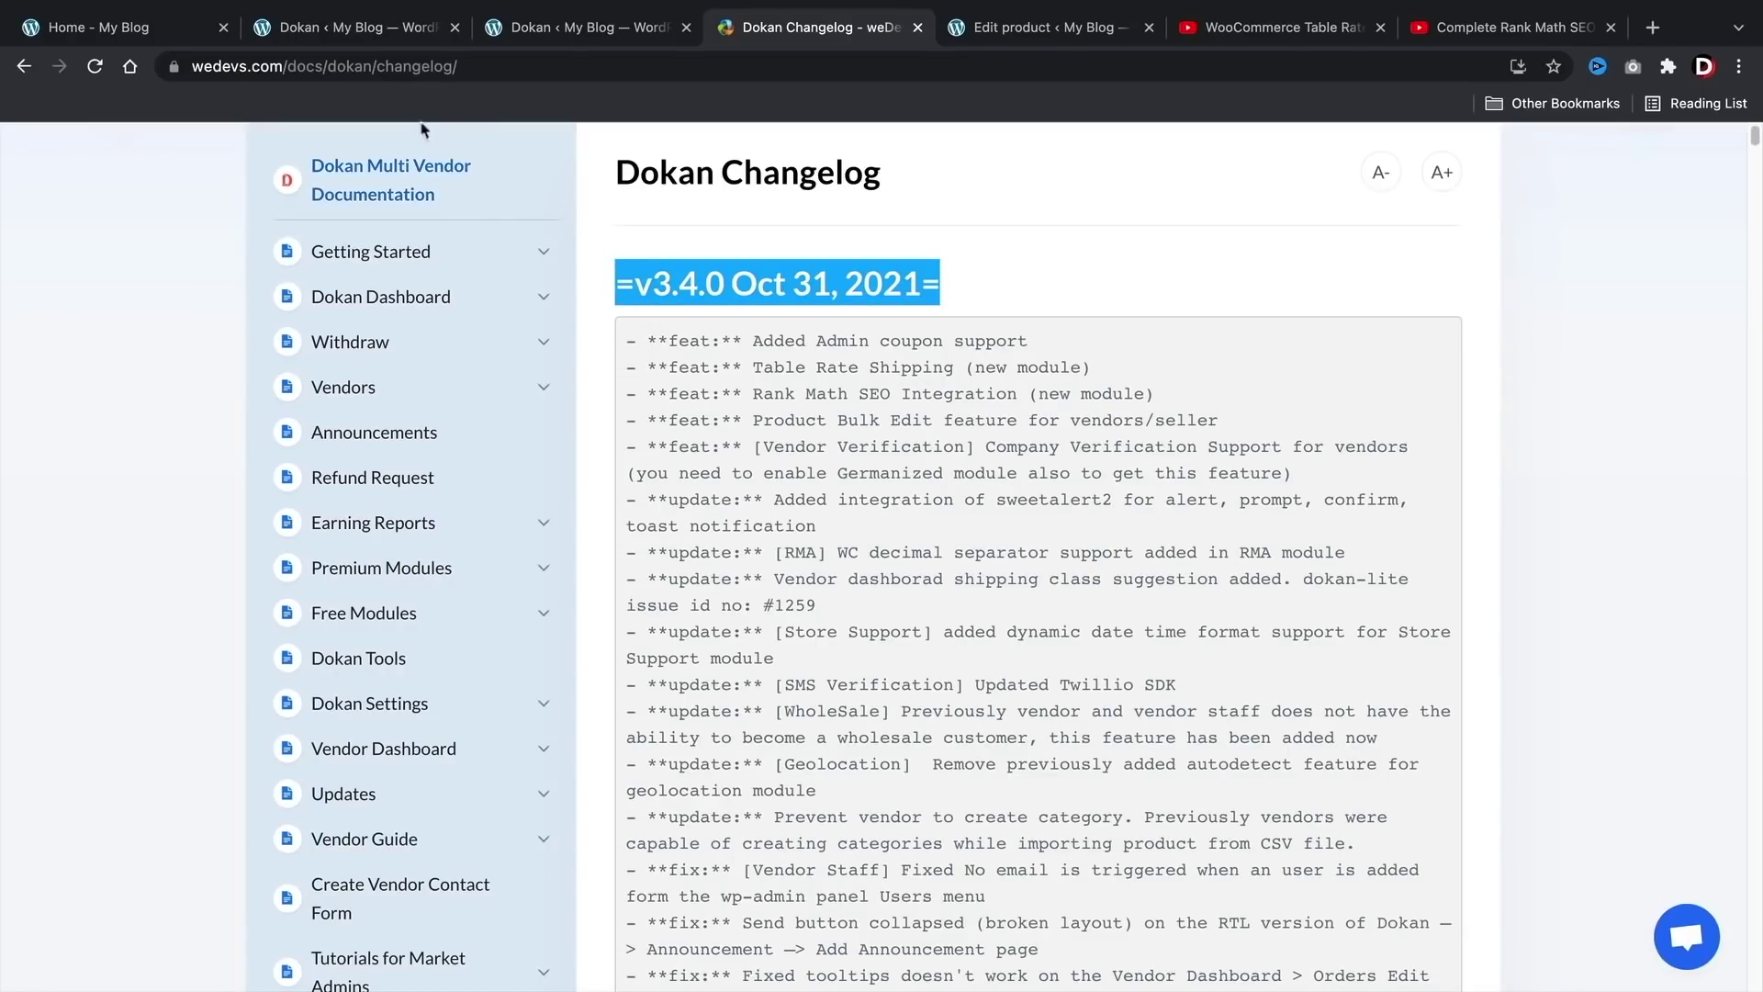
click(383, 29)
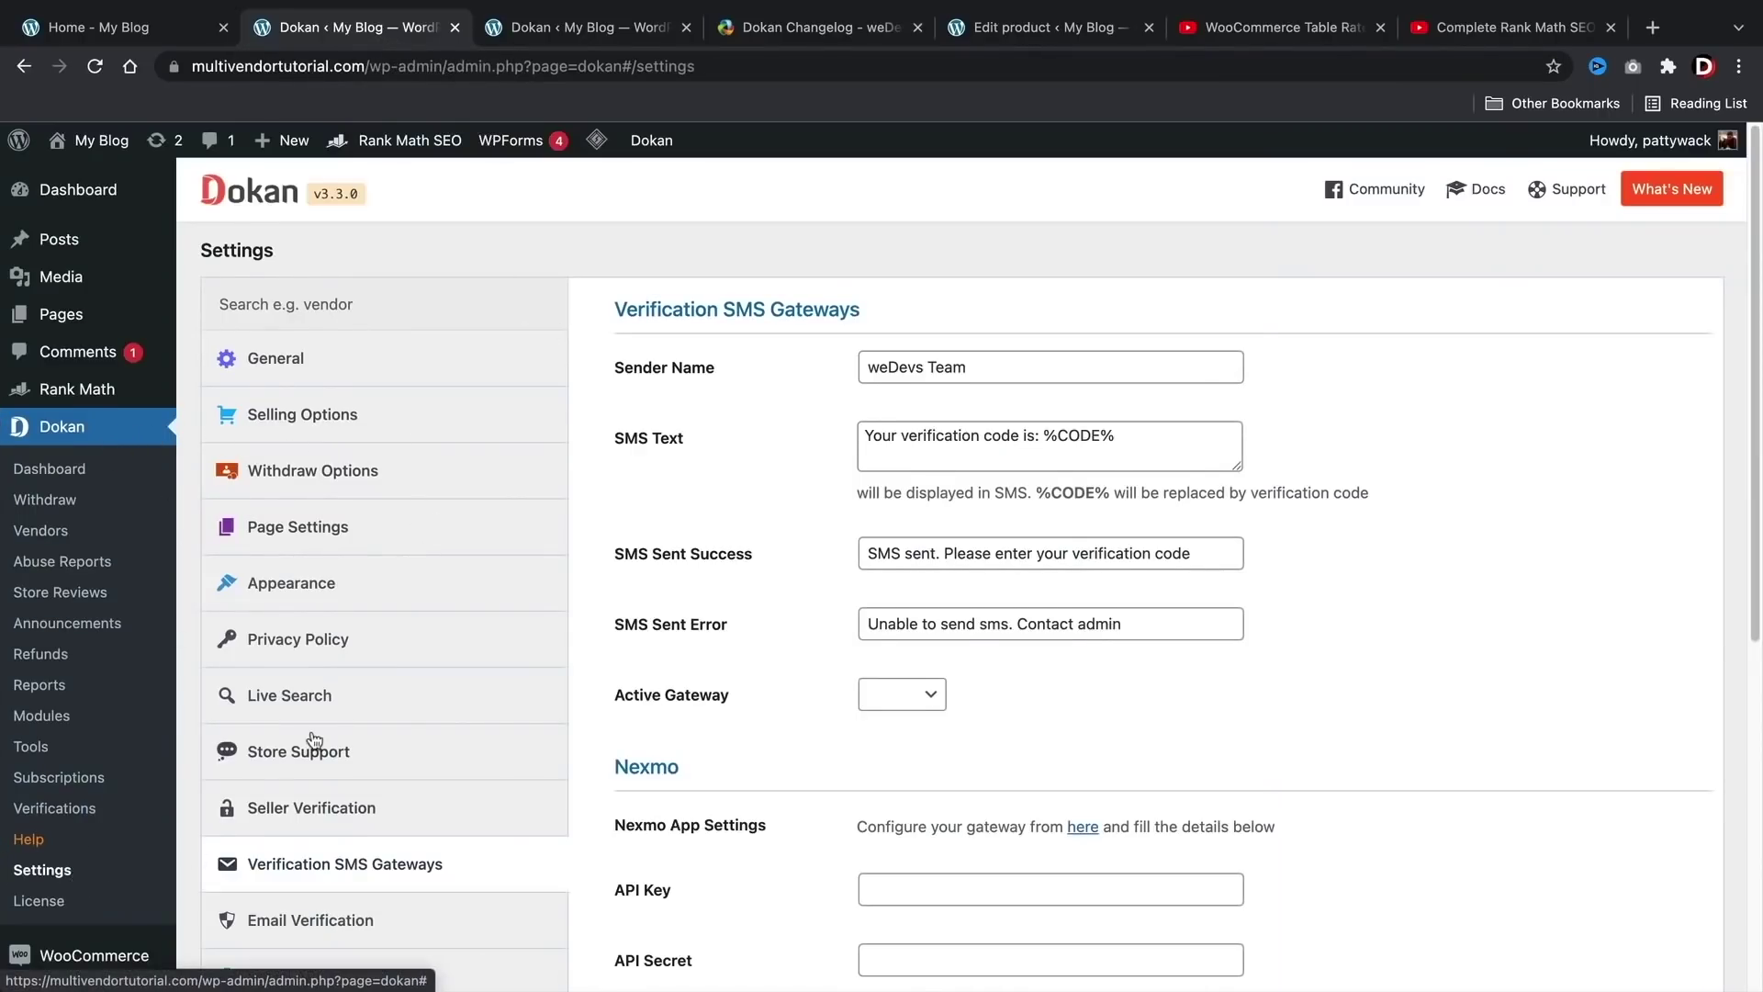
Step: View the Store Support, Live Search, Seller Verification and Shipping Status settings sections
scroll(317, 725, down, 3)
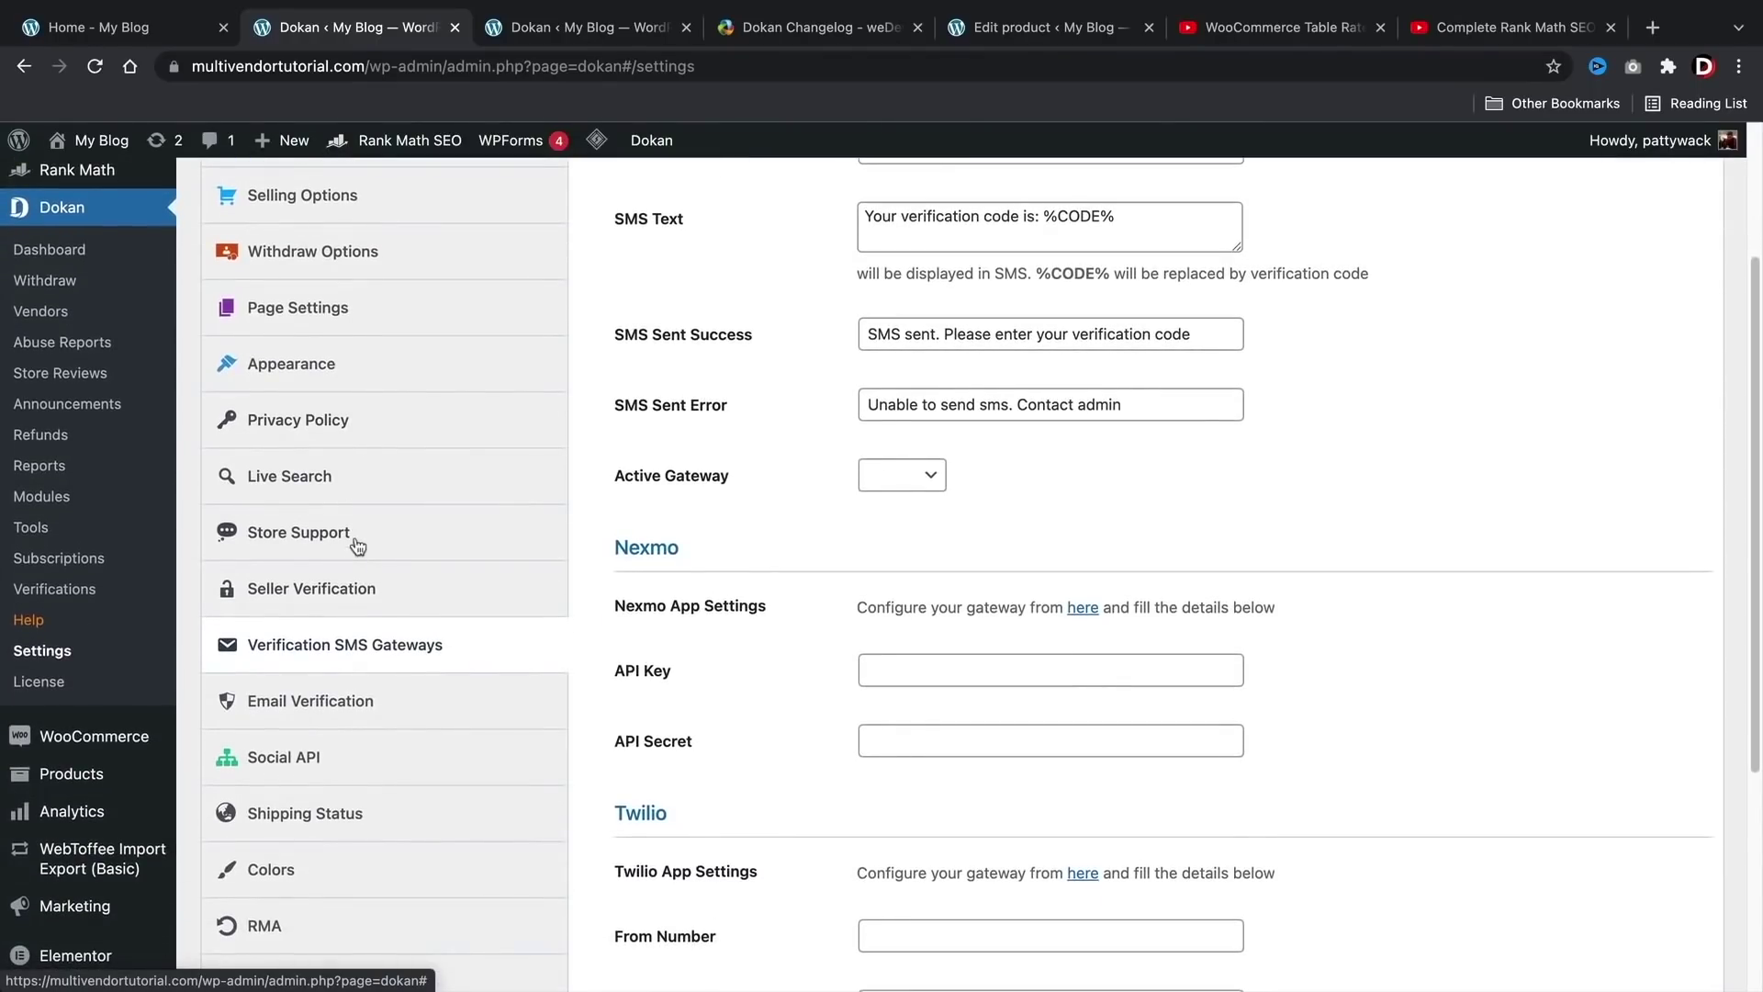
click(356, 534)
scroll(363, 460, up, 1)
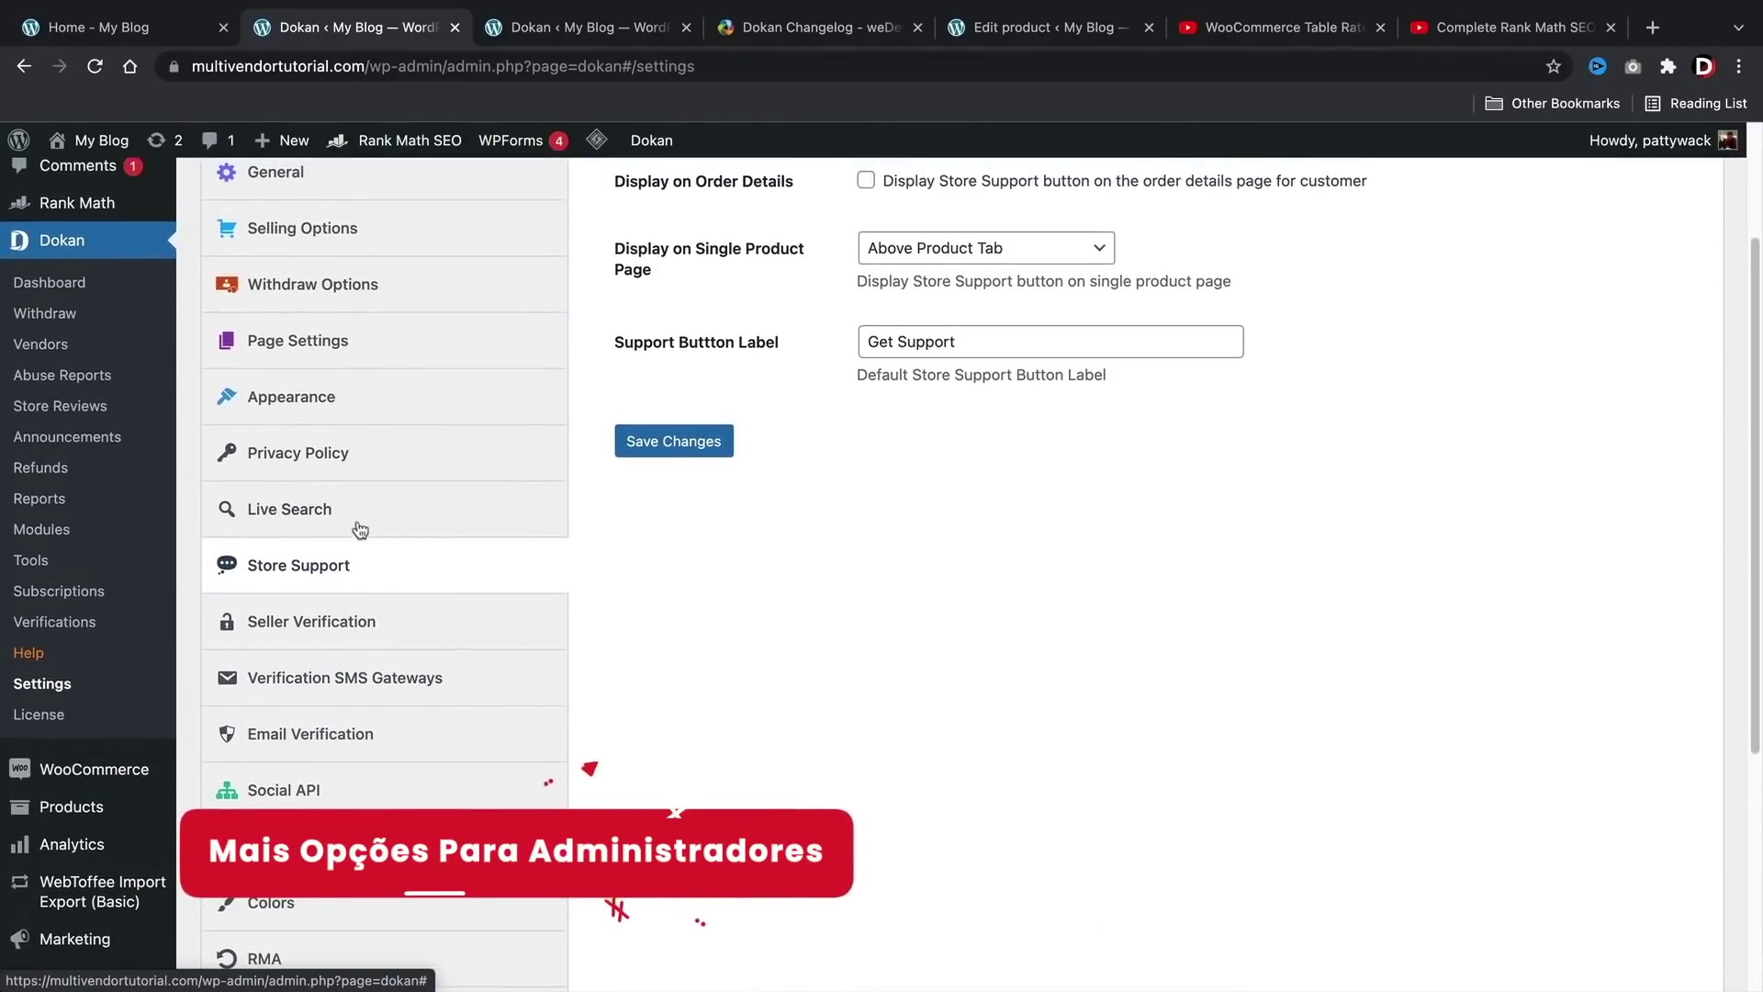
click(367, 401)
click(369, 658)
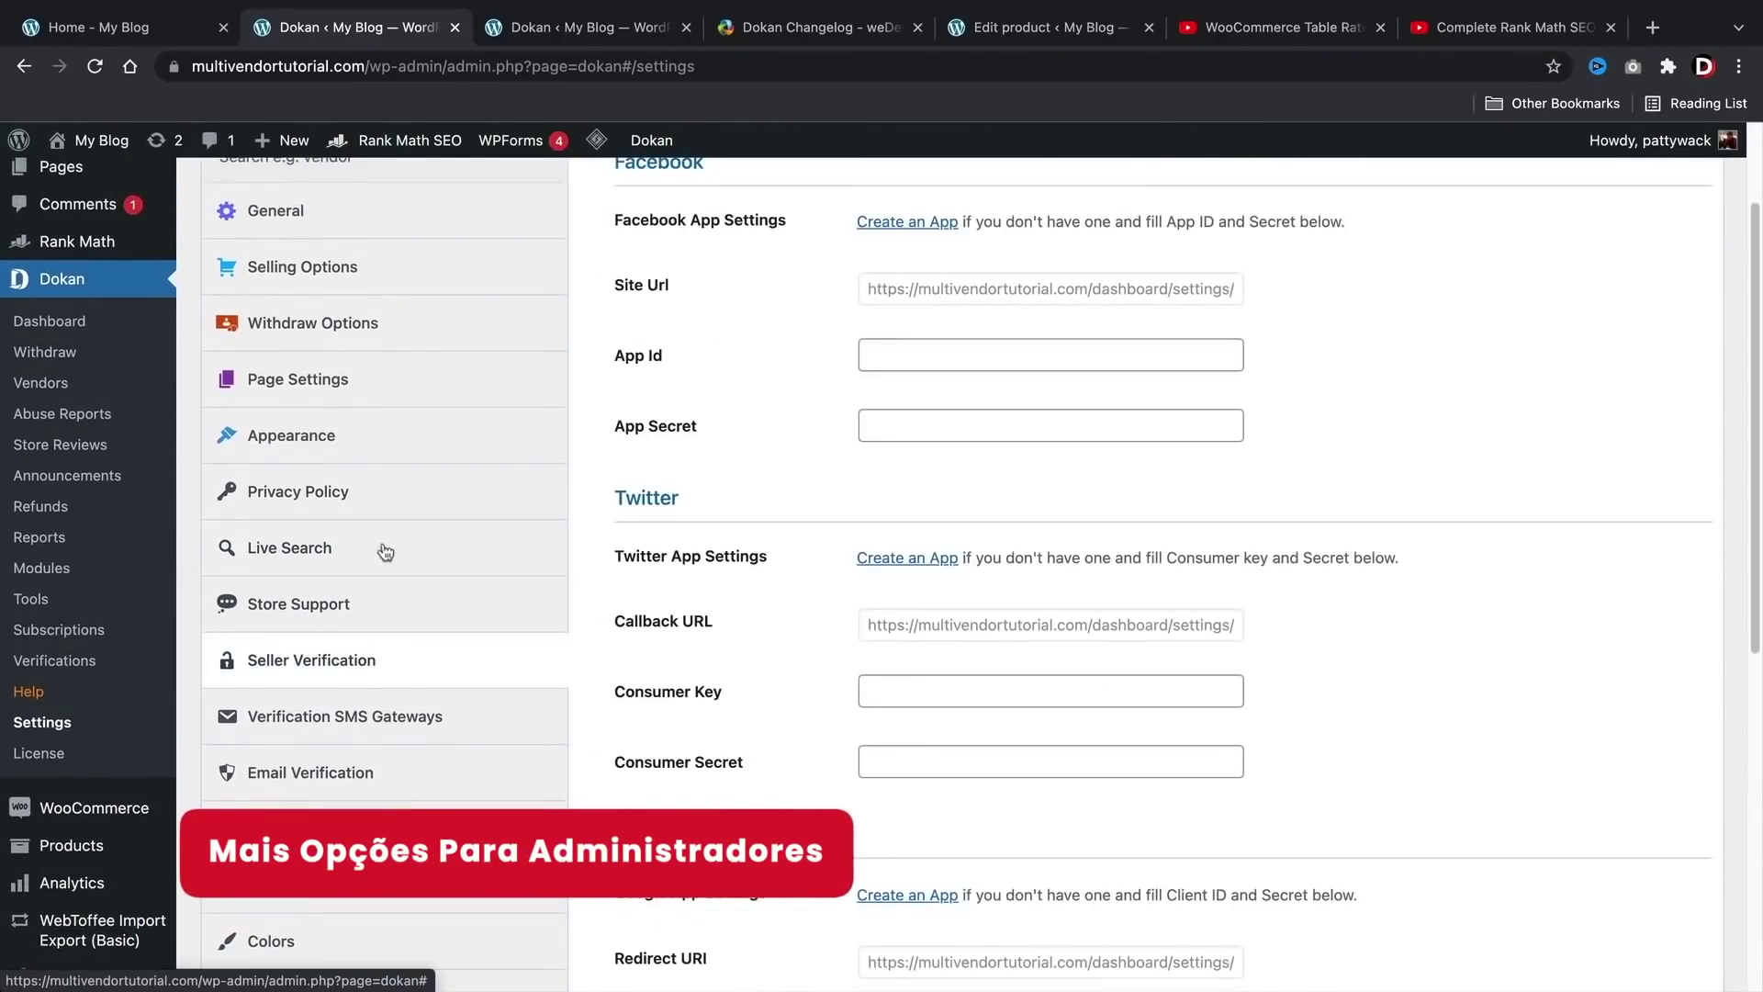
scroll(358, 743, down, 2)
click(360, 717)
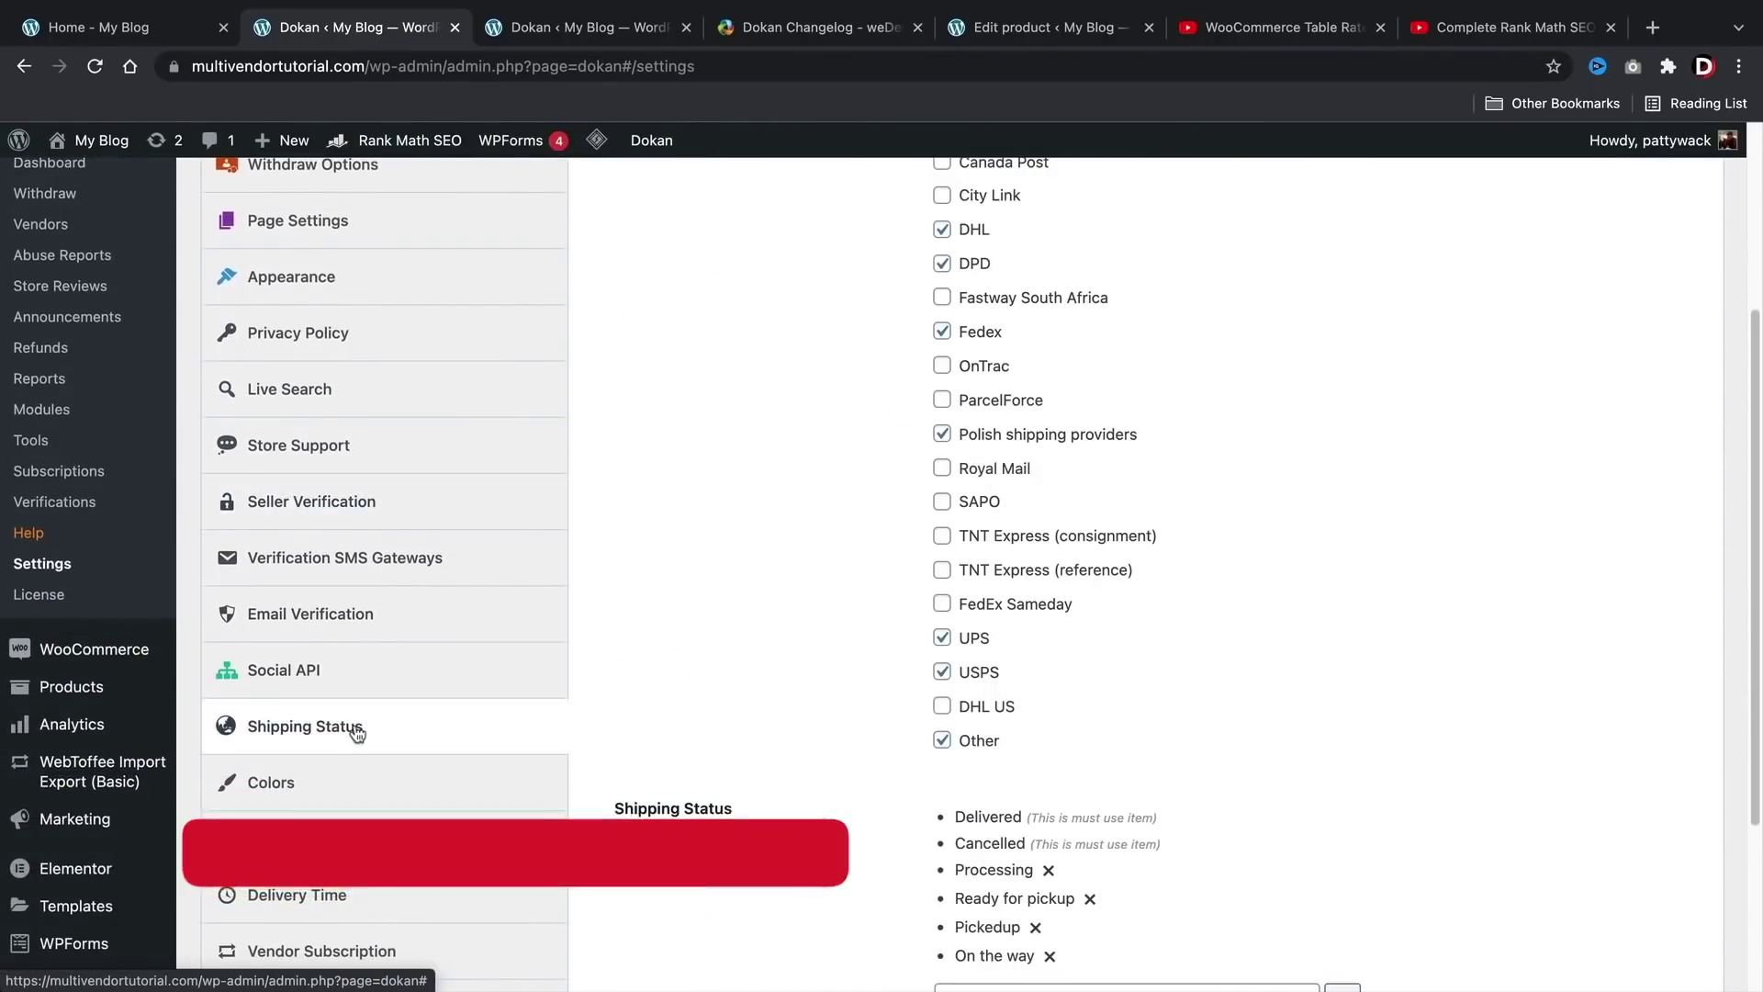
scroll(349, 725, down, 1)
Step: View the Colors, Delivery Time and Vendor Subscription sections, then go back to the changelog
click(331, 674)
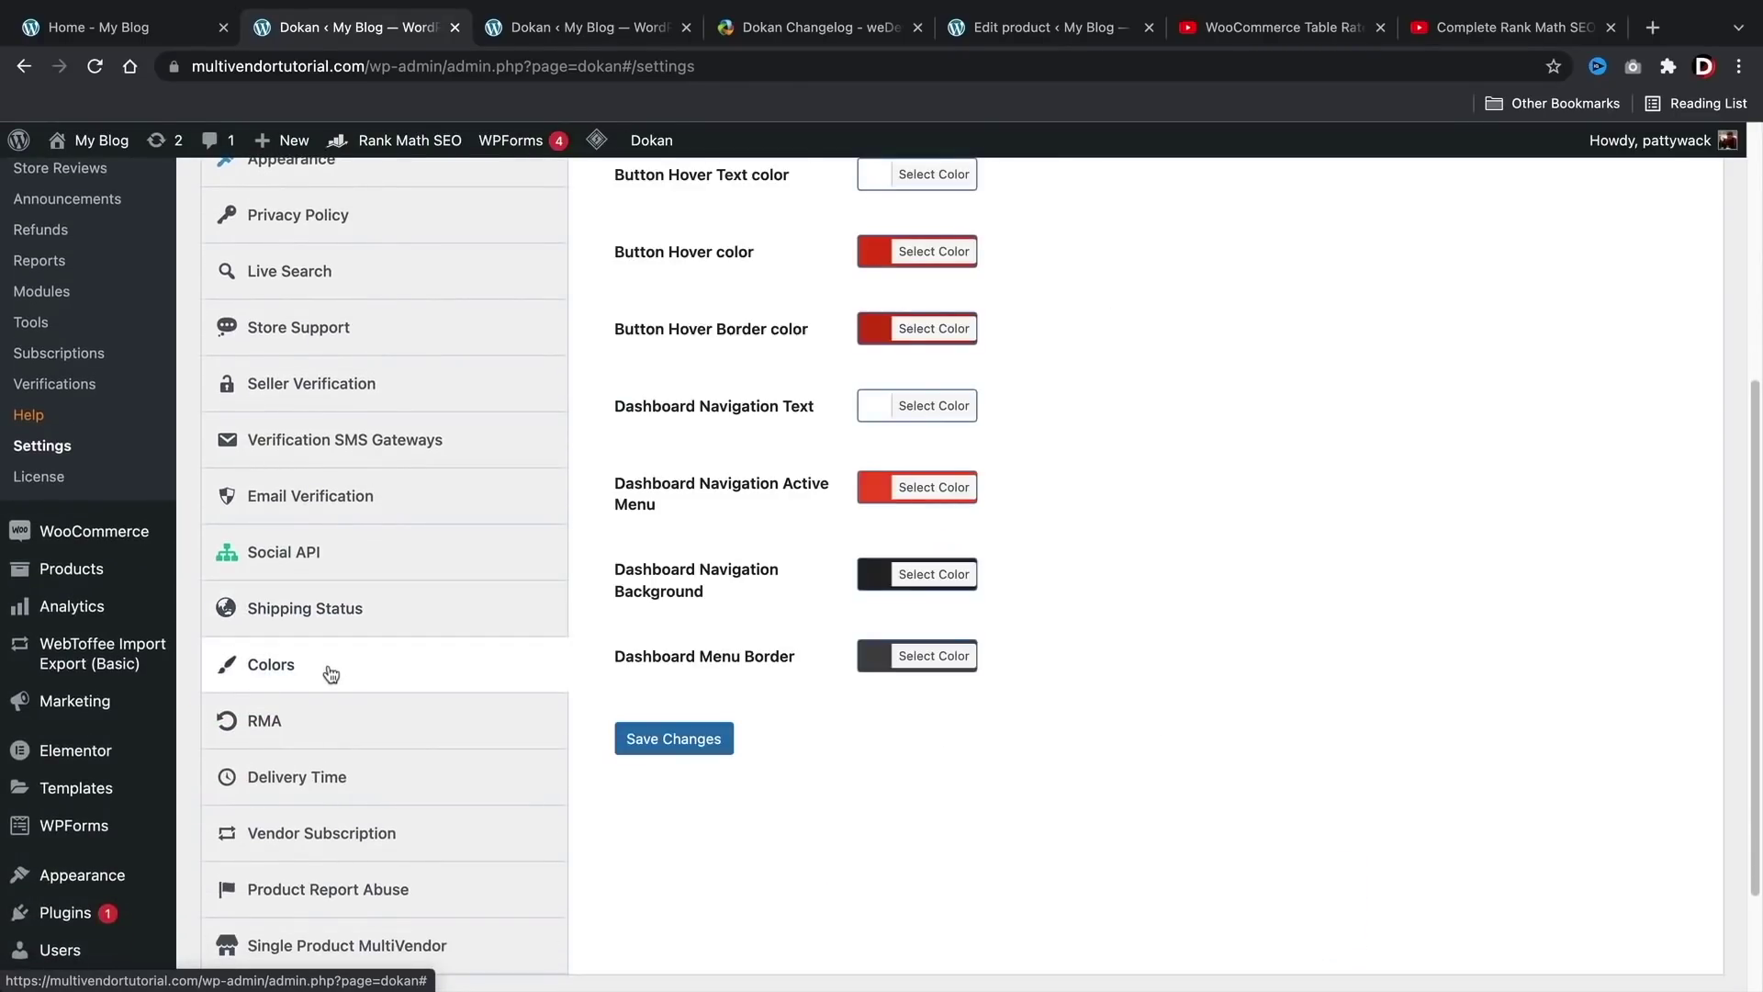
click(343, 778)
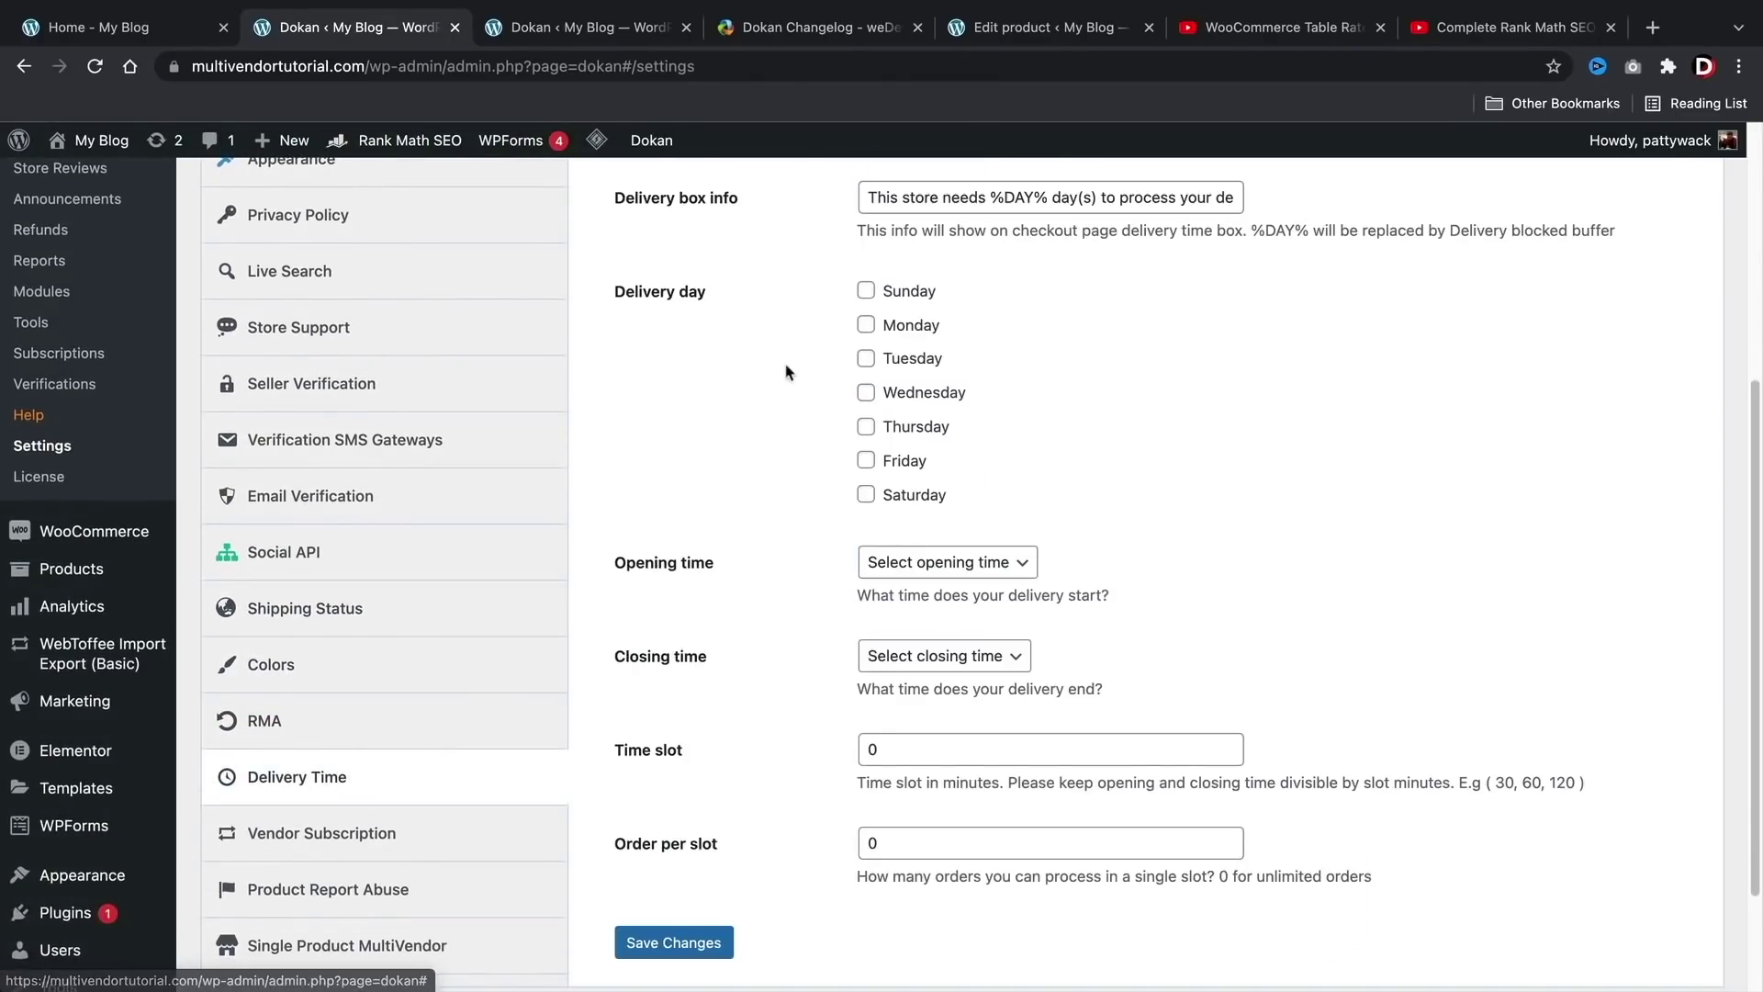
scroll(756, 481, down, 1)
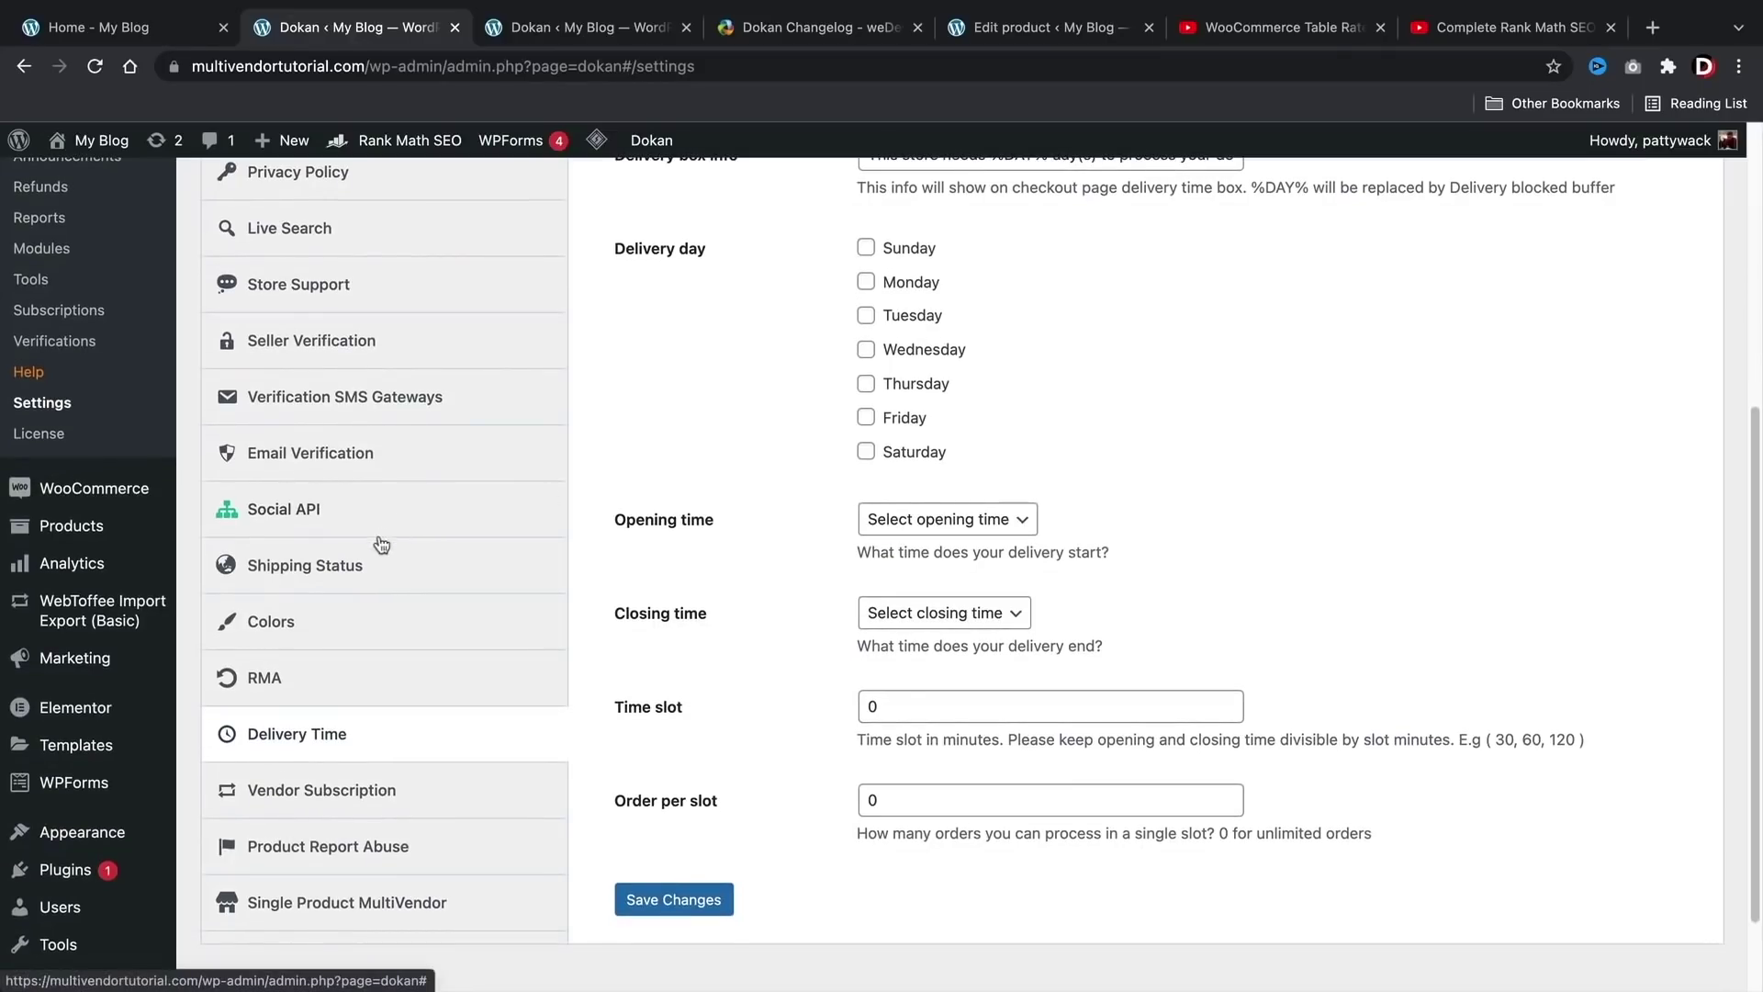
click(374, 790)
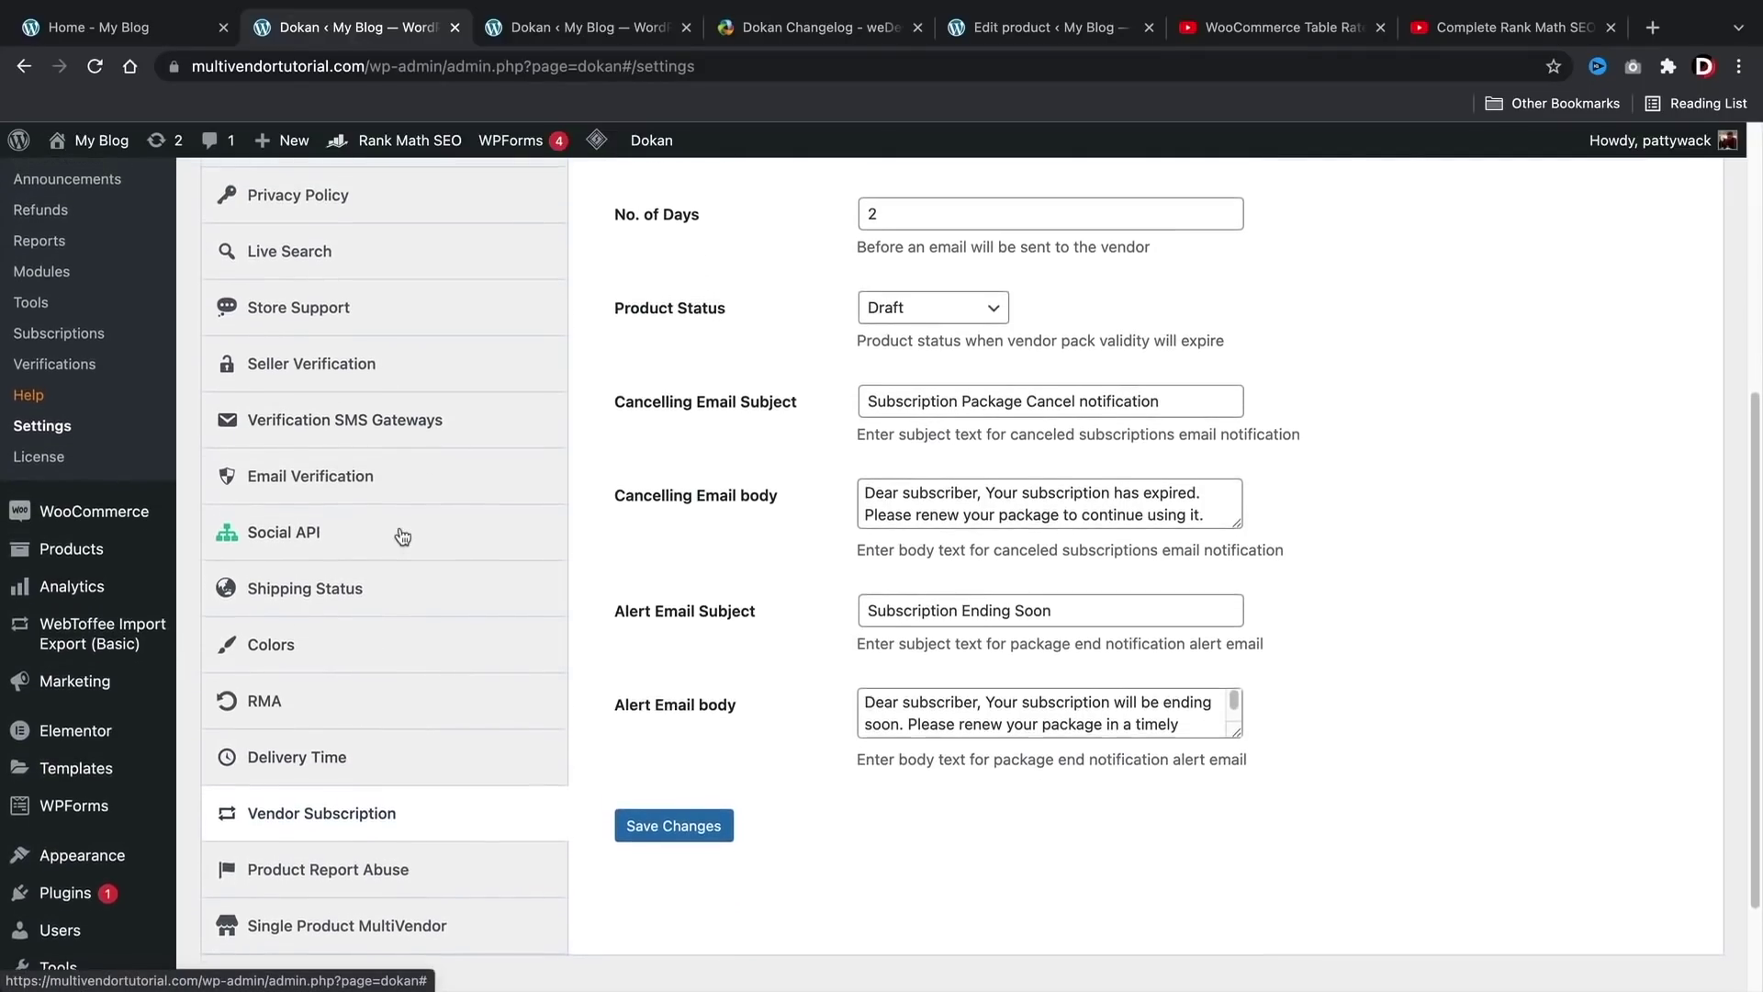
scroll(405, 532, up, 2)
scroll(372, 593, up, 3)
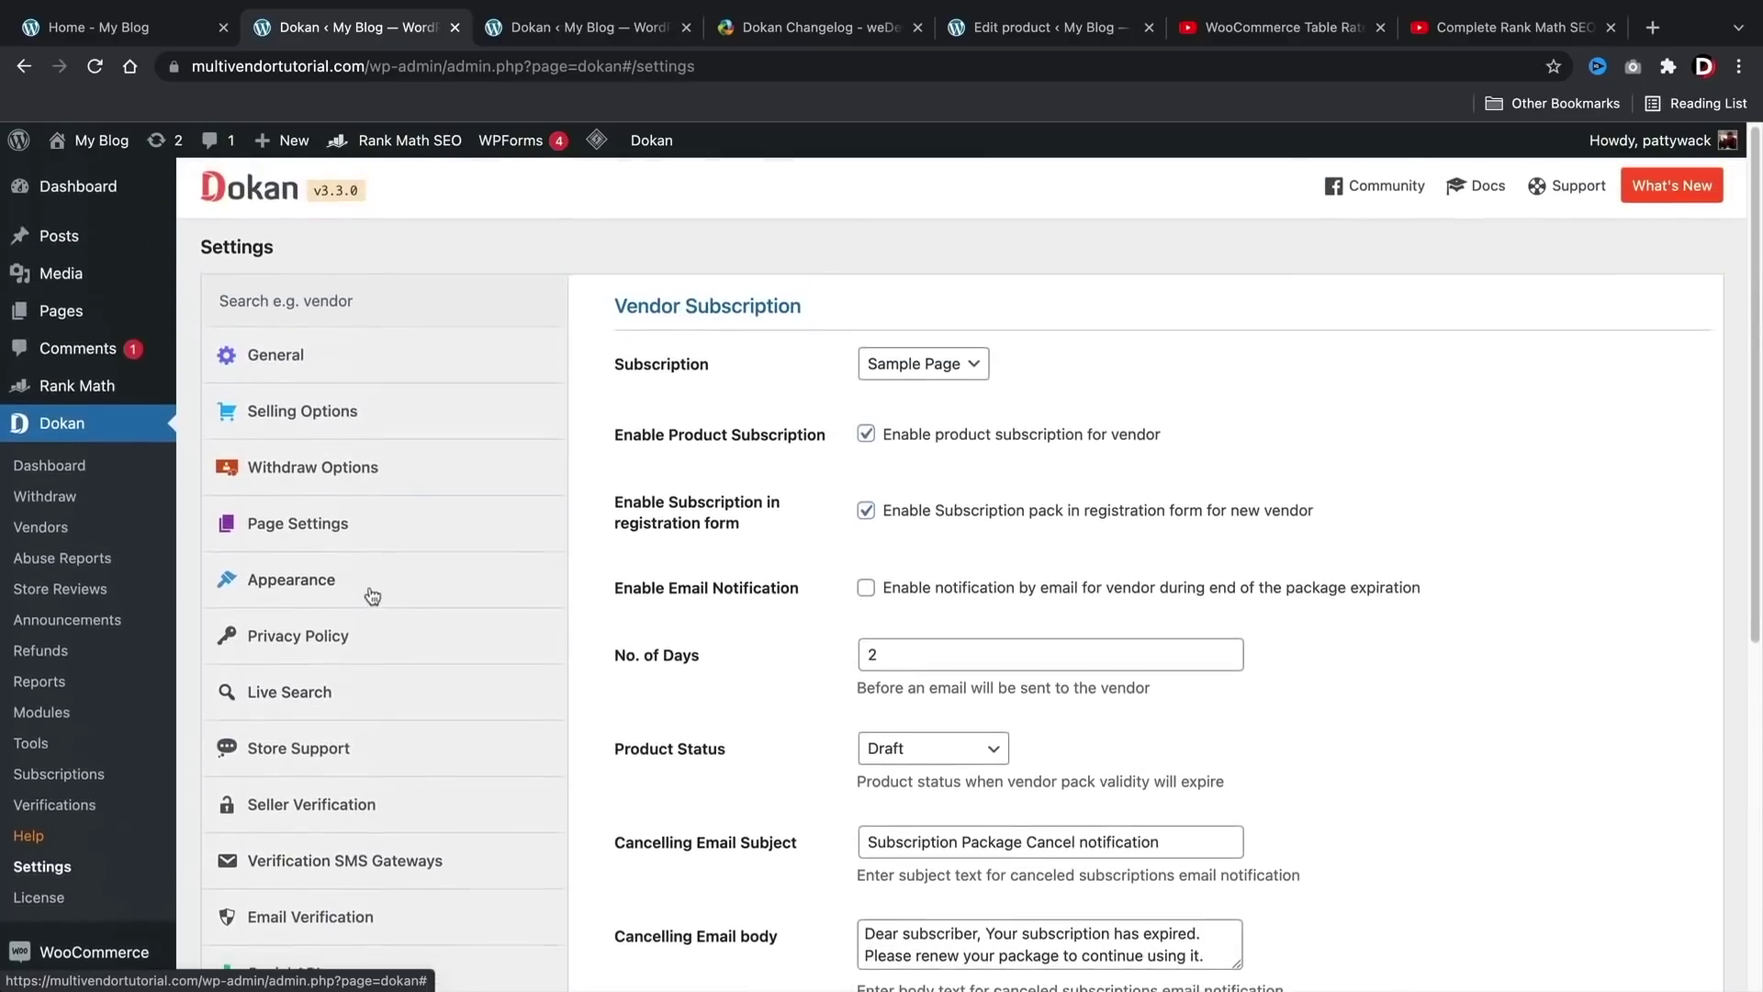
scroll(398, 693, down, 1)
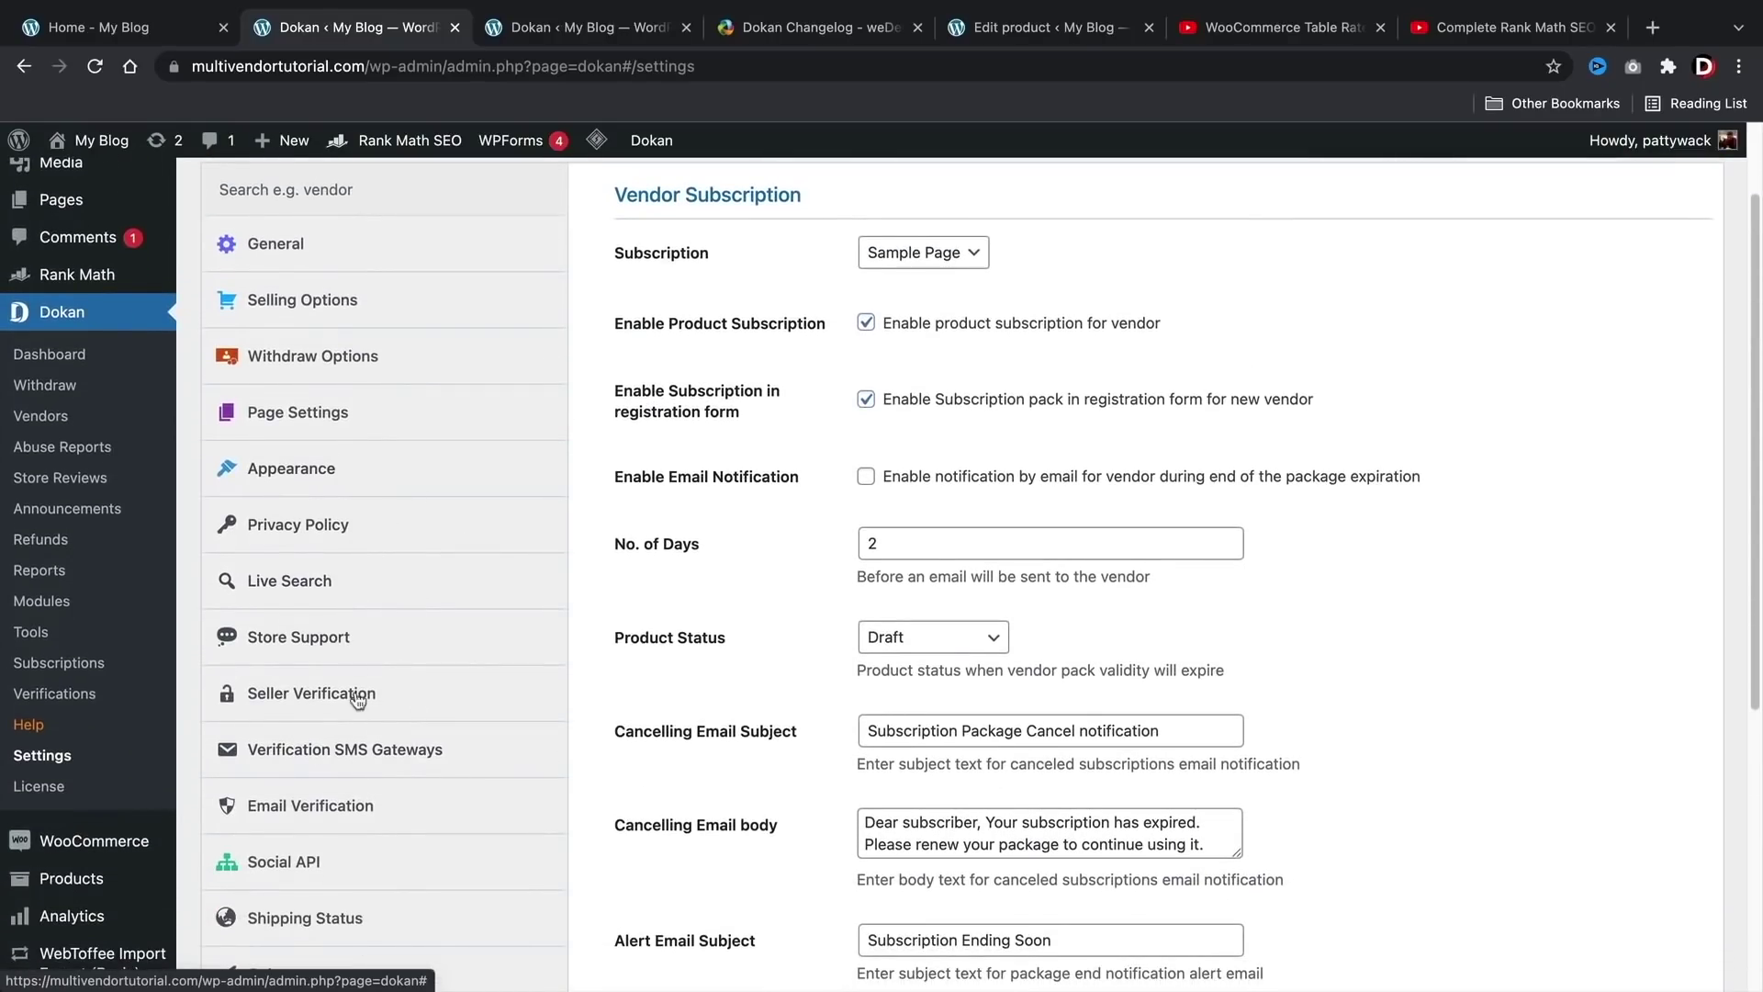
scroll(365, 660, up, 2)
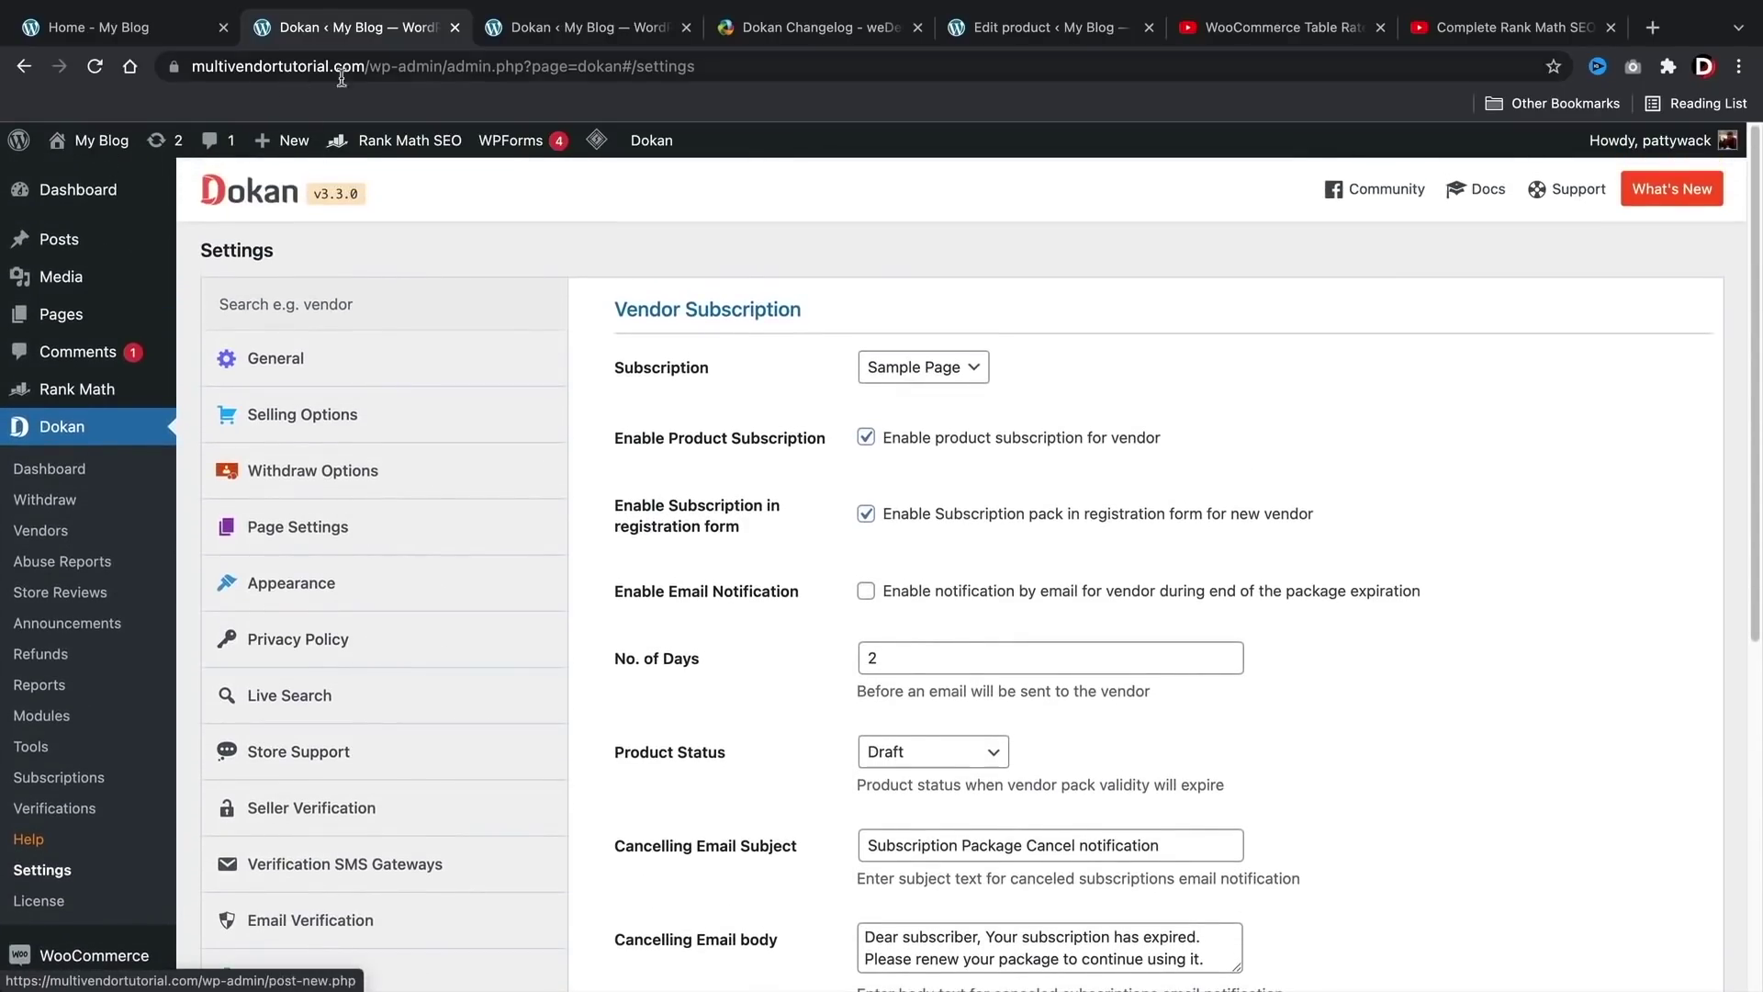
click(746, 29)
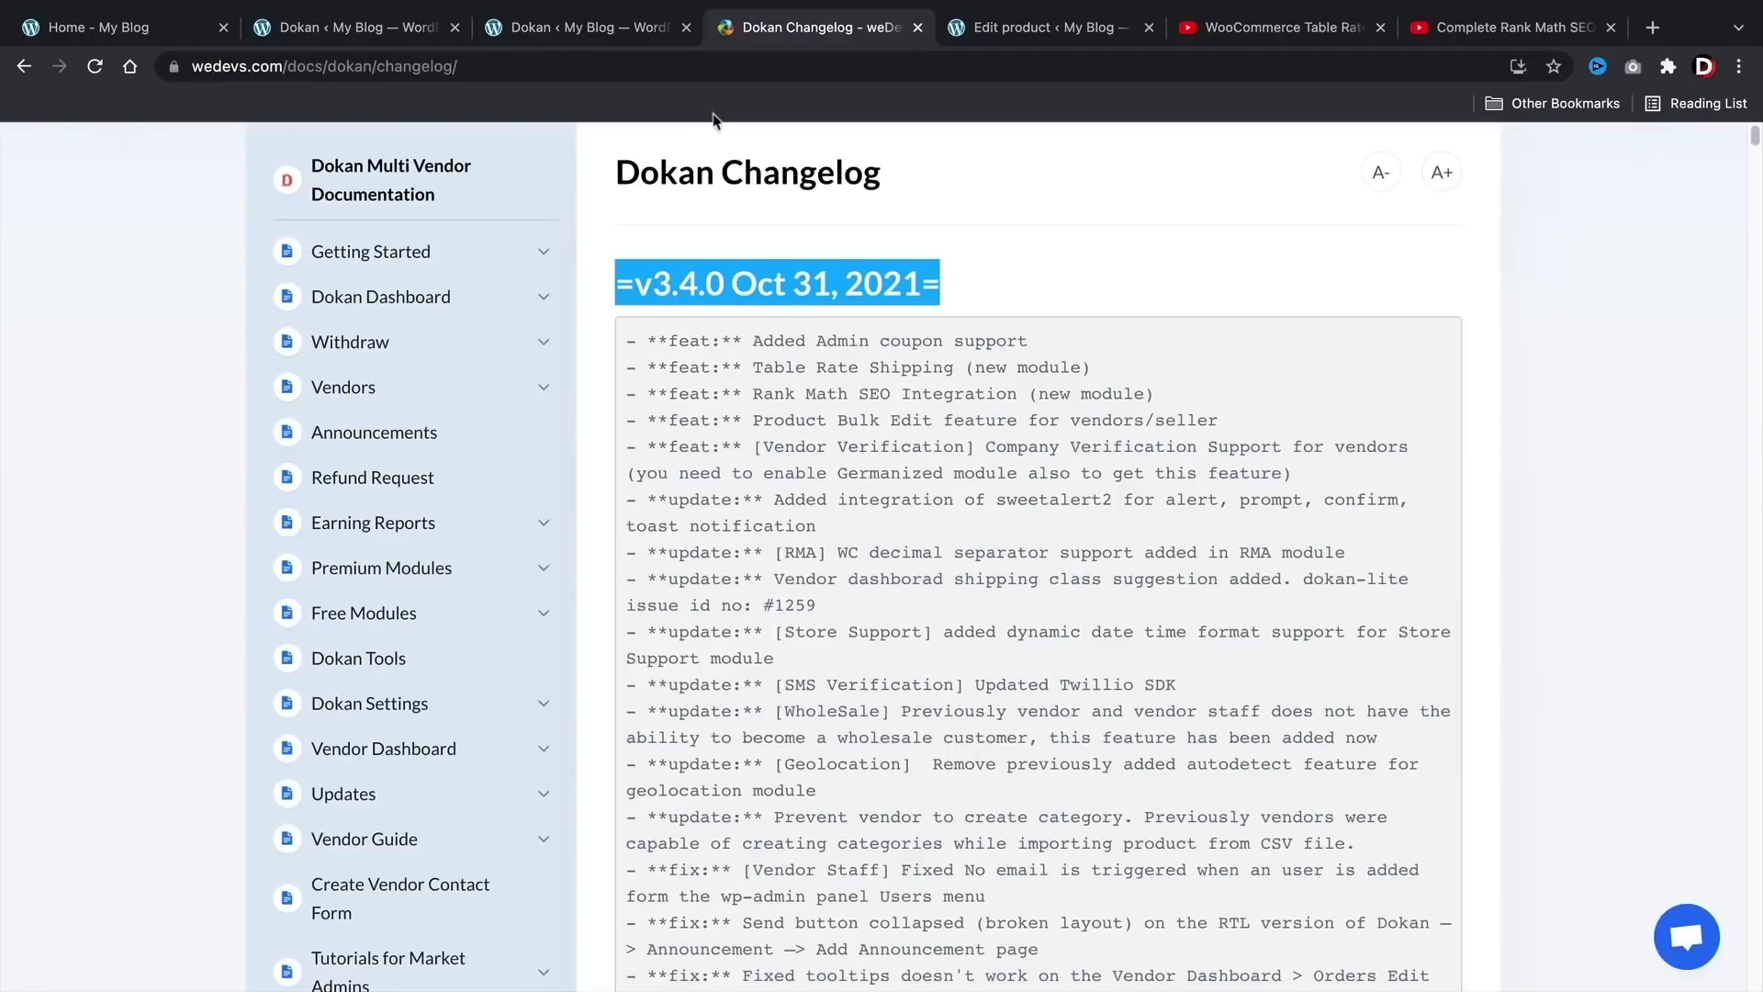
Step: Mark the 'Added Admin coupon support' changelog entry, then go to WooCommerce coupons in the site's admin
drag(742, 338, 1043, 357)
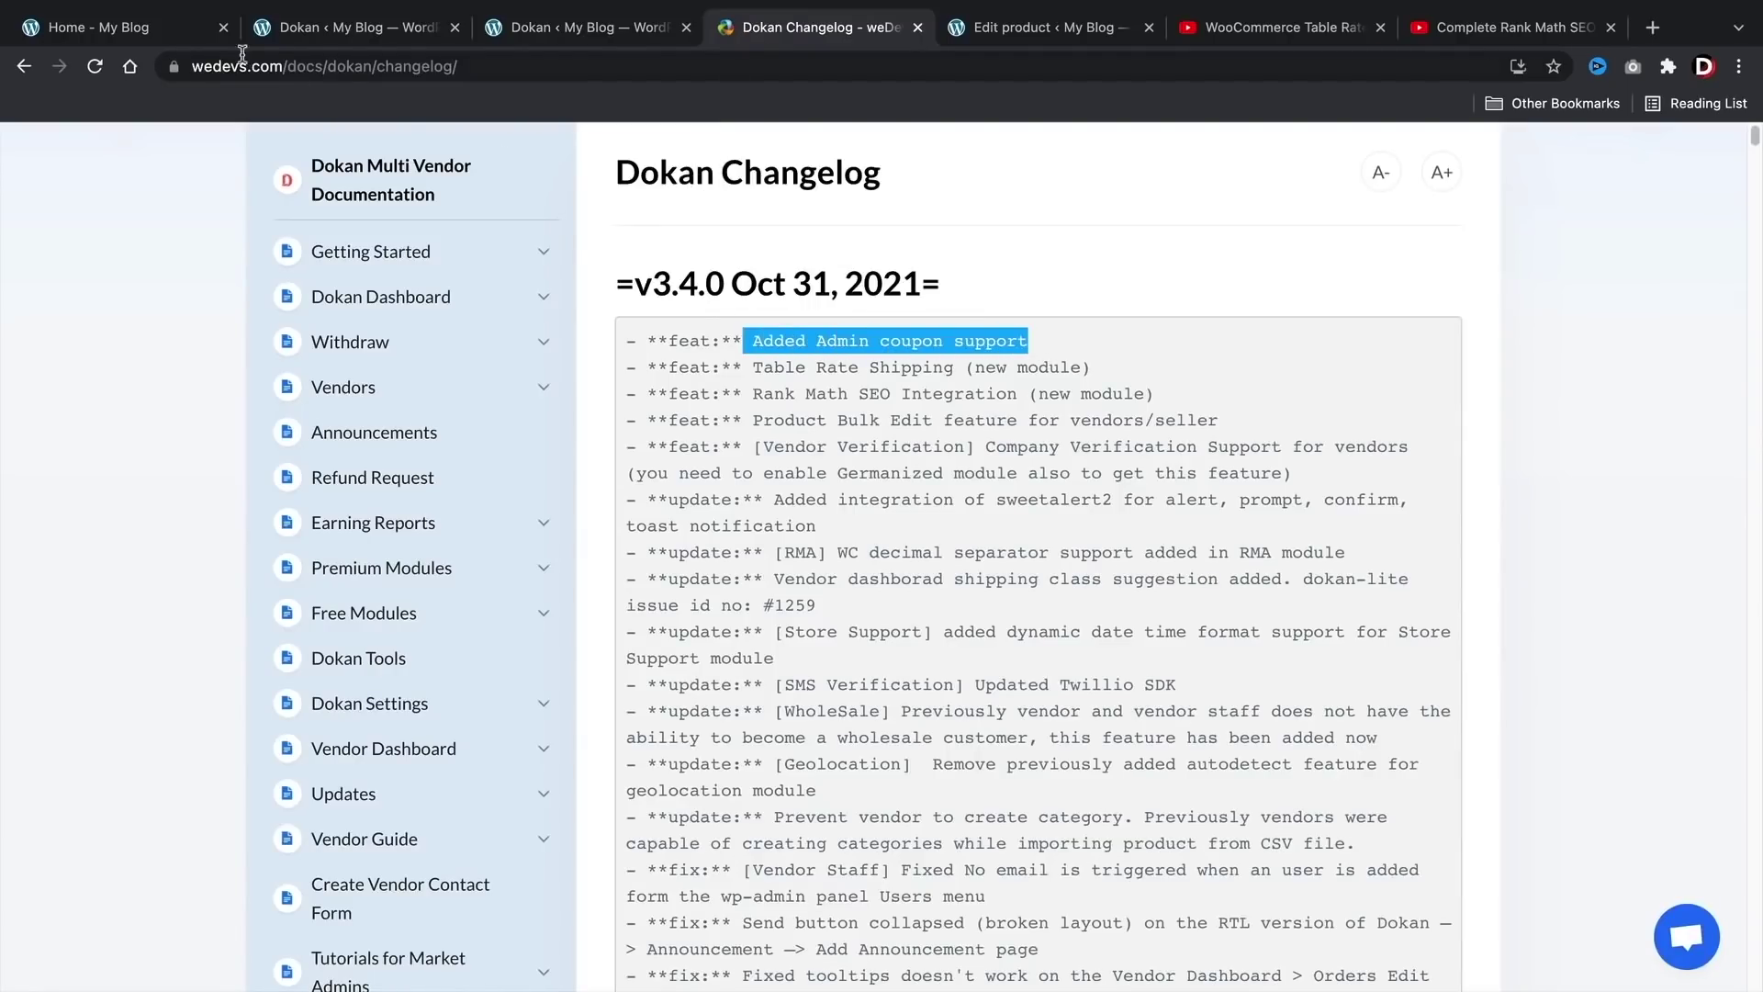
click(142, 33)
mouse_move(103, 139)
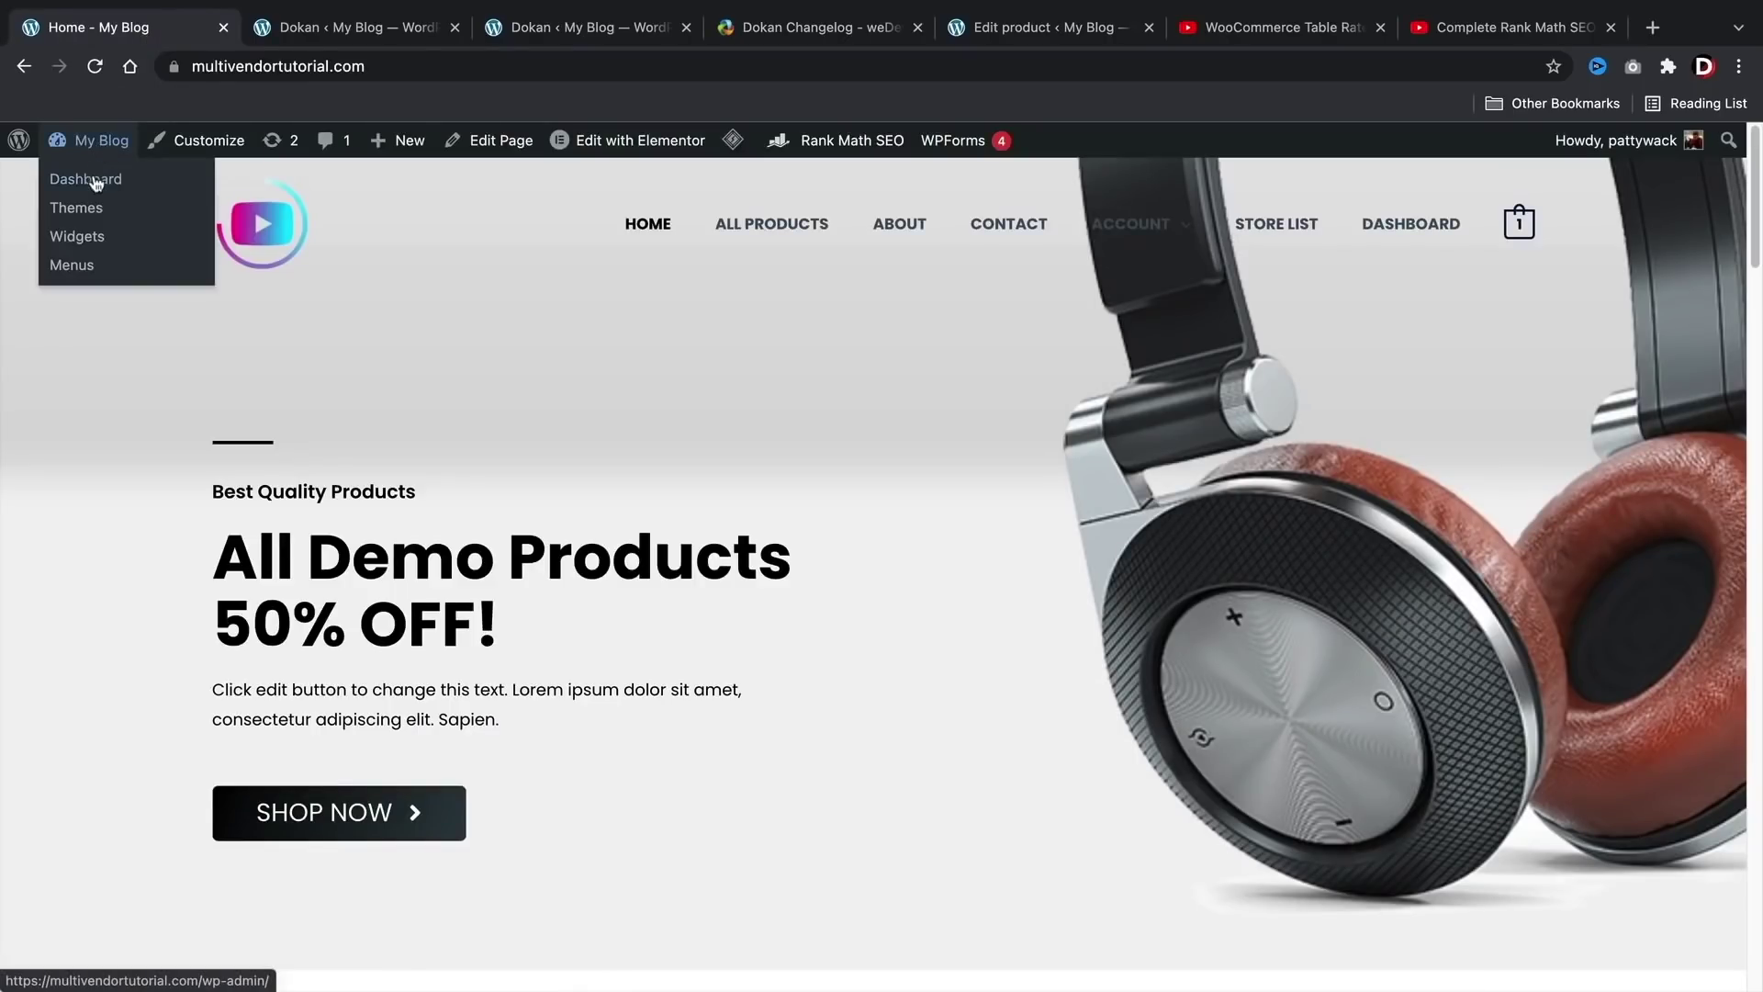
click(96, 182)
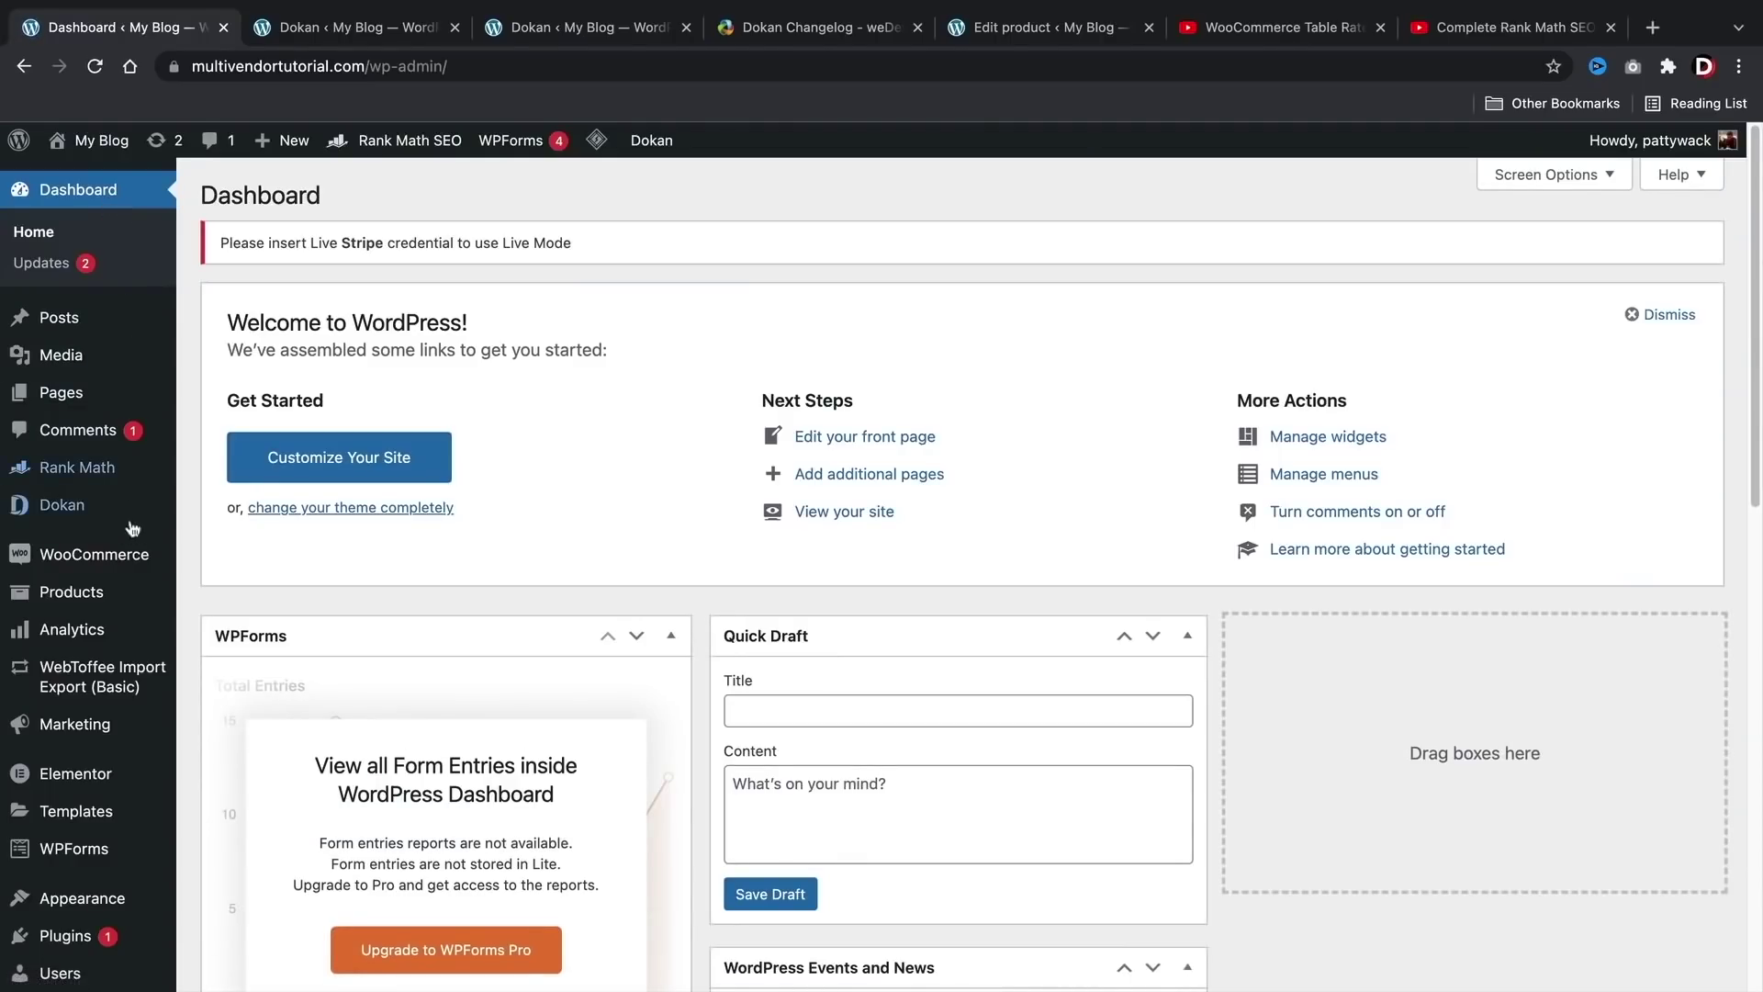
mouse_move(110, 643)
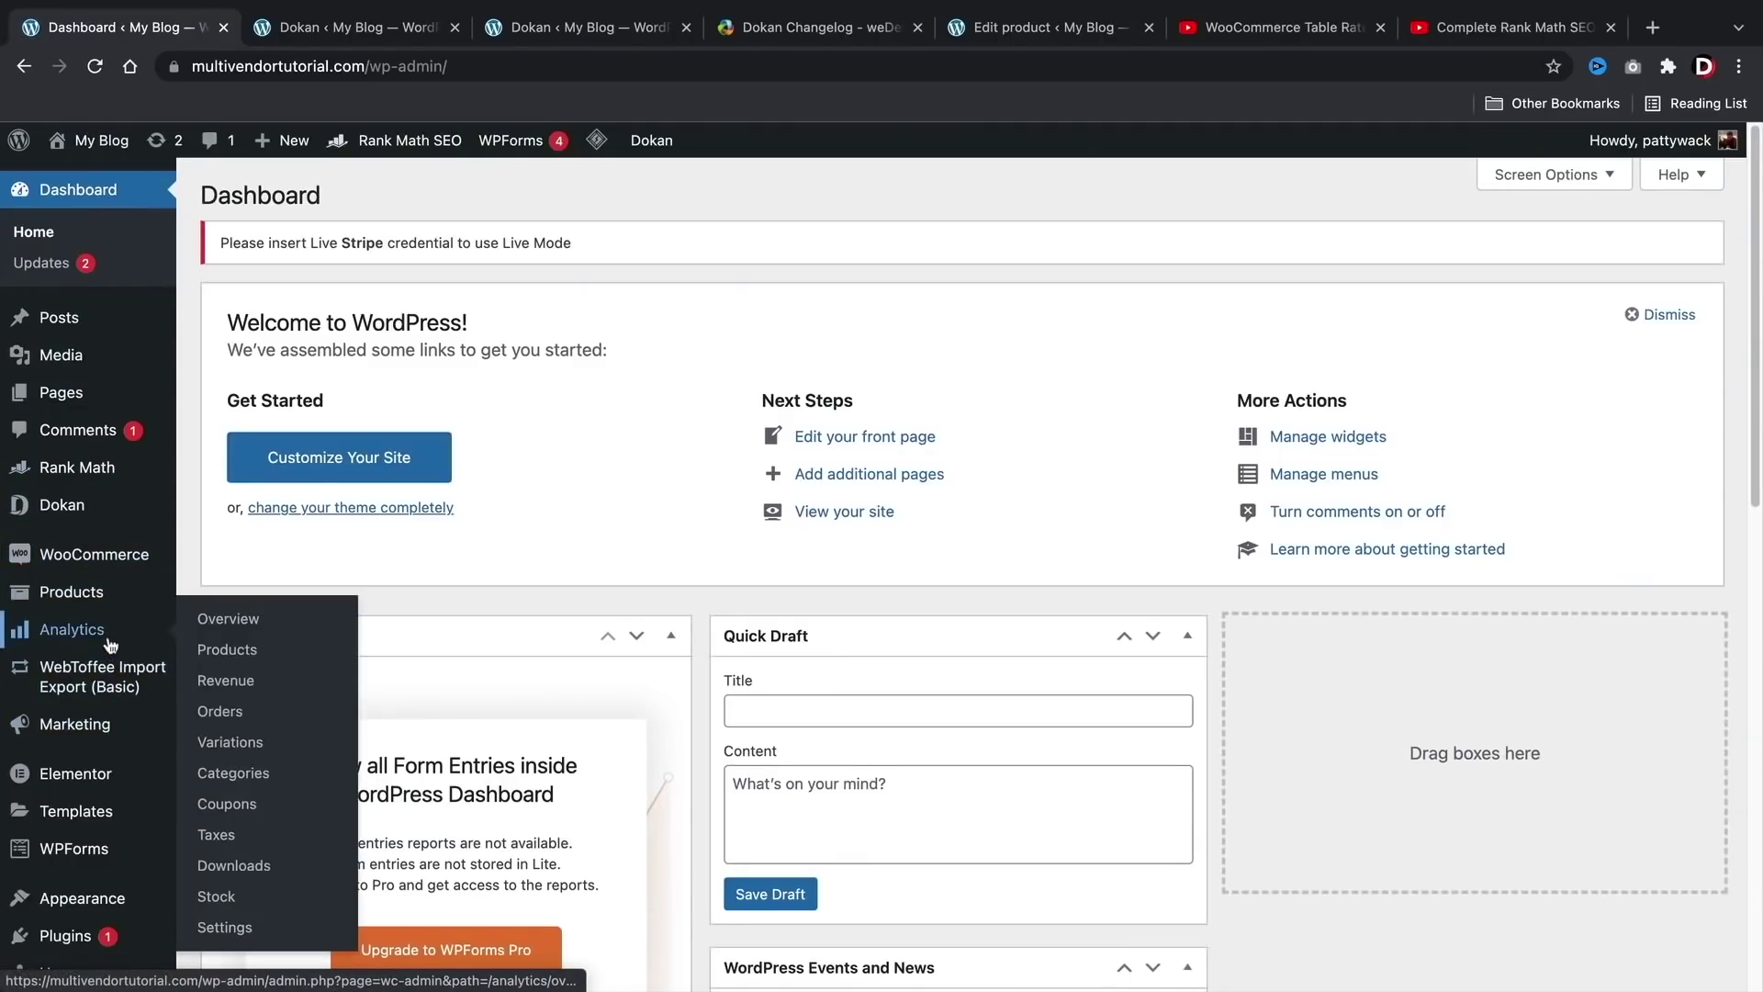
mouse_move(111, 733)
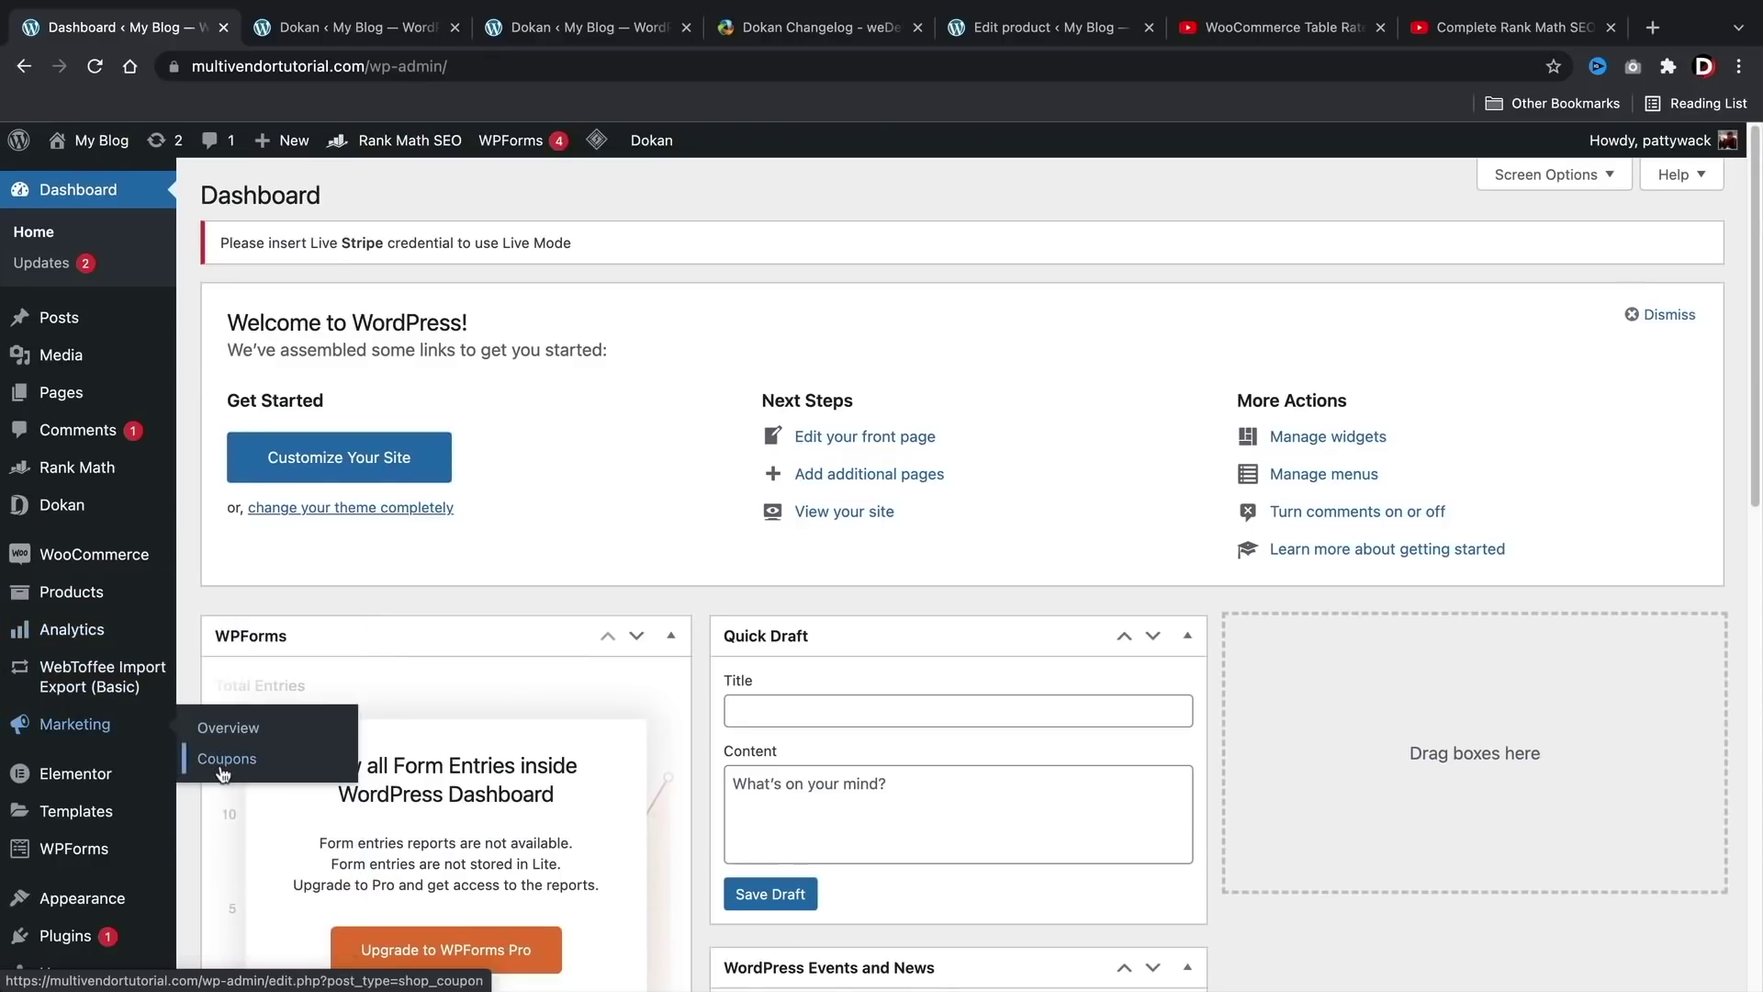
click(223, 763)
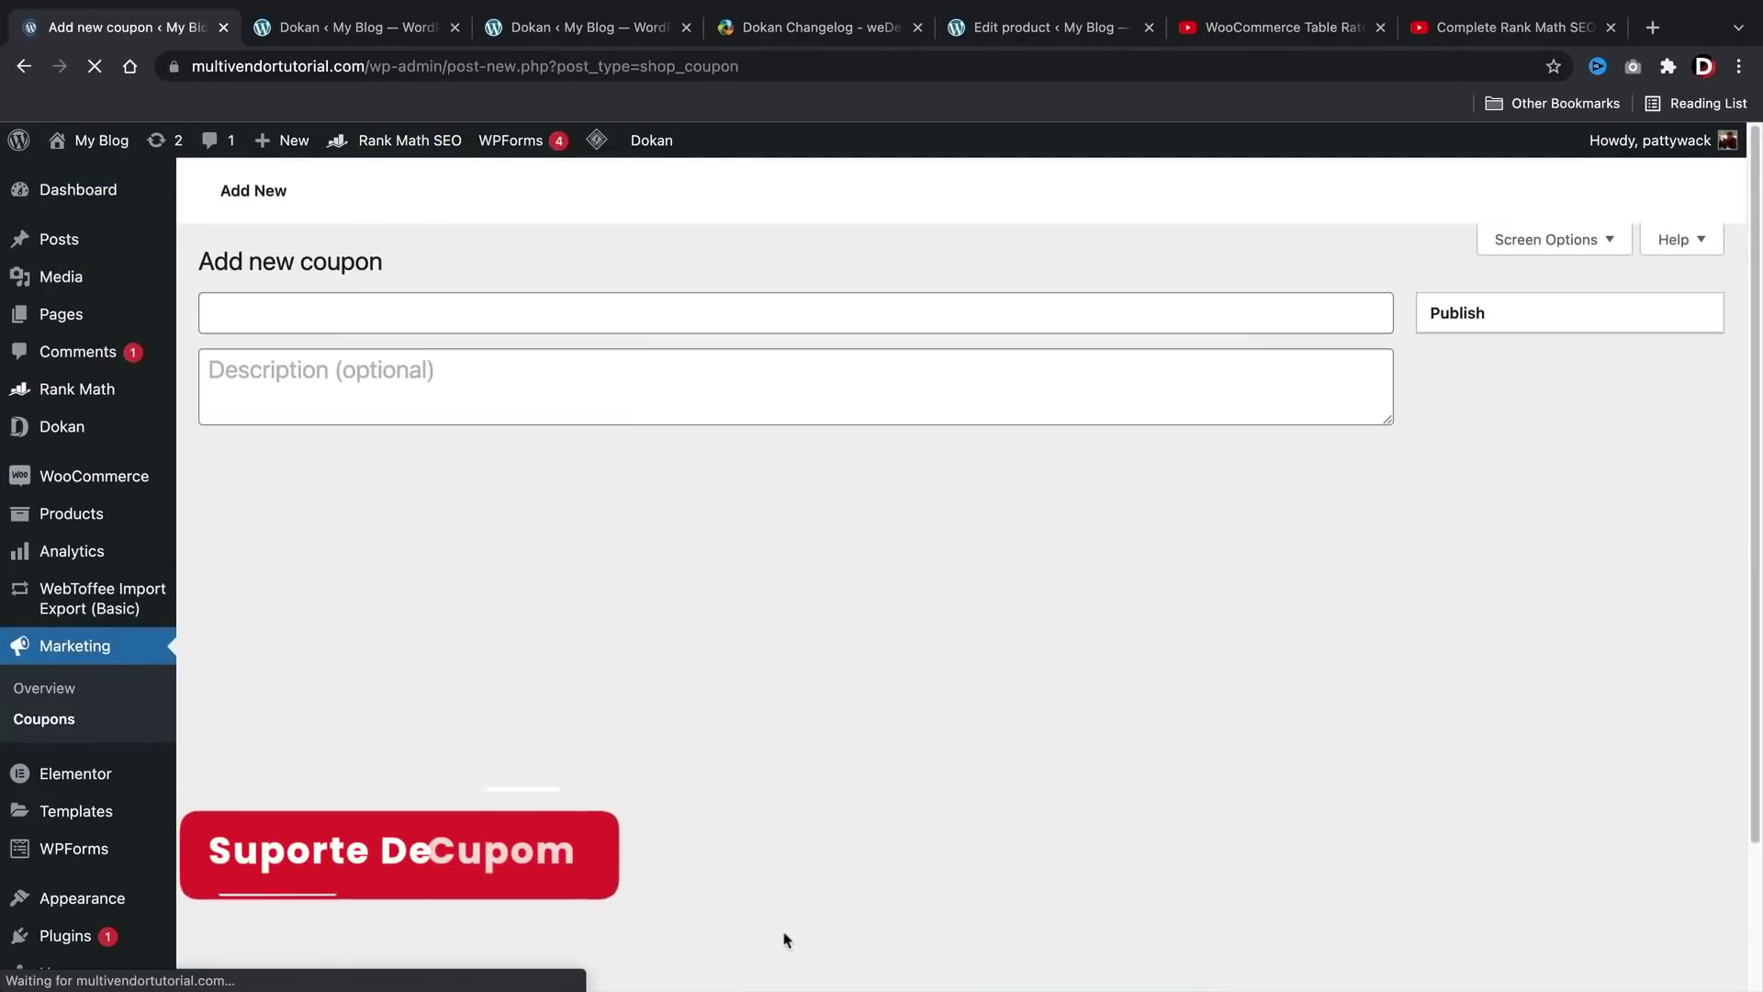
Step: On the new coupon's Vendor limits tab, keep Coupon Price Deduct at Default and leave product fields empty
scroll(618, 748, down, 1)
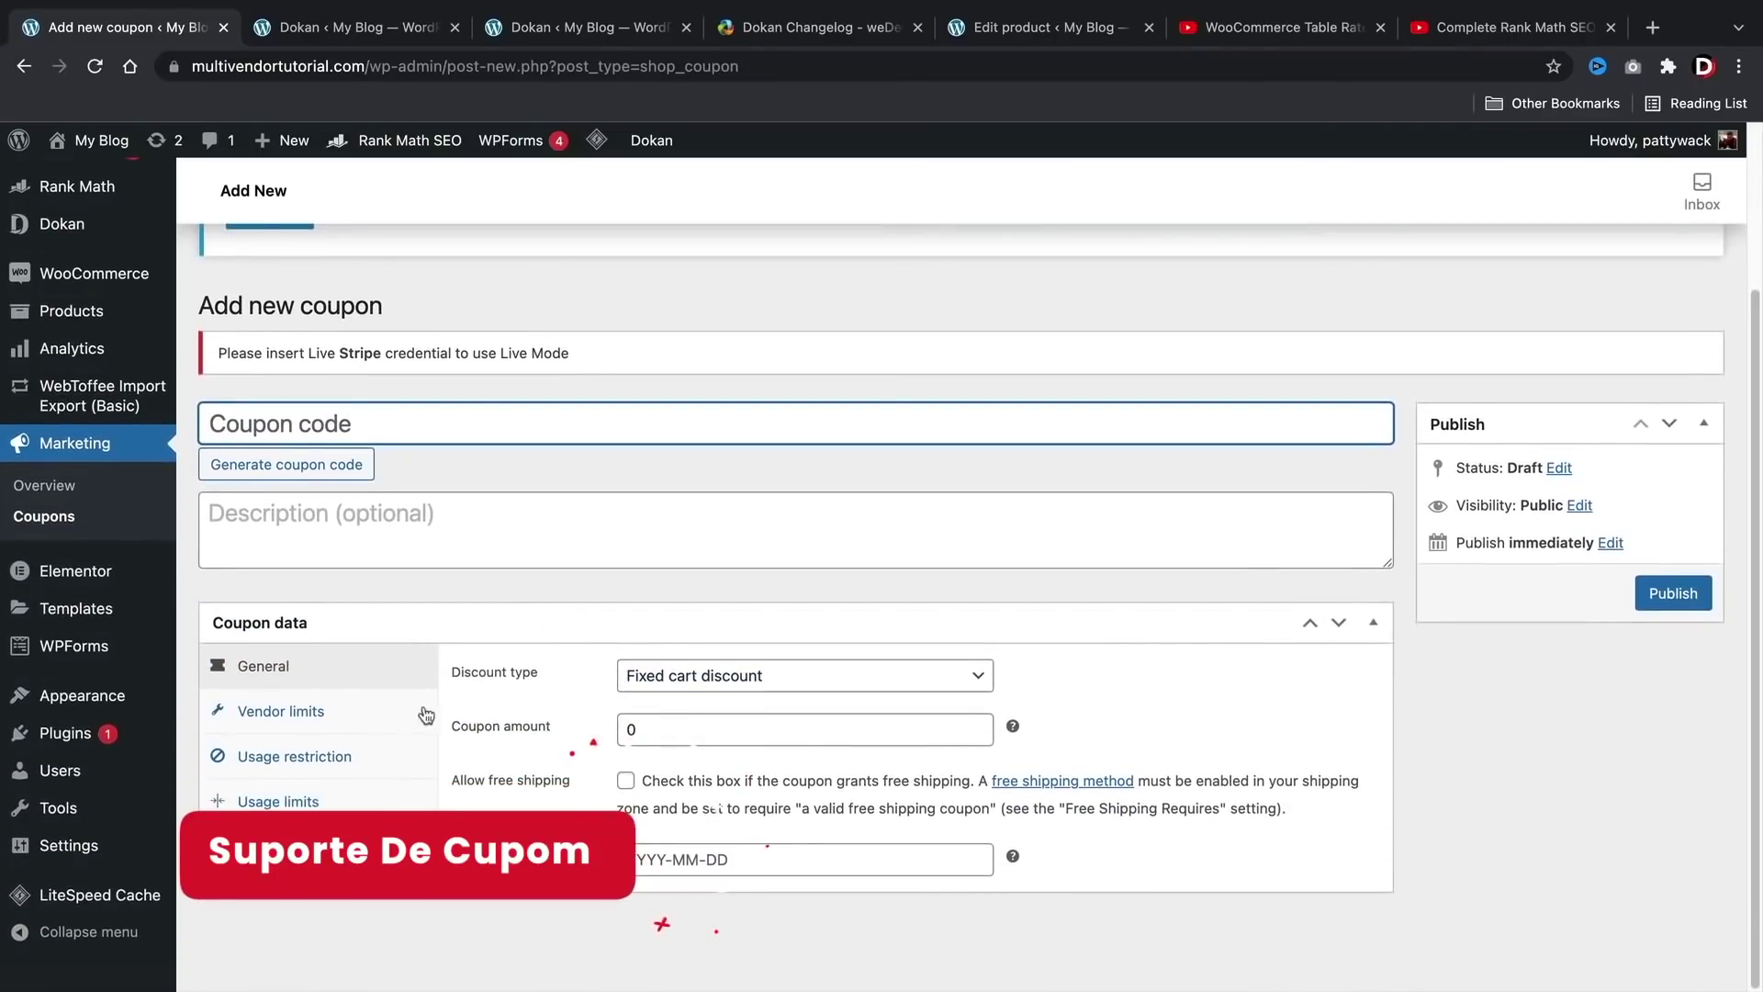
click(287, 714)
scroll(542, 737, down, 3)
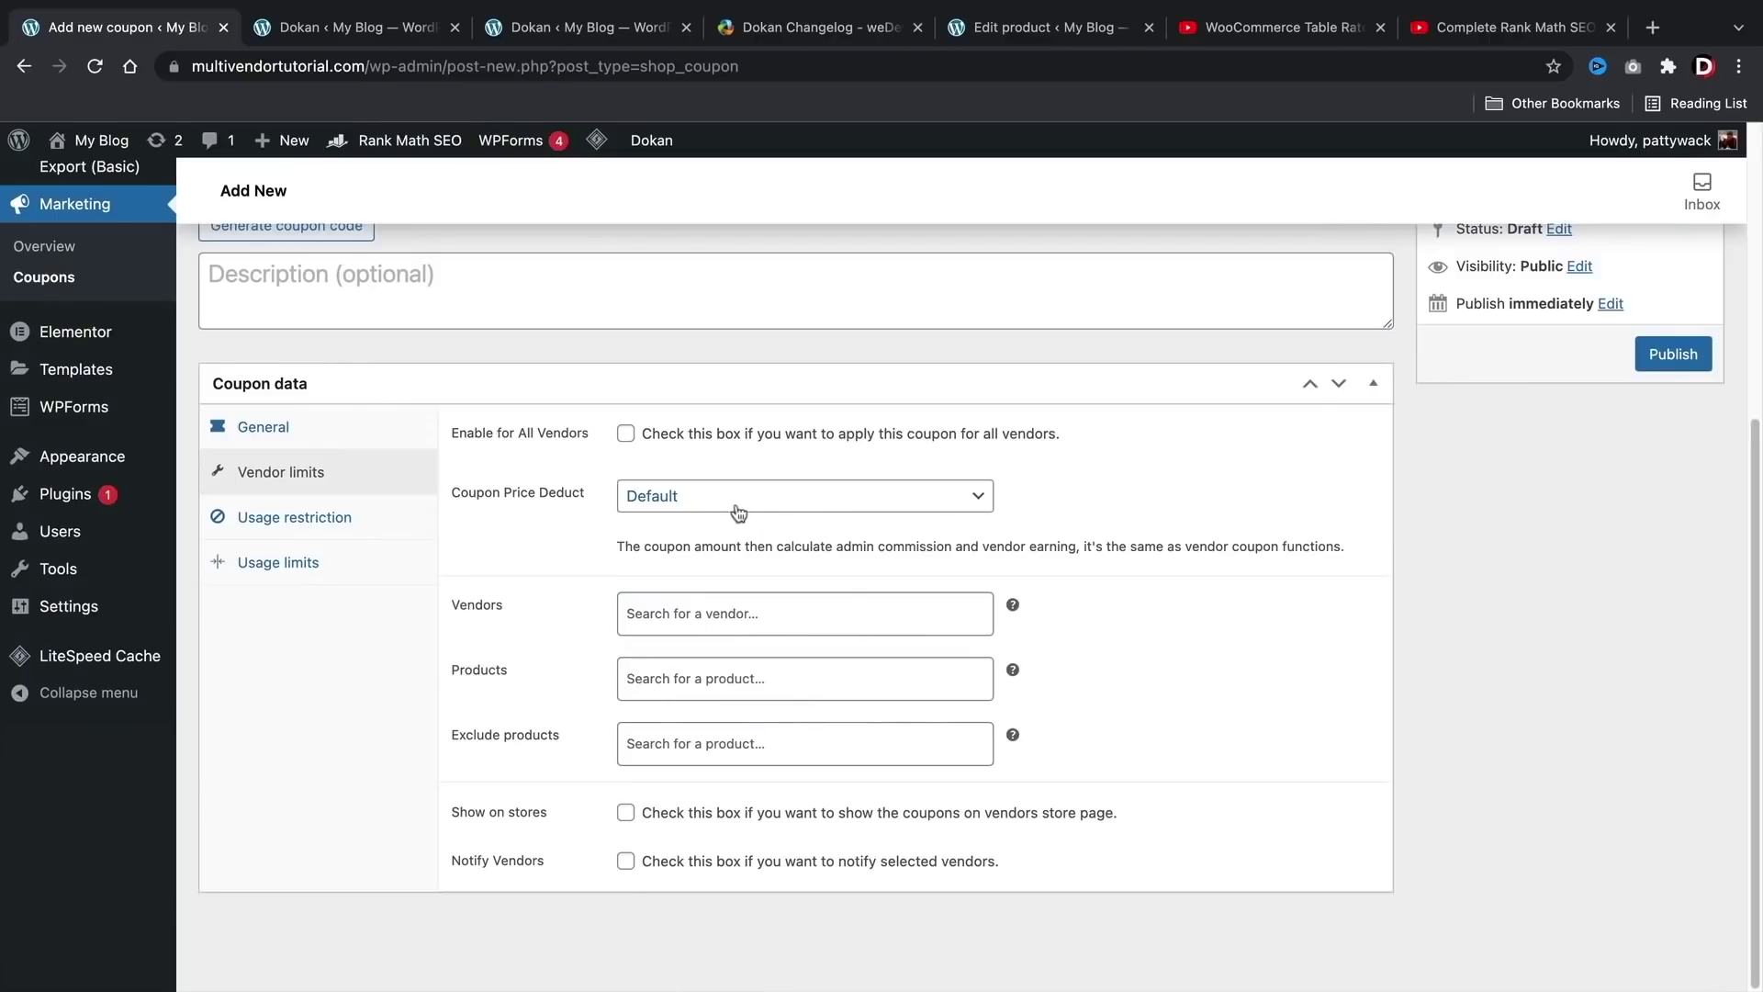
click(706, 510)
click(703, 497)
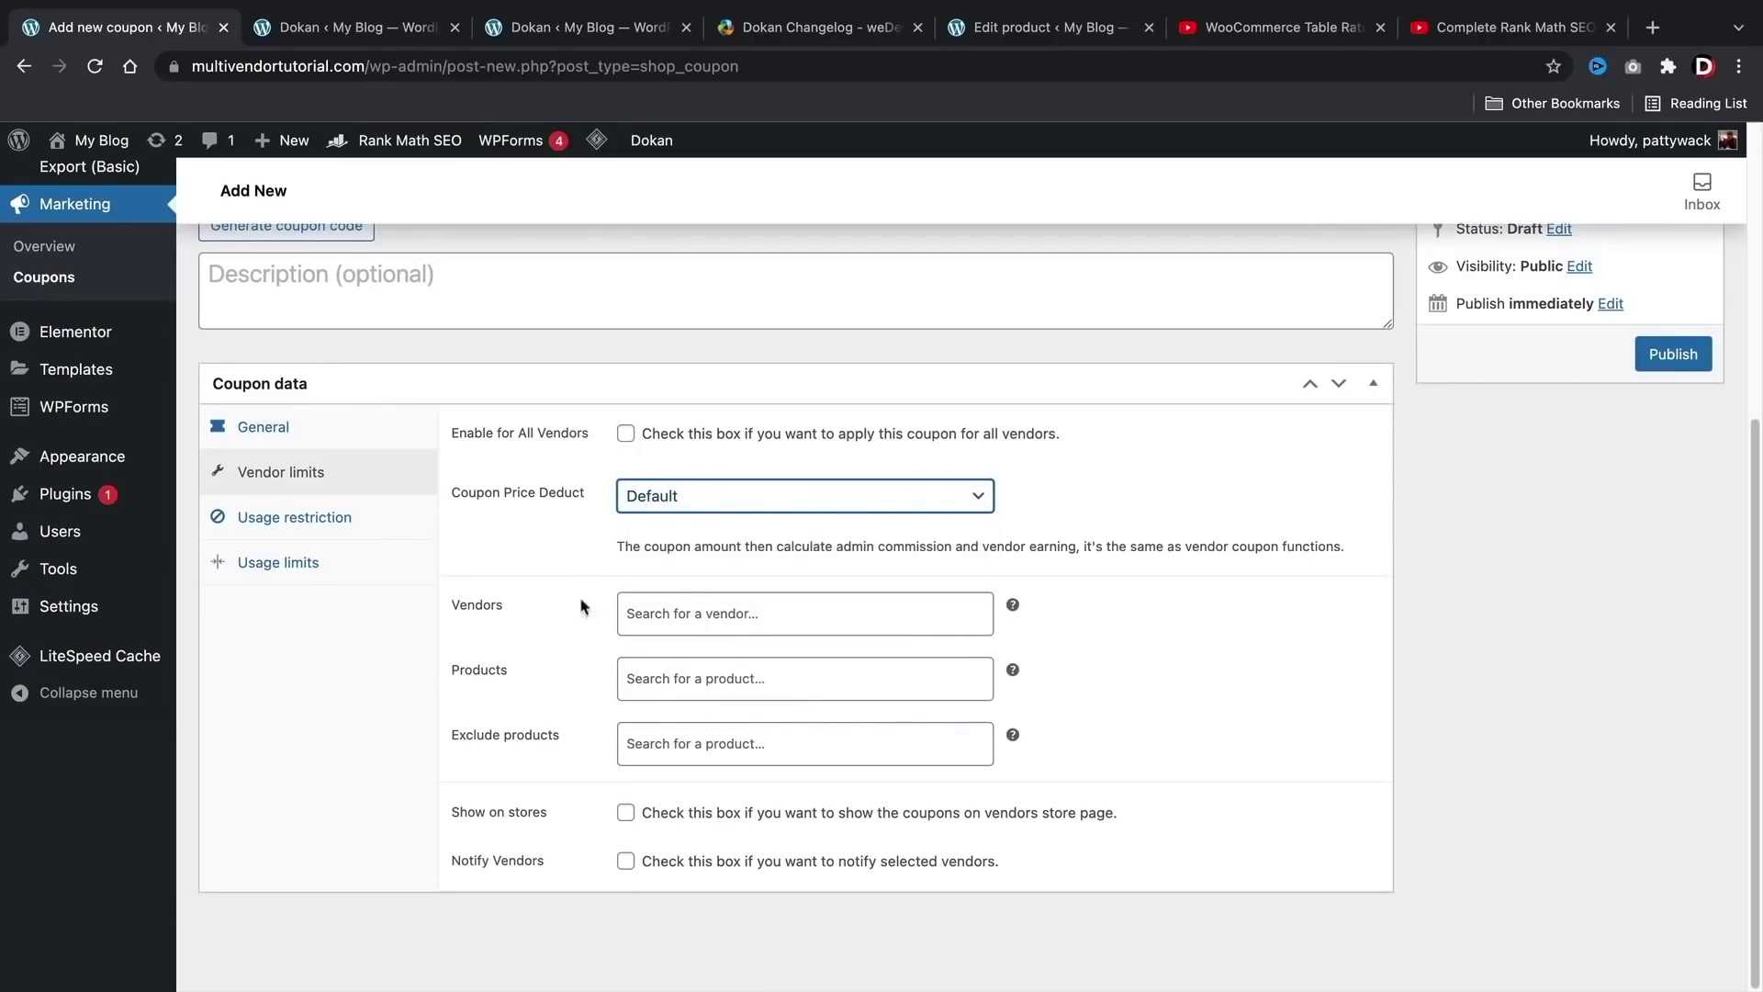
click(684, 667)
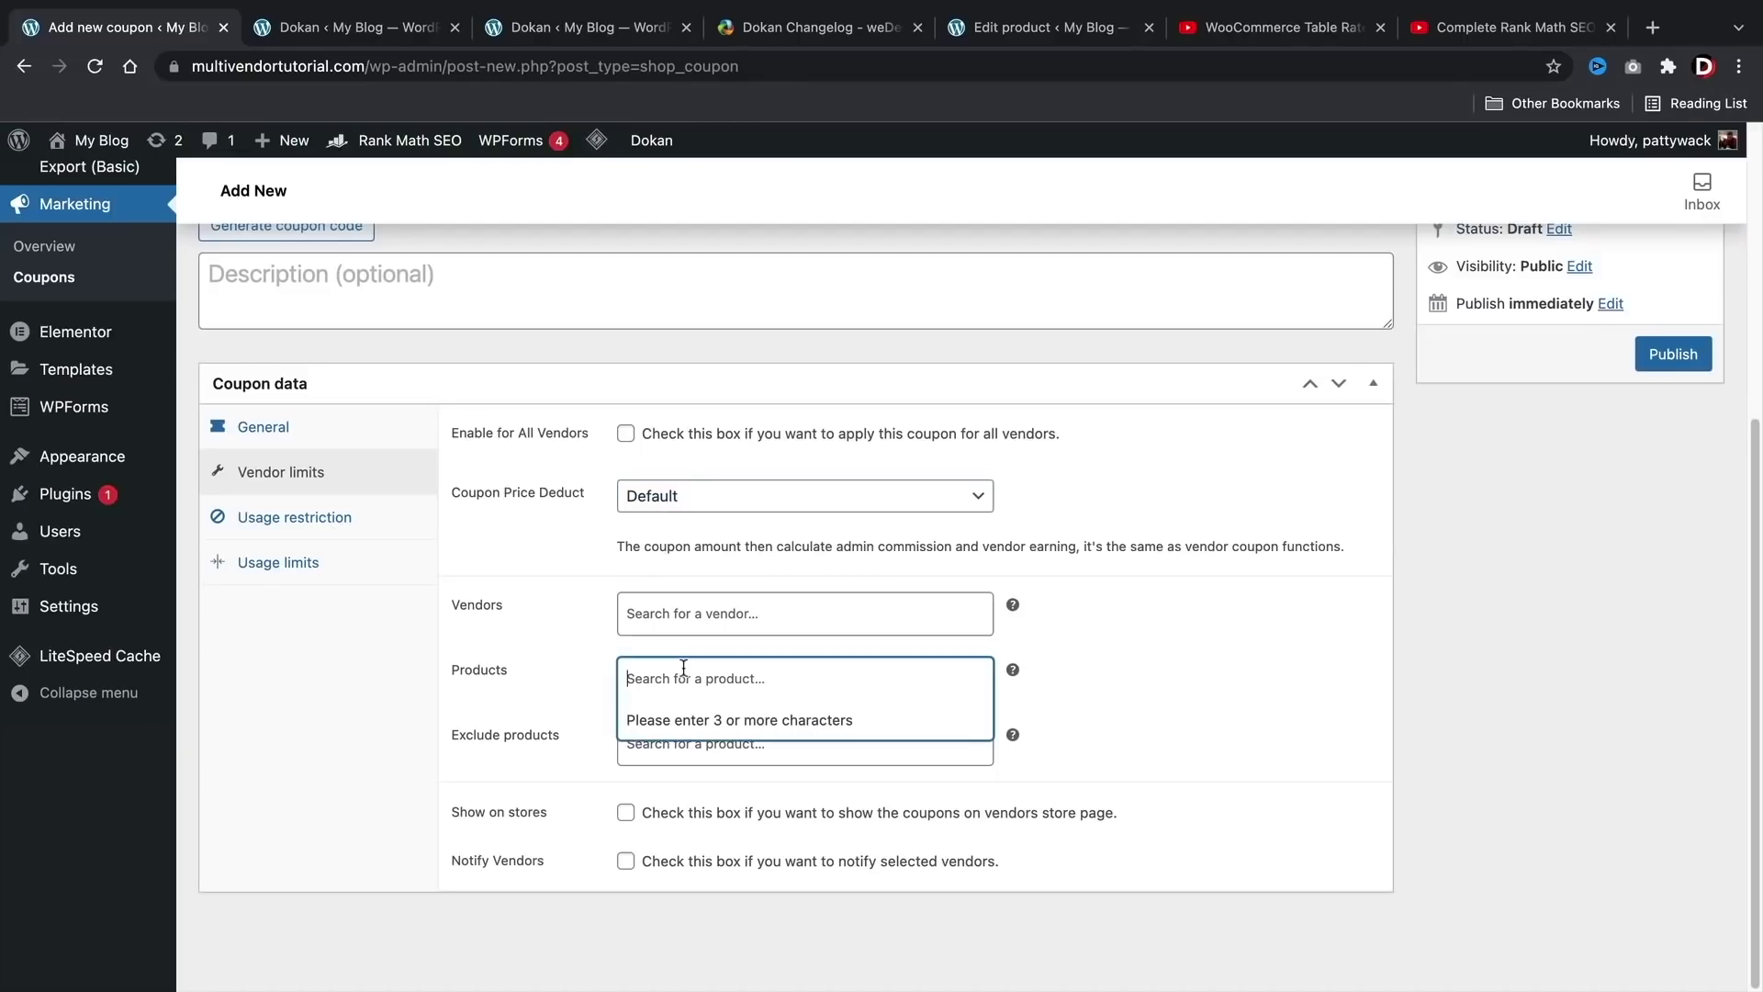
click(1107, 684)
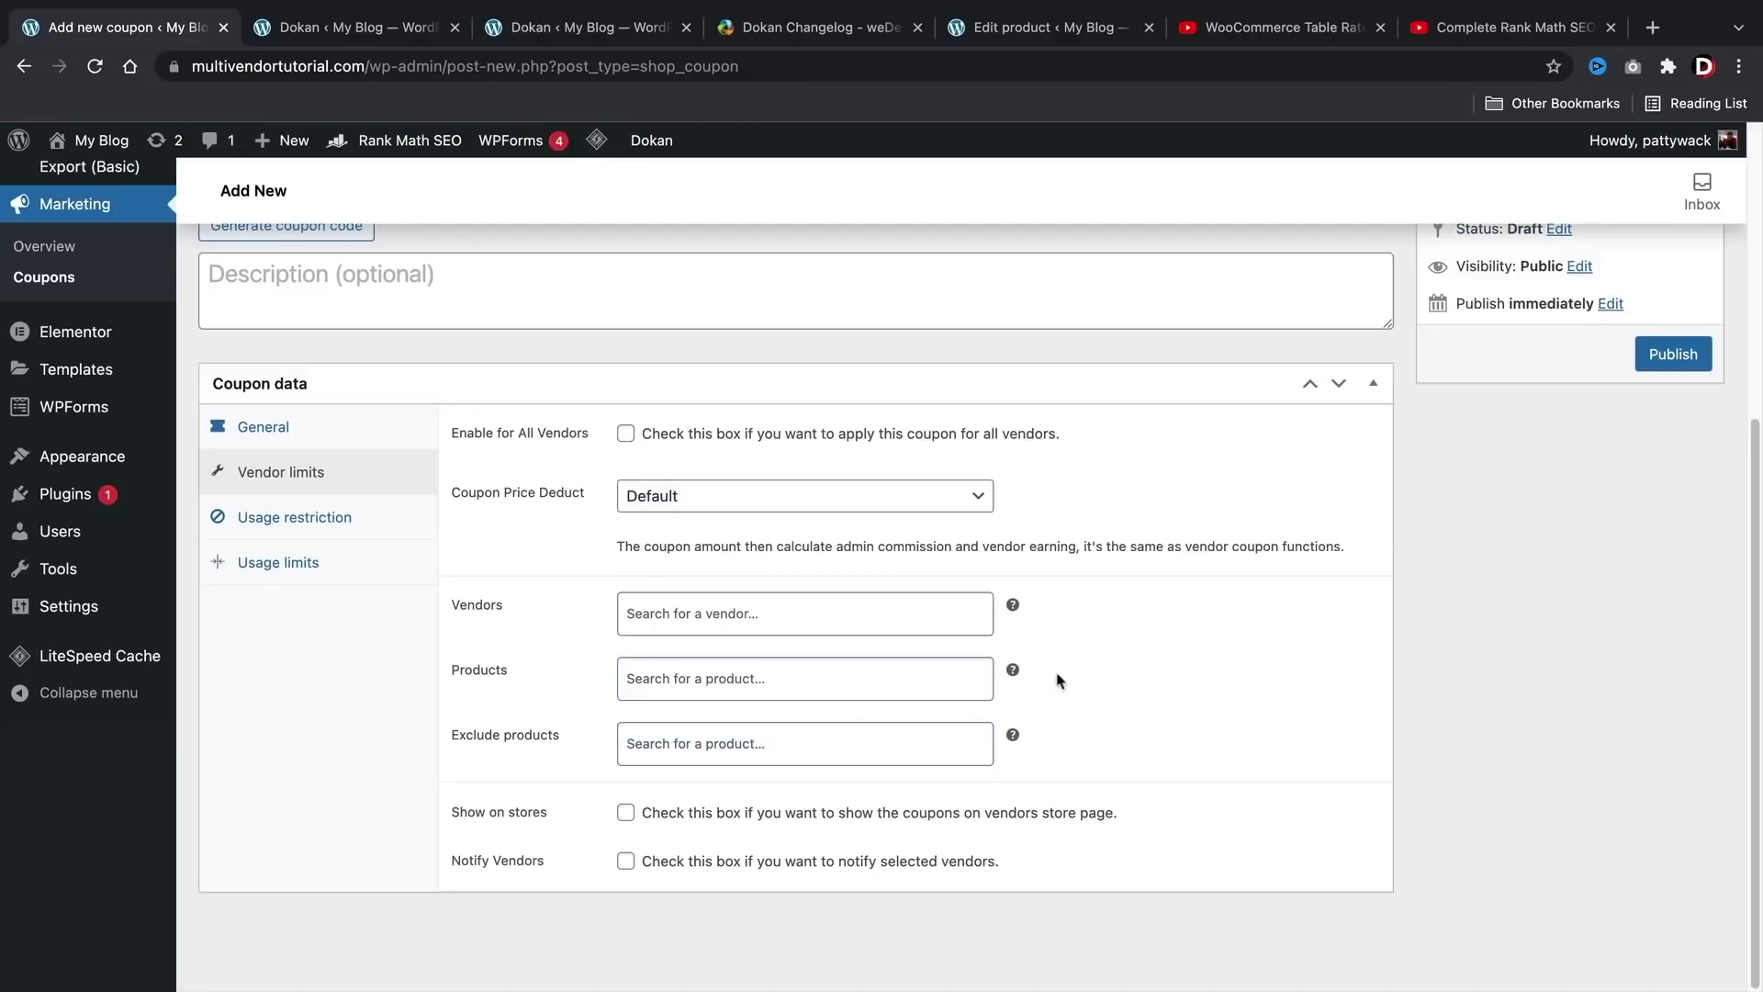
click(698, 748)
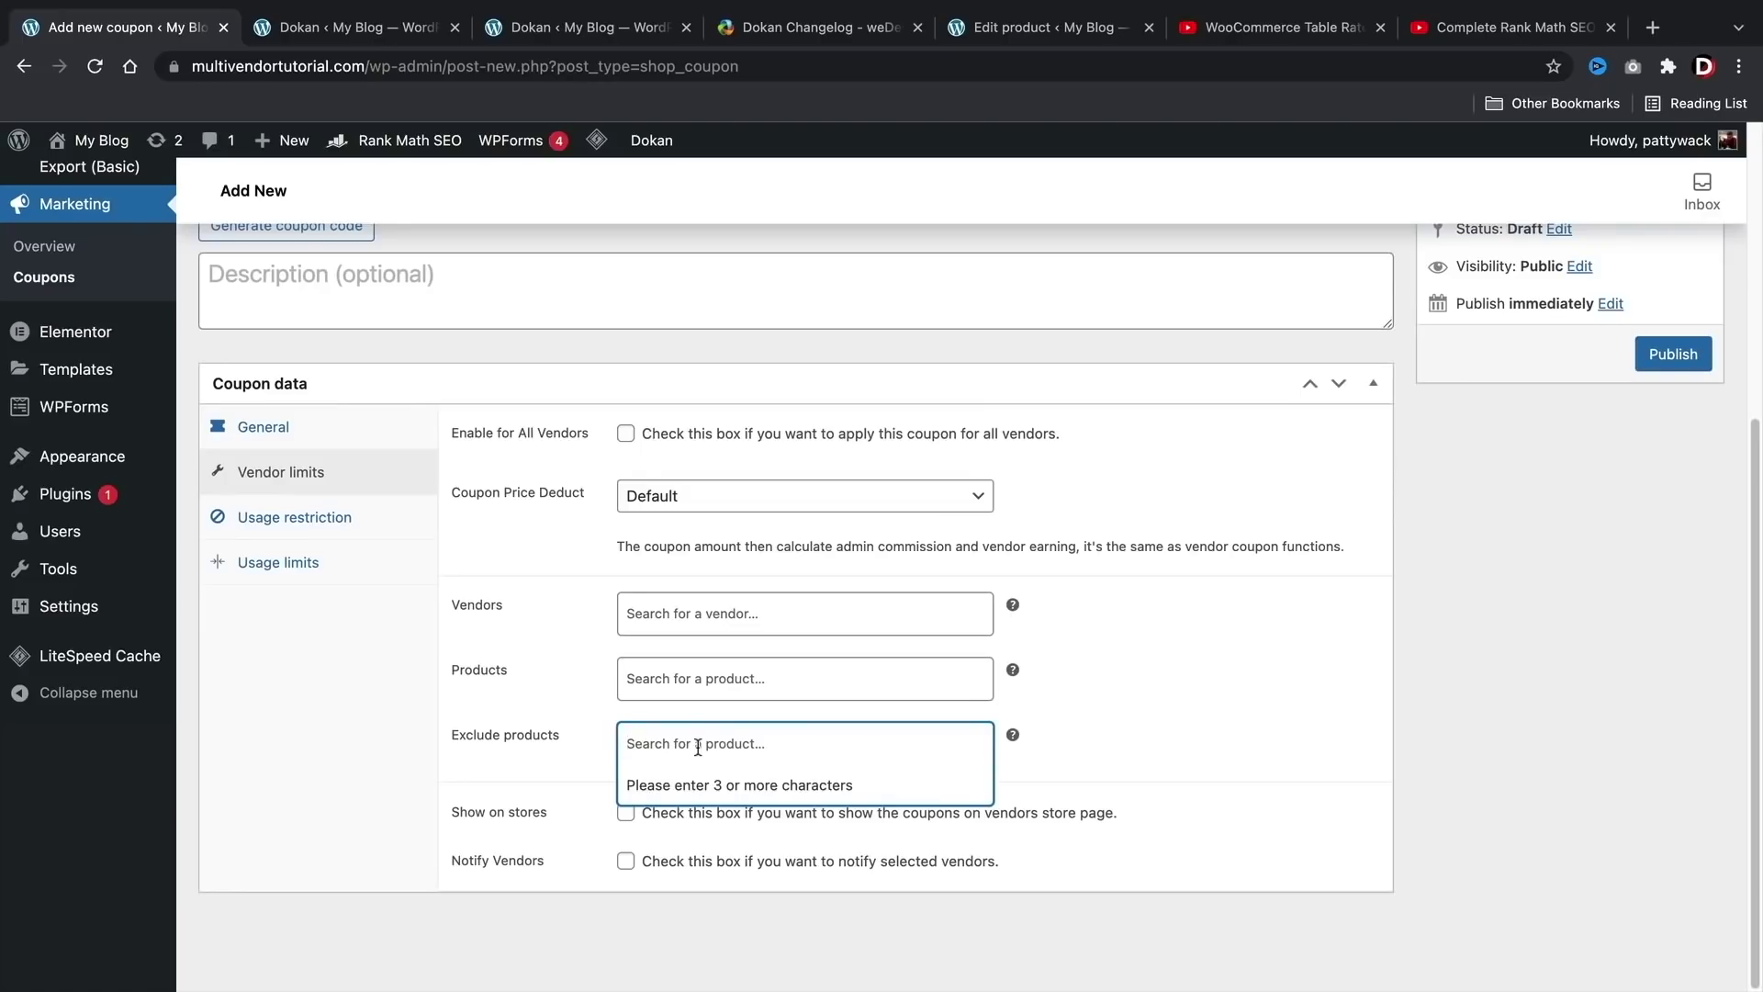
click(397, 755)
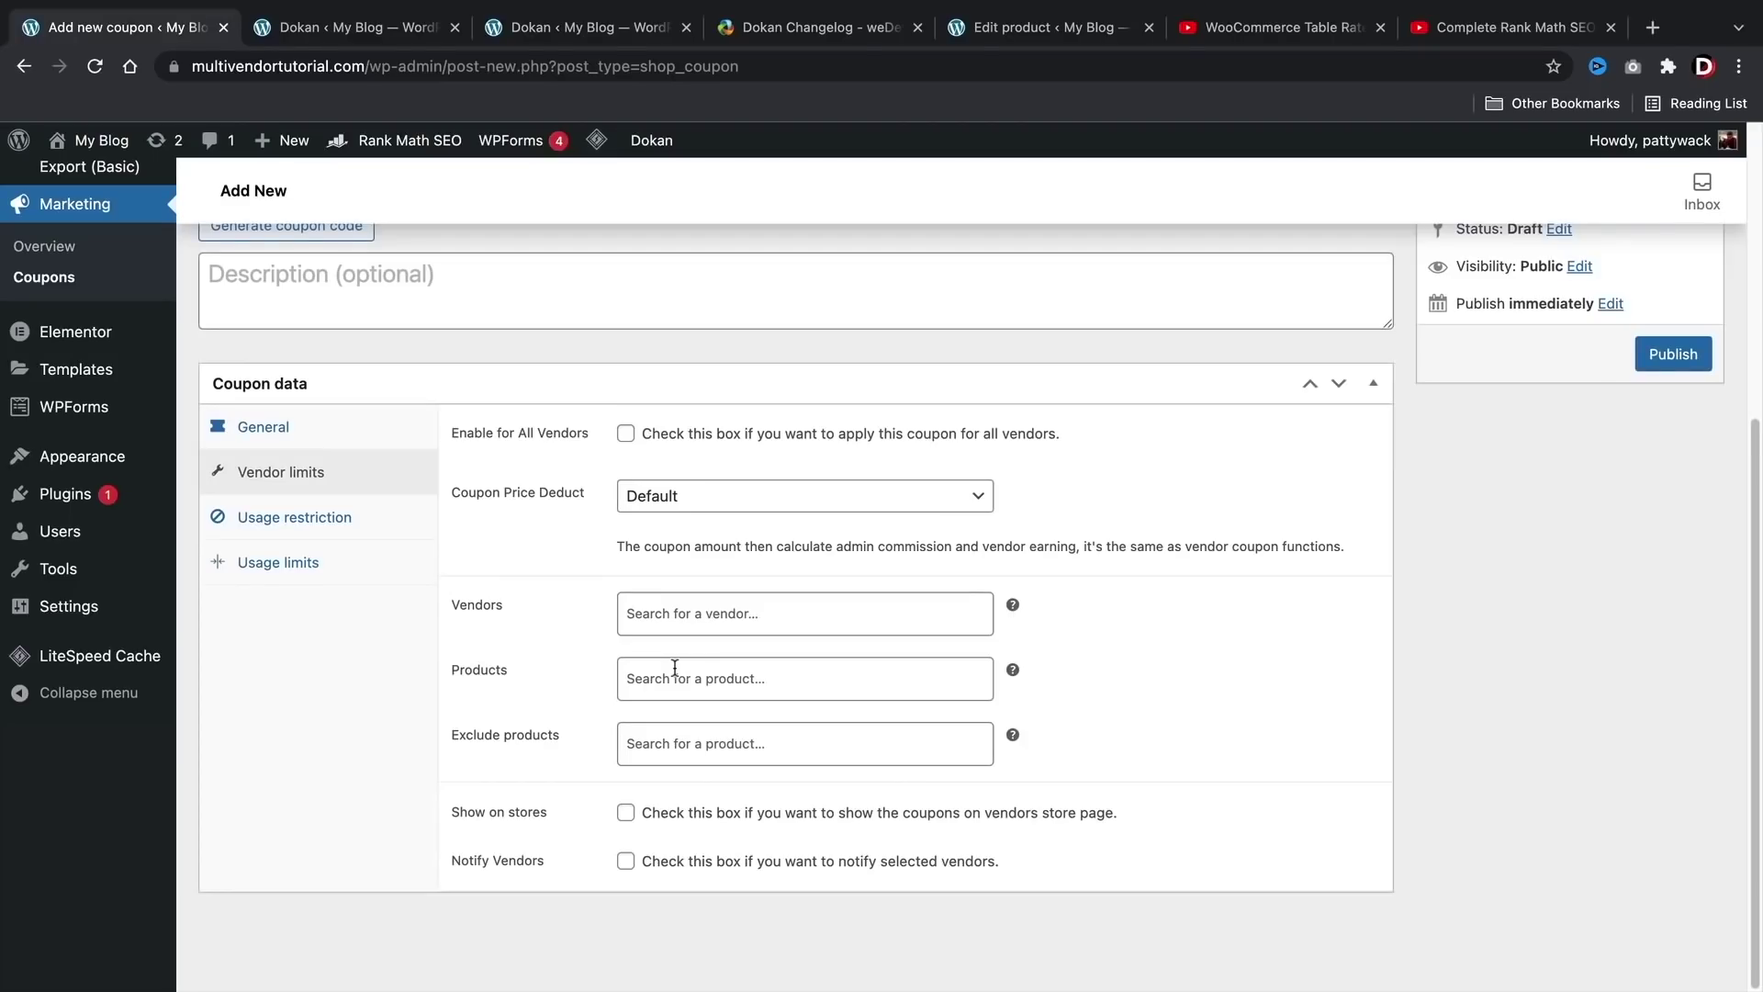
Step: Return to the Dokan changelog and highlight the Table Rate Shipping entry
scroll(632, 638, up, 1)
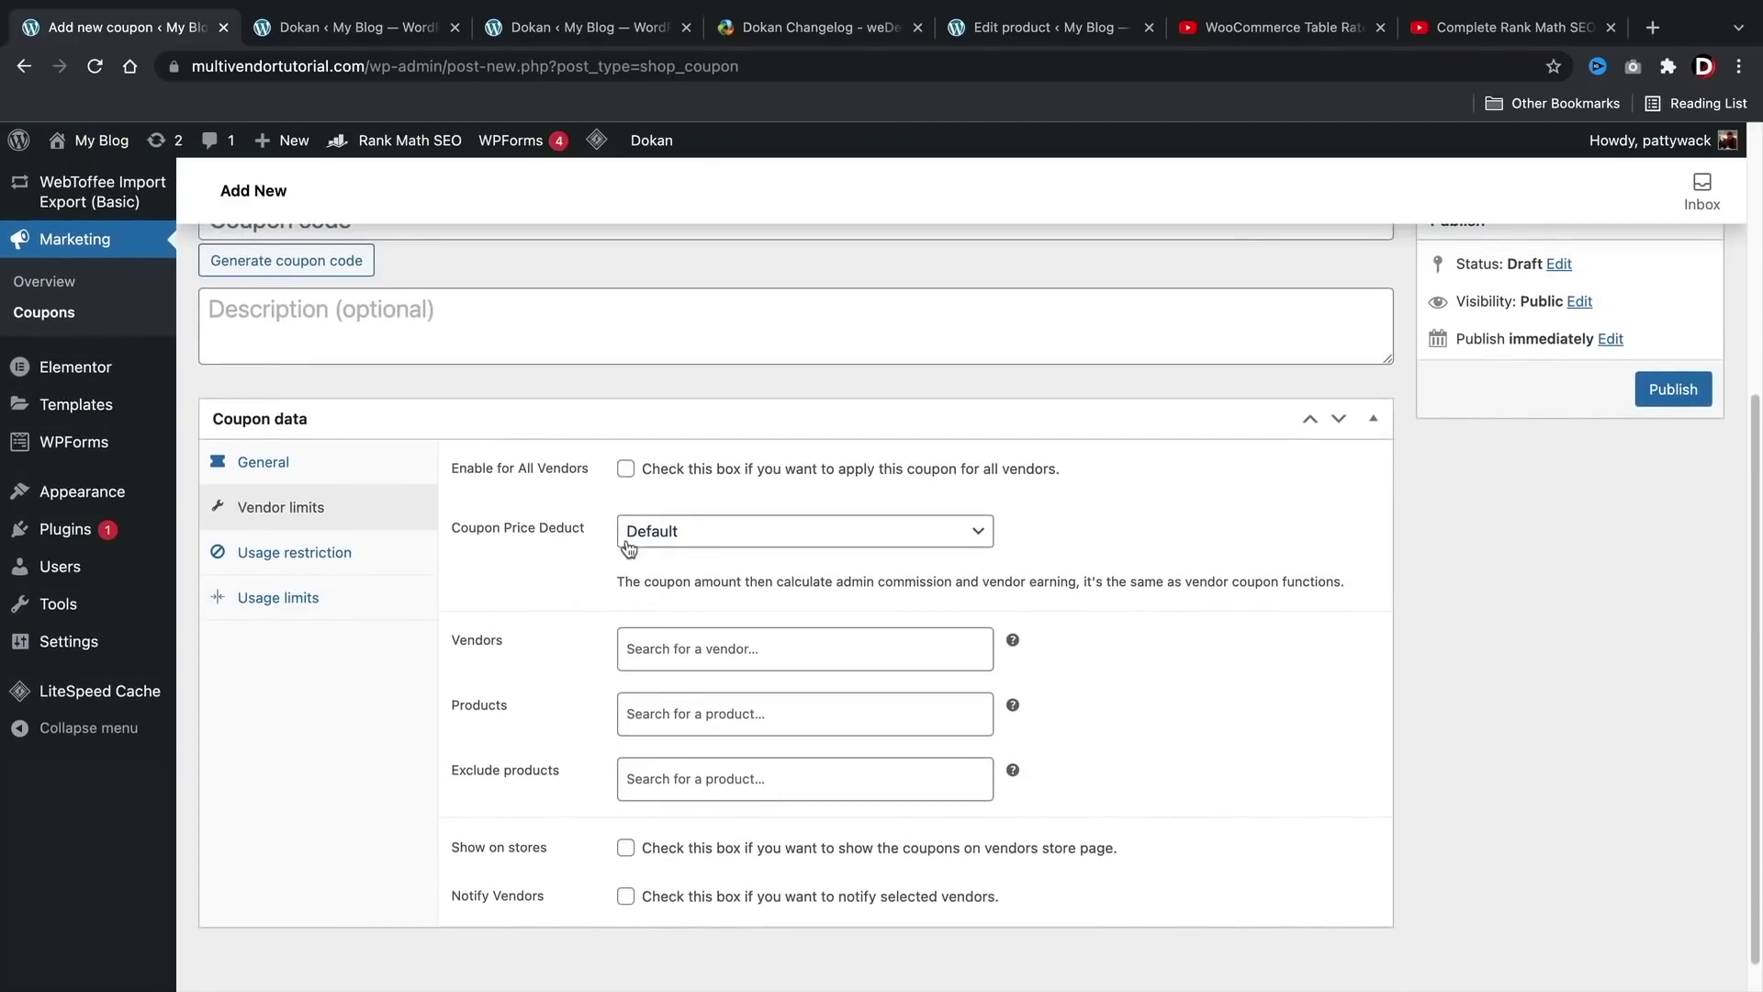
click(818, 30)
drag(650, 367, 1100, 384)
Step: In the vendor dashboard, go to Settings > Shipping and open the Other Areas zone
click(1114, 378)
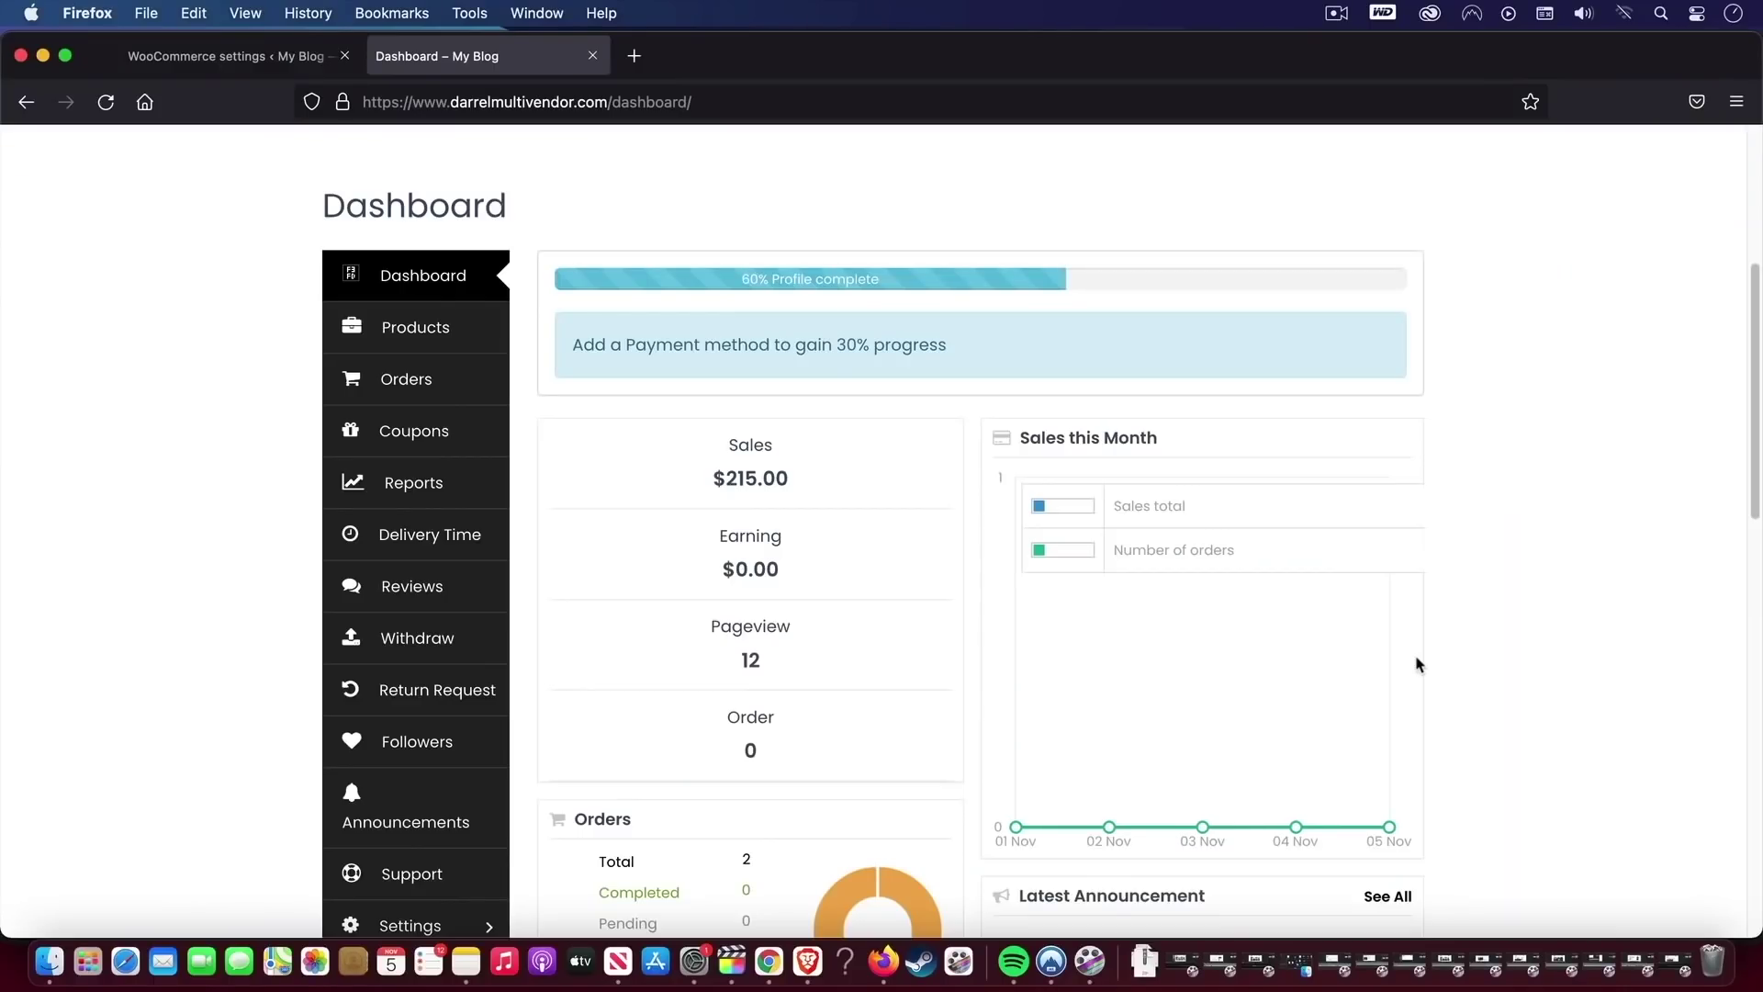
scroll(1415, 664, down, 2)
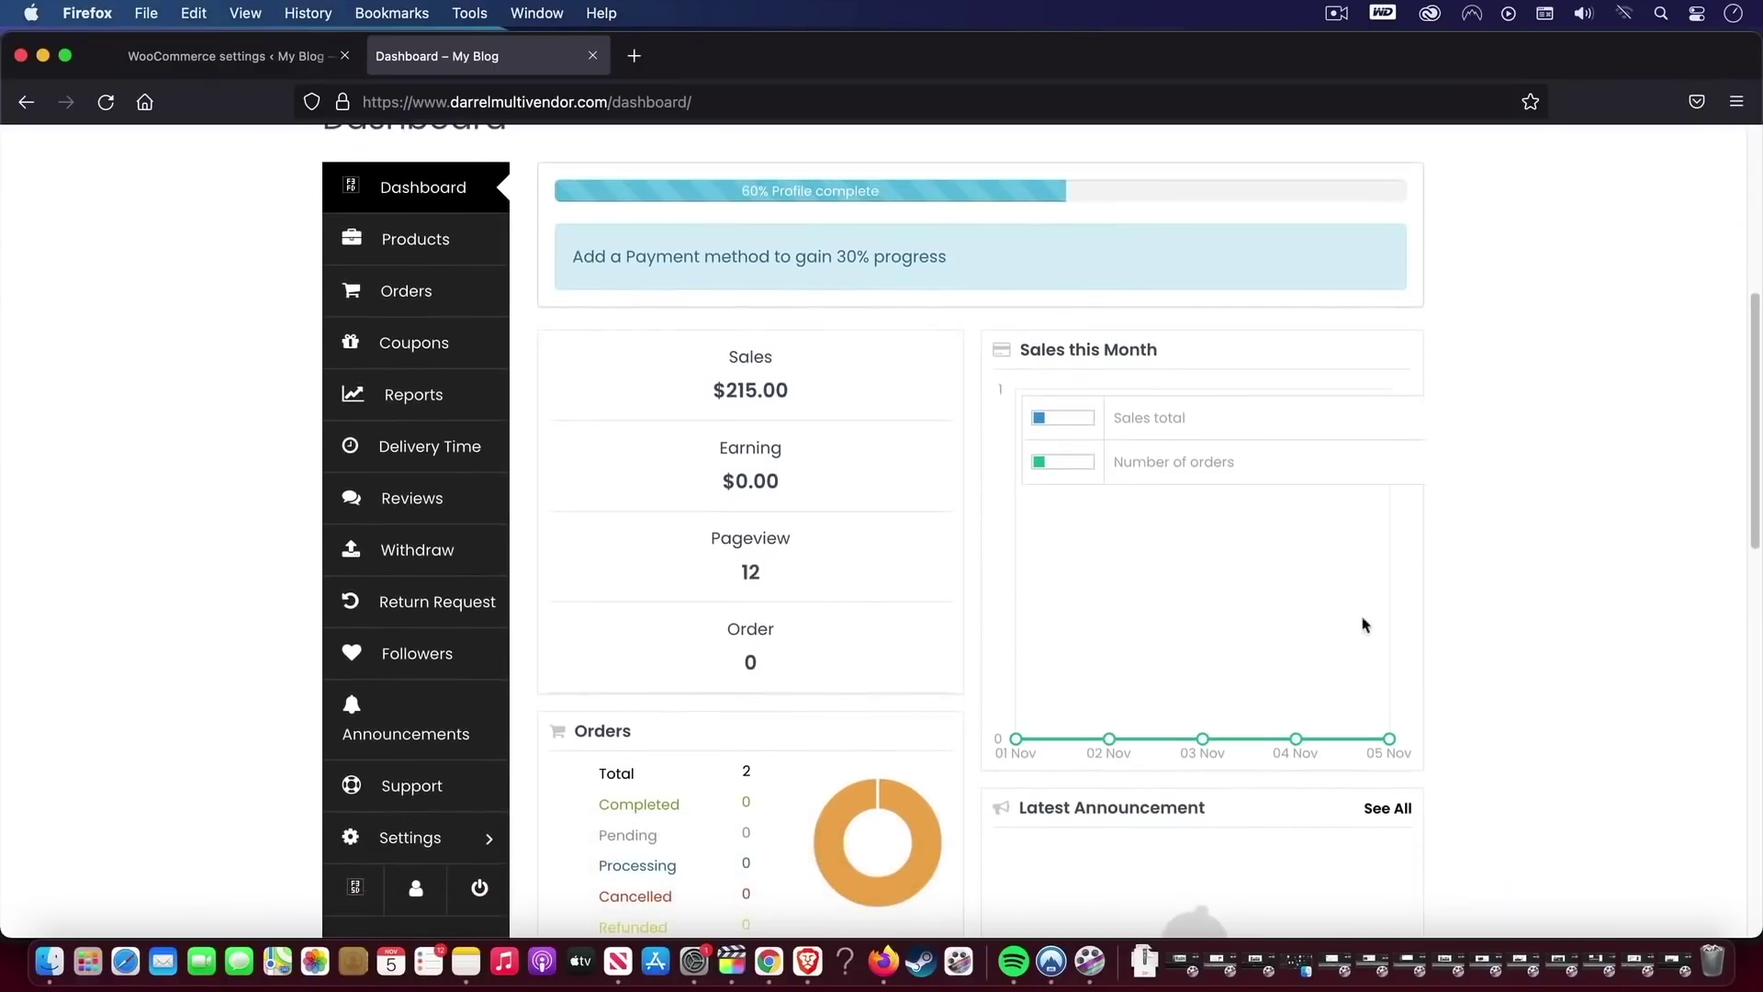
click(423, 843)
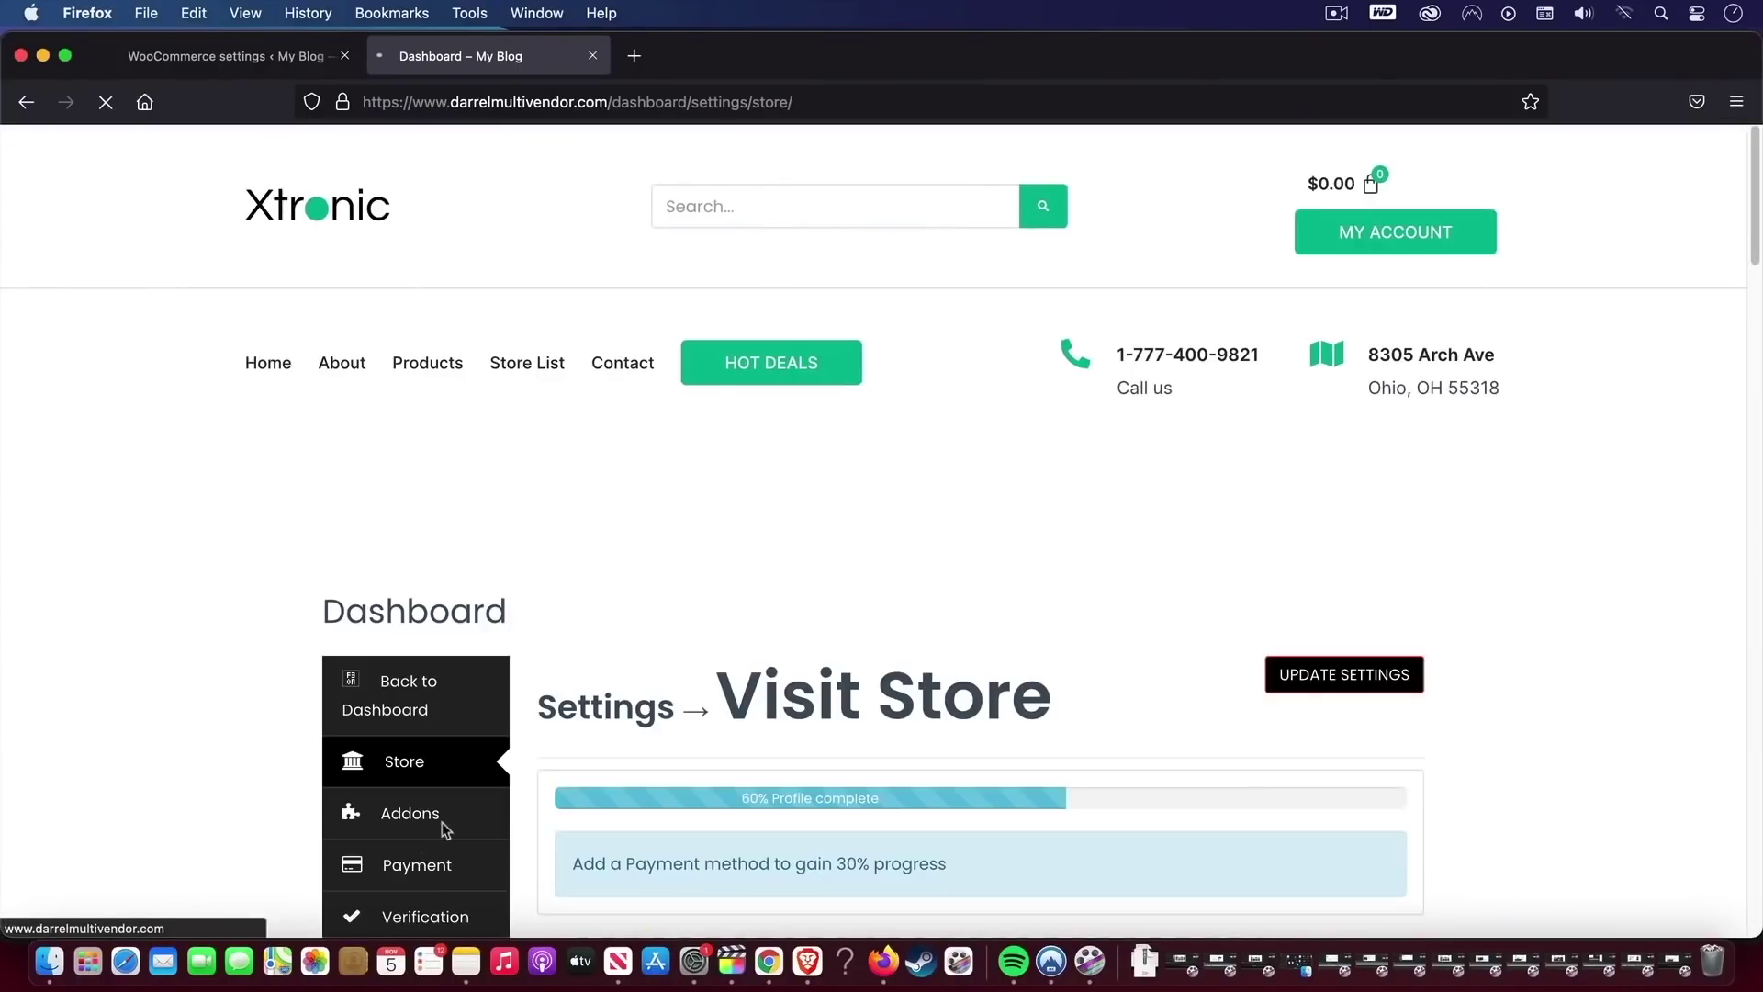
scroll(539, 747, down, 3)
click(421, 672)
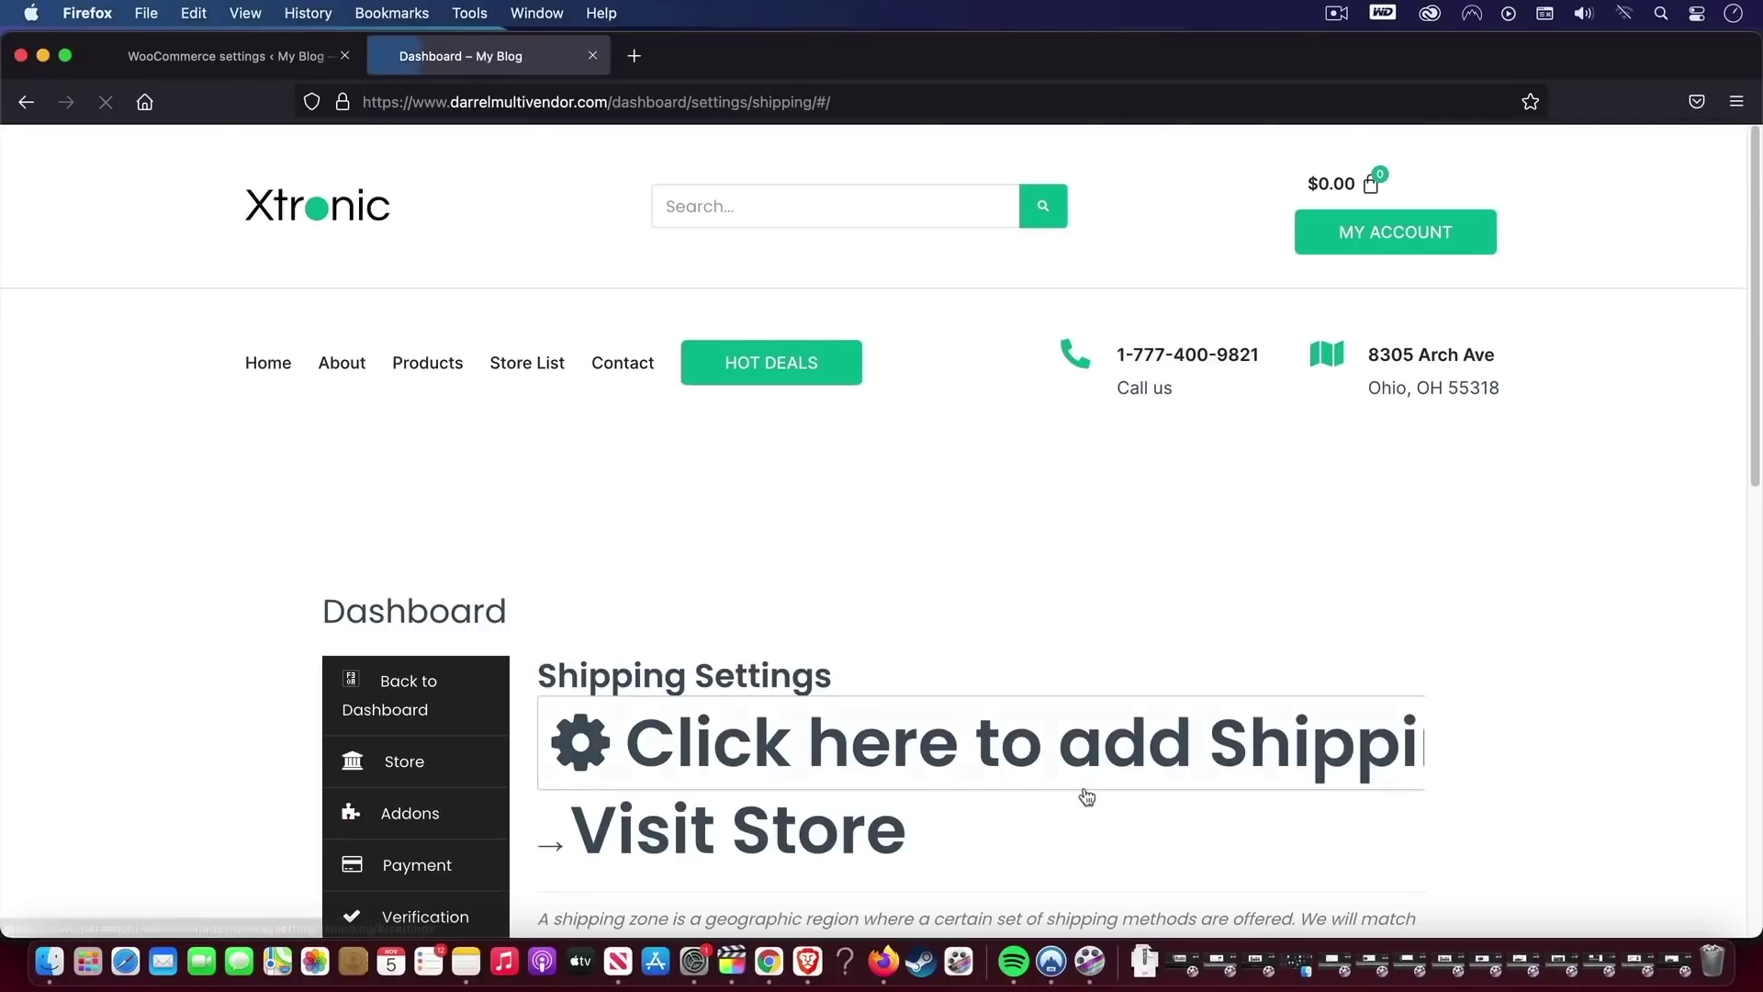
scroll(1087, 795, down, 3)
scroll(1088, 795, down, 5)
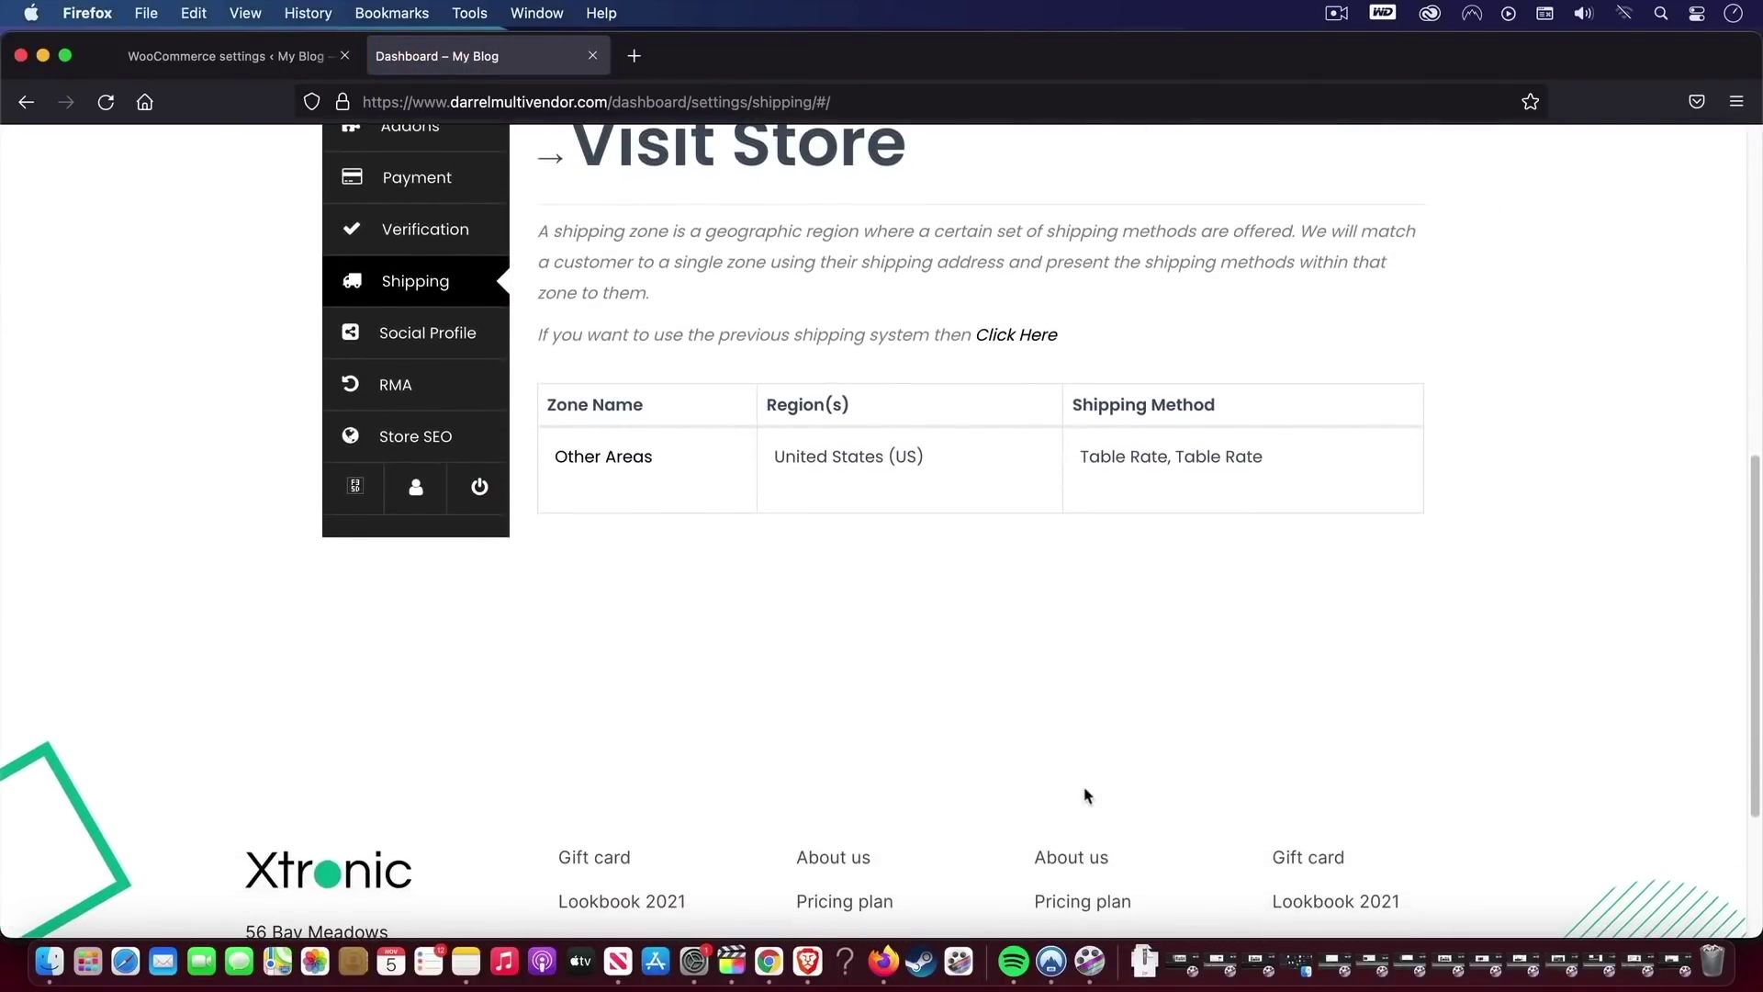
mouse_move(632, 479)
click(621, 462)
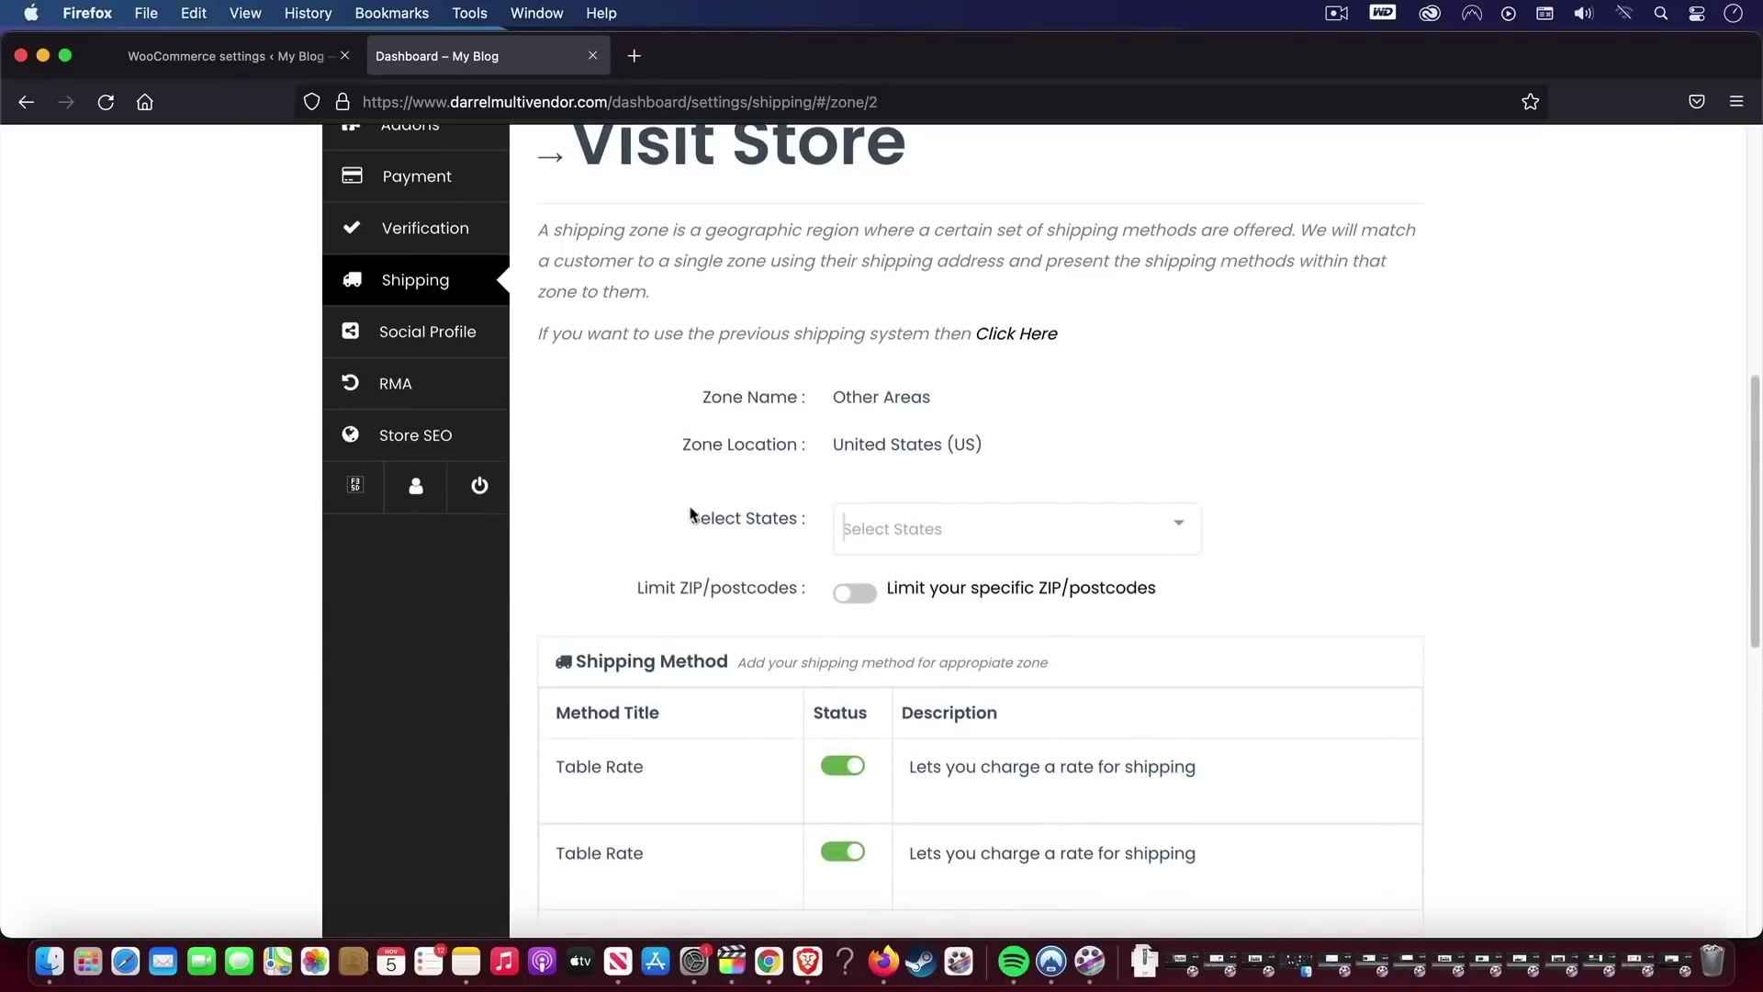
Step: Edit the Table Rate method and add a shipping rate row, leaving its condition as None
scroll(689, 511, down, 4)
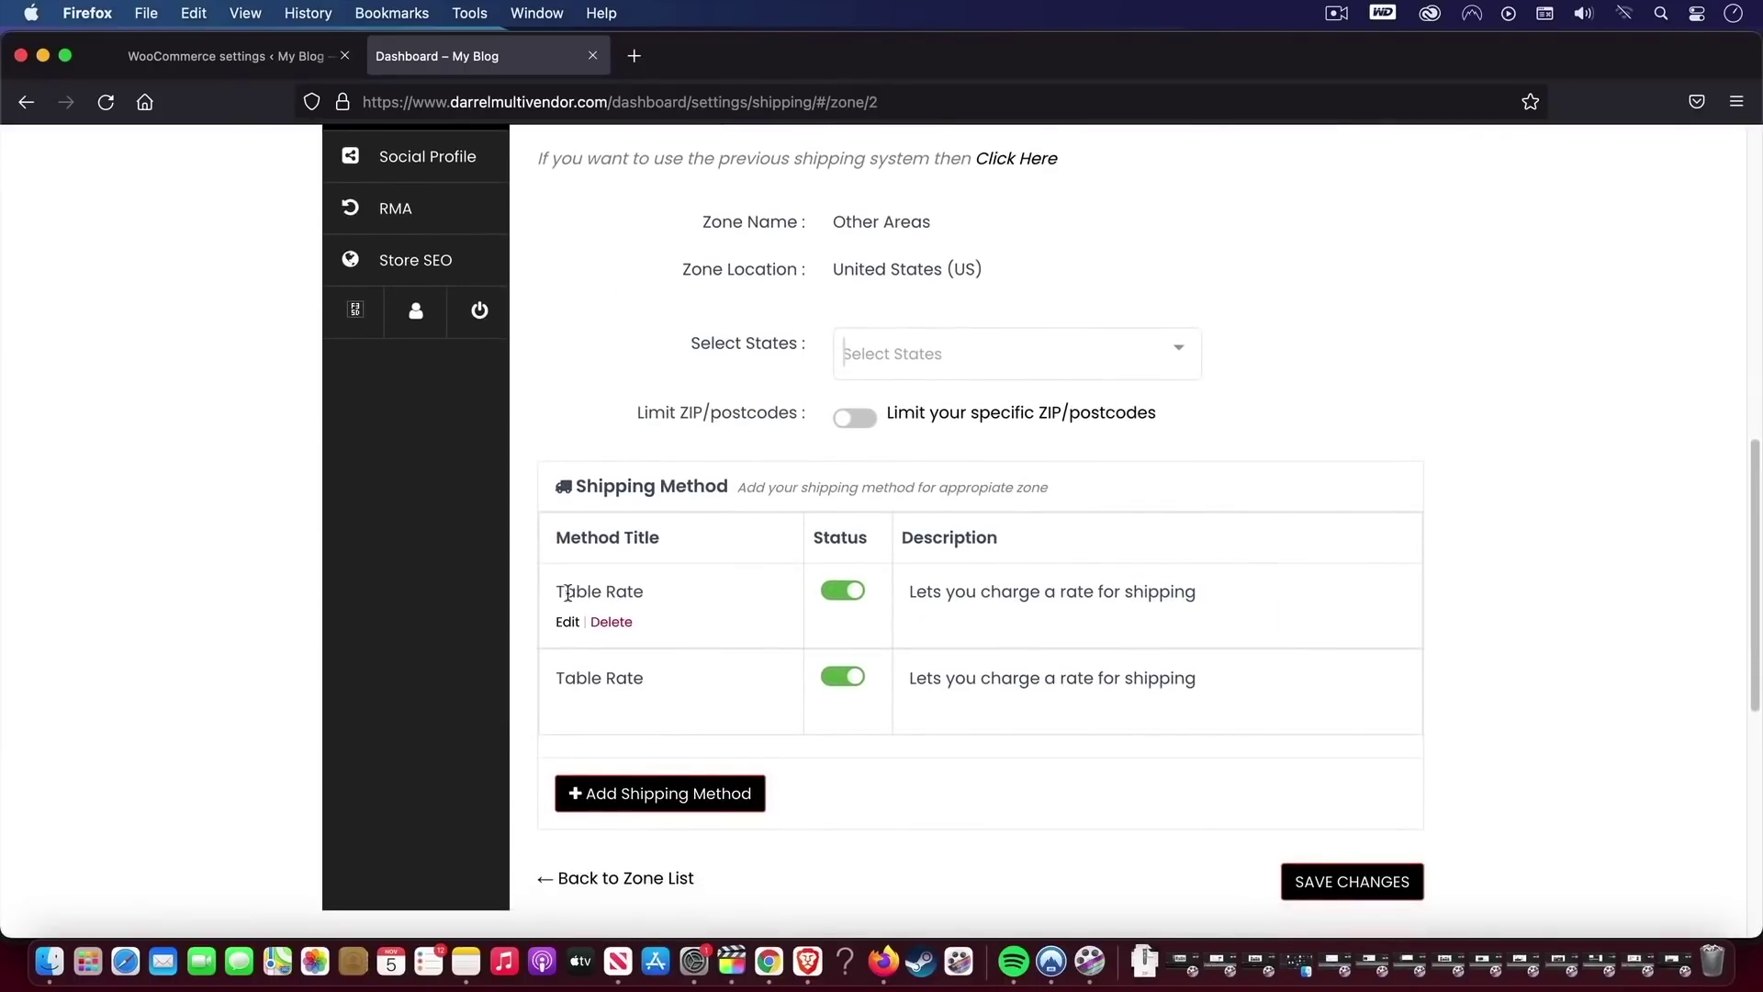
drag(567, 592, 631, 591)
click(614, 584)
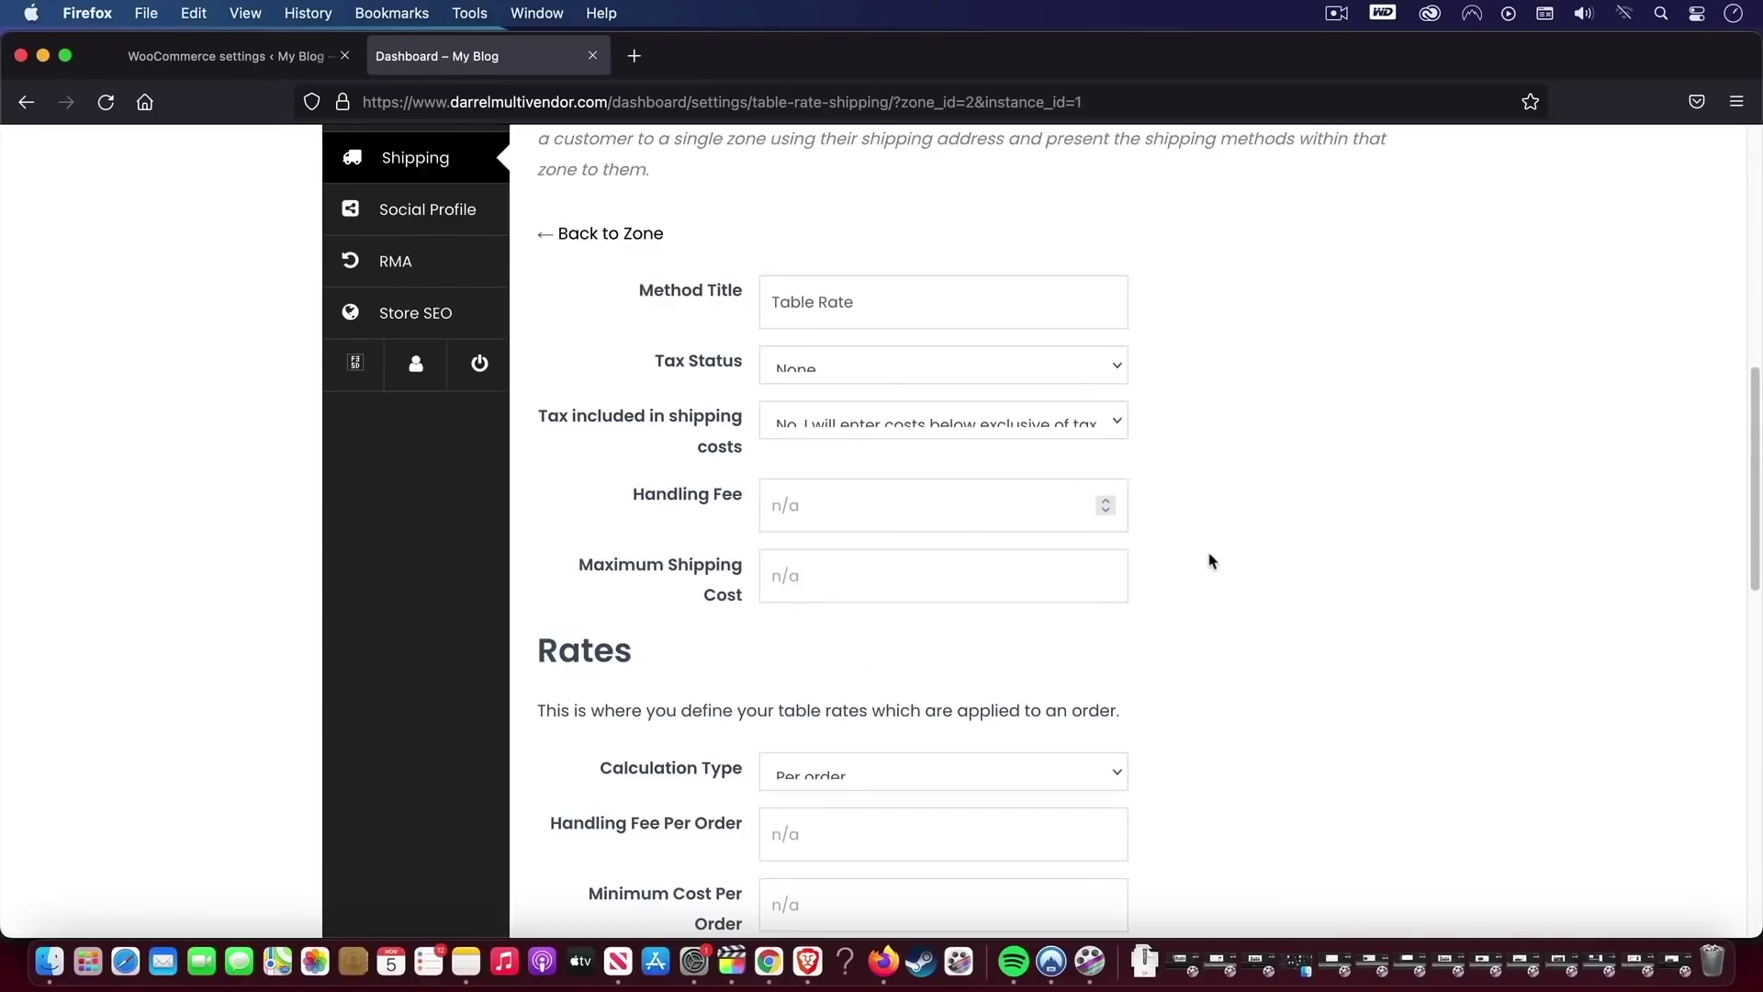
middle_click(1209, 553)
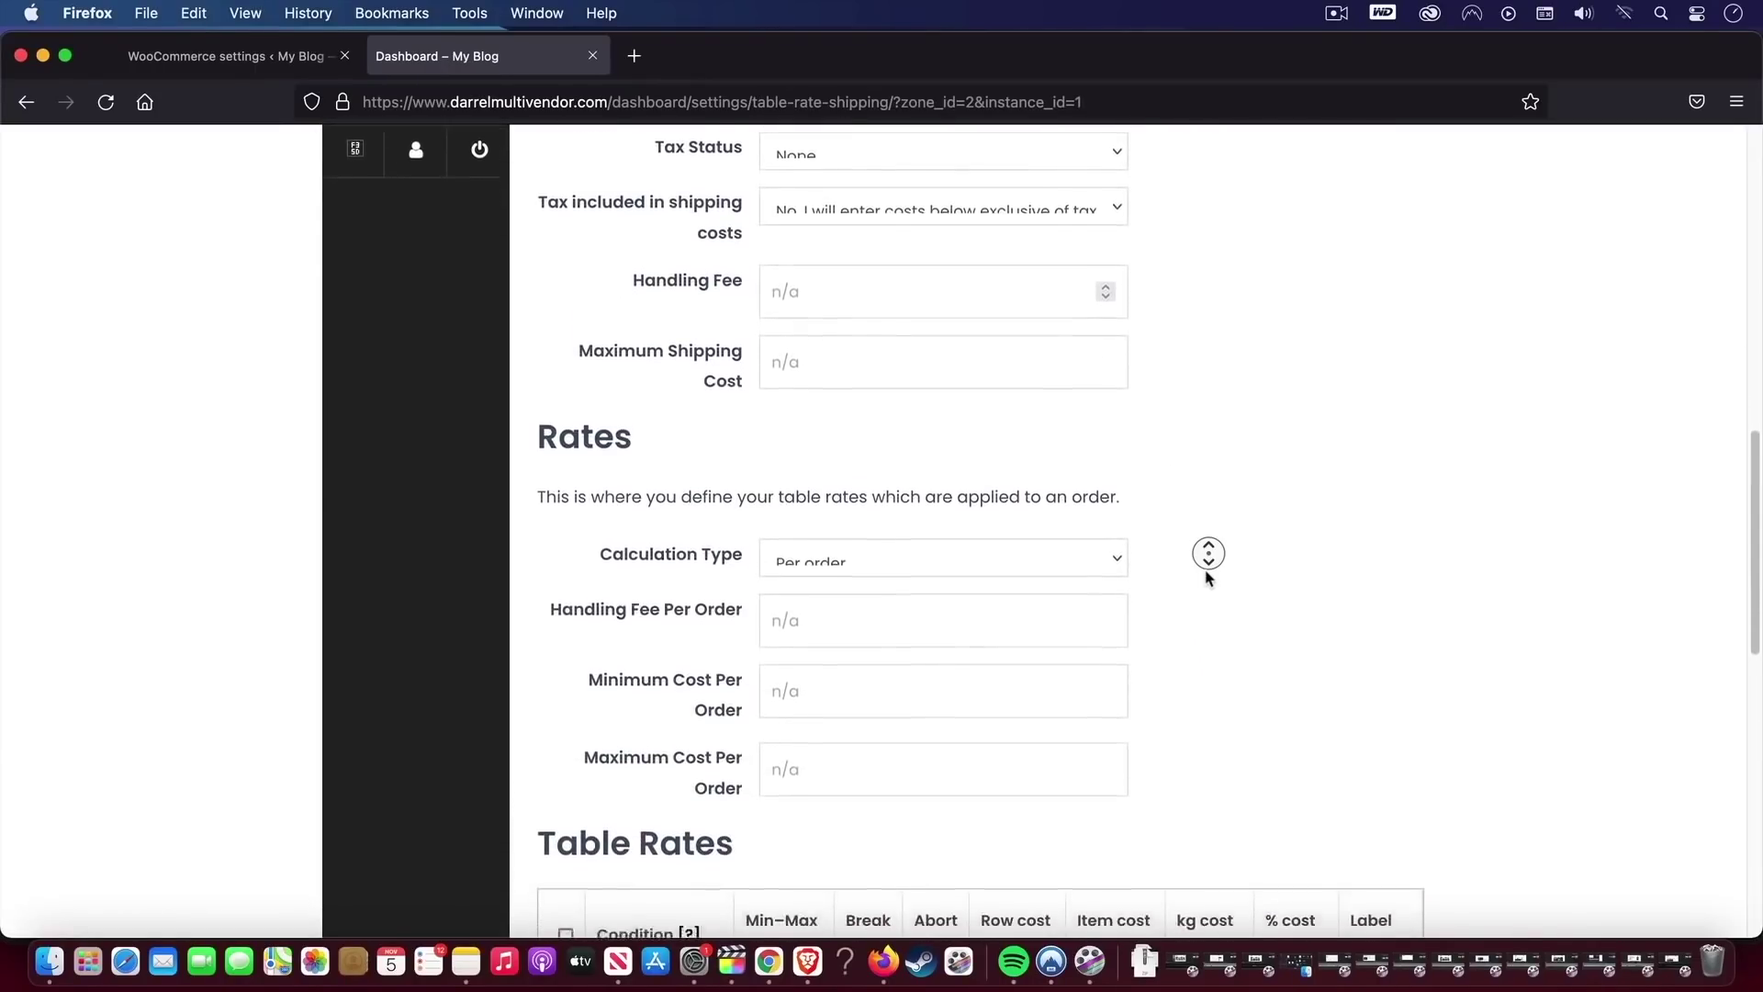
click(1209, 576)
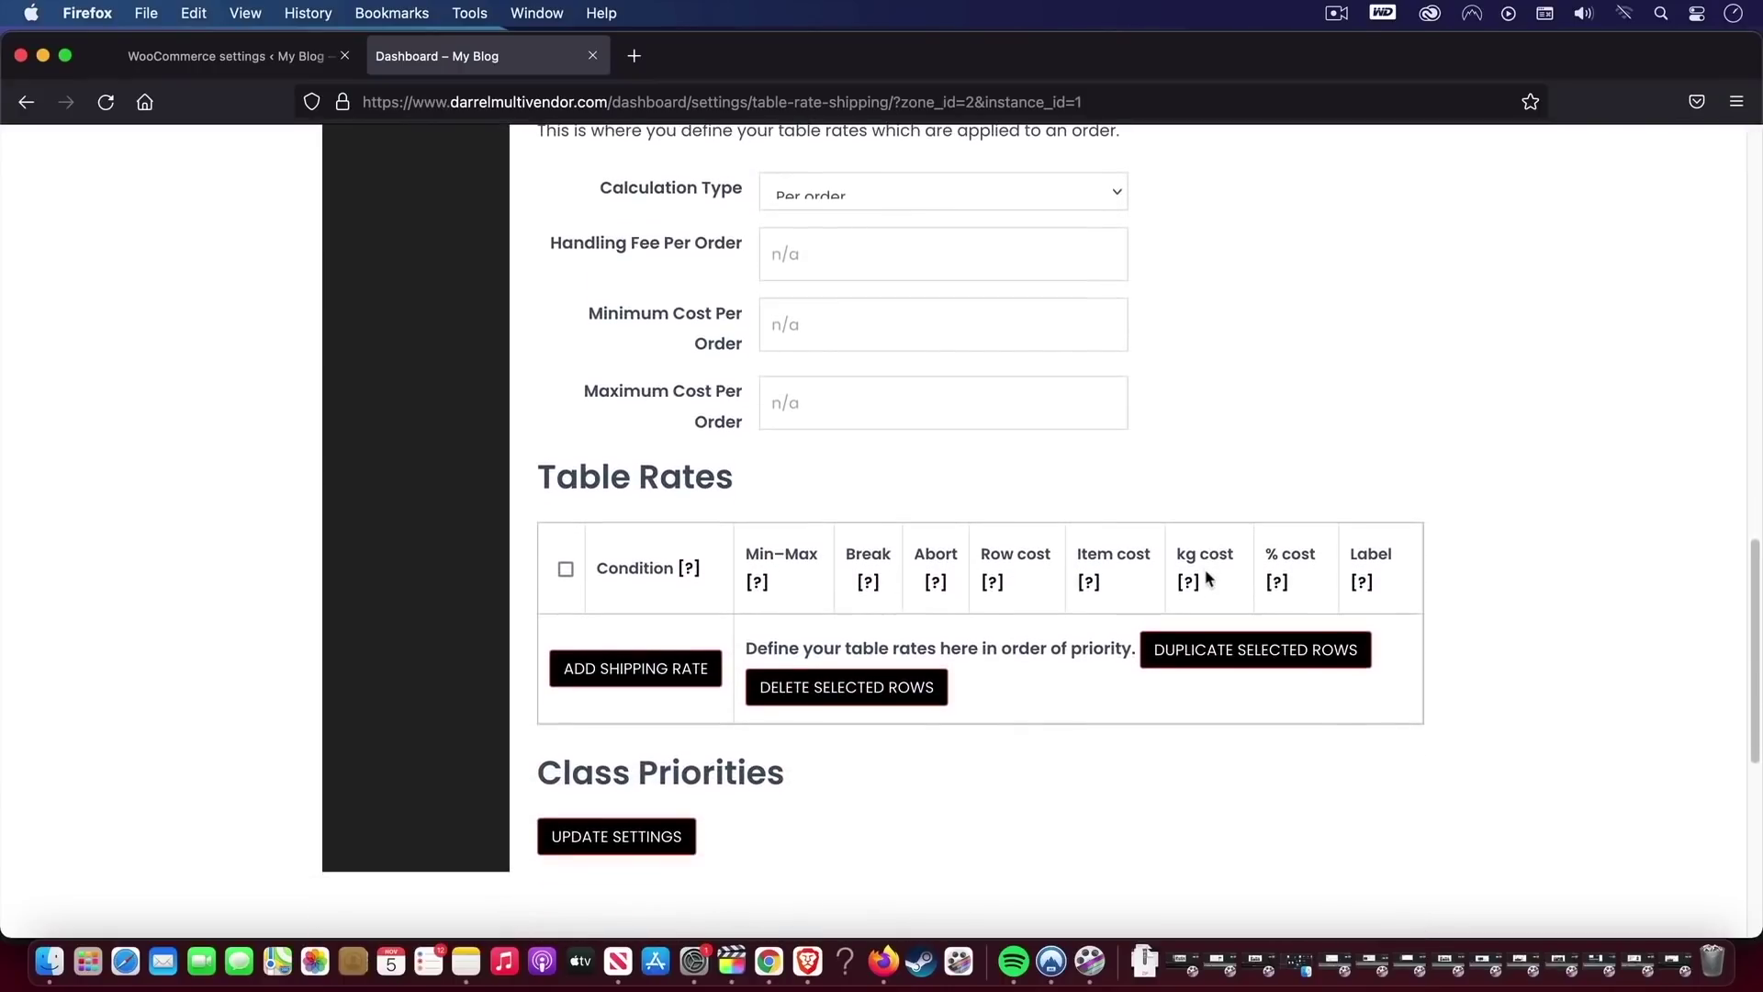
mouse_move(993, 589)
click(676, 670)
click(691, 687)
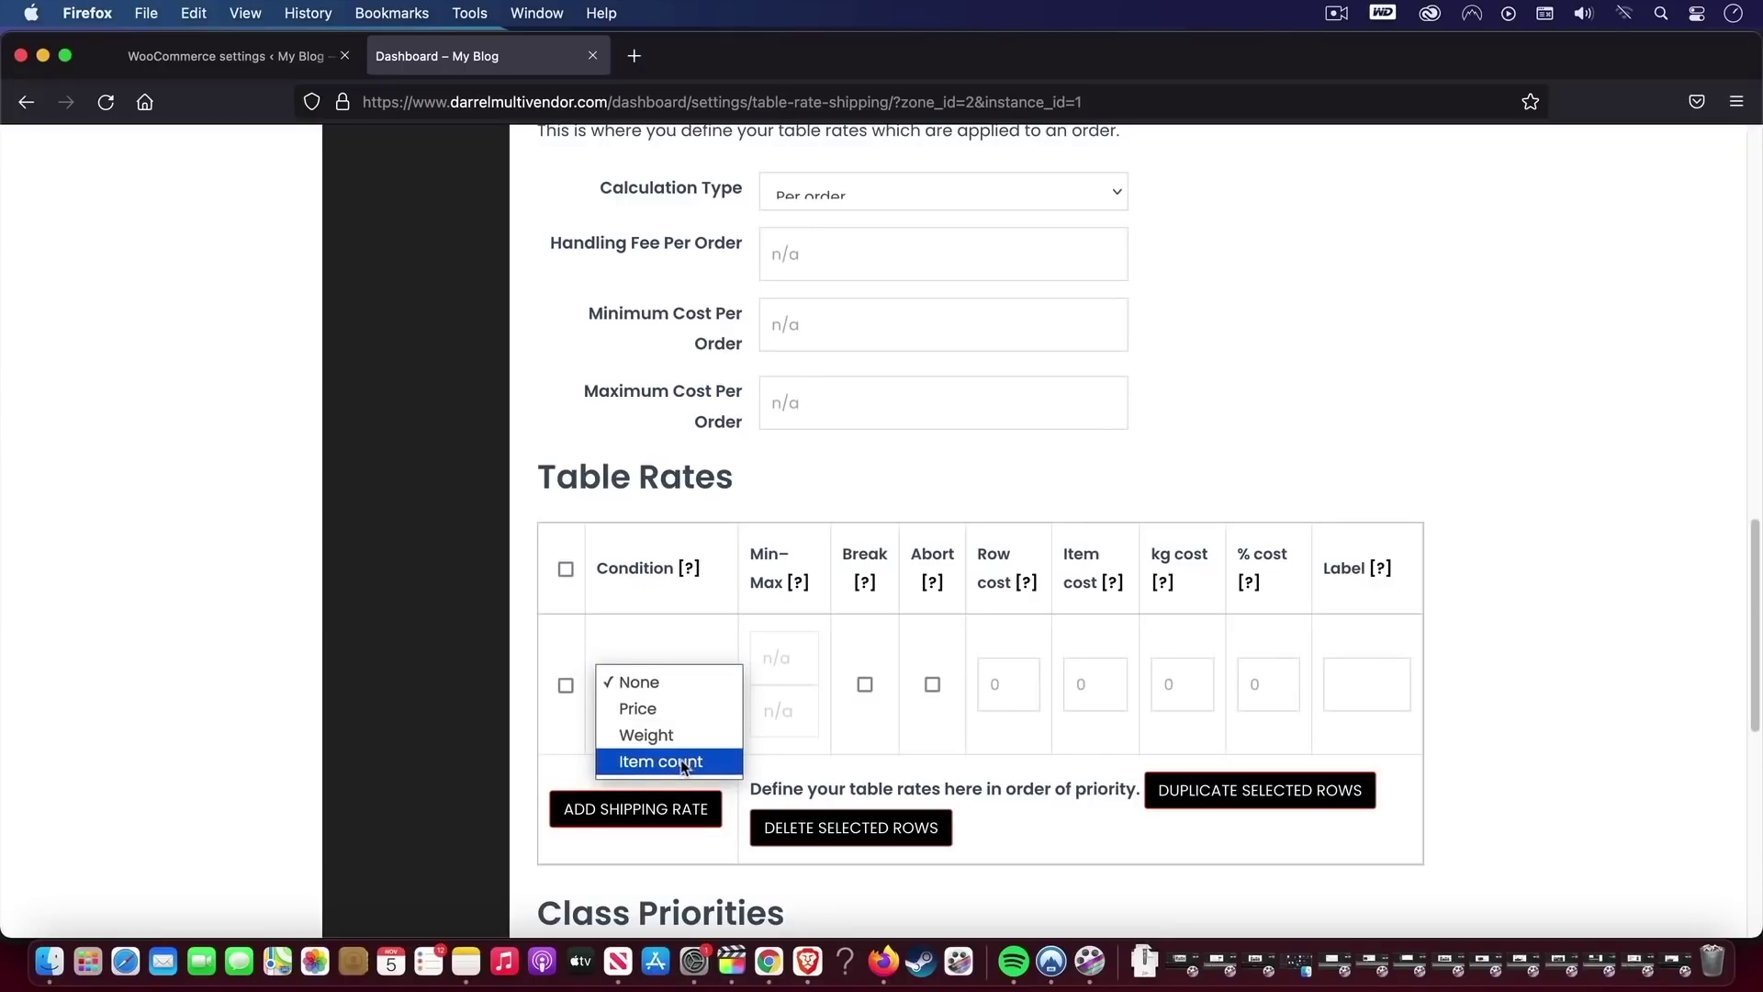
click(689, 689)
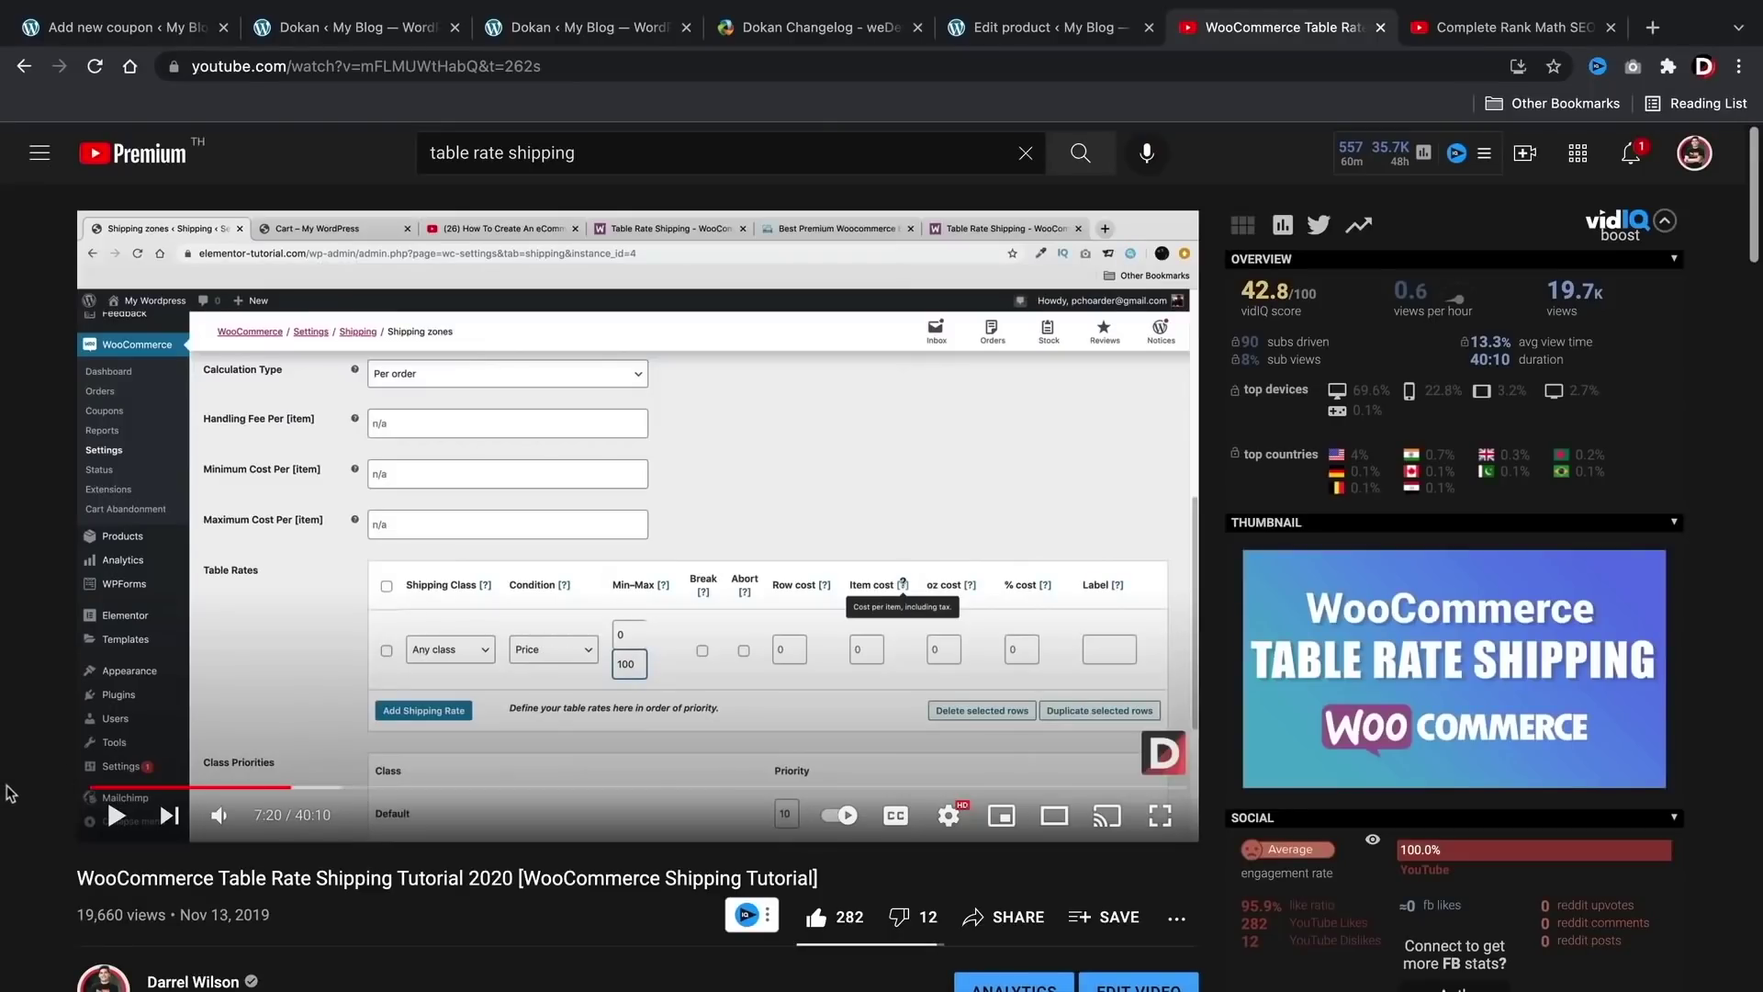
Step: Highlight the tutorial video's title, then highlight the changelog's Rank Math SEO Integration entry
drag(129, 879, 529, 881)
click(529, 881)
click(837, 28)
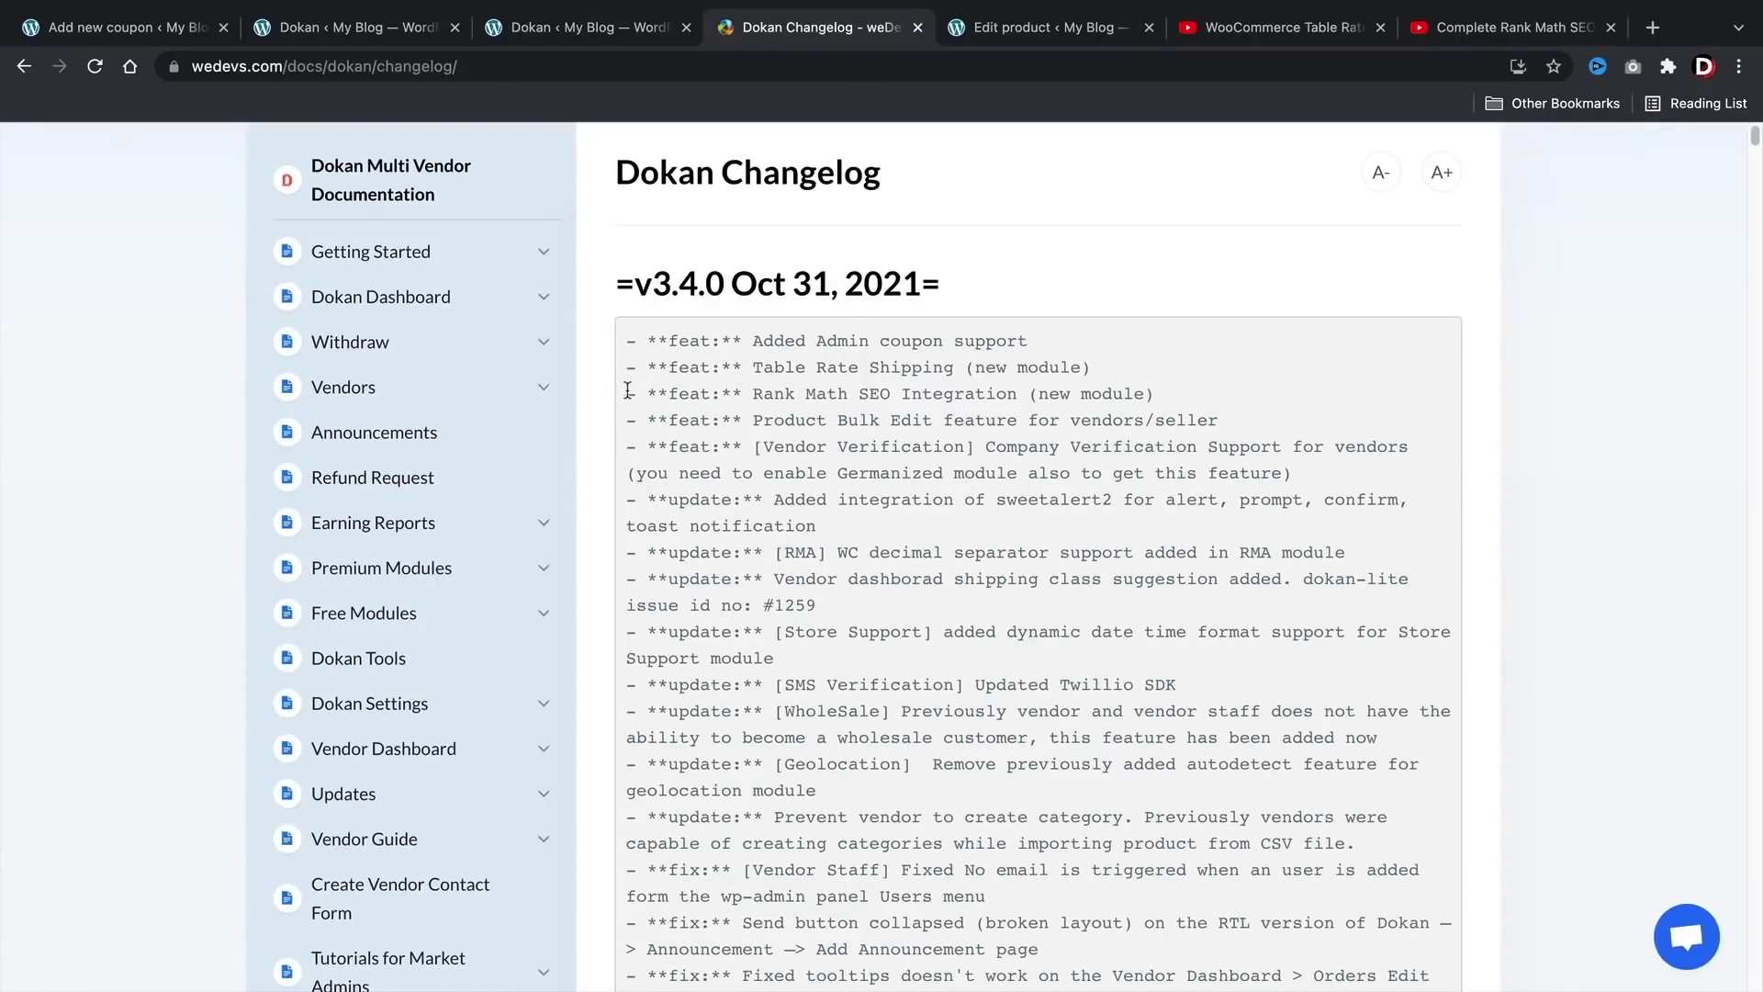
drag(628, 390, 1169, 404)
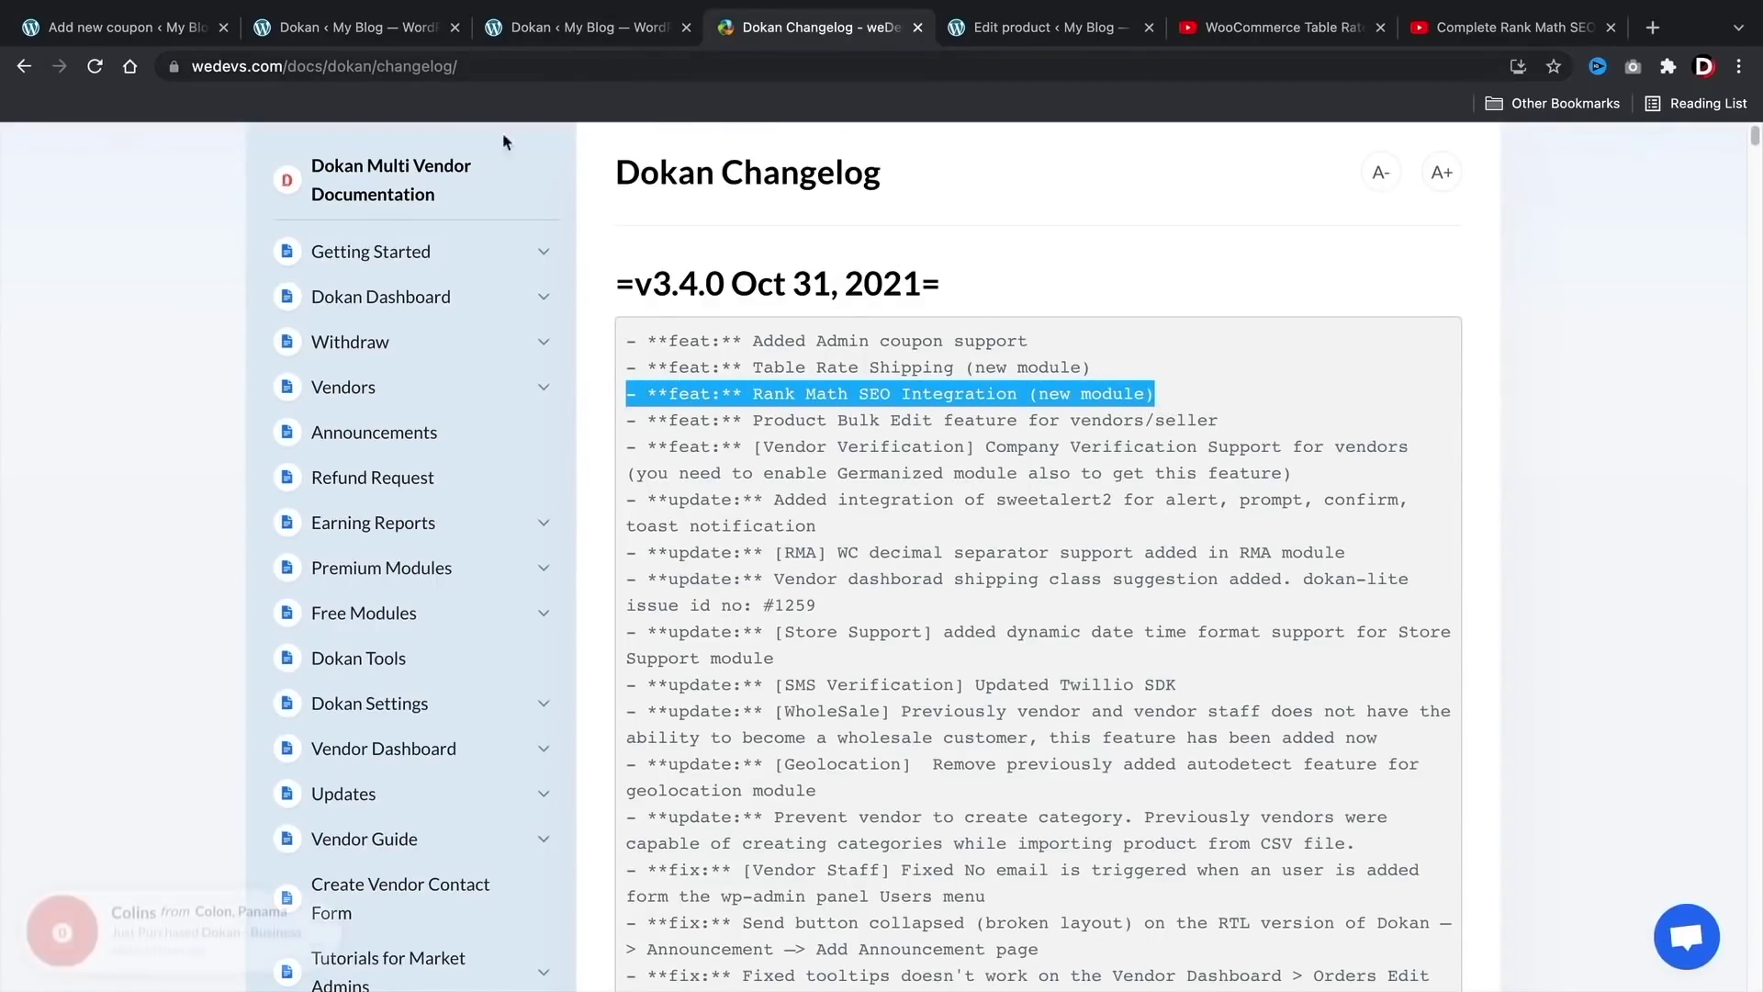
Step: View the Rank Math SEO tutorial video, then return to the new coupon page
click(1430, 27)
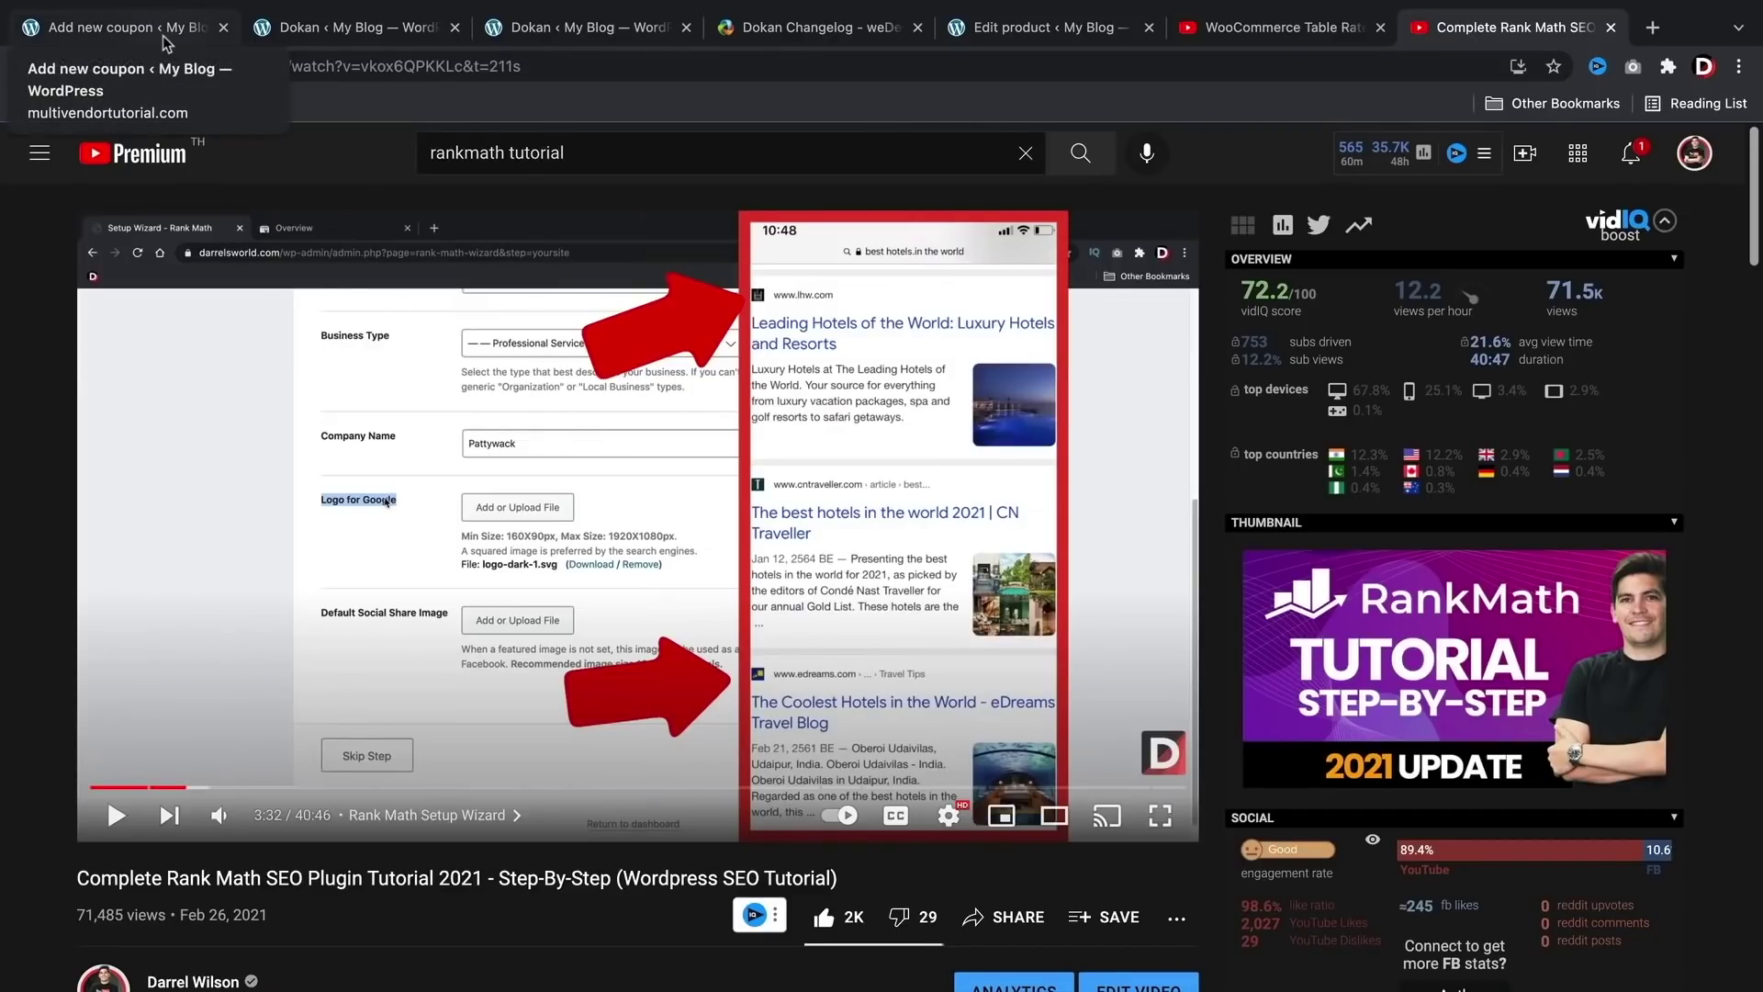
click(167, 43)
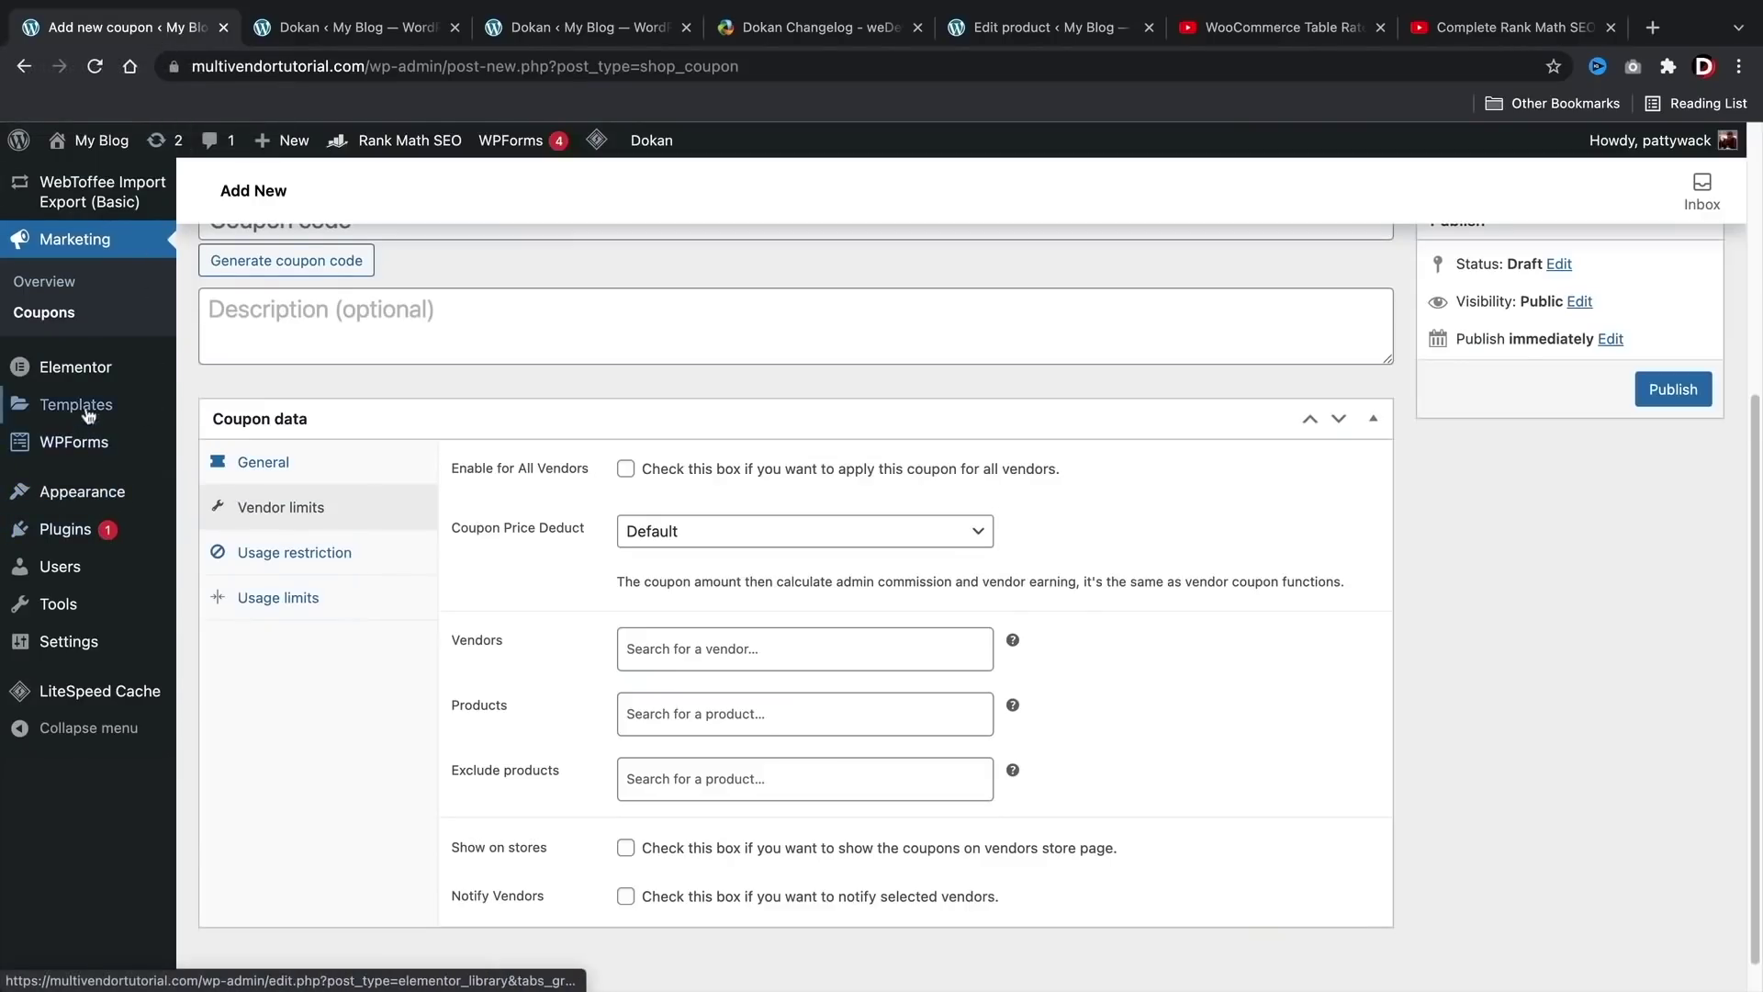
scroll(83, 372, up, 3)
Step: Open Golden Smartphone from All Products and scroll to its Rank Math SEO box
click(265, 304)
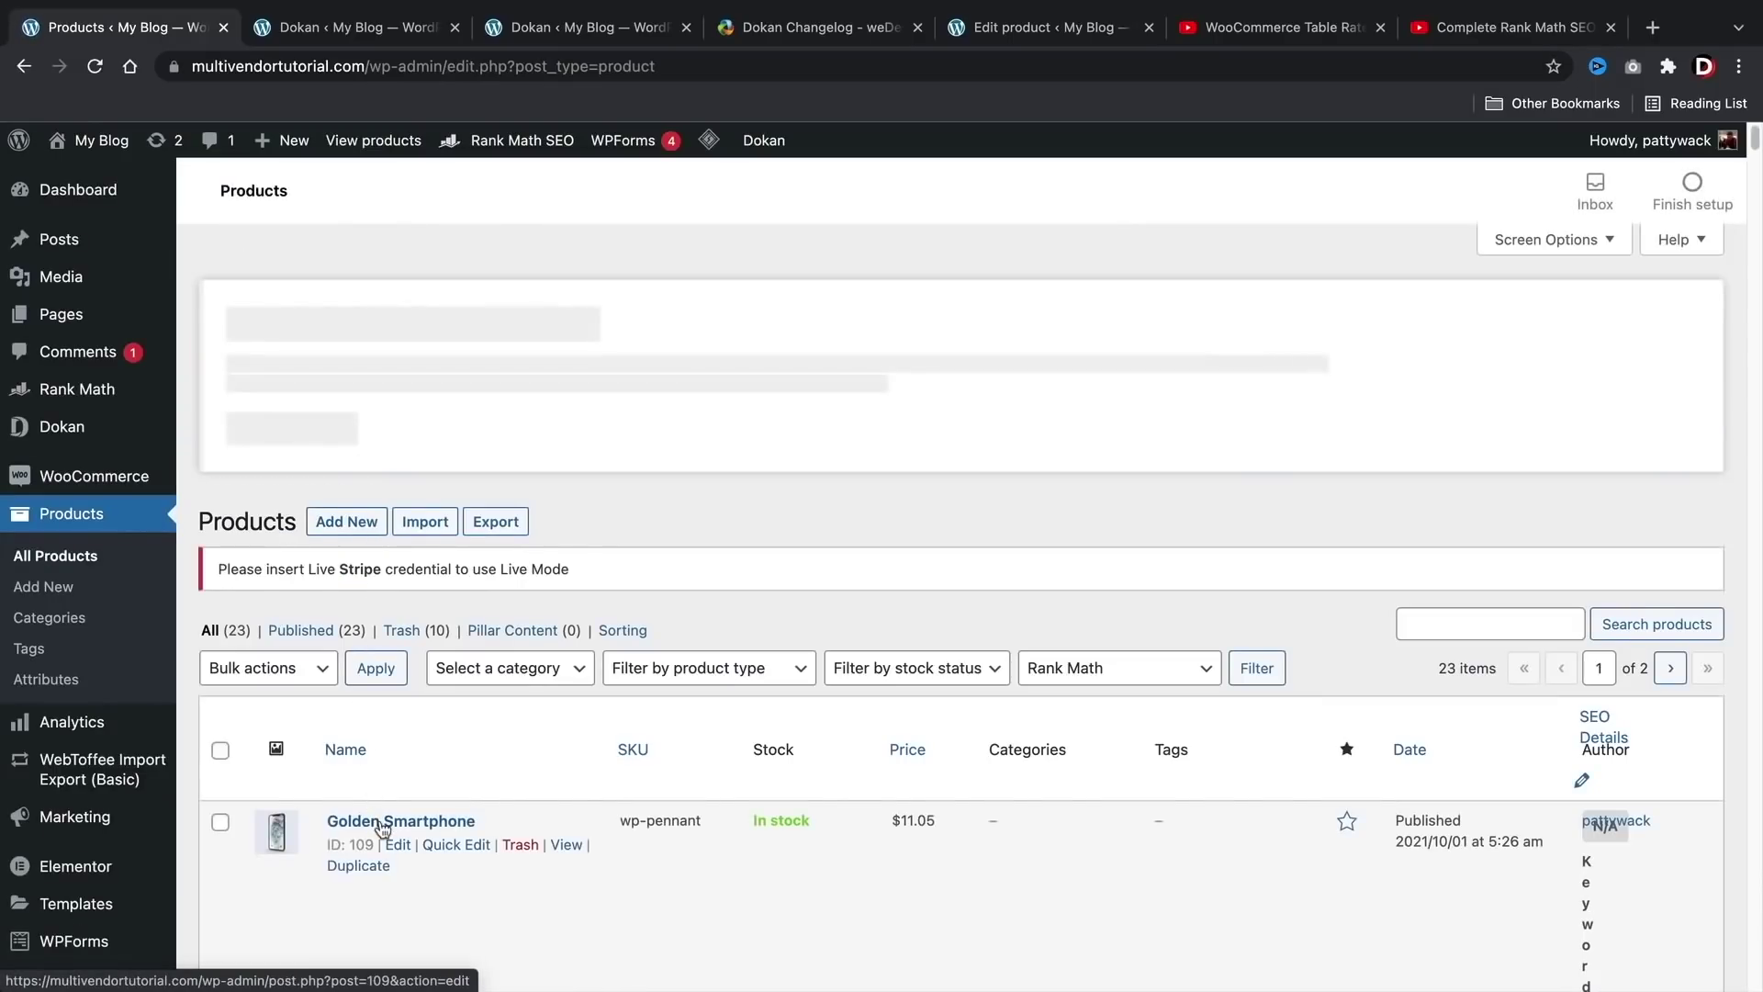
click(395, 820)
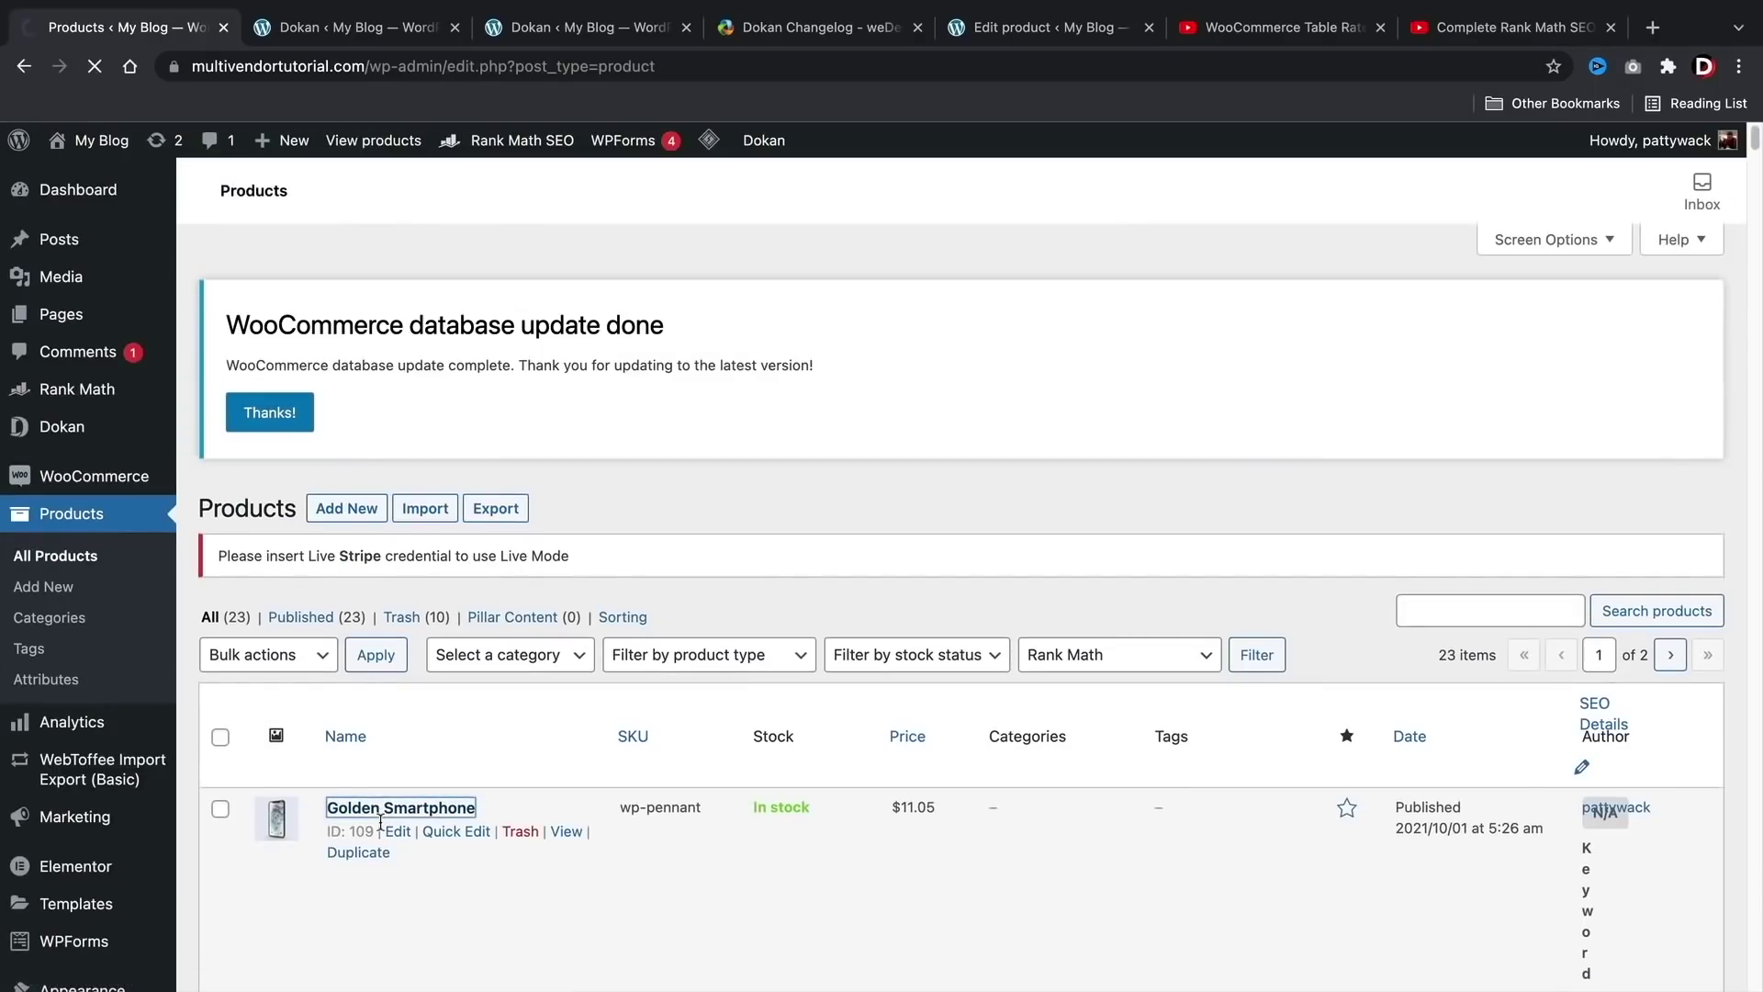
scroll(1356, 702, down, 20)
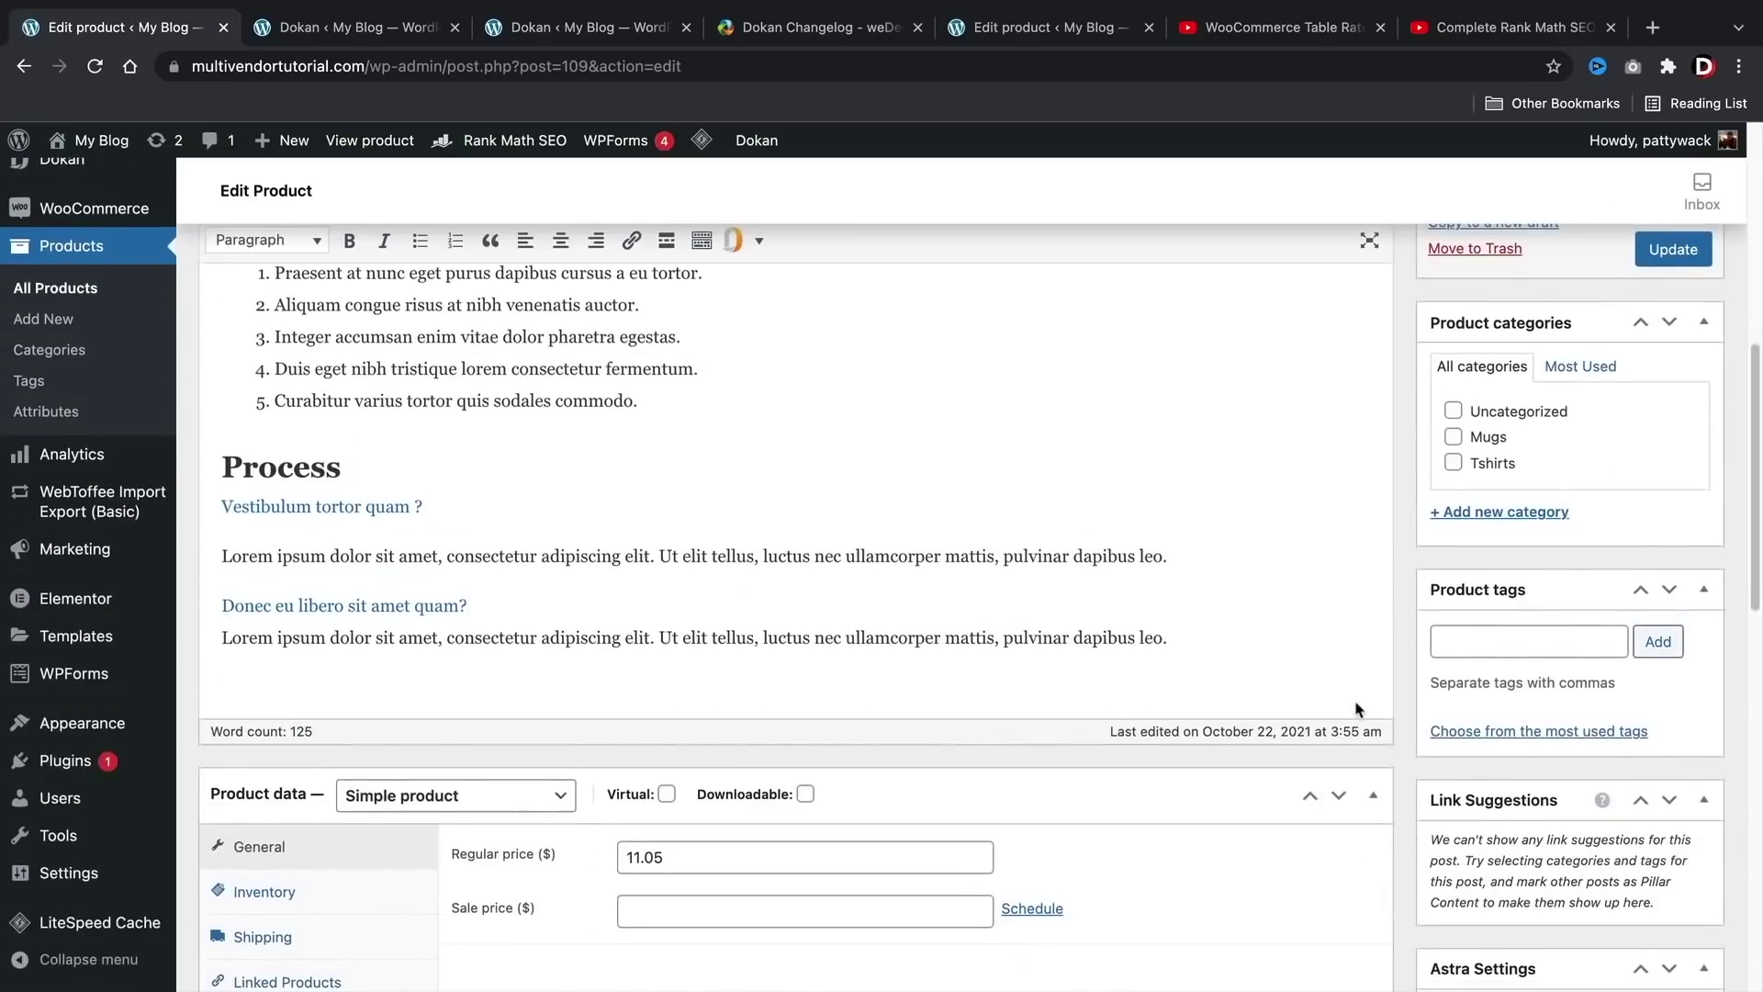
scroll(1356, 702, down, 10)
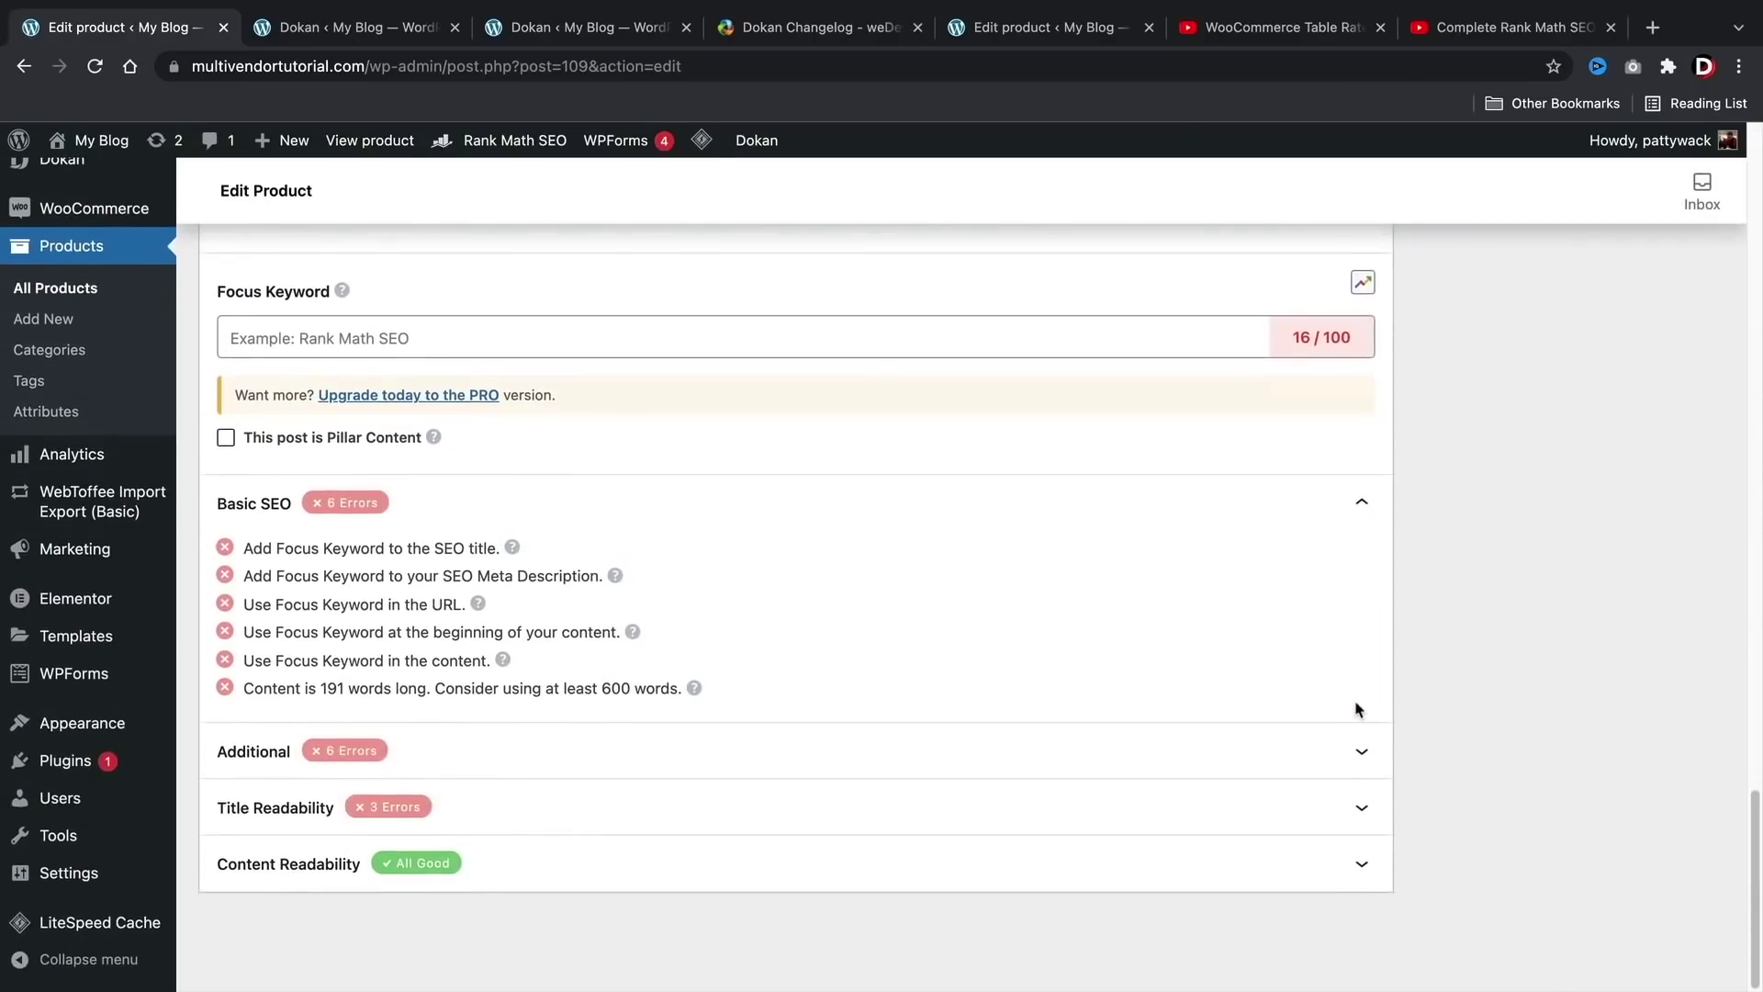
scroll(1354, 700, up, 3)
scroll(1355, 709, up, 1)
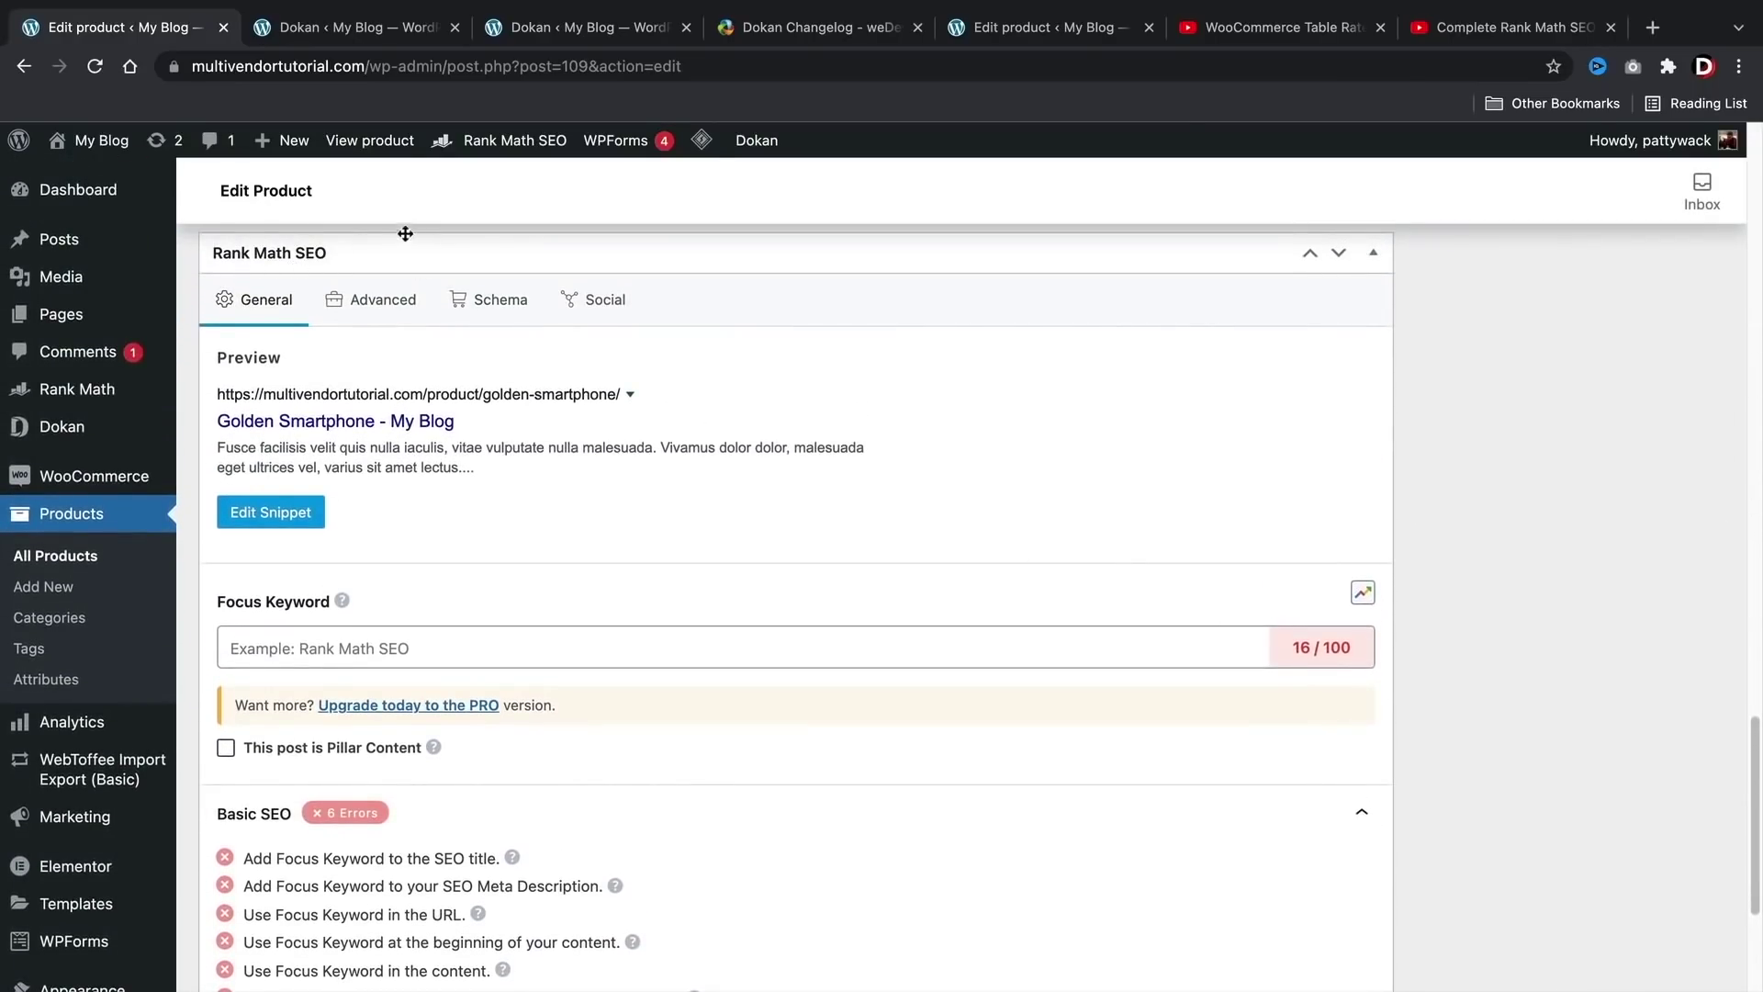
mouse_move(488, 147)
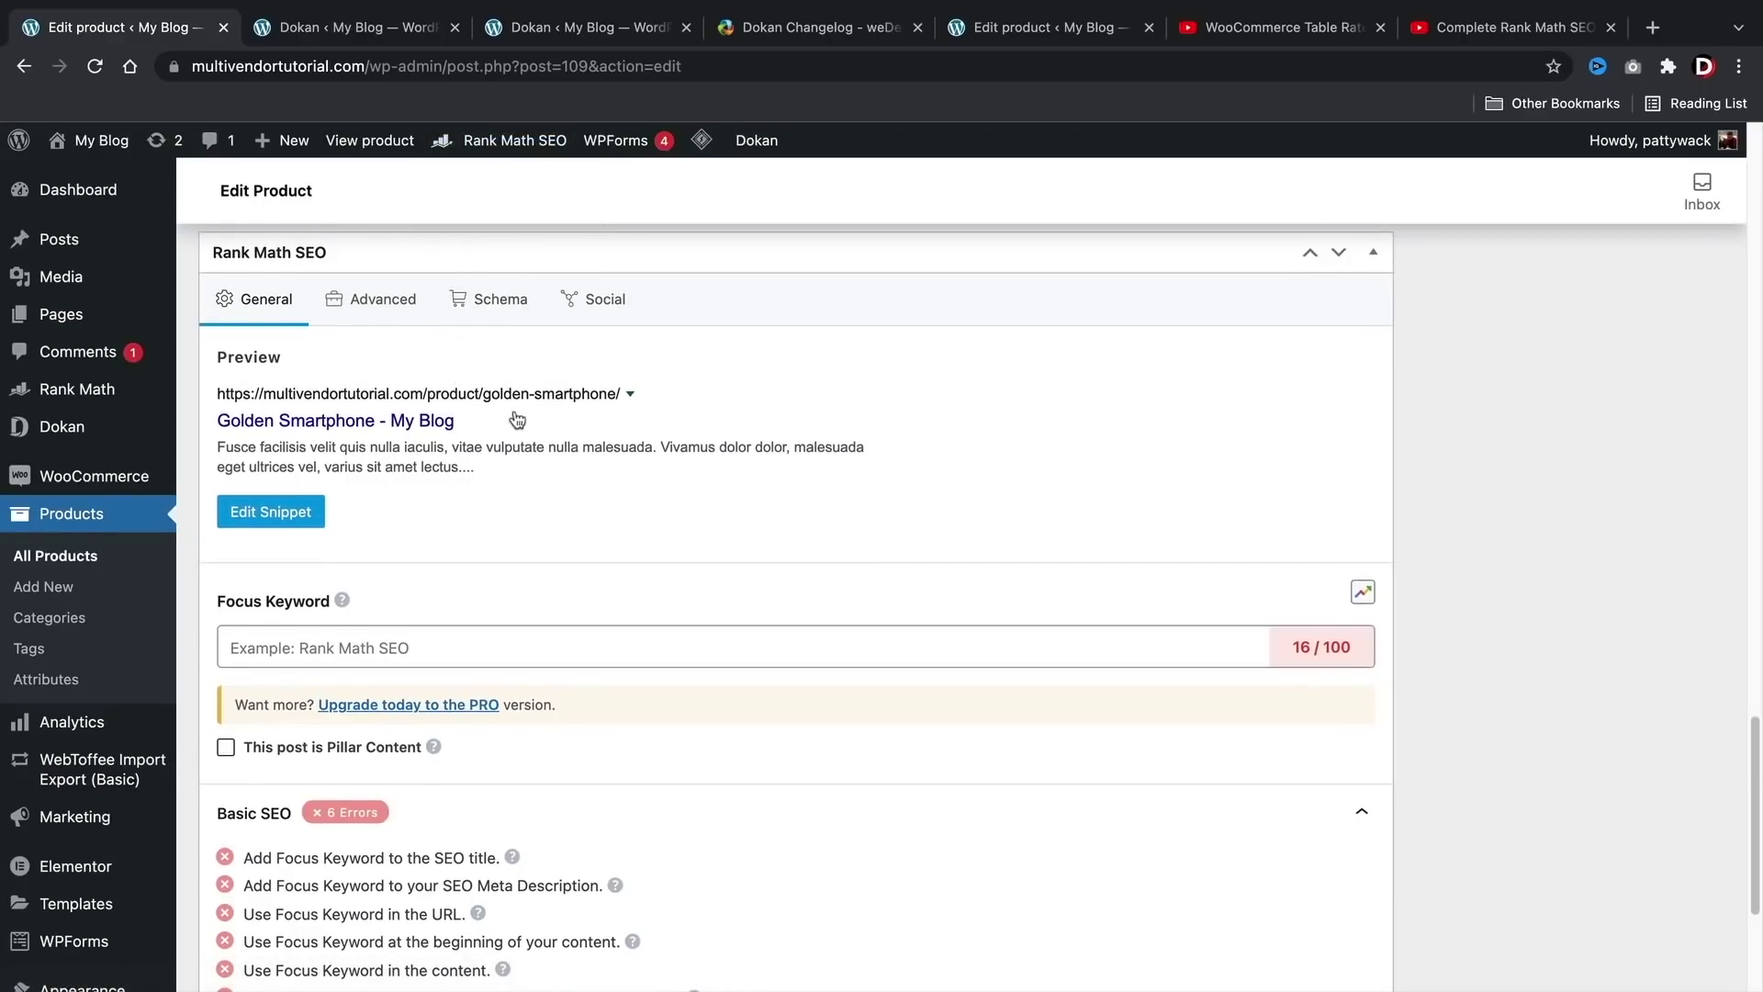
scroll(515, 413, up, 1)
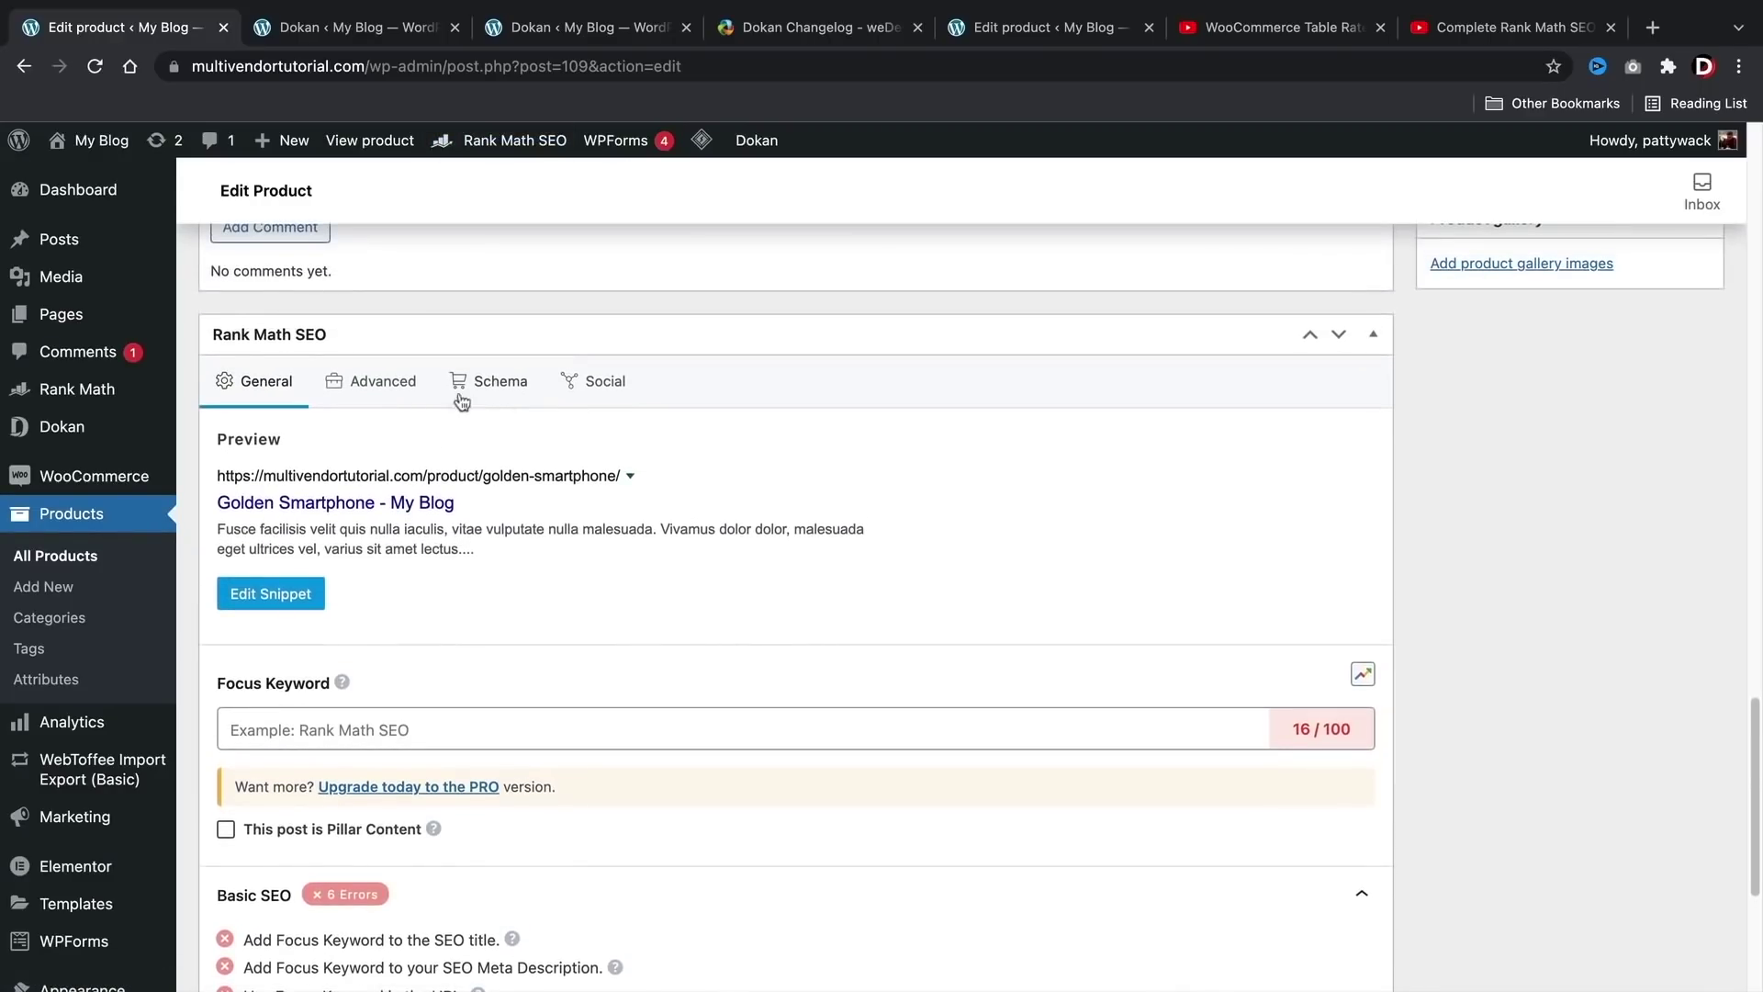
Step: In the snippet editor, make the SEO title the product name plus '| DarrelWilson.com', then close it
click(273, 594)
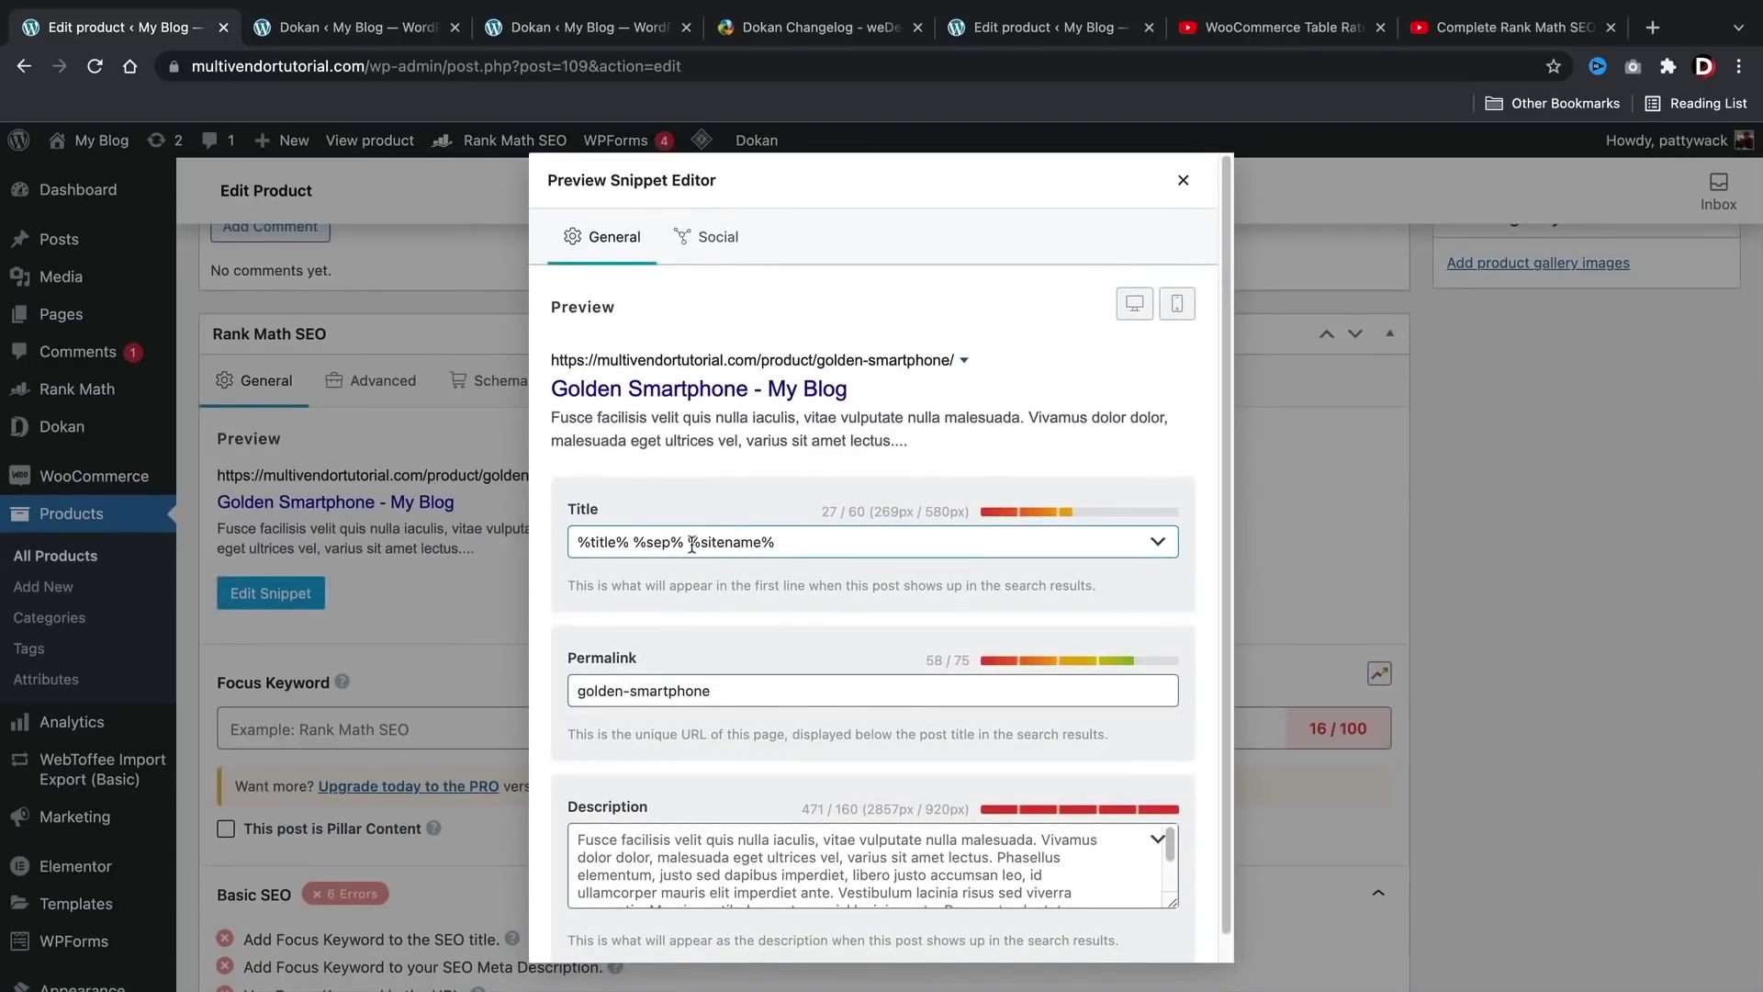
drag(685, 542, 909, 551)
key(BackSpace)
key(BackSpace)
key(BackSpace)
key(BackSpace)
key(BackSpace)
key(BackSpace)
key(BackSpace)
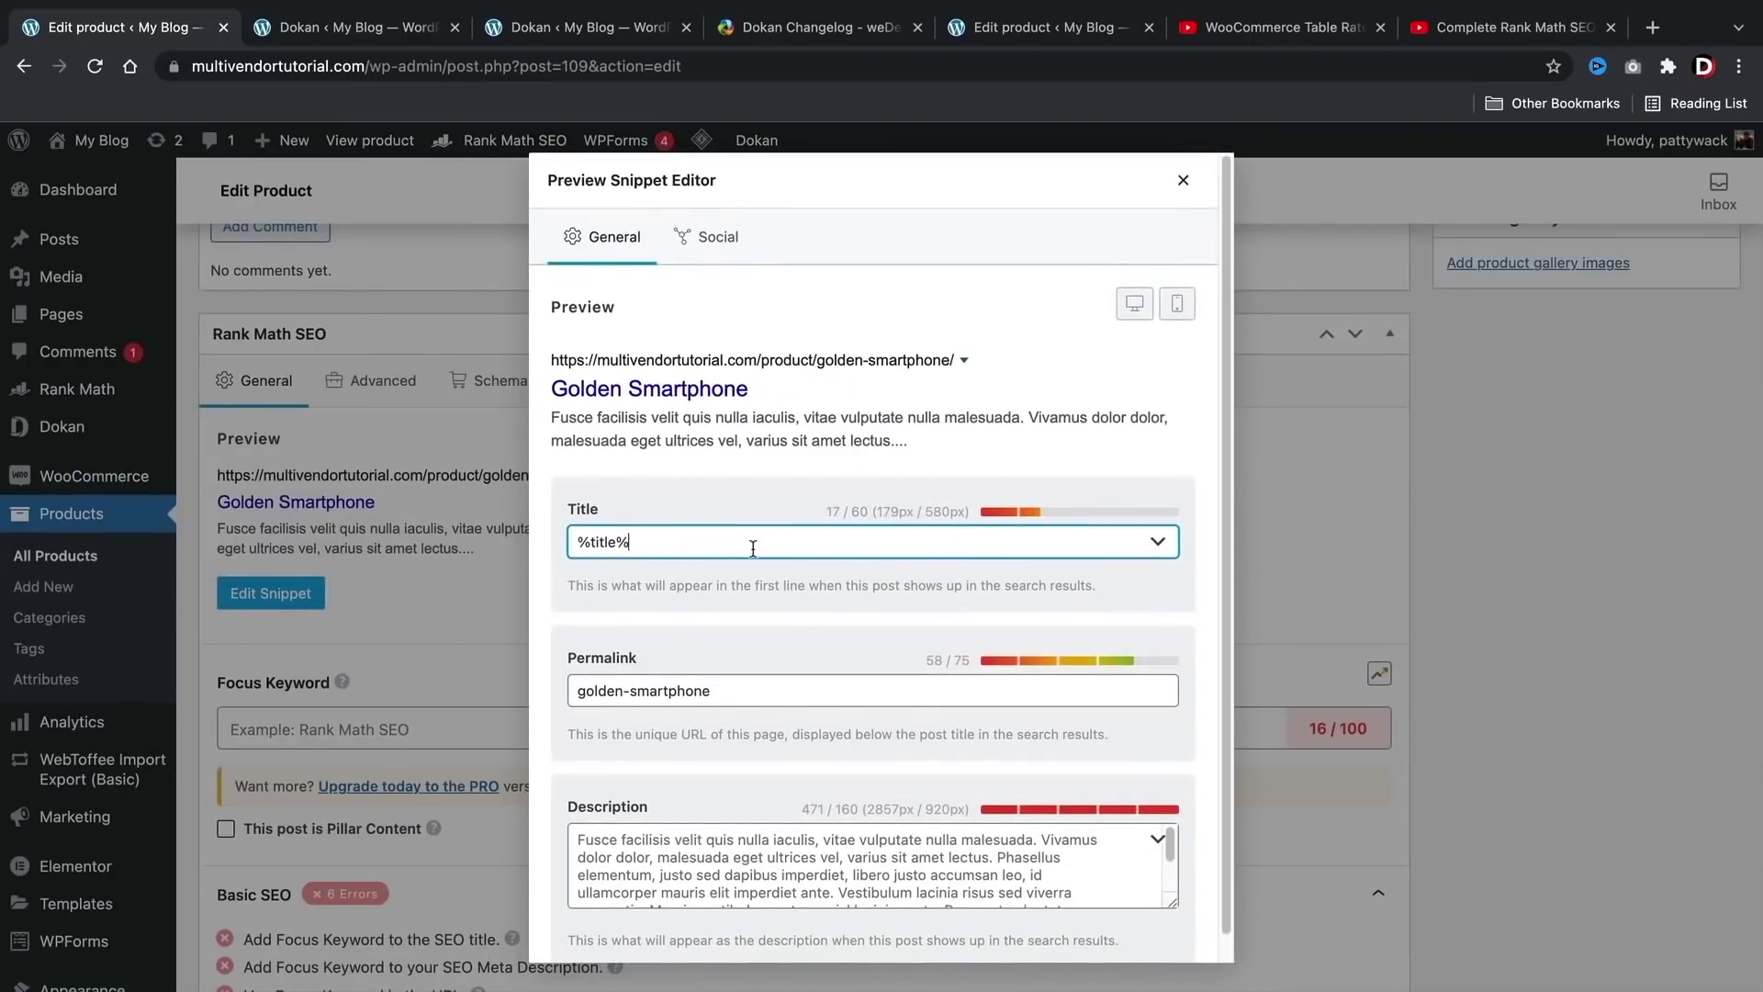
text(-)
key(BackSpace)
key(BackSpace)
text(| Dar)
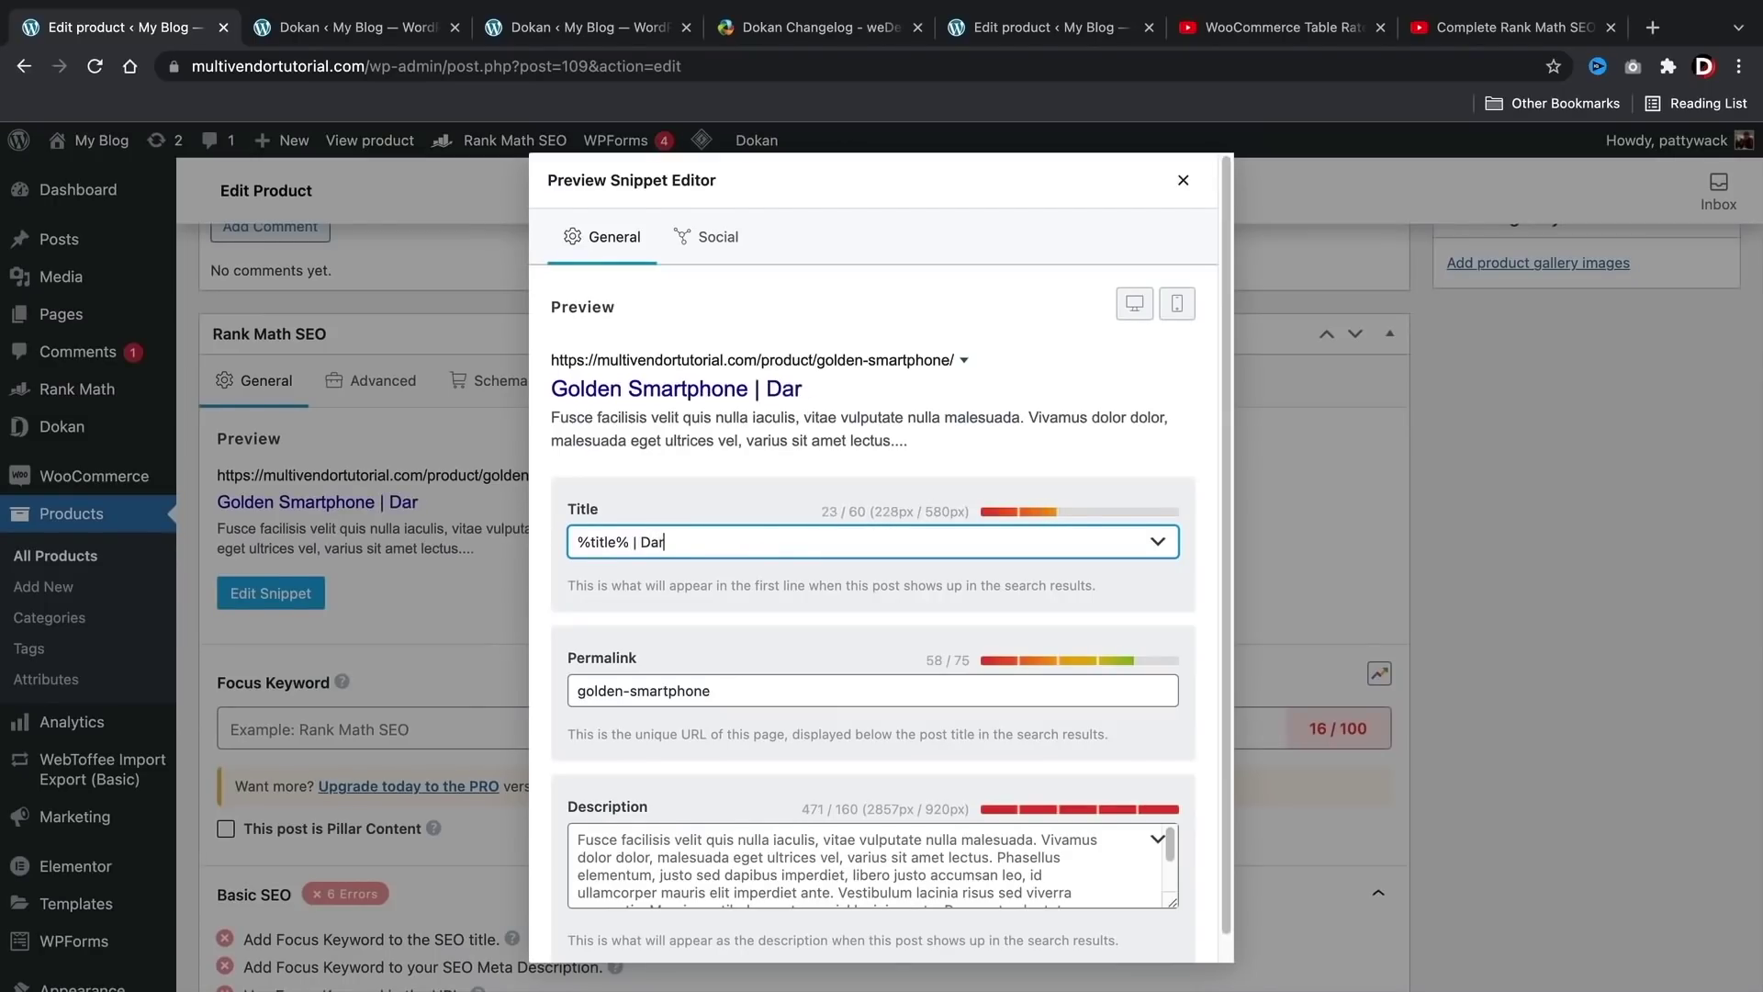
text(relWilson.com)
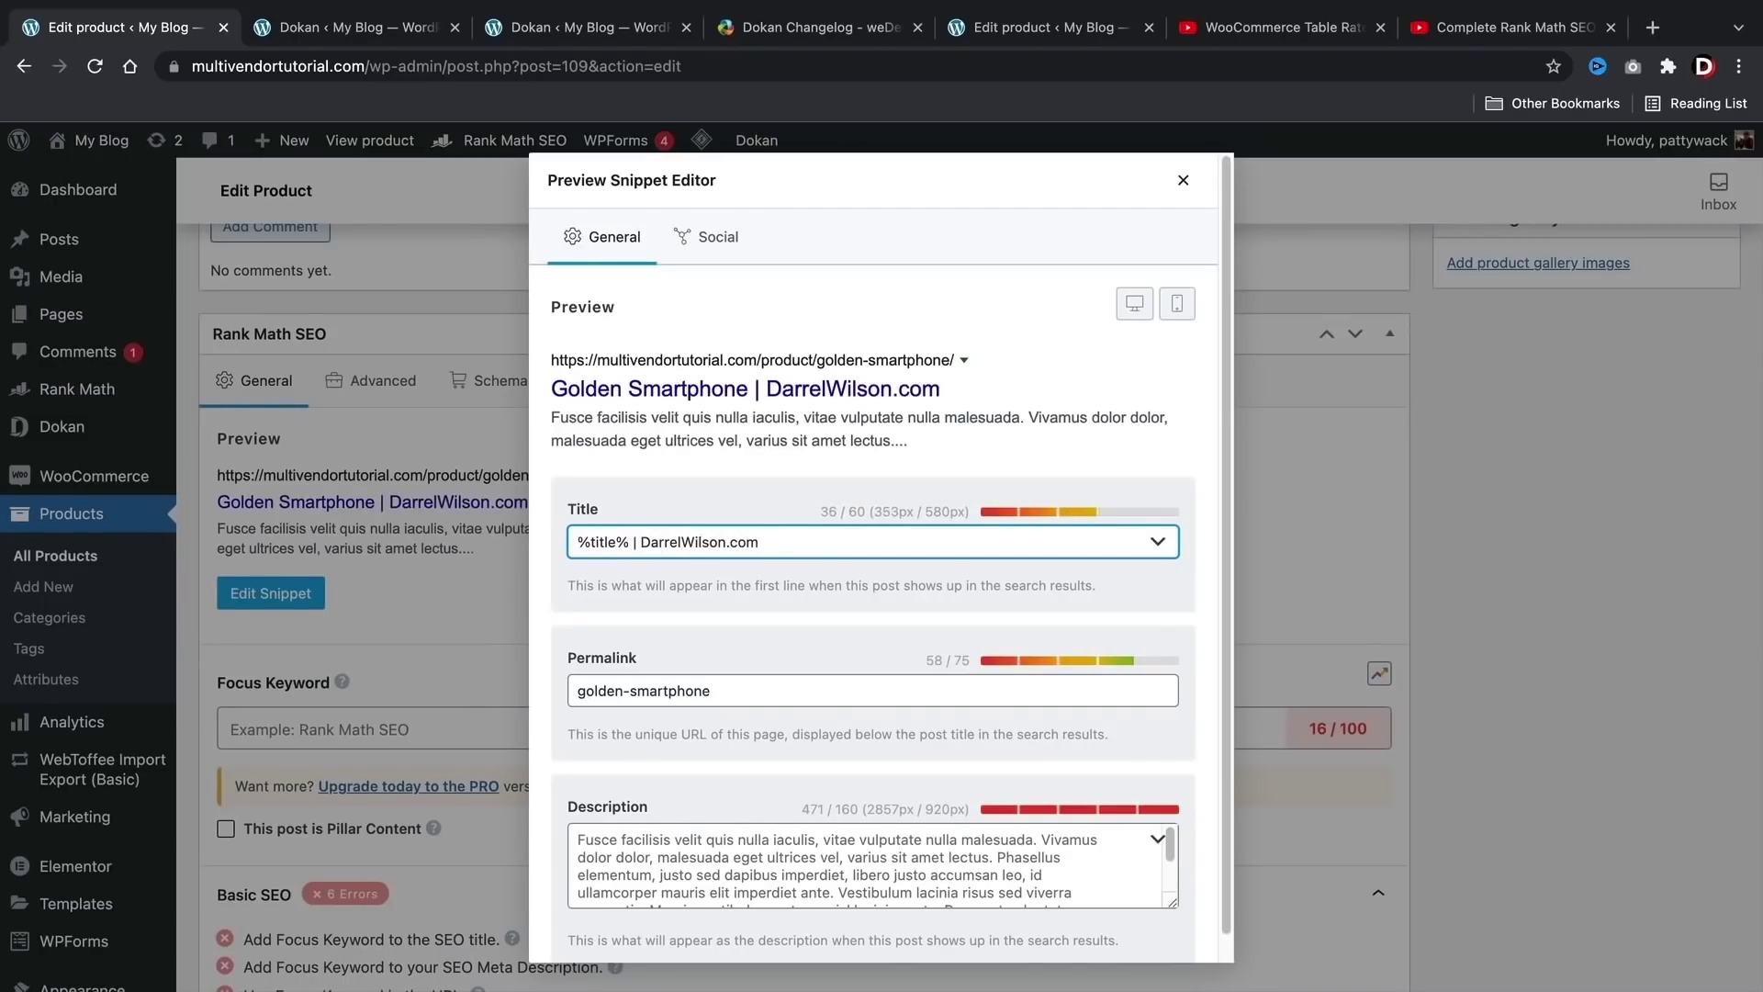
scroll(803, 679, down, 1)
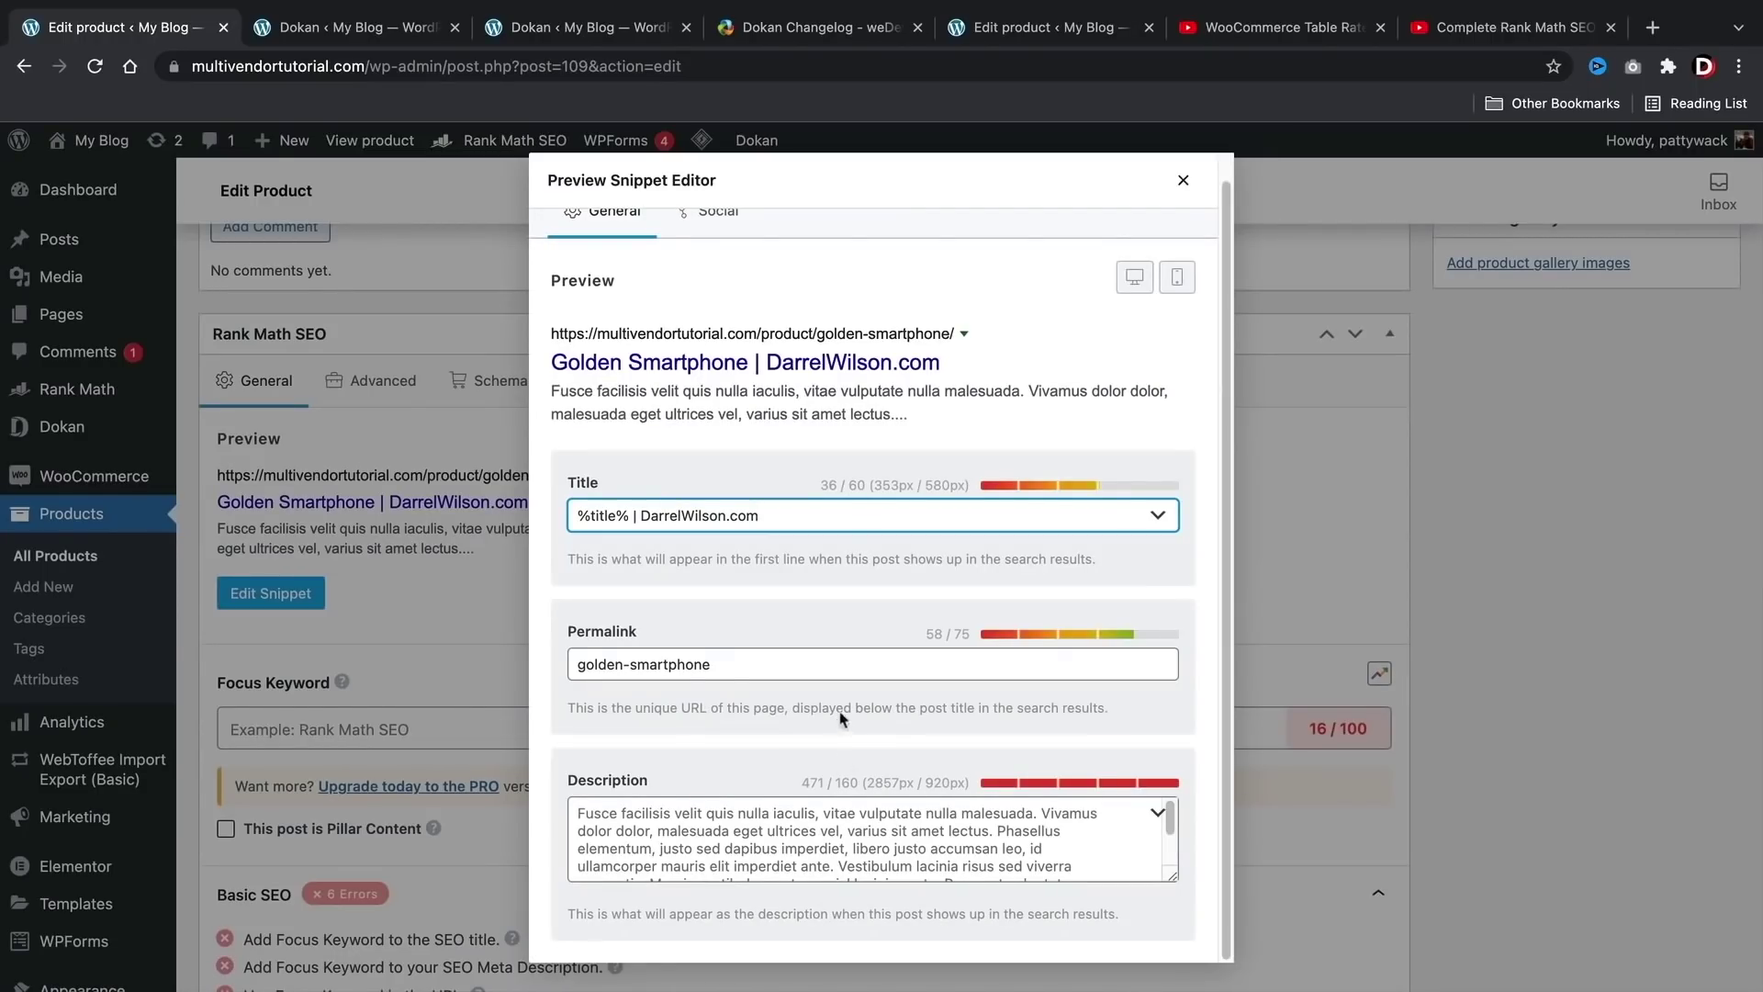
scroll(1043, 846, down, 2)
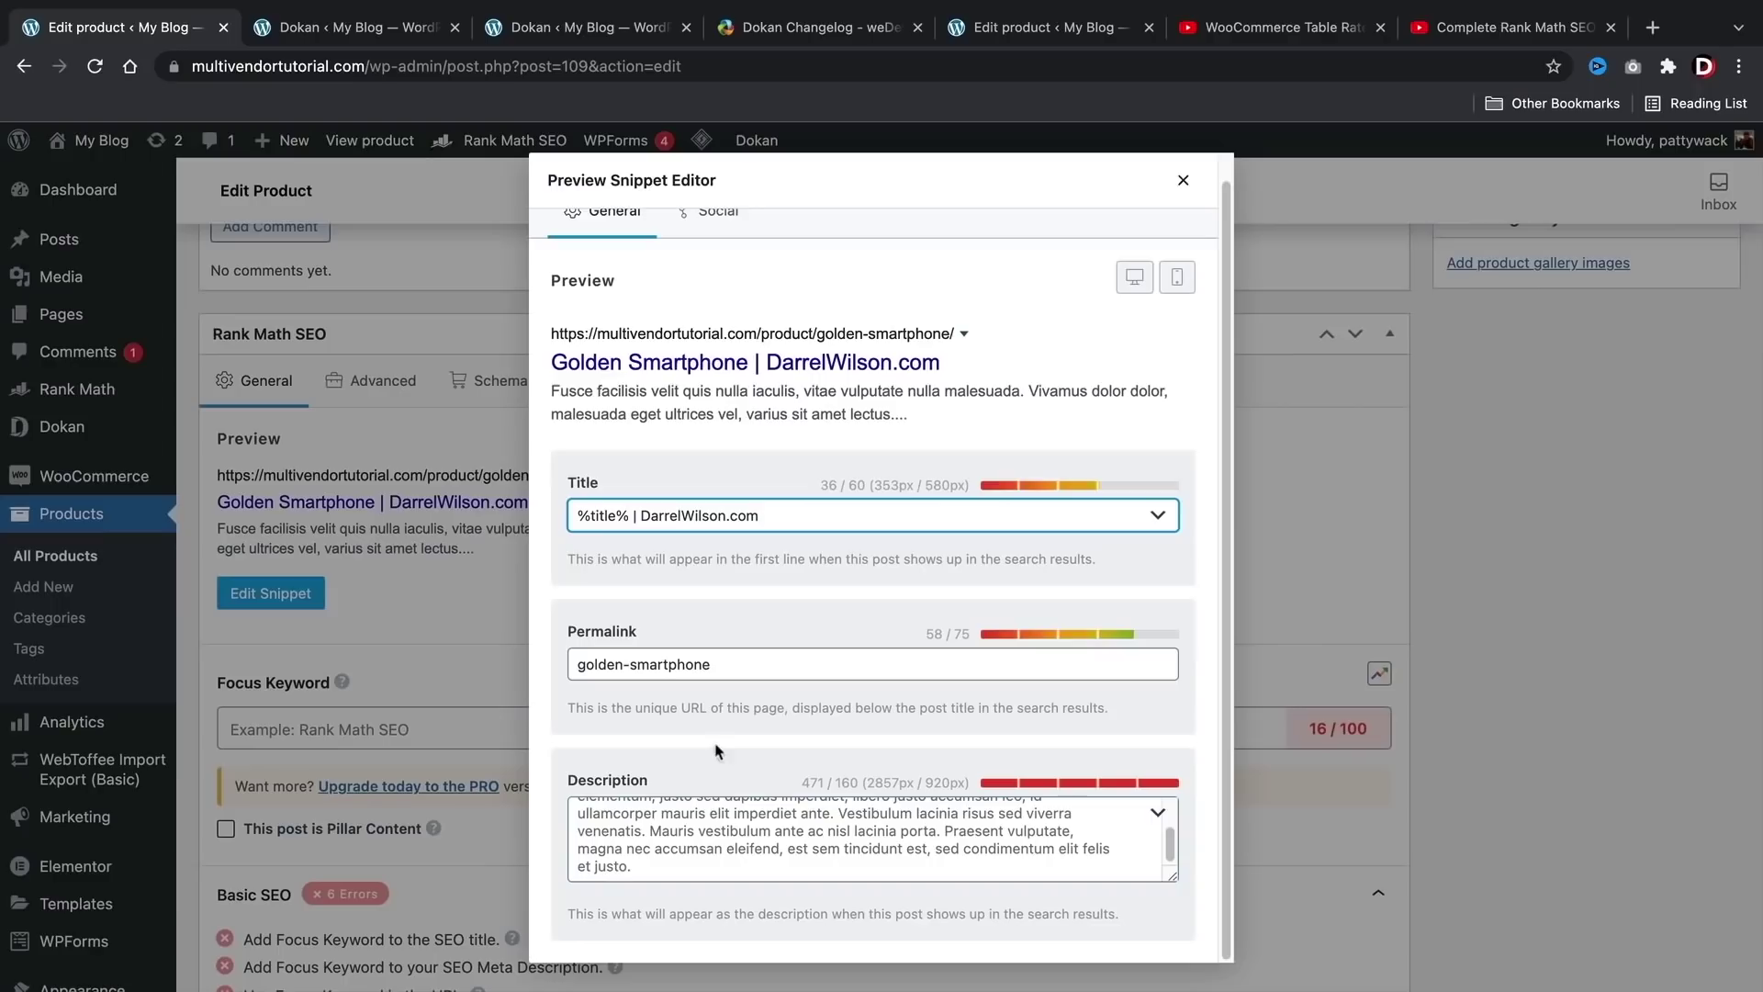
click(682, 841)
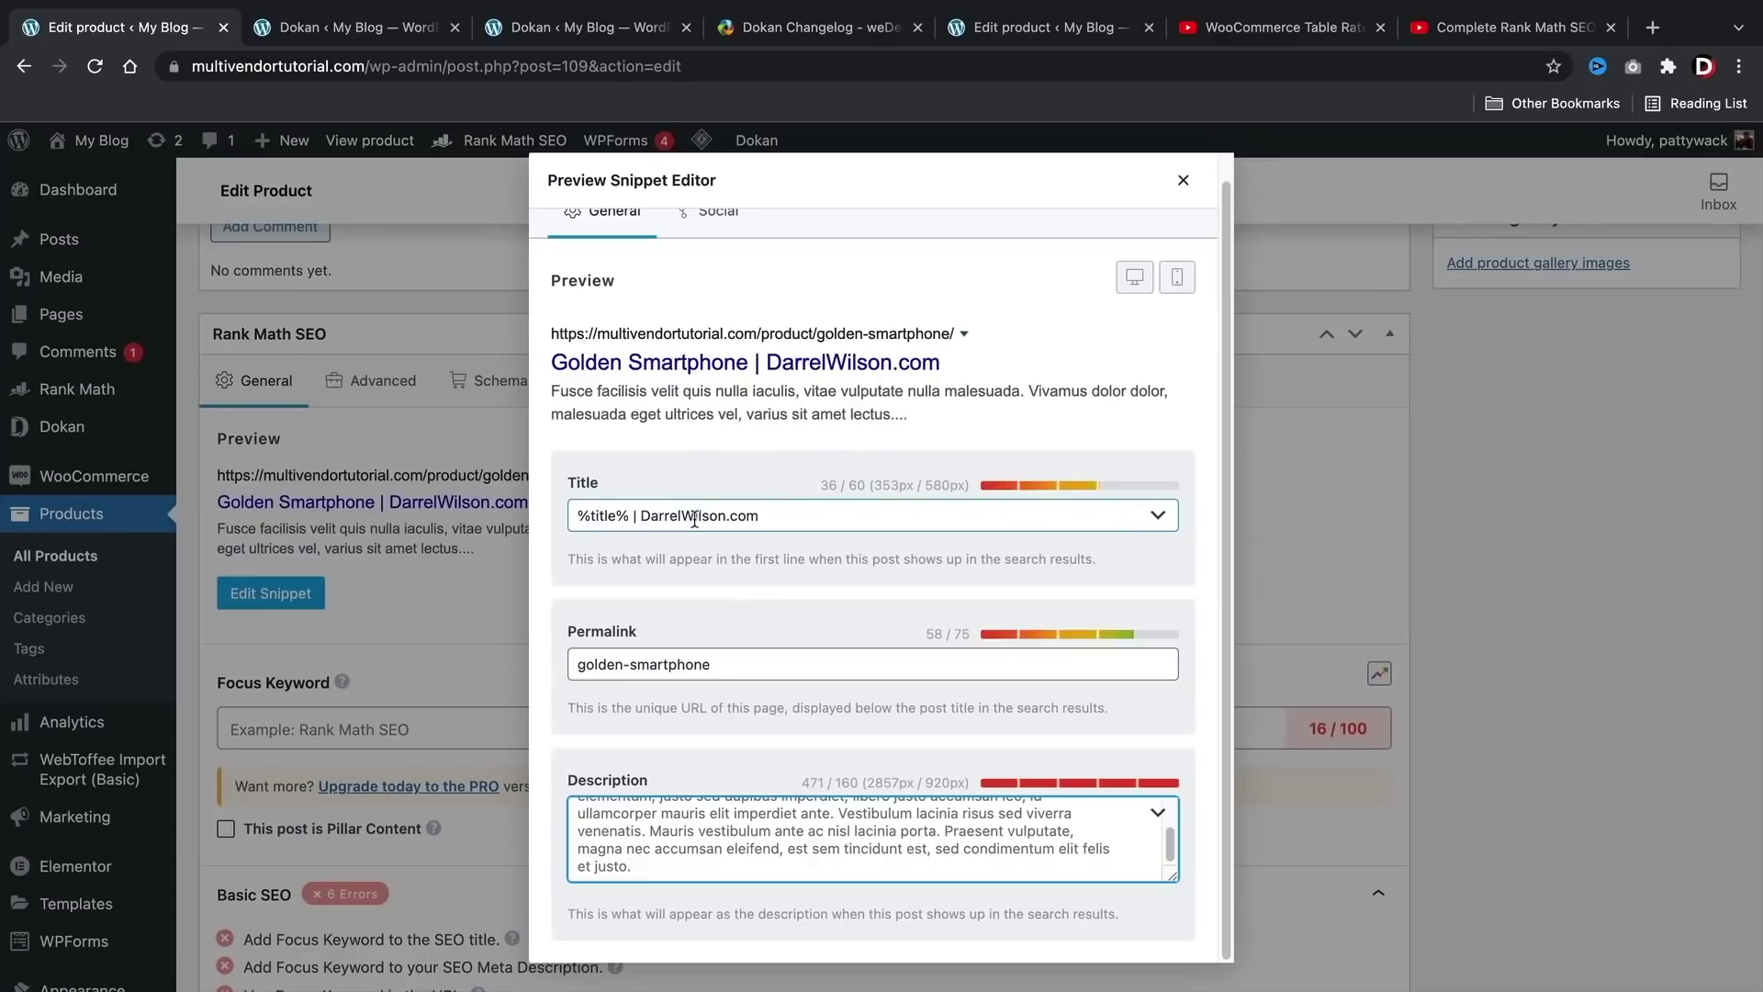
click(1184, 180)
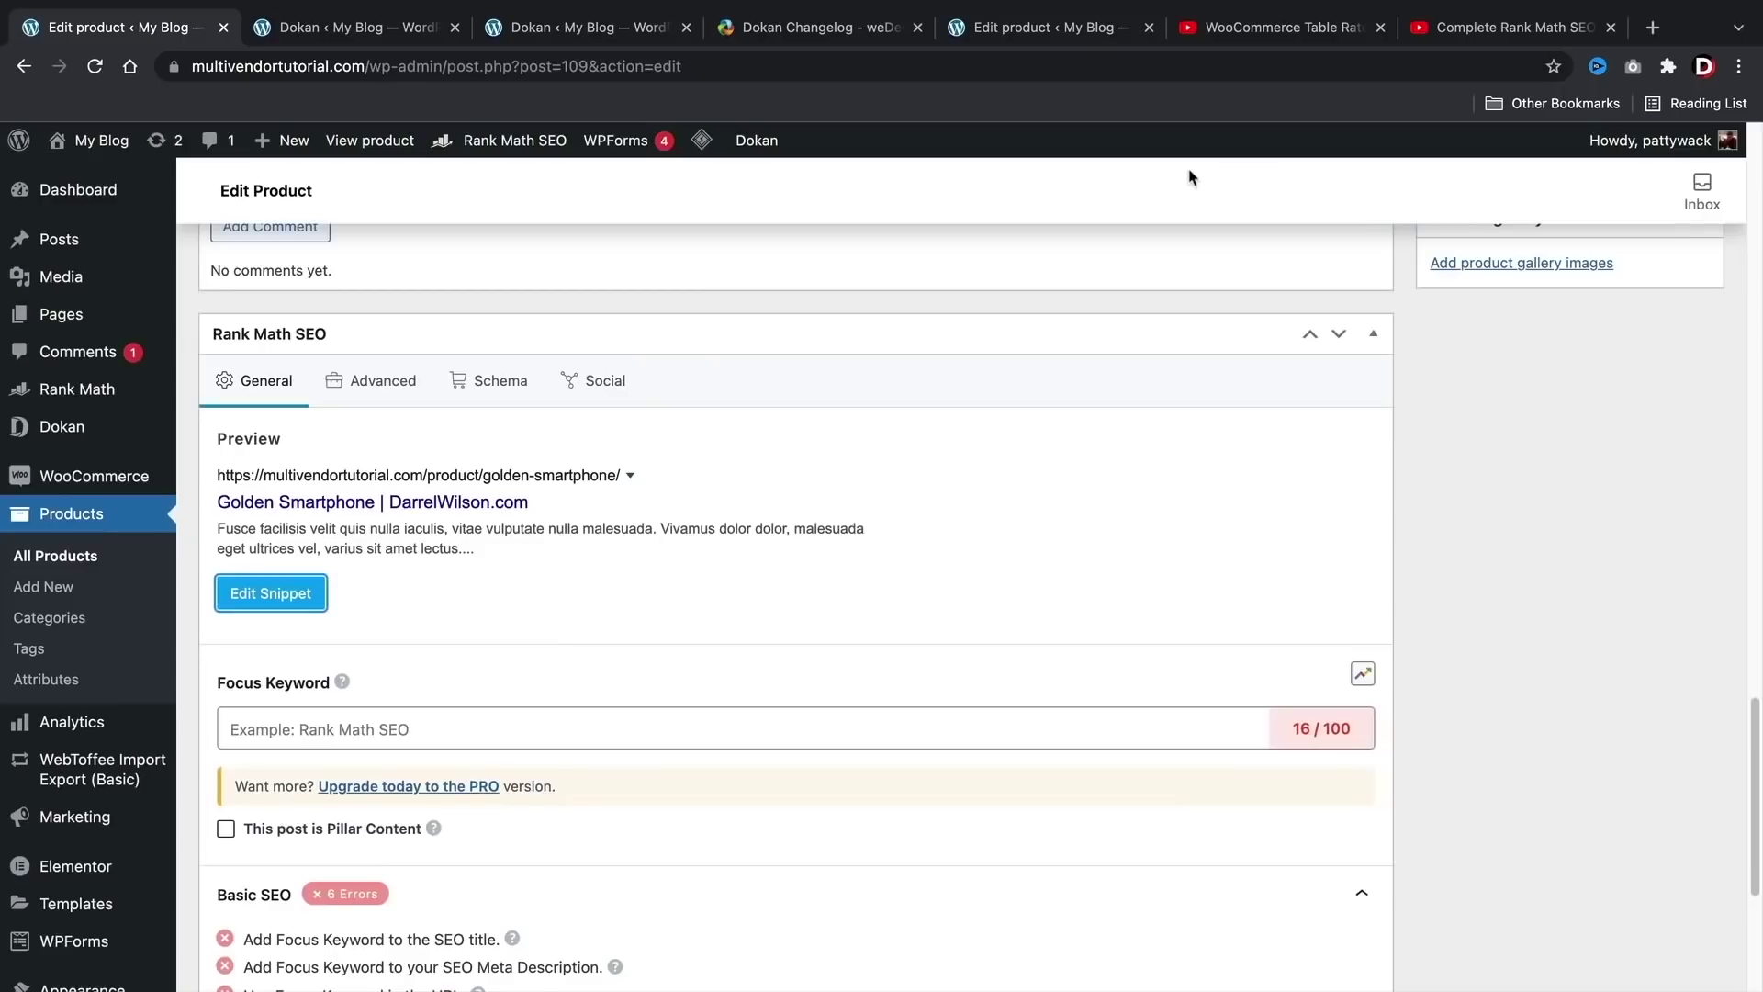
Step: Review the product's Advanced, Schema and Social SEO tabs, then return to General and the changelog
click(363, 402)
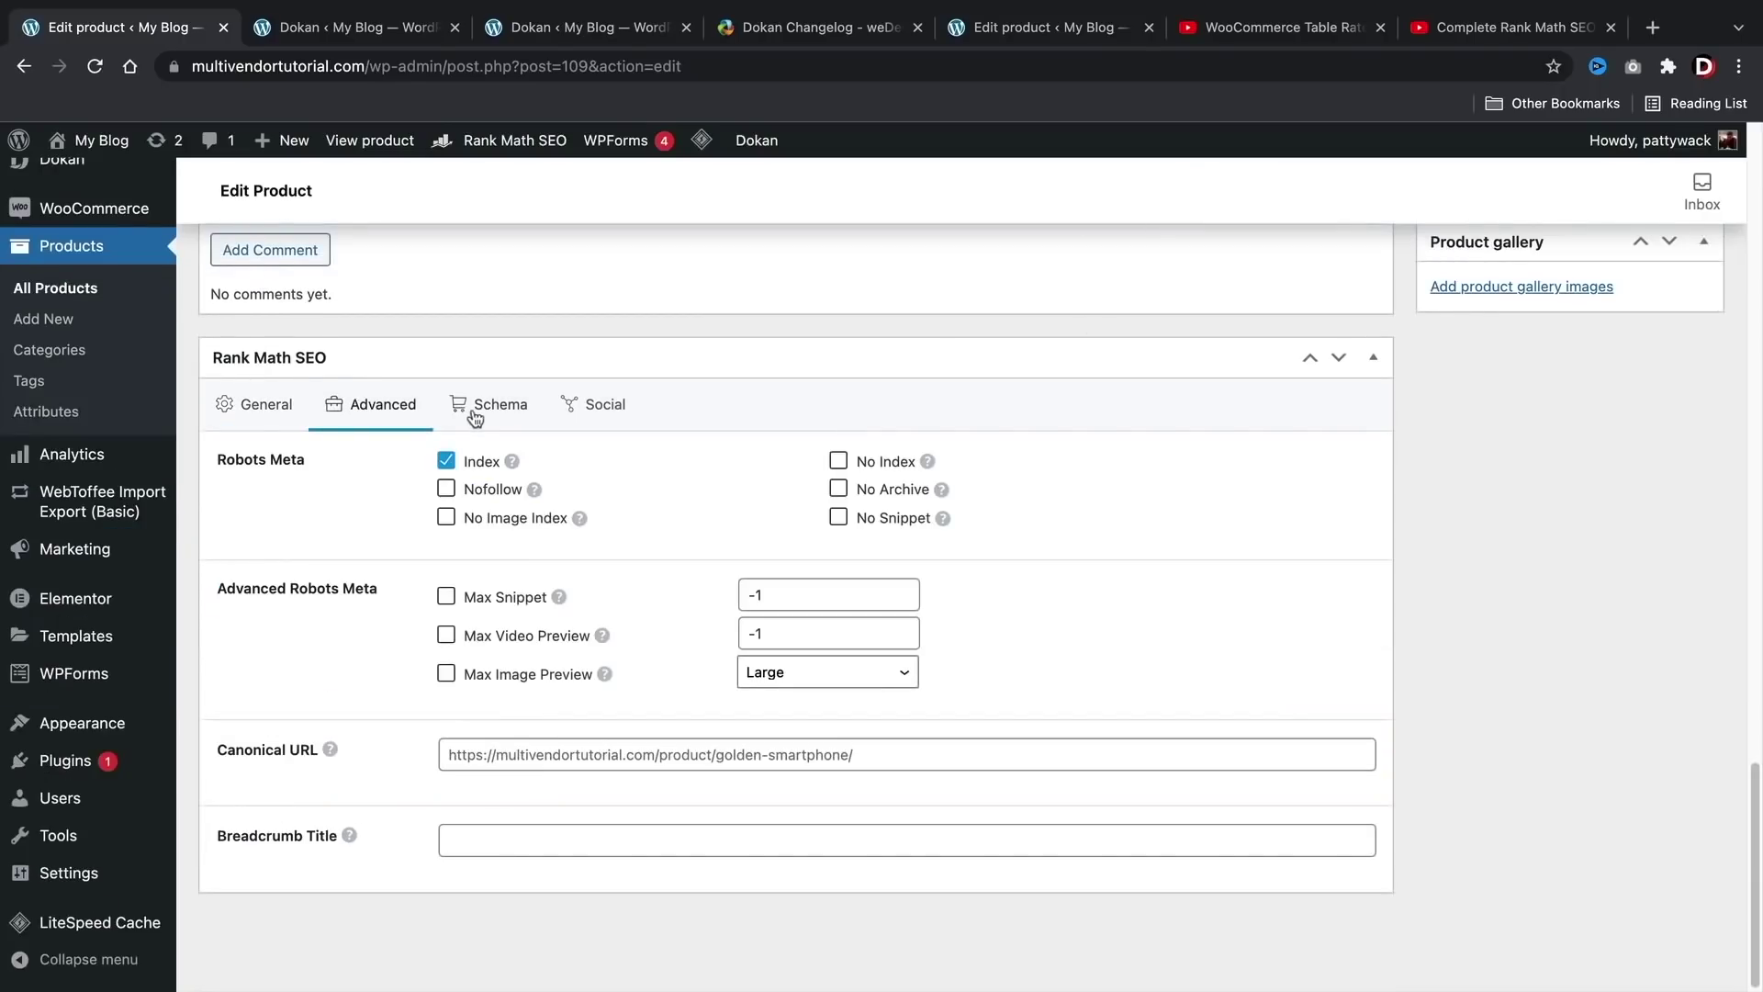
click(476, 413)
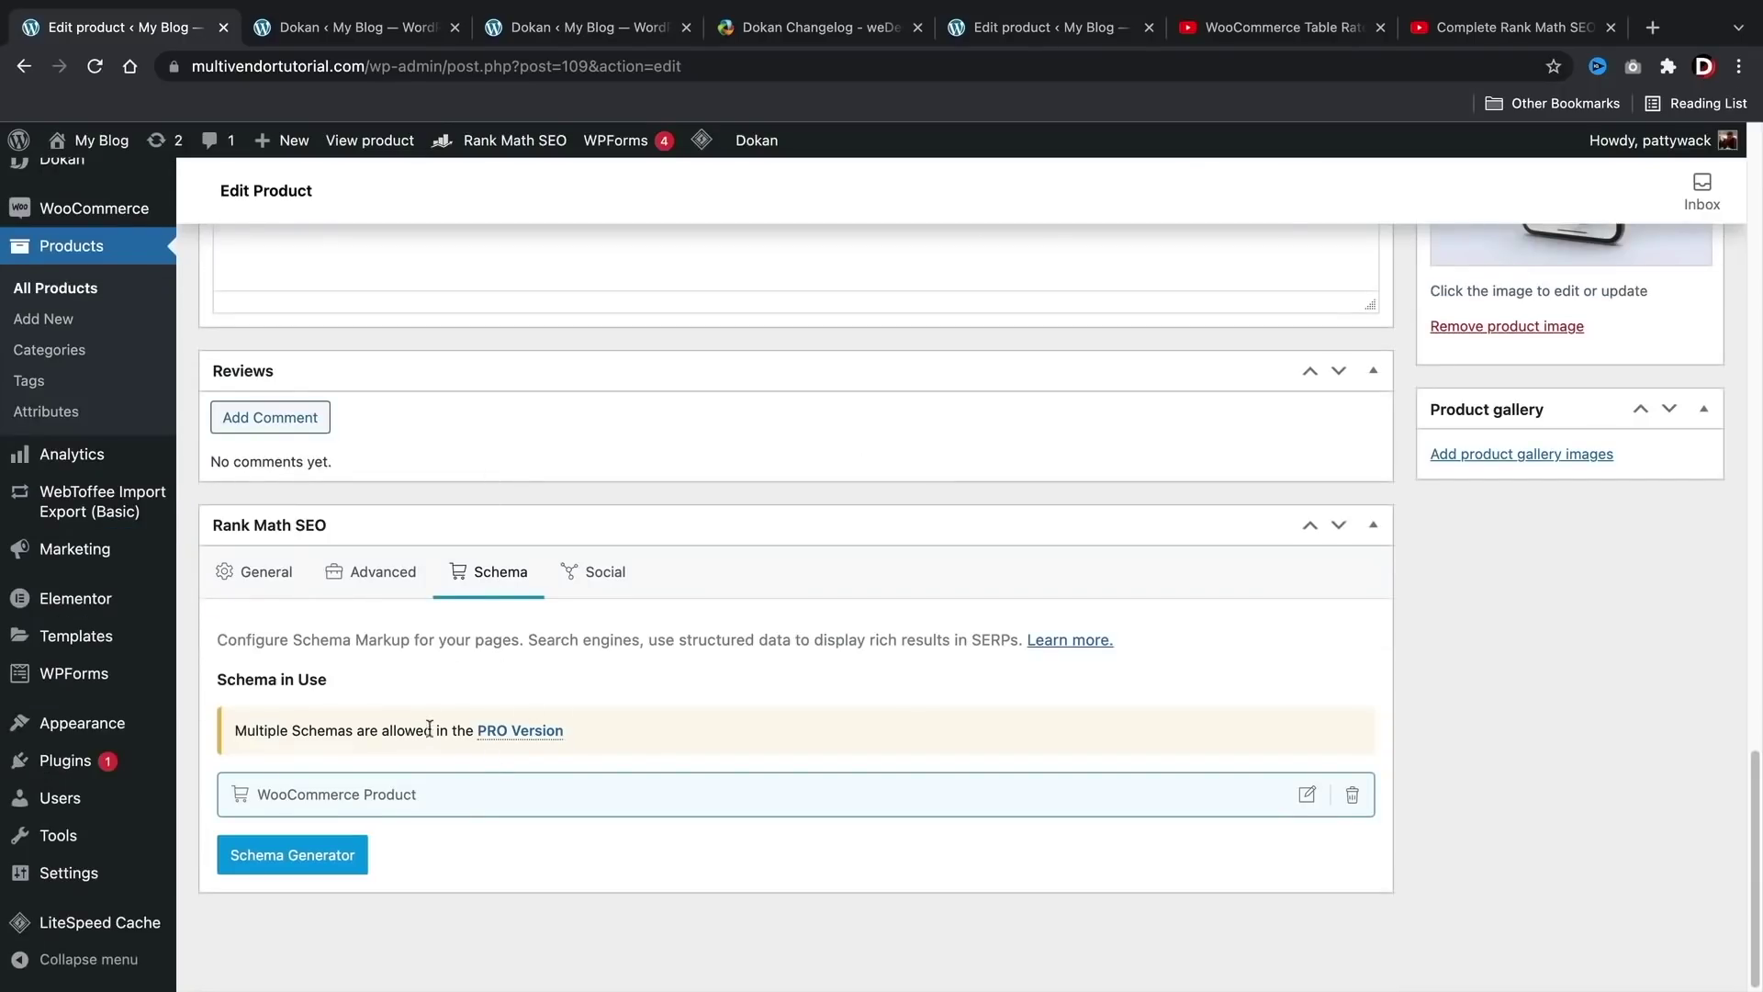
click(598, 574)
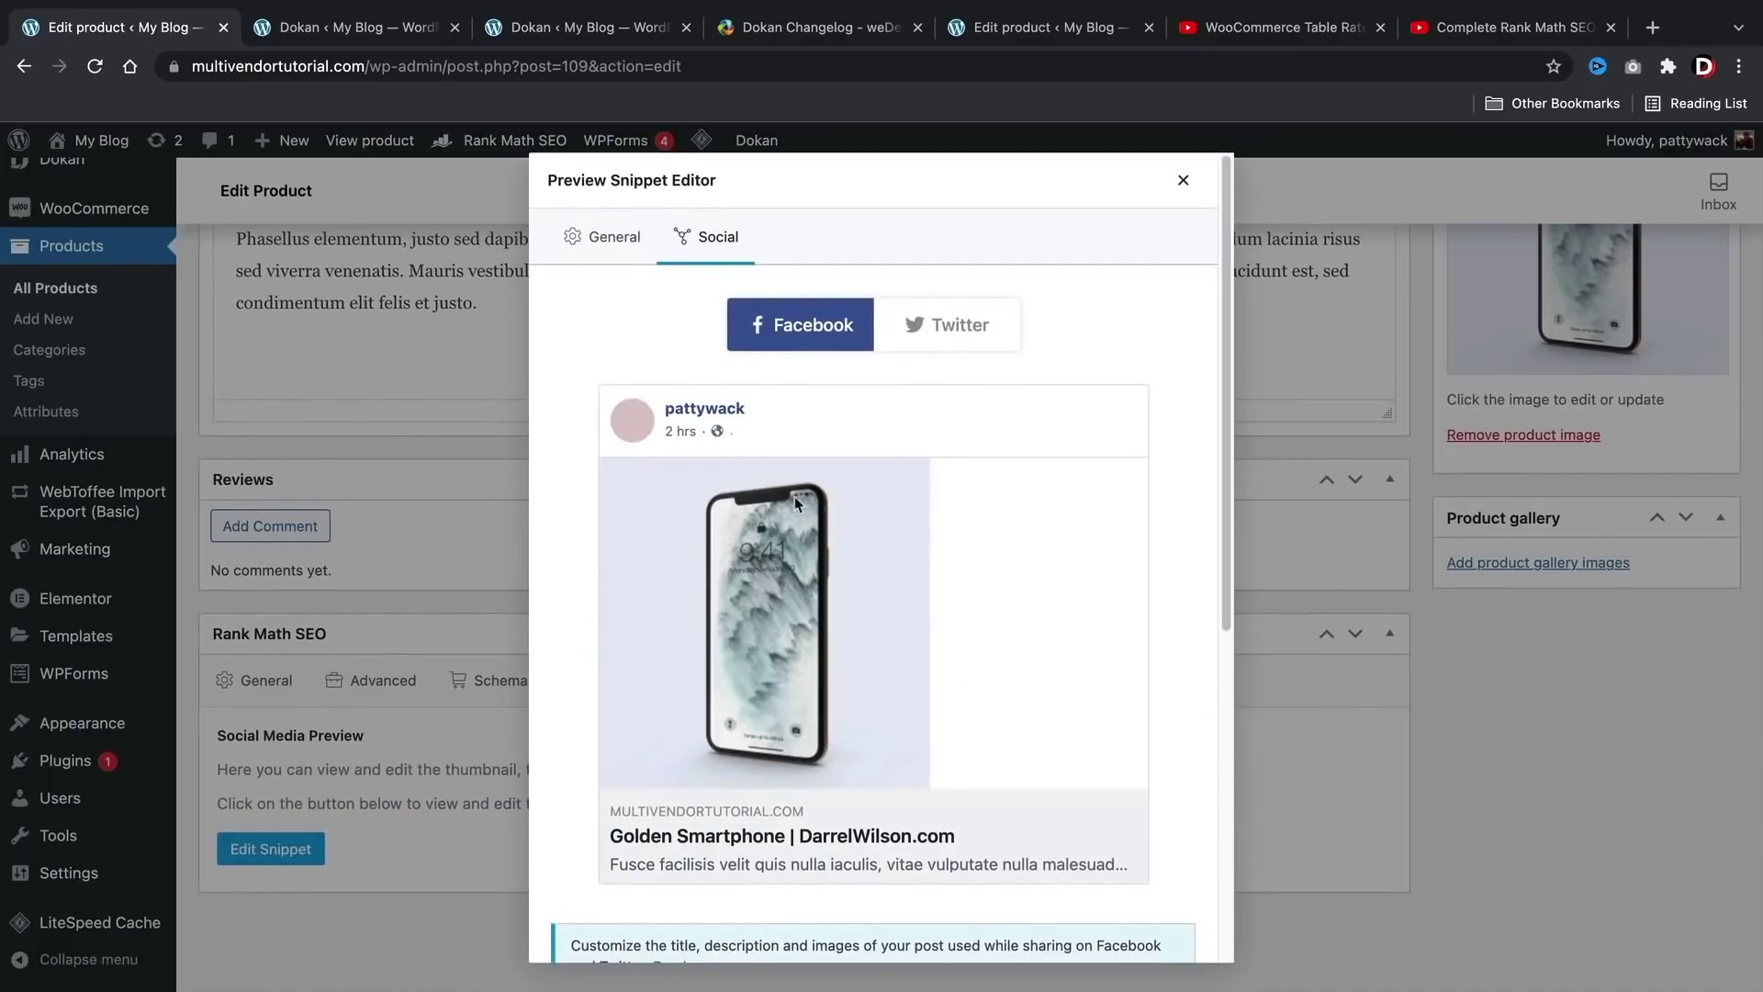
scroll(817, 683, down, 1)
scroll(768, 523, up, 1)
click(1187, 186)
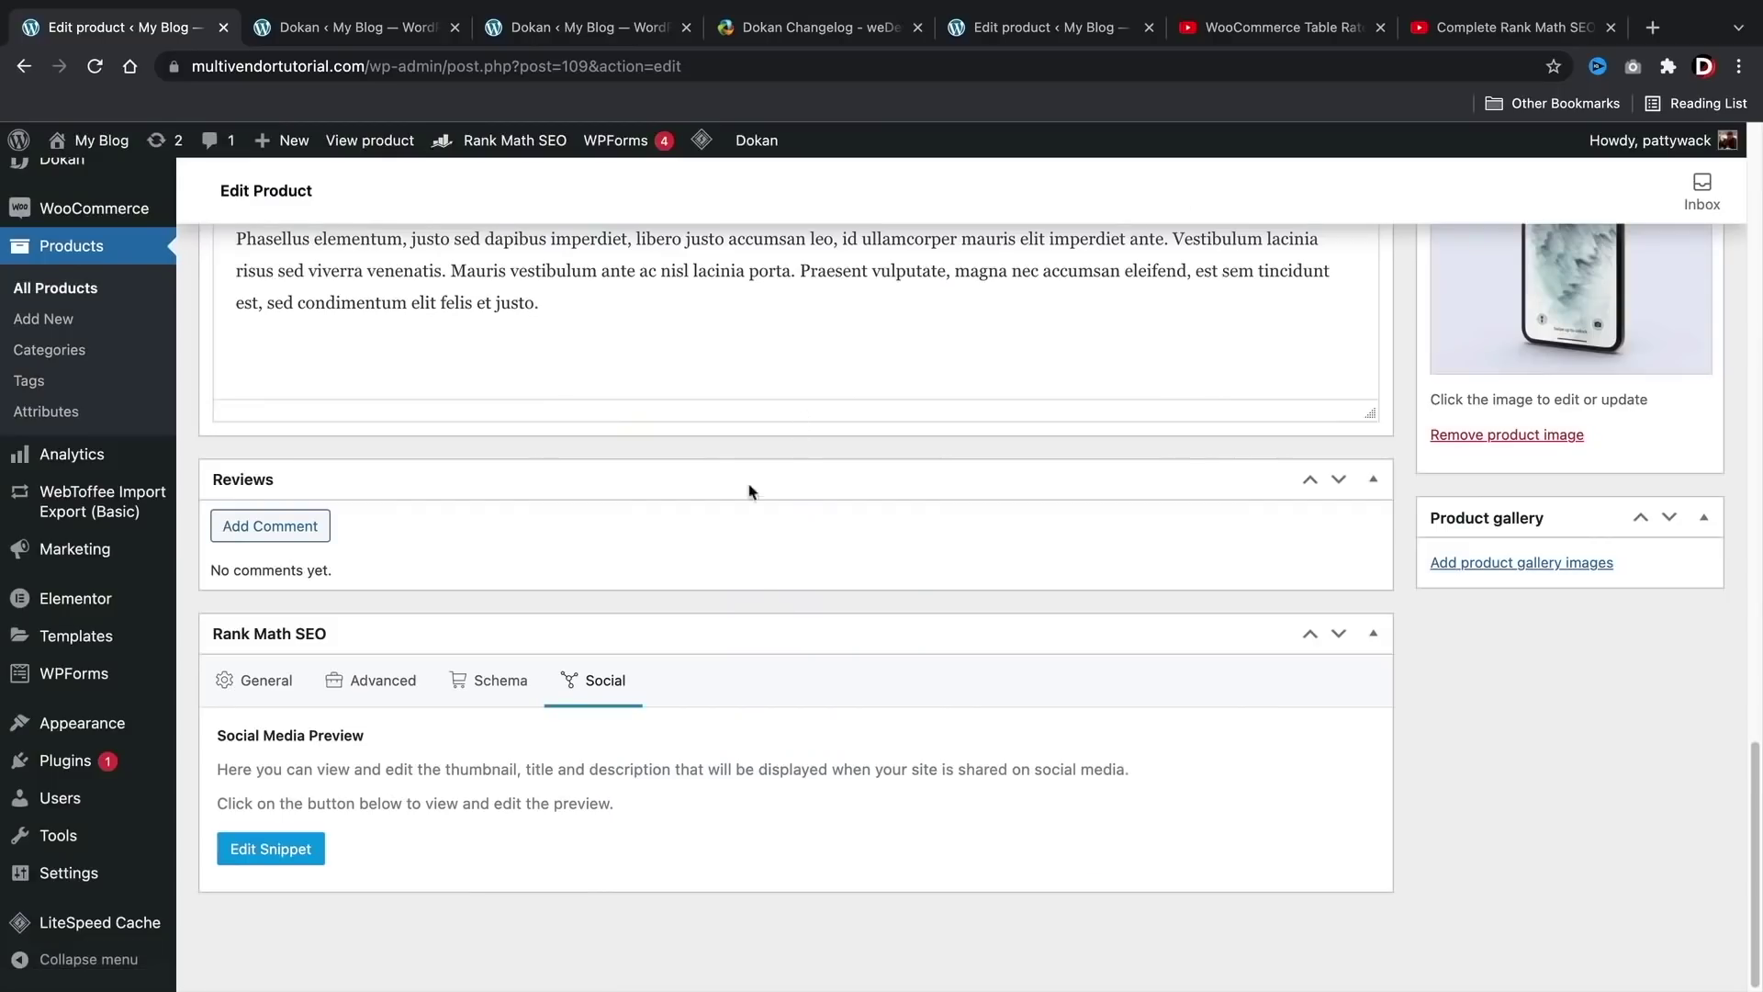
click(500, 679)
scroll(513, 647, down, 1)
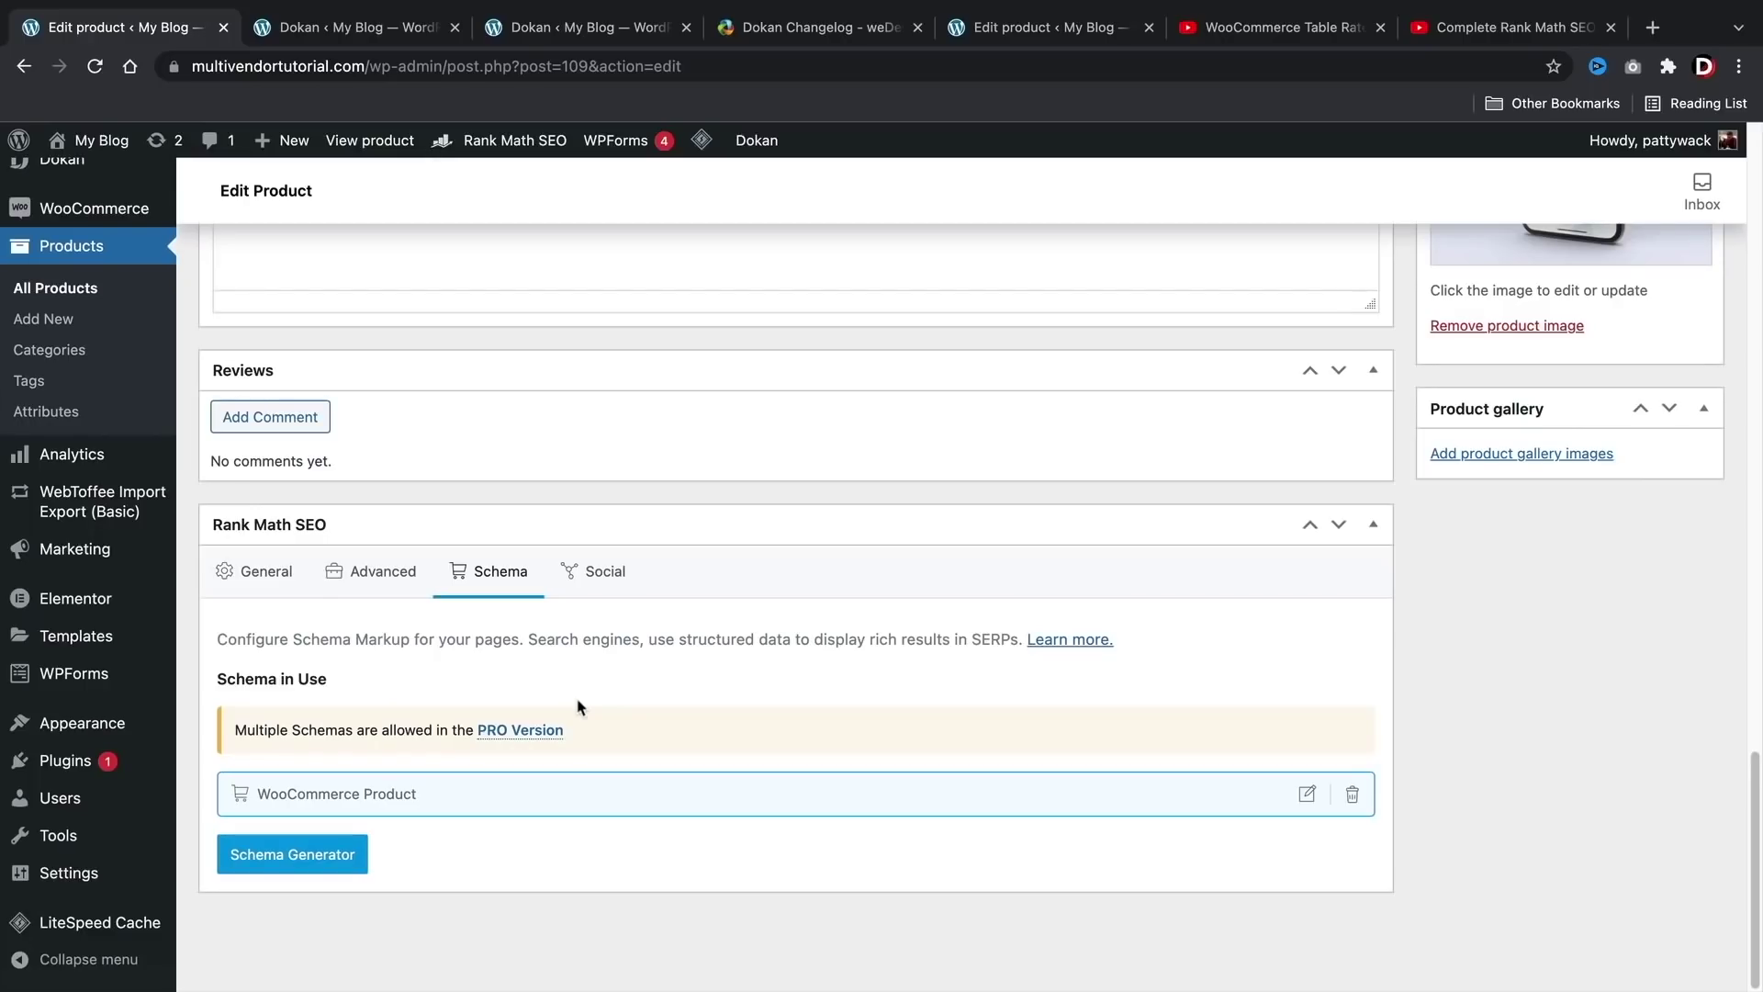
click(246, 578)
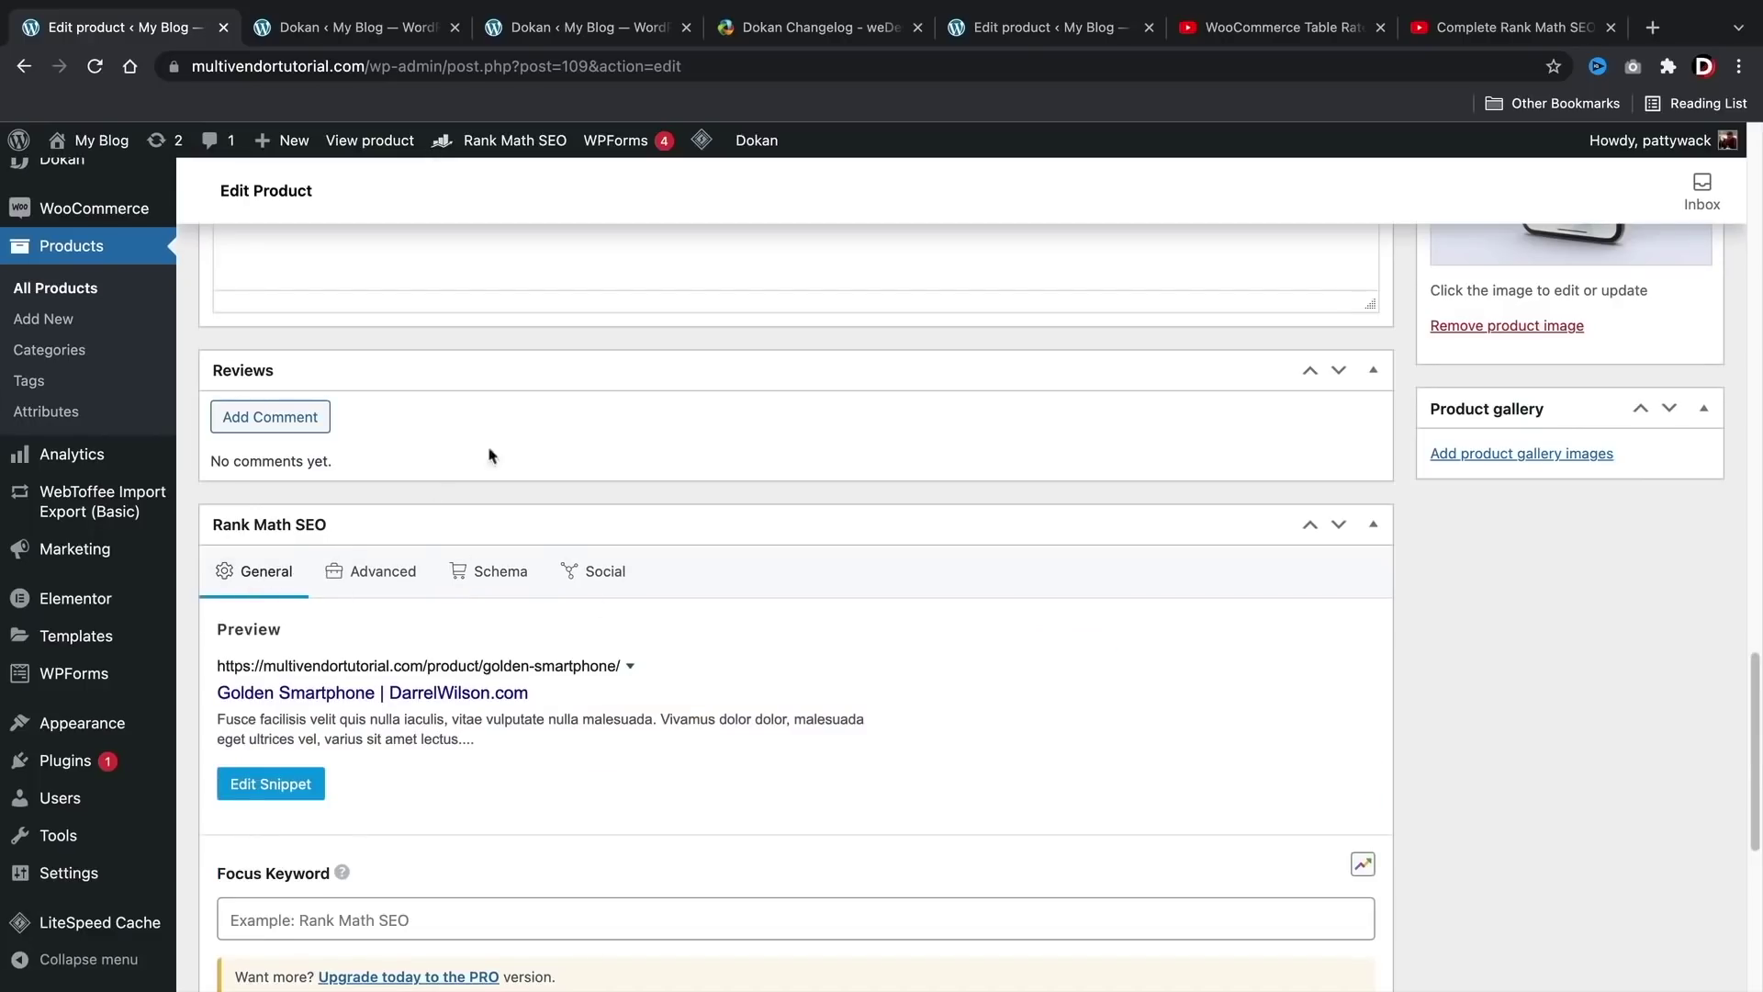
click(771, 28)
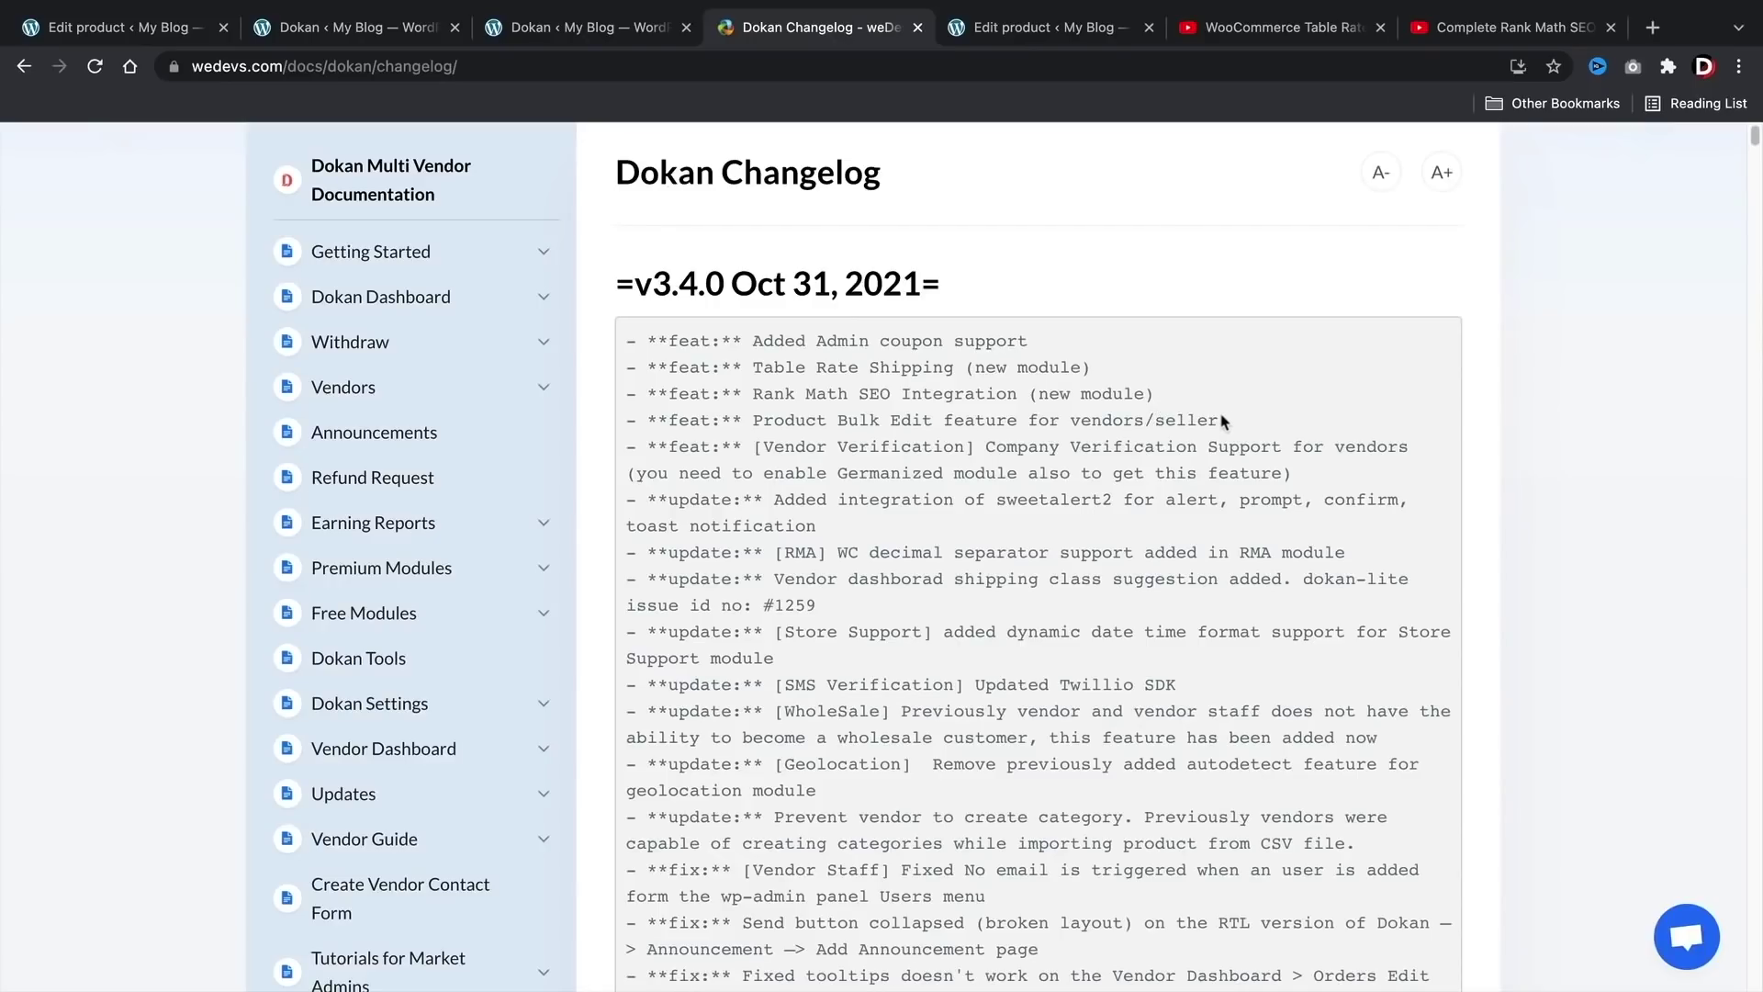
Step: Highlight the Product Bulk Edit changelog entry, then return to the vendor dashboard in Firefox
drag(1224, 420, 675, 419)
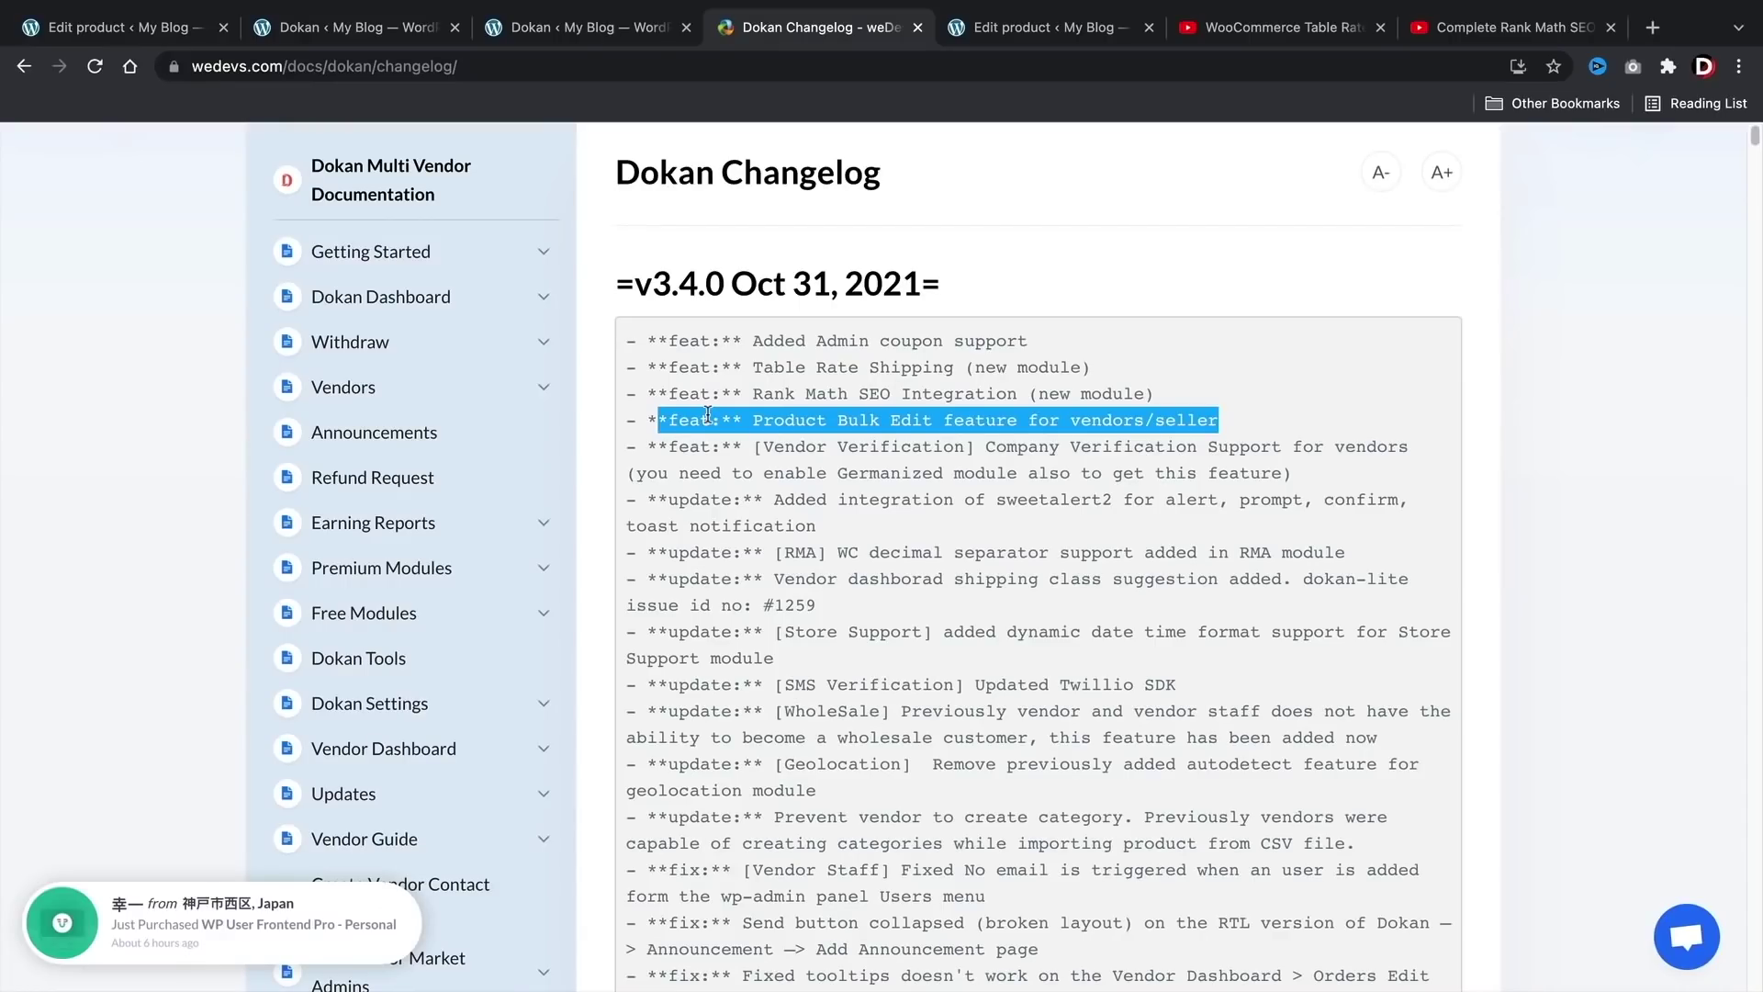
key(super+Tab)
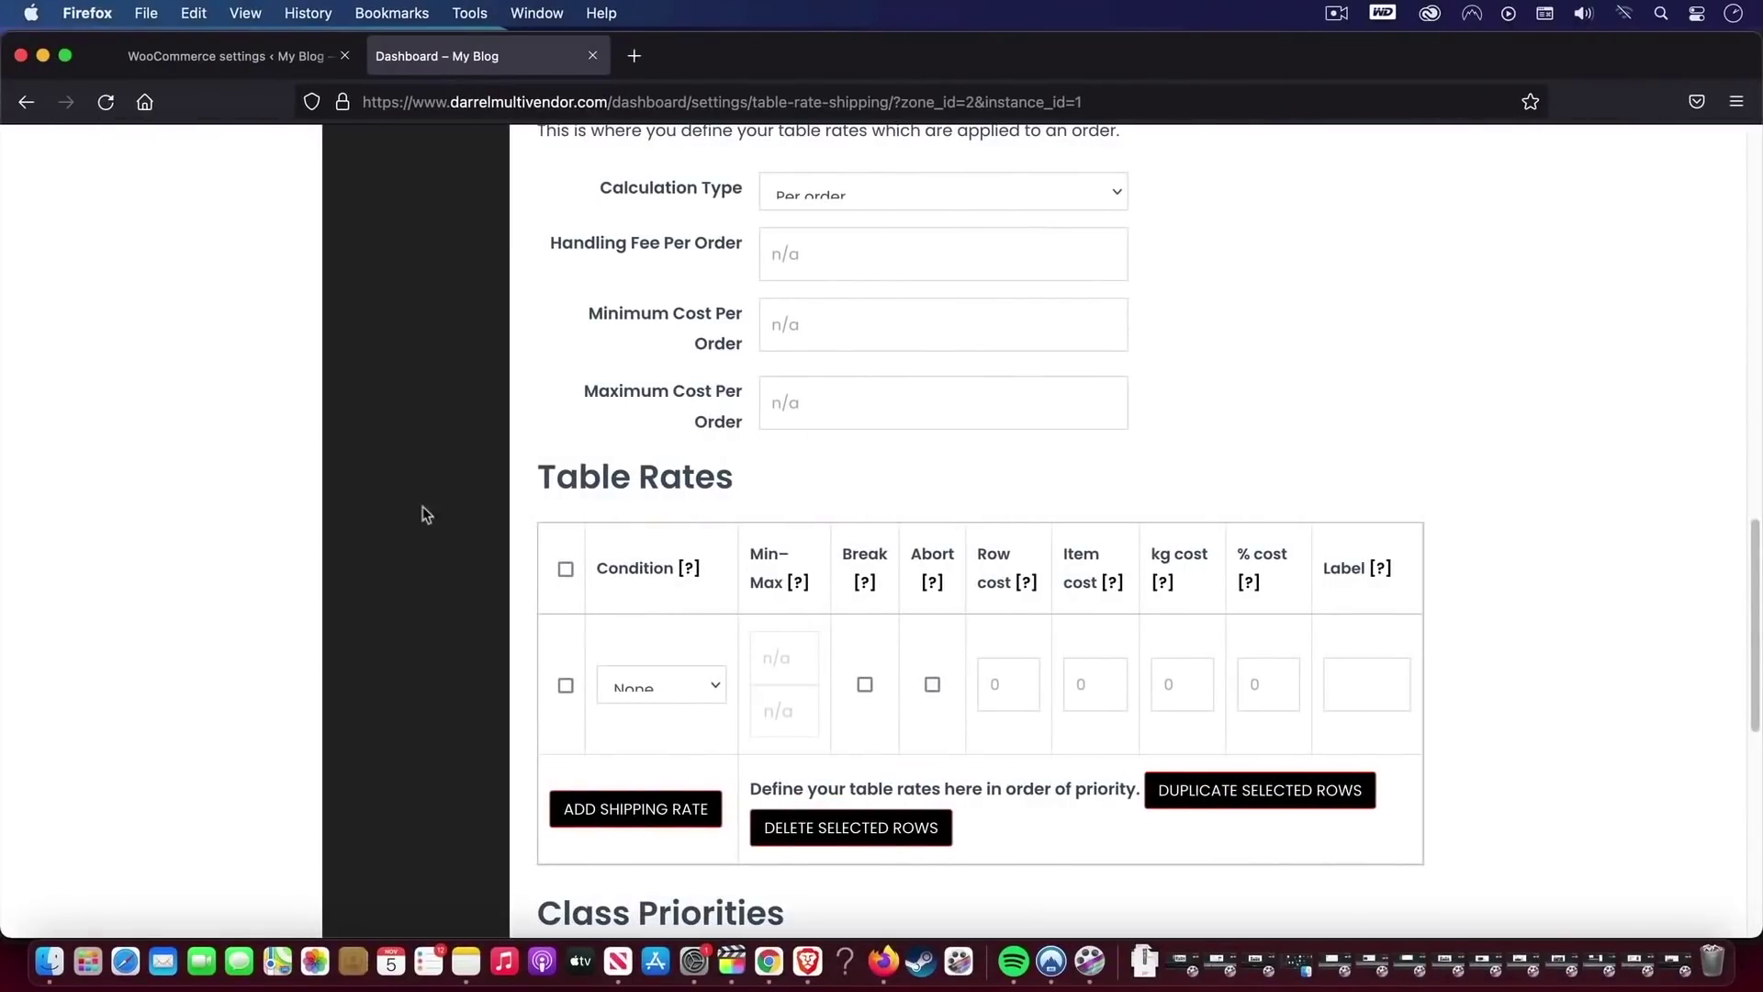
scroll(675, 540, up, 6)
click(420, 336)
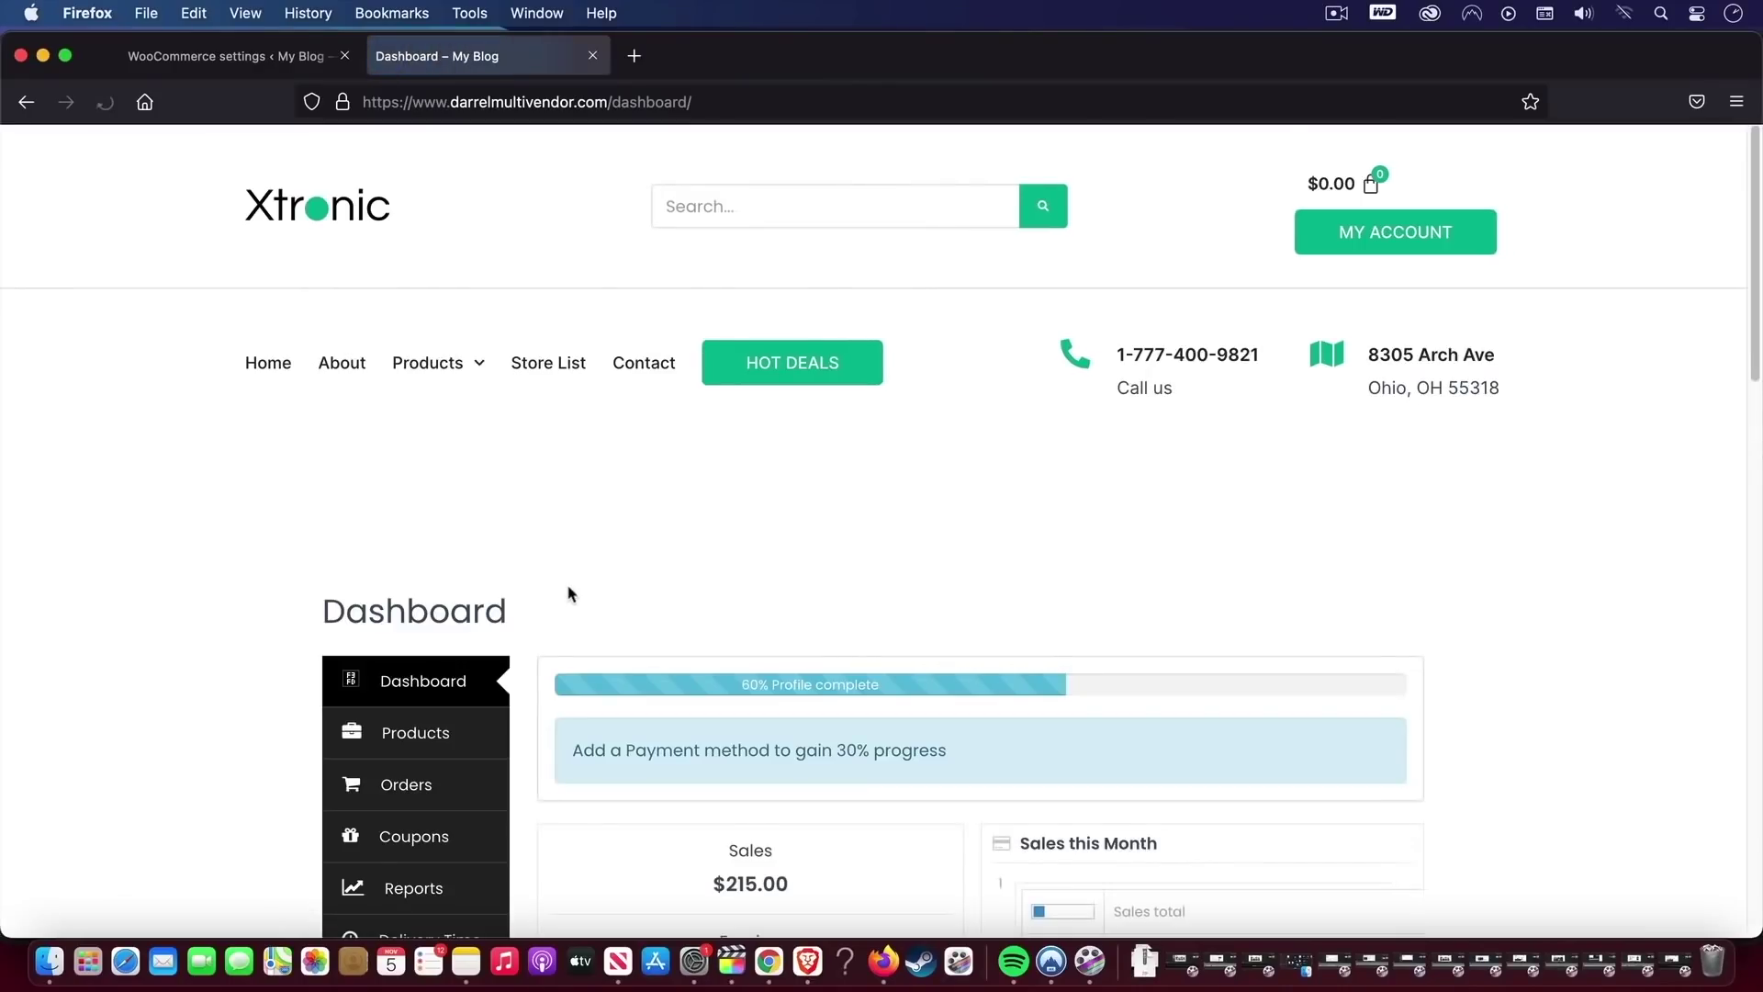
Step: Select all products in the vendor's Products list and view the Bulk Actions options without applying any
scroll(551, 578, down, 5)
click(432, 259)
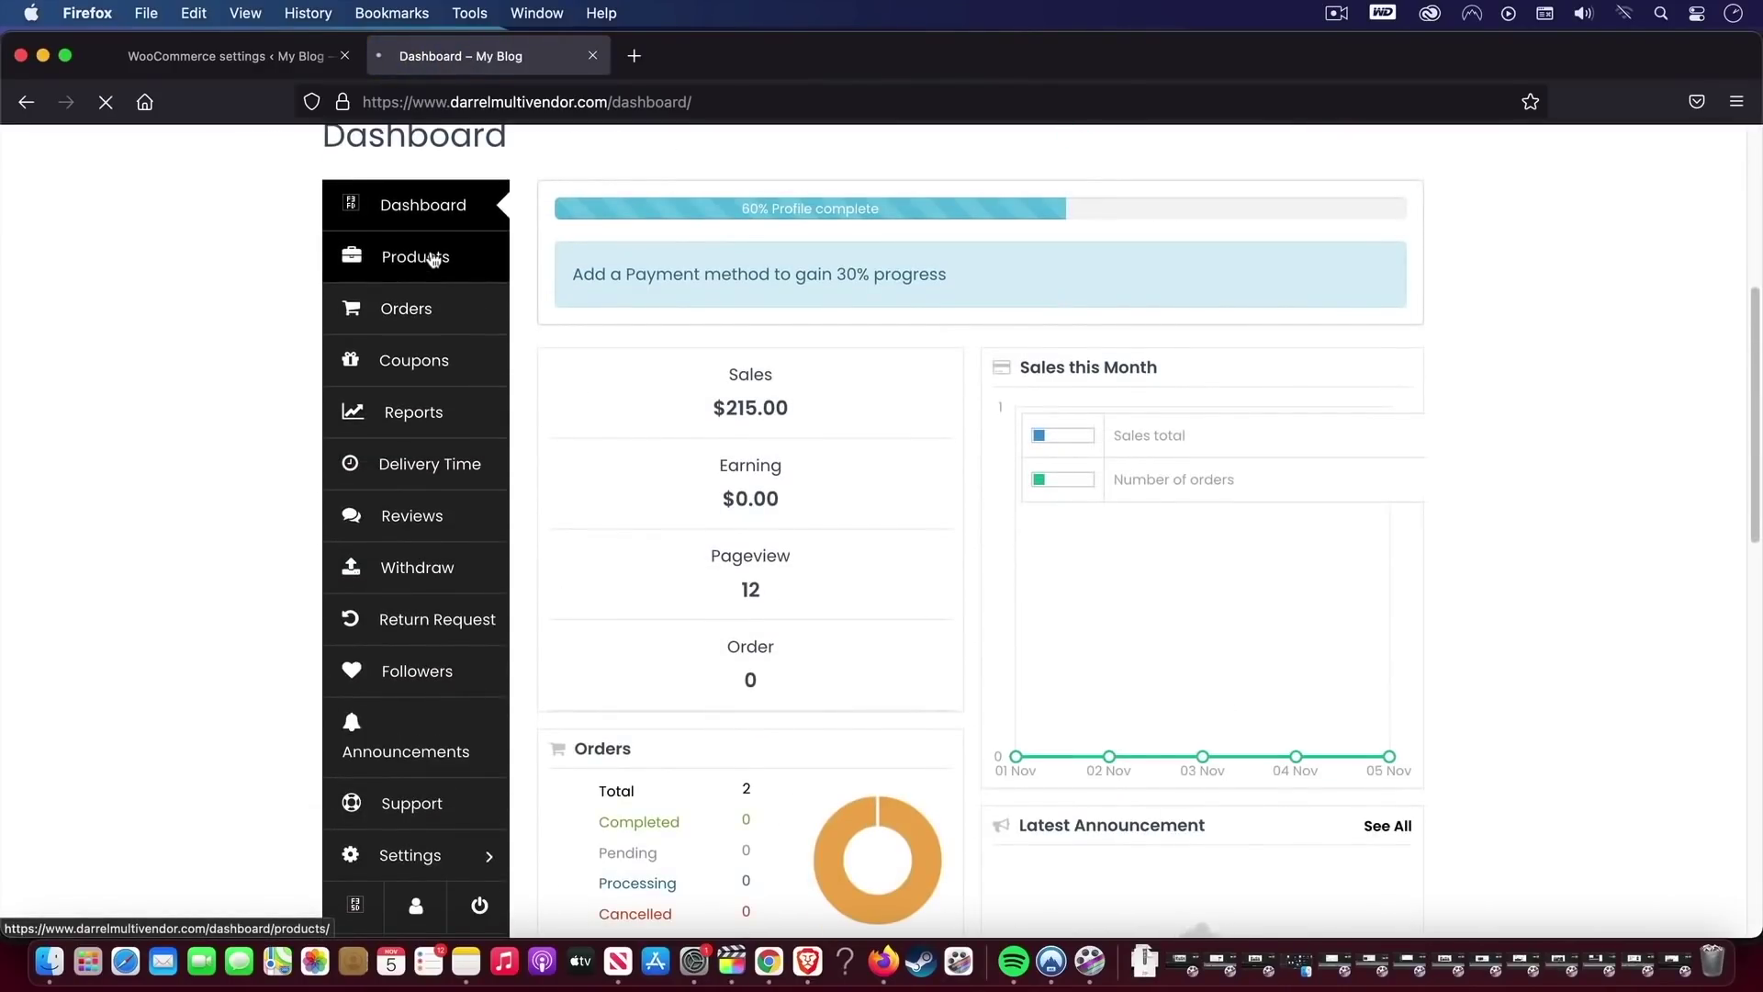
click(570, 504)
click(595, 461)
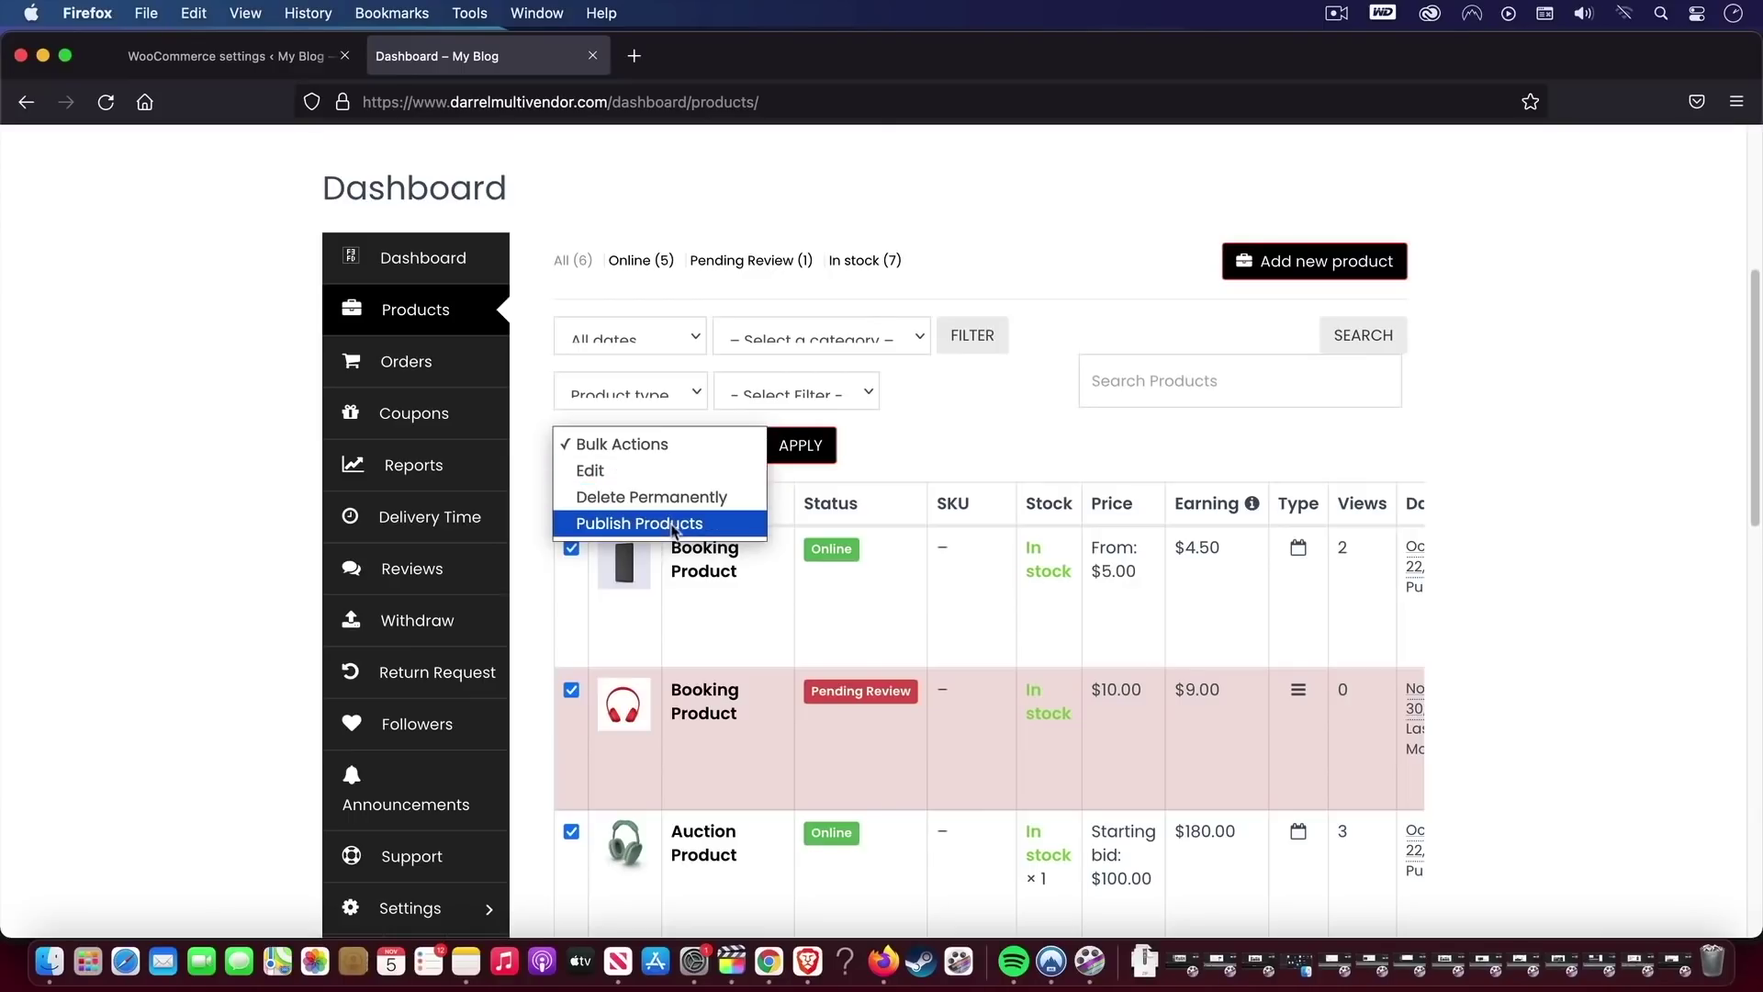
click(953, 449)
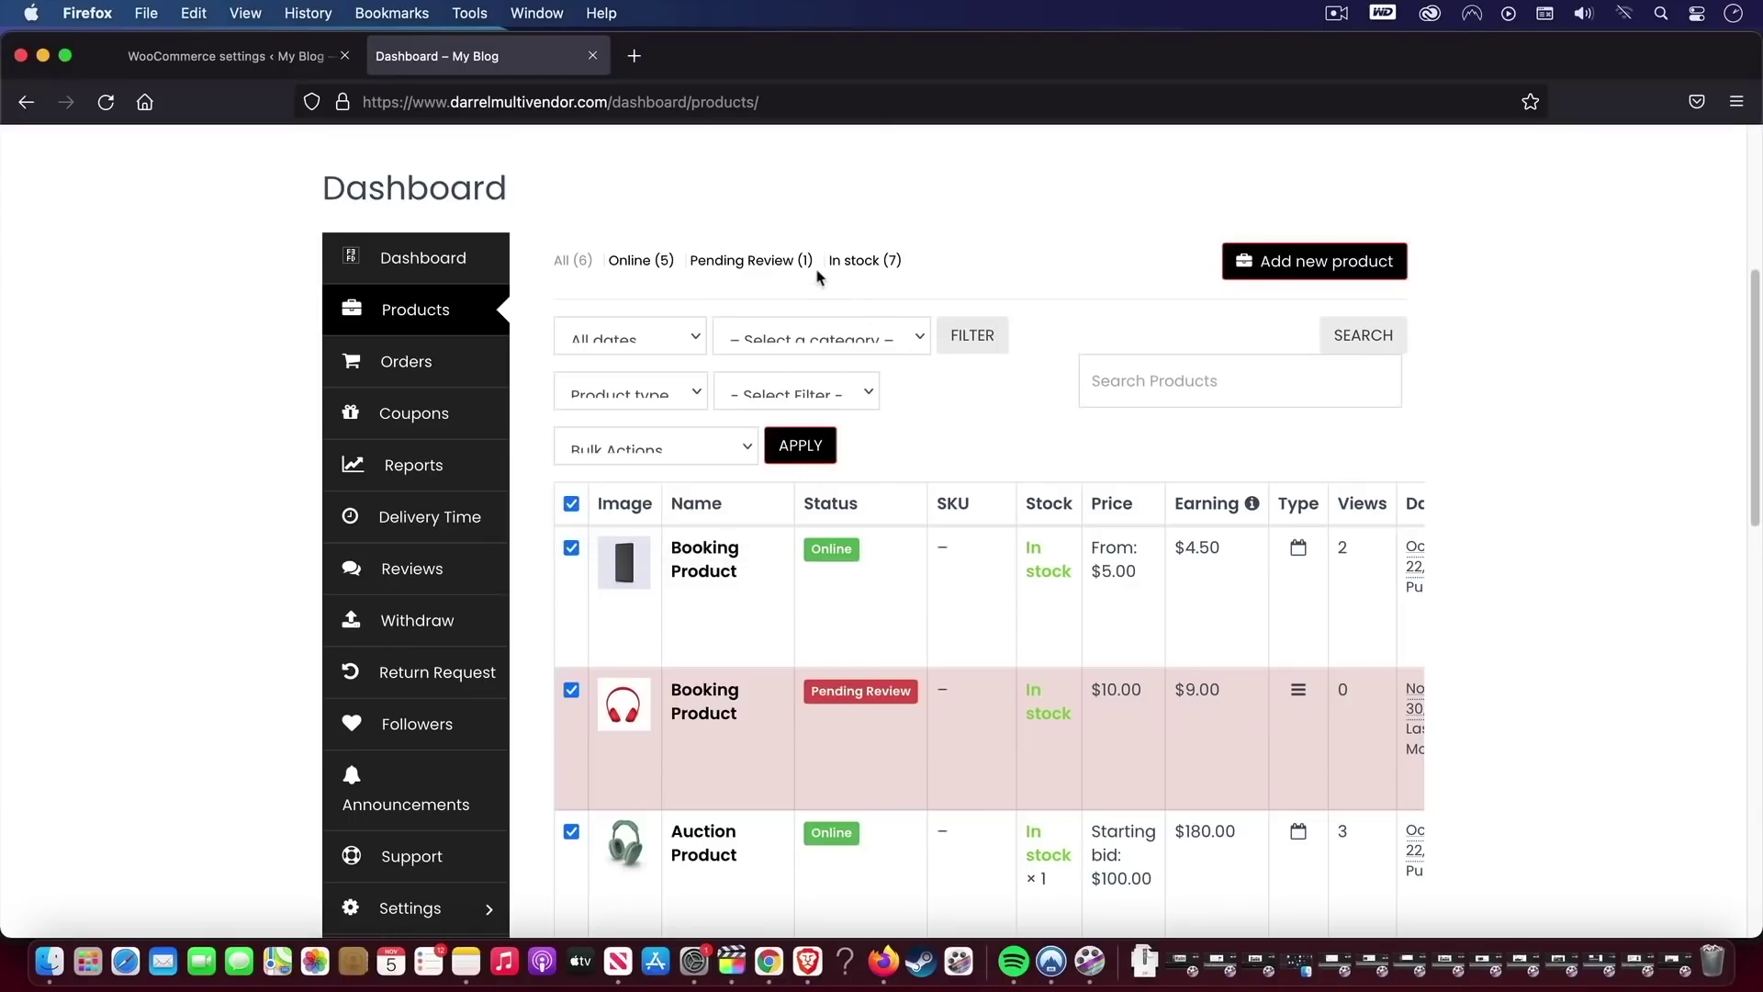
mouse_move(988, 590)
click(656, 457)
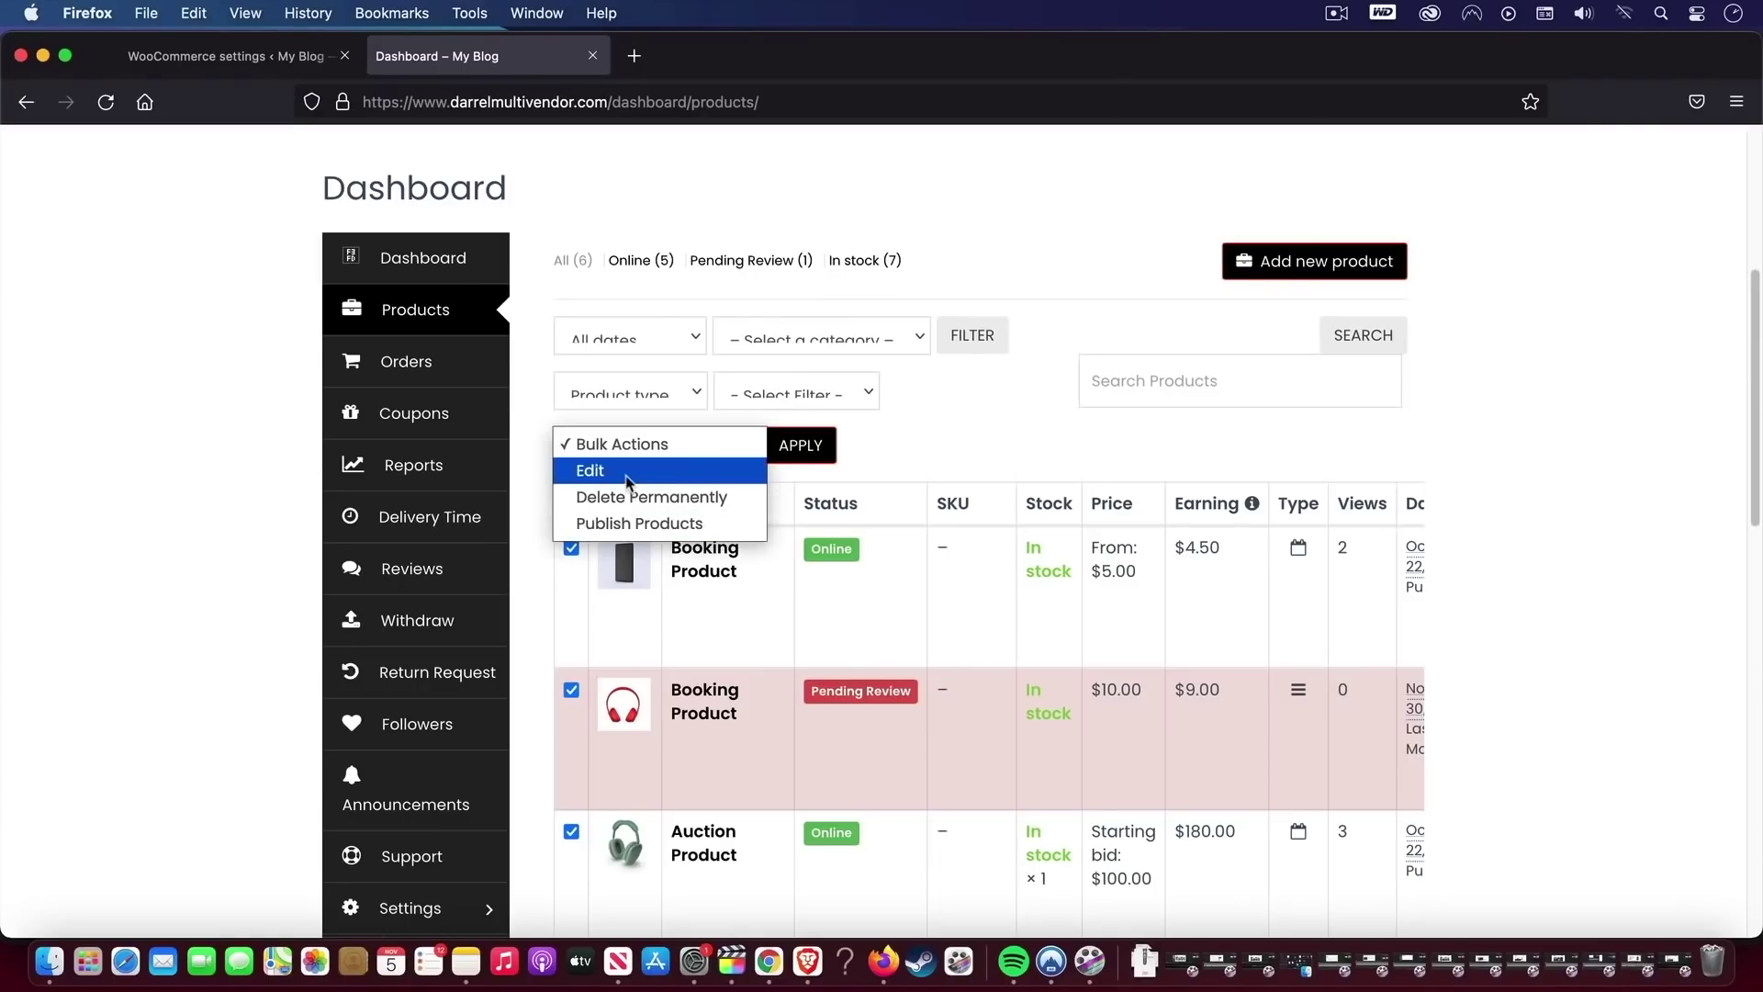
click(945, 447)
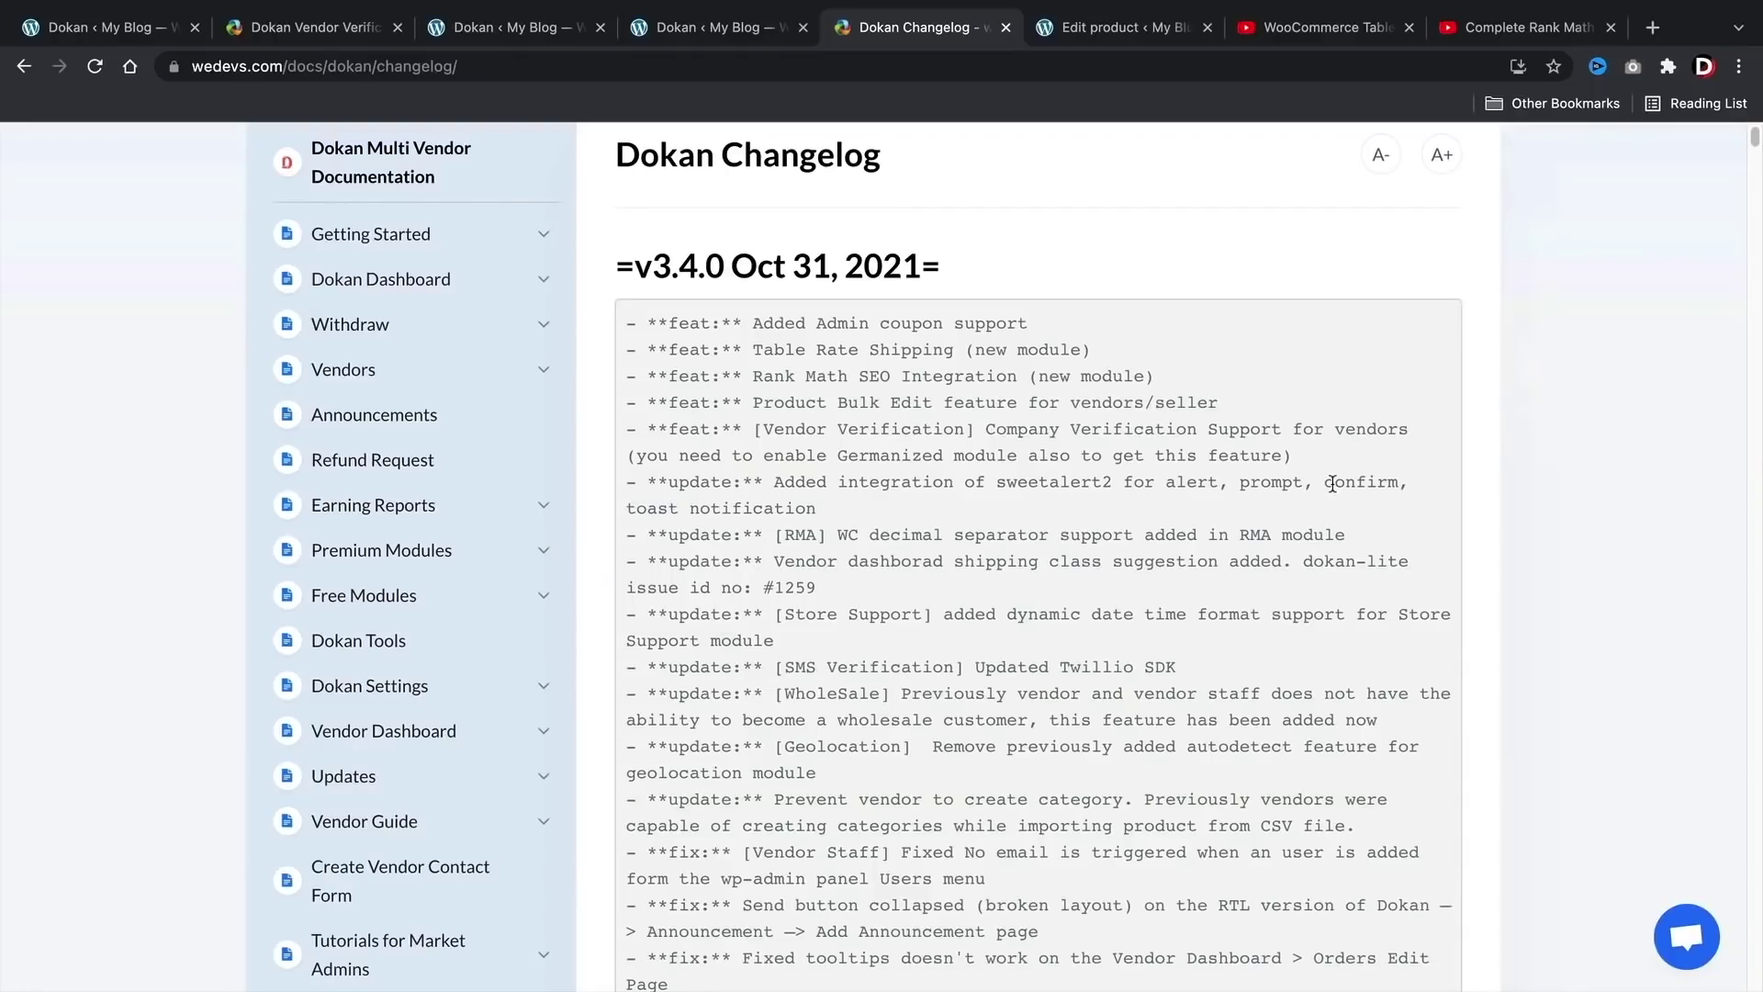
Step: Highlight the Vendor Verification changelog entry and read through its documentation article
drag(1292, 456, 630, 429)
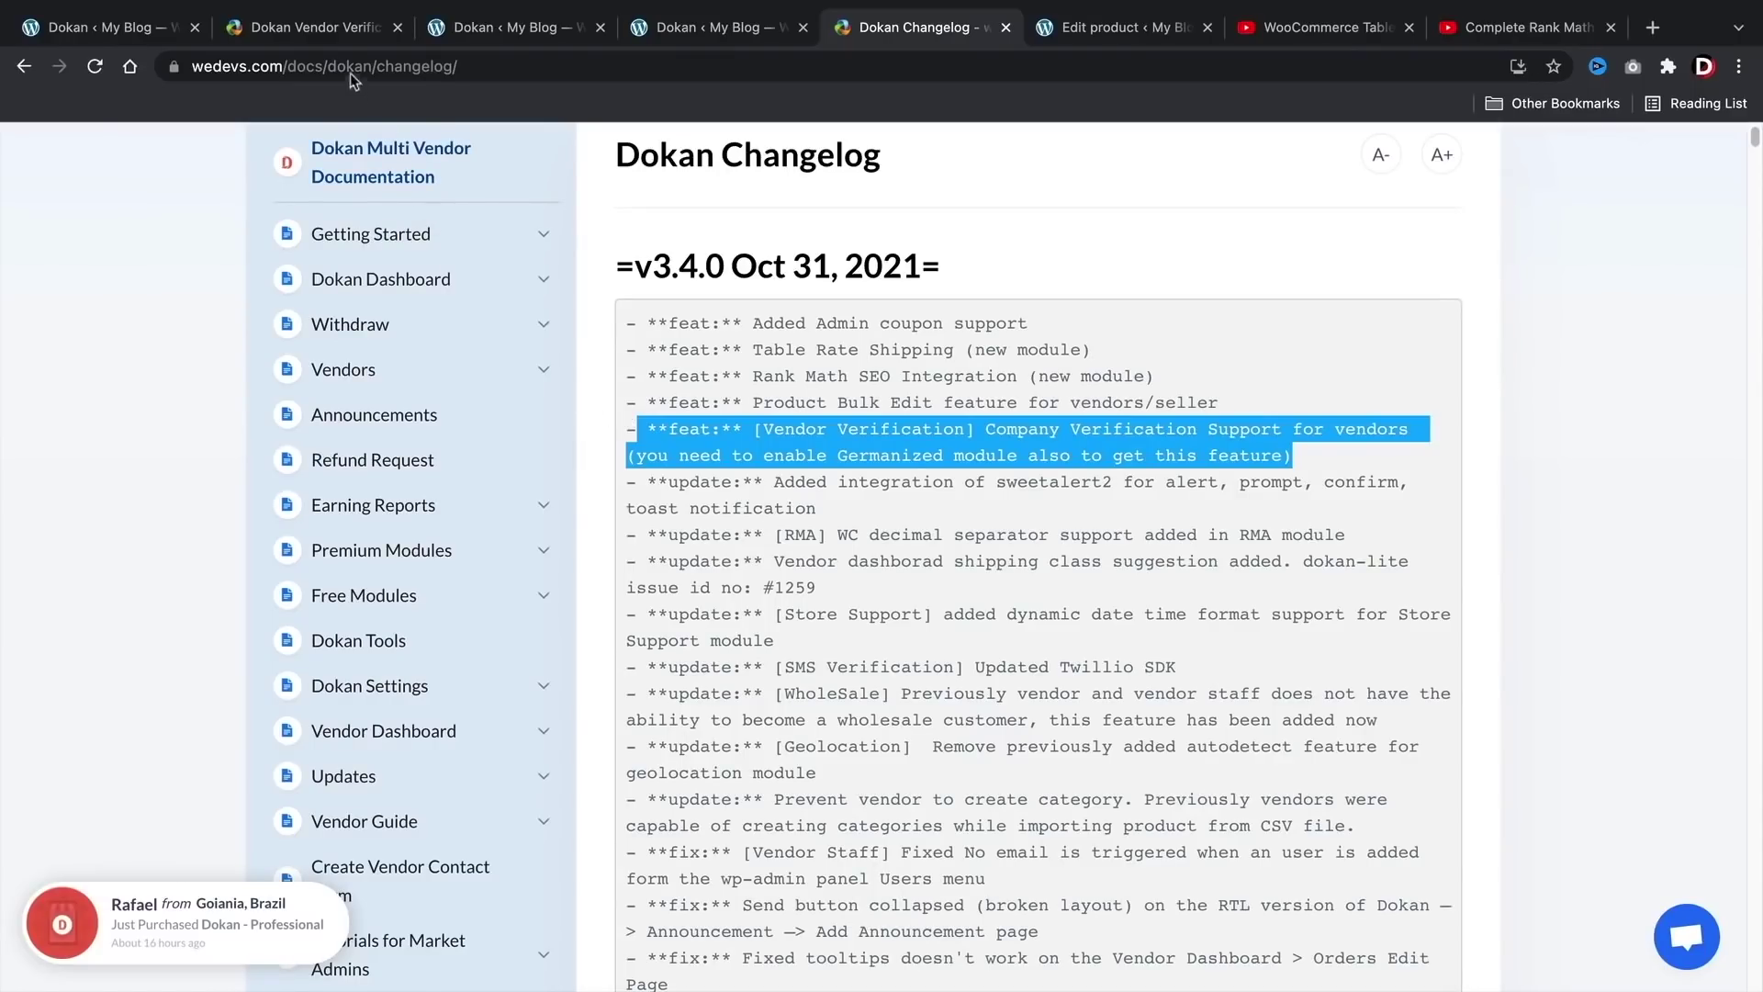
click(326, 37)
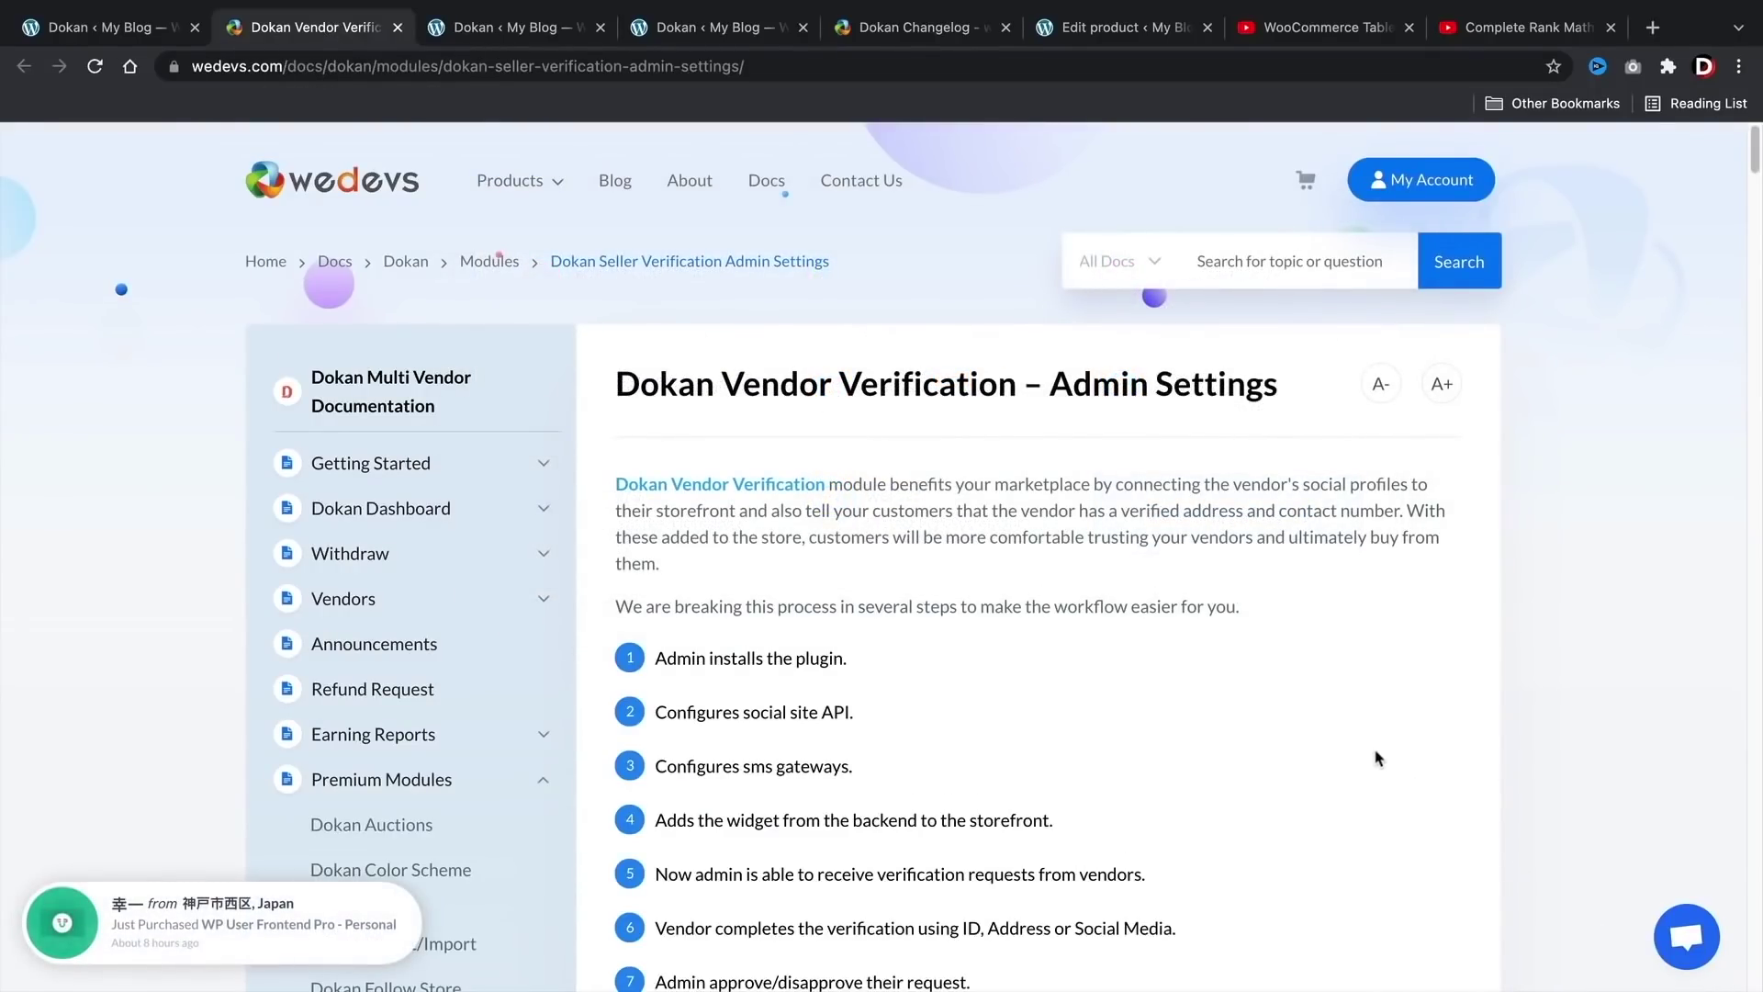
scroll(1377, 758, down, 2)
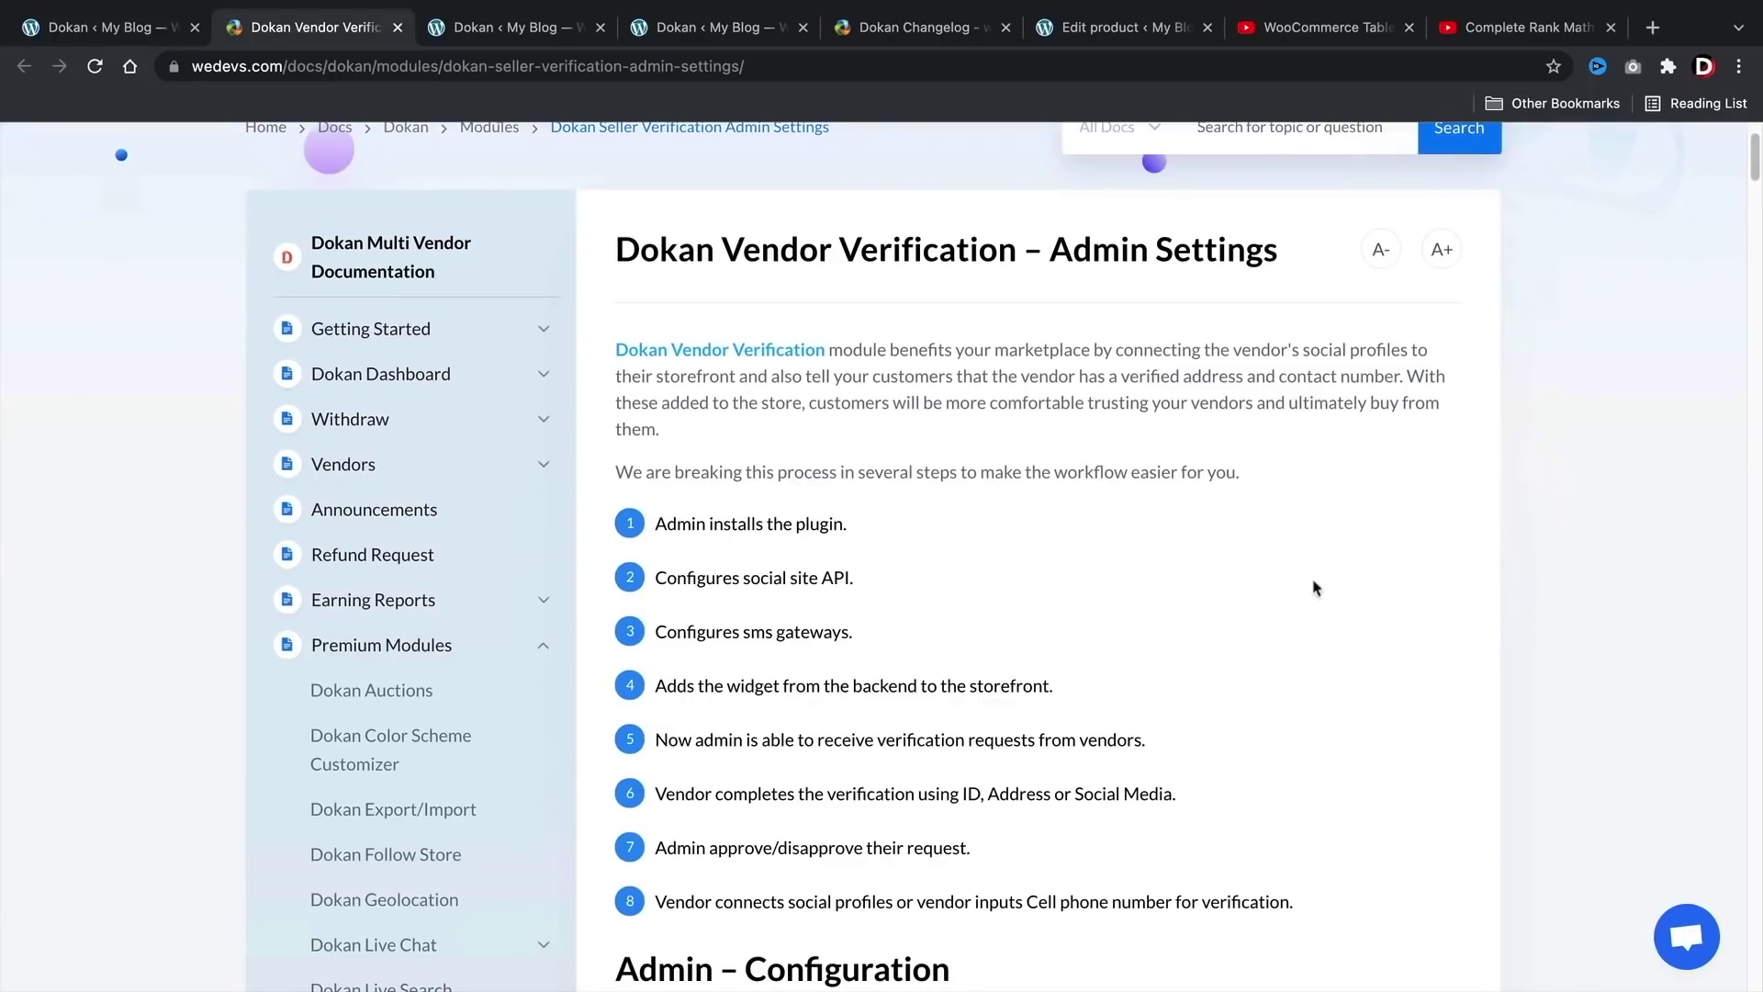
drag(630, 250, 1309, 271)
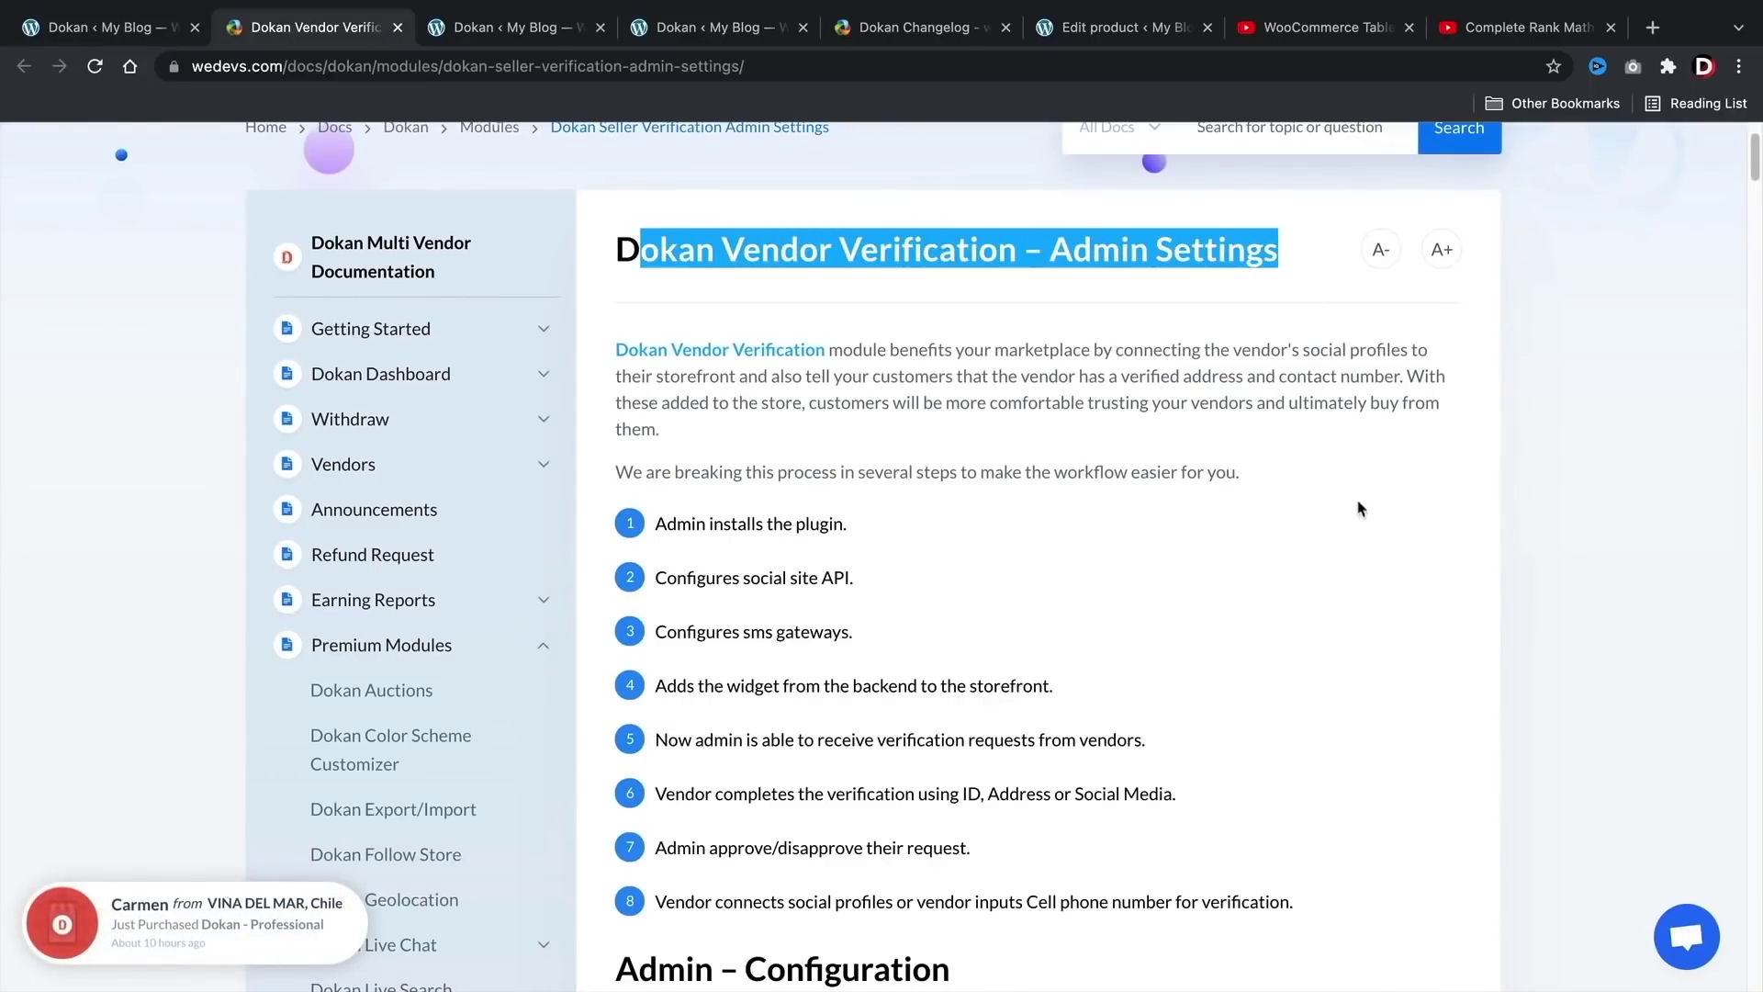
scroll(1350, 743, down, 10)
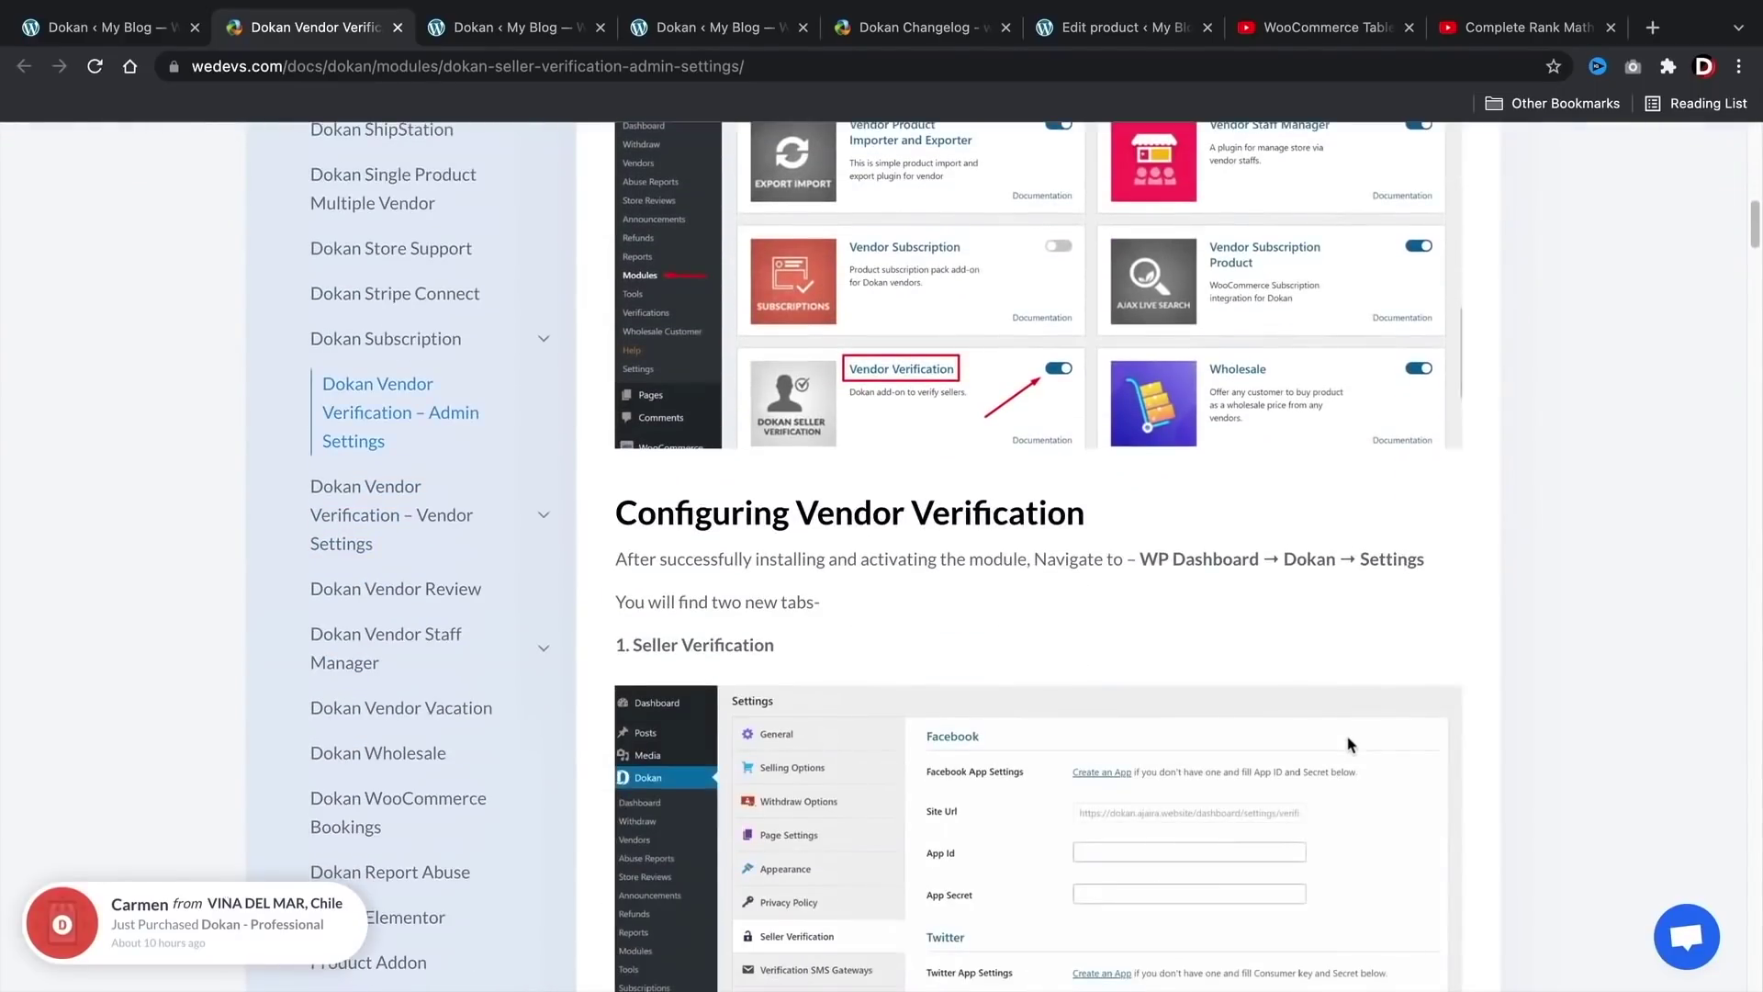
scroll(1350, 744, down, 20)
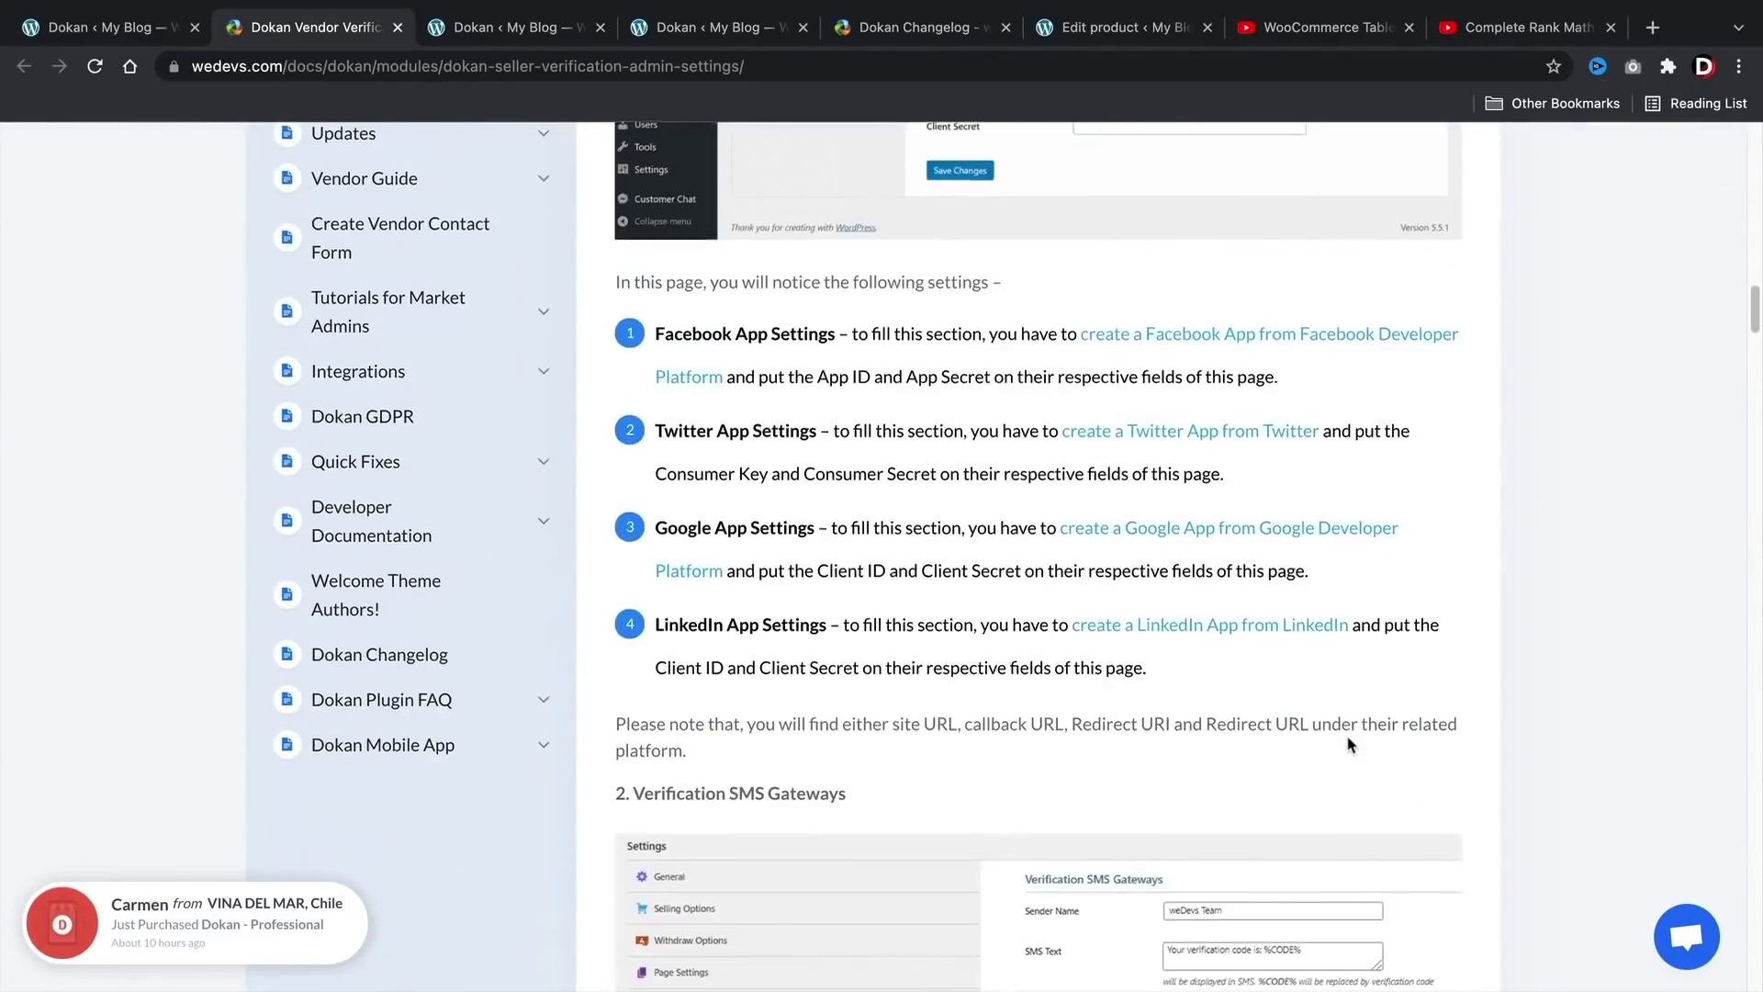
scroll(1350, 744, down, 20)
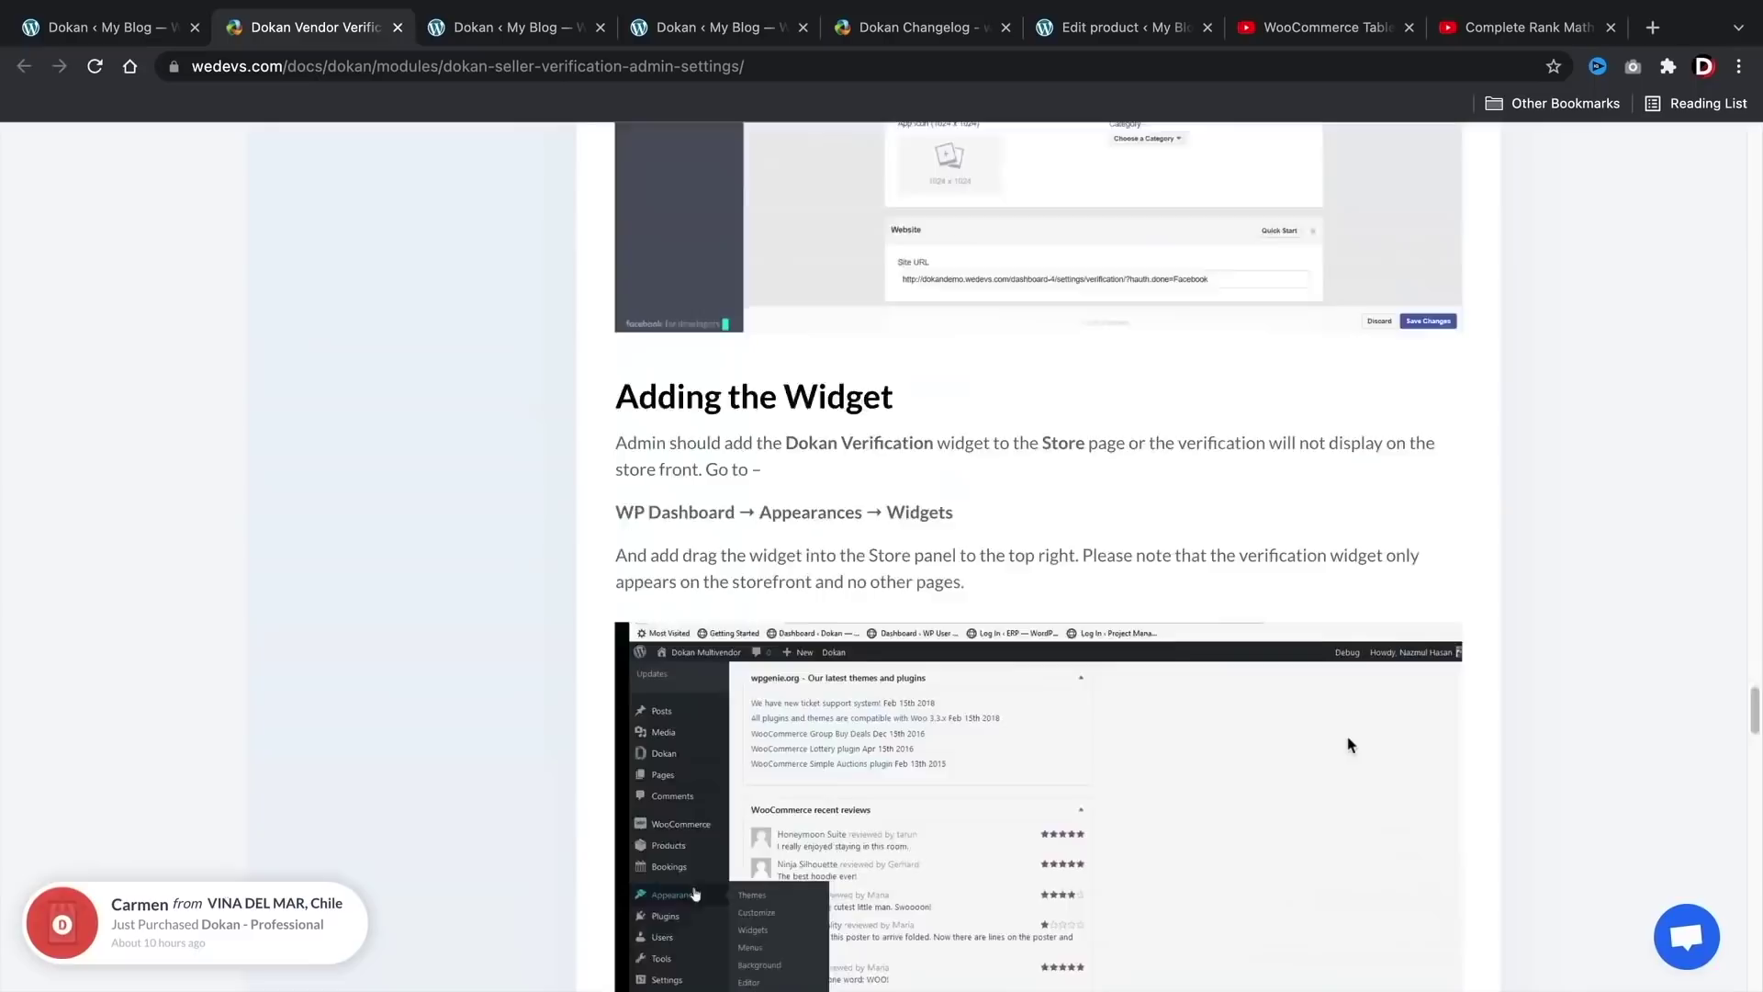
scroll(1350, 744, down, 2)
scroll(1348, 743, down, 4)
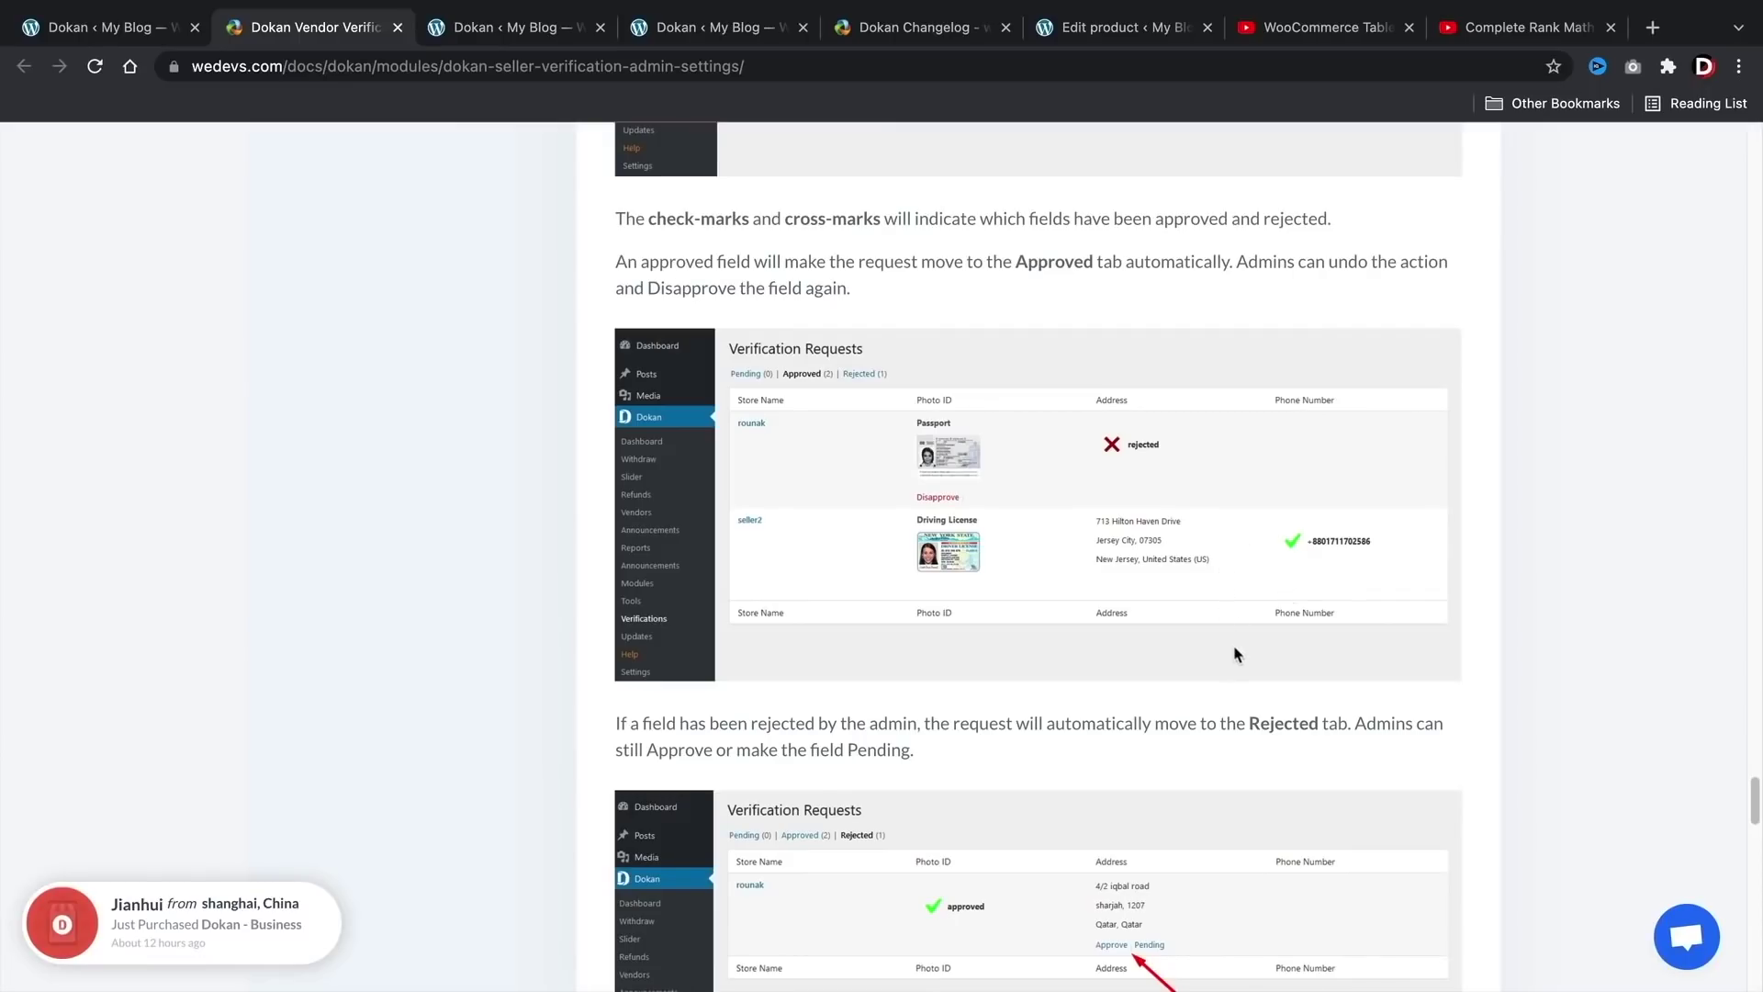
scroll(1587, 732, down, 10)
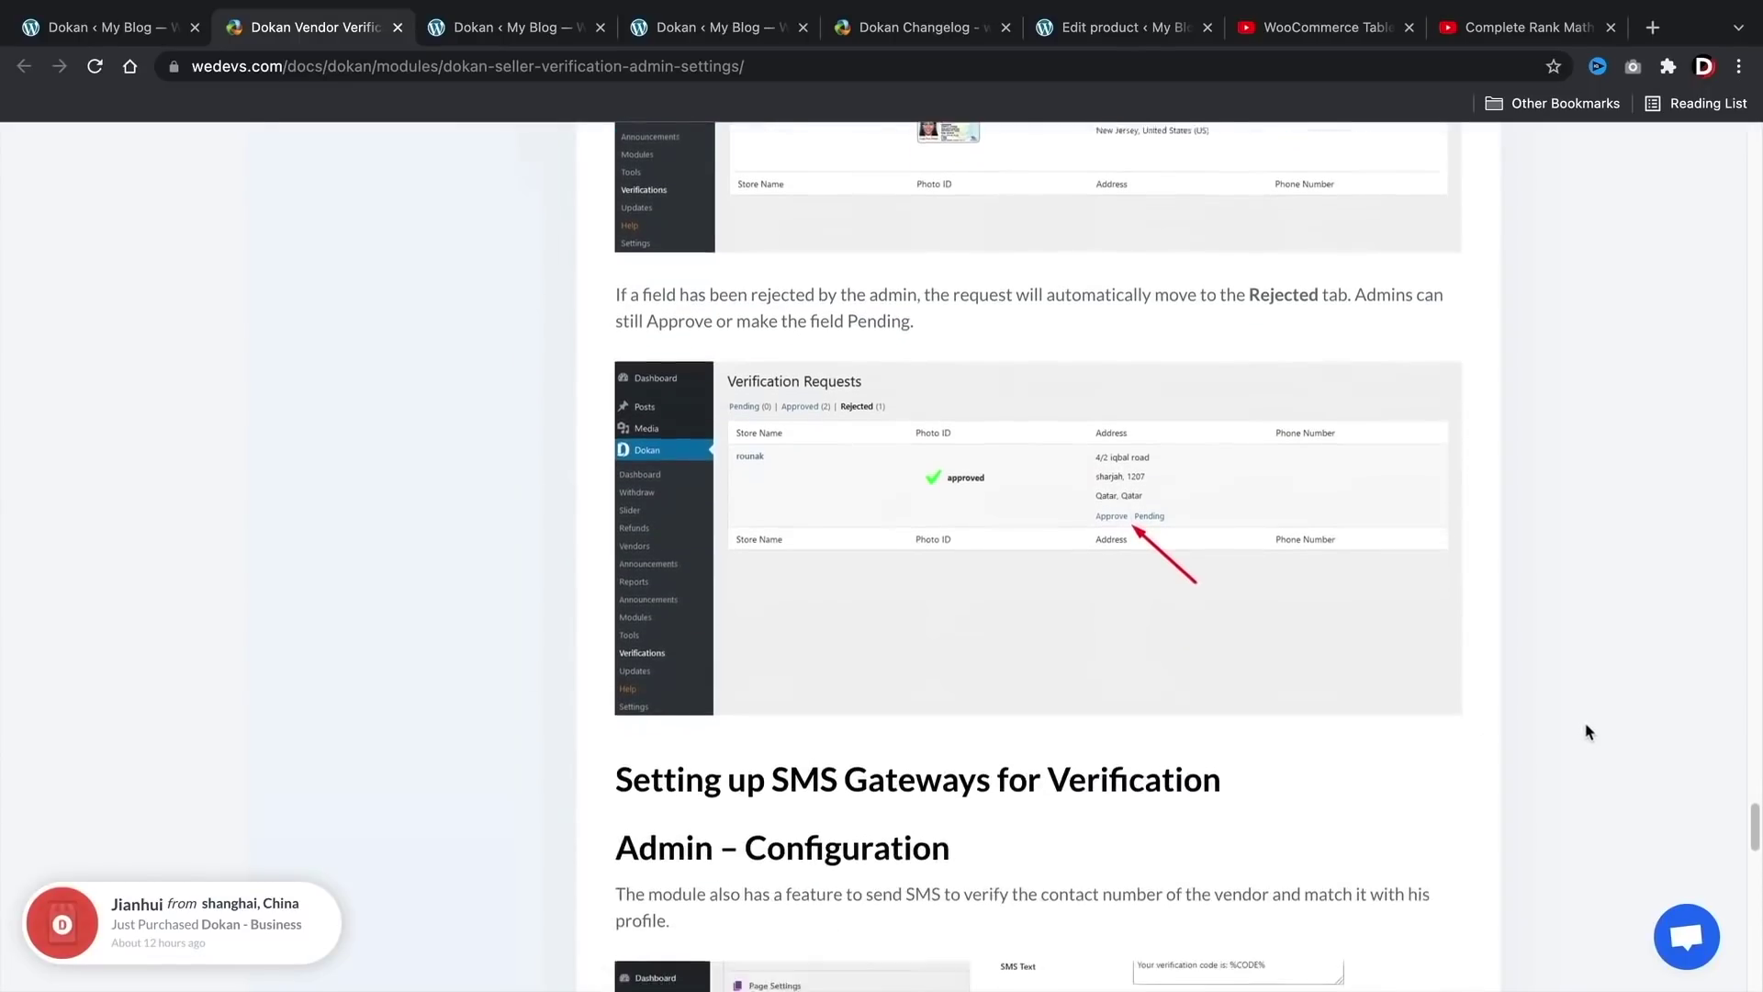
scroll(1582, 724, down, 9)
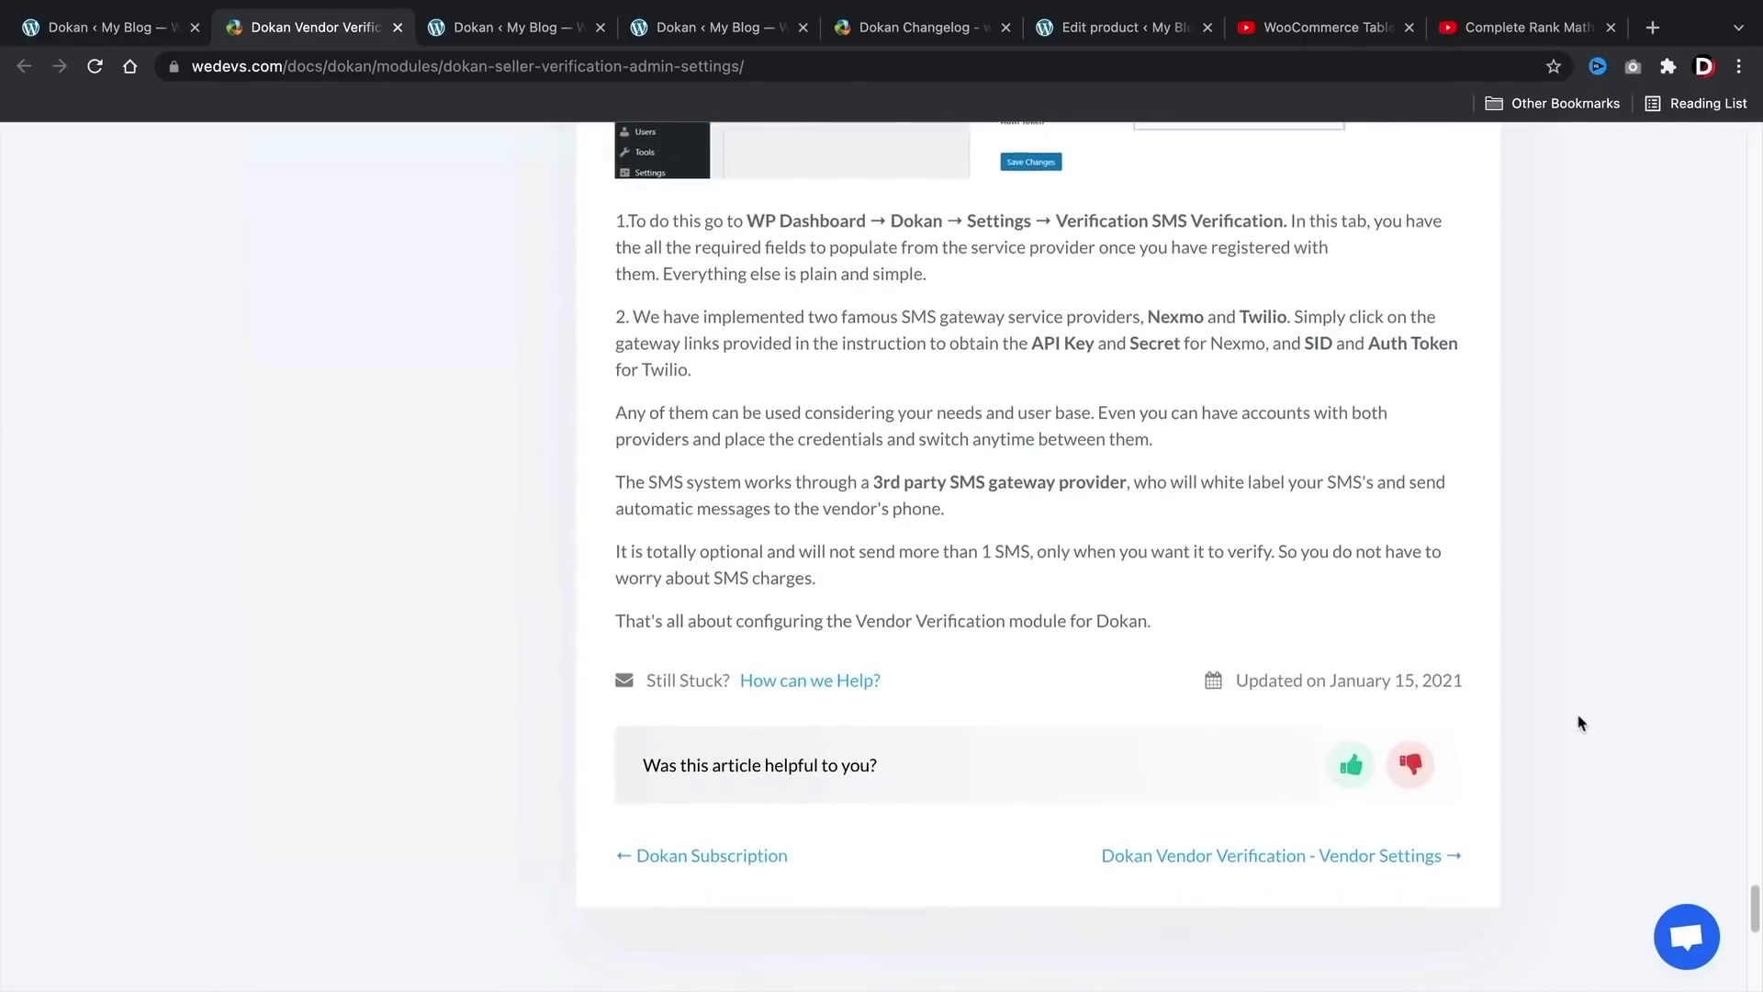
drag(1754, 888, 1754, 129)
Step: Review the v3.4.0 changelog notes, then return to the Dokan Modules page
click(916, 28)
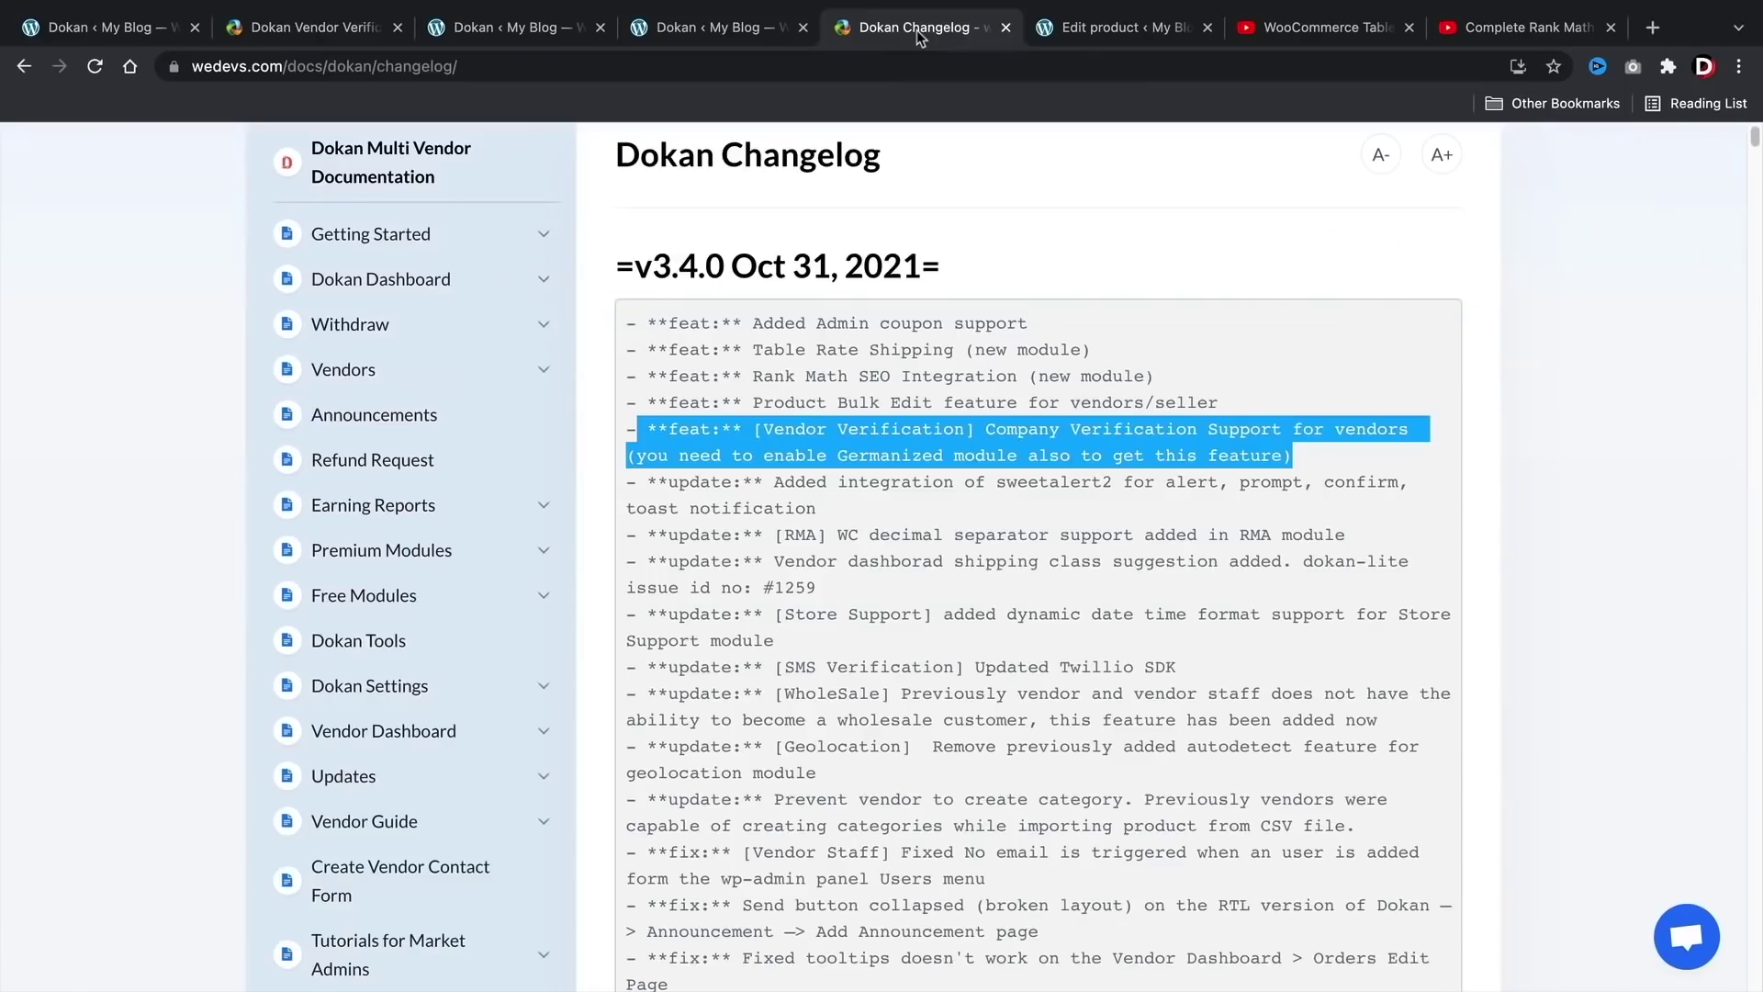
click(887, 512)
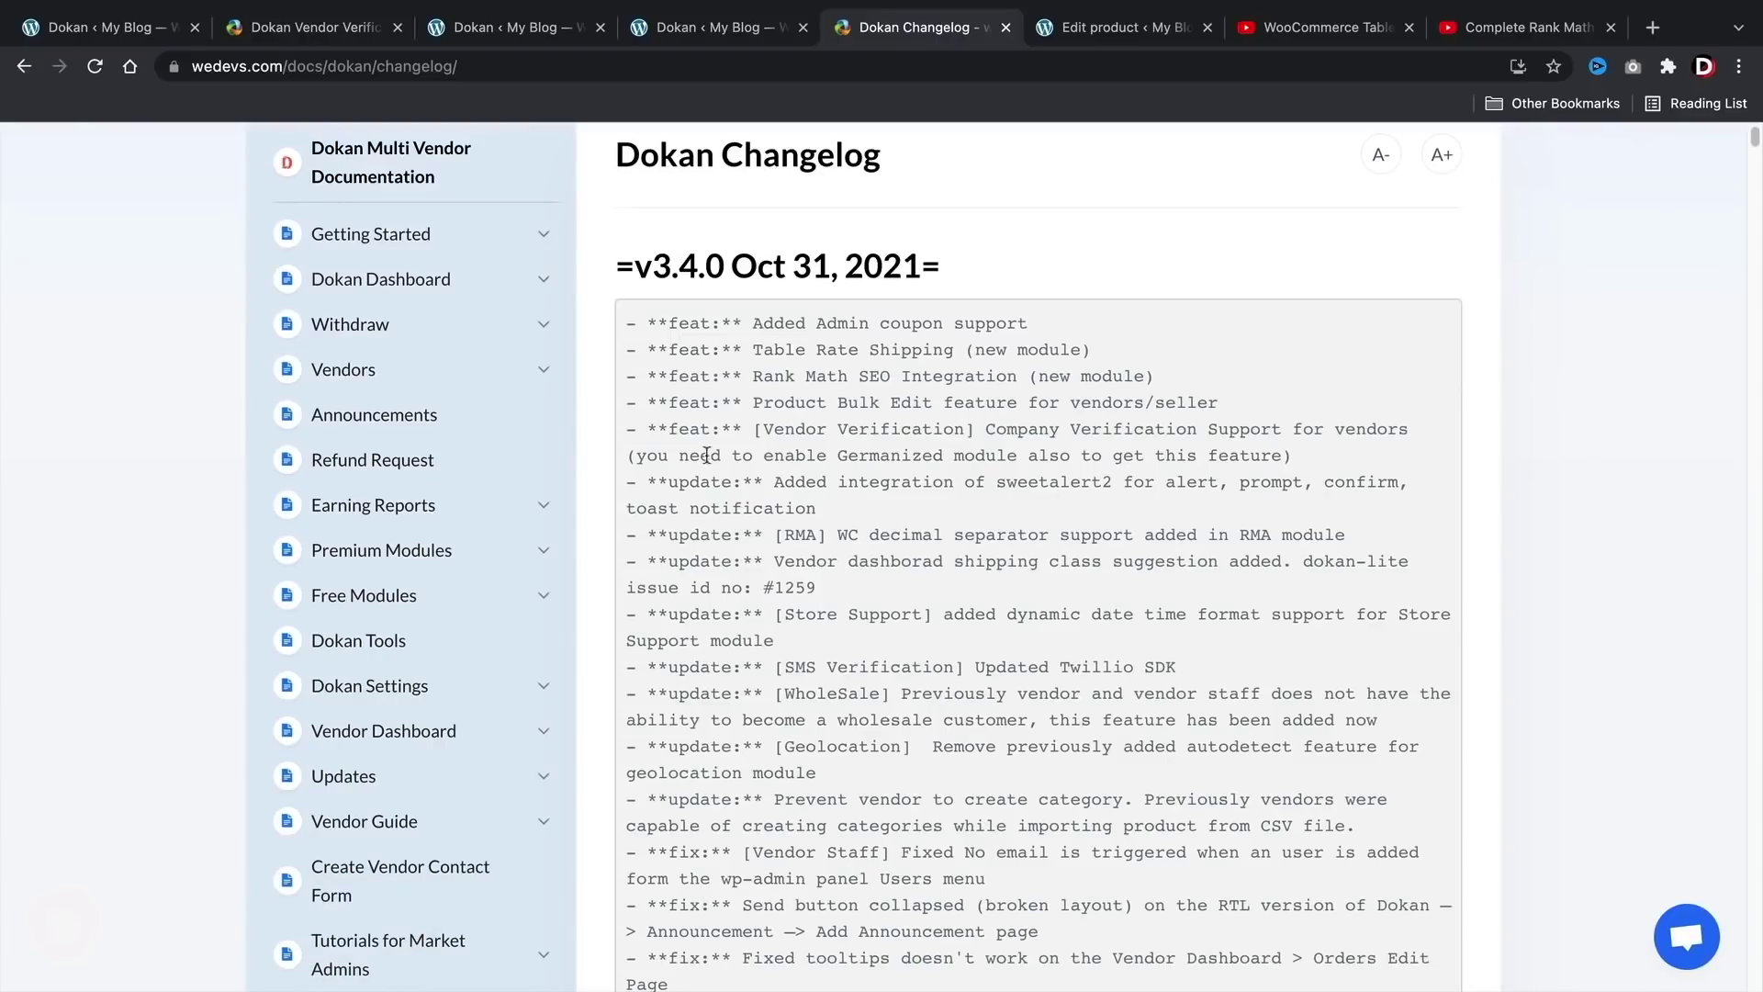
drag(706, 456, 895, 726)
click(896, 727)
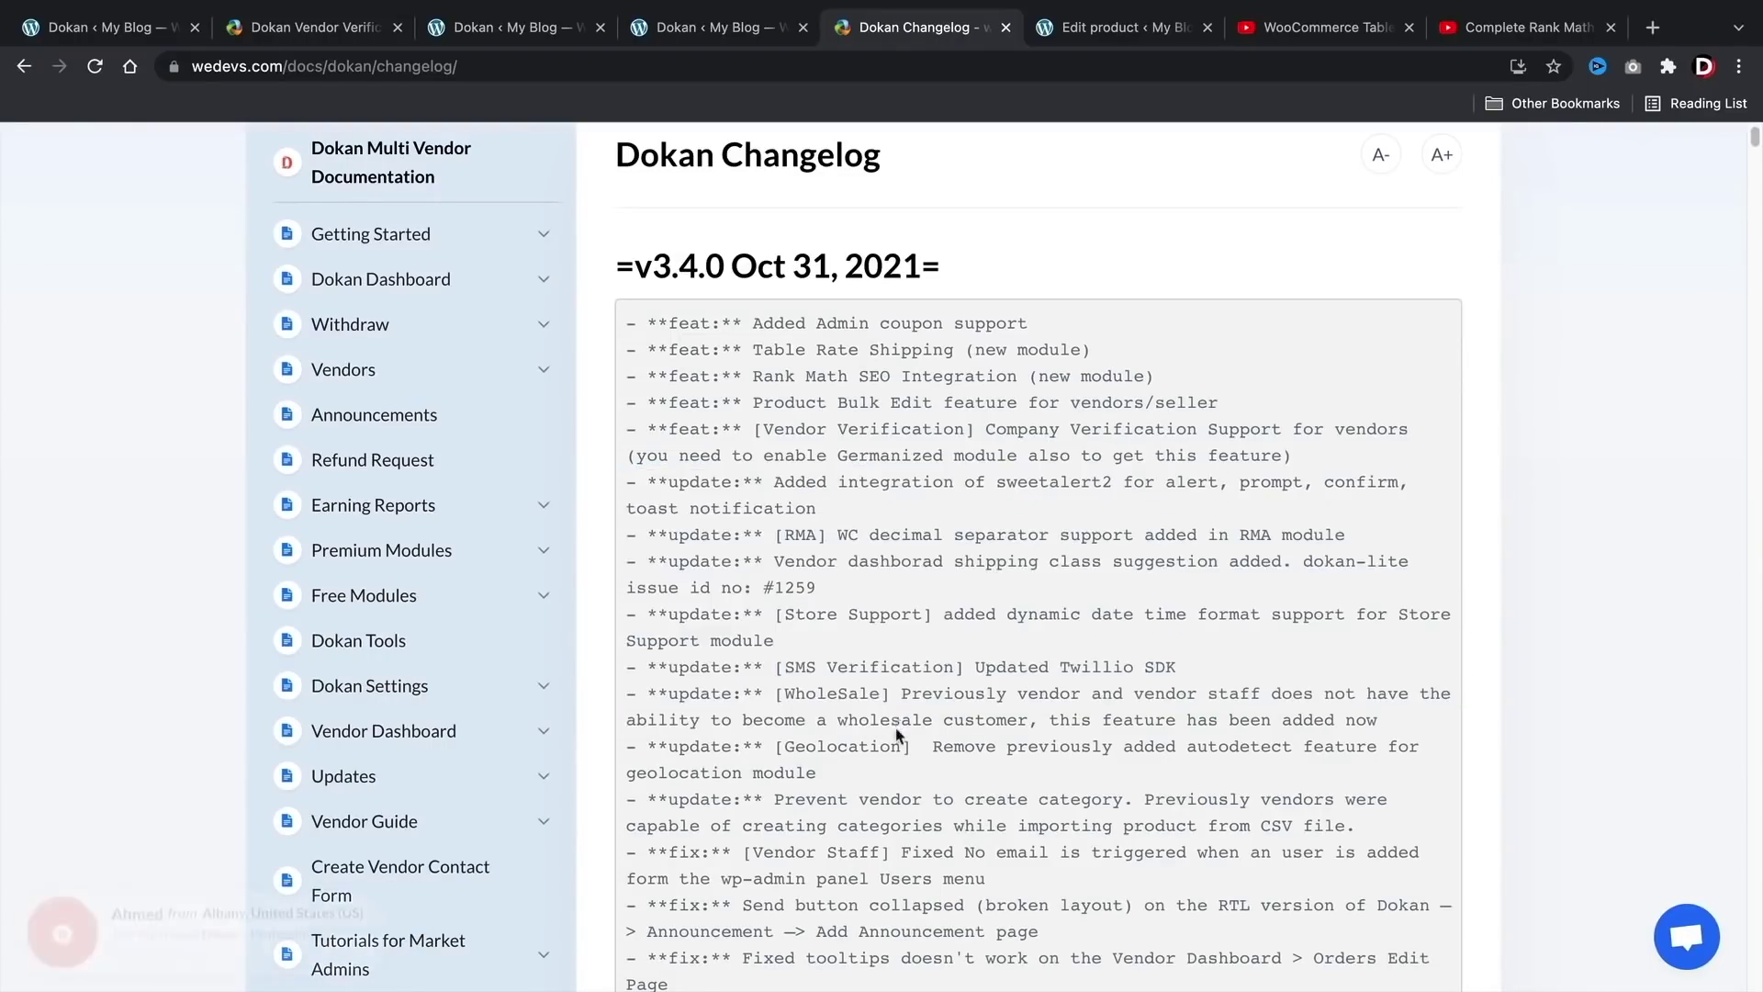
scroll(895, 728, down, 1)
scroll(739, 785, down, 4)
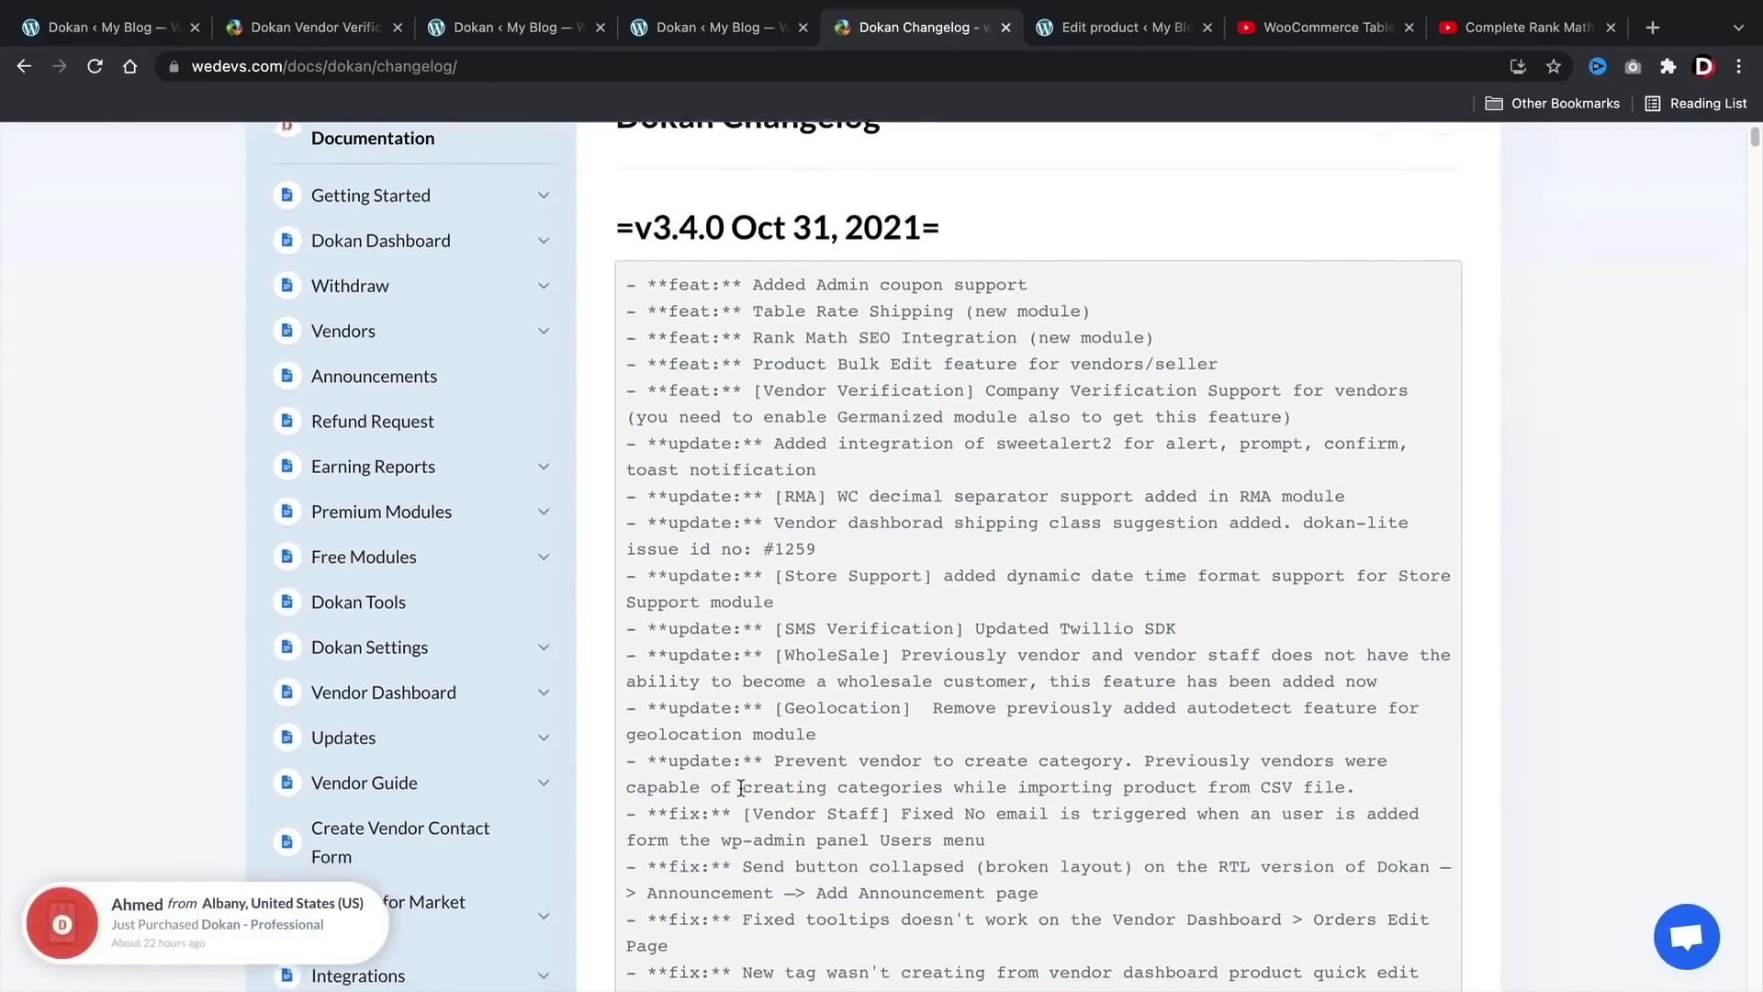
scroll(680, 691, up, 5)
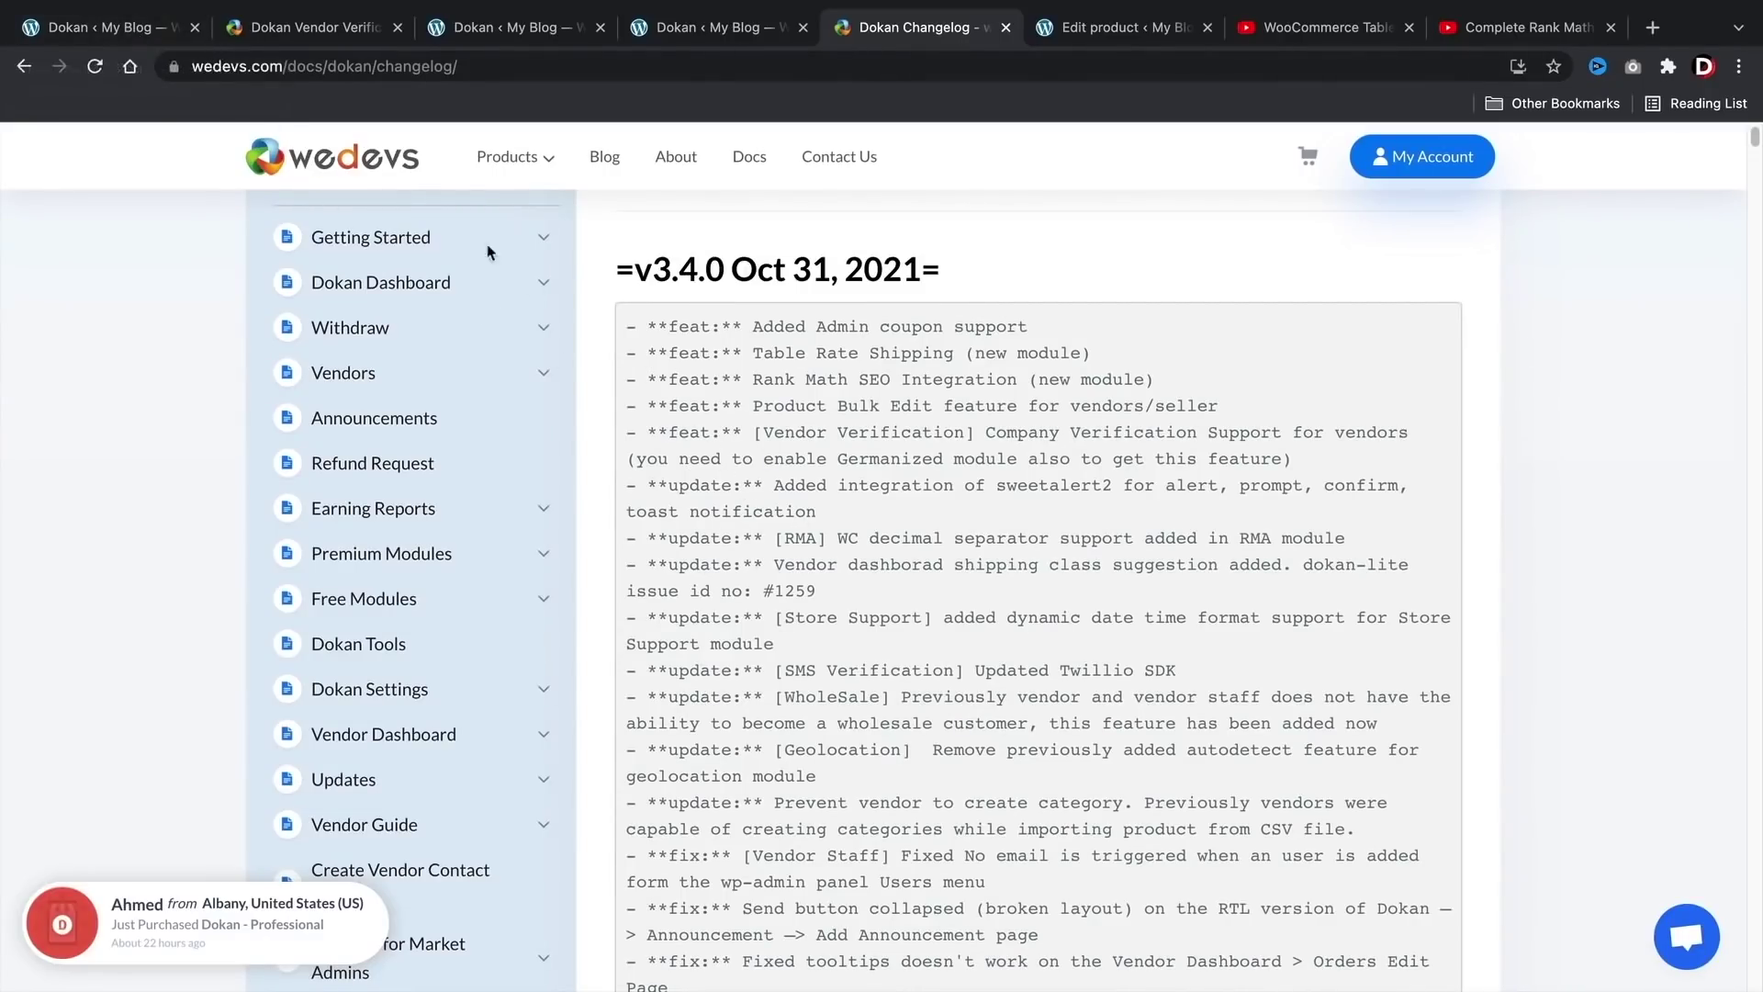
click(119, 27)
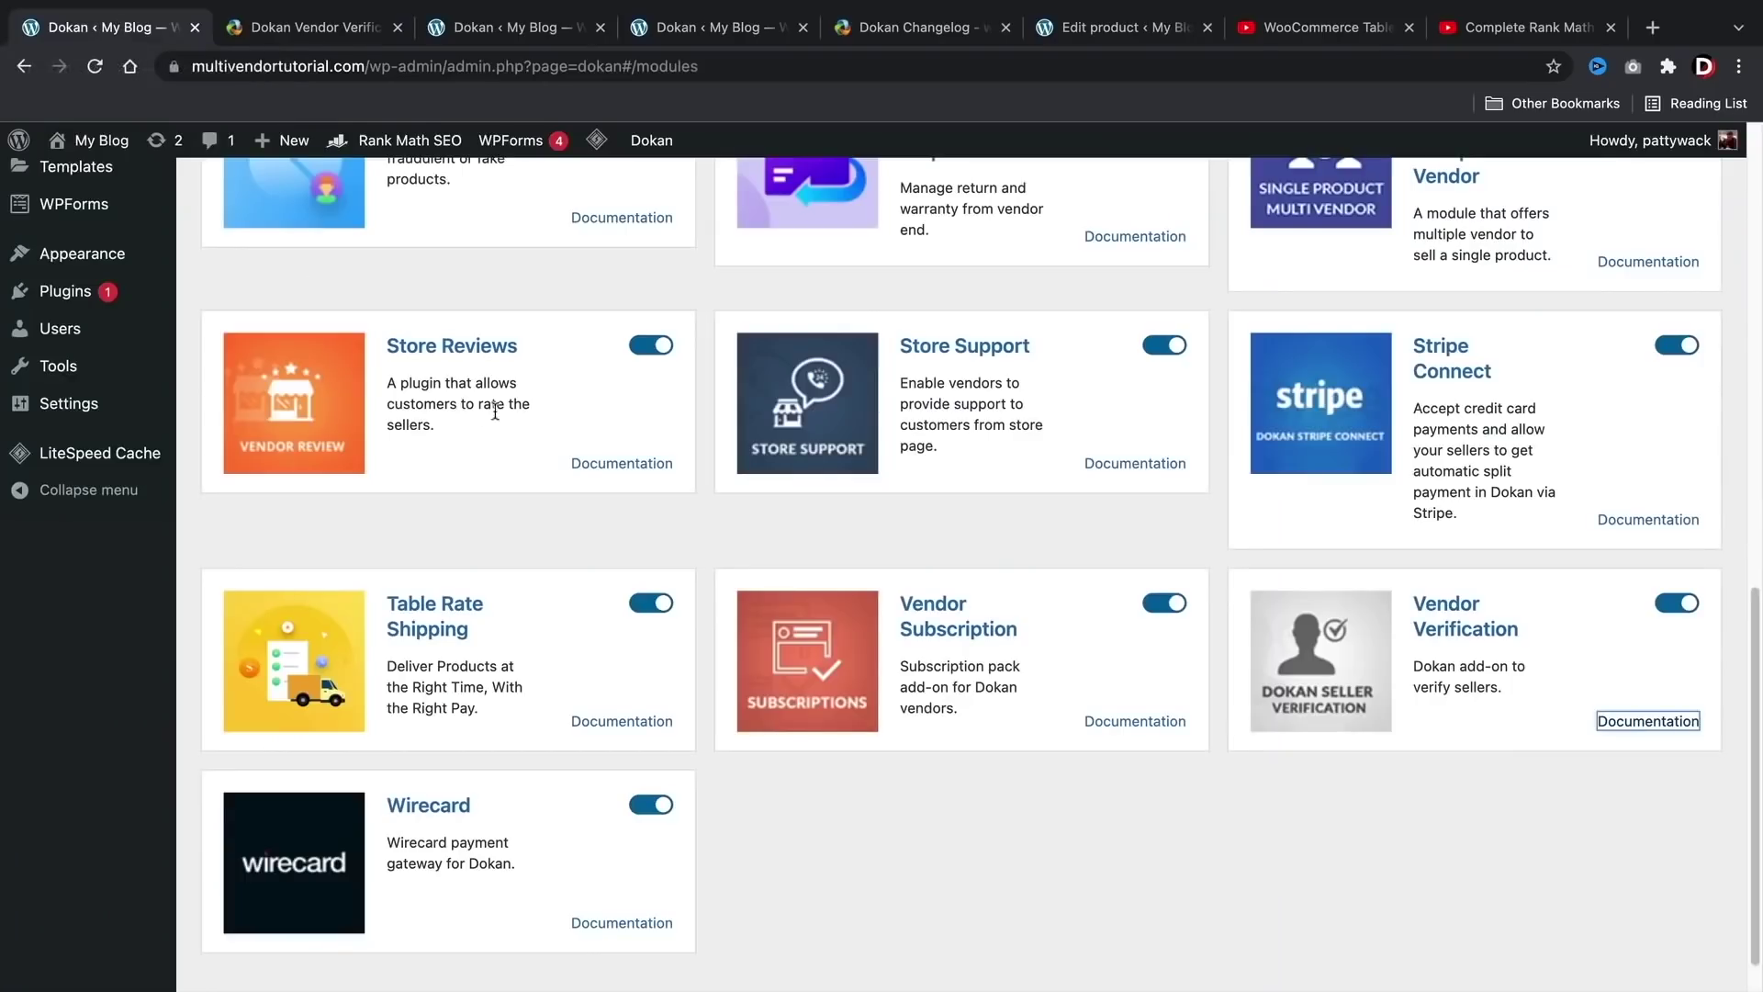
Step: Switch to the third admin browser tab holding the Dokan Settings page
click(473, 30)
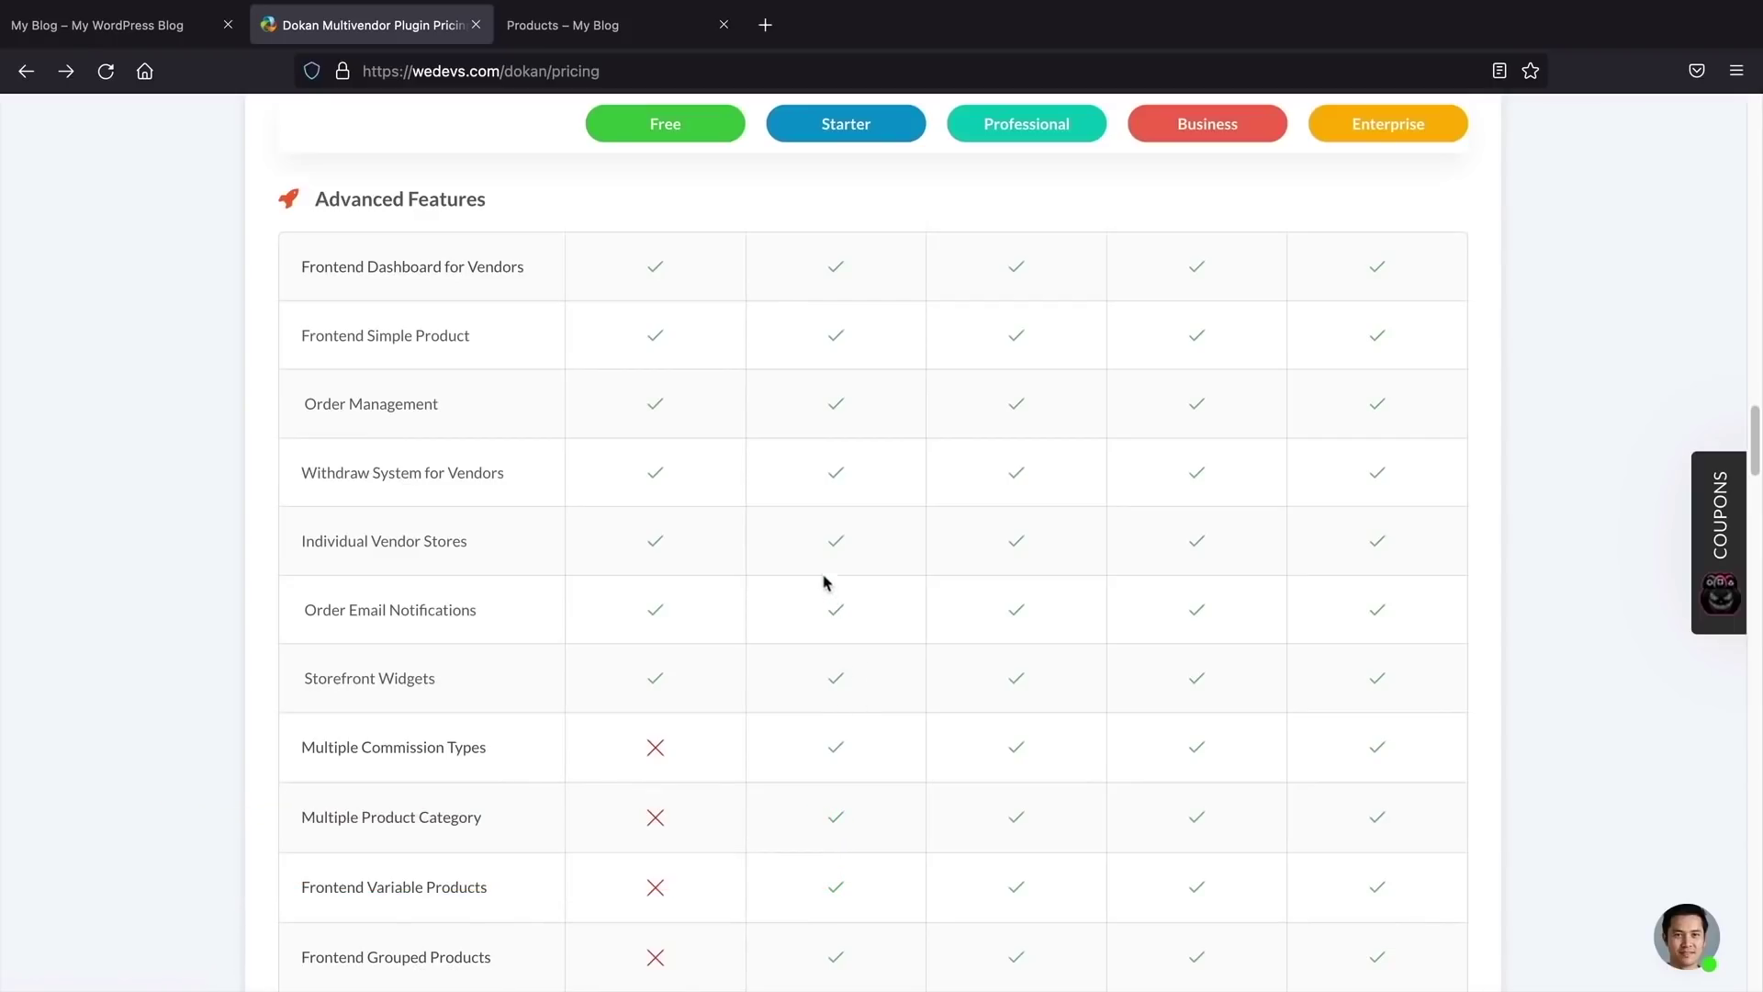
Step: Bring the Brave window with the vendor dashboard to the front using Cmd+Tab
key(super+Tab)
key(super+Tab)
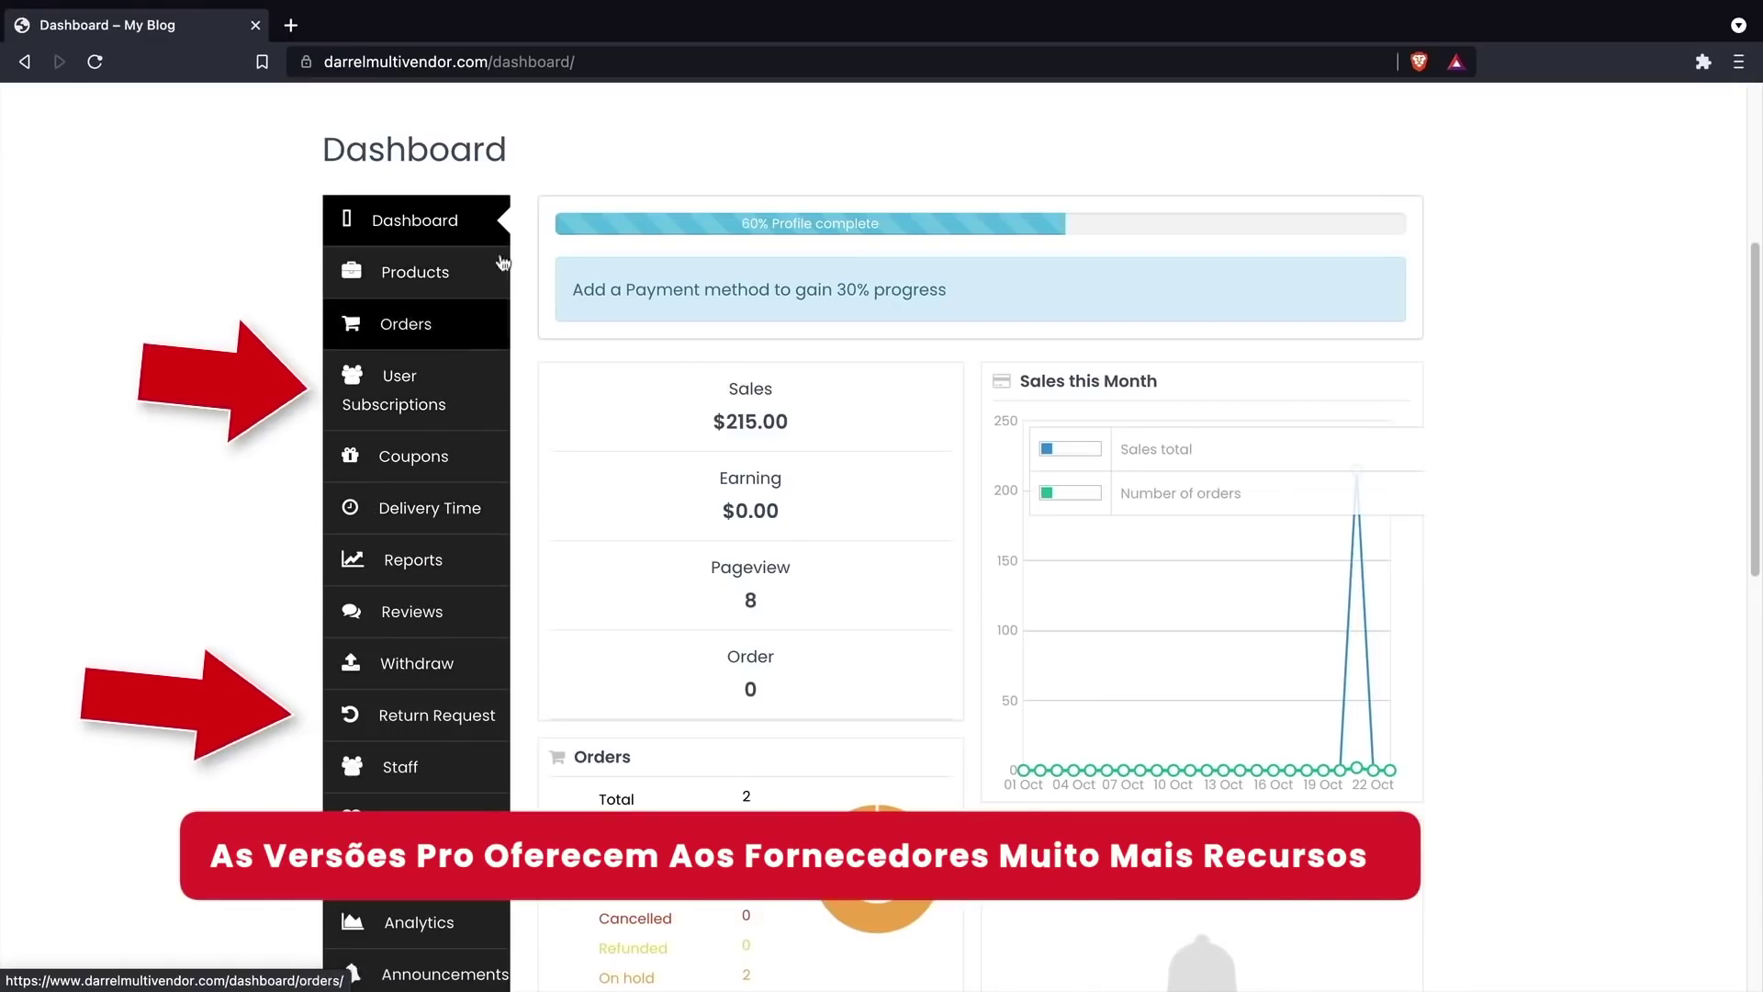
Step: Open the vendor's Reports page, showing $215.00 in sales this month
scroll(441, 363, down, 1)
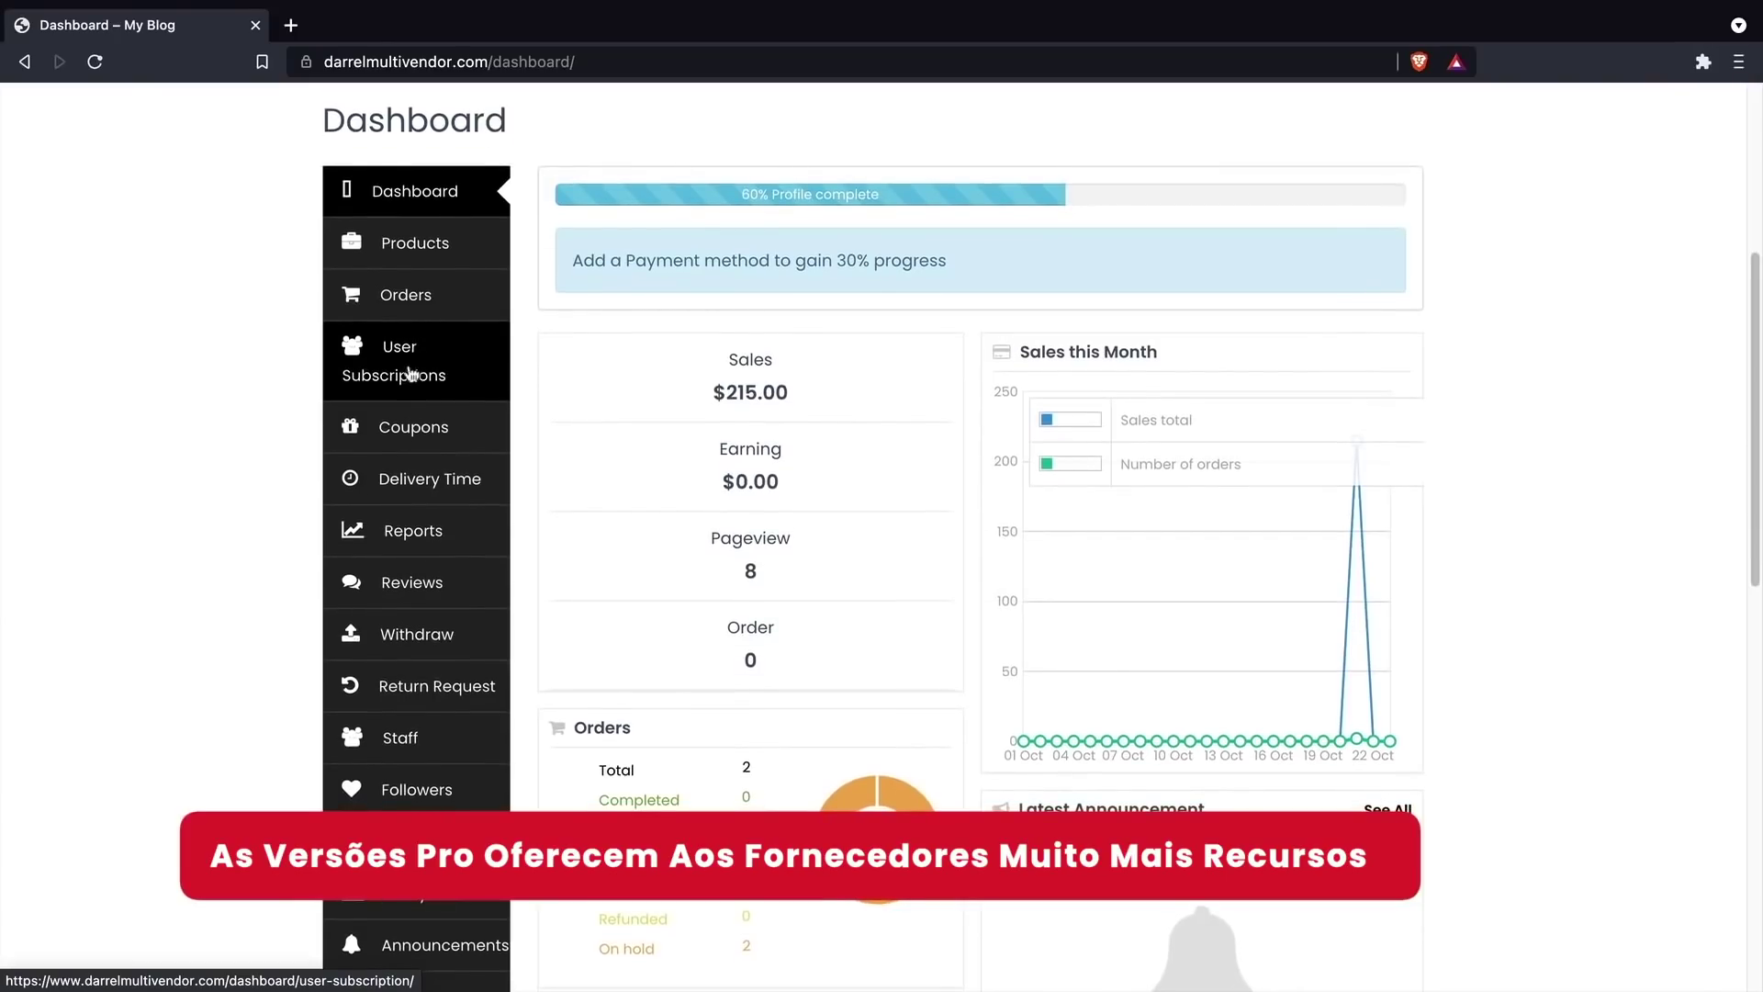
scroll(413, 377, down, 1)
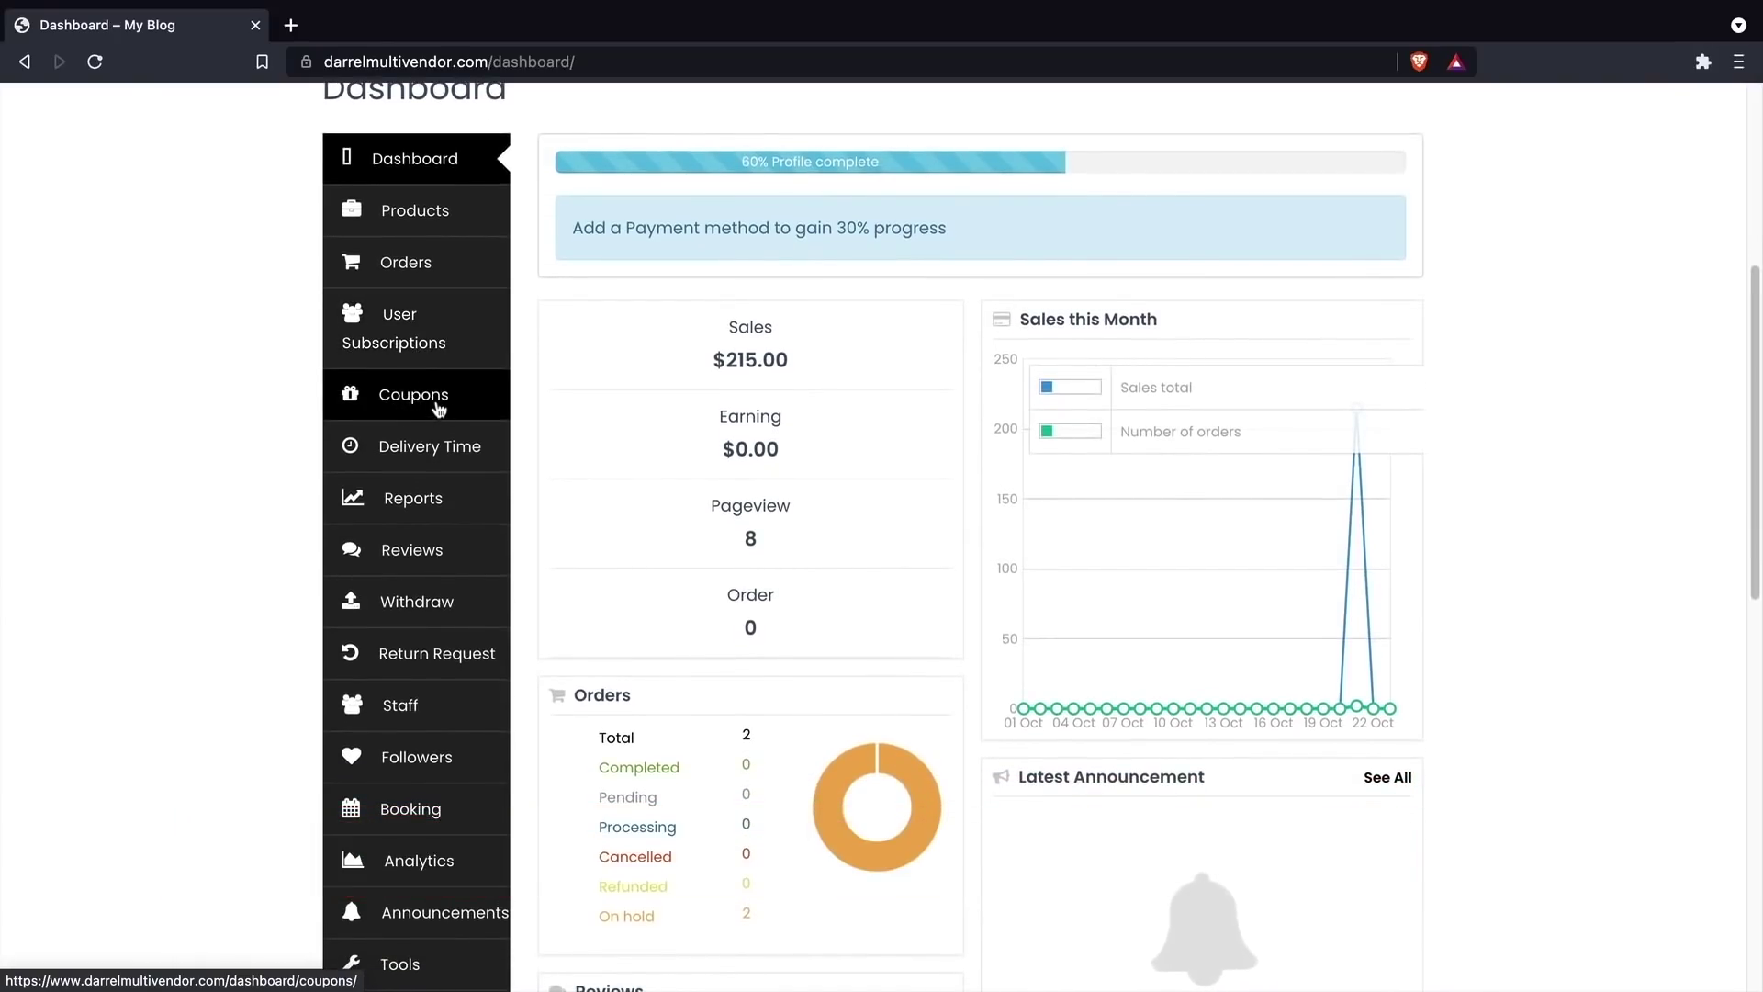
scroll(439, 409, down, 1)
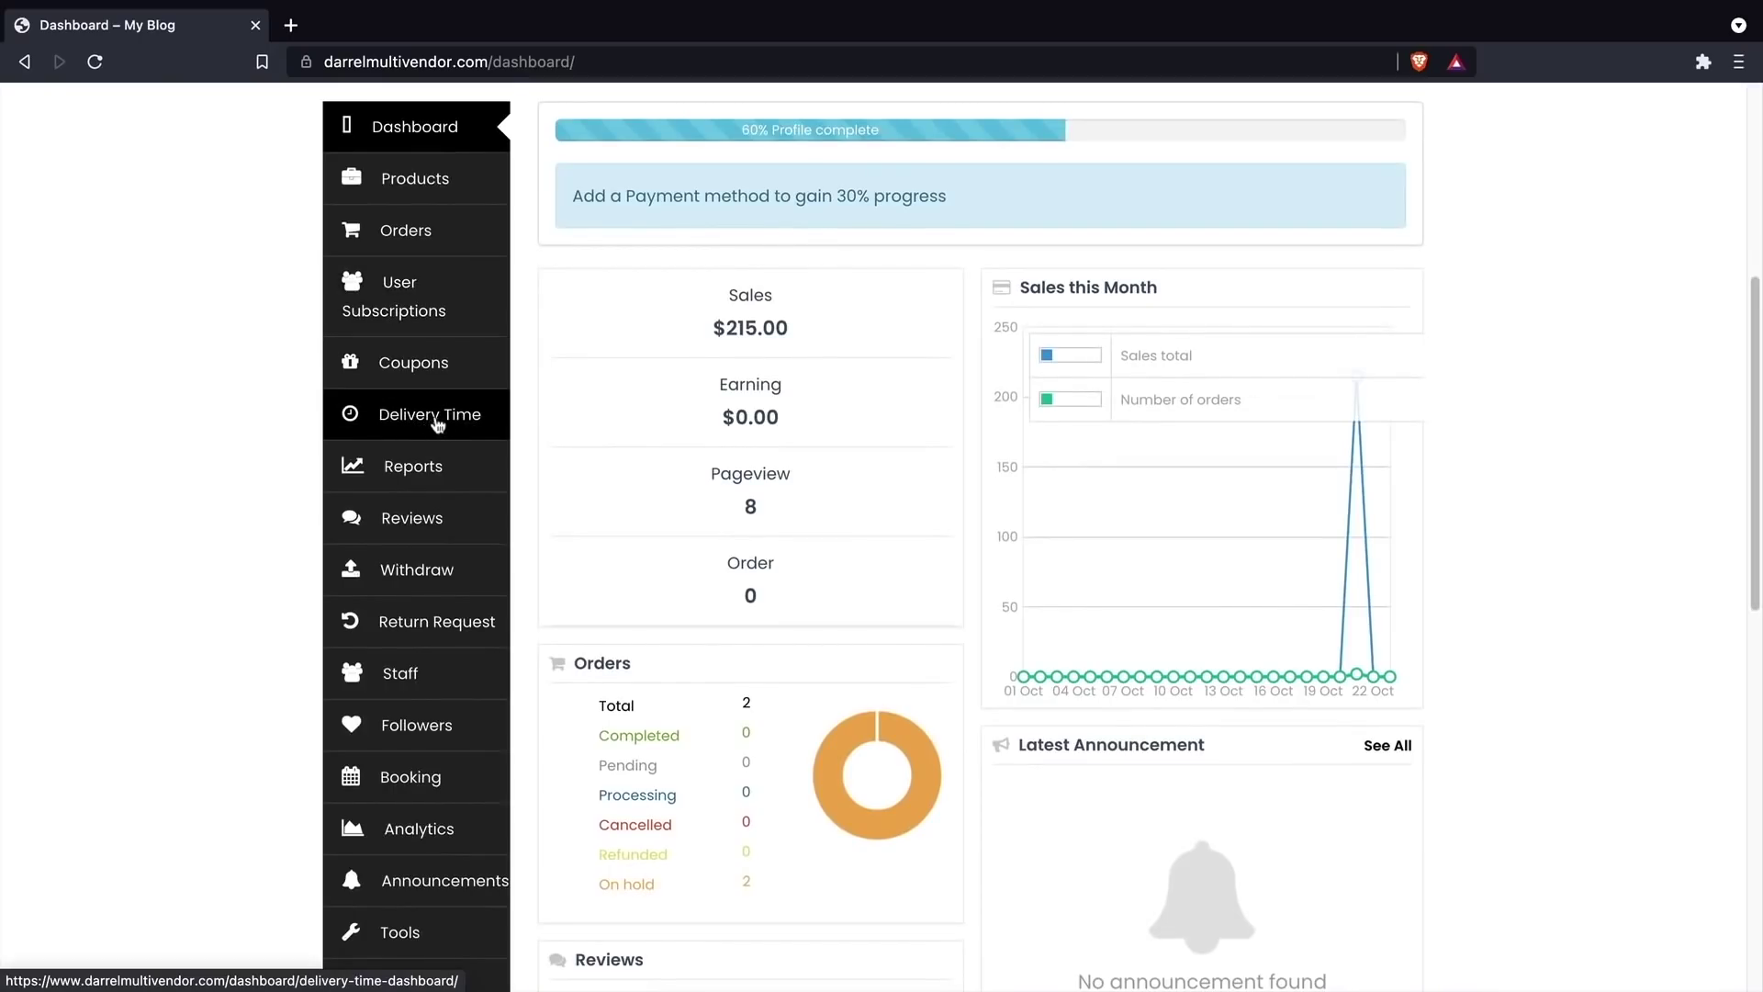
click(424, 470)
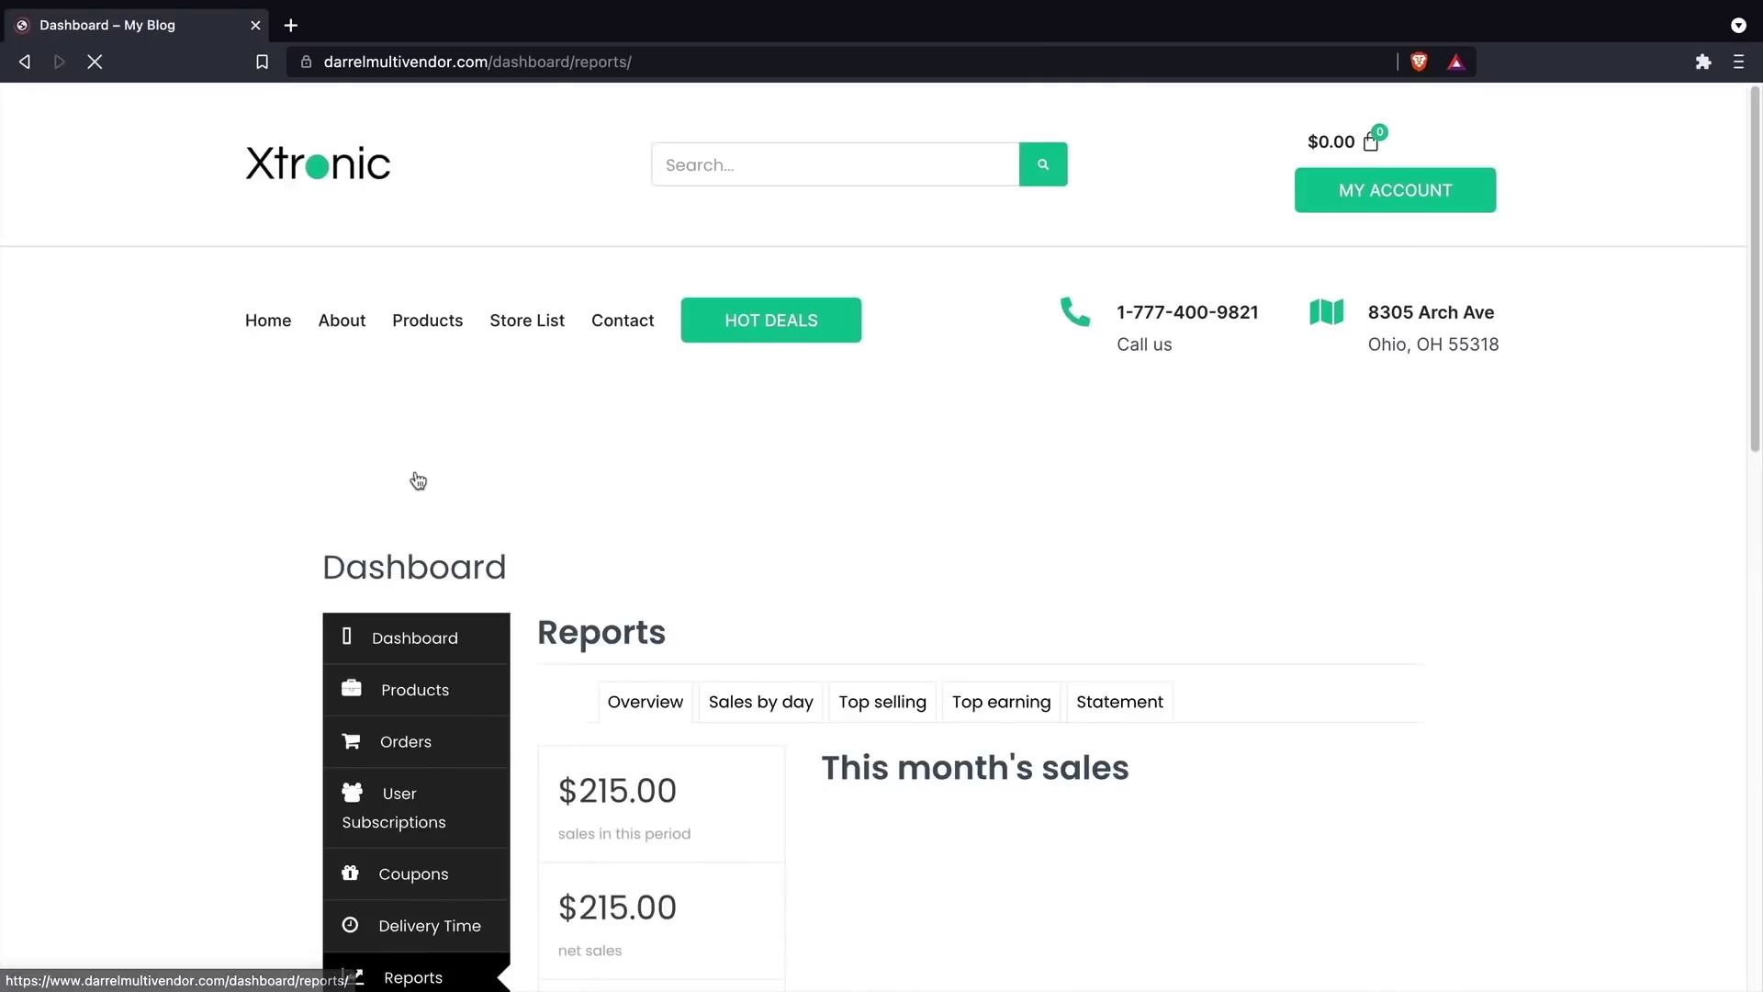
scroll(640, 558, down, 6)
scroll(643, 558, up, 2)
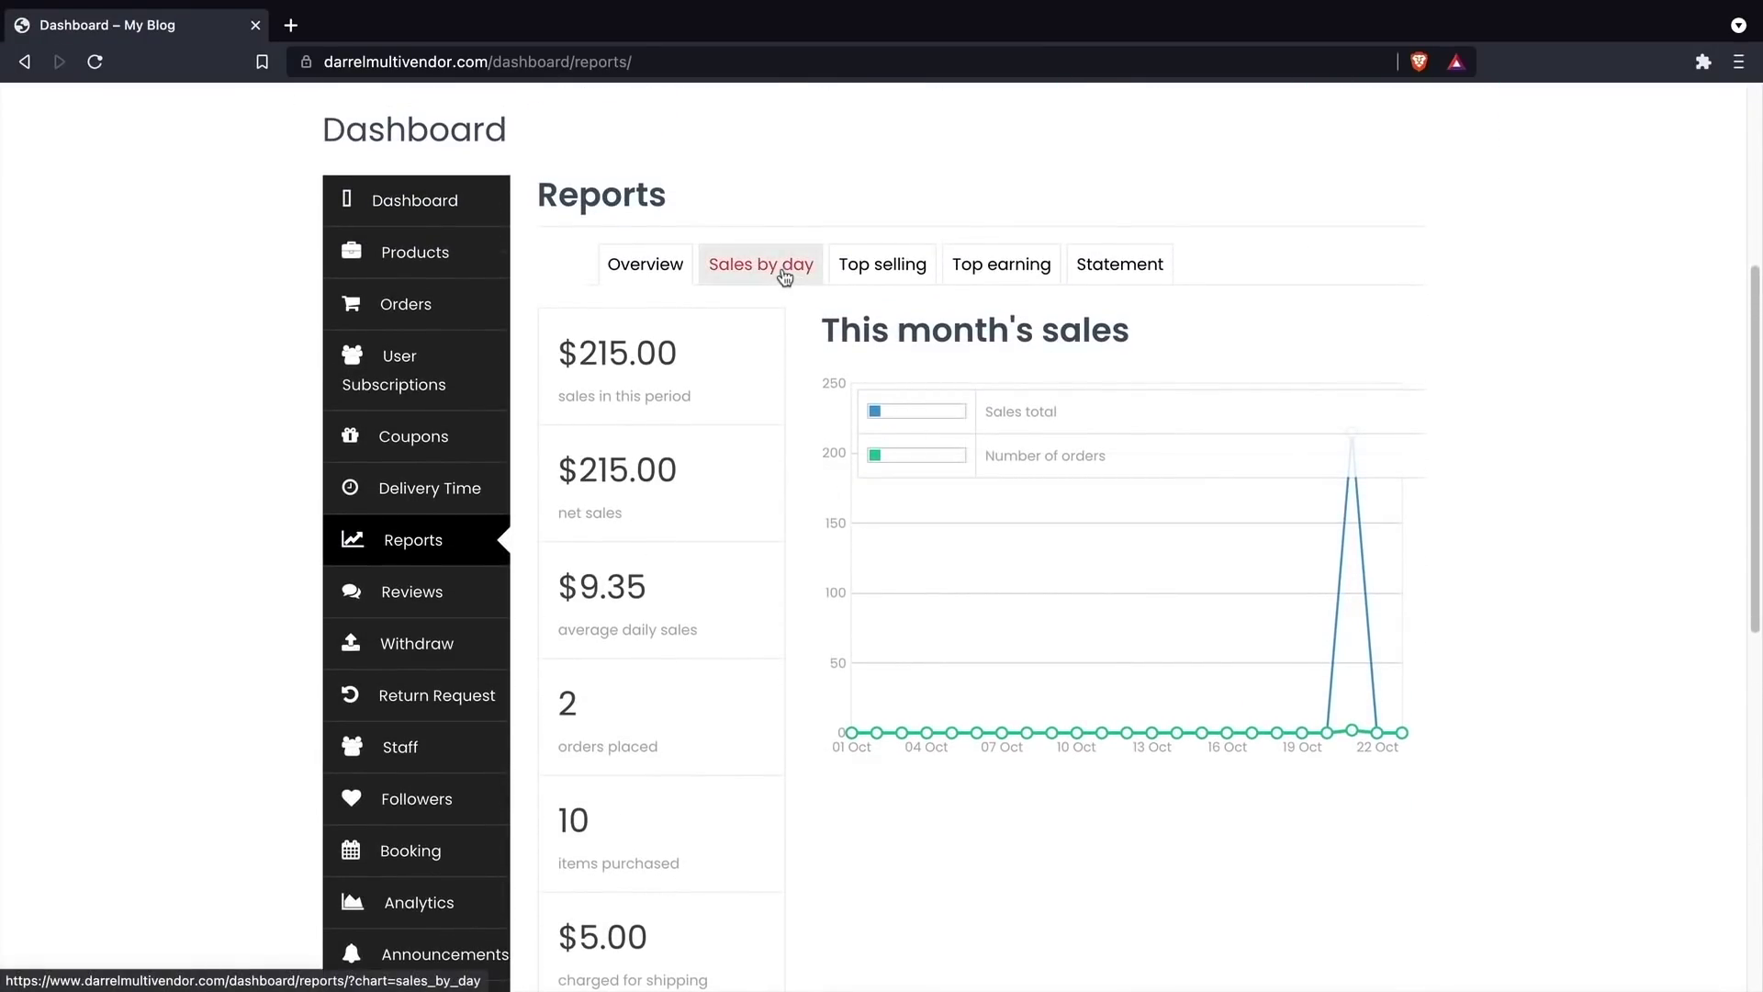
click(884, 273)
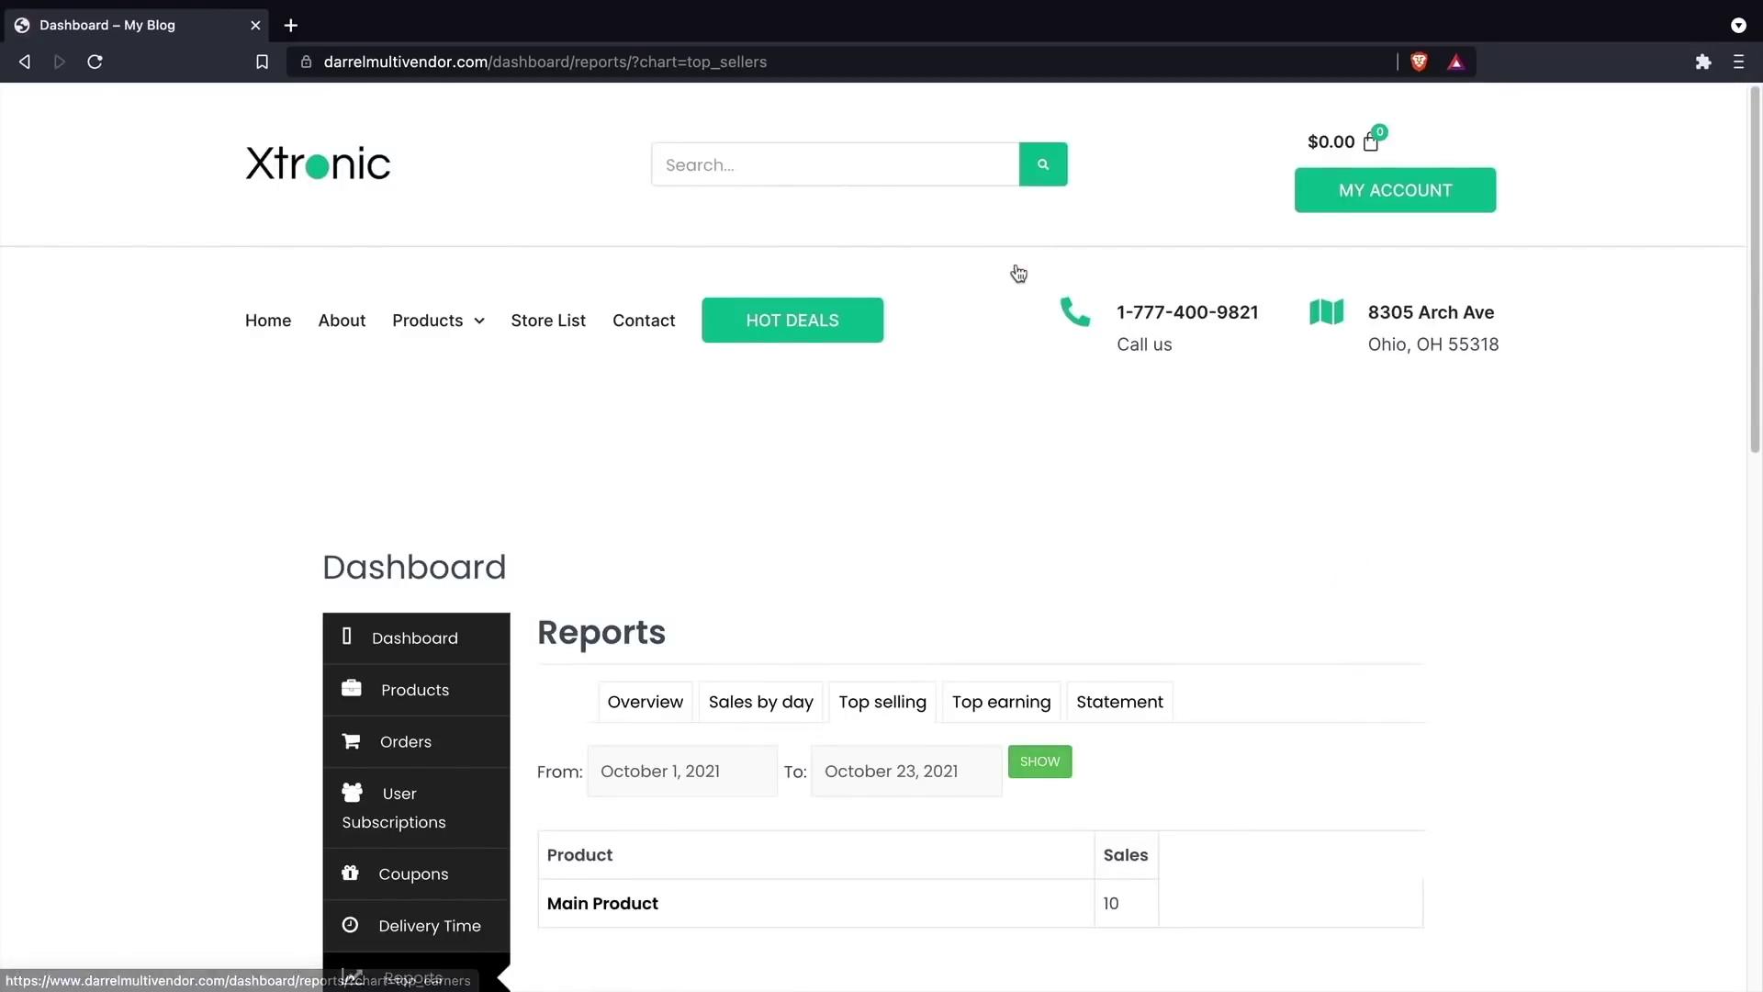
scroll(1008, 499, down, 4)
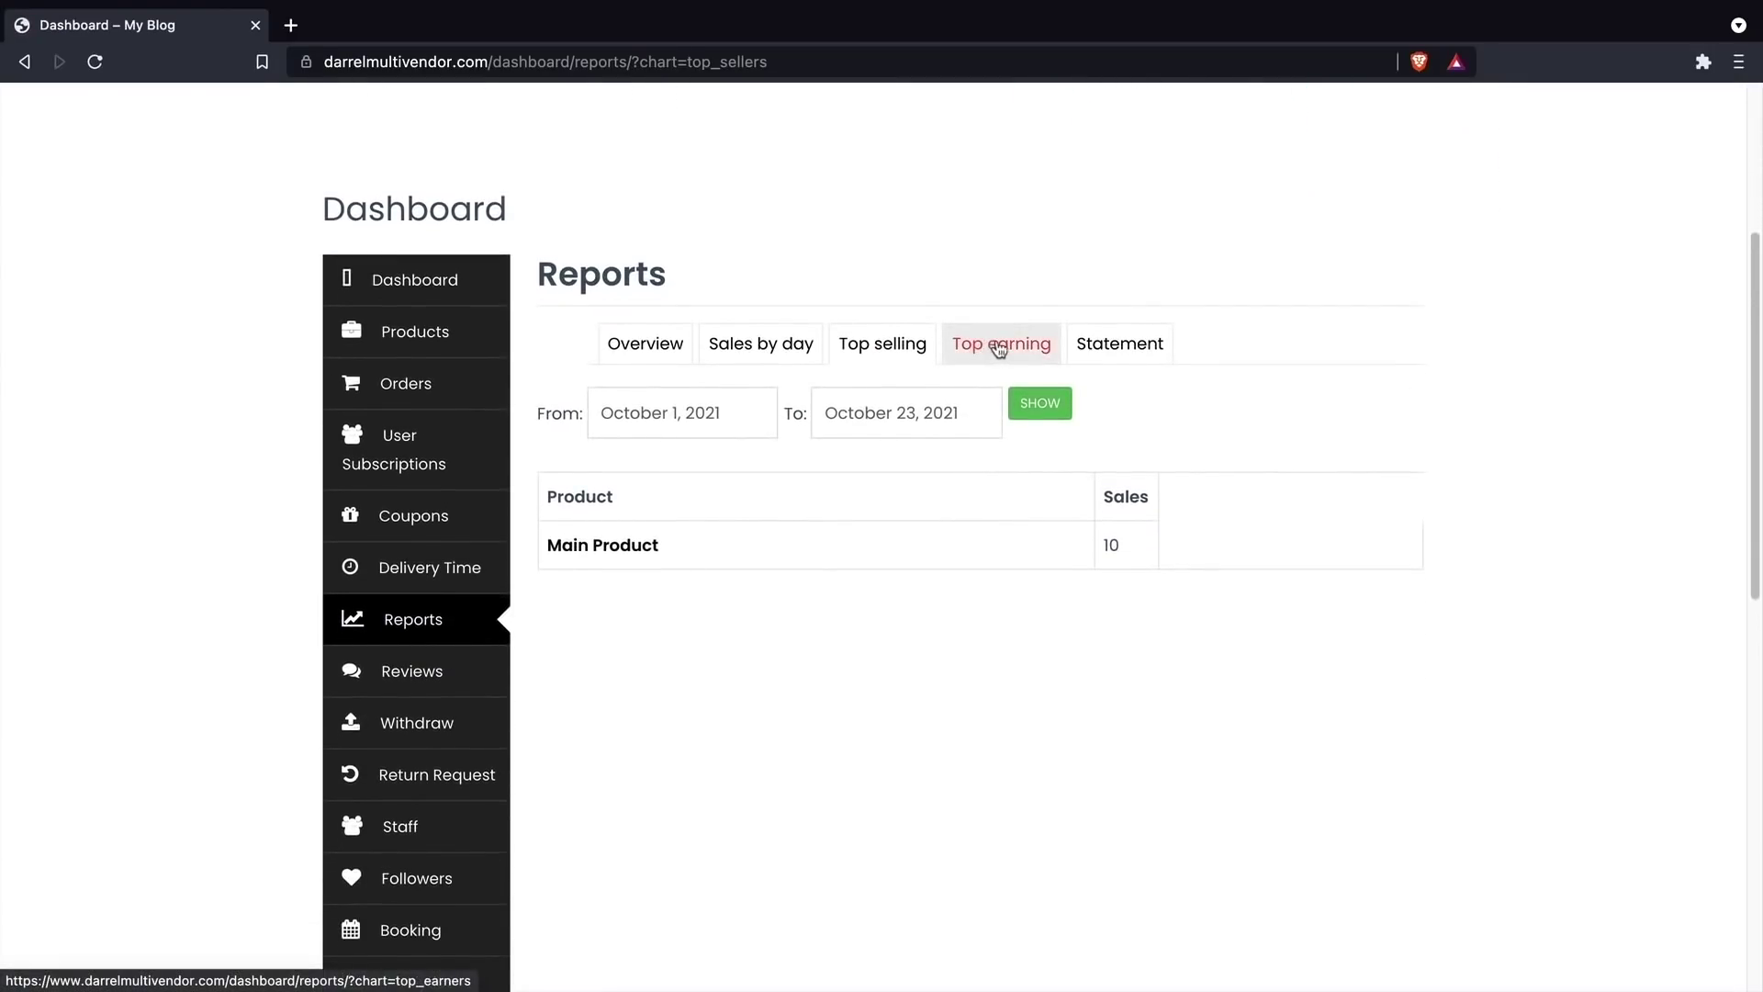
click(1137, 346)
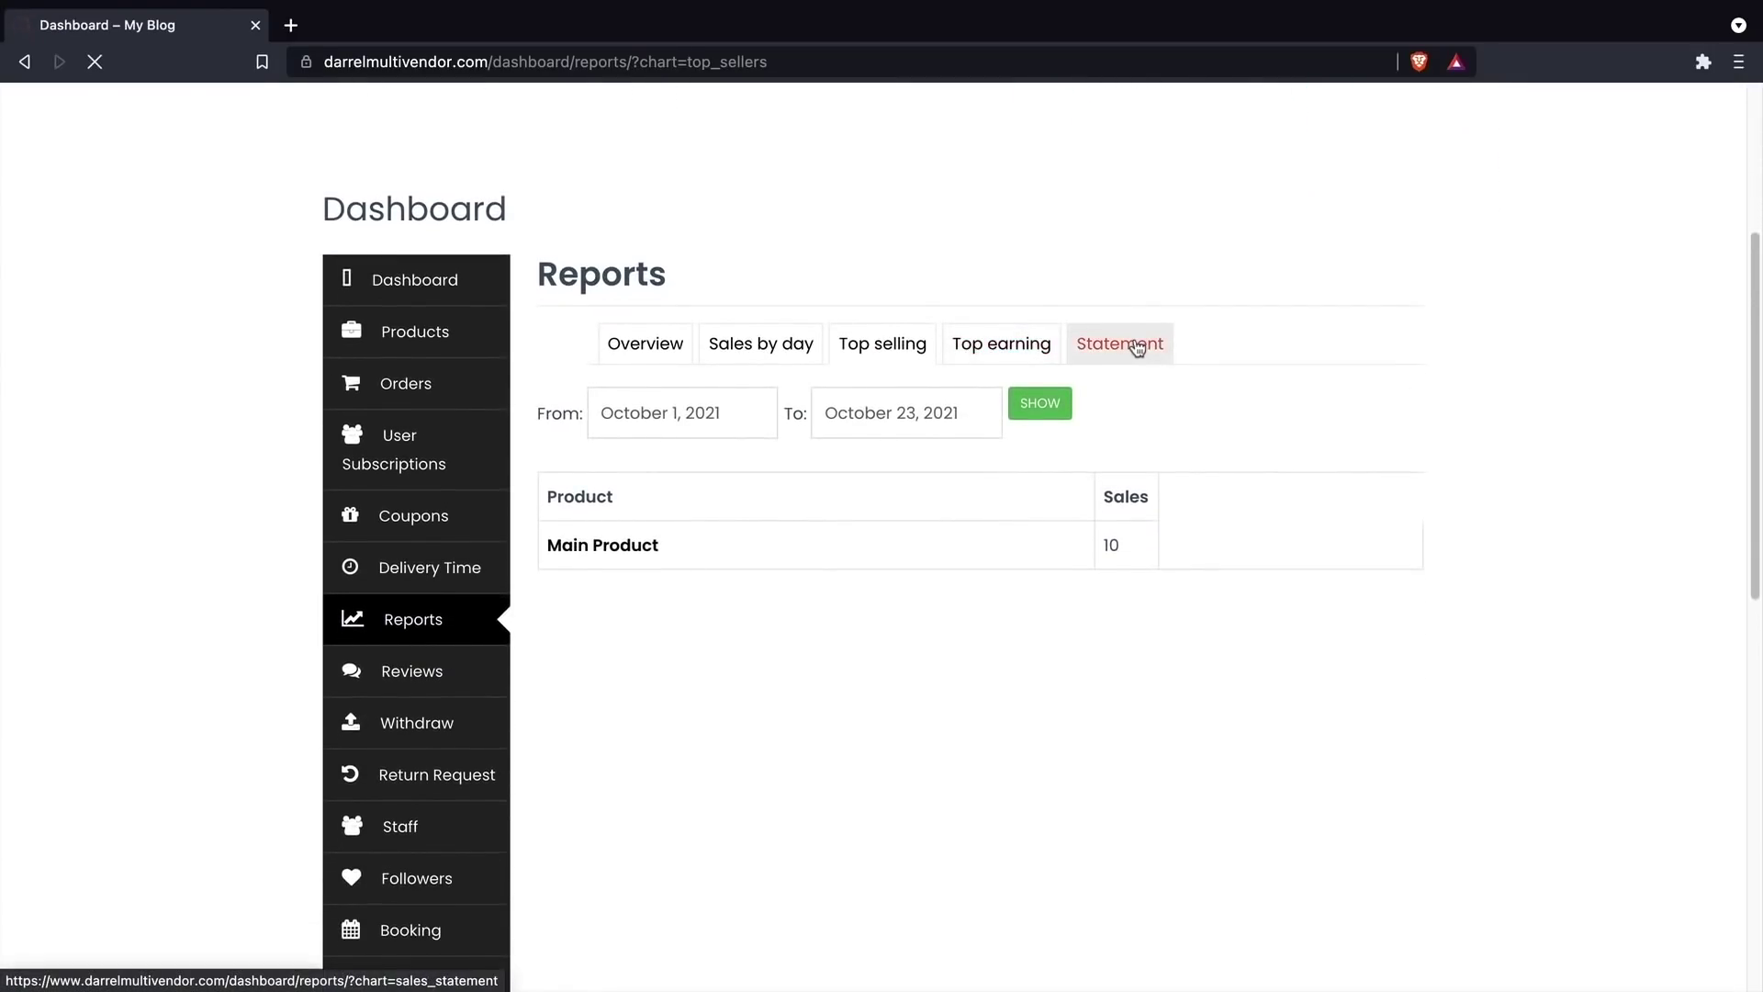
scroll(1098, 444, down, 4)
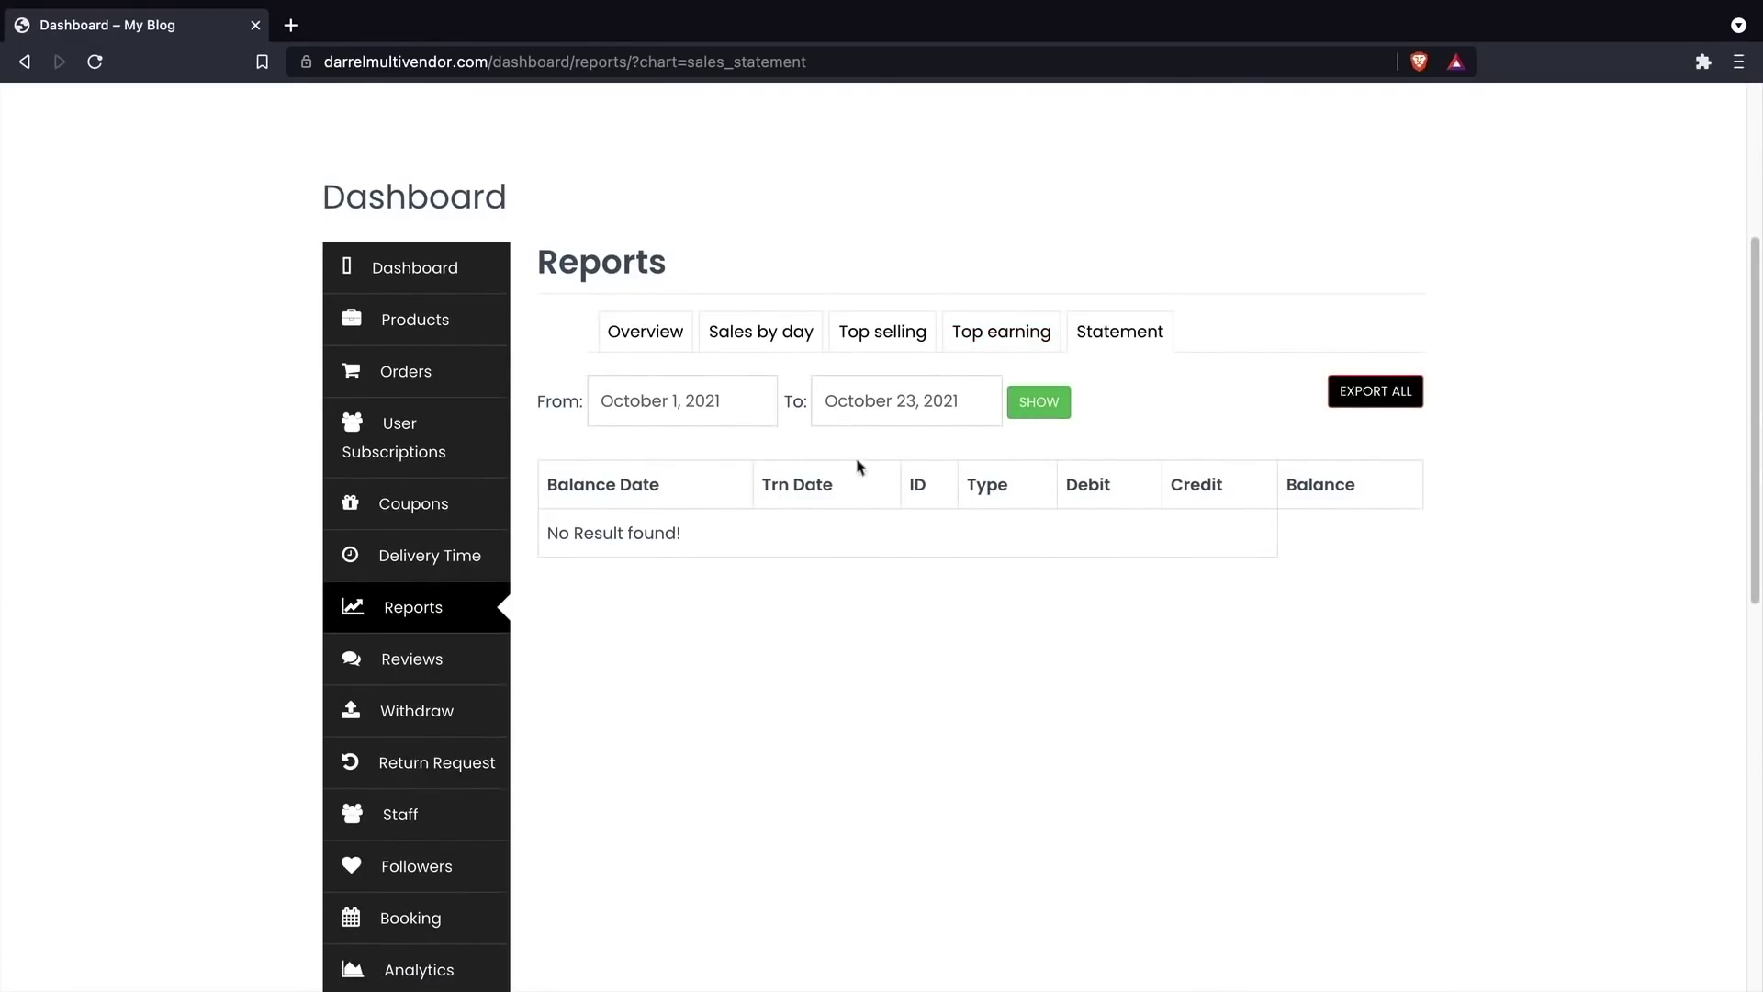
click(642, 335)
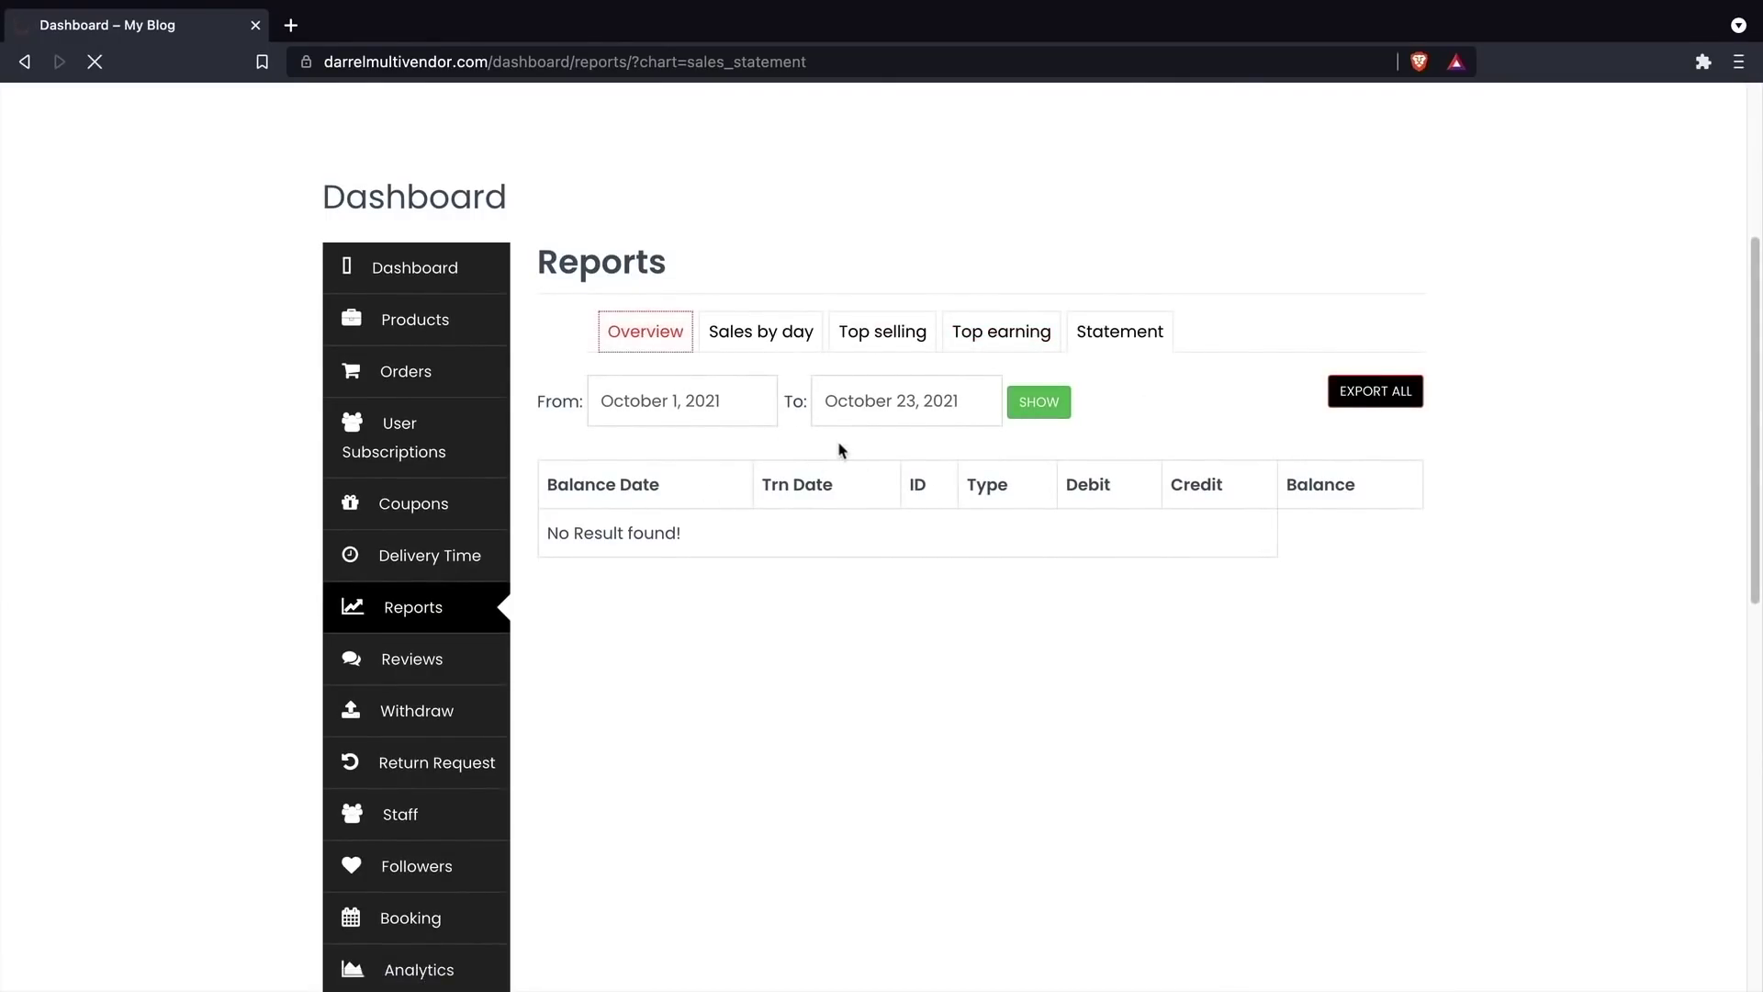
scroll(642, 603, down, 5)
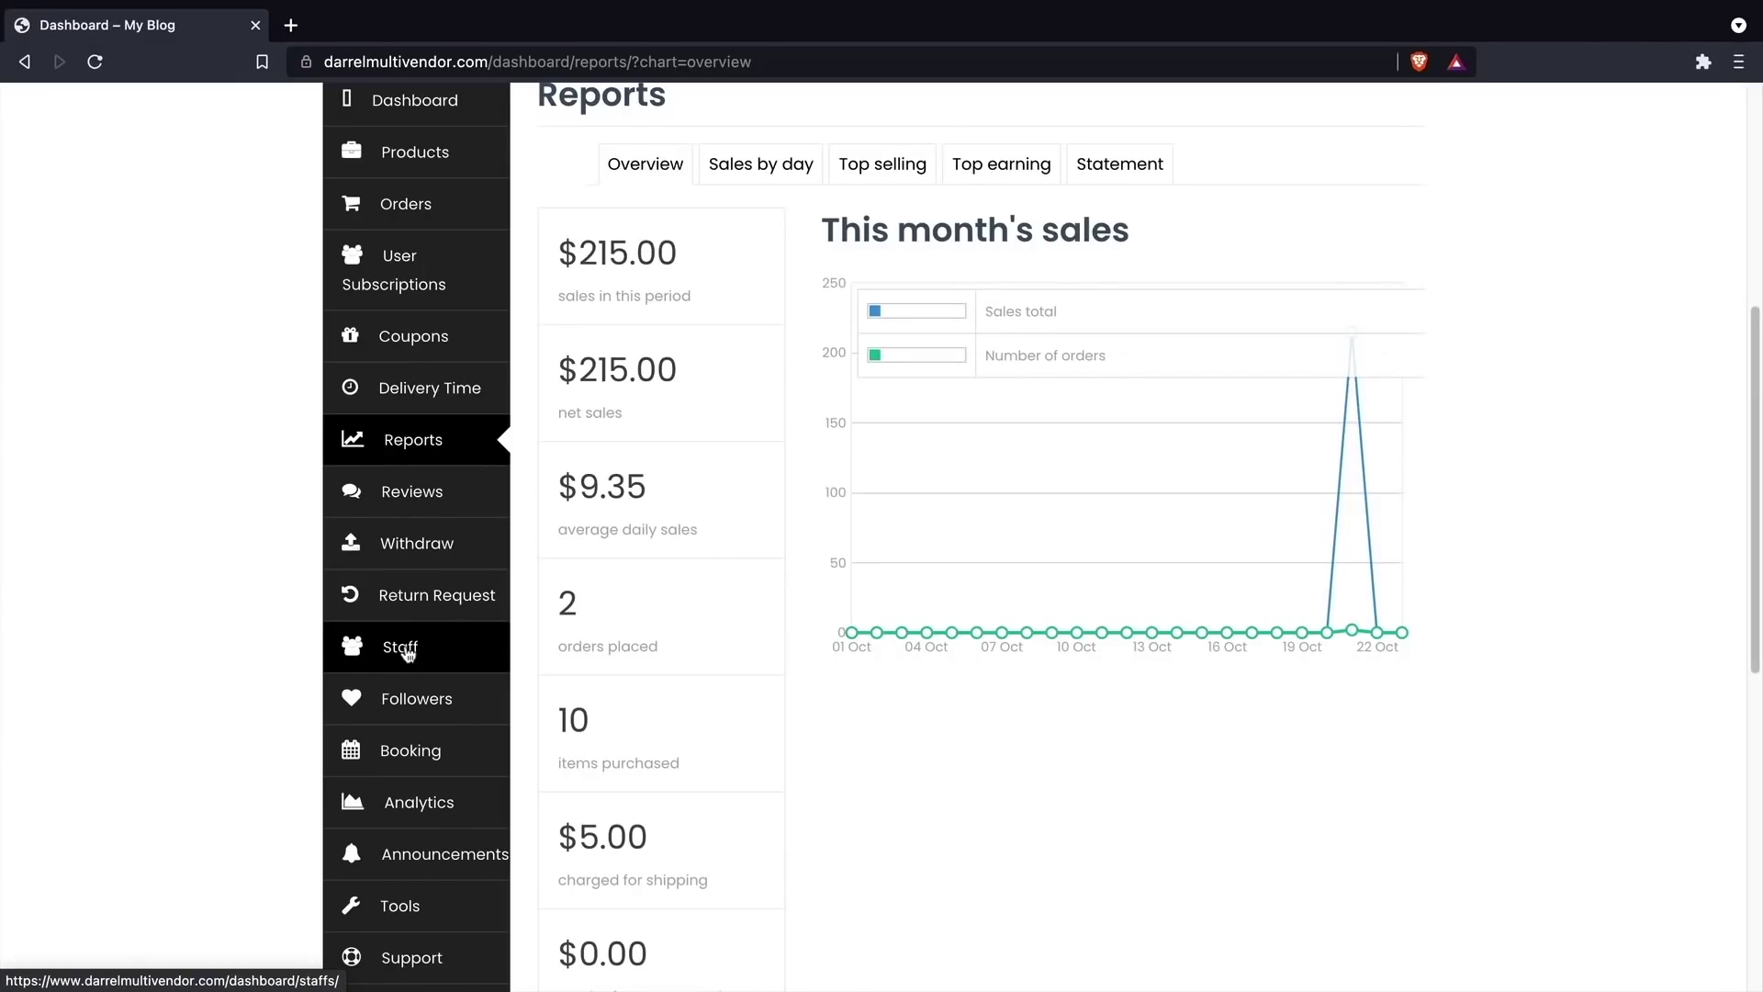
scroll(408, 653, down, 1)
scroll(408, 653, up, 1)
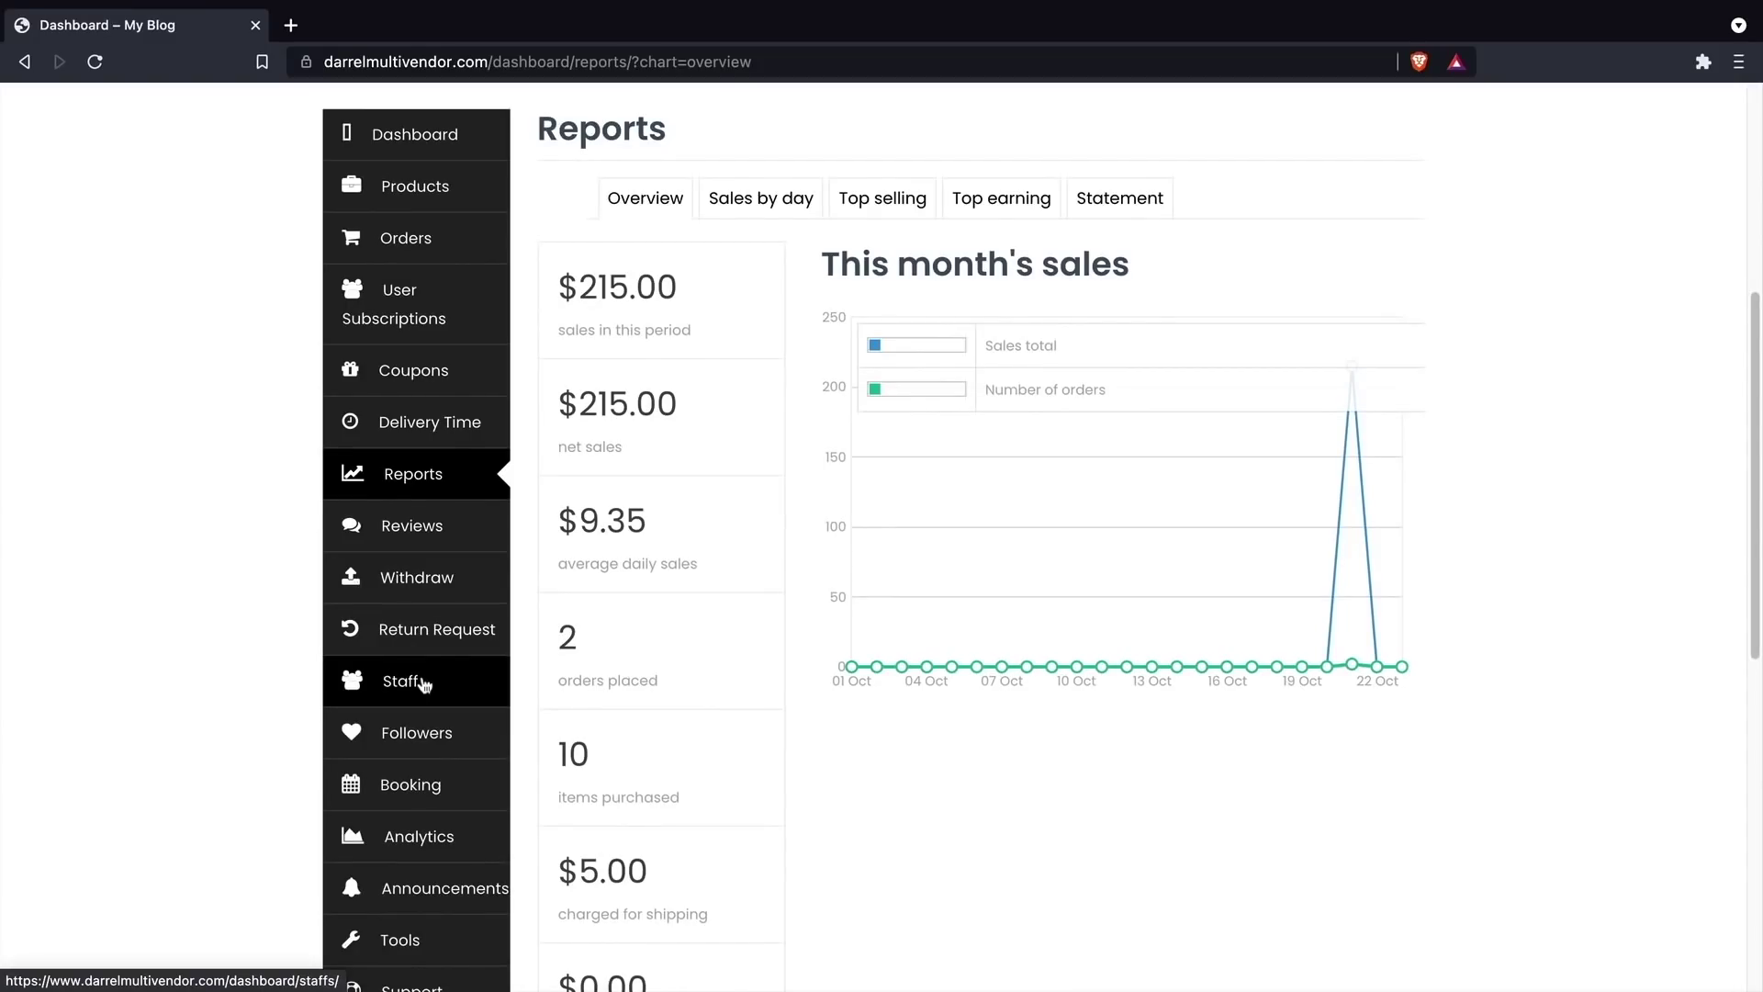
scroll(424, 684, down, 1)
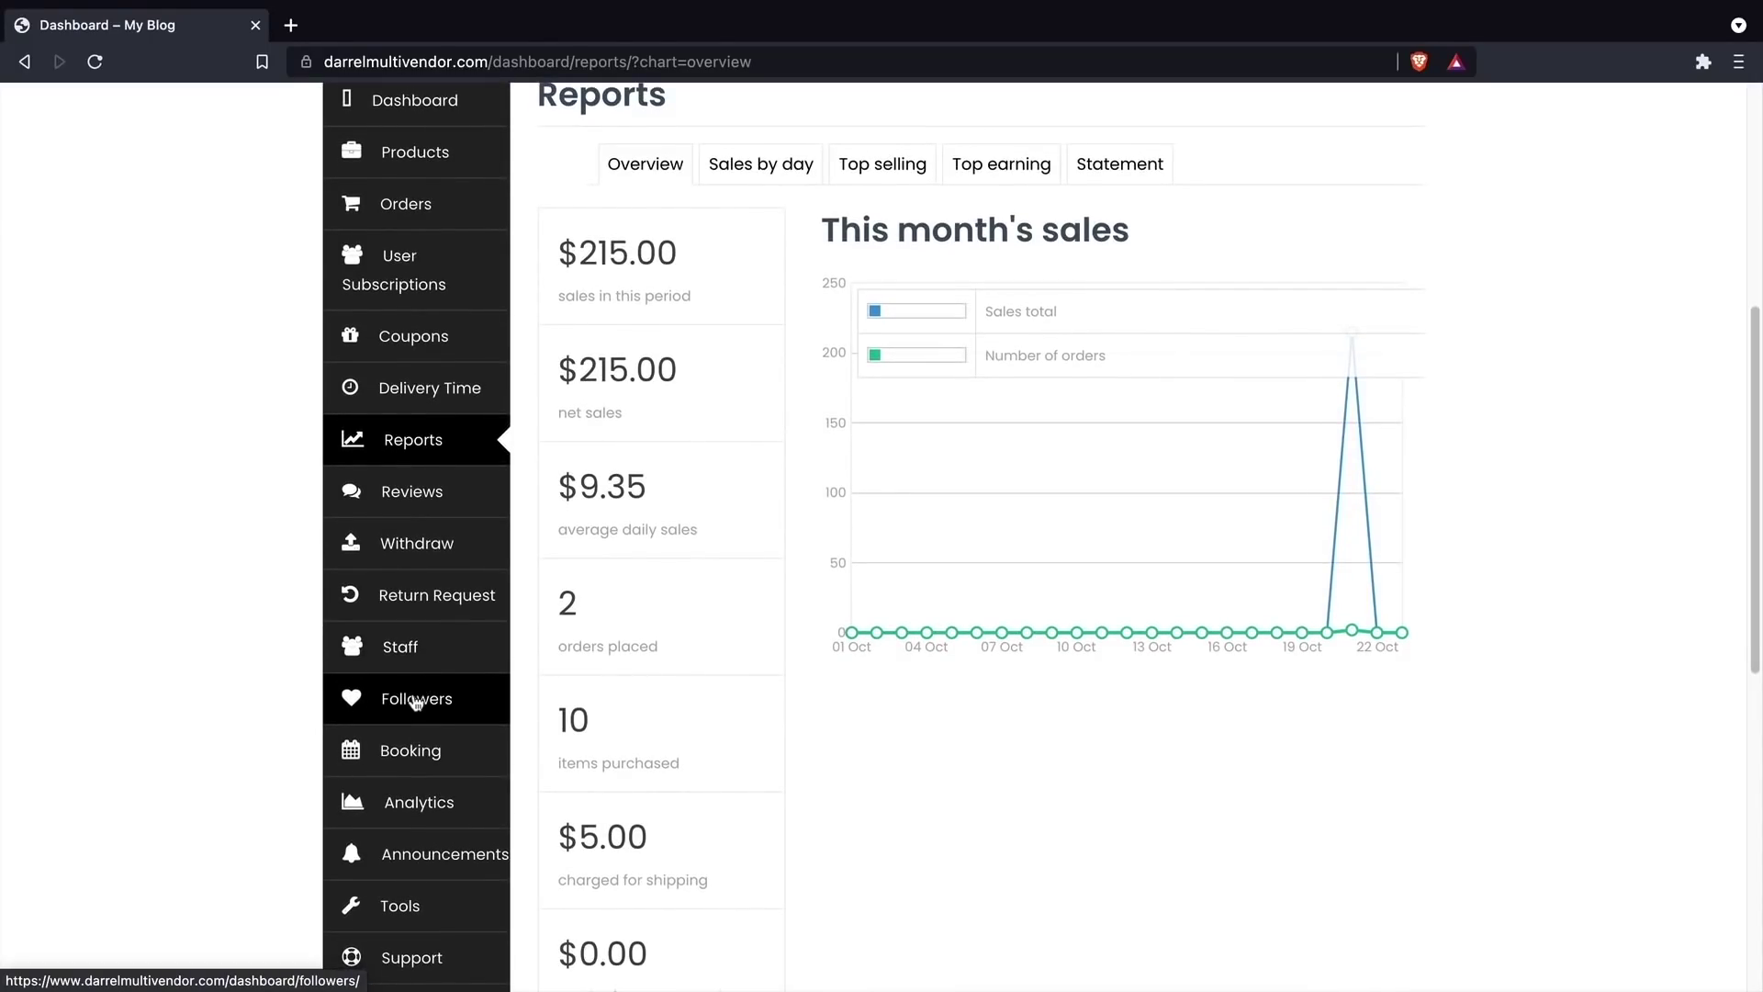
scroll(424, 684, down, 3)
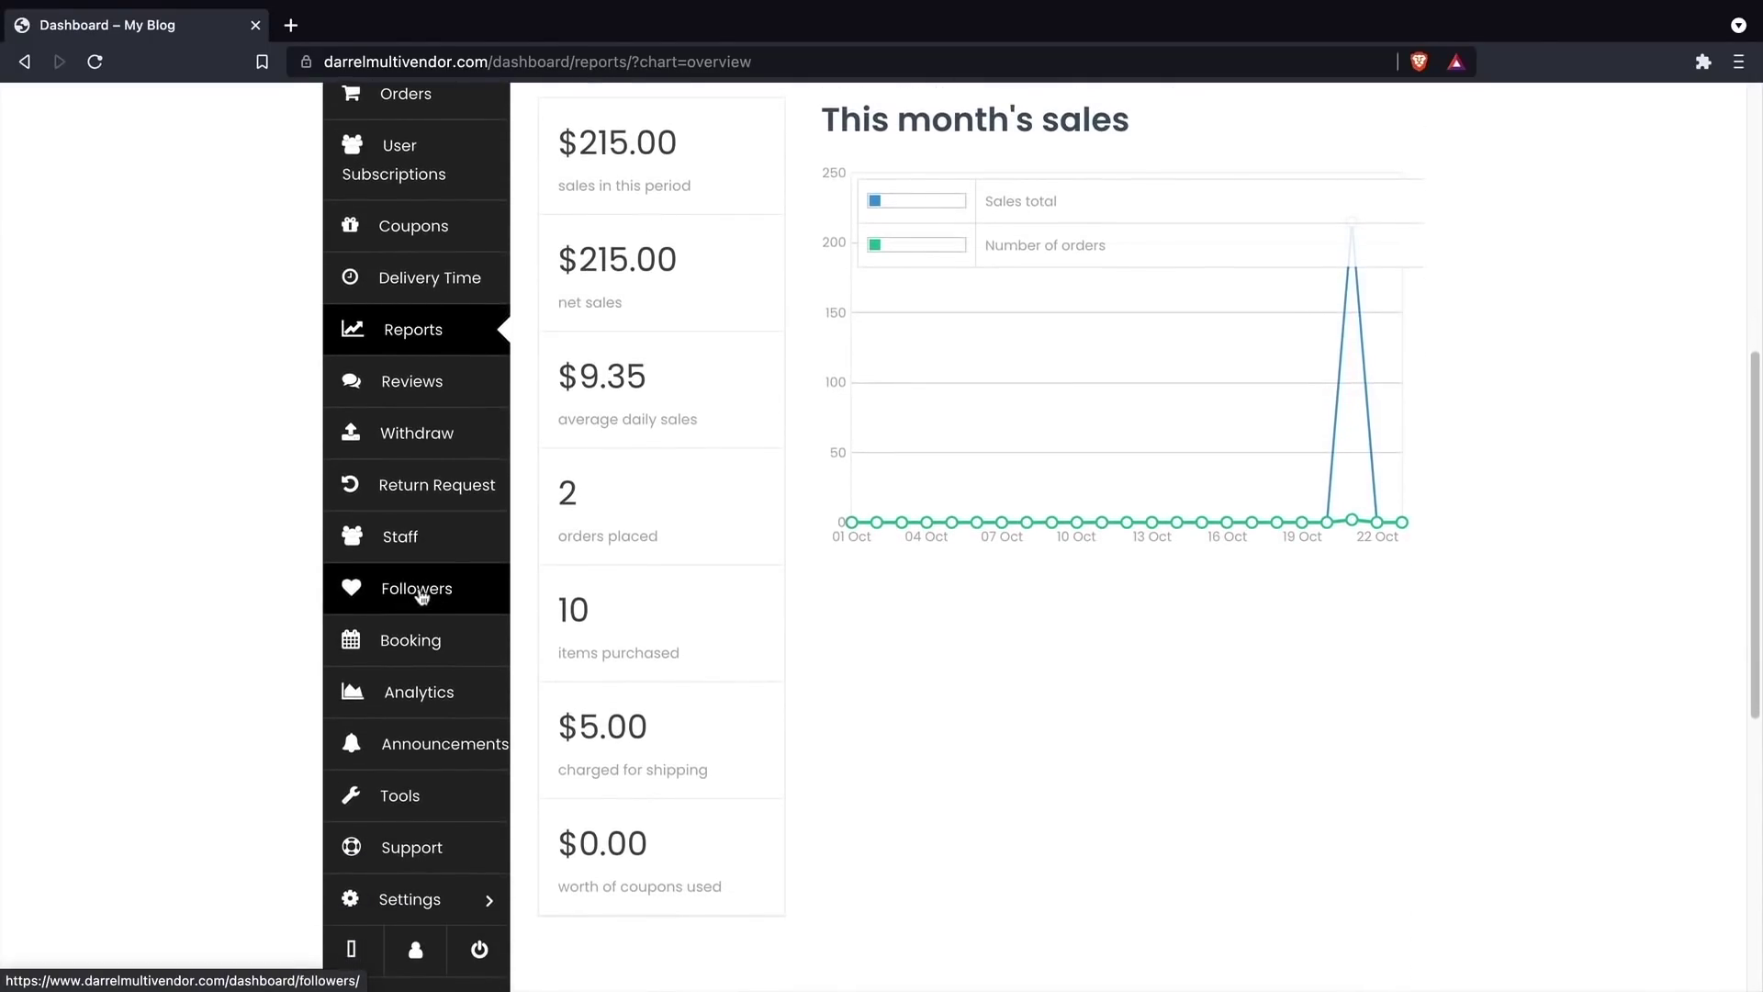
scroll(429, 597, up, 7)
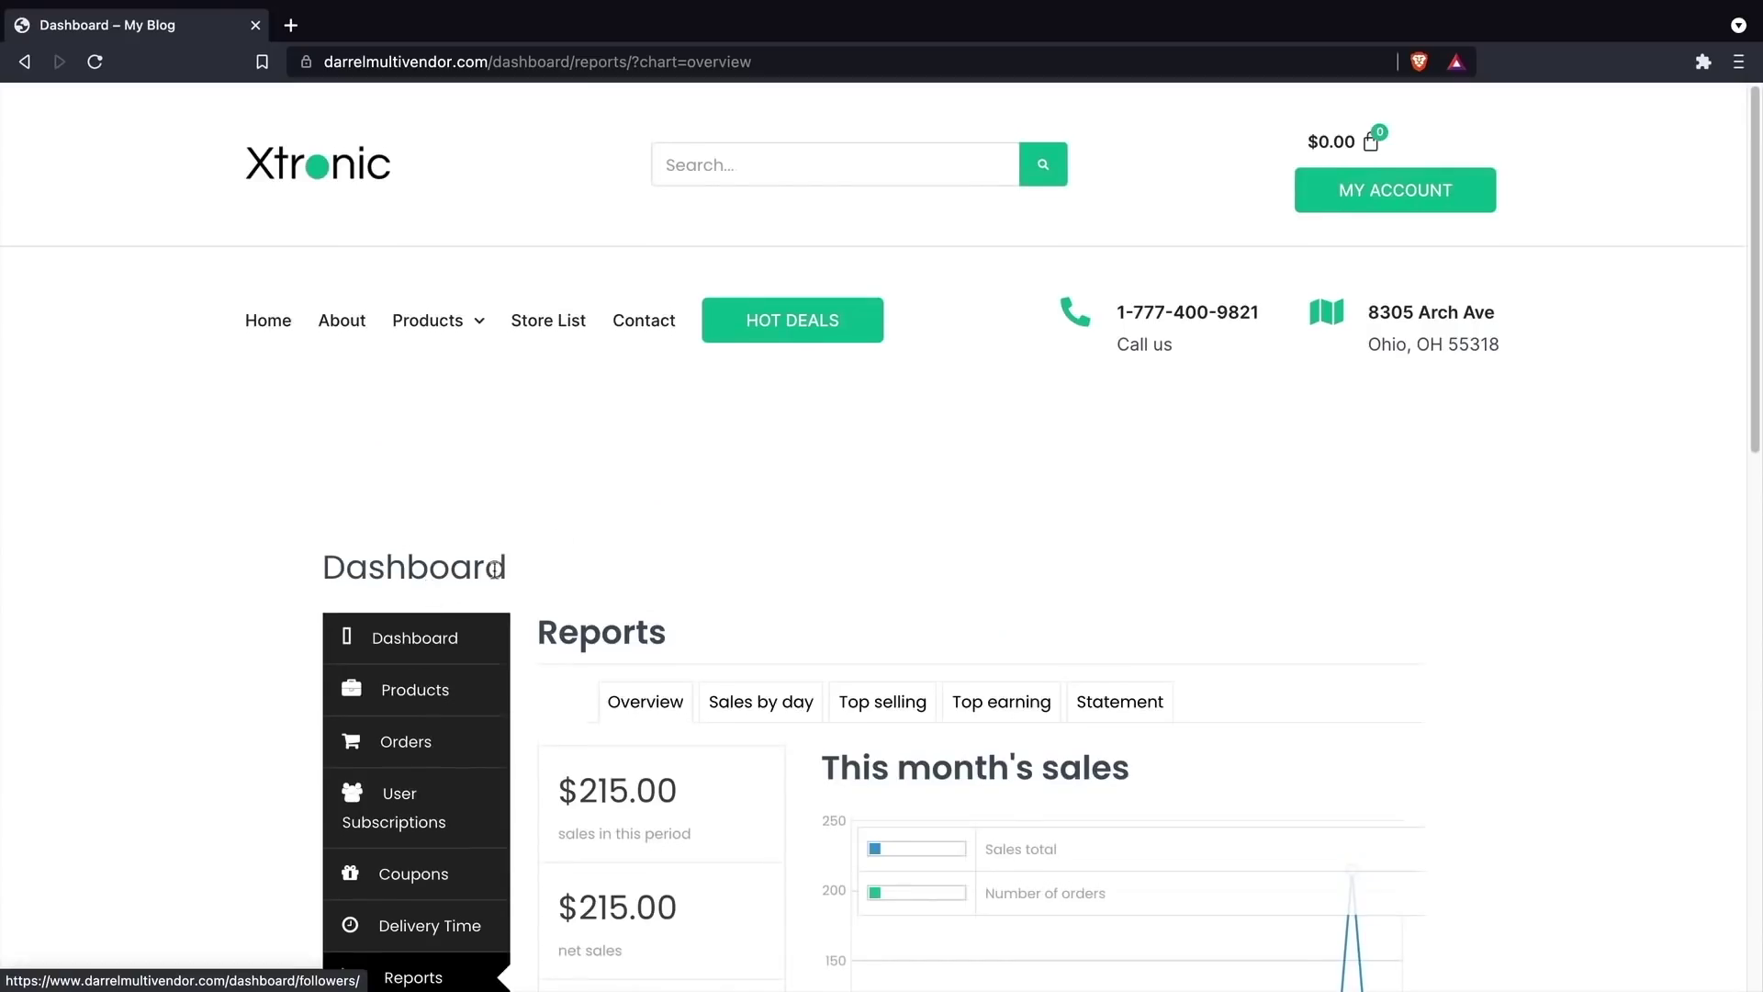
click(549, 324)
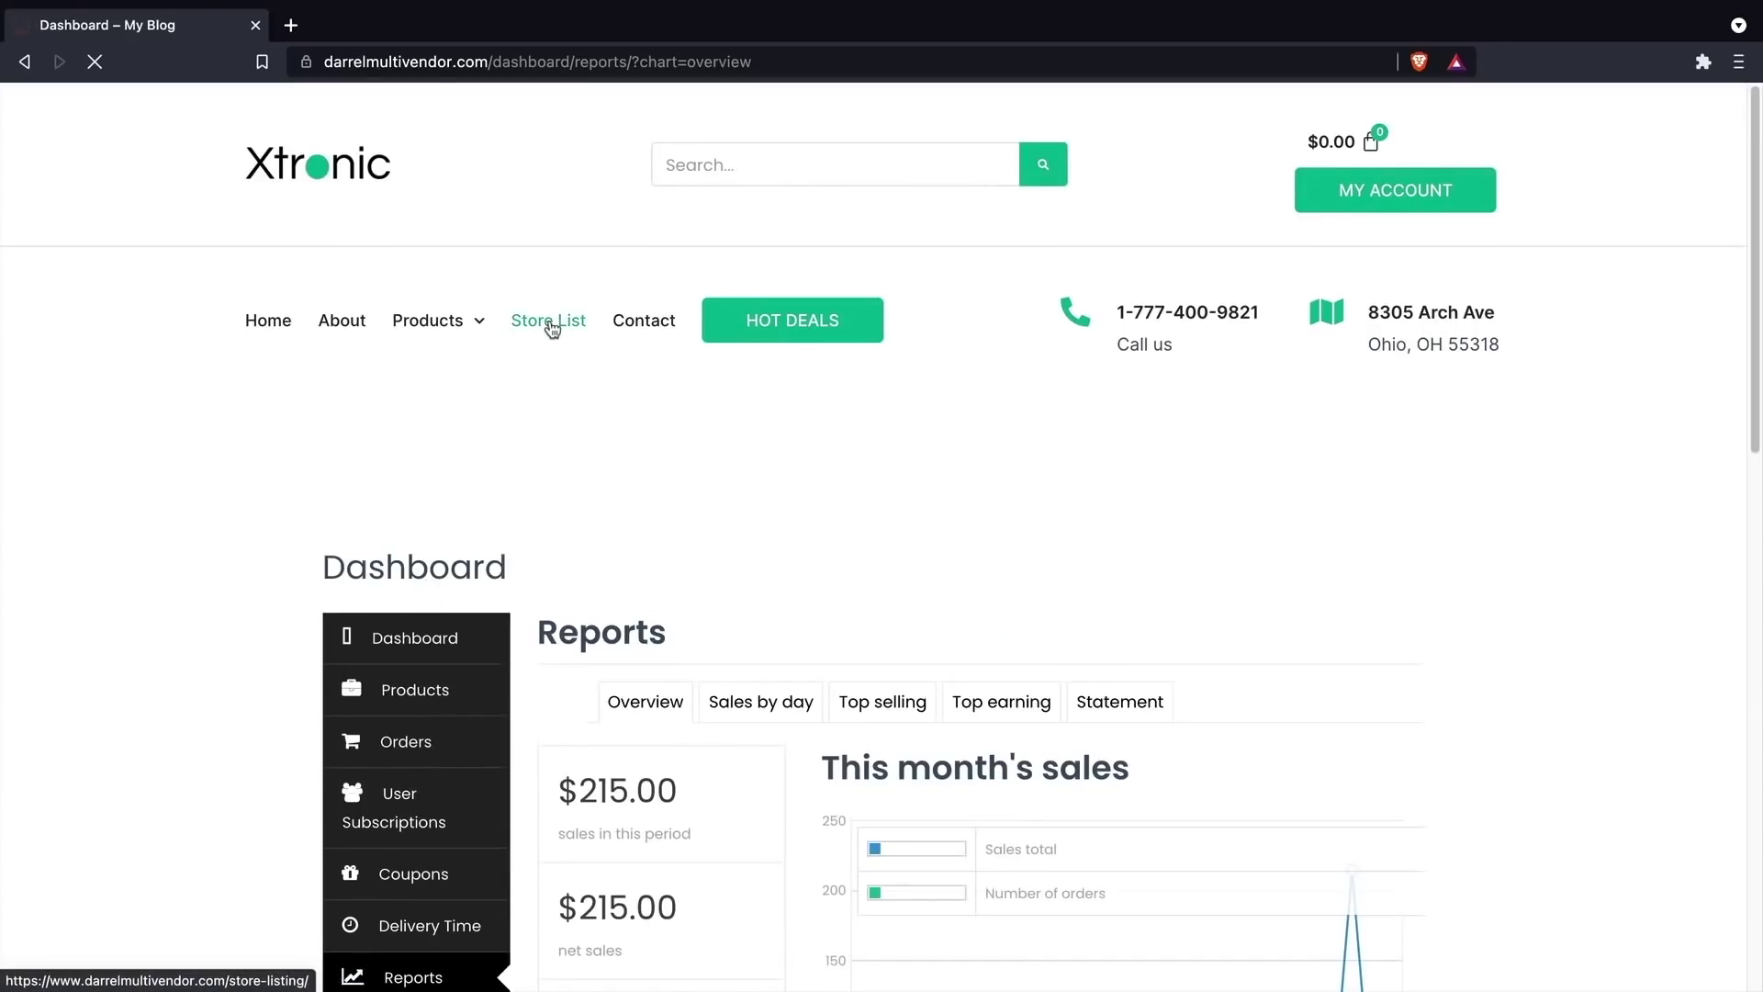
scroll(541, 597, down, 10)
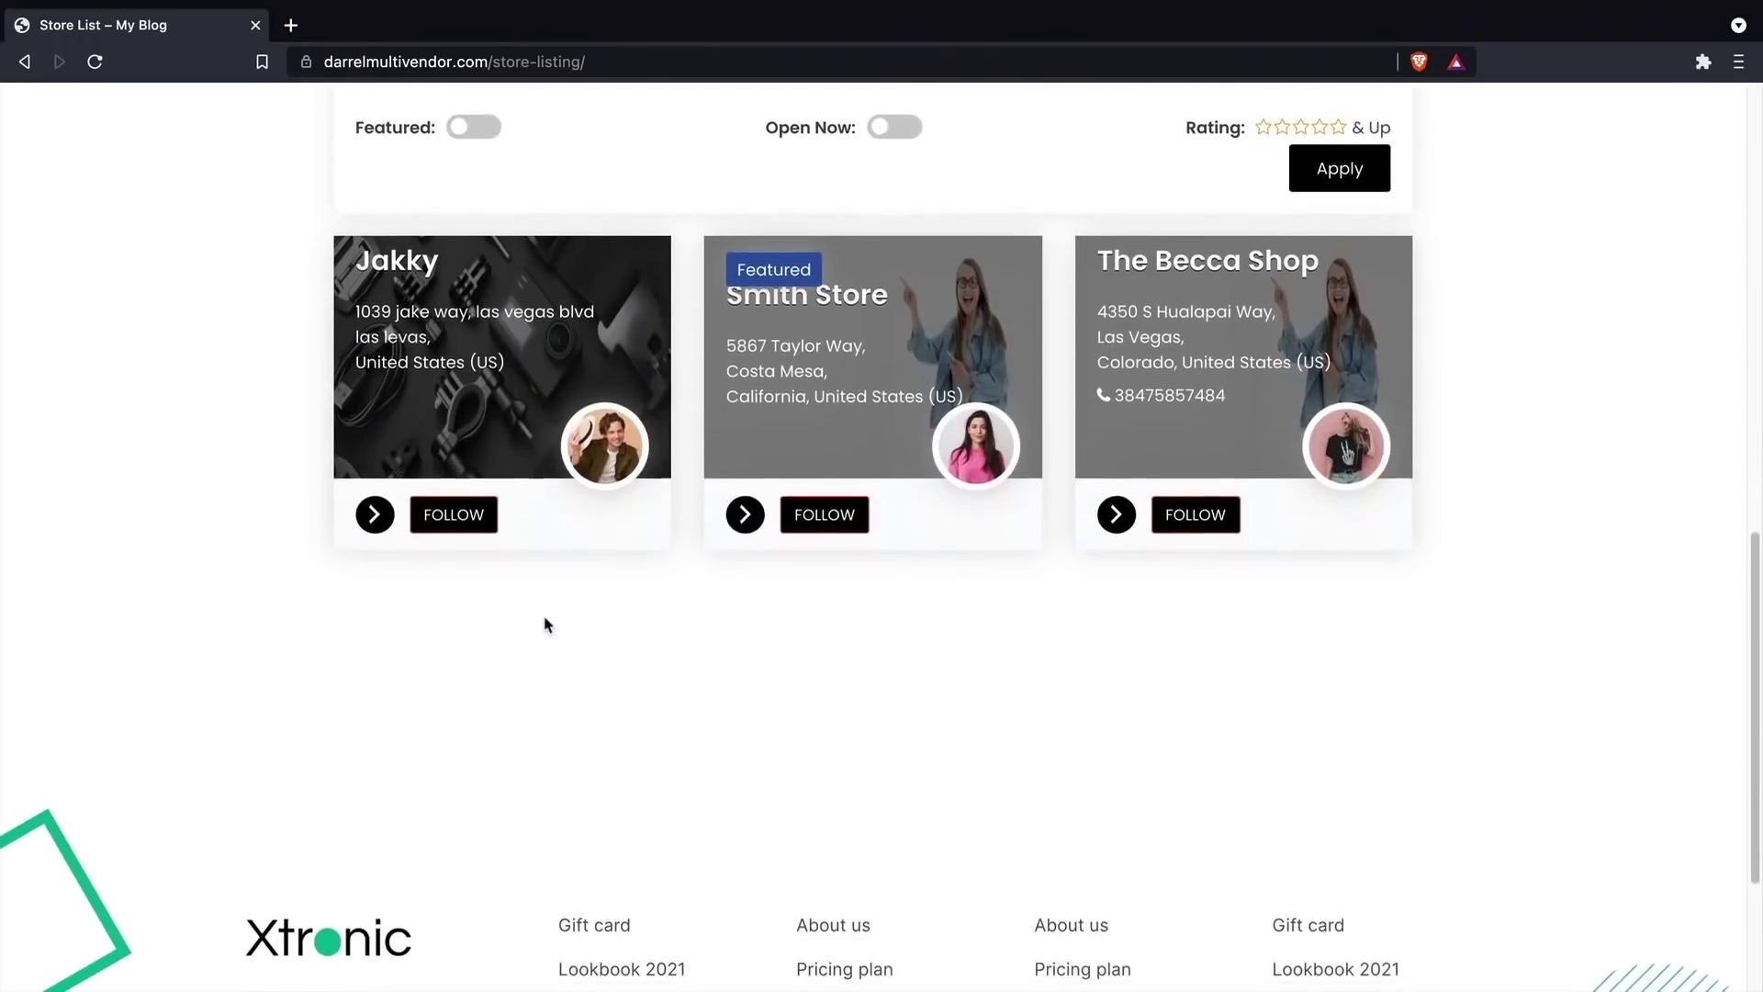
scroll(546, 625, up, 2)
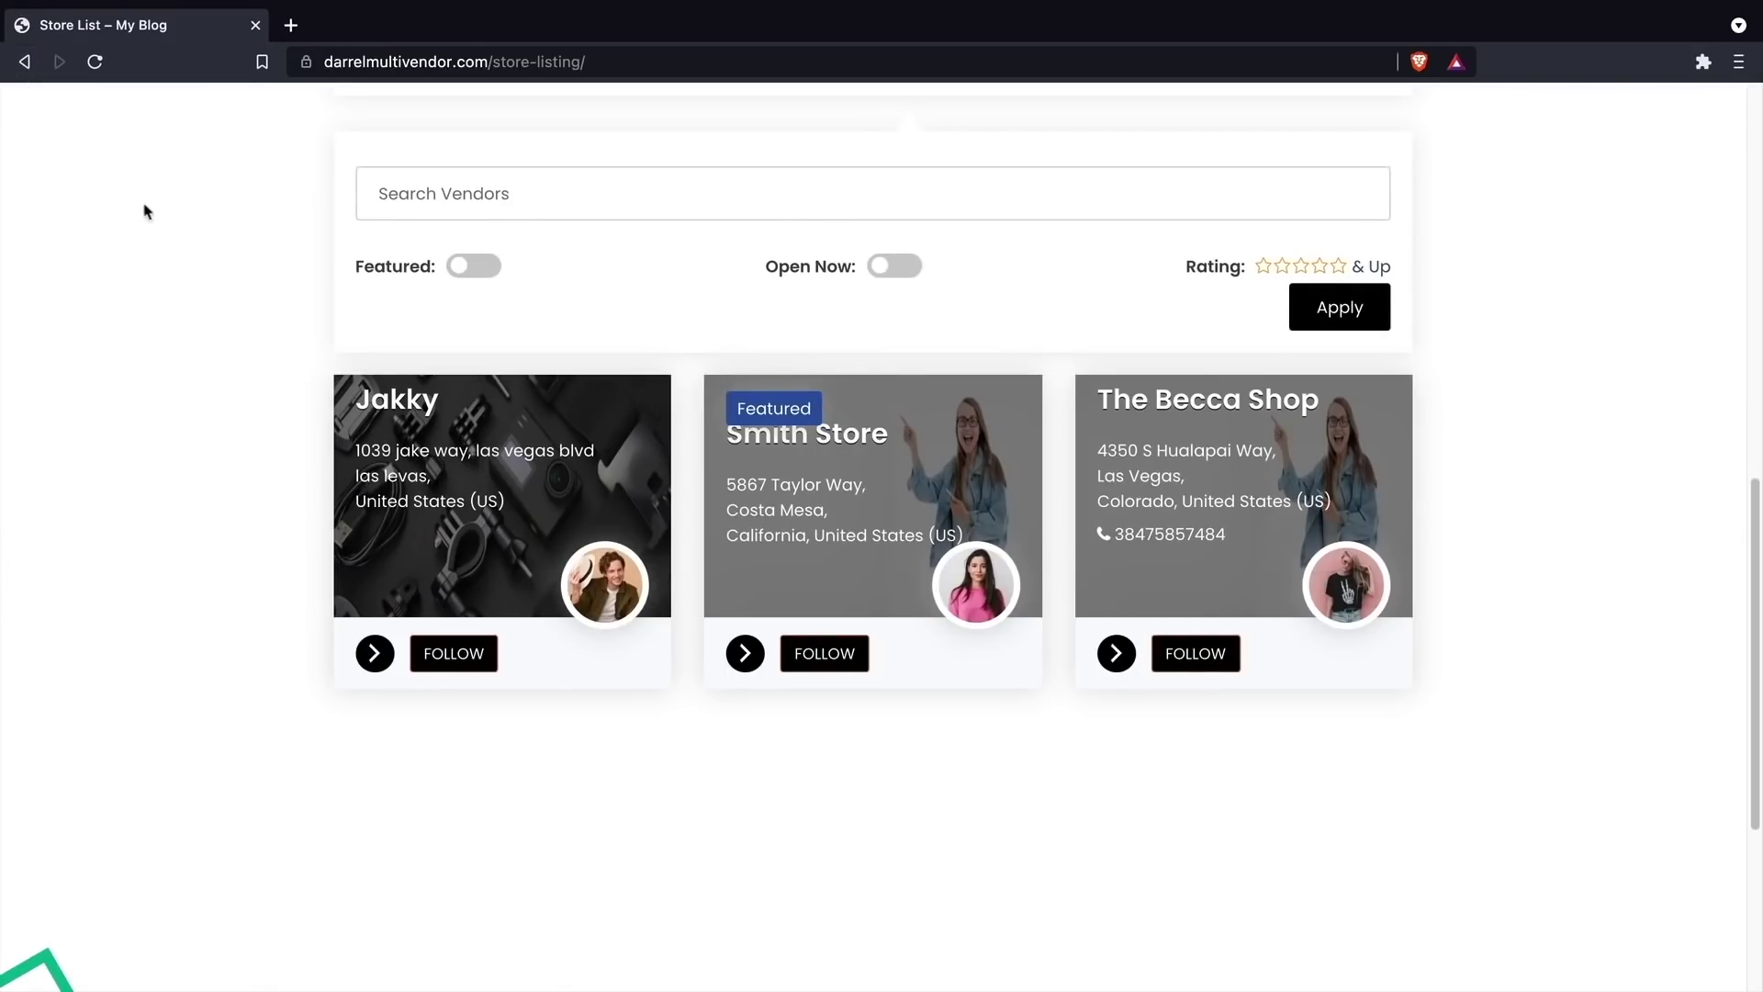
click(25, 61)
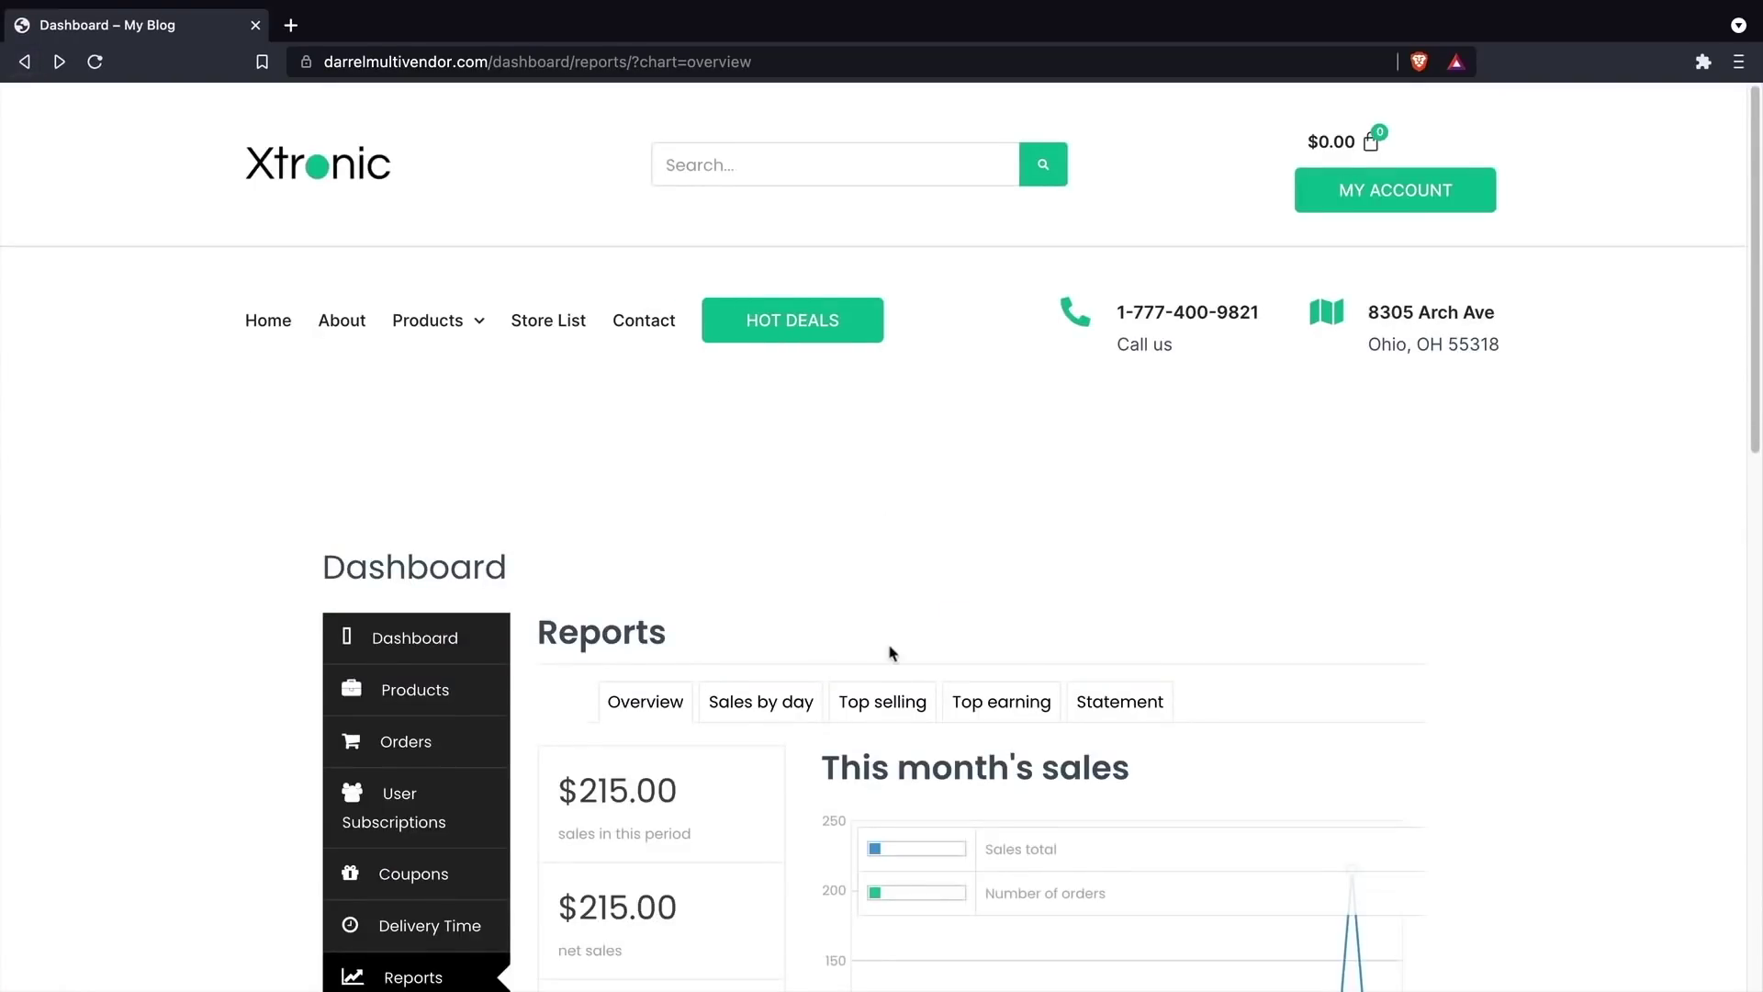
Step: Review this month's sales chart and 2 orders, then switch to the Dokan pricing page in Firefox
scroll(692, 732, down, 6)
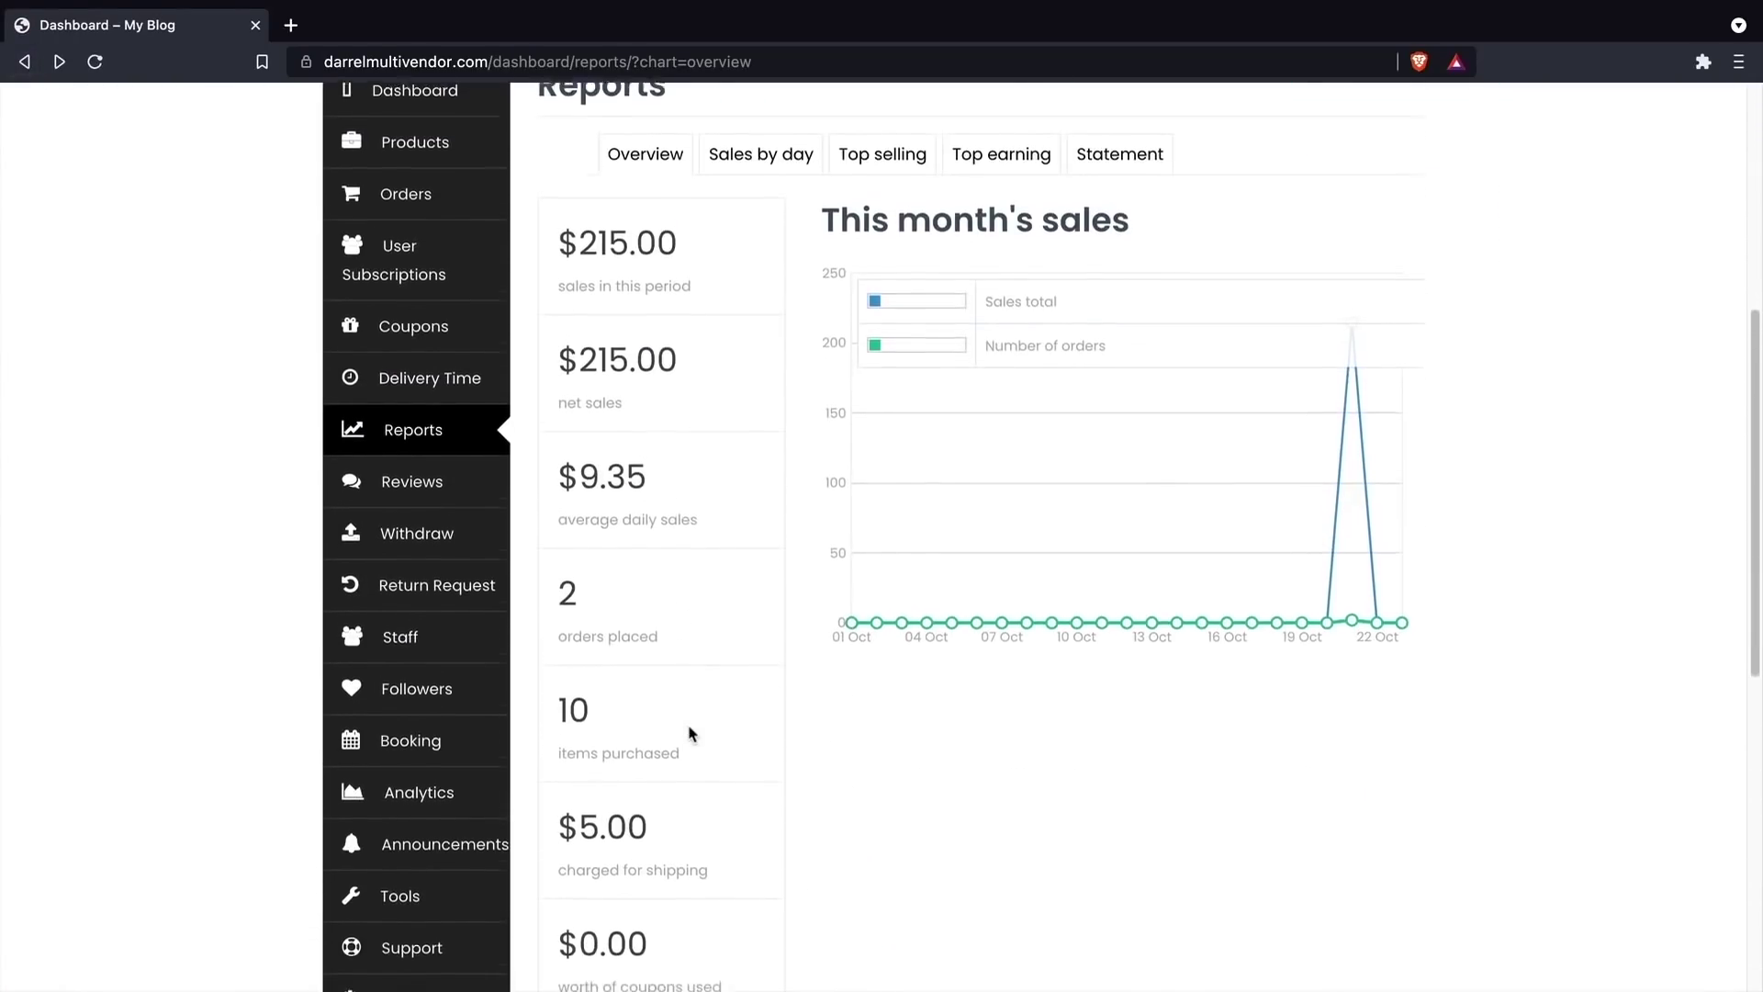
scroll(693, 736, down, 5)
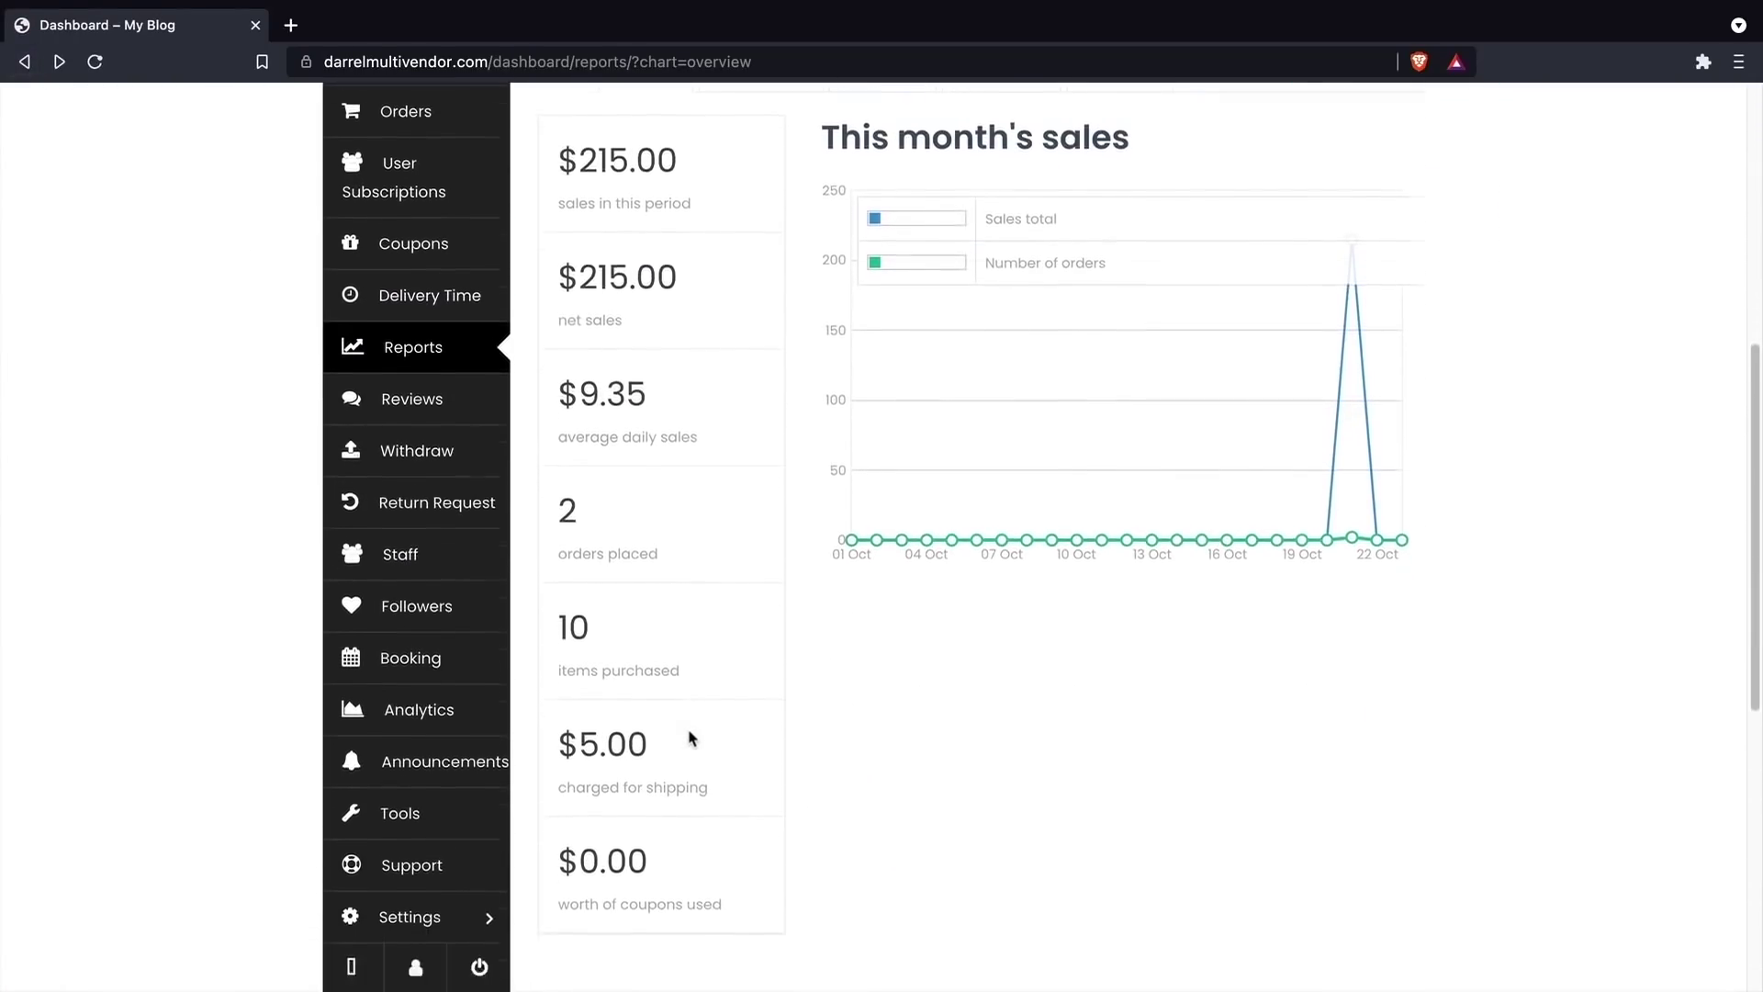
scroll(492, 515, up, 2)
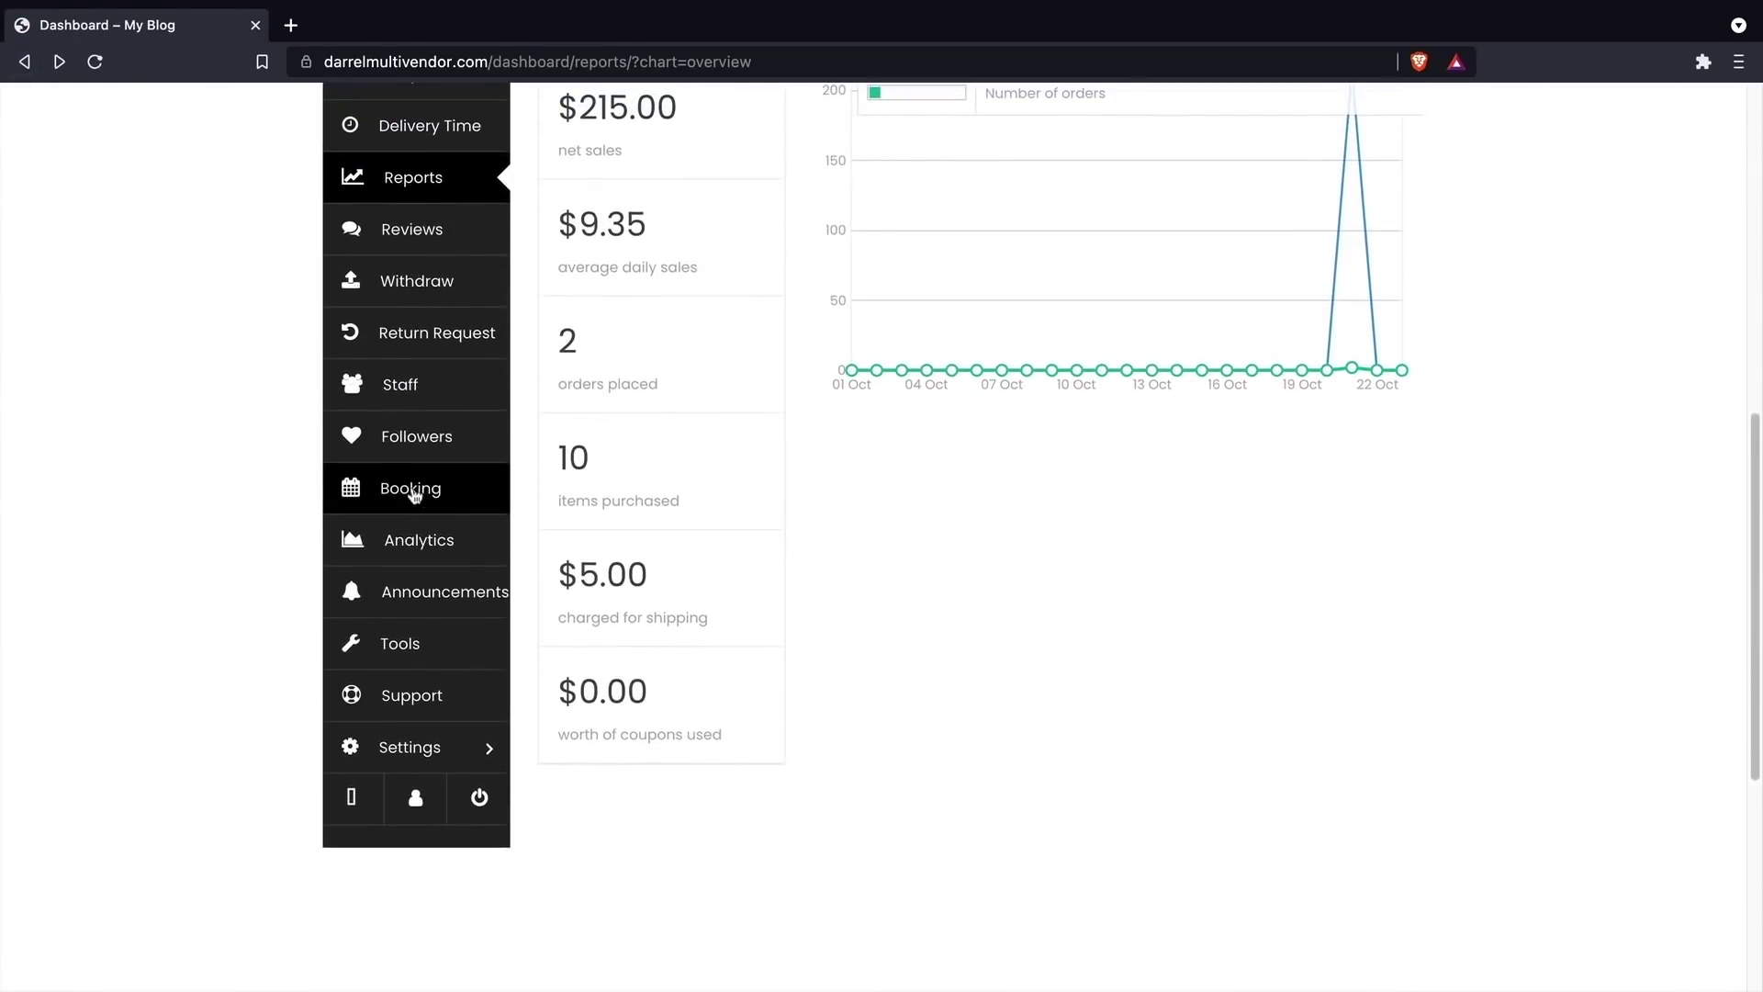
scroll(427, 496, up, 2)
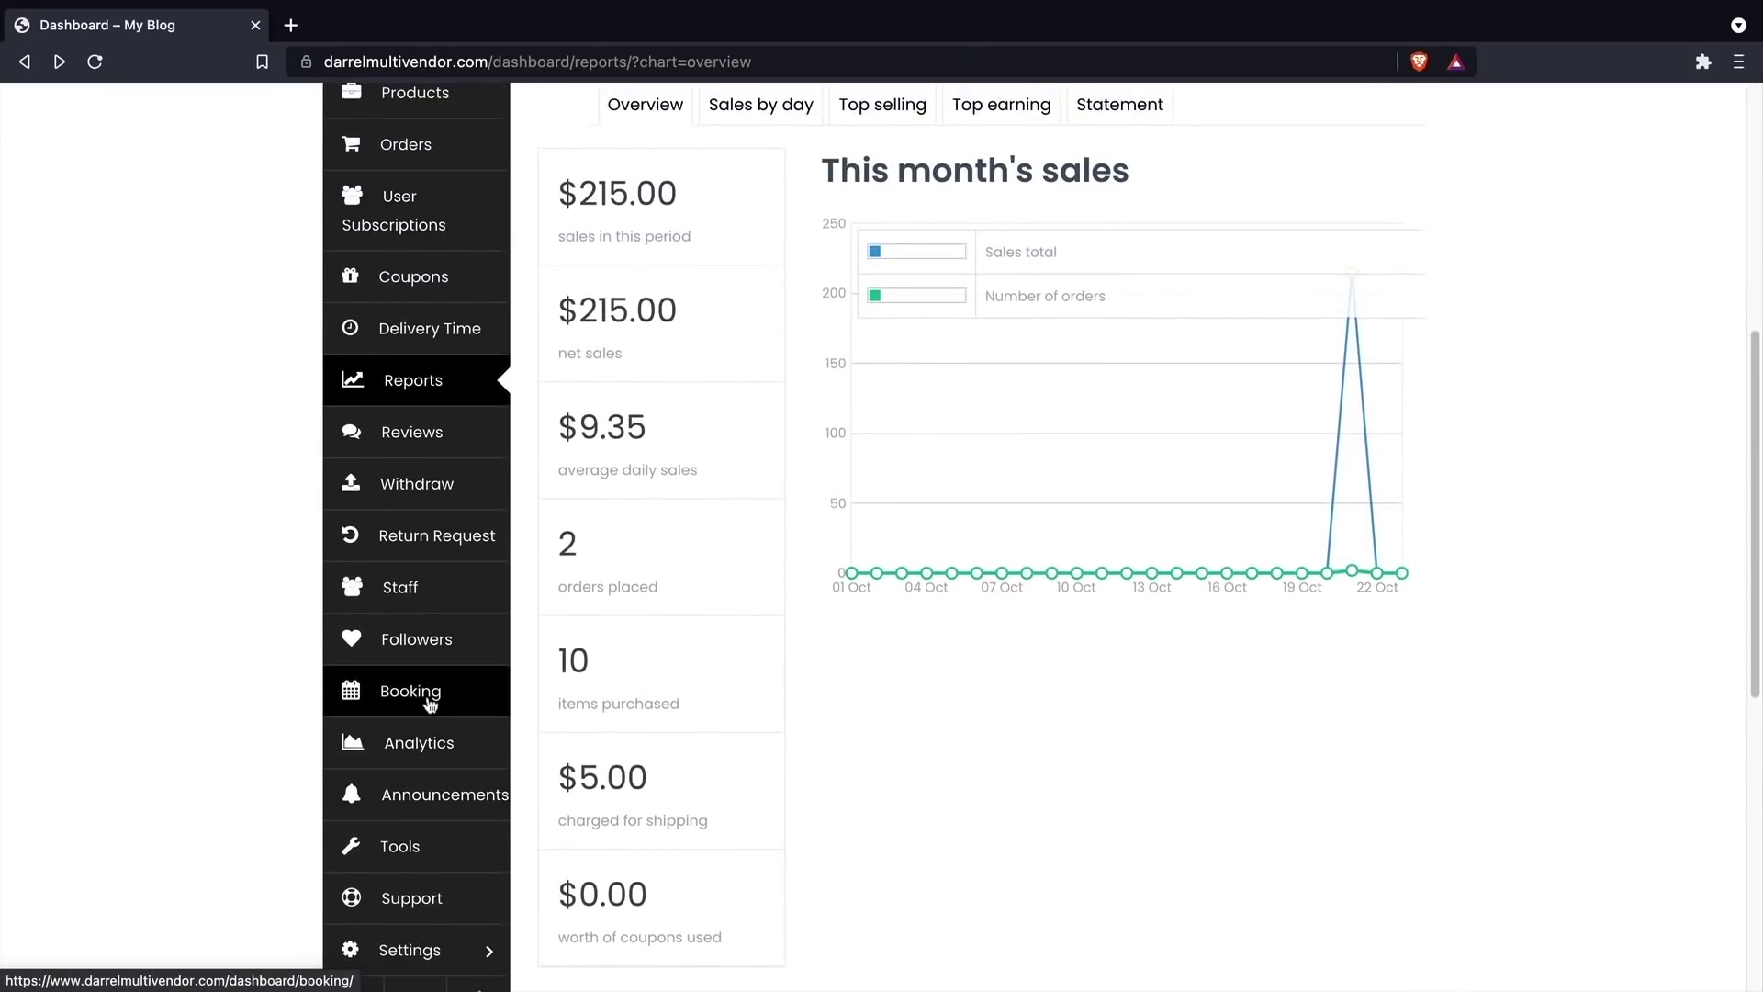
scroll(432, 701, down, 1)
scroll(432, 670, down, 3)
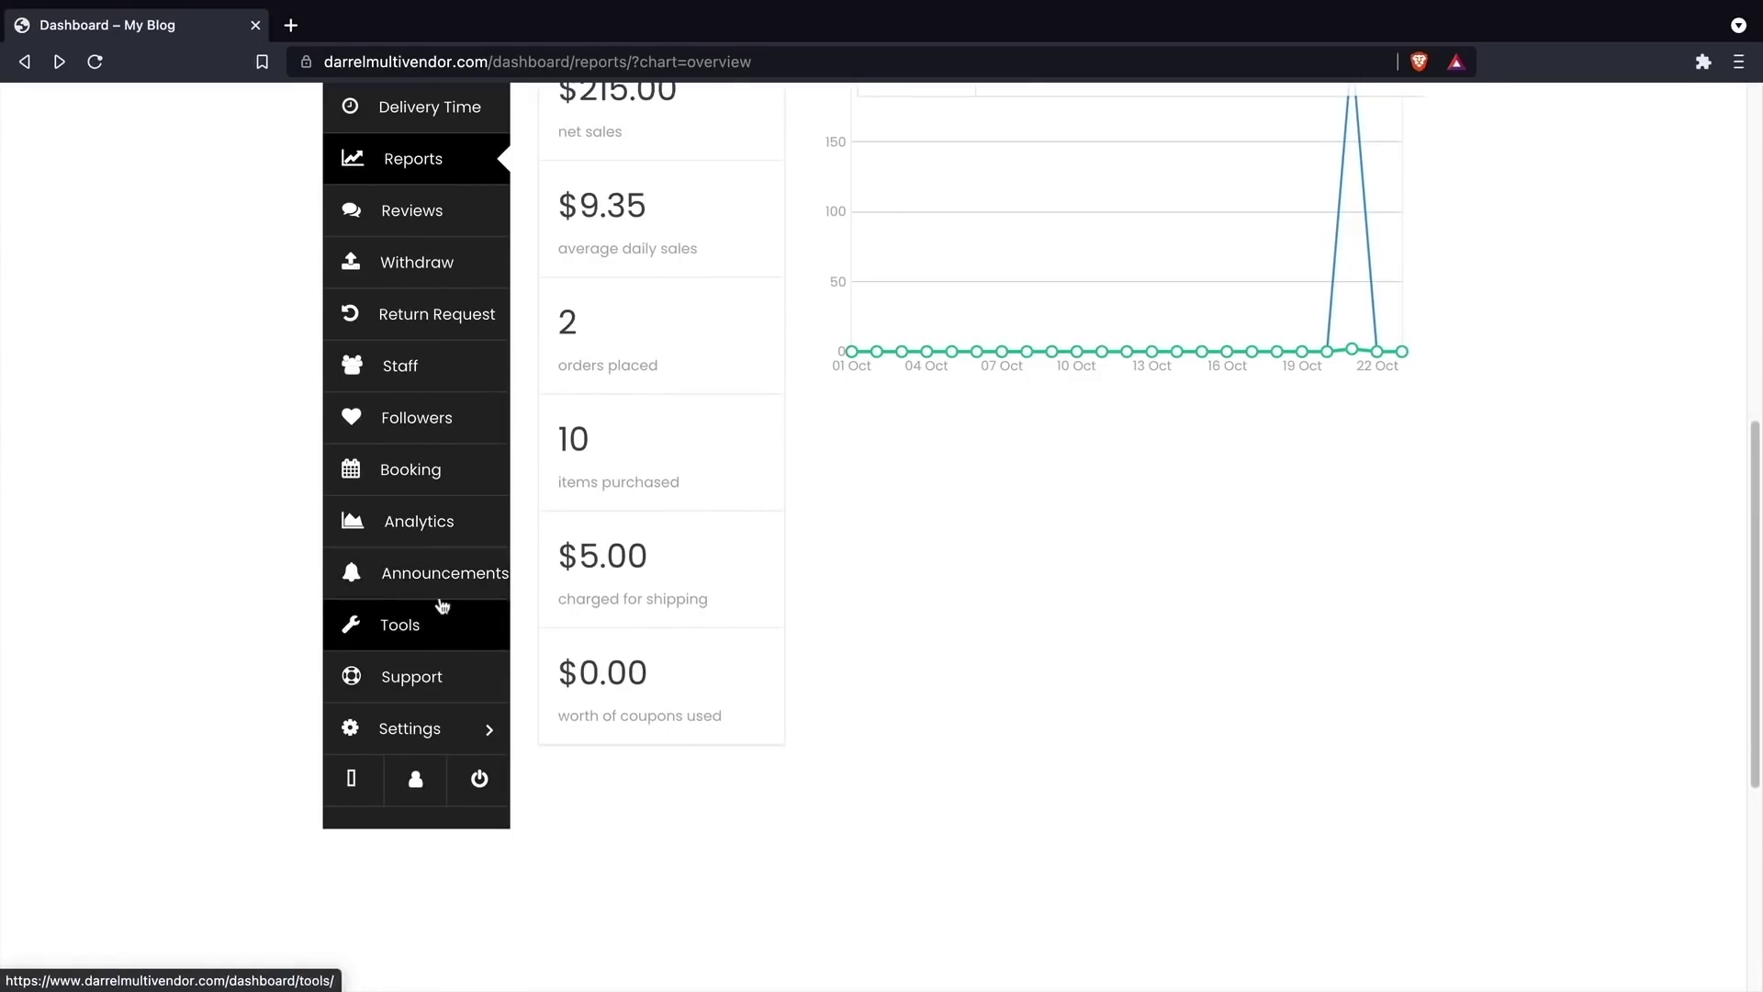
scroll(761, 698, up, 5)
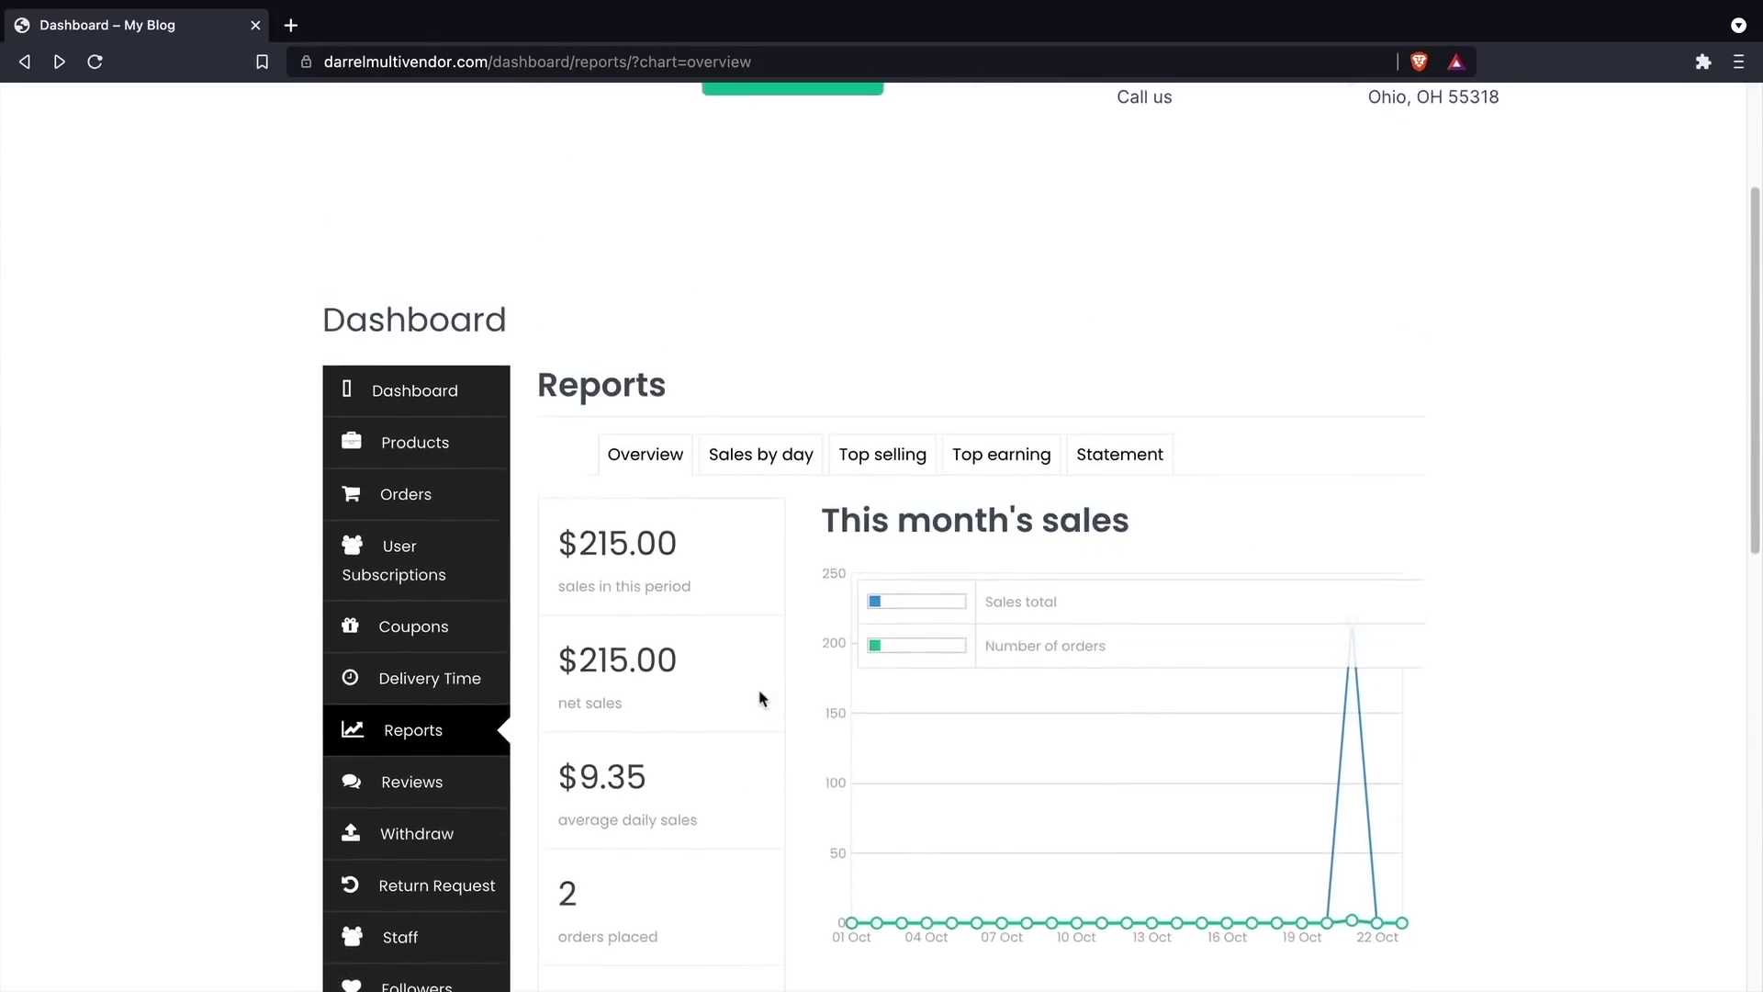
scroll(760, 698, down, 1)
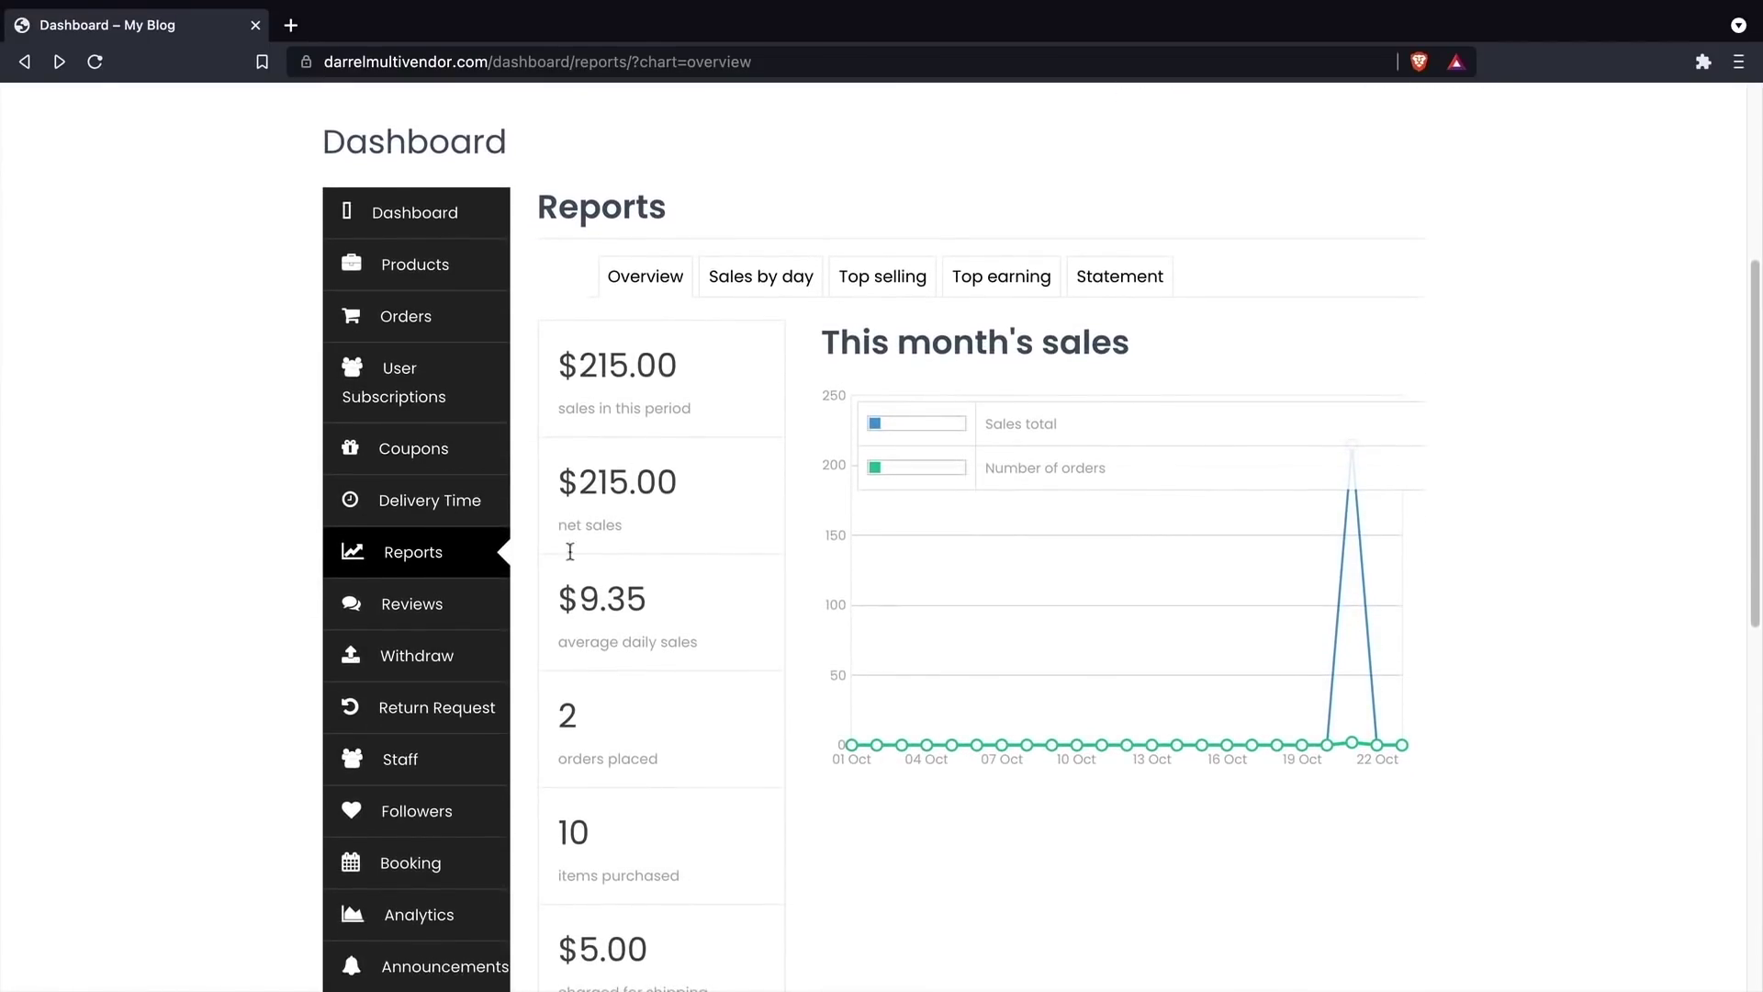
scroll(708, 578, up, 5)
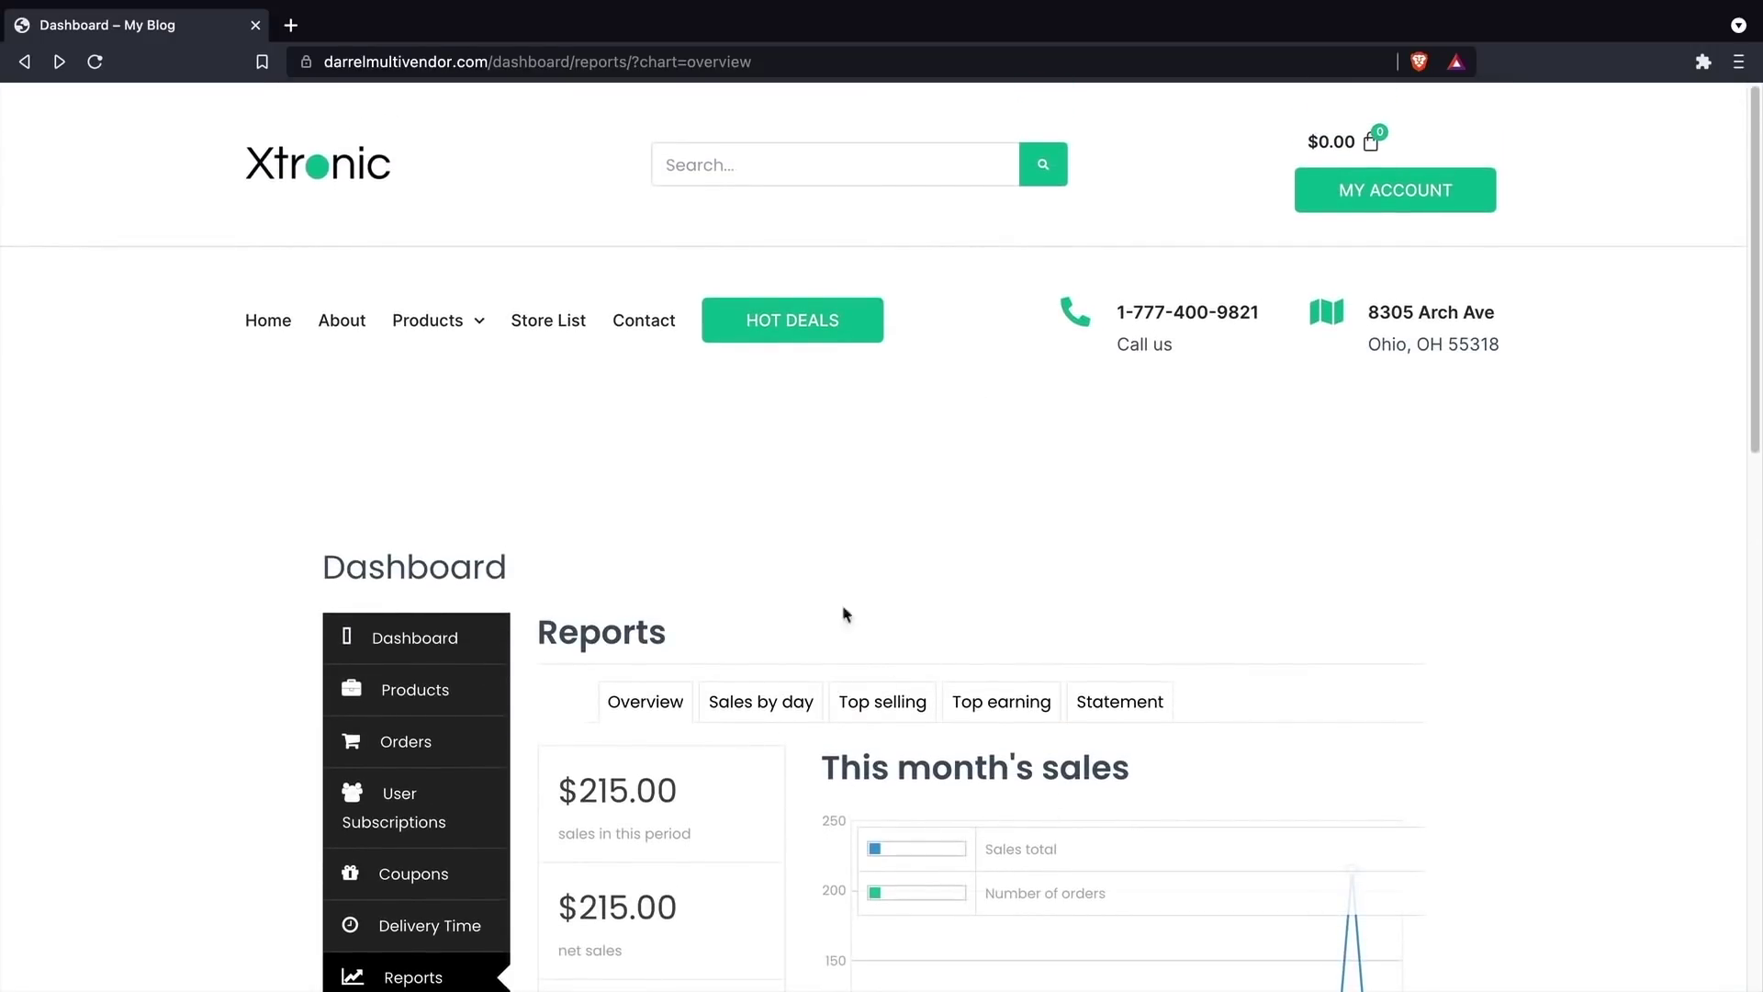
scroll(1005, 620, down, 2)
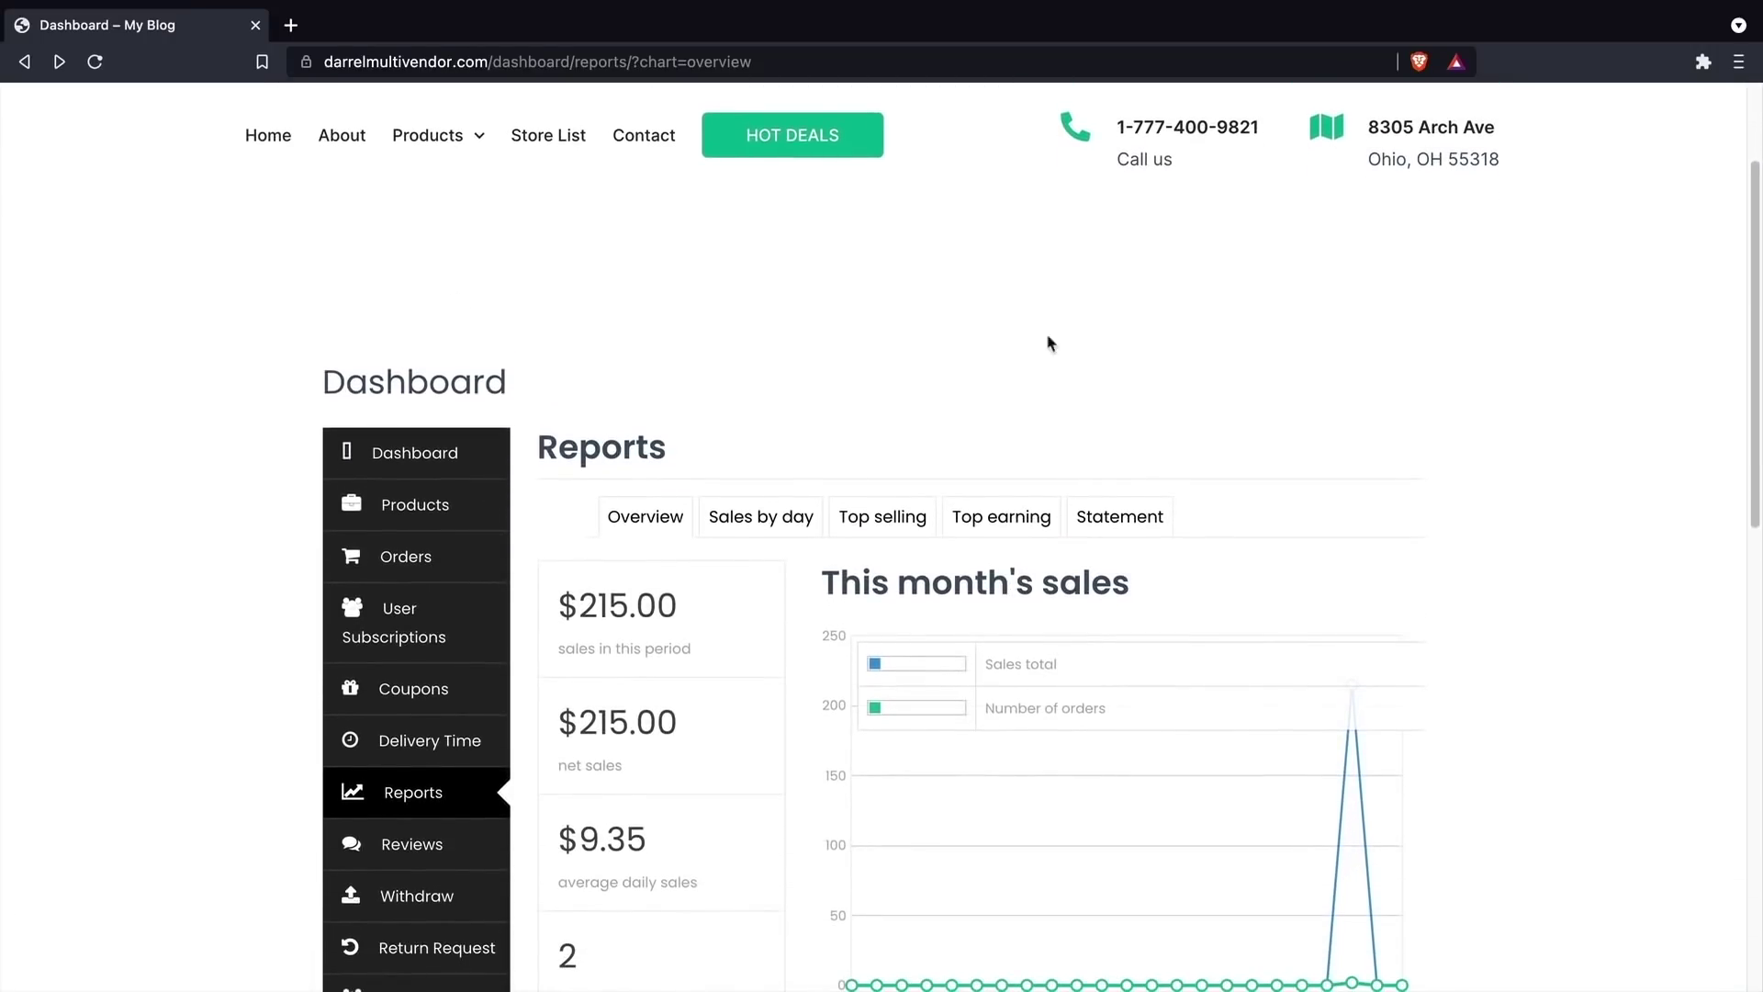
double_click(382, 384)
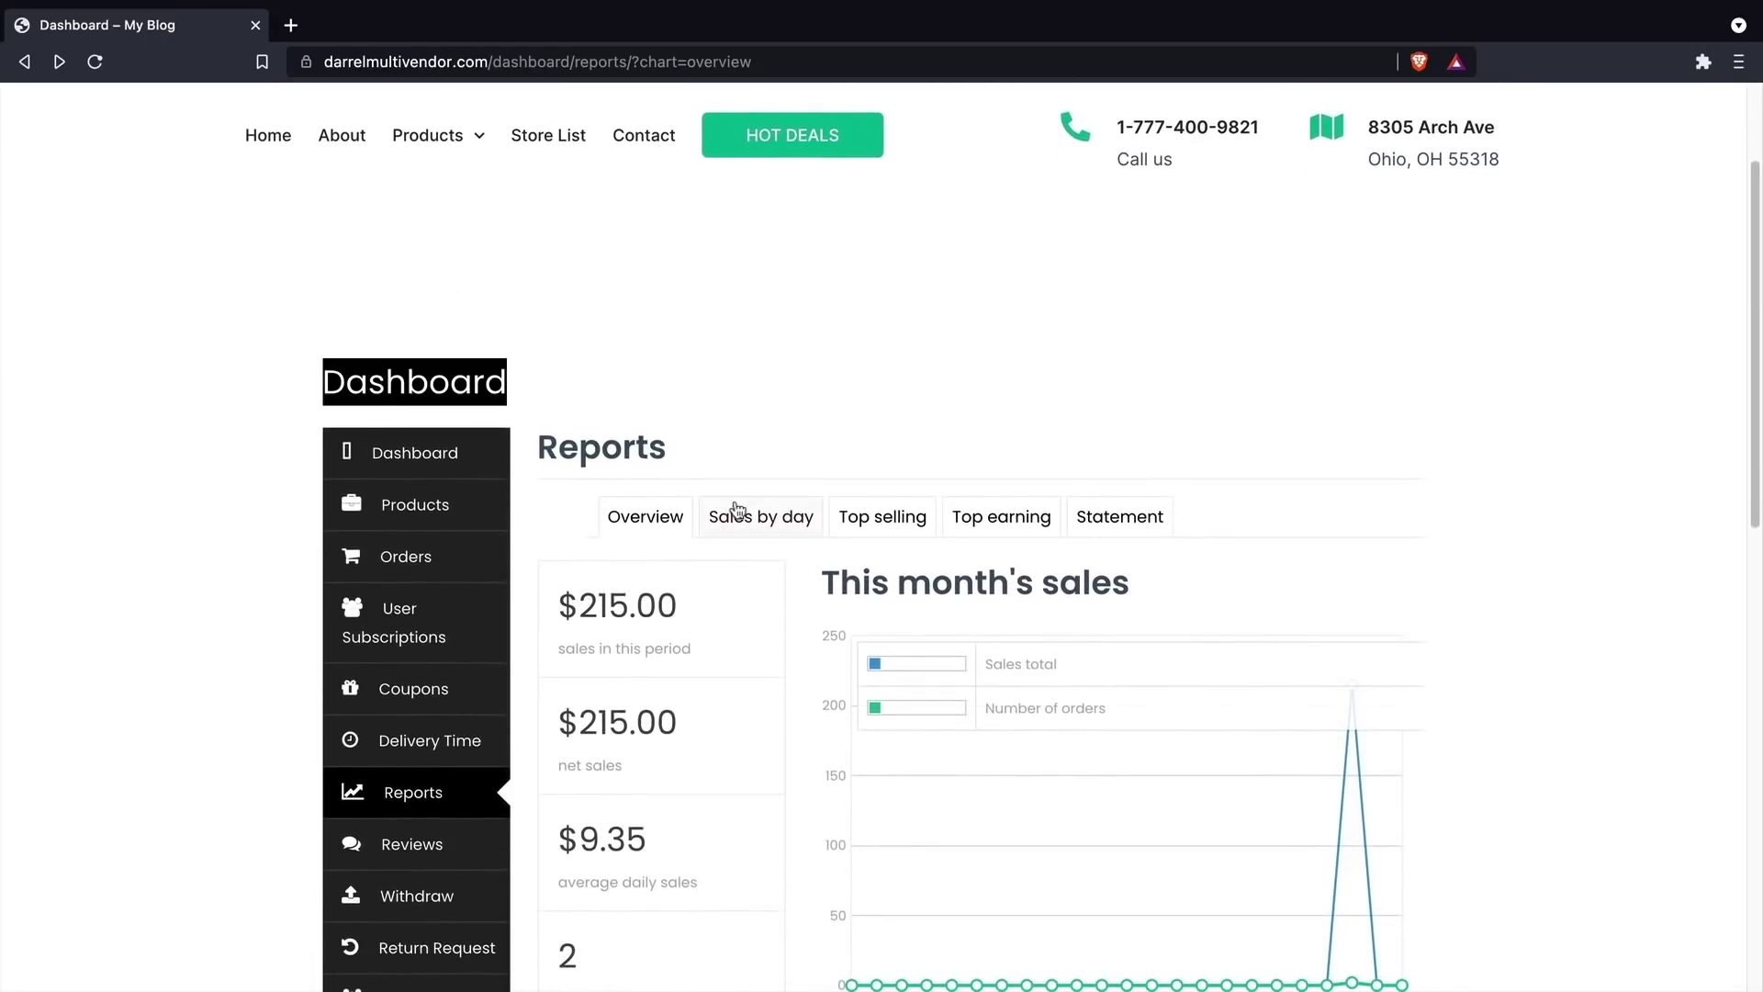
scroll(808, 432, down, 1)
click(889, 342)
scroll(816, 487, down, 2)
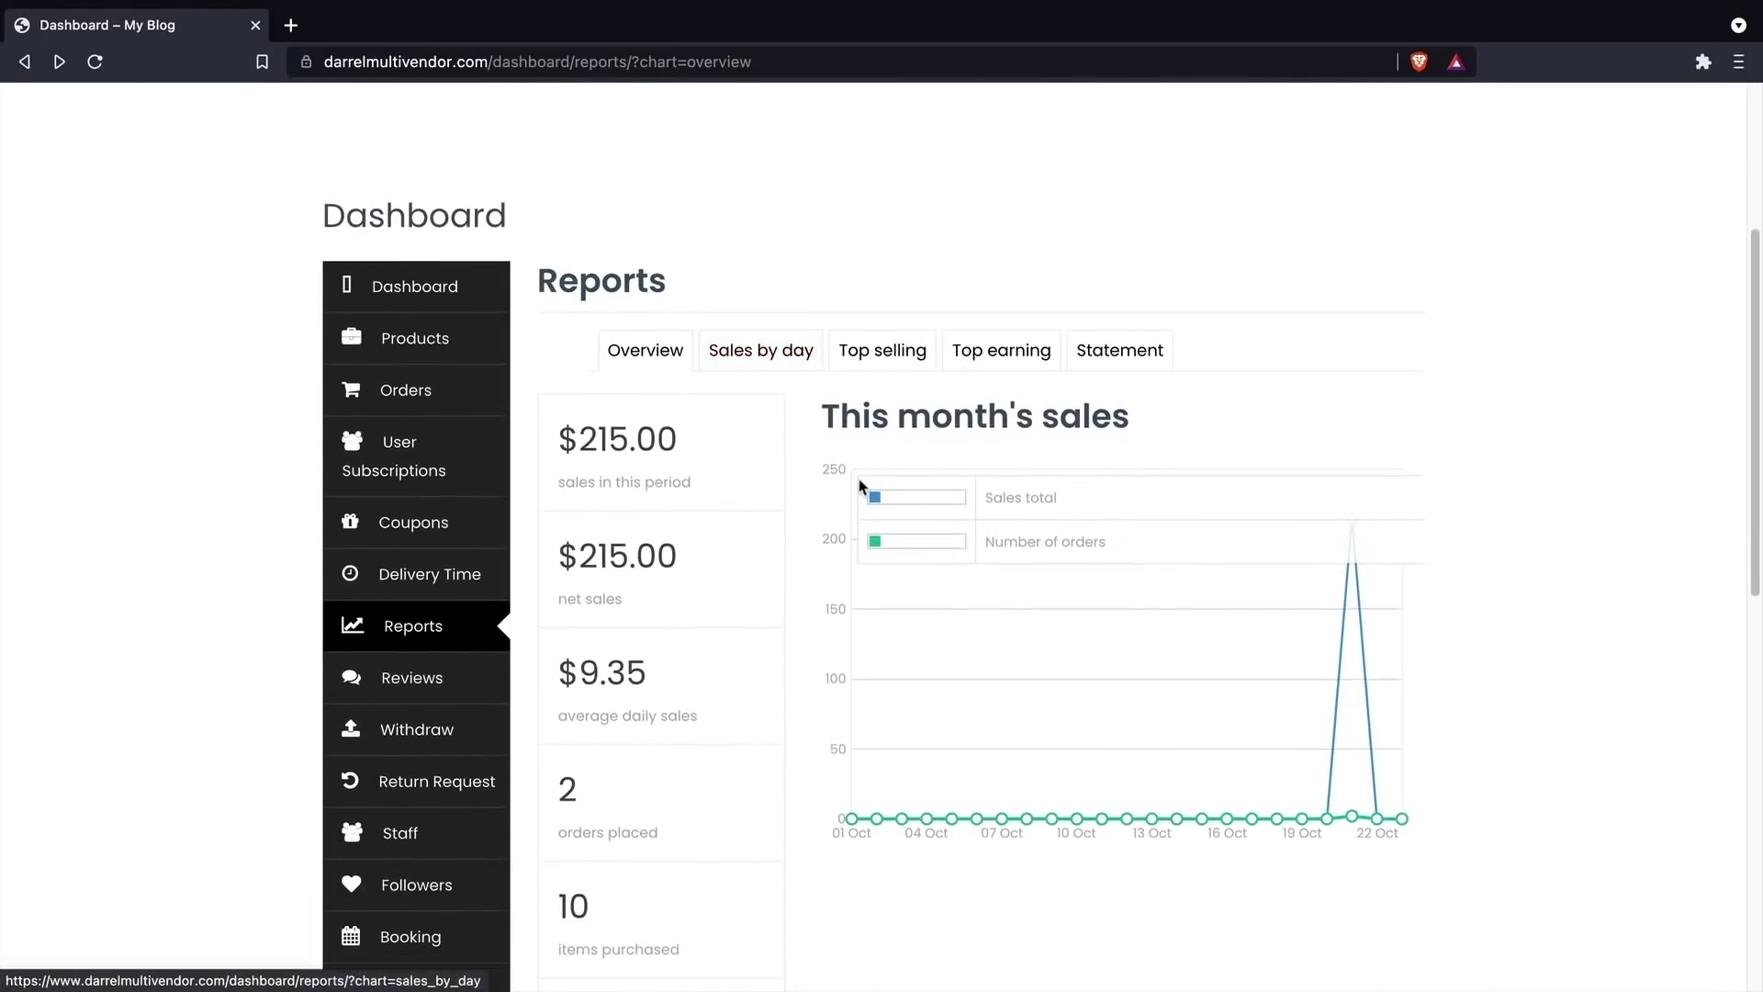
scroll(1010, 680, down, 2)
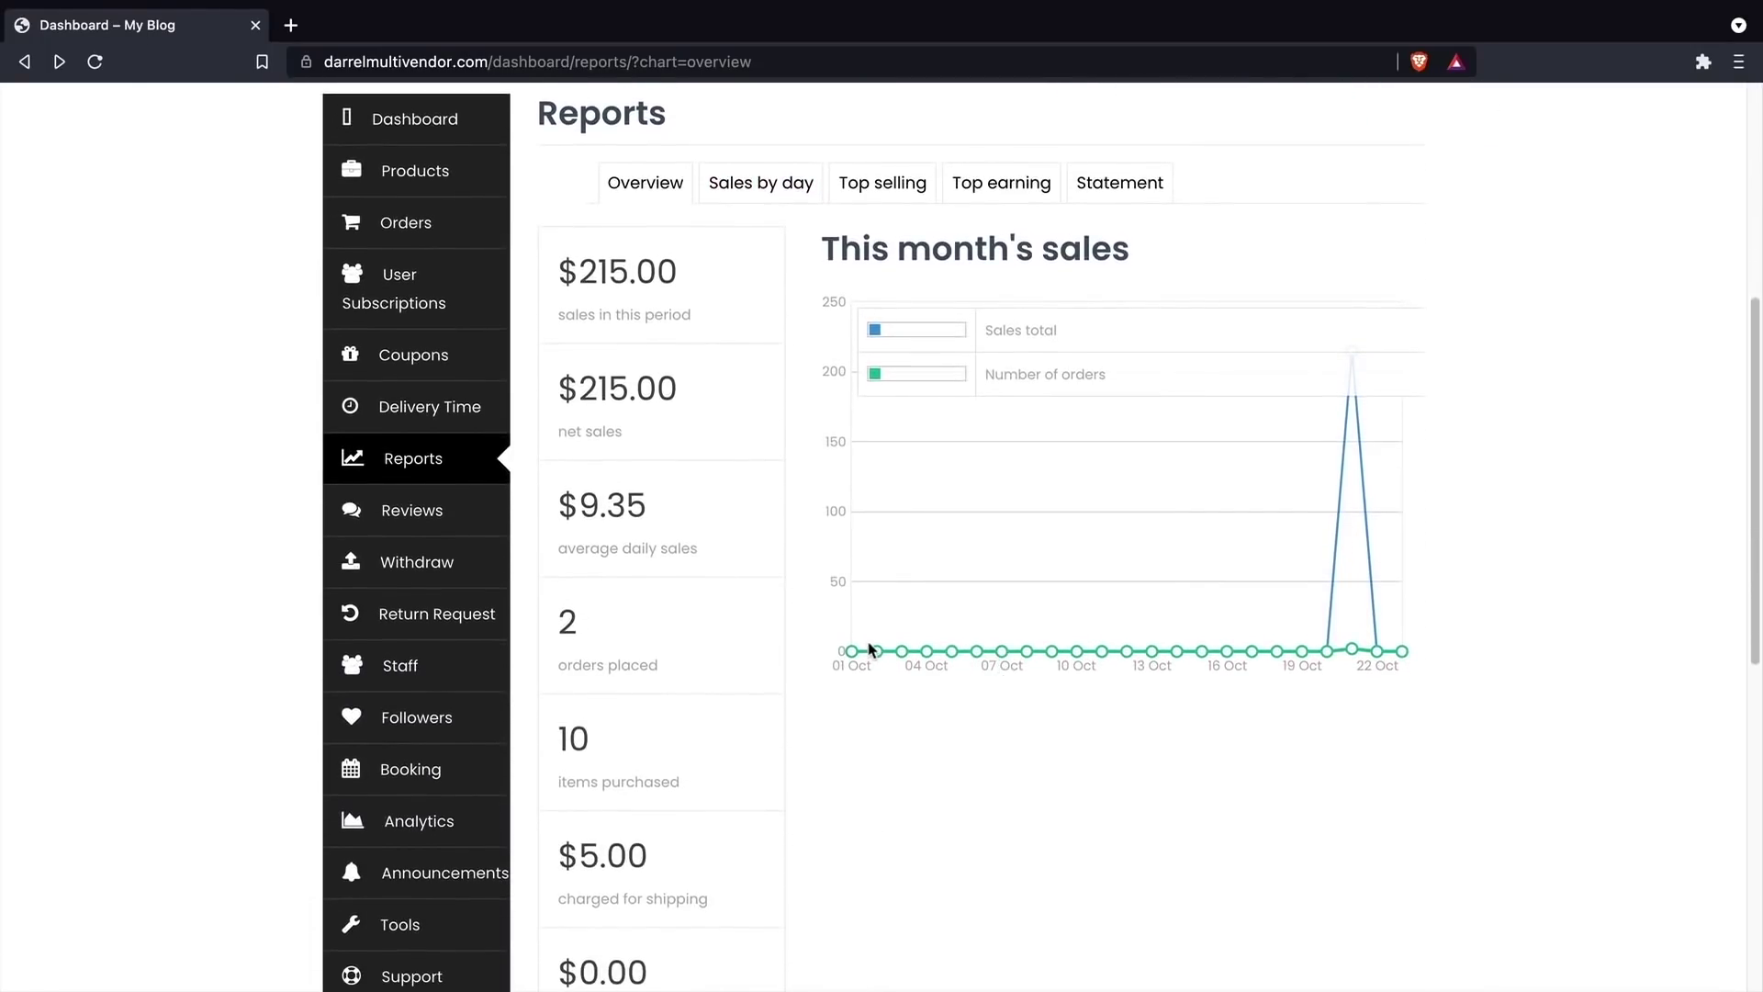
scroll(870, 650, up, 1)
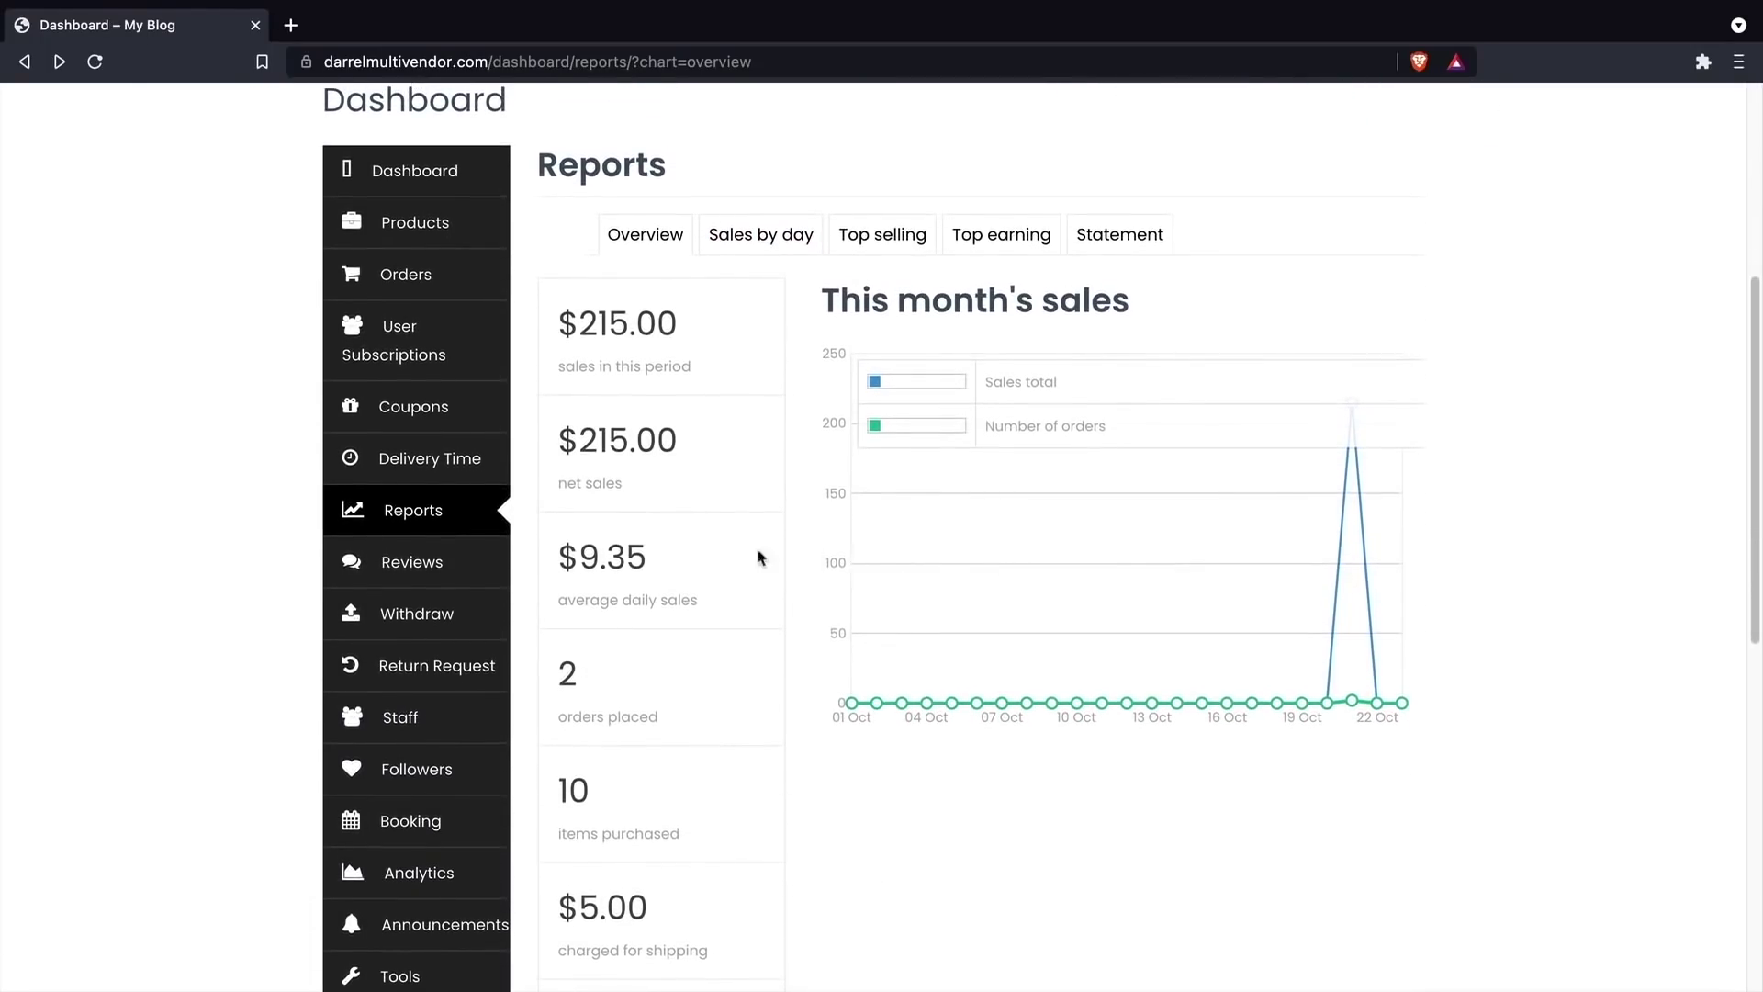
key(super+Tab)
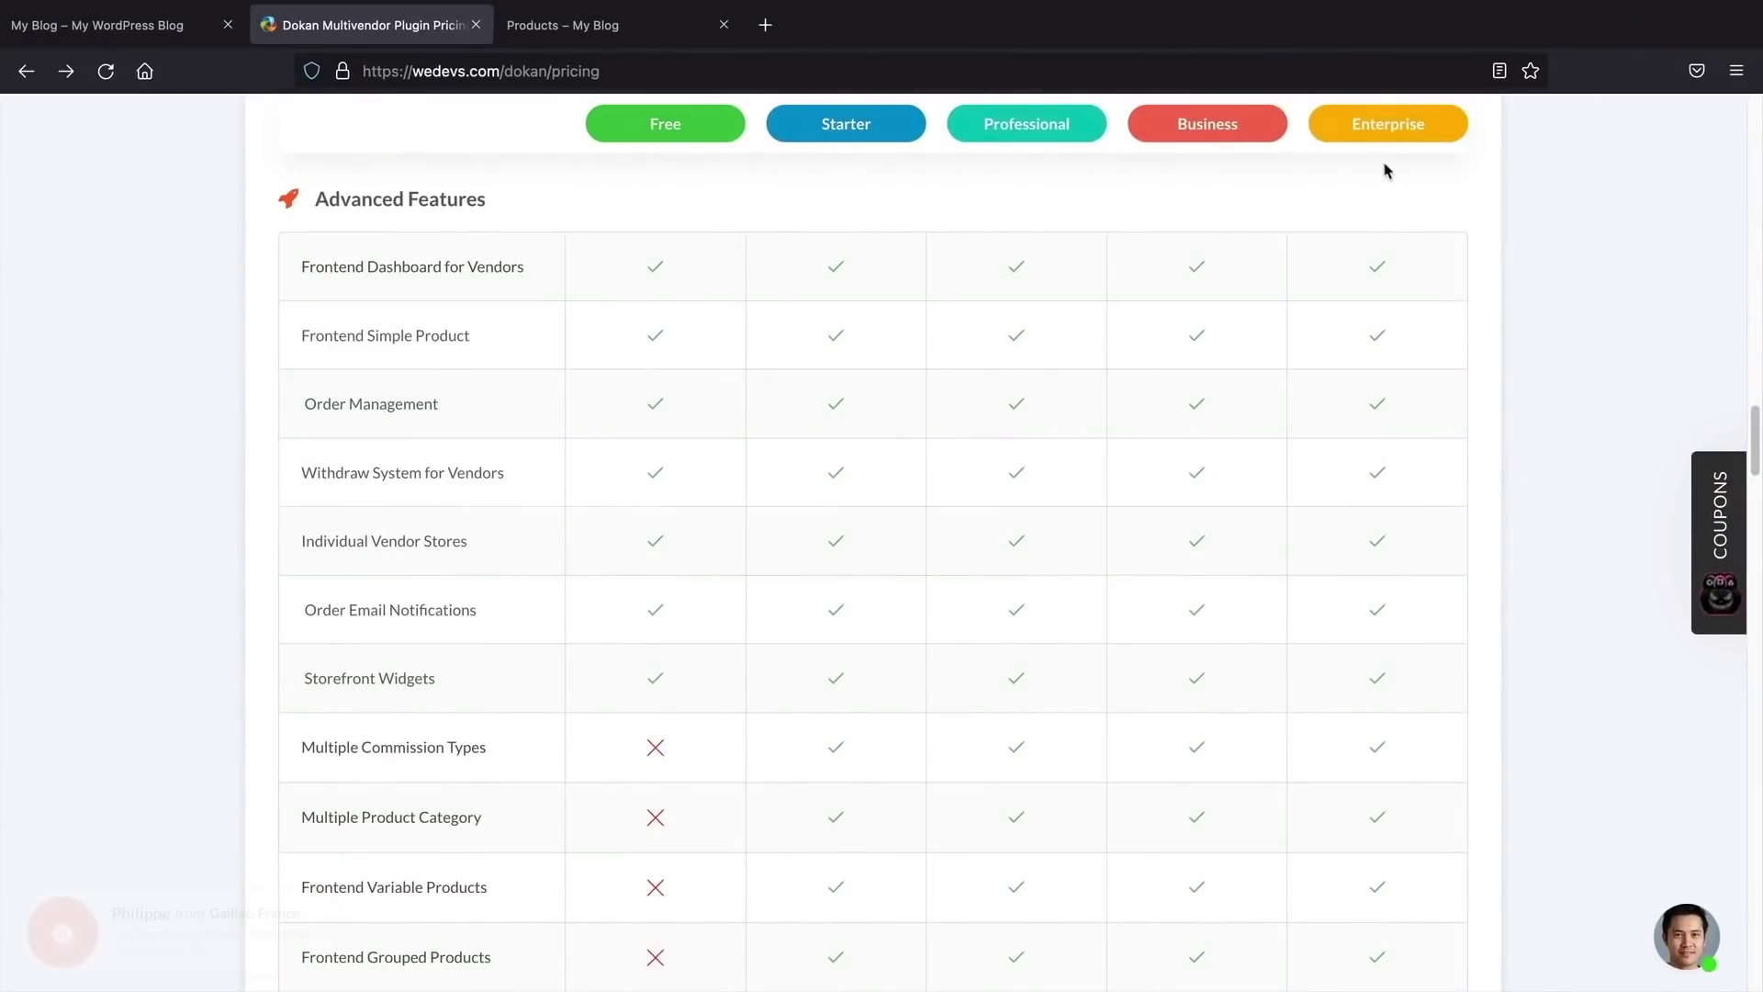
scroll(1436, 466, up, 1)
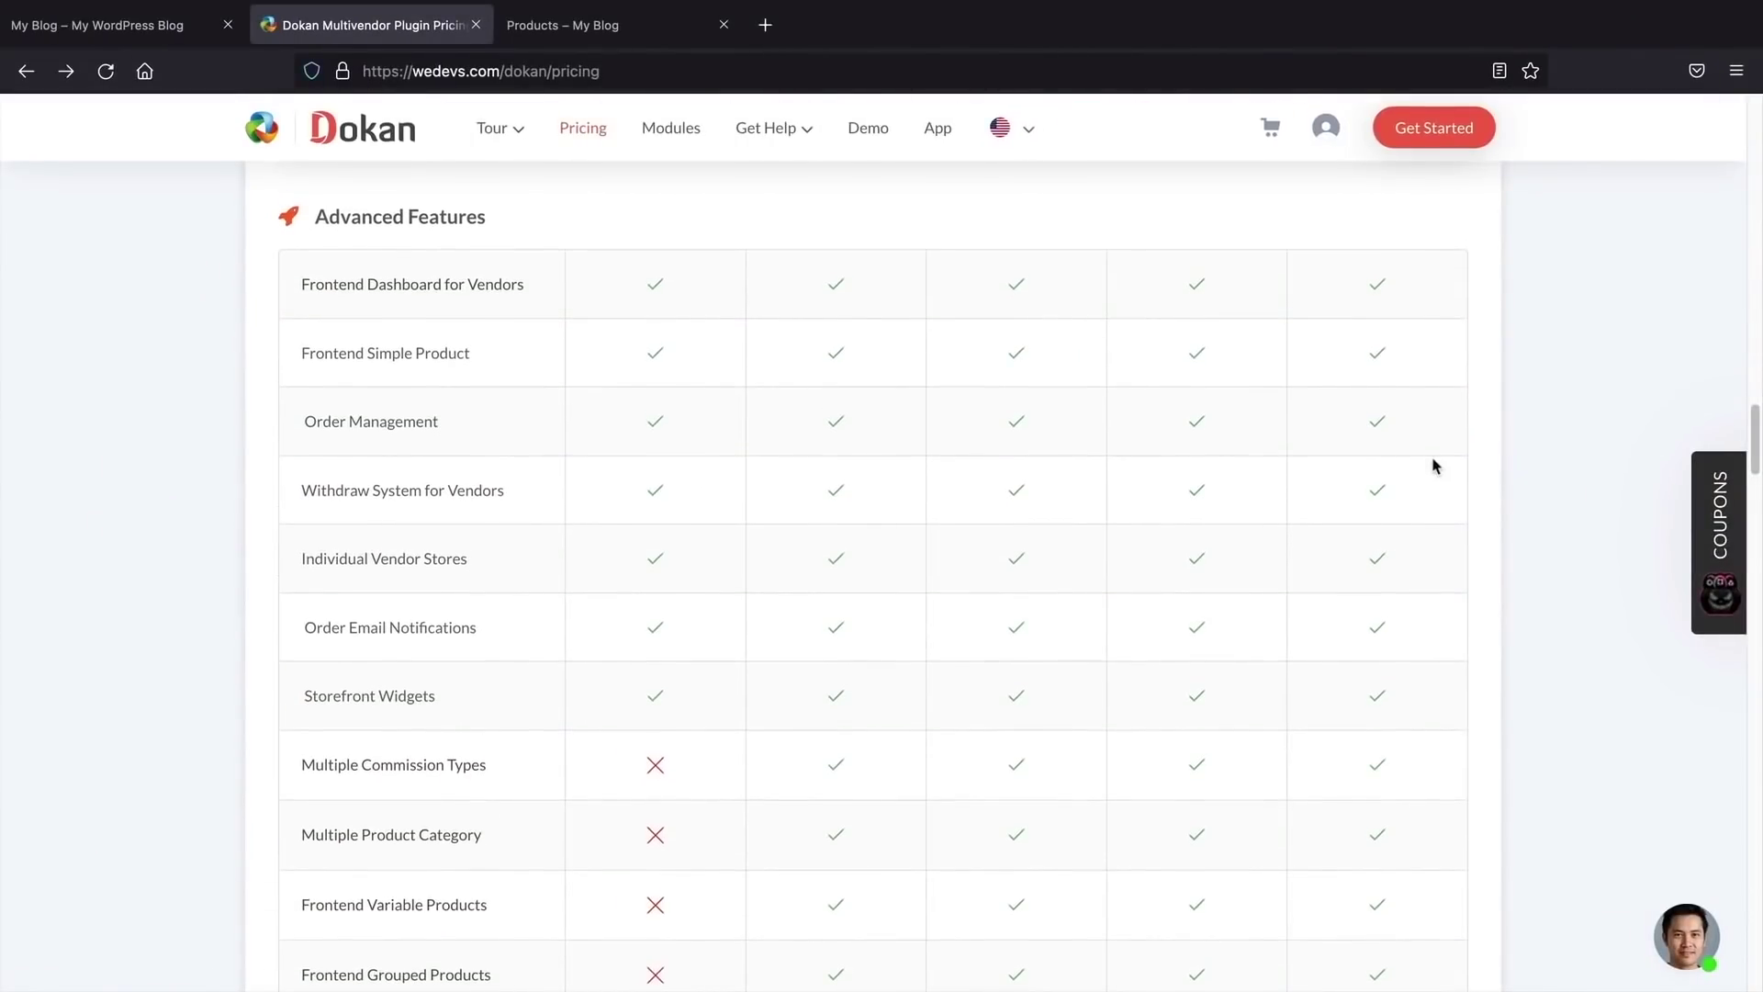
middle_click(1509, 499)
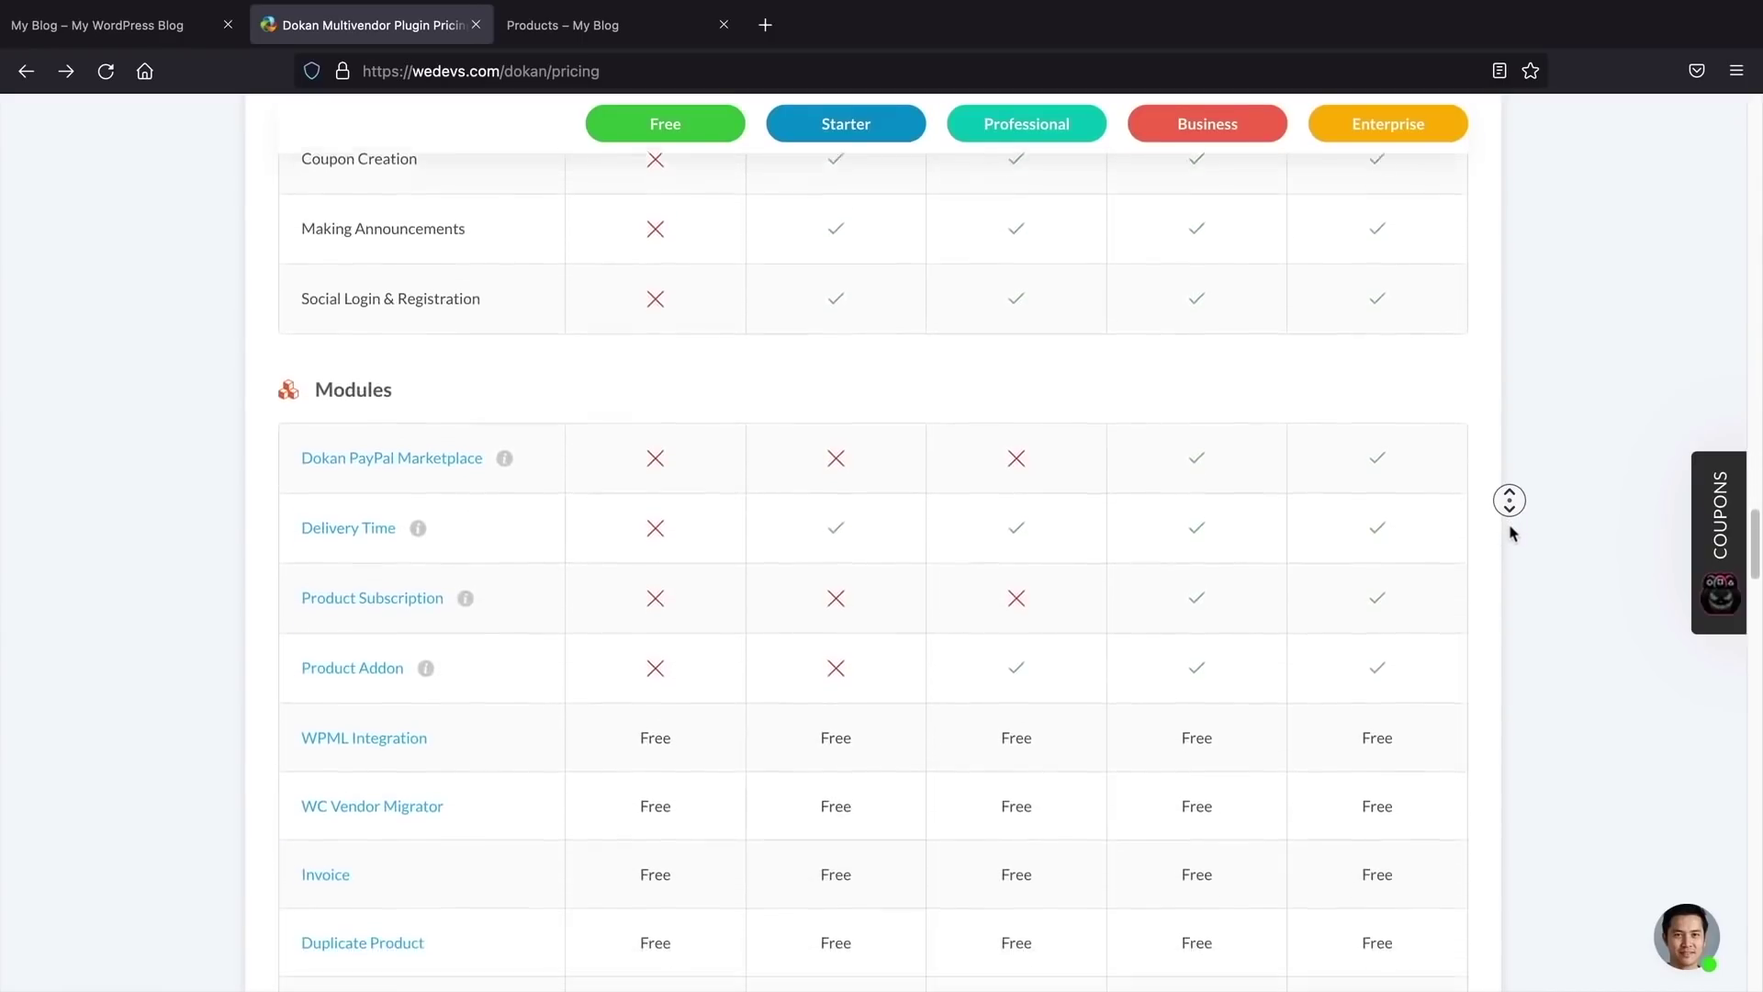
click(1512, 533)
scroll(1513, 534, down, 1)
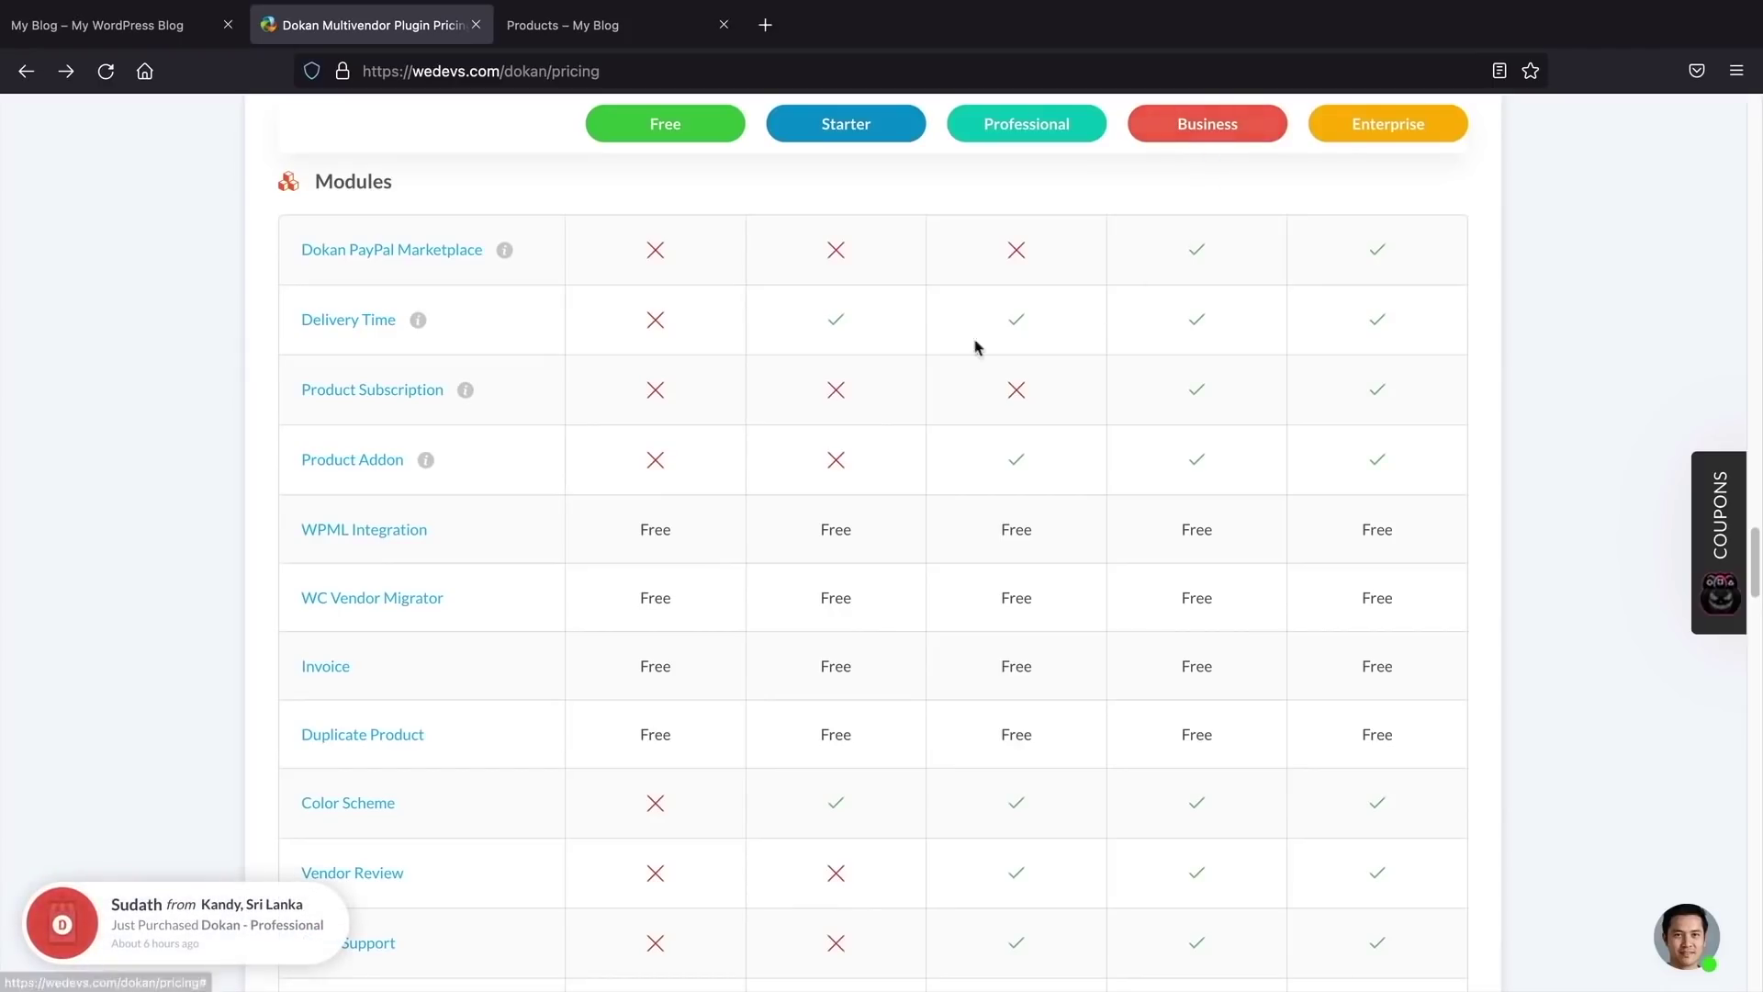
mouse_move(464, 395)
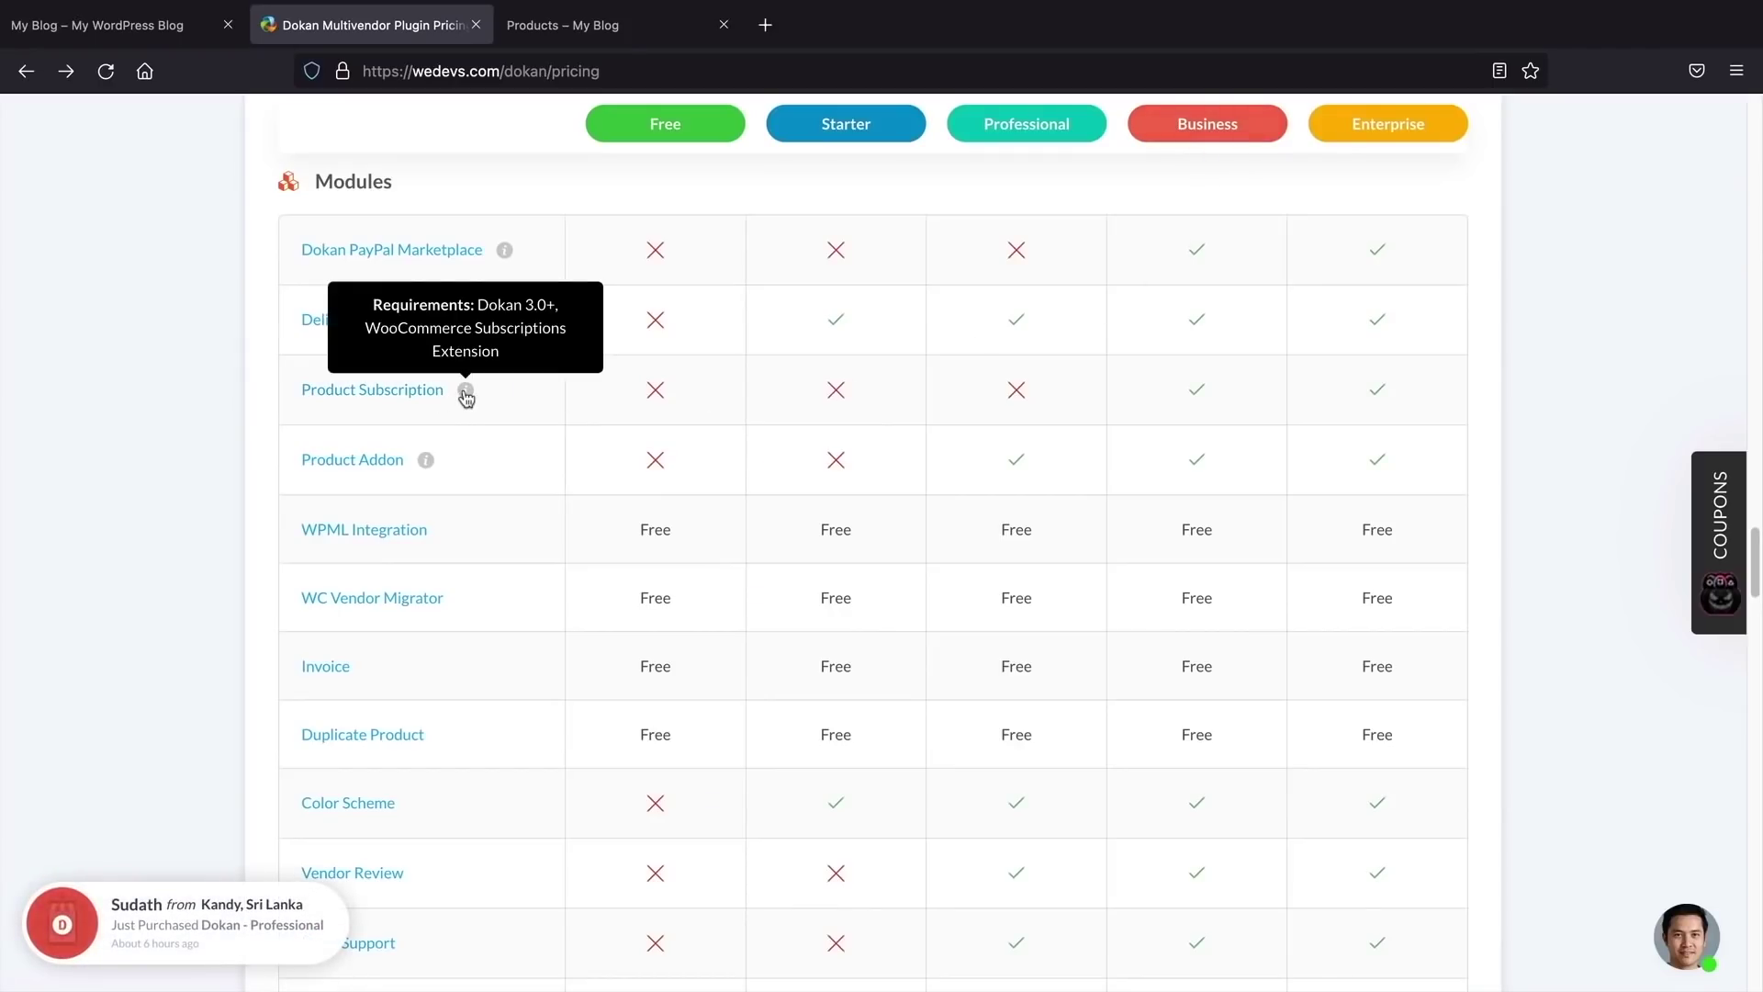
scroll(980, 772, down, 5)
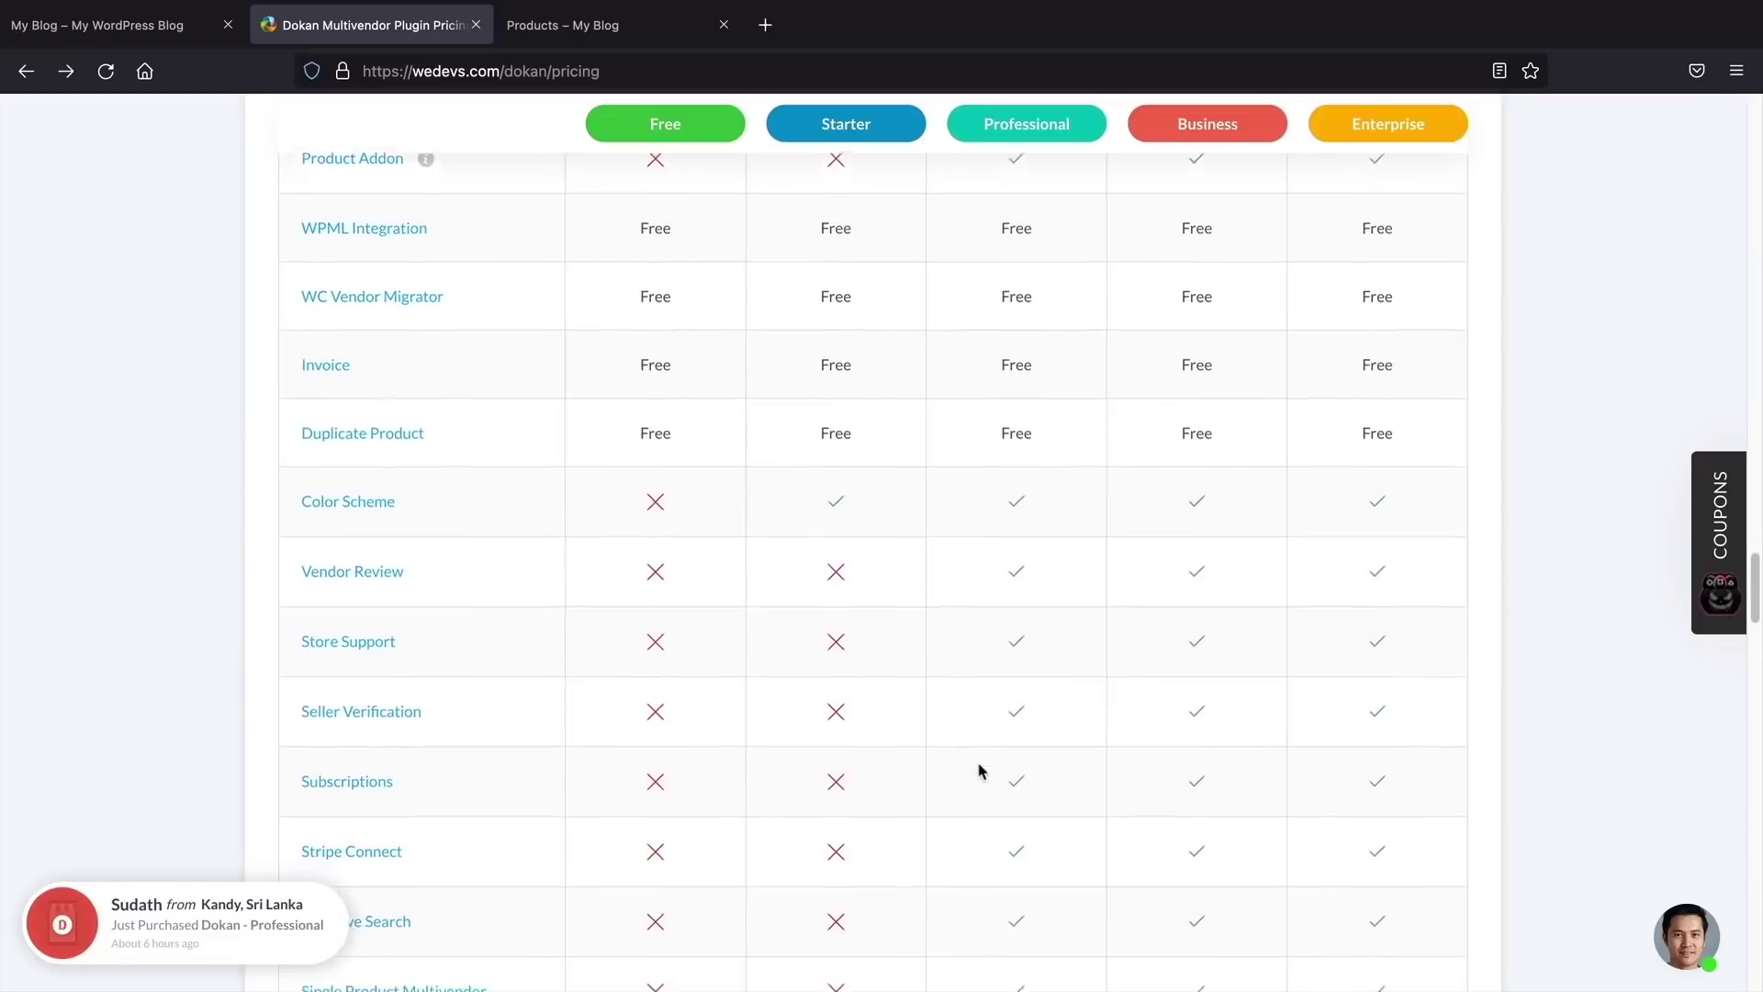
scroll(979, 772, down, 5)
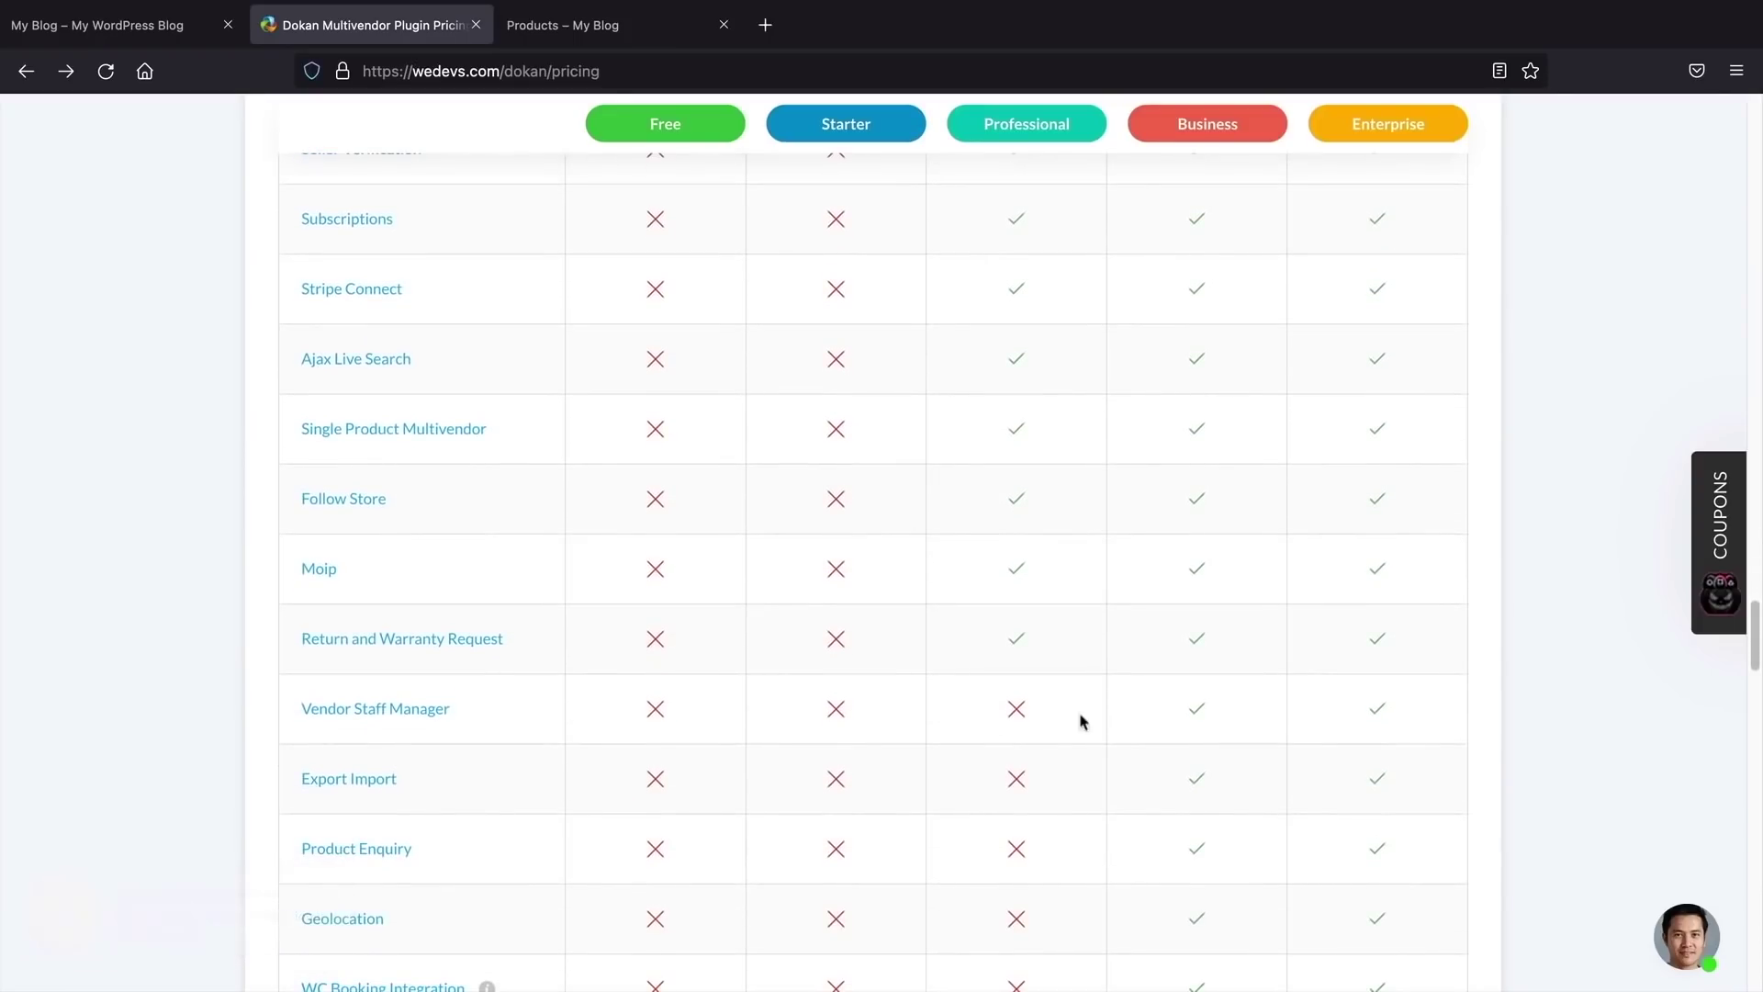
scroll(1203, 813, down, 1)
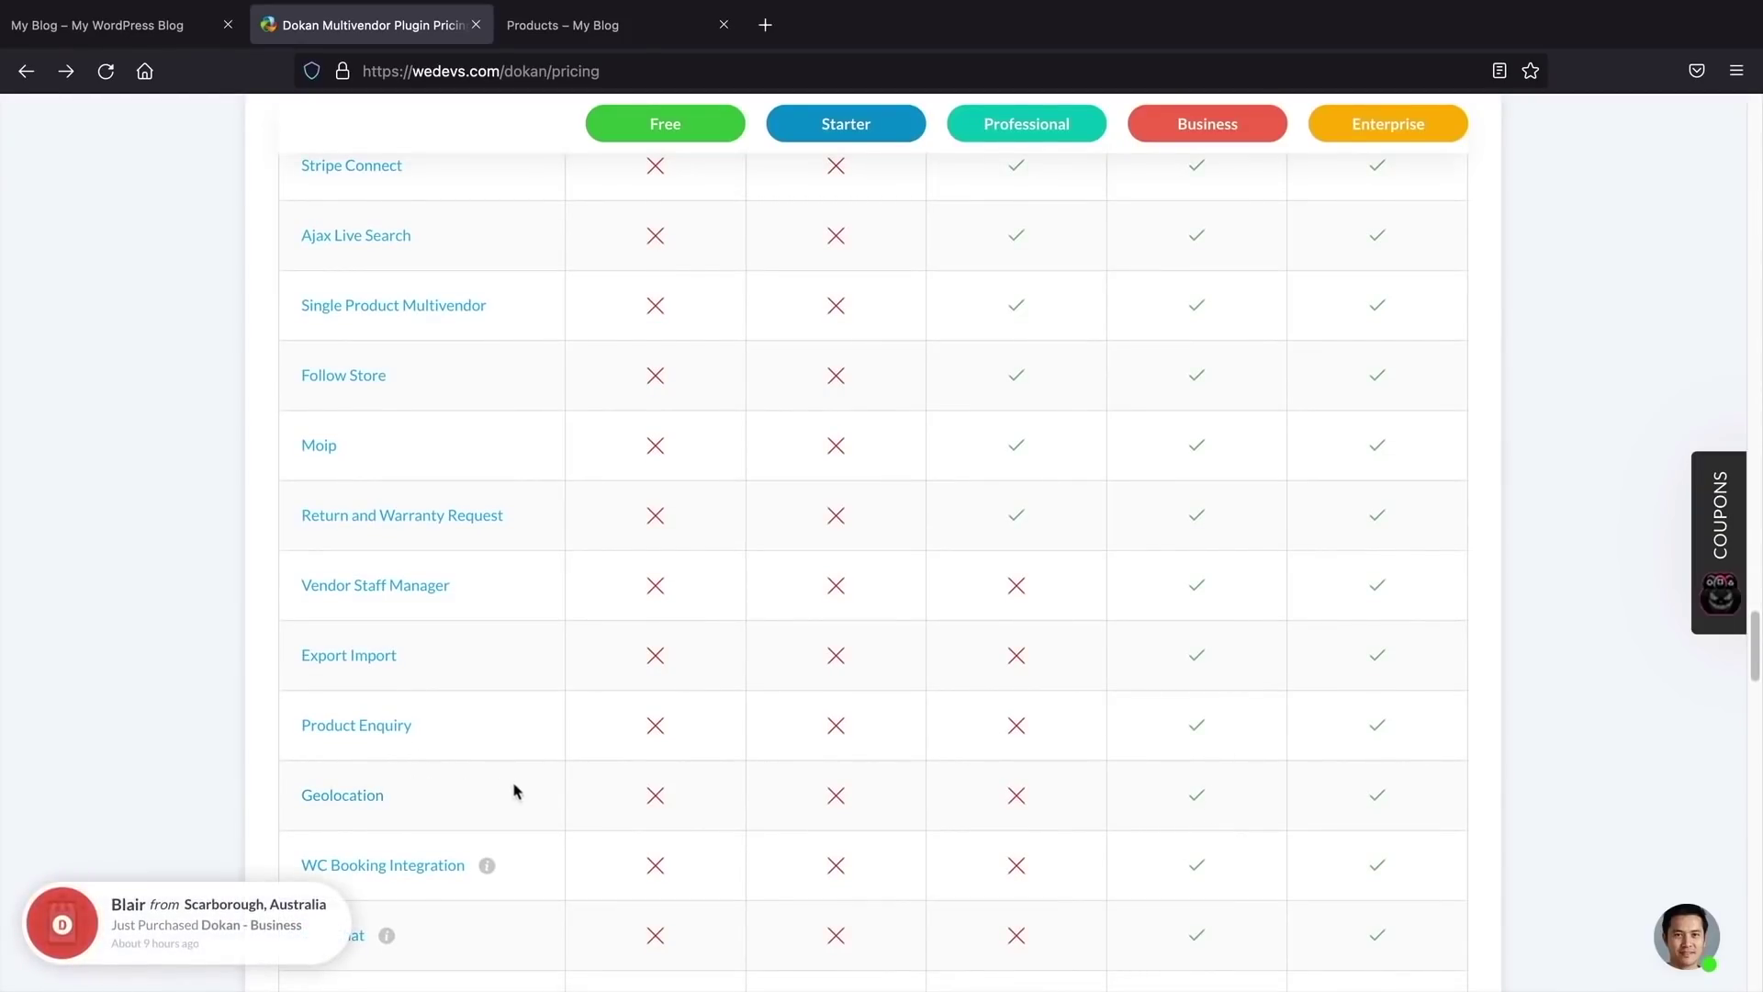
scroll(579, 813, down, 1)
scroll(1203, 877, down, 1)
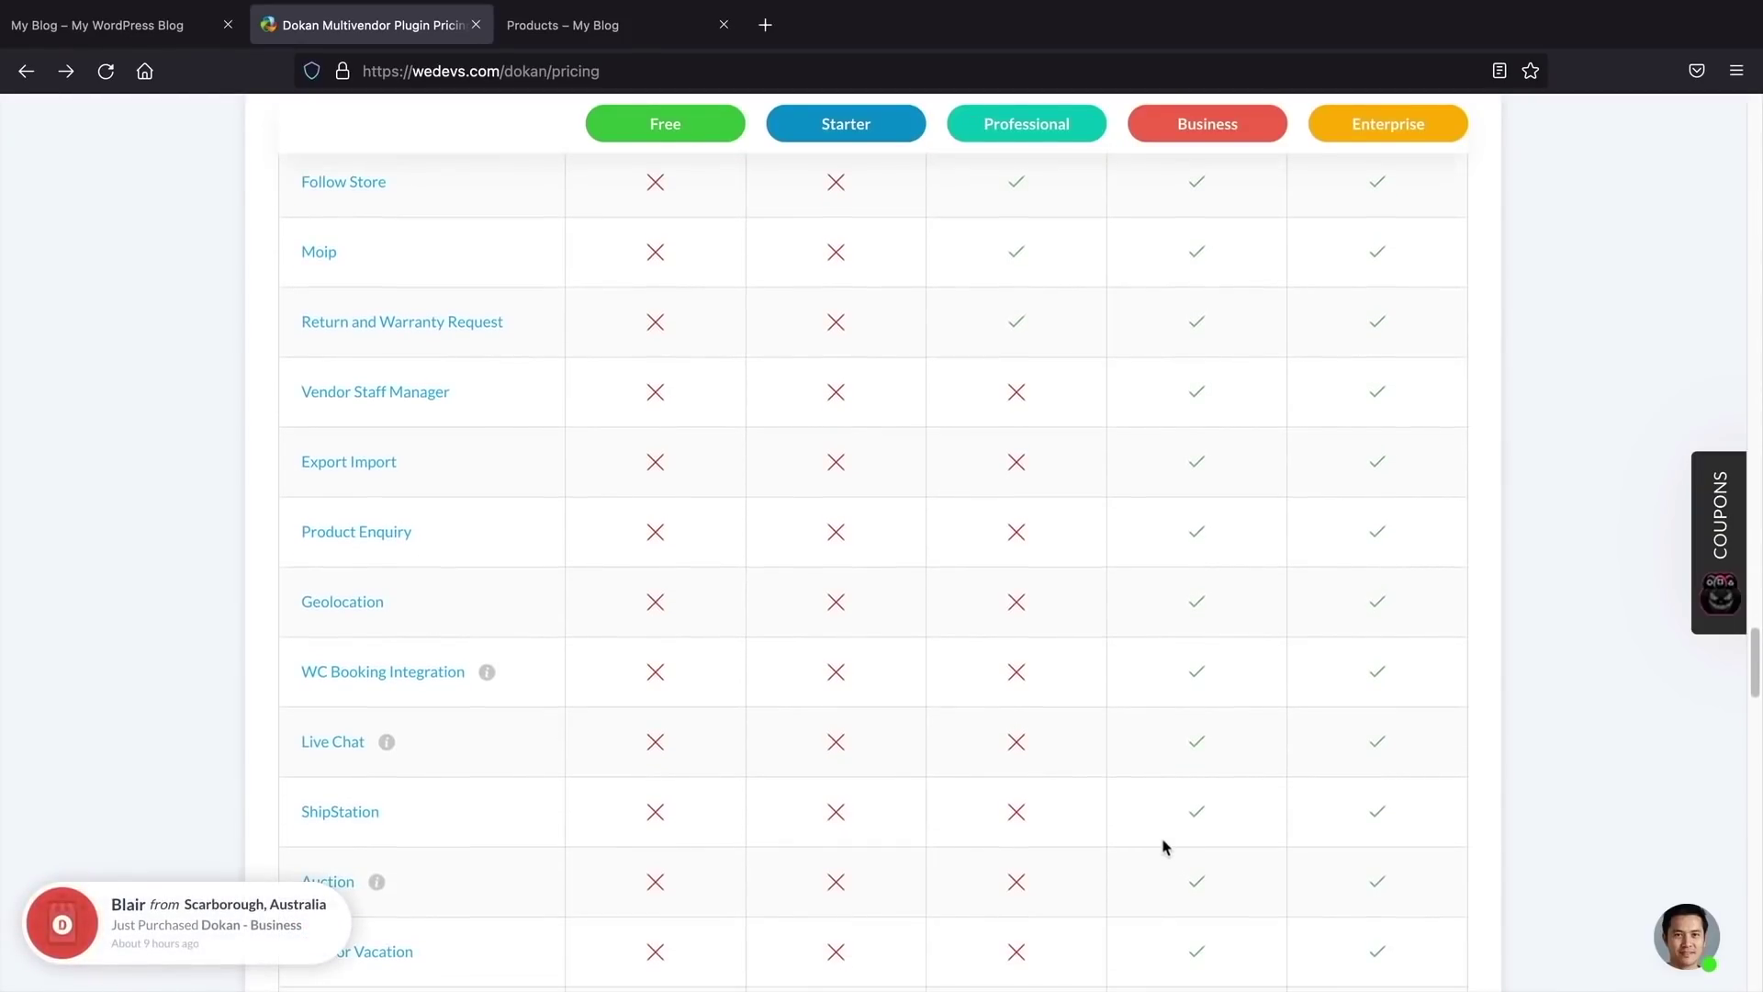
scroll(1167, 842, up, 10)
scroll(1187, 855, up, 3)
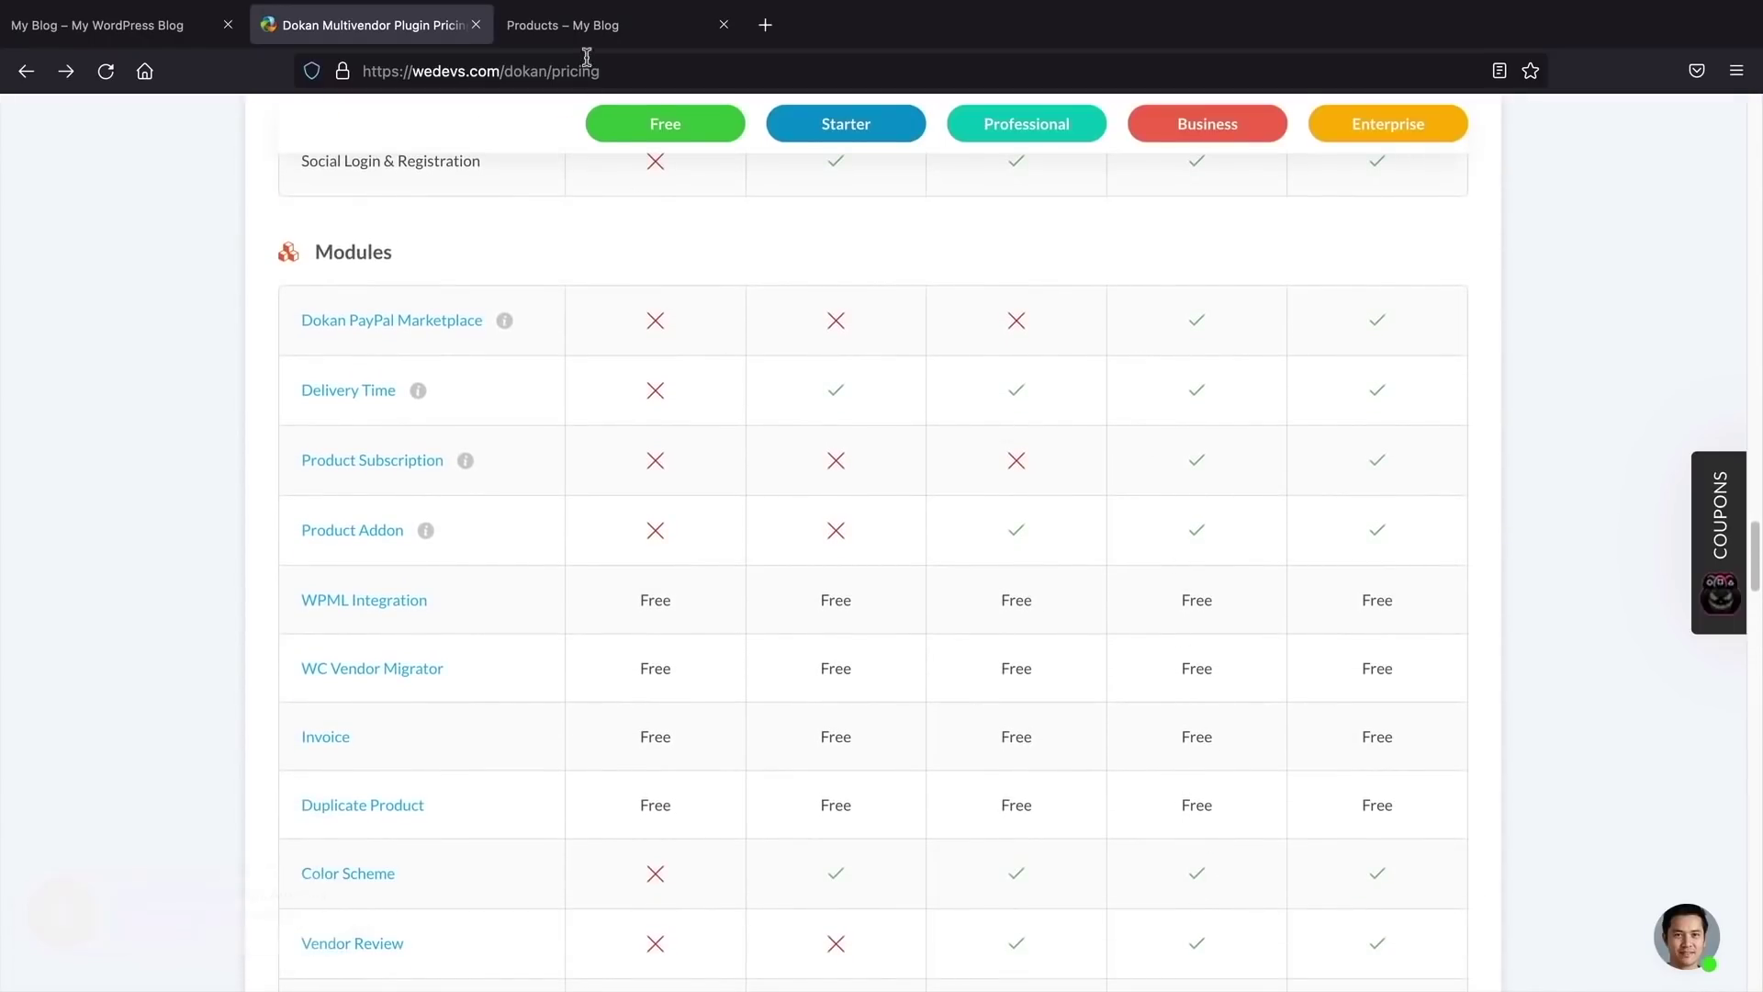
Step: Open the Cool Headphones subscription product in the admin product editor
click(592, 27)
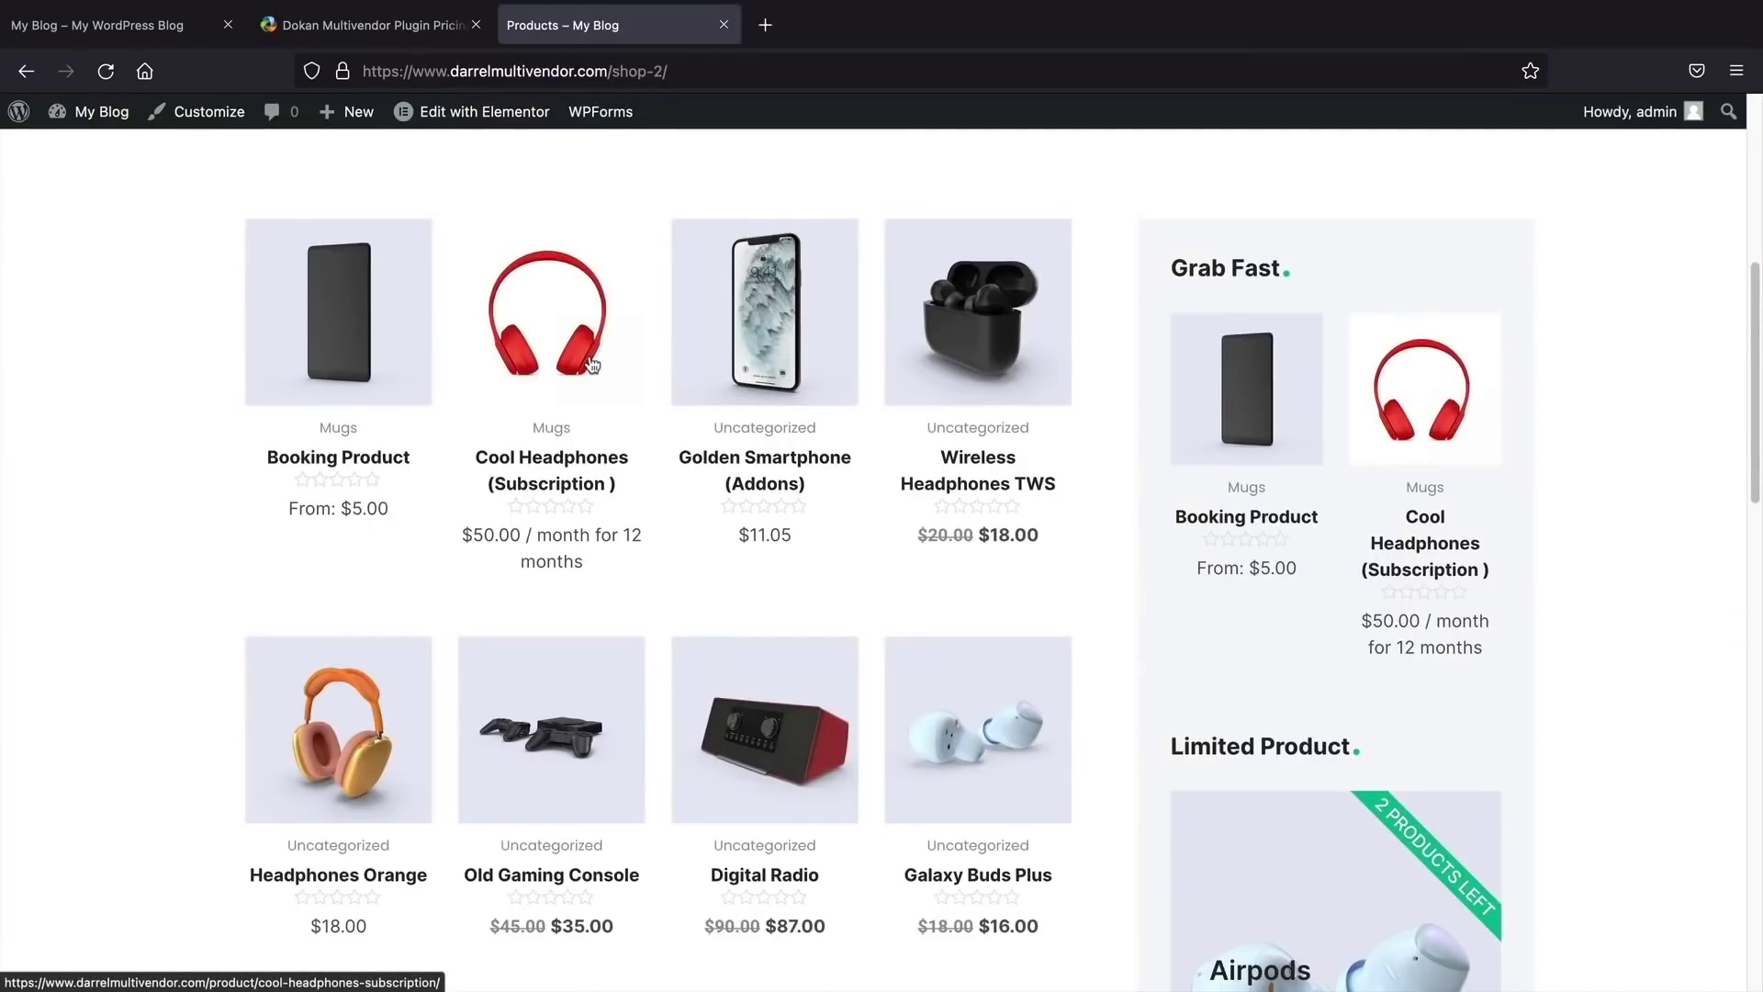
click(567, 342)
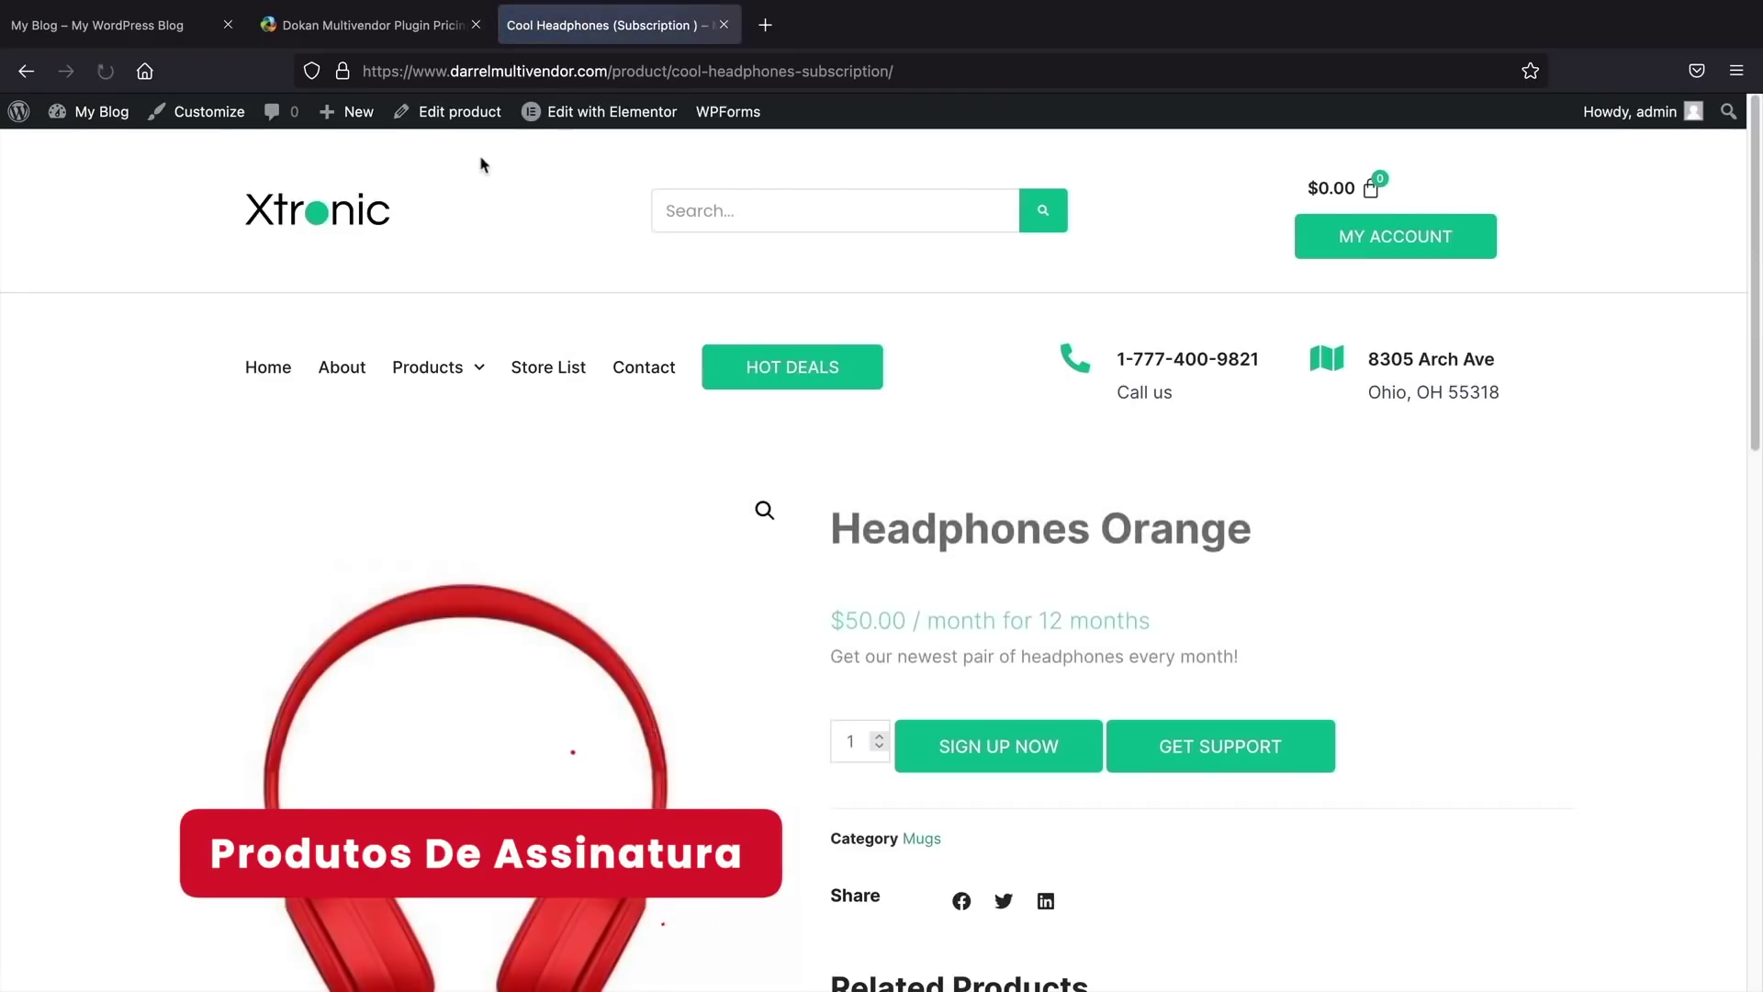
click(464, 124)
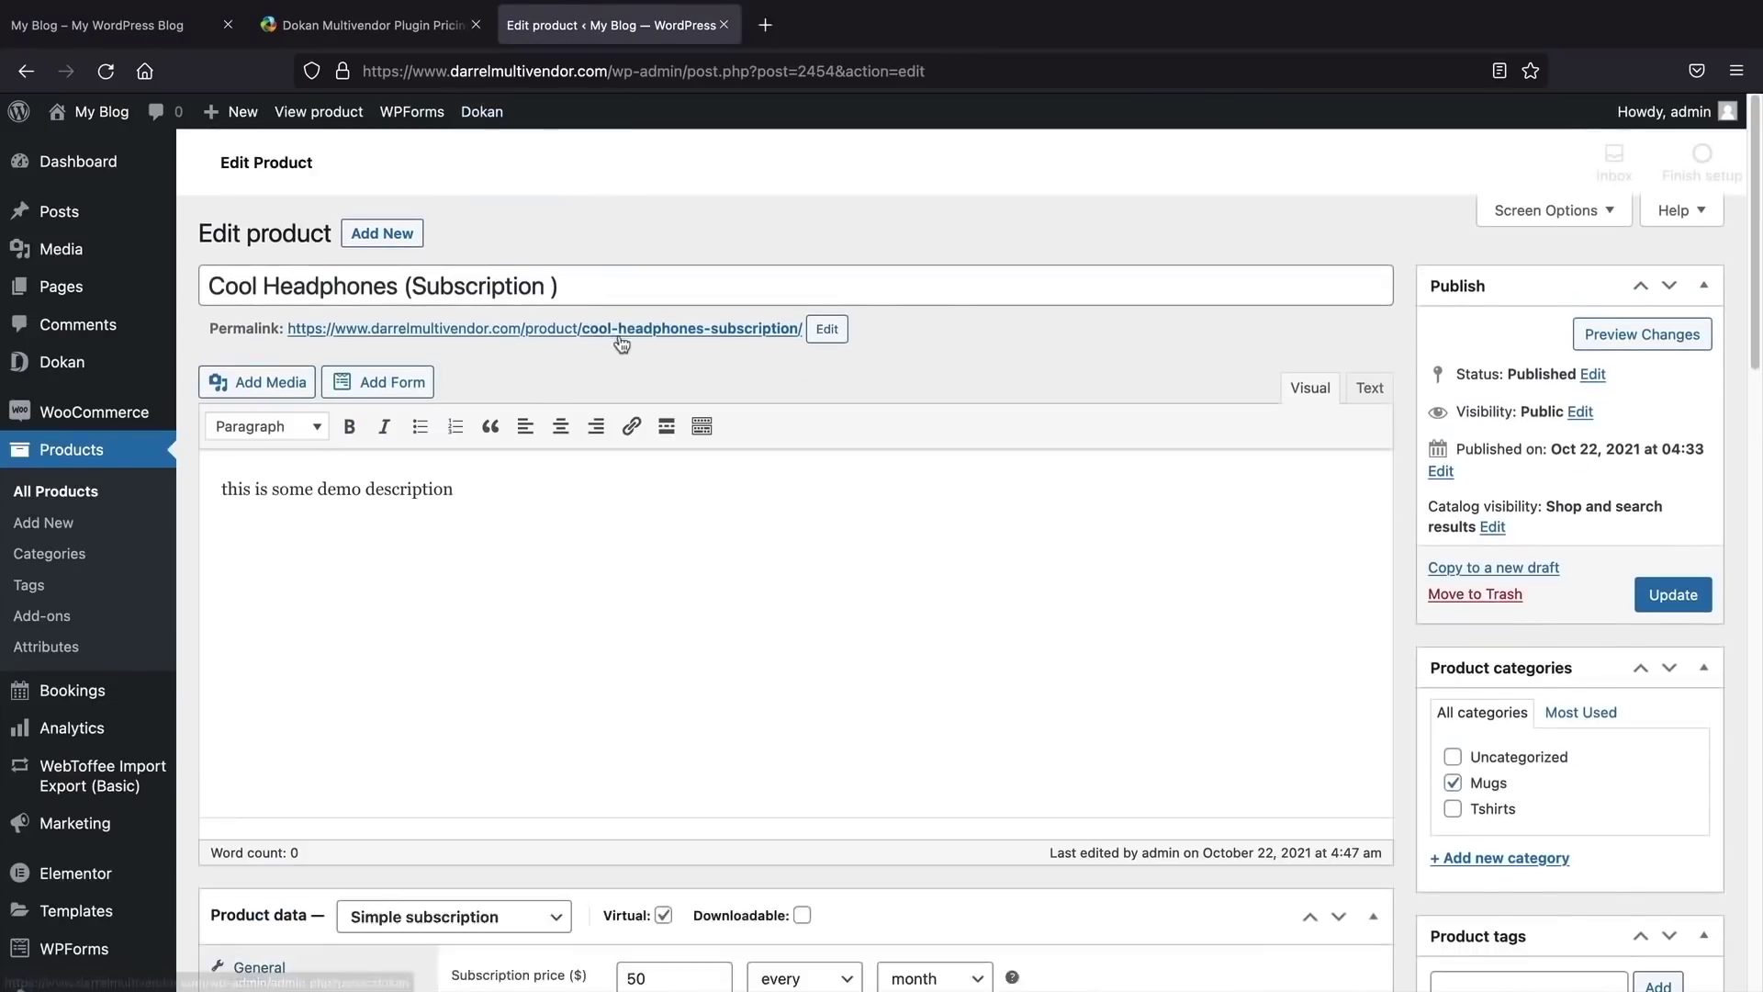
Step: Change the Cool Headphones subscription from $50 every month to $50 every year
scroll(675, 345, down, 1)
scroll(925, 724, down, 7)
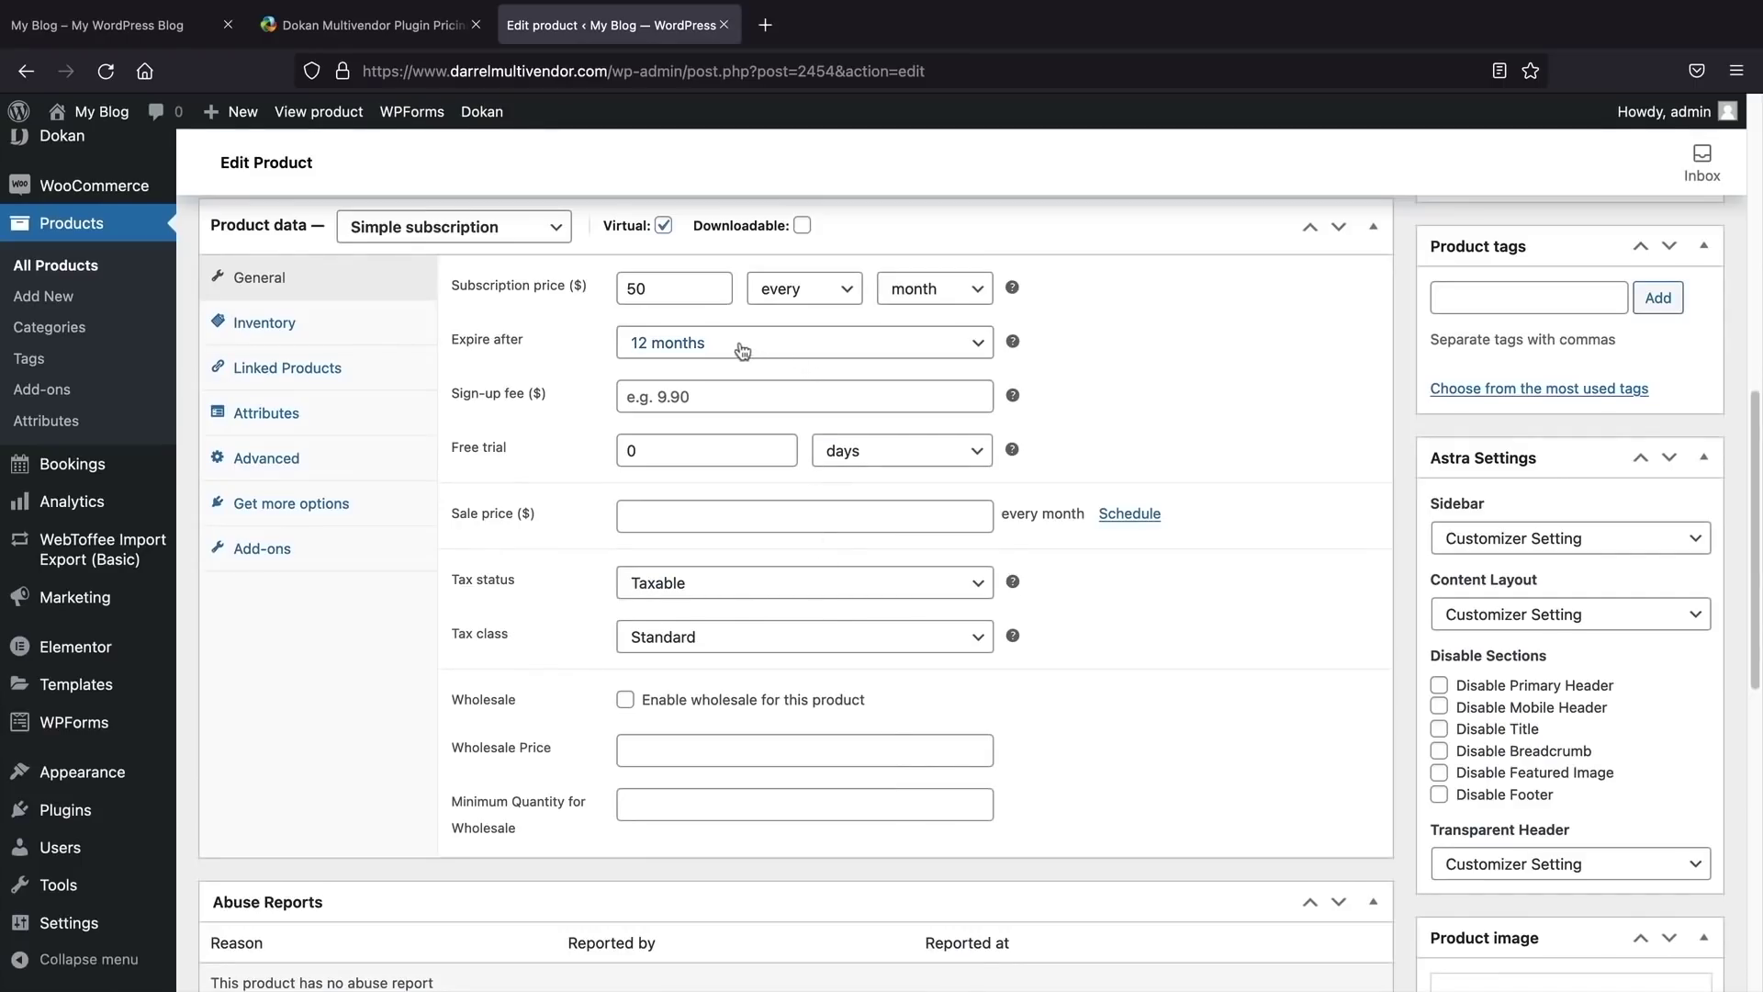
drag(671, 292, 617, 289)
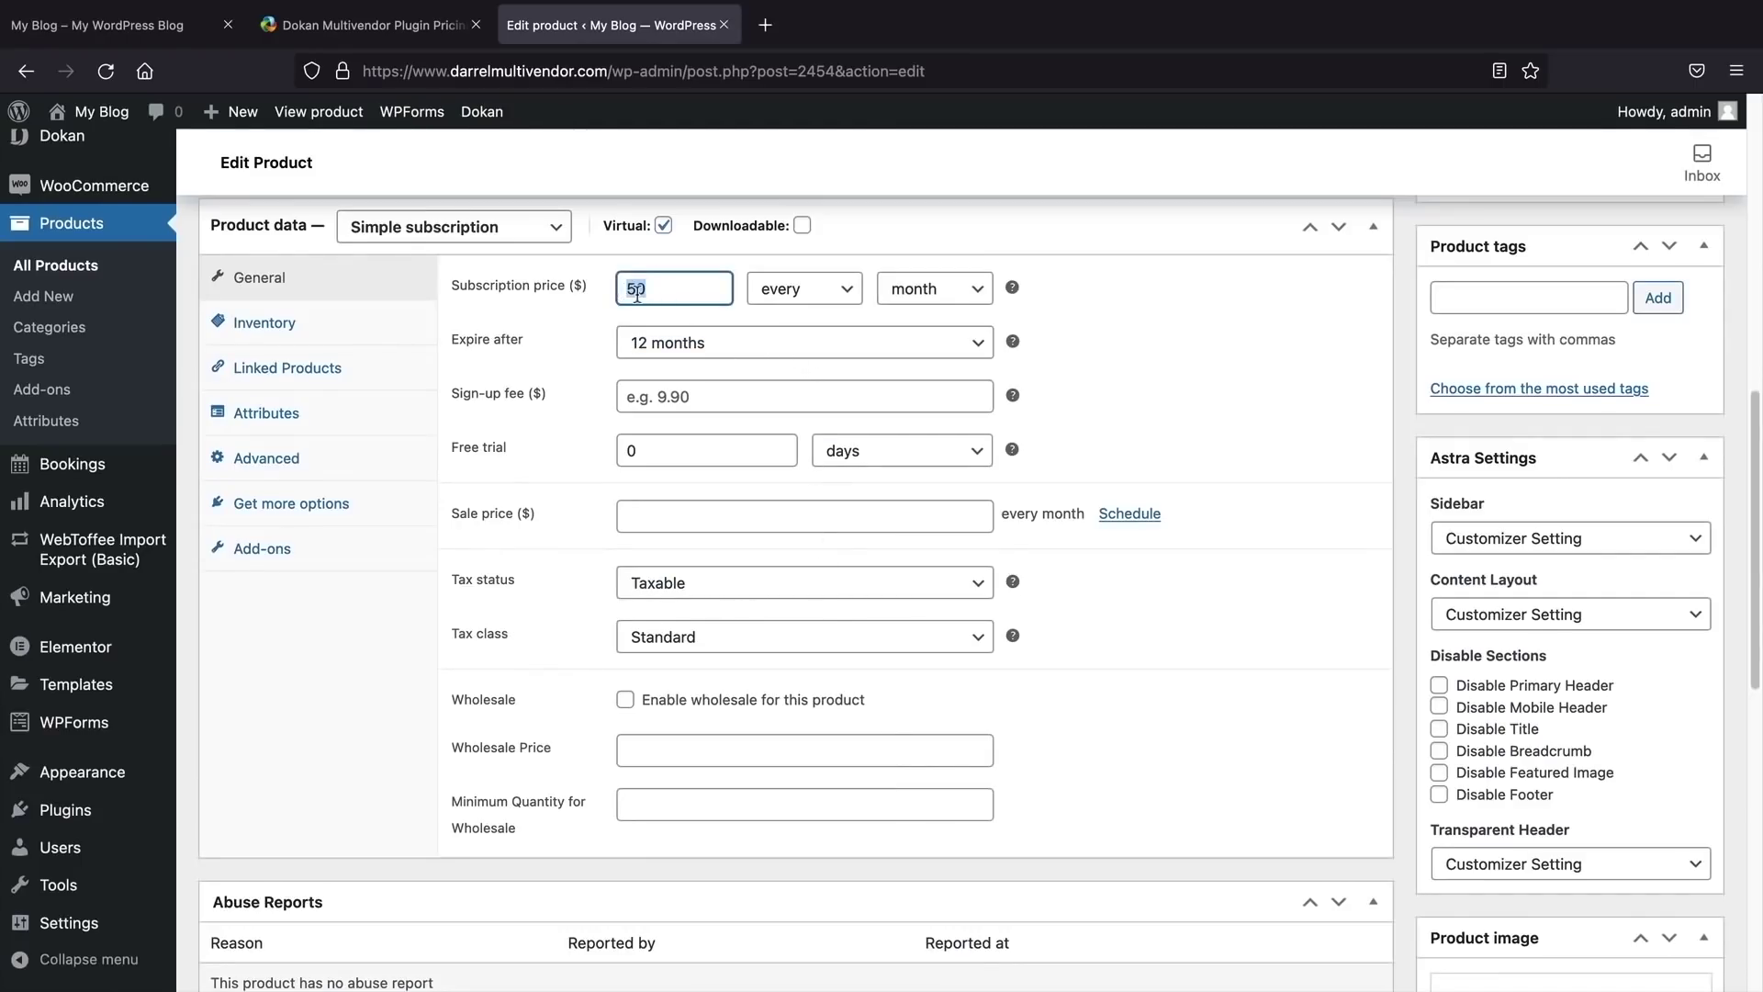
click(909, 289)
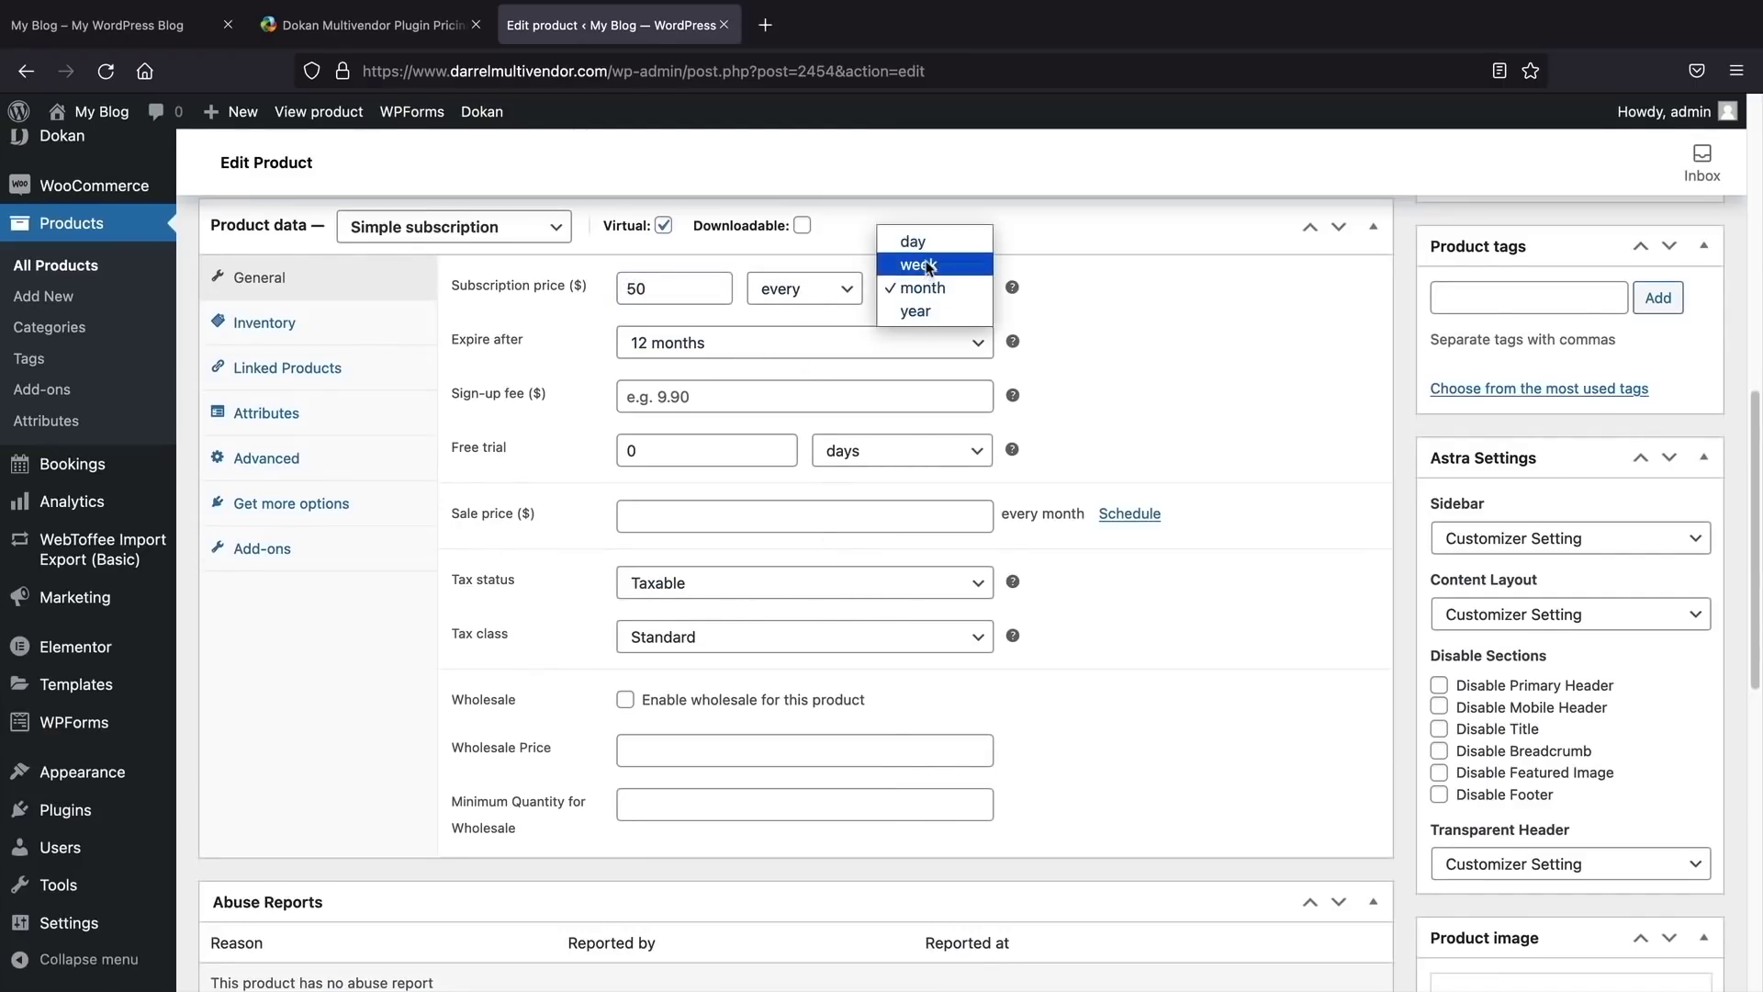
click(918, 311)
drag(720, 451, 602, 444)
click(702, 396)
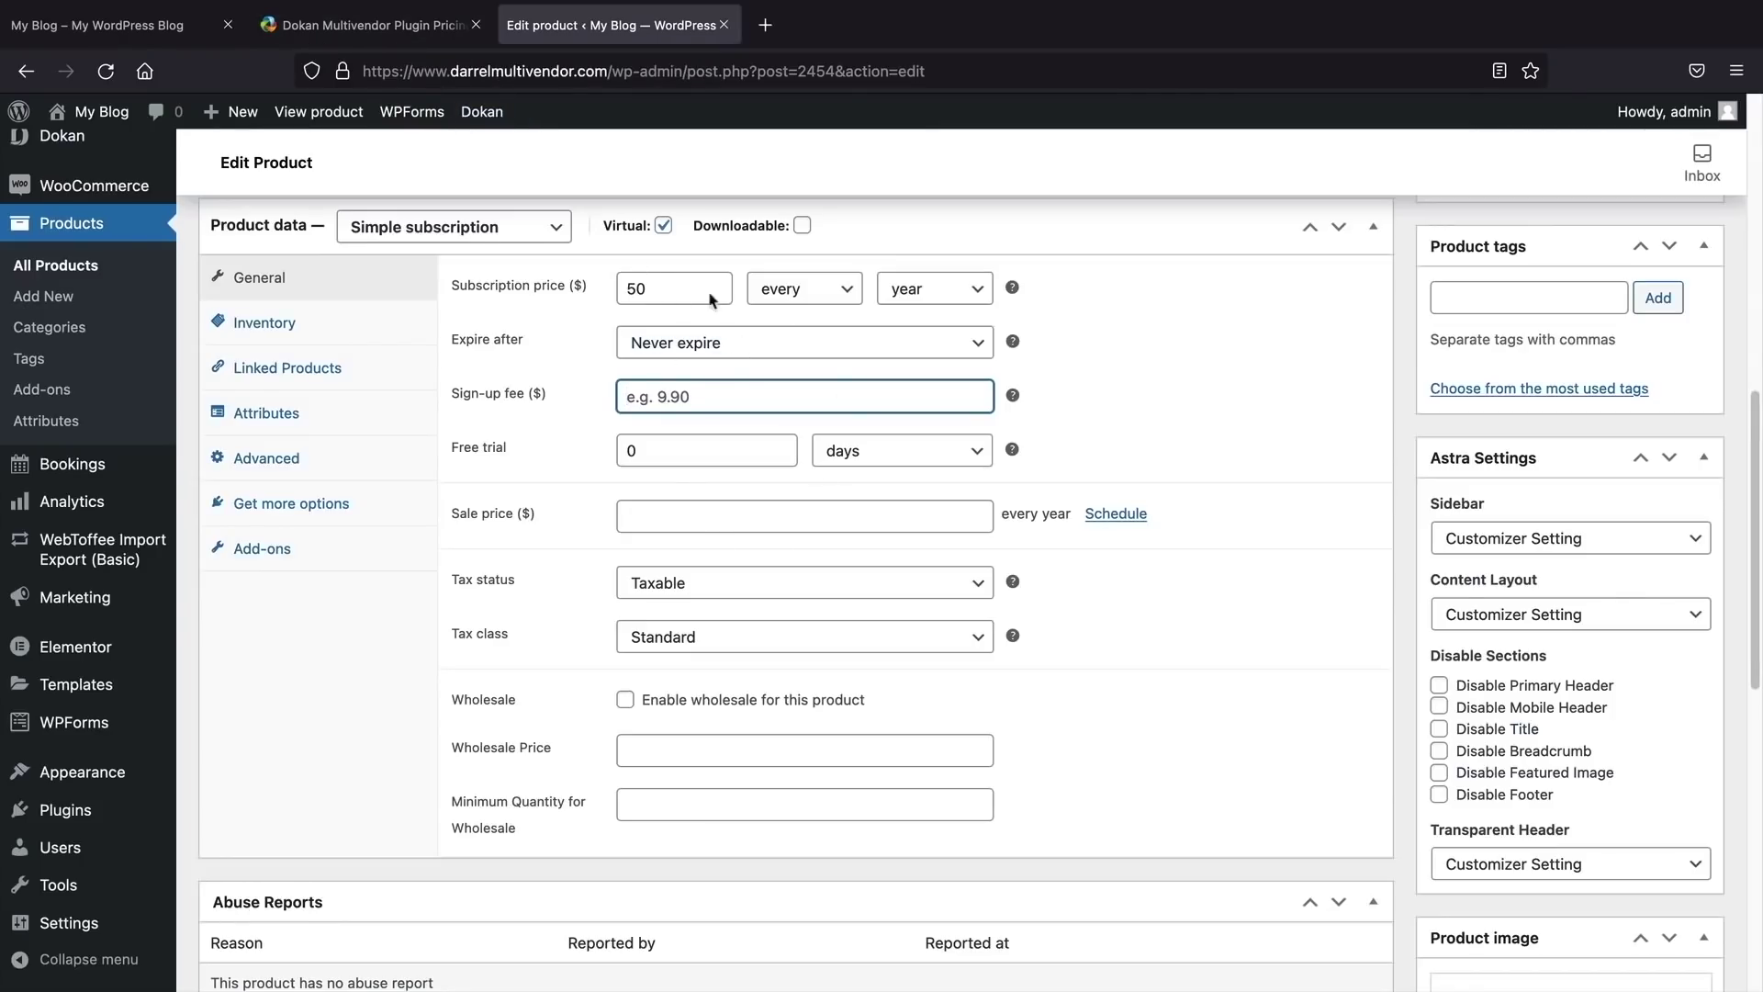
click(409, 35)
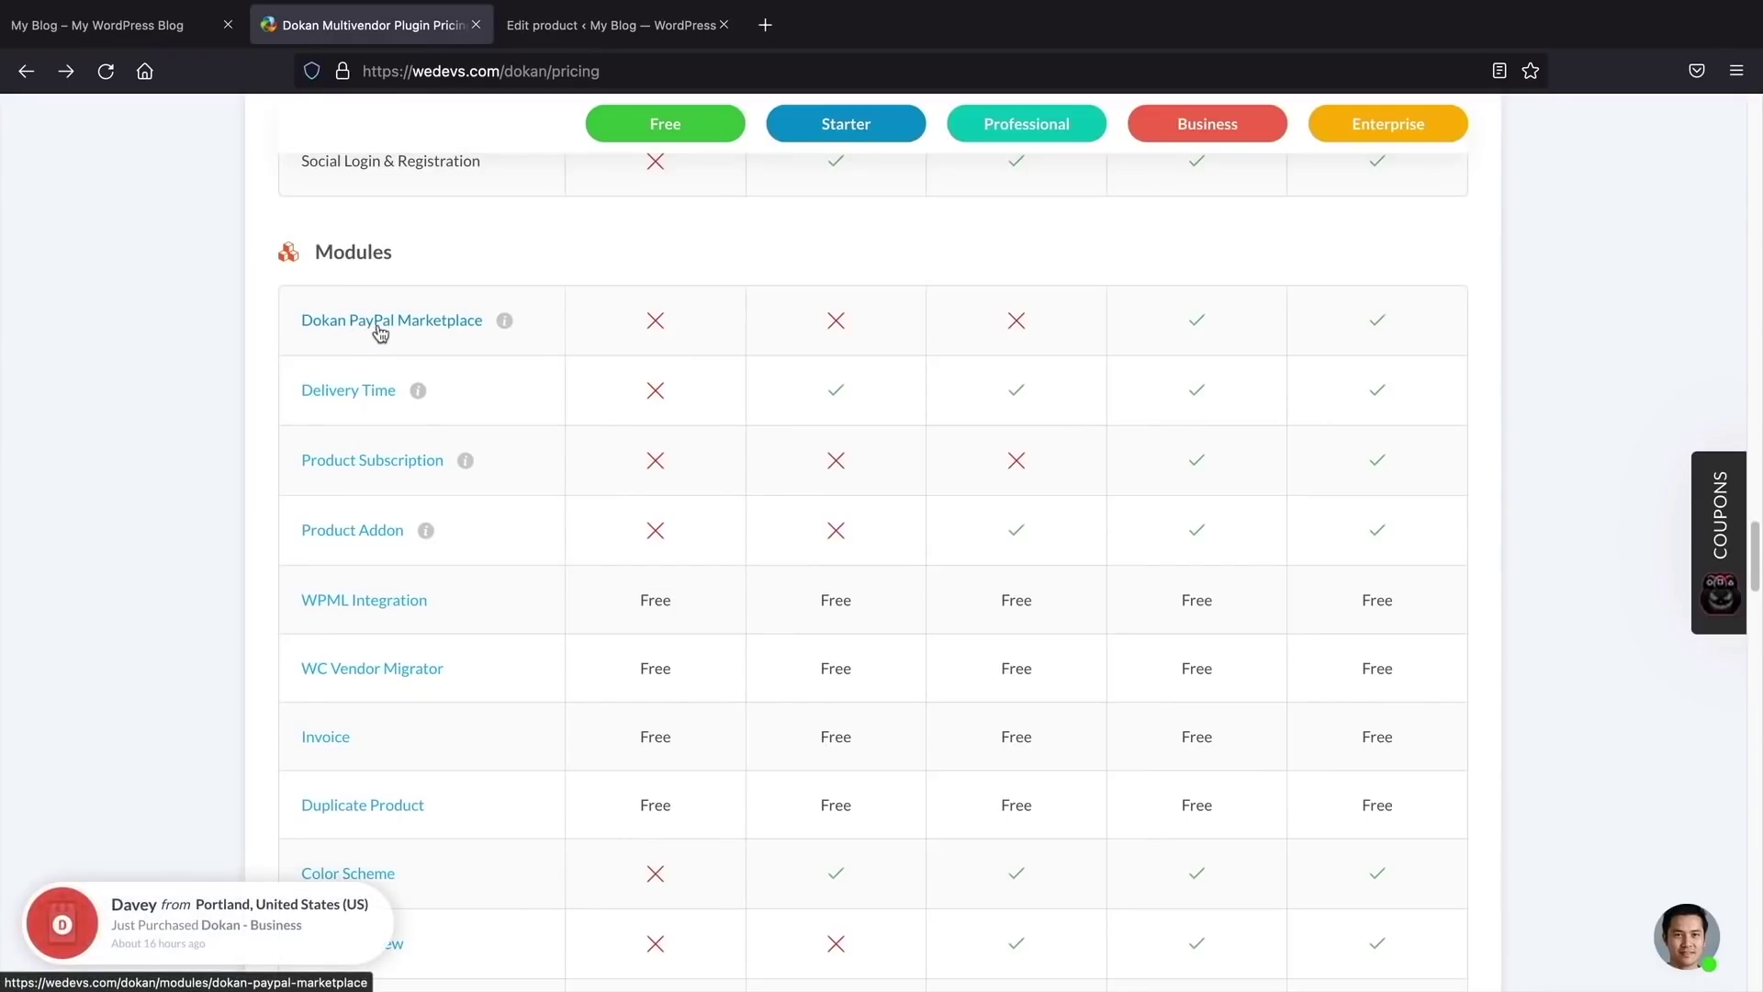
click(445, 322)
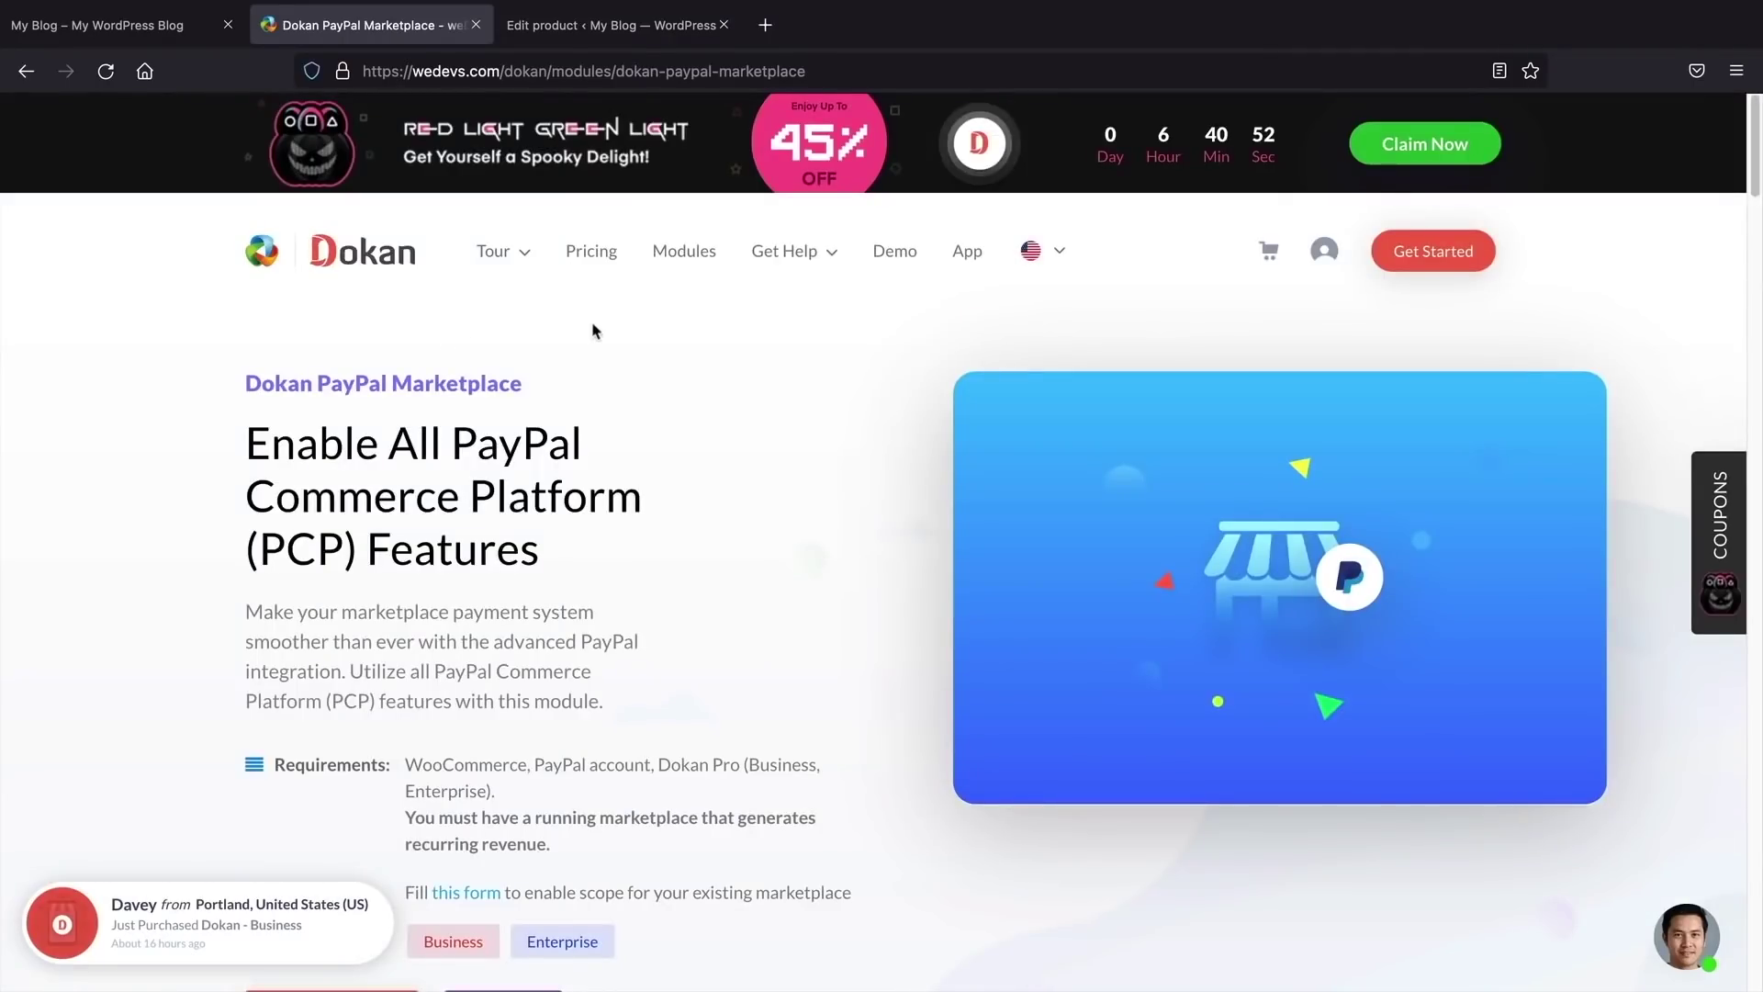
scroll(827, 705, down, 10)
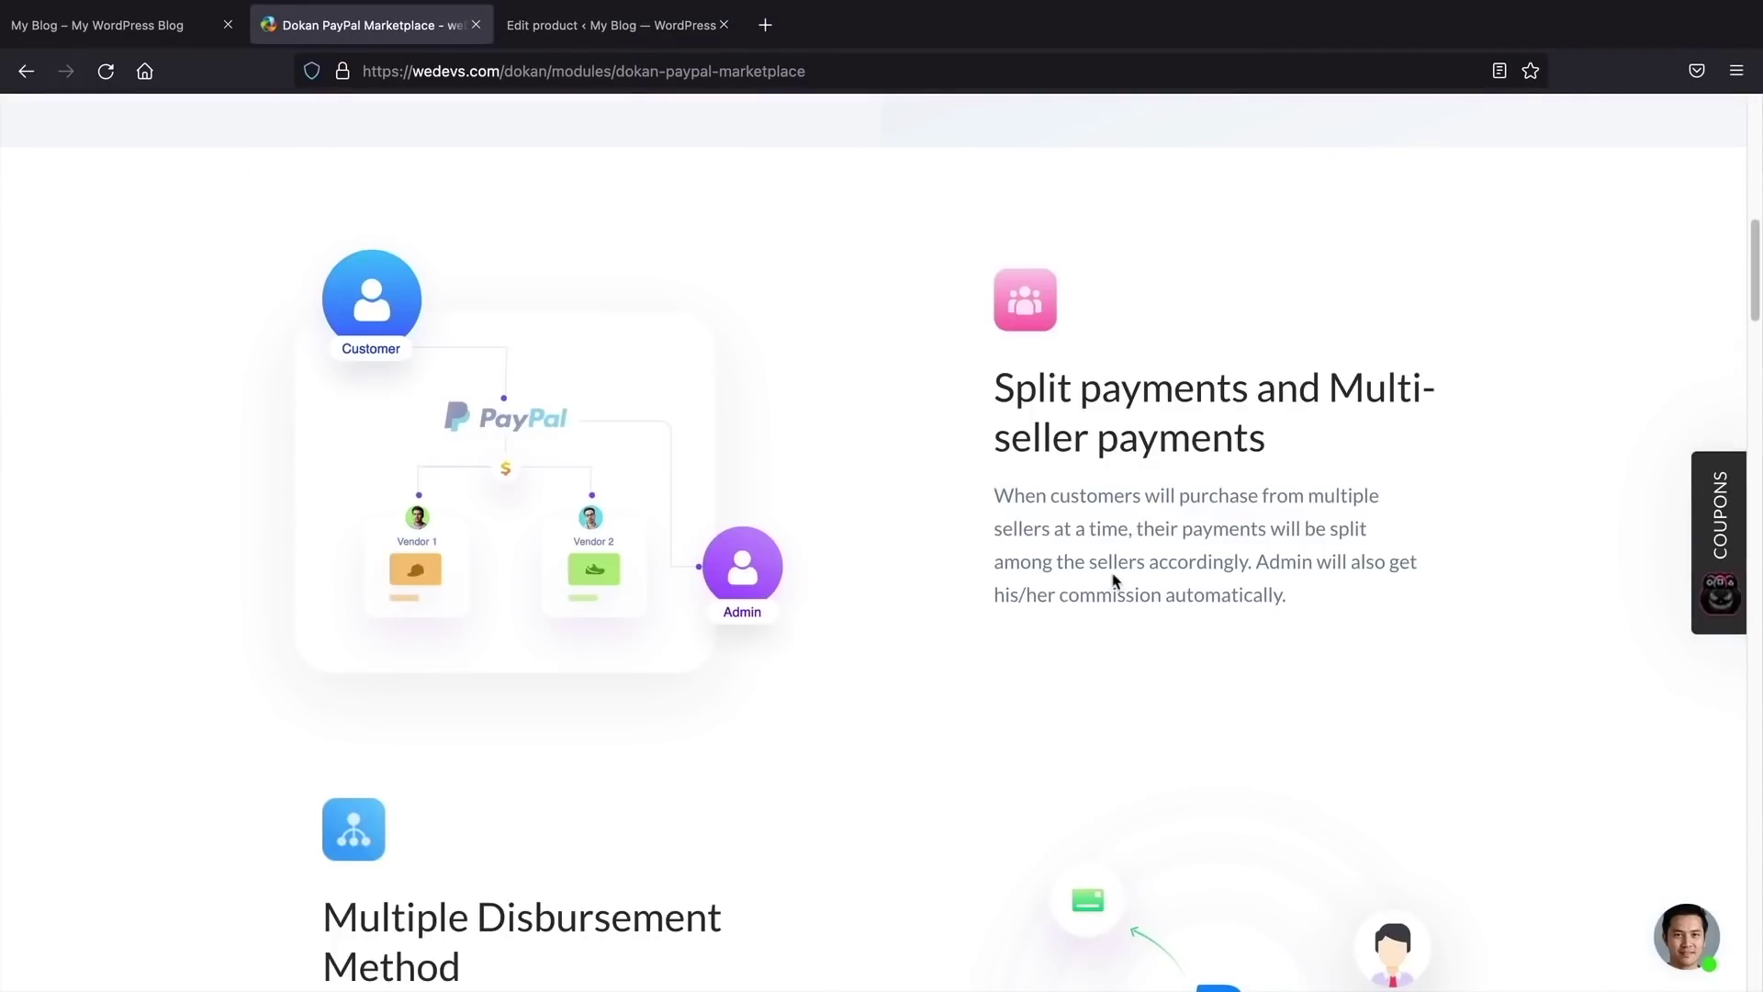
drag(1254, 477, 990, 391)
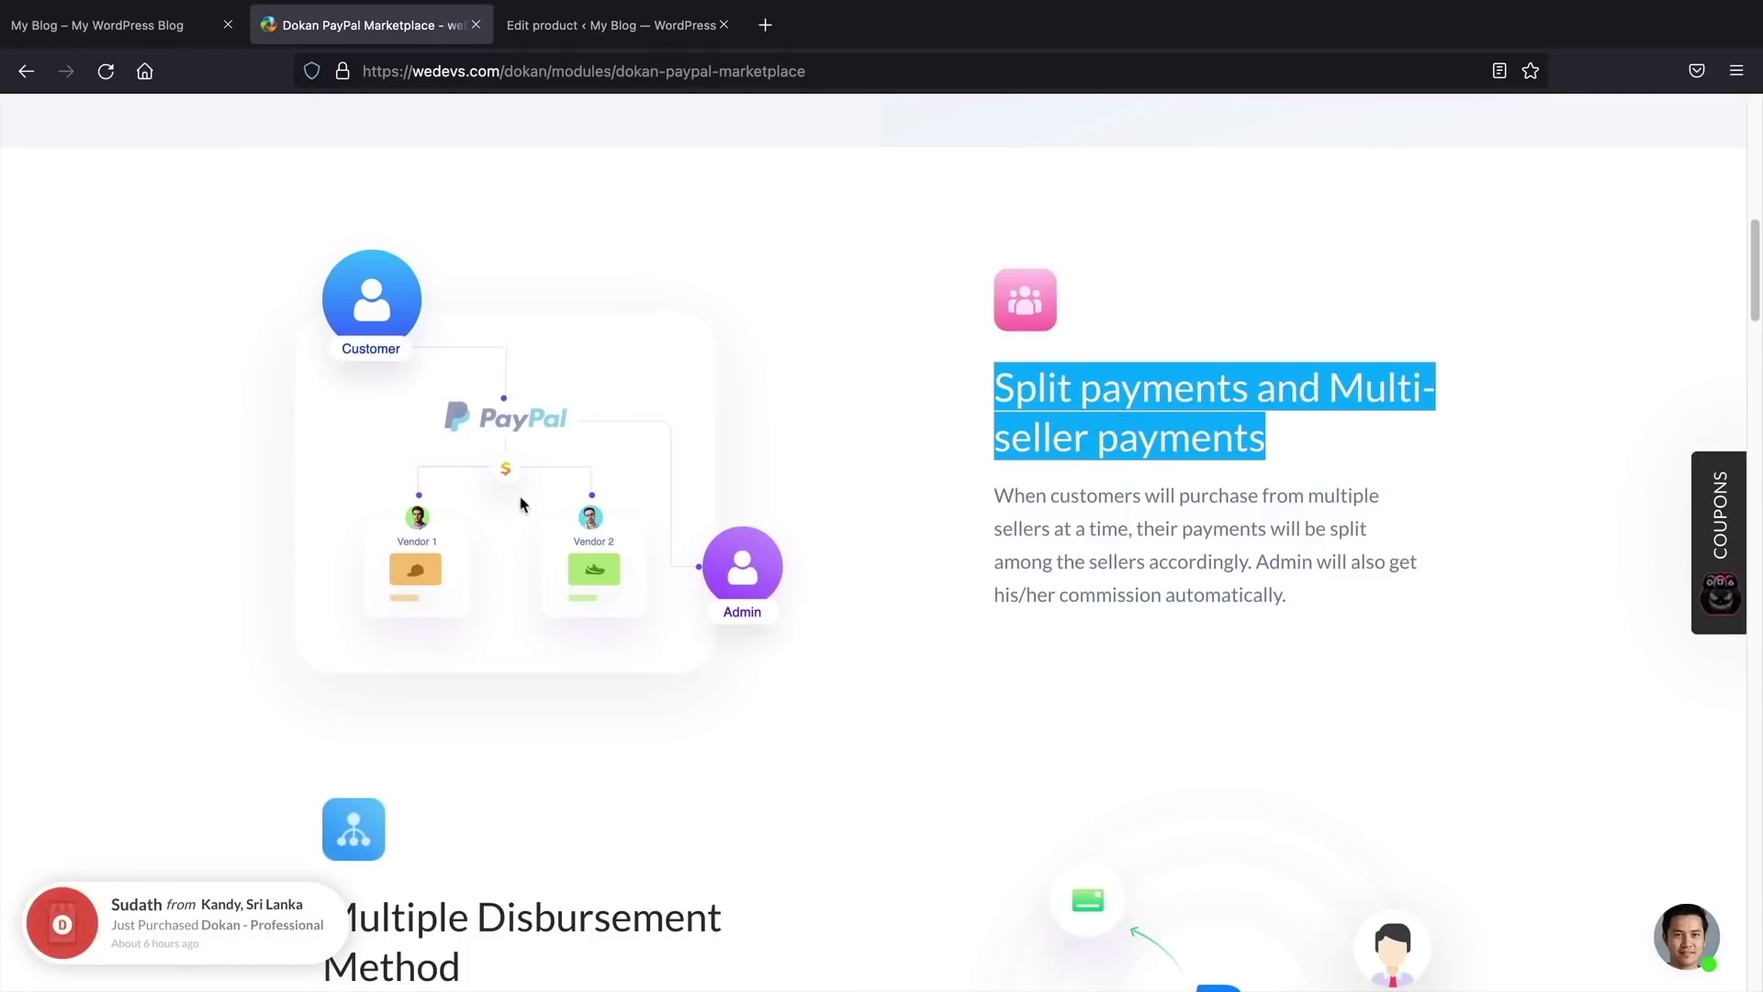
click(26, 71)
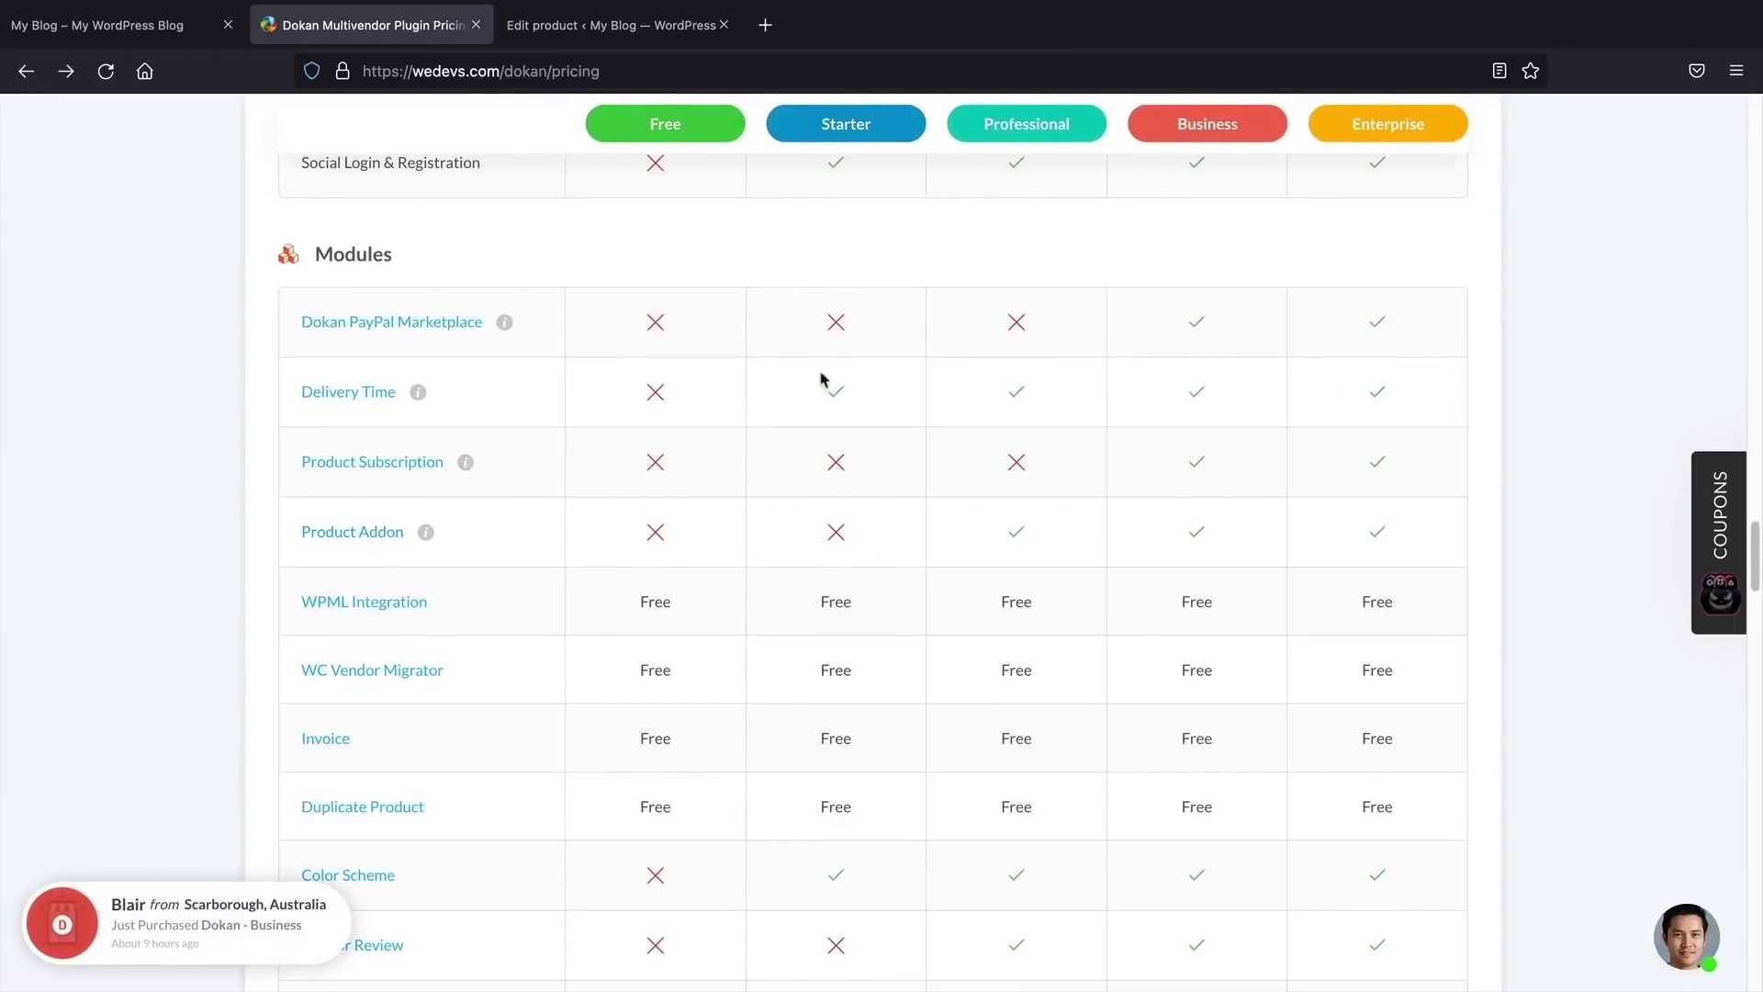
Step: Go back through the shop and open the Golden Smartphone (Addons) product page
click(570, 27)
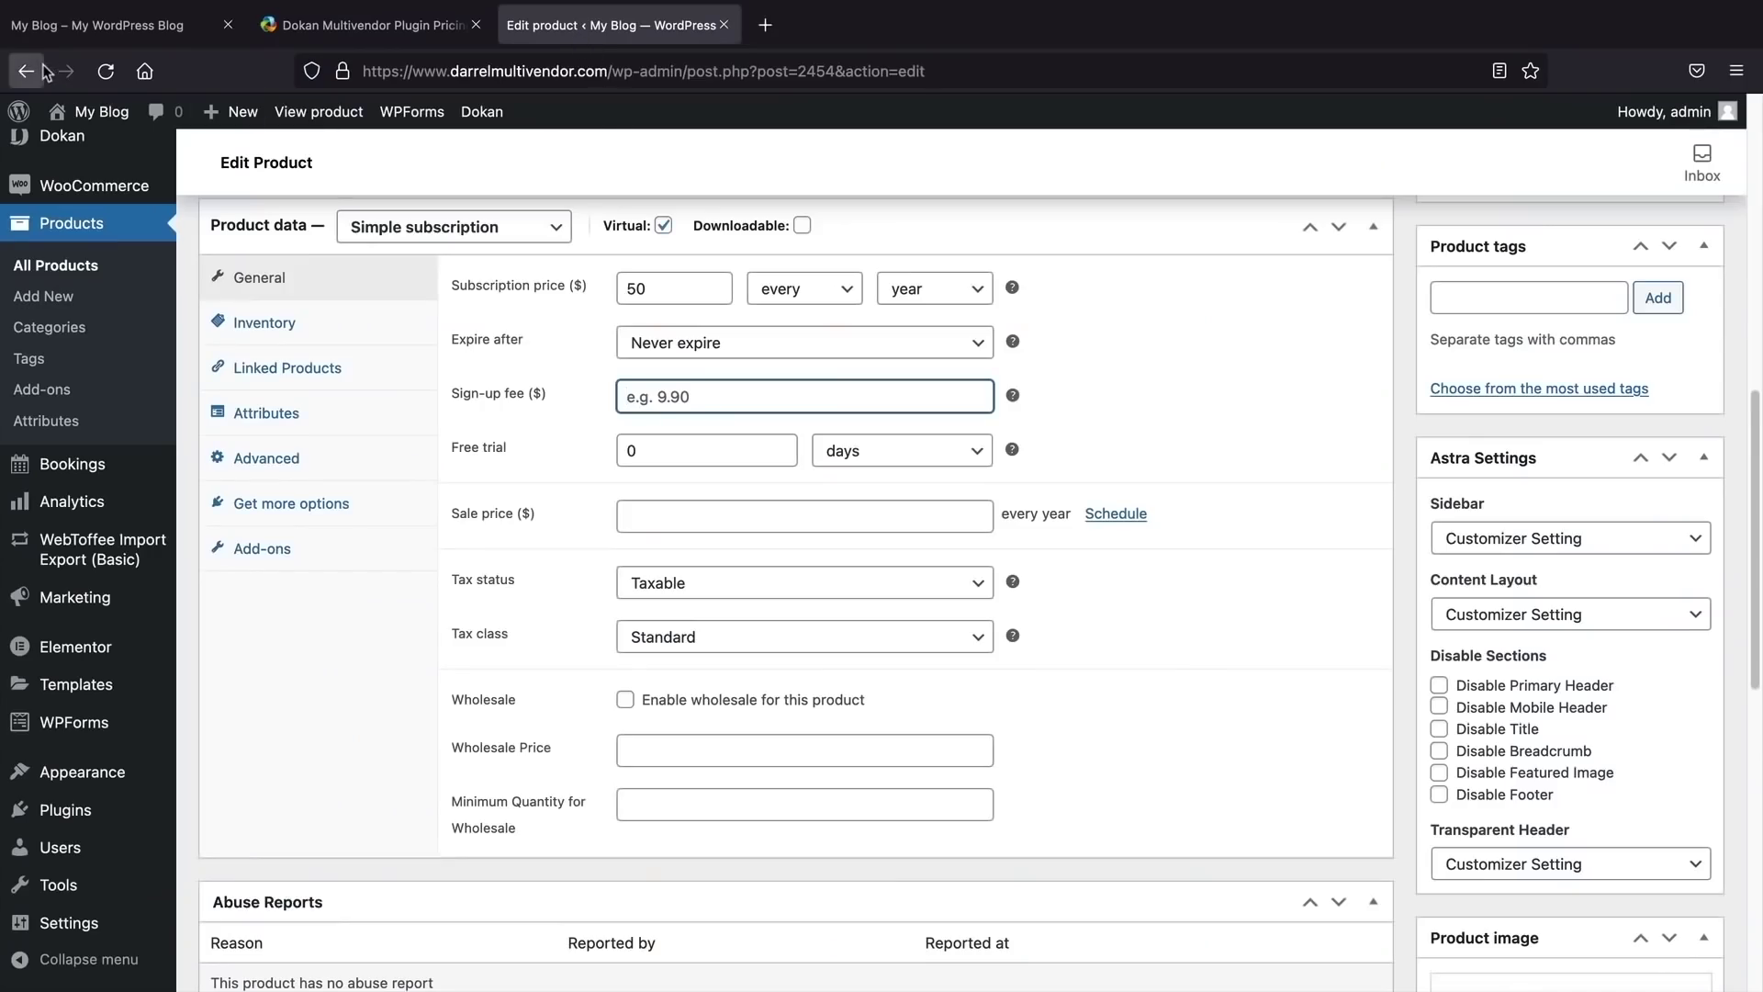
click(27, 71)
click(27, 71)
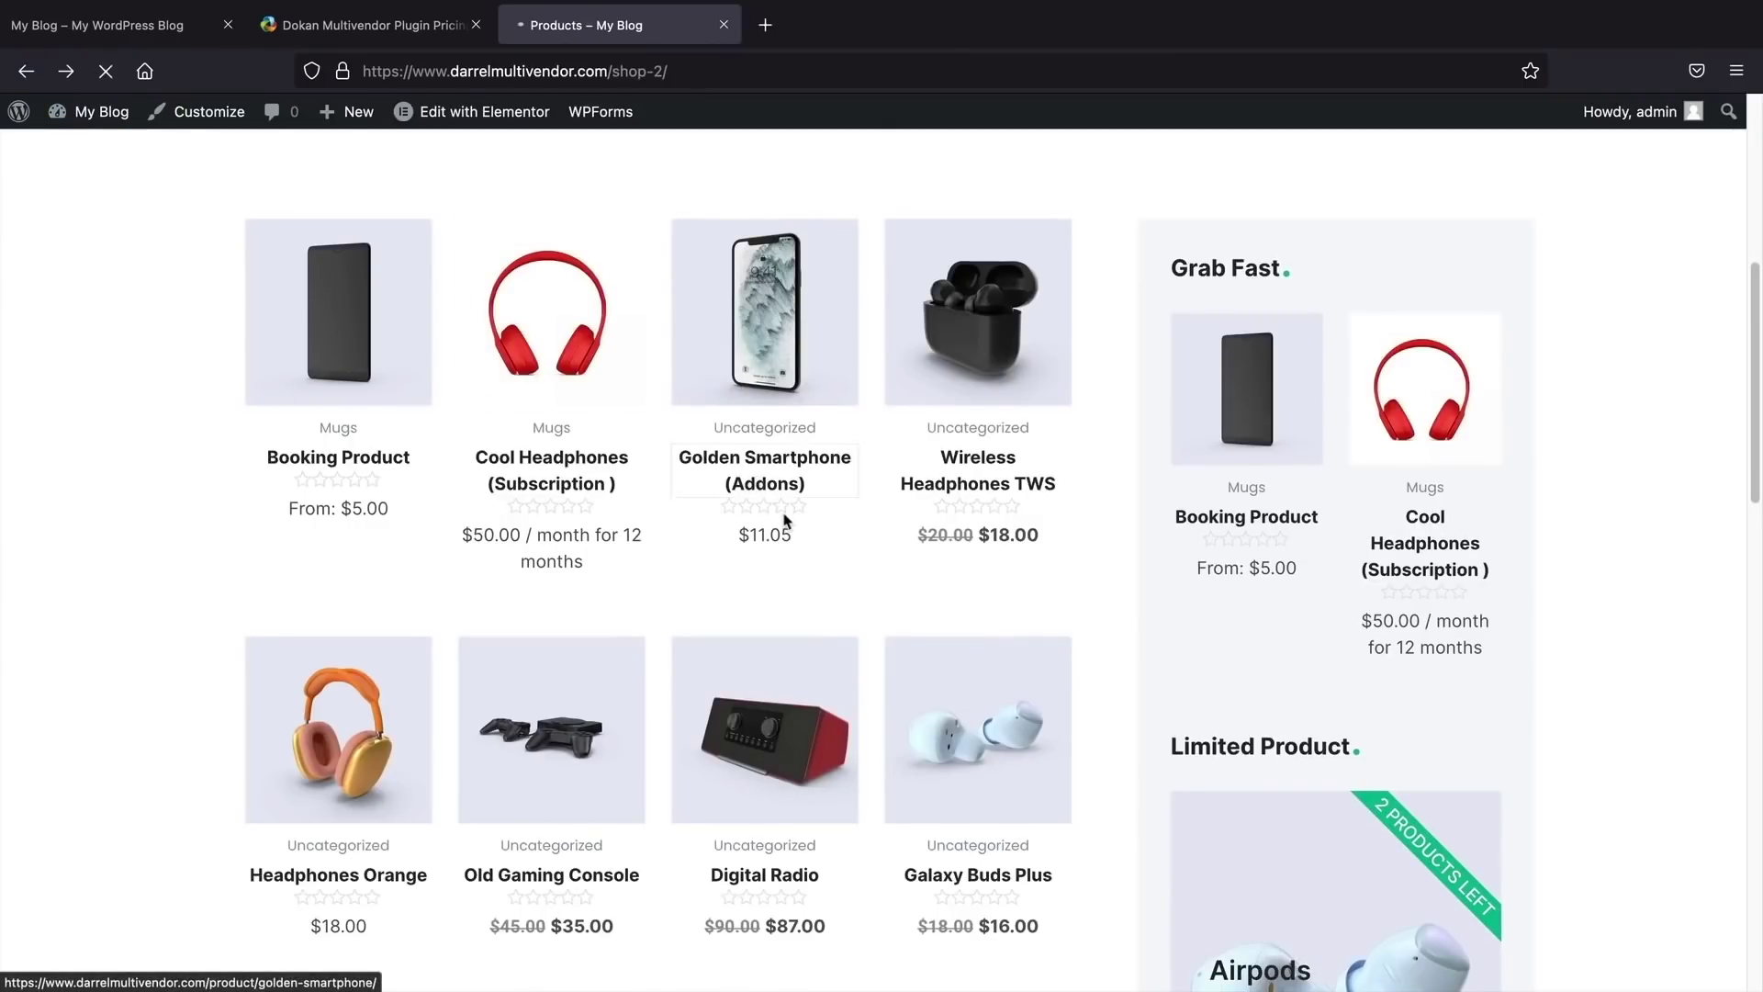
click(761, 483)
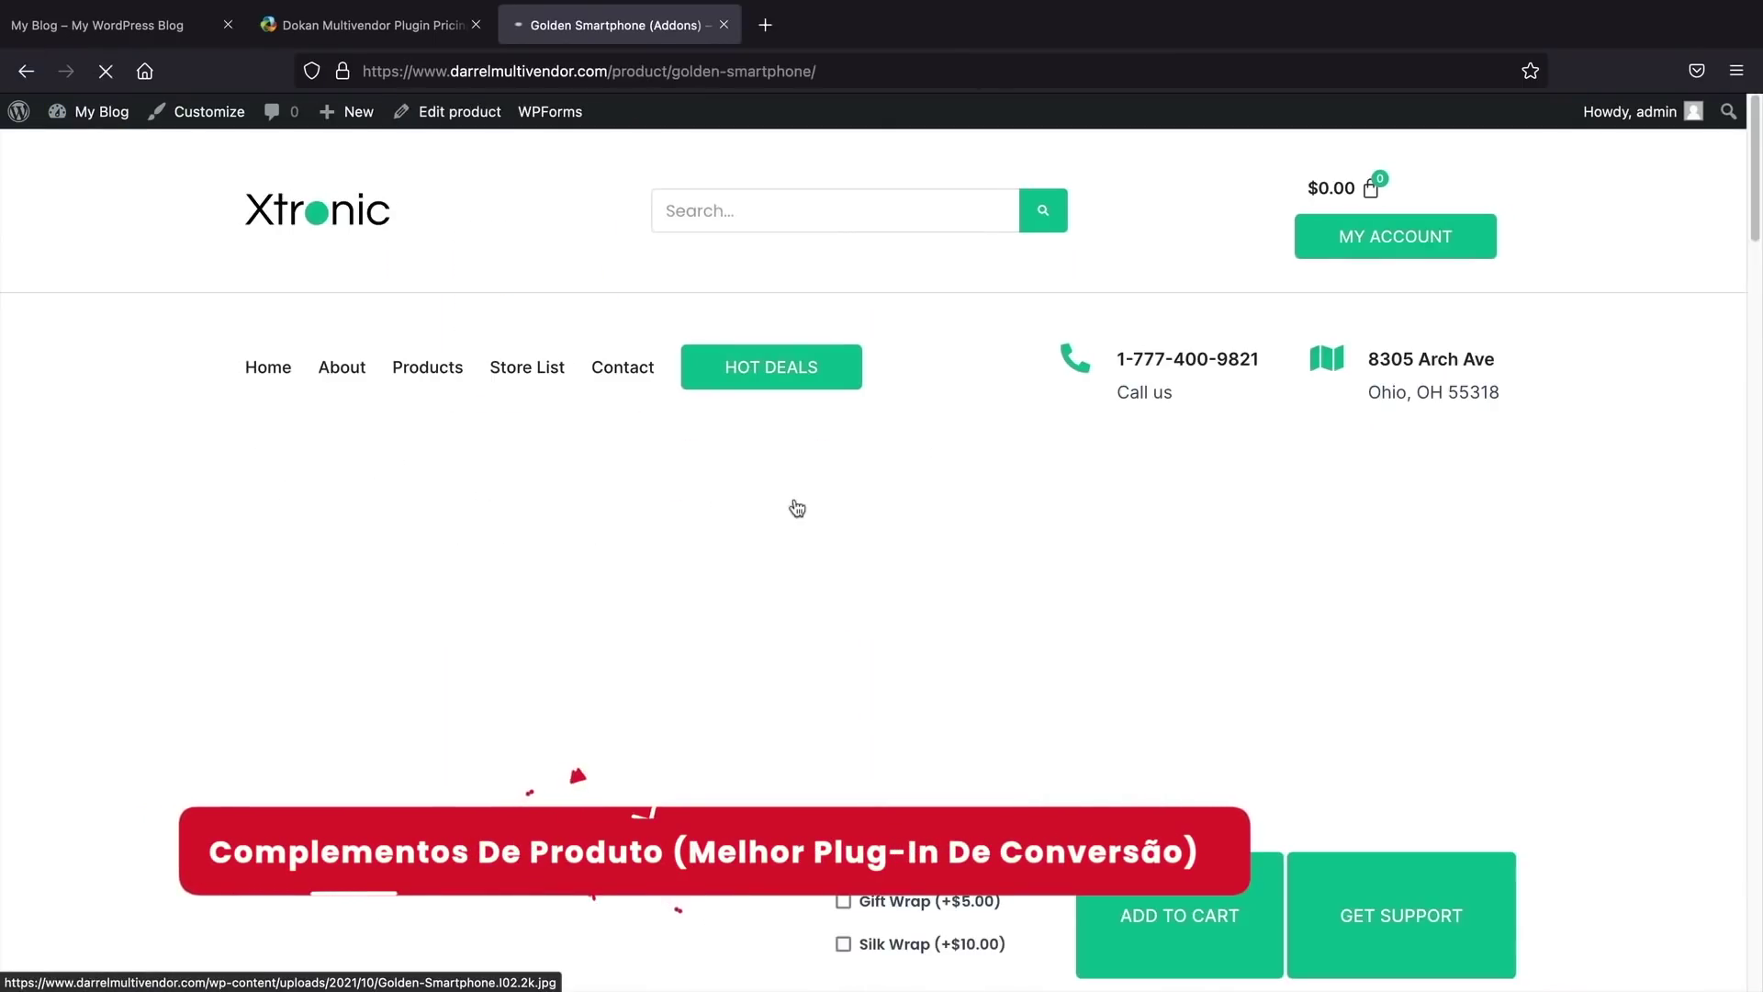
Step: Tick Silk Wrap and Gift Wrap for a $26.05 subtotal, then edit the product
scroll(843, 540, down, 4)
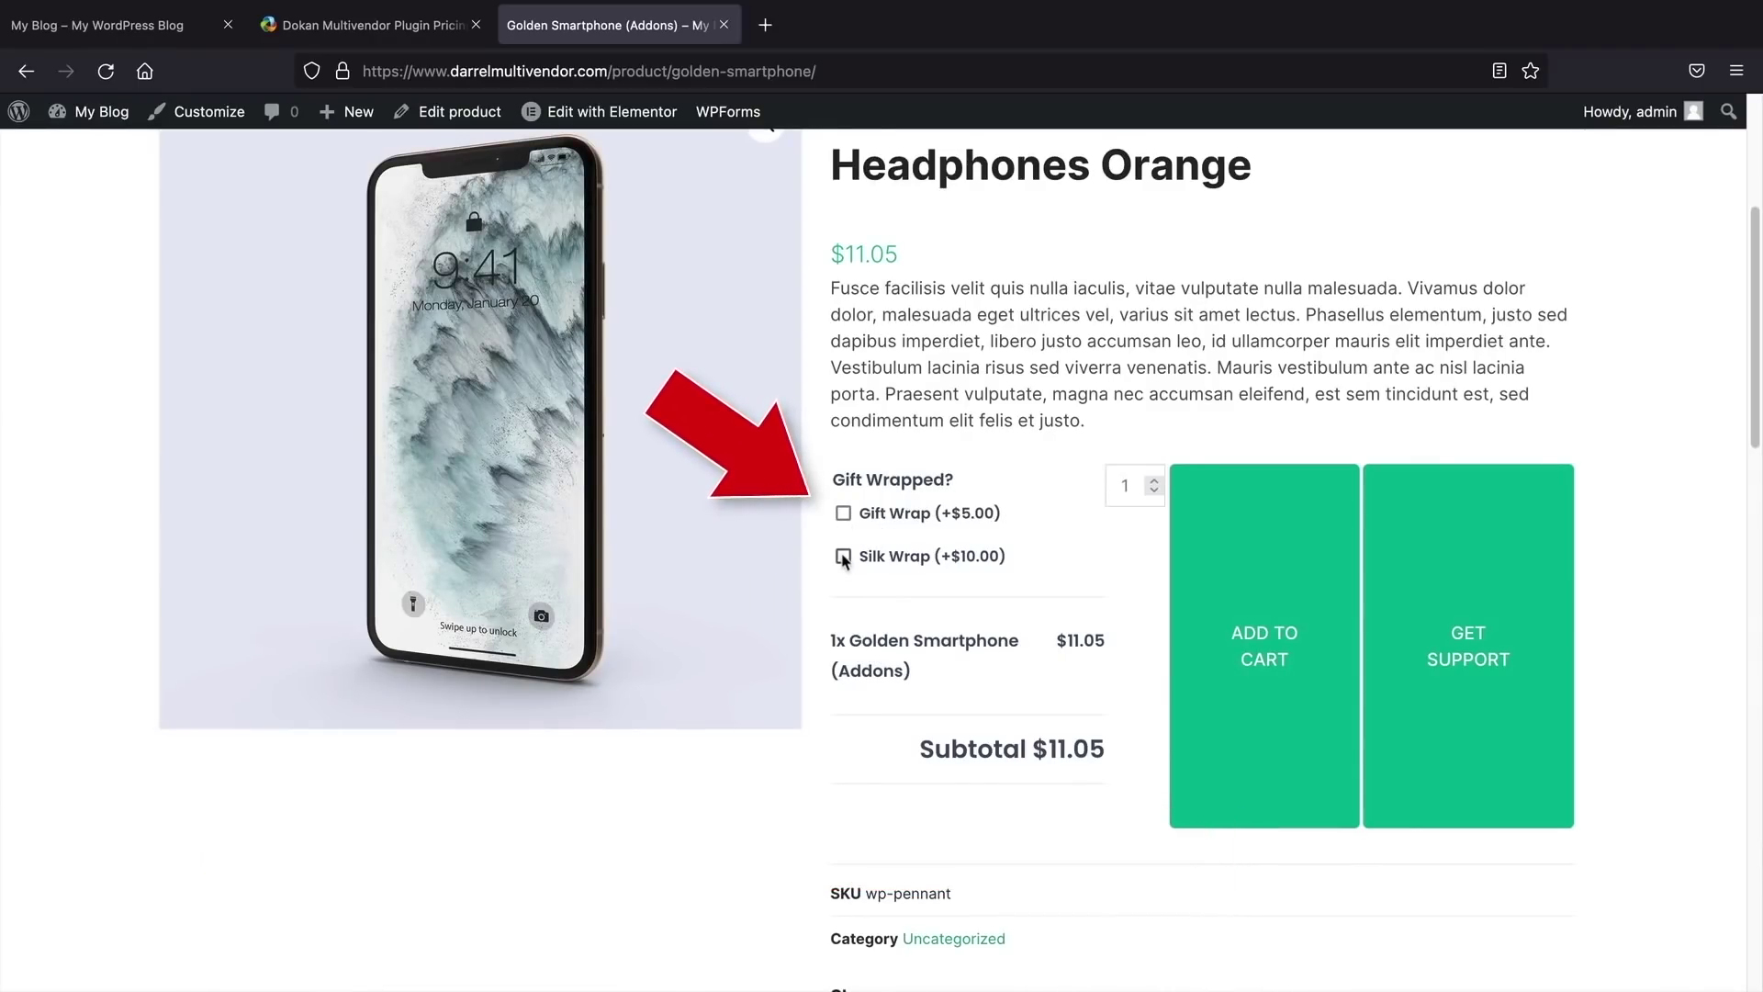
click(843, 557)
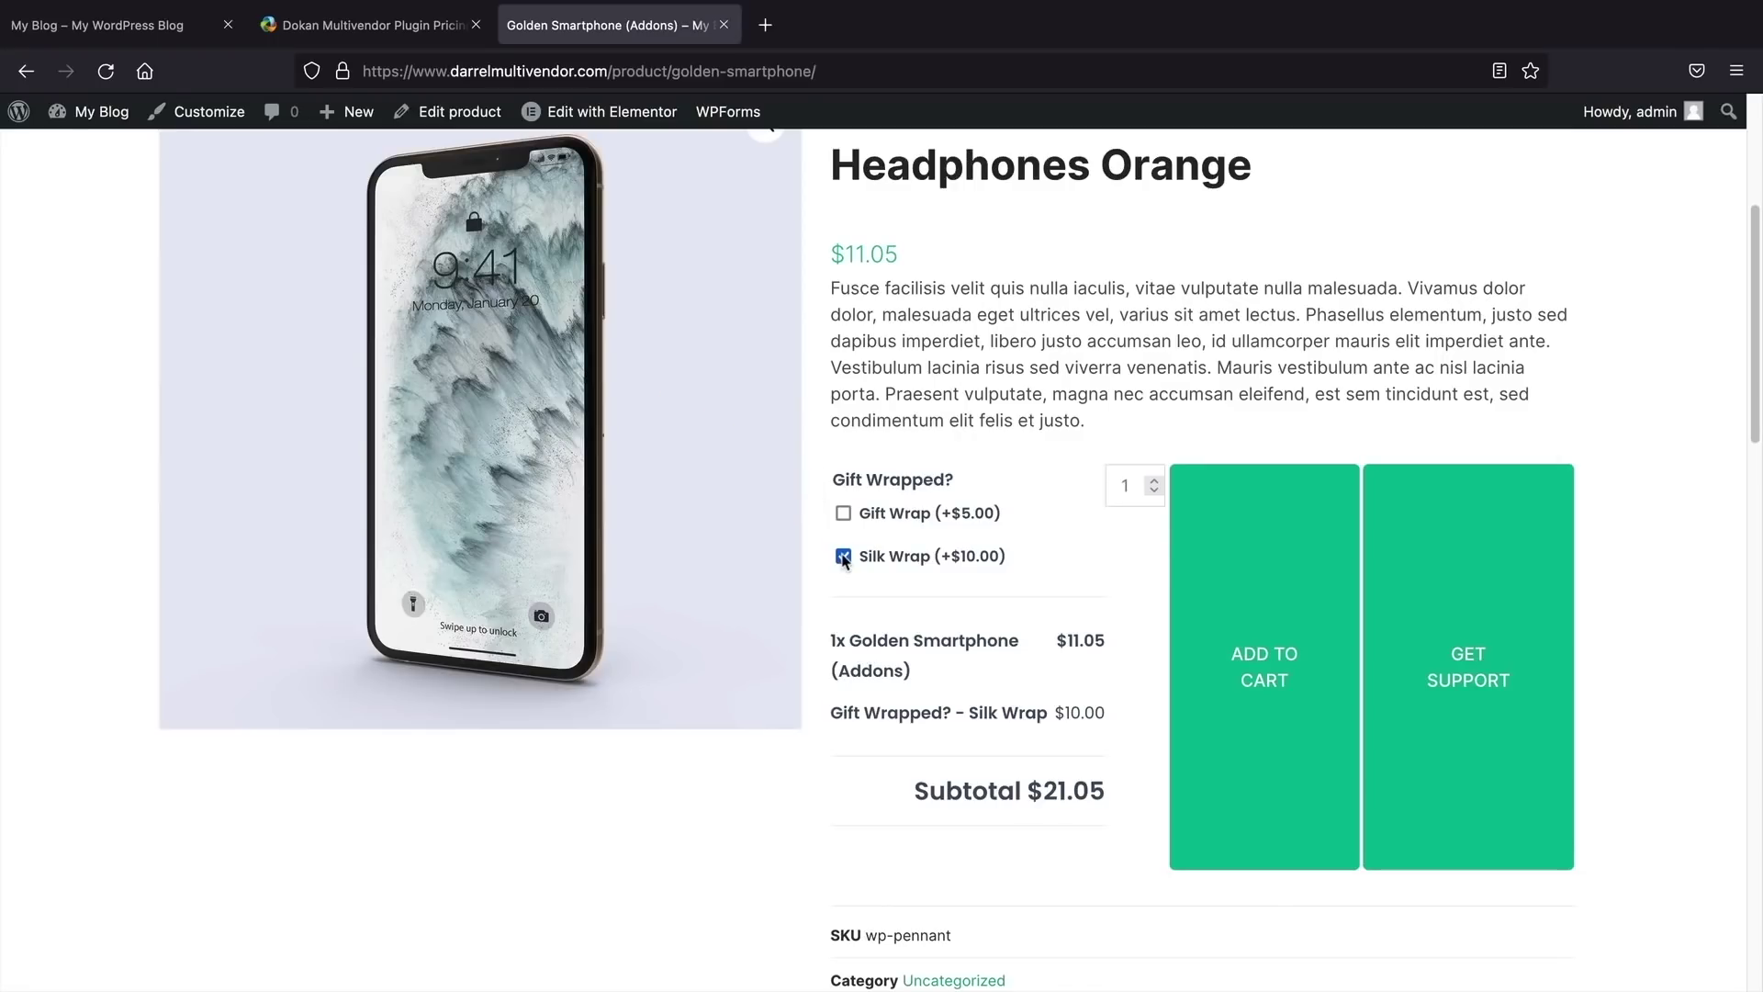
click(844, 513)
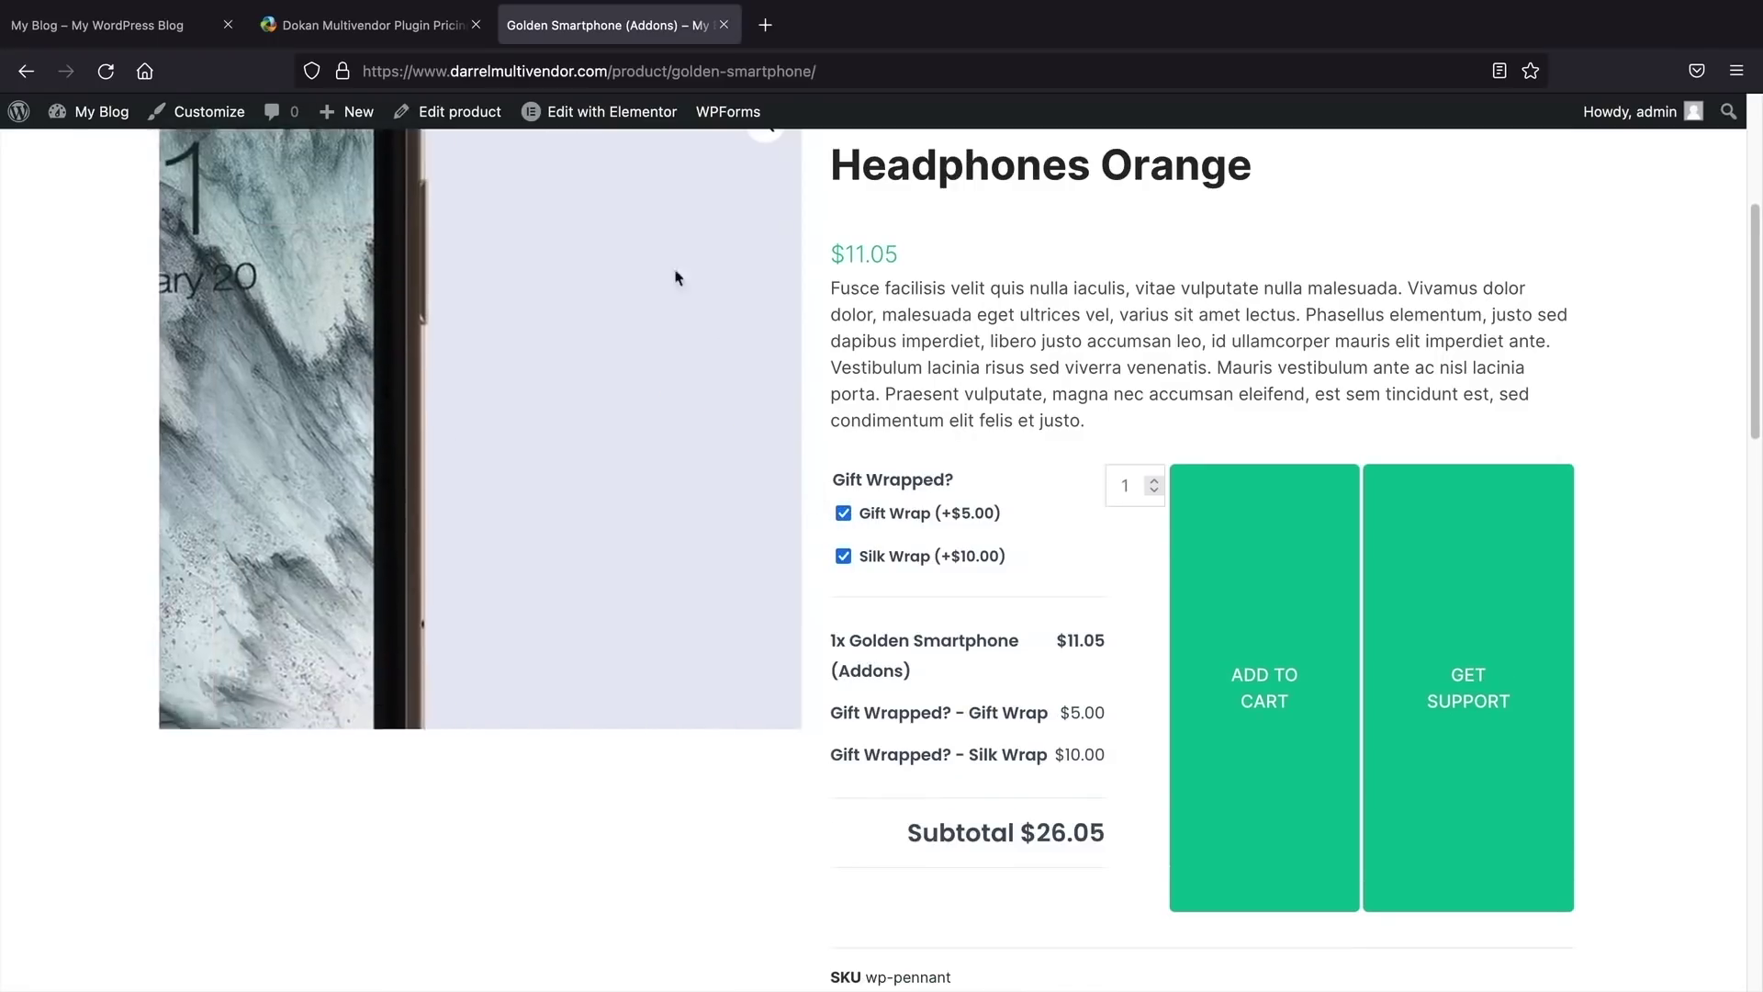
click(476, 114)
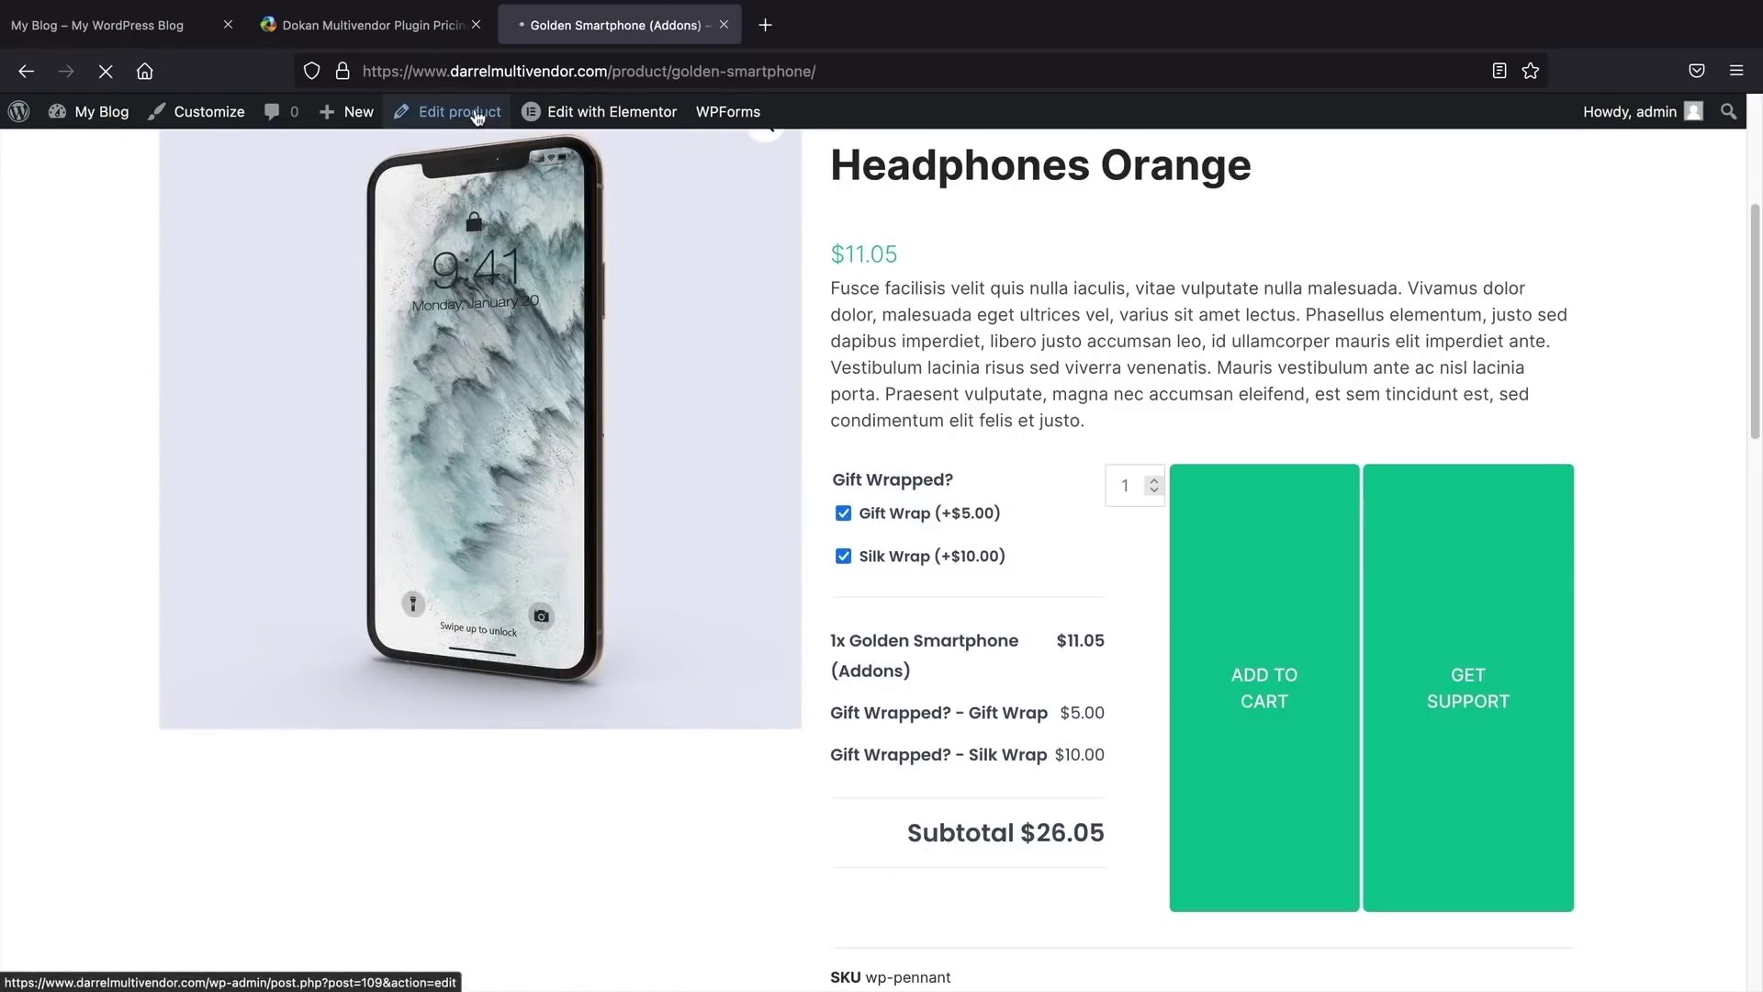
scroll(720, 614, down, 10)
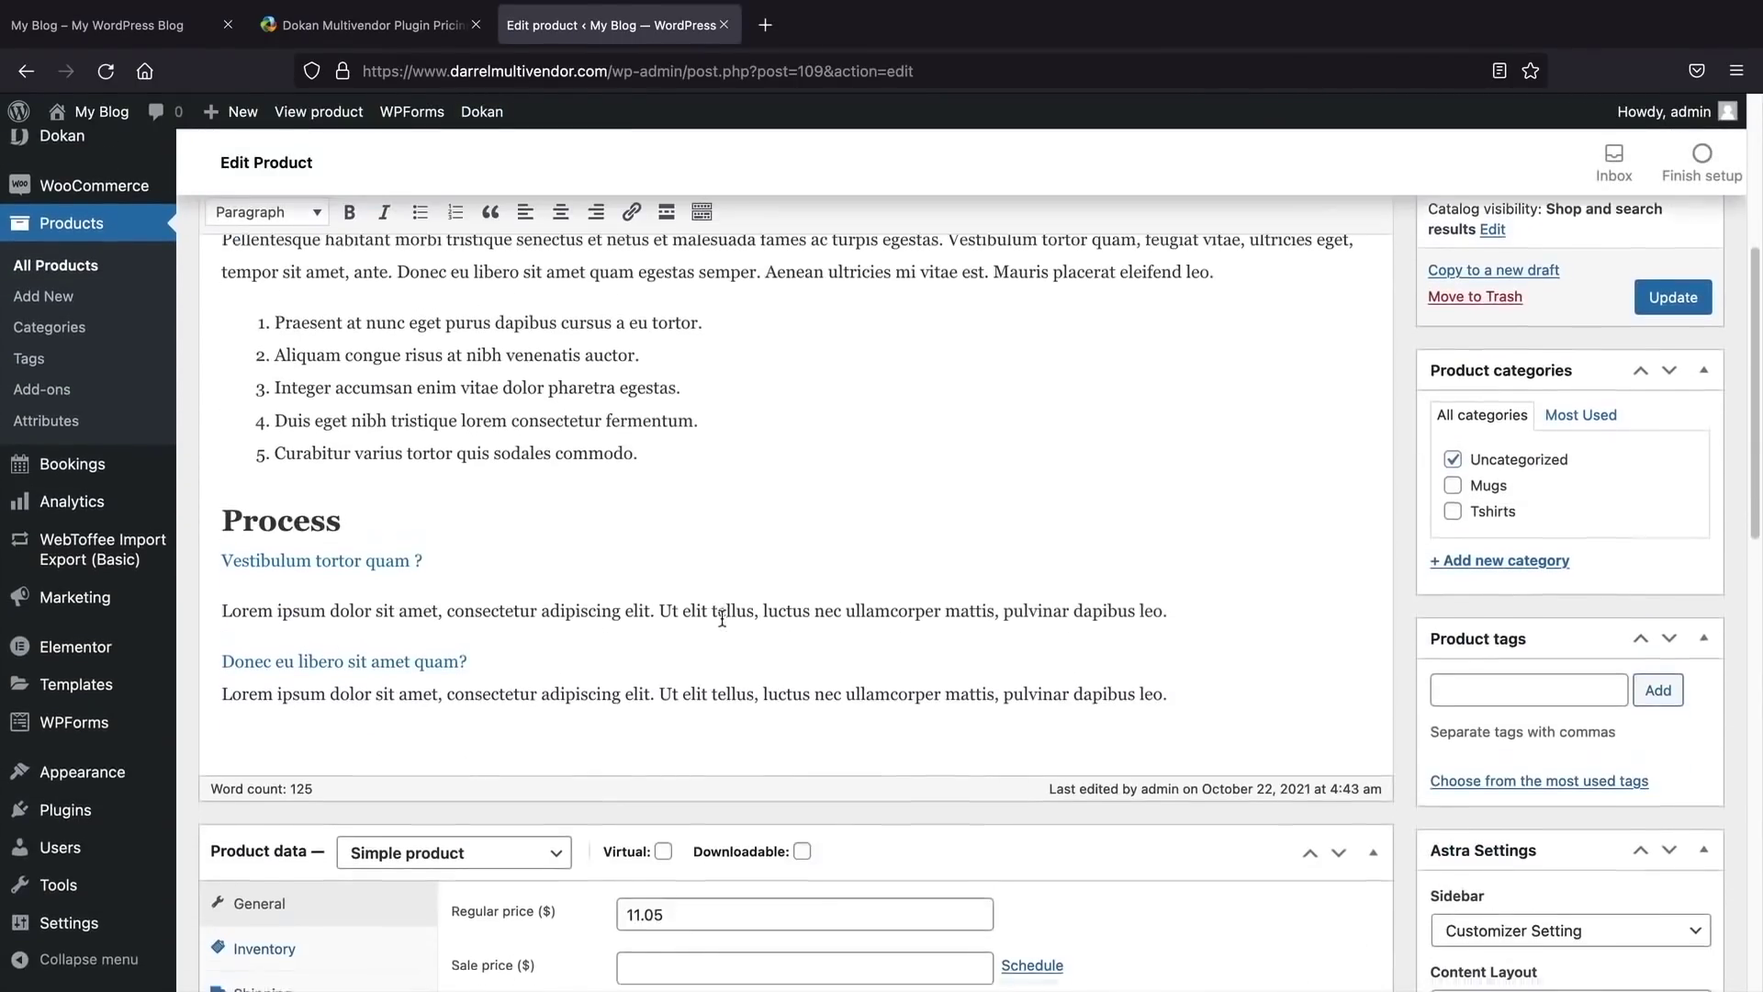
Step: Switch the Gift Wrapped? add-on type to File Upload, then settle on Long Text
scroll(722, 618, down, 3)
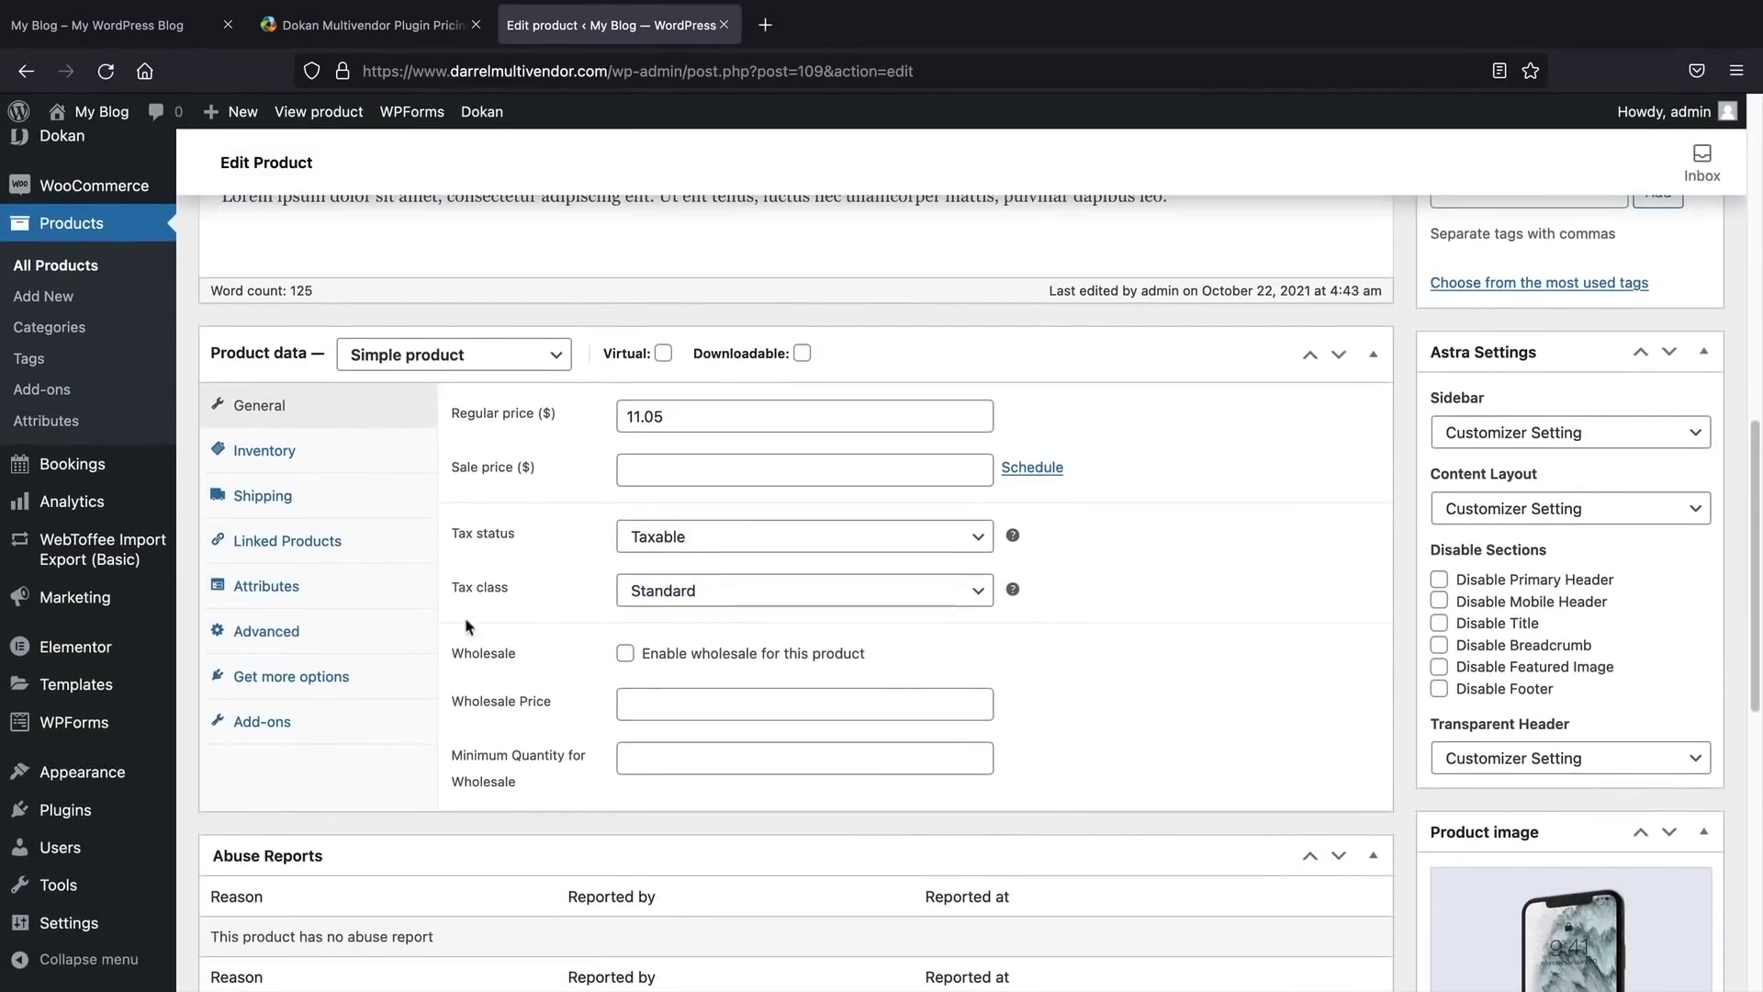
click(292, 725)
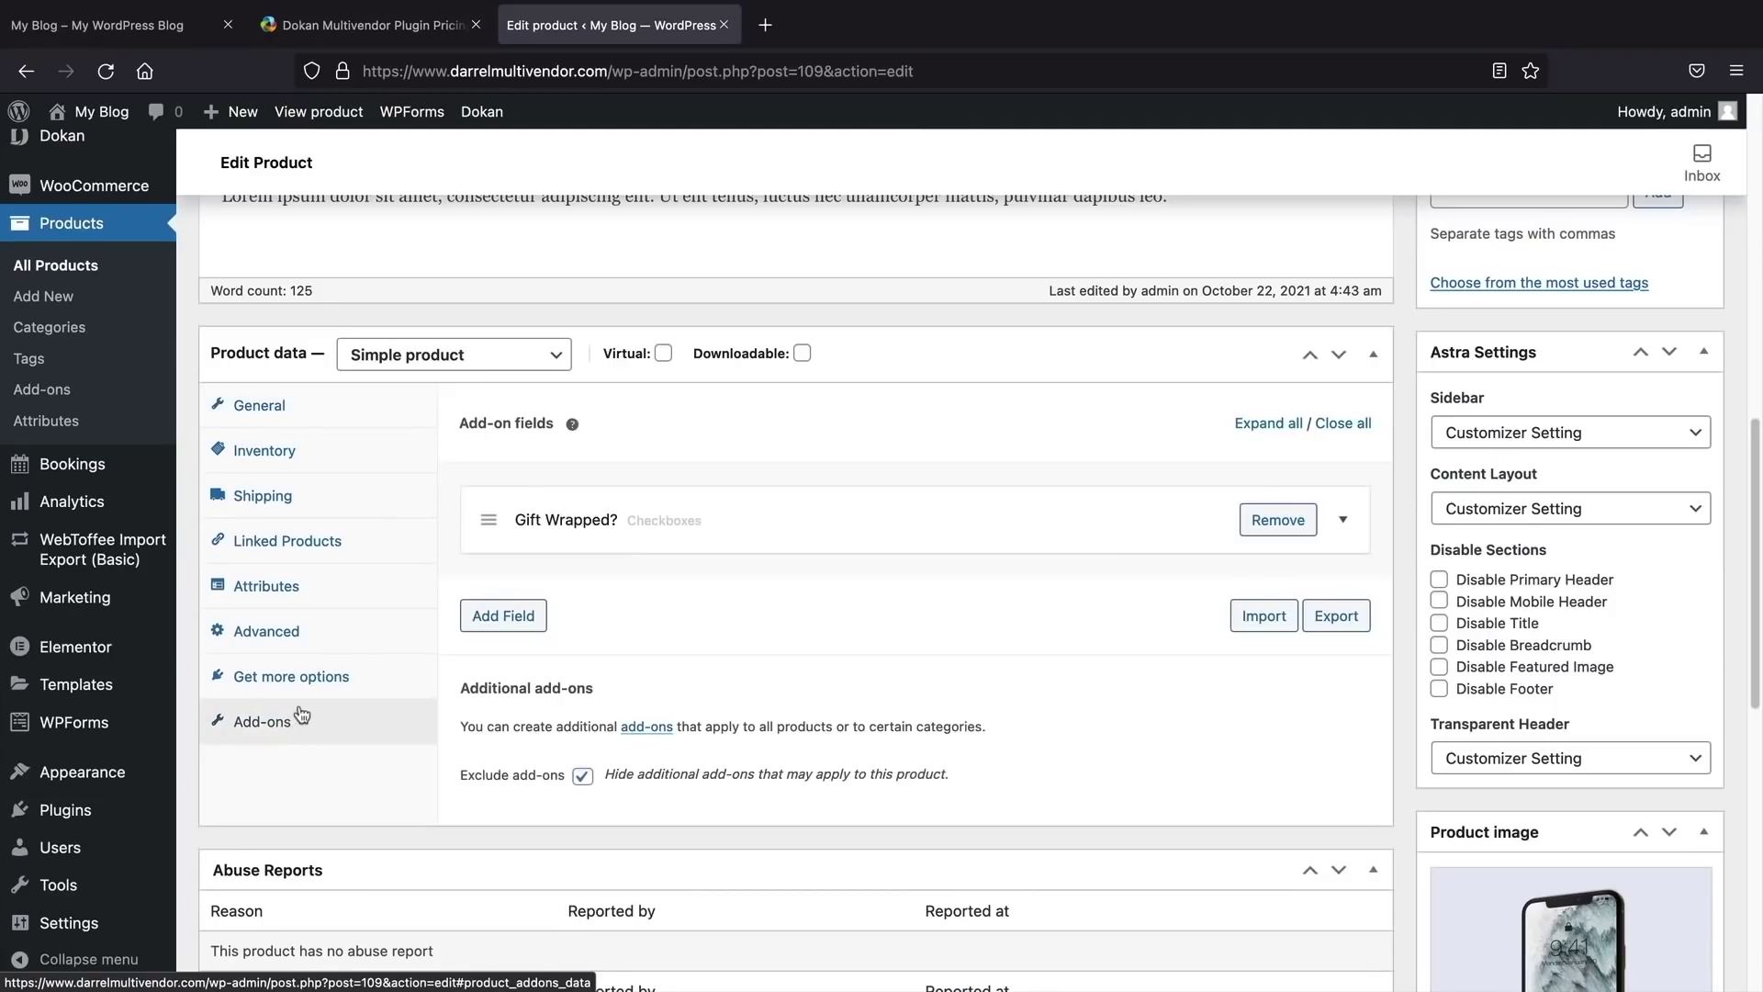
click(1343, 519)
scroll(919, 634, down, 2)
click(689, 424)
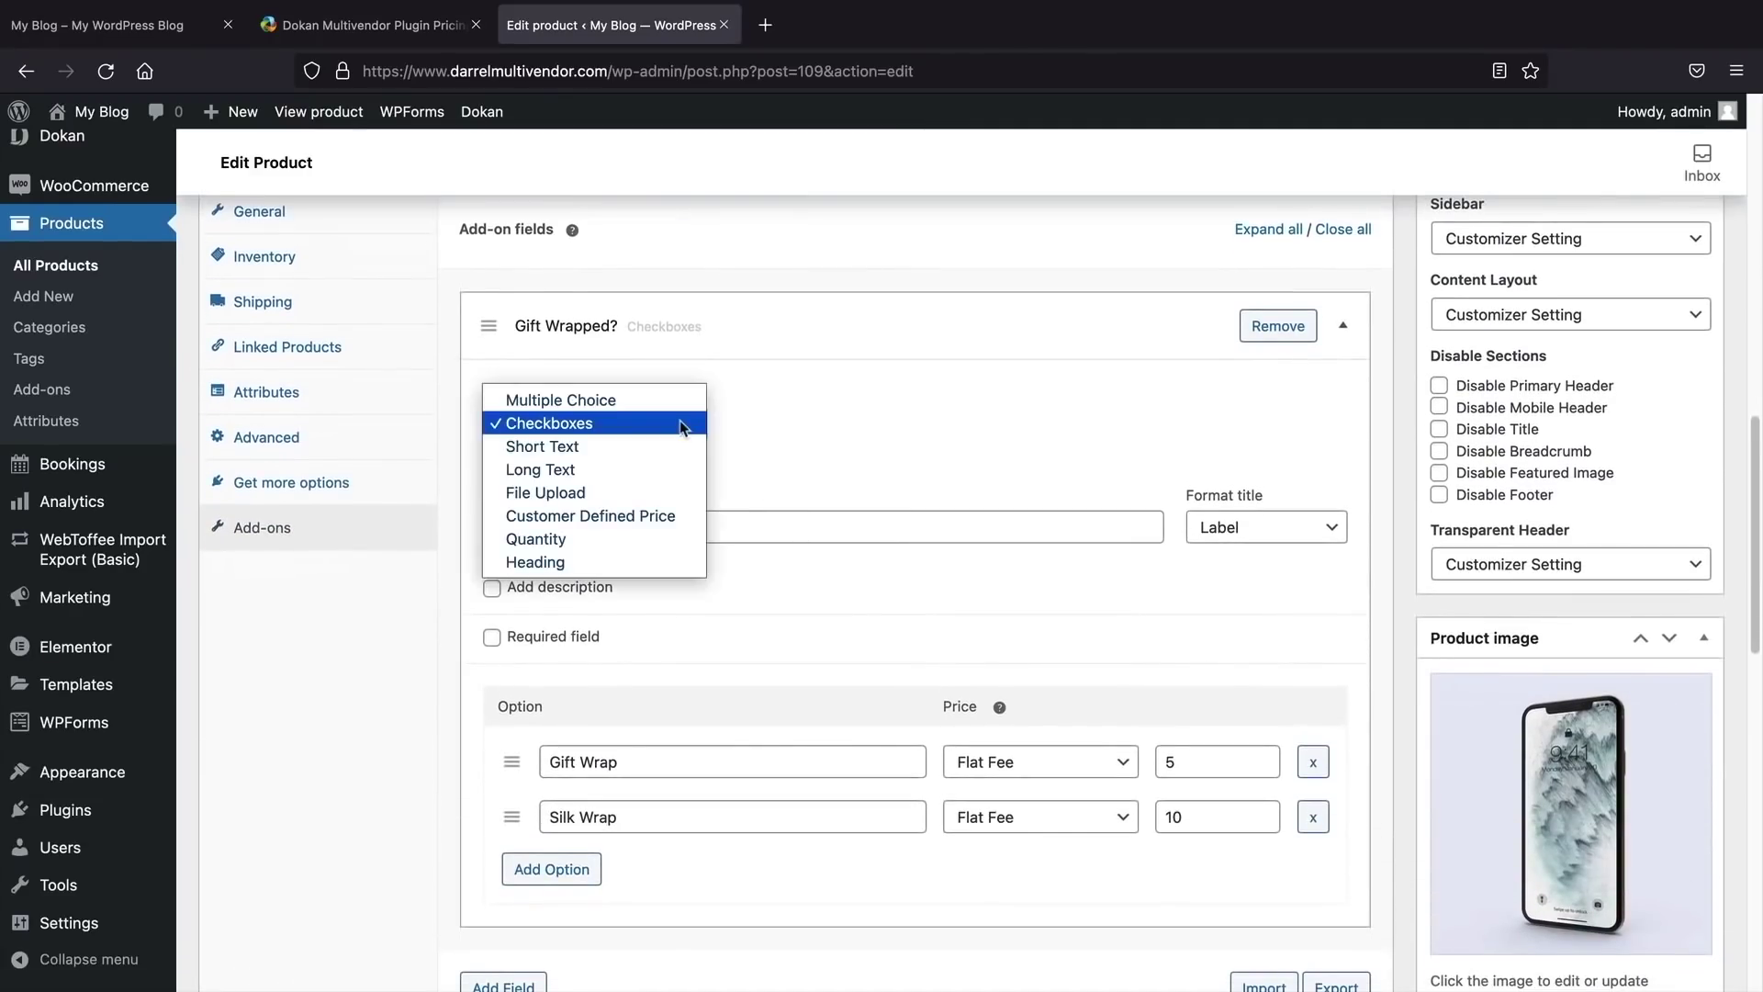
click(521, 493)
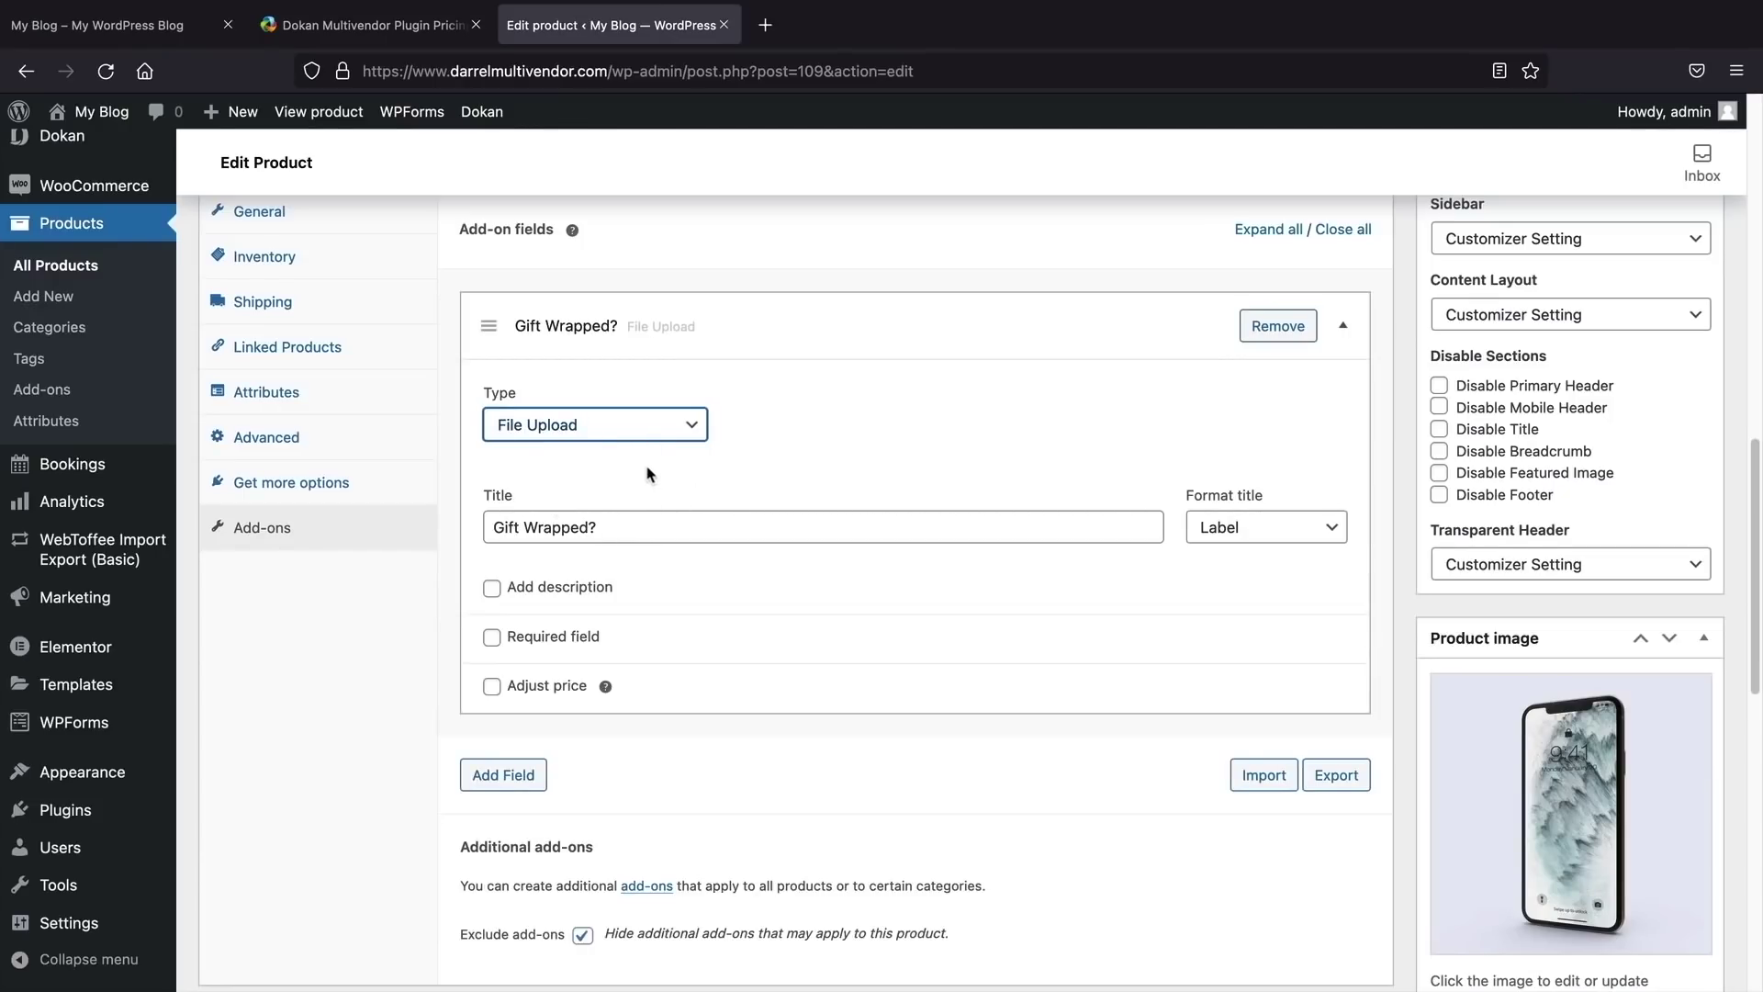
click(591, 444)
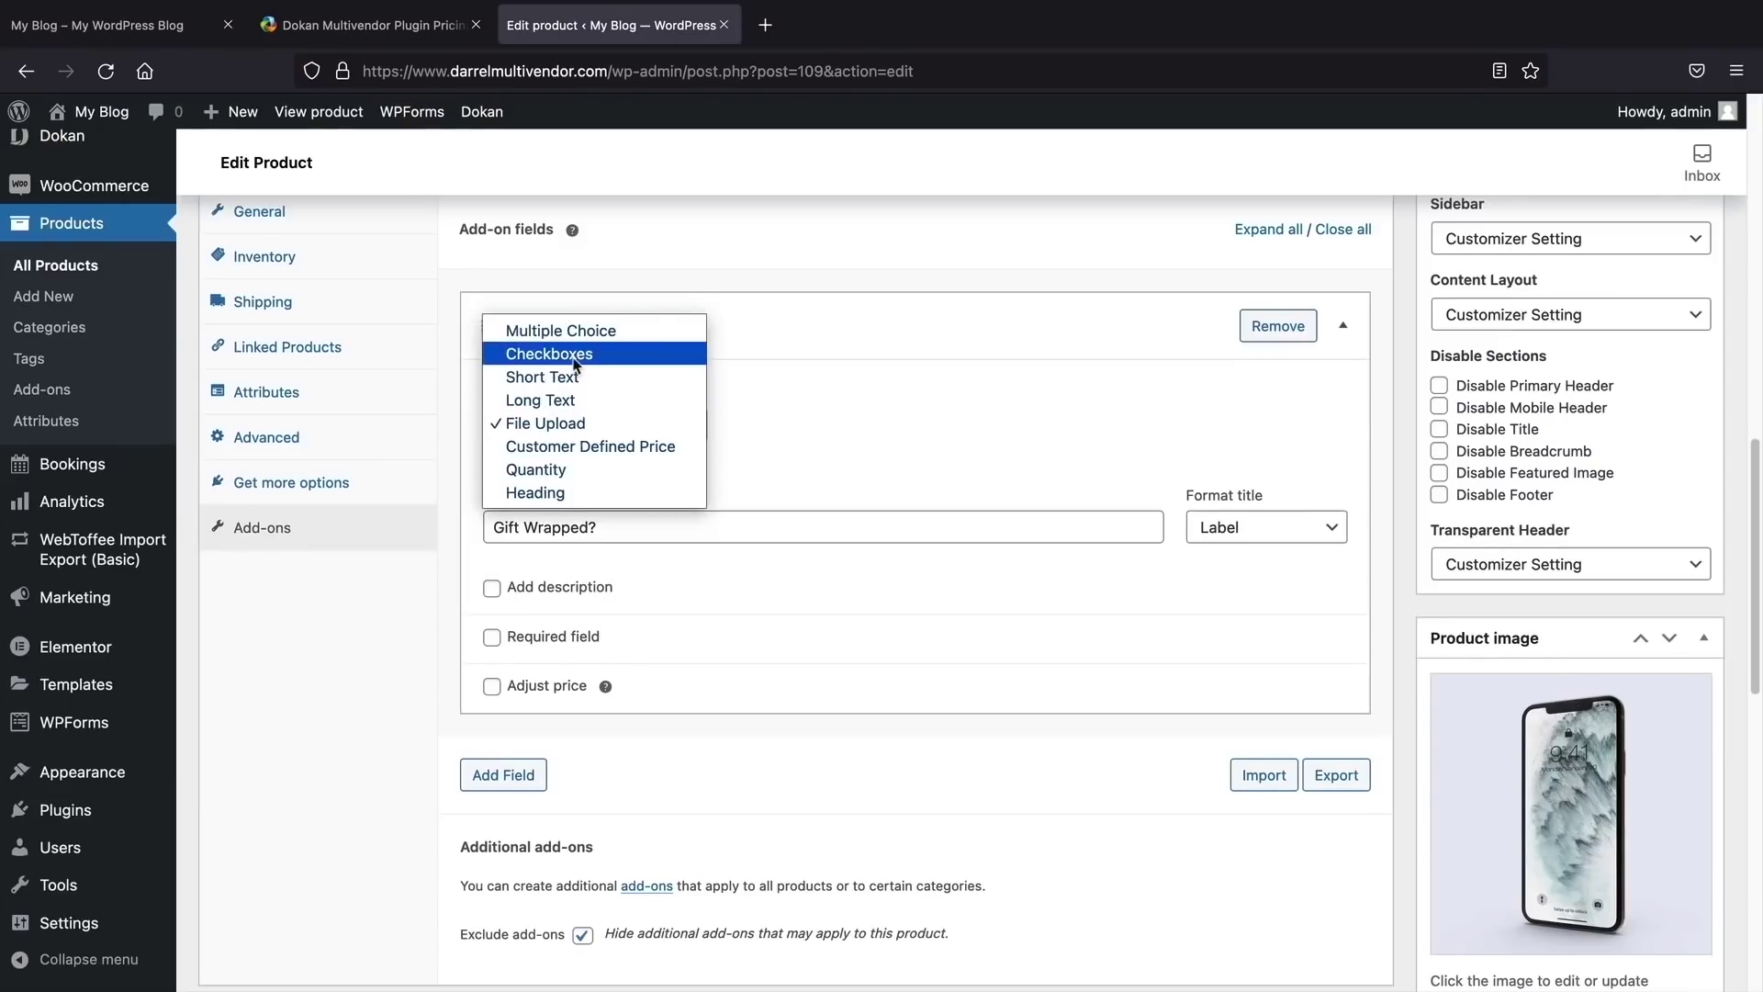
click(564, 399)
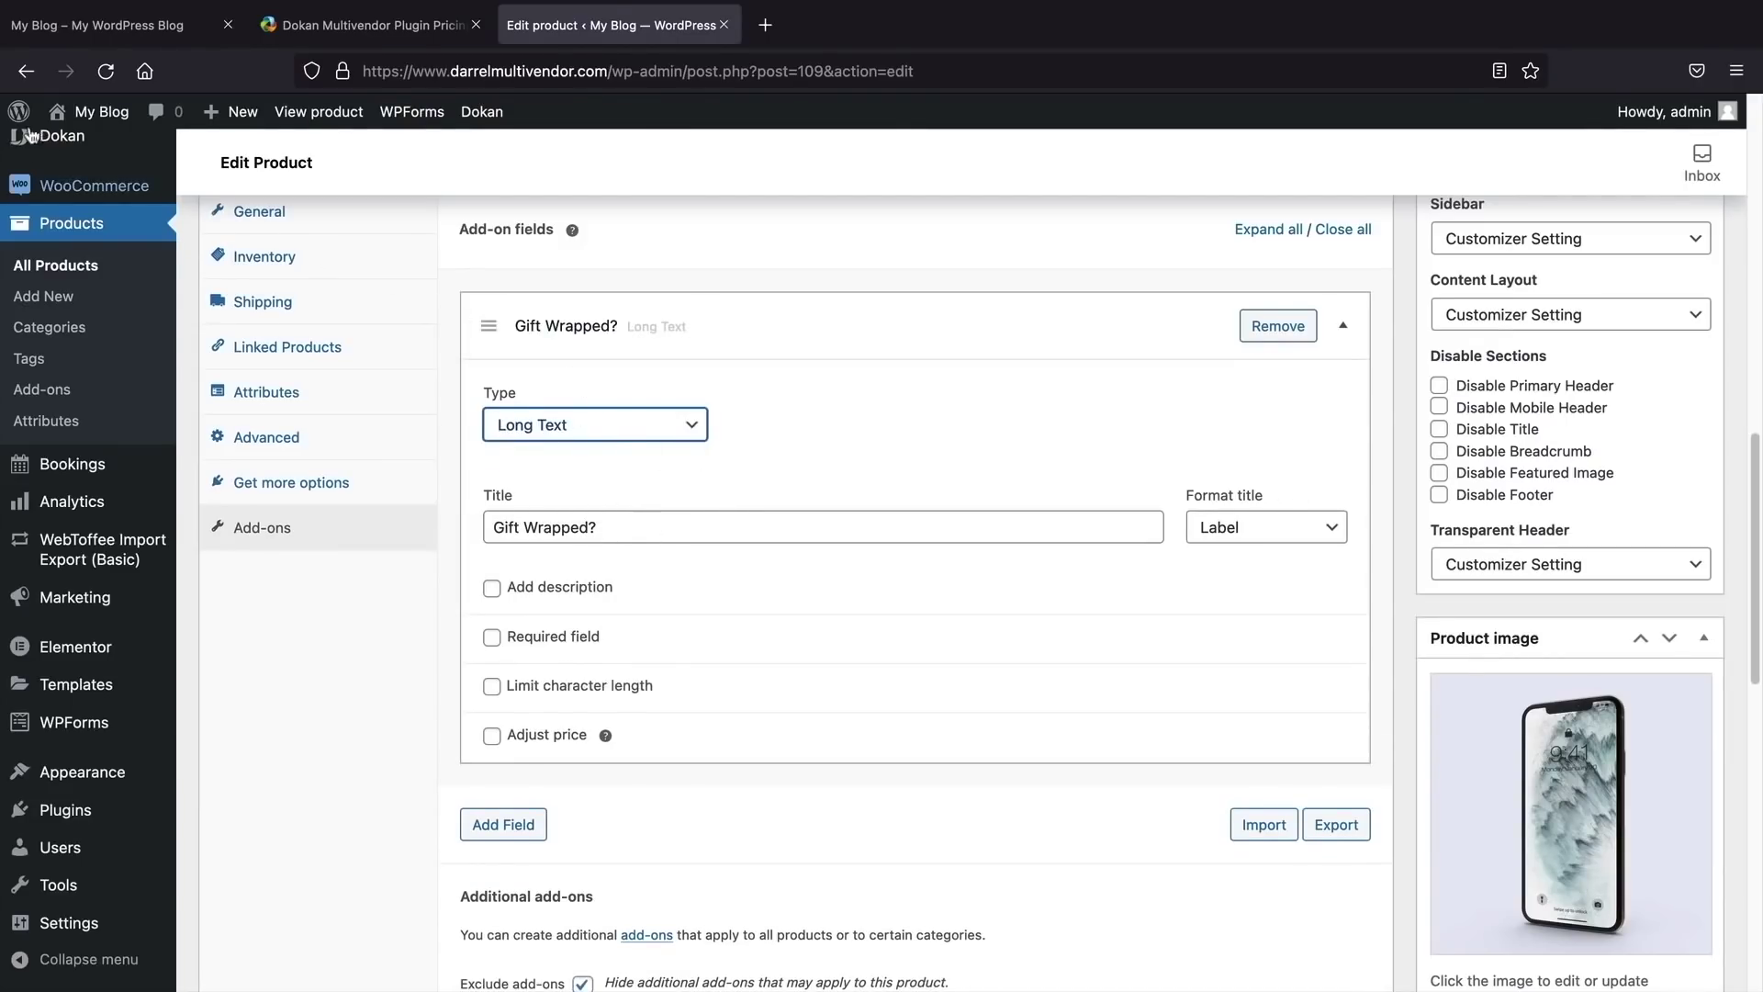
click(25, 72)
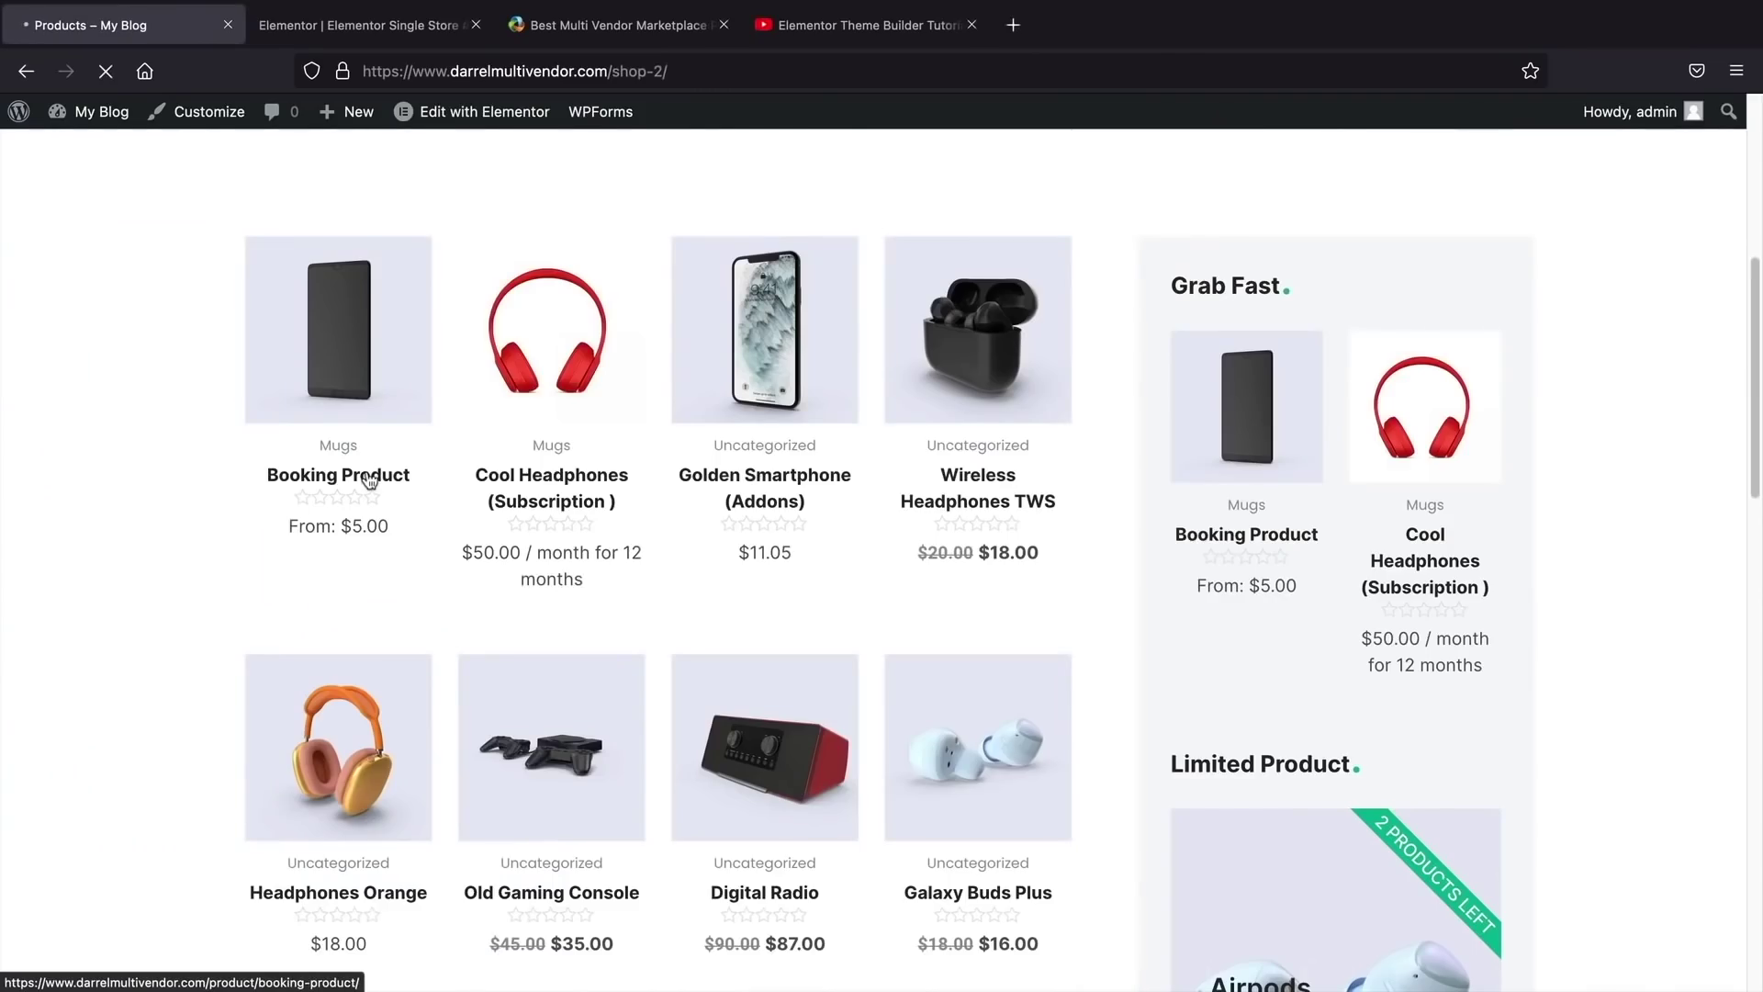
Step: Open Booking Product and pick 28 October 2021, showing a $110.00 booking cost
click(369, 478)
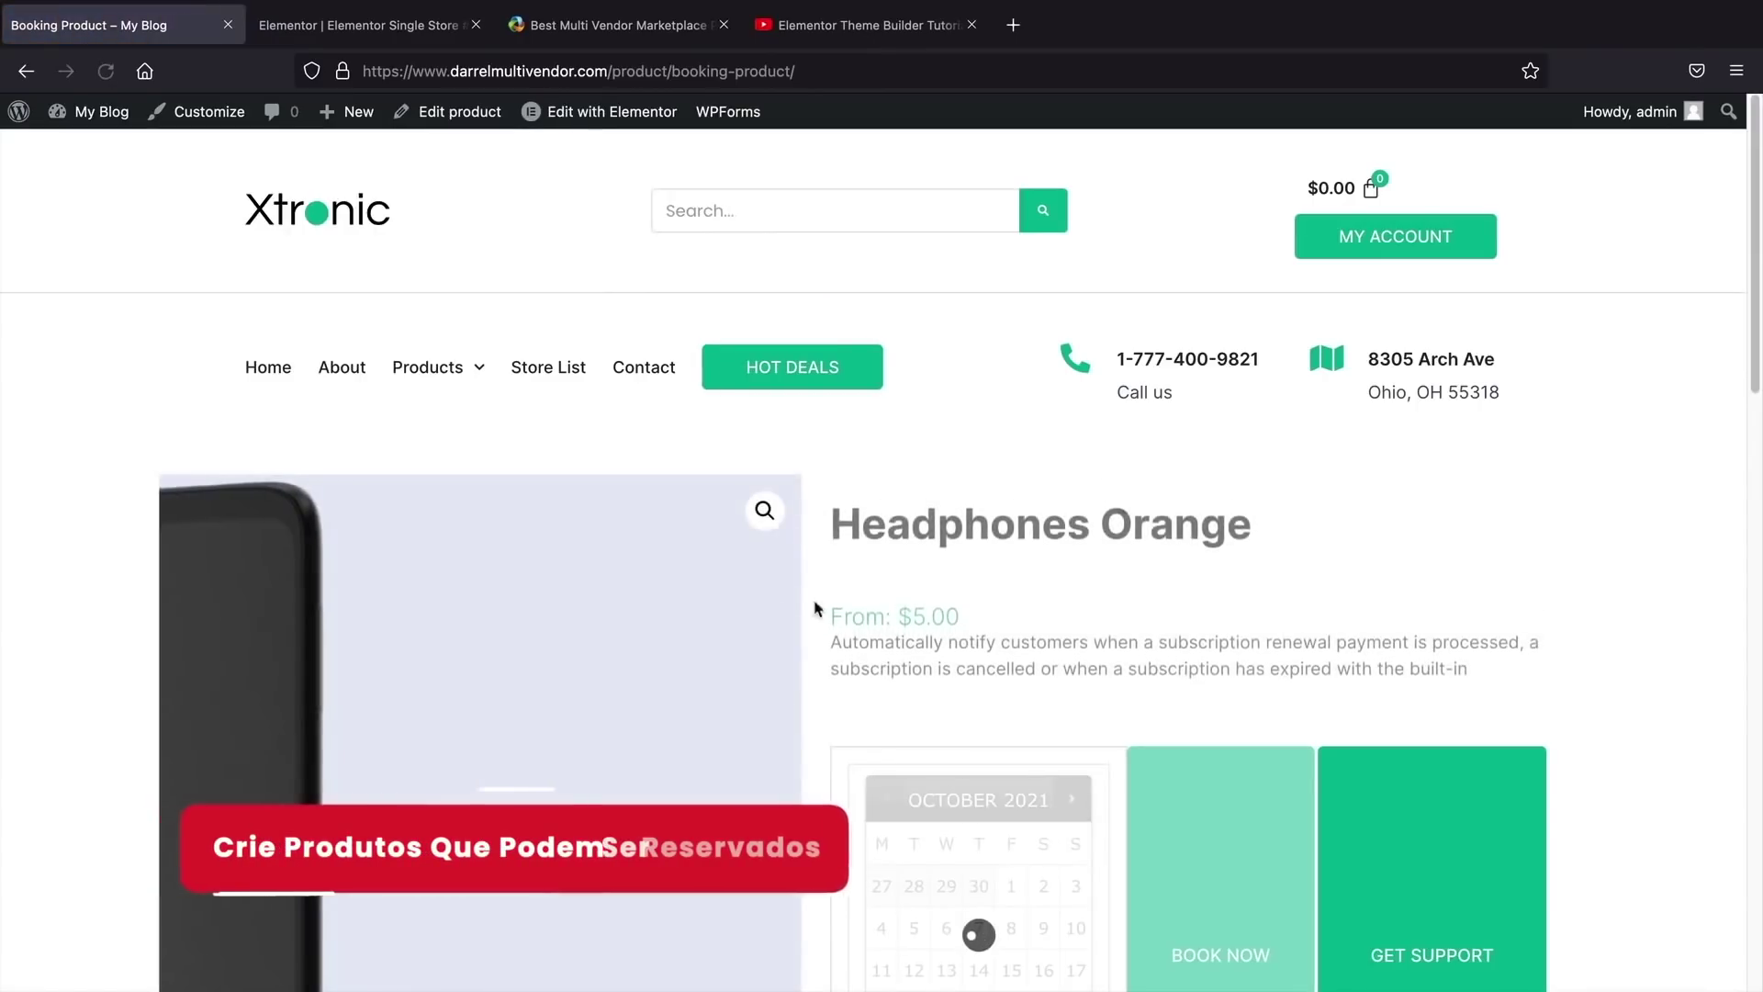
scroll(945, 598, down, 3)
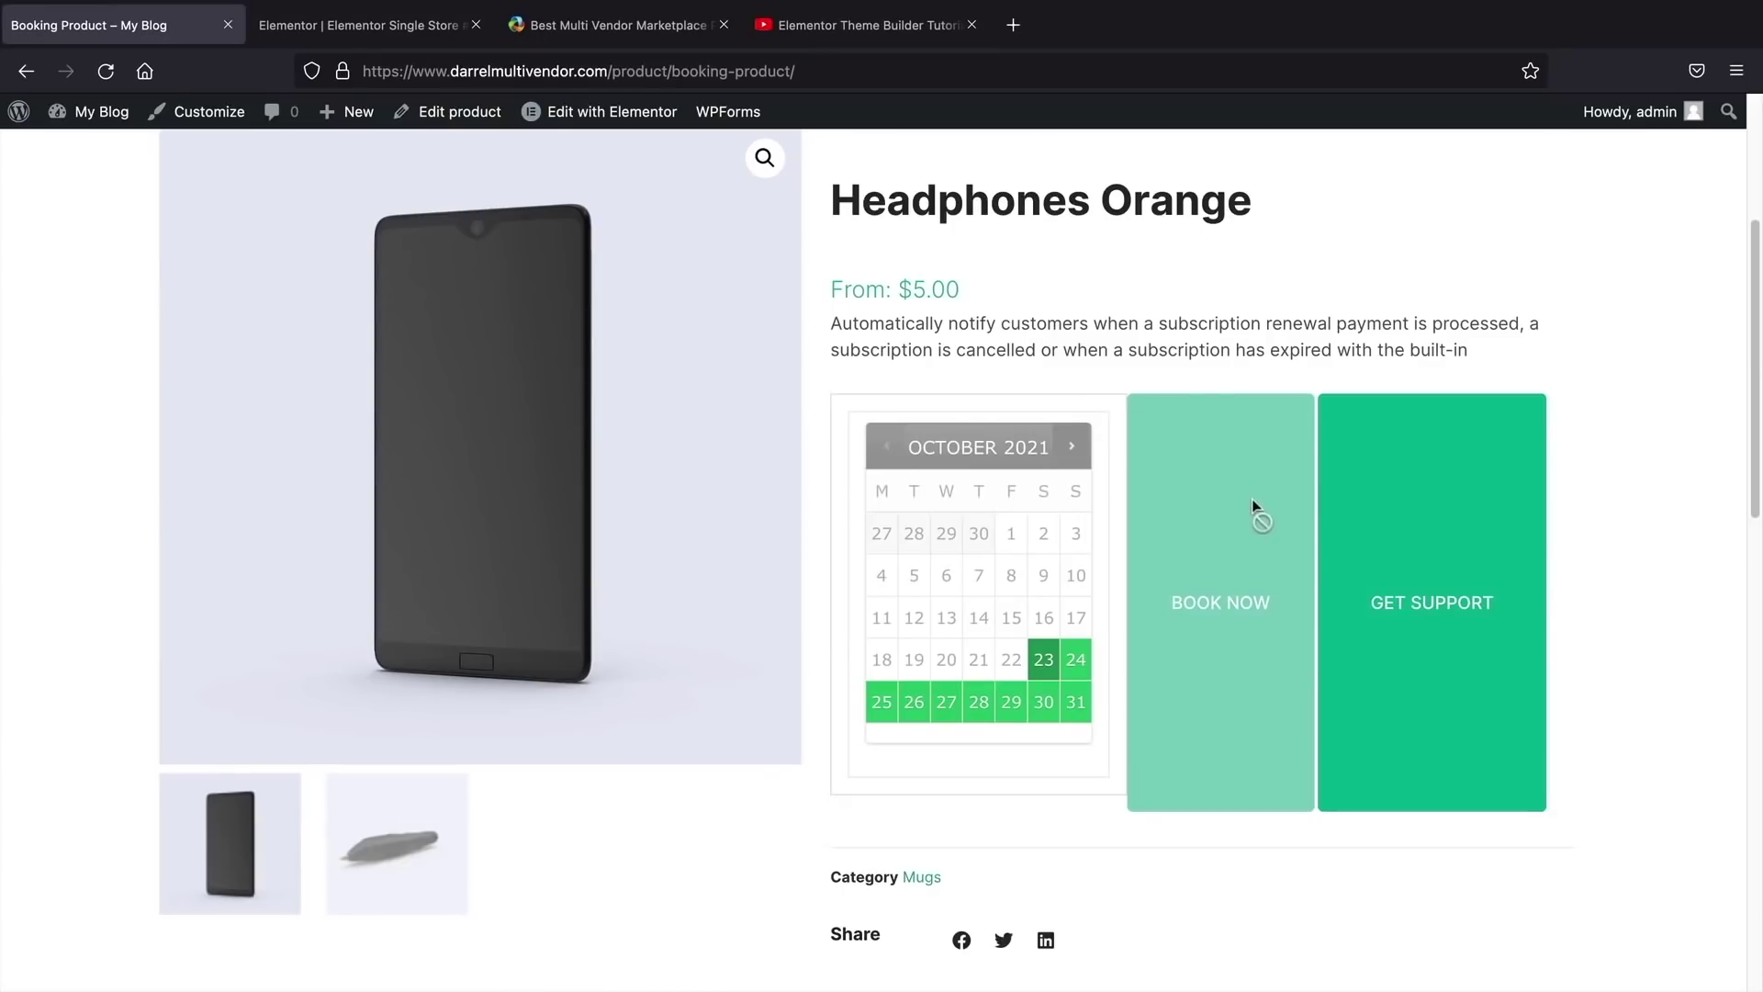
click(981, 703)
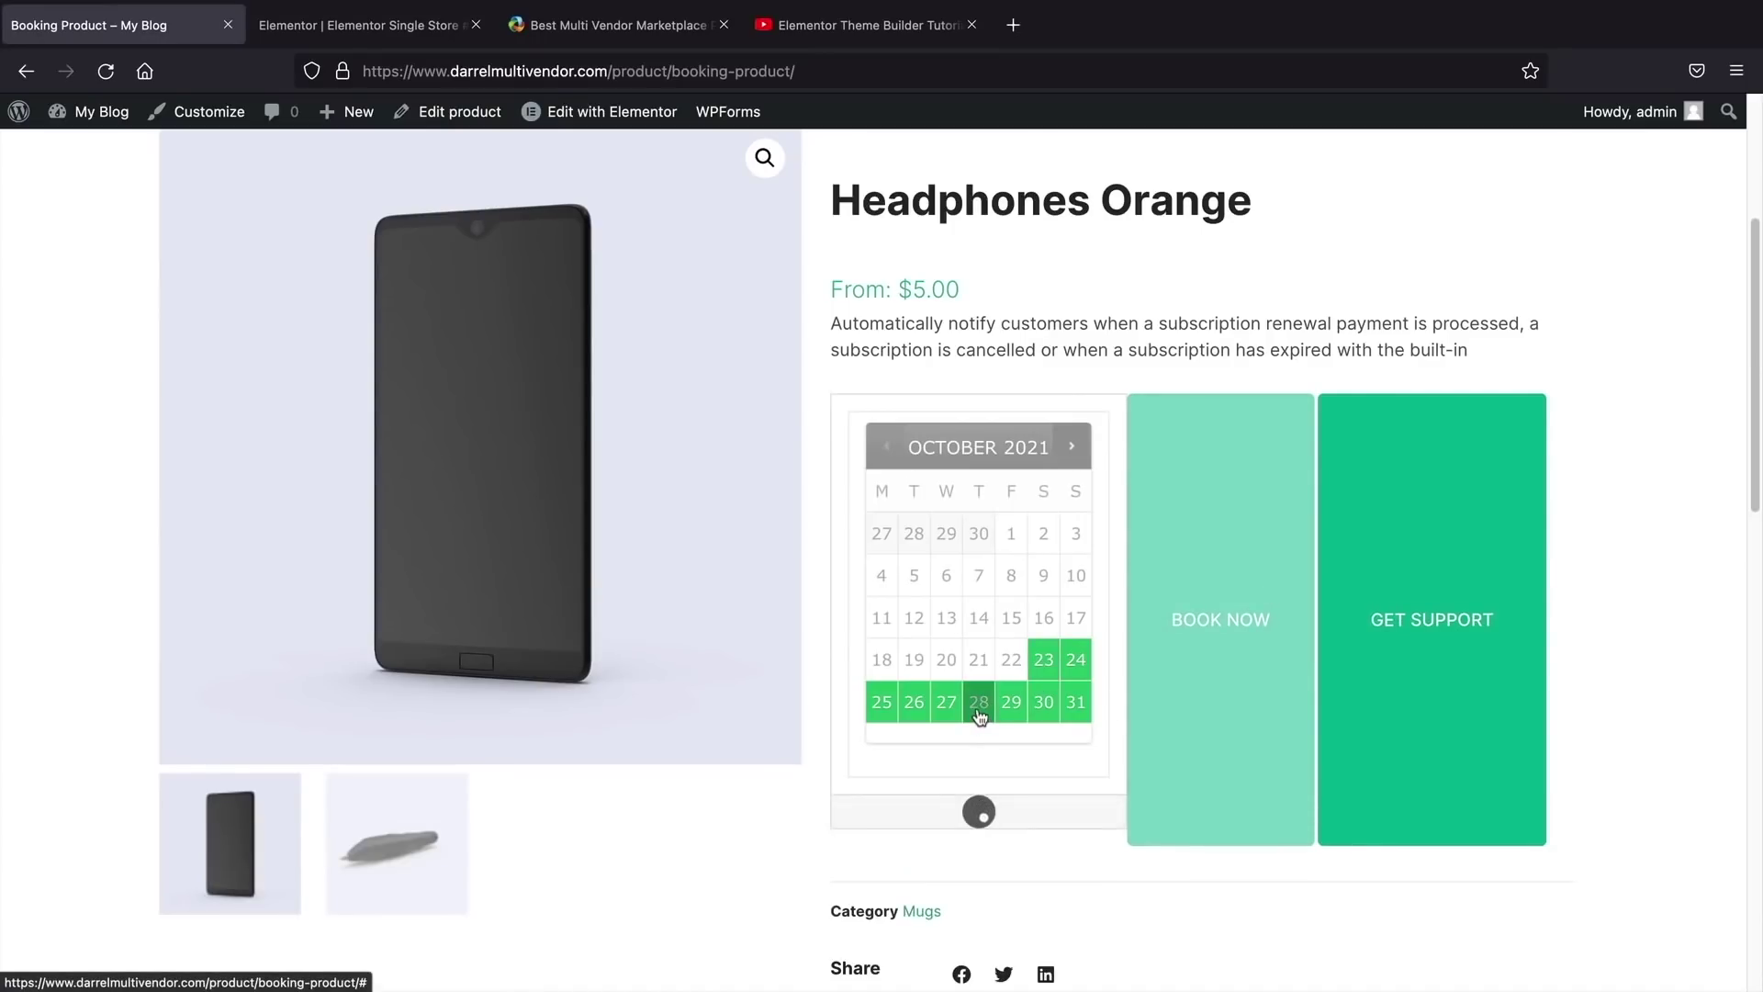
scroll(984, 705, down, 1)
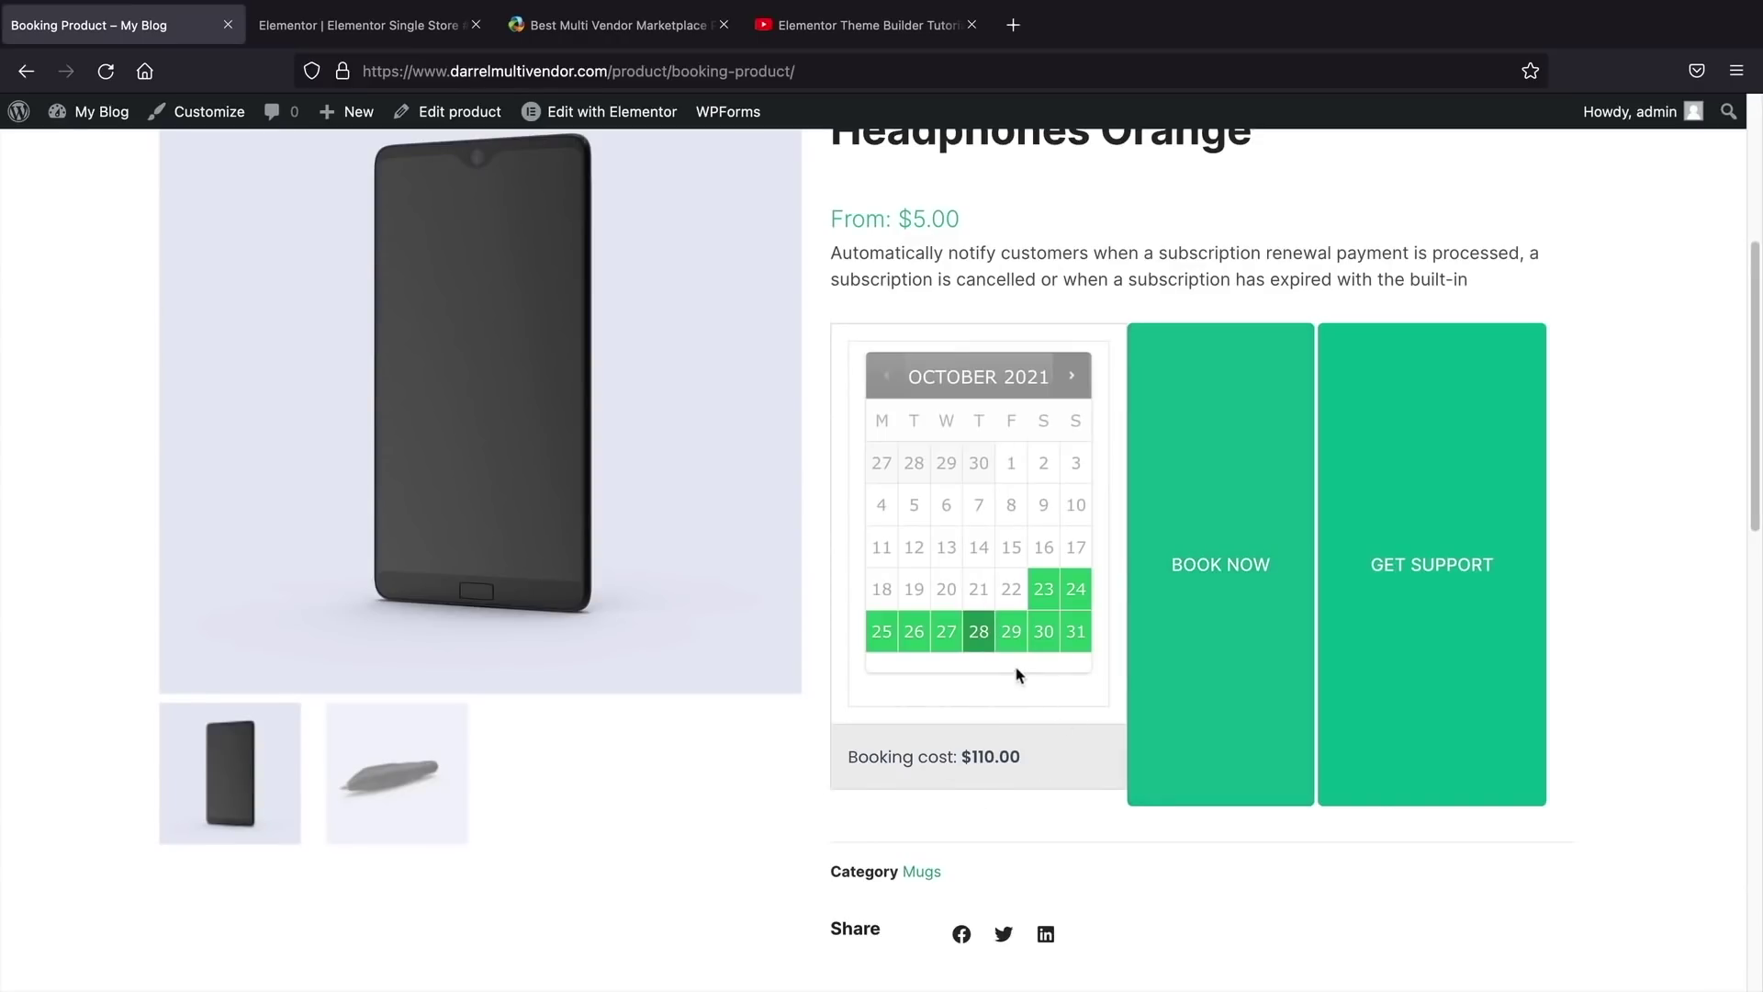
scroll(998, 659, up, 1)
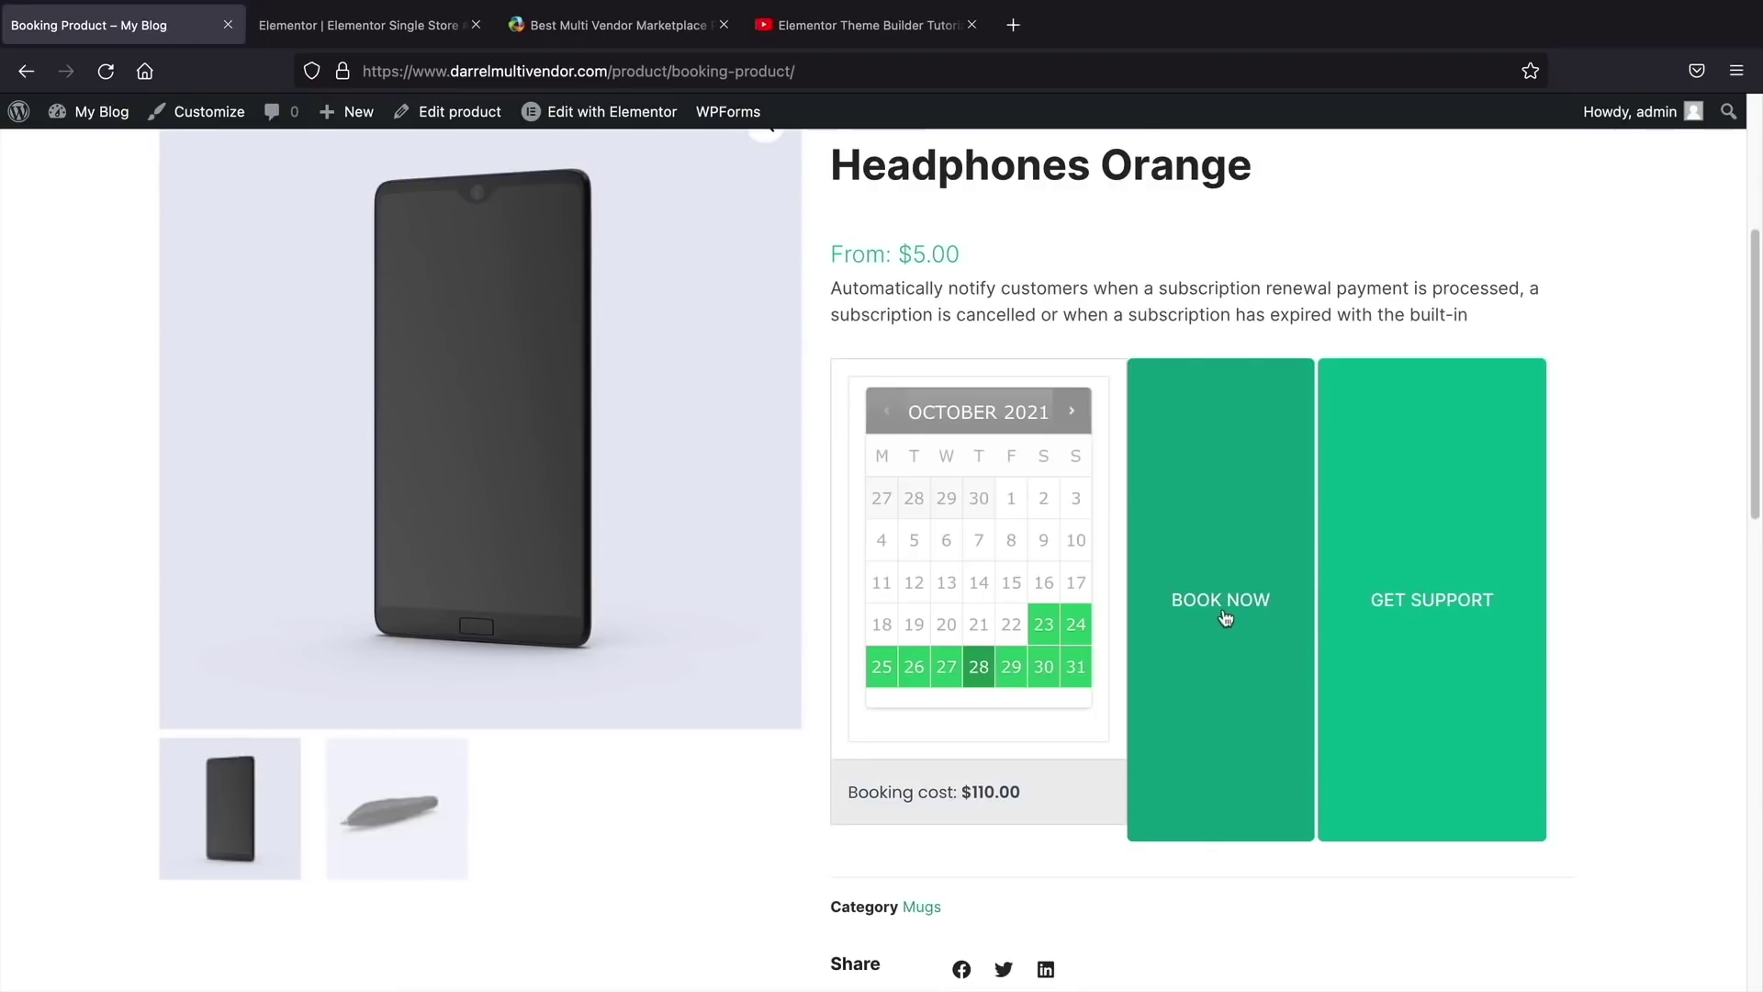
click(463, 114)
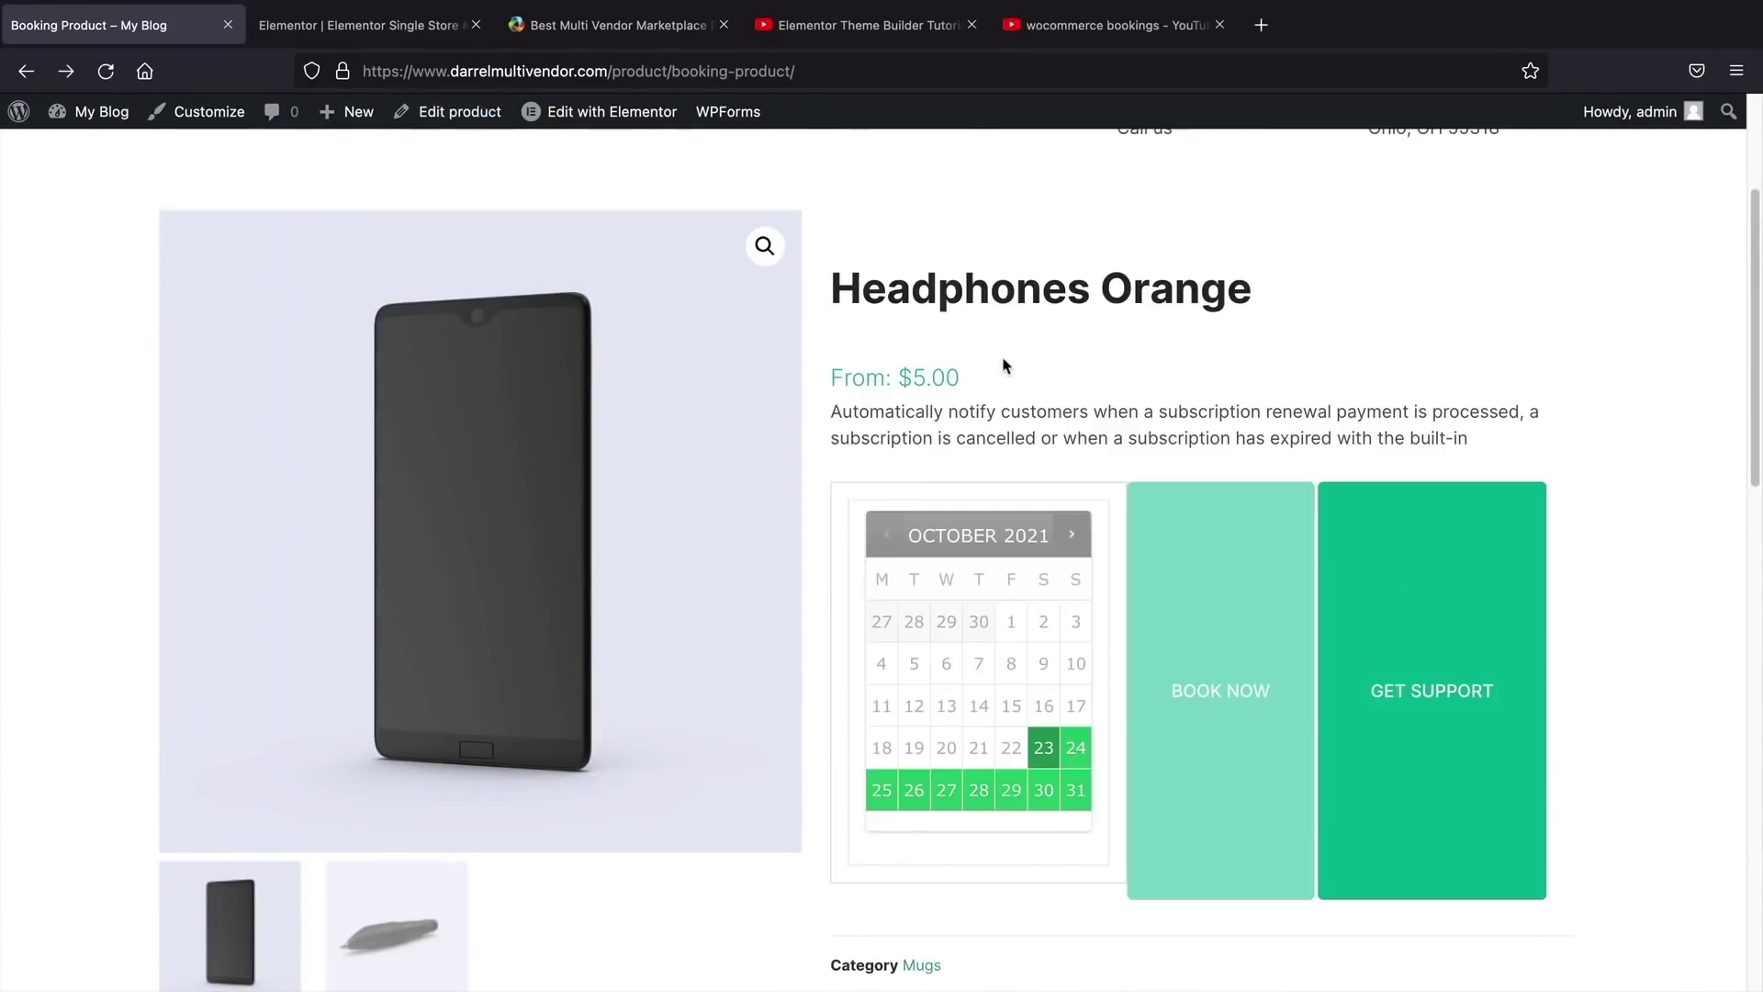
click(1093, 37)
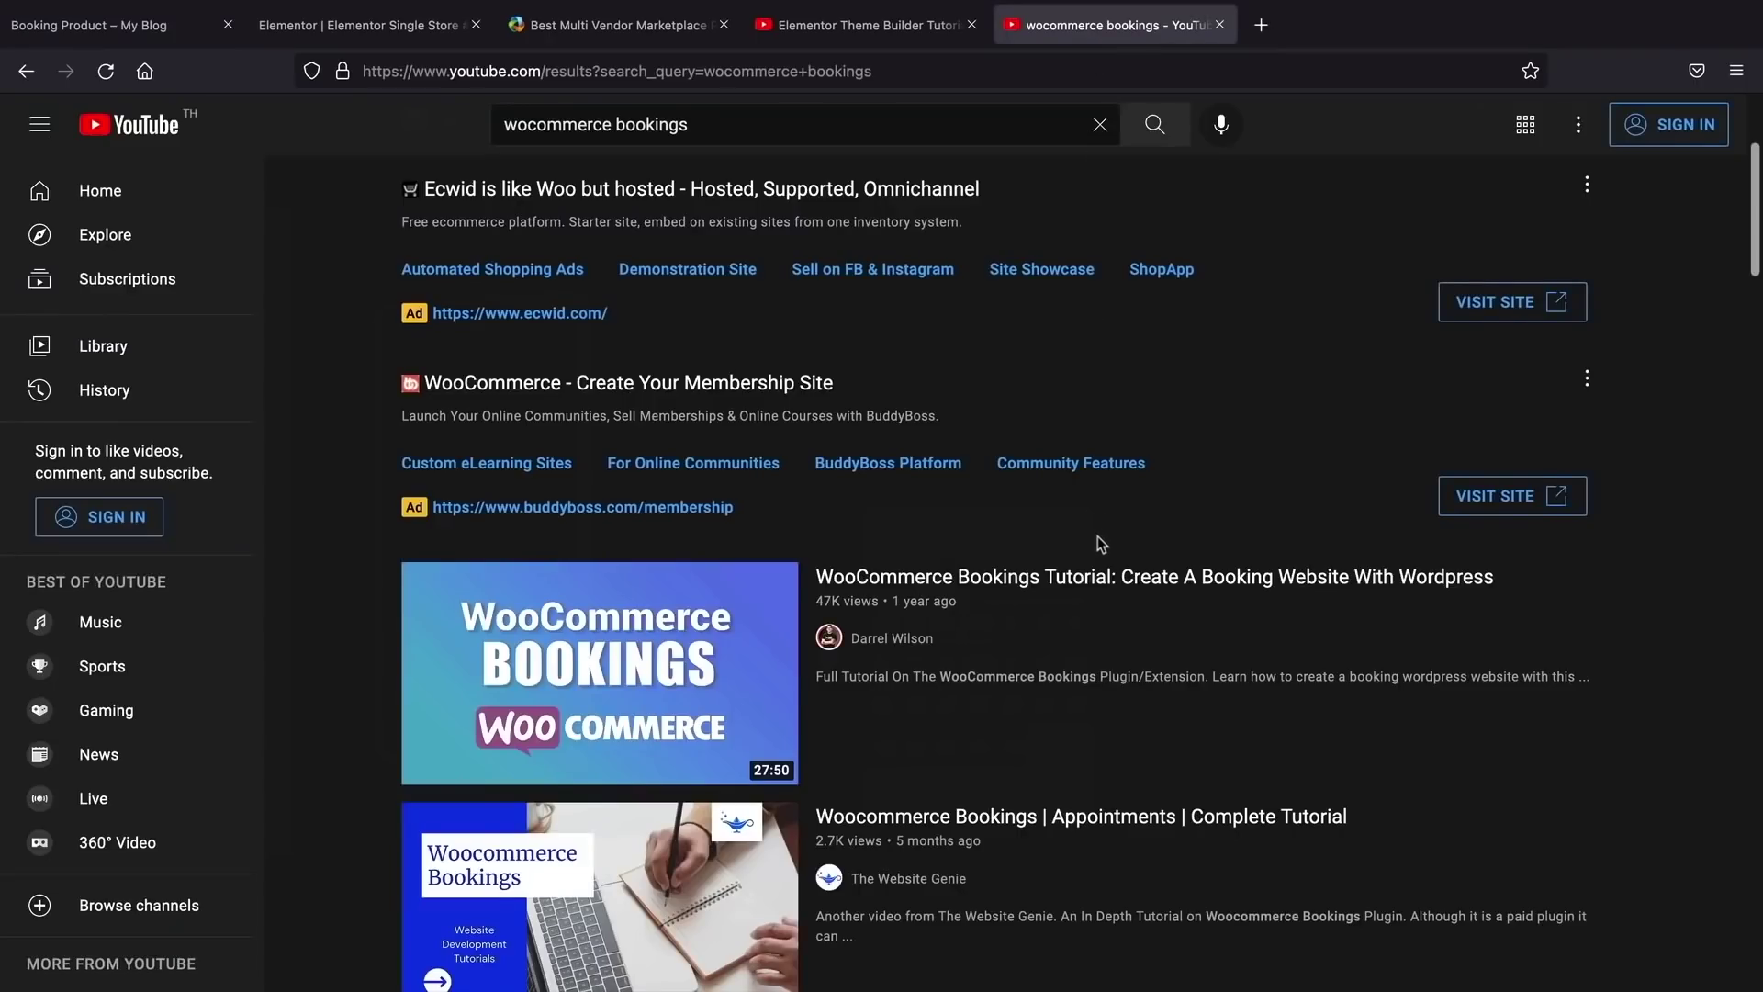
scroll(1093, 542, down, 1)
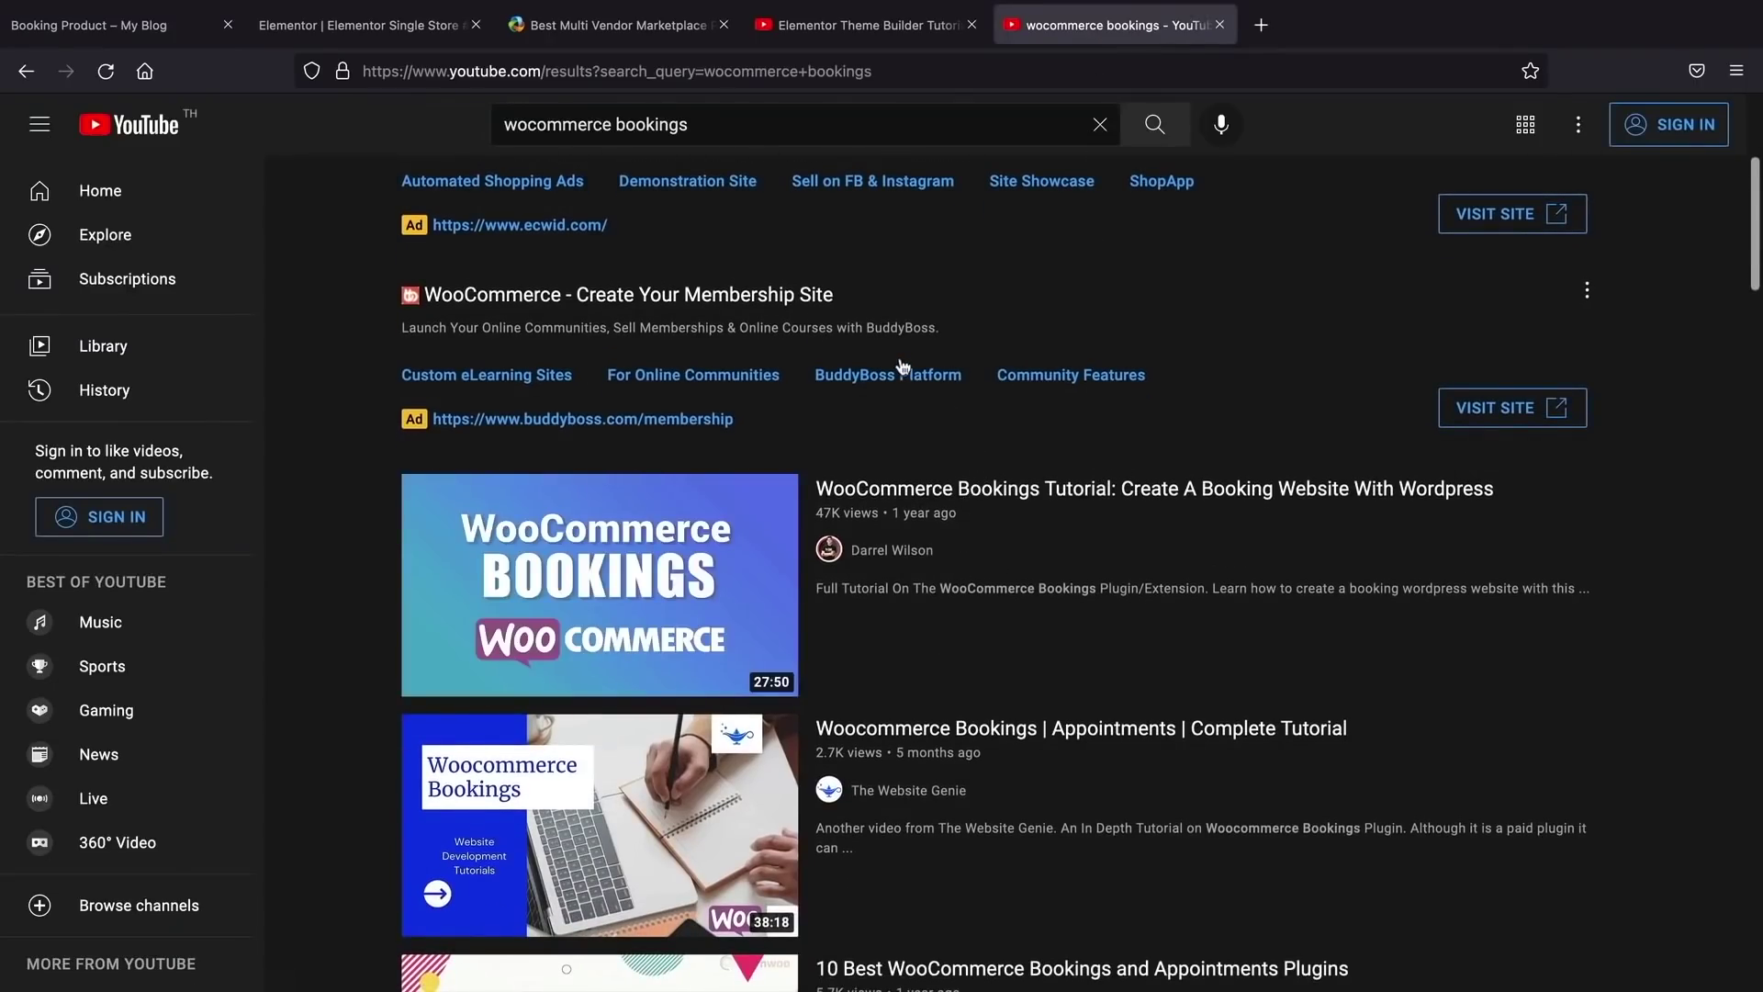
click(153, 35)
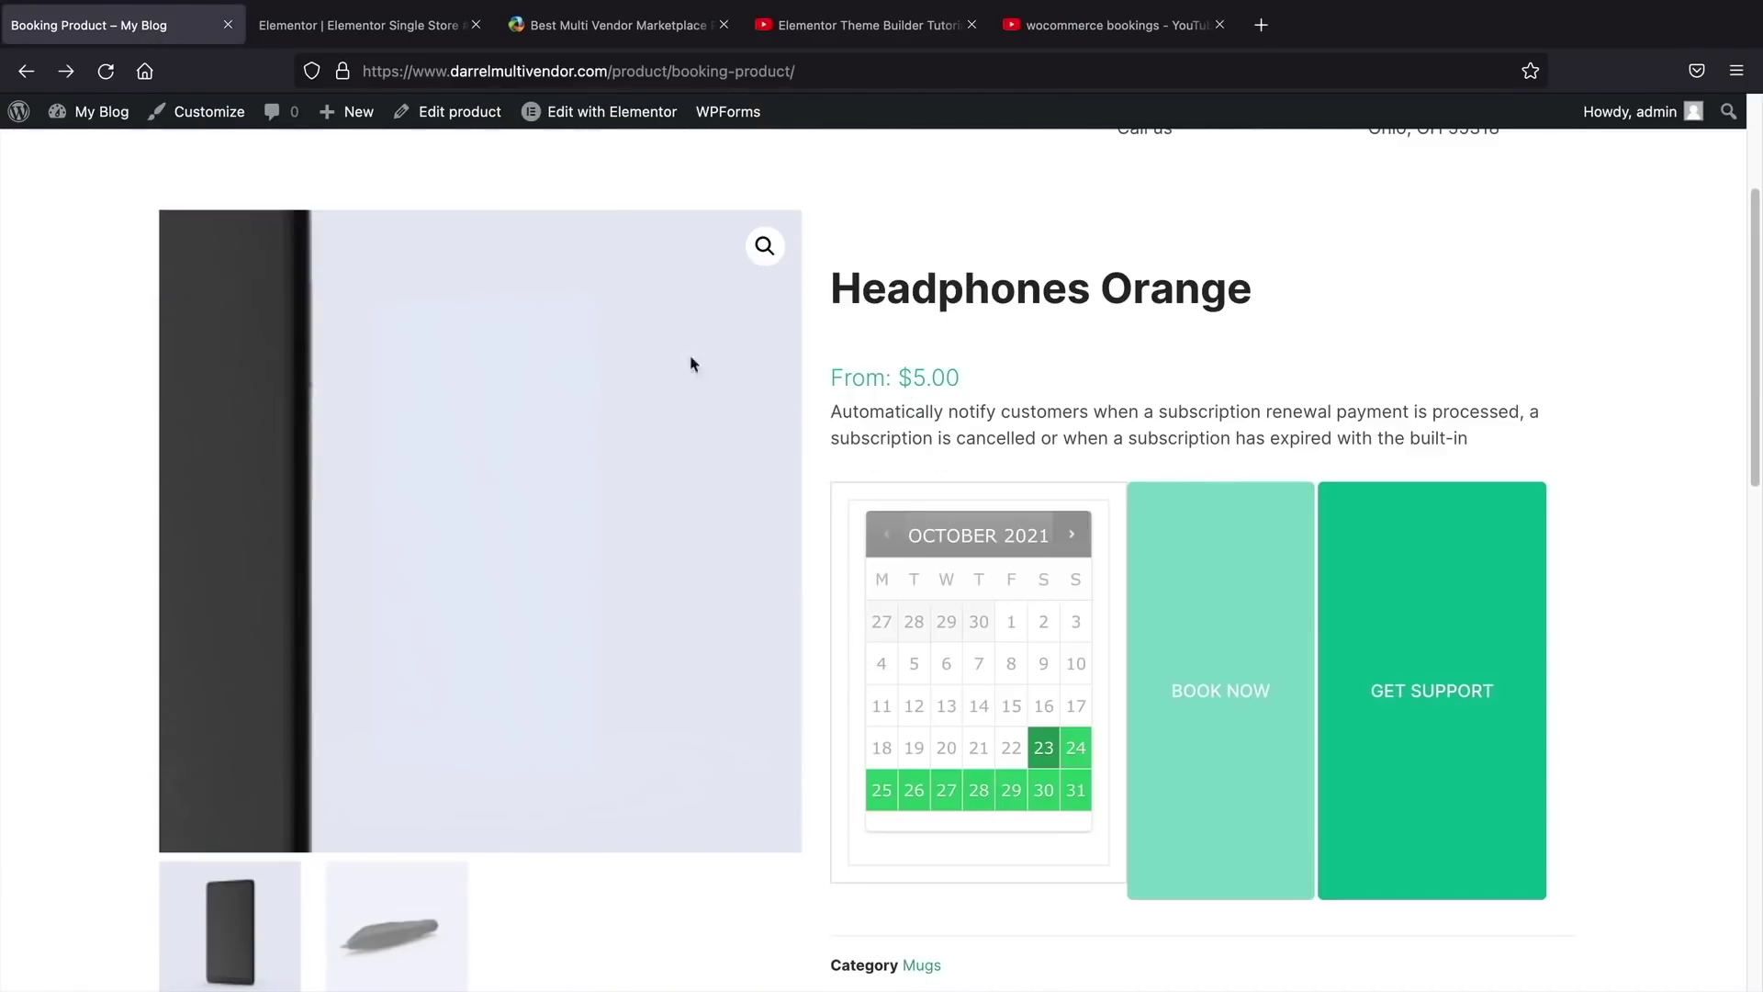
click(22, 77)
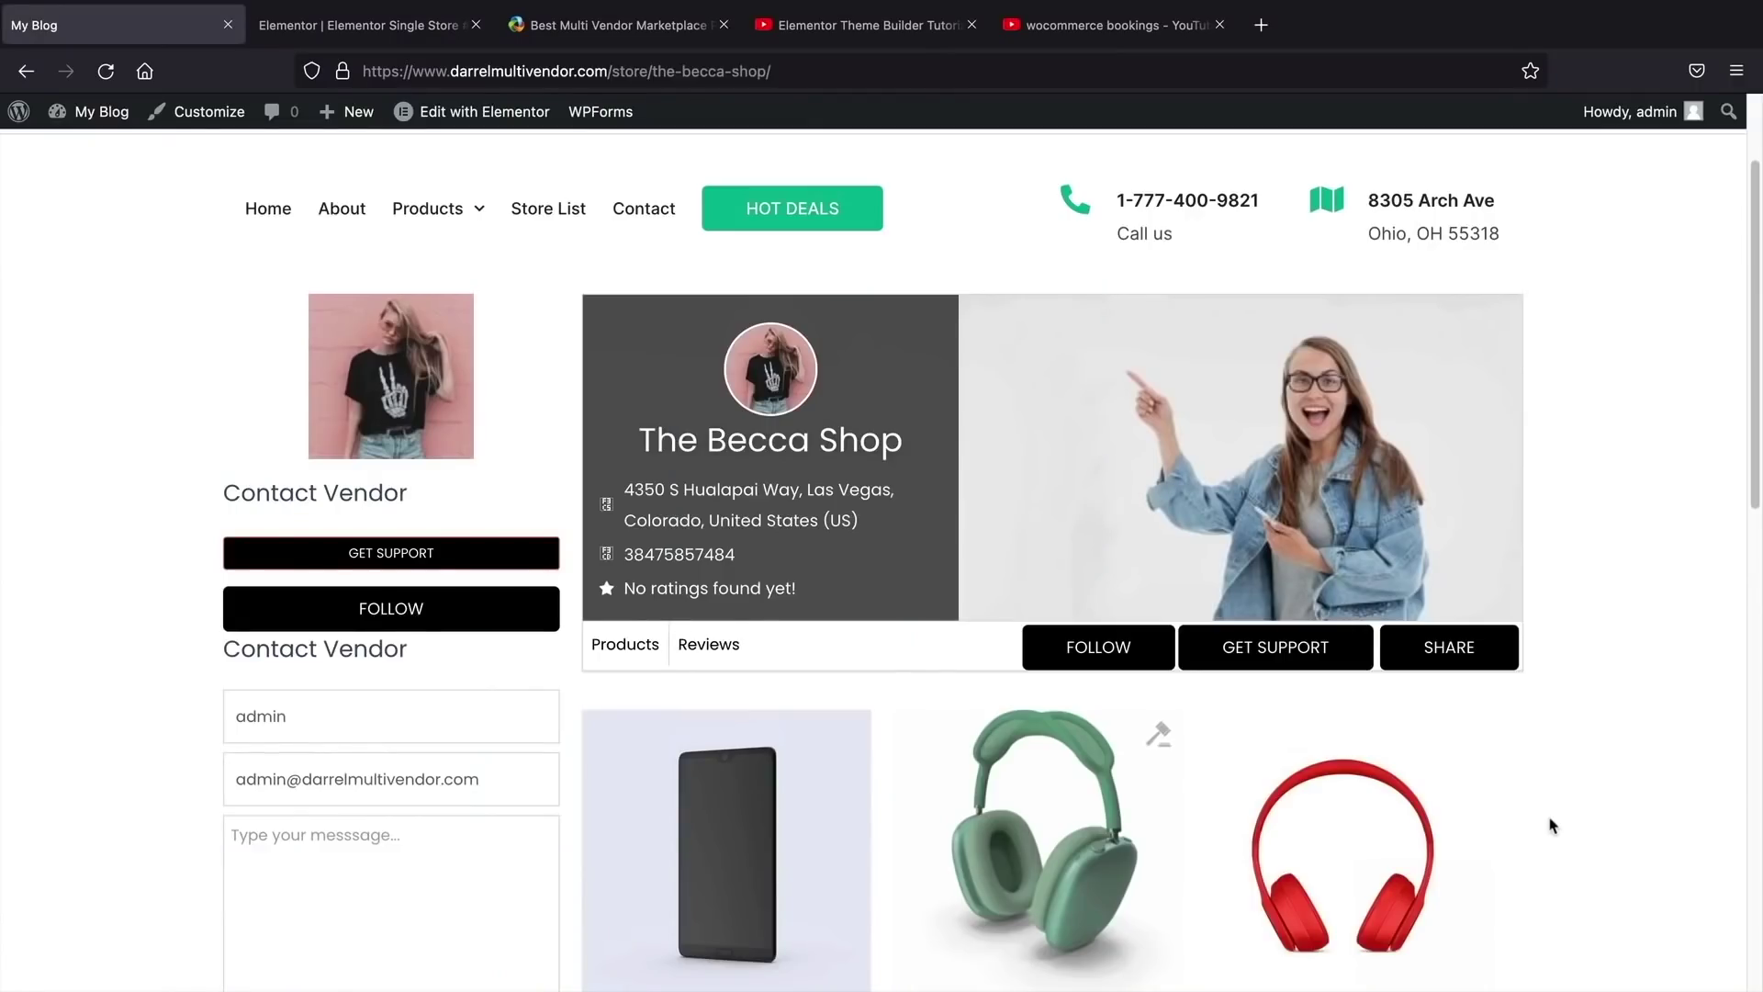
middle_click(1550, 824)
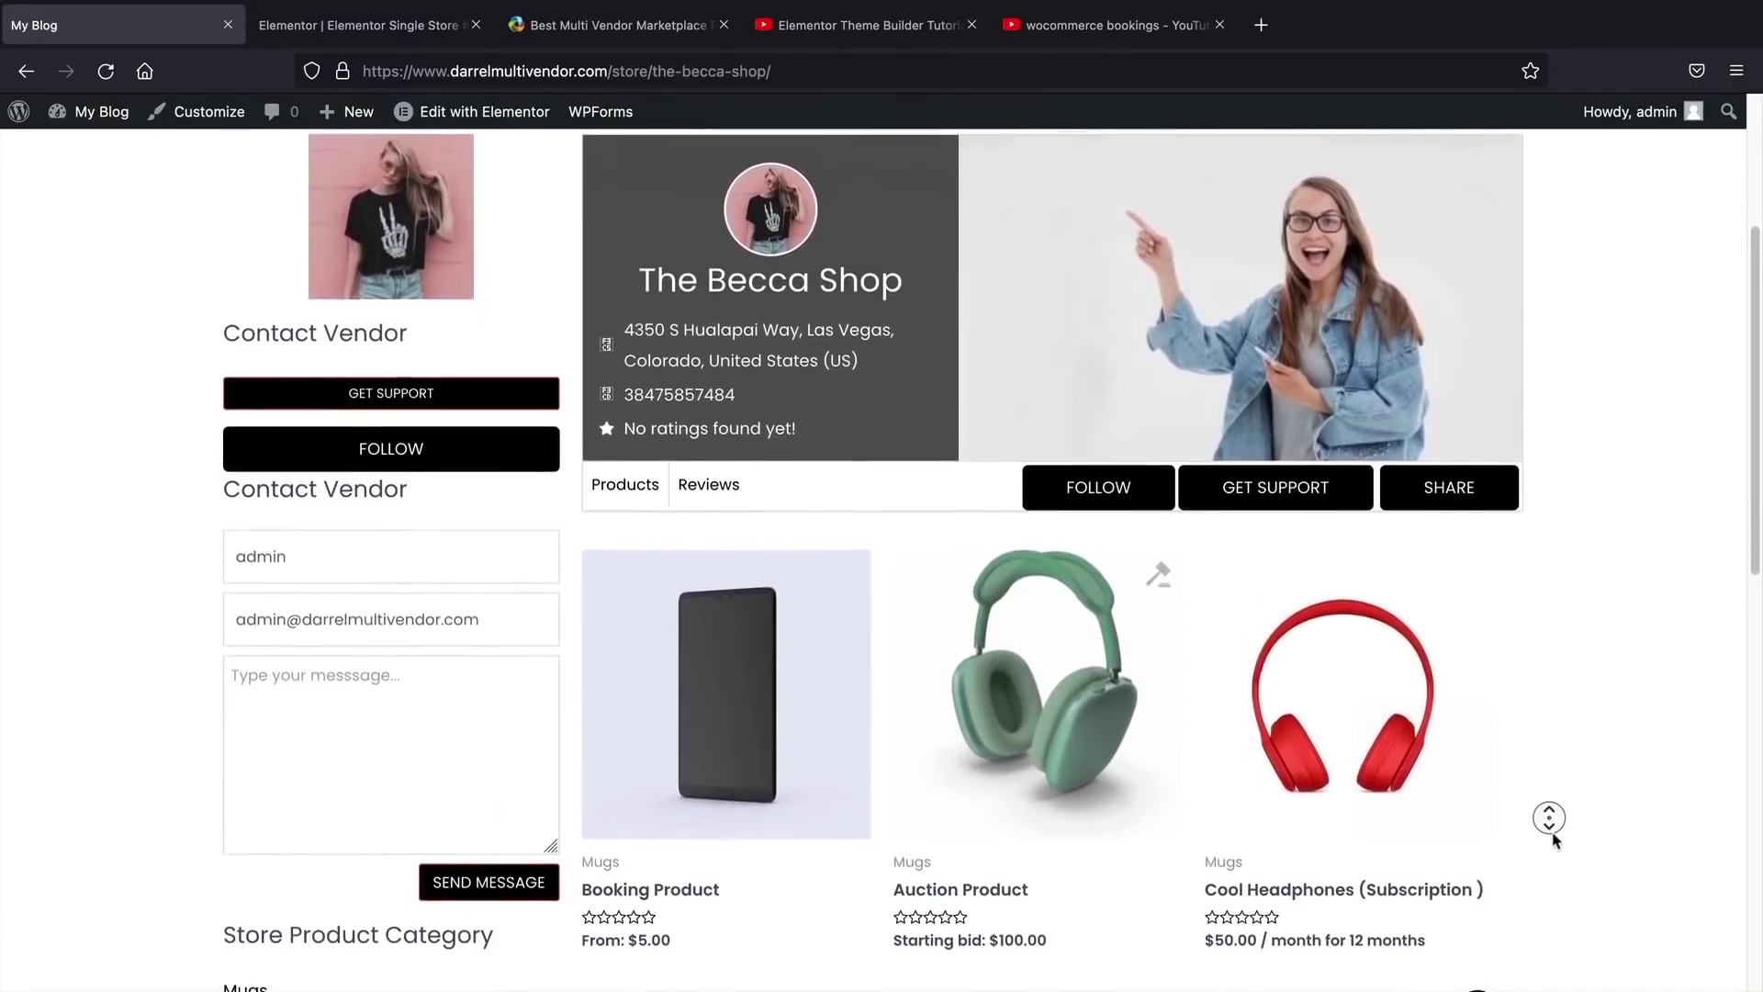
middle_click(1554, 841)
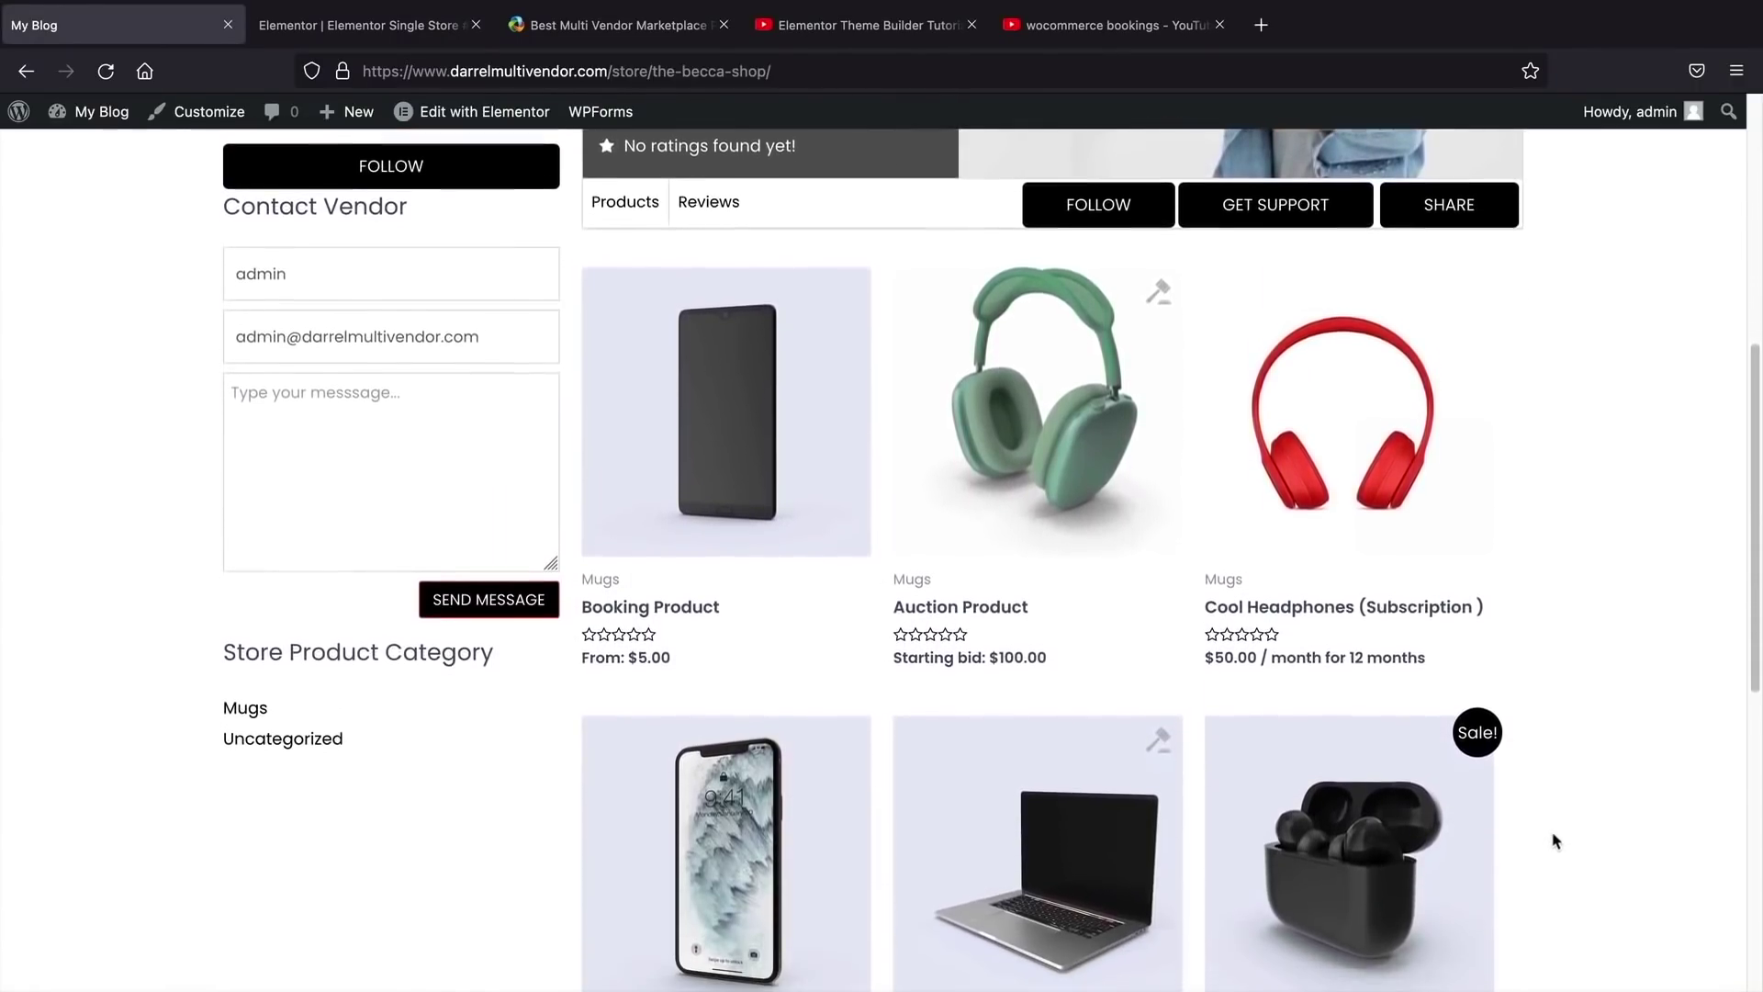
click(953, 609)
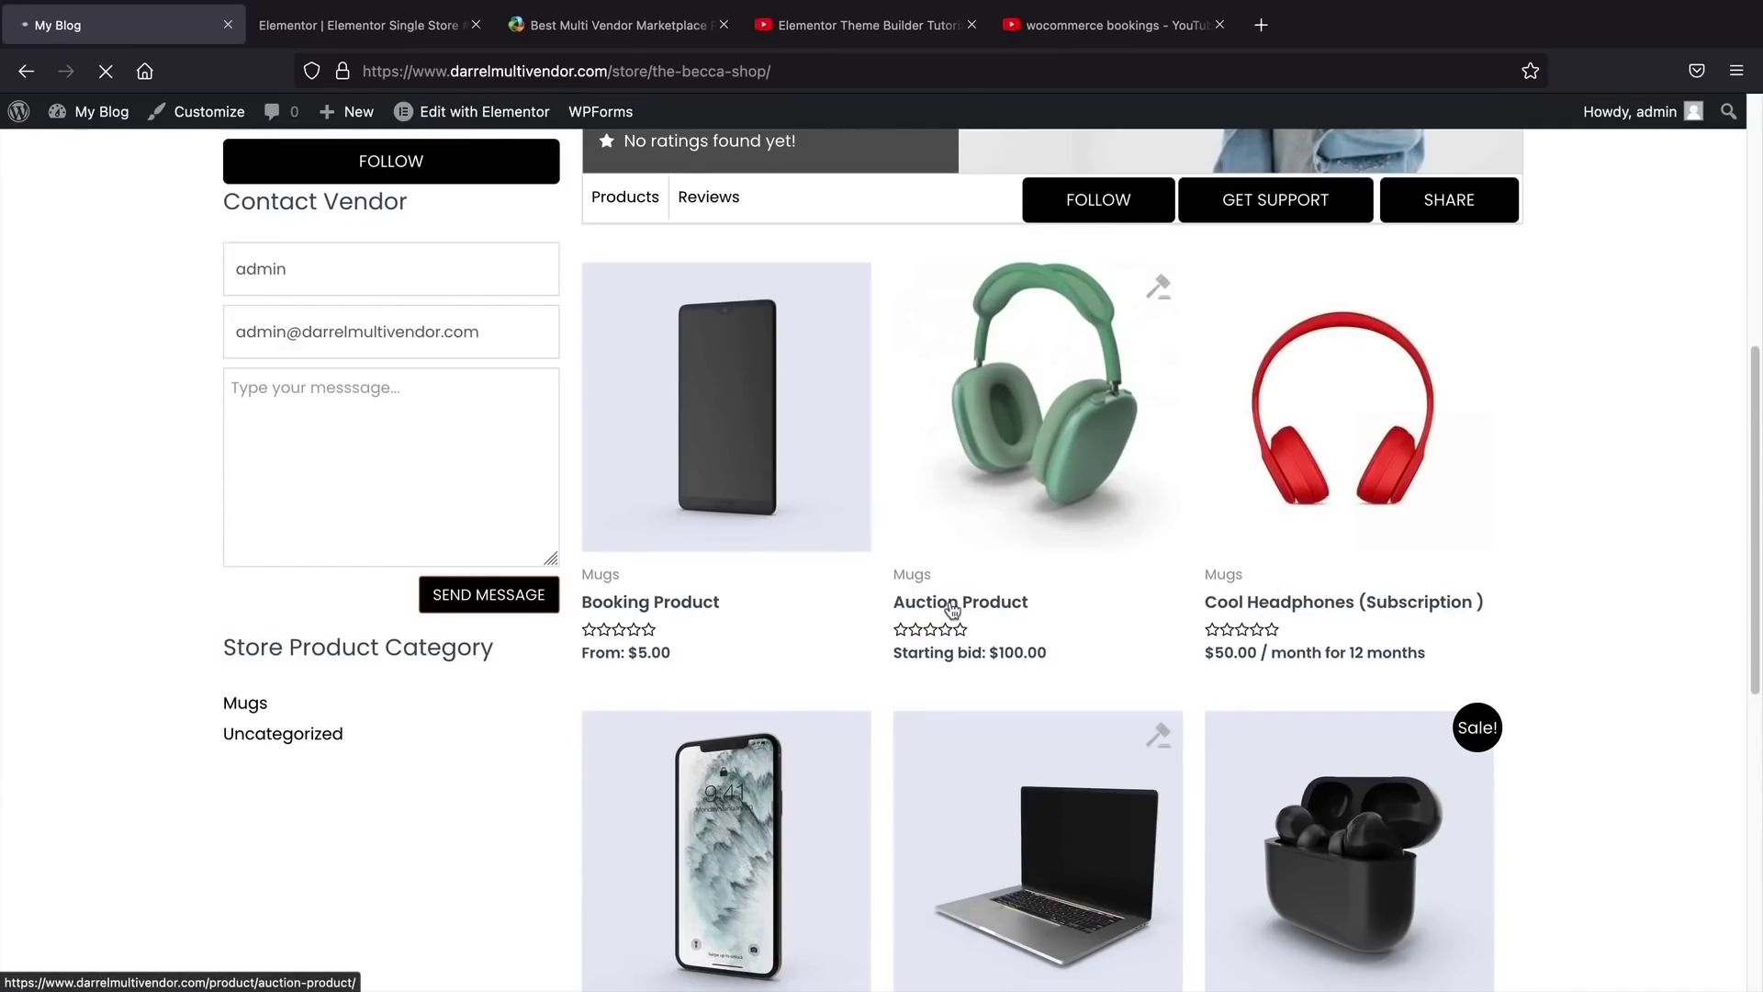
scroll(952, 609, down, 2)
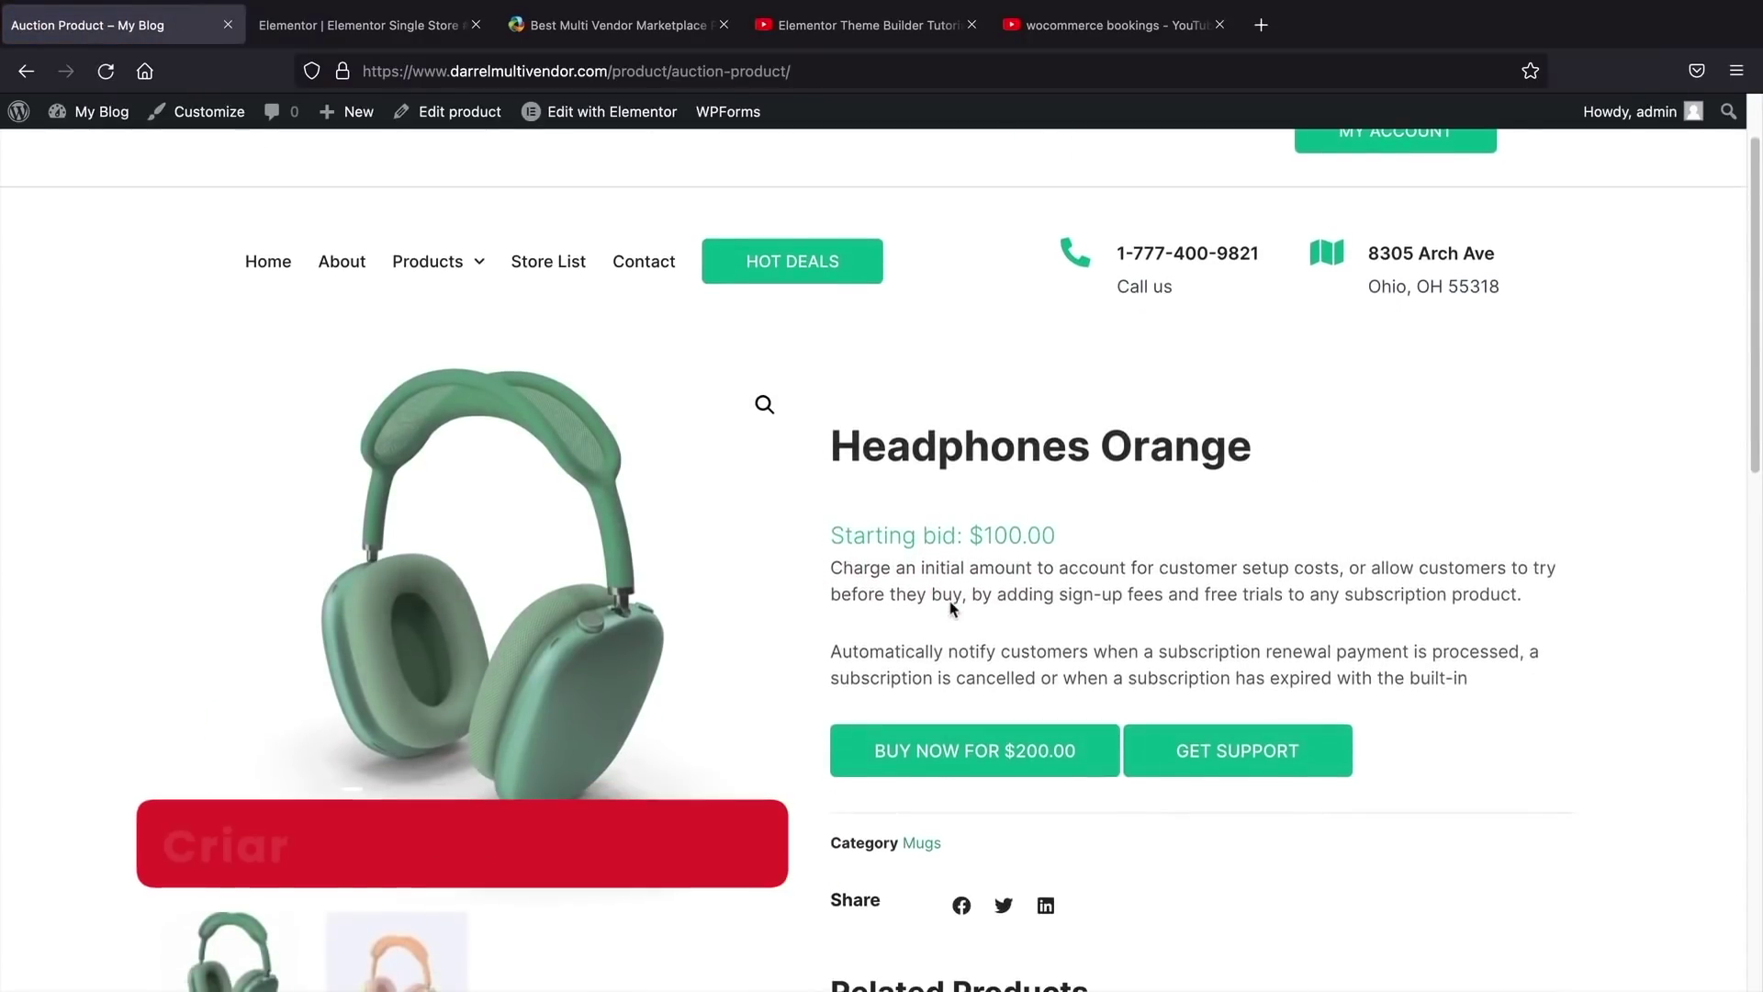
drag(1056, 501, 836, 498)
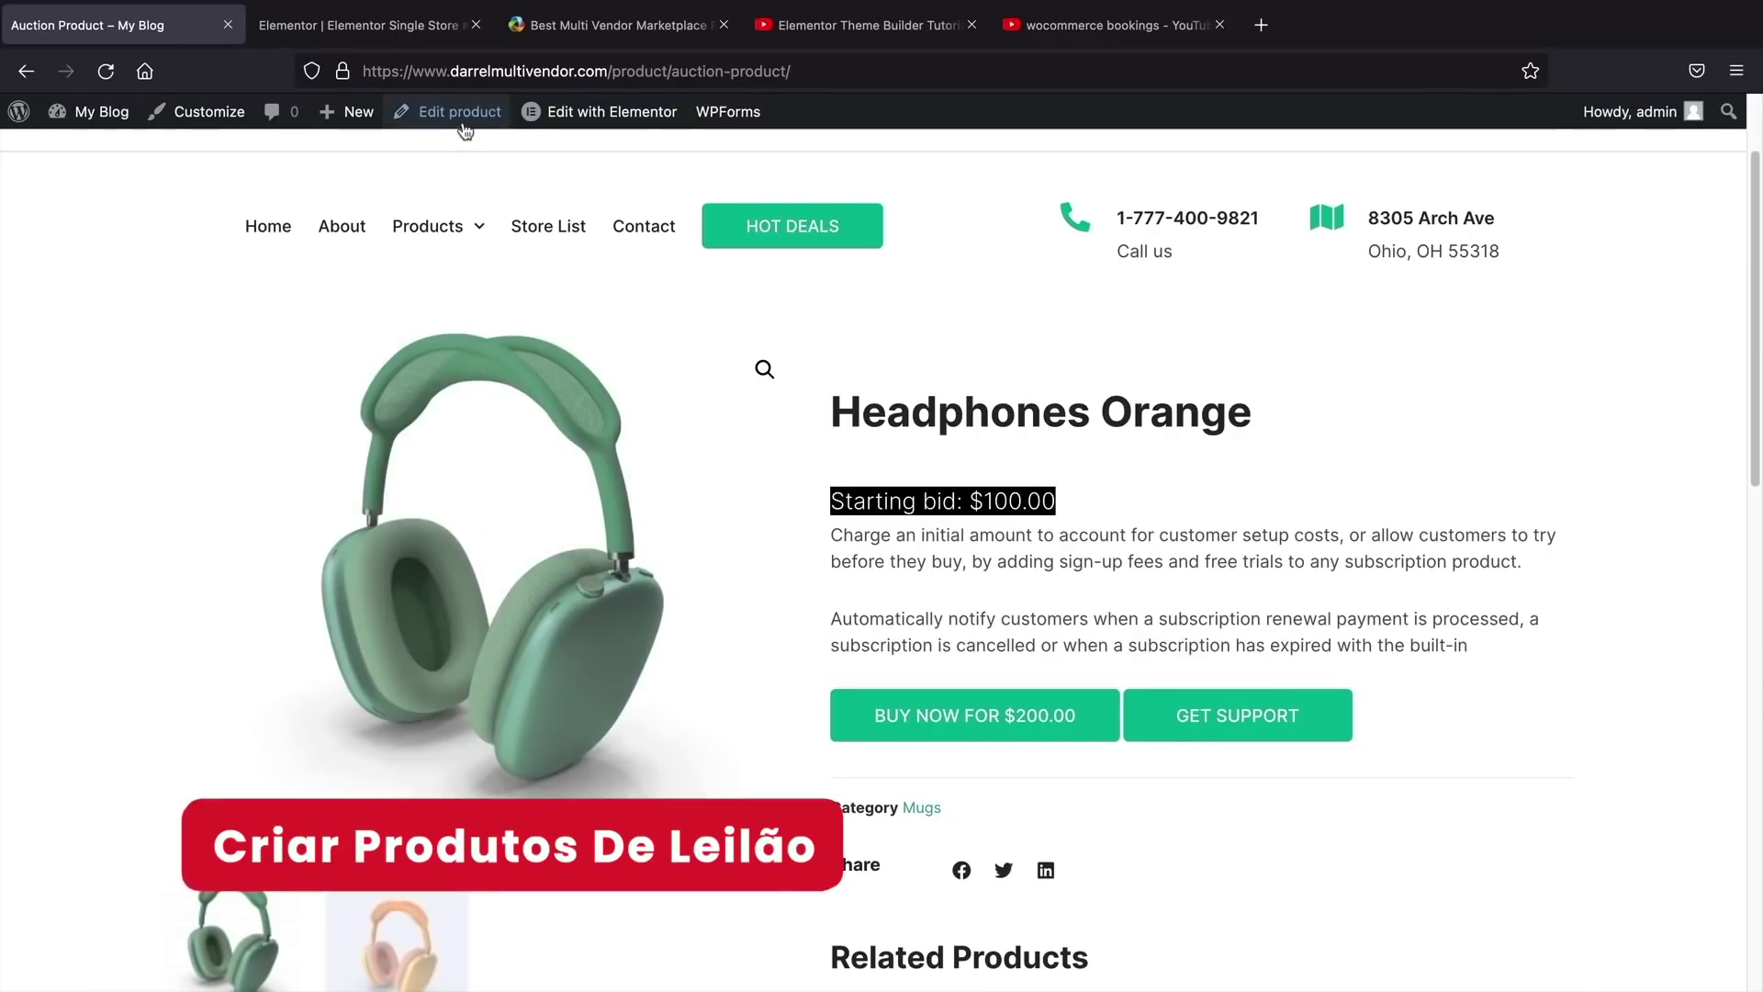
click(465, 129)
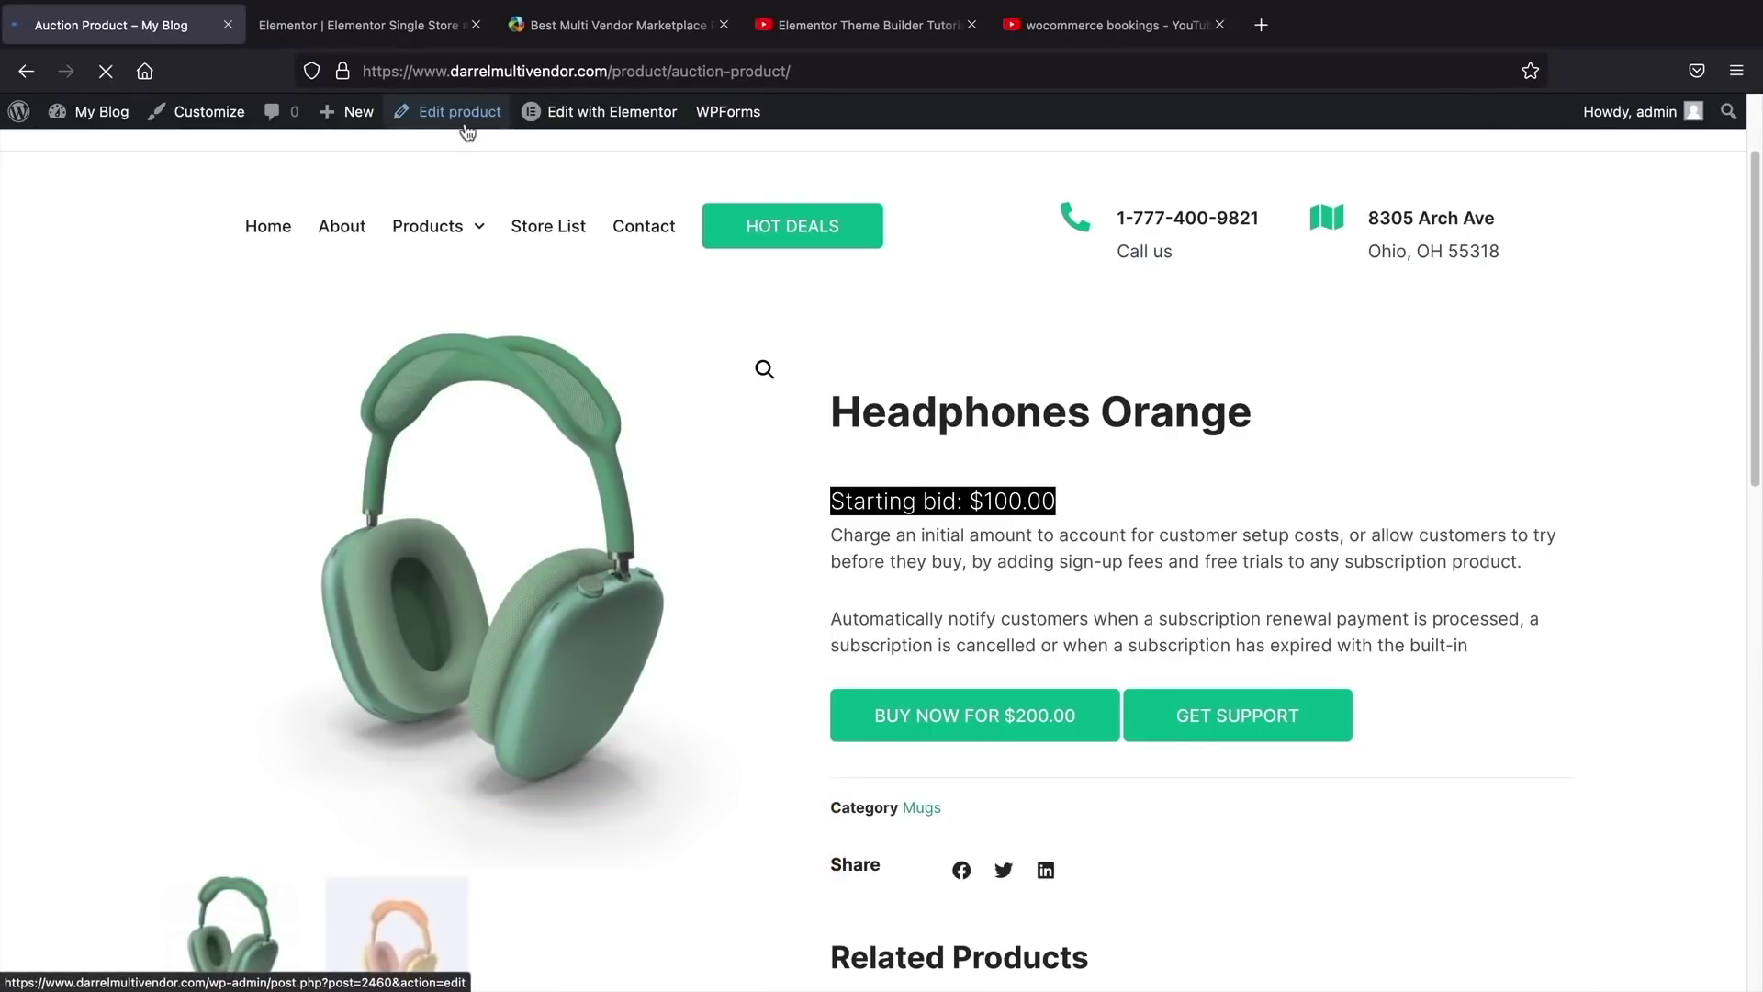
scroll(648, 480, down, 5)
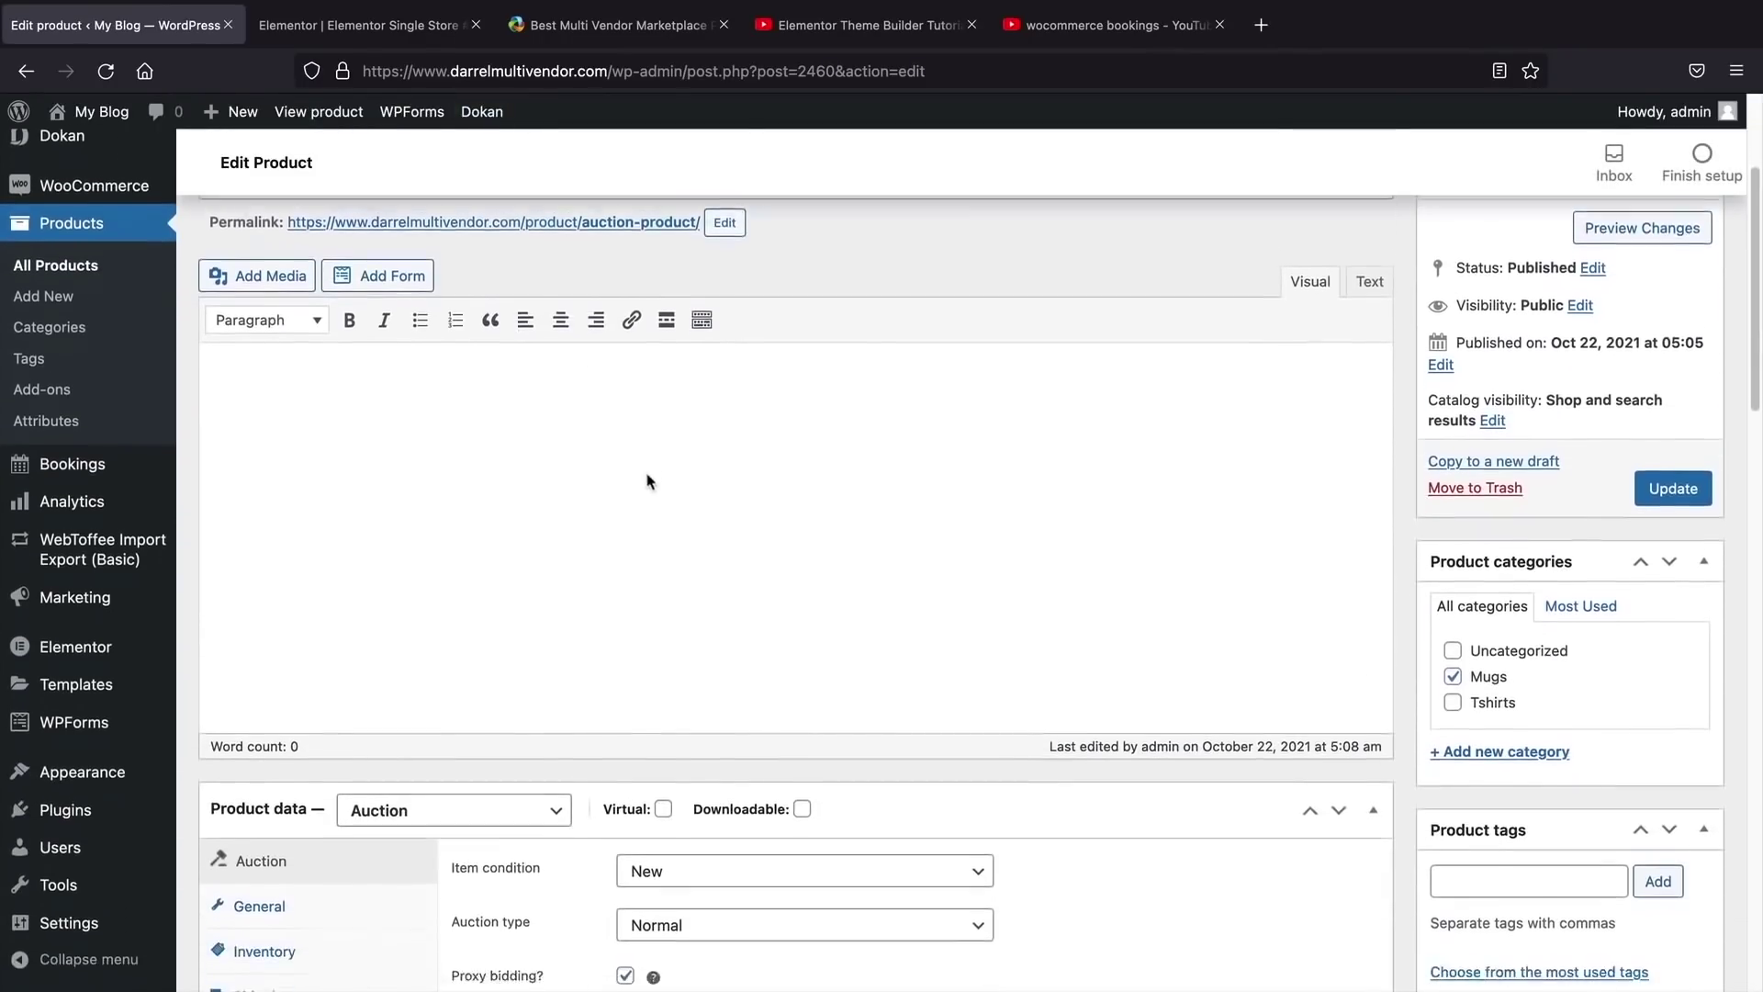
scroll(648, 480, down, 10)
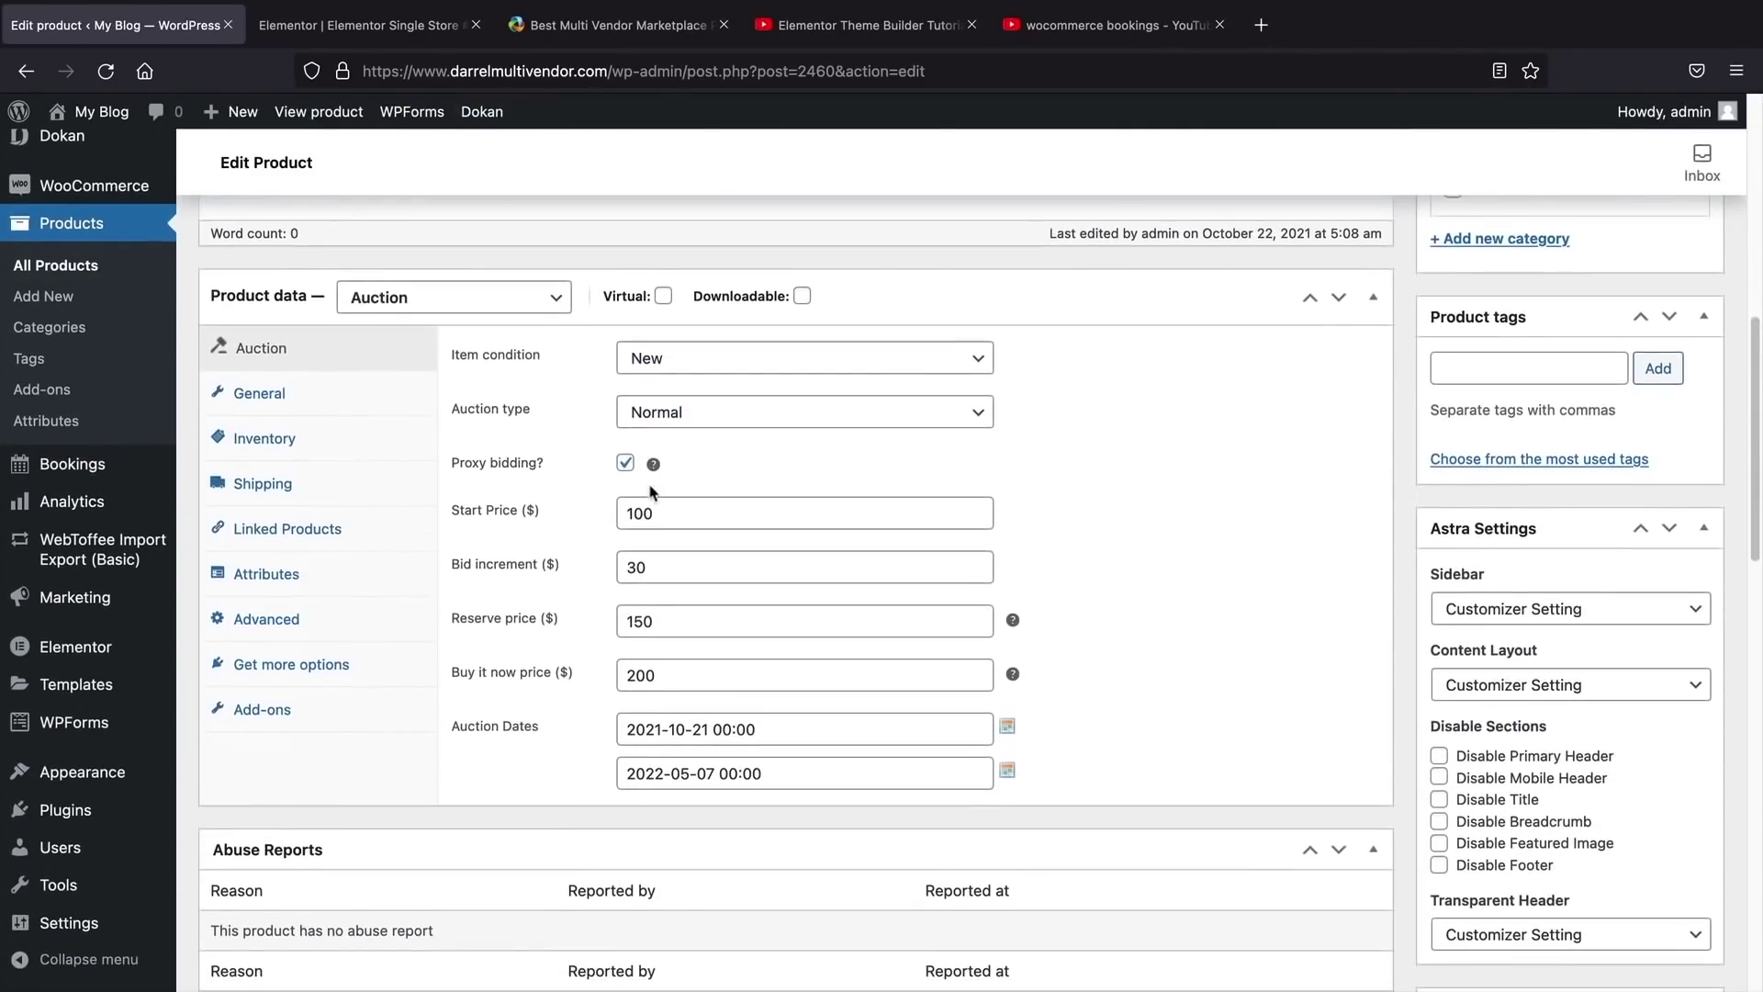
drag(675, 515, 605, 518)
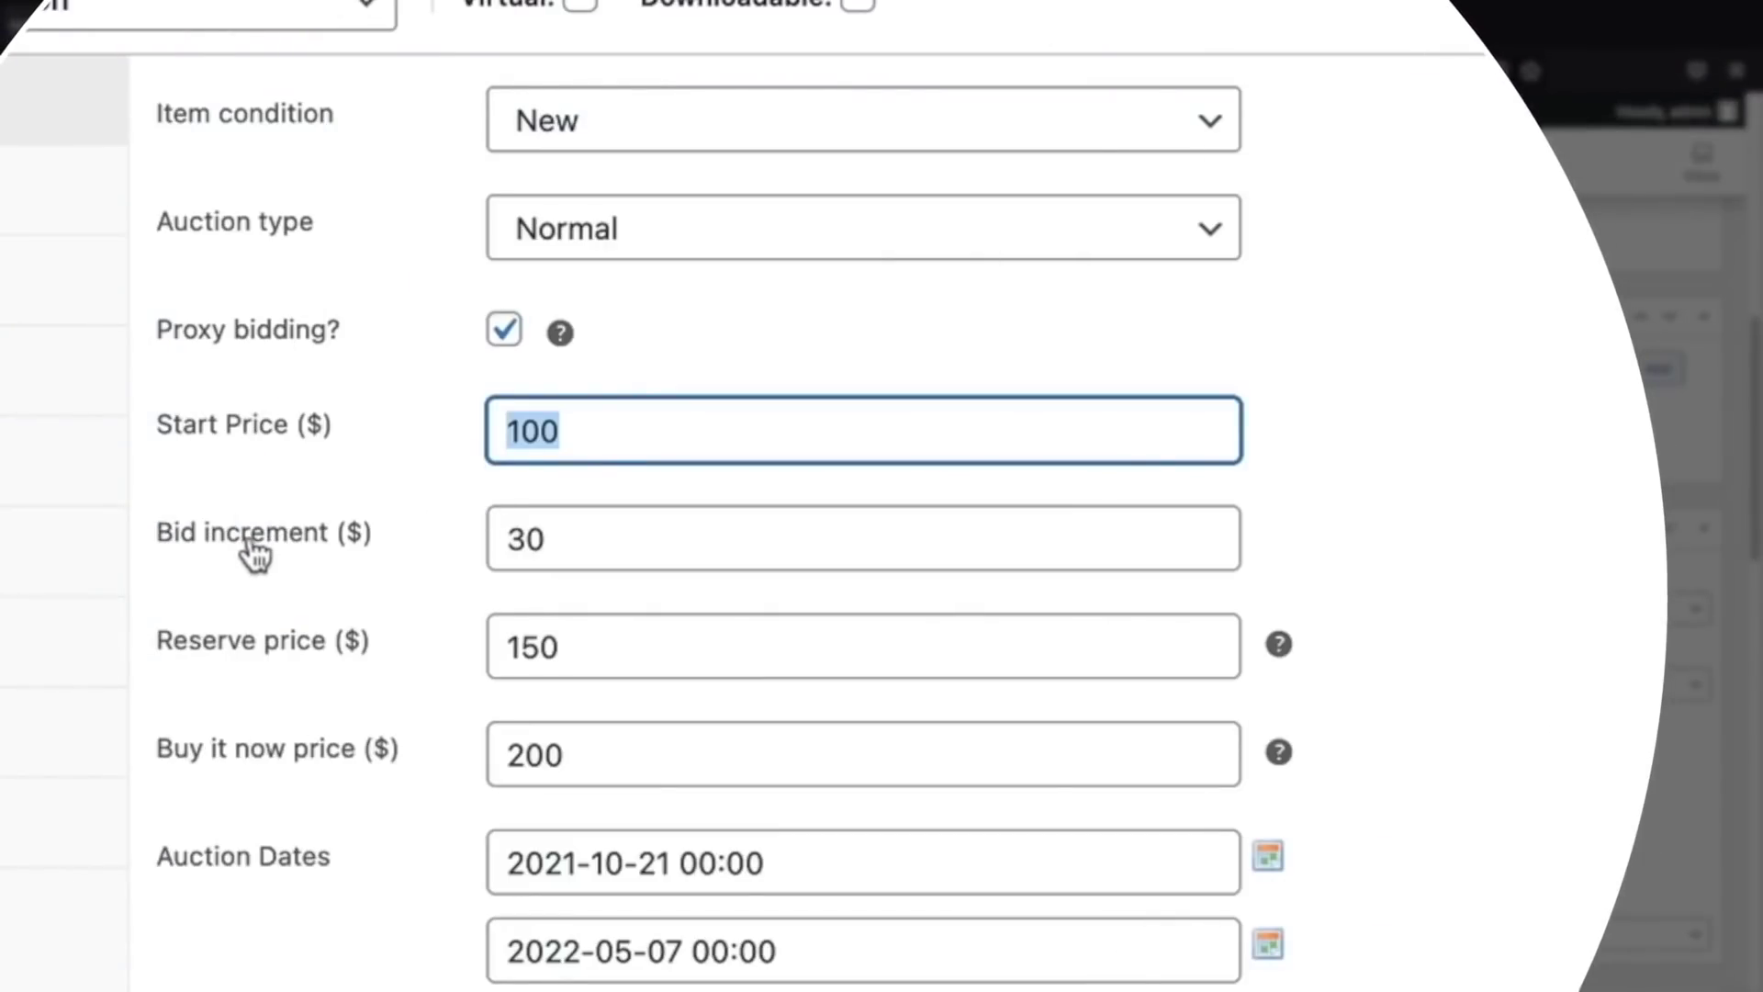
drag(547, 539, 453, 542)
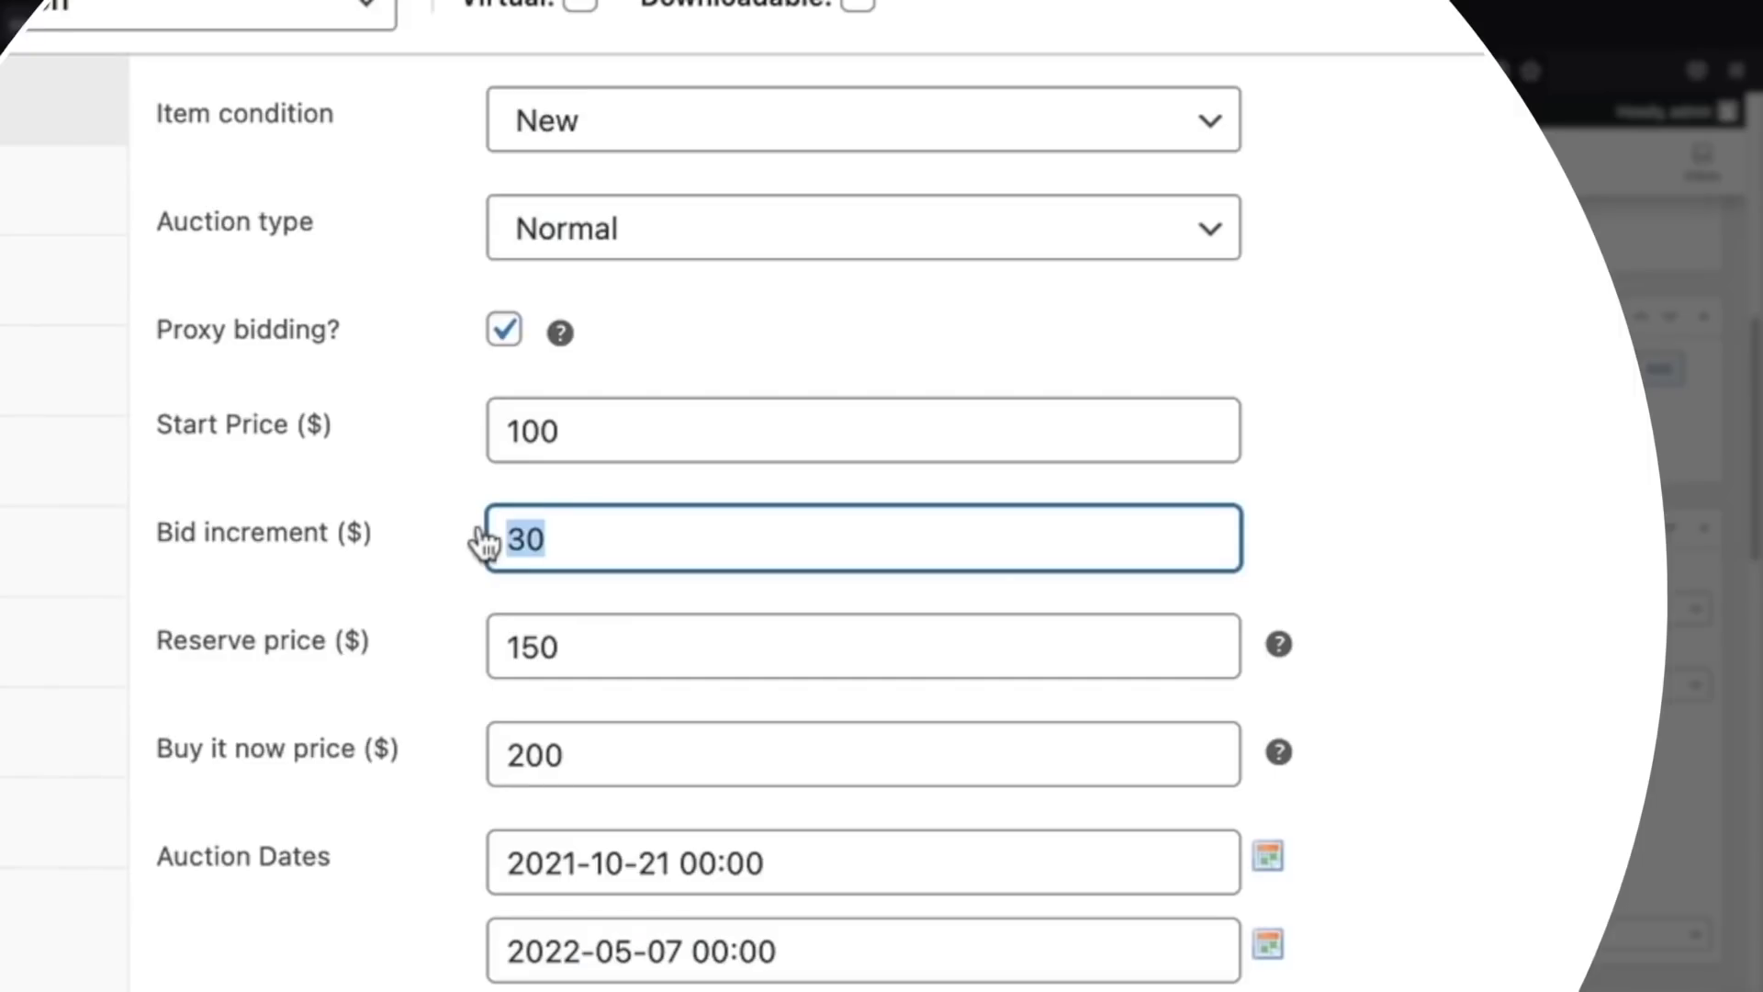
text(5)
click(1193, 599)
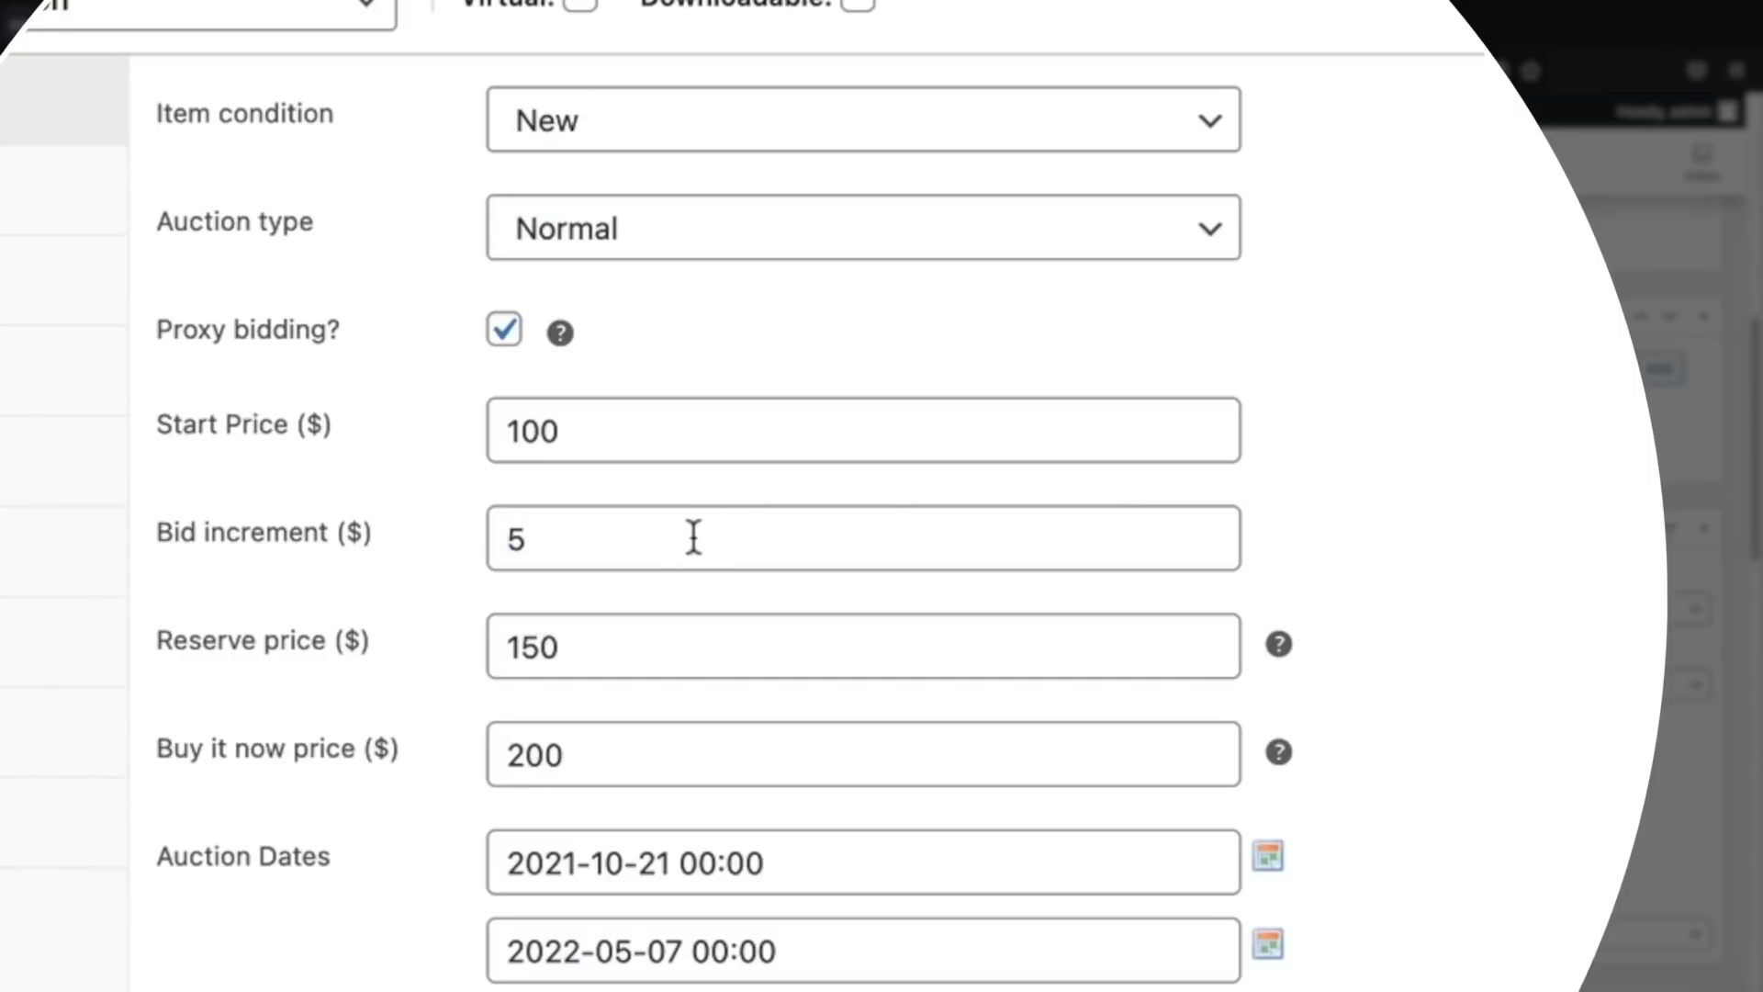
drag(539, 542, 476, 548)
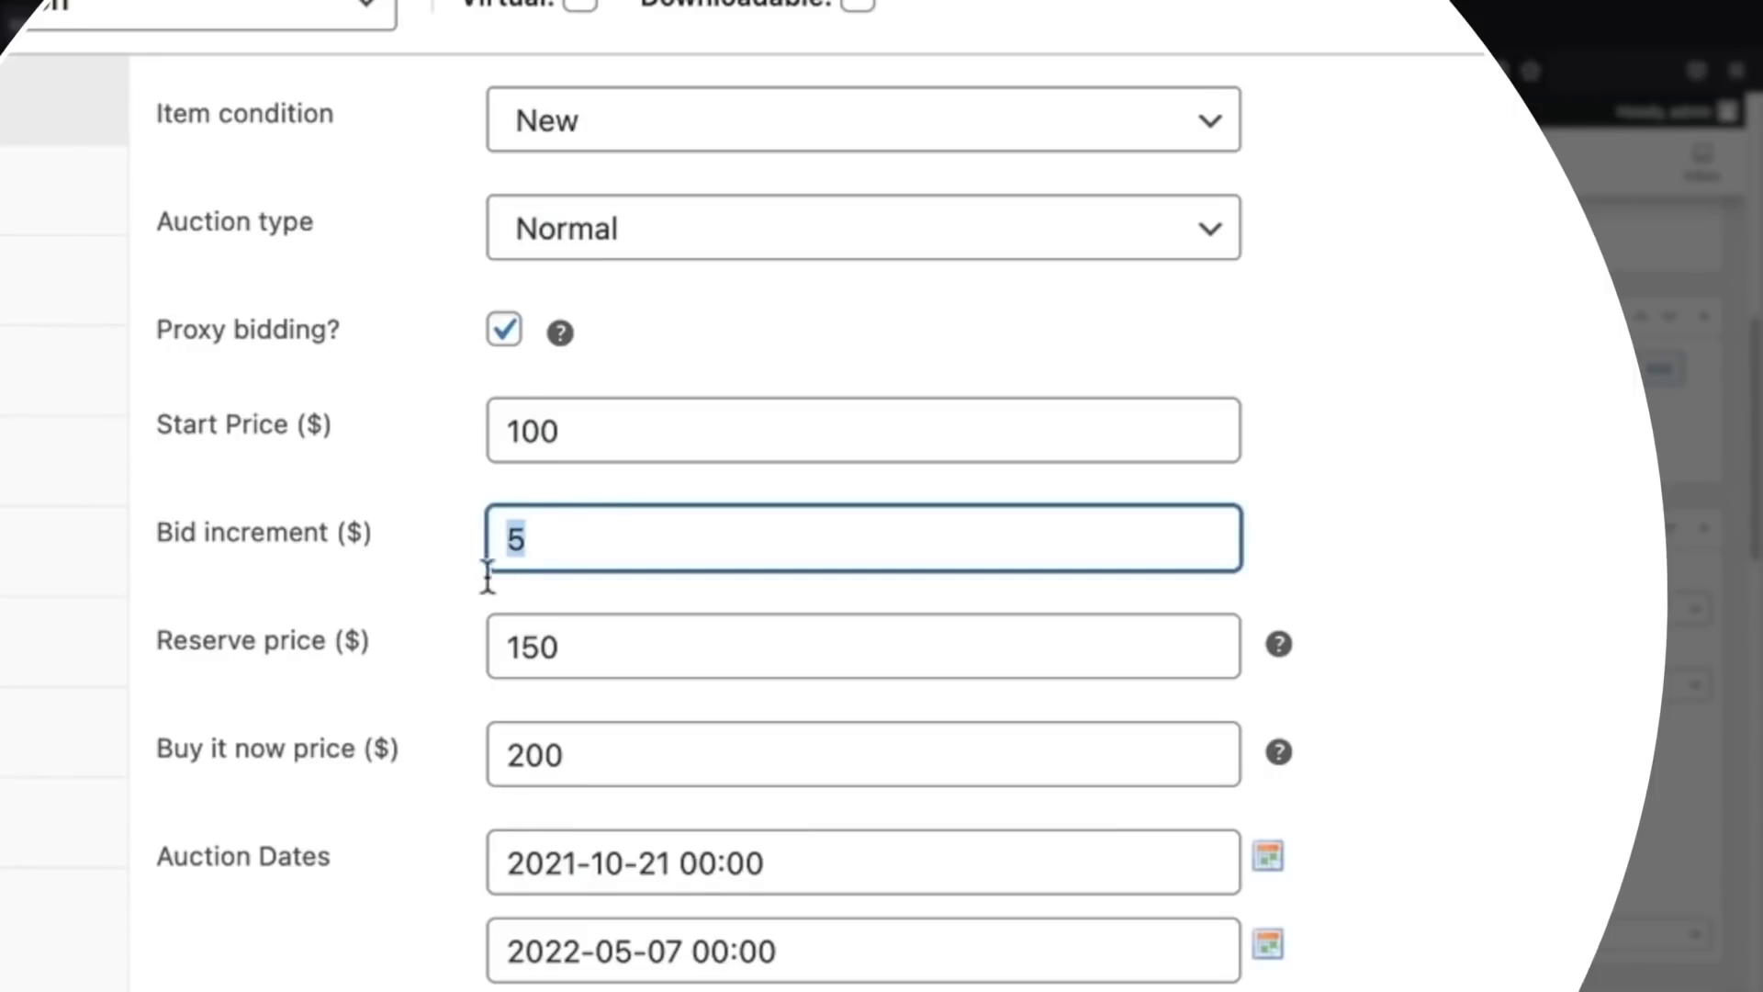
drag(588, 646, 490, 643)
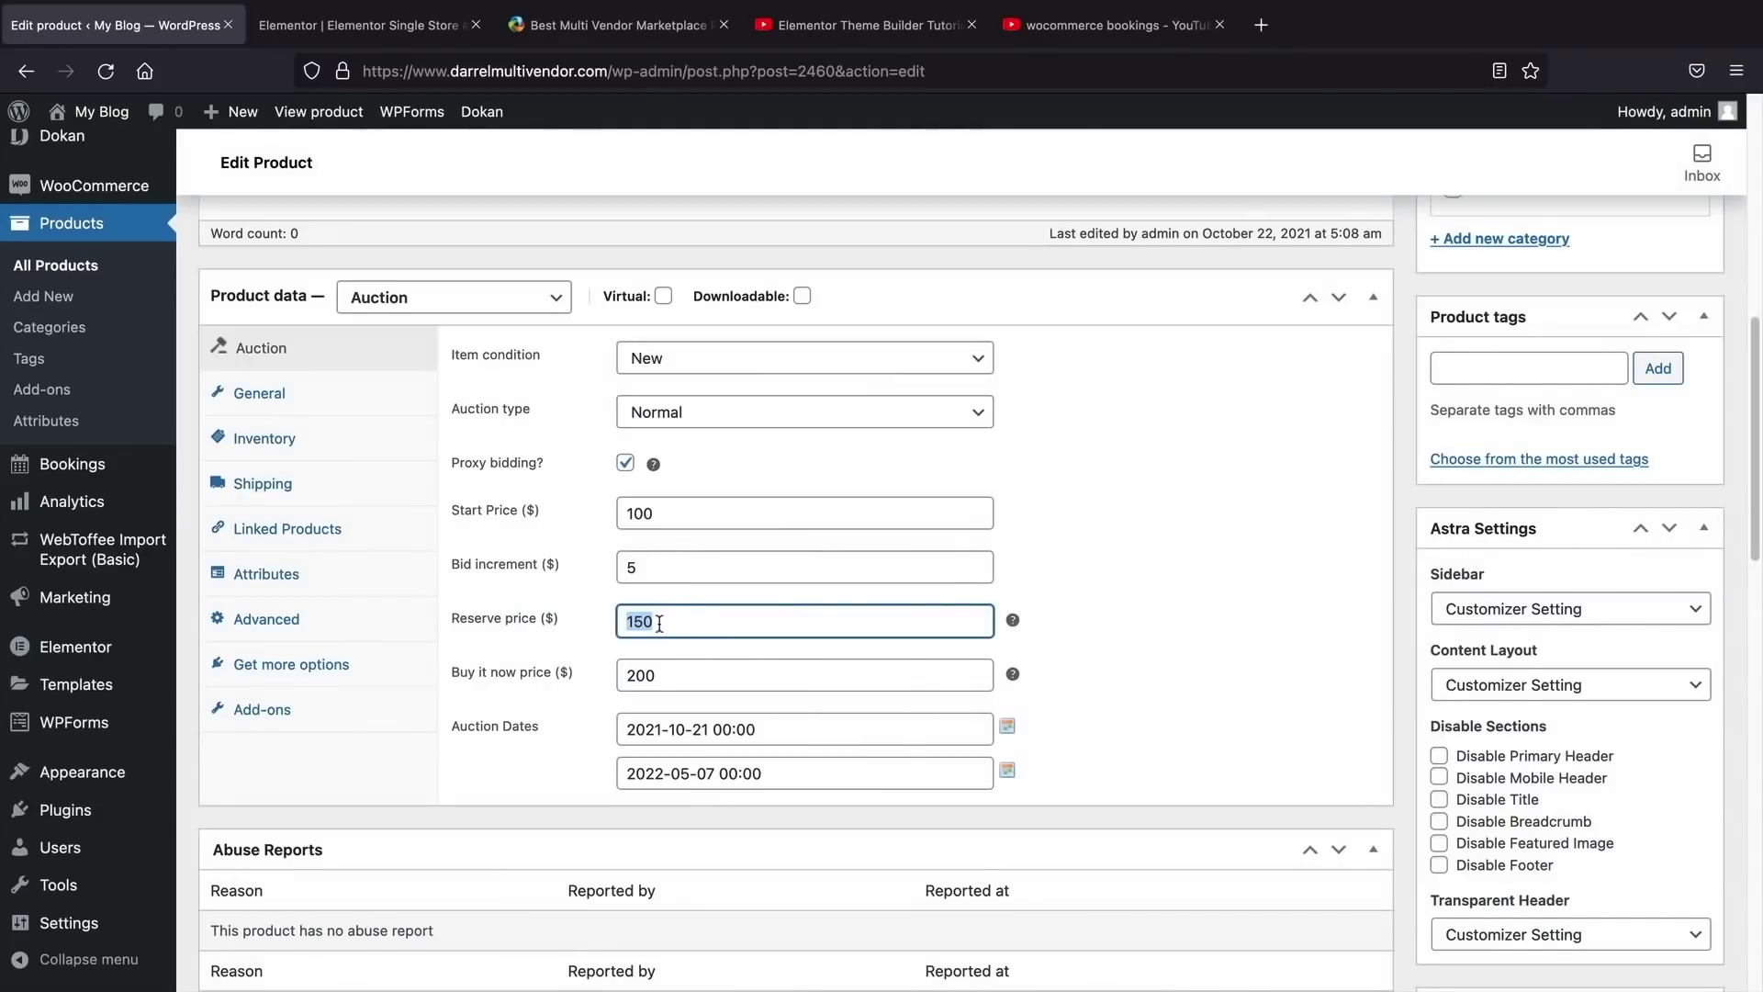
click(658, 623)
drag(651, 626, 609, 625)
scroll(623, 610, down, 1)
drag(689, 570, 630, 567)
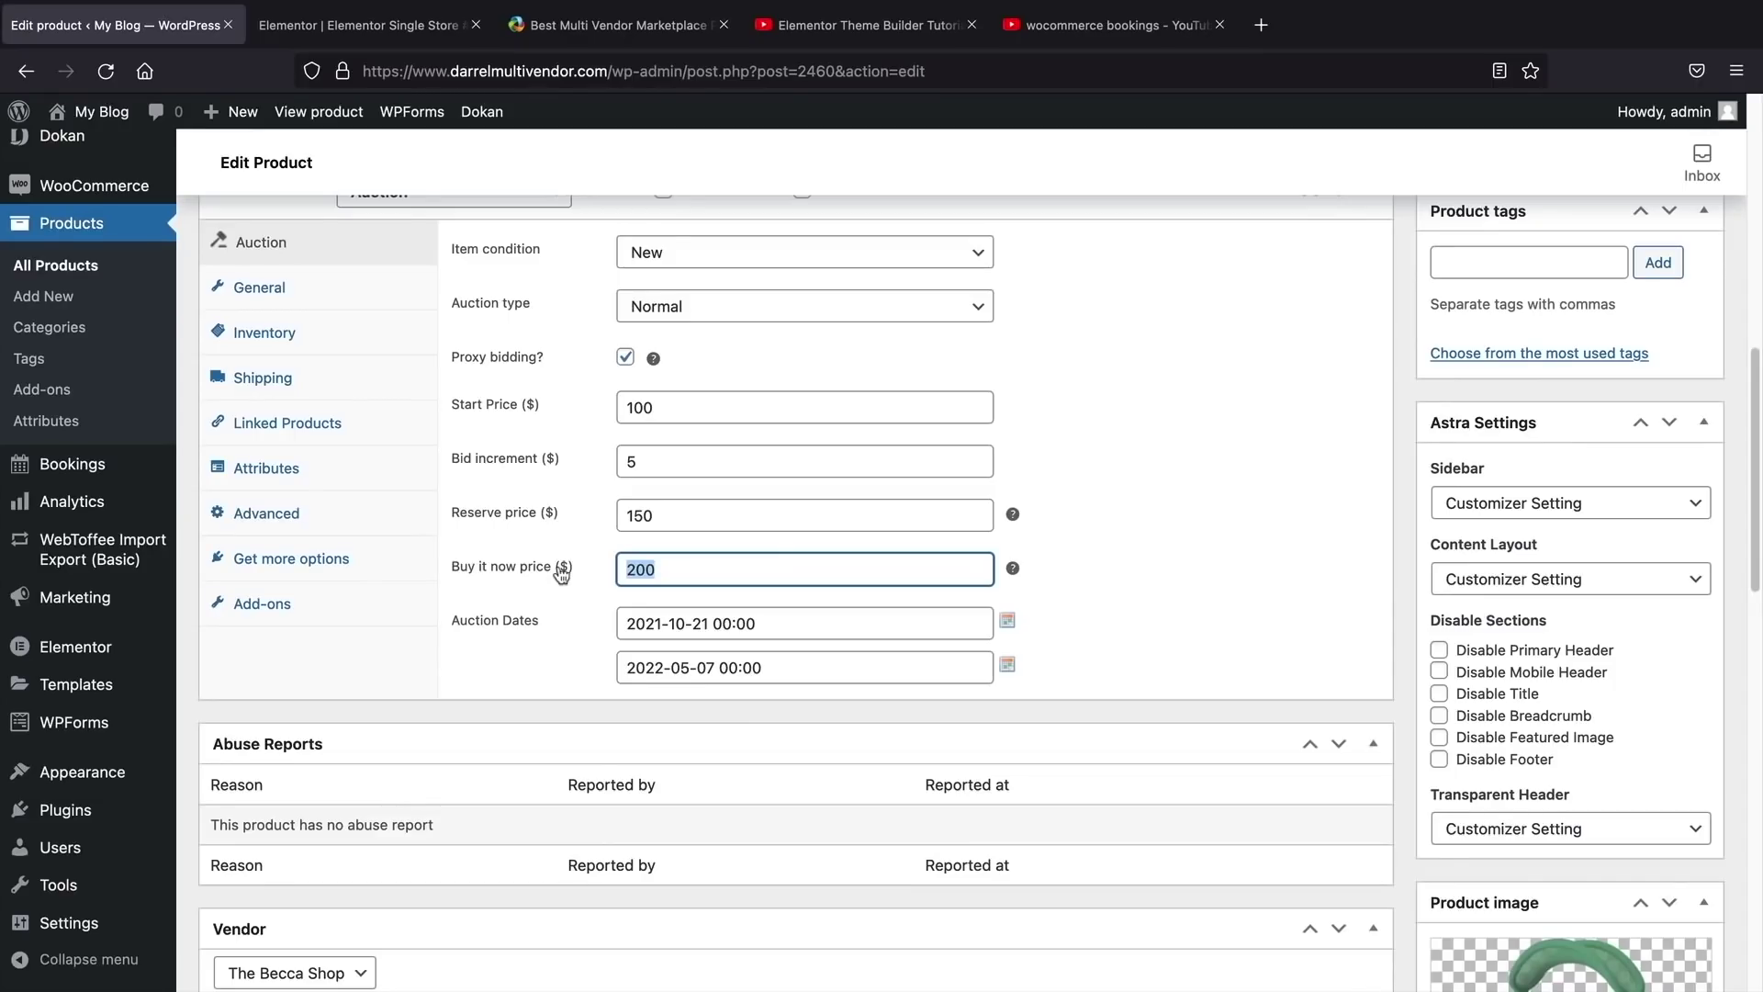
scroll(643, 598, up, 1)
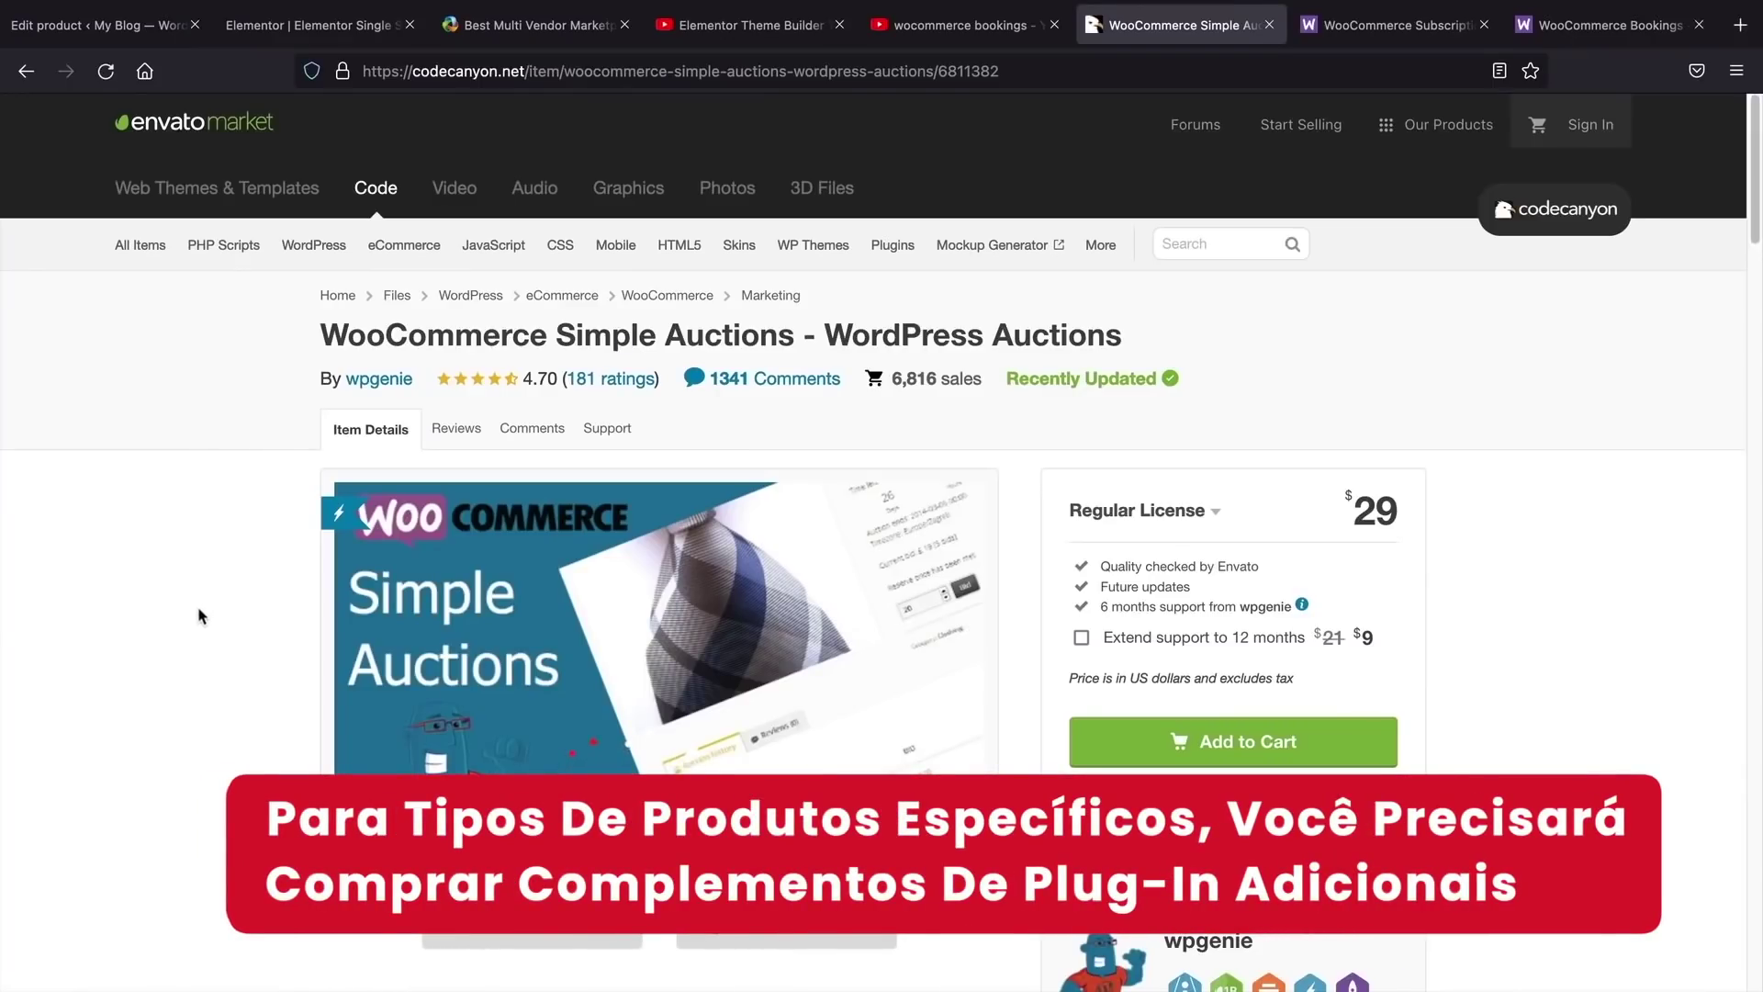
Step: Review the WooCommerce Simple Auctions add-on page on CodeCanyon, selecting its title
mouse_move(562, 587)
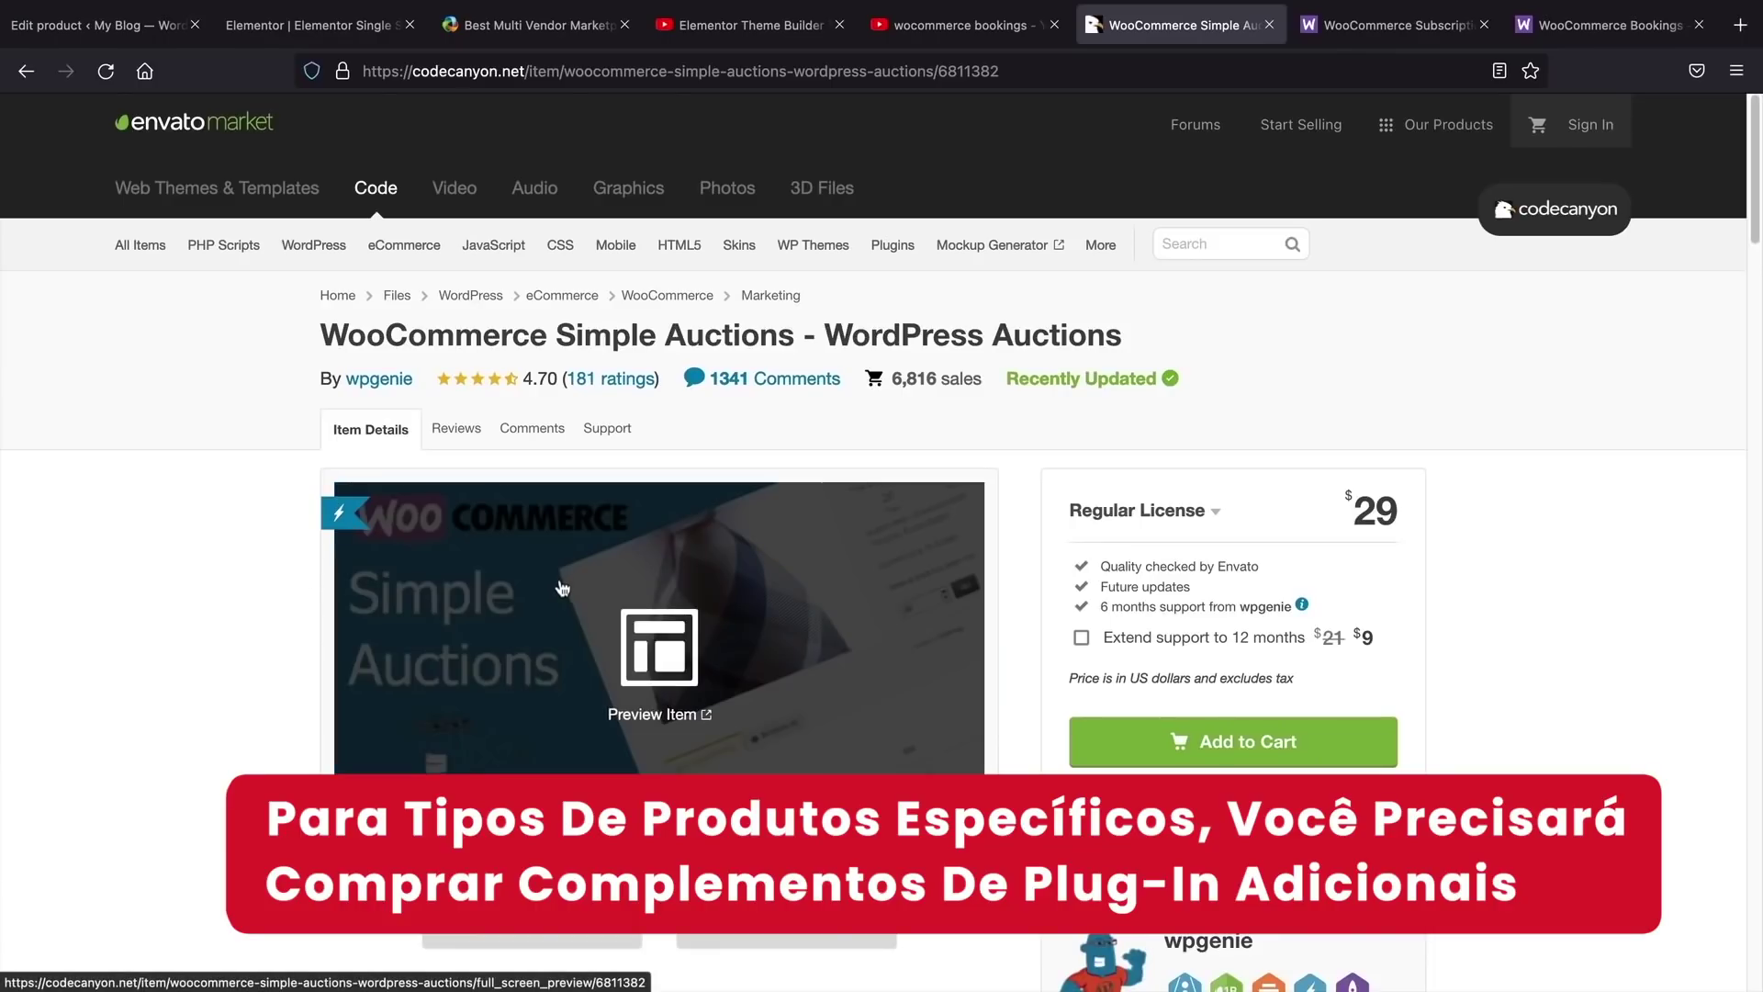
click(542, 28)
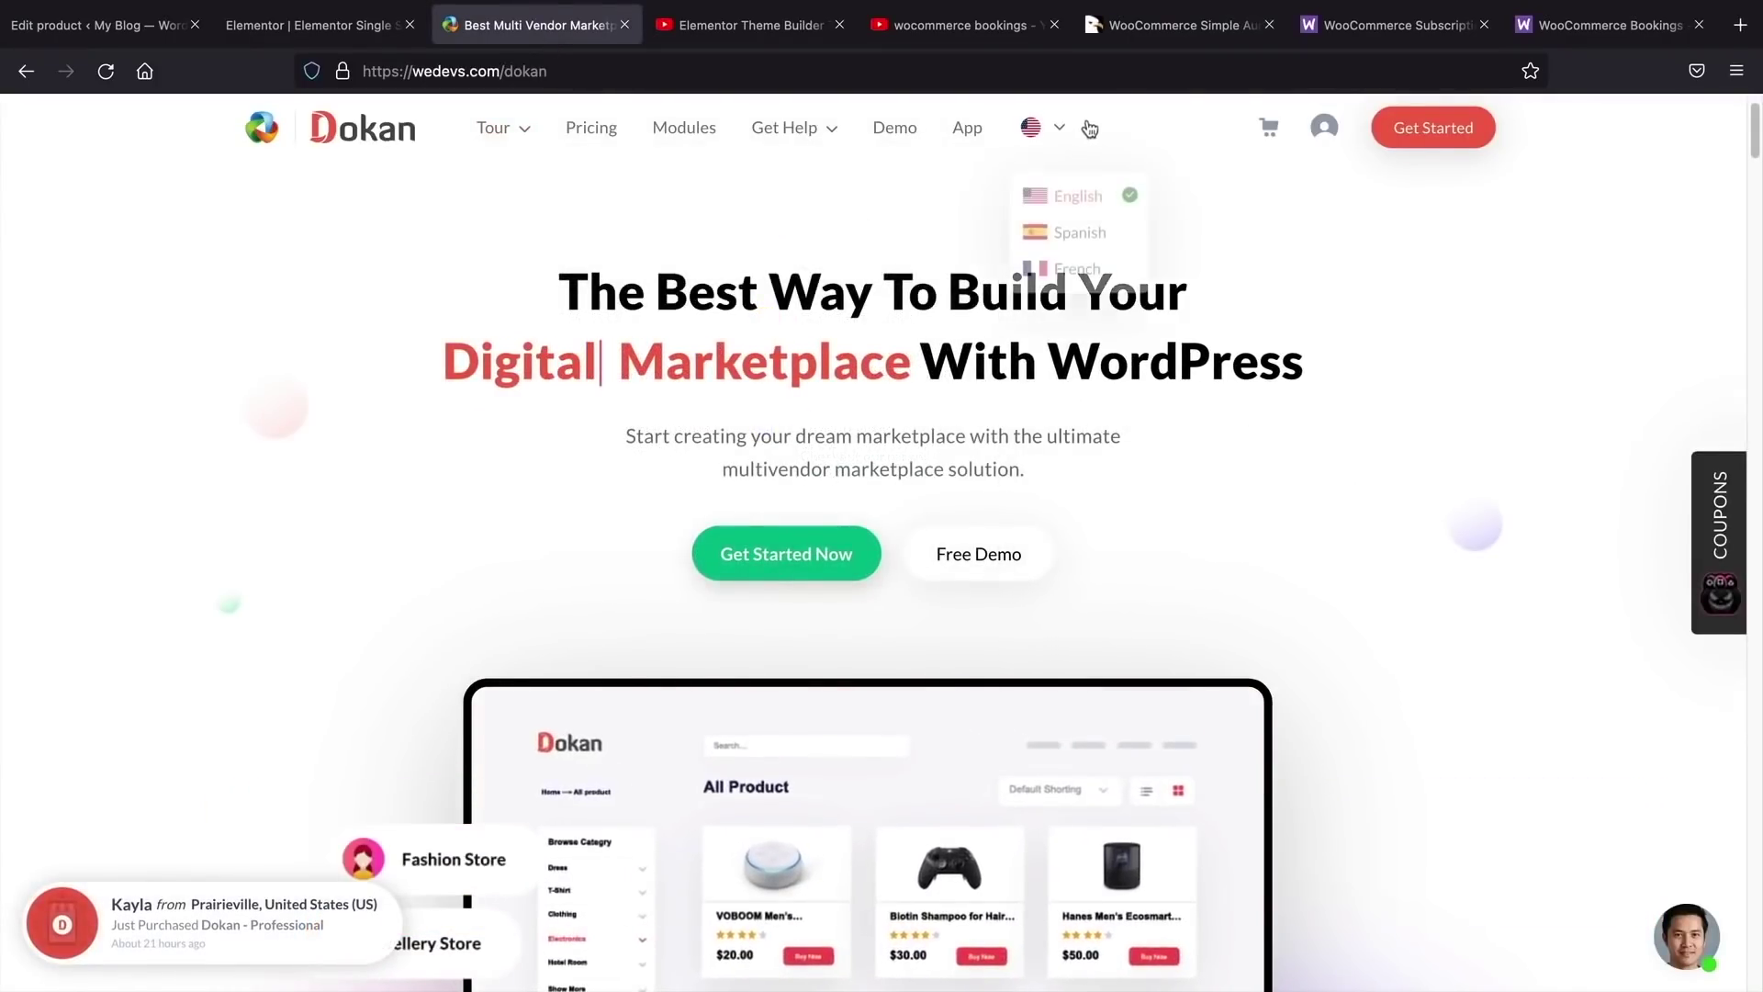
click(1141, 27)
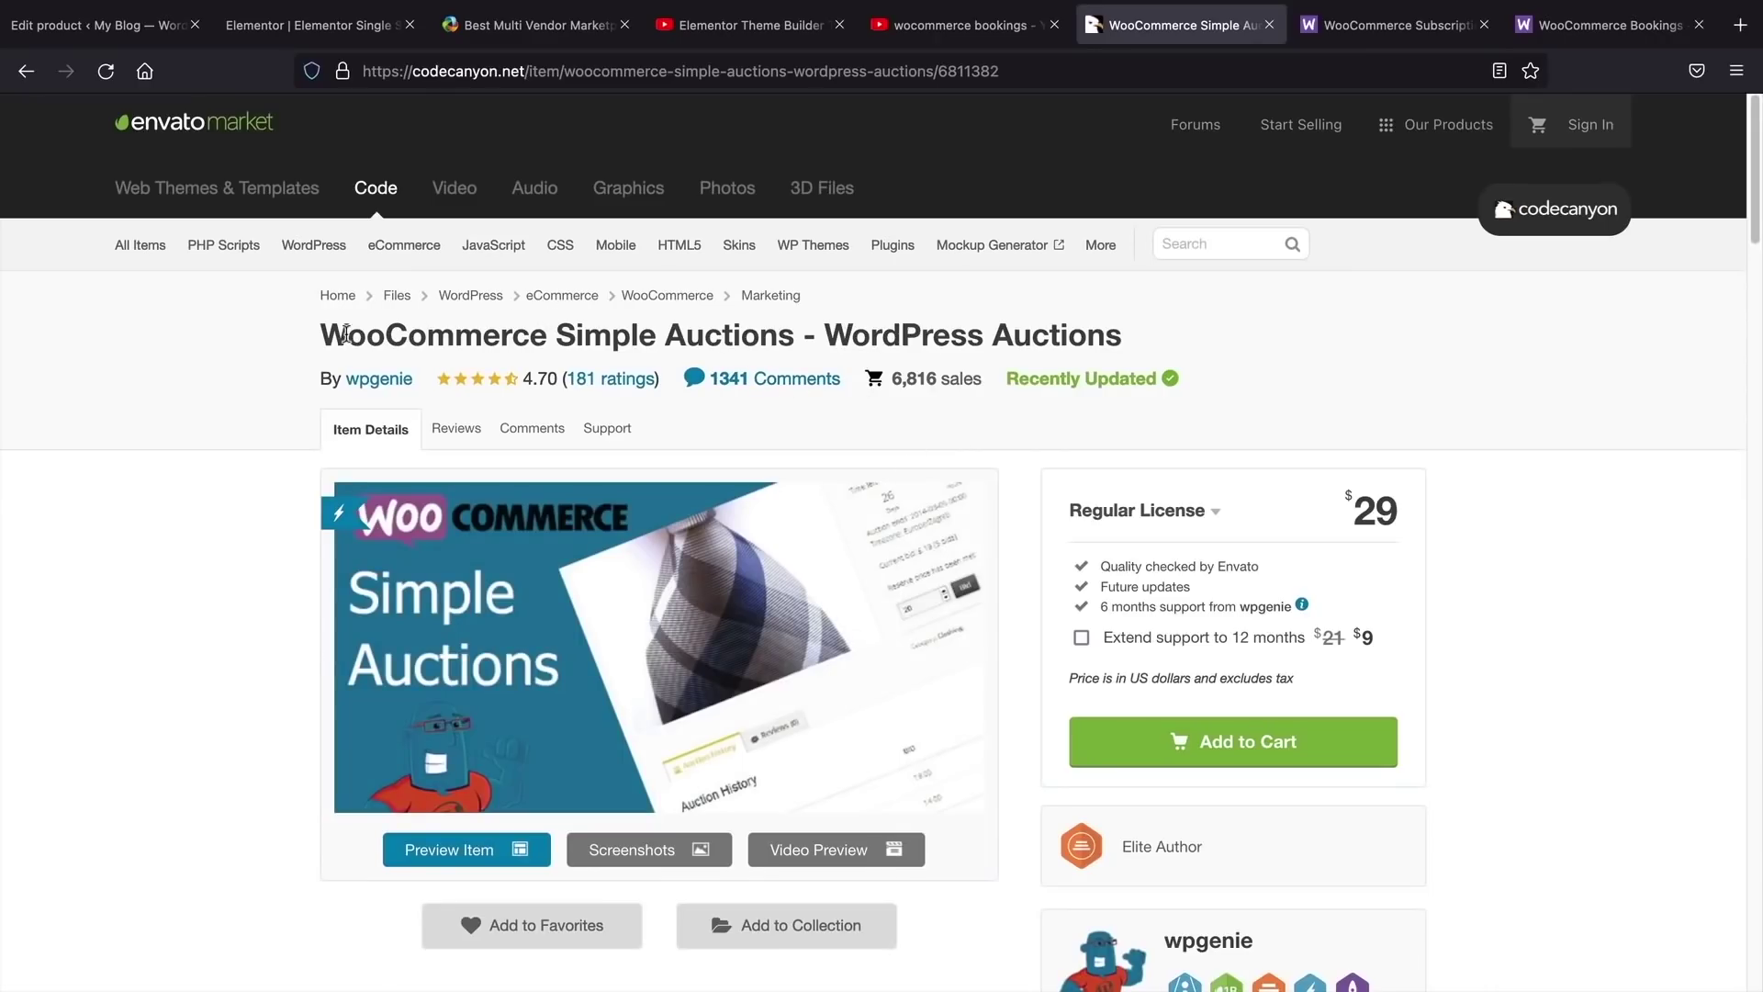
drag(336, 333, 1115, 338)
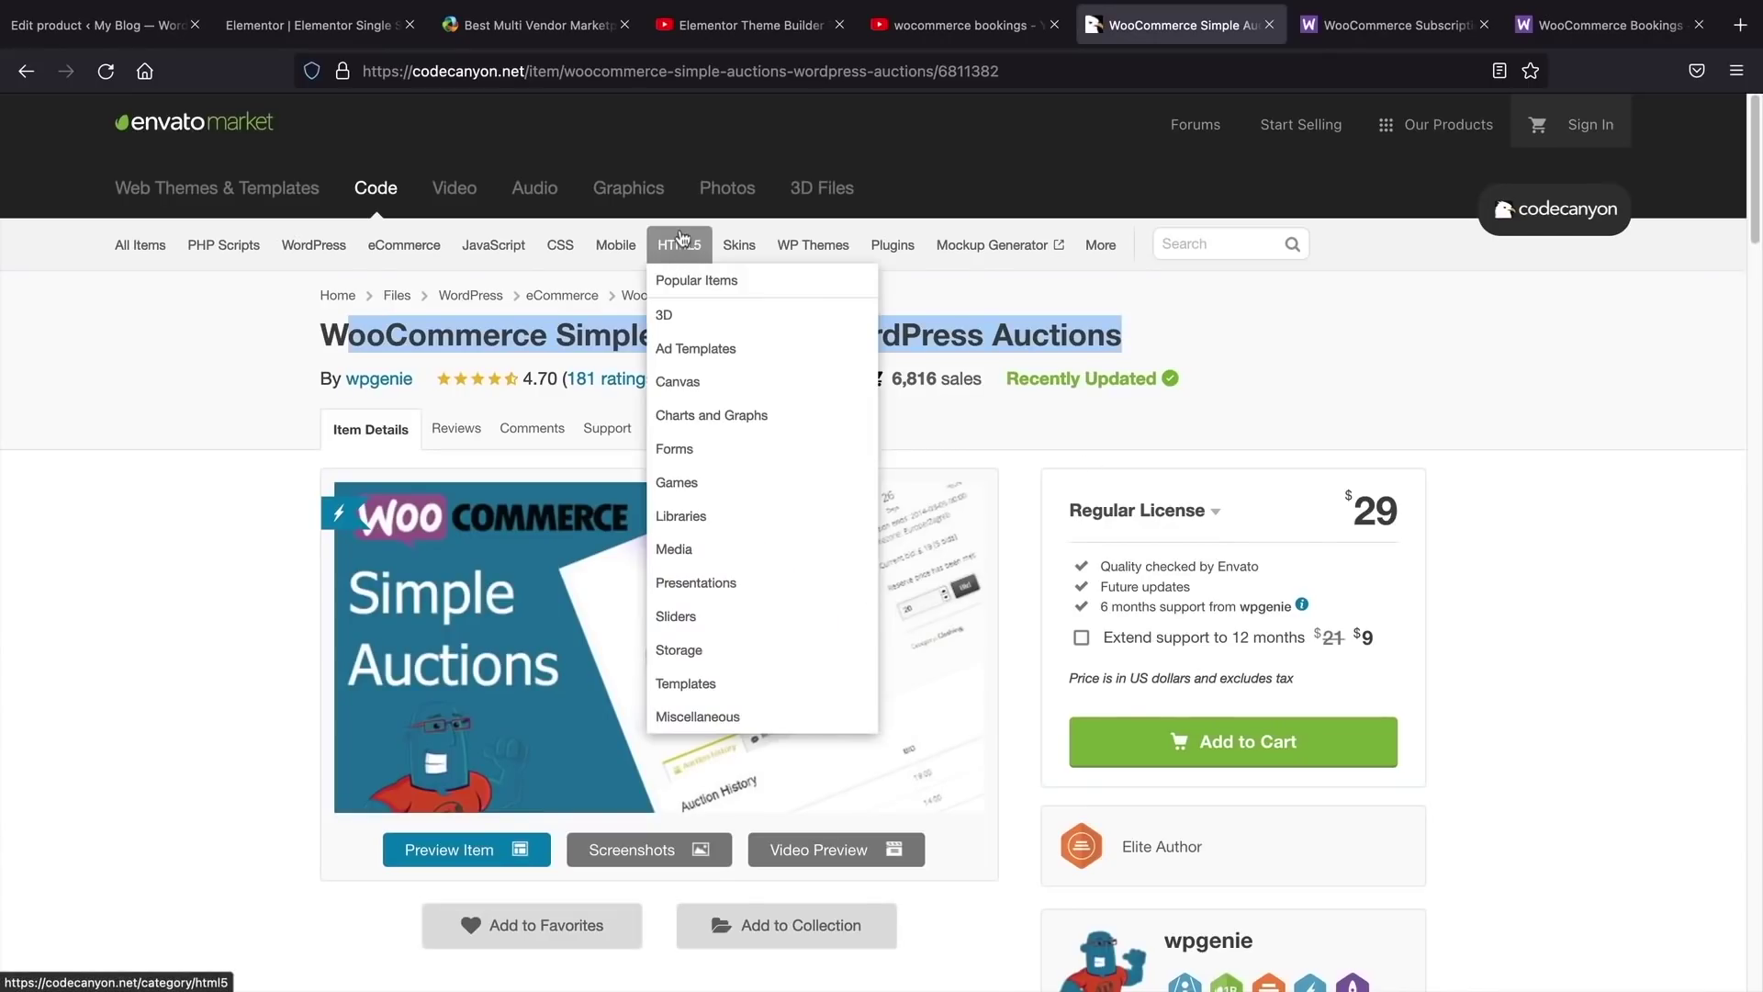
triple_click(684, 342)
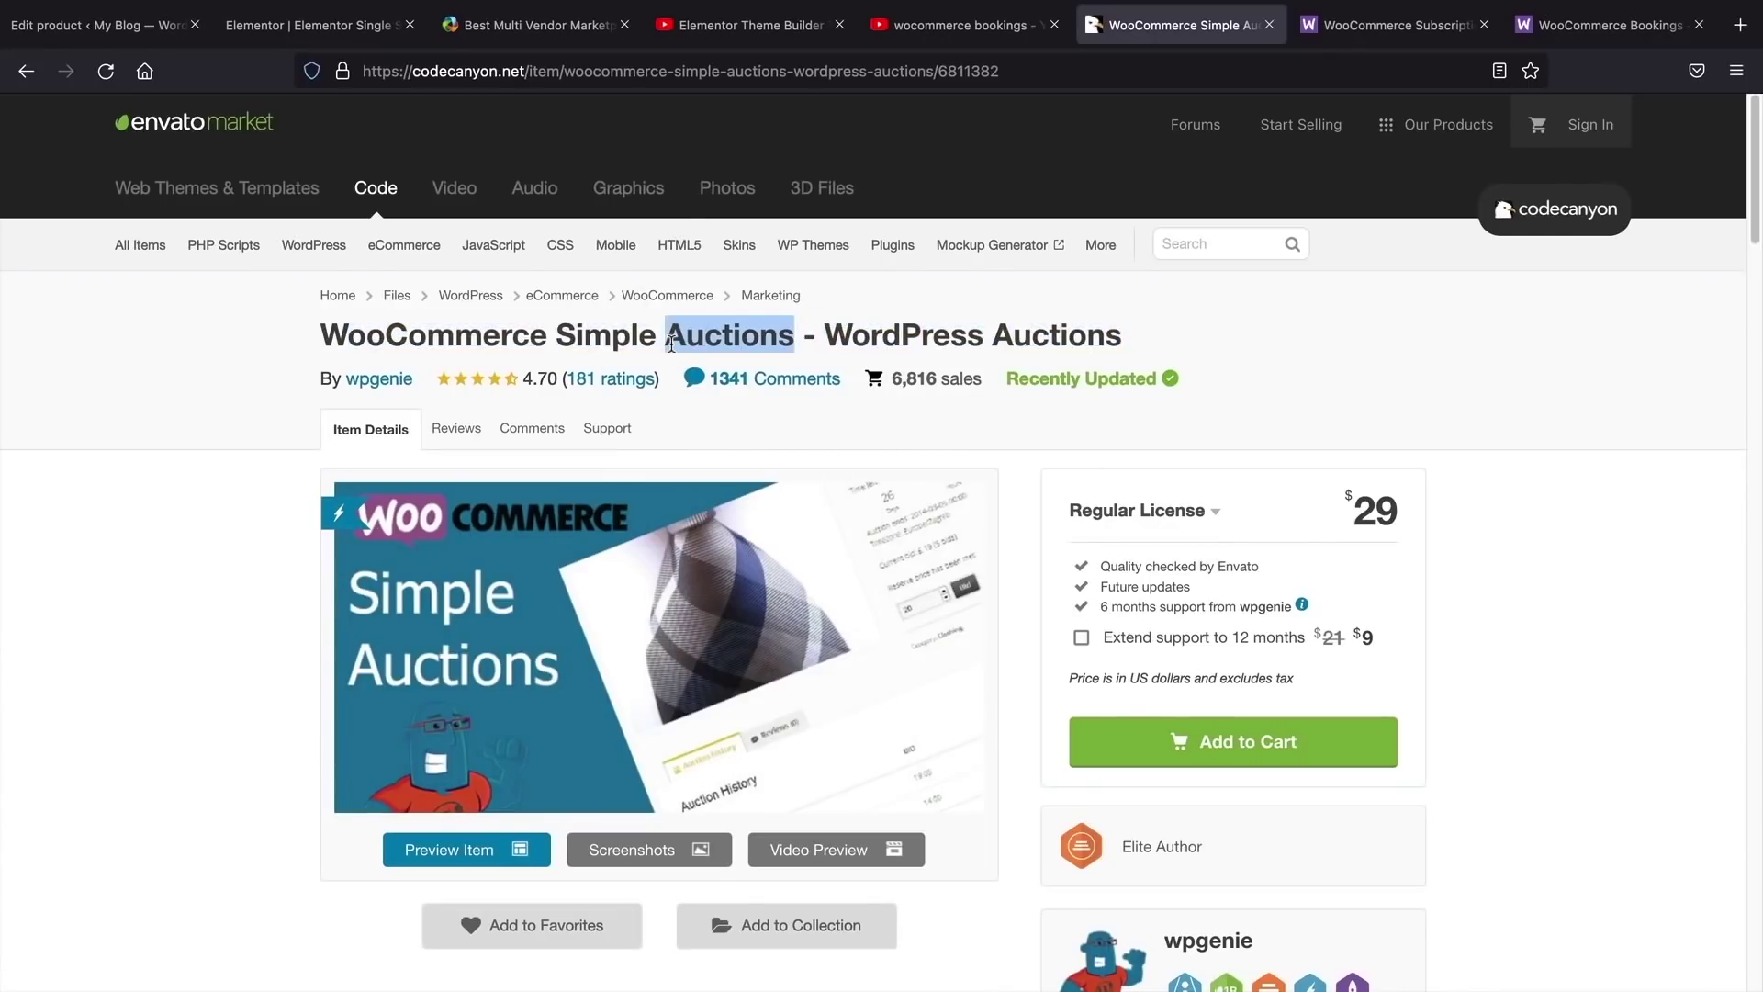
Step: Review WooCommerce.com's Subscriptions page, then go to WordPress's Installed Plugins list
click(377, 41)
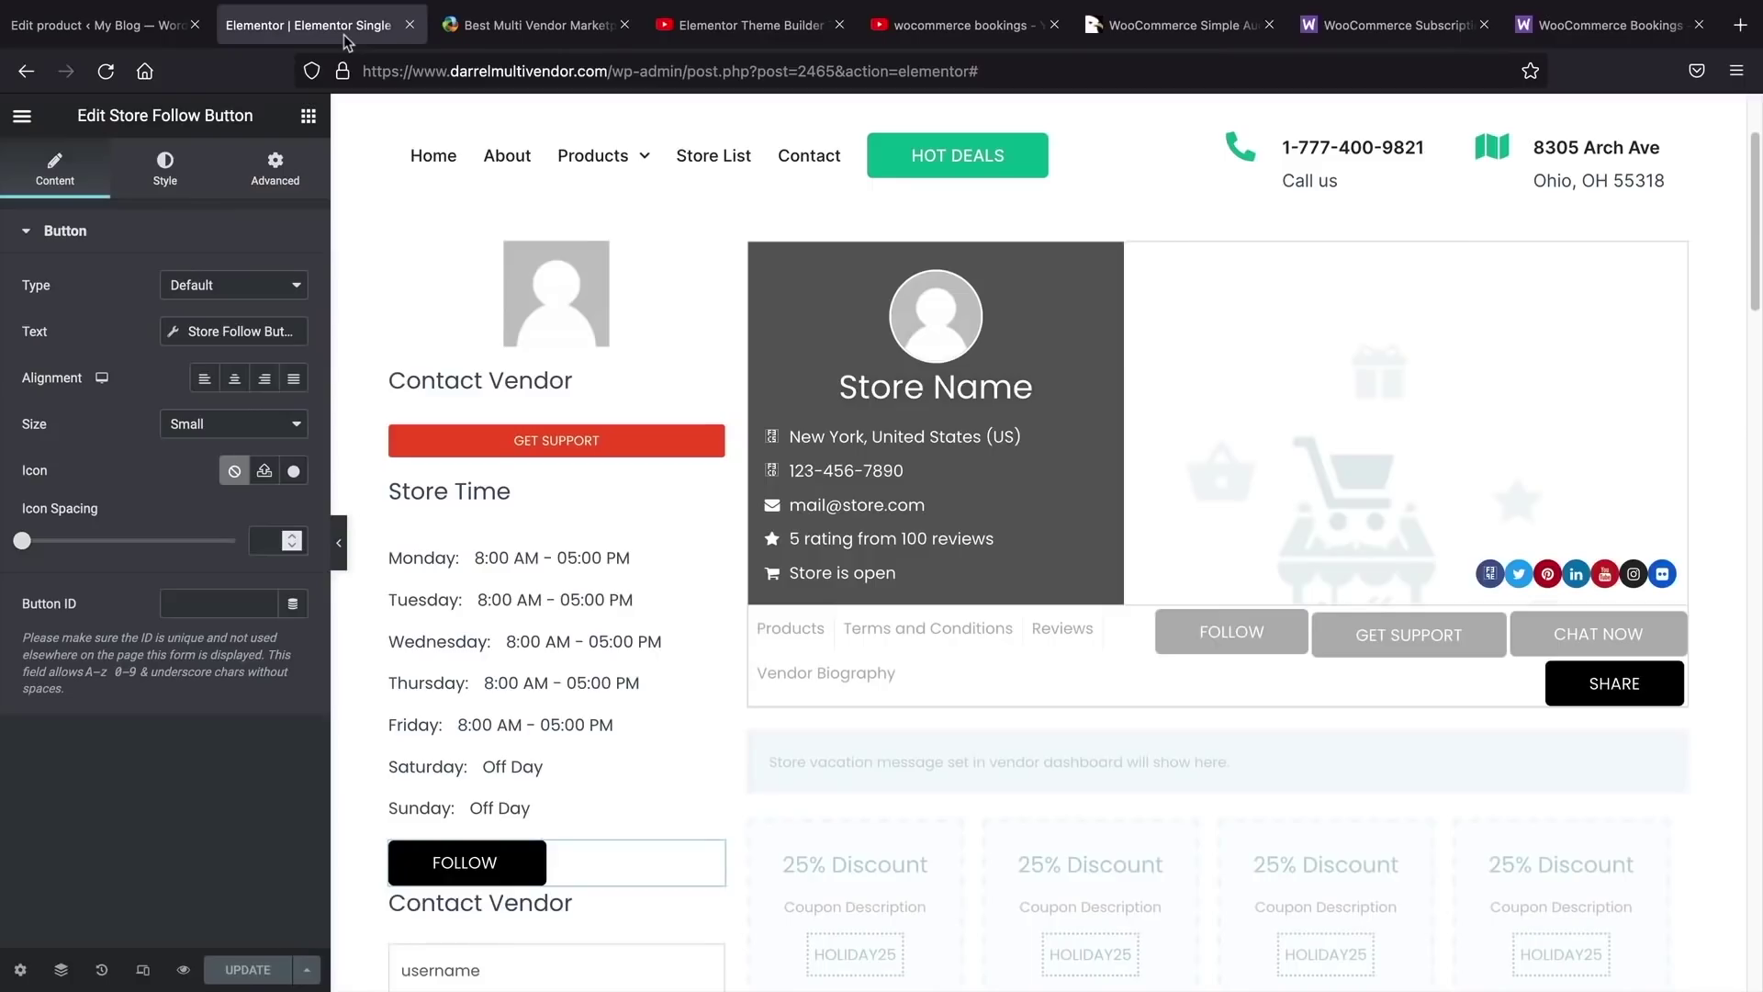
click(479, 35)
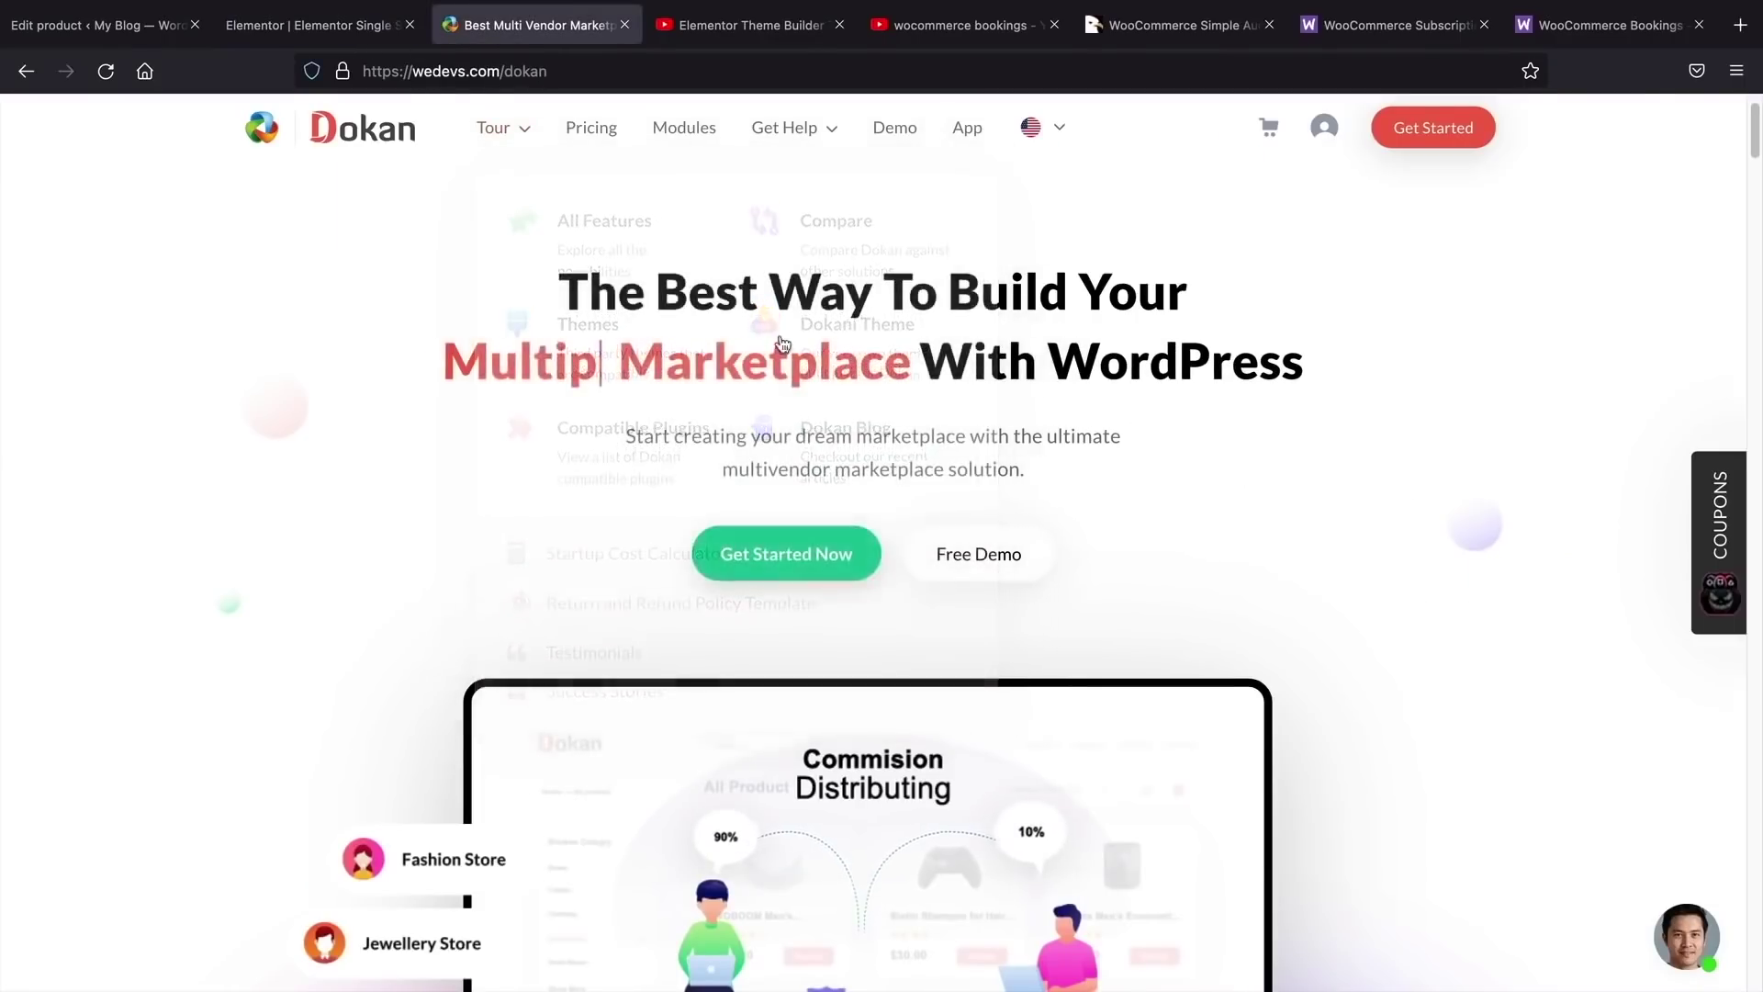
click(92, 25)
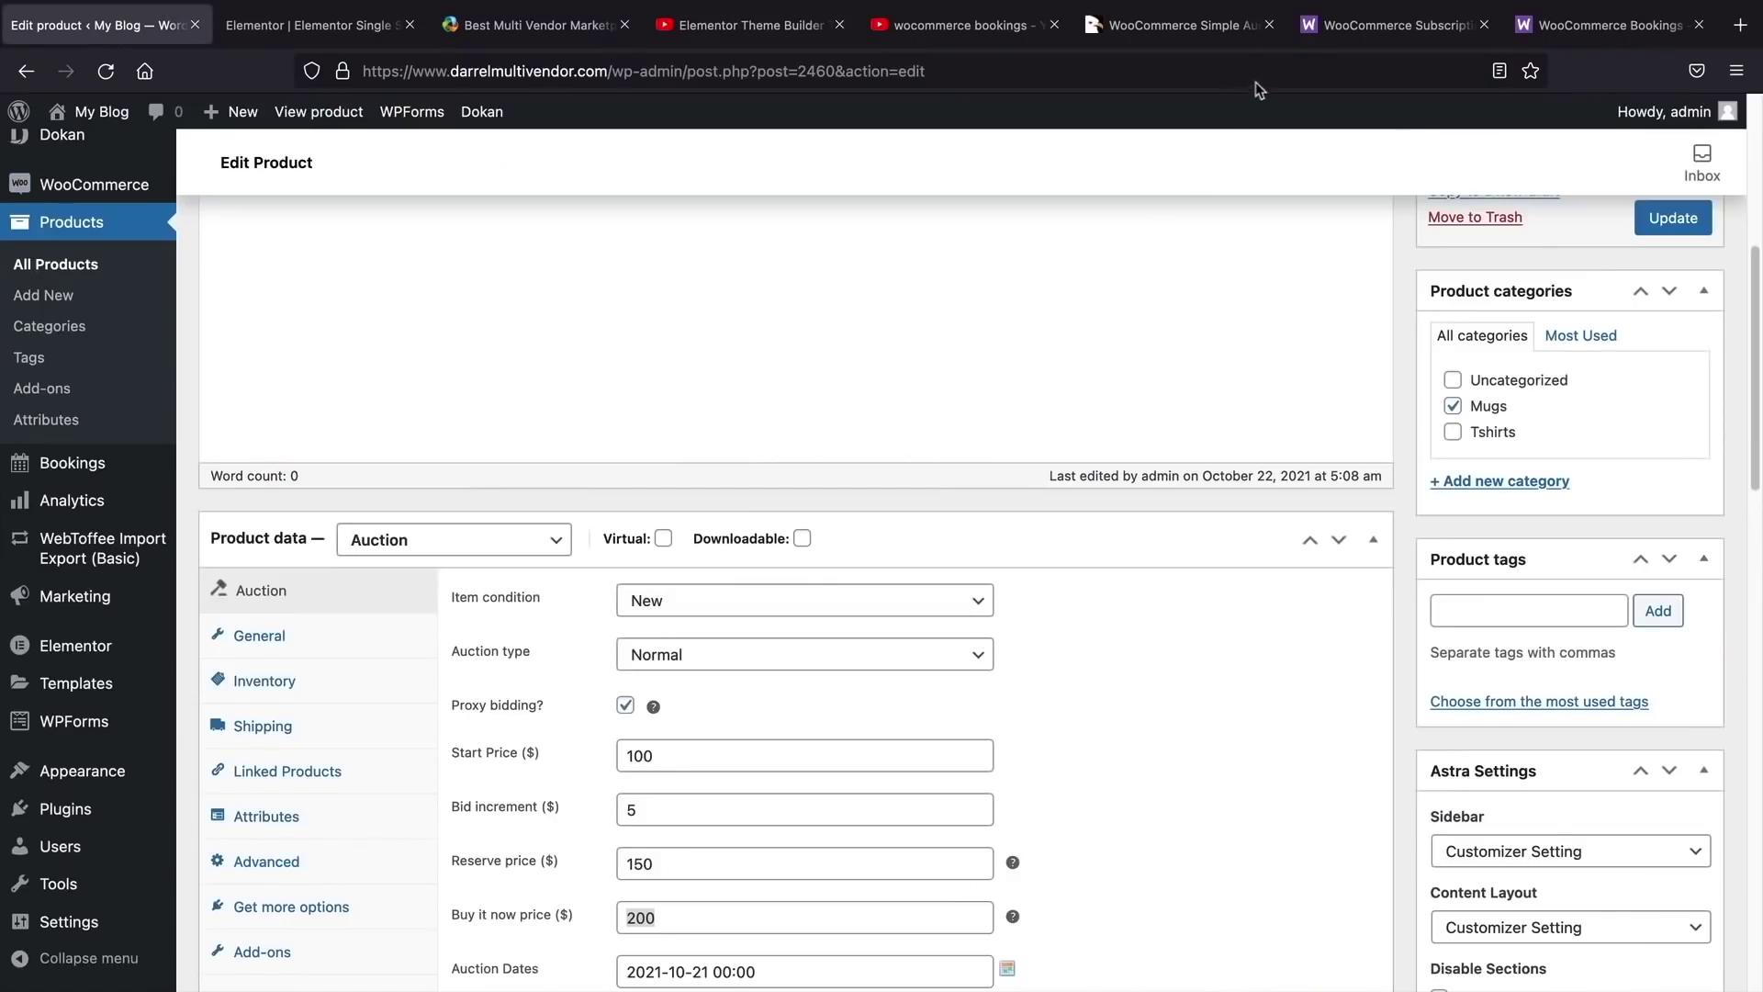
click(1341, 29)
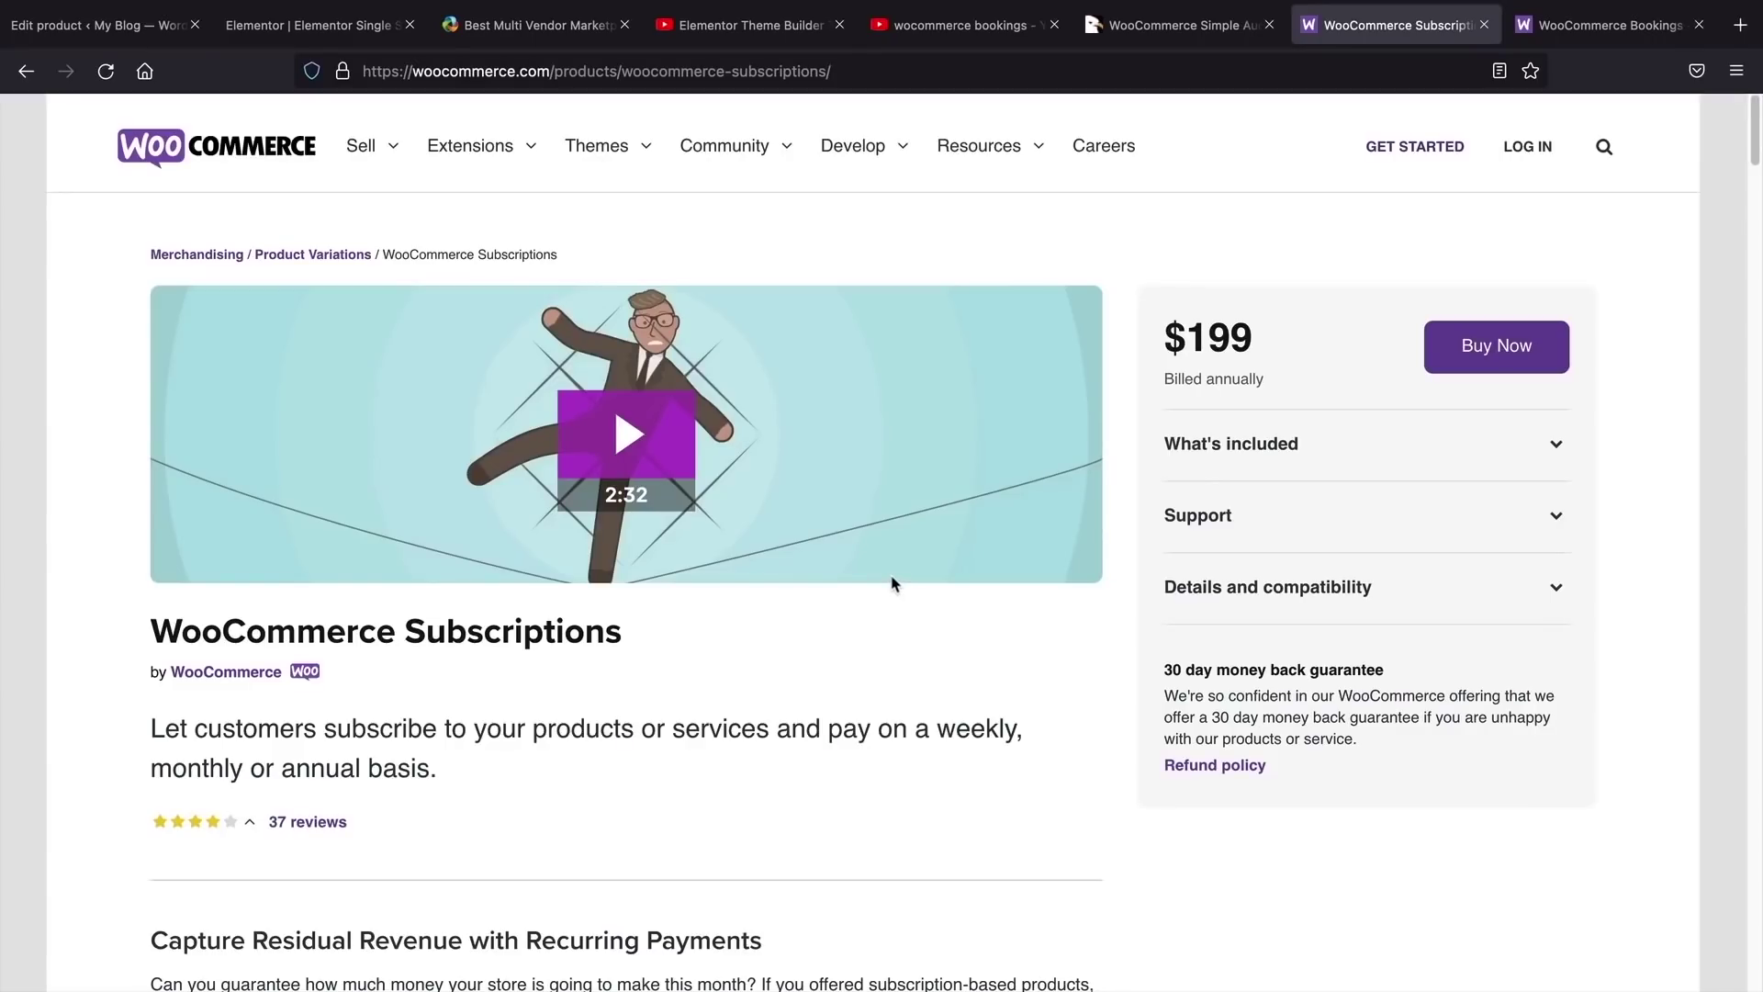
drag(621, 633, 135, 627)
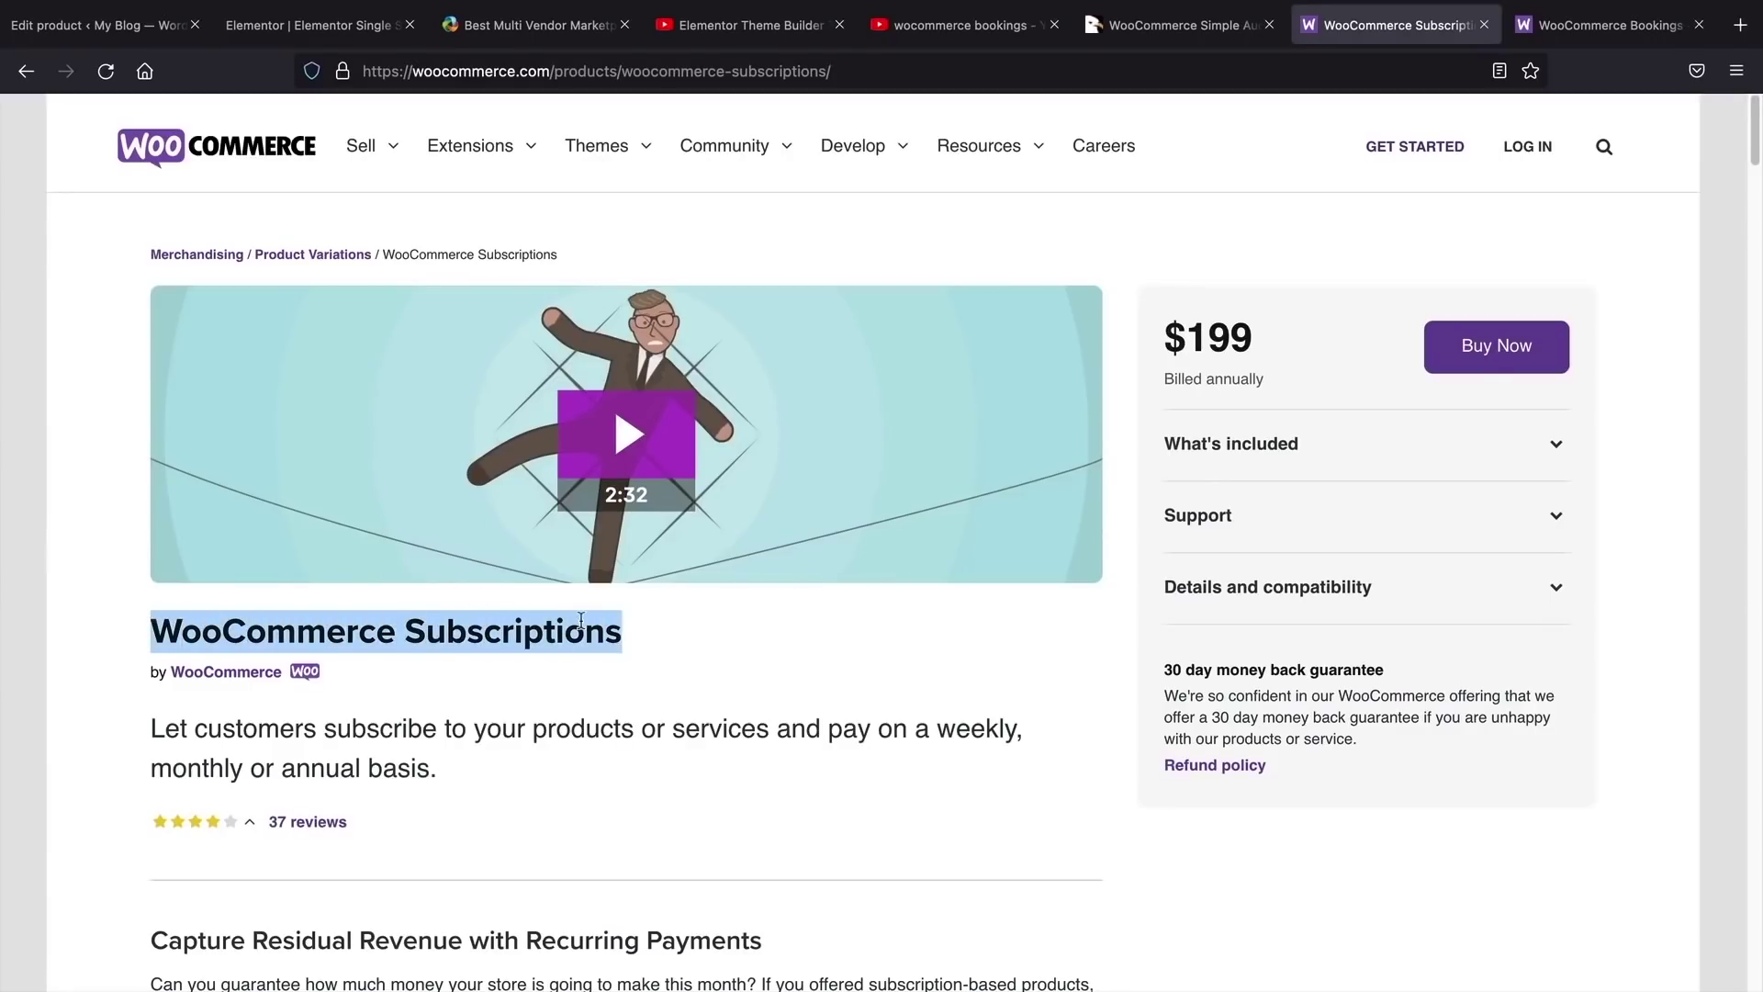
click(83, 27)
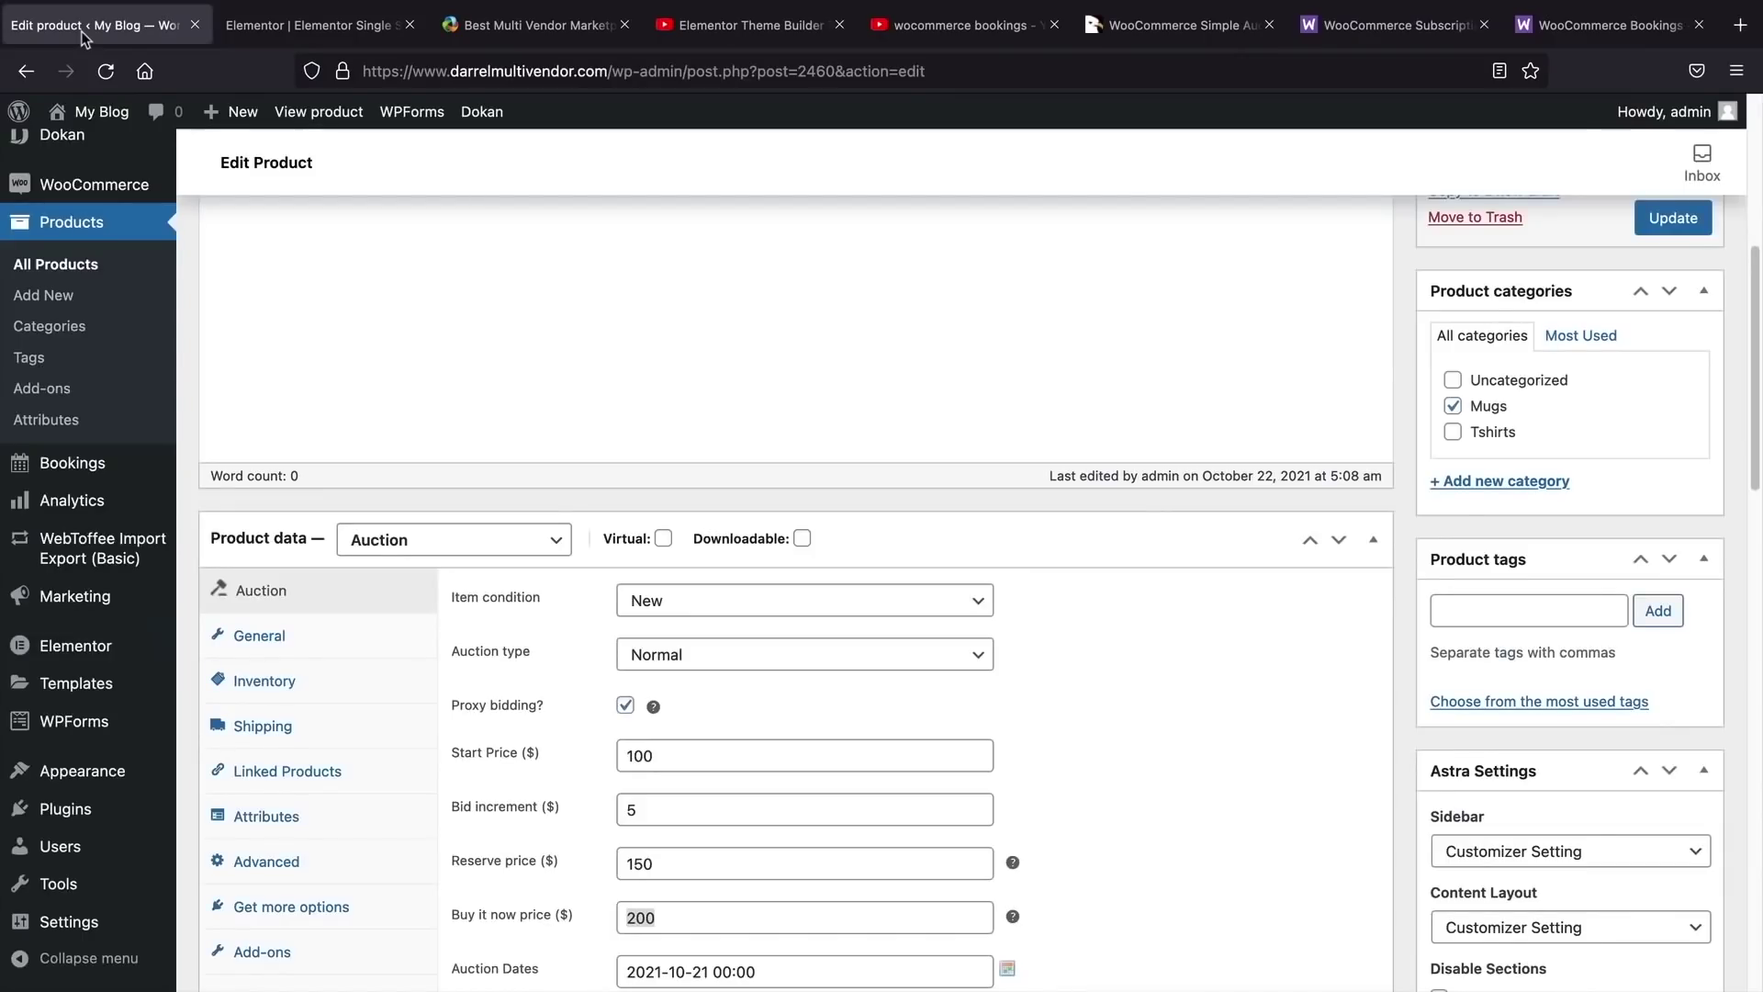
click(211, 815)
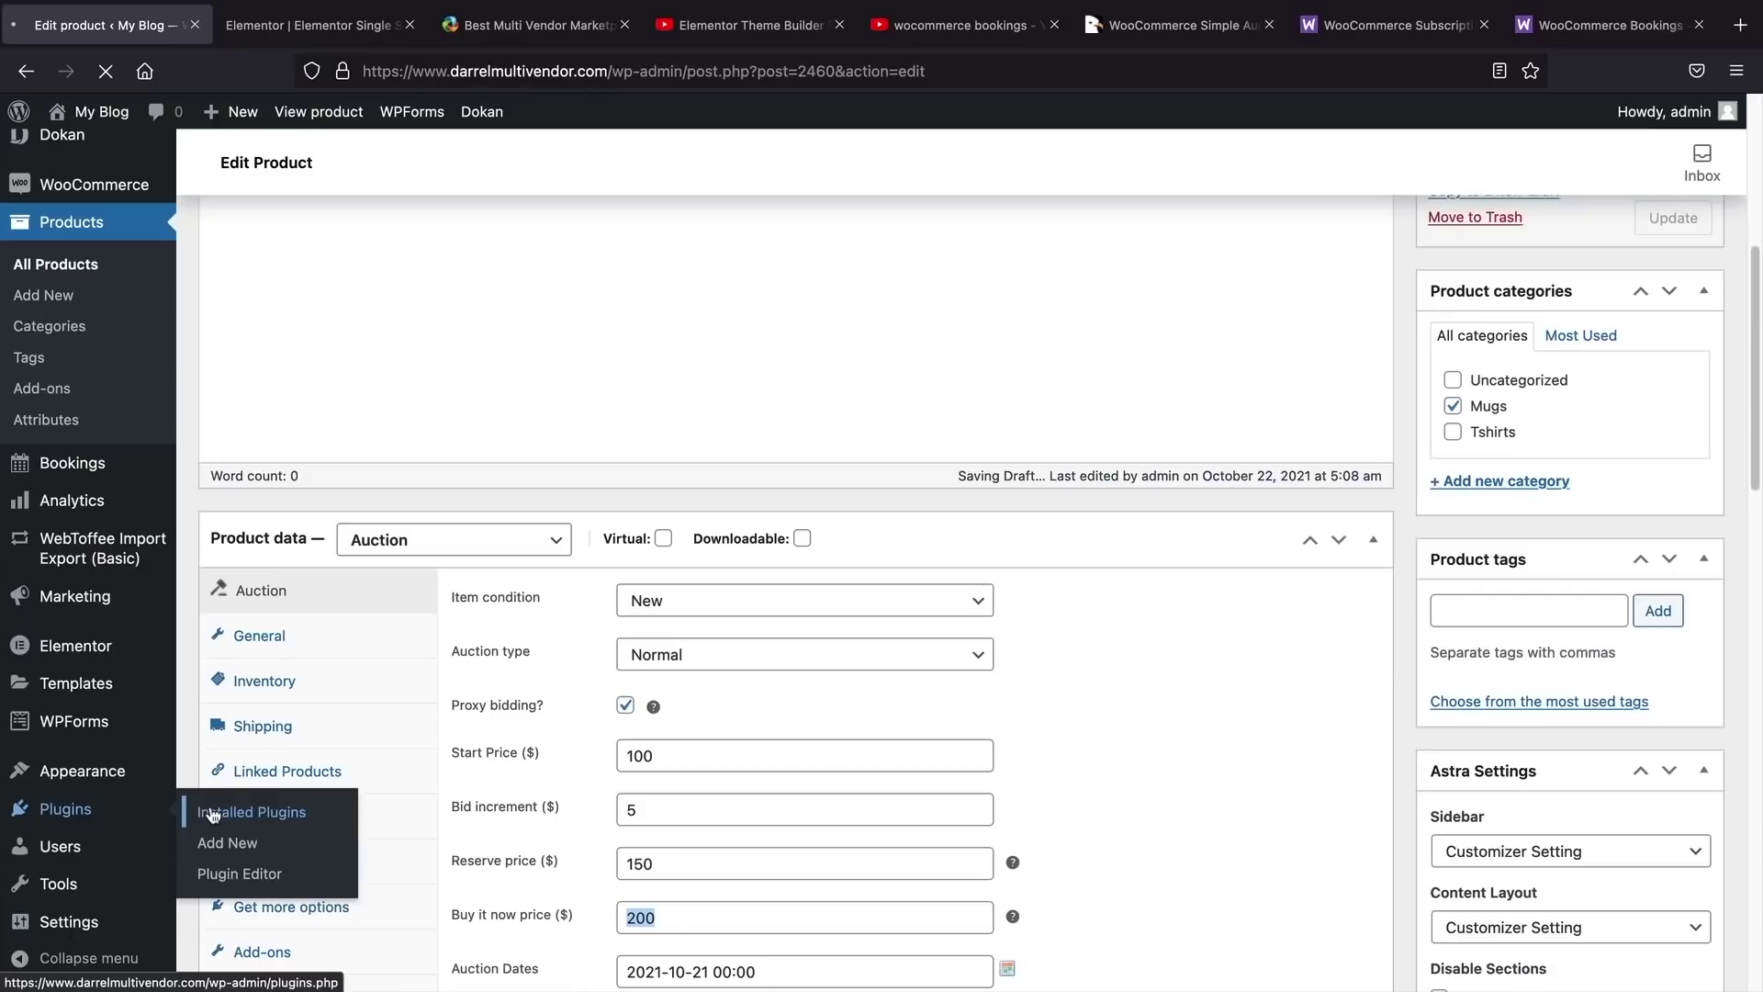
Step: Highlight the installed WooCommerce Bookings, Product Add-ons and Simple Auction plugins
scroll(431, 805, down, 6)
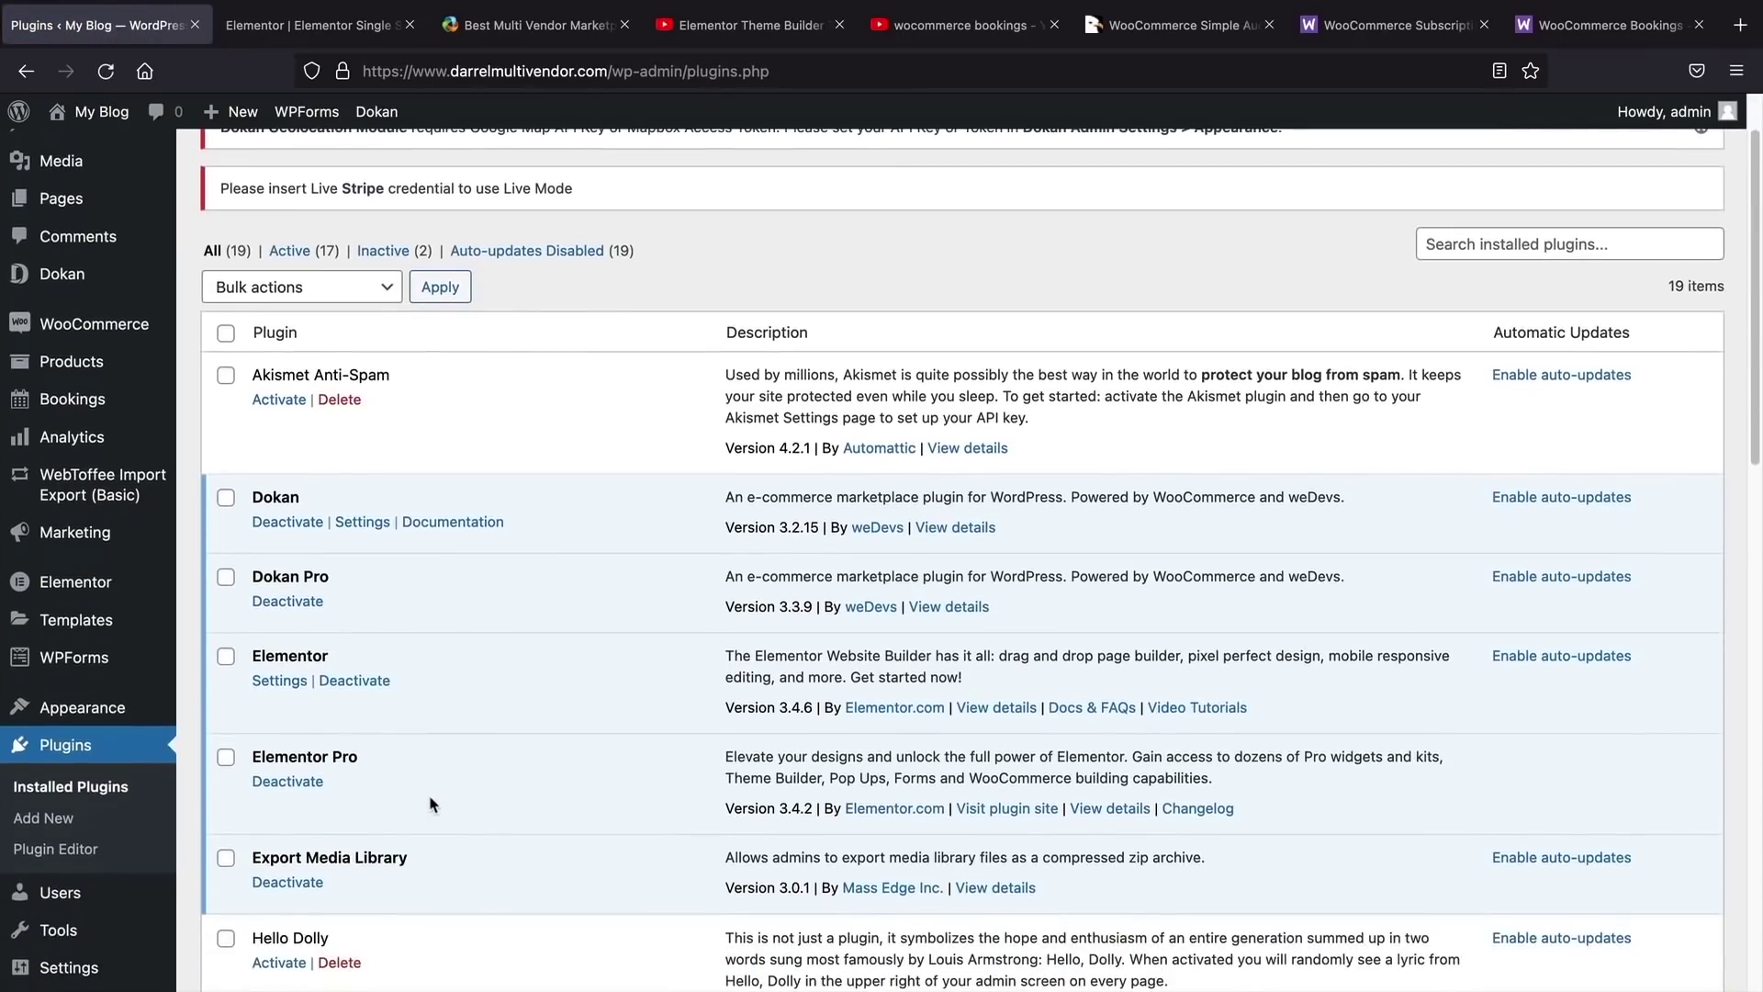
scroll(434, 805, down, 5)
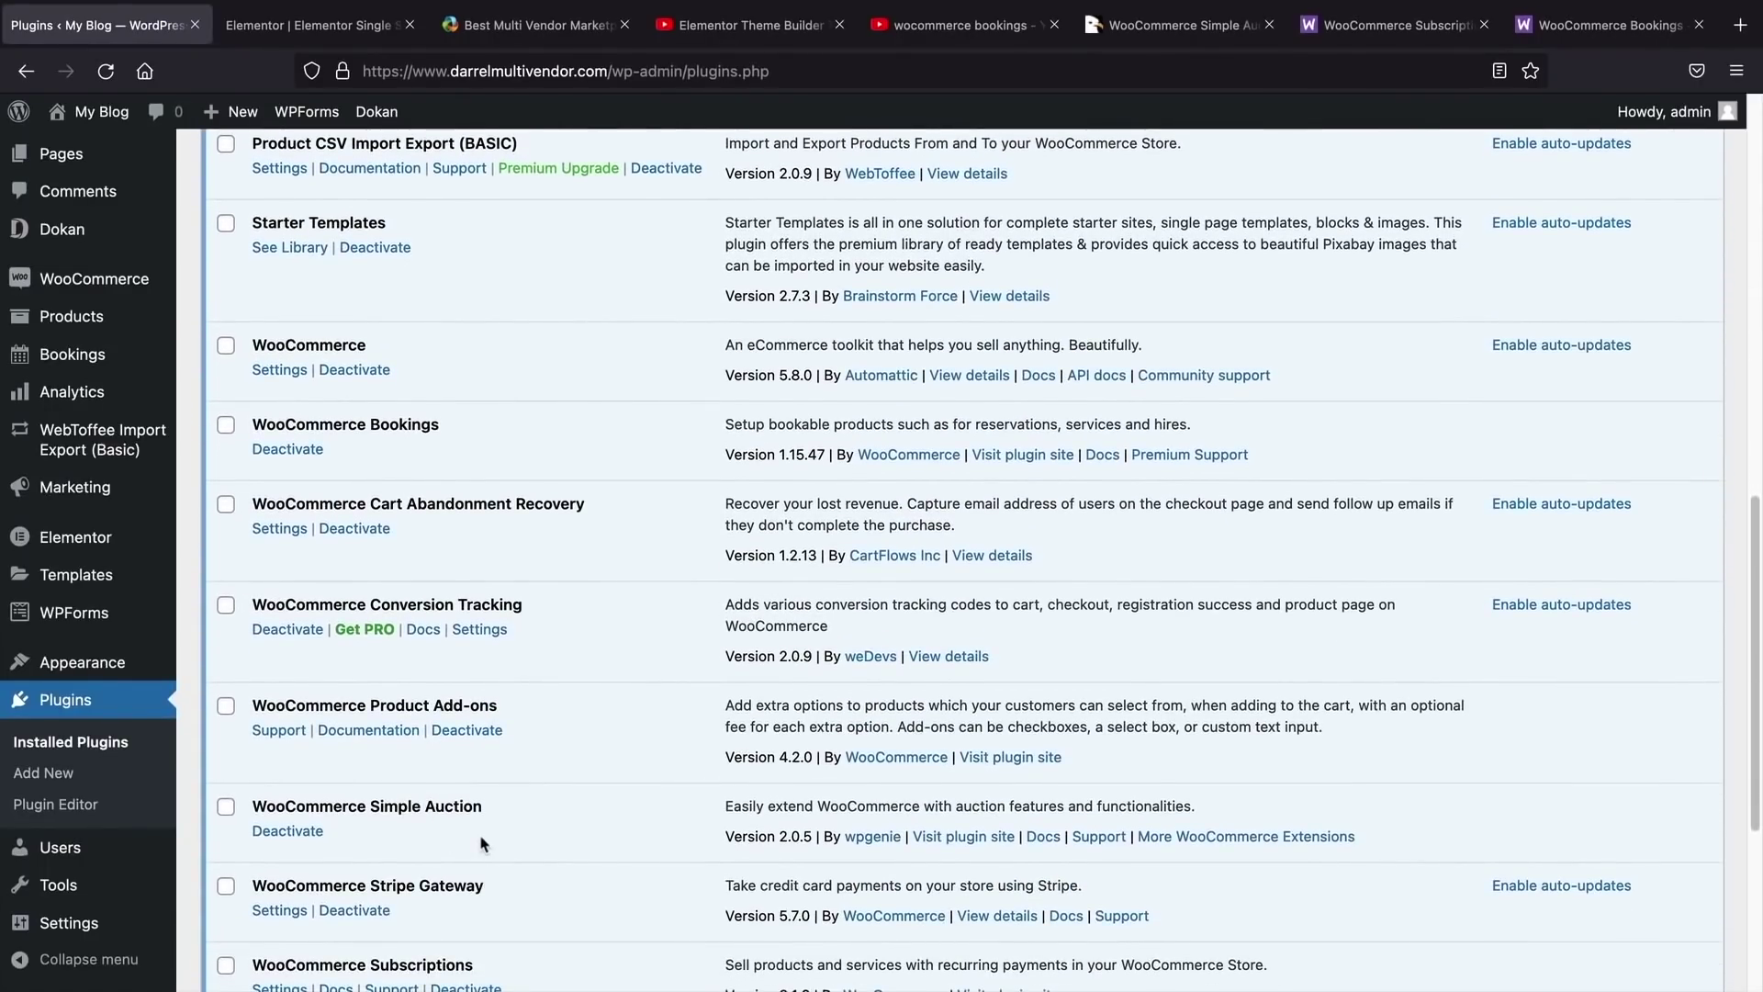
scroll(482, 841, down, 2)
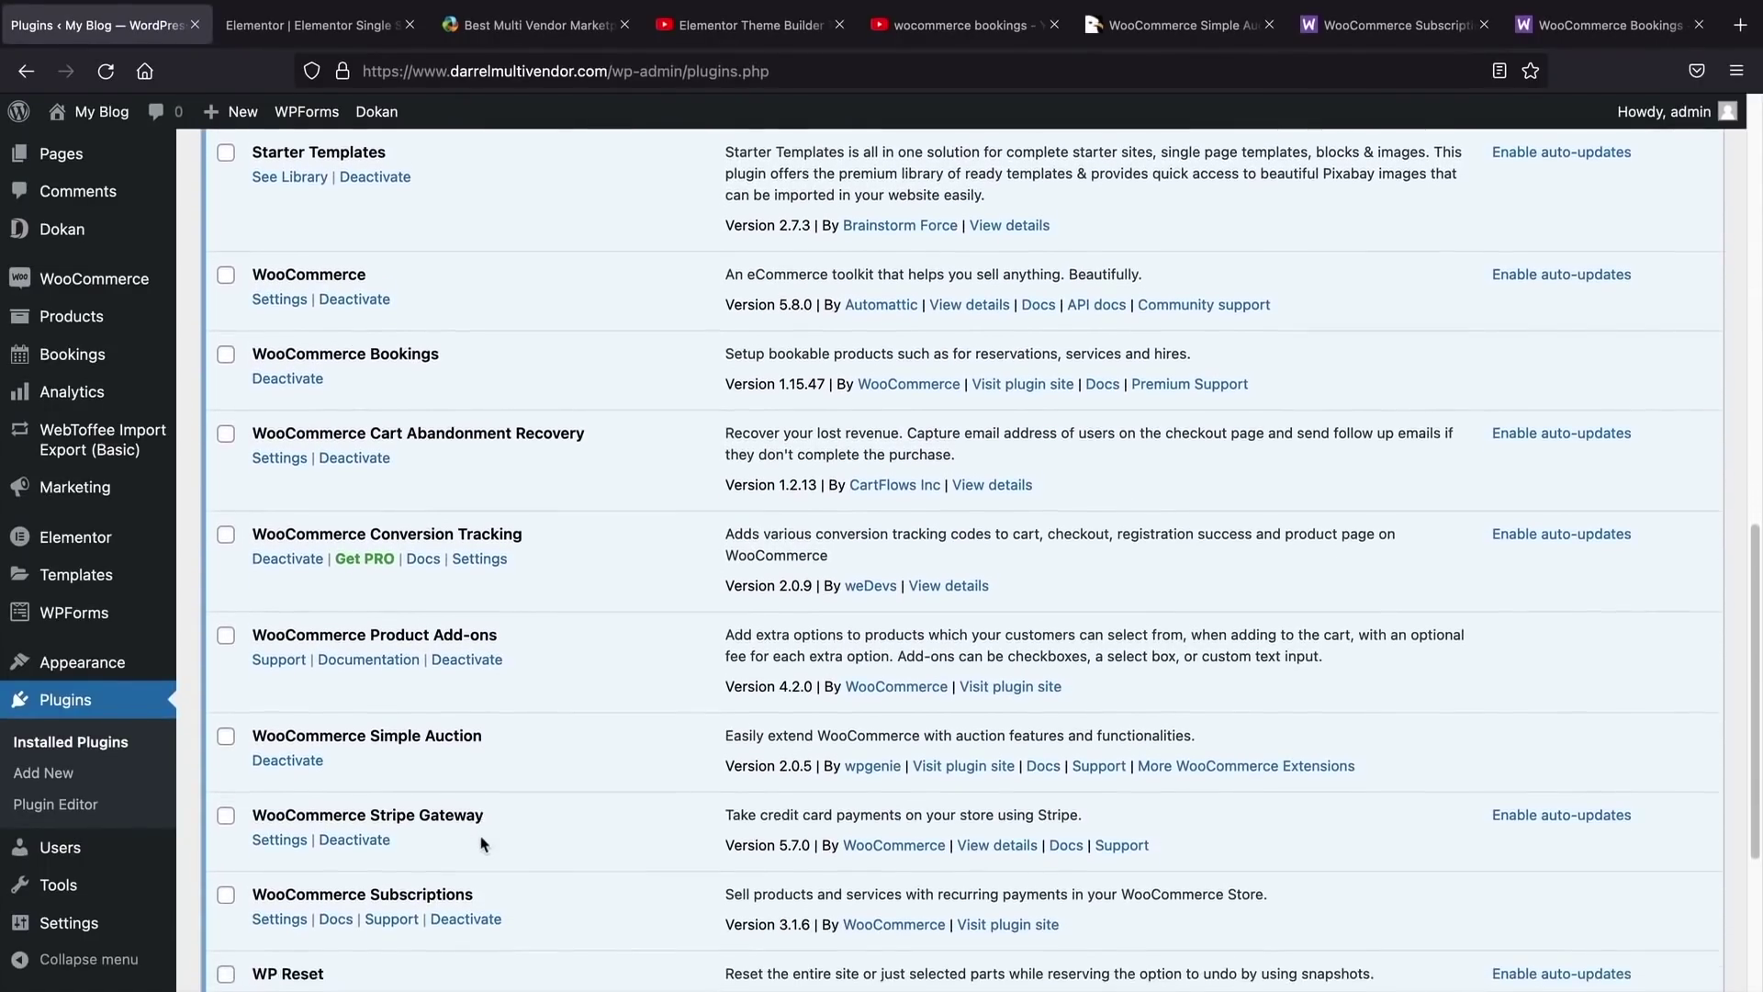
triple_click(358, 285)
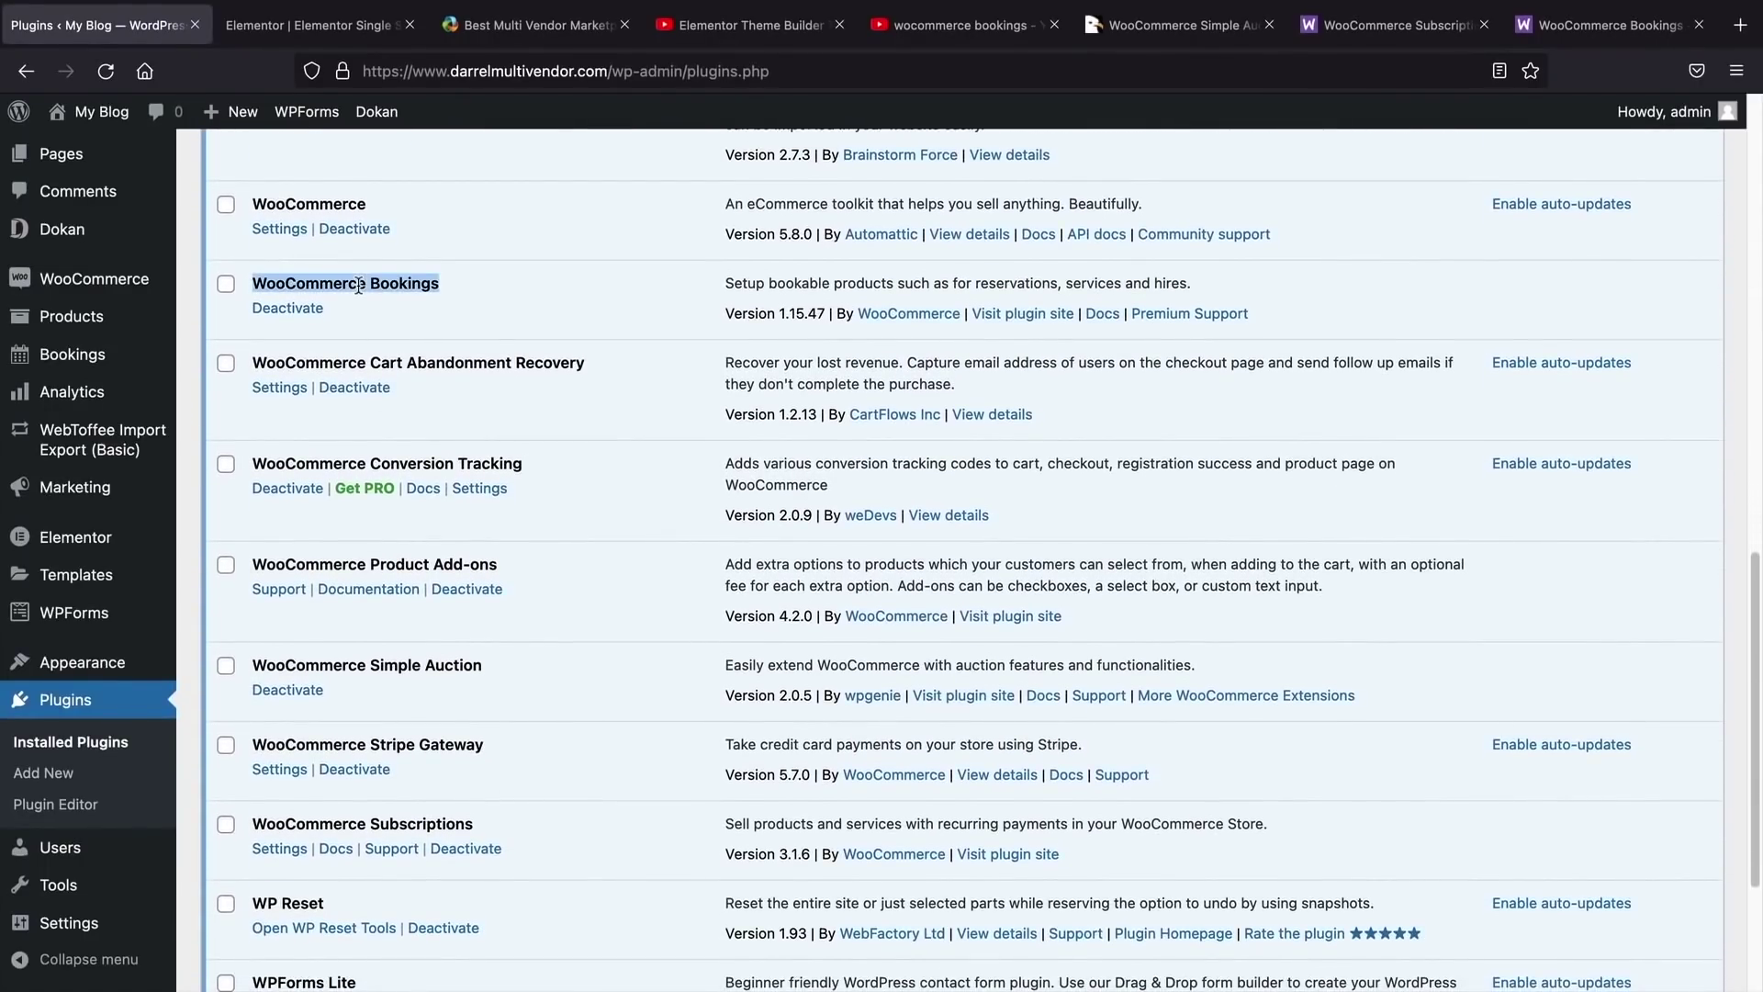
triple_click(351, 564)
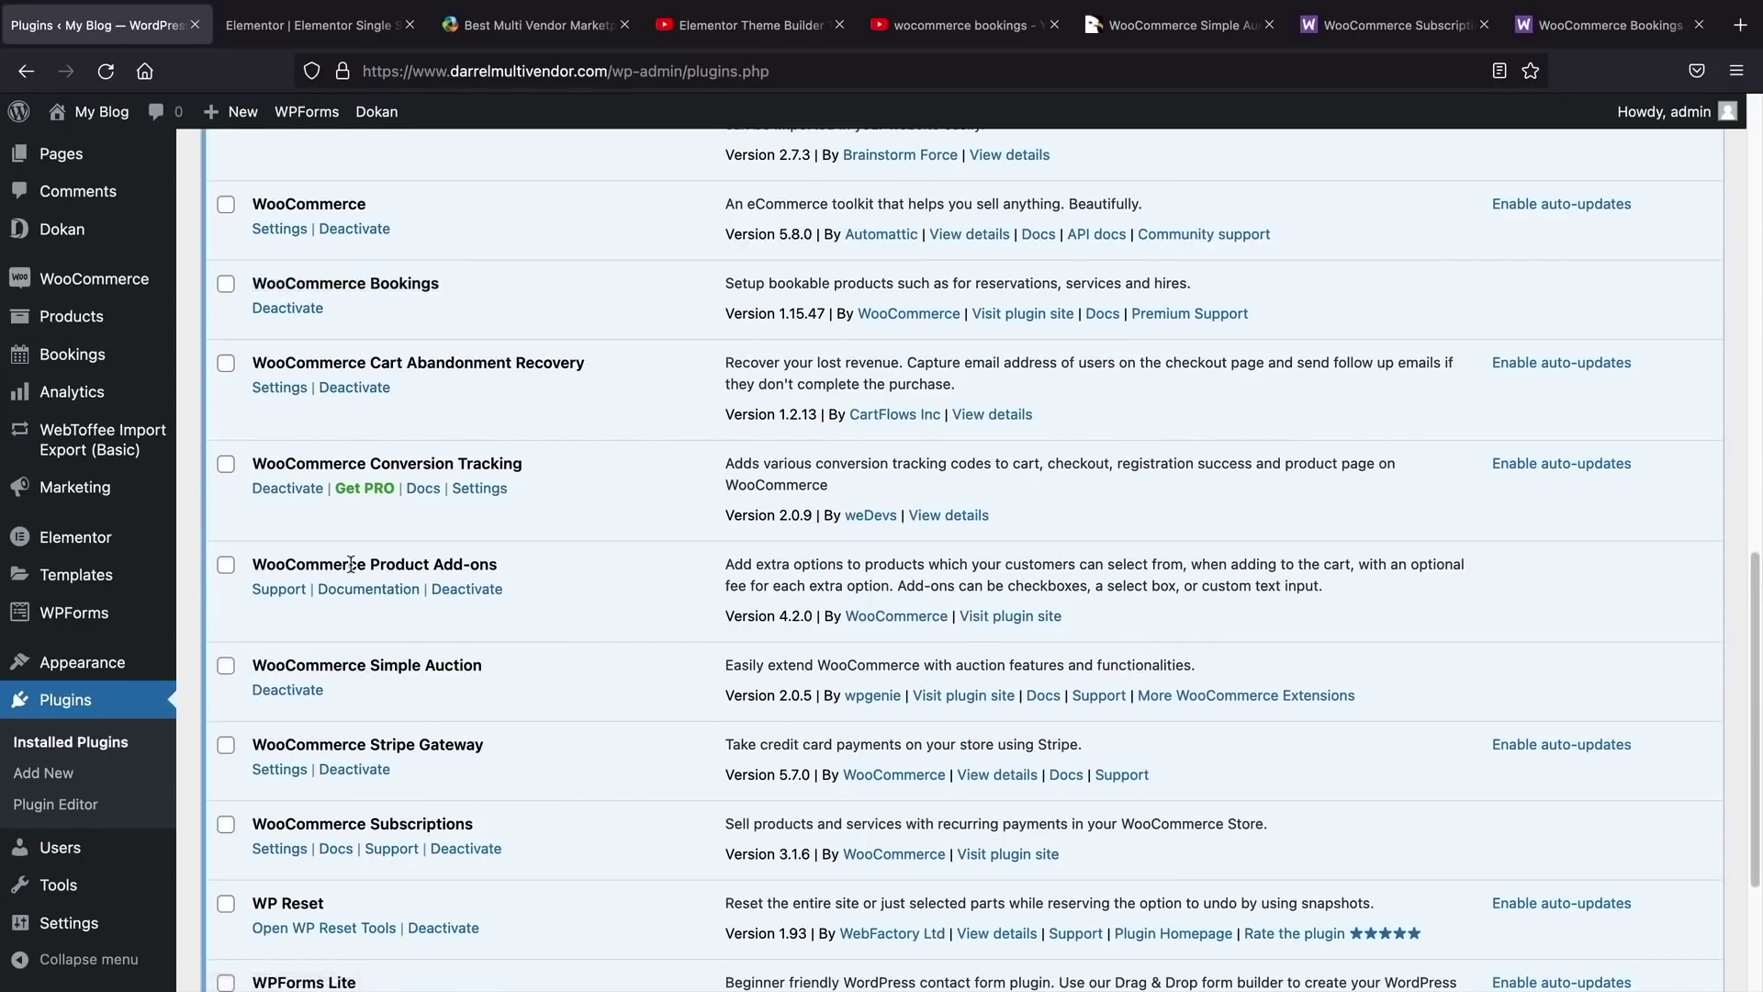
triple_click(418, 663)
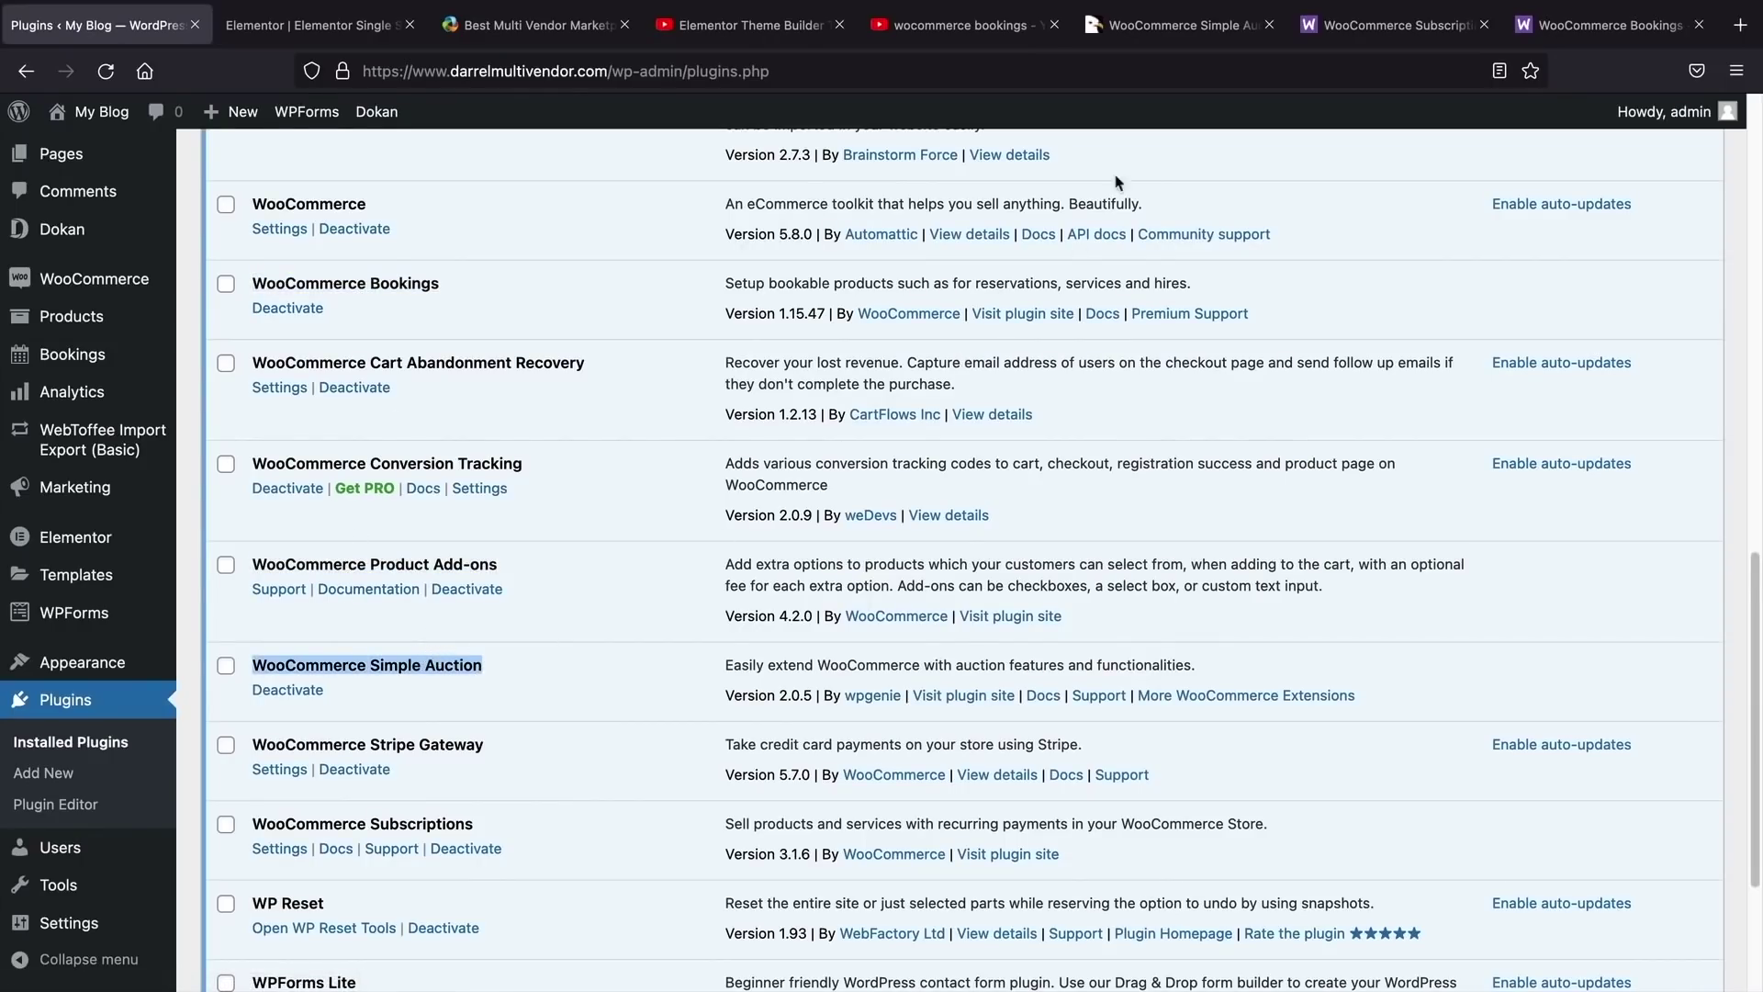
click(1347, 36)
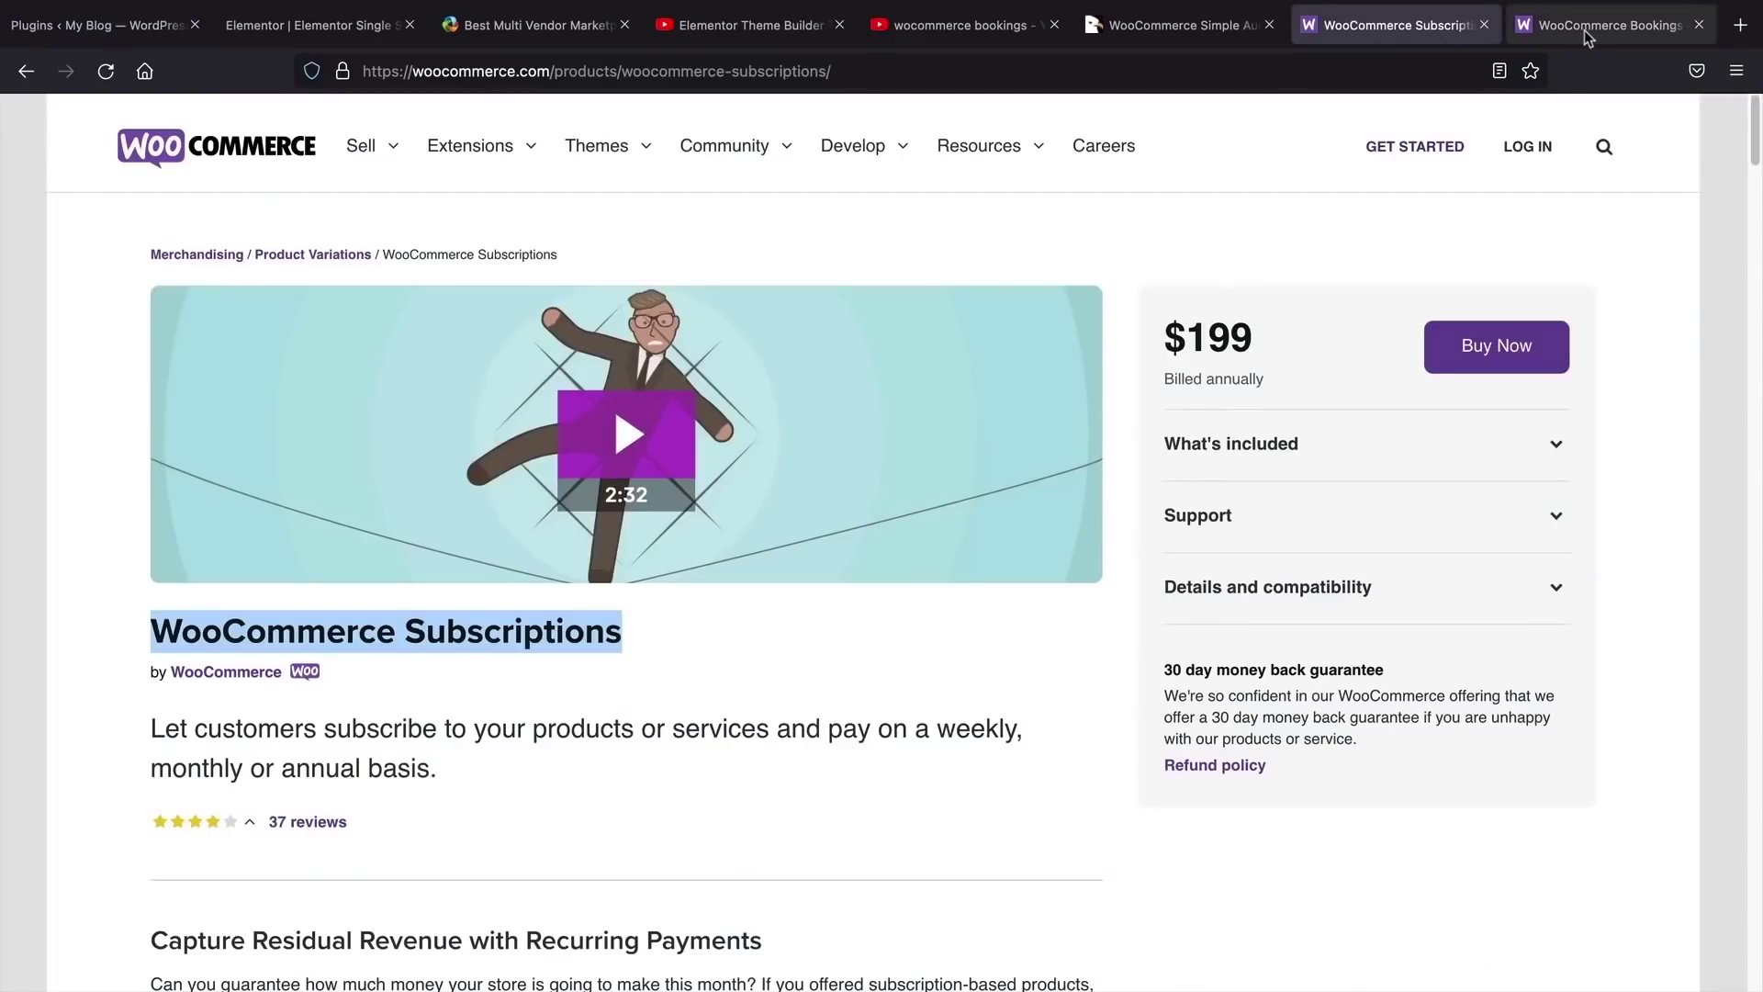
Step: Compare Bookings ($249/year), Subscriptions and Simple Auctions ($29) add-on pages, then return to Dokan
click(1584, 29)
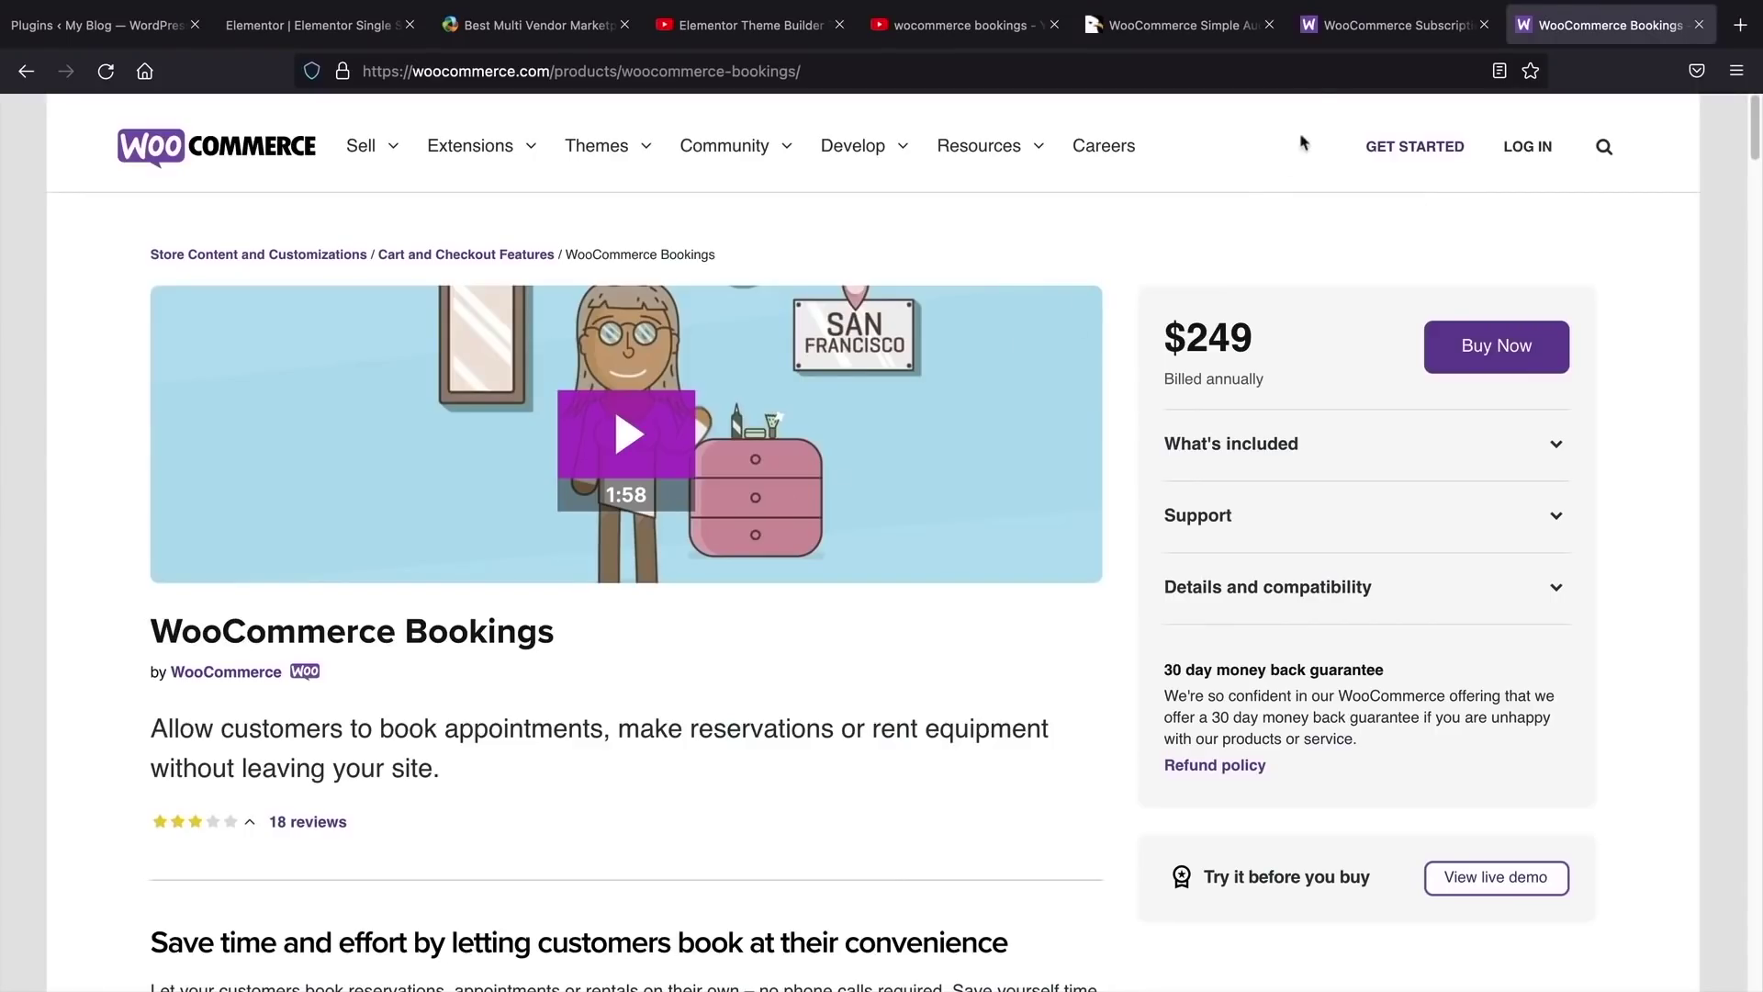
click(1346, 35)
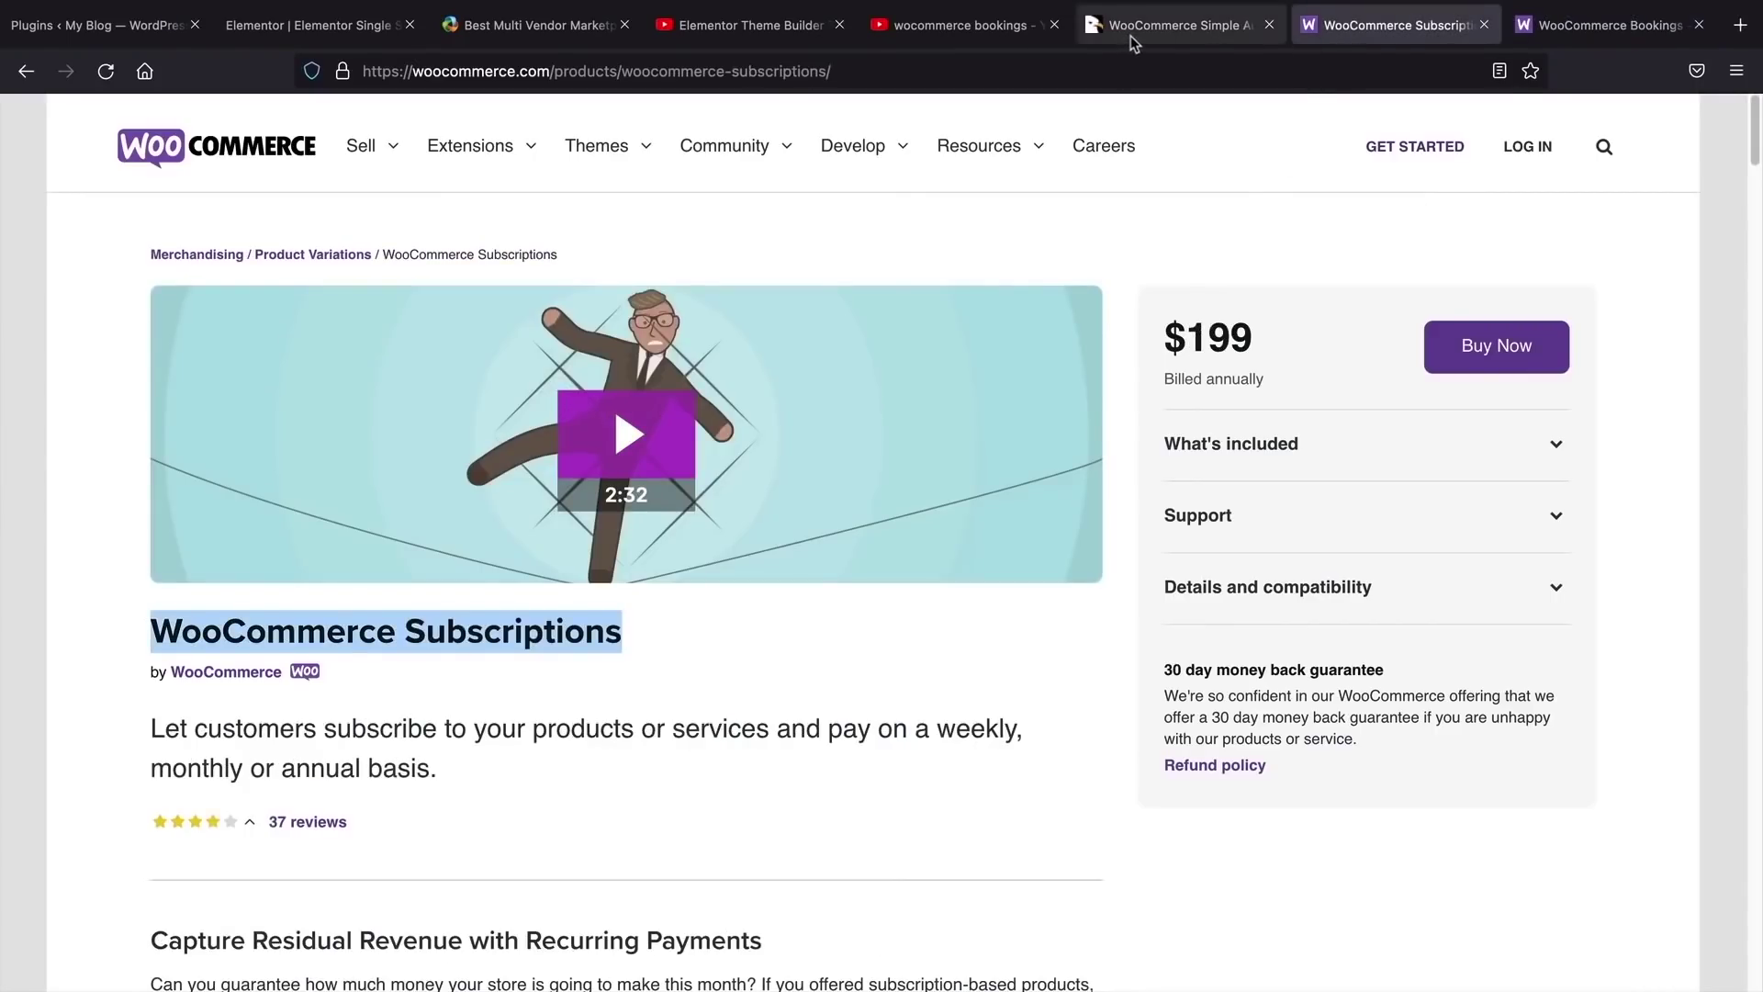
click(1132, 36)
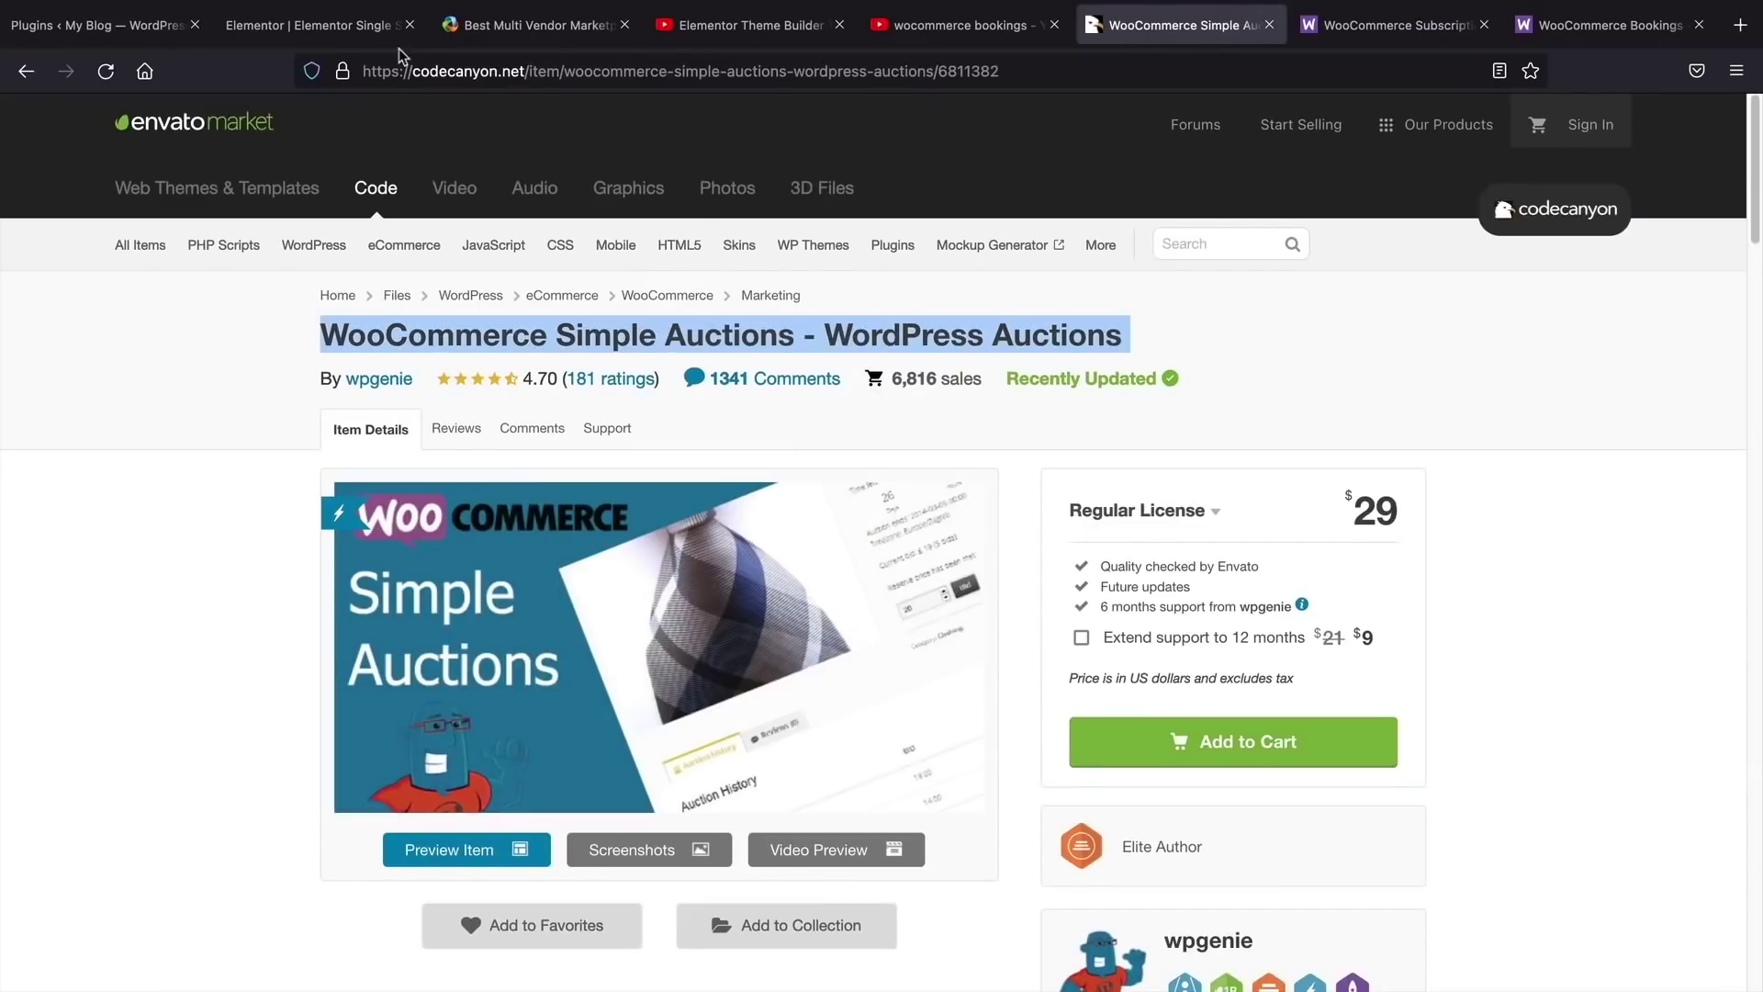
click(542, 35)
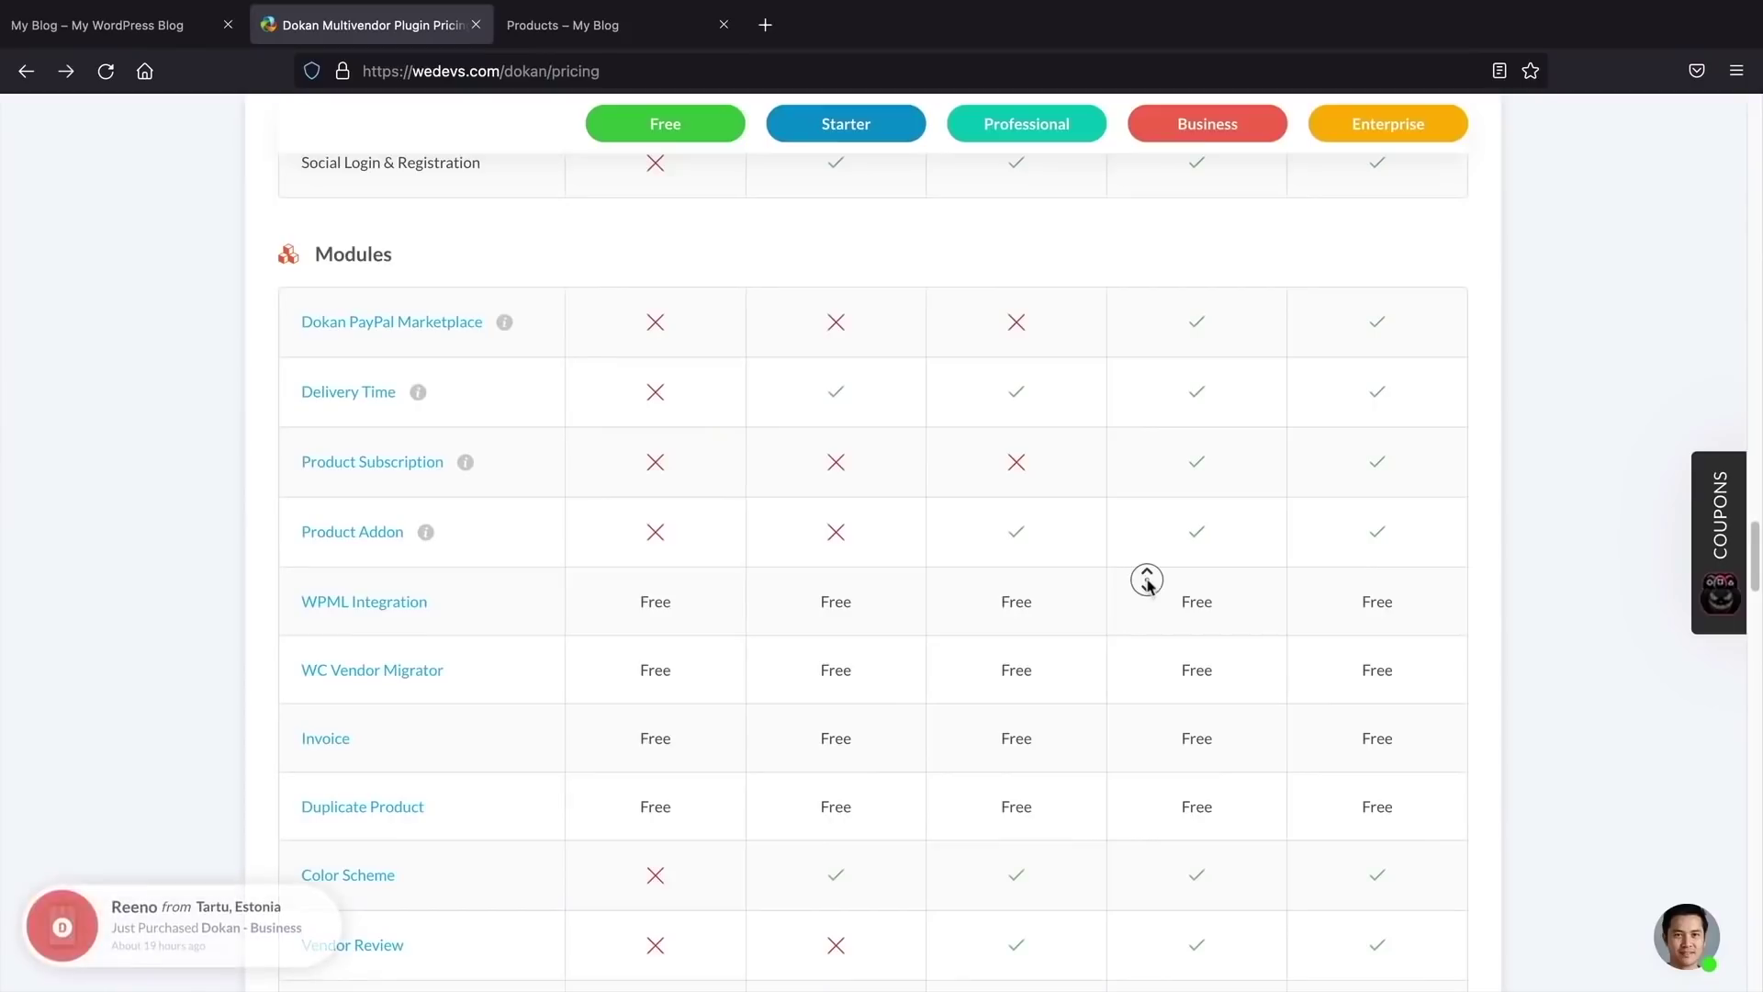
Step: Autoscroll Dokan's pricing comparison table to see which plans include each module
scroll(1149, 586, down, 2)
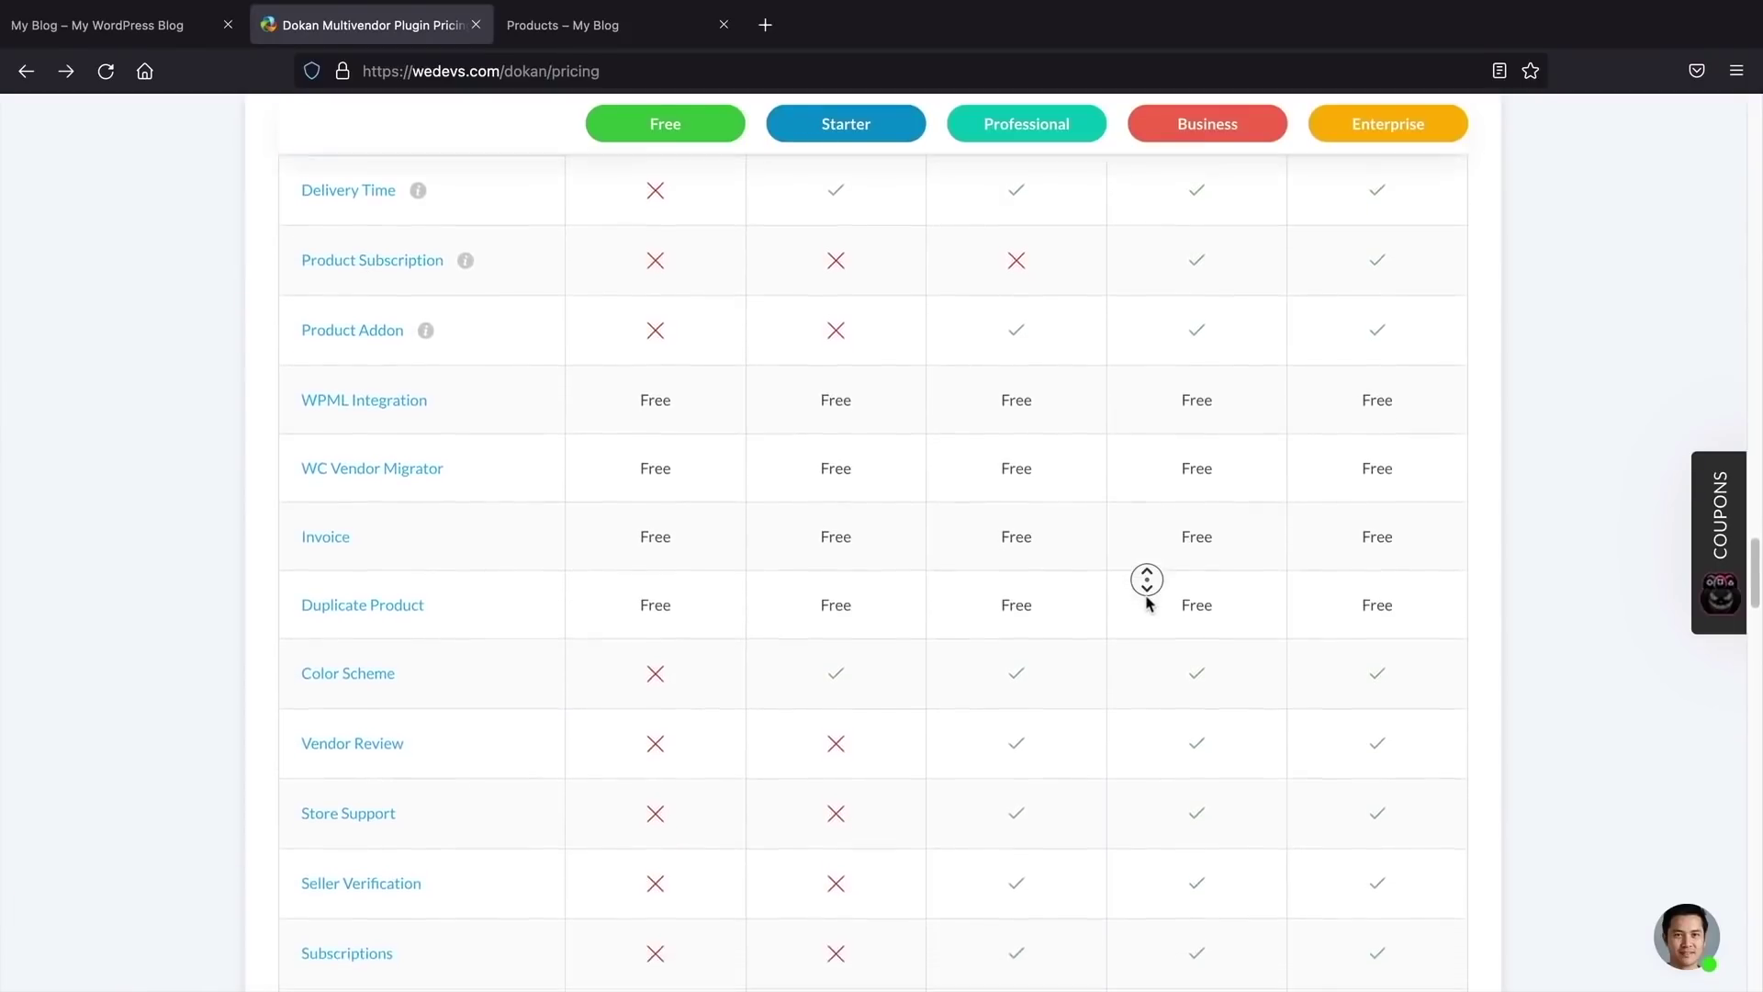
scroll(1149, 604, down, 4)
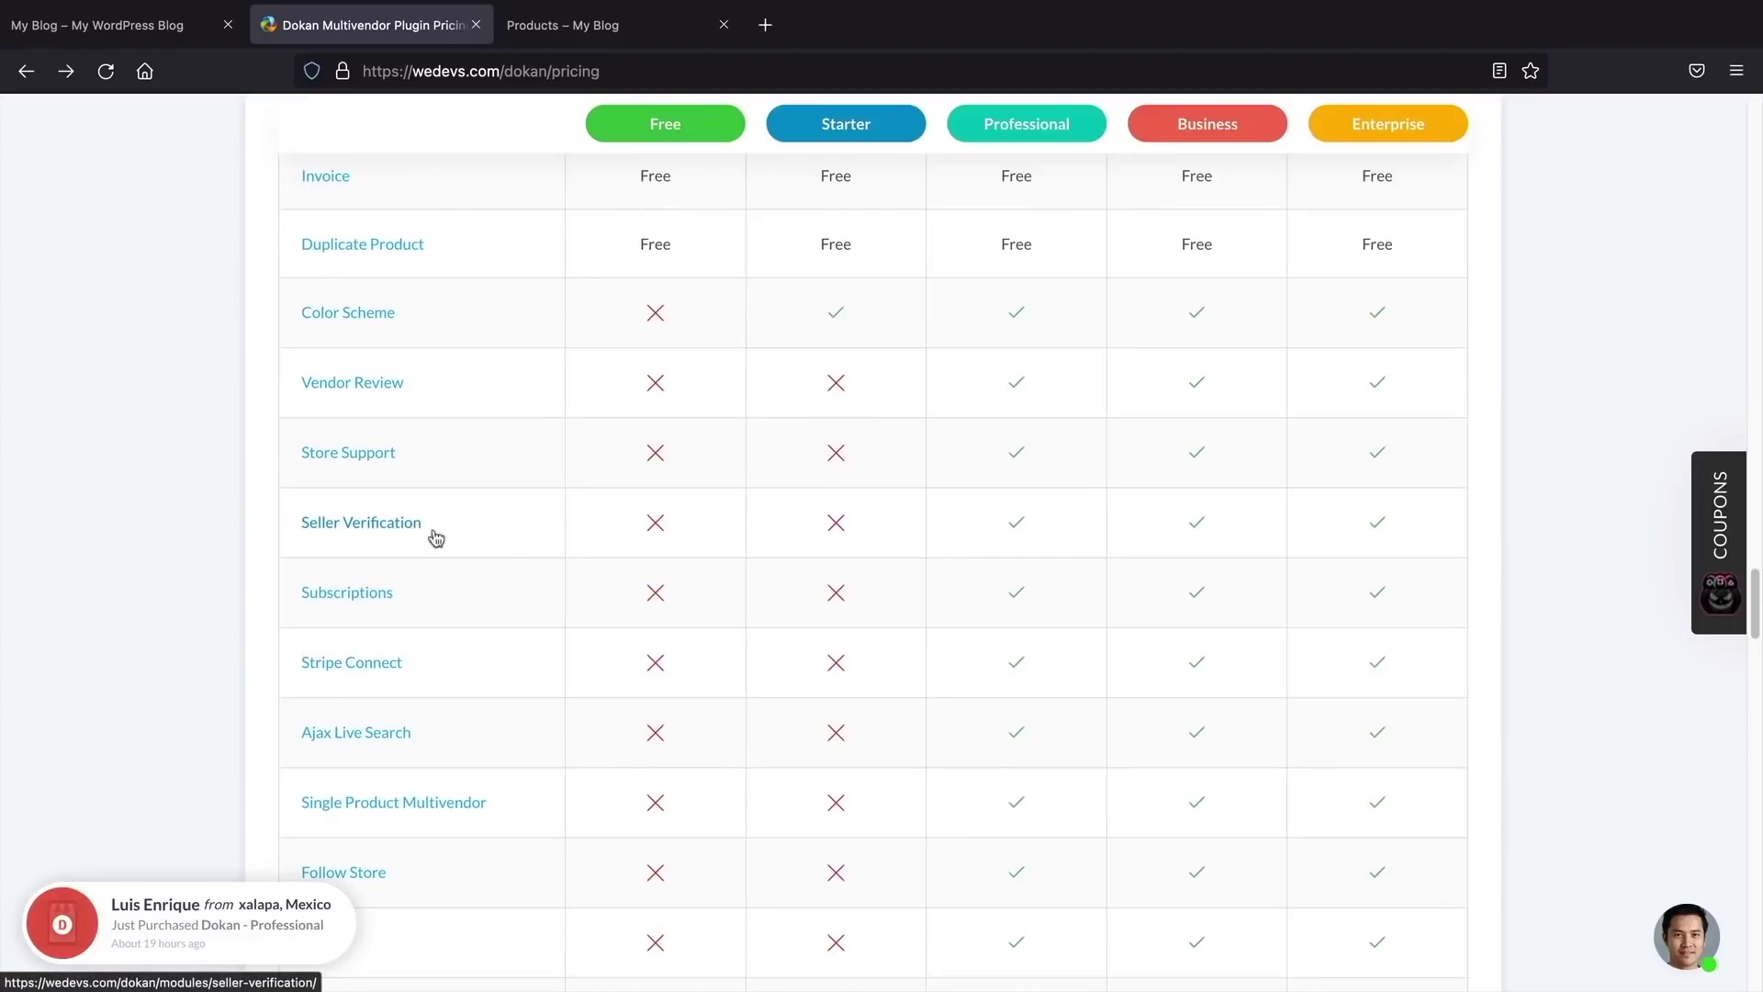
middle_click(504, 551)
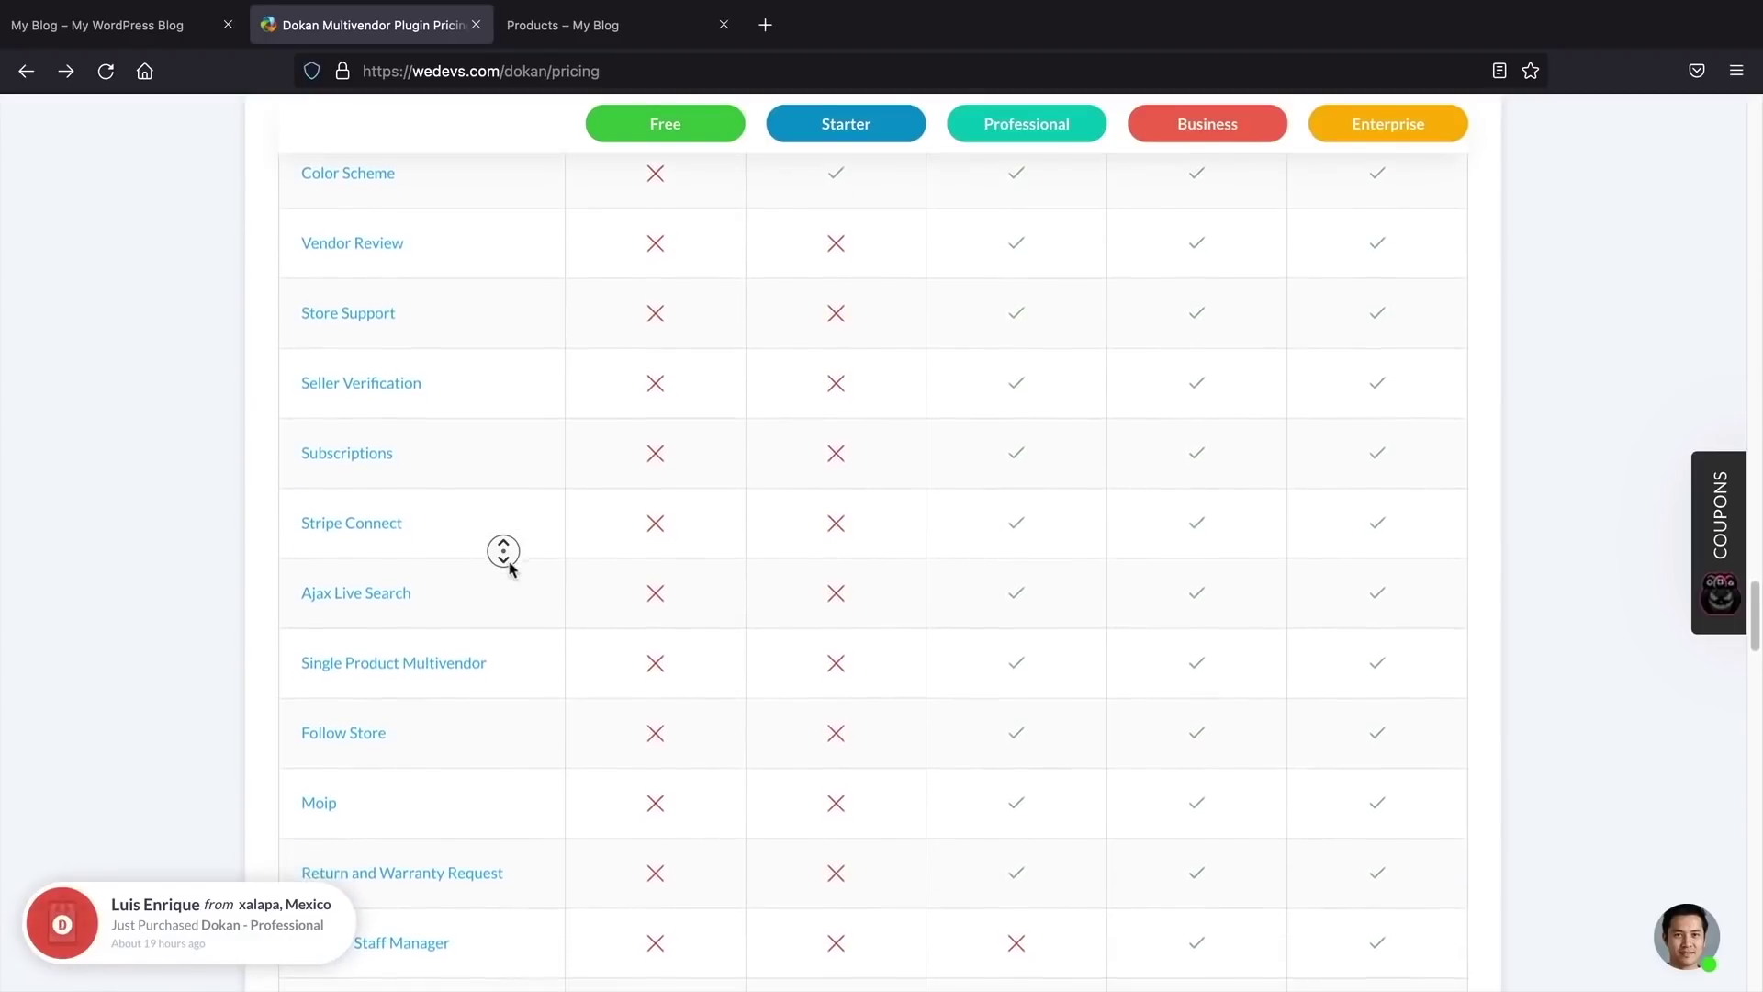
click(510, 528)
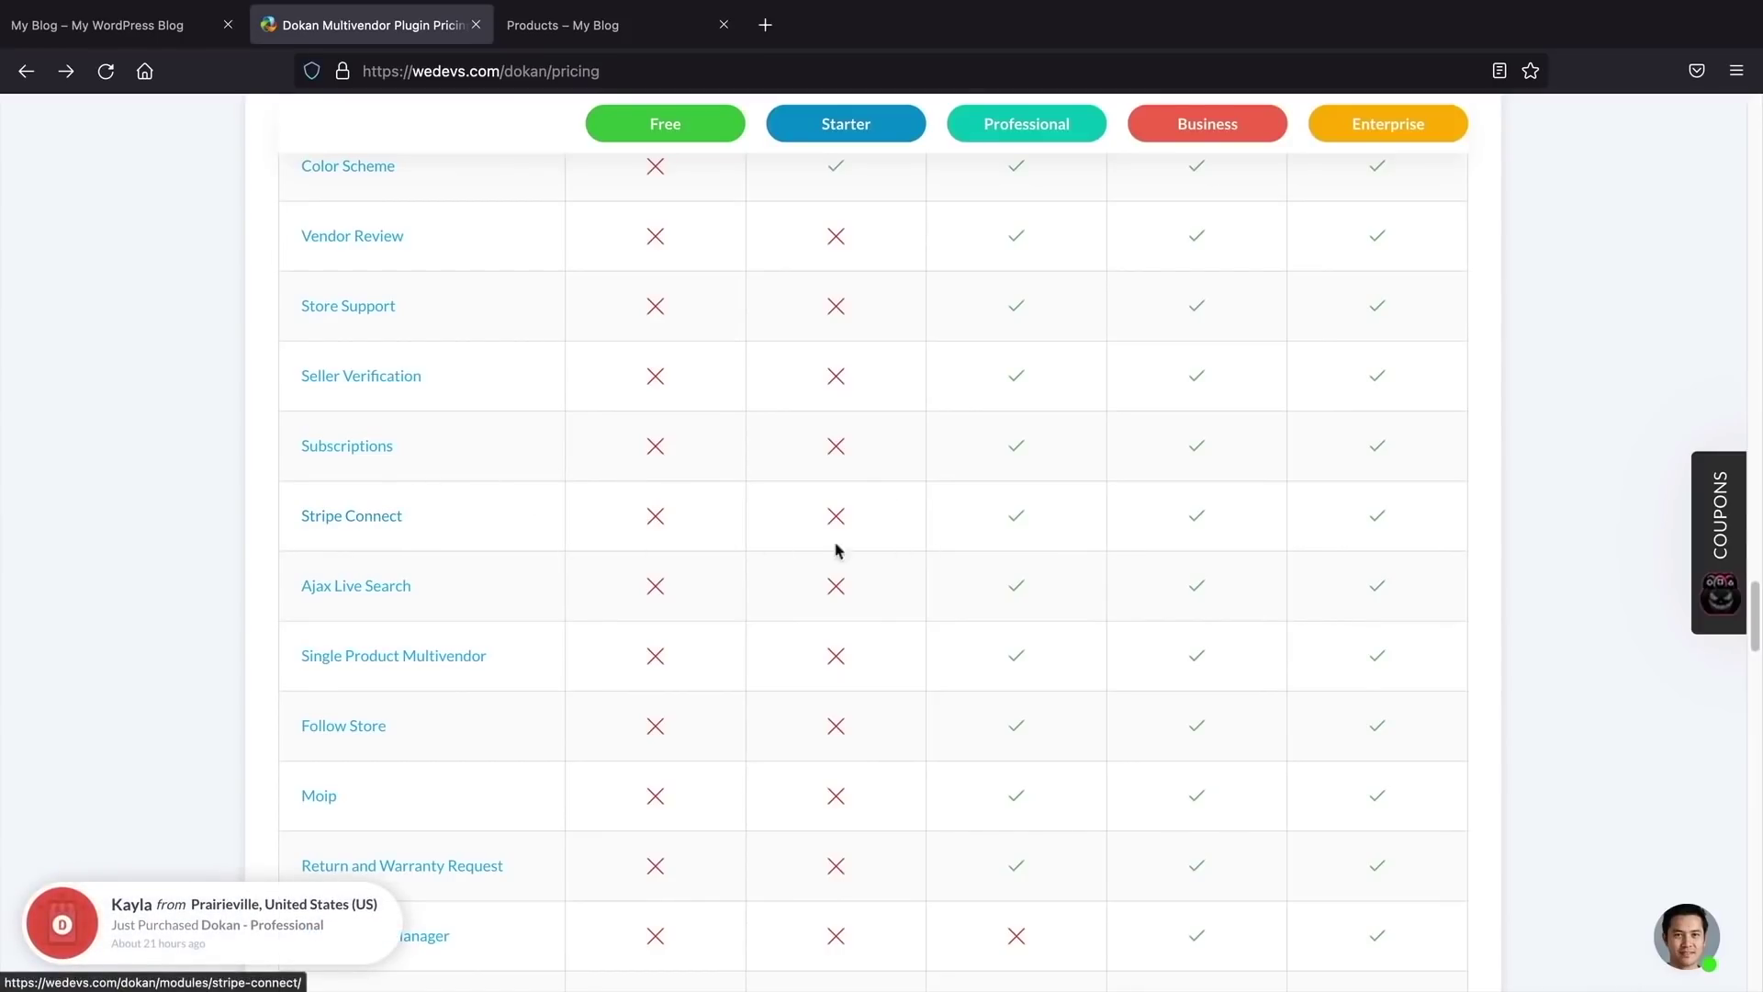
middle_click(1129, 531)
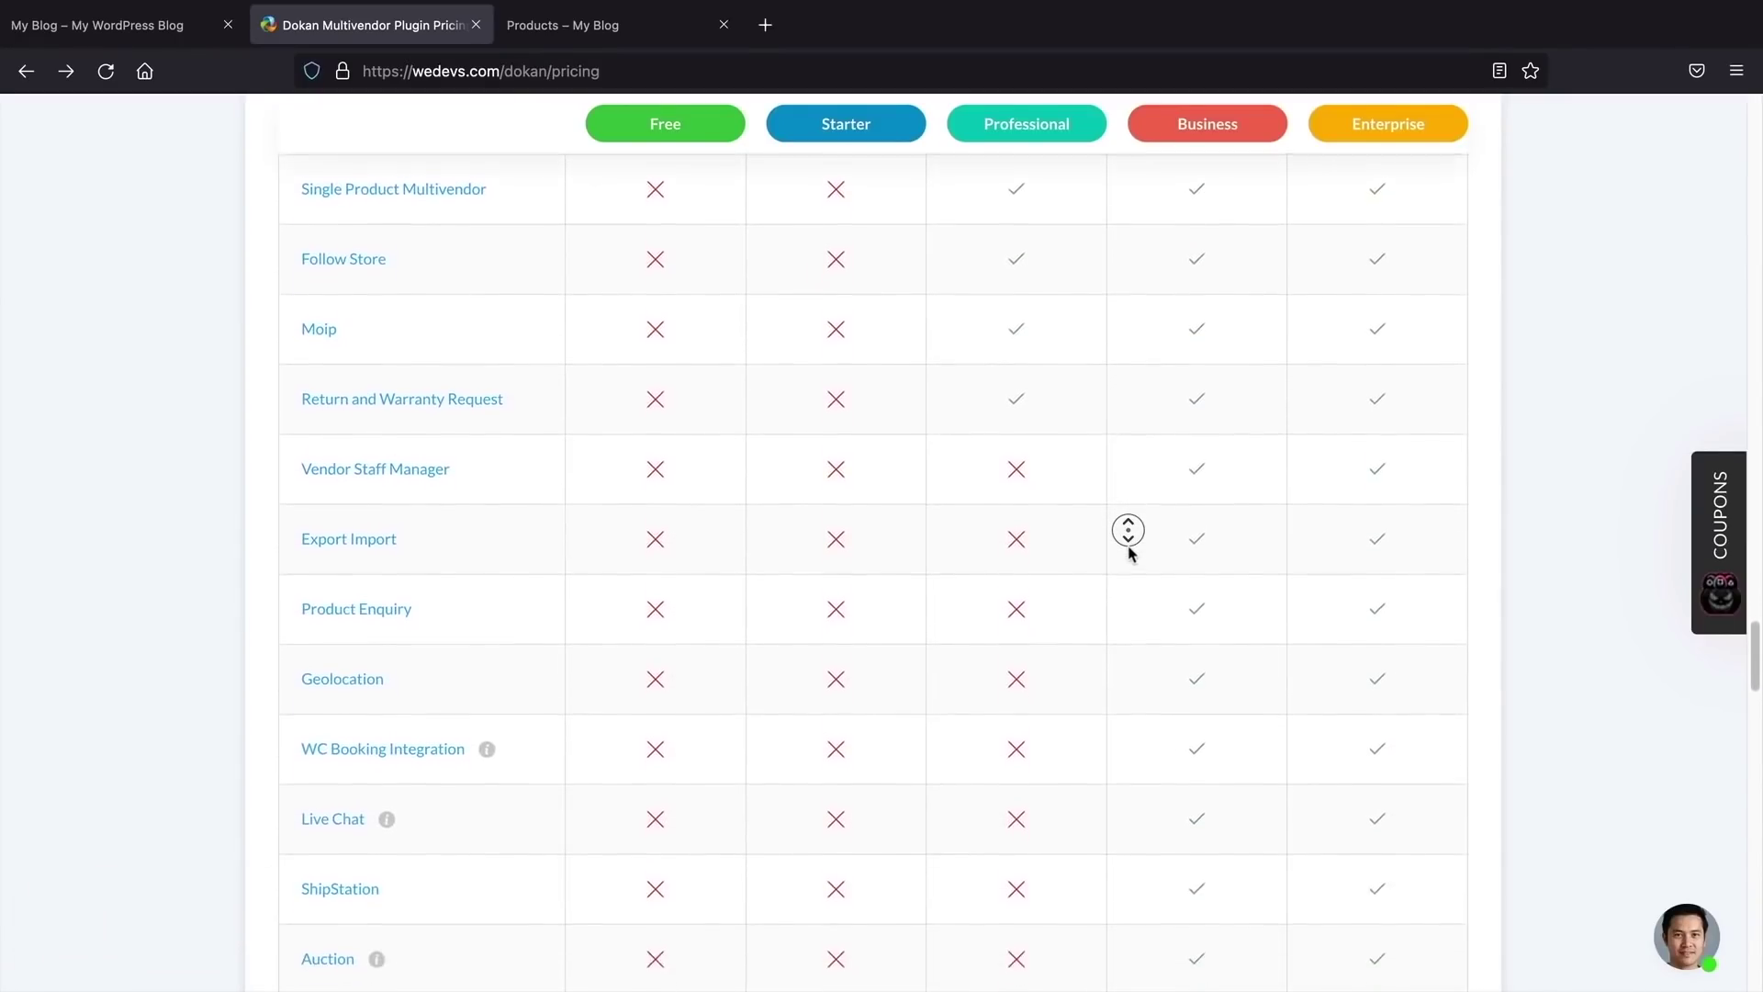
click(1132, 552)
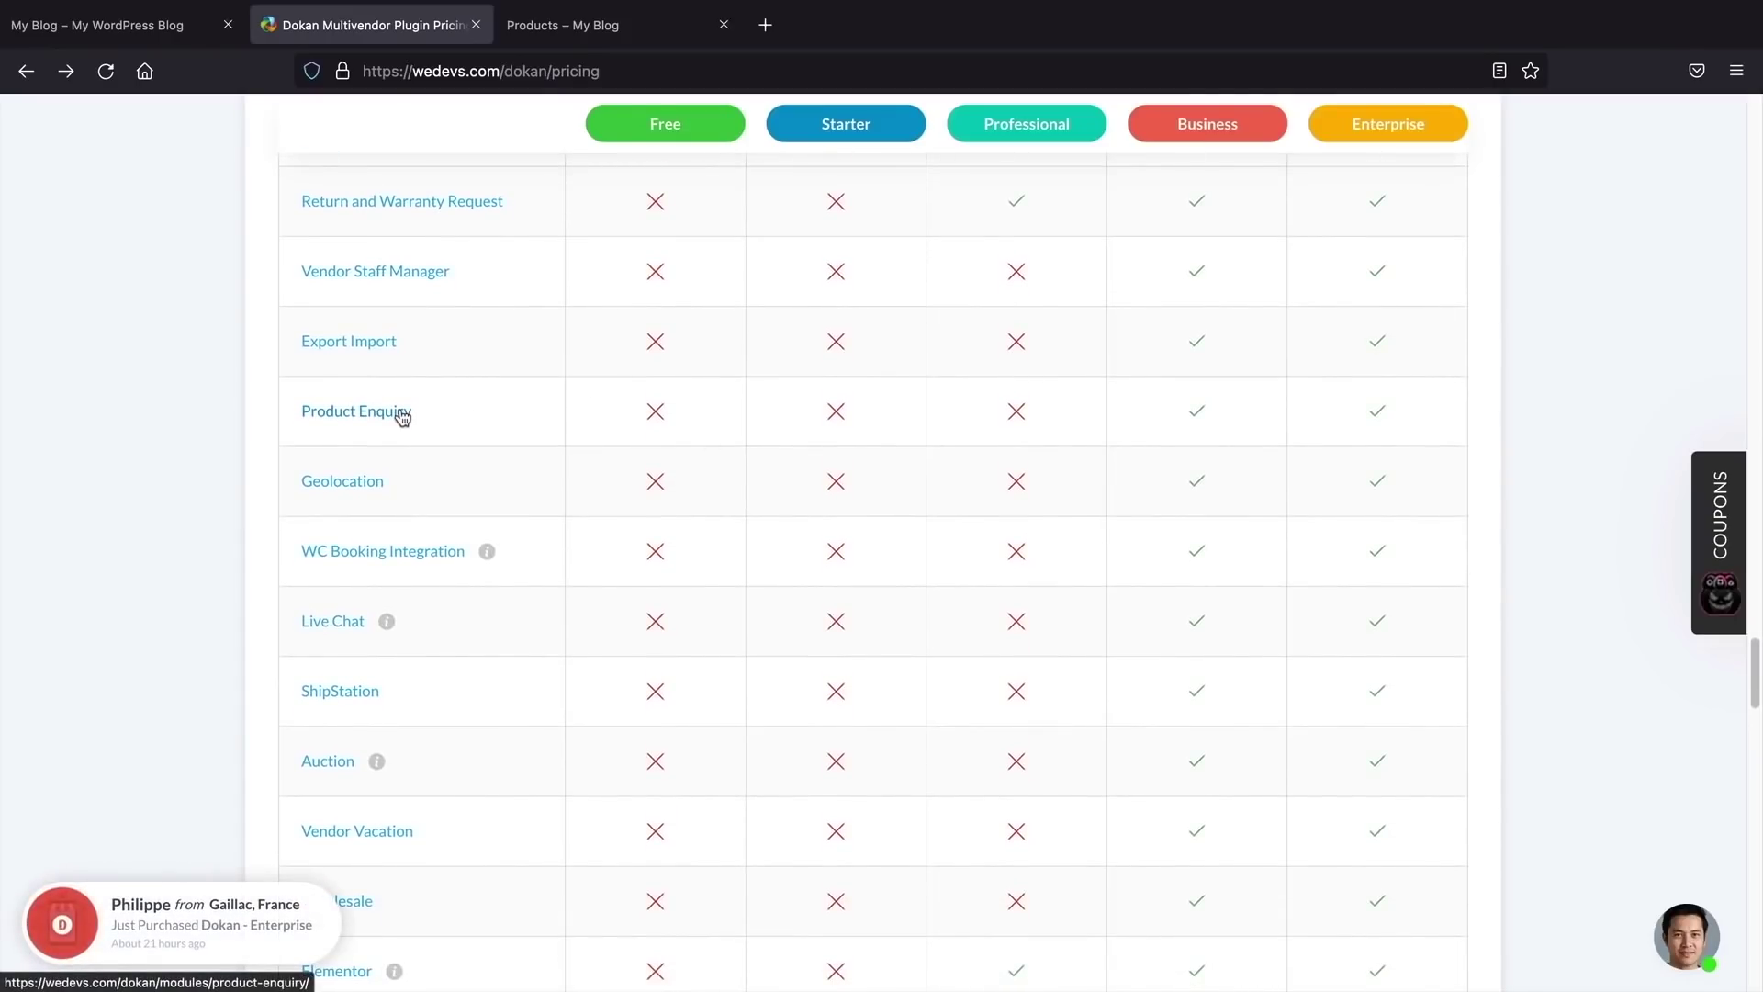
click(631, 32)
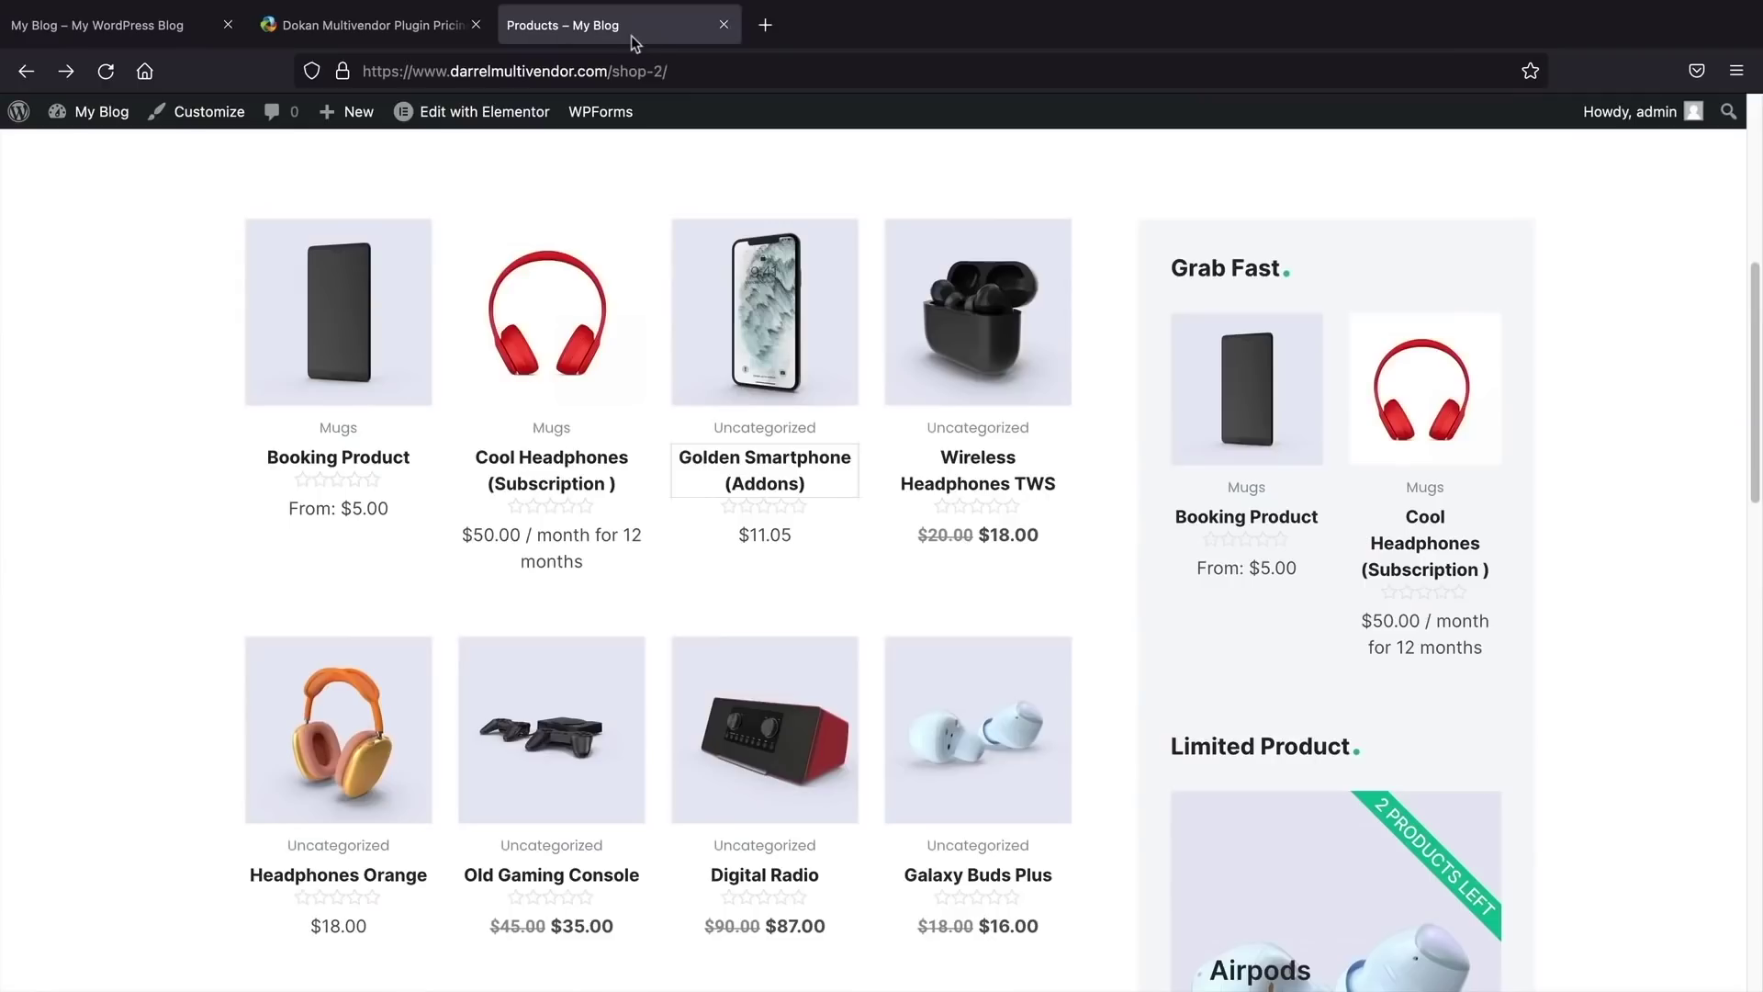
Step: Open The Becca Shop's vendor store page from the Store List
scroll(849, 611, up, 4)
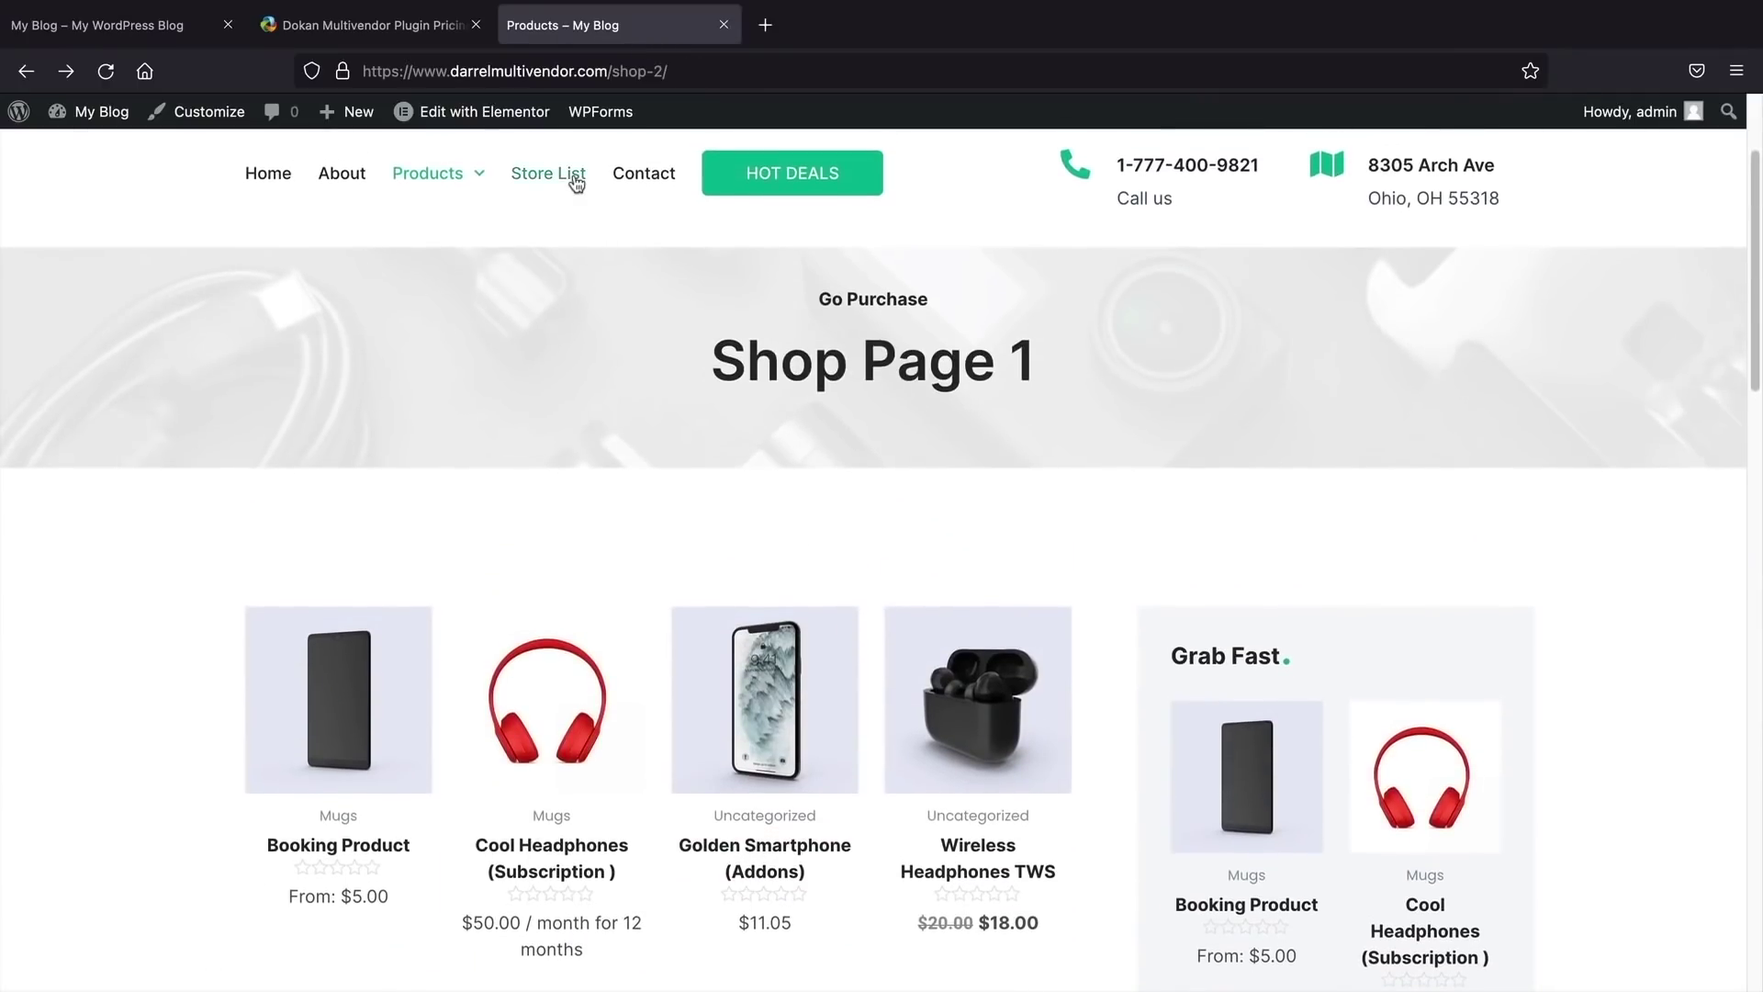
click(576, 180)
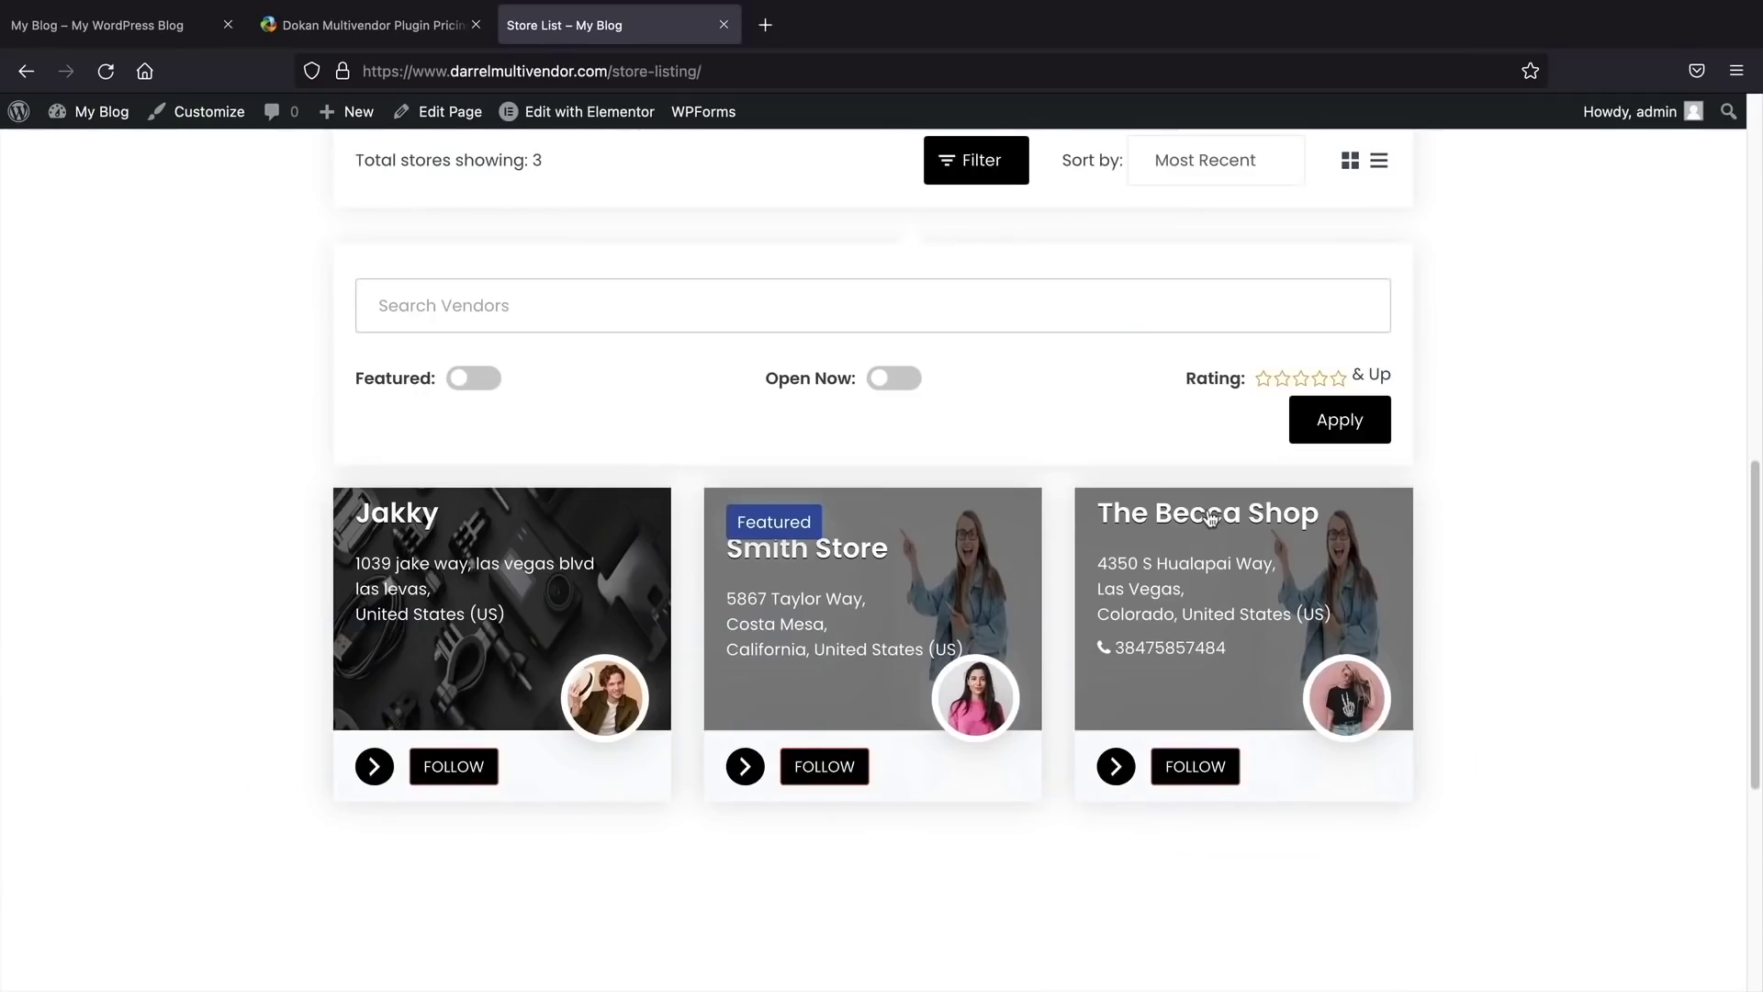
click(1212, 517)
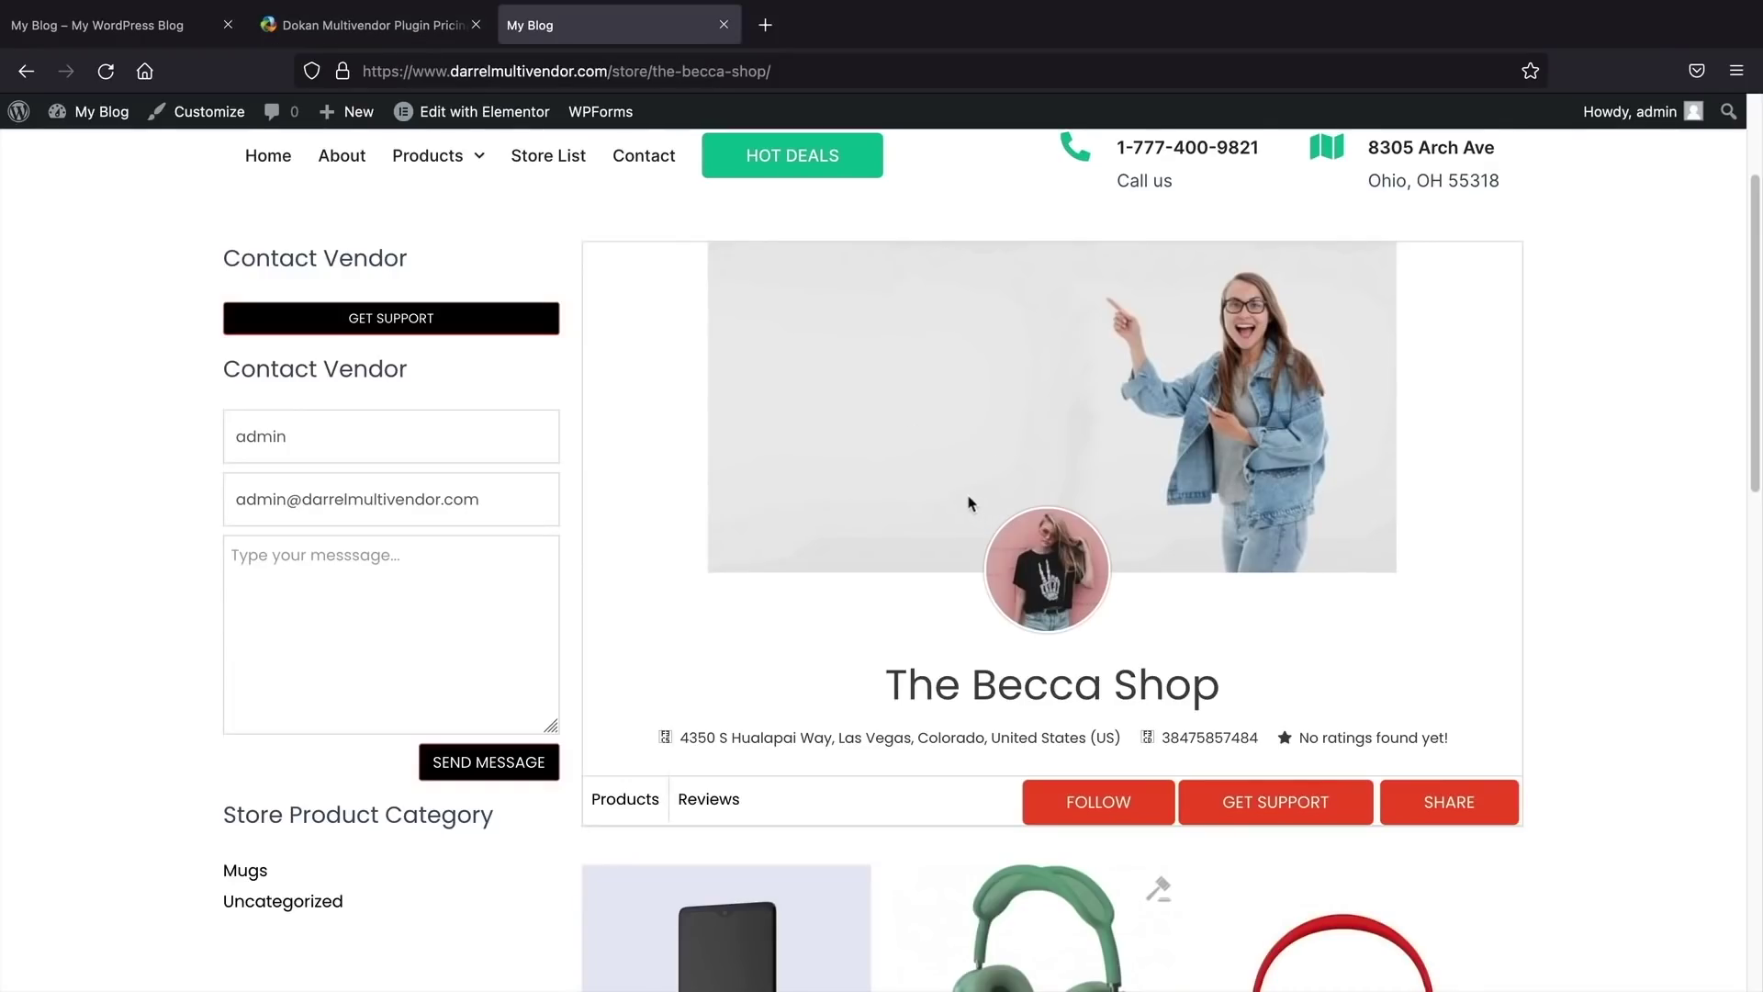
click(395, 33)
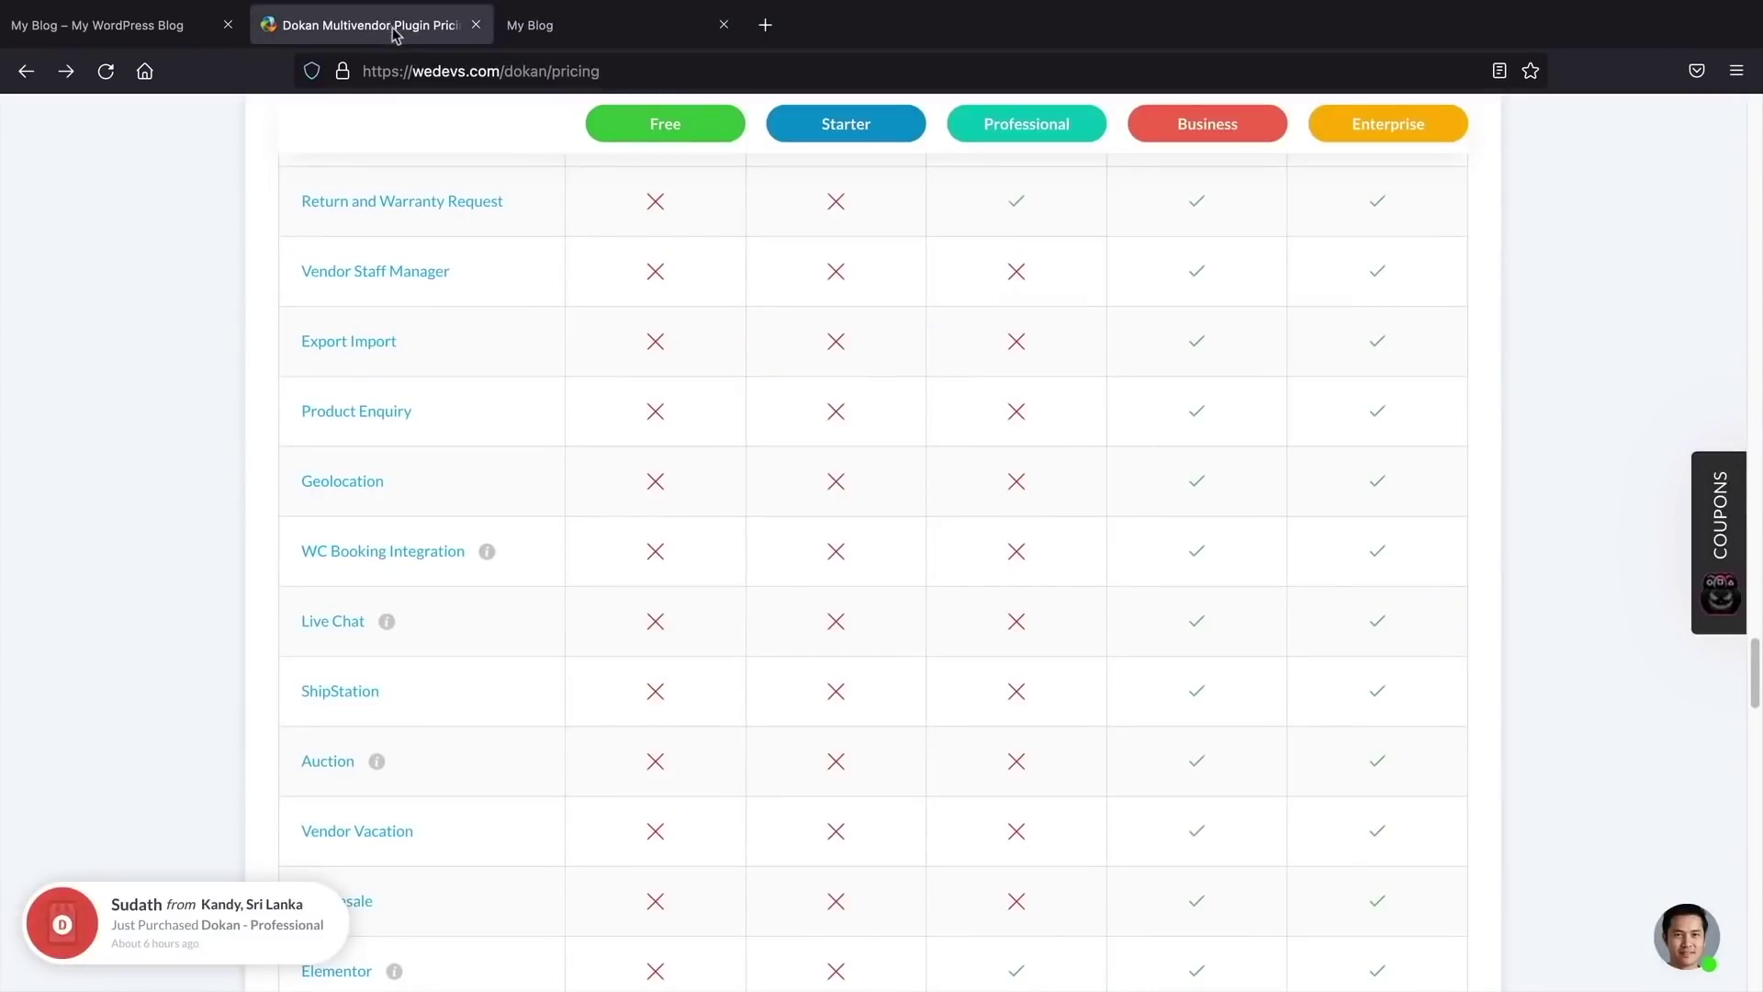
Step: Find the Elementor row in Dokan's pricing table, then scroll The Becca Shop's products
middle_click(1032, 588)
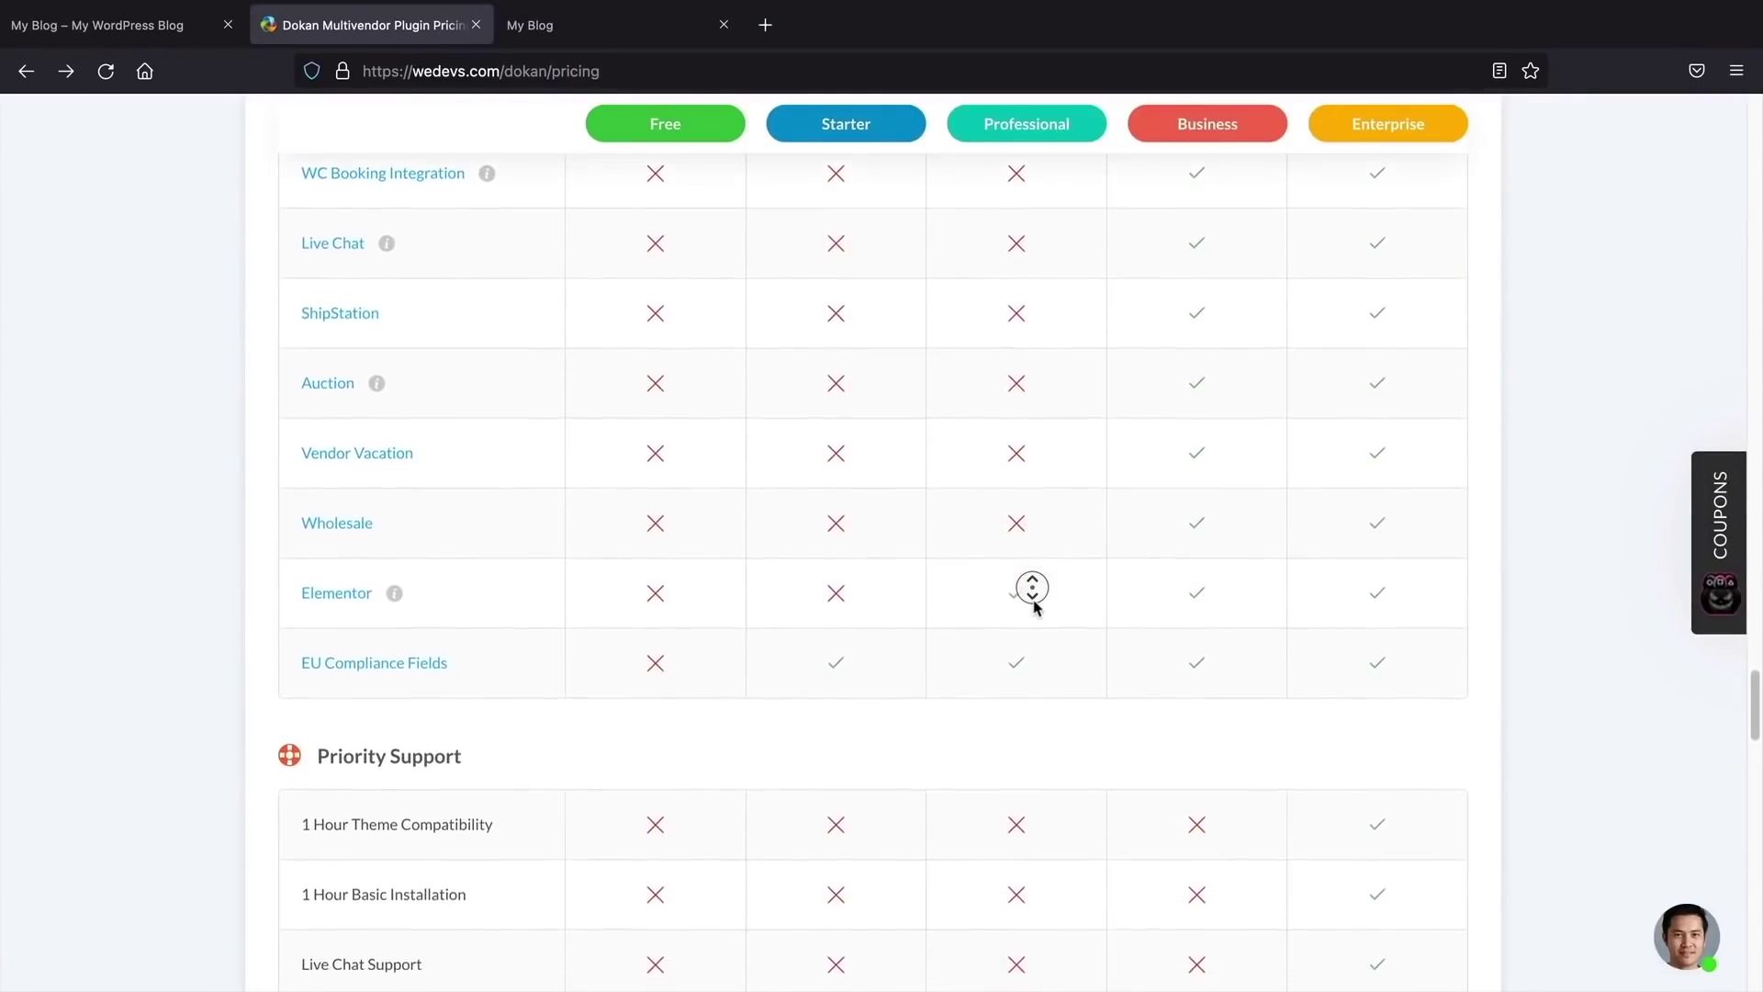
click(1035, 608)
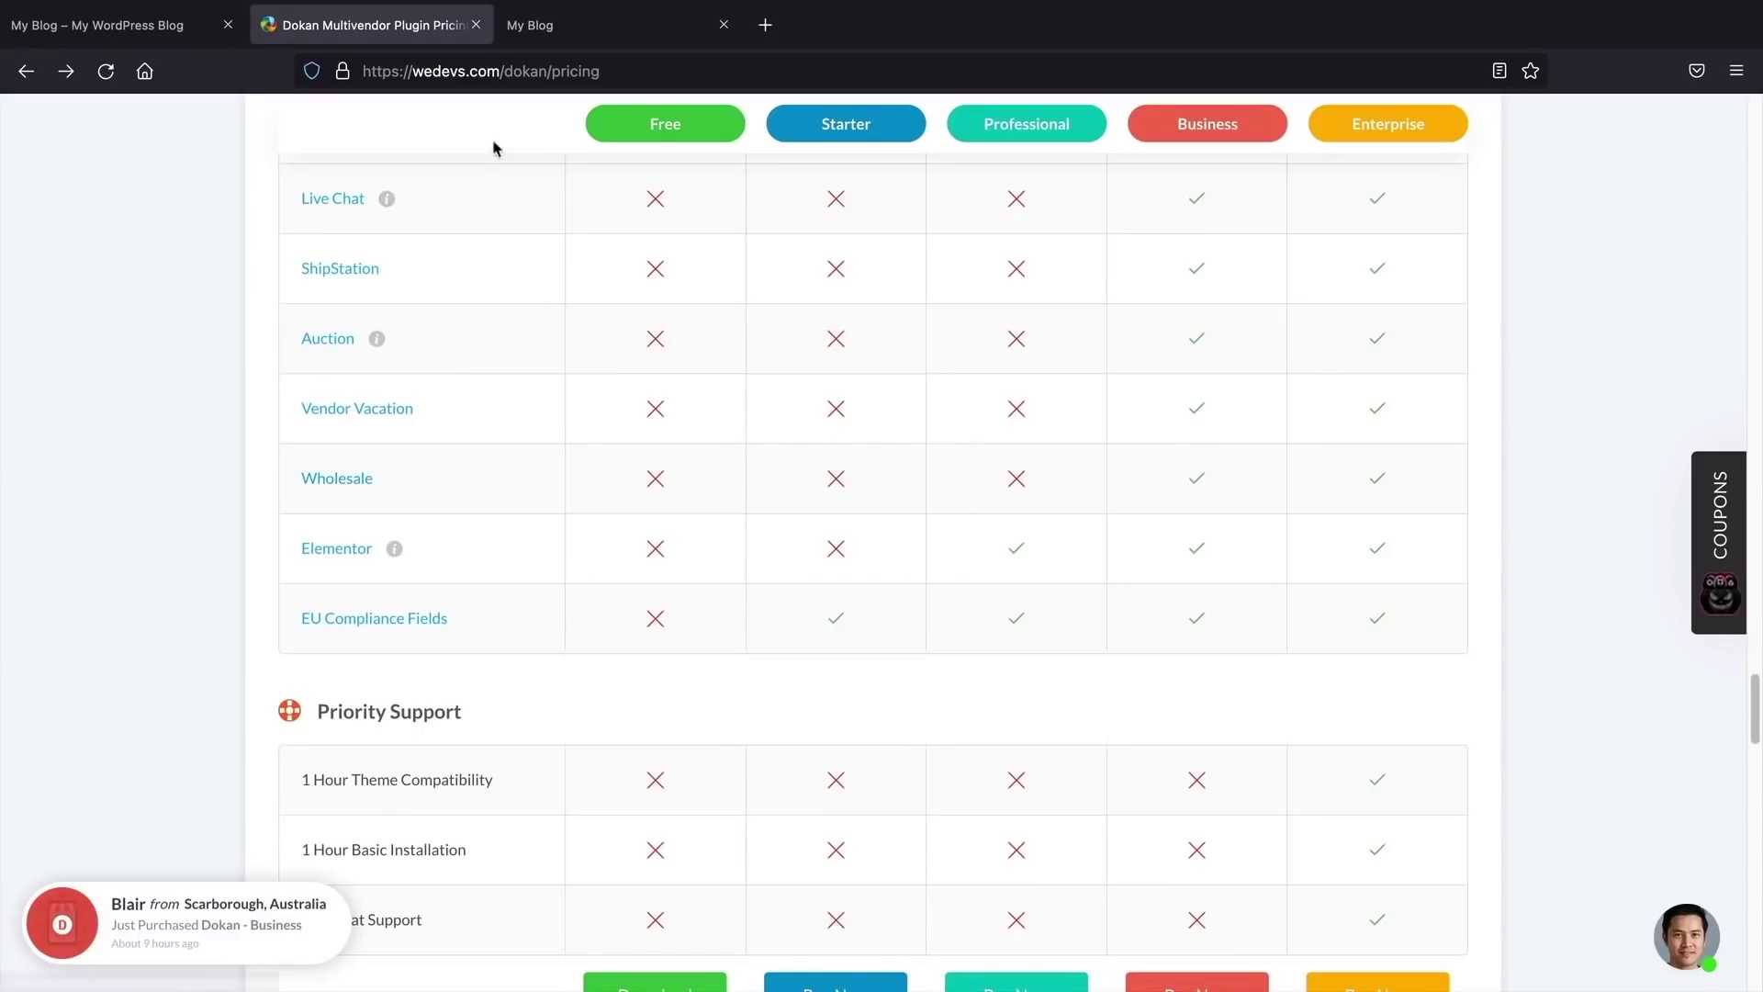
click(563, 35)
scroll(768, 695, down, 5)
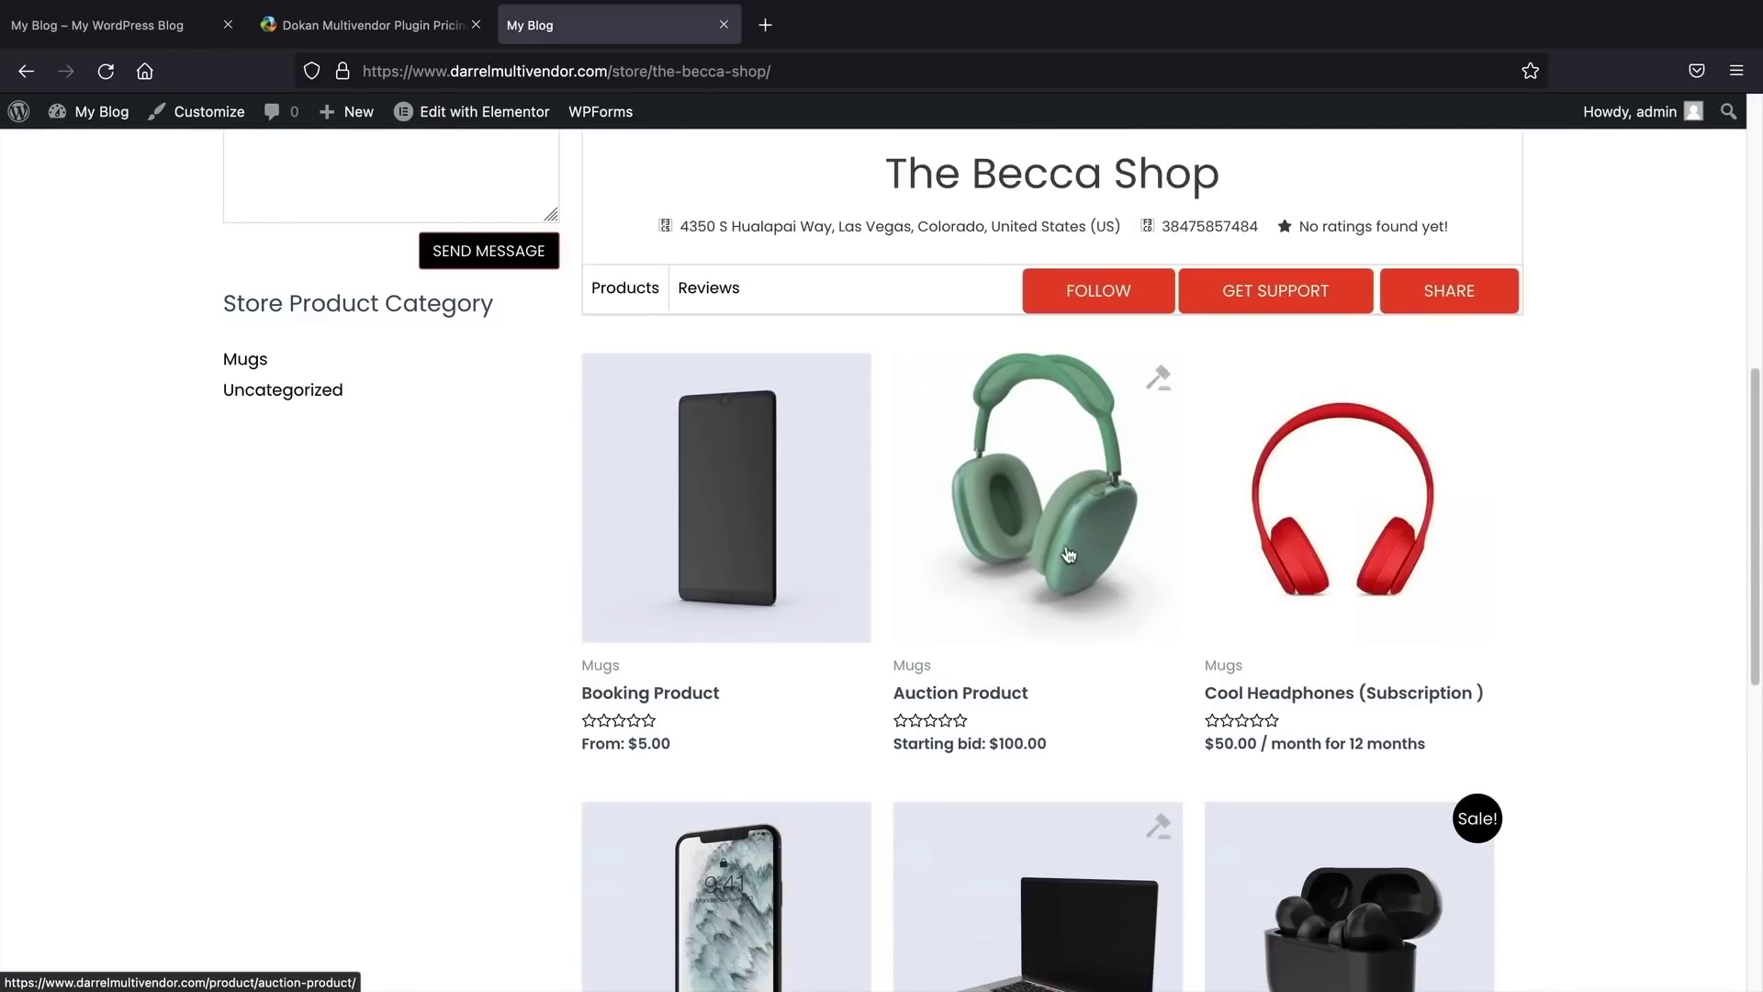
Step: Check the Elementor module's requirements tooltip in Dokan's pricing table
mouse_move(438, 114)
key(ctrl+shift+Tab)
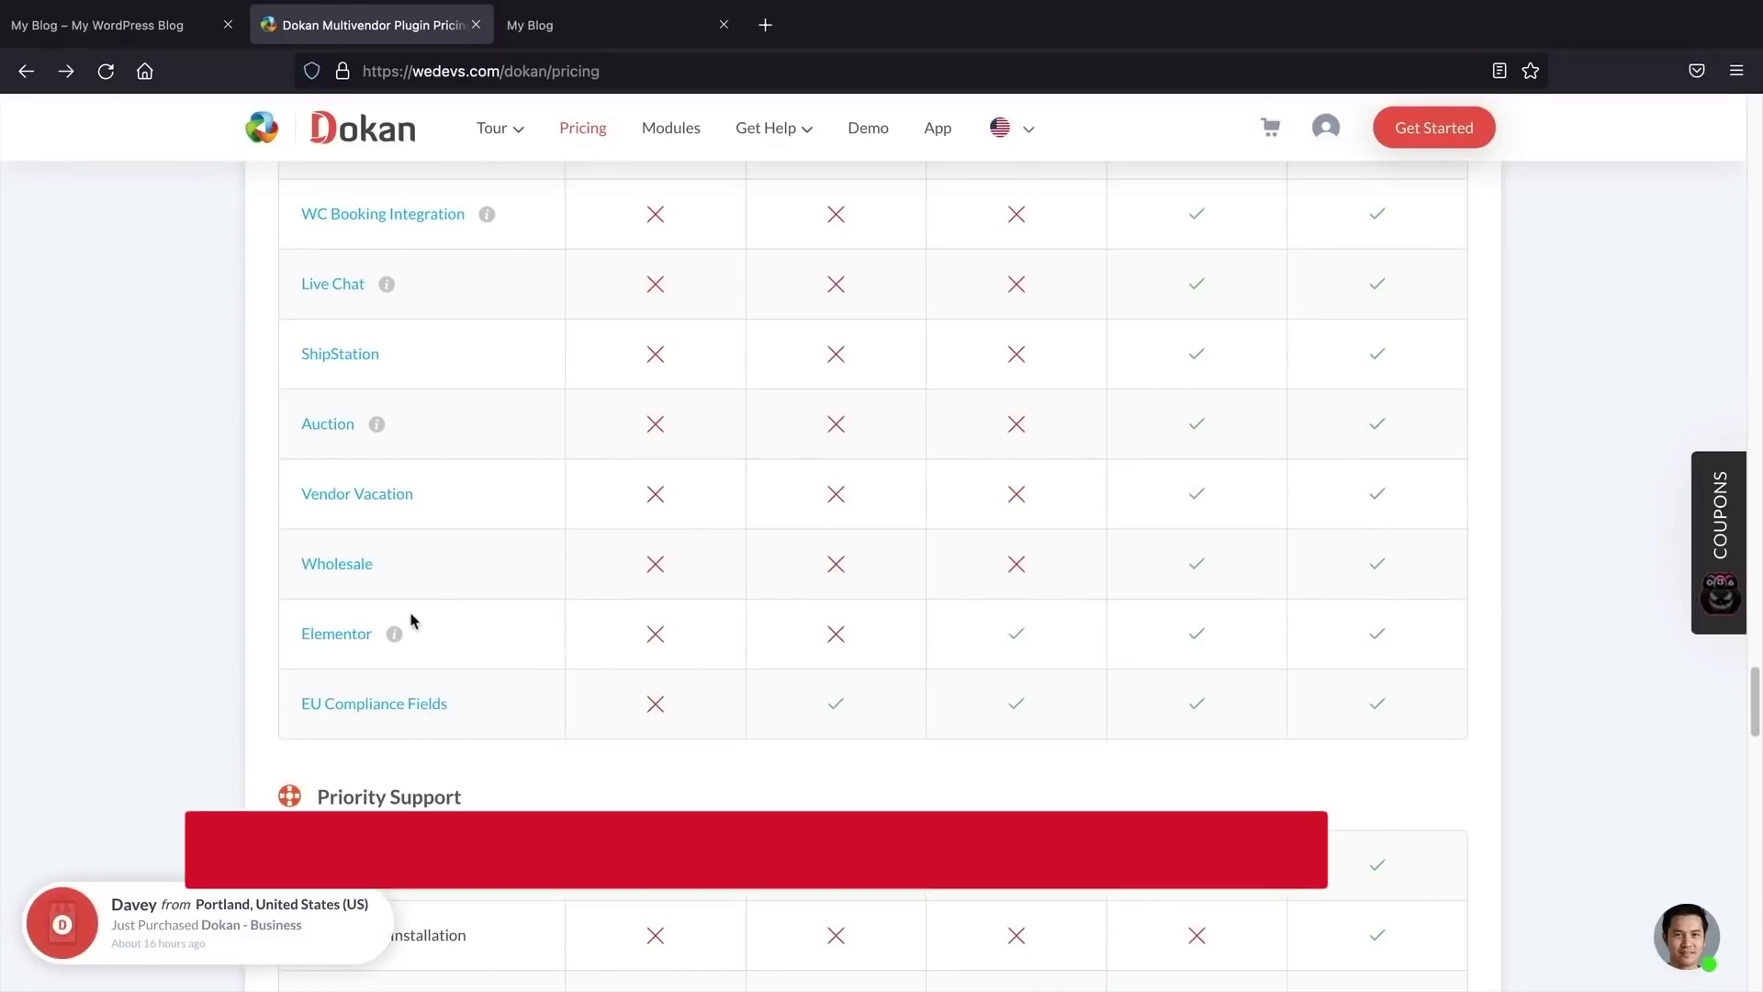
mouse_move(396, 637)
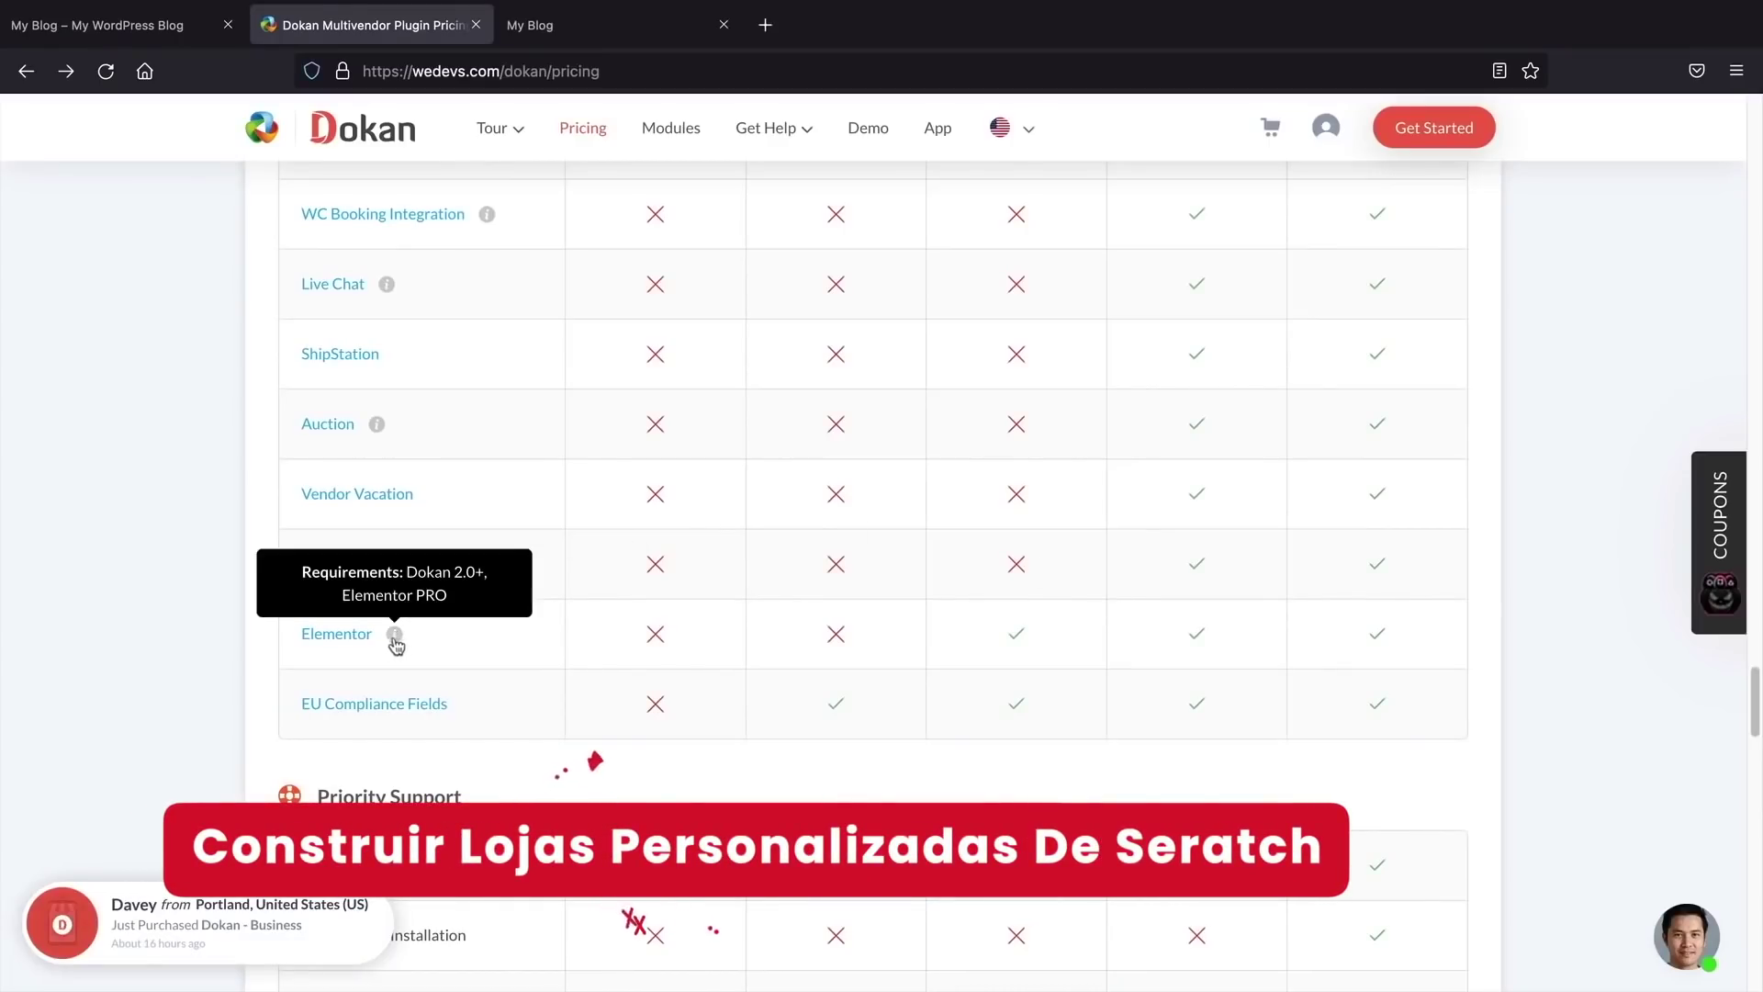
Step: Go from The Becca Shop's store page to the WordPress admin Dashboard
click(559, 37)
scroll(897, 454, up, 6)
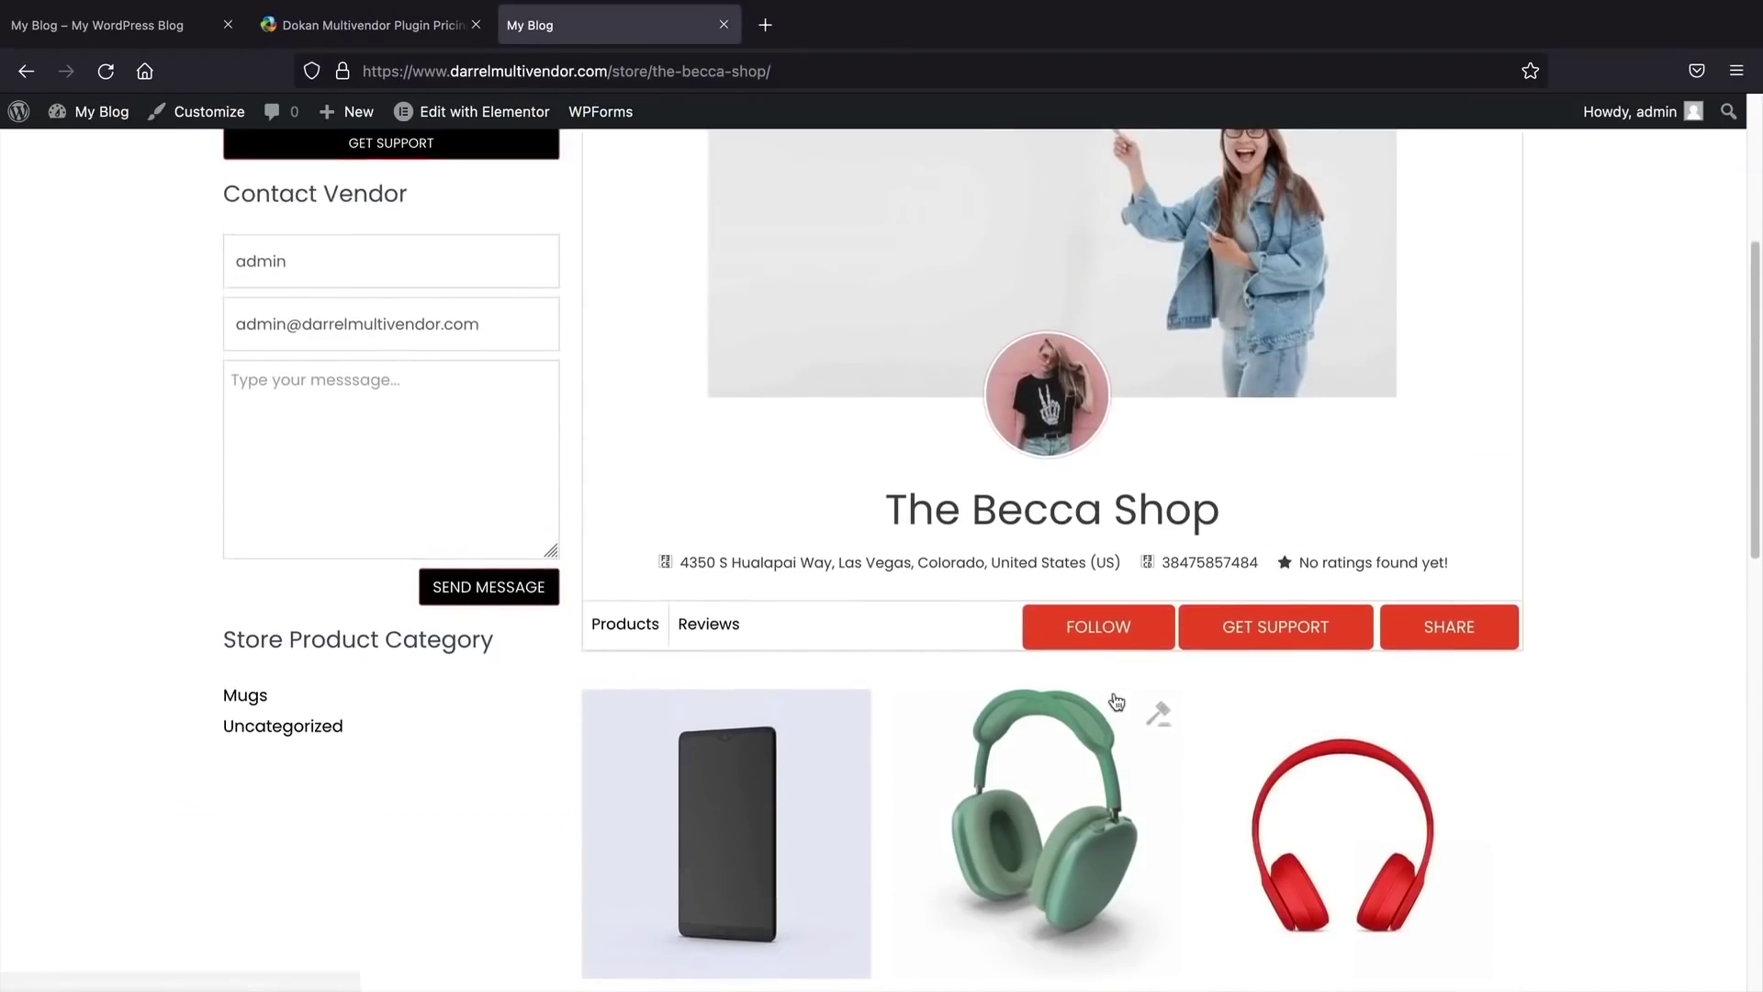
scroll(1030, 585, up, 1)
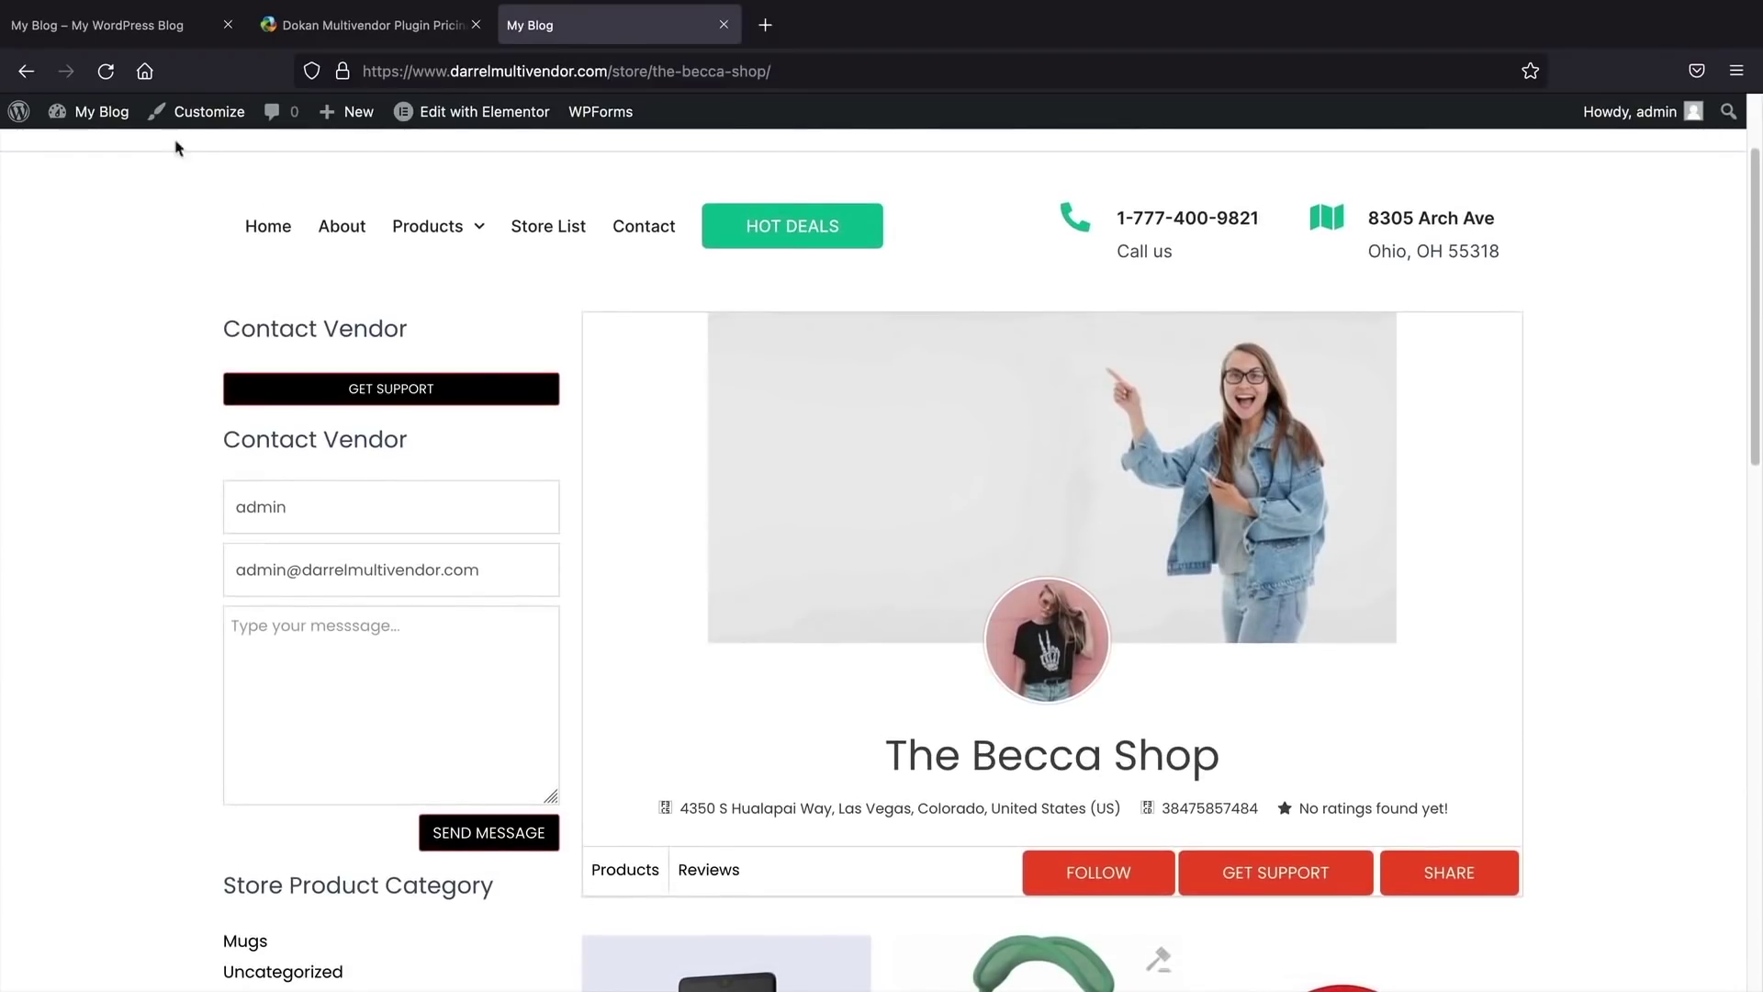
mouse_move(92, 112)
click(108, 152)
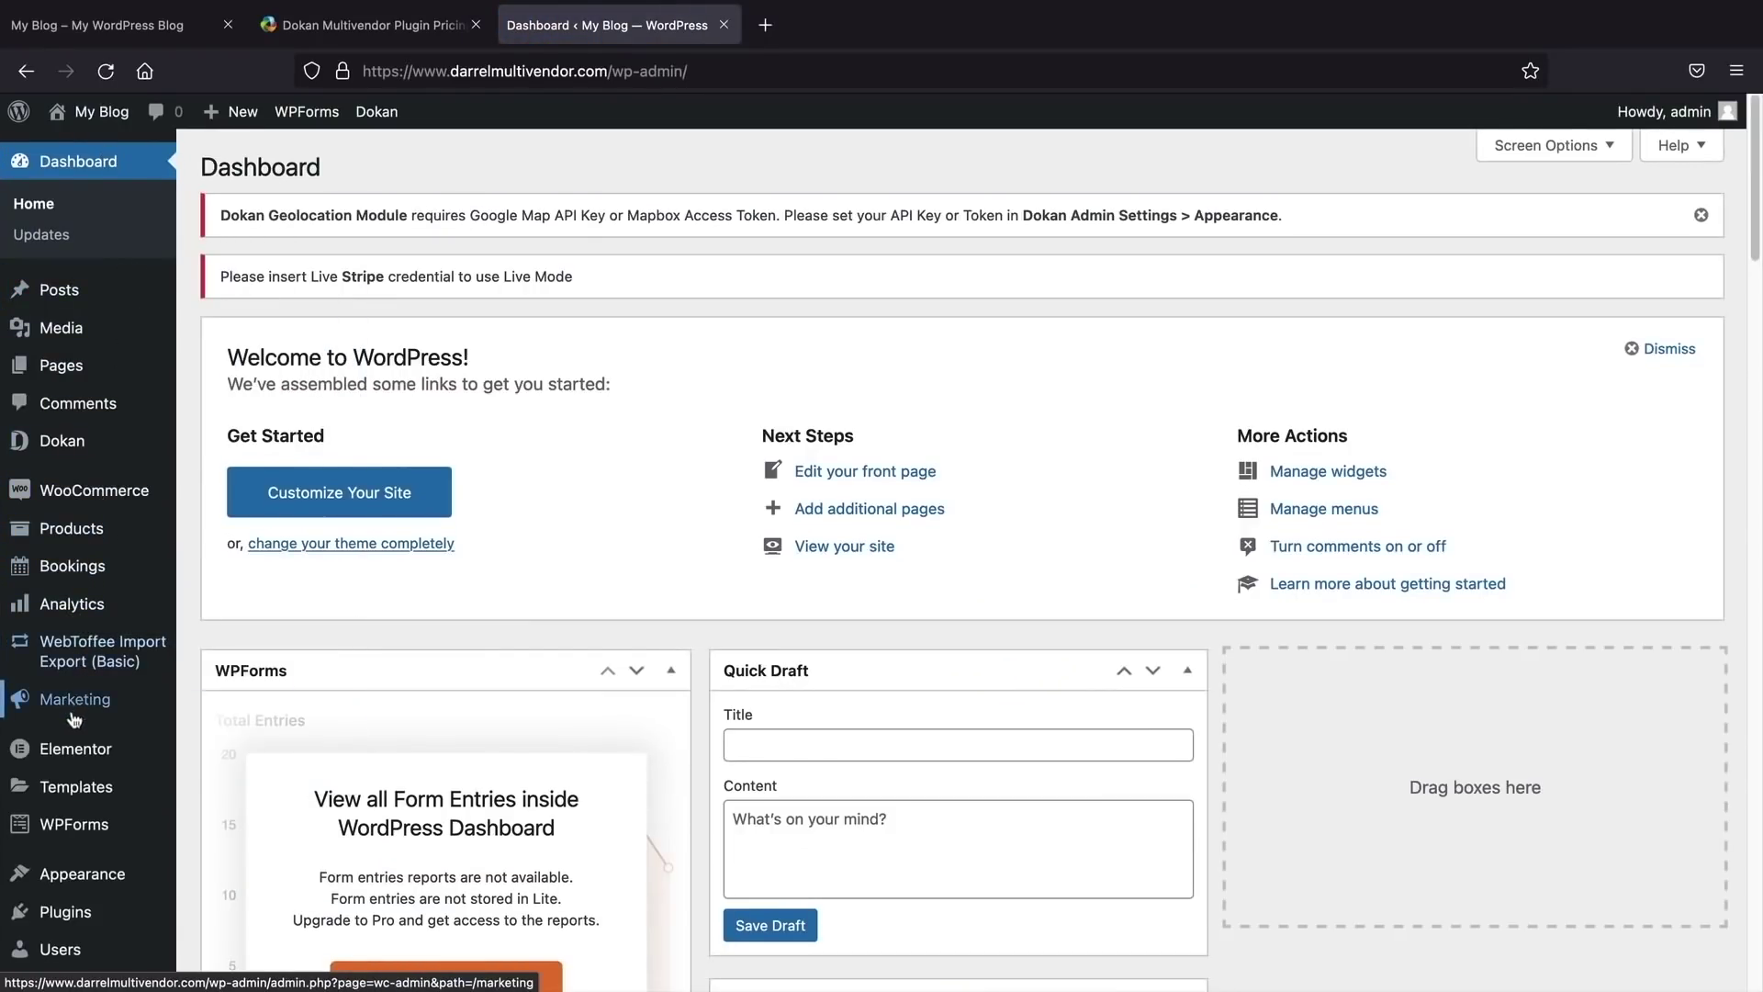
mouse_move(81, 758)
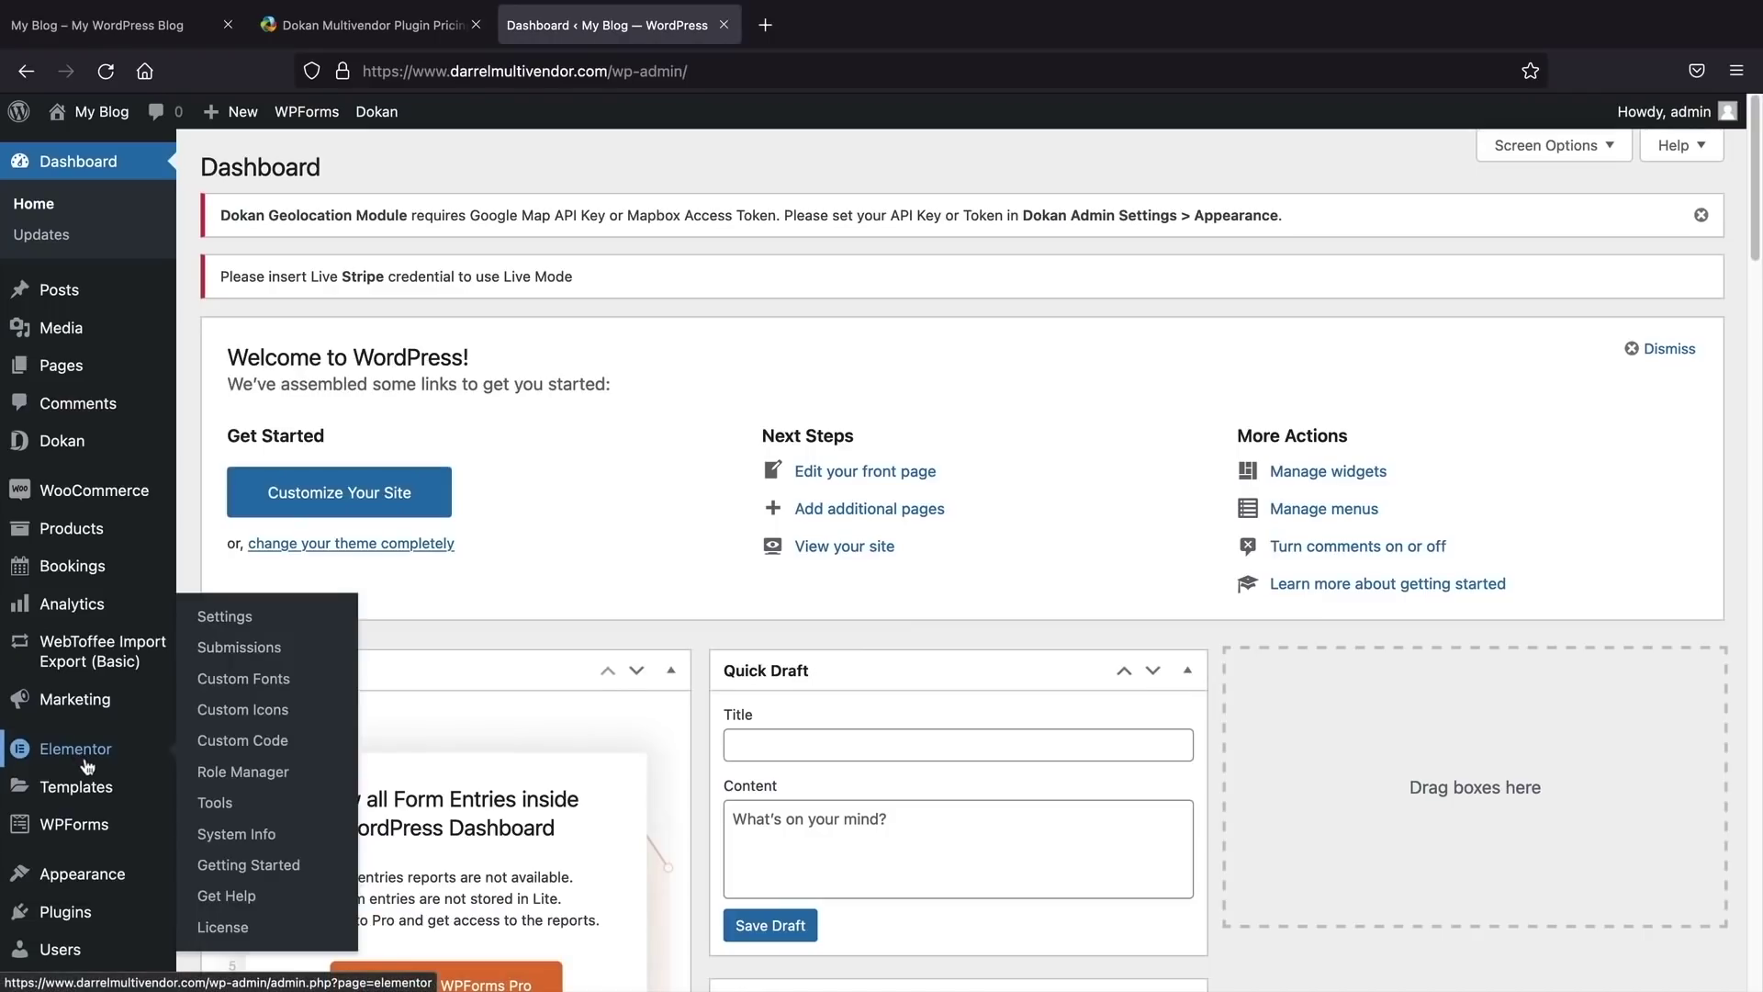
Step: Create a new Single Store template in Elementor's visual Theme Builder
mouse_move(82, 790)
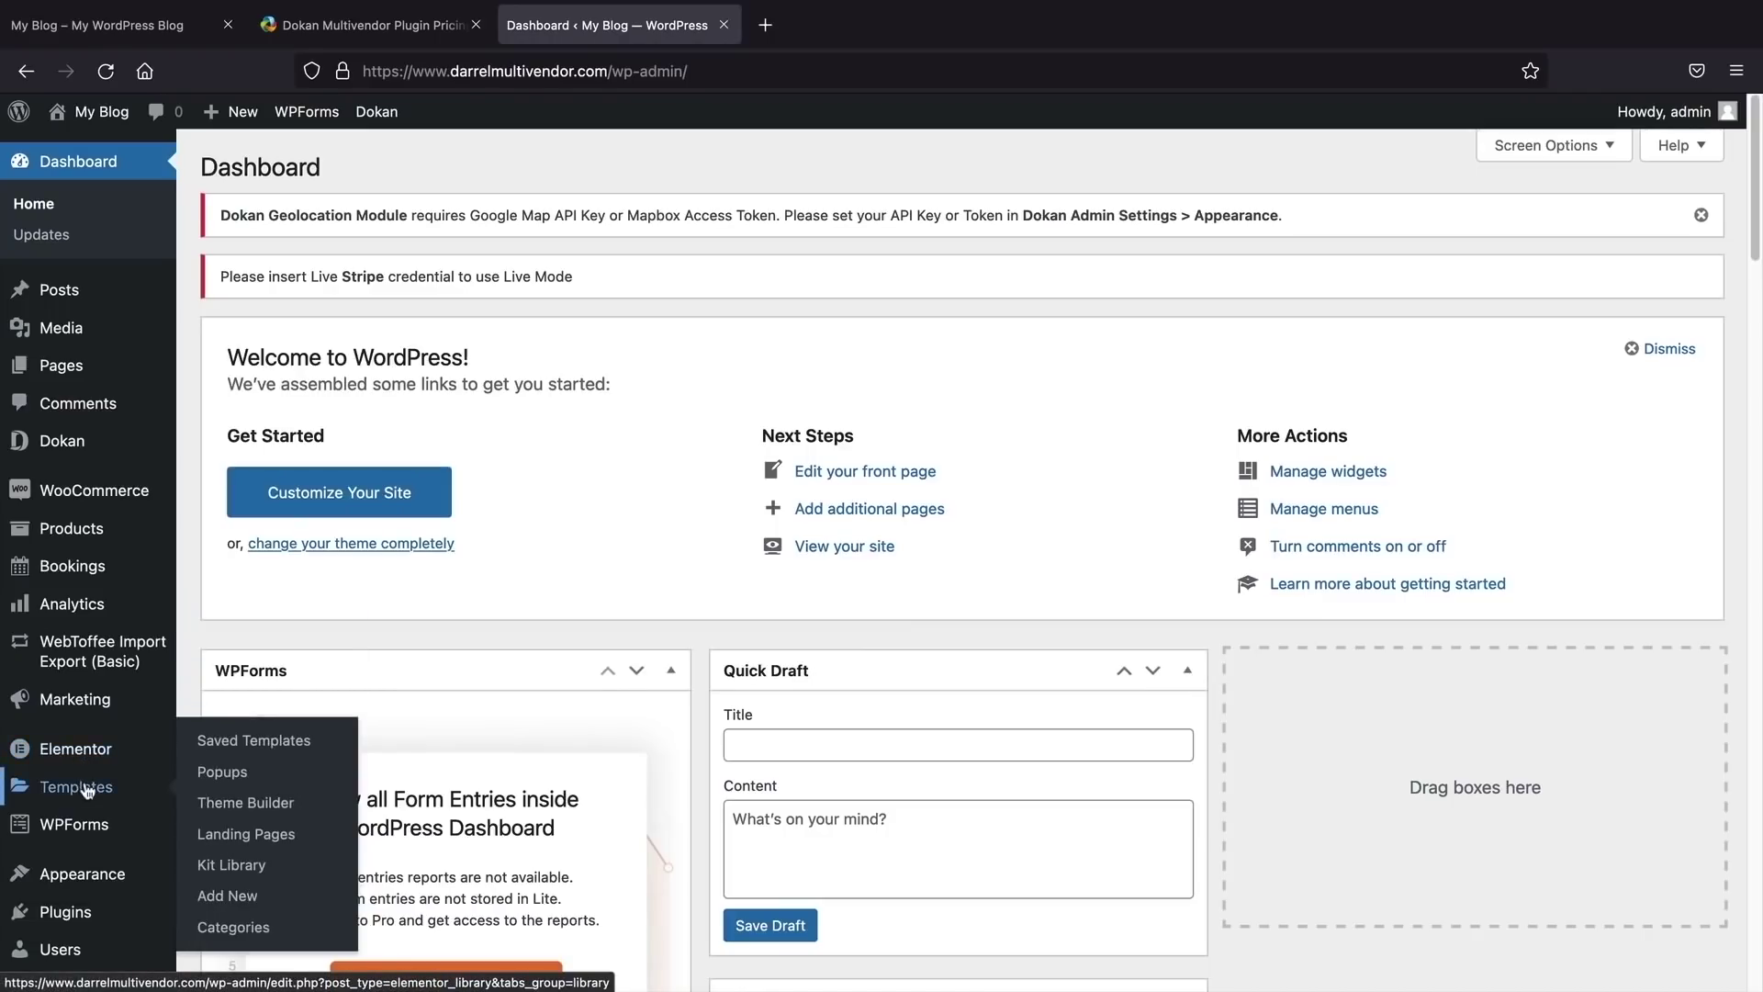
click(229, 806)
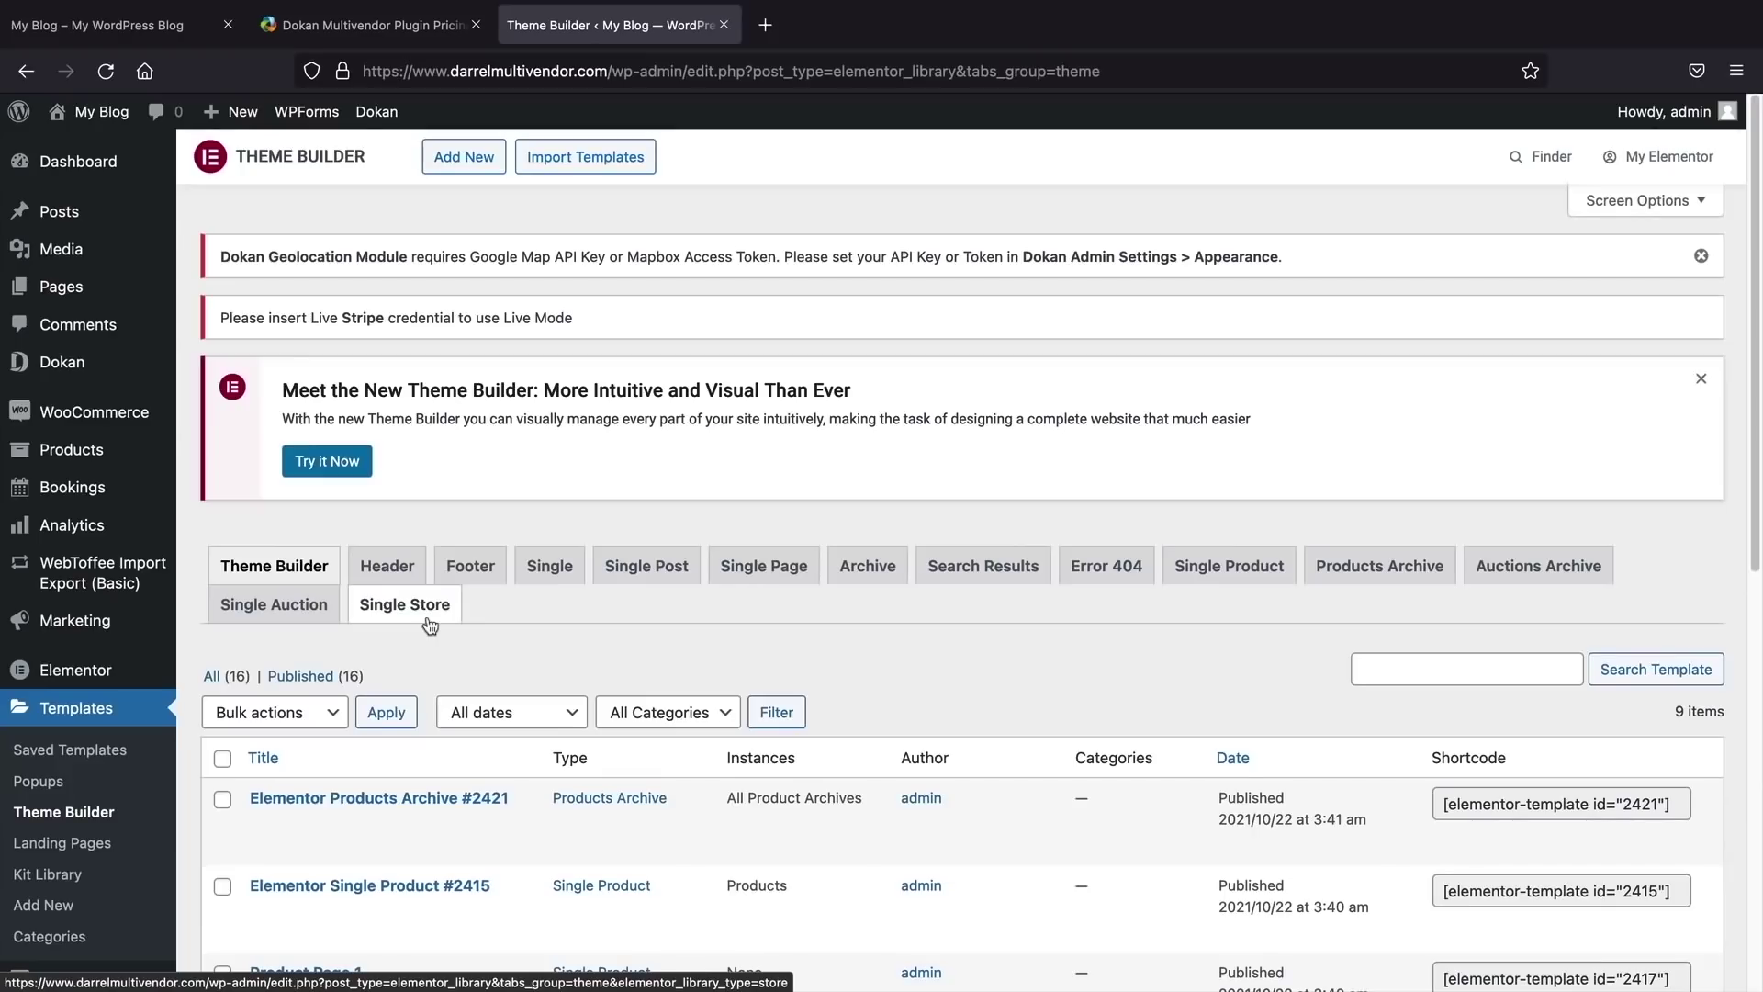
click(336, 468)
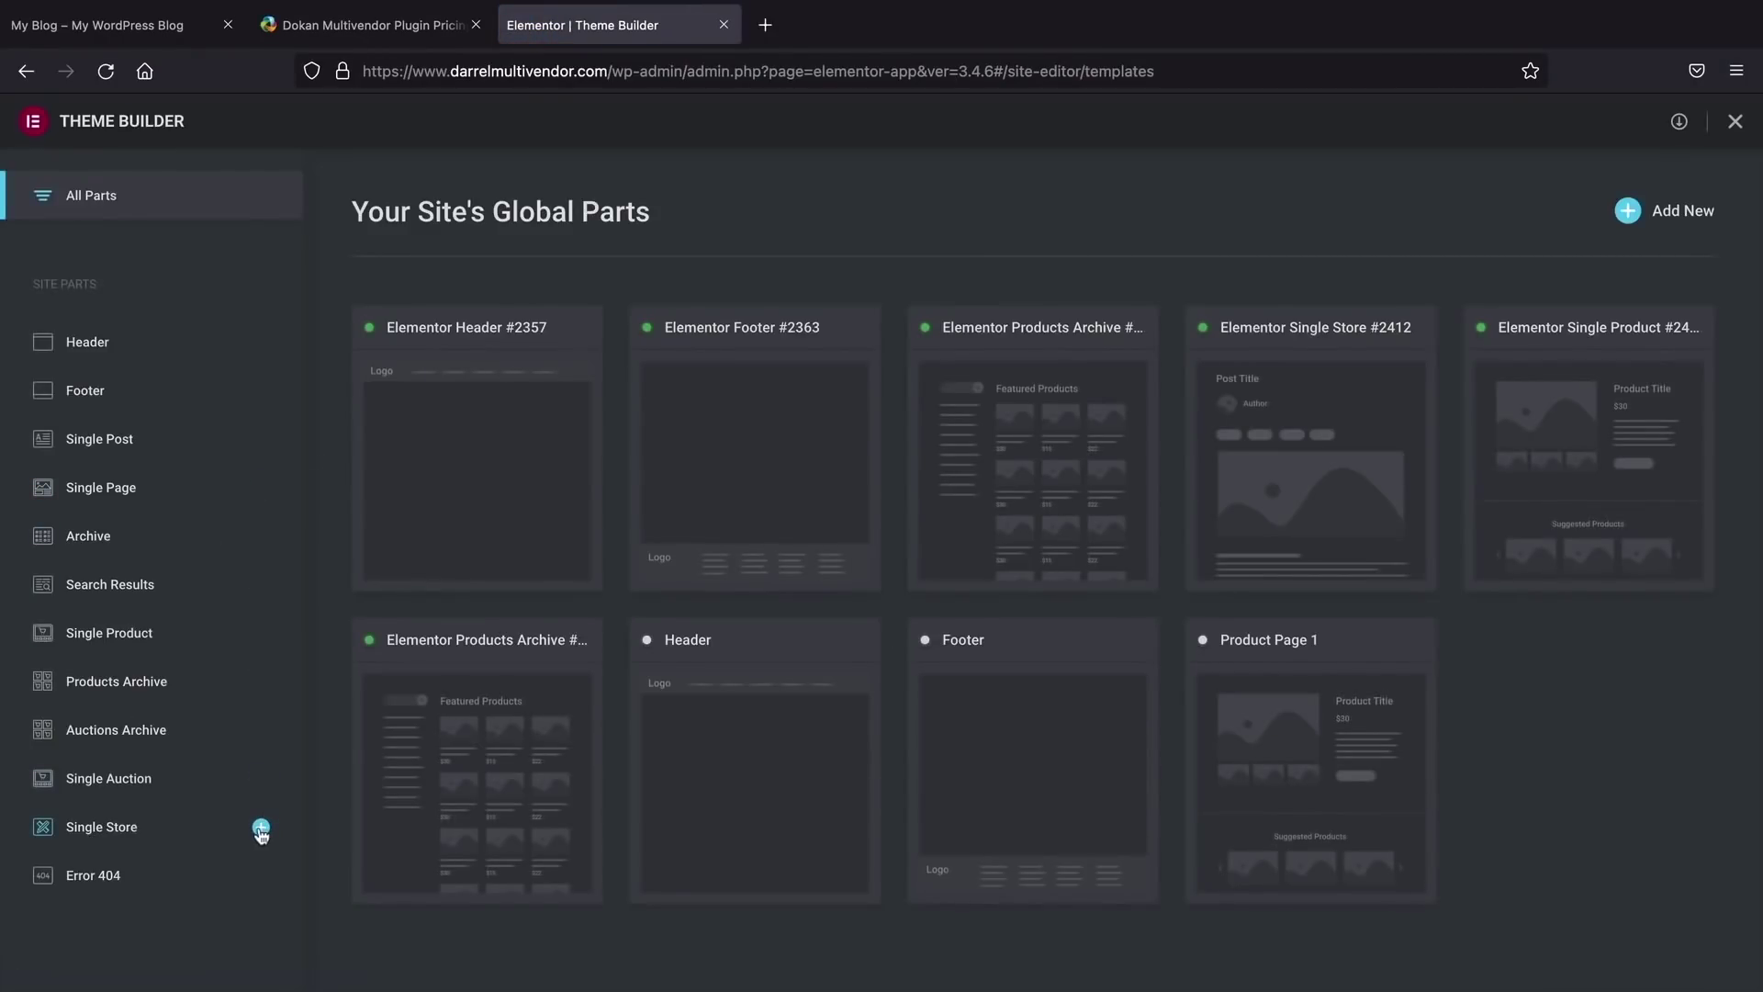
click(262, 829)
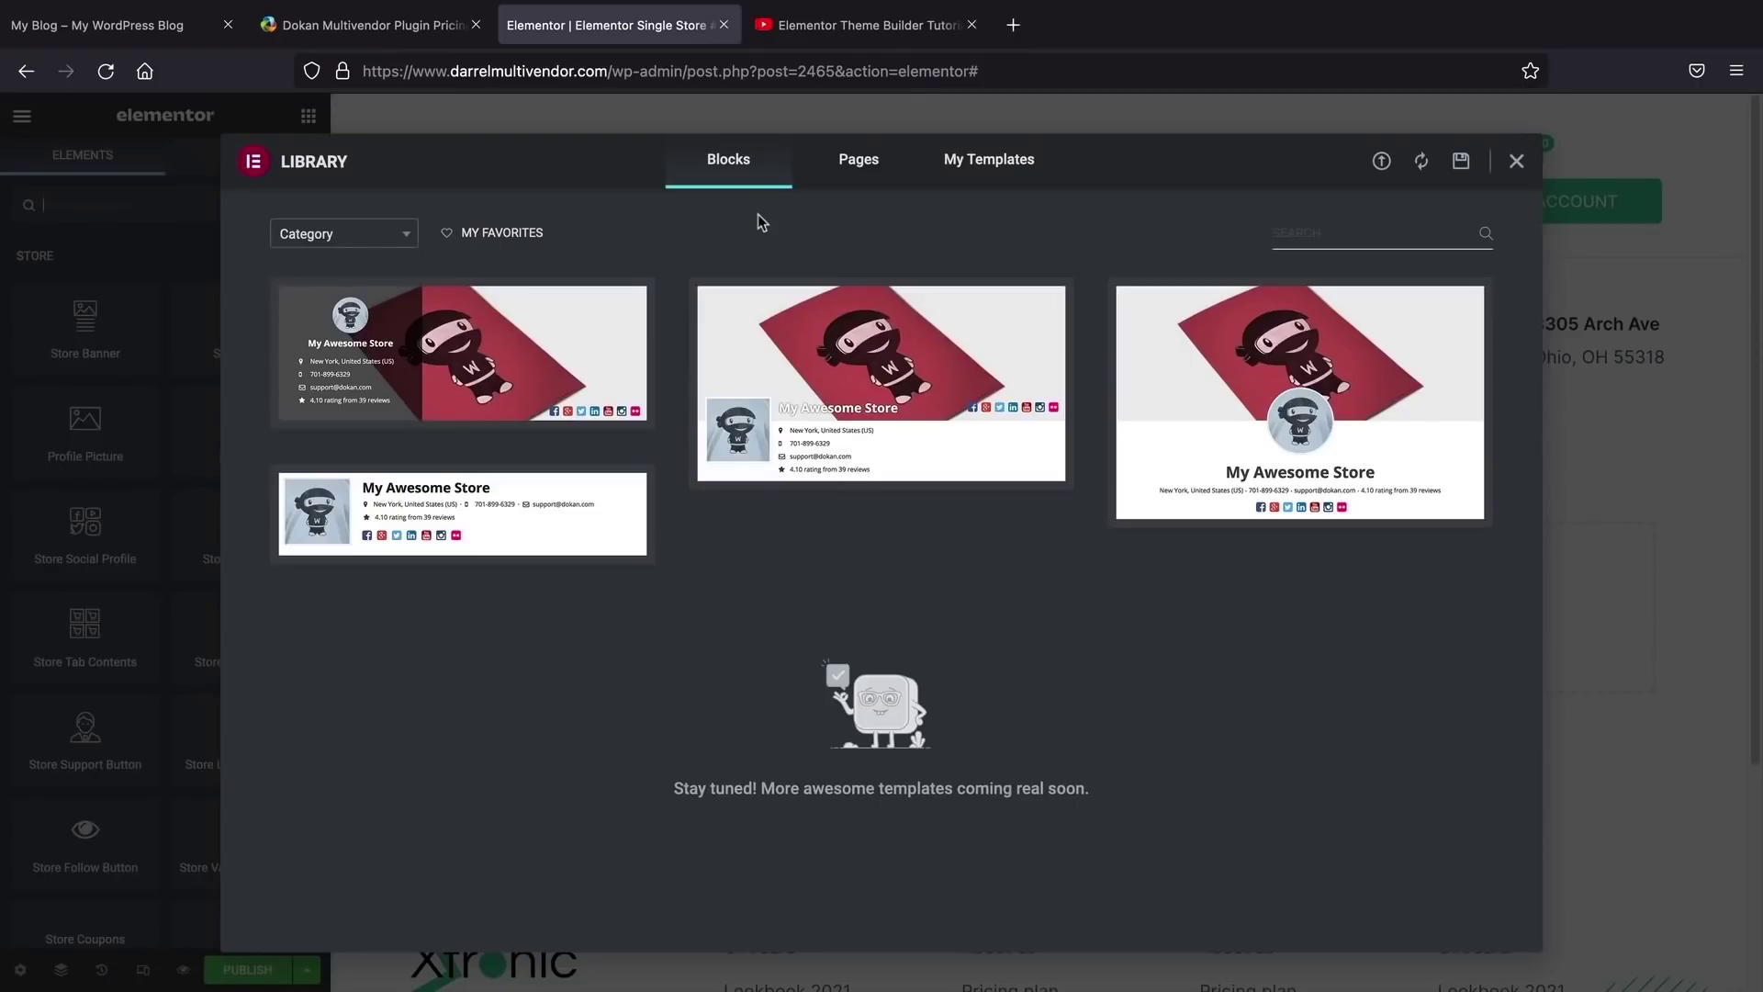
click(817, 27)
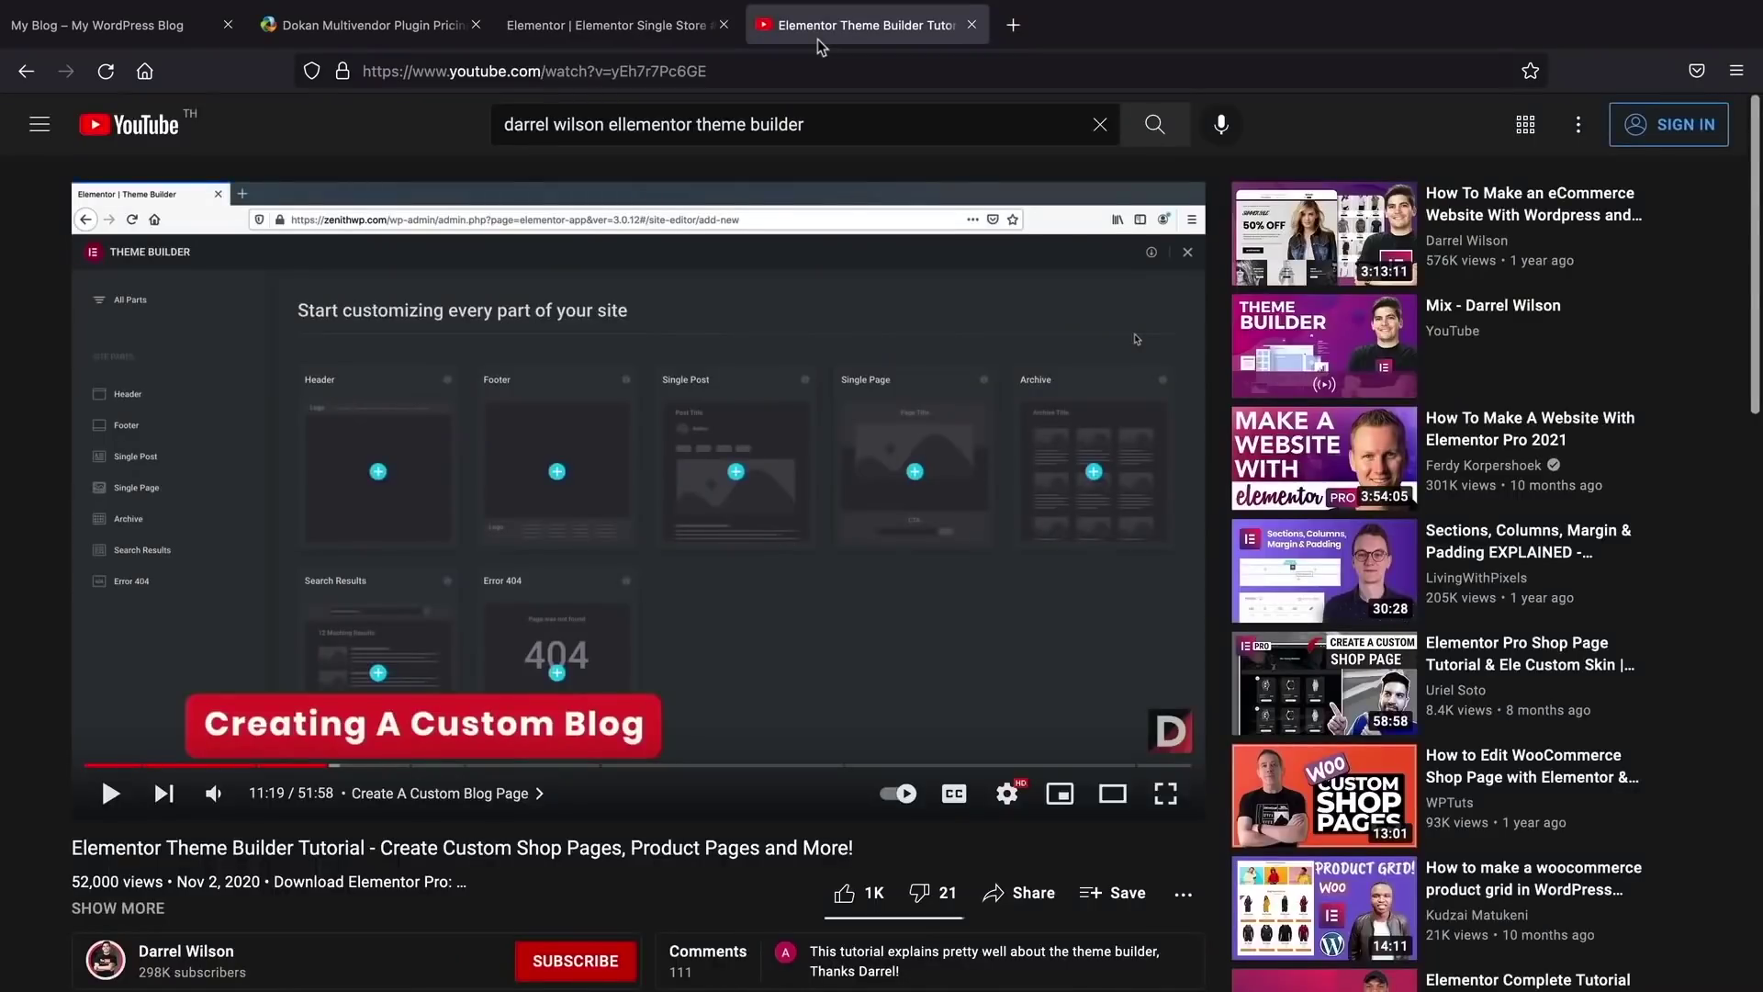
scroll(369, 595, down, 3)
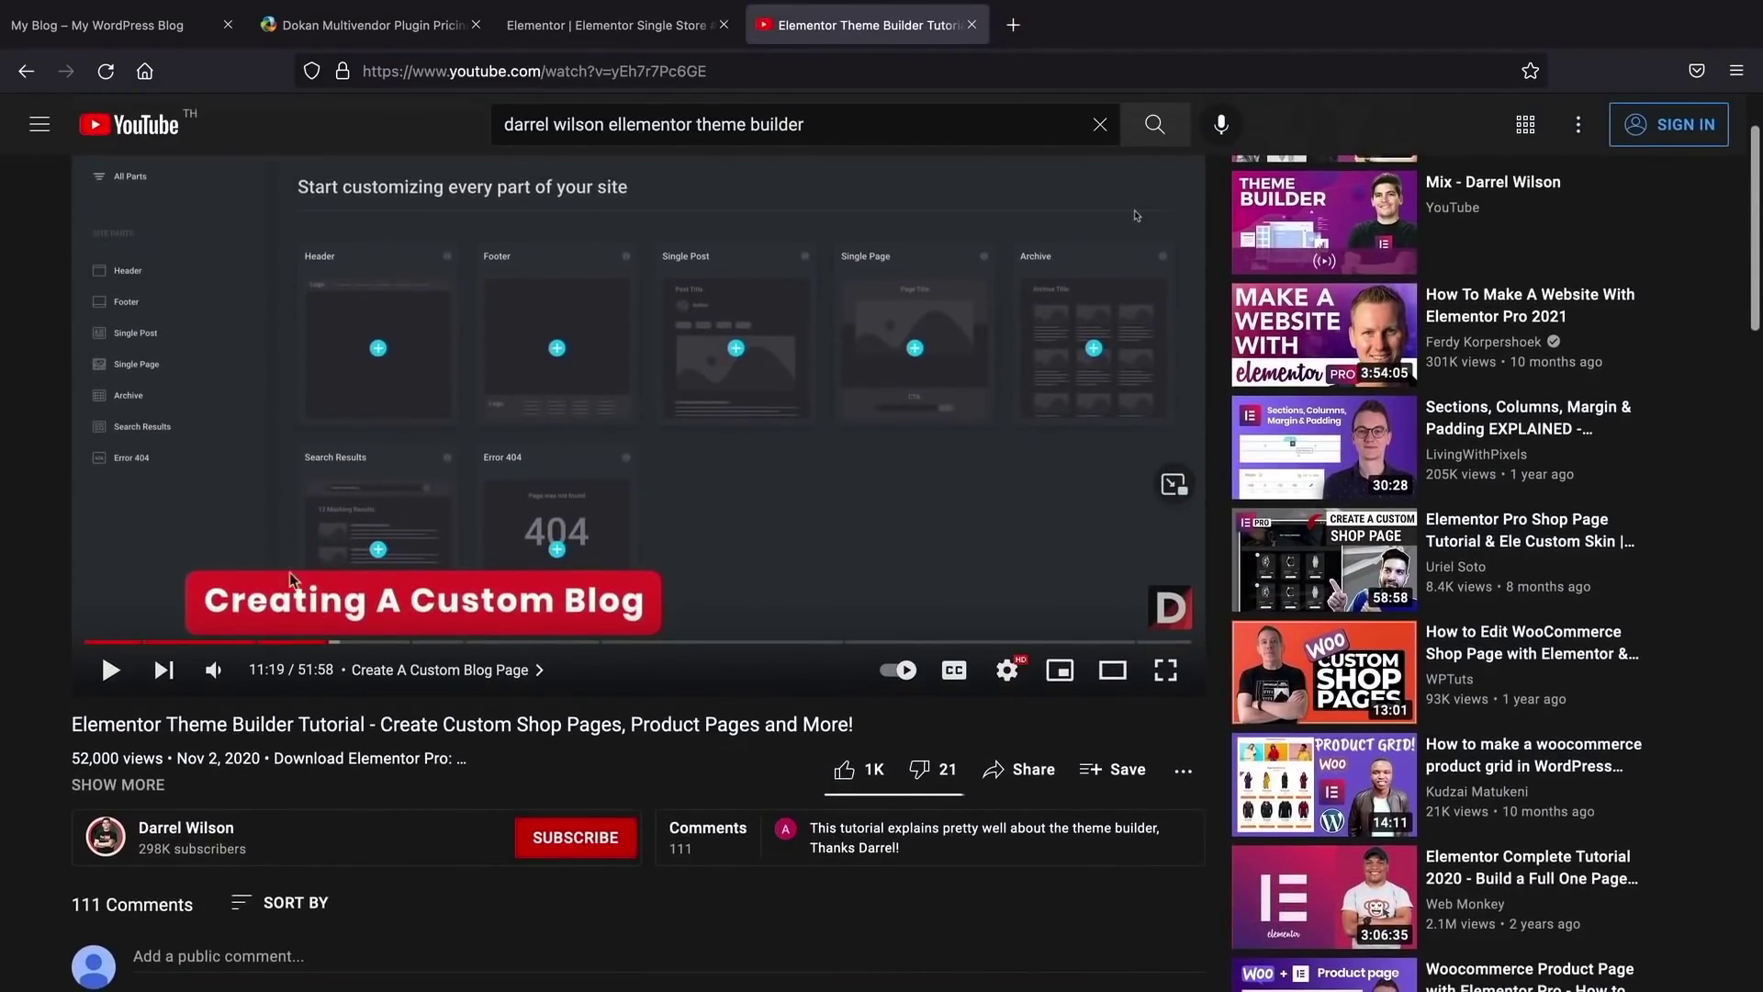
scroll(426, 455, up, 2)
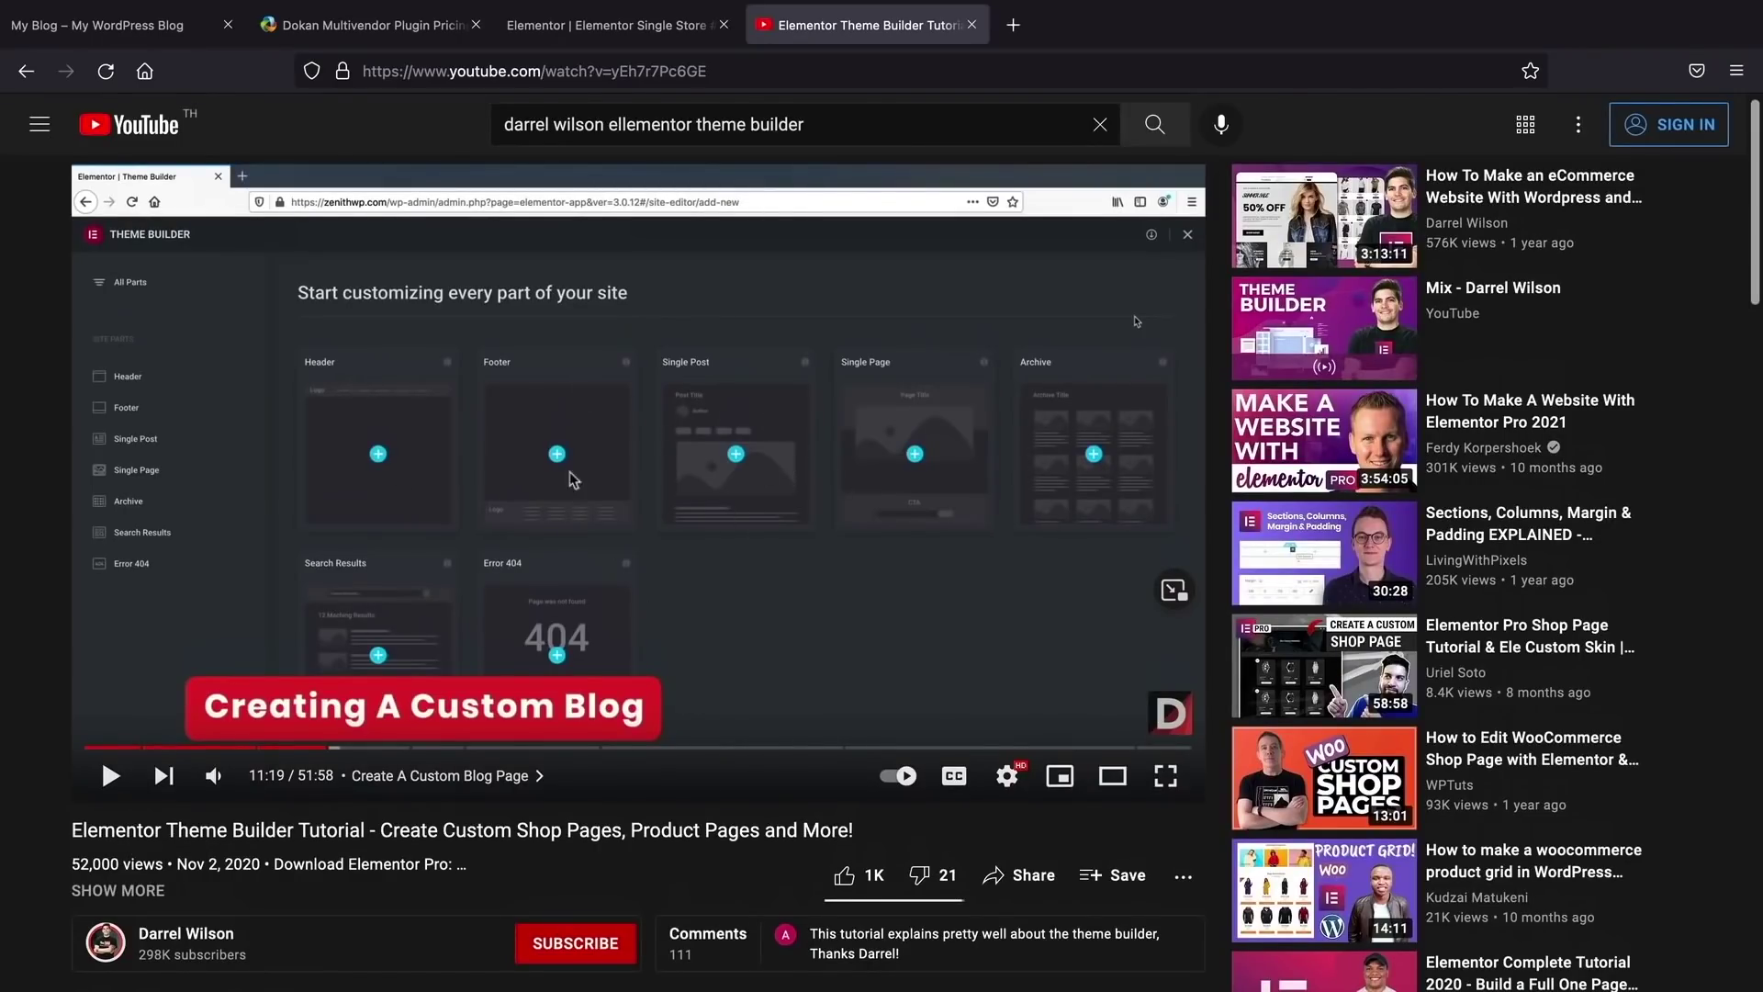
scroll(514, 619, down, 3)
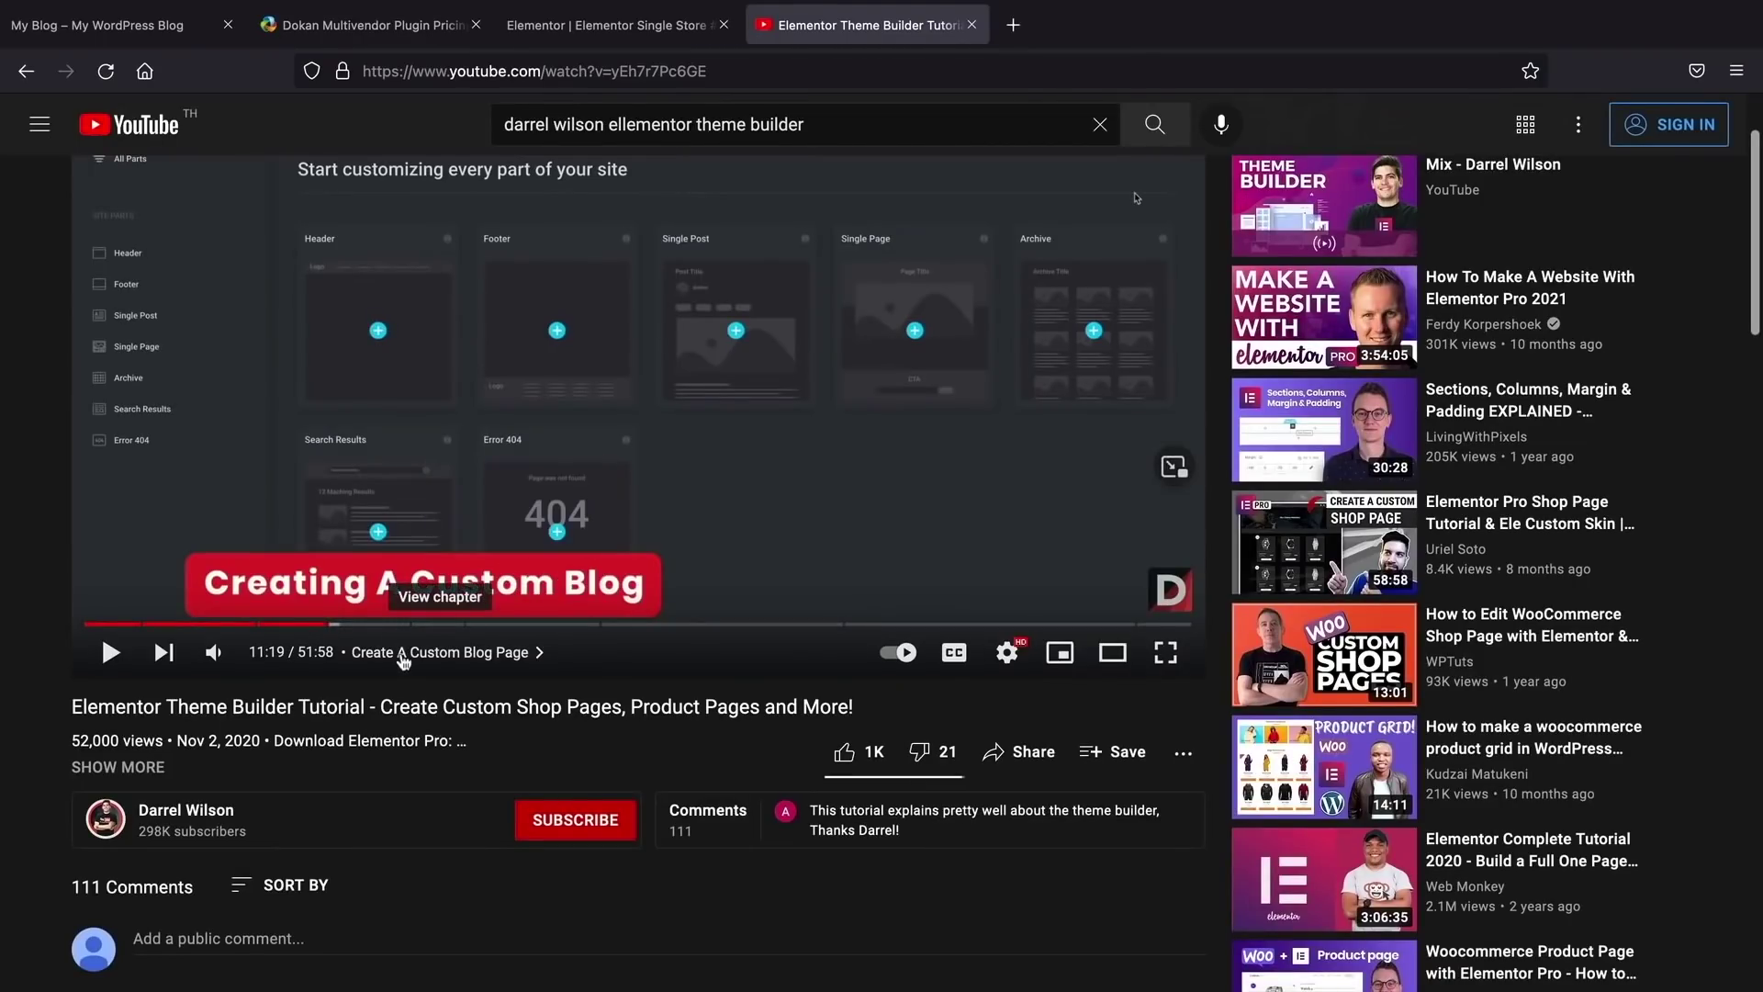
scroll(401, 659, up, 3)
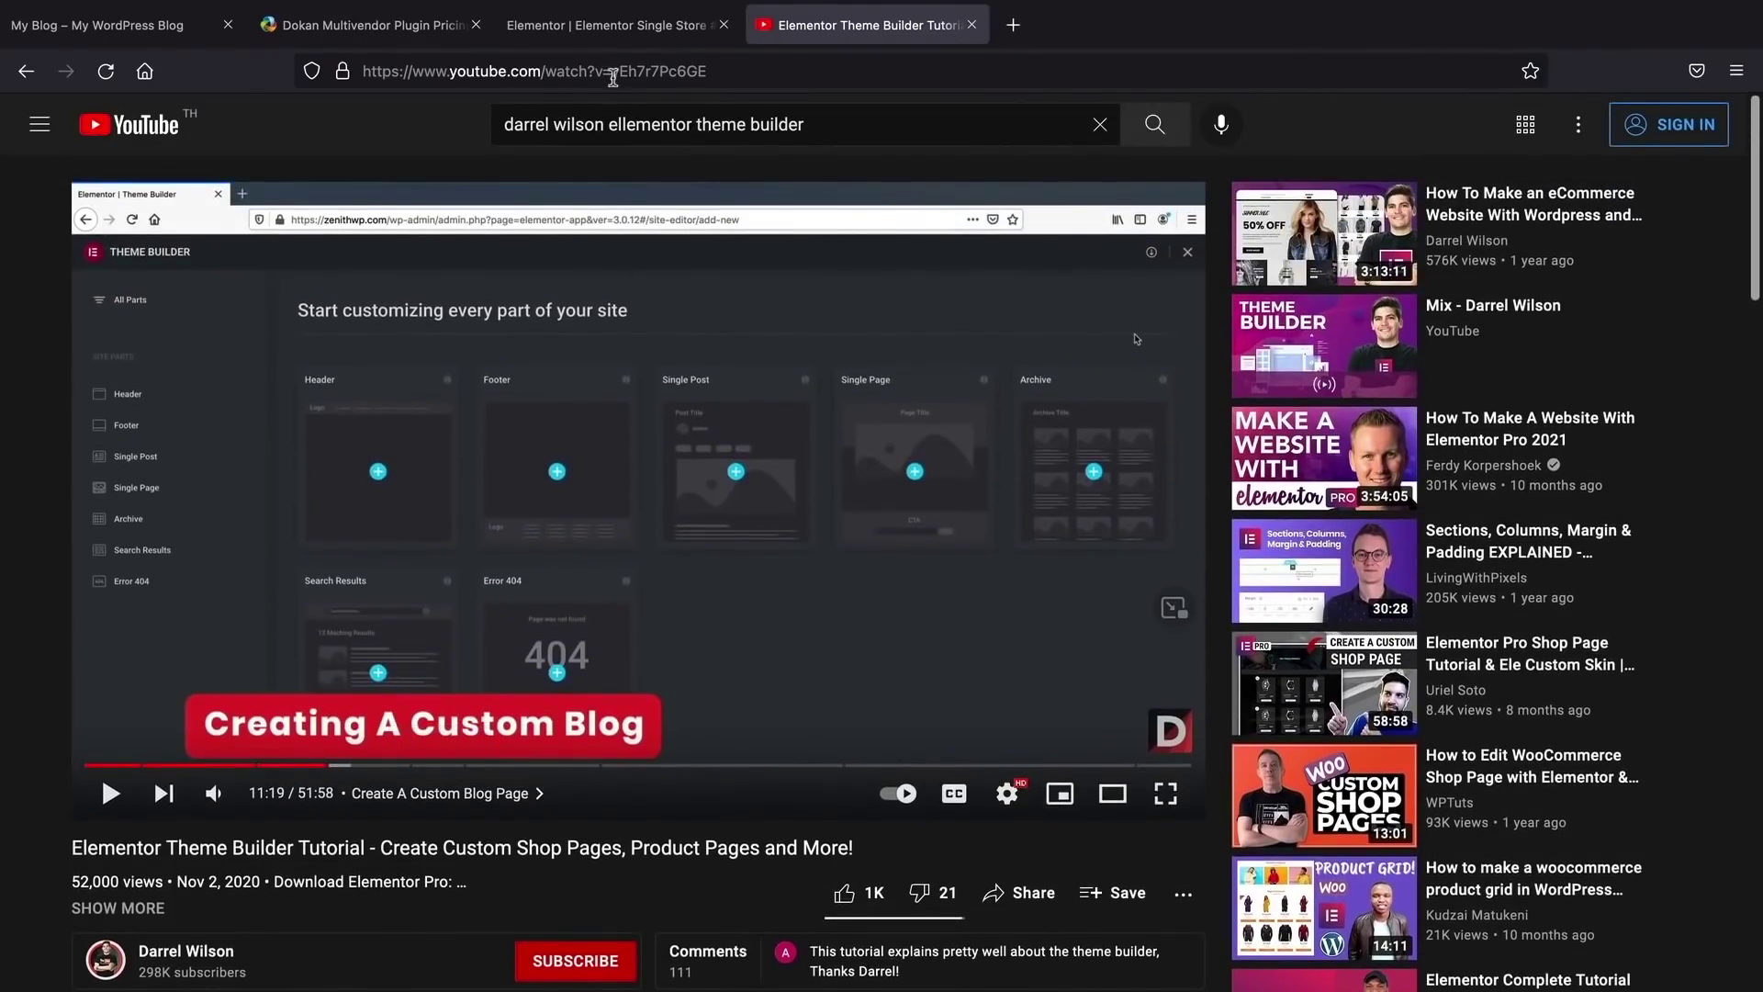
click(620, 35)
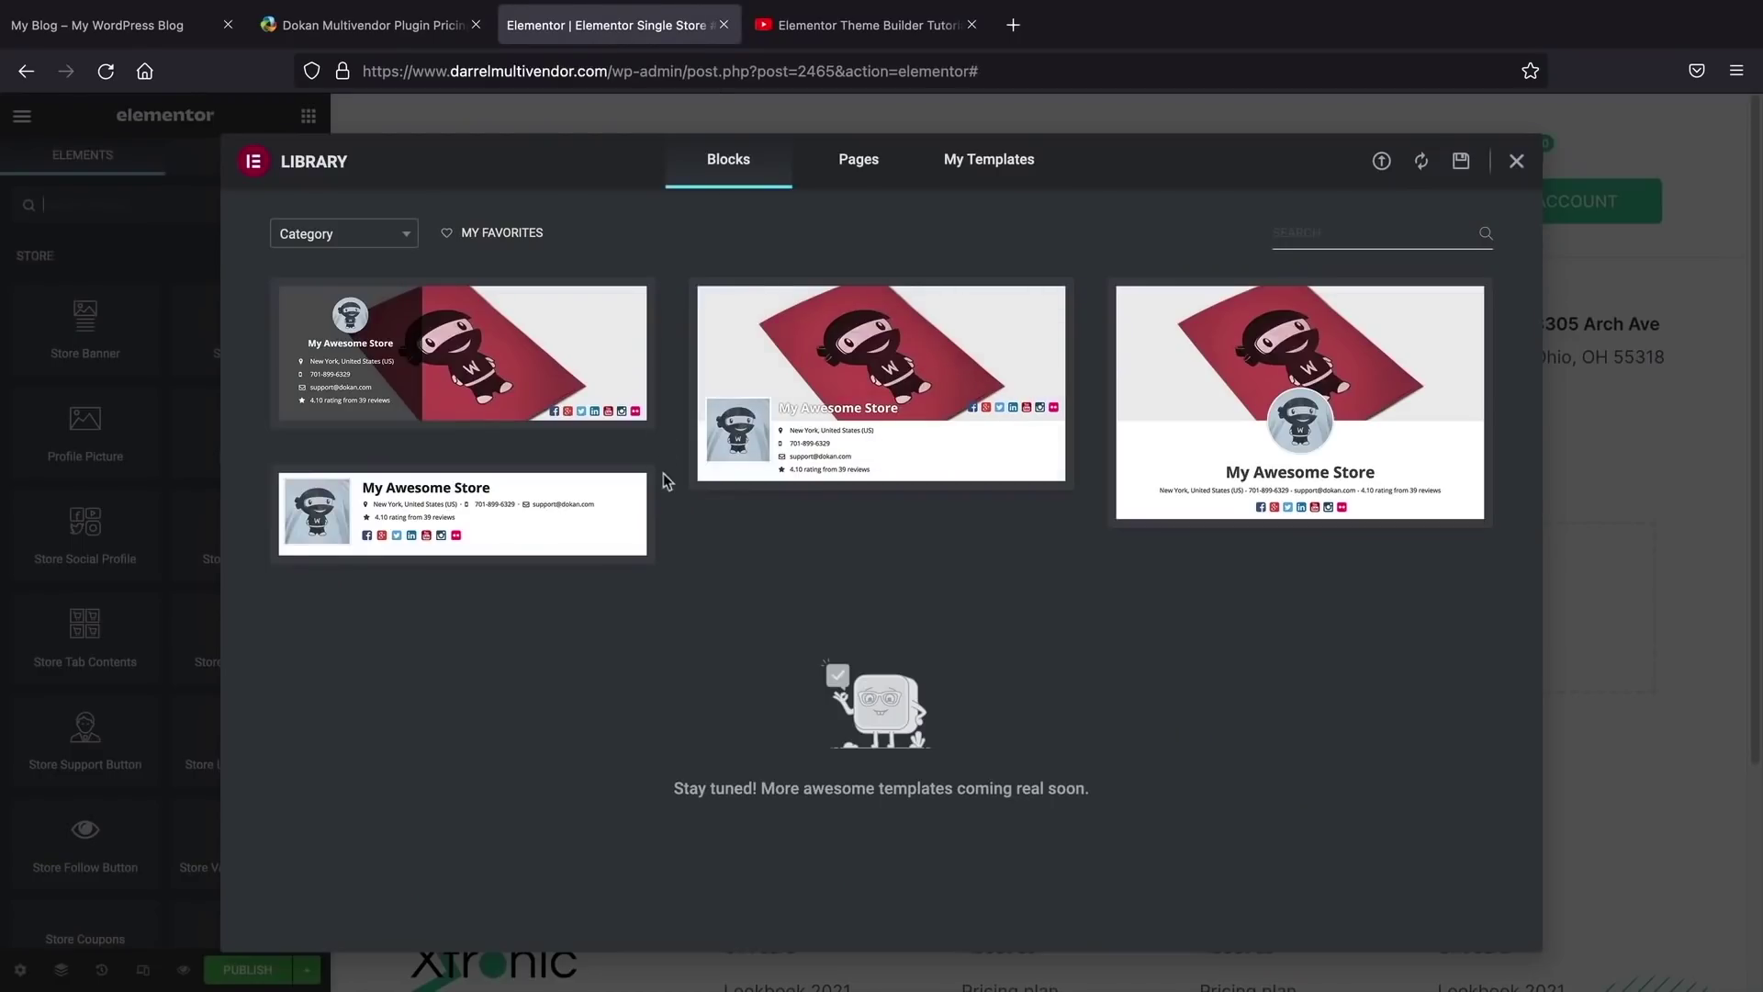
mouse_move(456, 369)
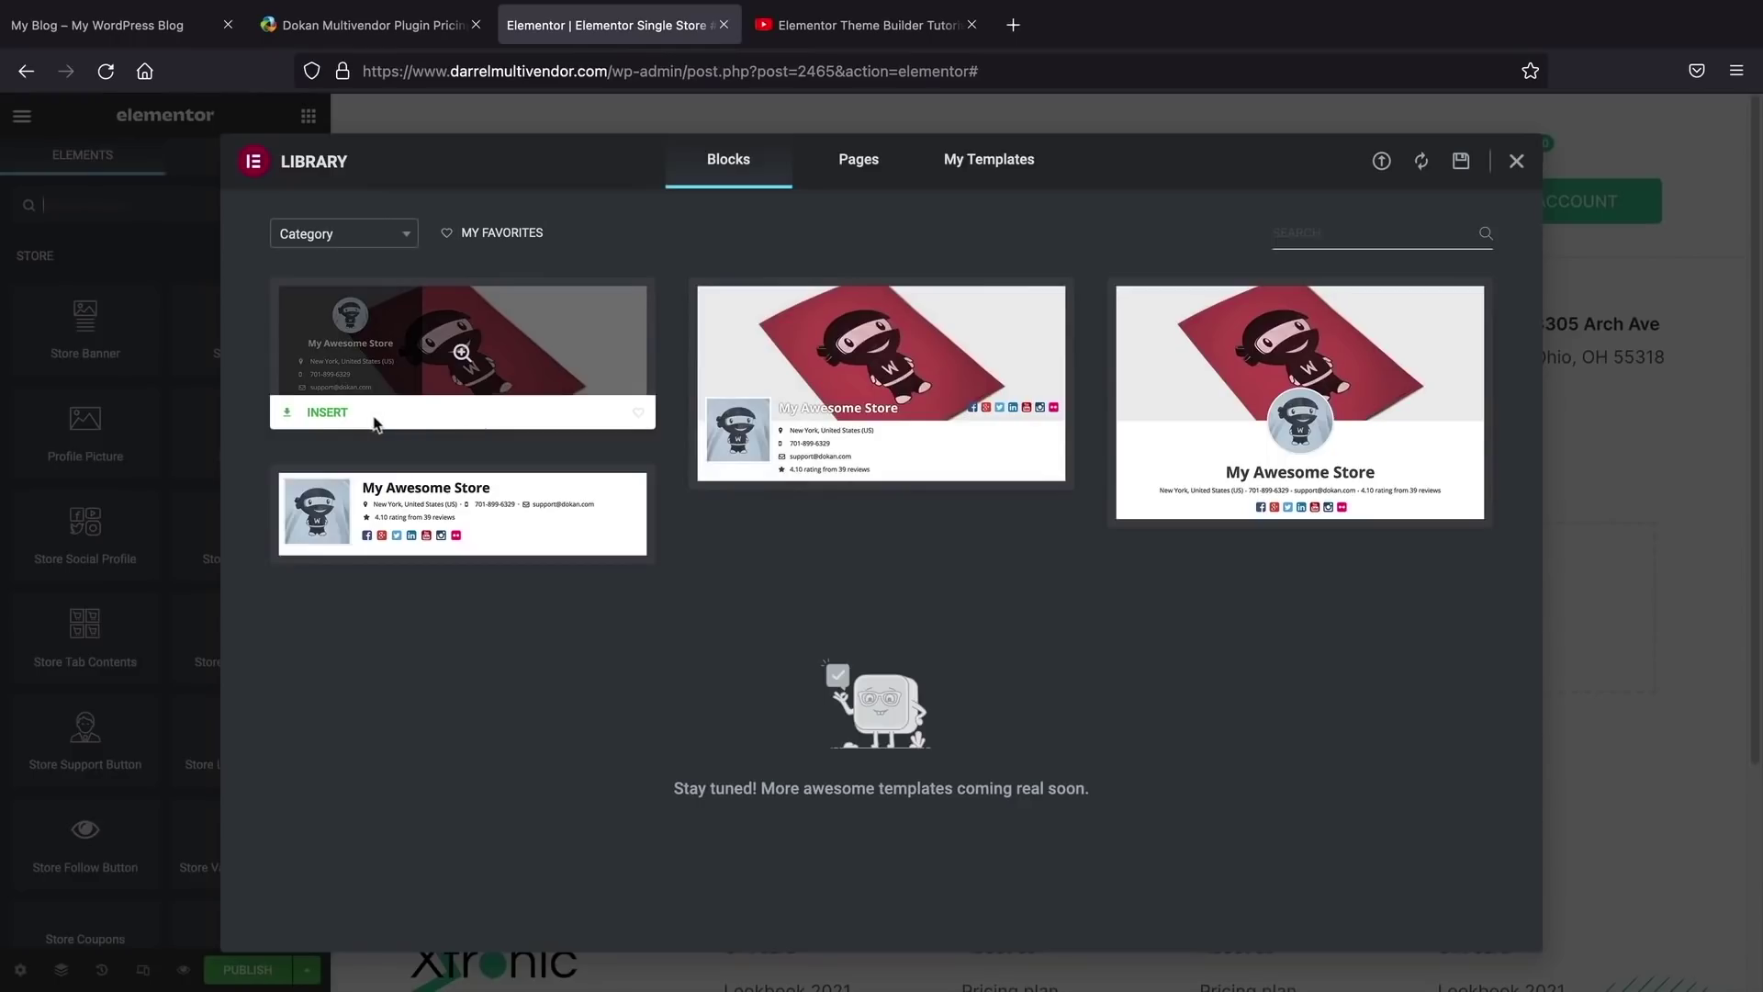
click(331, 412)
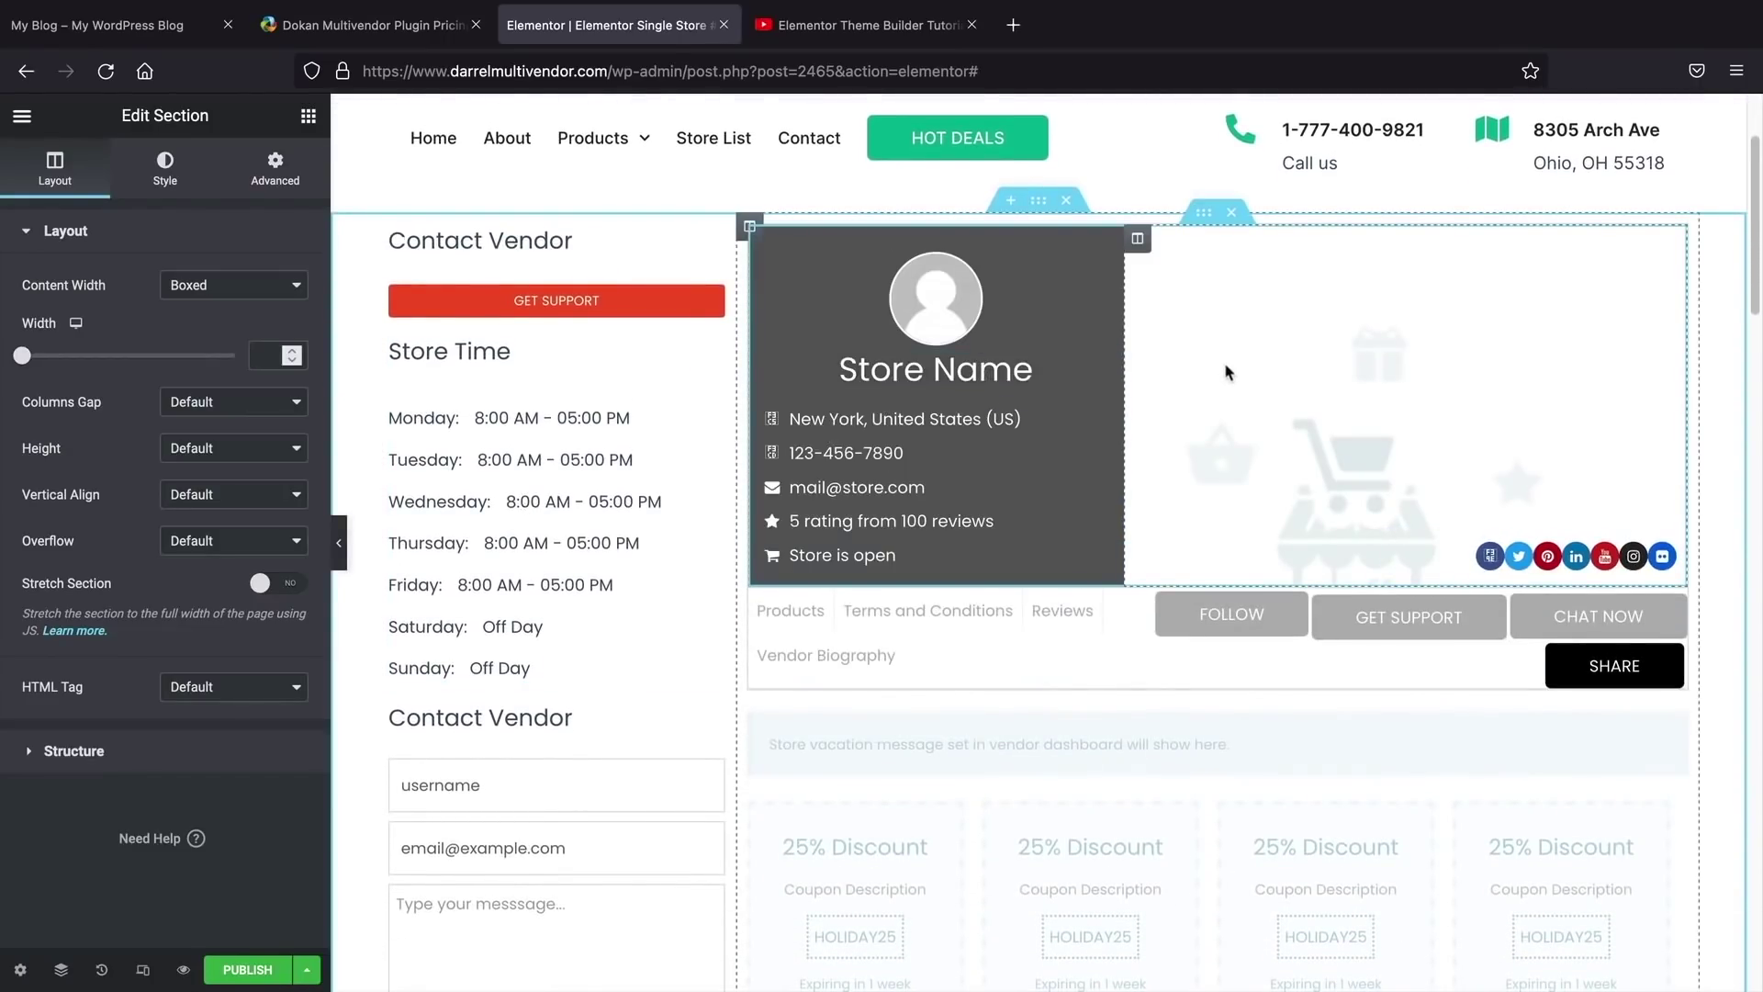
scroll(1148, 643, down, 3)
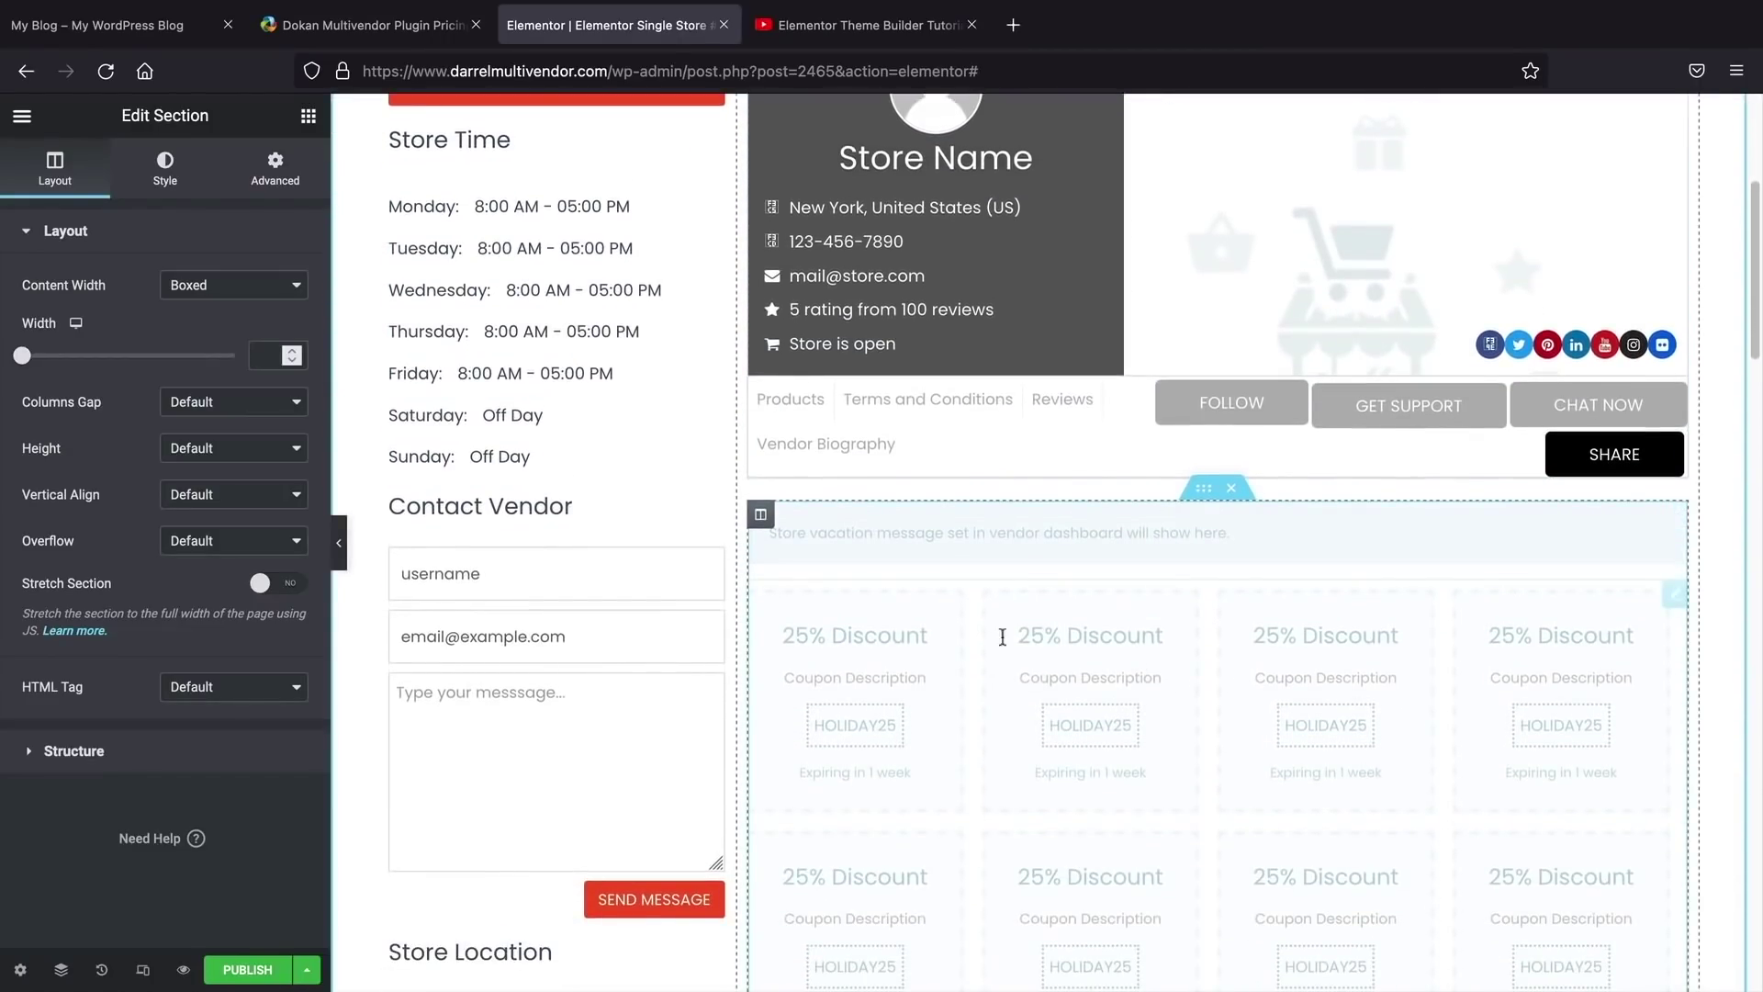
scroll(1038, 634, down, 3)
scroll(1038, 633, up, 5)
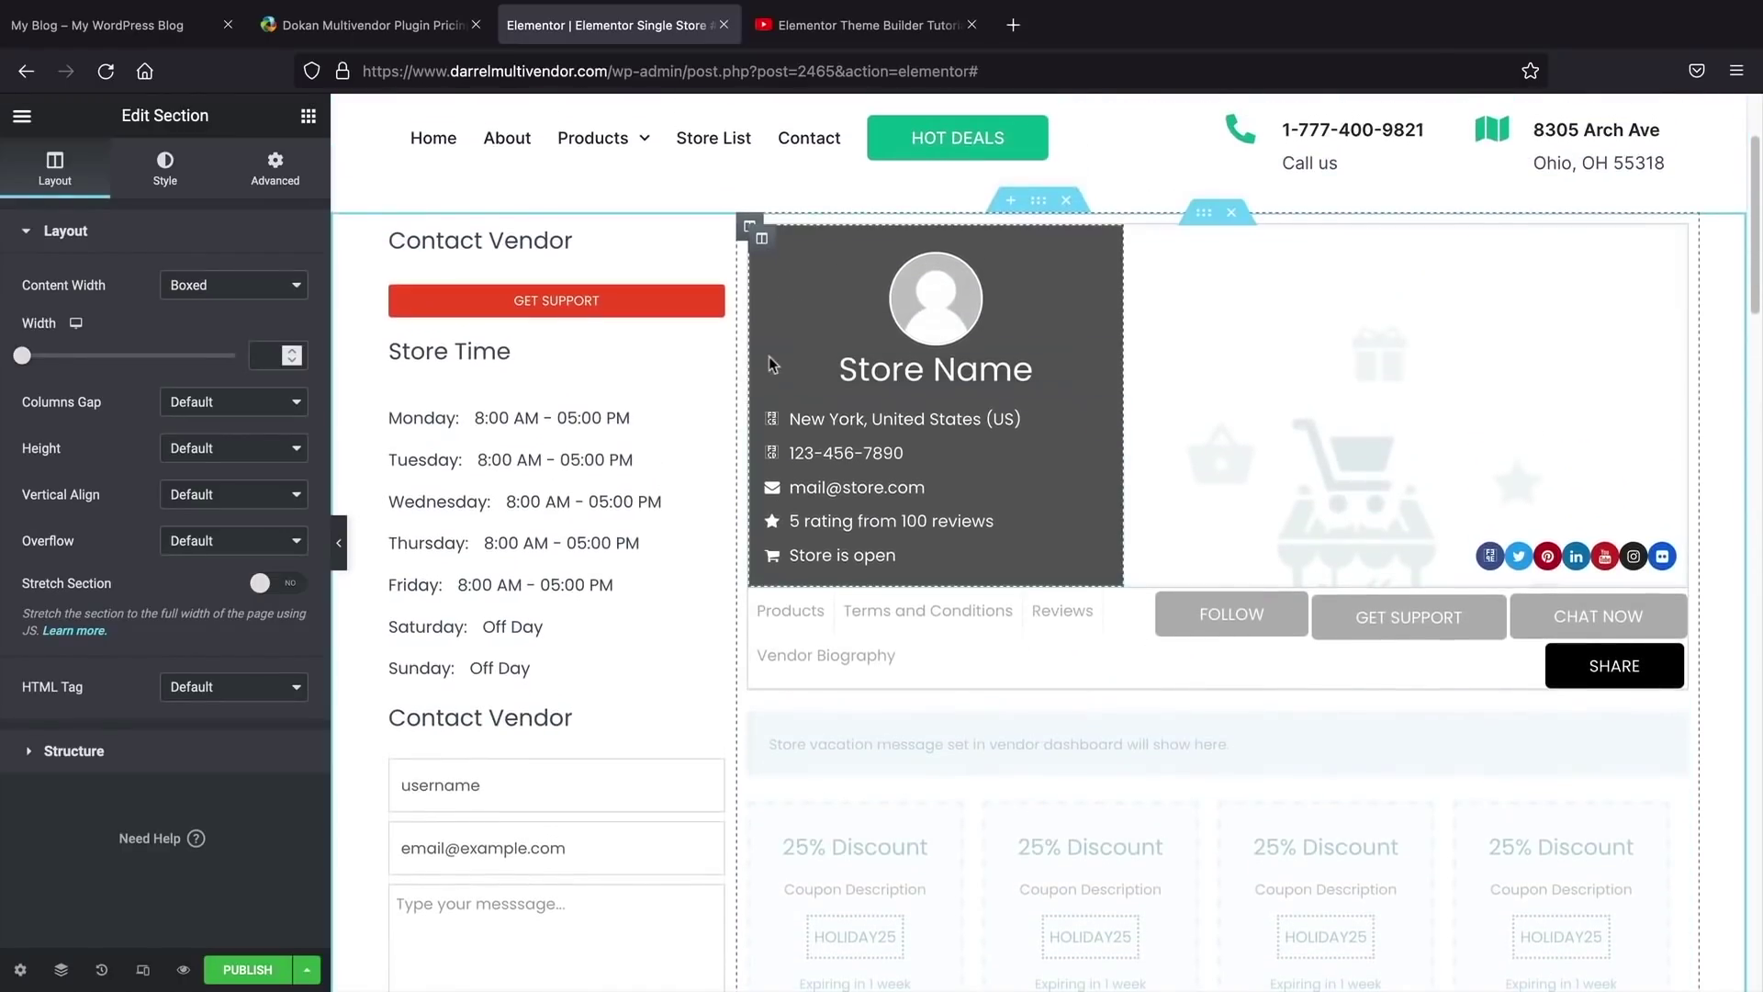
click(308, 116)
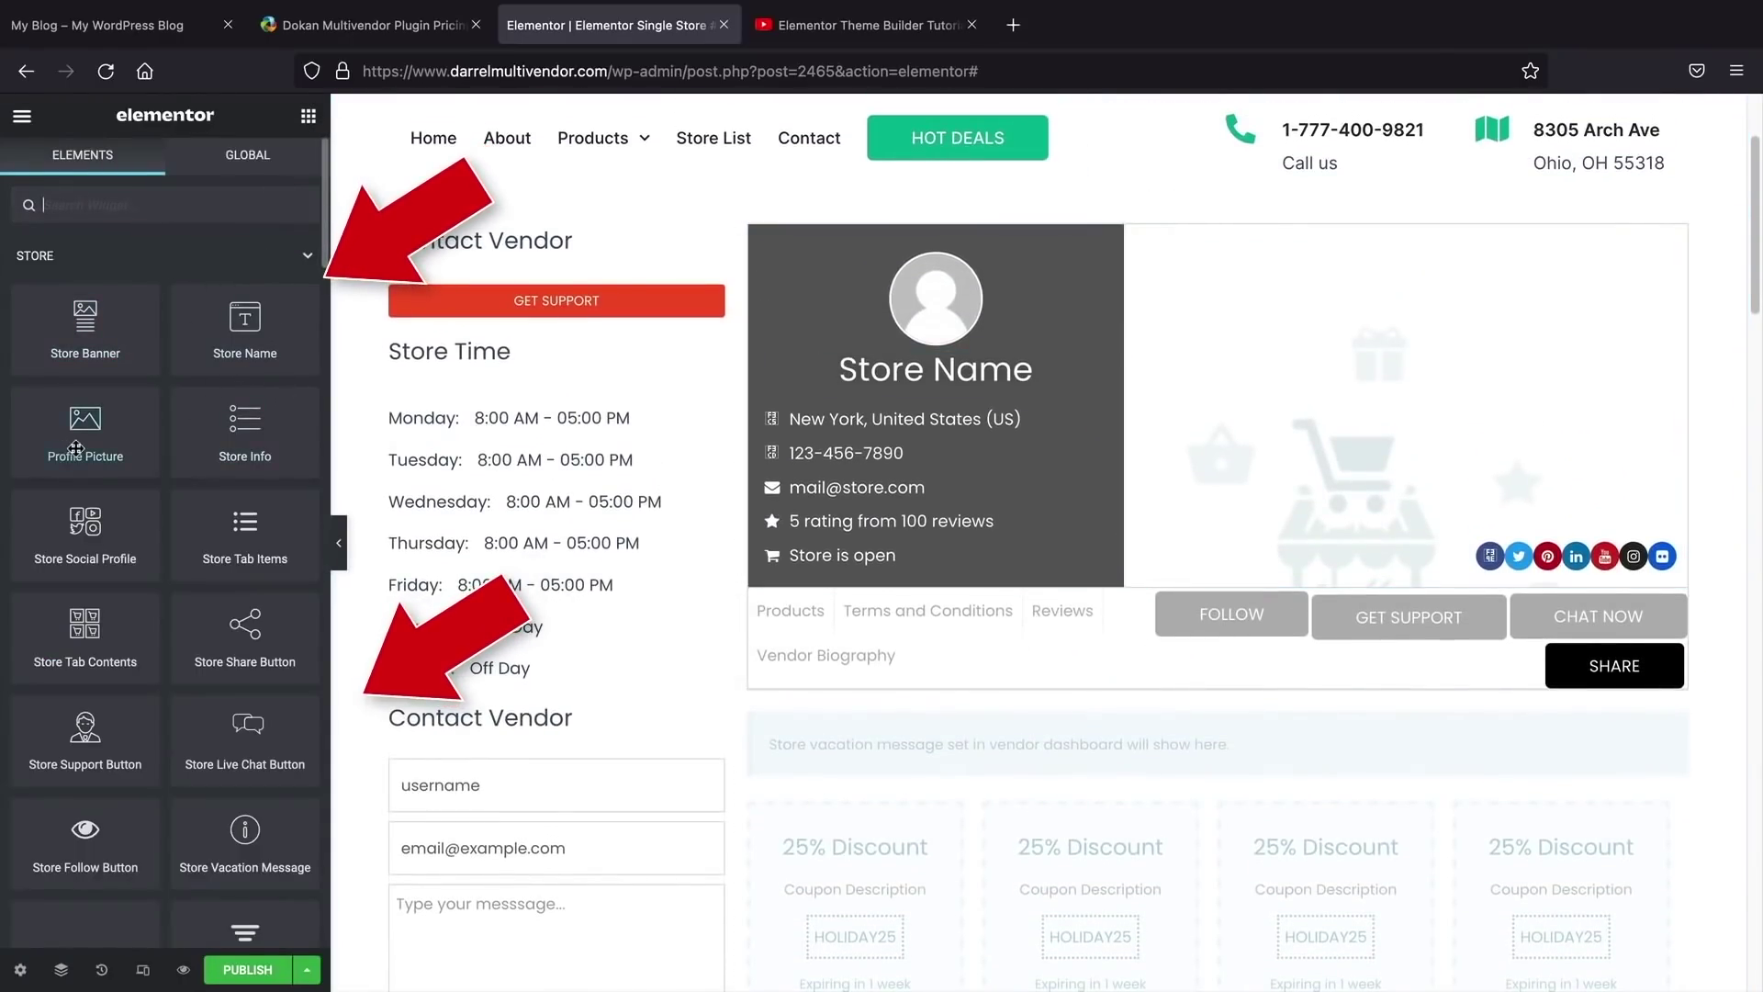
scroll(96, 424, down, 2)
scroll(77, 447, down, 2)
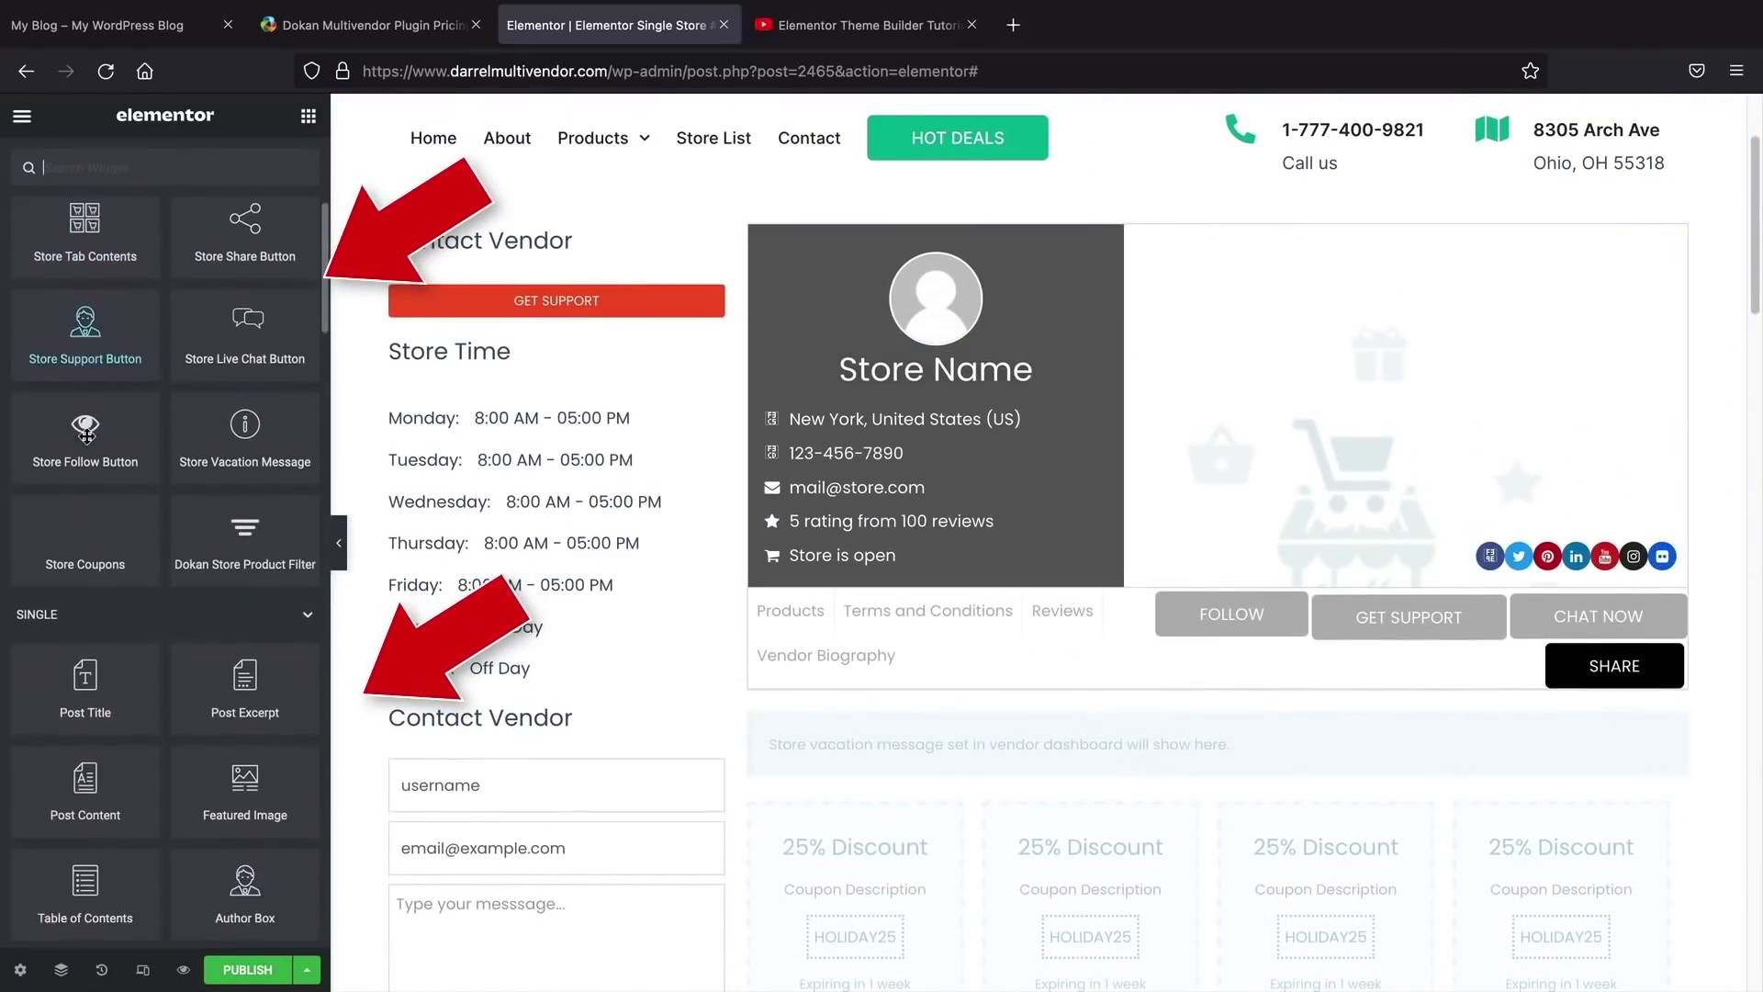
scroll(85, 436, up, 2)
scroll(86, 435, up, 3)
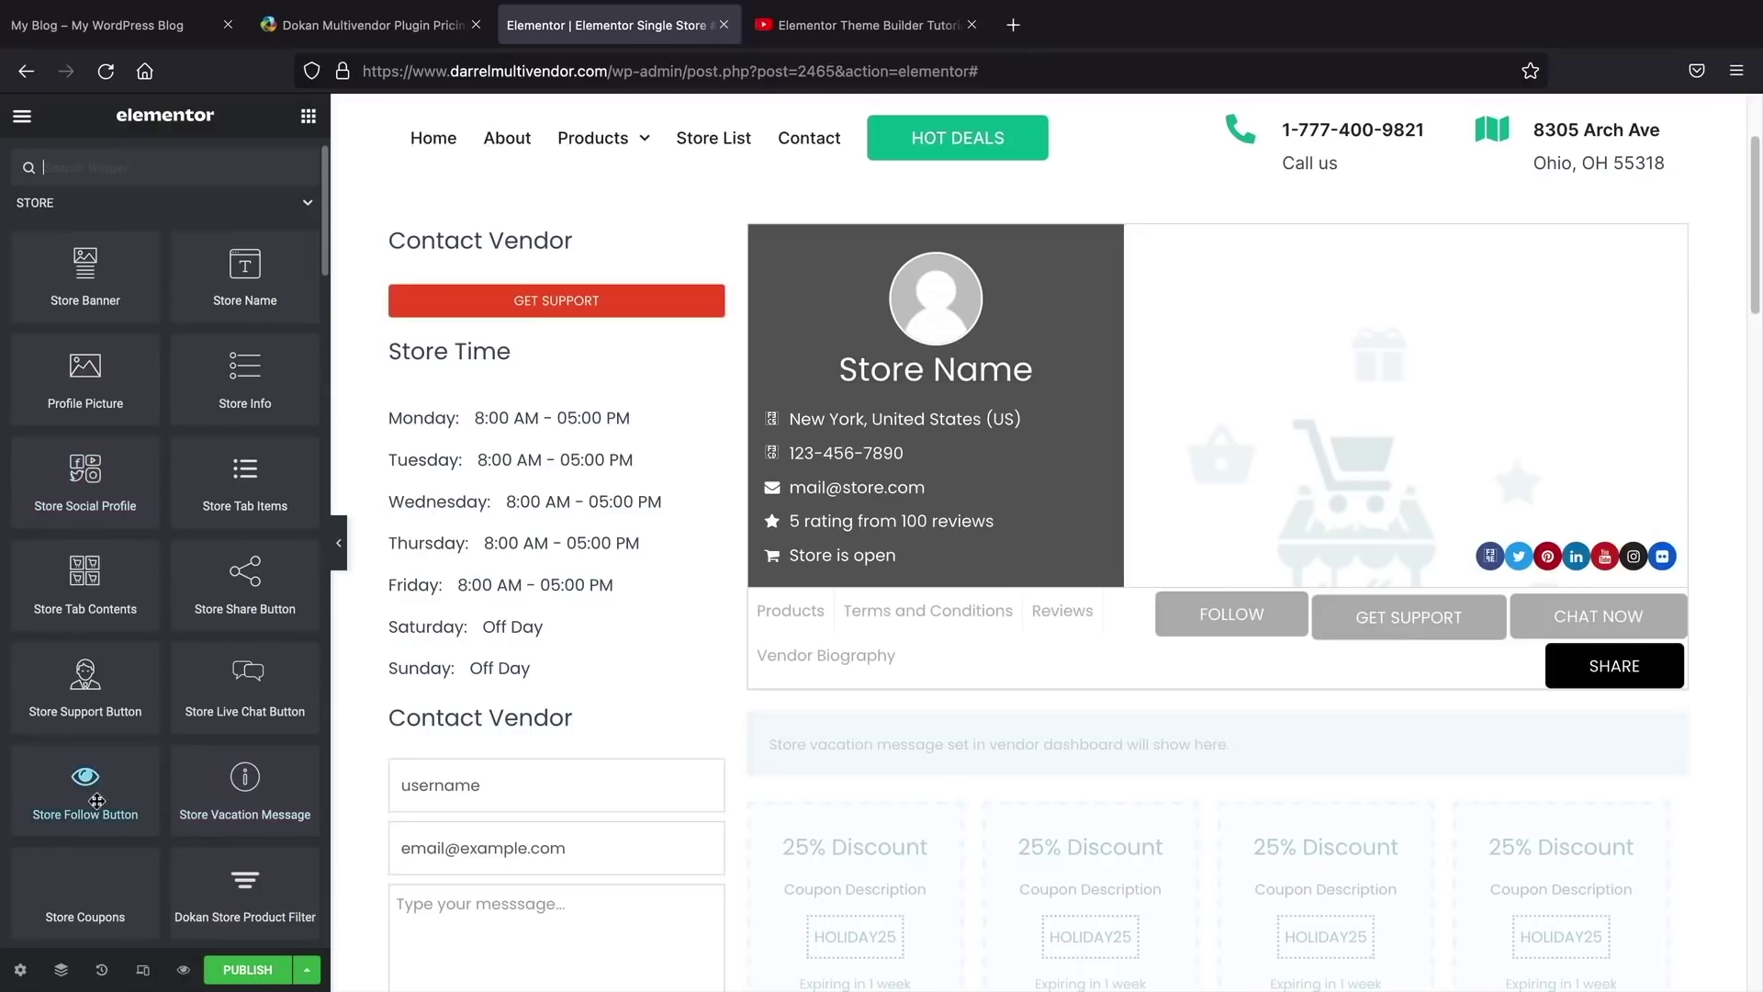
Step: Add Store Follow Button and Live Chat button widgets to the left column
drag(85, 788, 586, 357)
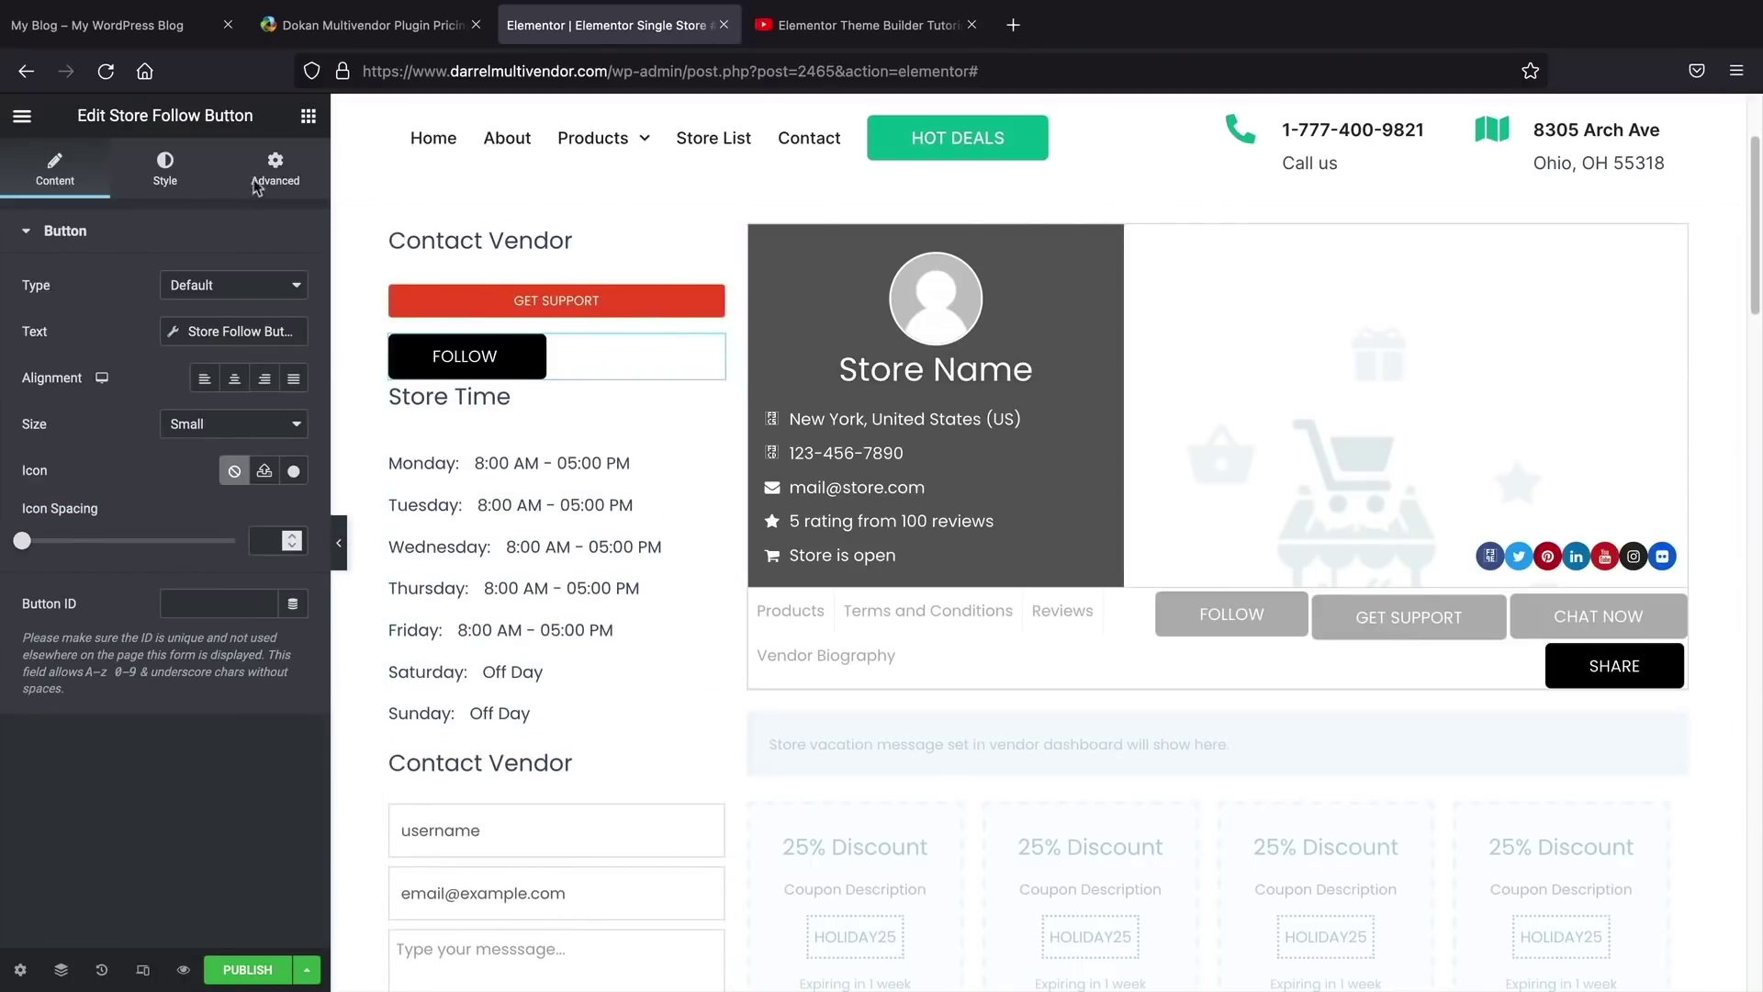
click(308, 114)
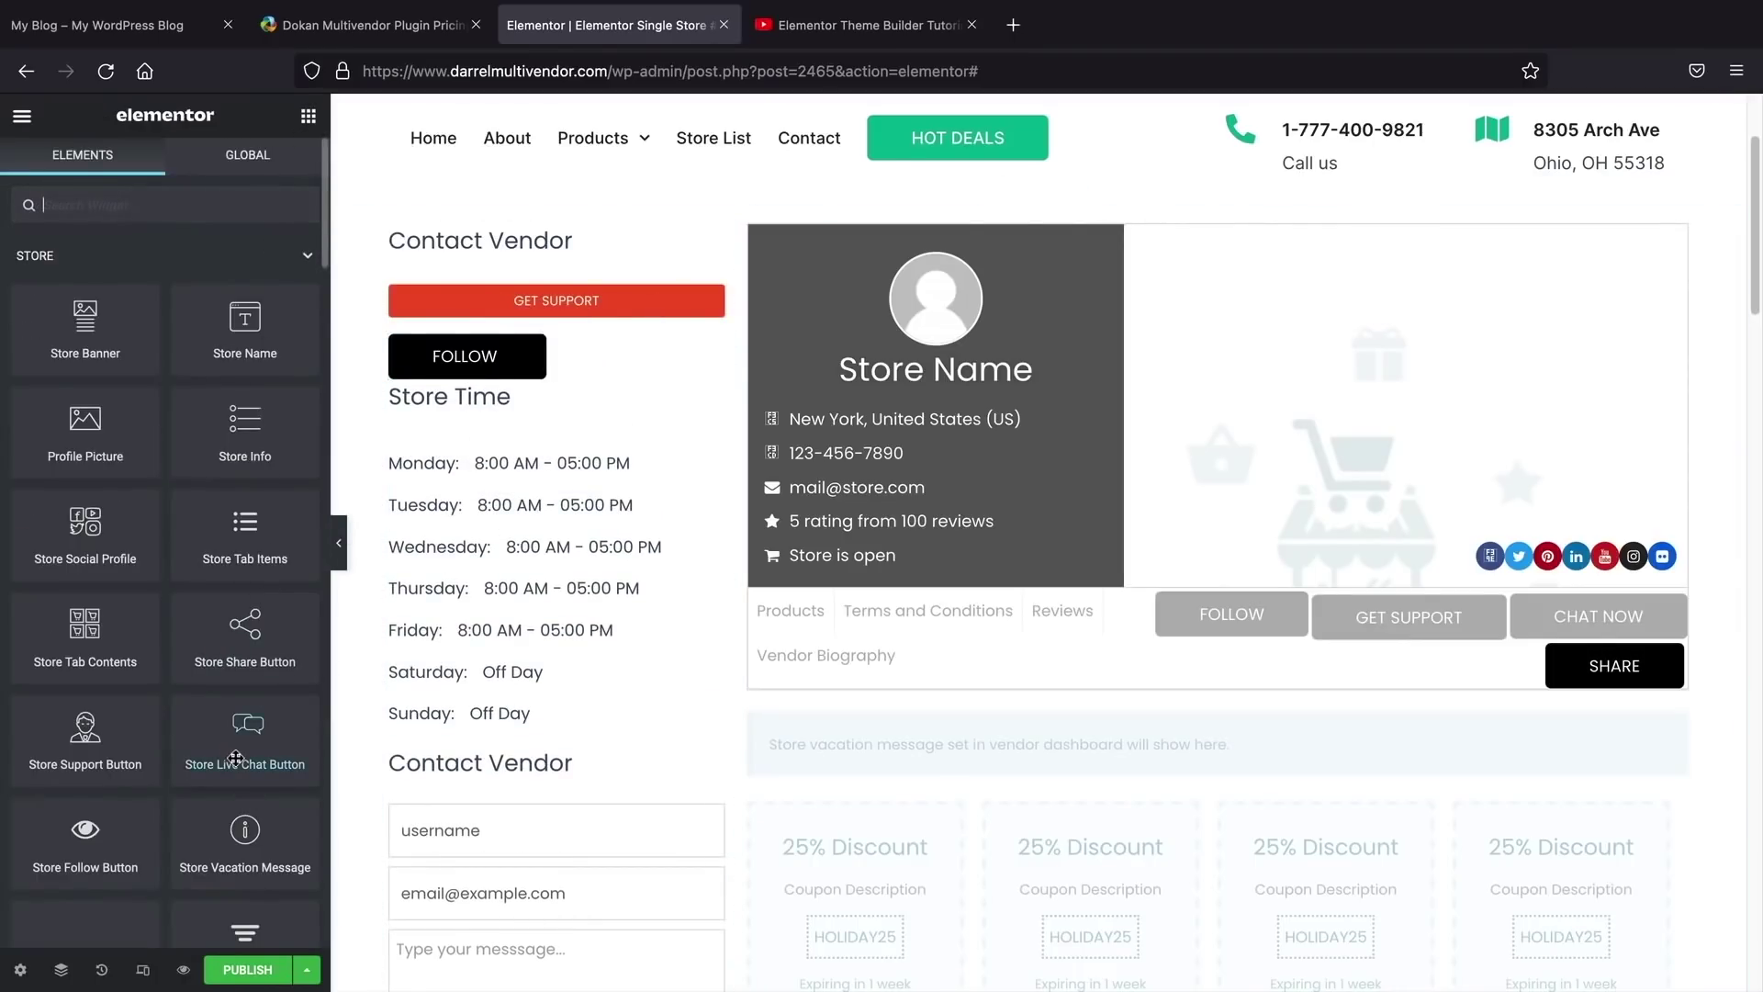
drag(236, 759, 461, 367)
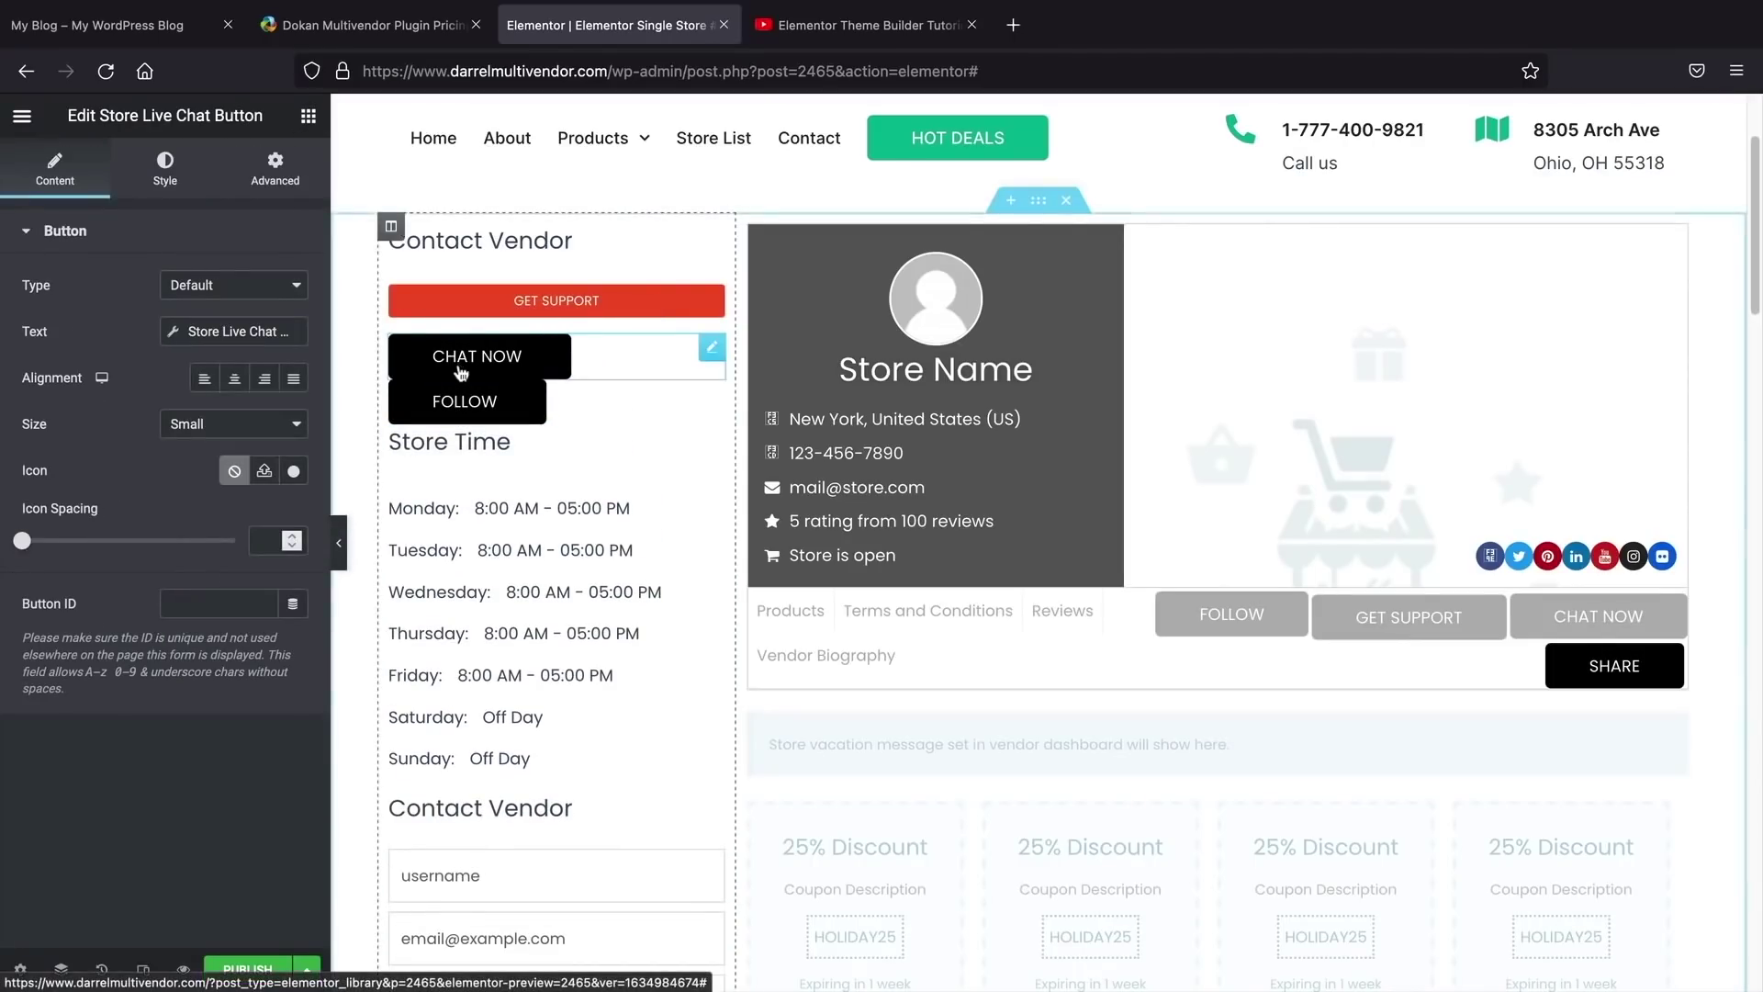
click(449, 402)
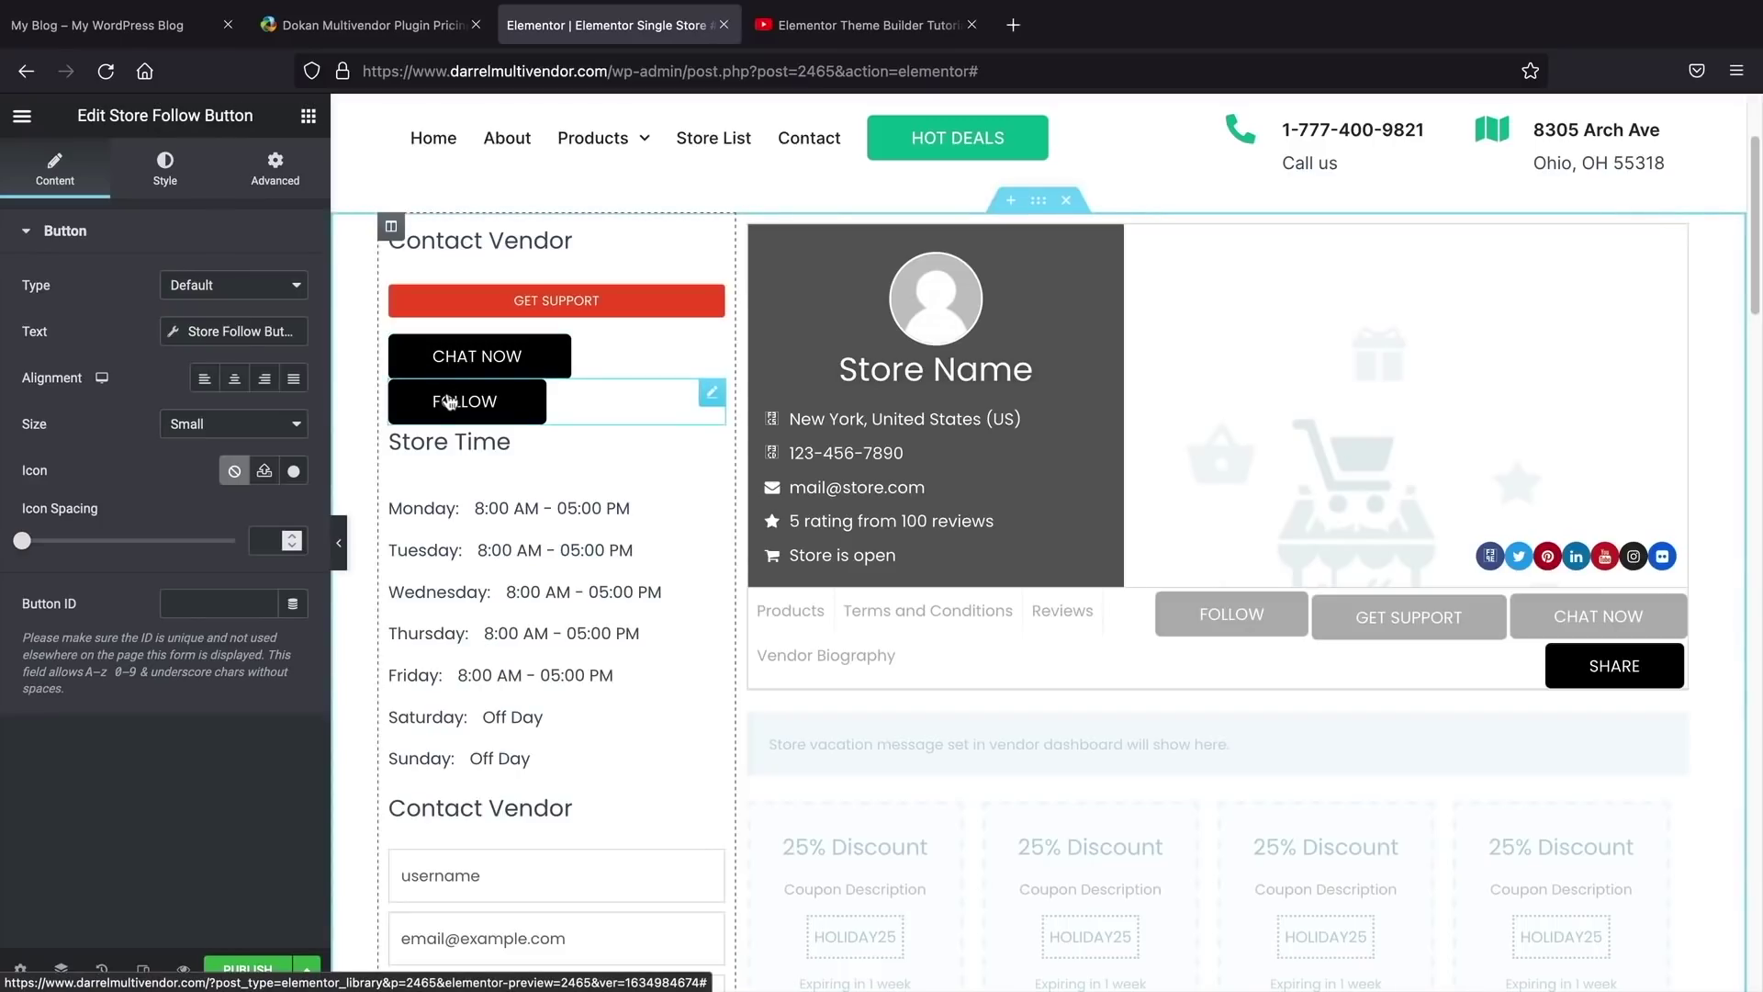
click(308, 114)
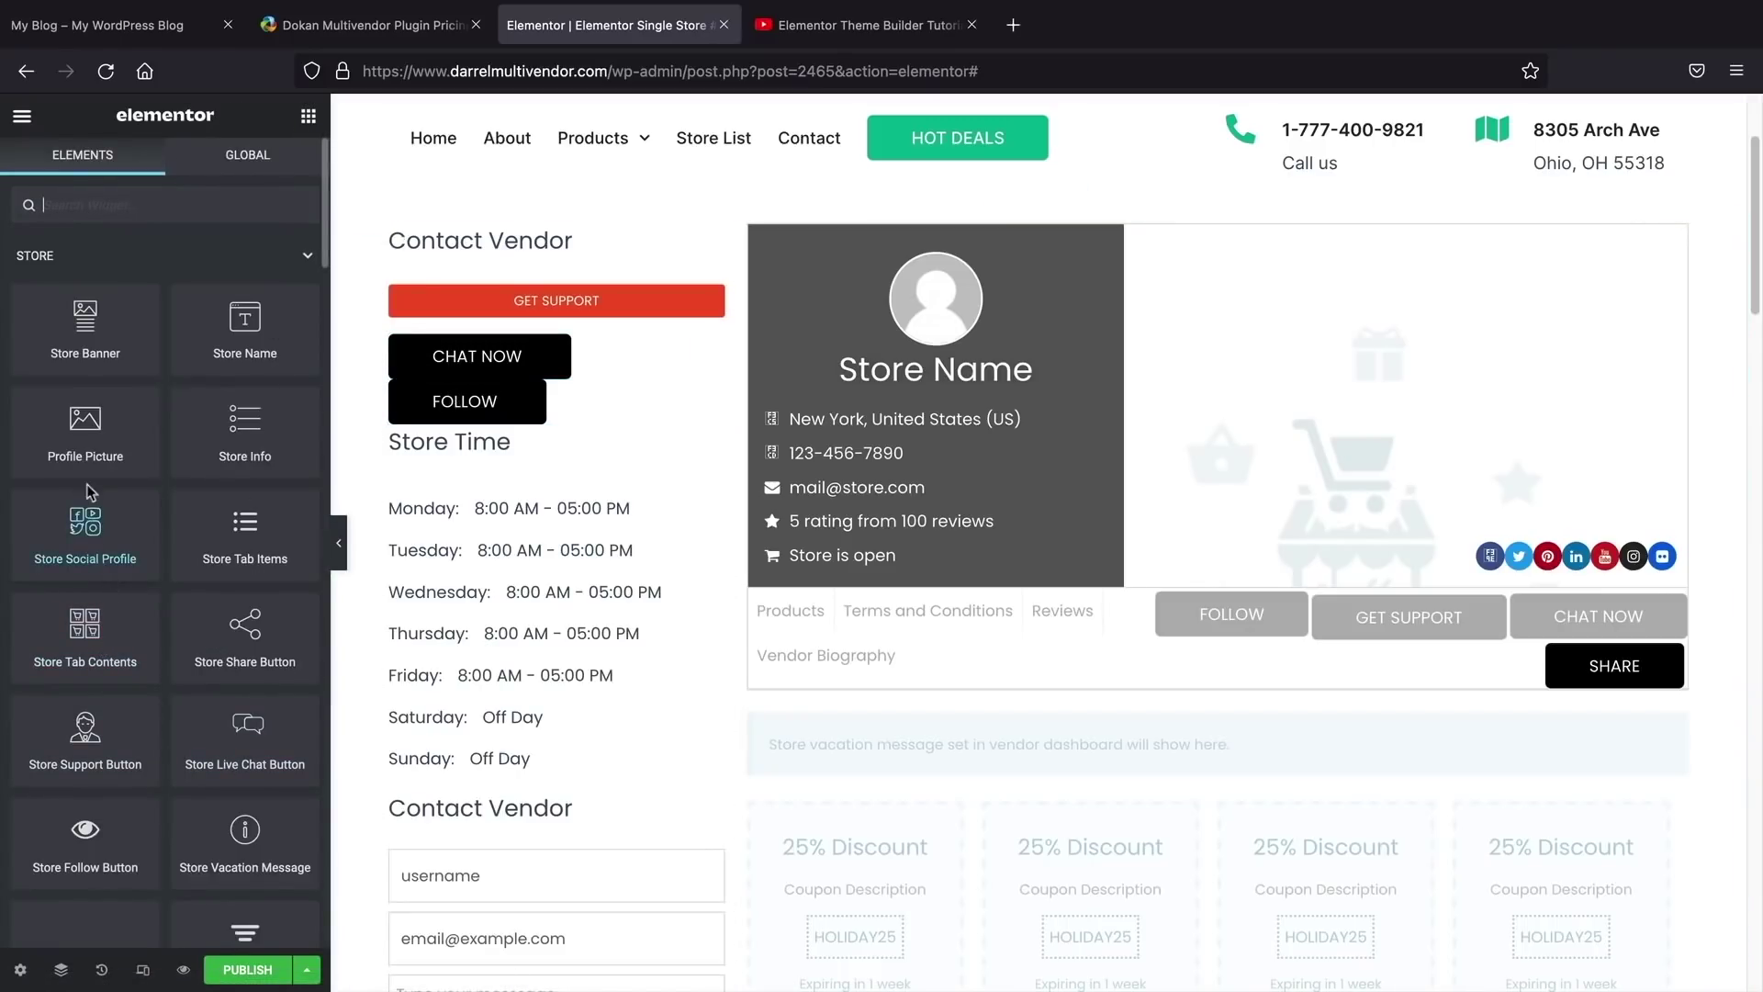
Step: Place Profile Picture atop the column, move Follow below Store Time, and delete Chat Now
drag(90, 436, 512, 267)
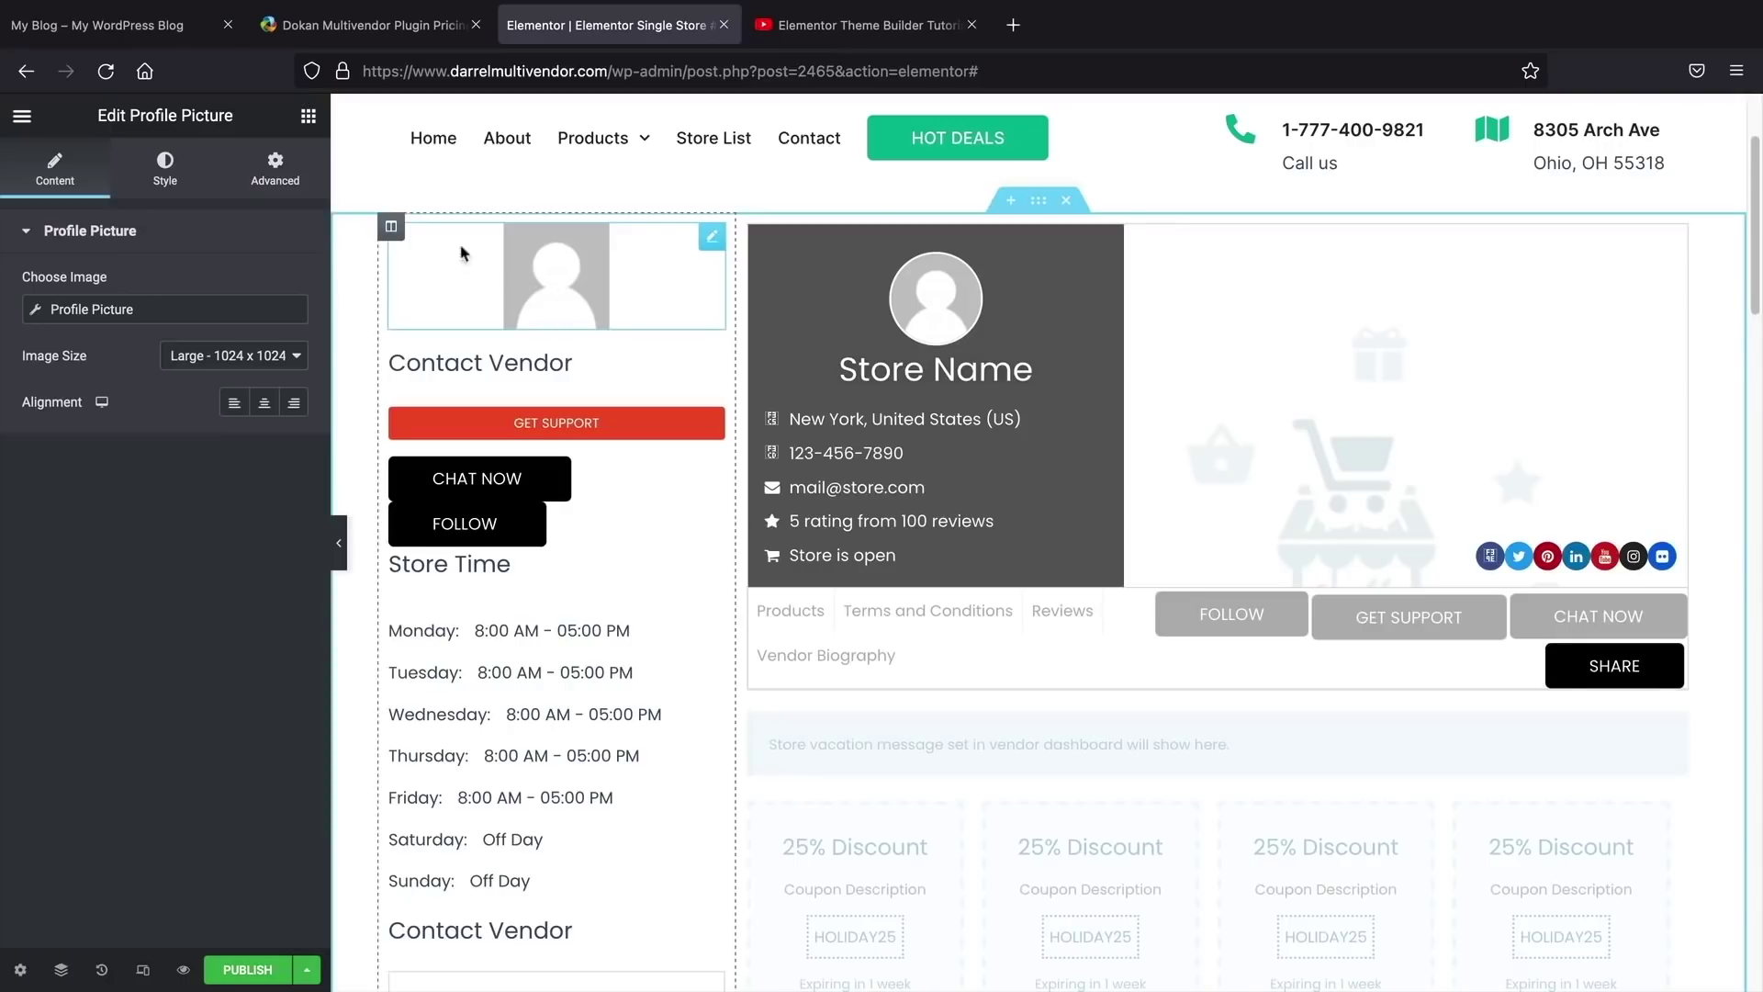
scroll(712, 505, down, 1)
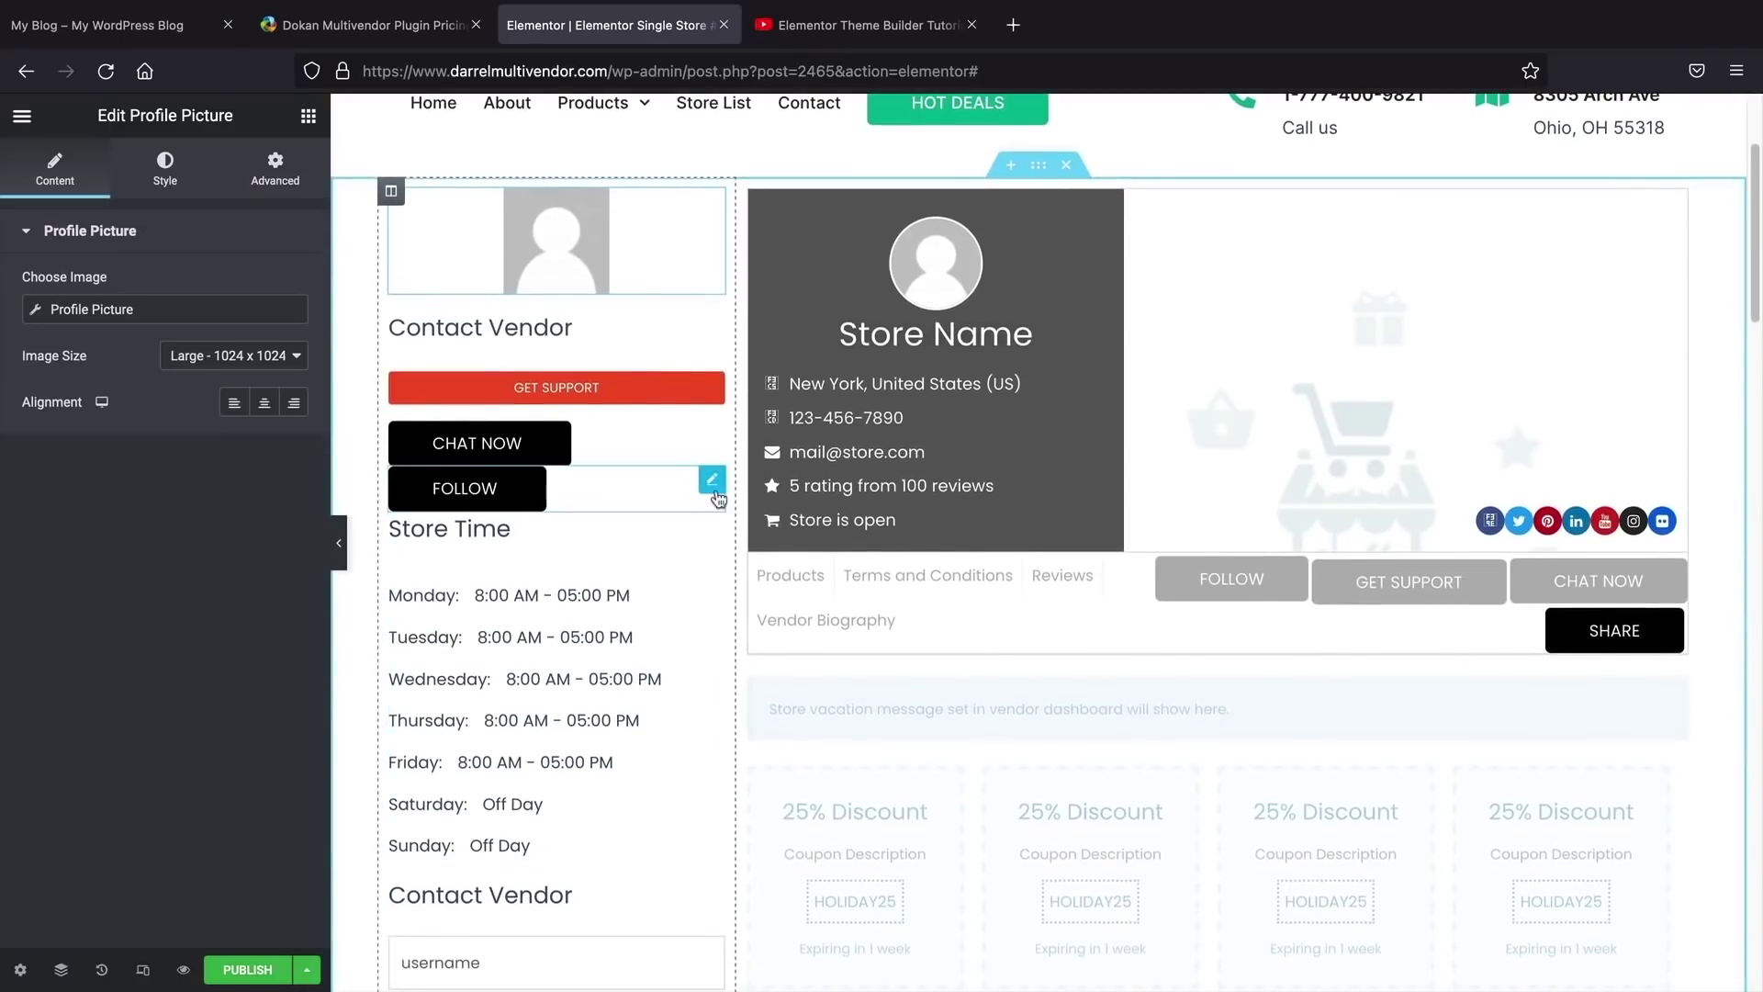
drag(717, 499, 592, 798)
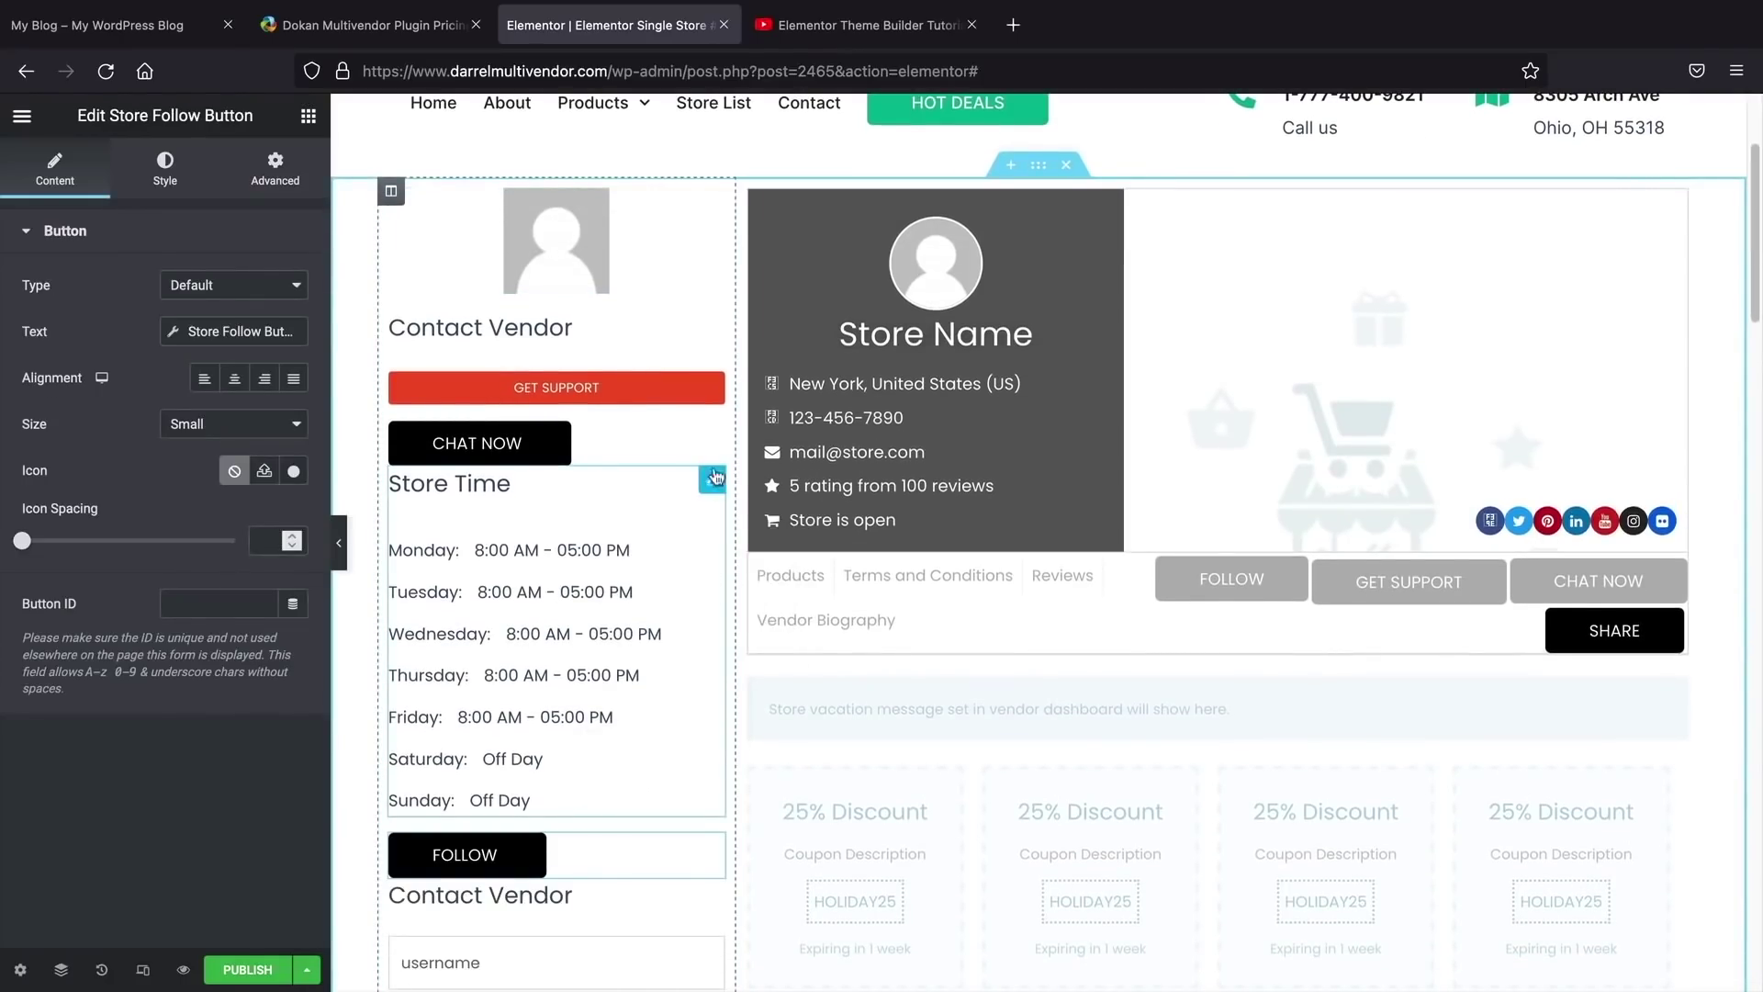
drag(713, 478, 499, 207)
right_click(714, 228)
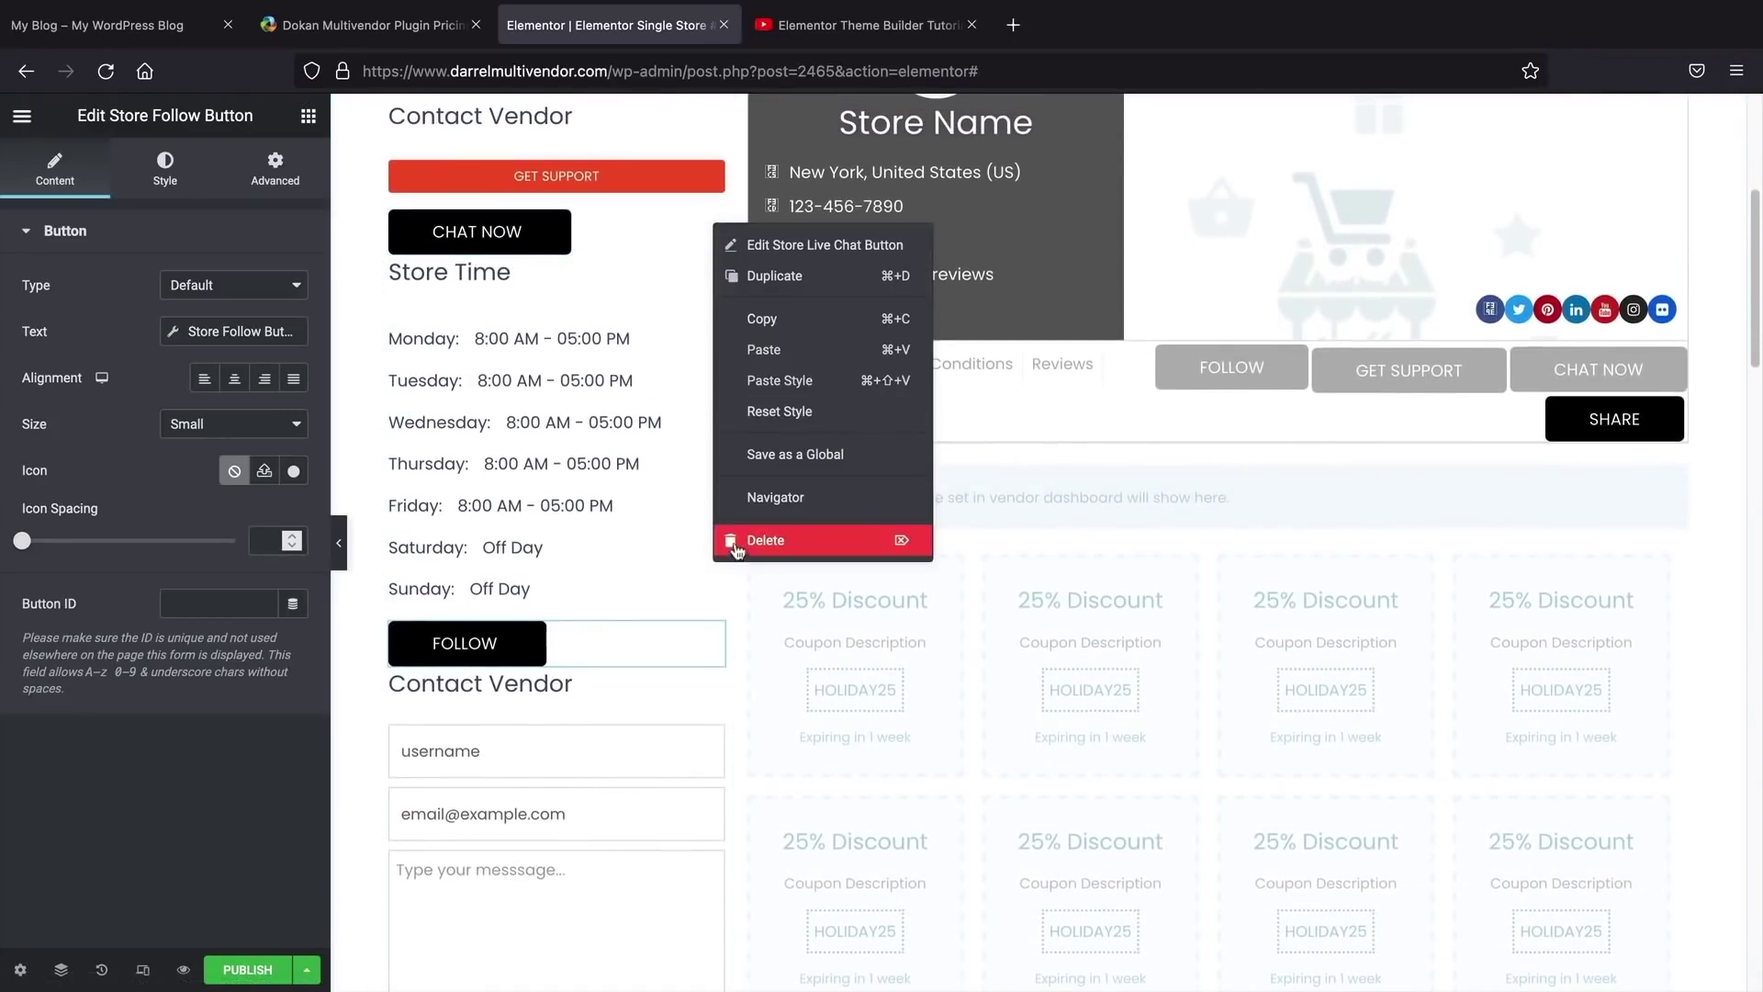
click(736, 540)
scroll(732, 444, up, 3)
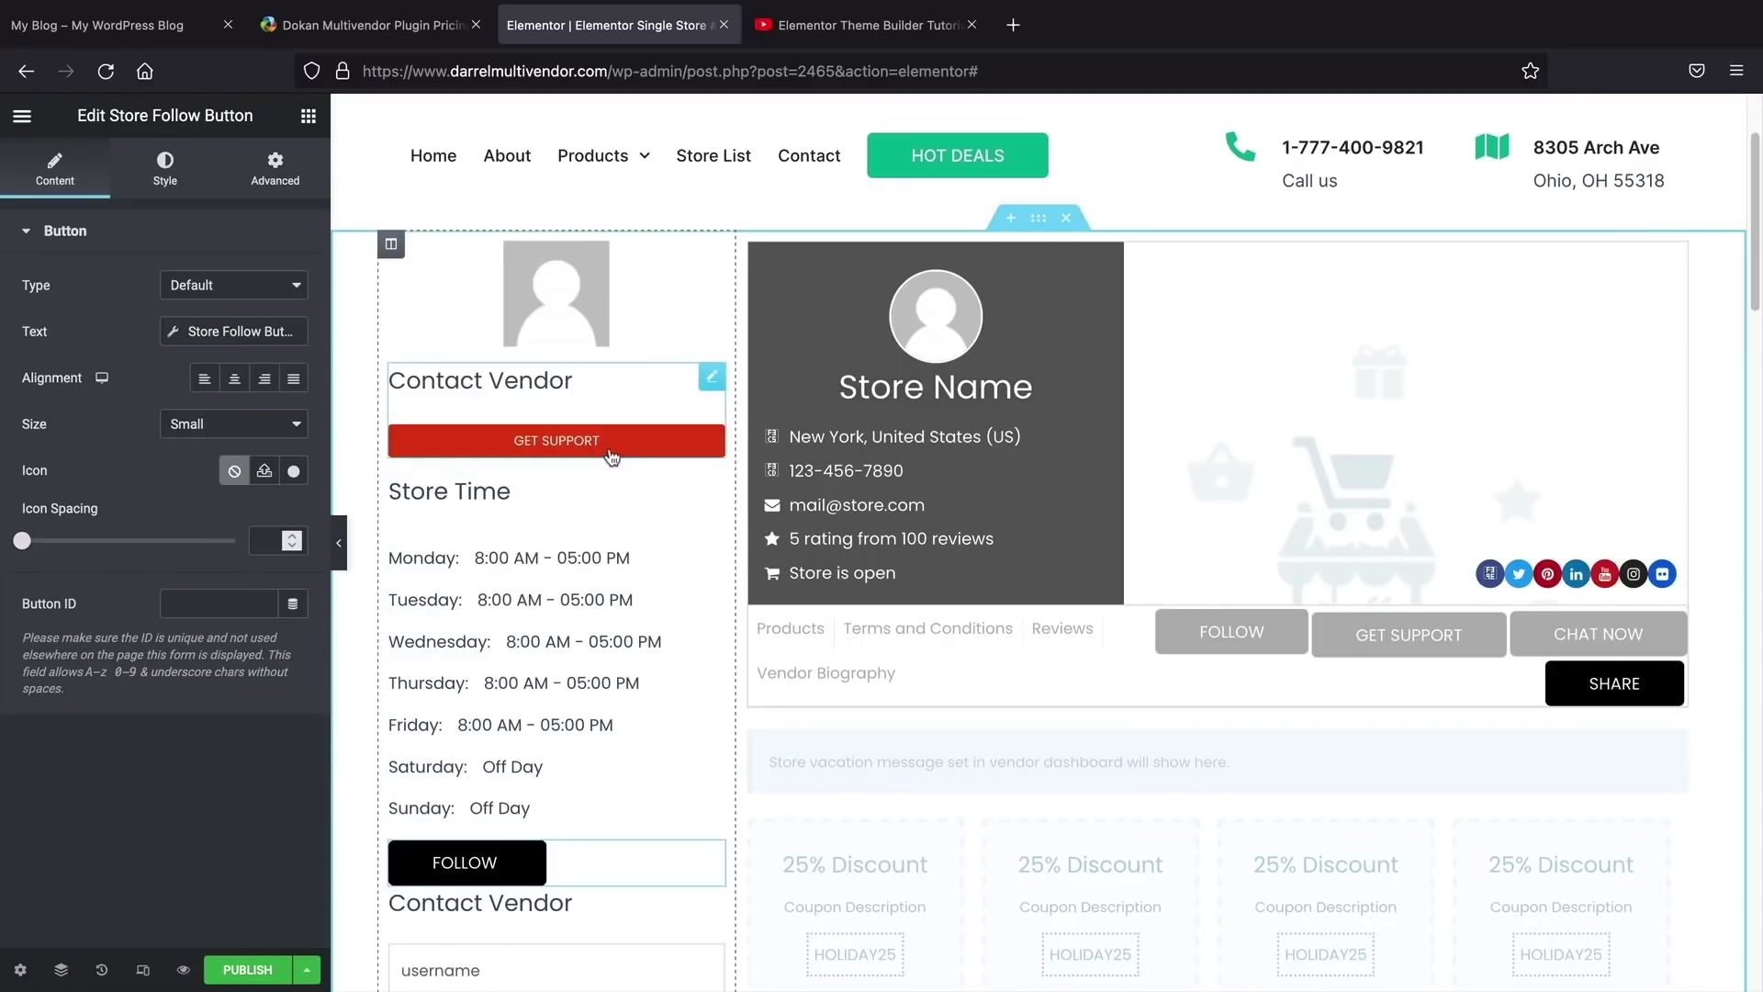
Step: Glance at the Dokan pricing page and My Blog storefront, then return to the editor
click(372, 24)
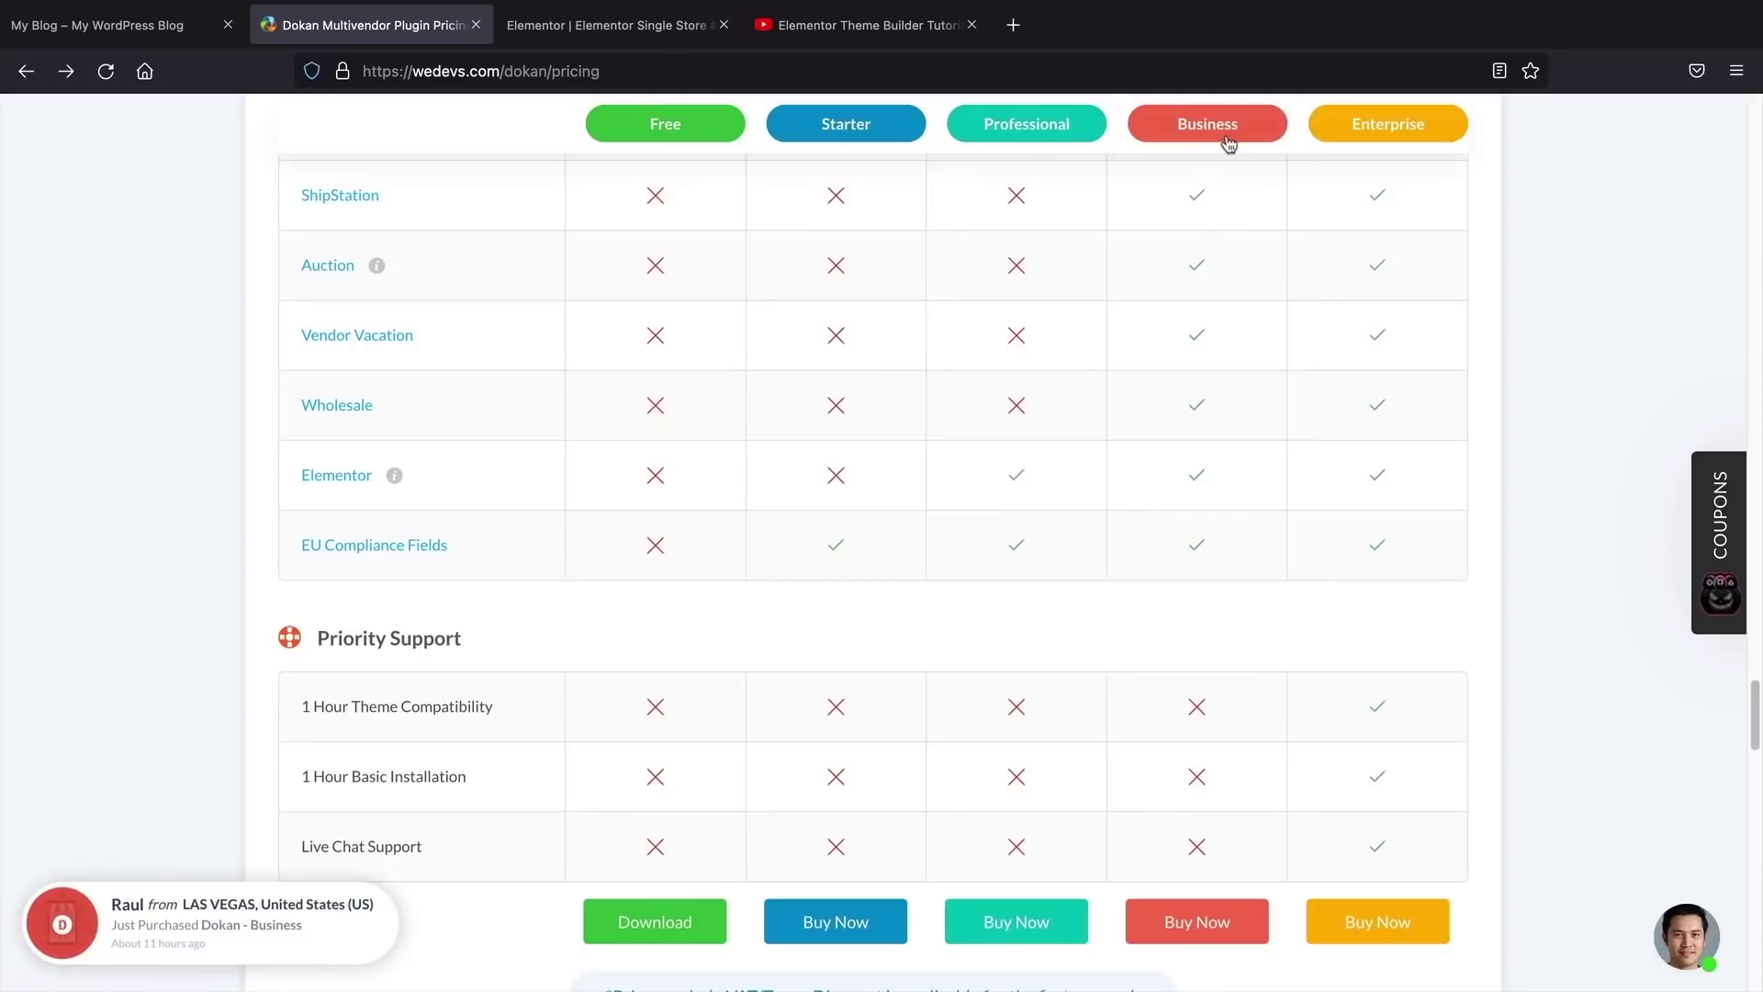
click(128, 25)
click(588, 25)
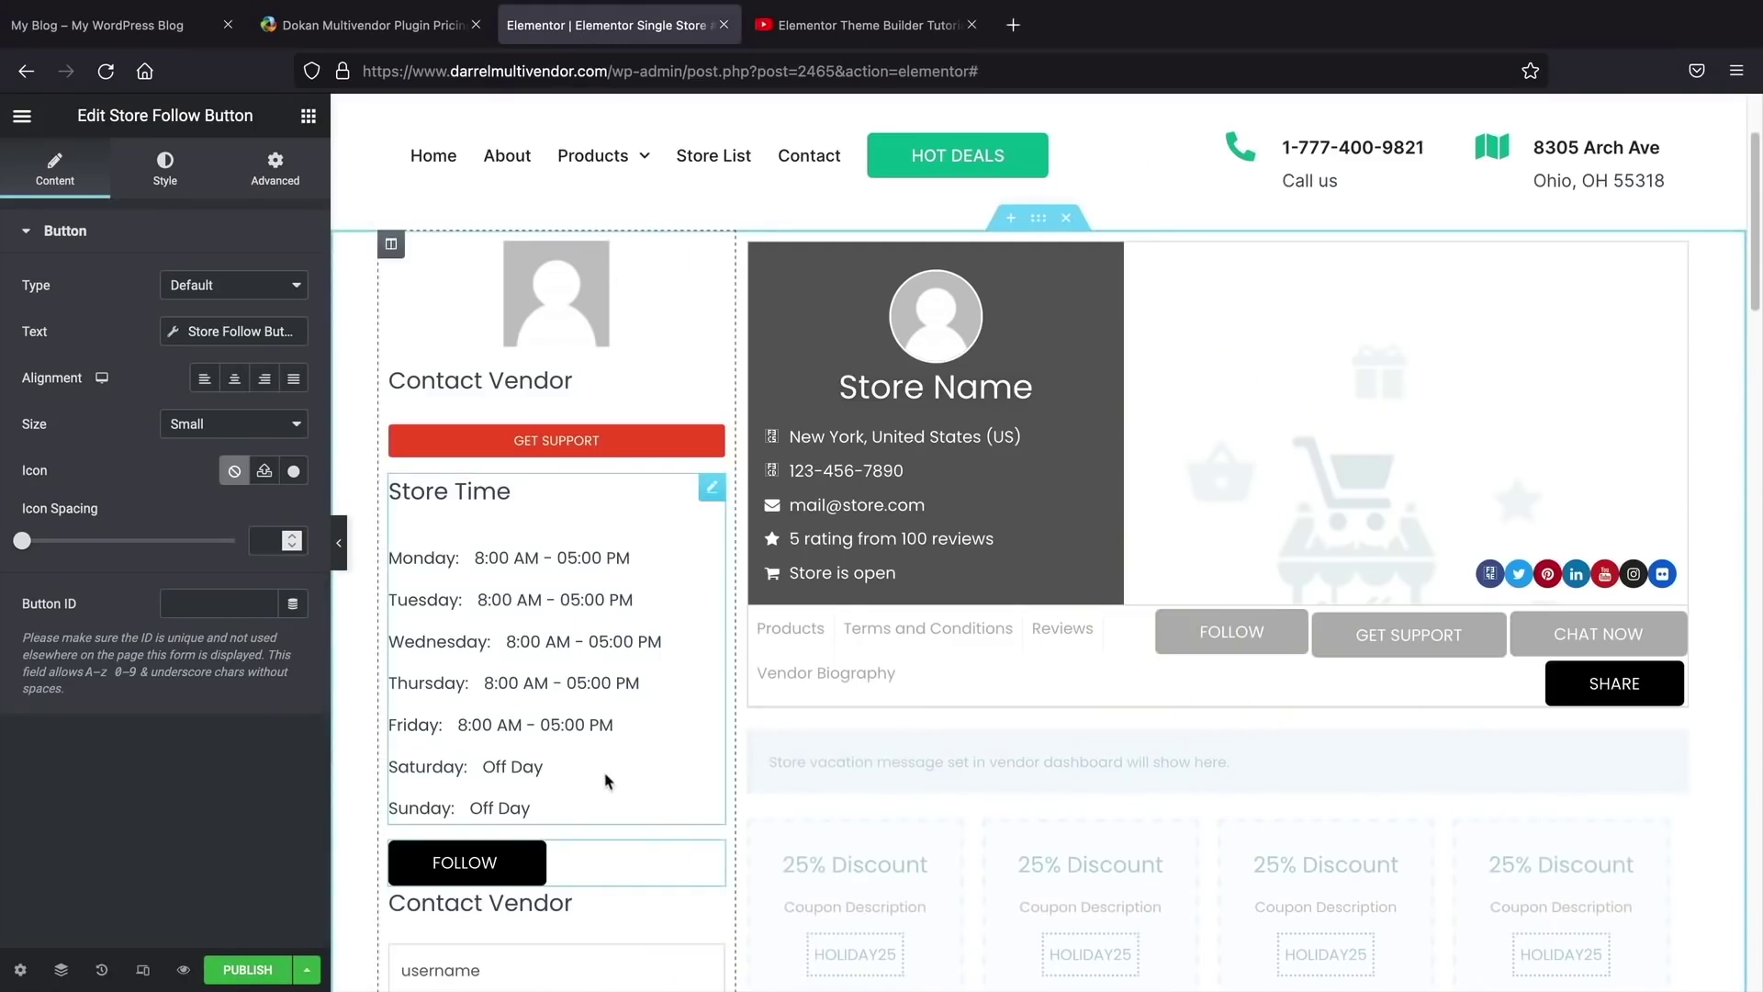
Step: Publish the template with an Include > Single Store display condition
click(248, 972)
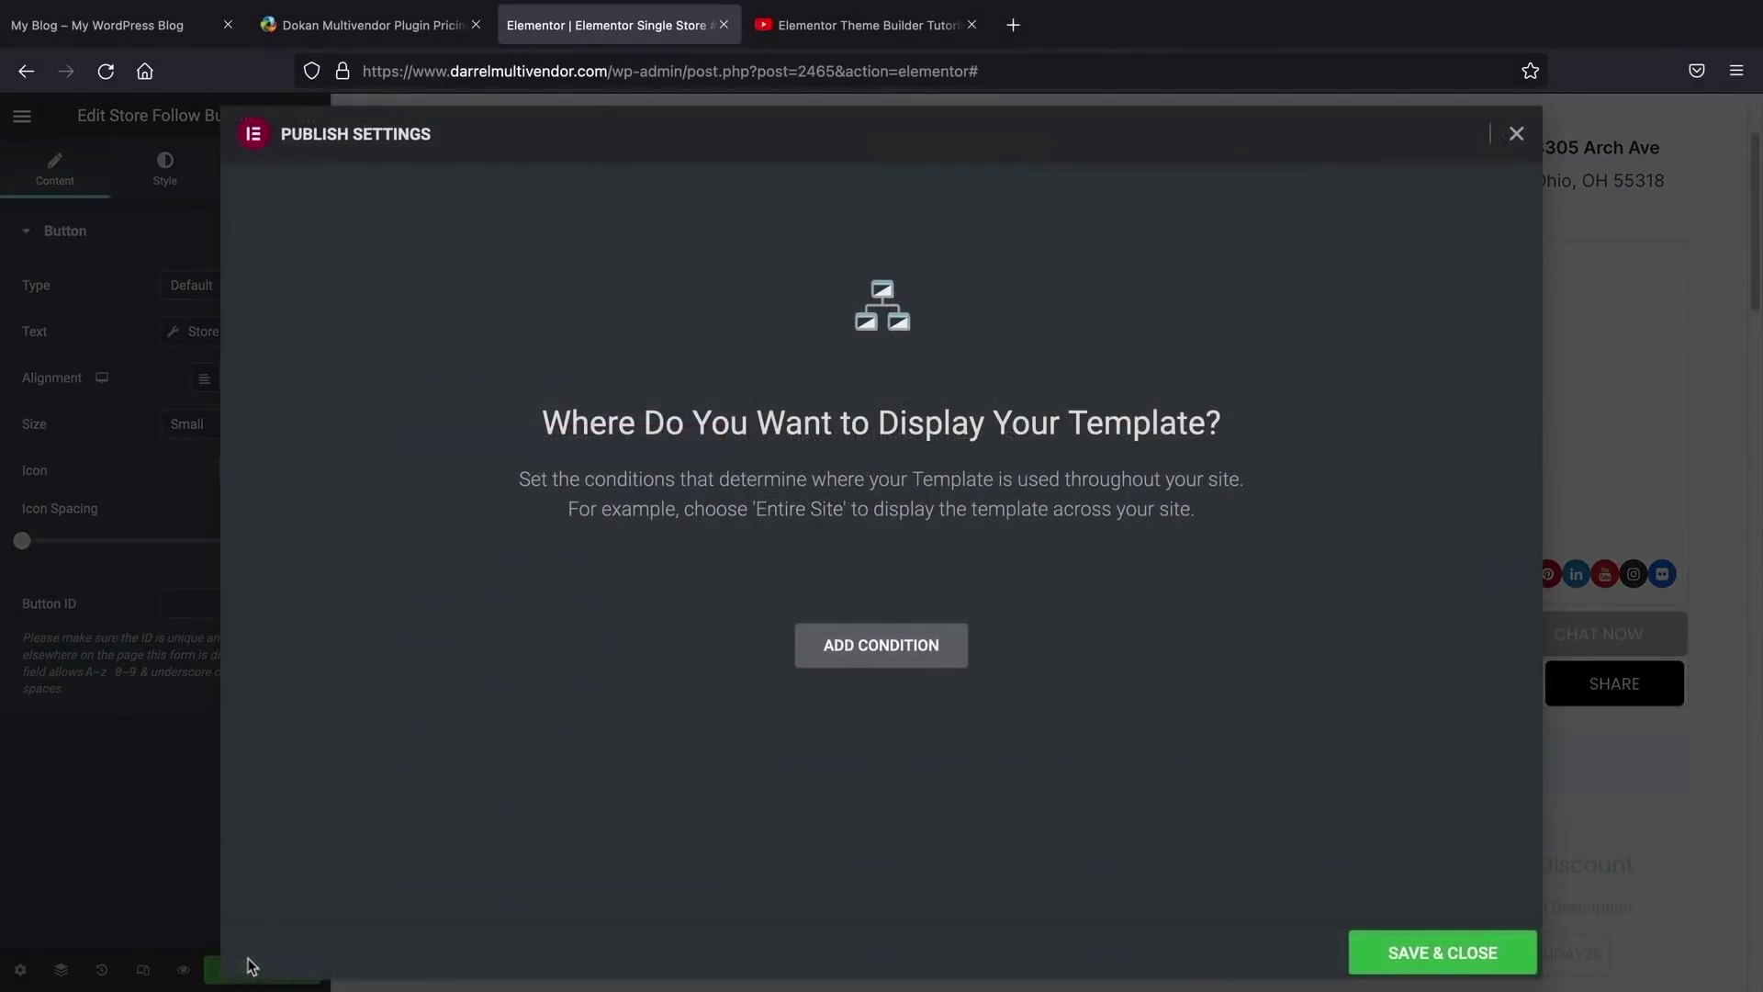
click(908, 647)
click(823, 610)
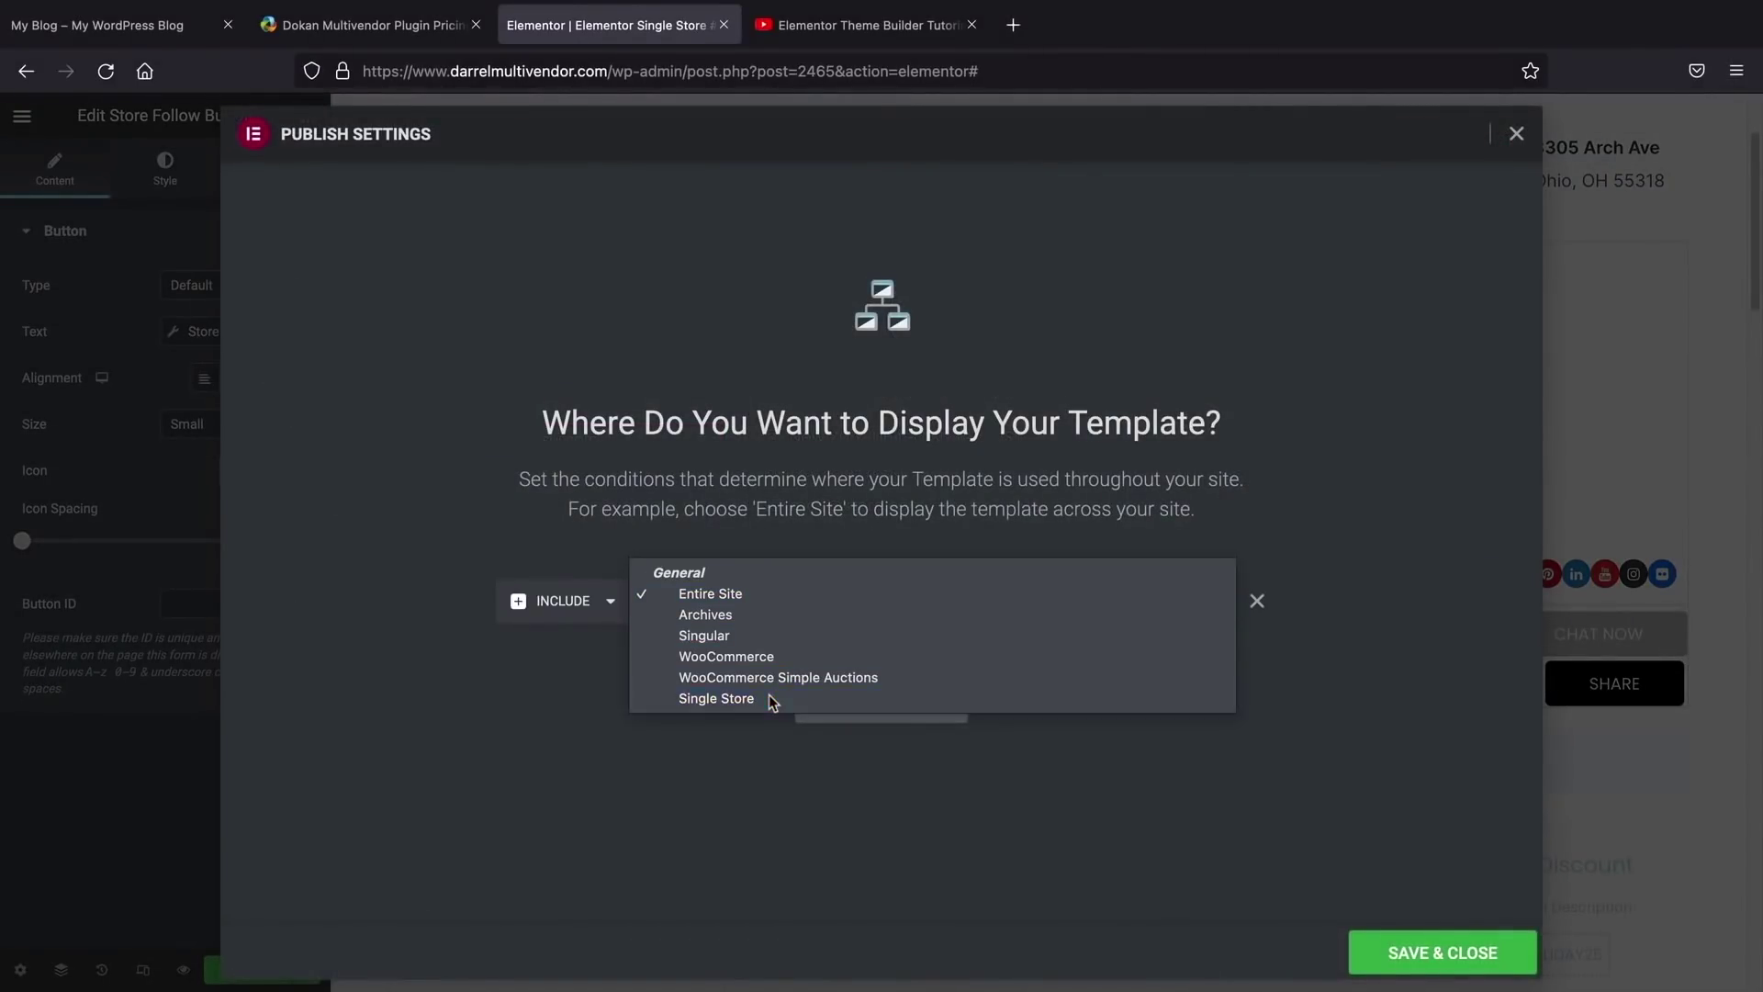
click(716, 699)
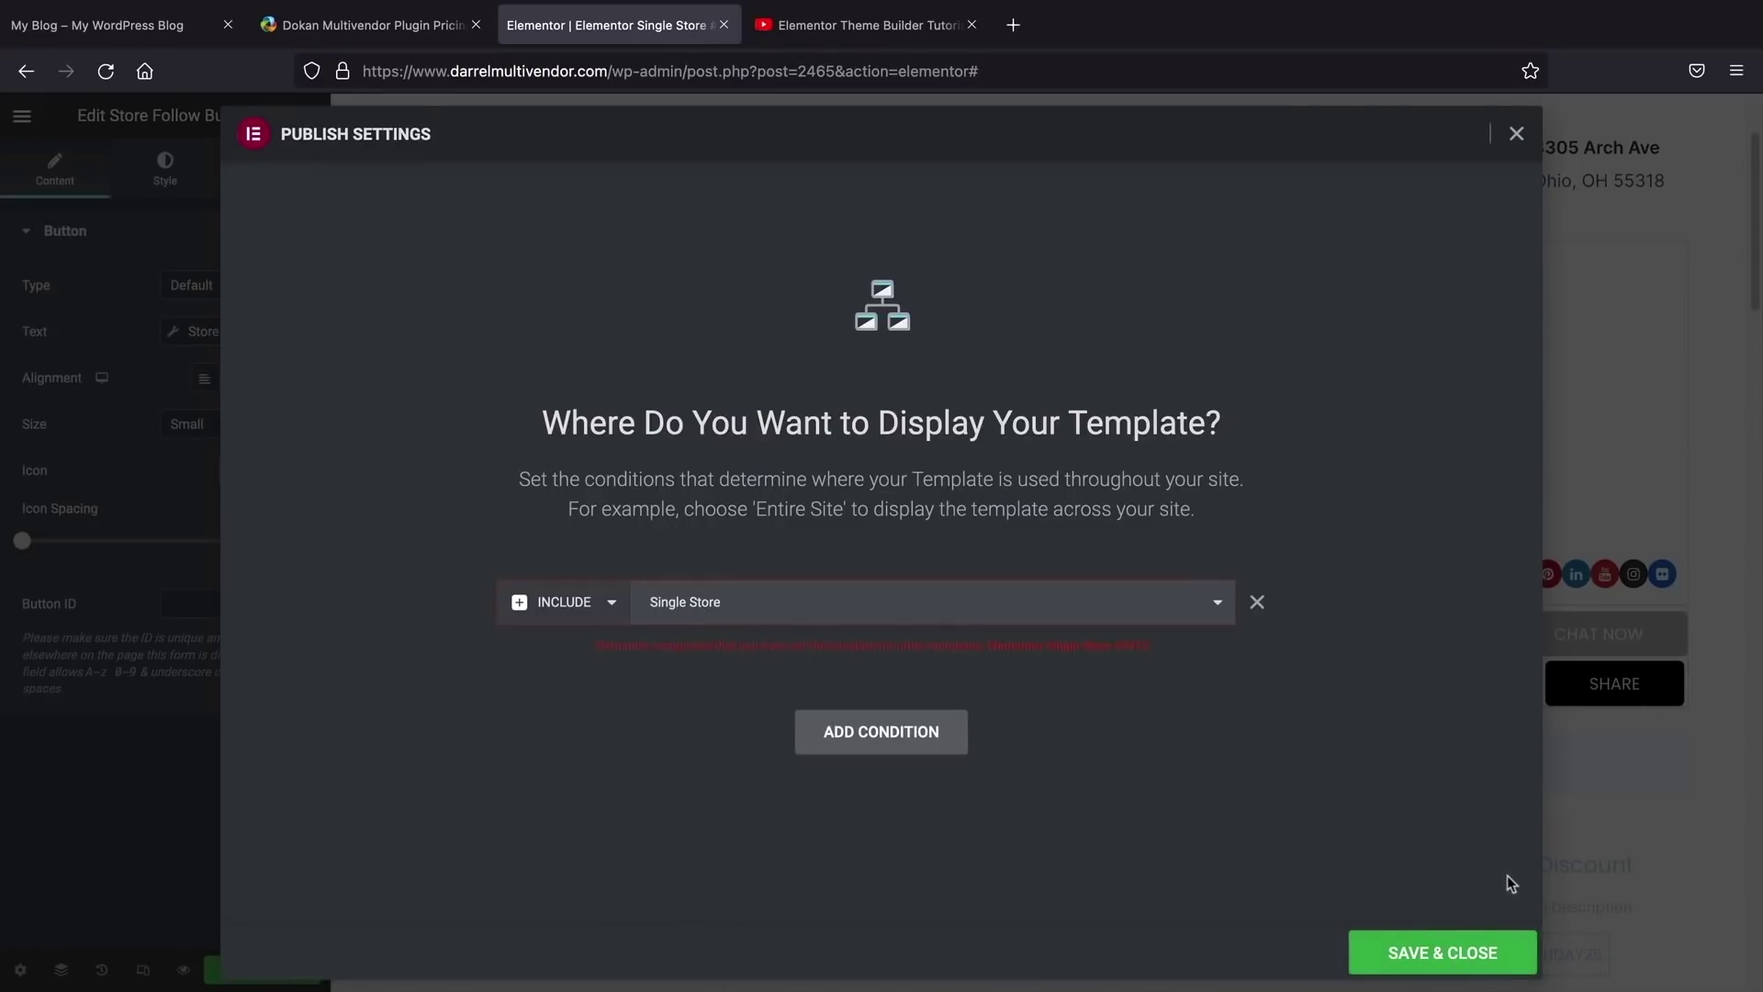
click(1479, 956)
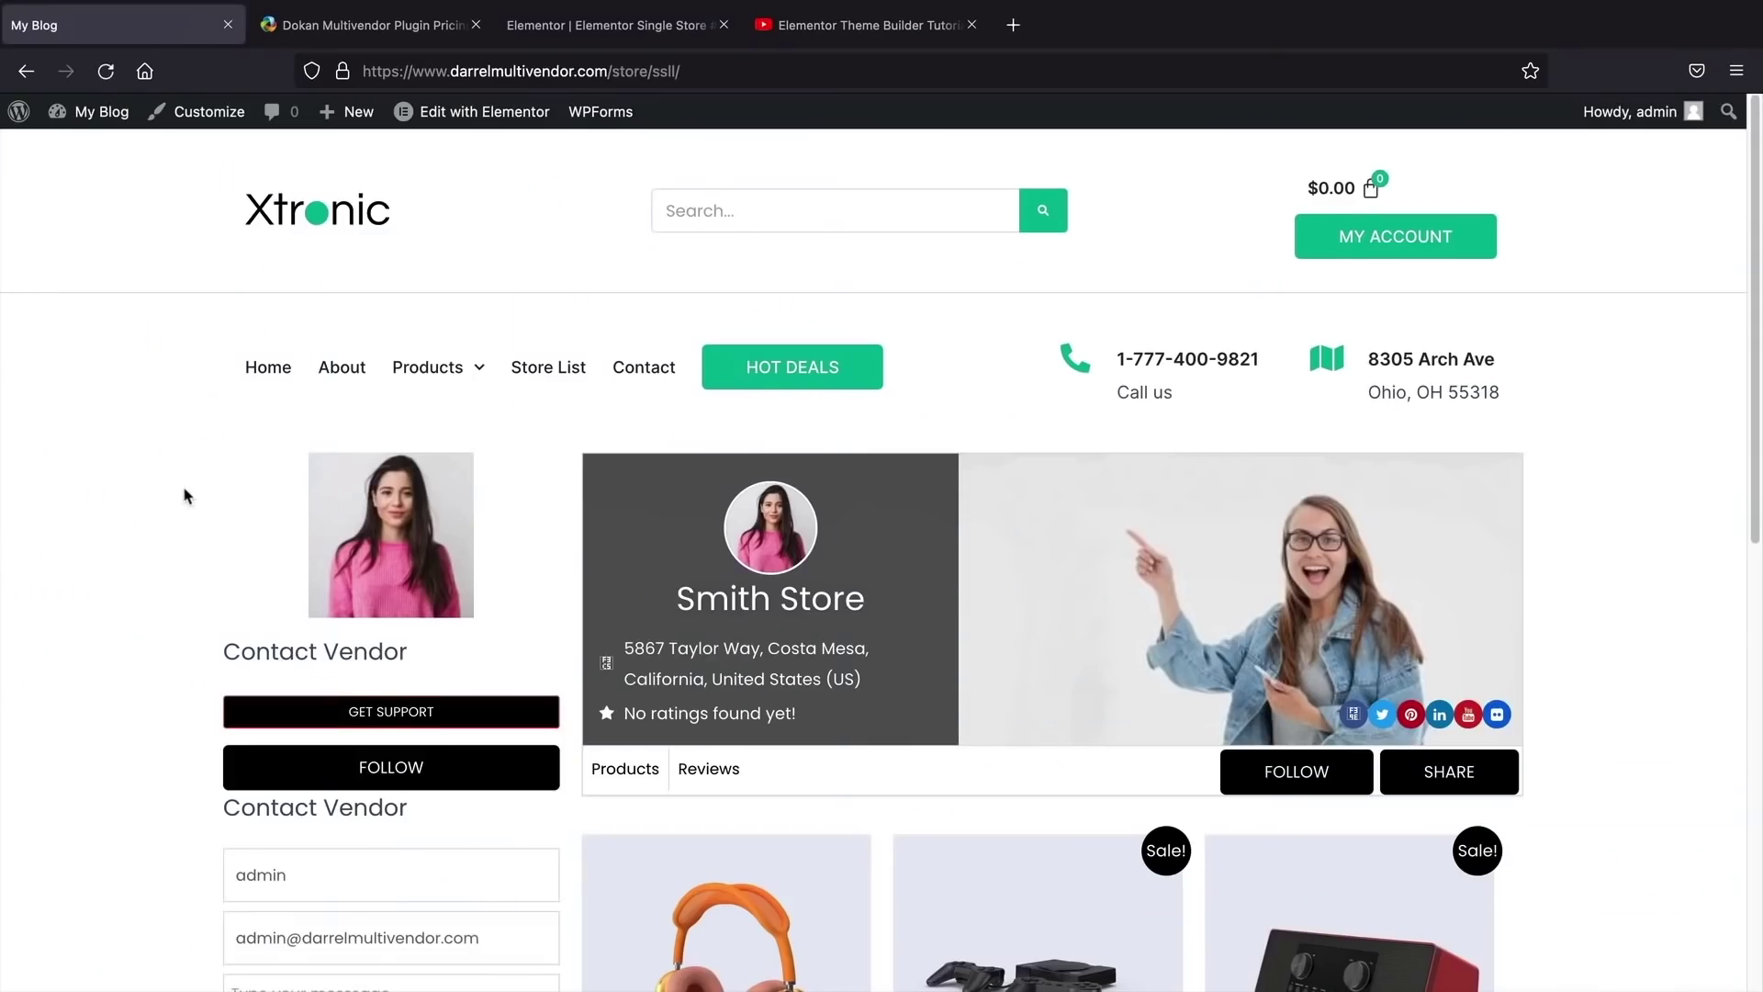
Step: Move the template editor tab ahead of the pricing tab and return to the Smith Store page
scroll(184, 492, down, 2)
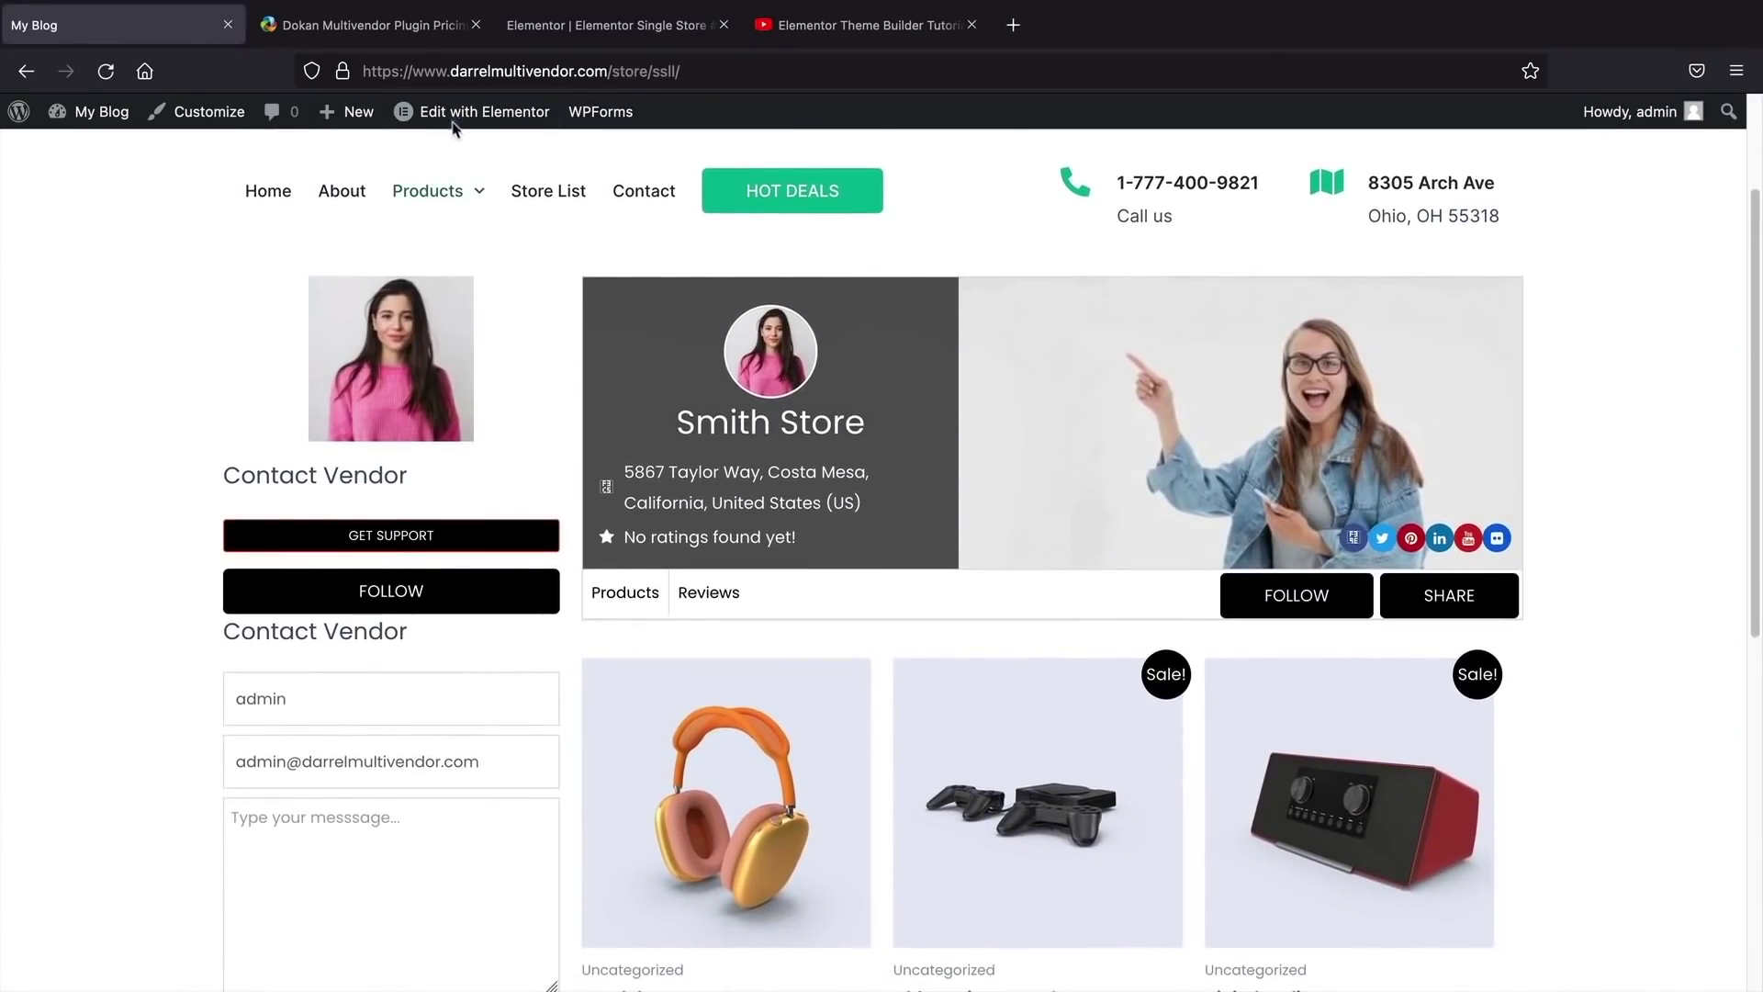
drag(606, 25, 400, 51)
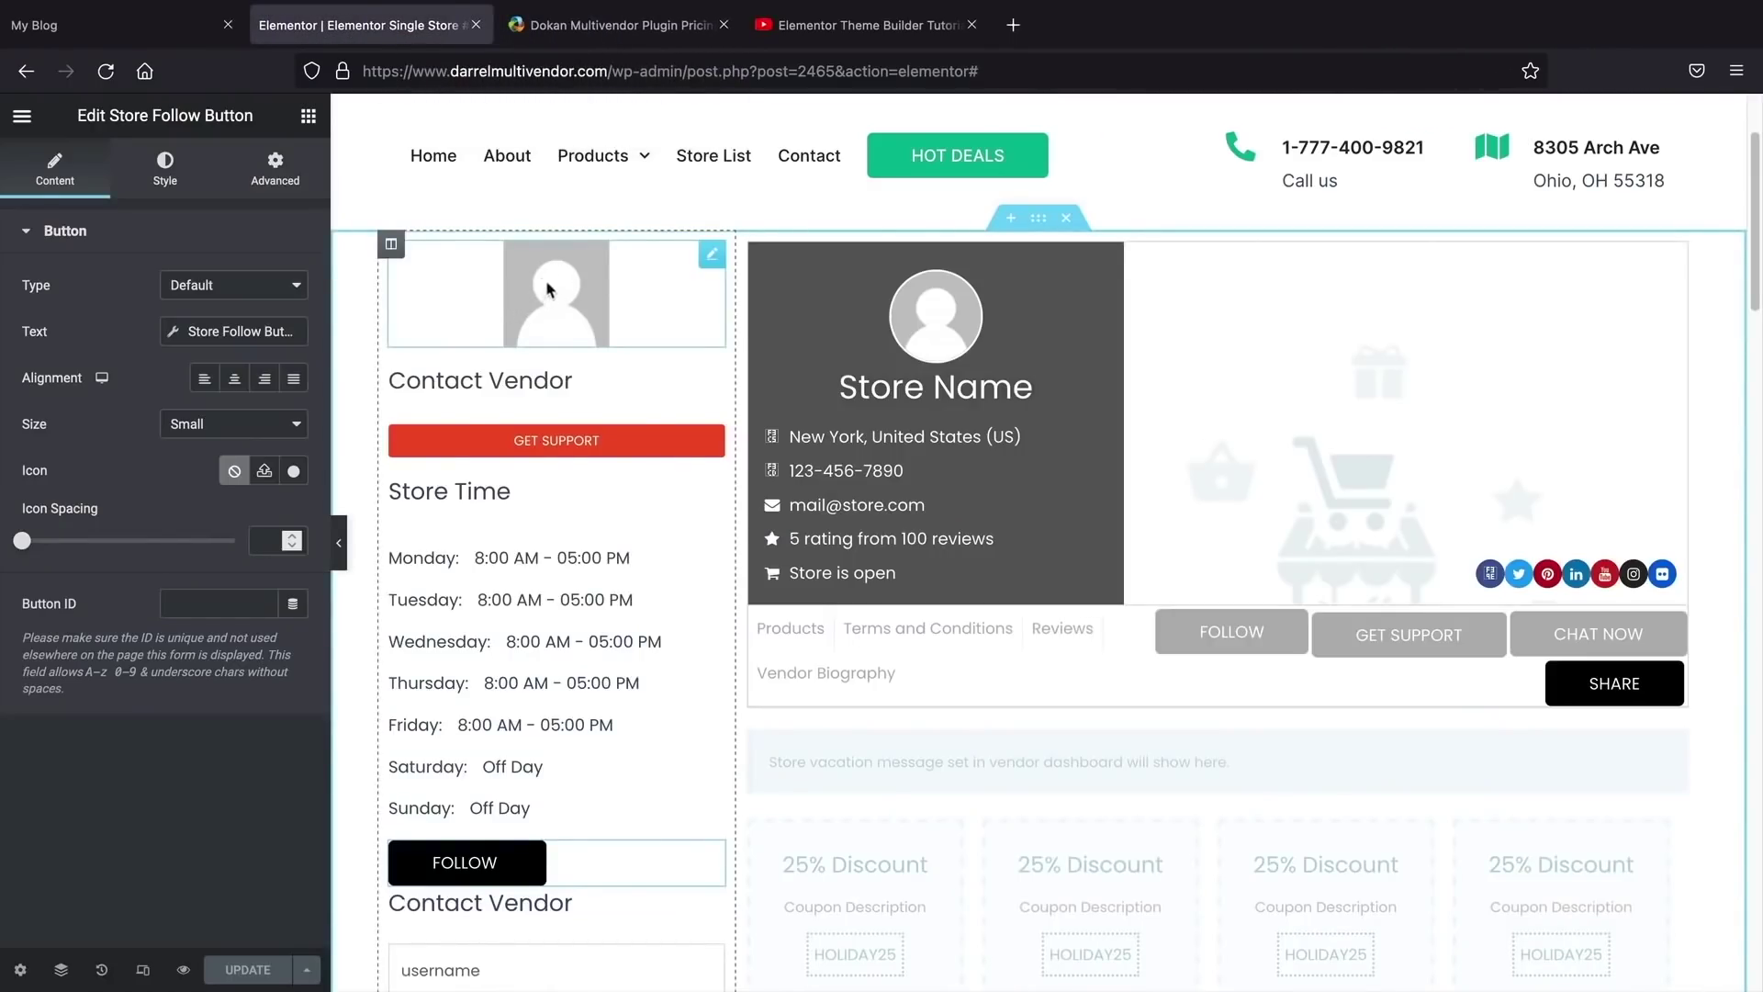
key(ctrl+Page_Up)
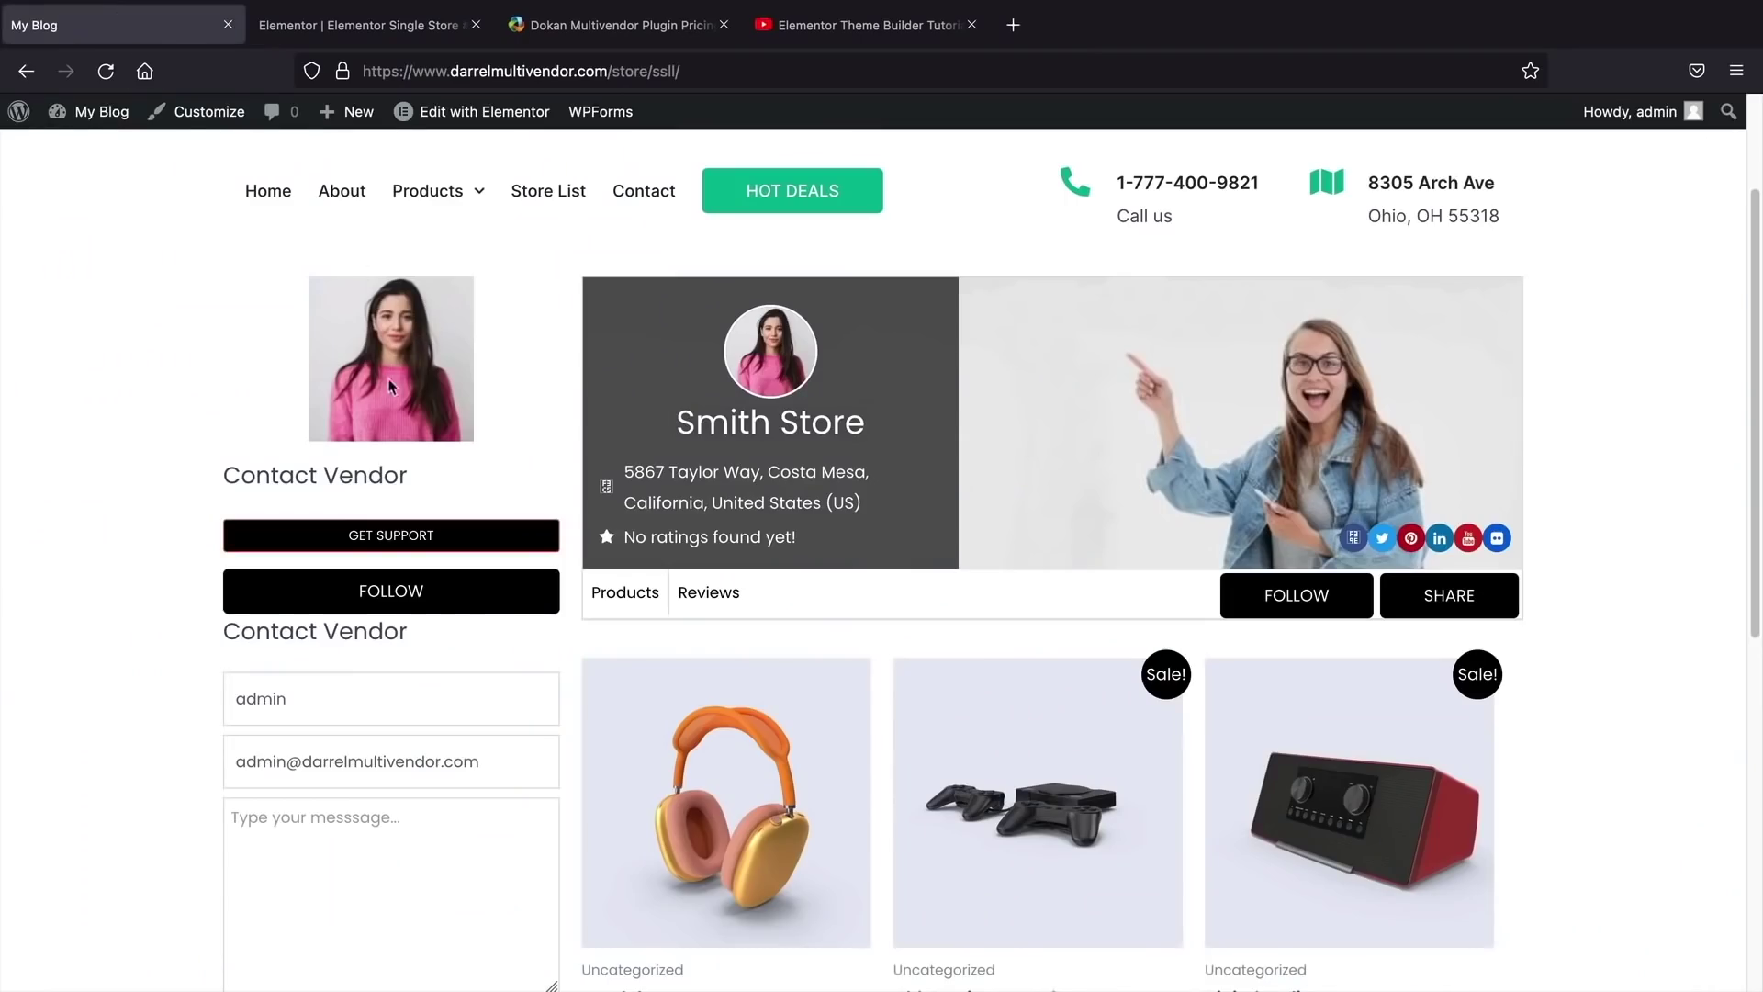
Step: From the Store List, view The Becca Shop's page with the new layout, then return to Dokan pricing
click(25, 71)
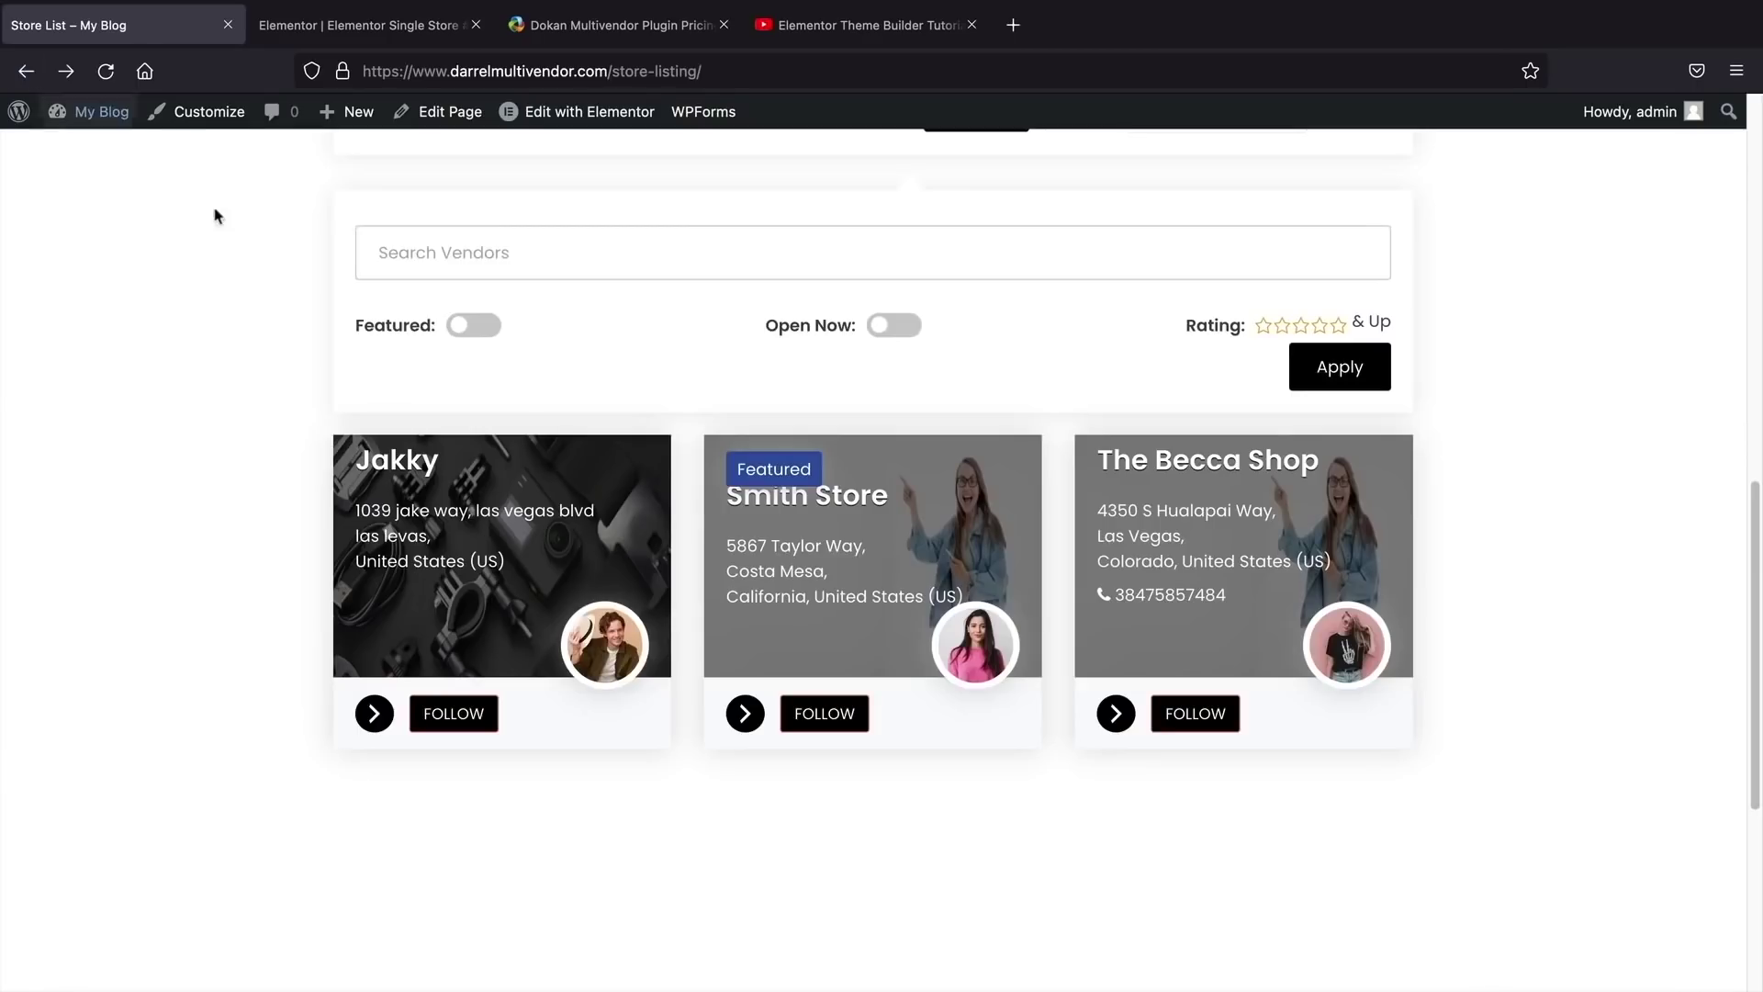
click(1168, 460)
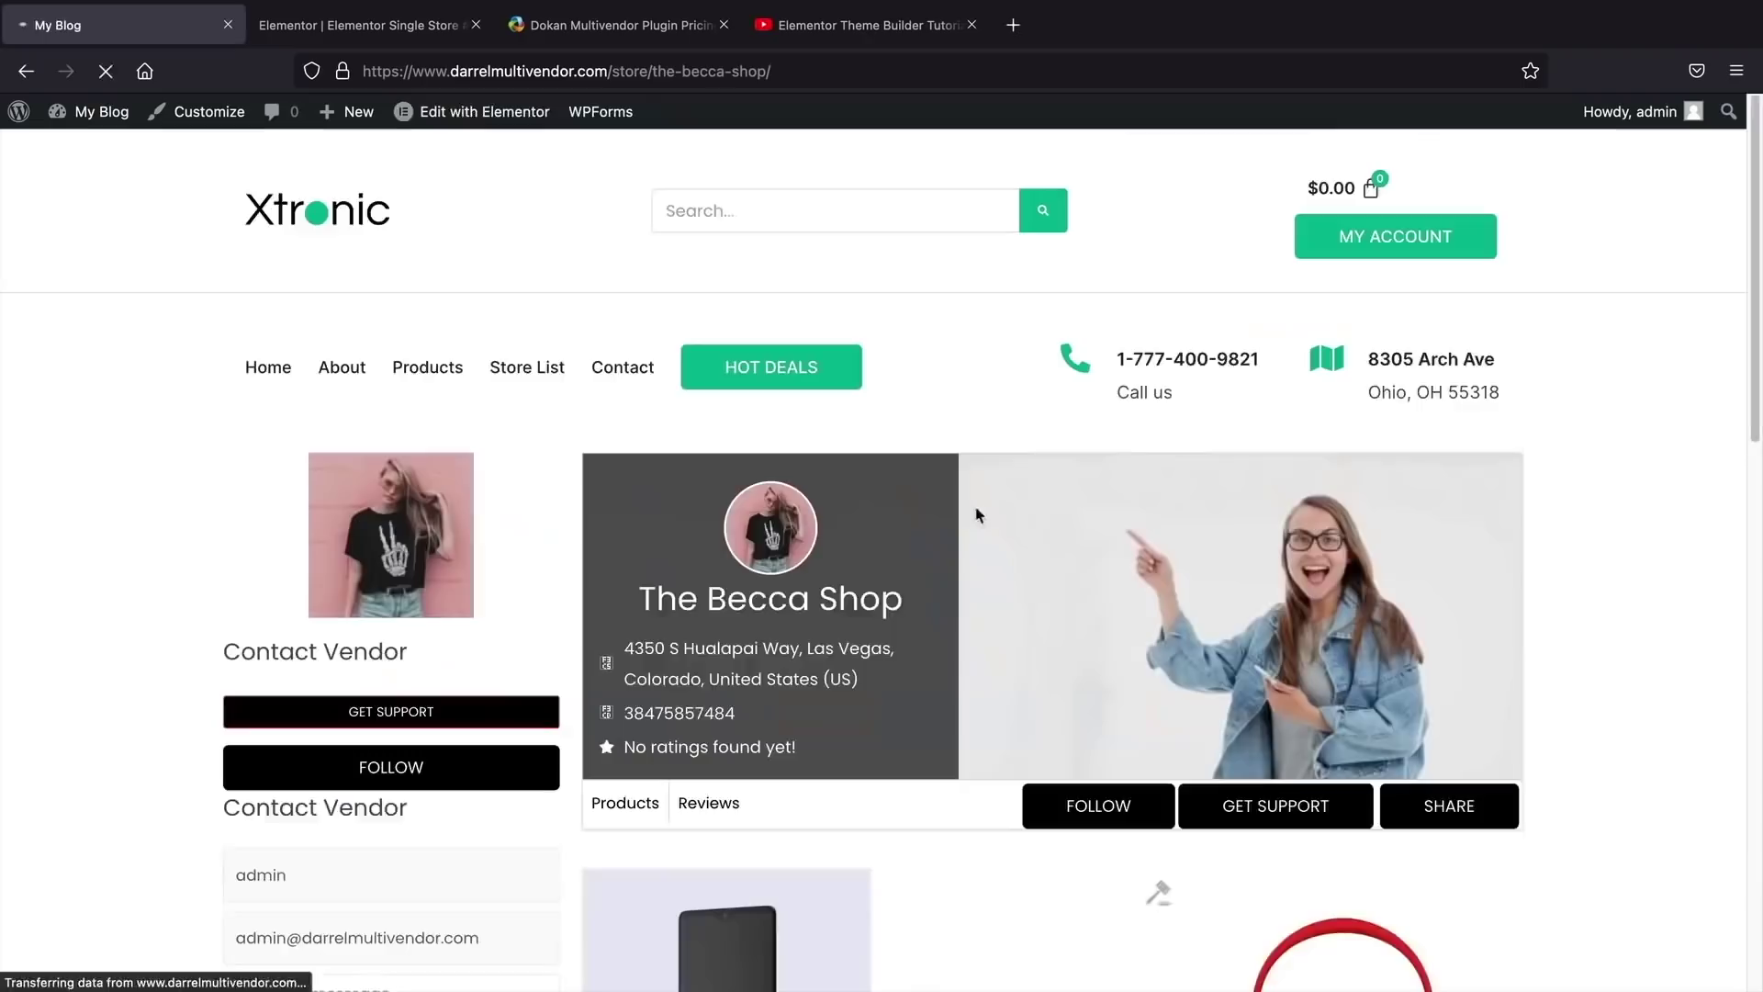
scroll(678, 628, down, 2)
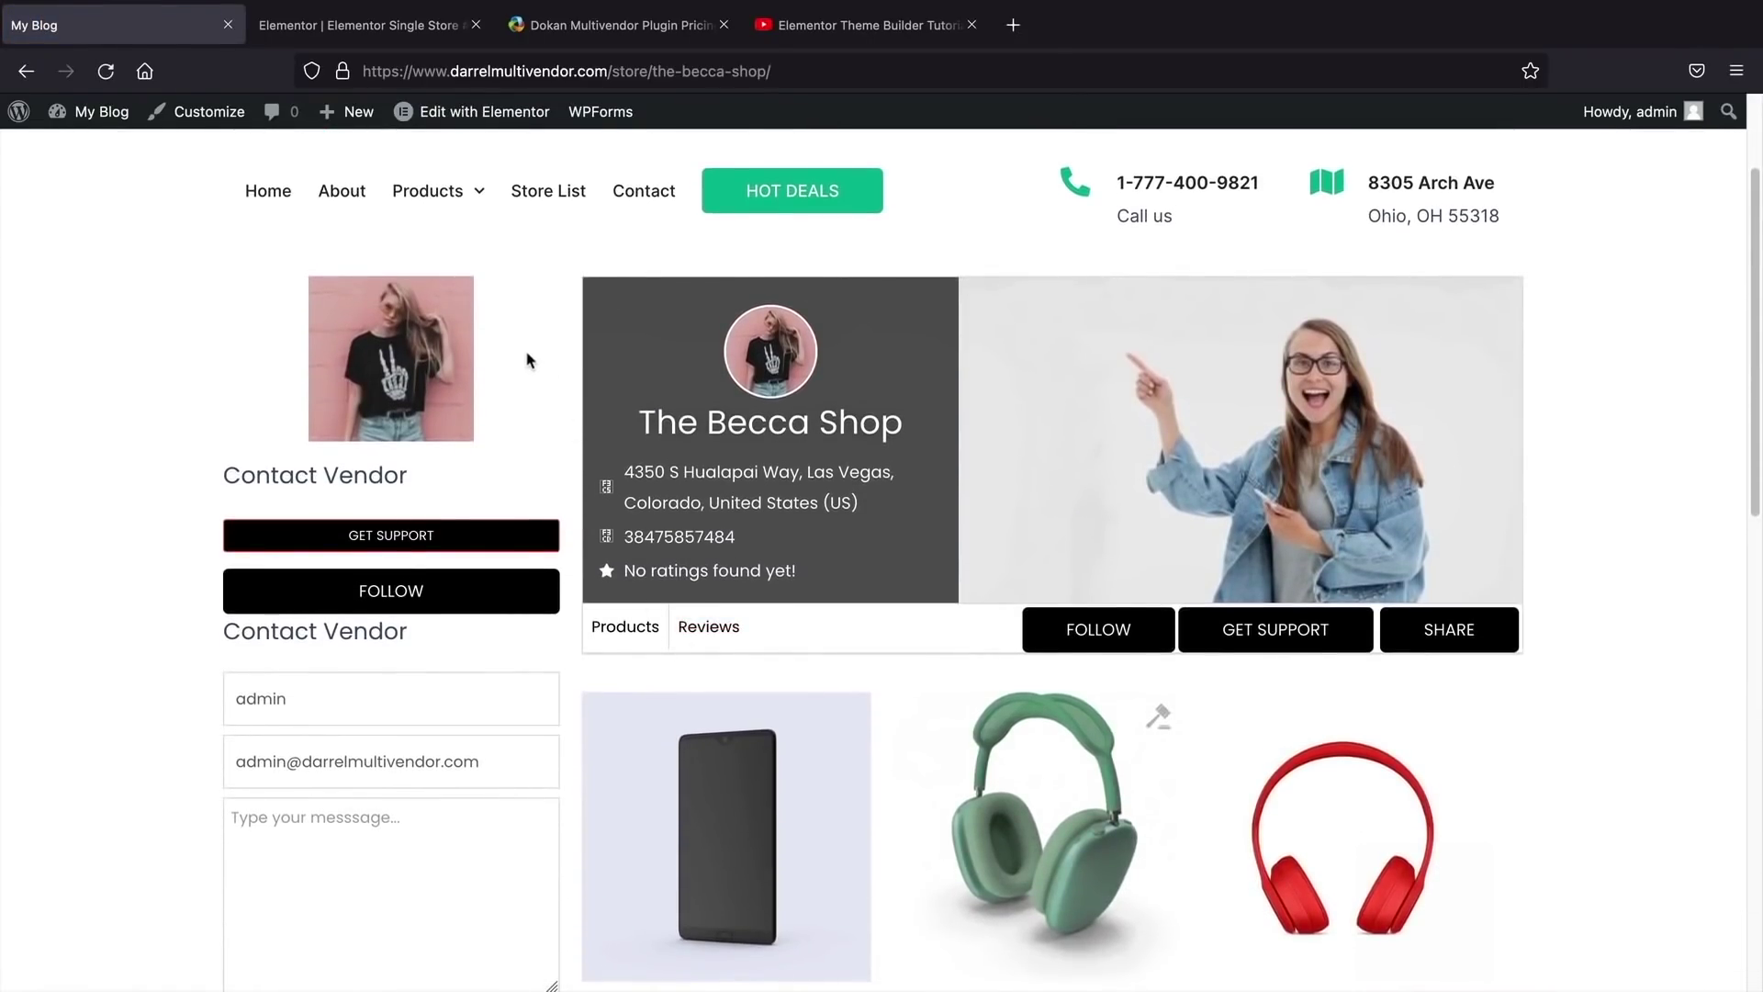
click(563, 37)
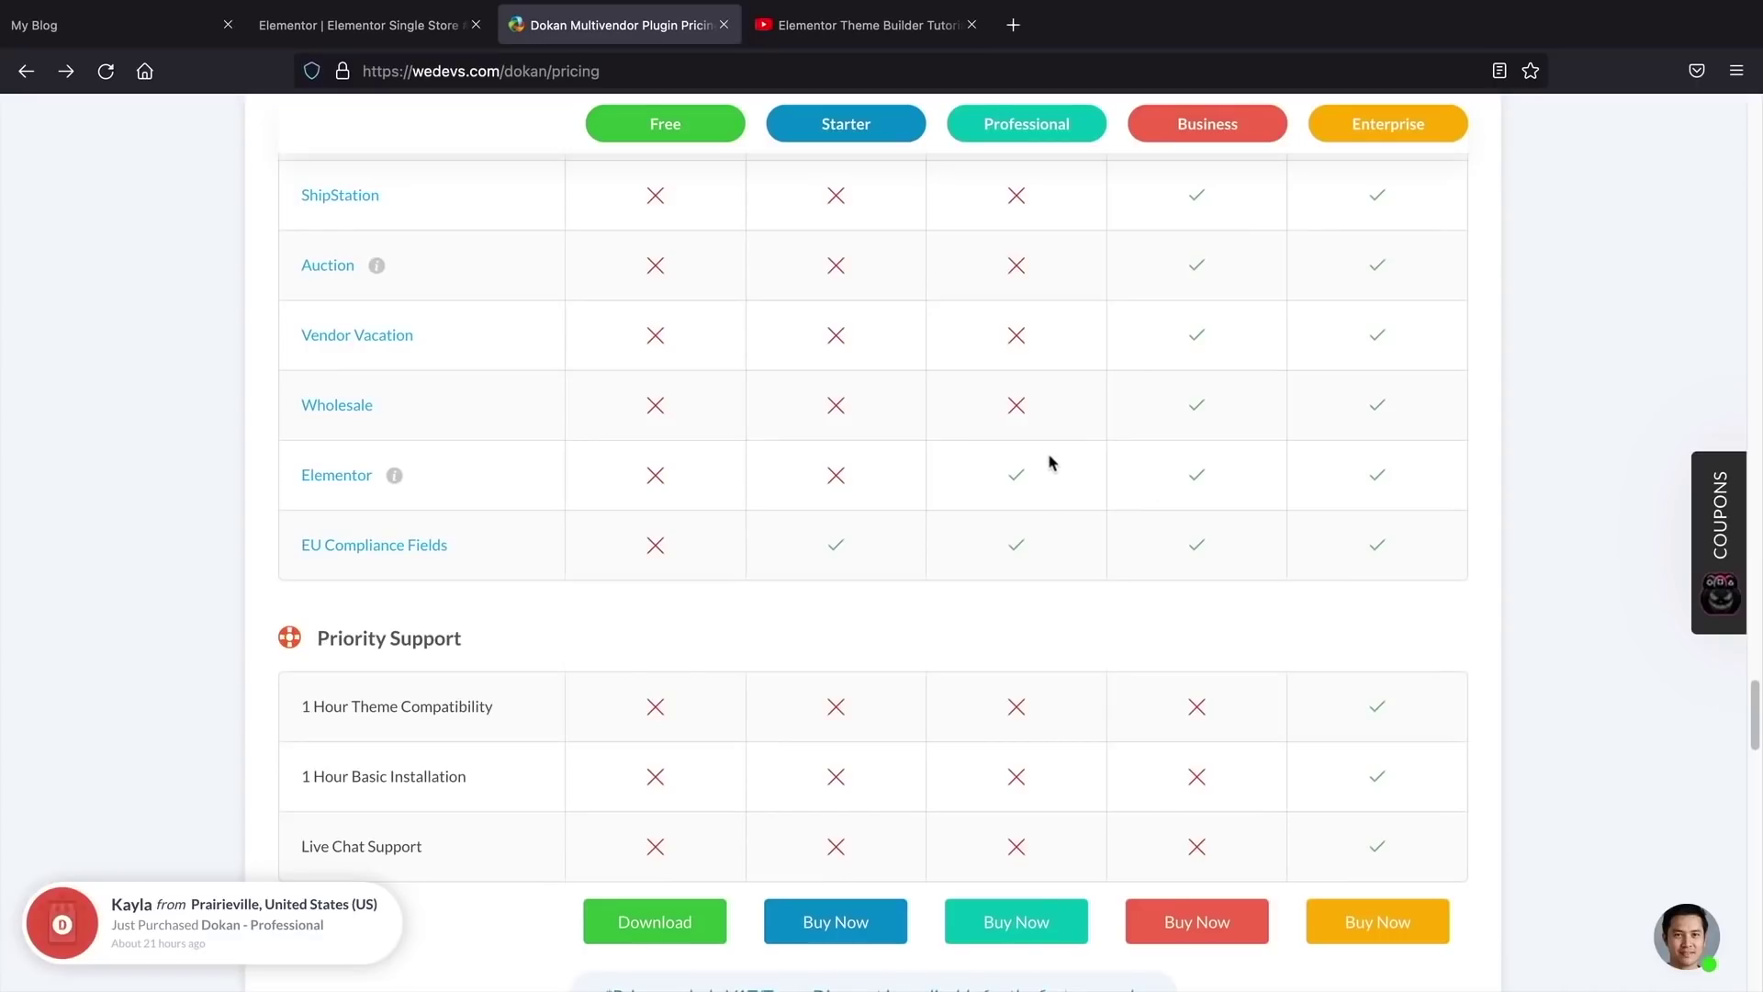
scroll(1026, 554, down, 2)
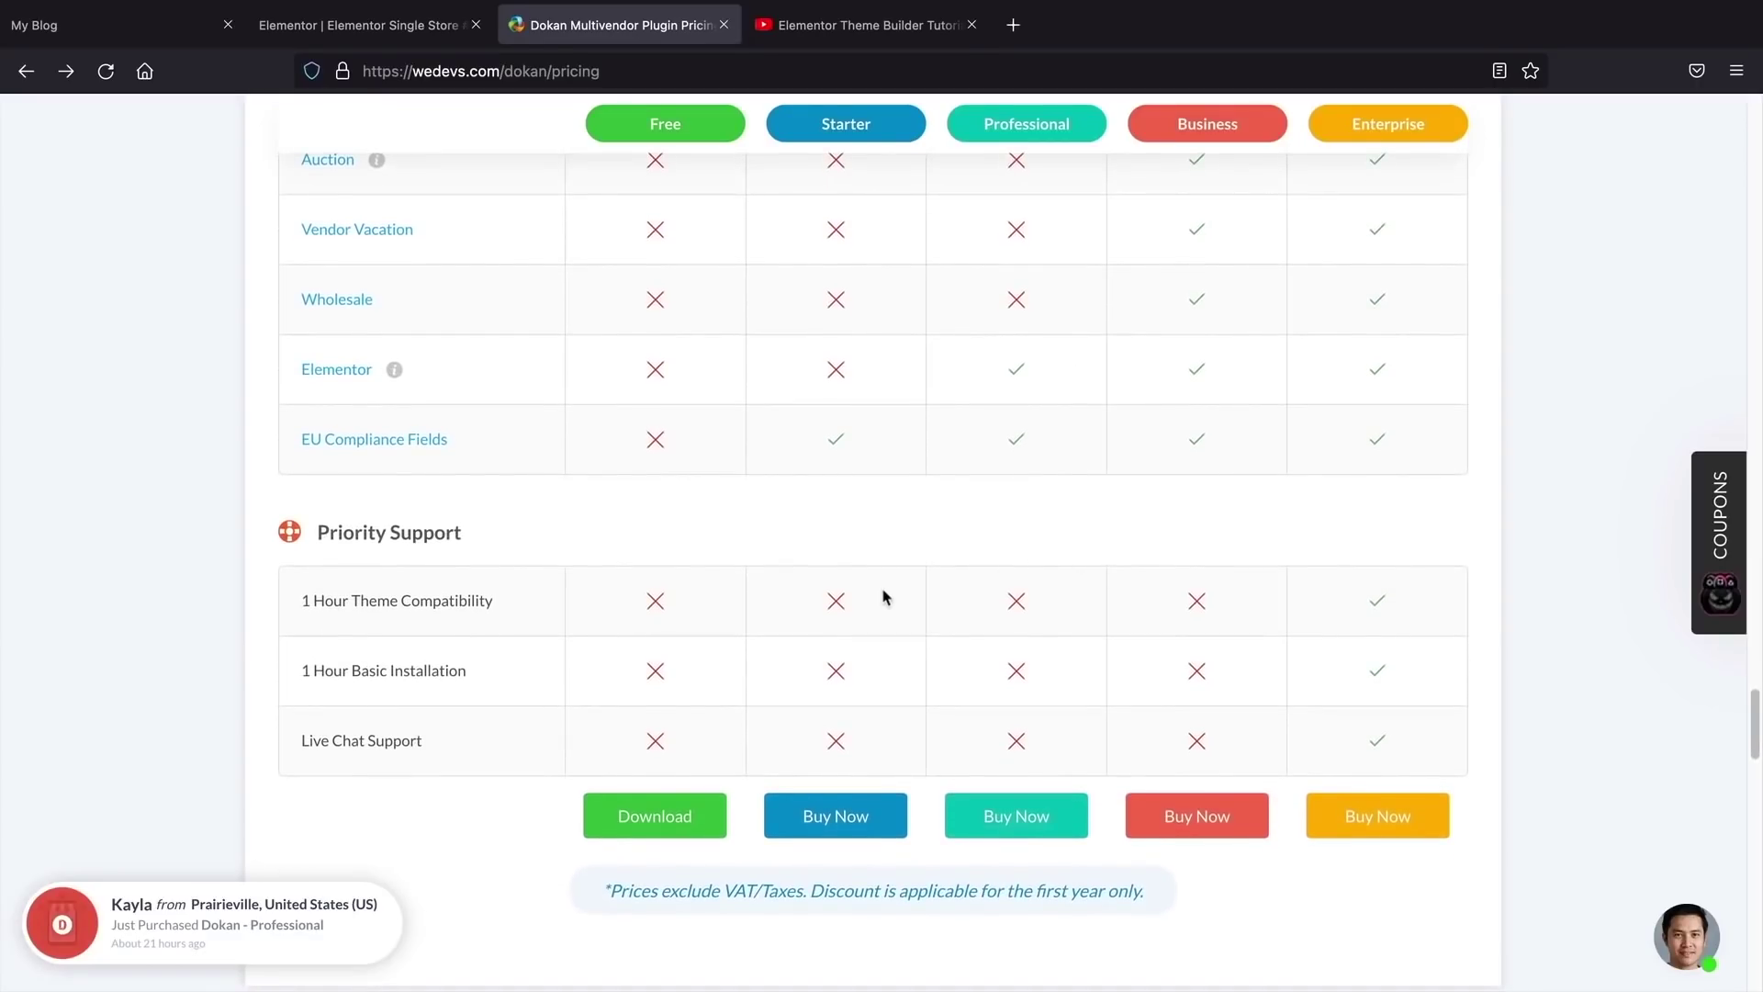
scroll(885, 598, down, 1)
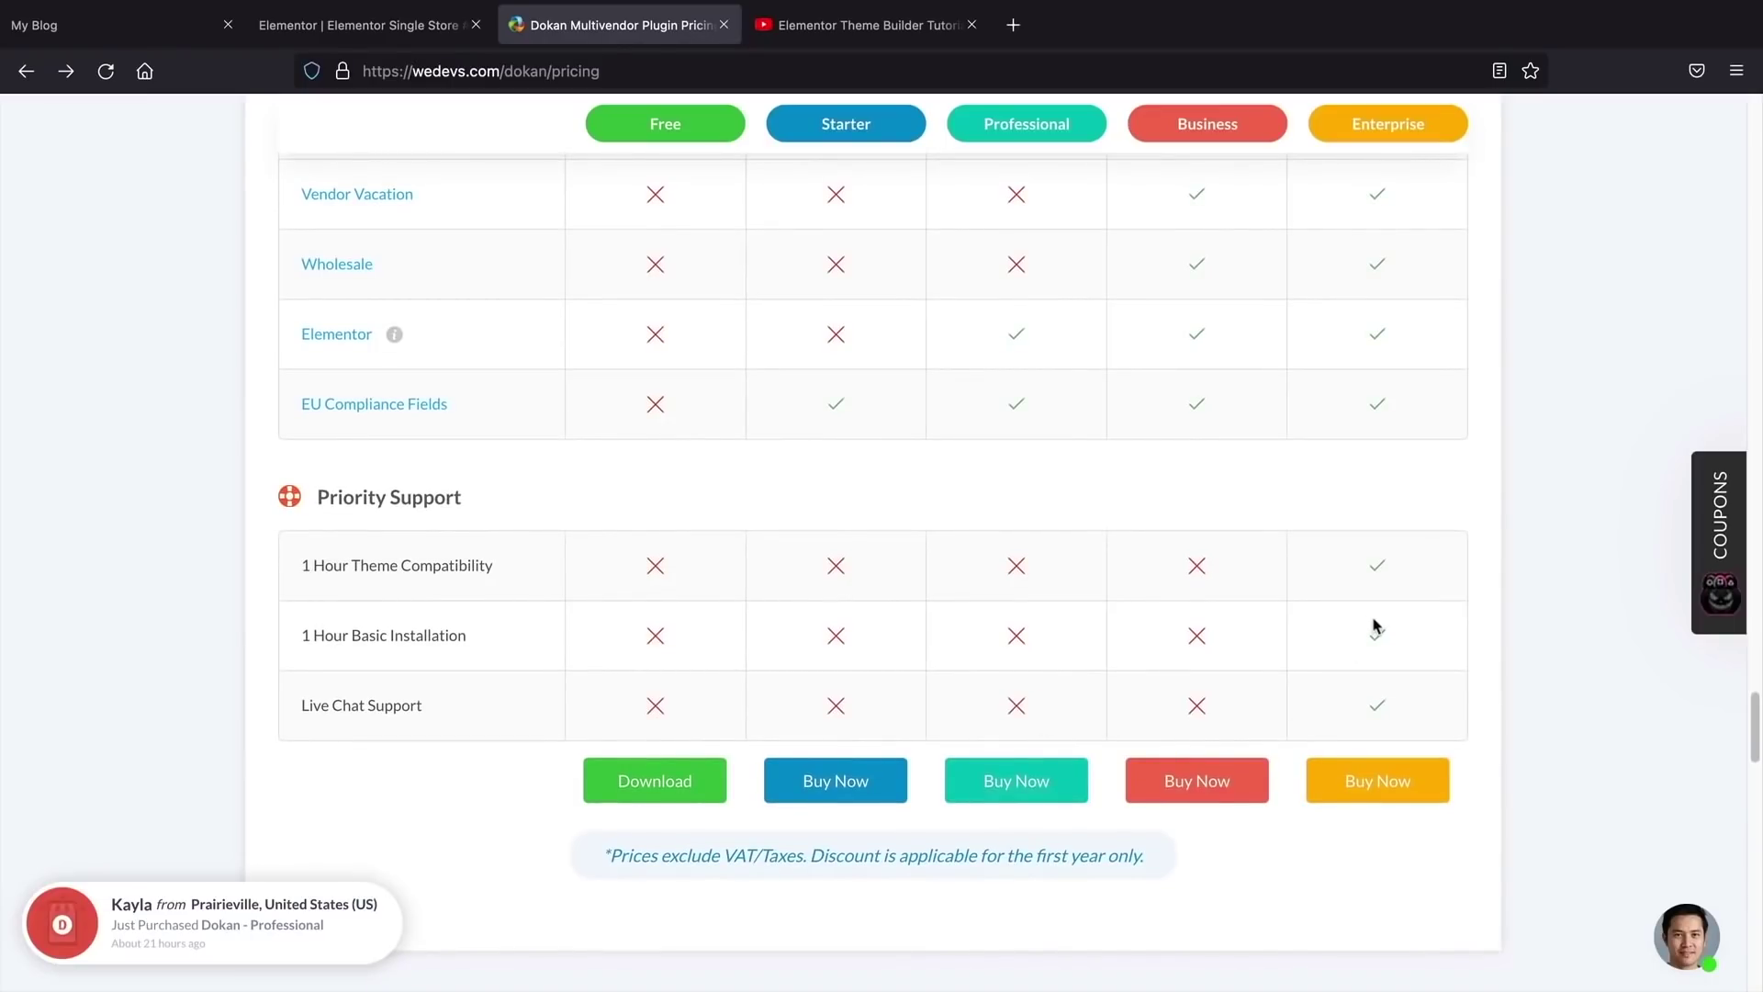
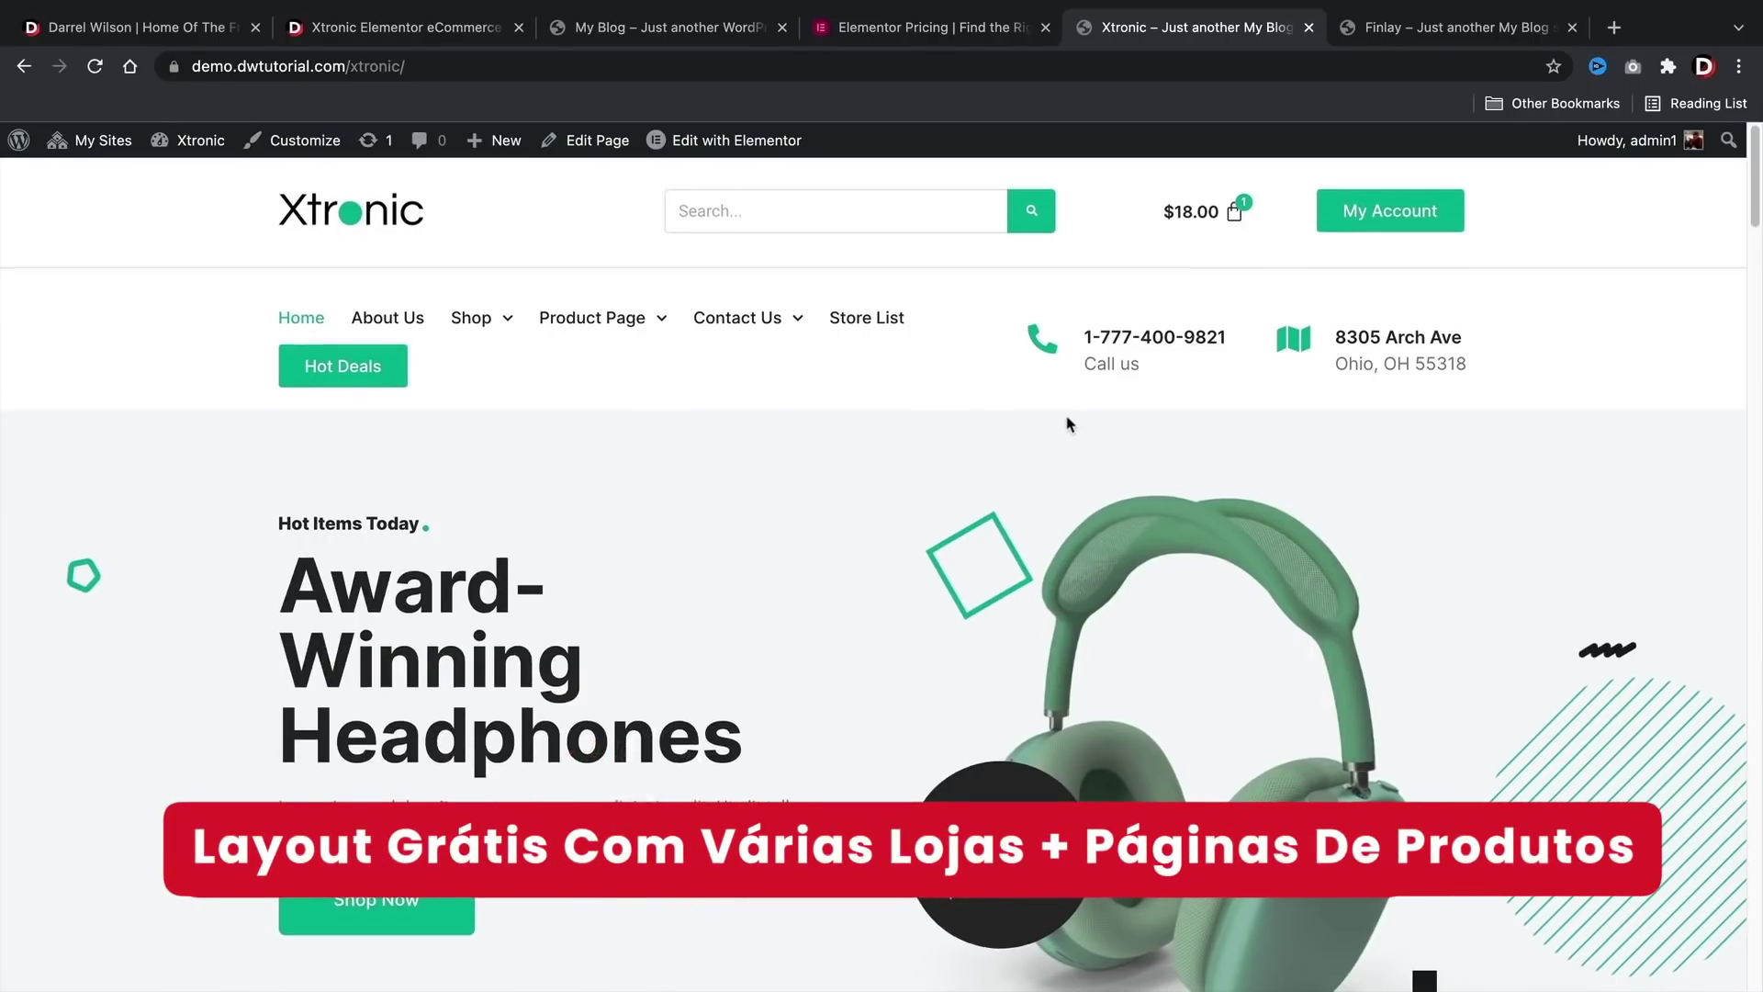
Step: Compare the Finlay demo store with the Xtronic demo store
scroll(1069, 424, down, 2)
scroll(1069, 422, down, 3)
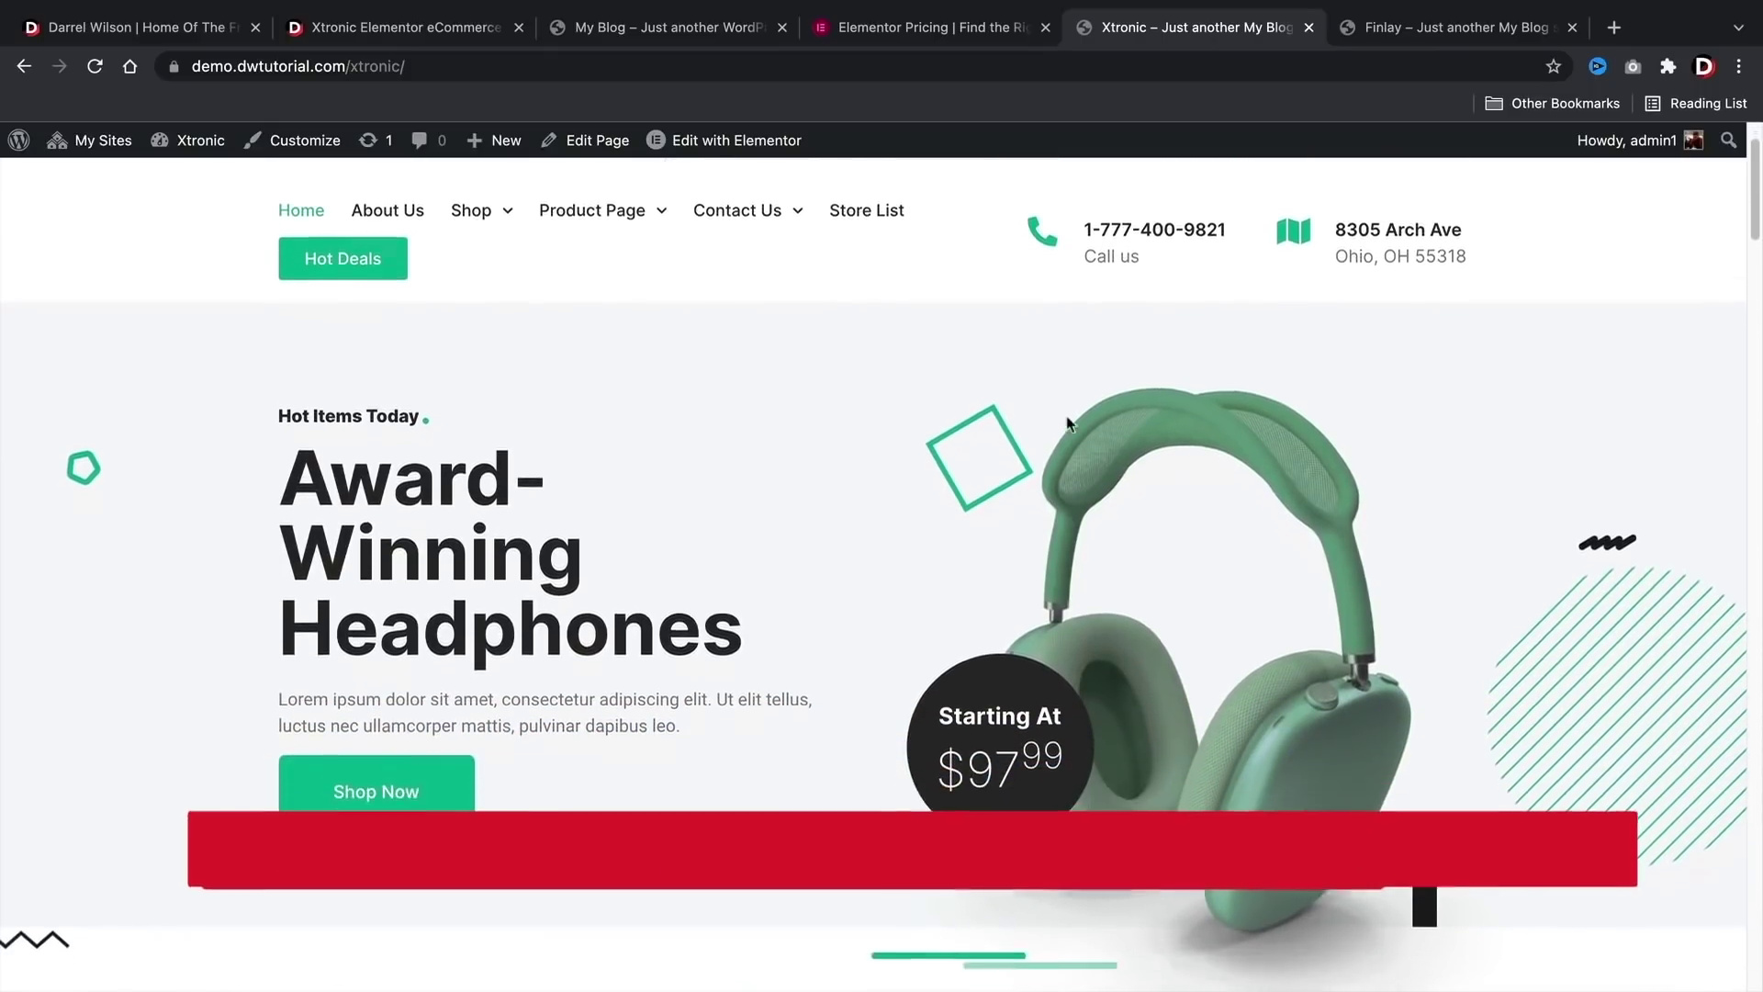
scroll(1066, 417, up, 4)
click(1413, 27)
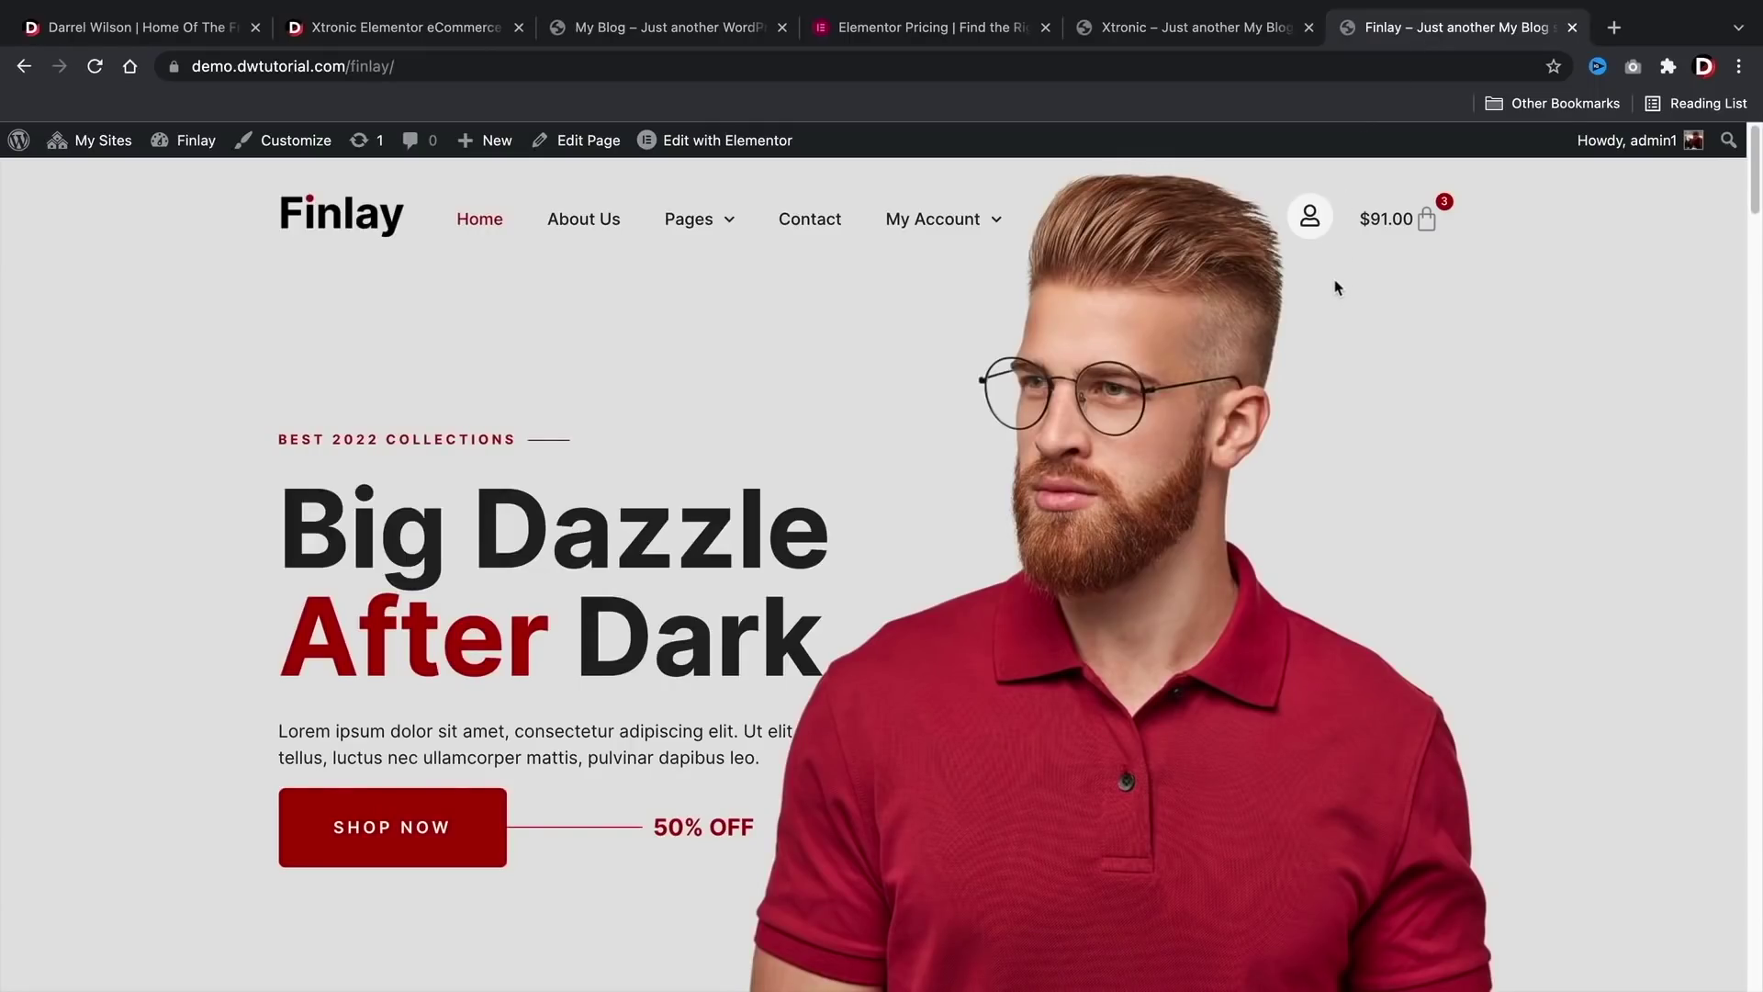
click(1192, 30)
Step: Open the Xtronic demo's Shop Page 1 and scroll through its product listing
mouse_move(481, 316)
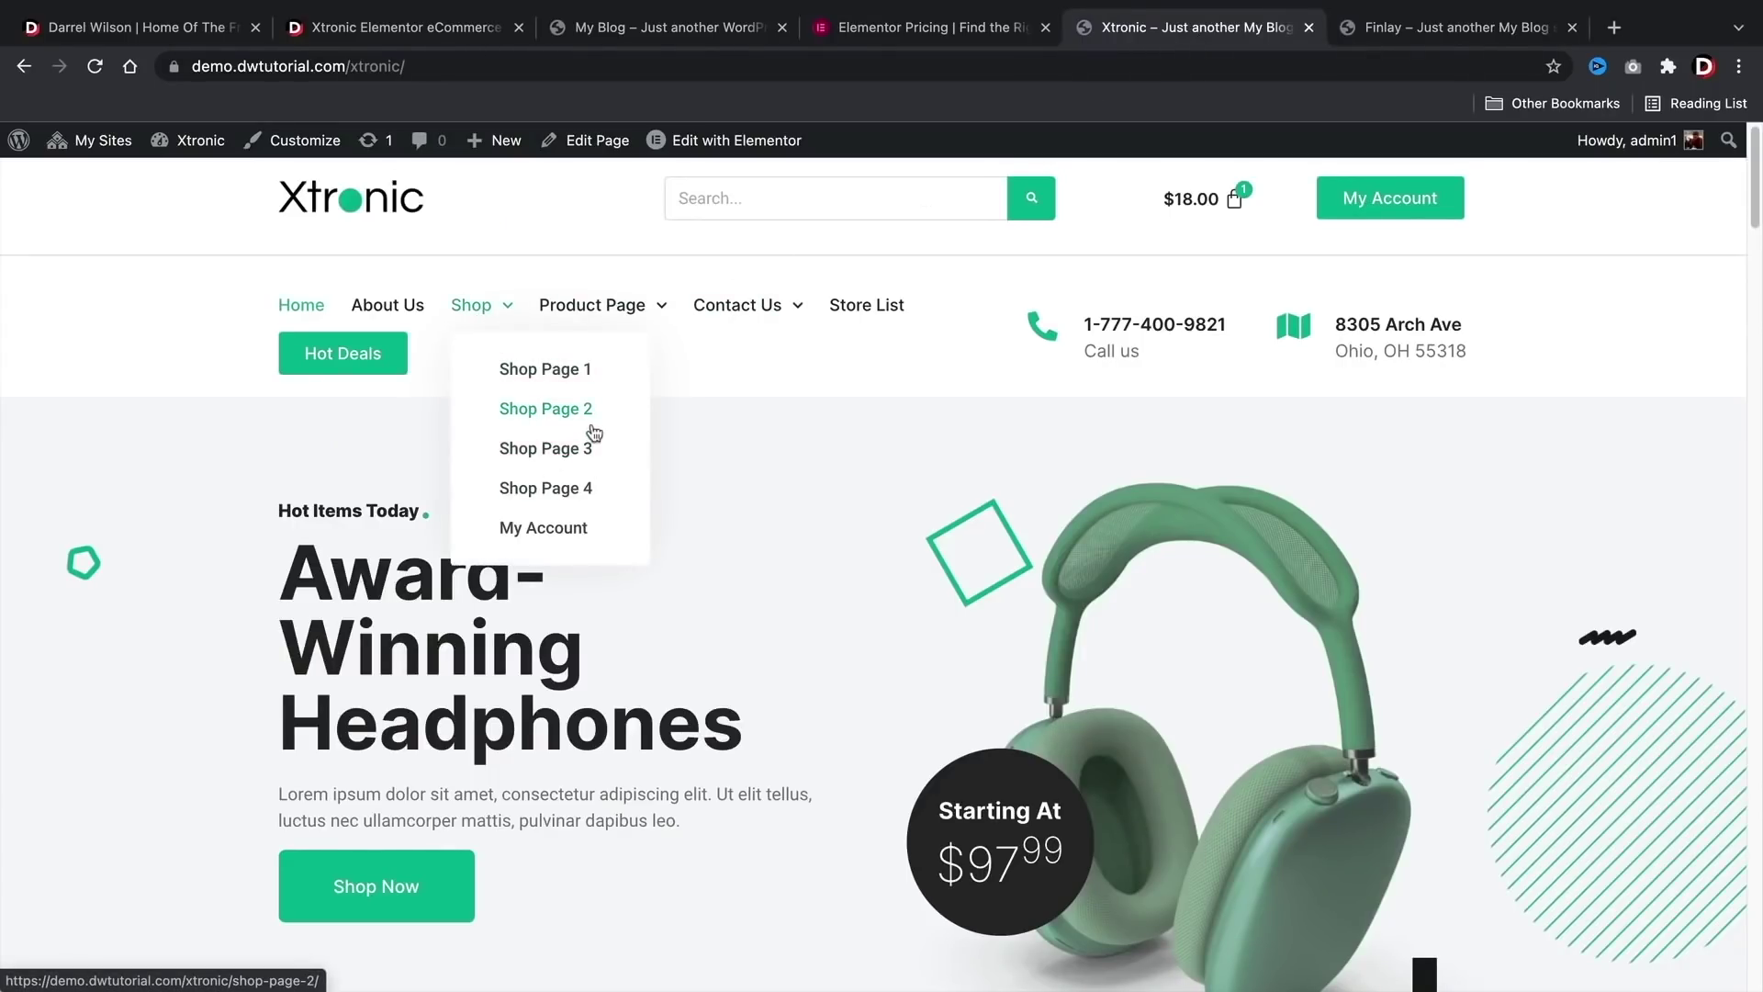
mouse_move(602, 307)
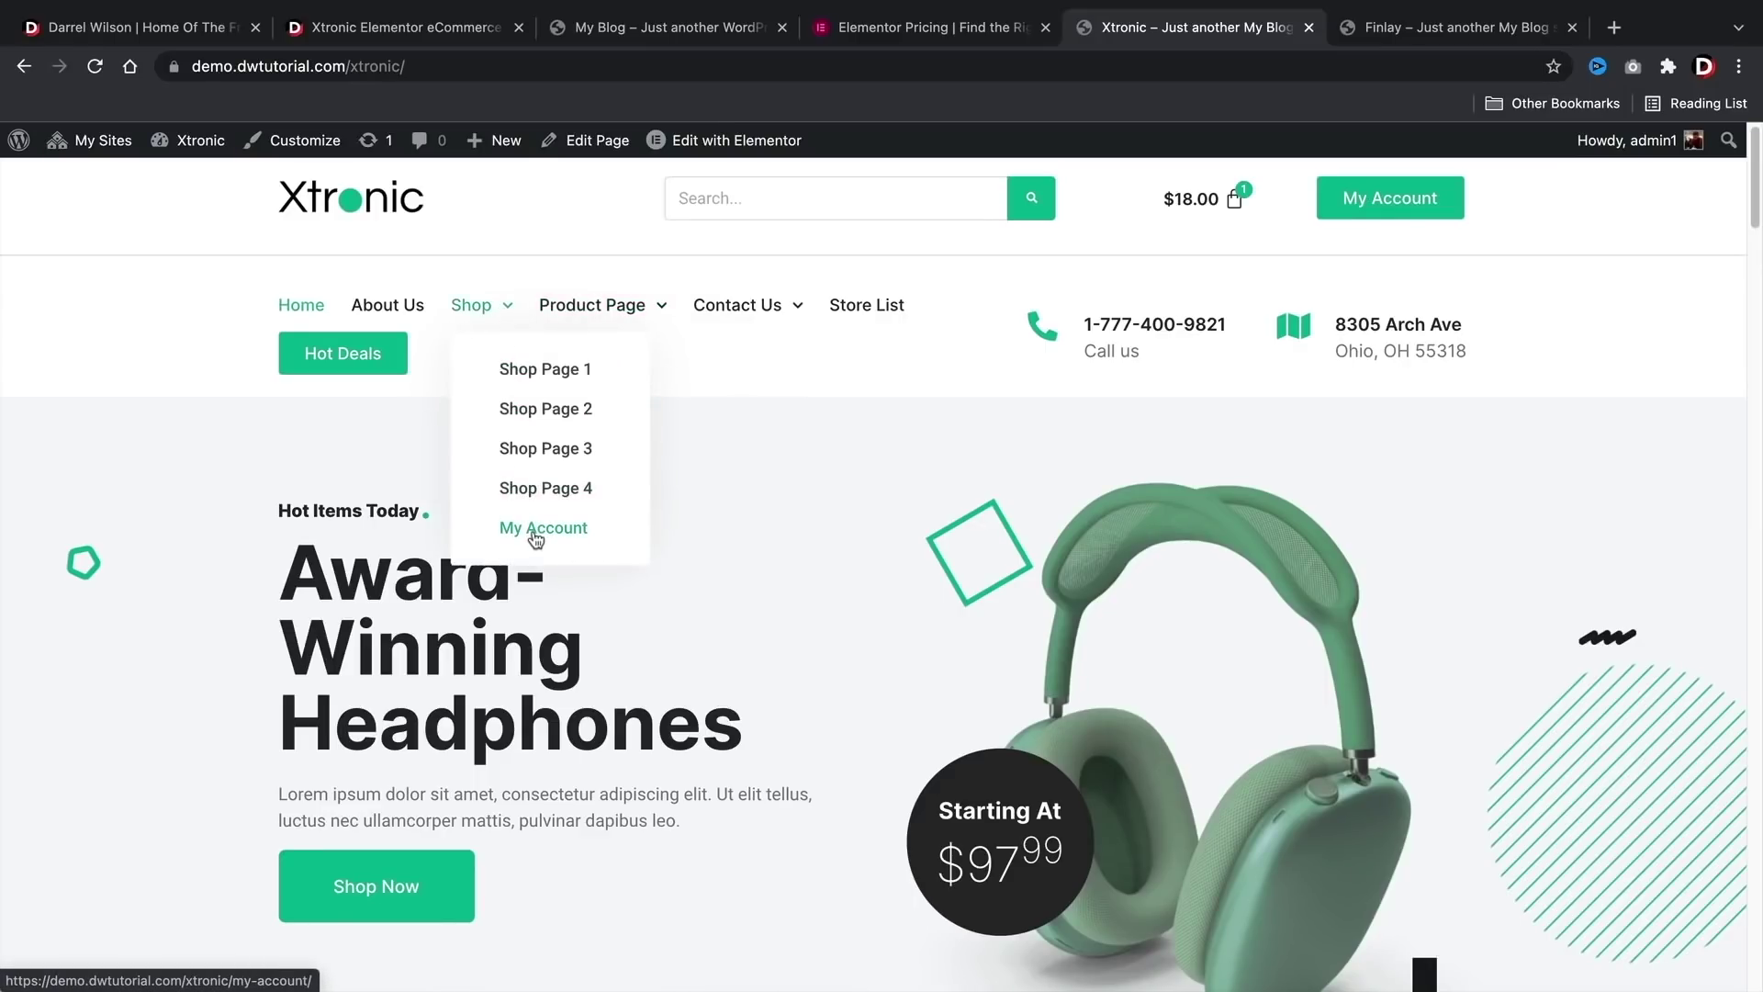
click(559, 372)
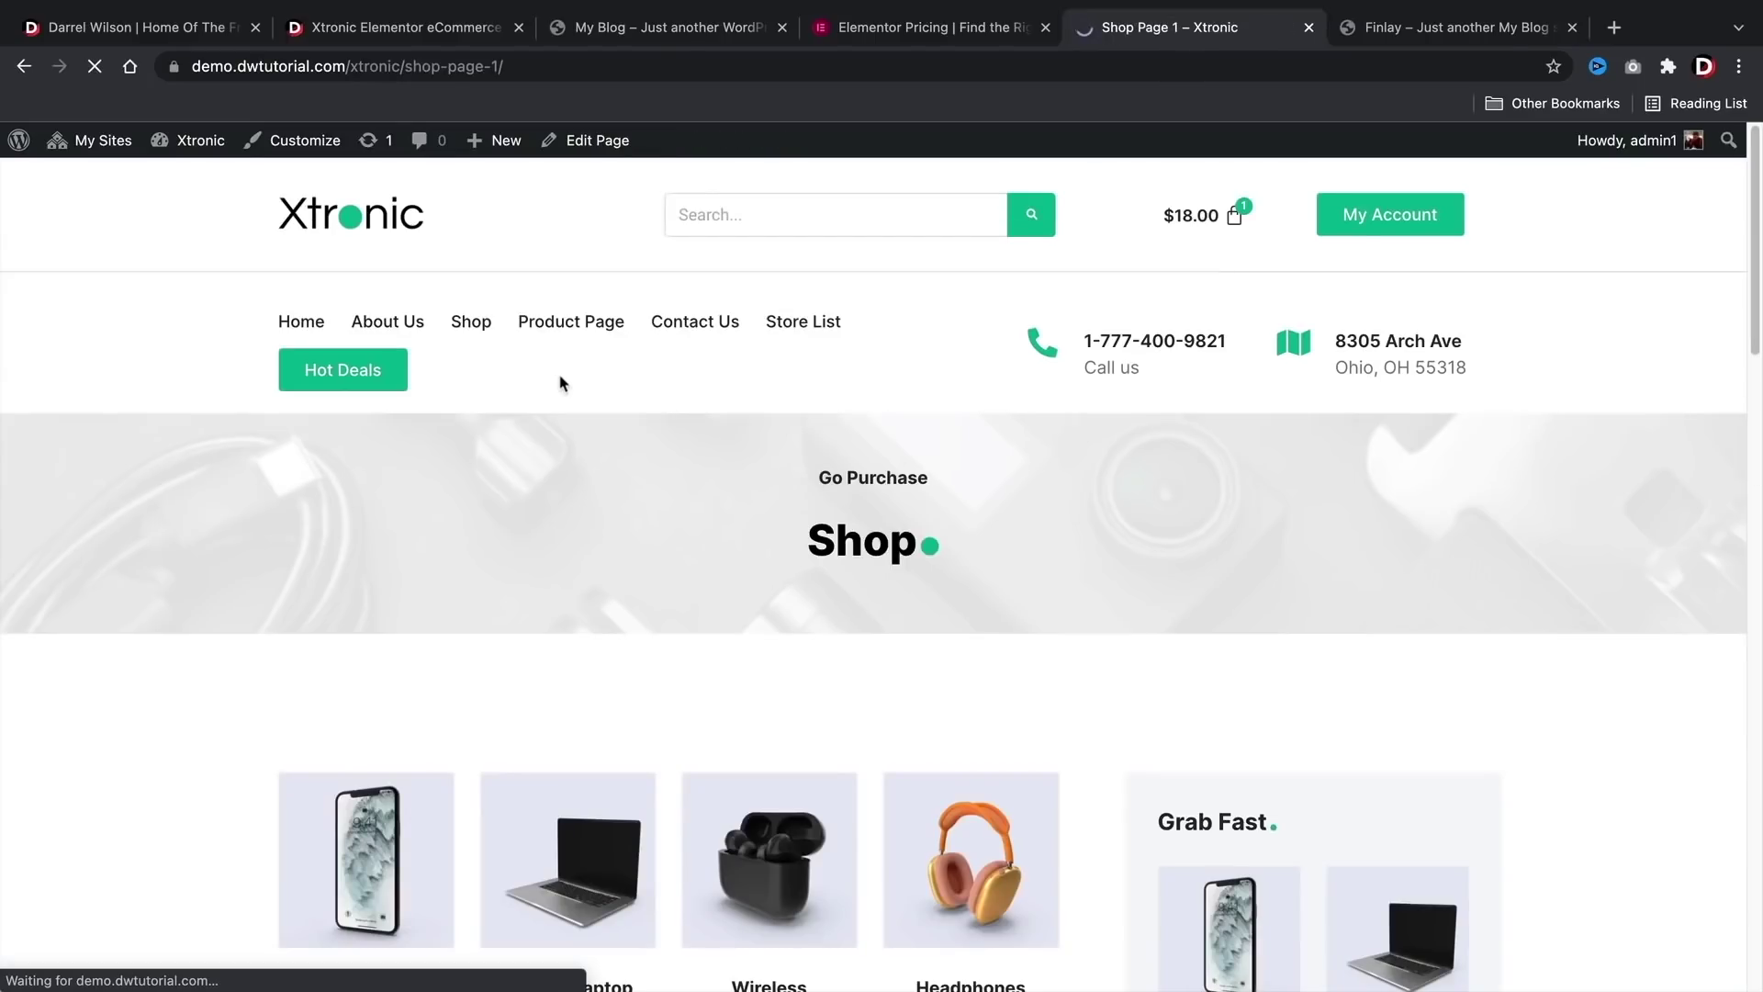
scroll(562, 383, down, 4)
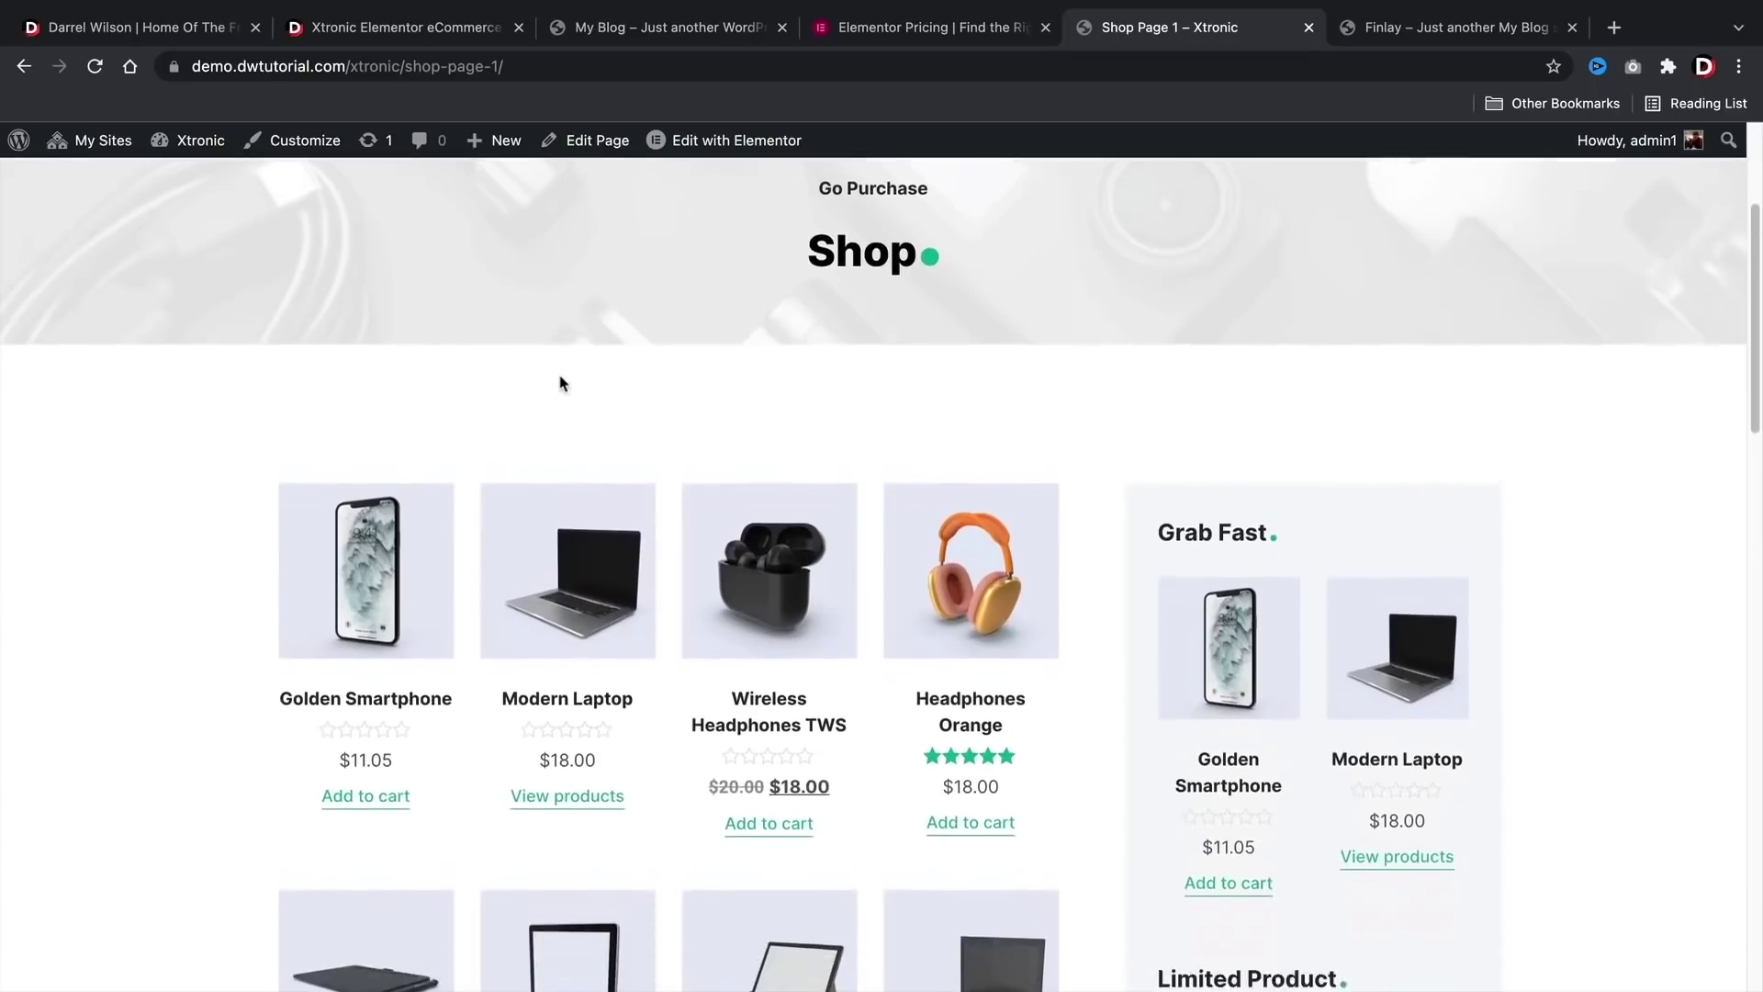
scroll(562, 383, down, 10)
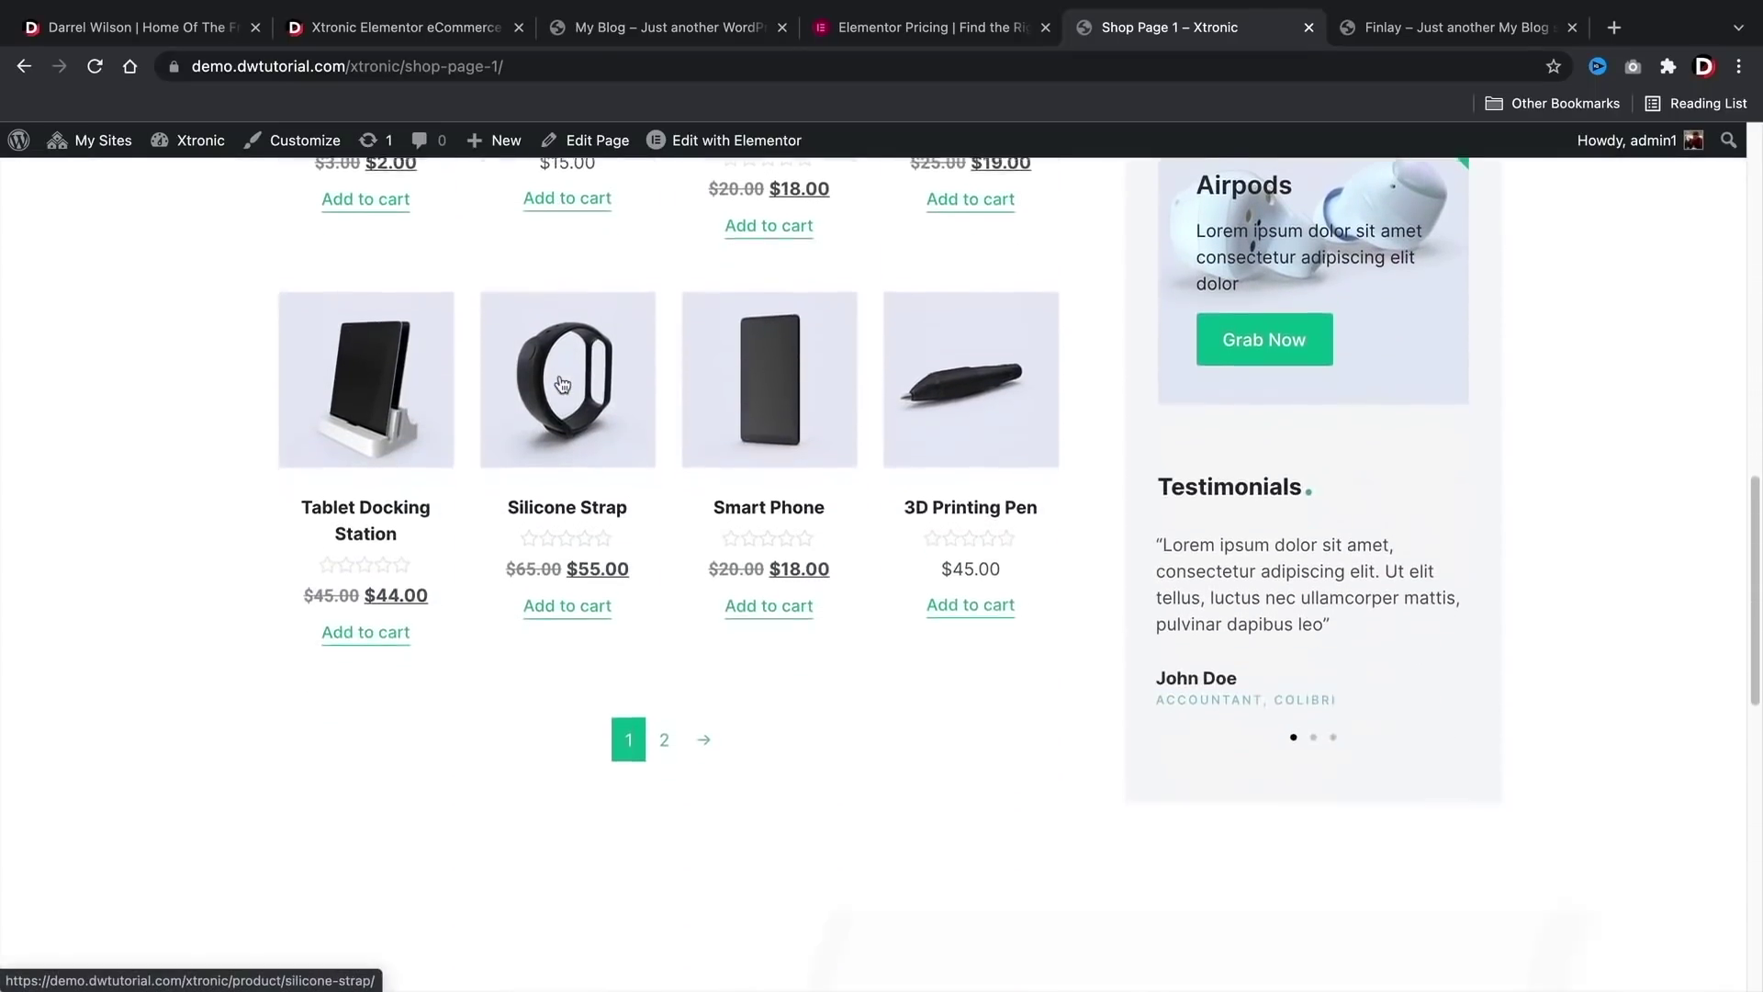
drag(1754, 658, 1724, 288)
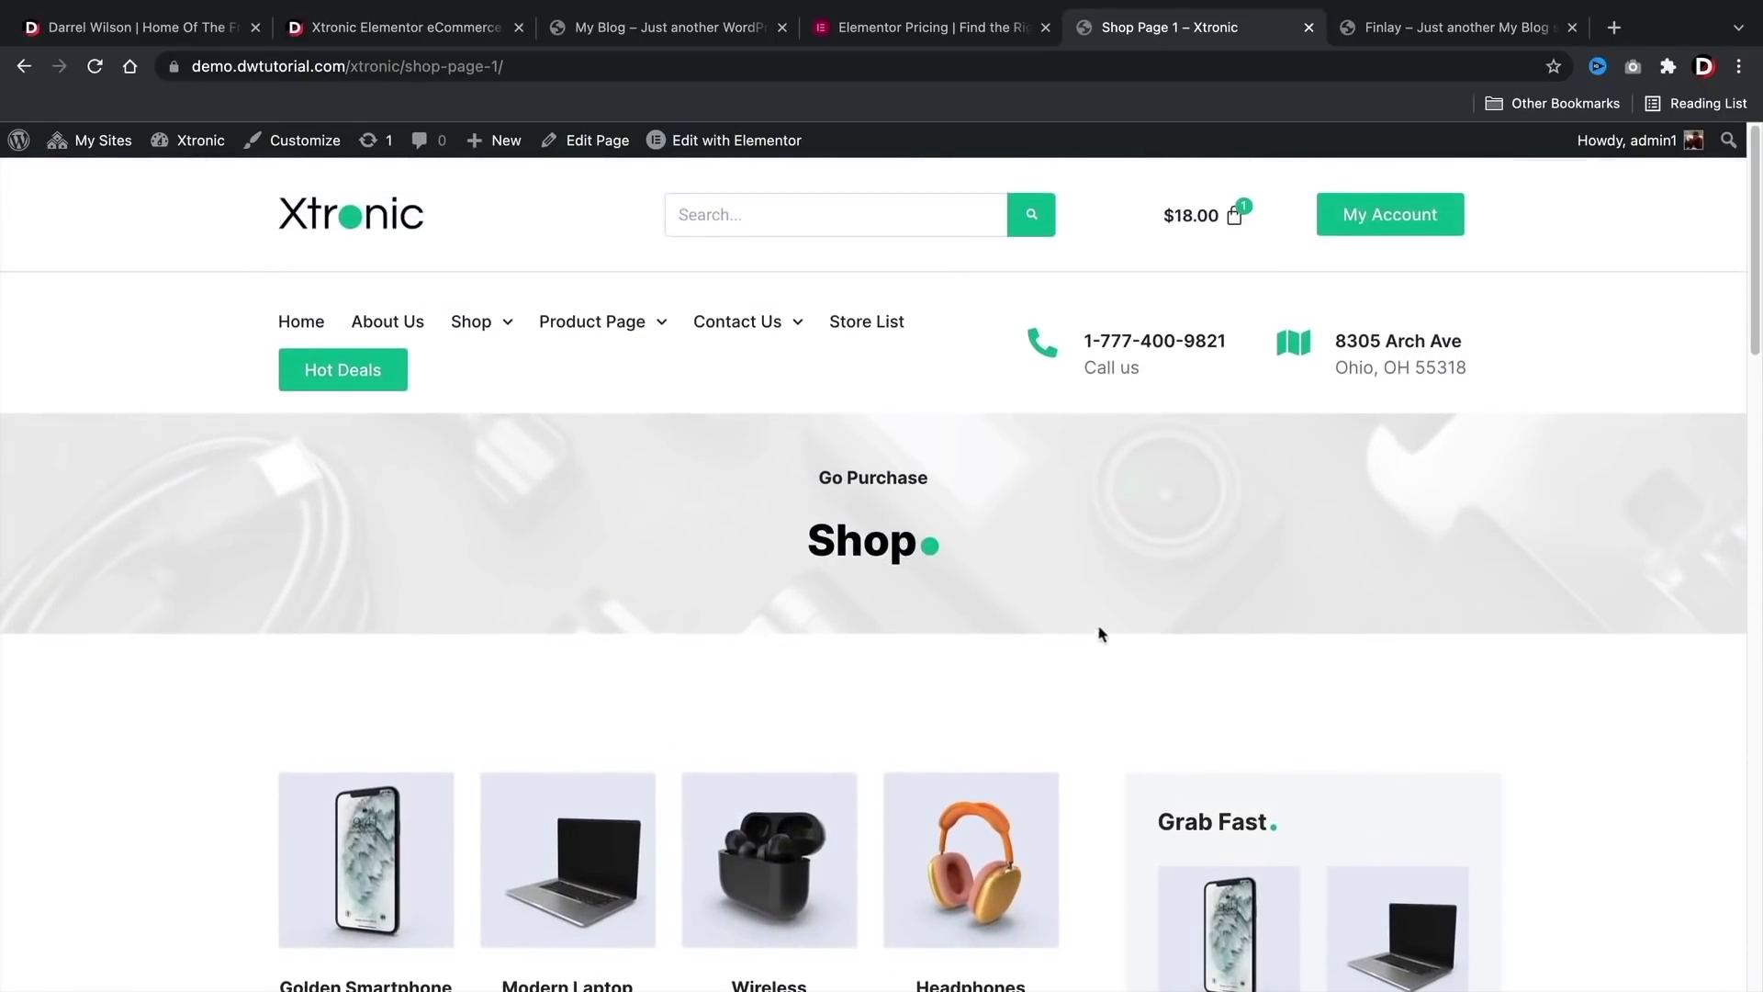
Step: Preview the Xtronic demo's Shop Page 2 with its Grab Fast heading
mouse_move(508, 321)
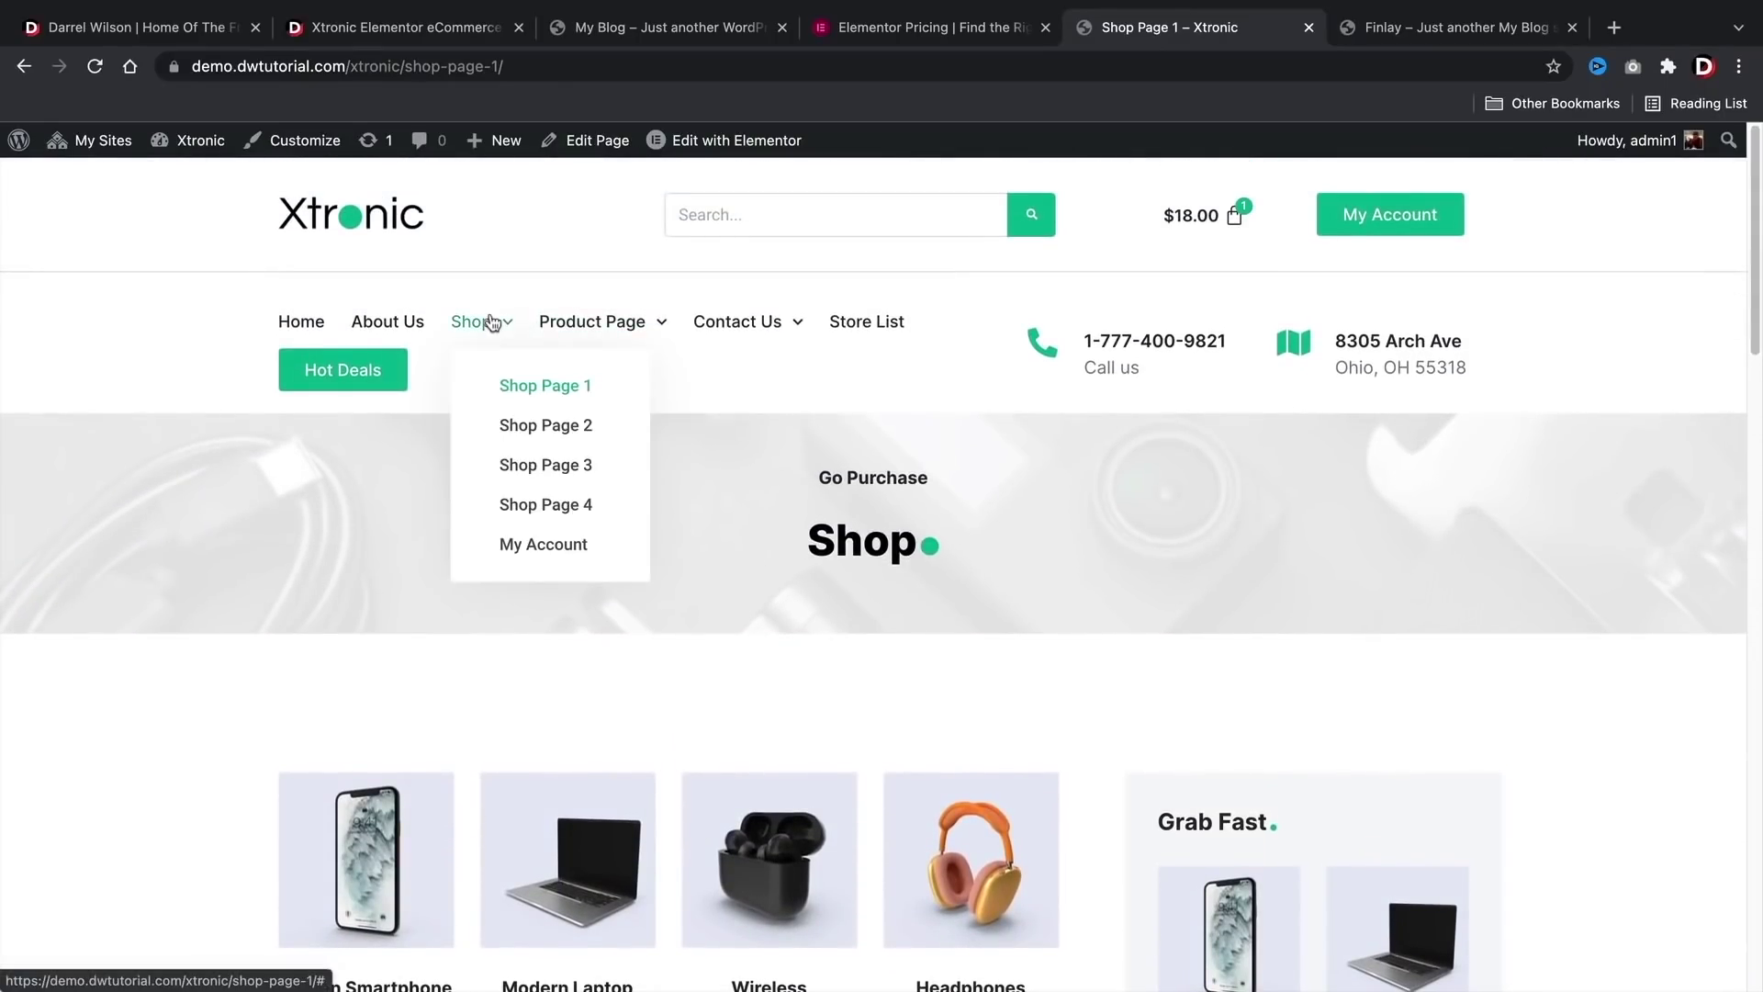
click(511, 425)
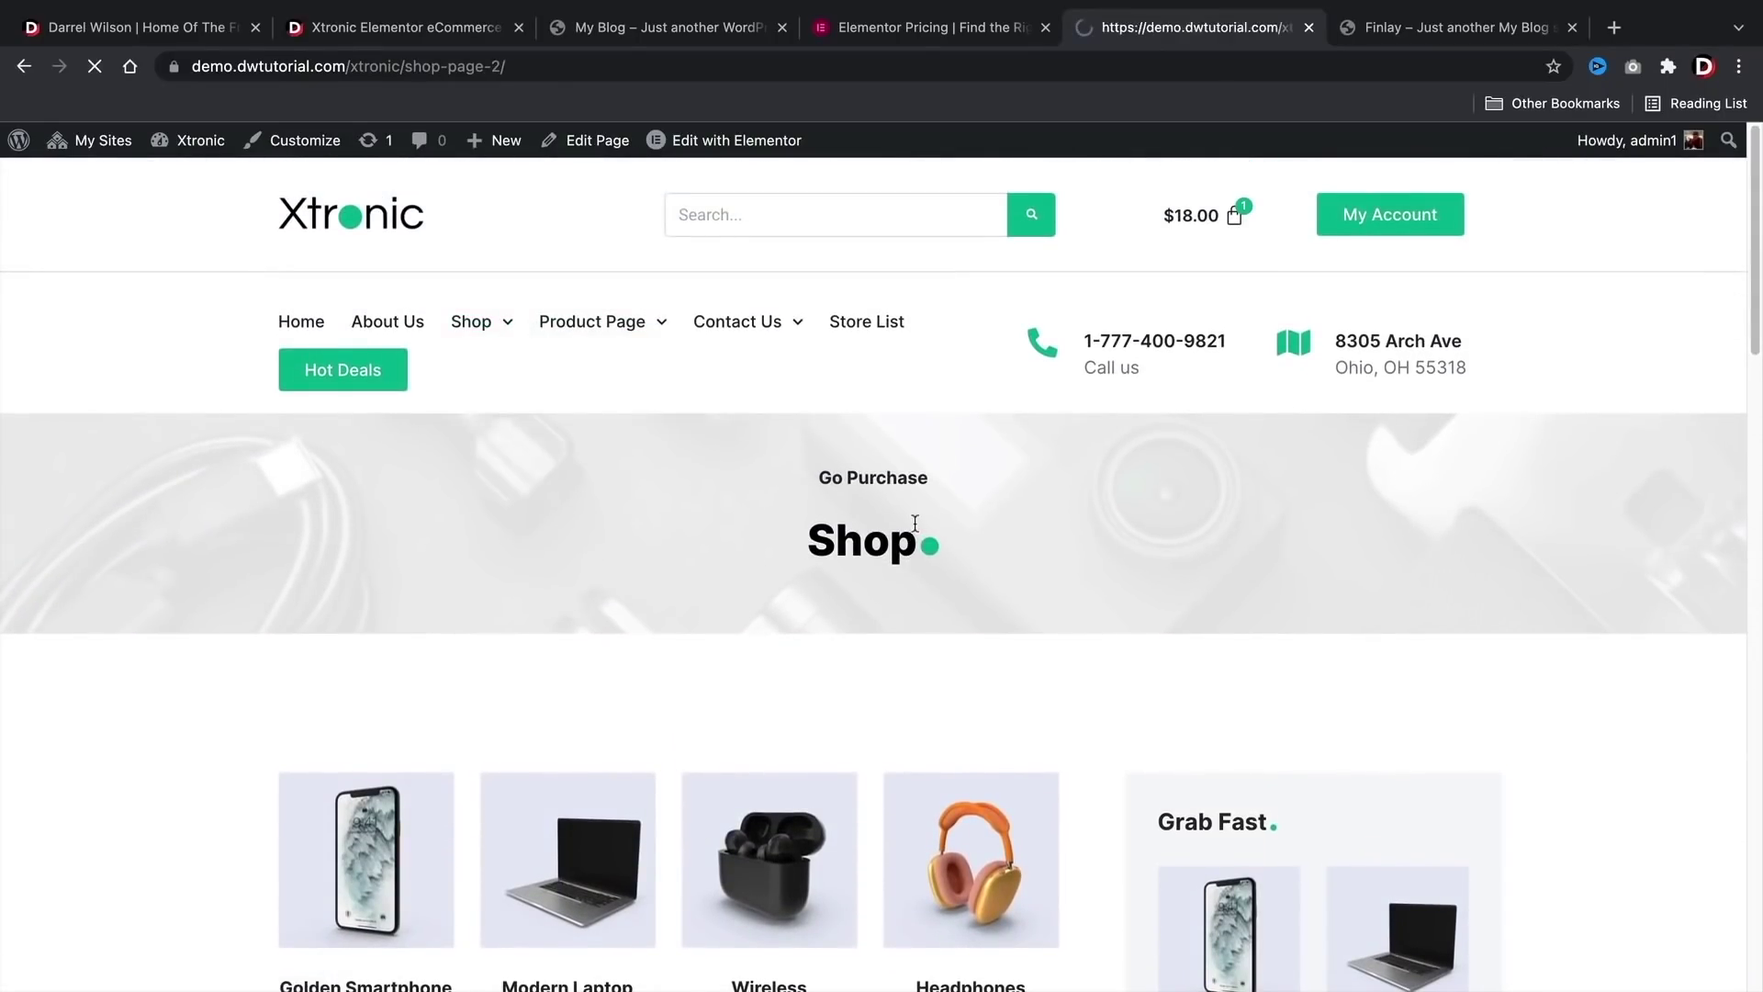
scroll(931, 538, down, 5)
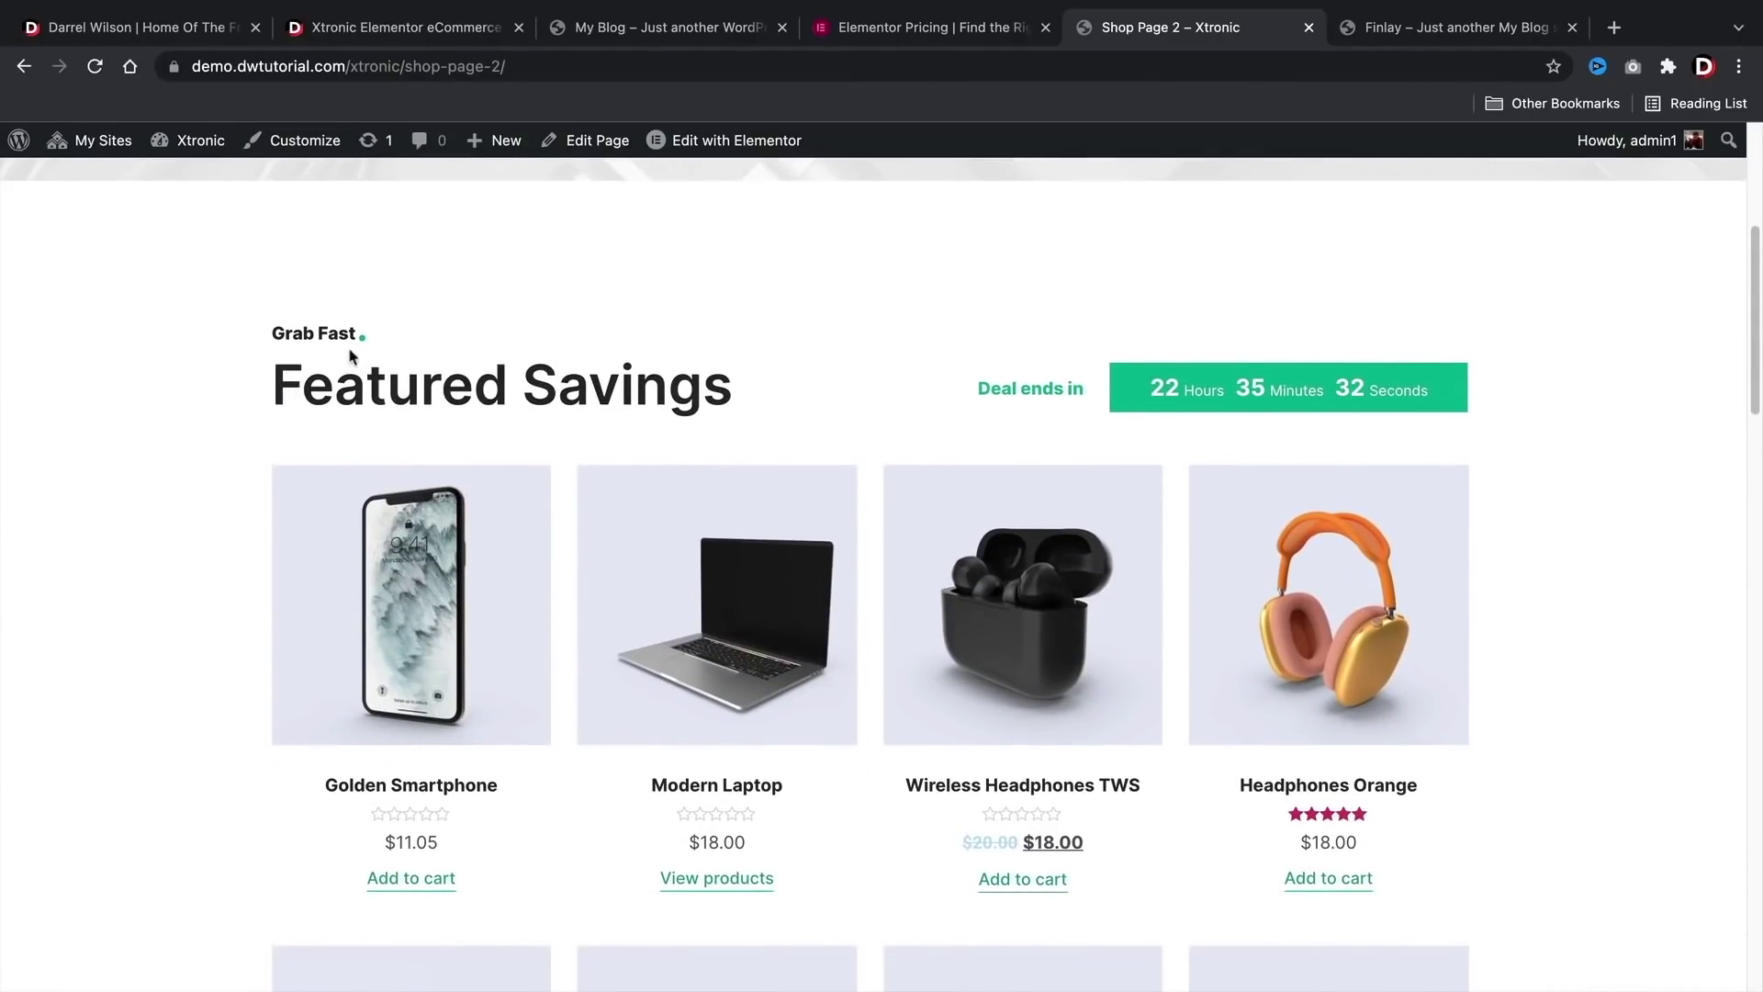
drag(294, 335, 386, 341)
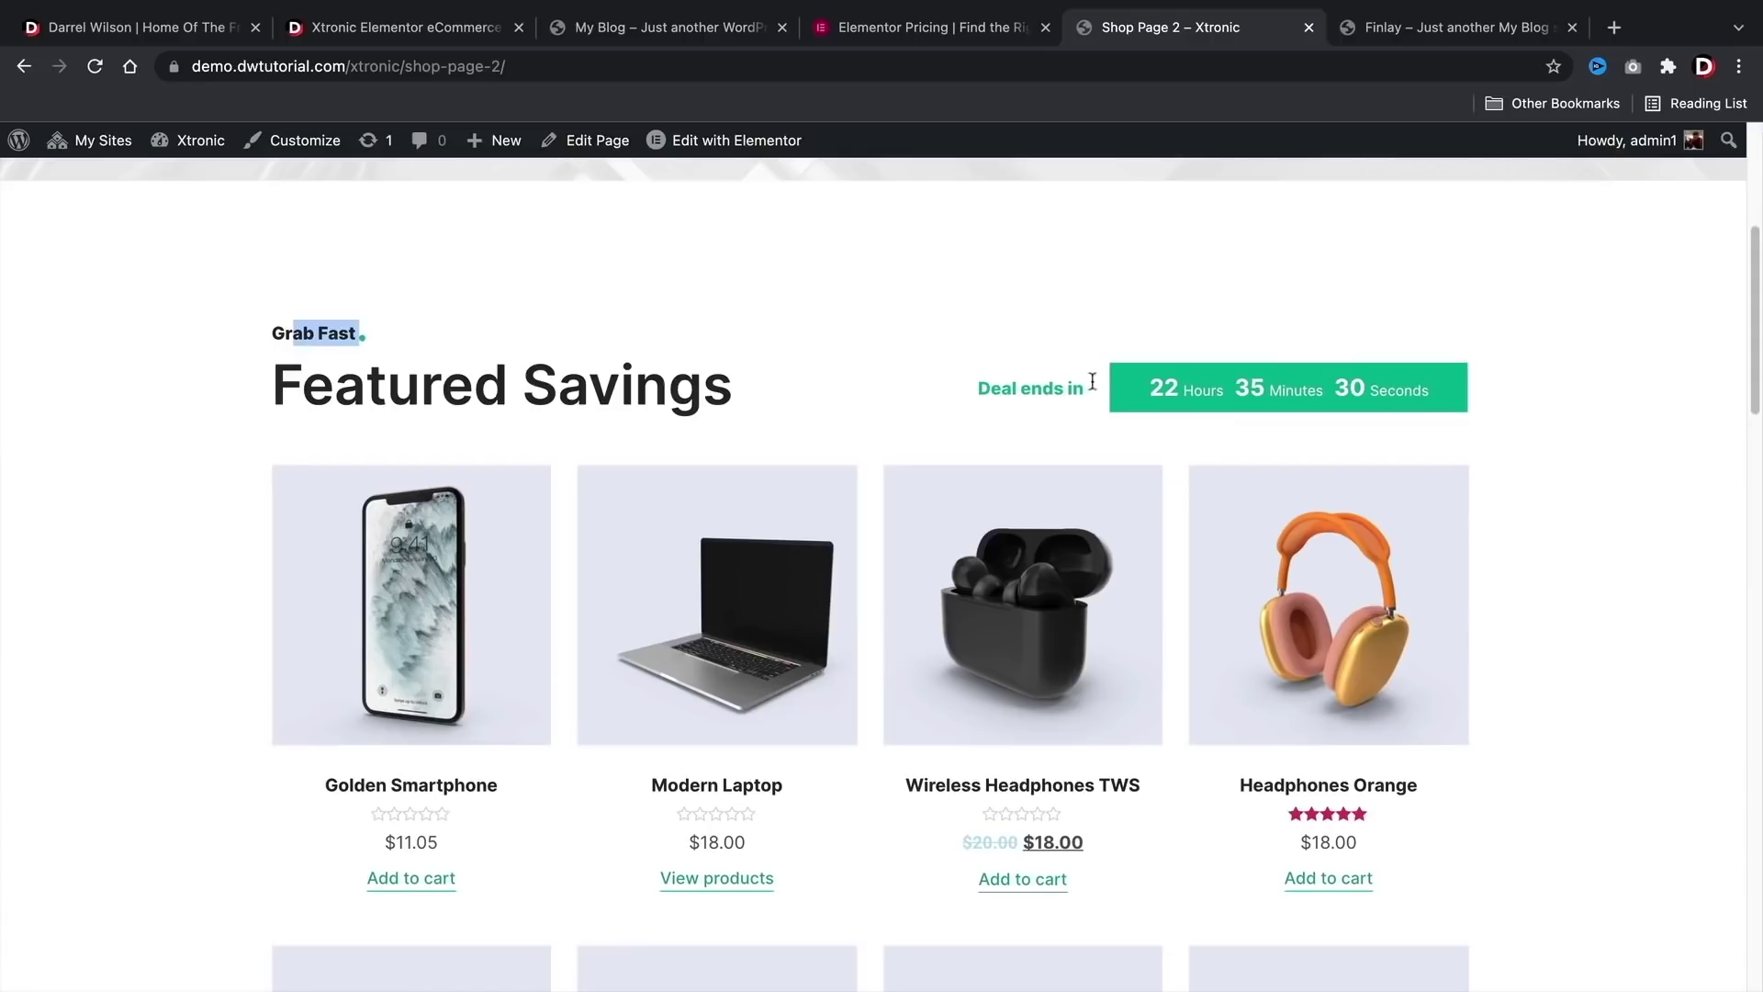
mouse_move(1759, 422)
mouse_down()
mouse_move(1736, 629)
mouse_move(1743, 956)
mouse_move(1756, 298)
mouse_up()
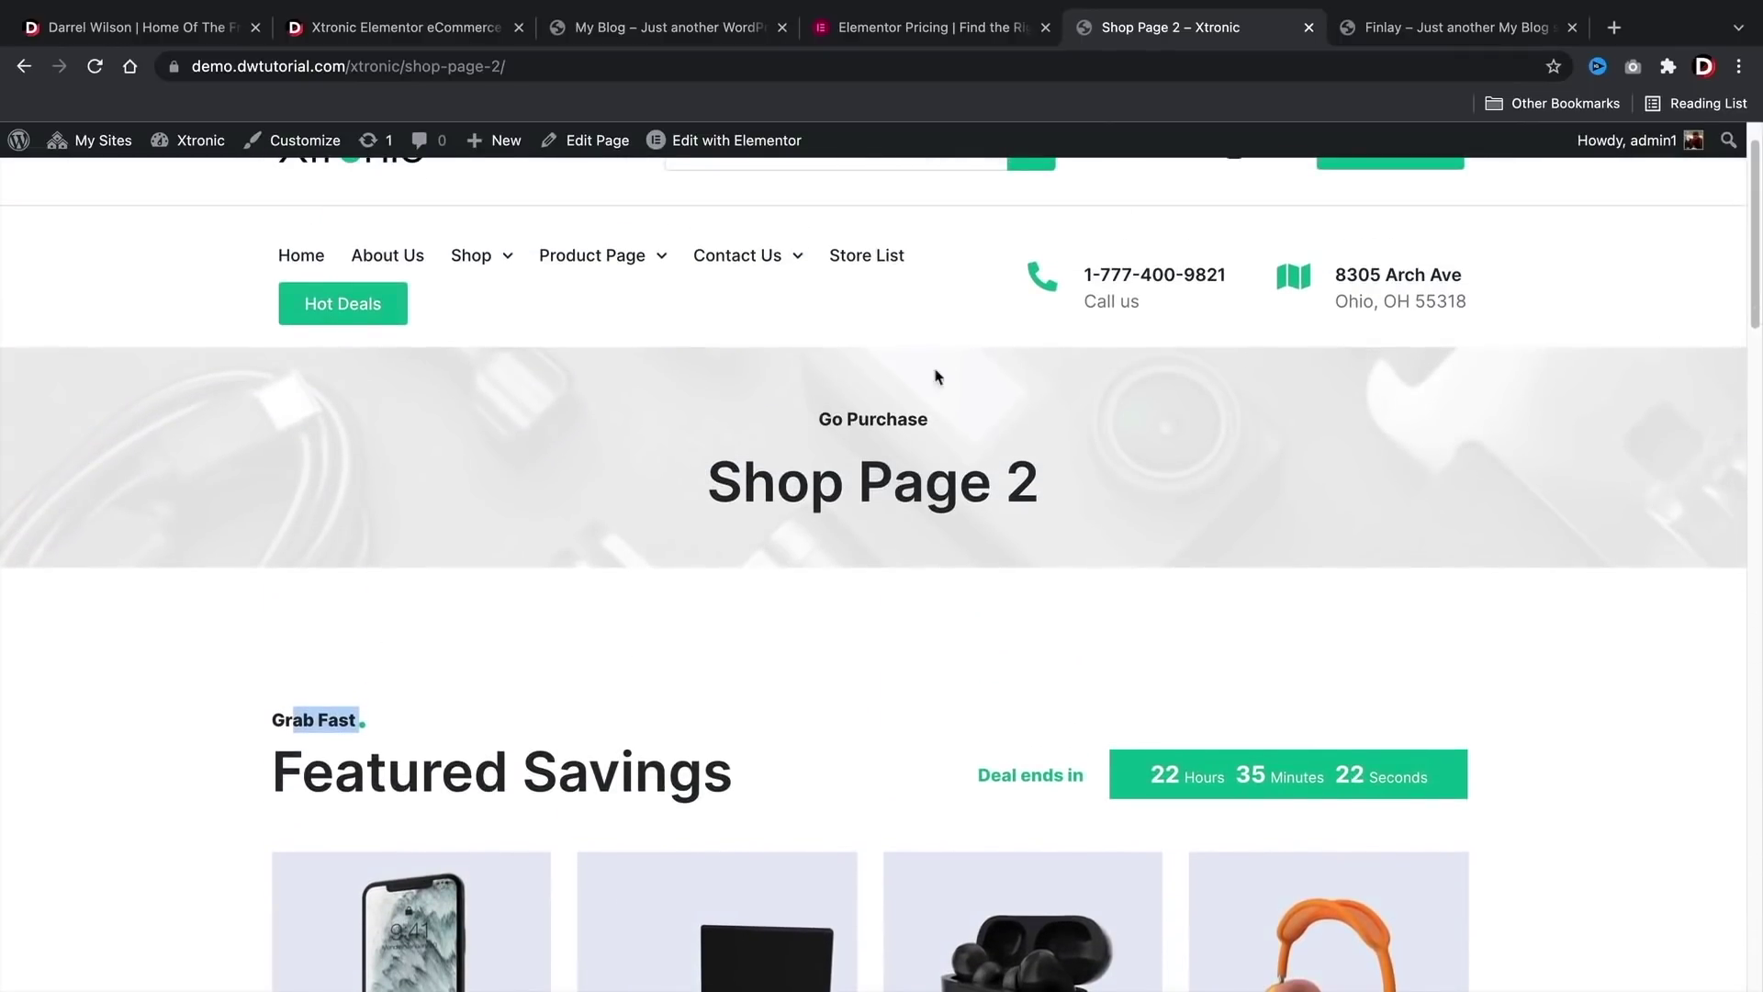
Step: Preview the Product Page 2 style
mouse_move(491, 258)
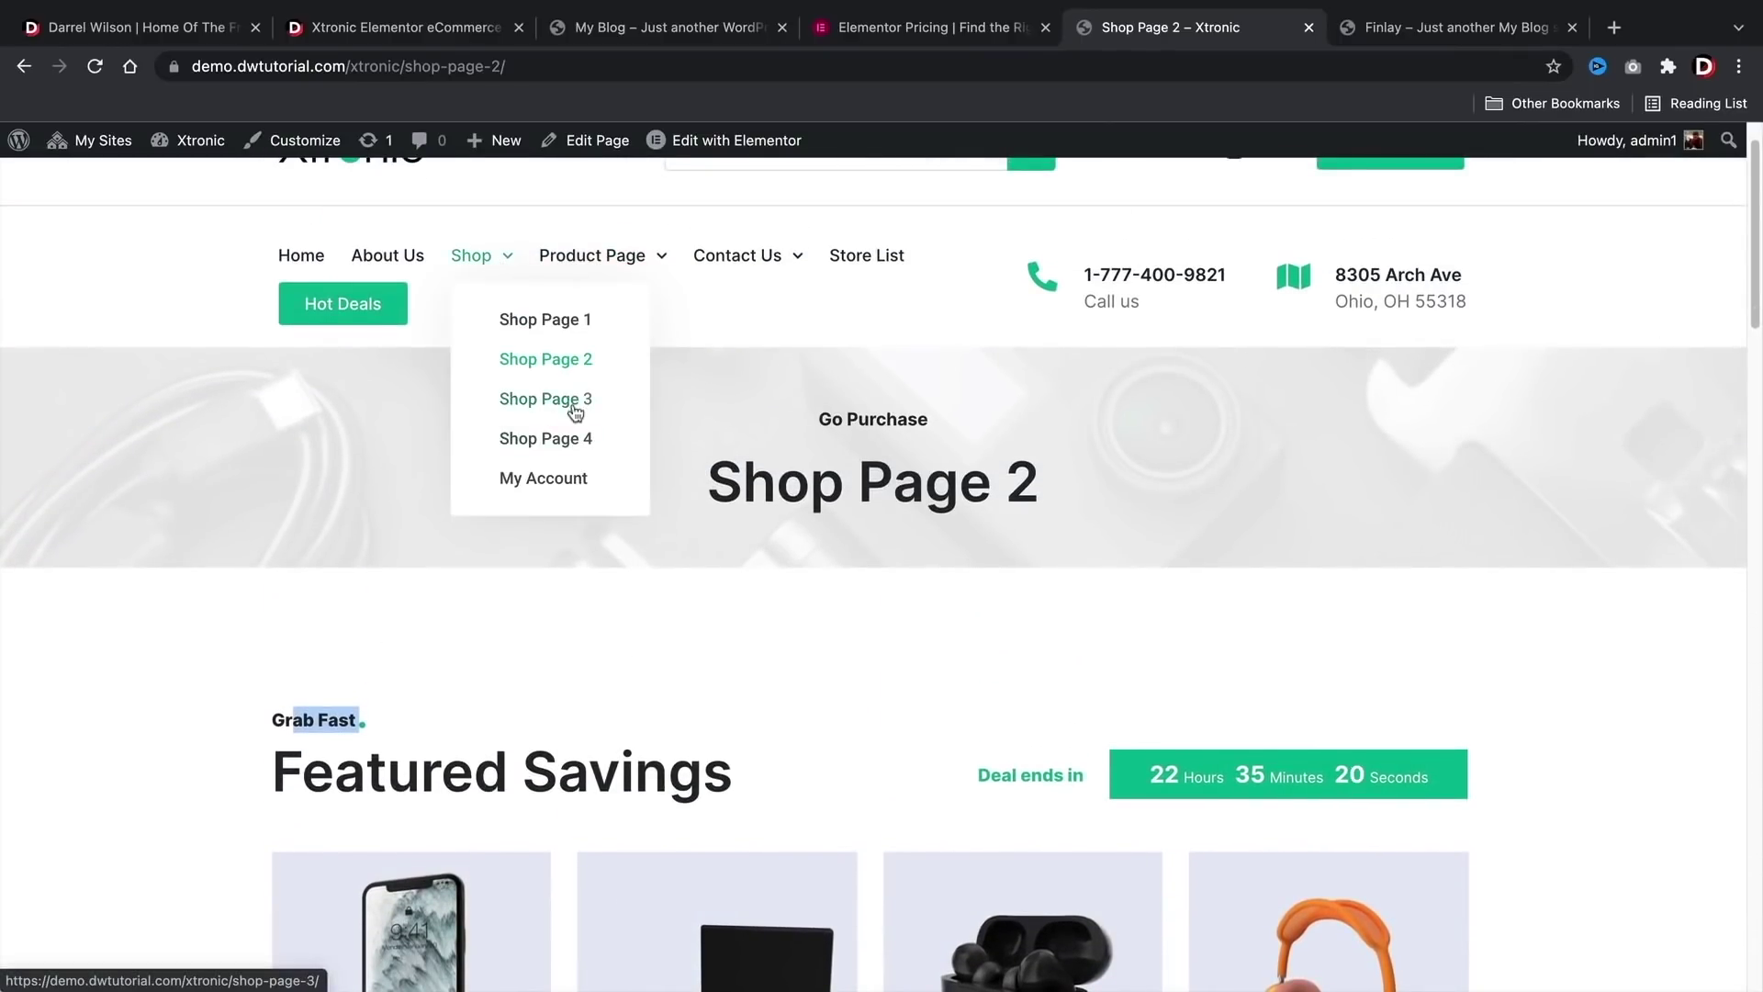
click(642, 358)
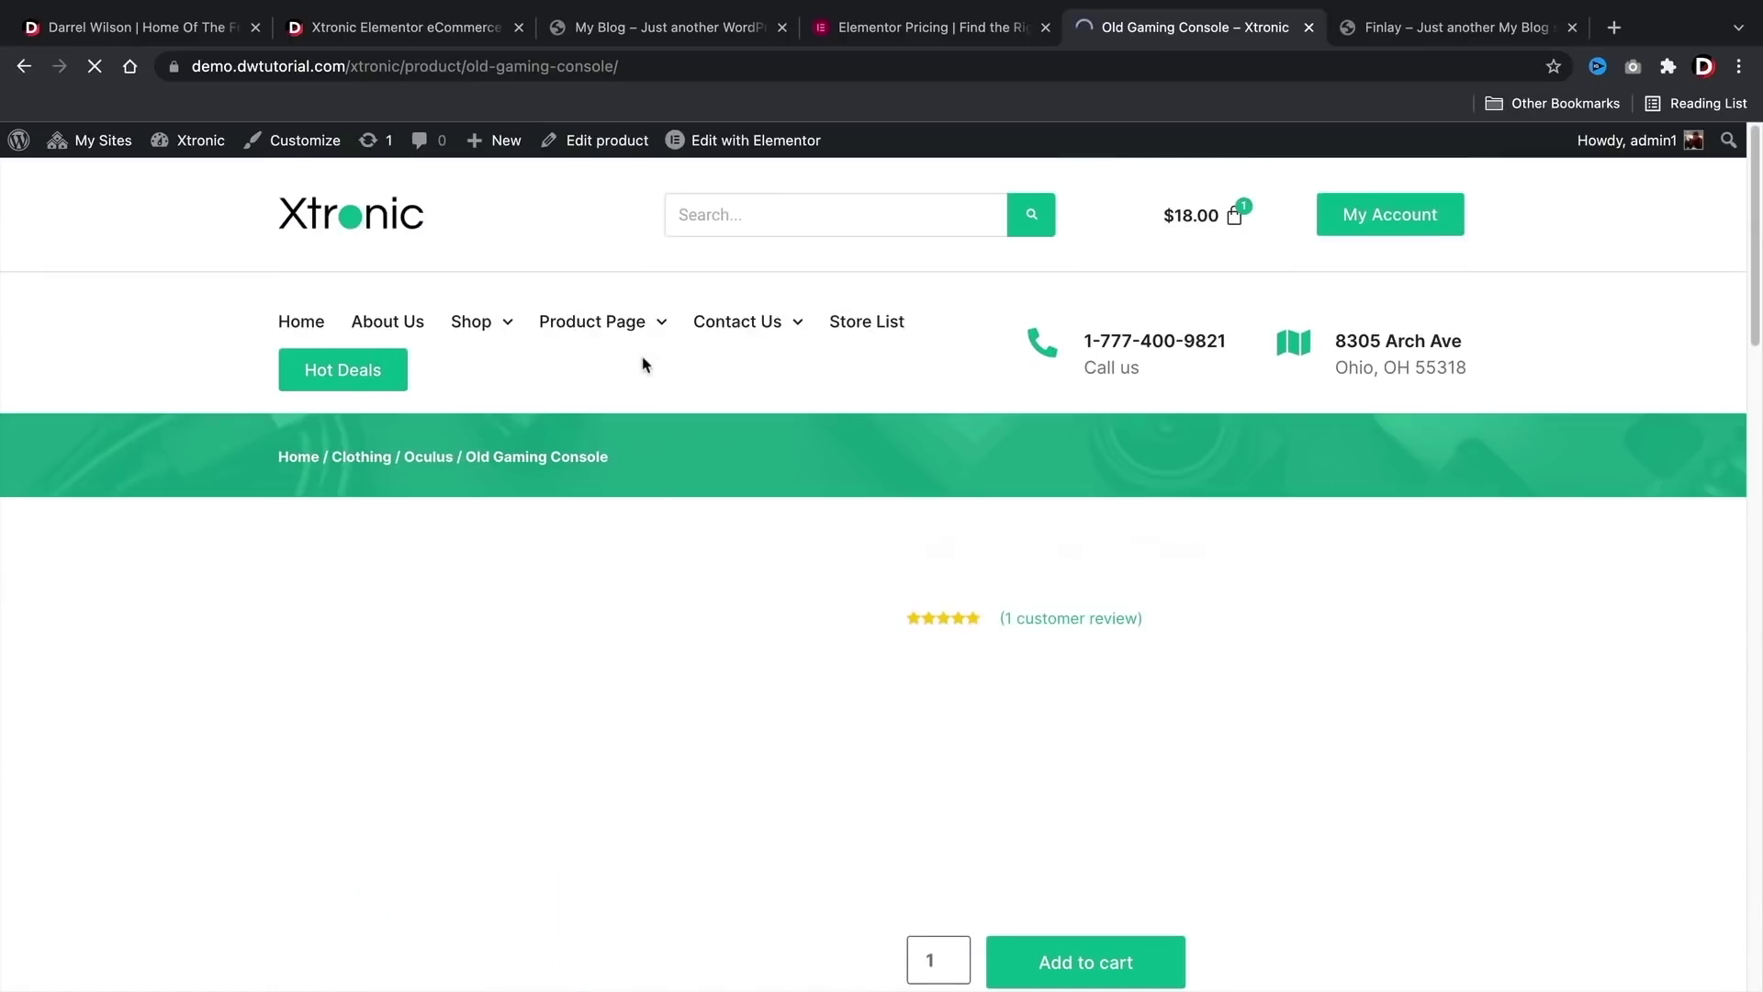
scroll(679, 514, down, 2)
scroll(643, 414, up, 2)
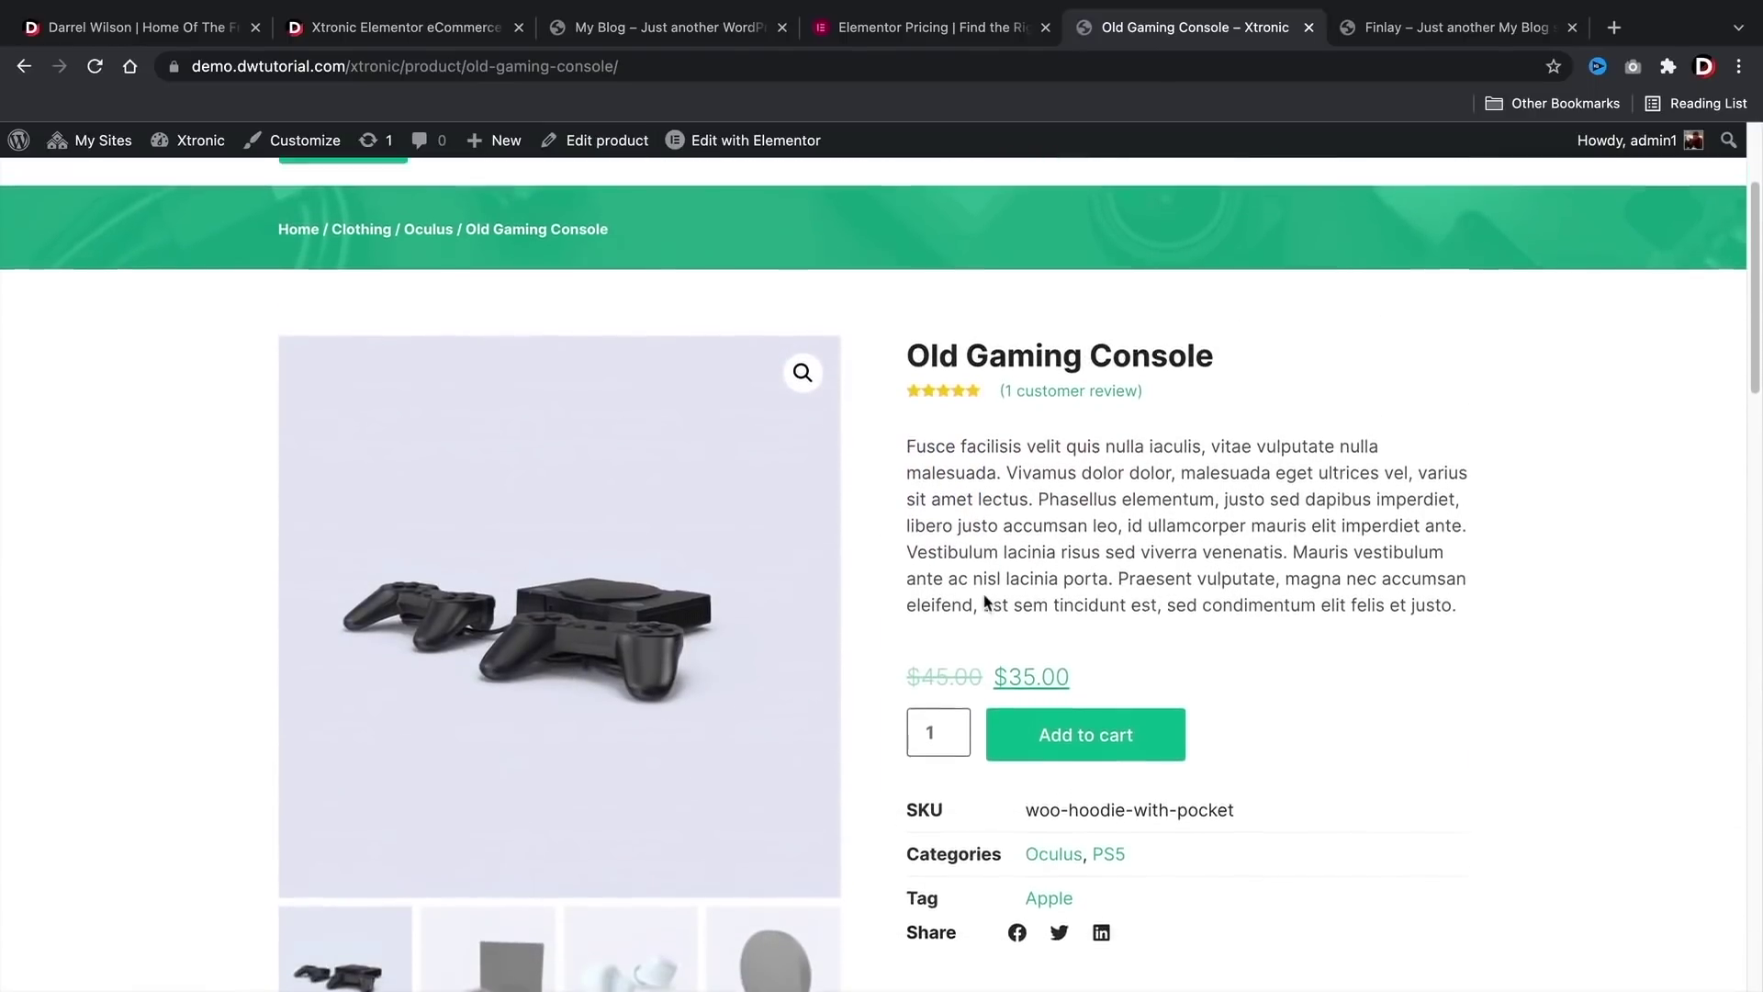
Step: Preview the Product Page 1 style, then return to the demo's home page
mouse_move(595, 272)
click(597, 327)
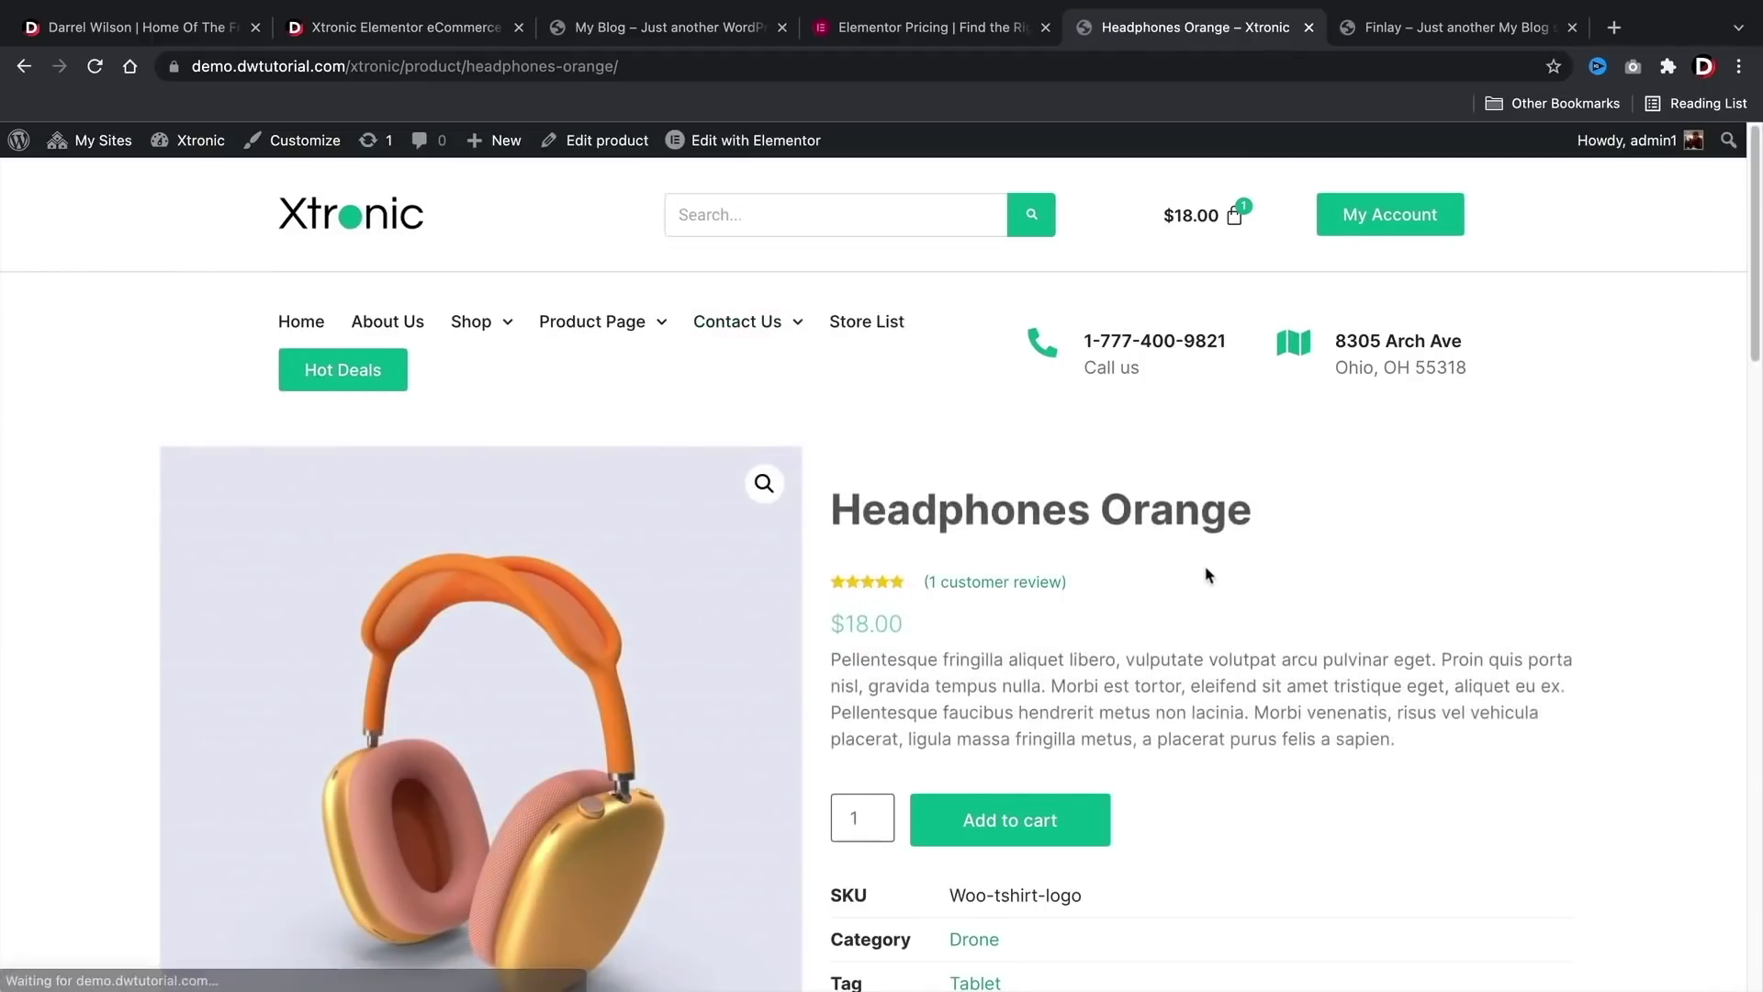
scroll(1209, 574, down, 2)
scroll(1208, 574, down, 10)
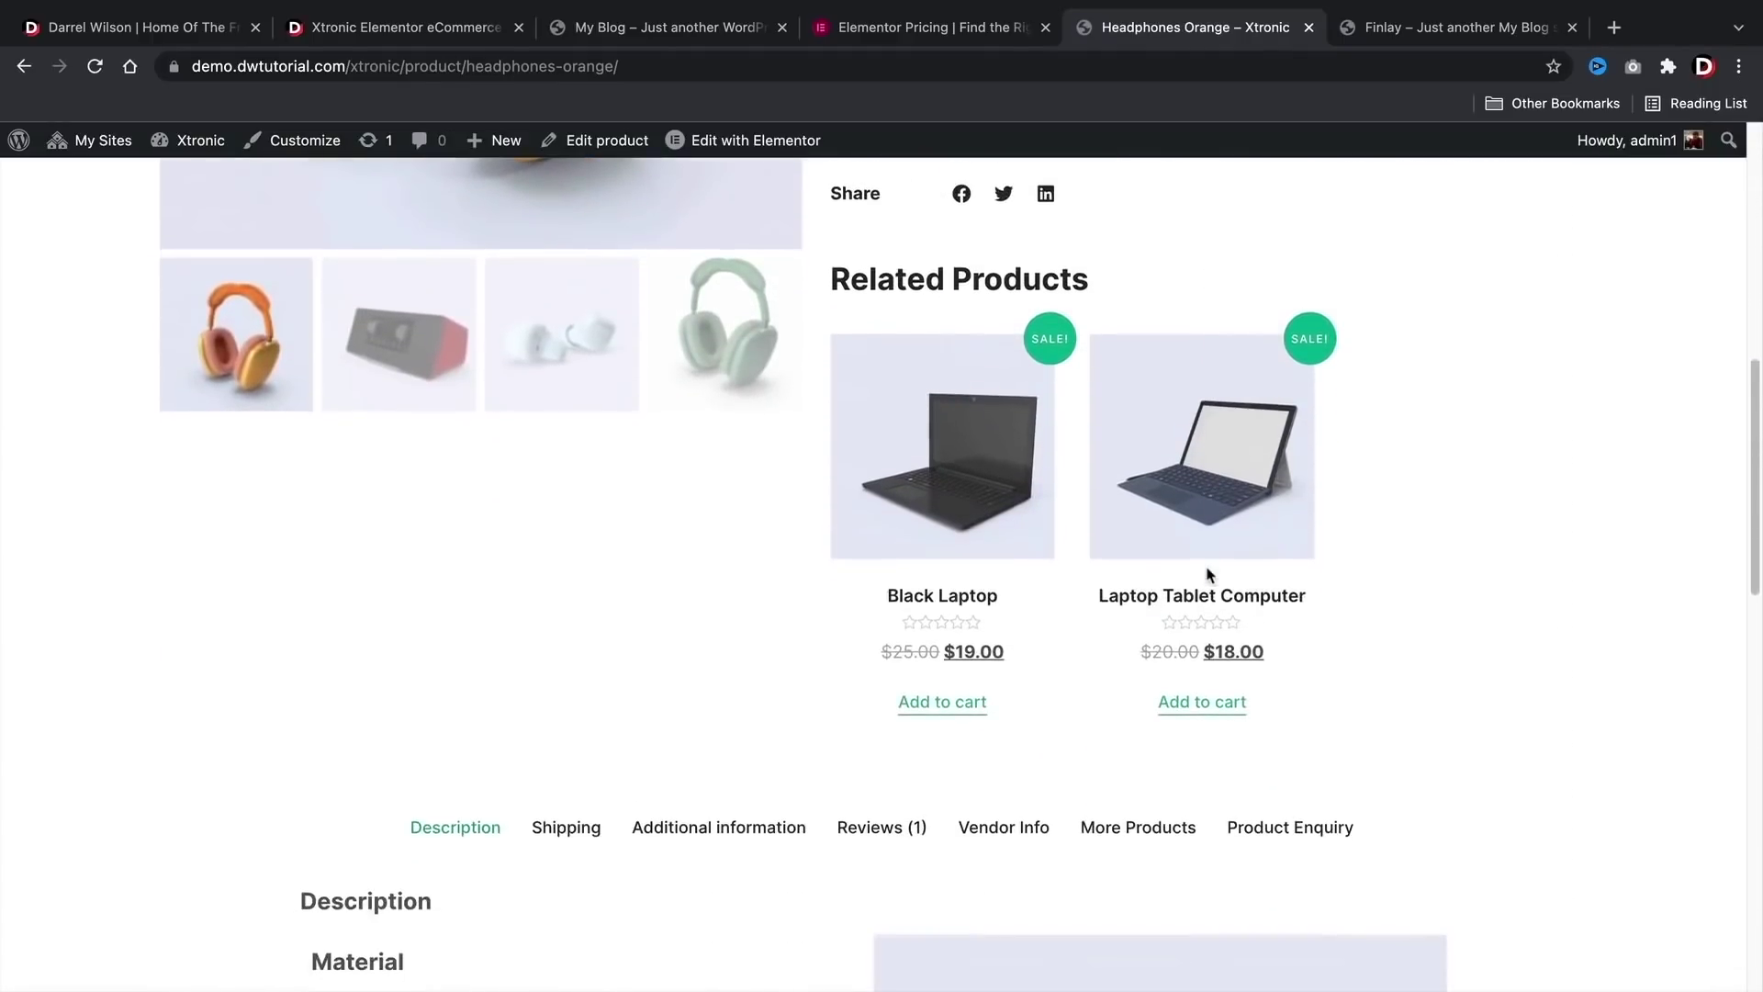
scroll(1208, 574, up, 10)
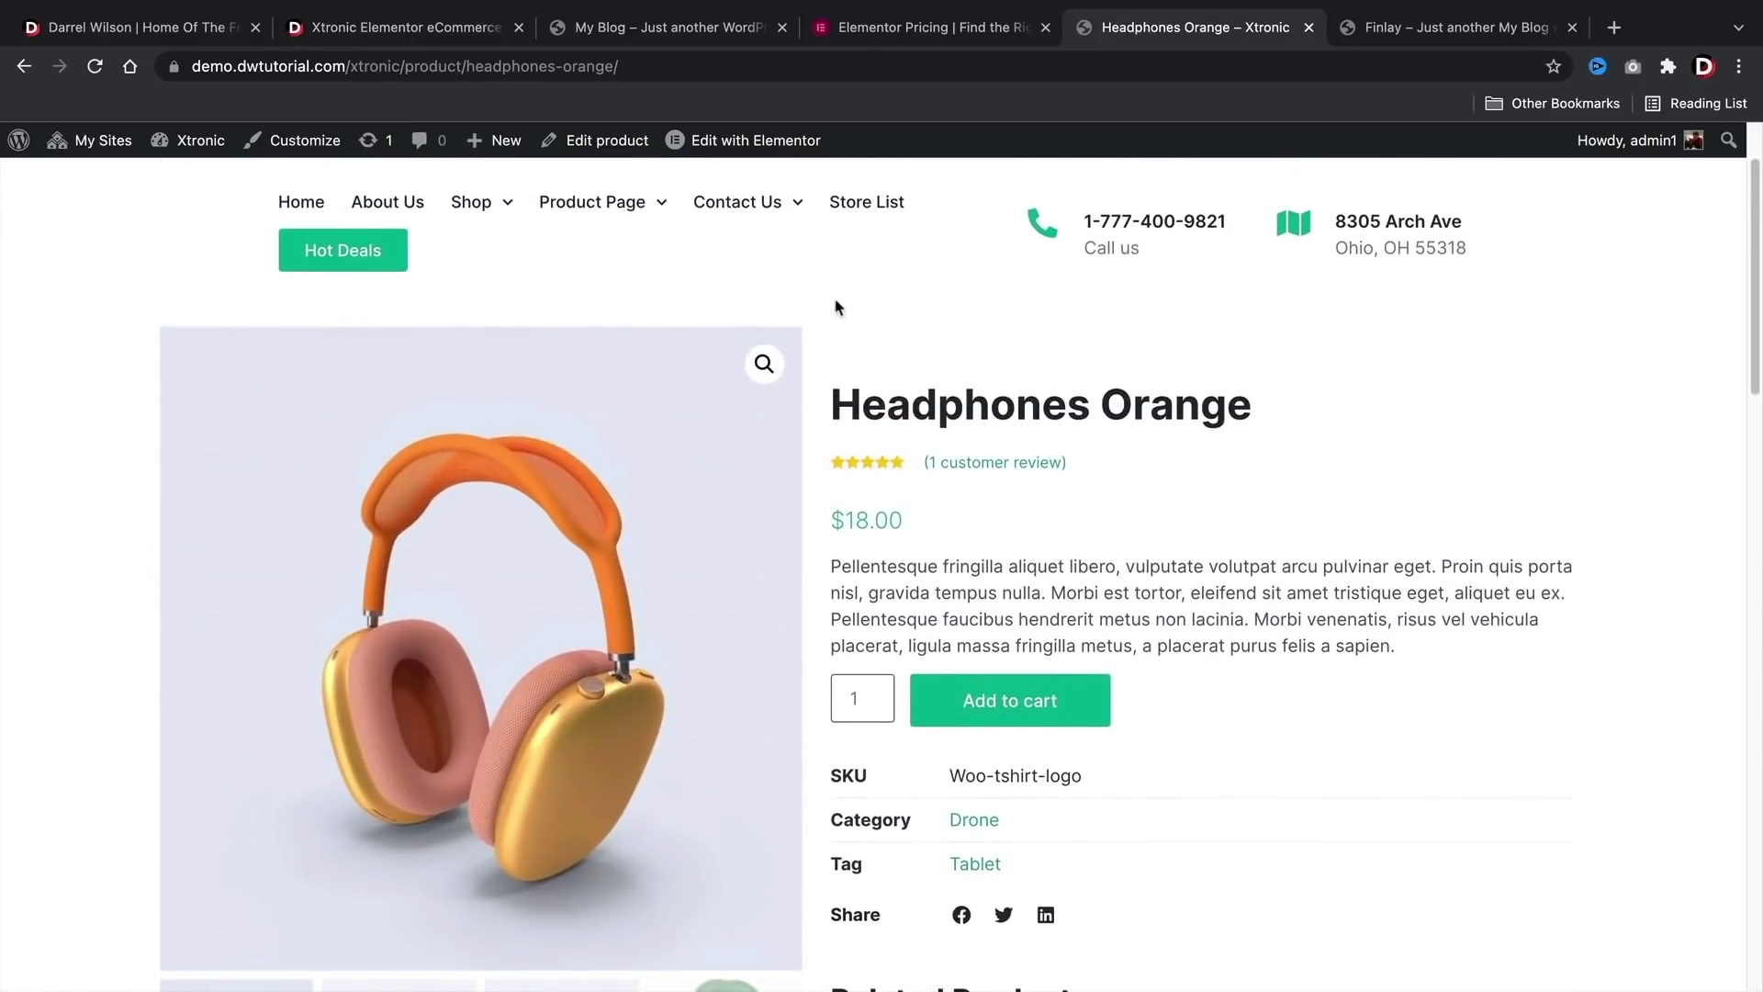
scroll(1080, 643, down, 15)
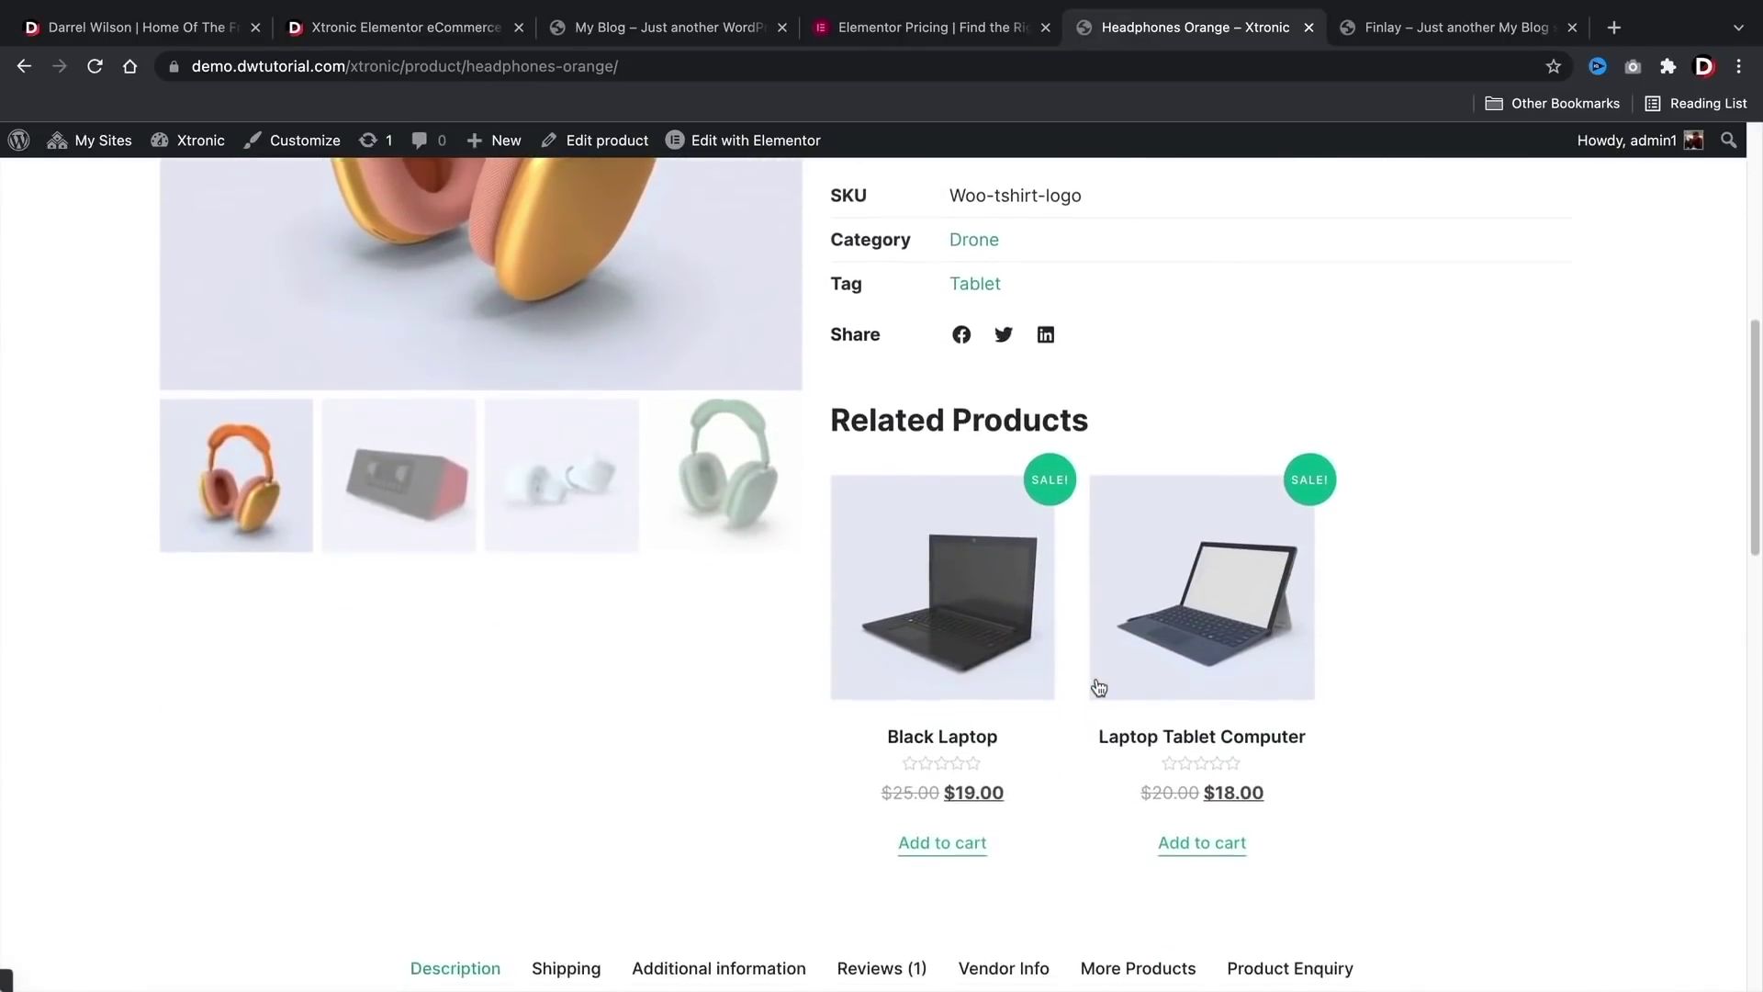
scroll(1098, 689, down, 5)
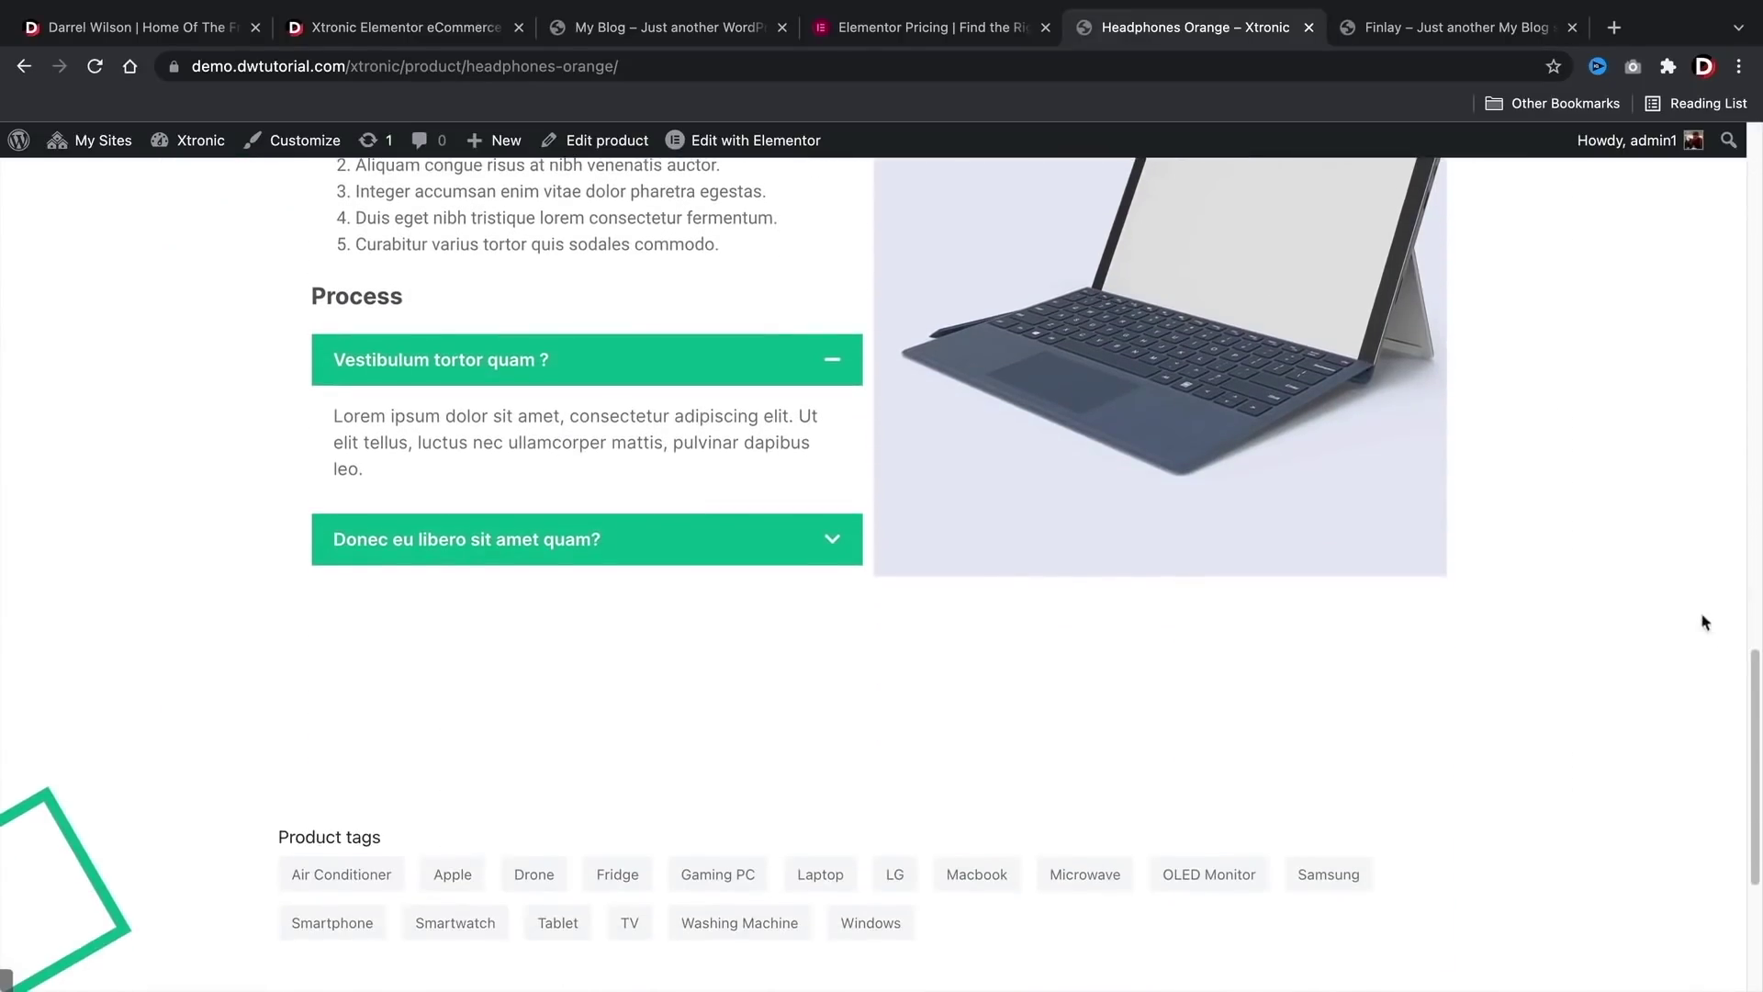
drag(1755, 725, 1732, 208)
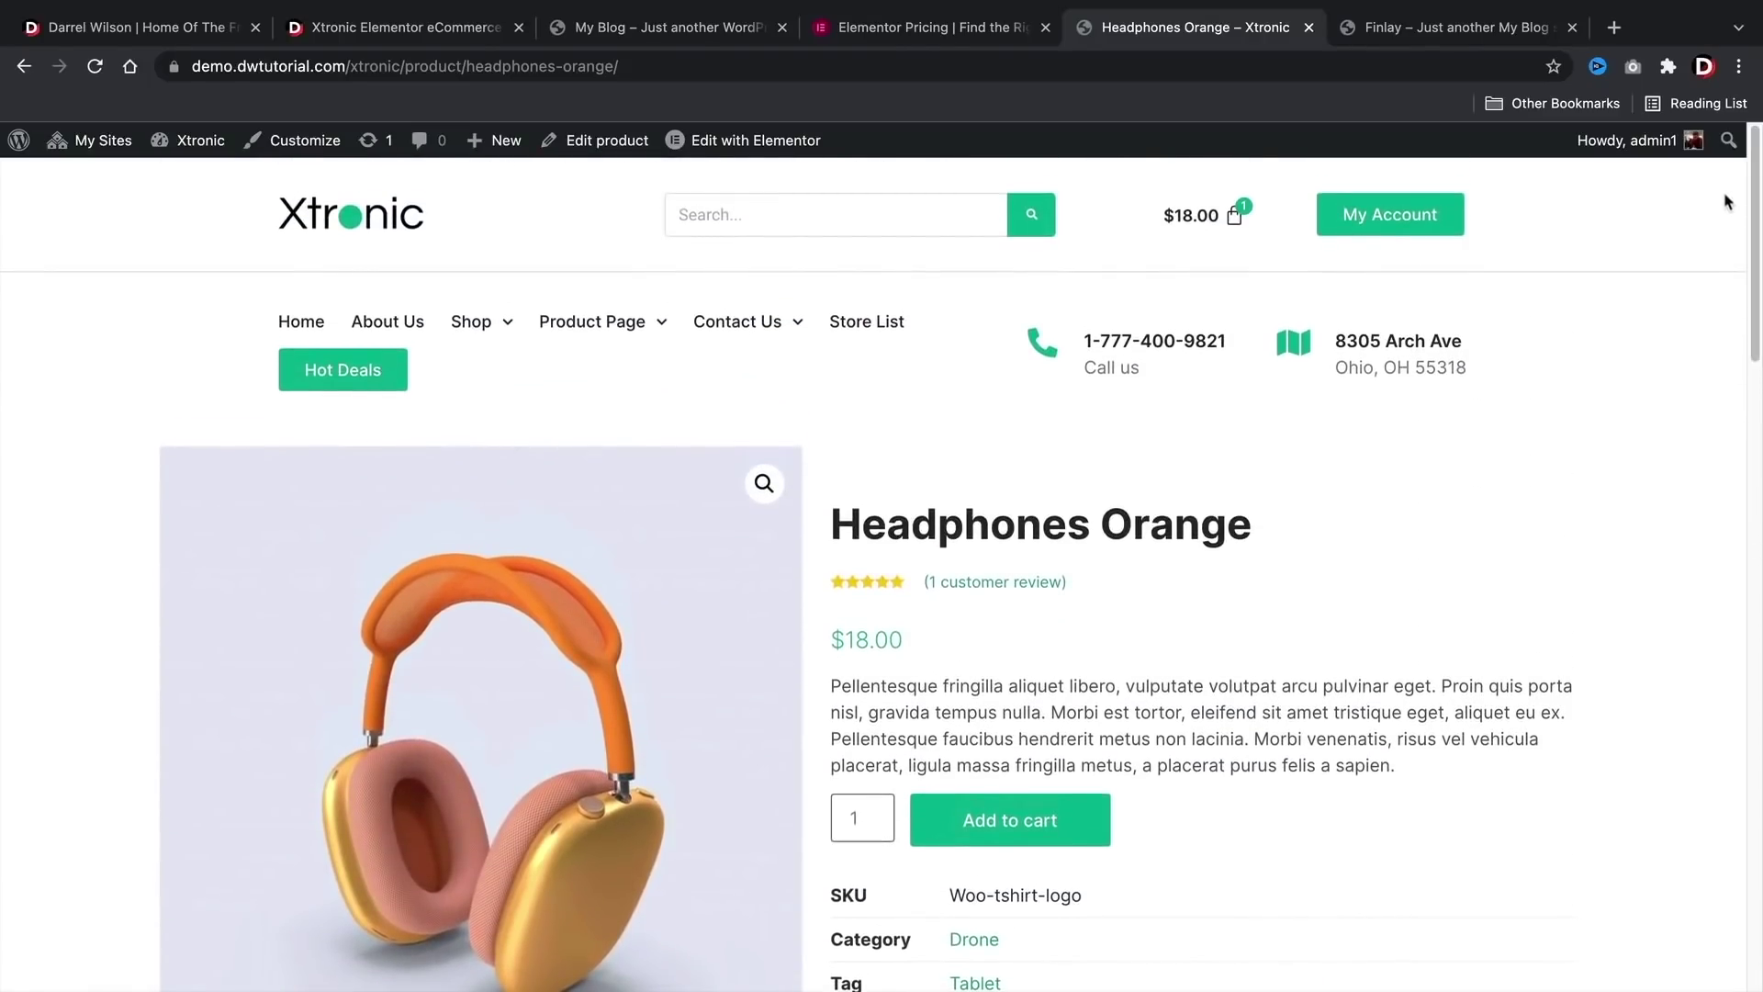
click(313, 326)
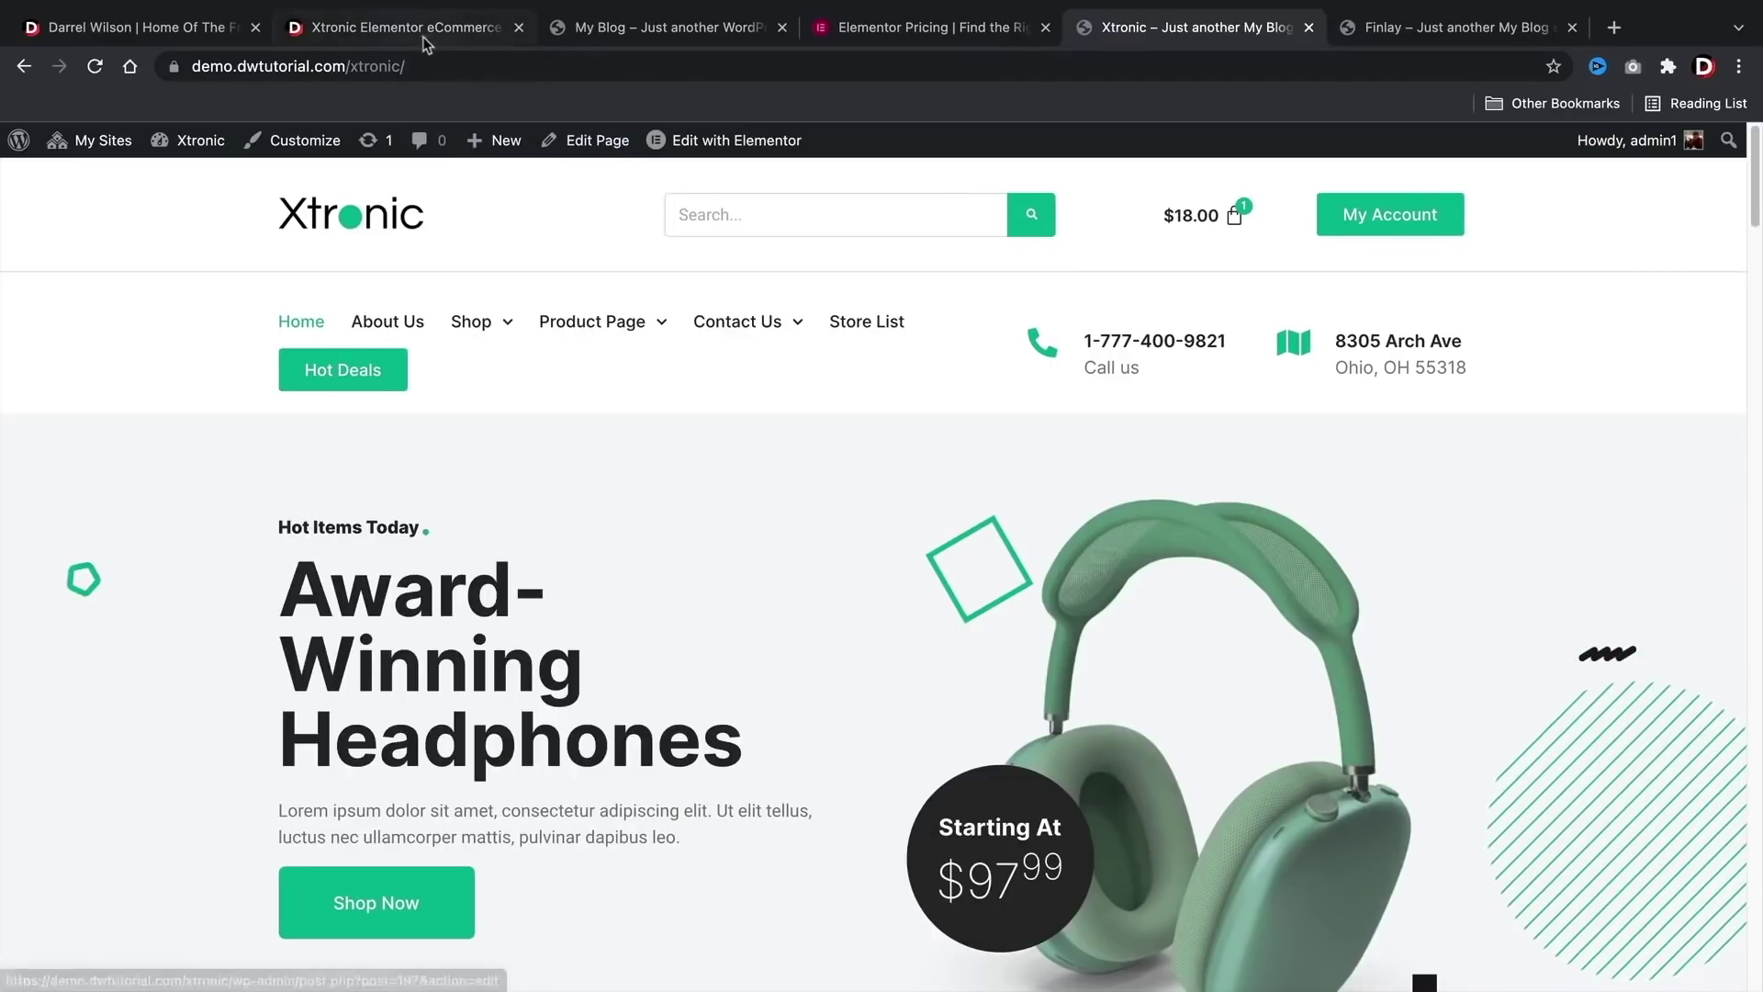
Step: Browse the layout store's list of all free layouts
click(421, 34)
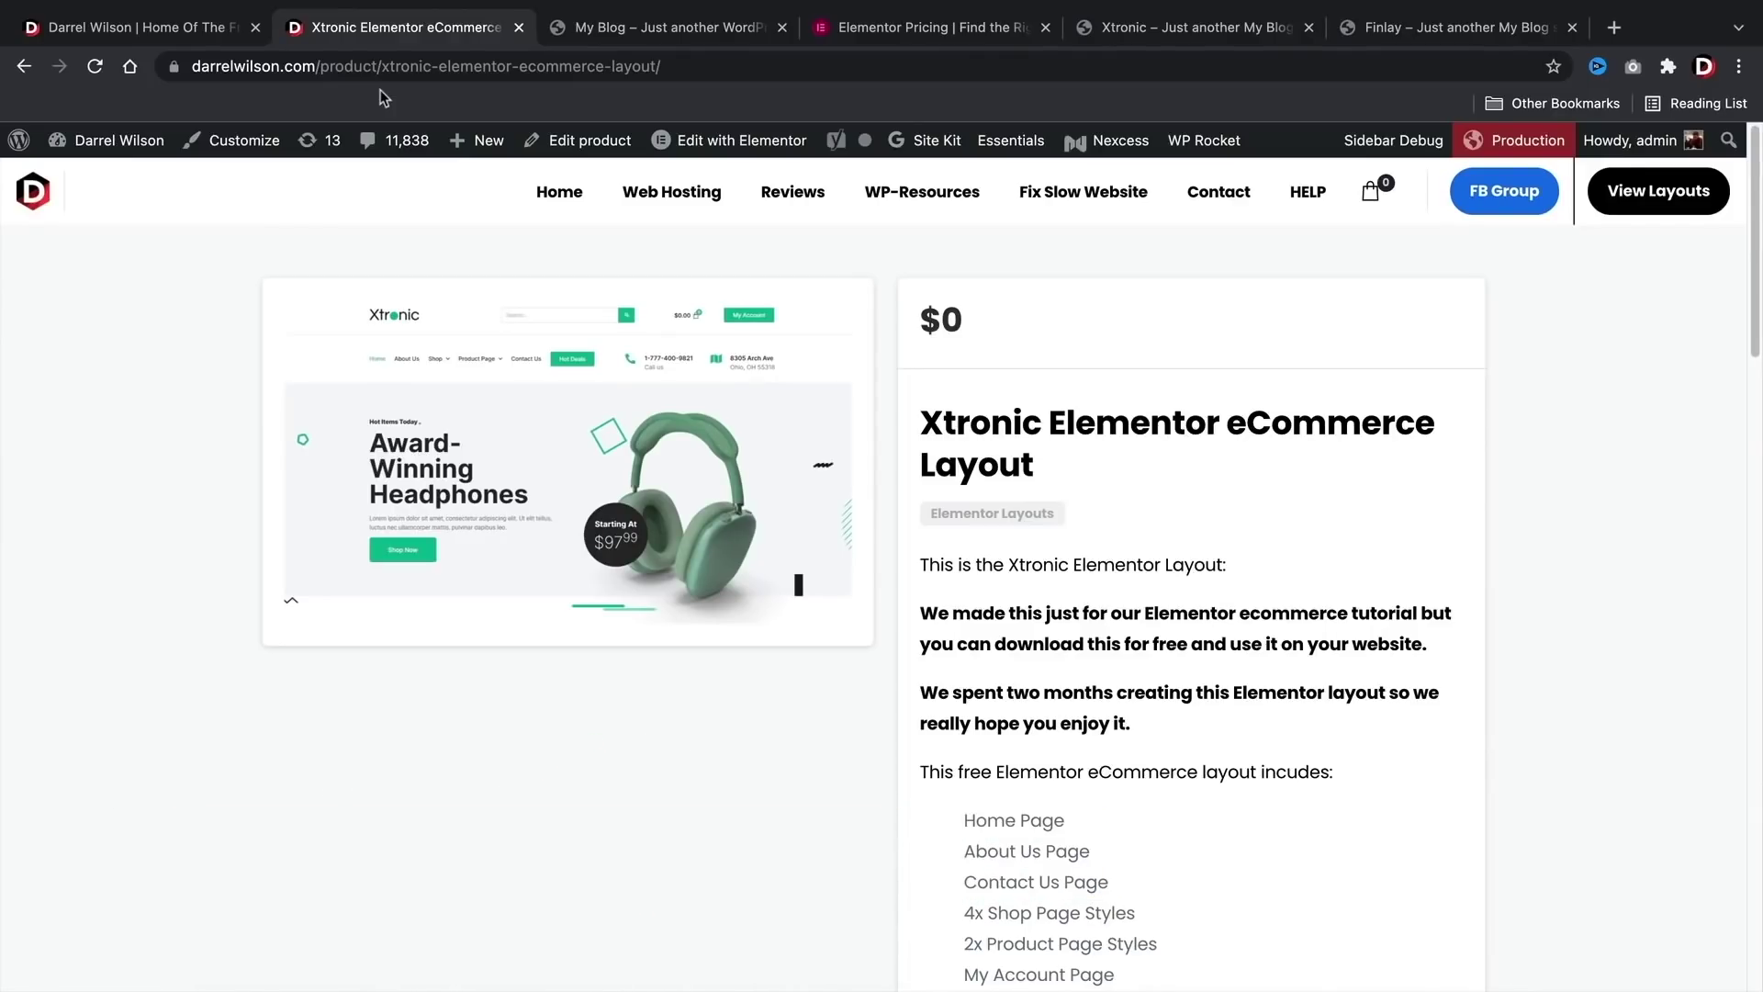
click(1636, 194)
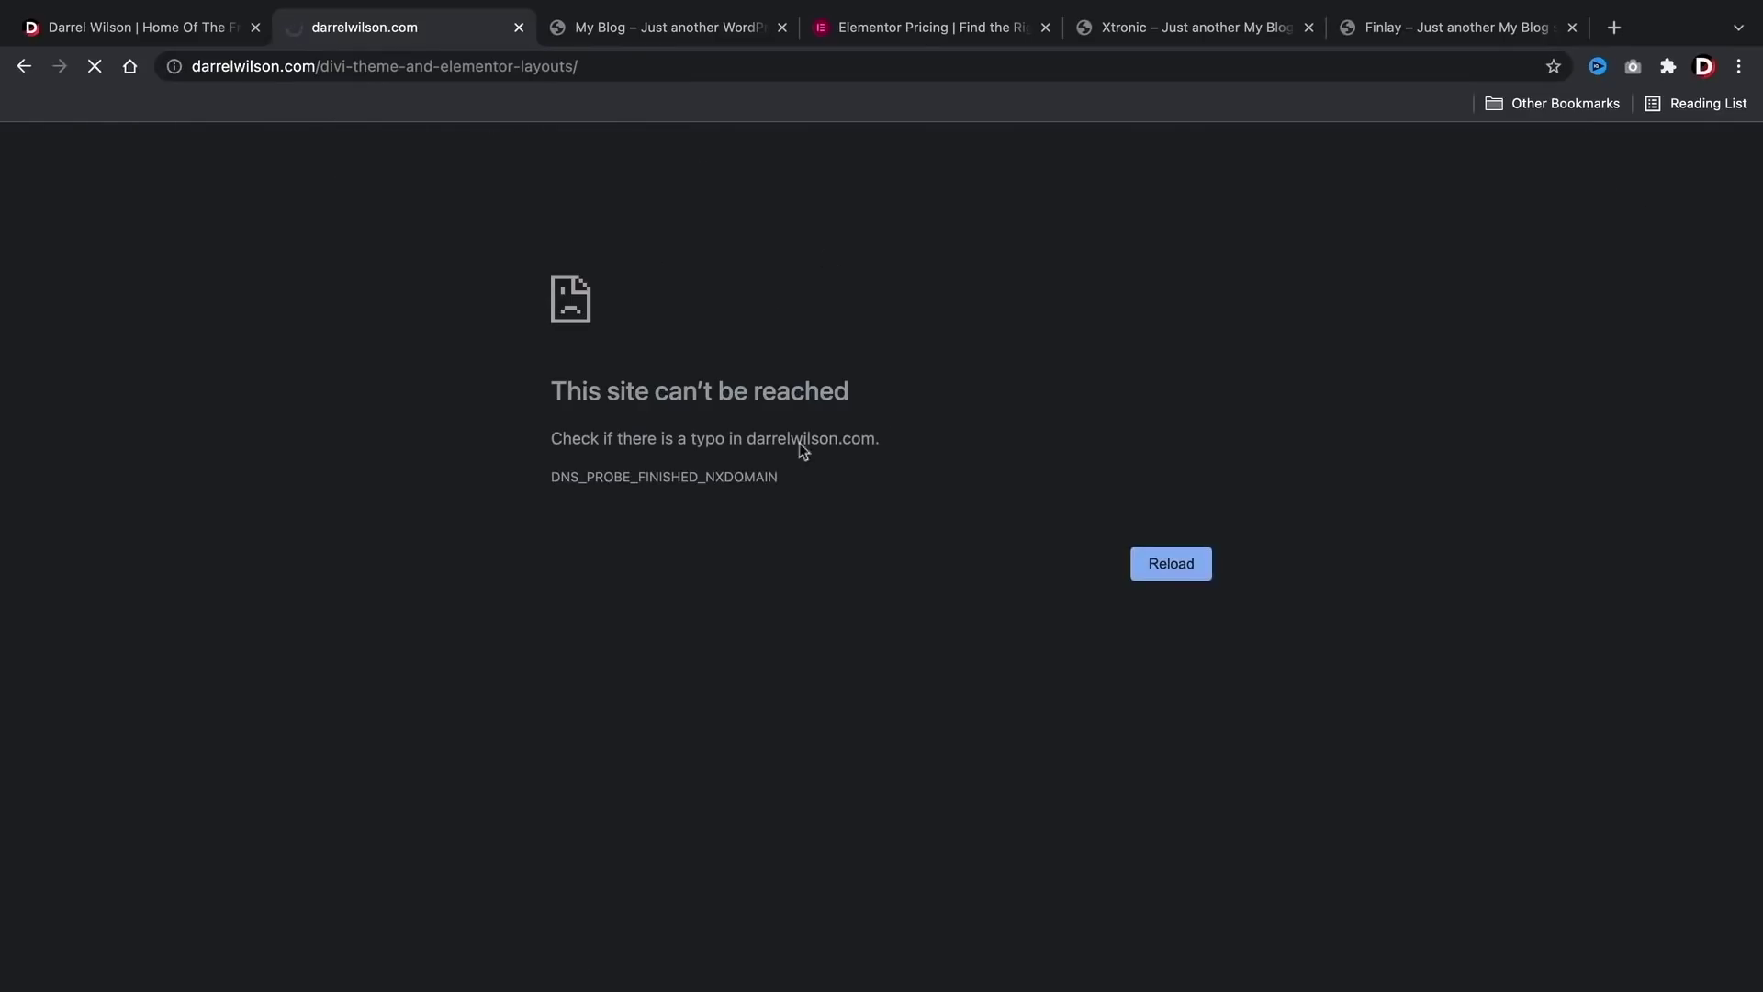
scroll(765, 476, down, 2)
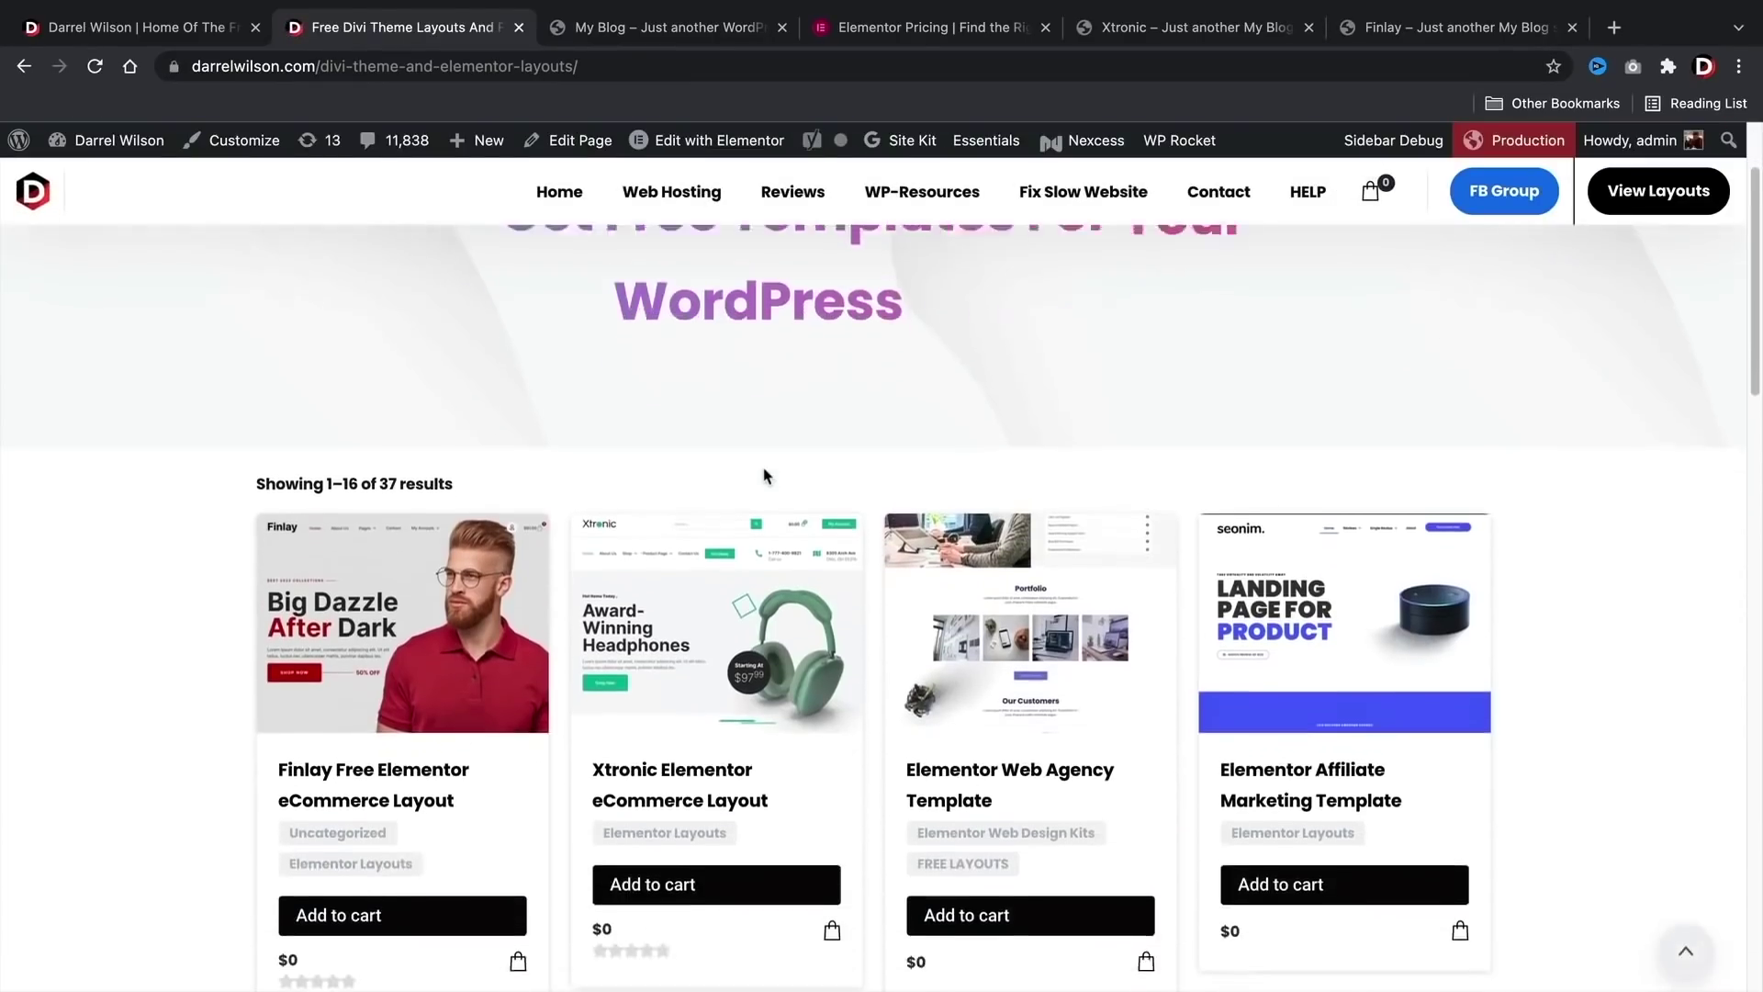
scroll(765, 476, down, 2)
scroll(831, 477, up, 4)
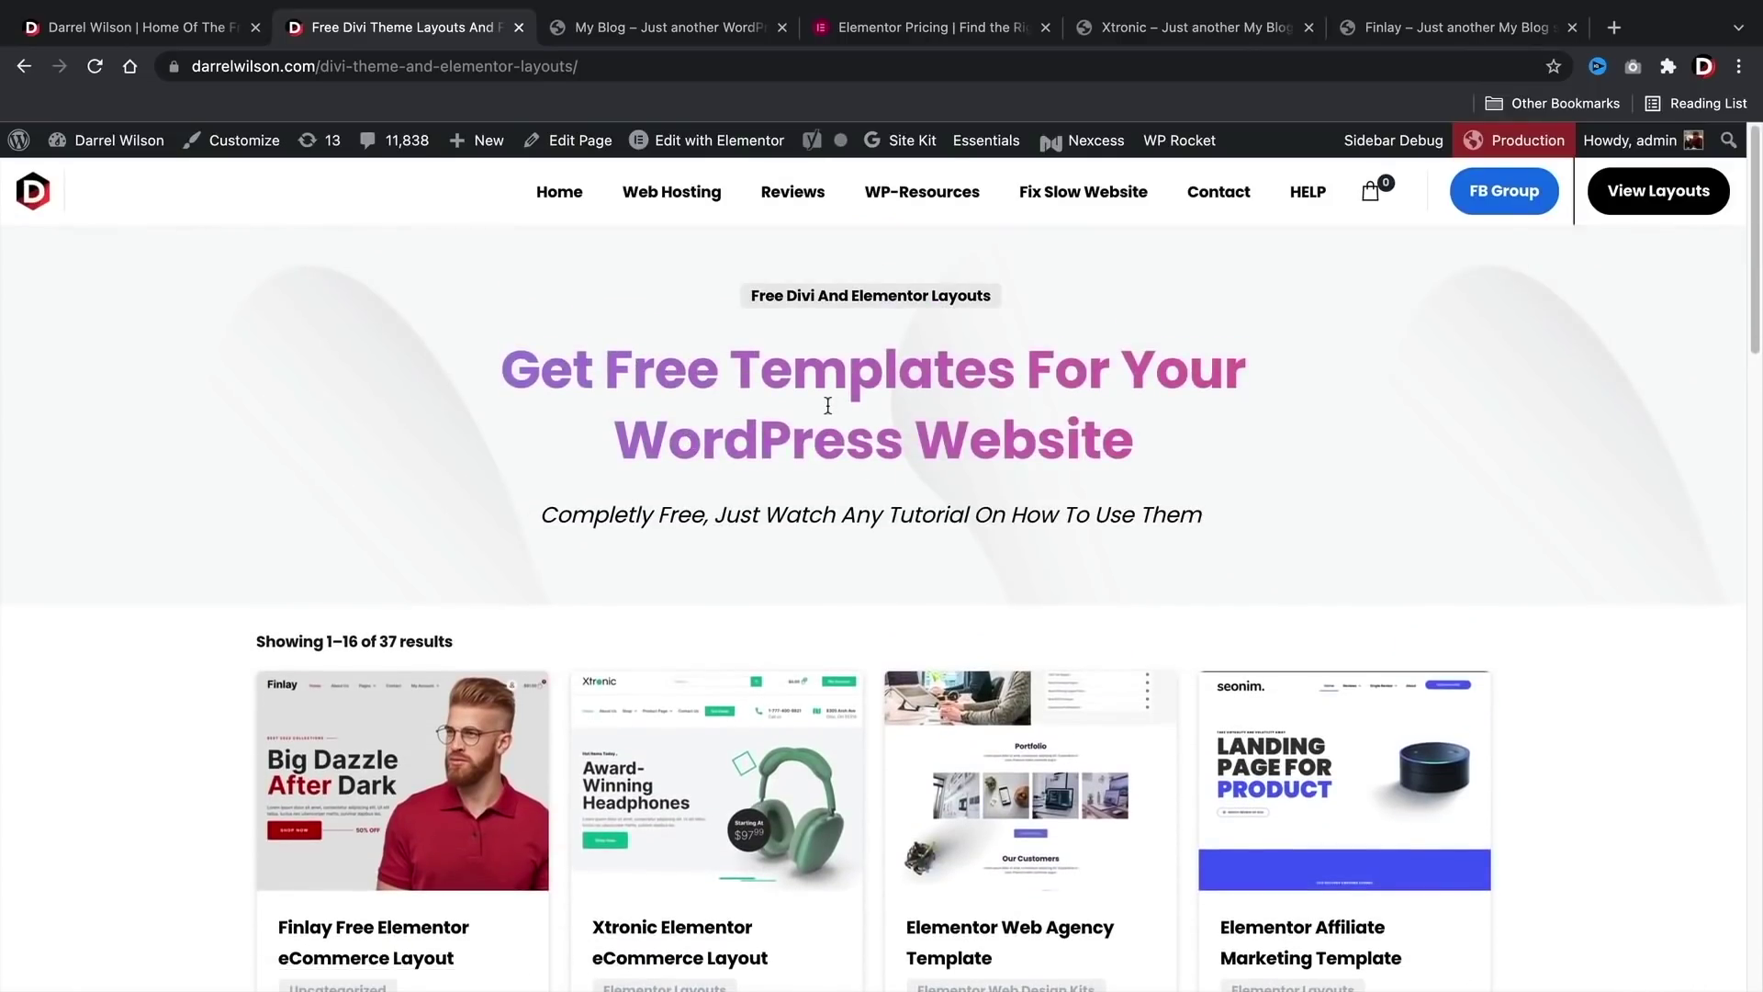
scroll(827, 405, down, 4)
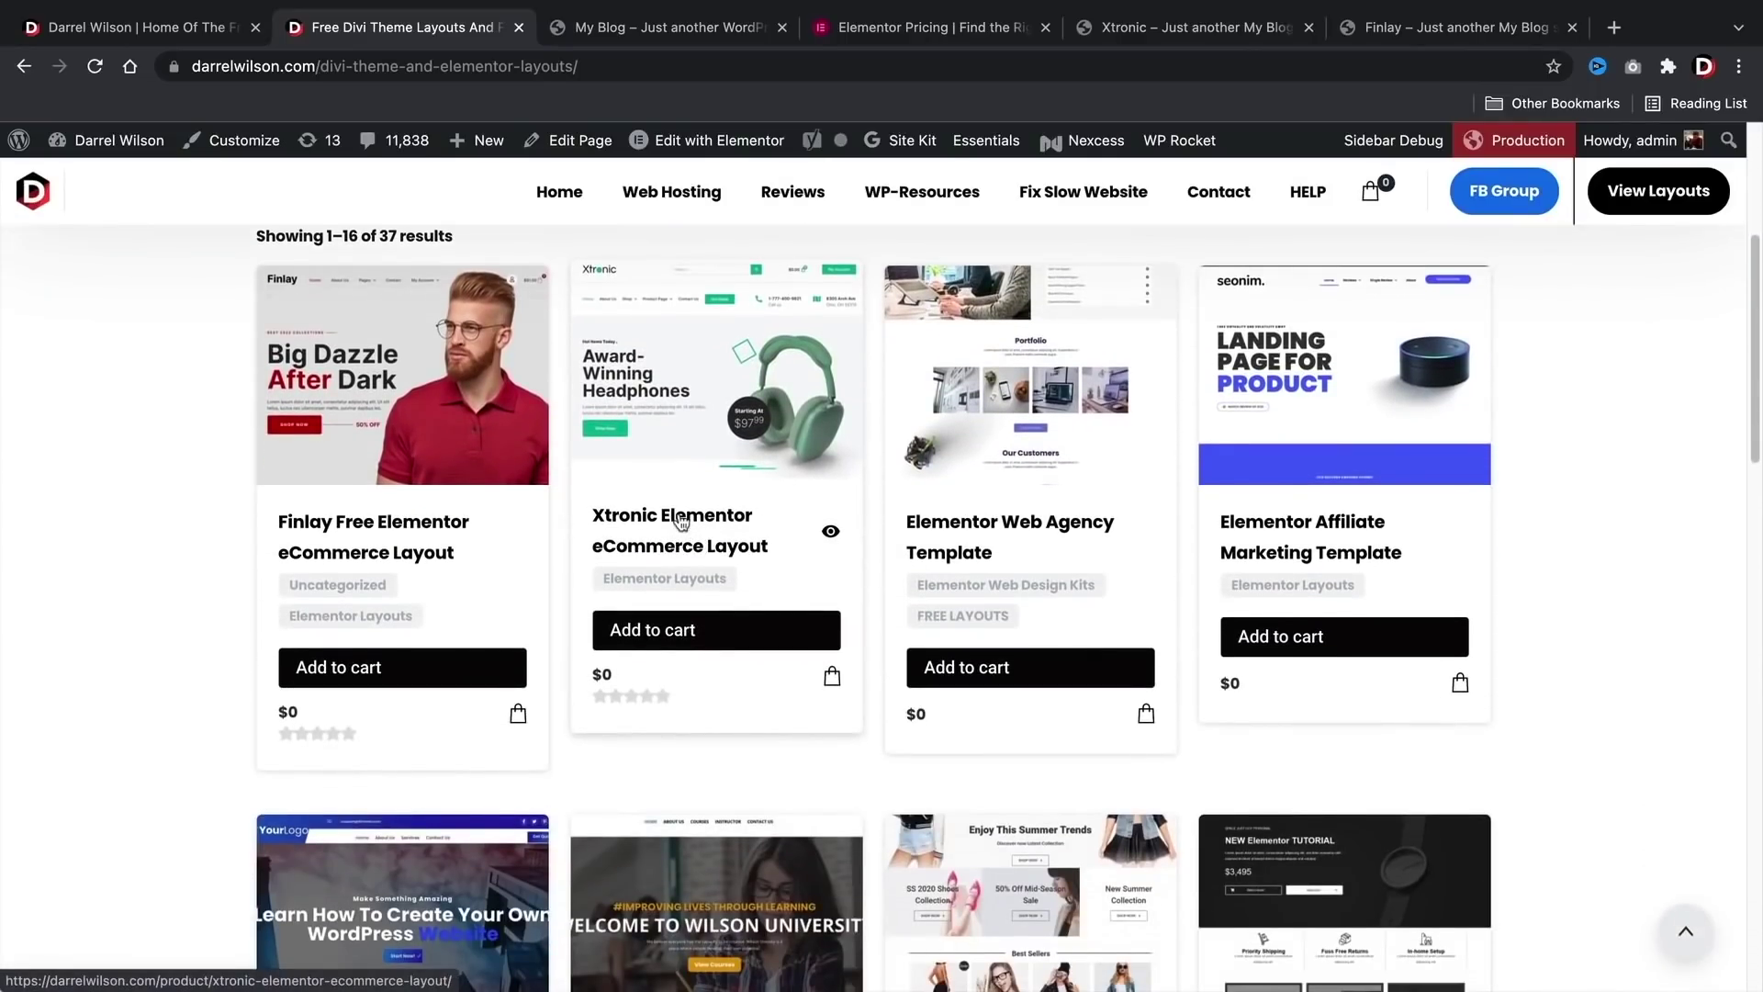
Step: Open the Xtronic Elementor eCommerce Layout and add it to the cart at $0
click(681, 521)
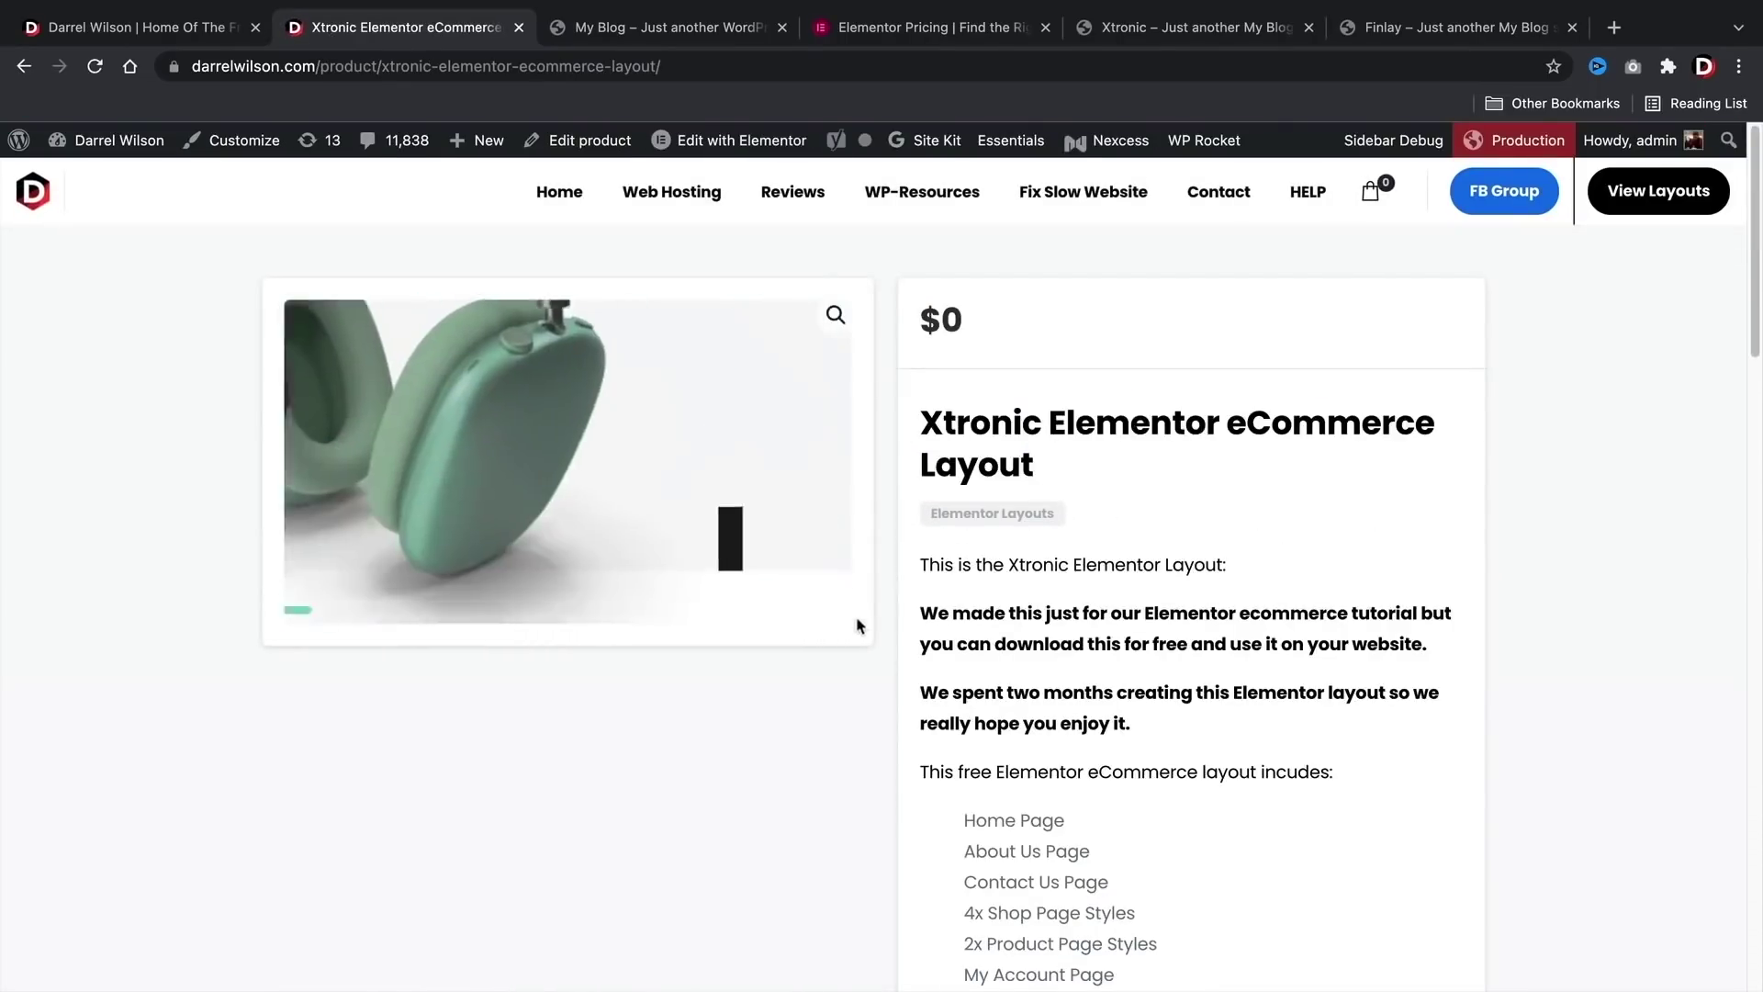
scroll(859, 626, down, 5)
click(1103, 703)
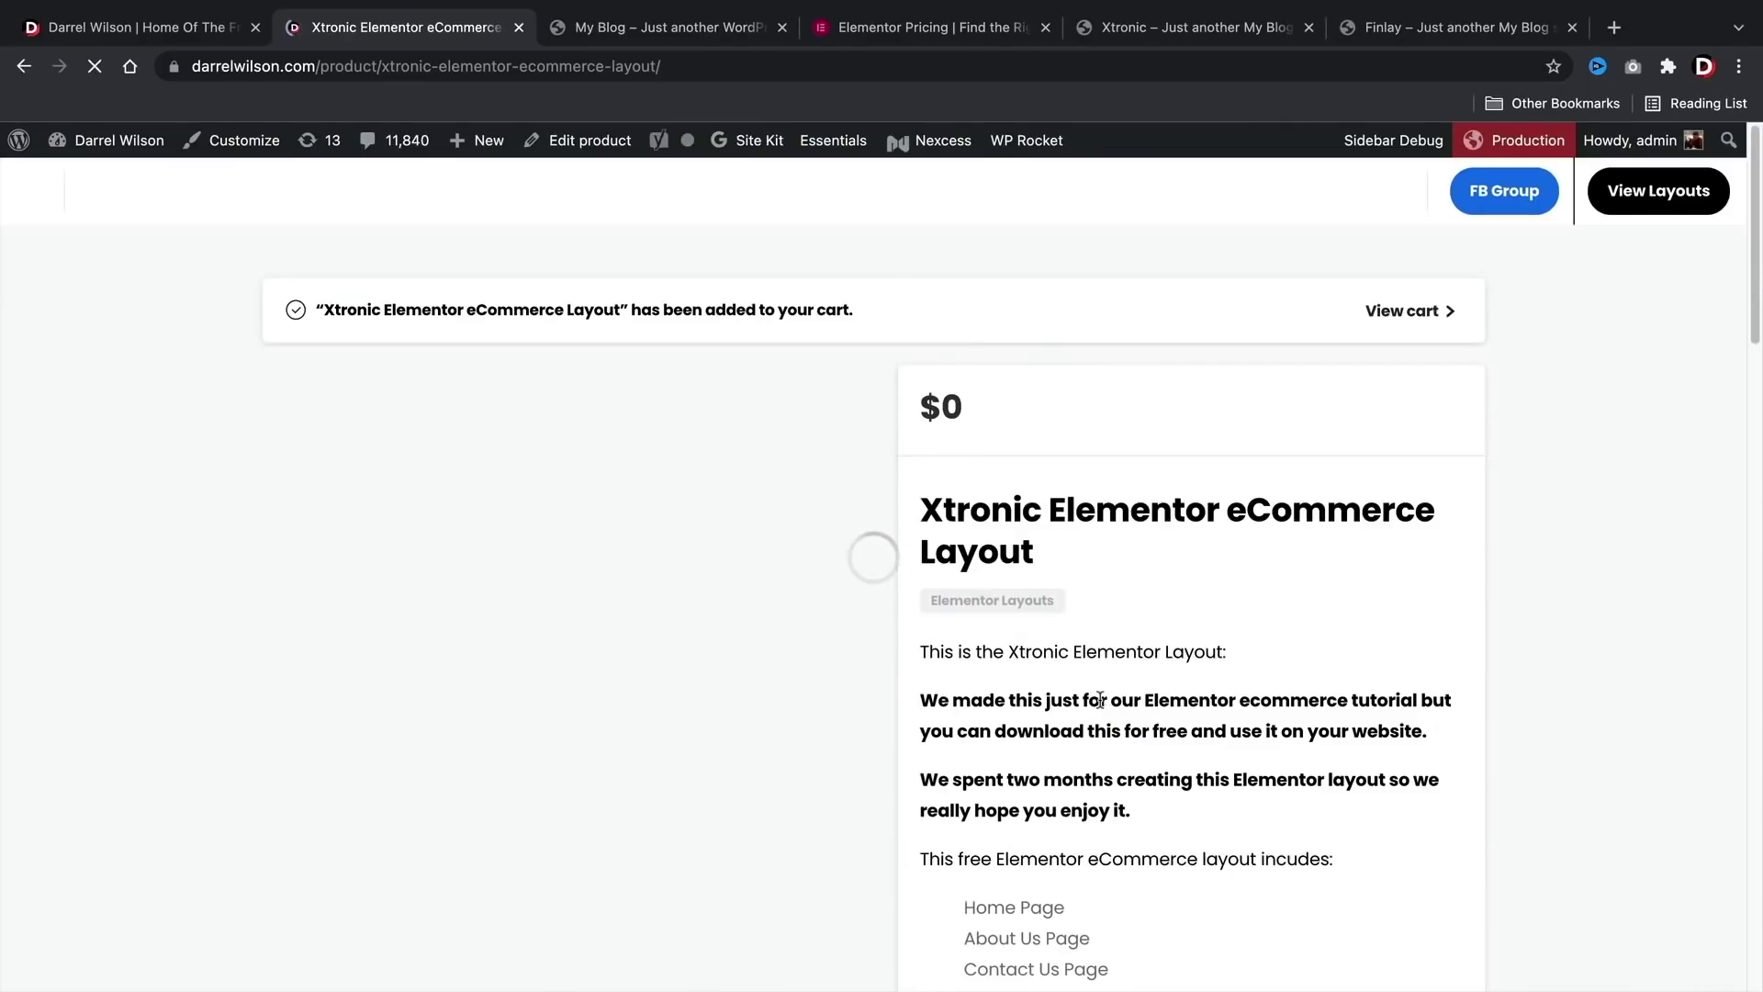
Step: Check out and place the free $0 order for the Xtronic layout
click(1403, 312)
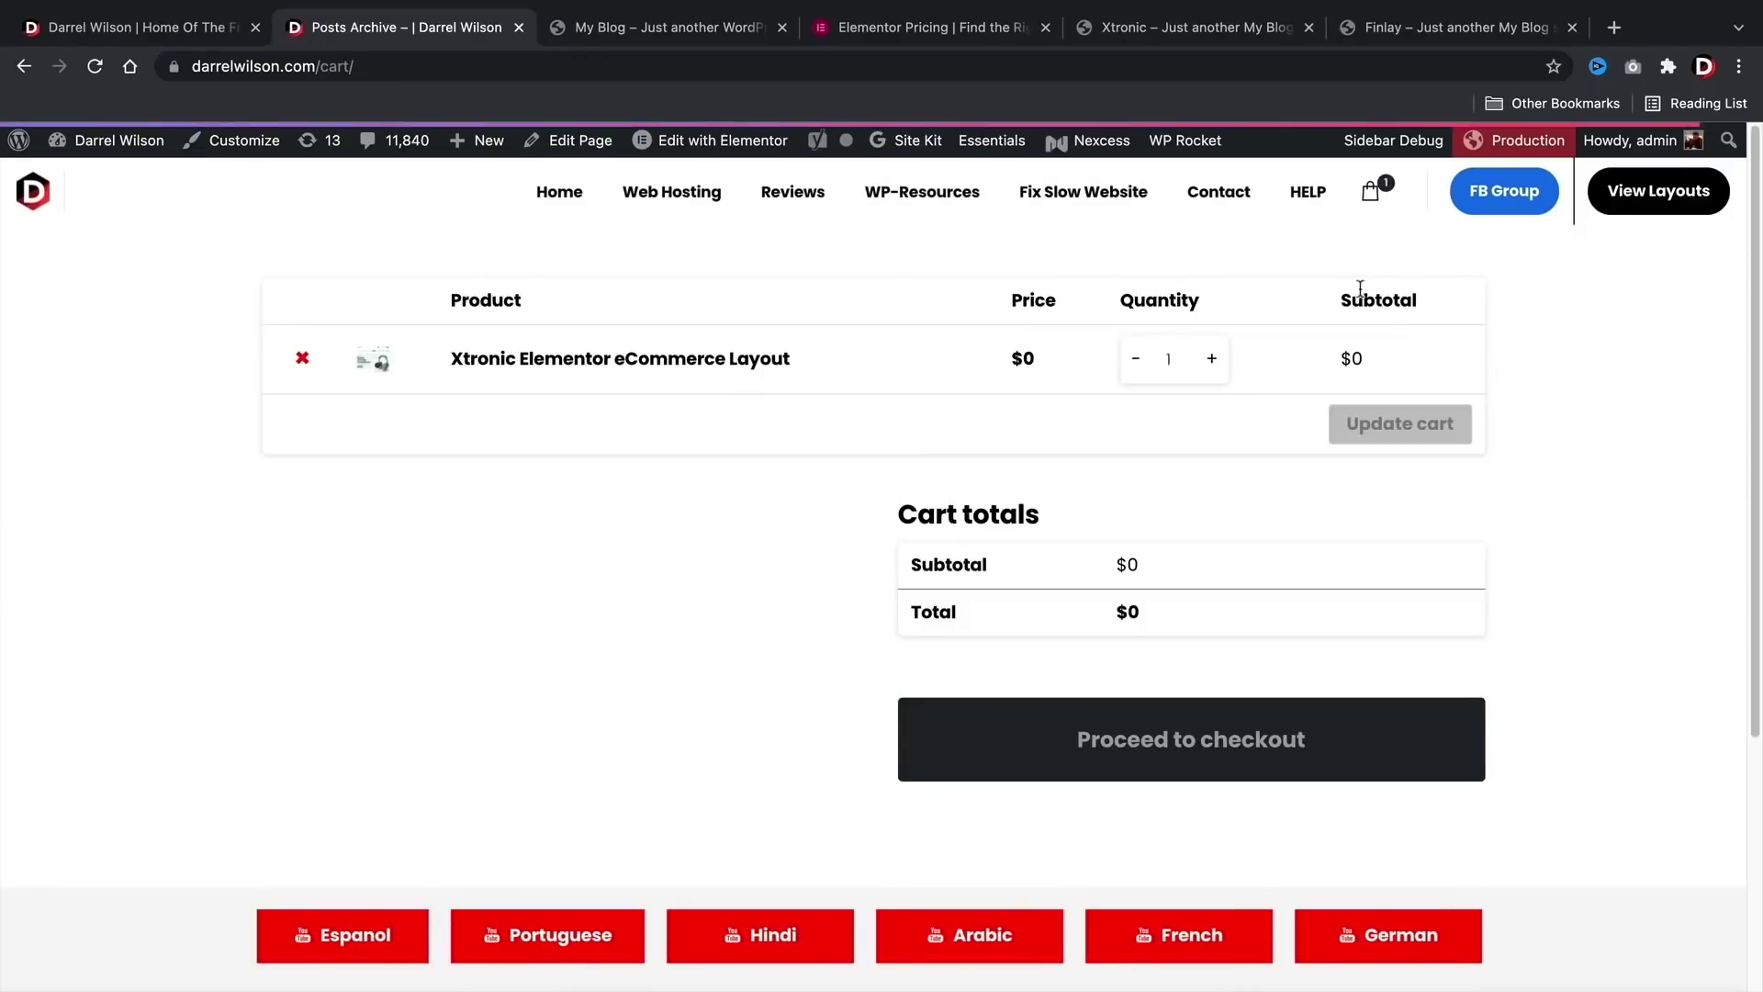
click(1204, 749)
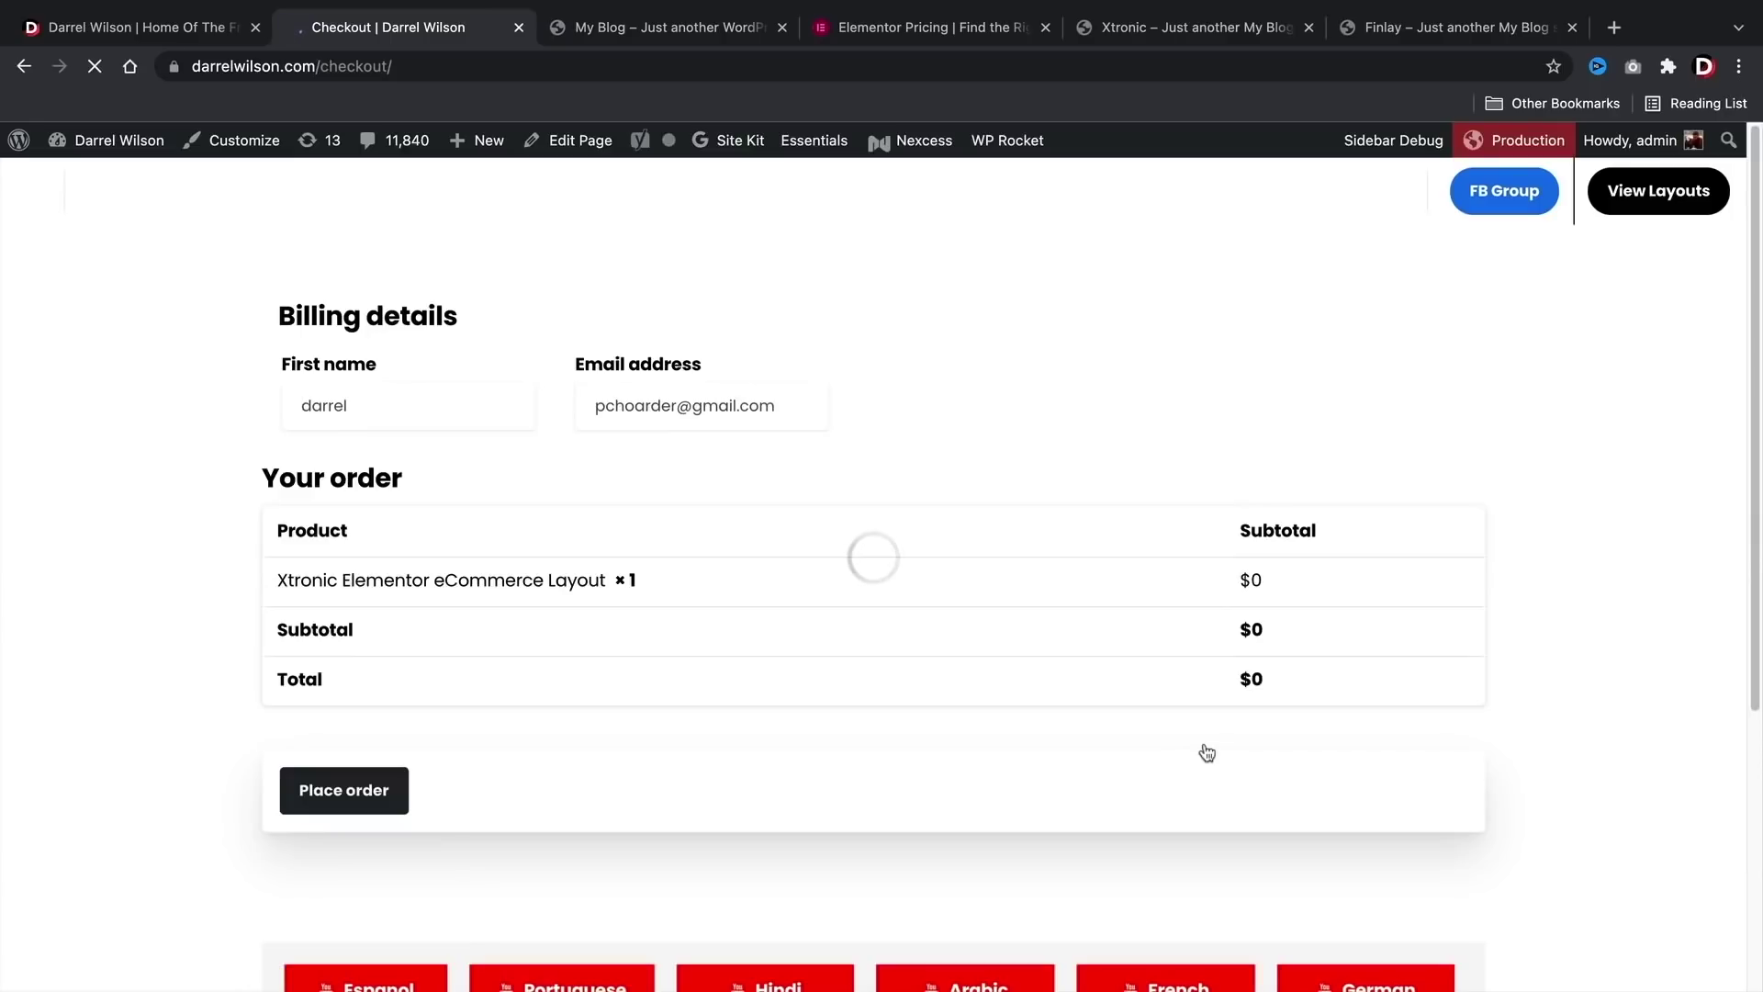
click(345, 793)
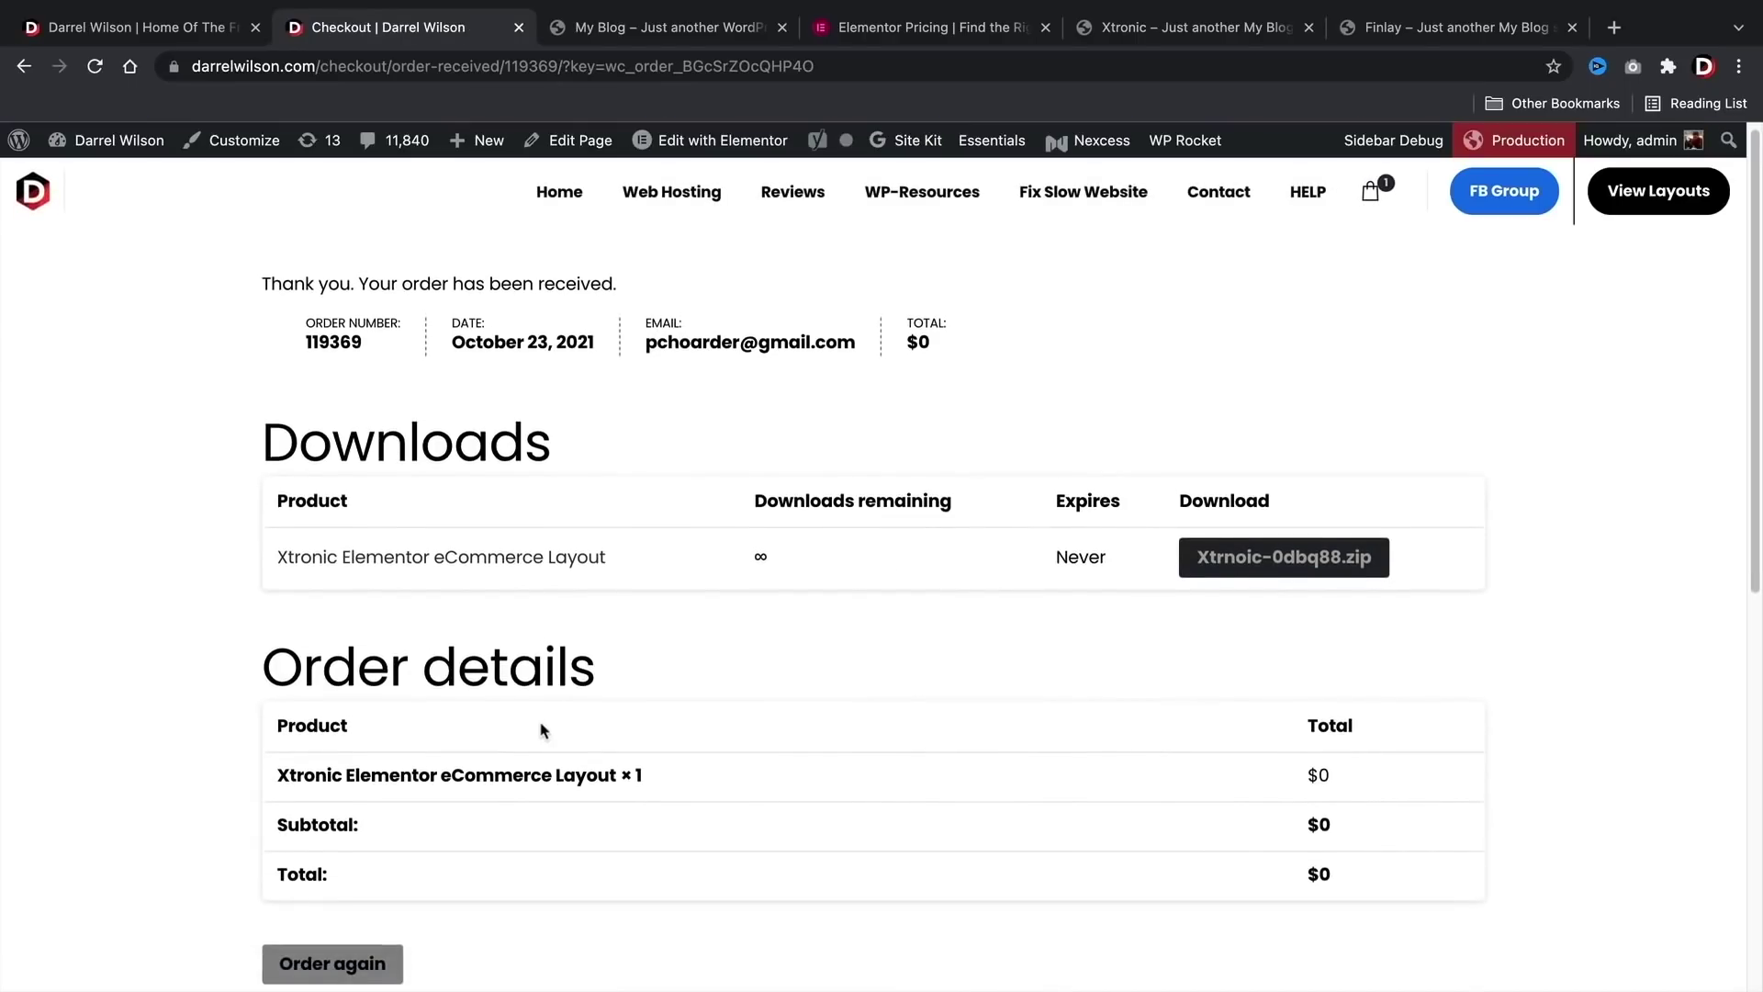
Step: Download the Xtrnoic-0dbq88.zip file and switch to the multivendor print shop site
click(1226, 560)
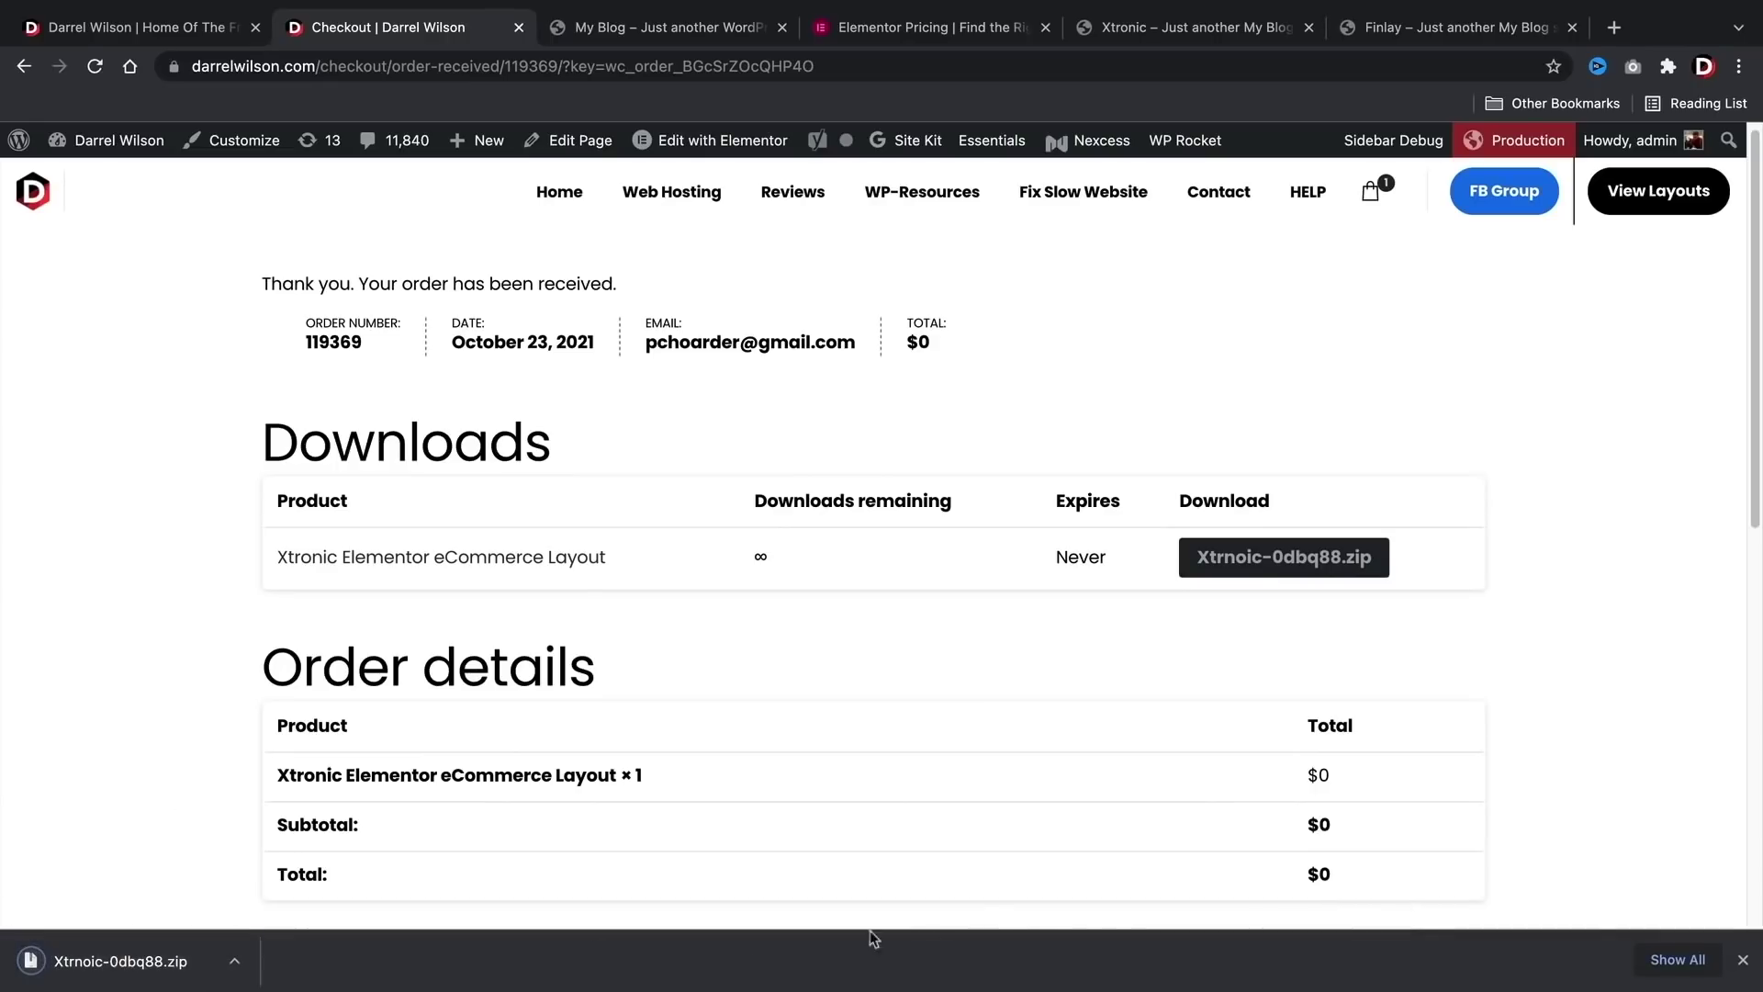
click(1742, 962)
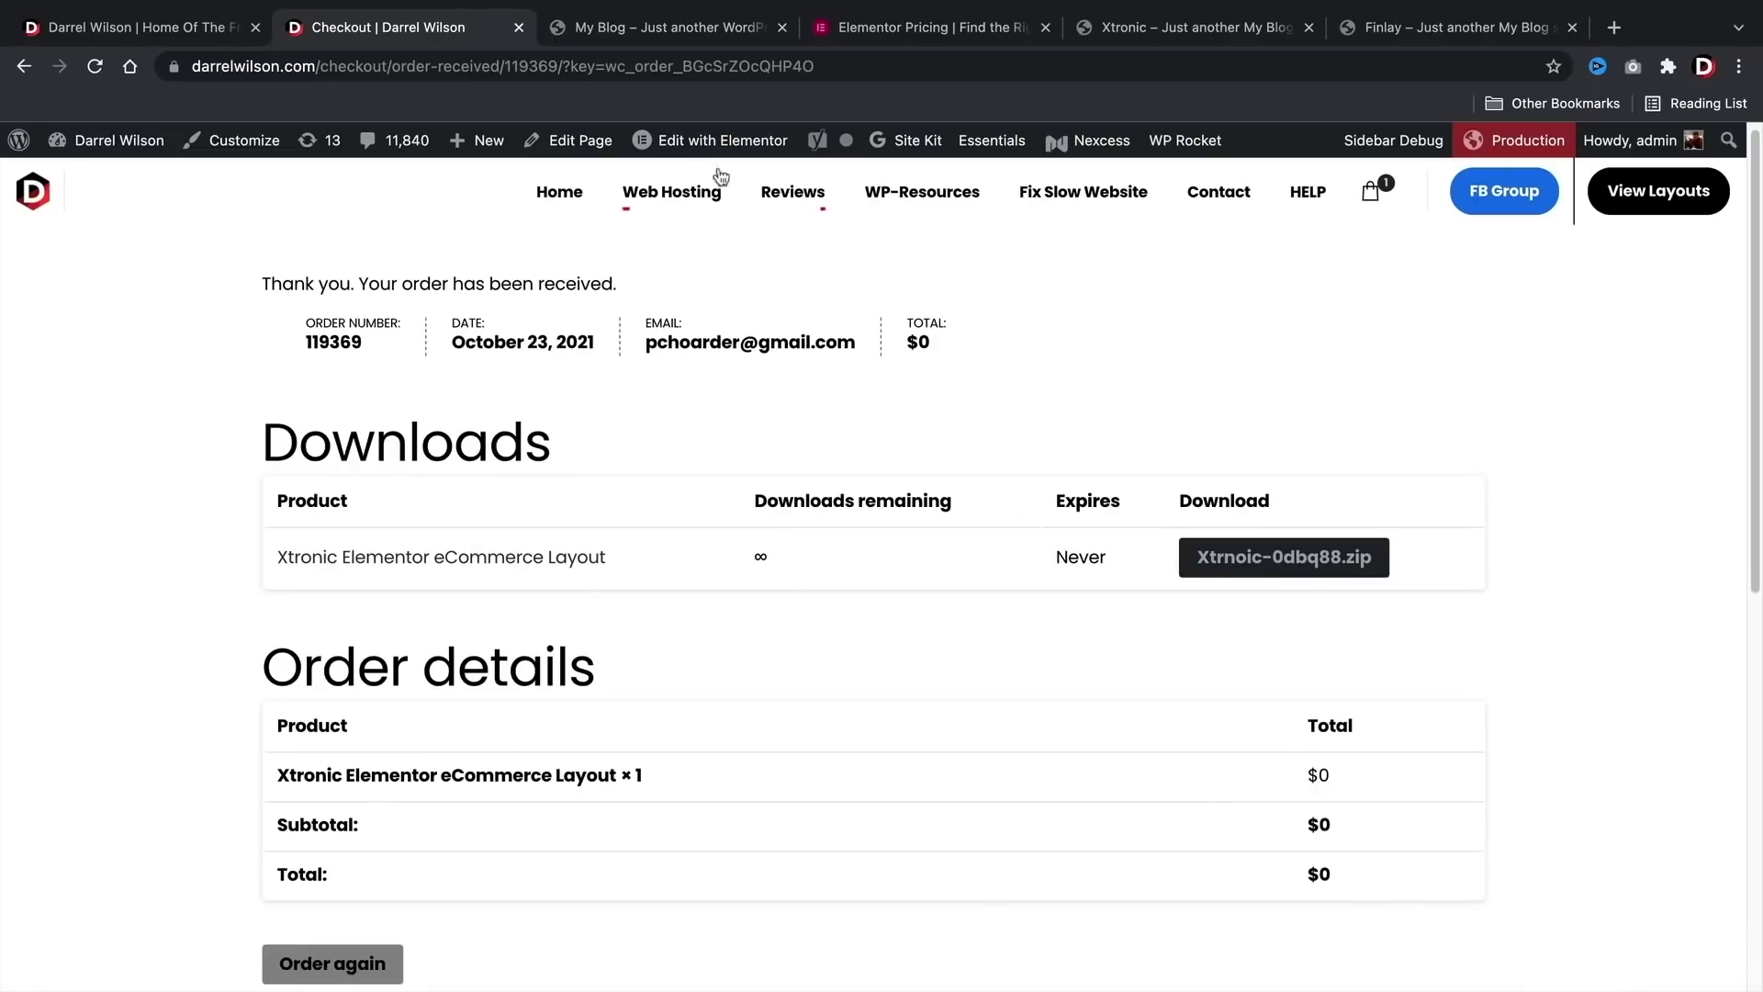
click(642, 35)
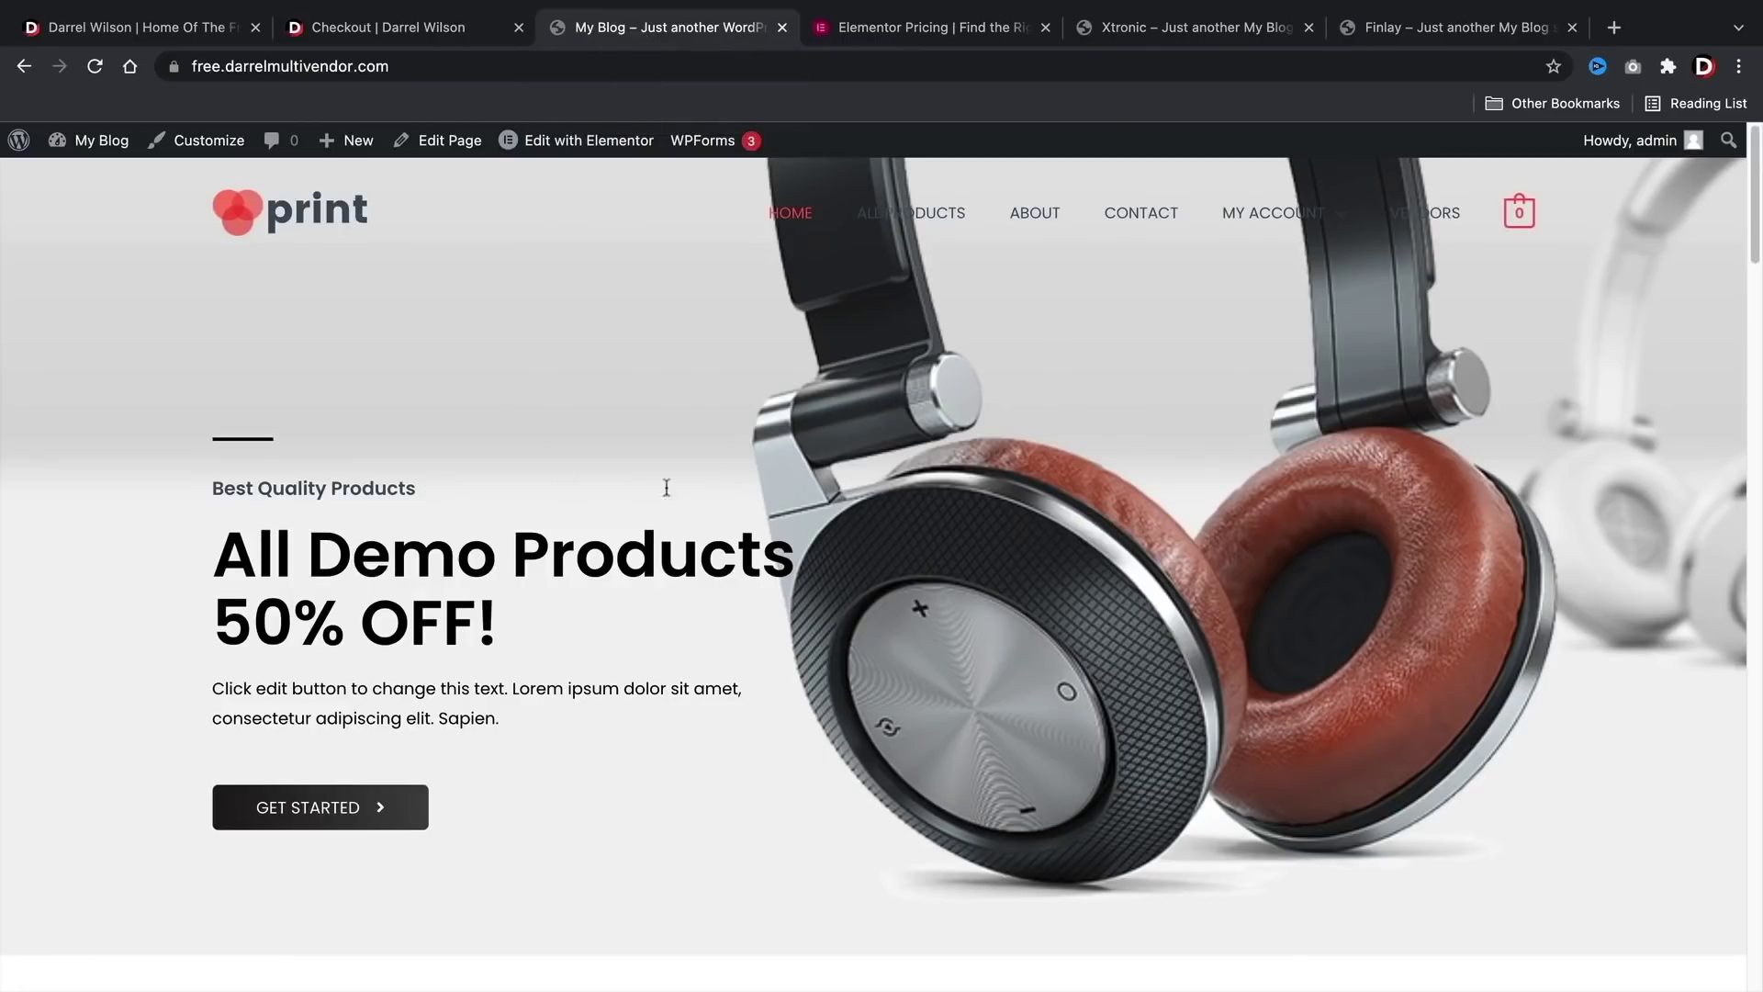
Step: Scroll through the print shop homepage, then show Elementor's pricing plans from US$49 to US$999
scroll(621, 740, down, 15)
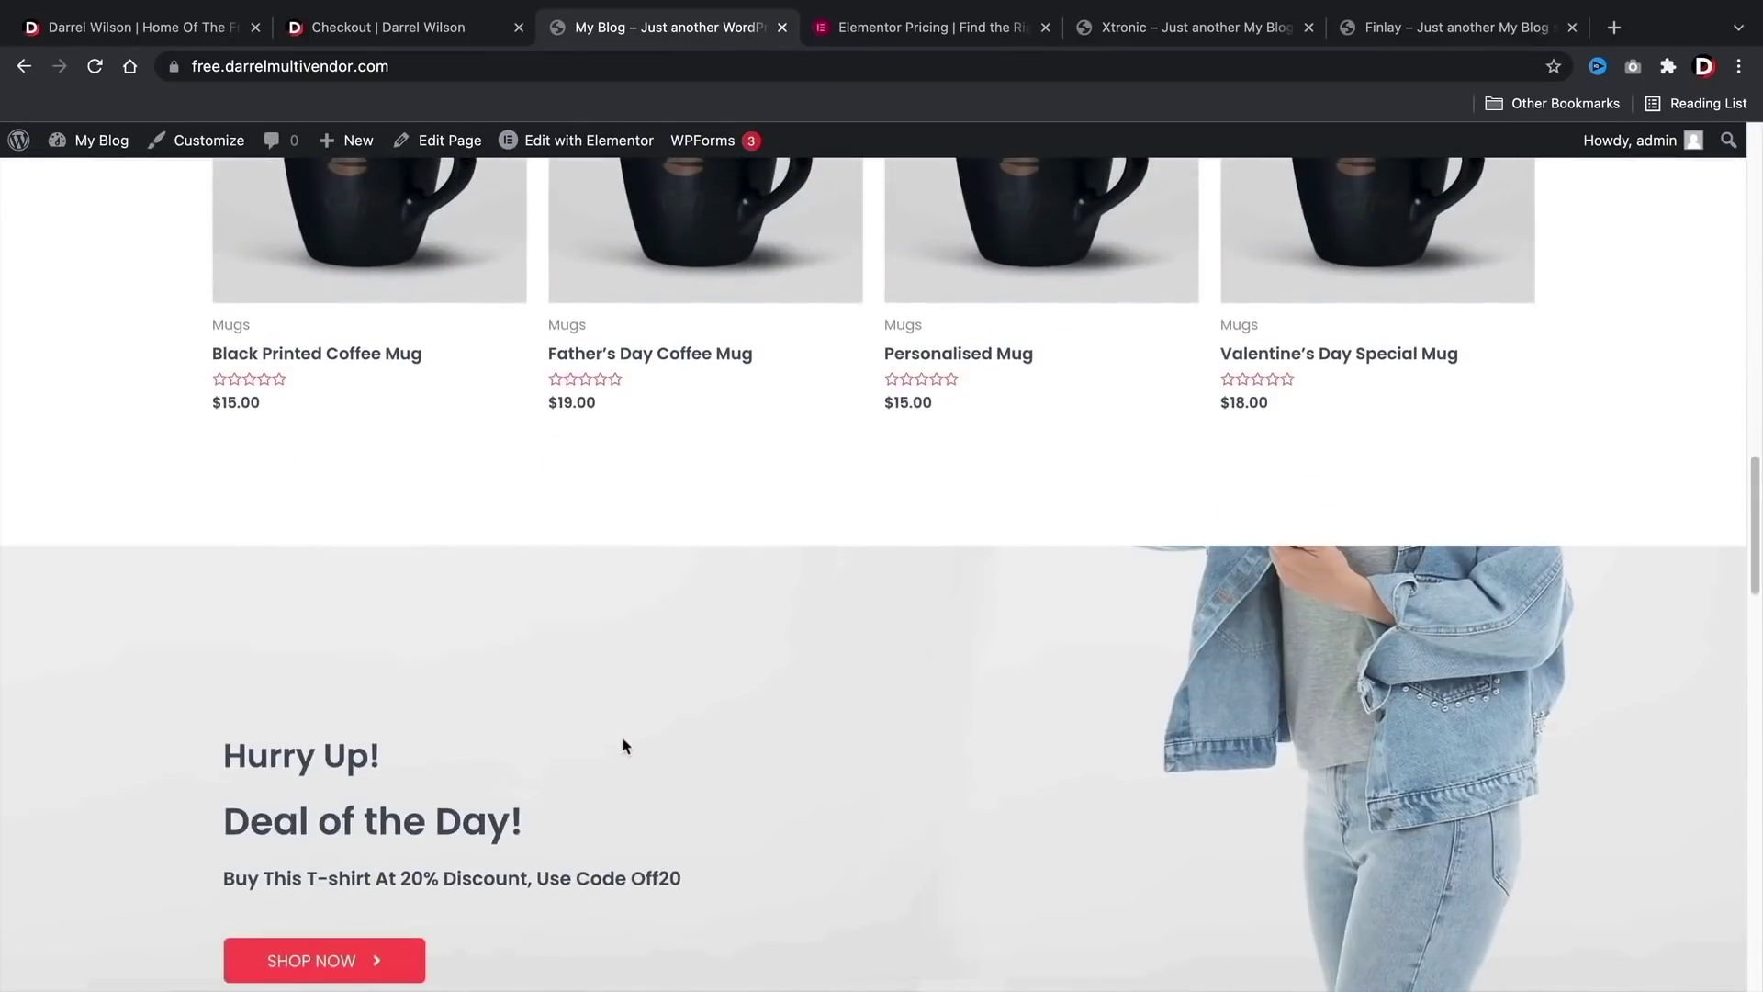
scroll(622, 744, down, 8)
scroll(624, 748, up, 15)
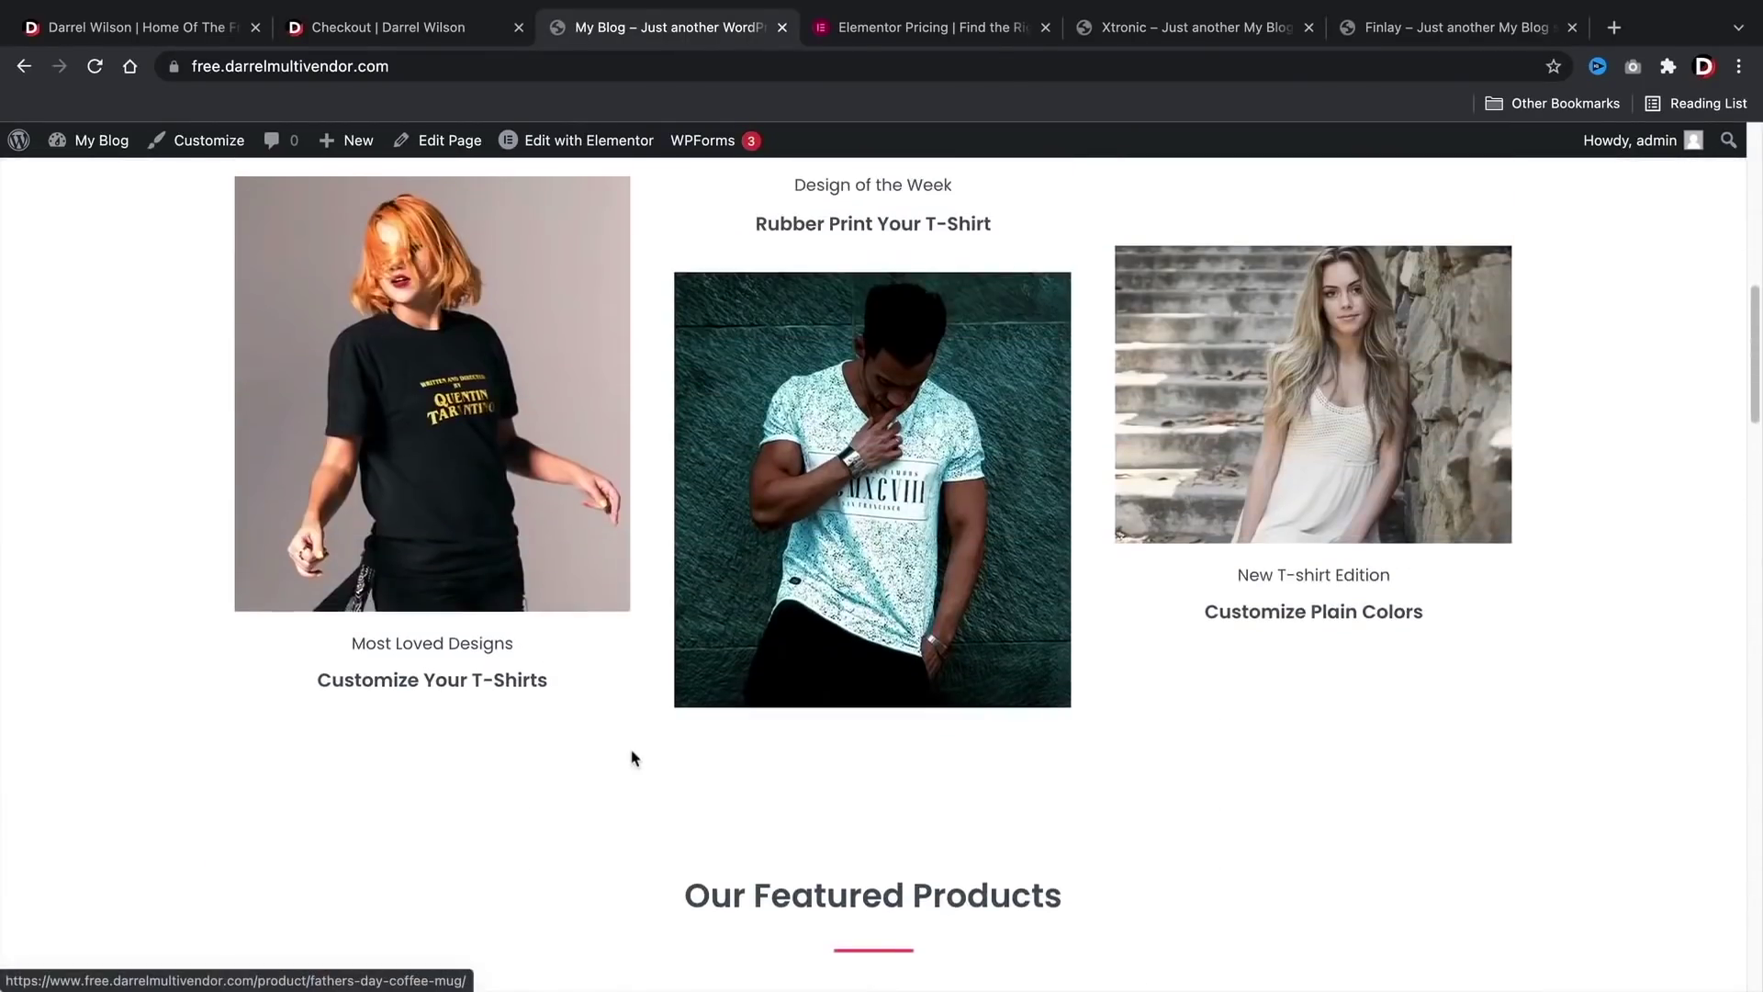
scroll(633, 755, up, 8)
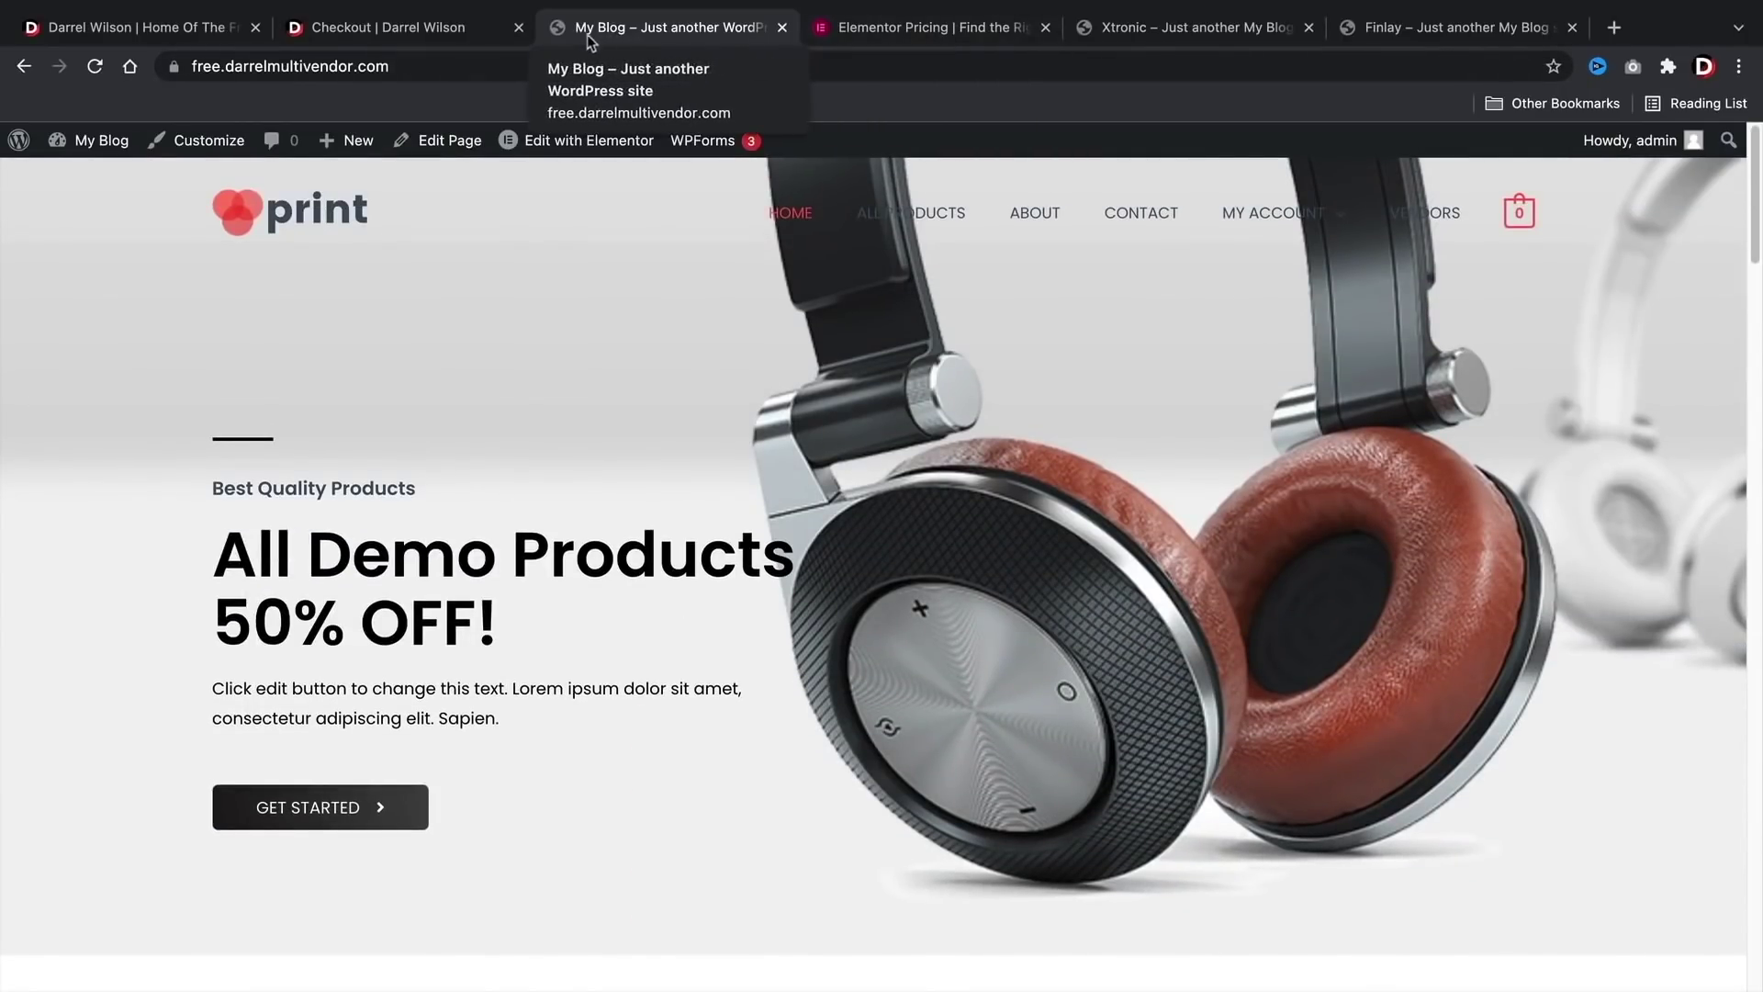
click(859, 33)
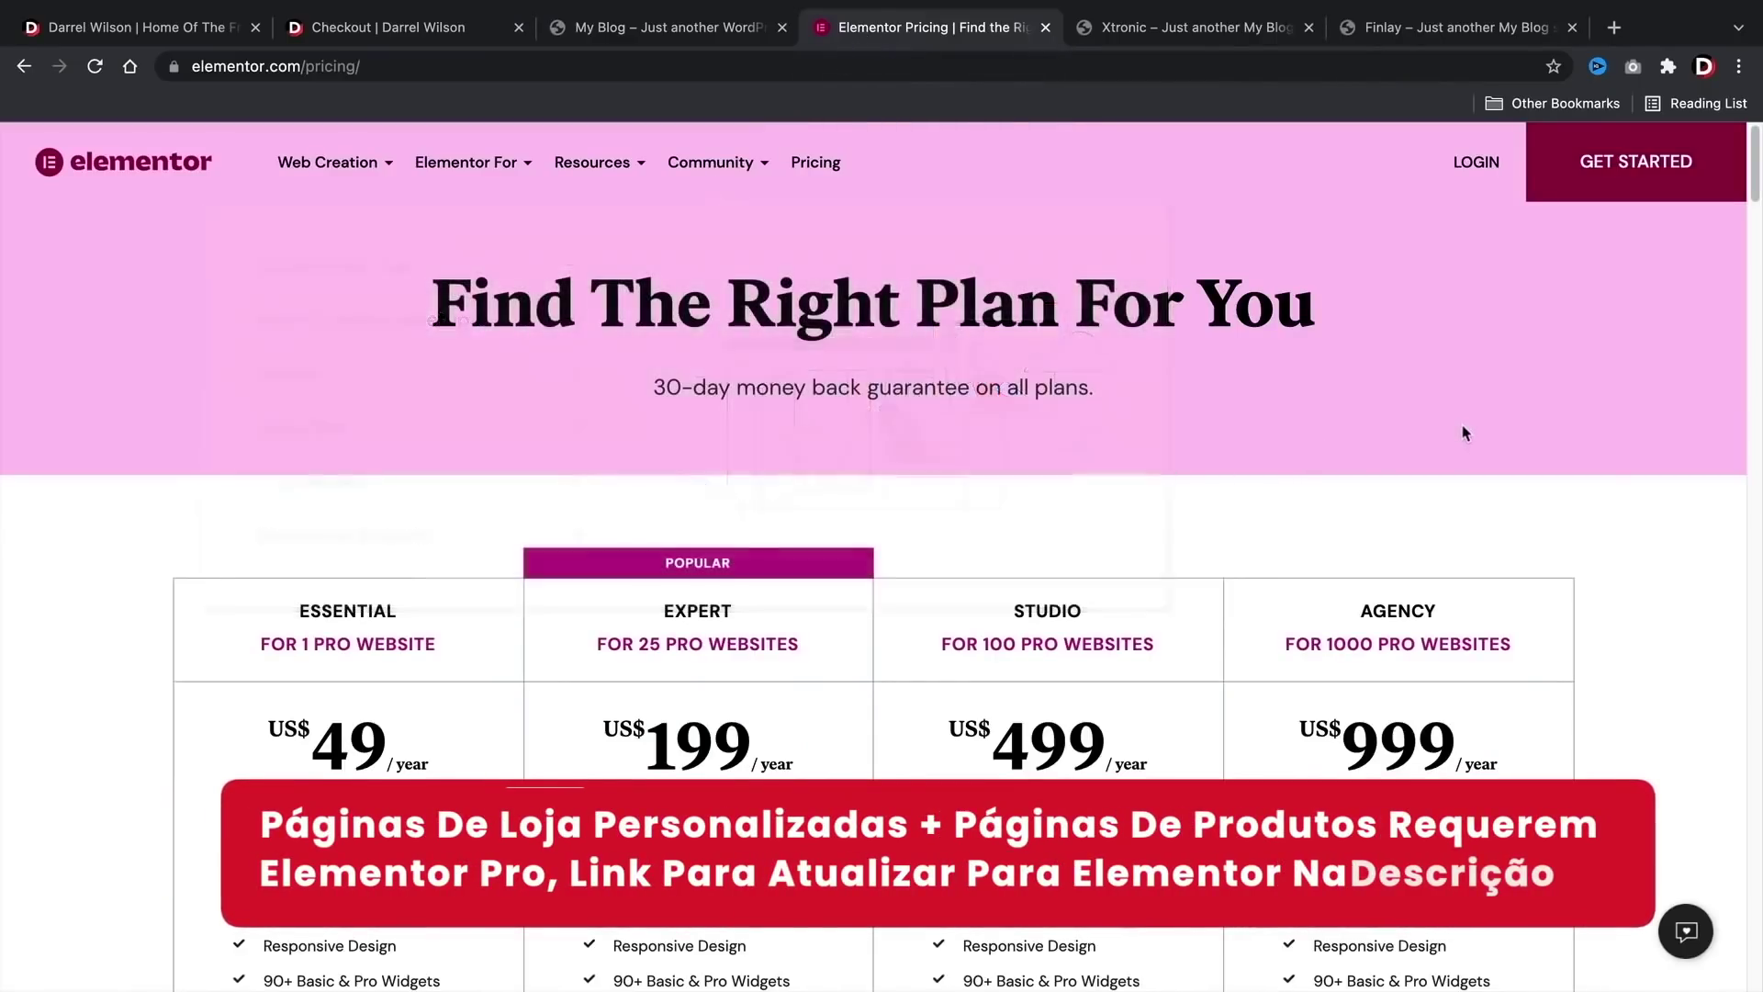
Step: Return to the Xtronic demo home page with the Award-Winning Headphones banner from $97.99
click(676, 37)
click(1165, 35)
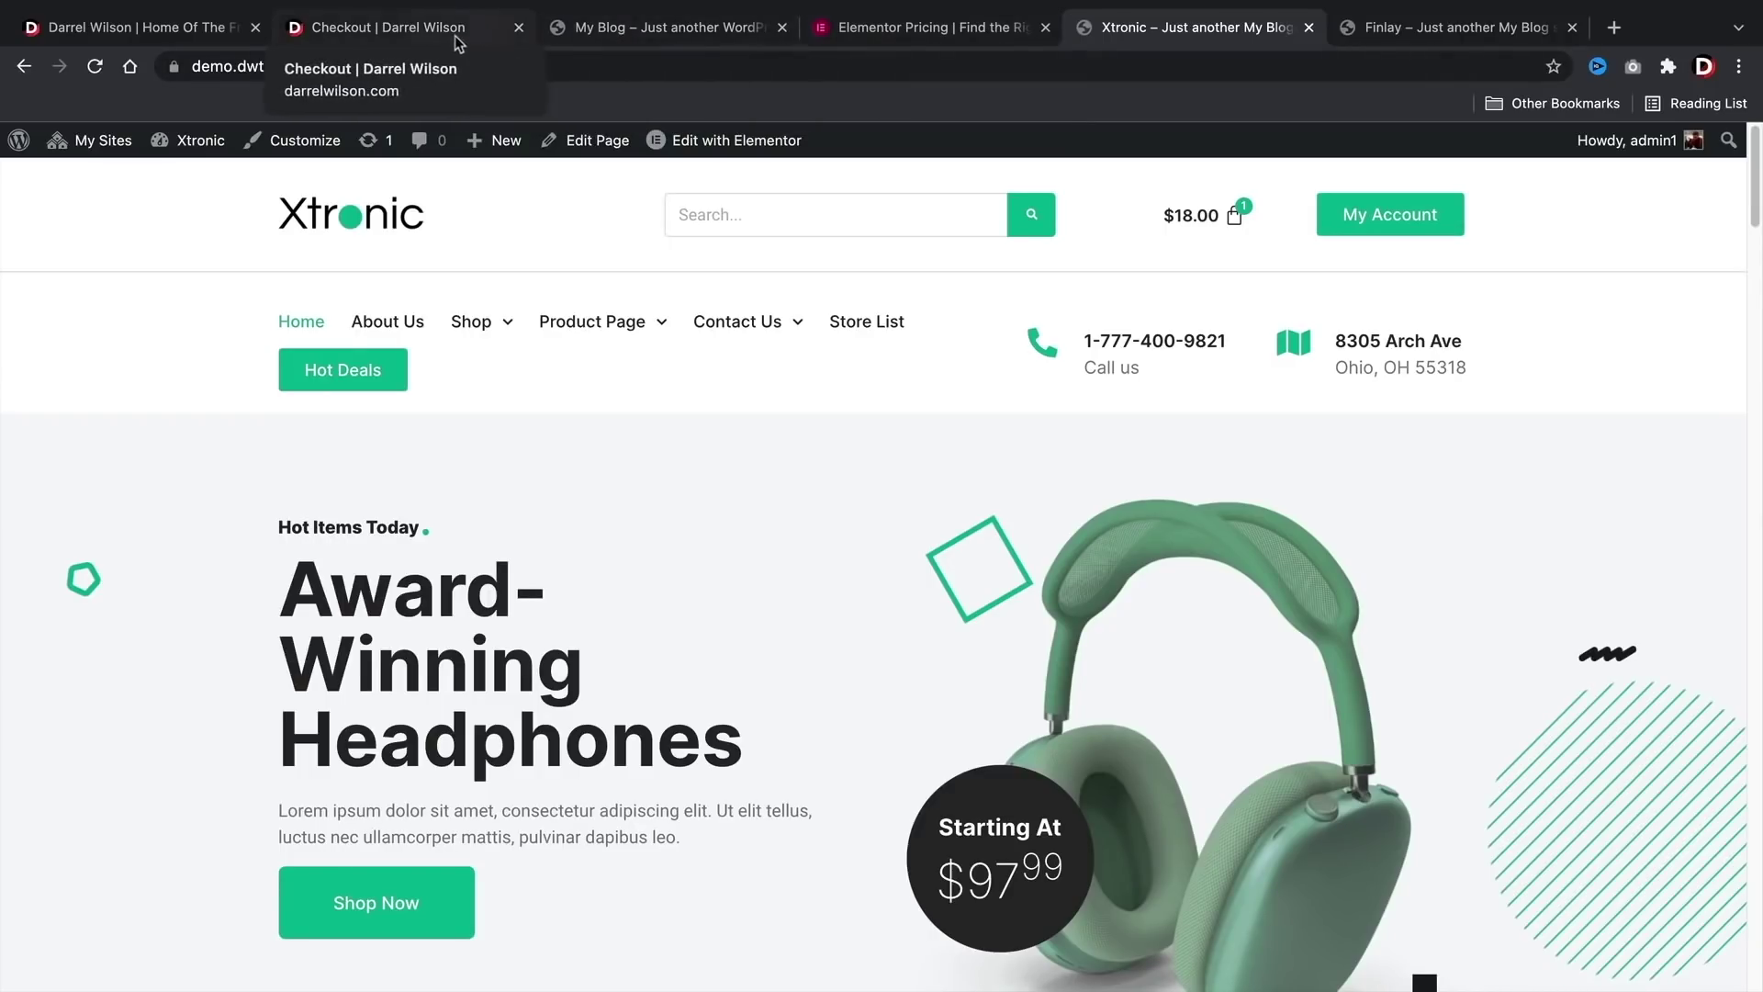
Step: Open the print shop Home page in the Elementor editor
click(601, 39)
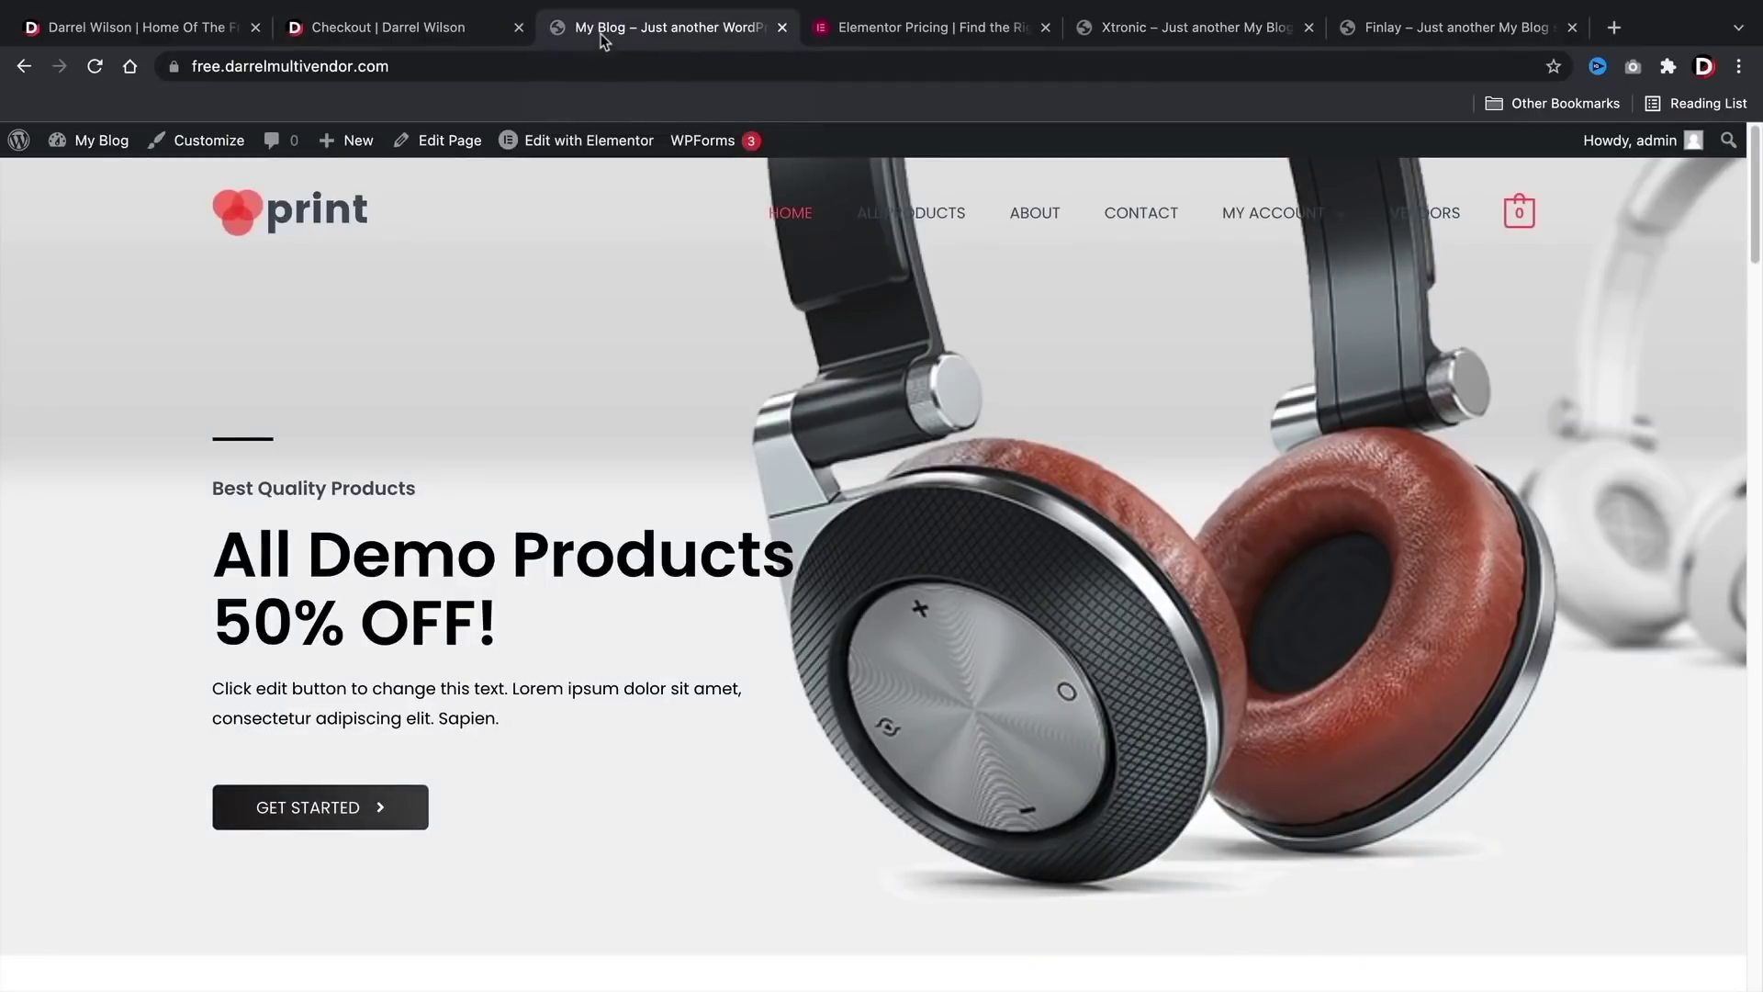
mouse_move(603, 151)
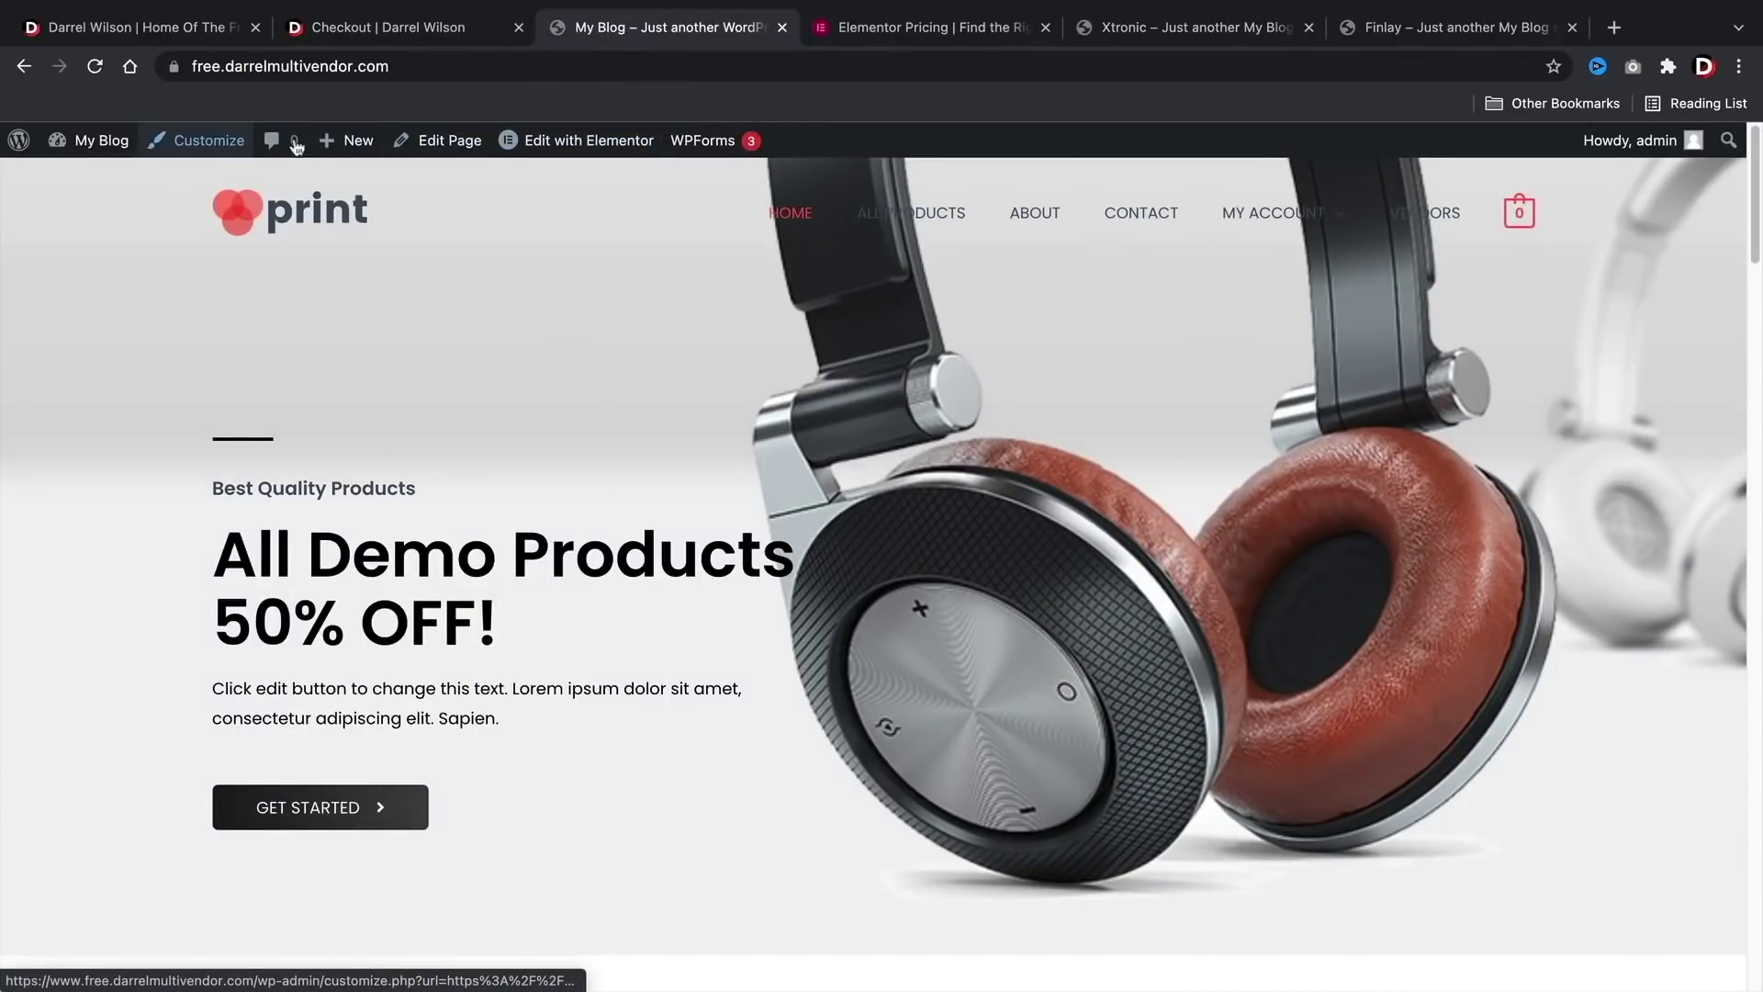
click(587, 151)
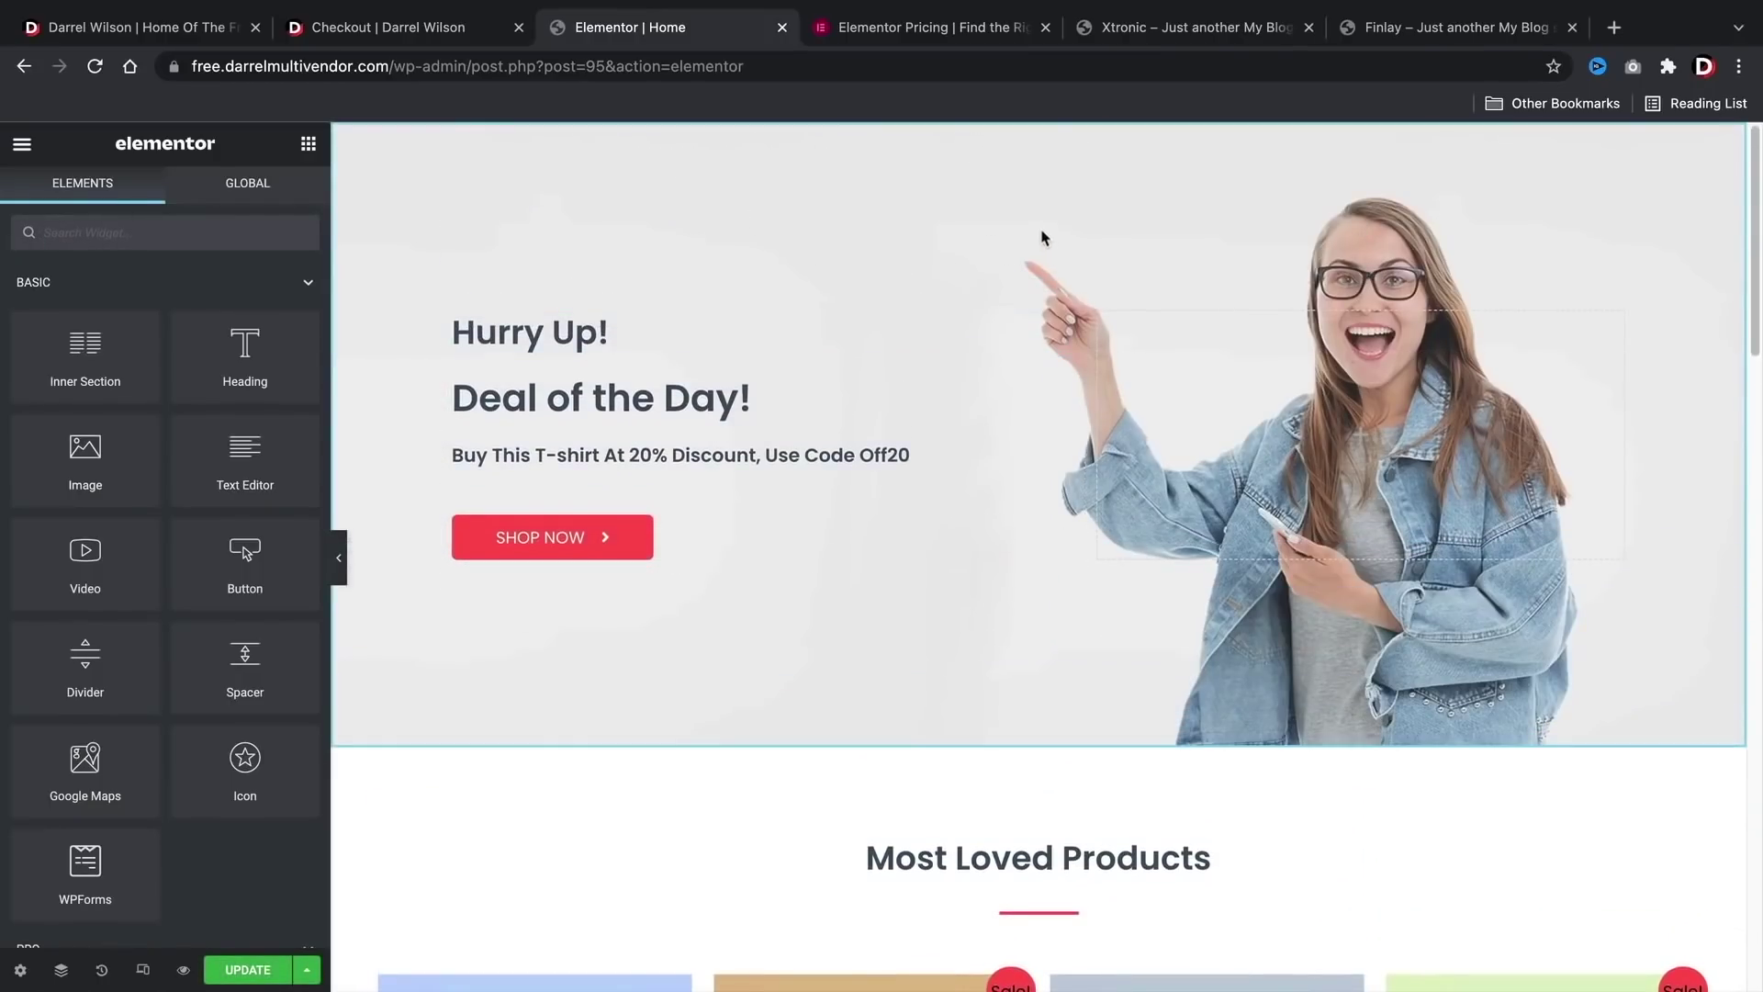
Step: Delete the Deal of the Day, Most Loved Products, Happy Clients and Featured In sections, then open the library
right_click(1033, 323)
click(1109, 570)
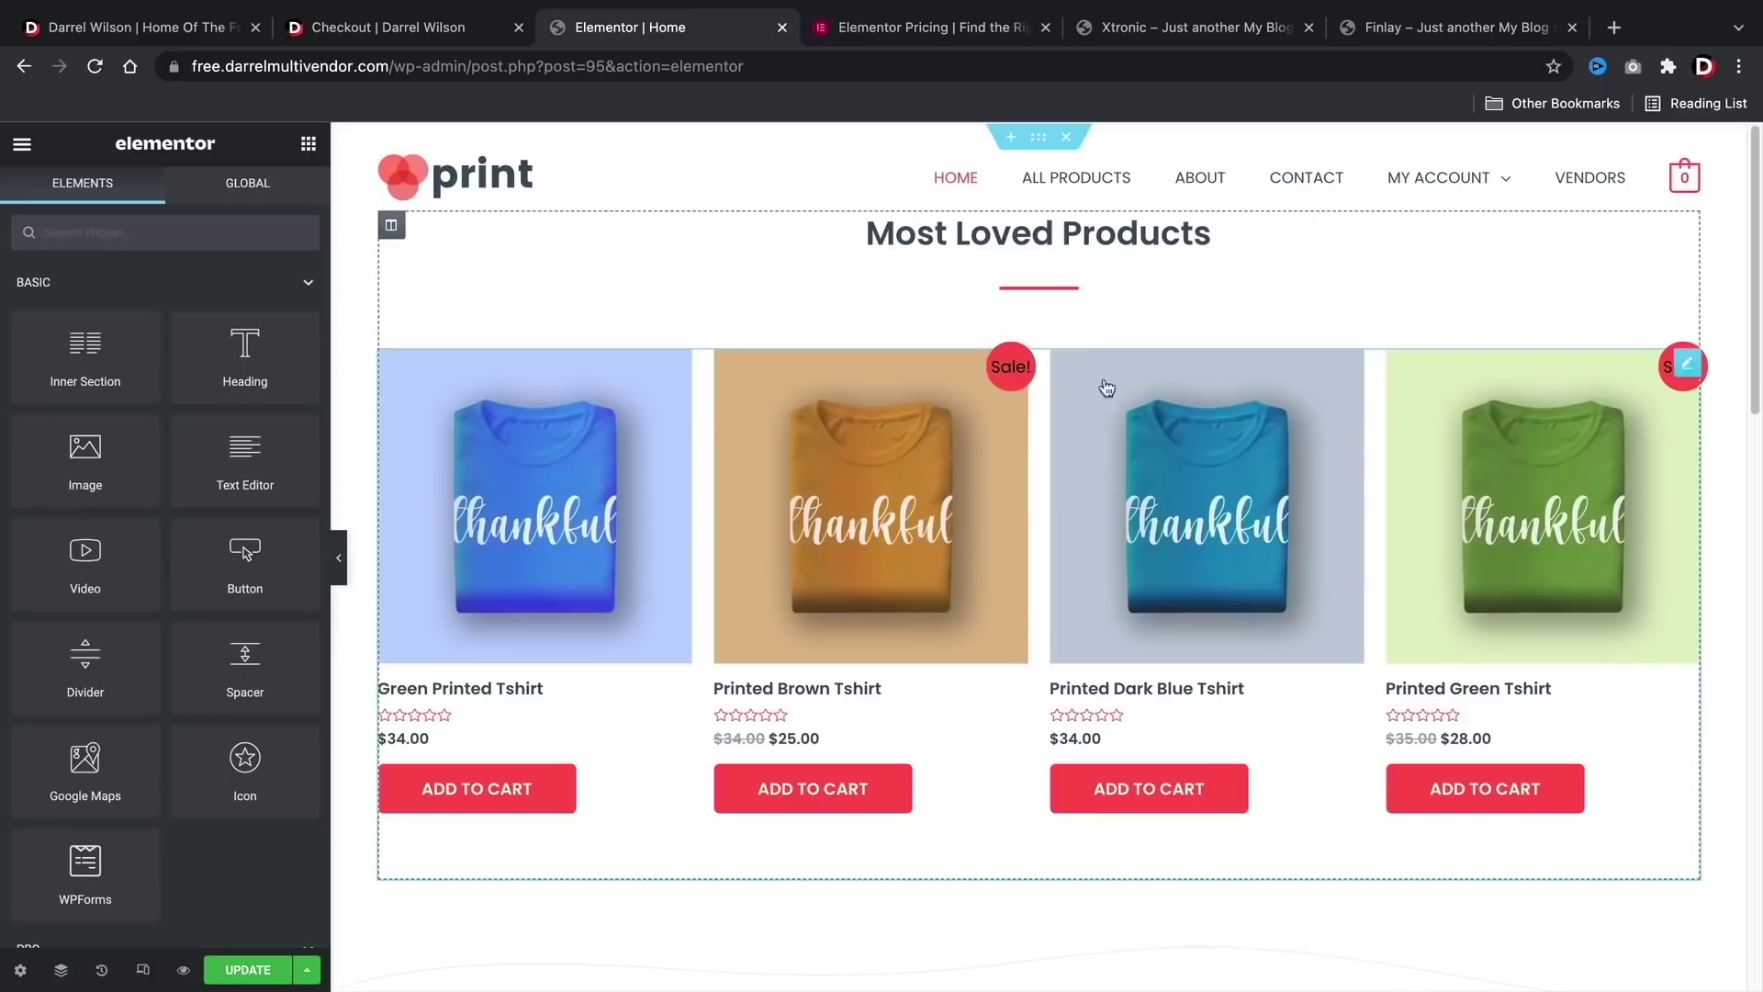
click(1067, 137)
click(1068, 138)
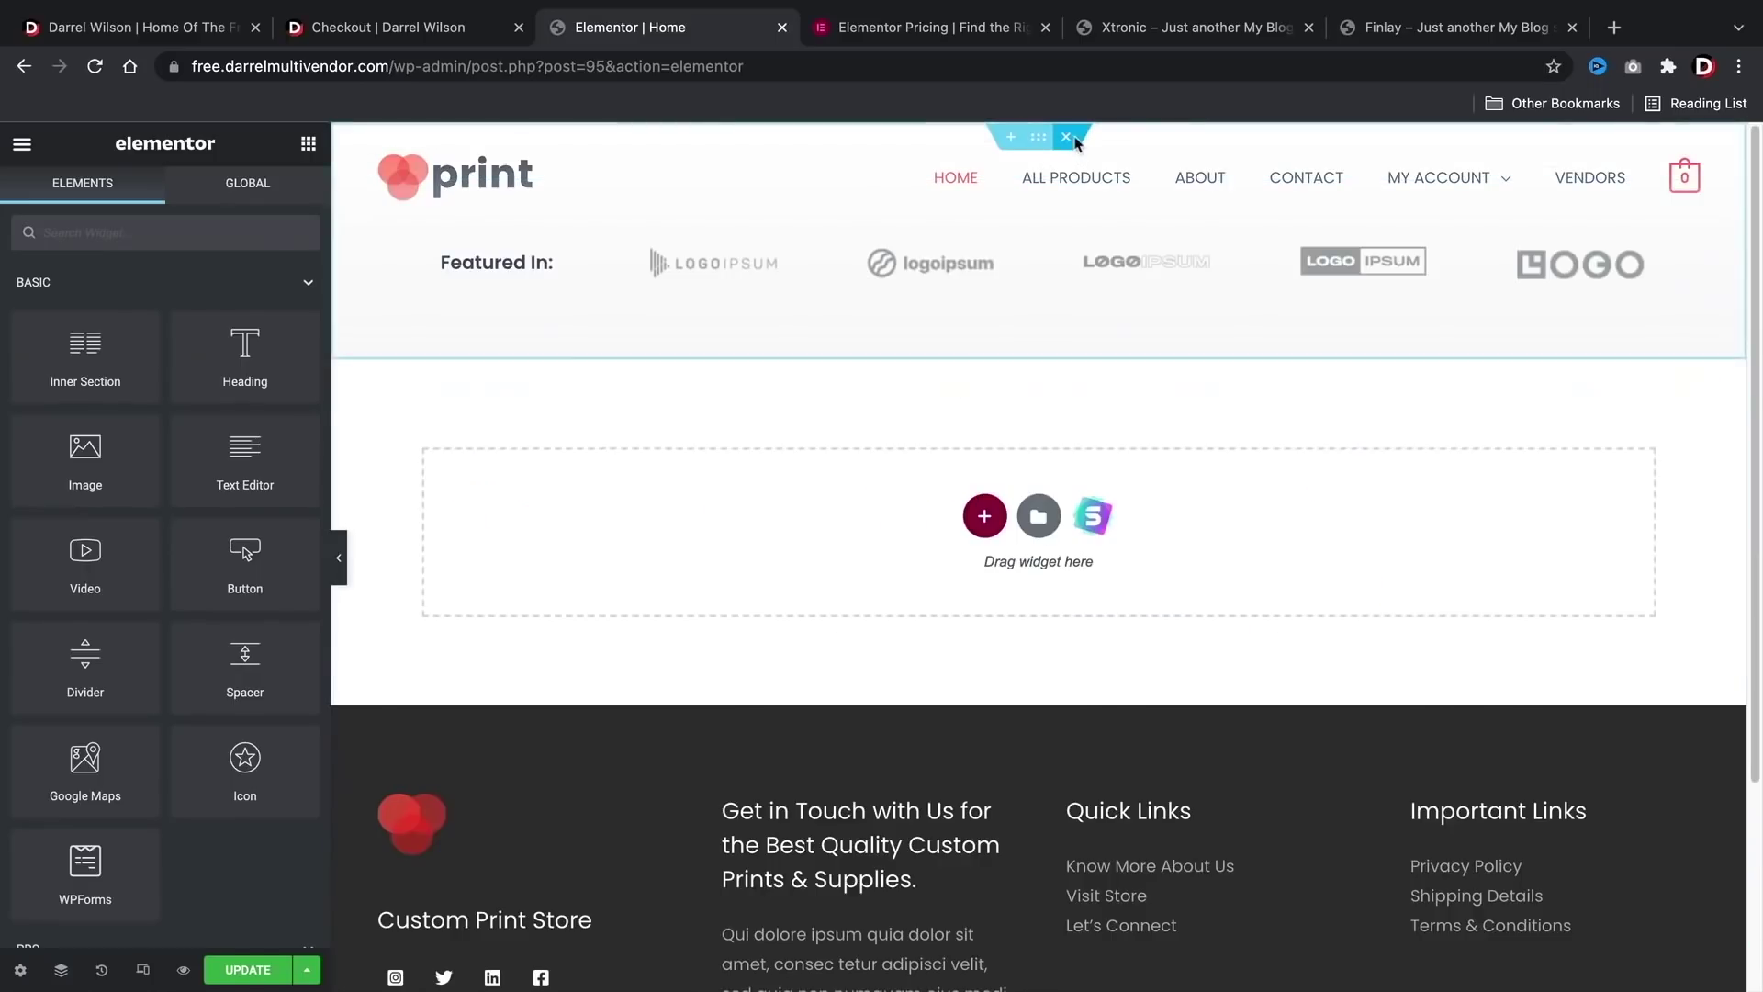
click(1068, 138)
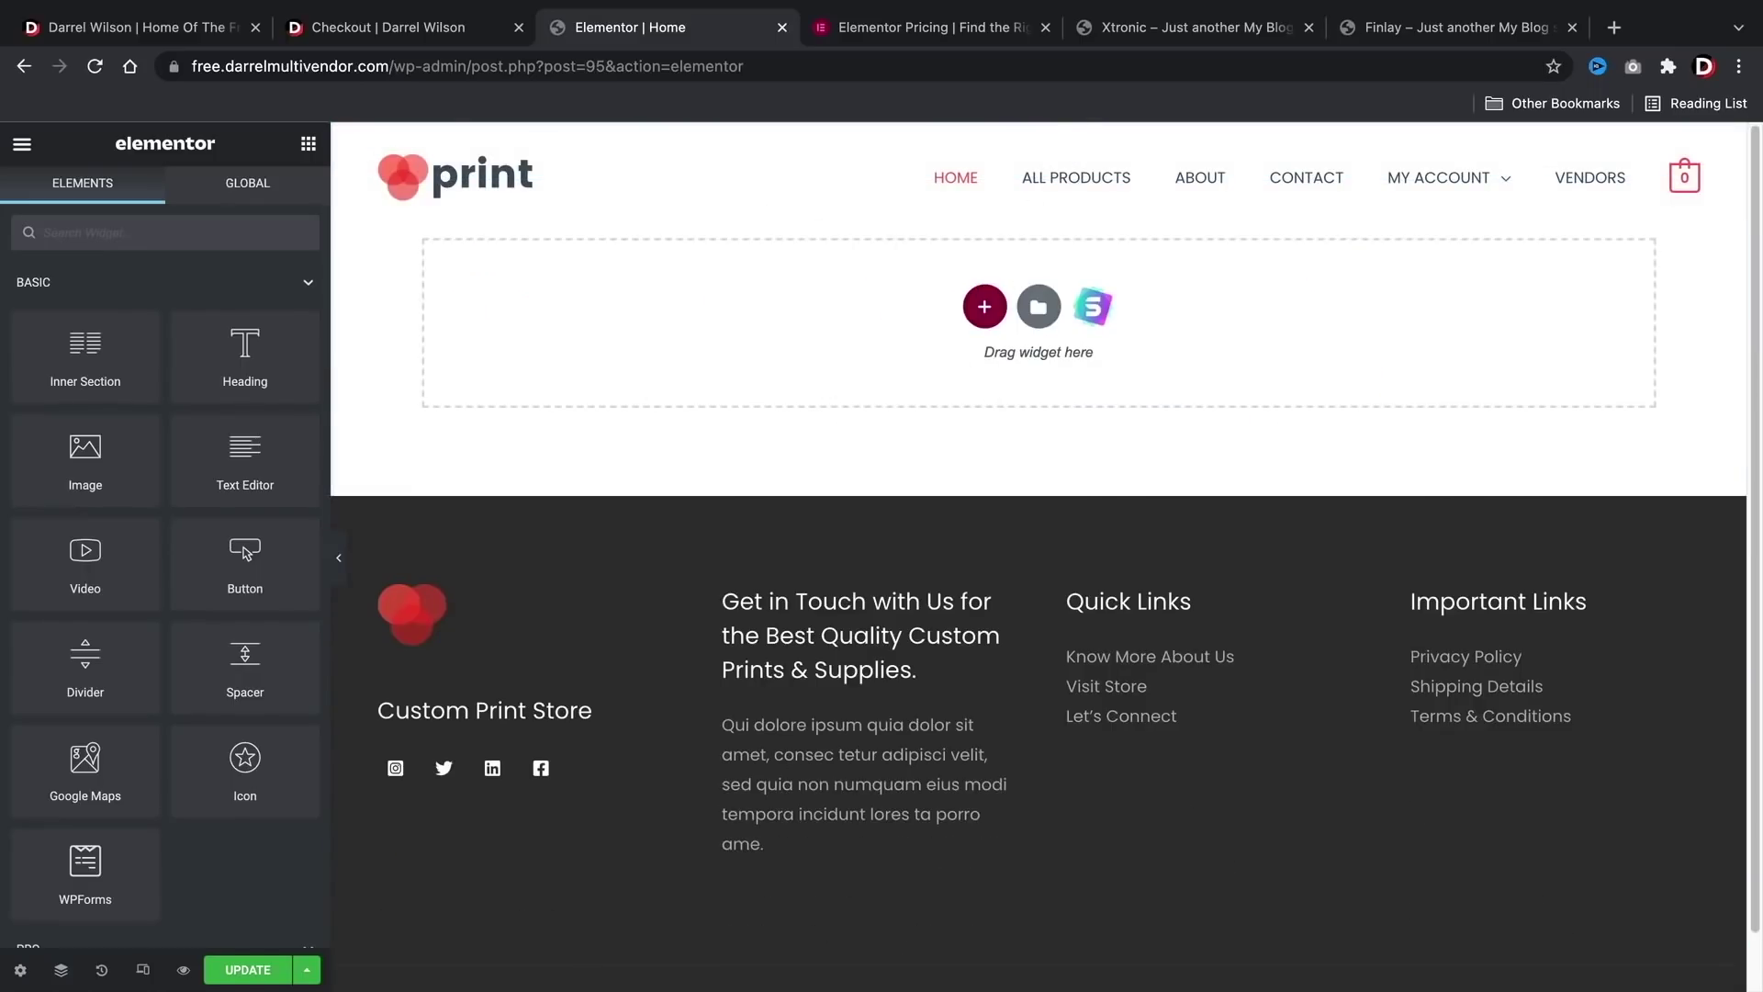
click(1040, 316)
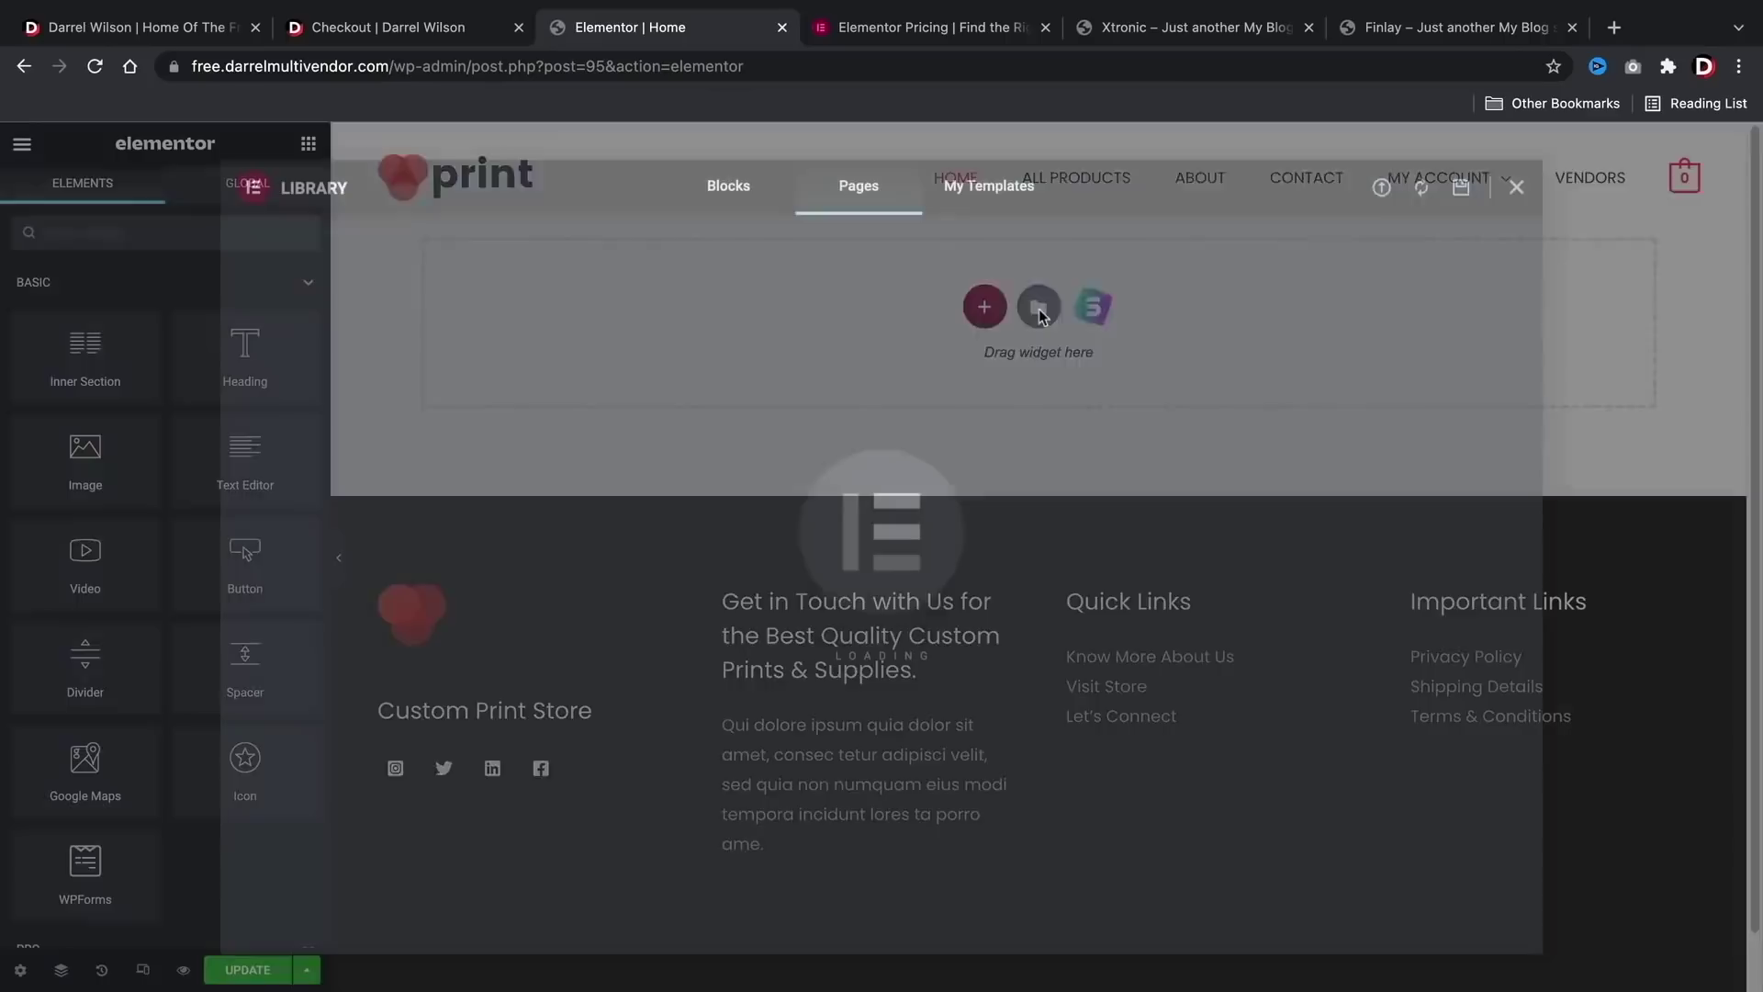
Step: Start a template import and browse to the Xtrnoic folder on the Desktop
click(1385, 187)
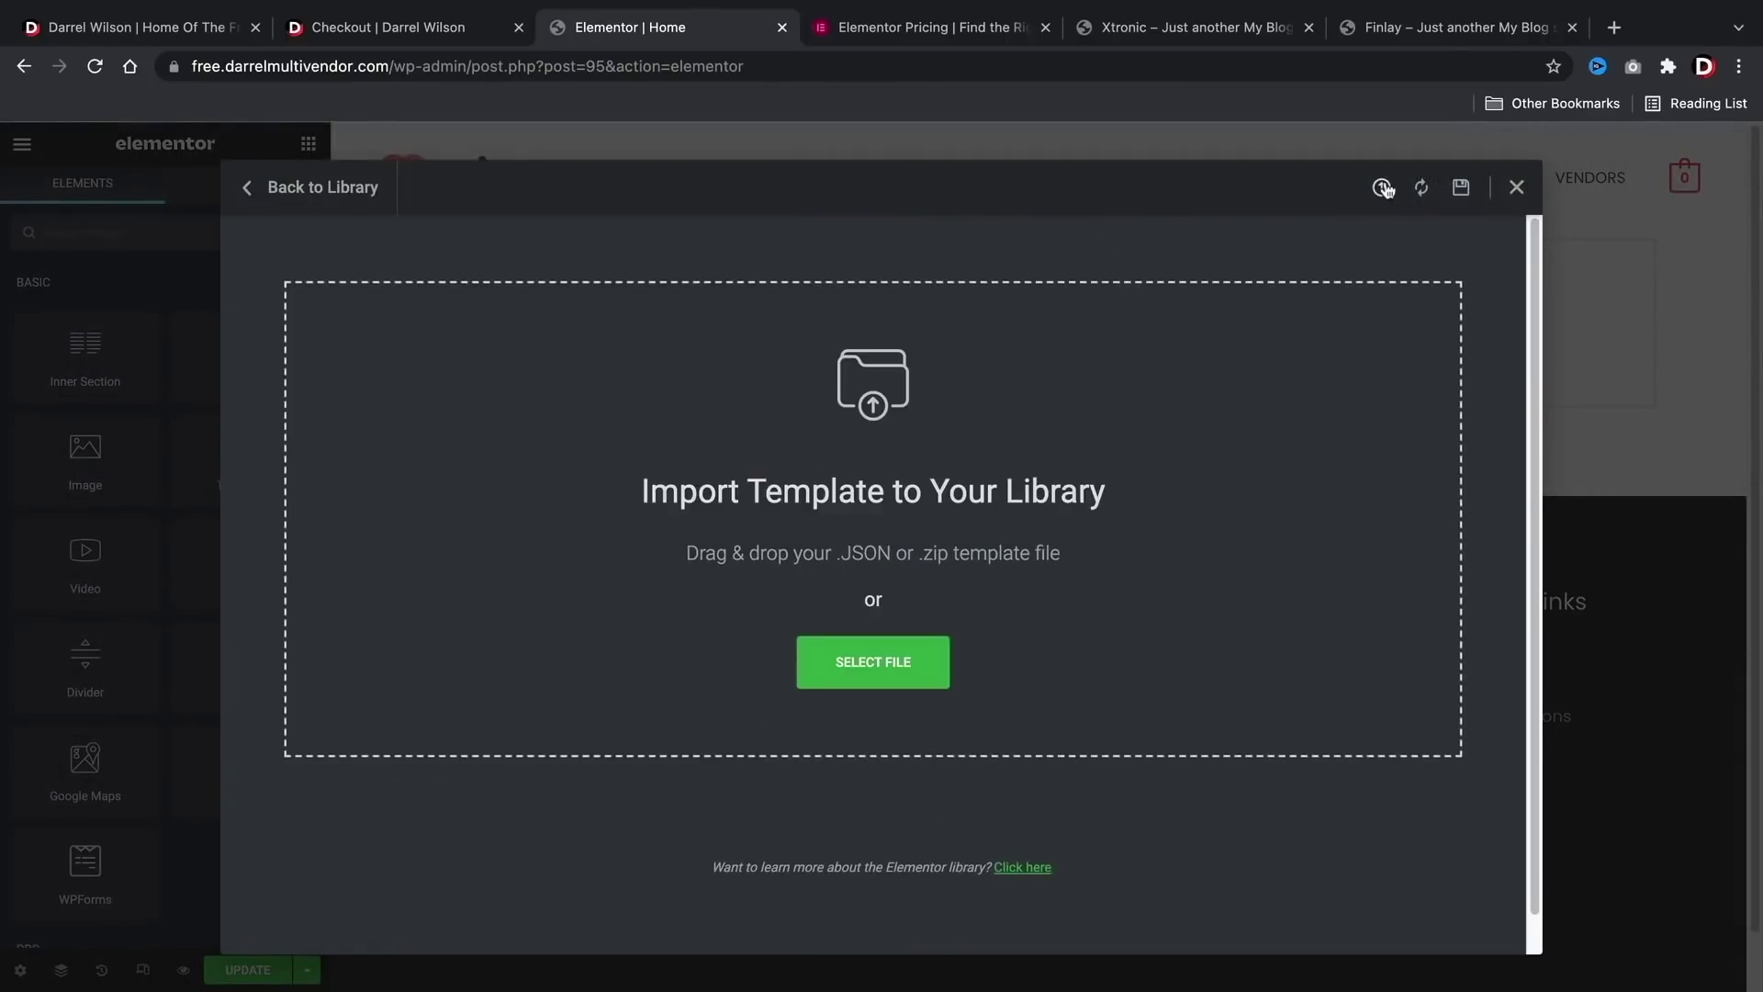
click(868, 663)
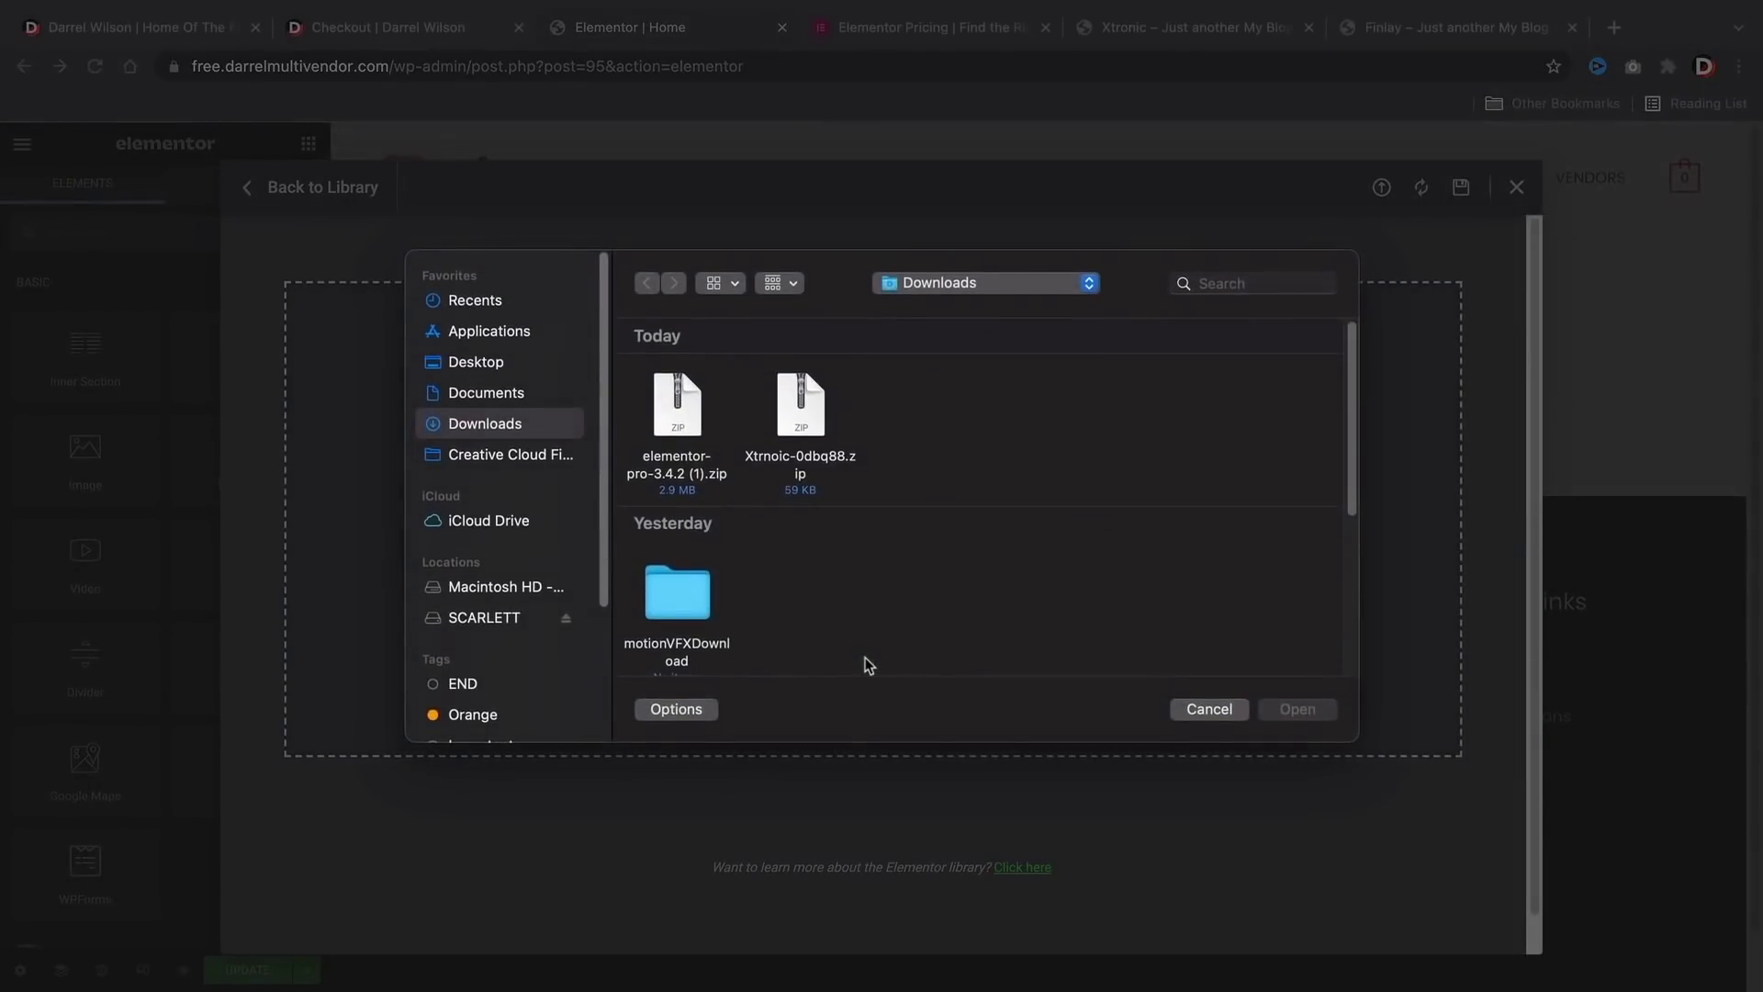
click(810, 429)
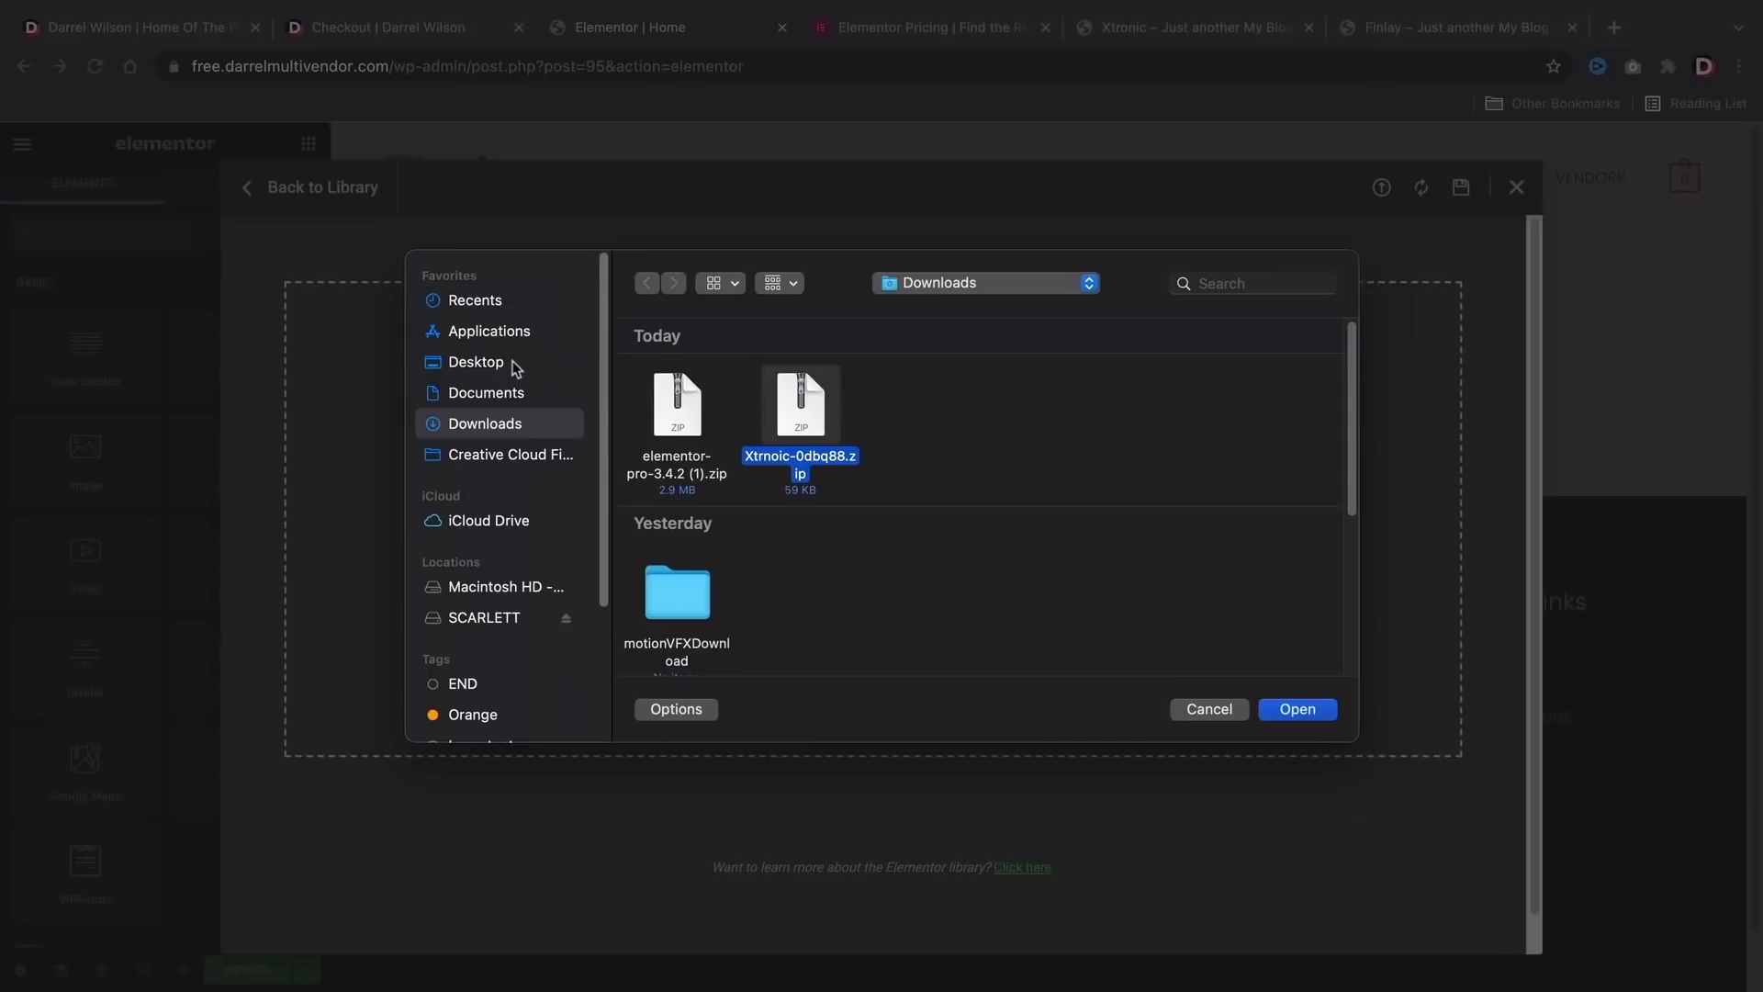
click(518, 365)
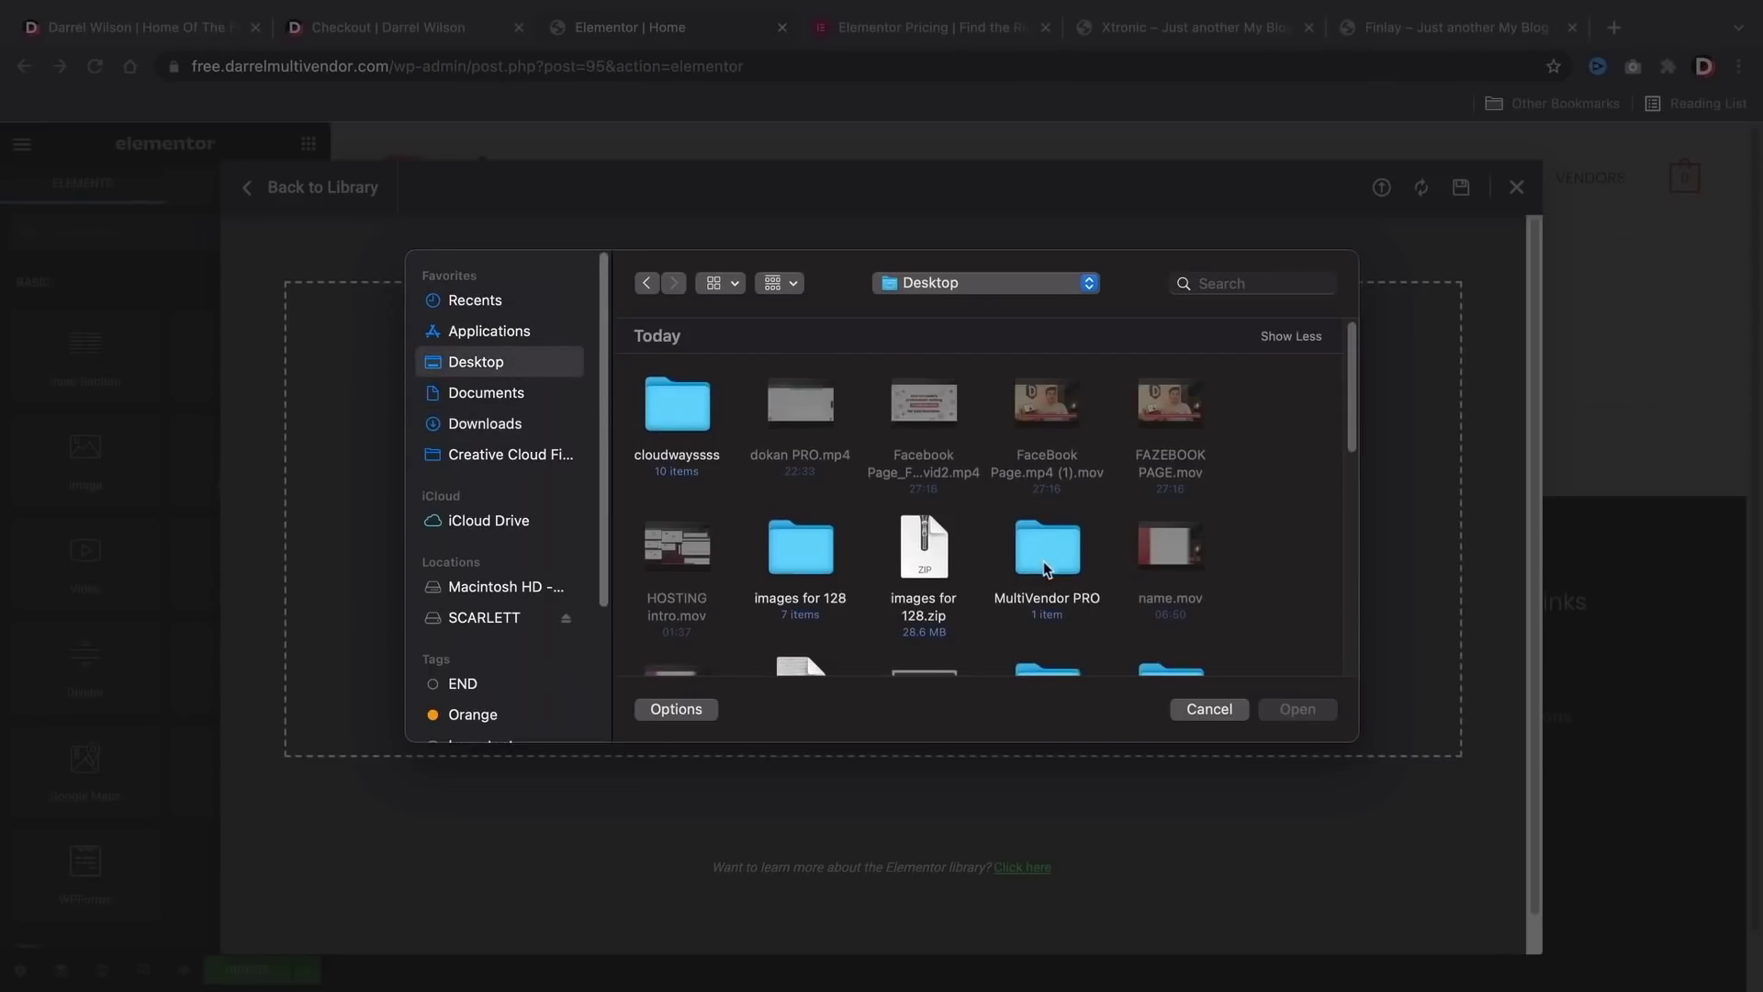
scroll(1044, 560, down, 3)
click(1080, 576)
scroll(1080, 576, down, 1)
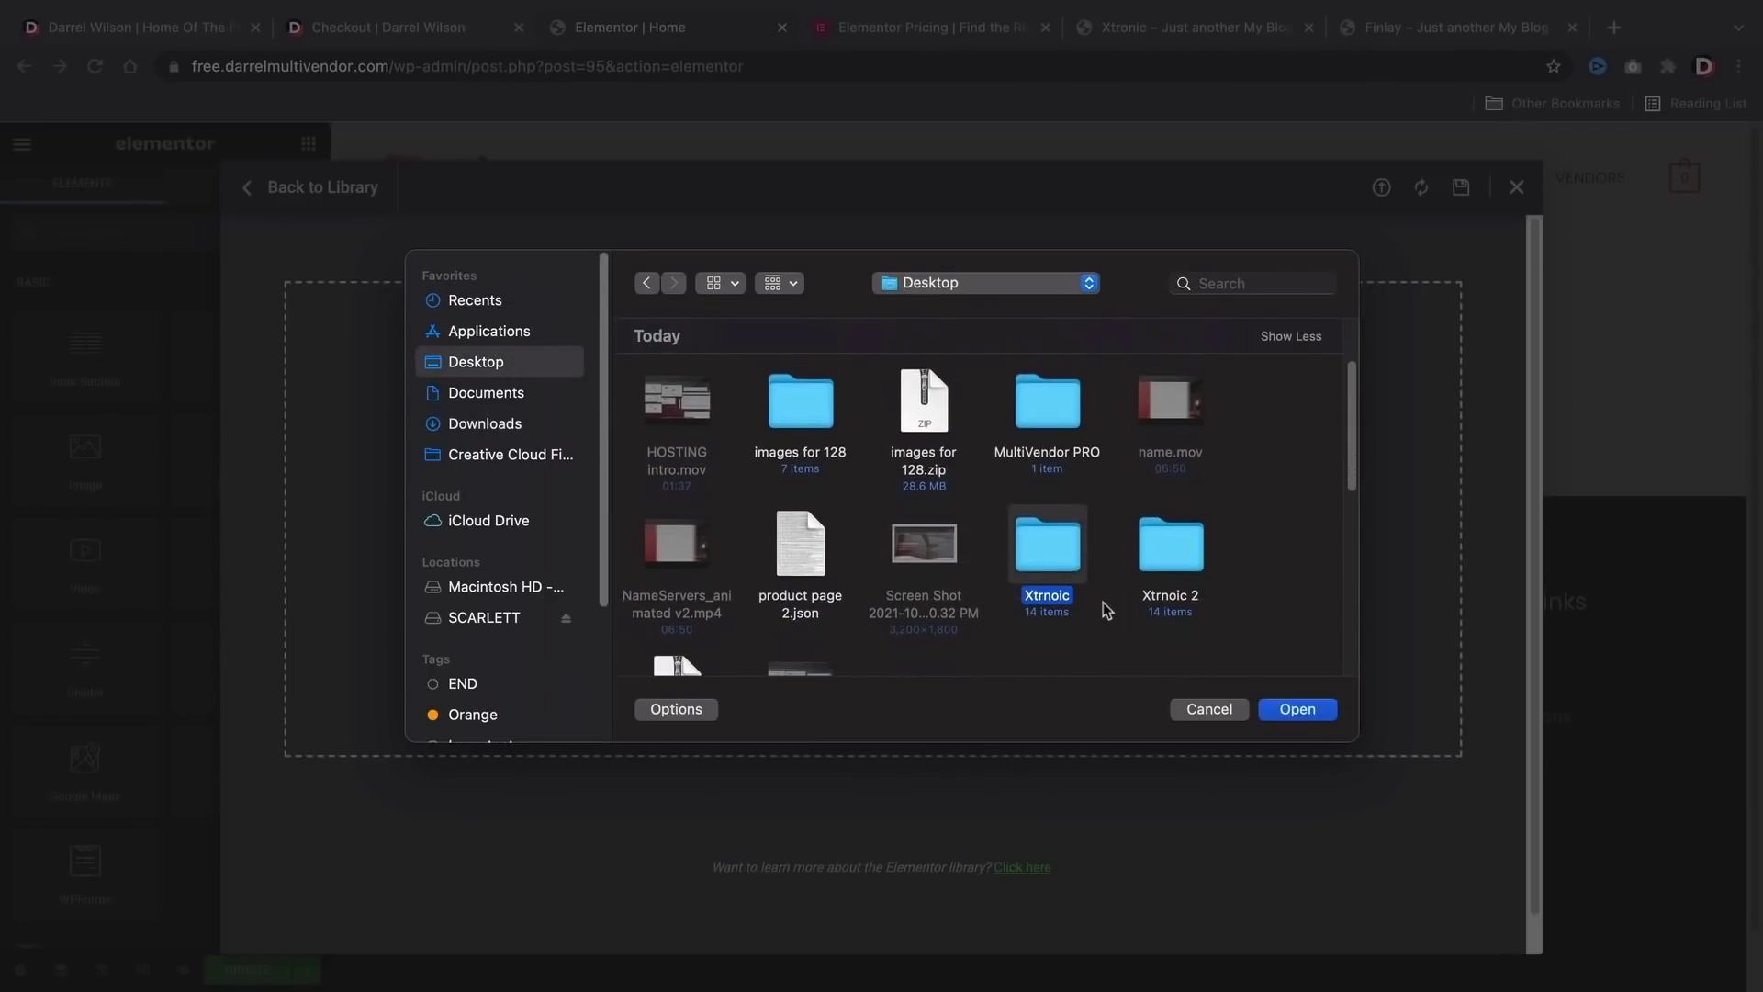
double_click(1055, 548)
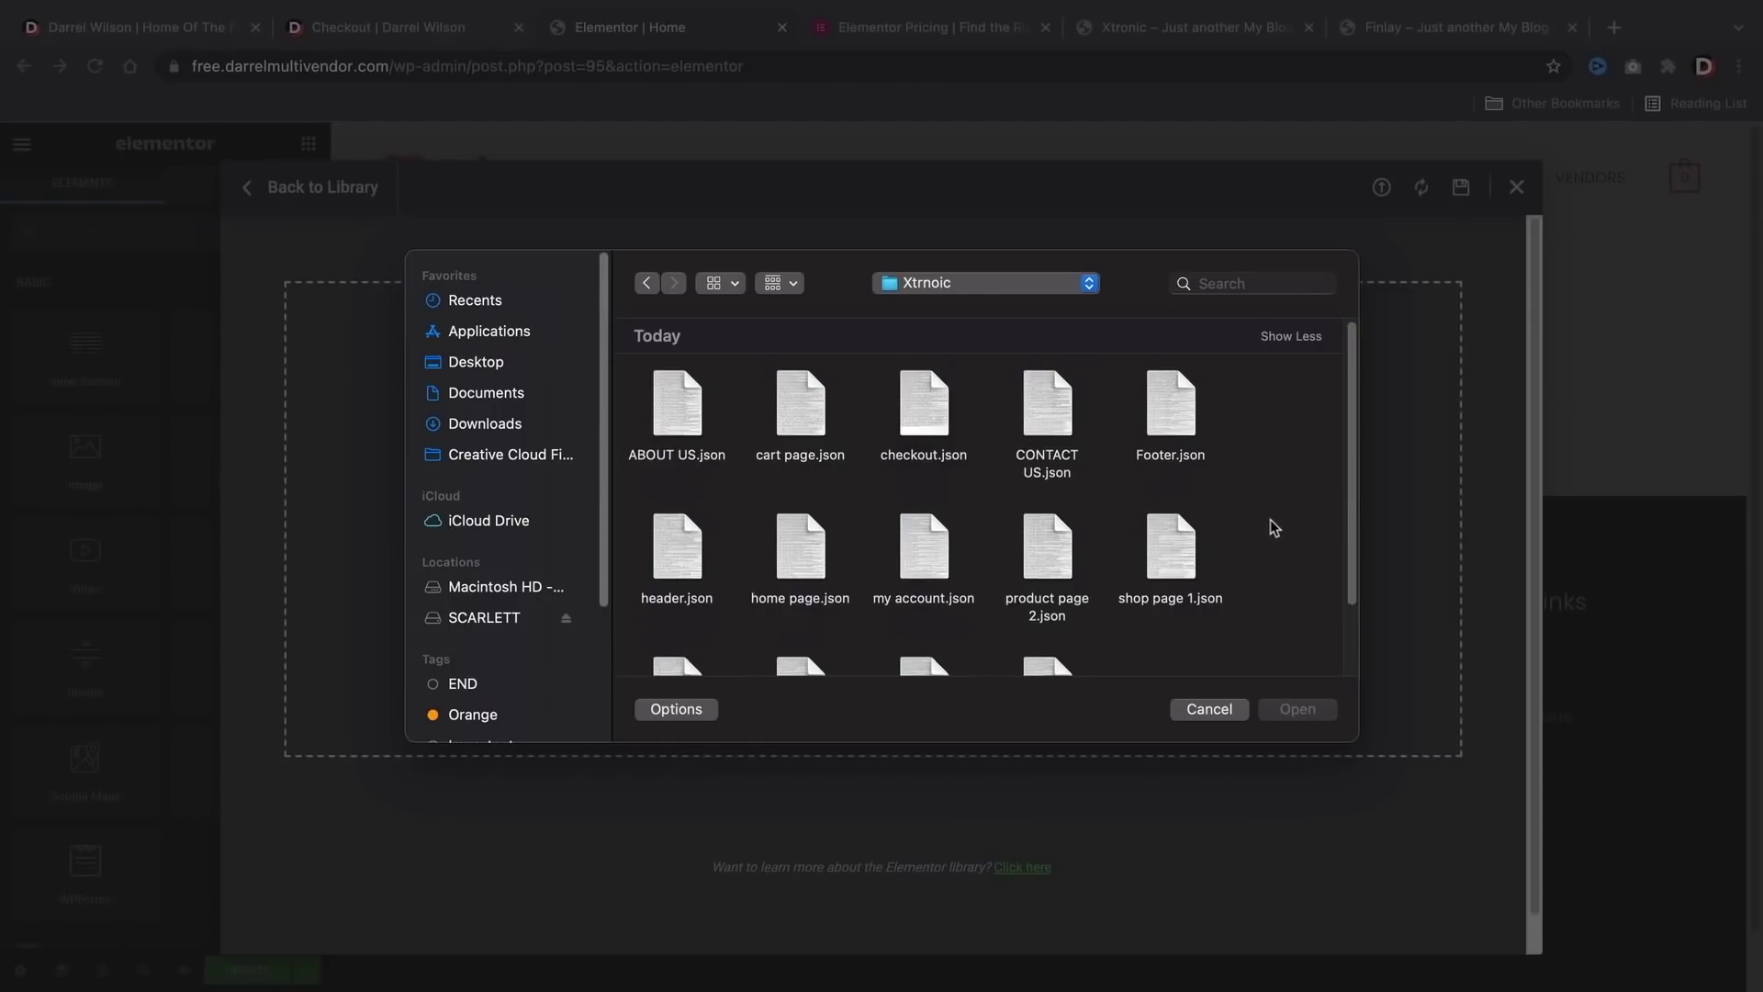
Step: Import home page.json and insert it into the Home page with its document settings
scroll(1270, 523, down, 3)
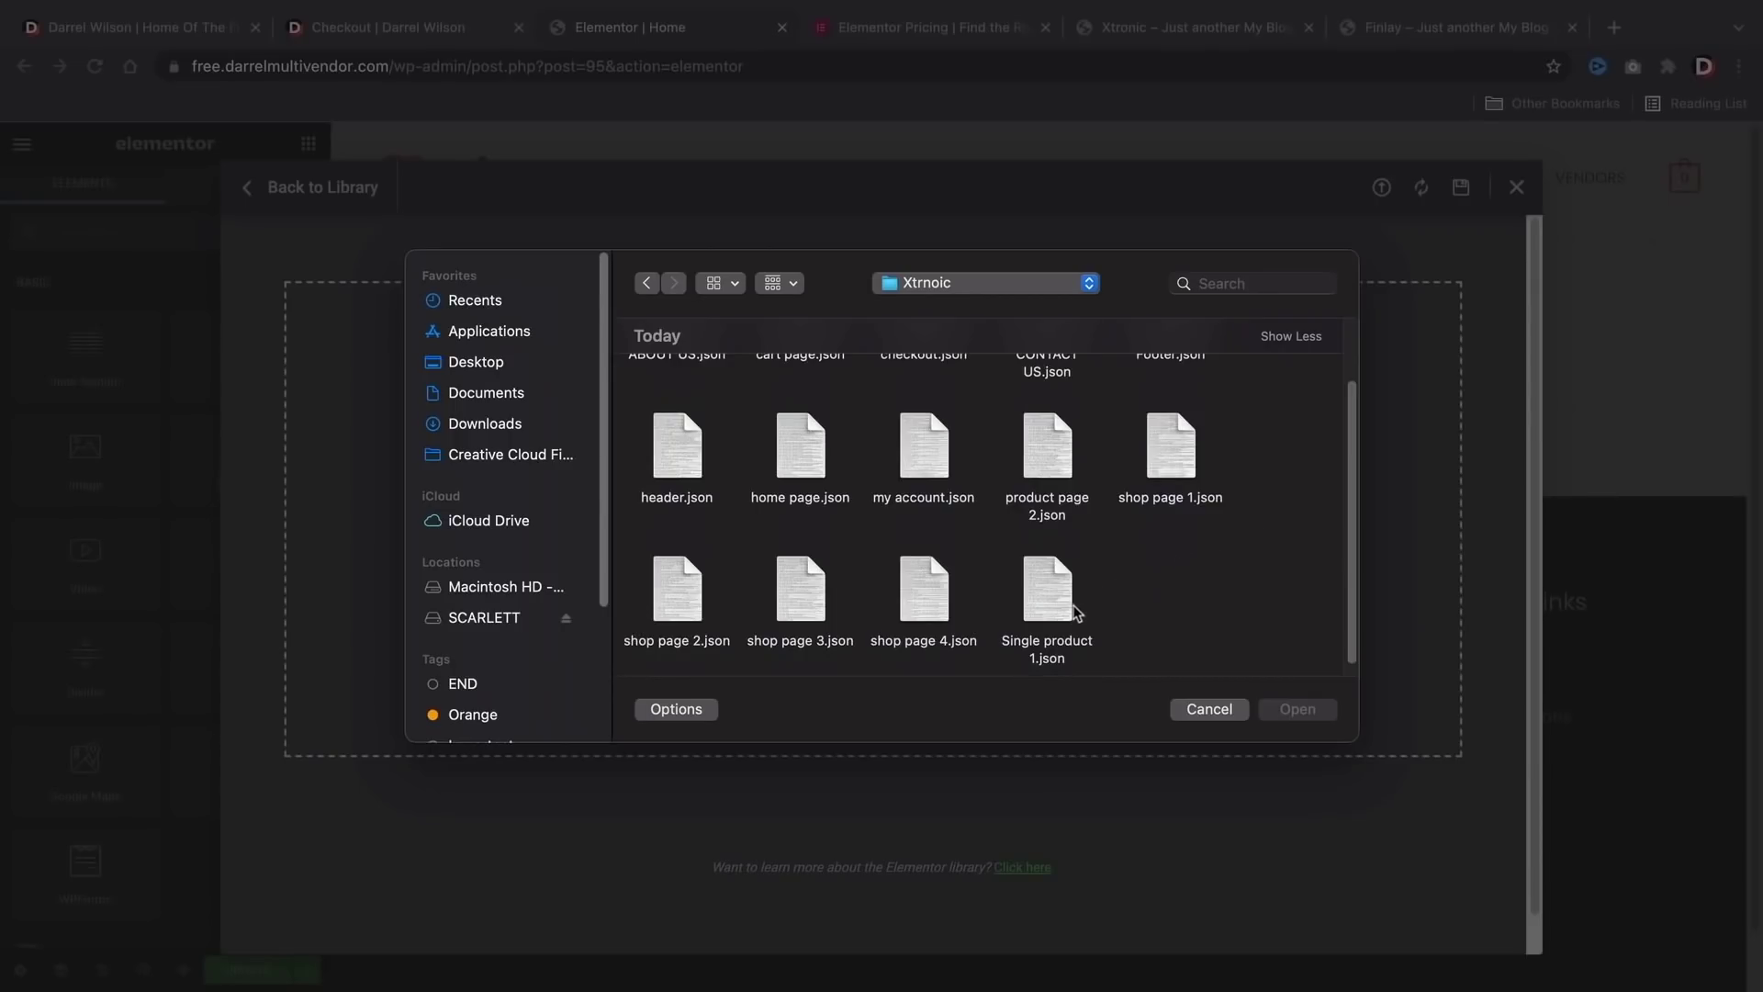
click(695, 473)
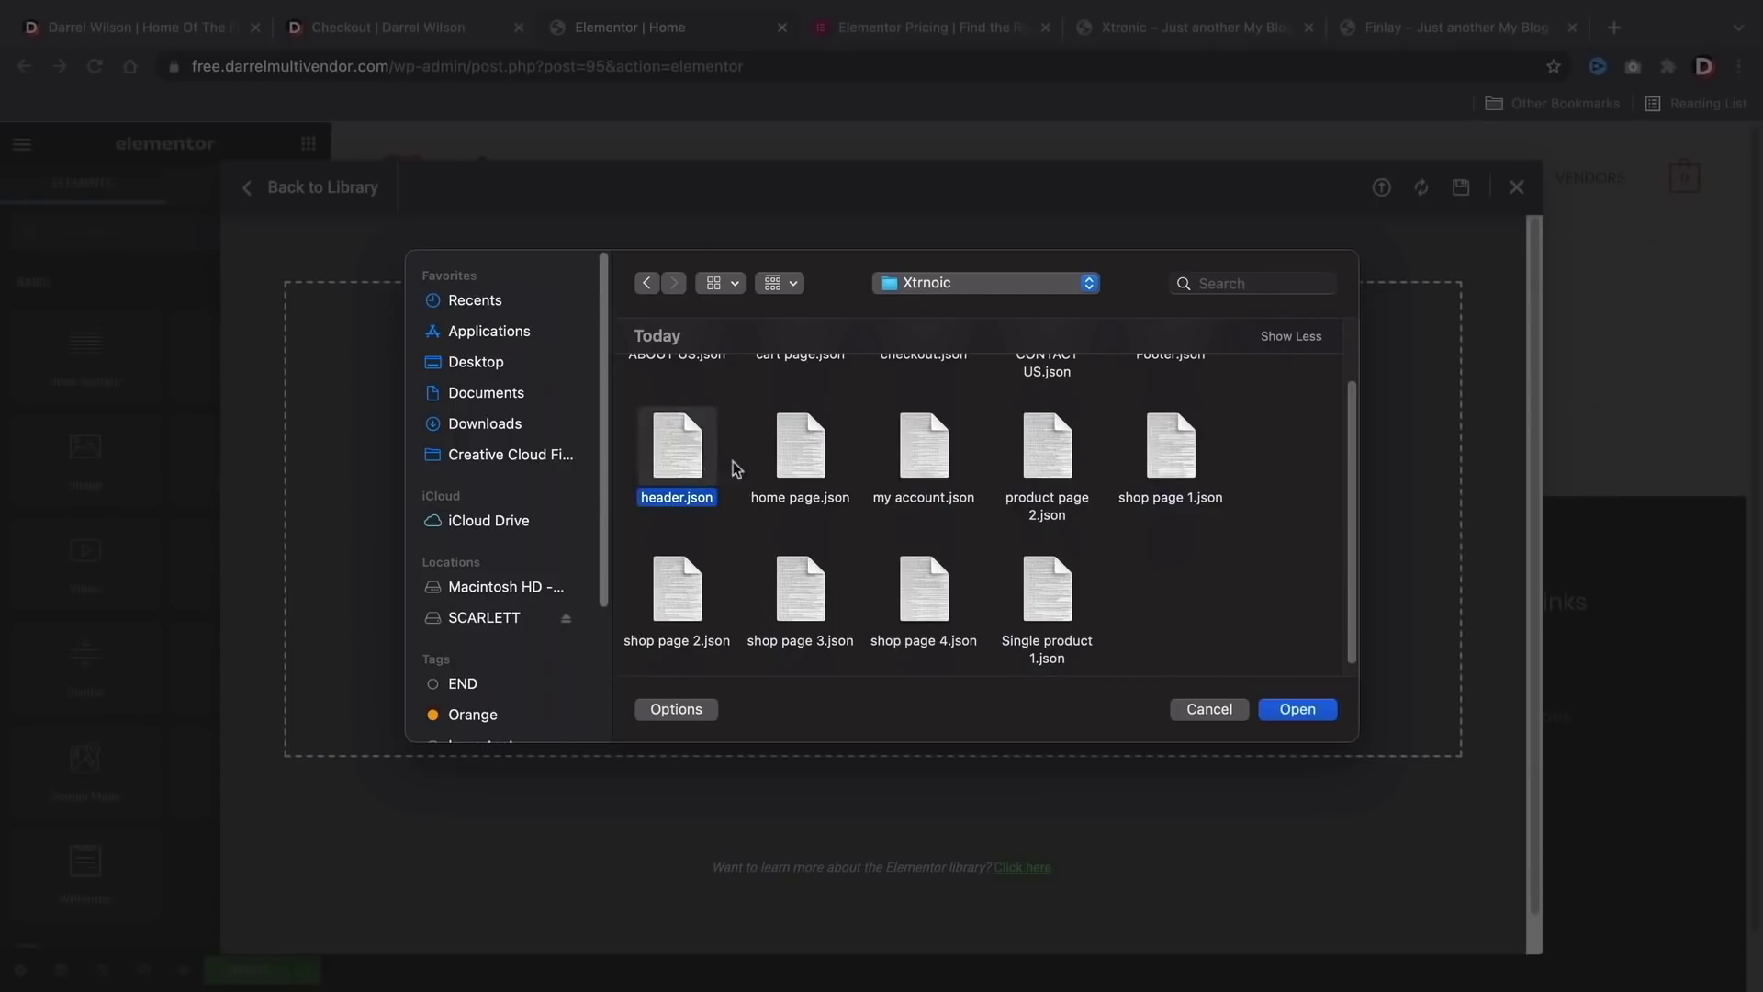
click(793, 453)
click(943, 449)
scroll(1176, 514, up, 1)
scroll(1158, 528, up, 2)
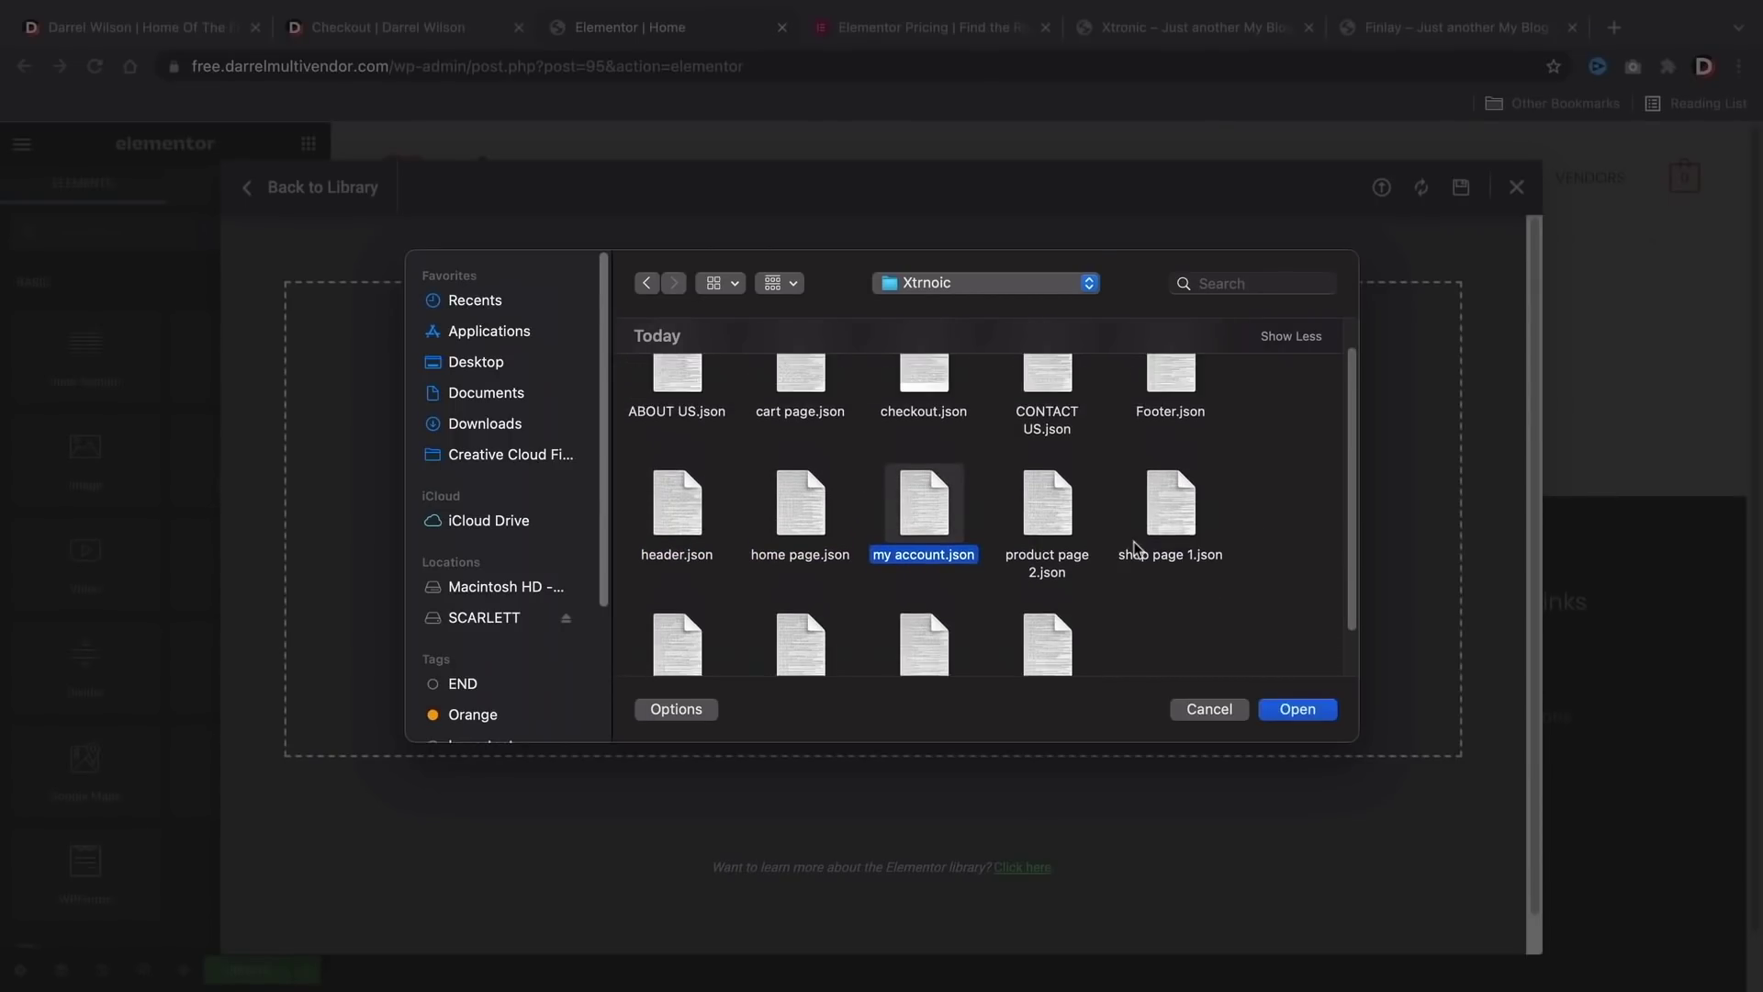
scroll(1139, 548, down, 2)
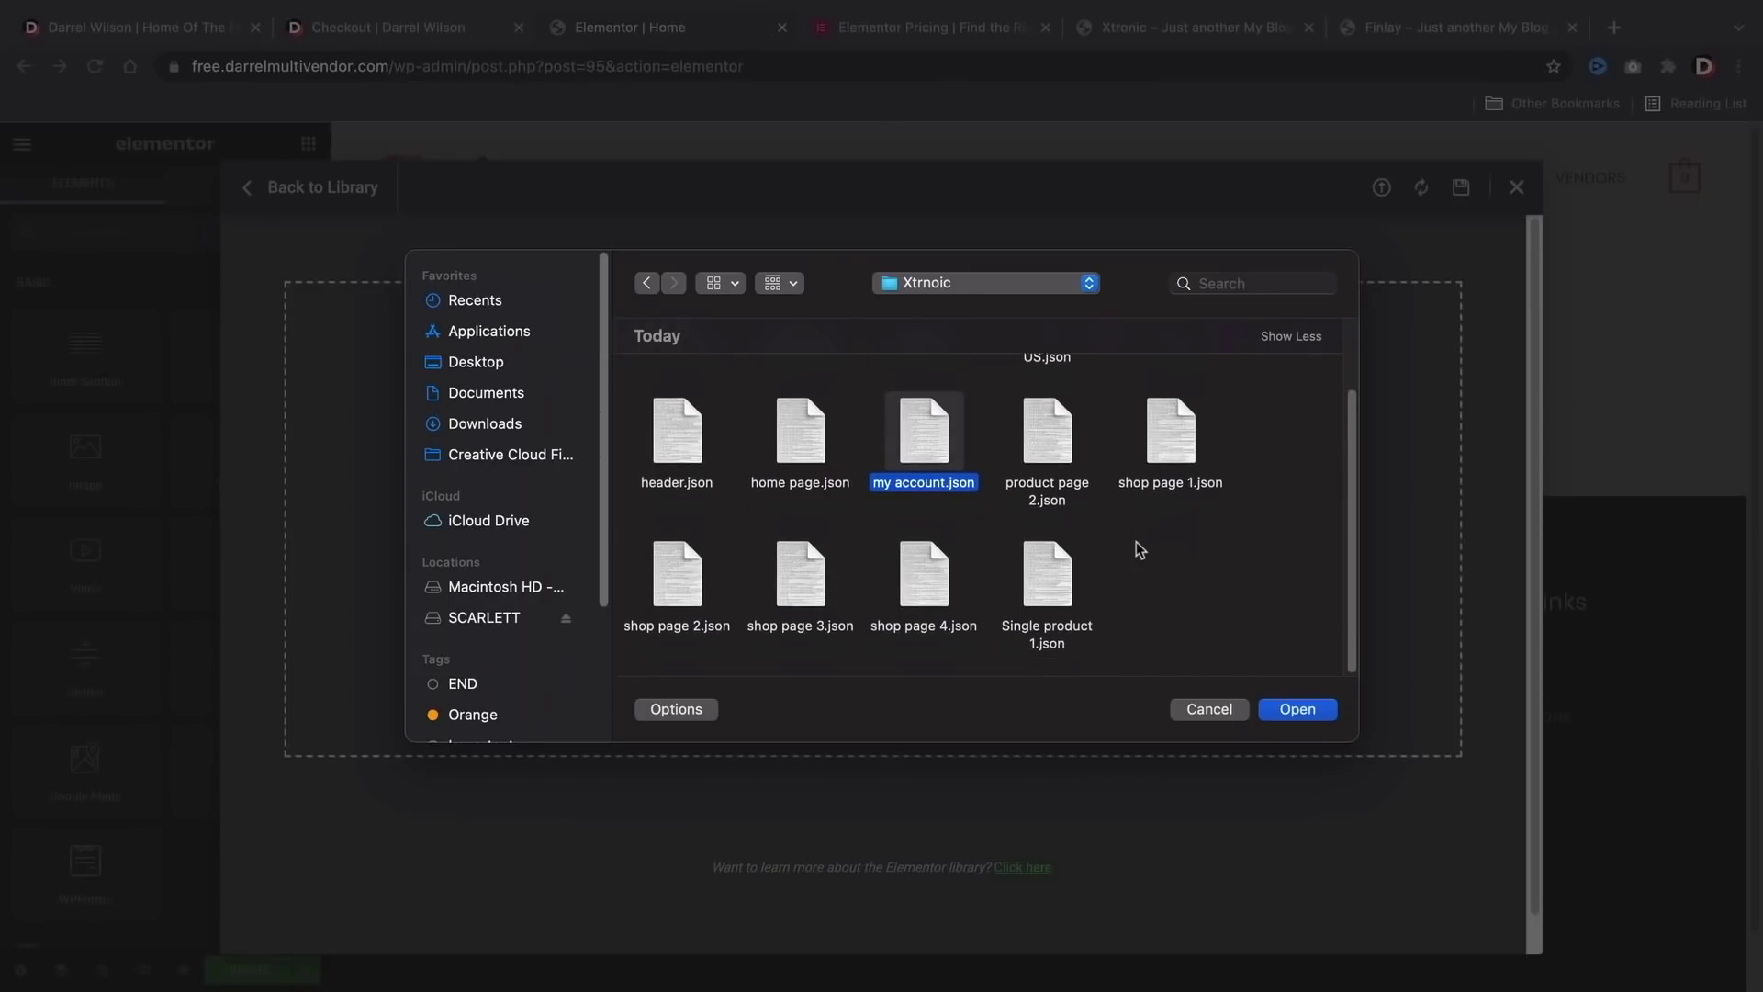
scroll(1128, 596, up, 3)
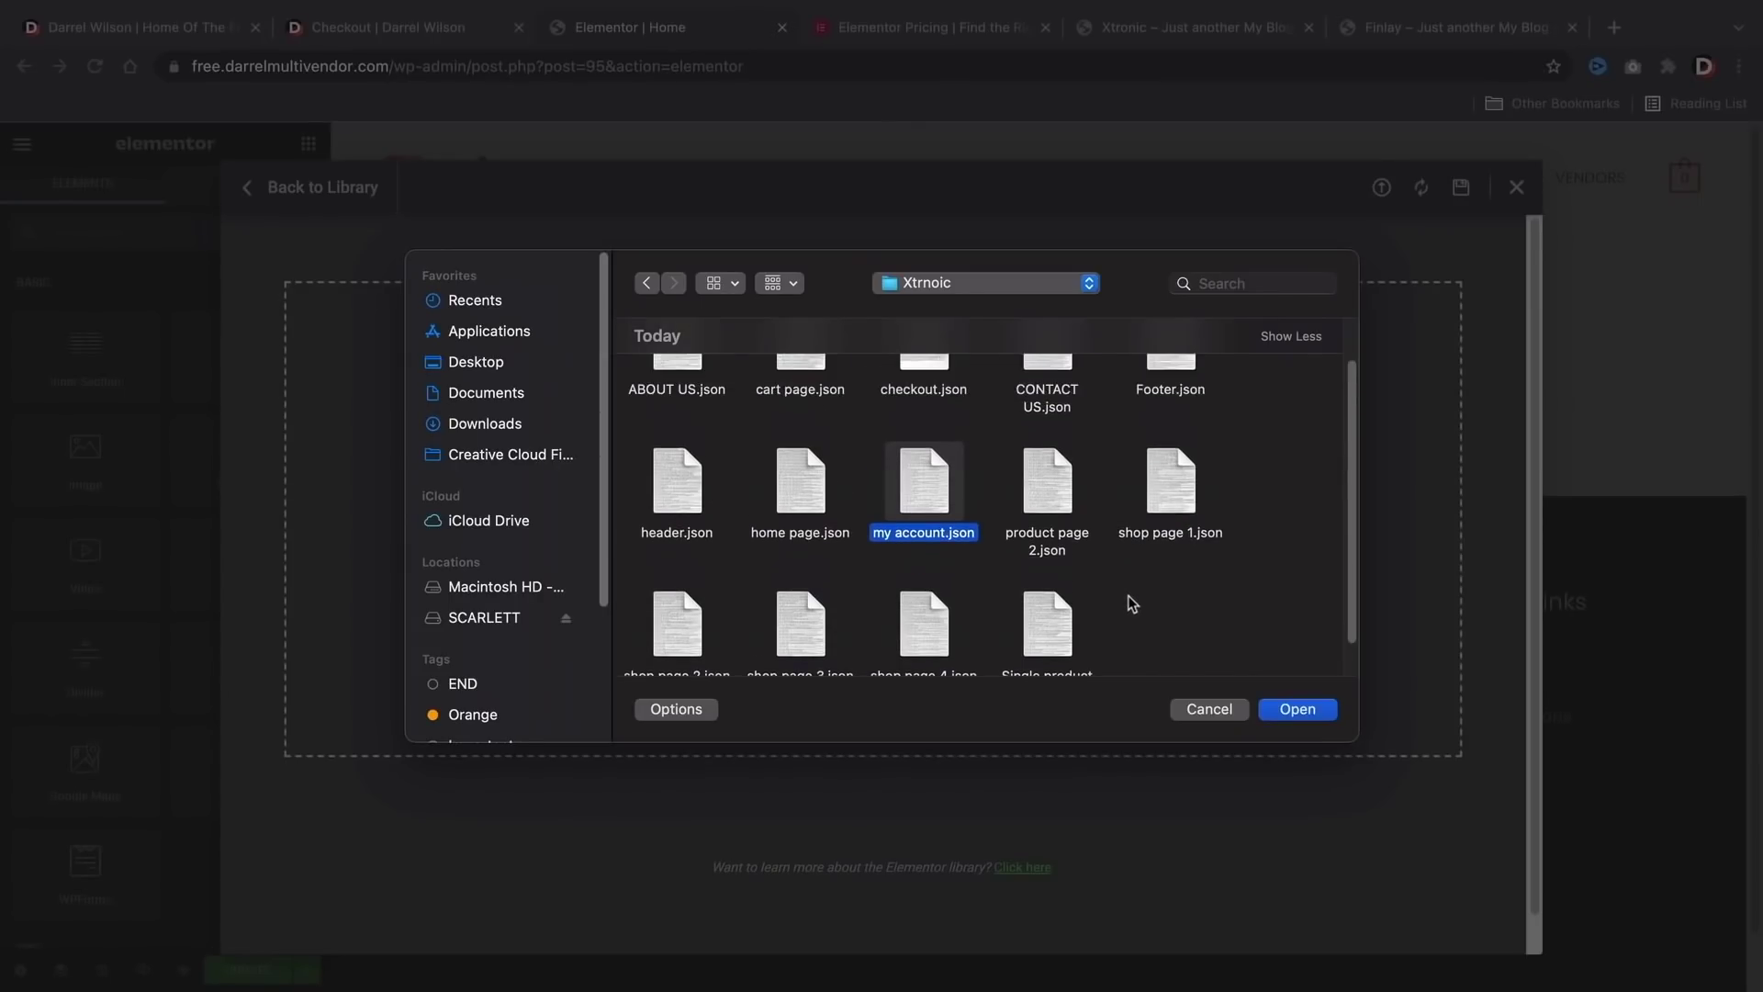
click(818, 491)
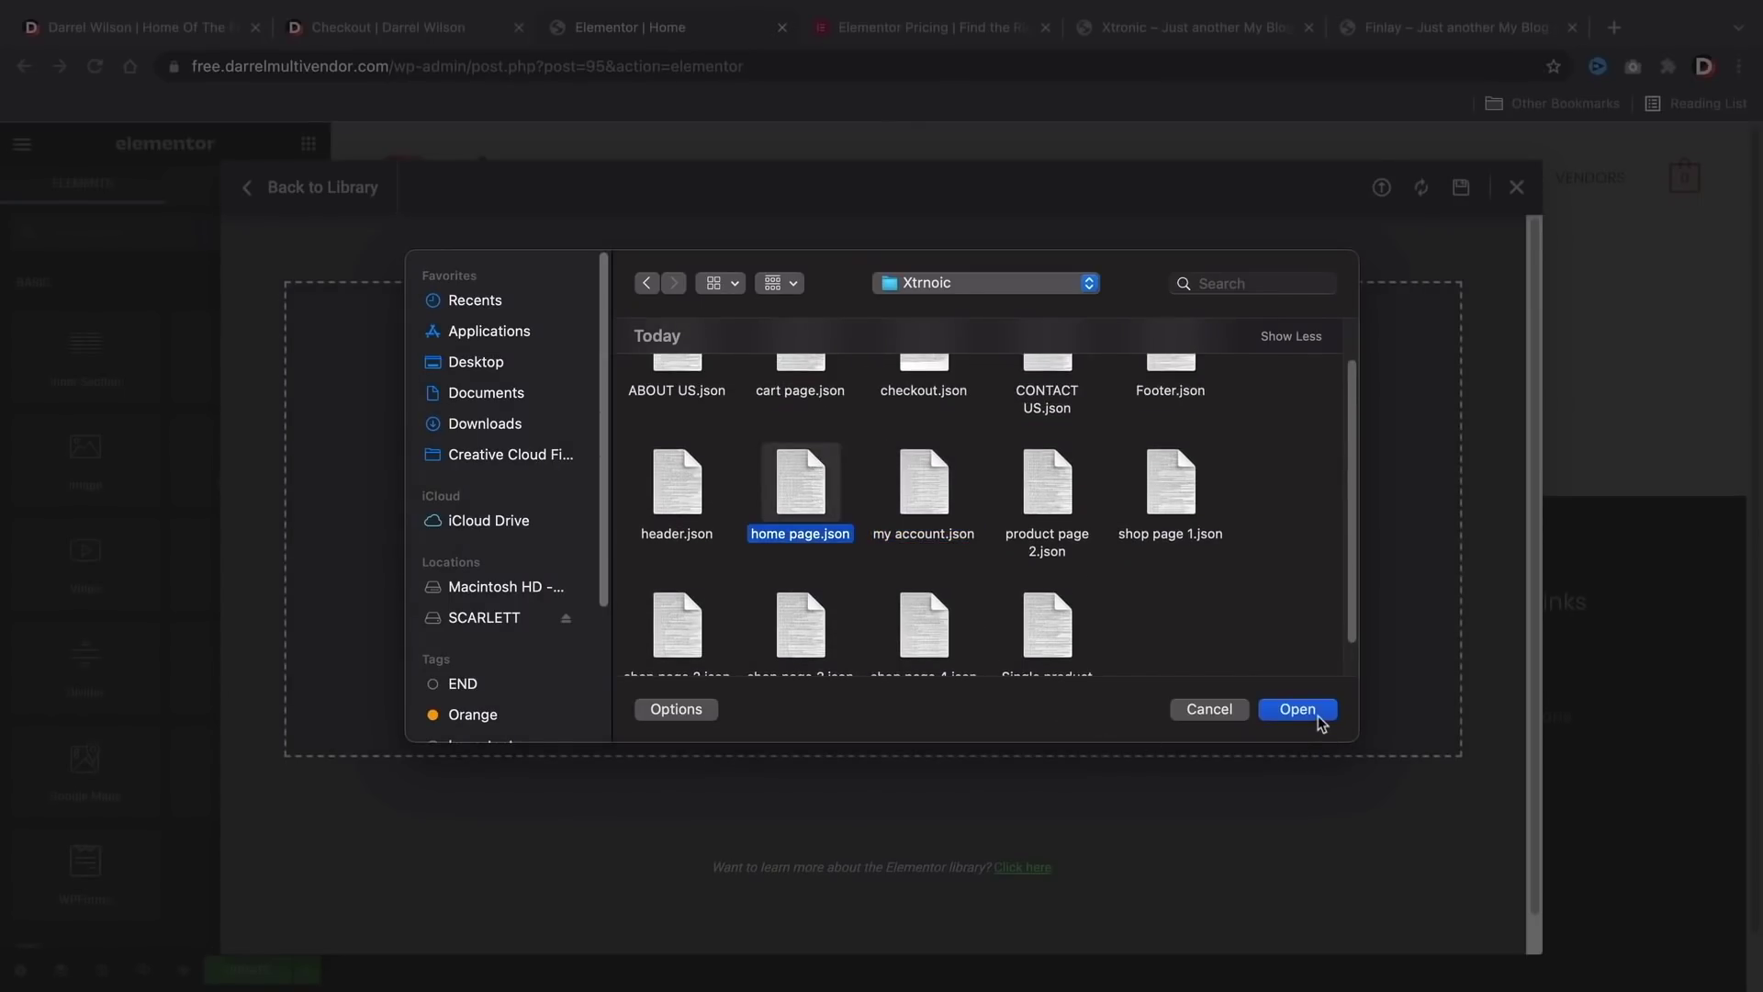
click(1318, 717)
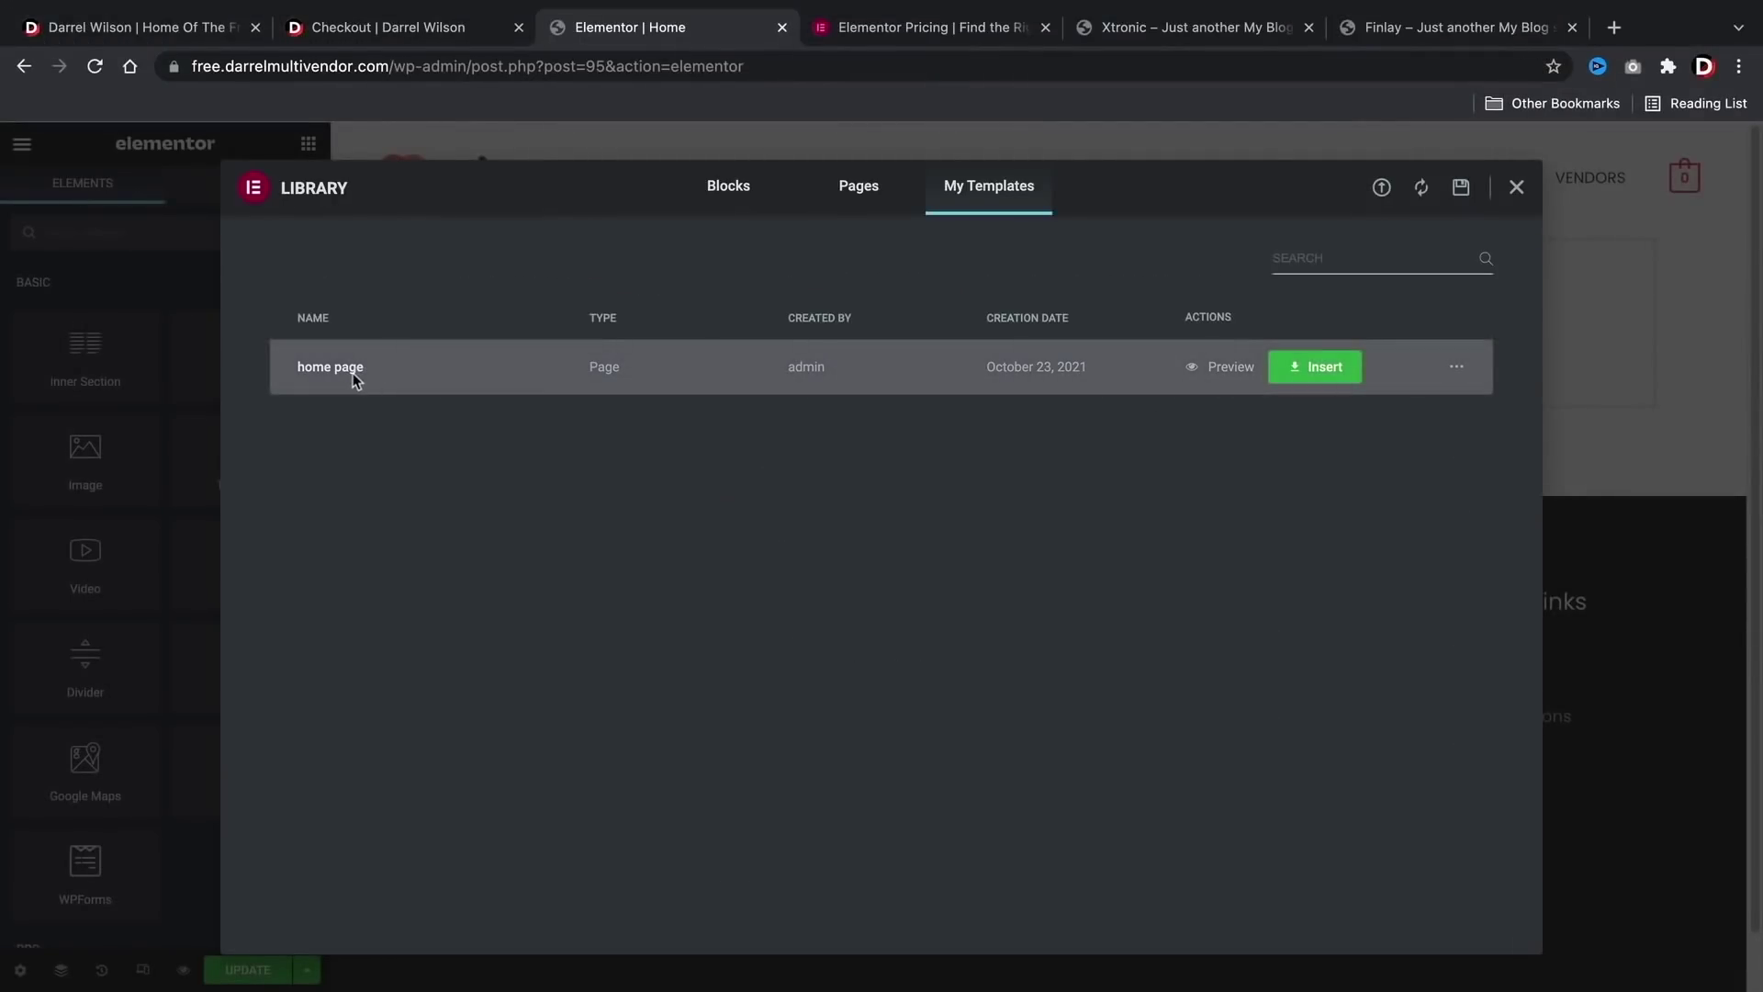
click(1319, 369)
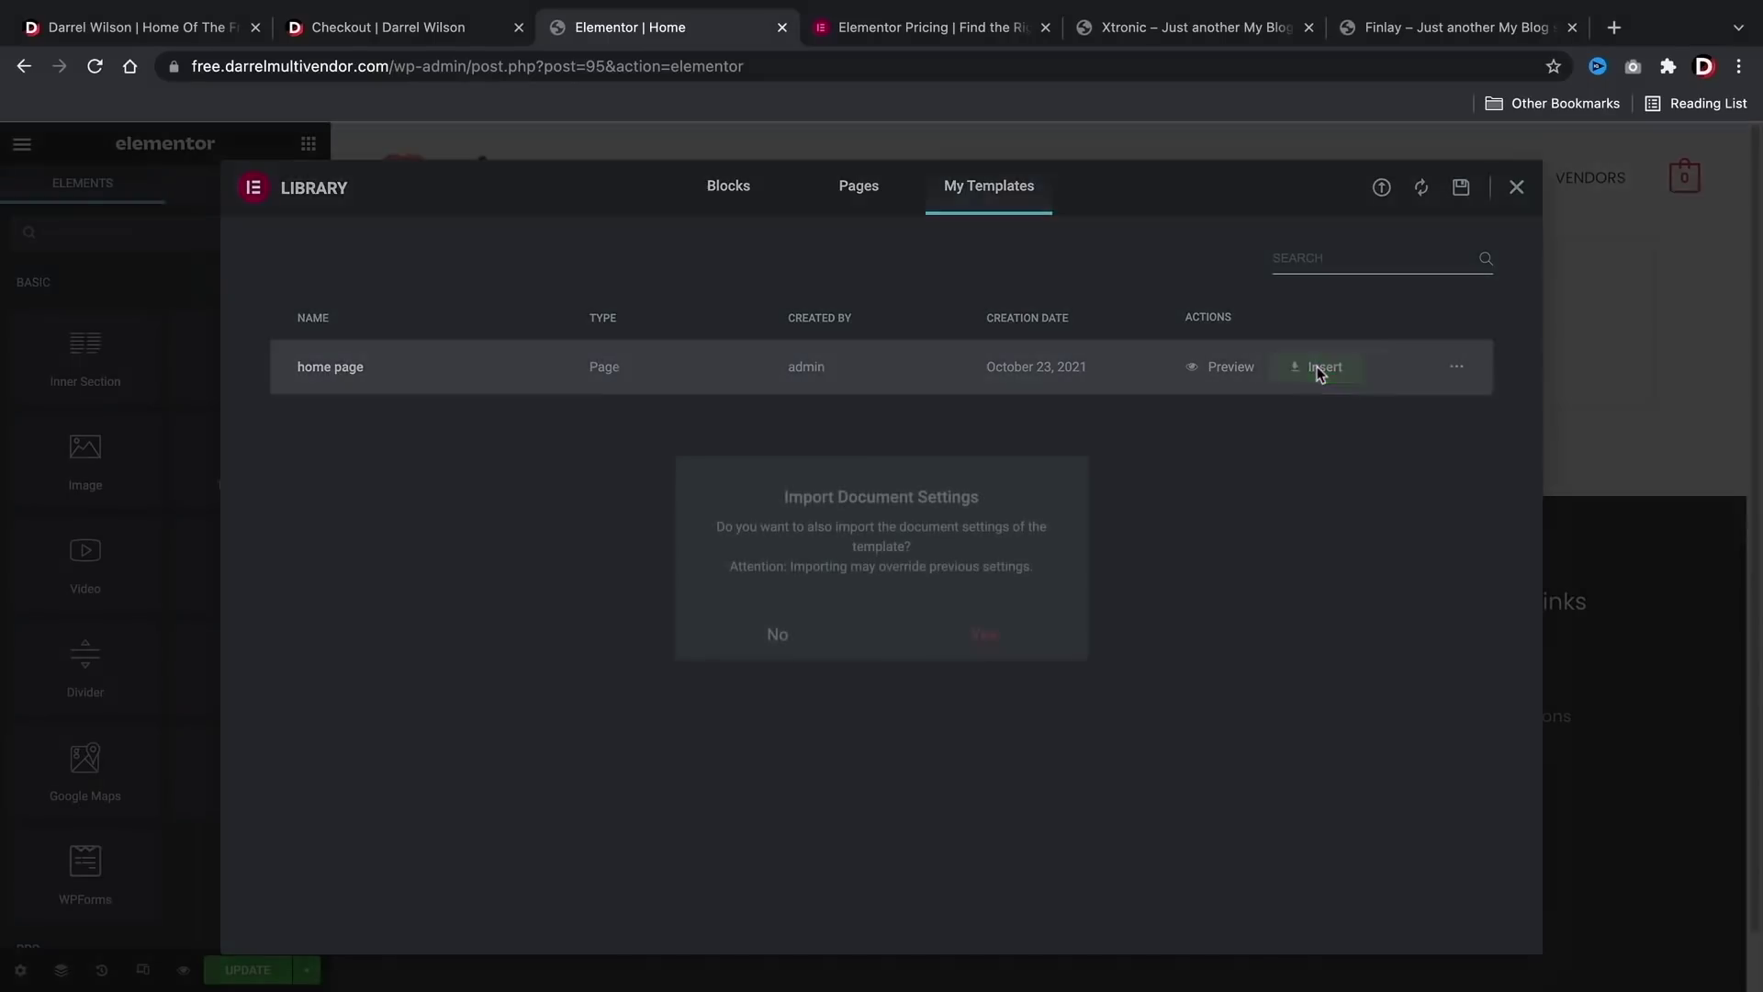
click(988, 633)
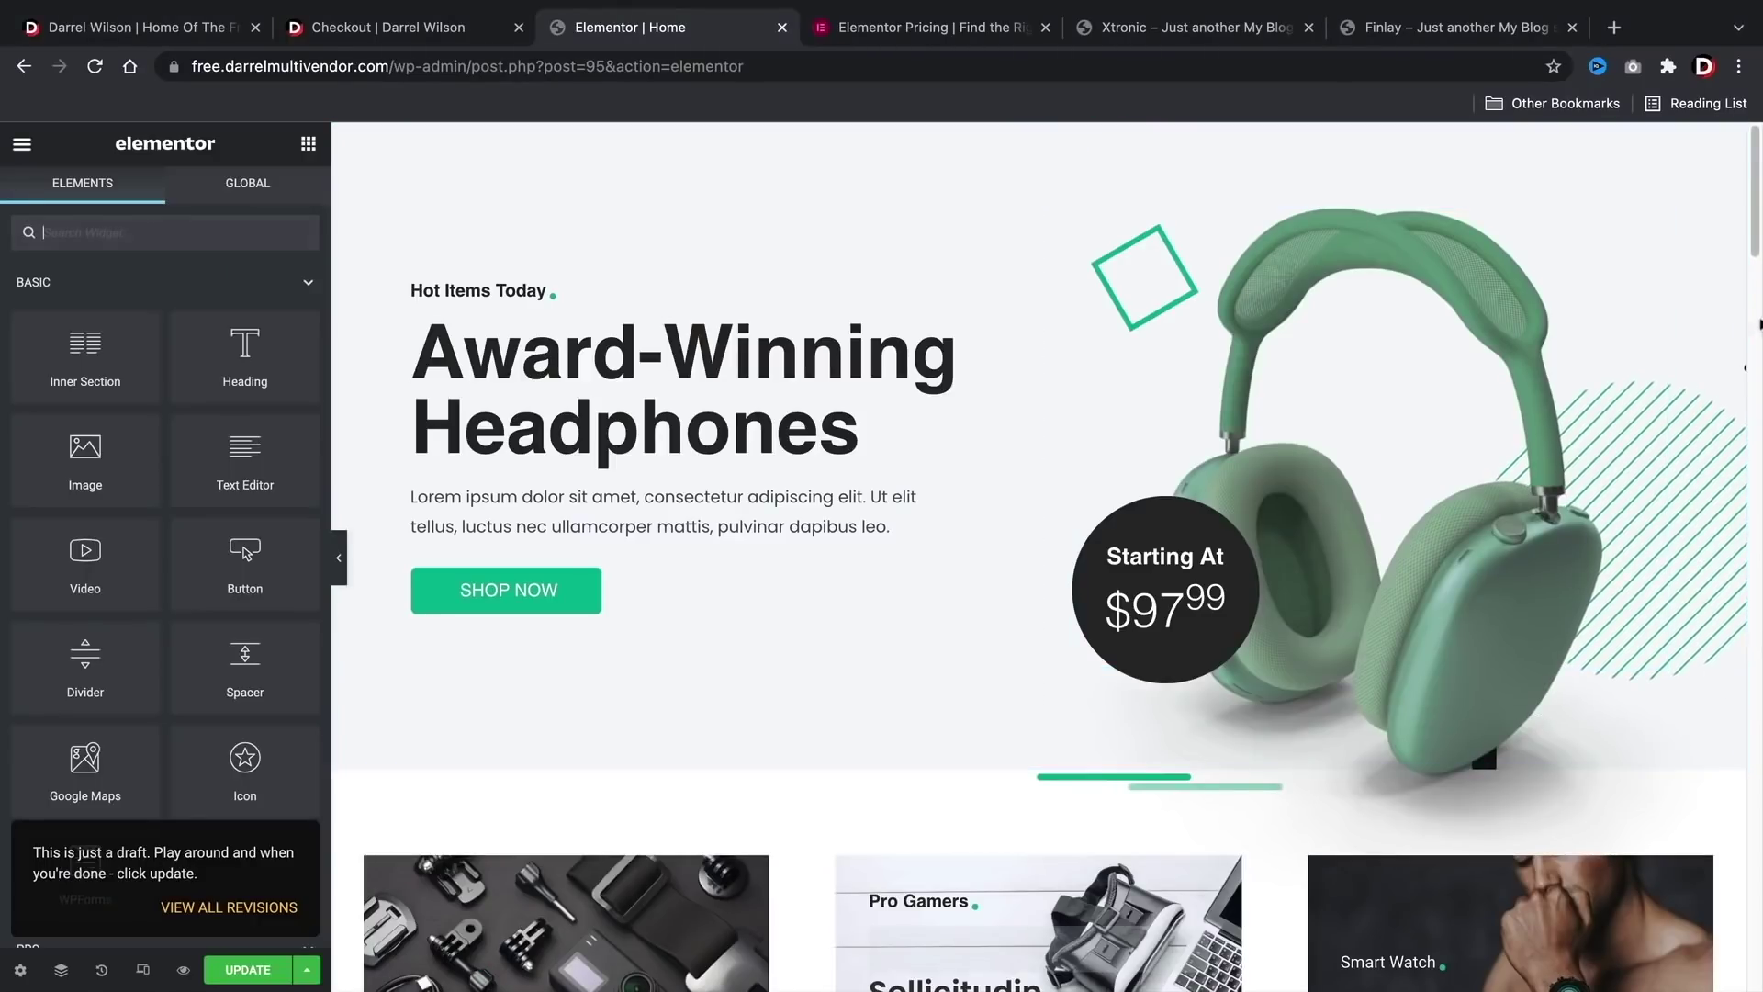
Step: Review the inserted layout's New Arrival and Featured Savings sections, then save the Home page
scroll(1754, 262, down, 1)
scroll(1753, 262, down, 3)
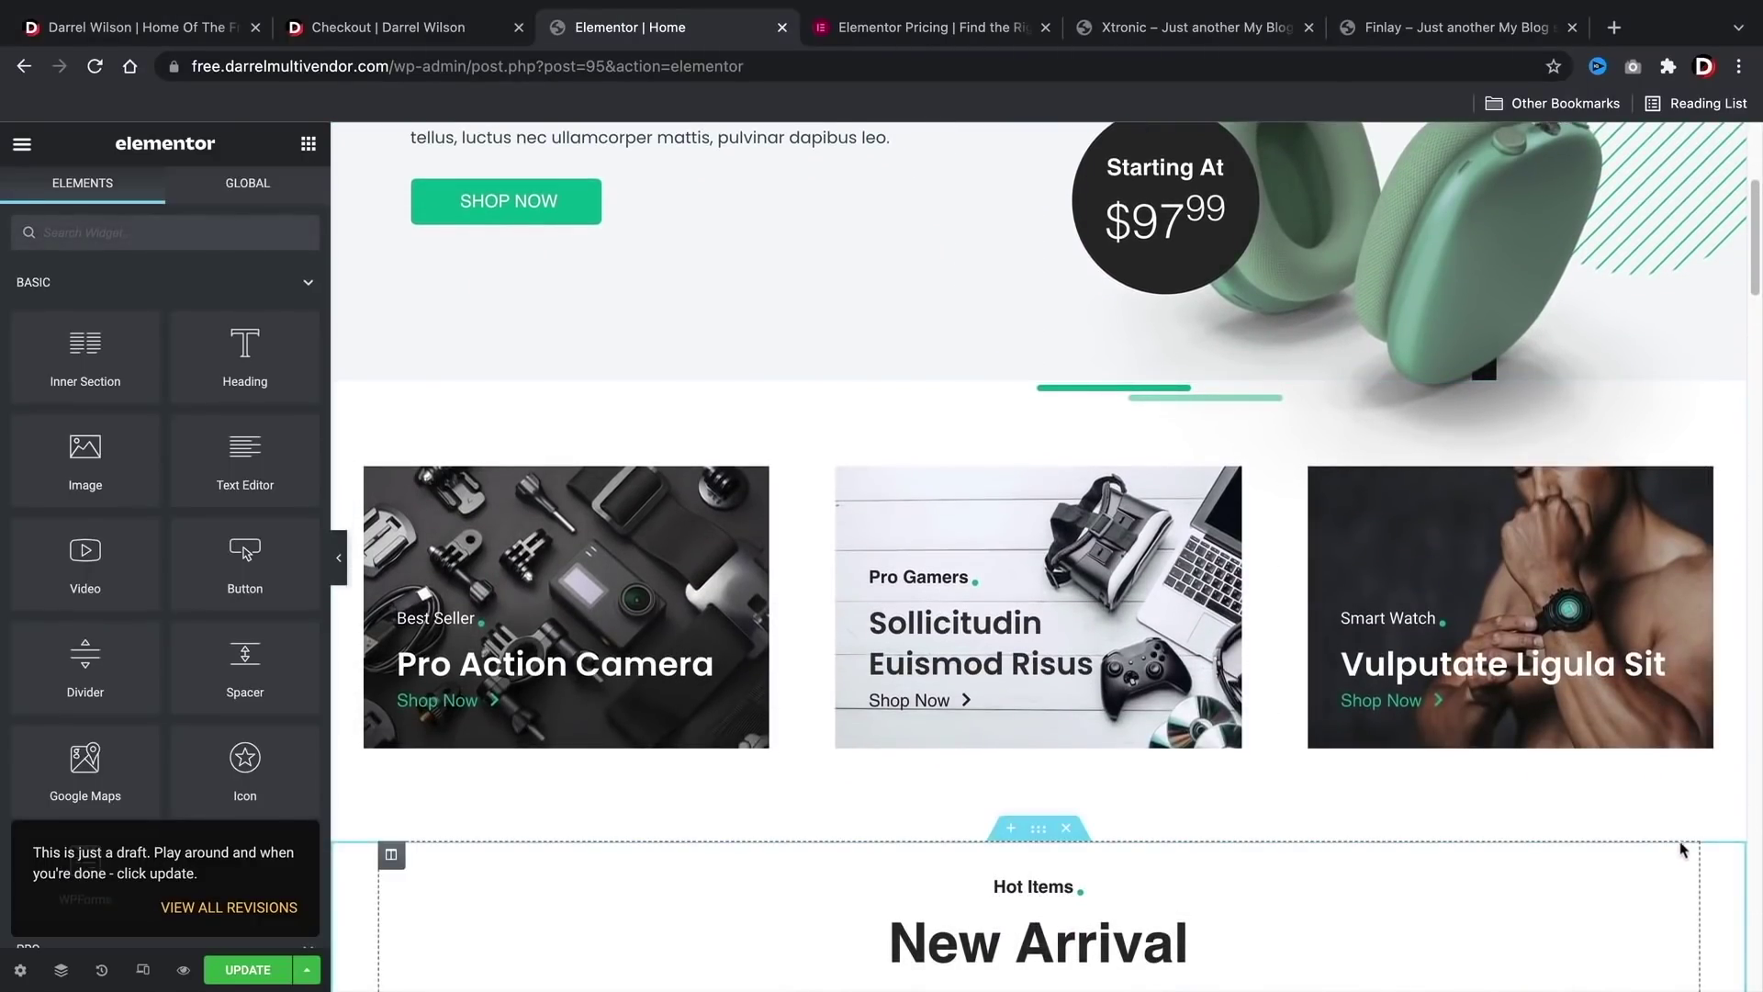
scroll(1681, 850, down, 7)
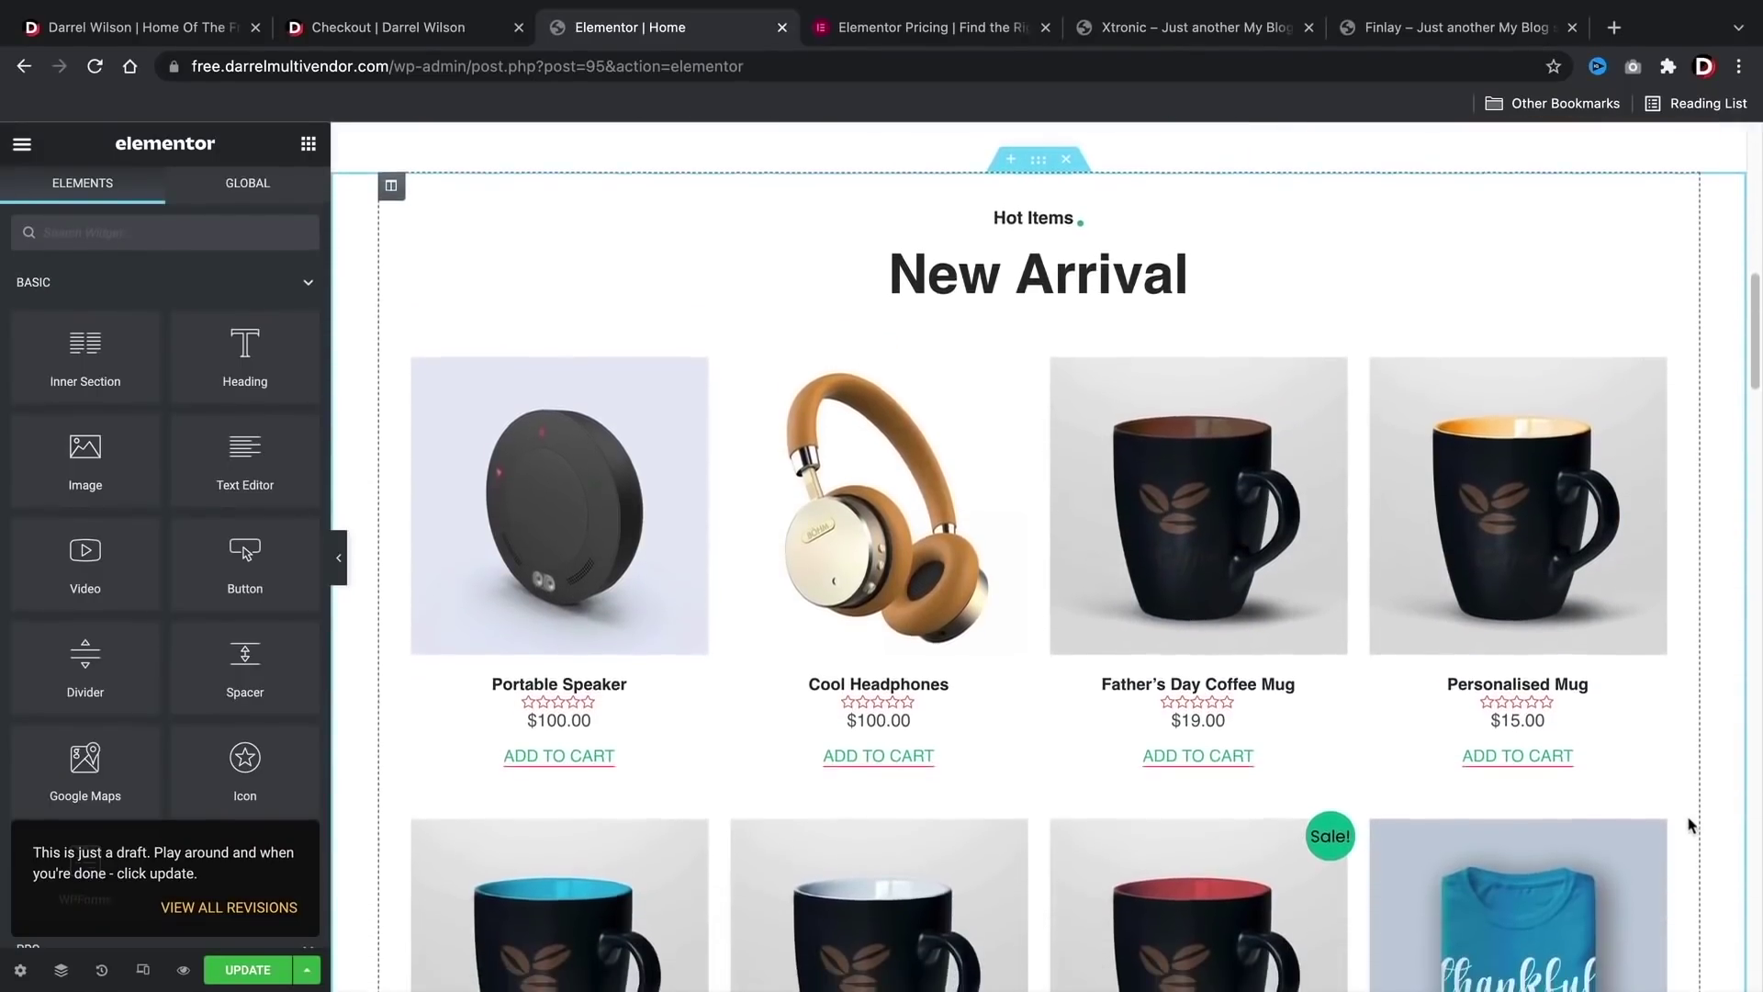
scroll(1690, 825, down, 15)
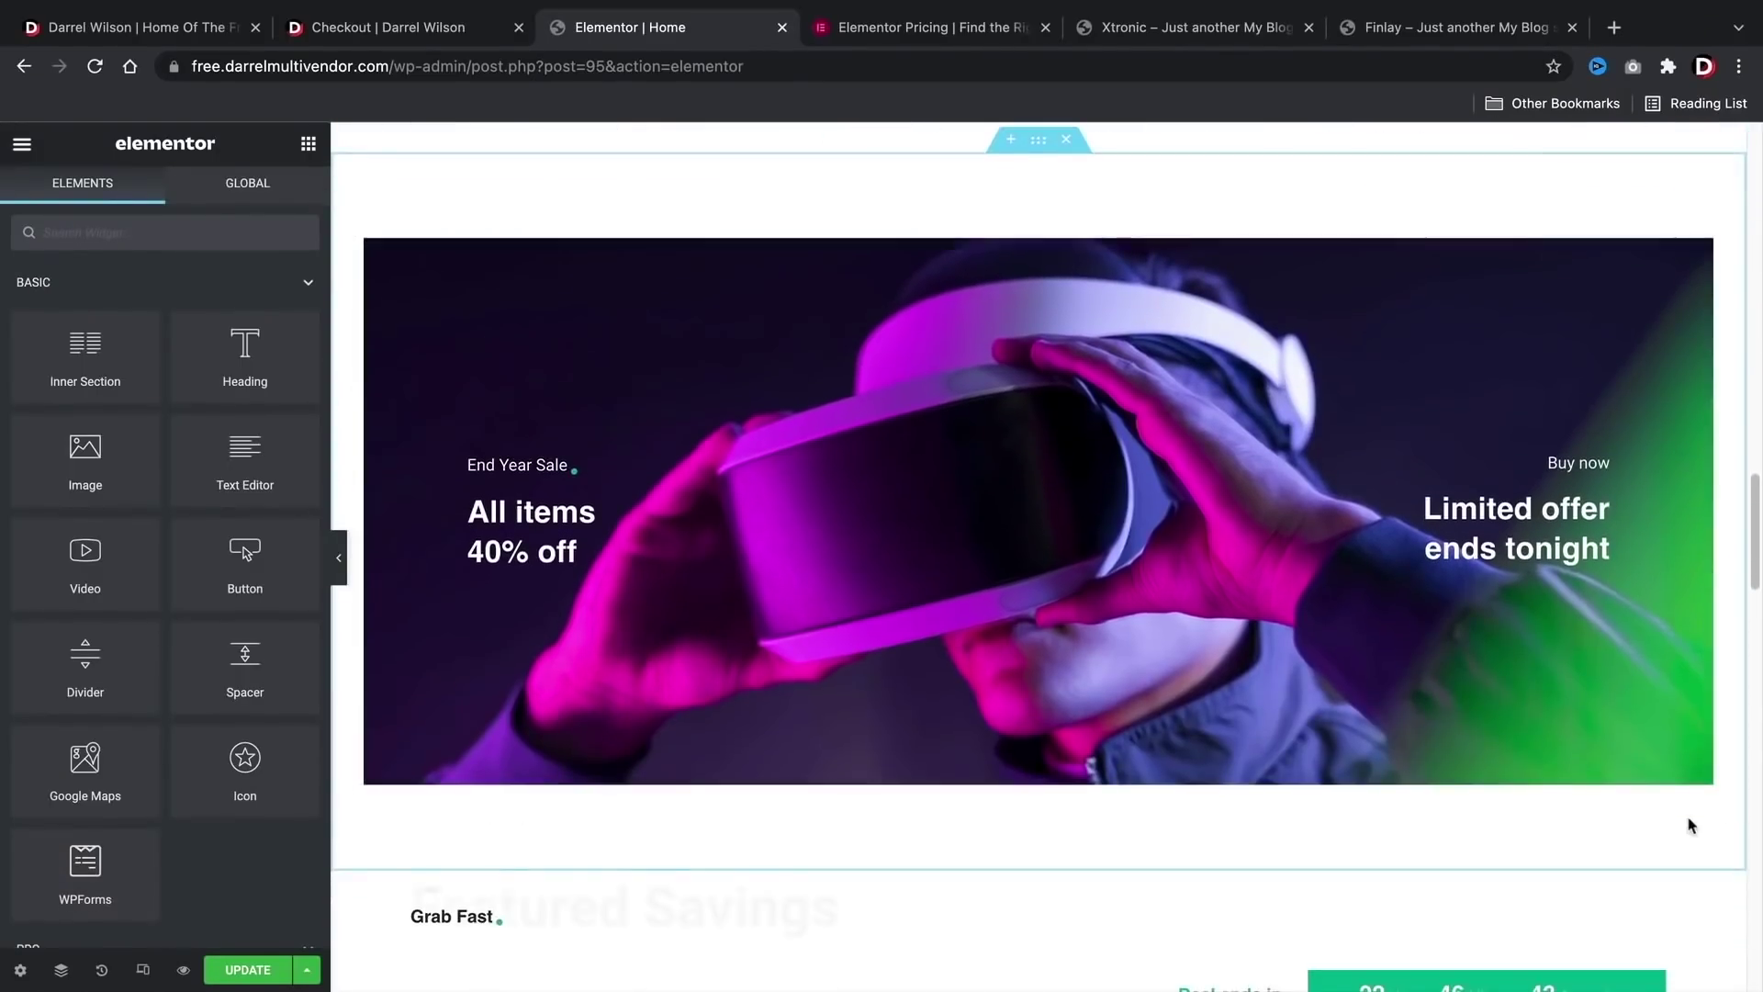
scroll(1692, 824, down, 10)
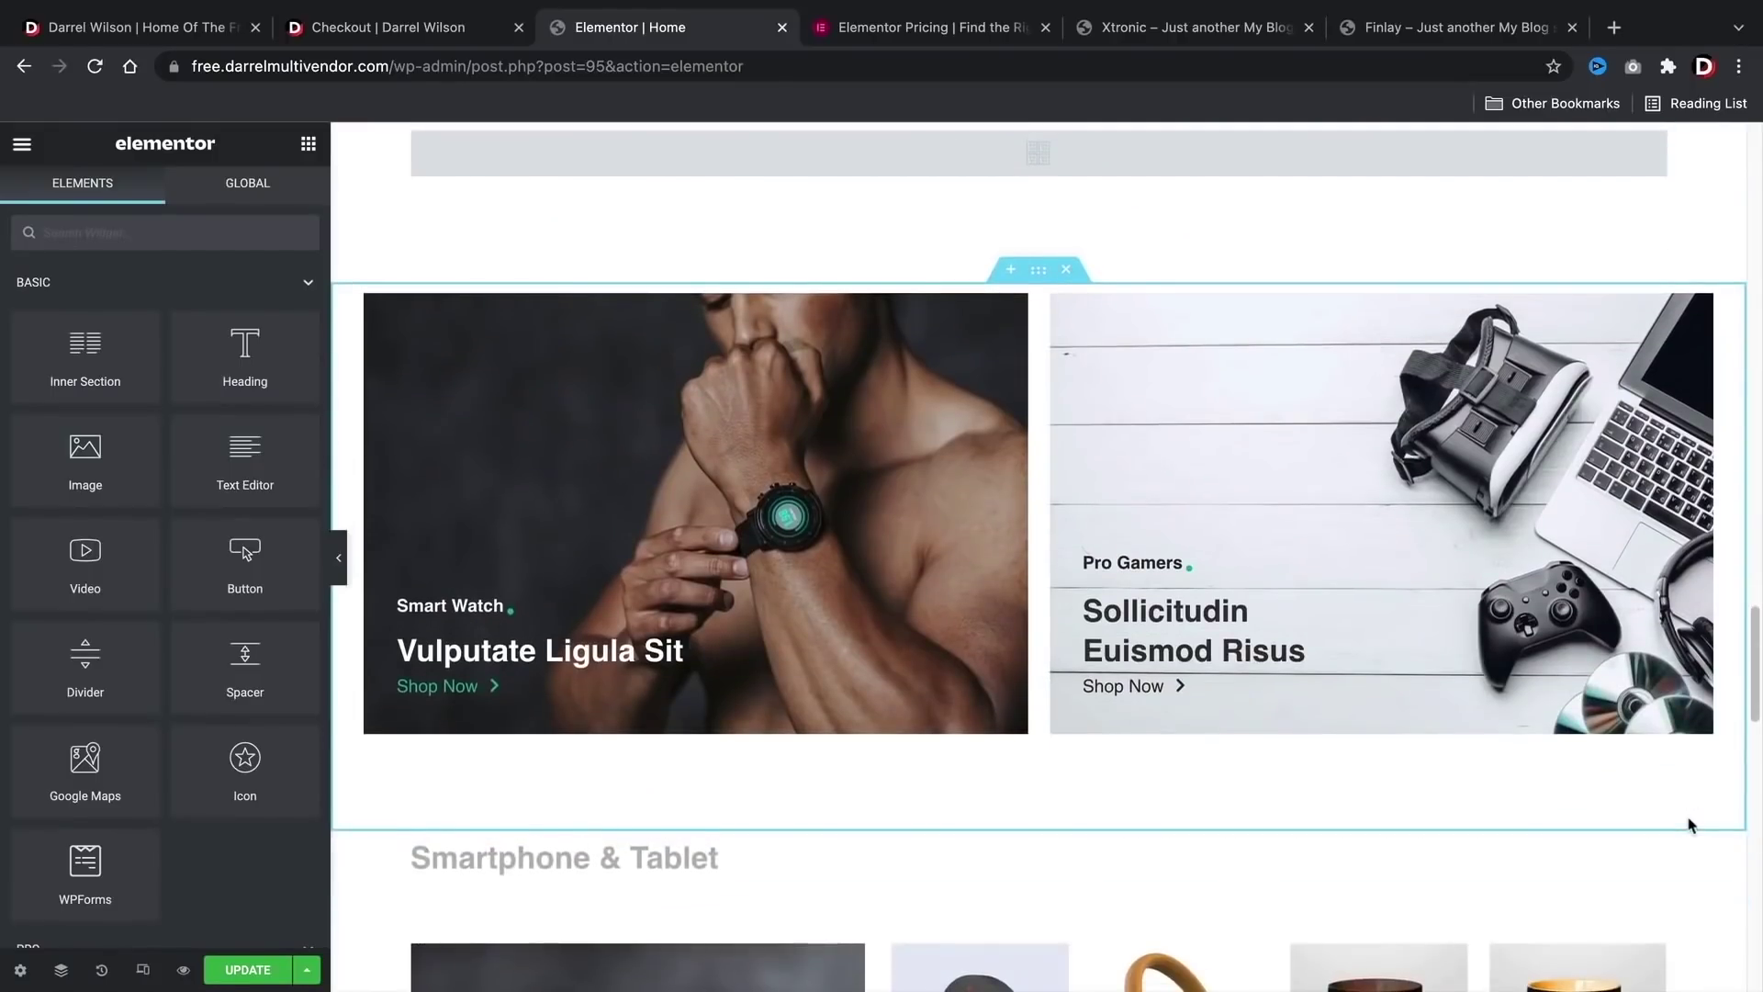
scroll(1689, 824, down, 20)
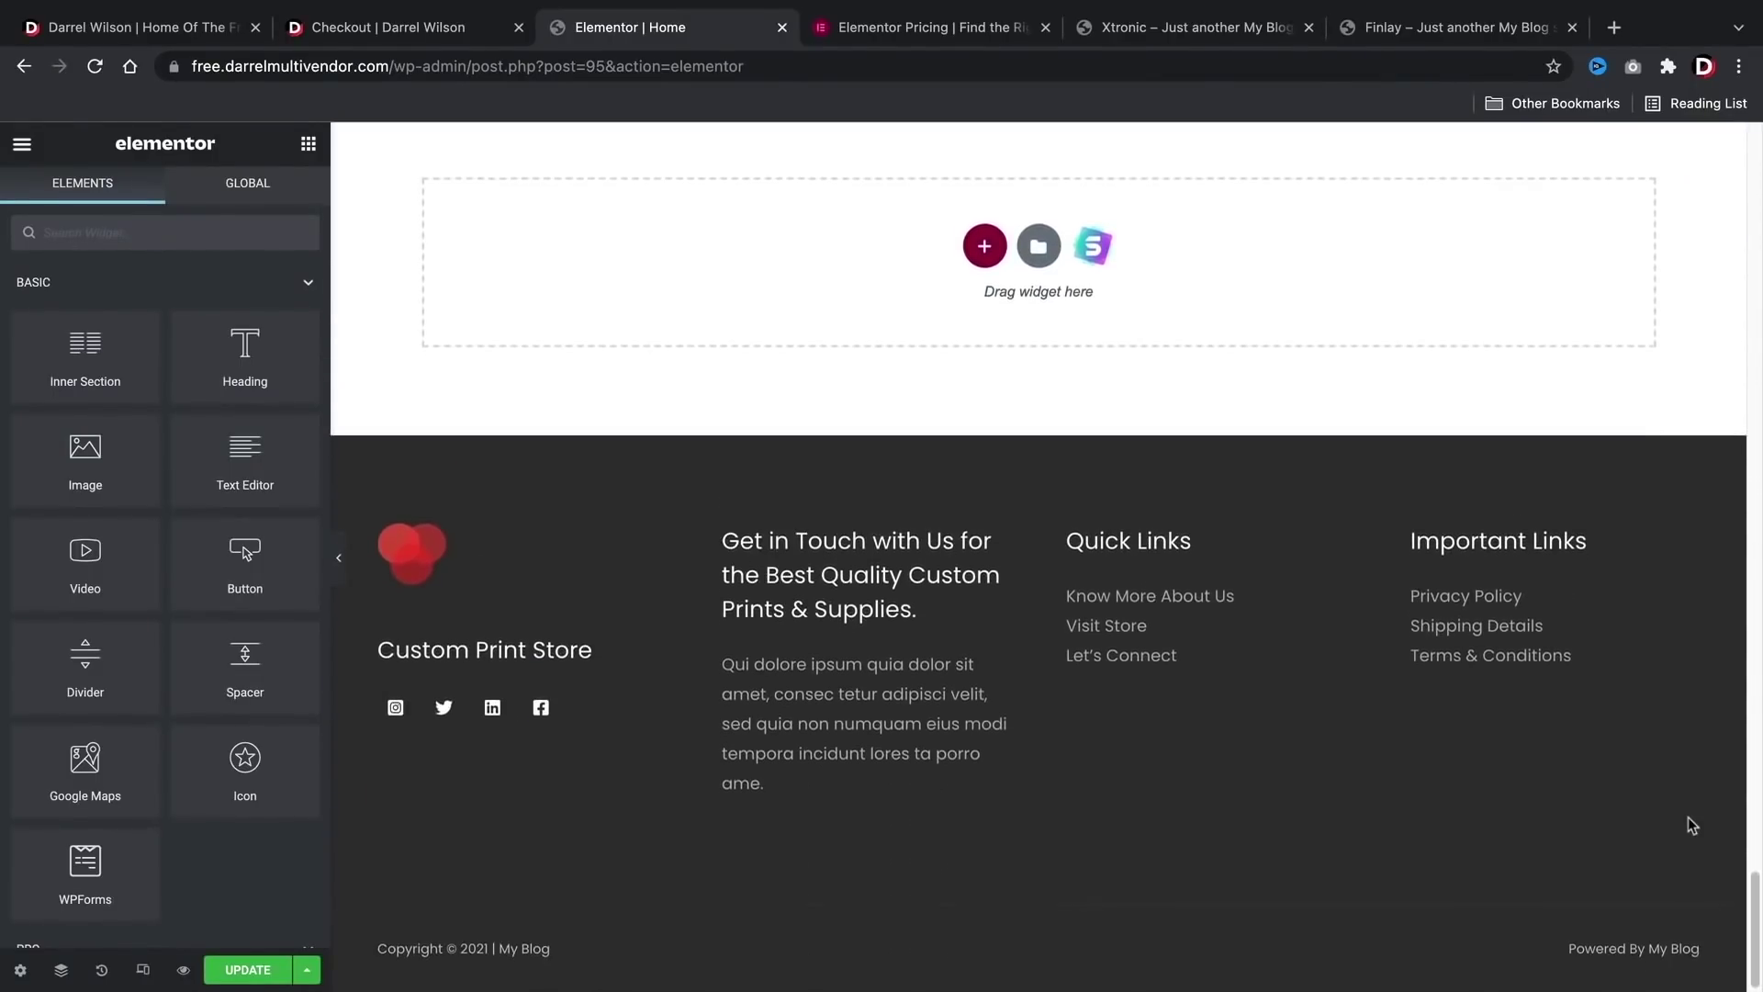
scroll(1688, 817, up, 20)
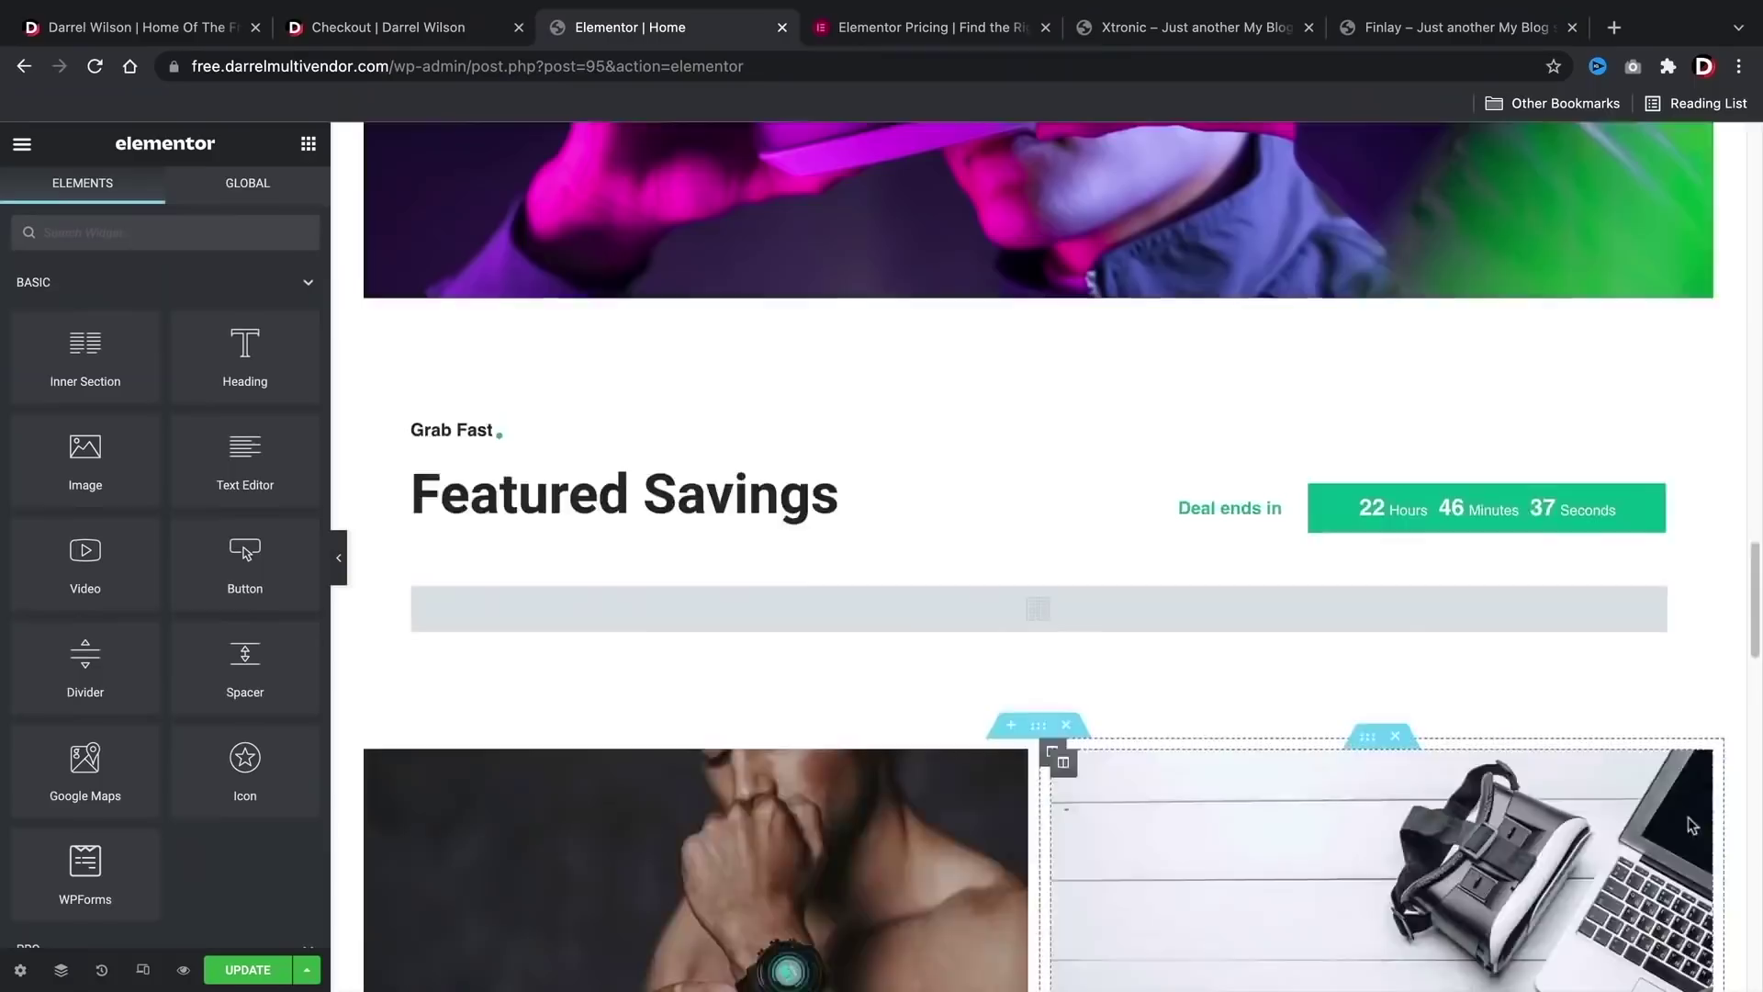
scroll(1690, 824, up, 15)
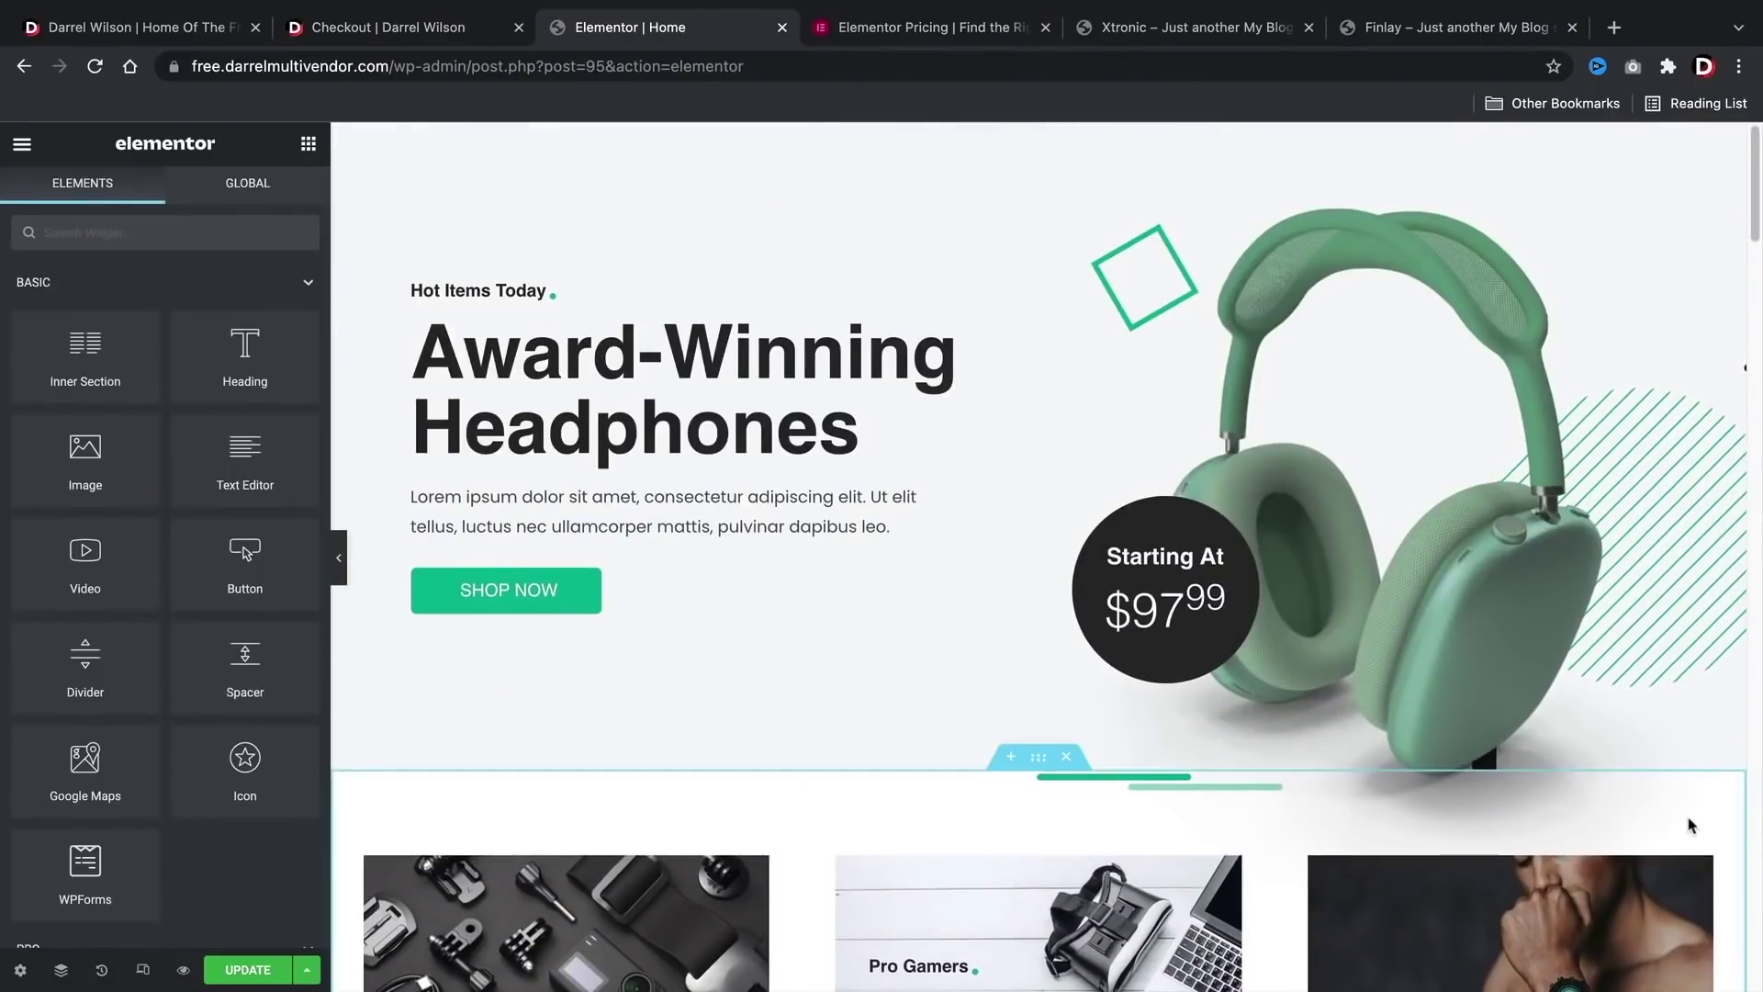
click(252, 970)
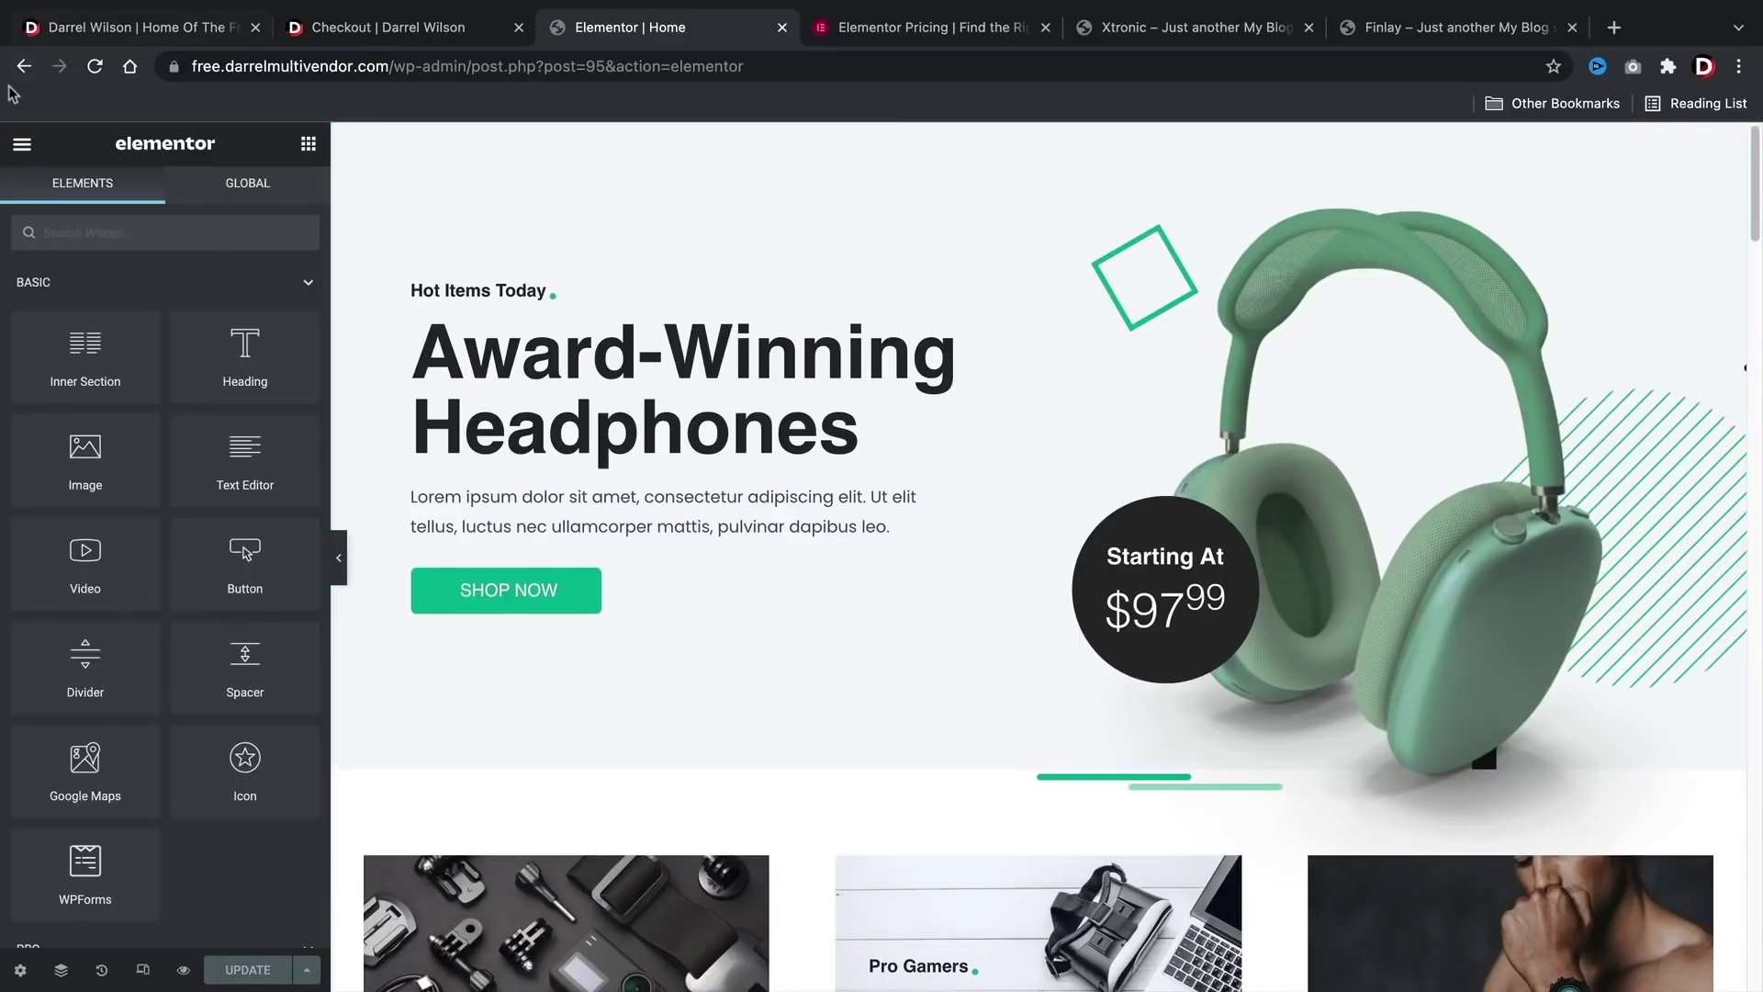
click(23, 148)
Step: Leave Elementor and open the Cart page, holding the [woocommerce_cart] shortcode, for editing
click(145, 527)
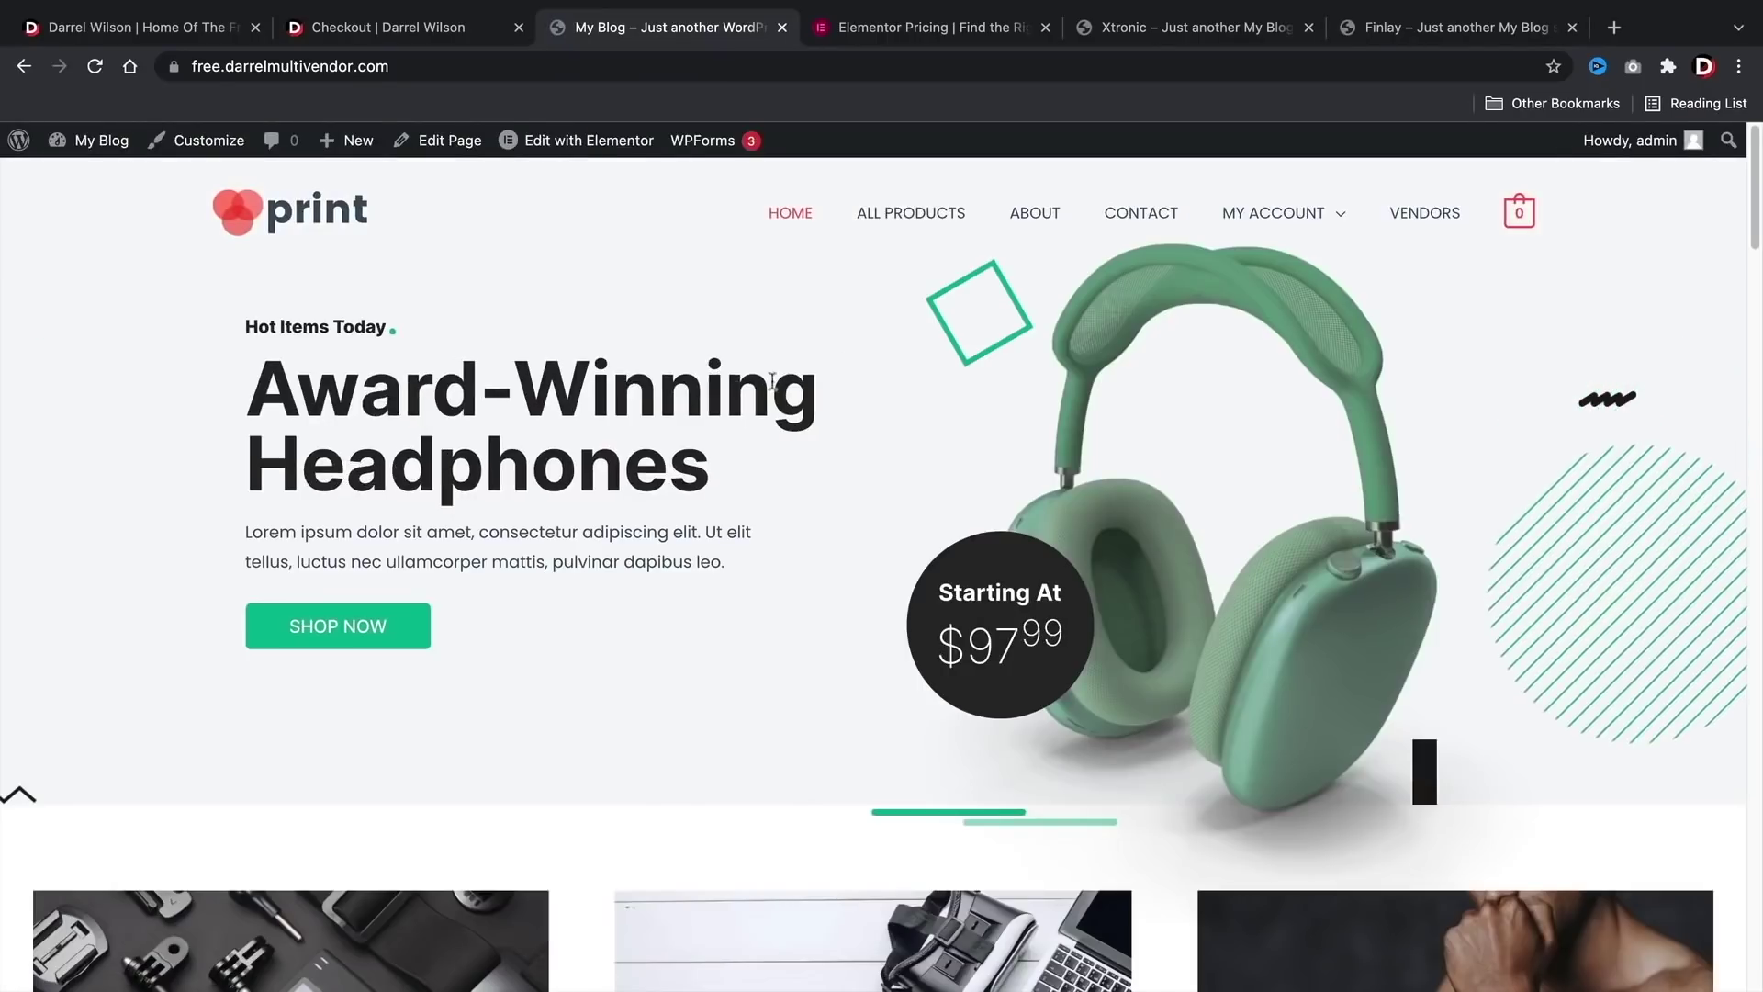
mouse_move(1244, 229)
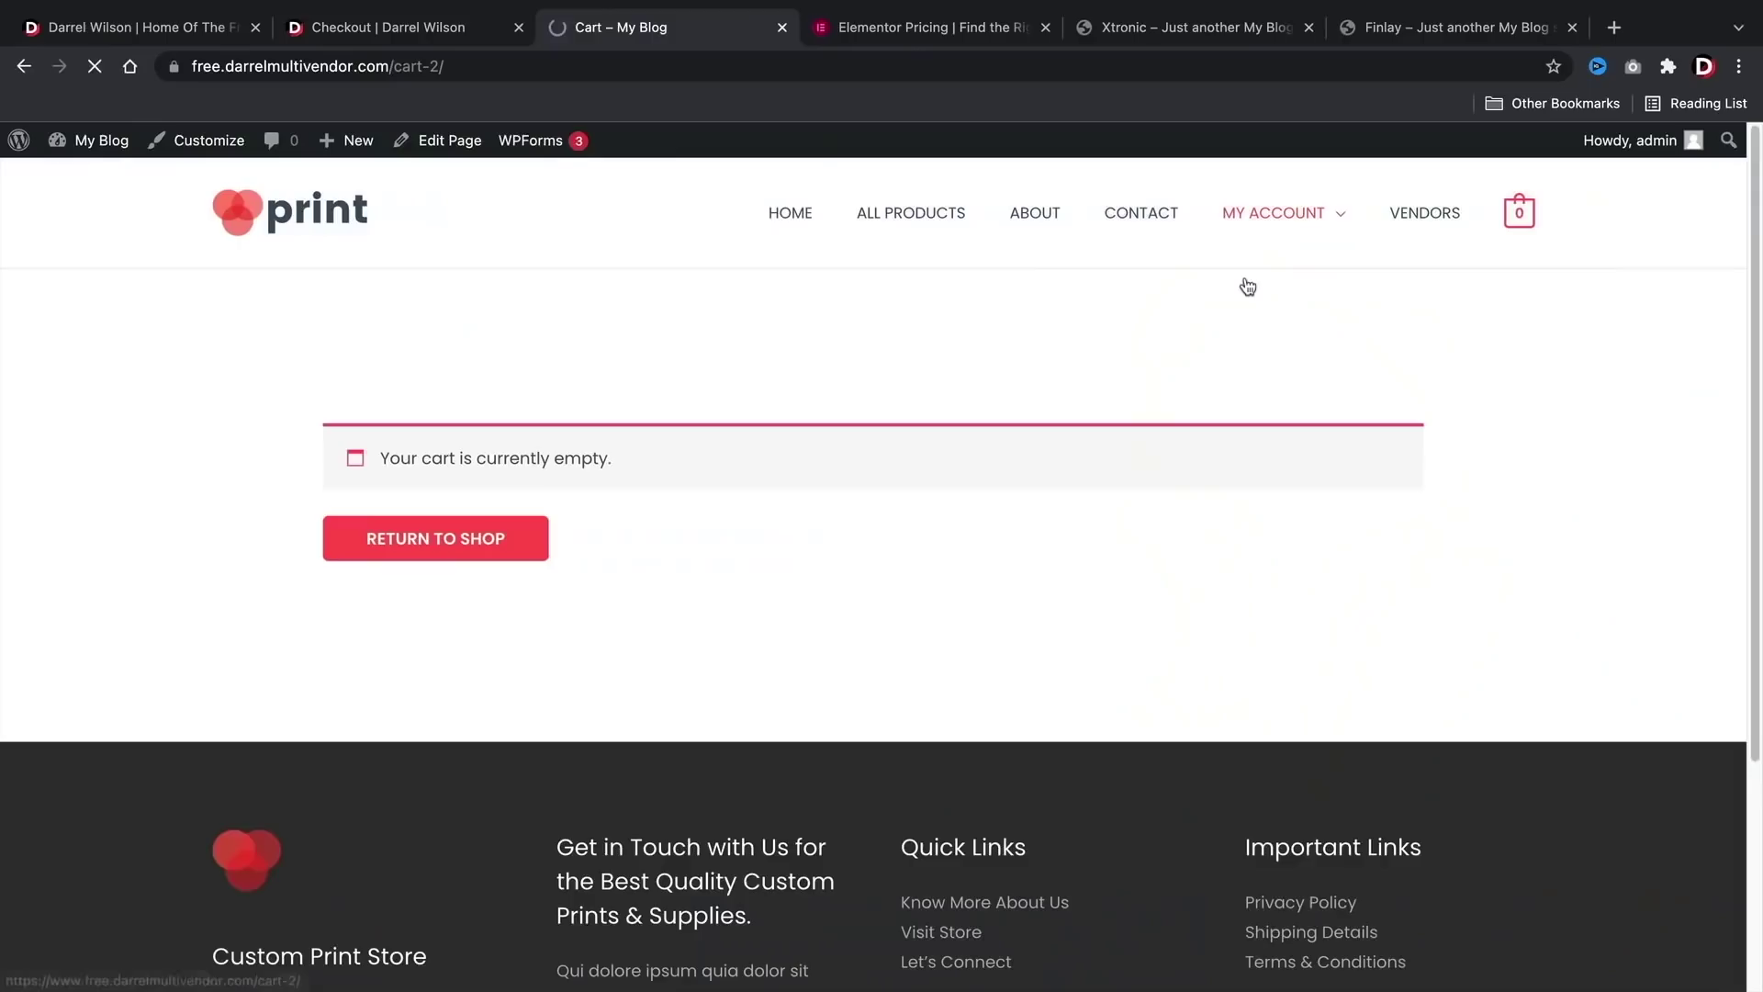
click(462, 149)
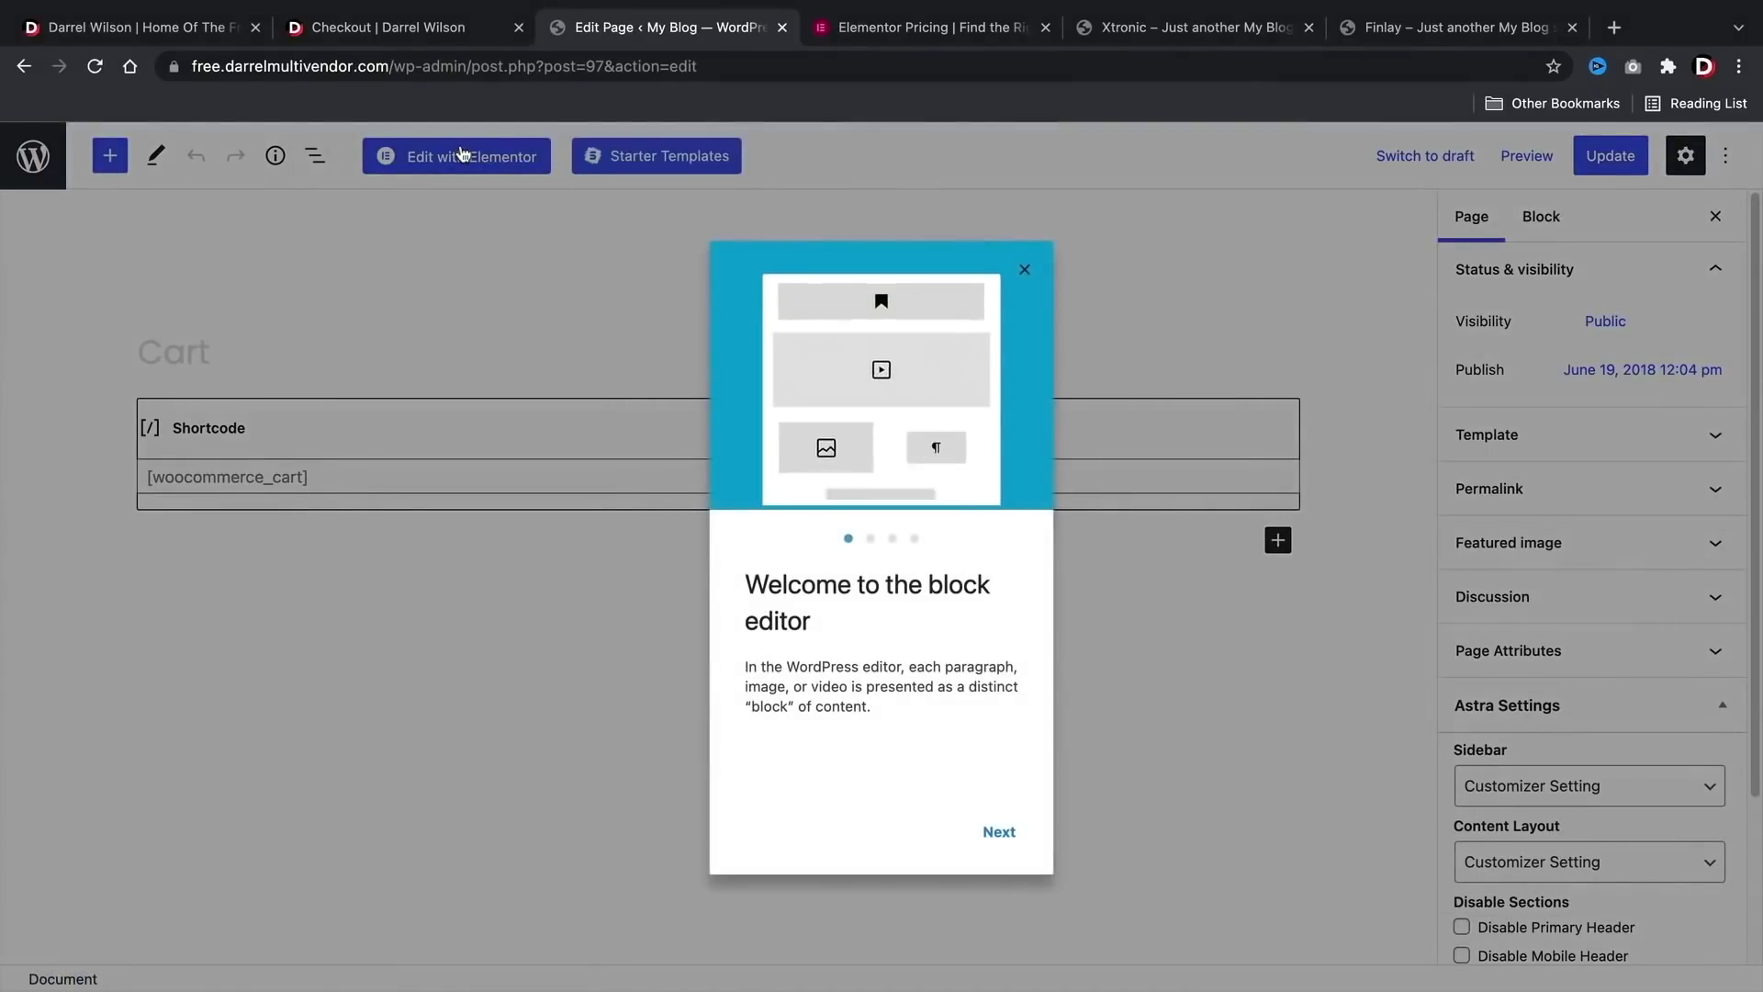
click(1023, 270)
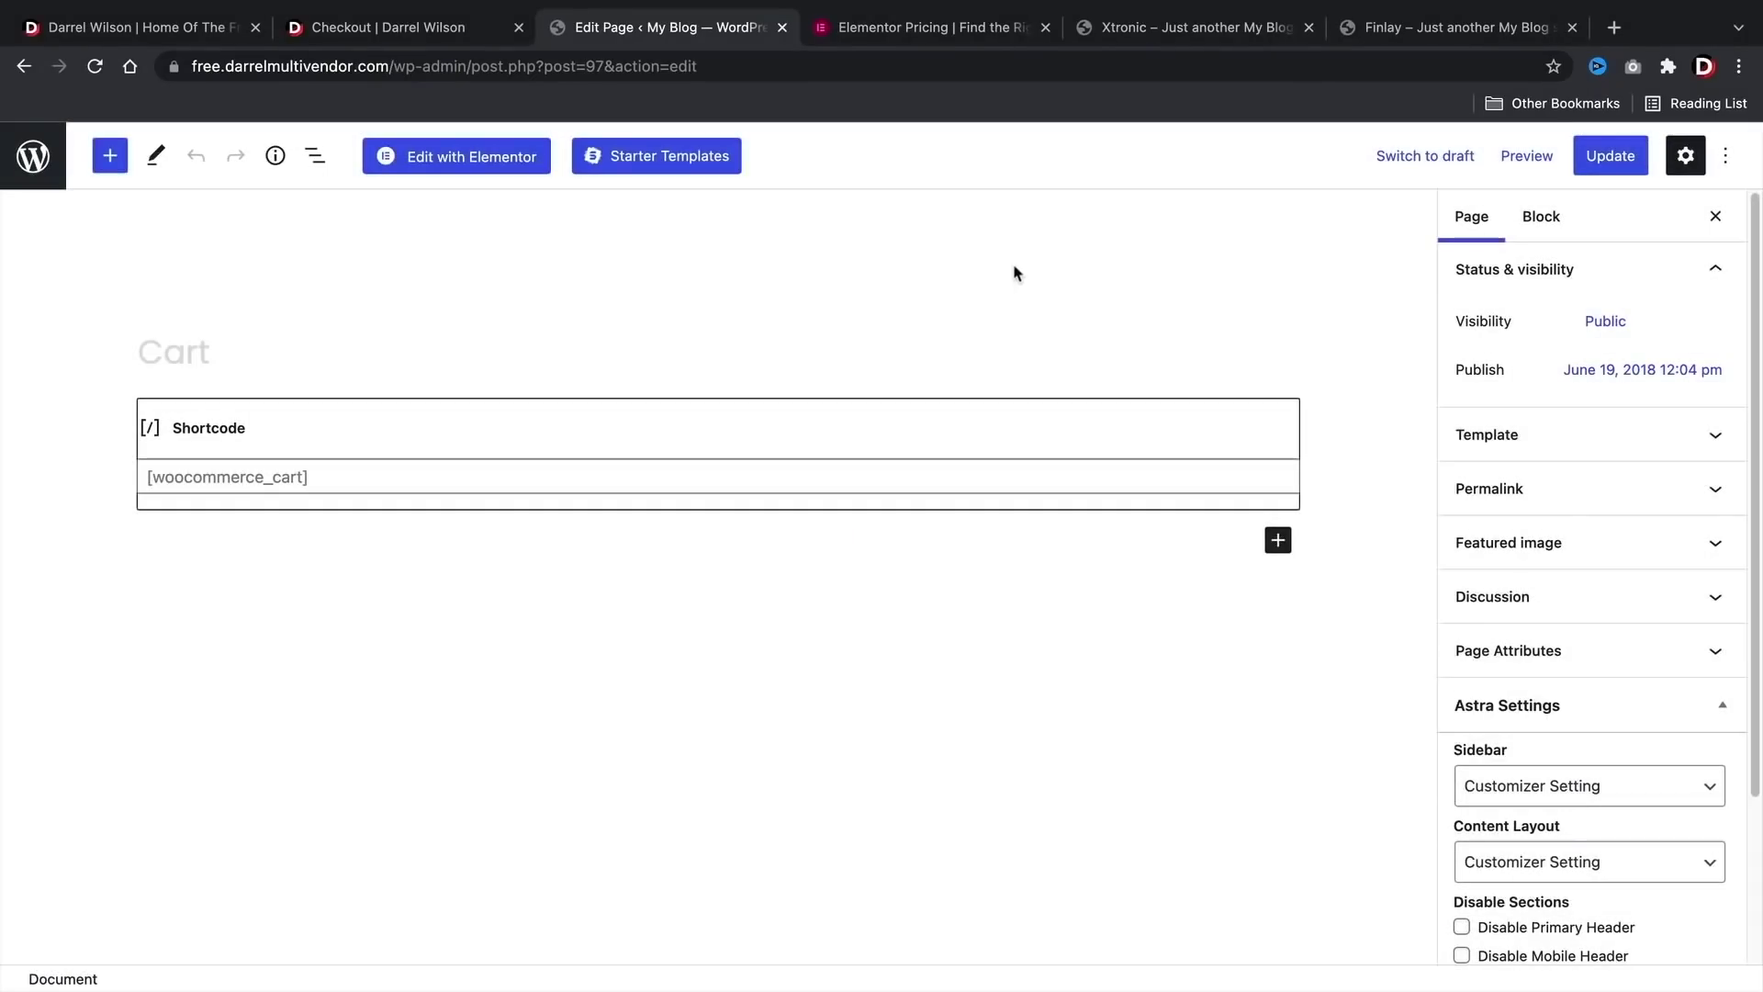
click(458, 163)
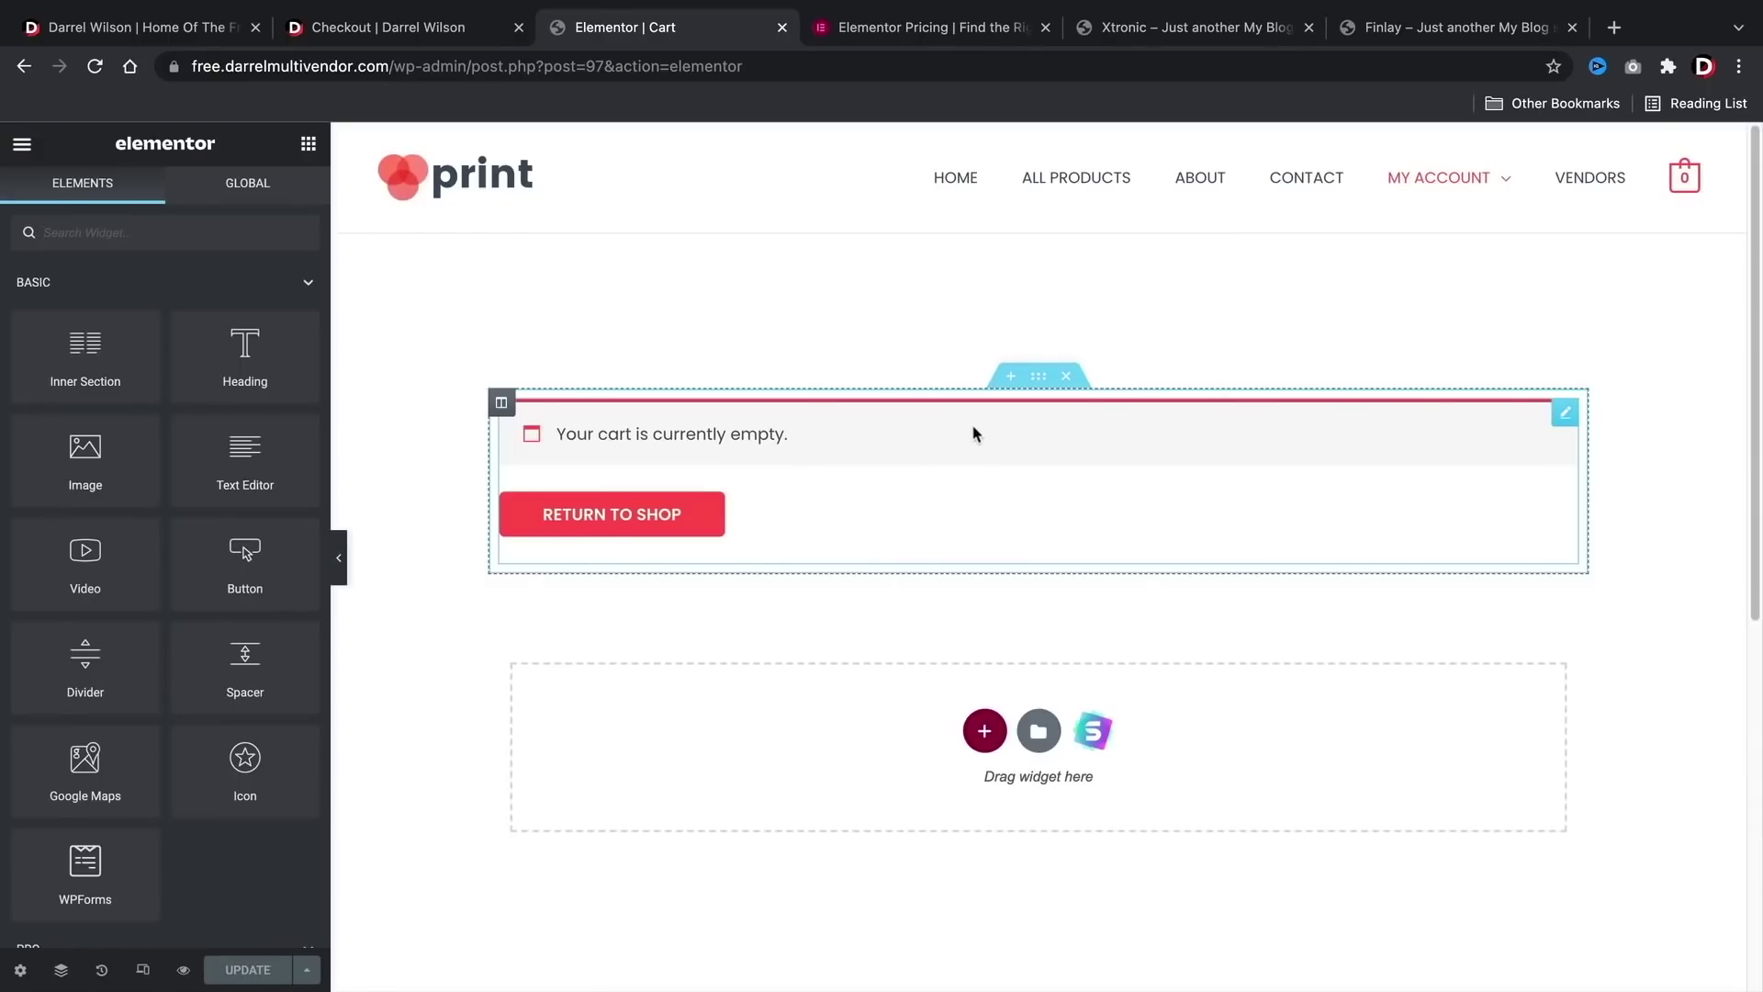
Step: Delete the empty-cart section and insert the Cart Page template imported from cart page.json
click(1067, 377)
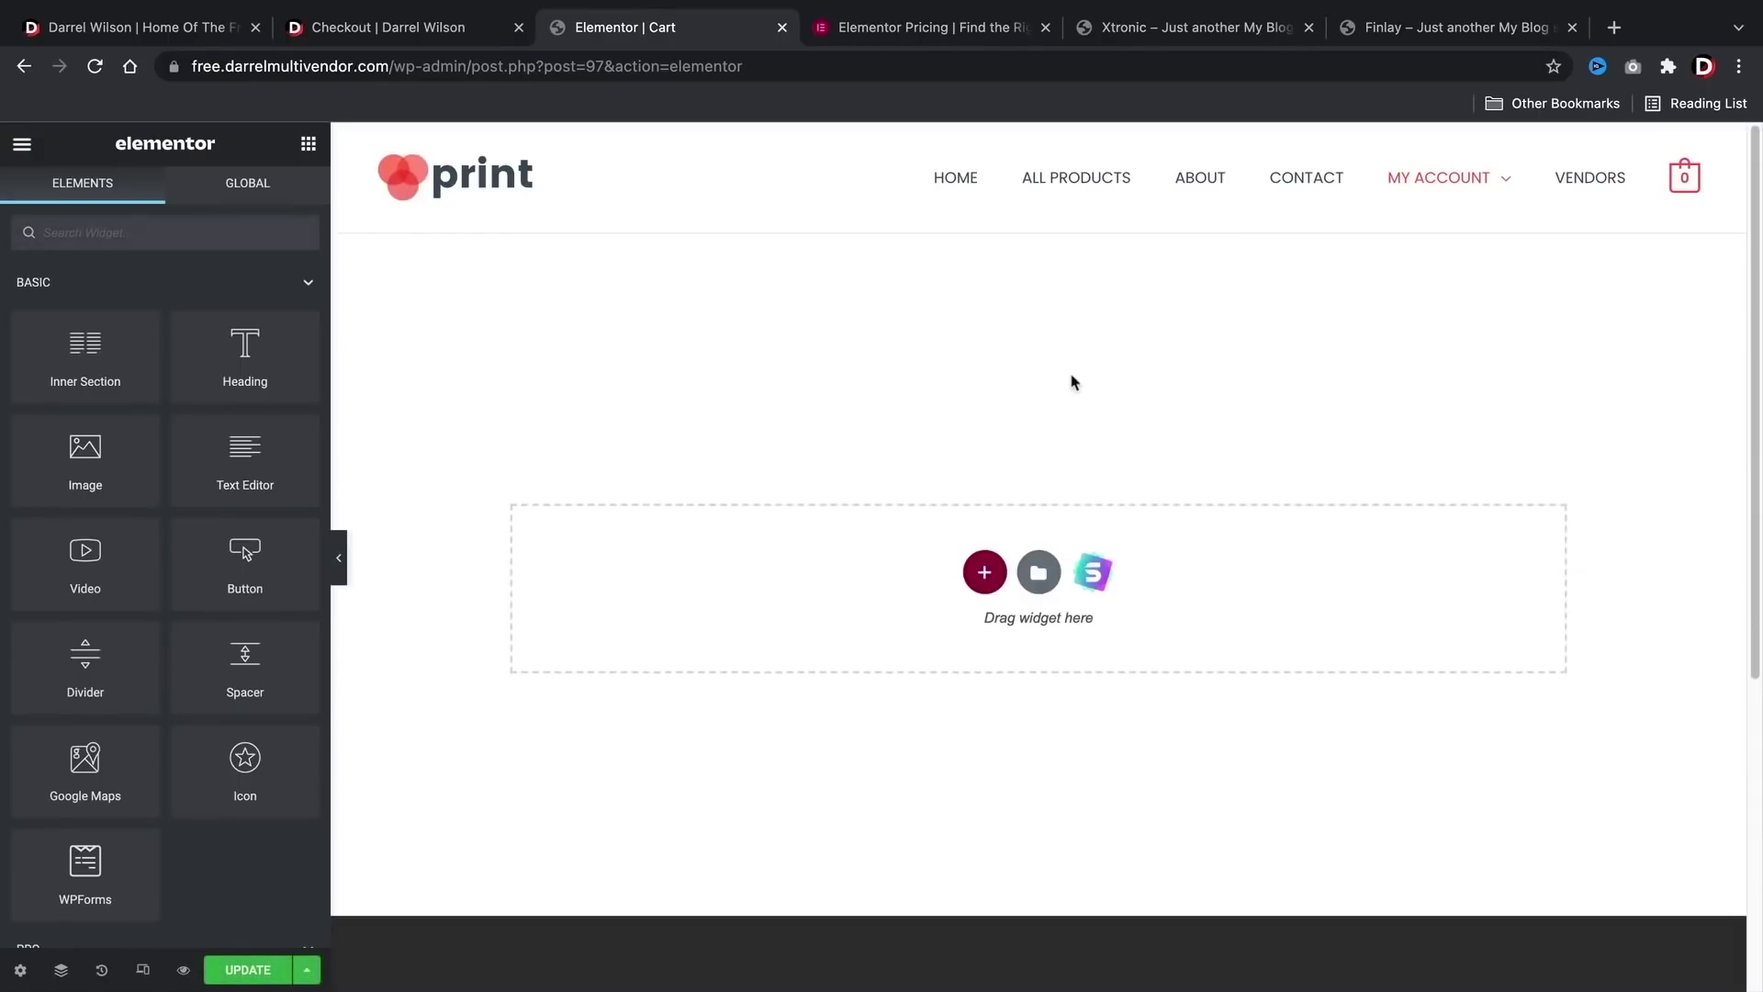
click(1038, 574)
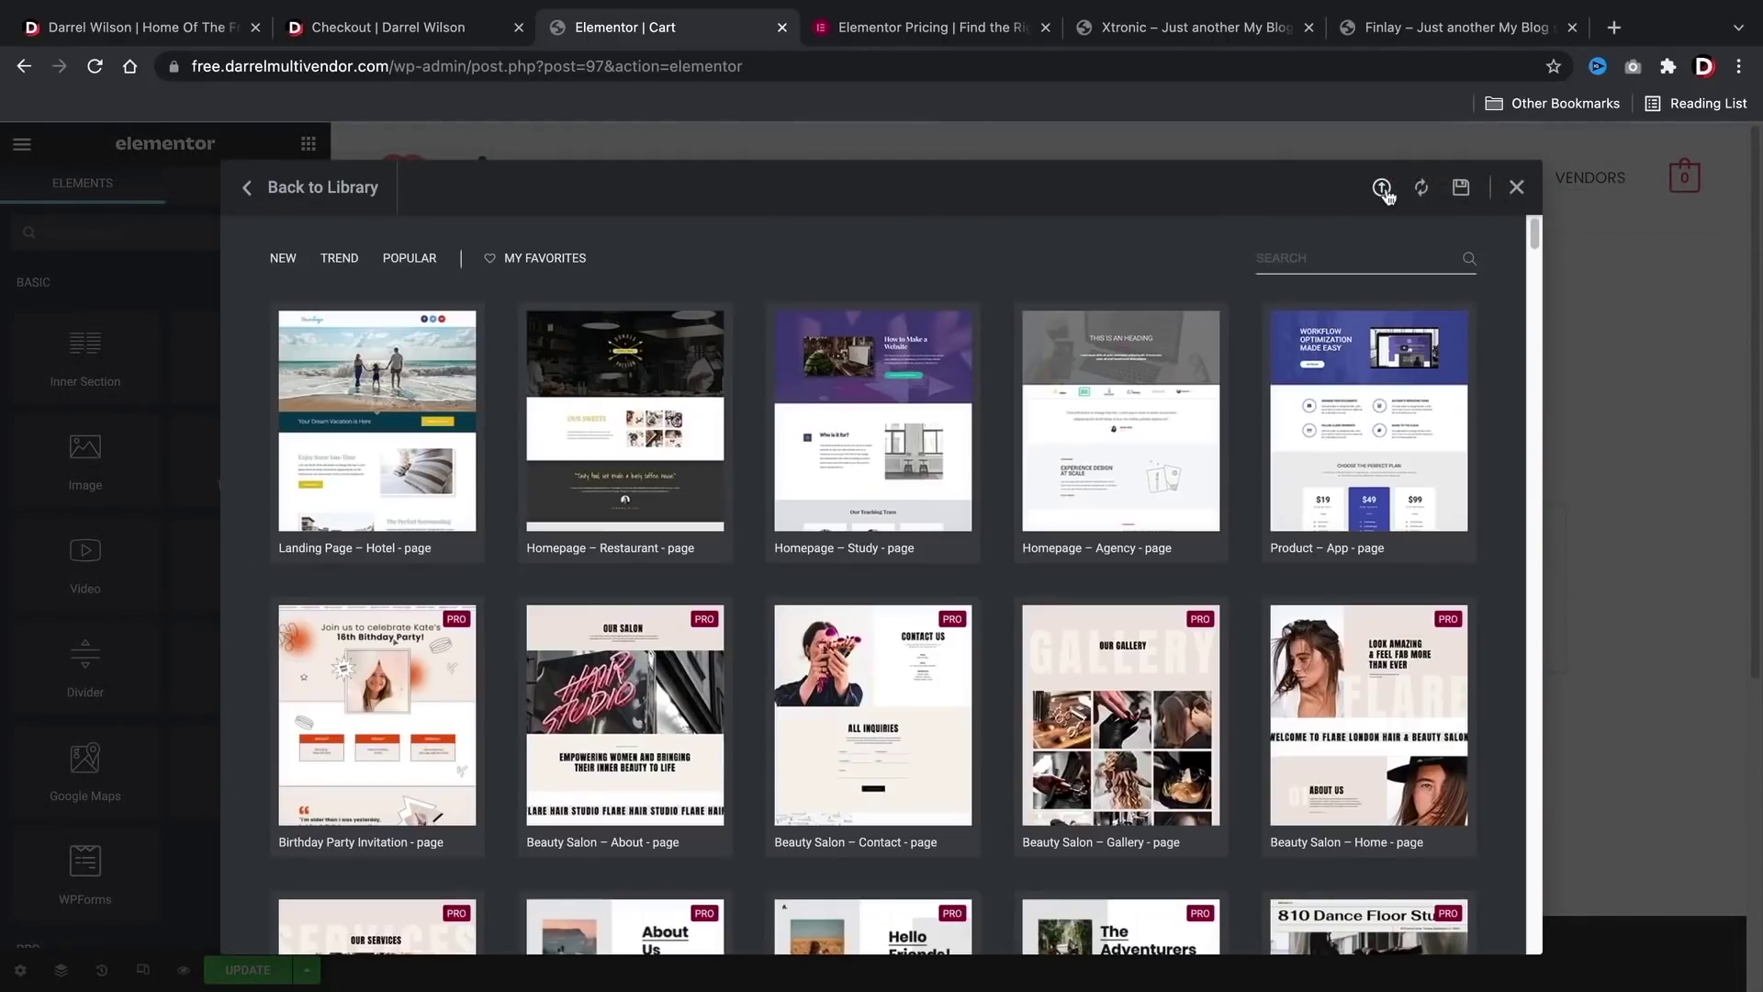
click(1383, 188)
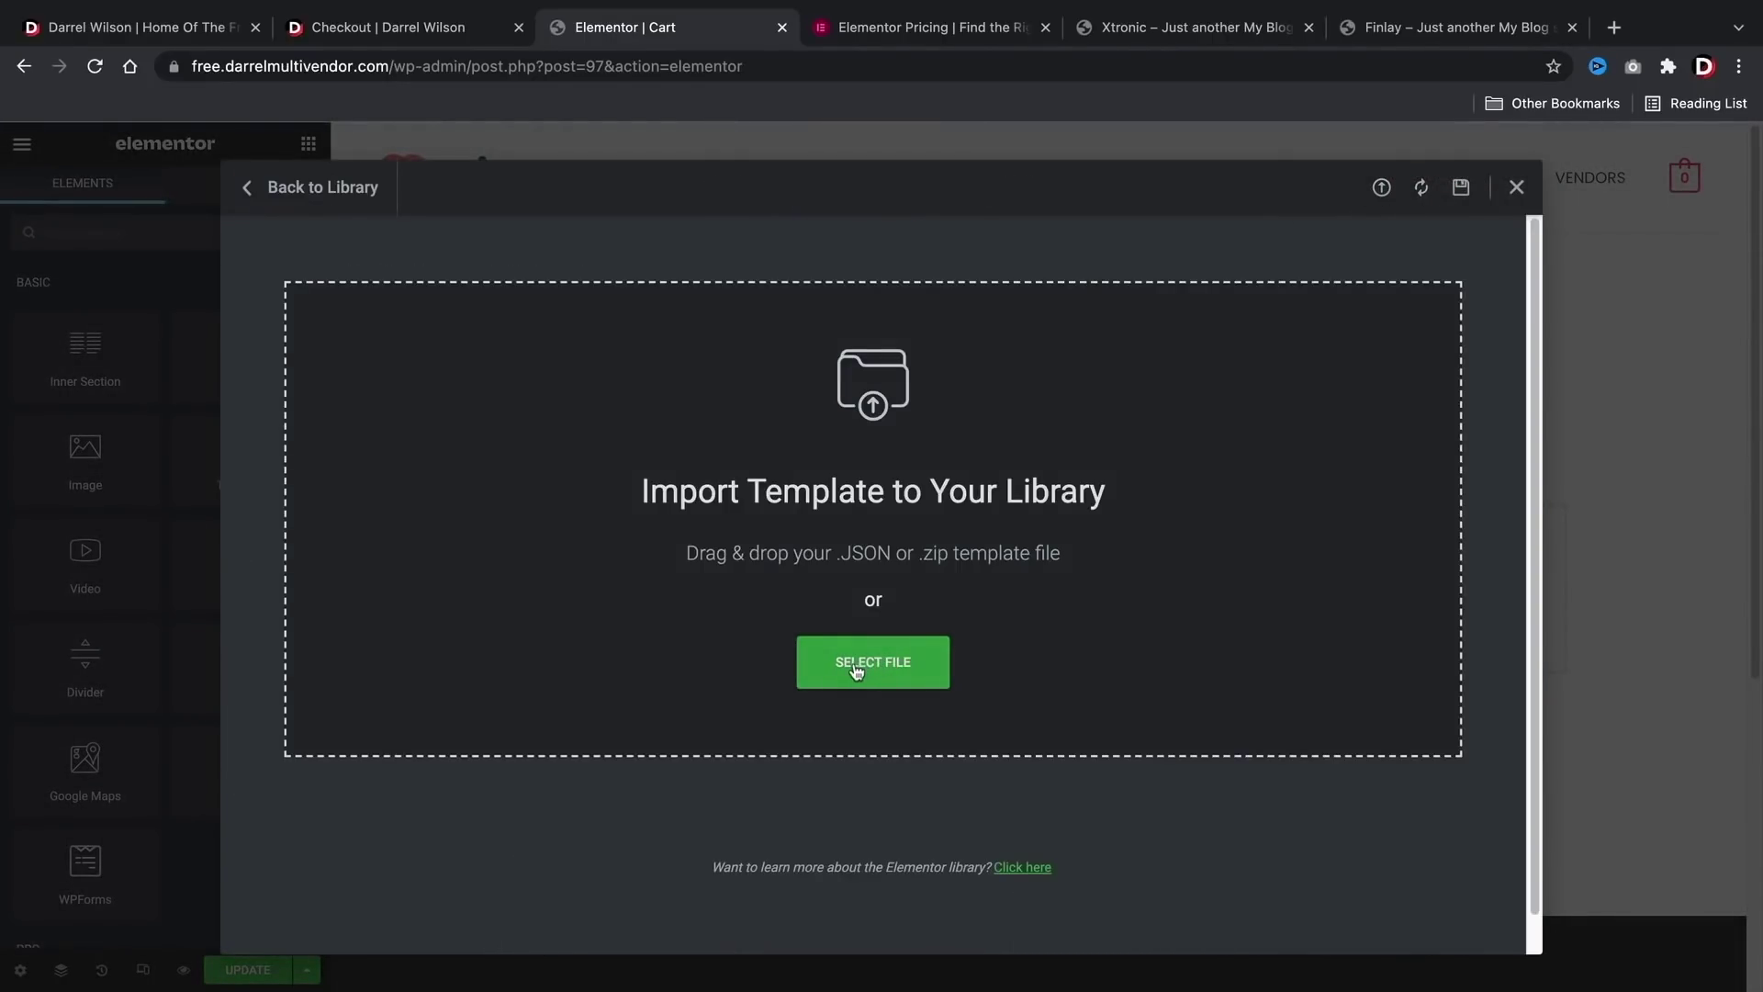
click(855, 671)
click(819, 409)
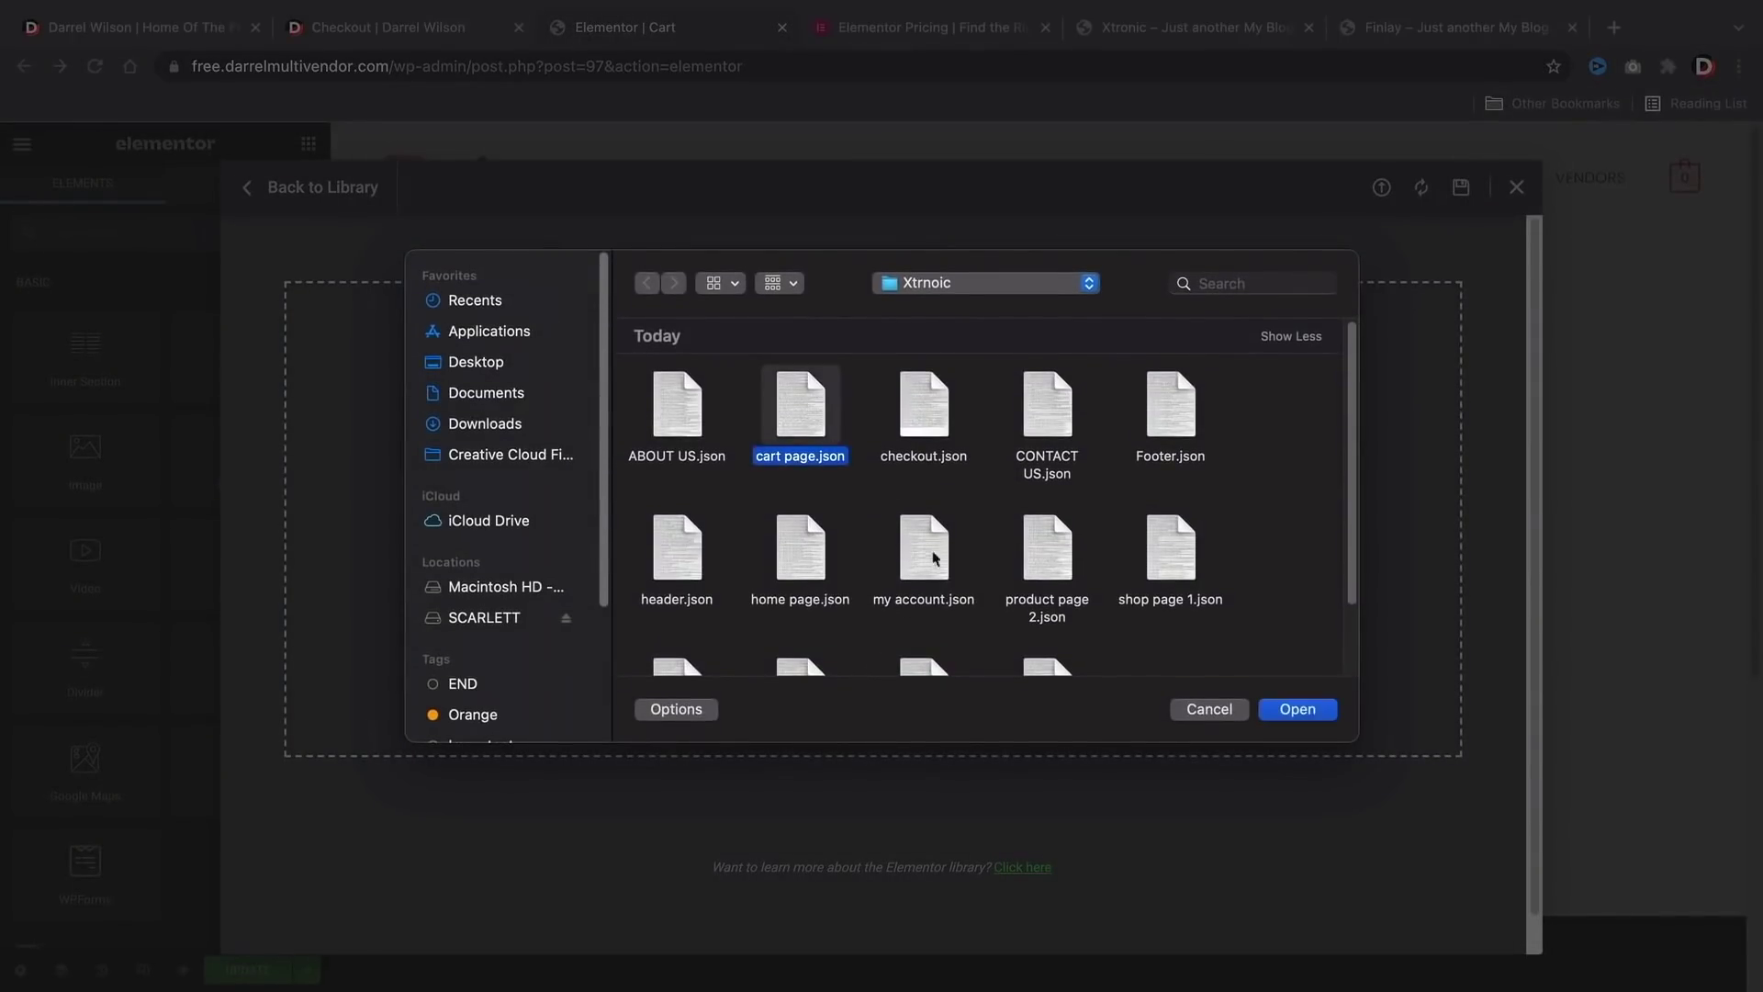
click(1287, 716)
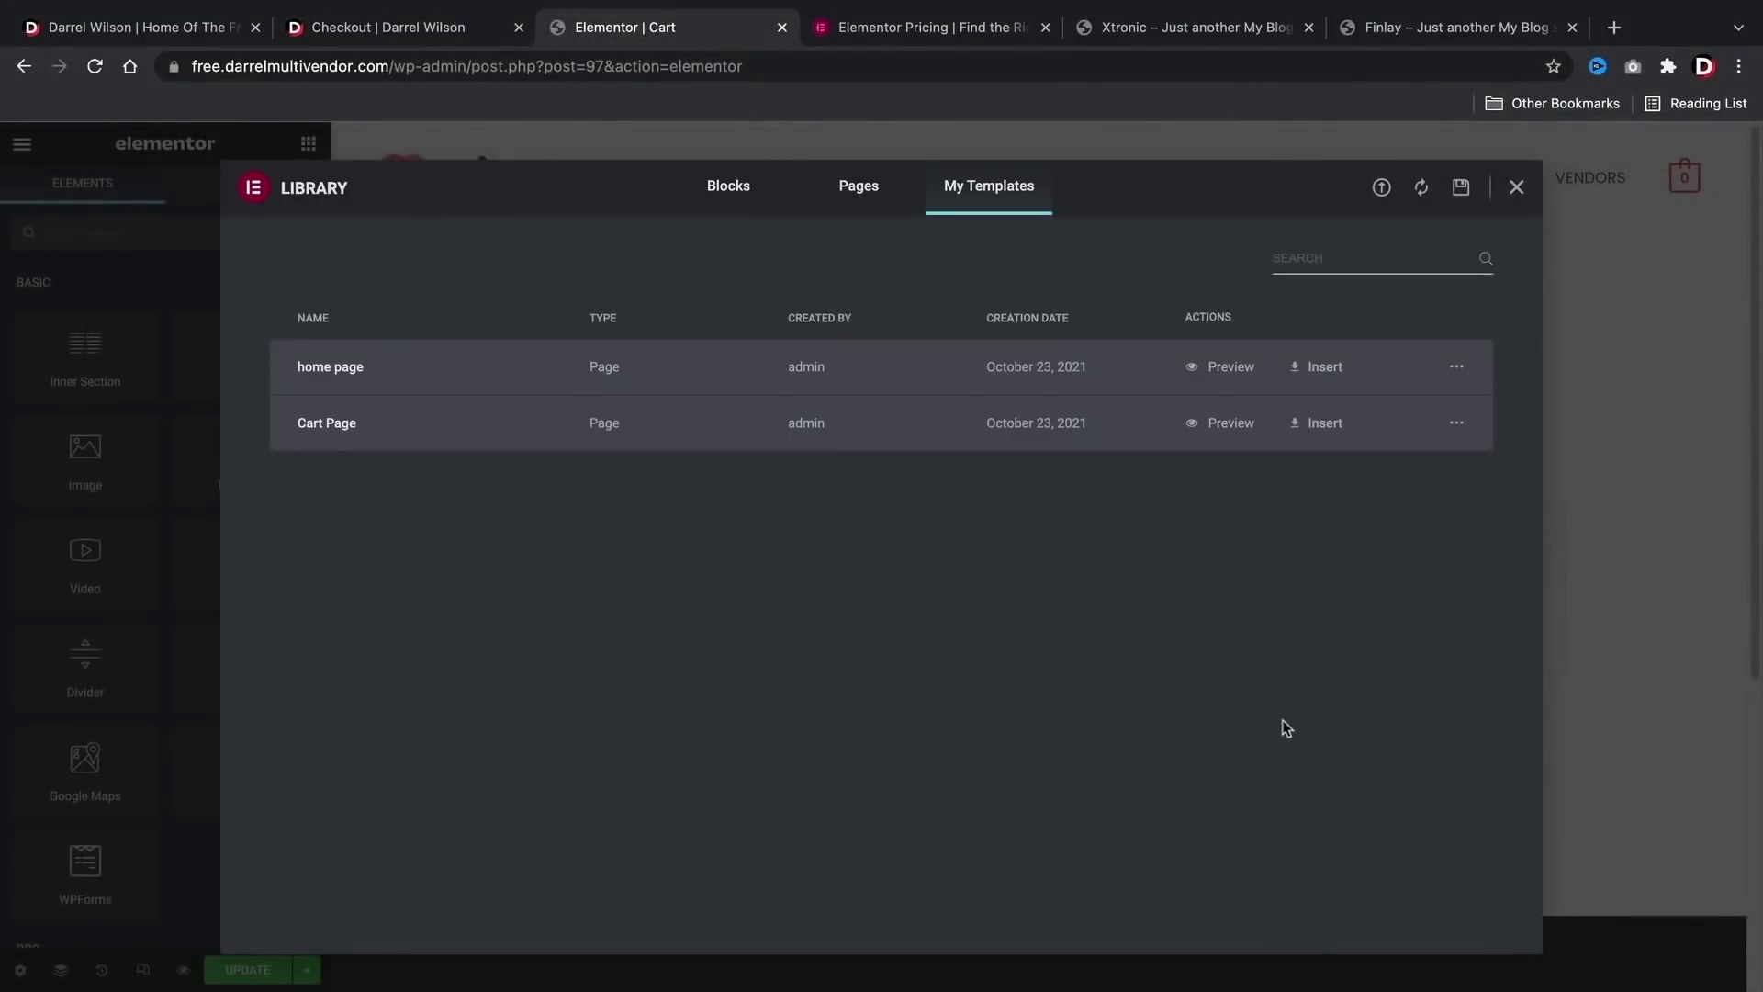
click(1322, 422)
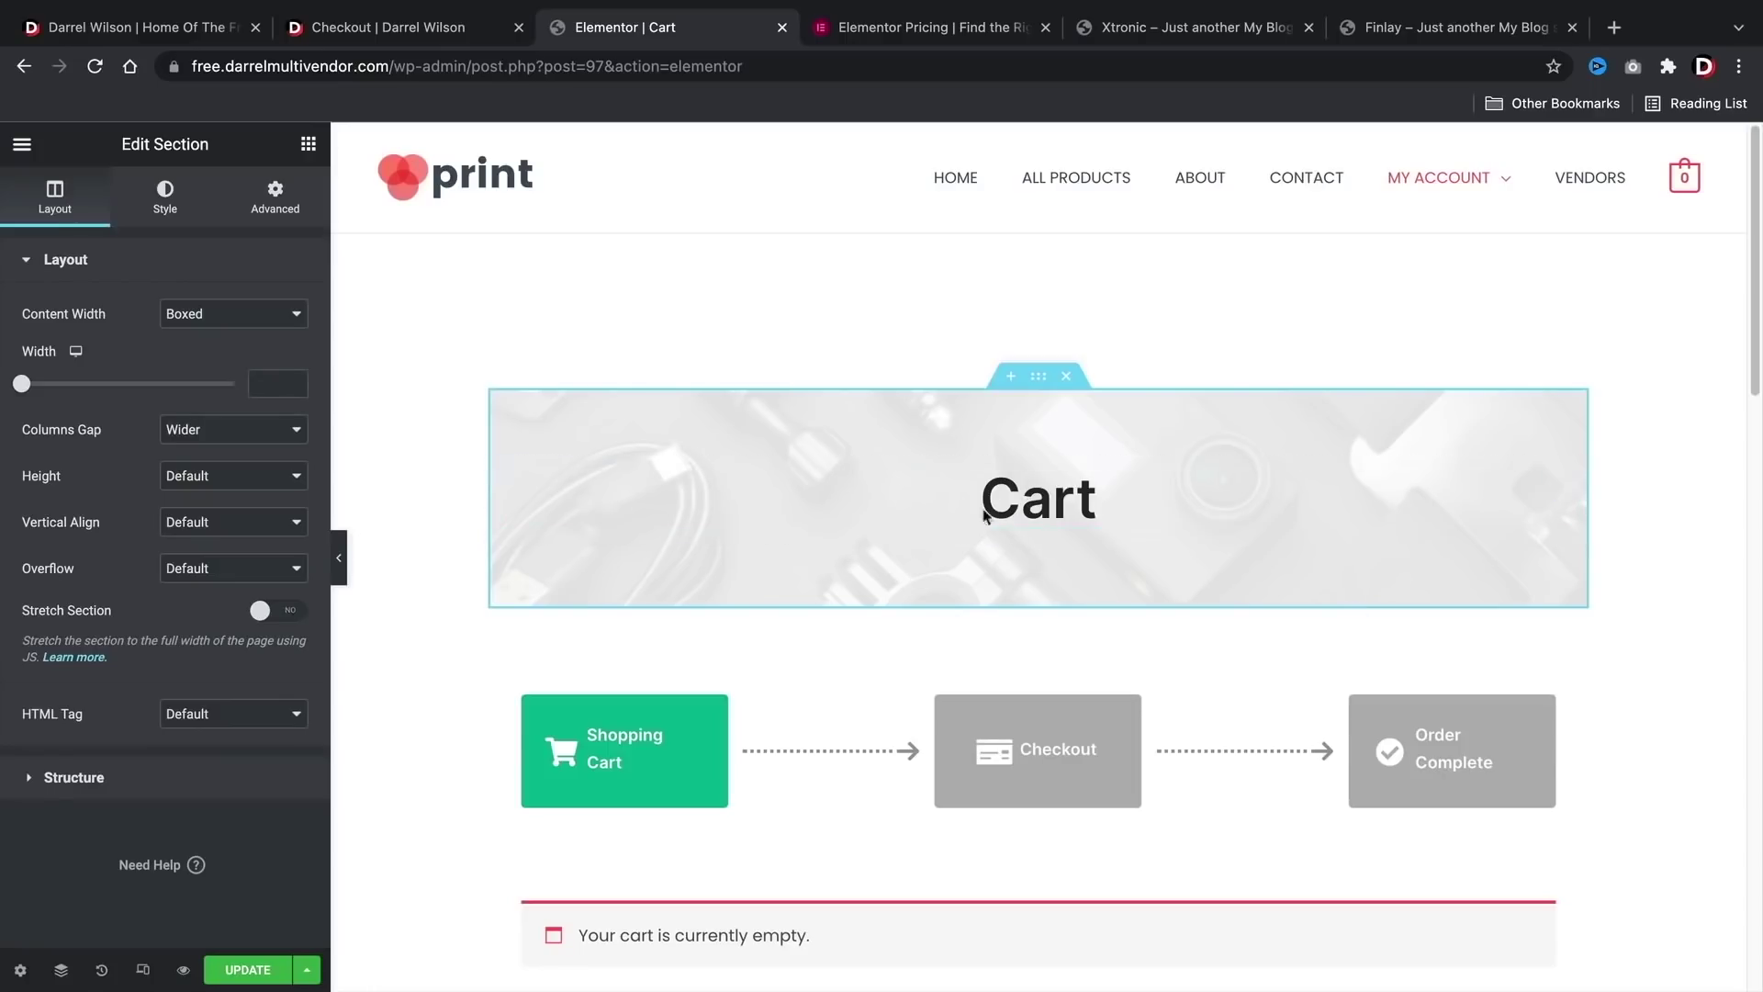
scroll(1000, 570, down, 4)
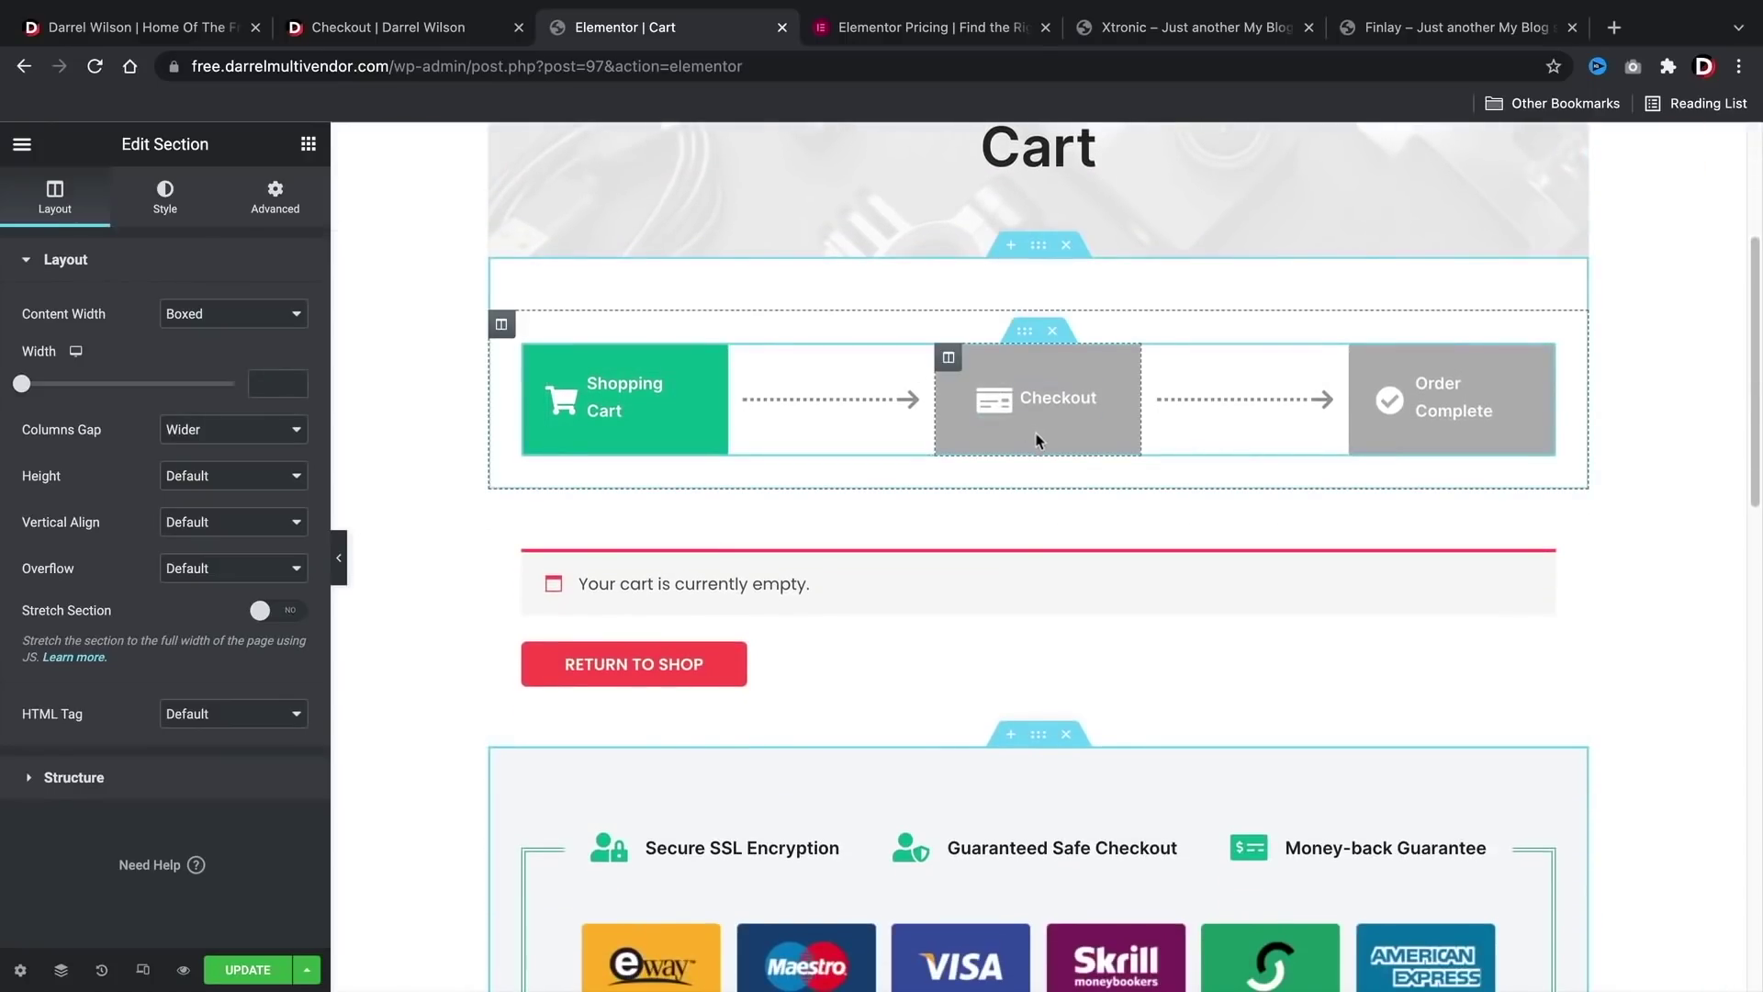
scroll(1039, 440, down, 4)
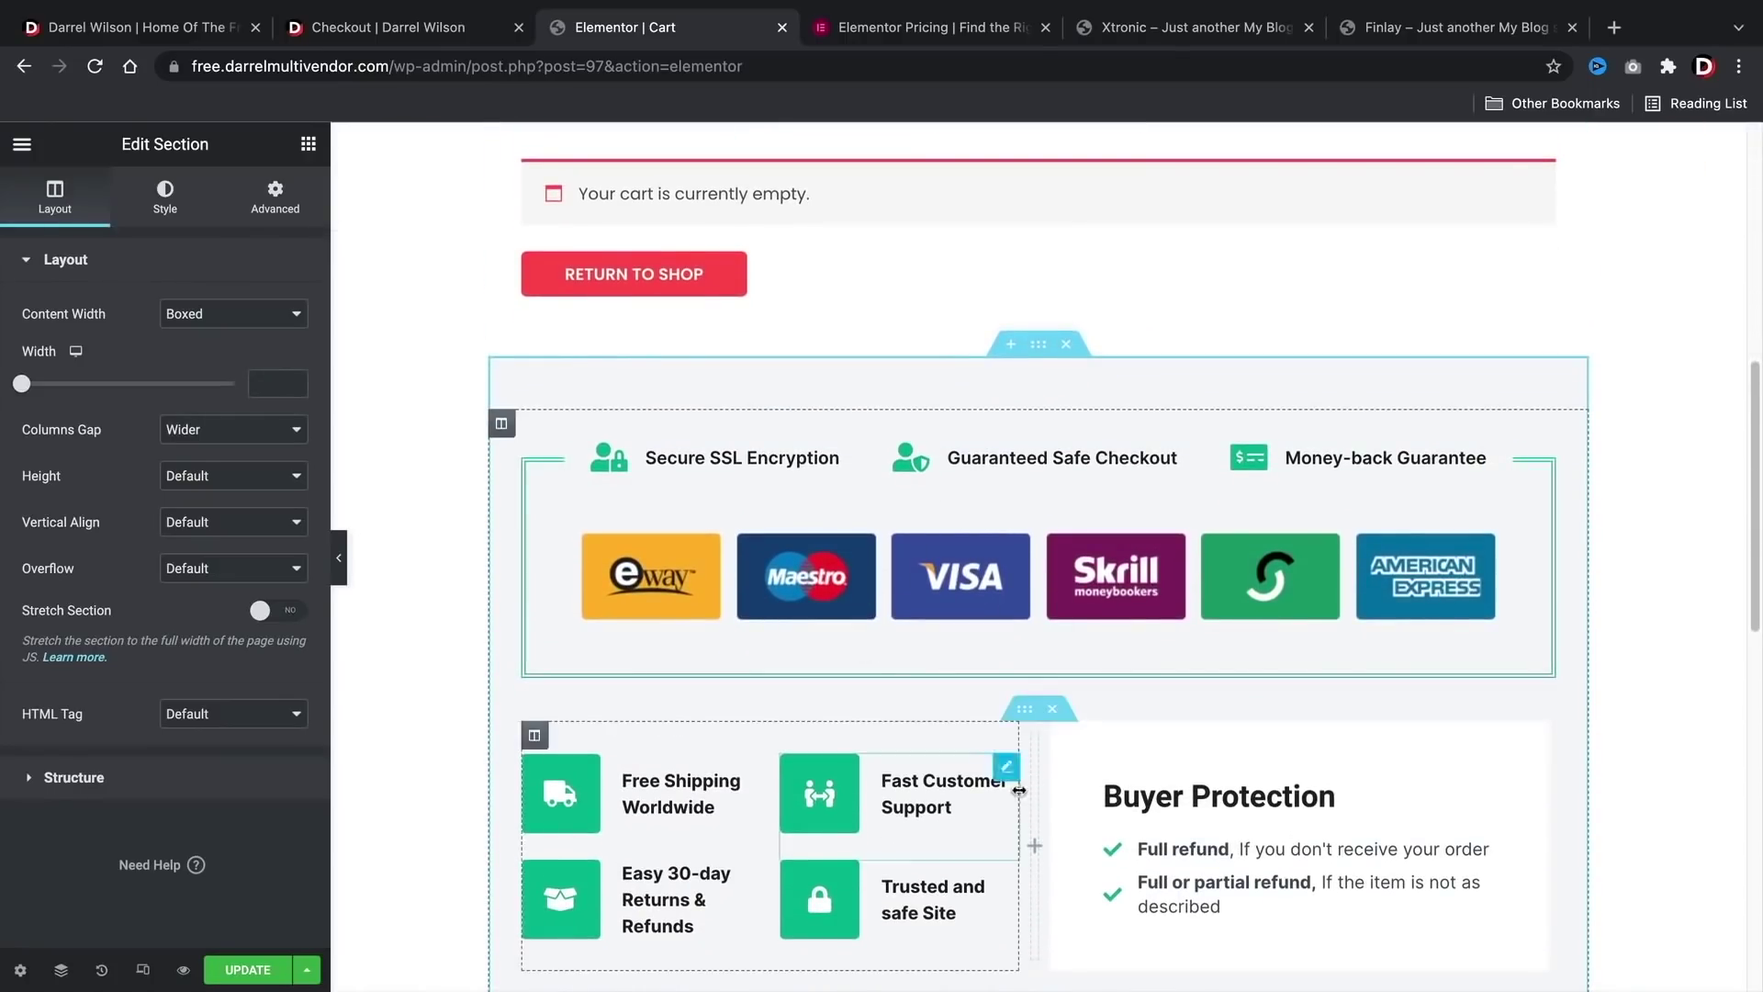
Step: Give the Cart banner section Full Width content with Stretch Section on, and update the page
scroll(1056, 632, down, 2)
scroll(1040, 643, up, 3)
scroll(1043, 650, up, 4)
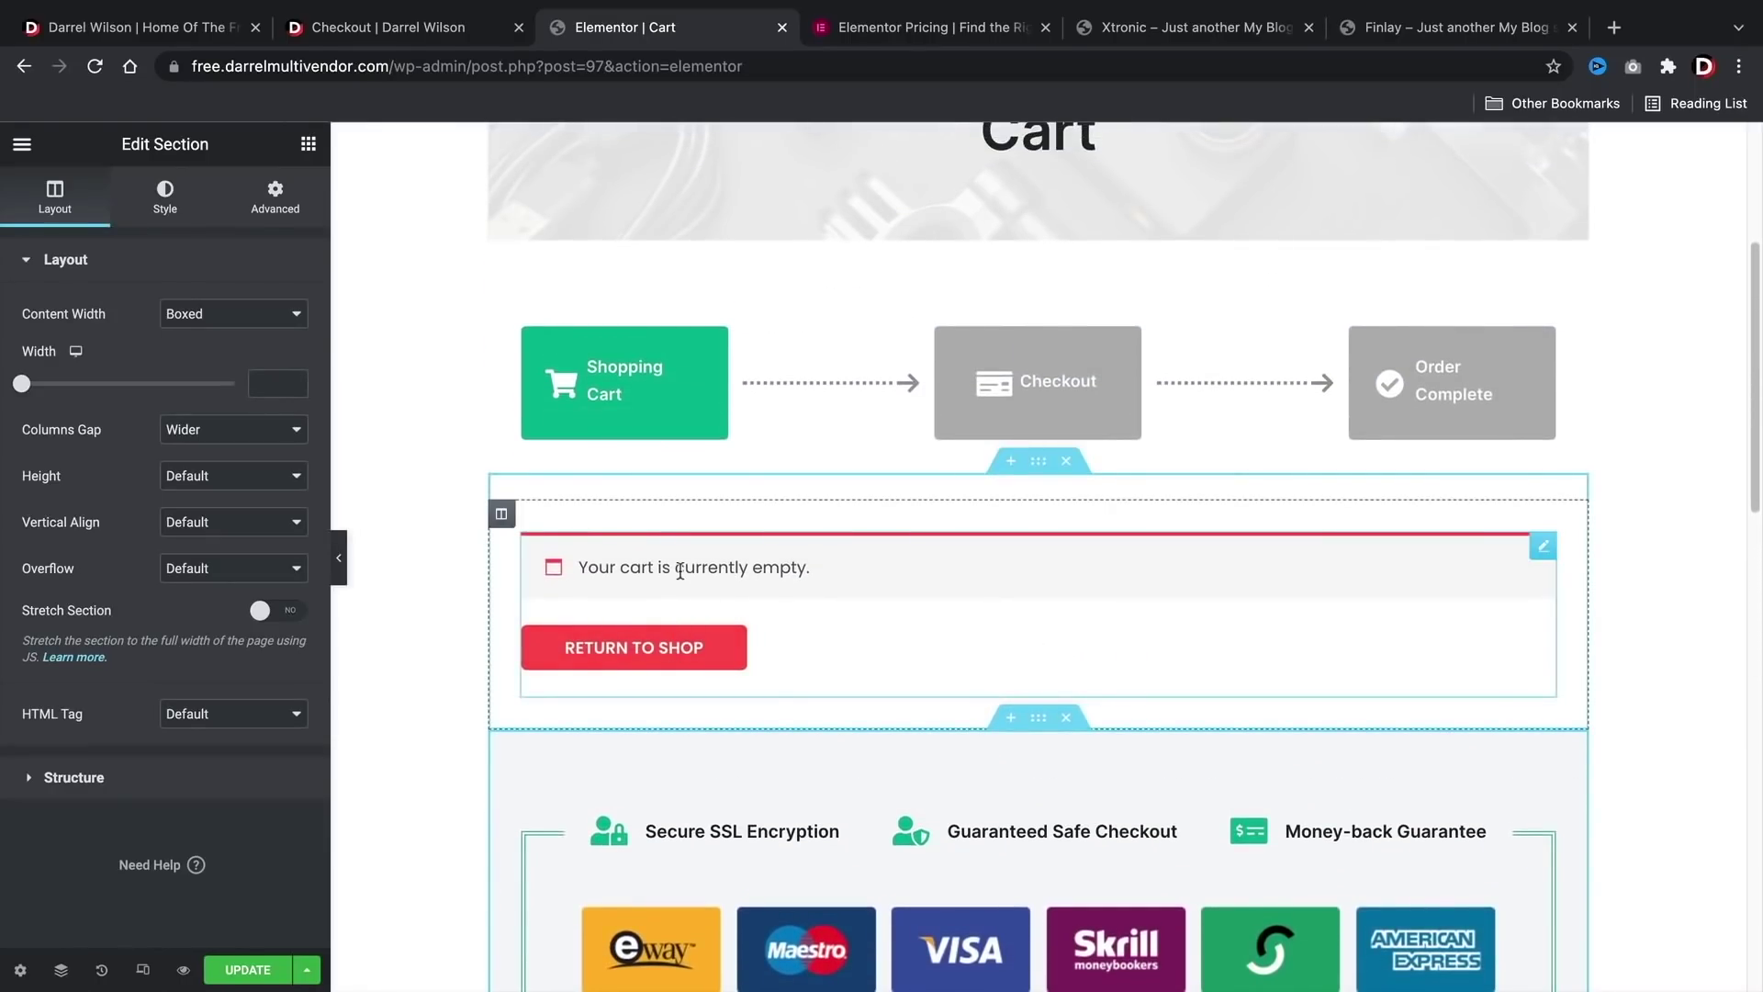
scroll(680, 571, up, 4)
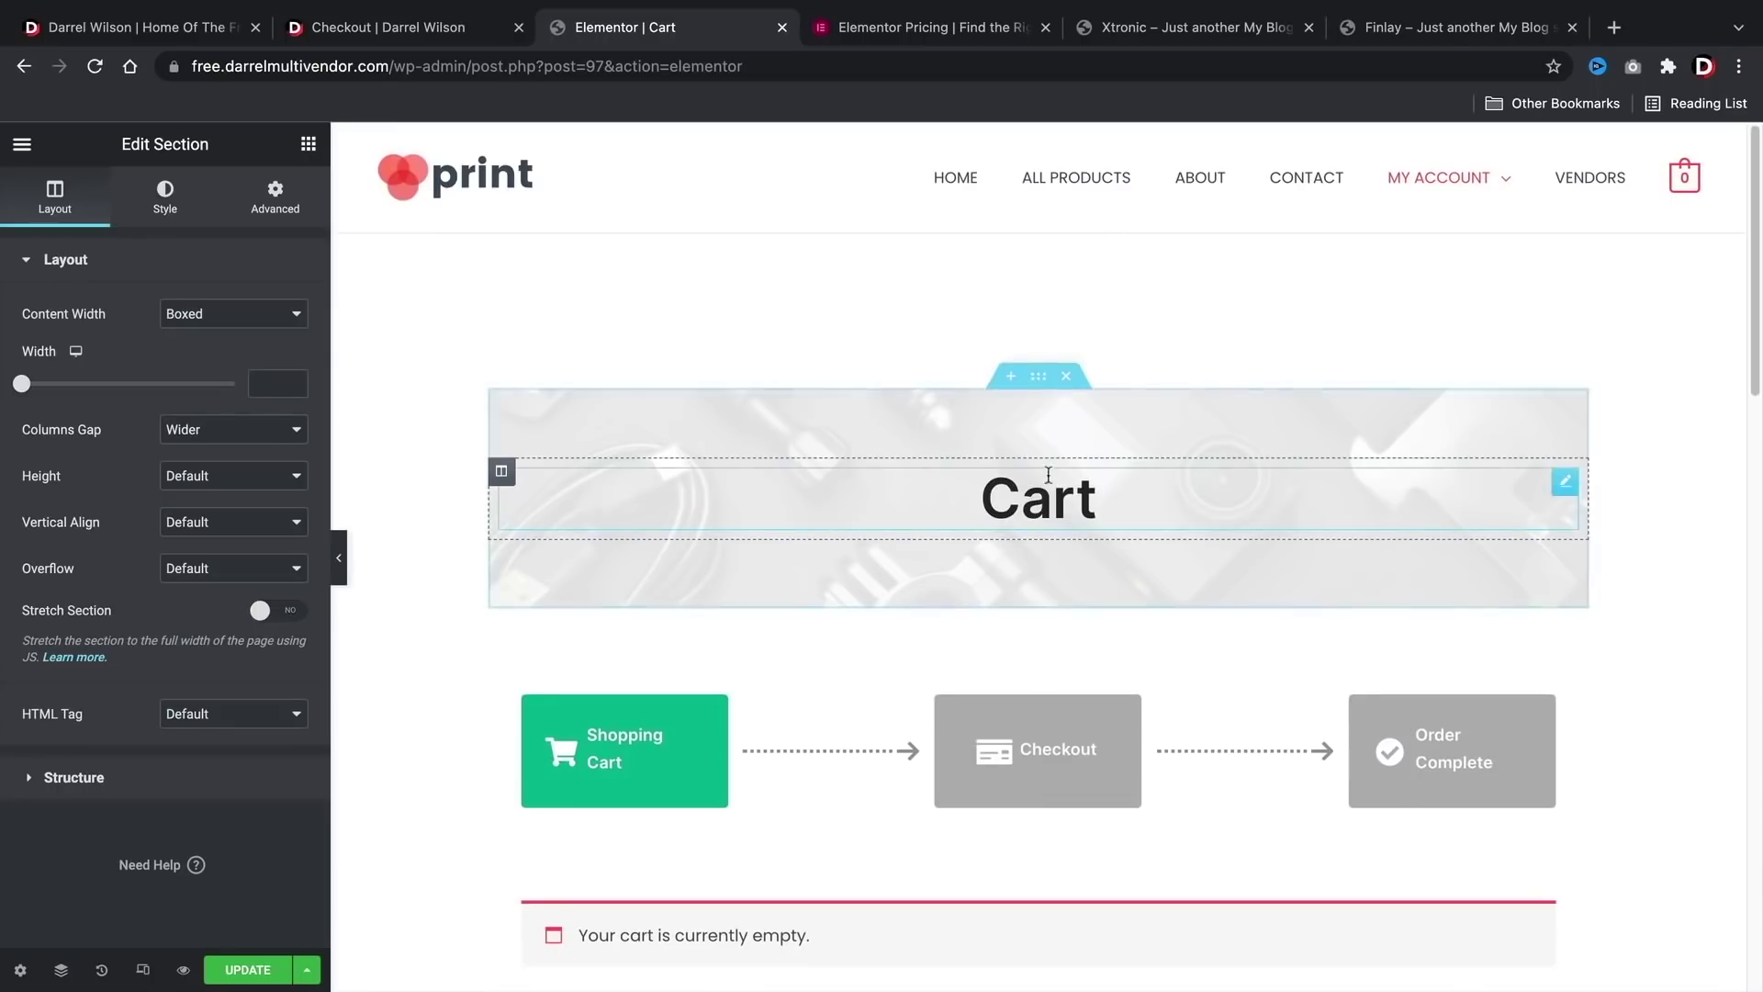
click(1041, 380)
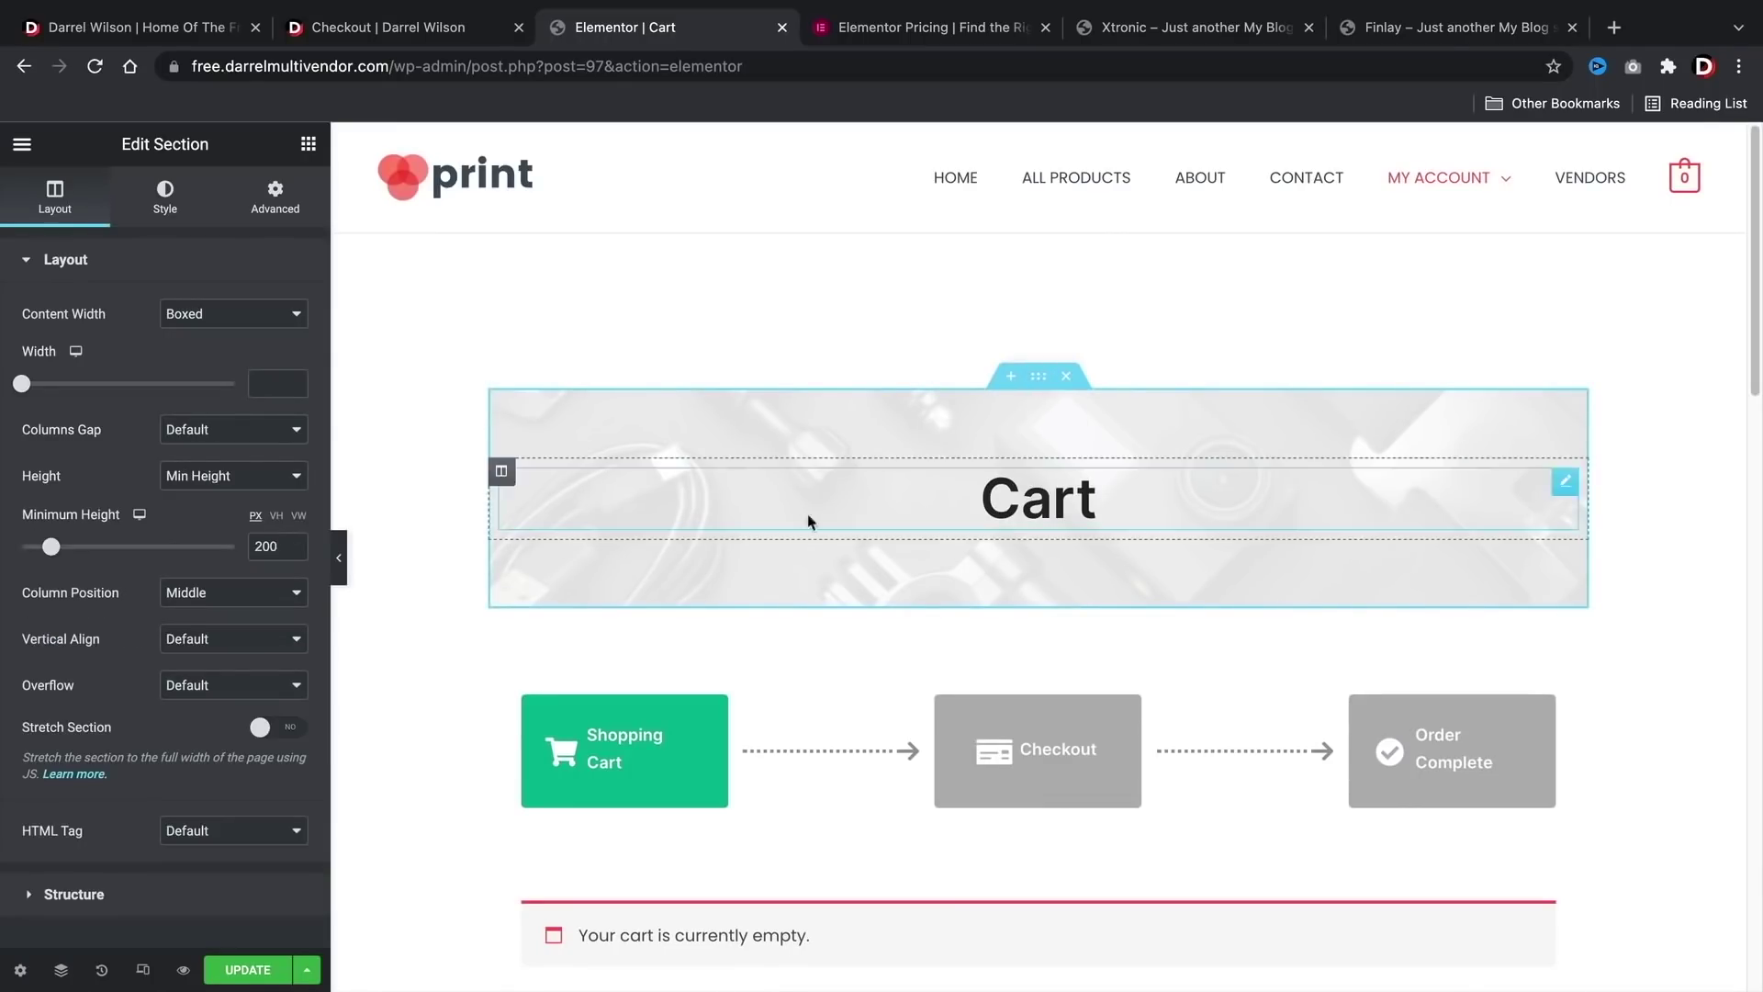
click(230, 320)
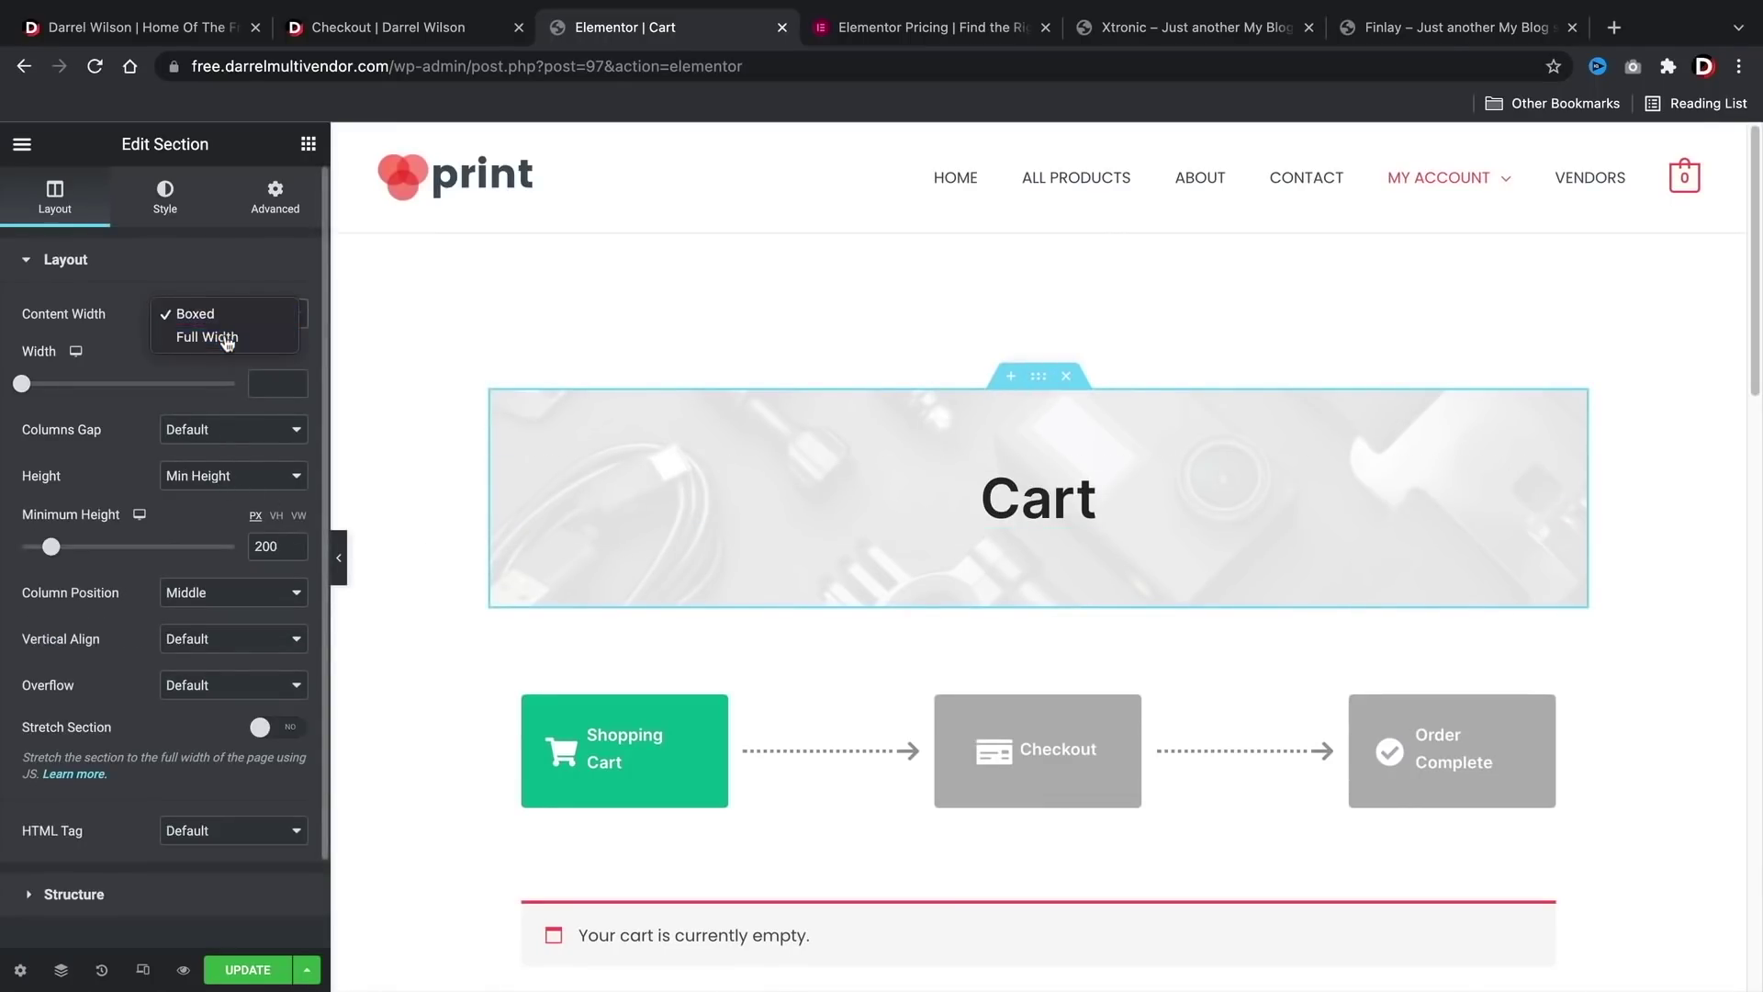
click(226, 340)
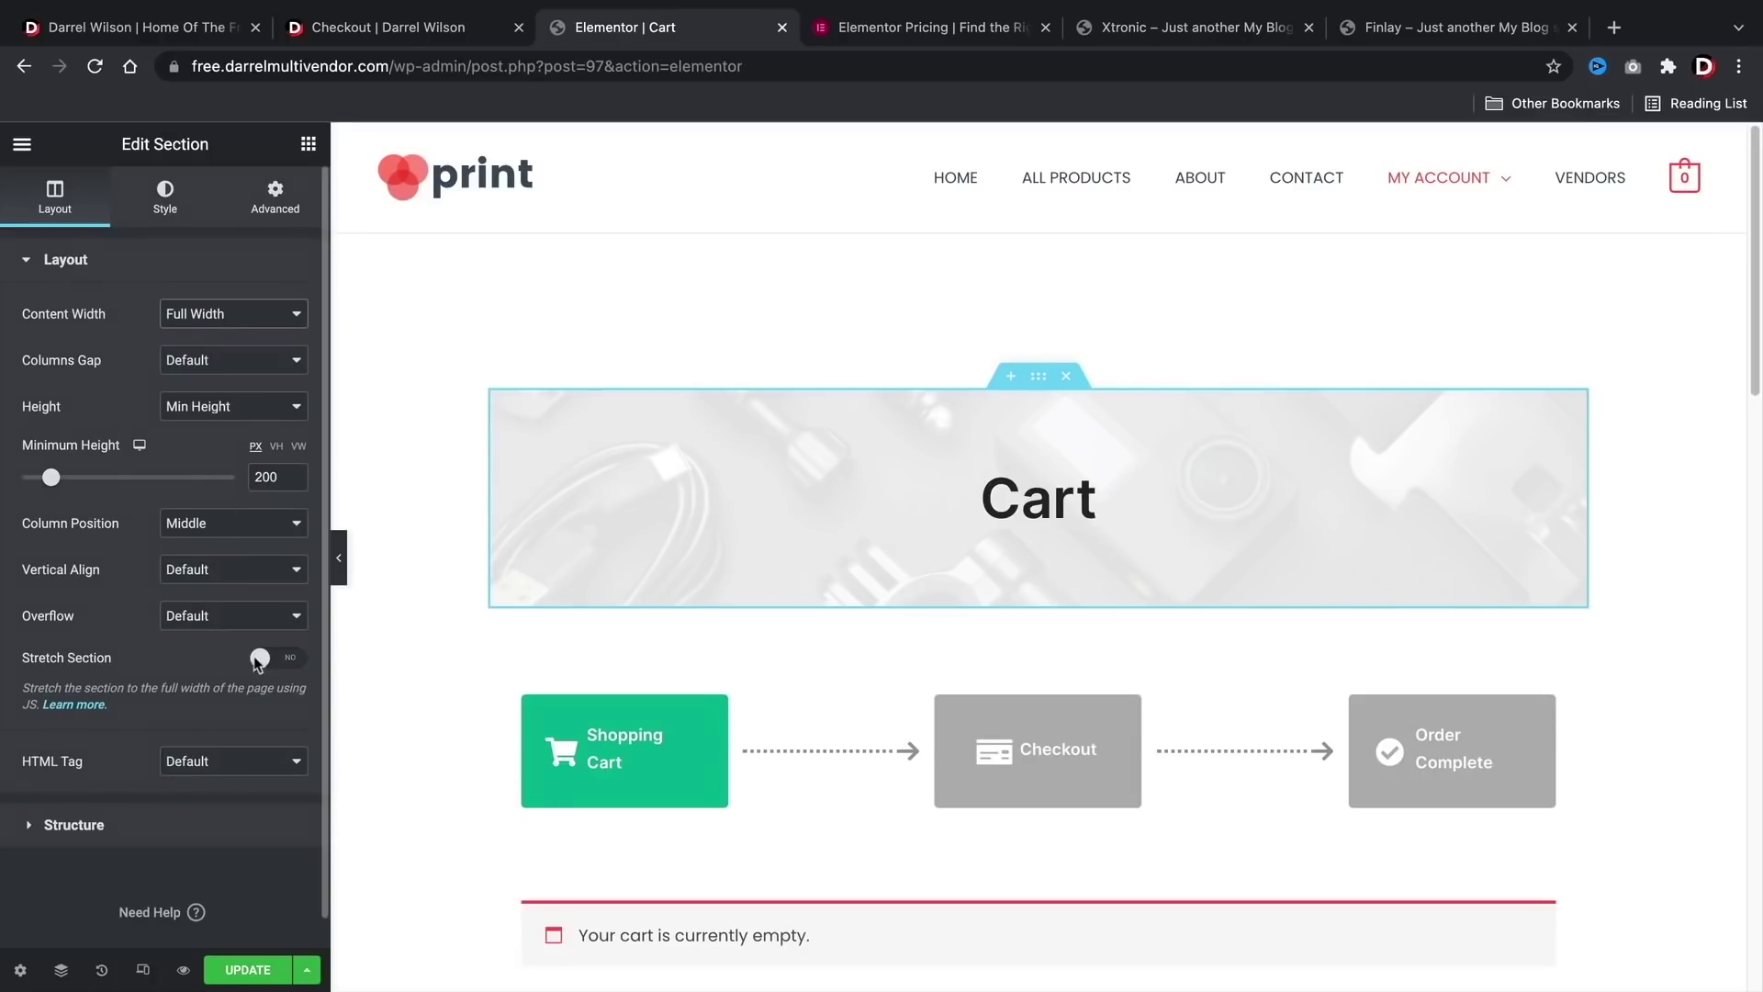
click(291, 660)
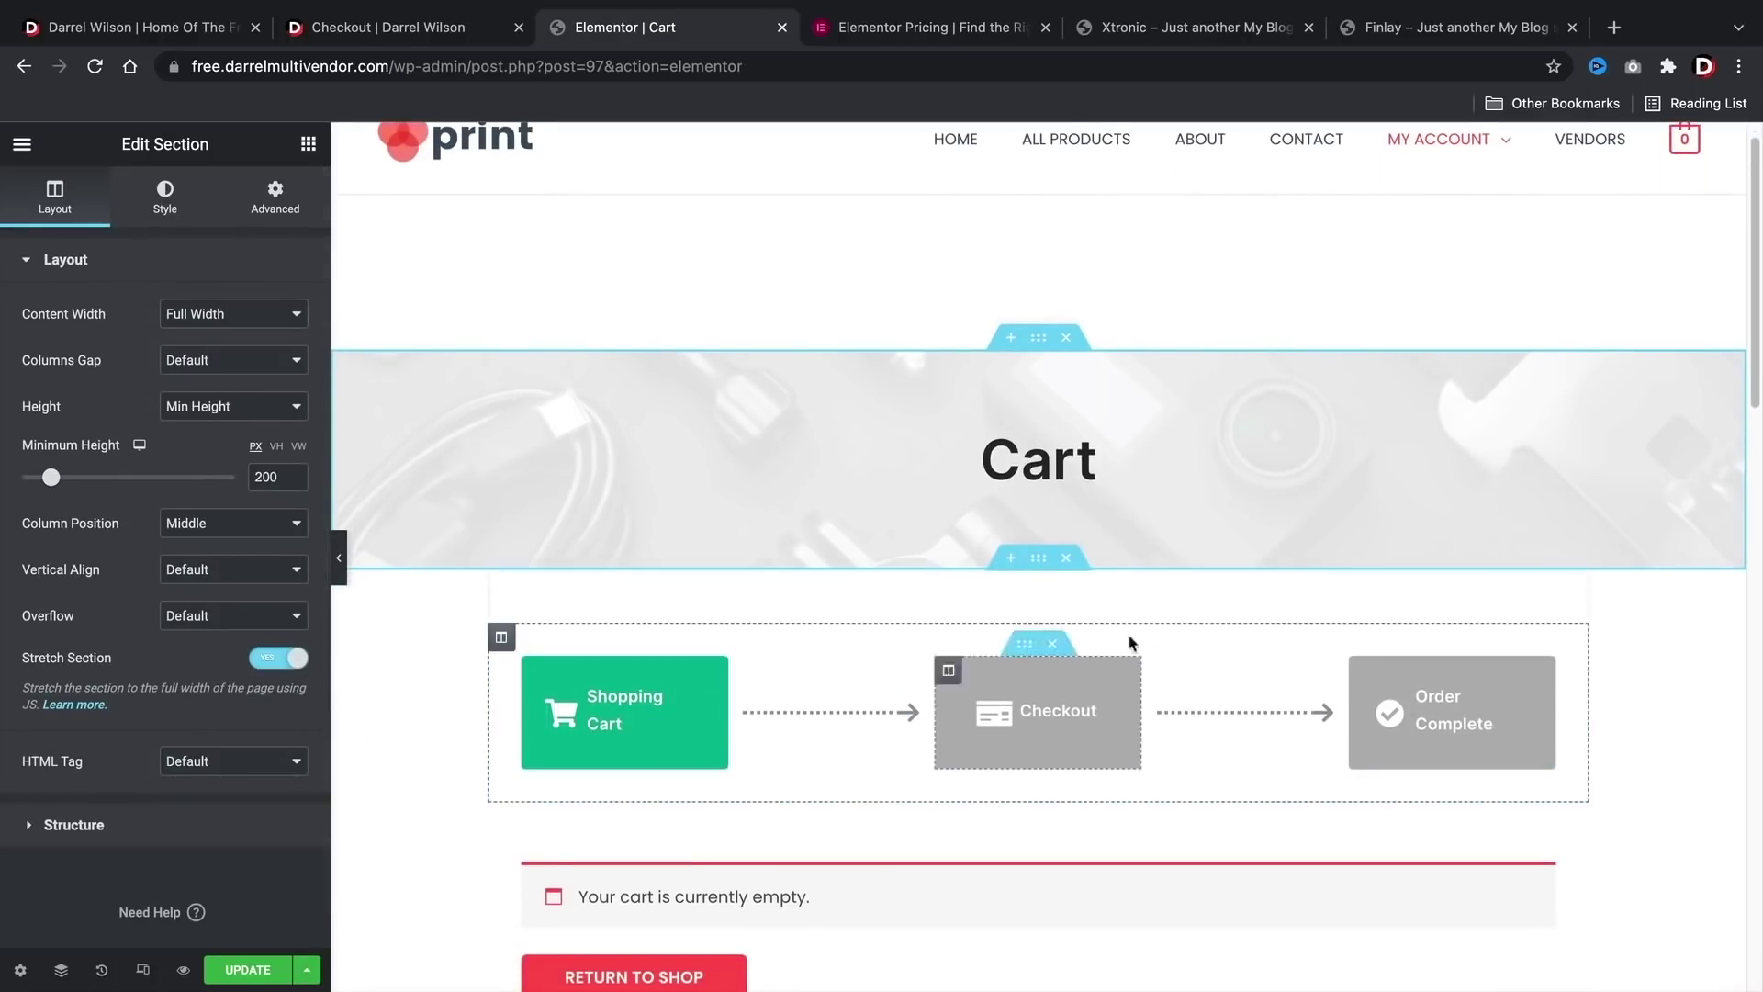
click(241, 972)
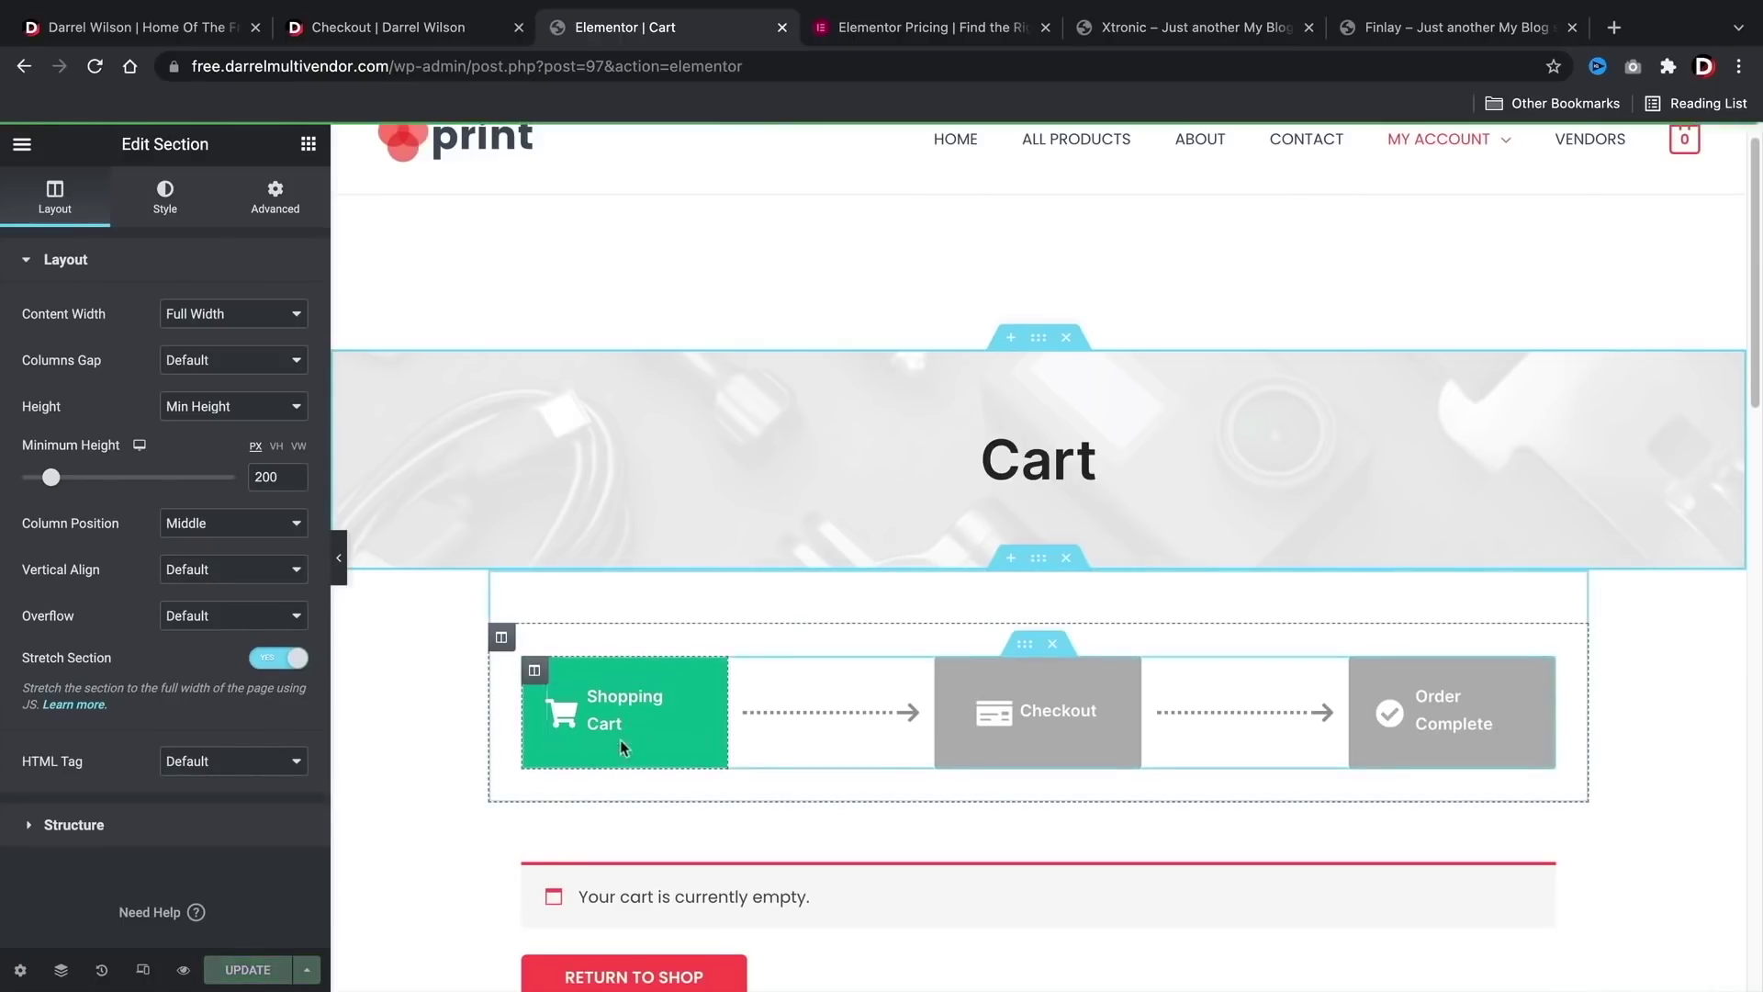
scroll(762, 595, up, 1)
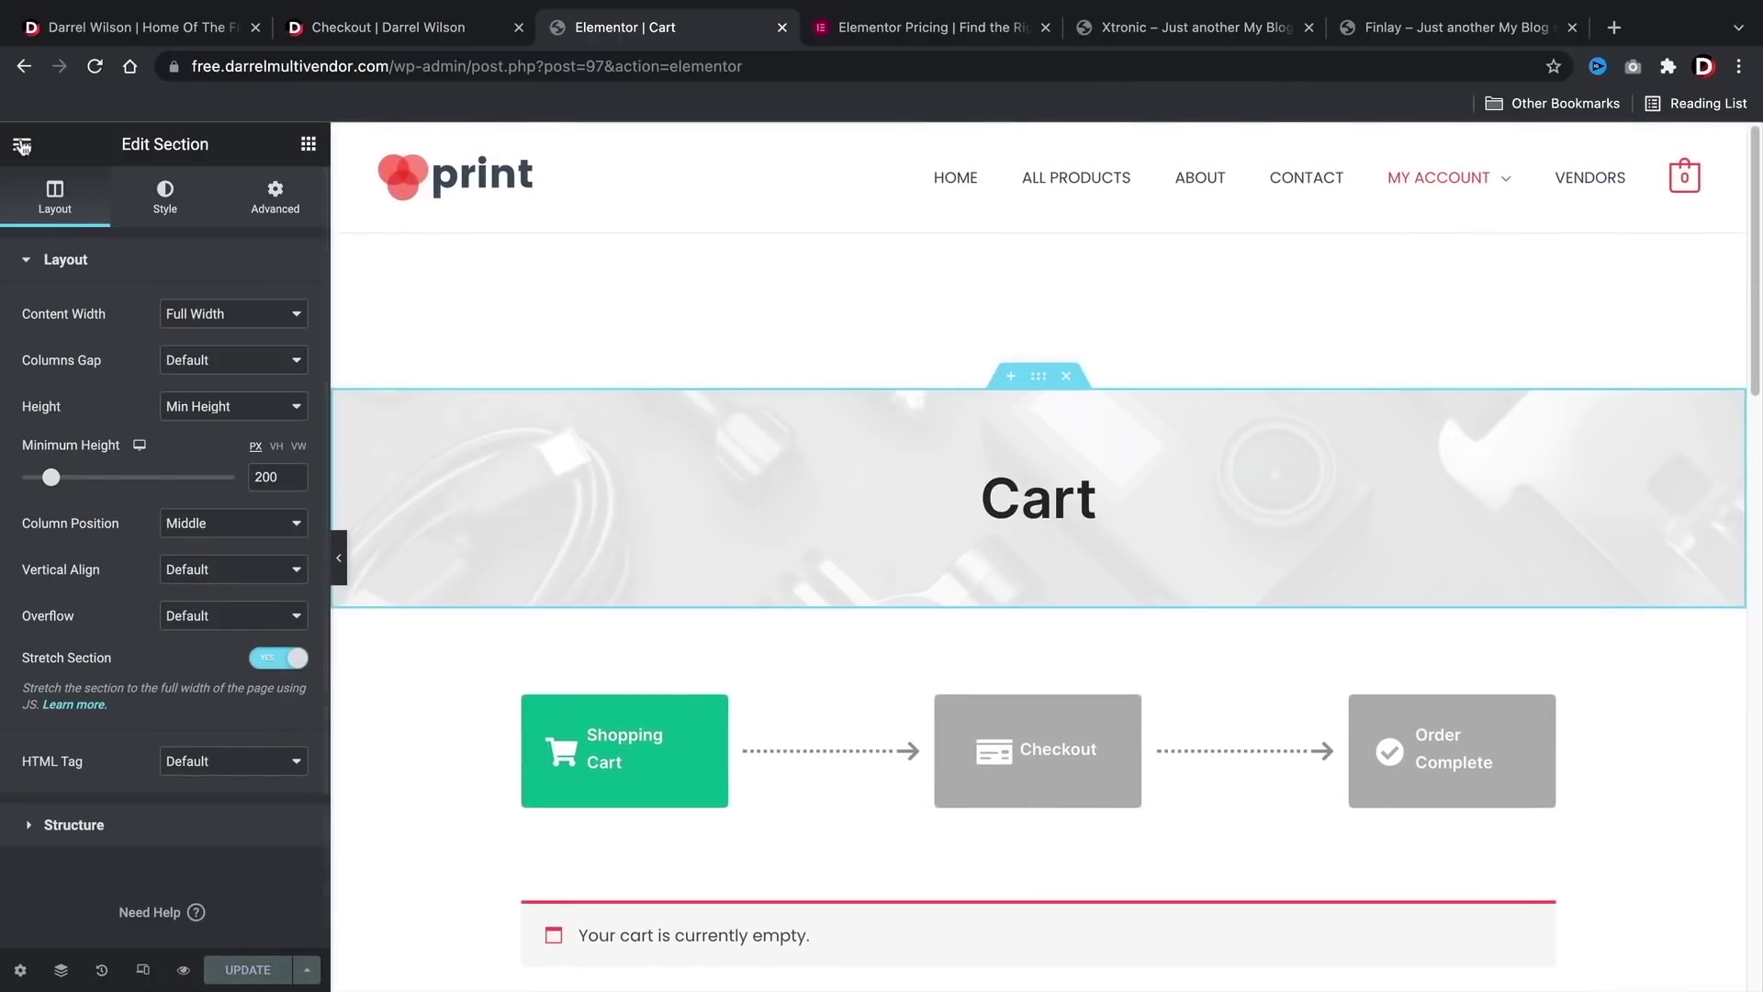
click(22, 145)
Step: Check the live cart page and the site's home page, then return to the dashboard
click(106, 492)
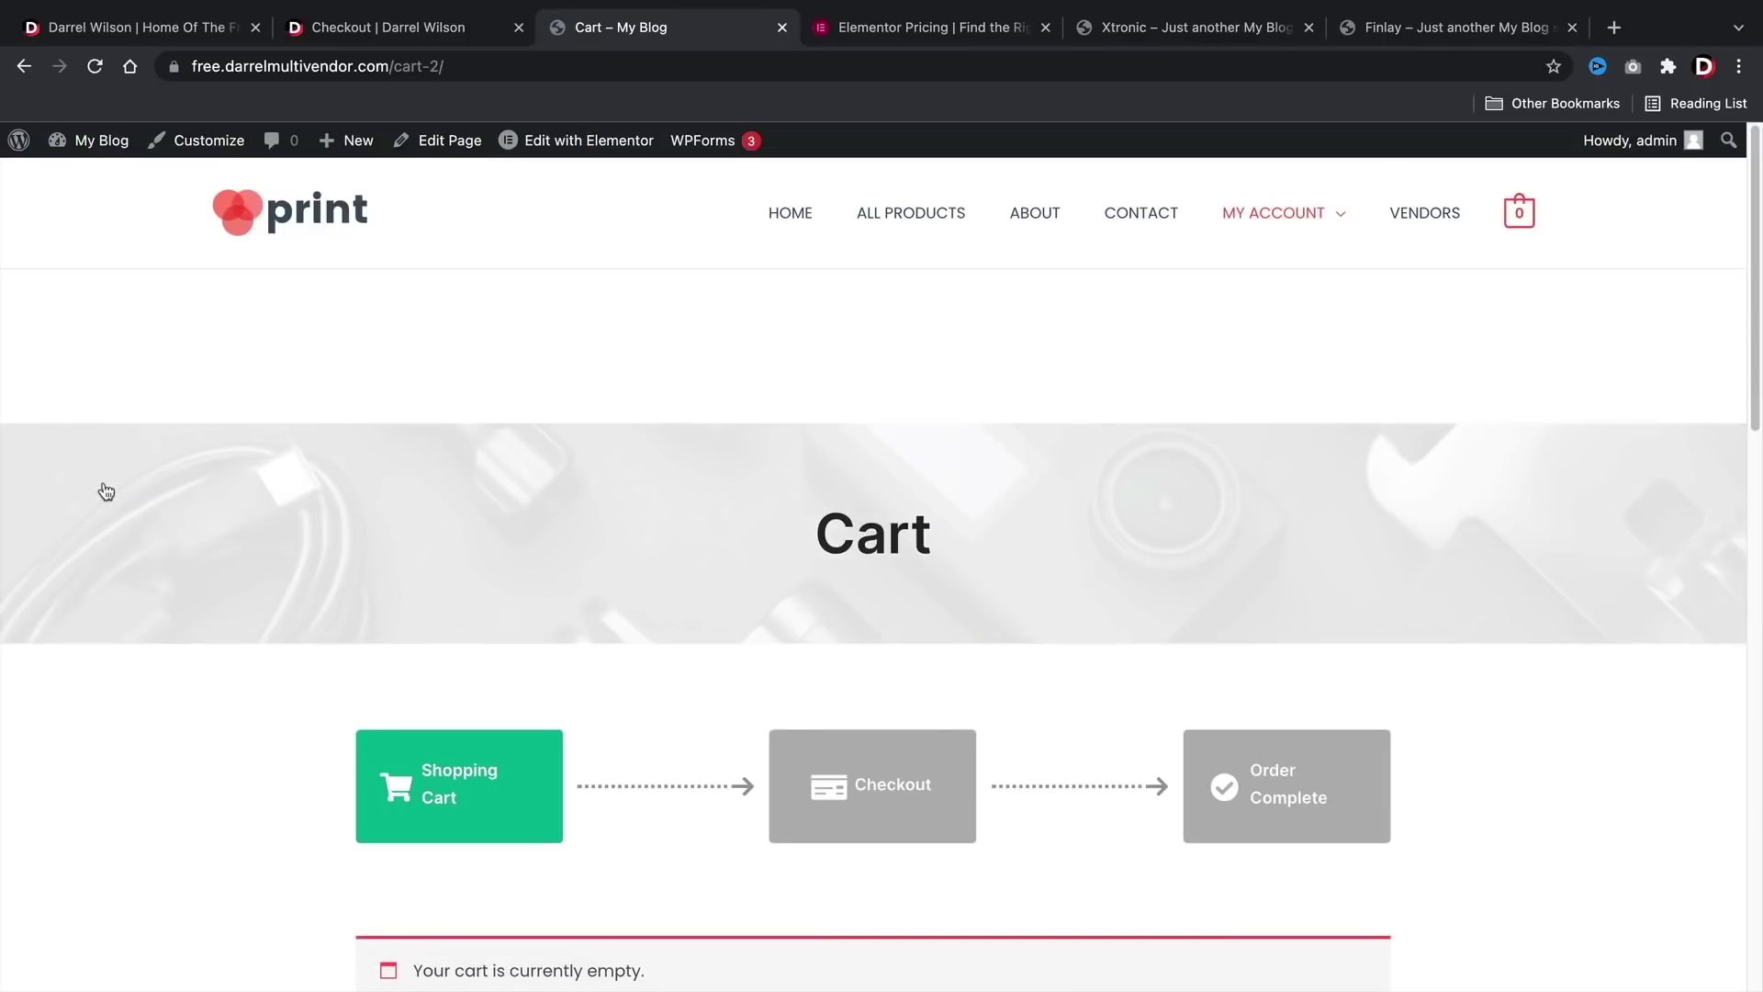
click(779, 221)
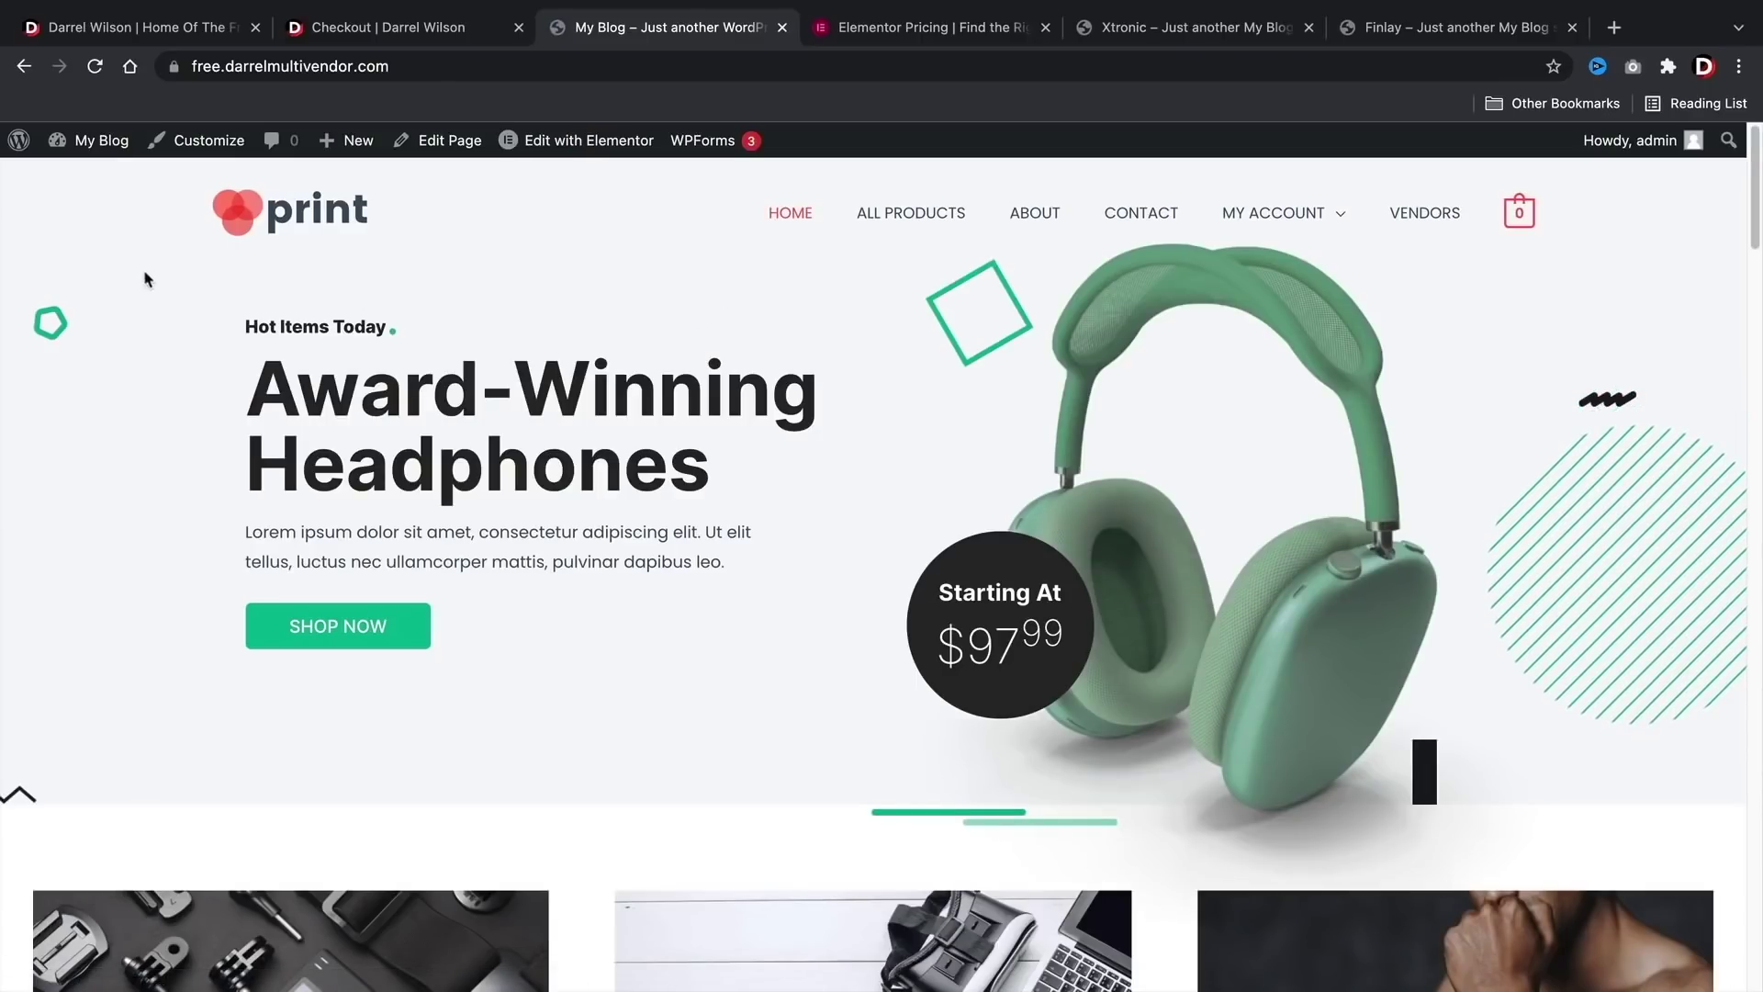
click(106, 188)
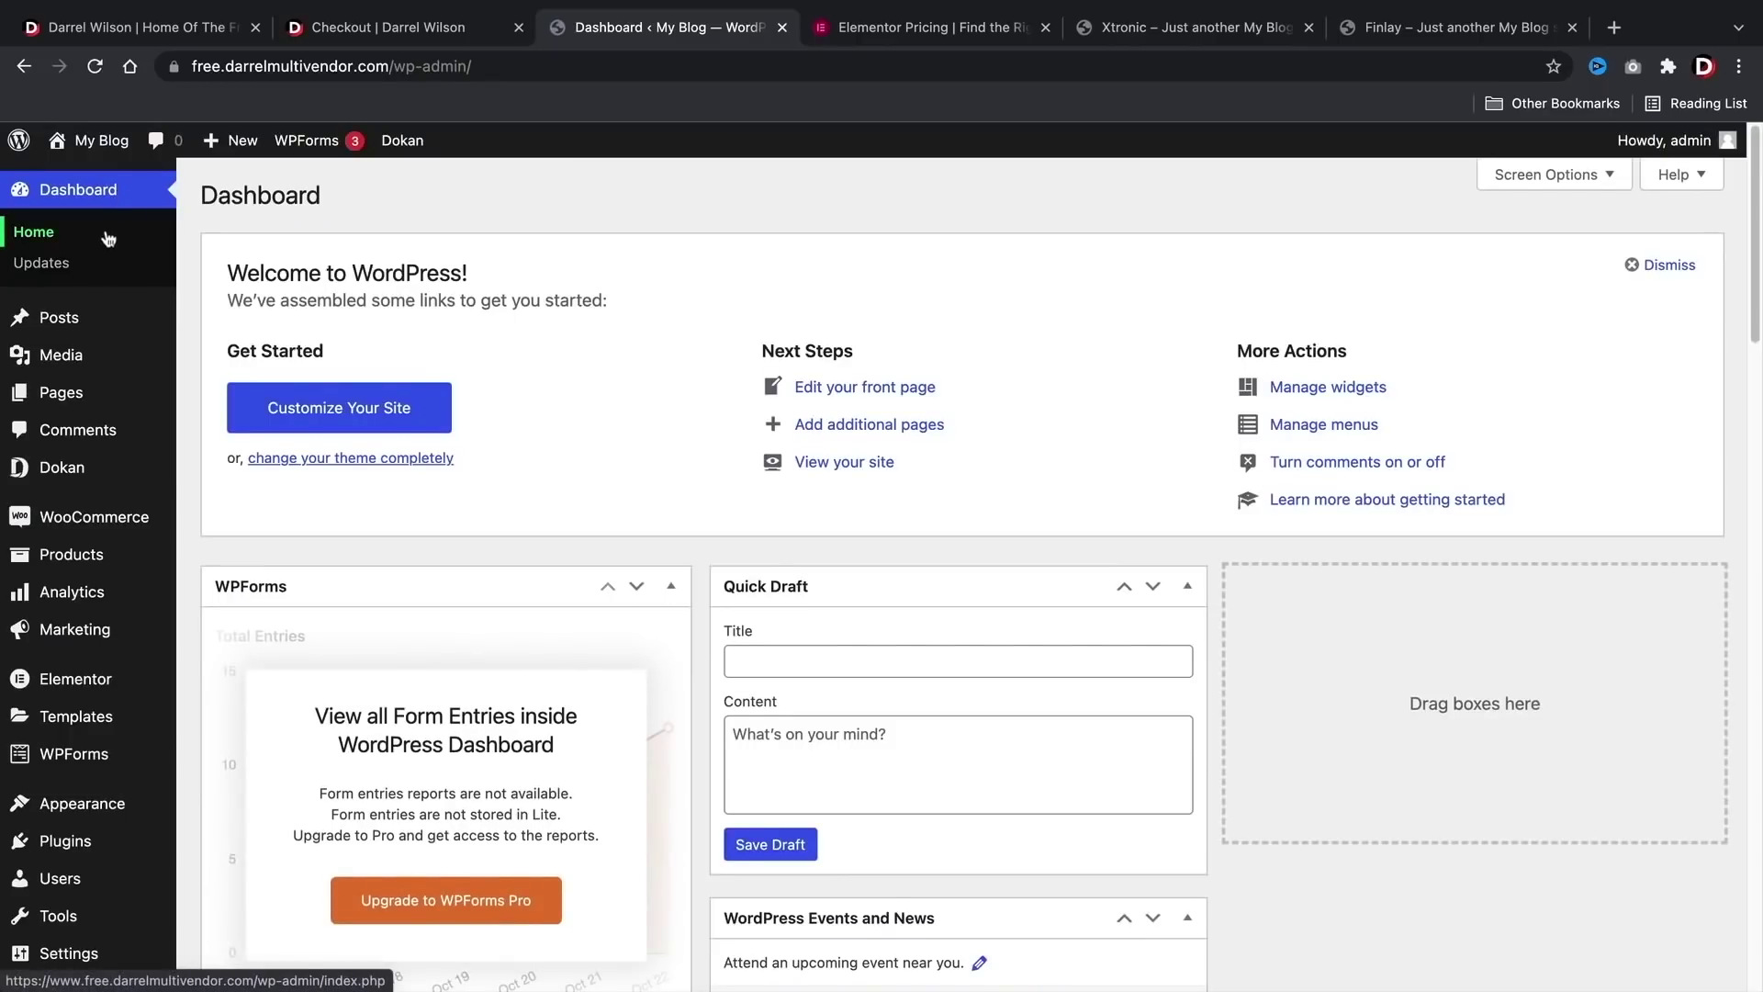
Step: Go to Templates > Theme Builder, then switch to the Elementor pricing tab
mouse_move(92, 363)
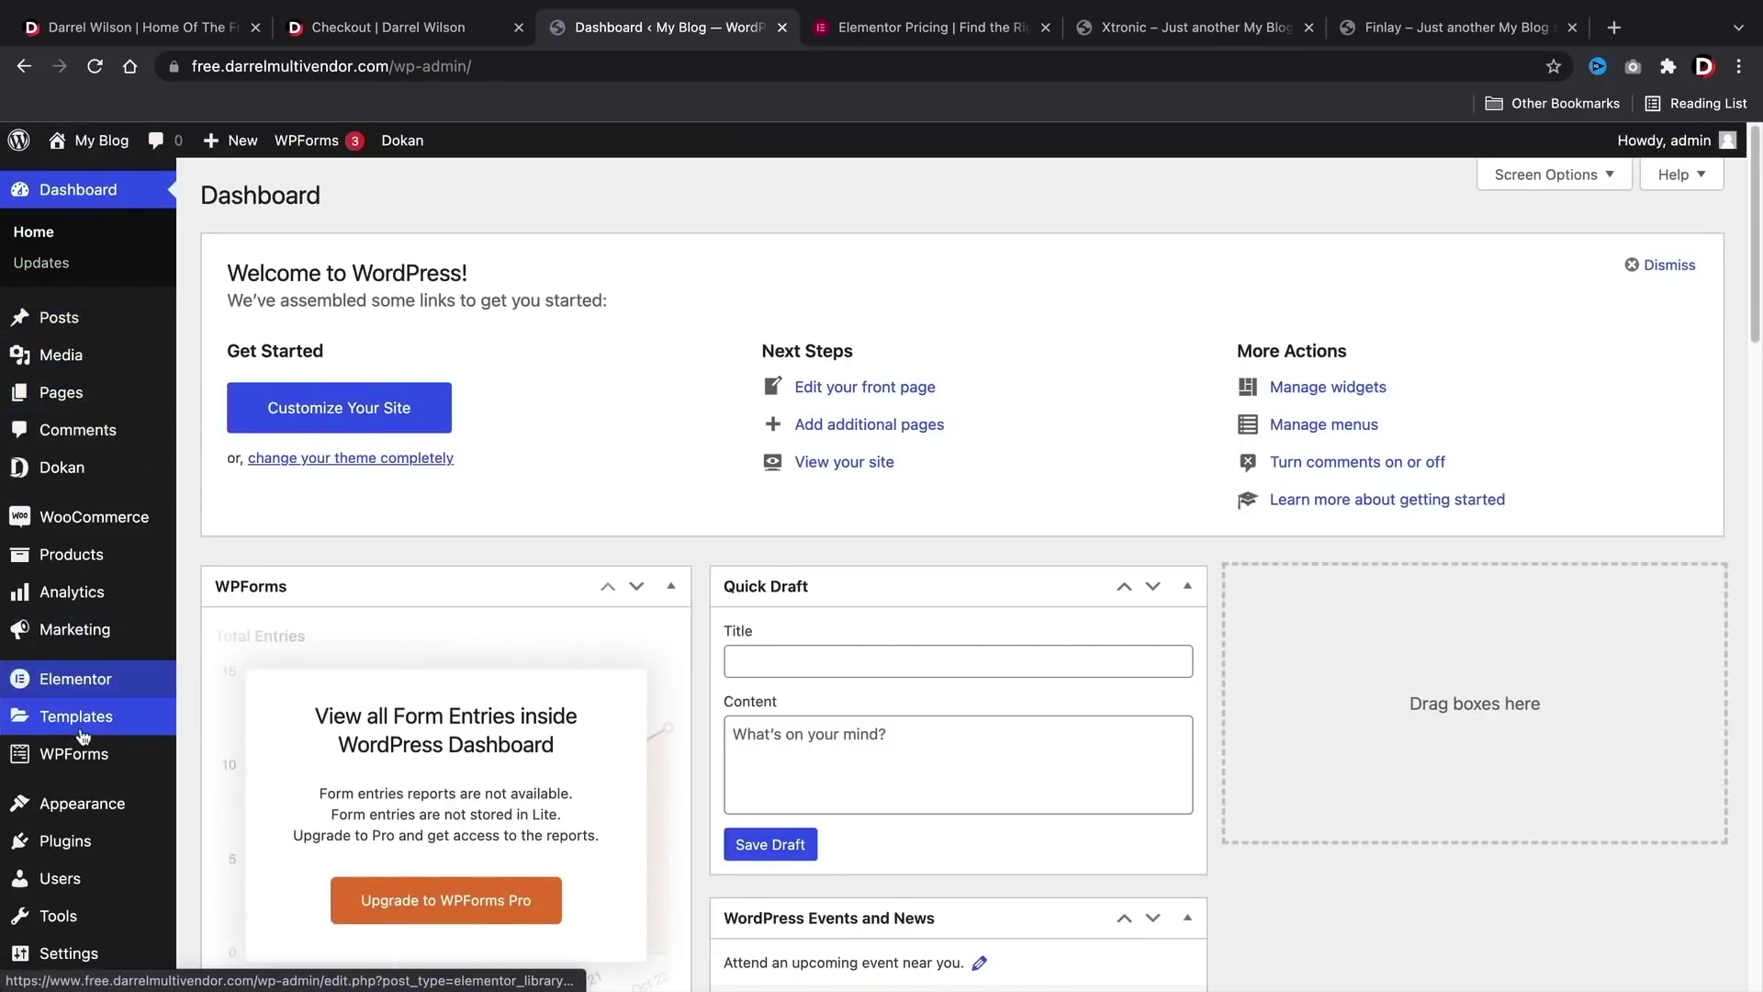
scroll(78, 707, down, 2)
mouse_move(83, 734)
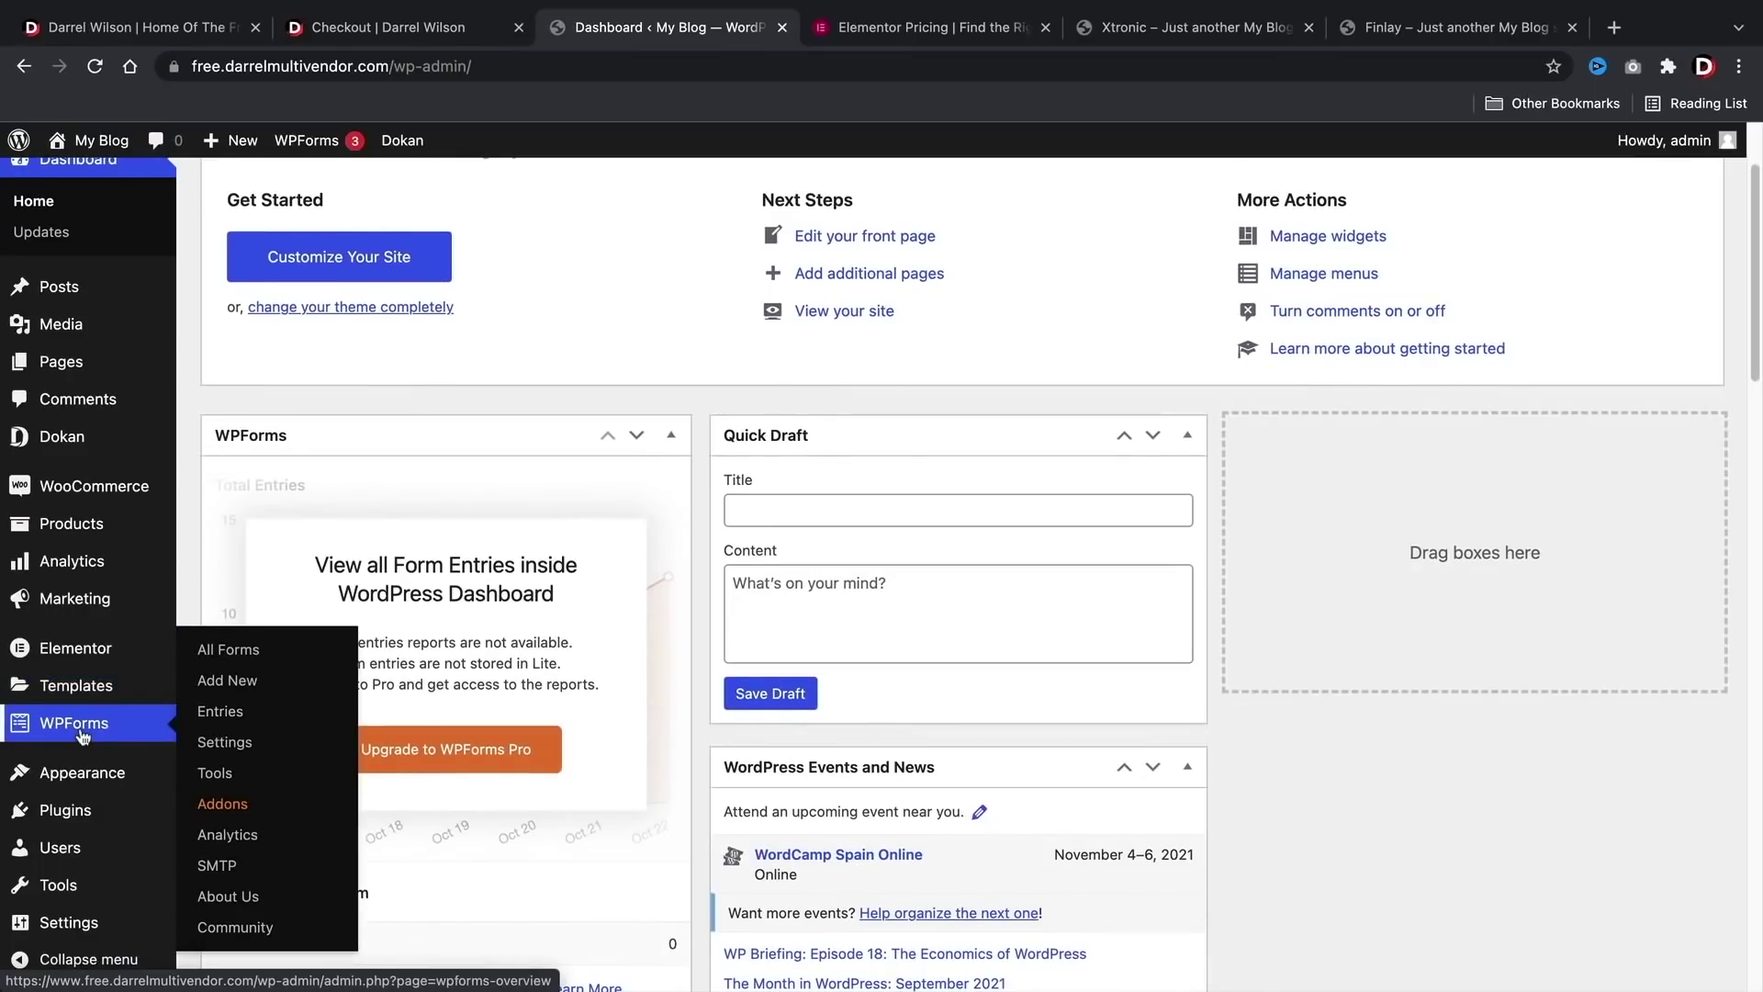
mouse_move(118, 650)
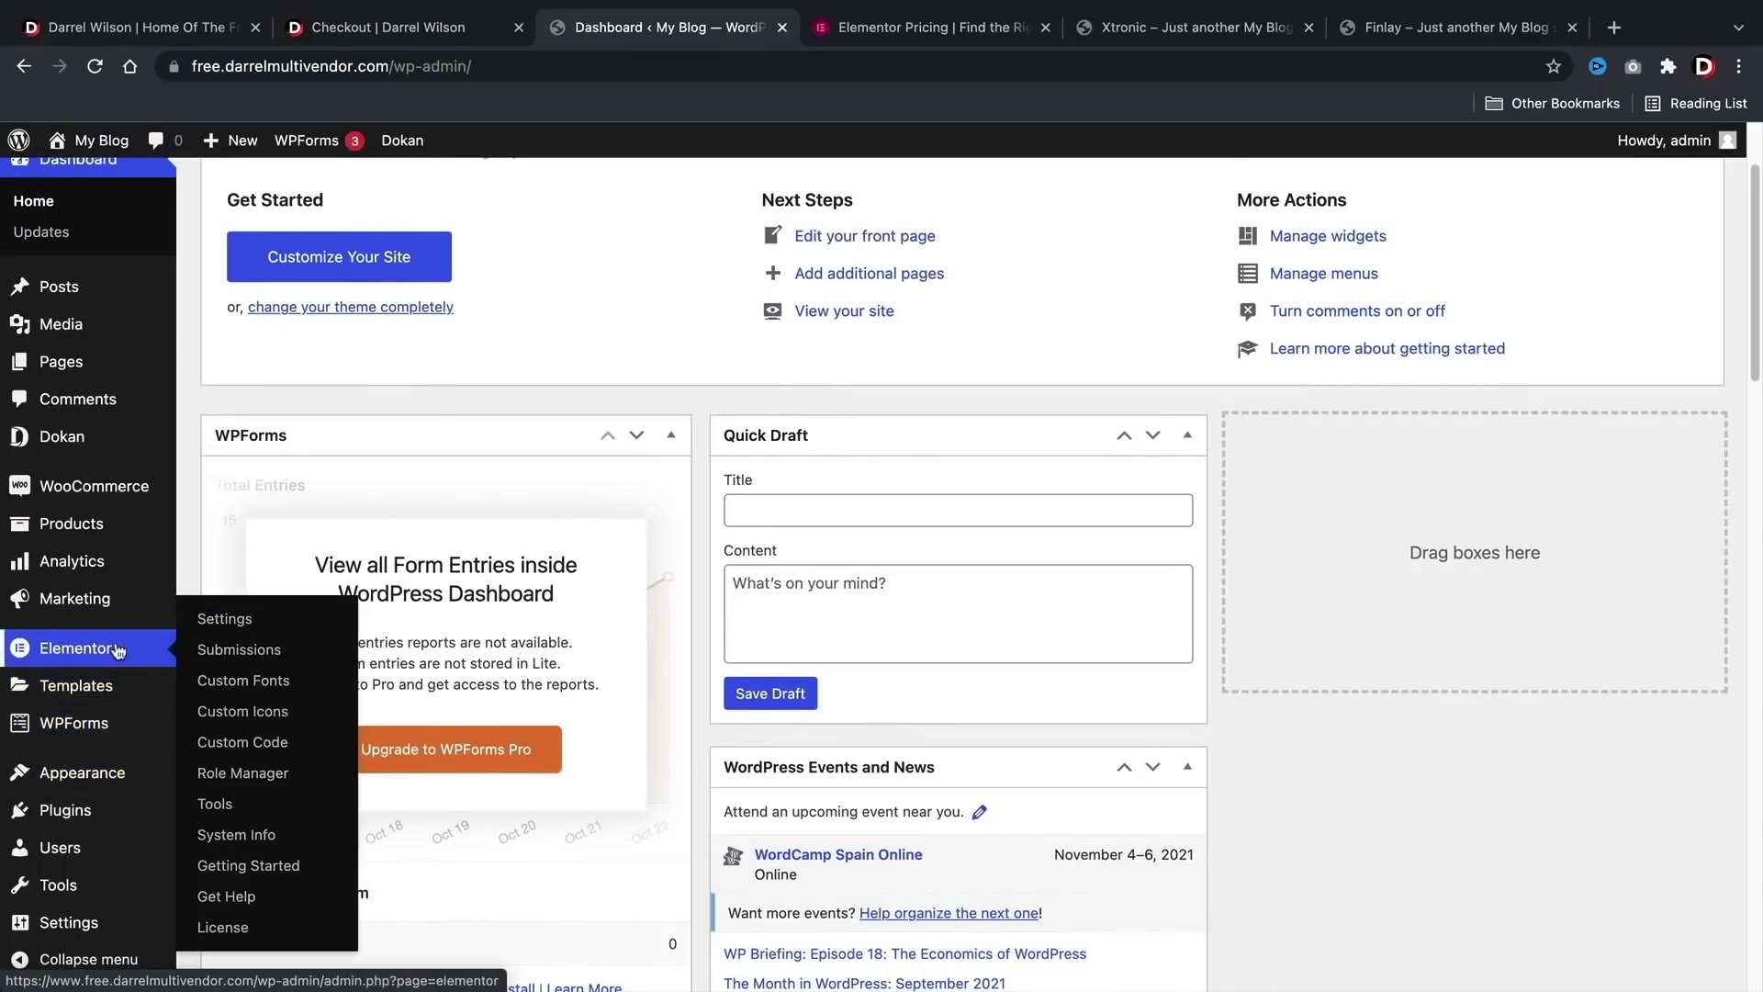
mouse_move(115, 687)
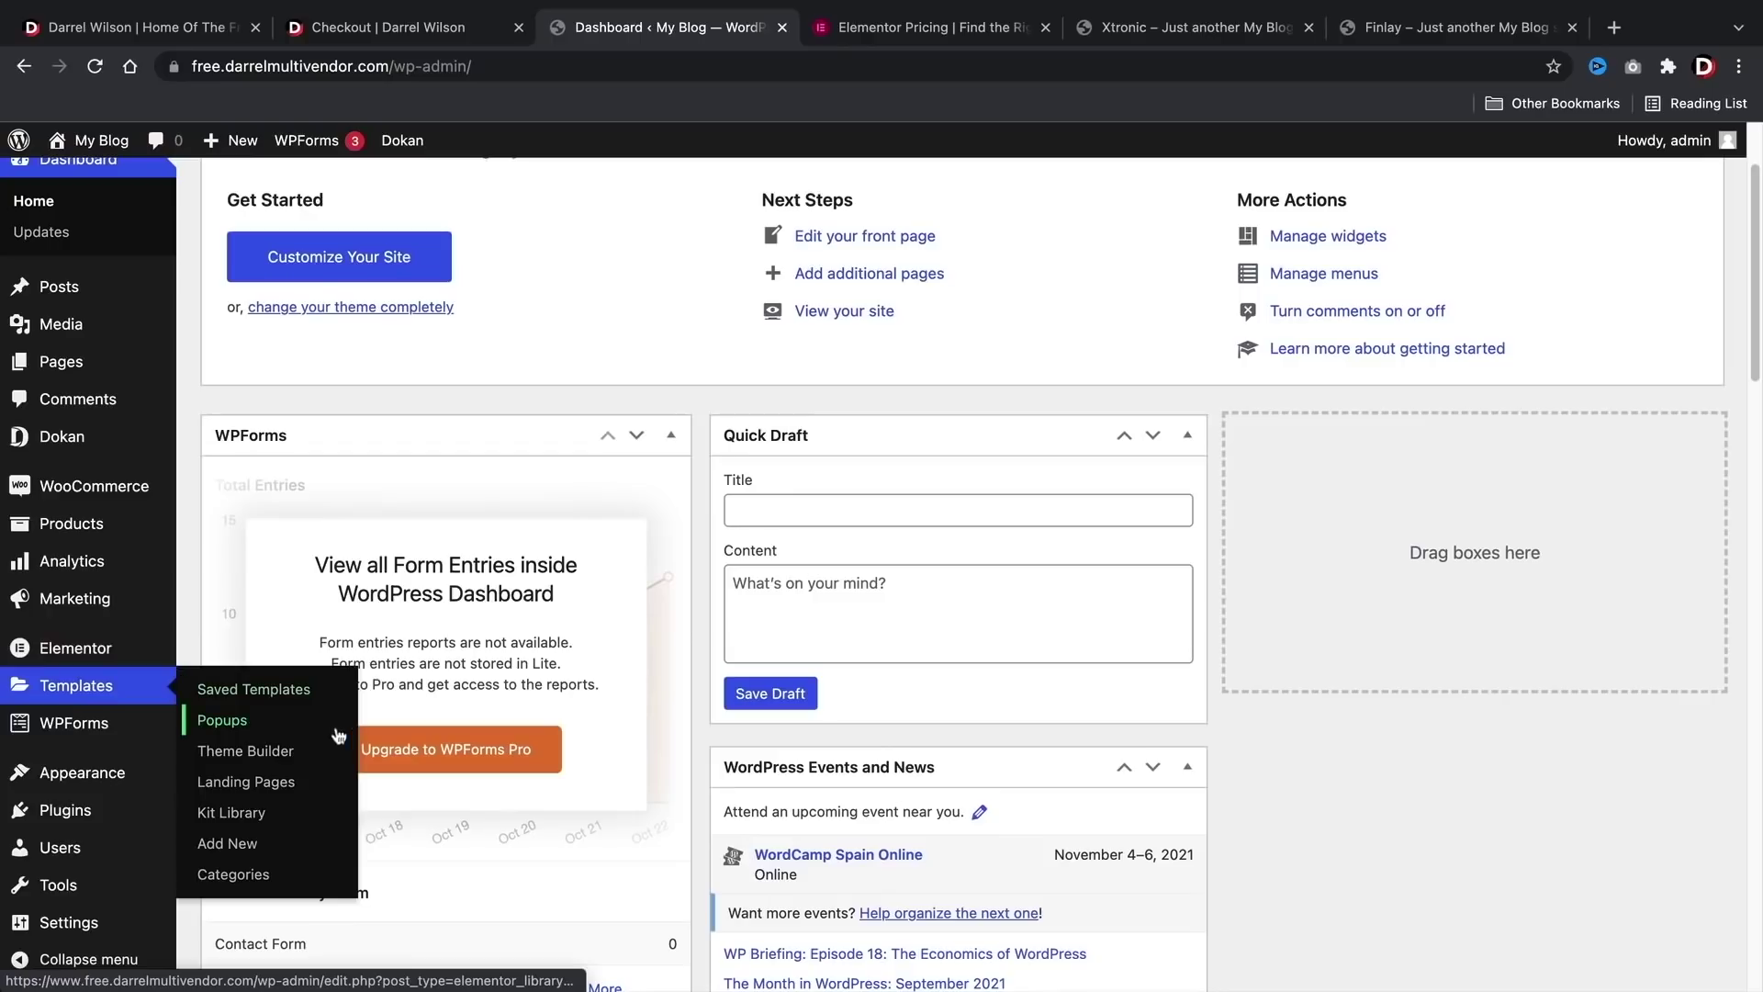
click(285, 760)
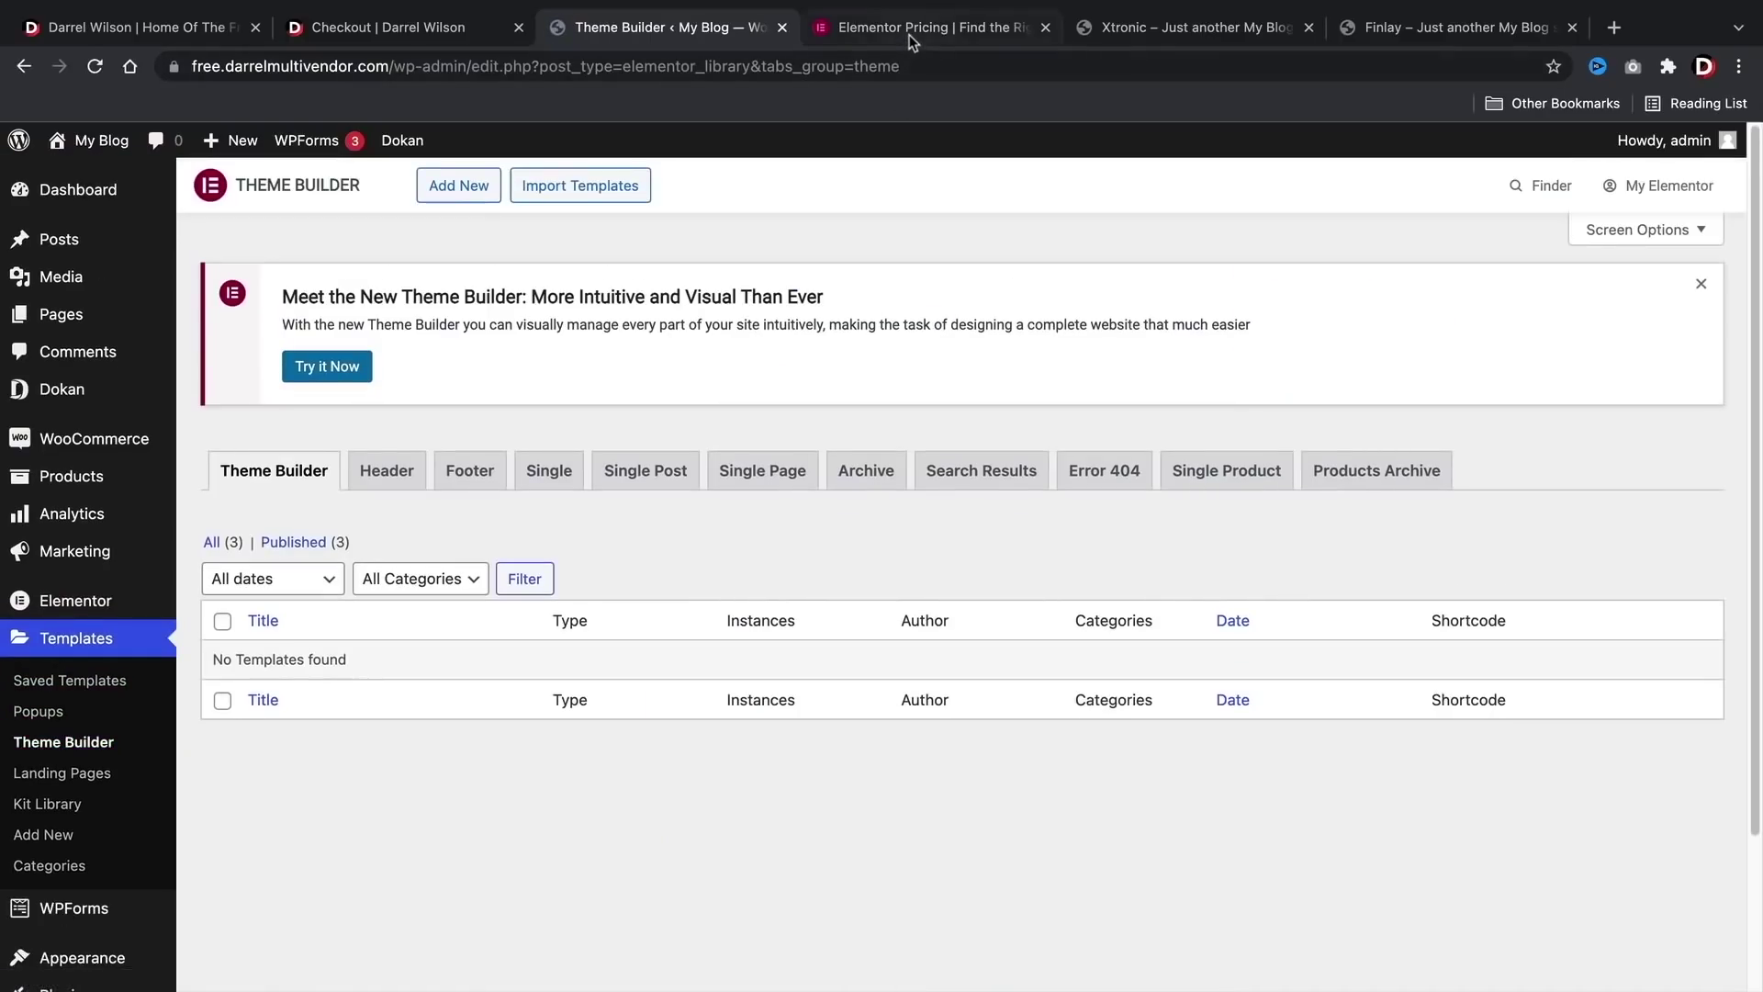
click(901, 27)
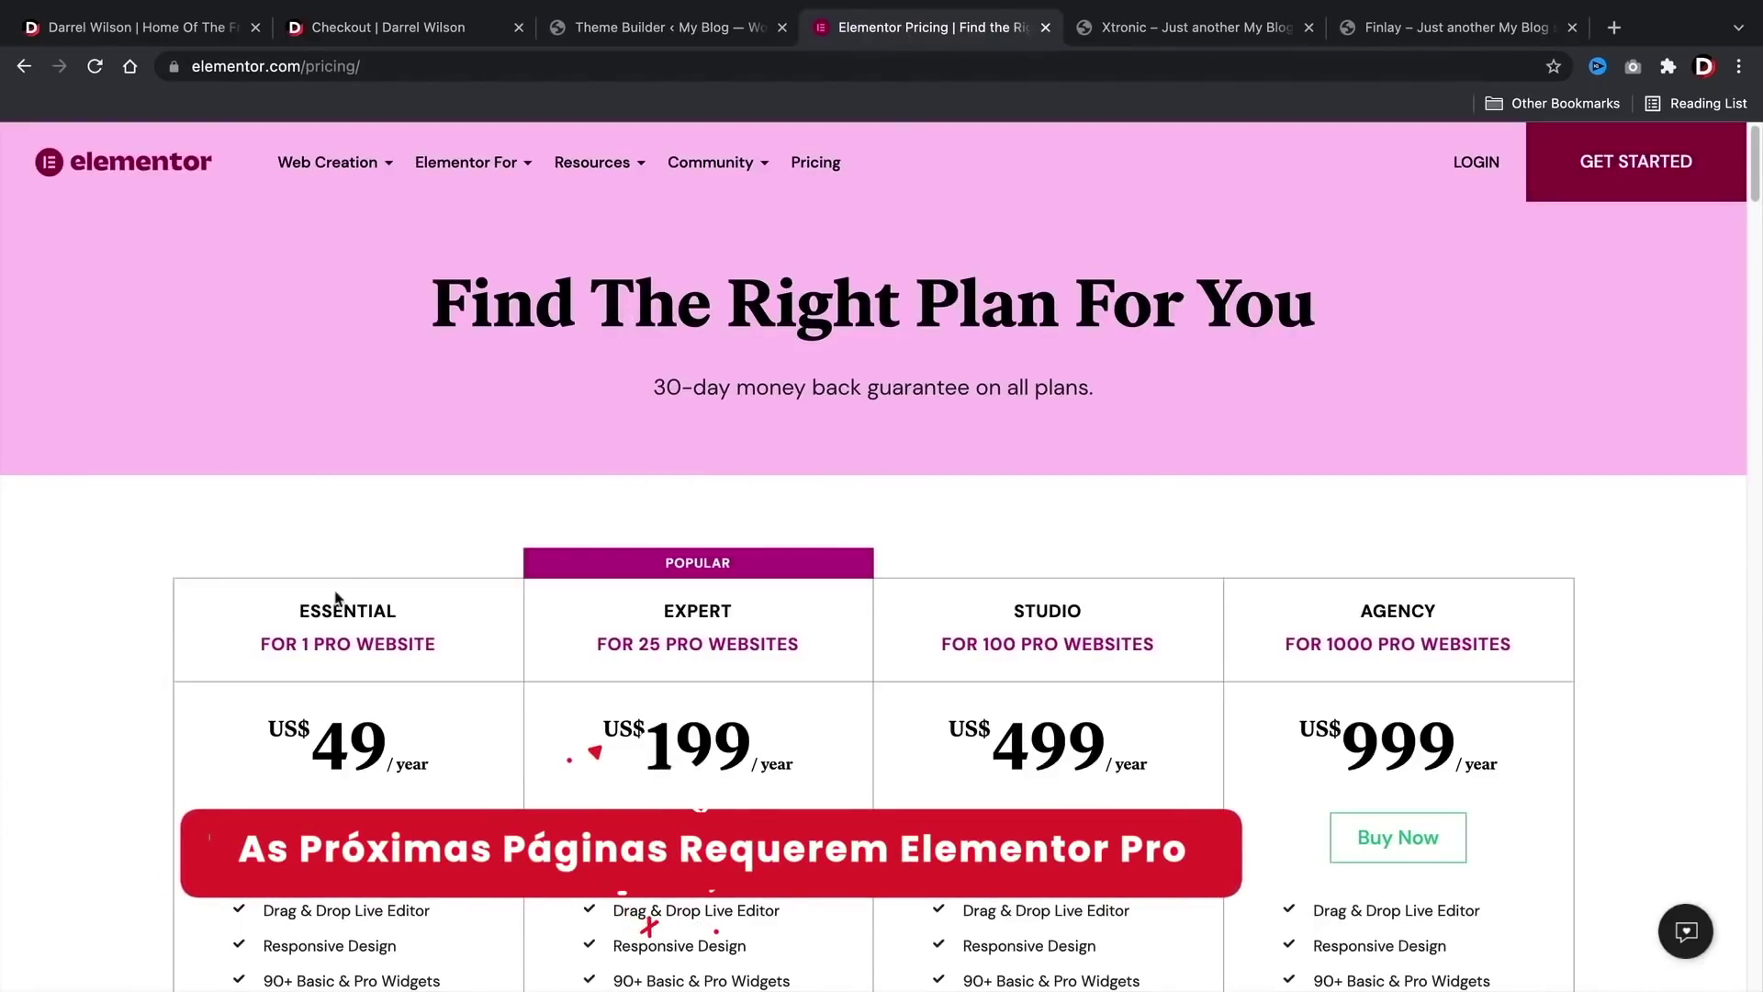
scroll(328, 613, down, 3)
scroll(367, 613, down, 3)
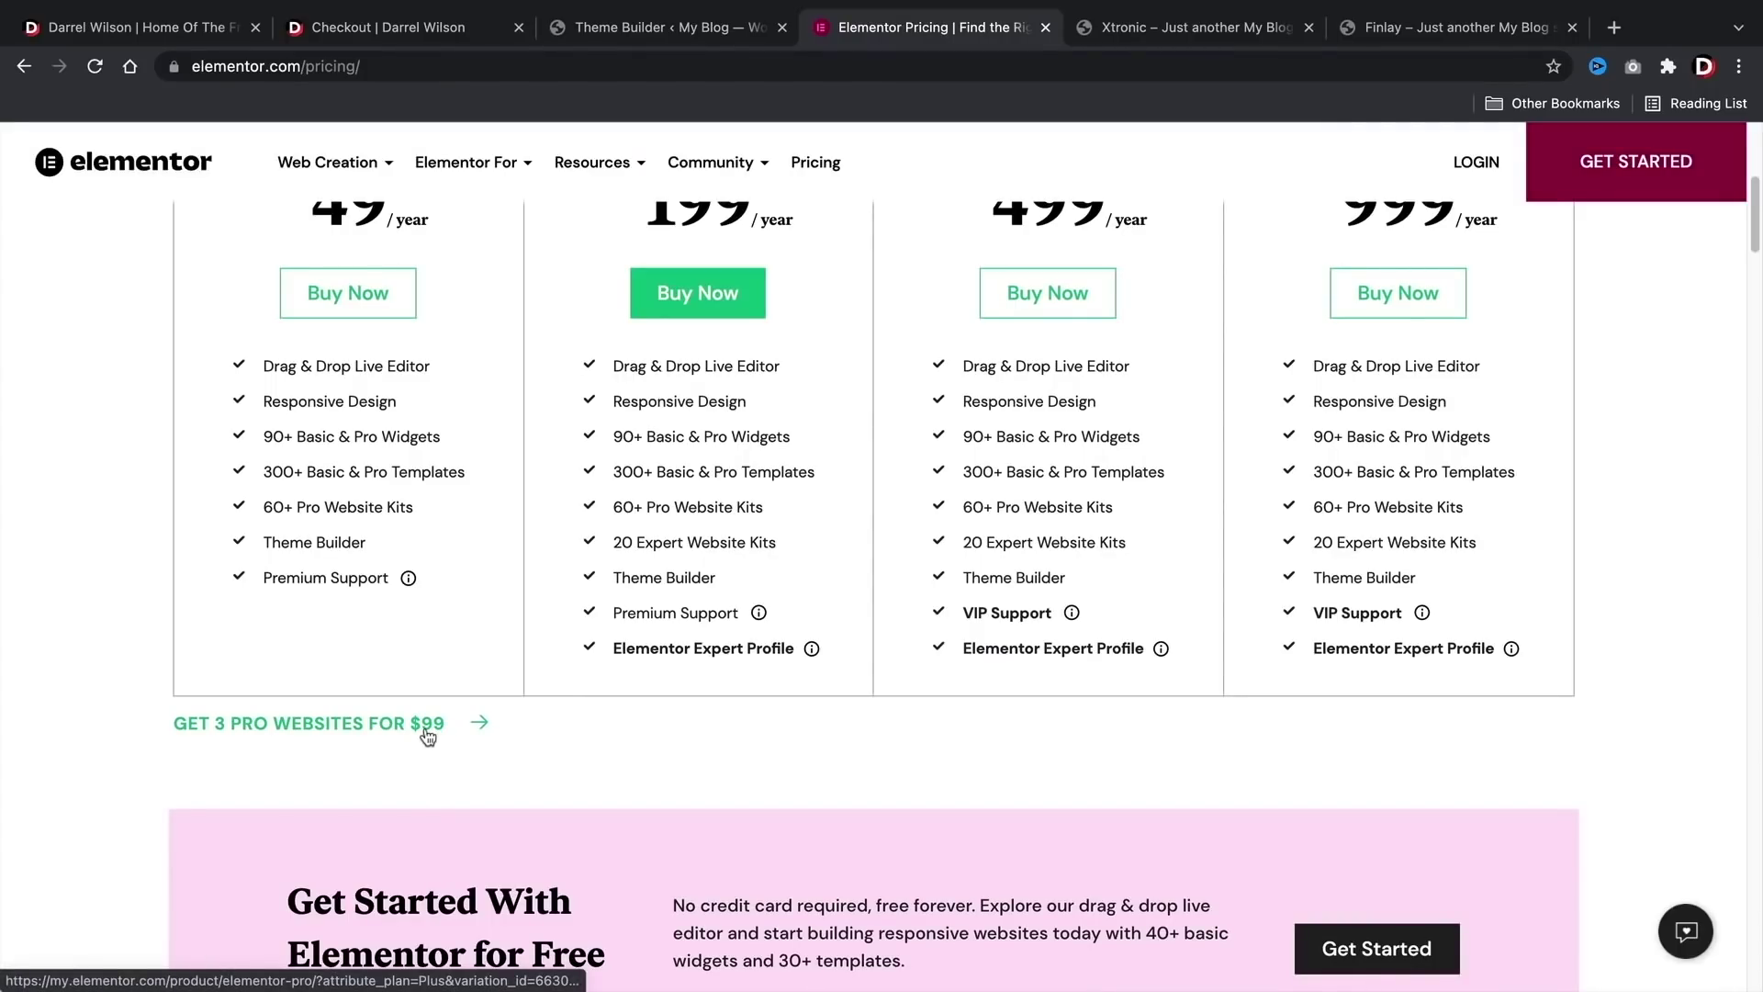
scroll(427, 735, up, 2)
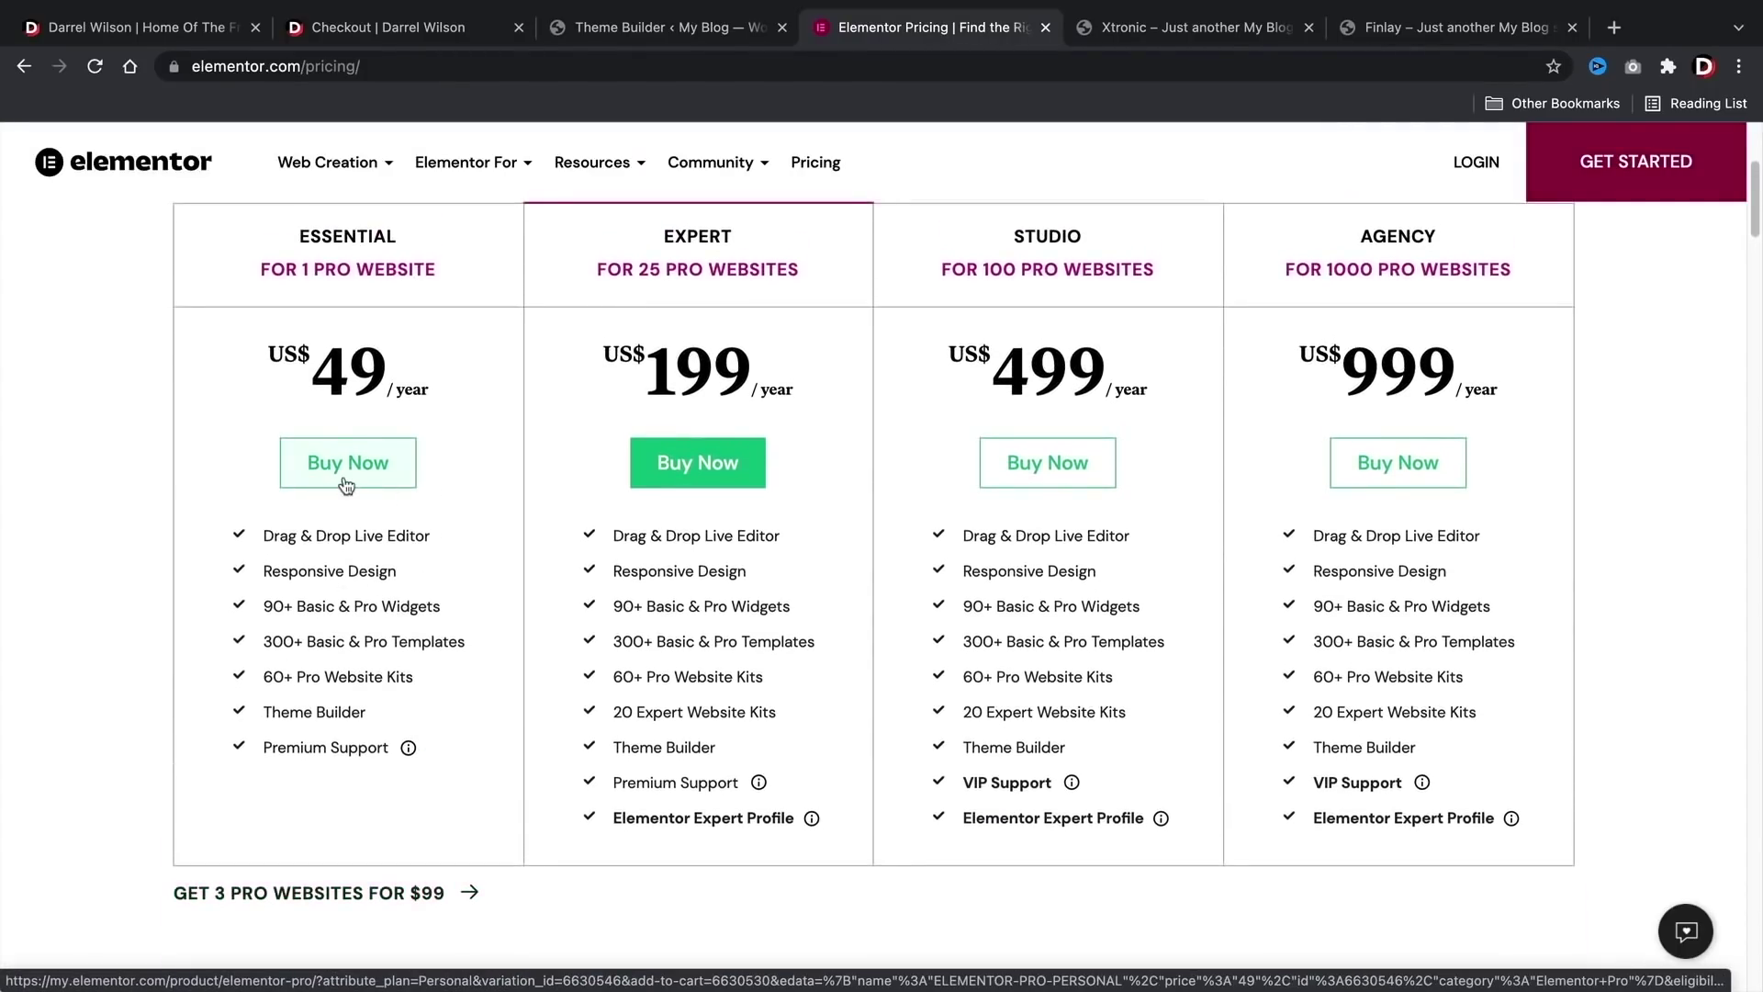
Step: List the Theme Builder's header templates and start a new header in the new theme builder
click(599, 29)
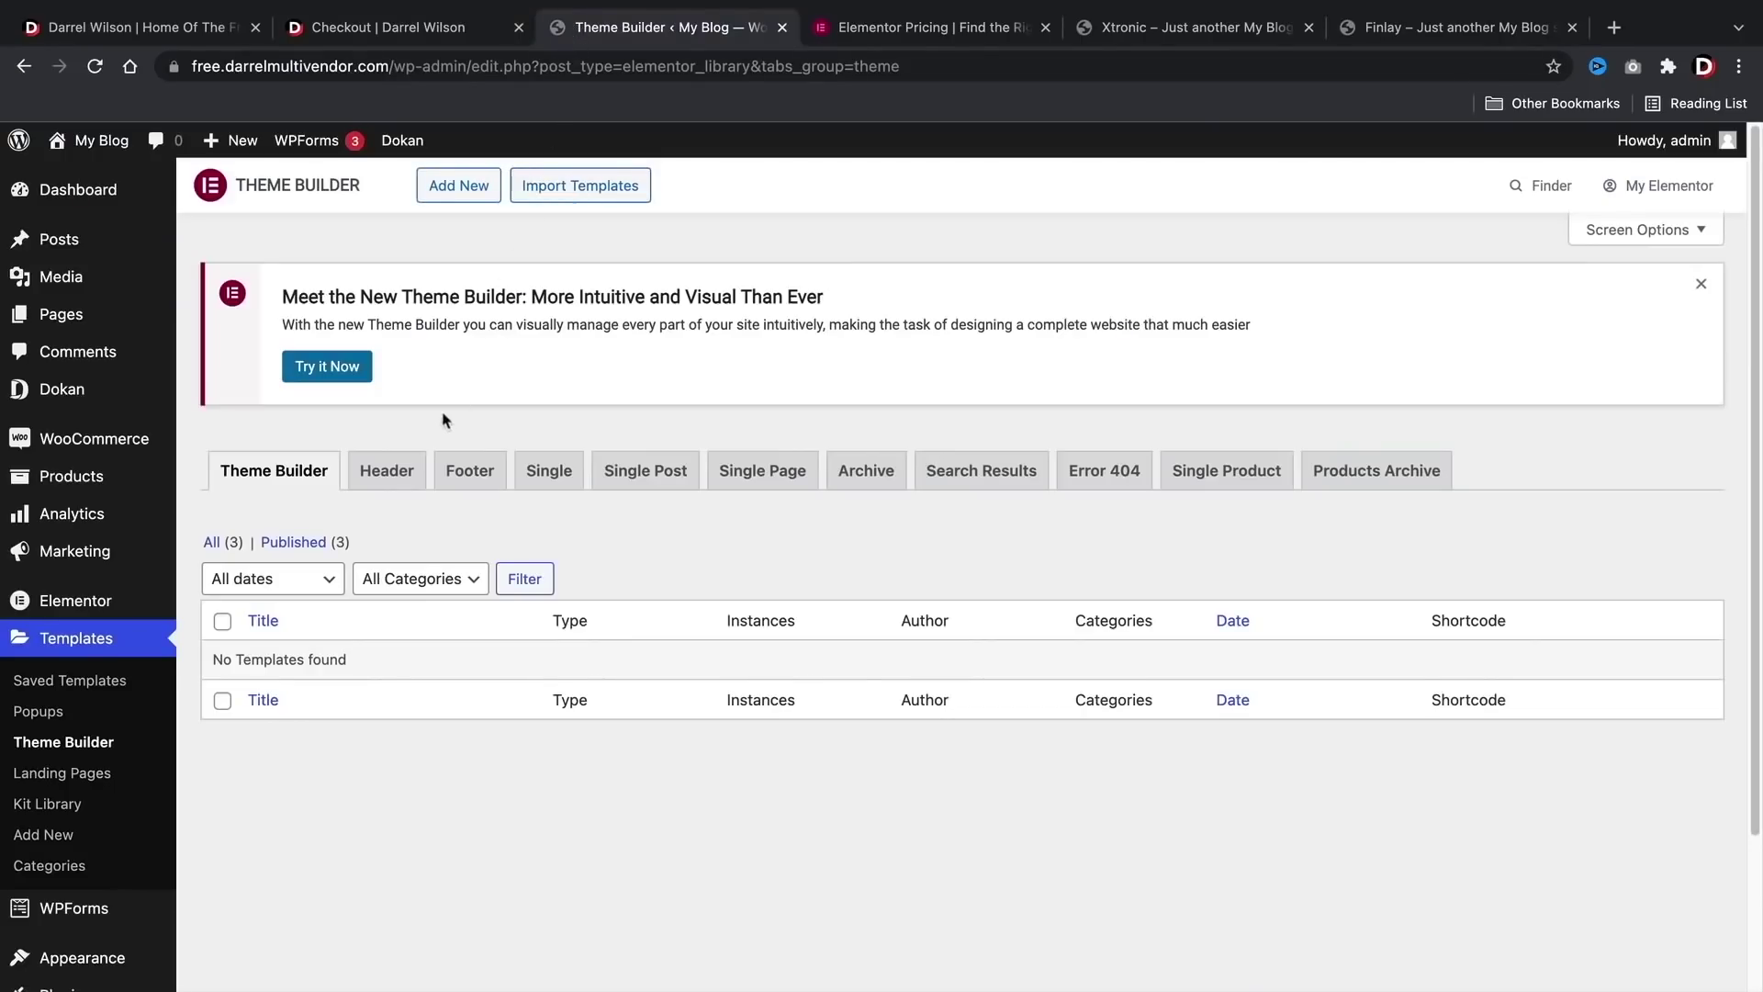
click(387, 476)
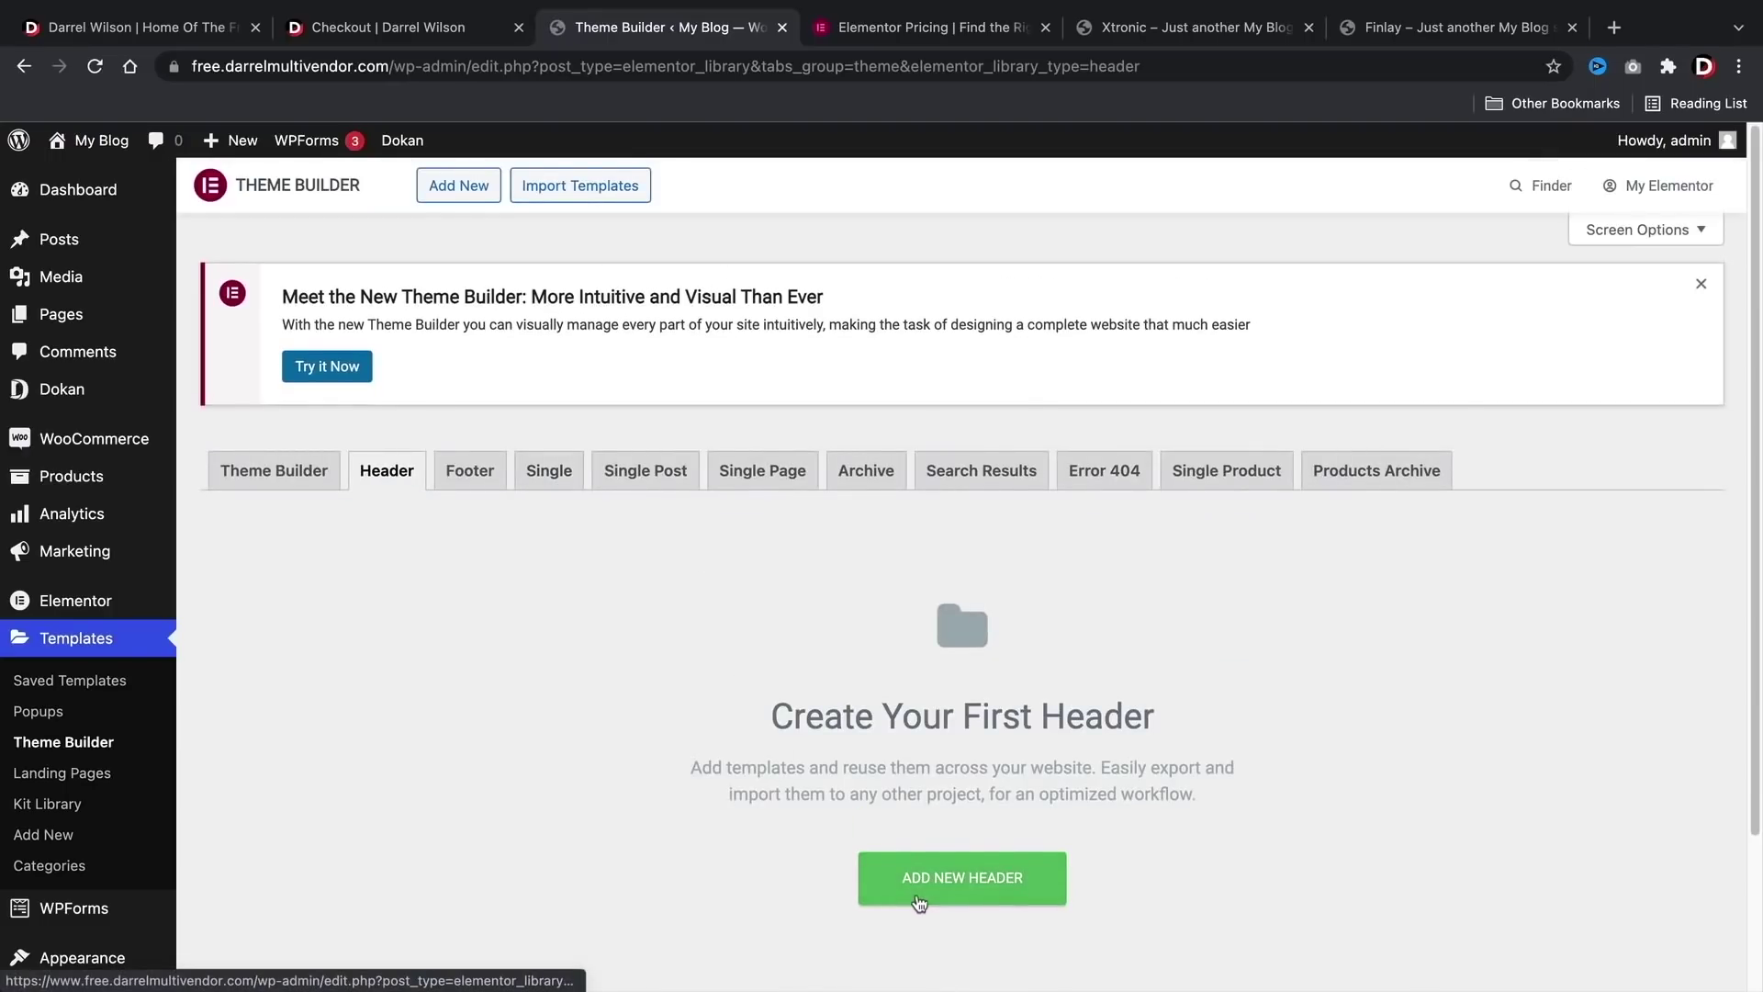
drag(309, 296, 853, 315)
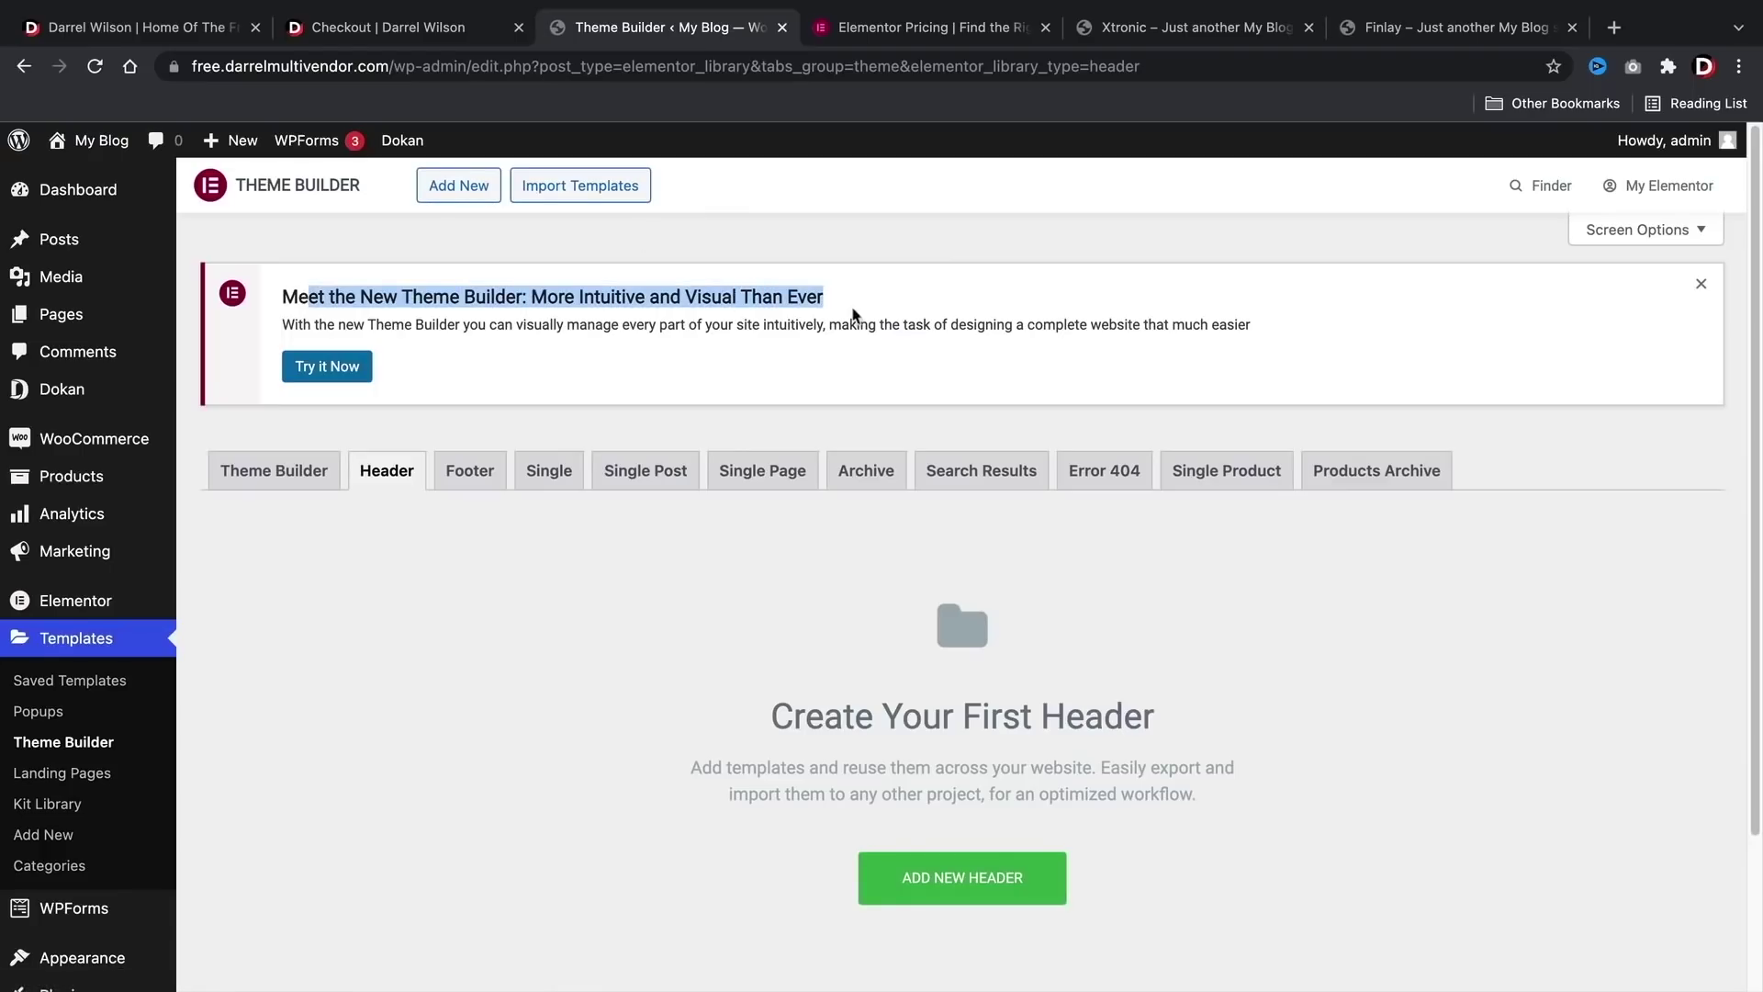
click(354, 375)
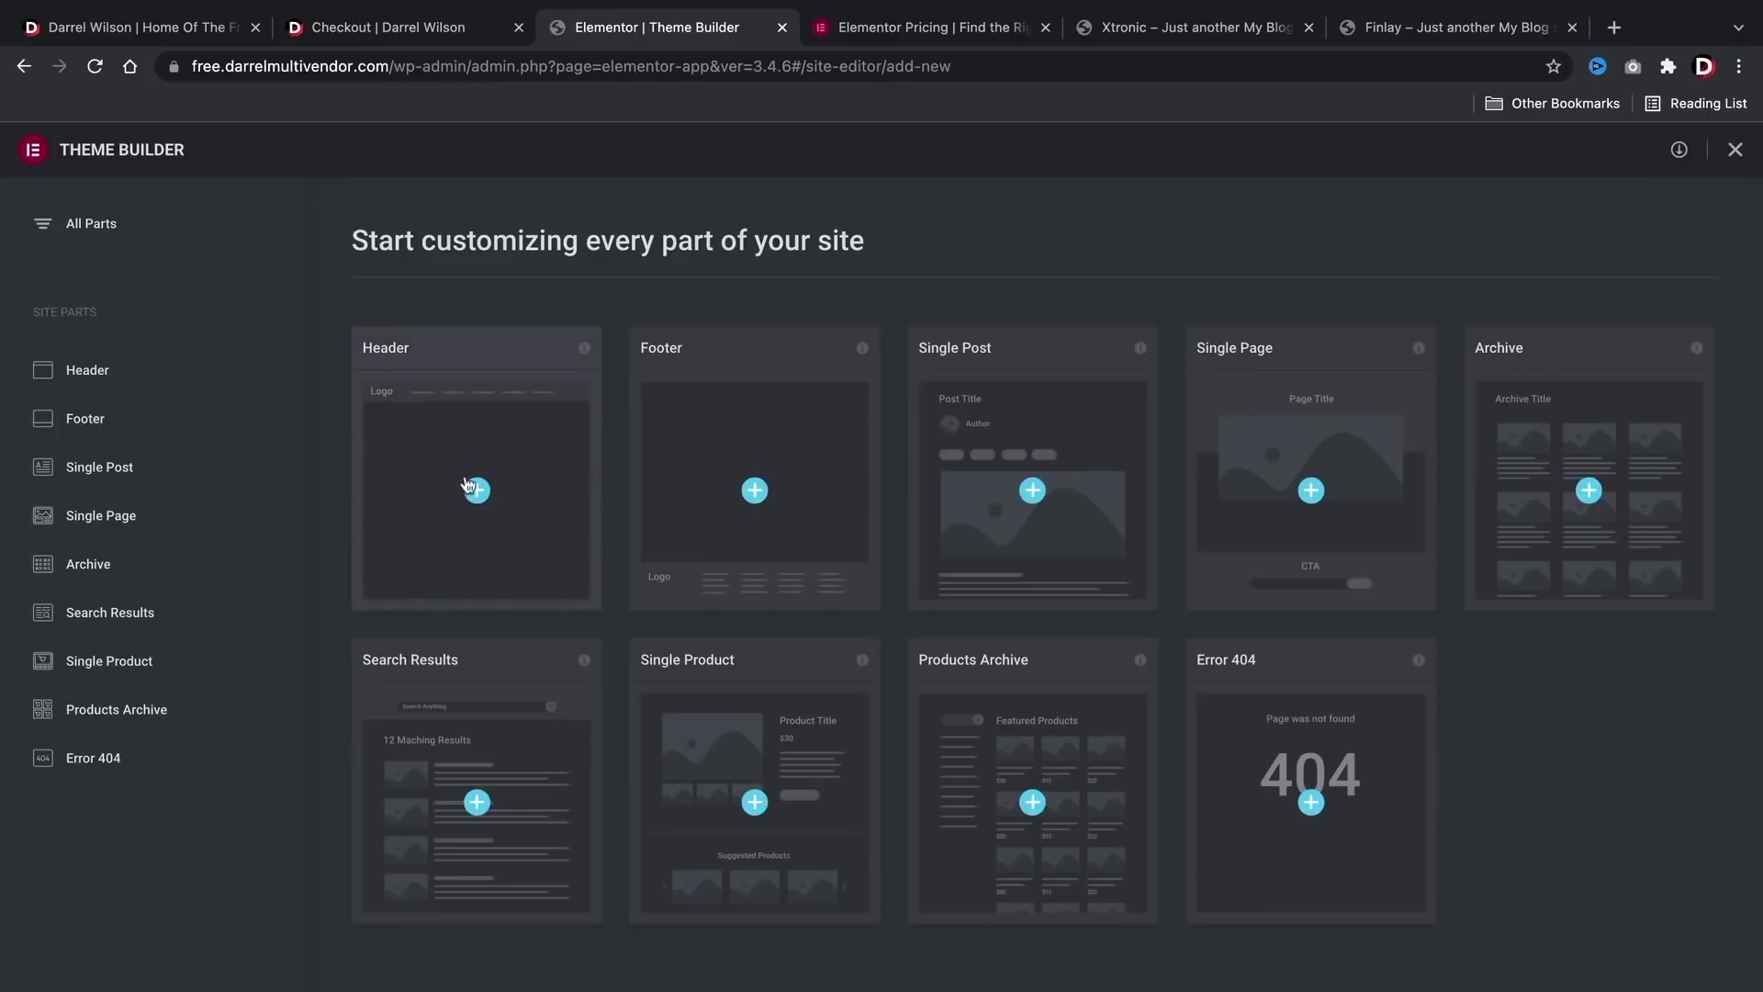
click(475, 489)
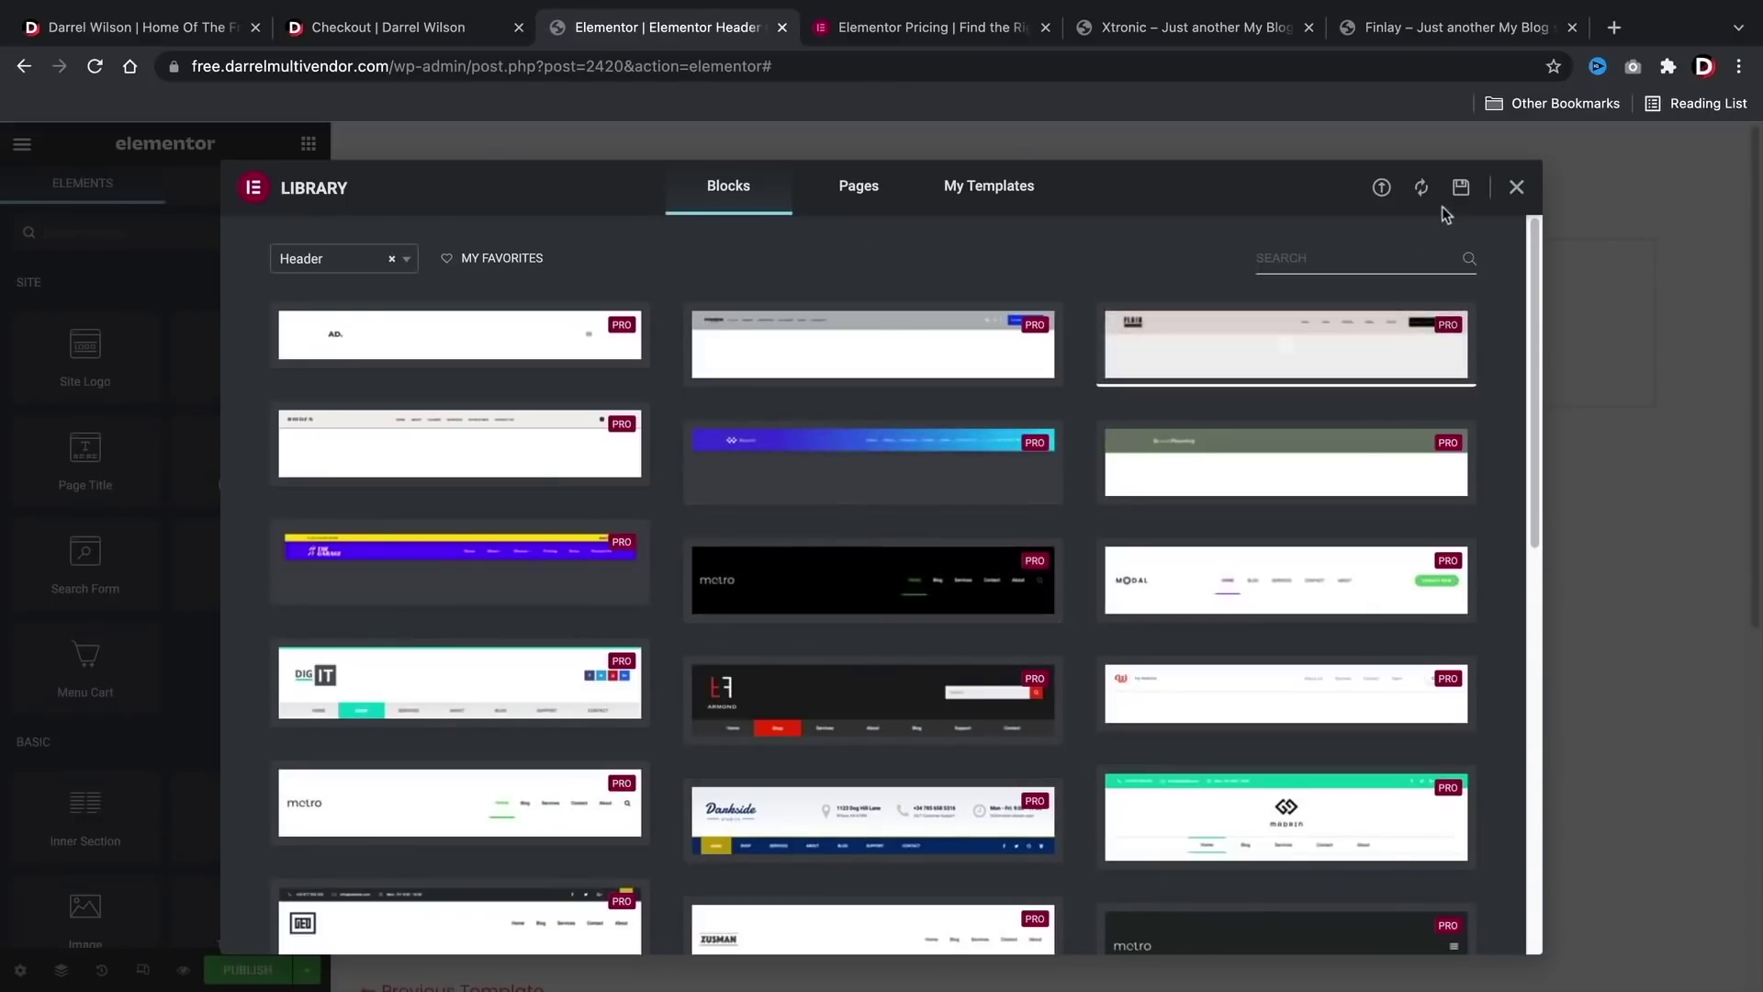
Step: Import header.json and insert the Xtronic header into the template
click(1383, 189)
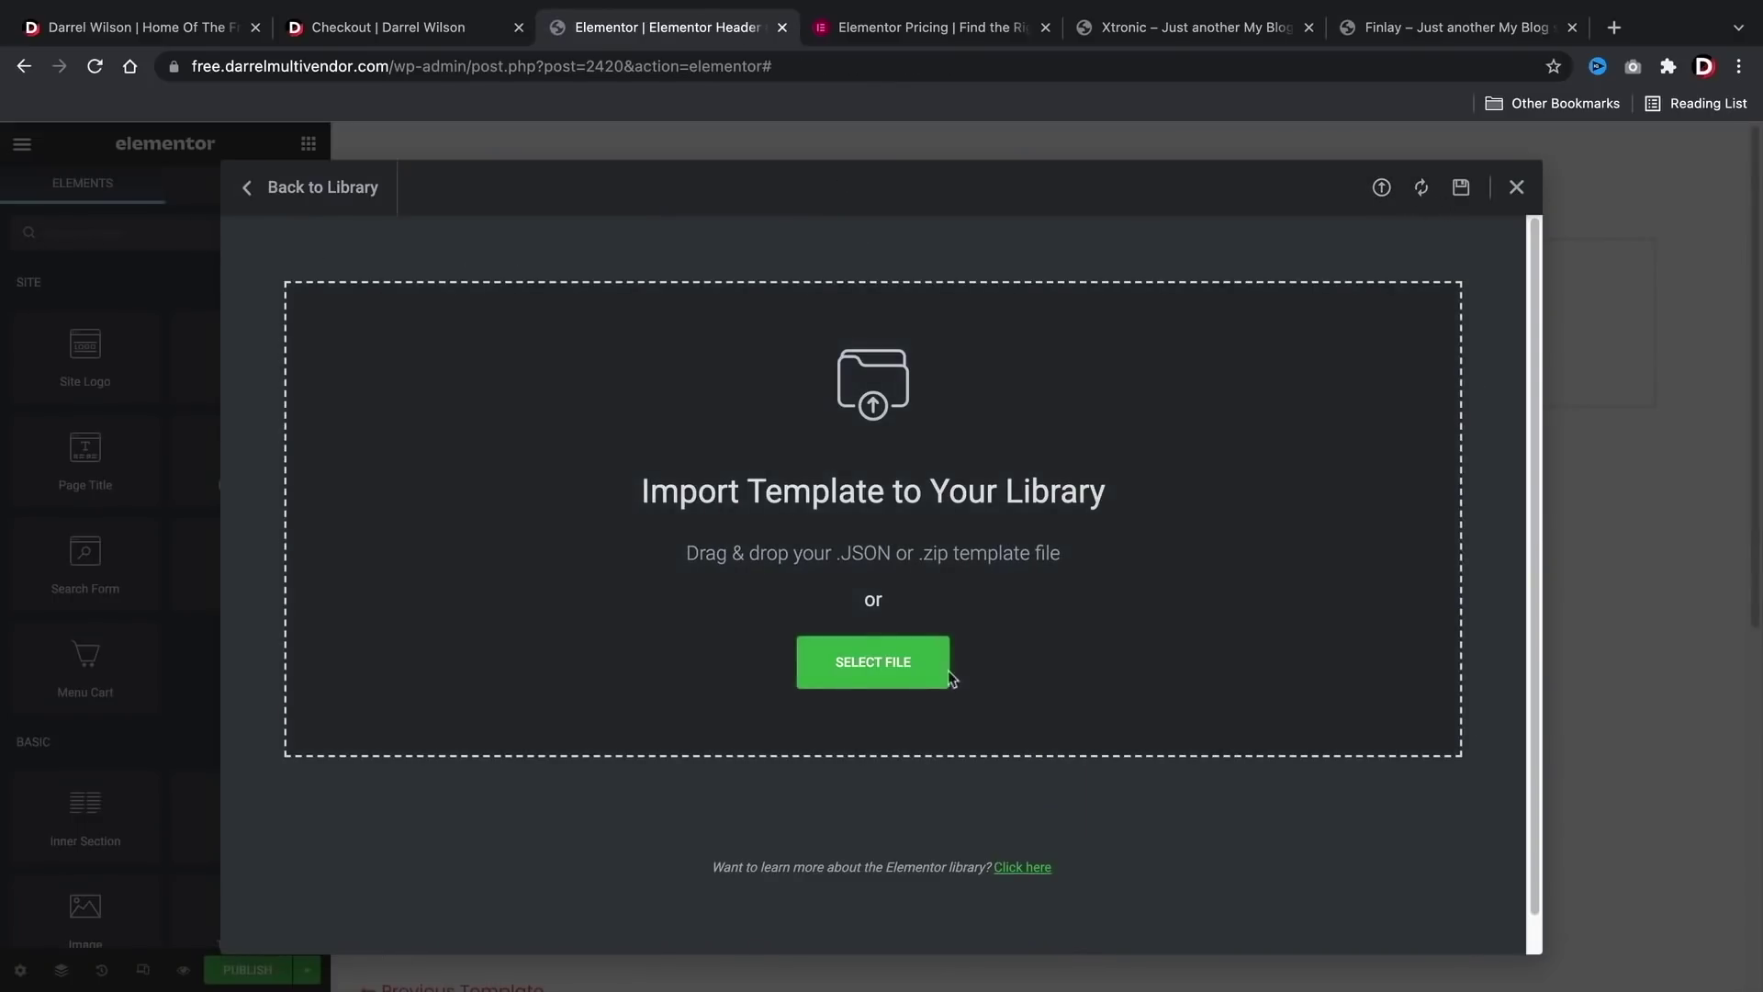
click(907, 668)
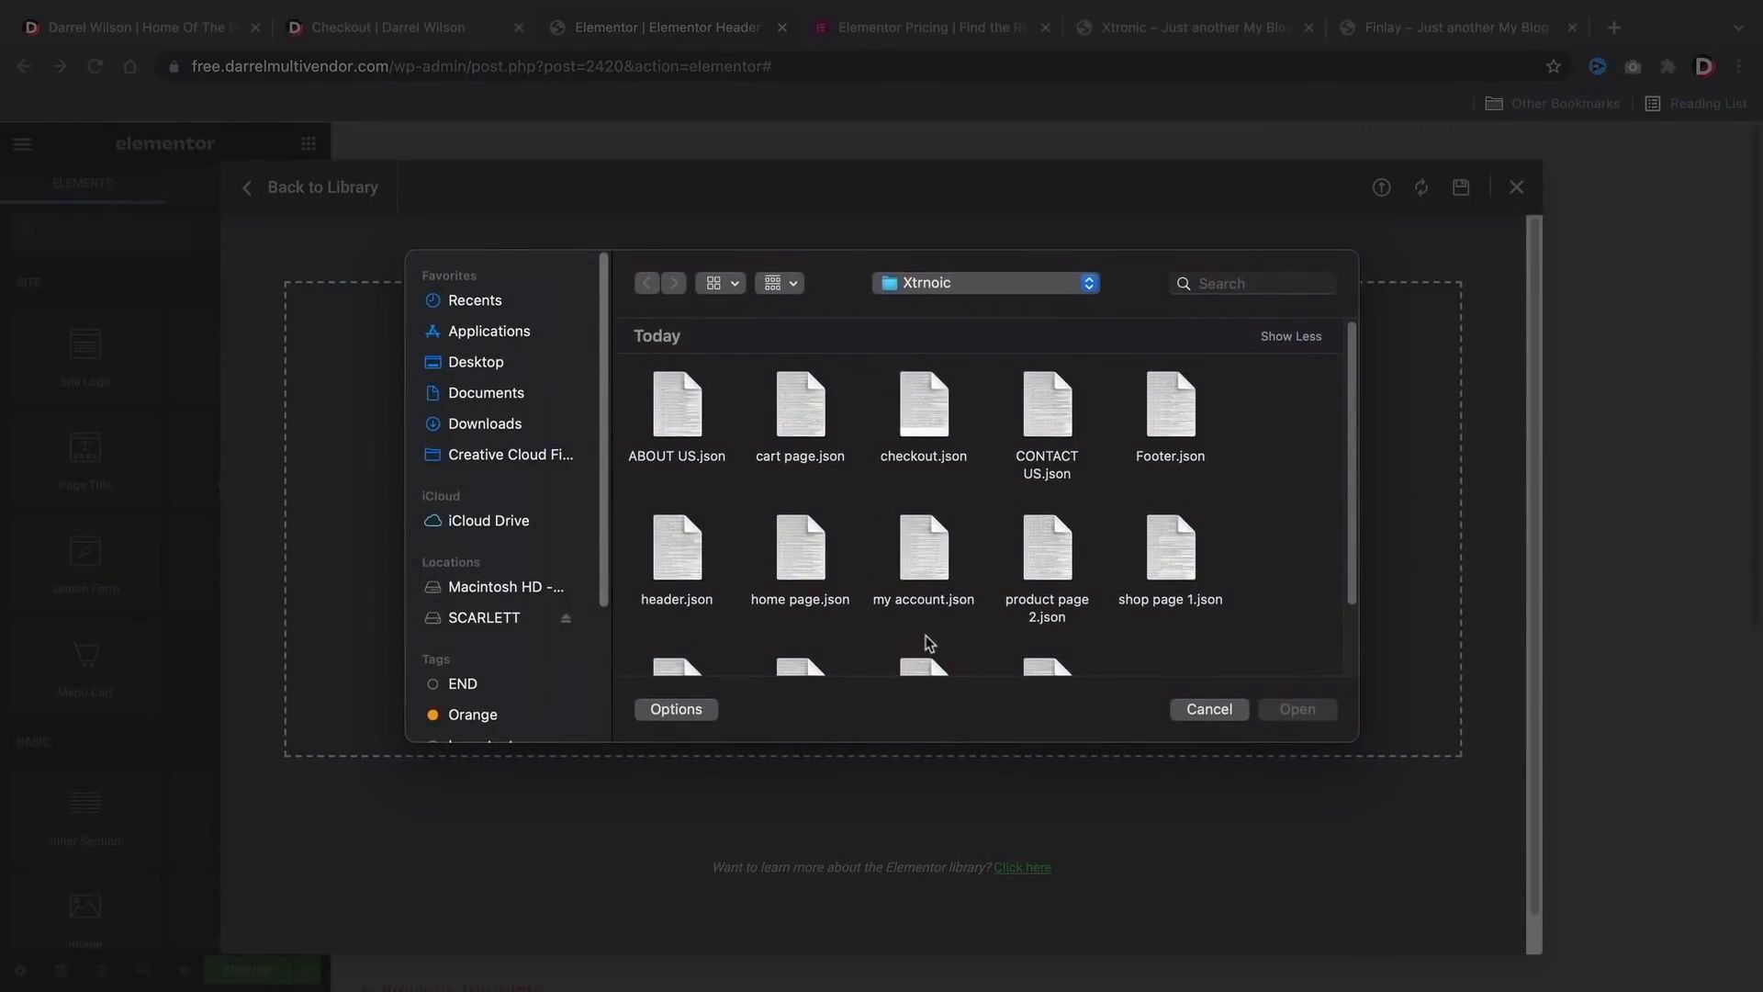
scroll(928, 643, down, 3)
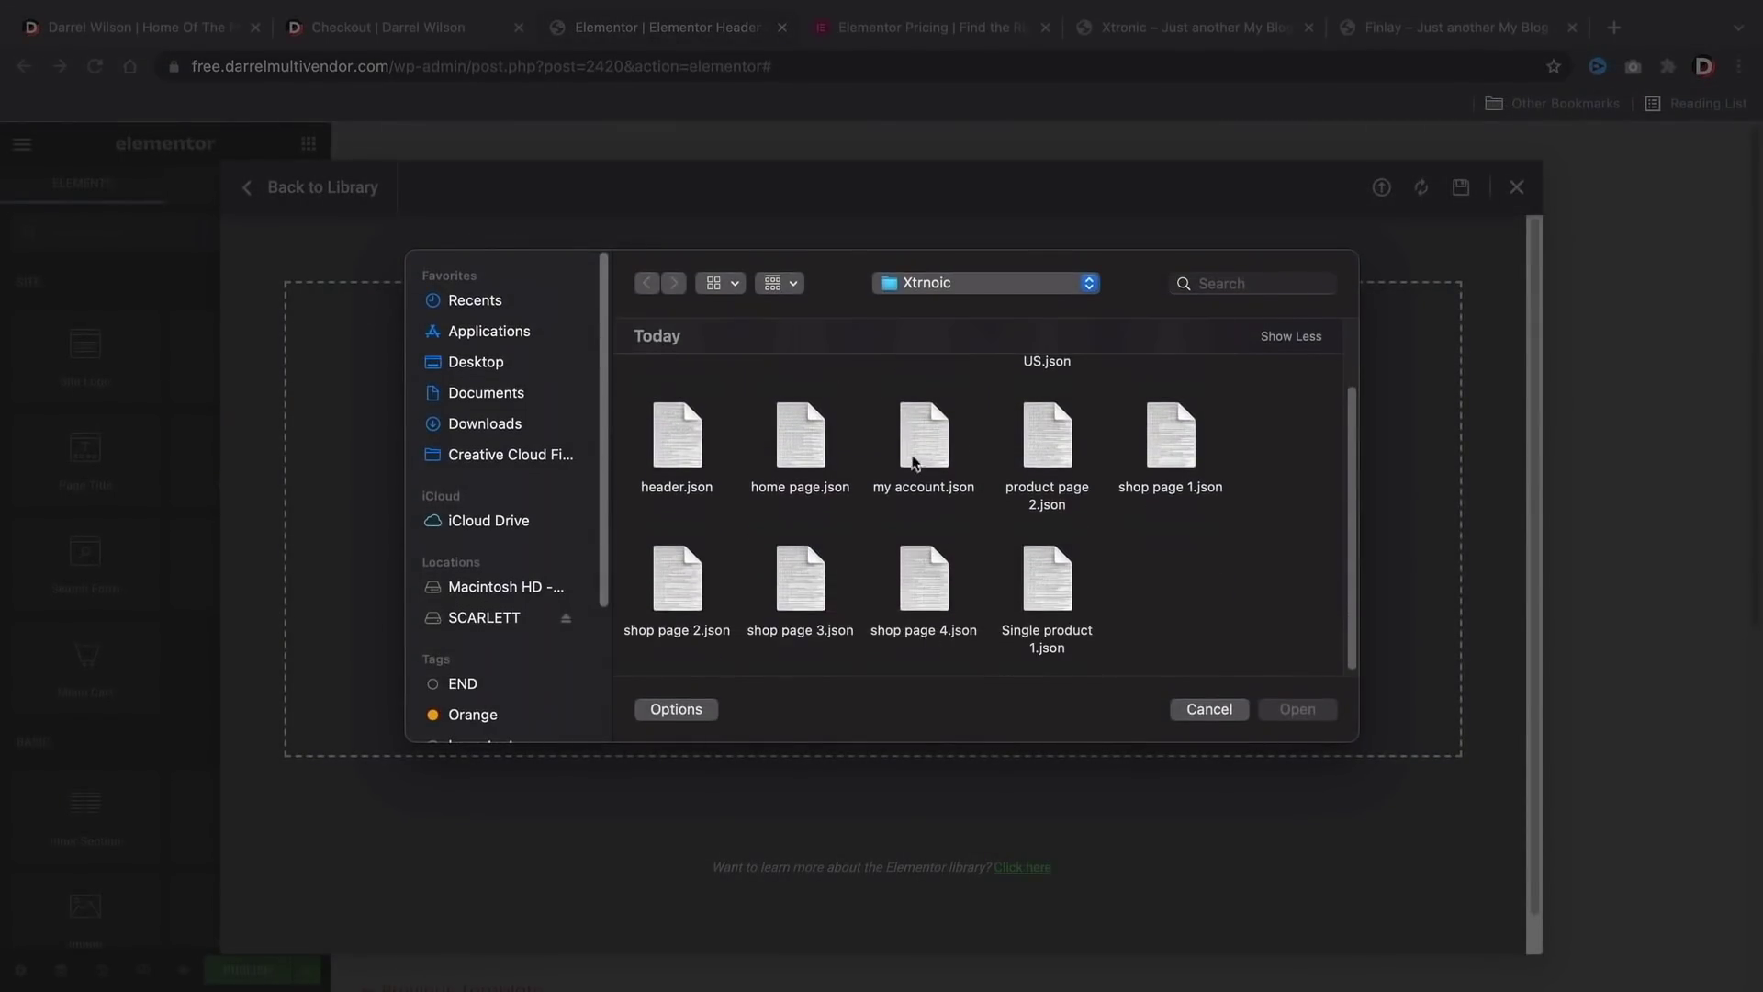
click(683, 450)
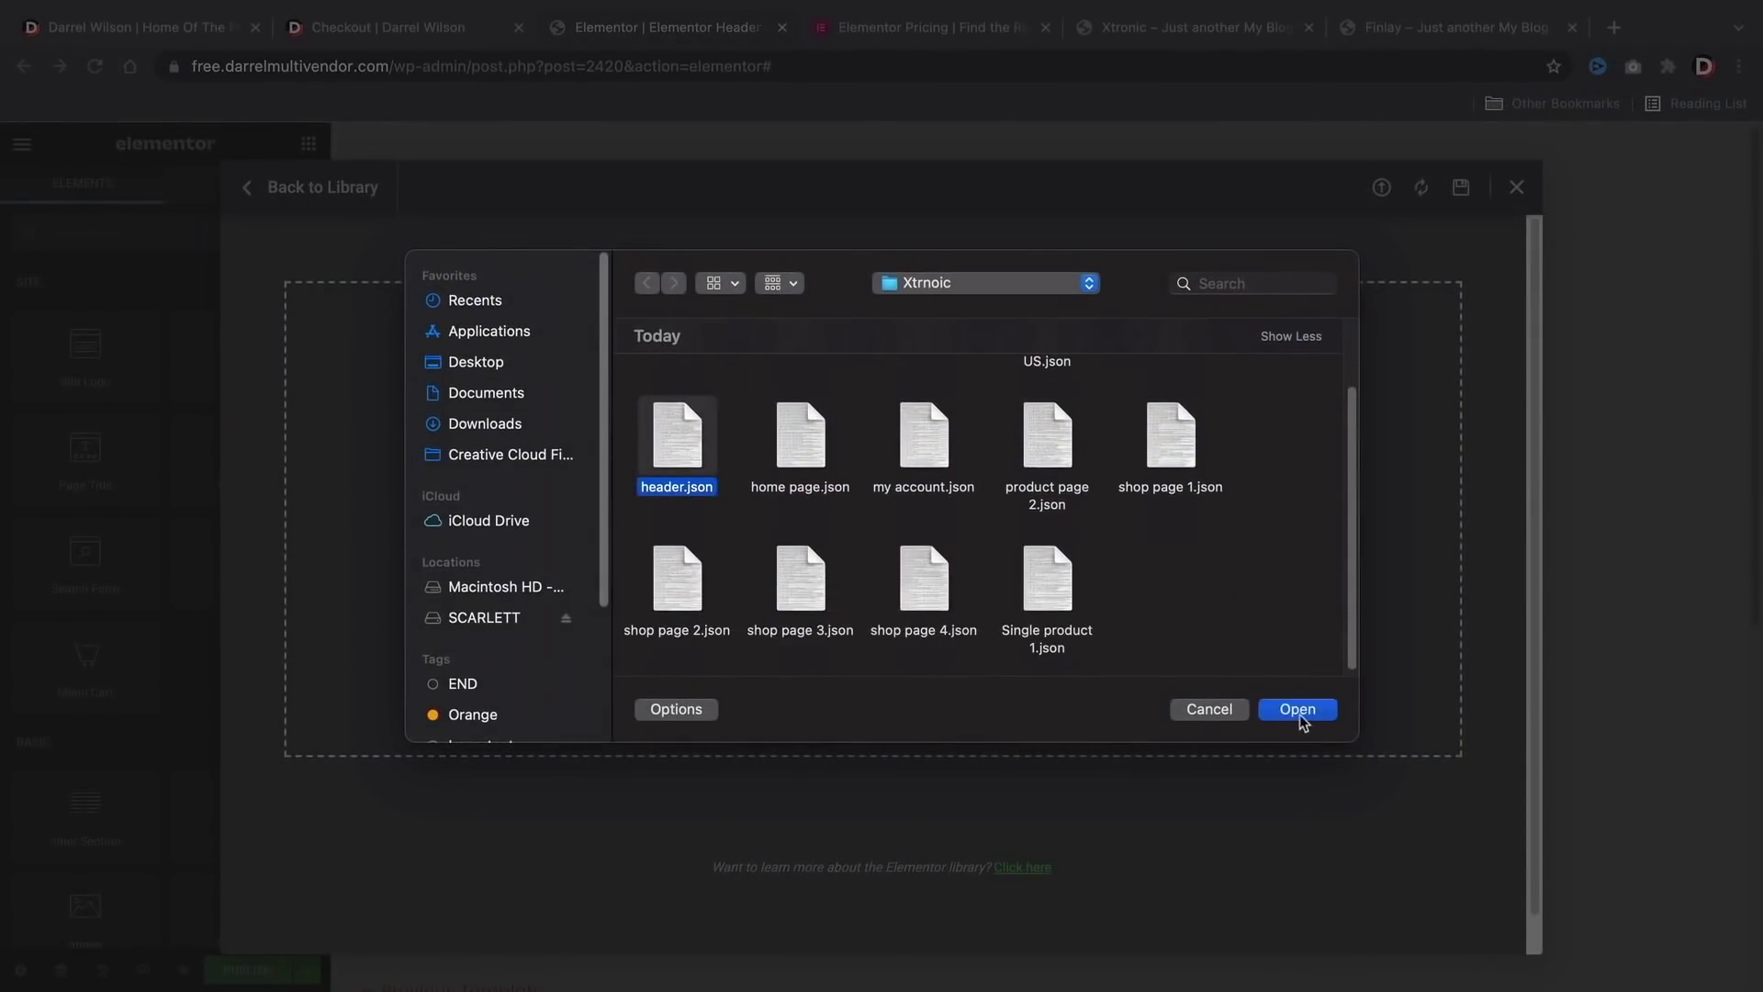
click(1298, 710)
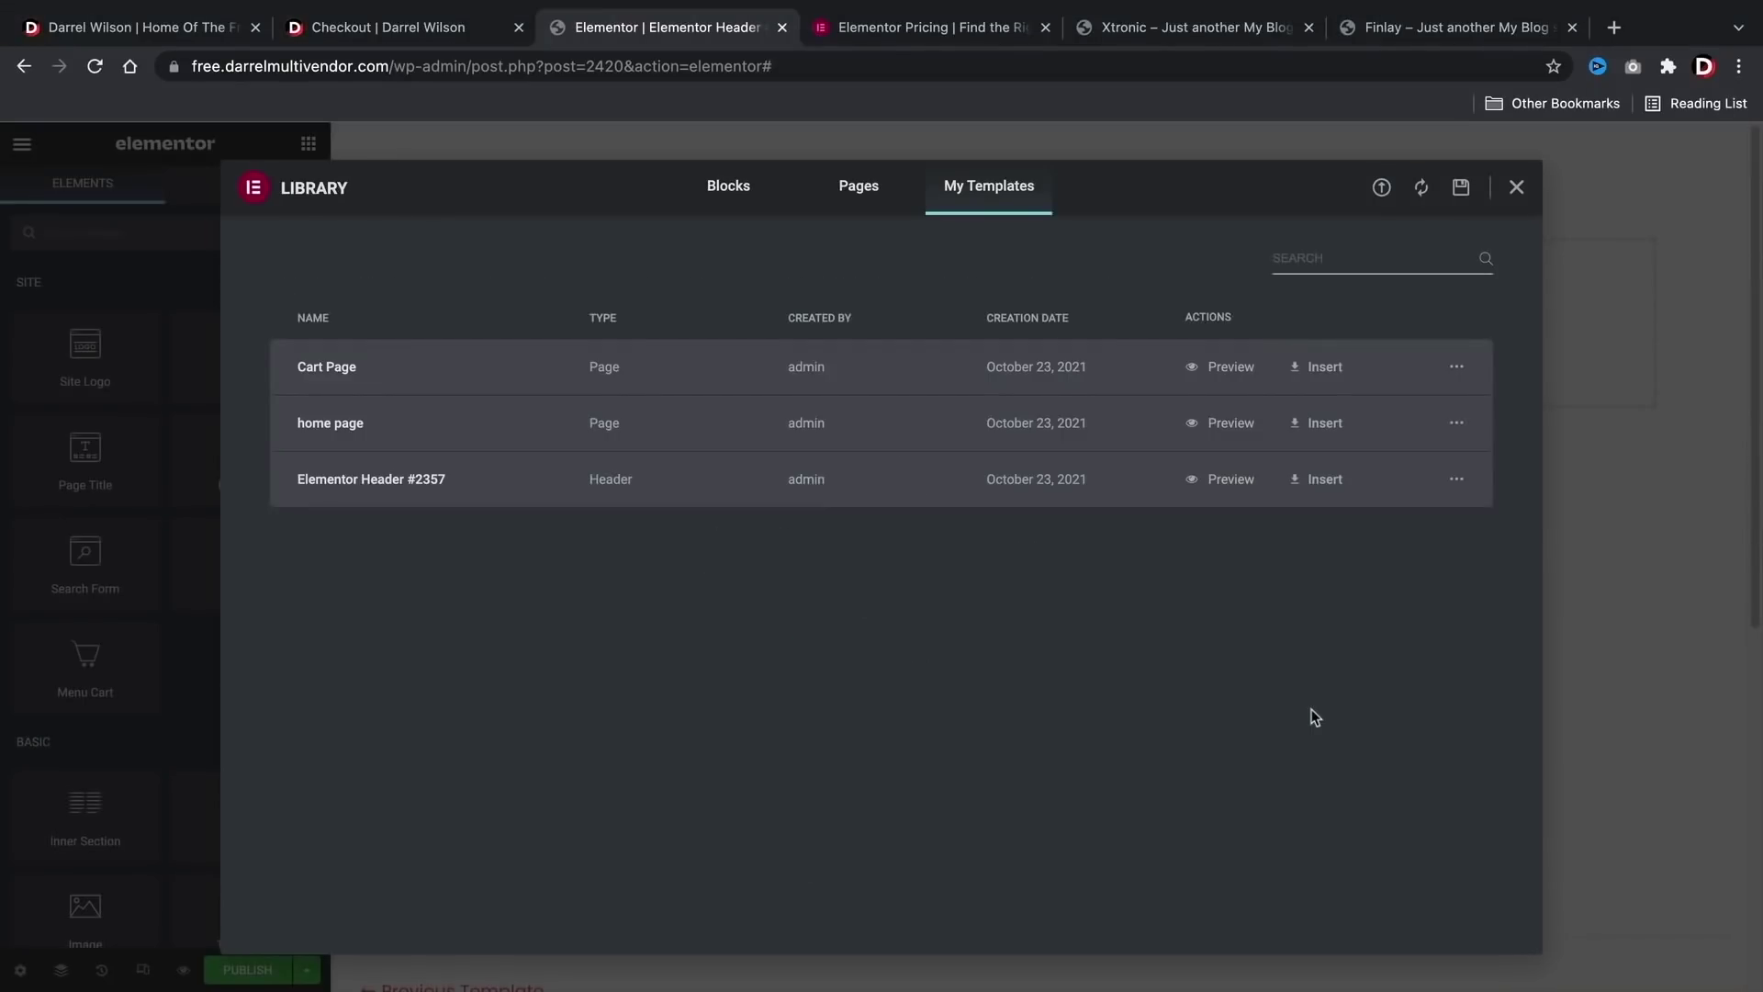
click(1330, 485)
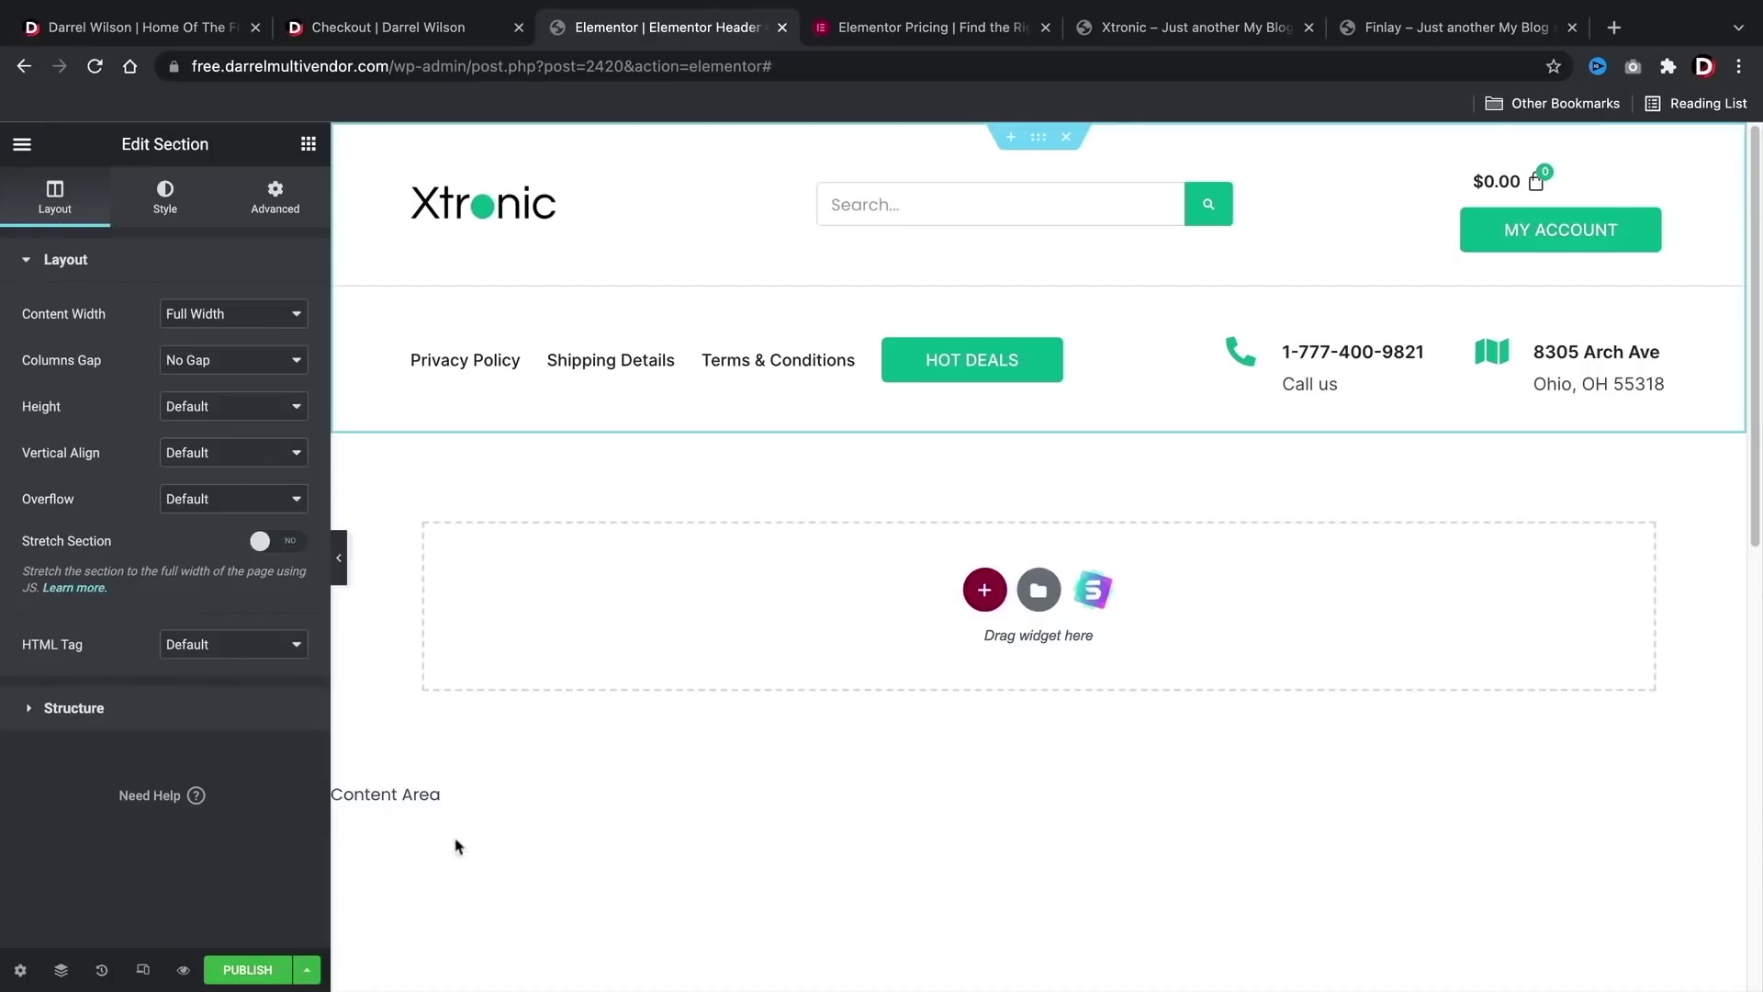
Step: Publish the header with an Entire Site display condition
click(241, 973)
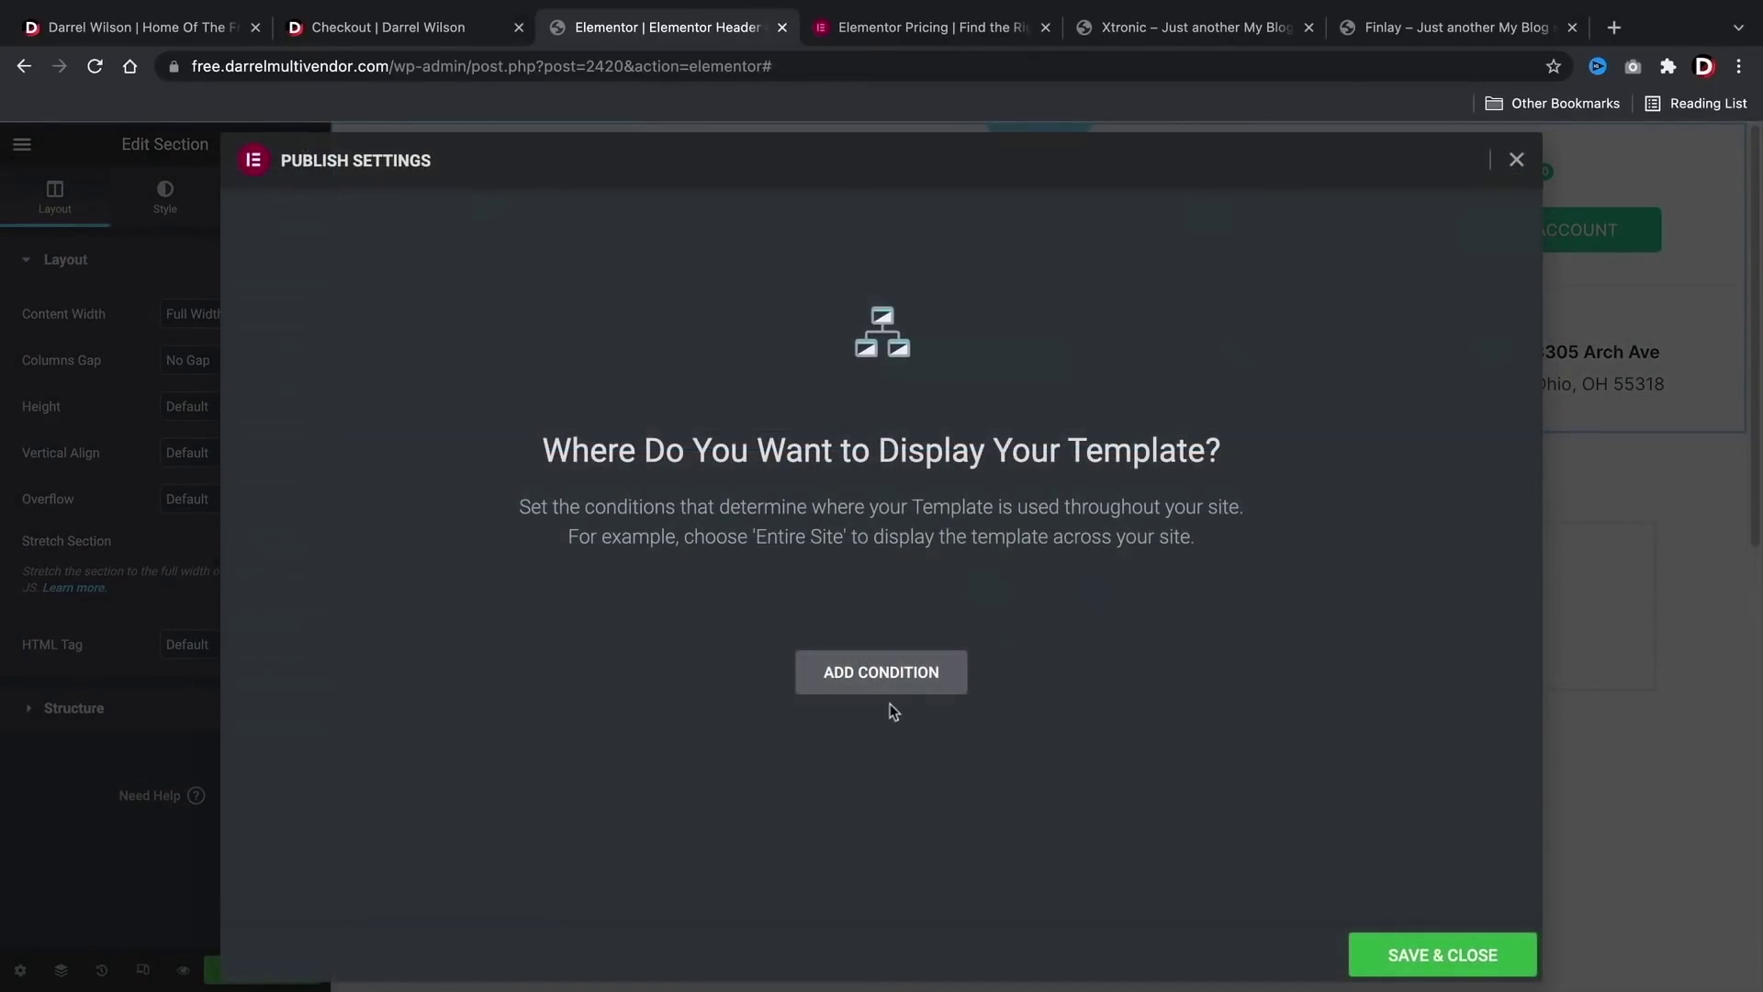
click(912, 669)
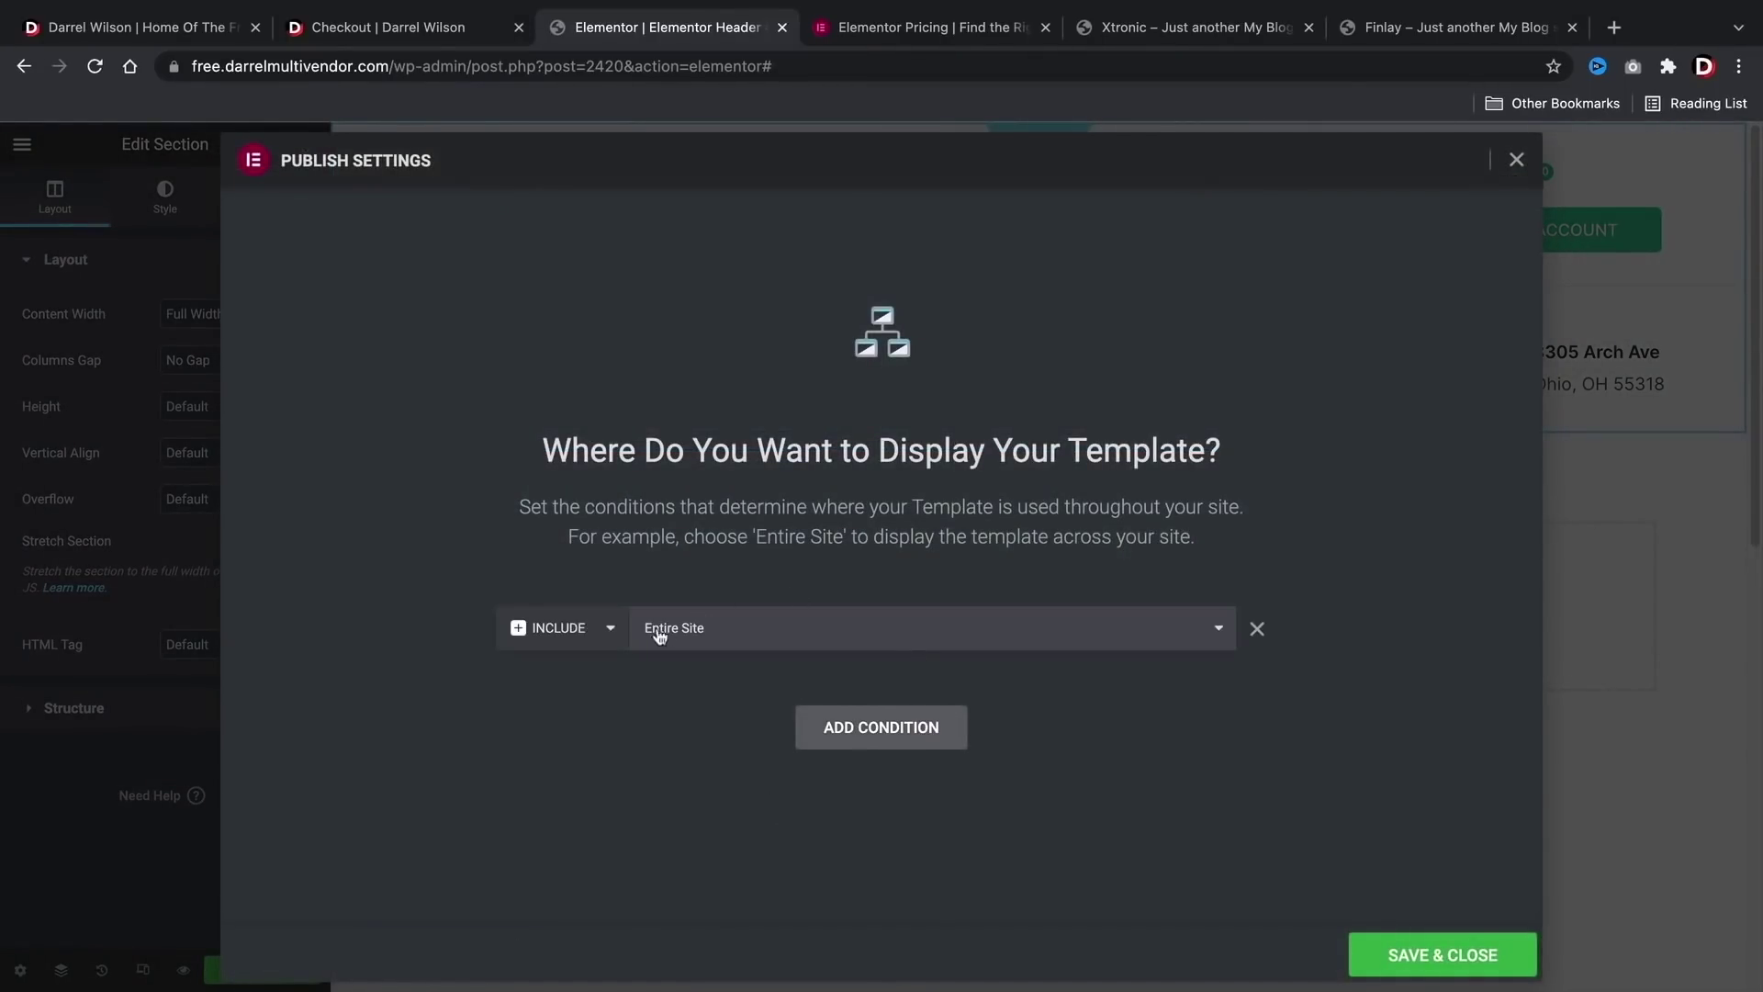
click(1373, 950)
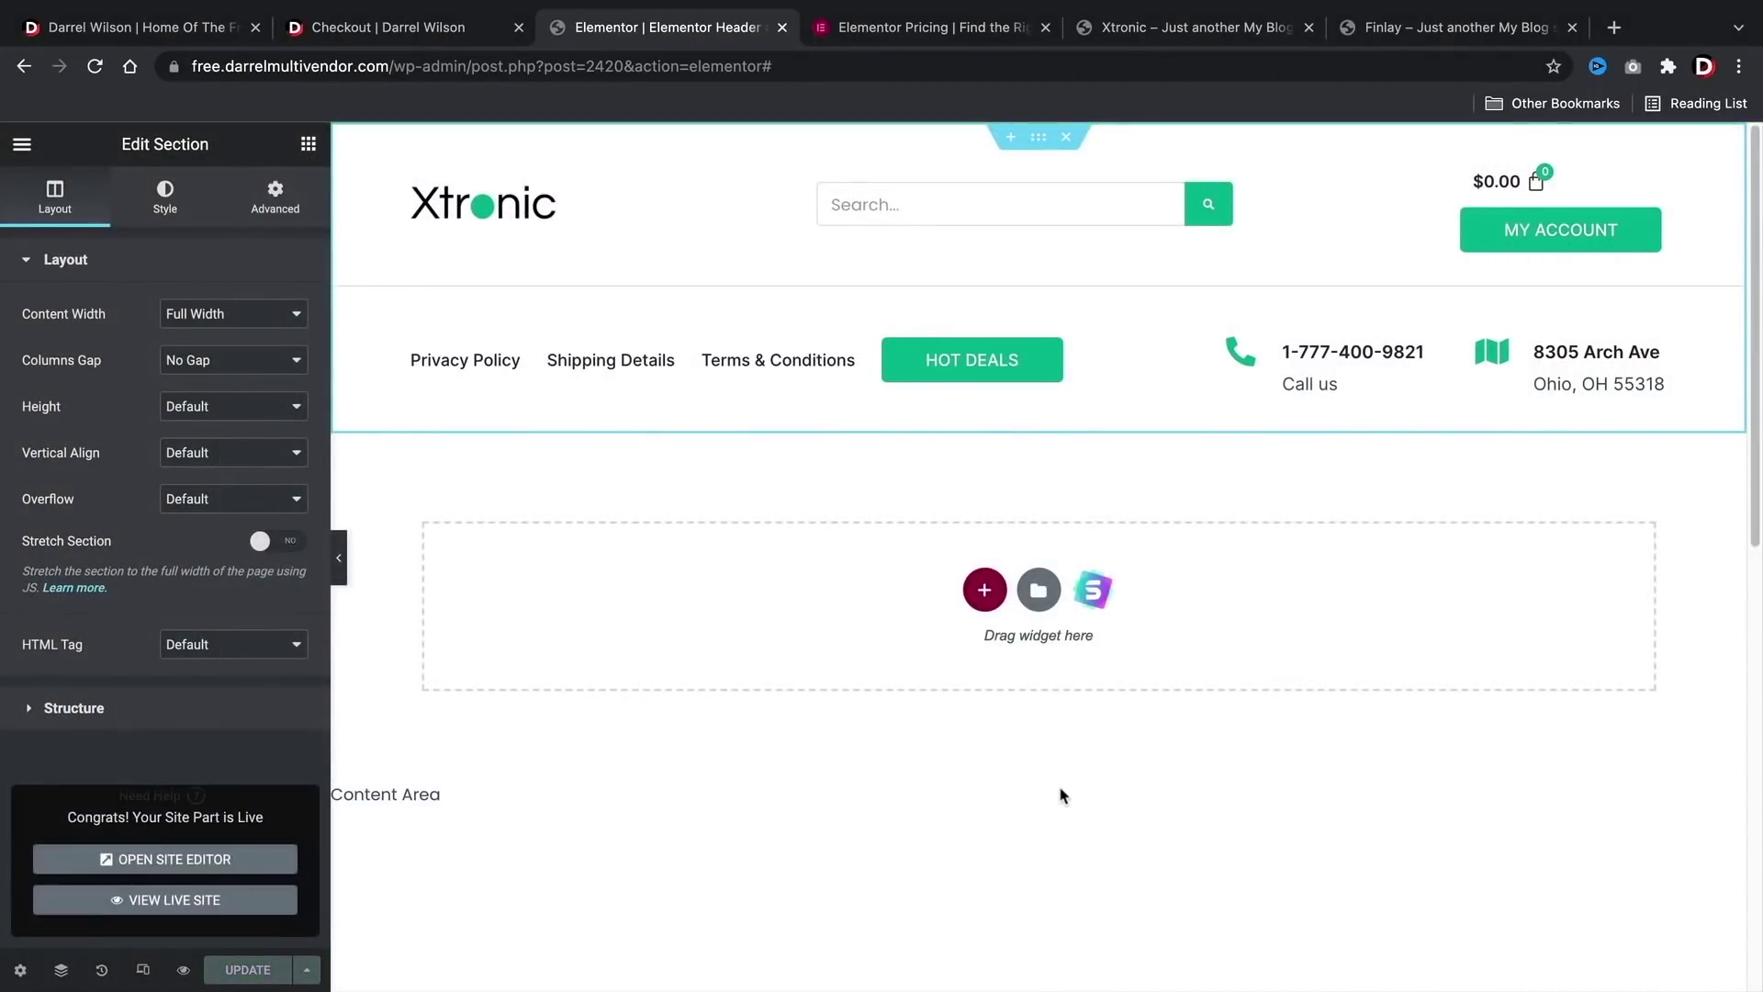
click(22, 144)
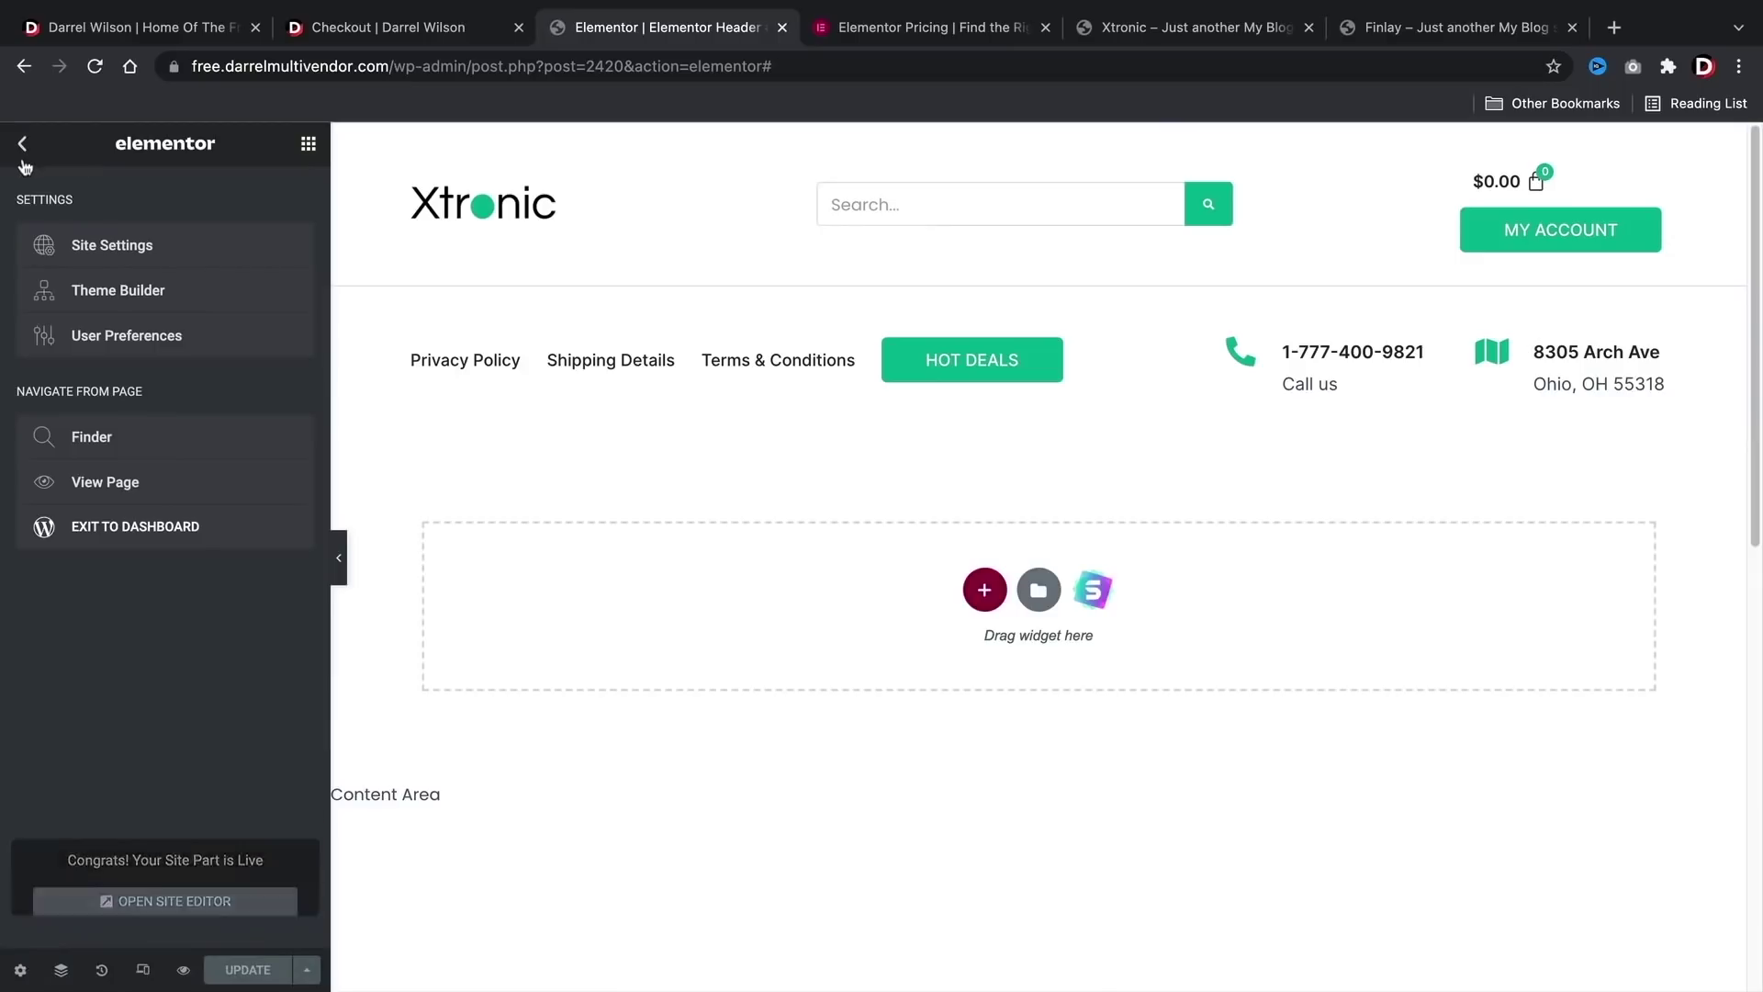
Step: Exit to the dashboard and visit the live site to check the Xtronic header
click(138, 529)
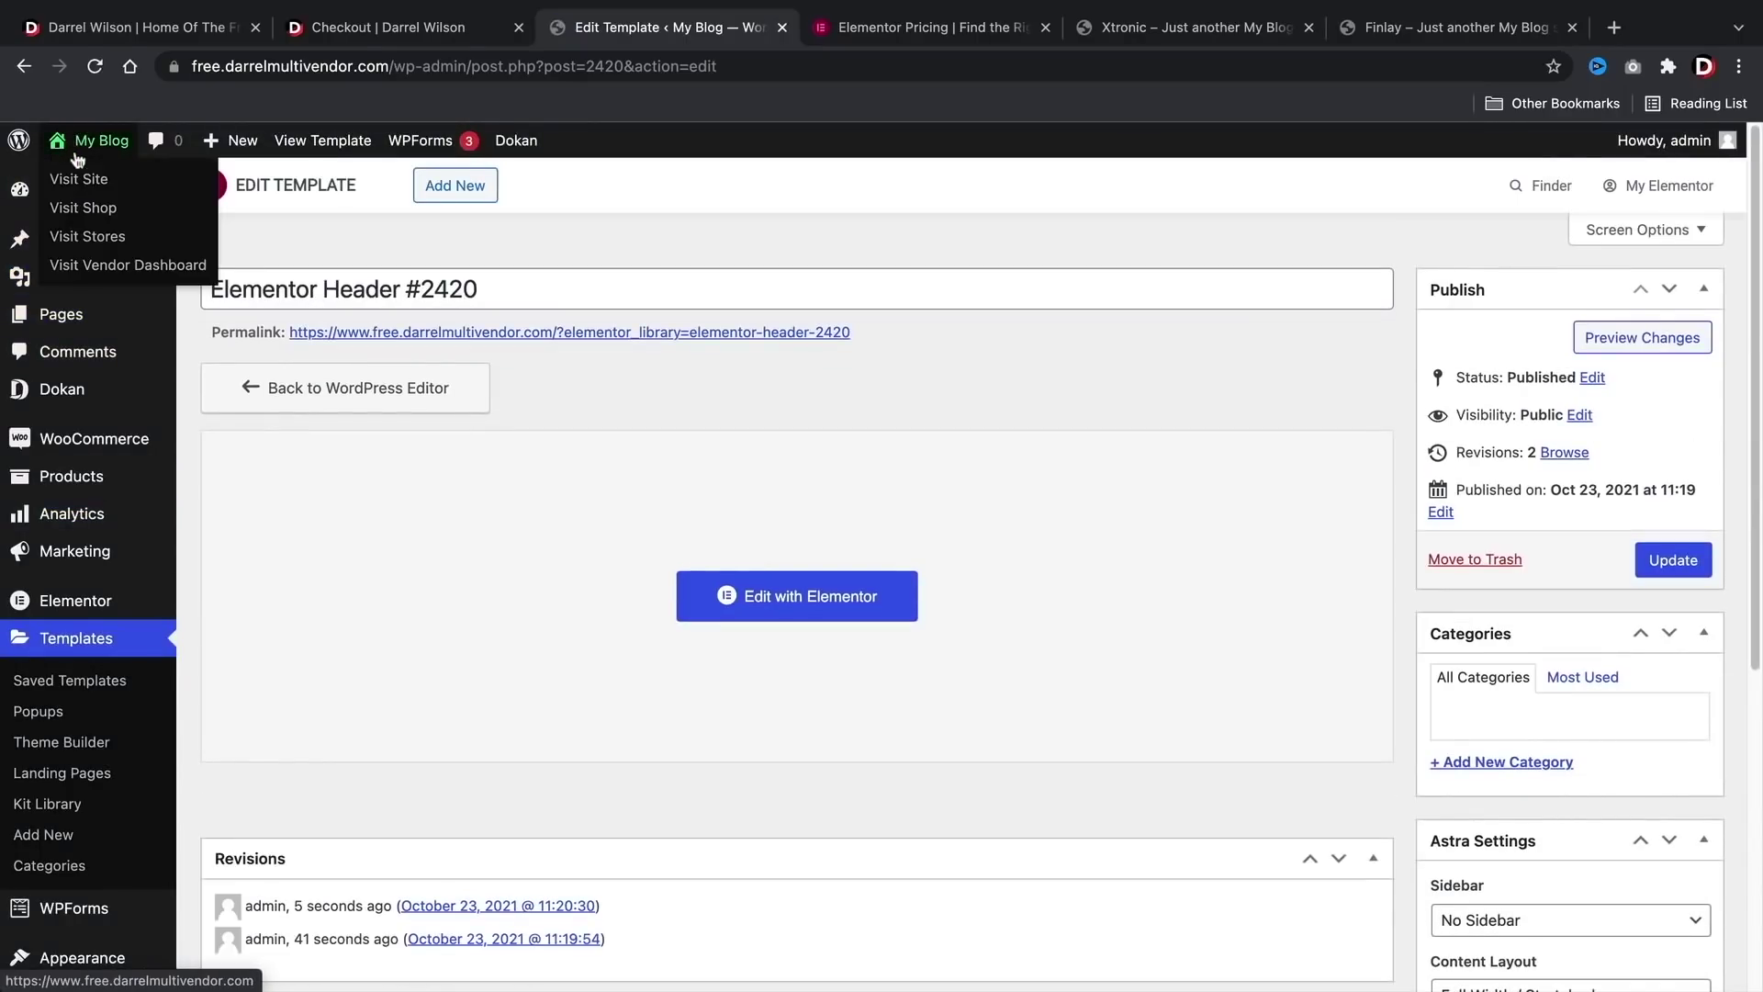
click(82, 182)
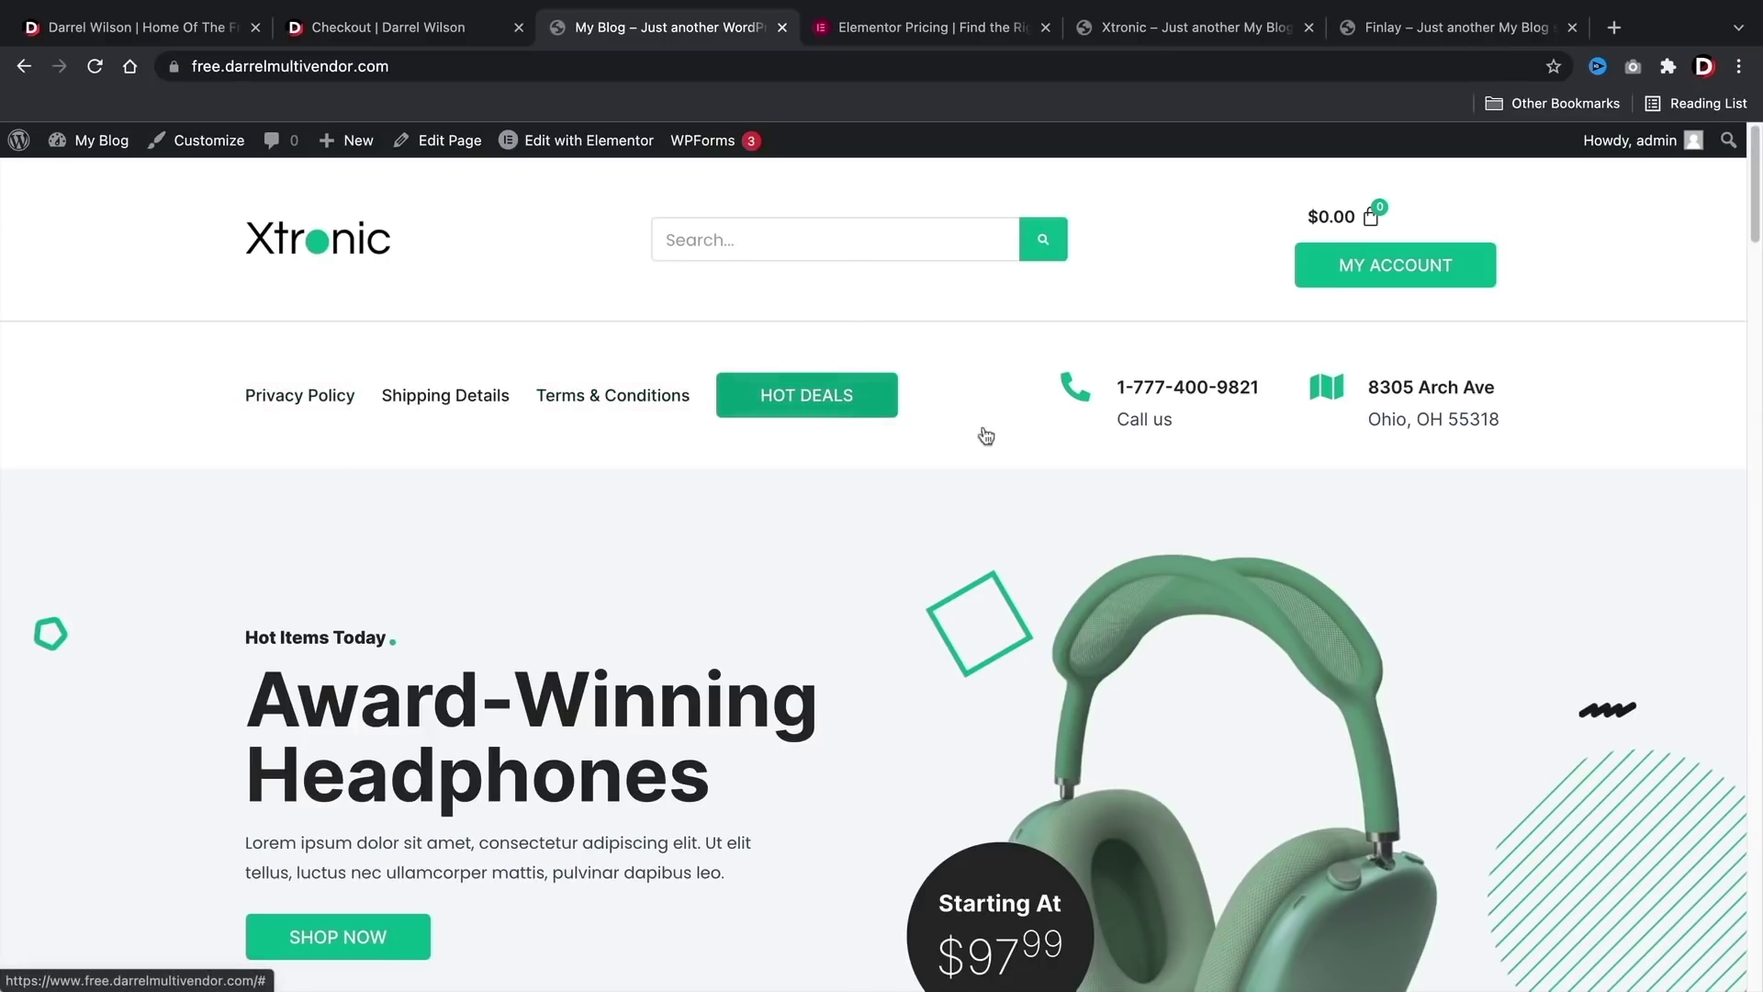
scroll(1011, 431, down, 3)
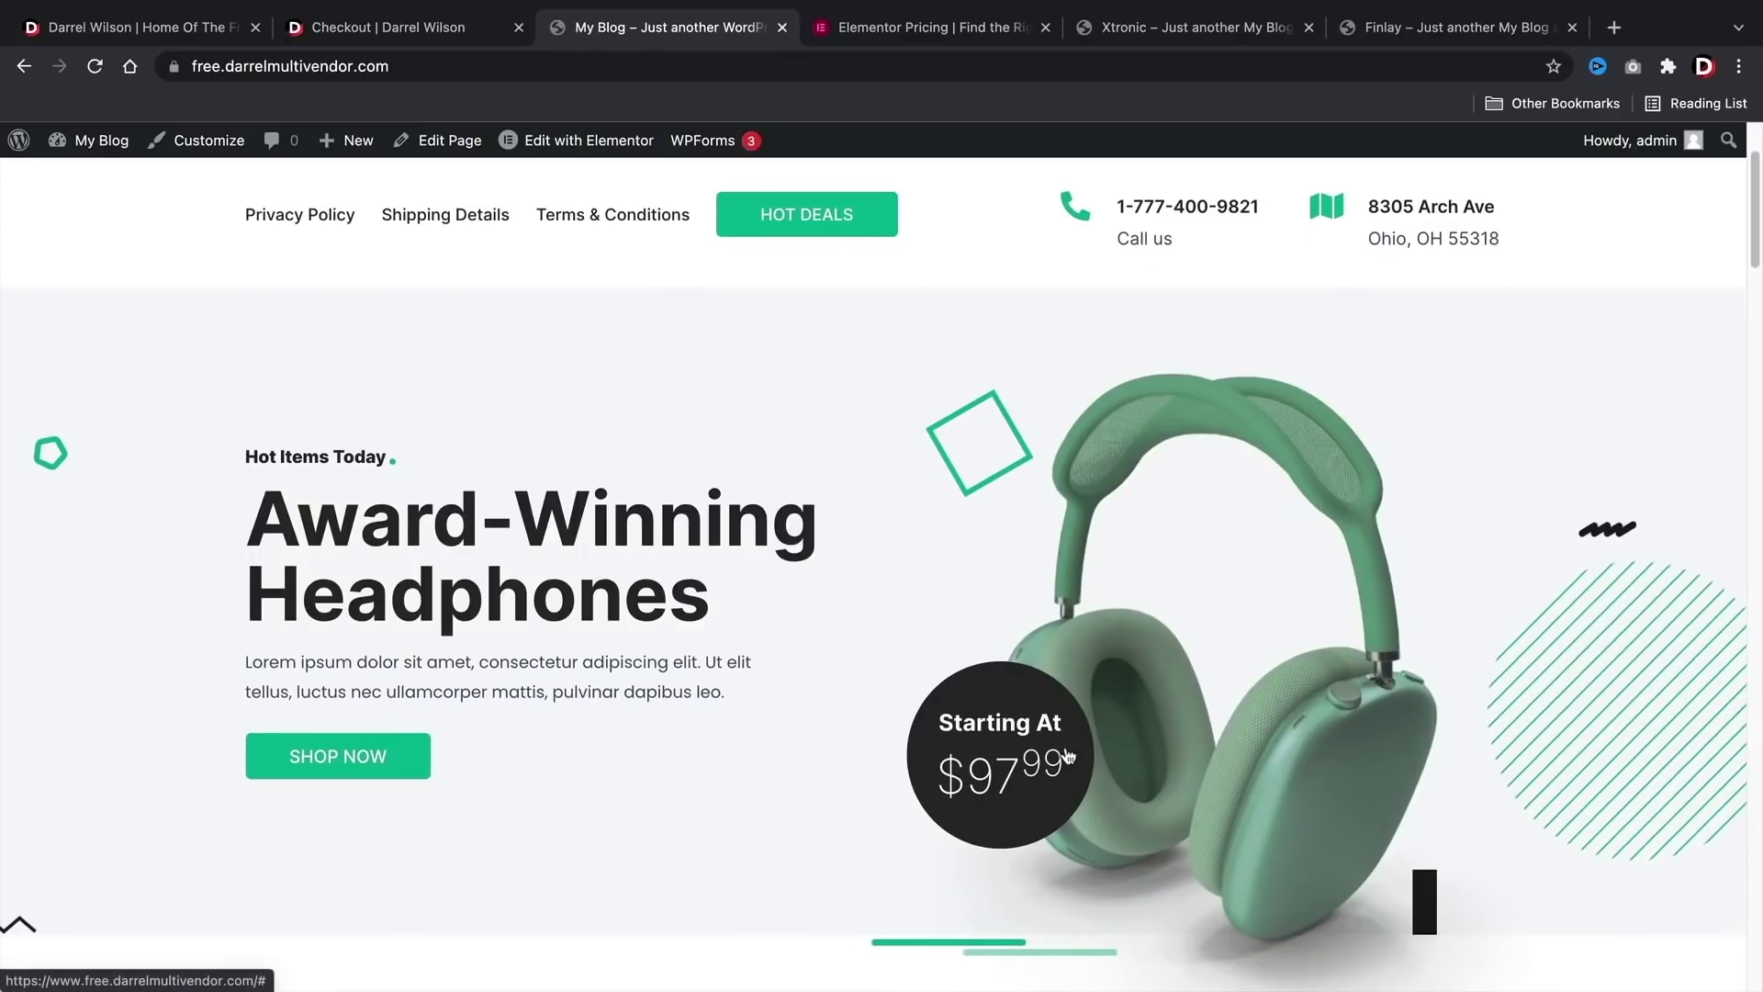
scroll(878, 383, up, 3)
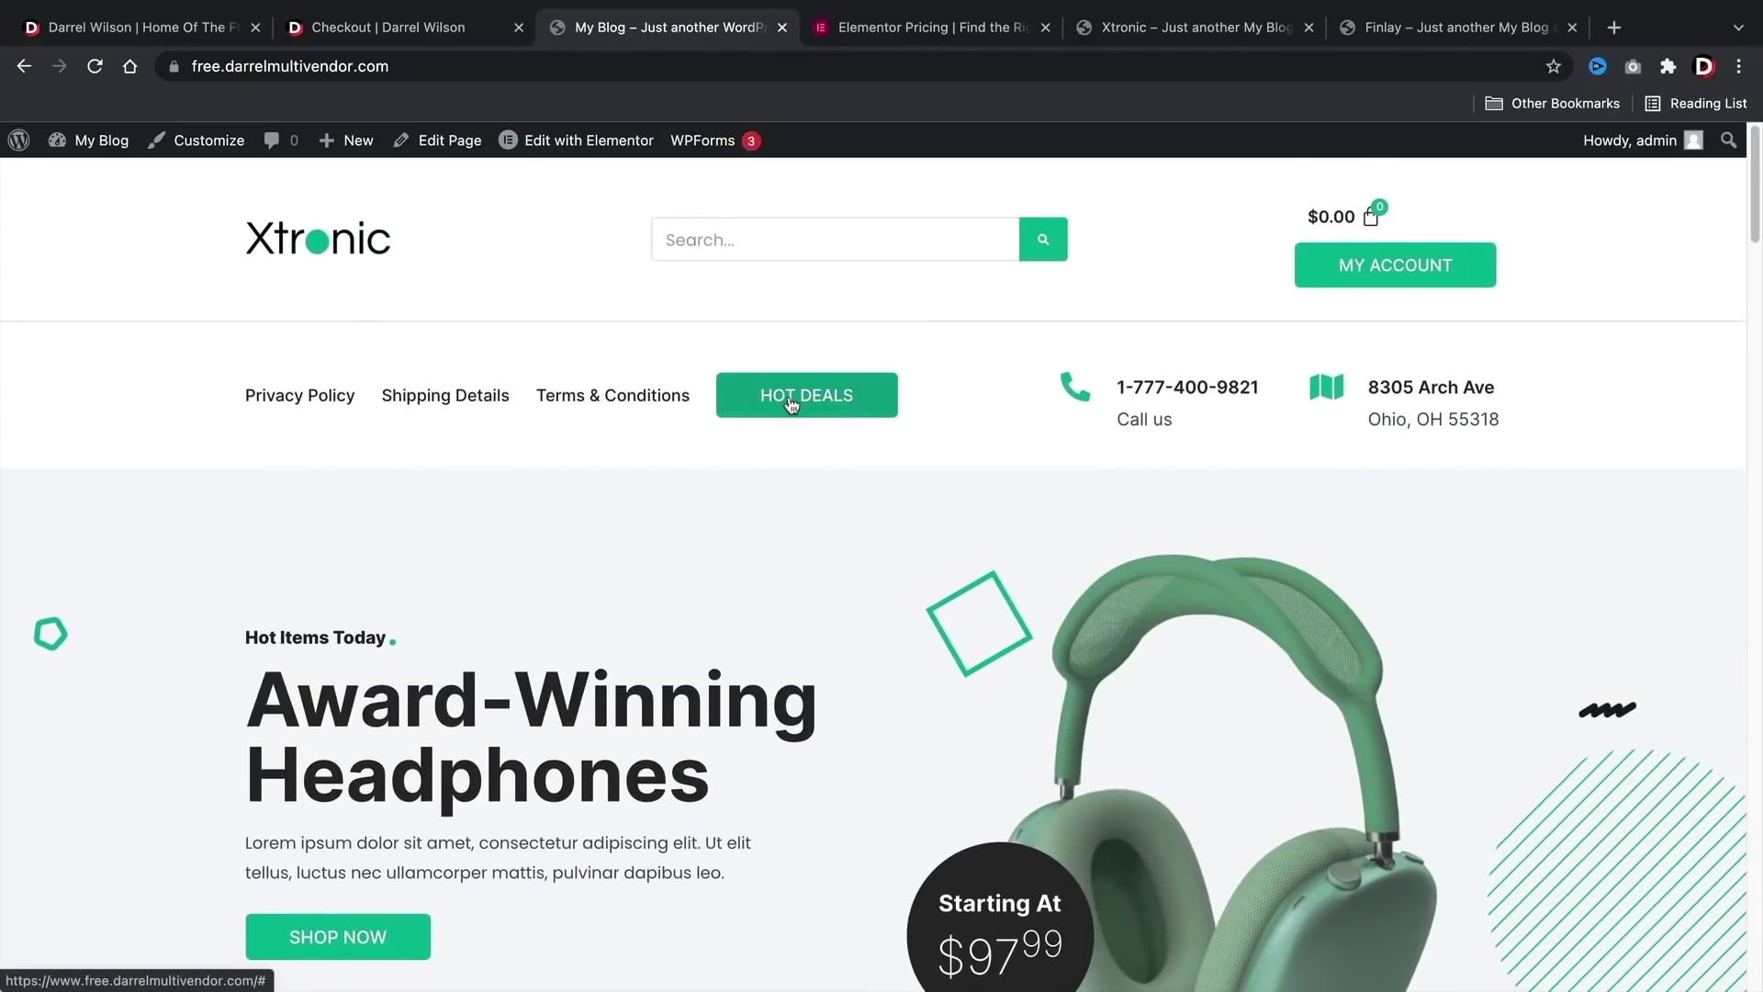
Step: Return to the dashboard and open the new Theme Builder's header list
click(118, 181)
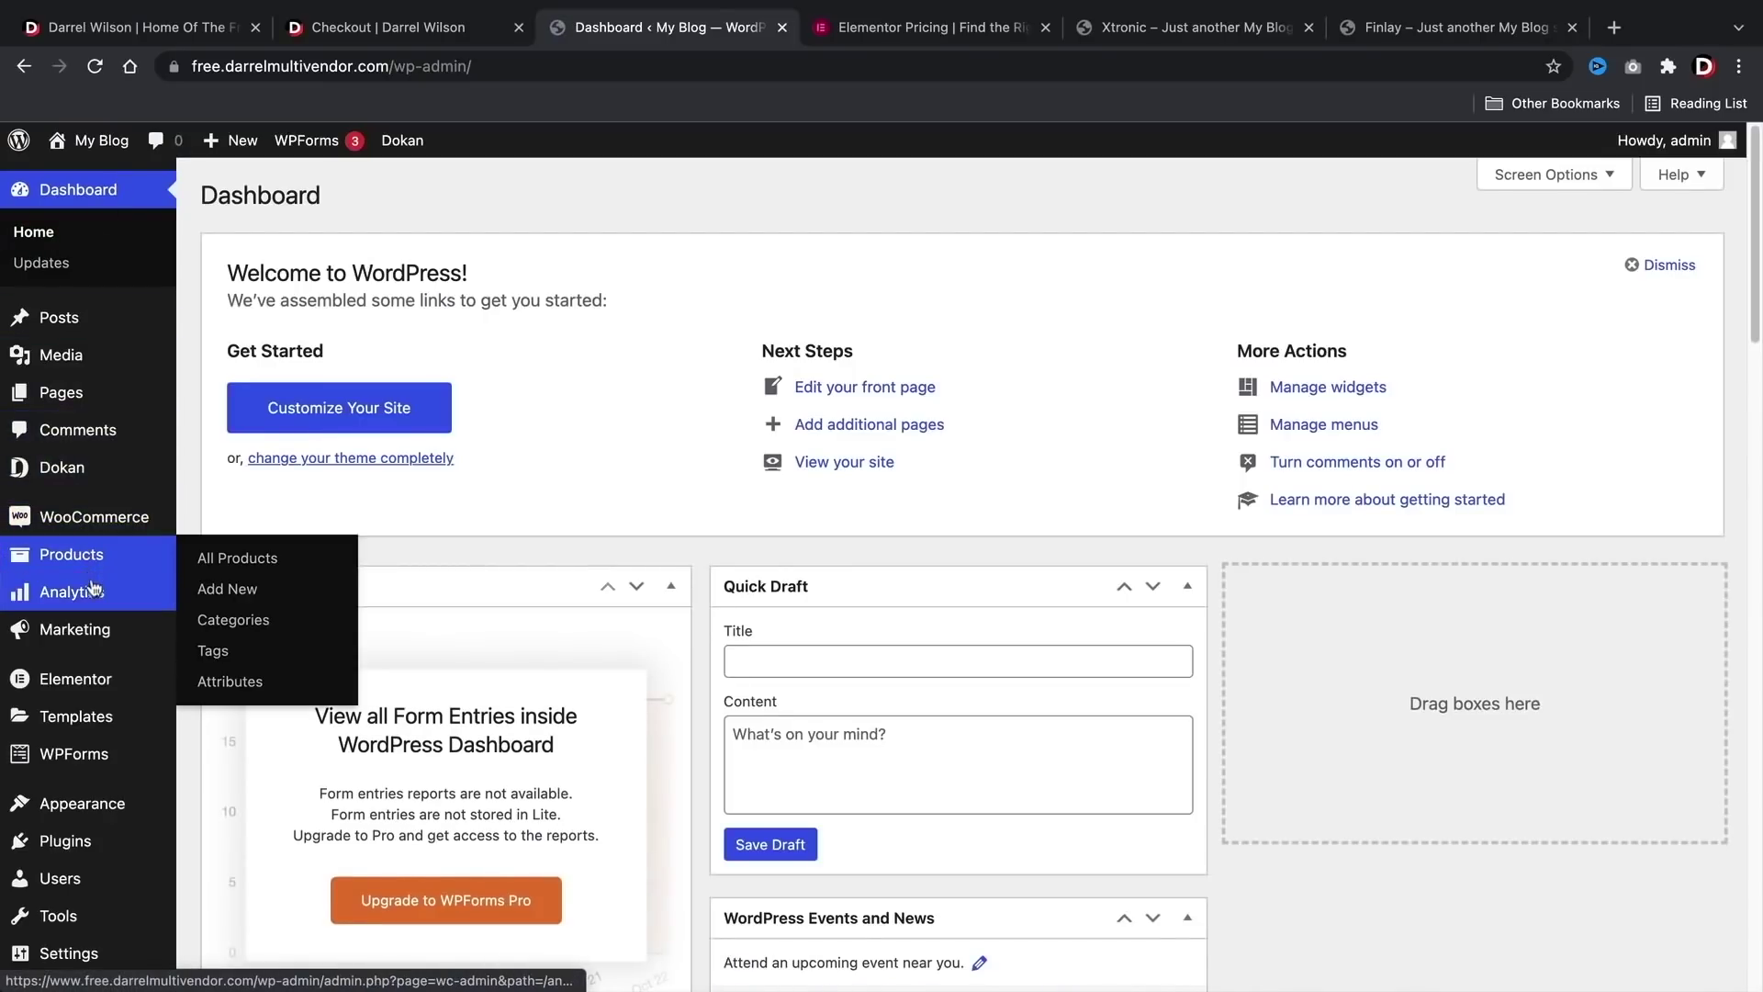
scroll(92, 650, down, 3)
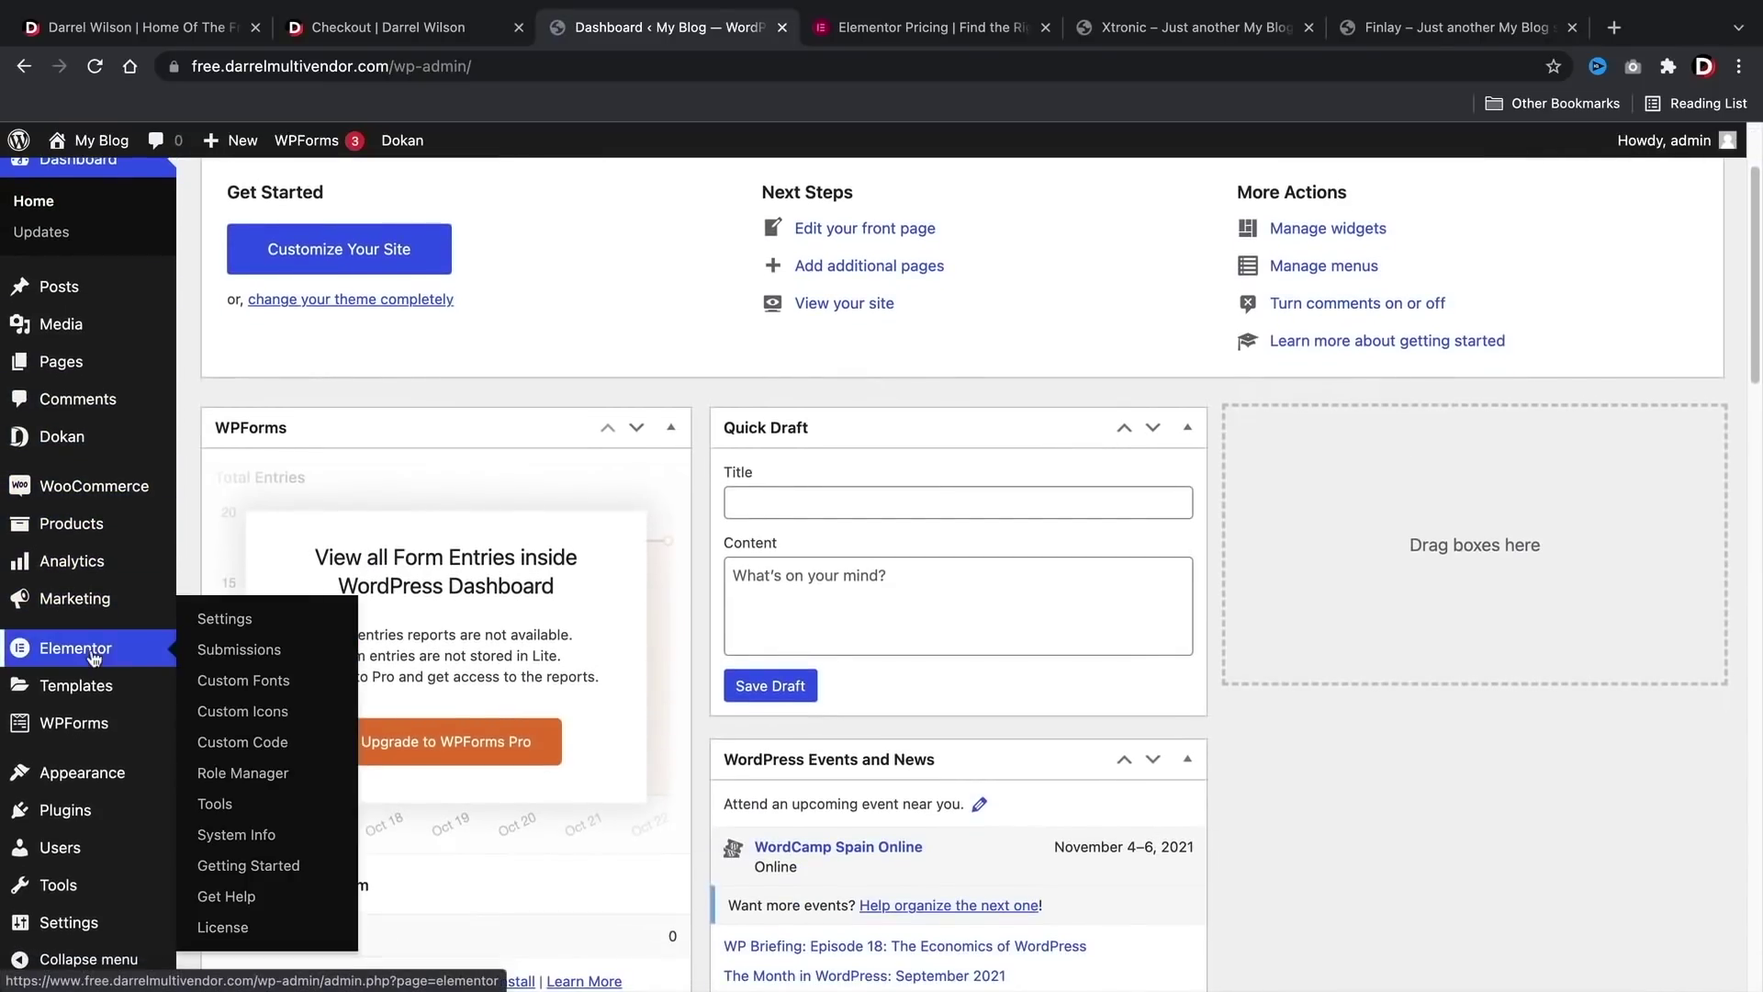
mouse_move(92, 689)
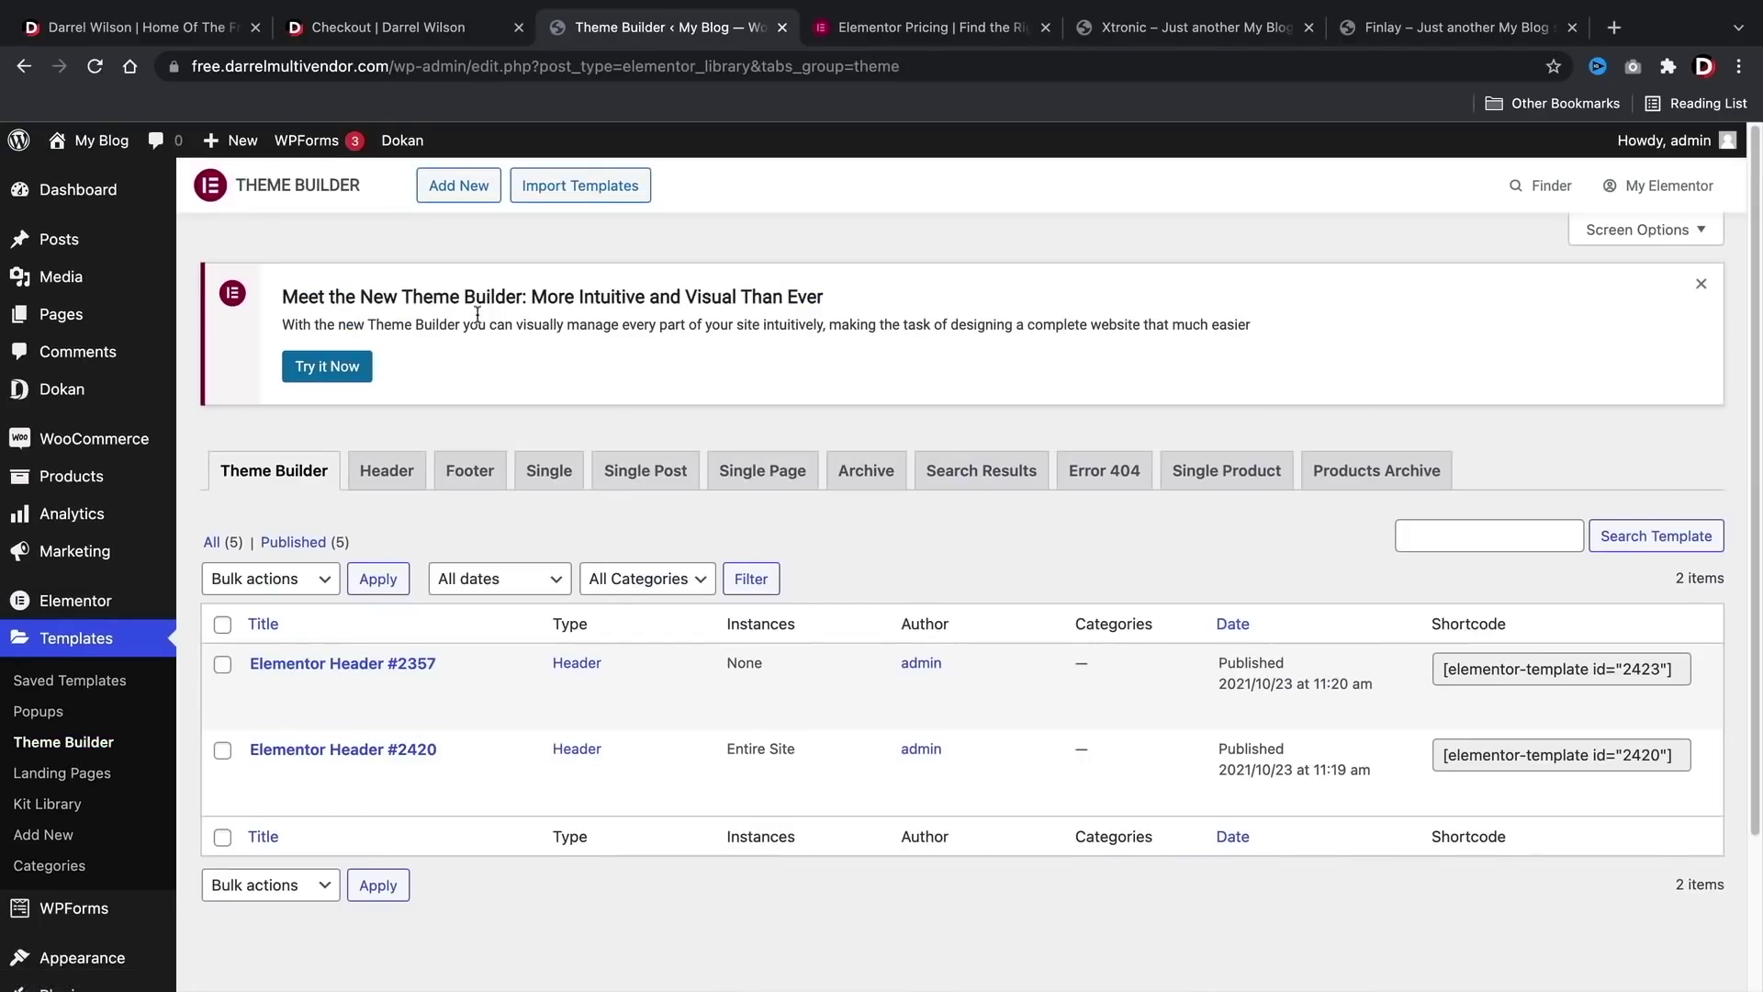
click(342, 368)
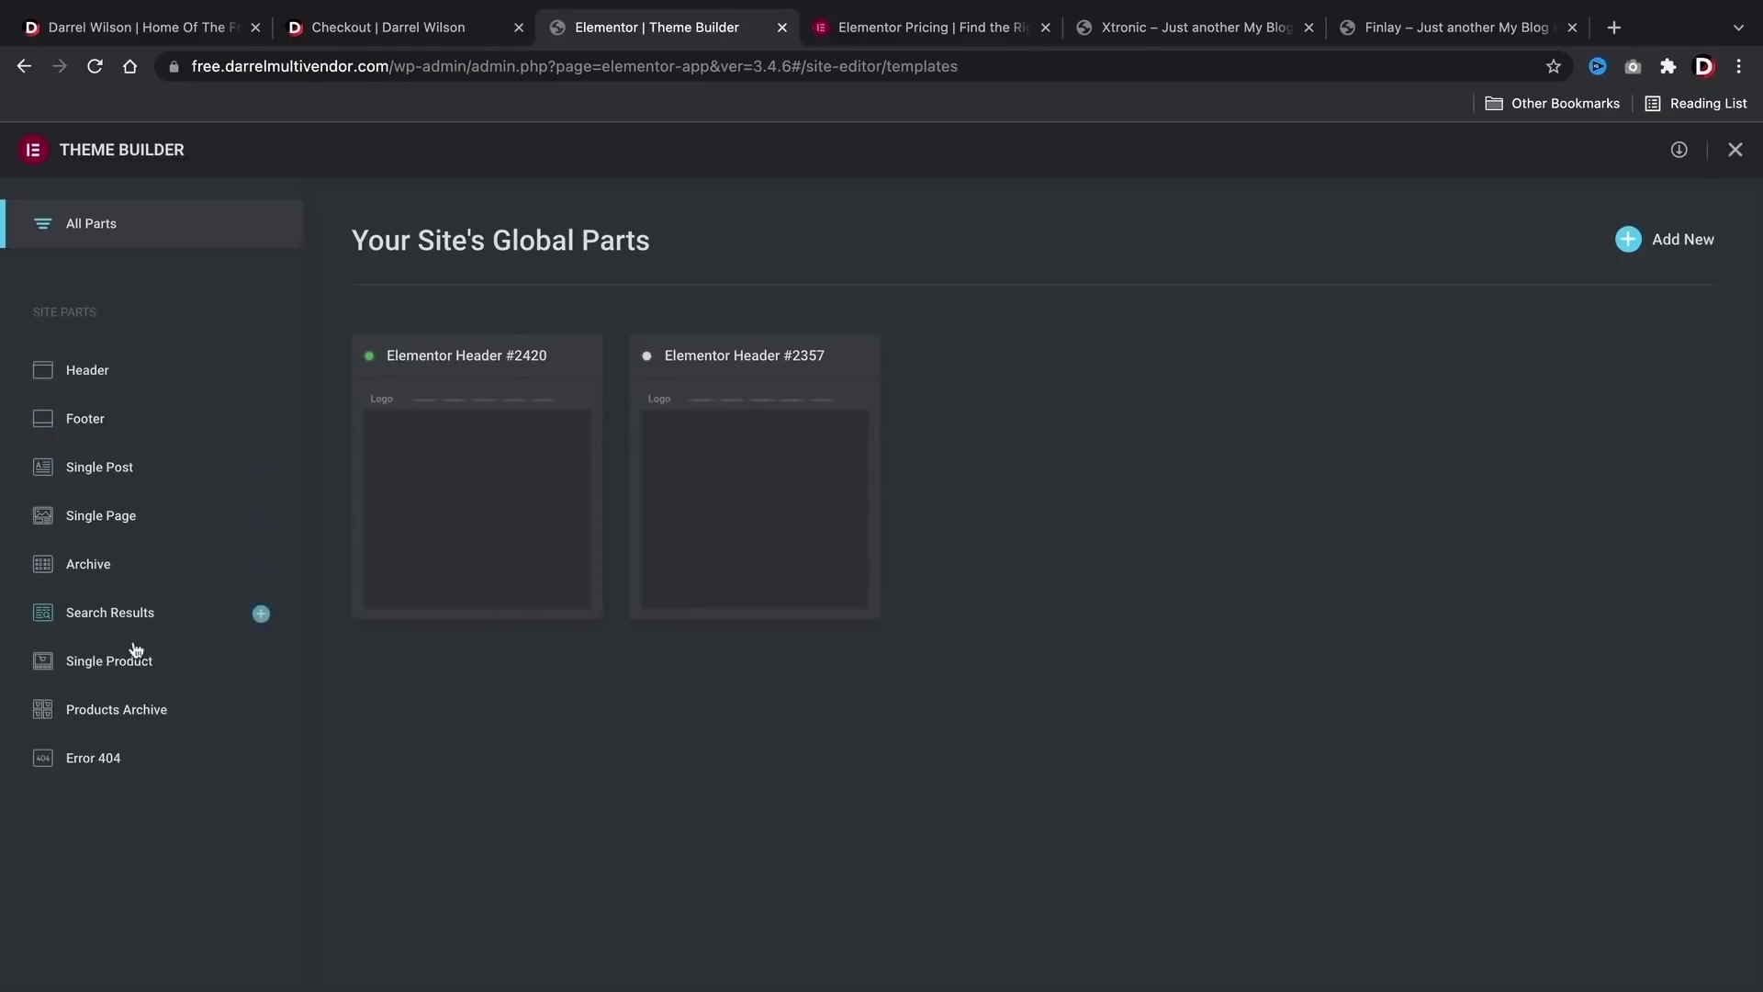
Step: Add a Products Archive template and insert the imported shop page 1.json with its document settings
click(118, 716)
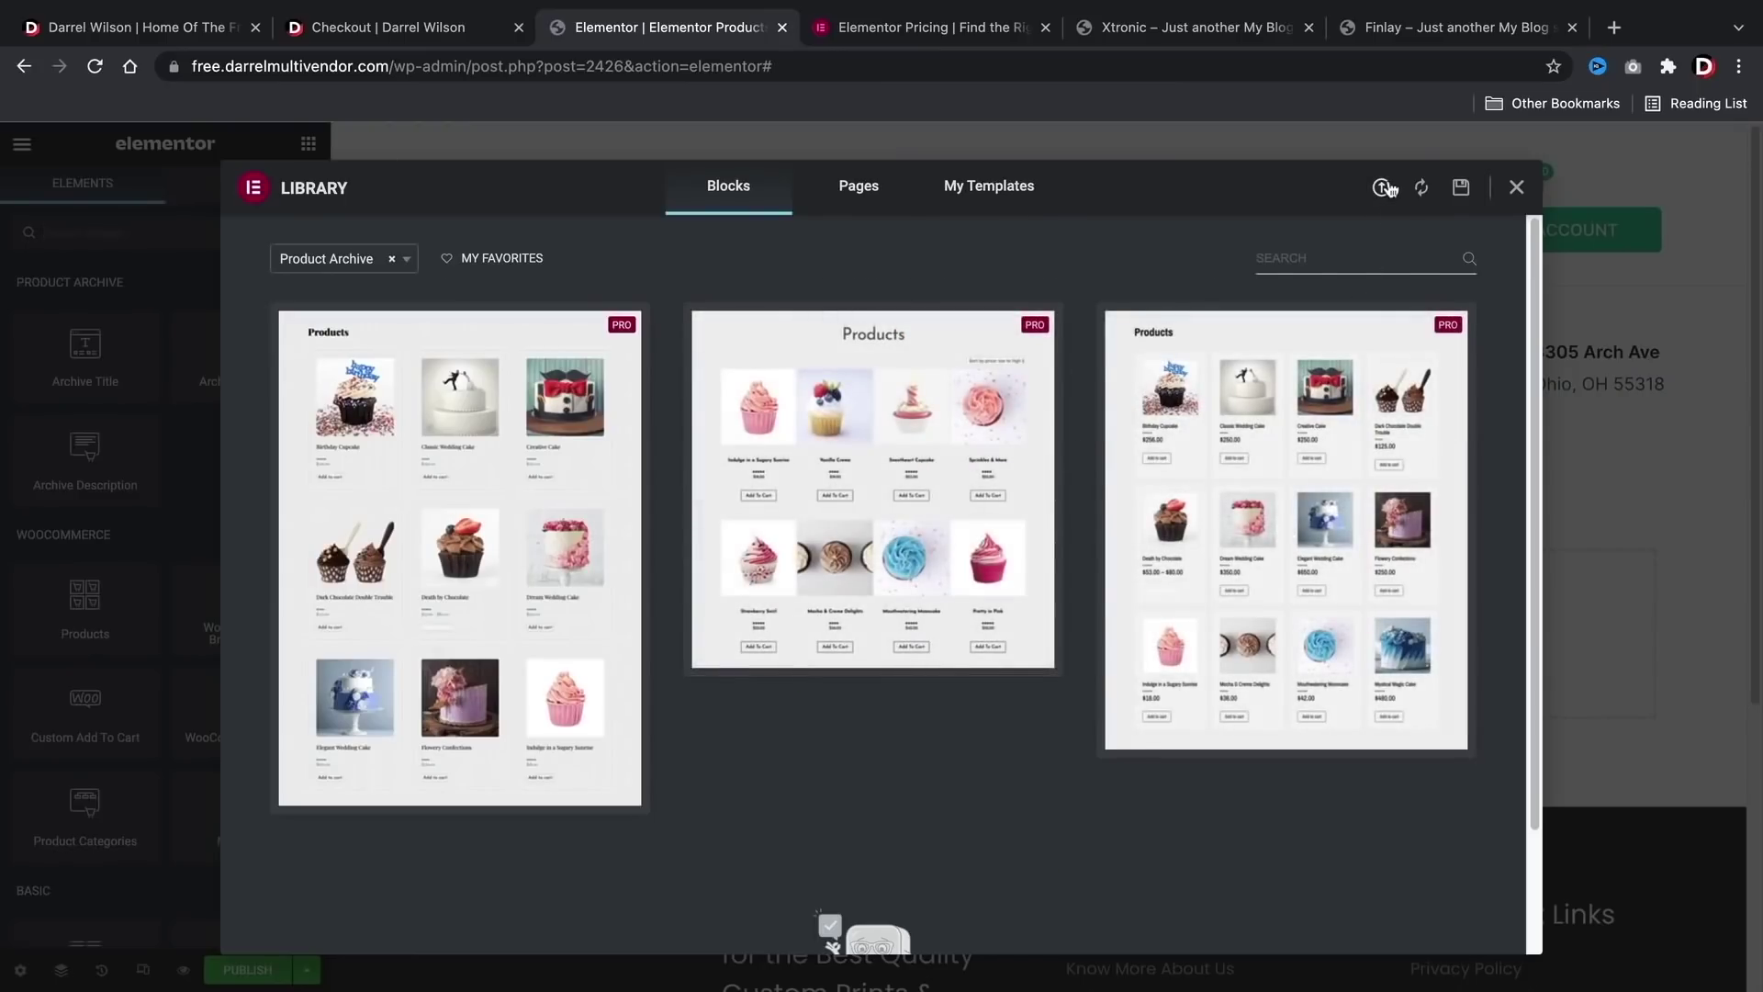
click(1382, 187)
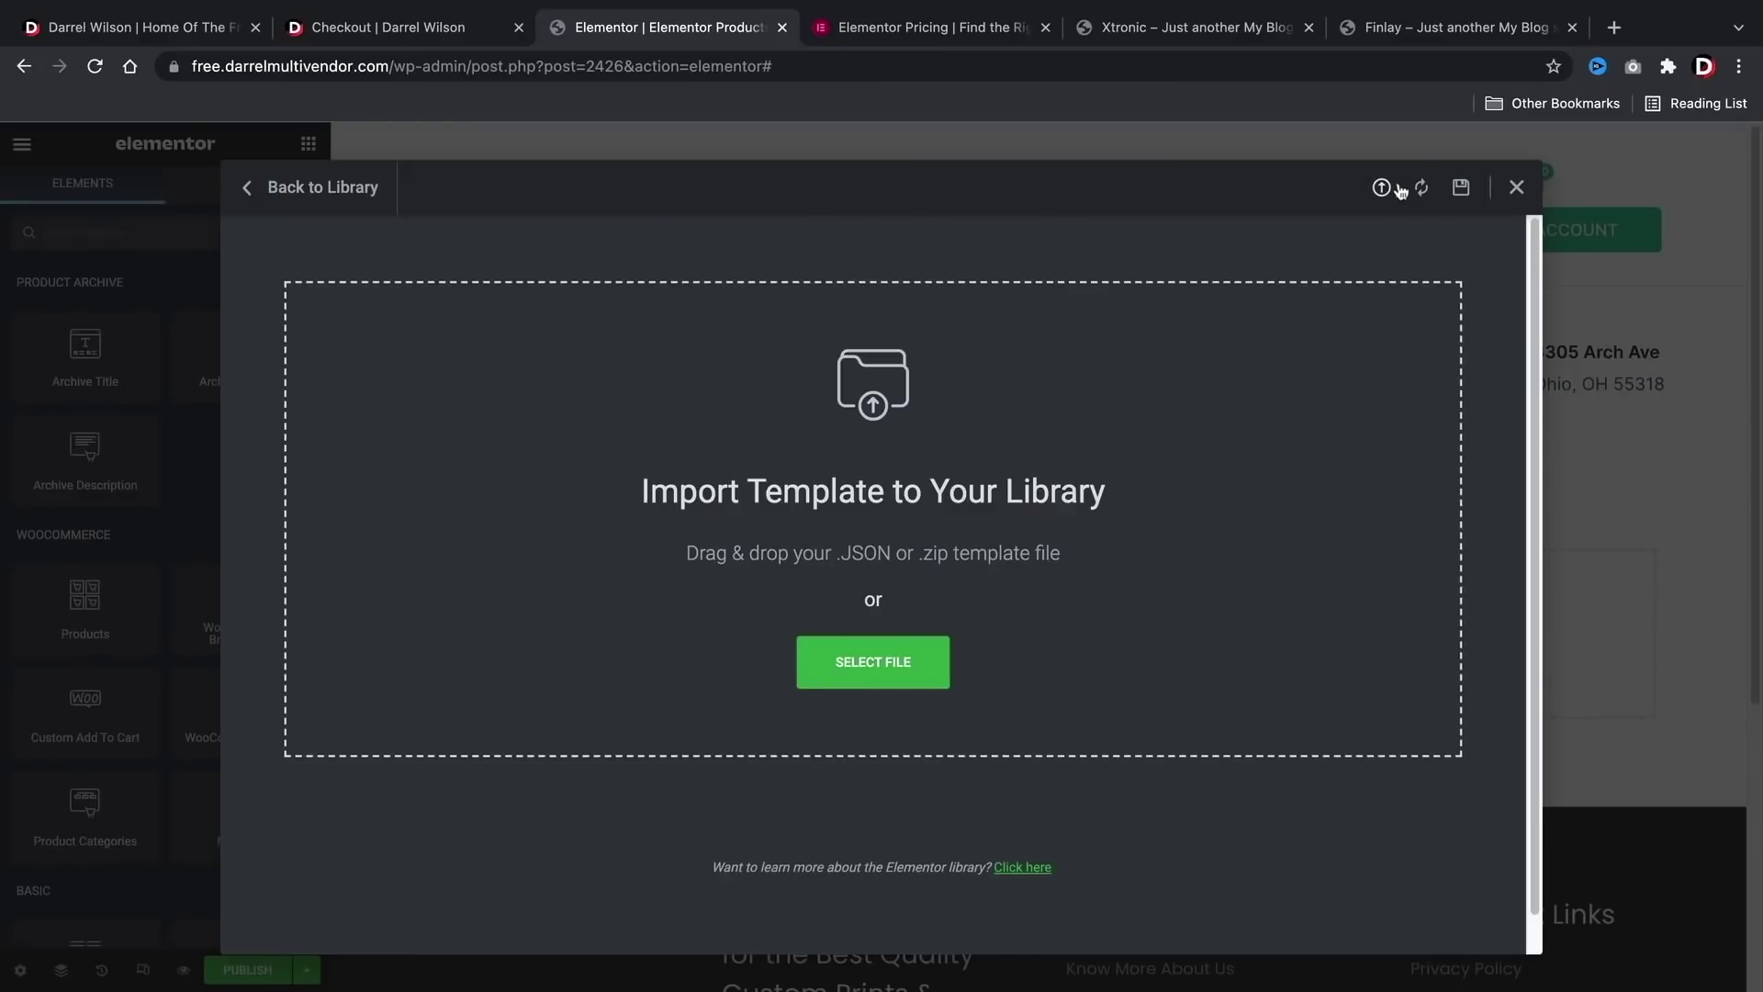
click(921, 668)
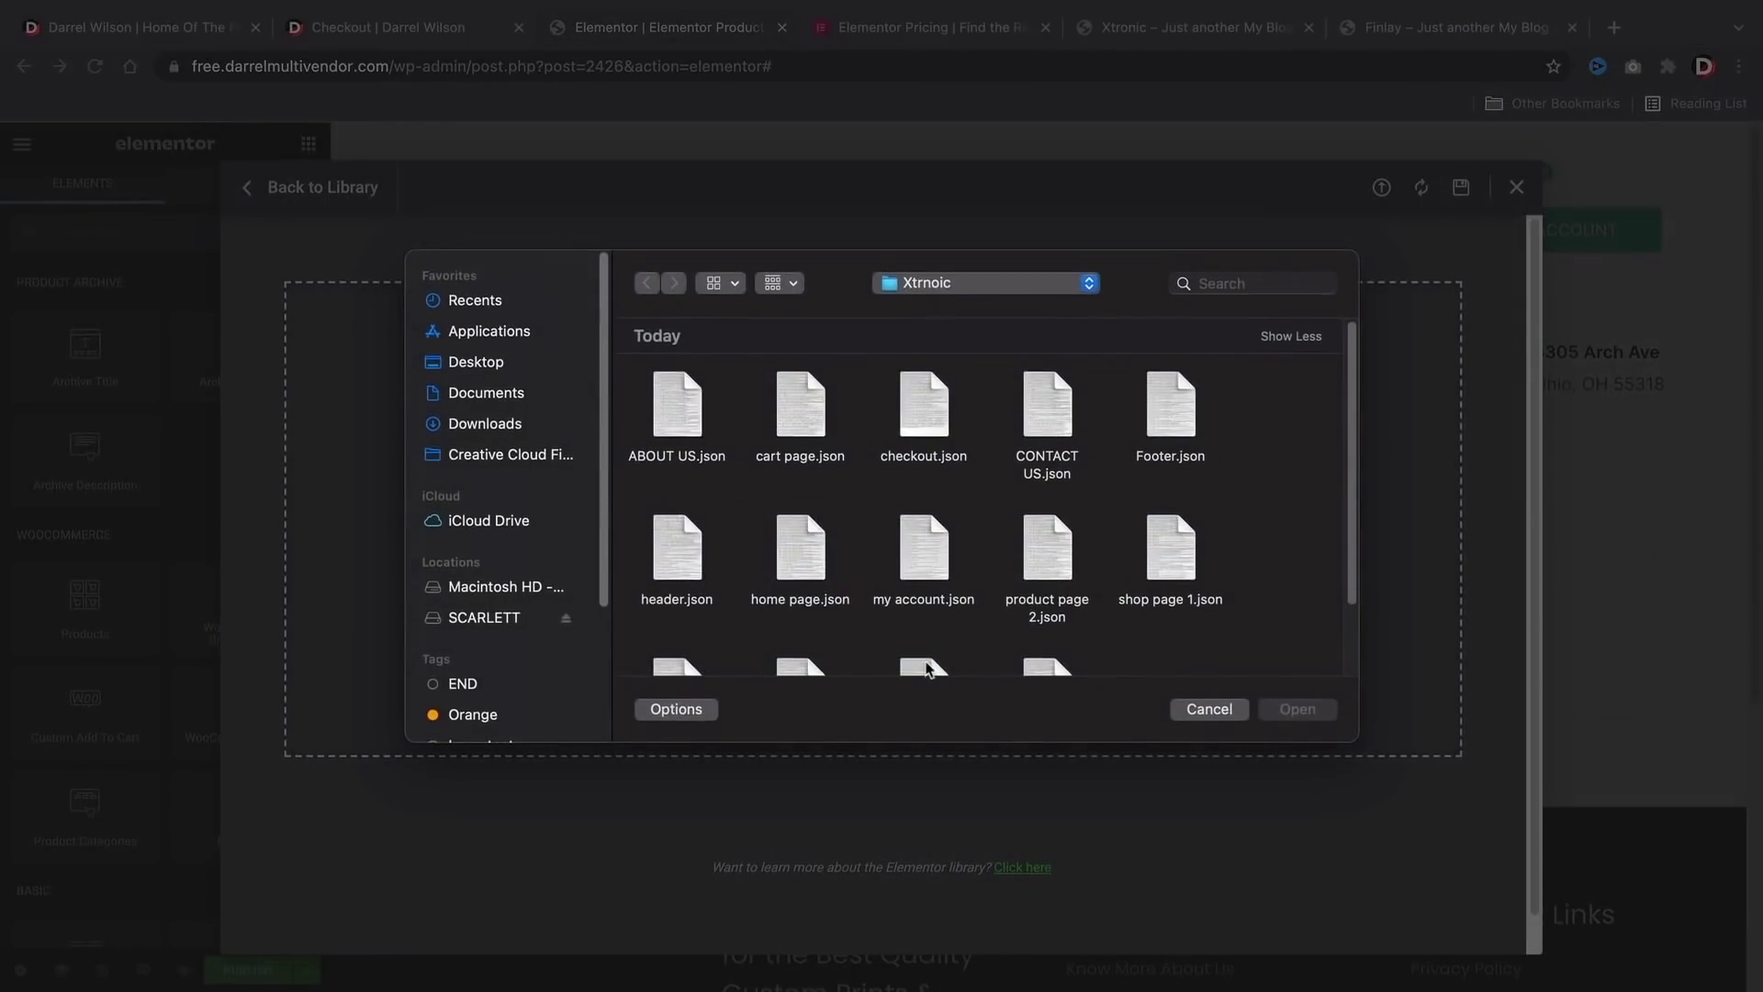
double_click(1176, 574)
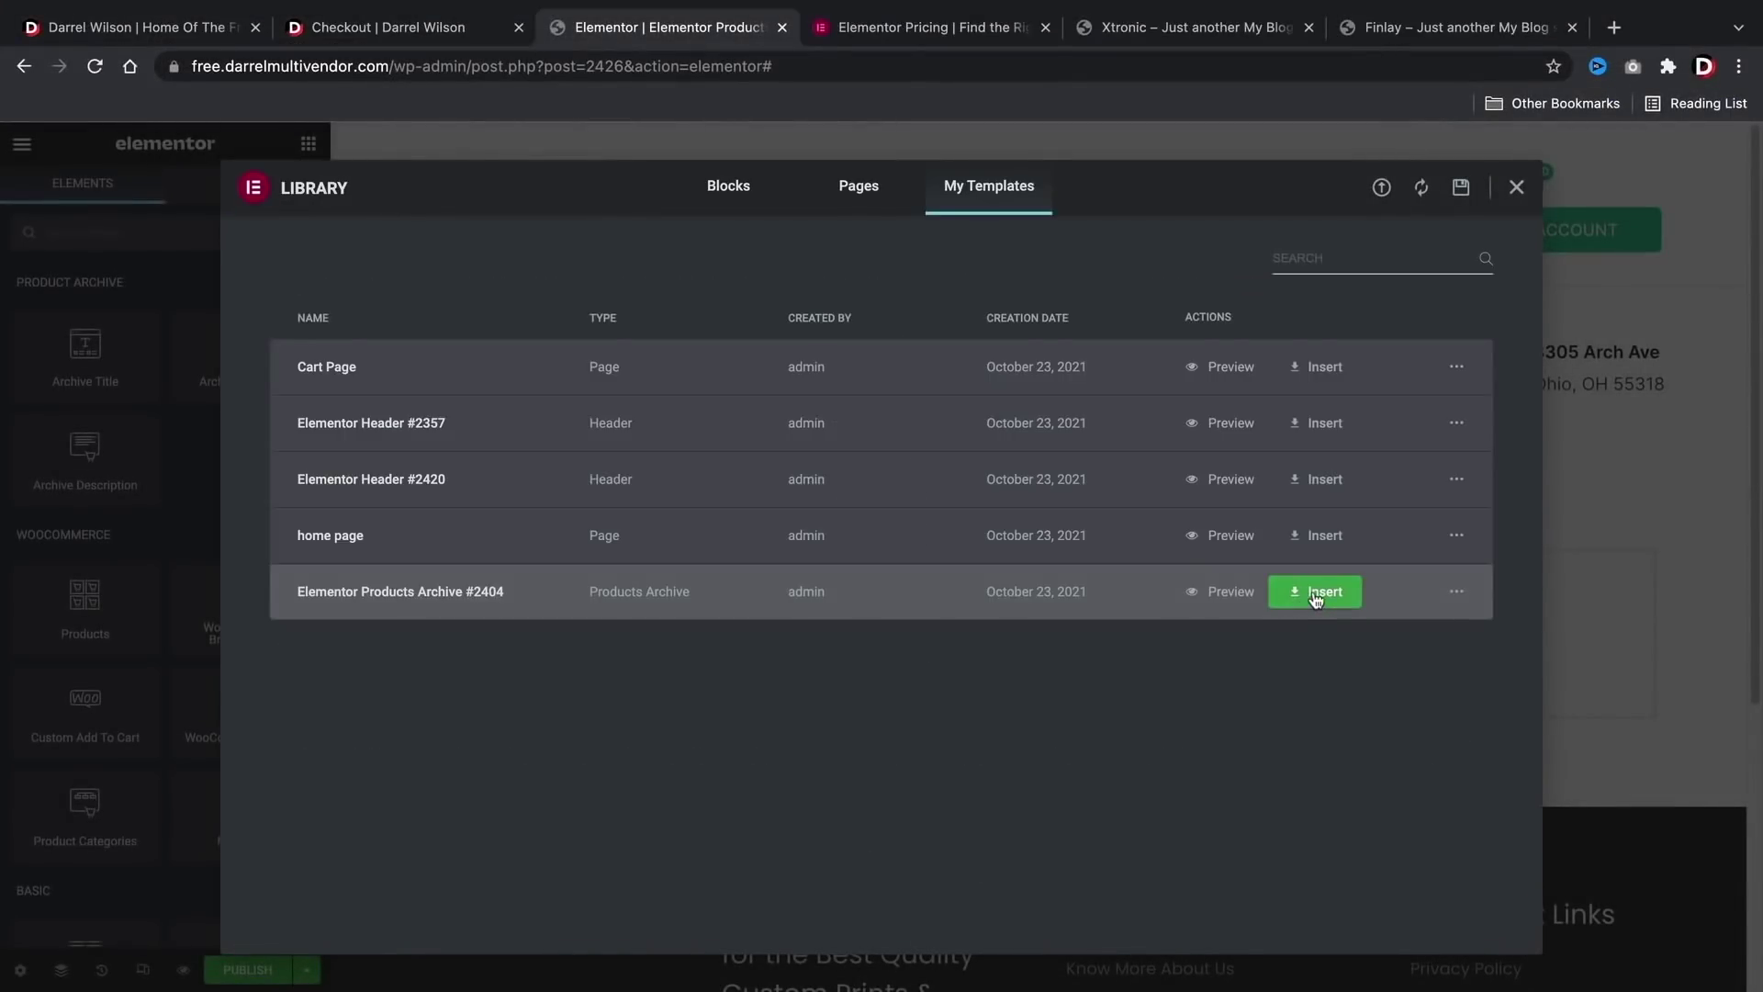
click(1316, 595)
click(1016, 640)
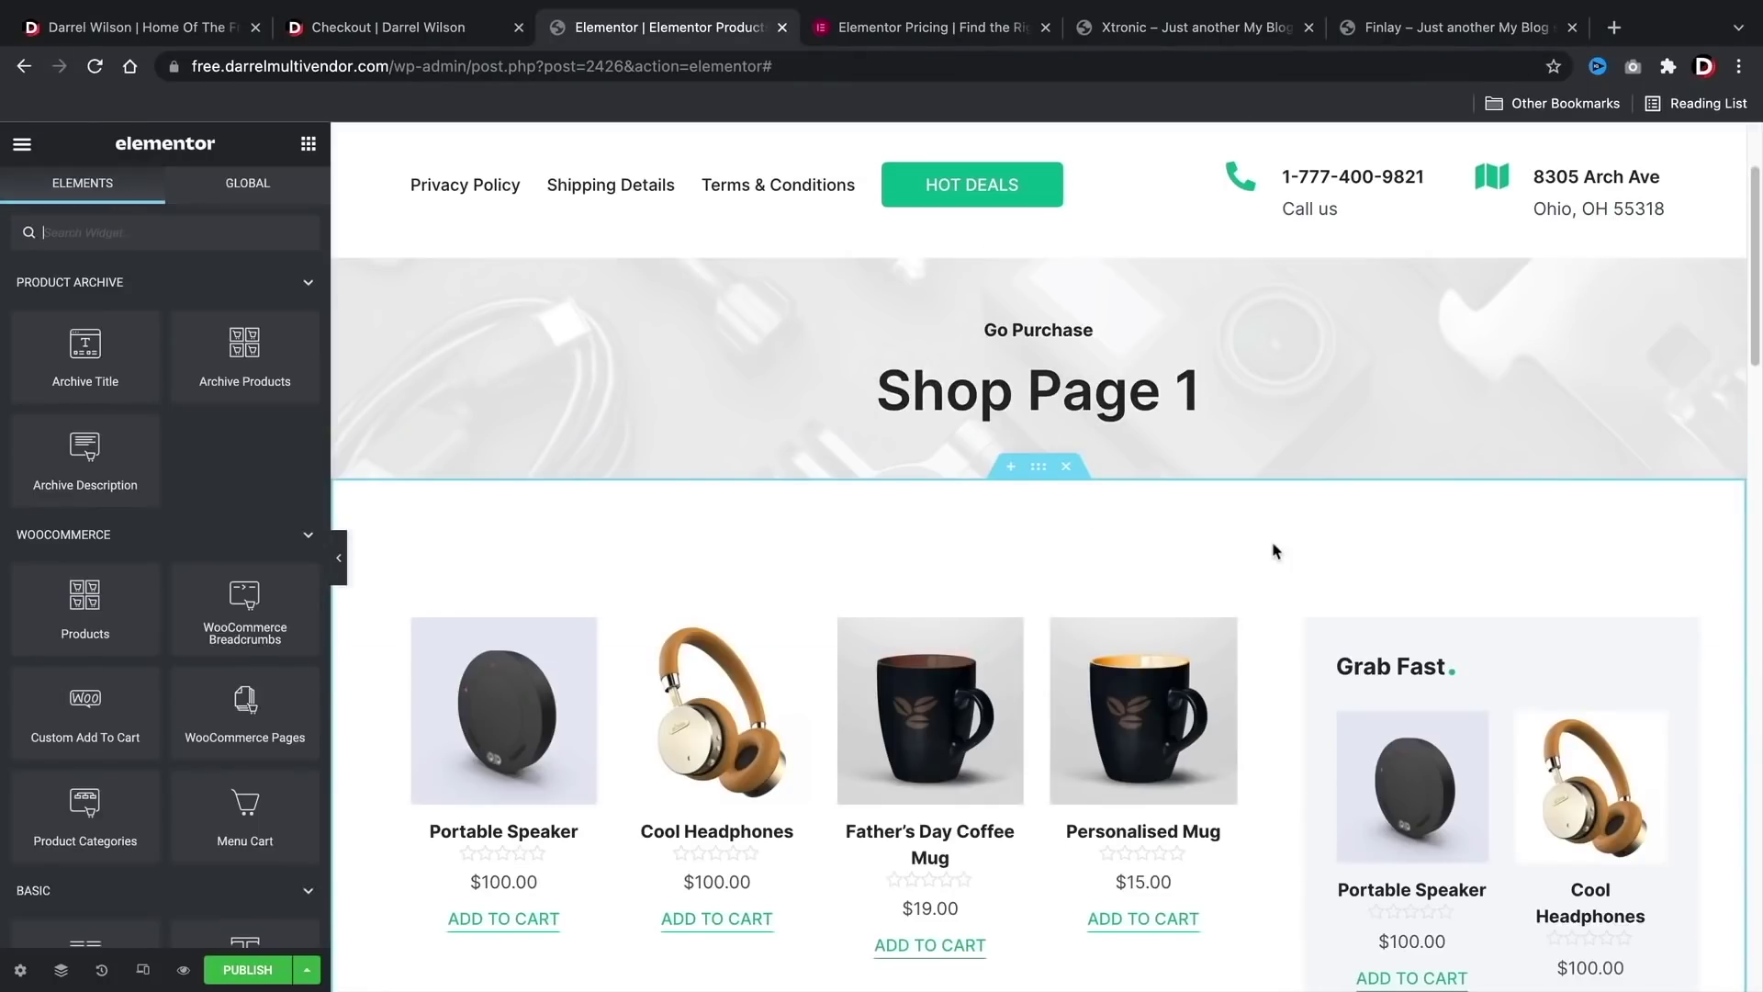
scroll(1273, 551, down, 10)
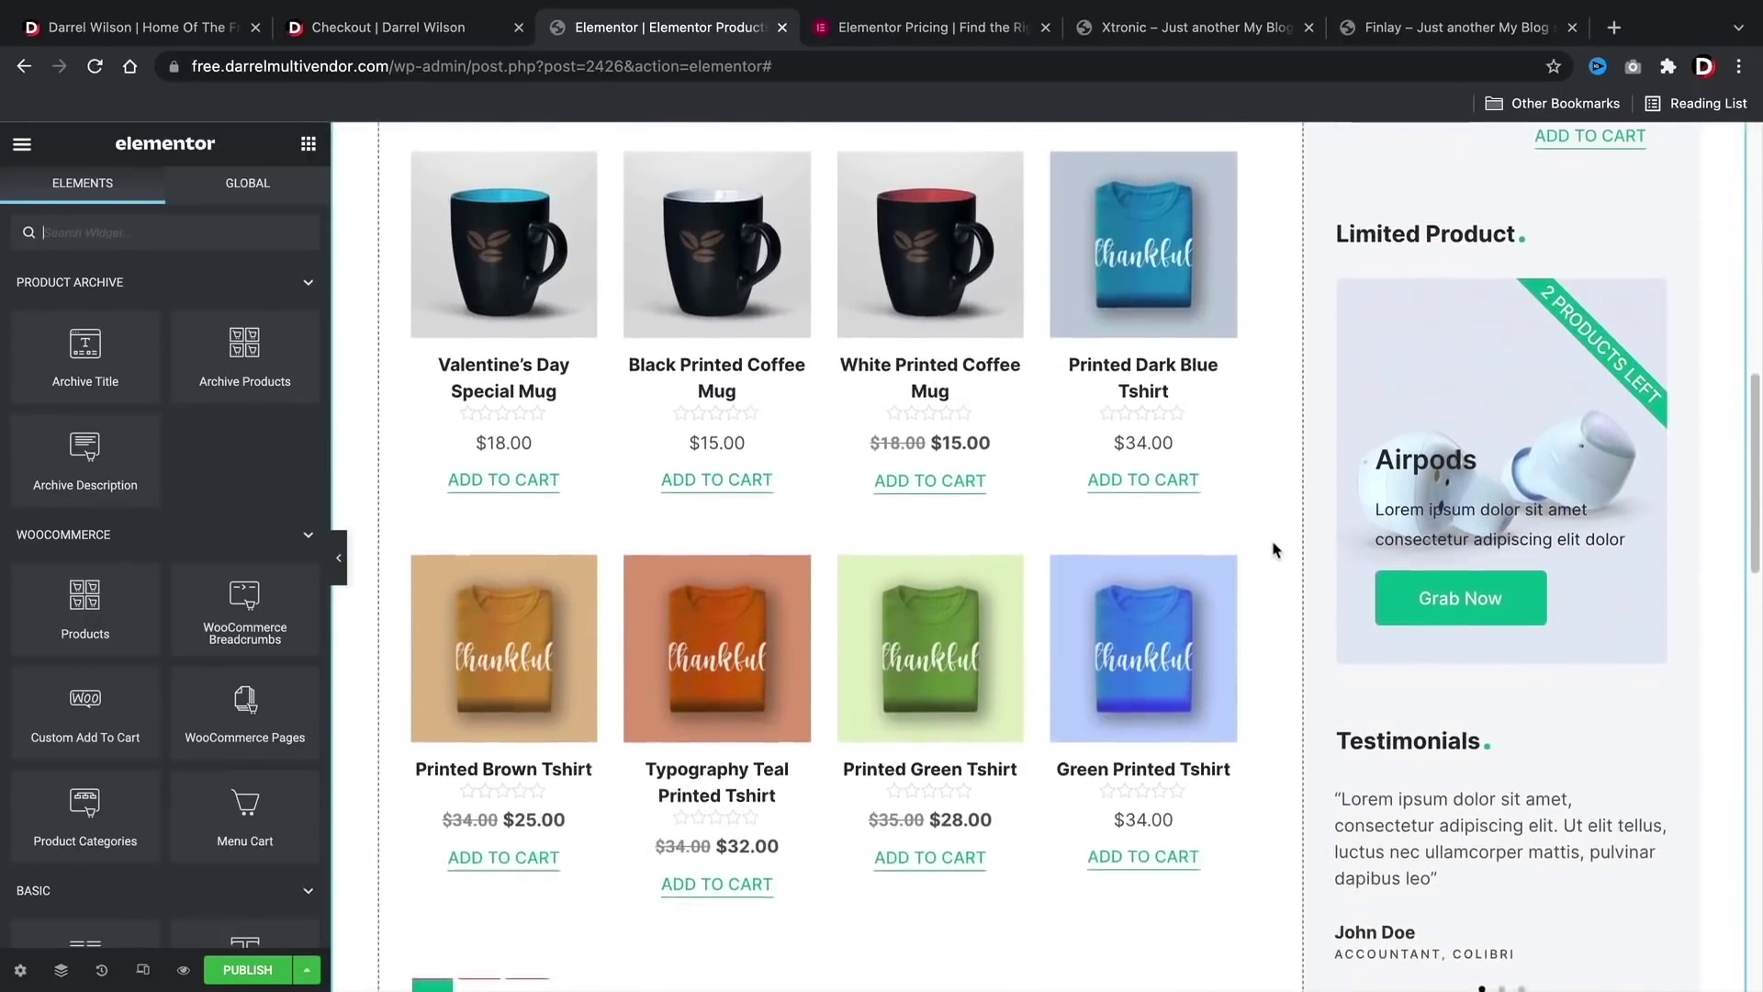
scroll(1273, 551, down, 12)
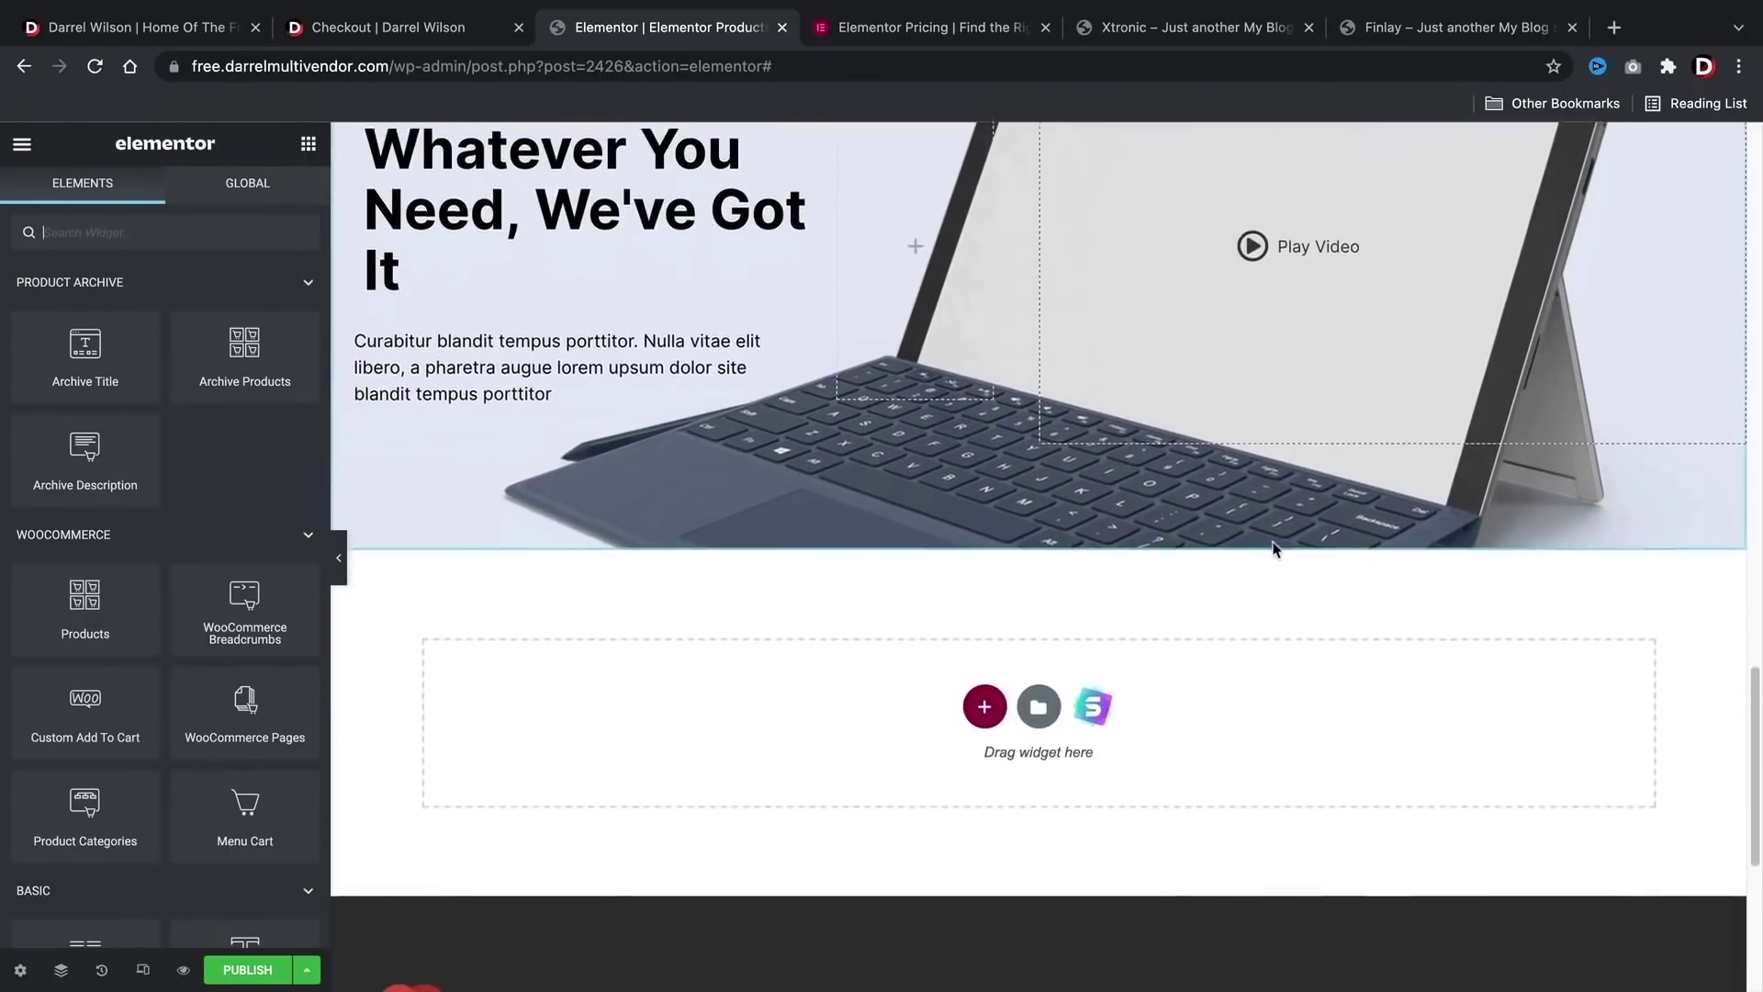
scroll(1273, 549, down, 4)
scroll(1273, 549, up, 15)
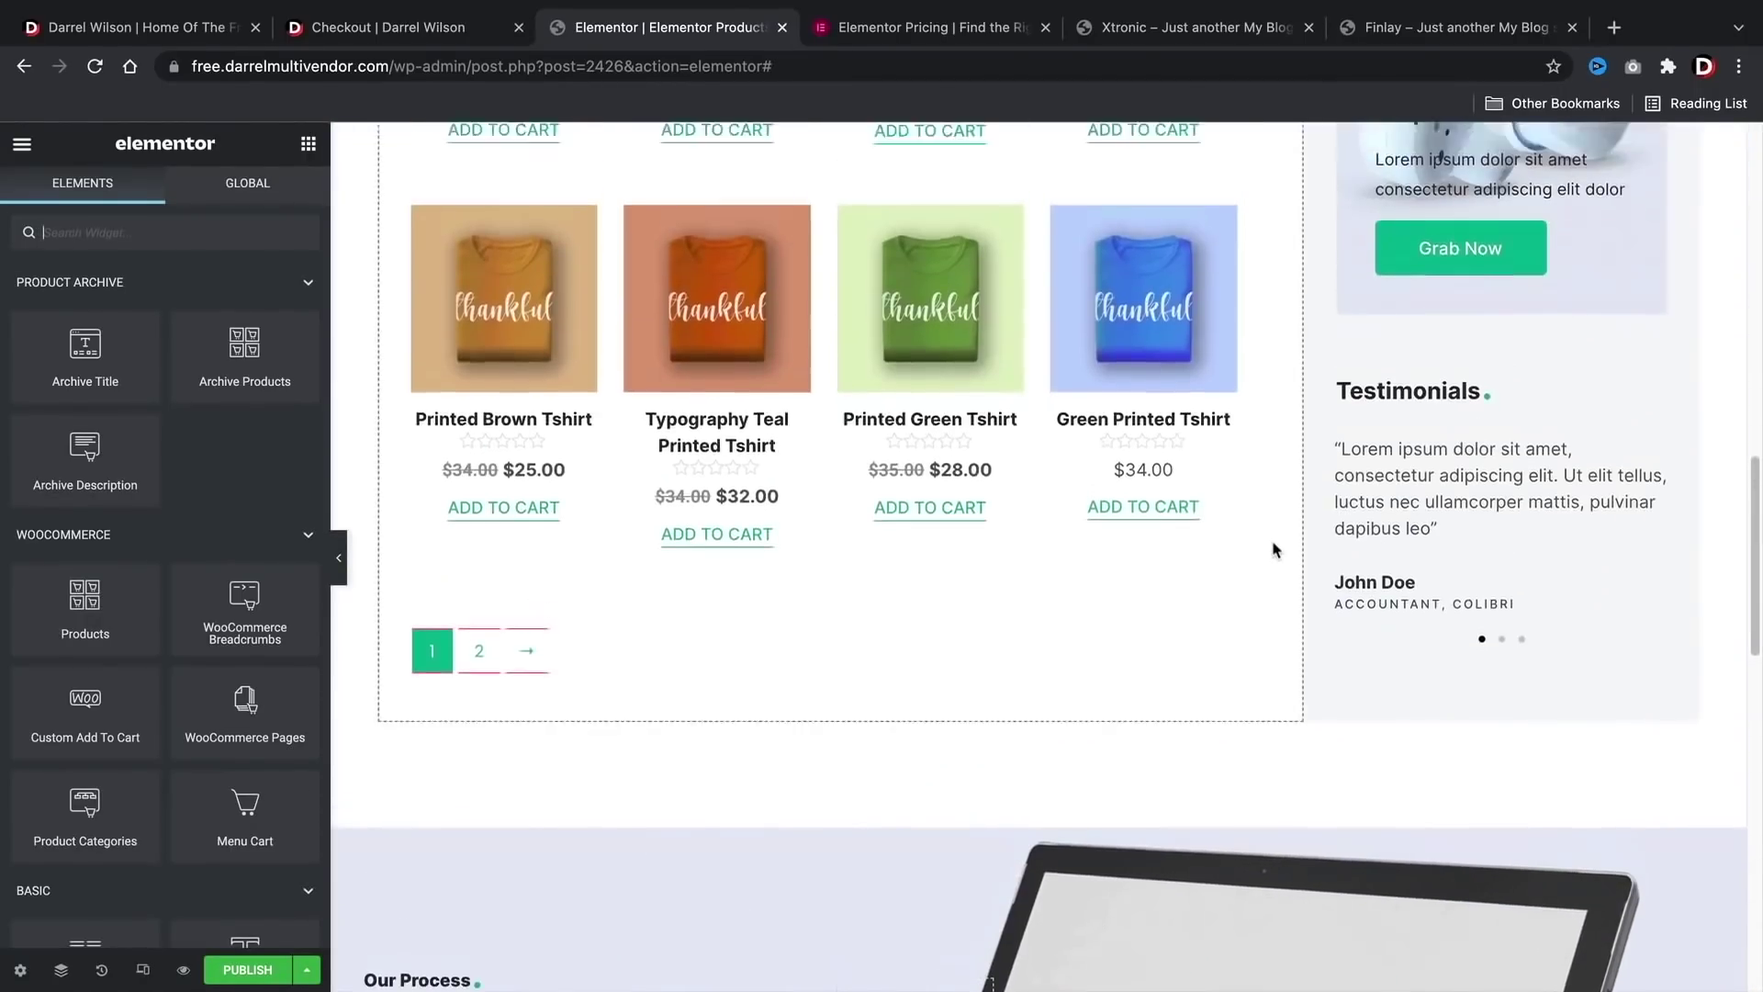
scroll(1273, 549, up, 10)
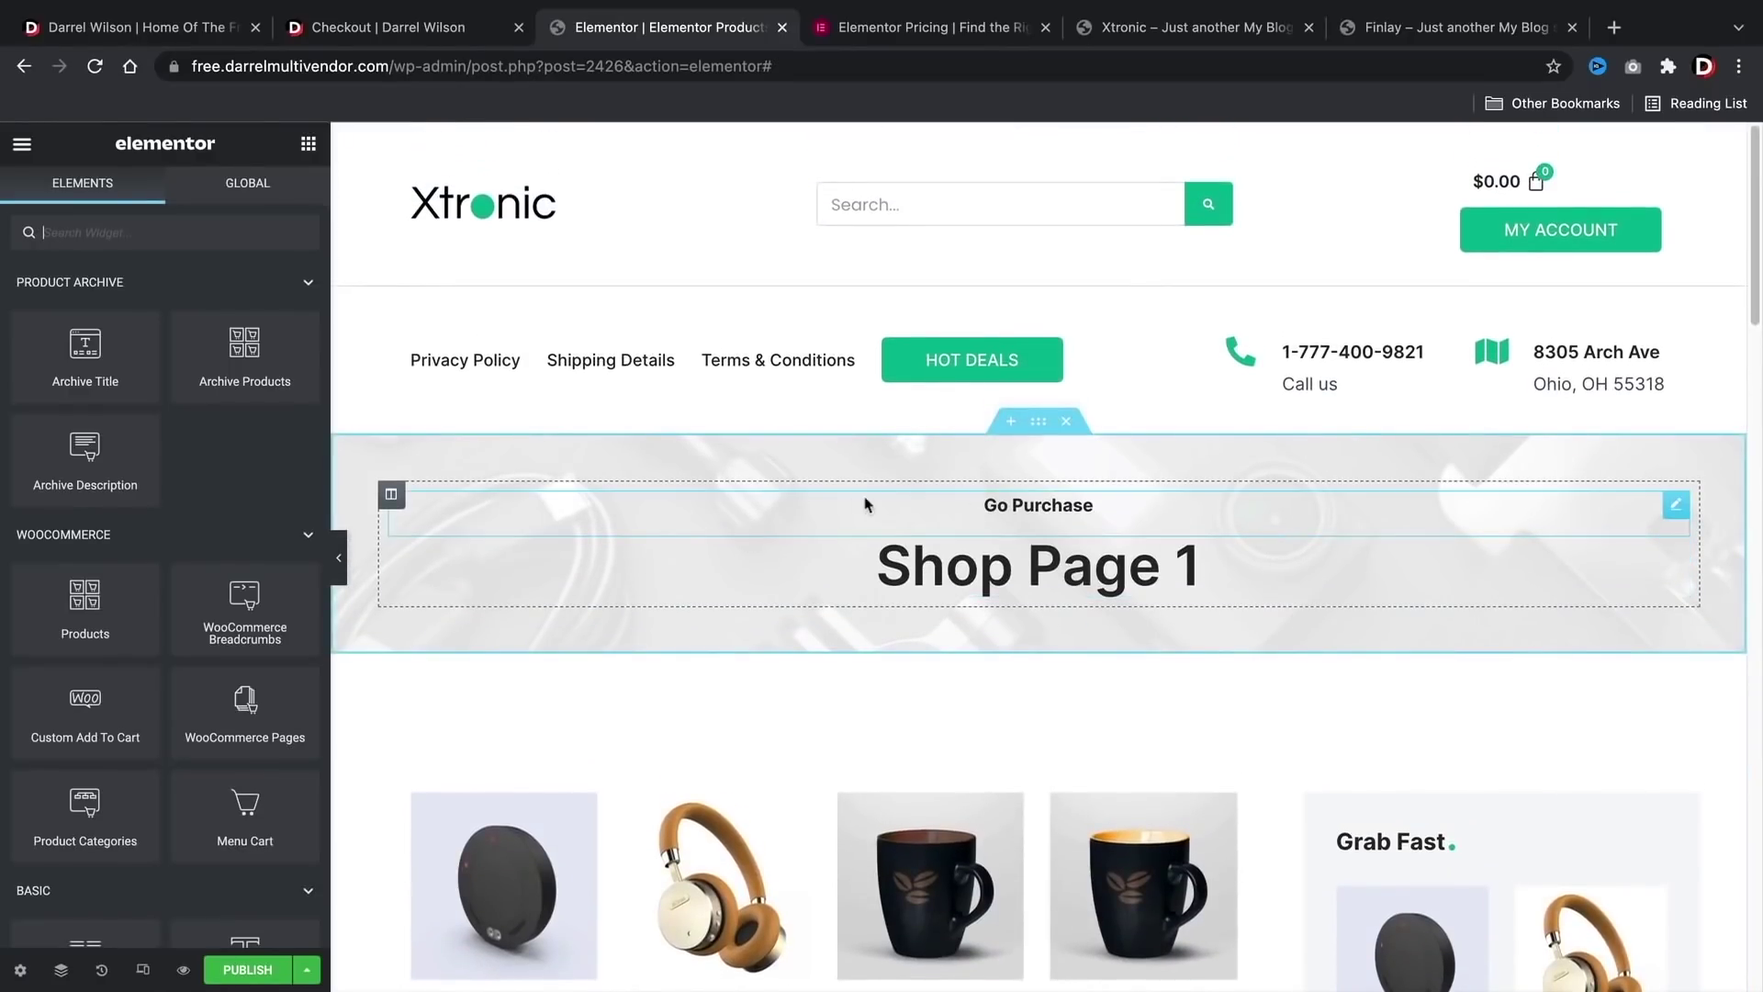
Step: Publish the archive template with its display condition limited to the Shop Page
click(248, 970)
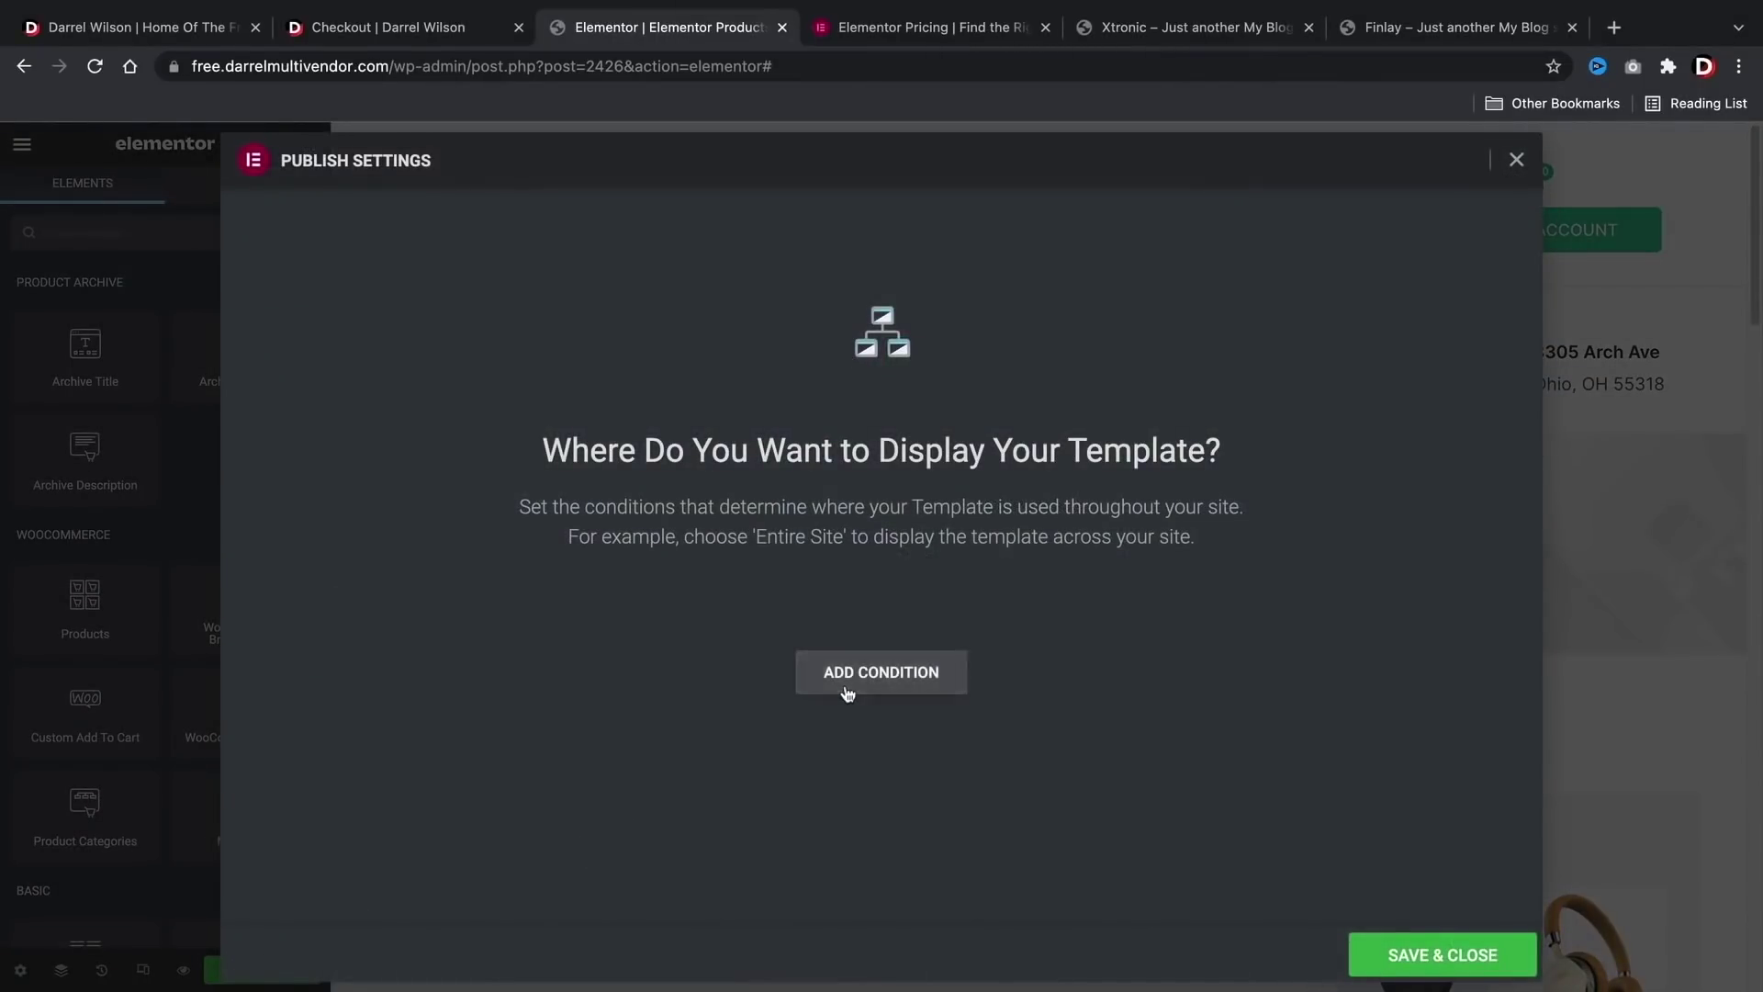
click(846, 687)
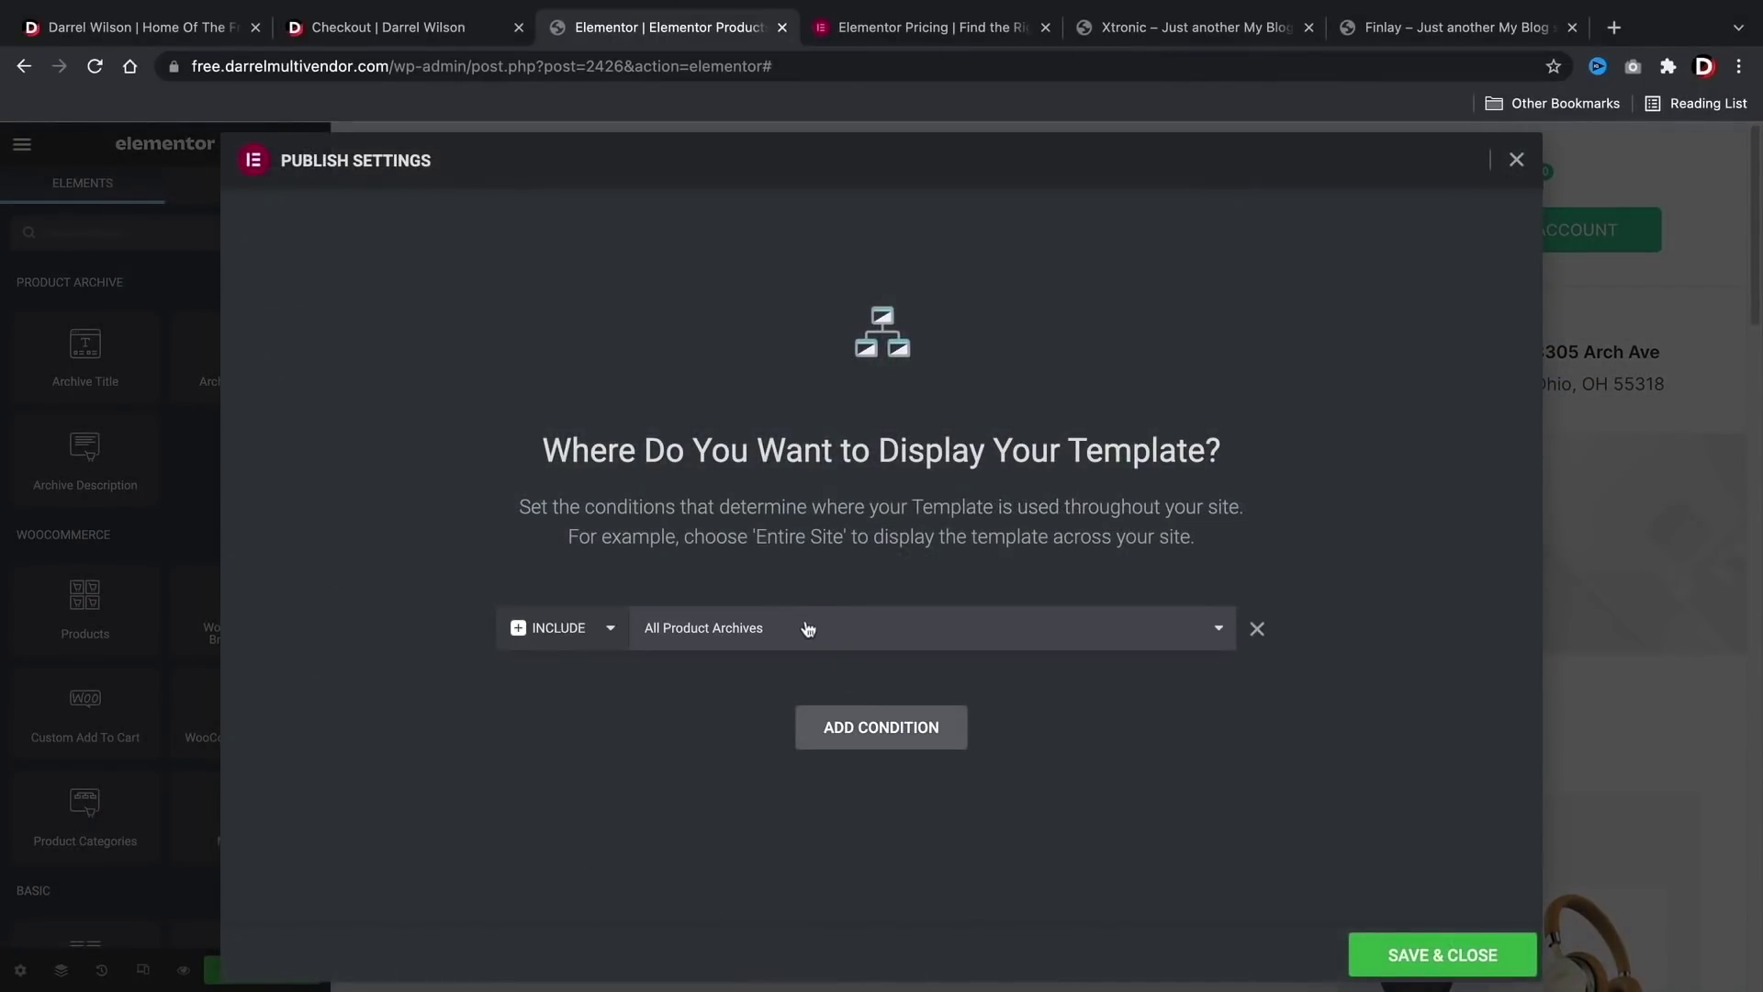
click(750, 632)
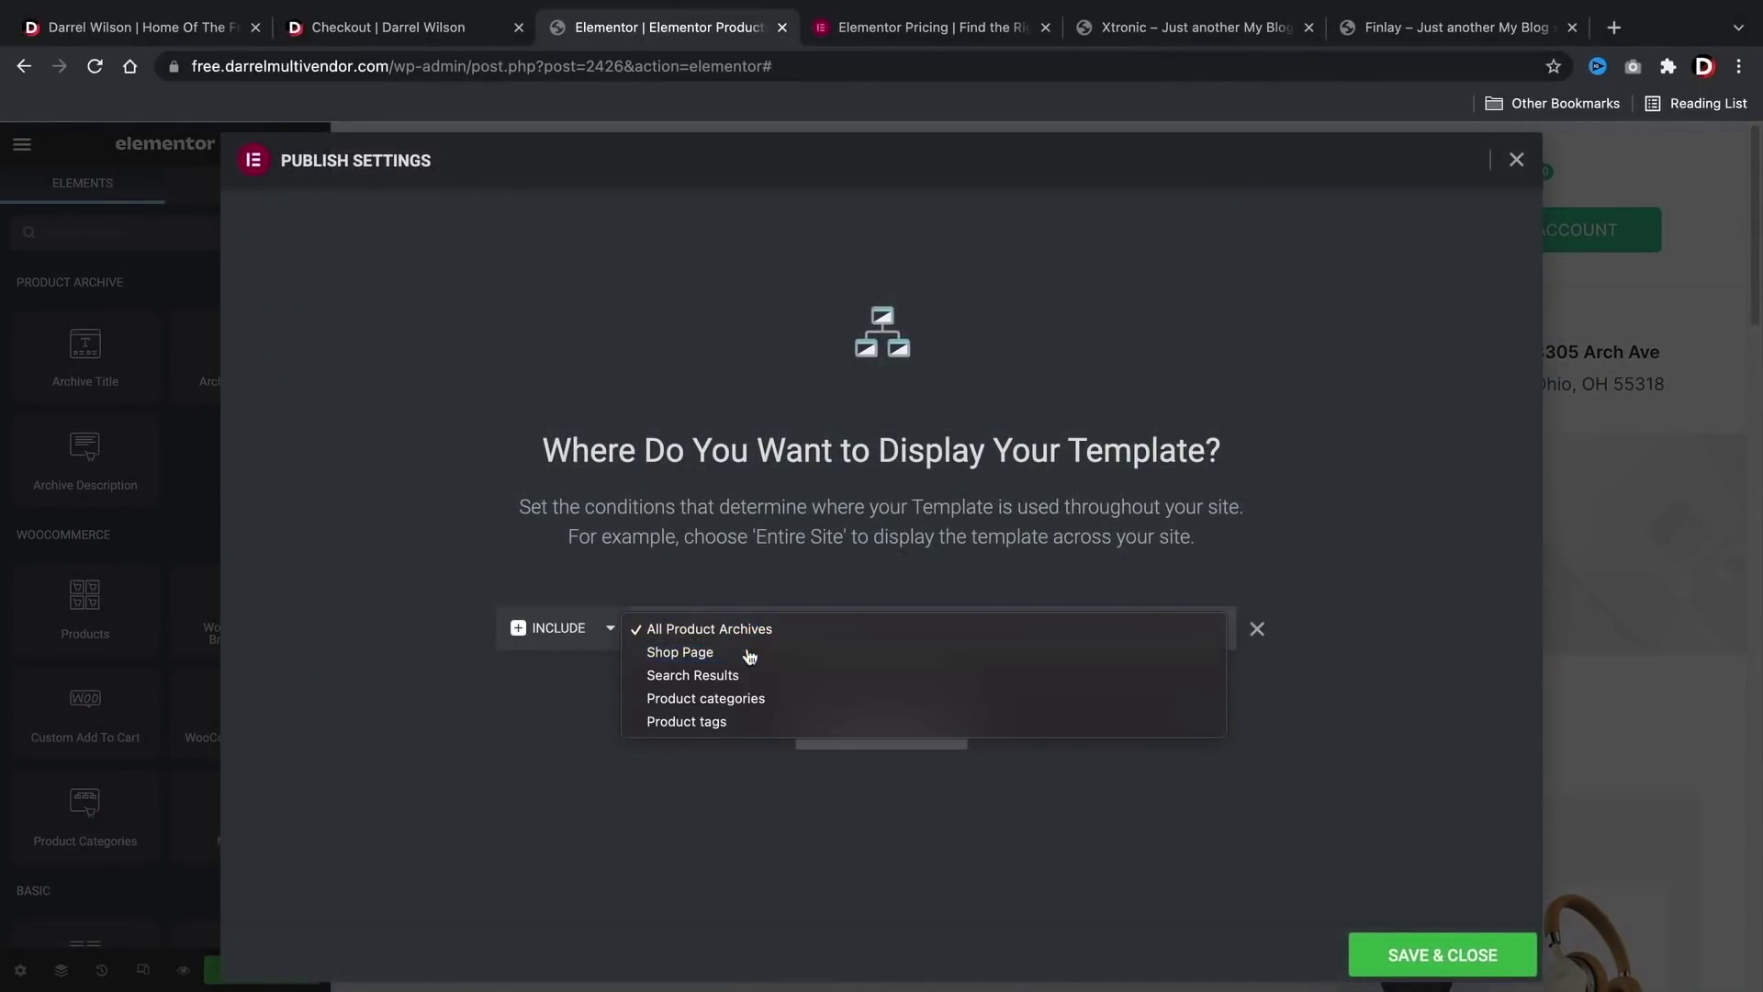
click(750, 655)
click(1450, 959)
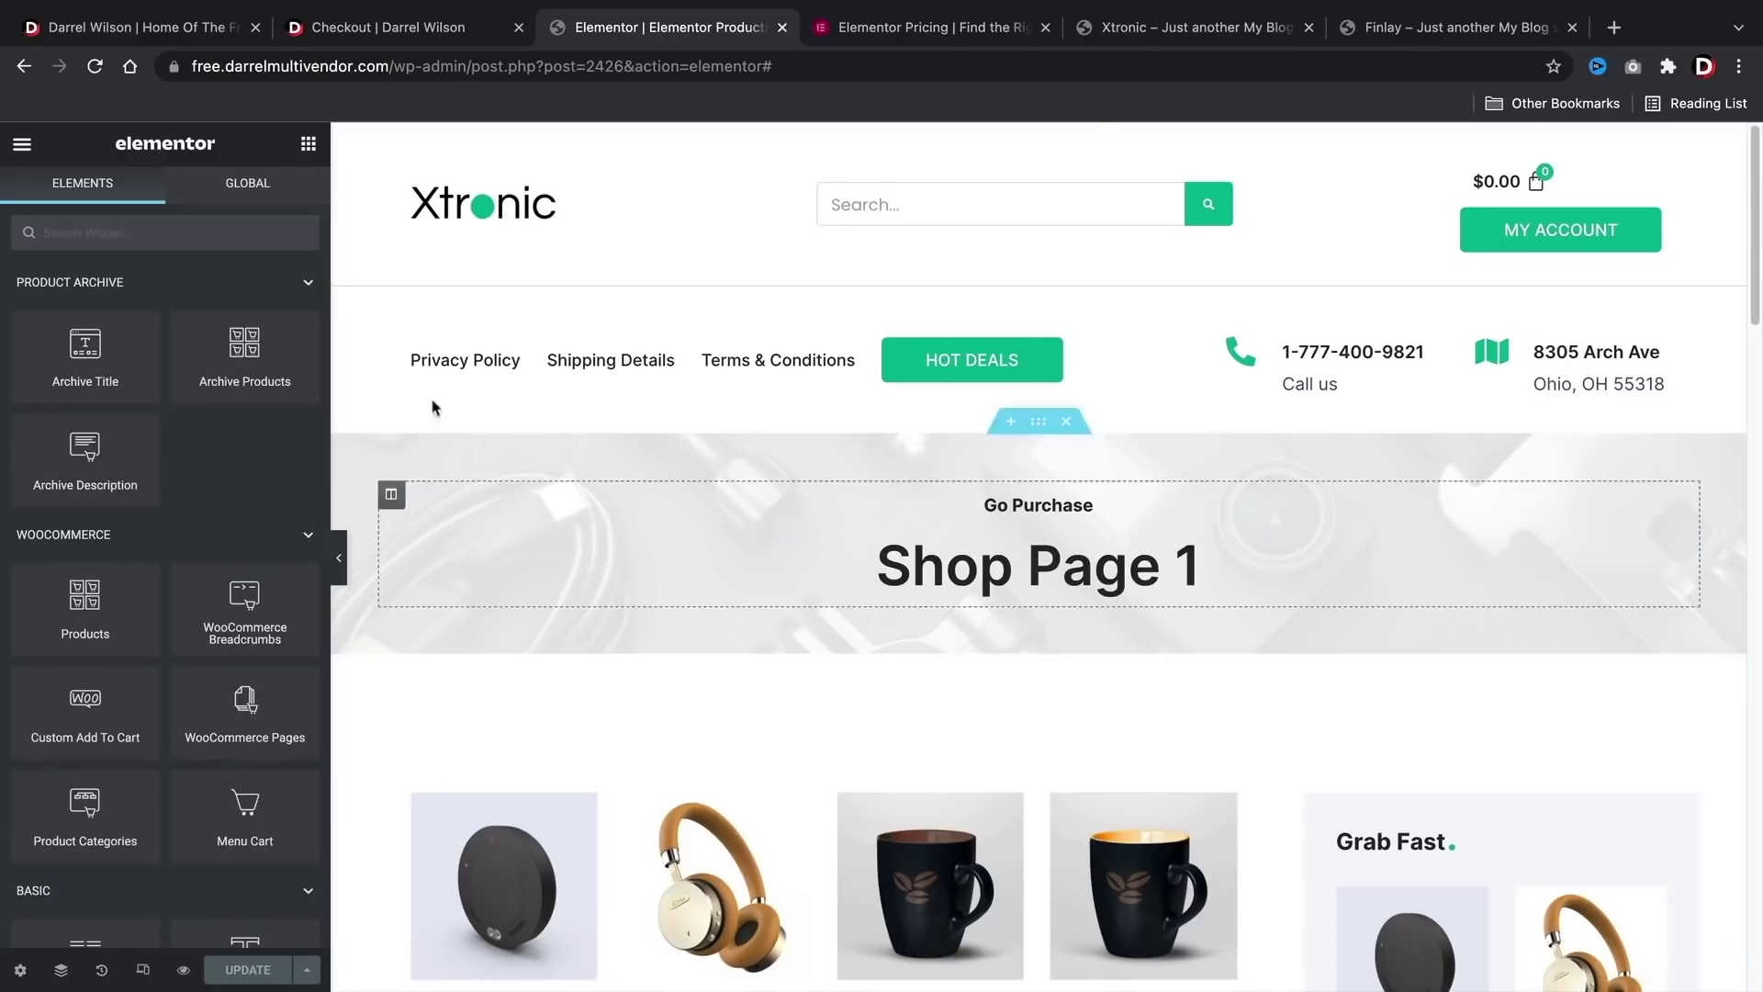
click(23, 144)
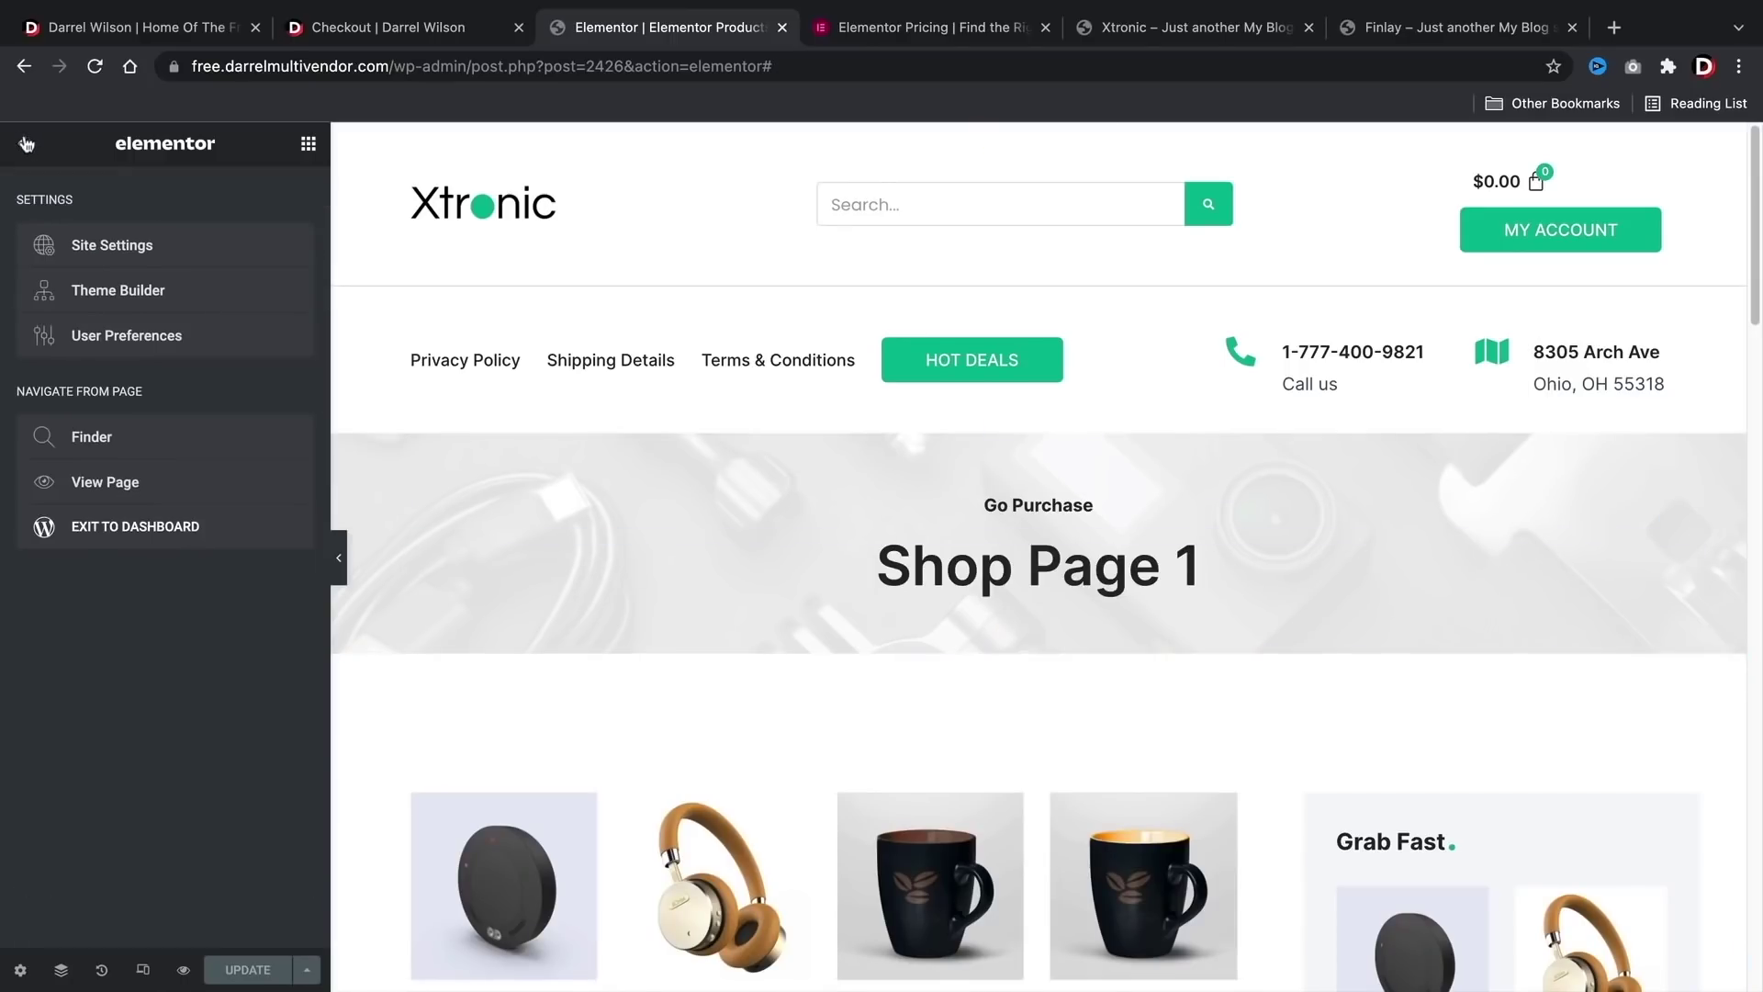
Step: Exit to Templates > Theme Builder, preview the Xtronic demo product page, and open the new Theme Builder
click(177, 533)
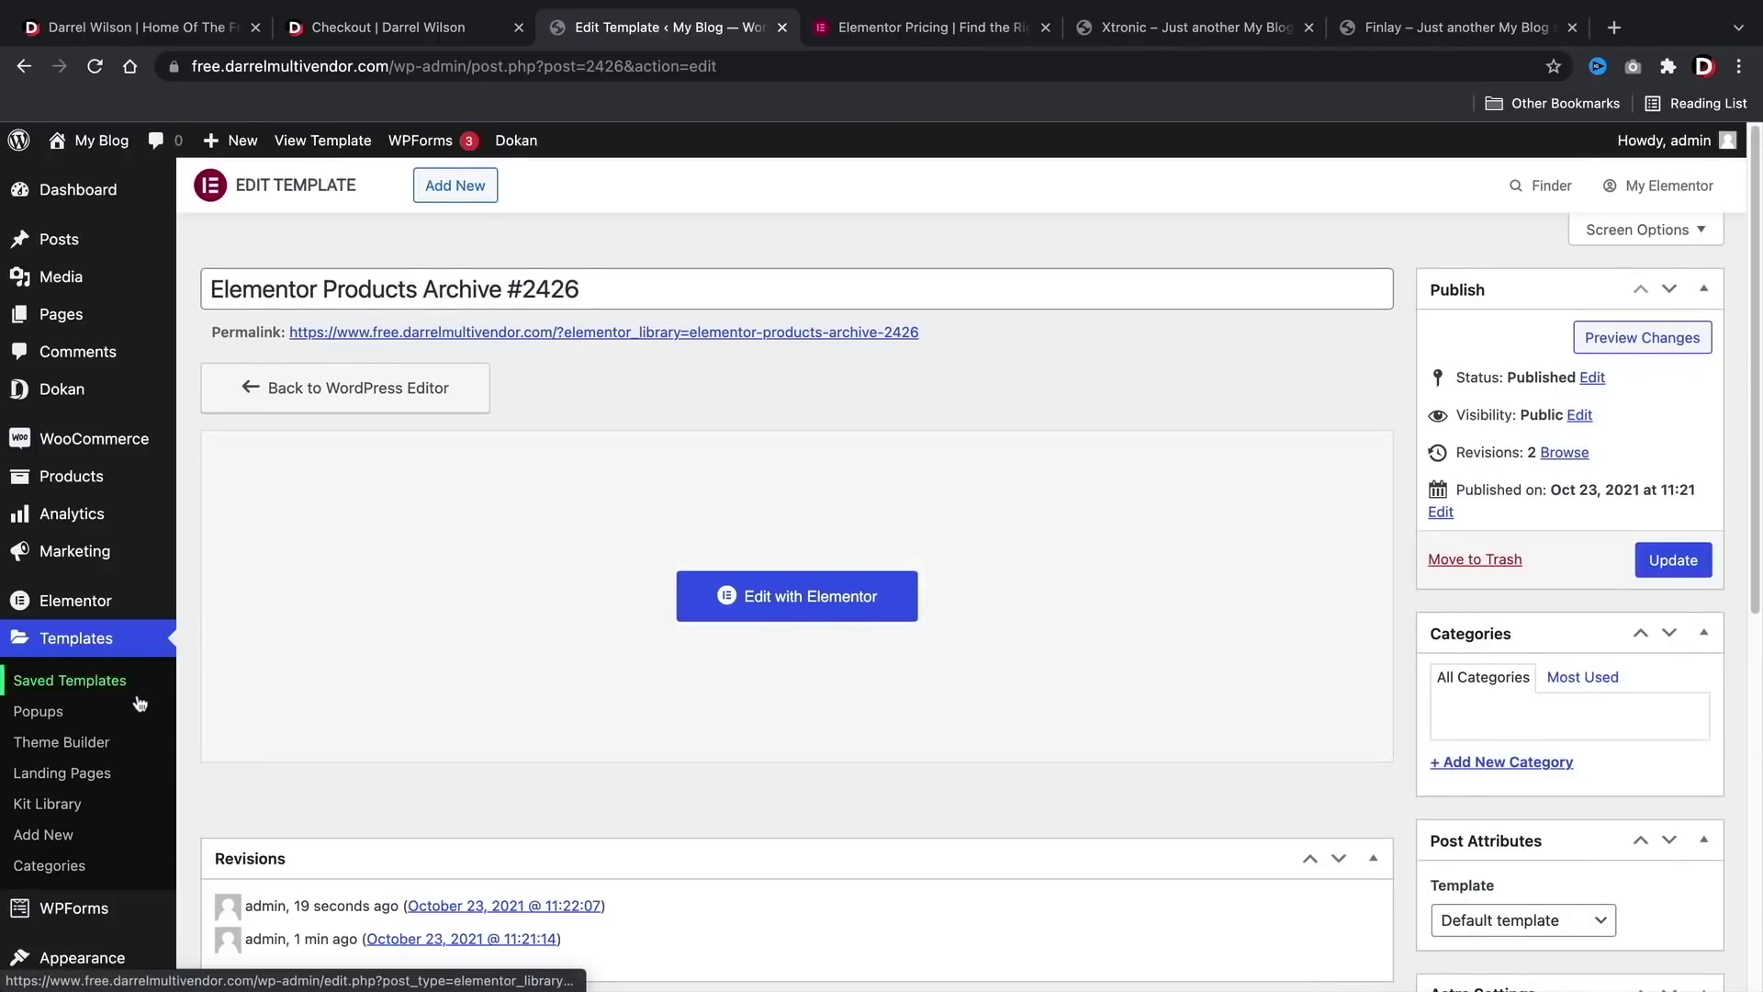
click(79, 750)
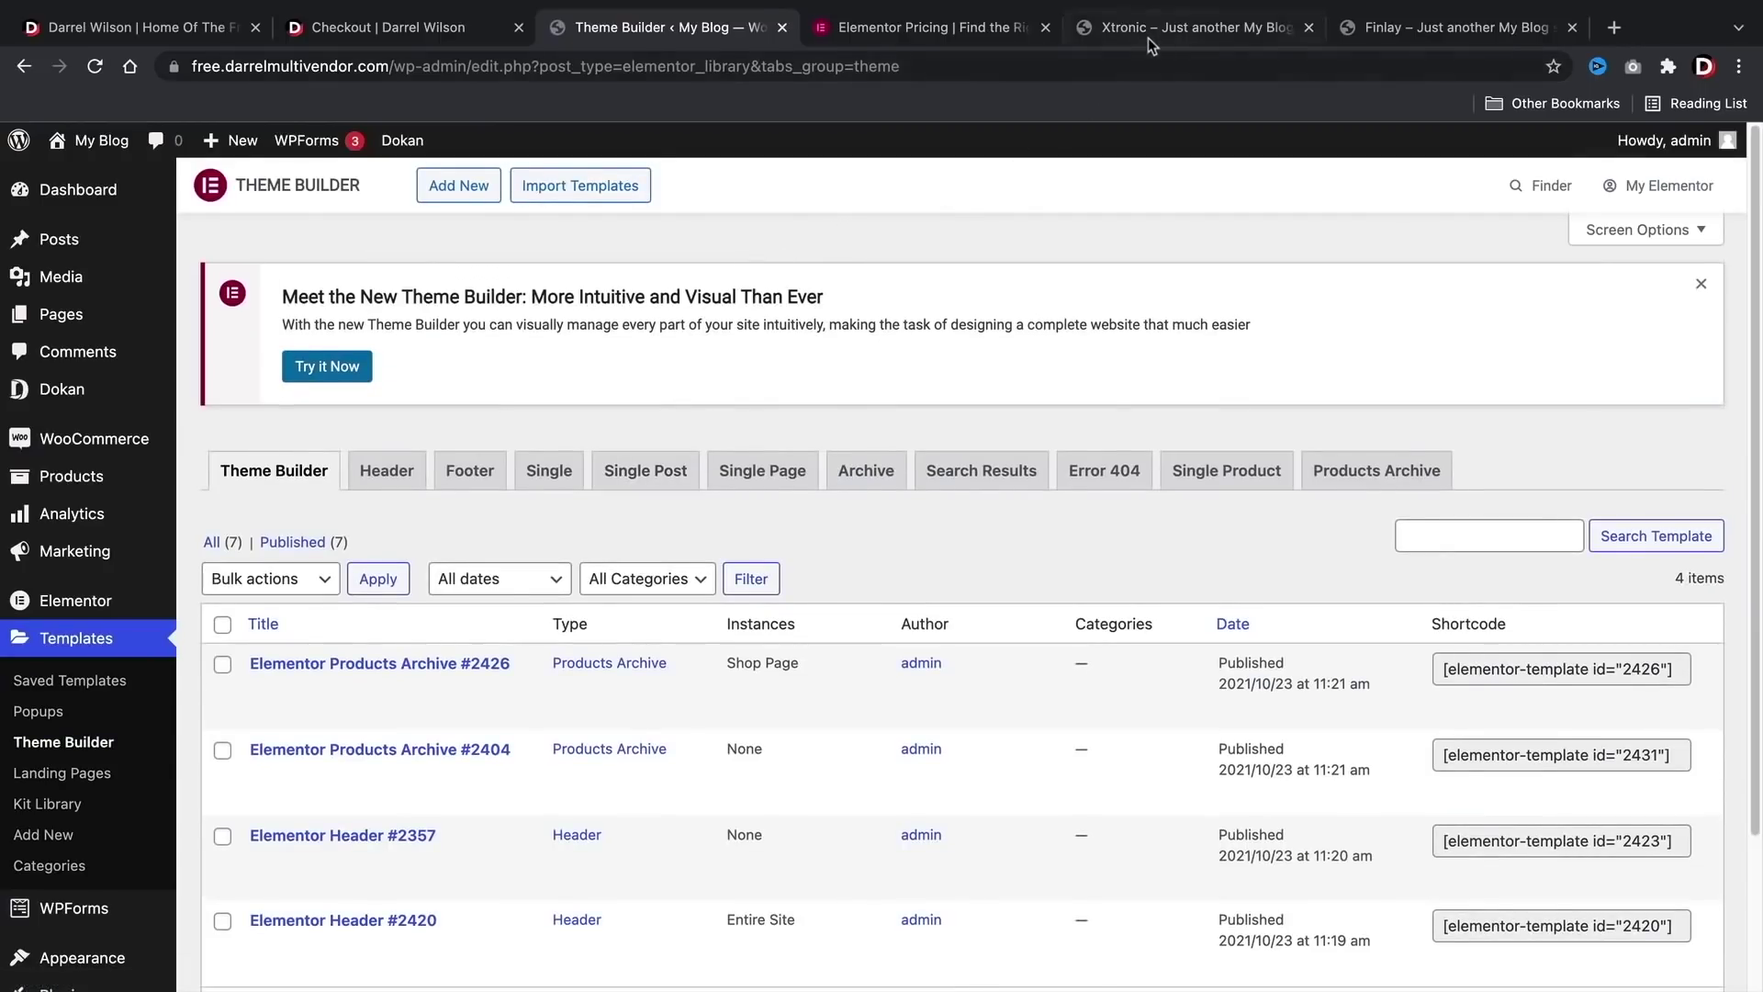
click(1148, 37)
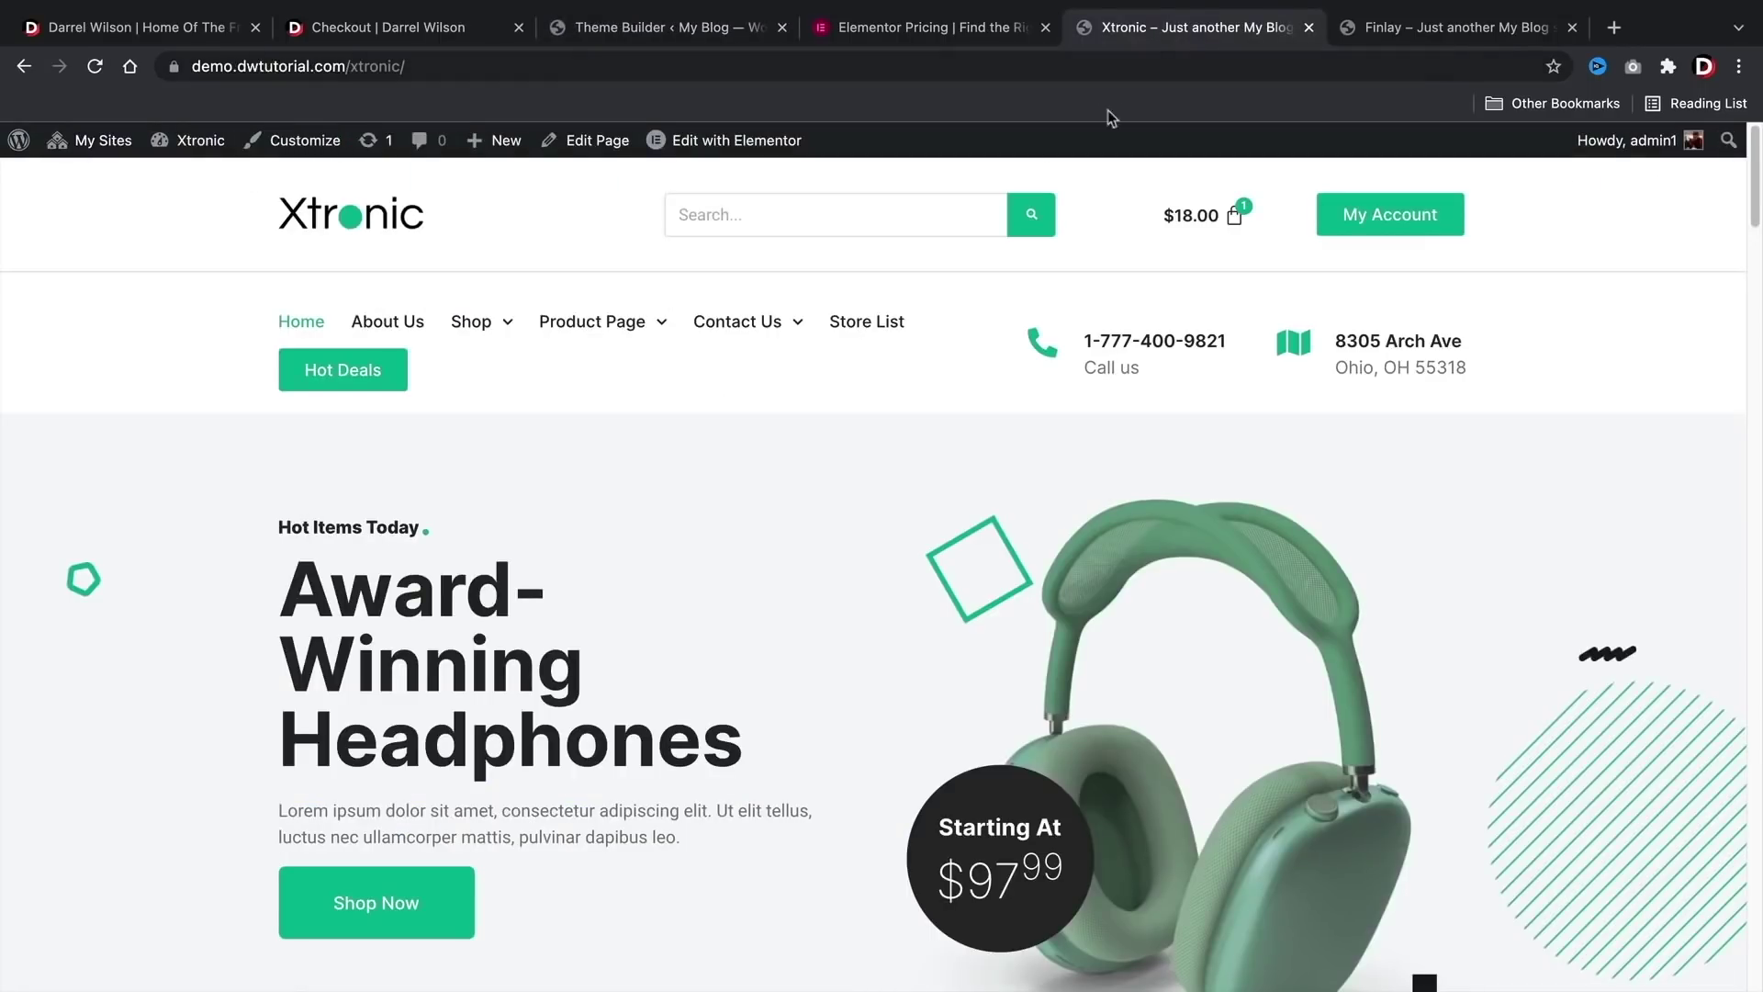
click(602, 383)
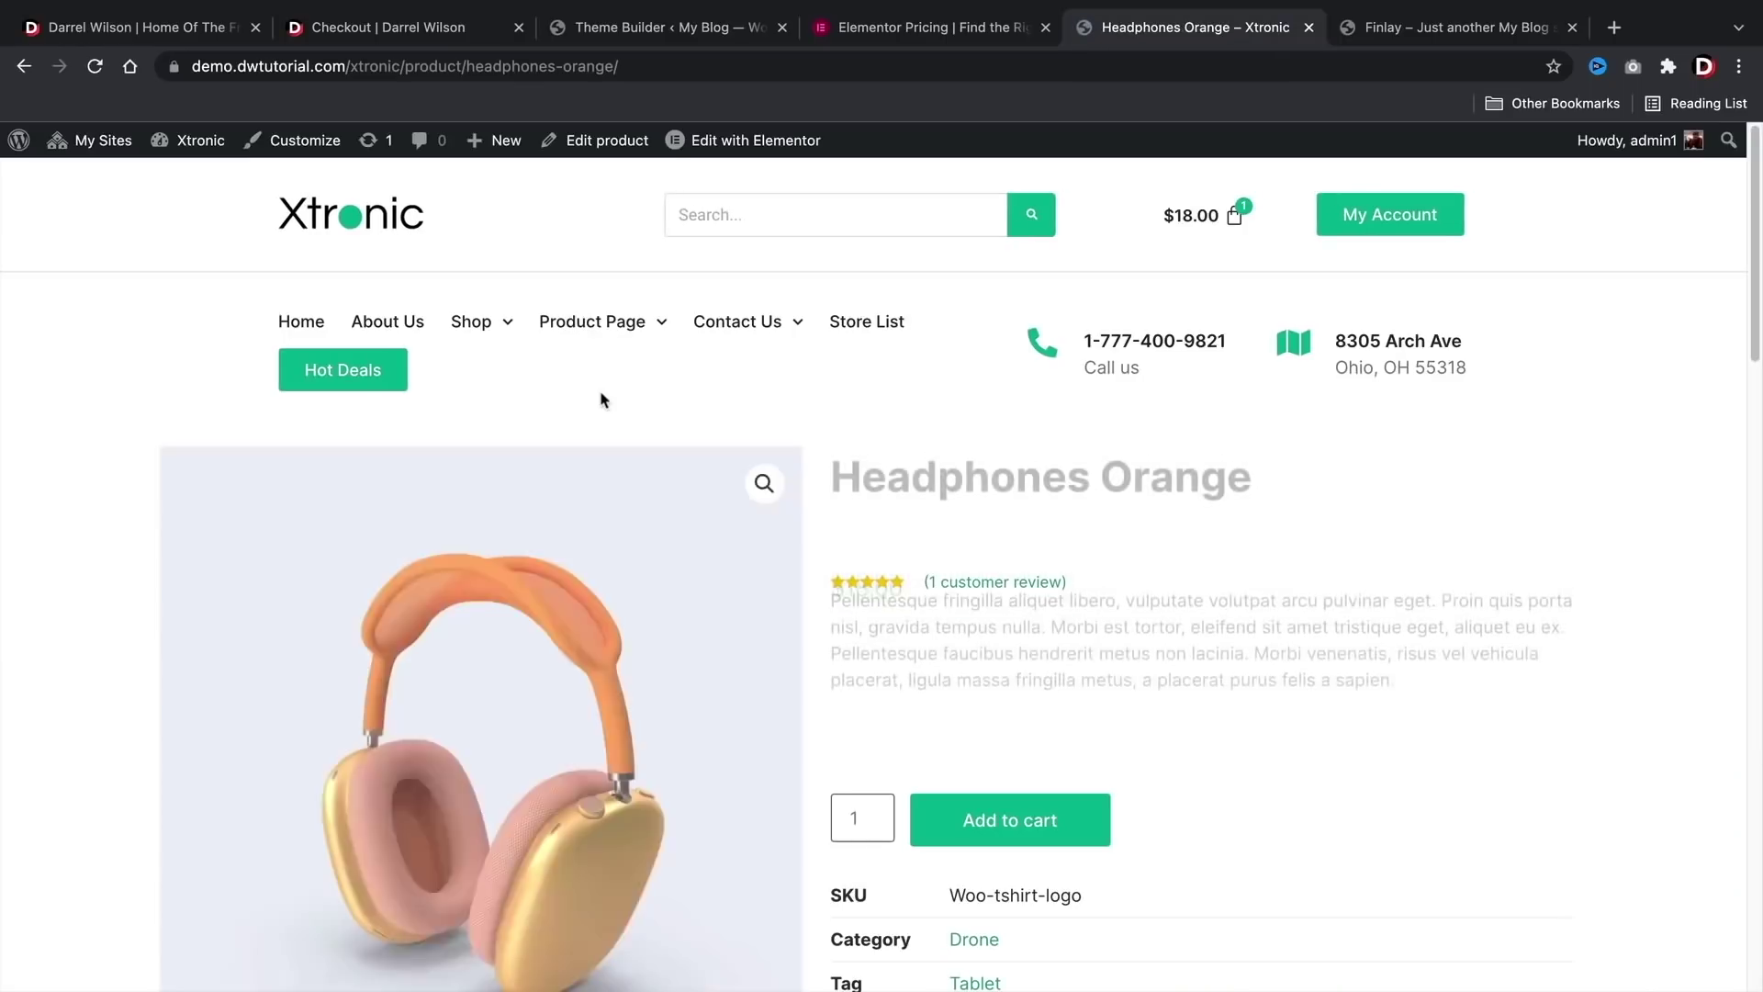
scroll(602, 399, down, 2)
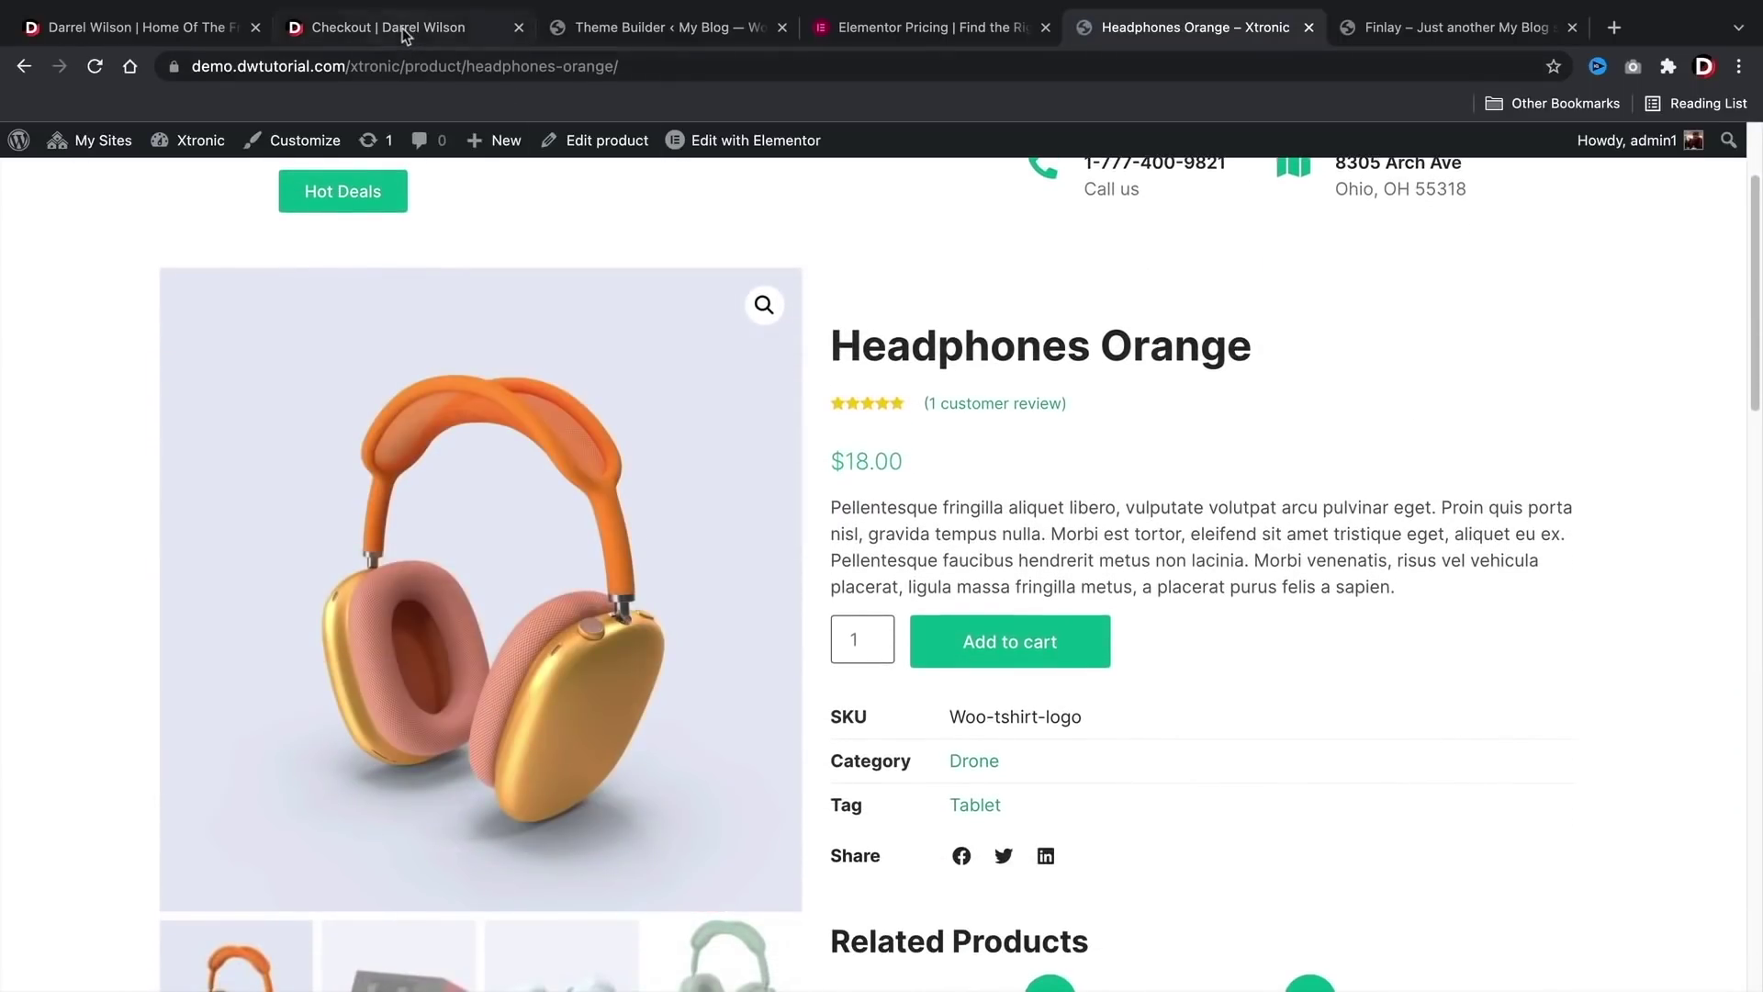
click(606, 35)
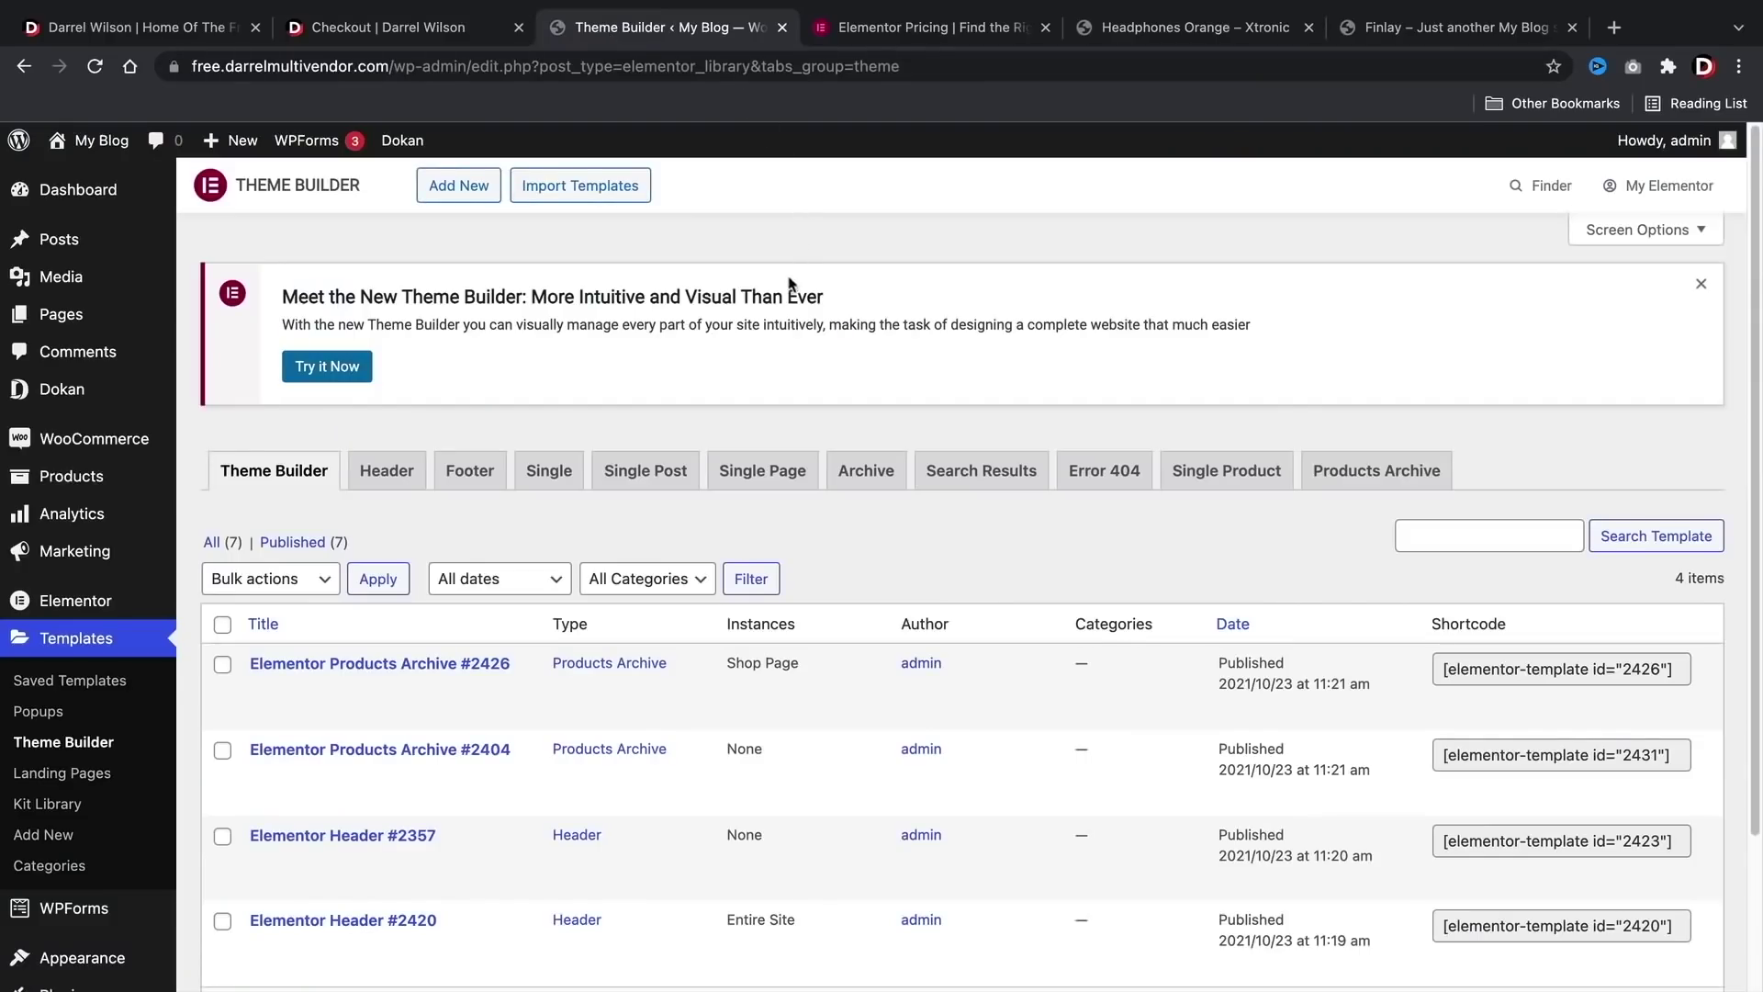
click(317, 368)
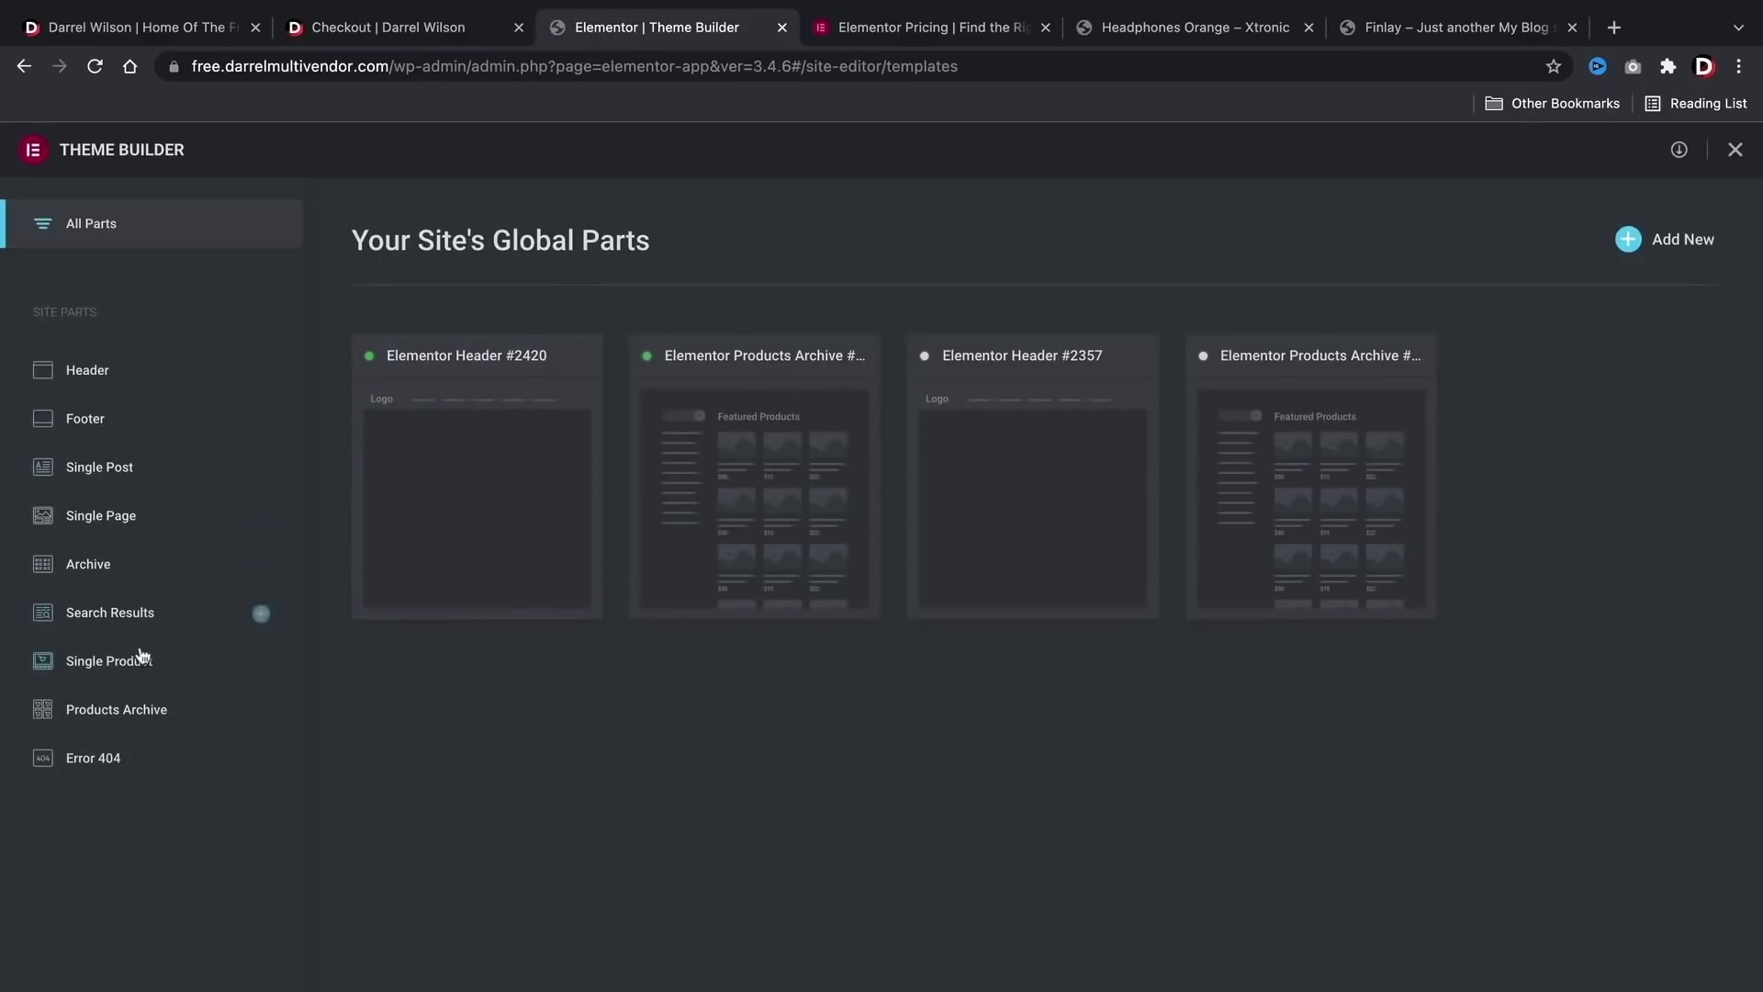
Step: Create a Single Product template and insert the imported Single product 1.json with its settings
click(133, 665)
click(262, 663)
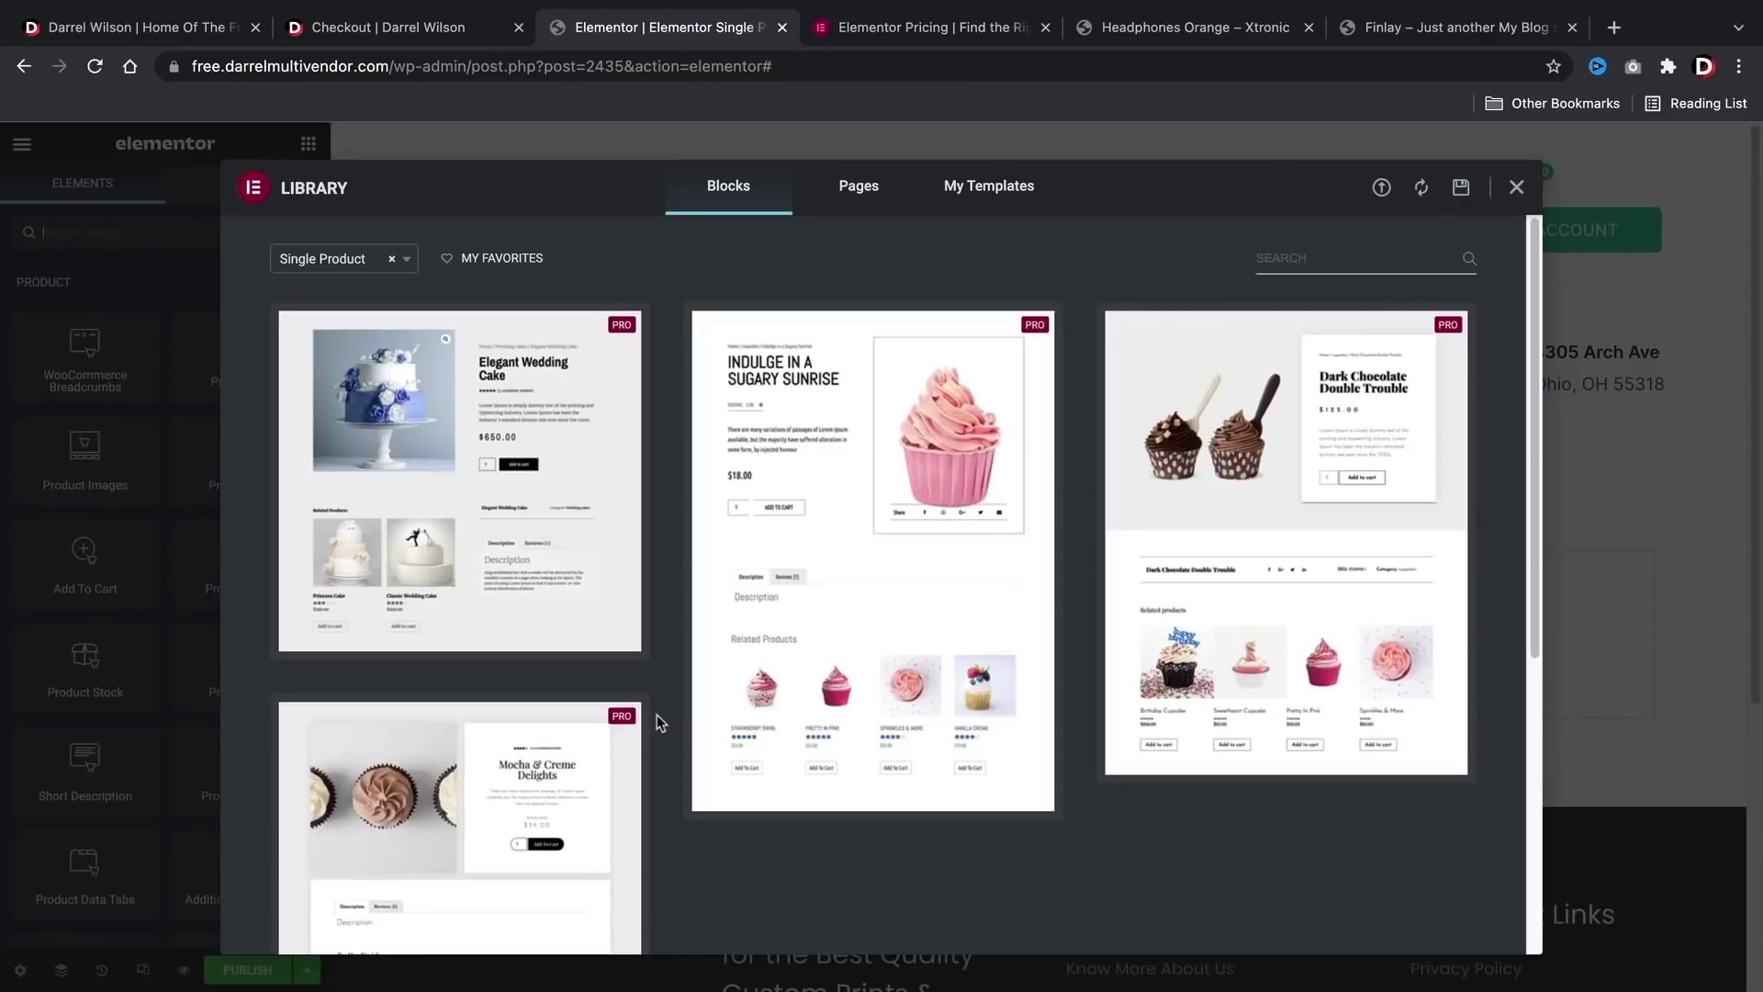
click(1382, 188)
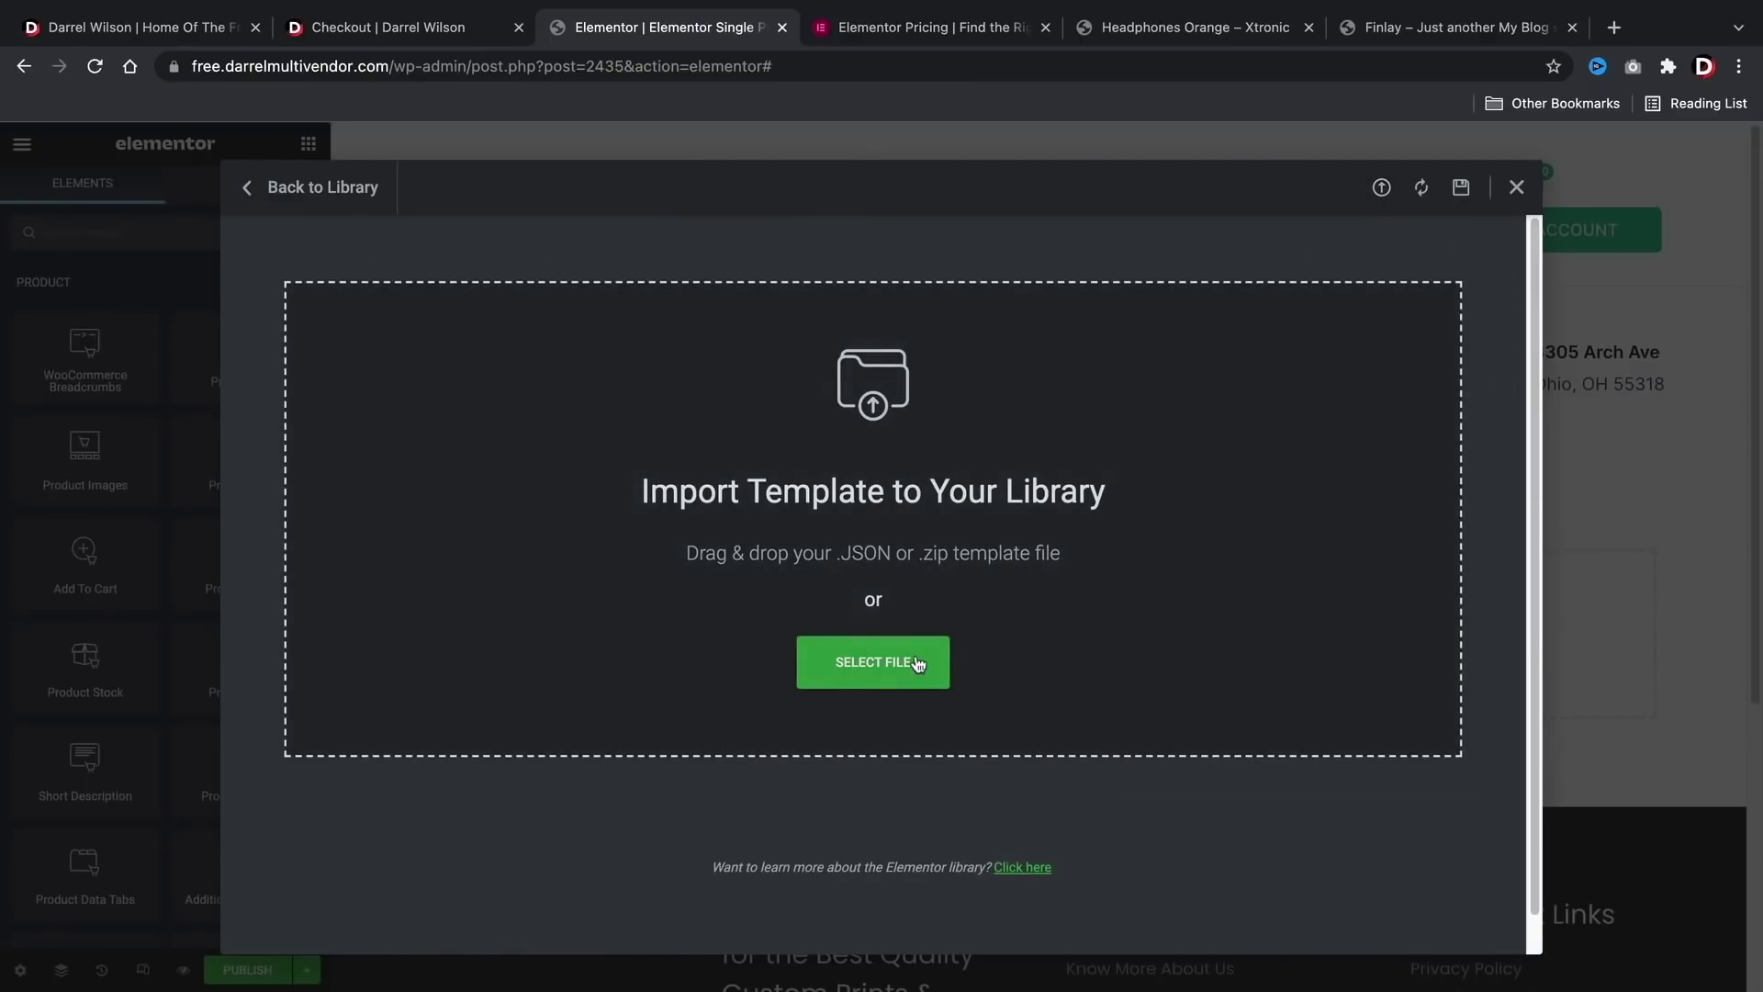
click(917, 663)
scroll(995, 641, down, 1)
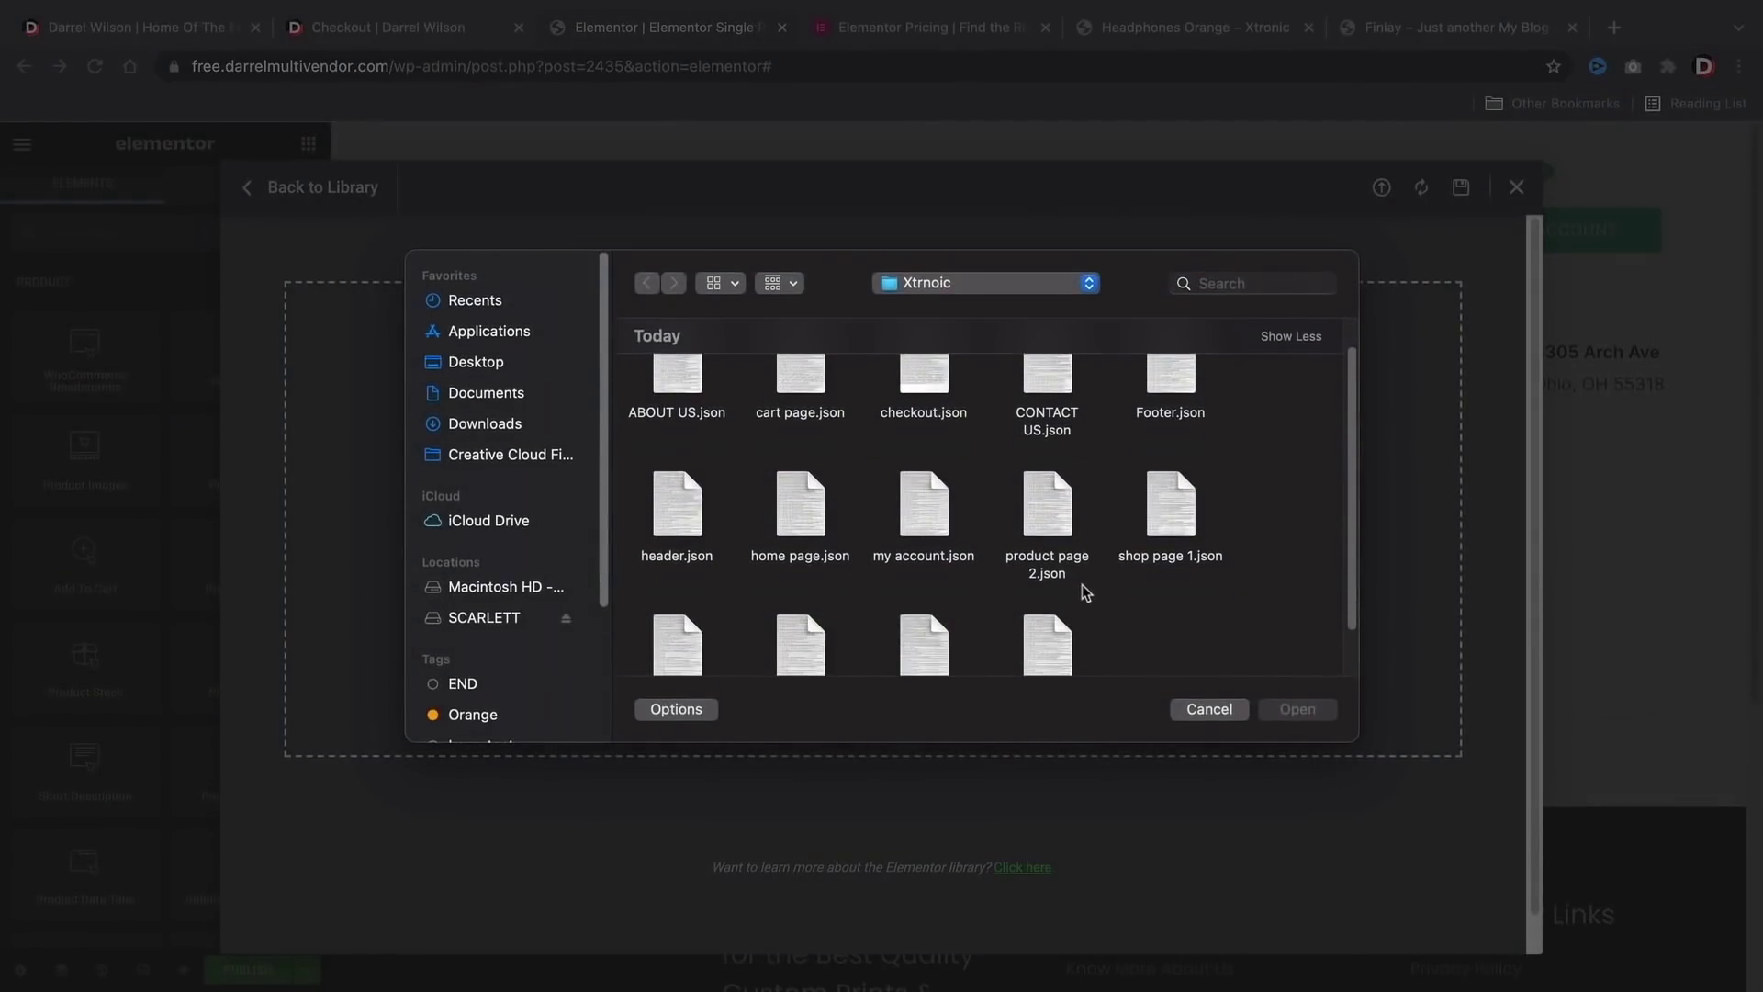
click(1045, 514)
scroll(1109, 579, down, 1)
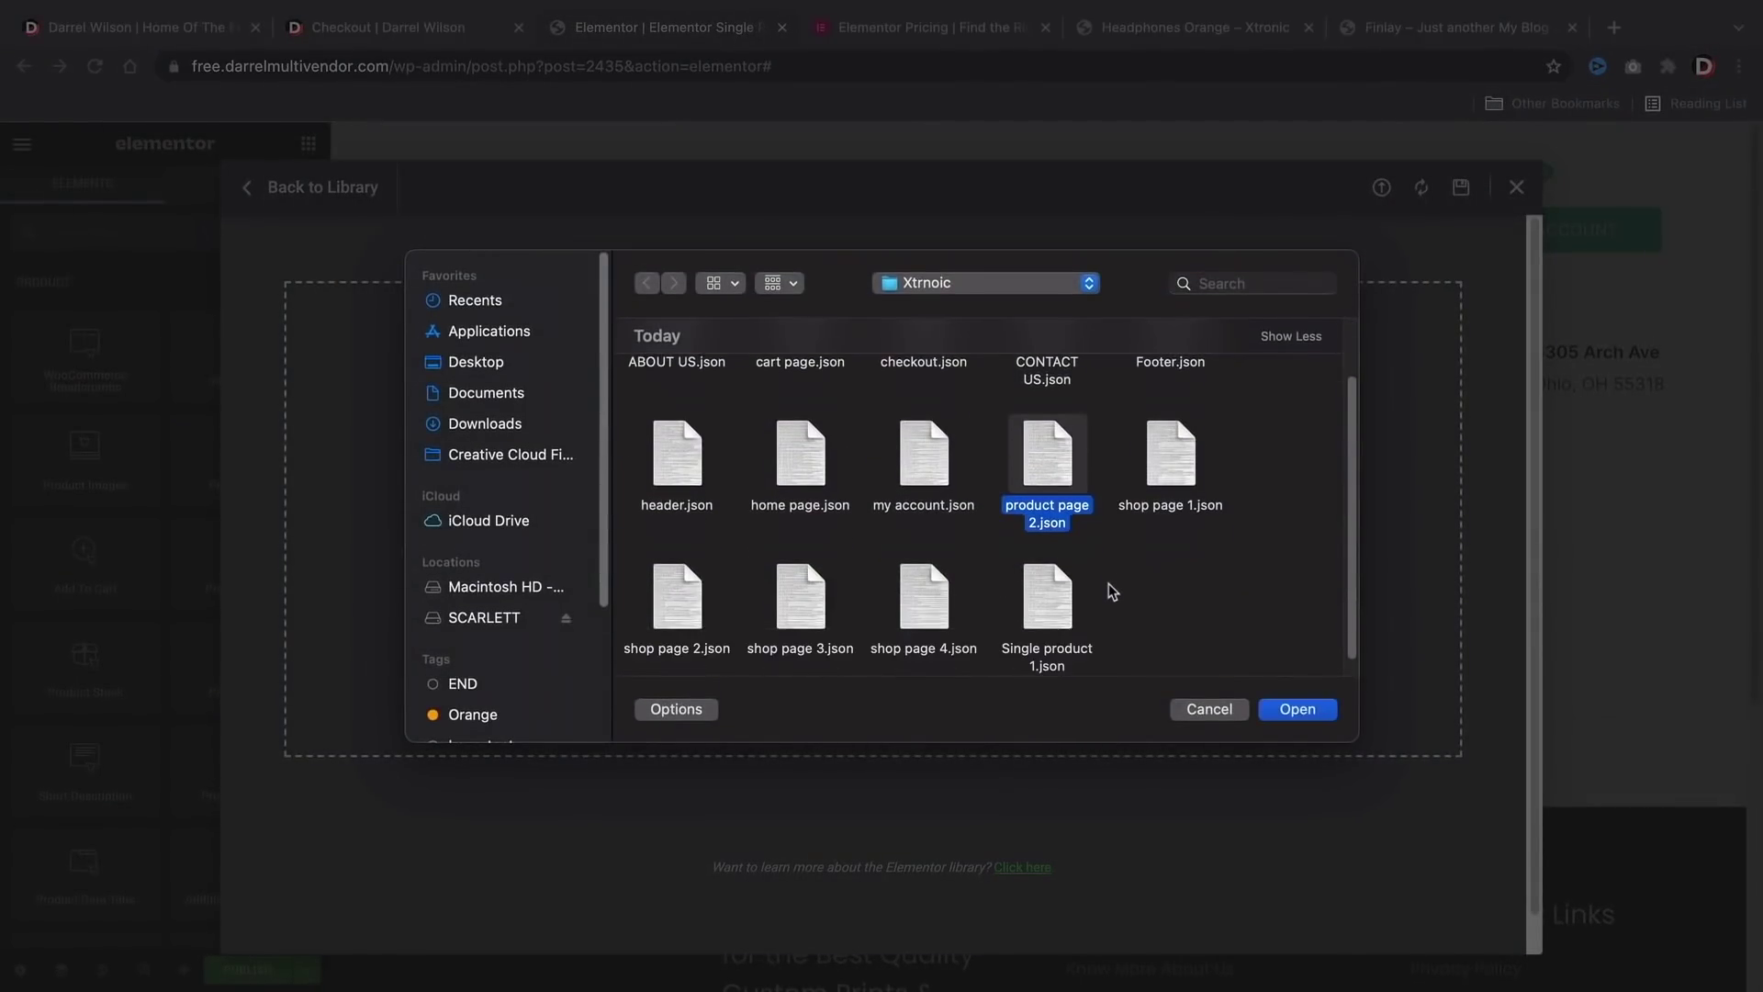
click(1054, 604)
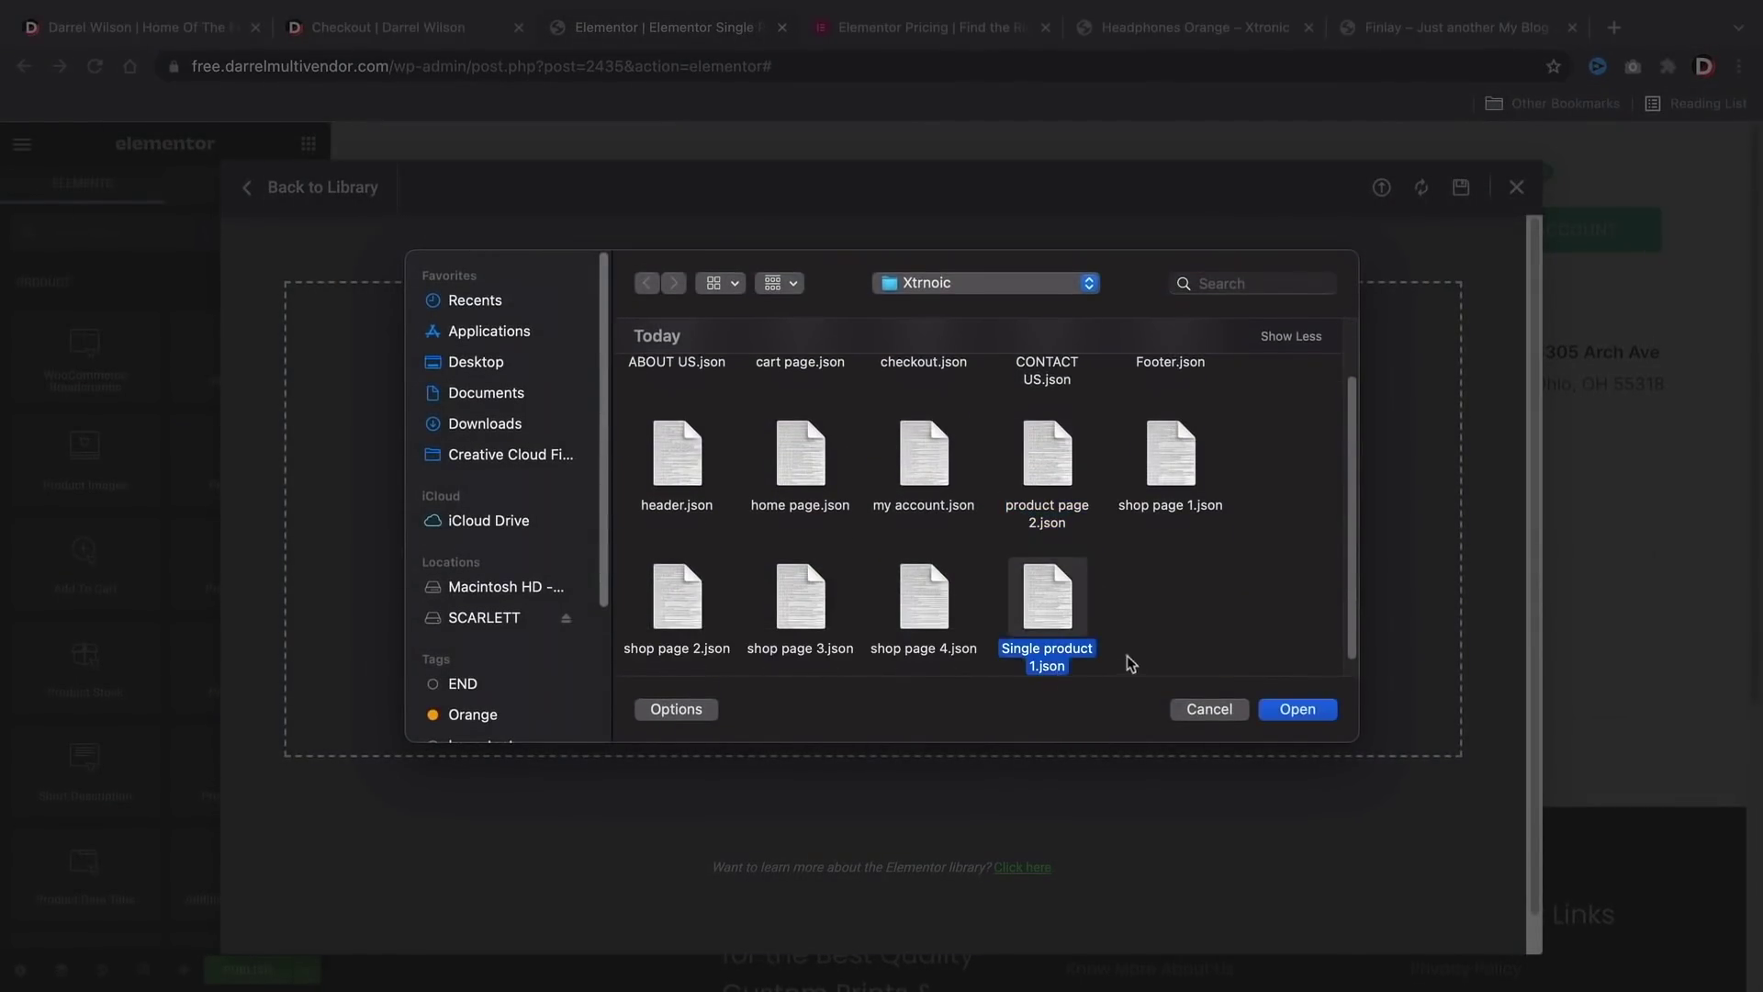
click(1295, 710)
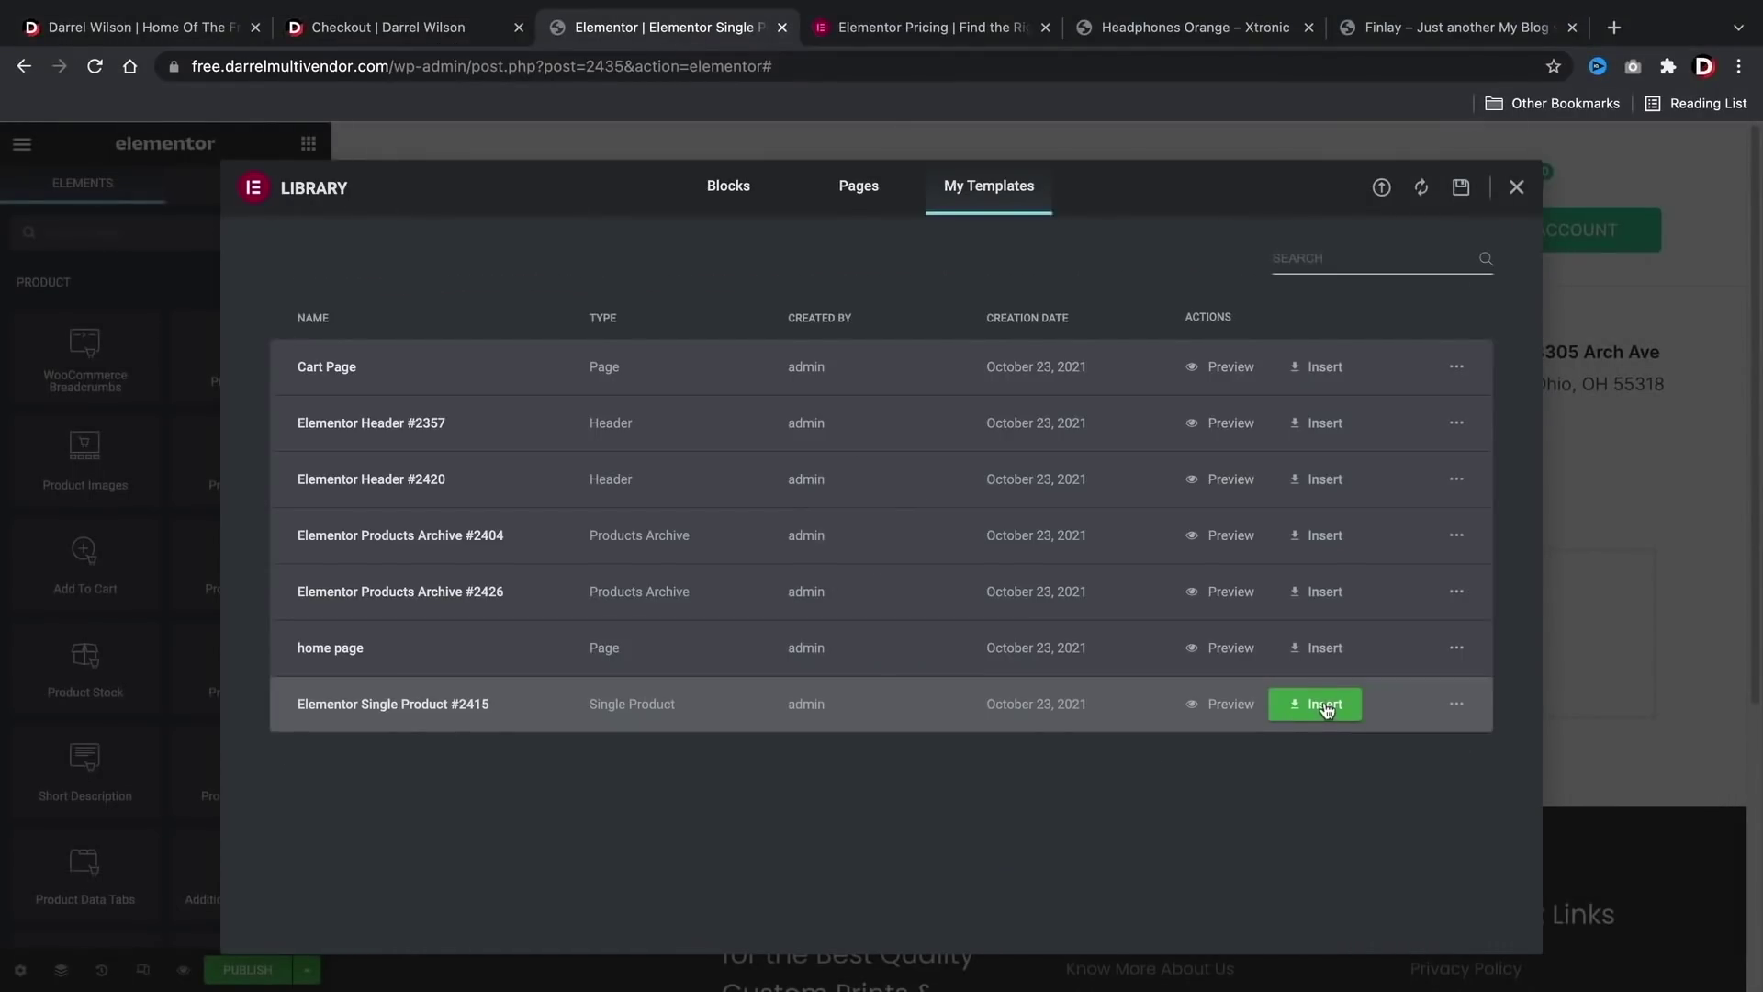
click(1326, 705)
click(984, 634)
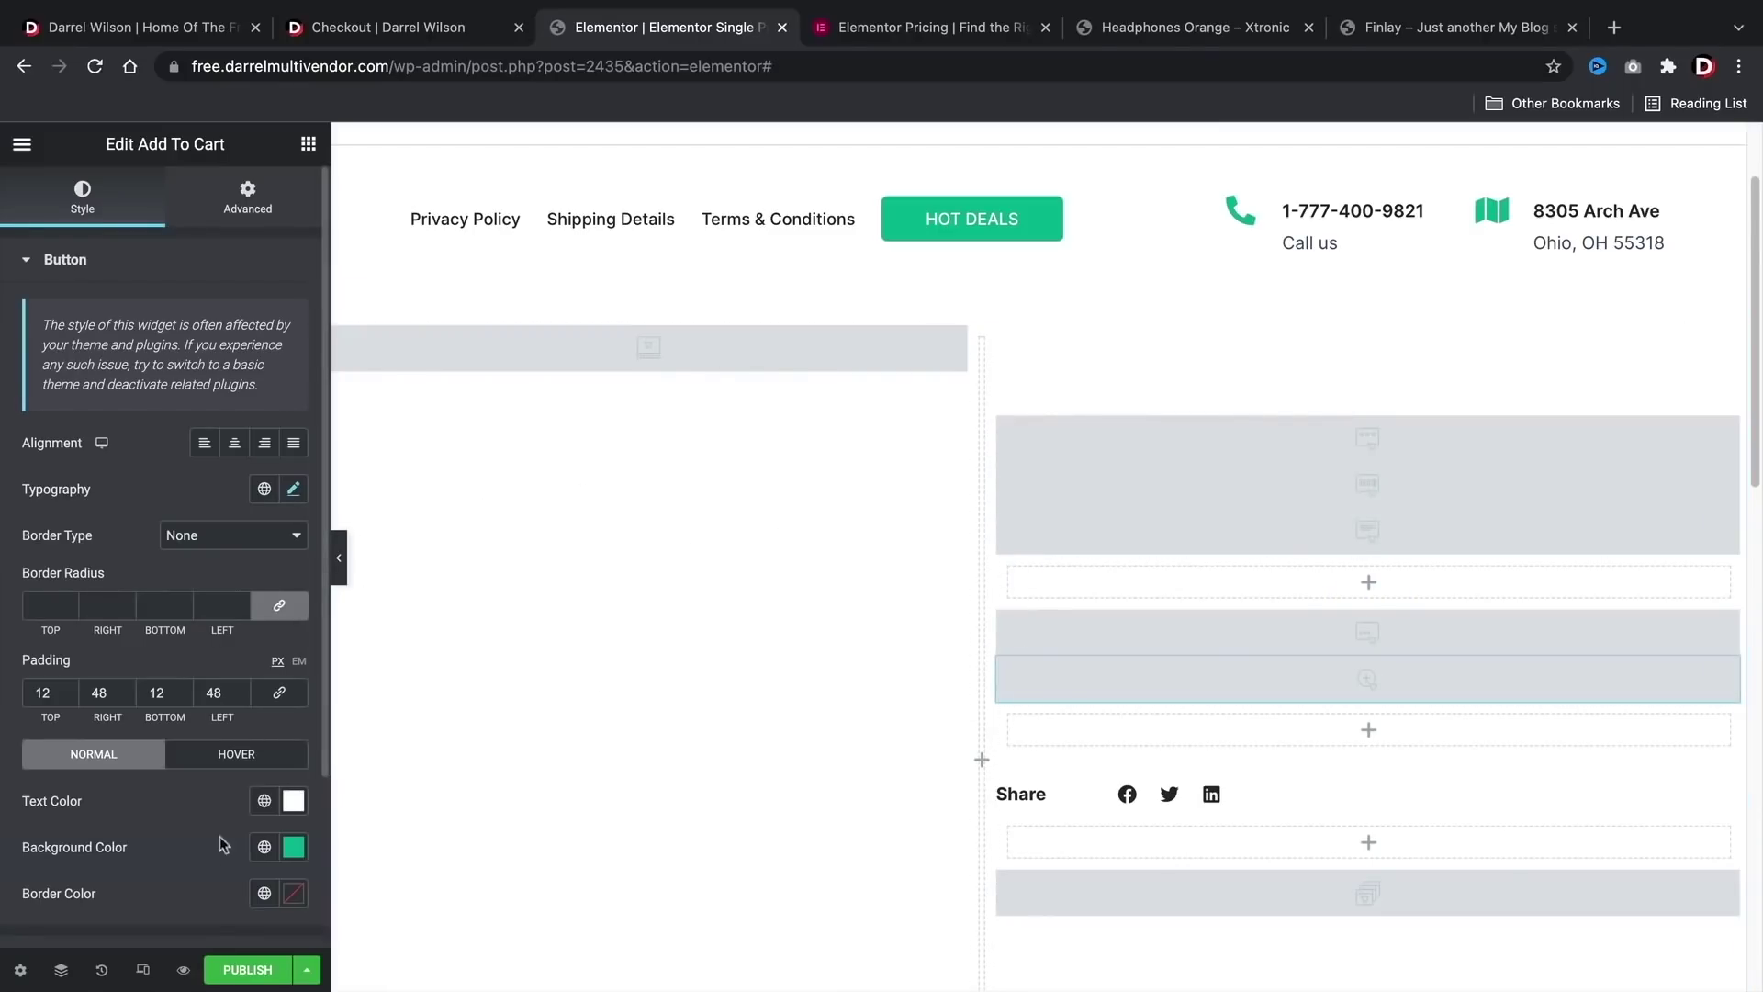
Step: Publish the single product template with an Include > Products display condition
click(248, 971)
click(888, 729)
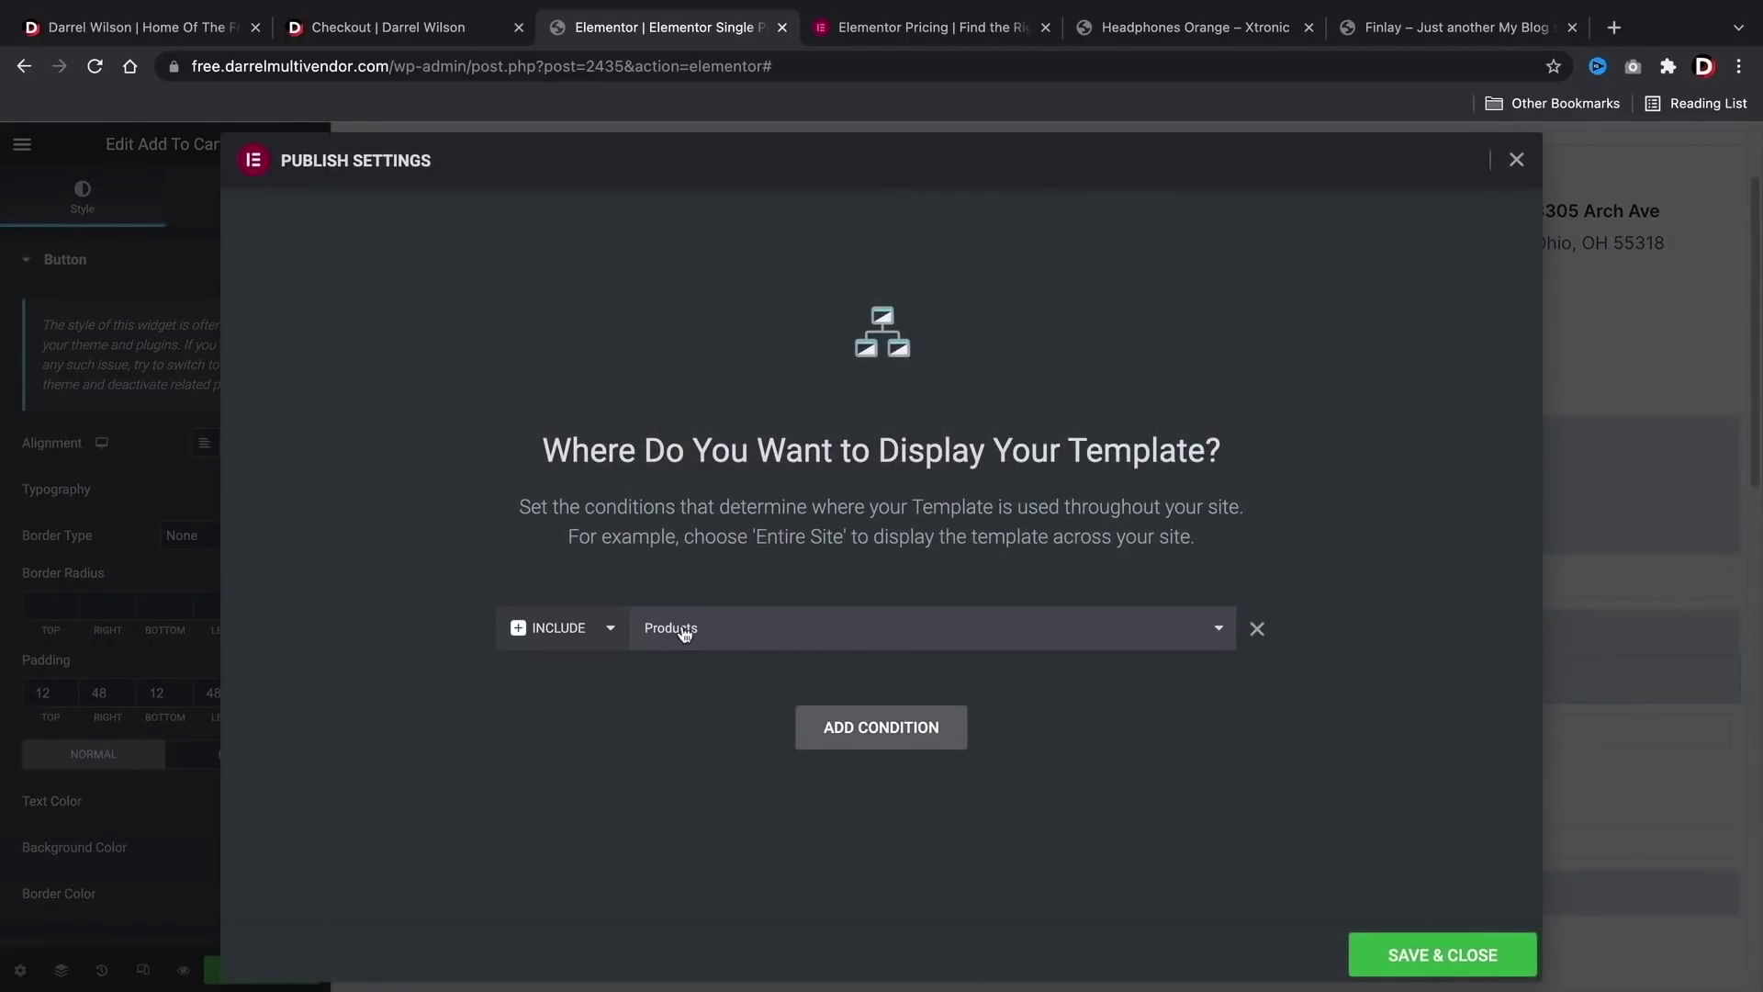
click(1420, 972)
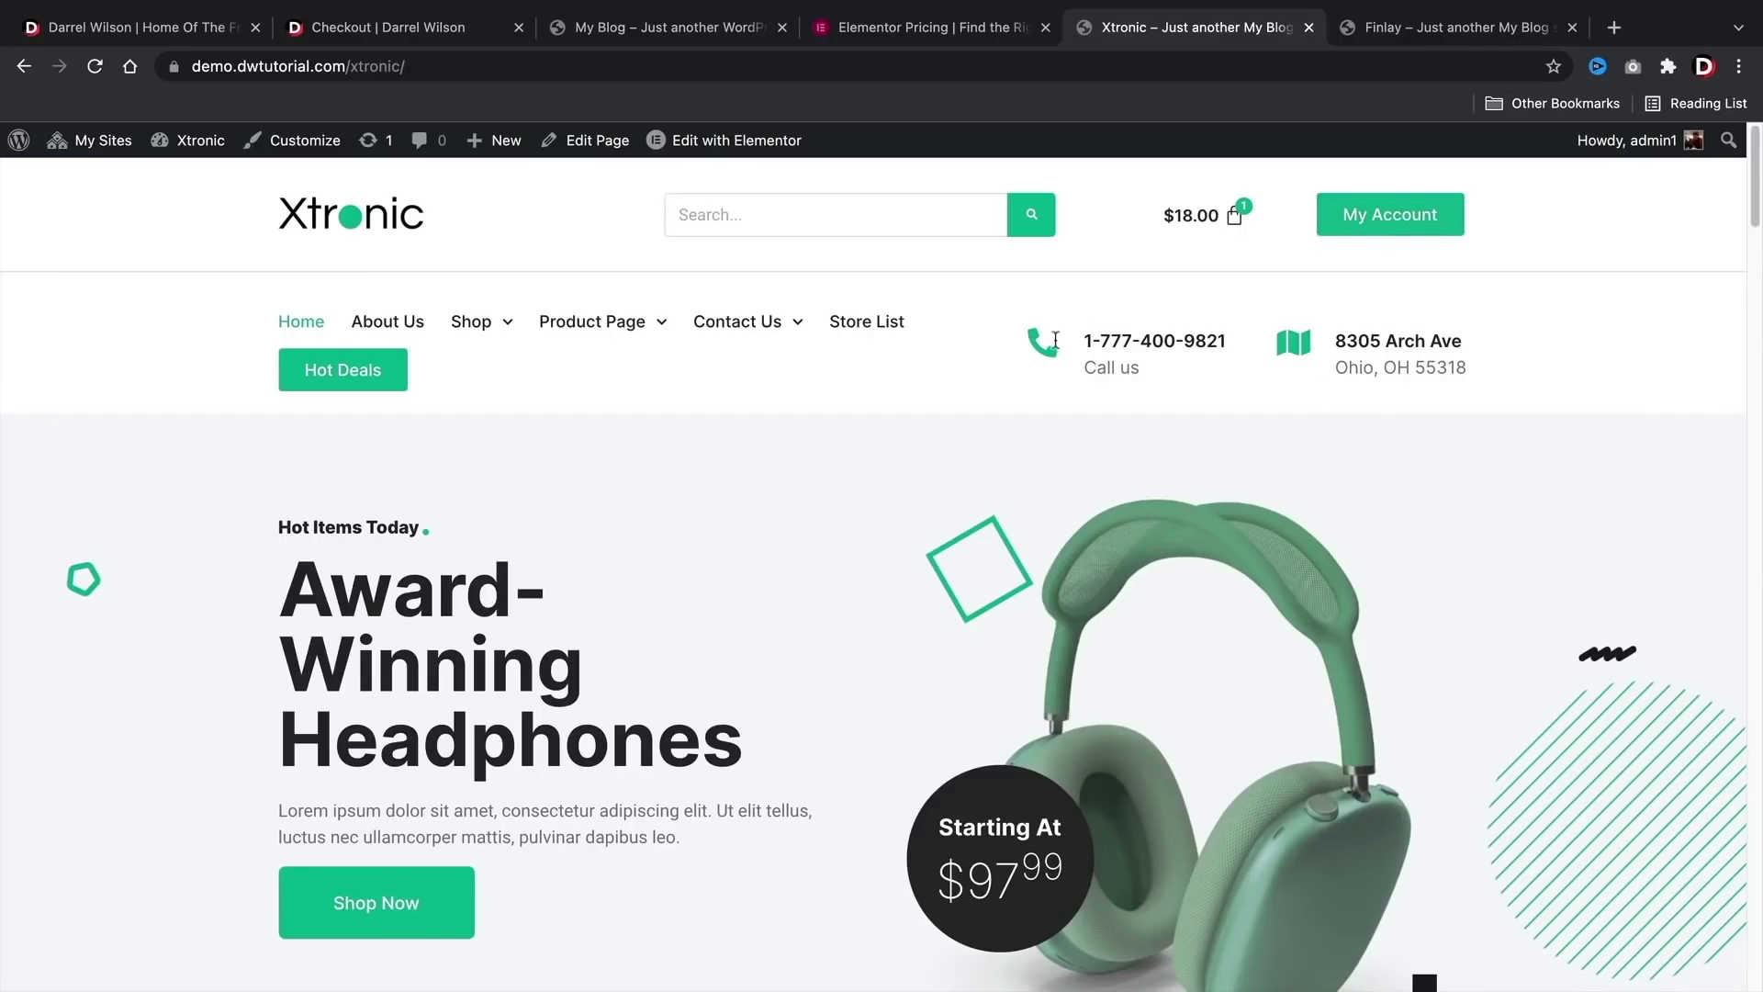
scroll(760, 574, down, 3)
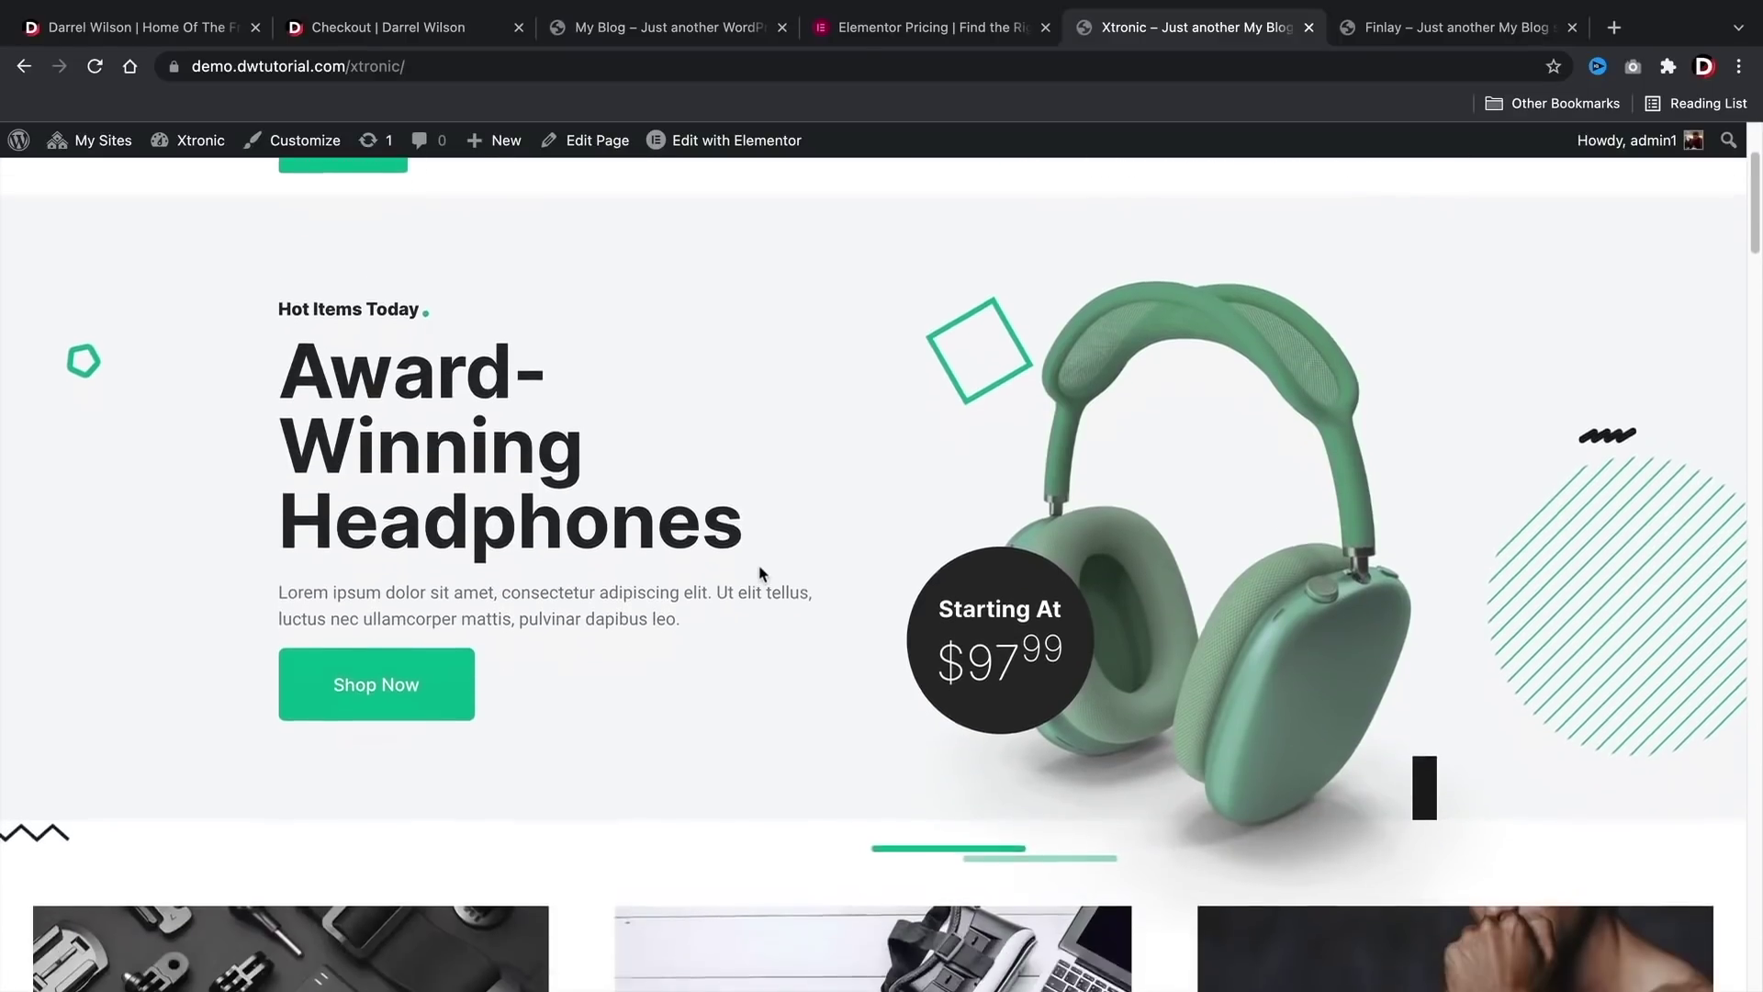
scroll(761, 574, down, 15)
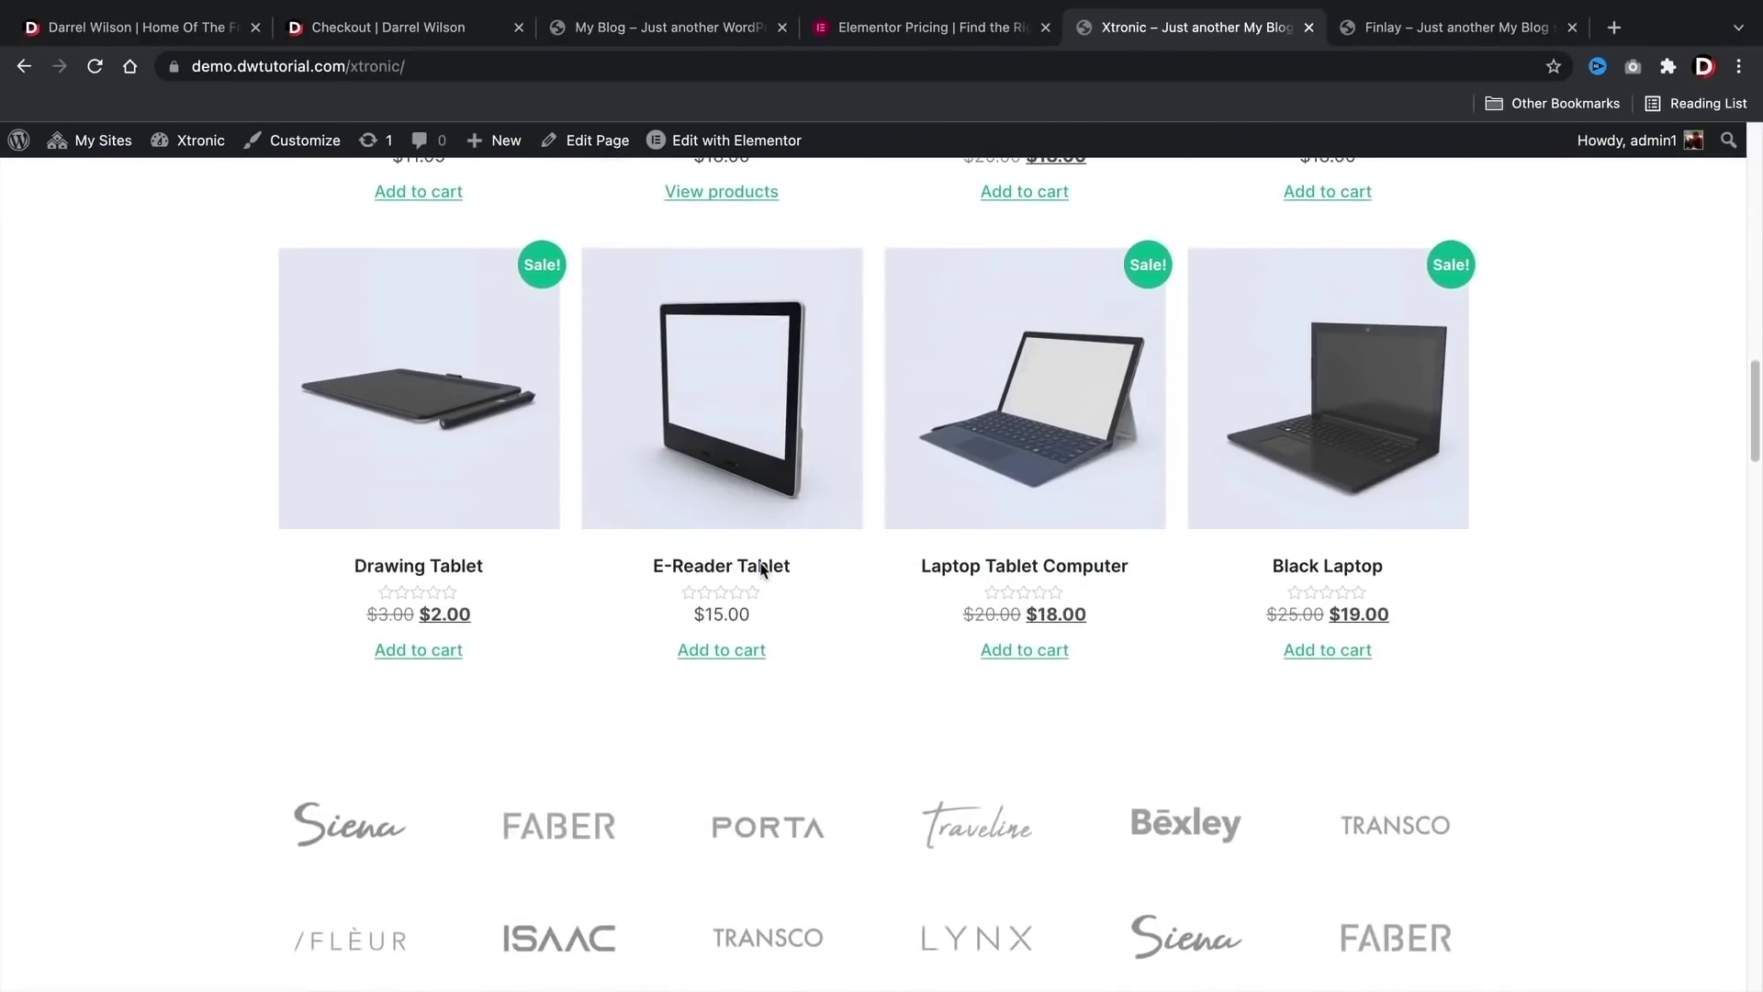
scroll(760, 571, down, 15)
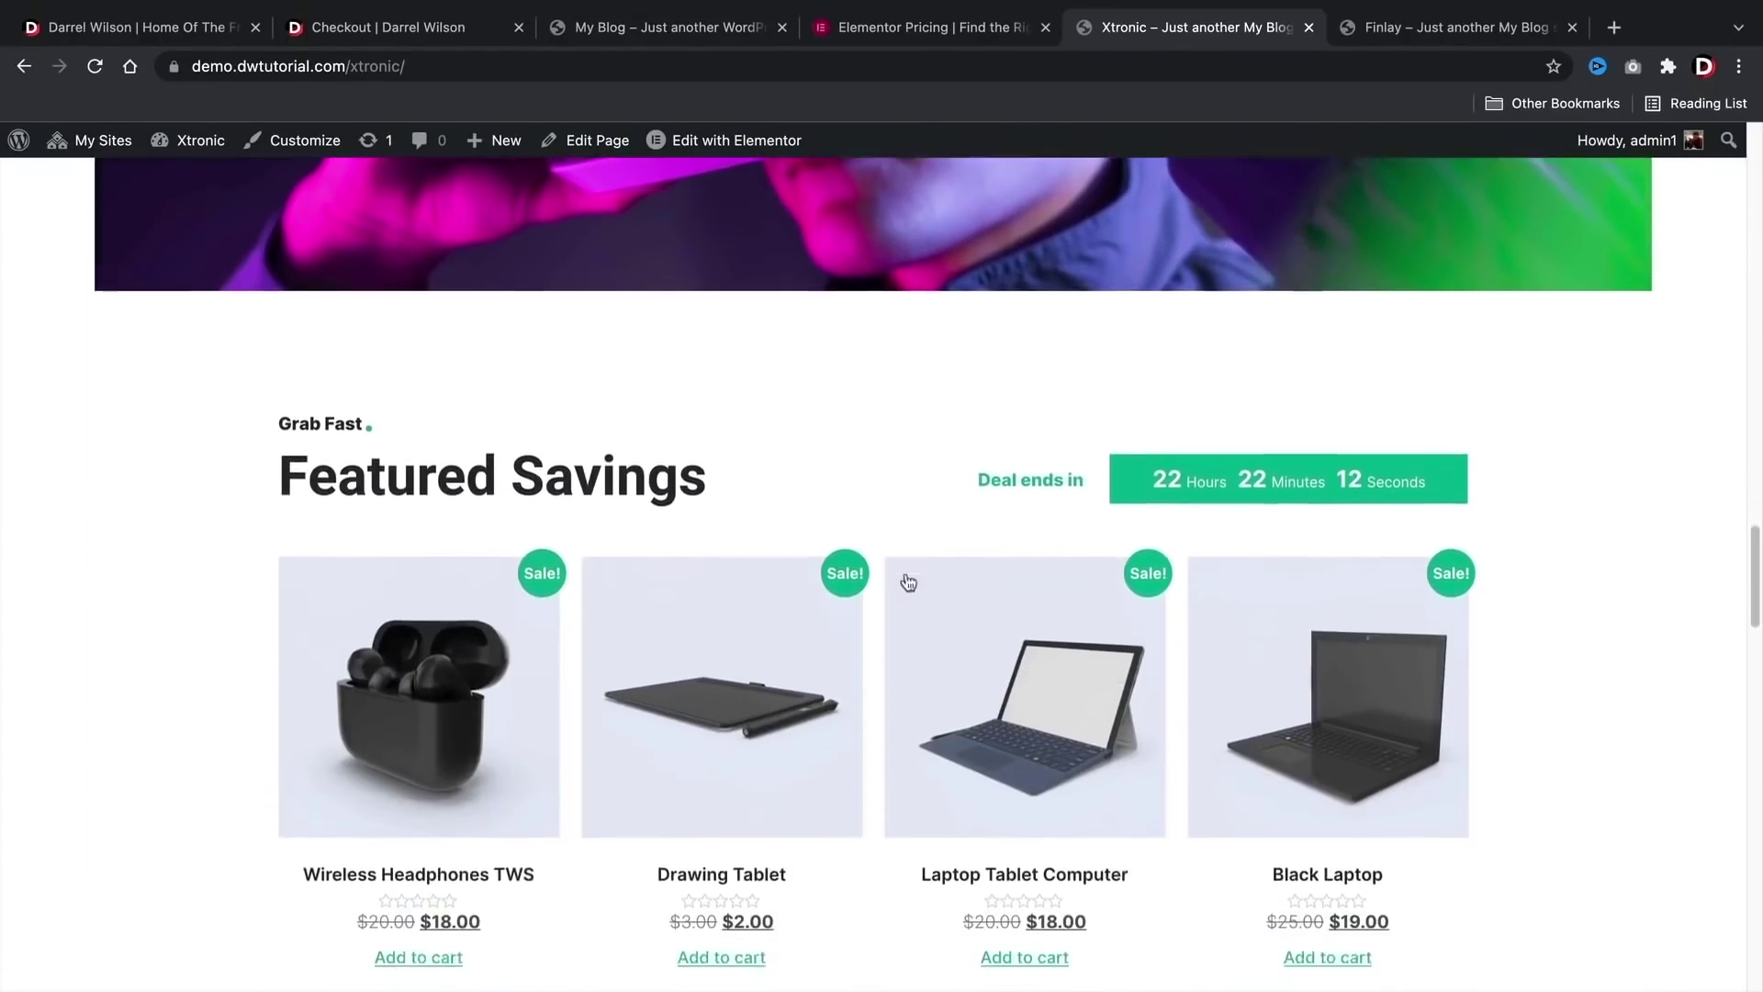
scroll(918, 616, down, 1)
scroll(1151, 655, down, 6)
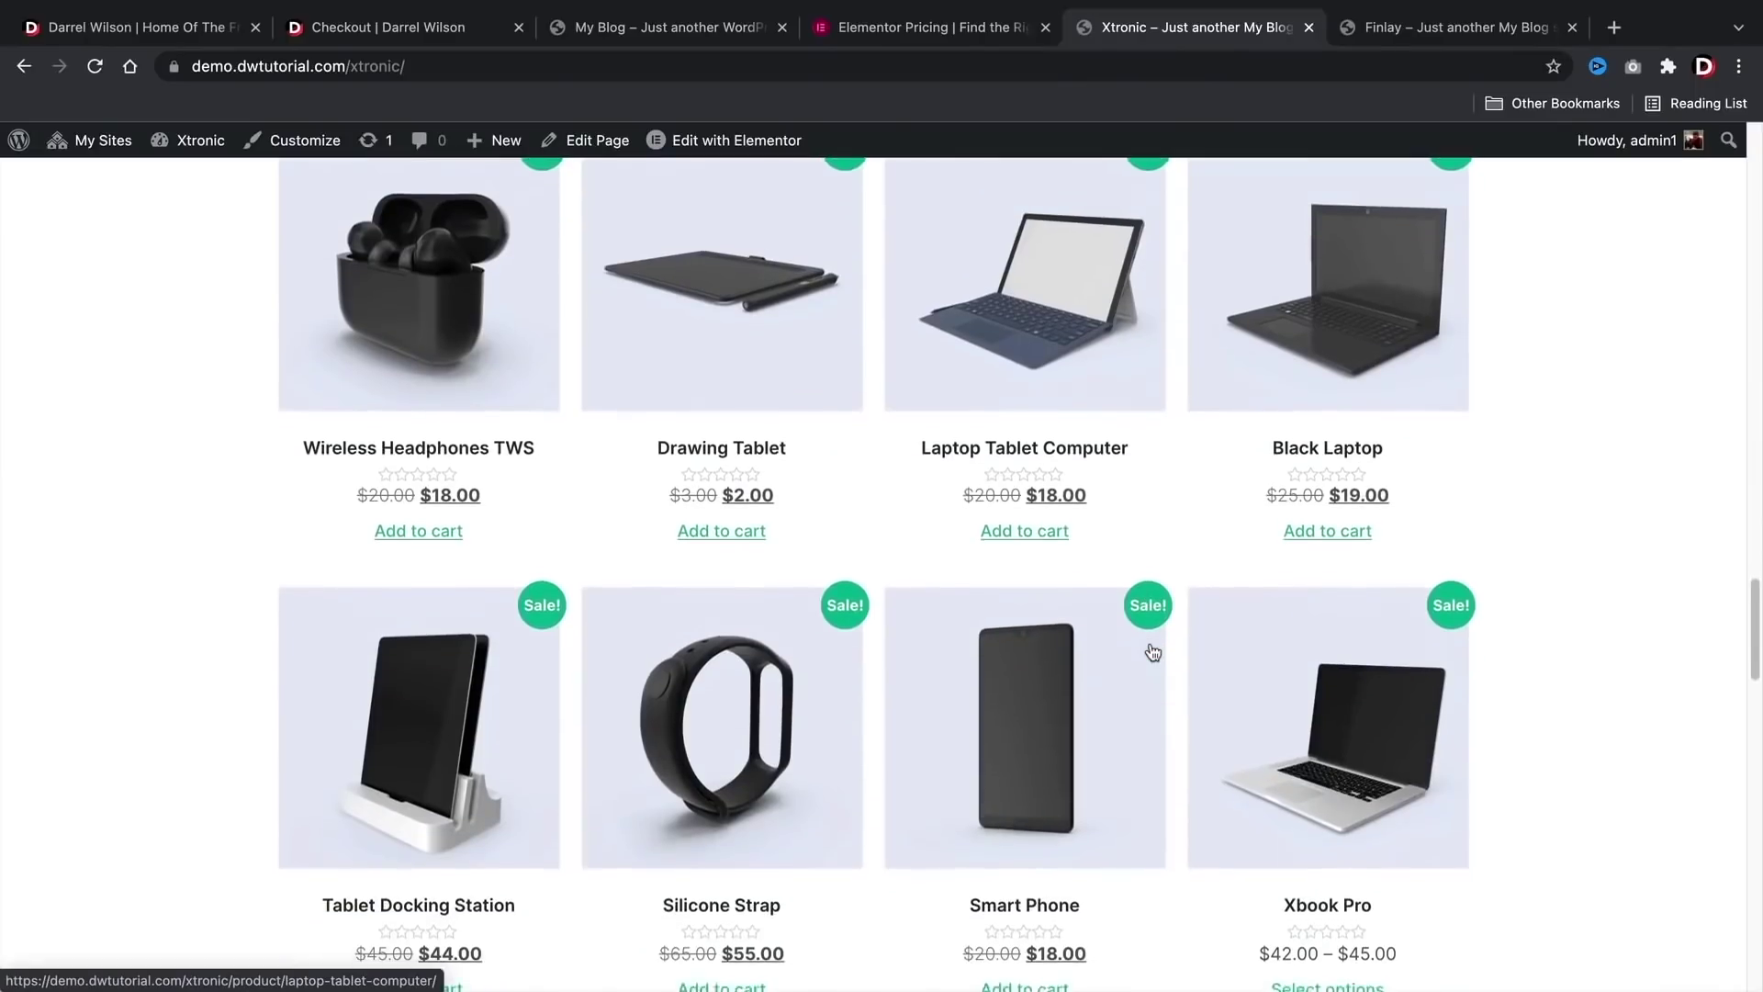
scroll(1152, 652, down, 12)
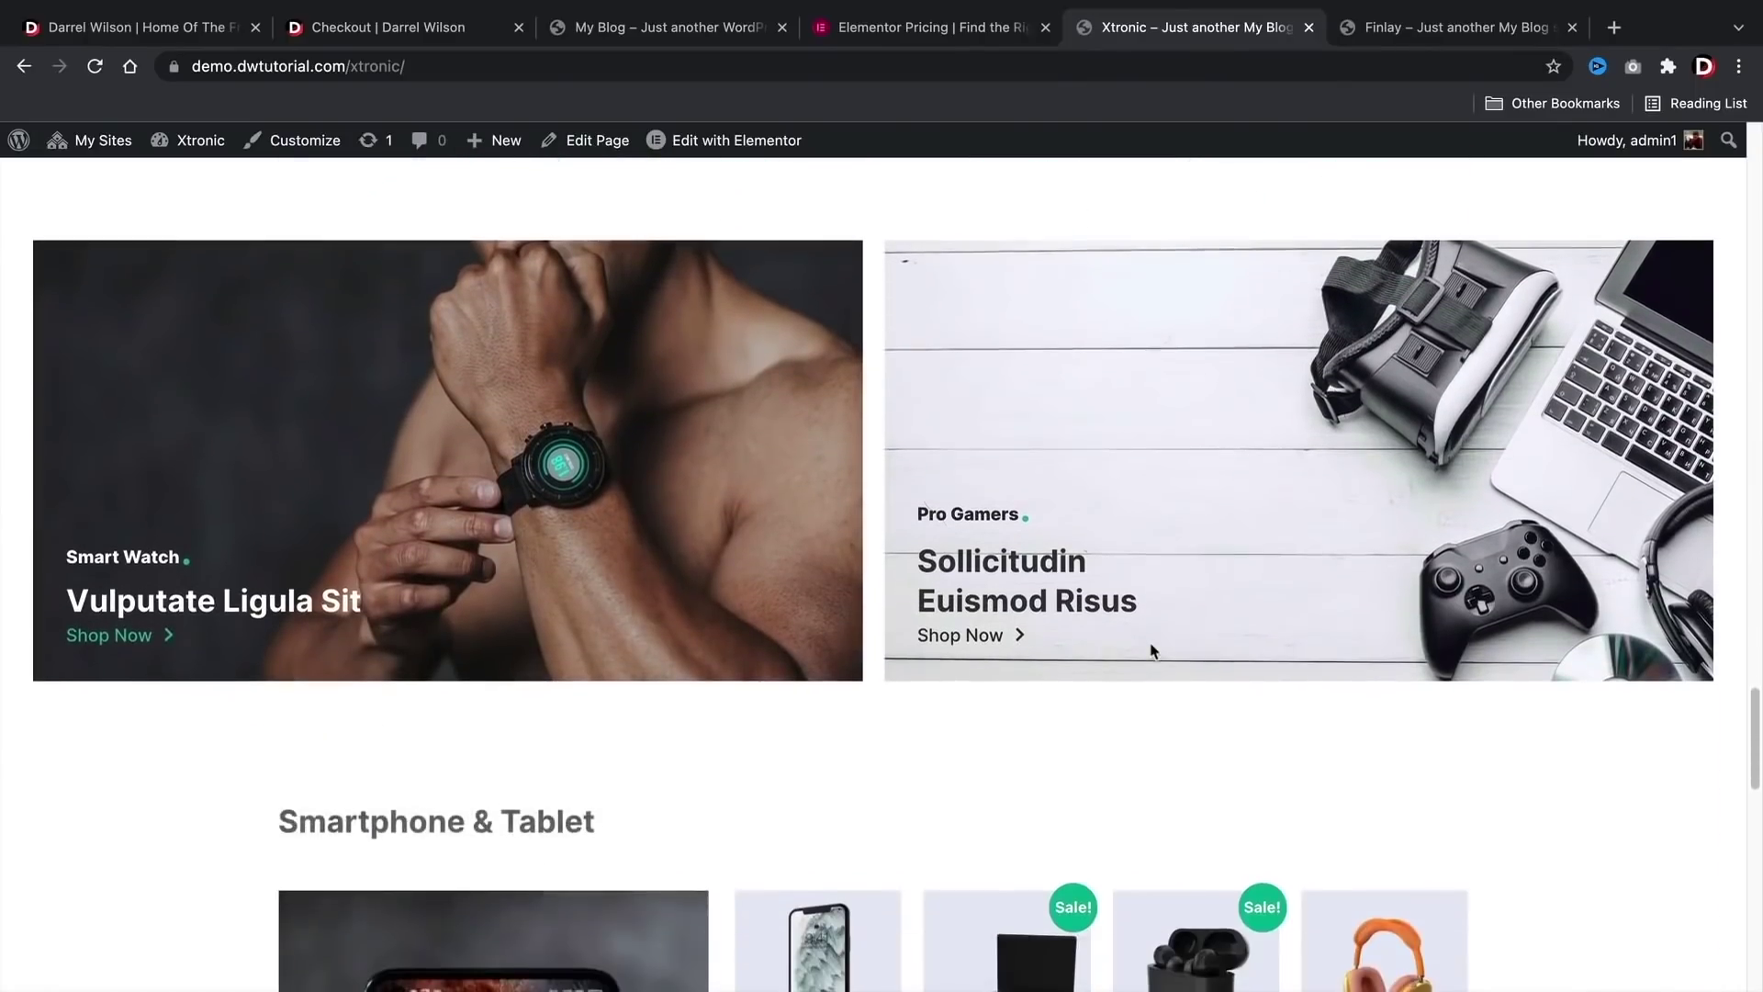
scroll(1151, 650, down, 7)
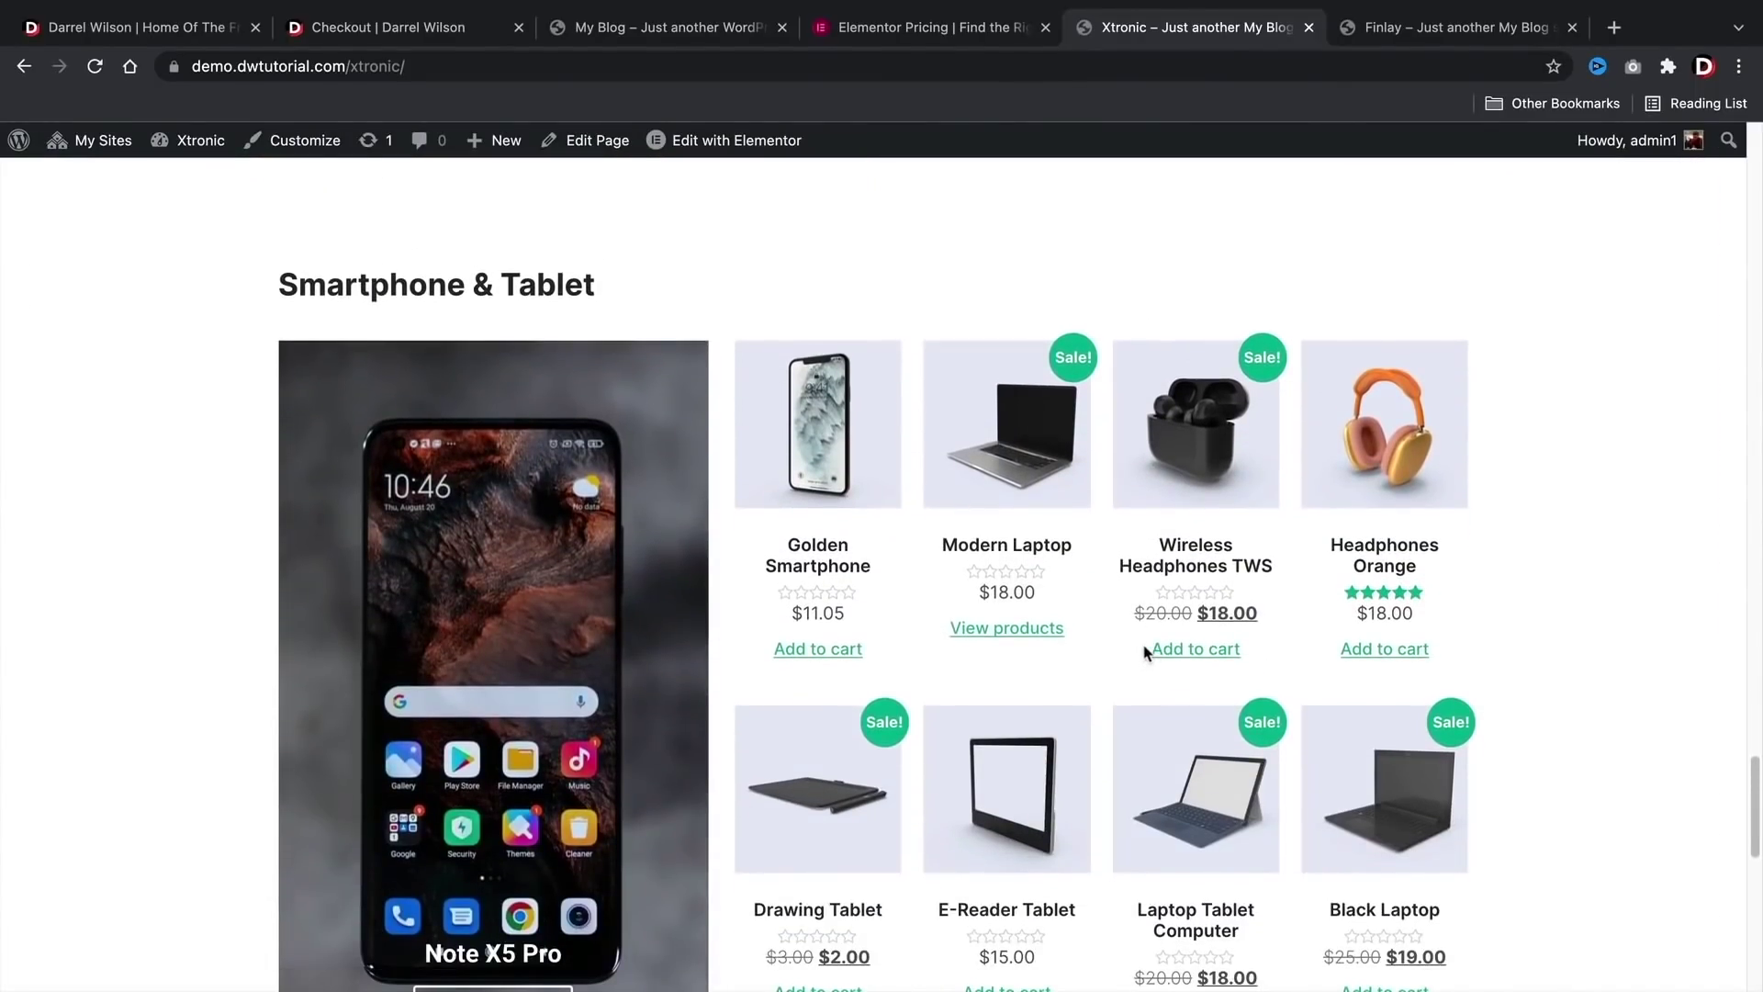
scroll(1146, 652, down, 9)
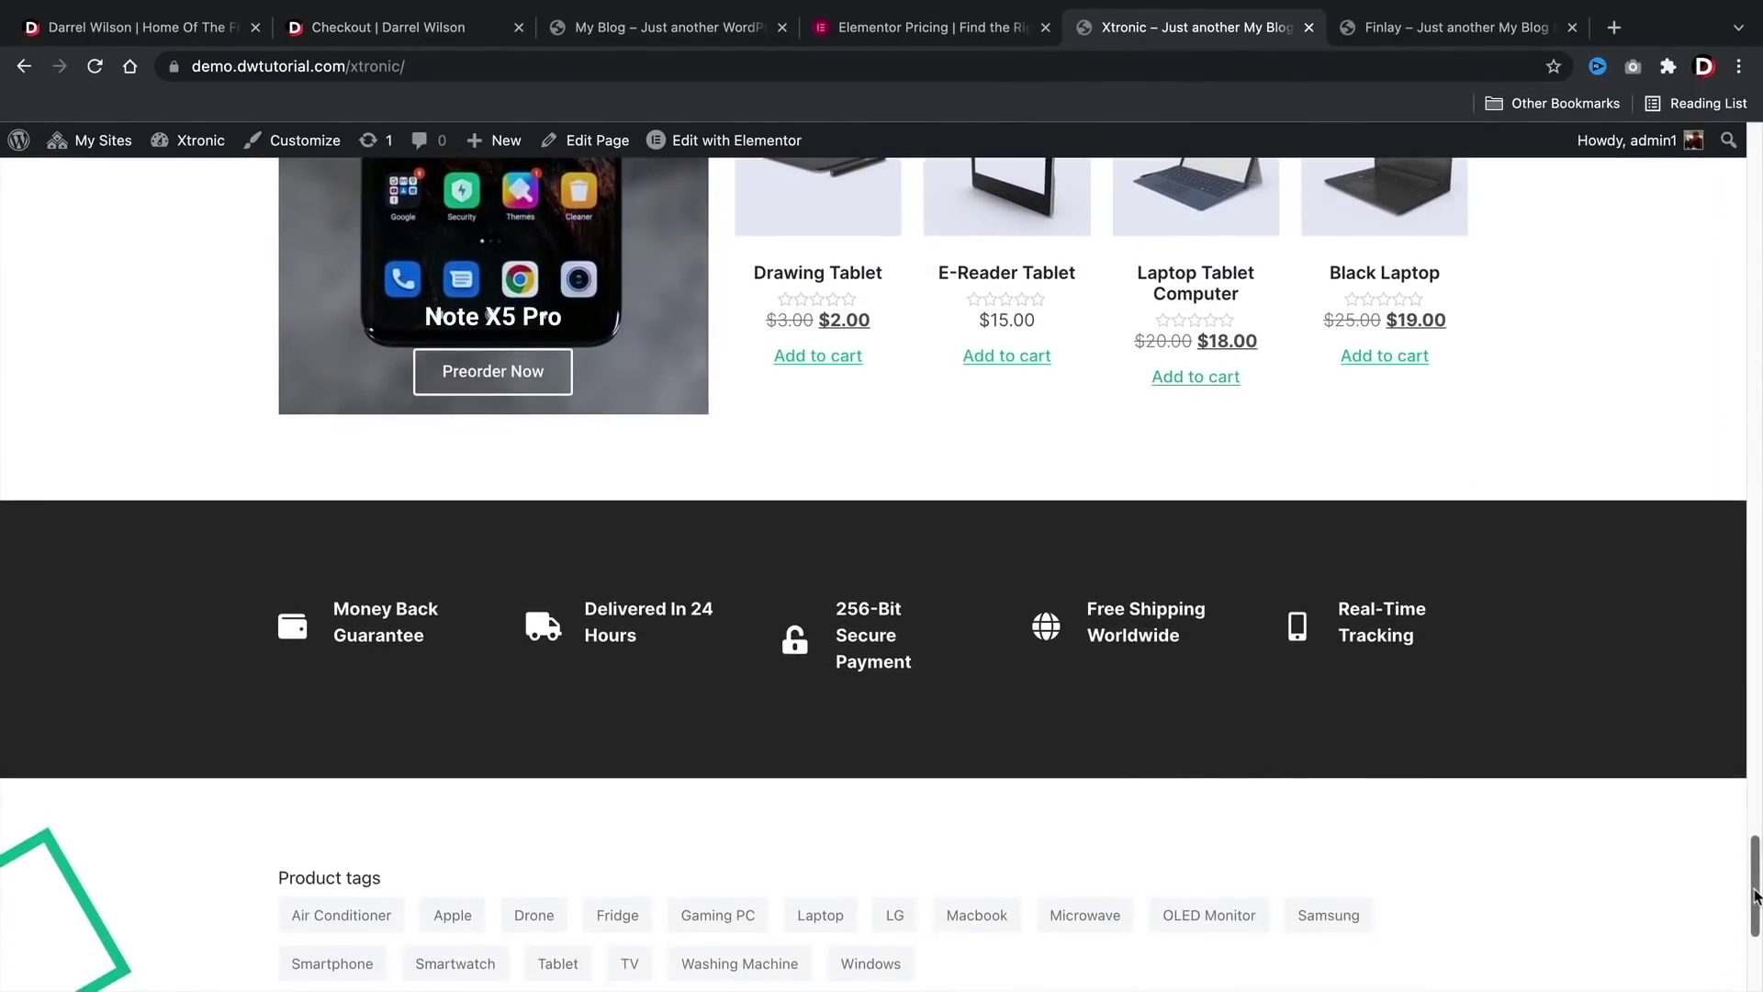
drag(1756, 895, 1758, 165)
click(1460, 28)
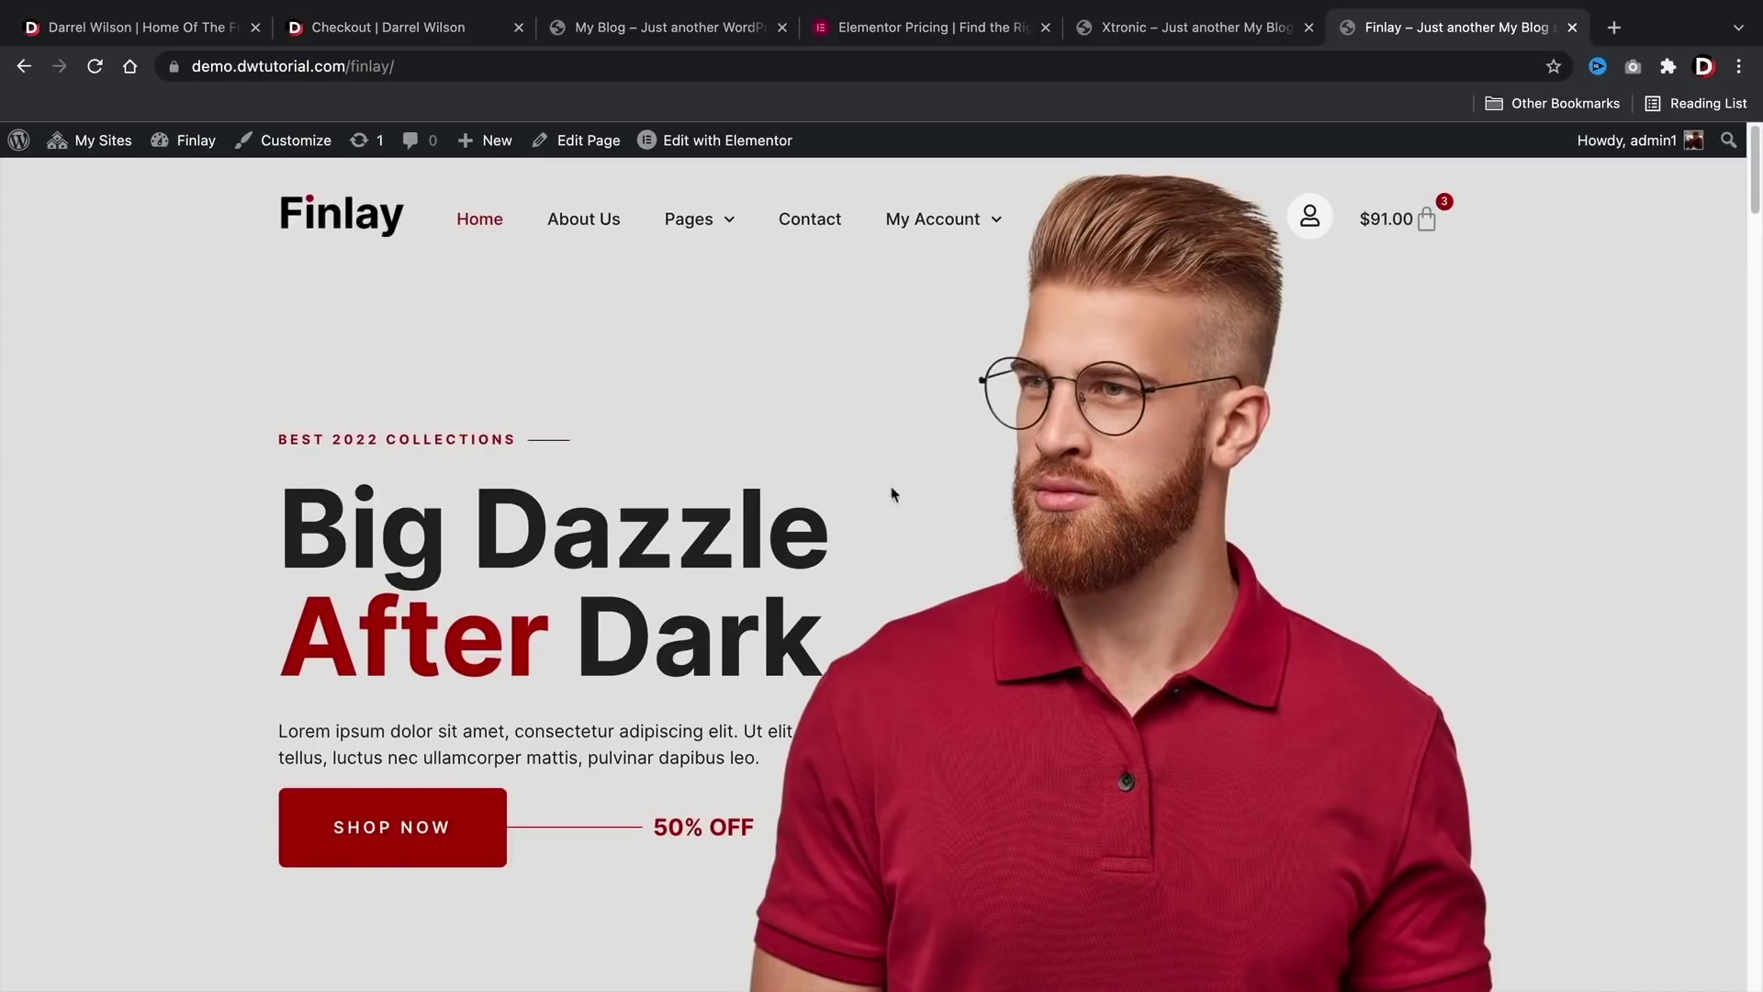
drag(818, 623, 280, 514)
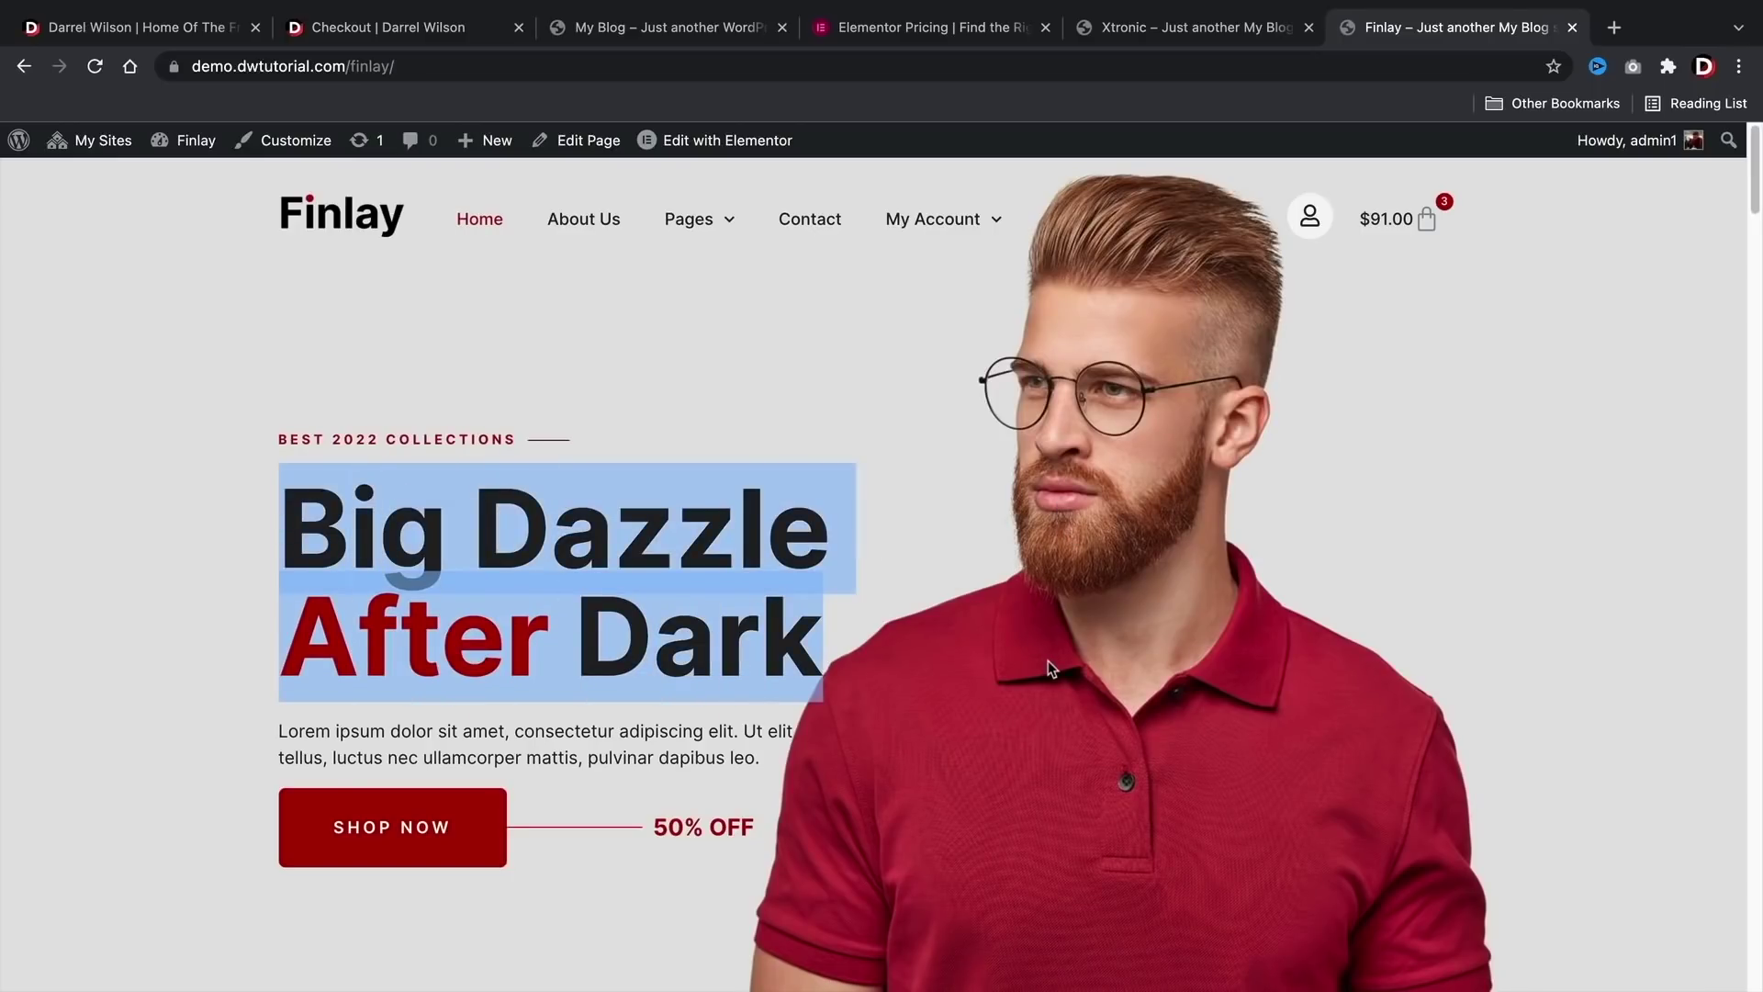
click(1177, 18)
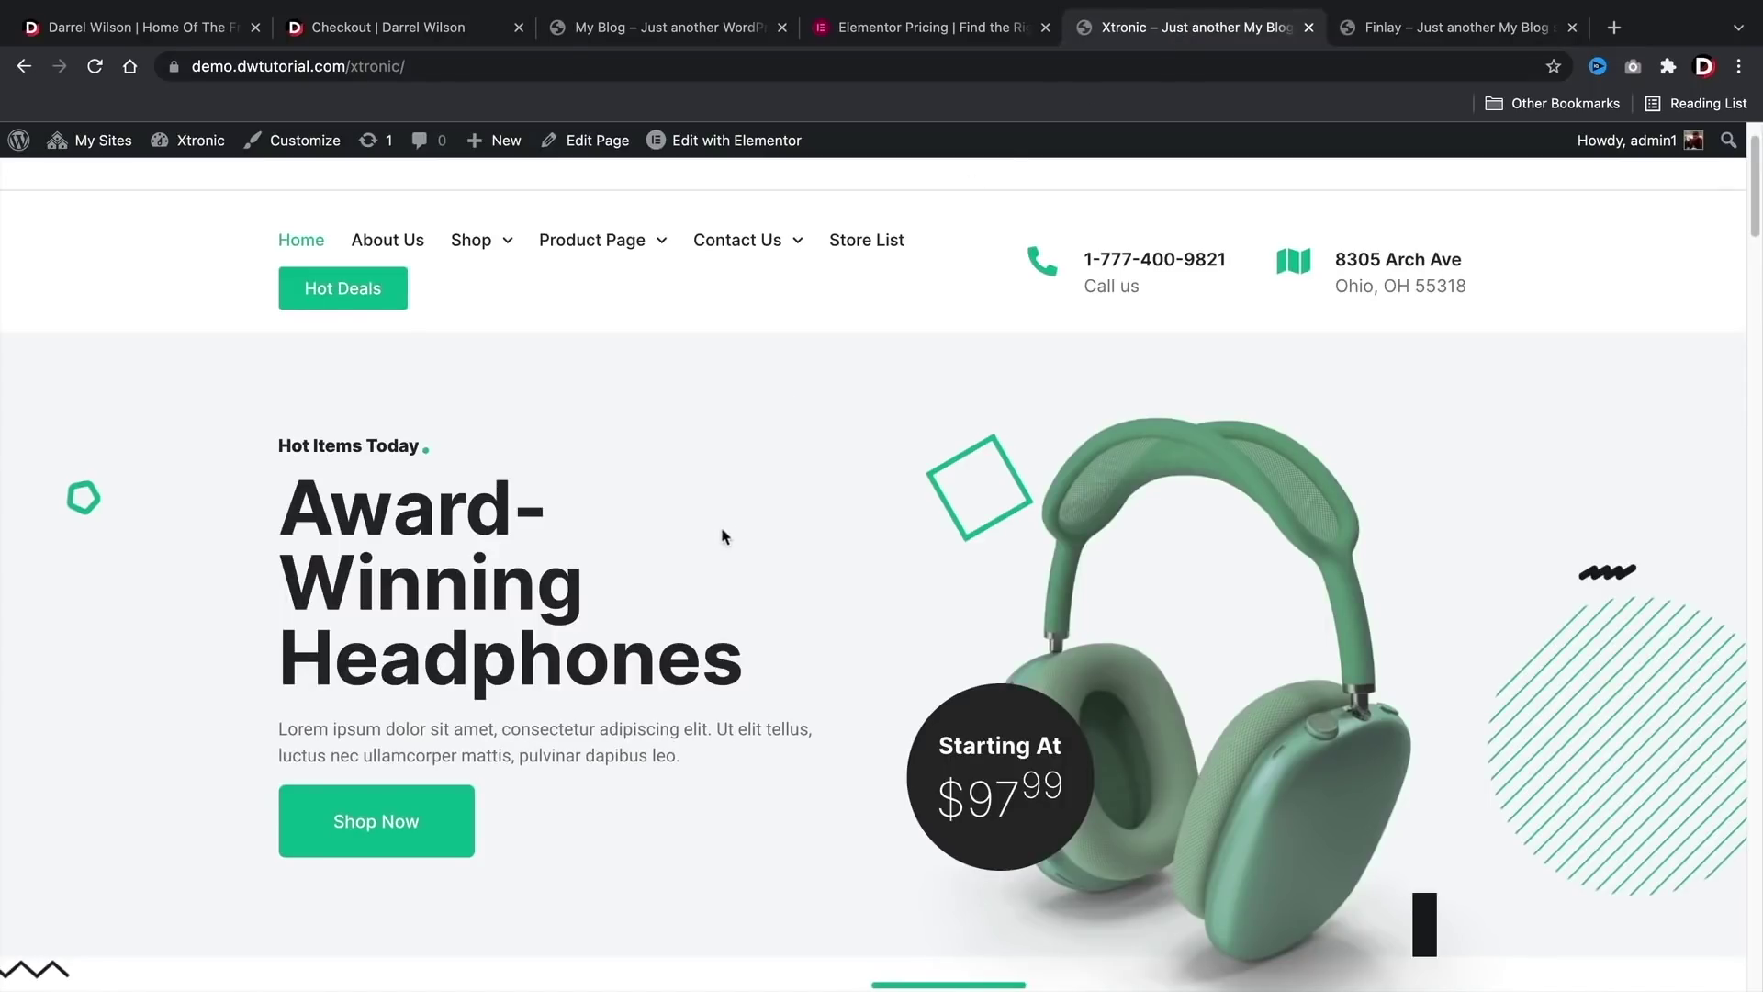